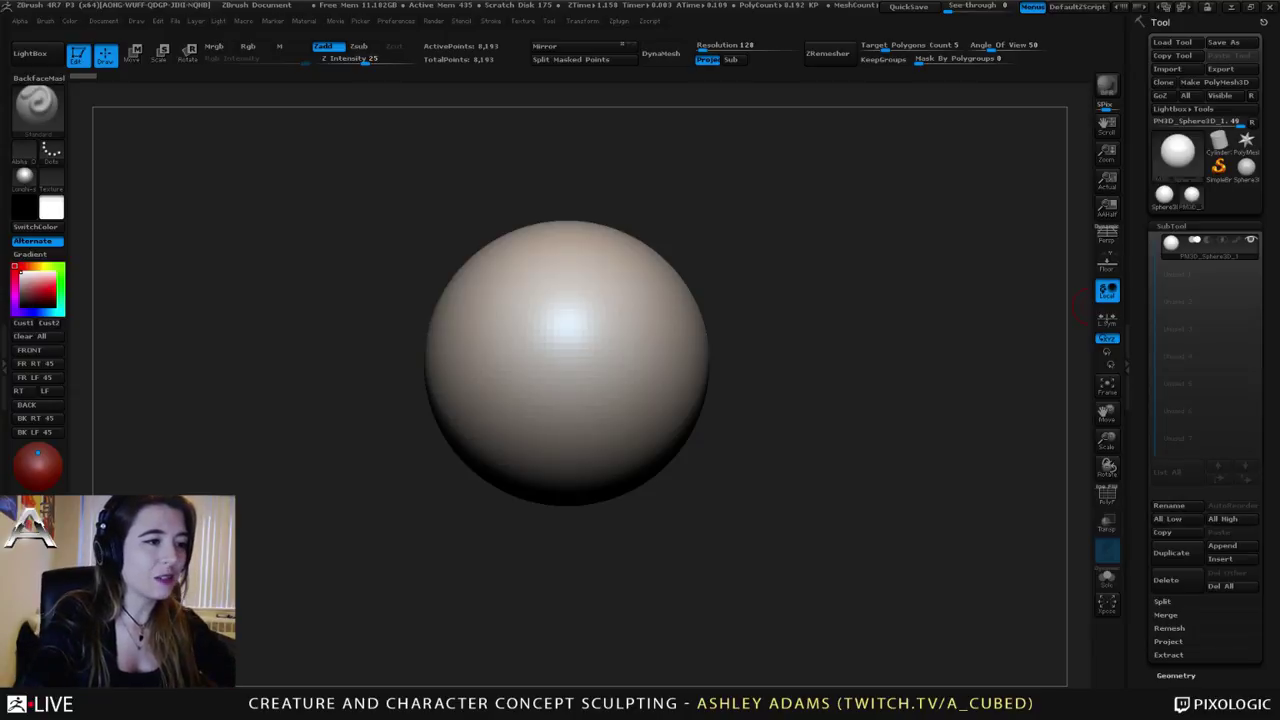
pyautogui.keyDown('alt'); pyautogui.moveTo(650, 335); pyautogui.dragTo(556, 329, button='right'); pyautogui.keyUp('alt')
pyautogui.moveTo(462, 337)
pyautogui.keyDown('alt'); pyautogui.mouseDown(button='right')
pyautogui.moveTo(611, 337)
pyautogui.moveTo(472, 360)
pyautogui.mouseUp(button='right'); pyautogui.keyUp('alt')
pyautogui.keyDown('ctrl'); pyautogui.moveTo(553, 354); pyautogui.dragTo(548, 320, button='right'); pyautogui.keyUp('ctrl')
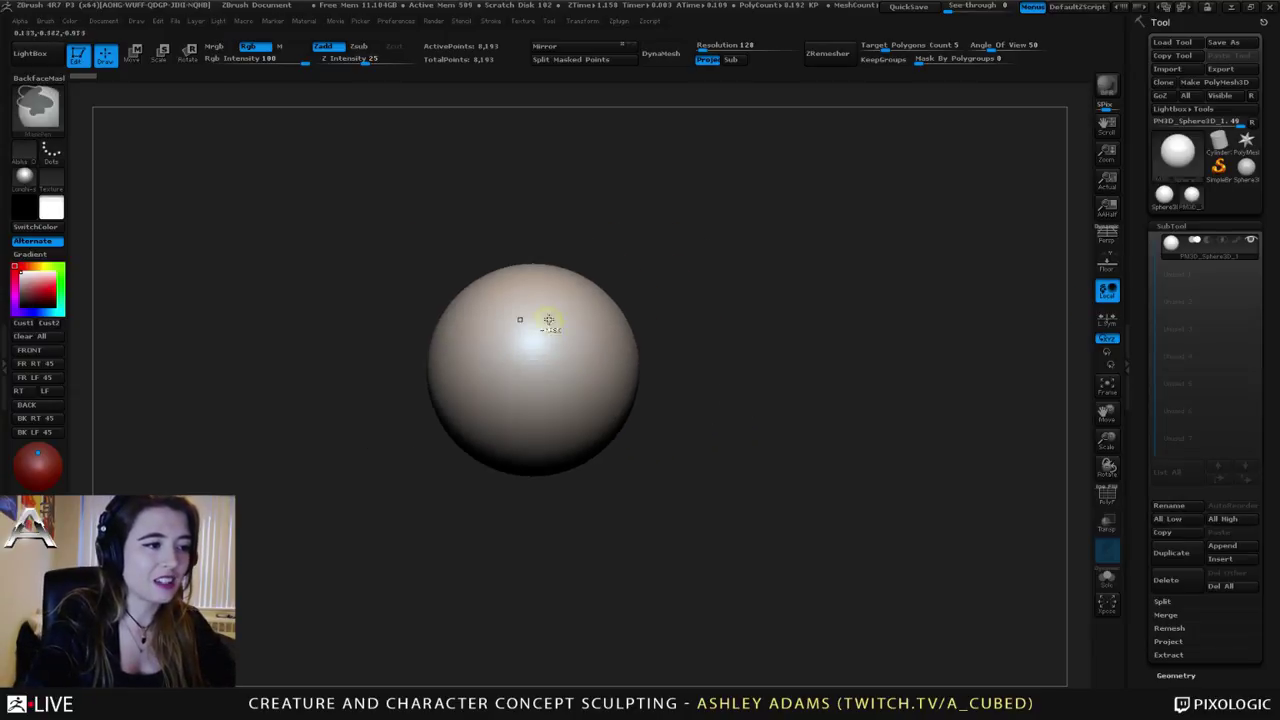
pyautogui.keyDown('alt'); pyautogui.moveTo(611, 357); pyautogui.dragTo(640, 346, button='right'); pyautogui.keyUp('alt')
pyautogui.press('space')
pyautogui.moveTo(648, 346); pyautogui.dragTo(680, 359)
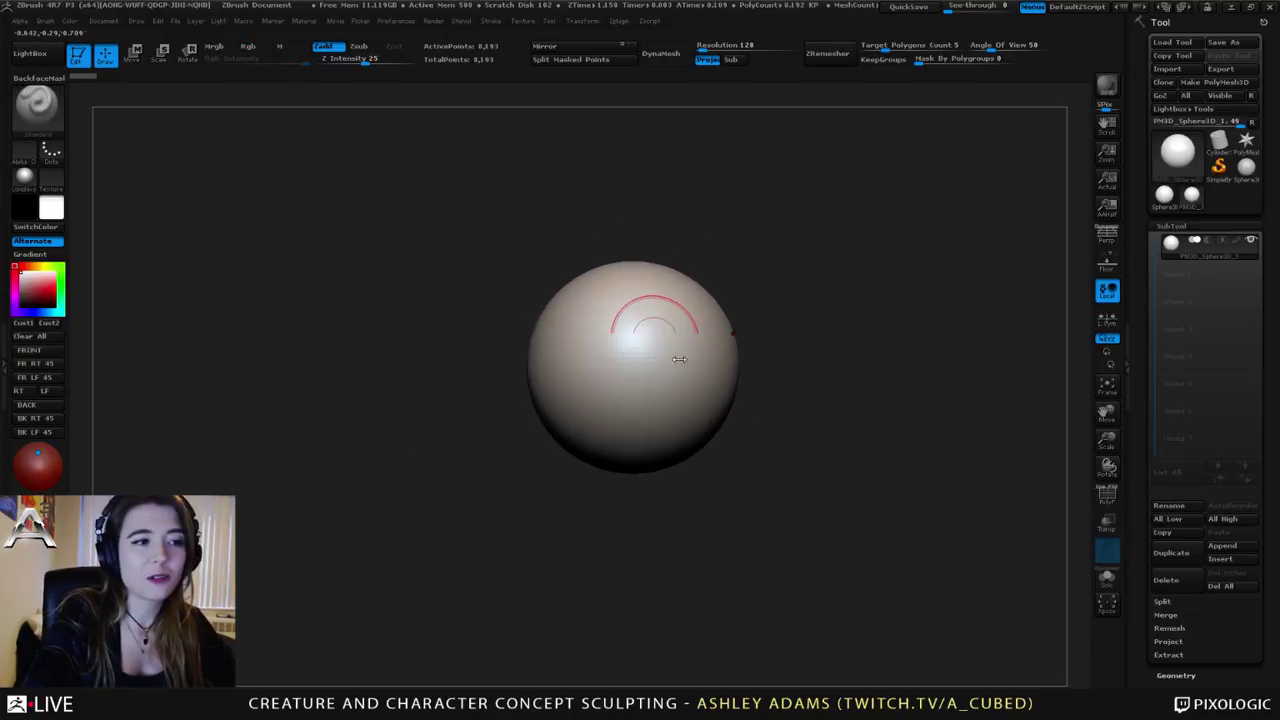
pyautogui.keyDown('alt'); pyautogui.moveTo(665, 349); pyautogui.dragTo(588, 306, button='right'); pyautogui.keyUp('alt')
pyautogui.keyDown('ctrl'); pyautogui.moveTo(575, 295); pyautogui.dragTo(550, 322, button='right'); pyautogui.keyUp('ctrl')
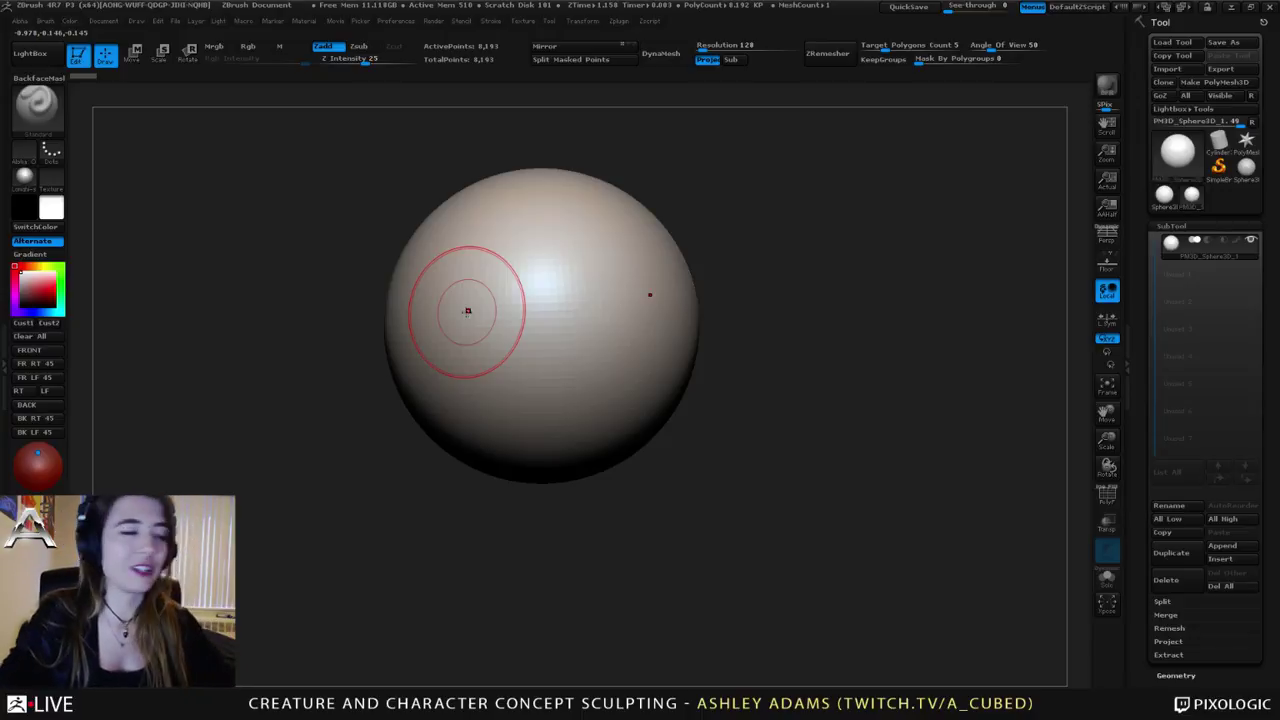
pyautogui.keyDown('alt'); pyautogui.moveTo(516, 286); pyautogui.dragTo(623, 300, button='right'); pyautogui.keyUp('alt')
pyautogui.moveTo(677, 336)
pyautogui.keyDown('ctrl'); pyautogui.mouseDown(button='right')
pyautogui.moveTo(689, 313)
pyautogui.moveTo(662, 314)
pyautogui.mouseUp(button='right'); pyautogui.keyUp('ctrl')
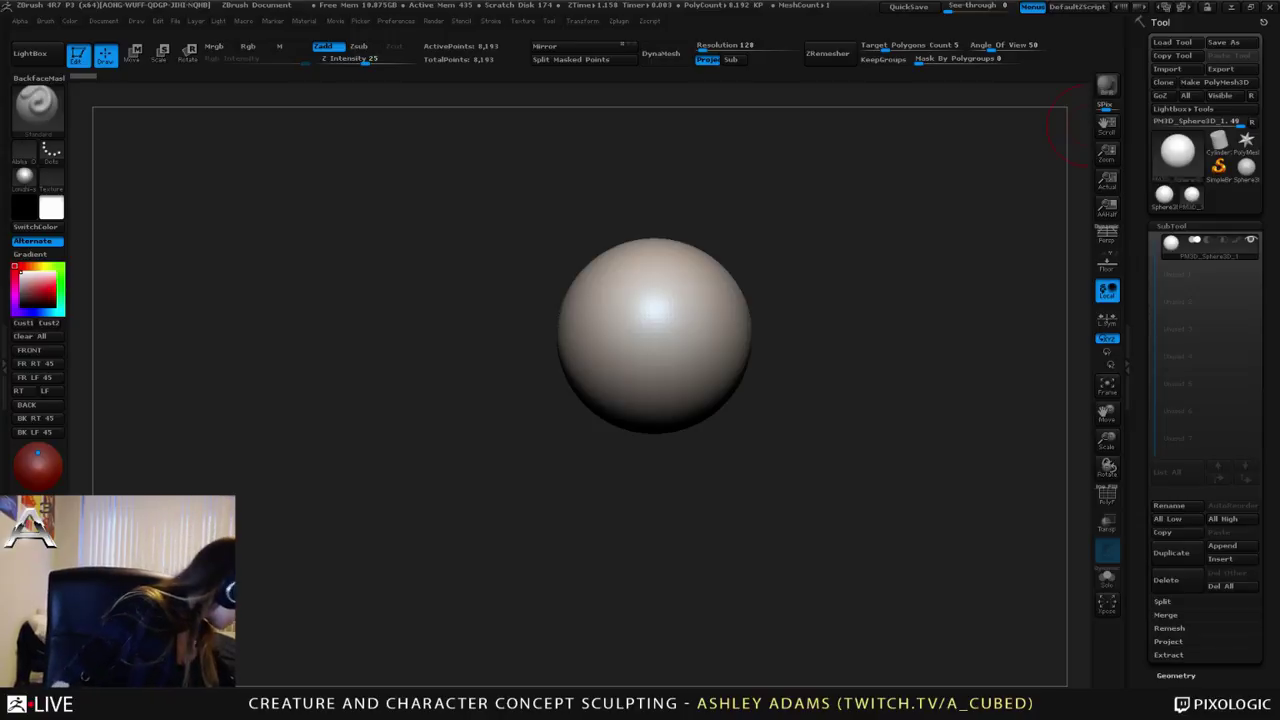
# Step: Activate X symmetry and pull the lower part of the sphere downward with the SnakeHook brush
pyautogui.moveTo(630, 311)
pyautogui.keyDown('alt'); pyautogui.mouseDown(button='right')
pyautogui.moveTo(668, 306)
pyautogui.moveTo(674, 334)
pyautogui.mouseUp(button='right'); pyautogui.keyUp('alt')
pyautogui.press('space')
pyautogui.moveTo(684, 309); pyautogui.dragTo(710, 309)
pyautogui.press('b')
pyautogui.press('s')
pyautogui.press('h')
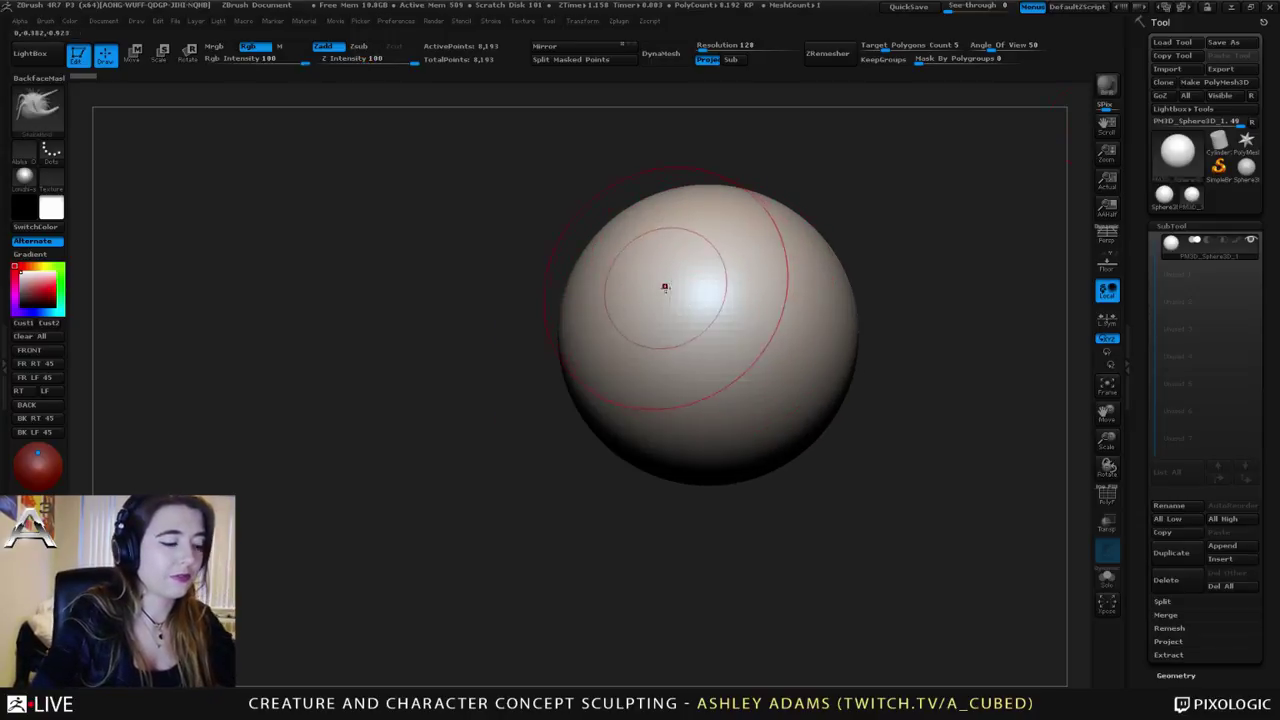
pyautogui.press('x')
pyautogui.moveTo(757, 343)
pyautogui.keyDown('alt'); pyautogui.mouseDown(button='right')
pyautogui.moveTo(686, 354)
pyautogui.moveTo(673, 300)
pyautogui.mouseUp(button='right'); pyautogui.keyUp('alt')
pyautogui.keyDown('alt'); pyautogui.moveTo(691, 368); pyautogui.dragTo(642, 329, button='right'); pyautogui.keyUp('alt')
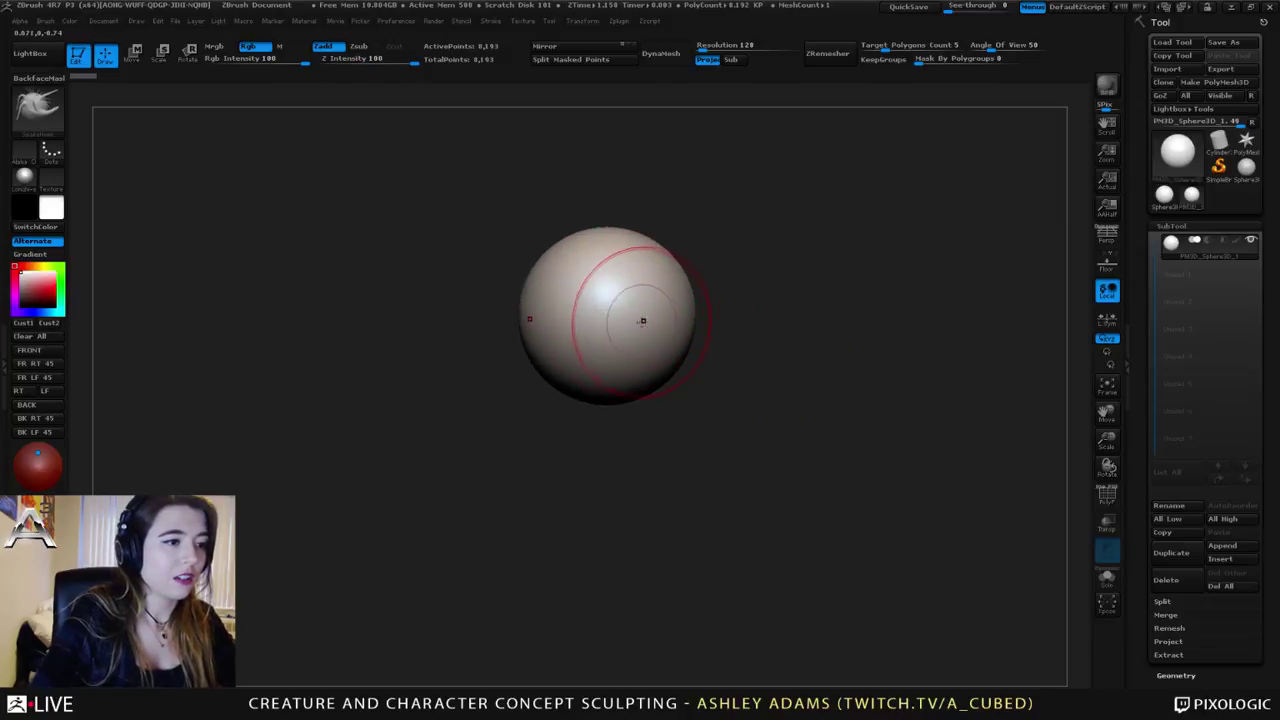
pyautogui.moveTo(600, 386); pyautogui.dragTo(591, 408)
pyautogui.moveTo(644, 356); pyautogui.dragTo(656, 346)
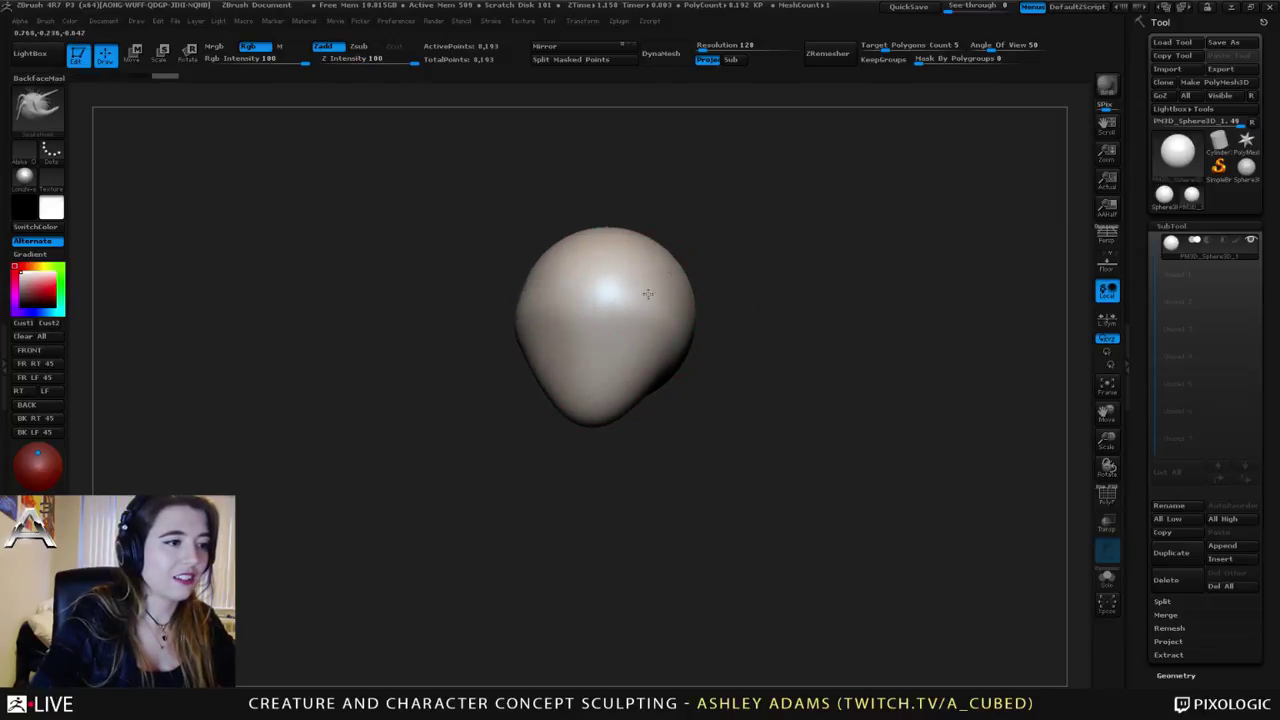
# Step: Pull mirrored bulges out of the upper sides of the form with SnakeHook to start a rough head shape
pyautogui.moveTo(649, 291); pyautogui.dragTo(648, 258)
pyautogui.moveTo(626, 251); pyautogui.dragTo(572, 254, button='right')
pyautogui.moveTo(662, 252); pyautogui.dragTo(712, 220)
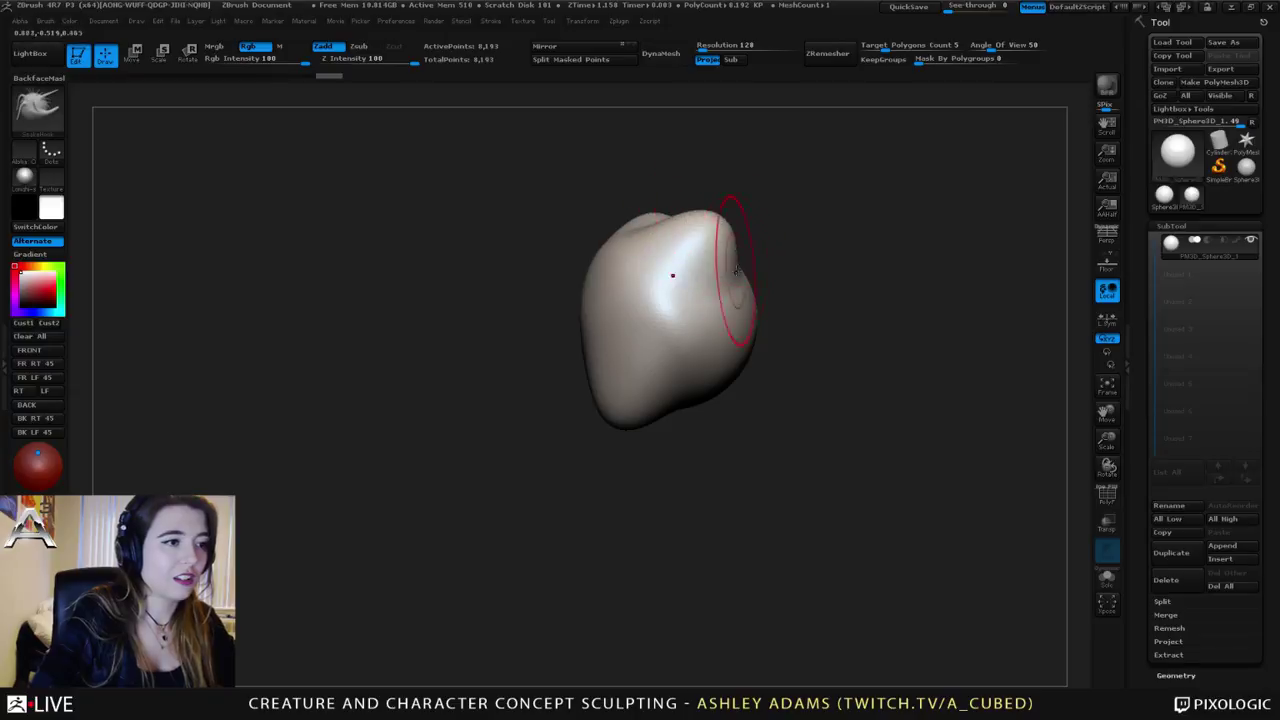
pyautogui.moveTo(737, 275); pyautogui.dragTo(680, 245, button='right')
pyautogui.moveTo(797, 264)
pyautogui.mouseDown()
pyautogui.moveTo(781, 270)
pyautogui.moveTo(802, 282)
pyautogui.mouseUp()
pyautogui.moveTo(801, 282)
pyautogui.mouseDown(button='right')
pyautogui.moveTo(750, 385)
pyautogui.moveTo(757, 326)
pyautogui.moveTo(723, 307)
pyautogui.moveTo(500, 286)
pyautogui.moveTo(577, 357)
pyautogui.moveTo(540, 252)
pyautogui.moveTo(514, 400)
pyautogui.mouseUp(button='right')
pyautogui.moveTo(592, 303)
pyautogui.mouseDown(button='right')
pyautogui.moveTo(586, 362)
pyautogui.moveTo(620, 297)
pyautogui.moveTo(657, 314)
pyautogui.moveTo(580, 240)
pyautogui.moveTo(600, 221)
pyautogui.mouseUp(button='right')
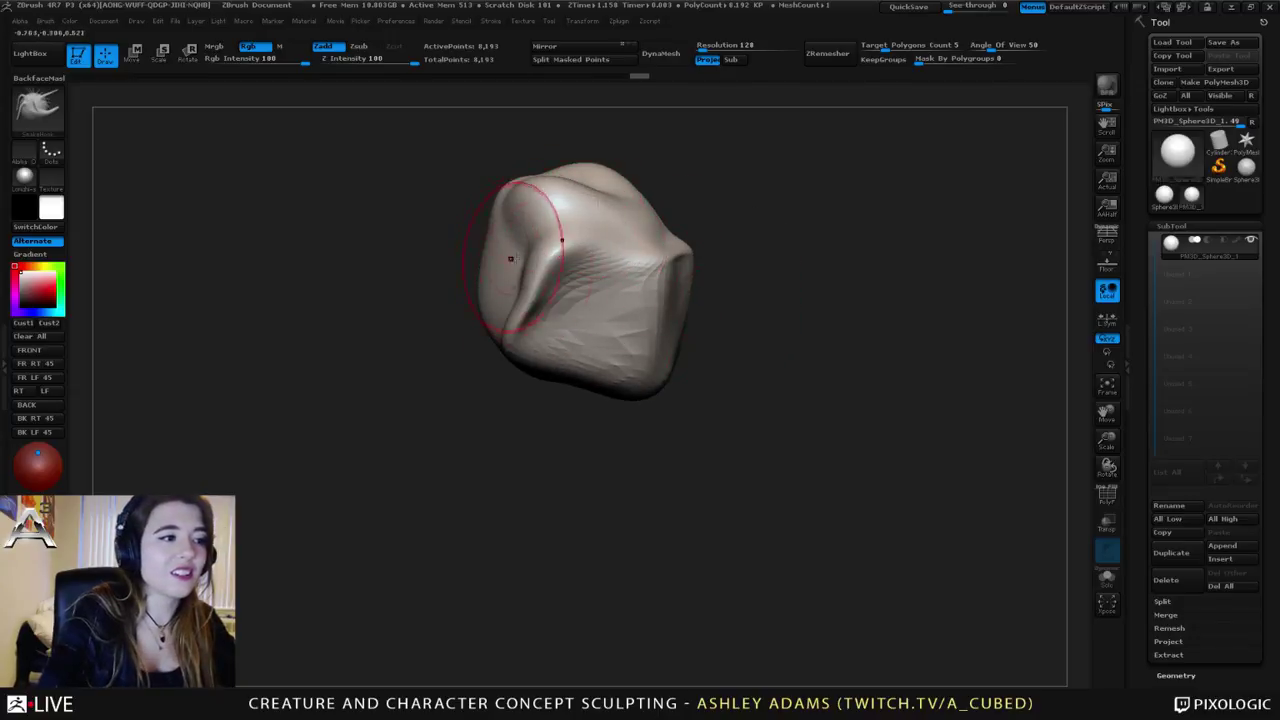
# Step: Enable BackfaceMask for the ClayBuildup brush and build up clay strokes across the side of the form
pyautogui.moveTo(512, 258); pyautogui.dragTo(517, 286, button='right')
pyautogui.press('b')
pyautogui.press('c')
pyautogui.press('b')
pyautogui.moveTo(486, 230)
pyautogui.mouseDown()
pyautogui.moveTo(491, 277)
pyautogui.moveTo(455, 345)
pyautogui.mouseUp()
pyautogui.hotkey('ctrl', 'z')
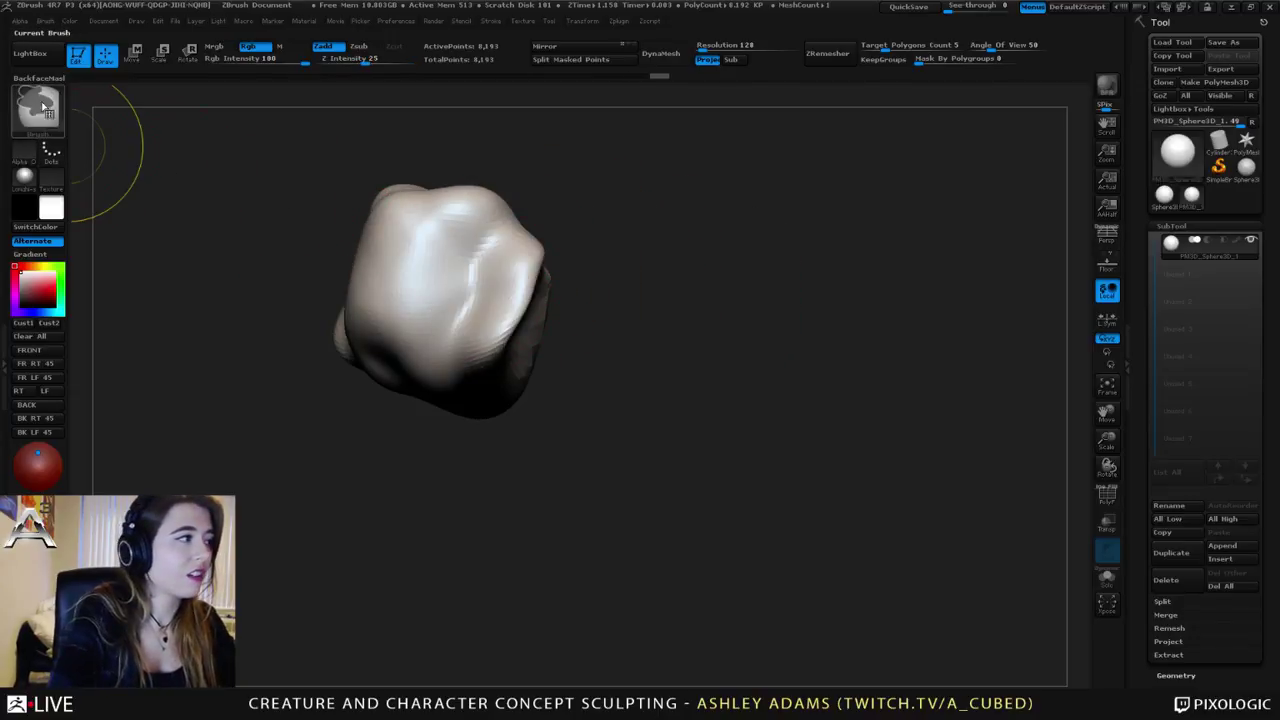
pyautogui.click(38, 78)
pyautogui.moveTo(449, 250)
pyautogui.mouseDown()
pyautogui.moveTo(440, 285)
pyautogui.moveTo(518, 298)
pyautogui.mouseUp()
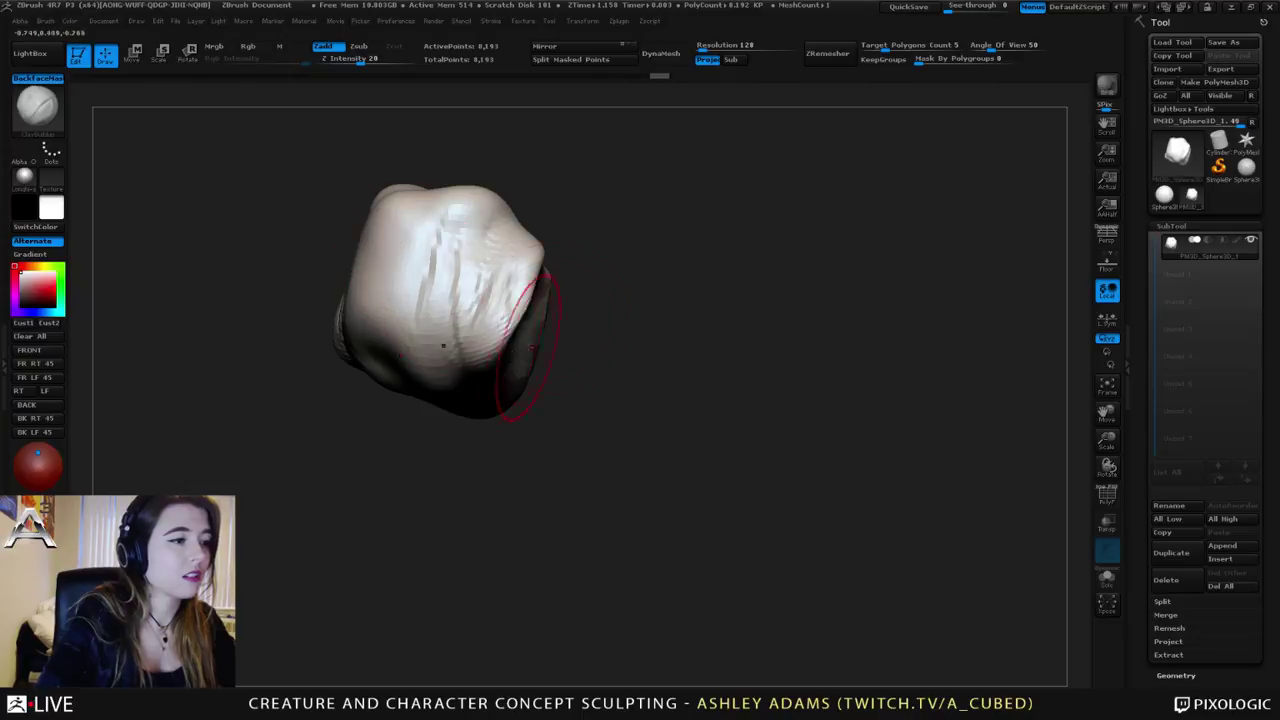
pyautogui.moveTo(526, 343); pyautogui.dragTo(478, 312, button='right')
pyautogui.moveTo(480, 325); pyautogui.dragTo(548, 312)
pyautogui.moveTo(540, 296)
pyautogui.keyDown('ctrl'); pyautogui.mouseDown(button='right')
pyautogui.moveTo(557, 340)
pyautogui.moveTo(503, 323)
pyautogui.mouseUp(button='right'); pyautogui.keyUp('ctrl')
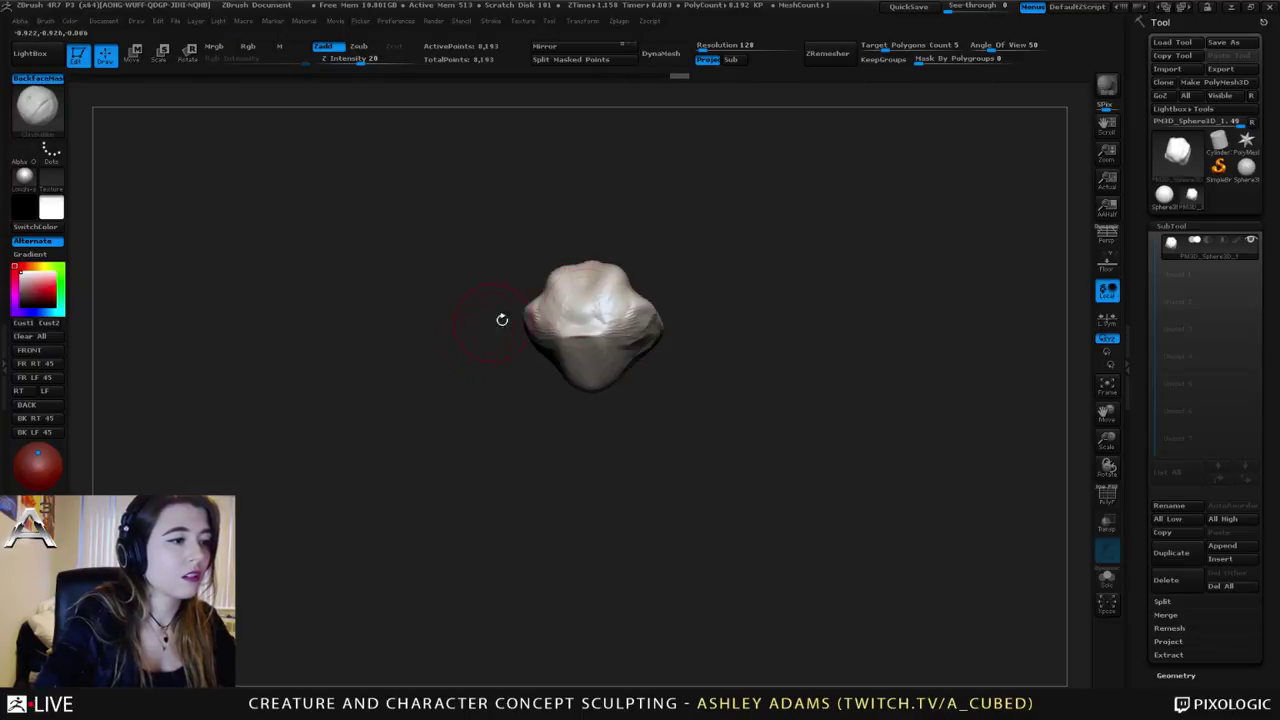
# Step: Pull a long horn-like crest upward from the top of the form with the SnakeHook brush
pyautogui.press('b')
pyautogui.press('s')
pyautogui.press('h')
pyautogui.press('space')
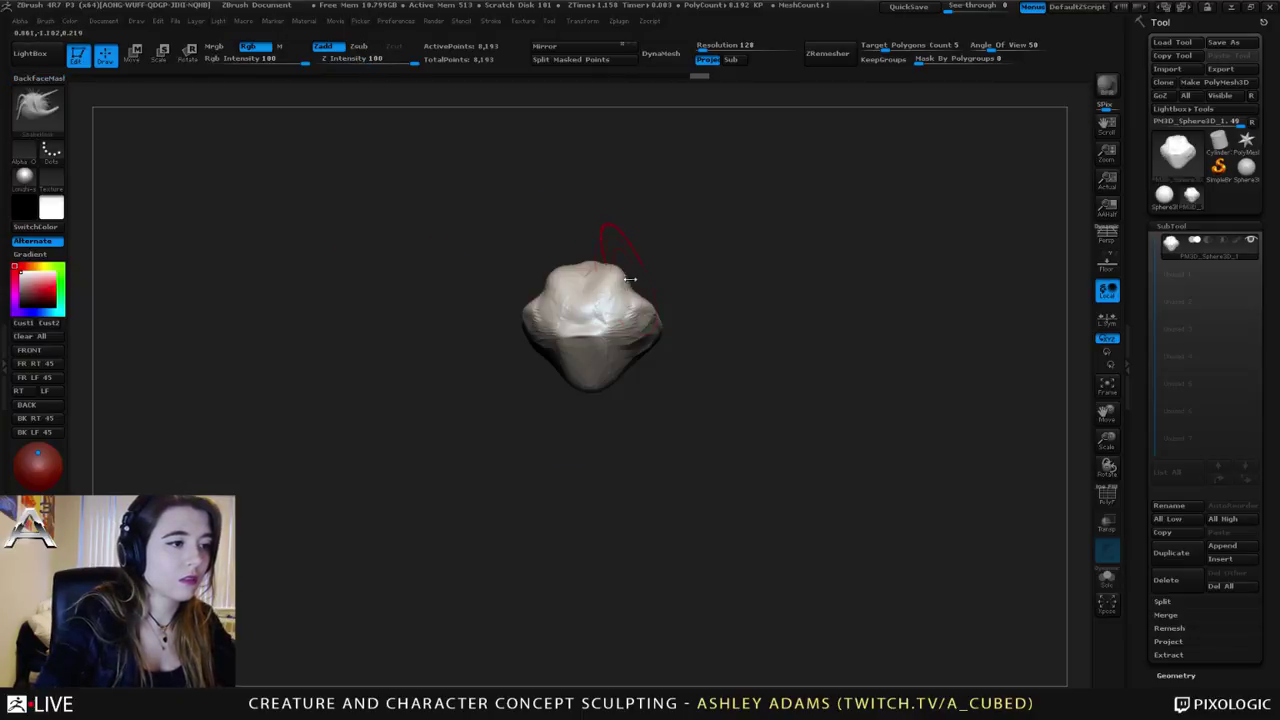
pyautogui.moveTo(600, 300); pyautogui.dragTo(591, 168)
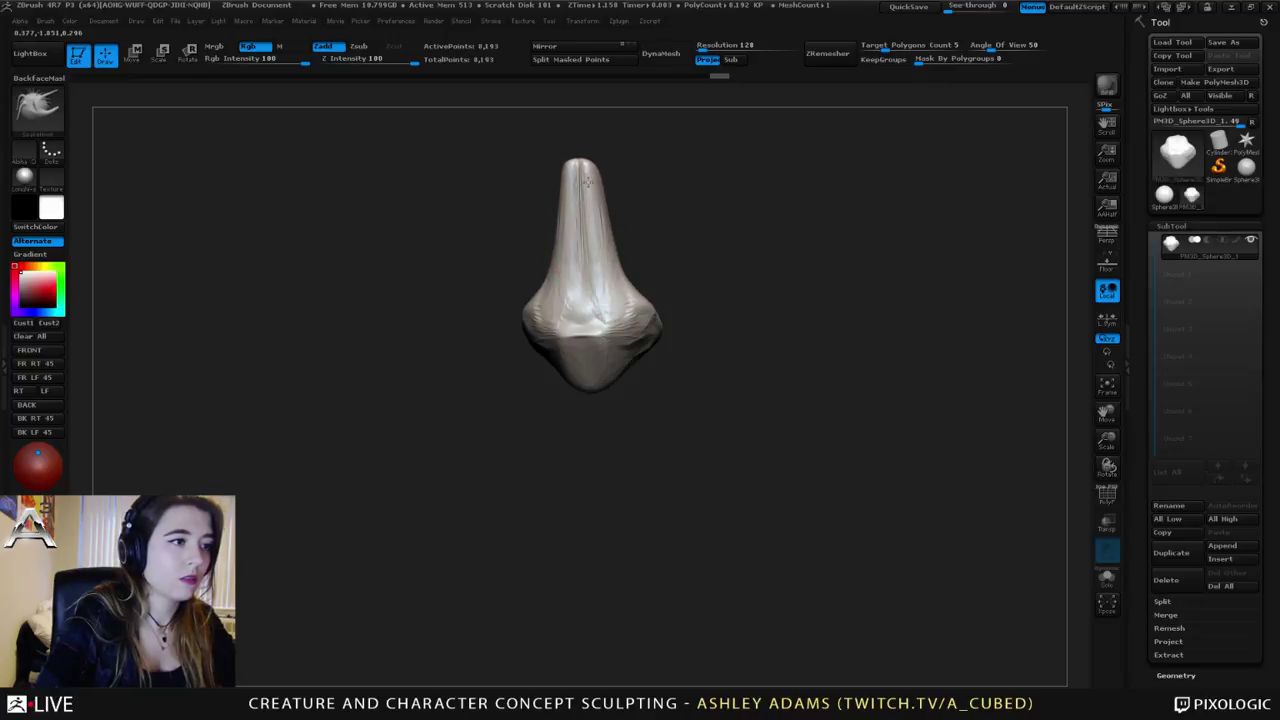
pyautogui.moveTo(591, 200)
pyautogui.mouseDown(button='right')
pyautogui.moveTo(565, 295)
pyautogui.moveTo(637, 253)
pyautogui.mouseUp(button='right')
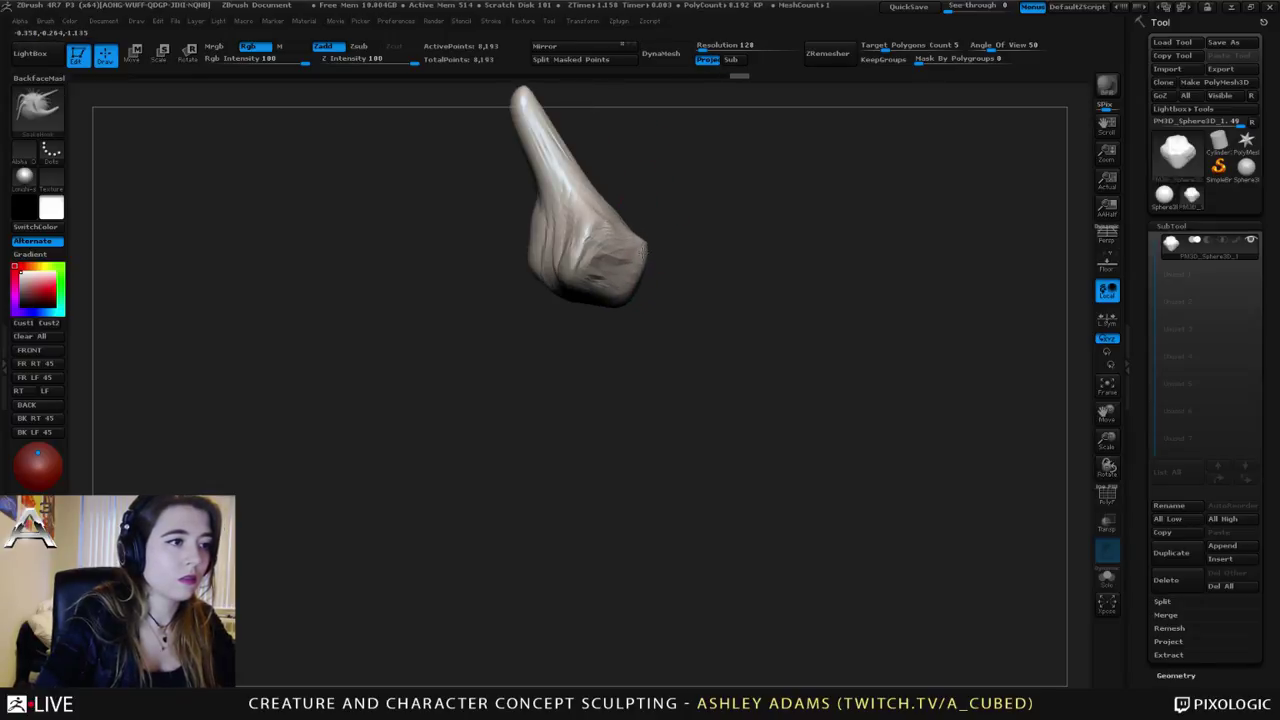
# Step: Fill out the area below the crest and reshape the underside and sides of the form with SnakeHook
pyautogui.moveTo(635, 208)
pyautogui.mouseDown()
pyautogui.moveTo(621, 218)
pyautogui.moveTo(588, 158)
pyautogui.mouseUp()
pyautogui.keyDown('alt'); pyautogui.moveTo(611, 172); pyautogui.dragTo(612, 224, button='right'); pyautogui.keyUp('alt')
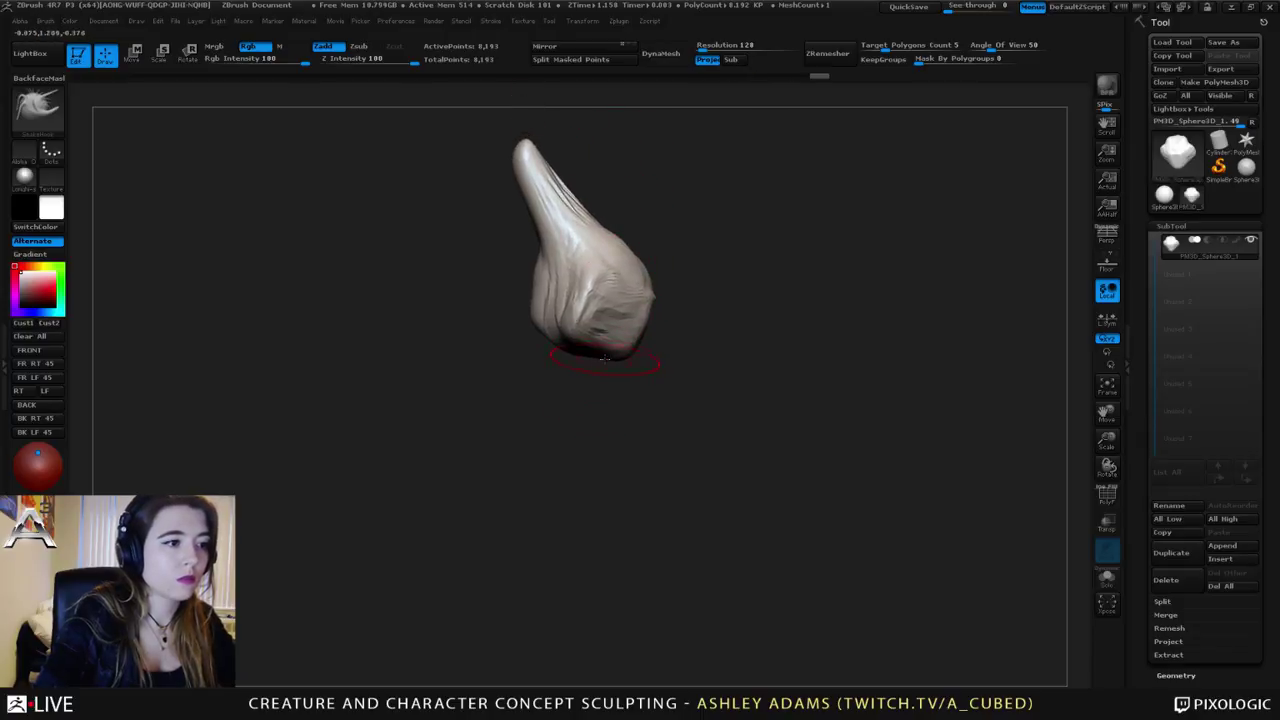
pyautogui.moveTo(603, 354); pyautogui.dragTo(617, 336)
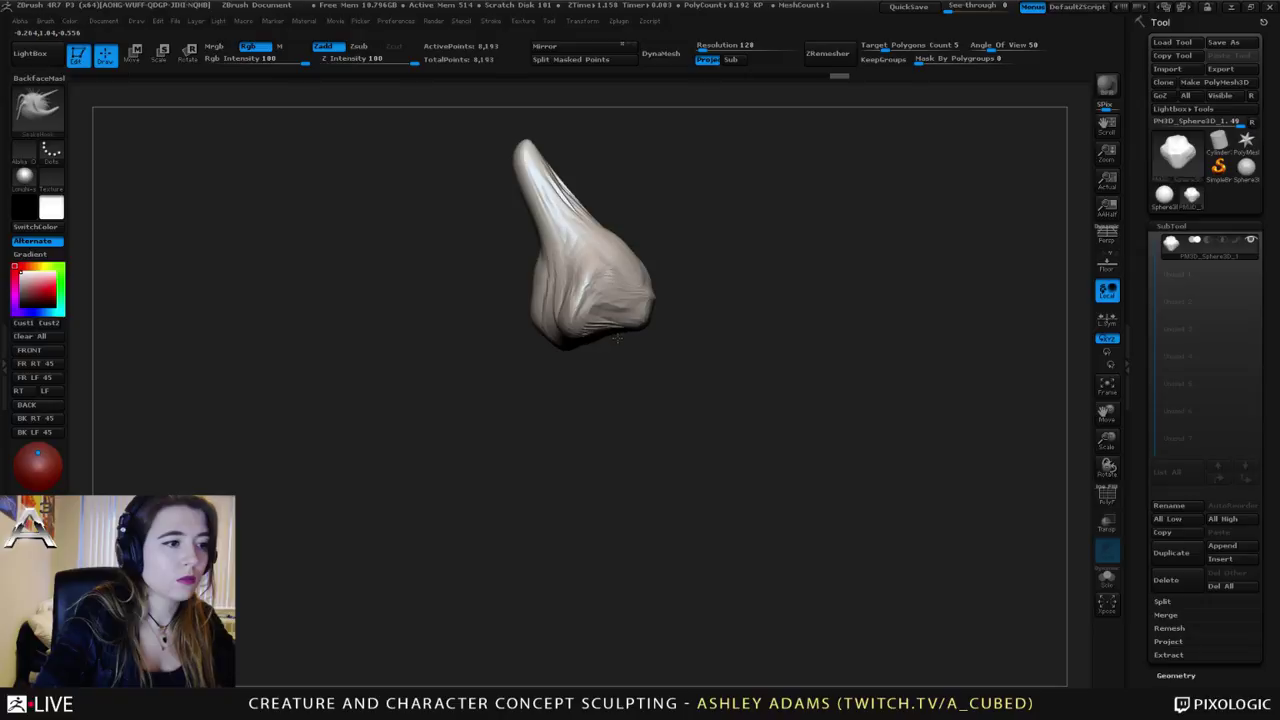
pyautogui.moveTo(671, 286)
pyautogui.mouseDown()
pyautogui.moveTo(585, 302)
pyautogui.moveTo(485, 288)
pyautogui.mouseUp()
pyautogui.moveTo(628, 286); pyautogui.dragTo(600, 284, button='right')
pyautogui.moveTo(635, 286); pyautogui.dragTo(692, 297)
pyautogui.moveTo(728, 338)
pyautogui.mouseDown()
pyautogui.moveTo(663, 343)
pyautogui.moveTo(671, 314)
pyautogui.moveTo(620, 296)
pyautogui.moveTo(591, 259)
pyautogui.moveTo(429, 225)
pyautogui.moveTo(350, 228)
pyautogui.mouseUp()
pyautogui.moveTo(647, 243); pyautogui.dragTo(649, 252)
pyautogui.moveTo(728, 322)
pyautogui.mouseDown()
pyautogui.moveTo(636, 268)
pyautogui.moveTo(580, 298)
pyautogui.mouseUp()
# Step: Add mass to the side of the form below the crest with the ClayBuildup brush
pyautogui.press('b')
pyautogui.press('c')
pyautogui.press('b')
pyautogui.moveTo(682, 188)
pyautogui.mouseDown()
pyautogui.moveTo(690, 254)
pyautogui.moveTo(701, 164)
pyautogui.moveTo(730, 220)
pyautogui.moveTo(782, 240)
pyautogui.moveTo(718, 227)
pyautogui.moveTo(657, 240)
pyautogui.mouseUp()
pyautogui.rightClick(594, 229)
pyautogui.moveTo(500, 250); pyautogui.dragTo(560, 215)
# Step: Stretch the front of the form into a pointed snout with the SnakeHook brush
pyautogui.press('b')
pyautogui.press('s')
pyautogui.press('h')
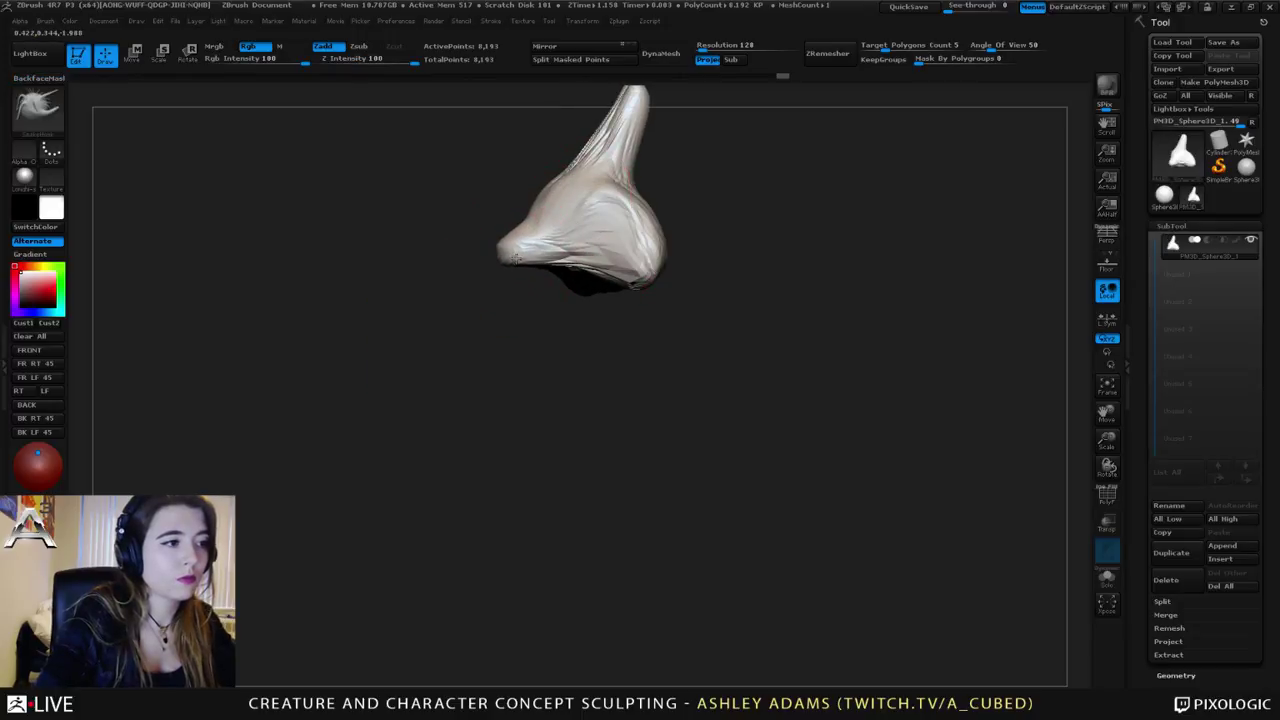
pyautogui.moveTo(571, 241); pyautogui.dragTo(540, 206)
pyautogui.moveTo(470, 205)
pyautogui.mouseDown()
pyautogui.moveTo(490, 225)
pyautogui.moveTo(574, 232)
pyautogui.mouseUp()
pyautogui.moveTo(575, 237)
pyautogui.mouseDown()
pyautogui.moveTo(555, 235)
pyautogui.moveTo(618, 162)
pyautogui.mouseUp()
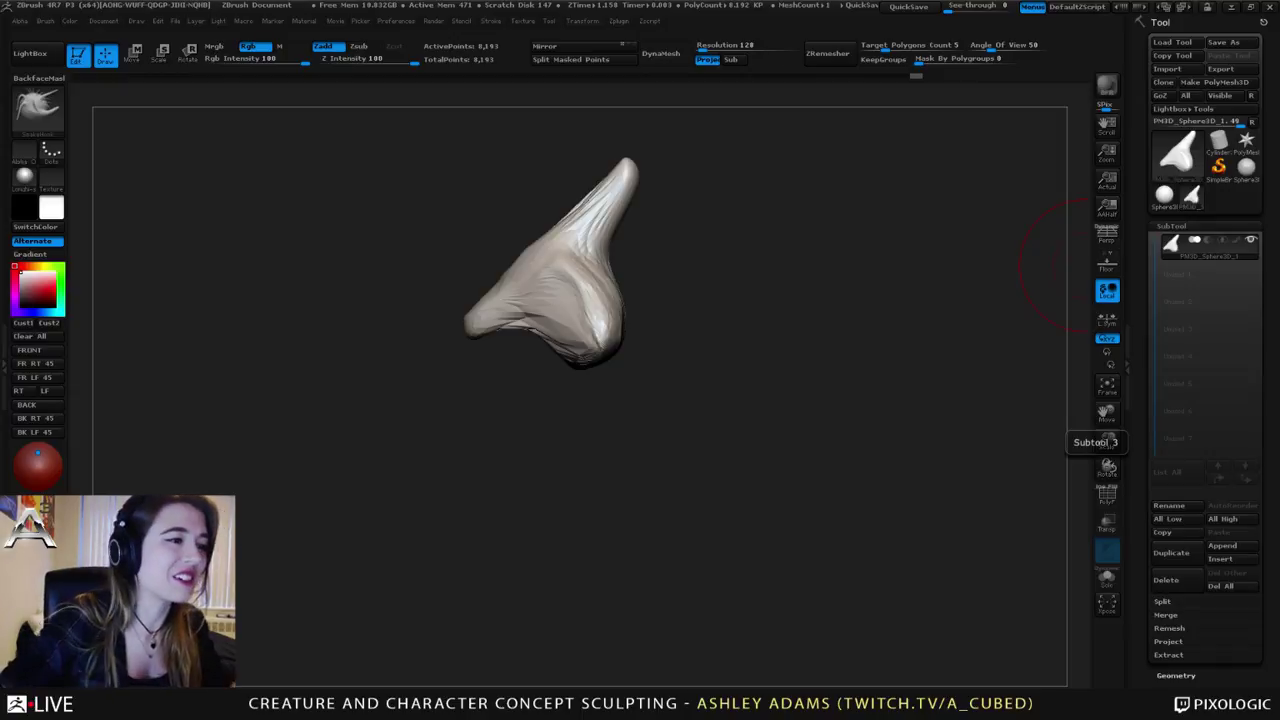
# Step: Adjust the flared base and the slope of the crest with SnakeHook from the front and back
pyautogui.keyDown('shift'); pyautogui.moveTo(1030, 267); pyautogui.dragTo(850, 267); pyautogui.keyUp('shift')
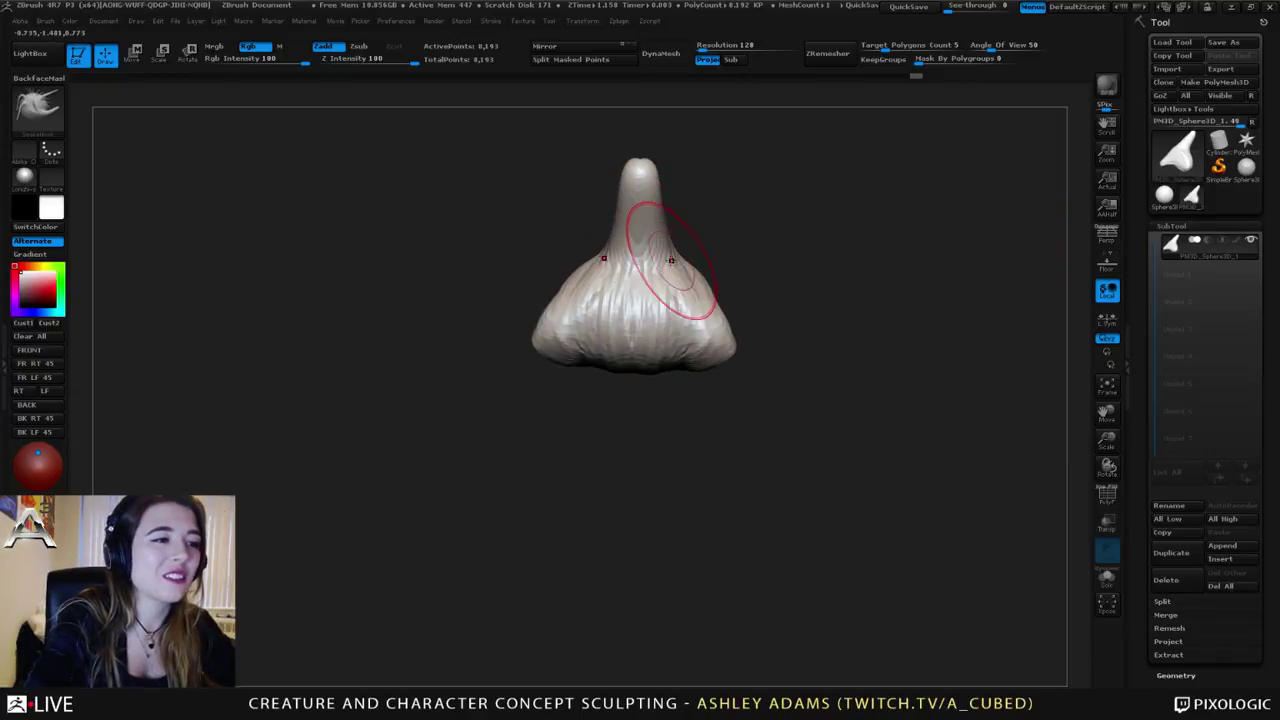
pyautogui.moveTo(790, 320)
pyautogui.mouseDown()
pyautogui.moveTo(785, 265)
pyautogui.moveTo(790, 345)
pyautogui.mouseUp()
pyautogui.moveTo(706, 306)
pyautogui.mouseDown()
pyautogui.moveTo(721, 365)
pyautogui.moveTo(657, 314)
pyautogui.mouseUp()
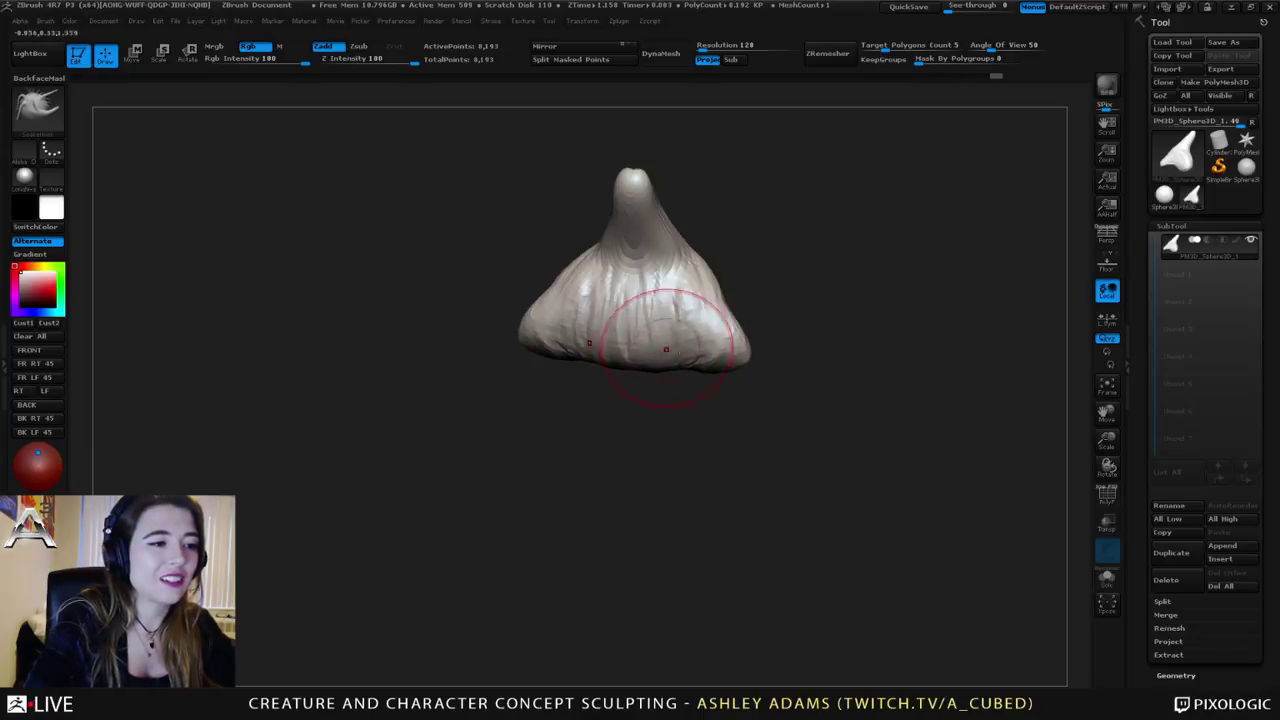
pyautogui.moveTo(770, 340); pyautogui.dragTo(720, 336)
pyautogui.keyDown('shift'); pyautogui.moveTo(820, 335); pyautogui.dragTo(800, 300); pyautogui.keyUp('shift')
pyautogui.moveTo(686, 245)
pyautogui.mouseDown()
pyautogui.moveTo(700, 205)
pyautogui.moveTo(712, 238)
pyautogui.moveTo(688, 196)
pyautogui.moveTo(782, 212)
pyautogui.mouseUp()
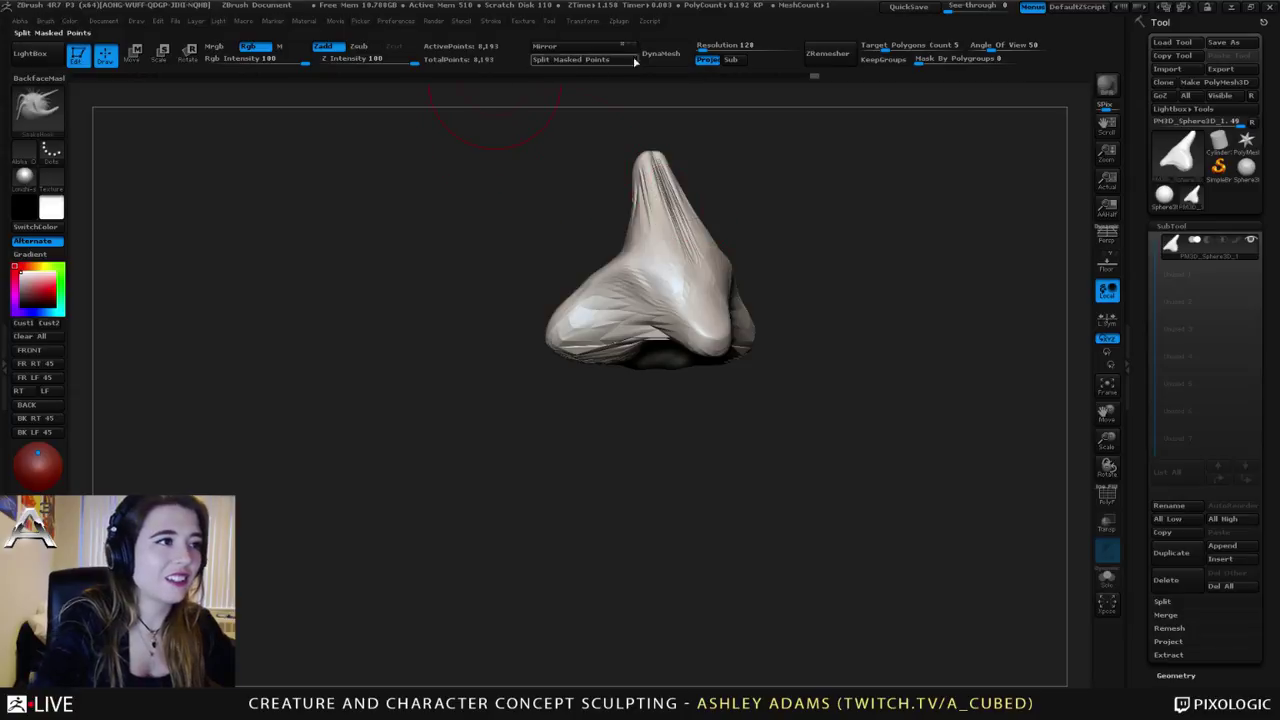
# Step: Convert the form to a DynaMesh at resolution 64 and smooth its stretched surface
pyautogui.click(716, 45)
pyautogui.moveTo(699, 48); pyautogui.dragTo(699, 49)
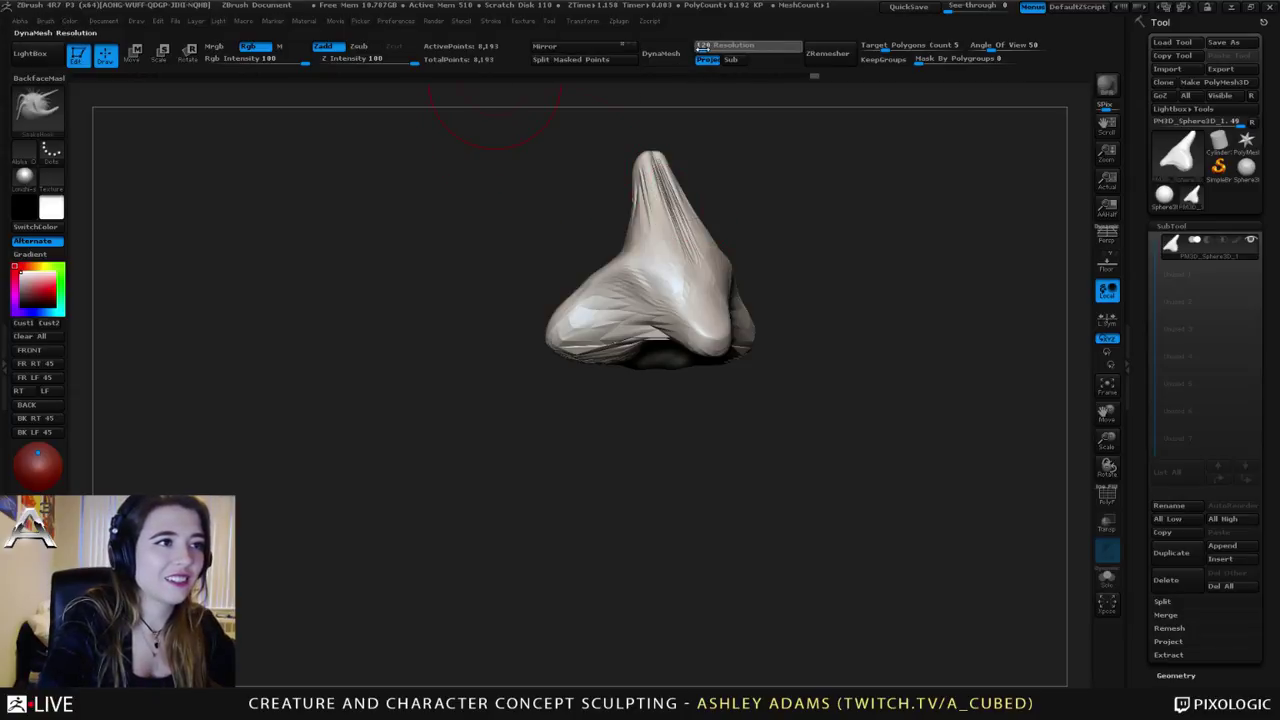
pyautogui.click(660, 53)
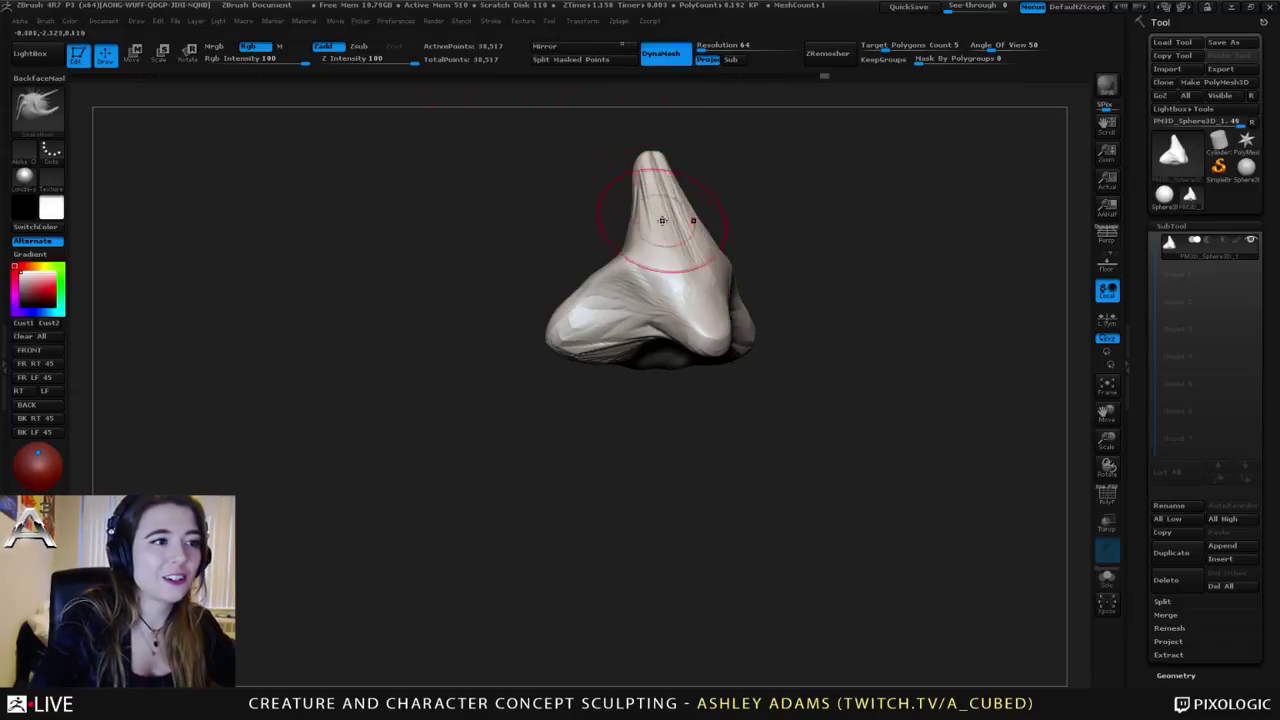
pyautogui.keyDown('shift'); pyautogui.moveTo(656, 160); pyautogui.dragTo(568, 287); pyautogui.keyUp('shift')
pyautogui.moveTo(745, 245); pyautogui.dragTo(648, 295)
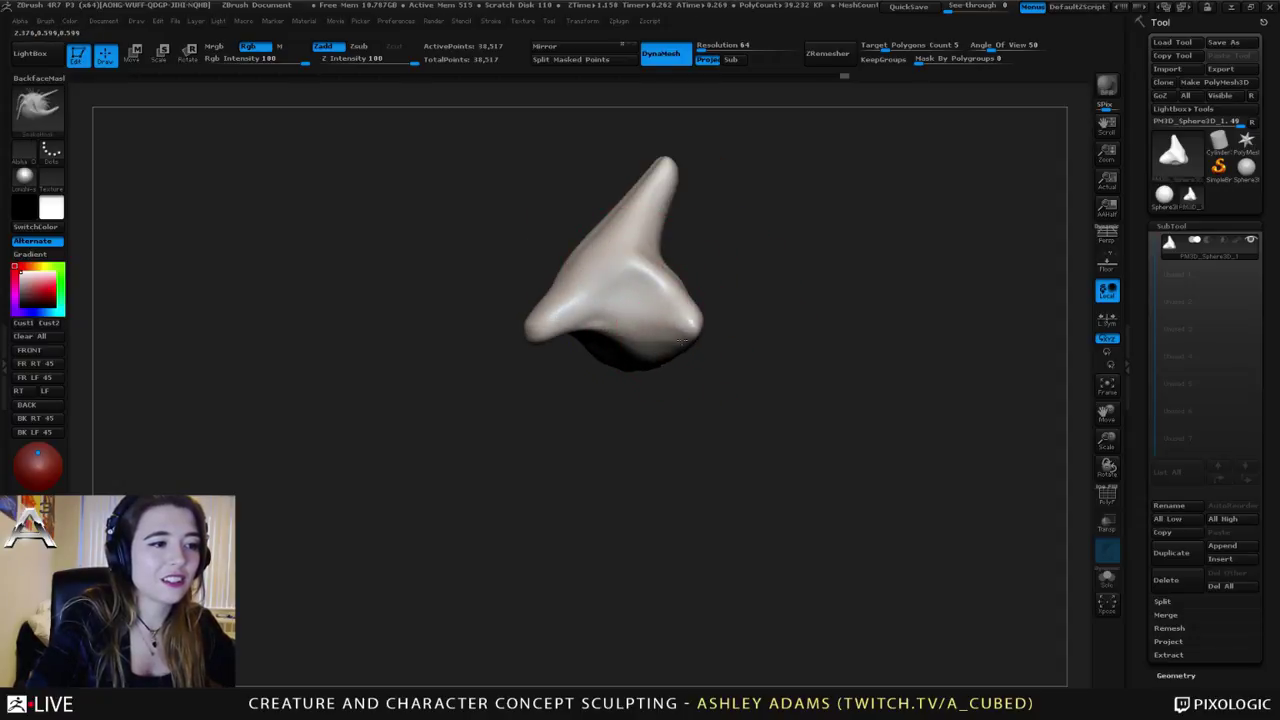
# Step: Reduce the draw size and pull a pointed upper jaw out of the snout tip with SnakeHook
pyautogui.press('space')
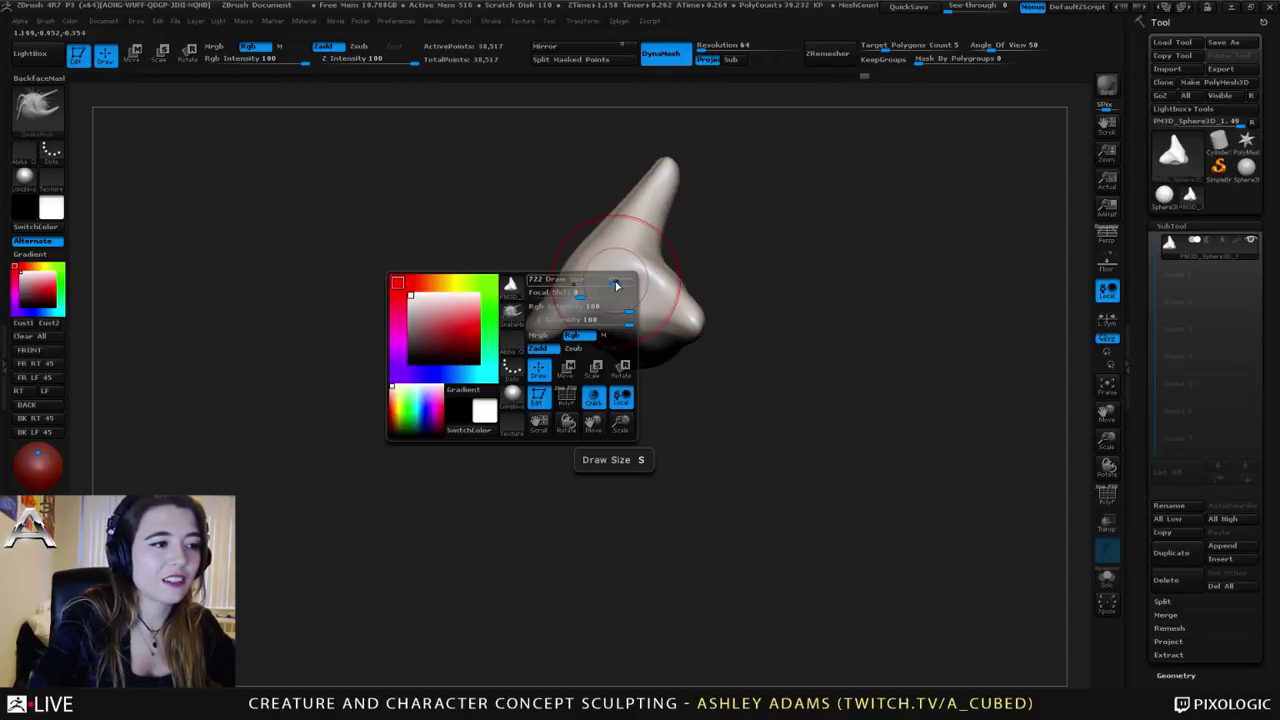
pyautogui.moveTo(617, 286)
pyautogui.mouseDown()
pyautogui.moveTo(552, 304)
pyautogui.moveTo(540, 288)
pyautogui.moveTo(500, 292)
pyautogui.moveTo(528, 300)
pyautogui.mouseUp()
pyautogui.press('space')
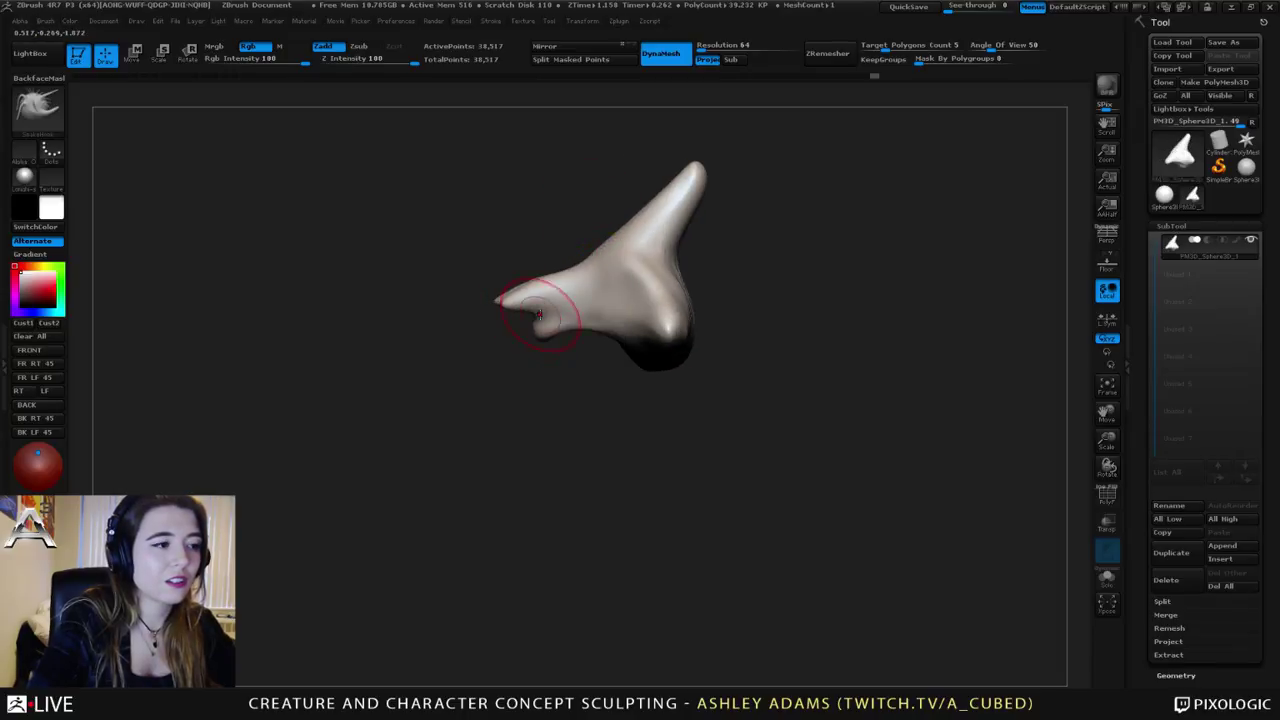
pyautogui.moveTo(619, 306); pyautogui.dragTo(642, 322)
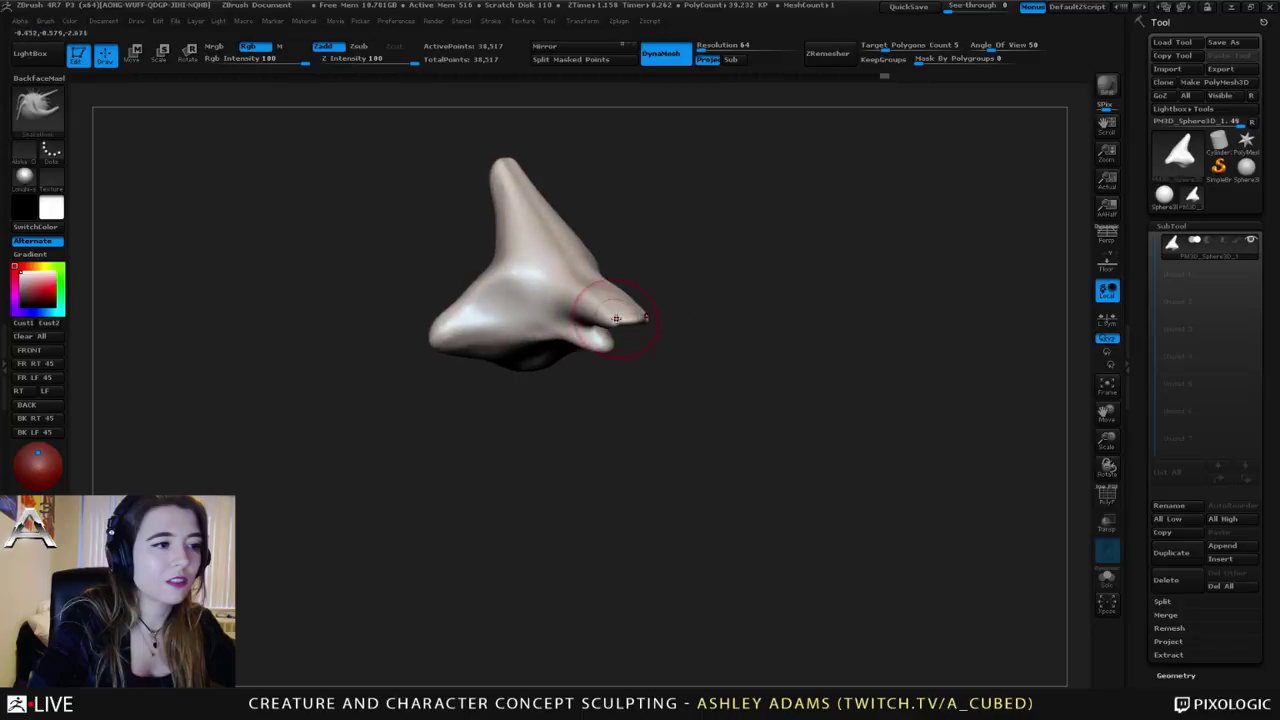
# Step: Pull out long mirrored lower prongs beside the upper jaw and refine the side horns with SnakeHook
pyautogui.moveTo(535, 335)
pyautogui.mouseDown()
pyautogui.moveTo(531, 377)
pyautogui.moveTo(539, 340)
pyautogui.moveTo(488, 346)
pyautogui.moveTo(578, 282)
pyautogui.mouseUp()
pyautogui.press('space')
pyautogui.moveTo(557, 390)
pyautogui.mouseDown()
pyautogui.moveTo(543, 409)
pyautogui.moveTo(644, 290)
pyautogui.mouseUp()
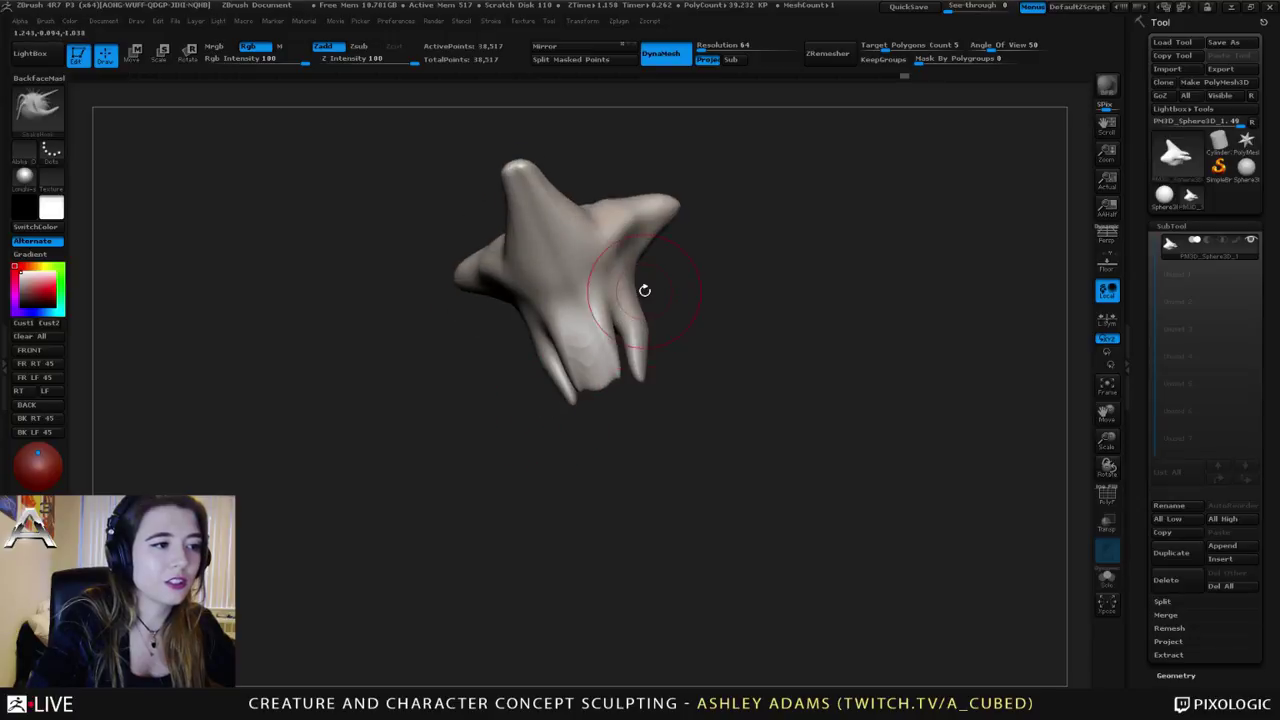
pyautogui.moveTo(668, 204); pyautogui.dragTo(651, 176)
pyautogui.moveTo(545, 325)
pyautogui.mouseDown()
pyautogui.moveTo(620, 245)
pyautogui.moveTo(589, 197)
pyautogui.moveTo(586, 274)
pyautogui.mouseUp()
pyautogui.moveTo(503, 268)
pyautogui.mouseDown()
pyautogui.moveTo(481, 243)
pyautogui.moveTo(553, 246)
pyautogui.mouseUp()
pyautogui.moveTo(578, 292); pyautogui.dragTo(604, 271)
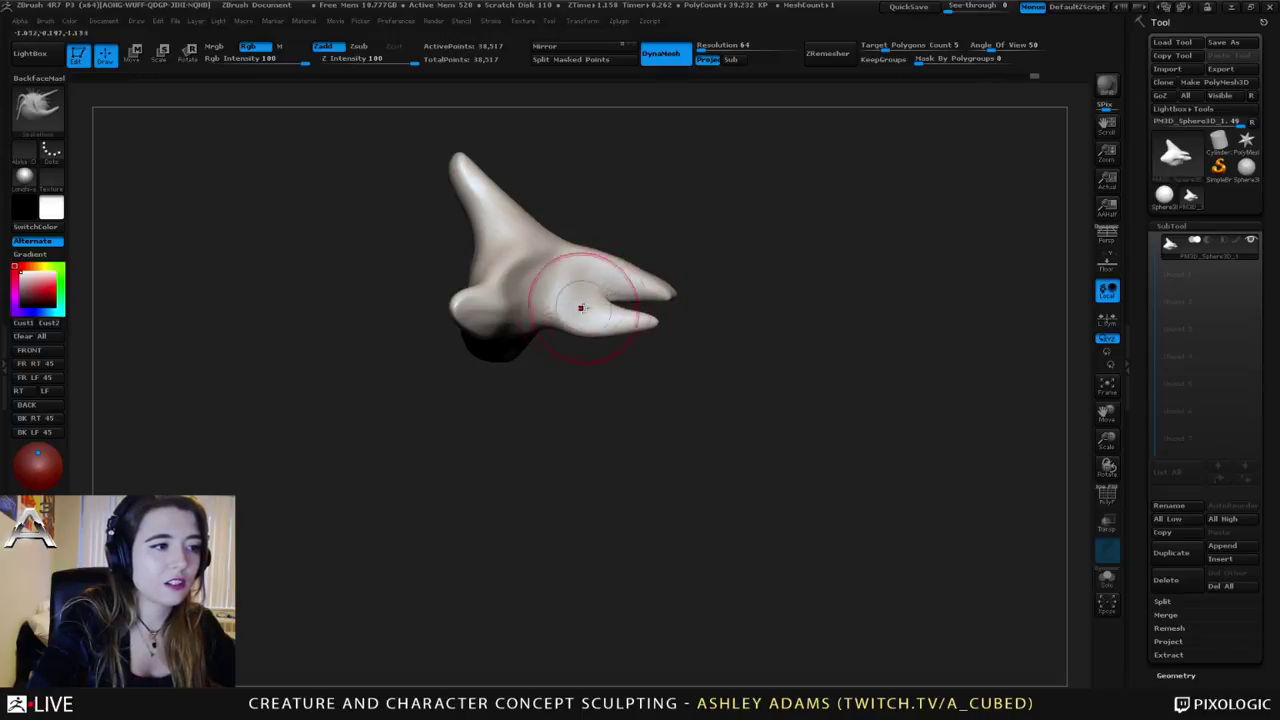
# Step: Build up clay at the base of the lower jaw prong with the ClayBuildup brush
pyautogui.moveTo(610, 288)
pyautogui.mouseDown(button='right')
pyautogui.moveTo(614, 278)
pyautogui.moveTo(594, 306)
pyautogui.mouseUp(button='right')
pyautogui.press('b')
pyautogui.press('c')
pyautogui.press('b')
pyautogui.moveTo(594, 306); pyautogui.dragTo(578, 306)
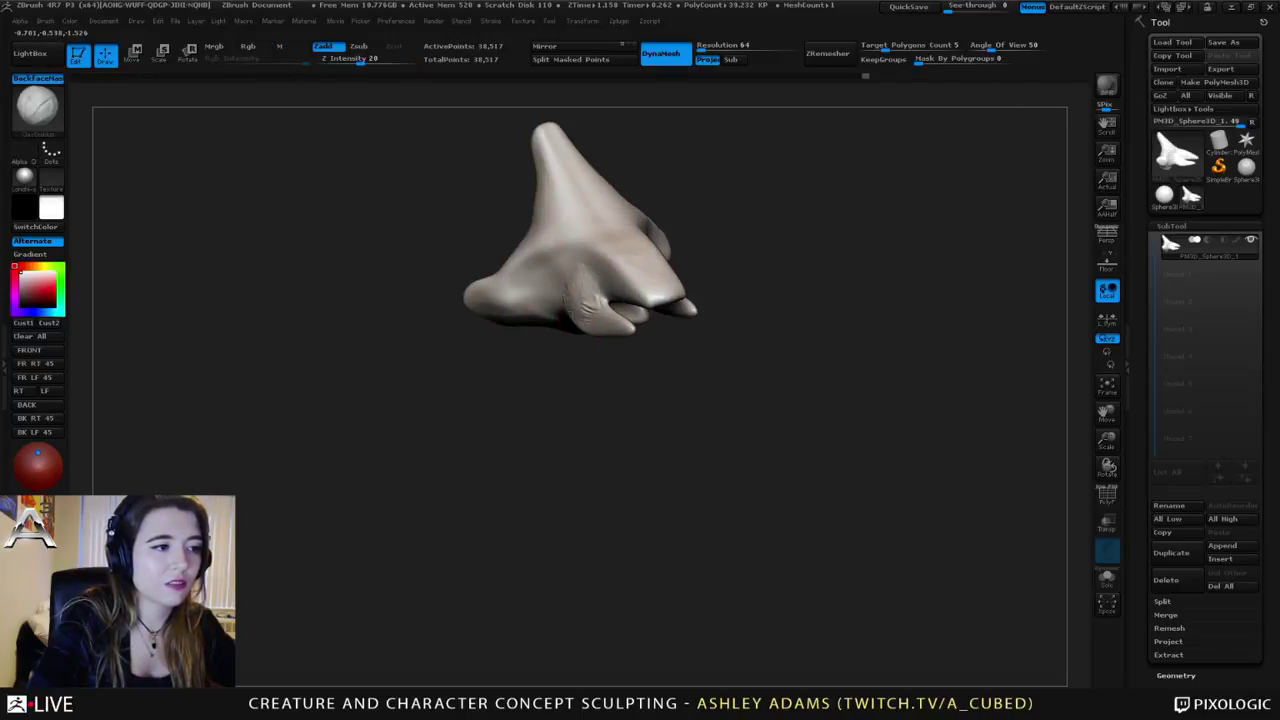
pyautogui.moveTo(578, 296)
pyautogui.mouseDown(button='right')
pyautogui.moveTo(648, 270)
pyautogui.moveTo(644, 335)
pyautogui.mouseUp(button='right')
# Step: Work the mouth interior between the lower prongs from below with the SnakeHook and Dam_Standard brushes
pyautogui.press('b')
pyautogui.press('s')
pyautogui.press('h')
pyautogui.press('space')
pyautogui.press('b')
pyautogui.press('d')
pyautogui.press('s')
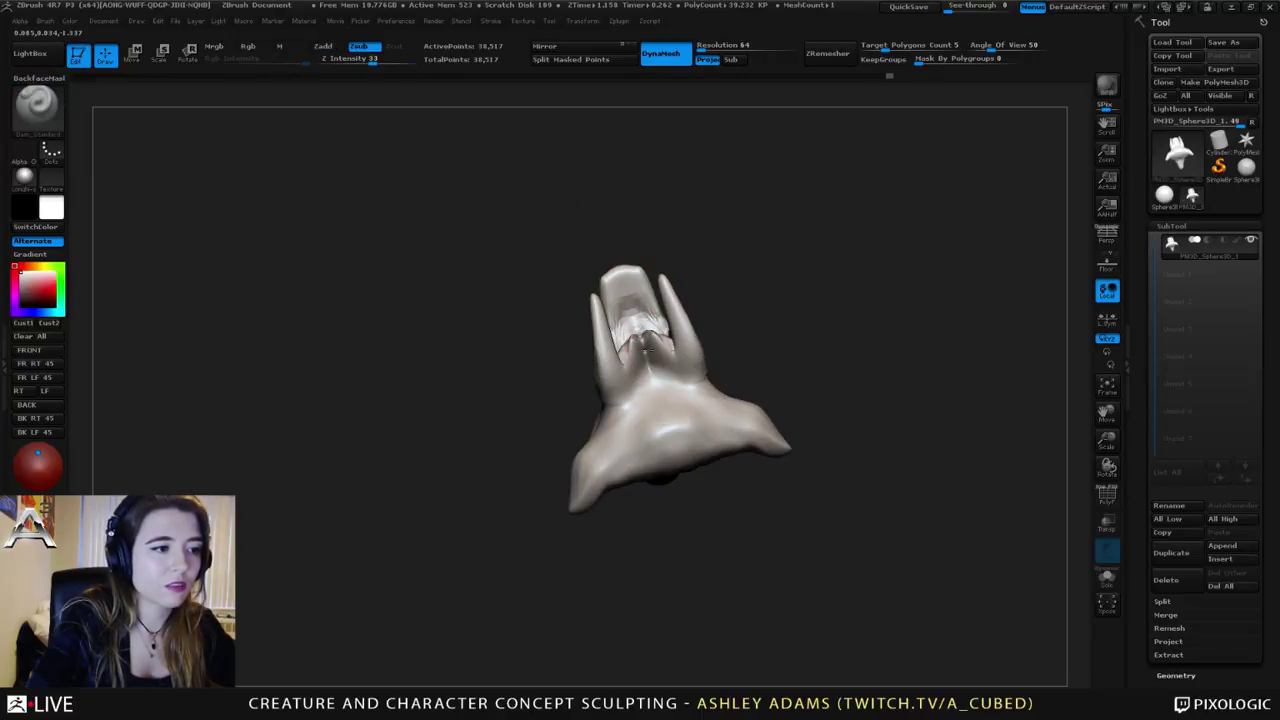
pyautogui.moveTo(714, 351)
pyautogui.mouseDown(button='right')
pyautogui.moveTo(692, 288)
pyautogui.moveTo(674, 284)
pyautogui.mouseUp(button='right')
# Step: Switch back to SnakeHook, remesh the sculpt with DynaMesh and smooth the cheek behind the mouth
pyautogui.press('b')
pyautogui.press('s')
pyautogui.press('h')
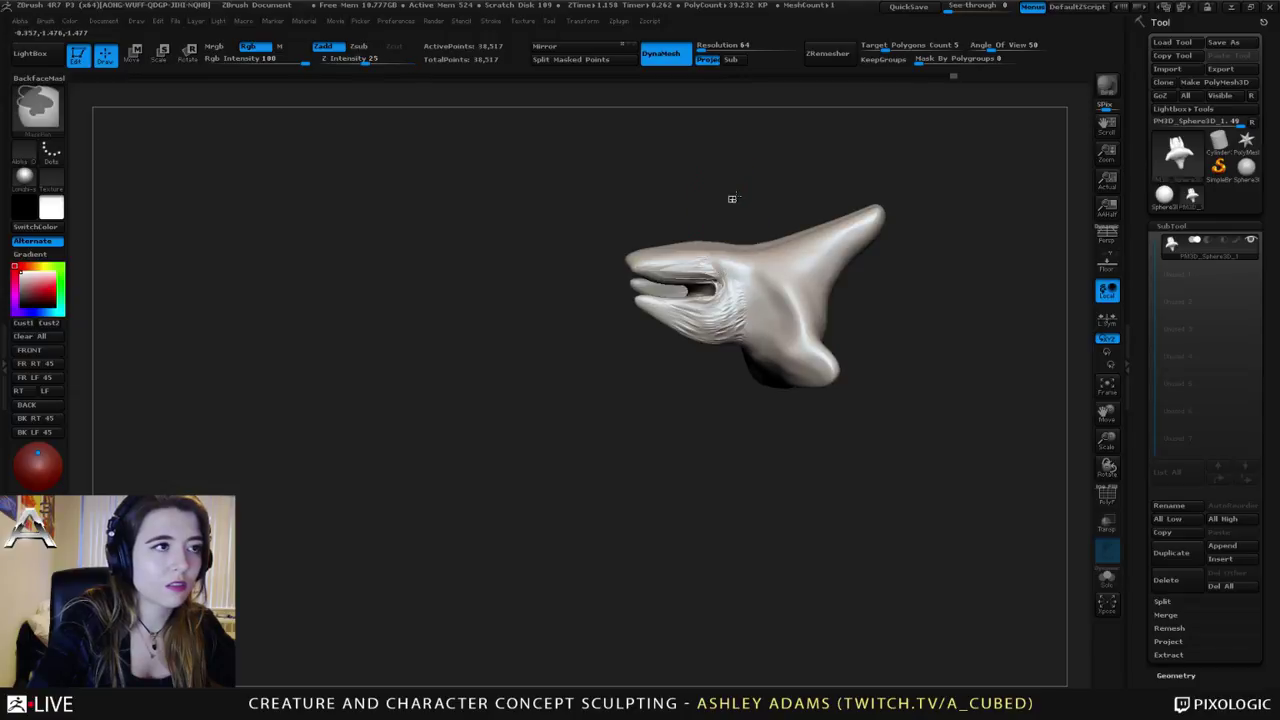
pyautogui.keyDown('ctrl'); pyautogui.moveTo(731, 198); pyautogui.dragTo(746, 182); pyautogui.keyUp('ctrl')
pyautogui.keyDown('shift'); pyautogui.moveTo(712, 268); pyautogui.dragTo(724, 273); pyautogui.keyUp('shift')
# Step: Reshape the upper jaw and the tips of the lower prongs in side view with the SnakeHook brush
pyautogui.moveTo(681, 316); pyautogui.dragTo(715, 295, button='right')
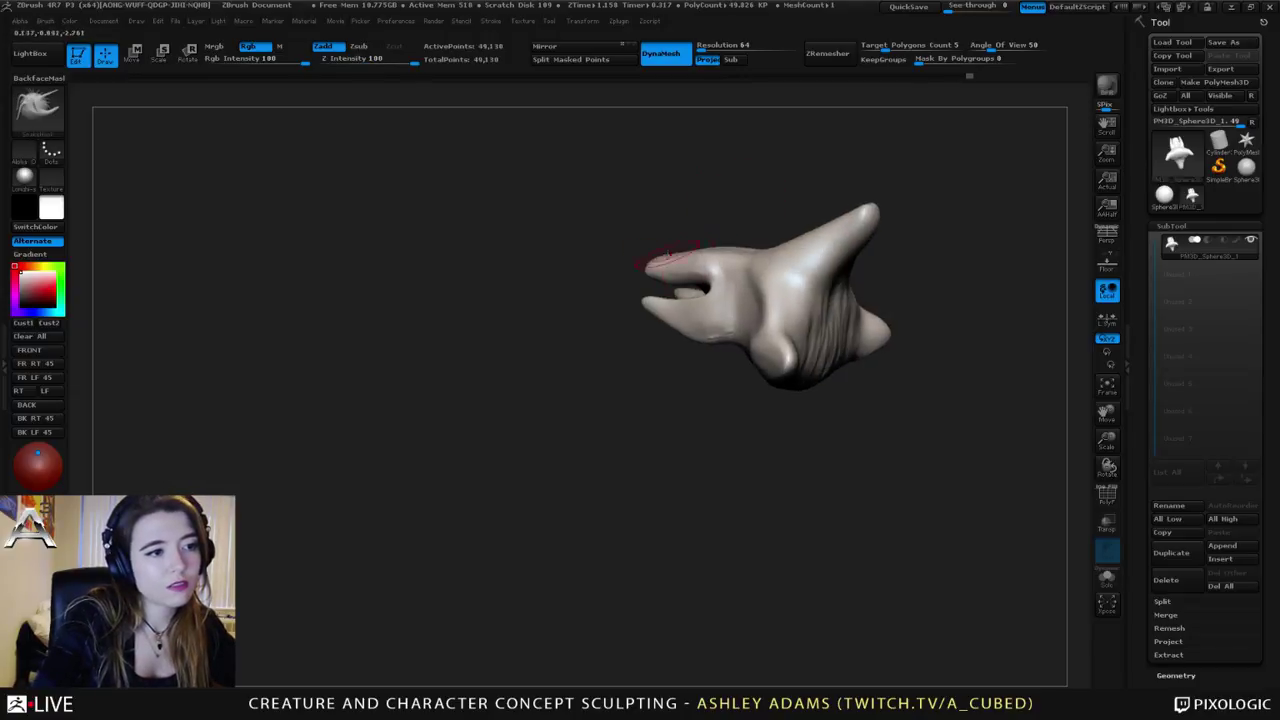
pyautogui.press('space')
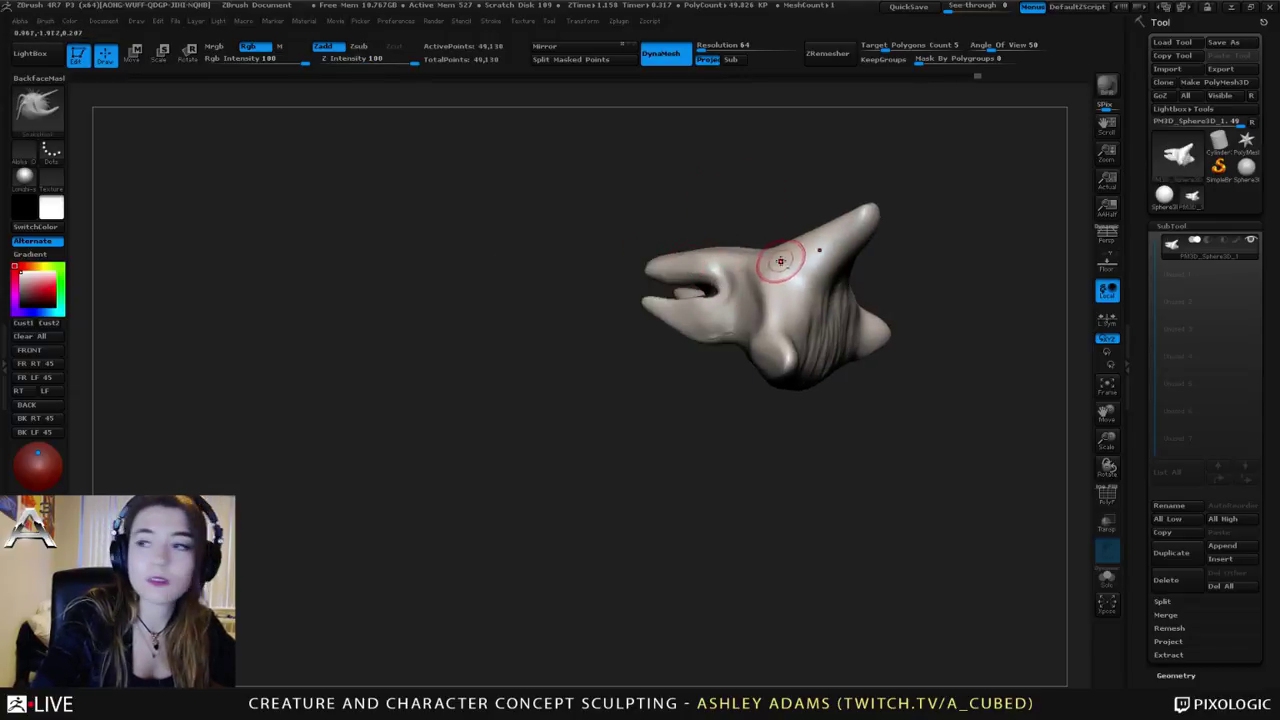
pyautogui.moveTo(777, 263); pyautogui.dragTo(787, 322, button='right')
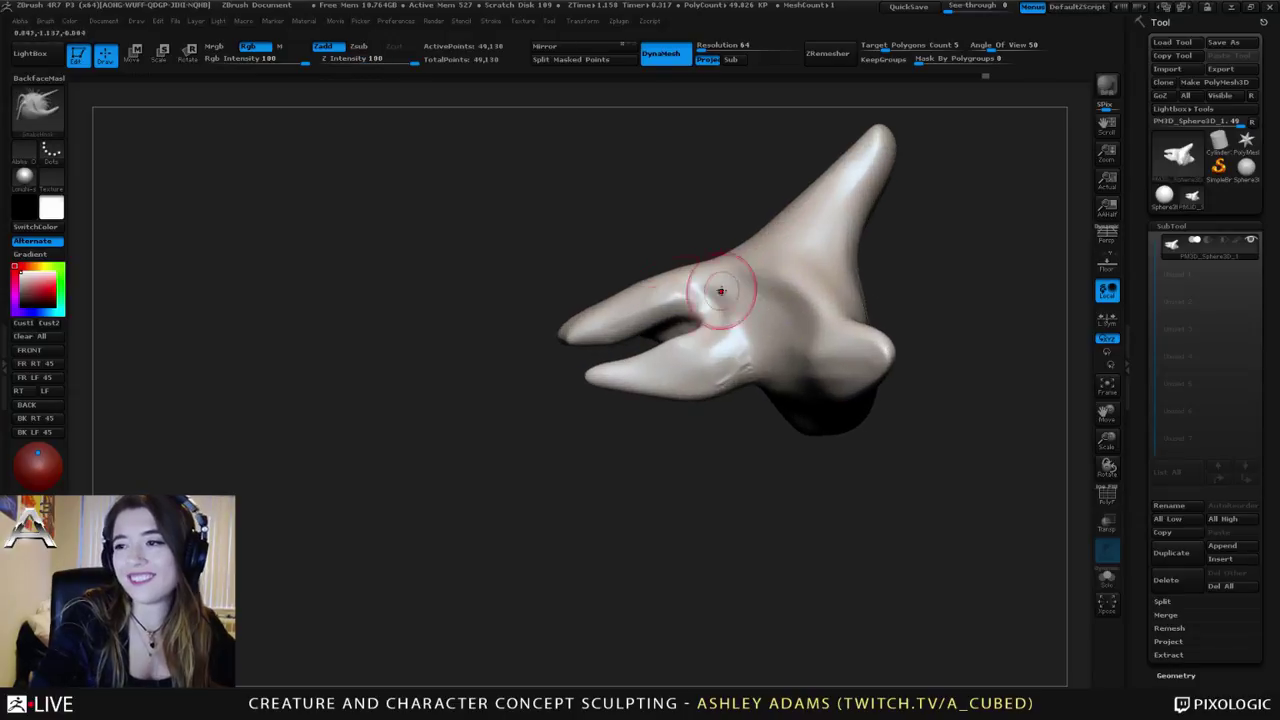
pyautogui.press('space')
pyautogui.moveTo(765, 267); pyautogui.dragTo(779, 267)
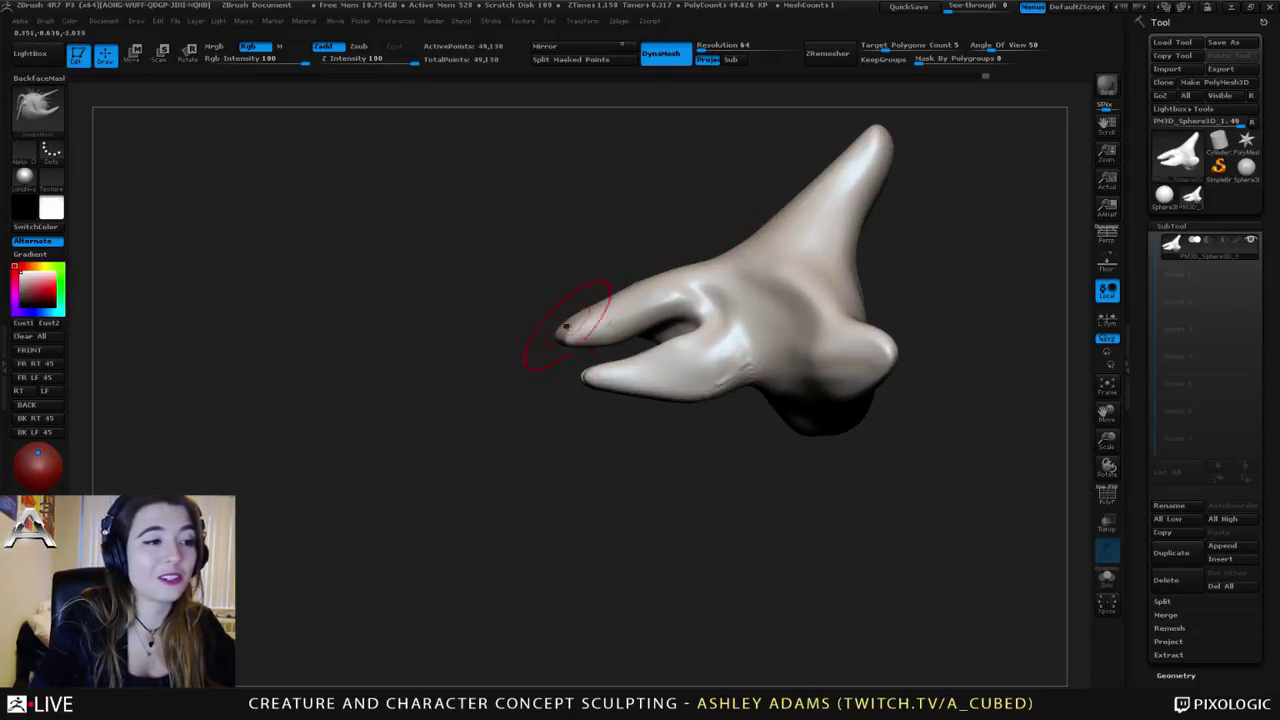
pyautogui.moveTo(567, 328); pyautogui.dragTo(578, 327)
pyautogui.press('space')
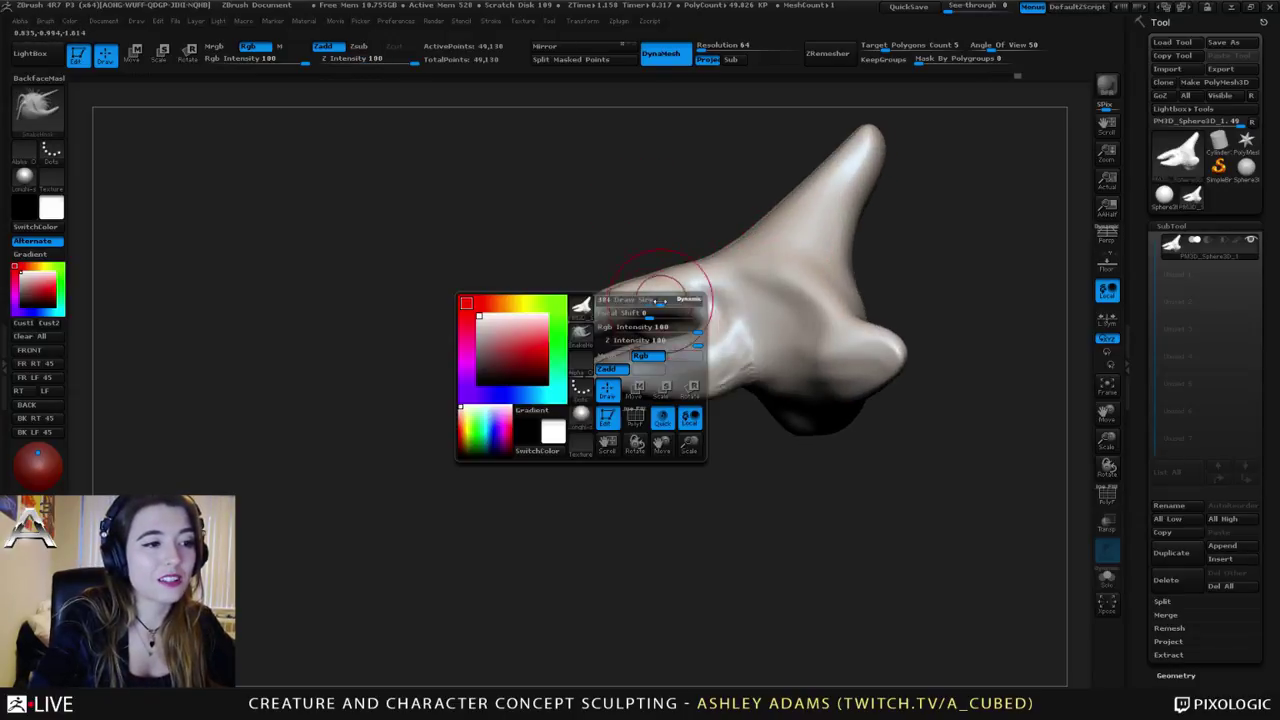
# Step: Carve grooves along the top of the upper jaw with the Dam_Standard brush
pyautogui.moveTo(630, 316)
pyautogui.mouseDown(button='right')
pyautogui.moveTo(686, 329)
pyautogui.moveTo(612, 330)
pyautogui.mouseUp(button='right')
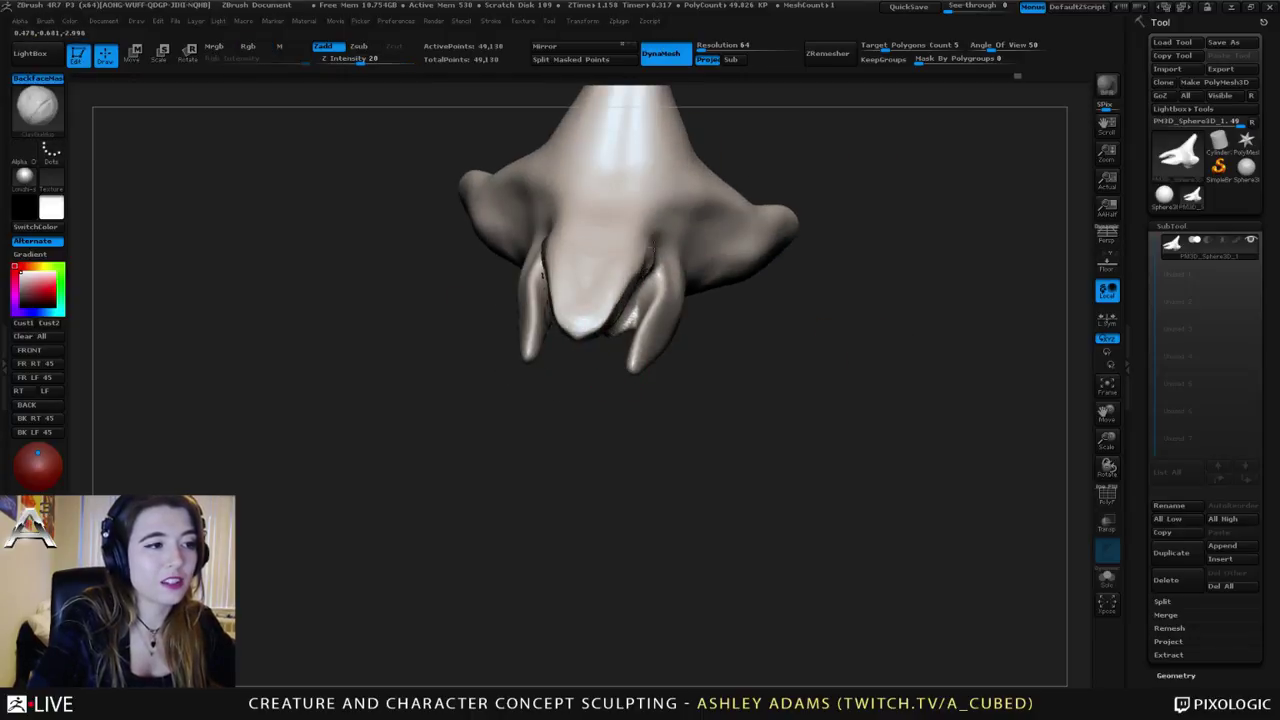
pyautogui.moveTo(623, 246)
pyautogui.mouseDown(button='right')
pyautogui.moveTo(600, 223)
pyautogui.moveTo(611, 200)
pyautogui.mouseUp(button='right')
pyautogui.press('b')
pyautogui.press('d')
pyautogui.press('s')
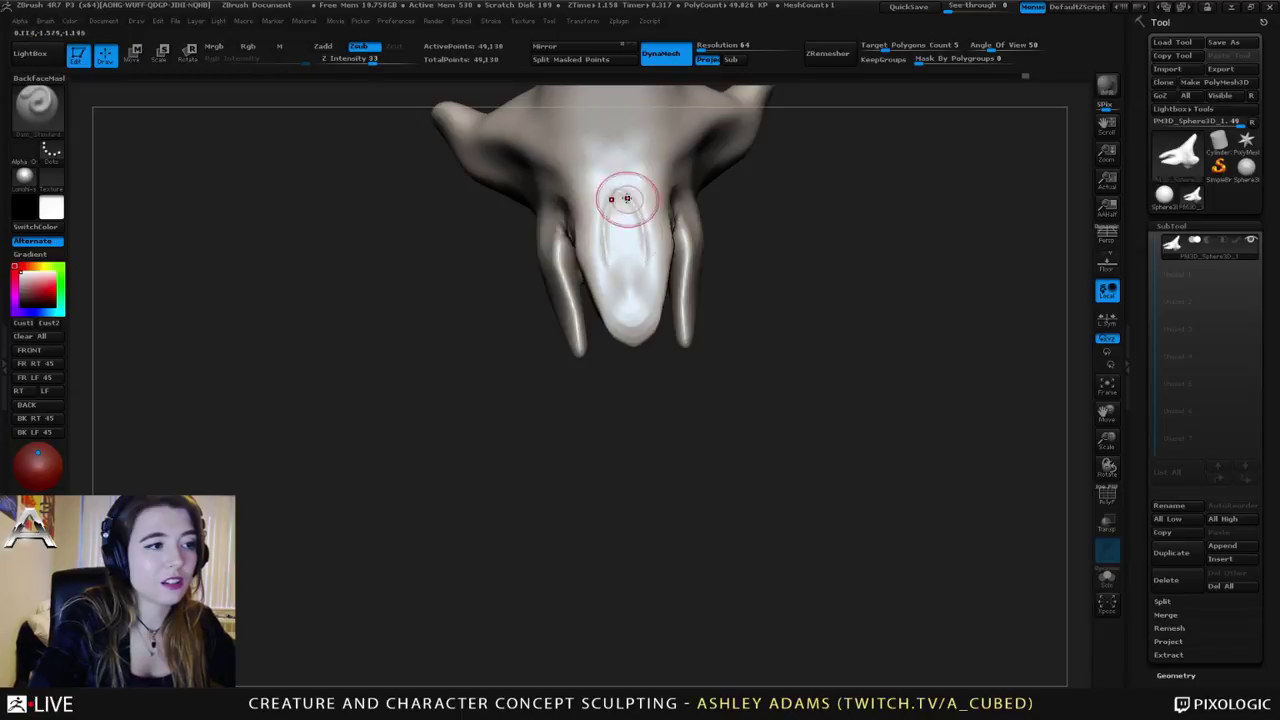
pyautogui.moveTo(626, 198)
pyautogui.mouseDown()
pyautogui.moveTo(633, 339)
pyautogui.moveTo(628, 265)
pyautogui.mouseUp()
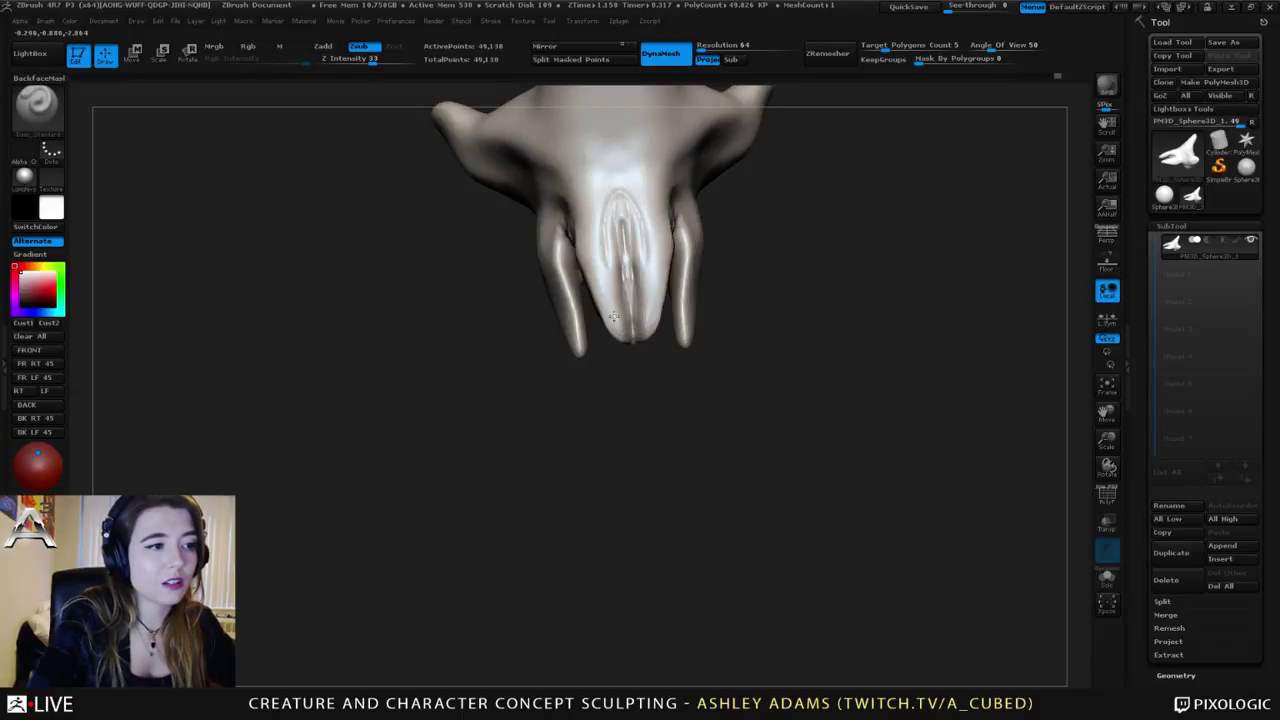
# Step: Build up the mouth interior between the jaws from the front with the ClayBuildup brush
pyautogui.moveTo(628, 265)
pyautogui.mouseDown(button='right')
pyautogui.moveTo(650, 227)
pyautogui.moveTo(440, 348)
pyautogui.mouseUp(button='right')
pyautogui.press('space')
pyautogui.moveTo(515, 279); pyautogui.dragTo(501, 277)
pyautogui.moveTo(501, 263)
pyautogui.mouseDown(button='right')
pyautogui.moveTo(486, 316)
pyautogui.moveTo(548, 286)
pyautogui.mouseUp(button='right')
pyautogui.press('b')
pyautogui.press('c')
pyautogui.press('b')
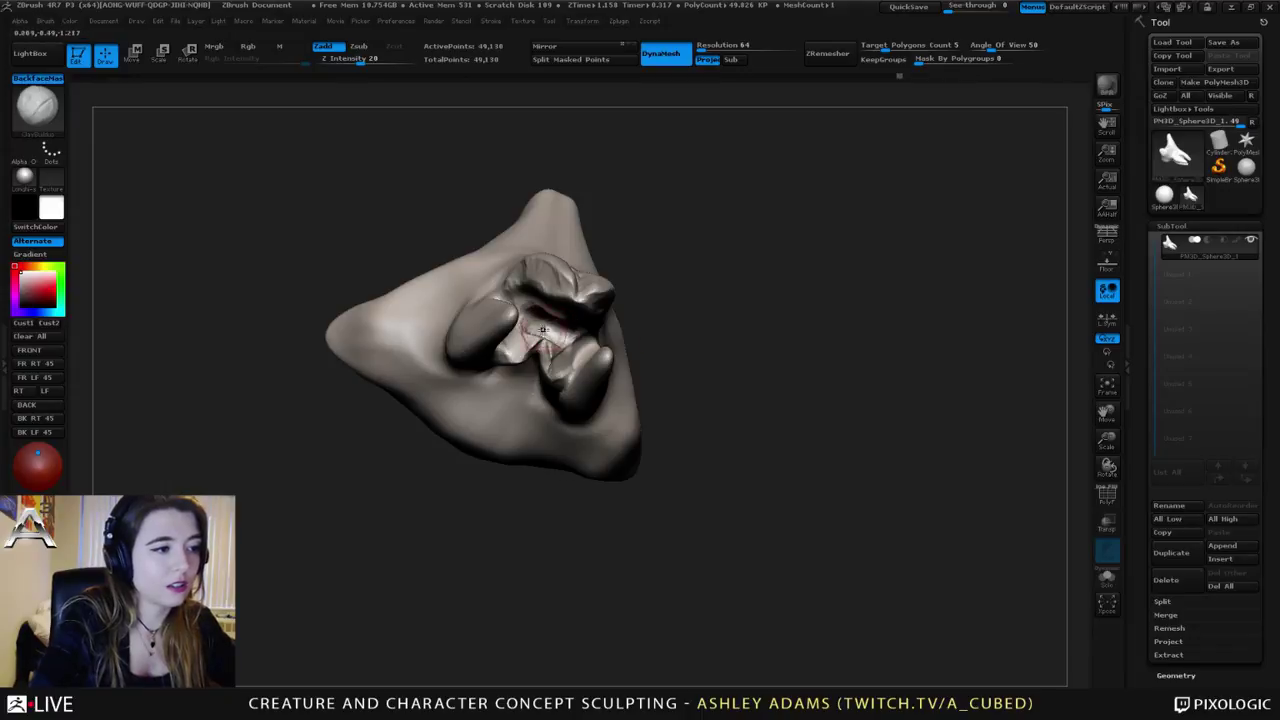
pyautogui.moveTo(542, 330)
pyautogui.mouseDown(button='right')
pyautogui.moveTo(552, 312)
pyautogui.moveTo(540, 338)
pyautogui.moveTo(612, 362)
pyautogui.moveTo(640, 390)
pyautogui.moveTo(583, 374)
pyautogui.mouseUp(button='right')
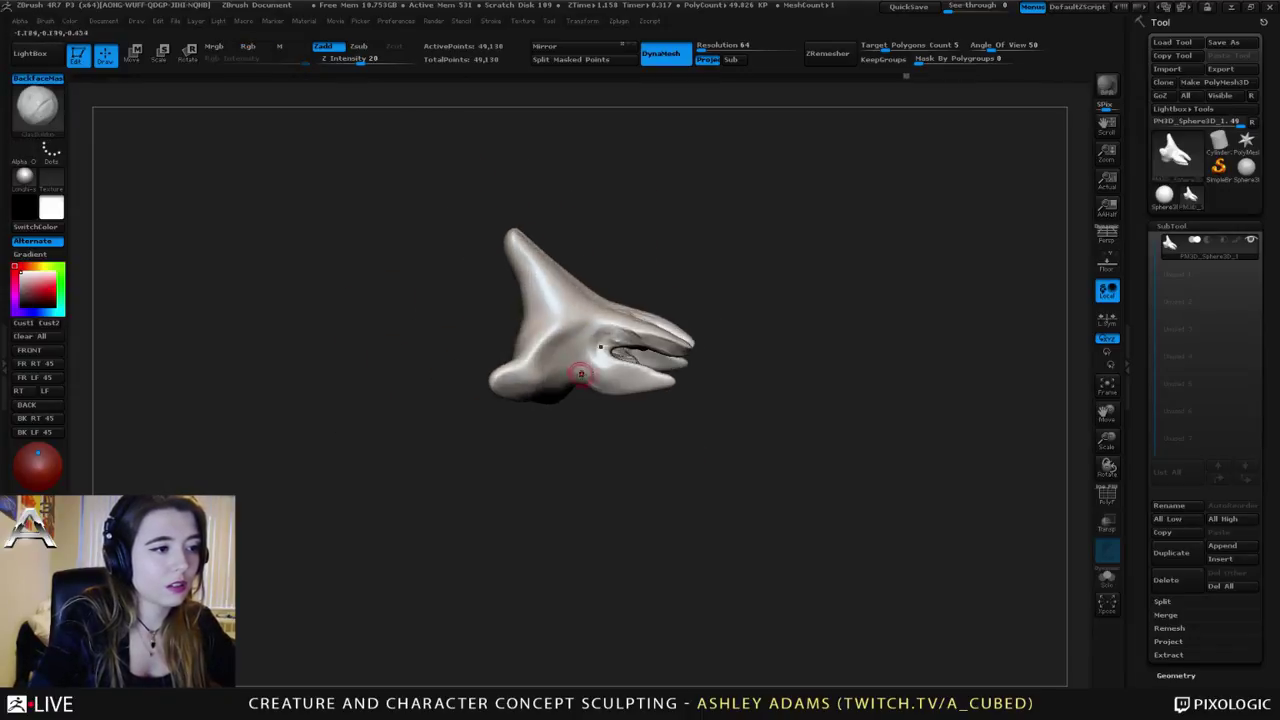
# Step: Sweep the head crest backward with SnakeHook and thicken its tip with the Inflat brush
pyautogui.press('b')
pyautogui.press('s')
pyautogui.press('h')
pyautogui.press('space')
pyautogui.moveTo(583, 352); pyautogui.dragTo(598, 354)
pyautogui.keyDown('shift'); pyautogui.moveTo(603, 363); pyautogui.dragTo(560, 335, button='right'); pyautogui.keyUp('shift')
pyautogui.press('space')
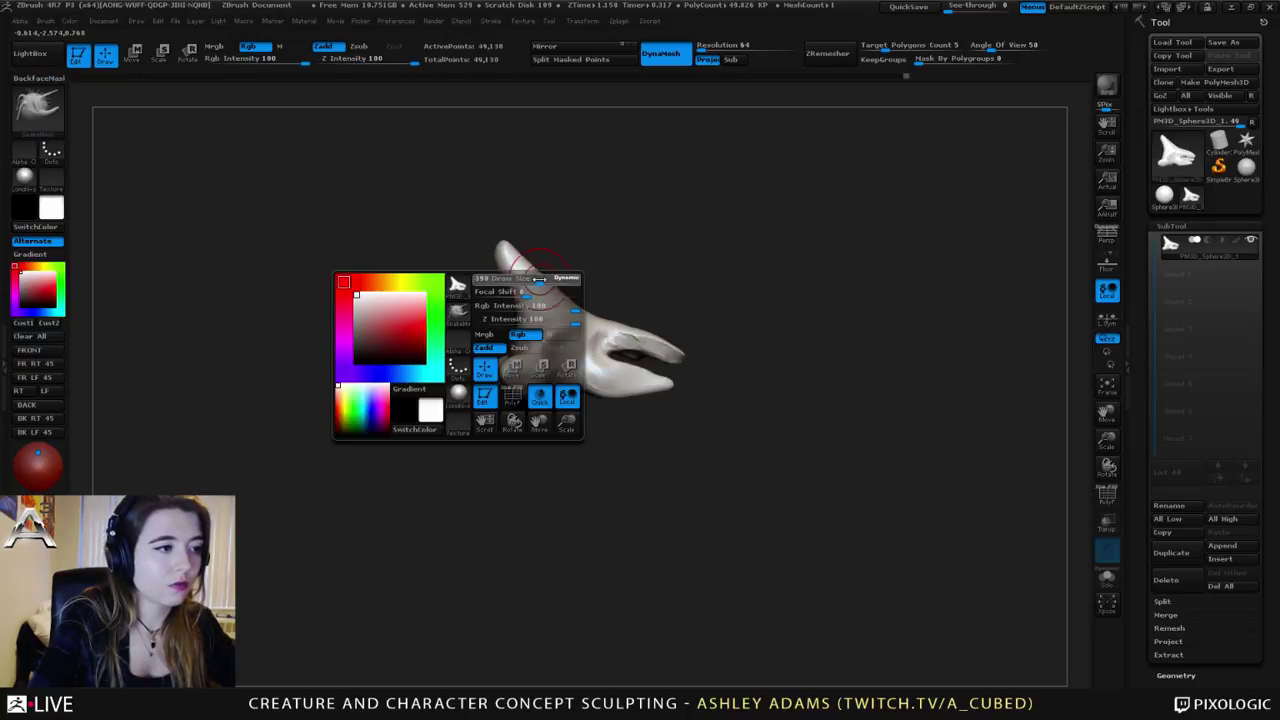
pyautogui.moveTo(517, 279)
pyautogui.mouseDown()
pyautogui.moveTo(564, 266)
pyautogui.moveTo(458, 262)
pyautogui.mouseUp()
pyautogui.press('space')
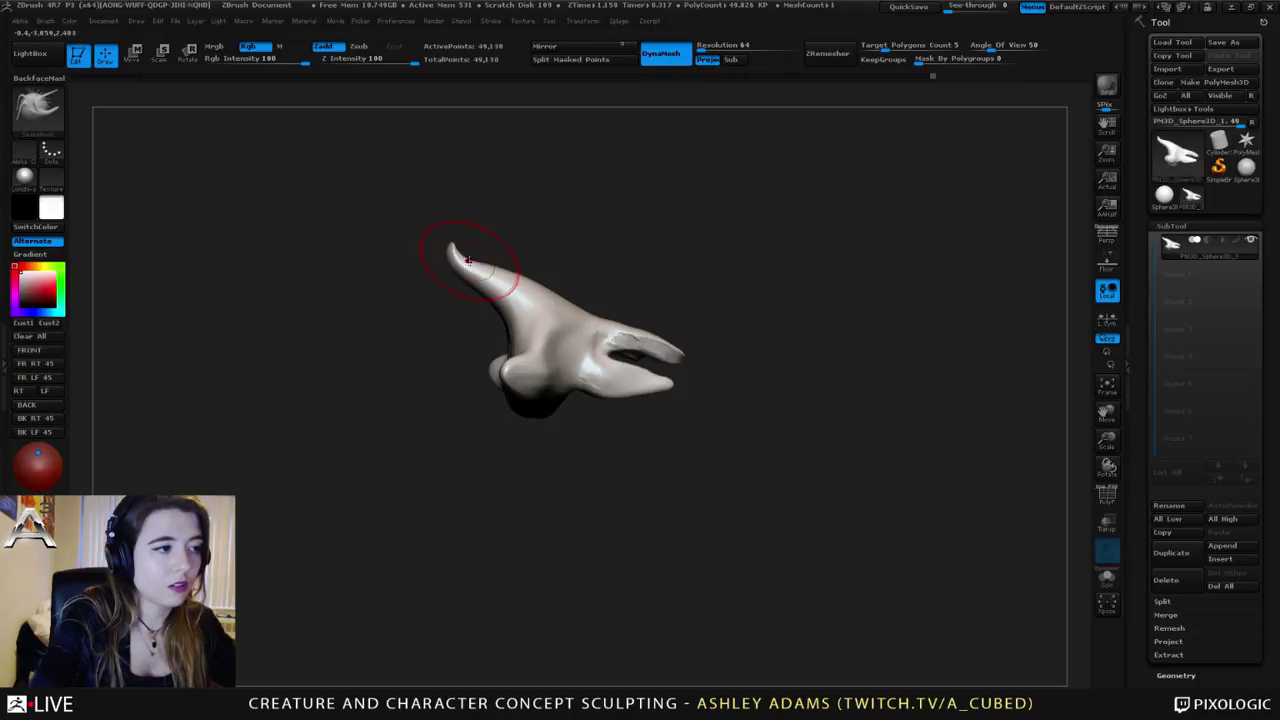
pyautogui.press('b')
pyautogui.press('i')
pyautogui.press('n')
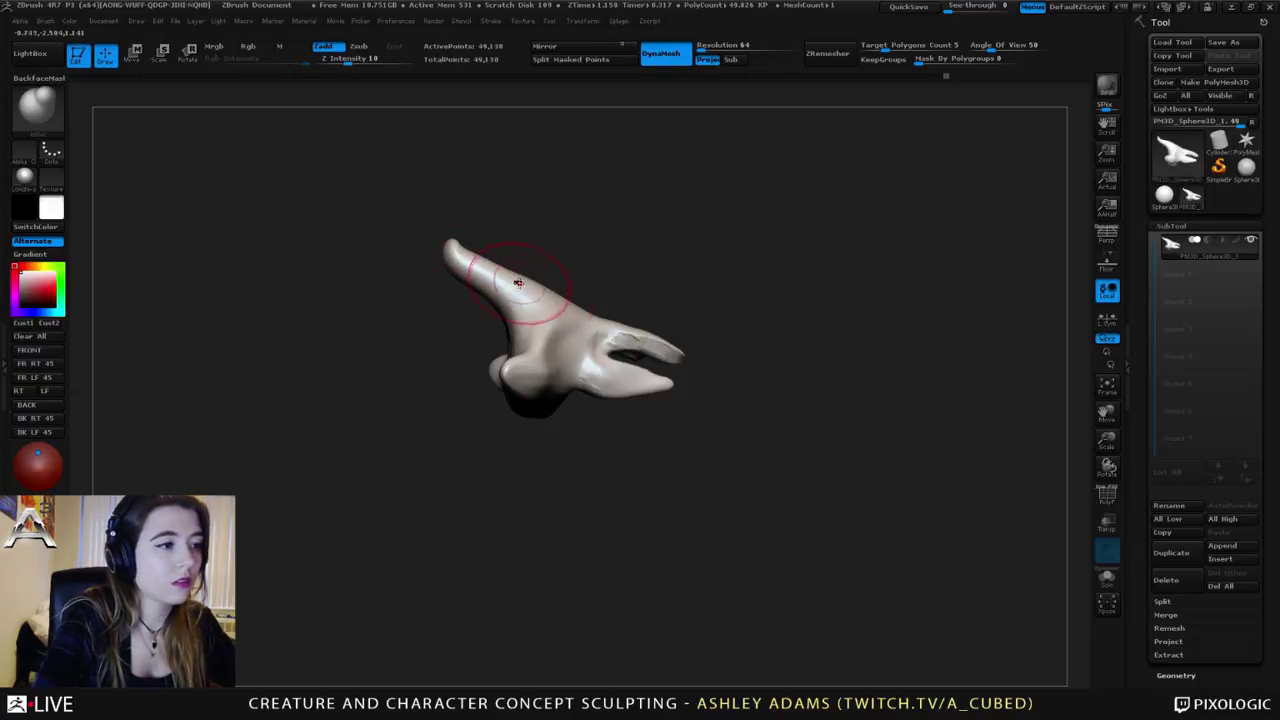
# Step: Stretch the crest tip further back and pull the rear of the skull downward with SnakeHook
pyautogui.press('b')
pyautogui.press('s')
pyautogui.press('h')
pyautogui.press('space')
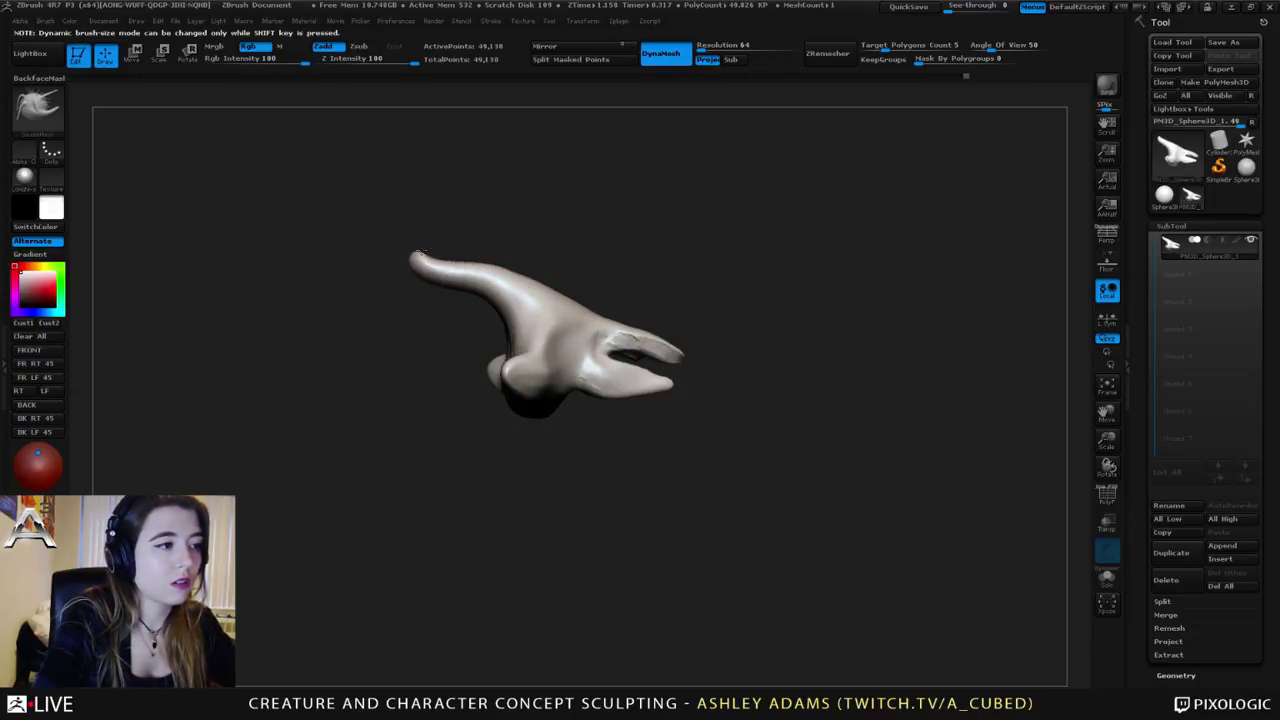
pyautogui.moveTo(467, 282); pyautogui.dragTo(449, 293)
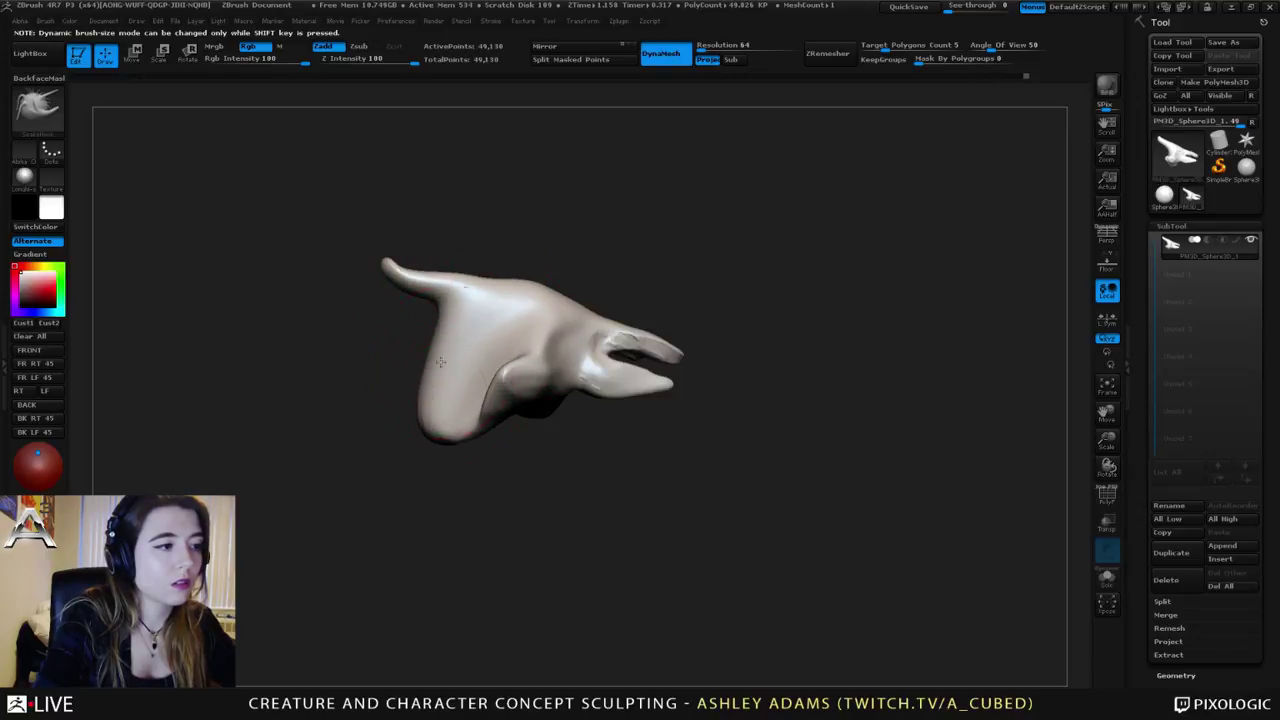
pyautogui.press('space')
pyautogui.moveTo(345, 400); pyautogui.dragTo(490, 406)
# Step: Build up clay folds over the back and side of the head with ClayBuildup and smooth them
pyautogui.press('b')
pyautogui.press('c')
pyautogui.press('b')
pyautogui.moveTo(408, 325)
pyautogui.mouseDown()
pyautogui.moveTo(468, 328)
pyautogui.moveTo(428, 296)
pyautogui.mouseUp()
pyautogui.moveTo(320, 306)
pyautogui.mouseDown()
pyautogui.moveTo(371, 309)
pyautogui.moveTo(412, 345)
pyautogui.moveTo(565, 338)
pyautogui.mouseUp()
pyautogui.moveTo(432, 340)
pyautogui.keyDown('alt'); pyautogui.mouseDown(button='right')
pyautogui.moveTo(516, 326)
pyautogui.moveTo(460, 330)
pyautogui.mouseUp(button='right'); pyautogui.keyUp('alt')
pyautogui.moveTo(482, 316)
pyautogui.mouseDown()
pyautogui.moveTo(540, 390)
pyautogui.moveTo(516, 380)
pyautogui.mouseUp()
pyautogui.moveTo(480, 340)
pyautogui.keyDown('shift'); pyautogui.mouseDown()
pyautogui.moveTo(501, 358)
pyautogui.moveTo(525, 350)
pyautogui.moveTo(494, 362)
pyautogui.moveTo(516, 378)
pyautogui.moveTo(474, 343)
pyautogui.moveTo(545, 396)
pyautogui.mouseUp(); pyautogui.keyUp('shift')
pyautogui.moveTo(572, 366); pyautogui.dragTo(528, 281)
pyautogui.keyDown('alt'); pyautogui.moveTo(563, 343); pyautogui.dragTo(637, 351, button='right'); pyautogui.keyUp('alt')
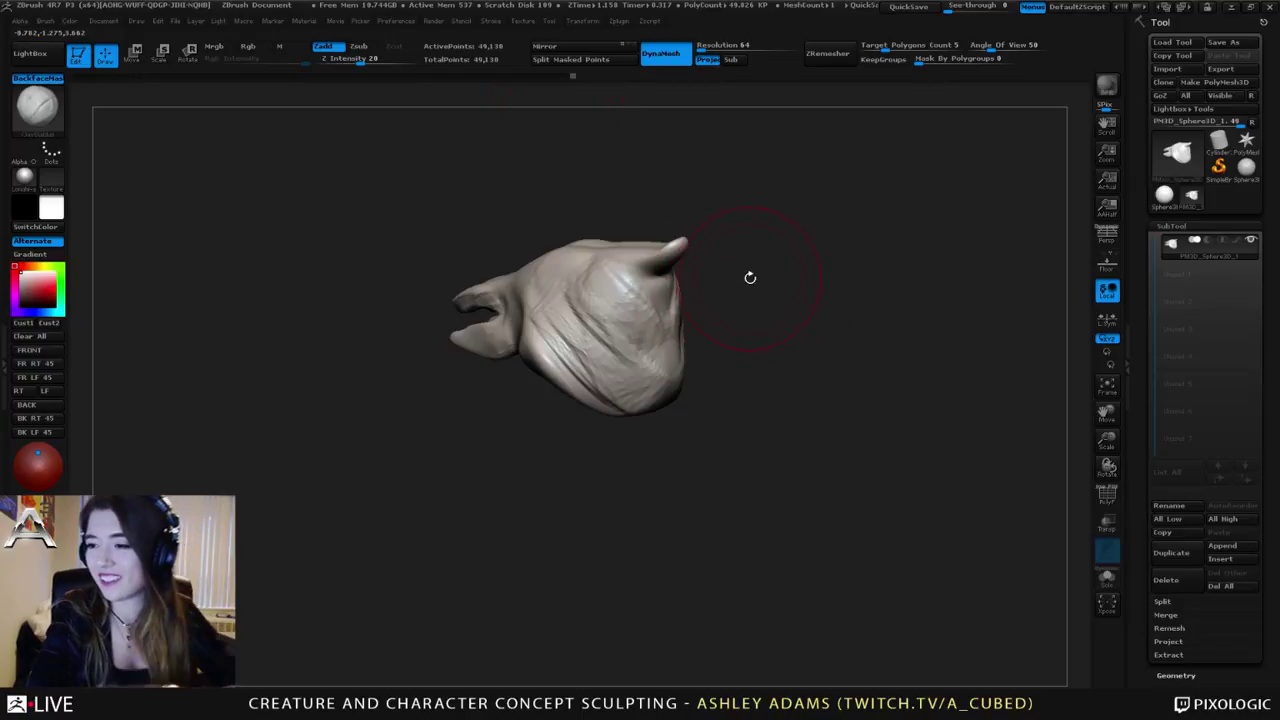
# Step: Change the ClayBuildup brush size and fill out the forms from the crest down to the snout and cheeks
pyautogui.moveTo(717, 274); pyautogui.dragTo(511, 327)
pyautogui.press('space')
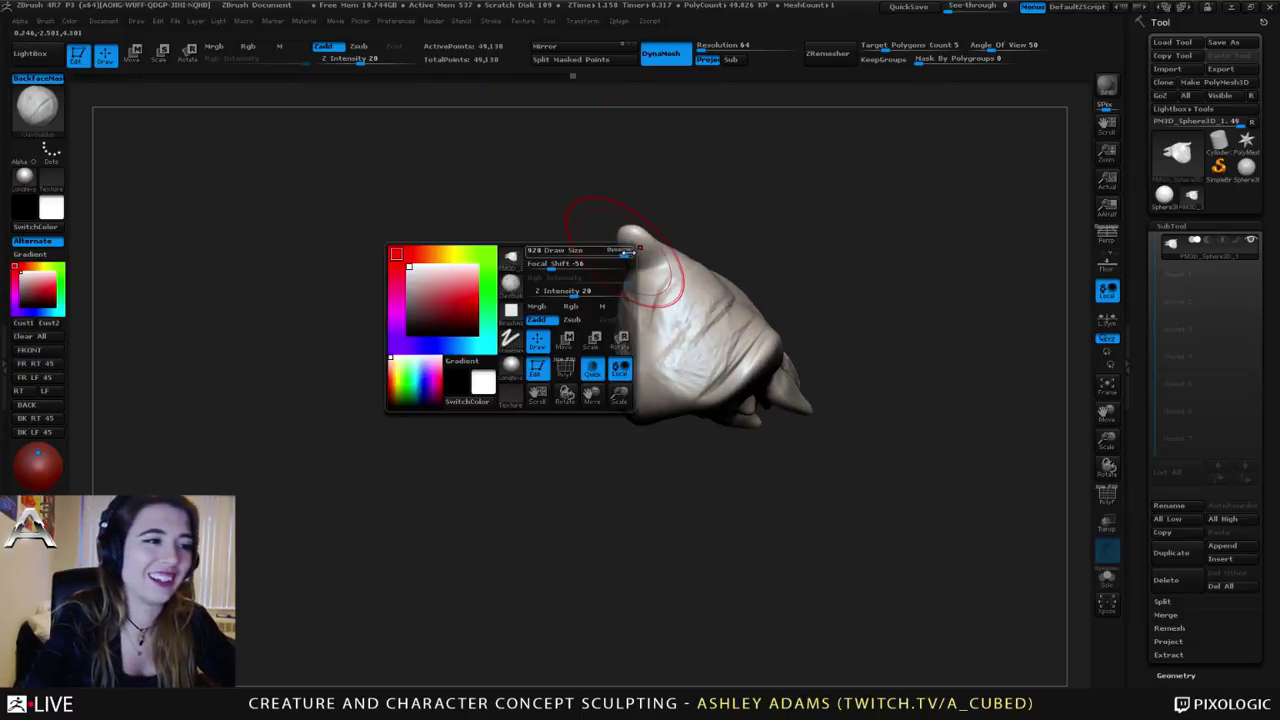
pyautogui.moveTo(627, 252)
pyautogui.mouseDown()
pyautogui.moveTo(604, 252)
pyautogui.moveTo(642, 274)
pyautogui.moveTo(706, 280)
pyautogui.moveTo(640, 320)
pyautogui.moveTo(655, 318)
pyautogui.mouseUp()
pyautogui.moveTo(550, 300)
pyautogui.mouseDown()
pyautogui.moveTo(737, 306)
pyautogui.moveTo(586, 266)
pyautogui.moveTo(524, 310)
pyautogui.moveTo(586, 329)
pyautogui.moveTo(506, 346)
pyautogui.mouseUp()
pyautogui.moveTo(480, 440); pyautogui.dragTo(552, 450)
pyautogui.moveTo(524, 345)
pyautogui.mouseDown()
pyautogui.moveTo(571, 300)
pyautogui.moveTo(520, 308)
pyautogui.mouseUp()
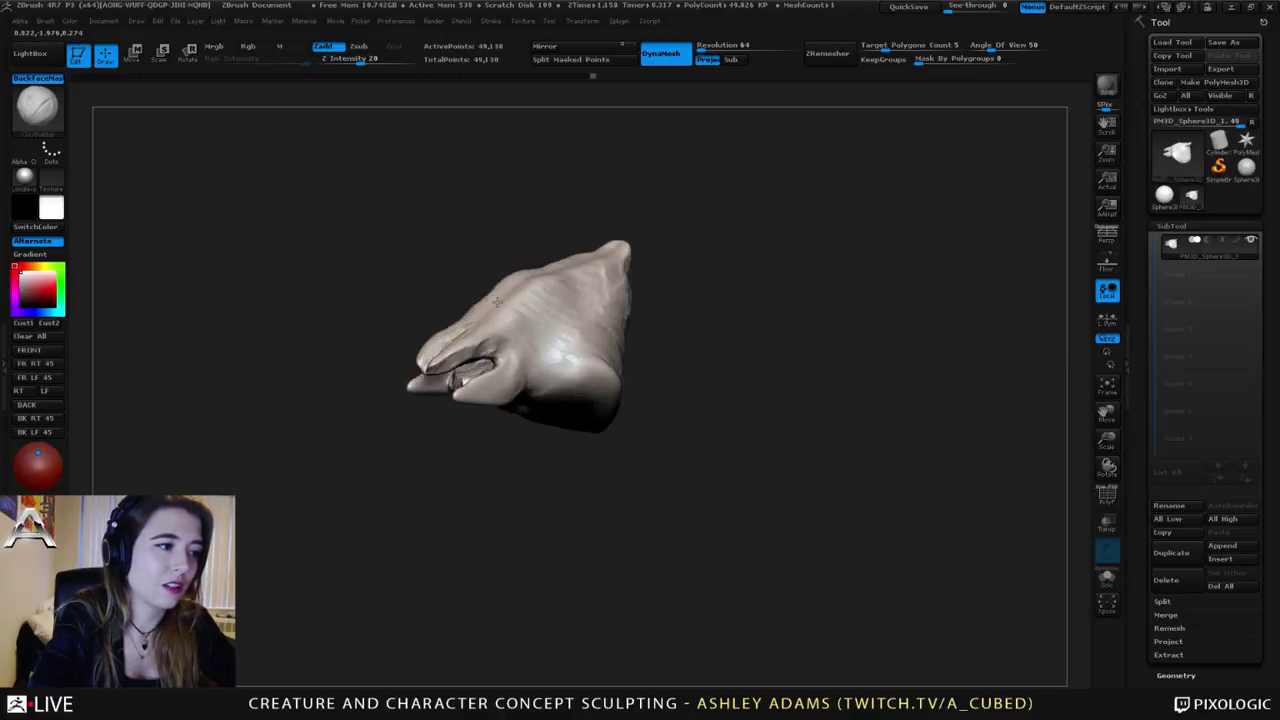
pyautogui.keyDown('alt'); pyautogui.moveTo(545, 339); pyautogui.dragTo(536, 301, button='right'); pyautogui.keyUp('alt')
pyautogui.moveTo(536, 300); pyautogui.dragTo(543, 286)
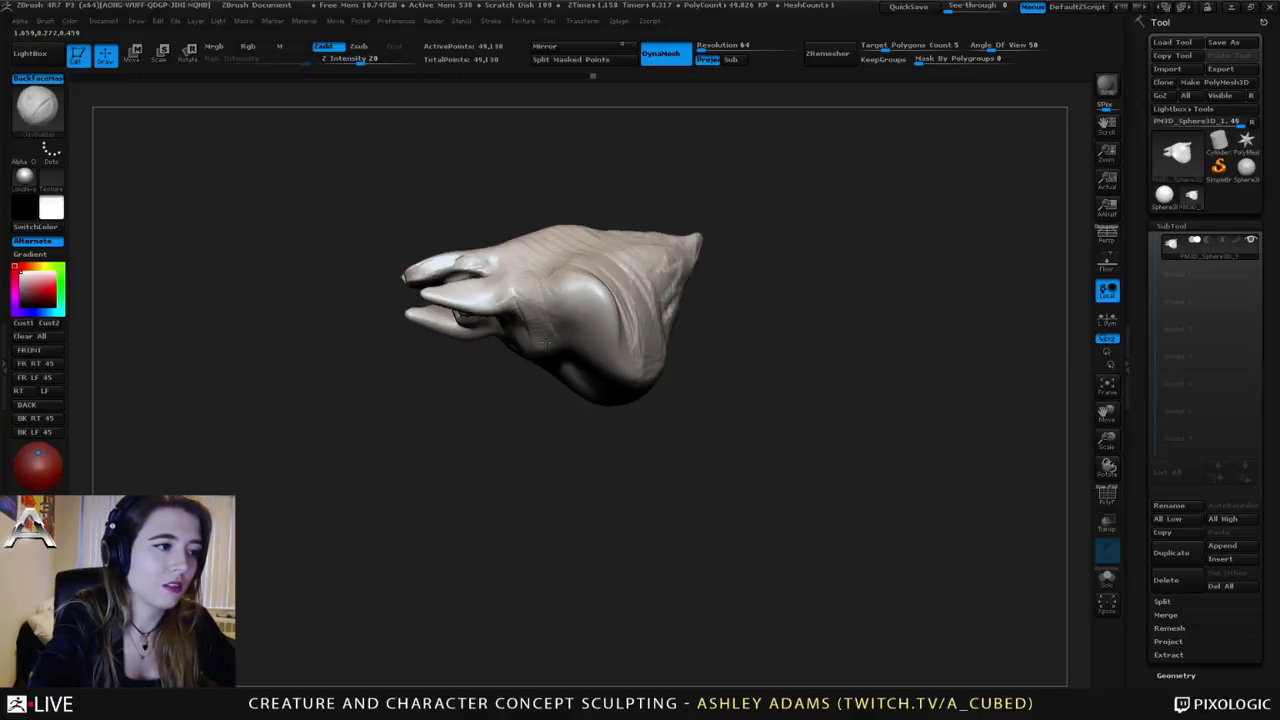
pyautogui.moveTo(590, 330)
pyautogui.mouseDown()
pyautogui.moveTo(594, 353)
pyautogui.moveTo(650, 310)
pyautogui.moveTo(525, 234)
pyautogui.mouseUp()
# Step: Pull the lower jaw prongs out into long curved tusks with the SnakeHook brush
pyautogui.press('space')
pyautogui.moveTo(508, 238)
pyautogui.mouseDown(button='right')
pyautogui.moveTo(474, 268)
pyautogui.moveTo(527, 282)
pyautogui.mouseUp(button='right')
pyautogui.press('b')
pyautogui.press('s')
pyautogui.press('h')
pyautogui.press('space')
pyautogui.moveTo(505, 268)
pyautogui.mouseDown()
pyautogui.moveTo(482, 298)
pyautogui.moveTo(430, 316)
pyautogui.moveTo(401, 298)
pyautogui.moveTo(488, 306)
pyautogui.moveTo(568, 274)
pyautogui.mouseUp()
pyautogui.moveTo(490, 282); pyautogui.dragTo(543, 256, button='right')
# Step: Adjust the sides of the head from the front and reshape the rear crest tip with SnakeHook
pyautogui.press('space')
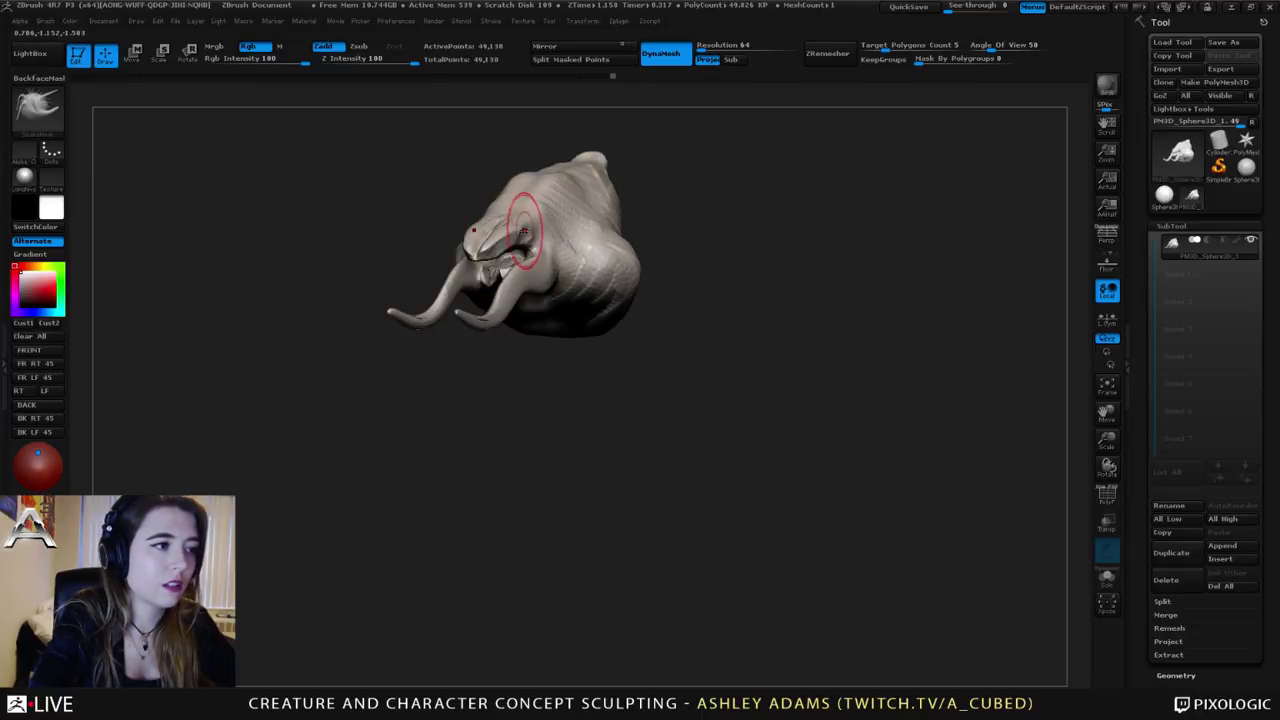
pyautogui.moveTo(522, 221); pyautogui.dragTo(545, 213)
pyautogui.moveTo(546, 212); pyautogui.dragTo(540, 190, button='right')
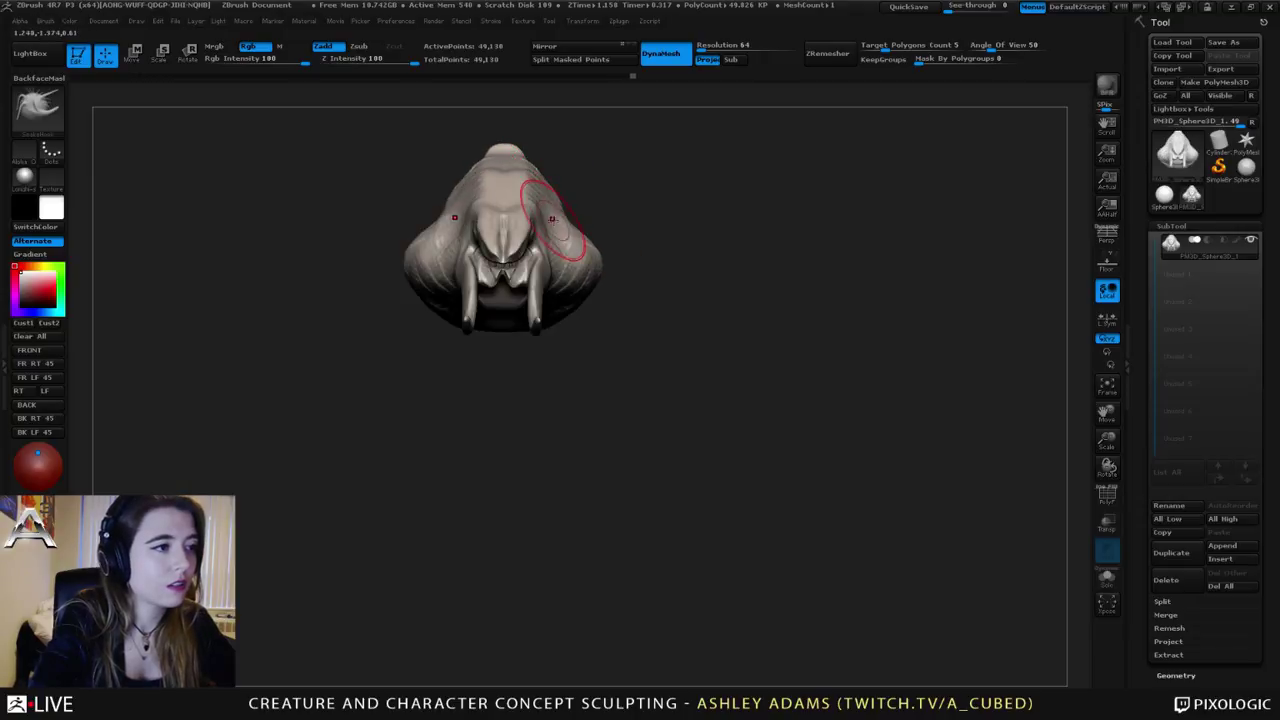
pyautogui.moveTo(590, 244)
pyautogui.mouseDown(button='right')
pyautogui.moveTo(546, 251)
pyautogui.moveTo(509, 171)
pyautogui.mouseUp(button='right')
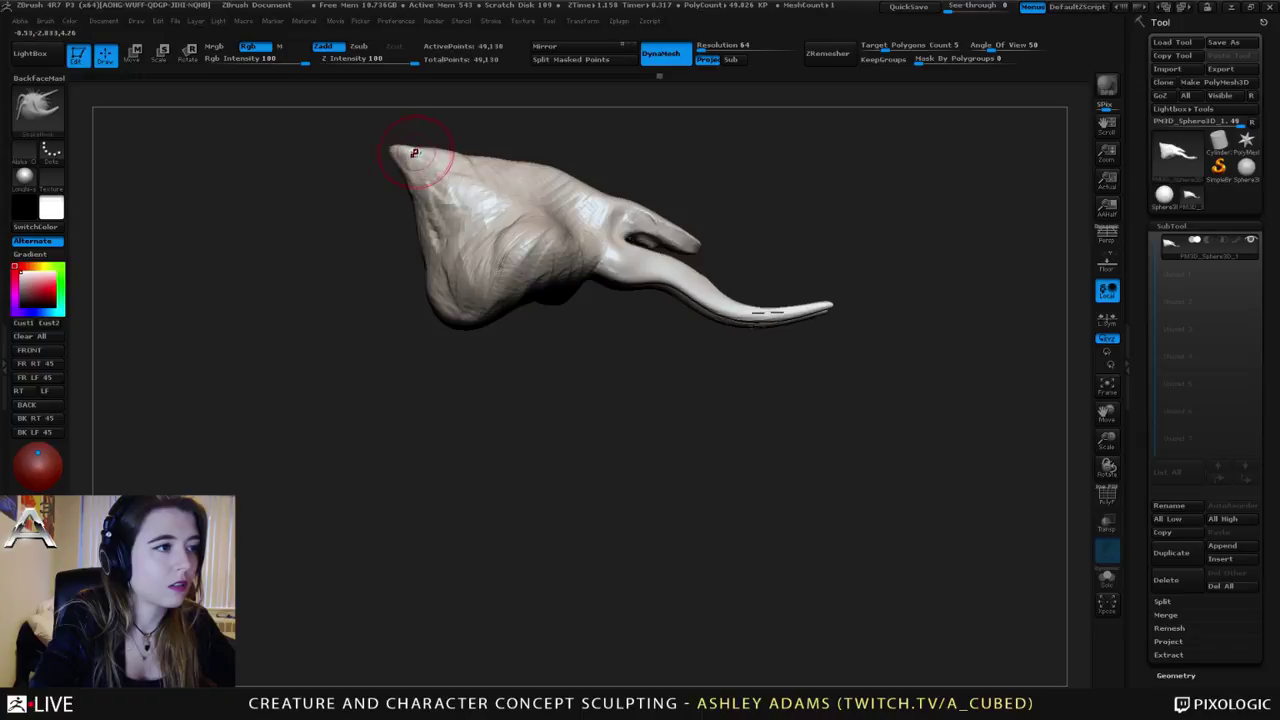
pyautogui.moveTo(415, 153); pyautogui.dragTo(511, 160)
pyautogui.moveTo(543, 169)
pyautogui.mouseDown(button='right')
pyautogui.moveTo(514, 171)
pyautogui.moveTo(510, 140)
pyautogui.mouseUp(button='right')
pyautogui.press('shift')
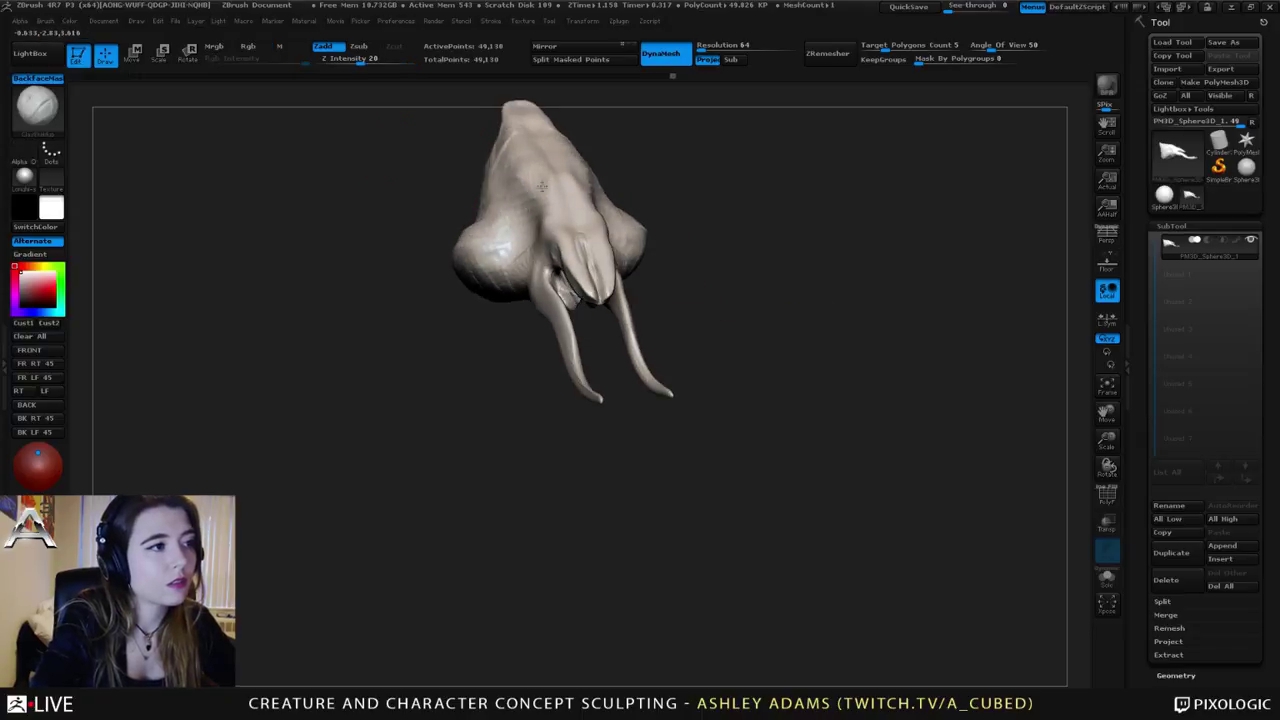
# Step: Build up layered clay strokes along the side of the crest and the skull with ClayBuildup
pyautogui.moveTo(541, 186); pyautogui.dragTo(529, 200, button='right')
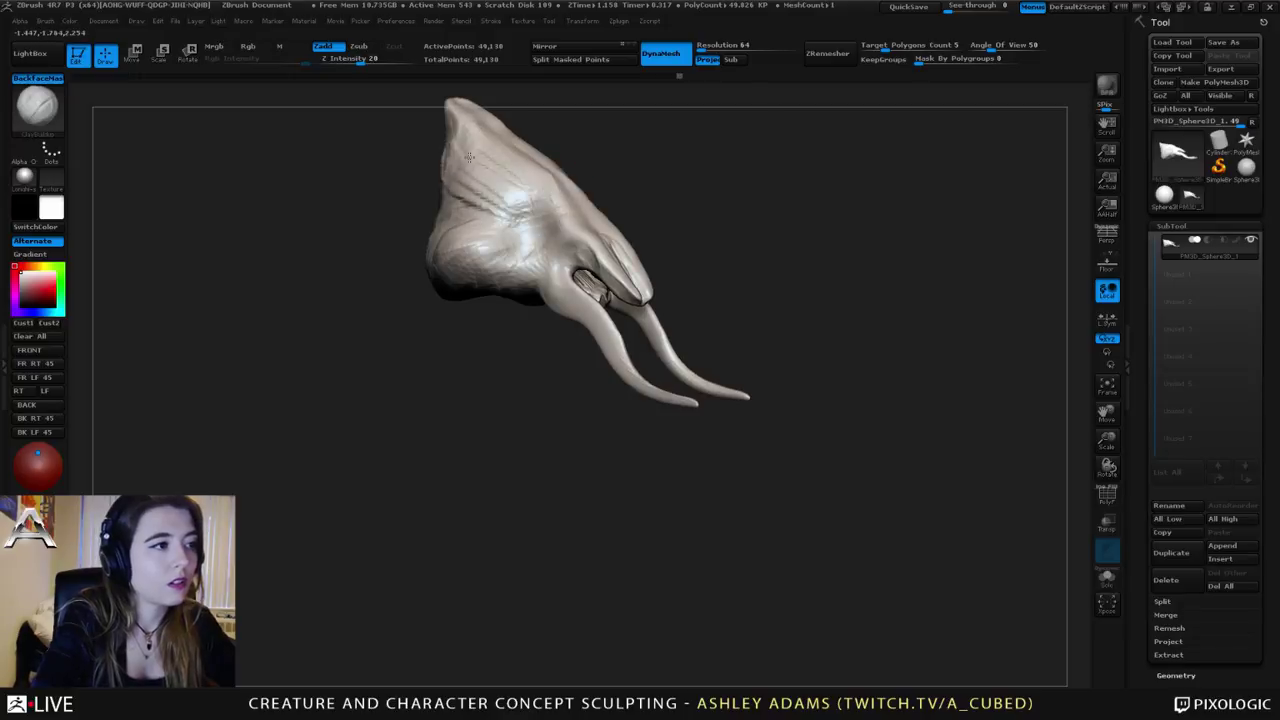
pyautogui.moveTo(469, 157); pyautogui.dragTo(526, 163)
pyautogui.moveTo(514, 169)
pyautogui.keyDown('alt'); pyautogui.mouseDown(button='right')
pyautogui.moveTo(577, 226)
pyautogui.moveTo(560, 262)
pyautogui.mouseUp(button='right'); pyautogui.keyUp('alt')
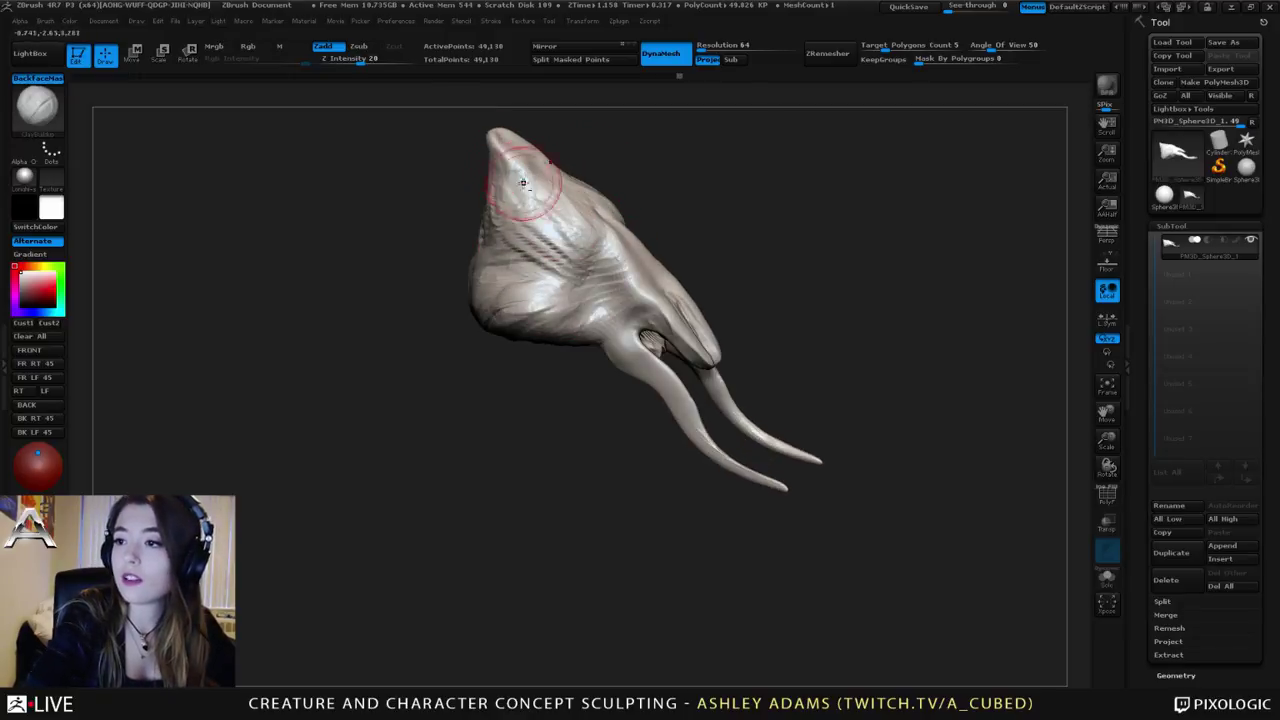
pyautogui.moveTo(523, 182); pyautogui.dragTo(818, 205, button='right')
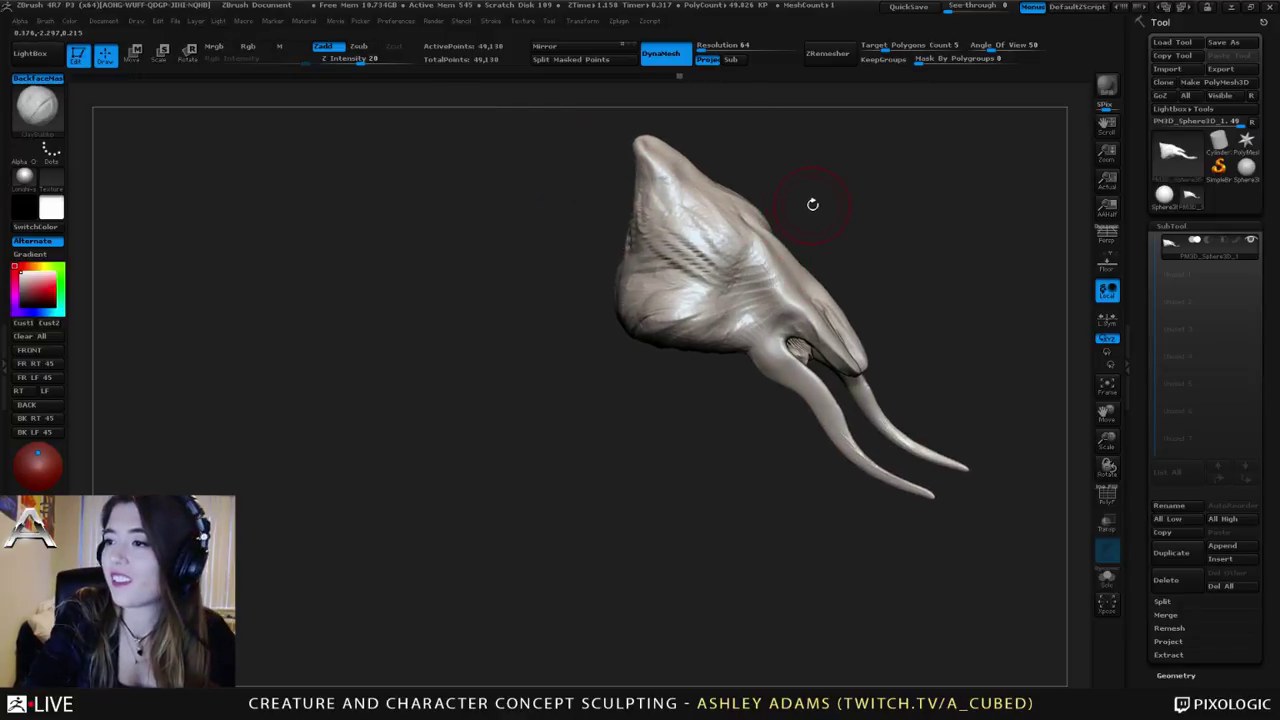
pyautogui.moveTo(688, 246)
pyautogui.mouseDown()
pyautogui.moveTo(666, 272)
pyautogui.moveTo(698, 260)
pyautogui.mouseUp()
pyautogui.moveTo(698, 260); pyautogui.dragTo(687, 252, button='right')
pyautogui.moveTo(729, 237); pyautogui.dragTo(788, 238)
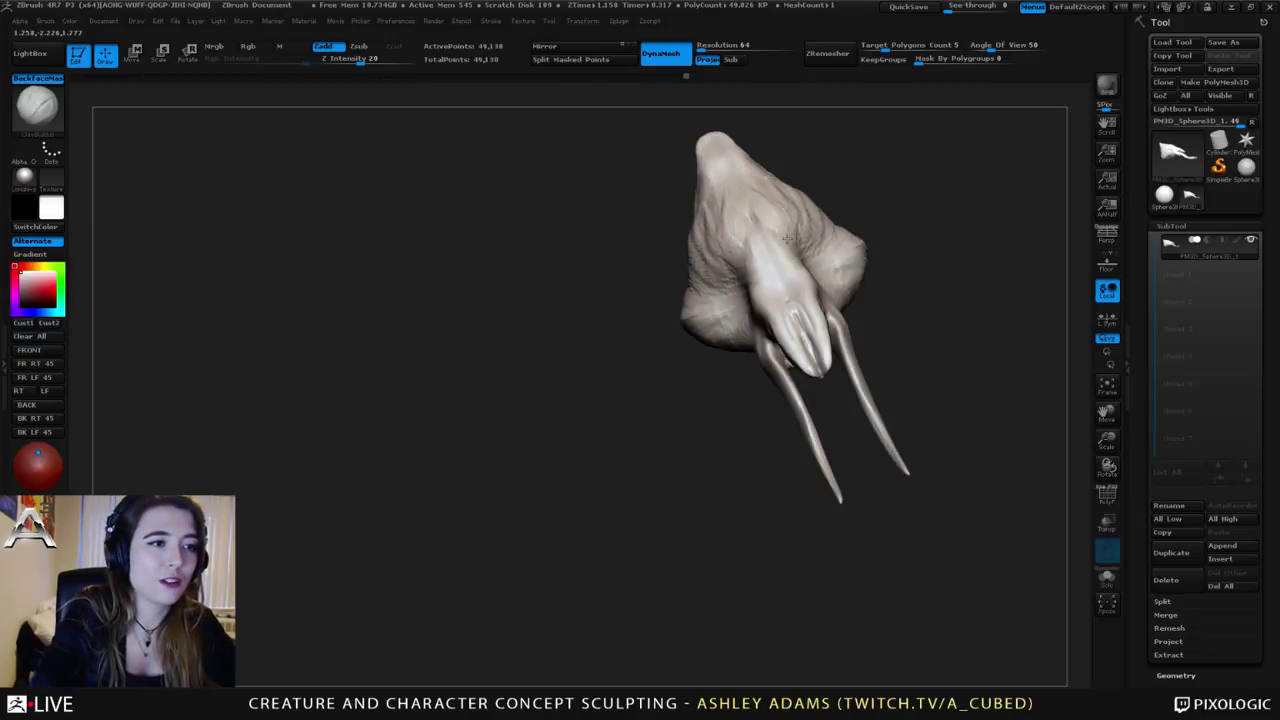
# Step: Build up the brow and the surface between the crest and cheek with ClayBuildup
pyautogui.moveTo(745, 178); pyautogui.dragTo(815, 218)
pyautogui.moveTo(815, 211)
pyautogui.mouseDown(button='right')
pyautogui.moveTo(857, 186)
pyautogui.moveTo(828, 240)
pyautogui.mouseUp(button='right')
pyautogui.moveTo(826, 250); pyautogui.dragTo(824, 213)
pyautogui.keyDown('alt'); pyautogui.moveTo(862, 236); pyautogui.dragTo(755, 247, button='right'); pyautogui.keyUp('alt')
pyautogui.moveTo(680, 251)
pyautogui.mouseDown()
pyautogui.moveTo(727, 243)
pyautogui.moveTo(726, 163)
pyautogui.mouseUp()
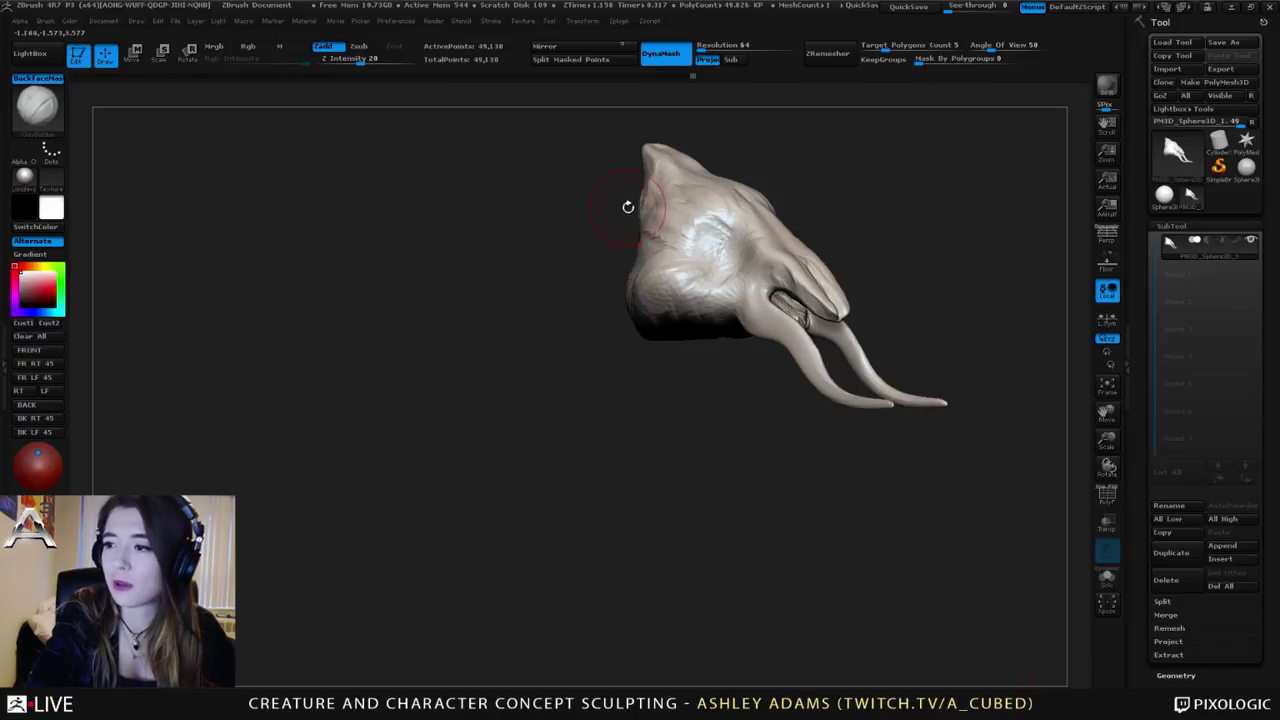
pyautogui.moveTo(626, 203)
pyautogui.mouseDown()
pyautogui.moveTo(719, 273)
pyautogui.moveTo(605, 300)
pyautogui.moveTo(715, 324)
pyautogui.moveTo(735, 301)
pyautogui.mouseUp()
# Step: Thin the underside of the upper jaw in side view with SnakeHook and smooth it
pyautogui.keyDown('shift'); pyautogui.moveTo(735, 301); pyautogui.dragTo(592, 282, button='right'); pyautogui.keyUp('shift')
pyautogui.rightClick(592, 284)
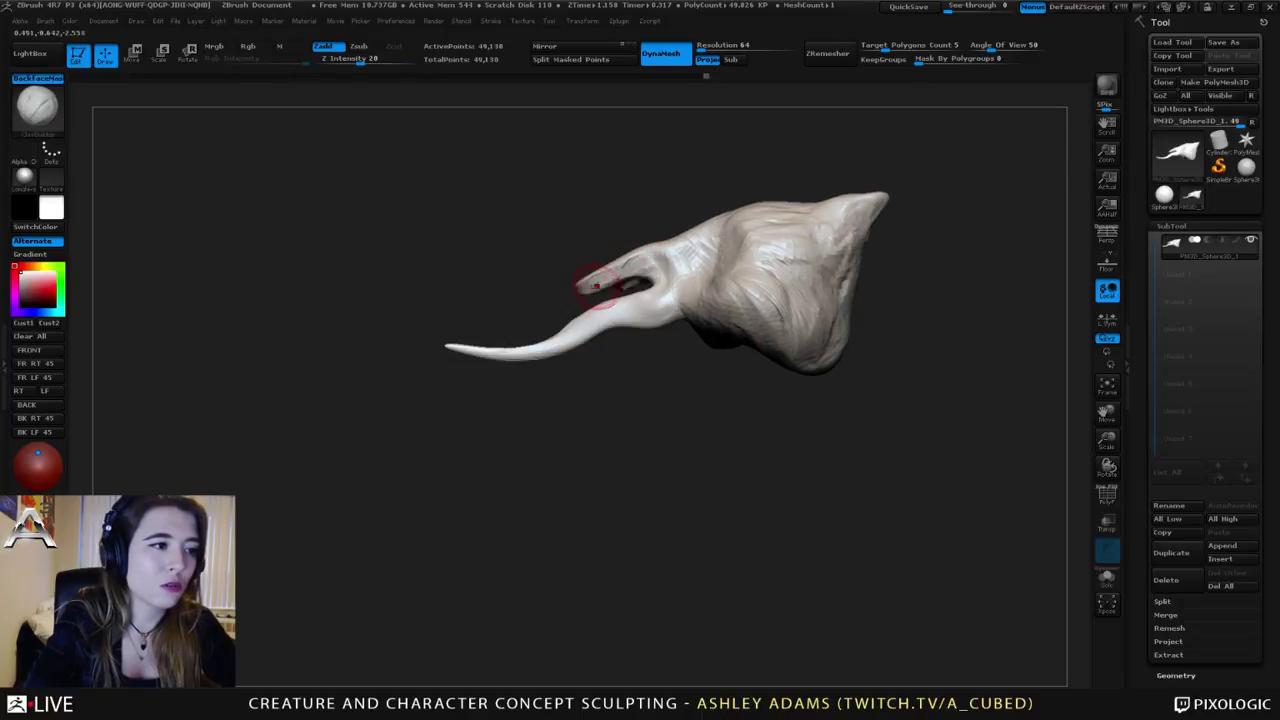
pyautogui.press('b')
pyautogui.press('s')
pyautogui.press('h')
pyautogui.moveTo(598, 290); pyautogui.dragTo(601, 281)
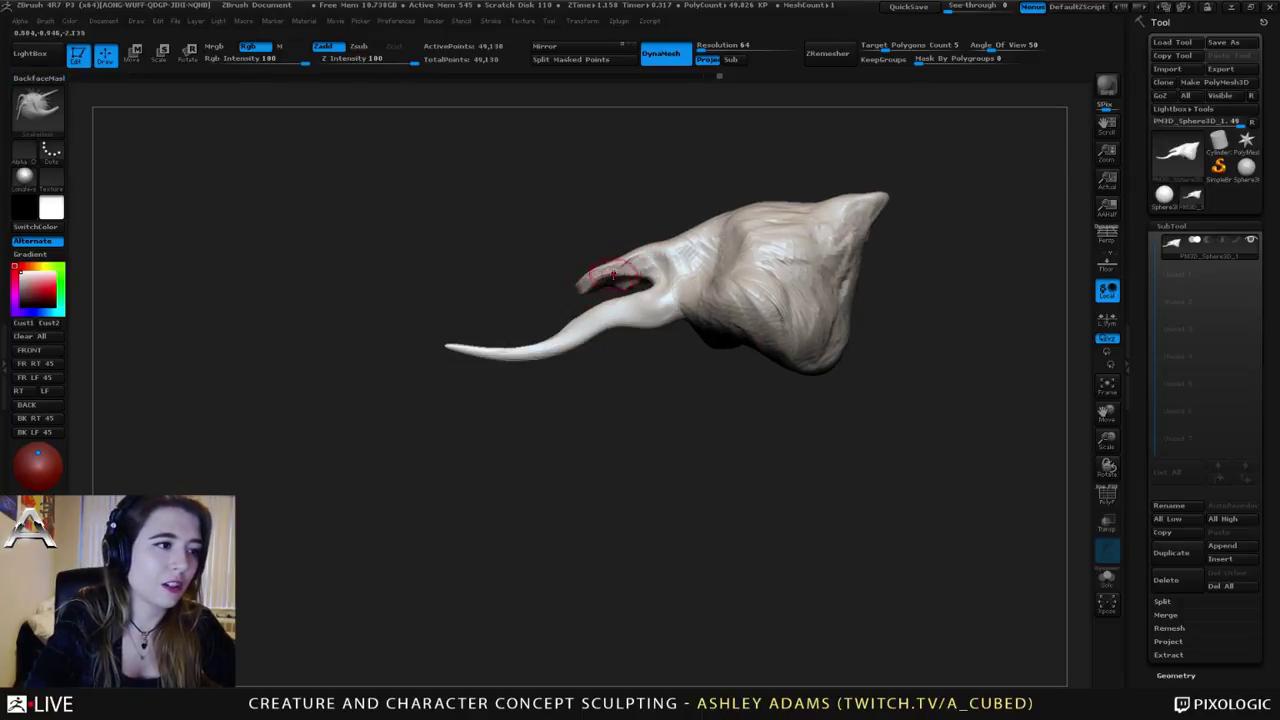
pyautogui.press('shift')
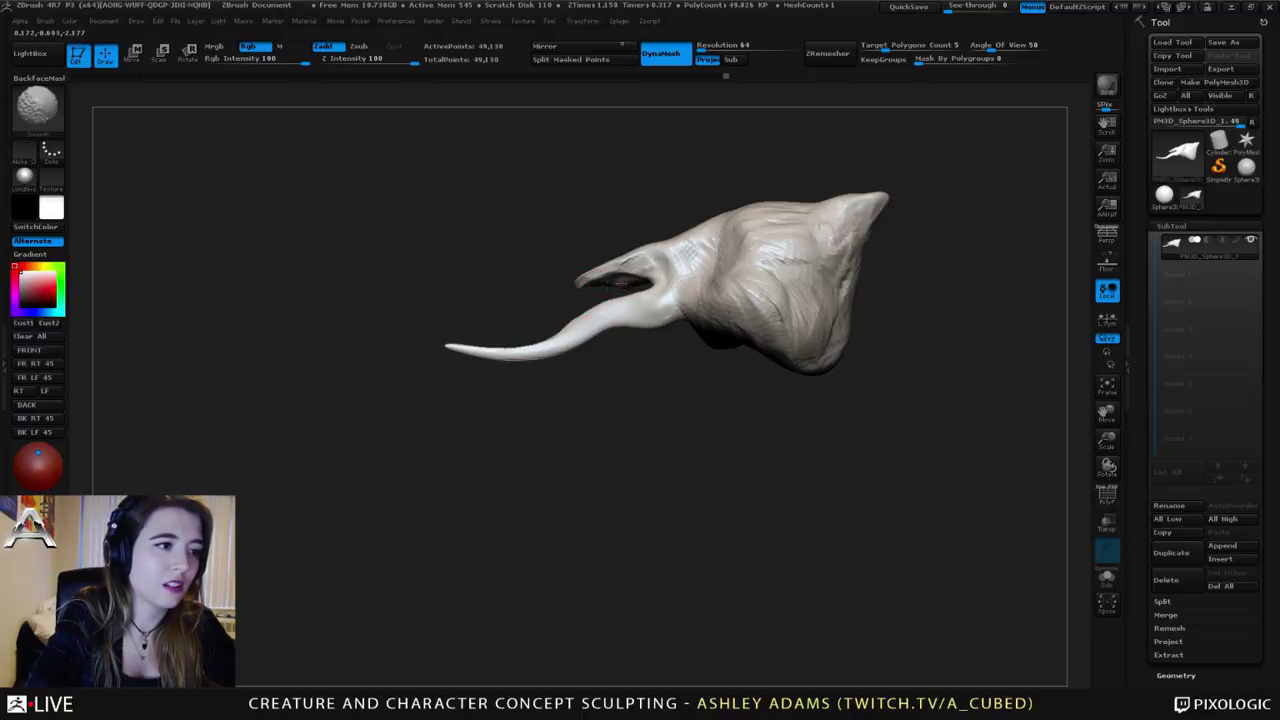
# Step: Pull the tip of the upper jaw down into a pointed beak with SnakeHook
pyautogui.moveTo(500, 312)
pyautogui.mouseDown(button='right')
pyautogui.moveTo(610, 335)
pyautogui.moveTo(690, 318)
pyautogui.mouseUp(button='right')
pyautogui.rightClick(549, 329)
pyautogui.moveTo(547, 359); pyautogui.dragTo(552, 360, button='right')
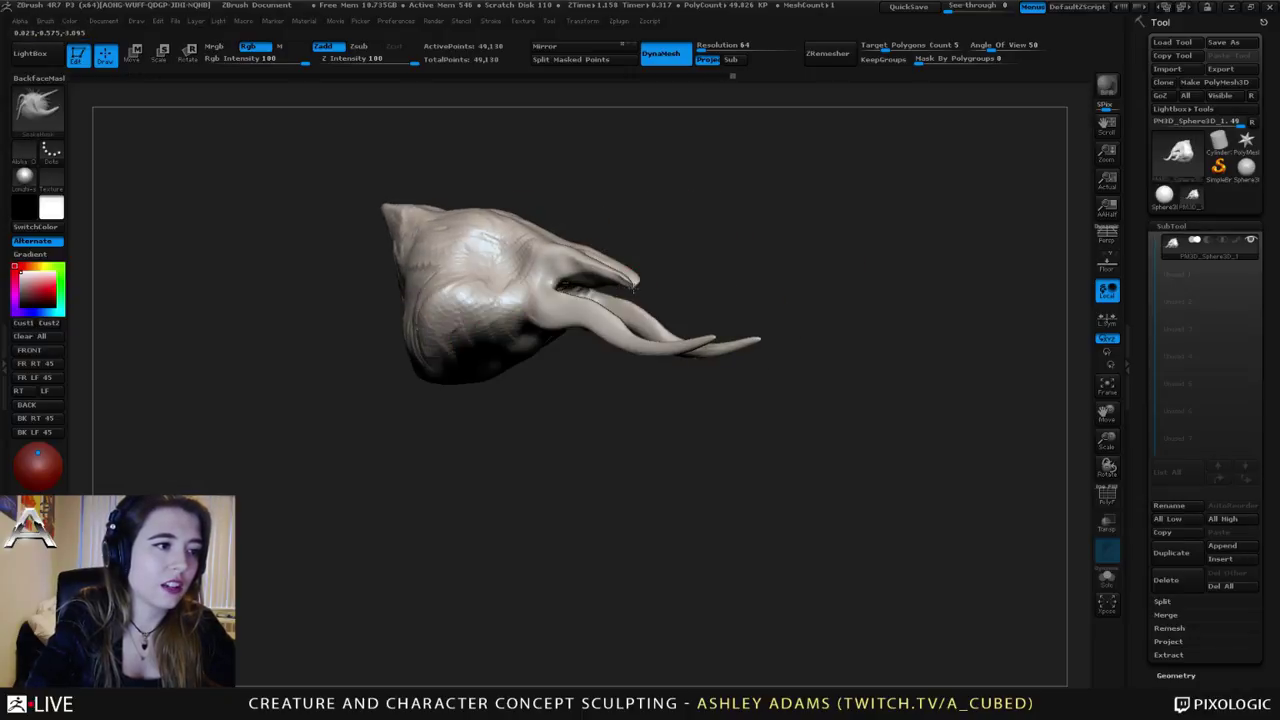
pyautogui.moveTo(588, 294); pyautogui.dragTo(689, 235, button='right')
pyautogui.rightClick(615, 277)
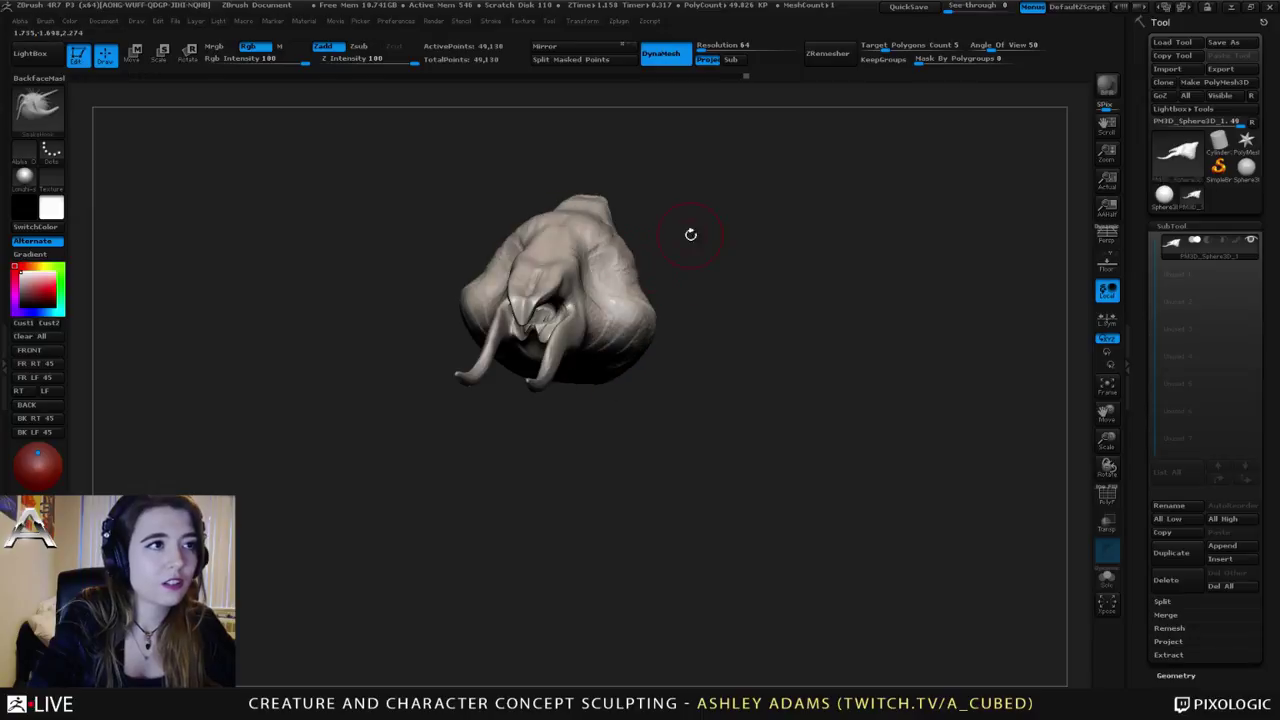
# Step: Remesh the head with DynaMesh and smooth the mouth area beside the beak
pyautogui.keyDown('ctrl'); pyautogui.moveTo(714, 268); pyautogui.dragTo(740, 292); pyautogui.keyUp('ctrl')
pyautogui.moveTo(543, 263)
pyautogui.keyDown('alt'); pyautogui.mouseDown(button='right')
pyautogui.moveTo(582, 255)
pyautogui.moveTo(634, 297)
pyautogui.mouseUp(button='right'); pyautogui.keyUp('alt')
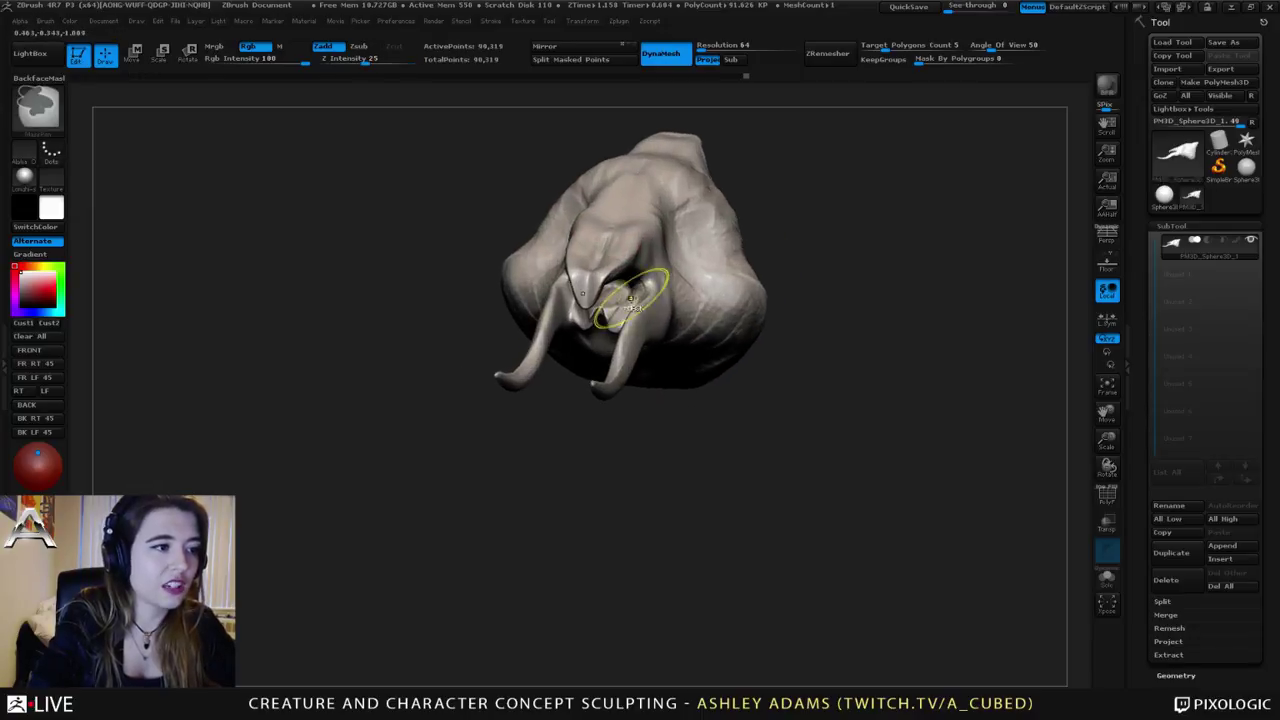
pyautogui.keyDown('shift'); pyautogui.moveTo(632, 297); pyautogui.dragTo(617, 319); pyautogui.keyUp('shift')
pyautogui.moveTo(600, 322); pyautogui.dragTo(700, 310, button='right')
pyautogui.rightClick(560, 364)
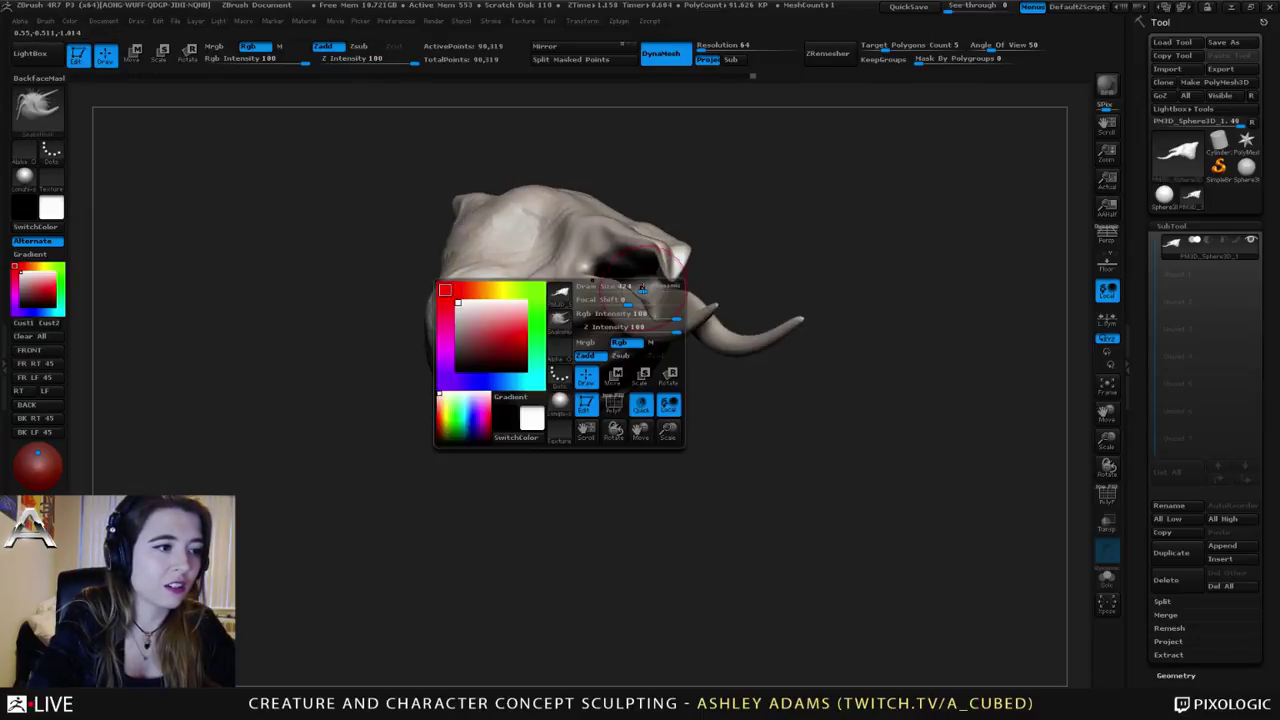
# Step: Build up the lower jaw between the tusks from below with ClayBuildup
pyautogui.moveTo(615, 268)
pyautogui.mouseDown(button='right')
pyautogui.moveTo(642, 362)
pyautogui.moveTo(631, 318)
pyautogui.moveTo(530, 310)
pyautogui.moveTo(557, 370)
pyautogui.mouseUp(button='right')
pyautogui.rightClick(557, 372)
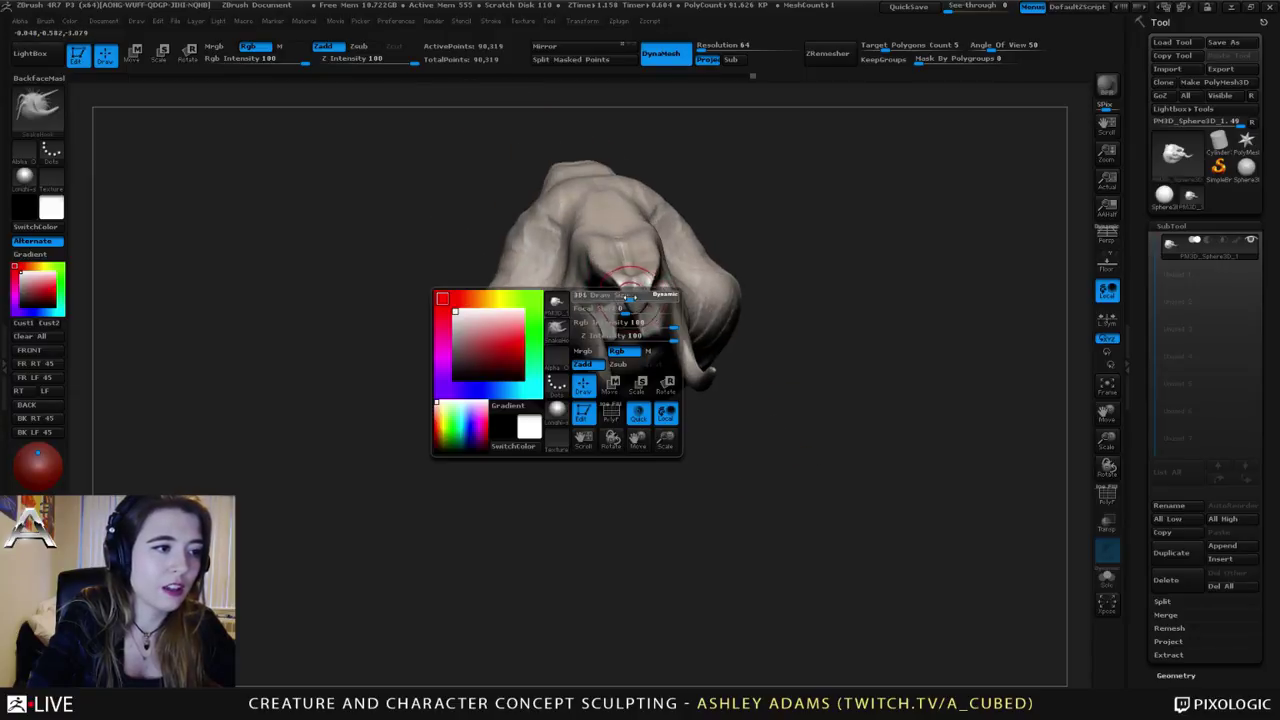
pyautogui.moveTo(622, 320)
pyautogui.mouseDown(button='right')
pyautogui.moveTo(529, 300)
pyautogui.moveTo(626, 289)
pyautogui.mouseUp(button='right')
pyautogui.press('b')
pyautogui.press('c')
pyautogui.press('b')
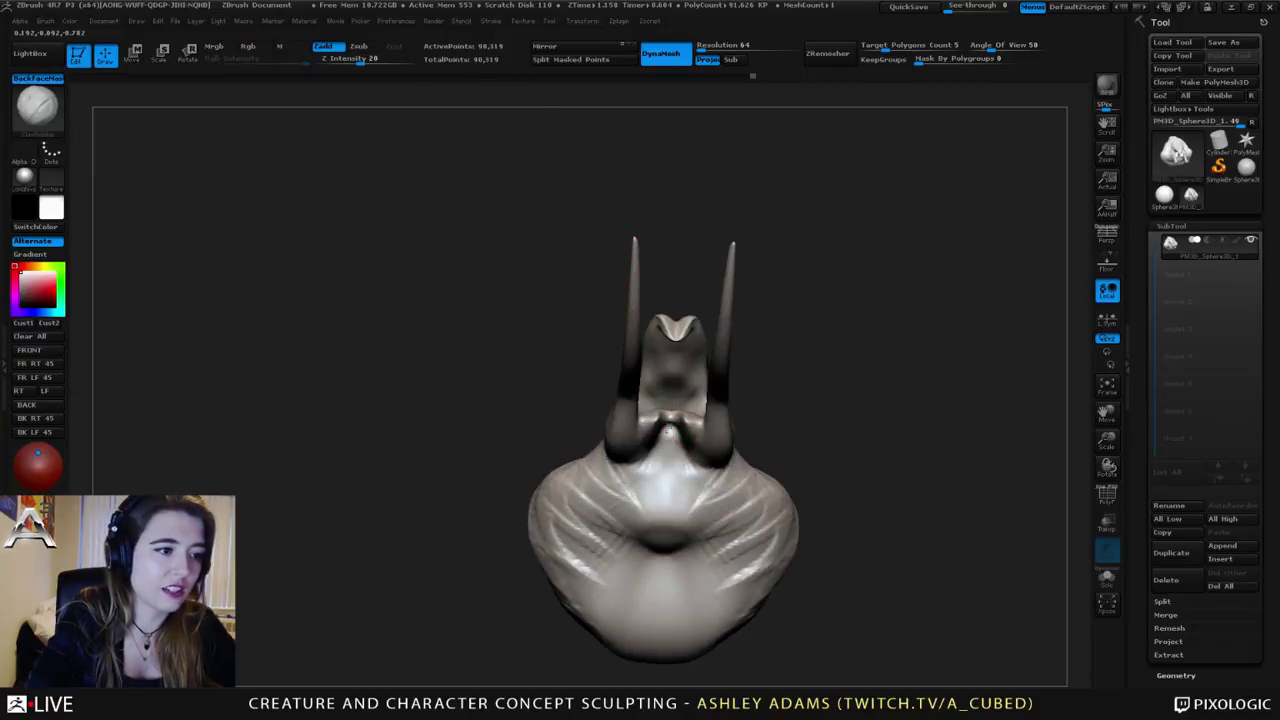
pyautogui.moveTo(671, 427)
pyautogui.mouseDown()
pyautogui.moveTo(668, 449)
pyautogui.moveTo(692, 455)
pyautogui.mouseUp()
pyautogui.moveTo(672, 440)
pyautogui.keyDown('alt'); pyautogui.mouseDown(button='right')
pyautogui.moveTo(668, 370)
pyautogui.moveTo(670, 438)
pyautogui.mouseUp(button='right'); pyautogui.keyUp('alt')
# Step: Pull a pair of small fangs out of the lower jaw between the tusks with SnakeHook
pyautogui.press('b')
pyautogui.press('s')
pyautogui.press('h')
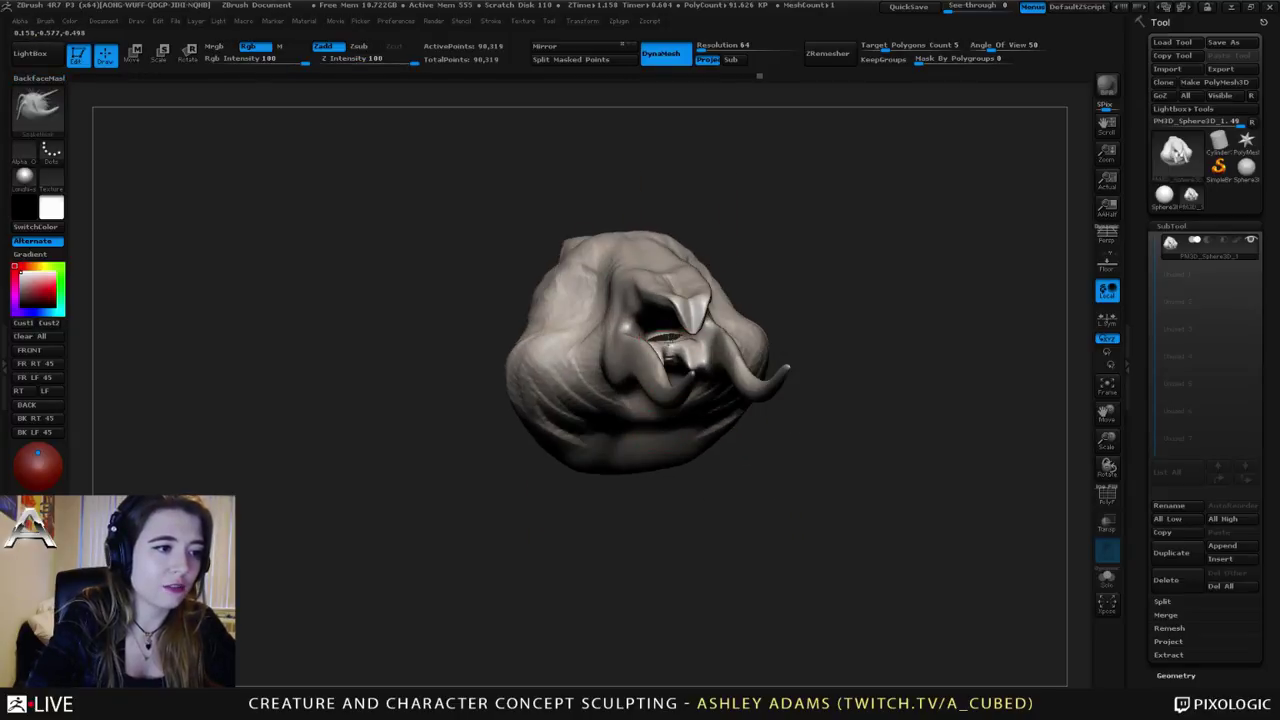
pyautogui.moveTo(665, 340); pyautogui.dragTo(648, 365, button='right')
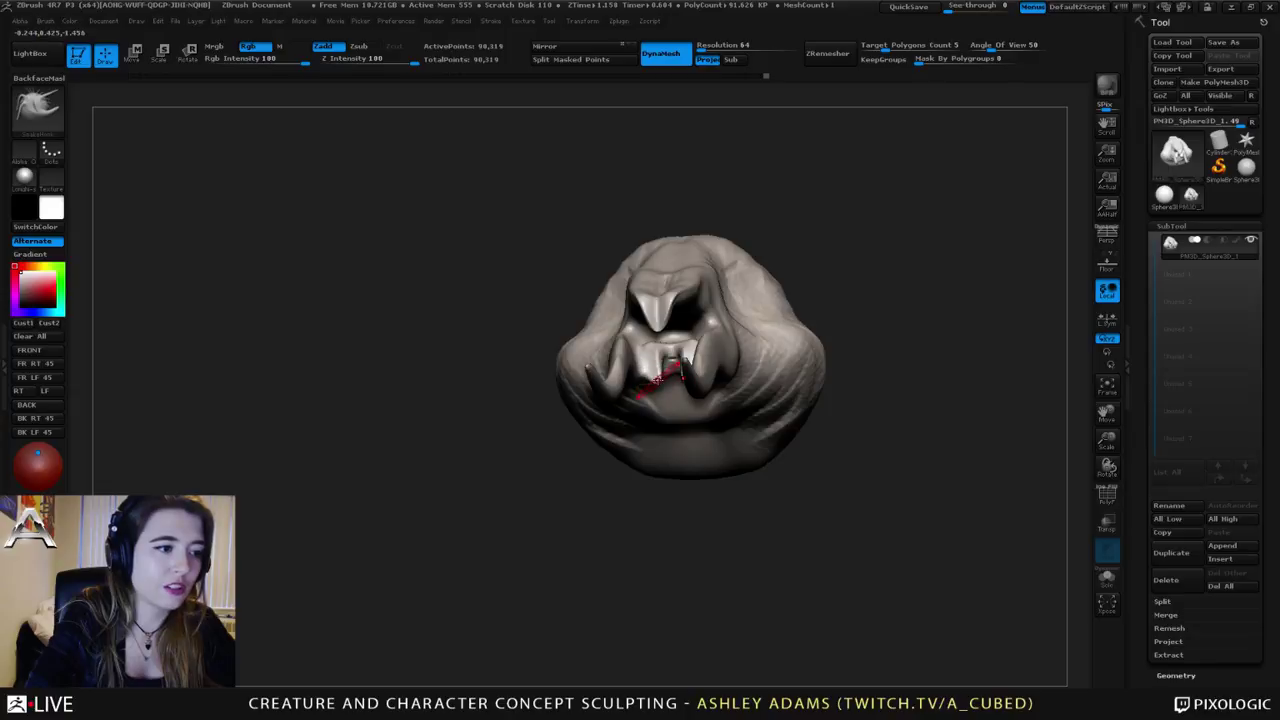
pyautogui.moveTo(657, 380); pyautogui.dragTo(659, 394)
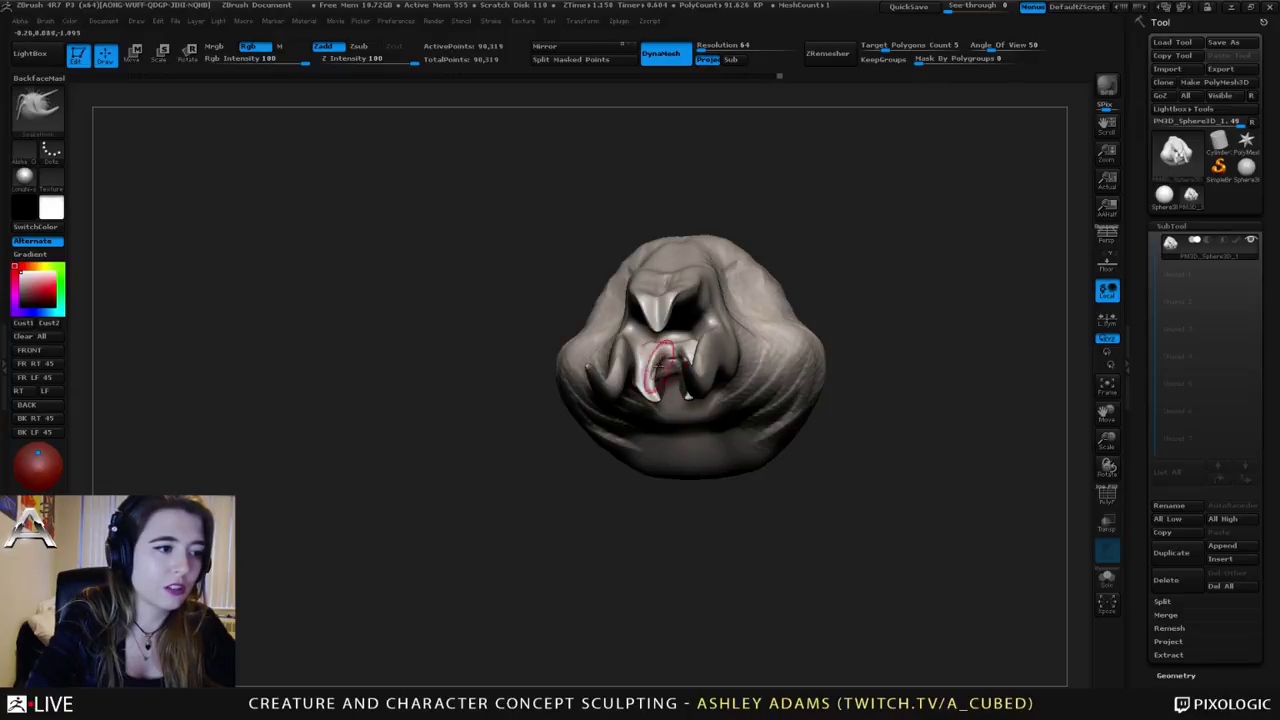
pyautogui.moveTo(662, 370)
pyautogui.mouseDown(button='right')
pyautogui.moveTo(680, 360)
pyautogui.moveTo(671, 307)
pyautogui.mouseUp(button='right')
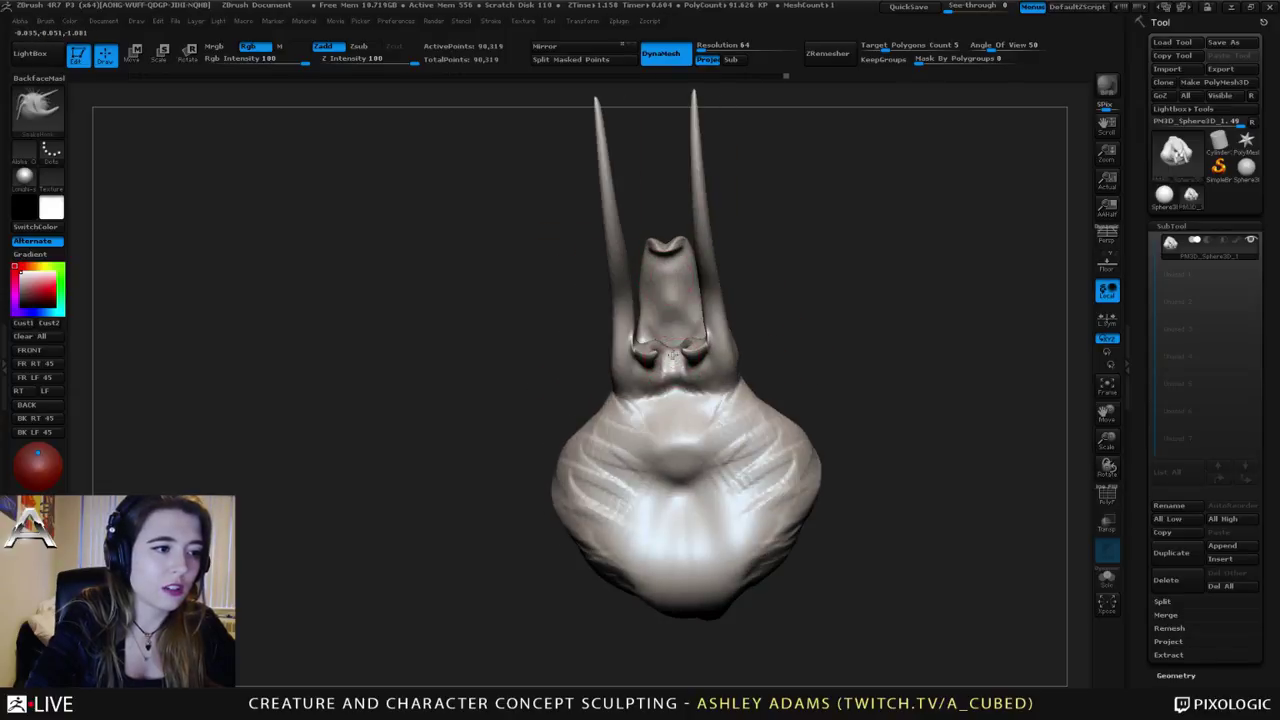
# Step: Widen the base of the tusks and bend them into outward-bowed S-curves with SnakeHook
pyautogui.moveTo(674, 365); pyautogui.dragTo(635, 332, button='right')
pyautogui.press('space')
pyautogui.moveTo(627, 370); pyautogui.dragTo(603, 377)
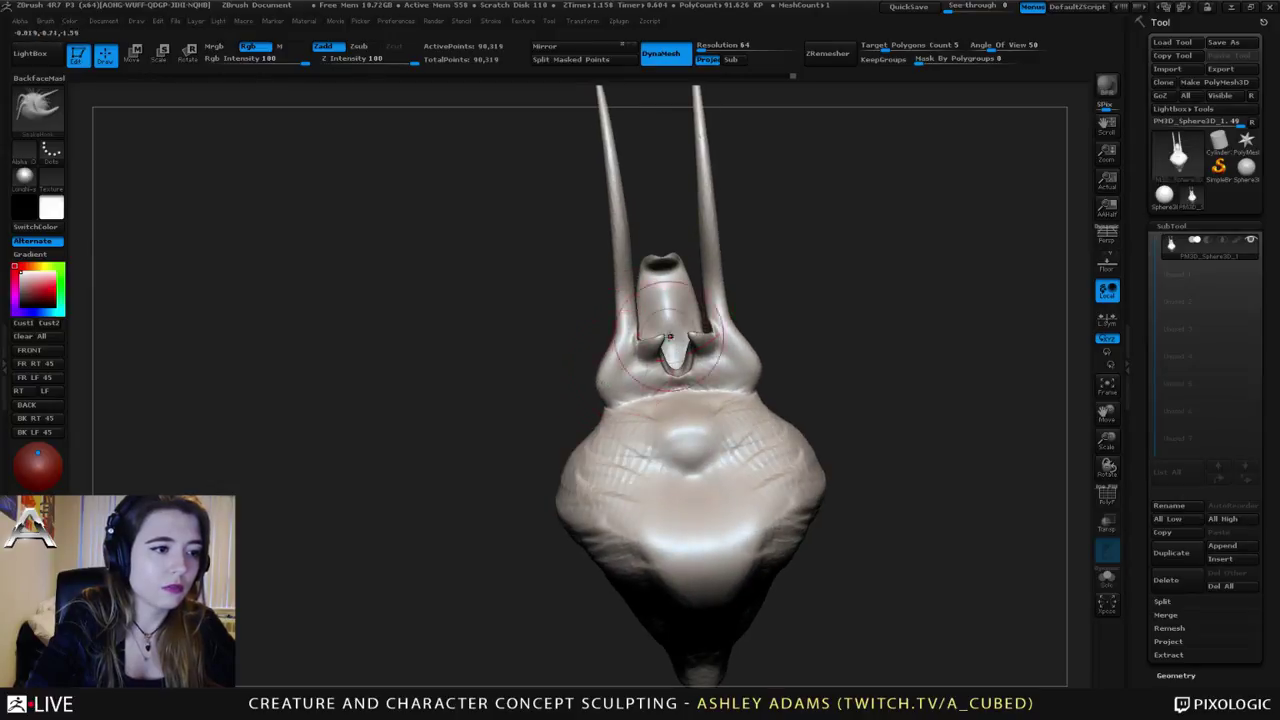
pyautogui.moveTo(727, 309); pyautogui.dragTo(744, 248)
pyautogui.press('space')
pyautogui.moveTo(716, 200); pyautogui.dragTo(735, 184)
pyautogui.keyDown('alt'); pyautogui.moveTo(735, 188); pyautogui.dragTo(669, 268, button='right'); pyautogui.keyUp('alt')
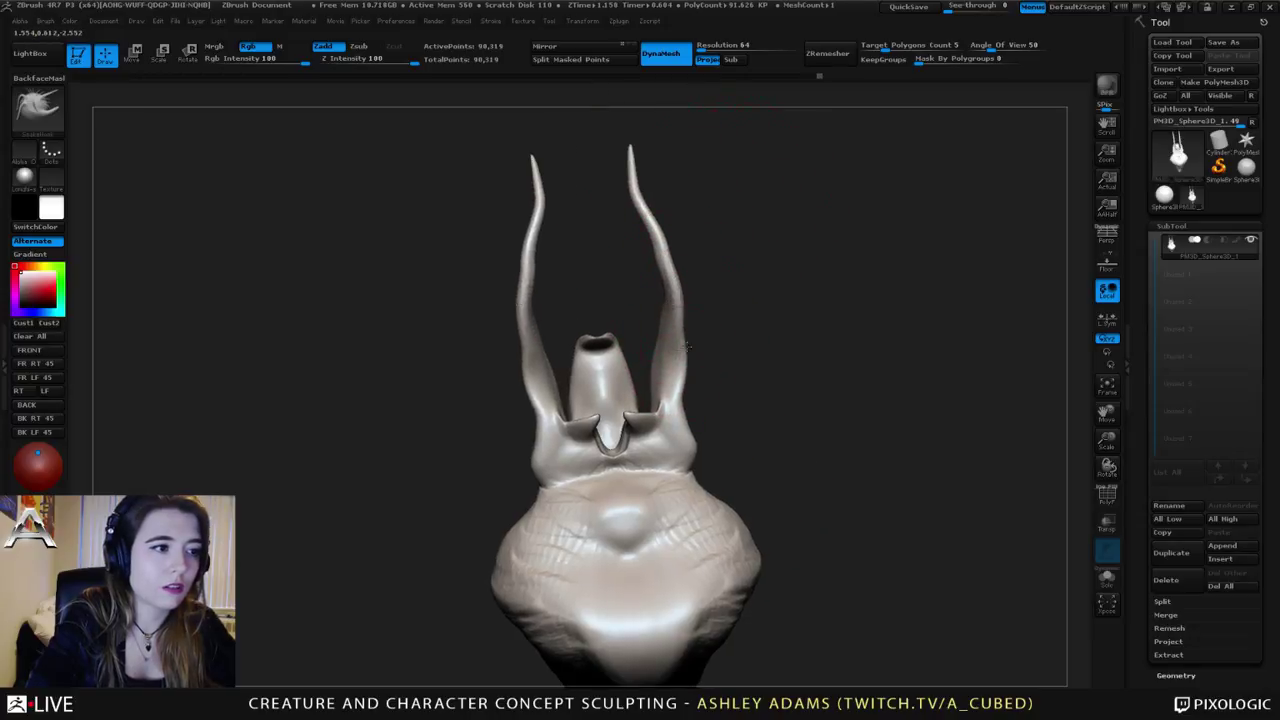
pyautogui.moveTo(680, 343)
pyautogui.mouseDown()
pyautogui.moveTo(691, 338)
pyautogui.moveTo(686, 243)
pyautogui.moveTo(657, 200)
pyautogui.moveTo(606, 171)
pyautogui.moveTo(628, 190)
pyautogui.moveTo(626, 222)
pyautogui.mouseUp()
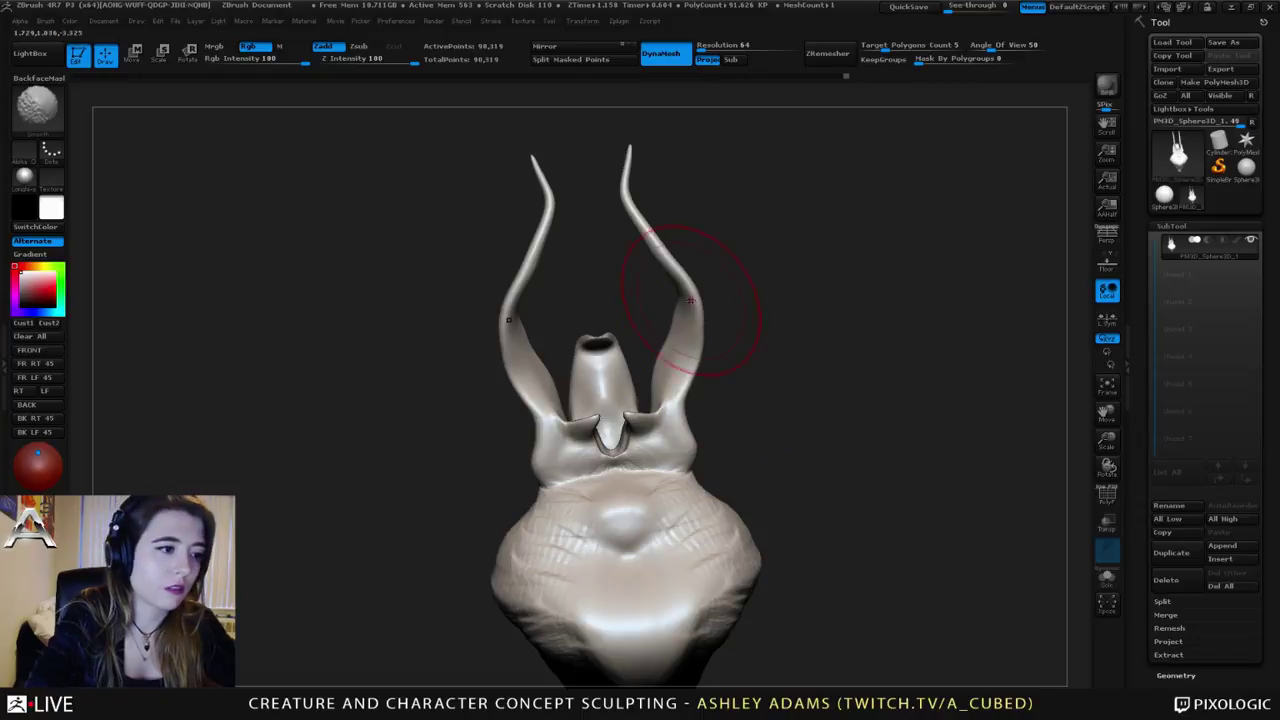
# Step: Smooth the bent tusks and refine the beak tip with ClayBuildup and smoothing
pyautogui.moveTo(690, 300)
pyautogui.mouseDown(button='right')
pyautogui.moveTo(671, 329)
pyautogui.moveTo(650, 275)
pyautogui.moveTo(700, 243)
pyautogui.moveTo(672, 259)
pyautogui.moveTo(575, 262)
pyautogui.moveTo(718, 277)
pyautogui.mouseUp(button='right')
pyautogui.press('space')
pyautogui.press('shift')
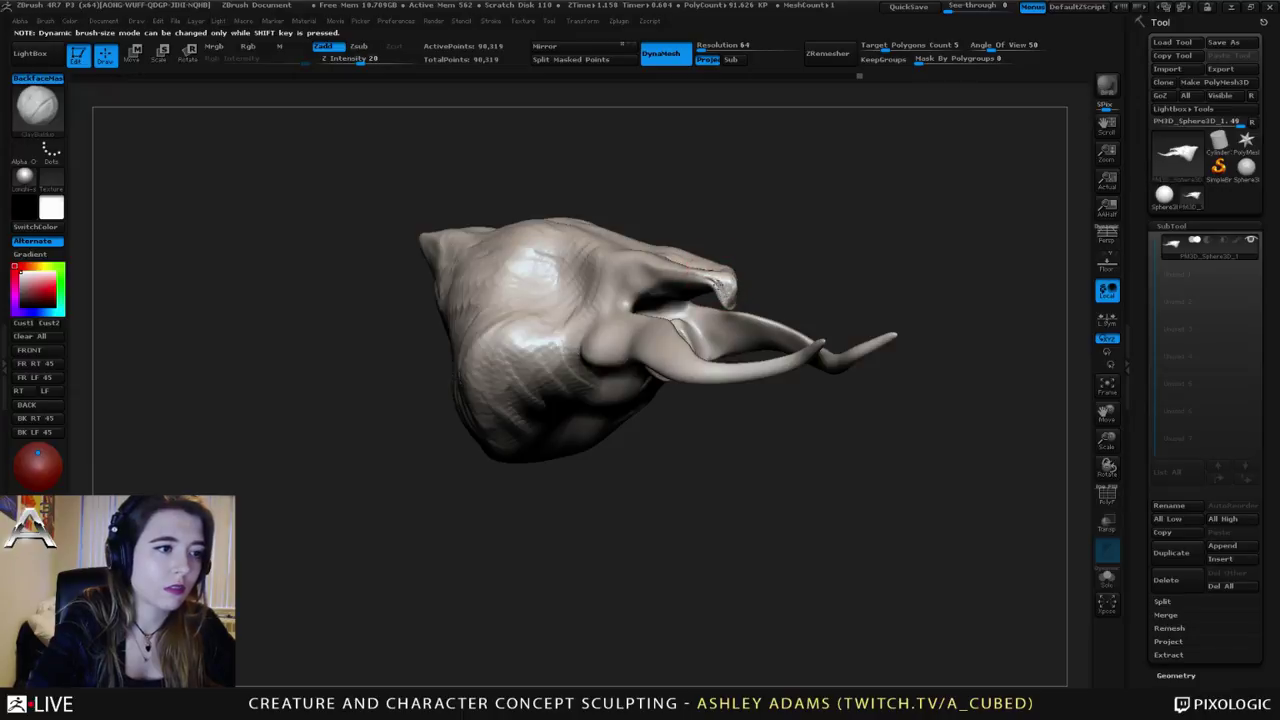
pyautogui.keyDown('shift'); pyautogui.moveTo(728, 300); pyautogui.dragTo(718, 276); pyautogui.keyUp('shift')
pyautogui.moveTo(672, 260)
pyautogui.mouseDown(button='right')
pyautogui.moveTo(694, 274)
pyautogui.moveTo(653, 259)
pyautogui.moveTo(609, 337)
pyautogui.moveTo(701, 271)
pyautogui.moveTo(651, 288)
pyautogui.mouseUp(button='right')
pyautogui.press('space')
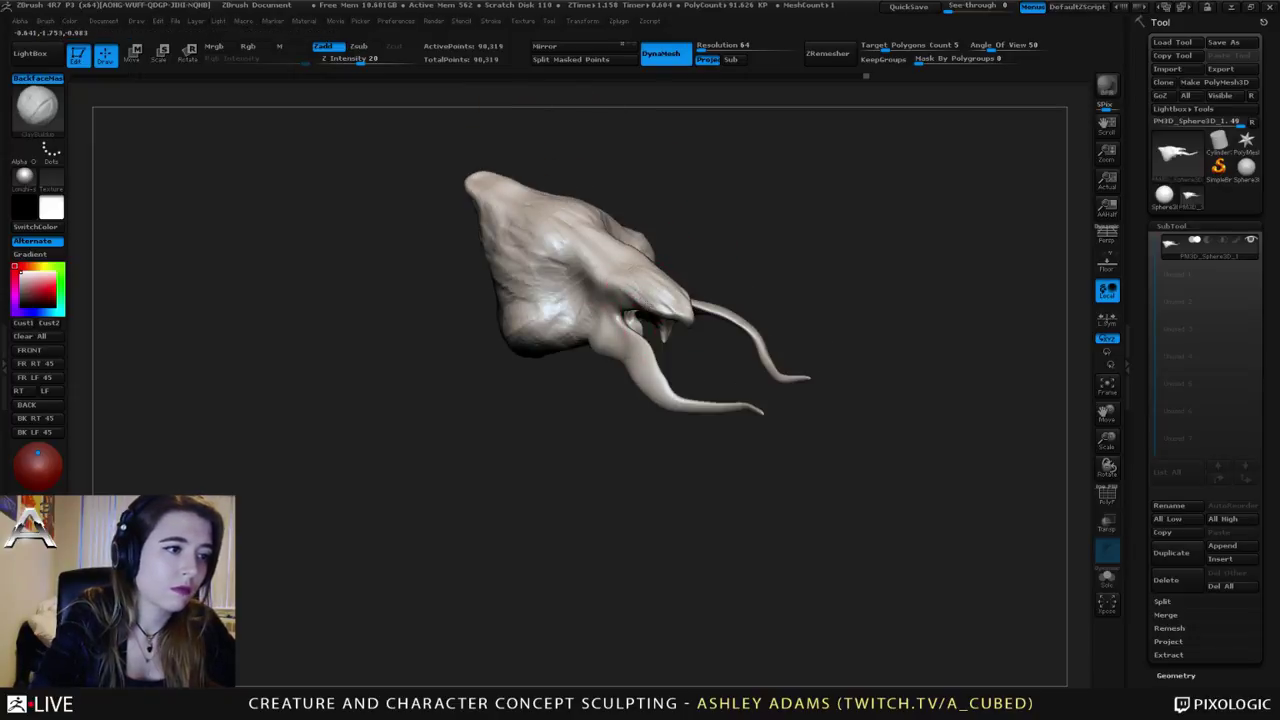
pyautogui.moveTo(660, 300); pyautogui.dragTo(654, 237, button='right')
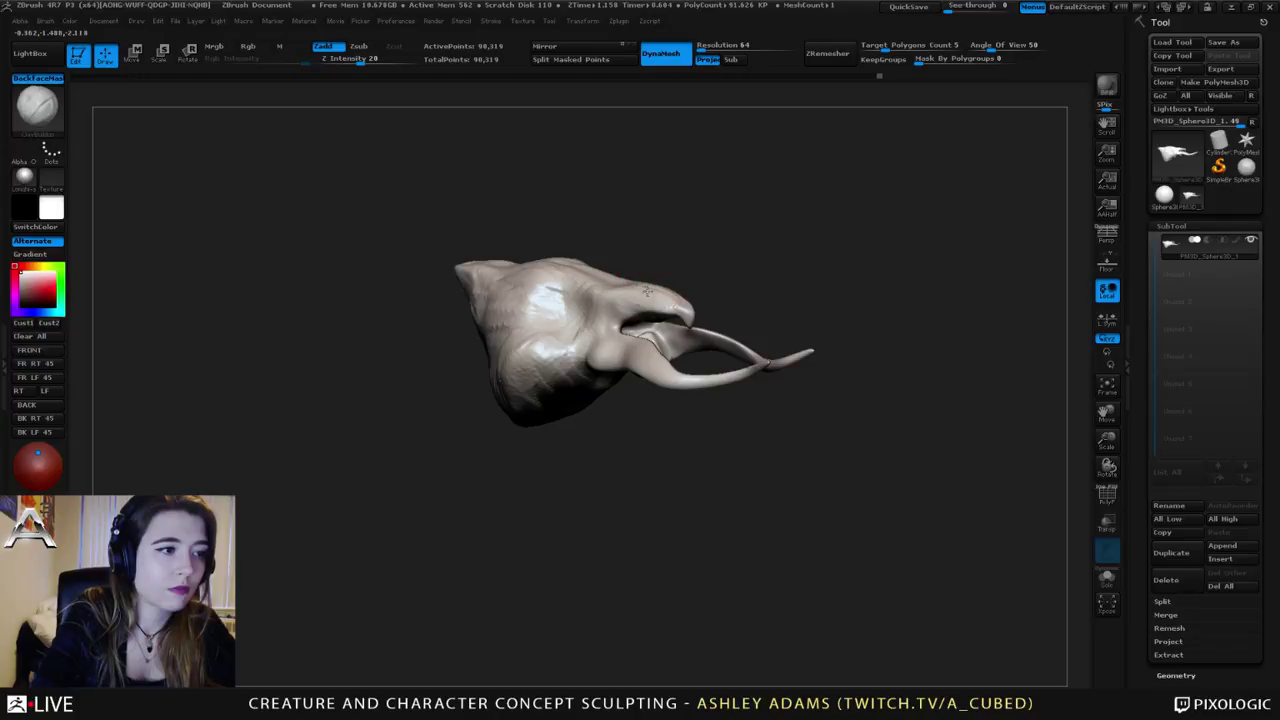
pyautogui.moveTo(634, 305)
pyautogui.mouseDown(button='right')
pyautogui.moveTo(645, 397)
pyautogui.moveTo(636, 313)
pyautogui.mouseUp(button='right')
# Step: Carve a crease around the corner of the mouth with the Dam Standard brush
pyautogui.press('b')
pyautogui.press('d')
pyautogui.press('s')
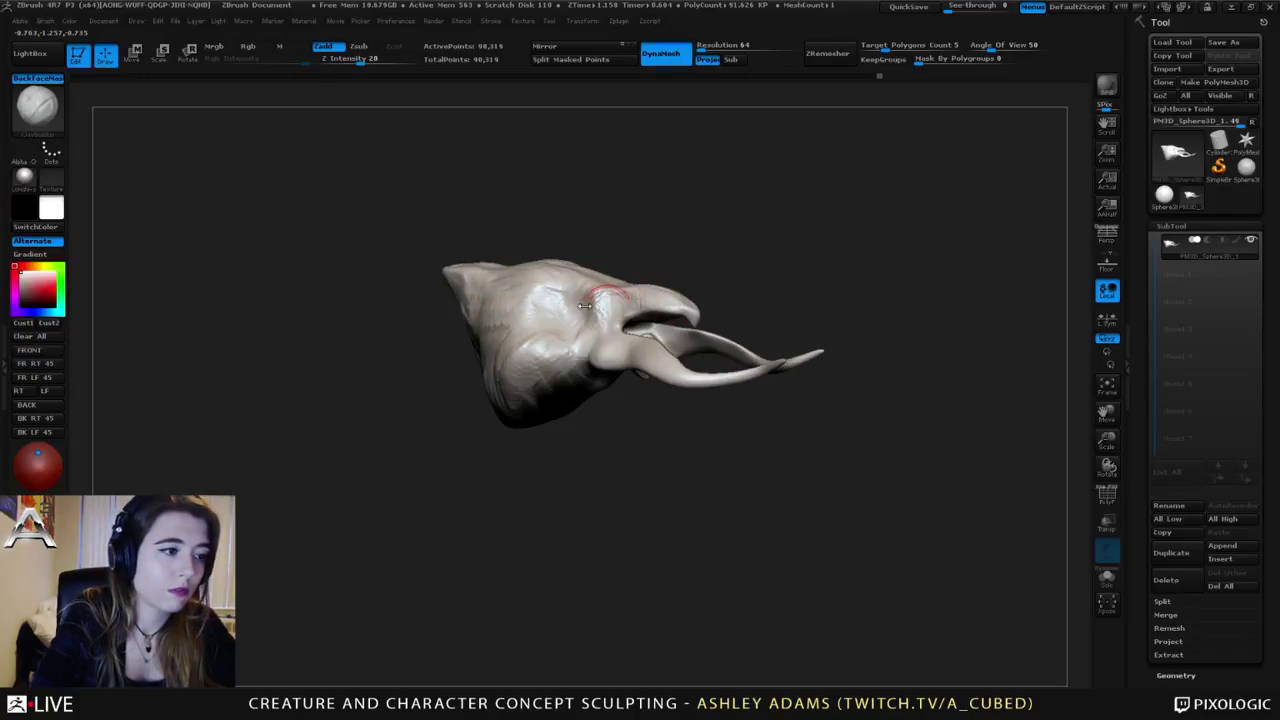
pyautogui.moveTo(597, 331)
pyautogui.mouseDown()
pyautogui.moveTo(571, 340)
pyautogui.moveTo(554, 326)
pyautogui.mouseUp()
pyautogui.moveTo(640, 310)
pyautogui.mouseDown(button='right')
pyautogui.moveTo(563, 333)
pyautogui.moveTo(572, 340)
pyautogui.mouseUp(button='right')
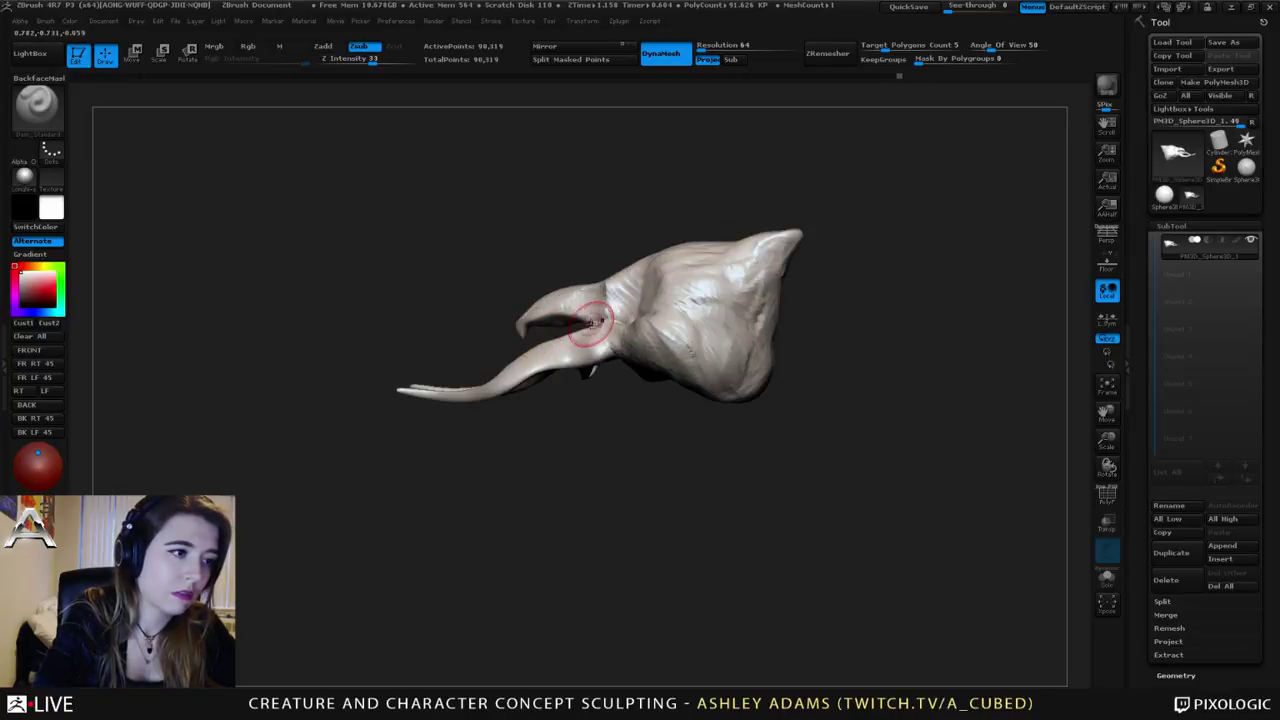
# Step: Build up the side of the snout above the mouth corner with ClayBuildup
pyautogui.press('b')
pyautogui.press('c')
pyautogui.press('b')
pyautogui.moveTo(640, 299)
pyautogui.mouseDown(button='right')
pyautogui.moveTo(678, 312)
pyautogui.moveTo(591, 283)
pyautogui.mouseUp(button='right')
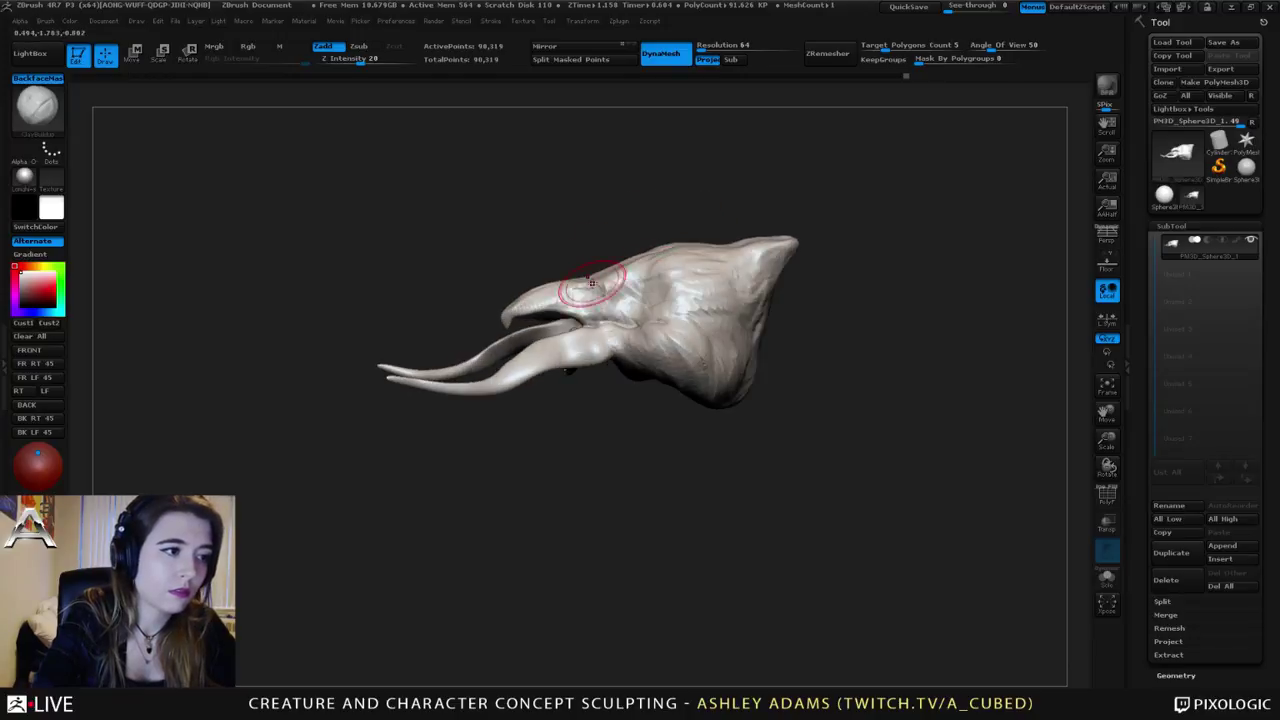
# Step: Raise the bridge of the upper jaw into a straighter profile down to the beak with SnakeHook
pyautogui.press('b')
pyautogui.press('s')
pyautogui.press('h')
pyautogui.press('space')
pyautogui.moveTo(584, 286); pyautogui.dragTo(530, 287)
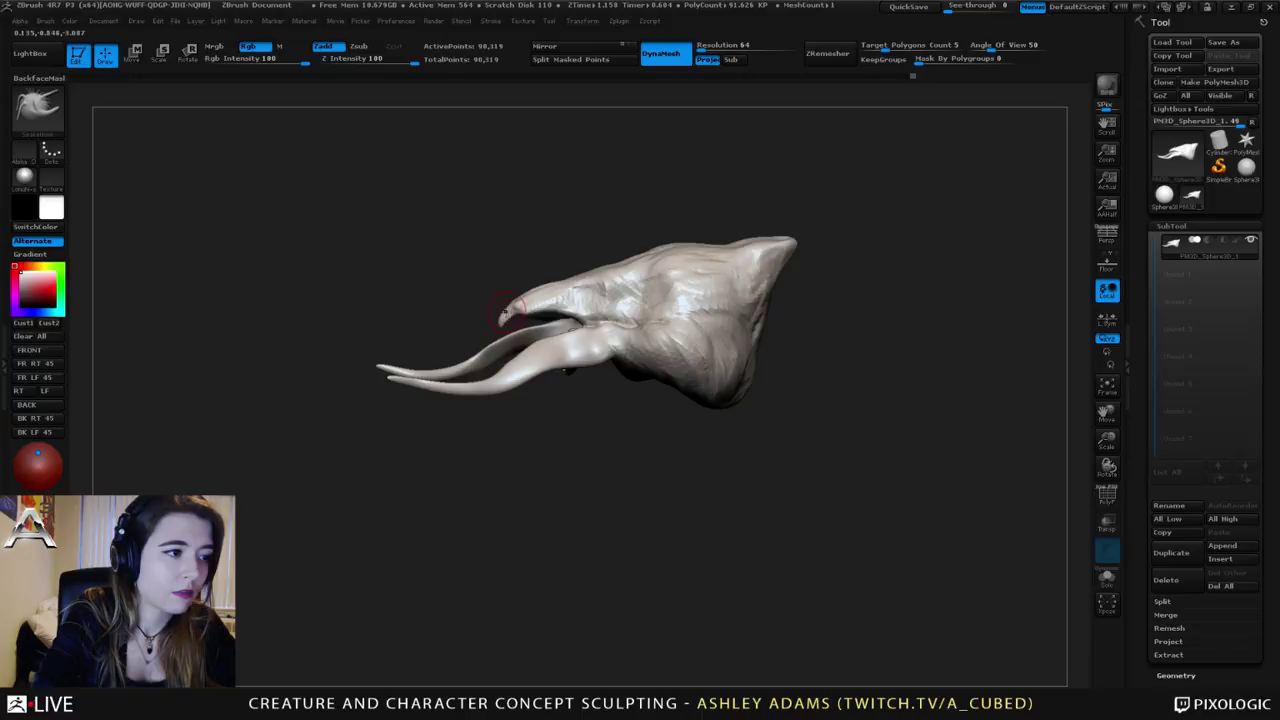
pyautogui.press('space')
pyautogui.moveTo(511, 303)
pyautogui.mouseDown(button='right')
pyautogui.moveTo(519, 291)
pyautogui.moveTo(523, 319)
pyautogui.mouseUp(button='right')
pyautogui.keyDown('ctrl'); pyautogui.moveTo(492, 304); pyautogui.dragTo(488, 304); pyautogui.keyUp('ctrl')
pyautogui.moveTo(620, 273); pyautogui.dragTo(693, 271, button='right')
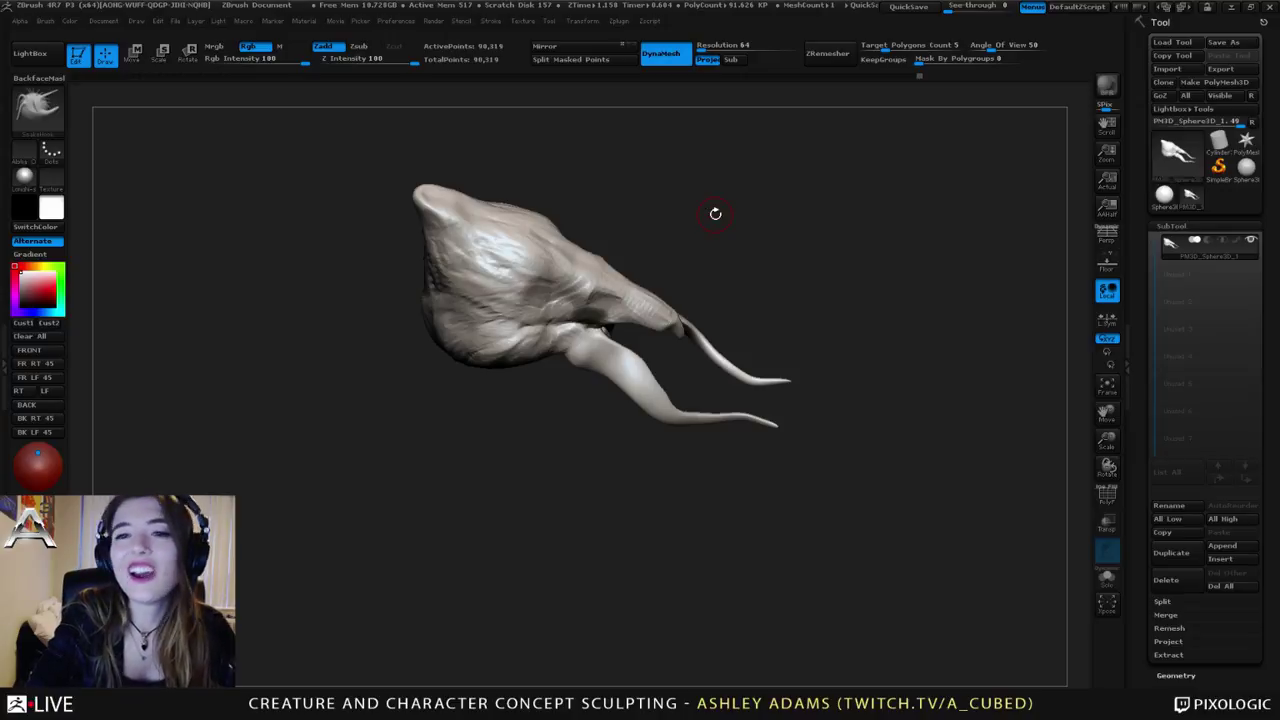
# Step: Mask the head except a patch on each side of the upper jaw and pull out an upper pair of tusks with SnakeHook
pyautogui.moveTo(735, 321)
pyautogui.mouseDown()
pyautogui.moveTo(640, 266)
pyautogui.moveTo(717, 277)
pyautogui.moveTo(688, 351)
pyautogui.mouseUp()
pyautogui.keyDown('ctrl'); pyautogui.click(688, 350); pyautogui.keyUp('ctrl')
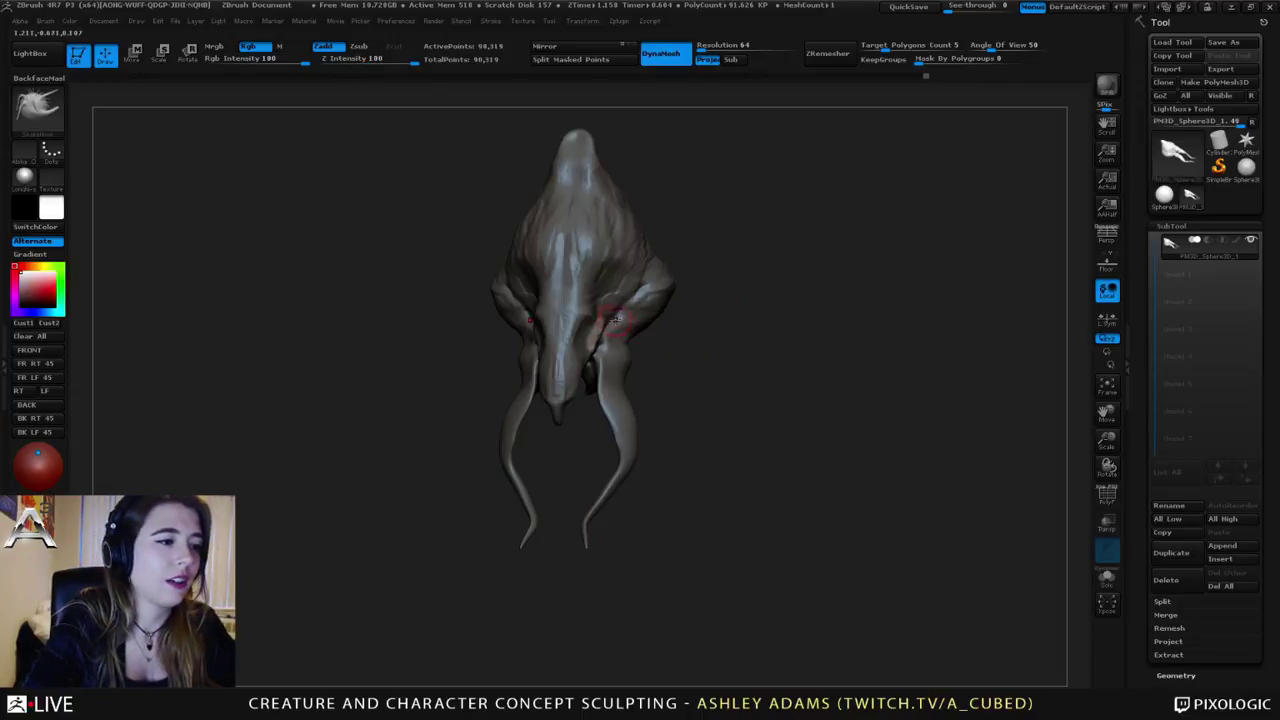
pyautogui.press('space')
pyautogui.moveTo(630, 320)
pyautogui.keyDown('ctrl'); pyautogui.mouseDown(button='right')
pyautogui.moveTo(603, 400)
pyautogui.moveTo(602, 340)
pyautogui.mouseUp(button='right'); pyautogui.keyUp('ctrl')
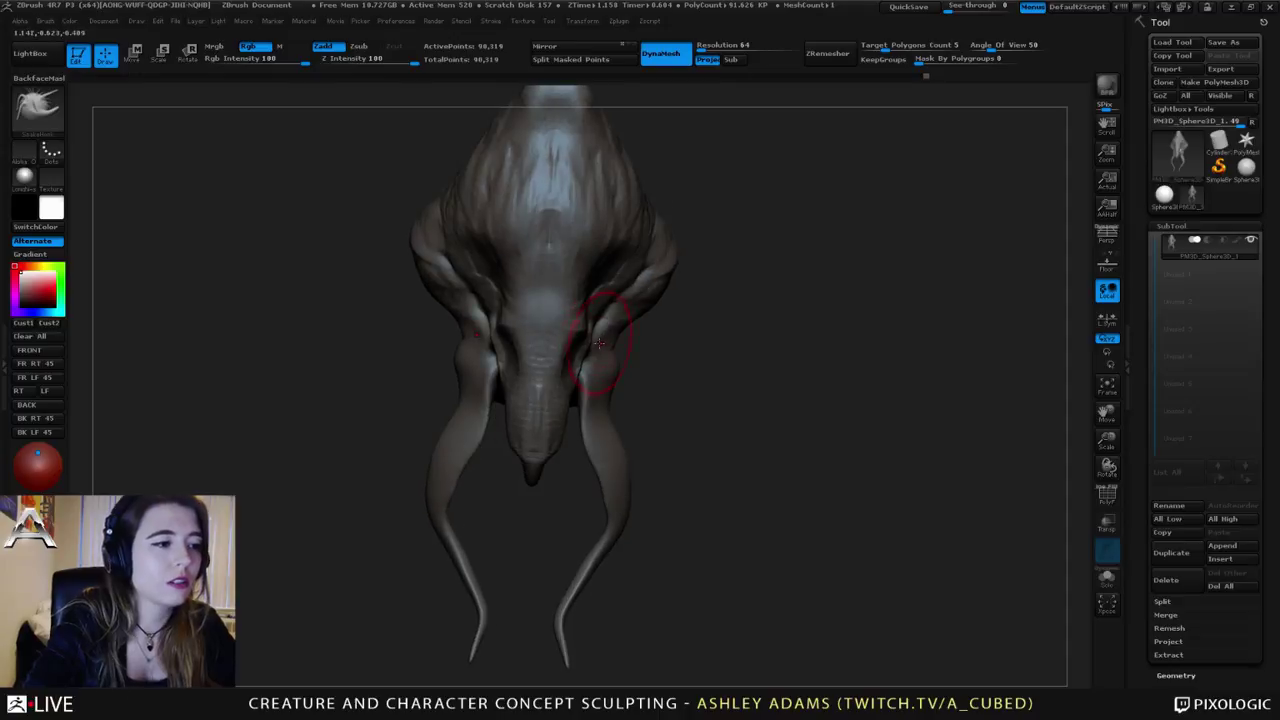
pyautogui.press('space')
pyautogui.moveTo(595, 341)
pyautogui.mouseDown()
pyautogui.moveTo(616, 342)
pyautogui.moveTo(590, 352)
pyautogui.moveTo(612, 385)
pyautogui.moveTo(612, 450)
pyautogui.moveTo(588, 541)
pyautogui.mouseUp()
pyautogui.moveTo(560, 549)
pyautogui.mouseDown(button='right')
pyautogui.moveTo(520, 435)
pyautogui.moveTo(450, 430)
pyautogui.mouseUp(button='right')
pyautogui.moveTo(649, 470)
pyautogui.mouseDown(button='right')
pyautogui.moveTo(643, 365)
pyautogui.moveTo(660, 340)
pyautogui.mouseUp(button='right')
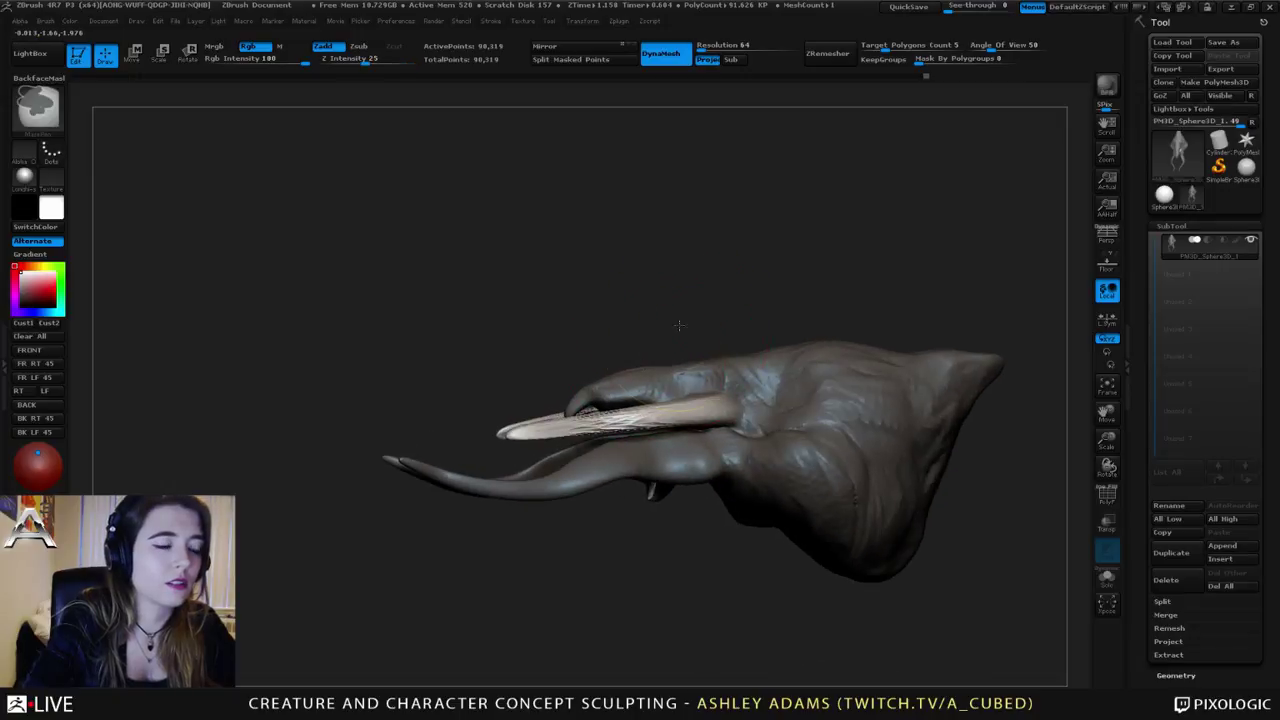
# Step: Arch the unmasked upper tusks upward with SnakeHook and smooth their stretched surface
pyautogui.keyDown('ctrl'); pyautogui.moveTo(677, 323); pyautogui.dragTo(692, 338); pyautogui.keyUp('ctrl')
pyautogui.hotkey('ctrl', 'z')
pyautogui.press('space')
pyautogui.click(666, 402)
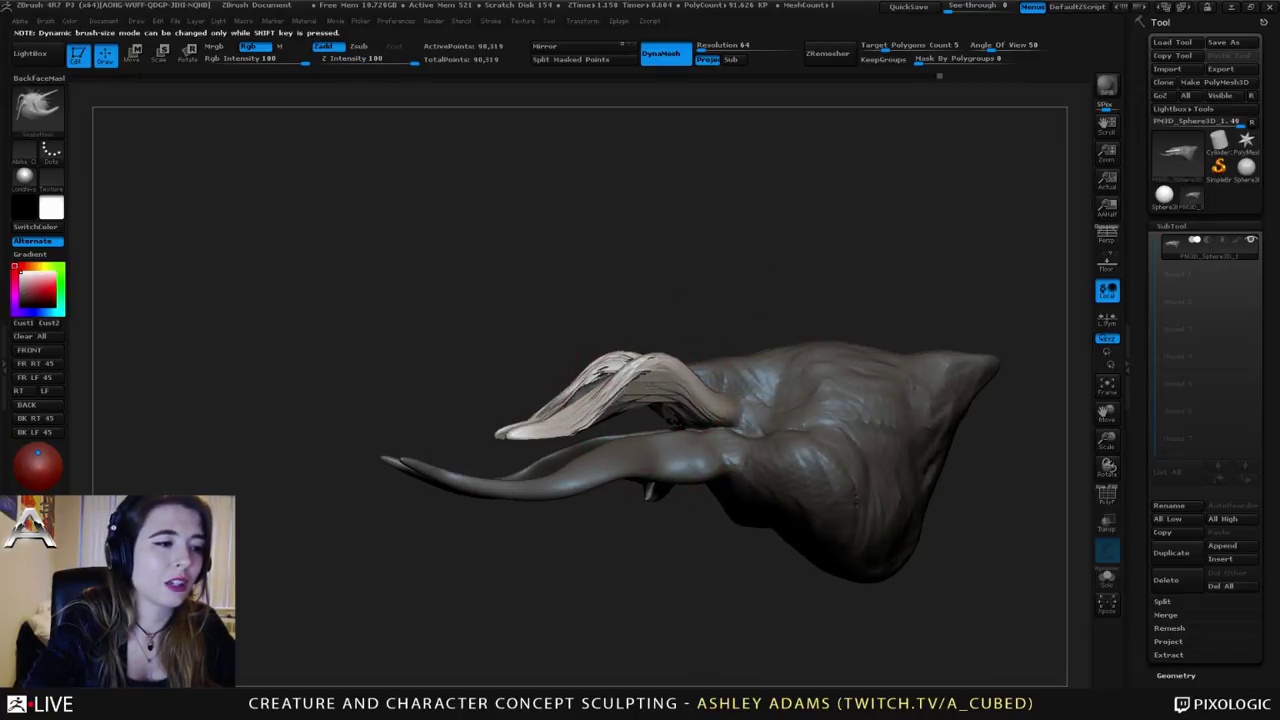
pyautogui.press('shift')
pyautogui.keyDown('shift'); pyautogui.moveTo(590, 420); pyautogui.dragTo(598, 392); pyautogui.keyUp('shift')
pyautogui.moveTo(605, 350)
pyautogui.mouseDown(button='right')
pyautogui.moveTo(700, 357)
pyautogui.moveTo(626, 369)
pyautogui.moveTo(603, 342)
pyautogui.mouseUp(button='right')
# Step: Invert the mask and pull the base of the lower tusks downward with SnakeHook
pyautogui.keyDown('ctrl'); pyautogui.click(762, 362); pyautogui.keyUp('ctrl')
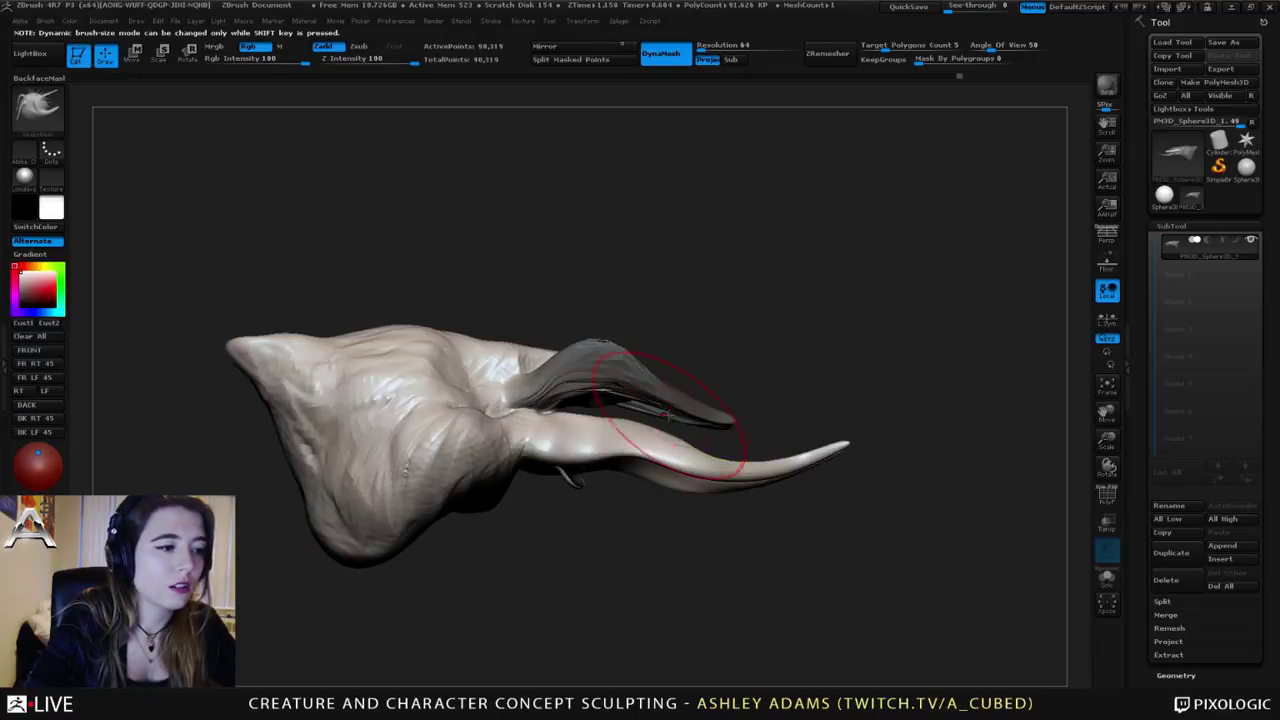
pyautogui.moveTo(660, 406); pyautogui.dragTo(612, 427, button='right')
pyautogui.moveTo(597, 455); pyautogui.dragTo(589, 486)
pyautogui.moveTo(600, 471)
pyautogui.mouseDown(button='right')
pyautogui.moveTo(581, 385)
pyautogui.moveTo(567, 384)
pyautogui.moveTo(643, 352)
pyautogui.moveTo(488, 322)
pyautogui.mouseUp(button='right')
pyautogui.rightClick(643, 351)
# Step: Invert the mask again and spread the arches of the upper tusks outward with SnakeHook
pyautogui.keyDown('ctrl'); pyautogui.click(922, 284); pyautogui.keyUp('ctrl')
pyautogui.moveTo(585, 322); pyautogui.dragTo(642, 334, button='right')
pyautogui.rightClick(642, 334)
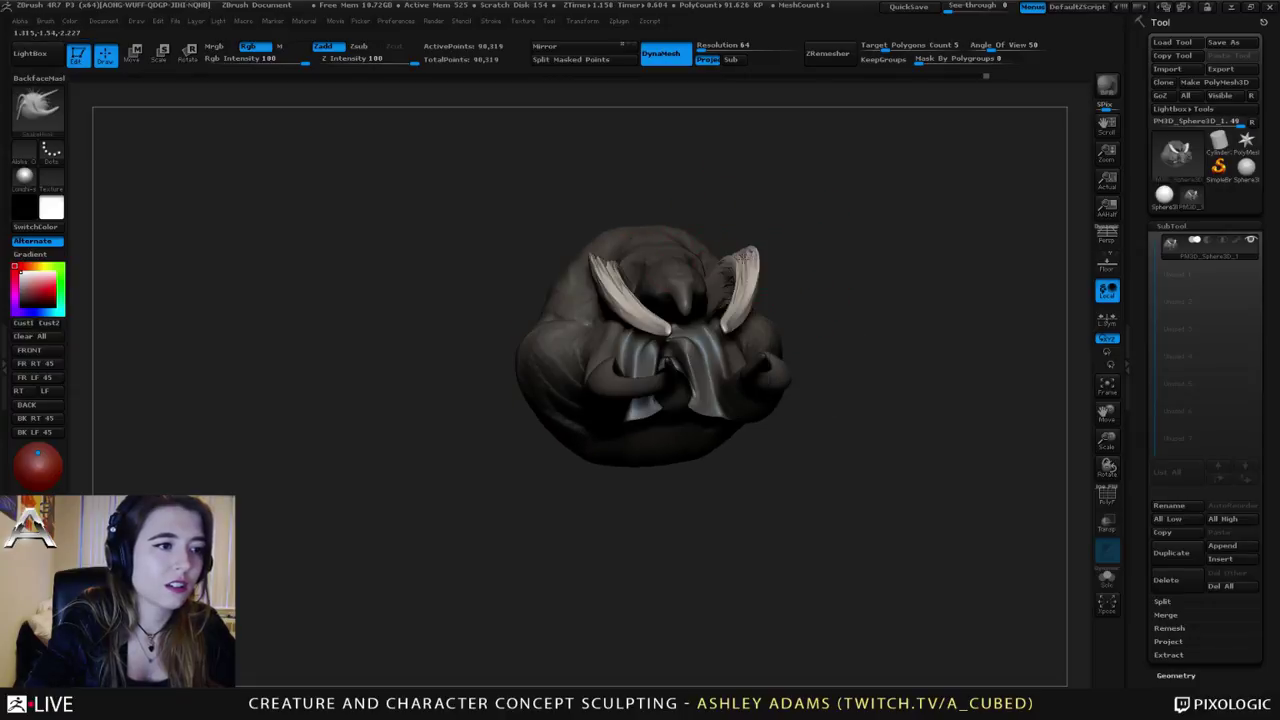
pyautogui.moveTo(753, 268); pyautogui.dragTo(795, 219)
pyautogui.moveTo(795, 219); pyautogui.dragTo(767, 282, button='right')
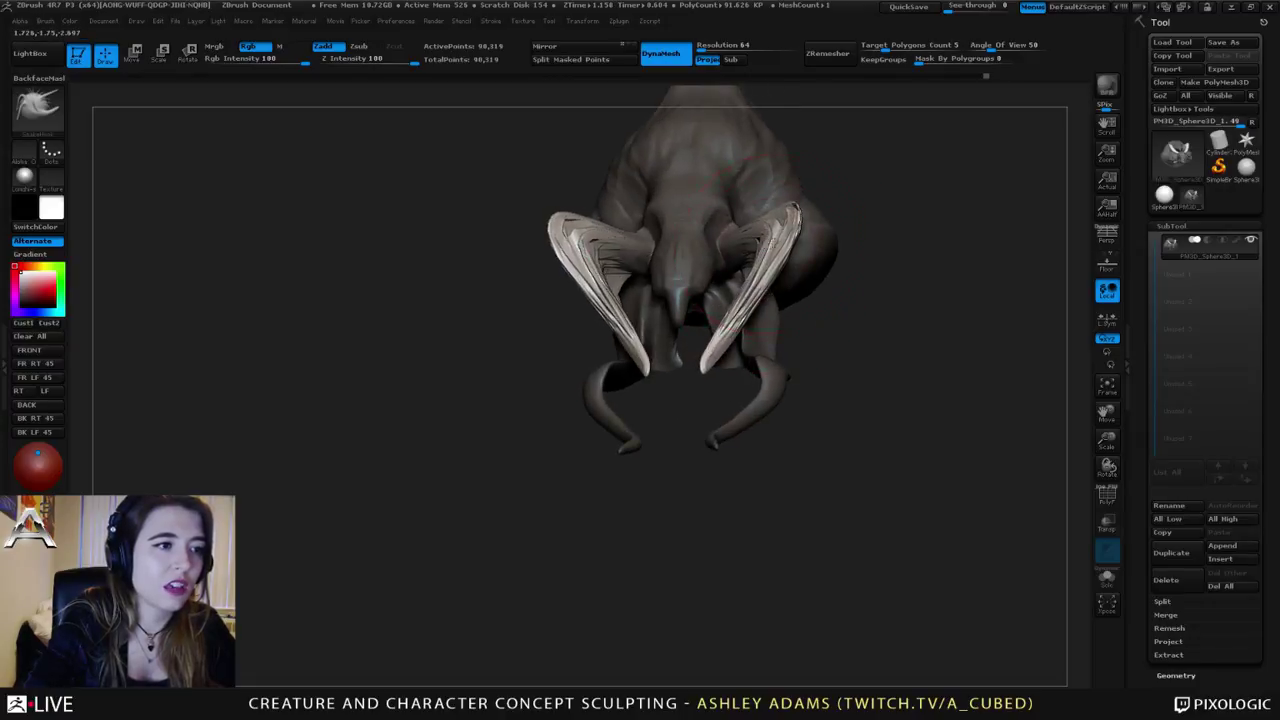
pyautogui.moveTo(771, 246); pyautogui.dragTo(788, 228)
pyautogui.moveTo(788, 226)
pyautogui.mouseDown(button='right')
pyautogui.moveTo(813, 203)
pyautogui.moveTo(846, 208)
pyautogui.moveTo(838, 222)
pyautogui.mouseUp(button='right')
pyautogui.moveTo(805, 272)
pyautogui.mouseDown(button='right')
pyautogui.moveTo(790, 285)
pyautogui.moveTo(805, 295)
pyautogui.moveTo(843, 262)
pyautogui.moveTo(683, 323)
pyautogui.mouseUp(button='right')
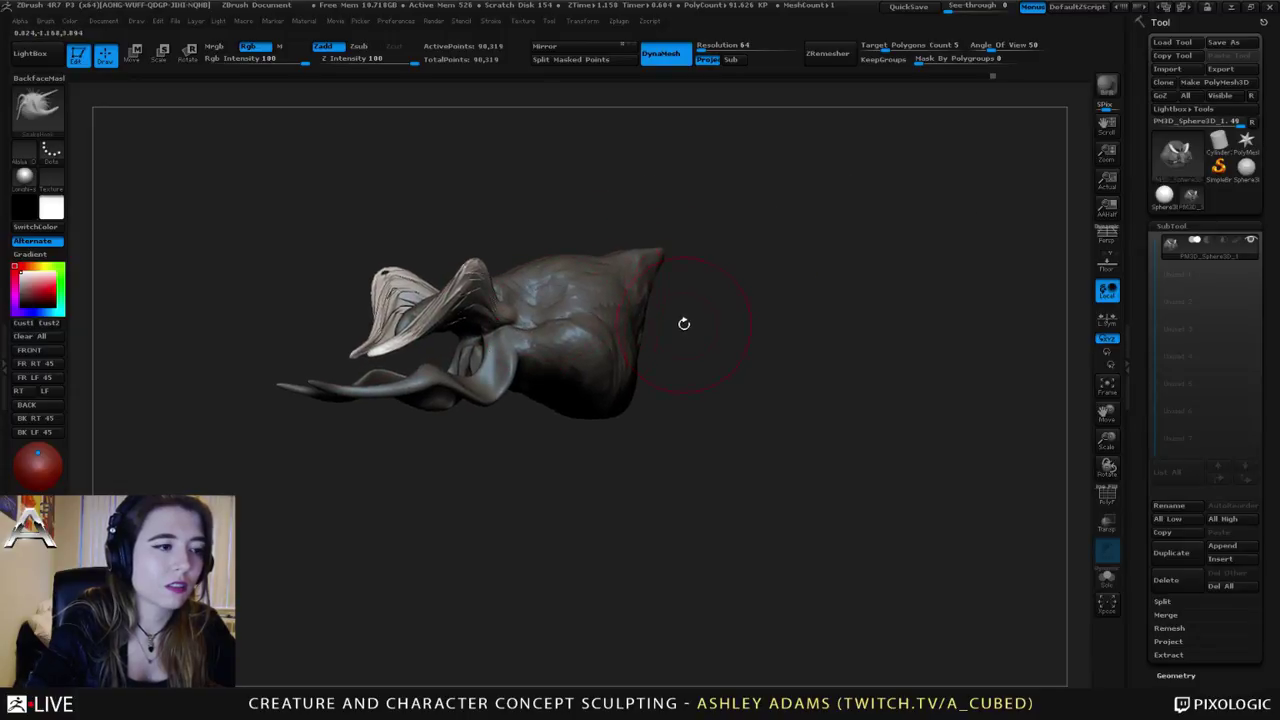
# Step: Clear the mask and remesh the head with DynaMesh
pyautogui.keyDown('ctrl'); pyautogui.moveTo(676, 349); pyautogui.dragTo(697, 340); pyautogui.keyUp('ctrl')
pyautogui.moveTo(697, 340); pyautogui.dragTo(649, 380, button='right')
pyautogui.keyDown('ctrl'); pyautogui.moveTo(701, 399); pyautogui.dragTo(707, 388); pyautogui.keyUp('ctrl')
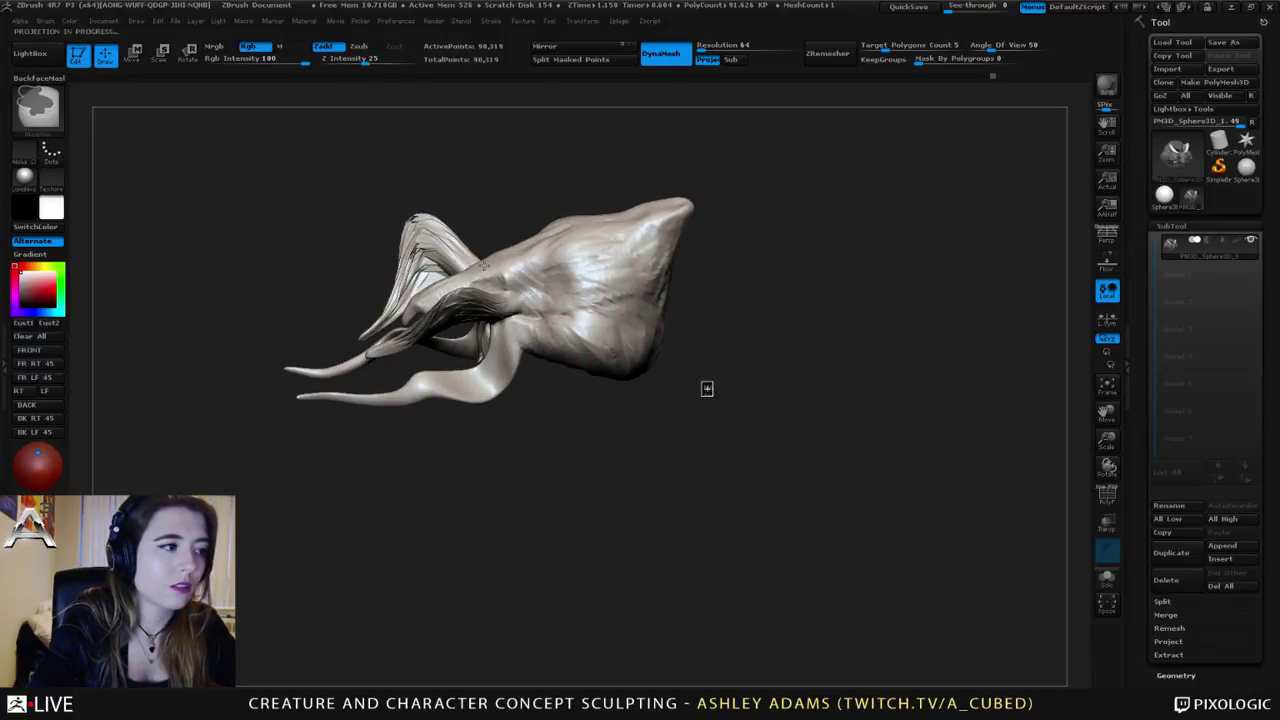
pyautogui.moveTo(707, 388)
pyautogui.mouseDown(button='right')
pyautogui.moveTo(455, 240)
pyautogui.moveTo(455, 258)
pyautogui.mouseUp(button='right')
pyautogui.press('space')
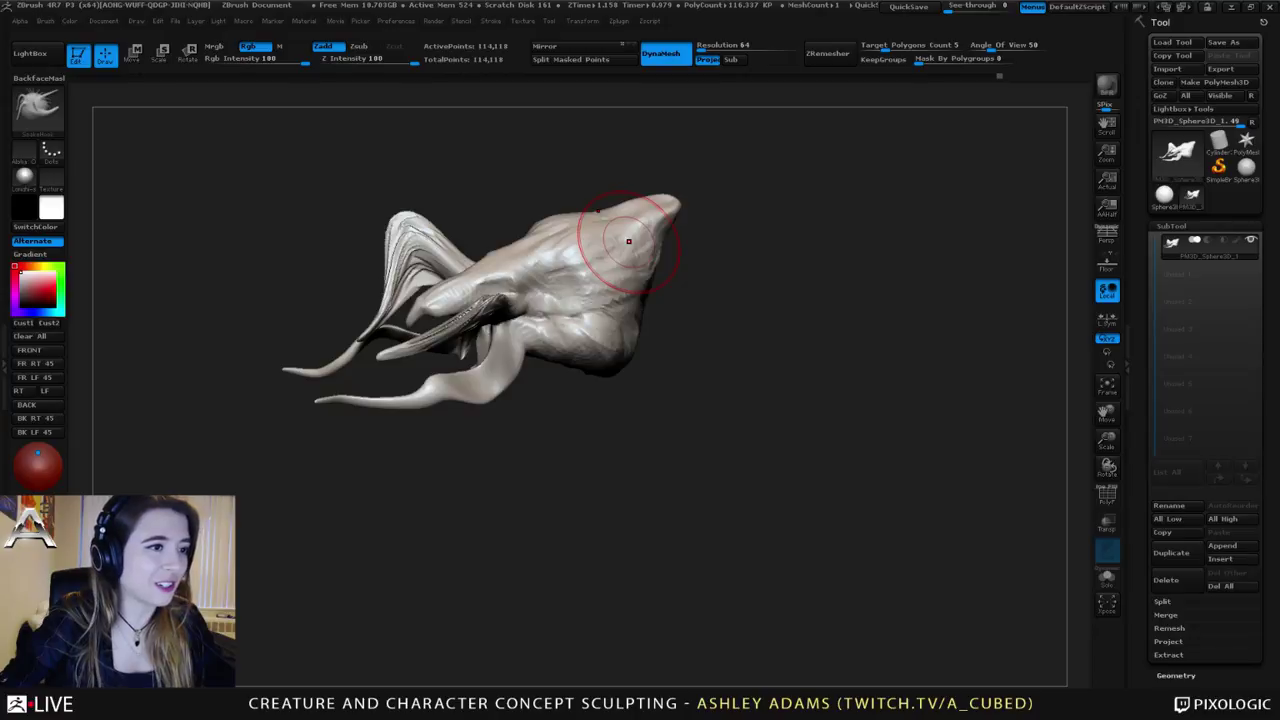
# Step: Smooth the stretched ridges on the upper tusks
pyautogui.moveTo(520, 182); pyautogui.dragTo(598, 185)
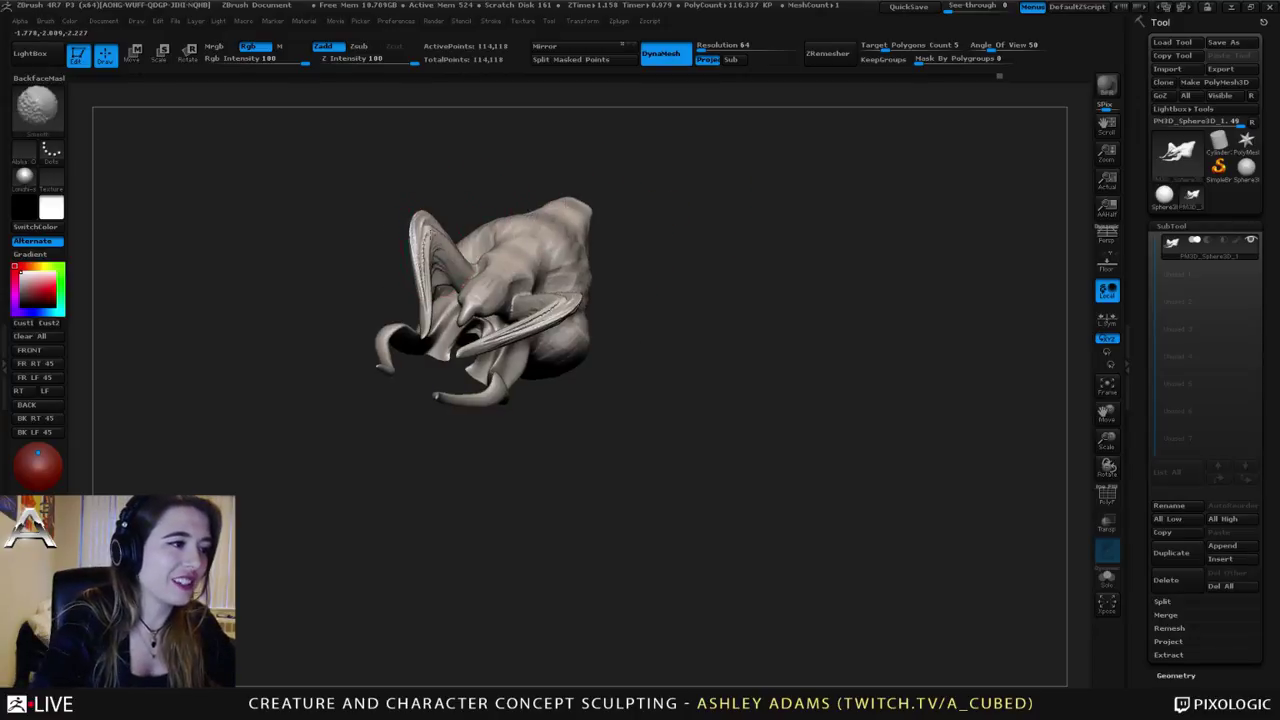
pyautogui.moveTo(424, 232)
pyautogui.keyDown('shift'); pyautogui.mouseDown()
pyautogui.moveTo(424, 288)
pyautogui.moveTo(418, 246)
pyautogui.mouseUp(); pyautogui.keyUp('shift')
pyautogui.moveTo(463, 255)
pyautogui.mouseDown(button='right')
pyautogui.moveTo(491, 275)
pyautogui.moveTo(540, 280)
pyautogui.moveTo(490, 272)
pyautogui.moveTo(507, 276)
pyautogui.mouseUp(button='right')
pyautogui.rightClick(507, 276)
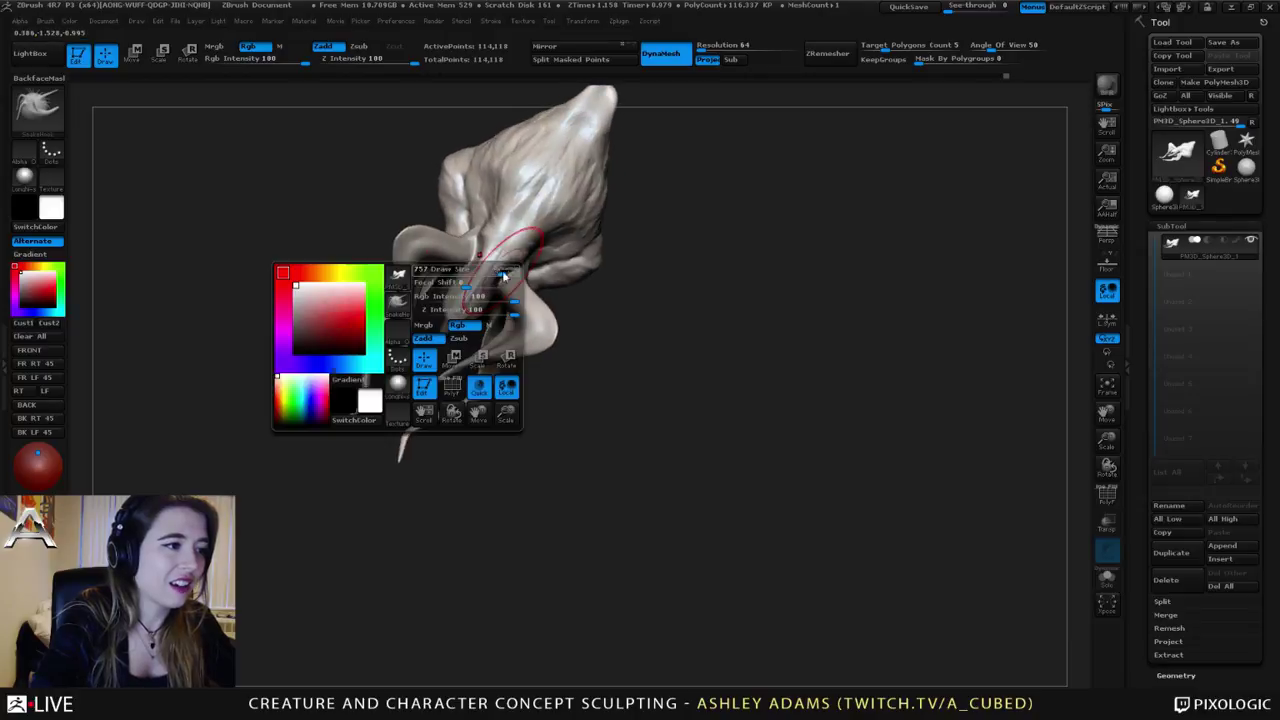
pyautogui.click(507, 276)
# Step: Blend the roots of the upper tusks into the skull with ClayBuildup and smoothing
pyautogui.press('b')
pyautogui.press('c')
pyautogui.press('b')
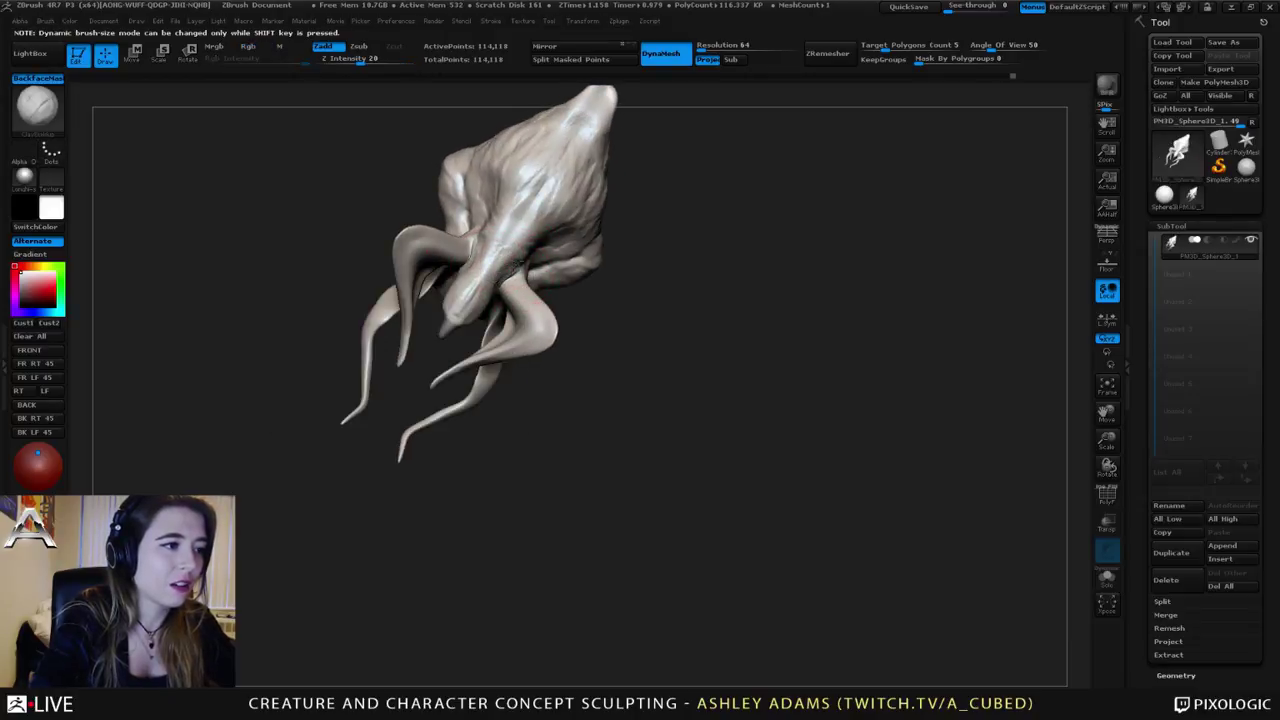
pyautogui.moveTo(500, 288)
pyautogui.mouseDown(button='right')
pyautogui.moveTo(497, 226)
pyautogui.moveTo(488, 234)
pyautogui.mouseUp(button='right')
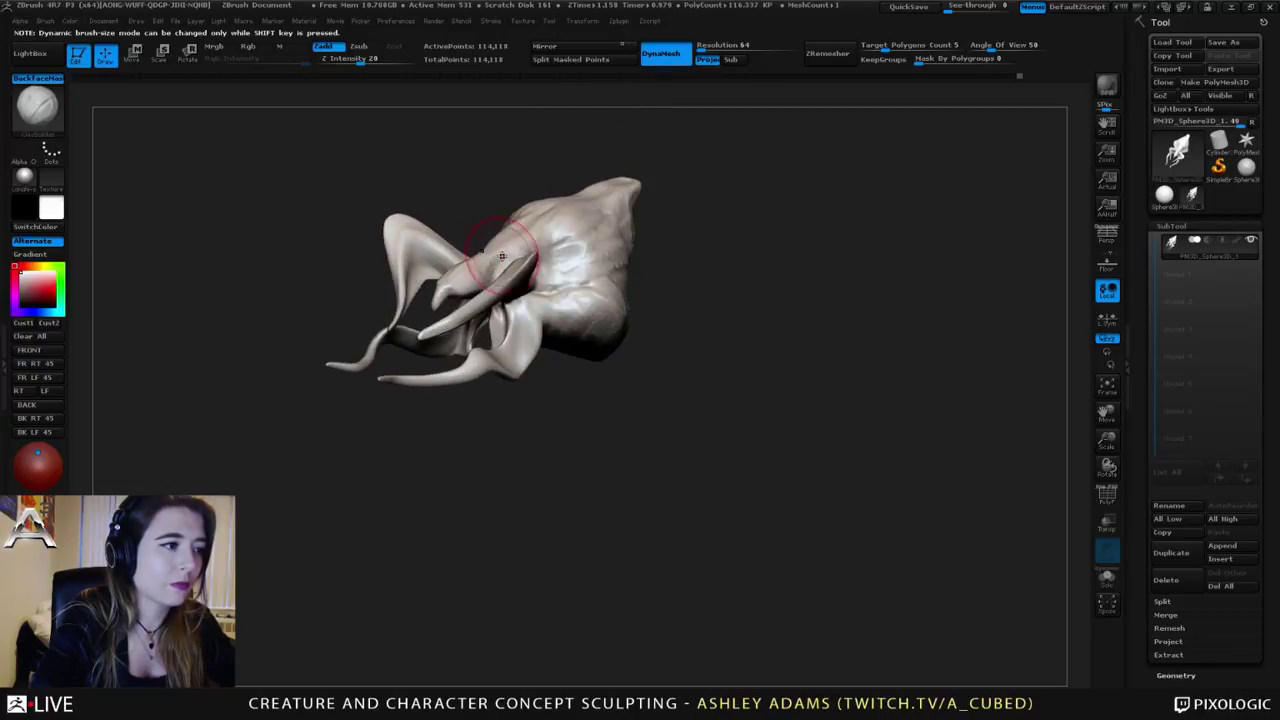
# Step: Reshape the upper jaw into a thinner, more strongly hooked beak with SnakeHook
pyautogui.press('b')
pyautogui.press('s')
pyautogui.press('h')
pyautogui.rightClick(471, 274)
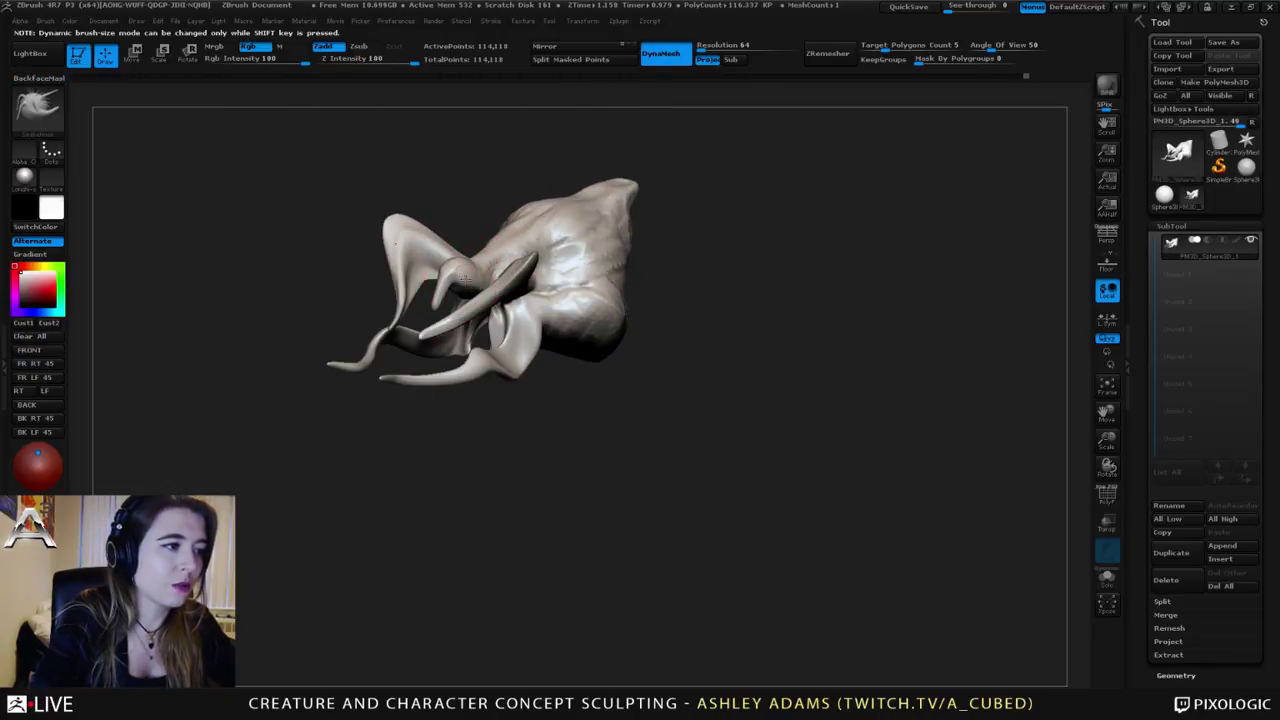
pyautogui.moveTo(465, 272)
pyautogui.mouseDown(button='right')
pyautogui.moveTo(452, 278)
pyautogui.moveTo(461, 266)
pyautogui.moveTo(523, 279)
pyautogui.moveTo(533, 266)
pyautogui.moveTo(560, 302)
pyautogui.mouseUp(button='right')
pyautogui.moveTo(517, 340)
pyautogui.mouseDown()
pyautogui.moveTo(600, 317)
pyautogui.moveTo(580, 297)
pyautogui.moveTo(596, 268)
pyautogui.moveTo(645, 256)
pyautogui.mouseUp()
pyautogui.press('shift')
pyautogui.press('space')
pyautogui.moveTo(650, 250); pyautogui.dragTo(660, 226, button='right')
# Step: Rework the underside of the cheek with SnakeHook, pulling it down into a deeper jowl
pyautogui.moveTo(594, 371); pyautogui.dragTo(605, 373, button='right')
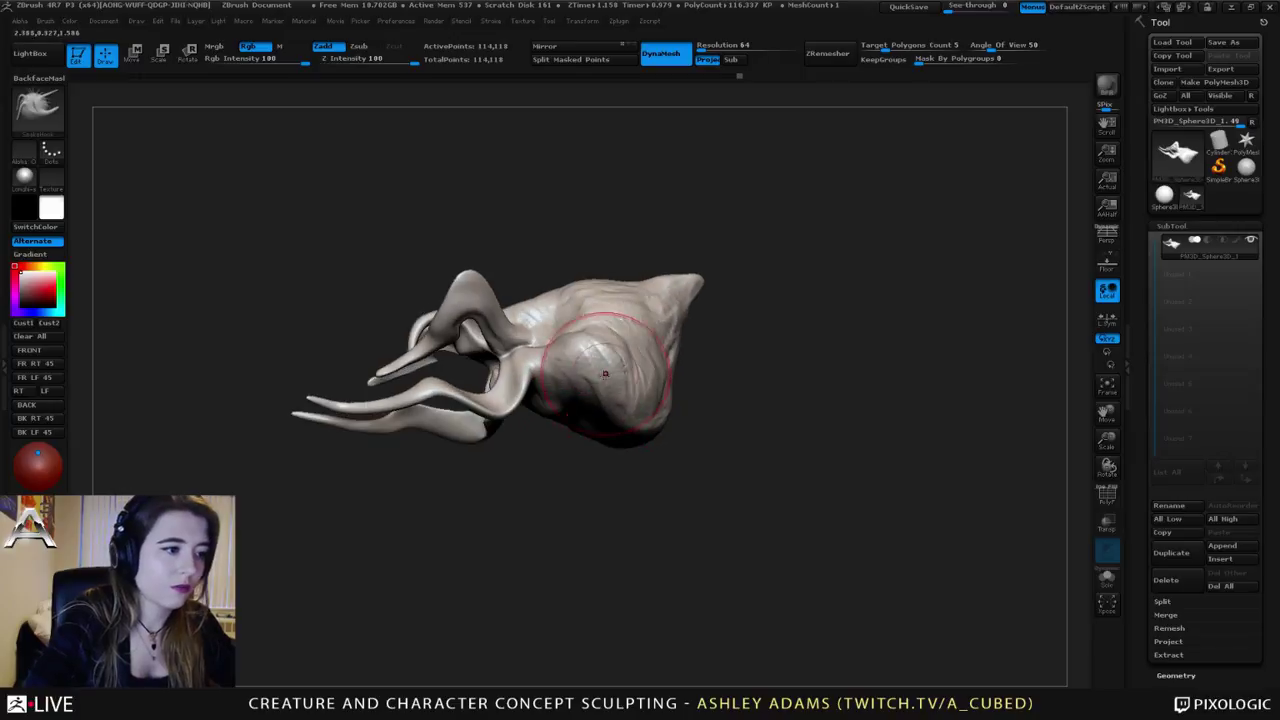
pyautogui.moveTo(605, 373)
pyautogui.mouseDown()
pyautogui.moveTo(606, 452)
pyautogui.moveTo(595, 451)
pyautogui.mouseUp()
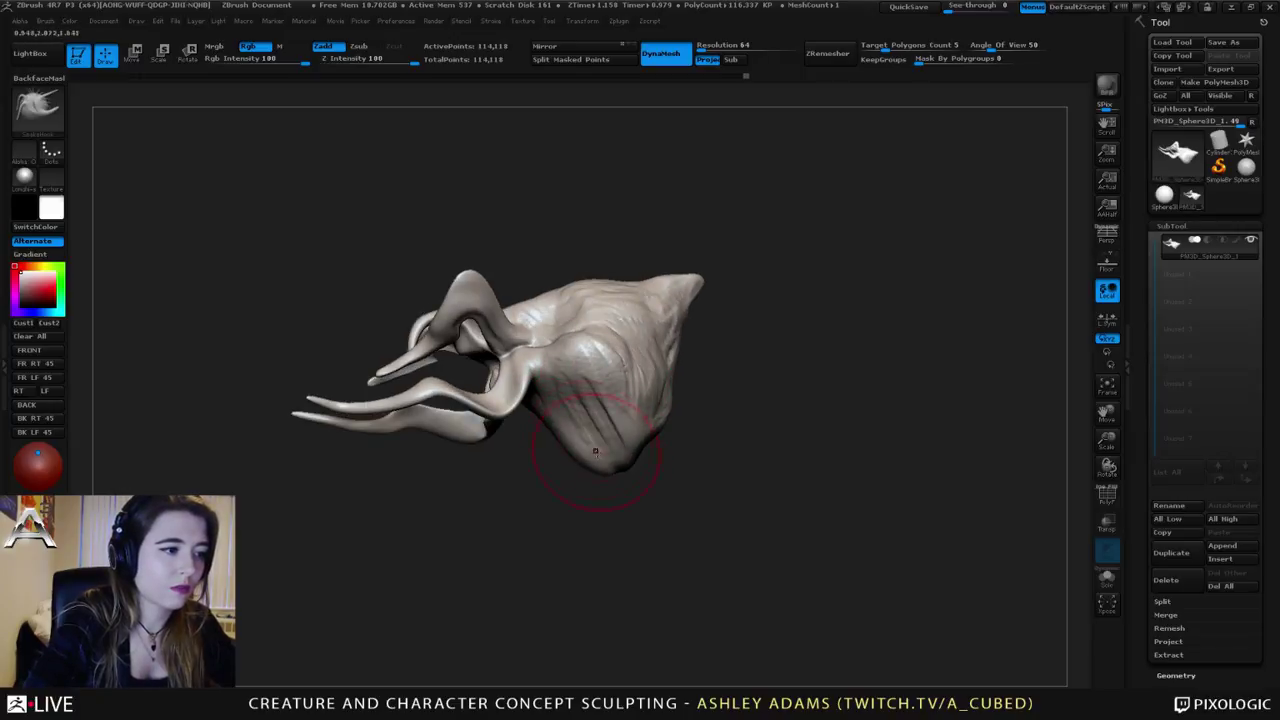
pyautogui.hotkey('ctrl', 'z')
pyautogui.moveTo(565, 430); pyautogui.dragTo(600, 445, button='right')
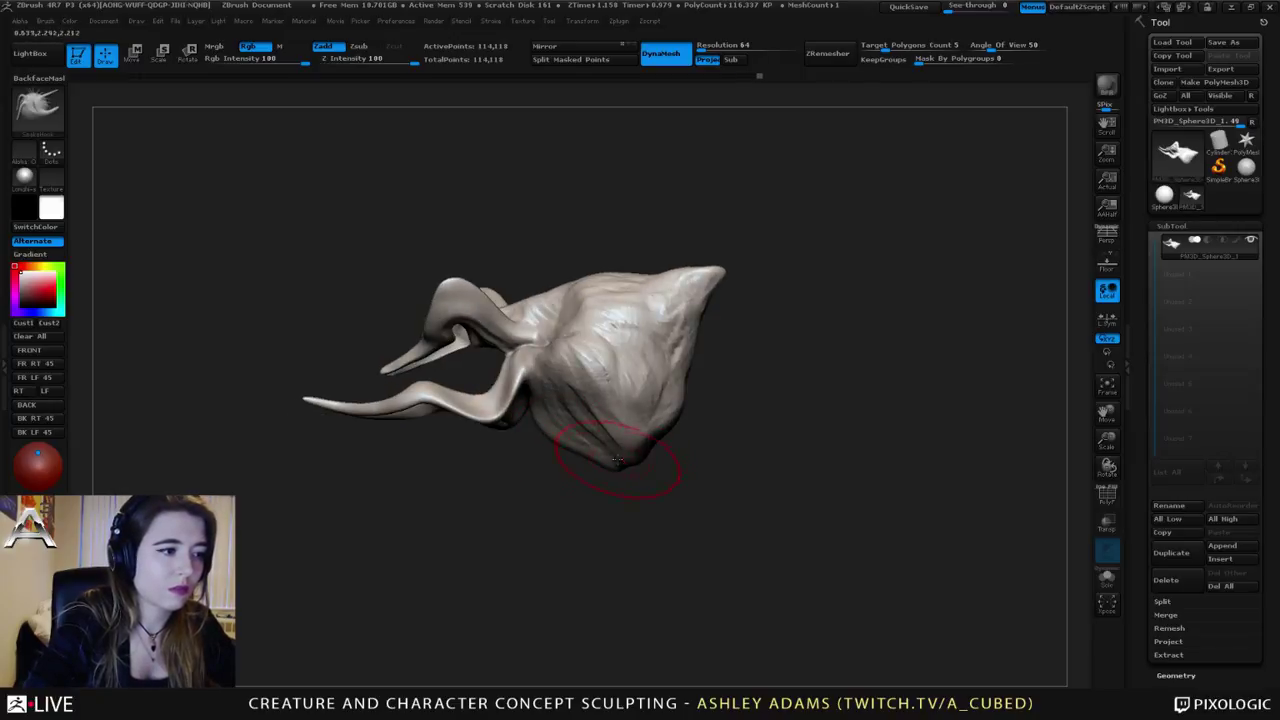
# Step: Pull the pointed rear crest of the head down and outward into a blunter back of the skull with SnakeHook
pyautogui.moveTo(617, 461); pyautogui.dragTo(662, 455)
pyautogui.moveTo(641, 366)
pyautogui.mouseDown(button='right')
pyautogui.moveTo(638, 345)
pyautogui.moveTo(572, 342)
pyautogui.mouseUp(button='right')
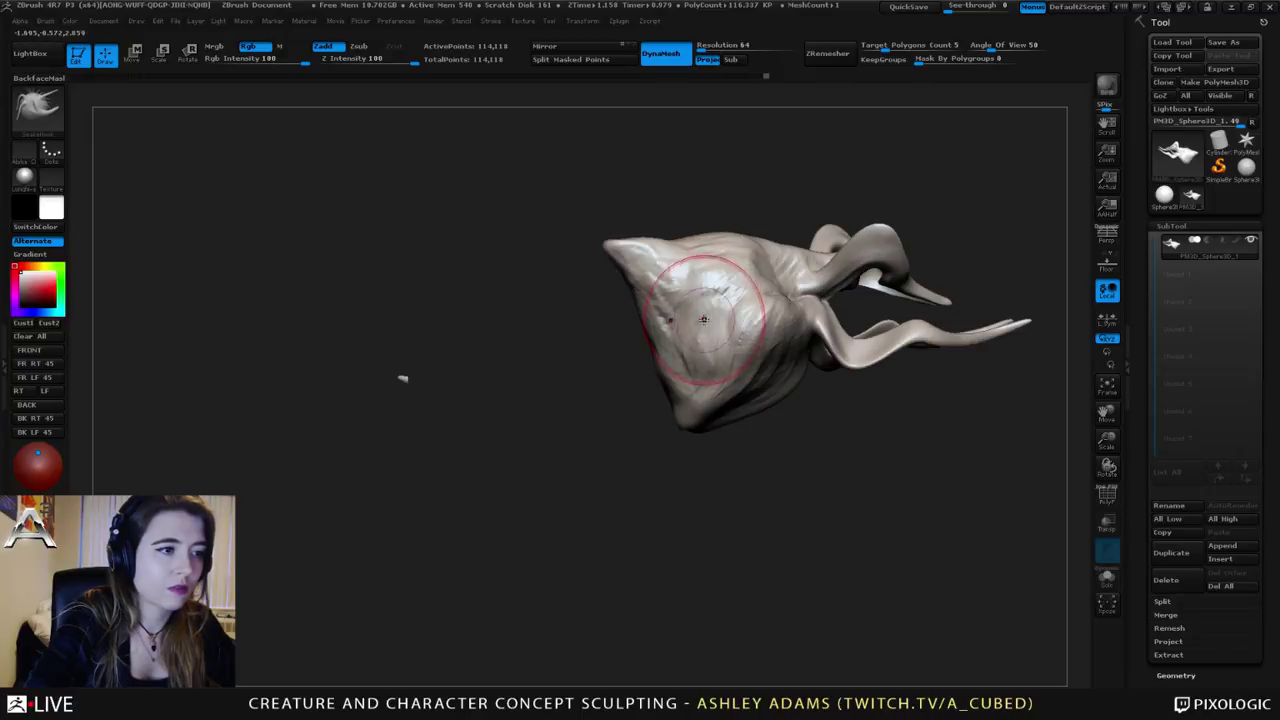
pyautogui.moveTo(714, 320); pyautogui.dragTo(650, 318, button='right')
pyautogui.press('space')
pyautogui.click(651, 273)
pyautogui.moveTo(652, 243); pyautogui.dragTo(614, 229, button='right')
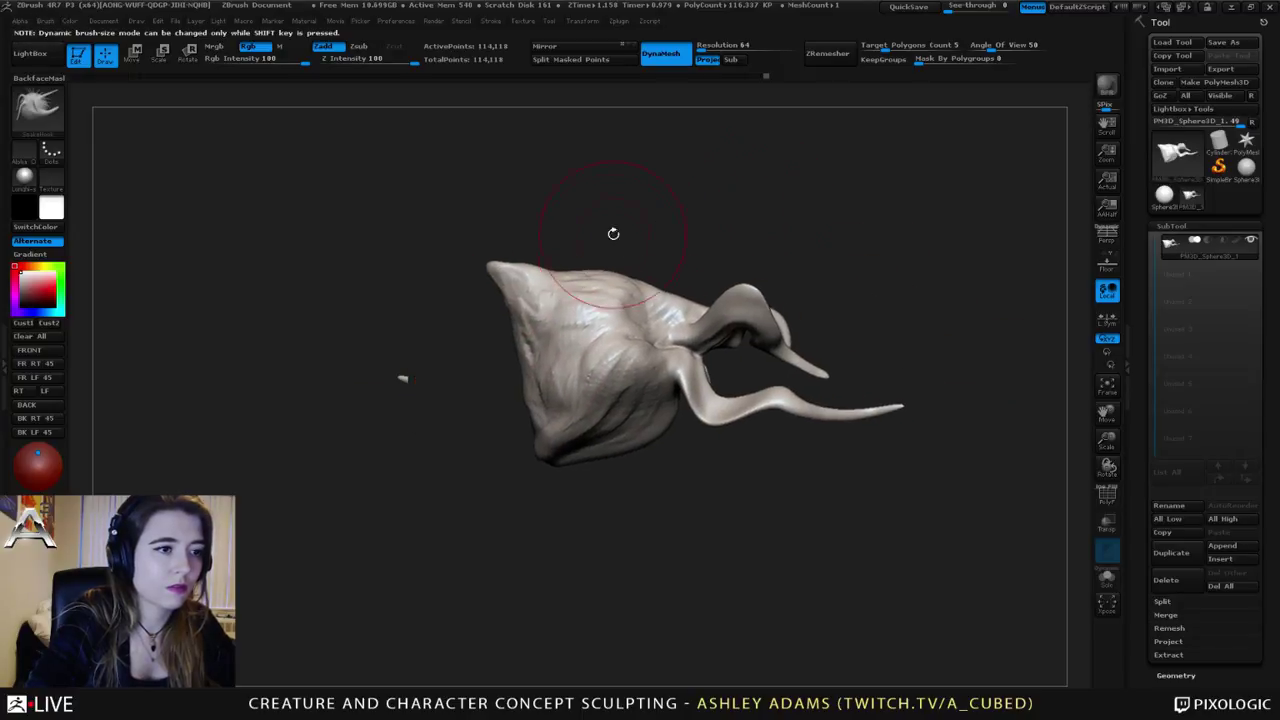
pyautogui.moveTo(545, 385)
pyautogui.mouseDown()
pyautogui.moveTo(524, 390)
pyautogui.moveTo(500, 349)
pyautogui.moveTo(482, 345)
pyautogui.mouseUp()
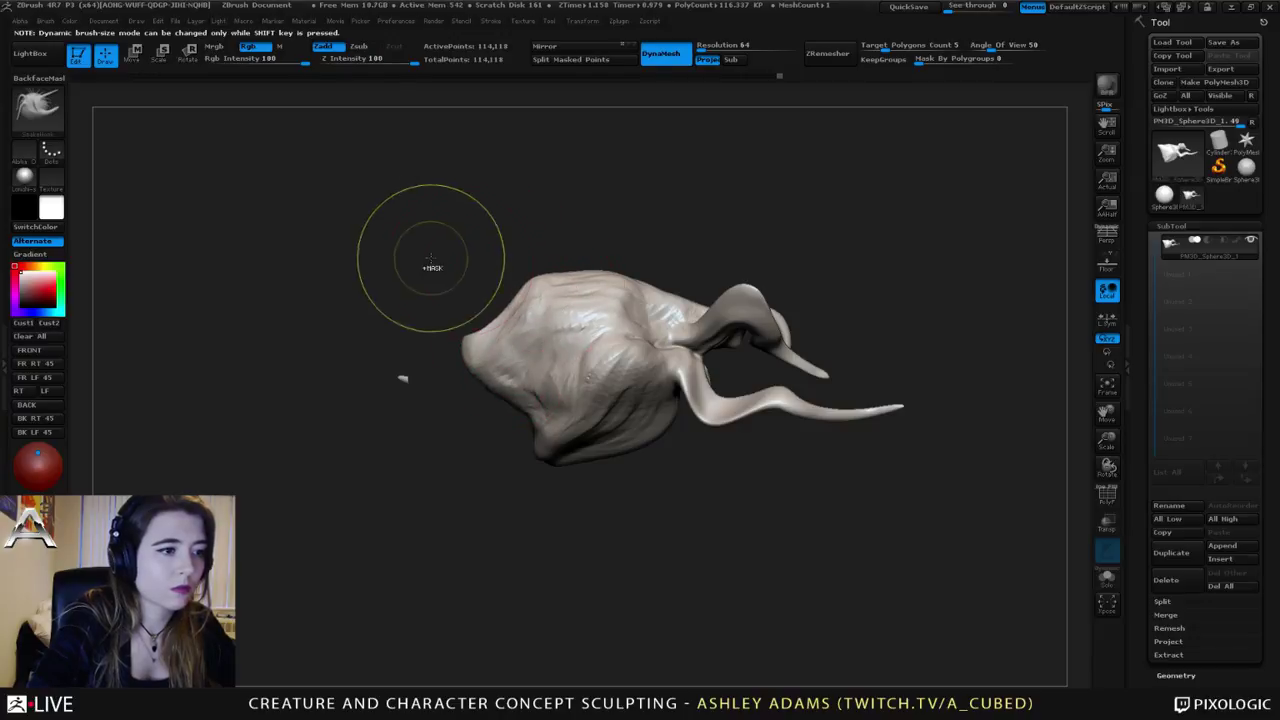
# Step: Trim the crown, back and lower rear corner of the skull along curved cuts with ClipCurve
pyautogui.moveTo(393, 458)
pyautogui.keyDown('ctrl'); pyautogui.keyDown('shift'); pyautogui.mouseDown()
pyautogui.moveTo(623, 206)
pyautogui.moveTo(573, 208)
pyautogui.mouseUp(); pyautogui.keyUp('shift'); pyautogui.keyUp('ctrl')
pyautogui.keyDown('ctrl'); pyautogui.keyDown('shift'); pyautogui.click(545, 229); pyautogui.keyUp('shift'); pyautogui.keyUp('ctrl')
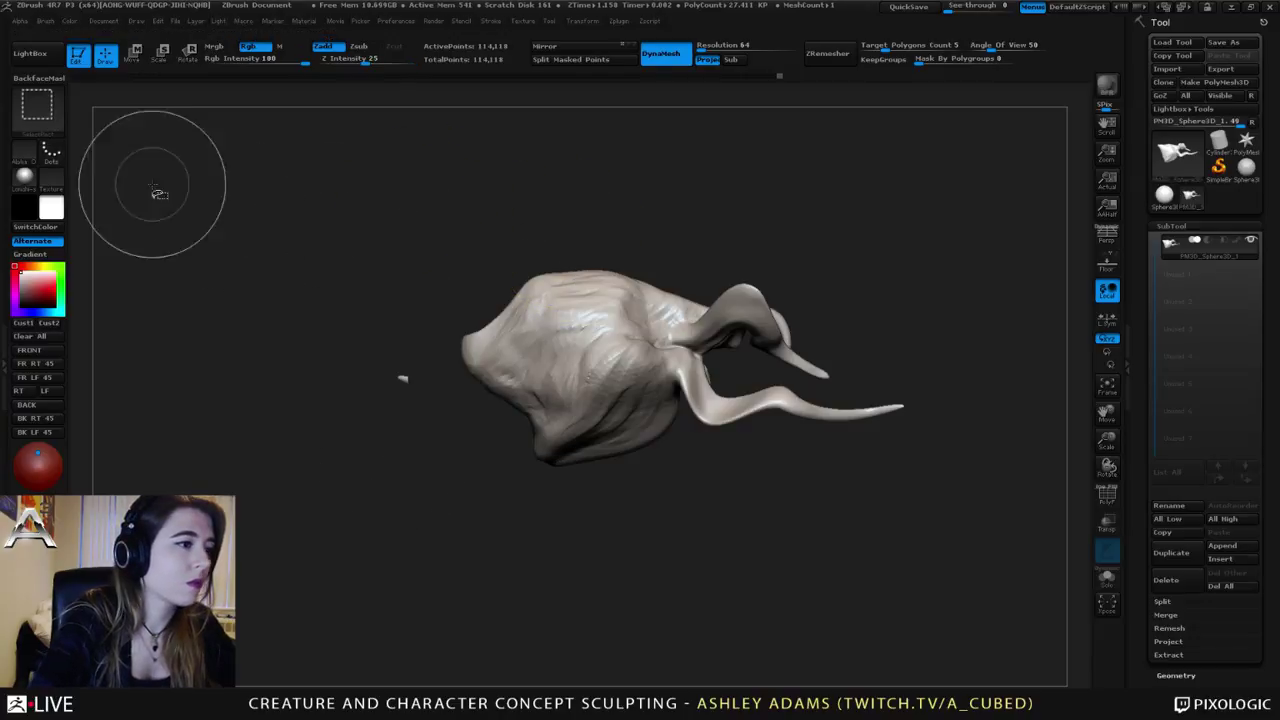
pyautogui.keyDown('ctrl'); pyautogui.keyDown('shift'); pyautogui.click(46, 112); pyautogui.keyUp('shift'); pyautogui.keyUp('ctrl')
pyautogui.keyDown('ctrl'); pyautogui.keyDown('shift'); pyautogui.click(231, 181); pyautogui.keyUp('shift'); pyautogui.keyUp('ctrl')
pyautogui.moveTo(419, 407)
pyautogui.keyDown('ctrl'); pyautogui.keyDown('shift'); pyautogui.mouseDown()
pyautogui.moveTo(588, 206)
pyautogui.moveTo(606, 232)
pyautogui.moveTo(548, 274)
pyautogui.moveTo(707, 295)
pyautogui.mouseUp(); pyautogui.keyUp('shift'); pyautogui.keyUp('ctrl')
pyautogui.press('alt')
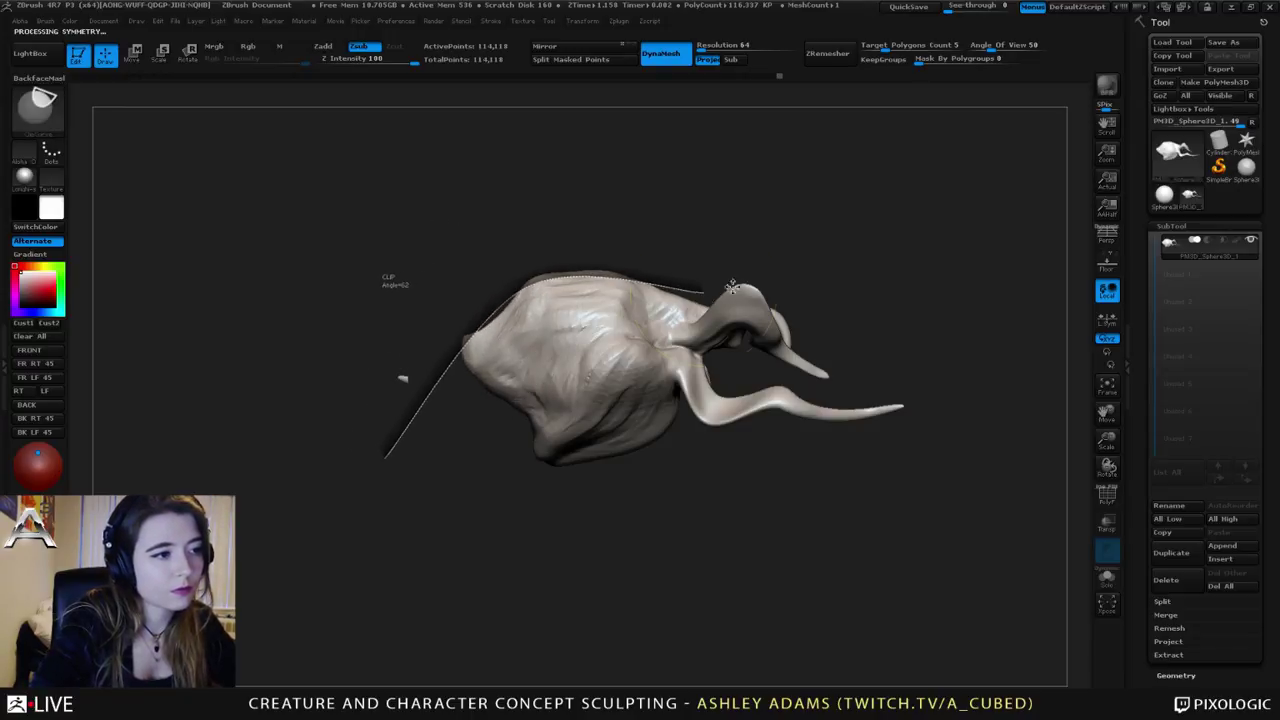
pyautogui.press('ctrl')
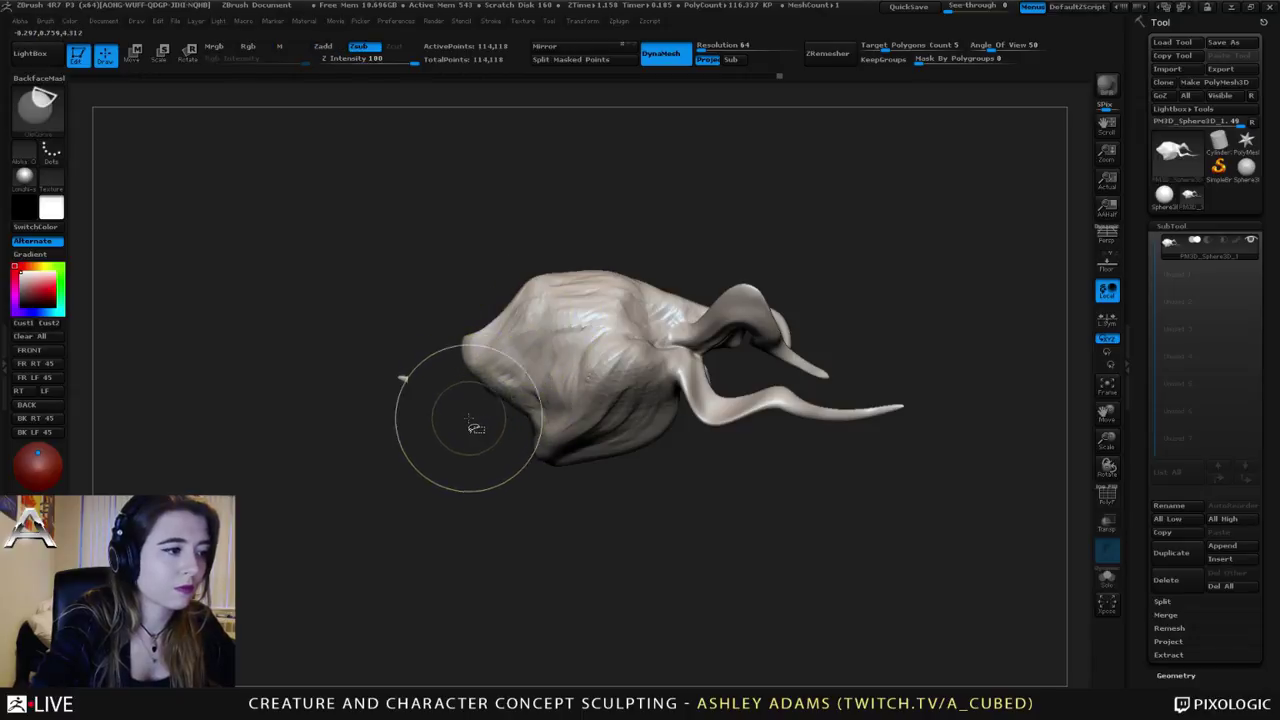
pyautogui.moveTo(473, 432)
pyautogui.keyDown('ctrl'); pyautogui.keyDown('shift'); pyautogui.mouseDown()
pyautogui.moveTo(505, 305)
pyautogui.moveTo(650, 275)
pyautogui.moveTo(772, 278)
pyautogui.mouseUp(); pyautogui.keyUp('shift'); pyautogui.keyUp('ctrl')
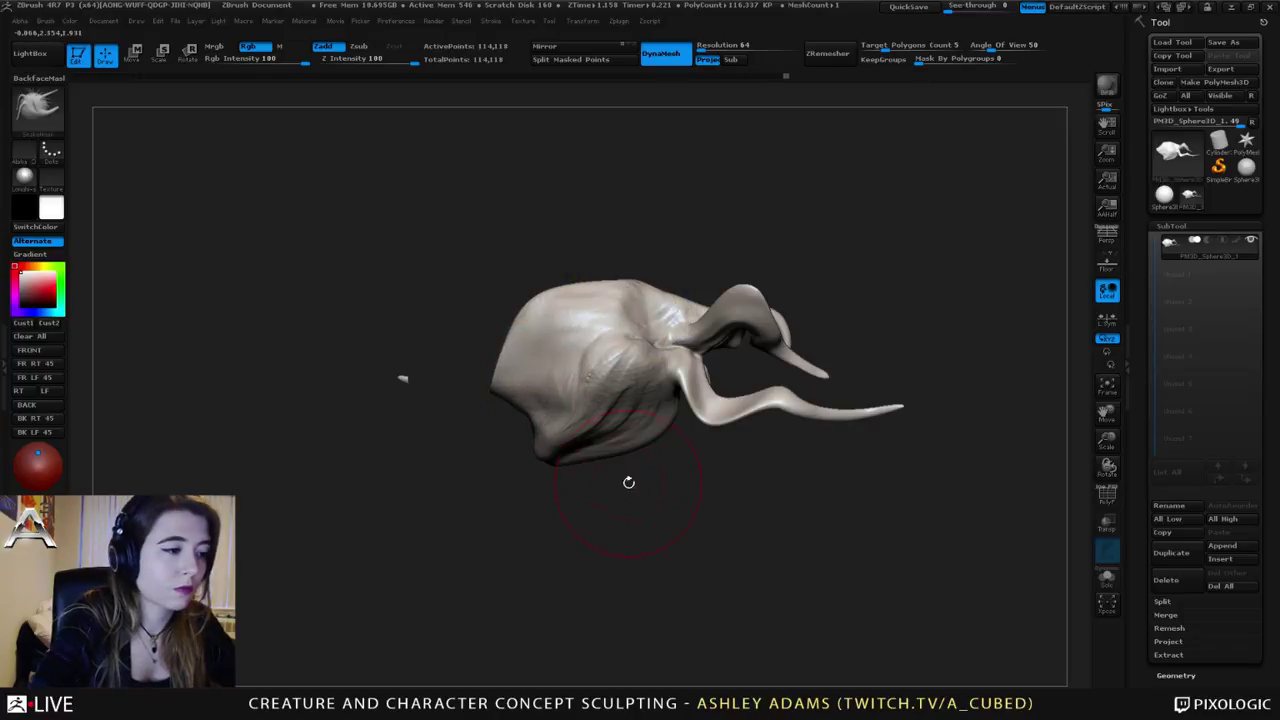
pyautogui.moveTo(566, 486)
pyautogui.keyDown('ctrl'); pyautogui.keyDown('shift'); pyautogui.mouseDown()
pyautogui.moveTo(414, 374)
pyautogui.moveTo(414, 322)
pyautogui.mouseUp(); pyautogui.keyUp('shift'); pyautogui.keyUp('ctrl')
# Step: Smooth the lower rear of the clipped skull and build up the cheek behind the tusks with ClayBuildup
pyautogui.moveTo(614, 430); pyautogui.dragTo(504, 509, button='right')
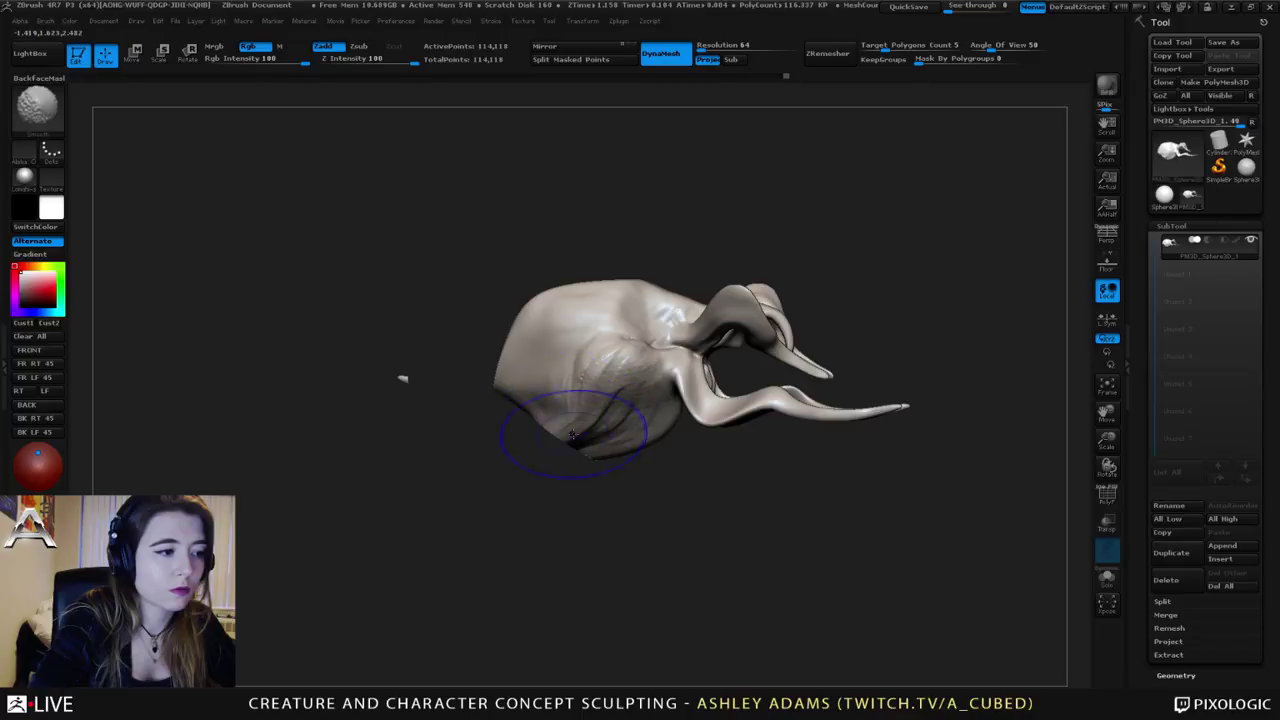
pyautogui.keyDown('shift'); pyautogui.moveTo(572, 406); pyautogui.dragTo(570, 352); pyautogui.keyUp('shift')
pyautogui.moveTo(645, 355); pyautogui.dragTo(606, 385, button='right')
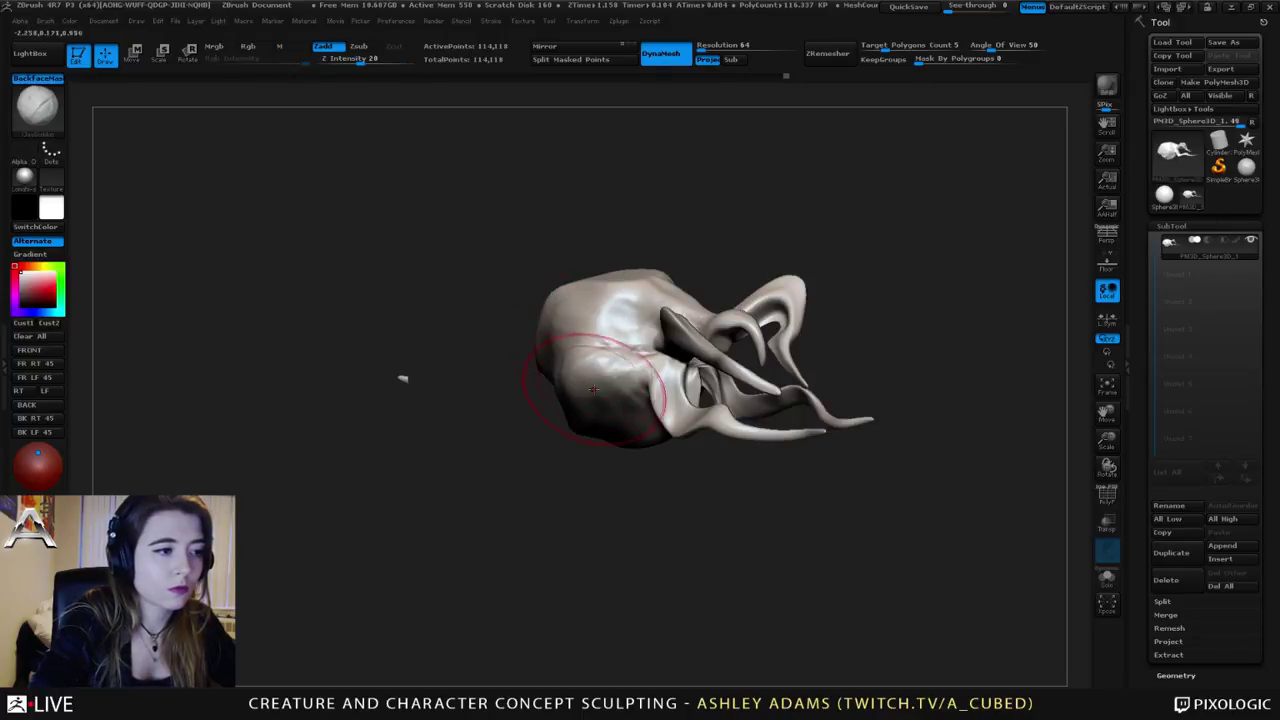
pyautogui.moveTo(588, 366)
pyautogui.mouseDown()
pyautogui.moveTo(573, 415)
pyautogui.moveTo(590, 352)
pyautogui.moveTo(626, 340)
pyautogui.mouseUp()
pyautogui.click(613, 334)
pyautogui.moveTo(626, 340)
pyautogui.mouseDown(button='right')
pyautogui.moveTo(530, 400)
pyautogui.moveTo(665, 345)
pyautogui.mouseUp(button='right')
pyautogui.moveTo(698, 333)
pyautogui.mouseDown()
pyautogui.moveTo(675, 339)
pyautogui.moveTo(713, 335)
pyautogui.mouseUp()
pyautogui.moveTo(768, 289)
pyautogui.keyDown('alt'); pyautogui.mouseDown(button='right')
pyautogui.moveTo(697, 274)
pyautogui.moveTo(668, 284)
pyautogui.moveTo(813, 330)
pyautogui.mouseUp(button='right'); pyautogui.keyUp('alt')
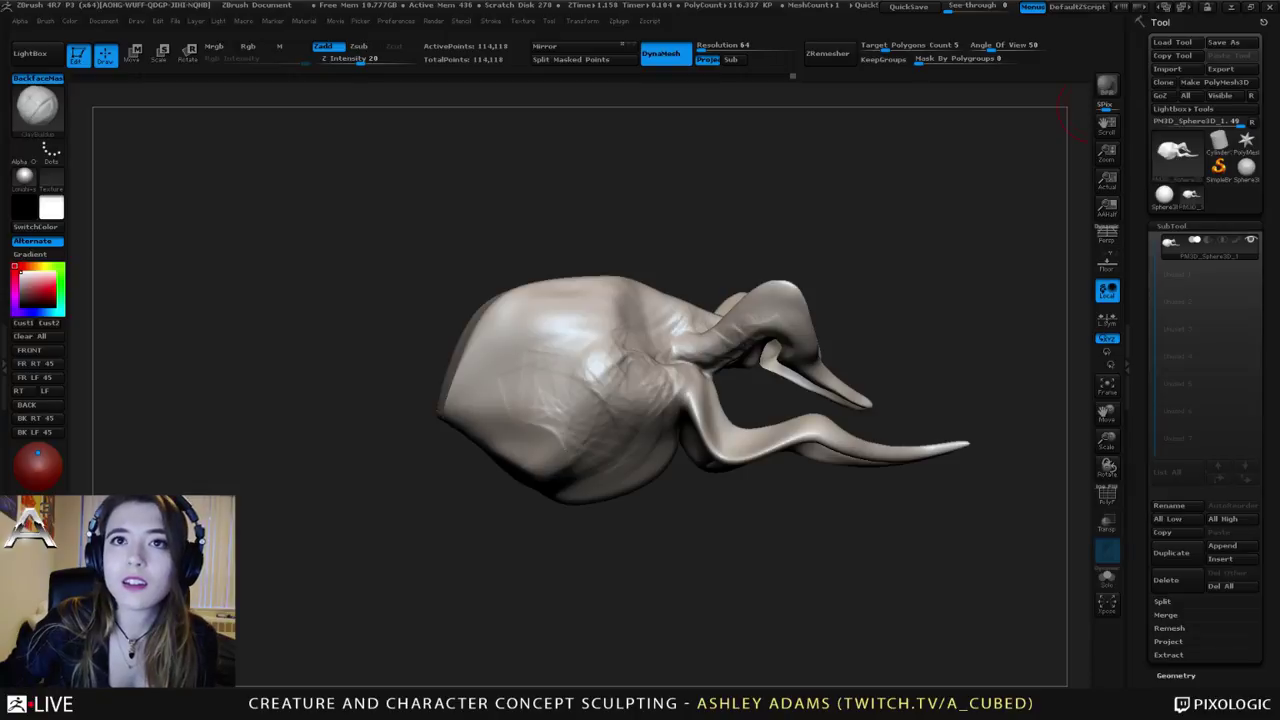
# Step: Smooth the front edge of the lower jaw between the tusk roots from the underside
pyautogui.moveTo(1063, 115)
pyautogui.mouseDown()
pyautogui.moveTo(857, 314)
pyautogui.moveTo(651, 357)
pyautogui.moveTo(605, 375)
pyautogui.moveTo(607, 396)
pyautogui.mouseUp()
pyautogui.press('b')
pyautogui.press('s')
pyautogui.press('h')
pyautogui.moveTo(605, 392); pyautogui.dragTo(606, 325, button='right')
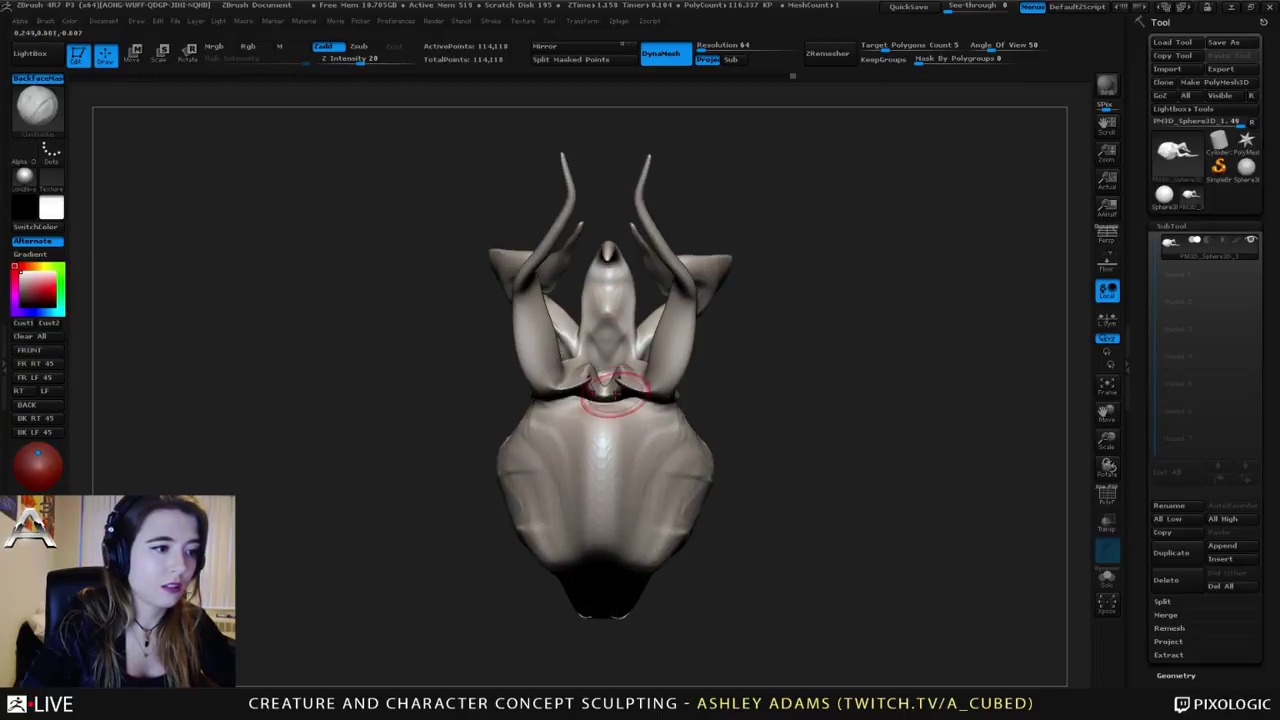
pyautogui.keyDown('shift'); pyautogui.moveTo(613, 403); pyautogui.dragTo(606, 420); pyautogui.keyUp('shift')
pyautogui.moveTo(606, 422)
pyautogui.mouseDown(button='right')
pyautogui.moveTo(690, 425)
pyautogui.moveTo(568, 425)
pyautogui.mouseUp(button='right')
# Step: Add volume along the front rim of the lower jaw with ClayBuildup
pyautogui.press('b')
pyautogui.press('c')
pyautogui.press('b')
pyautogui.moveTo(582, 402); pyautogui.dragTo(612, 409)
pyautogui.moveTo(650, 360)
pyautogui.mouseDown(button='right')
pyautogui.moveTo(674, 434)
pyautogui.moveTo(604, 425)
pyautogui.mouseUp(button='right')
pyautogui.press('space')
pyautogui.moveTo(620, 342); pyautogui.dragTo(637, 340)
pyautogui.moveTo(625, 340)
pyautogui.keyDown('ctrl'); pyautogui.mouseDown(button='right')
pyautogui.moveTo(597, 343)
pyautogui.moveTo(654, 357)
pyautogui.mouseUp(button='right'); pyautogui.keyUp('ctrl')
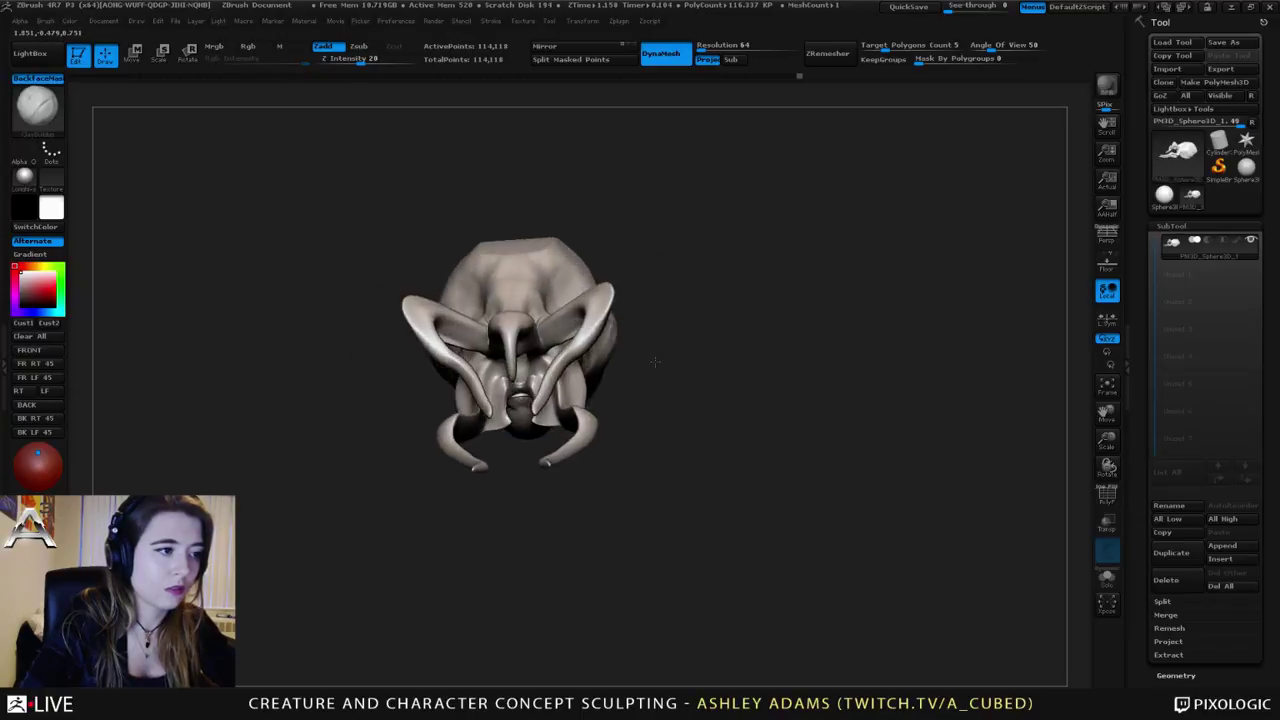
# Step: Reshape the mouth opening and the front of the lower jaw between the tusks with SnakeHook
pyautogui.press('b')
pyautogui.press('s')
pyautogui.press('h')
pyautogui.press('space')
pyautogui.click(587, 331)
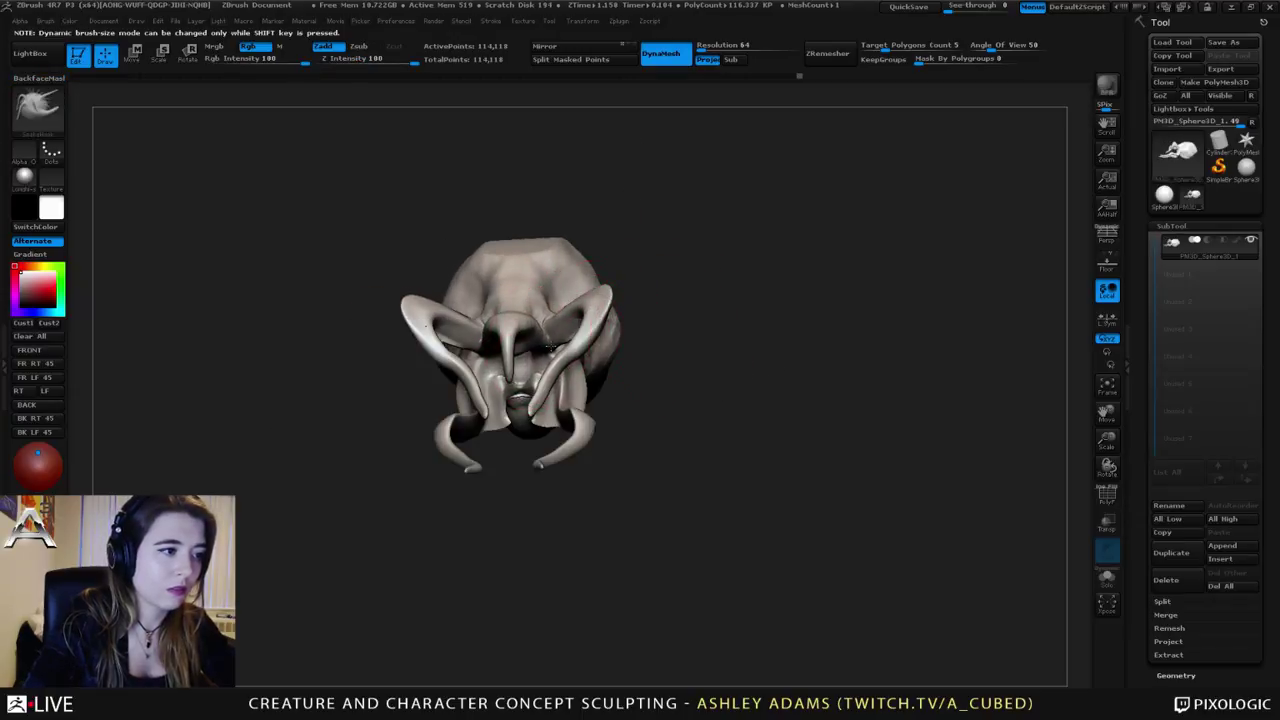
pyautogui.moveTo(537, 339); pyautogui.dragTo(566, 313, button='right')
pyautogui.press('space')
pyautogui.moveTo(541, 380); pyautogui.dragTo(530, 381)
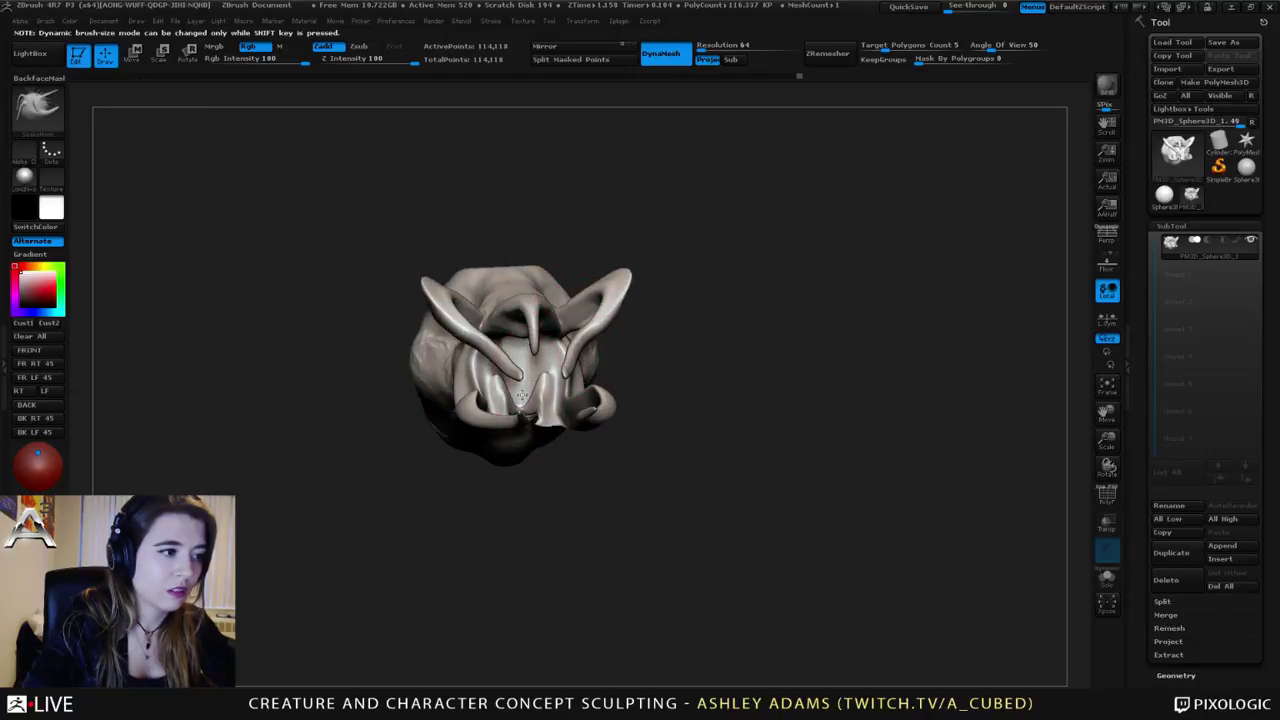
# Step: Build up the roots and outer bends of the upper tusks with ClayBuildup
pyautogui.moveTo(518, 326); pyautogui.dragTo(571, 329, button='right')
pyautogui.press('space')
pyautogui.moveTo(507, 305); pyautogui.dragTo(515, 304)
pyautogui.press('1')
pyautogui.moveTo(456, 305)
pyautogui.mouseDown(button='right')
pyautogui.moveTo(489, 309)
pyautogui.moveTo(514, 431)
pyautogui.moveTo(534, 310)
pyautogui.moveTo(544, 320)
pyautogui.mouseUp(button='right')
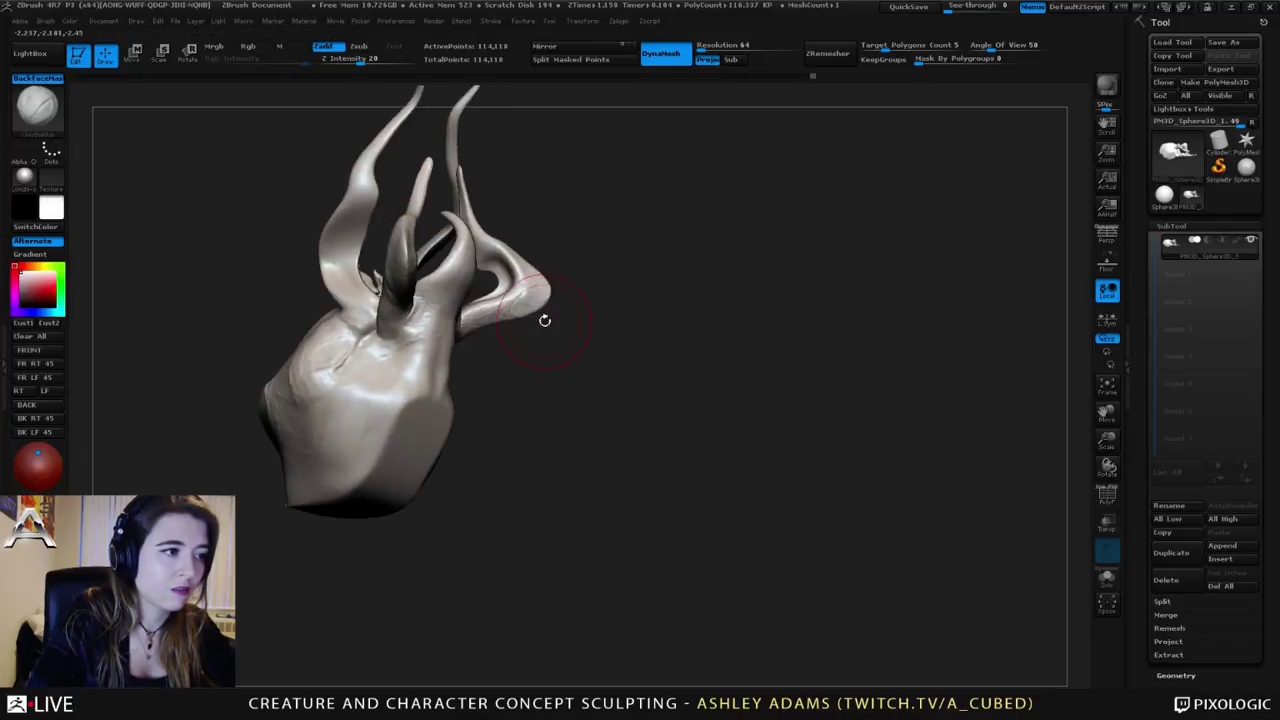
# Step: Widen the top of the beak and taper it to a sharper point with a resized SnakeHook brush
pyautogui.moveTo(513, 266)
pyautogui.mouseDown(button='right')
pyautogui.moveTo(460, 275)
pyautogui.moveTo(453, 303)
pyautogui.mouseUp(button='right')
pyautogui.press('2')
pyautogui.press('space')
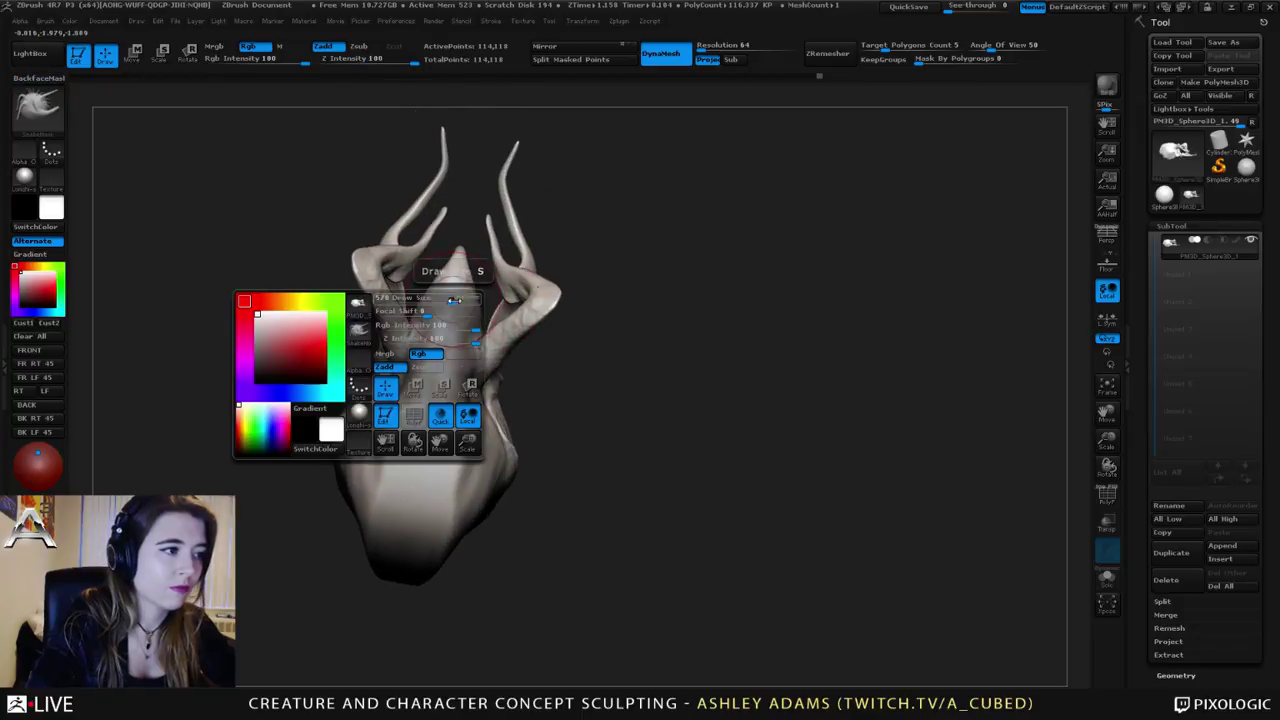
pyautogui.click(438, 300)
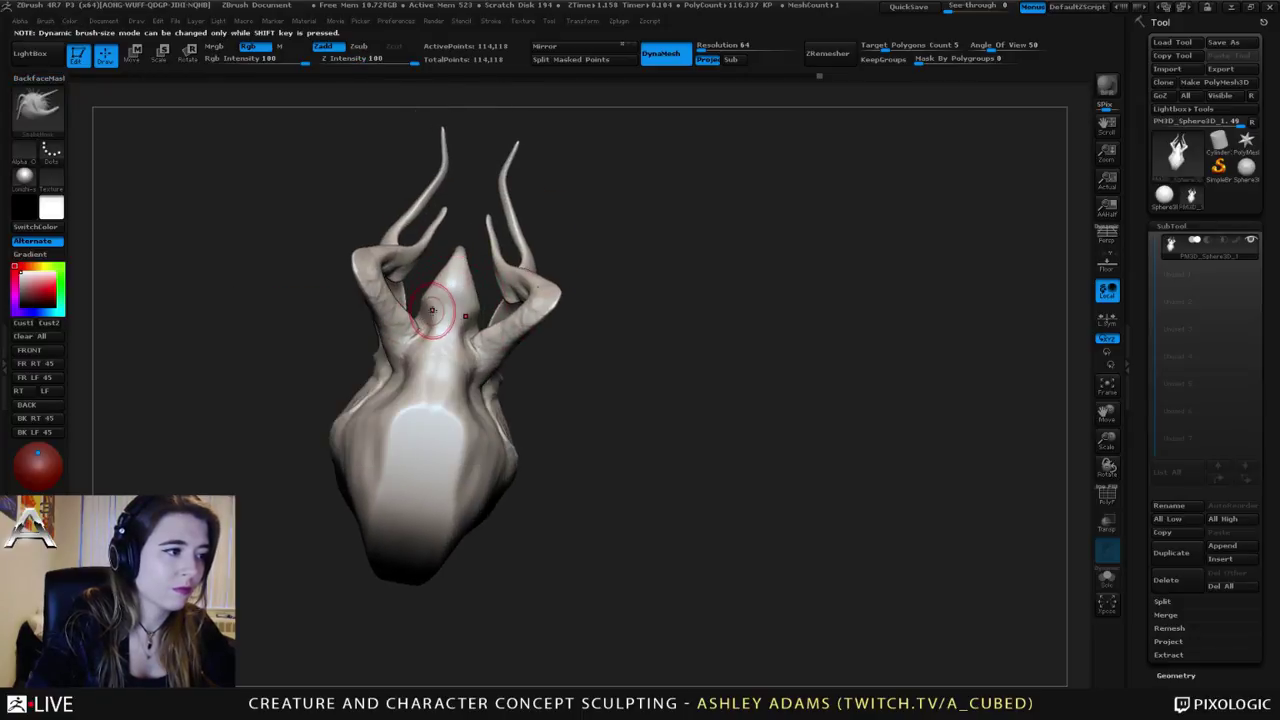
pyautogui.moveTo(452, 262)
pyautogui.mouseDown(button='right')
pyautogui.moveTo(456, 278)
pyautogui.moveTo(512, 308)
pyautogui.moveTo(470, 307)
pyautogui.mouseUp(button='right')
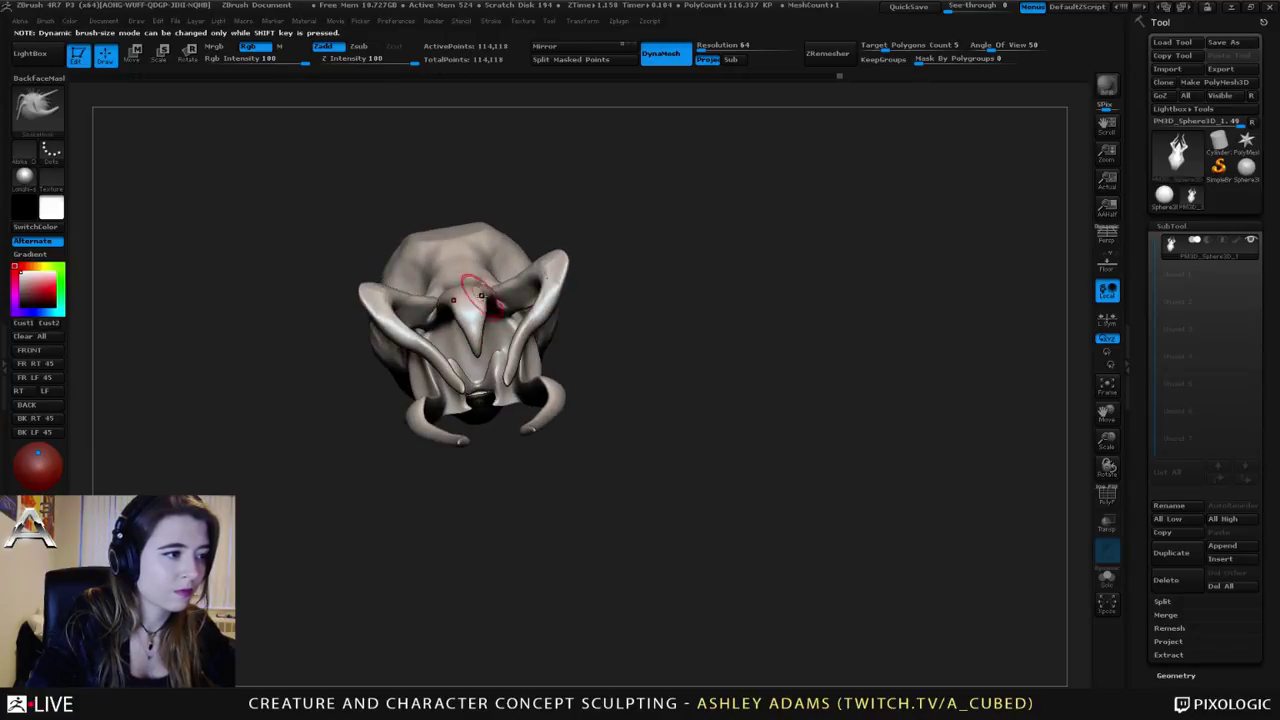
pyautogui.moveTo(491, 291)
pyautogui.mouseDown(button='right')
pyautogui.moveTo(545, 290)
pyautogui.moveTo(530, 296)
pyautogui.mouseUp(button='right')
pyautogui.rightClick(405, 383)
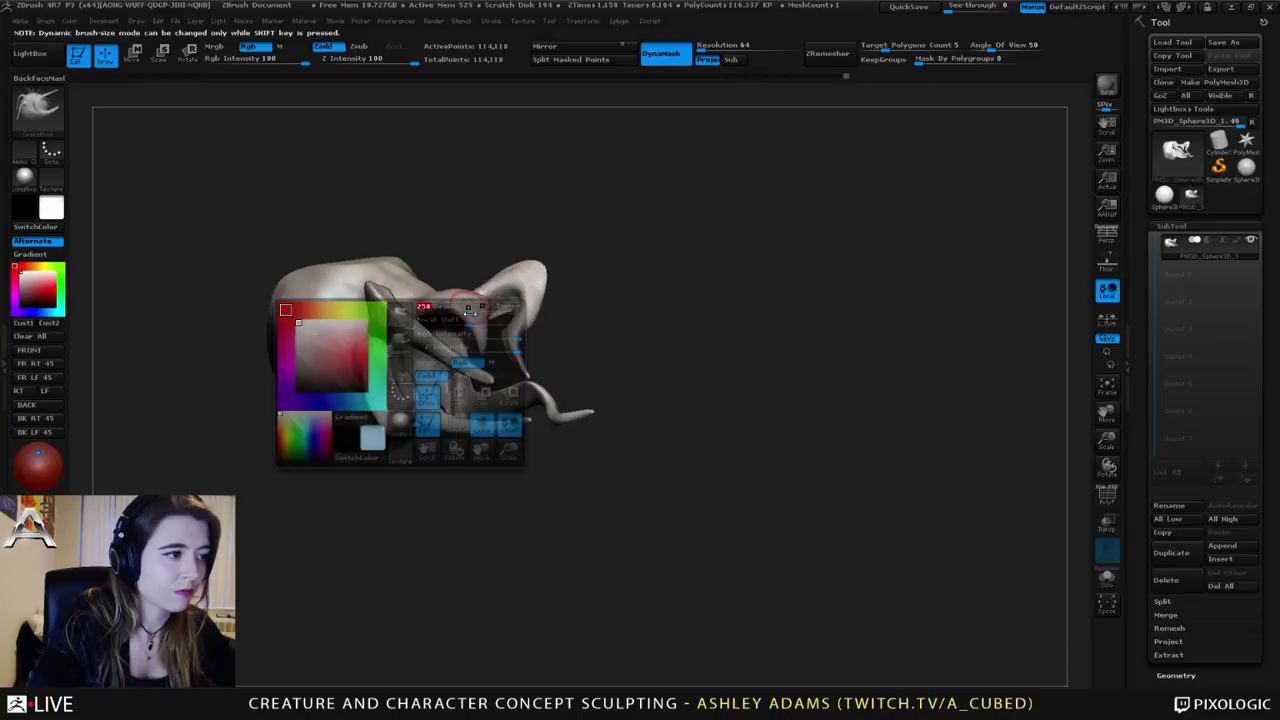
pyautogui.moveTo(405, 383)
pyautogui.mouseDown(button='right')
pyautogui.moveTo(500, 242)
pyautogui.moveTo(526, 232)
pyautogui.mouseUp(button='right')
# Step: Build up the inside of the mouth and the area around the lower tusk roots with ClayBuildup
pyautogui.press('b')
pyautogui.press('c')
pyautogui.press('b')
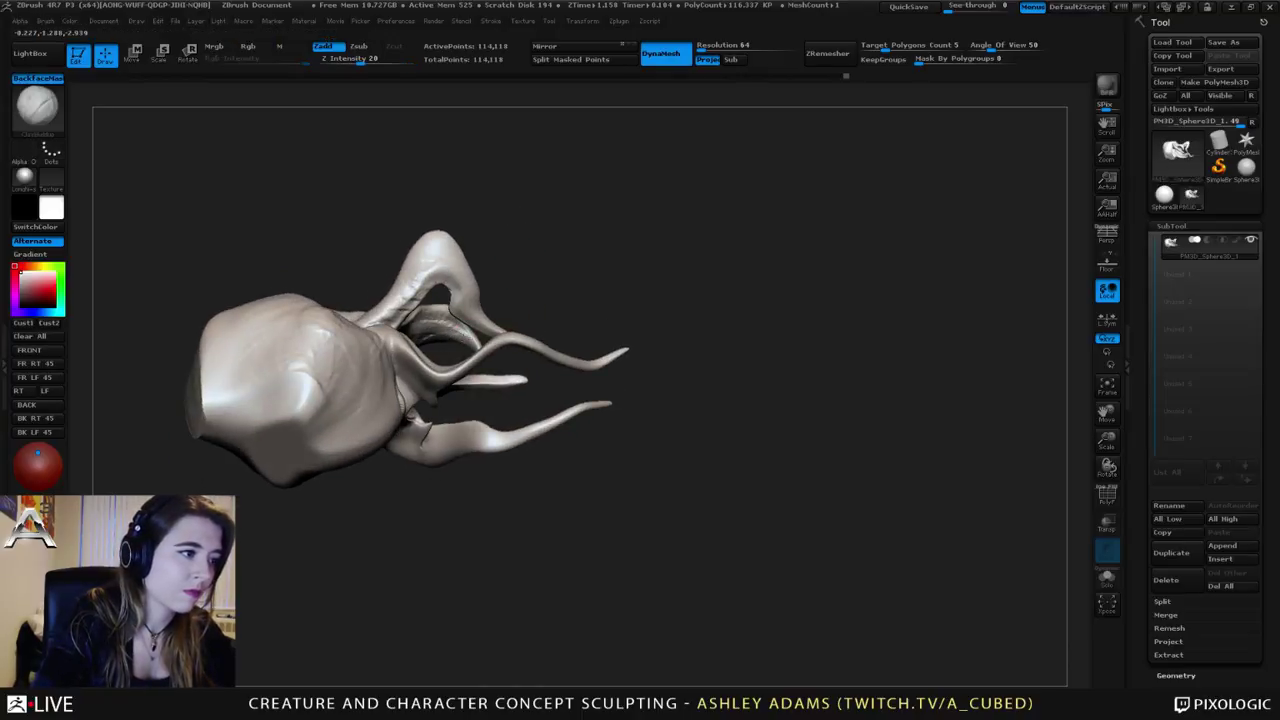
pyautogui.moveTo(416, 331); pyautogui.dragTo(422, 340, button='right')
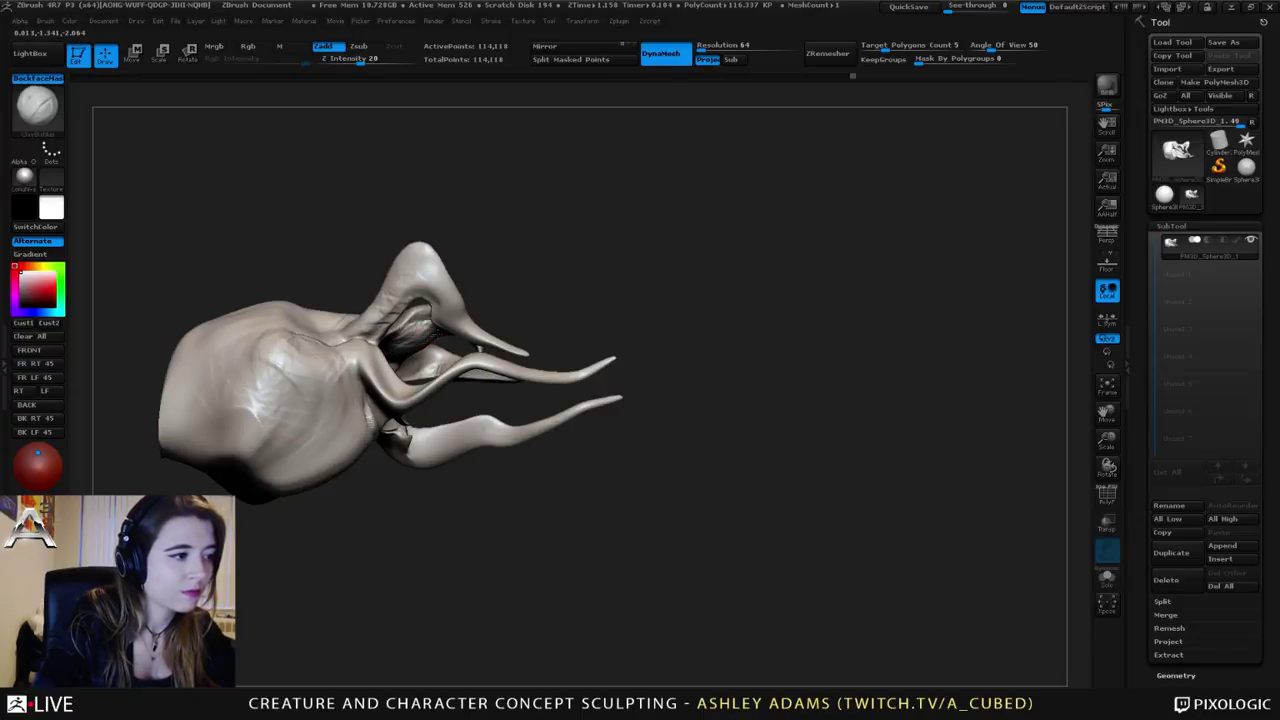
pyautogui.moveTo(407, 344)
pyautogui.mouseDown(button='right')
pyautogui.moveTo(445, 318)
pyautogui.moveTo(419, 277)
pyautogui.moveTo(424, 322)
pyautogui.moveTo(440, 318)
pyautogui.moveTo(409, 324)
pyautogui.moveTo(388, 356)
pyautogui.moveTo(393, 392)
pyautogui.mouseUp(button='right')
pyautogui.press('b')
pyautogui.press('c')
pyautogui.press('b')
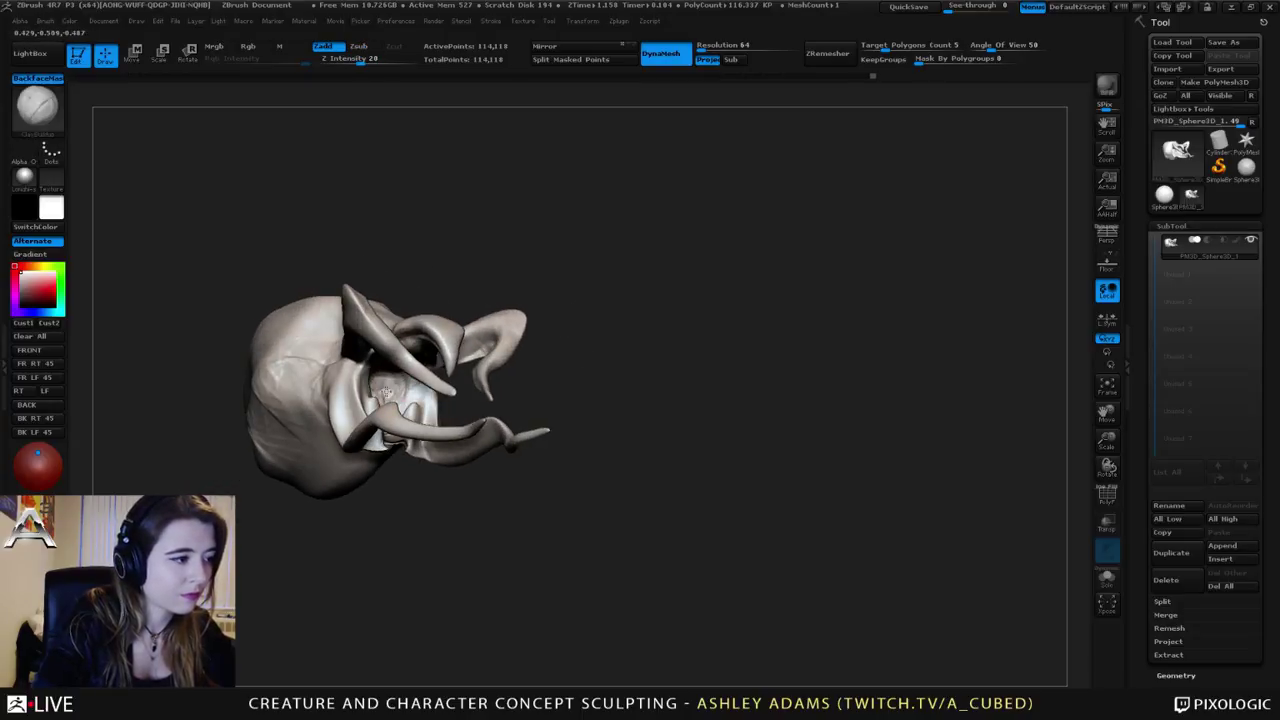
pyautogui.moveTo(395, 385)
pyautogui.mouseDown(button='right')
pyautogui.moveTo(460, 264)
pyautogui.moveTo(443, 297)
pyautogui.moveTo(465, 326)
pyautogui.moveTo(514, 309)
pyautogui.moveTo(461, 301)
pyautogui.mouseUp(button='right')
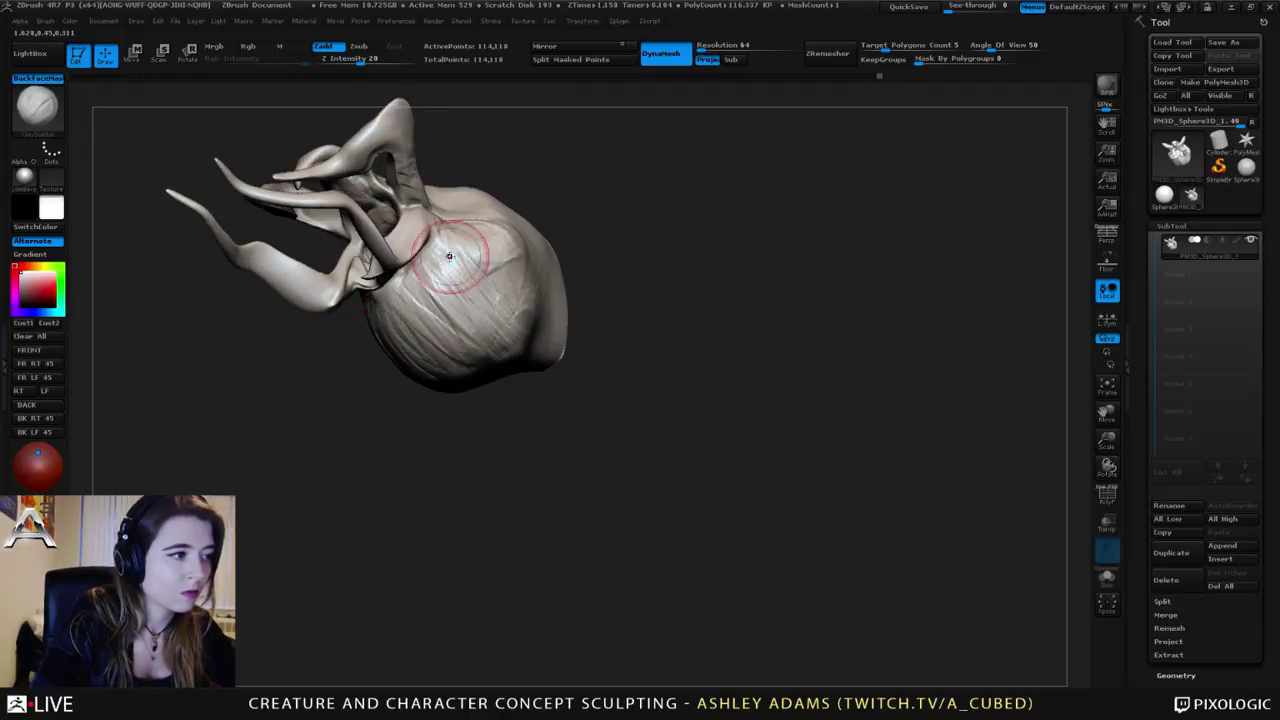
# Step: Reshape the wrinkled cheek and the lower back of the skull with SnakeHook
pyautogui.moveTo(449, 257); pyautogui.dragTo(486, 257, button='right')
pyautogui.press('b')
pyautogui.press('s')
pyautogui.press('h')
pyautogui.moveTo(437, 323)
pyautogui.mouseDown()
pyautogui.moveTo(425, 338)
pyautogui.moveTo(479, 301)
pyautogui.mouseUp()
pyautogui.moveTo(479, 301)
pyautogui.mouseDown(button='right')
pyautogui.moveTo(457, 257)
pyautogui.moveTo(514, 357)
pyautogui.moveTo(600, 345)
pyautogui.mouseUp(button='right')
pyautogui.moveTo(600, 345); pyautogui.dragTo(521, 357, button='right')
pyautogui.press('space')
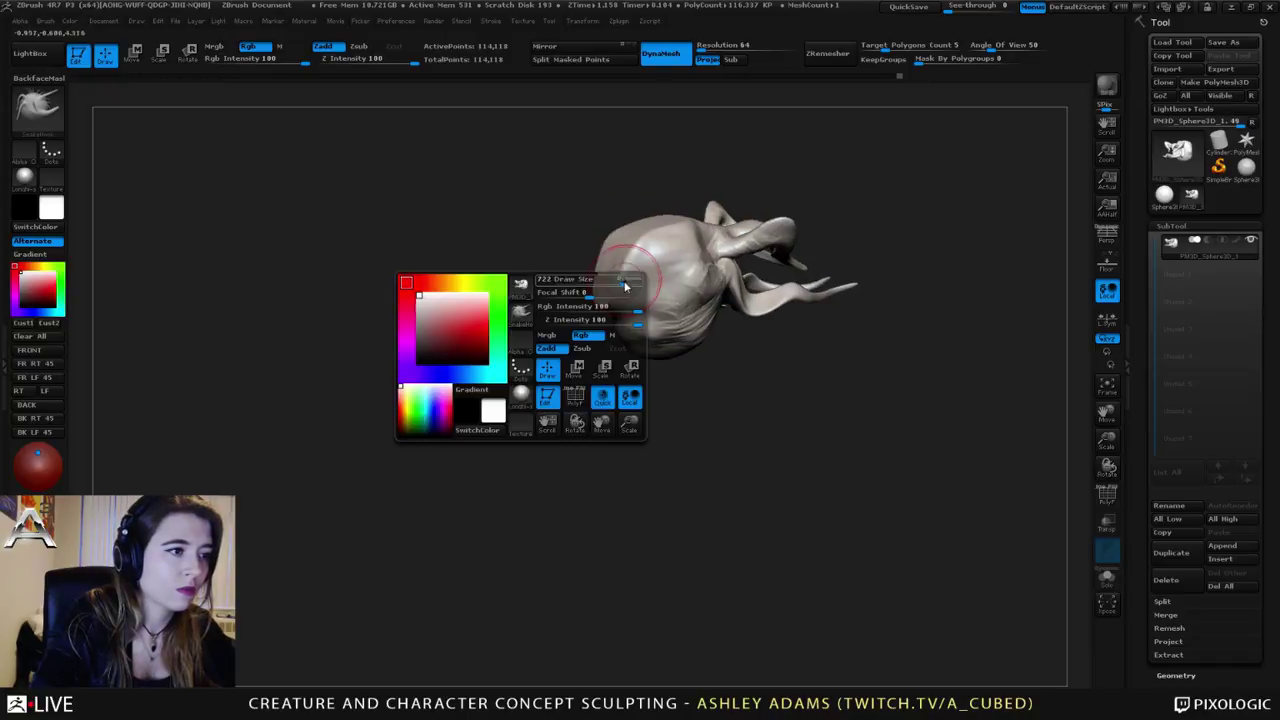
# Step: Smooth the junction of the tusks and cheek, then widen the base of the lower tusks with SnakeHook
pyautogui.moveTo(624, 286); pyautogui.dragTo(550, 290, button='right')
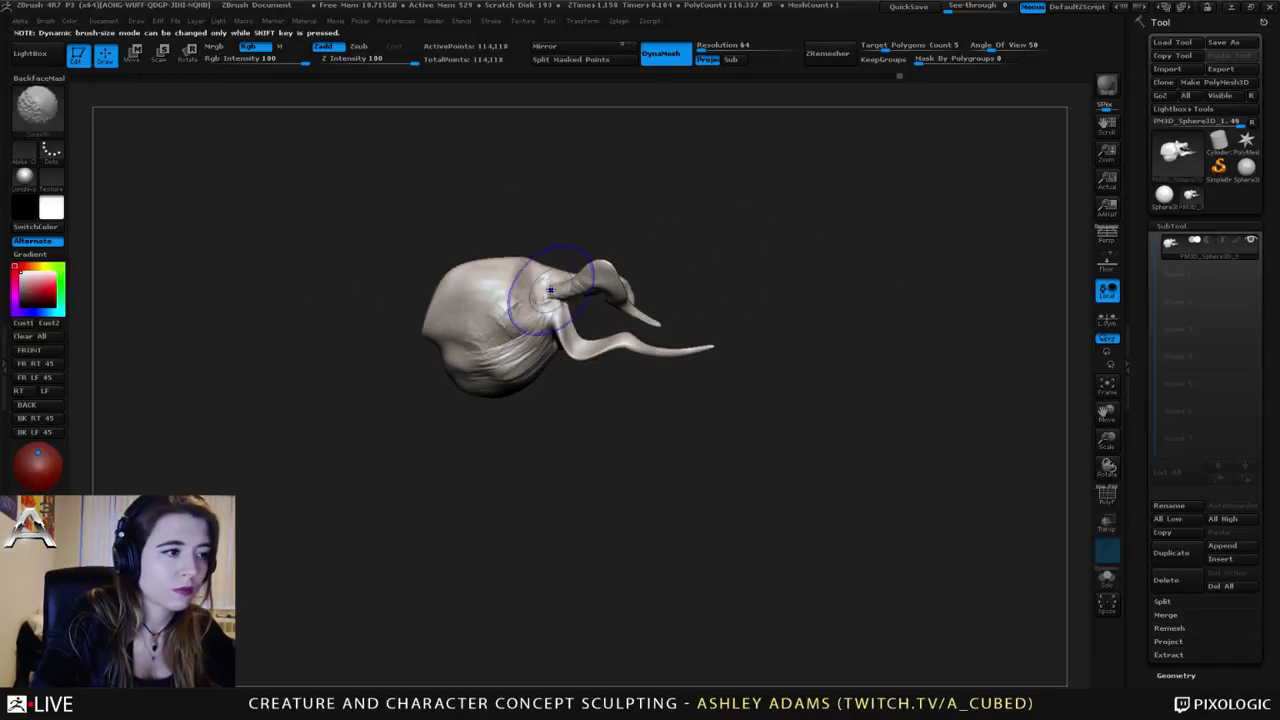
pyautogui.press('space')
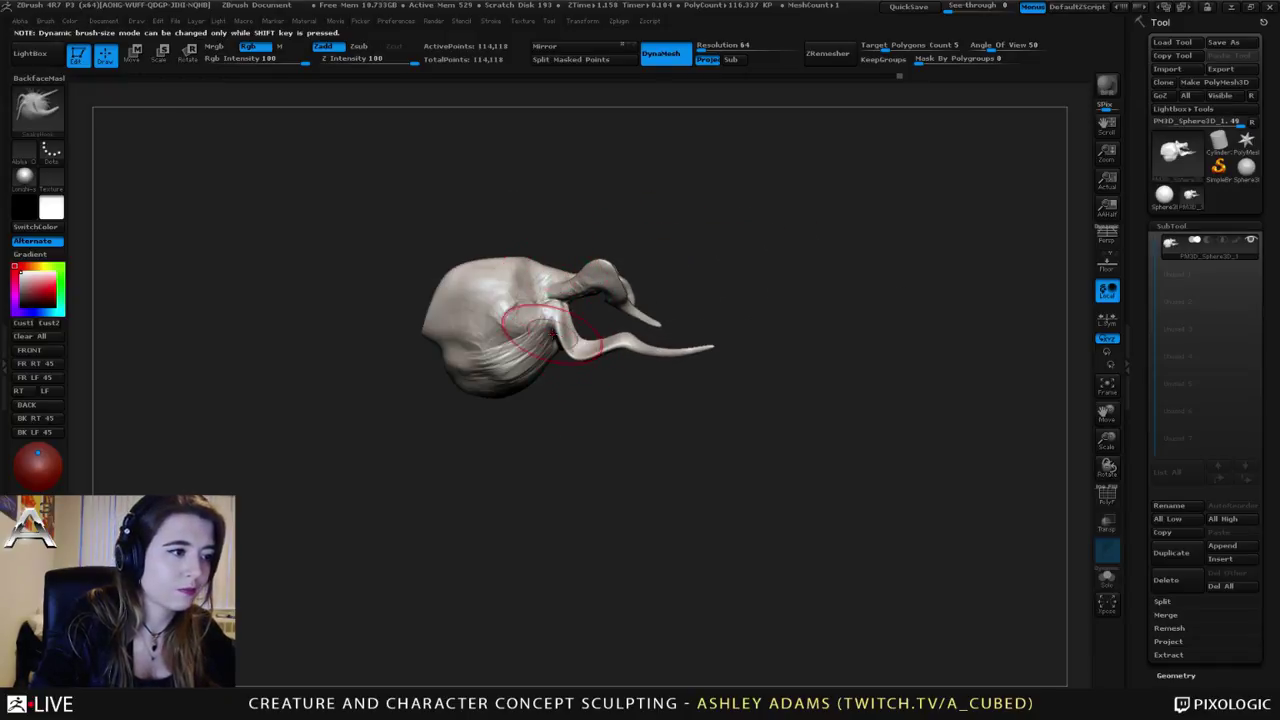
pyautogui.press('space')
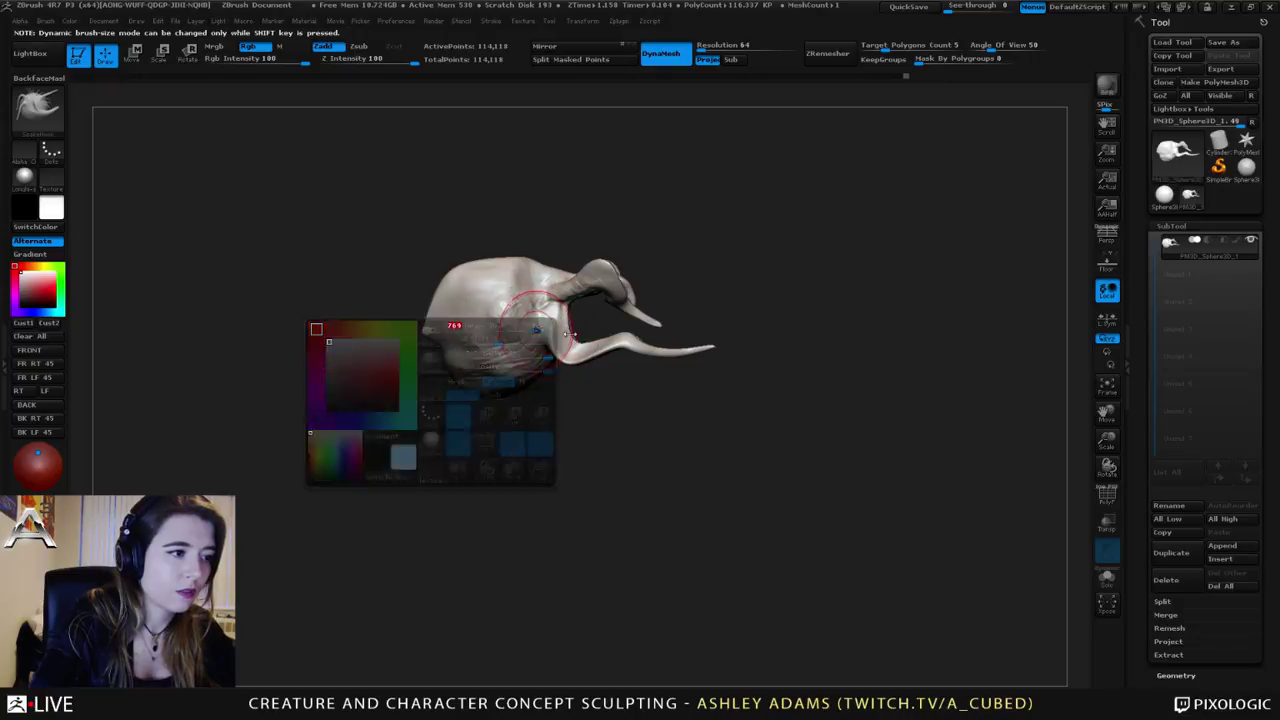
pyautogui.moveTo(575, 329)
pyautogui.mouseDown(button='right')
pyautogui.moveTo(495, 331)
pyautogui.moveTo(560, 332)
pyautogui.moveTo(542, 348)
pyautogui.moveTo(523, 329)
pyautogui.moveTo(540, 355)
pyautogui.mouseUp(button='right')
# Step: Thicken the lower tusks where they leave the jaw into heavy, bulging bases using SnakeHook and the Inflat brush
pyautogui.press('b')
pyautogui.press('c')
pyautogui.press('b')
pyautogui.keyDown('ctrl'); pyautogui.moveTo(360, 192); pyautogui.dragTo(368, 262, button='right'); pyautogui.keyUp('ctrl')
pyautogui.press('space')
pyautogui.click(613, 397)
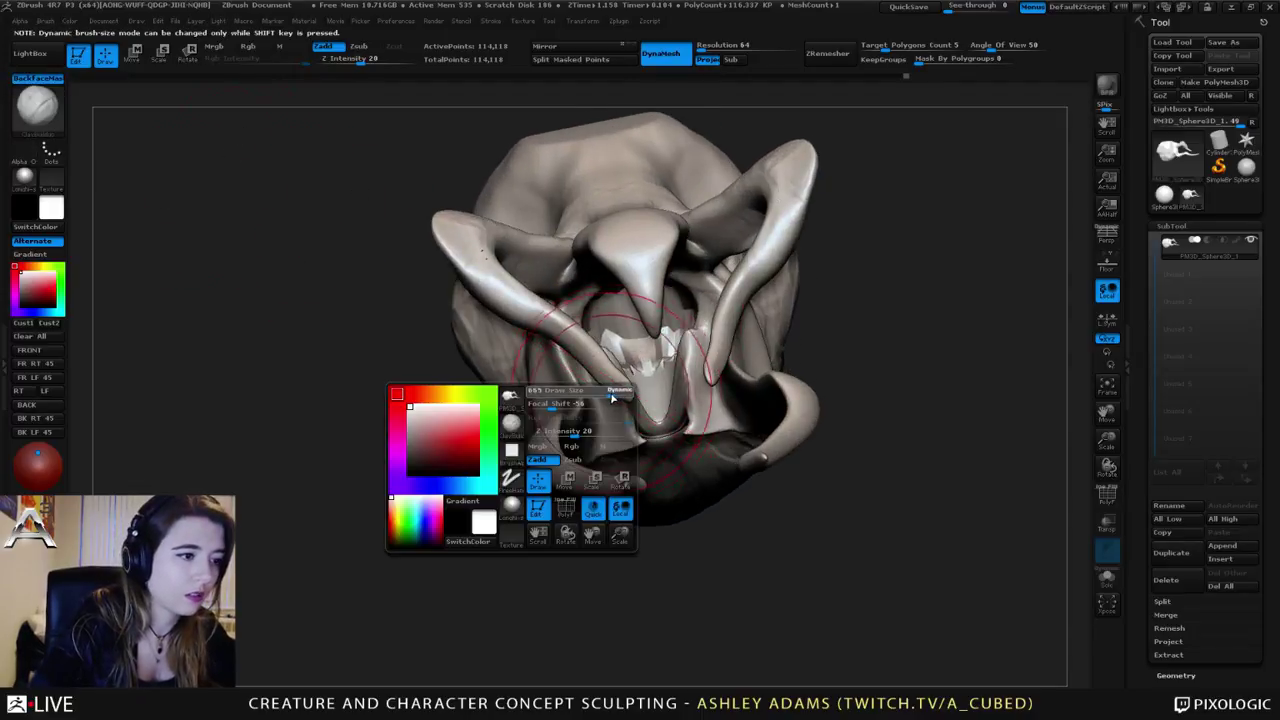
pyautogui.press('b')
pyautogui.press('s')
pyautogui.press('h')
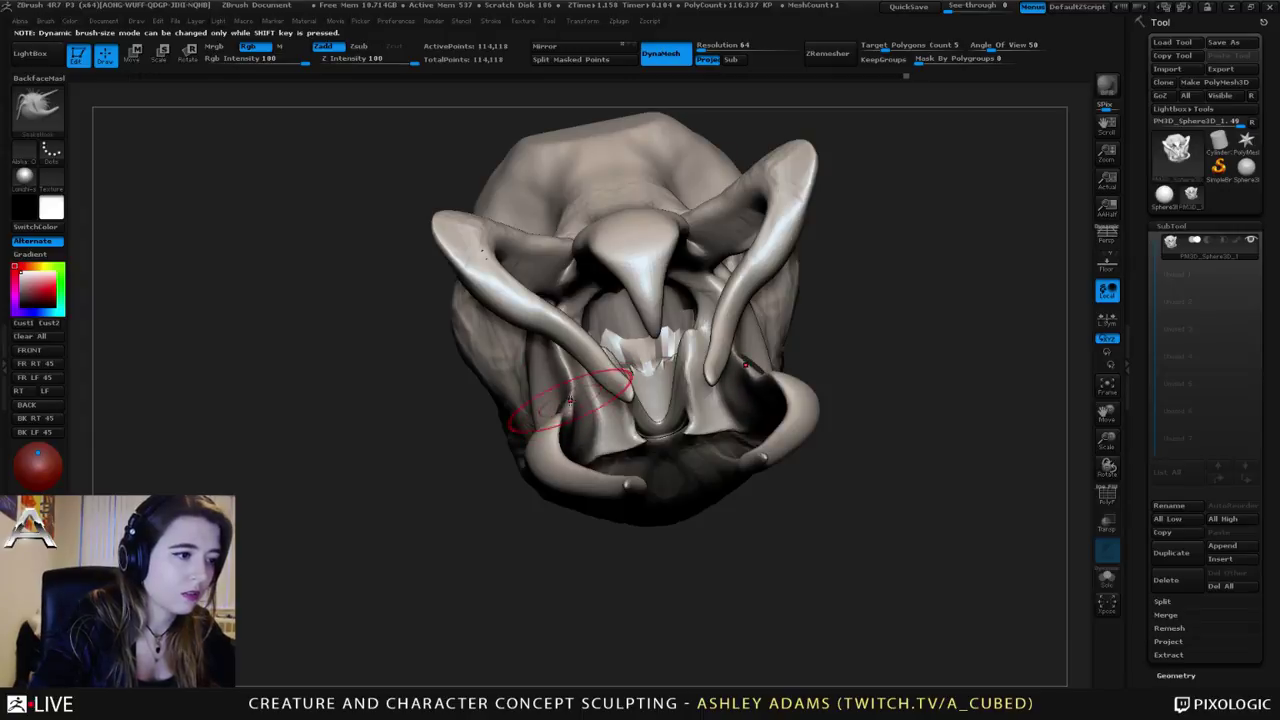
pyautogui.keyDown('shift'); pyautogui.moveTo(570, 385); pyautogui.dragTo(563, 427, button='right'); pyautogui.keyUp('shift')
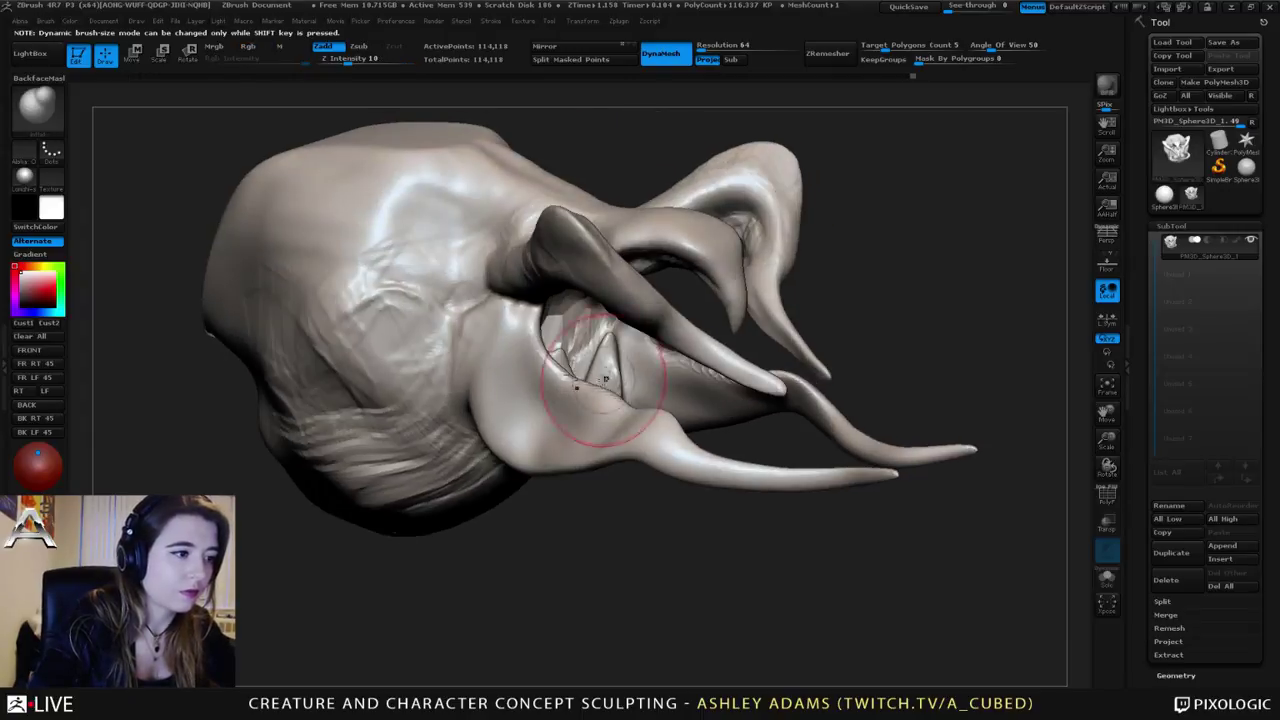
pyautogui.moveTo(563, 427)
pyautogui.keyDown('shift'); pyautogui.mouseDown()
pyautogui.moveTo(530, 405)
pyautogui.moveTo(700, 420)
pyautogui.moveTo(674, 455)
pyautogui.mouseUp(); pyautogui.keyUp('shift')
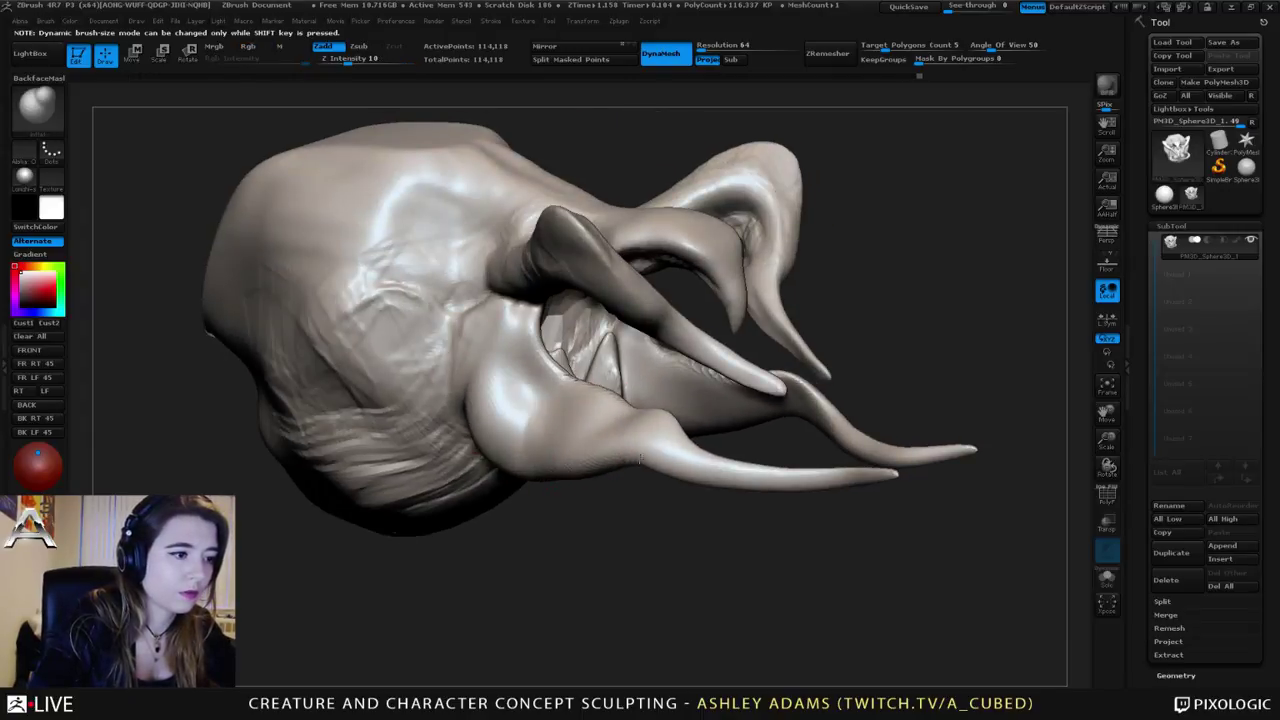
pyautogui.moveTo(674, 455)
pyautogui.keyDown('ctrl'); pyautogui.mouseDown(button='right')
pyautogui.moveTo(656, 366)
pyautogui.moveTo(608, 400)
pyautogui.moveTo(563, 472)
pyautogui.mouseUp(button='right'); pyautogui.keyUp('ctrl')
pyautogui.rightClick(608, 402)
pyautogui.moveTo(515, 438); pyautogui.dragTo(510, 444)
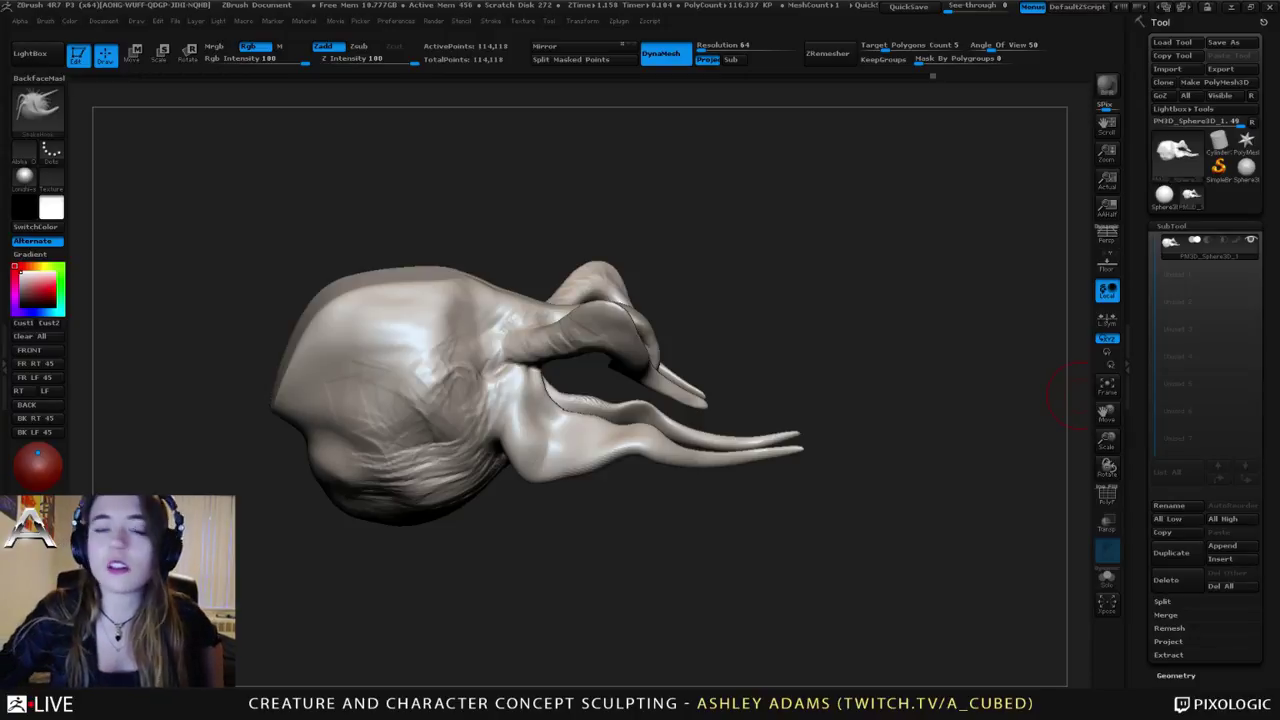
# Step: Sculpt fleshy ridges around the upper tusk roots and across the cheek above the lower tusks with ClayBuildup
pyautogui.moveTo(567, 368)
pyautogui.mouseDown()
pyautogui.moveTo(608, 297)
pyautogui.moveTo(598, 280)
pyautogui.moveTo(590, 290)
pyautogui.moveTo(629, 260)
pyautogui.moveTo(665, 262)
pyautogui.mouseUp()
pyautogui.moveTo(690, 190); pyautogui.dragTo(705, 215)
pyautogui.moveTo(610, 290)
pyautogui.keyDown('shift'); pyautogui.mouseDown()
pyautogui.moveTo(625, 313)
pyautogui.moveTo(600, 292)
pyautogui.moveTo(625, 300)
pyautogui.mouseUp(); pyautogui.keyUp('shift')
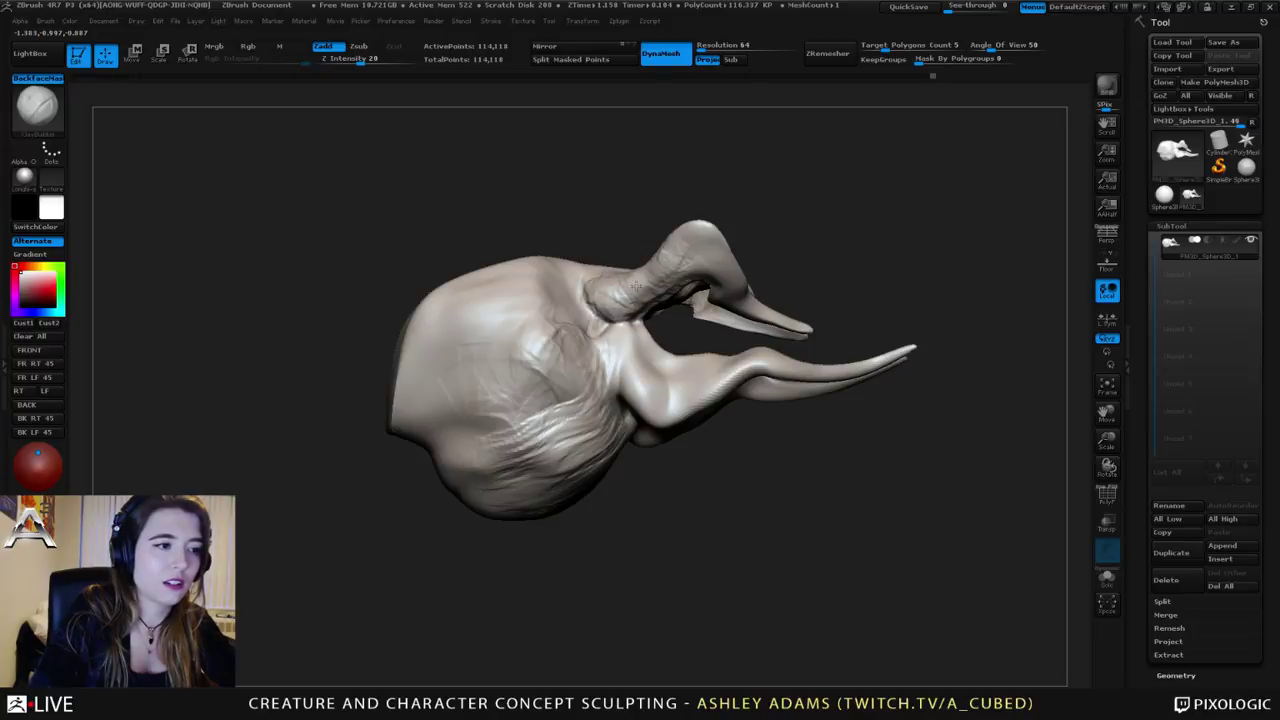
pyautogui.moveTo(690, 190)
pyautogui.mouseDown()
pyautogui.moveTo(644, 330)
pyautogui.moveTo(578, 350)
pyautogui.mouseUp()
pyautogui.moveTo(700, 440); pyautogui.dragTo(622, 358)
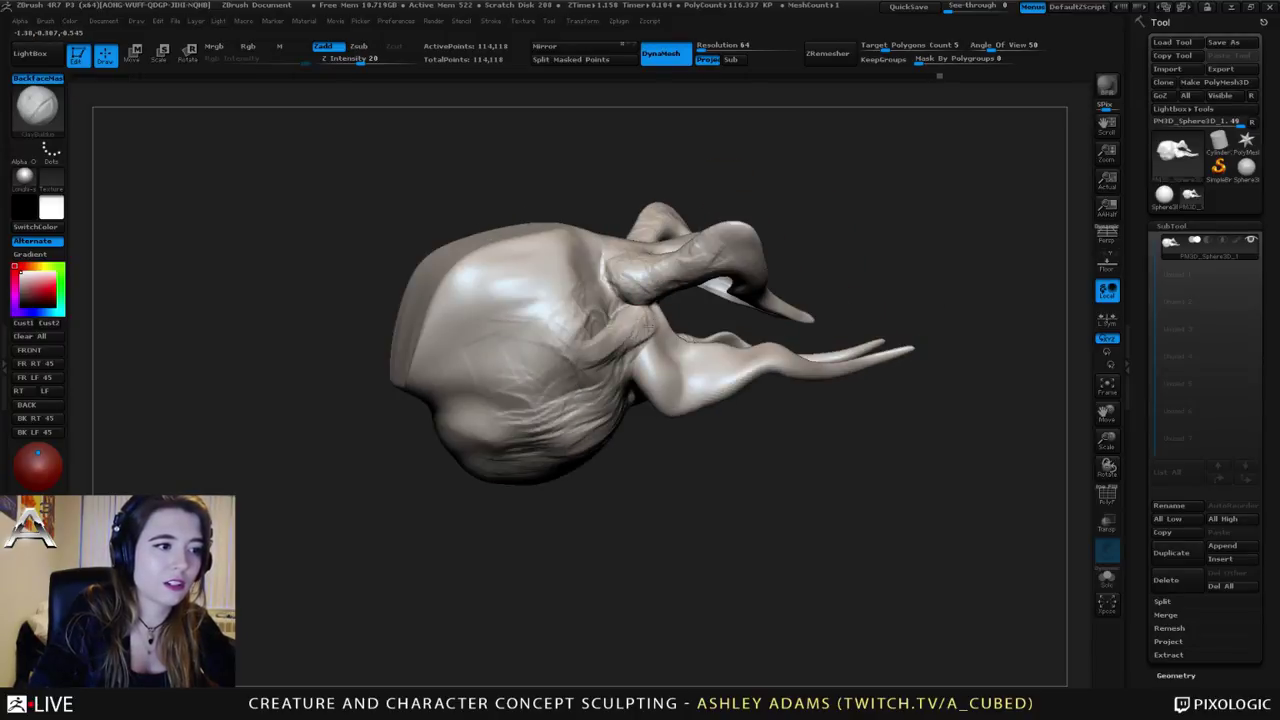
pyautogui.moveTo(718, 310)
pyautogui.mouseDown()
pyautogui.moveTo(683, 363)
pyautogui.moveTo(784, 366)
pyautogui.moveTo(729, 323)
pyautogui.moveTo(683, 323)
pyautogui.moveTo(742, 294)
pyautogui.mouseUp()
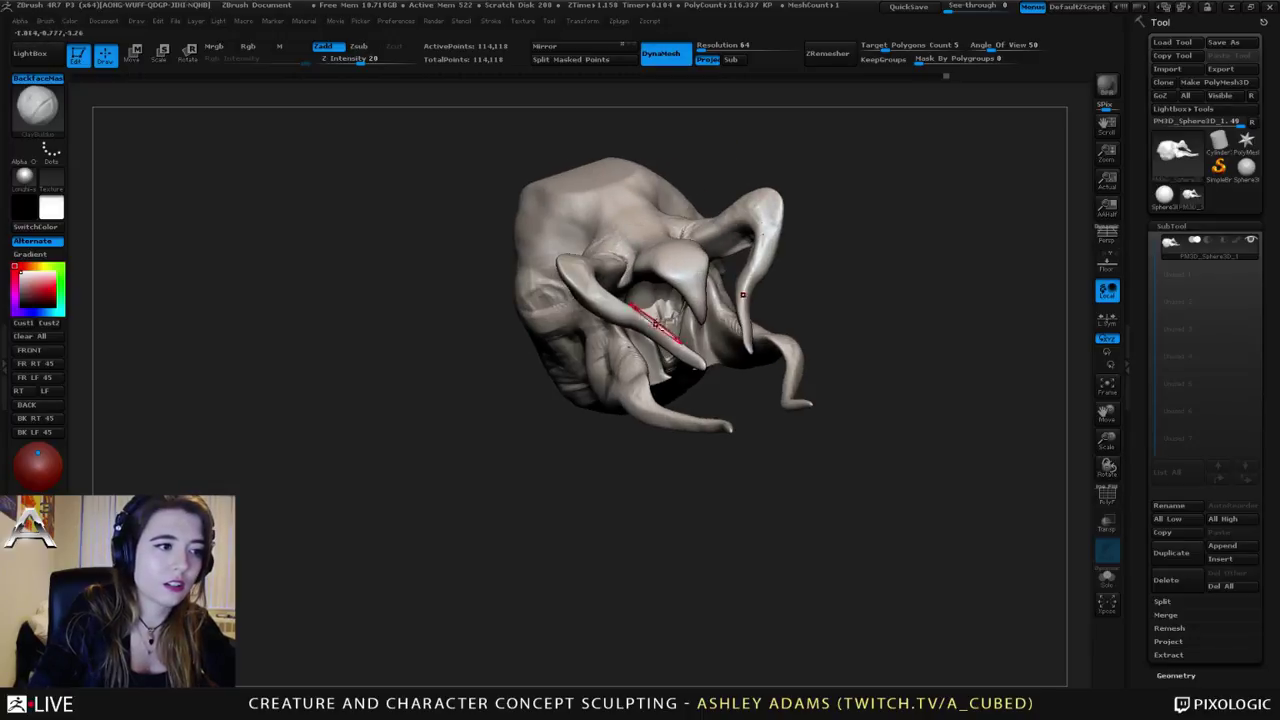
# Step: Mask the upper tusks along their arched outer length down towards the tips
pyautogui.moveTo(667, 310)
pyautogui.mouseDown(button='right')
pyautogui.moveTo(740, 282)
pyautogui.moveTo(701, 268)
pyautogui.moveTo(709, 298)
pyautogui.moveTo(754, 304)
pyautogui.moveTo(748, 374)
pyautogui.moveTo(700, 346)
pyautogui.moveTo(777, 280)
pyautogui.moveTo(606, 290)
pyautogui.moveTo(566, 227)
pyautogui.mouseUp(button='right')
pyautogui.press('b')
pyautogui.press('s')
pyautogui.press('h')
pyautogui.press('space')
pyautogui.press('space')
pyautogui.keyDown('ctrl'); pyautogui.moveTo(608, 264); pyautogui.dragTo(567, 256); pyautogui.keyUp('ctrl')
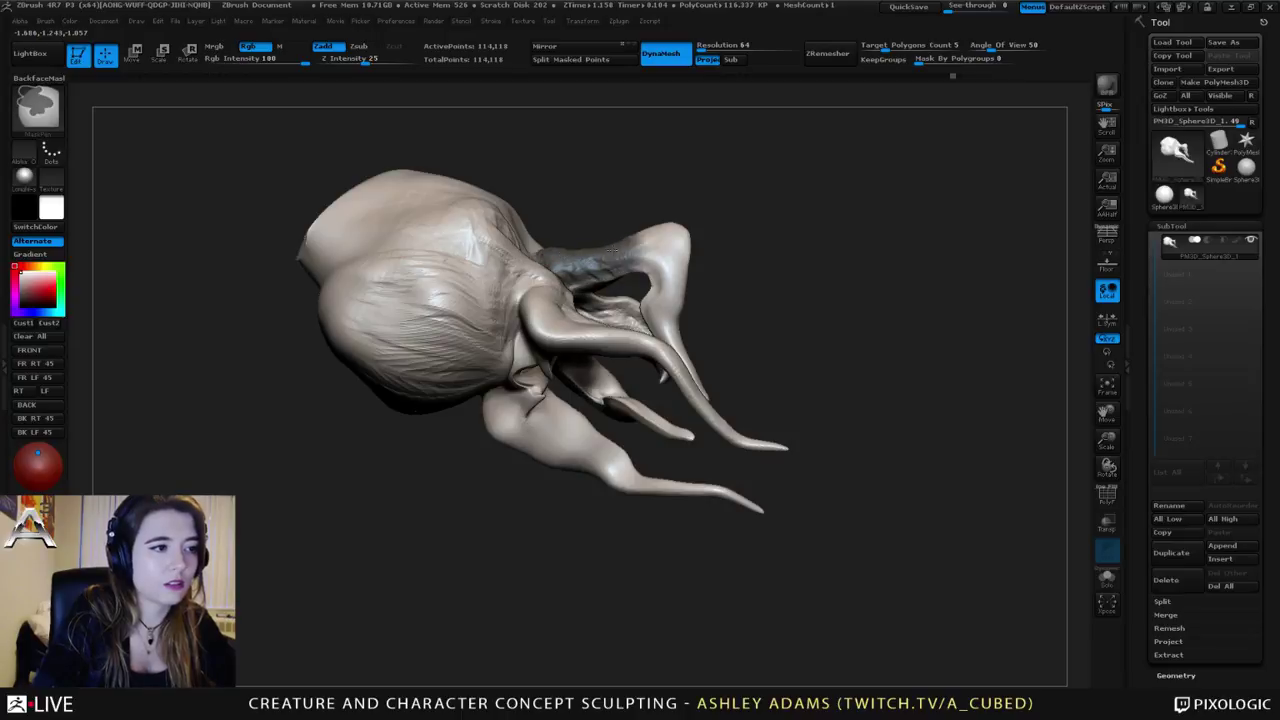
pyautogui.keyDown('ctrl'); pyautogui.moveTo(666, 279); pyautogui.dragTo(672, 312); pyautogui.keyUp('ctrl')
pyautogui.moveTo(663, 374); pyautogui.dragTo(577, 402, button='right')
pyautogui.rightClick(577, 402)
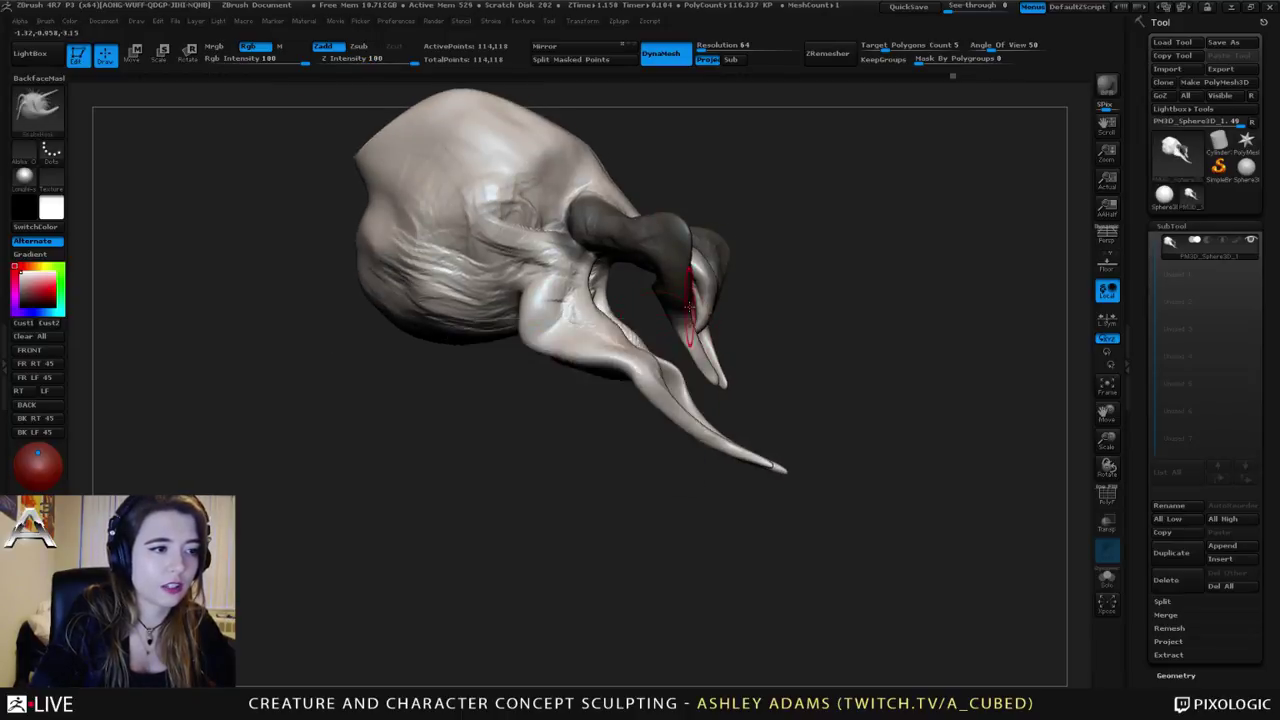
# Step: Extend the mask over the undersides, inner faces and roots of the upper tusks
pyautogui.moveTo(686, 302); pyautogui.dragTo(610, 310, button='right')
pyautogui.moveTo(733, 370)
pyautogui.mouseDown(button='right')
pyautogui.moveTo(785, 350)
pyautogui.moveTo(820, 290)
pyautogui.moveTo(773, 228)
pyautogui.mouseUp(button='right')
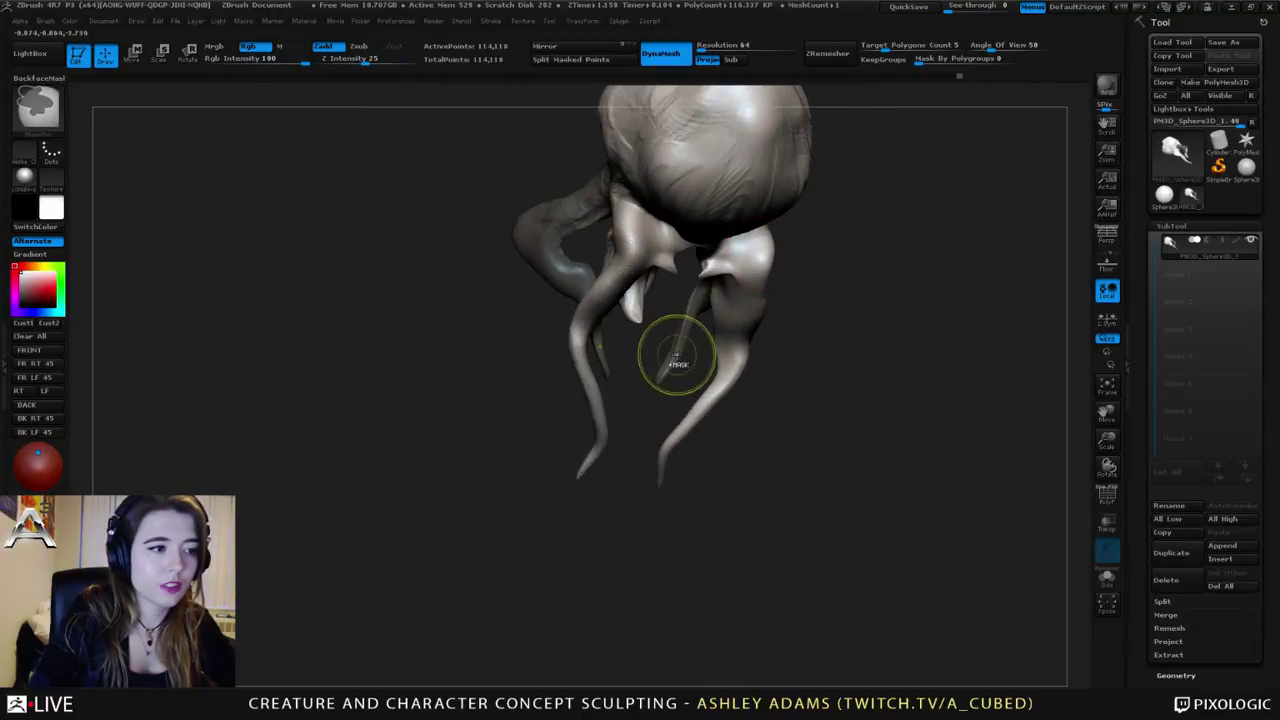
pyautogui.moveTo(674, 357)
pyautogui.mouseDown(button='right')
pyautogui.moveTo(492, 279)
pyautogui.moveTo(615, 247)
pyautogui.mouseUp(button='right')
pyautogui.rightClick(486, 280)
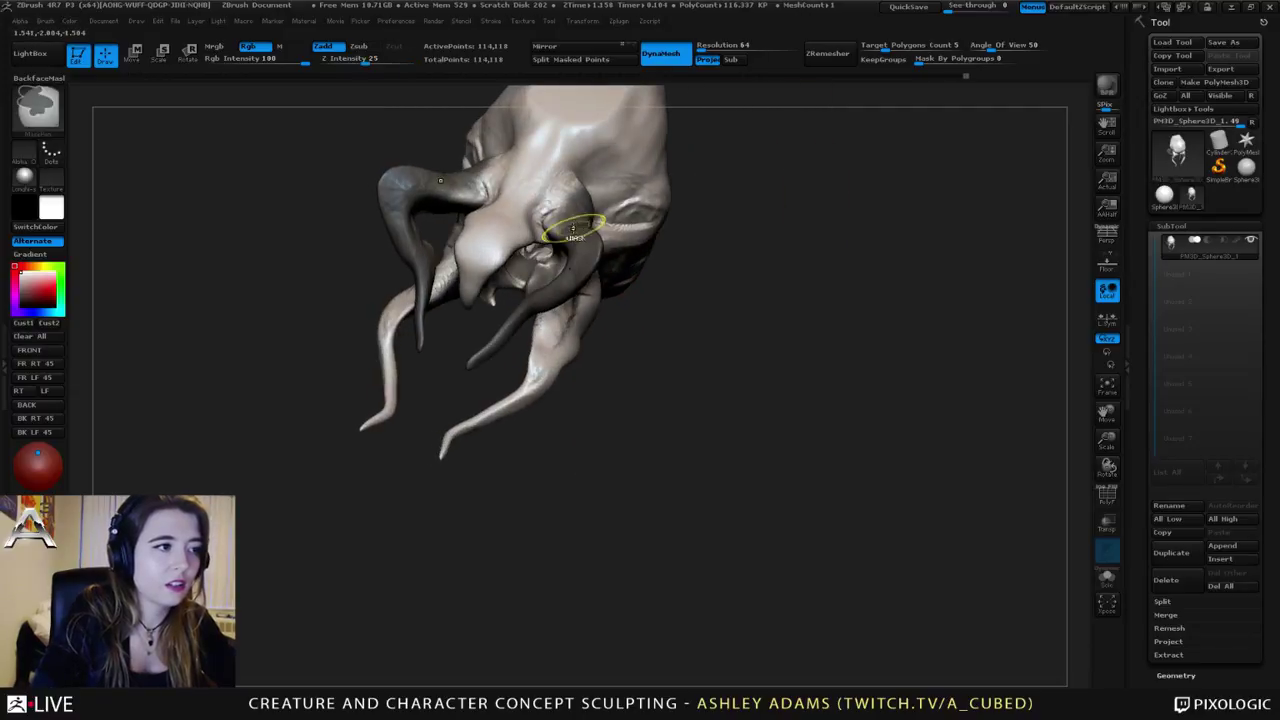
pyautogui.keyDown('ctrl'); pyautogui.moveTo(562, 226); pyautogui.dragTo(583, 182); pyautogui.keyUp('ctrl')
pyautogui.moveTo(660, 195)
pyautogui.mouseDown(button='right')
pyautogui.moveTo(582, 182)
pyautogui.moveTo(590, 229)
pyautogui.moveTo(622, 228)
pyautogui.mouseUp(button='right')
pyautogui.press('shift')
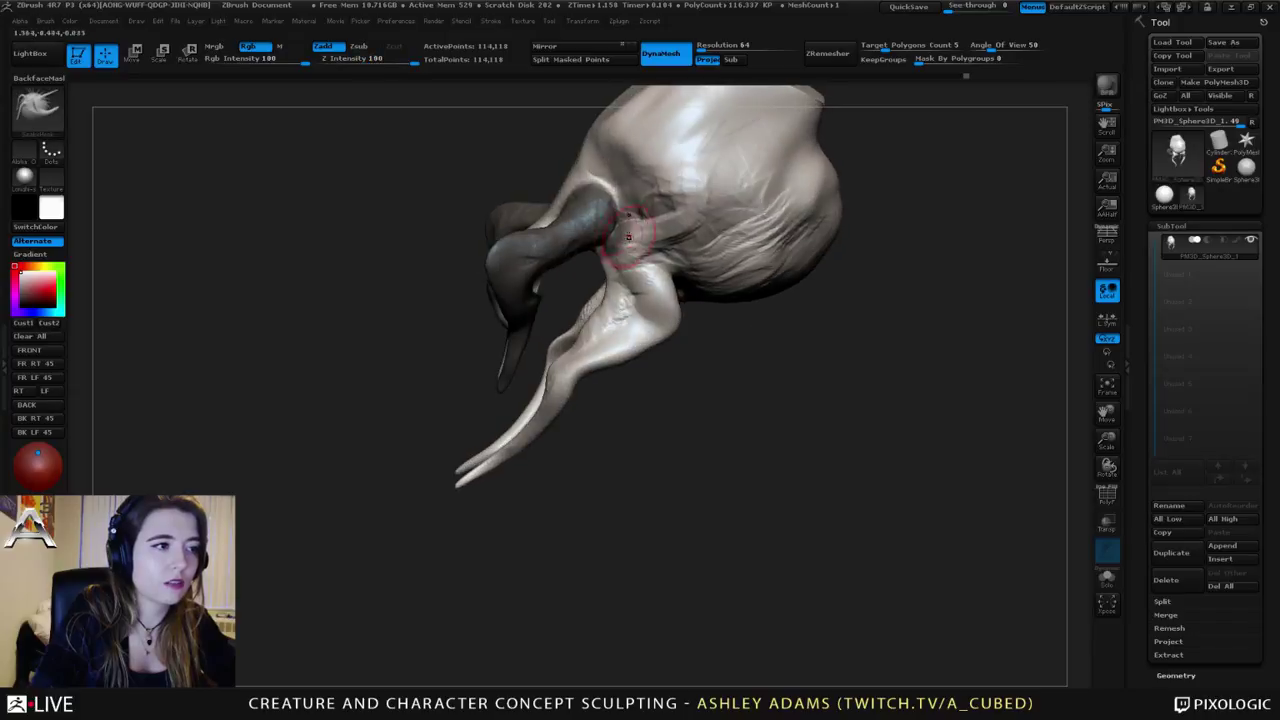
pyautogui.keyDown('ctrl'); pyautogui.moveTo(622, 222); pyautogui.dragTo(590, 183); pyautogui.keyUp('ctrl')
pyautogui.moveTo(590, 183)
pyautogui.mouseDown(button='right')
pyautogui.moveTo(659, 205)
pyautogui.moveTo(672, 277)
pyautogui.moveTo(612, 318)
pyautogui.moveTo(666, 182)
pyautogui.moveTo(644, 139)
pyautogui.moveTo(623, 177)
pyautogui.mouseUp(button='right')
pyautogui.press('shift')
pyautogui.press('shift')
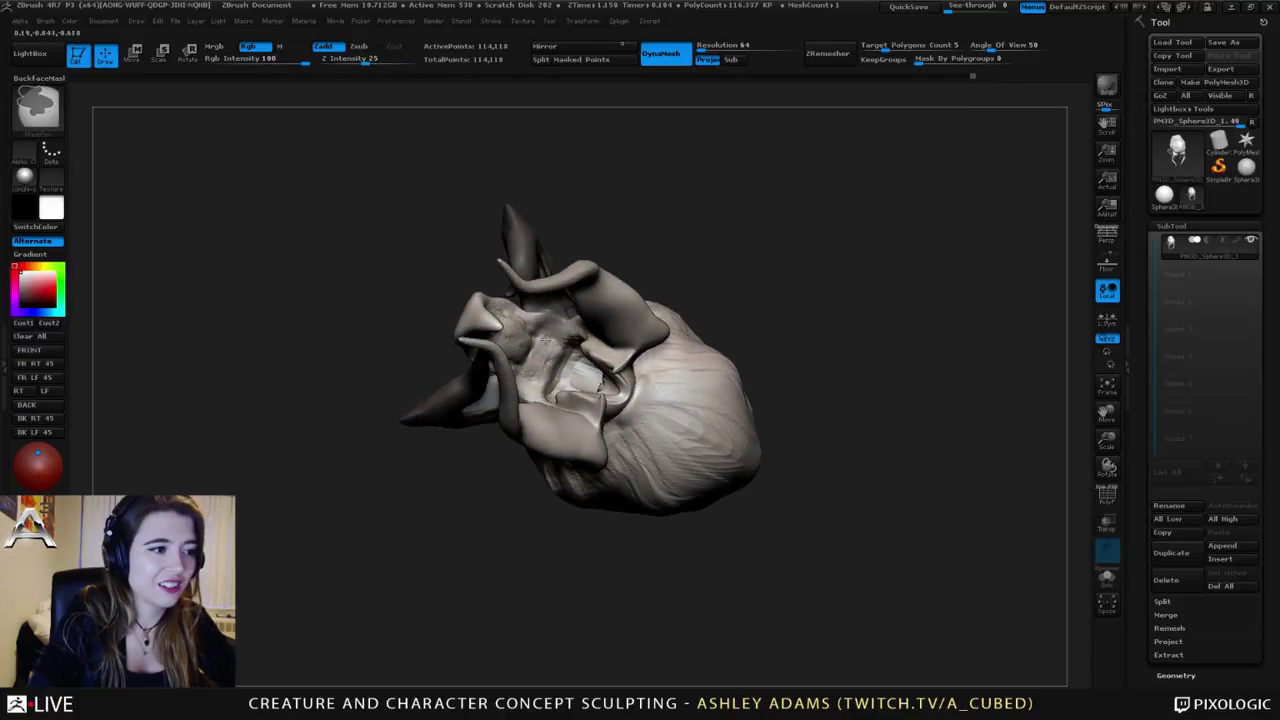
# Step: Check the mask coverage on the upper tusks and split the masked points into a separate subtool
pyautogui.moveTo(545, 340)
pyautogui.mouseDown(button='right')
pyautogui.moveTo(562, 378)
pyautogui.moveTo(520, 325)
pyautogui.mouseUp(button='right')
pyautogui.press('space')
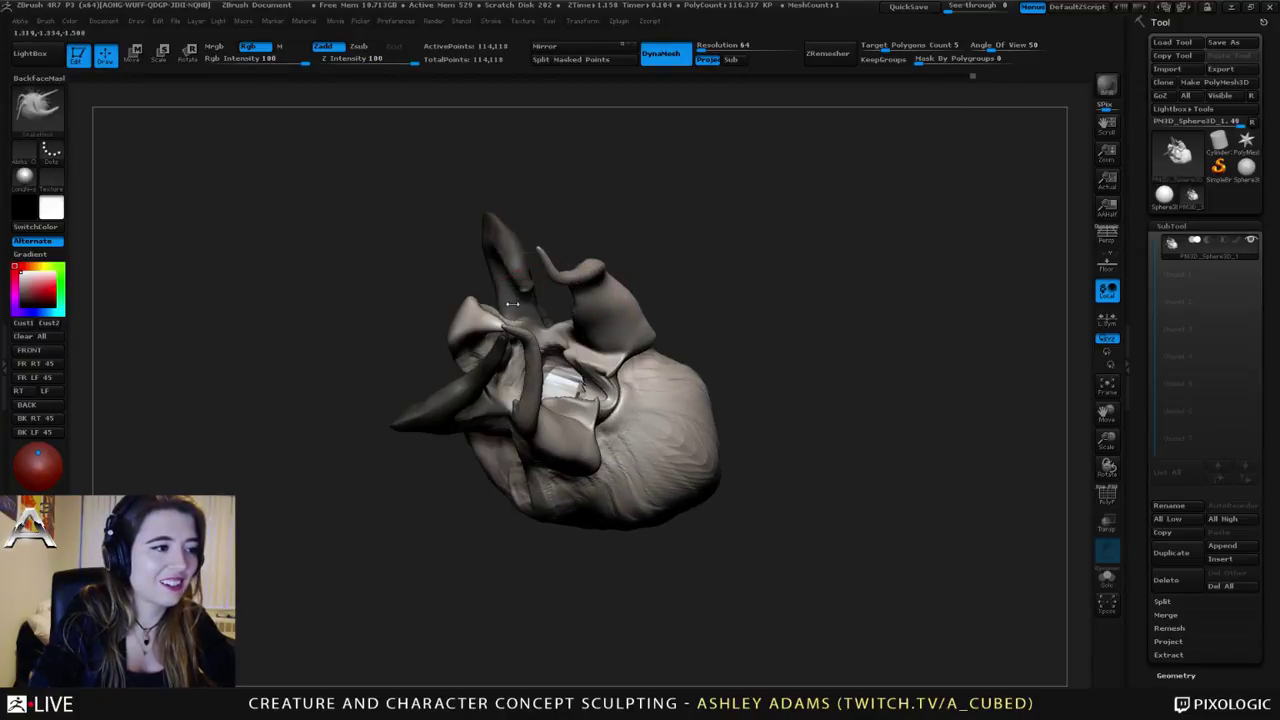
pyautogui.press('shift')
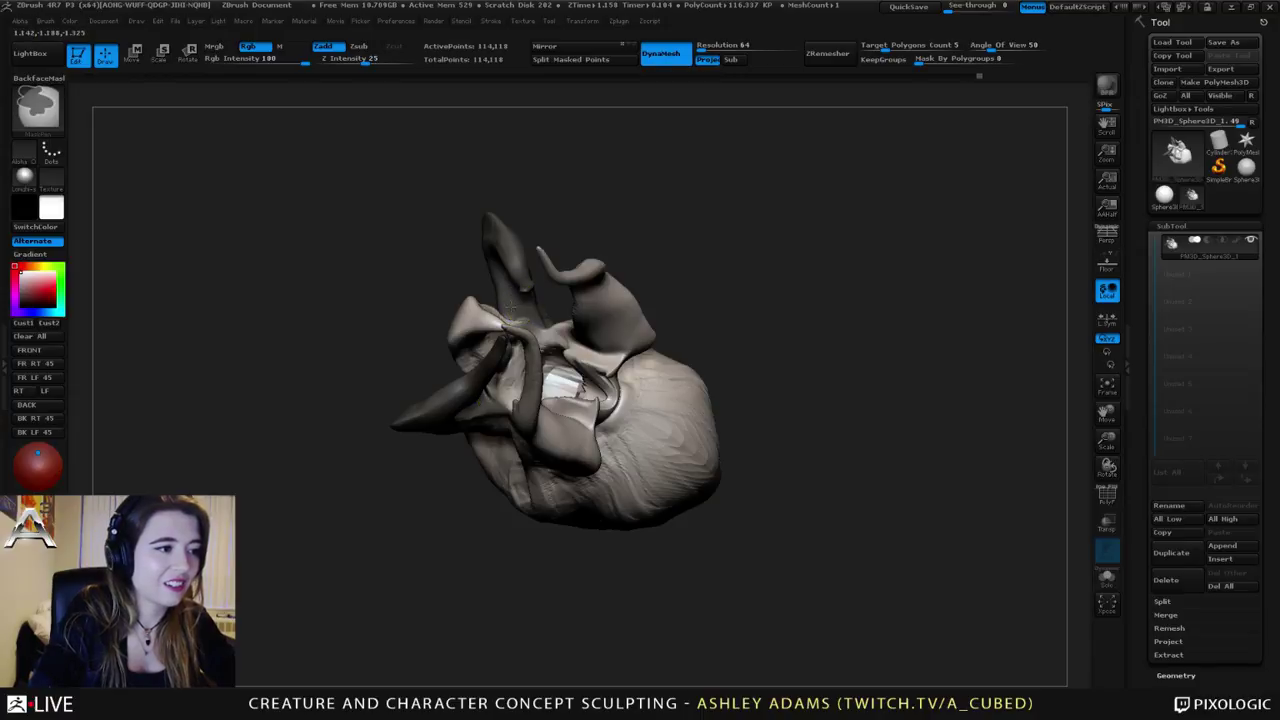
pyautogui.moveTo(508, 309)
pyautogui.mouseDown(button='right')
pyautogui.moveTo(479, 430)
pyautogui.moveTo(523, 248)
pyautogui.mouseUp(button='right')
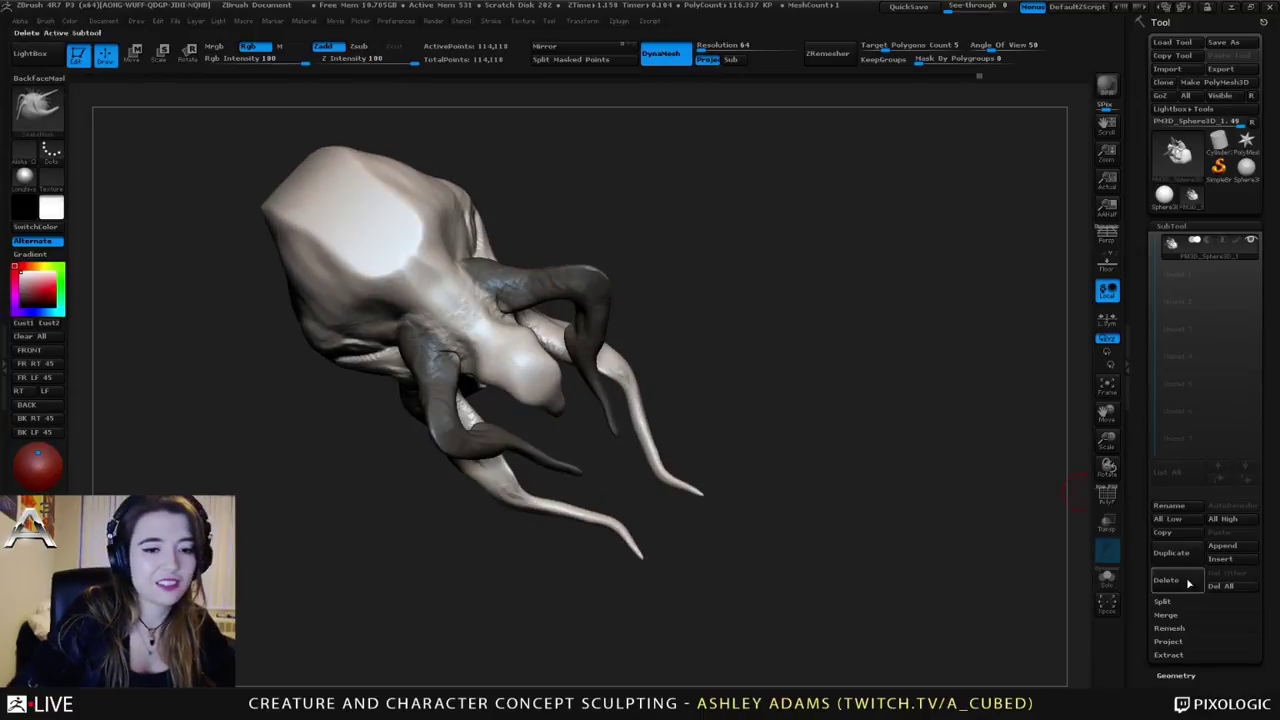
pyautogui.click(1162, 601)
pyautogui.click(1192, 666)
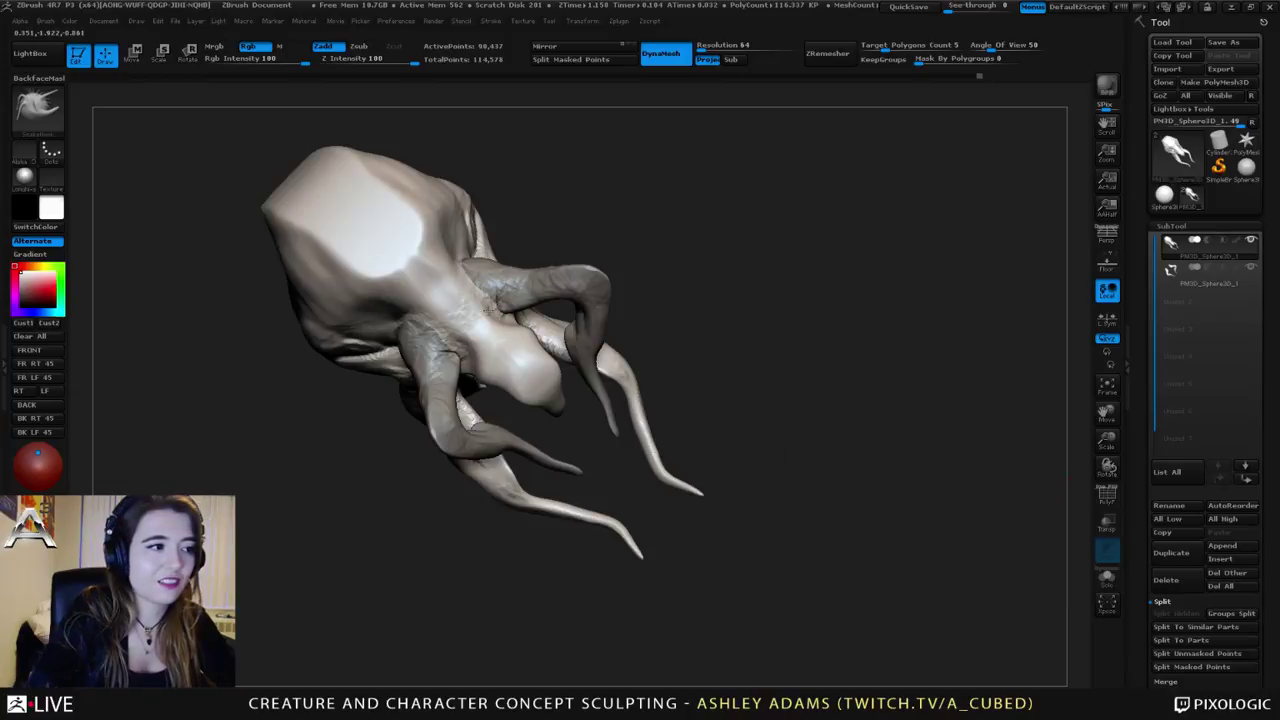
# Step: Mask the lower tusks from their bulging bases to the tips
pyautogui.moveTo(486, 310)
pyautogui.mouseDown(button='right')
pyautogui.moveTo(457, 523)
pyautogui.moveTo(571, 329)
pyautogui.moveTo(586, 377)
pyautogui.moveTo(530, 365)
pyautogui.mouseUp(button='right')
pyautogui.moveTo(506, 357)
pyautogui.keyDown('ctrl'); pyautogui.mouseDown()
pyautogui.moveTo(494, 333)
pyautogui.moveTo(540, 331)
pyautogui.moveTo(519, 311)
pyautogui.moveTo(514, 372)
pyautogui.moveTo(582, 378)
pyautogui.moveTo(558, 345)
pyautogui.moveTo(660, 425)
pyautogui.moveTo(766, 455)
pyautogui.mouseUp(); pyautogui.keyUp('ctrl')
pyautogui.hotkey('ctrl', 'z')
pyautogui.moveTo(729, 414); pyautogui.dragTo(722, 400)
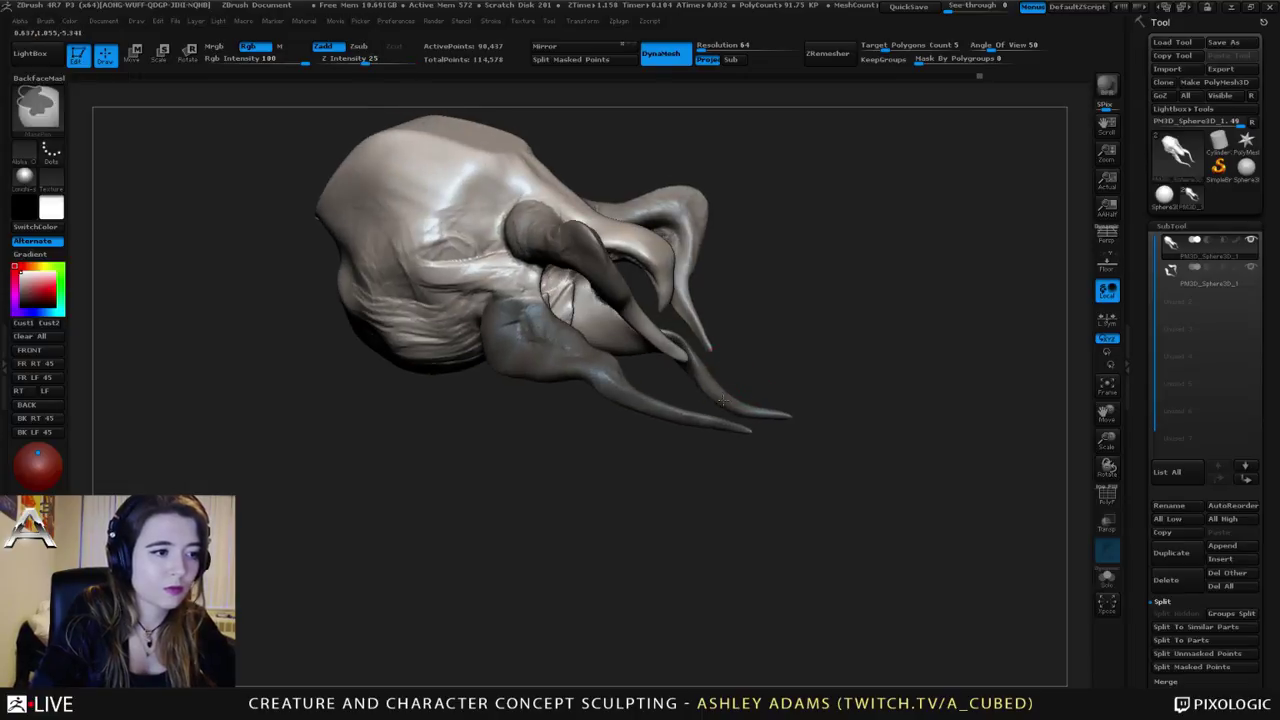
pyautogui.moveTo(797, 416); pyautogui.dragTo(700, 397)
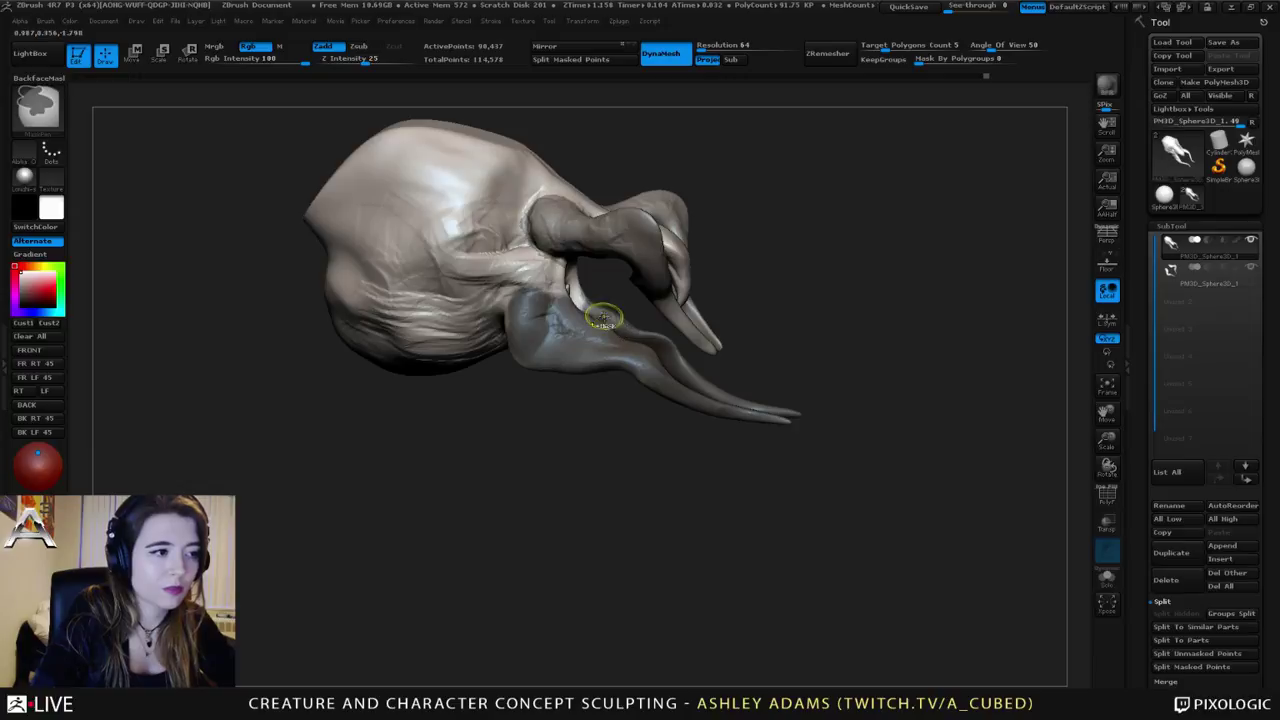
pyautogui.moveTo(600, 295)
pyautogui.mouseDown()
pyautogui.moveTo(612, 380)
pyautogui.moveTo(545, 449)
pyautogui.moveTo(615, 441)
pyautogui.mouseUp()
pyautogui.moveTo(665, 505); pyautogui.dragTo(605, 482)
# Step: Complete the mask around the lower tusk bases beneath the jaw and split the masked points into their own subtool
pyautogui.keyDown('ctrl'); pyautogui.moveTo(572, 422); pyautogui.dragTo(587, 413); pyautogui.keyUp('ctrl')
pyautogui.moveTo(621, 465)
pyautogui.keyDown('ctrl'); pyautogui.mouseDown()
pyautogui.moveTo(606, 445)
pyautogui.moveTo(665, 500)
pyautogui.moveTo(655, 485)
pyautogui.mouseUp(); pyautogui.keyUp('ctrl')
pyautogui.moveTo(572, 388)
pyautogui.keyDown('ctrl'); pyautogui.mouseDown()
pyautogui.moveTo(552, 412)
pyautogui.moveTo(514, 408)
pyautogui.mouseUp(); pyautogui.keyUp('ctrl')
pyautogui.moveTo(550, 470)
pyautogui.mouseDown()
pyautogui.moveTo(586, 400)
pyautogui.moveTo(522, 379)
pyautogui.moveTo(515, 406)
pyautogui.moveTo(588, 408)
pyautogui.mouseUp()
pyautogui.moveTo(673, 546); pyautogui.dragTo(594, 515)
pyautogui.keyDown('ctrl'); pyautogui.moveTo(529, 366); pyautogui.dragTo(512, 374); pyautogui.keyUp('ctrl')
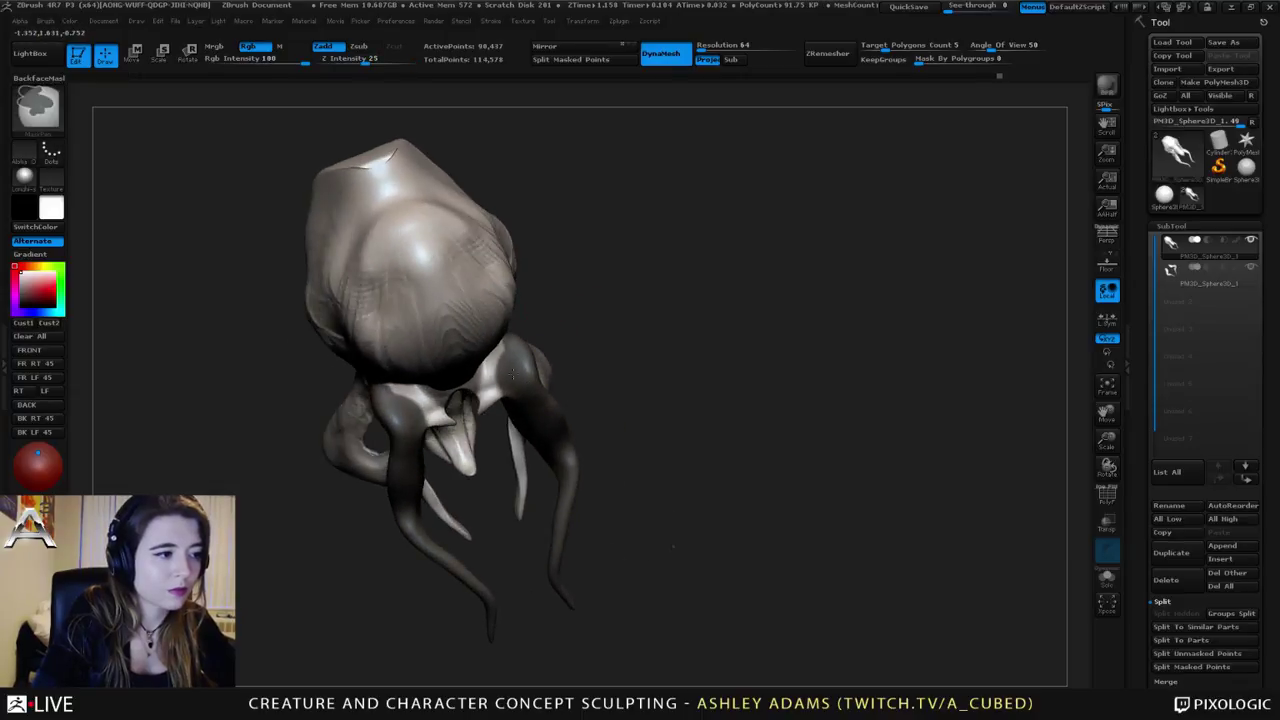
pyautogui.moveTo(515, 358)
pyautogui.mouseDown(button='right')
pyautogui.moveTo(482, 322)
pyautogui.moveTo(508, 363)
pyautogui.moveTo(705, 290)
pyautogui.moveTo(713, 336)
pyautogui.moveTo(574, 266)
pyautogui.moveTo(671, 353)
pyautogui.moveTo(686, 331)
pyautogui.moveTo(676, 312)
pyautogui.moveTo(531, 354)
pyautogui.moveTo(571, 306)
pyautogui.moveTo(640, 322)
pyautogui.moveTo(849, 420)
pyautogui.mouseUp(button='right')
pyautogui.click(1217, 653)
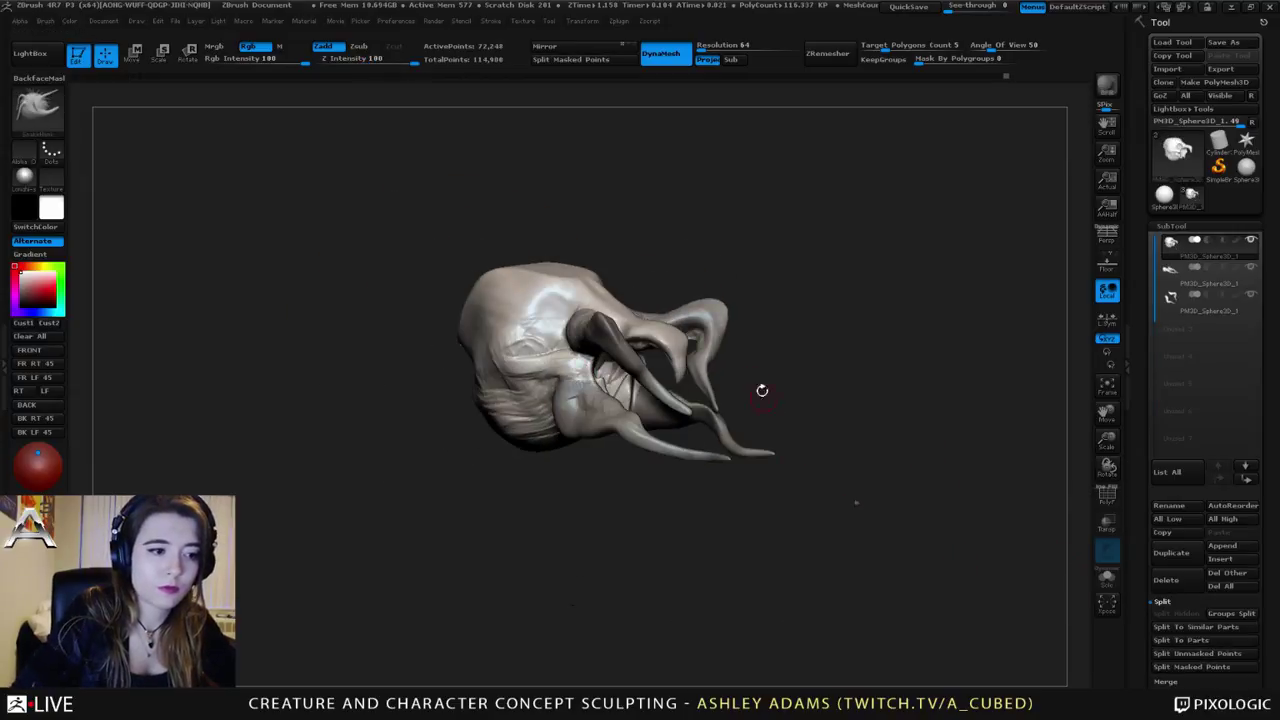
# Step: Remesh the skull, upper tusk and lower tusk subtools one by one with DynaMesh at resolution 64
pyautogui.moveTo(763, 389); pyautogui.dragTo(678, 390, button='right')
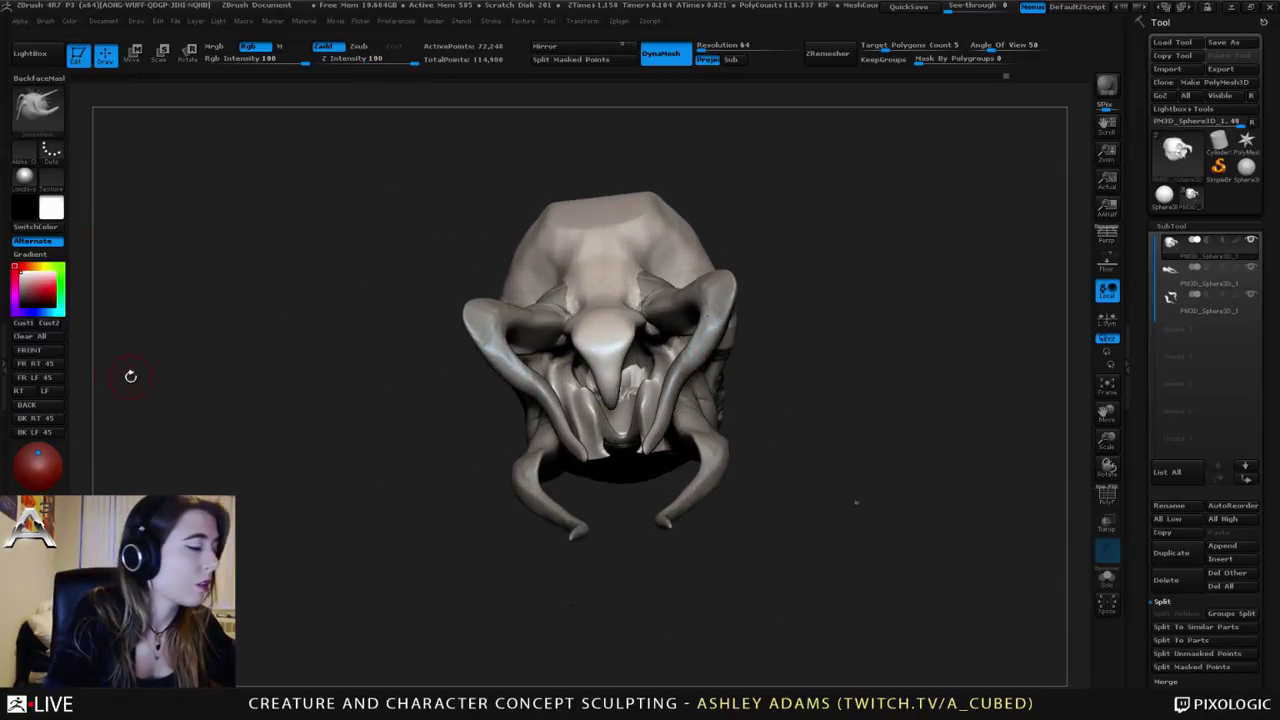
pyautogui.keyDown('ctrl'); pyautogui.moveTo(80, 485); pyautogui.dragTo(128, 490); pyautogui.keyUp('ctrl')
pyautogui.moveTo(500, 415); pyautogui.dragTo(594, 434, button='right')
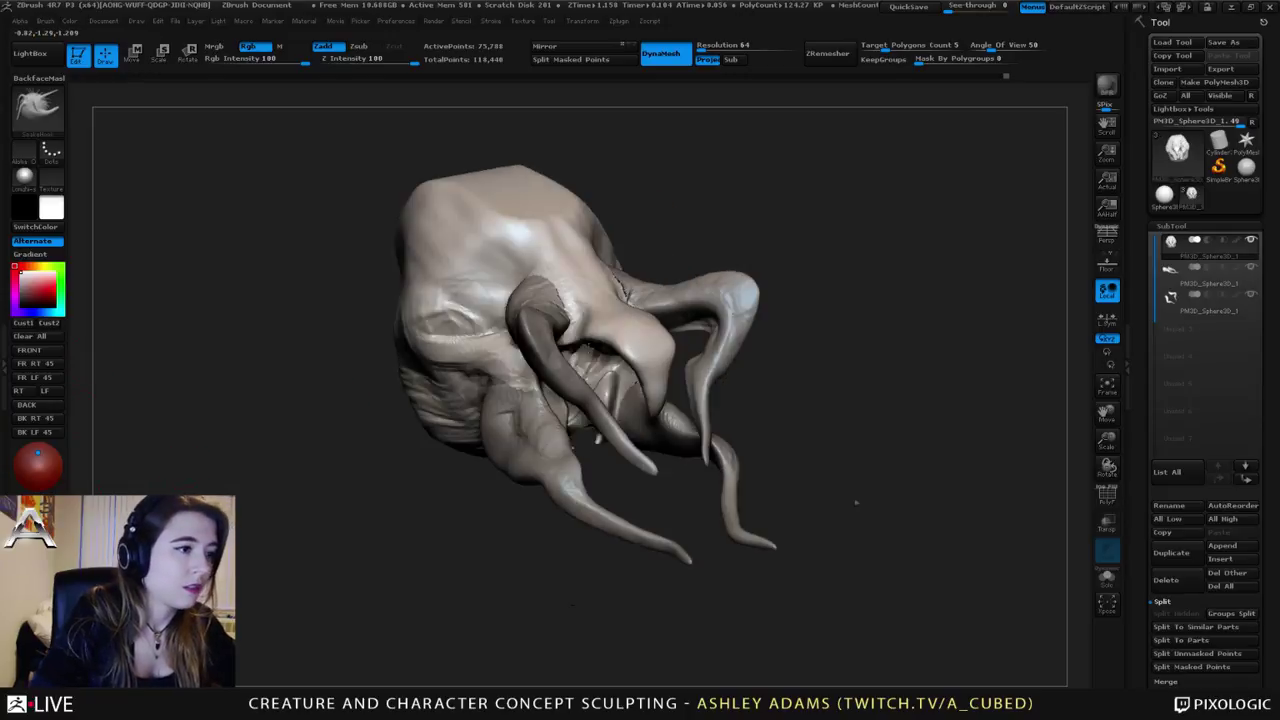
pyautogui.keyDown('alt'); pyautogui.click(537, 285); pyautogui.keyUp('alt')
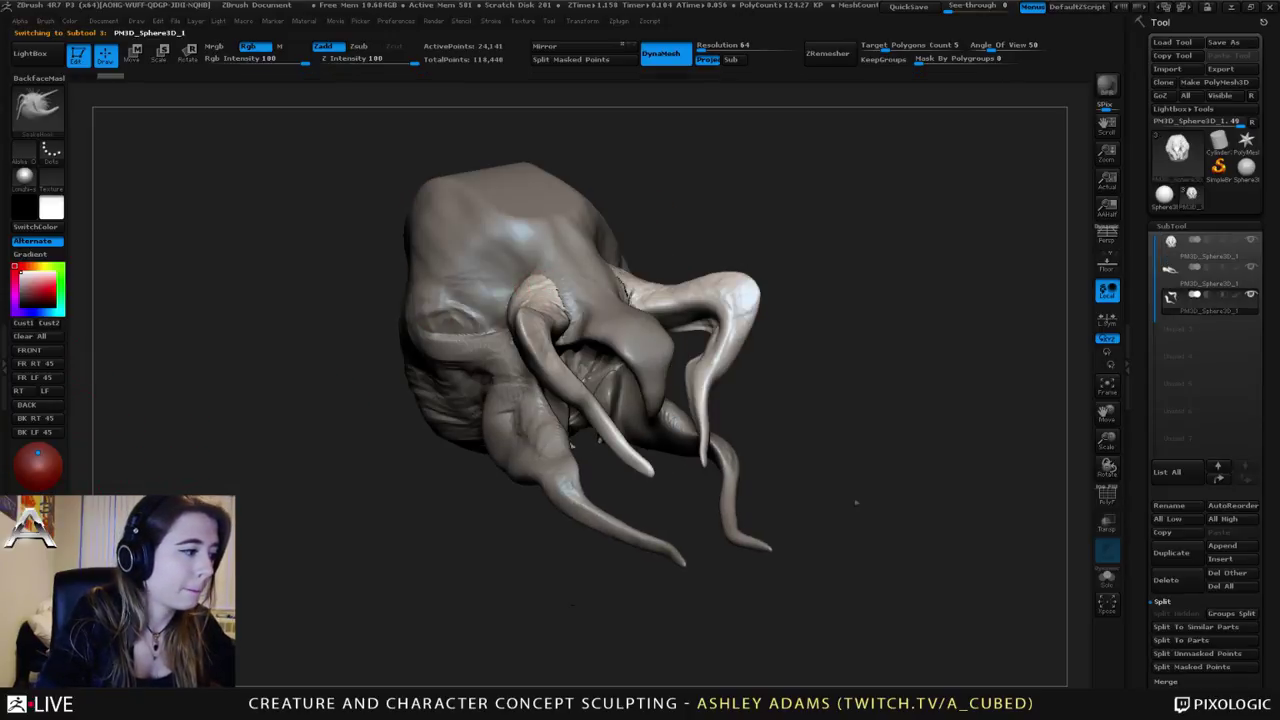
pyautogui.keyDown('alt'); pyautogui.click(502, 402); pyautogui.keyUp('alt')
pyautogui.keyDown('ctrl'); pyautogui.moveTo(571, 604); pyautogui.dragTo(592, 622); pyautogui.keyUp('ctrl')
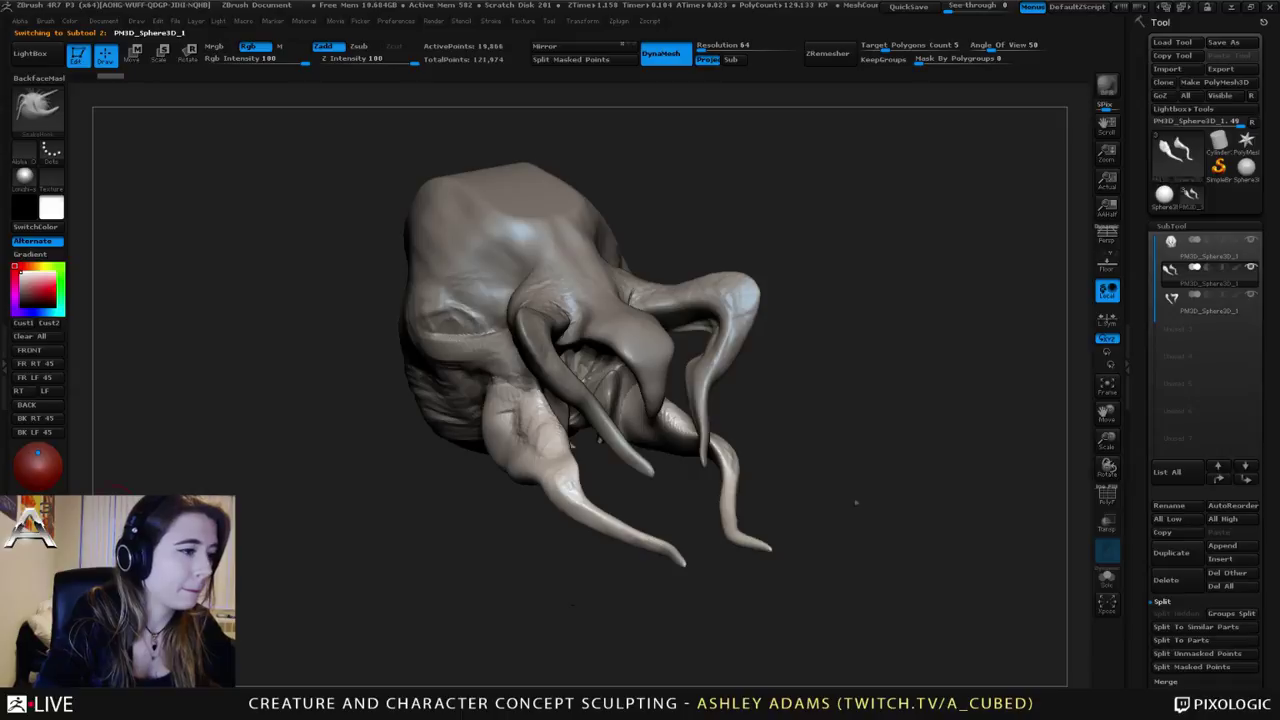
# Step: Smooth the lower tusk bases and pull their upper edge back over the cheek into a spur with SnakeHook
pyautogui.moveTo(580, 285); pyautogui.dragTo(513, 320, button='right')
pyautogui.press('space')
pyautogui.moveTo(517, 298); pyautogui.dragTo(548, 293)
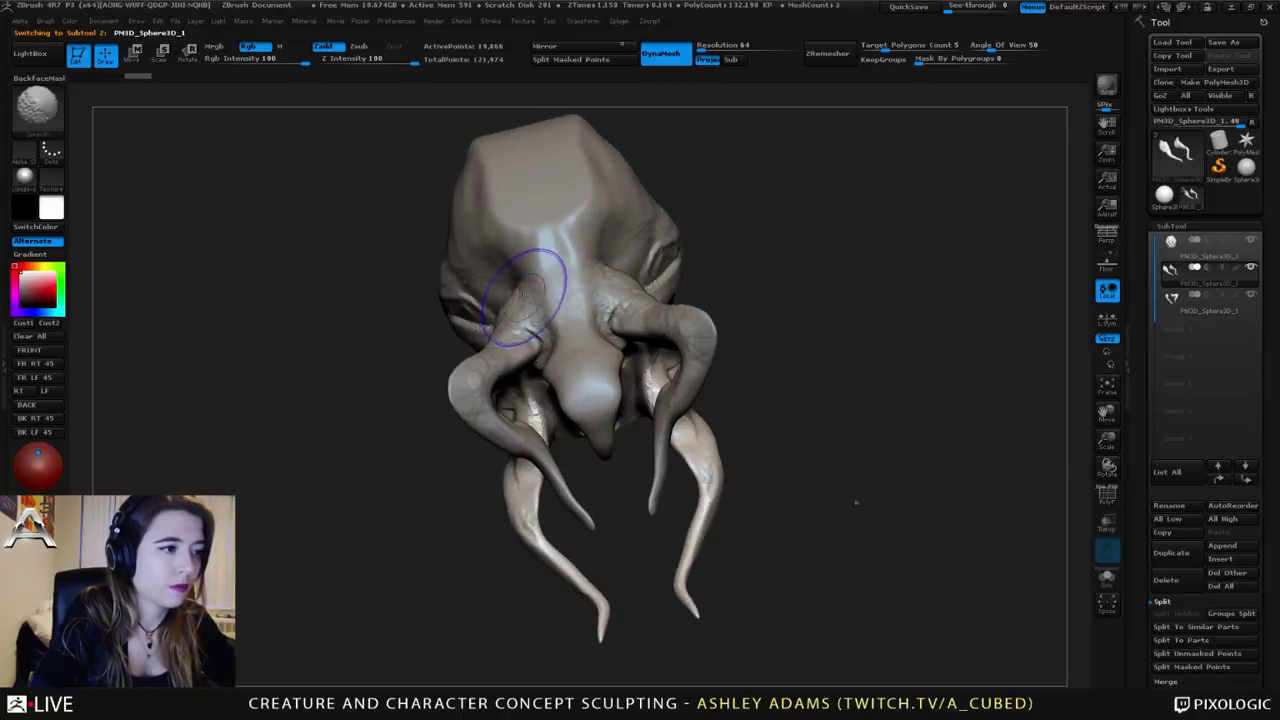
pyautogui.moveTo(580, 404); pyautogui.dragTo(680, 392, button='right')
pyautogui.moveTo(450, 400); pyautogui.dragTo(510, 368, button='right')
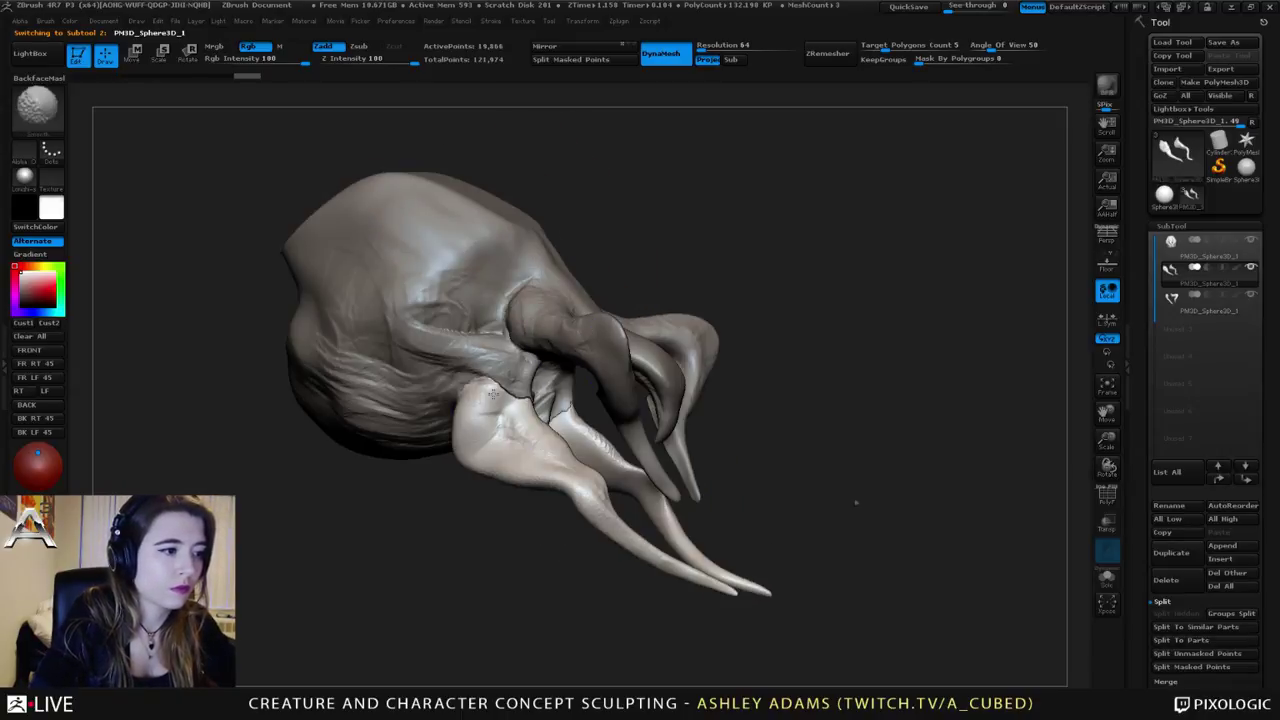
pyautogui.keyDown('shift'); pyautogui.moveTo(500, 376); pyautogui.dragTo(474, 388); pyautogui.keyUp('shift')
pyautogui.moveTo(474, 388); pyautogui.dragTo(480, 374, button='right')
pyautogui.press('space')
pyautogui.moveTo(478, 372); pyautogui.dragTo(459, 372)
pyautogui.moveTo(459, 372); pyautogui.dragTo(466, 378, button='right')
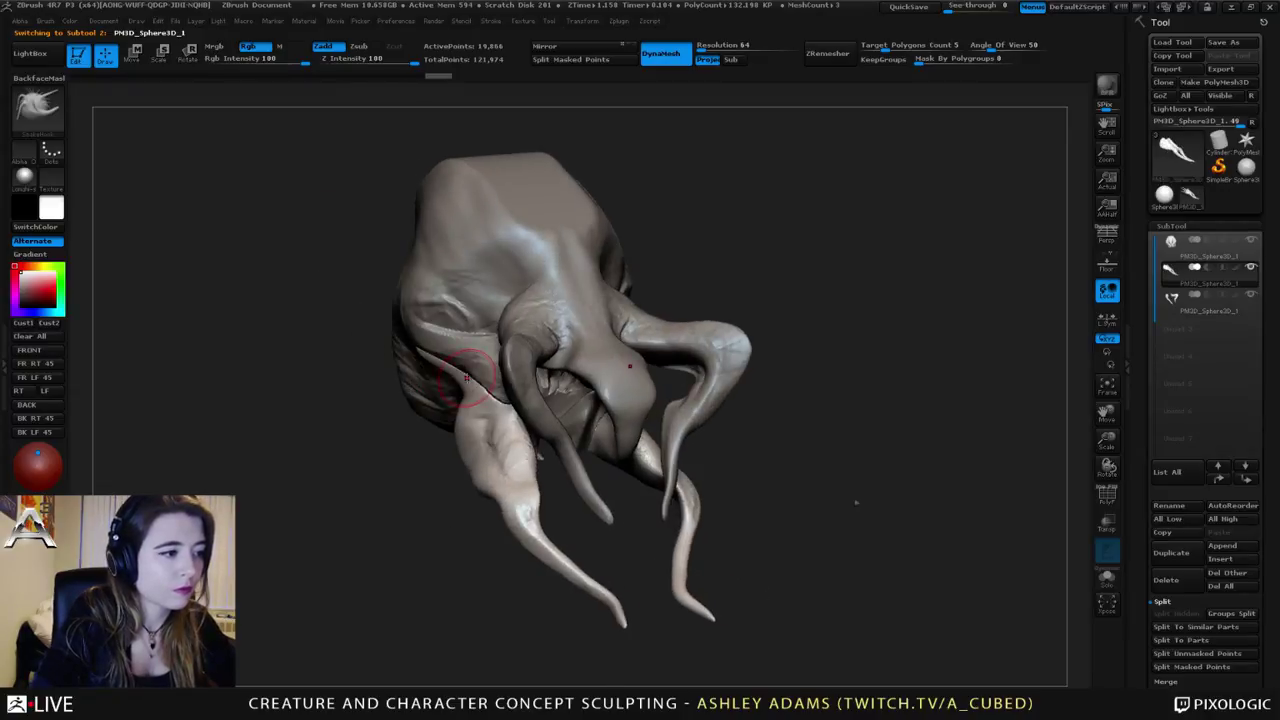
# Step: Inflate the lower tusk base below the cheek with Inflat and stretch its spur into a long point with SnakeHook
pyautogui.press('b')
pyautogui.press('i')
pyautogui.press('n')
pyautogui.moveTo(488, 412); pyautogui.dragTo(489, 400)
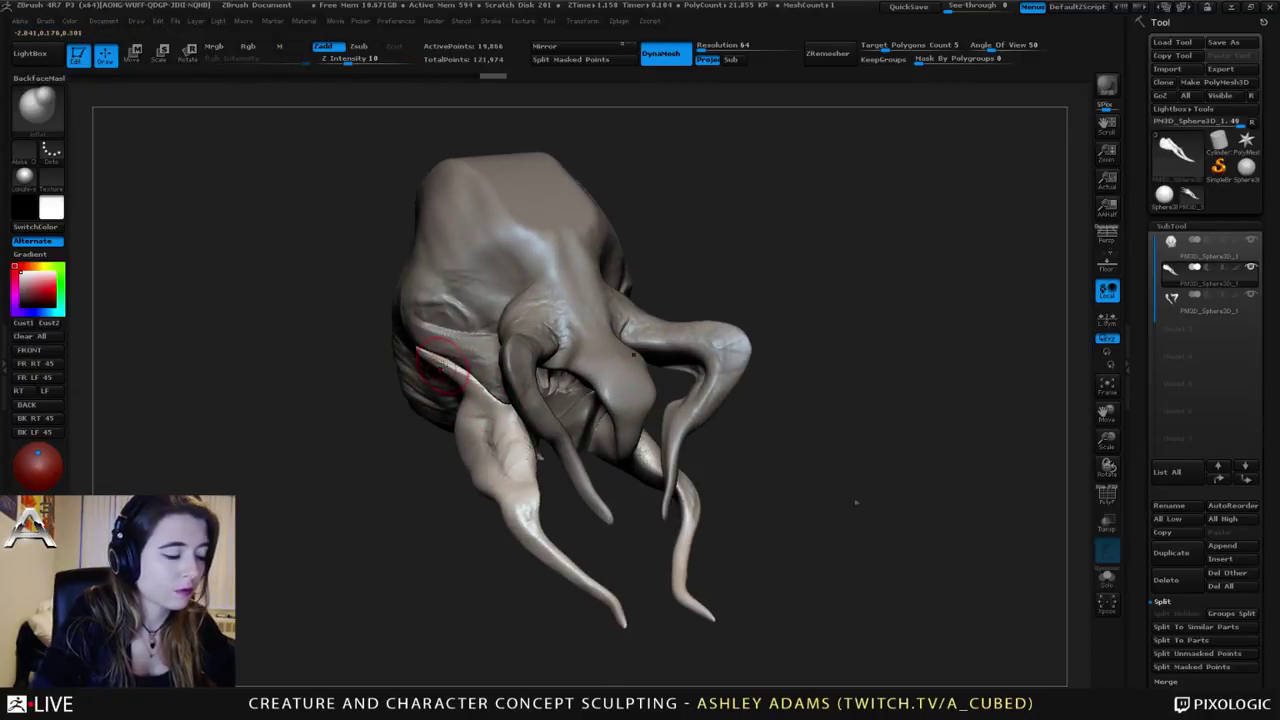
pyautogui.moveTo(443, 366); pyautogui.dragTo(482, 356, button='right')
pyautogui.press('b')
pyautogui.press('s')
pyautogui.press('h')
pyautogui.moveTo(440, 362); pyautogui.dragTo(408, 330)
pyautogui.moveTo(424, 368); pyautogui.dragTo(348, 392, button='right')
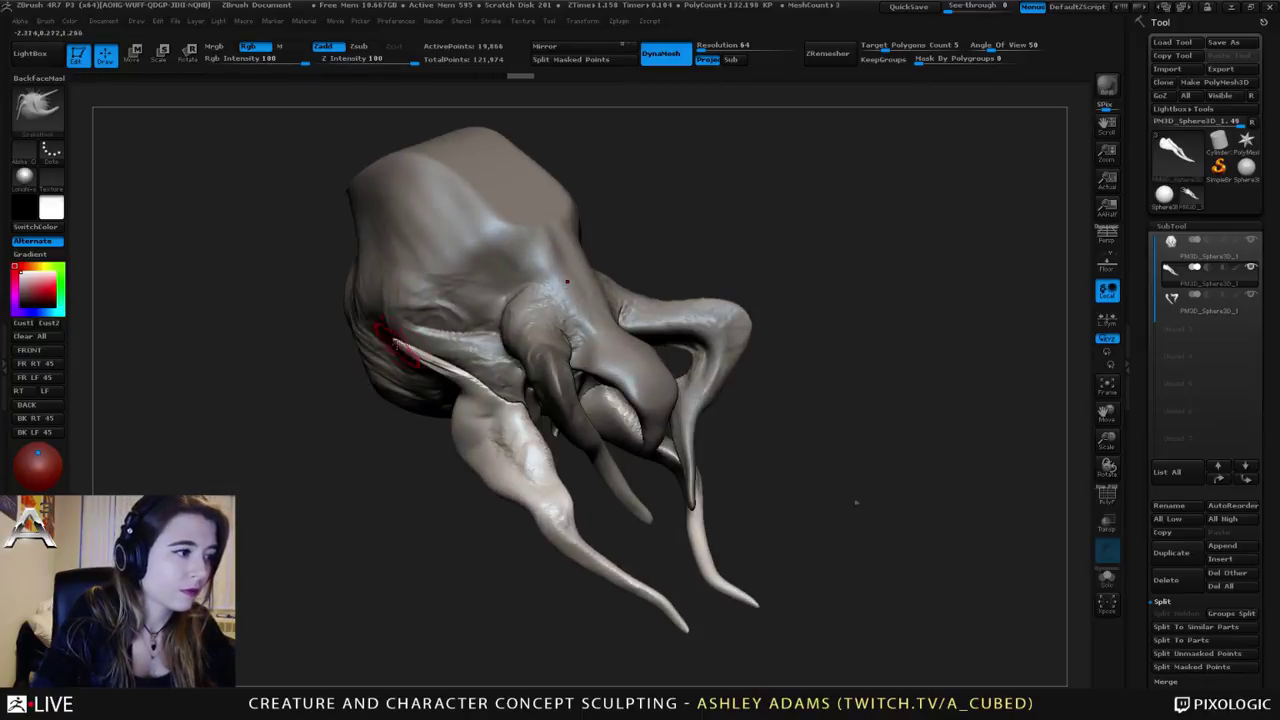
pyautogui.moveTo(400, 322)
pyautogui.mouseDown()
pyautogui.moveTo(389, 326)
pyautogui.moveTo(411, 345)
pyautogui.mouseUp()
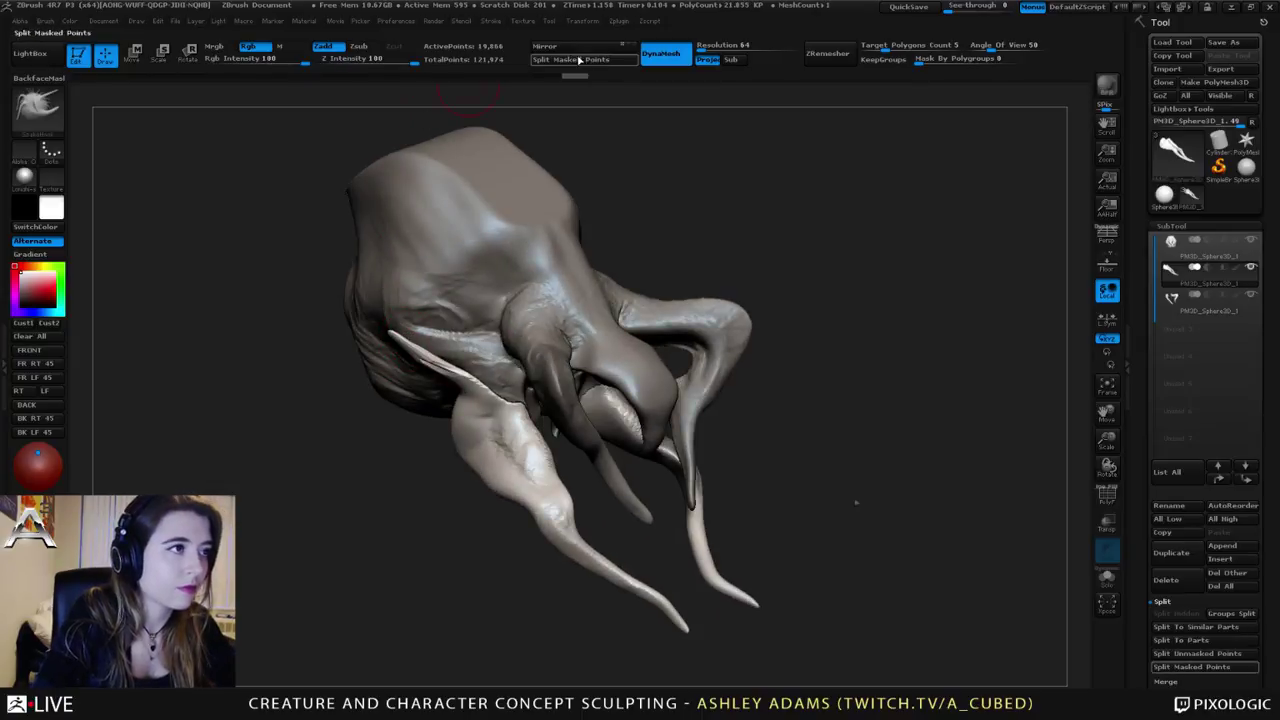
# Step: Remesh the lower tusks with DynaMesh and smooth the stretched cheek spur
pyautogui.keyDown('ctrl'); pyautogui.moveTo(738, 252); pyautogui.dragTo(752, 264); pyautogui.keyUp('ctrl')
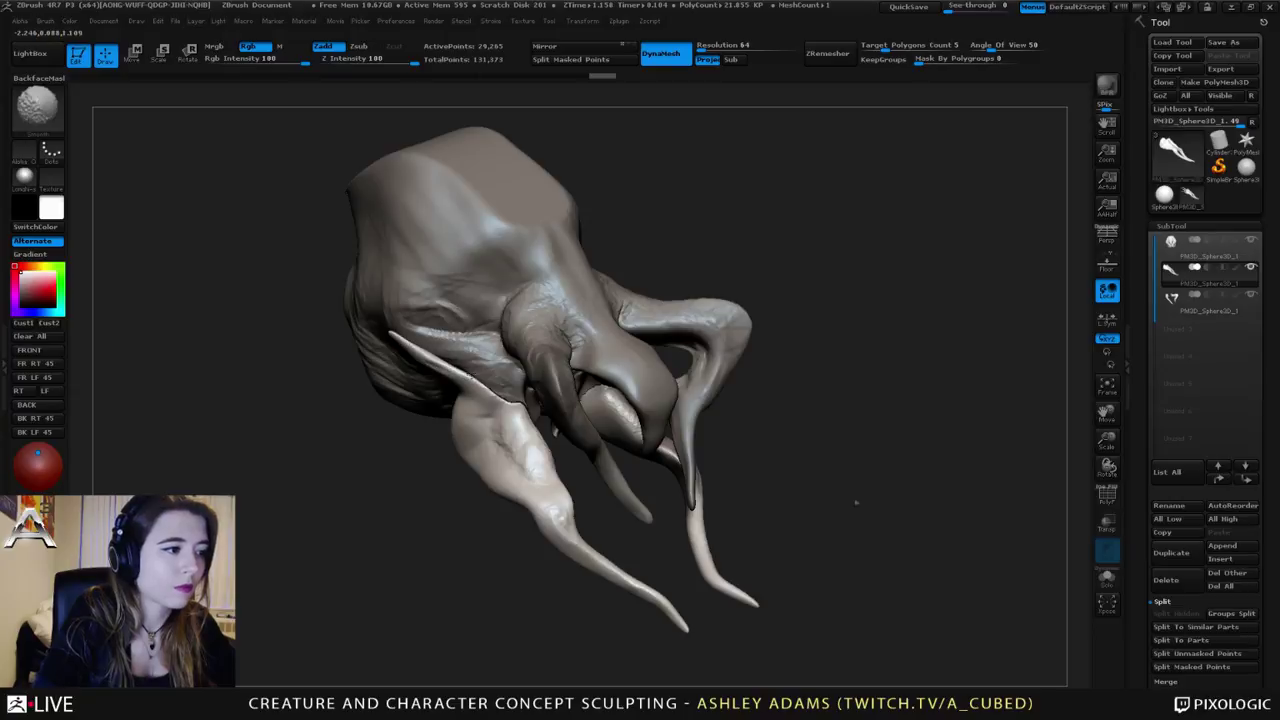
pyautogui.keyDown('shift'); pyautogui.moveTo(467, 376); pyautogui.dragTo(456, 367); pyautogui.keyUp('shift')
pyautogui.moveTo(340, 420); pyautogui.dragTo(420, 400, button='right')
pyautogui.rightClick(366, 406)
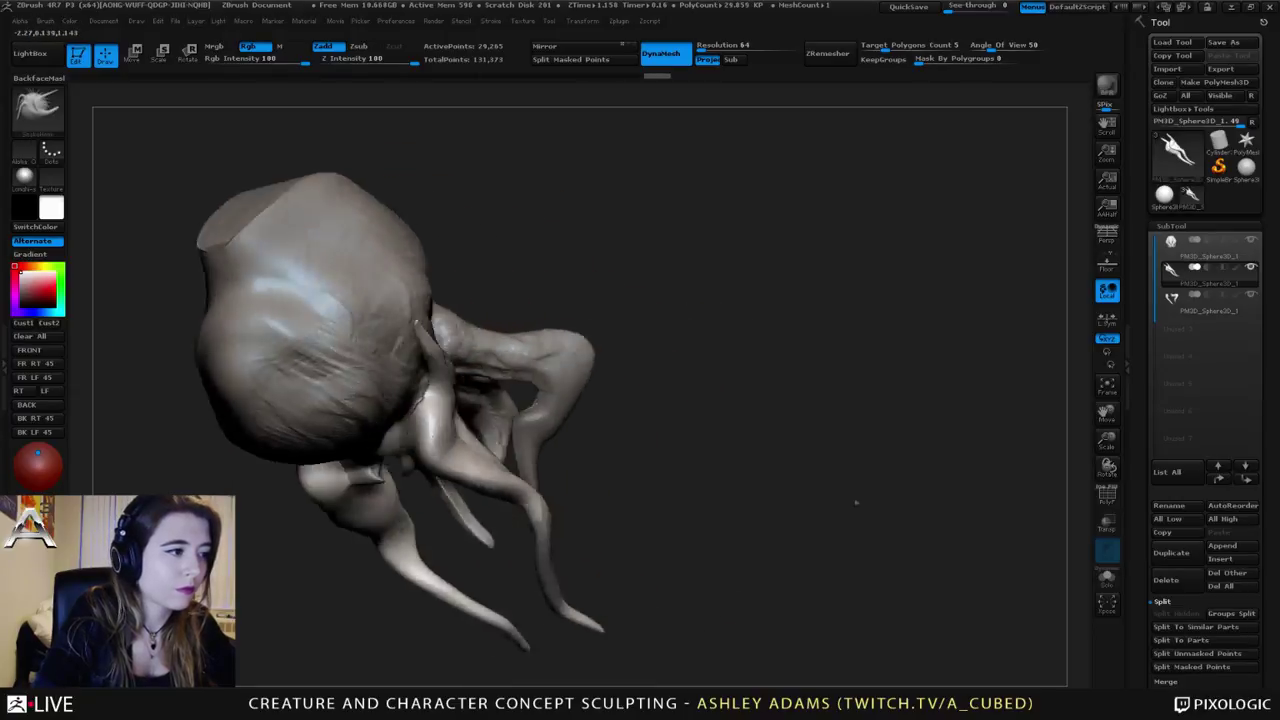
pyautogui.moveTo(416, 322)
pyautogui.mouseDown(button='right')
pyautogui.moveTo(459, 325)
pyautogui.moveTo(408, 365)
pyautogui.moveTo(400, 405)
pyautogui.mouseUp(button='right')
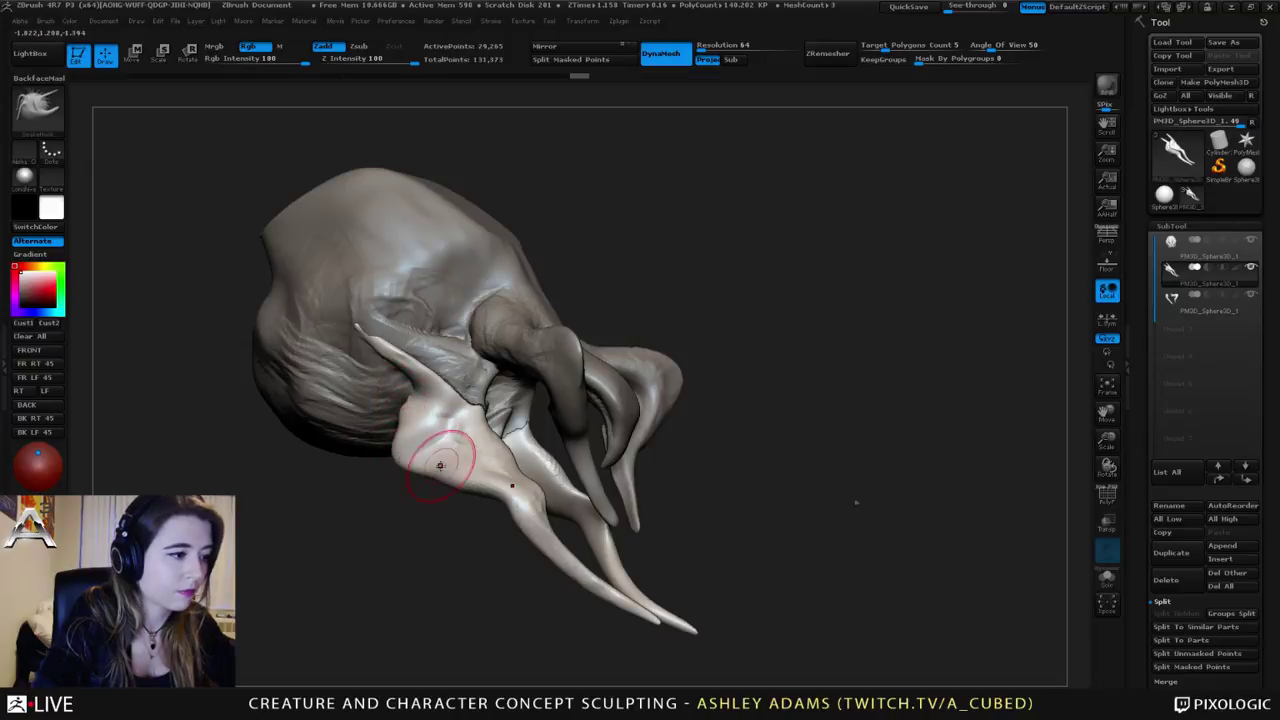
pyautogui.moveTo(429, 457)
pyautogui.mouseDown(button='right')
pyautogui.moveTo(487, 400)
pyautogui.moveTo(510, 450)
pyautogui.moveTo(470, 440)
pyautogui.moveTo(500, 415)
pyautogui.moveTo(474, 448)
pyautogui.moveTo(476, 401)
pyautogui.moveTo(443, 384)
pyautogui.moveTo(494, 366)
pyautogui.moveTo(455, 367)
pyautogui.moveTo(550, 362)
pyautogui.moveTo(586, 345)
pyautogui.mouseUp(button='right')
# Step: Switch to the upper tusk subtool and pull the tusk bends outward with SnakeHook
pyautogui.keyDown('alt'); pyautogui.click(487, 400); pyautogui.keyUp('alt')
pyautogui.keyDown('alt'); pyautogui.click(458, 393); pyautogui.keyUp('alt')
pyautogui.keyDown('alt'); pyautogui.click(586, 345); pyautogui.keyUp('alt')
pyautogui.press('space')
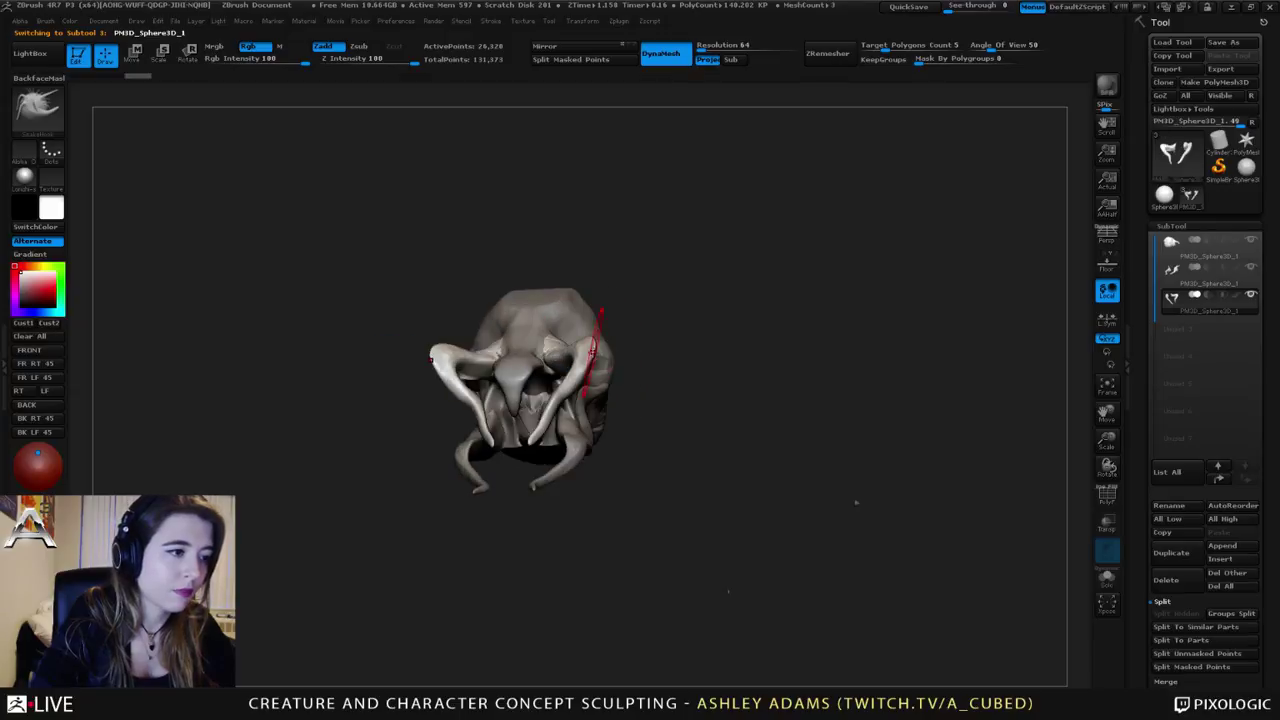
pyautogui.press('space')
pyautogui.moveTo(588, 350); pyautogui.dragTo(606, 325)
pyautogui.moveTo(596, 336)
pyautogui.mouseDown(button='right')
pyautogui.moveTo(530, 345)
pyautogui.moveTo(594, 356)
pyautogui.moveTo(514, 357)
pyautogui.moveTo(601, 356)
pyautogui.mouseUp(button='right')
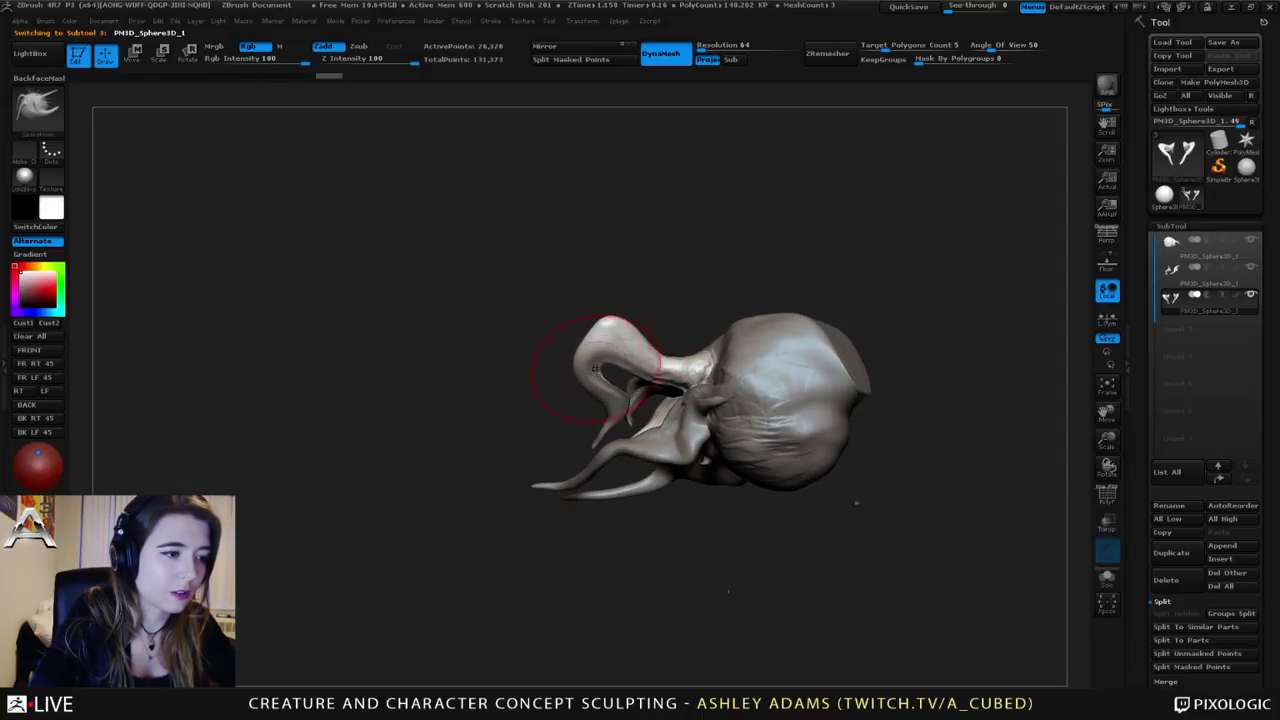
# Step: Reshape the upper tusks into broad, wavy loops with SnakeHook, curving their outer bends and lower ends
pyautogui.press('space')
pyautogui.moveTo(592, 342)
pyautogui.mouseDown(button='right')
pyautogui.moveTo(694, 334)
pyautogui.moveTo(650, 333)
pyautogui.mouseUp(button='right')
pyautogui.moveTo(603, 328); pyautogui.dragTo(591, 330)
pyautogui.moveTo(603, 330); pyautogui.dragTo(627, 357, button='right')
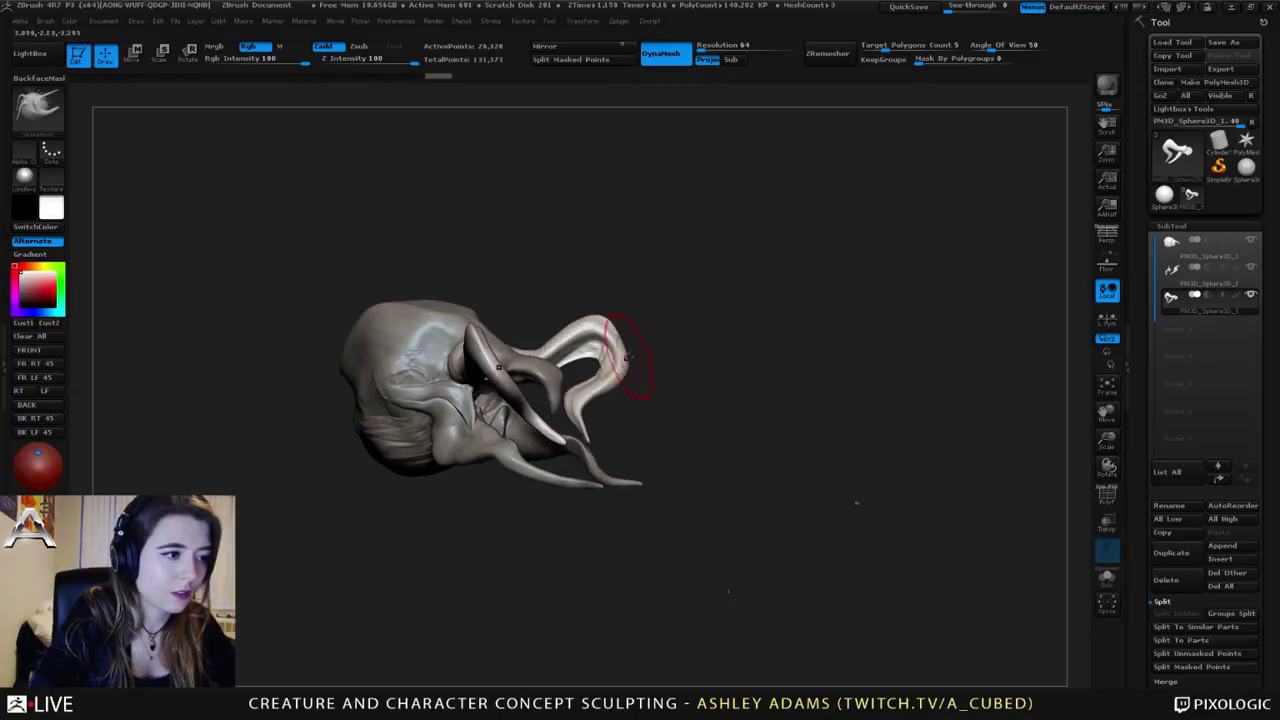
pyautogui.moveTo(620, 375)
pyautogui.mouseDown()
pyautogui.moveTo(585, 398)
pyautogui.moveTo(600, 432)
pyautogui.mouseUp()
pyautogui.moveTo(602, 420)
pyautogui.mouseDown(button='right')
pyautogui.moveTo(650, 415)
pyautogui.moveTo(576, 385)
pyautogui.mouseUp(button='right')
pyautogui.moveTo(420, 300)
pyautogui.mouseDown()
pyautogui.moveTo(445, 303)
pyautogui.moveTo(425, 302)
pyautogui.mouseUp()
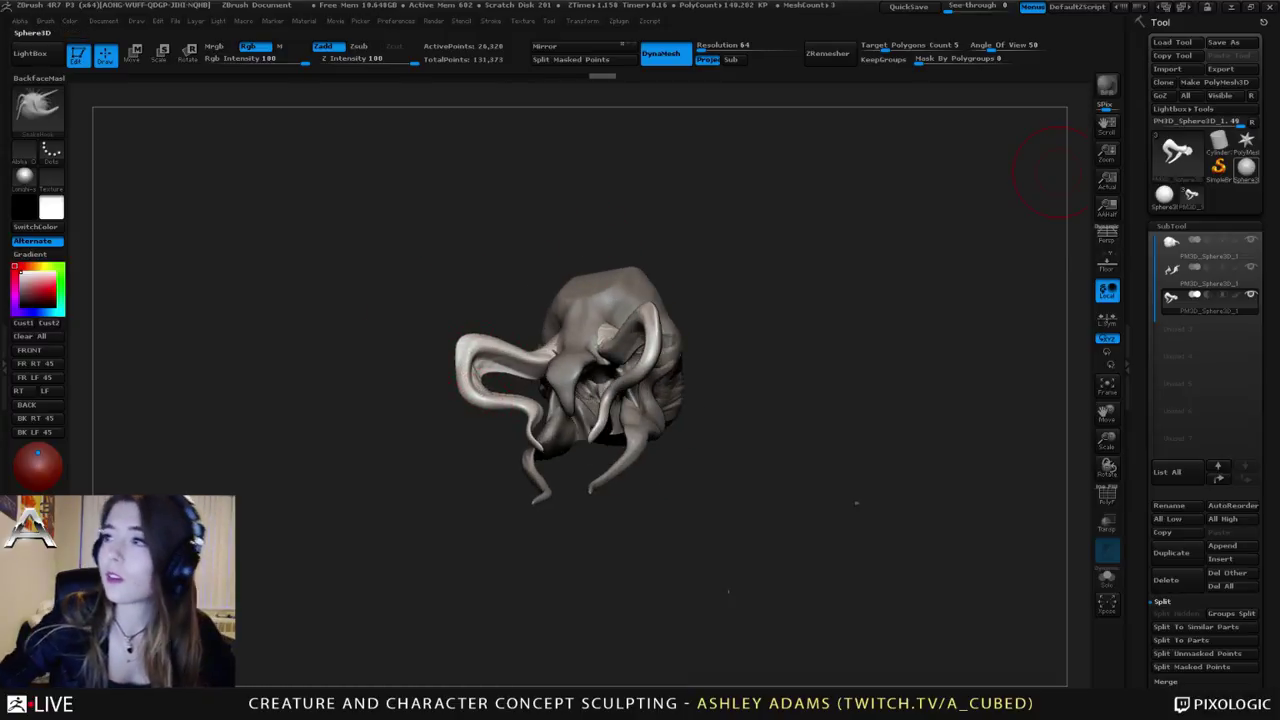
# Step: Switch to the skull subtool and remesh it with DynaMesh
pyautogui.moveTo(1245, 167)
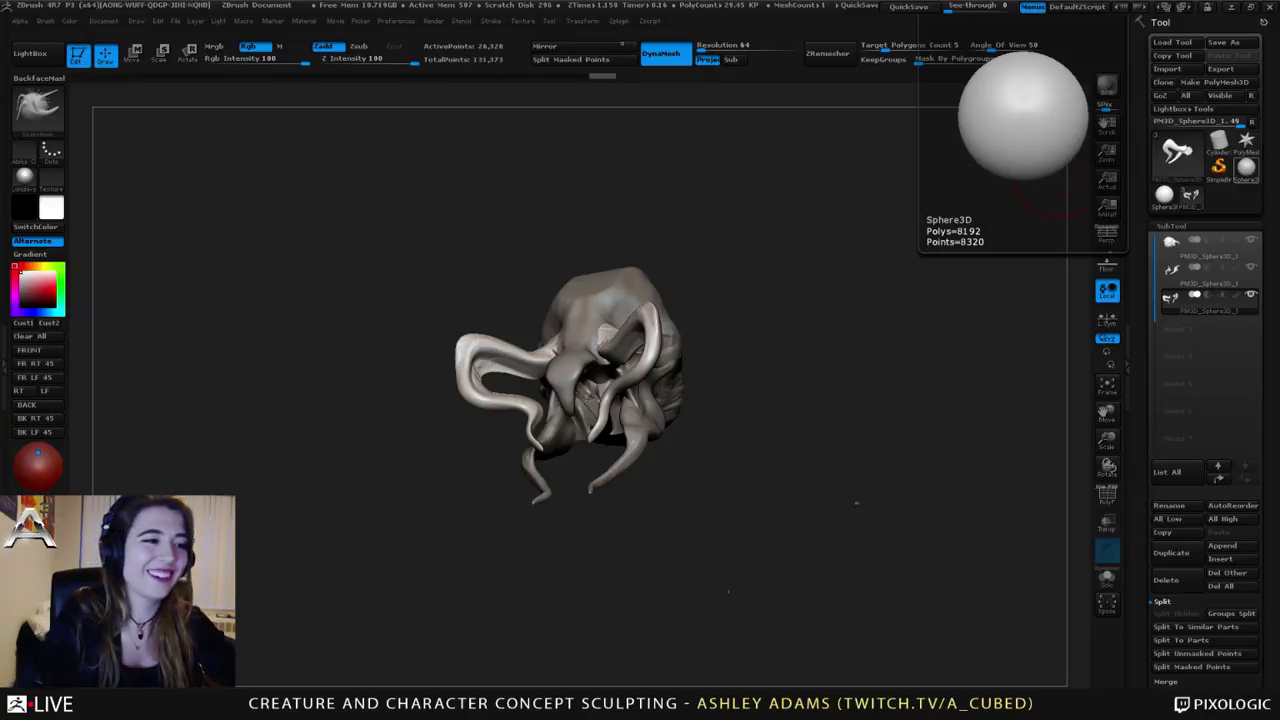
pyautogui.moveTo(530, 375); pyautogui.dragTo(646, 283, button='right')
pyautogui.keyDown('alt'); pyautogui.moveTo(632, 366); pyautogui.dragTo(677, 371, button='right'); pyautogui.keyUp('alt')
pyautogui.keyDown('alt'); pyautogui.click(640, 312); pyautogui.keyUp('alt')
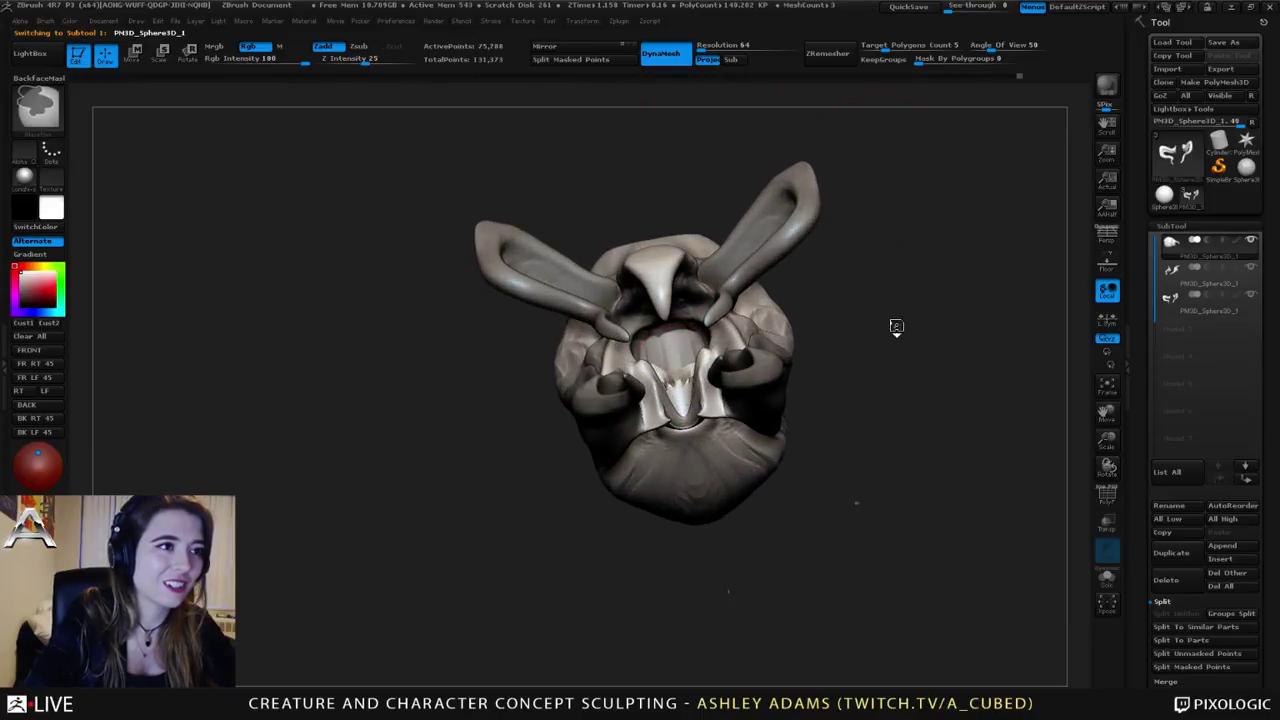
pyautogui.keyDown('ctrl'); pyautogui.moveTo(894, 326); pyautogui.dragTo(894, 323); pyautogui.keyUp('ctrl')
# Step: Reshape the skull surface around the upper tusk roots with SnakeHook
pyautogui.moveTo(670, 341); pyautogui.dragTo(628, 335, button='right')
pyautogui.moveTo(628, 335); pyautogui.dragTo(658, 335, button='right')
pyautogui.press('space')
pyautogui.moveTo(650, 281); pyautogui.dragTo(643, 281)
pyautogui.moveTo(643, 290); pyautogui.dragTo(586, 280, button='right')
pyautogui.press('space')
pyautogui.moveTo(578, 280); pyautogui.dragTo(586, 280)
pyautogui.moveTo(581, 279); pyautogui.dragTo(596, 280, button='right')
# Step: Remesh the upper tusk subtool with DynaMesh and pull the tusks into a high arch drooping forward with SnakeHook
pyautogui.keyDown('alt'); pyautogui.click(586, 277); pyautogui.keyUp('alt')
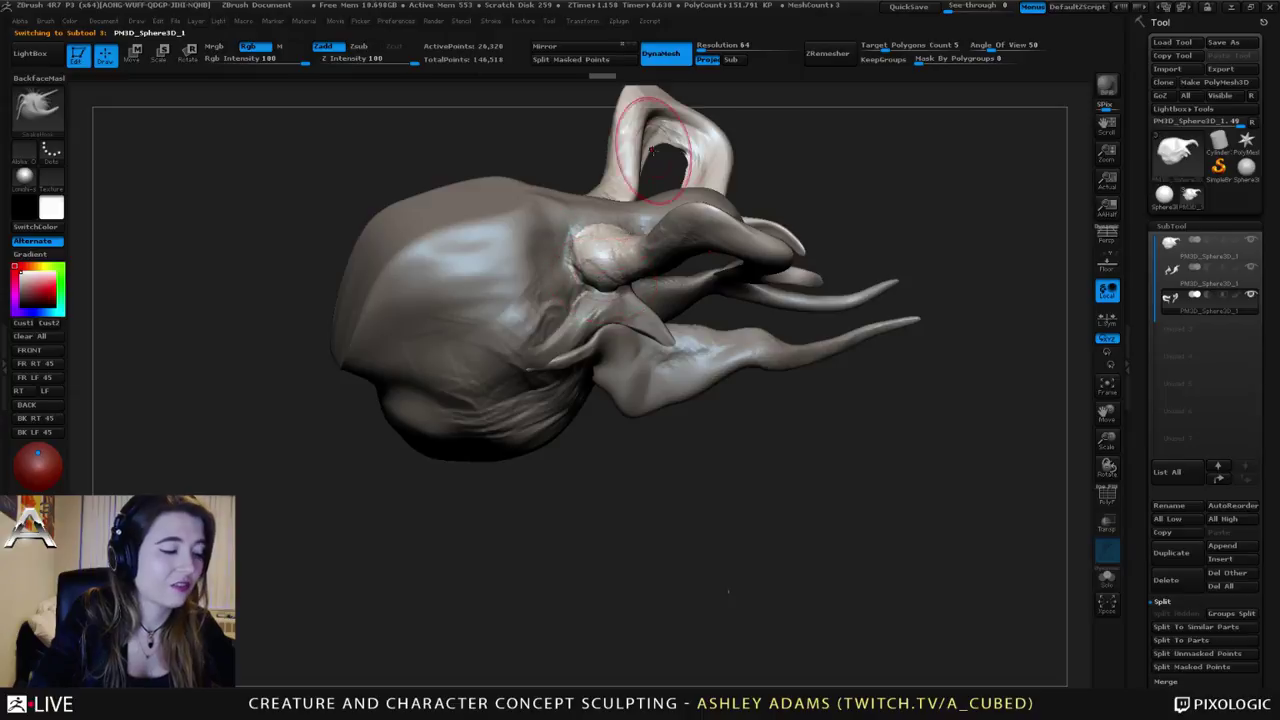
pyautogui.keyDown('alt'); pyautogui.moveTo(751, 204); pyautogui.dragTo(677, 278, button='right'); pyautogui.keyUp('alt')
pyautogui.keyDown('ctrl'); pyautogui.moveTo(739, 268); pyautogui.dragTo(745, 274); pyautogui.keyUp('ctrl')
pyautogui.moveTo(591, 314); pyautogui.dragTo(655, 290, button='right')
pyautogui.press('space')
pyautogui.moveTo(659, 291)
pyautogui.mouseDown()
pyautogui.moveTo(692, 376)
pyautogui.moveTo(773, 411)
pyautogui.moveTo(709, 391)
pyautogui.mouseUp()
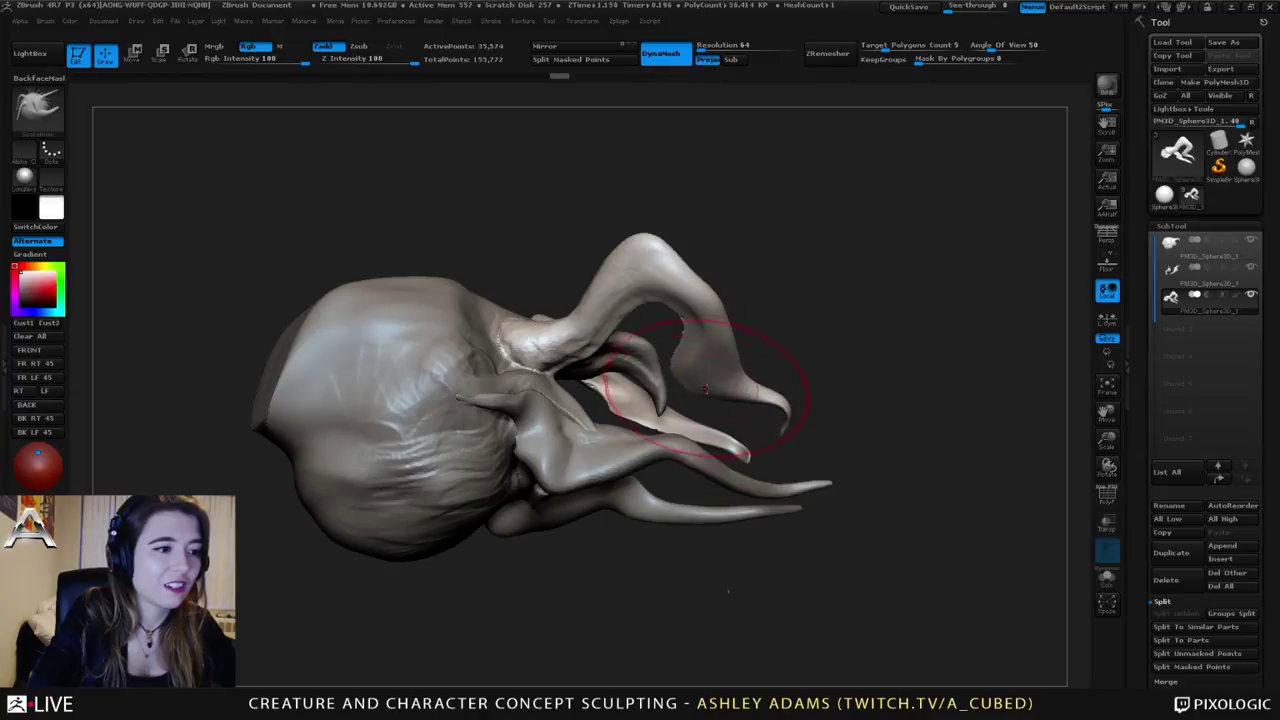
# Step: Switch to the lower tusk subtool and reposition the tusks beneath the skull with the Transpose move tool
pyautogui.moveTo(707, 388)
pyautogui.keyDown('ctrl'); pyautogui.mouseDown(button='right')
pyautogui.moveTo(677, 346)
pyautogui.moveTo(590, 376)
pyautogui.moveTo(543, 372)
pyautogui.mouseUp(button='right'); pyautogui.keyUp('ctrl')
pyautogui.moveTo(640, 350); pyautogui.dragTo(610, 335, button='right')
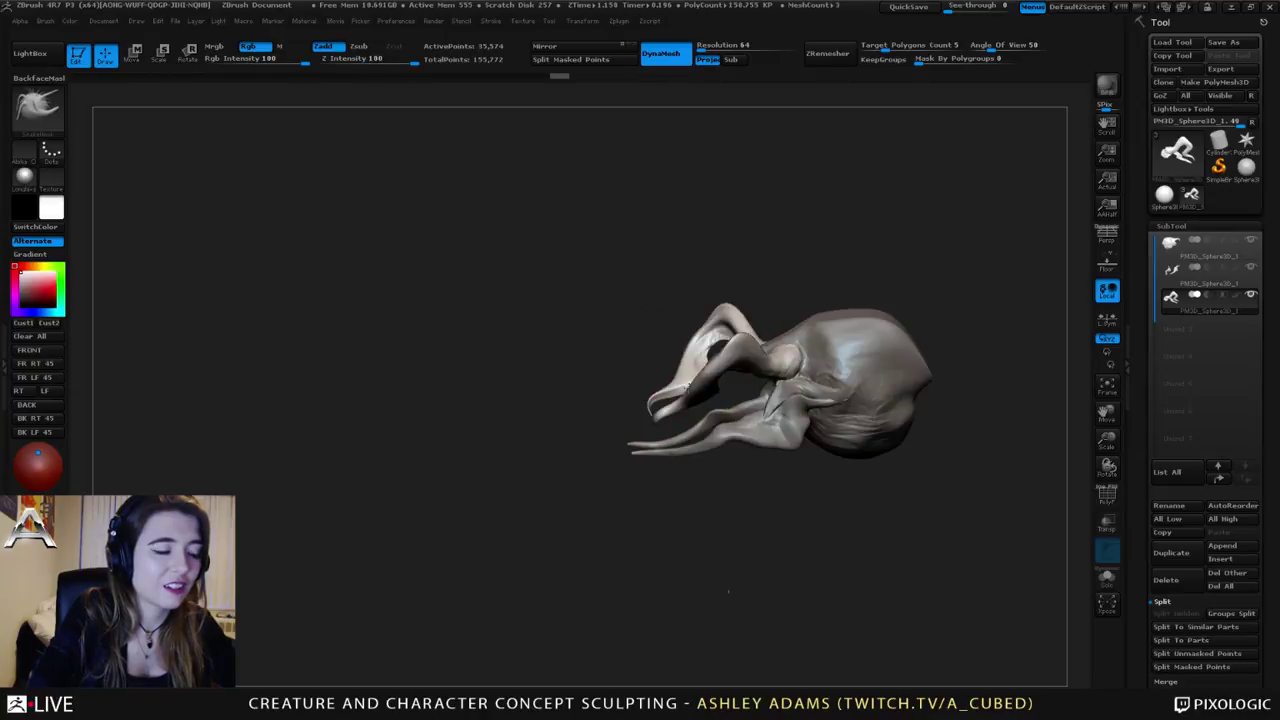
pyautogui.keyDown('alt'); pyautogui.click(768, 416); pyautogui.keyUp('alt')
pyautogui.moveTo(766, 412); pyautogui.dragTo(755, 399, button='right')
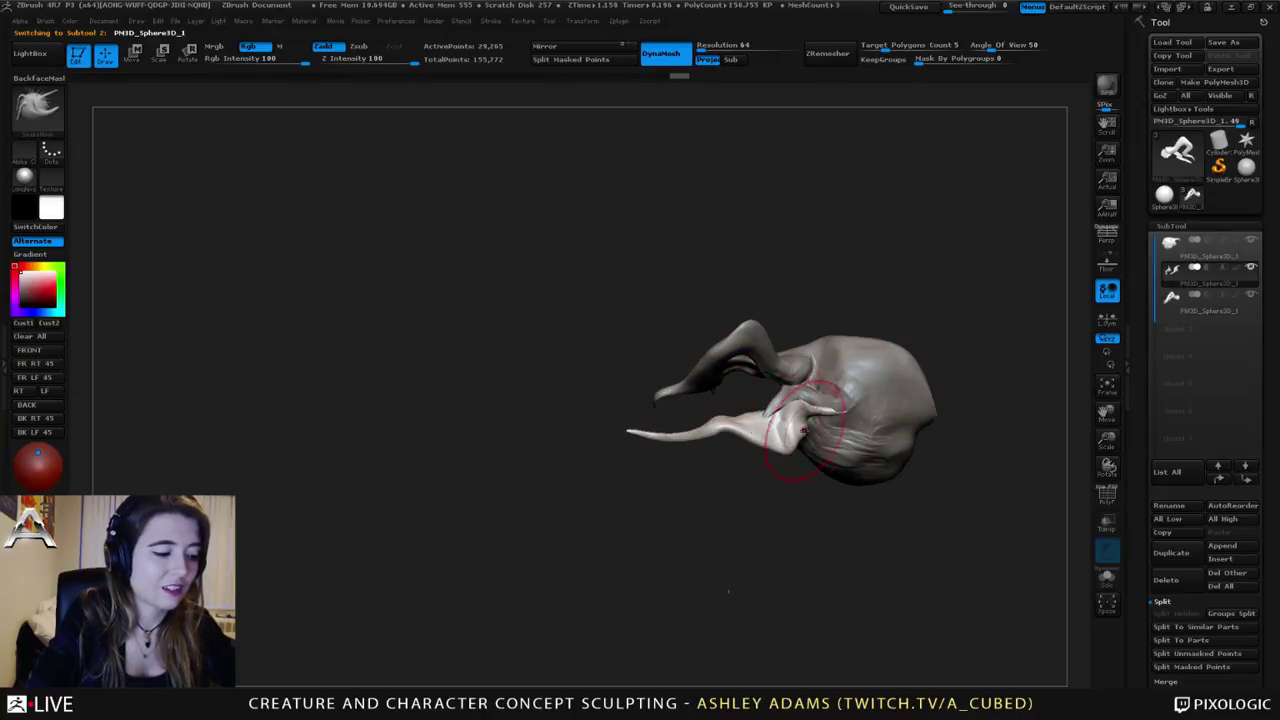
pyautogui.press('w')
pyautogui.moveTo(835, 414)
pyautogui.mouseDown()
pyautogui.moveTo(513, 448)
pyautogui.moveTo(522, 528)
pyautogui.moveTo(513, 450)
pyautogui.moveTo(411, 464)
pyautogui.mouseUp()
pyautogui.press('r')
pyautogui.press('w')
pyautogui.moveTo(451, 414)
pyautogui.mouseDown()
pyautogui.moveTo(650, 355)
pyautogui.moveTo(674, 402)
pyautogui.moveTo(660, 401)
pyautogui.mouseUp()
pyautogui.press('q')
# Step: Adjust the brush size and reshape the lower tusk roots against the cheeks with SnakeHook
pyautogui.press('space')
pyautogui.click(682, 394)
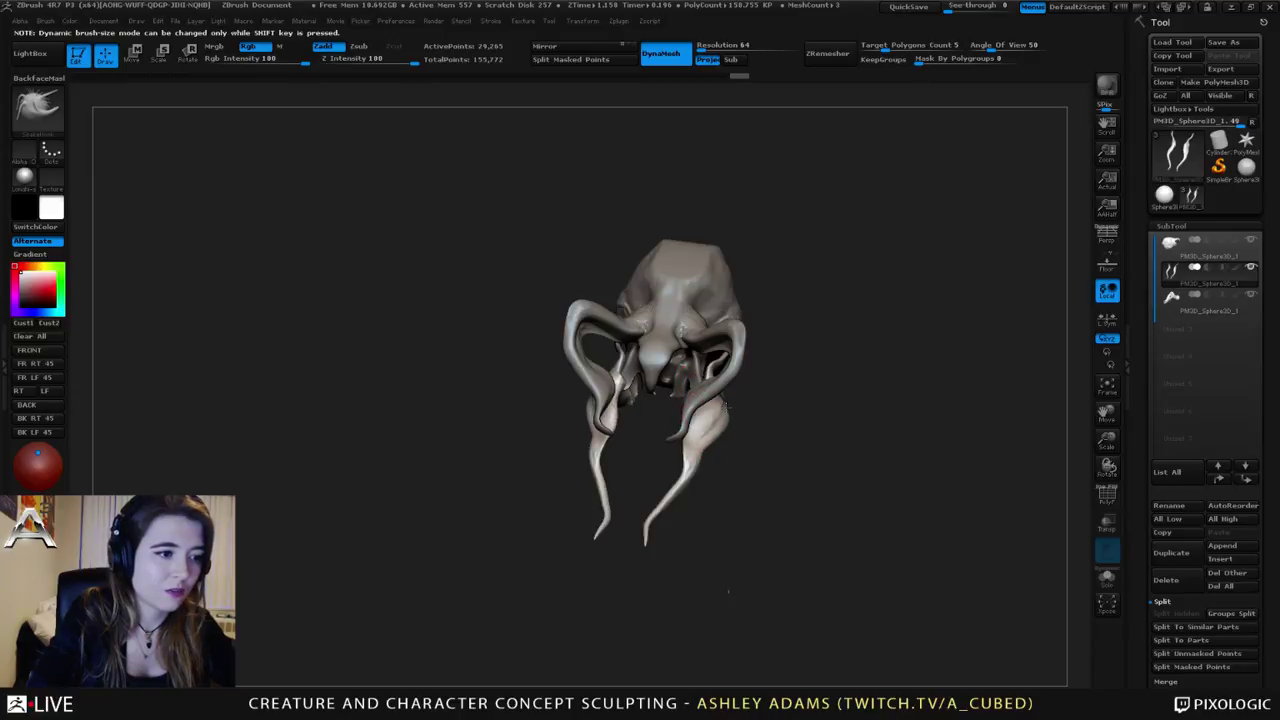
pyautogui.moveTo(615, 395)
pyautogui.mouseDown()
pyautogui.moveTo(700, 405)
pyautogui.moveTo(748, 371)
pyautogui.moveTo(700, 385)
pyautogui.moveTo(672, 340)
pyautogui.moveTo(690, 315)
pyautogui.mouseUp()
pyautogui.moveTo(655, 307); pyautogui.dragTo(544, 378, button='right')
pyautogui.rightClick(544, 378)
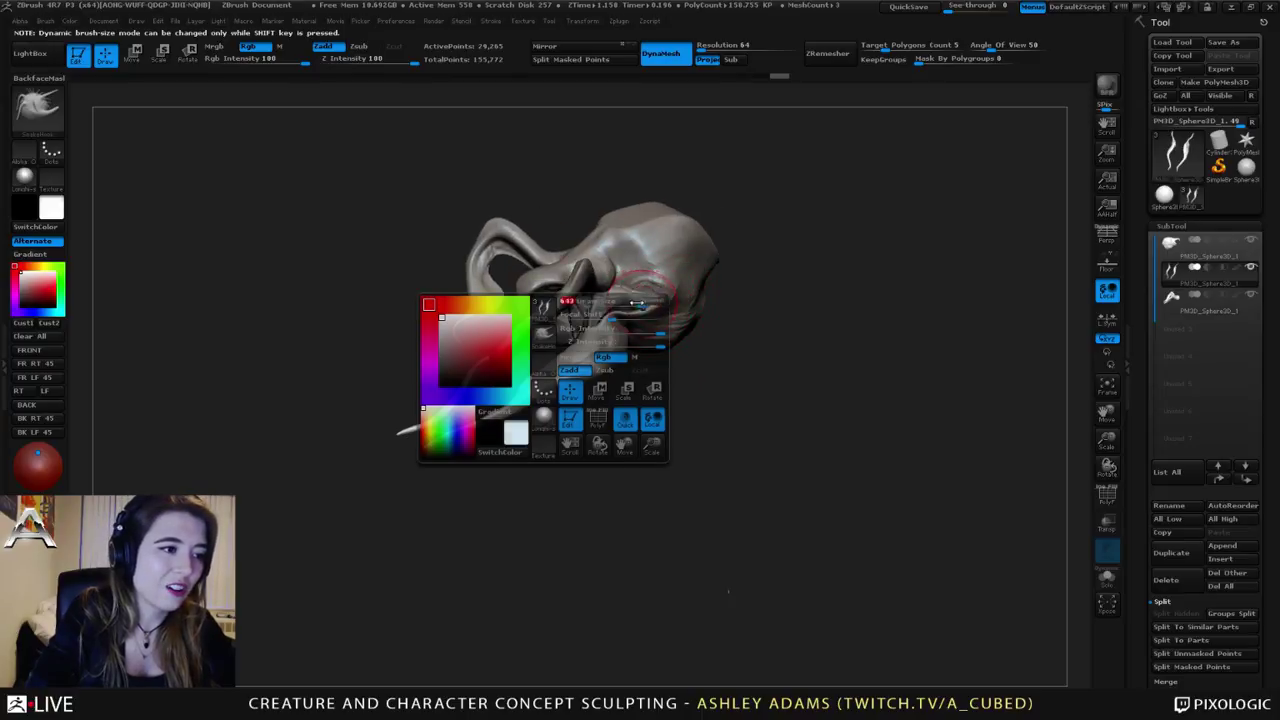
pyautogui.moveTo(630, 298)
pyautogui.mouseDown(button='right')
pyautogui.moveTo(650, 268)
pyautogui.moveTo(612, 262)
pyautogui.mouseUp(button='right')
pyautogui.moveTo(665, 335); pyautogui.dragTo(676, 398, button='right')
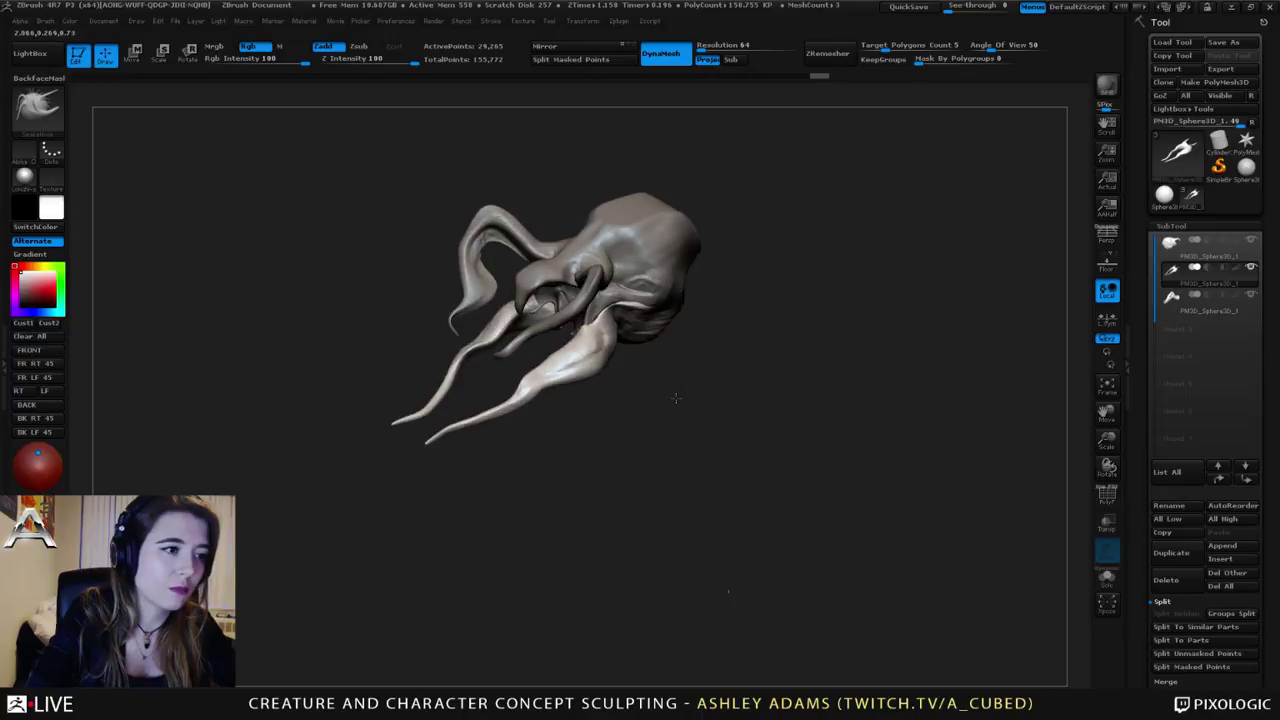
pyautogui.moveTo(661, 302); pyautogui.dragTo(648, 304)
pyautogui.moveTo(630, 322); pyautogui.dragTo(651, 340, button='right')
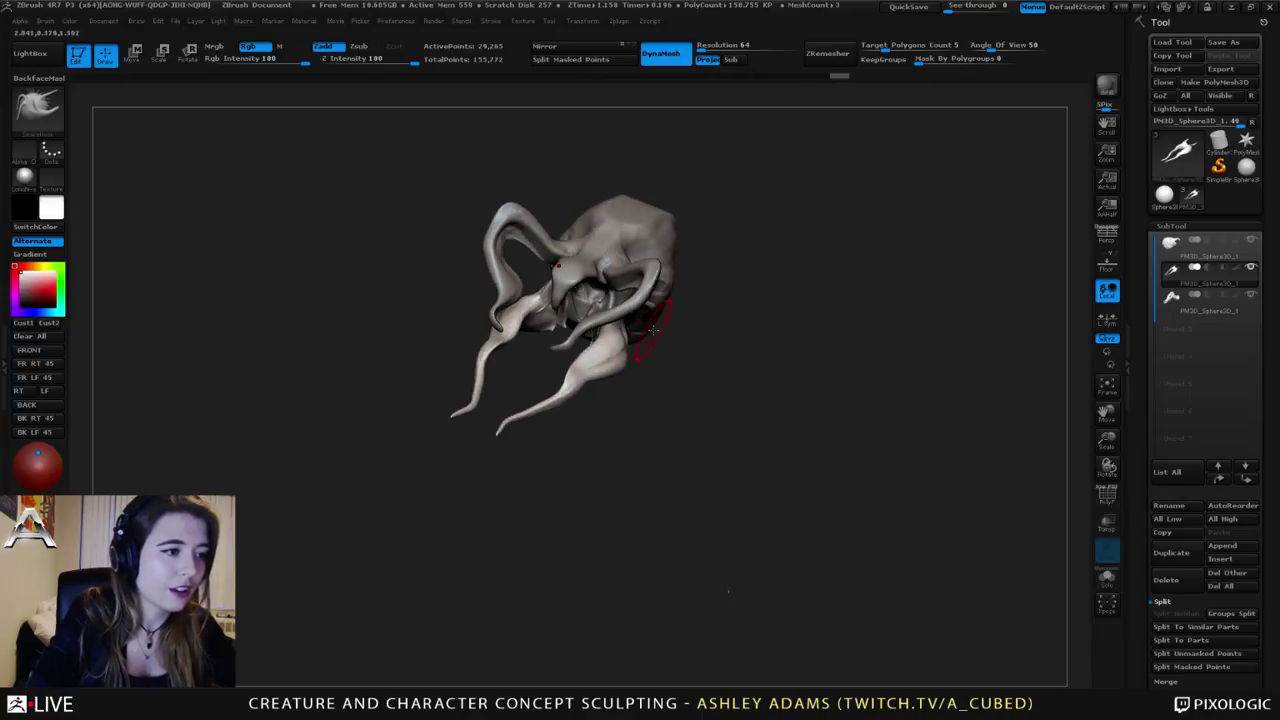
# Step: Bend the lower tusk shafts and curl their tips upward with SnakeHook
pyautogui.rightClick(598, 373)
pyautogui.moveTo(598, 373); pyautogui.dragTo(607, 372)
pyautogui.moveTo(606, 330); pyautogui.dragTo(578, 382, button='right')
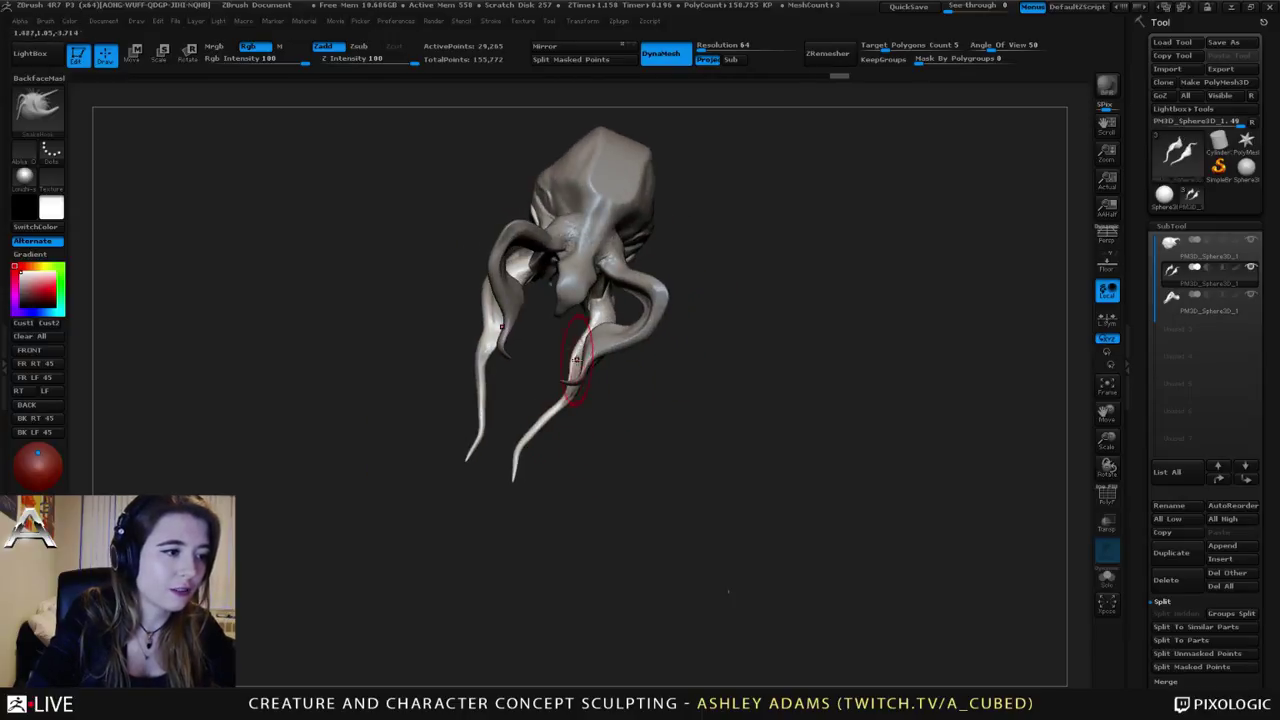
pyautogui.moveTo(574, 357)
pyautogui.mouseDown()
pyautogui.moveTo(588, 404)
pyautogui.moveTo(550, 424)
pyautogui.mouseUp()
pyautogui.moveTo(514, 363)
pyautogui.mouseDown()
pyautogui.moveTo(510, 305)
pyautogui.moveTo(451, 323)
pyautogui.moveTo(468, 350)
pyautogui.moveTo(545, 378)
pyautogui.moveTo(606, 382)
pyautogui.moveTo(613, 353)
pyautogui.moveTo(566, 378)
pyautogui.mouseUp()
pyautogui.moveTo(640, 390)
pyautogui.mouseDown()
pyautogui.moveTo(652, 412)
pyautogui.moveTo(684, 388)
pyautogui.mouseUp()
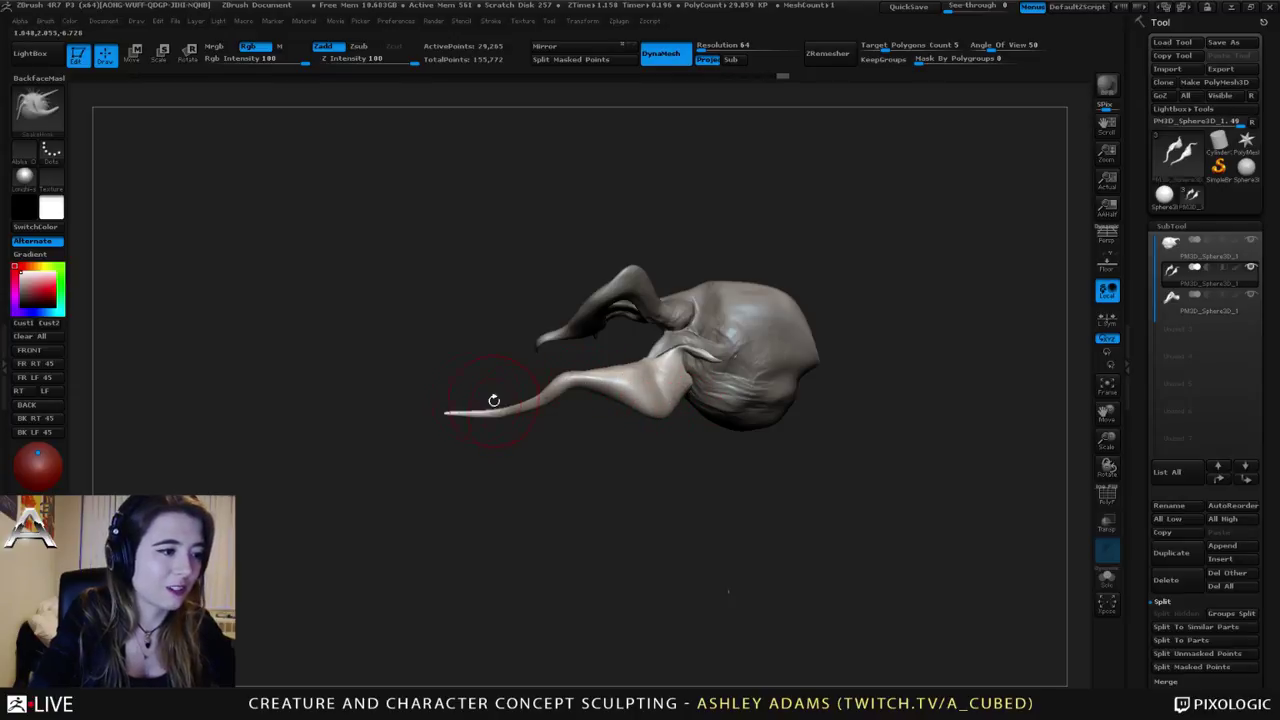
pyautogui.moveTo(493, 410)
pyautogui.mouseDown()
pyautogui.moveTo(443, 404)
pyautogui.moveTo(457, 406)
pyautogui.mouseUp()
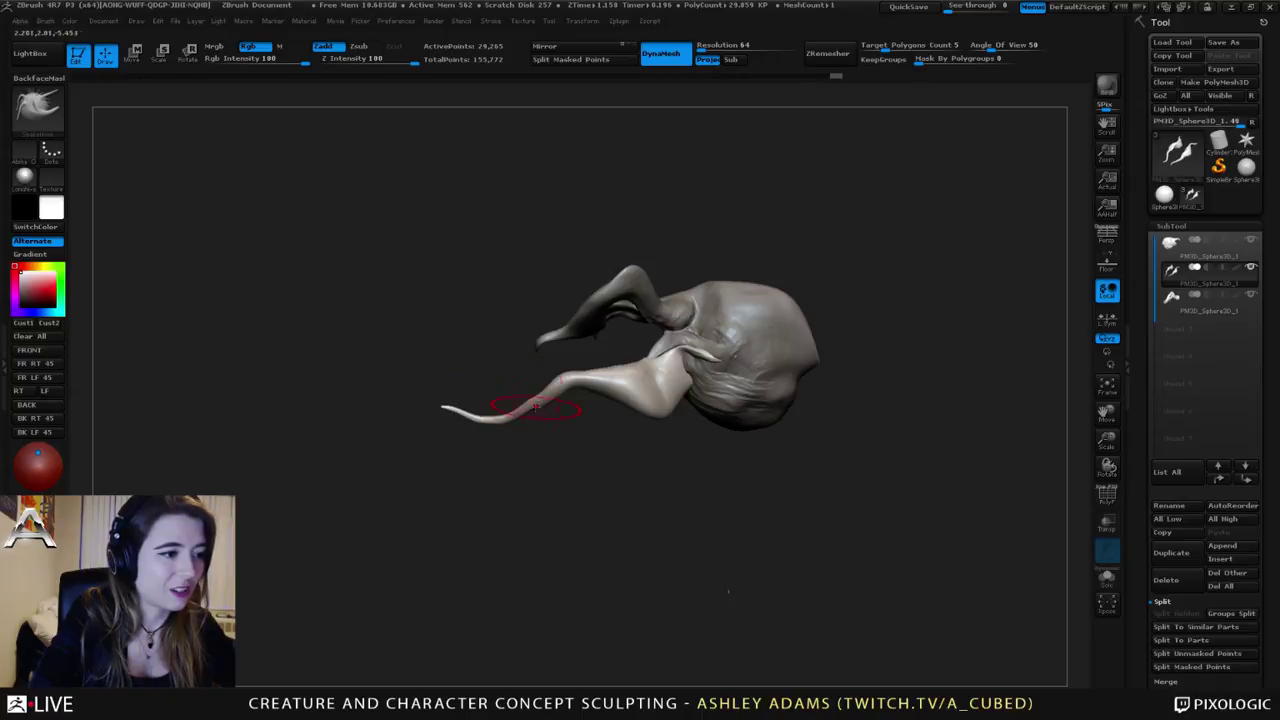
# Step: Switch to the skull subtool and build up the surface between the upper tusk roots with ClayBuildup
pyautogui.moveTo(534, 411); pyautogui.dragTo(600, 378, button='right')
pyautogui.keyDown('alt'); pyautogui.click(640, 341); pyautogui.keyUp('alt')
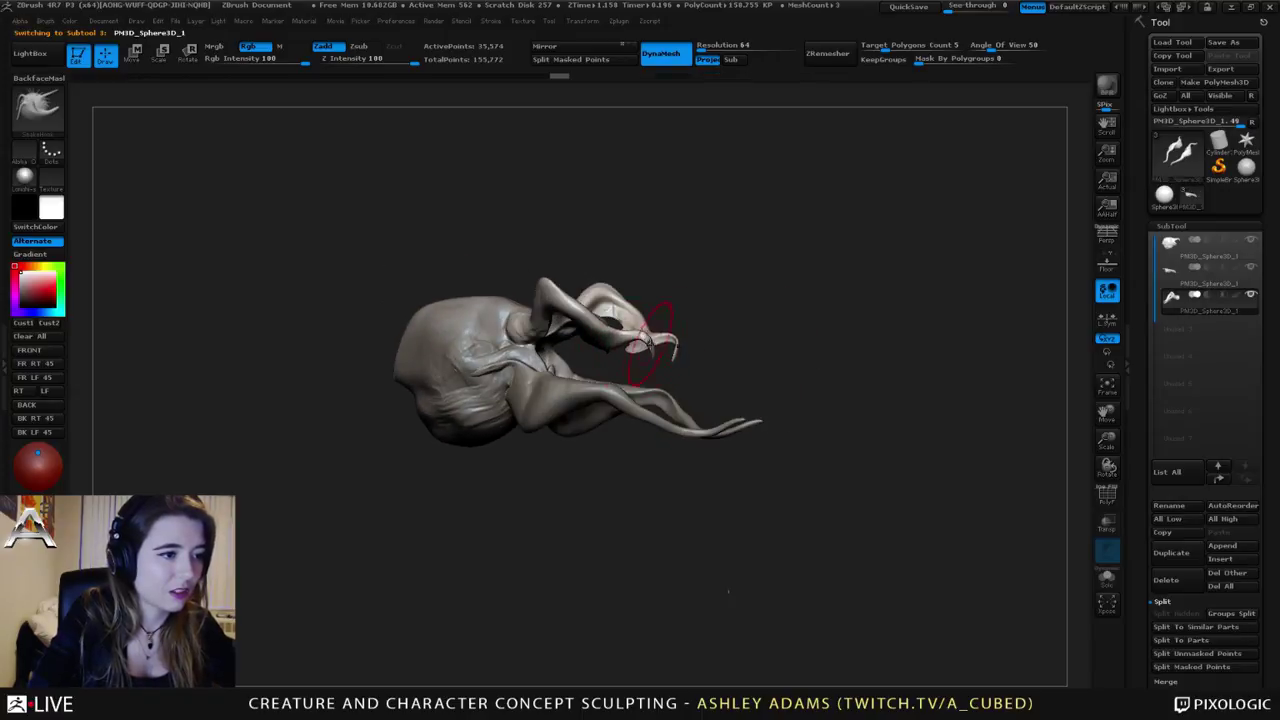
pyautogui.moveTo(665, 345)
pyautogui.mouseDown(button='right')
pyautogui.moveTo(627, 352)
pyautogui.moveTo(596, 337)
pyautogui.moveTo(600, 350)
pyautogui.moveTo(497, 378)
pyautogui.mouseUp(button='right')
pyautogui.keyDown('alt'); pyautogui.click(591, 321); pyautogui.keyUp('alt')
pyautogui.press('space')
pyautogui.click(591, 304)
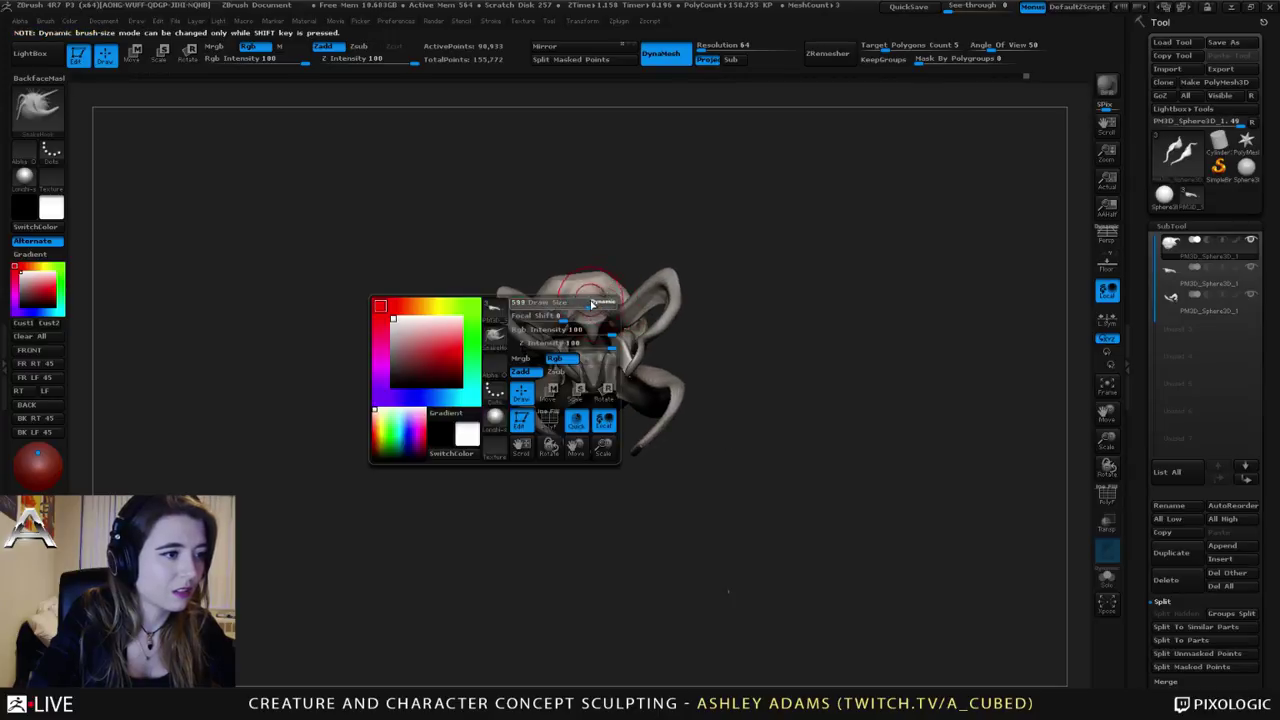
pyautogui.moveTo(591, 304)
pyautogui.mouseDown(button='right')
pyautogui.moveTo(622, 328)
pyautogui.moveTo(580, 352)
pyautogui.mouseUp(button='right')
pyautogui.press('b')
pyautogui.press('c')
pyautogui.press('b')
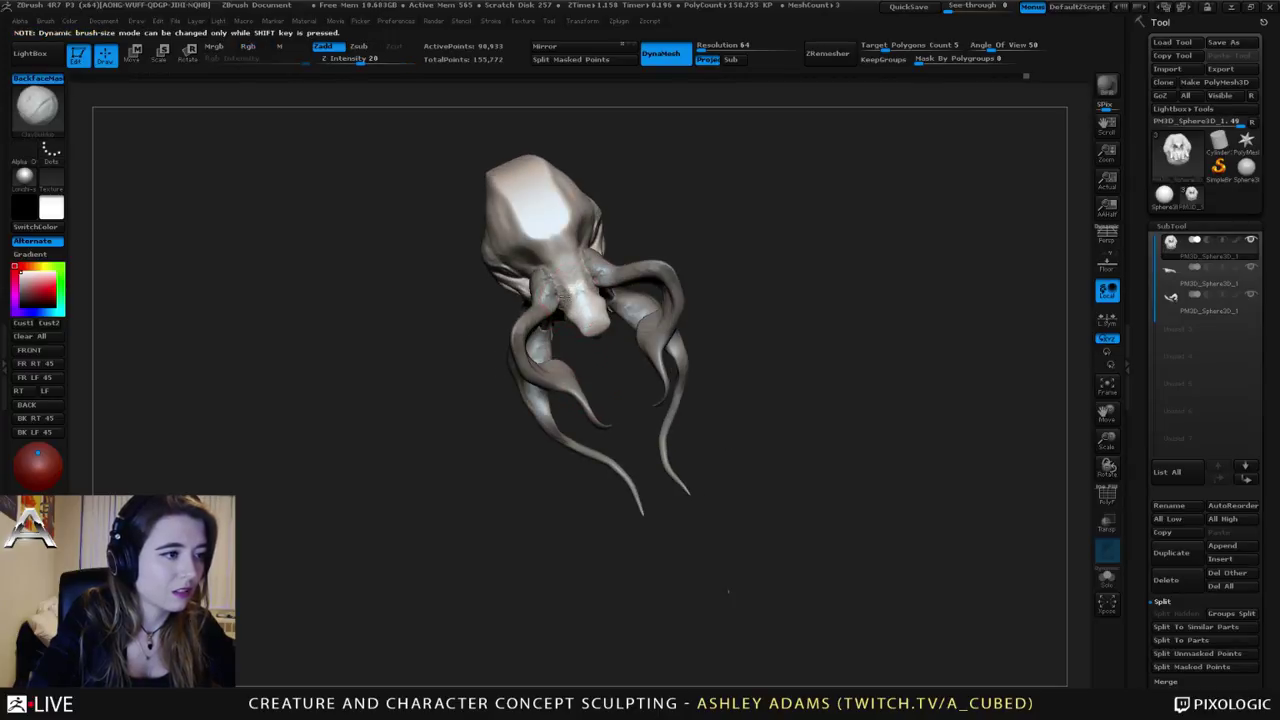
# Step: Pull the beak's base forward between the upper tusks with SnakeHook
pyautogui.press('b')
pyautogui.press('s')
pyautogui.press('h')
pyautogui.press('space')
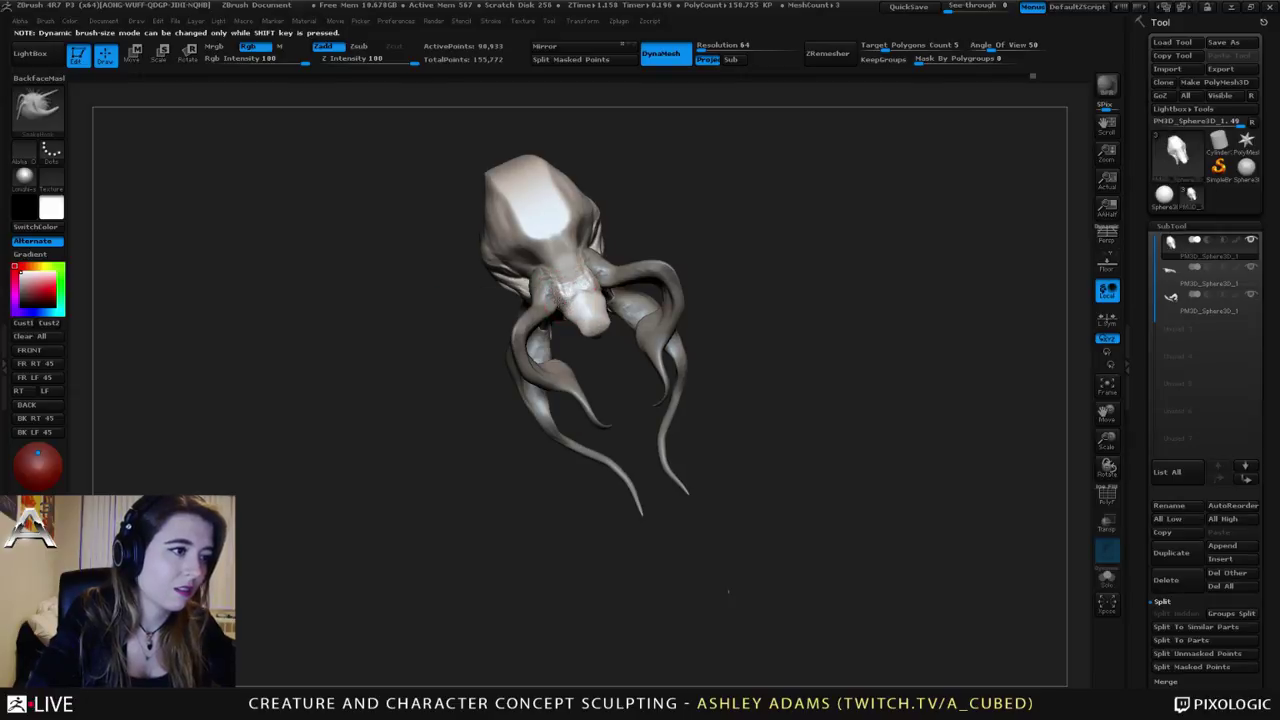
pyautogui.moveTo(566, 308); pyautogui.dragTo(571, 315)
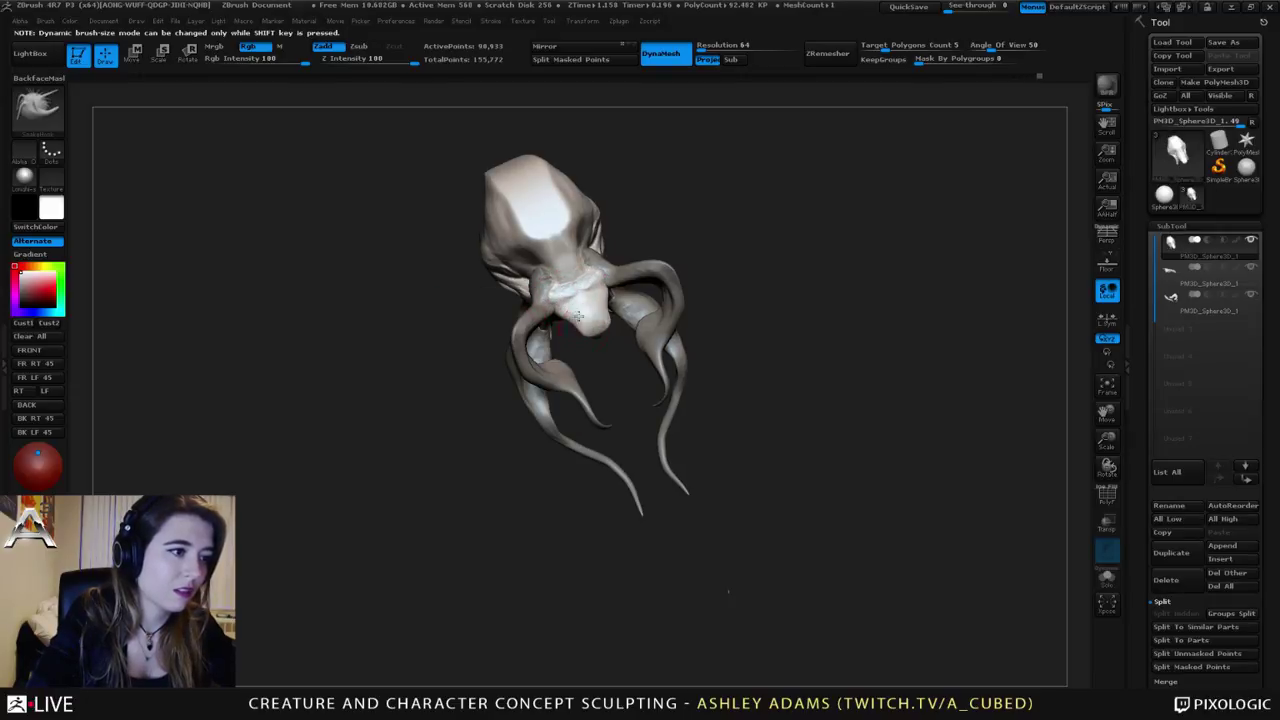
pyautogui.moveTo(578, 316)
pyautogui.mouseDown(button='right')
pyautogui.moveTo(630, 318)
pyautogui.moveTo(609, 290)
pyautogui.mouseUp(button='right')
pyautogui.moveTo(607, 362)
pyautogui.keyDown('shift'); pyautogui.mouseDown(button='right')
pyautogui.moveTo(588, 345)
pyautogui.moveTo(577, 368)
pyautogui.moveTo(592, 372)
pyautogui.mouseUp(button='right'); pyautogui.keyUp('shift')
# Step: Add volume above the beak with ClayBuildup and refine the brow shape with SnakeHook
pyautogui.press('b')
pyautogui.press('c')
pyautogui.press('b')
pyautogui.press('b')
pyautogui.press('s')
pyautogui.press('h')
pyautogui.press('shift')
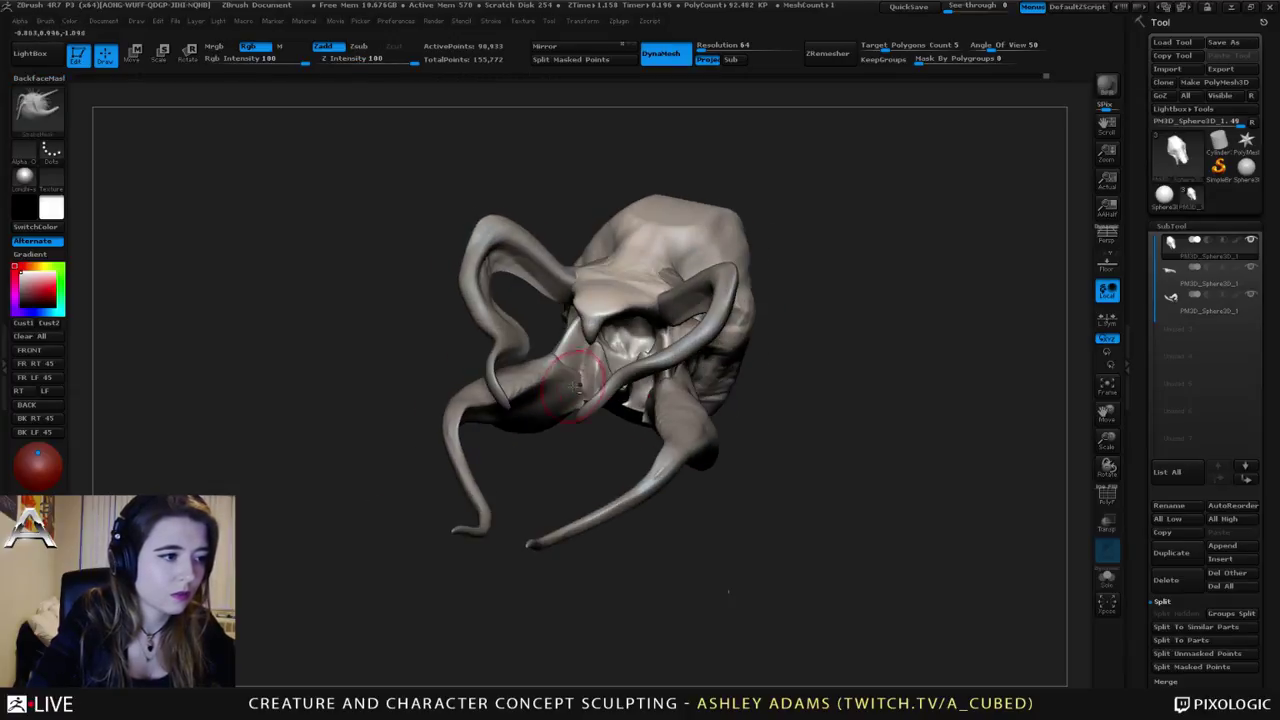
# Step: Switch to the lower tusk subtool and smooth the inner tusk roots around the mouth
pyautogui.keyDown('alt'); pyautogui.click(578, 375); pyautogui.keyUp('alt')
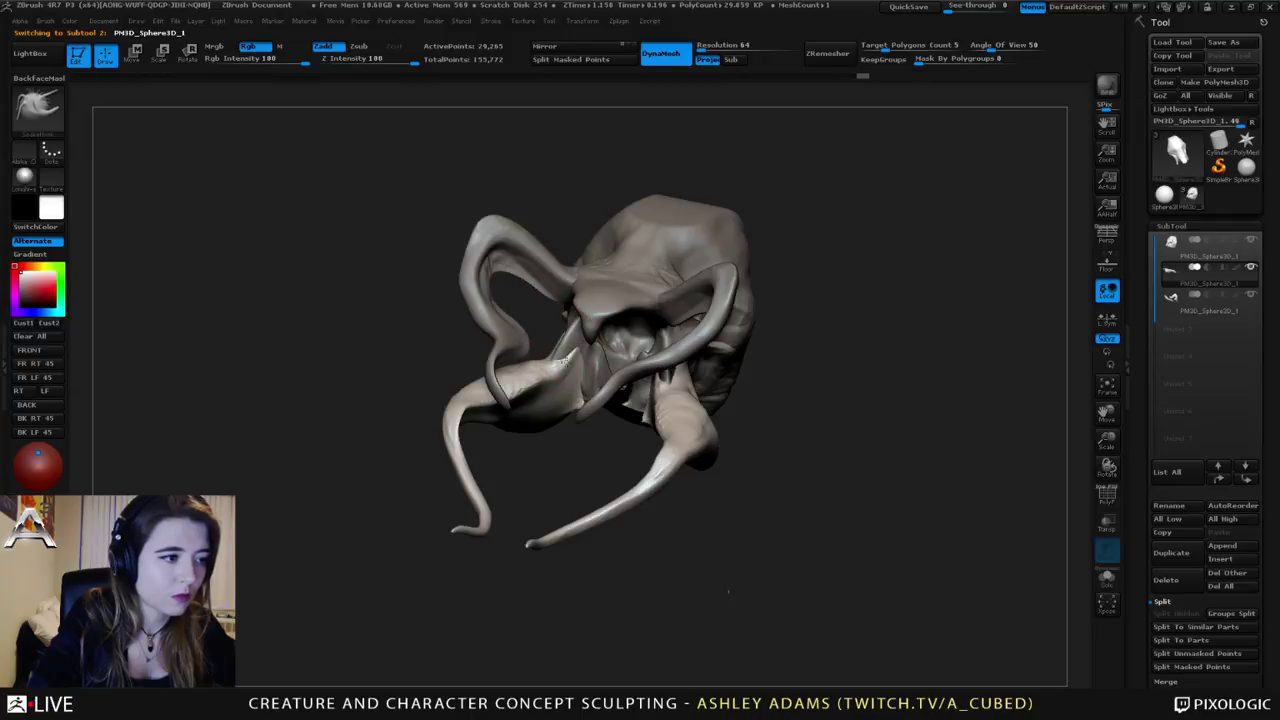
pyautogui.moveTo(563, 362); pyautogui.dragTo(584, 393, button='right')
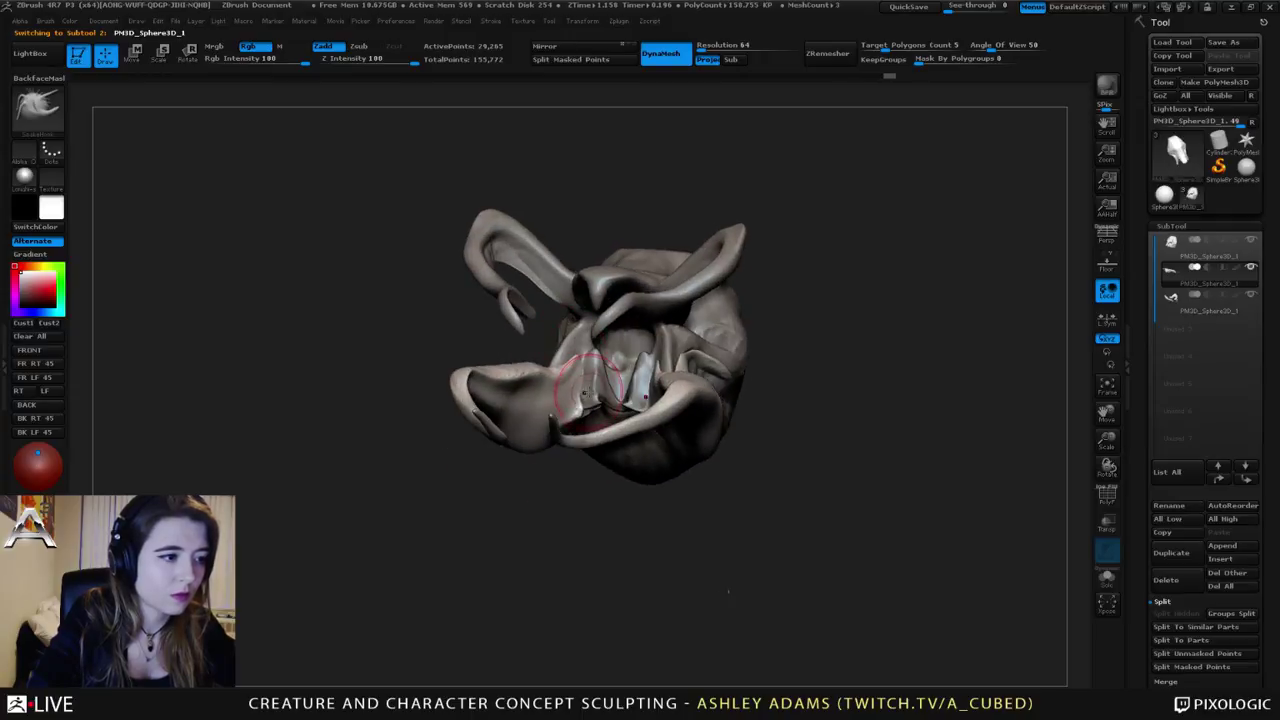
pyautogui.keyDown('shift'); pyautogui.moveTo(581, 371); pyautogui.dragTo(585, 365); pyautogui.keyUp('shift')
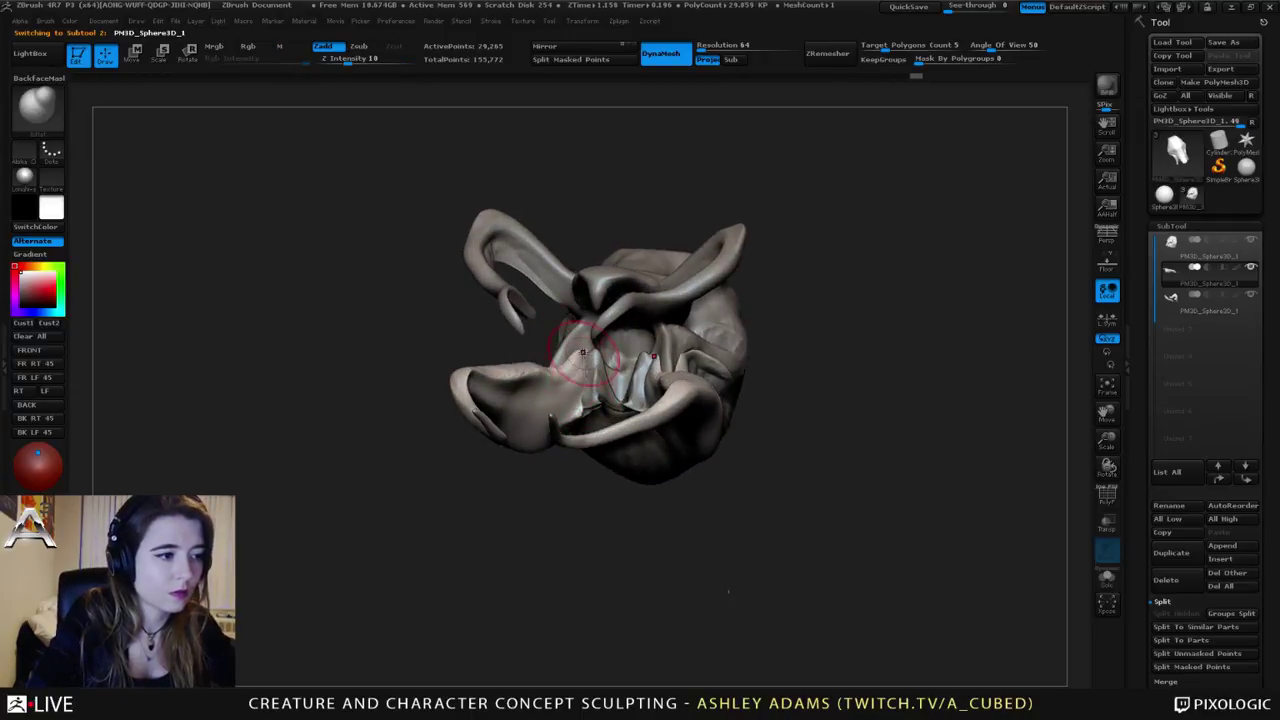
pyautogui.moveTo(590, 356)
pyautogui.mouseDown(button='right')
pyautogui.moveTo(623, 429)
pyautogui.moveTo(676, 336)
pyautogui.mouseUp(button='right')
pyautogui.keyDown('shift'); pyautogui.moveTo(671, 418); pyautogui.dragTo(648, 428); pyautogui.keyUp('shift')
pyautogui.moveTo(728, 591)
pyautogui.mouseDown(button='right')
pyautogui.moveTo(615, 410)
pyautogui.moveTo(543, 371)
pyautogui.moveTo(615, 405)
pyautogui.moveTo(663, 466)
pyautogui.moveTo(640, 430)
pyautogui.moveTo(700, 384)
pyautogui.mouseUp(button='right')
# Step: Switch to the skull subtool and build up and smooth the folds under the mouth with ClayBuildup
pyautogui.keyDown('alt'); pyautogui.click(608, 404); pyautogui.keyUp('alt')
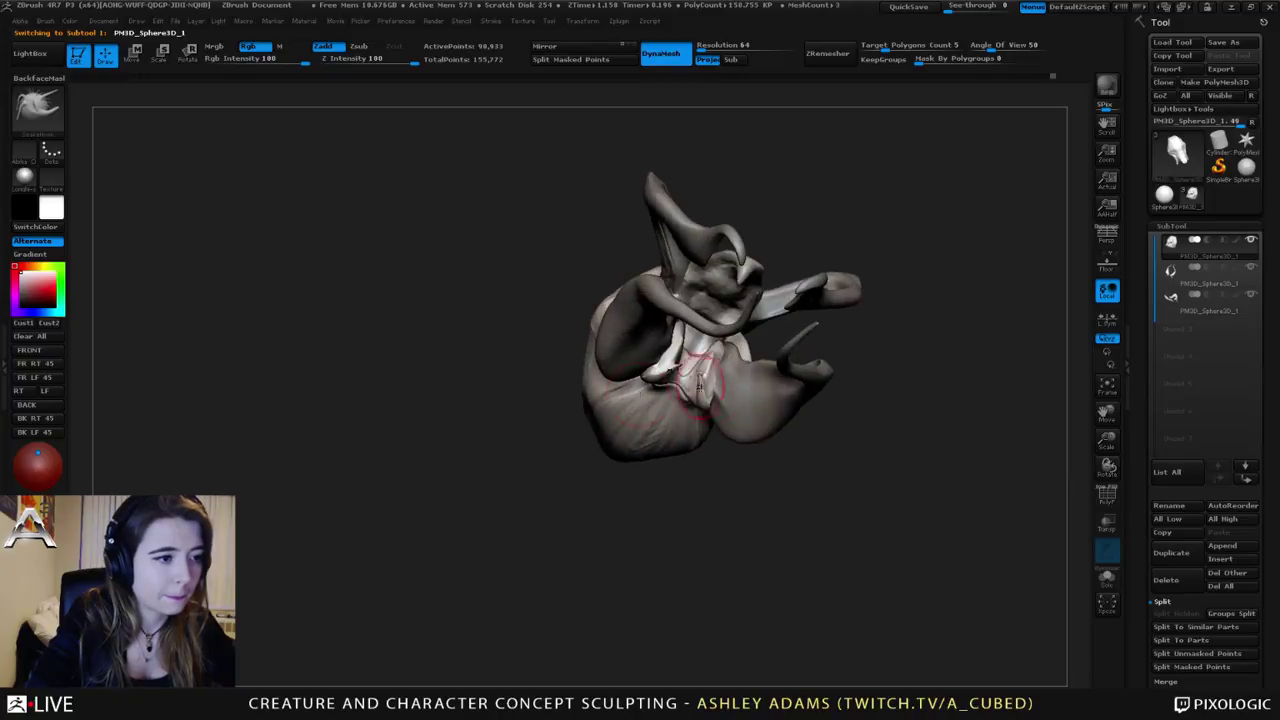
pyautogui.press('b')
pyautogui.press('c')
pyautogui.press('b')
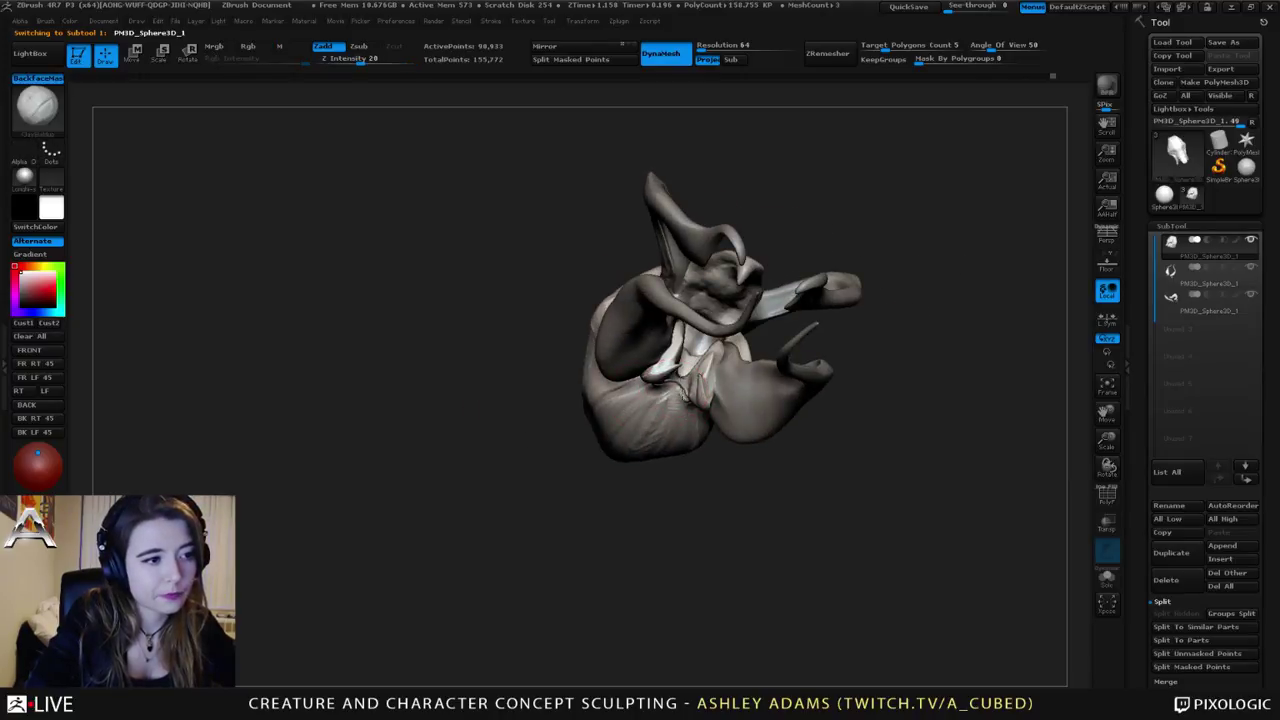
pyautogui.keyDown('shift'); pyautogui.moveTo(684, 396); pyautogui.dragTo(686, 398); pyautogui.keyUp('shift')
pyautogui.moveTo(680, 379); pyautogui.dragTo(688, 381, button='right')
pyautogui.moveTo(688, 381); pyautogui.dragTo(680, 406)
pyautogui.moveTo(705, 371)
pyautogui.mouseDown(button='right')
pyautogui.moveTo(720, 384)
pyautogui.moveTo(698, 330)
pyautogui.moveTo(674, 355)
pyautogui.moveTo(775, 320)
pyautogui.moveTo(652, 320)
pyautogui.moveTo(545, 237)
pyautogui.mouseUp(button='right')
pyautogui.rightClick(690, 316)
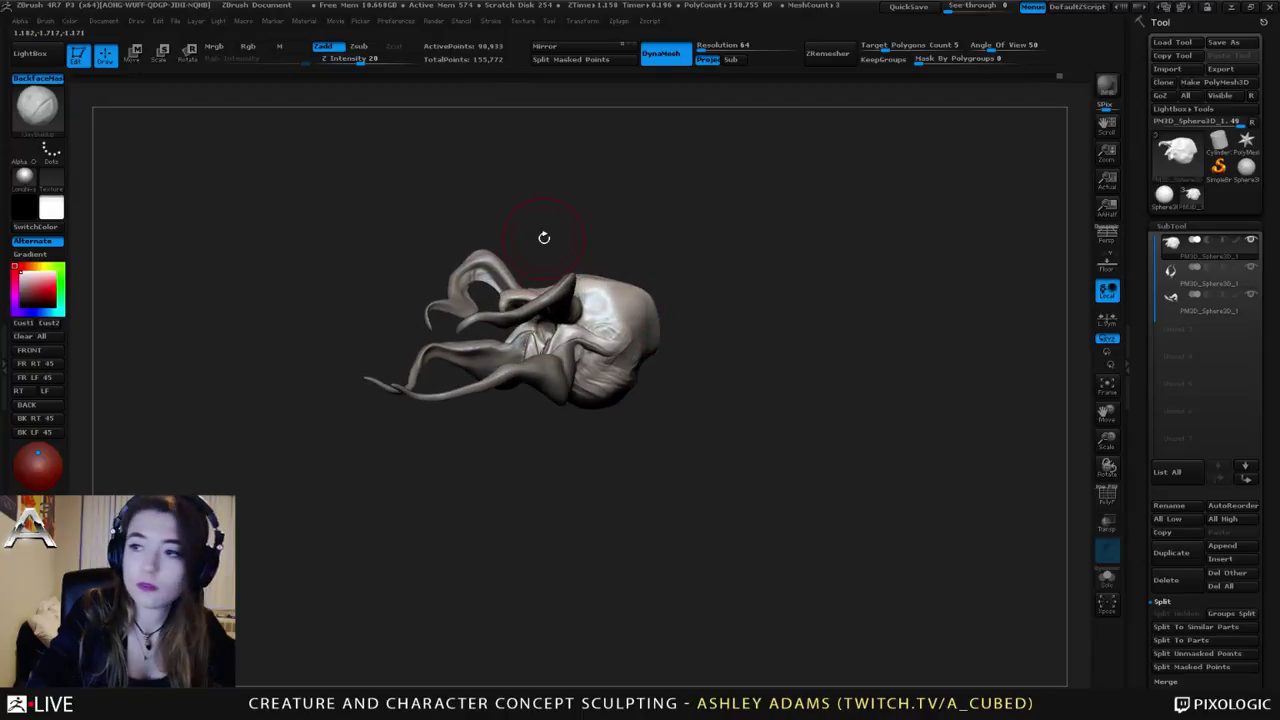
pyautogui.moveTo(614, 313)
pyautogui.keyDown('ctrl'); pyautogui.mouseDown(button='right')
pyautogui.moveTo(651, 363)
pyautogui.moveTo(782, 431)
pyautogui.mouseUp(button='right'); pyautogui.keyUp('ctrl')
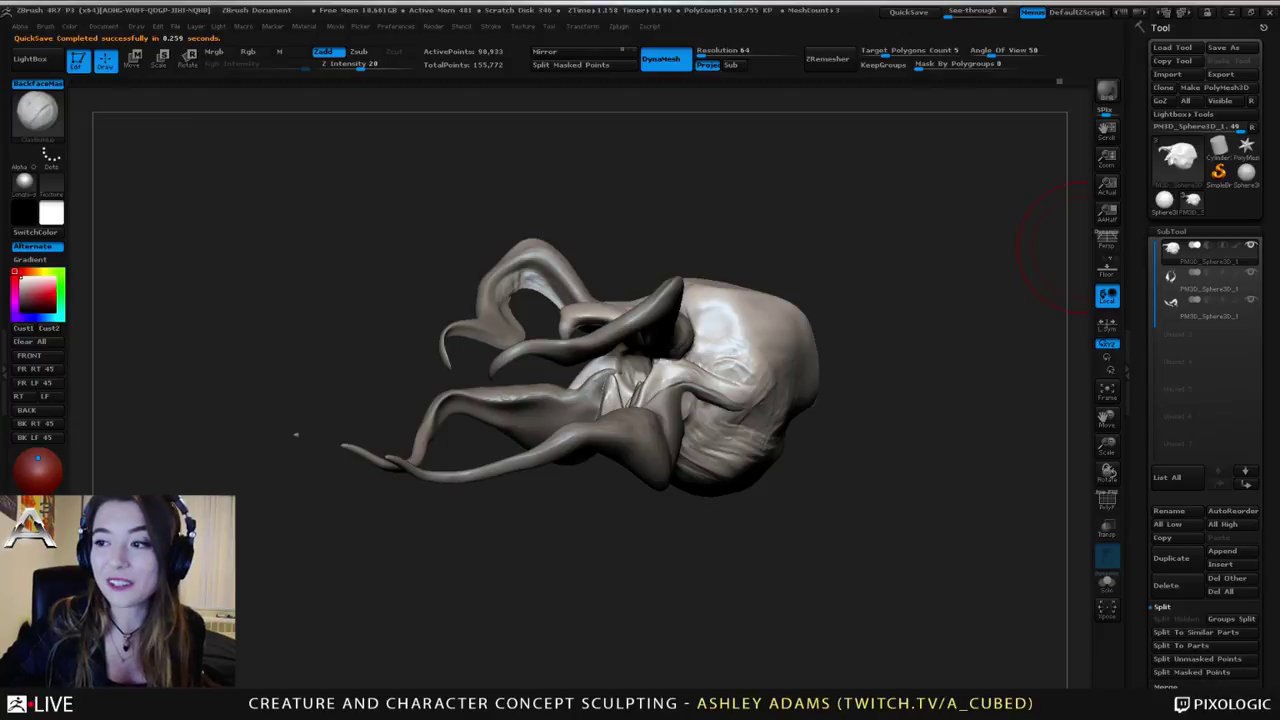
# Step: Bring the browser window with Peep2a.jpg into view, look at the yellow creature model, and close the window
pyautogui.moveTo(1279, 200)
pyautogui.mouseDown()
pyautogui.moveTo(681, 154)
pyautogui.moveTo(505, 170)
pyautogui.moveTo(500, 152)
pyautogui.mouseUp()
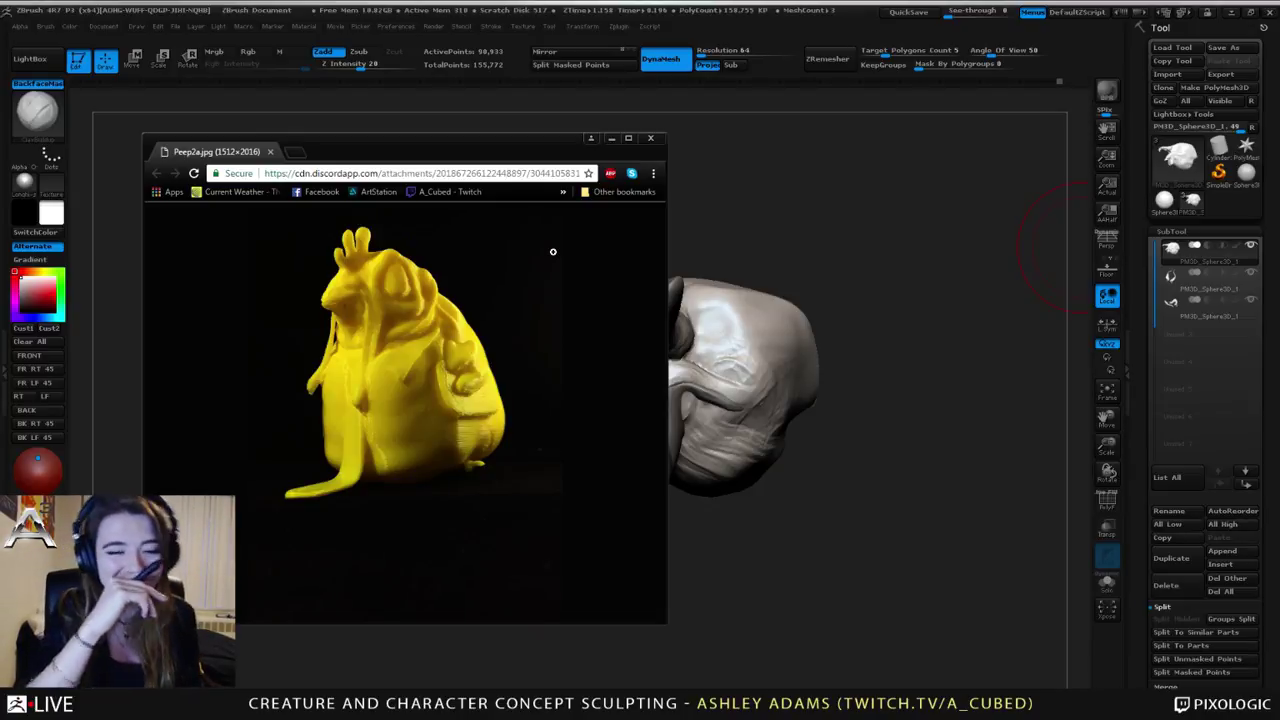
pyautogui.click(650, 138)
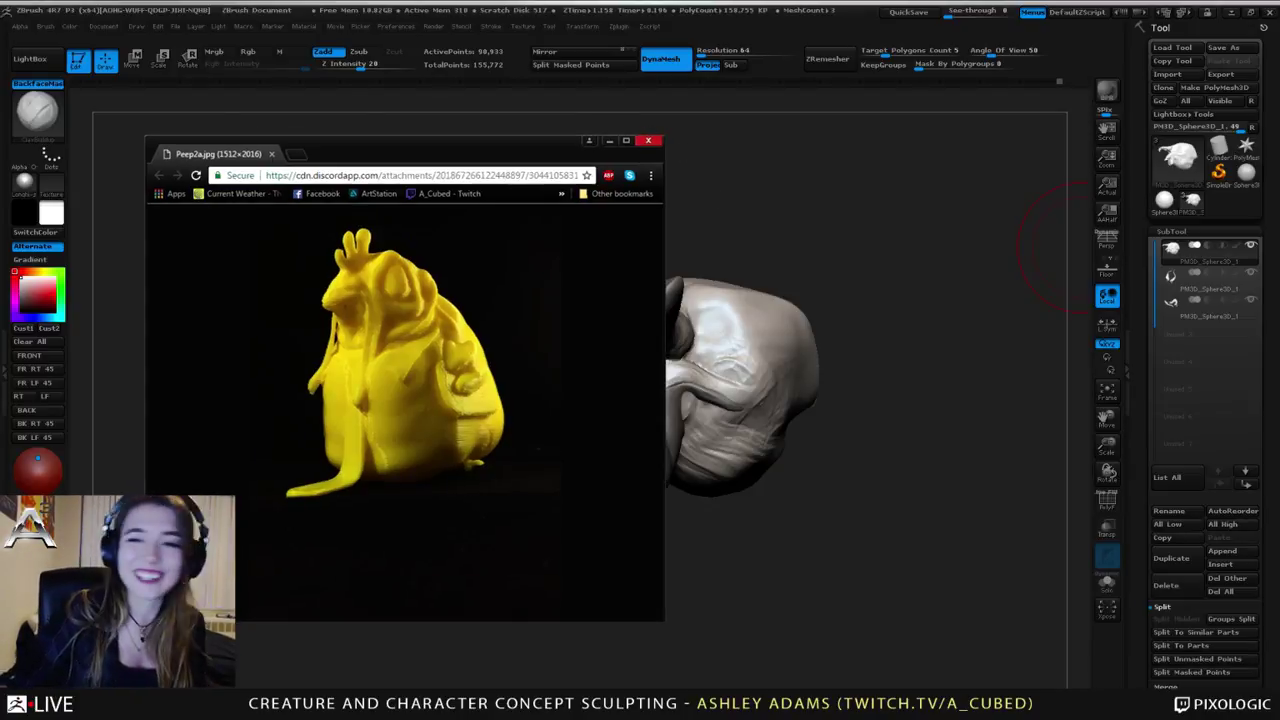
pyautogui.click(651, 141)
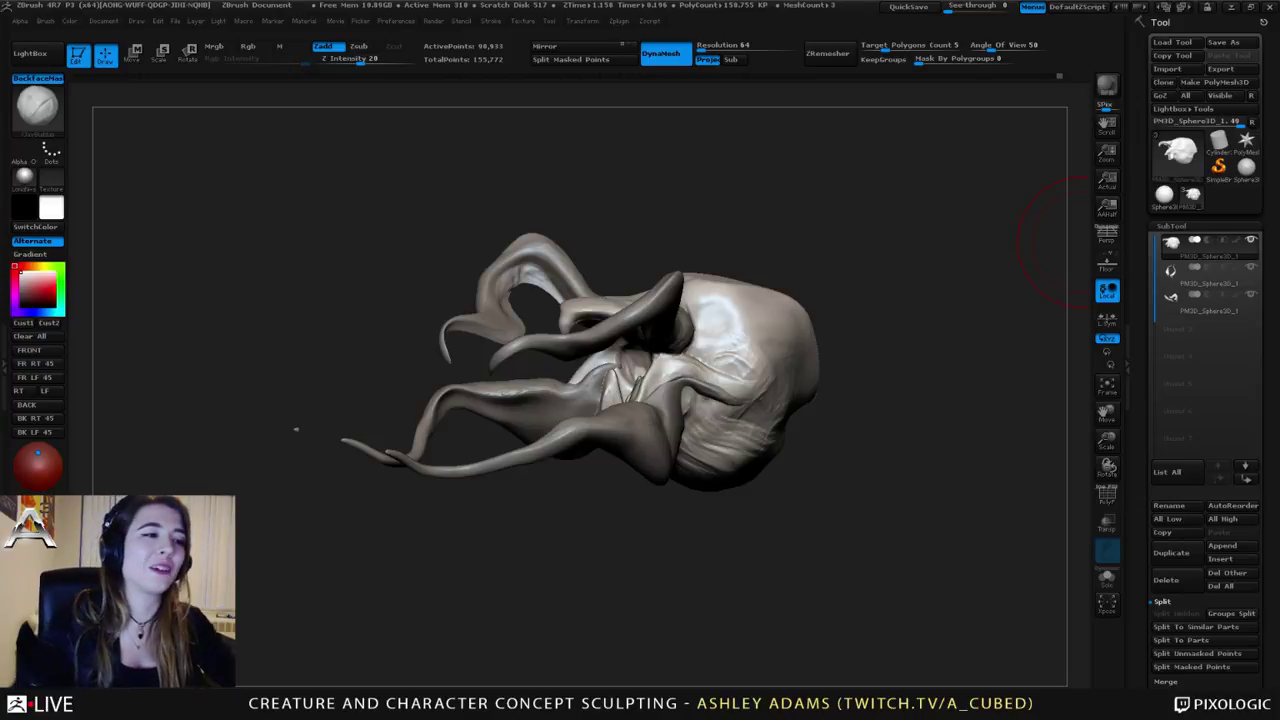
# Step: Switch to the lower tusk subtool and build up fleshy ridges along the bulging tusk bases with ClayBuildup
pyautogui.moveTo(610, 383)
pyautogui.mouseDown(button='right')
pyautogui.moveTo(613, 408)
pyautogui.moveTo(425, 311)
pyautogui.moveTo(454, 297)
pyautogui.moveTo(468, 330)
pyautogui.moveTo(452, 385)
pyautogui.mouseUp(button='right')
pyautogui.keyDown('alt'); pyautogui.click(468, 330); pyautogui.keyUp('alt')
pyautogui.press('space')
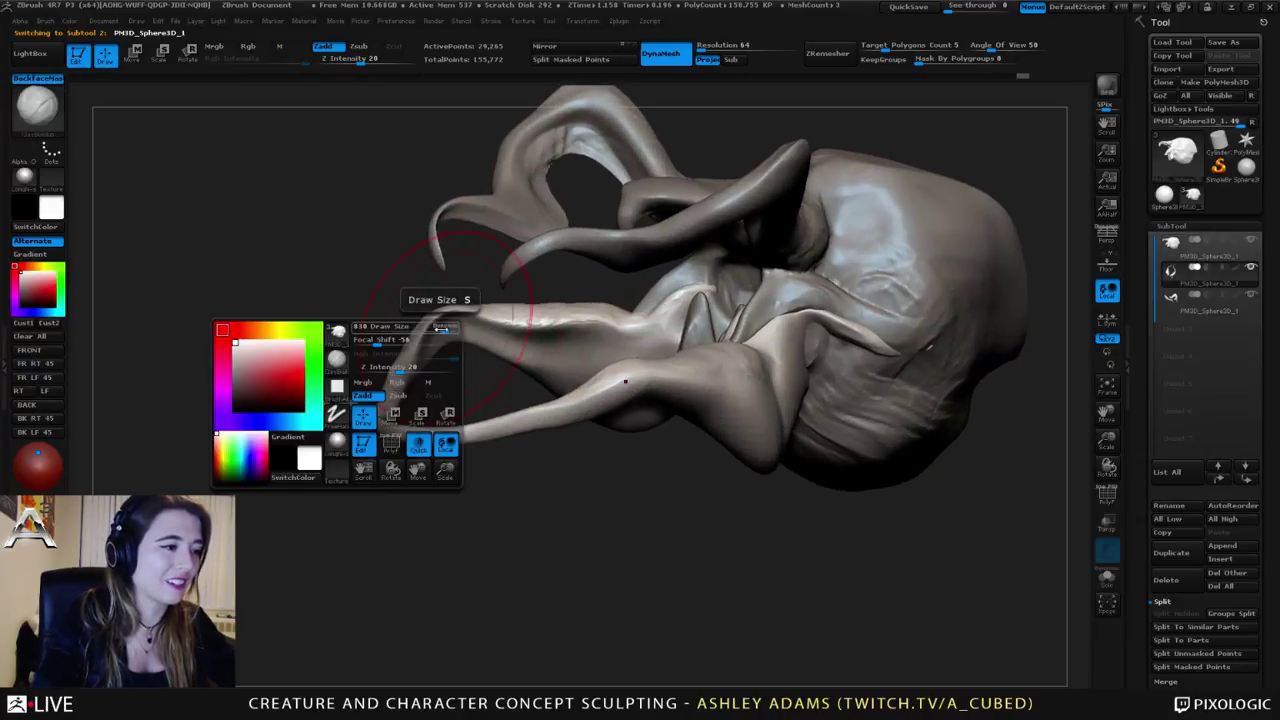
pyautogui.moveTo(449, 323); pyautogui.dragTo(433, 321)
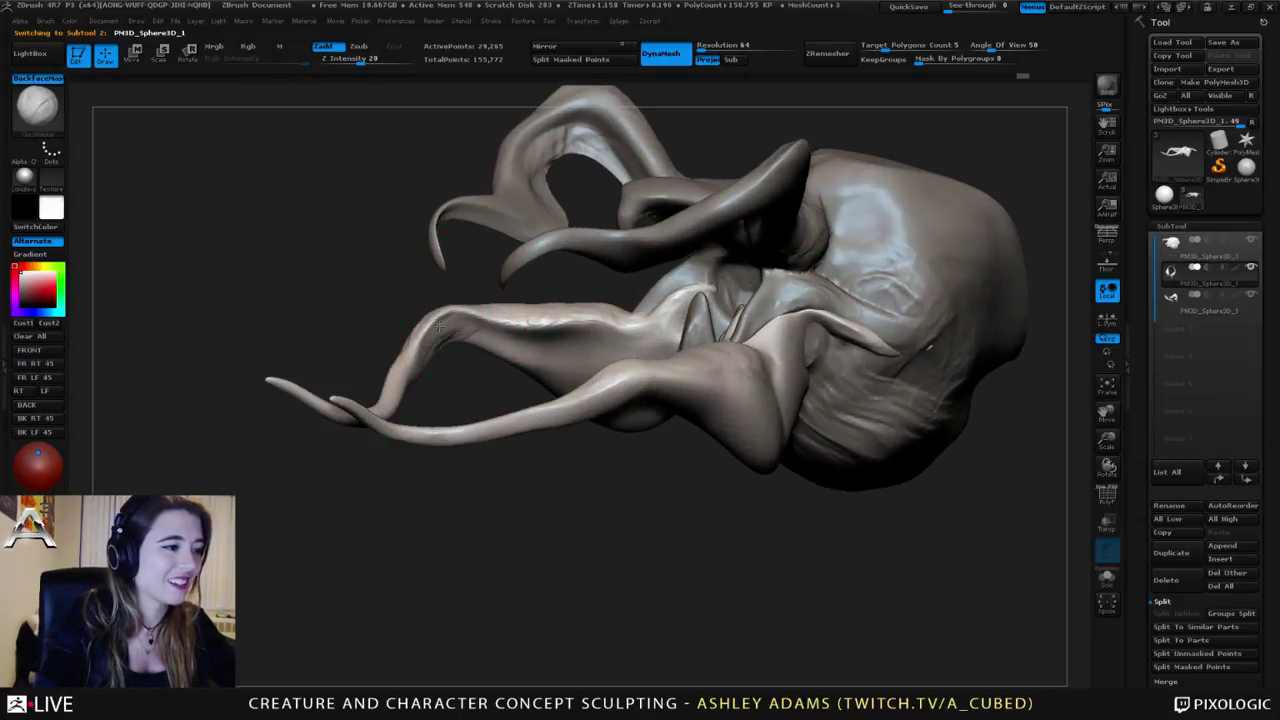
pyautogui.moveTo(535, 345)
pyautogui.mouseDown(button='right')
pyautogui.moveTo(565, 330)
pyautogui.moveTo(540, 337)
pyautogui.mouseUp(button='right')
pyautogui.moveTo(580, 295)
pyautogui.mouseDown(button='right')
pyautogui.moveTo(563, 357)
pyautogui.moveTo(585, 370)
pyautogui.moveTo(590, 345)
pyautogui.moveTo(566, 333)
pyautogui.moveTo(595, 395)
pyautogui.mouseUp(button='right')
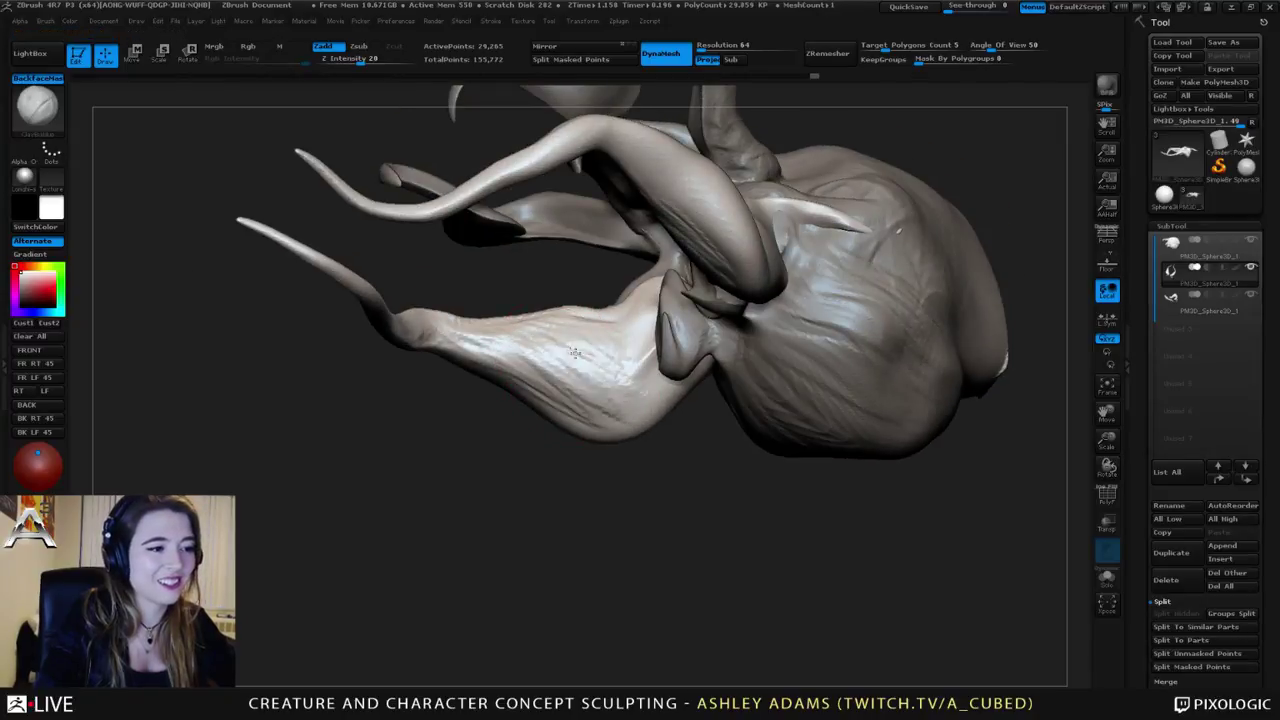
pyautogui.moveTo(650, 333); pyautogui.dragTo(651, 343, button='right')
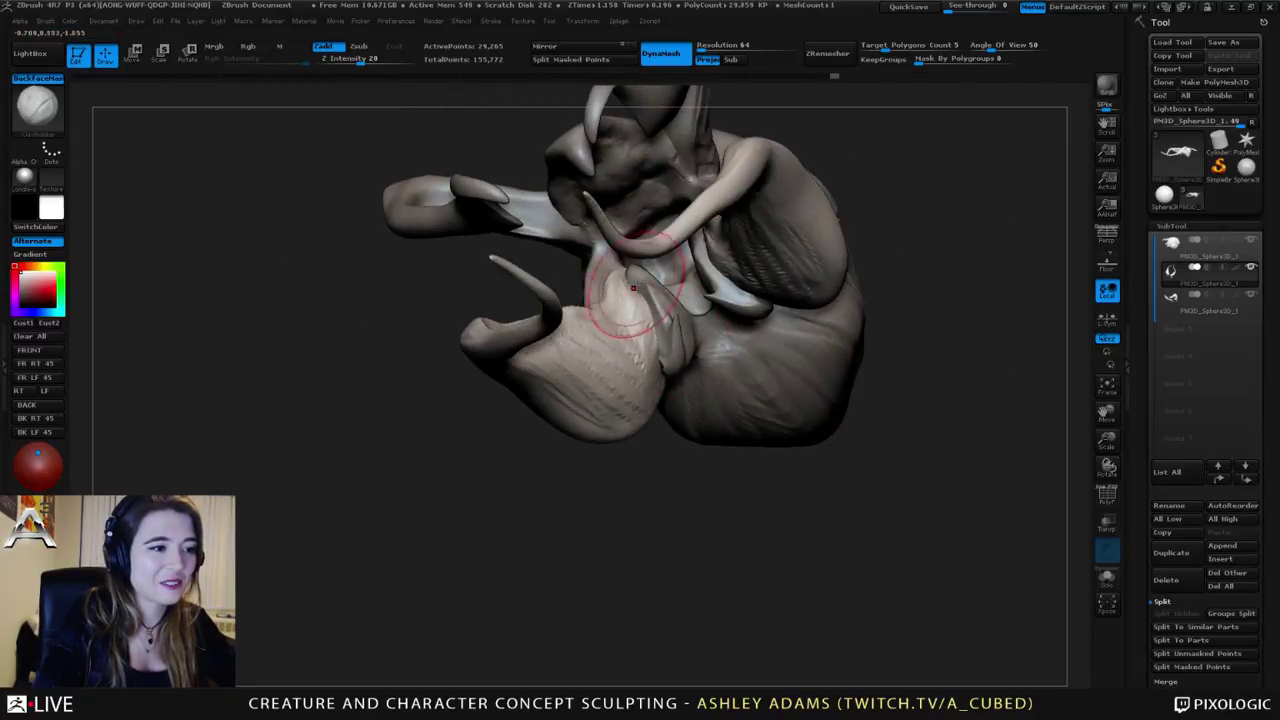
# Step: Smooth the built-up ridges along the lower tusk bases and shafts
pyautogui.moveTo(614, 300); pyautogui.dragTo(643, 297, button='right')
pyautogui.moveTo(643, 355)
pyautogui.mouseDown(button='right')
pyautogui.moveTo(631, 348)
pyautogui.moveTo(620, 390)
pyautogui.mouseUp(button='right')
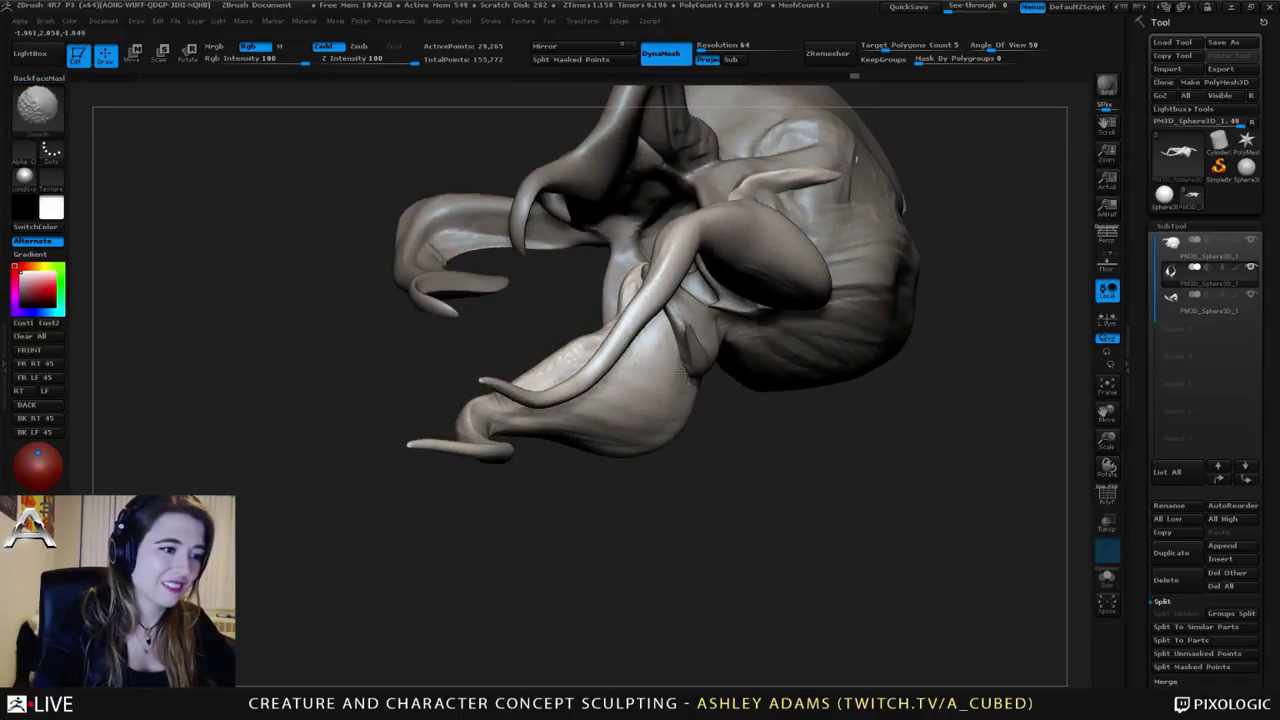
pyautogui.moveTo(647, 331); pyautogui.dragTo(643, 362, button='right')
pyautogui.keyDown('shift'); pyautogui.moveTo(643, 362); pyautogui.dragTo(640, 372); pyautogui.keyUp('shift')
pyautogui.moveTo(640, 372); pyautogui.dragTo(606, 478, button='right')
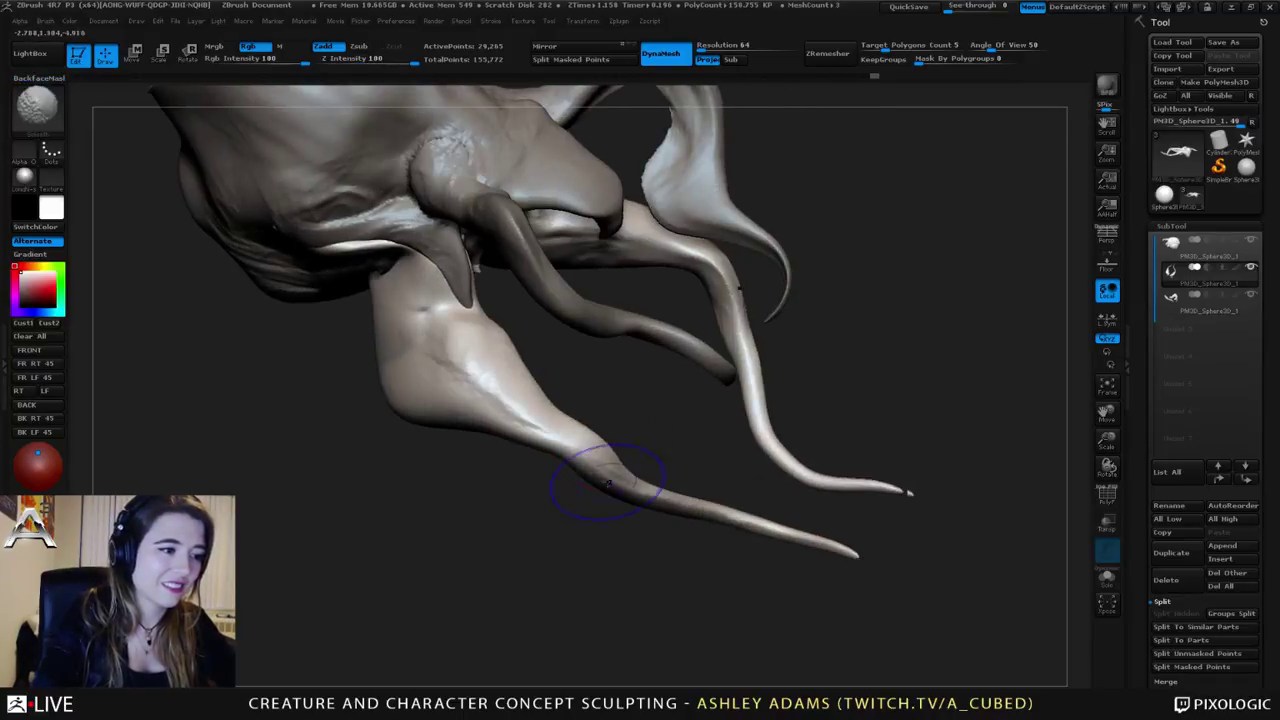
pyautogui.keyDown('shift'); pyautogui.moveTo(606, 478); pyautogui.dragTo(588, 452); pyautogui.keyUp('shift')
pyautogui.keyDown('shift'); pyautogui.moveTo(438, 347); pyautogui.dragTo(455, 350); pyautogui.keyUp('shift')
pyautogui.keyDown('ctrl'); pyautogui.moveTo(503, 386); pyautogui.dragTo(500, 335, button='right'); pyautogui.keyUp('ctrl')
pyautogui.moveTo(500, 335); pyautogui.dragTo(546, 318, button='right')
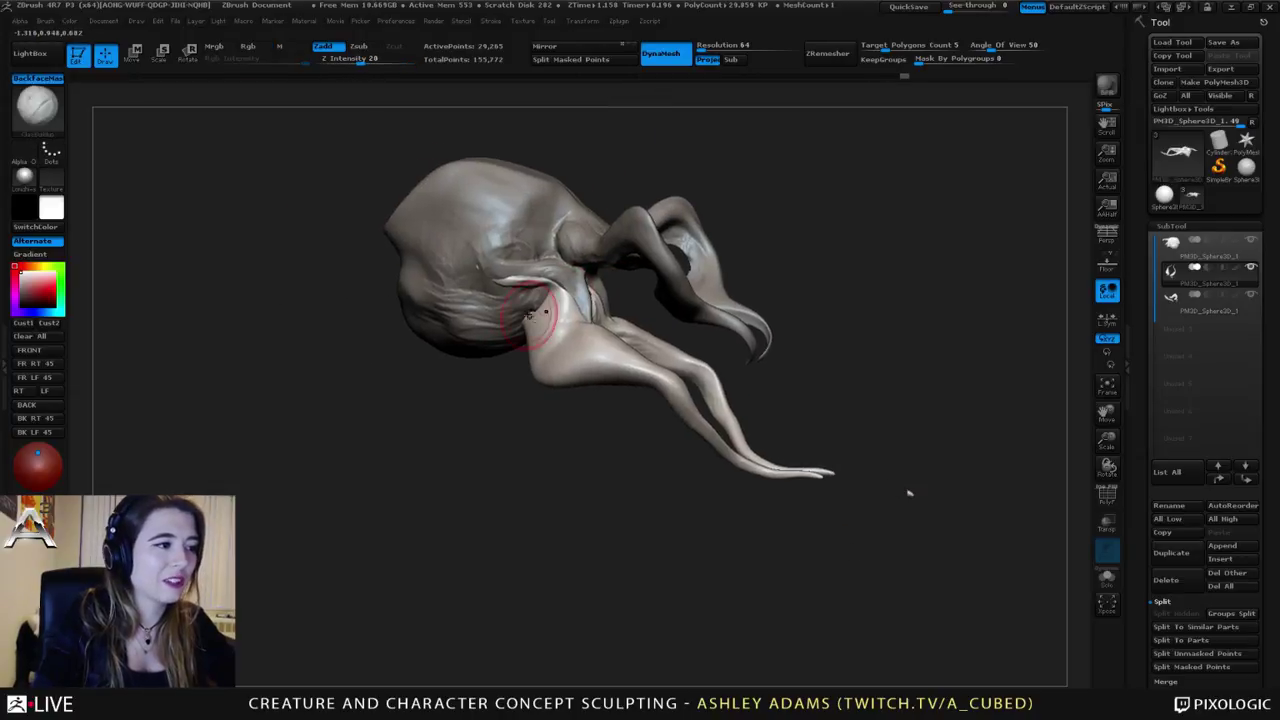
# Step: Adjust the brush size and pull the rear edge of the lower tusk roots toward the cheeks with SnakeHook
pyautogui.press('space')
pyautogui.press('b')
pyautogui.press('s')
pyautogui.press('h')
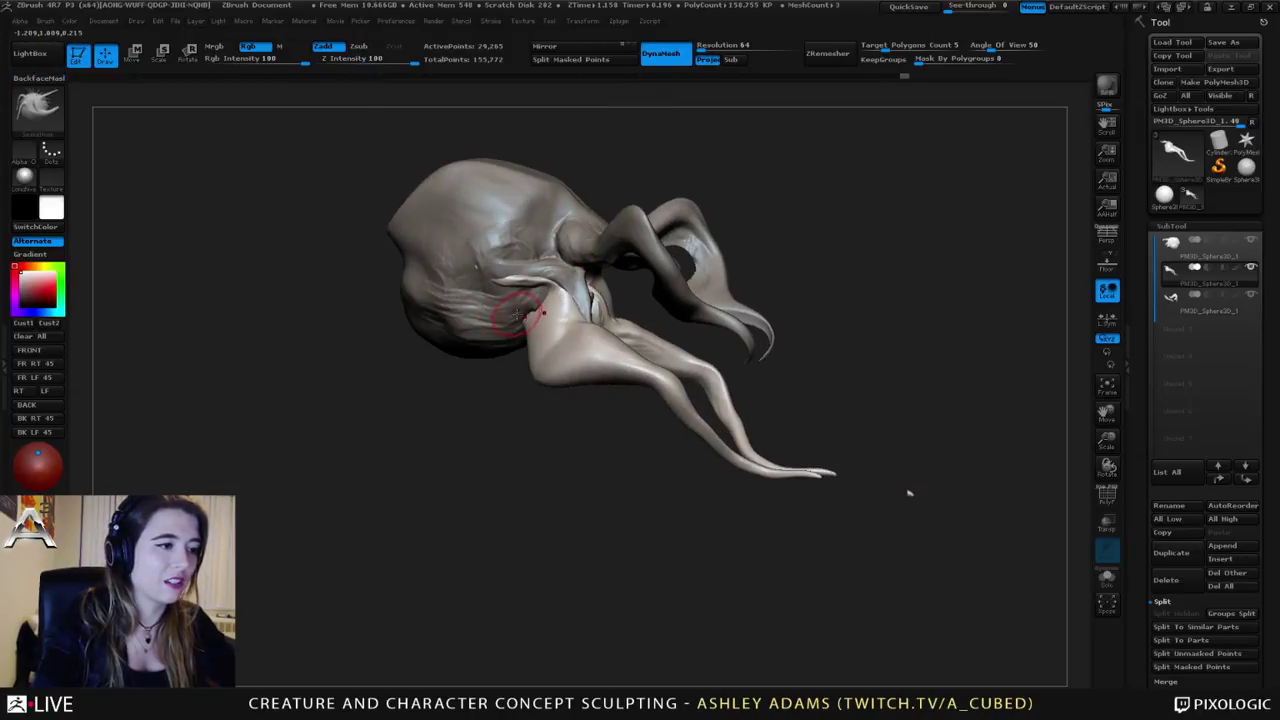
pyautogui.press('space')
pyautogui.moveTo(523, 311); pyautogui.dragTo(504, 311)
pyautogui.moveTo(504, 311)
pyautogui.mouseDown(button='right')
pyautogui.moveTo(508, 354)
pyautogui.moveTo(530, 270)
pyautogui.moveTo(533, 296)
pyautogui.moveTo(544, 283)
pyautogui.mouseUp(button='right')
# Step: Thicken the pointed upper ends of the lower tusk roots with the Inflat brush and smooth them
pyautogui.press('space')
pyautogui.press('b')
pyautogui.press('i')
pyautogui.press('n')
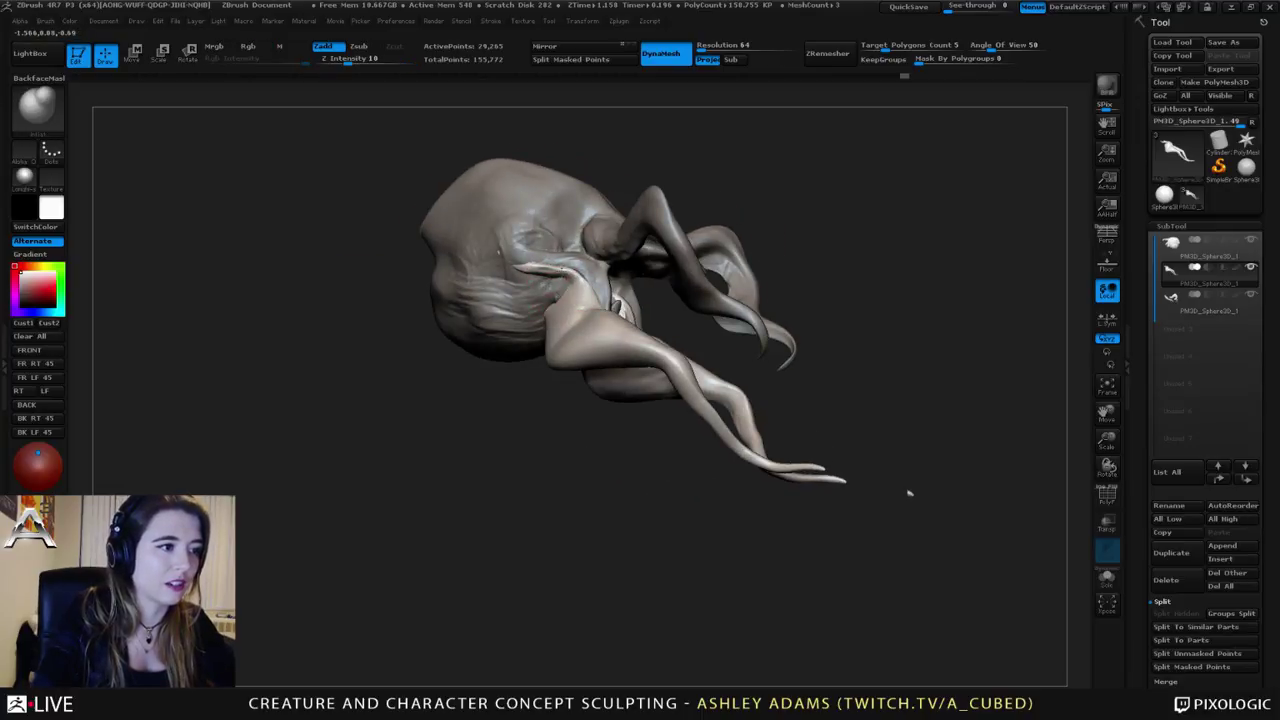
pyautogui.moveTo(566, 271); pyautogui.dragTo(570, 274)
pyautogui.moveTo(568, 272); pyautogui.dragTo(534, 251, button='right')
pyautogui.keyDown('shift'); pyautogui.moveTo(534, 251); pyautogui.dragTo(524, 243); pyautogui.keyUp('shift')
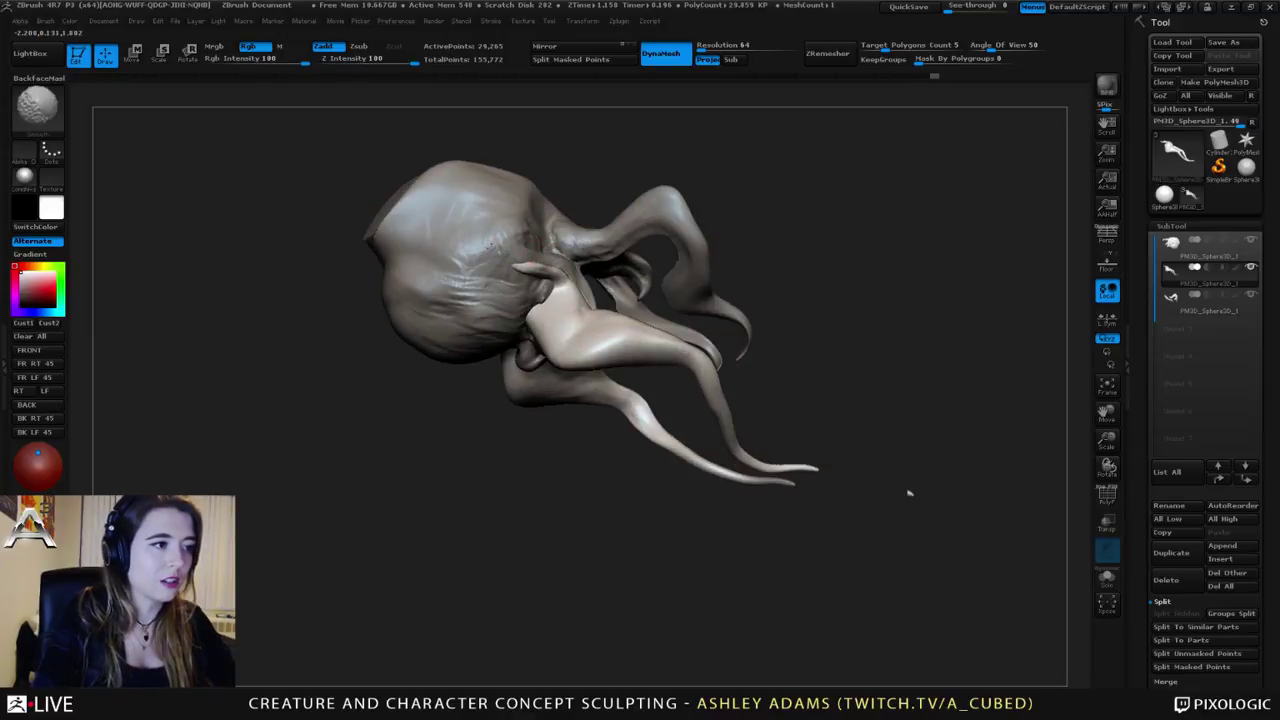
# Step: Smooth the lower tusk roots and adjust their contour beside the cheeks with SnakeHook
pyautogui.moveTo(524, 243); pyautogui.dragTo(520, 250, button='right')
pyautogui.keyDown('shift'); pyautogui.moveTo(521, 249); pyautogui.dragTo(525, 247); pyautogui.keyUp('shift')
pyautogui.moveTo(525, 247)
pyautogui.mouseDown(button='right')
pyautogui.moveTo(550, 262)
pyautogui.moveTo(550, 287)
pyautogui.moveTo(533, 292)
pyautogui.mouseUp(button='right')
pyautogui.moveTo(541, 284); pyautogui.dragTo(514, 283)
pyautogui.moveTo(517, 282)
pyautogui.mouseDown(button='right')
pyautogui.moveTo(568, 273)
pyautogui.moveTo(557, 335)
pyautogui.mouseUp(button='right')
pyautogui.press('space')
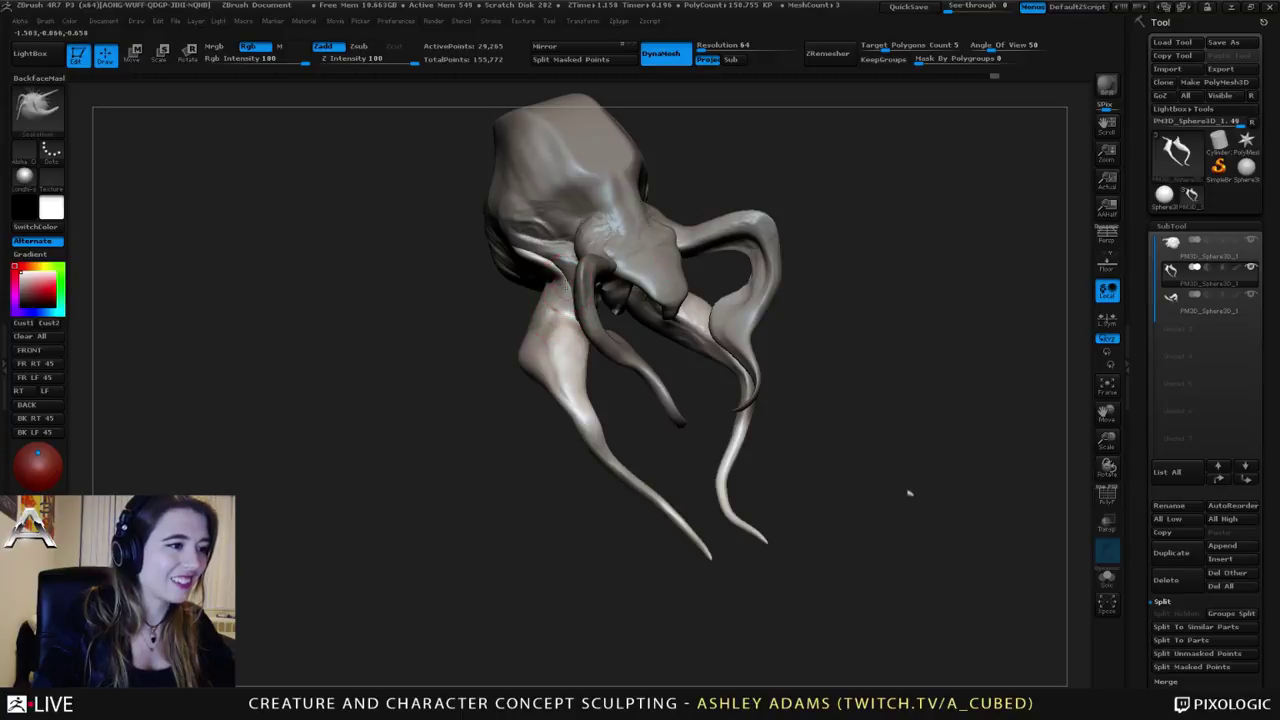
pyautogui.moveTo(563, 287); pyautogui.dragTo(590, 290, button='right')
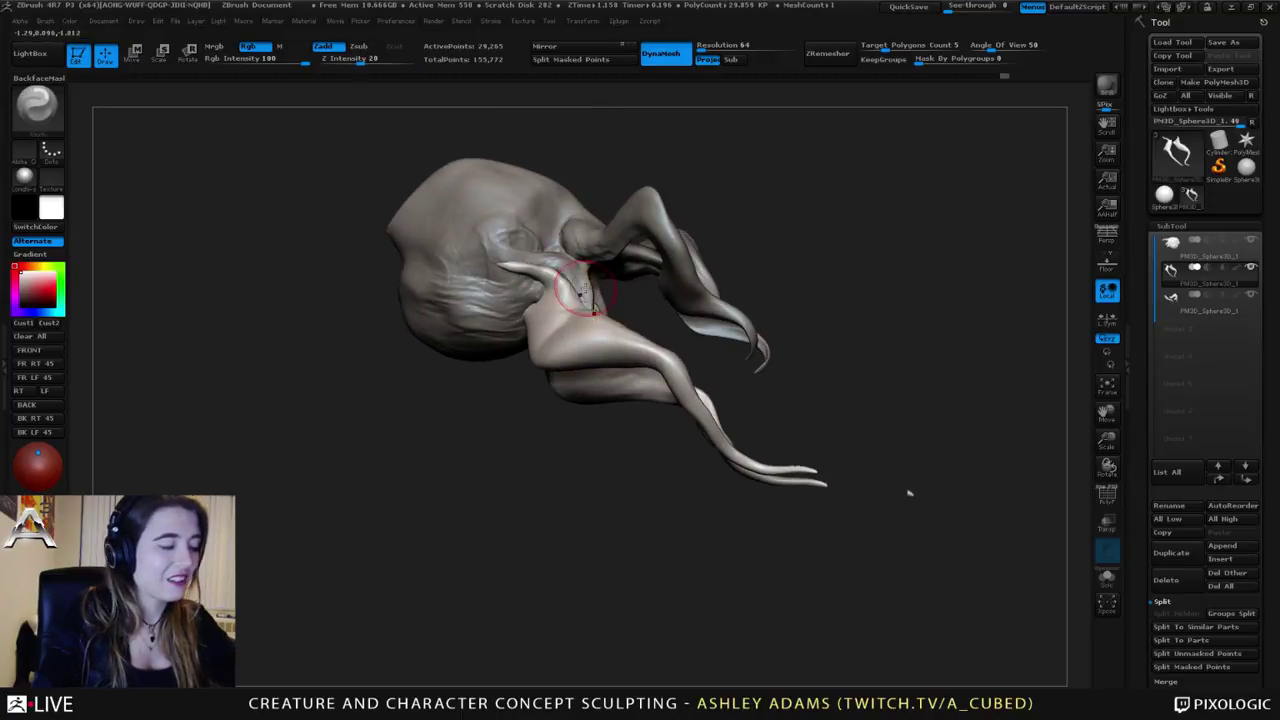
# Step: Smooth and shape the lower tusk roots from their pointed rear tips to the bulging bases
pyautogui.keyDown('shift'); pyautogui.moveTo(582, 293); pyautogui.dragTo(547, 267); pyautogui.keyUp('shift')
pyautogui.keyDown('ctrl'); pyautogui.moveTo(549, 268); pyautogui.dragTo(545, 295, button='right'); pyautogui.keyUp('ctrl')
pyautogui.press('space')
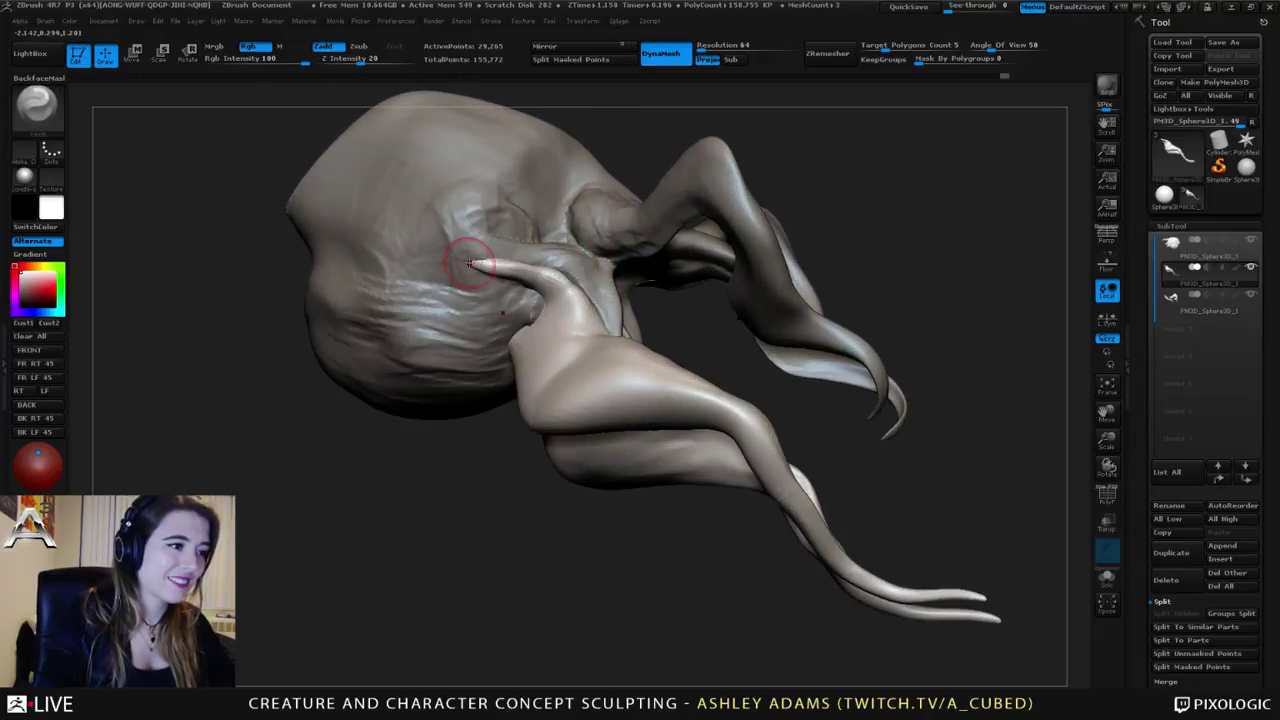
pyautogui.moveTo(480, 264)
pyautogui.mouseDown()
pyautogui.moveTo(568, 287)
pyautogui.moveTo(594, 332)
pyautogui.mouseUp()
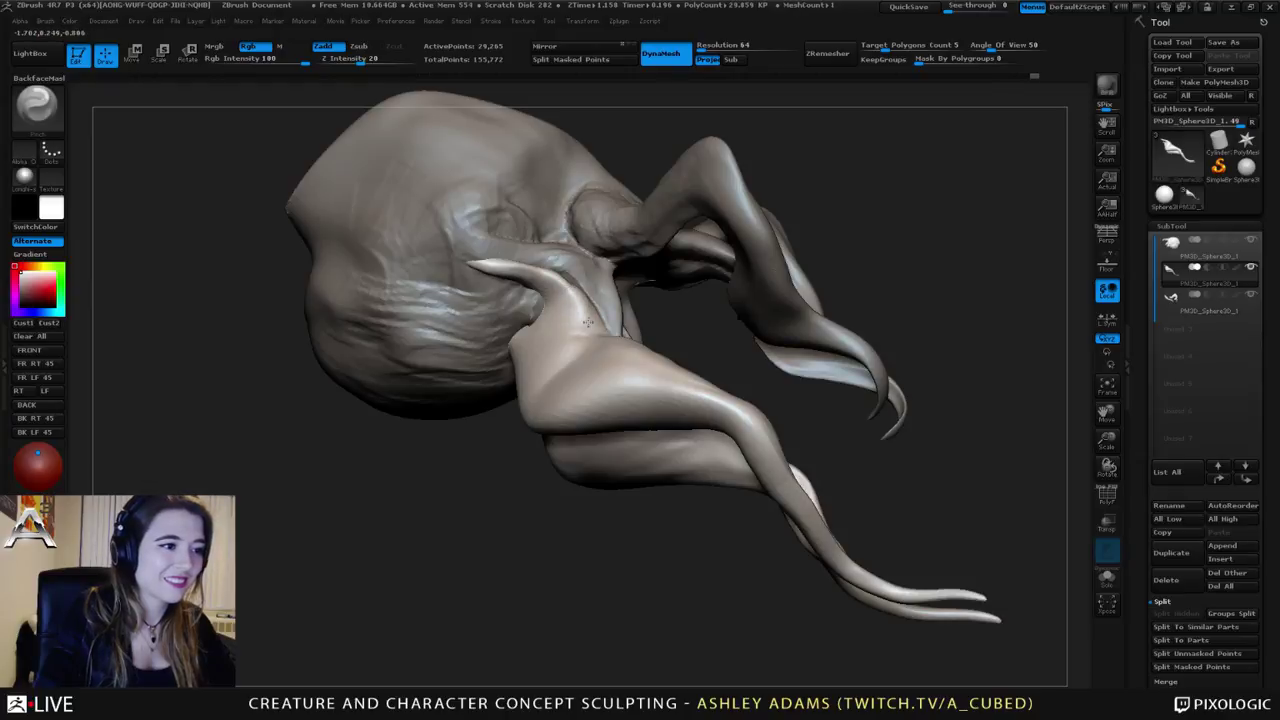
pyautogui.moveTo(582, 331); pyautogui.dragTo(574, 345, button='right')
pyautogui.moveTo(598, 293); pyautogui.dragTo(594, 336)
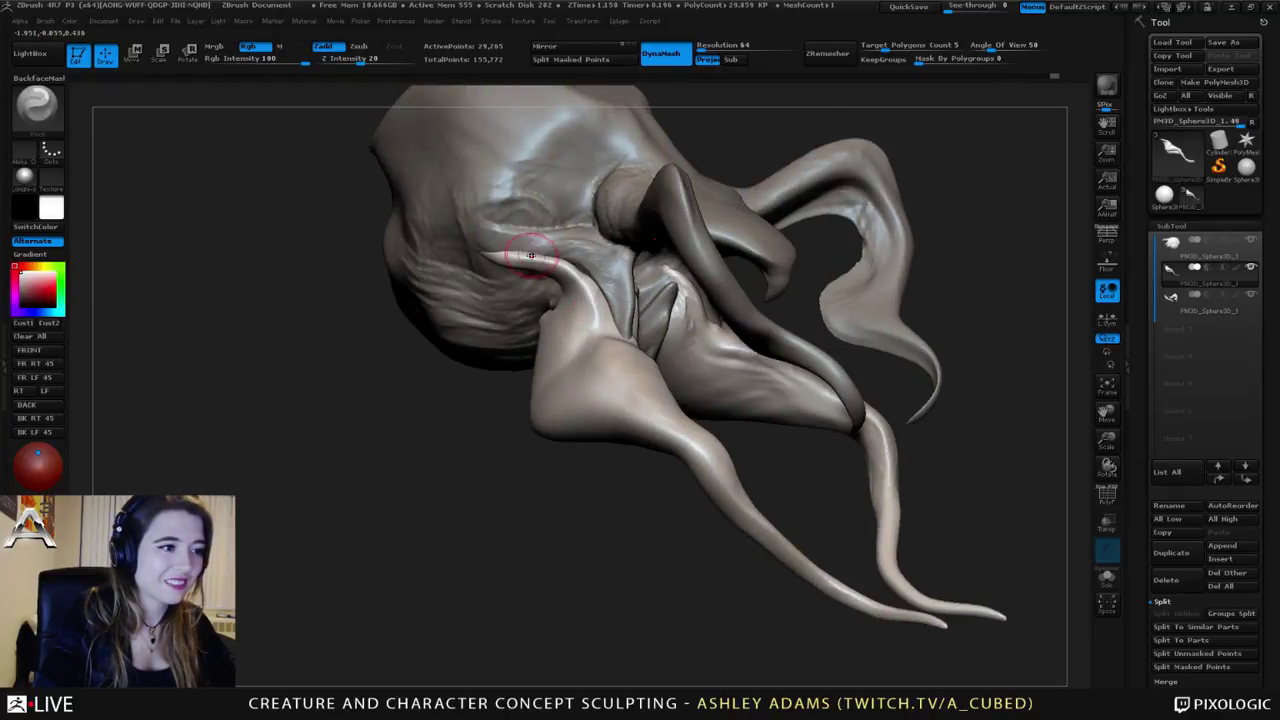
# Step: Soften the inner edges of the lower tusk roots where they meet the face and refine the adjoining surface
pyautogui.moveTo(538, 258); pyautogui.dragTo(589, 275, button='right')
pyautogui.keyDown('shift'); pyautogui.moveTo(589, 275); pyautogui.dragTo(577, 268); pyautogui.keyUp('shift')
pyautogui.moveTo(577, 268); pyautogui.dragTo(615, 274, button='right')
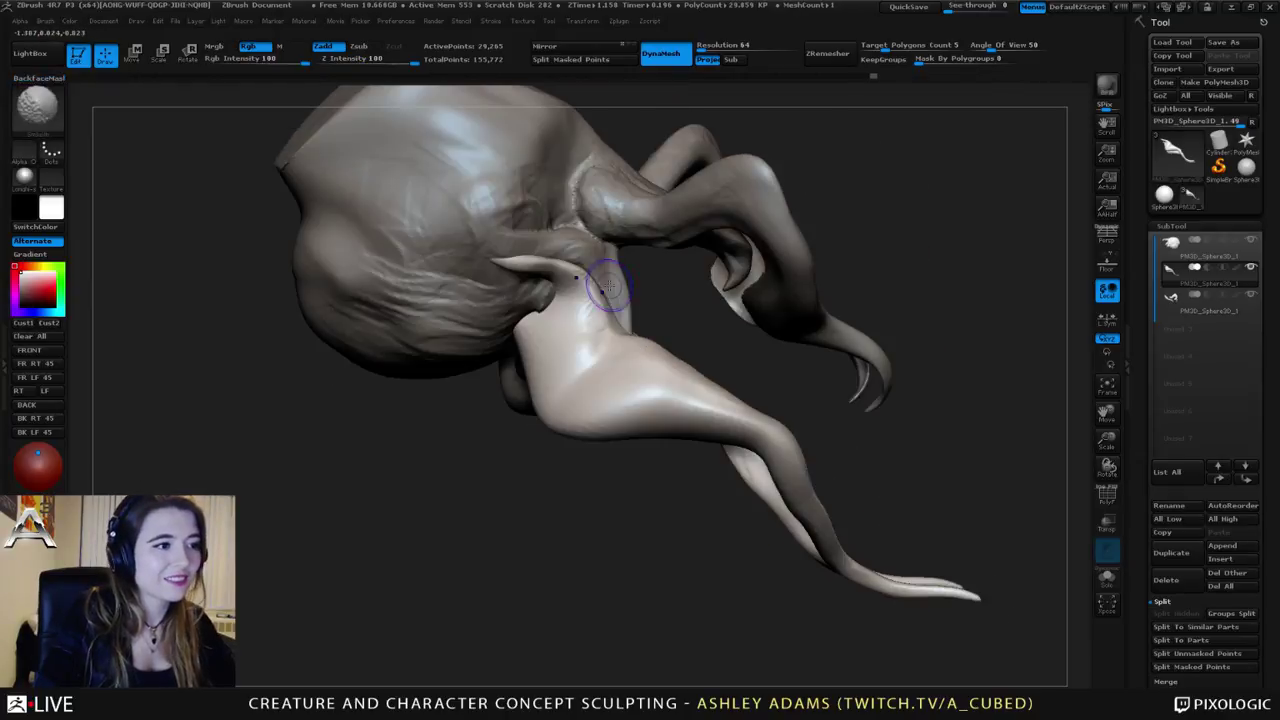
pyautogui.moveTo(602, 274)
pyautogui.keyDown('shift'); pyautogui.mouseDown()
pyautogui.moveTo(614, 300)
pyautogui.moveTo(596, 298)
pyautogui.mouseUp(); pyautogui.keyUp('shift')
pyautogui.moveTo(600, 285)
pyautogui.mouseDown(button='right')
pyautogui.moveTo(585, 276)
pyautogui.moveTo(705, 362)
pyautogui.mouseUp(button='right')
pyautogui.moveTo(705, 362)
pyautogui.mouseDown()
pyautogui.moveTo(666, 340)
pyautogui.moveTo(657, 358)
pyautogui.mouseUp()
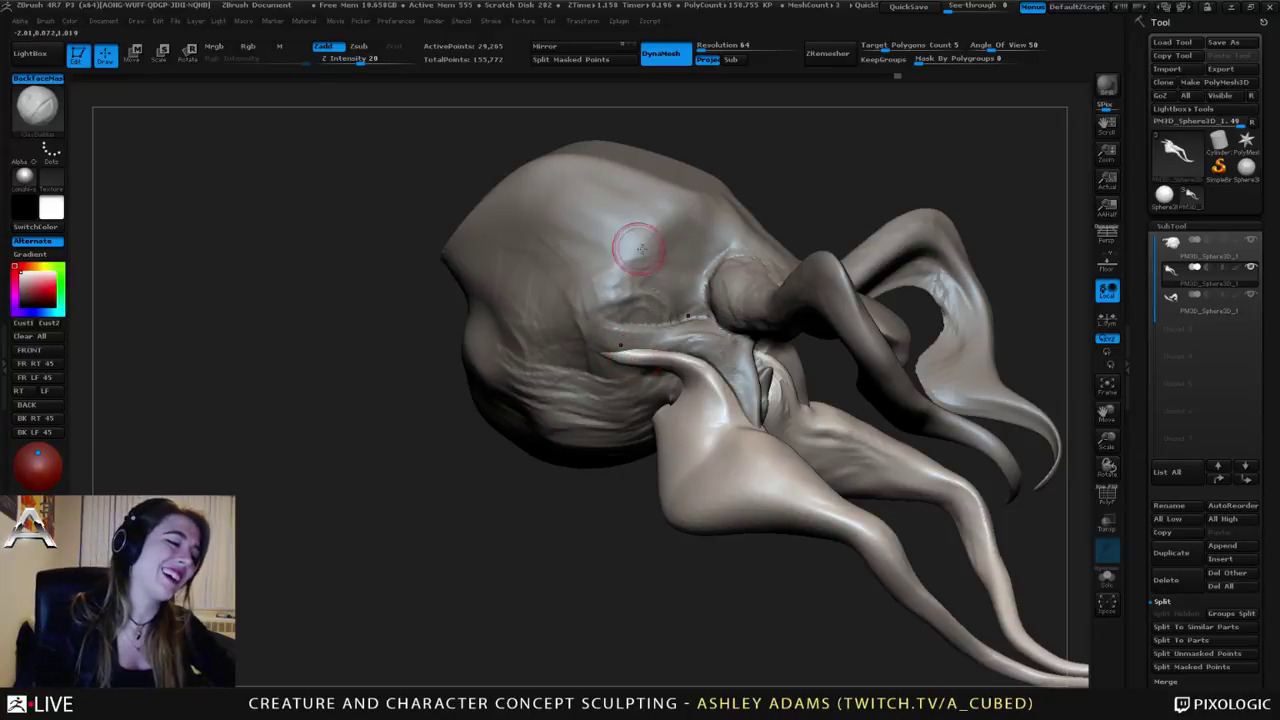
pyautogui.moveTo(711, 330)
pyautogui.mouseDown()
pyautogui.moveTo(712, 305)
pyautogui.moveTo(606, 271)
pyautogui.mouseUp()
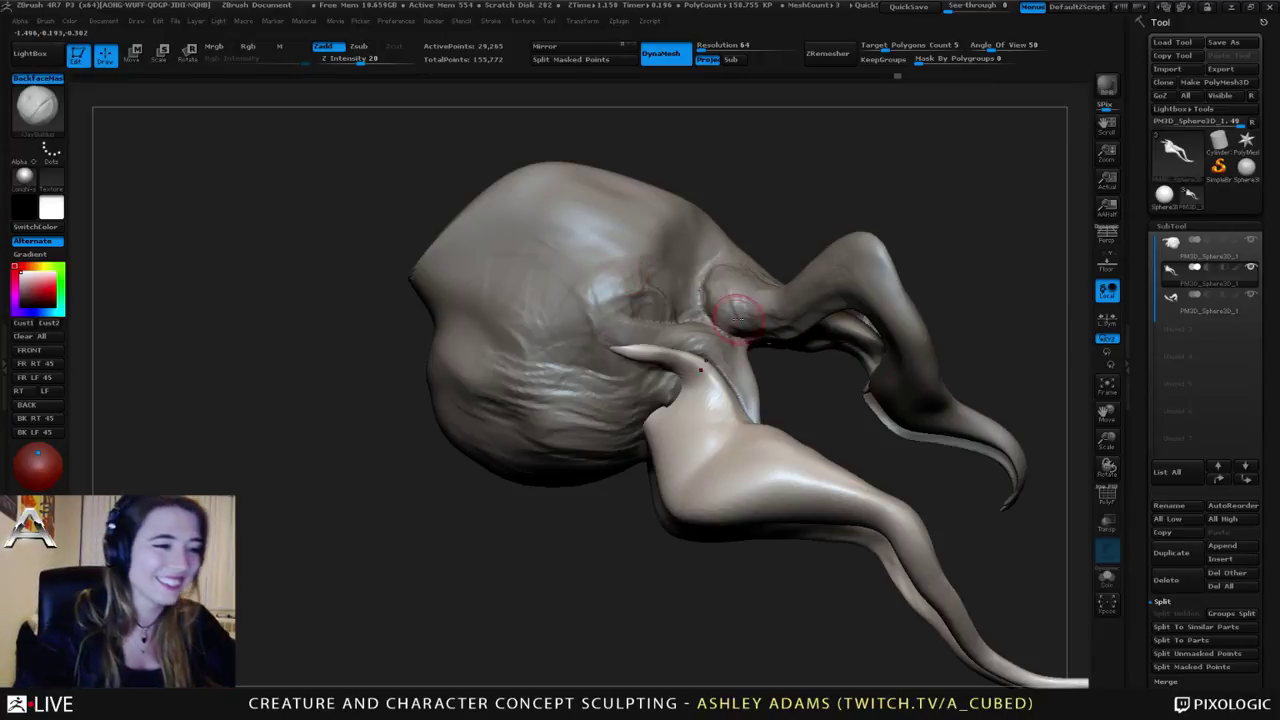
# Step: Switch to the head subtool and pull the flesh beneath the jaw between the lower tusks with SnakeHook
pyautogui.moveTo(745, 312)
pyautogui.mouseDown(button='right')
pyautogui.moveTo(774, 337)
pyautogui.moveTo(695, 355)
pyautogui.moveTo(655, 352)
pyautogui.moveTo(660, 334)
pyautogui.moveTo(673, 341)
pyautogui.moveTo(572, 303)
pyautogui.moveTo(530, 320)
pyautogui.moveTo(573, 318)
pyautogui.moveTo(563, 305)
pyautogui.moveTo(584, 353)
pyautogui.moveTo(543, 322)
pyautogui.moveTo(562, 313)
pyautogui.moveTo(515, 425)
pyautogui.moveTo(540, 378)
pyautogui.mouseUp(button='right')
pyautogui.press('b')
pyautogui.press('i')
pyautogui.press('n')
pyautogui.keyDown('alt'); pyautogui.click(565, 335); pyautogui.keyUp('alt')
pyautogui.press('b')
pyautogui.press('s')
pyautogui.press('h')
pyautogui.rightClick(543, 322)
pyautogui.press('b')
pyautogui.press('i')
pyautogui.press('n')
pyautogui.press('b')
pyautogui.press('s')
pyautogui.press('h')
pyautogui.moveTo(545, 378); pyautogui.dragTo(551, 377)
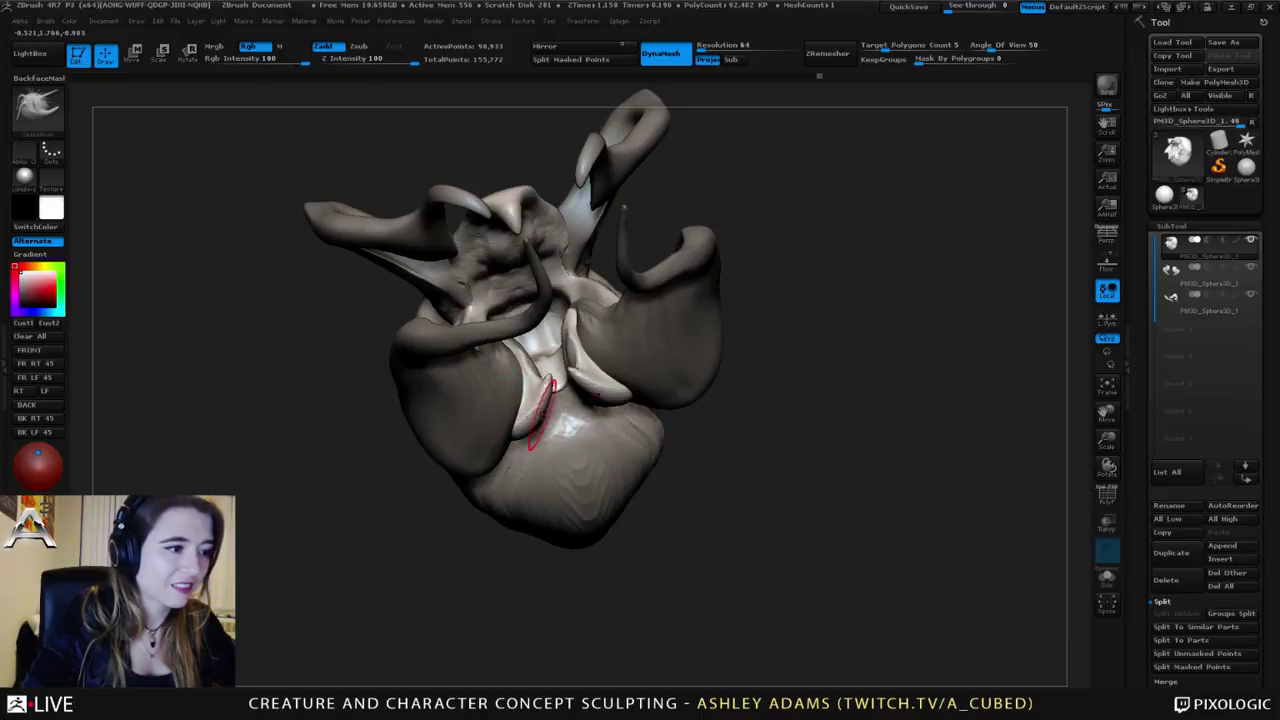
pyautogui.moveTo(532, 416); pyautogui.dragTo(540, 410, button='right')
pyautogui.moveTo(583, 308); pyautogui.dragTo(640, 250, button='right')
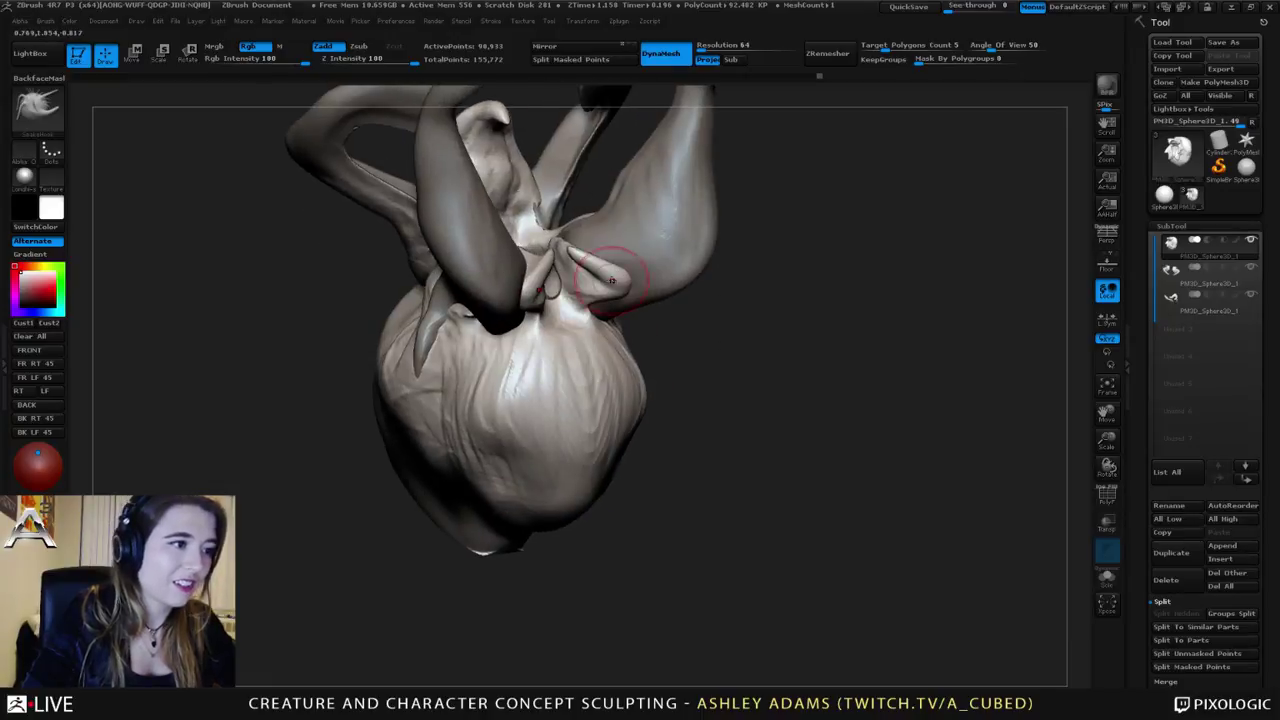
# Step: Build up the flesh on the head's underside around the lower tusk bases with ClayBuildup
pyautogui.press('b')
pyautogui.press('c')
pyautogui.press('b')
pyautogui.moveTo(597, 283); pyautogui.dragTo(618, 284)
pyautogui.moveTo(605, 280)
pyautogui.mouseDown(button='right')
pyautogui.moveTo(590, 300)
pyautogui.moveTo(565, 280)
pyautogui.moveTo(521, 303)
pyautogui.moveTo(585, 285)
pyautogui.moveTo(585, 345)
pyautogui.moveTo(500, 318)
pyautogui.mouseUp(button='right')
pyautogui.press('space')
pyautogui.press('b')
pyautogui.press('d')
pyautogui.press('s')
pyautogui.press('b')
pyautogui.press('c')
pyautogui.press('b')
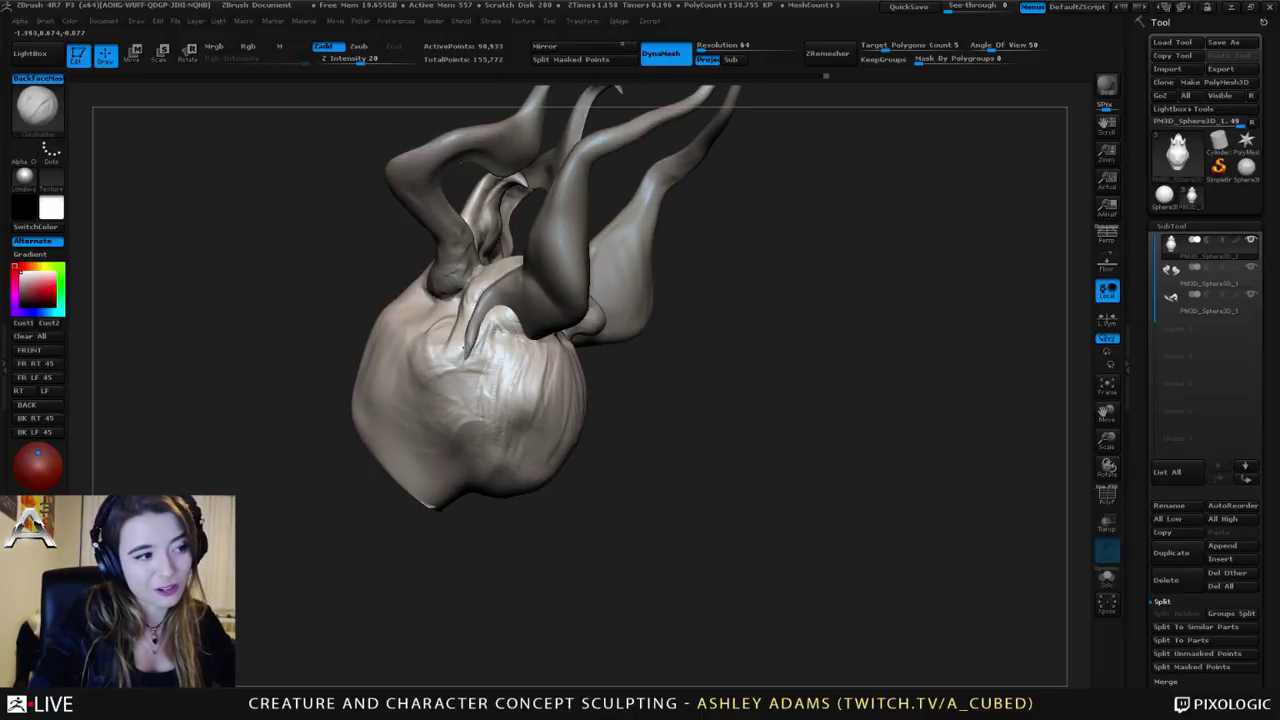
# Step: Select the tusk geometry beside the face and adjust where its root meets the head with SnakeHook
pyautogui.moveTo(472, 350)
pyautogui.mouseDown(button='right')
pyautogui.moveTo(492, 365)
pyautogui.moveTo(504, 339)
pyautogui.moveTo(556, 336)
pyautogui.moveTo(529, 357)
pyautogui.moveTo(529, 291)
pyautogui.moveTo(504, 310)
pyautogui.moveTo(542, 259)
pyautogui.moveTo(519, 203)
pyautogui.moveTo(477, 303)
pyautogui.moveTo(492, 323)
pyautogui.moveTo(475, 322)
pyautogui.mouseUp(button='right')
pyautogui.keyDown('alt'); pyautogui.click(507, 286); pyautogui.keyUp('alt')
pyautogui.rightClick(509, 286)
pyautogui.press('b')
pyautogui.press('s')
pyautogui.press('h')
pyautogui.moveTo(500, 304)
pyautogui.mouseDown()
pyautogui.moveTo(540, 322)
pyautogui.moveTo(500, 312)
pyautogui.mouseUp()
pyautogui.moveTo(500, 312)
pyautogui.mouseDown(button='right')
pyautogui.moveTo(535, 314)
pyautogui.moveTo(550, 356)
pyautogui.moveTo(482, 266)
pyautogui.mouseUp(button='right')
pyautogui.moveTo(478, 262)
pyautogui.mouseDown()
pyautogui.moveTo(508, 284)
pyautogui.moveTo(488, 268)
pyautogui.mouseUp()
pyautogui.moveTo(488, 268)
pyautogui.mouseDown(button='right')
pyautogui.moveTo(483, 255)
pyautogui.moveTo(505, 288)
pyautogui.mouseUp(button='right')
# Step: Examine the head silhouette and both tusk pairs from the front and sides while switching between the tusk subtools
pyautogui.keyDown('alt'); pyautogui.click(505, 288); pyautogui.keyUp('alt')
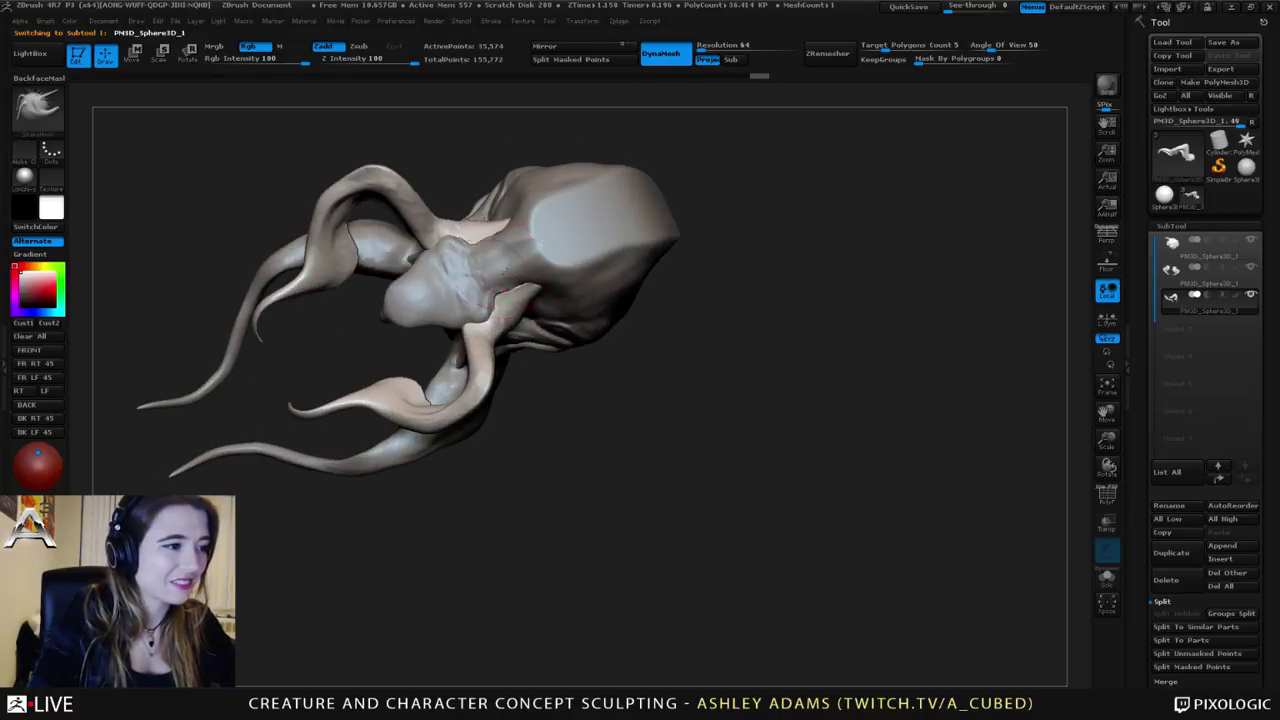
pyautogui.keyDown('alt'); pyautogui.click(510, 290); pyautogui.keyUp('alt')
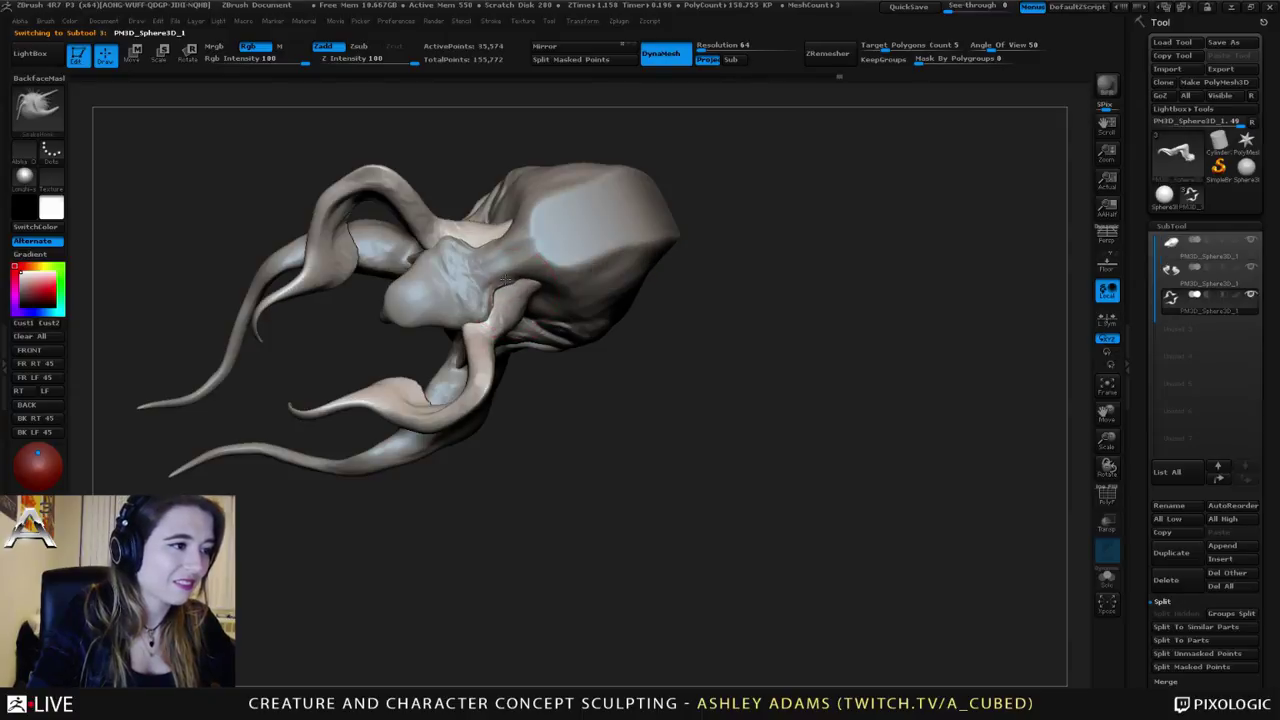
pyautogui.moveTo(505, 290)
pyautogui.mouseDown(button='right')
pyautogui.moveTo(520, 258)
pyautogui.moveTo(545, 283)
pyautogui.mouseUp(button='right')
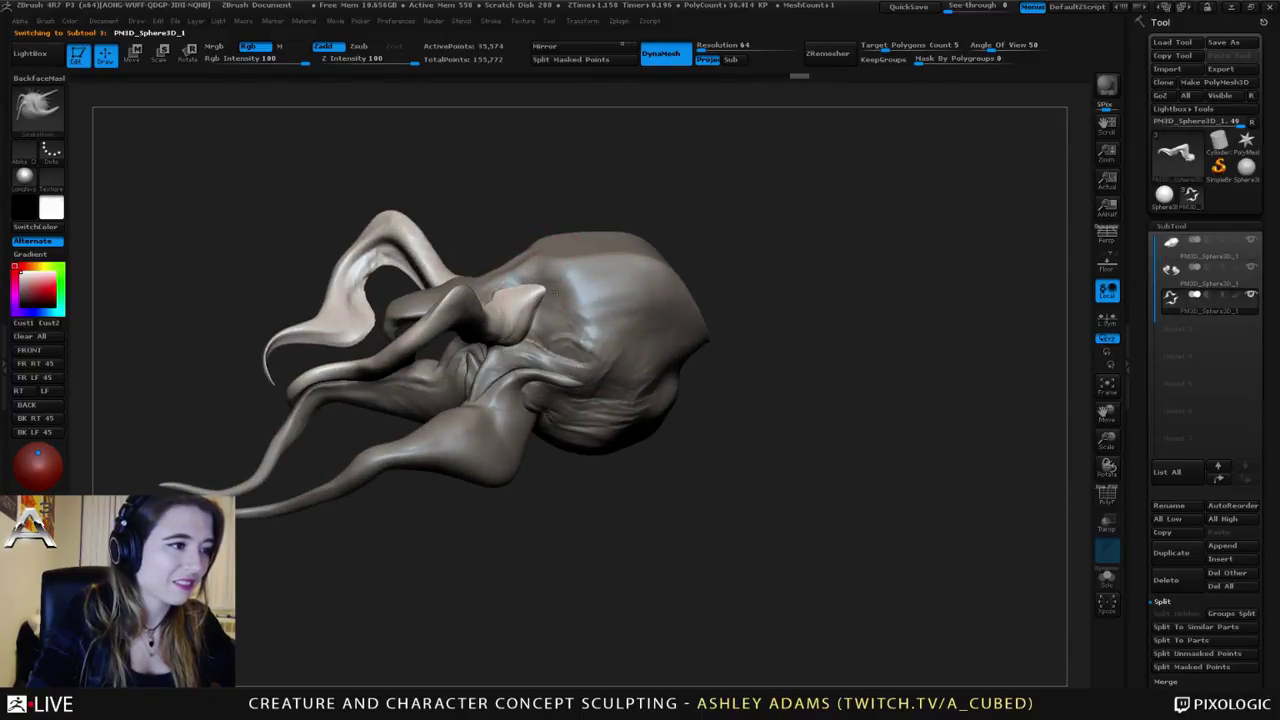
pyautogui.moveTo(557, 363)
pyautogui.keyDown('ctrl'); pyautogui.mouseDown(button='right')
pyautogui.moveTo(500, 305)
pyautogui.moveTo(606, 329)
pyautogui.moveTo(499, 361)
pyautogui.mouseUp(button='right'); pyautogui.keyUp('ctrl')
pyautogui.press('space')
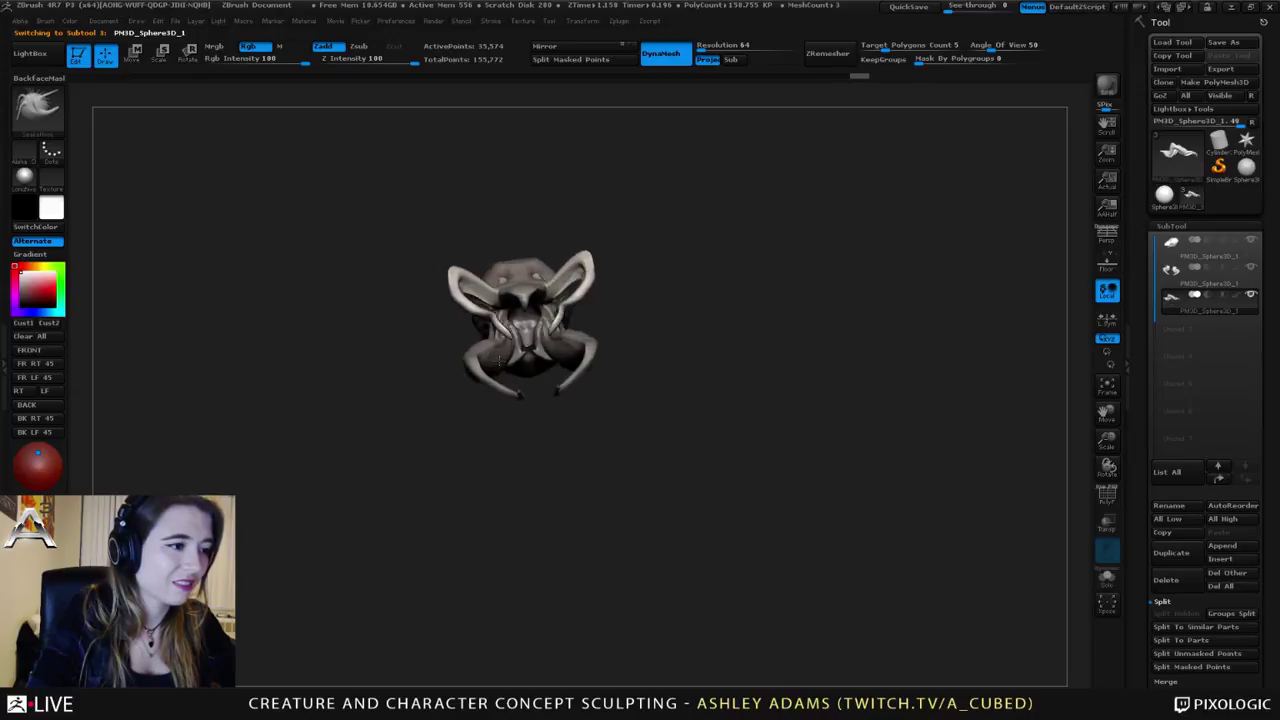
pyautogui.moveTo(616, 273); pyautogui.dragTo(590, 345, button='right')
pyautogui.keyDown('alt'); pyautogui.click(591, 349); pyautogui.keyUp('alt')
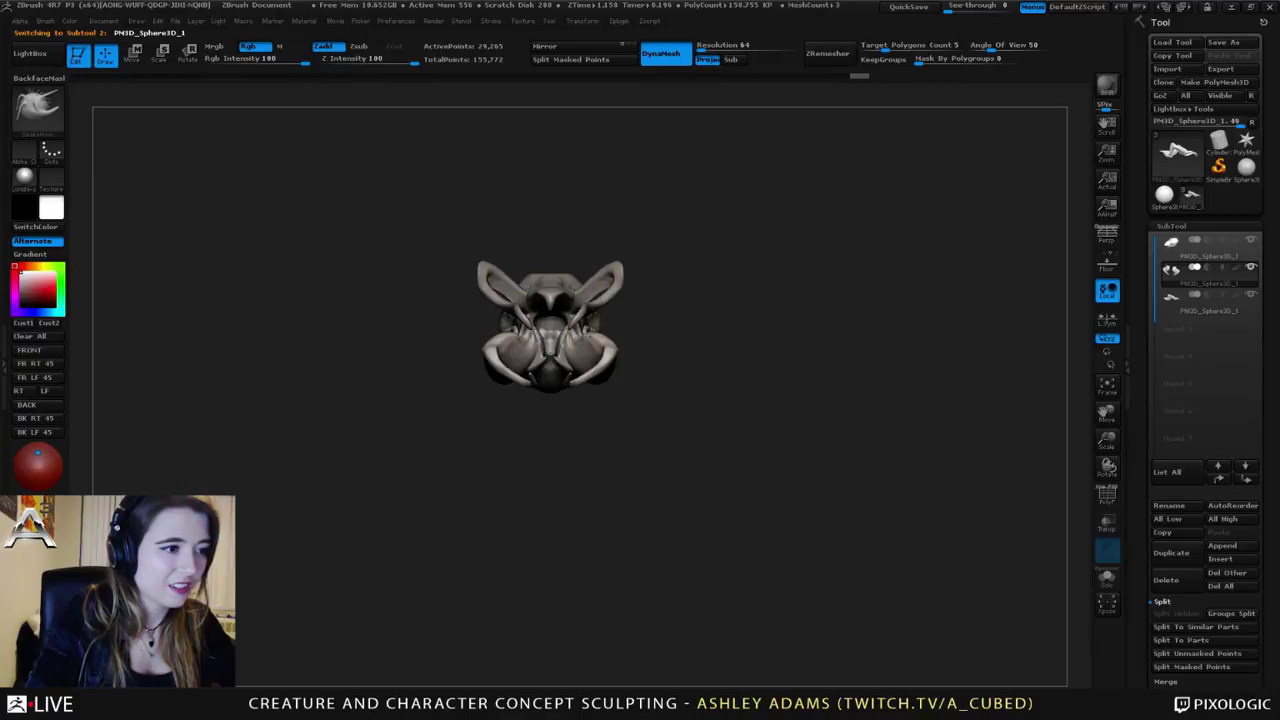
pyautogui.moveTo(592, 357); pyautogui.dragTo(613, 379, button='right')
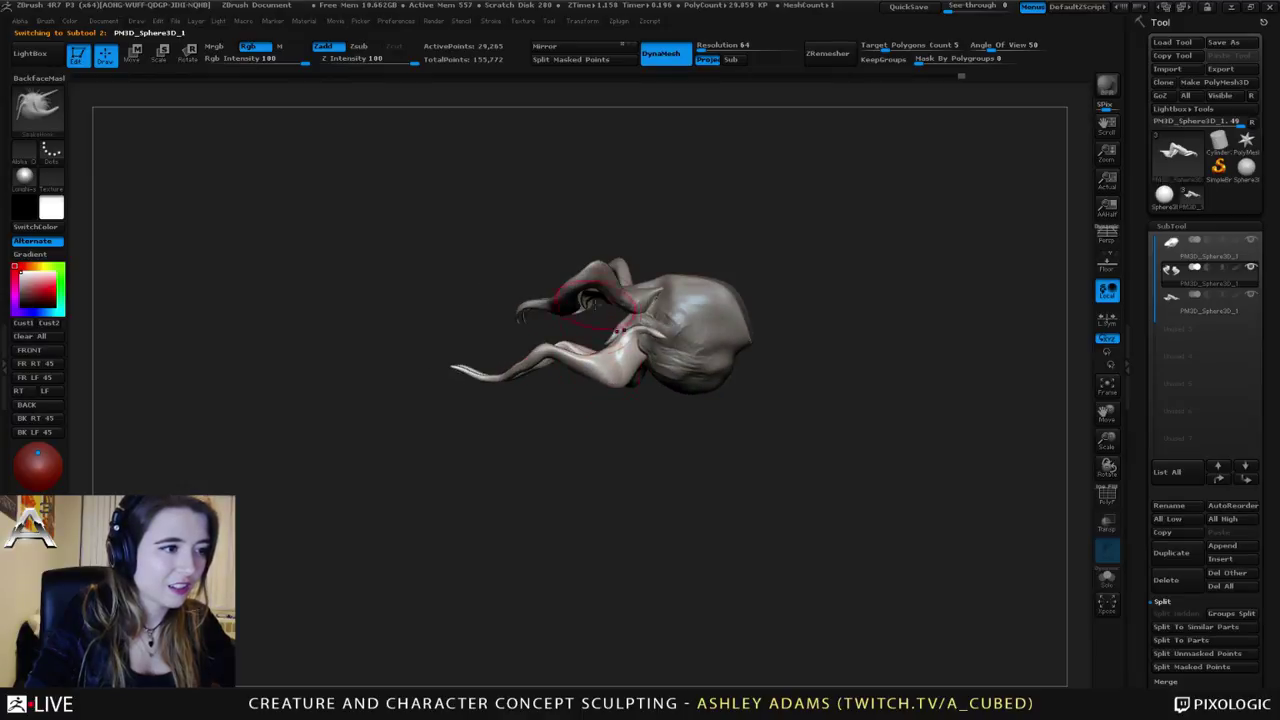
pyautogui.moveTo(594, 305)
pyautogui.mouseDown(button='right')
pyautogui.moveTo(703, 320)
pyautogui.moveTo(640, 330)
pyautogui.mouseUp(button='right')
# Step: Switch to the head subtool and fill out the back and side of the skull with broad ClayBuildup strokes
pyautogui.keyDown('alt'); pyautogui.click(562, 320); pyautogui.keyUp('alt')
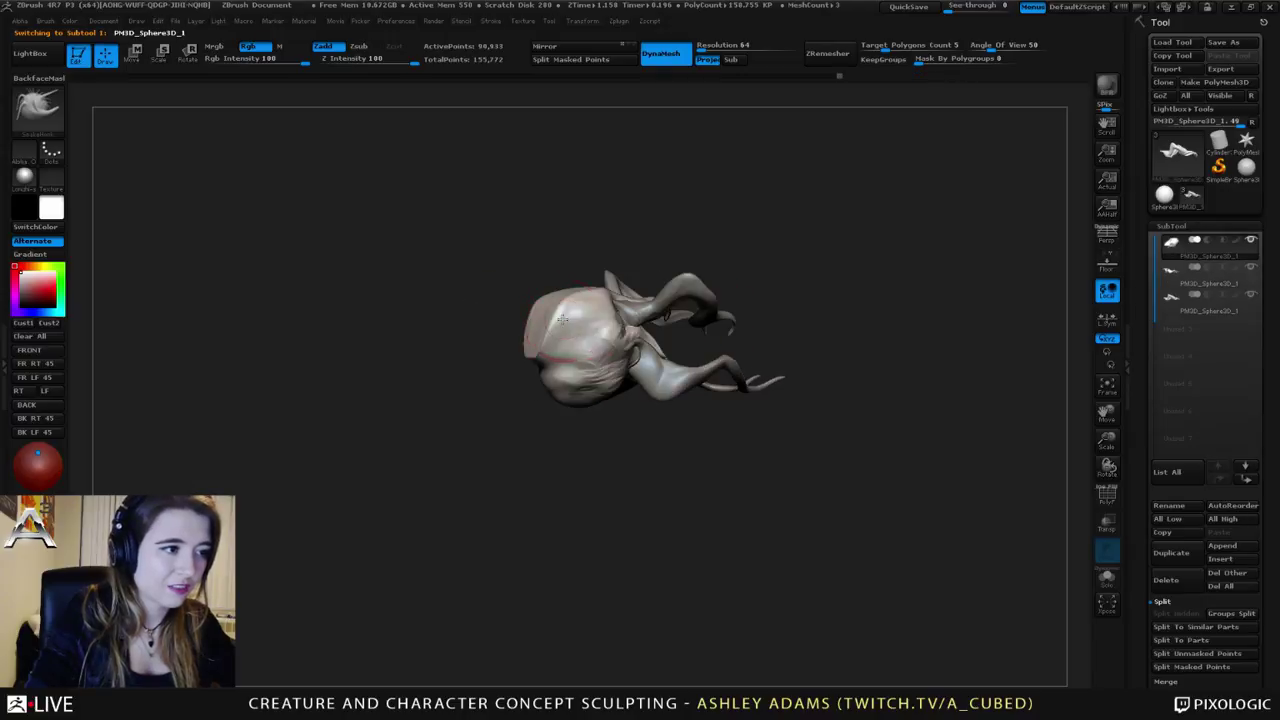
pyautogui.moveTo(562, 320); pyautogui.dragTo(544, 358, button='right')
pyautogui.press('shift')
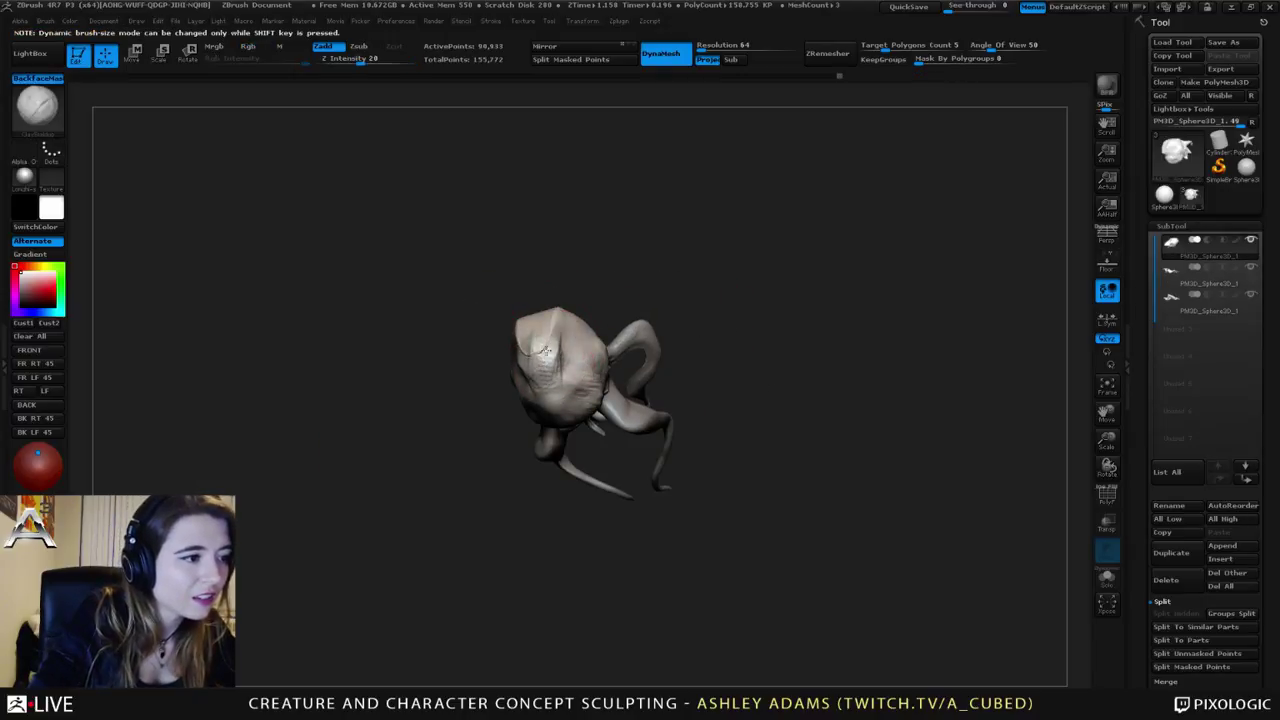
pyautogui.keyDown('shift'); pyautogui.moveTo(546, 350); pyautogui.dragTo(556, 341); pyautogui.keyUp('shift')
pyautogui.moveTo(548, 366); pyautogui.dragTo(588, 366, button='right')
pyautogui.moveTo(508, 352)
pyautogui.mouseDown()
pyautogui.moveTo(538, 406)
pyautogui.moveTo(512, 398)
pyautogui.mouseUp()
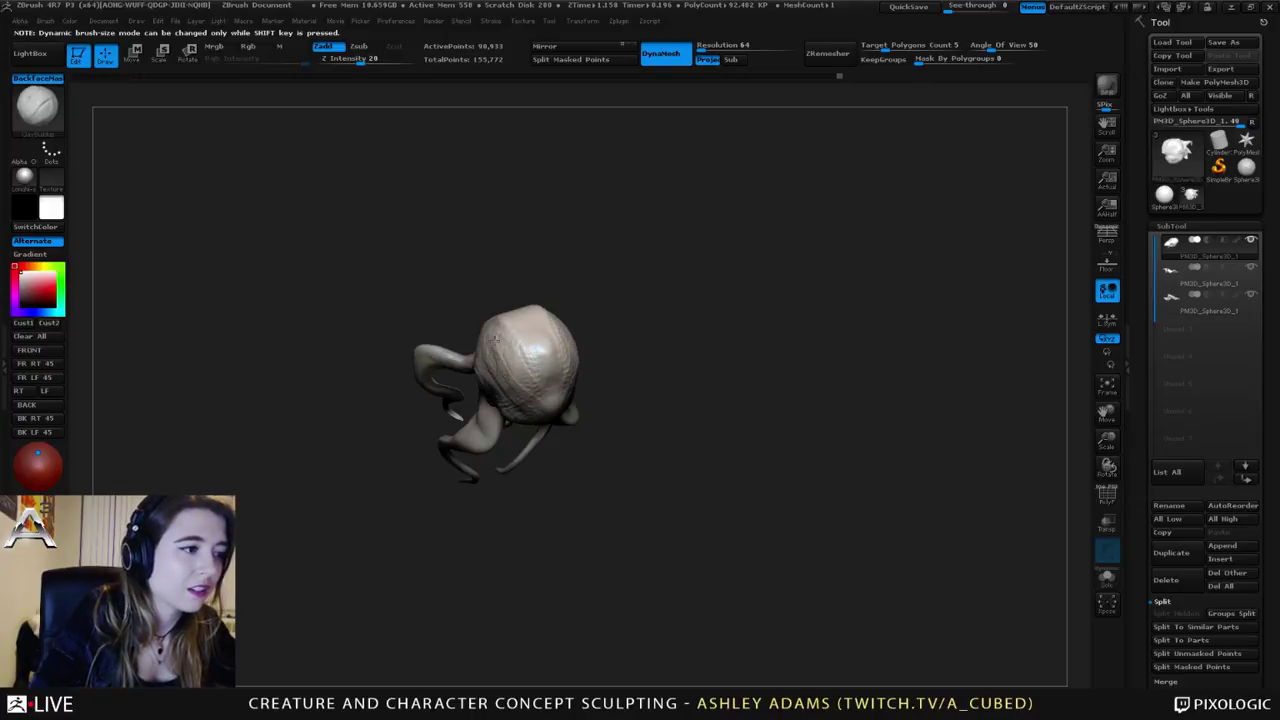
pyautogui.moveTo(512, 318)
pyautogui.mouseDown(button='right')
pyautogui.moveTo(698, 316)
pyautogui.moveTo(655, 357)
pyautogui.mouseUp(button='right')
pyautogui.press('ctrl')
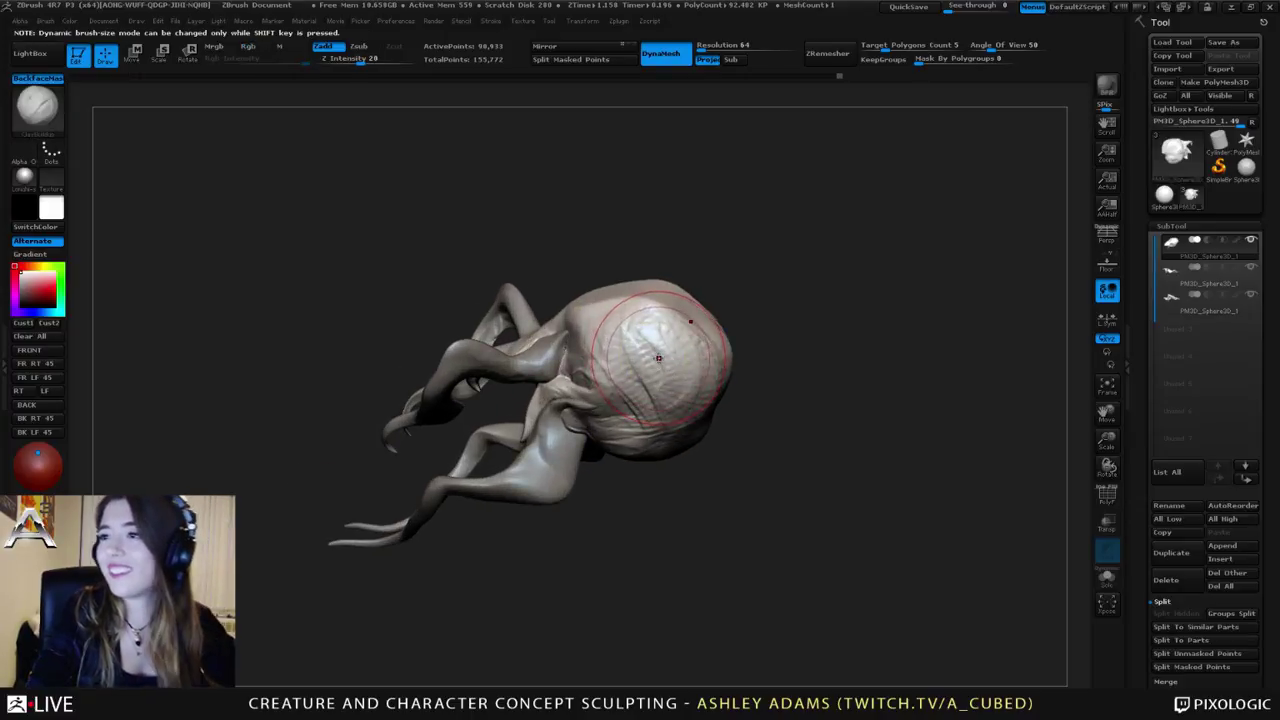
pyautogui.moveTo(600, 300)
pyautogui.mouseDown()
pyautogui.moveTo(678, 318)
pyautogui.moveTo(706, 384)
pyautogui.moveTo(700, 350)
pyautogui.mouseUp()
pyautogui.moveTo(690, 306); pyautogui.dragTo(704, 368)
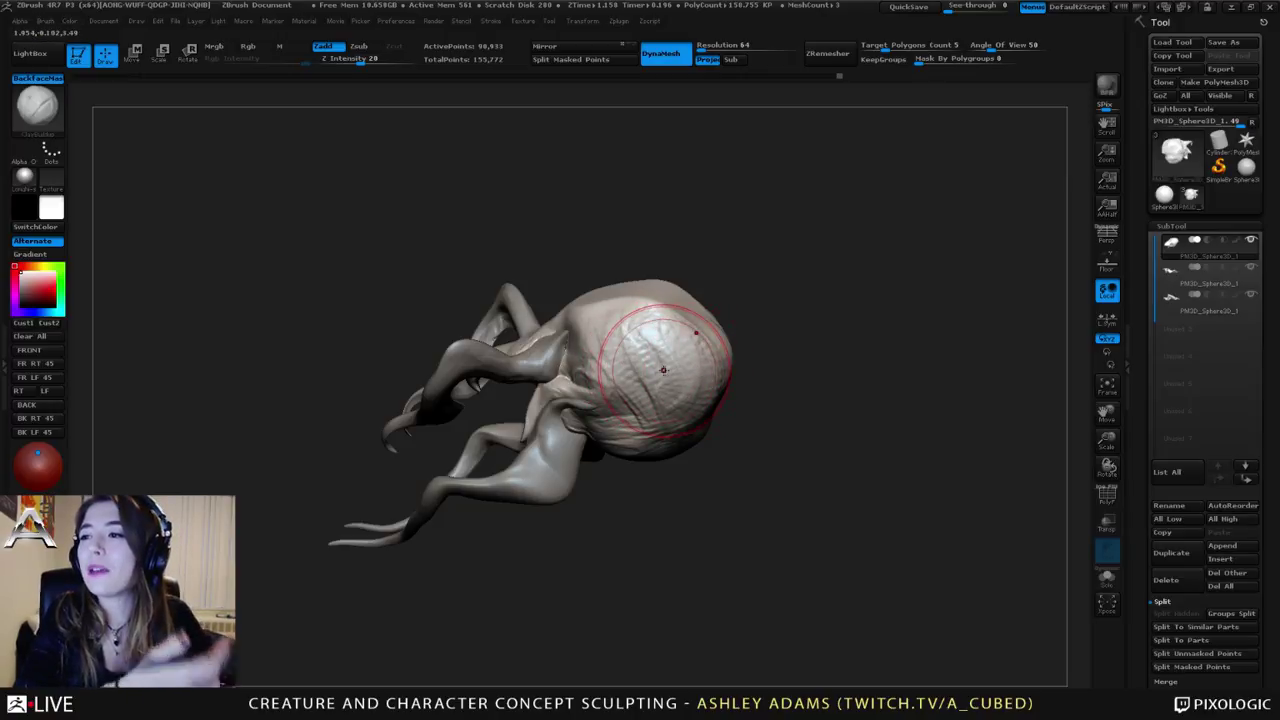
# Step: Round out the rear of the skull and cheeks with further large clay strokes
pyautogui.moveTo(626, 287); pyautogui.dragTo(574, 372)
pyautogui.rightClick(545, 376)
pyautogui.moveTo(574, 371)
pyautogui.mouseDown(button='right')
pyautogui.moveTo(545, 376)
pyautogui.moveTo(590, 340)
pyautogui.mouseUp(button='right')
pyautogui.moveTo(645, 375)
pyautogui.mouseDown()
pyautogui.moveTo(651, 444)
pyautogui.moveTo(623, 445)
pyautogui.mouseUp()
pyautogui.moveTo(623, 445); pyautogui.dragTo(604, 374, button='right')
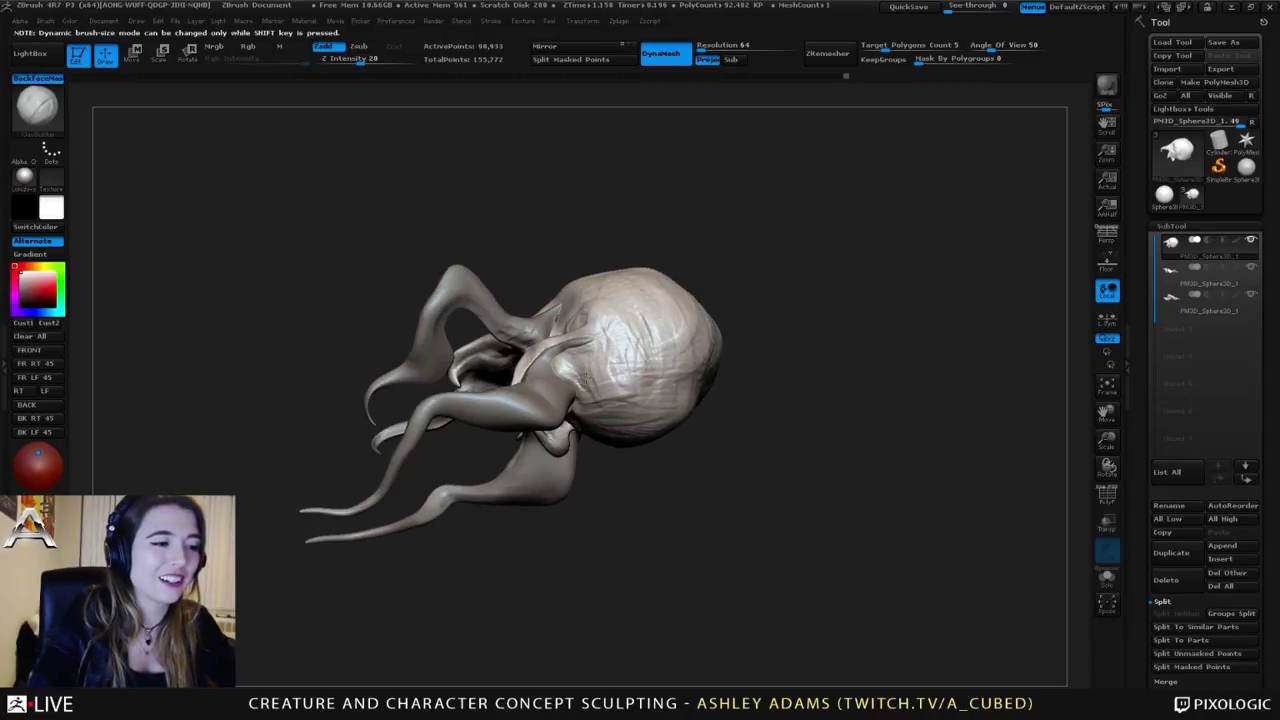
pyautogui.moveTo(600, 388); pyautogui.dragTo(632, 413)
pyautogui.moveTo(459, 385); pyautogui.dragTo(572, 443, button='right')
pyautogui.rightClick(572, 443)
pyautogui.moveTo(647, 405); pyautogui.dragTo(624, 296, button='right')
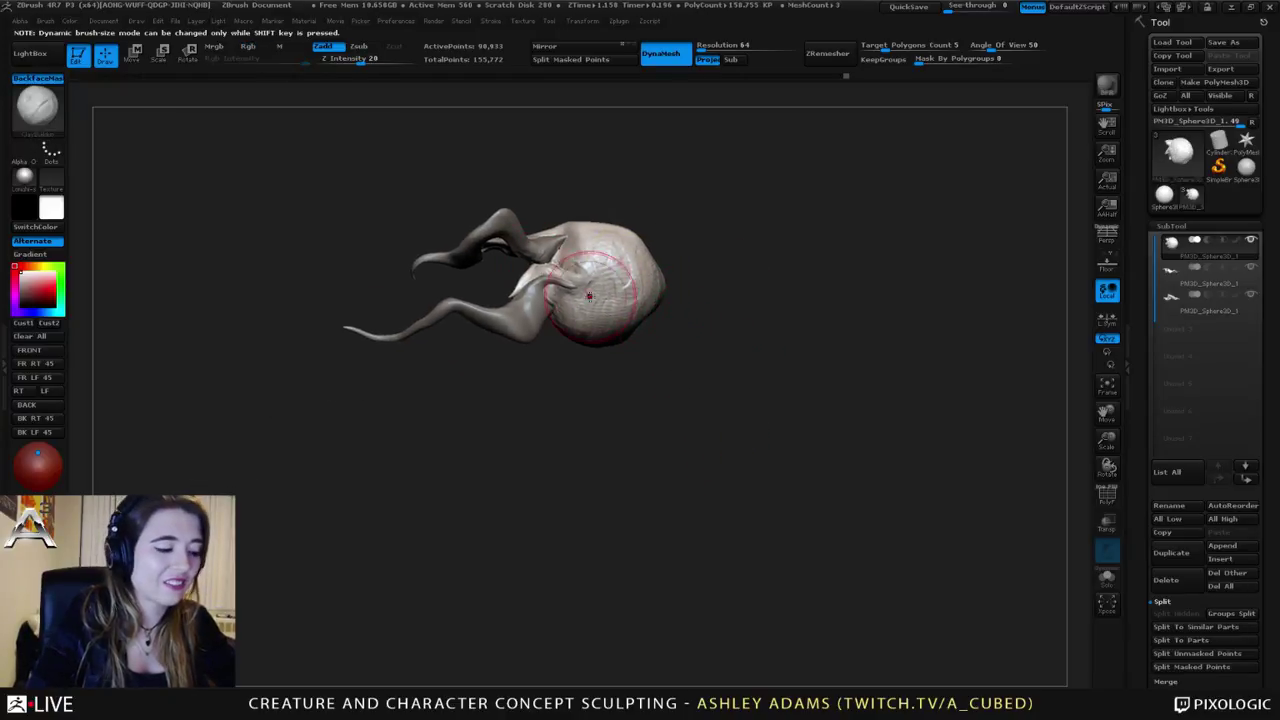
# Step: Enlarge the brush and pull a long neck out of the lower back of the head with SnakeHook
pyautogui.press('b')
pyautogui.press('s')
pyautogui.press('h')
pyautogui.moveTo(686, 354); pyautogui.dragTo(664, 330, button='right')
pyautogui.rightClick(668, 316)
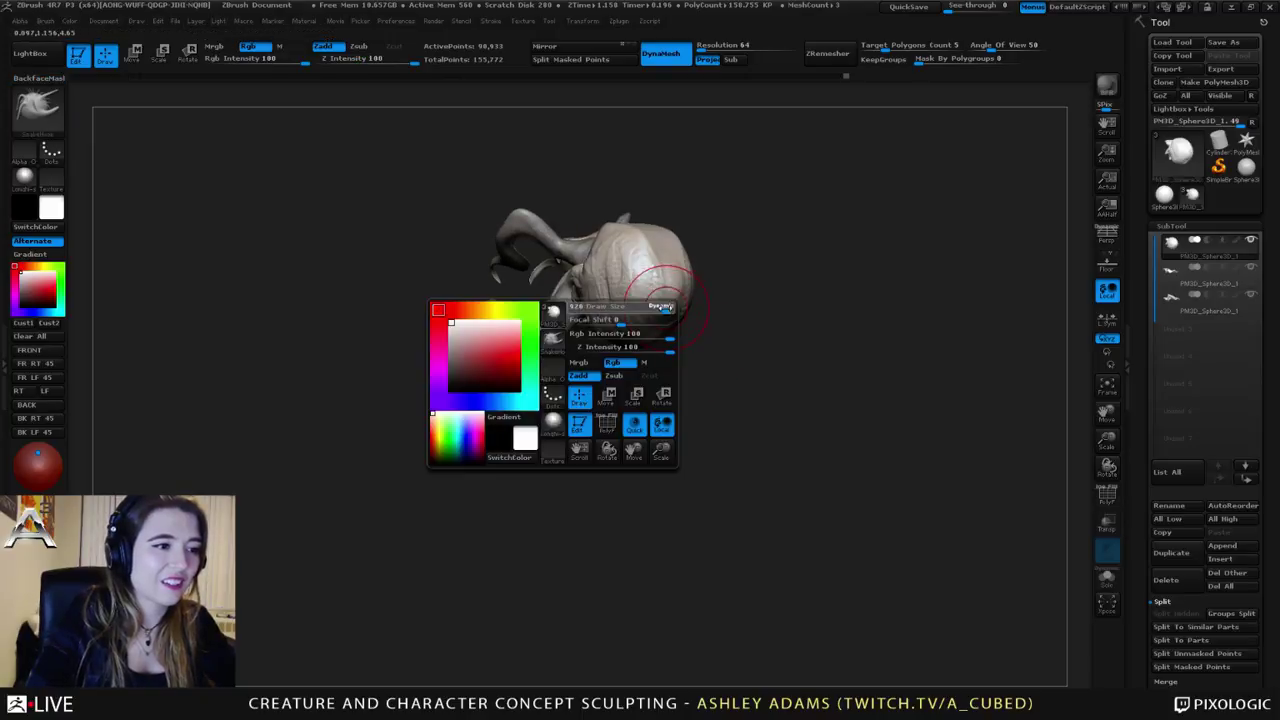
pyautogui.moveTo(664, 312); pyautogui.dragTo(690, 358)
pyautogui.moveTo(678, 358); pyautogui.dragTo(716, 352, button='right')
pyautogui.moveTo(672, 346)
pyautogui.keyDown('shift'); pyautogui.mouseDown()
pyautogui.moveTo(636, 327)
pyautogui.moveTo(682, 362)
pyautogui.moveTo(788, 356)
pyautogui.mouseUp(); pyautogui.keyUp('shift')
pyautogui.rightClick(632, 328)
# Step: Remesh the stretched head and neck with DynaMesh, then try an S-shaped neck bend and undo it
pyautogui.press('ctrl')
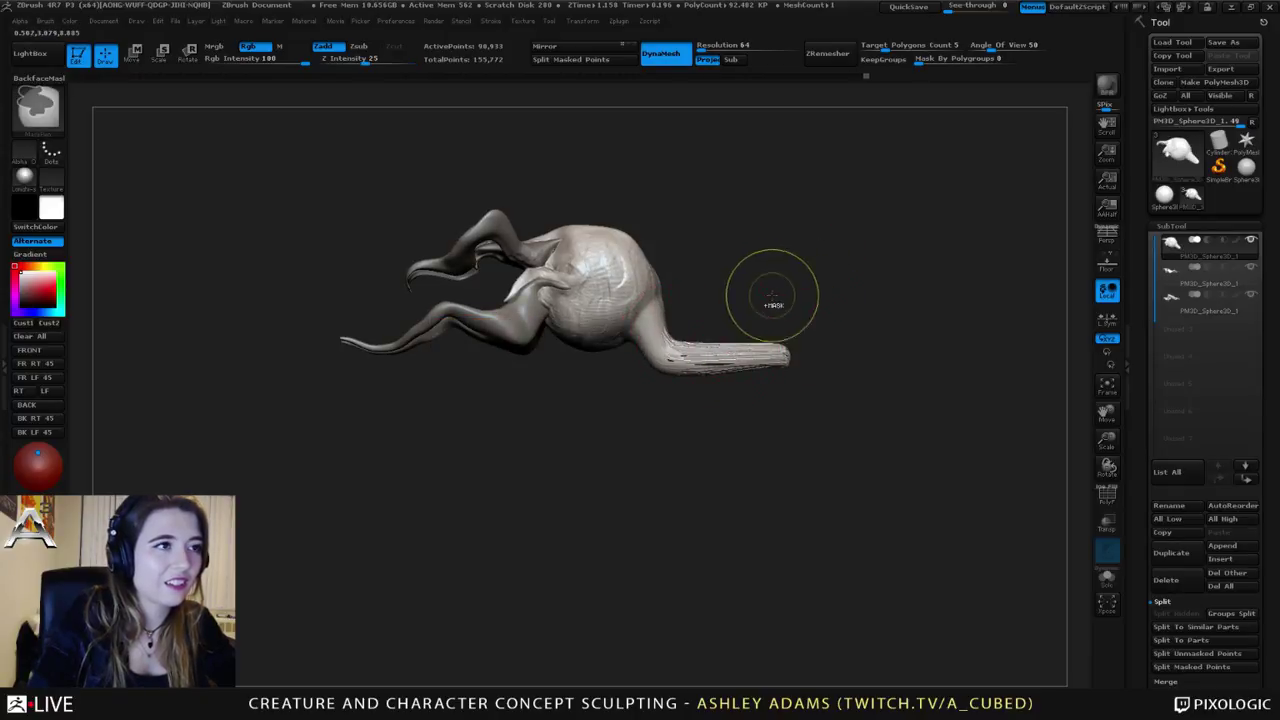
pyautogui.keyDown('ctrl'); pyautogui.moveTo(772, 296); pyautogui.dragTo(781, 288); pyautogui.keyUp('ctrl')
pyautogui.moveTo(676, 346)
pyautogui.keyDown('shift'); pyautogui.mouseDown()
pyautogui.moveTo(775, 352)
pyautogui.moveTo(737, 341)
pyautogui.mouseUp(); pyautogui.keyUp('shift')
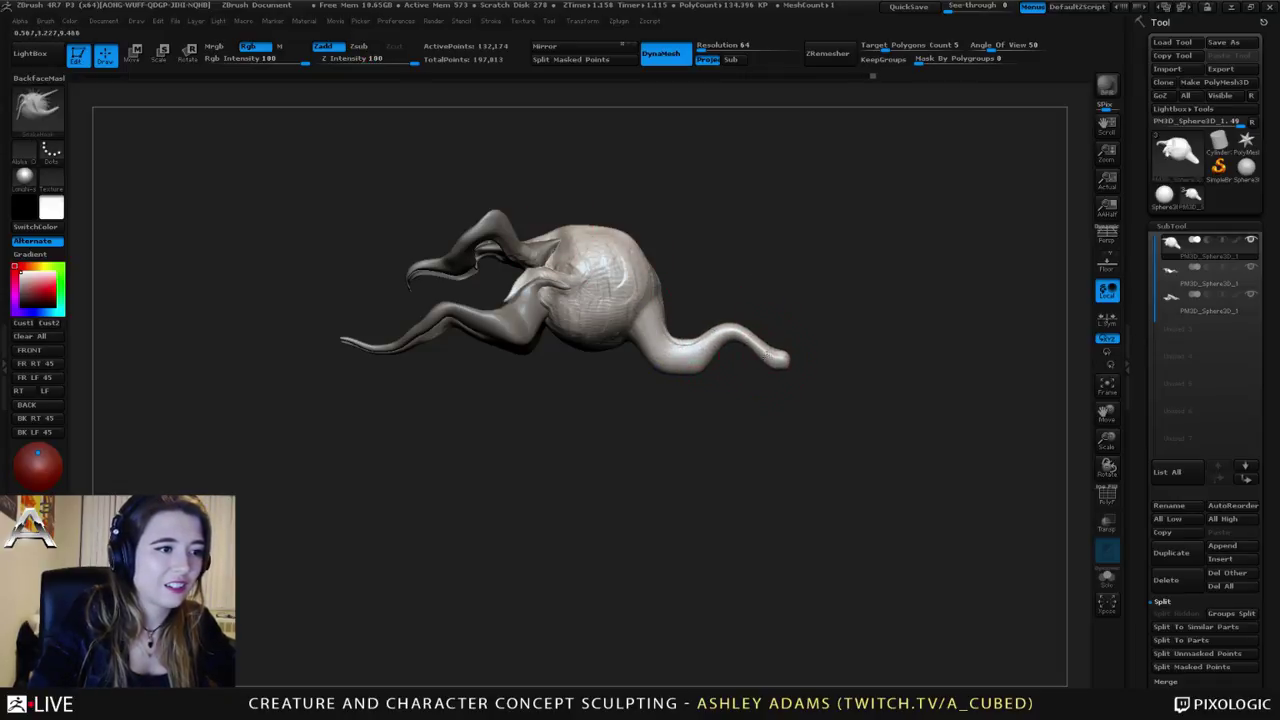
pyautogui.hotkey('ctrl', 'z')
# Step: Adjust the brush size, smooth the neck, and bend its far end upward with SnakeHook
pyautogui.press('space')
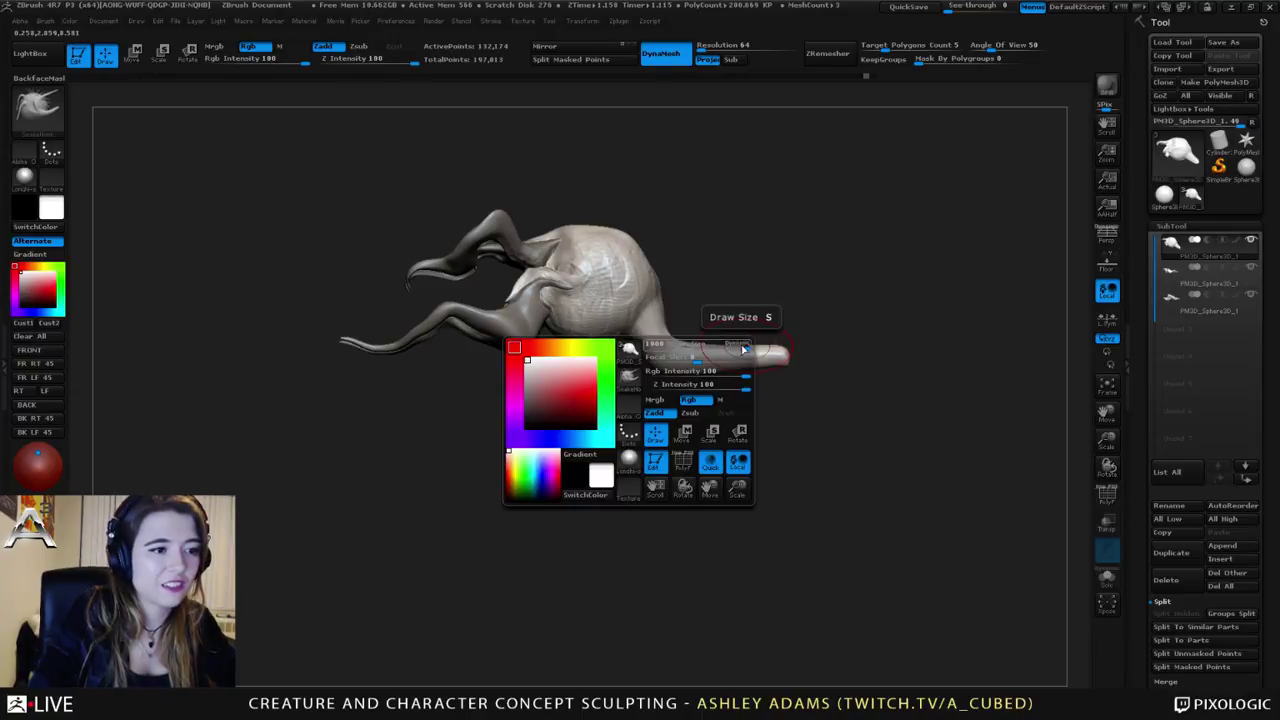
pyautogui.moveTo(732, 352)
pyautogui.mouseDown(button='right')
pyautogui.moveTo(786, 357)
pyautogui.moveTo(769, 391)
pyautogui.moveTo(689, 331)
pyautogui.mouseUp(button='right')
pyautogui.press('space')
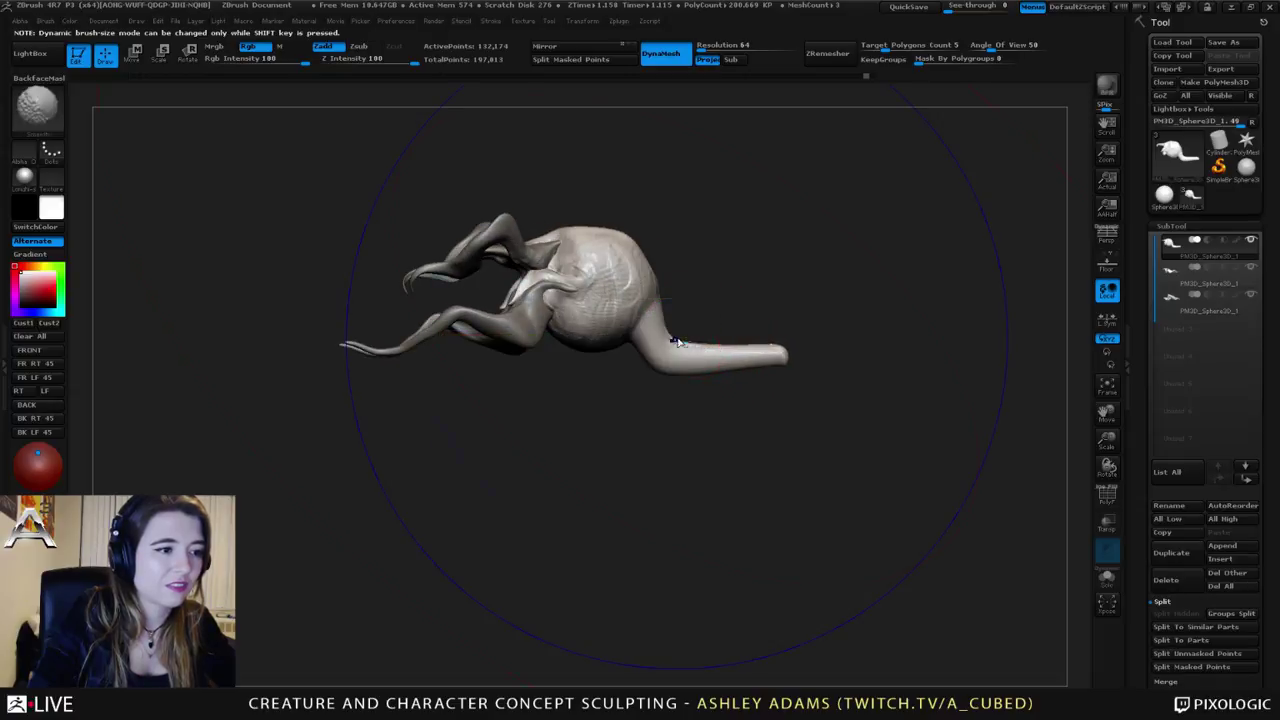
pyautogui.press('space')
pyautogui.moveTo(686, 343); pyautogui.dragTo(622, 344)
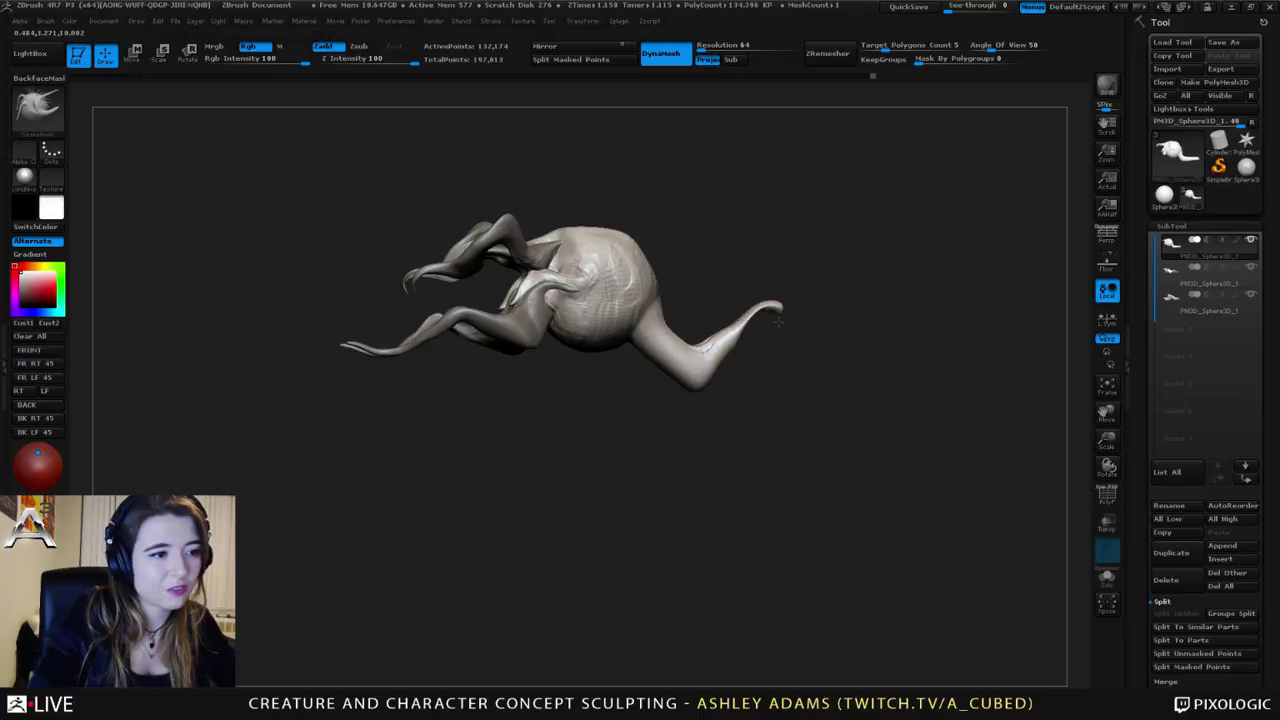
# Step: Thicken the raised end of the neck with the Inflat brush and smooth it
pyautogui.press('b')
pyautogui.press('i')
pyautogui.press('n')
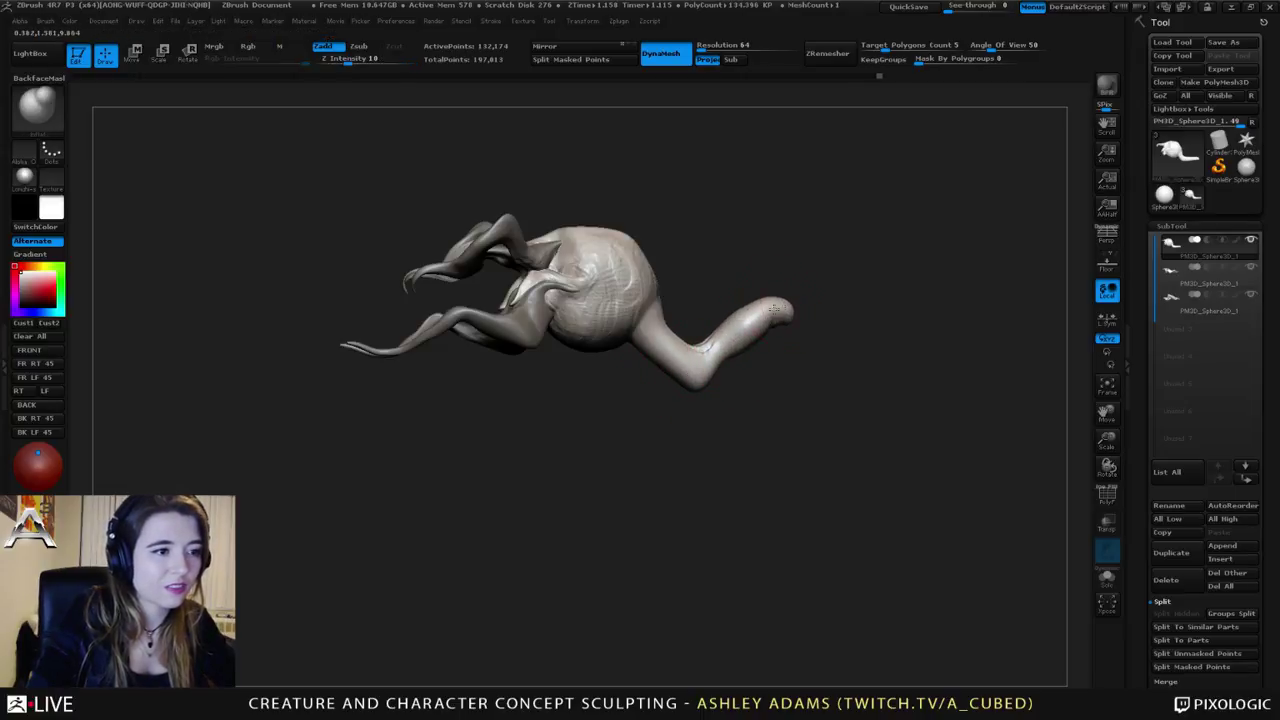
pyautogui.keyDown('shift'); pyautogui.moveTo(774, 308); pyautogui.dragTo(708, 354); pyautogui.keyUp('shift')
pyautogui.press('space')
# Step: Resize the SnakeHook brush, slim the neck behind the skull, and reshape the neck's raised tip
pyautogui.moveTo(708, 354); pyautogui.dragTo(671, 331, button='right')
pyautogui.press('b')
pyautogui.press('s')
pyautogui.press('h')
pyautogui.press('space')
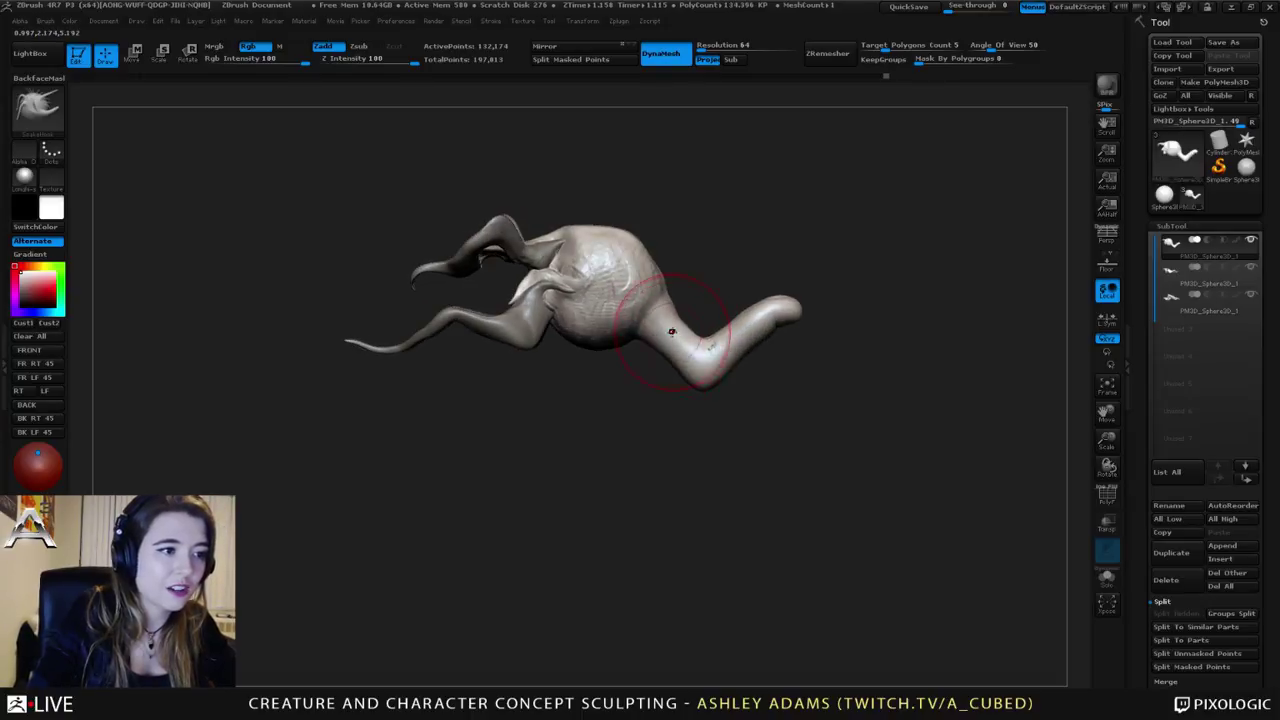
pyautogui.press('space')
pyautogui.moveTo(671, 331); pyautogui.dragTo(662, 331)
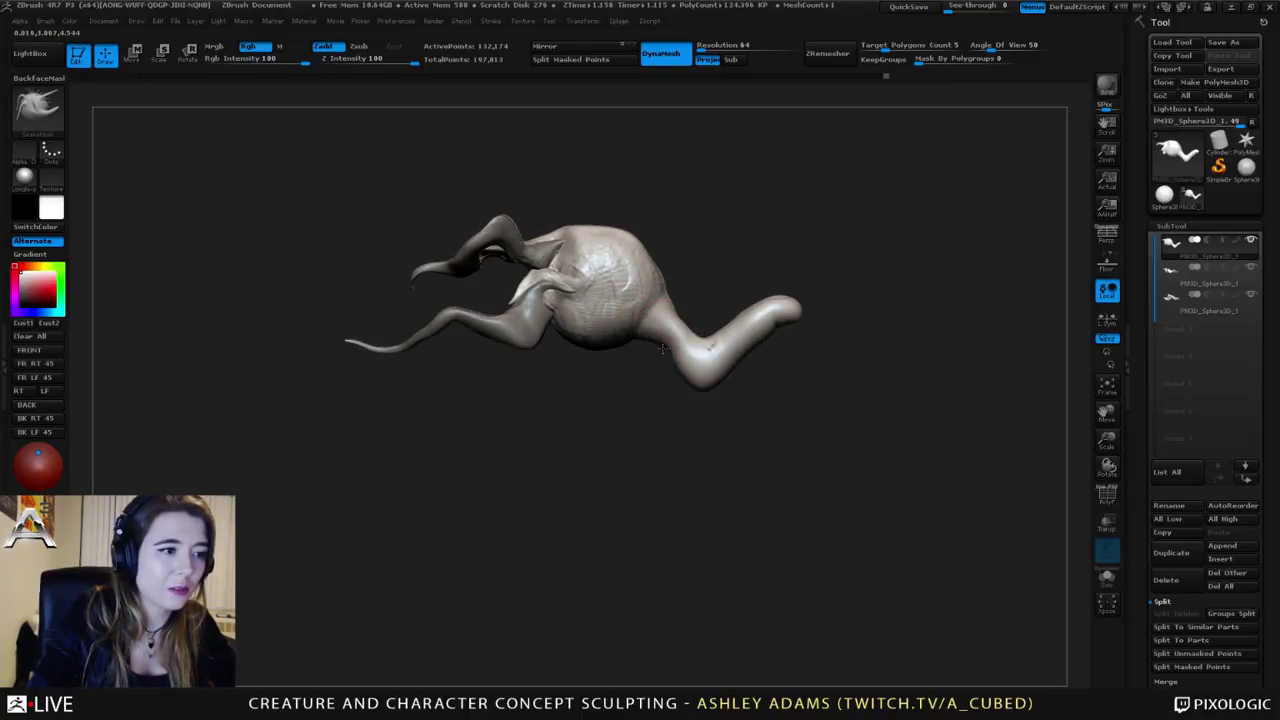
pyautogui.press('shift')
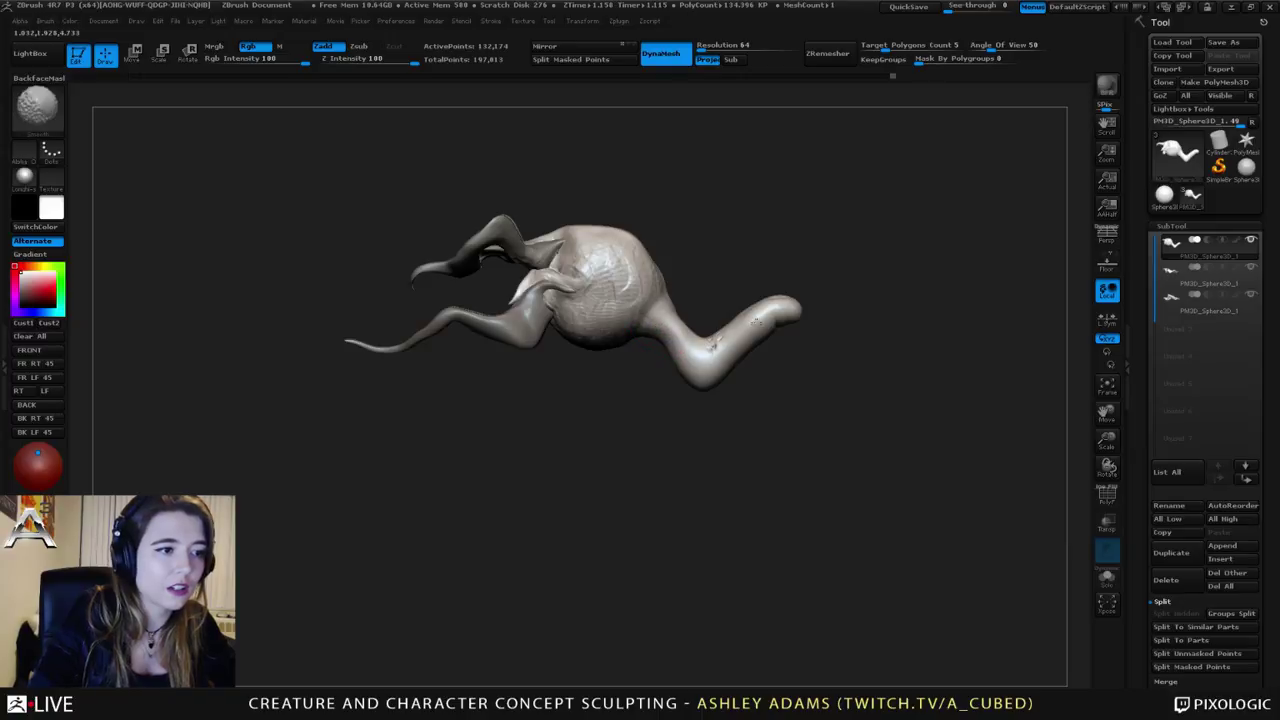
pyautogui.press('space')
pyautogui.moveTo(747, 313); pyautogui.dragTo(761, 313)
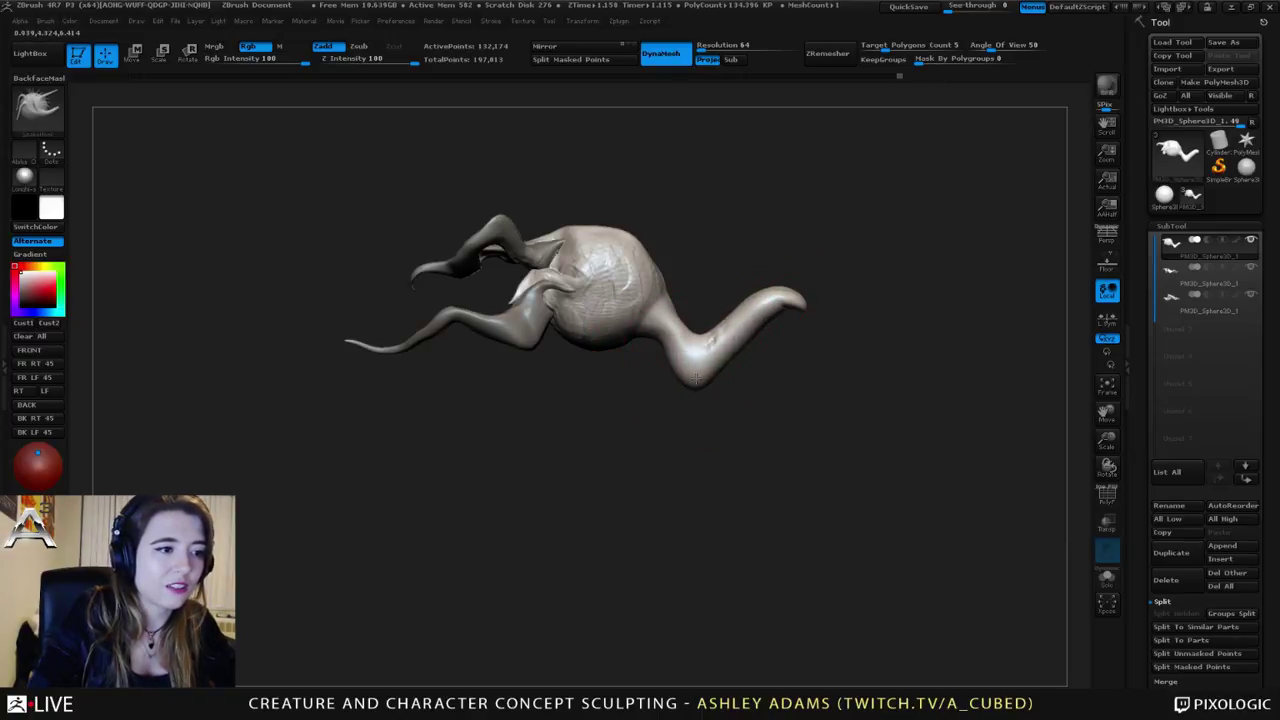
# Step: Resize the SnakeHook brush and adjust the curve of the neck's raised end
pyautogui.moveTo(668, 424); pyautogui.dragTo(740, 424)
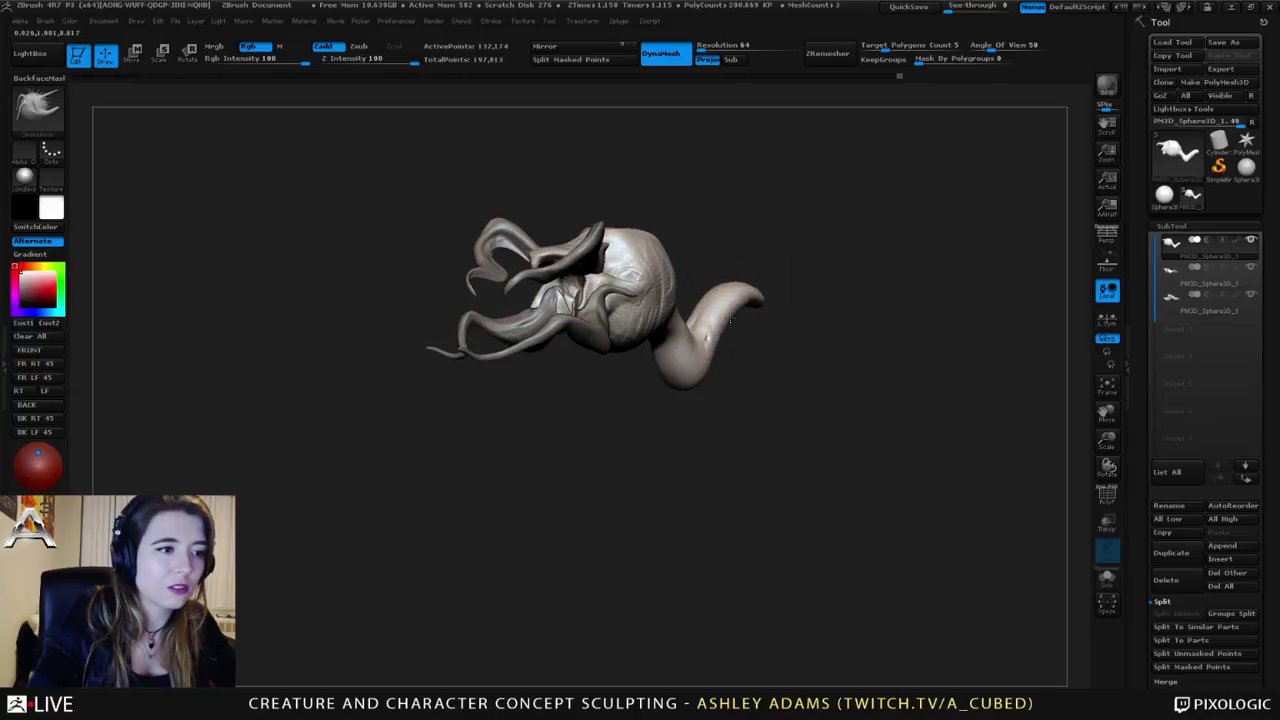
pyautogui.moveTo(725, 313); pyautogui.dragTo(685, 325)
pyautogui.press('space')
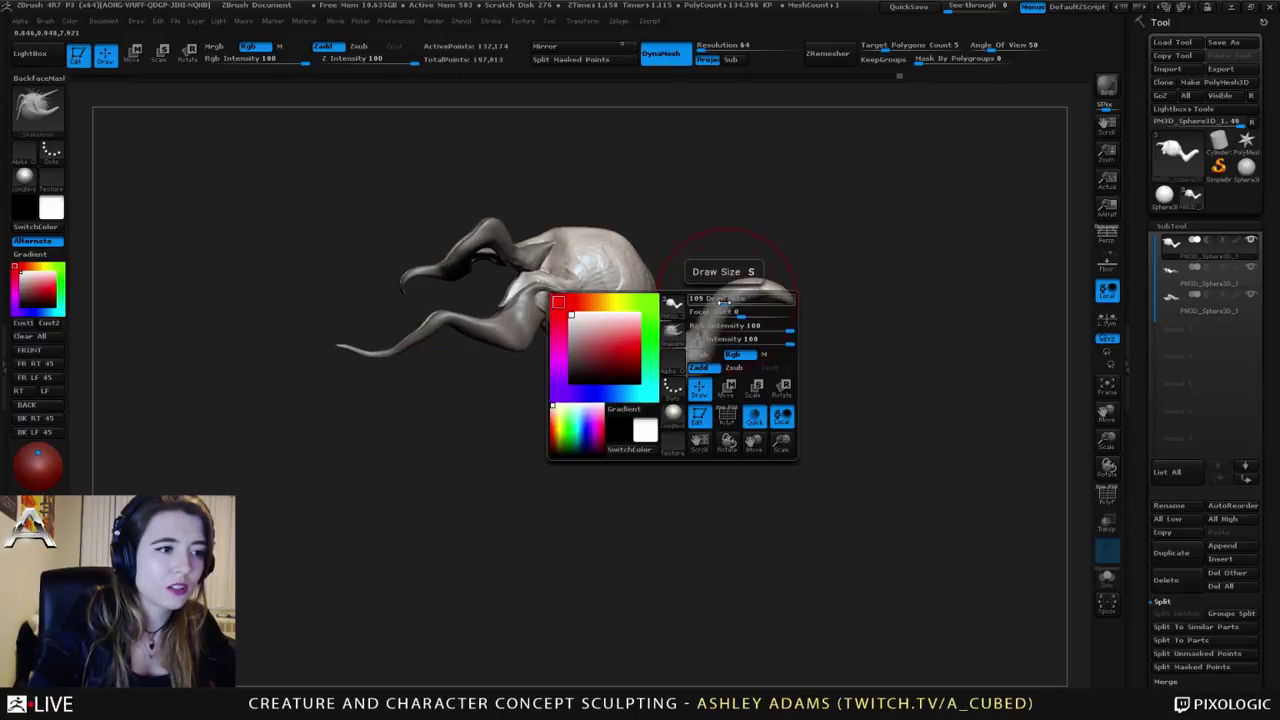
pyautogui.moveTo(790, 330)
pyautogui.mouseDown()
pyautogui.moveTo(740, 284)
pyautogui.moveTo(732, 305)
pyautogui.moveTo(750, 310)
pyautogui.moveTo(771, 286)
pyautogui.mouseUp()
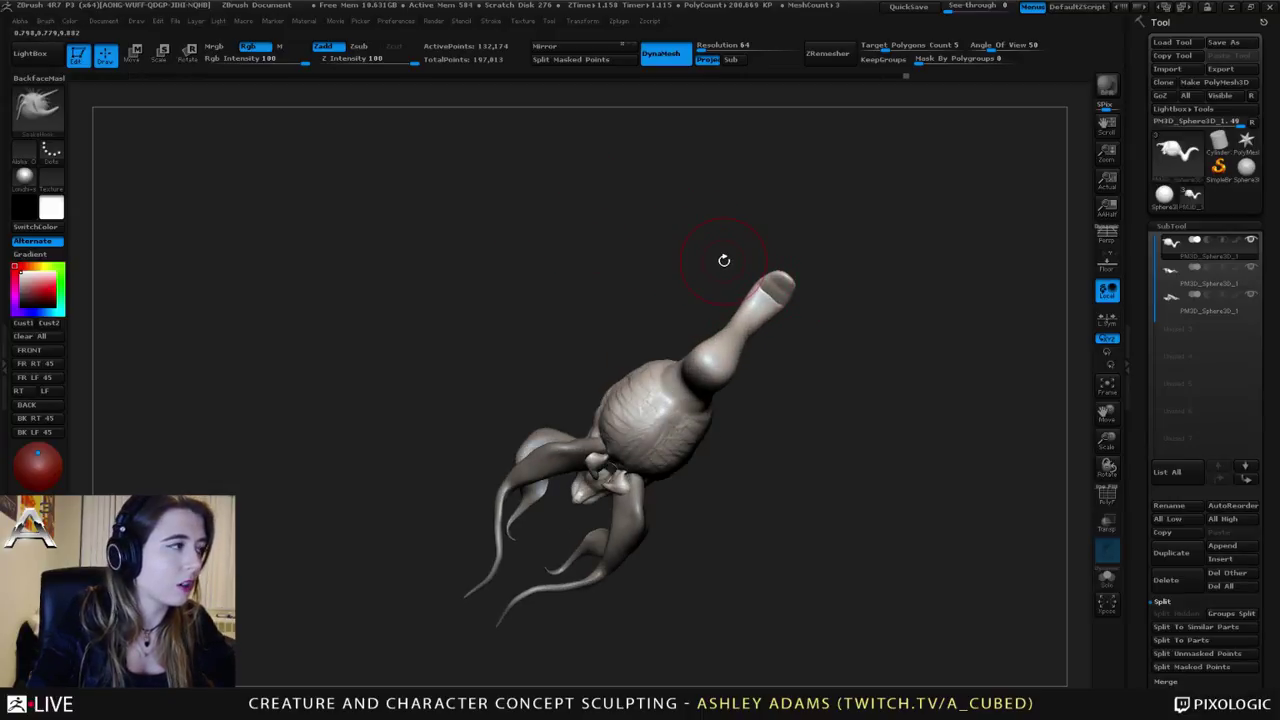
# Step: Swell the tip of the neck with the Inflat brush and smooth its surface
pyautogui.press('b')
pyautogui.press('i')
pyautogui.press('n')
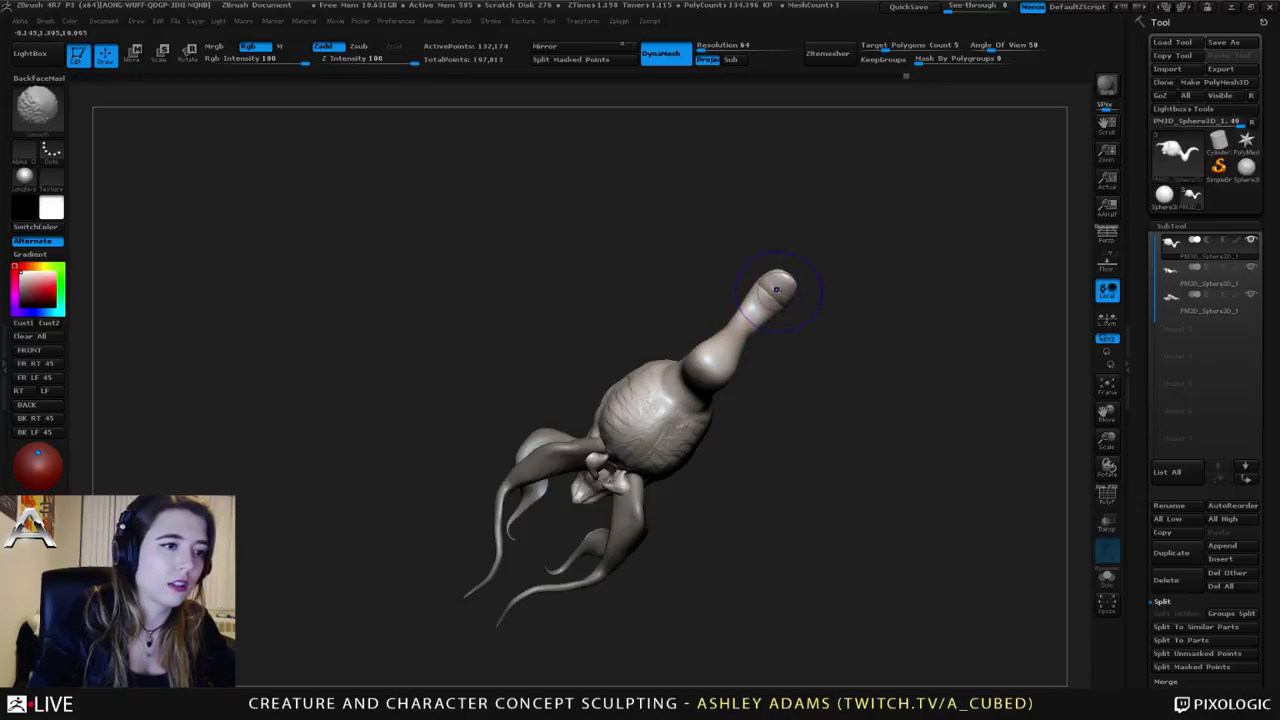
pyautogui.moveTo(834, 286); pyautogui.dragTo(704, 323)
pyautogui.moveTo(704, 323); pyautogui.dragTo(691, 343, button='right')
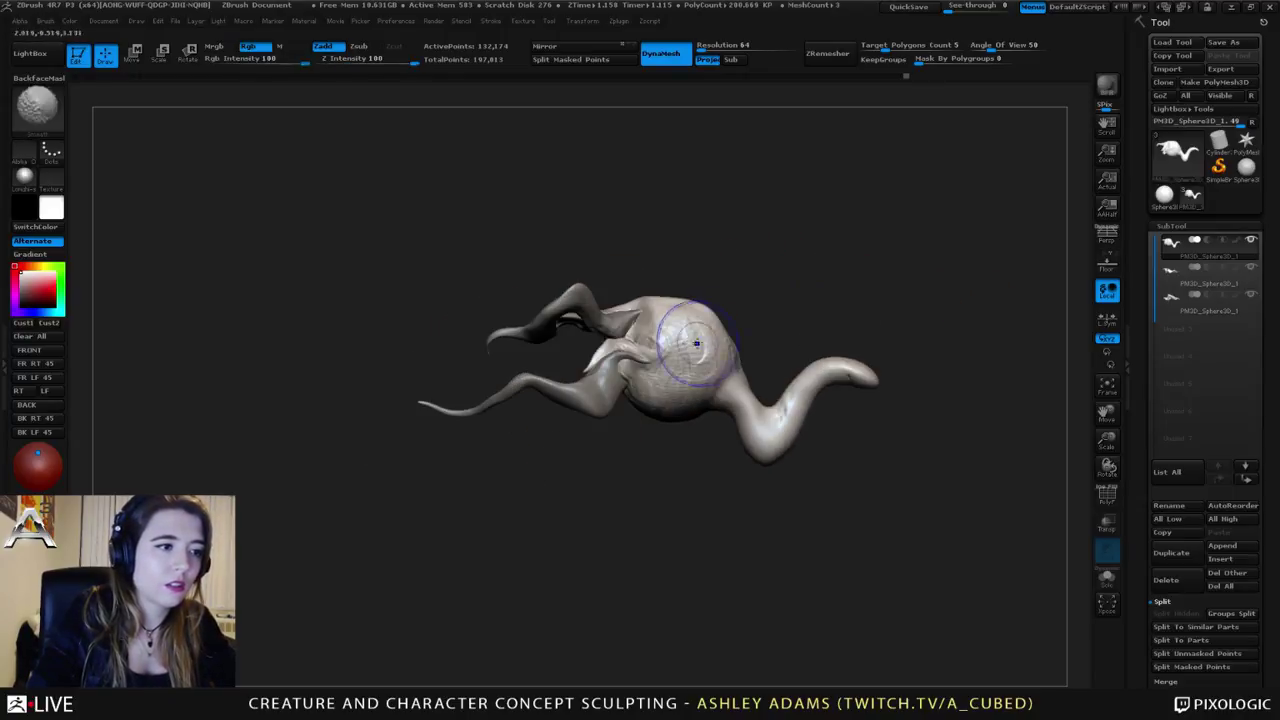
# Step: Build up volume on the side of the skull with the ClayBuildup brush and smooth the strokes
pyautogui.press('b')
pyautogui.press('c')
pyautogui.press('b')
pyautogui.moveTo(711, 297); pyautogui.dragTo(703, 270, button='right')
pyautogui.moveTo(692, 285); pyautogui.dragTo(669, 288)
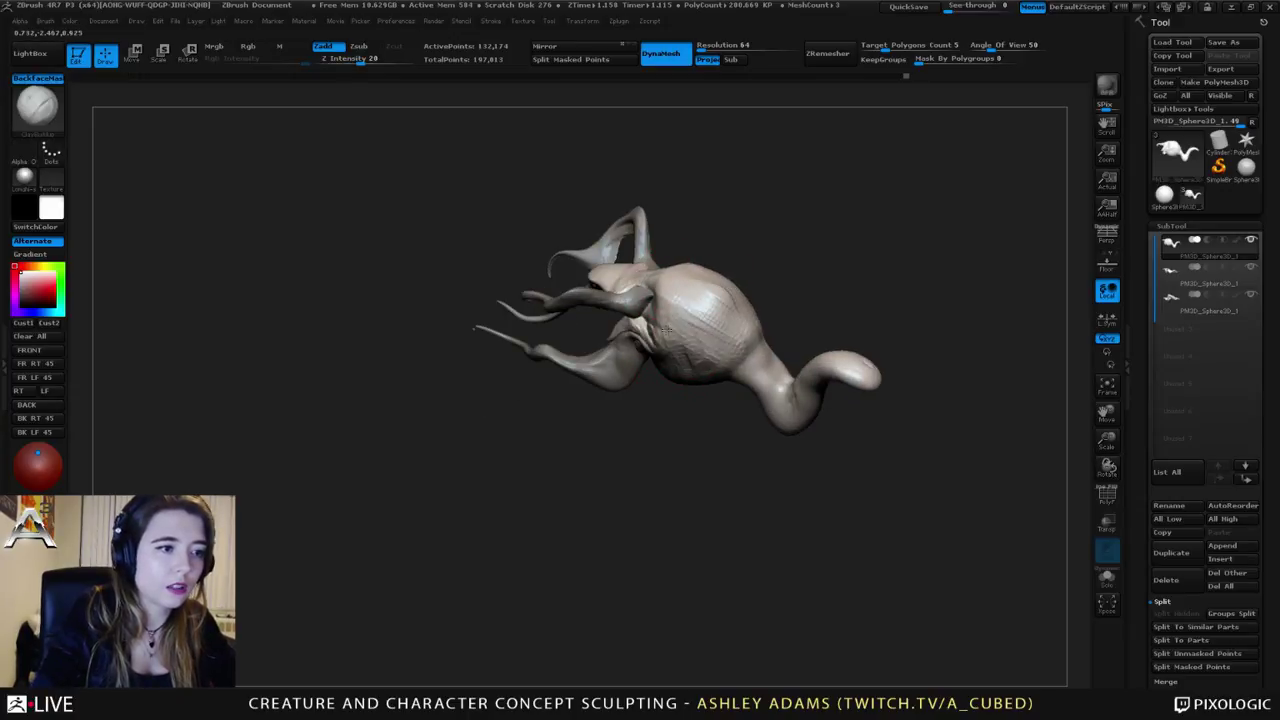
pyautogui.moveTo(740, 350); pyautogui.dragTo(730, 354)
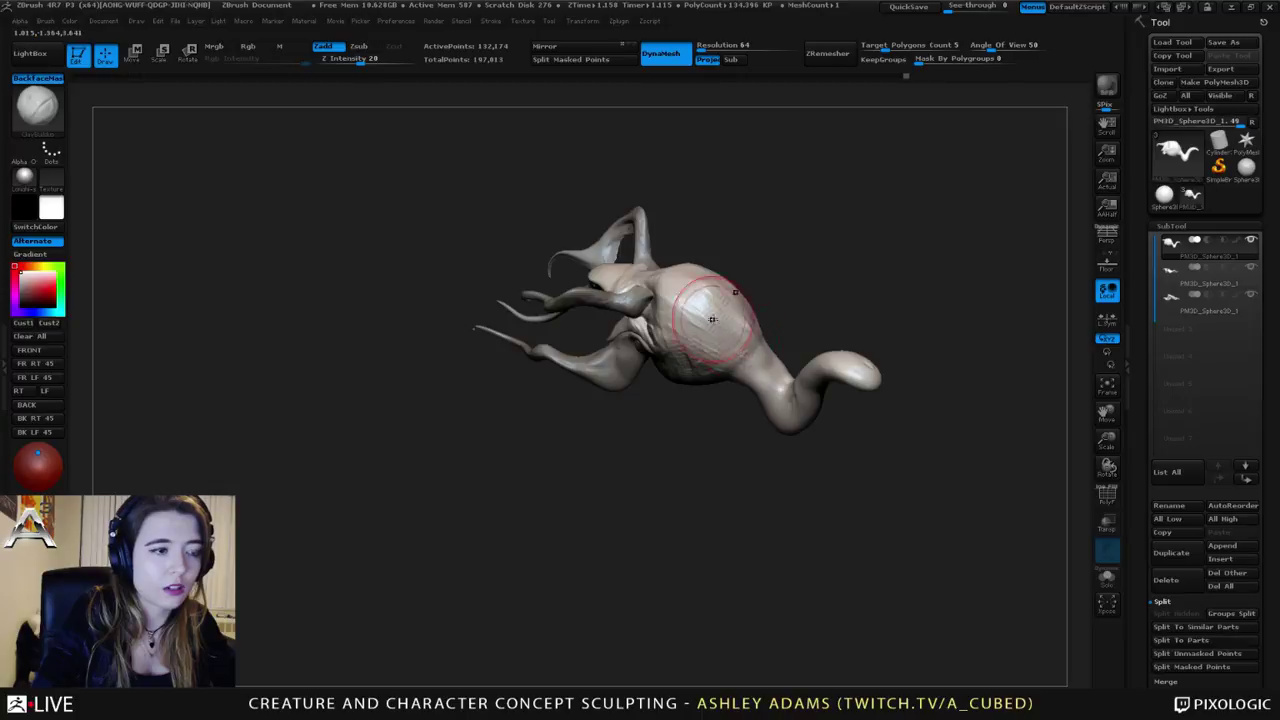
pyautogui.moveTo(711, 316); pyautogui.dragTo(746, 323, button='right')
pyautogui.moveTo(747, 322); pyautogui.dragTo(752, 329)
# Step: Carve creases across the side of the skull and around the cheek with the Dam_Standard brush
pyautogui.press('b')
pyautogui.press('d')
pyautogui.press('s')
pyautogui.moveTo(751, 327)
pyautogui.mouseDown(button='right')
pyautogui.moveTo(669, 319)
pyautogui.moveTo(700, 327)
pyautogui.moveTo(651, 421)
pyautogui.moveTo(657, 349)
pyautogui.moveTo(757, 380)
pyautogui.moveTo(724, 347)
pyautogui.moveTo(634, 329)
pyautogui.mouseUp(button='right')
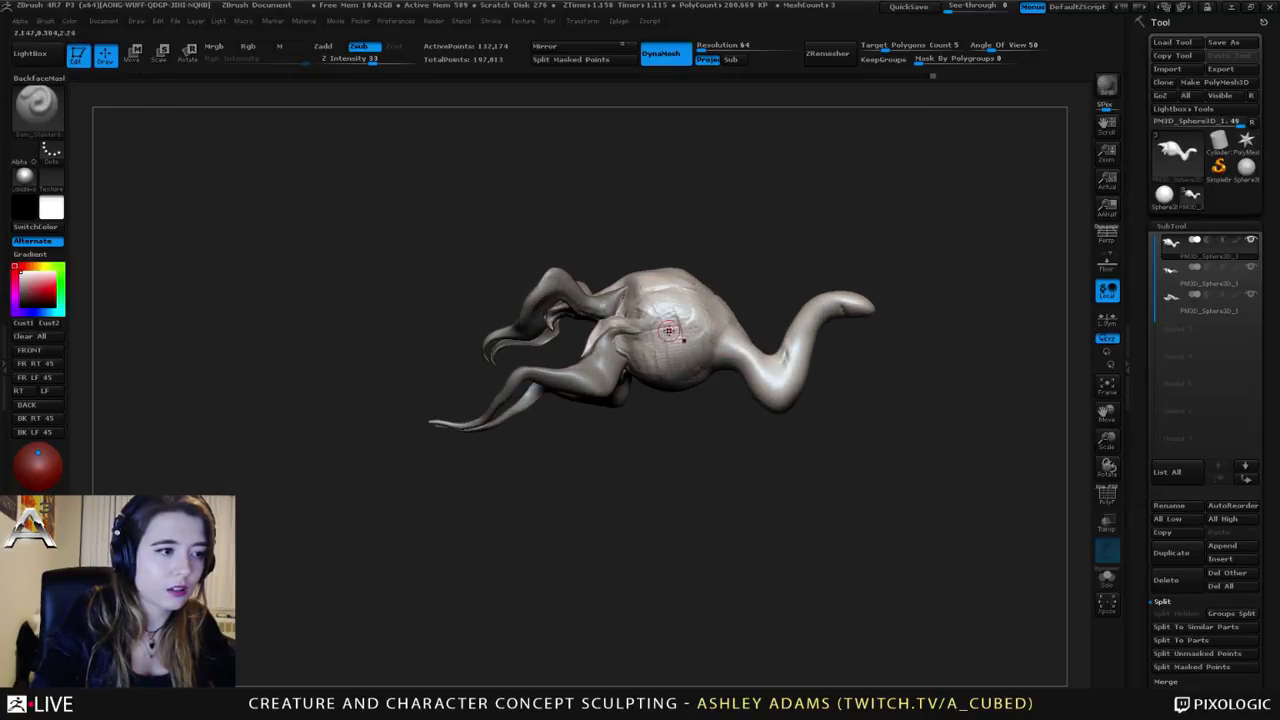
pyautogui.moveTo(712, 356); pyautogui.dragTo(675, 352, button='right')
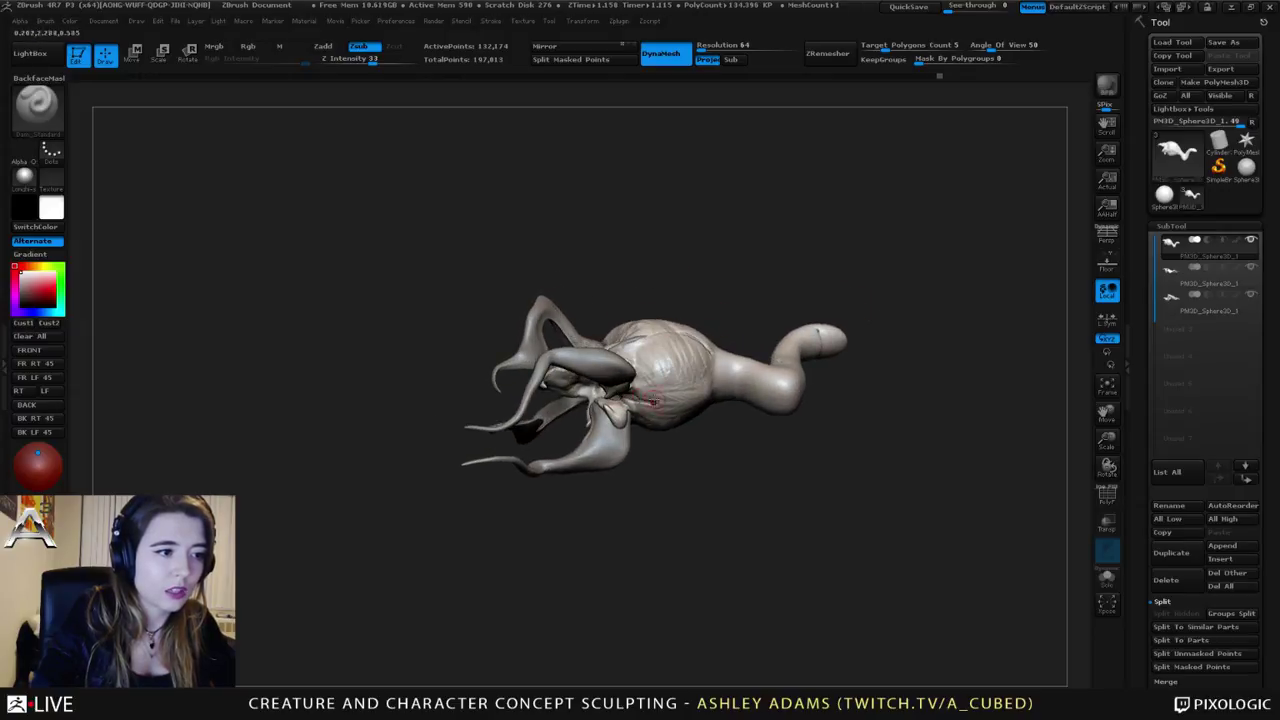
pyautogui.moveTo(713, 390); pyautogui.dragTo(706, 388, button='right')
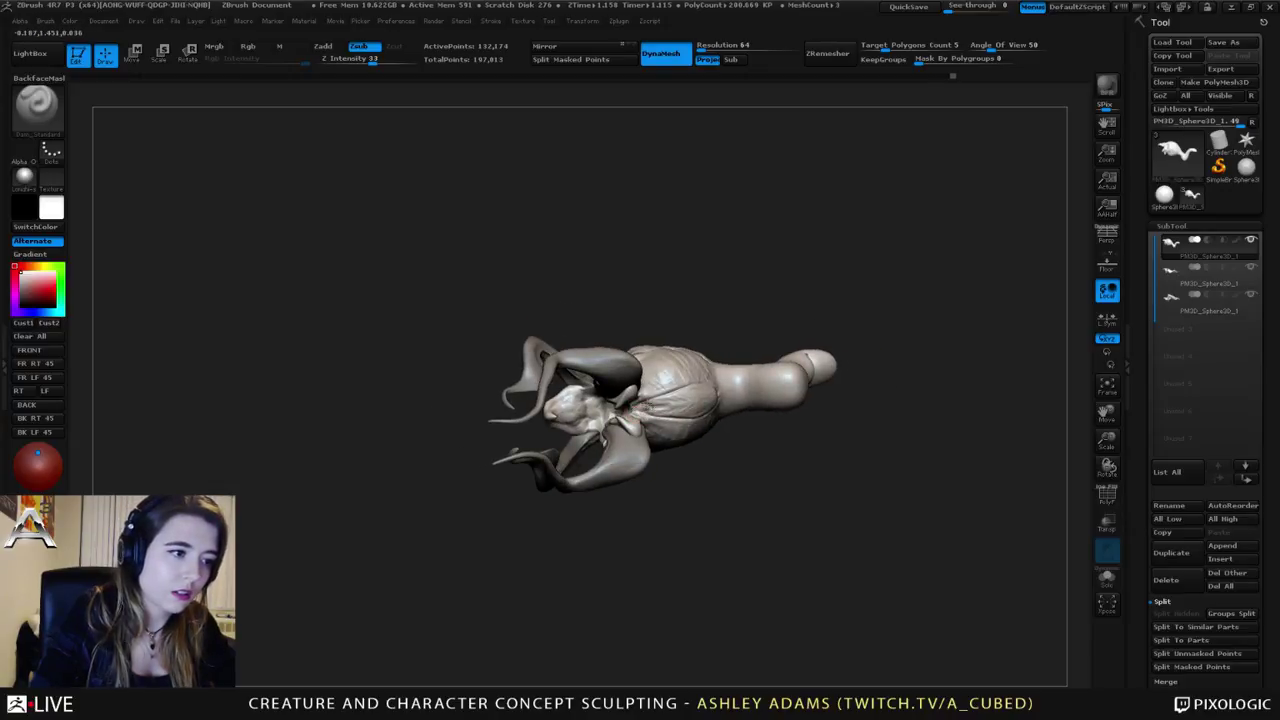
pyautogui.moveTo(690, 400)
pyautogui.mouseDown(button='right')
pyautogui.moveTo(700, 365)
pyautogui.moveTo(640, 398)
pyautogui.moveTo(668, 372)
pyautogui.mouseUp(button='right')
# Step: Swell the lower cheeks beneath the carved creases into rounded lobes with the Inflat brush
pyautogui.press('space')
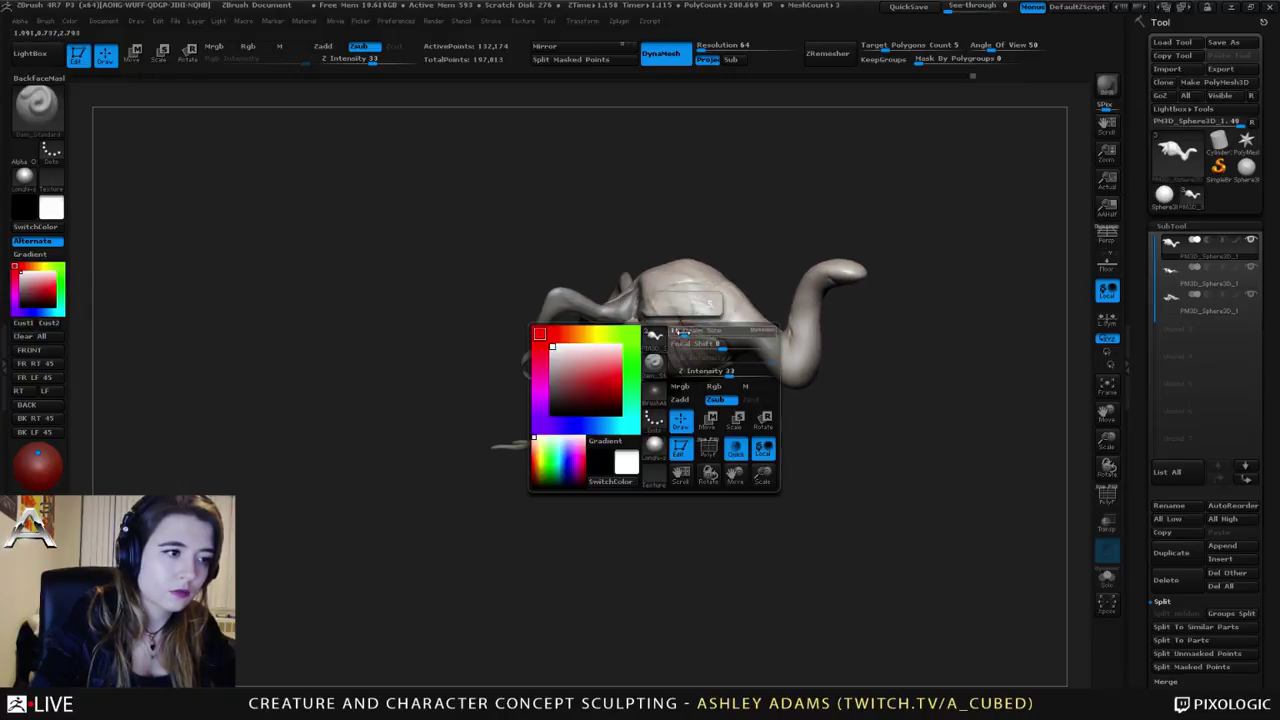
pyautogui.press('b')
pyautogui.press('i')
pyautogui.press('n')
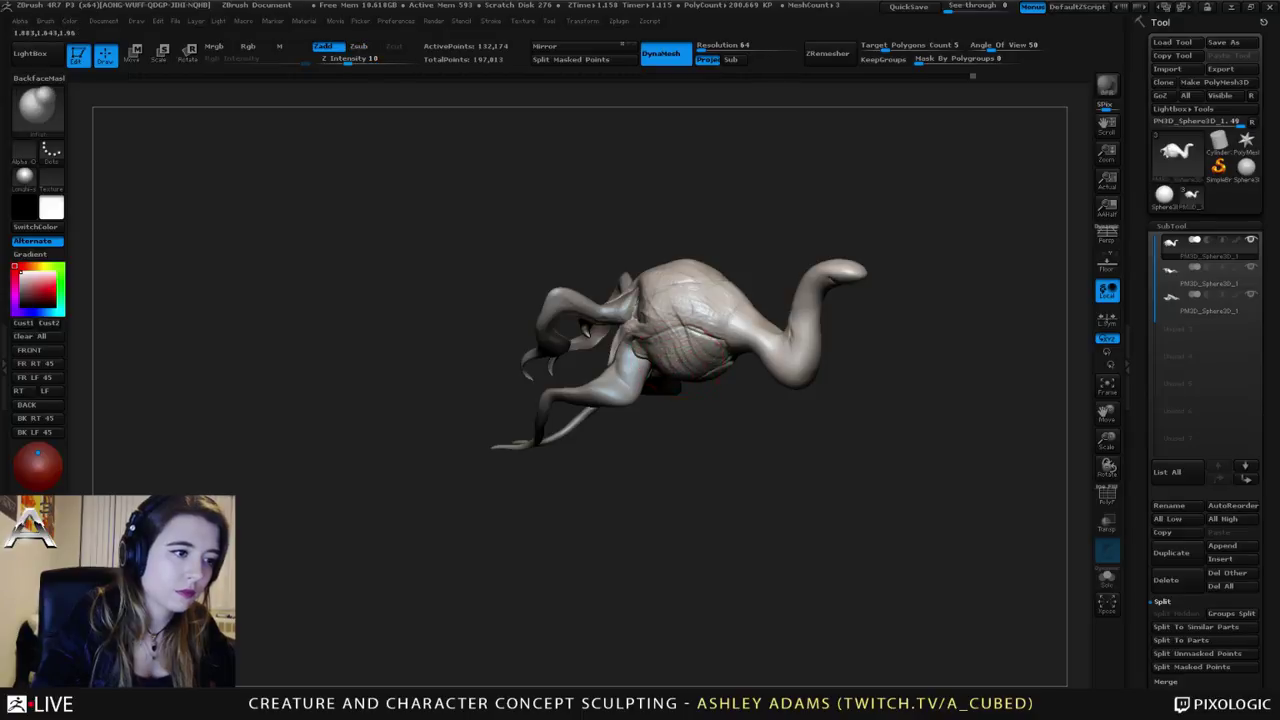
pyautogui.moveTo(693, 357)
pyautogui.mouseDown(button='right')
pyautogui.moveTo(706, 326)
pyautogui.moveTo(762, 345)
pyautogui.mouseUp(button='right')
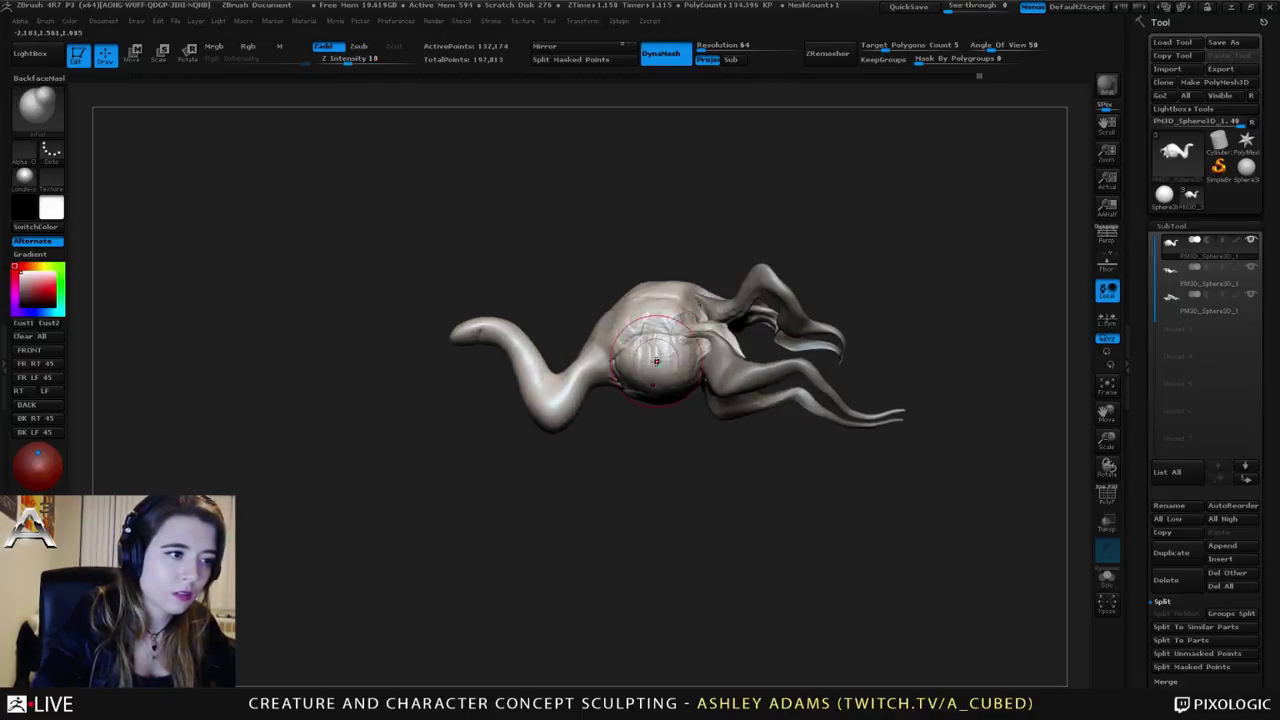
pyautogui.moveTo(693, 378); pyautogui.dragTo(700, 305, button='right')
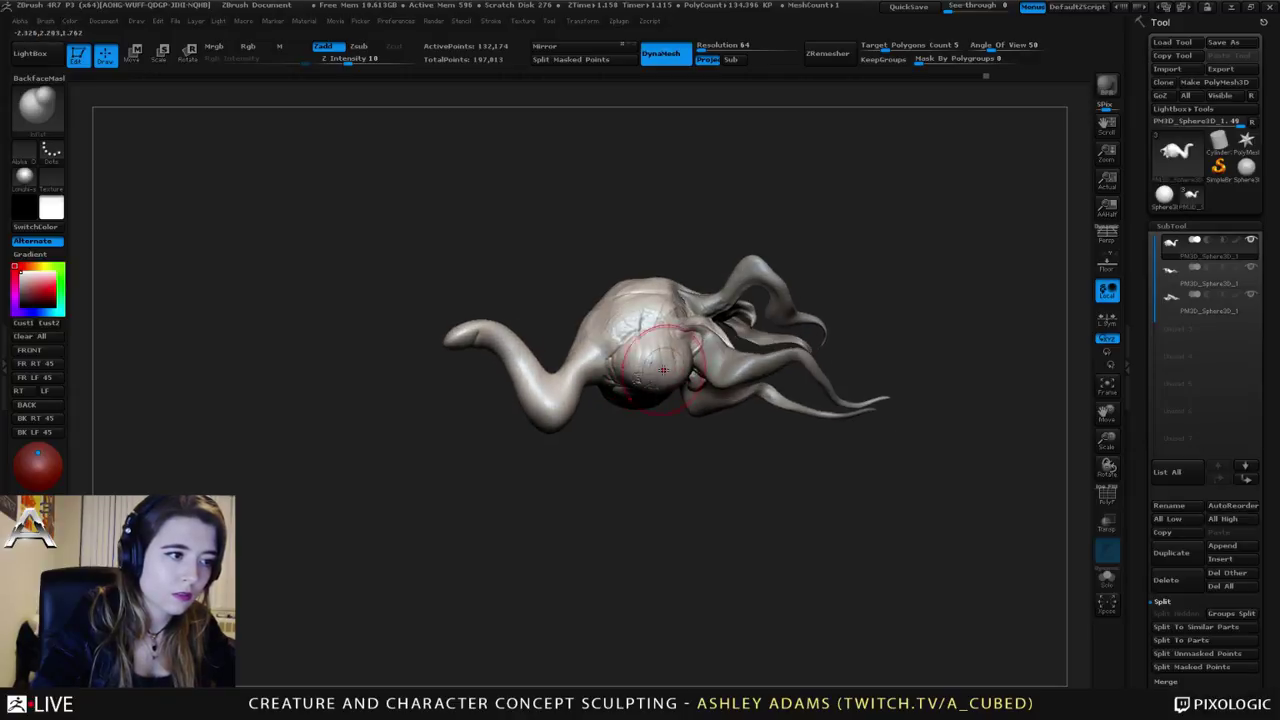
pyautogui.moveTo(636, 362); pyautogui.dragTo(702, 358, button='right')
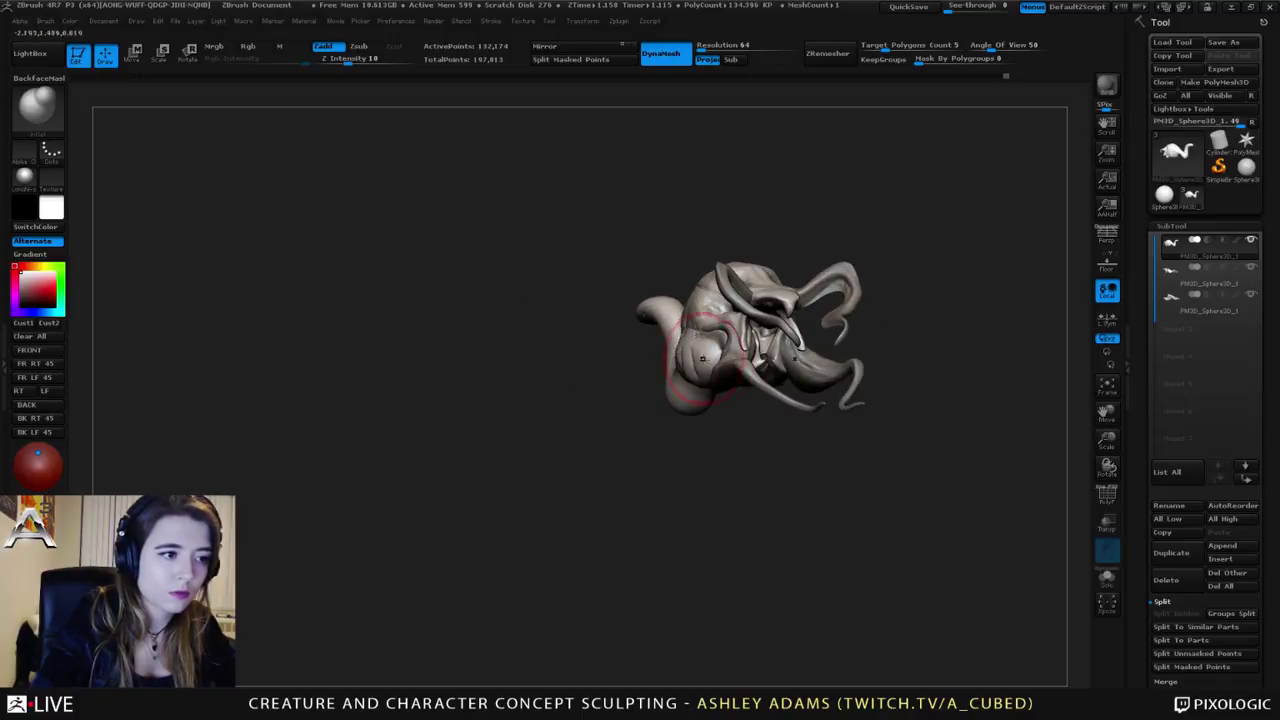
pyautogui.moveTo(701, 330)
pyautogui.mouseDown(button='right')
pyautogui.moveTo(745, 282)
pyautogui.moveTo(714, 310)
pyautogui.moveTo(778, 314)
pyautogui.mouseUp(button='right')
# Step: Adjust the silhouette of the skull and cheeks with the SnakeHook brush, checking it from above
pyautogui.press('b')
pyautogui.press('s')
pyautogui.press('h')
pyautogui.moveTo(755, 303)
pyautogui.mouseDown()
pyautogui.moveTo(746, 286)
pyautogui.moveTo(732, 292)
pyautogui.mouseUp()
pyautogui.moveTo(740, 288); pyautogui.dragTo(754, 328, button='right')
pyautogui.moveTo(783, 284); pyautogui.dragTo(773, 285)
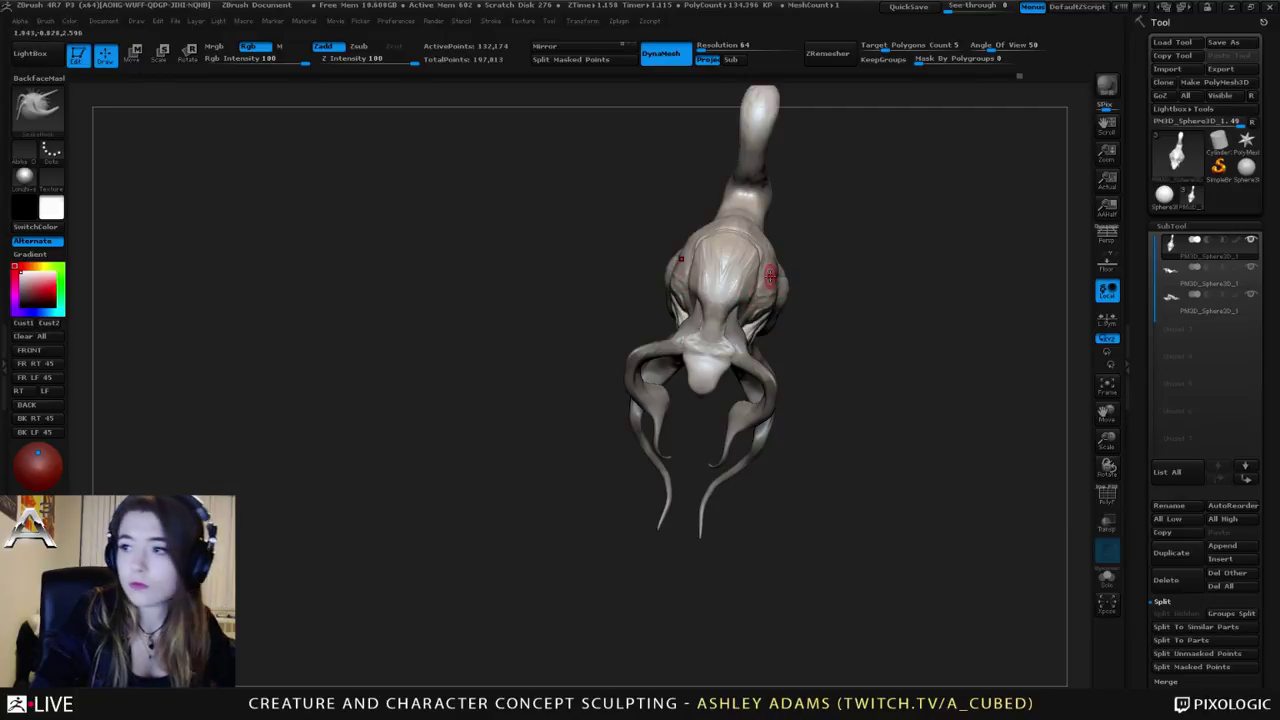
pyautogui.keyDown('ctrl'); pyautogui.moveTo(750, 274); pyautogui.dragTo(742, 313, button='right'); pyautogui.keyUp('ctrl')
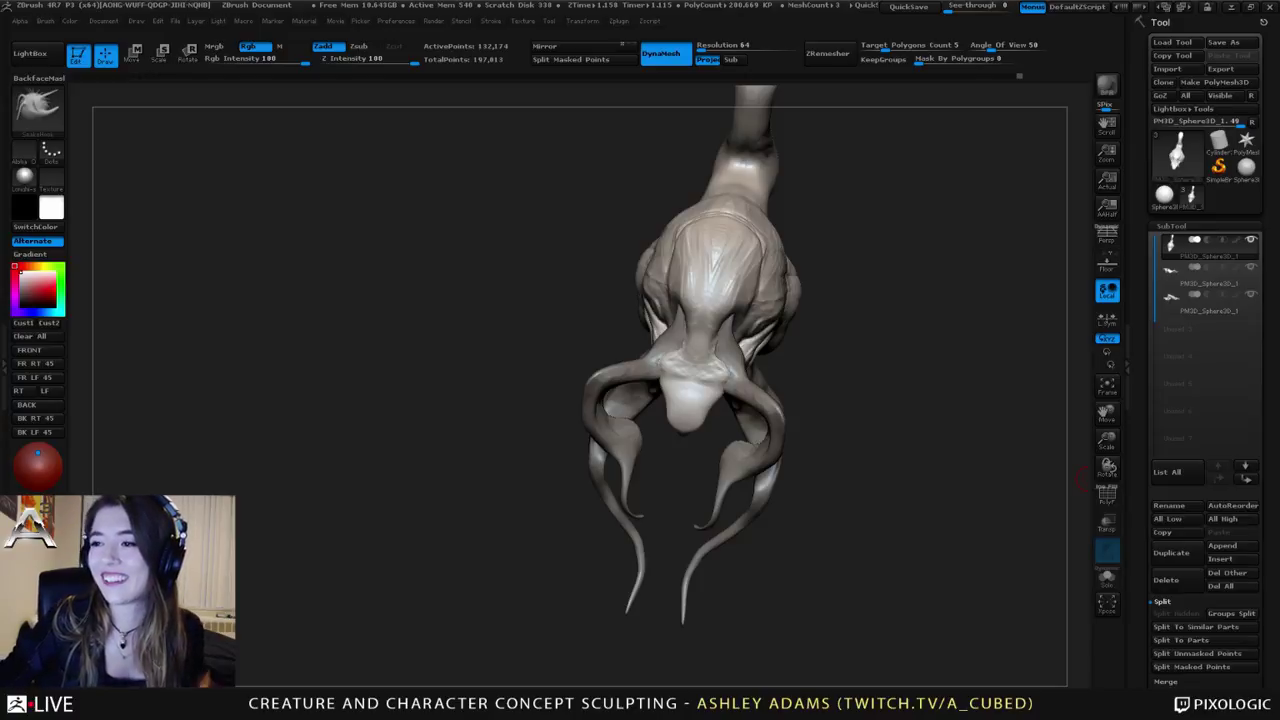
# Step: Deepen the folds on the side of the head behind the tusk bases with the Dam_Standard brush
pyautogui.moveTo(800, 520); pyautogui.dragTo(724, 318)
pyautogui.rightClick(724, 318)
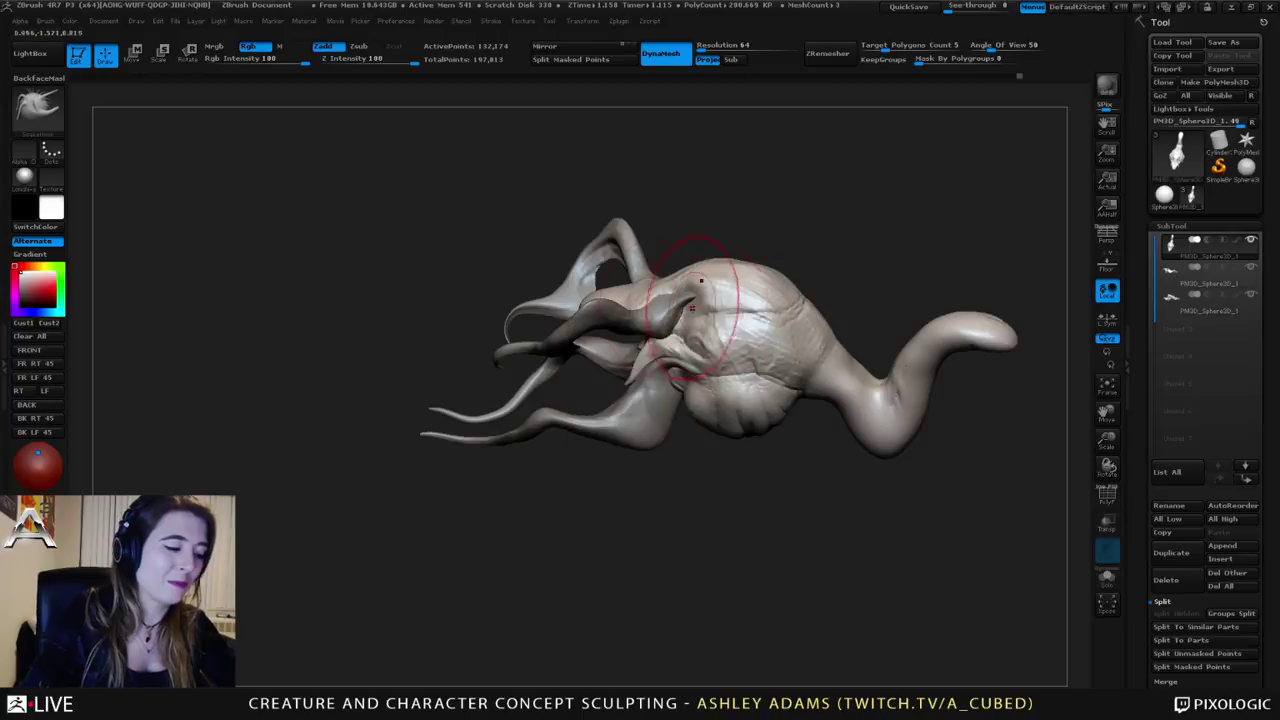
pyautogui.press('b')
pyautogui.press('d')
pyautogui.press('s')
pyautogui.moveTo(708, 302)
pyautogui.mouseDown(button='right')
pyautogui.moveTo(692, 307)
pyautogui.moveTo(658, 277)
pyautogui.moveTo(640, 328)
pyautogui.moveTo(651, 291)
pyautogui.moveTo(662, 334)
pyautogui.mouseUp(button='right')
pyautogui.rightClick(692, 307)
pyautogui.rightClick(658, 277)
pyautogui.rightClick(650, 320)
# Step: Reshape the area above the beak with SnakeHook and add volume there with ClayBuildup
pyautogui.press('b')
pyautogui.press('s')
pyautogui.press('h')
pyautogui.rightClick(651, 291)
pyautogui.press('b')
pyautogui.press('c')
pyautogui.press('b')
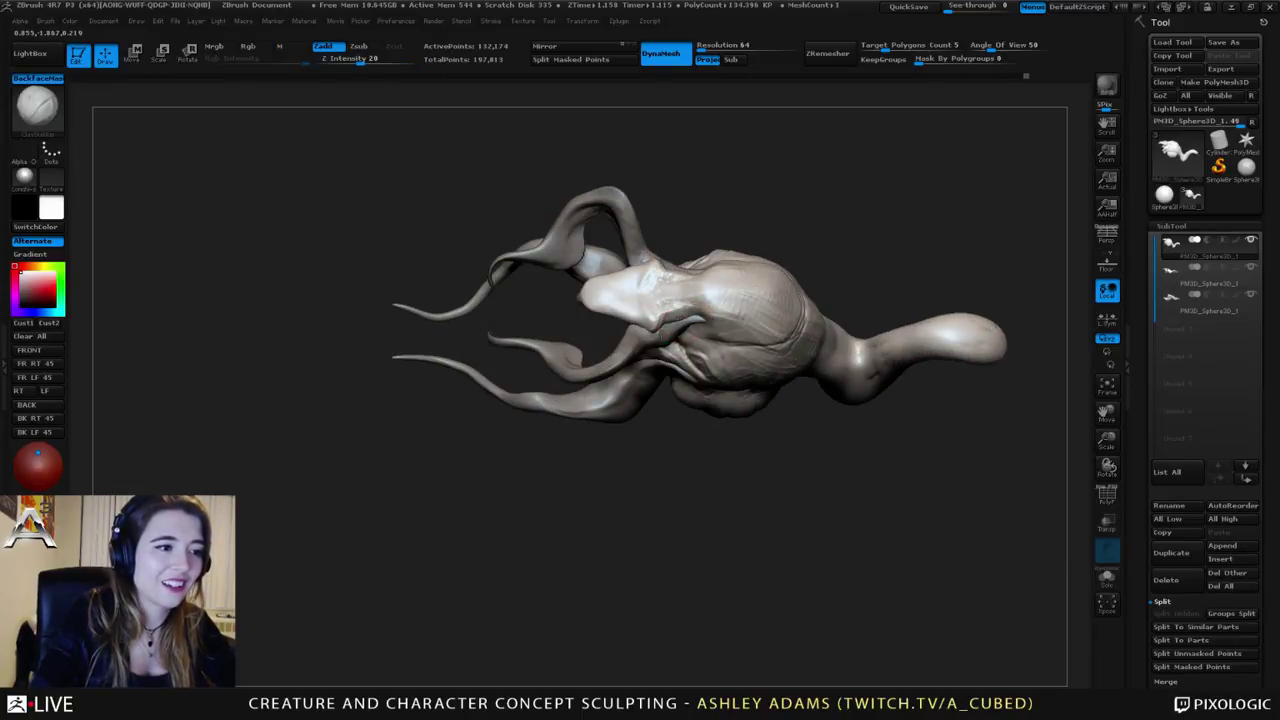
pyautogui.moveTo(683, 302)
pyautogui.mouseDown(button='right')
pyautogui.moveTo(679, 315)
pyautogui.moveTo(700, 308)
pyautogui.moveTo(607, 271)
pyautogui.moveTo(600, 291)
pyautogui.moveTo(577, 266)
pyautogui.moveTo(597, 283)
pyautogui.moveTo(586, 202)
pyautogui.mouseUp(button='right')
pyautogui.rightClick(646, 287)
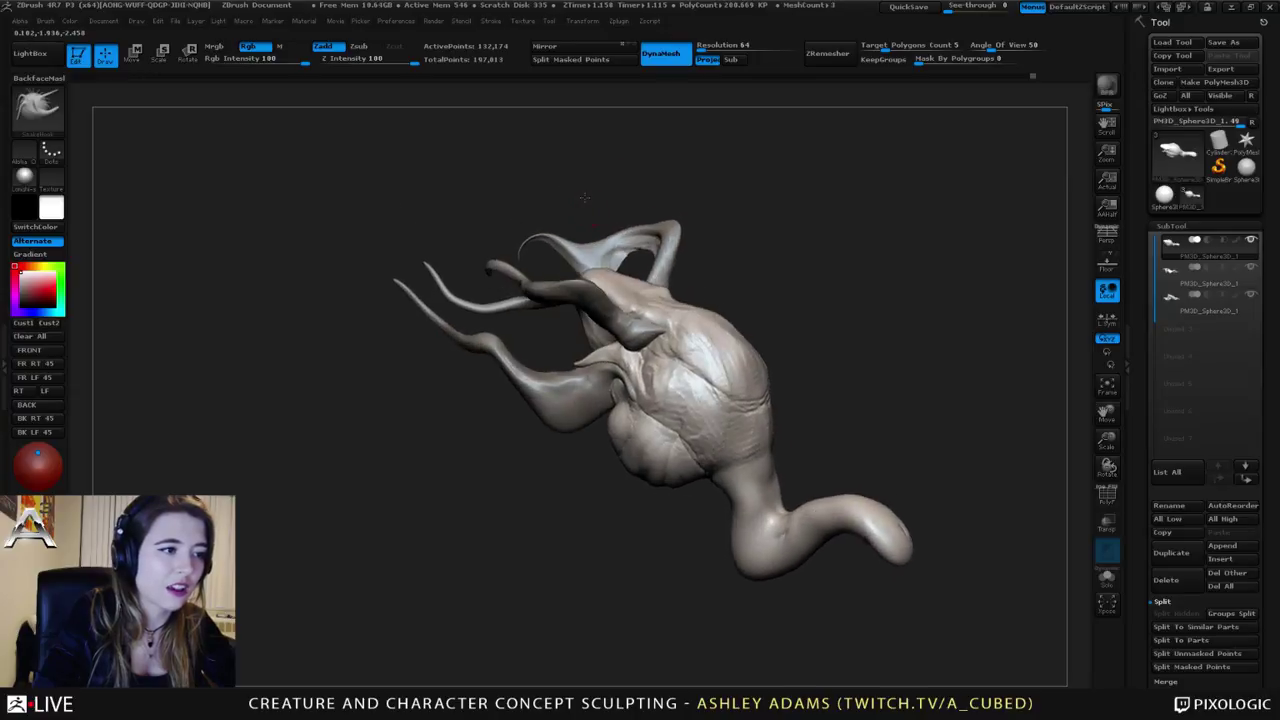
# Step: Refine the brow and upper tusk bases with the SnakeHook and ClayBuildup brushes
pyautogui.rightClick(584, 362)
pyautogui.moveTo(588, 300)
pyautogui.mouseDown(button='right')
pyautogui.moveTo(636, 273)
pyautogui.moveTo(526, 280)
pyautogui.moveTo(575, 293)
pyautogui.moveTo(596, 318)
pyautogui.moveTo(622, 300)
pyautogui.moveTo(638, 322)
pyautogui.moveTo(604, 278)
pyautogui.moveTo(580, 290)
pyautogui.moveTo(537, 271)
pyautogui.mouseUp(button='right')
pyautogui.rightClick(563, 371)
pyautogui.rightClick(604, 278)
pyautogui.rightClick(580, 290)
pyautogui.rightClick(571, 286)
pyautogui.press('b')
pyautogui.press('s')
pyautogui.press('t')
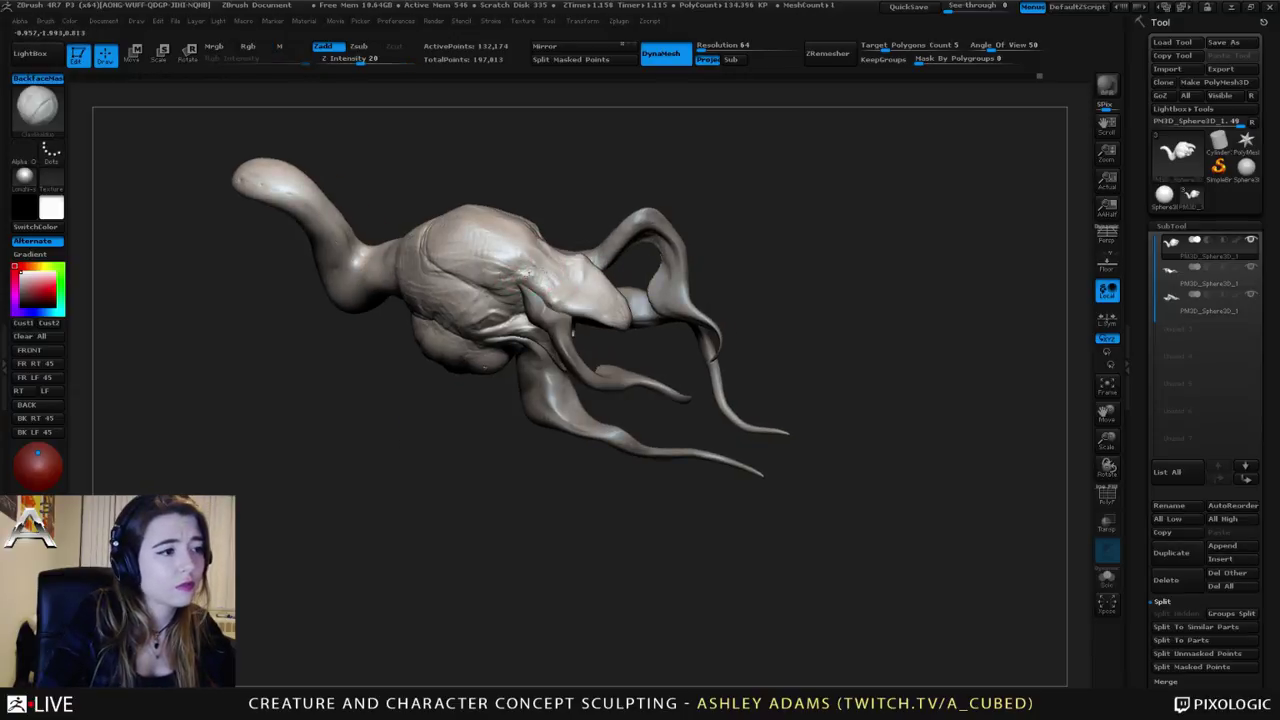
# Step: Carve finer wrinkles into the upper cheek and behind the brow with the Dam_Standard brush
pyautogui.press('b')
pyautogui.press('d')
pyautogui.press('s')
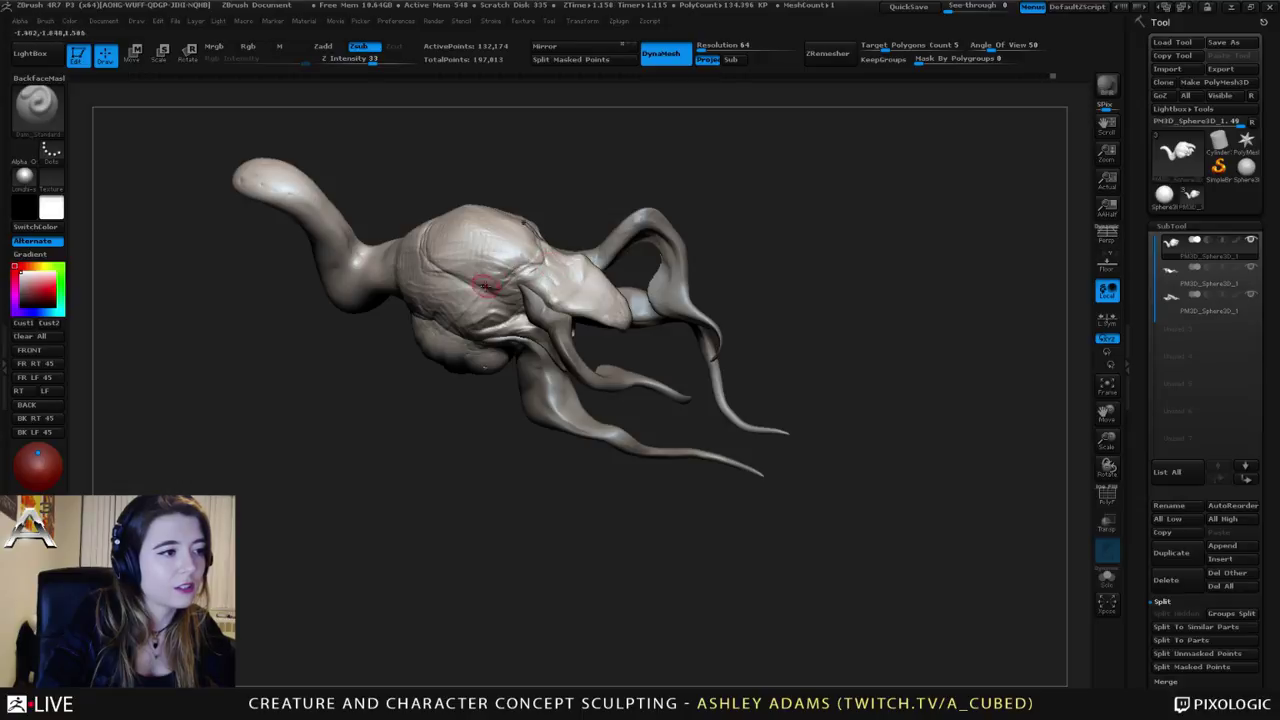
pyautogui.moveTo(483, 286); pyautogui.dragTo(505, 287, button='right')
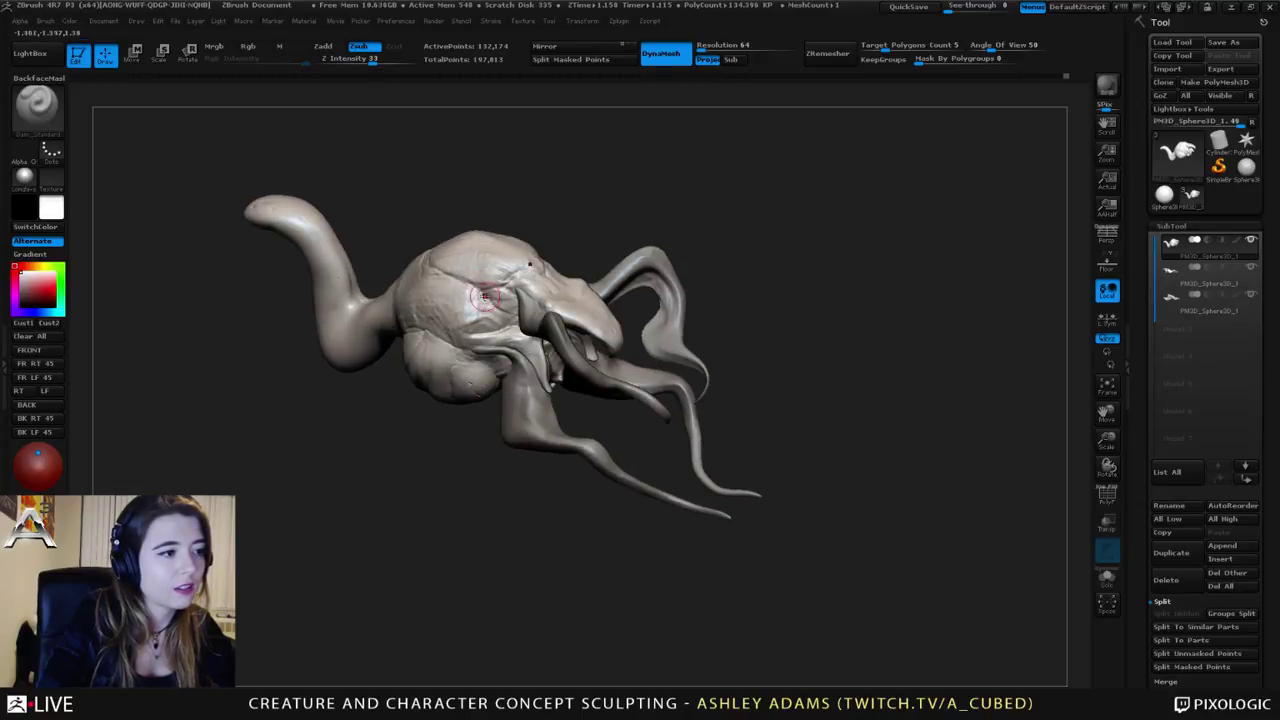
pyautogui.moveTo(507, 287)
pyautogui.mouseDown(button='right')
pyautogui.moveTo(537, 296)
pyautogui.moveTo(550, 279)
pyautogui.moveTo(605, 341)
pyautogui.moveTo(515, 301)
pyautogui.mouseUp(button='right')
pyautogui.moveTo(515, 301)
pyautogui.keyDown('alt'); pyautogui.mouseDown(button='right')
pyautogui.moveTo(582, 304)
pyautogui.moveTo(541, 298)
pyautogui.moveTo(566, 318)
pyautogui.moveTo(562, 334)
pyautogui.moveTo(508, 333)
pyautogui.moveTo(591, 338)
pyautogui.mouseUp(button='right'); pyautogui.keyUp('alt')
pyautogui.rightClick(574, 303)
pyautogui.rightClick(591, 338)
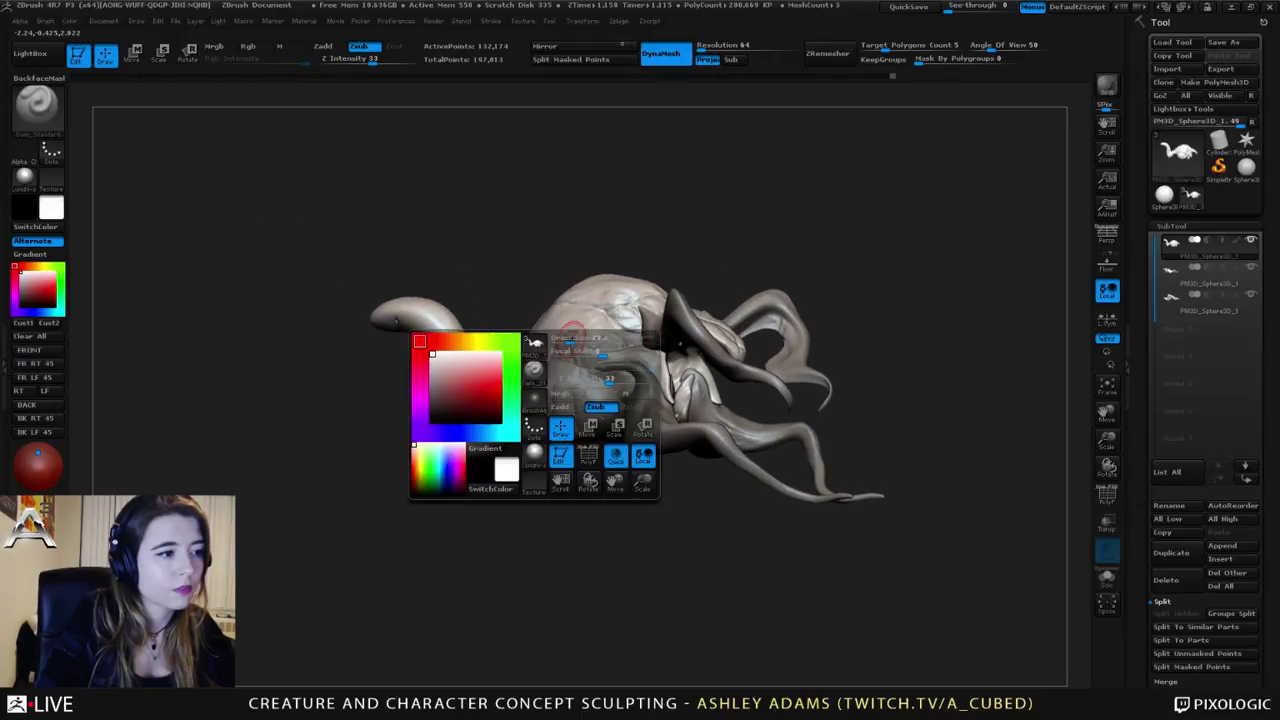
# Step: Enlarge the SnakeHook brush, reshape the back of the skull, and pull the neck's lower bend upward
pyautogui.moveTo(591, 338)
pyautogui.mouseDown()
pyautogui.moveTo(602, 338)
pyautogui.moveTo(552, 339)
pyautogui.mouseUp()
pyautogui.press('b')
pyautogui.press('s')
pyautogui.press('h')
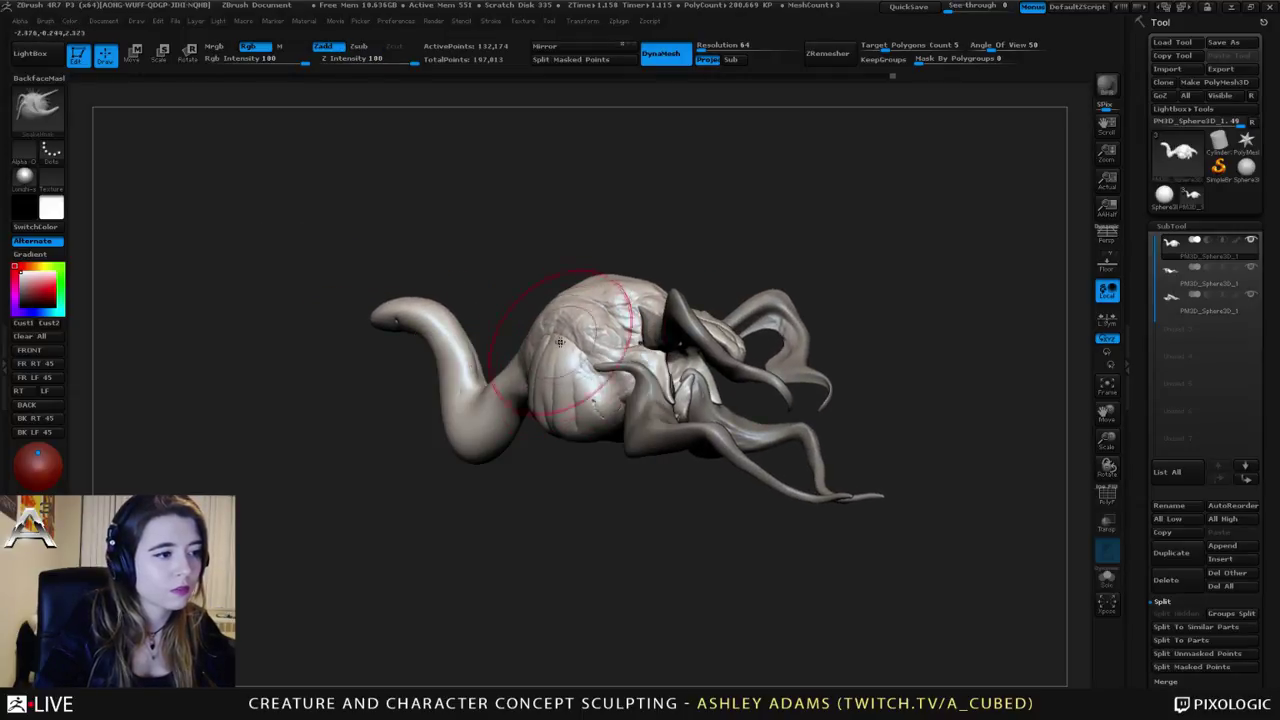
pyautogui.moveTo(550, 332)
pyautogui.mouseDown(button='right')
pyautogui.moveTo(500, 338)
pyautogui.moveTo(552, 344)
pyautogui.moveTo(522, 388)
pyautogui.moveTo(588, 290)
pyautogui.mouseUp(button='right')
pyautogui.rightClick(600, 278)
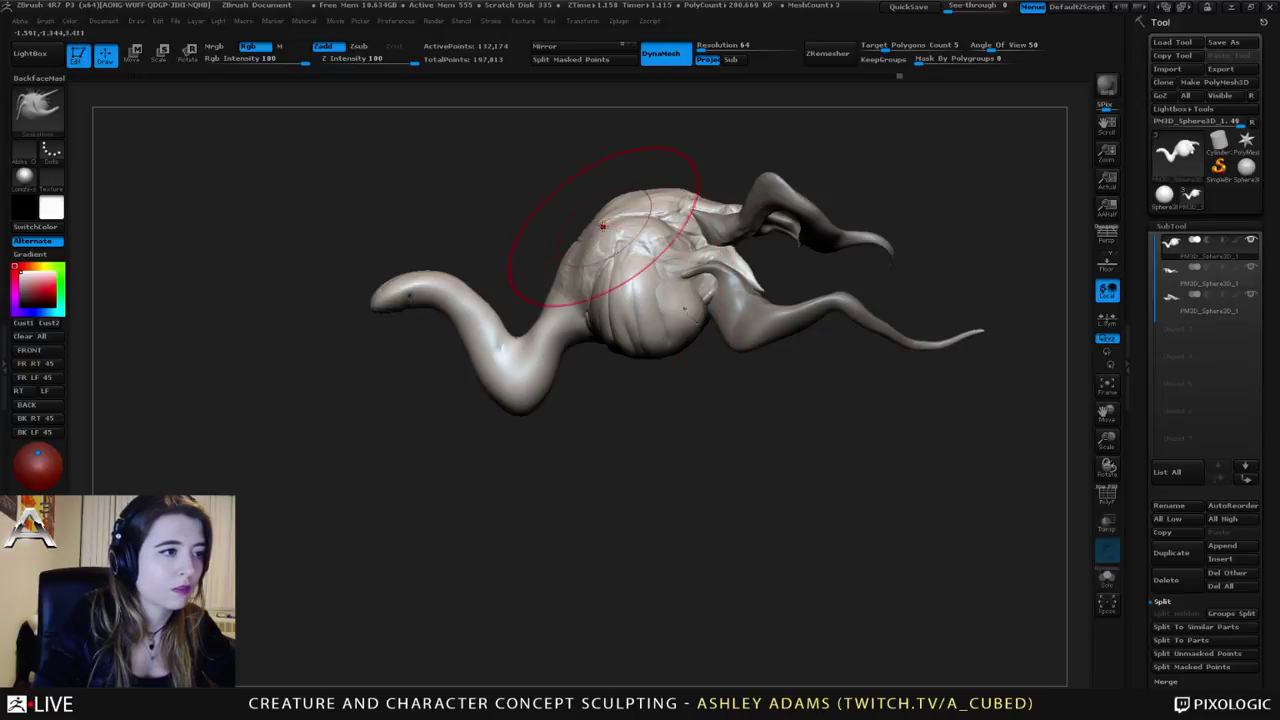
pyautogui.moveTo(584, 232); pyautogui.dragTo(594, 262)
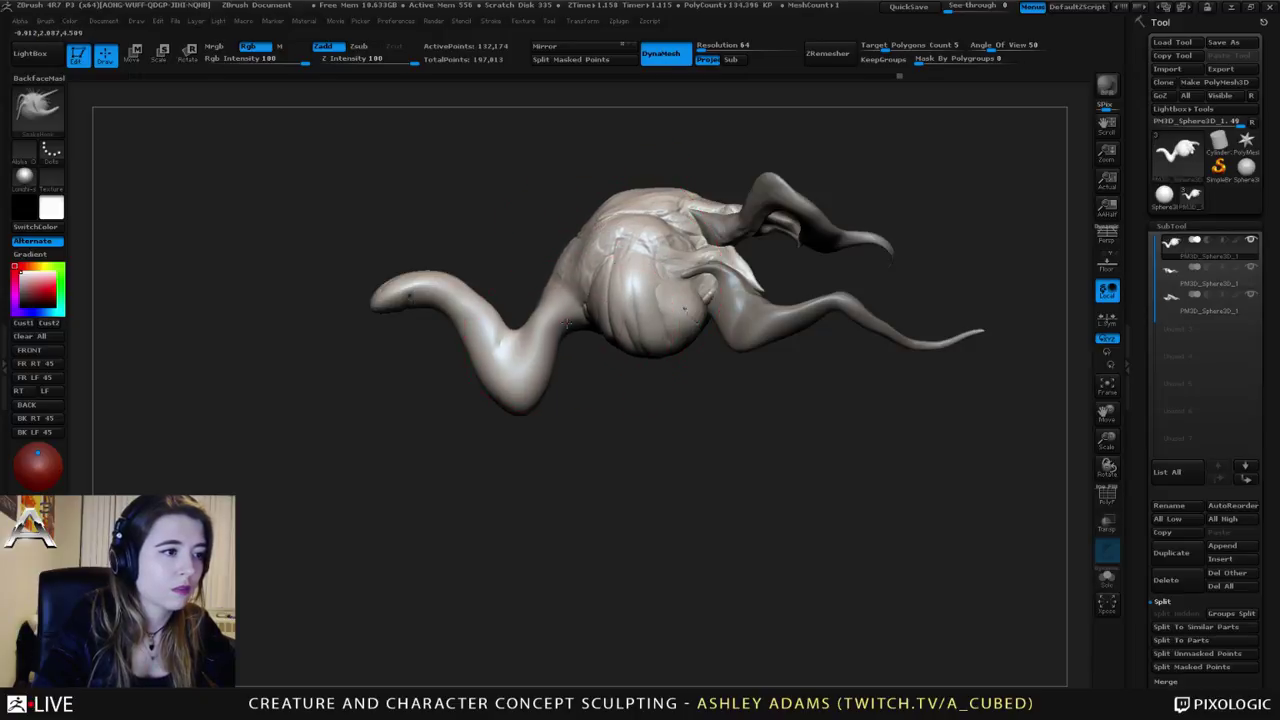
pyautogui.moveTo(526, 382); pyautogui.dragTo(520, 342)
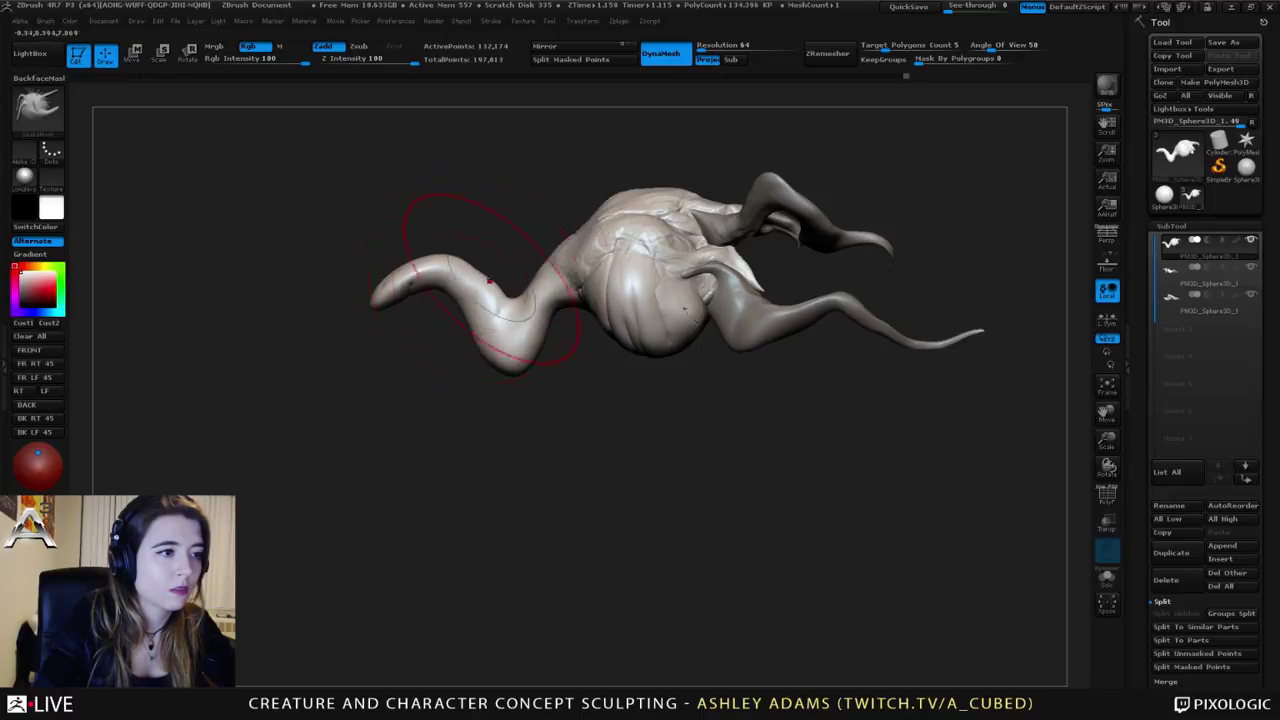
# Step: Reduce the brush size, then build up and smooth the face between the tusks with ClayBuildup
pyautogui.moveTo(490, 280)
pyautogui.mouseDown(button='right')
pyautogui.moveTo(190, 290)
pyautogui.moveTo(641, 306)
pyautogui.moveTo(618, 305)
pyautogui.mouseUp(button='right')
pyautogui.press('space')
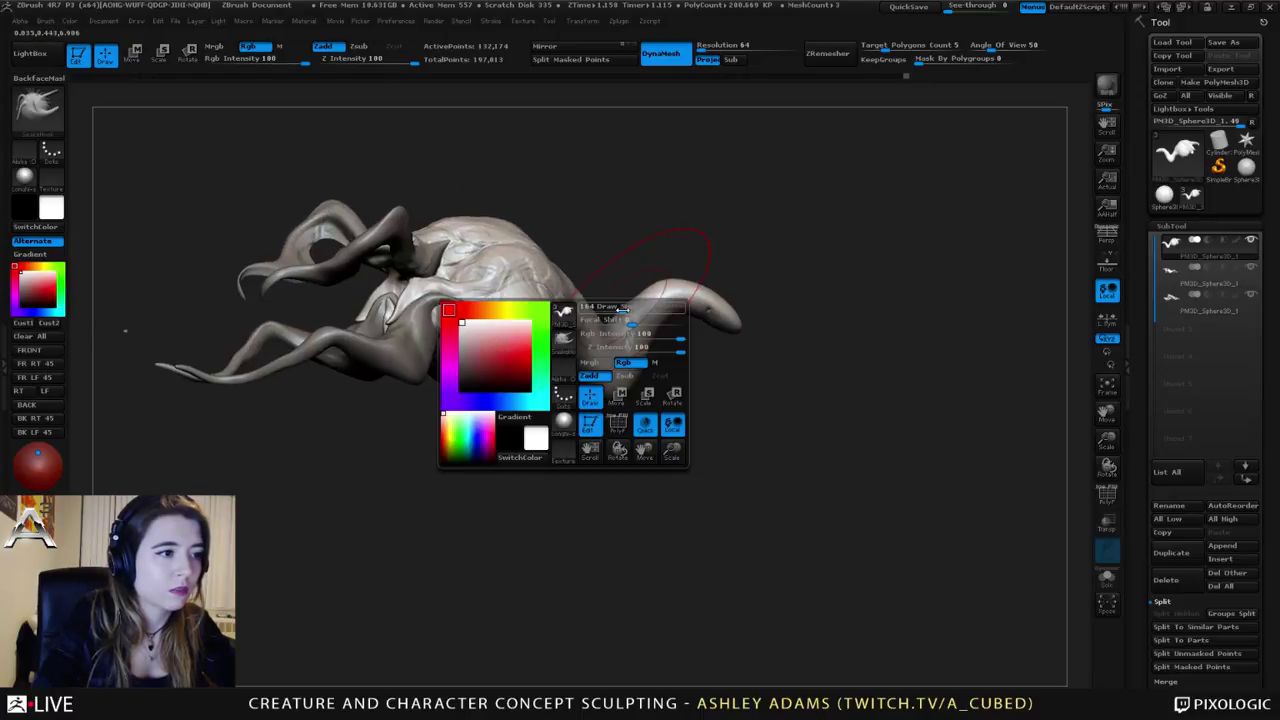
pyautogui.moveTo(620, 306); pyautogui.dragTo(594, 306)
pyautogui.moveTo(594, 306); pyautogui.dragTo(542, 300, button='right')
pyautogui.press('b')
pyautogui.press('c')
pyautogui.press('b')
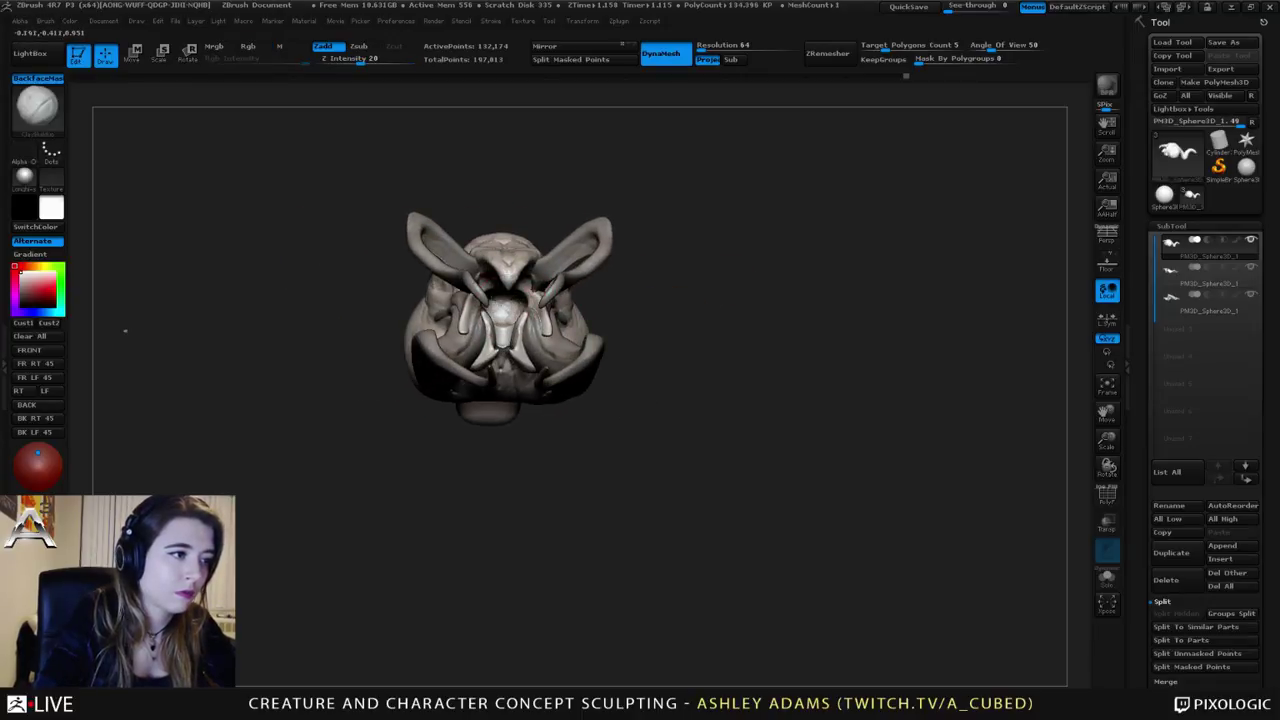
pyautogui.moveTo(530, 300)
pyautogui.mouseDown(button='right')
pyautogui.moveTo(490, 293)
pyautogui.moveTo(490, 280)
pyautogui.mouseUp(button='right')
pyautogui.moveTo(490, 280)
pyautogui.mouseDown(button='right')
pyautogui.moveTo(498, 306)
pyautogui.moveTo(522, 298)
pyautogui.moveTo(495, 275)
pyautogui.moveTo(503, 300)
pyautogui.mouseUp(button='right')
pyautogui.moveTo(503, 300)
pyautogui.mouseDown()
pyautogui.moveTo(482, 284)
pyautogui.moveTo(492, 290)
pyautogui.mouseUp()
pyautogui.moveTo(492, 290); pyautogui.dragTo(477, 280, button='right')
pyautogui.keyDown('shift'); pyautogui.moveTo(477, 280); pyautogui.dragTo(481, 286); pyautogui.keyUp('shift')
pyautogui.moveTo(481, 286)
pyautogui.keyDown('ctrl'); pyautogui.mouseDown(button='right')
pyautogui.moveTo(400, 270)
pyautogui.moveTo(695, 362)
pyautogui.mouseUp(button='right'); pyautogui.keyUp('ctrl')
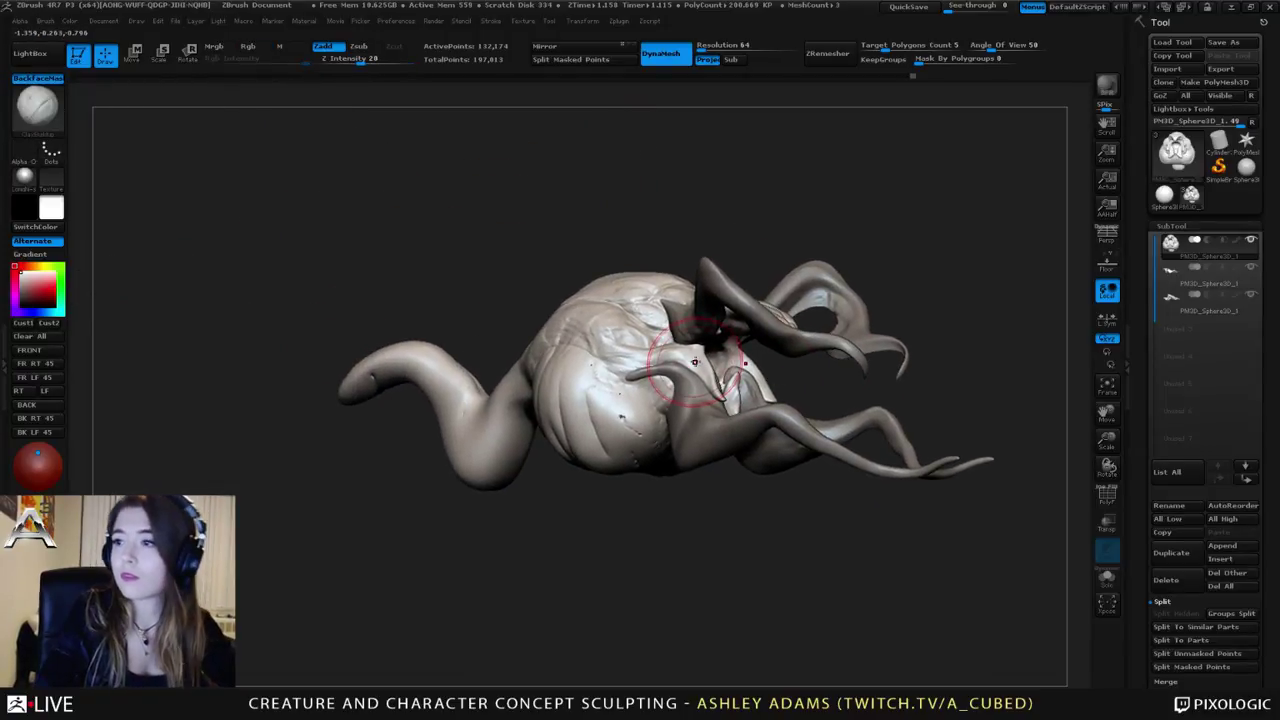
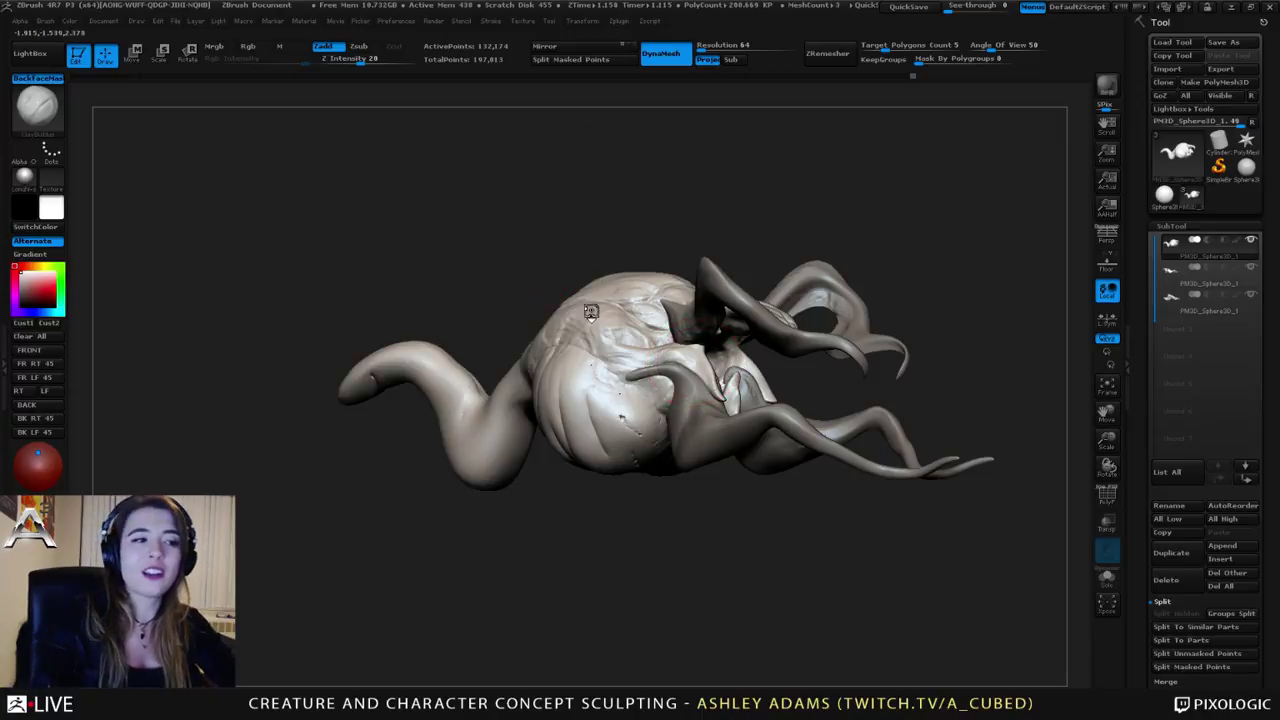
# Step: Resize the SnakeHook brush and adjust the back of the head where the cheek meets the neck
pyautogui.moveTo(592, 313)
pyautogui.mouseDown(button='right')
pyautogui.moveTo(611, 362)
pyautogui.moveTo(636, 334)
pyautogui.moveTo(612, 346)
pyautogui.moveTo(630, 362)
pyautogui.moveTo(600, 440)
pyautogui.moveTo(587, 347)
pyautogui.mouseUp(button='right')
pyautogui.press('b')
pyautogui.press('s')
pyautogui.press('h')
pyautogui.press('space')
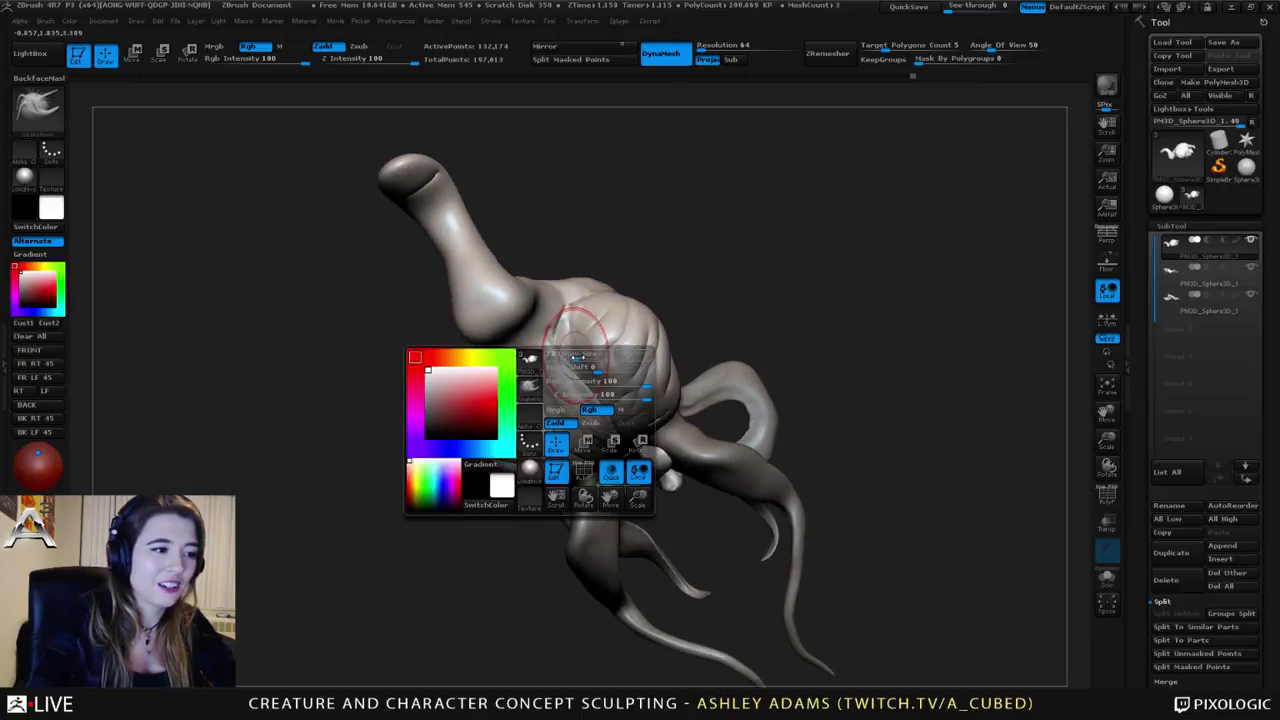
pyautogui.moveTo(577, 393); pyautogui.dragTo(557, 393)
# Step: Carve a central crease down the back of the skull toward the neck with the Dam_Standard brush
pyautogui.press('b')
pyautogui.press('d')
pyautogui.press('s')
pyautogui.moveTo(549, 342)
pyautogui.mouseDown(button='right')
pyautogui.moveTo(583, 300)
pyautogui.moveTo(626, 322)
pyautogui.mouseUp(button='right')
pyautogui.moveTo(609, 288); pyautogui.dragTo(612, 338)
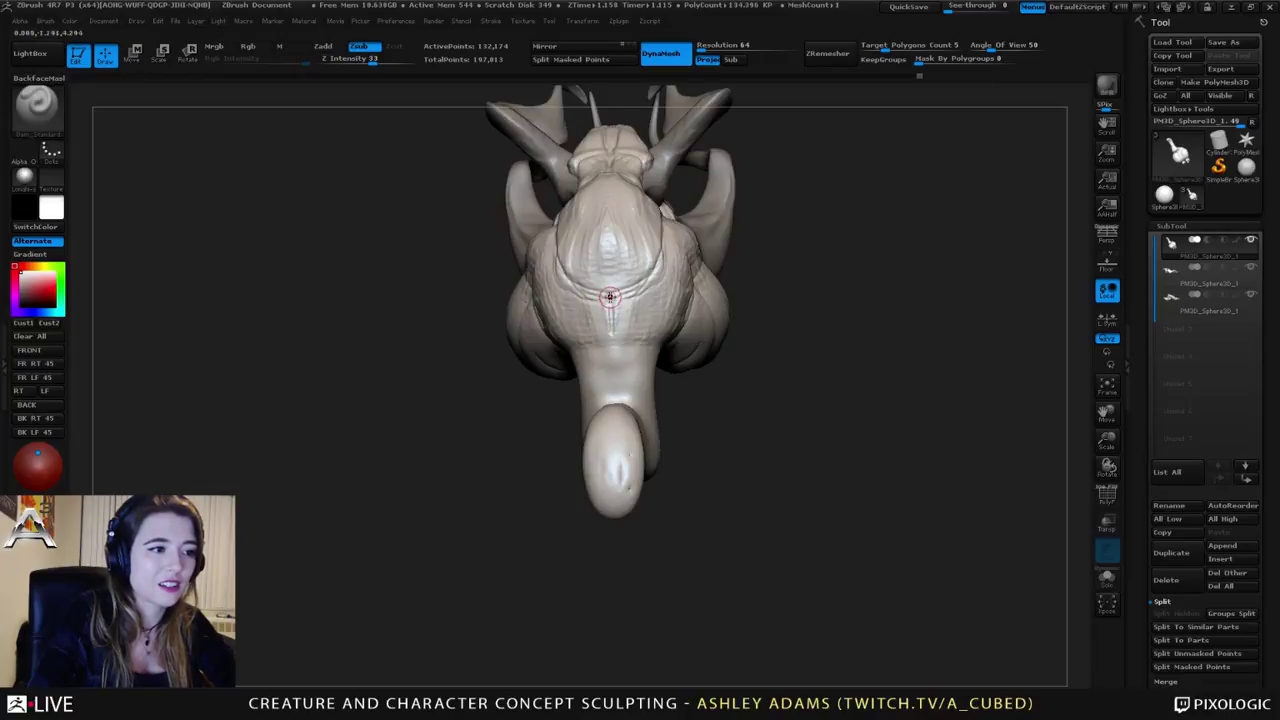
pyautogui.moveTo(640, 346); pyautogui.dragTo(630, 332, button='right')
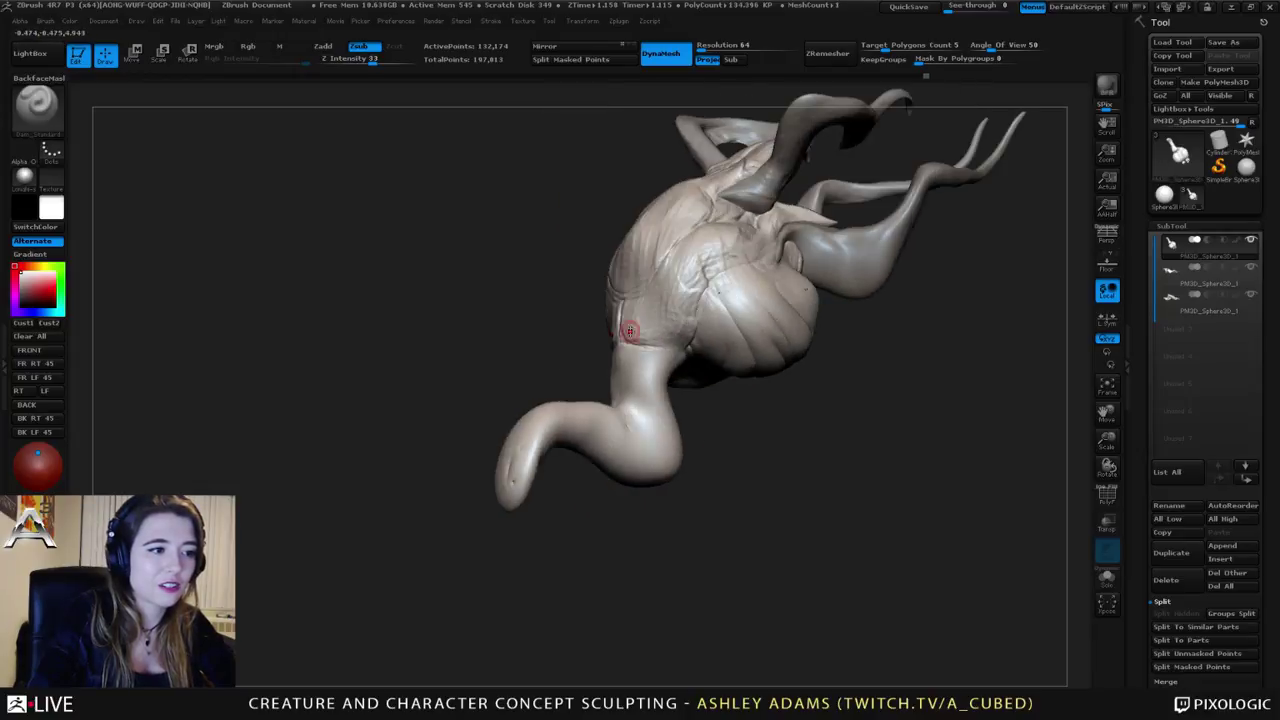
# Step: Adjust the draw size and switch to the SnakeHook brush for work on the crown of the skull
pyautogui.moveTo(688, 286); pyautogui.dragTo(686, 243, button='right')
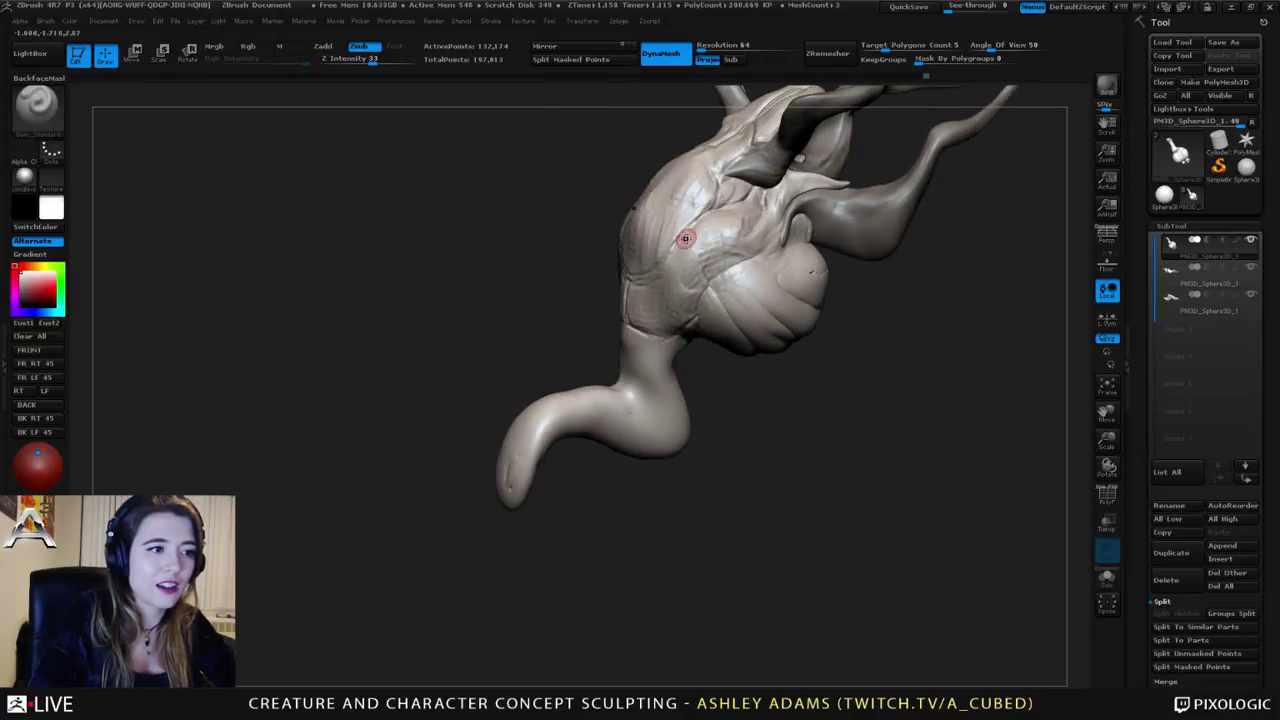
pyautogui.moveTo(705, 296)
pyautogui.mouseDown(button='right')
pyautogui.moveTo(666, 271)
pyautogui.moveTo(753, 268)
pyautogui.mouseUp(button='right')
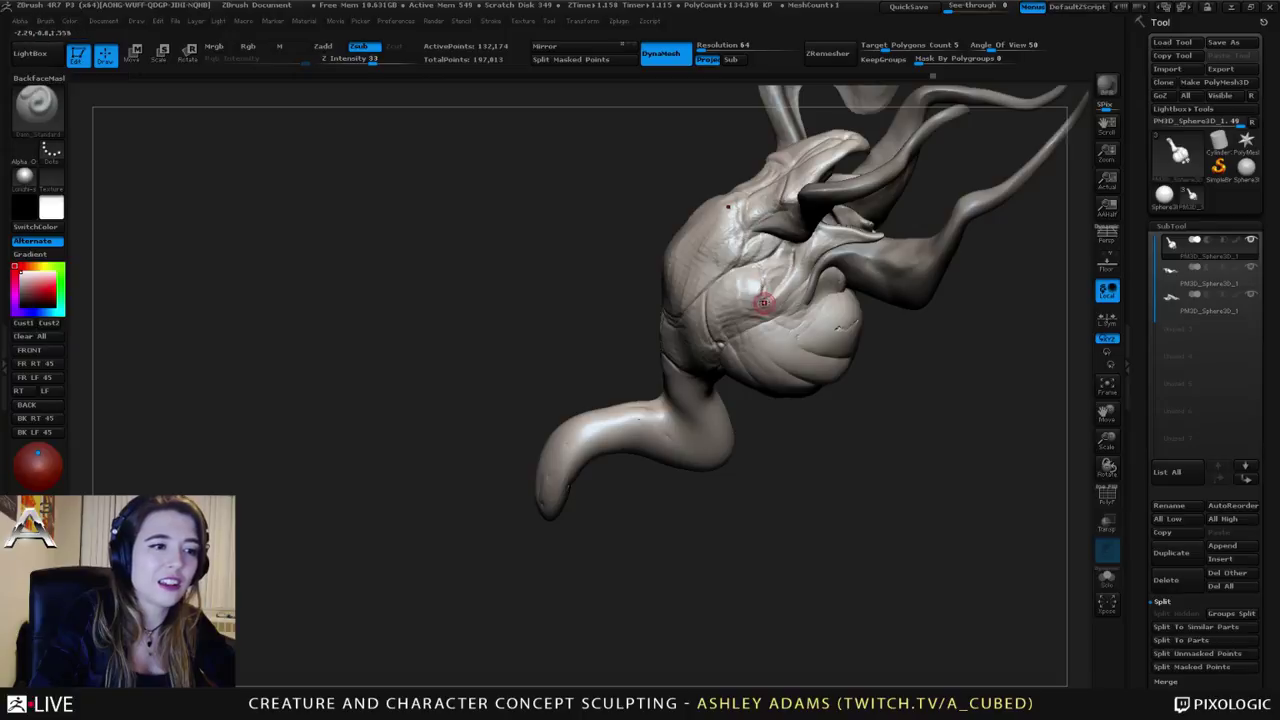
pyautogui.moveTo(785, 318)
pyautogui.mouseDown(button='right')
pyautogui.moveTo(785, 300)
pyautogui.moveTo(745, 300)
pyautogui.moveTo(729, 342)
pyautogui.moveTo(740, 360)
pyautogui.moveTo(737, 309)
pyautogui.moveTo(857, 300)
pyautogui.moveTo(748, 336)
pyautogui.moveTo(714, 258)
pyautogui.mouseUp(button='right')
pyautogui.press('space')
pyautogui.click(737, 326)
pyautogui.keyDown('alt'); pyautogui.moveTo(798, 365); pyautogui.dragTo(695, 330, button='right'); pyautogui.keyUp('alt')
pyautogui.press('space')
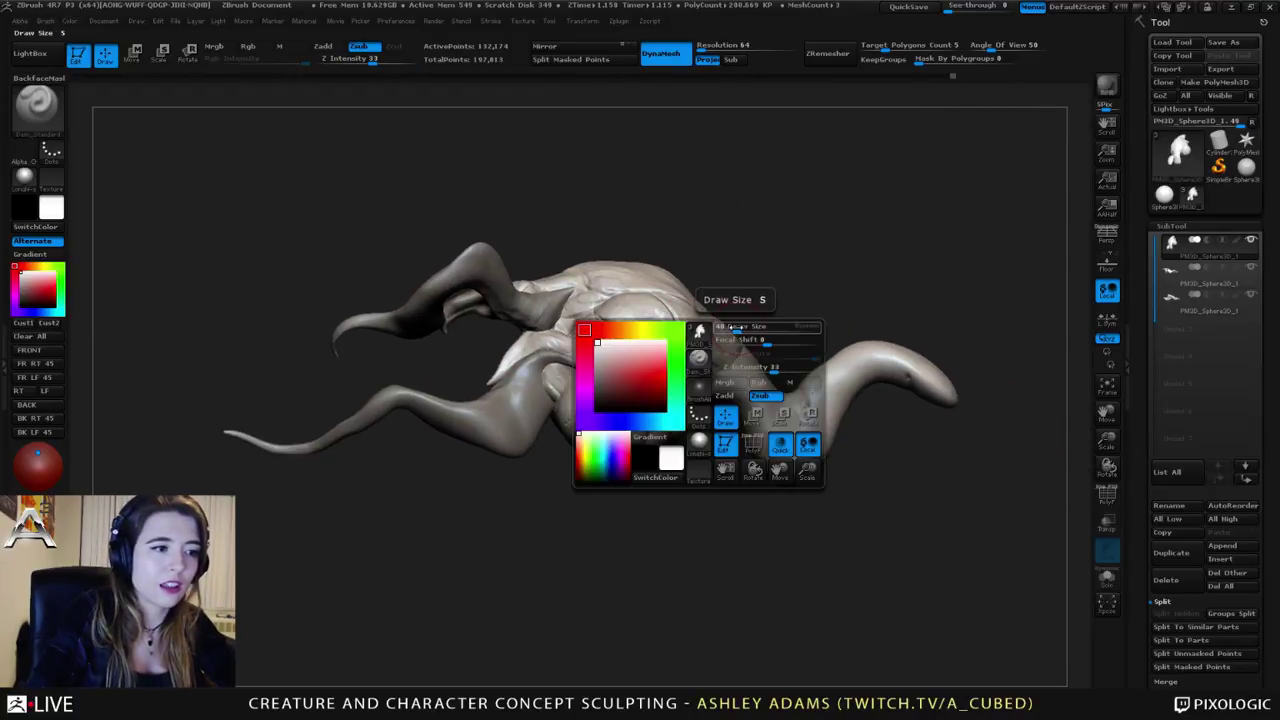
pyautogui.moveTo(737, 328); pyautogui.dragTo(748, 327)
pyautogui.press('b')
pyautogui.press('s')
pyautogui.press('h')
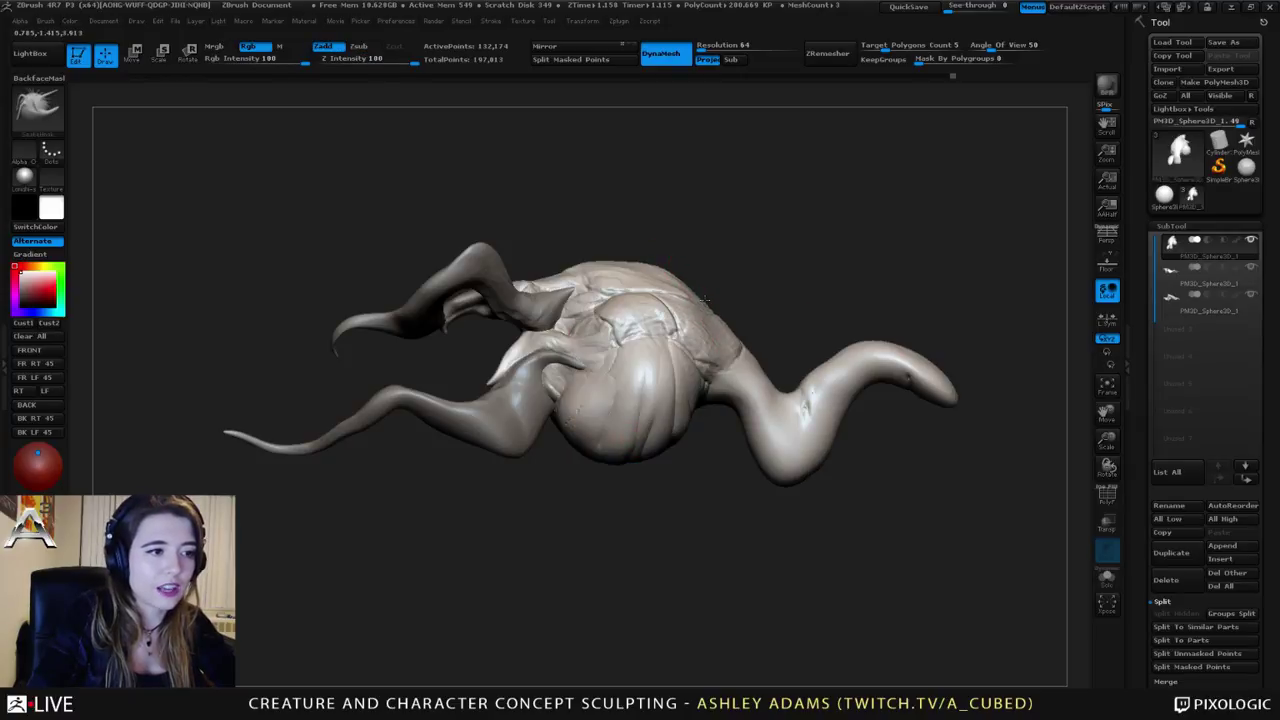
pyautogui.moveTo(686, 271); pyautogui.dragTo(629, 266, button='right')
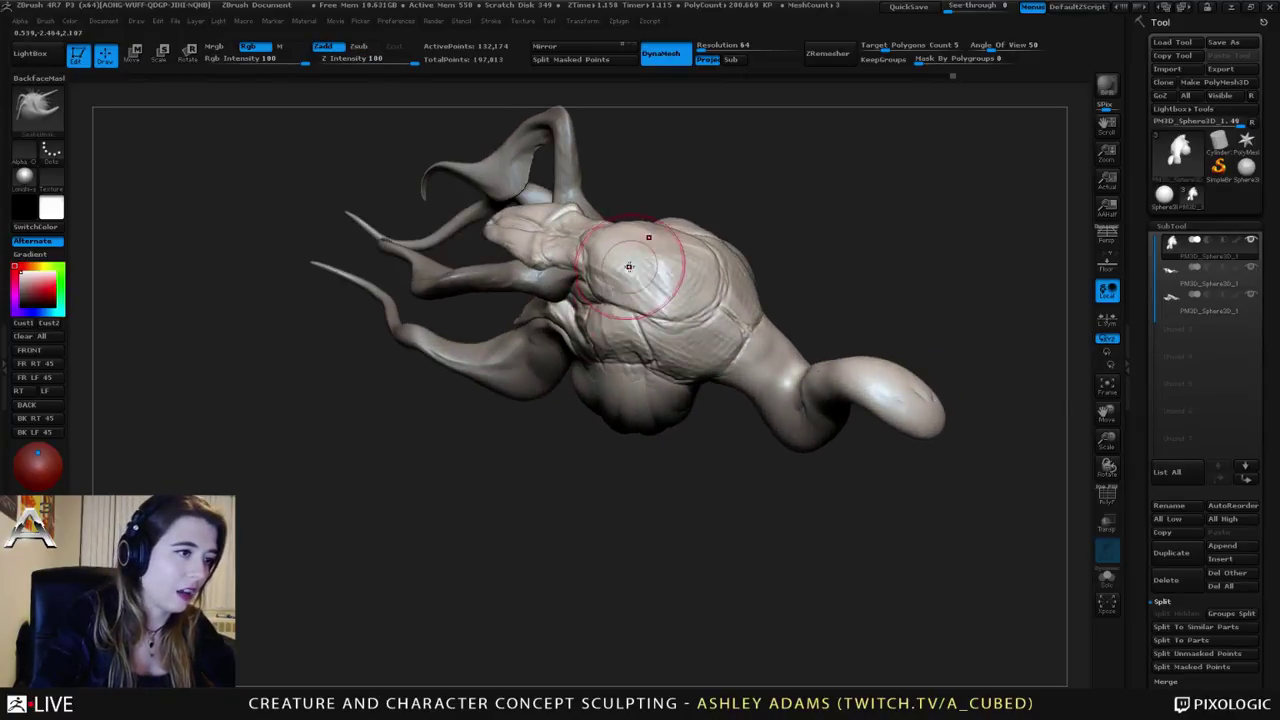
# Step: Reduce the draw size and paint an oval mask over the crown of the skull
pyautogui.press('space')
pyautogui.moveTo(629, 267); pyautogui.dragTo(620, 268)
pyautogui.moveTo(650, 270); pyautogui.dragTo(626, 277, button='right')
pyautogui.moveTo(602, 238)
pyautogui.keyDown('ctrl'); pyautogui.mouseDown()
pyautogui.moveTo(576, 240)
pyautogui.moveTo(640, 292)
pyautogui.moveTo(684, 298)
pyautogui.moveTo(624, 262)
pyautogui.mouseUp(); pyautogui.keyUp('ctrl')
pyautogui.moveTo(586, 217); pyautogui.dragTo(585, 230, button='right')
pyautogui.press('space')
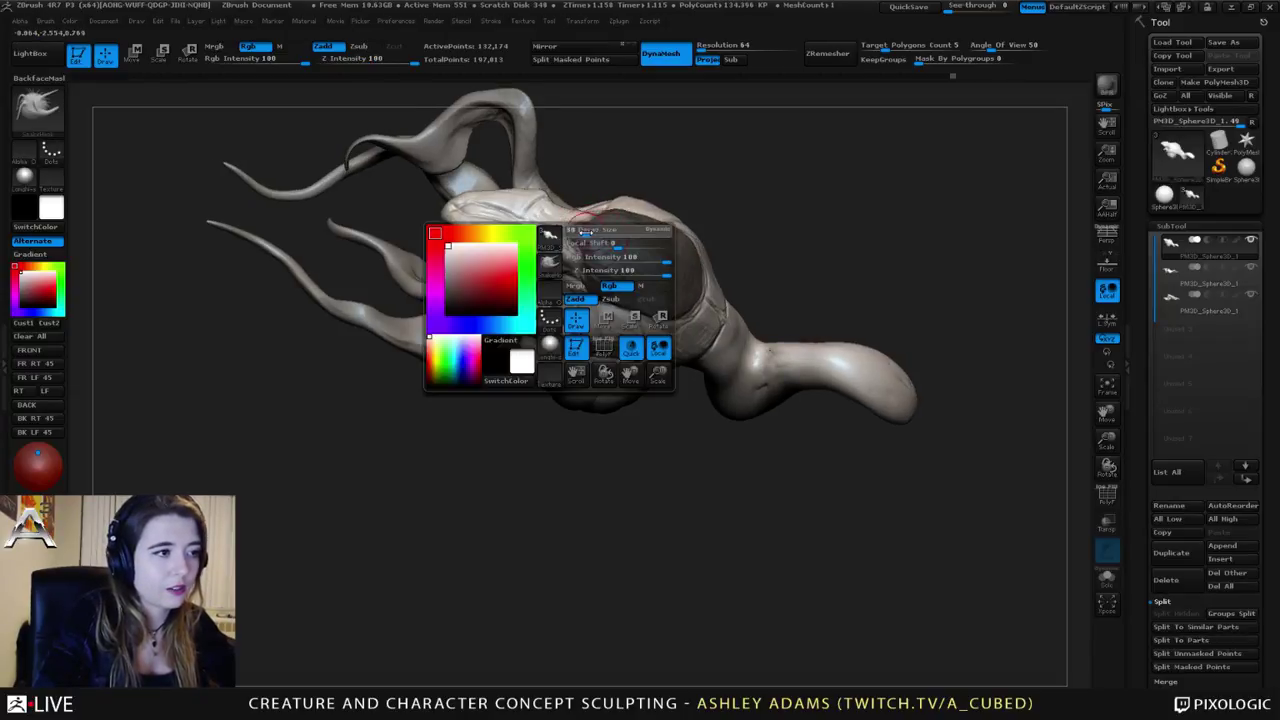
pyautogui.moveTo(585, 231); pyautogui.dragTo(578, 231)
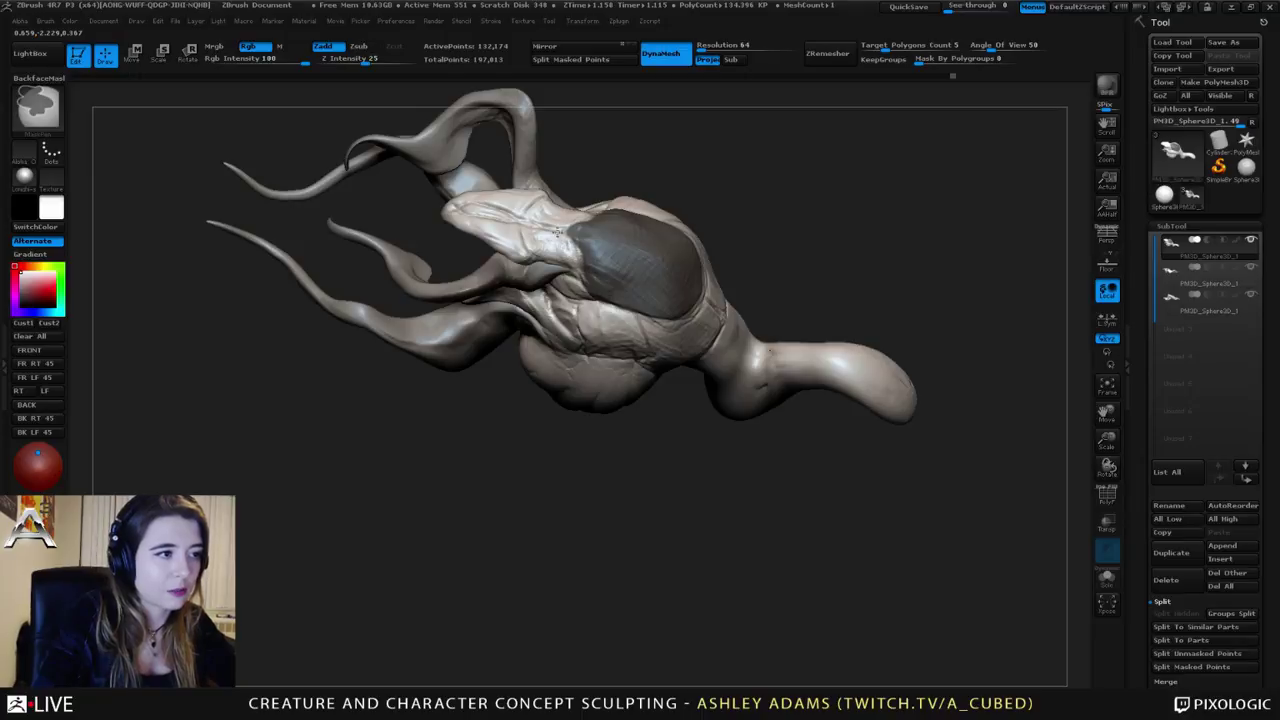
# Step: Refine the oval crown mask, invert it, and raise the unmasked patch above the skull with SnakeHook
pyautogui.moveTo(578, 295)
pyautogui.mouseDown(button='right')
pyautogui.moveTo(568, 325)
pyautogui.moveTo(560, 312)
pyautogui.mouseUp(button='right')
pyautogui.rightClick(560, 312)
pyautogui.moveTo(700, 305)
pyautogui.mouseDown(button='right')
pyautogui.moveTo(710, 268)
pyautogui.moveTo(594, 256)
pyautogui.mouseUp(button='right')
pyautogui.rightClick(660, 340)
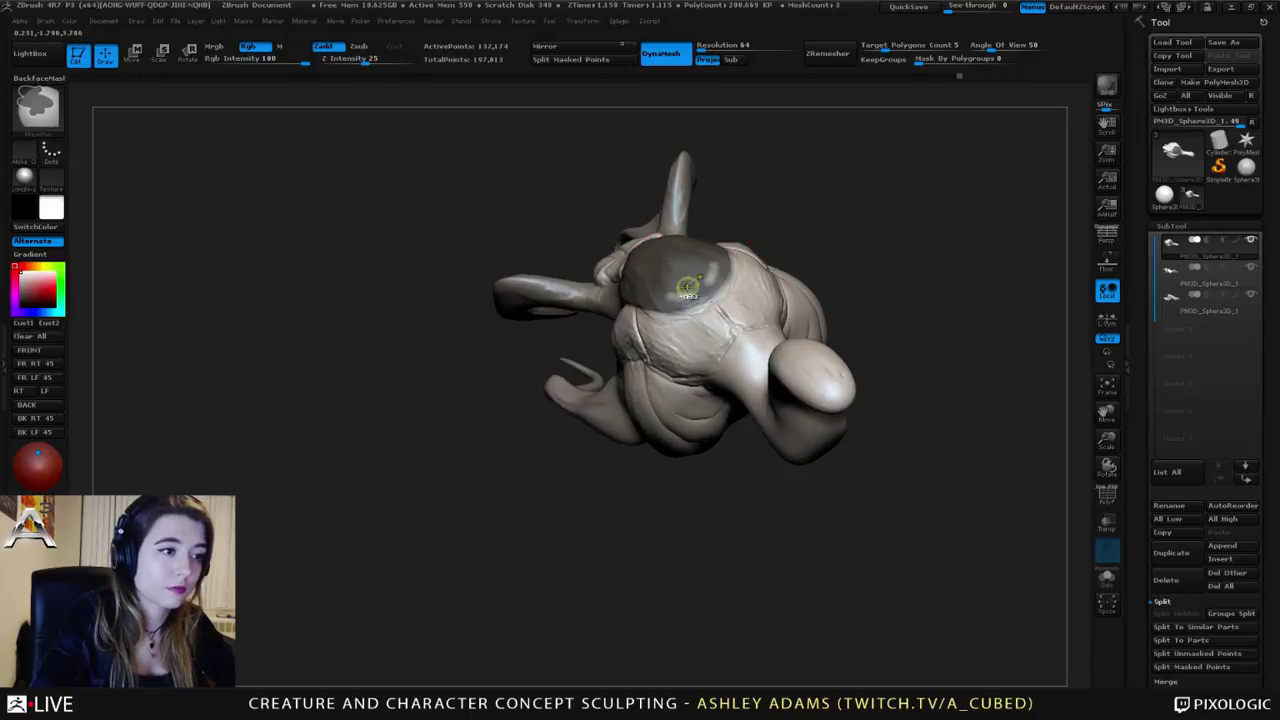
pyautogui.moveTo(713, 279)
pyautogui.mouseDown(button='right')
pyautogui.moveTo(757, 254)
pyautogui.moveTo(674, 251)
pyautogui.moveTo(606, 268)
pyautogui.mouseUp(button='right')
pyautogui.rightClick(700, 247)
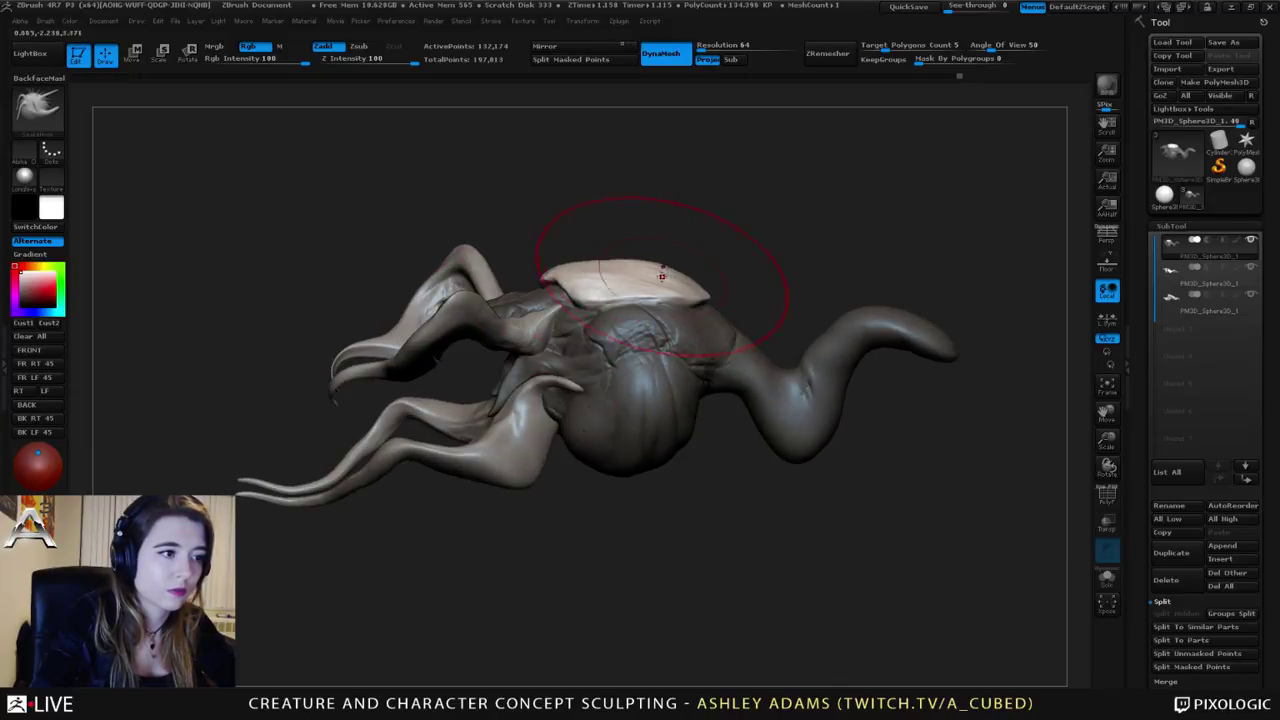
# Step: Resize the SnakeHook brush and pull the rim of the unmasked crown patch outward into an overhanging plate
pyautogui.moveTo(666, 286)
pyautogui.mouseDown(button='right')
pyautogui.moveTo(628, 292)
pyautogui.moveTo(640, 285)
pyautogui.moveTo(642, 220)
pyautogui.mouseUp(button='right')
pyautogui.moveTo(709, 269)
pyautogui.keyDown('alt'); pyautogui.mouseDown(button='right')
pyautogui.moveTo(745, 273)
pyautogui.moveTo(643, 300)
pyautogui.mouseUp(button='right'); pyautogui.keyUp('alt')
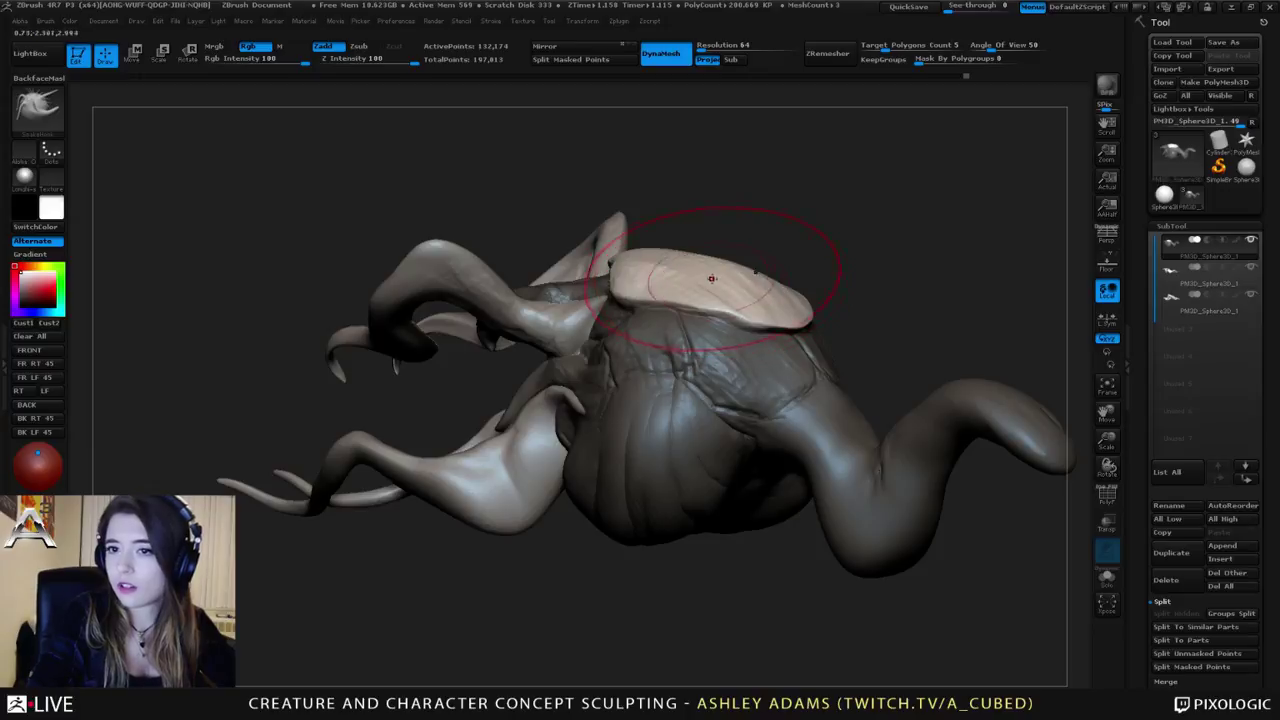
pyautogui.moveTo(708, 280); pyautogui.dragTo(648, 294, button='right')
pyautogui.press('space')
pyautogui.moveTo(666, 297); pyautogui.dragTo(659, 297)
pyautogui.moveTo(660, 296); pyautogui.dragTo(686, 286, button='right')
pyautogui.press('space')
pyautogui.moveTo(655, 270)
pyautogui.mouseDown()
pyautogui.moveTo(668, 268)
pyautogui.moveTo(646, 245)
pyautogui.mouseUp()
pyautogui.press('space')
pyautogui.moveTo(648, 246); pyautogui.dragTo(628, 195, button='right')
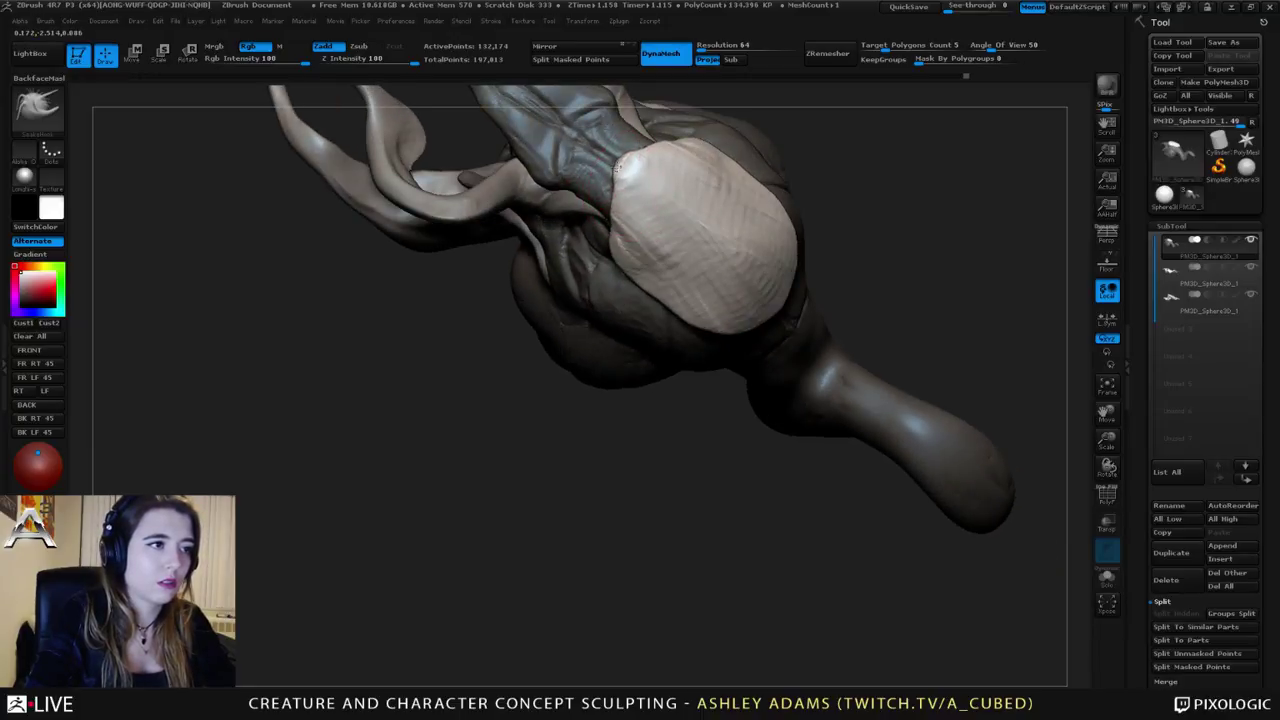
# Step: Refine the front and side edges of the crown plate with SnakeHook at varying draw sizes
pyautogui.moveTo(623, 180); pyautogui.dragTo(630, 240, button='right')
pyautogui.press('space')
pyautogui.moveTo(638, 250); pyautogui.dragTo(630, 250)
pyautogui.moveTo(630, 245)
pyautogui.mouseDown(button='right')
pyautogui.moveTo(626, 200)
pyautogui.moveTo(677, 289)
pyautogui.moveTo(677, 268)
pyautogui.mouseUp(button='right')
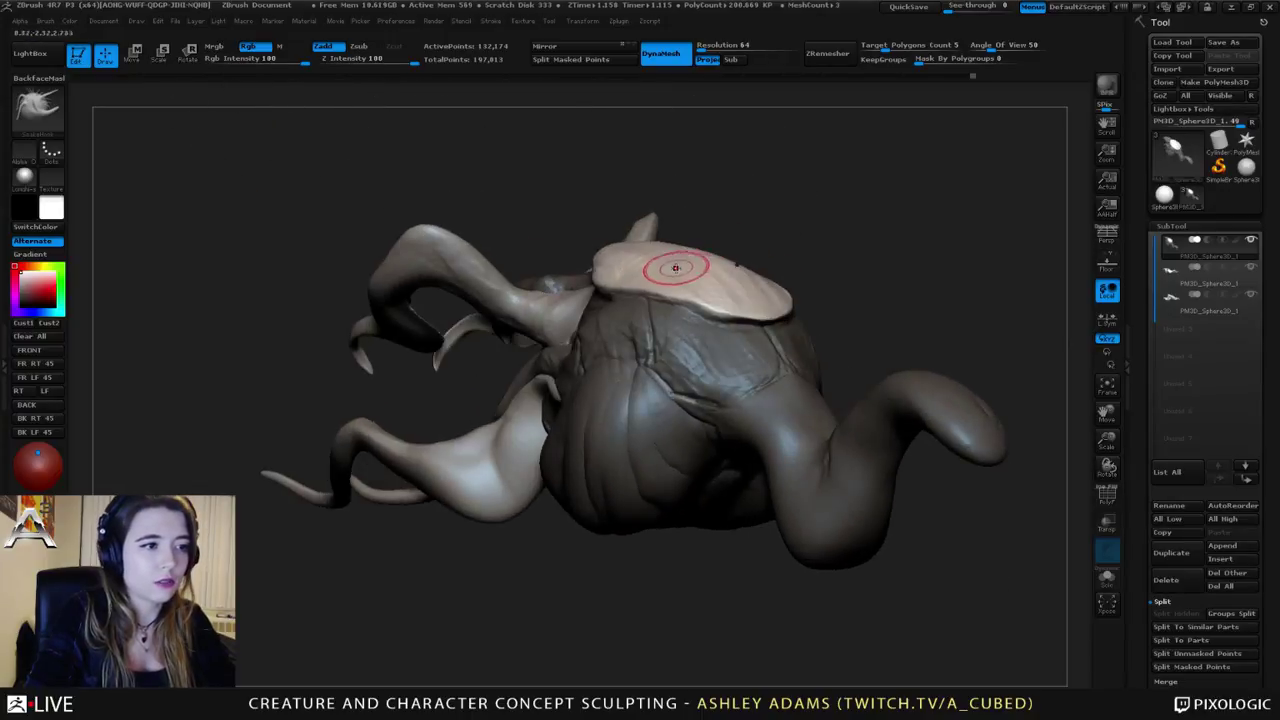
pyautogui.press('space')
pyautogui.moveTo(677, 265); pyautogui.dragTo(686, 262)
pyautogui.moveTo(686, 262)
pyautogui.mouseDown(button='right')
pyautogui.moveTo(583, 226)
pyautogui.moveTo(560, 268)
pyautogui.mouseUp(button='right')
pyautogui.press('space')
pyautogui.moveTo(560, 268); pyautogui.dragTo(541, 266)
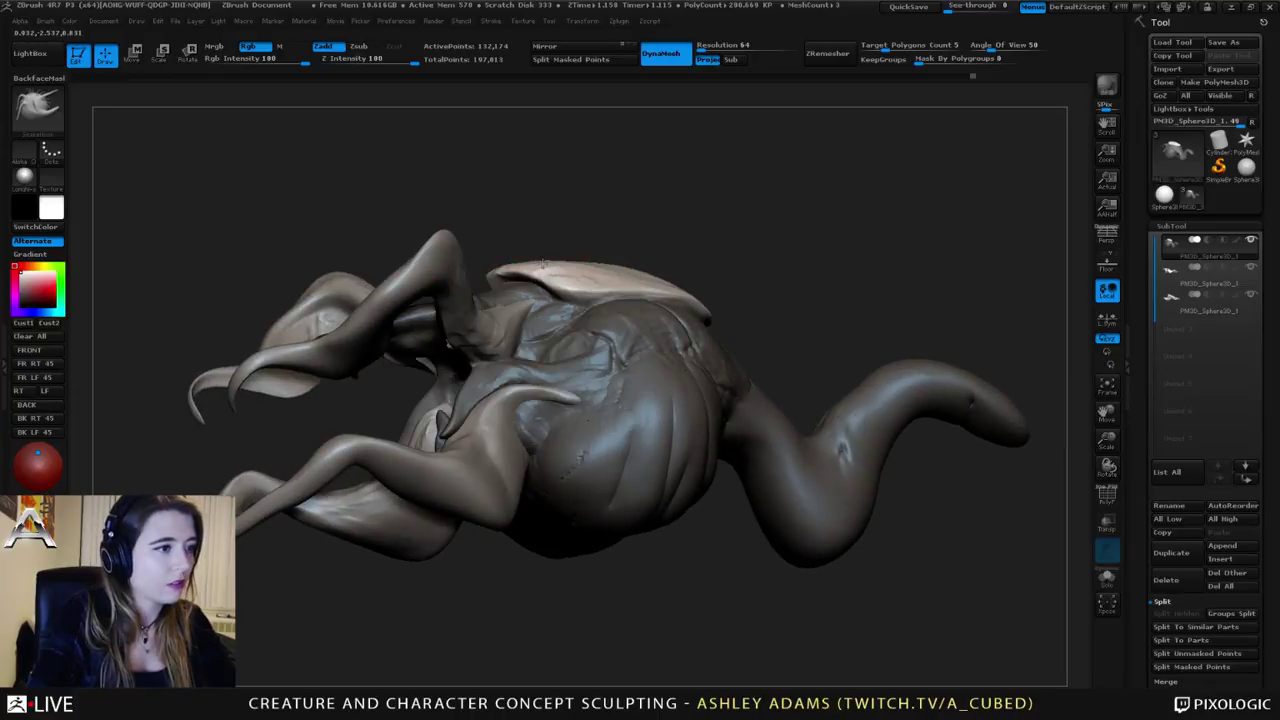
# Step: Build up the surface of the crown plate with the ClayBuildup brush
pyautogui.moveTo(567, 270)
pyautogui.mouseDown(button='right')
pyautogui.moveTo(486, 249)
pyautogui.moveTo(453, 260)
pyautogui.mouseUp(button='right')
pyautogui.press('b')
pyautogui.press('c')
pyautogui.press('b')
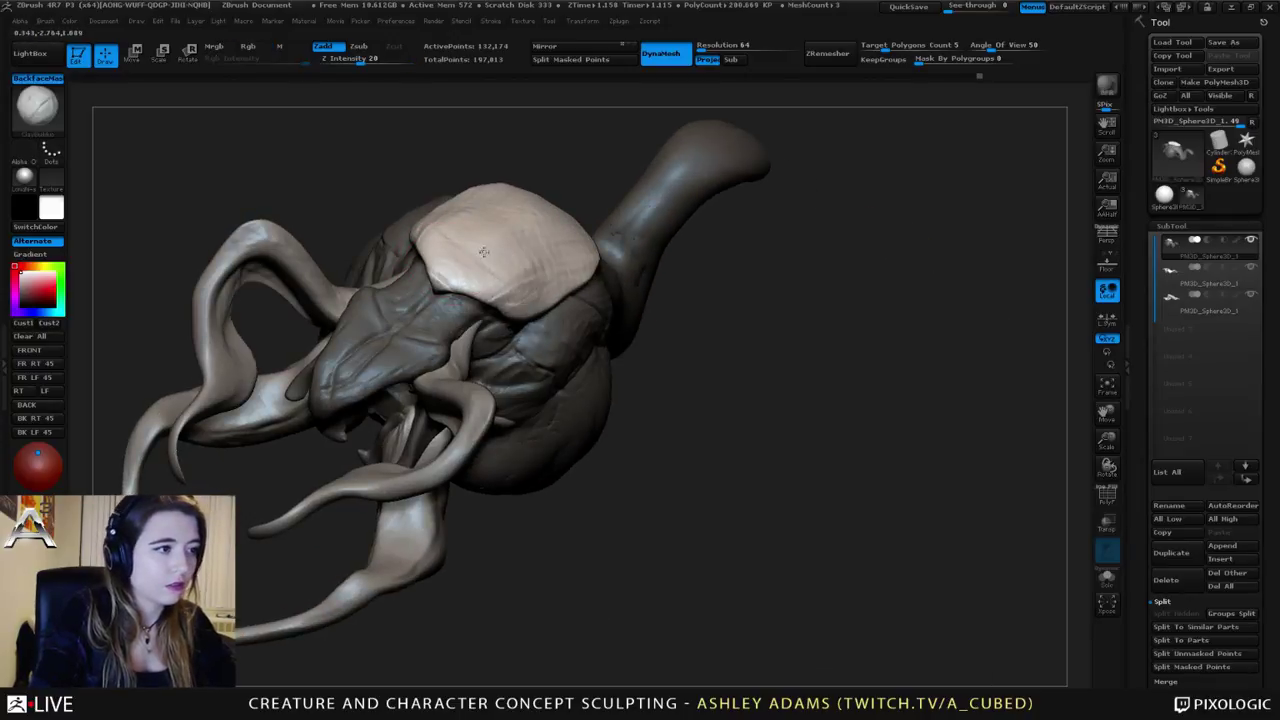
pyautogui.moveTo(541, 268)
pyautogui.mouseDown(button='right')
pyautogui.moveTo(525, 252)
pyautogui.moveTo(505, 257)
pyautogui.moveTo(641, 257)
pyautogui.mouseUp(button='right')
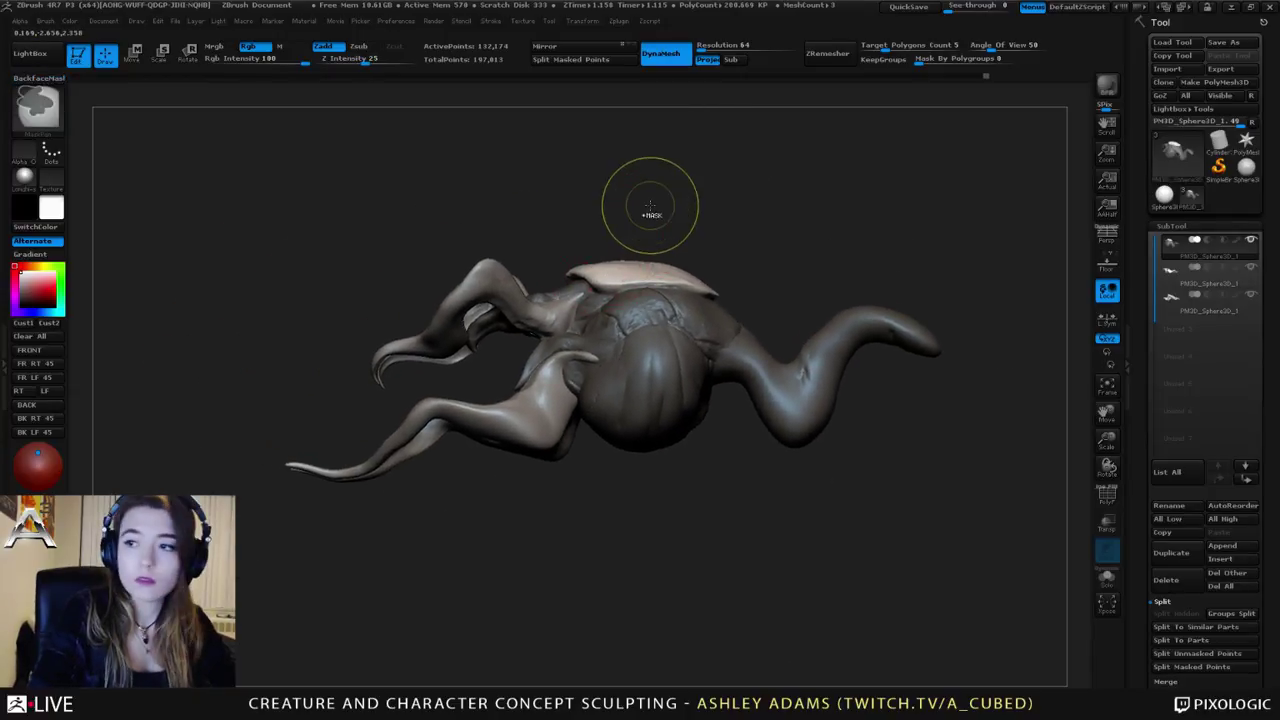
# Step: Invert the mask to protect the crown plate and return to the SnakeHook brush for the head
pyautogui.moveTo(651, 200)
pyautogui.mouseDown(button='right')
pyautogui.moveTo(609, 246)
pyautogui.moveTo(678, 268)
pyautogui.moveTo(688, 287)
pyautogui.moveTo(704, 268)
pyautogui.mouseUp(button='right')
pyautogui.press('space')
pyautogui.moveTo(682, 291); pyautogui.dragTo(690, 291)
pyautogui.press('b')
pyautogui.press('s')
pyautogui.press('h')
pyautogui.moveTo(690, 291); pyautogui.dragTo(651, 307, button='right')
# Step: Build up the top of the beak in front of the masked crown plate with ClayBuildup
pyautogui.press('space')
pyautogui.press('b')
pyautogui.press('c')
pyautogui.press('b')
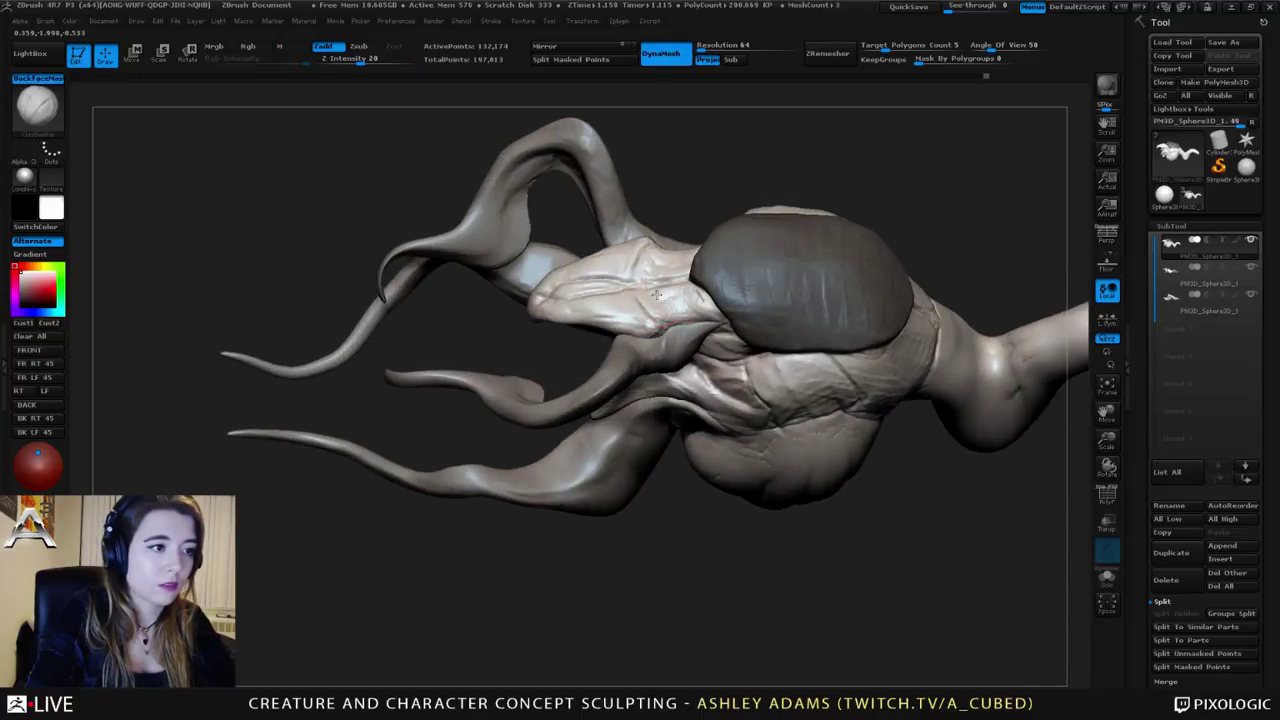
pyautogui.moveTo(651, 307)
pyautogui.mouseDown()
pyautogui.moveTo(665, 290)
pyautogui.moveTo(688, 318)
pyautogui.moveTo(686, 300)
pyautogui.moveTo(702, 302)
pyautogui.mouseUp()
pyautogui.moveTo(662, 302); pyautogui.dragTo(640, 312, button='right')
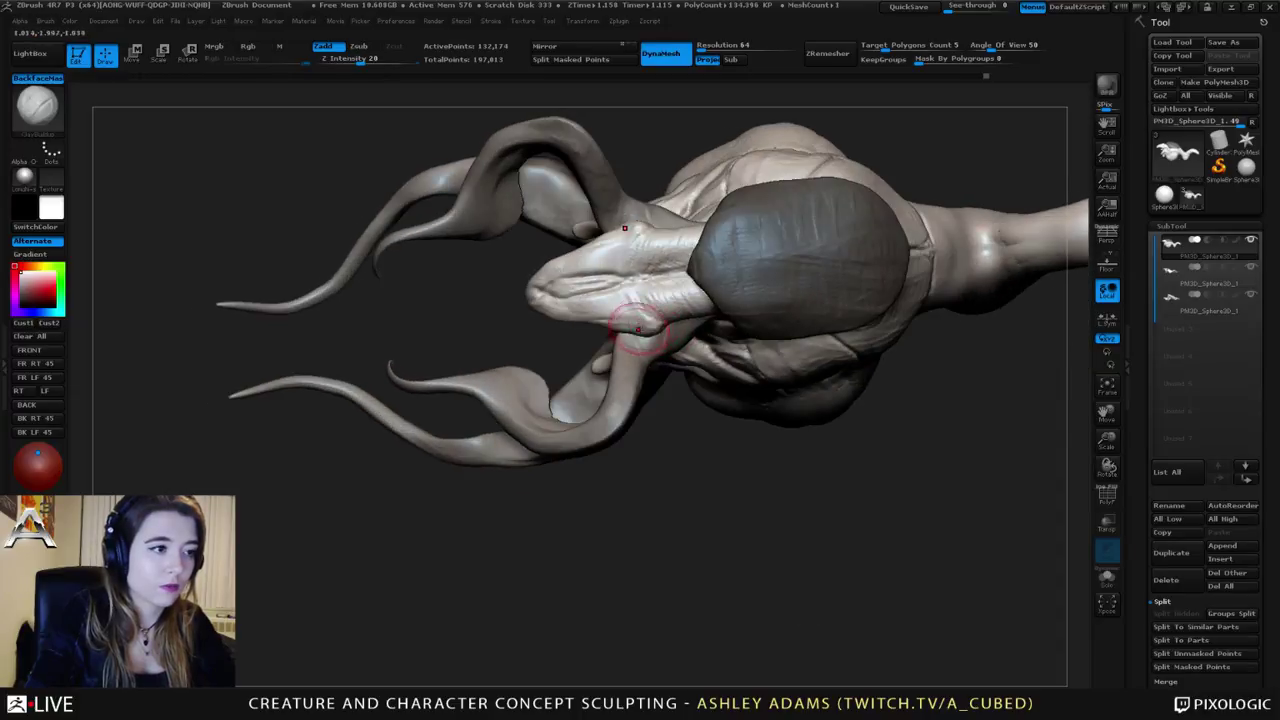
# Step: Adjust the form at the base of the beak beside the upper tusks with SnakeHook
pyautogui.press('b')
pyautogui.press('s')
pyautogui.press('h')
pyautogui.press('space')
pyautogui.moveTo(660, 228); pyautogui.dragTo(662, 260, button='right')
# Step: Add ClayBuildup strokes along the sides of the beak where it meets the upper tusks
pyautogui.press('b')
pyautogui.press('c')
pyautogui.press('b')
pyautogui.moveTo(680, 225)
pyautogui.mouseDown()
pyautogui.moveTo(686, 236)
pyautogui.moveTo(664, 226)
pyautogui.mouseUp()
pyautogui.moveTo(640, 250); pyautogui.dragTo(608, 337, button='right')
pyautogui.press('space')
pyautogui.moveTo(637, 226); pyautogui.dragTo(630, 240, button='right')
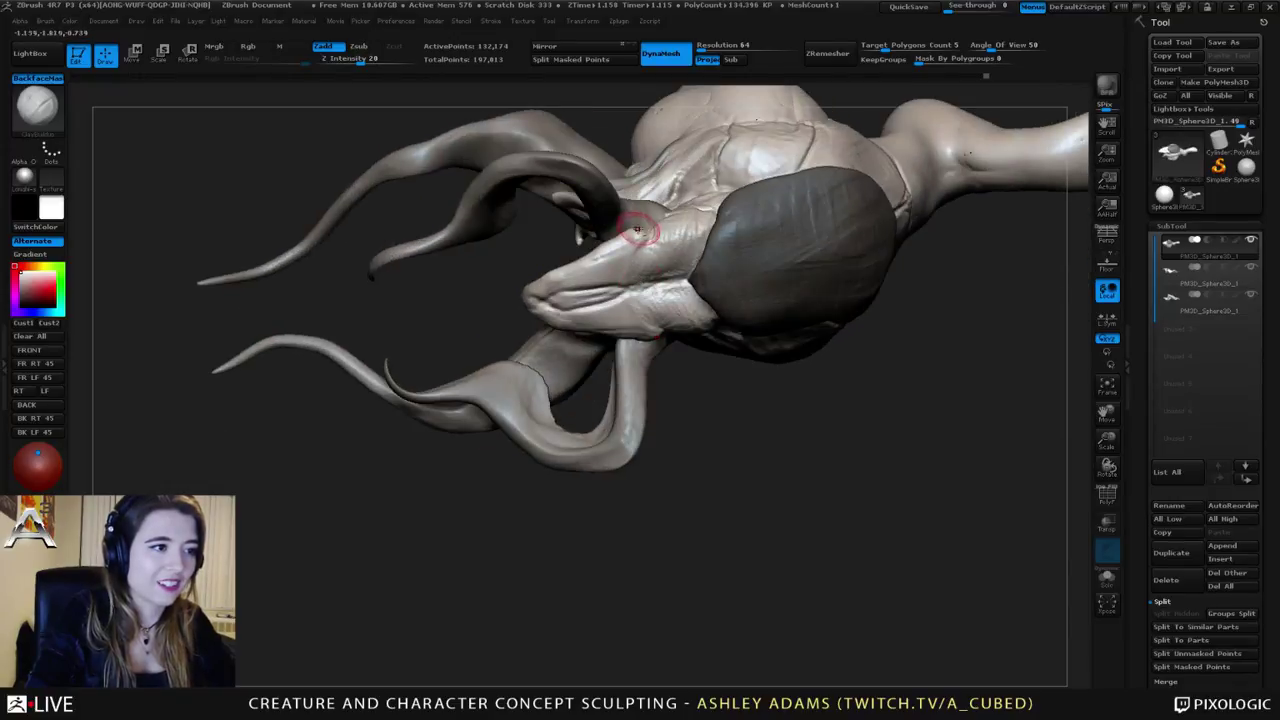
pyautogui.moveTo(600, 252); pyautogui.dragTo(616, 243)
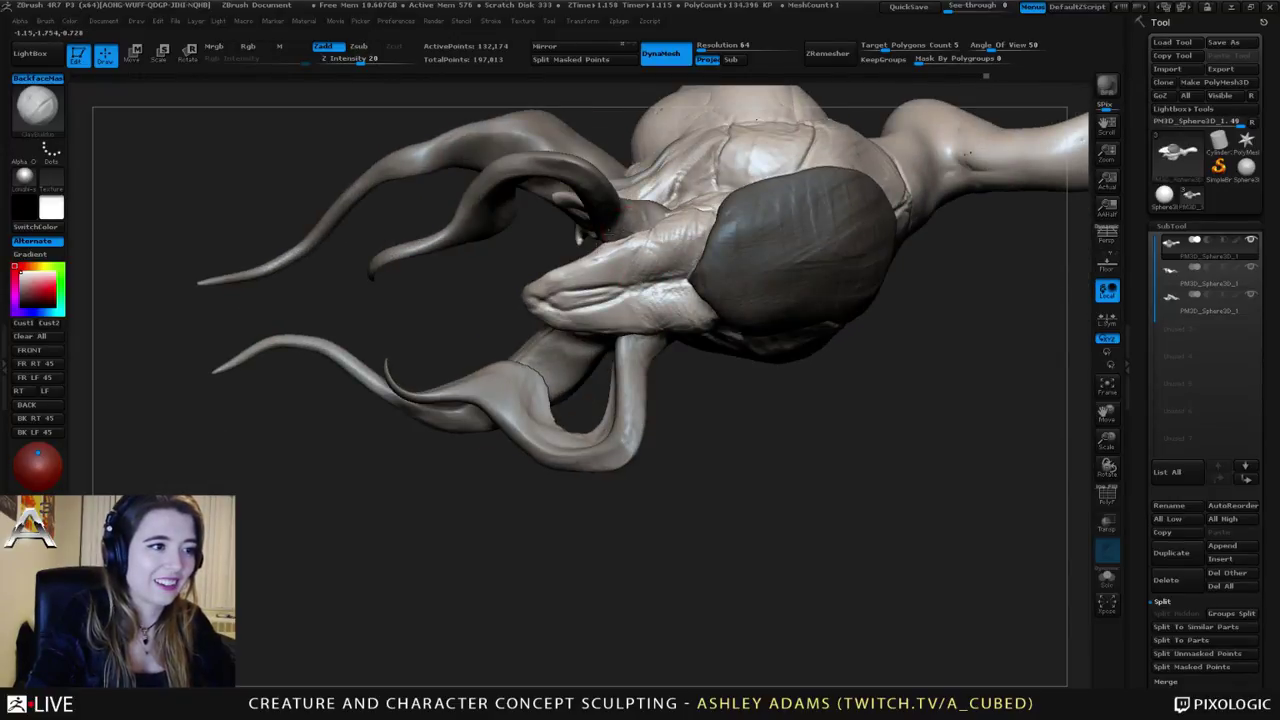
# Step: Make the upper tusks the active subtool and reshape their base beside the beak with a resized SnakeHook brush
pyautogui.moveTo(614, 244); pyautogui.dragTo(620, 190, button='right')
pyautogui.rightClick(622, 337)
pyautogui.moveTo(622, 337)
pyautogui.mouseDown(button='right')
pyautogui.moveTo(655, 310)
pyautogui.moveTo(653, 342)
pyautogui.moveTo(656, 324)
pyautogui.moveTo(760, 360)
pyautogui.moveTo(690, 352)
pyautogui.moveTo(712, 340)
pyautogui.mouseUp(button='right')
pyautogui.keyDown('alt'); pyautogui.click(651, 349); pyautogui.keyUp('alt')
pyautogui.rightClick(657, 323)
pyautogui.press('b')
pyautogui.press('s')
pyautogui.press('h')
pyautogui.press('b')
pyautogui.press('c')
pyautogui.press('b')
pyautogui.press('b')
pyautogui.press('s')
pyautogui.press('h')
pyautogui.press('space')
pyautogui.moveTo(712, 340); pyautogui.dragTo(692, 330)
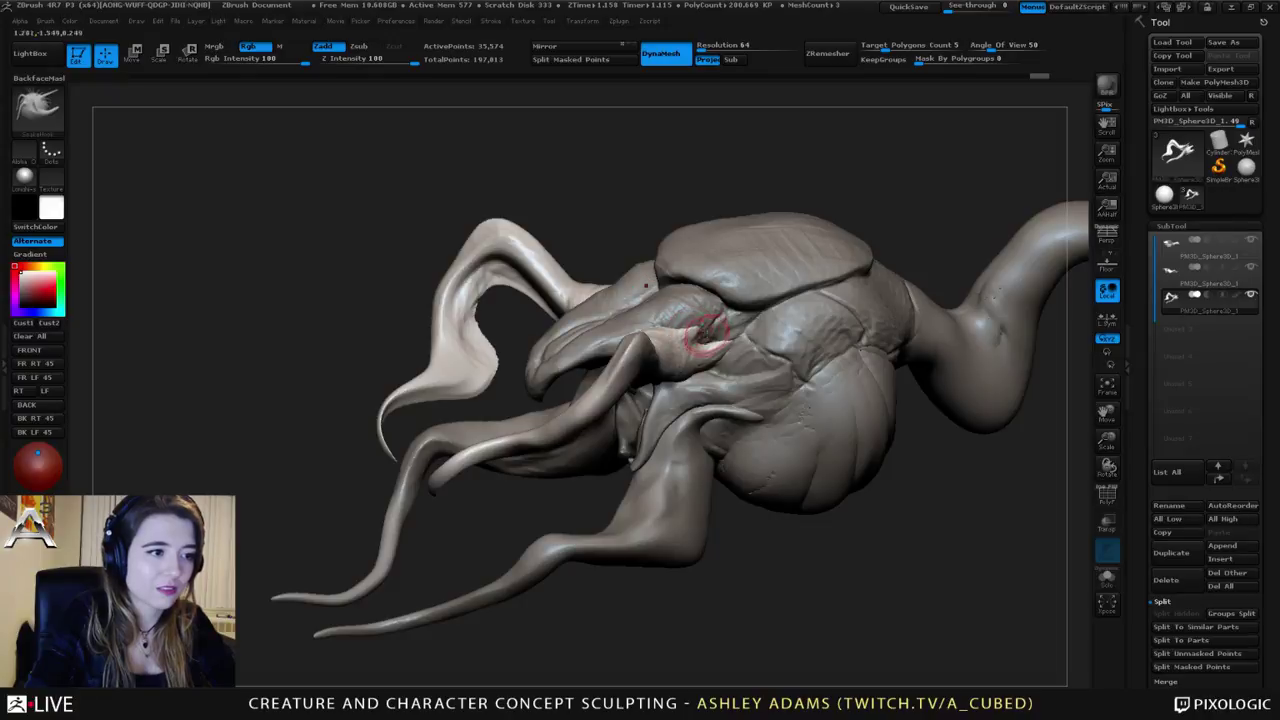
pyautogui.moveTo(703, 333)
pyautogui.mouseDown(button='right')
pyautogui.moveTo(685, 305)
pyautogui.moveTo(668, 307)
pyautogui.moveTo(701, 302)
pyautogui.mouseUp(button='right')
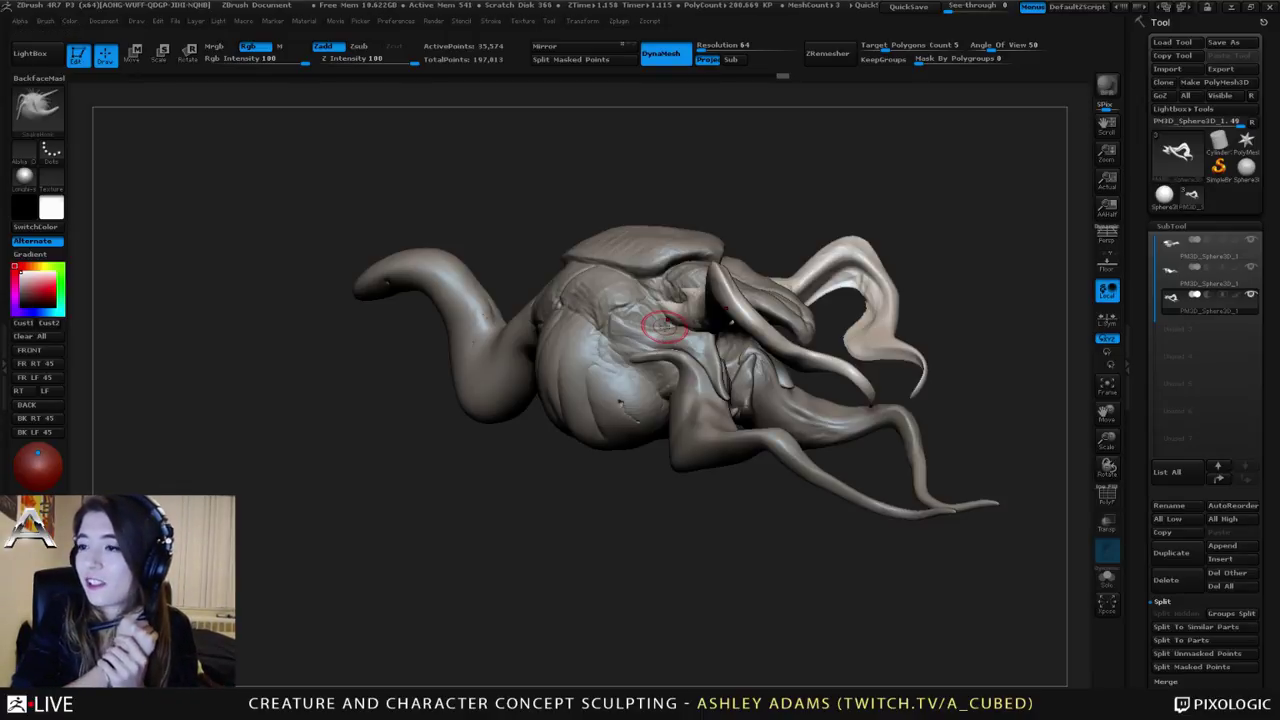
# Step: Make the head the active subtool and refine the mask around the edges of the crown plate
pyautogui.moveTo(1224, 296)
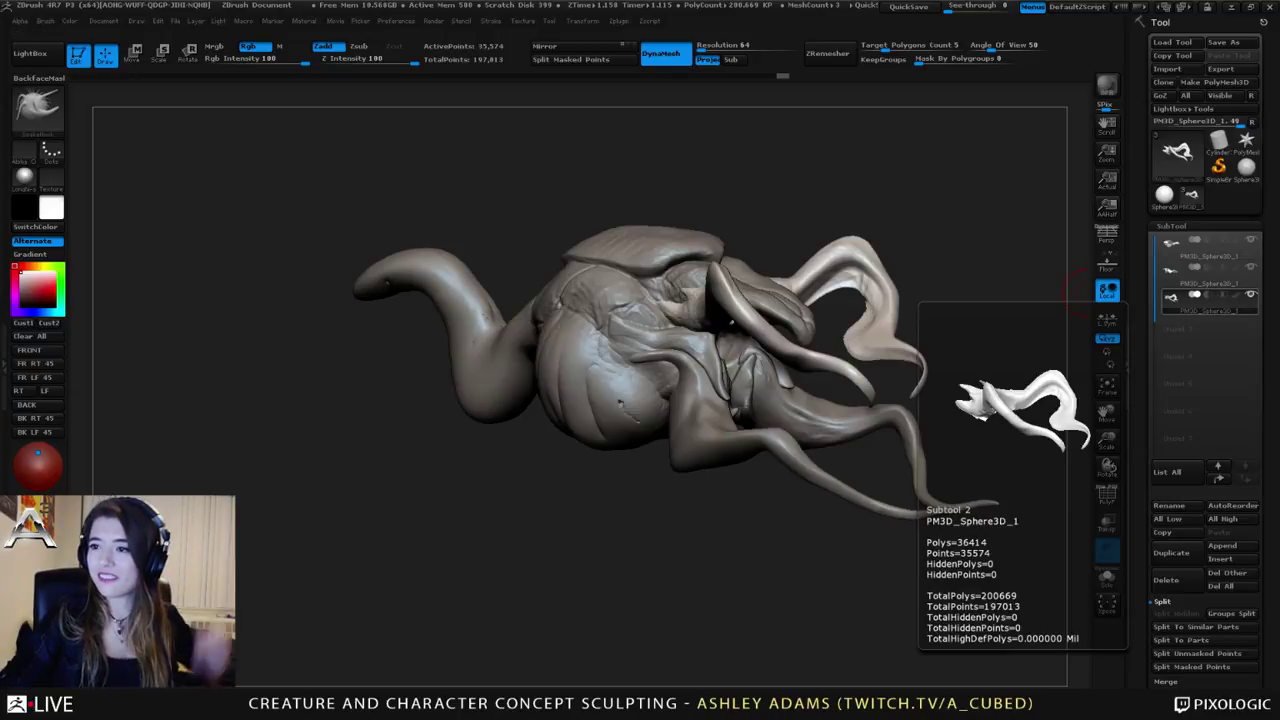
pyautogui.moveTo(540, 325)
pyautogui.mouseDown(button='right')
pyautogui.moveTo(623, 329)
pyautogui.moveTo(648, 392)
pyautogui.moveTo(665, 232)
pyautogui.moveTo(723, 209)
pyautogui.moveTo(660, 246)
pyautogui.moveTo(715, 280)
pyautogui.mouseUp(button='right')
pyautogui.keyDown('alt'); pyautogui.click(643, 263); pyautogui.keyUp('alt')
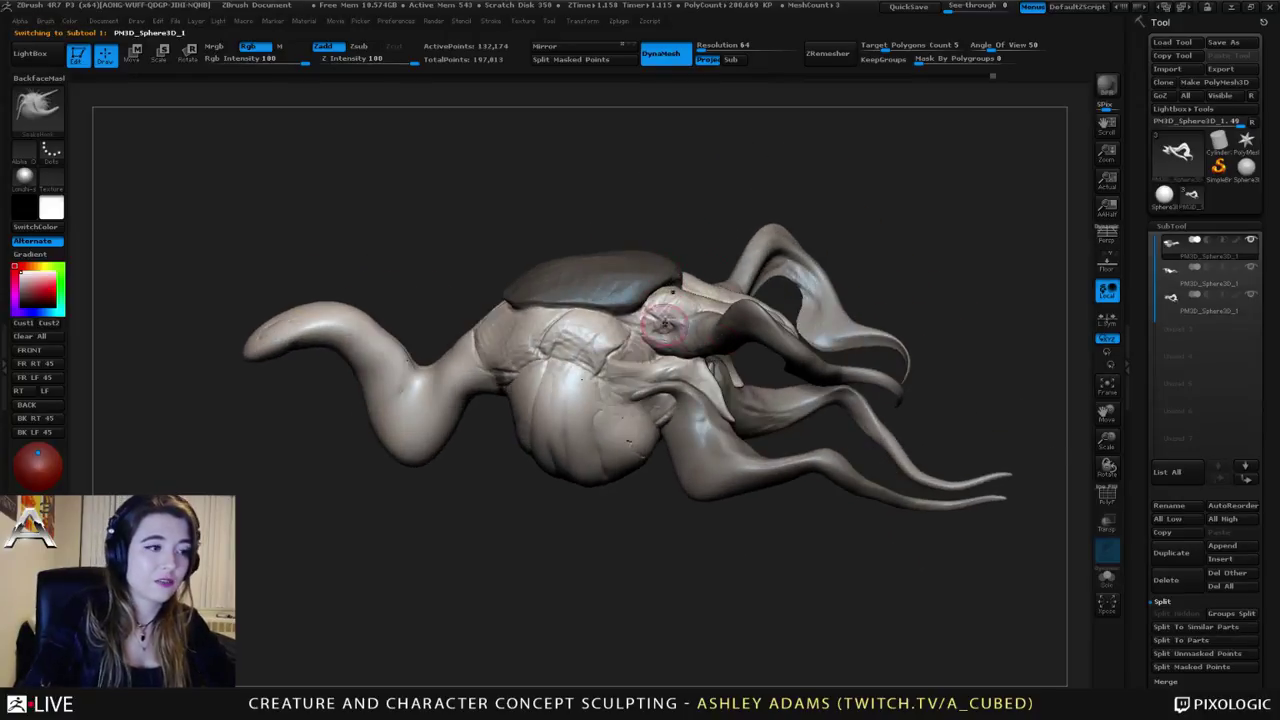
pyautogui.keyDown('ctrl'); pyautogui.moveTo(661, 321); pyautogui.dragTo(560, 292, button='right'); pyautogui.keyUp('ctrl')
pyautogui.press('space')
pyautogui.click(535, 293)
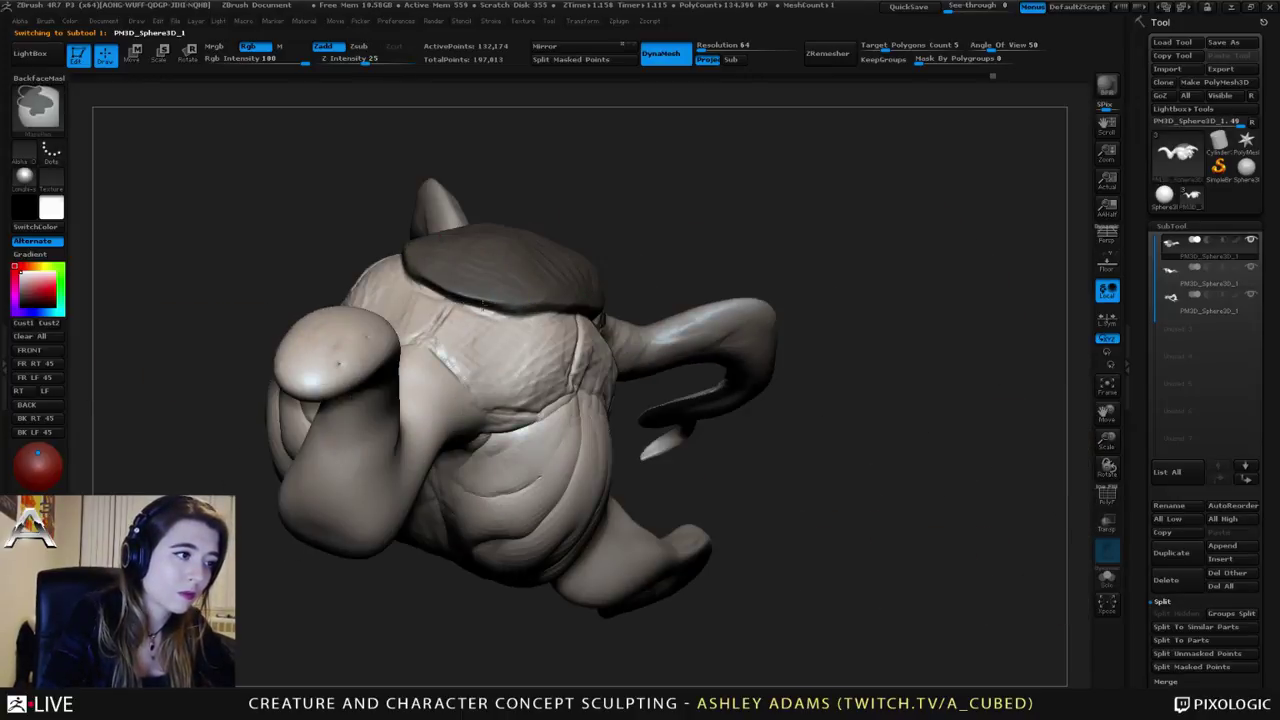
pyautogui.moveTo(529, 307); pyautogui.dragTo(668, 315, button='right')
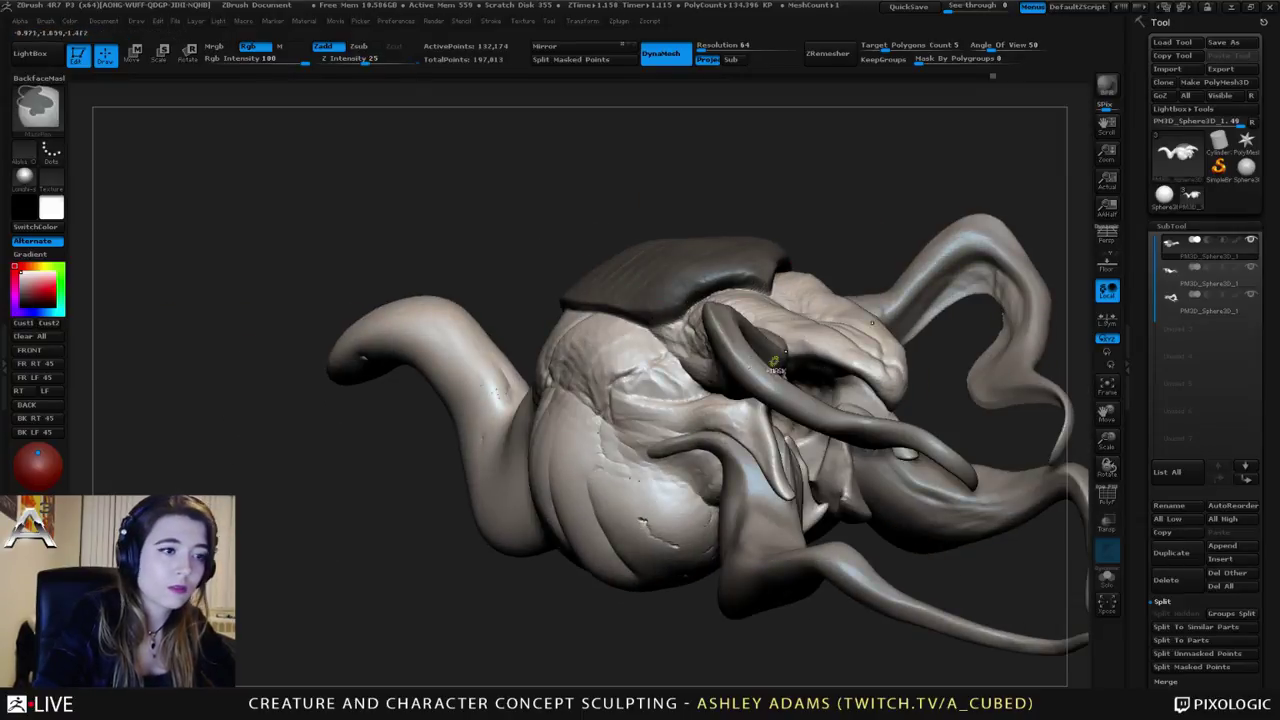
pyautogui.keyDown('ctrl'); pyautogui.moveTo(776, 366); pyautogui.dragTo(782, 300, button='right'); pyautogui.keyUp('ctrl')
pyautogui.moveTo(782, 300); pyautogui.dragTo(610, 300, button='right')
pyautogui.keyDown('alt'); pyautogui.moveTo(814, 323); pyautogui.dragTo(600, 303, button='right'); pyautogui.keyUp('alt')
pyautogui.keyDown('ctrl'); pyautogui.moveTo(750, 343); pyautogui.dragTo(752, 292, button='right'); pyautogui.keyUp('ctrl')
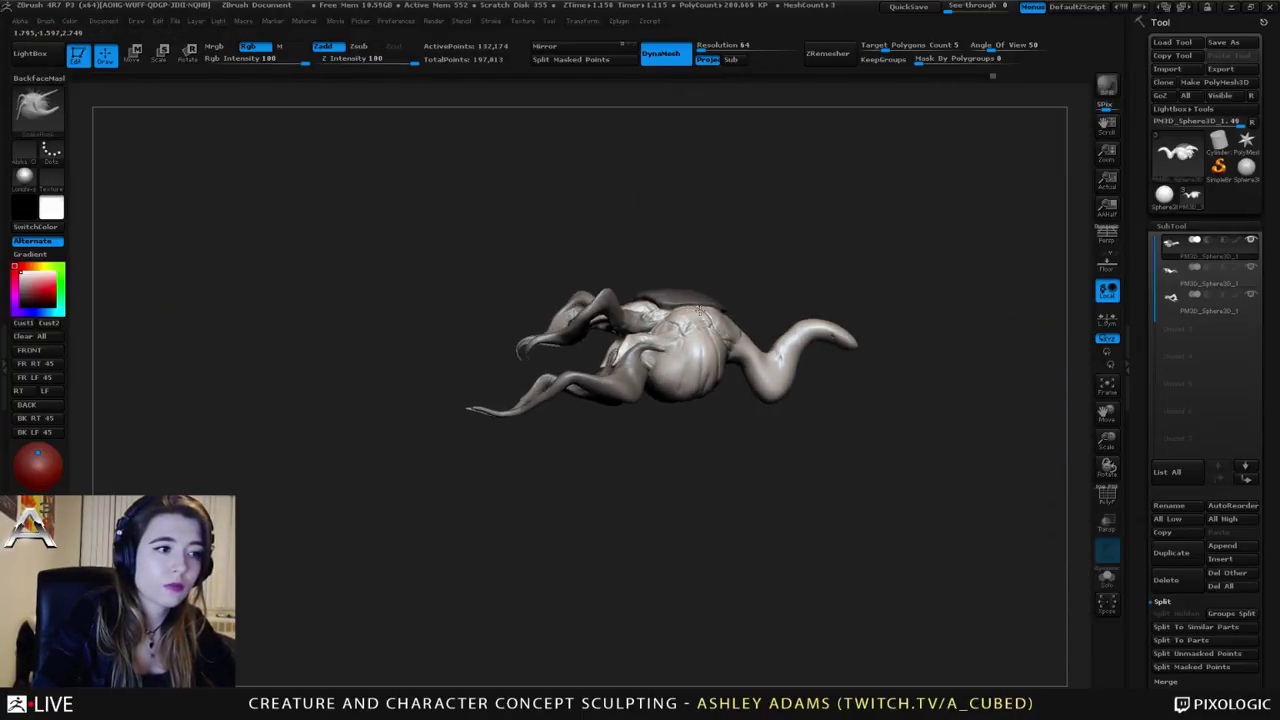
pyautogui.moveTo(640, 300); pyautogui.dragTo(700, 308, button='right')
# Step: Split the masked crown plate into its own subtool and close the holes in the head mesh
pyautogui.press('space')
pyautogui.moveTo(708, 313); pyautogui.dragTo(768, 312)
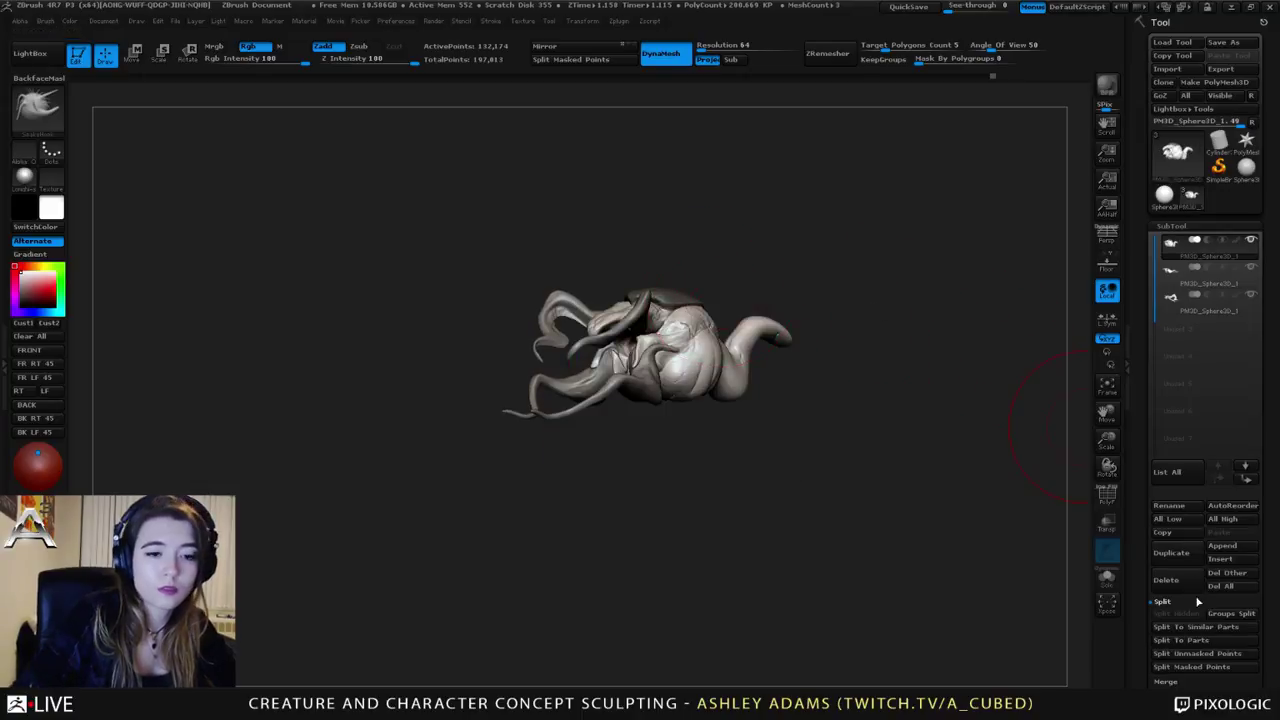
pyautogui.click(1196, 666)
pyautogui.keyDown('ctrl'); pyautogui.moveTo(820, 394); pyautogui.dragTo(820, 480, button='right'); pyautogui.keyUp('ctrl')
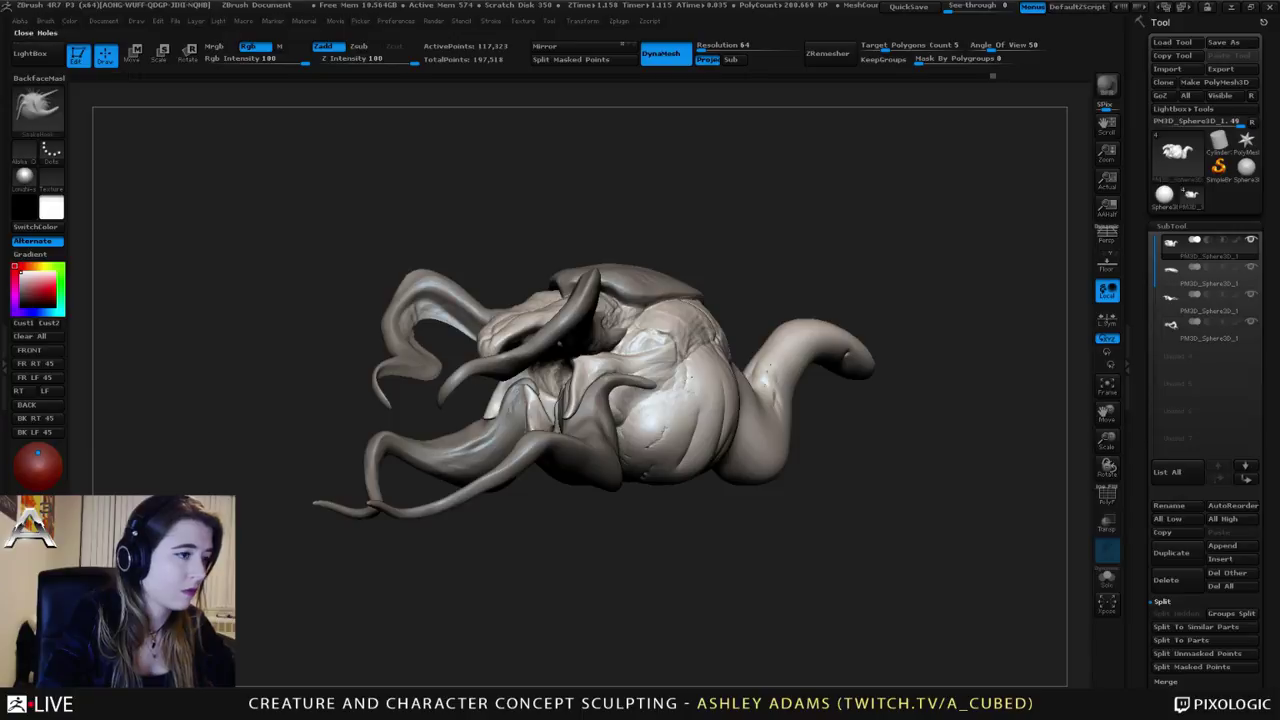
pyautogui.click(38, 560)
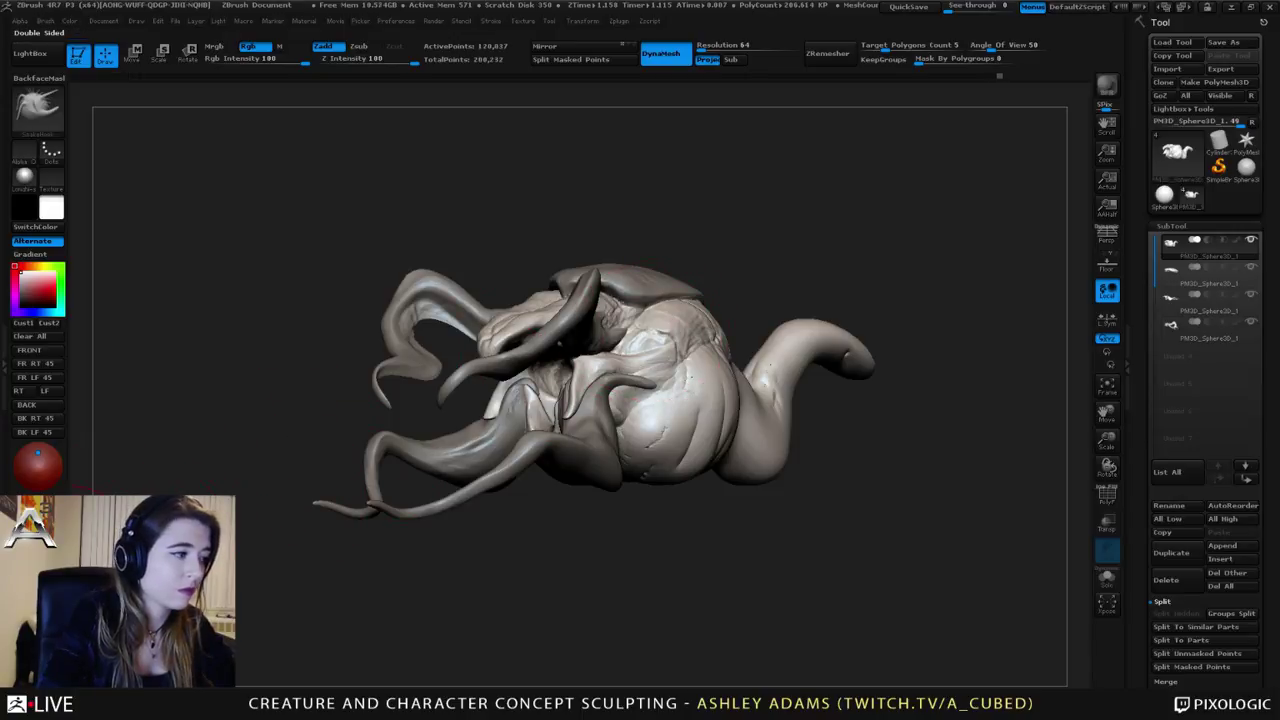
pyautogui.moveTo(314, 463); pyautogui.dragTo(245, 455)
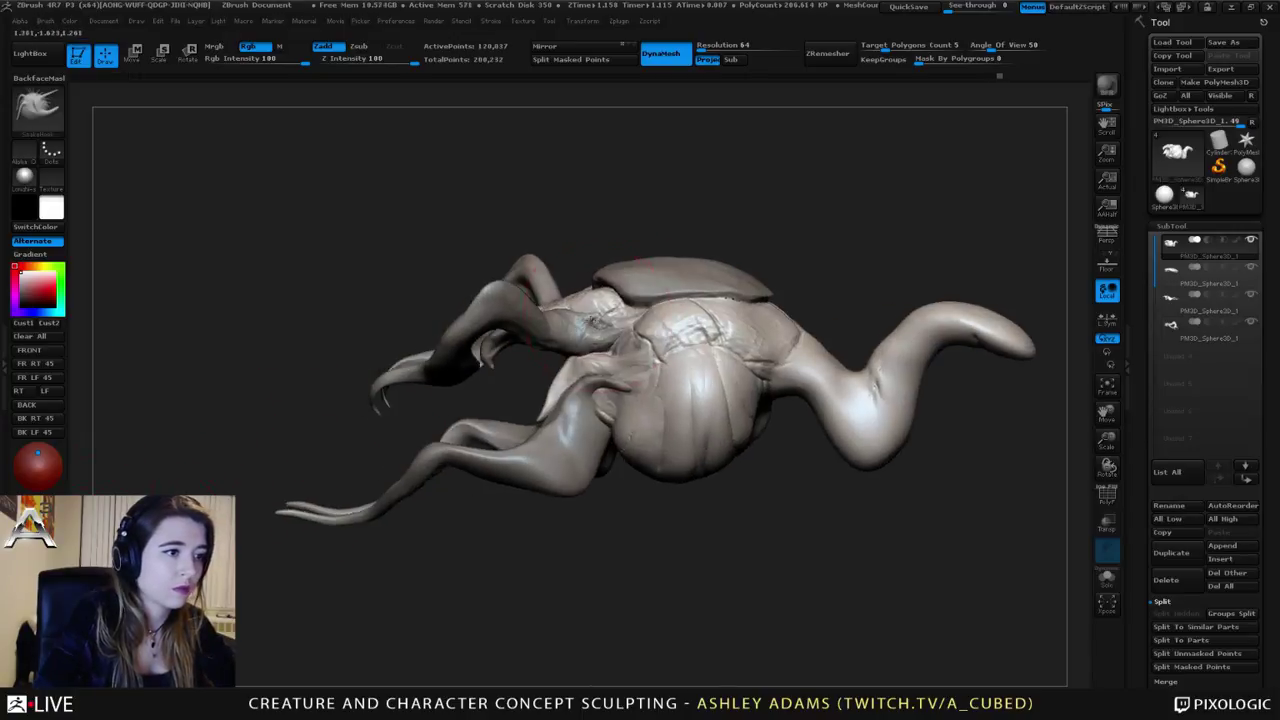
# Step: Make the crown plate the active subtool and smooth its lower and front edges
pyautogui.moveTo(625, 303); pyautogui.dragTo(931, 277)
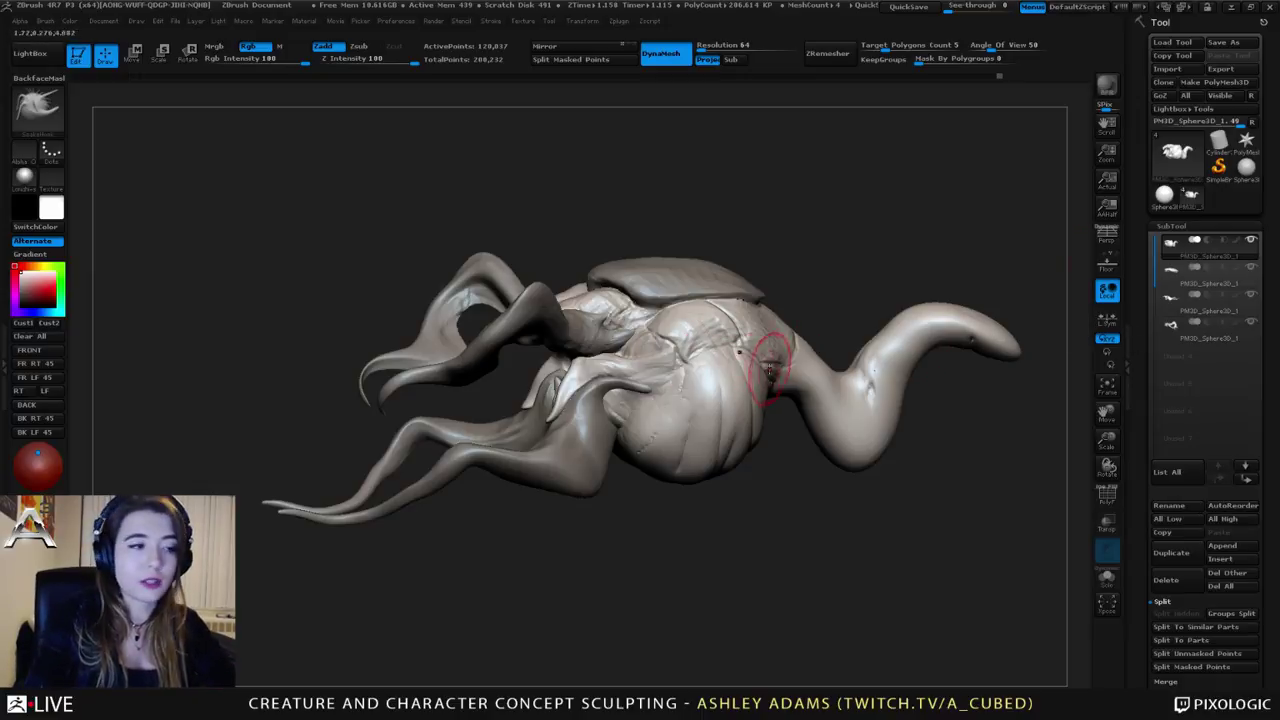
pyautogui.moveTo(715, 380)
pyautogui.mouseDown()
pyautogui.moveTo(728, 337)
pyautogui.moveTo(628, 270)
pyautogui.mouseUp()
pyautogui.keyDown('alt'); pyautogui.click(628, 270); pyautogui.keyUp('alt')
pyautogui.moveTo(629, 271)
pyautogui.mouseDown(button='right')
pyautogui.moveTo(648, 232)
pyautogui.moveTo(660, 294)
pyautogui.mouseUp(button='right')
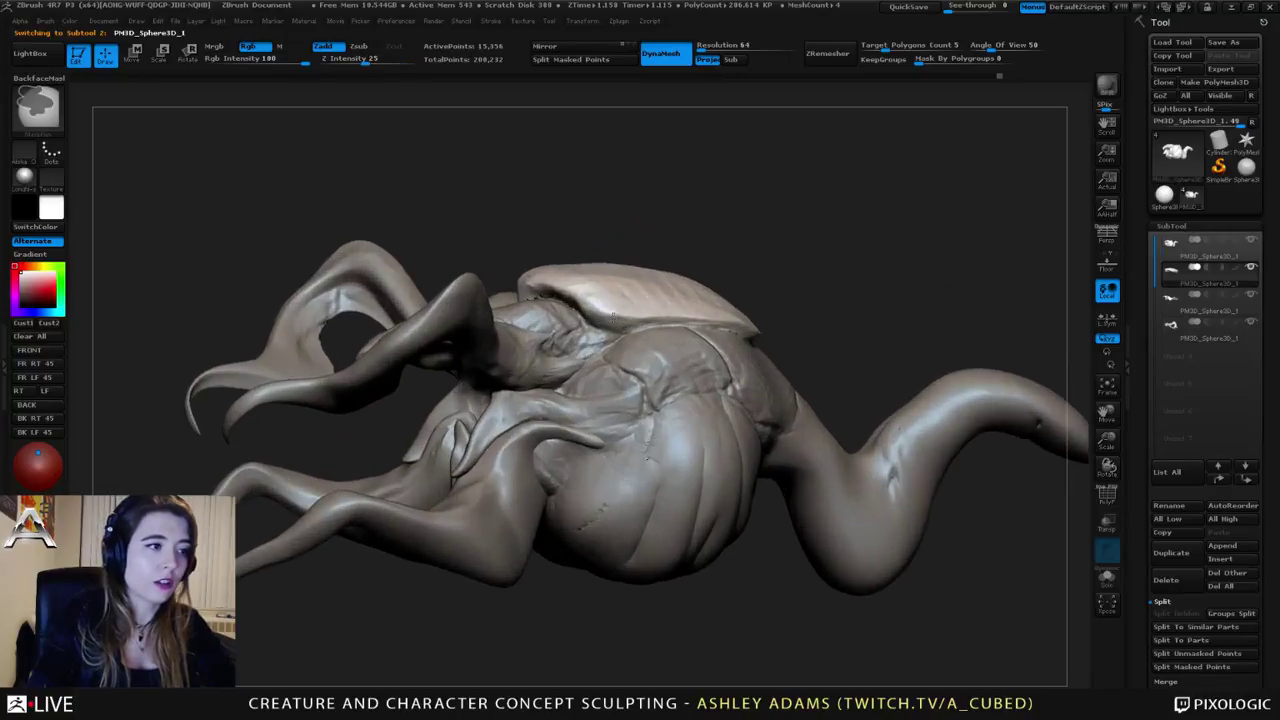
pyautogui.moveTo(548, 288)
pyautogui.mouseDown()
pyautogui.moveTo(524, 284)
pyautogui.moveTo(532, 297)
pyautogui.mouseUp()
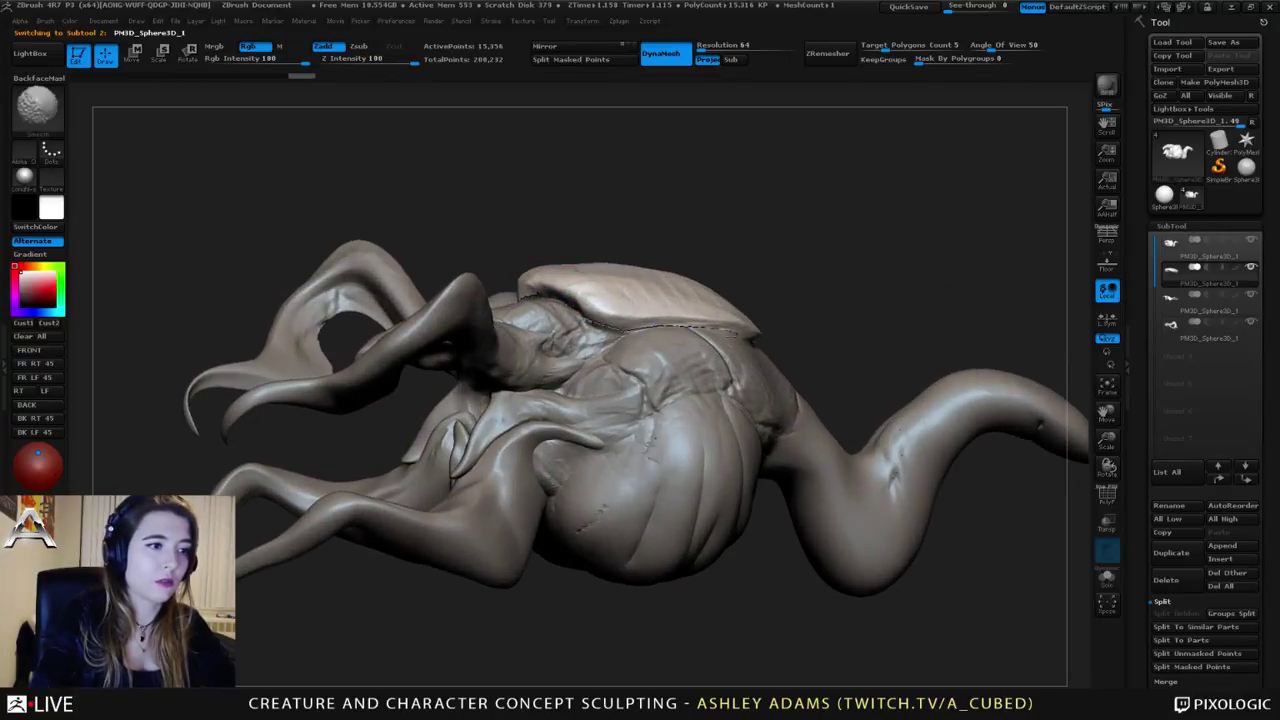
pyautogui.moveTo(708, 332); pyautogui.dragTo(595, 298, button='right')
pyautogui.press('space')
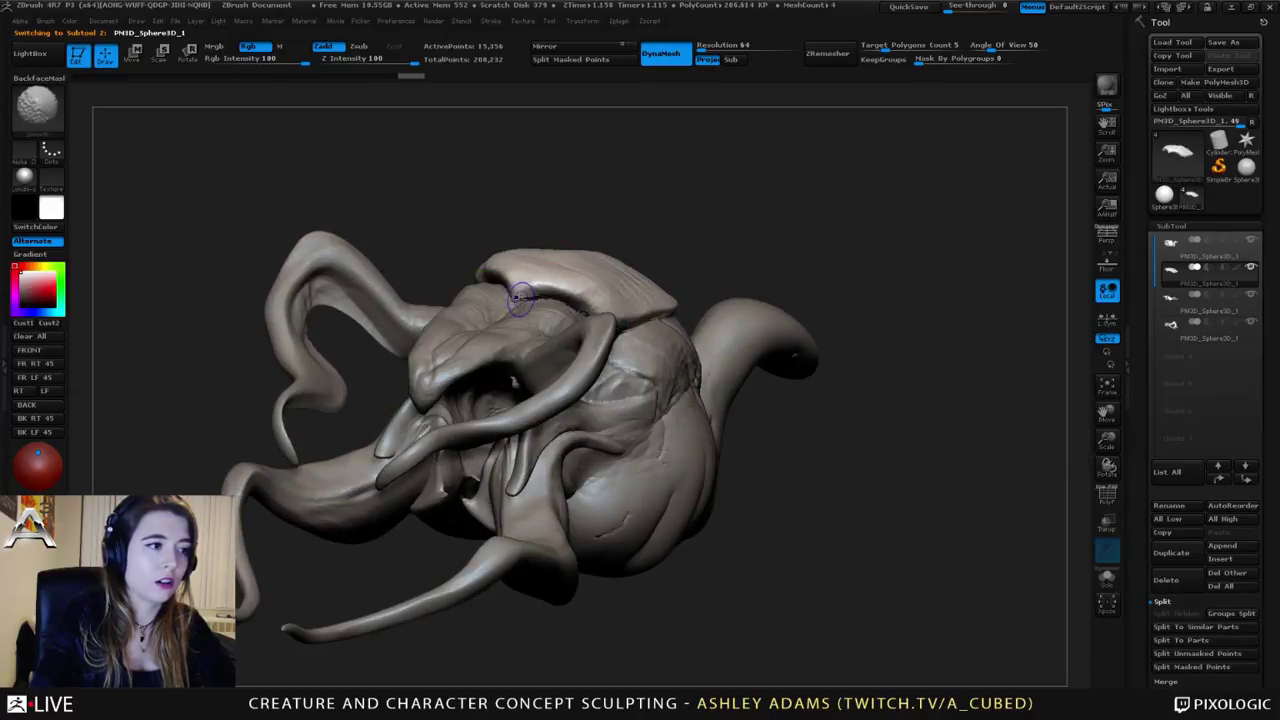
pyautogui.keyDown('shift'); pyautogui.moveTo(515, 297); pyautogui.dragTo(535, 295); pyautogui.keyUp('shift')
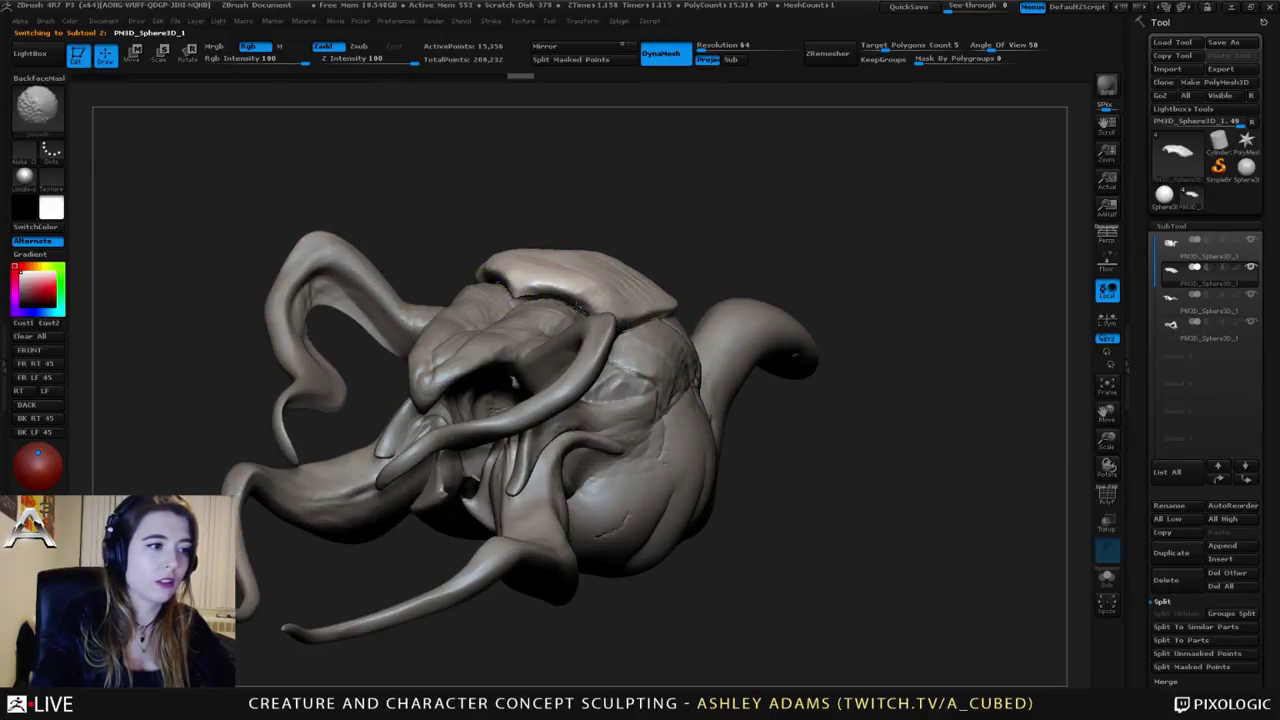
# Step: Make the head the active subtool and build up the side of the skull beneath the crown plate with ClayBuildup
pyautogui.moveTo(577, 306); pyautogui.dragTo(640, 330, button='right')
pyautogui.press('space')
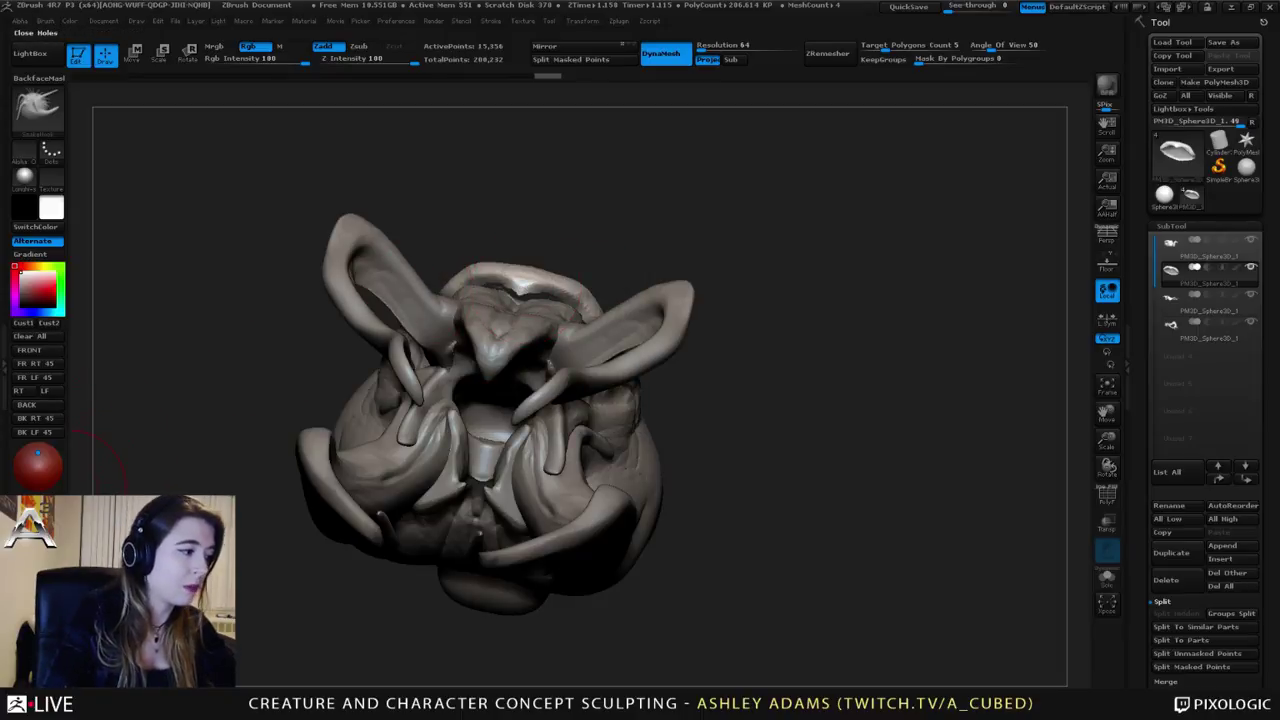
pyautogui.moveTo(567, 288)
pyautogui.mouseDown(button='right')
pyautogui.moveTo(630, 302)
pyautogui.moveTo(510, 289)
pyautogui.moveTo(565, 318)
pyautogui.moveTo(608, 320)
pyautogui.moveTo(601, 343)
pyautogui.moveTo(713, 308)
pyautogui.moveTo(725, 330)
pyautogui.moveTo(760, 335)
pyautogui.moveTo(714, 323)
pyautogui.moveTo(714, 294)
pyautogui.moveTo(749, 254)
pyautogui.moveTo(690, 272)
pyautogui.mouseUp(button='right')
pyautogui.keyDown('alt'); pyautogui.click(714, 323); pyautogui.keyUp('alt')
pyautogui.press('space')
pyautogui.moveTo(673, 287); pyautogui.dragTo(665, 287)
pyautogui.moveTo(660, 250); pyautogui.dragTo(664, 308, button='right')
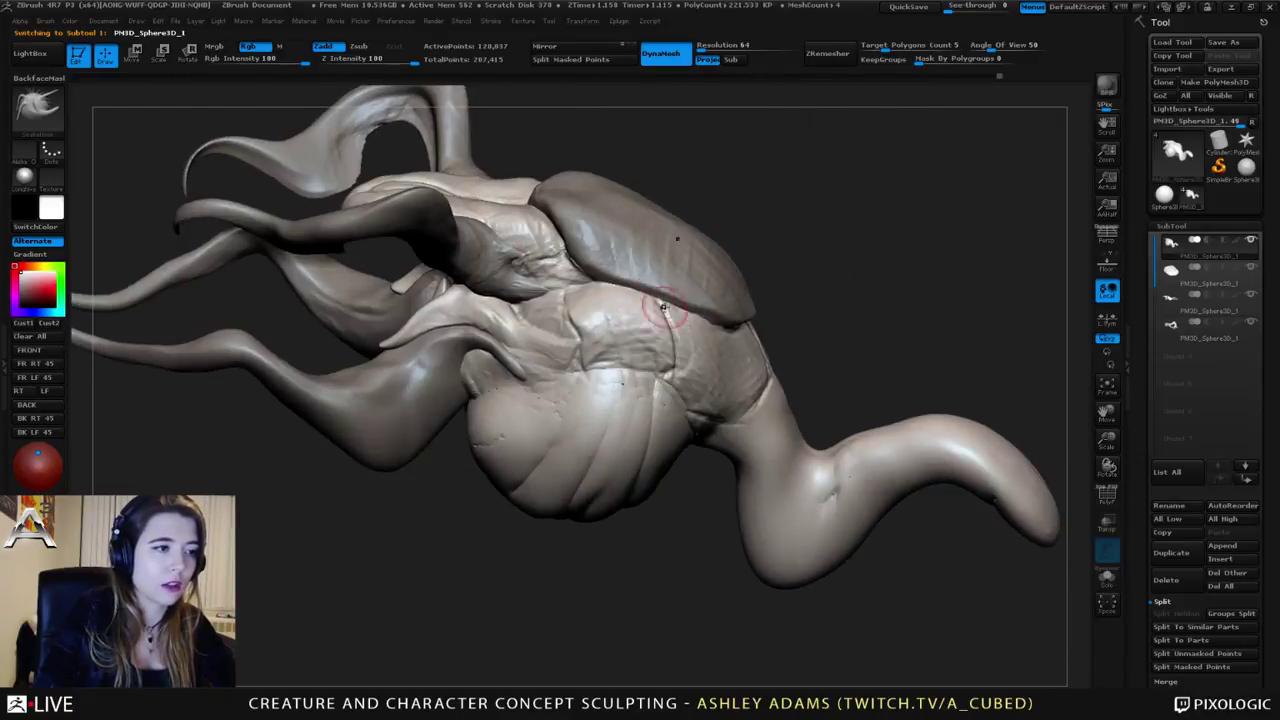
pyautogui.press('b')
pyautogui.press('c')
pyautogui.press('b')
pyautogui.moveTo(563, 250); pyautogui.dragTo(594, 282)
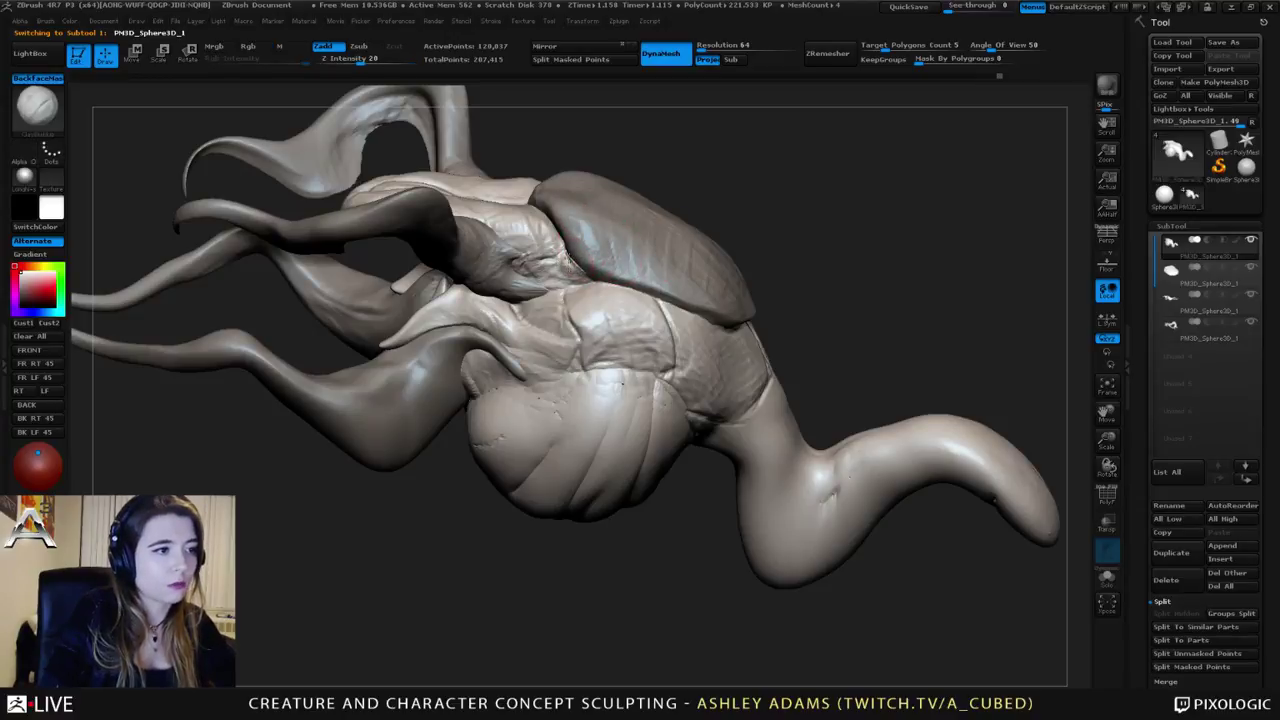
# Step: Carve creases into the side of the skull below the crown plate with the Dam_Standard brush
pyautogui.moveTo(586, 297)
pyautogui.mouseDown(button='right')
pyautogui.moveTo(566, 249)
pyautogui.moveTo(491, 230)
pyautogui.moveTo(527, 243)
pyautogui.moveTo(527, 226)
pyautogui.moveTo(530, 268)
pyautogui.moveTo(597, 281)
pyautogui.moveTo(612, 310)
pyautogui.moveTo(606, 338)
pyautogui.moveTo(600, 314)
pyautogui.moveTo(616, 318)
pyautogui.mouseUp(button='right')
pyautogui.rightClick(572, 292)
pyautogui.press('b')
pyautogui.press('d')
pyautogui.press('s')
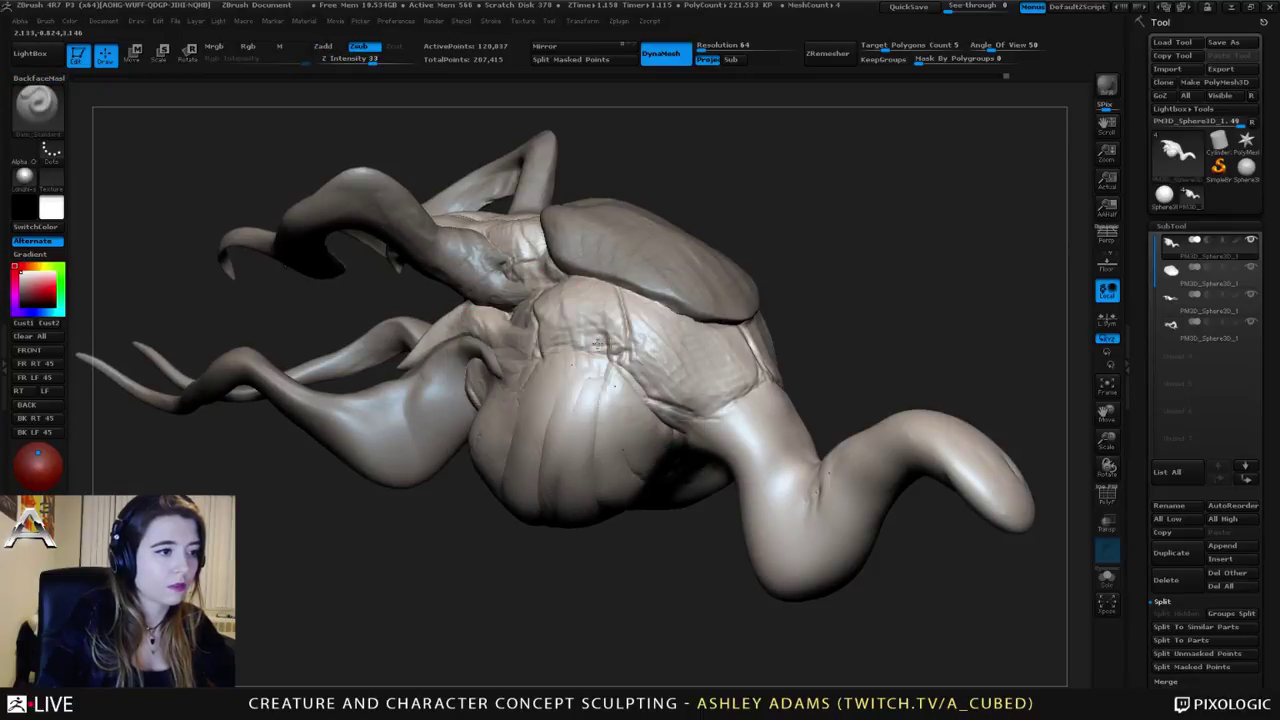
# Step: Mask the rear skull panels between the crown plate, cheeks and neck on both sides and split them into their own subtool
pyautogui.keyDown('ctrl'); pyautogui.moveTo(618, 293); pyautogui.dragTo(645, 331, button='right'); pyautogui.keyUp('ctrl')
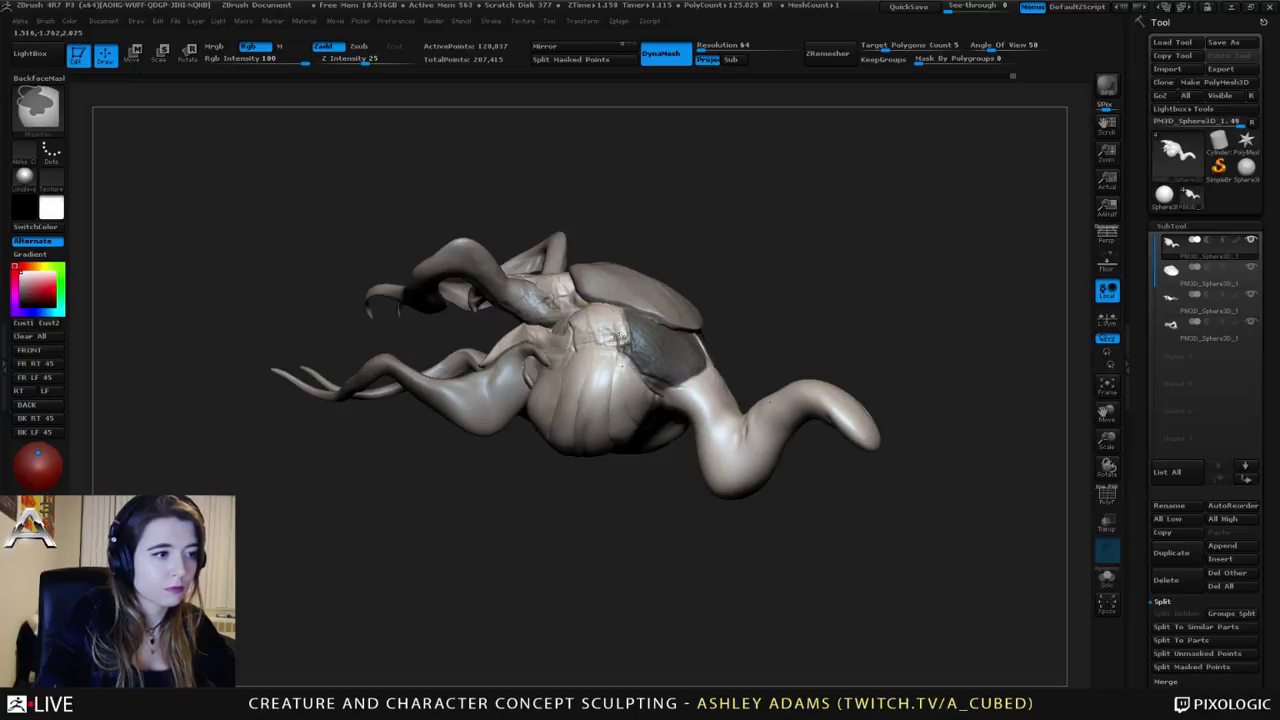
pyautogui.moveTo(620, 342); pyautogui.dragTo(723, 354)
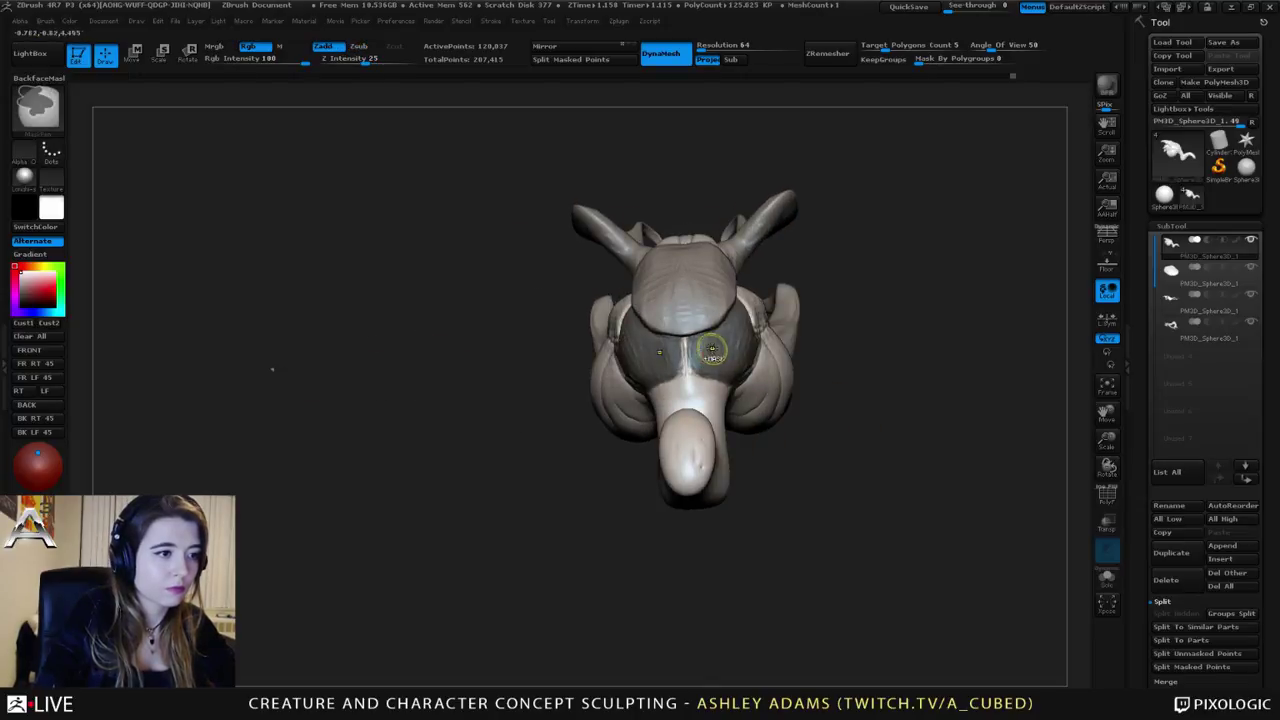
pyautogui.moveTo(711, 349); pyautogui.dragTo(740, 365)
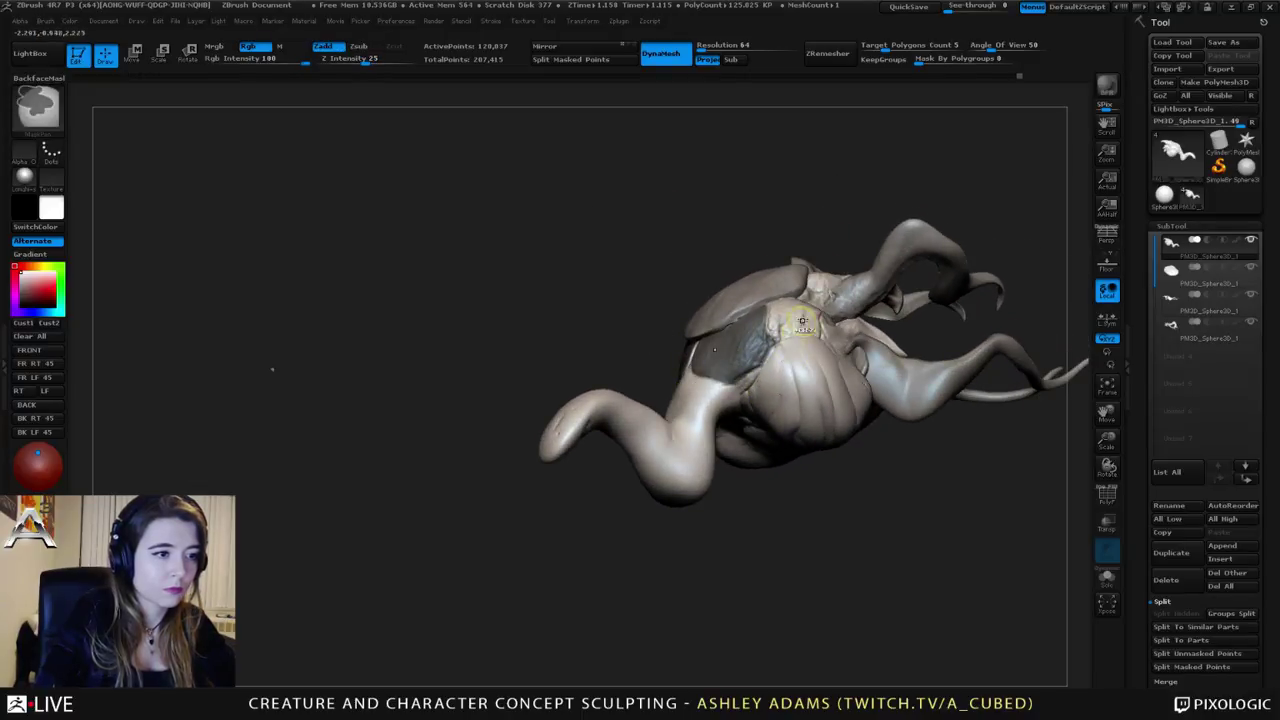
pyautogui.moveTo(768, 341); pyautogui.dragTo(834, 342, button='right')
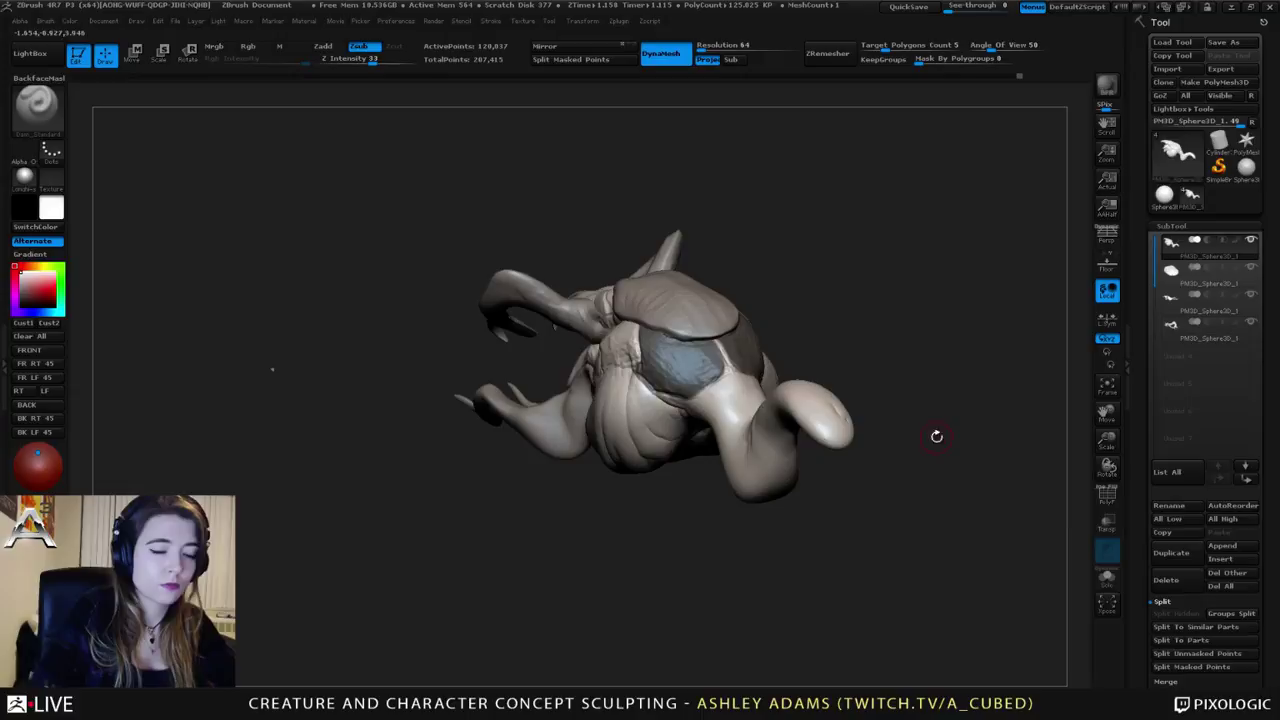
pyautogui.click(1176, 665)
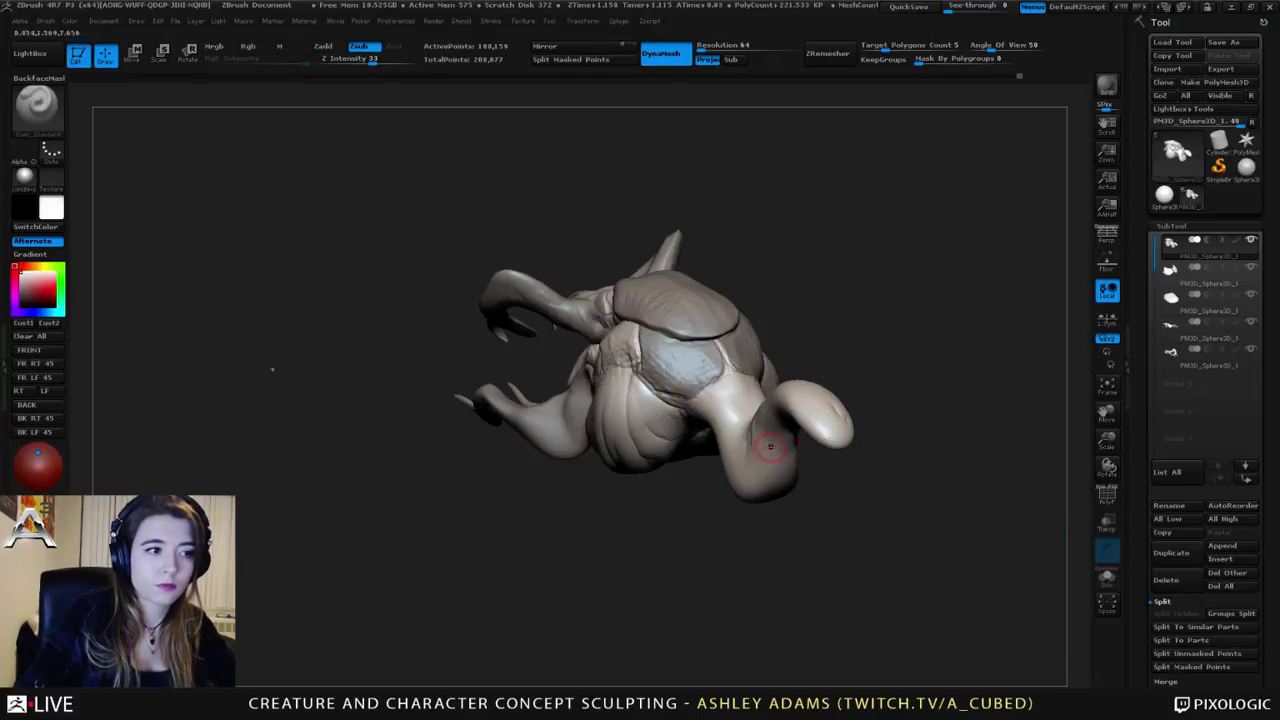
# Step: Make the rear skull panels the active subtool and apply the Inflate deformation to thicken them
pyautogui.moveTo(700, 320); pyautogui.dragTo(693, 267, button='right')
pyautogui.keyDown('alt'); pyautogui.click(750, 353); pyautogui.keyUp('alt')
pyautogui.keyDown('alt'); pyautogui.moveTo(914, 385); pyautogui.dragTo(826, 363, button='right'); pyautogui.keyUp('alt')
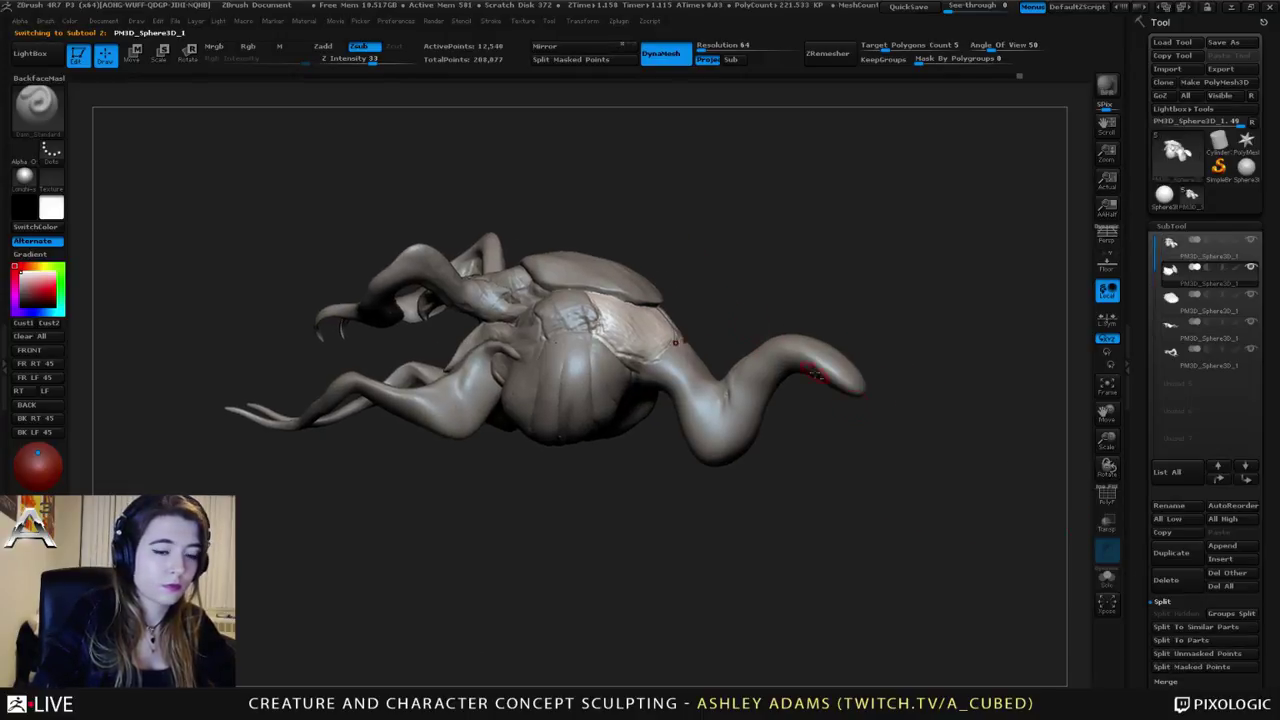
pyautogui.moveTo(1138, 663); pyautogui.dragTo(1143, 576)
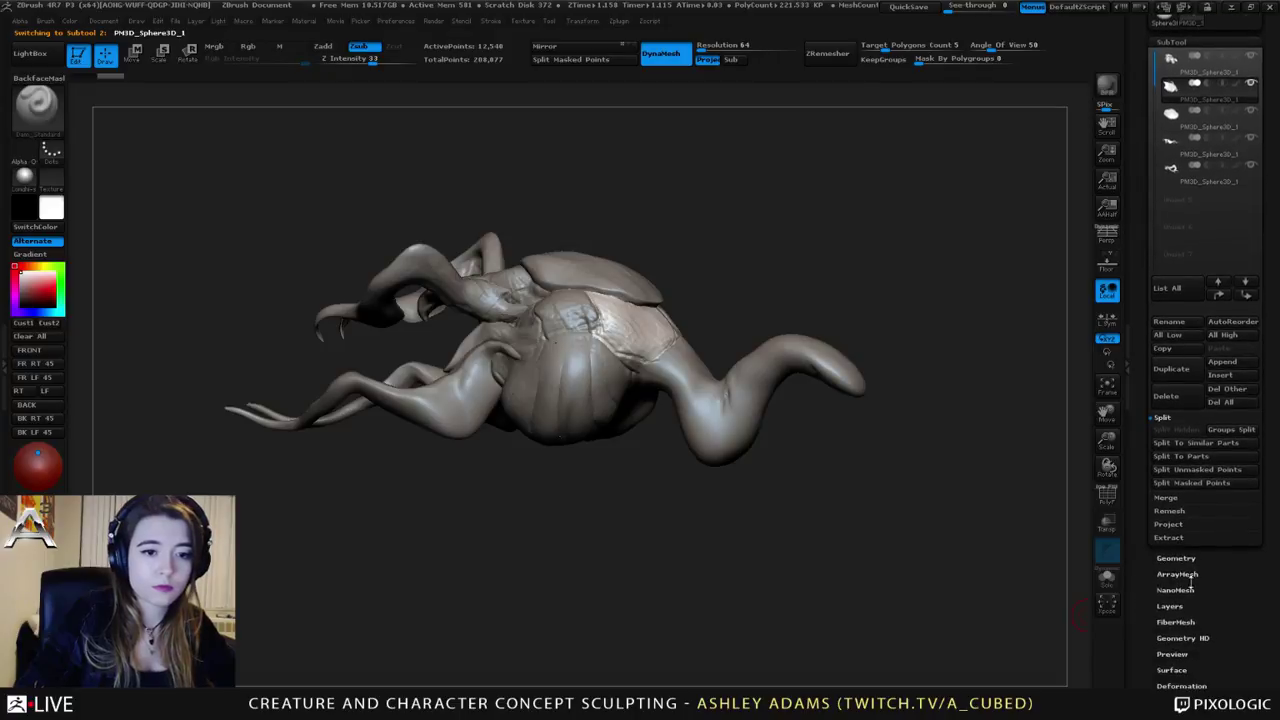
pyautogui.click(1182, 685)
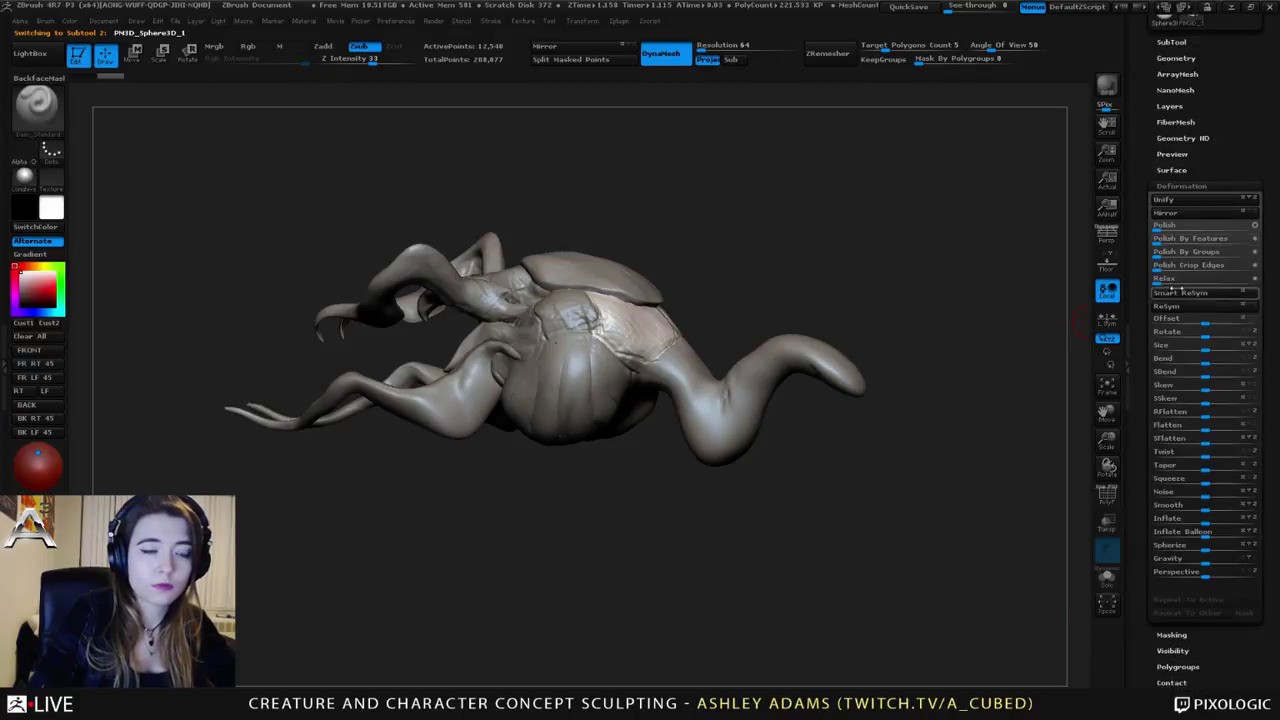
pyautogui.moveTo(1207, 521); pyautogui.dragTo(1256, 519)
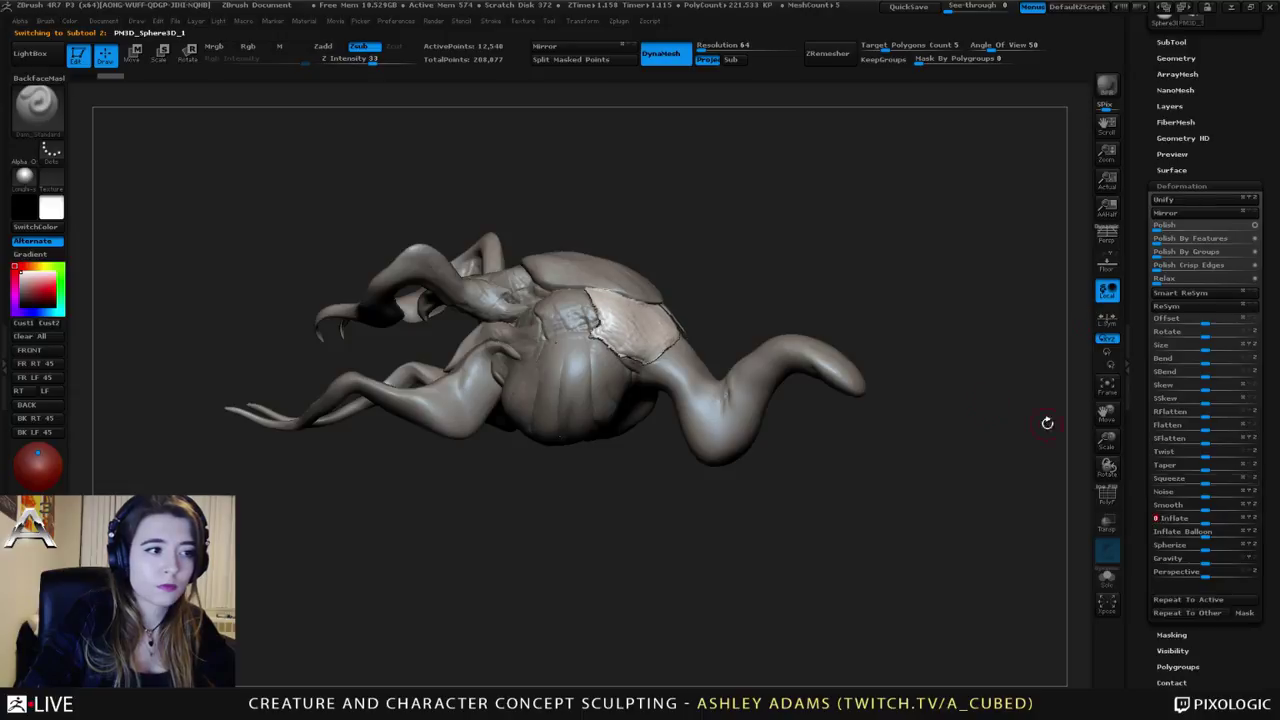
# Step: Reshape the front edge of the rear skull panels along the creased head surface with the SnakeHook brush
pyautogui.keyDown('ctrl'); pyautogui.moveTo(629, 280); pyautogui.dragTo(639, 337, button='right'); pyautogui.keyUp('ctrl')
pyautogui.press('space')
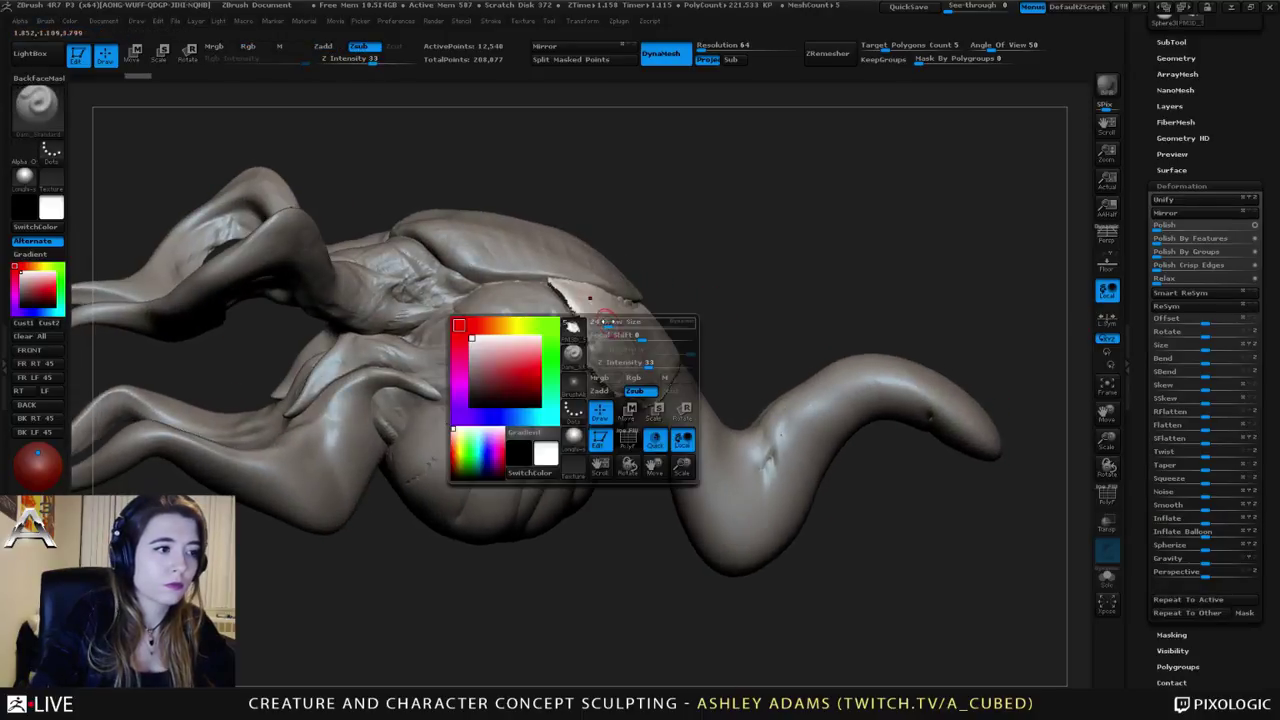
pyautogui.moveTo(609, 294); pyautogui.dragTo(582, 300, button='right')
pyautogui.press('b')
pyautogui.press('s')
pyautogui.press('h')
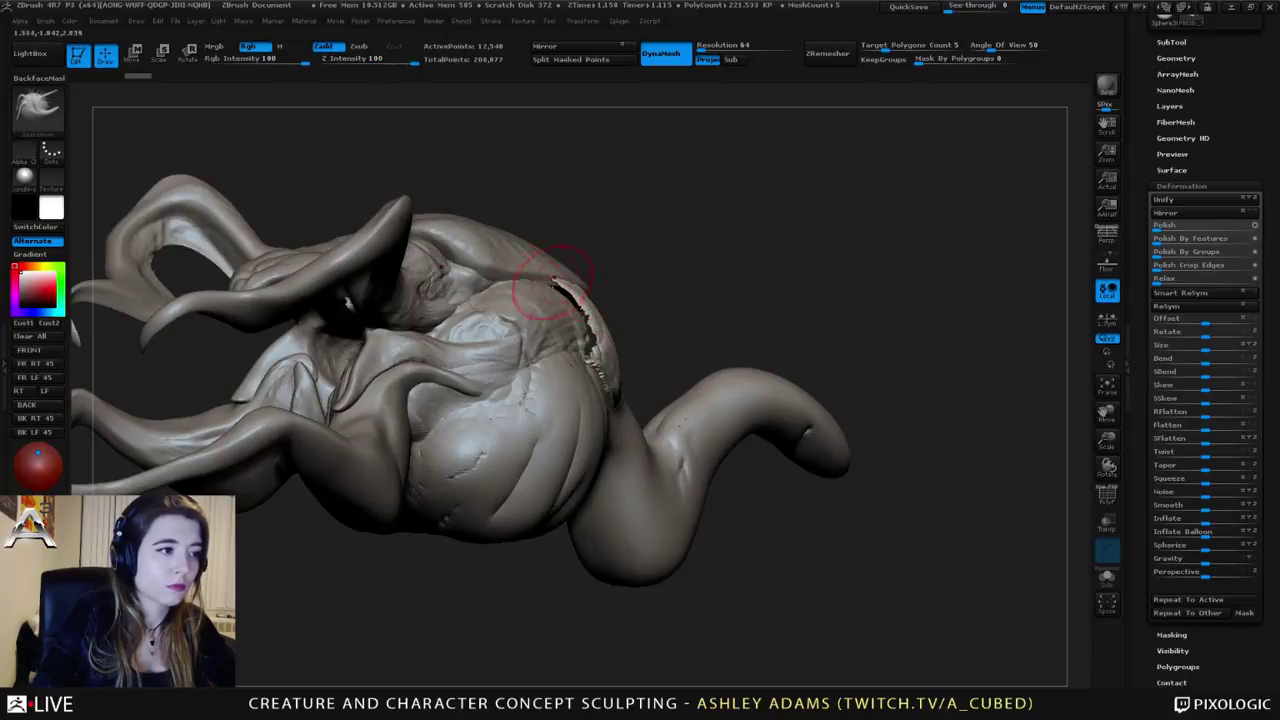
pyautogui.moveTo(571, 289); pyautogui.dragTo(560, 293)
pyautogui.moveTo(592, 333); pyautogui.dragTo(571, 364)
pyautogui.moveTo(571, 364); pyautogui.dragTo(540, 368, button='right')
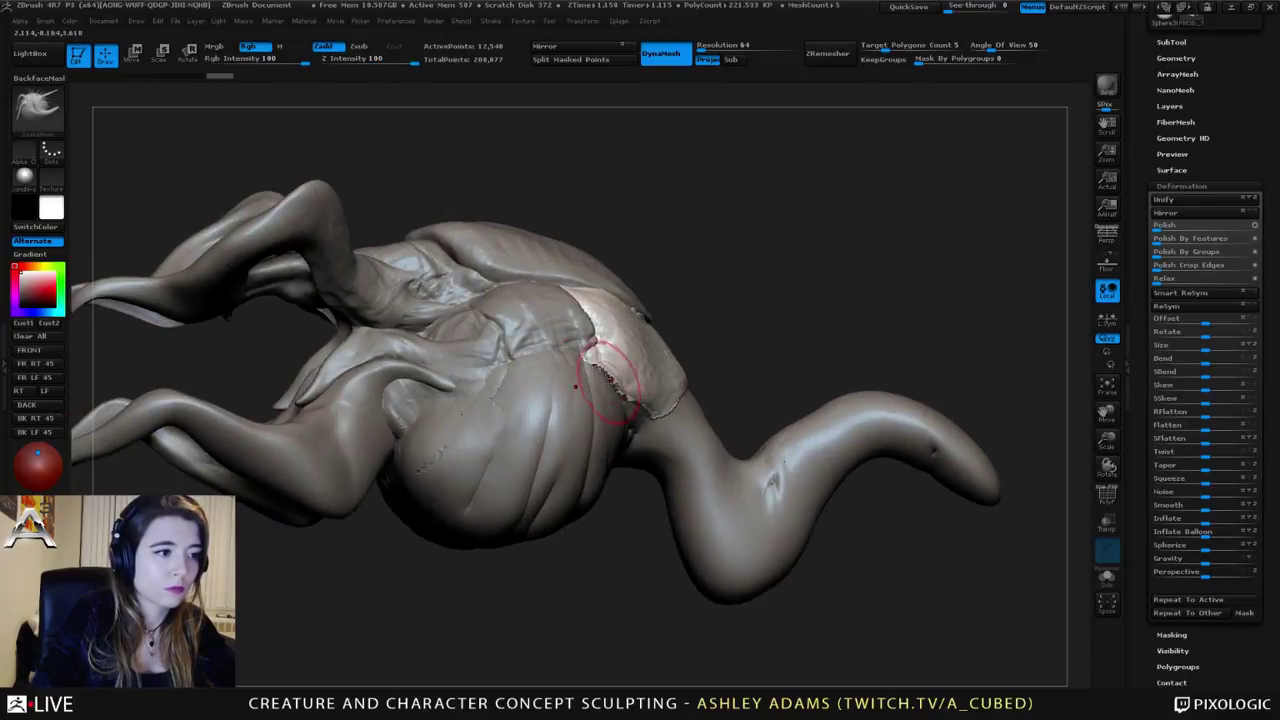
# Step: Pull the lower front edge of the rear panels over the cheek lobes and smooth it
pyautogui.moveTo(605, 371); pyautogui.dragTo(600, 382)
pyautogui.moveTo(604, 374); pyautogui.dragTo(577, 371, button='right')
pyautogui.keyDown('shift'); pyautogui.moveTo(579, 366); pyautogui.dragTo(612, 382); pyautogui.keyUp('shift')
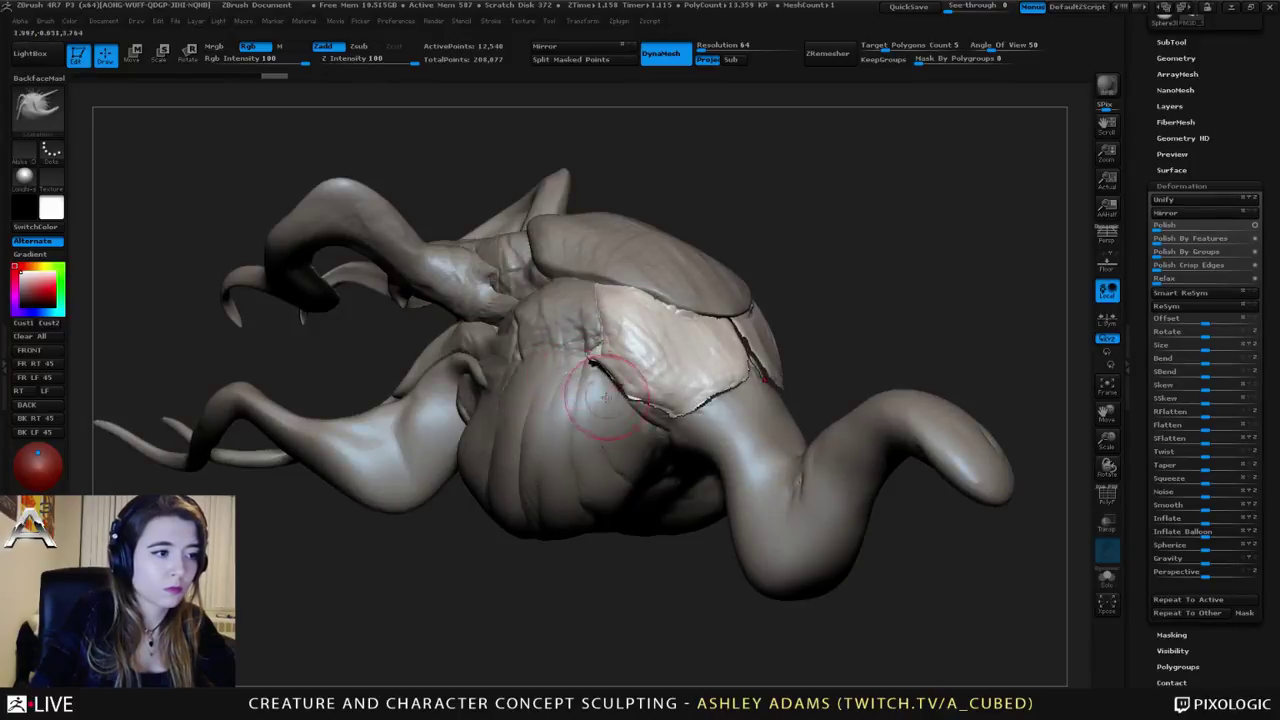
pyautogui.moveTo(606, 392); pyautogui.dragTo(620, 410, button='right')
pyautogui.keyDown('shift'); pyautogui.moveTo(614, 380); pyautogui.dragTo(635, 408); pyautogui.keyUp('shift')
# Step: Reshape the back edge of the rear panels where they meet the neck with the SnakeHook brush
pyautogui.moveTo(719, 409); pyautogui.dragTo(663, 337, button='right')
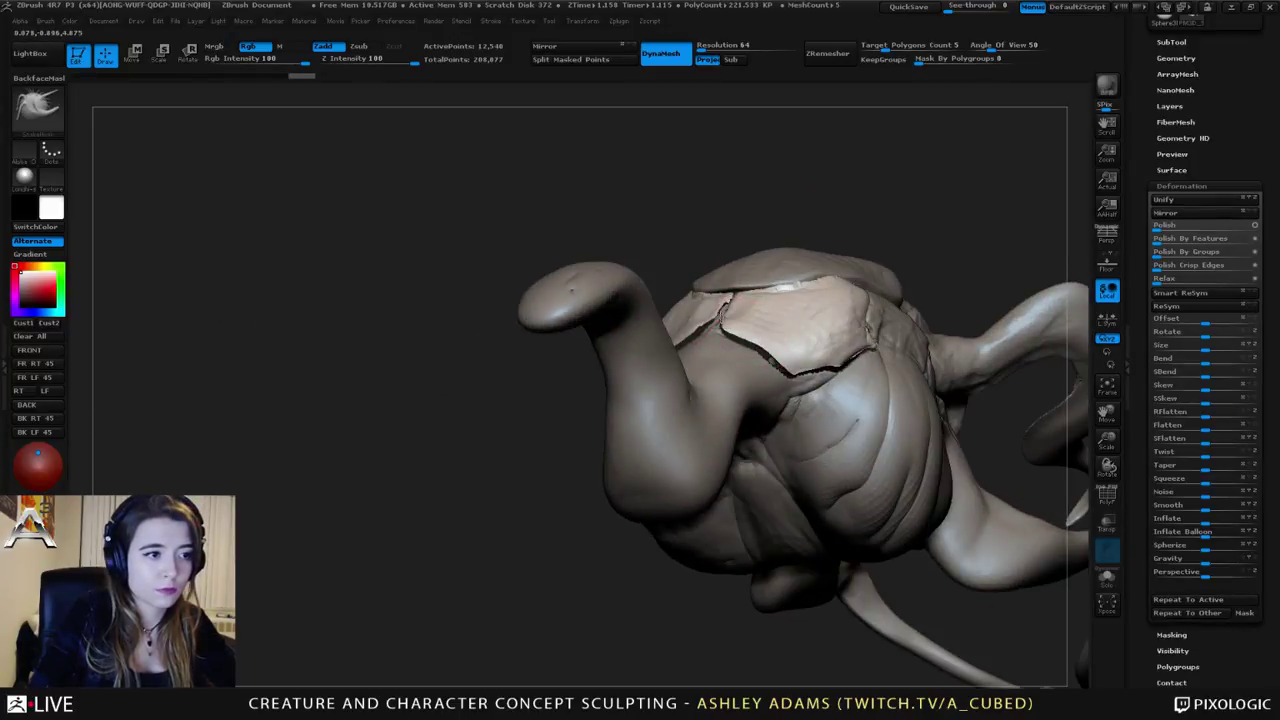
pyautogui.moveTo(714, 318); pyautogui.dragTo(728, 338)
pyautogui.moveTo(723, 343); pyautogui.dragTo(664, 413, button='right')
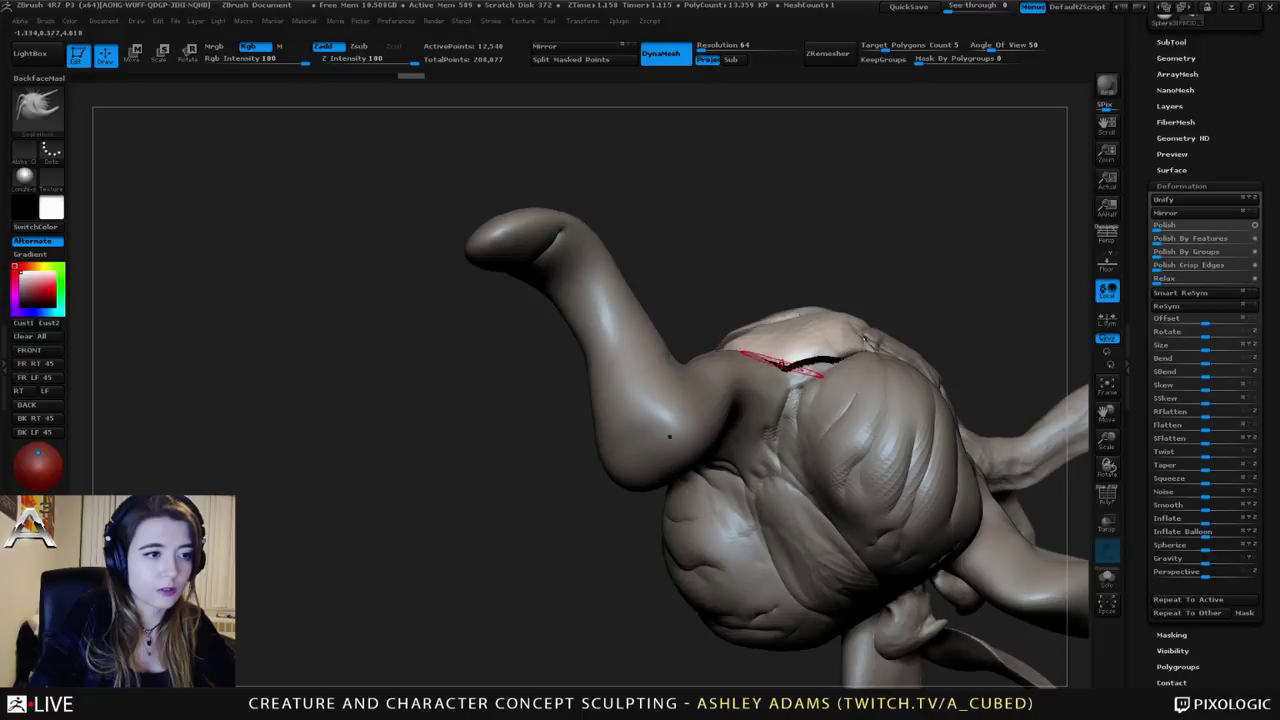
pyautogui.moveTo(755, 362)
pyautogui.mouseDown(button='right')
pyautogui.moveTo(758, 378)
pyautogui.moveTo(726, 357)
pyautogui.moveTo(779, 337)
pyautogui.moveTo(763, 352)
pyautogui.mouseUp(button='right')
pyautogui.moveTo(762, 353); pyautogui.dragTo(751, 336)
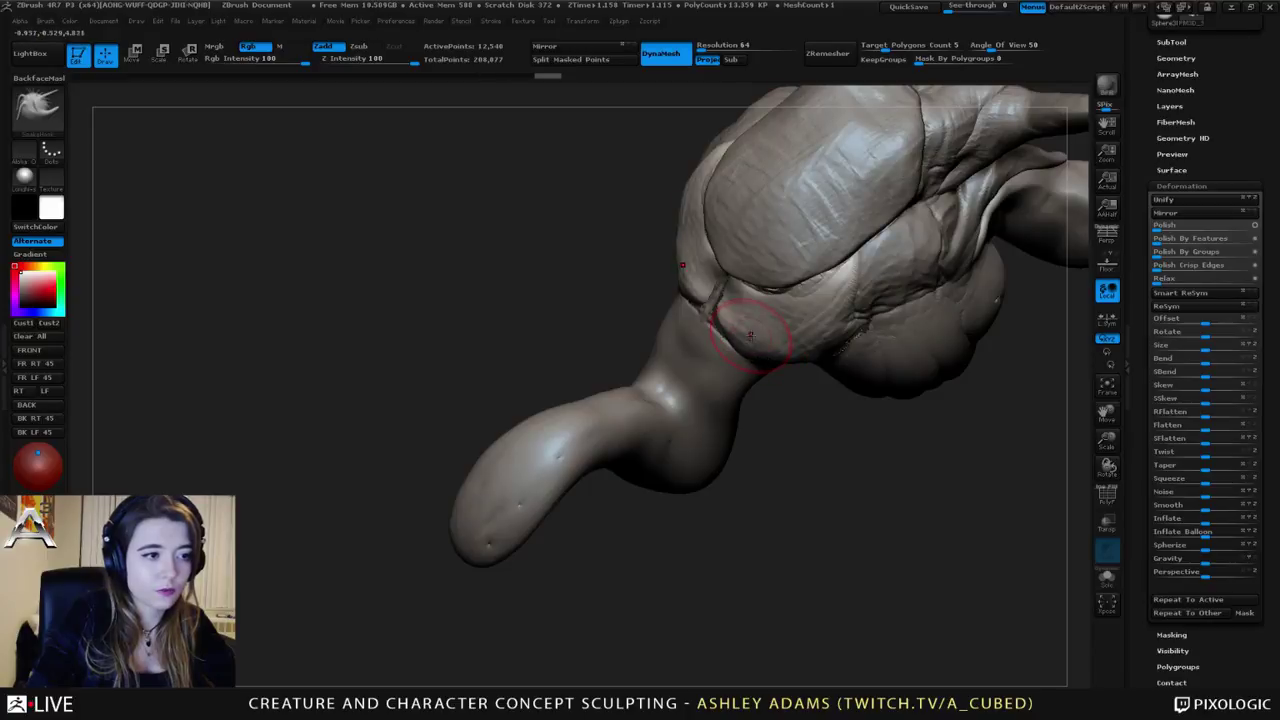
# Step: Adjust the rear panels' surface under the crown plate and smooth their upper edge
pyautogui.moveTo(766, 330); pyautogui.dragTo(796, 326, button='right')
pyautogui.moveTo(782, 316)
pyautogui.mouseDown()
pyautogui.moveTo(768, 328)
pyautogui.moveTo(786, 314)
pyautogui.mouseUp()
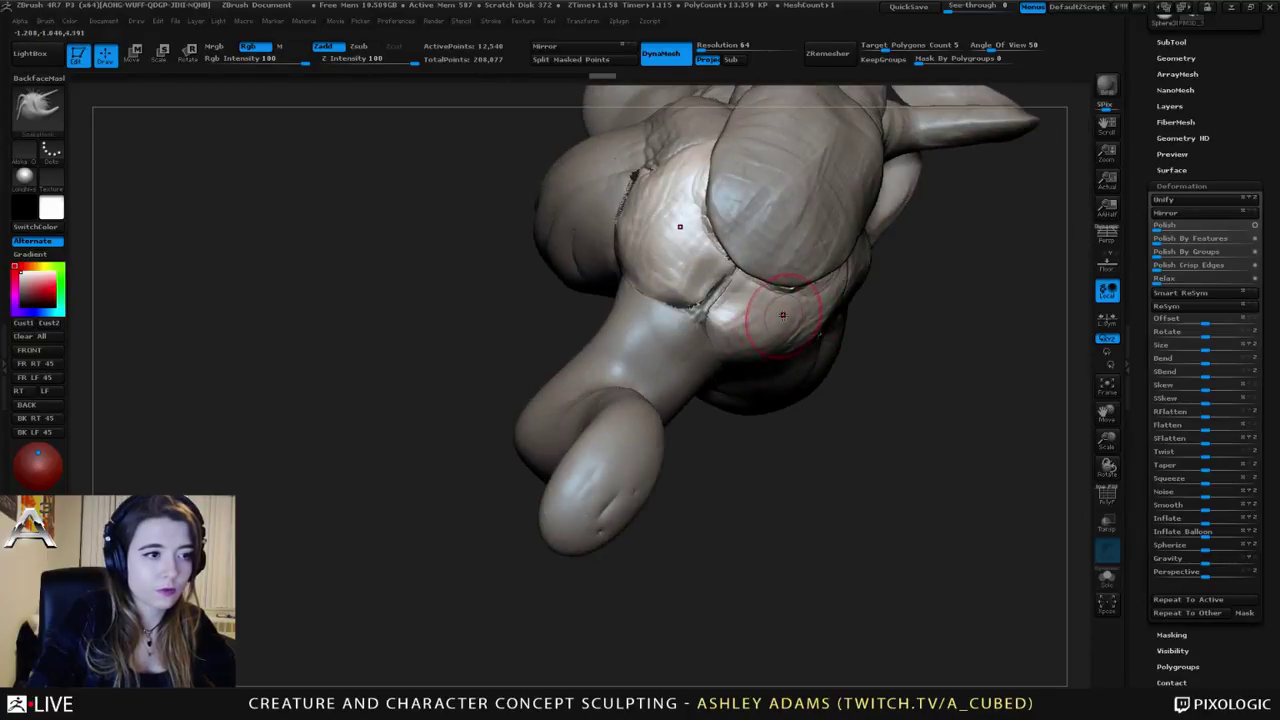
pyautogui.moveTo(786, 314)
pyautogui.mouseDown(button='right')
pyautogui.moveTo(748, 244)
pyautogui.moveTo(755, 262)
pyautogui.mouseUp(button='right')
pyautogui.keyDown('shift'); pyautogui.moveTo(785, 281); pyautogui.dragTo(836, 284); pyautogui.keyUp('shift')
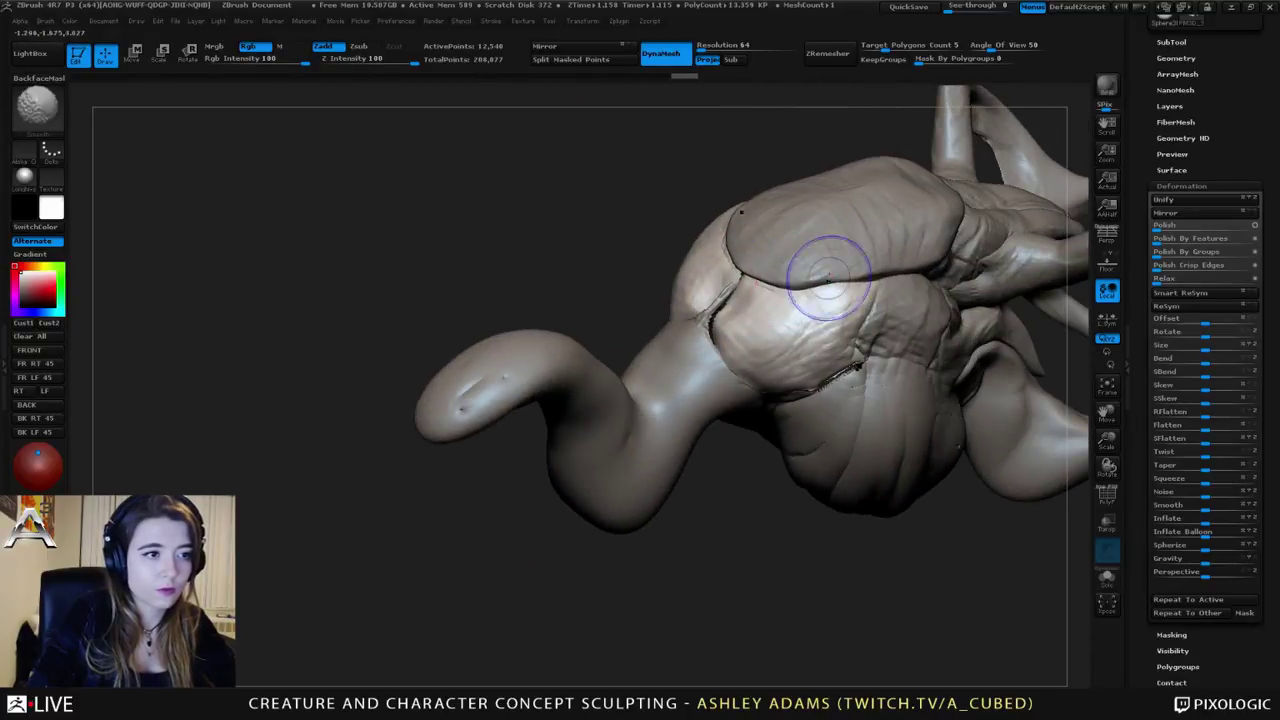
# Step: Close the holes in the rear panels' mesh and smooth their inner edges along the centre gap
pyautogui.moveTo(828, 271)
pyautogui.mouseDown(button='right')
pyautogui.moveTo(805, 251)
pyautogui.moveTo(712, 310)
pyautogui.mouseUp(button='right')
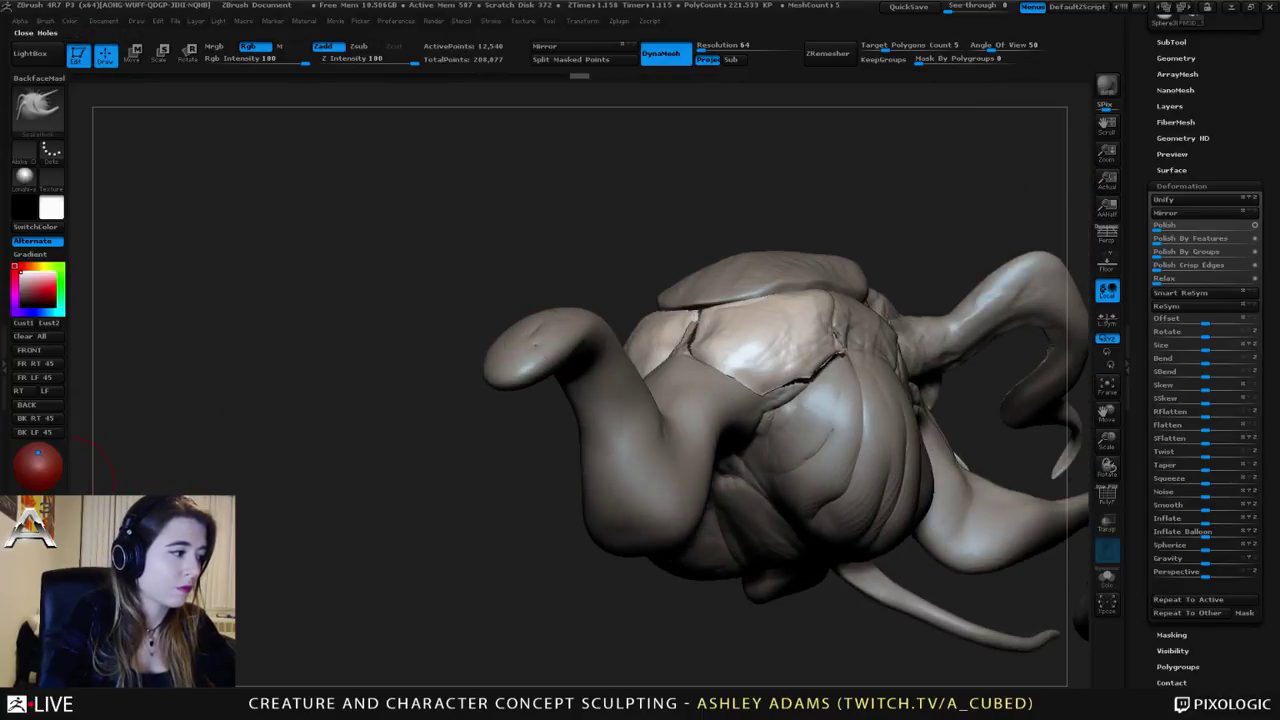
pyautogui.moveTo(716, 378); pyautogui.dragTo(850, 372, button='right')
pyautogui.moveTo(728, 330); pyautogui.dragTo(690, 342, button='right')
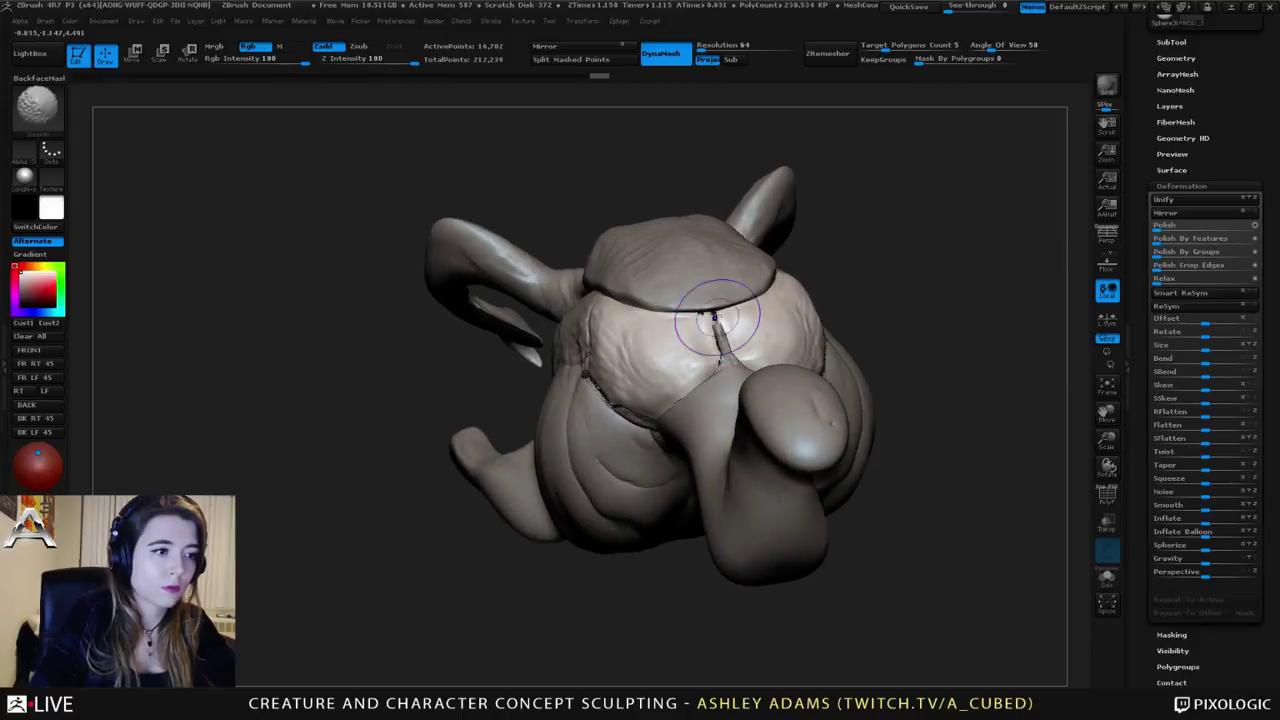
pyautogui.moveTo(708, 310)
pyautogui.keyDown('shift'); pyautogui.mouseDown()
pyautogui.moveTo(748, 358)
pyautogui.moveTo(714, 352)
pyautogui.mouseUp(); pyautogui.keyUp('shift')
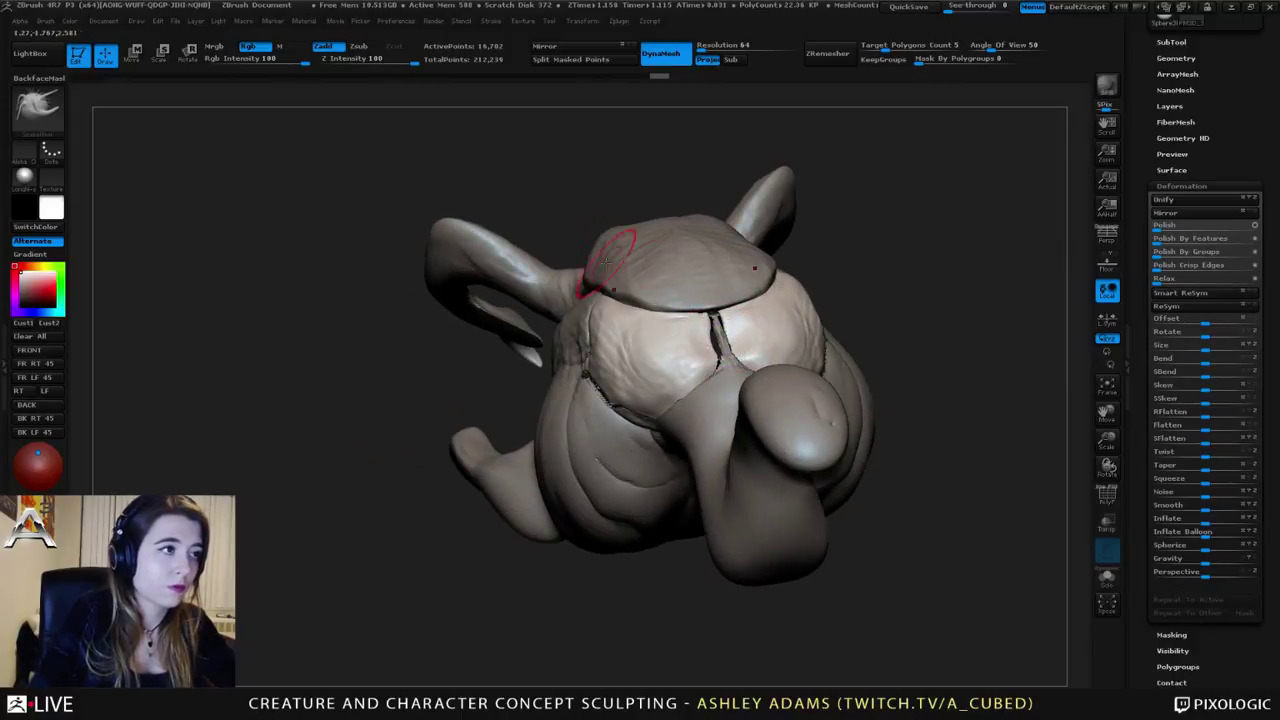
# Step: Apply Mirror And Weld to the rear skull panels to make both sides symmetrical
pyautogui.scroll(-3, 1190, 610)
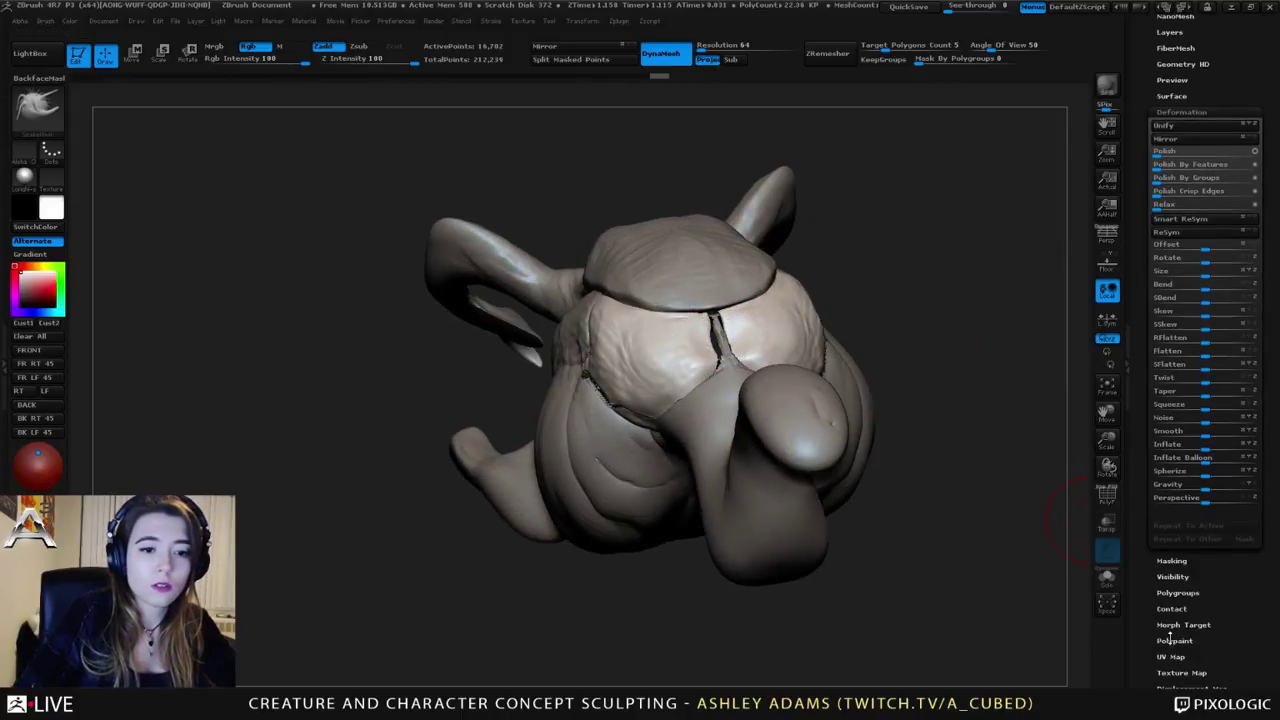
pyautogui.scroll(6, 1175, 300)
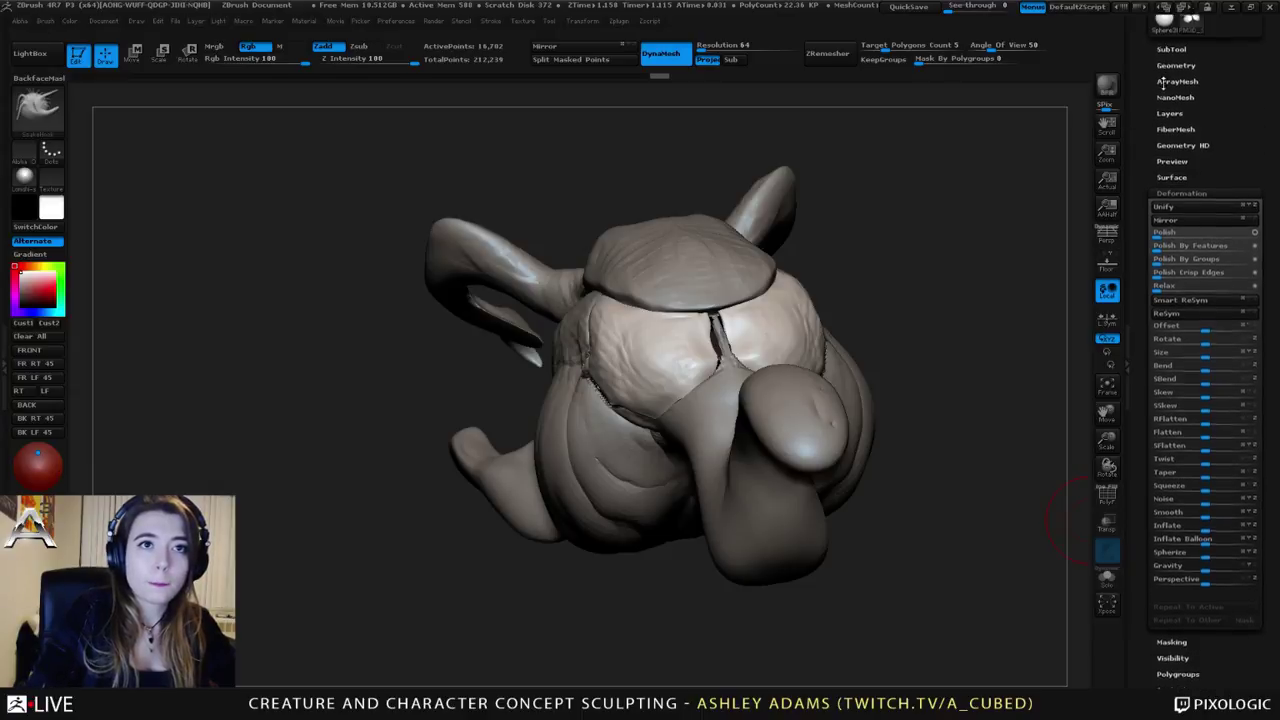
pyautogui.click(1172, 134)
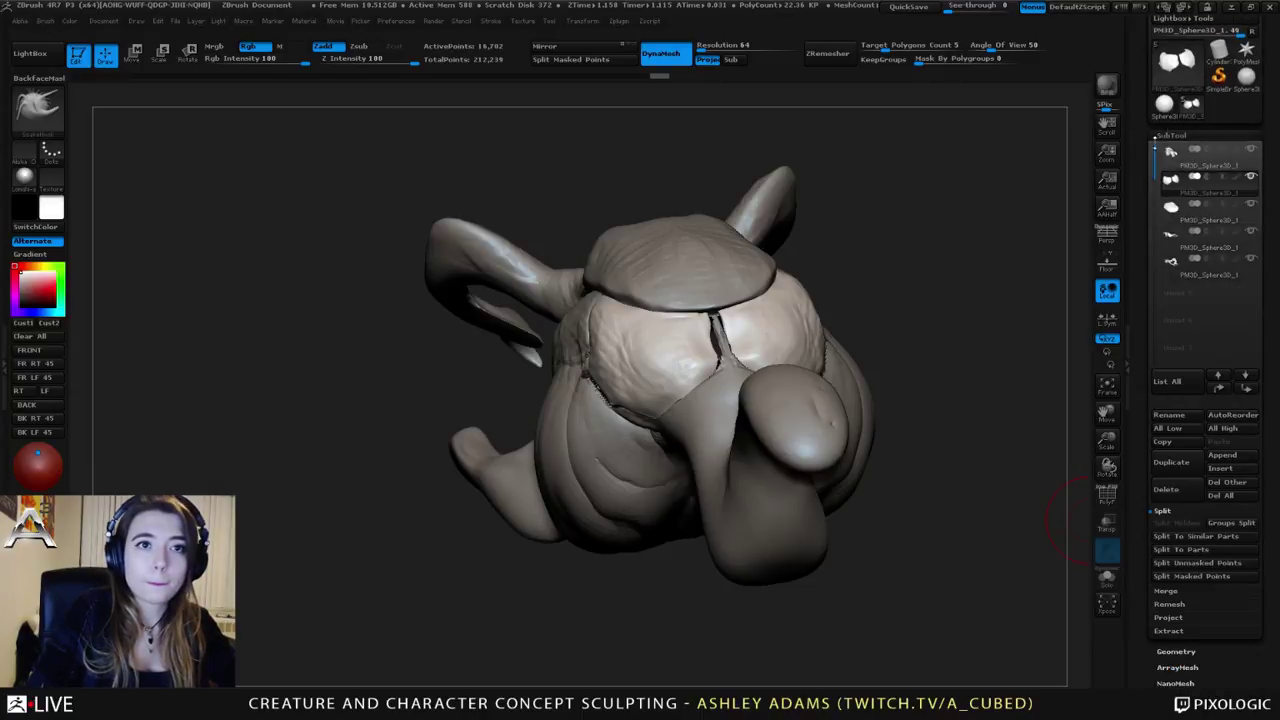
pyautogui.click(1180, 651)
pyautogui.click(1181, 366)
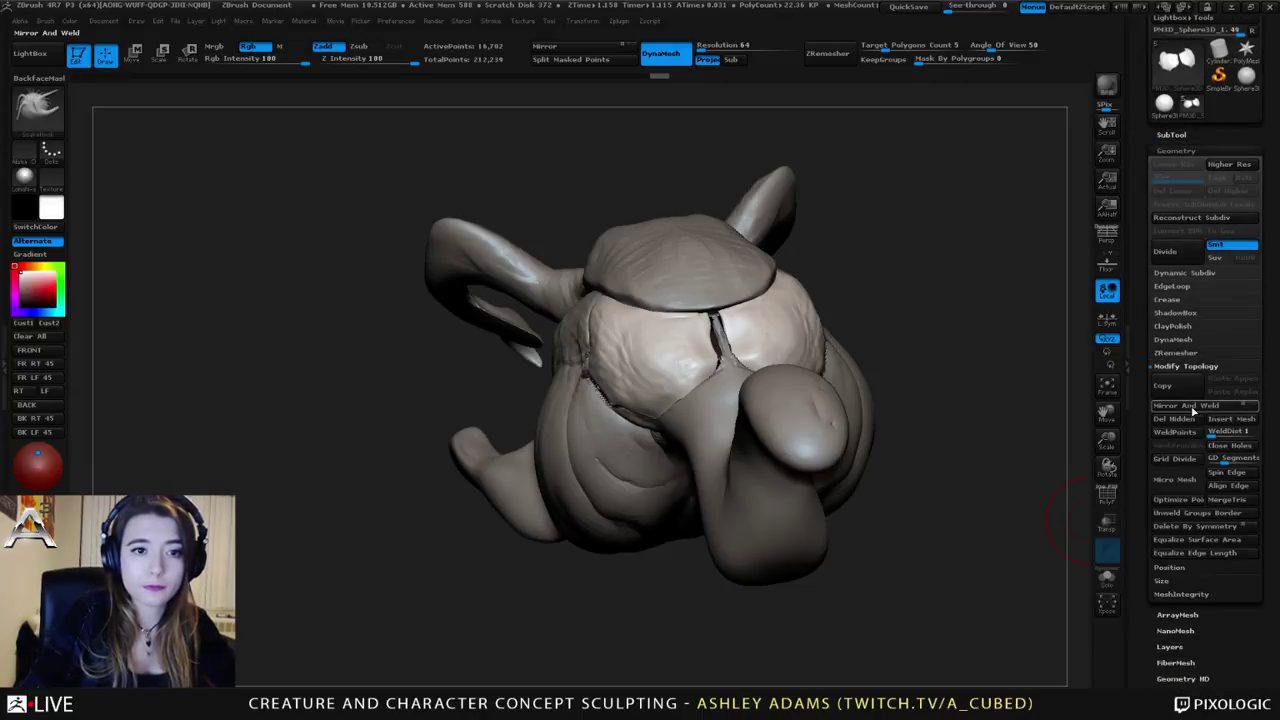
pyautogui.click(1190, 407)
# Step: Build up the inner edges of the rear panels beside the centre gap with ClayBuildup and smooth them
pyautogui.moveTo(786, 291)
pyautogui.mouseDown(button='right')
pyautogui.moveTo(726, 349)
pyautogui.moveTo(850, 338)
pyautogui.mouseUp(button='right')
pyautogui.press('b')
pyautogui.press('c')
pyautogui.press('b')
pyautogui.moveTo(708, 318)
pyautogui.mouseDown()
pyautogui.moveTo(698, 366)
pyautogui.moveTo(678, 314)
pyautogui.moveTo(704, 362)
pyautogui.mouseUp()
pyautogui.moveTo(751, 328); pyautogui.dragTo(763, 336, button='right')
pyautogui.moveTo(728, 358)
pyautogui.mouseDown()
pyautogui.moveTo(728, 334)
pyautogui.moveTo(780, 342)
pyautogui.mouseUp()
pyautogui.moveTo(778, 330); pyautogui.dragTo(720, 300, button='right')
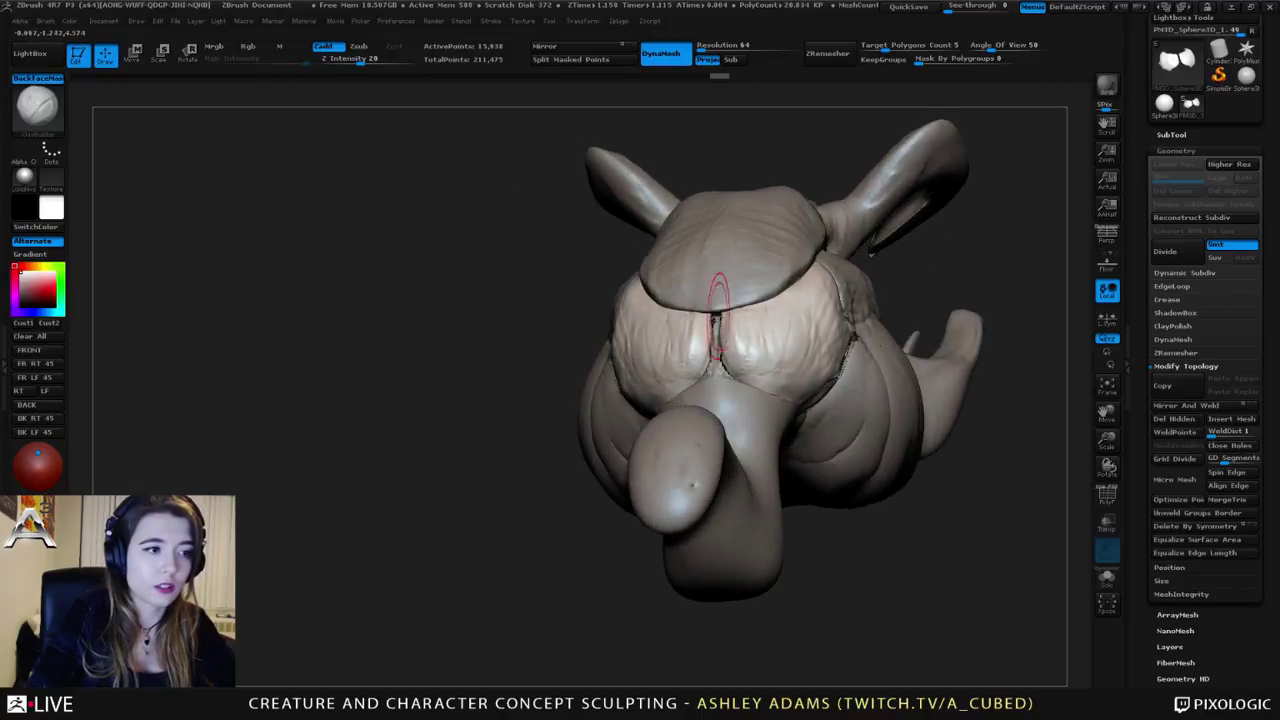
pyautogui.keyDown('shift'); pyautogui.moveTo(744, 354); pyautogui.dragTo(770, 354); pyautogui.keyUp('shift')
pyautogui.moveTo(770, 354); pyautogui.dragTo(808, 334, button='right')
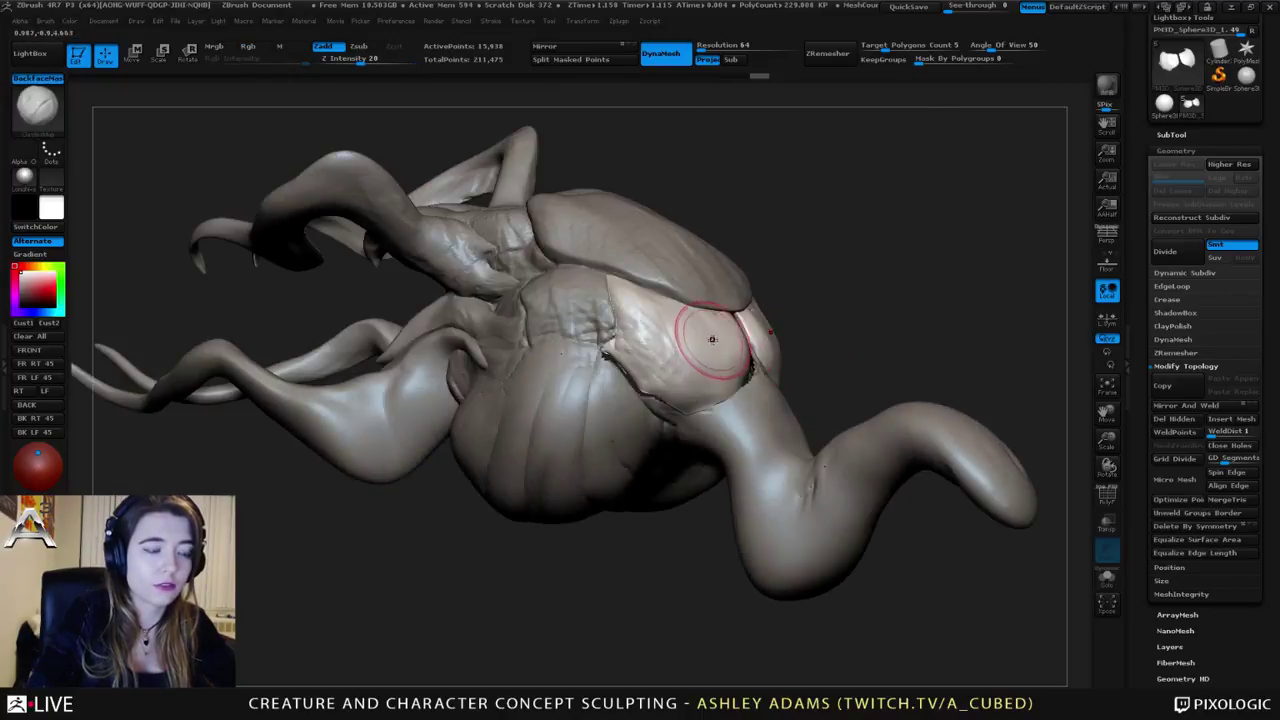
pyautogui.moveTo(708, 340); pyautogui.dragTo(691, 312, button='right')
pyautogui.moveTo(843, 314)
pyautogui.mouseDown(button='right')
pyautogui.moveTo(886, 297)
pyautogui.moveTo(621, 420)
pyautogui.mouseUp(button='right')
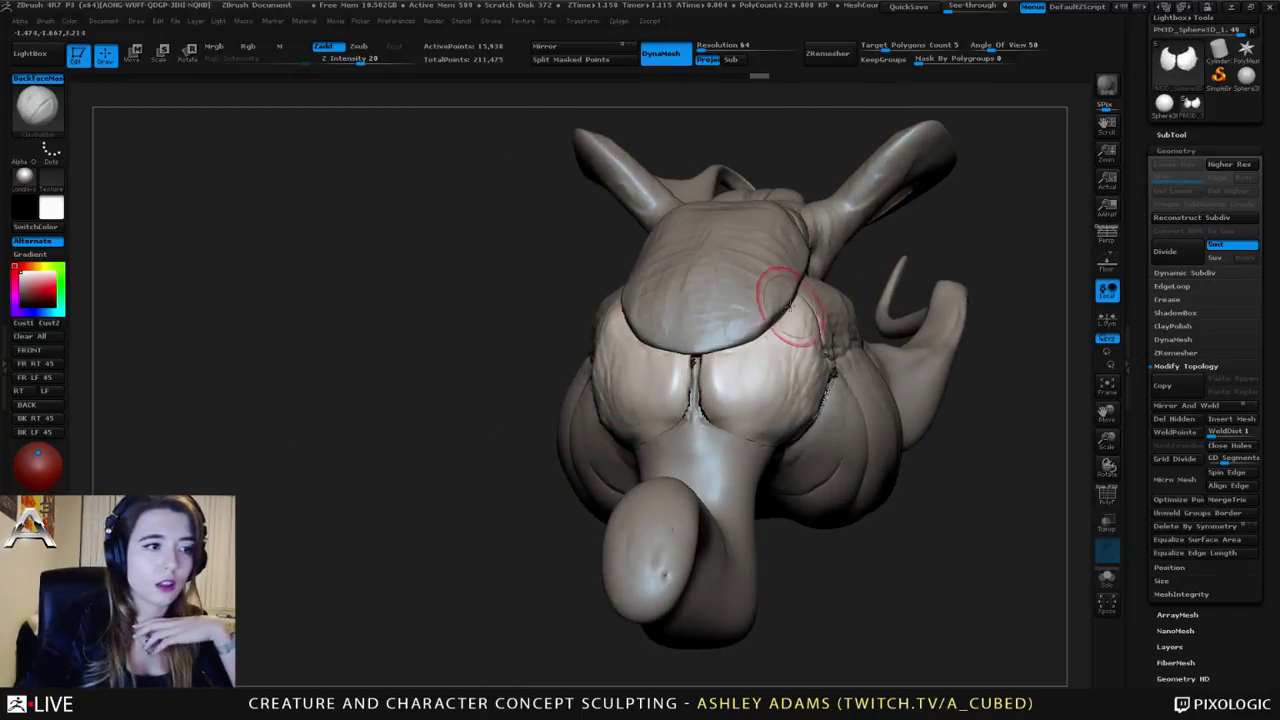
pyautogui.moveTo(789, 306); pyautogui.dragTo(775, 333, button='right')
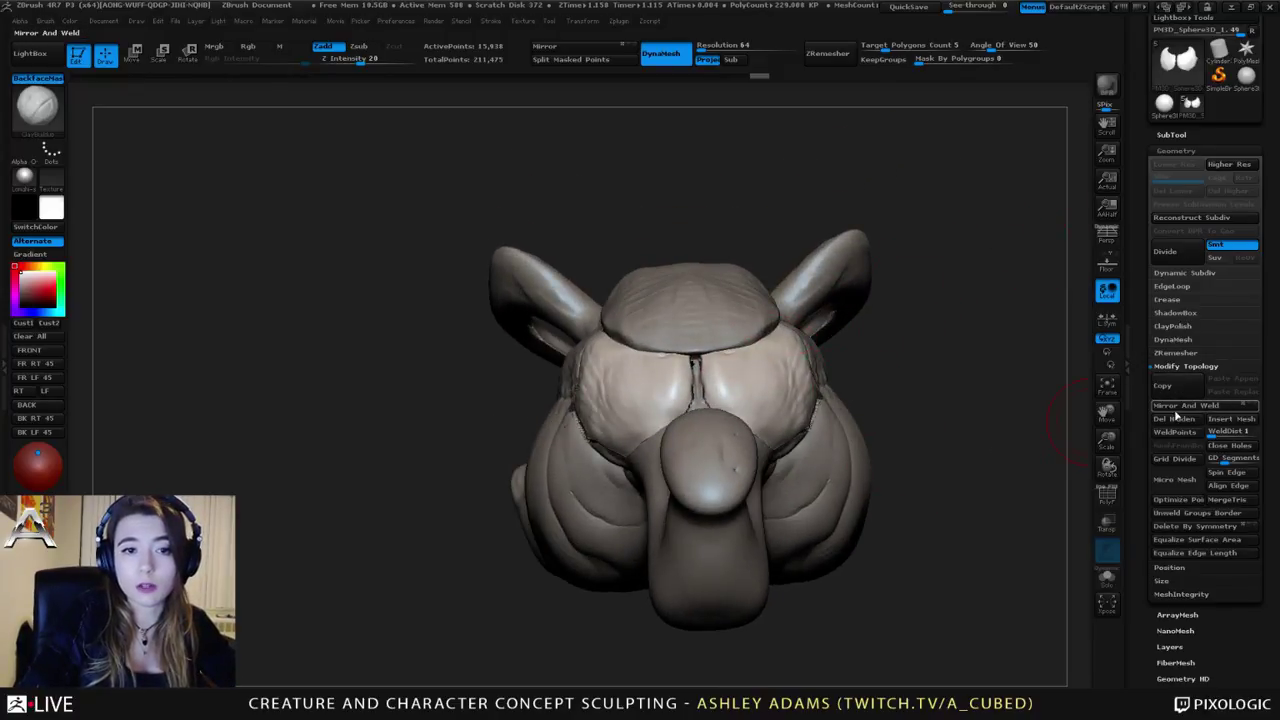
pyautogui.moveTo(709, 349); pyautogui.dragTo(773, 344, button='right')
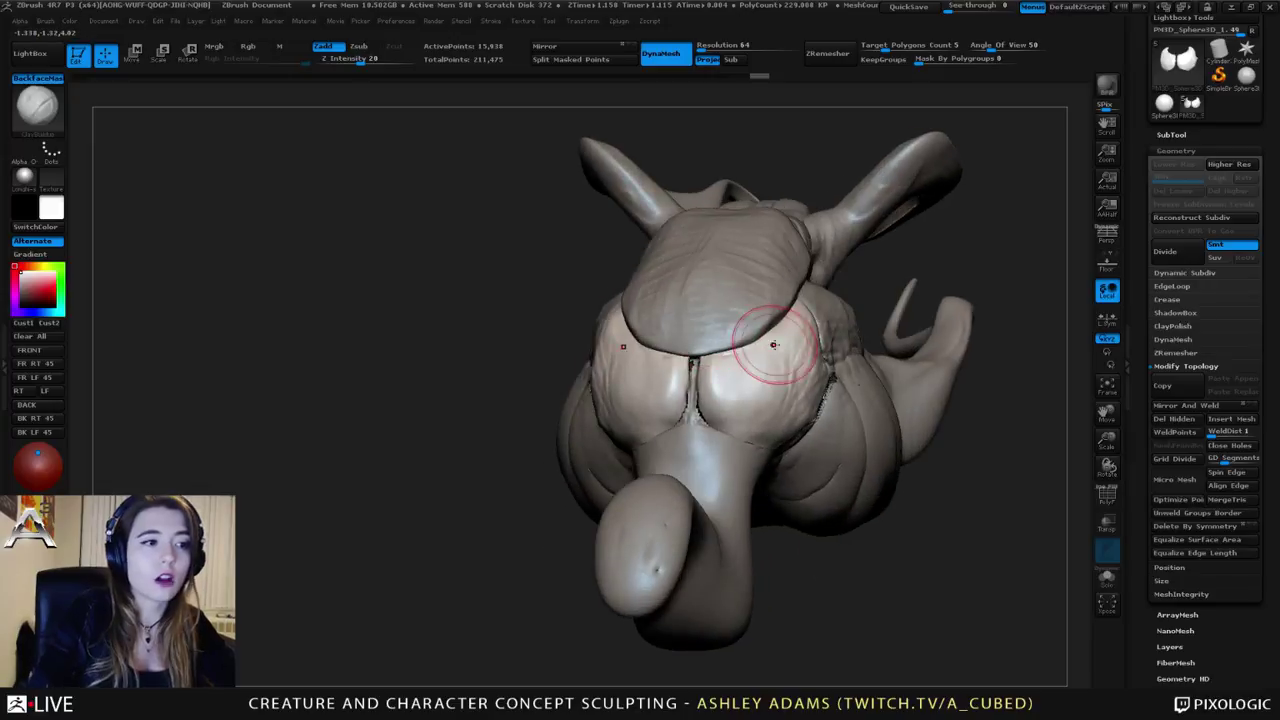
pyautogui.moveTo(555, 345); pyautogui.dragTo(638, 349, button='right')
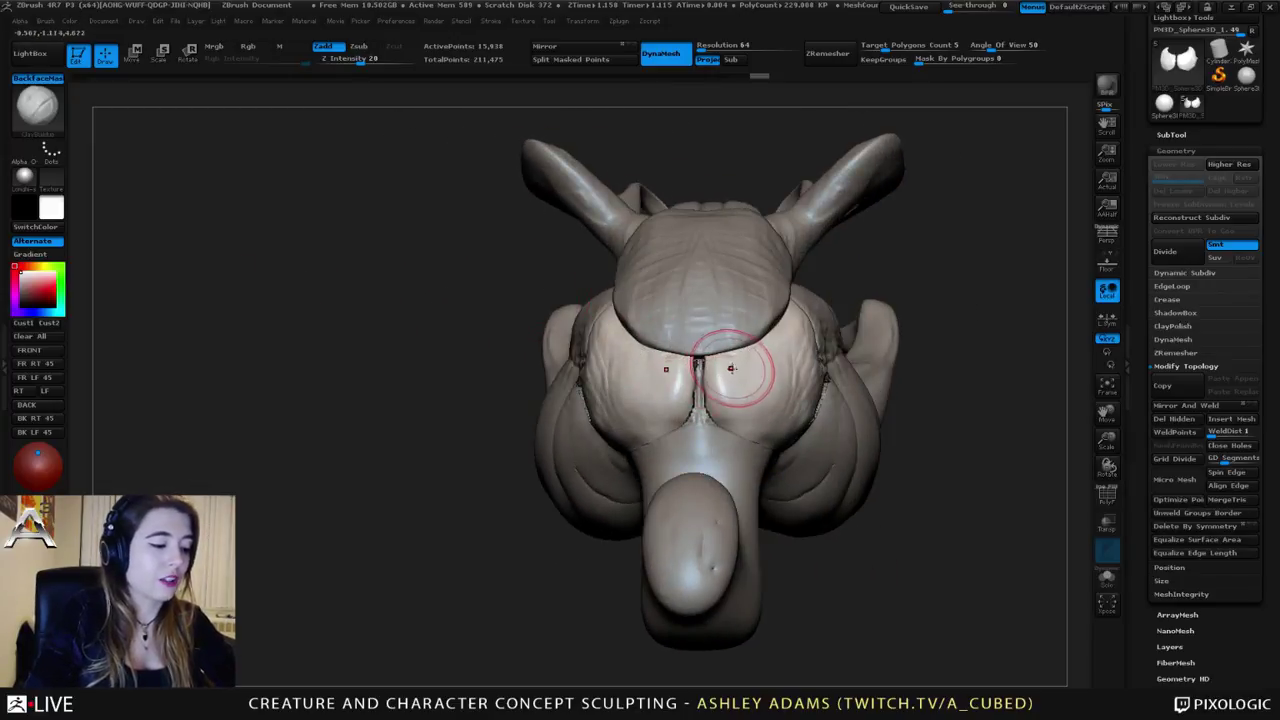
# Step: Swell the rear panels' inner edges with the Inflat brush to tighten the centre gap, and smooth them
pyautogui.press('b')
pyautogui.press('i')
pyautogui.press('n')
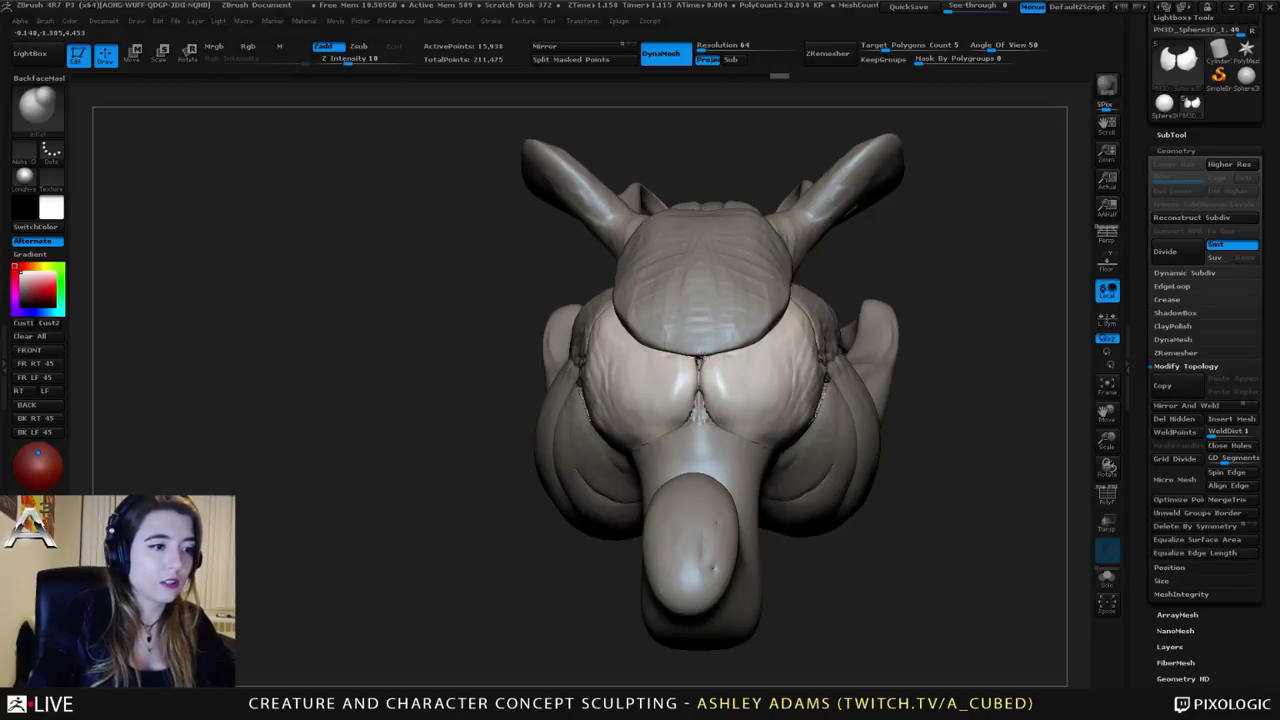
pyautogui.press('shift')
pyautogui.moveTo(706, 387)
pyautogui.keyDown('shift'); pyautogui.mouseDown()
pyautogui.moveTo(710, 412)
pyautogui.moveTo(726, 349)
pyautogui.mouseUp(); pyautogui.keyUp('shift')
pyautogui.moveTo(520, 335)
pyautogui.mouseDown()
pyautogui.moveTo(749, 328)
pyautogui.moveTo(760, 340)
pyautogui.mouseUp()
# Step: Reshape the crown plate's upper contour and rear edge in profile with SnakeHook
pyautogui.press('space')
pyautogui.keyDown('alt'); pyautogui.click(669, 331); pyautogui.keyUp('alt')
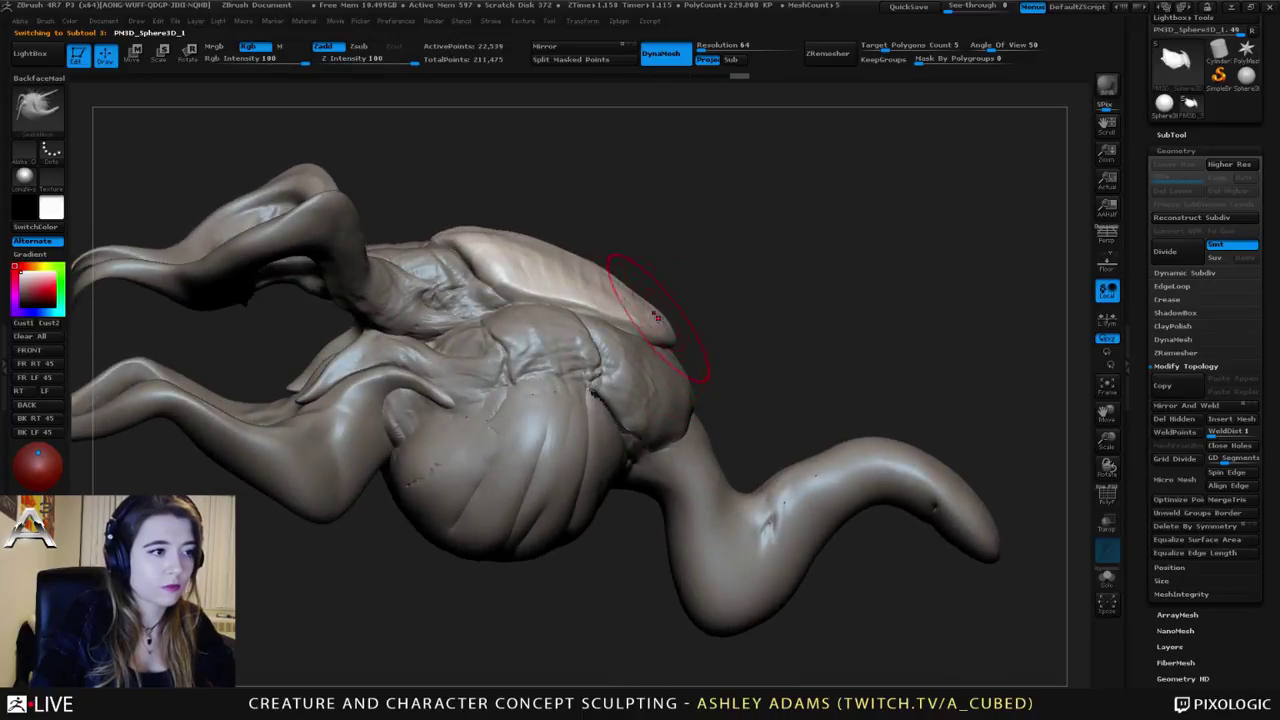
pyautogui.press('space')
pyautogui.moveTo(617, 289); pyautogui.dragTo(623, 283)
pyautogui.moveTo(632, 232); pyautogui.dragTo(533, 258)
pyautogui.press('space')
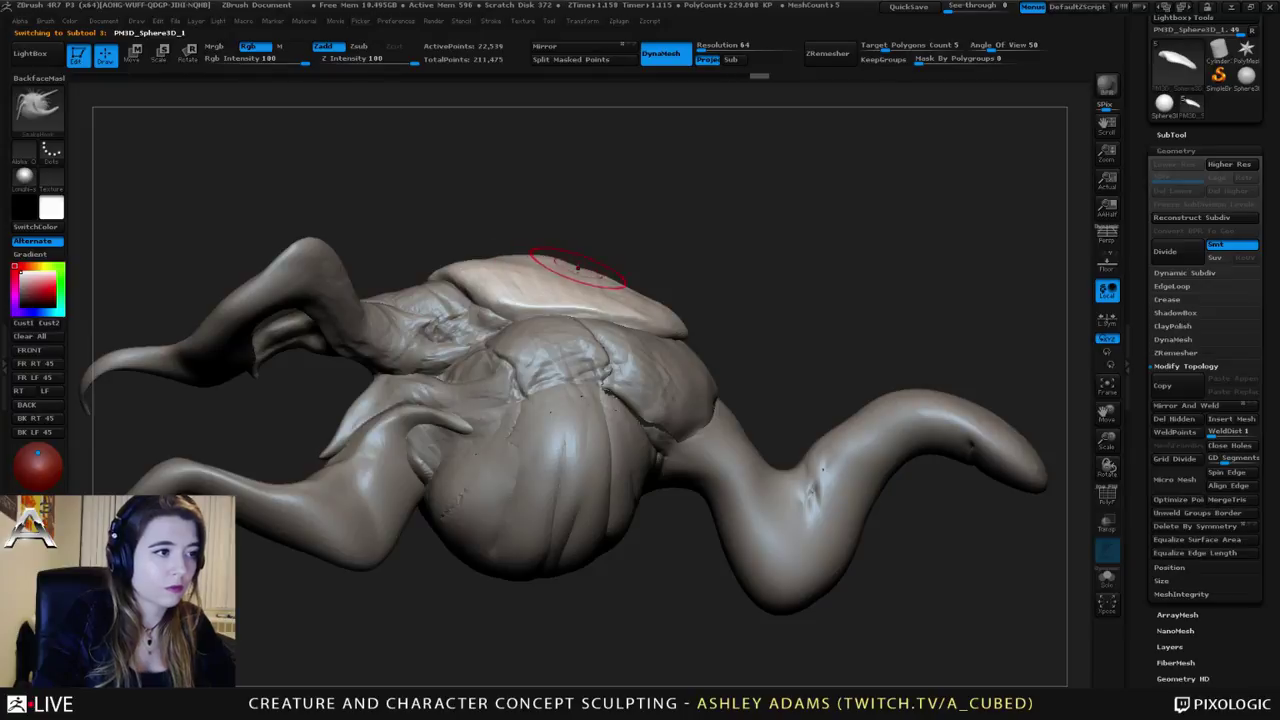
pyautogui.moveTo(609, 318)
pyautogui.keyDown('ctrl'); pyautogui.mouseDown(button='right')
pyautogui.moveTo(590, 345)
pyautogui.moveTo(623, 348)
pyautogui.moveTo(680, 297)
pyautogui.mouseUp(button='right'); pyautogui.keyUp('ctrl')
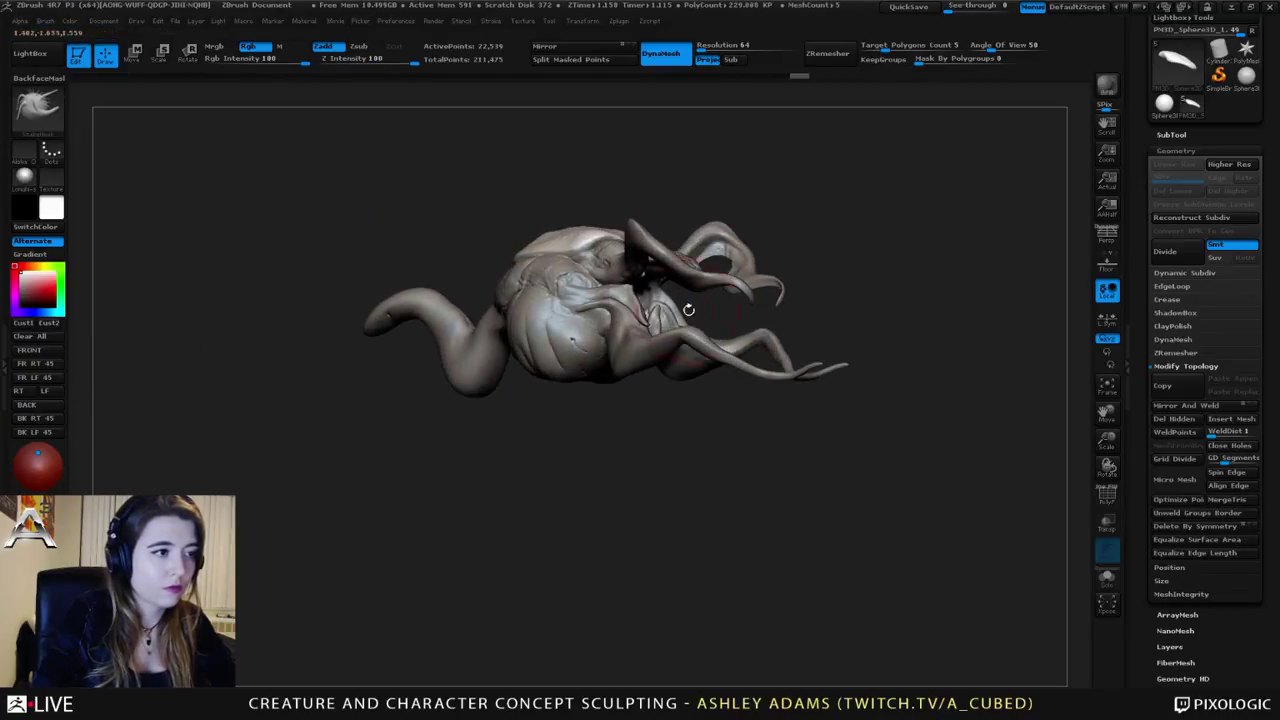
pyautogui.press('space')
pyautogui.moveTo(550, 317)
pyautogui.keyDown('alt'); pyautogui.mouseDown(button='right')
pyautogui.moveTo(655, 279)
pyautogui.moveTo(585, 300)
pyautogui.mouseUp(button='right'); pyautogui.keyUp('alt')
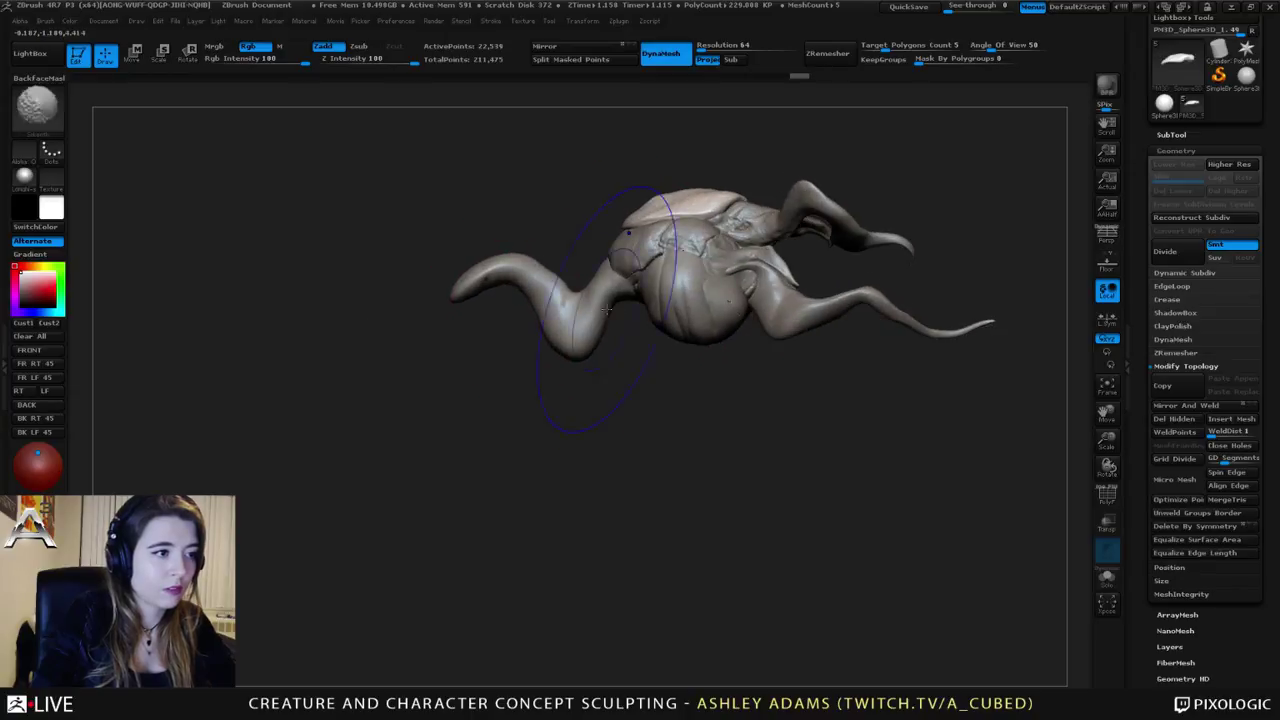
pyautogui.press('space')
pyautogui.moveTo(620, 299); pyautogui.dragTo(591, 300)
pyautogui.moveTo(591, 300); pyautogui.dragTo(634, 290, button='right')
# Step: Close the holes in the main head mesh
pyautogui.keyDown('alt'); pyautogui.click(684, 315); pyautogui.keyUp('alt')
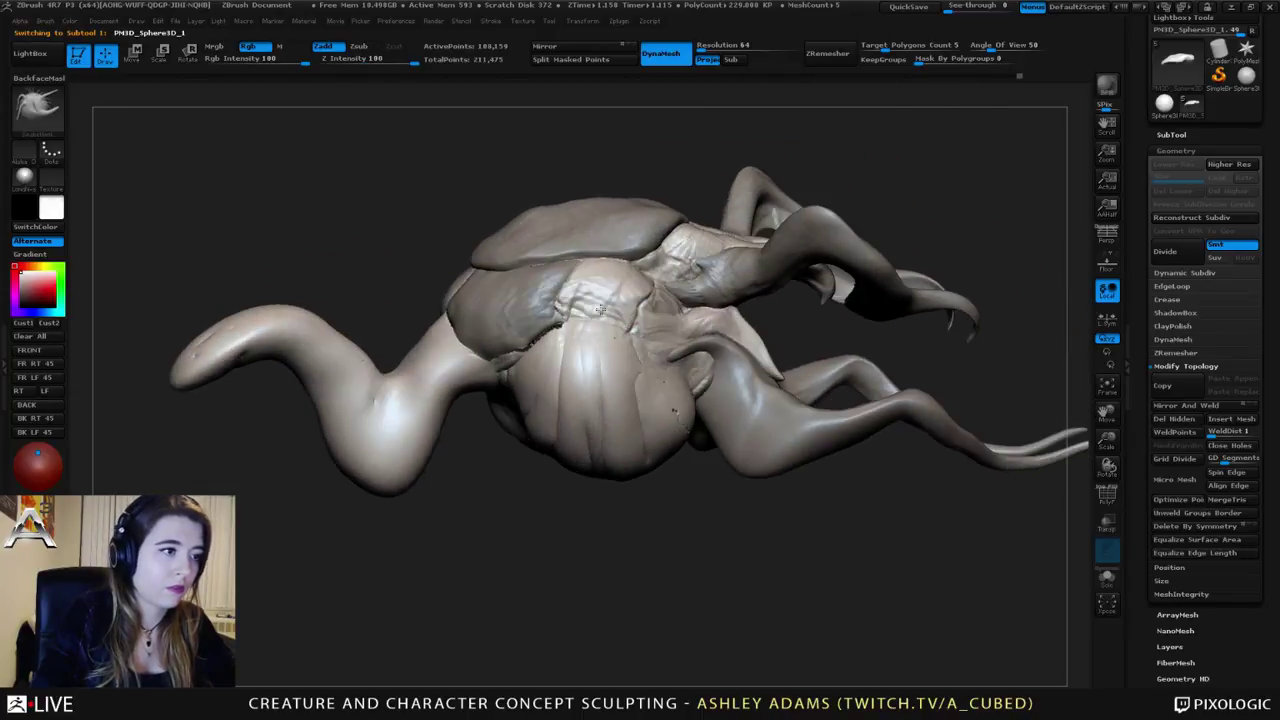
pyautogui.keyDown('alt'); pyautogui.click(545, 317); pyautogui.keyUp('alt')
pyautogui.keyDown('alt'); pyautogui.click(563, 362); pyautogui.keyUp('alt')
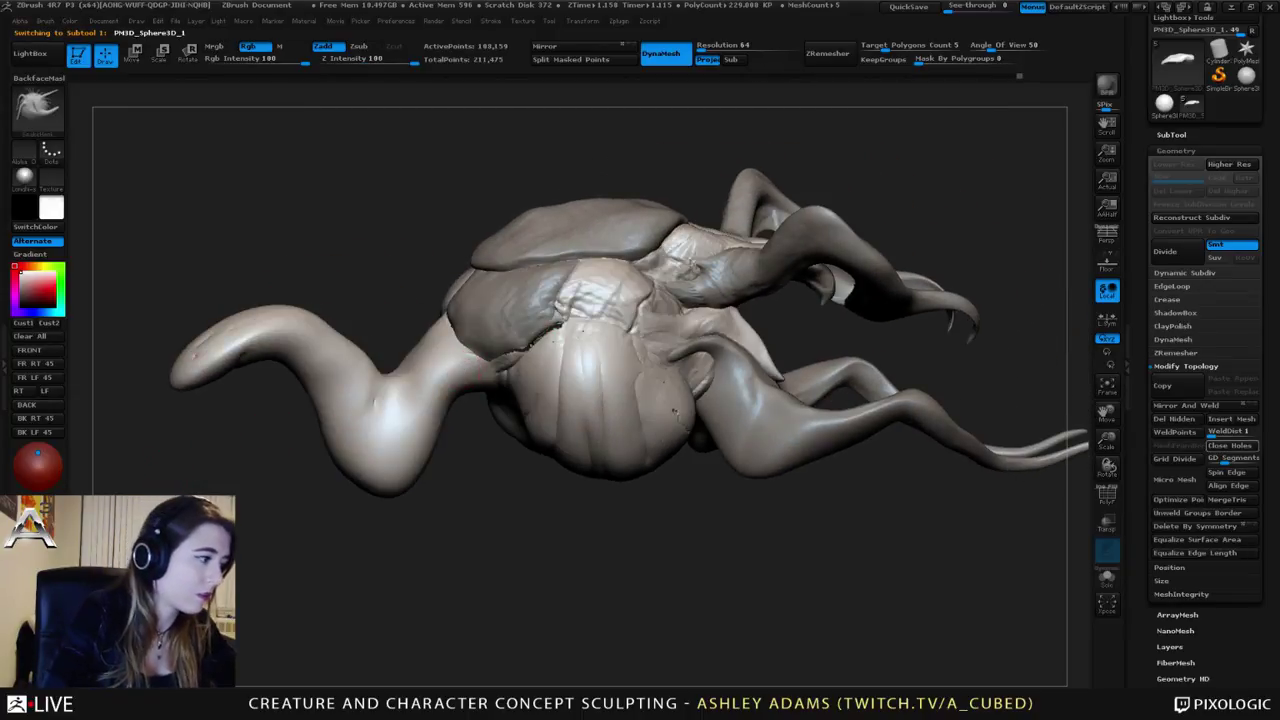
pyautogui.click(1230, 446)
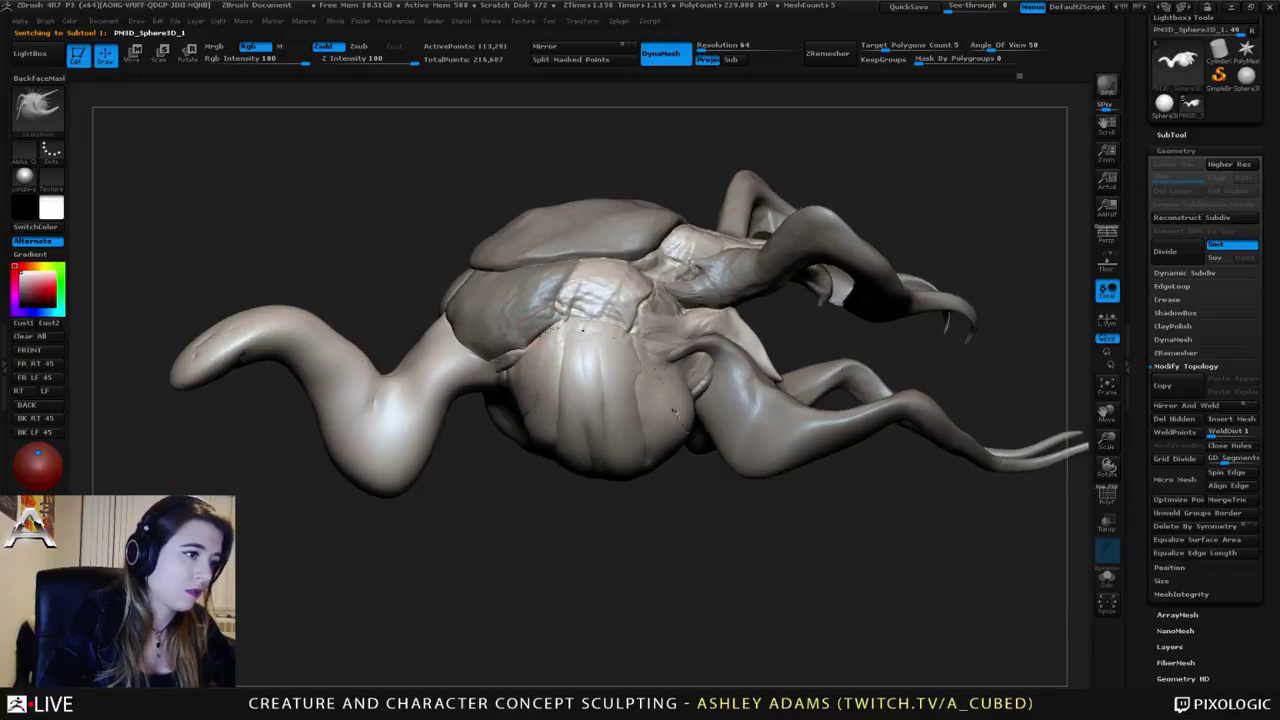
# Step: Adjust the rear panels' outer edges against the cheeks and neck with SnakeHook and smooth them
pyautogui.rightClick(520, 395)
pyautogui.moveTo(522, 390); pyautogui.dragTo(530, 322, button='right')
pyautogui.moveTo(523, 349); pyautogui.dragTo(500, 360)
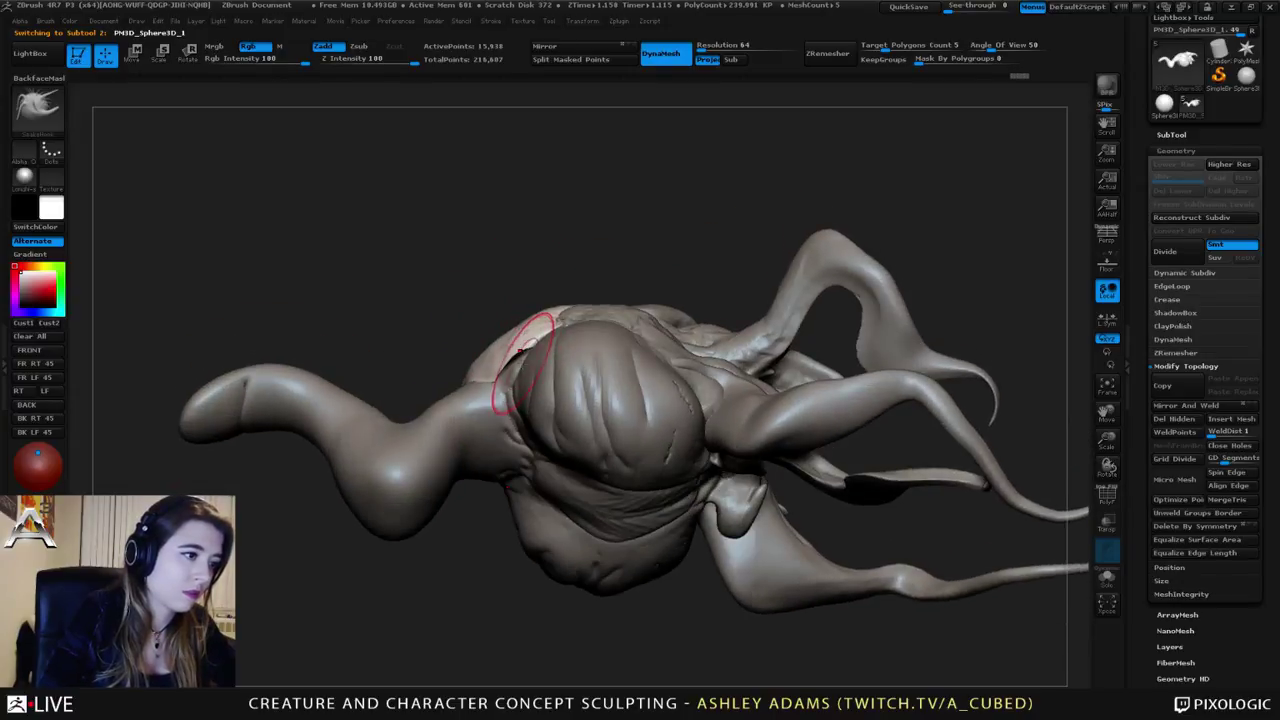
pyautogui.press('space')
pyautogui.press('shift')
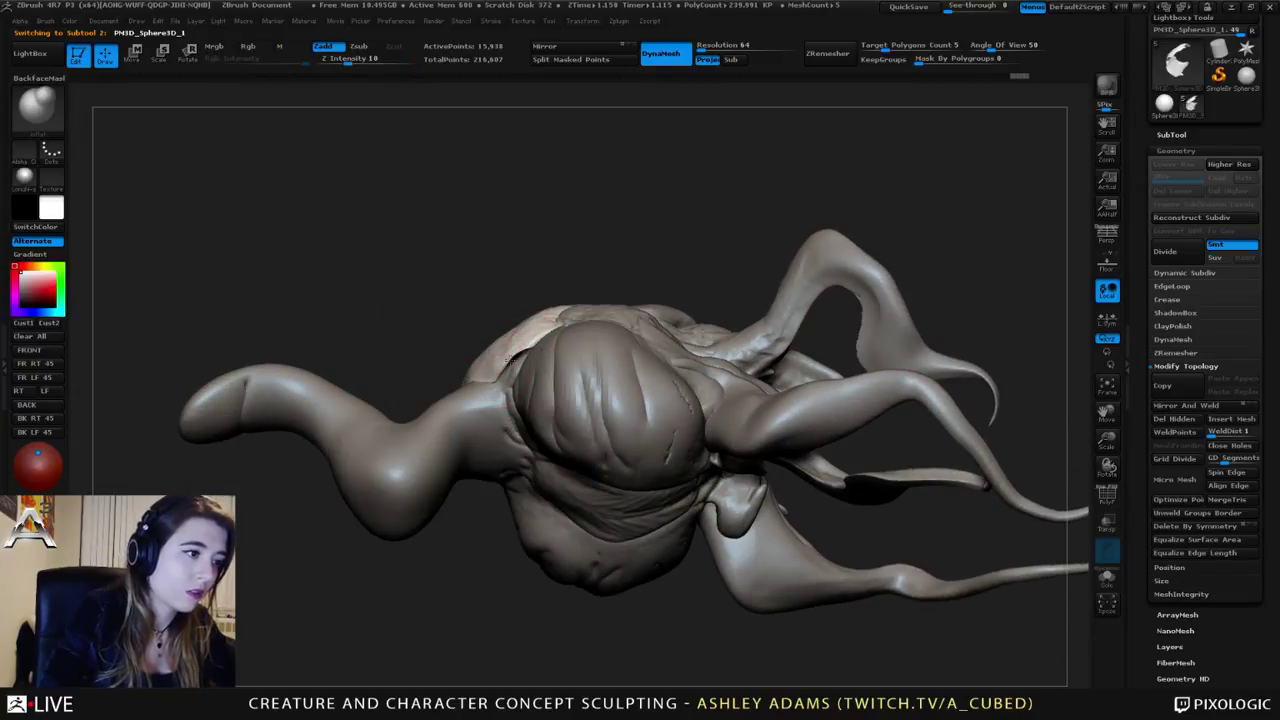
pyautogui.moveTo(493, 363); pyautogui.dragTo(470, 380)
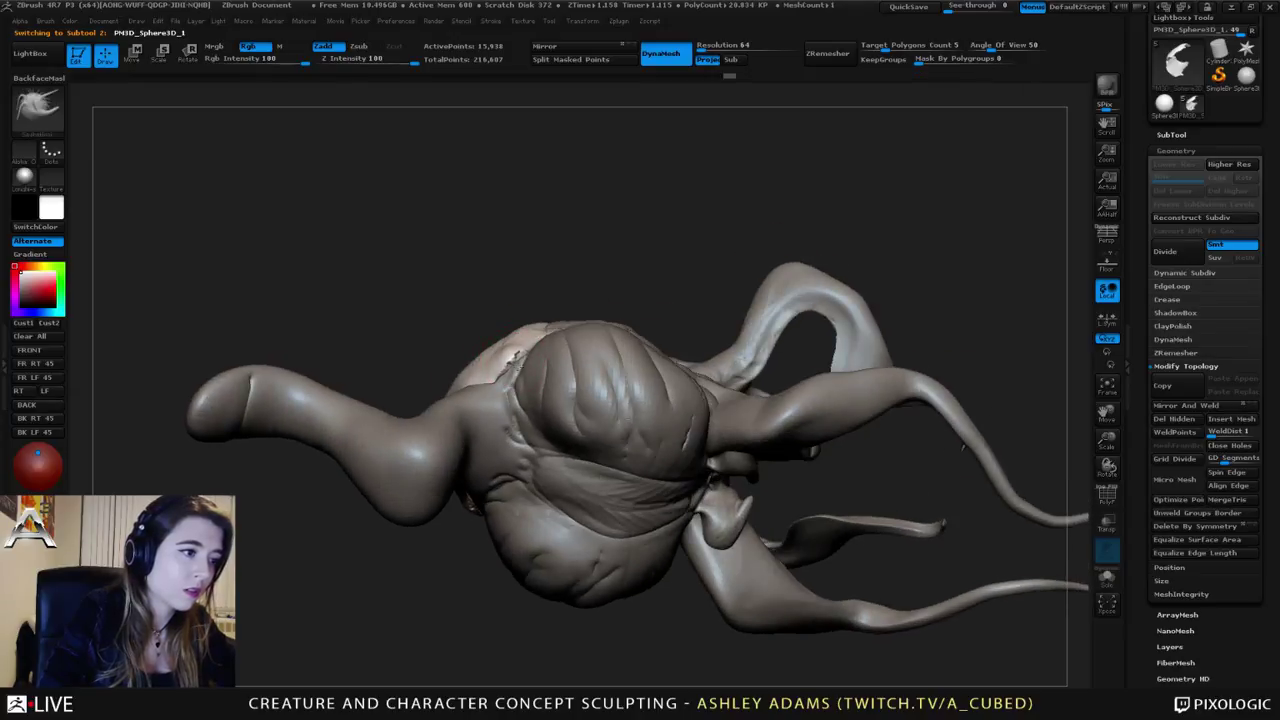
pyautogui.moveTo(600, 400); pyautogui.dragTo(540, 363)
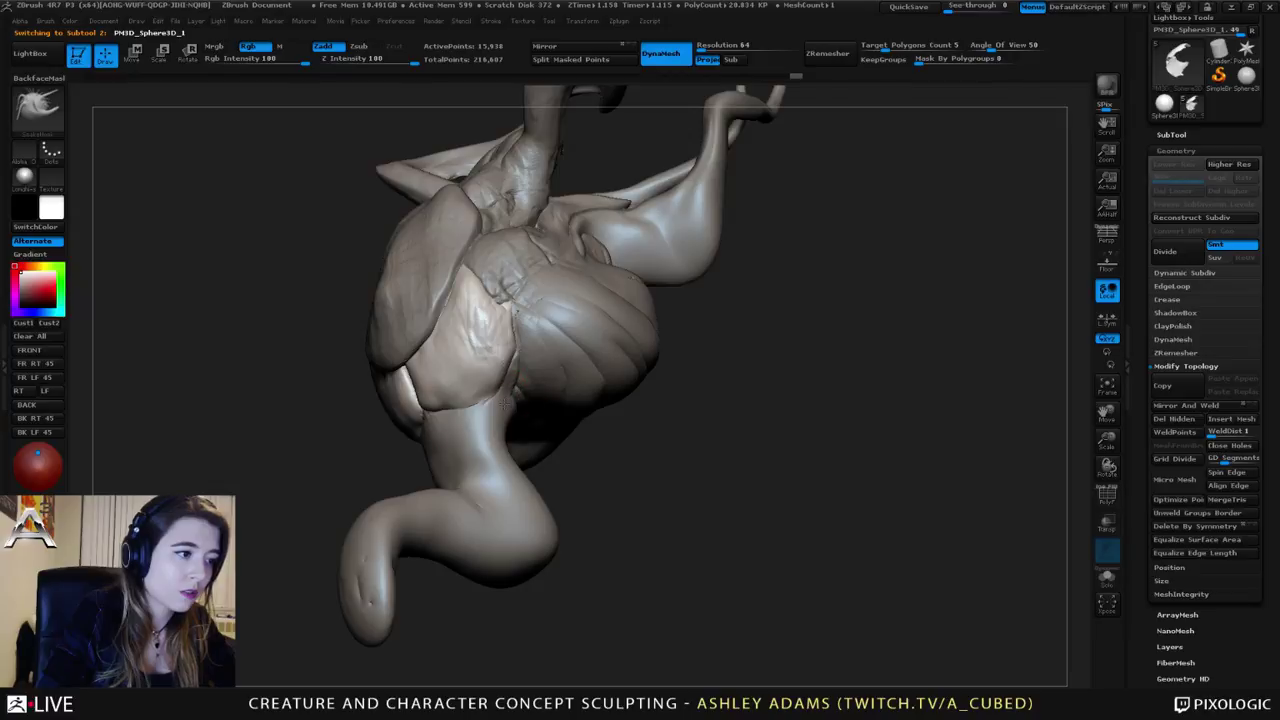
pyautogui.moveTo(540, 350); pyautogui.dragTo(506, 330)
# Step: Build up the rear panels' lower edges above the neck with ClayBuildup and refine their outline
pyautogui.moveTo(557, 310)
pyautogui.mouseDown(button='right')
pyautogui.moveTo(540, 290)
pyautogui.moveTo(471, 337)
pyautogui.moveTo(500, 310)
pyautogui.mouseUp(button='right')
pyautogui.press('b')
pyautogui.press('c')
pyautogui.press('b')
pyautogui.moveTo(418, 402); pyautogui.dragTo(455, 396)
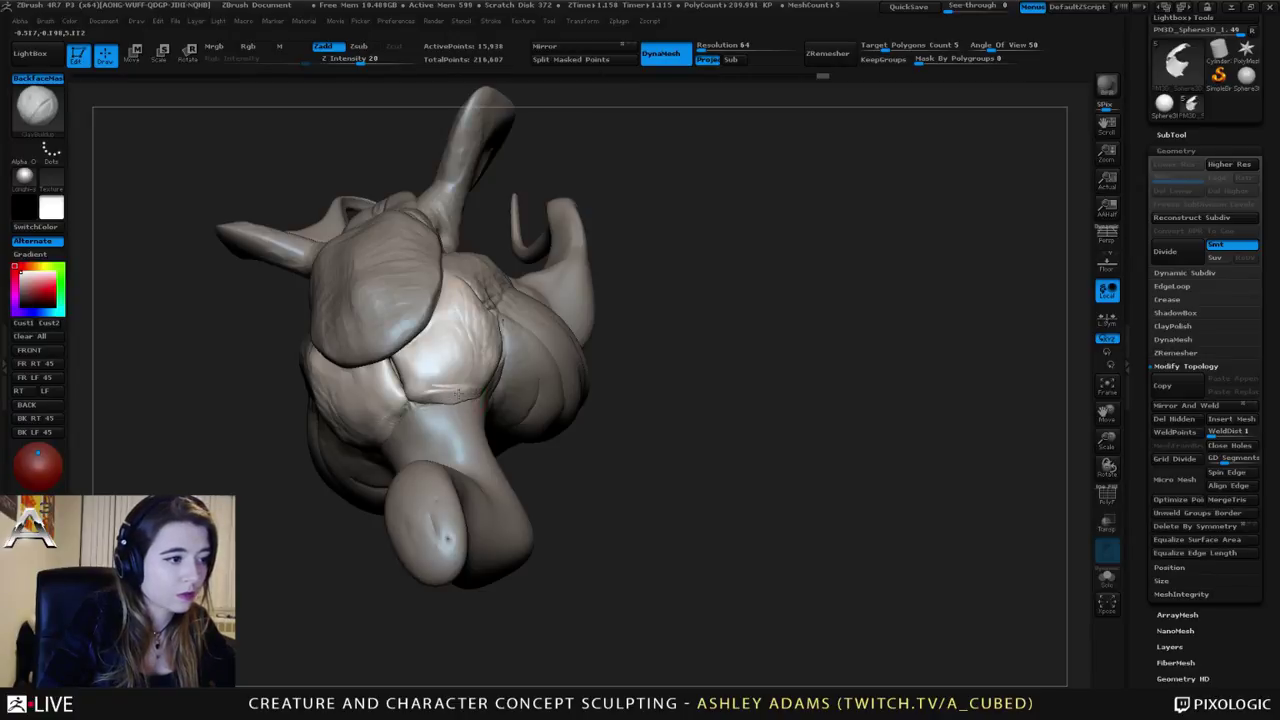
pyautogui.moveTo(455, 396)
pyautogui.mouseDown(button='right')
pyautogui.moveTo(480, 400)
pyautogui.moveTo(551, 314)
pyautogui.moveTo(530, 330)
pyautogui.mouseUp(button='right')
pyautogui.press('b')
pyautogui.press('s')
pyautogui.press('h')
pyautogui.press('b')
pyautogui.press('c')
pyautogui.press('b')
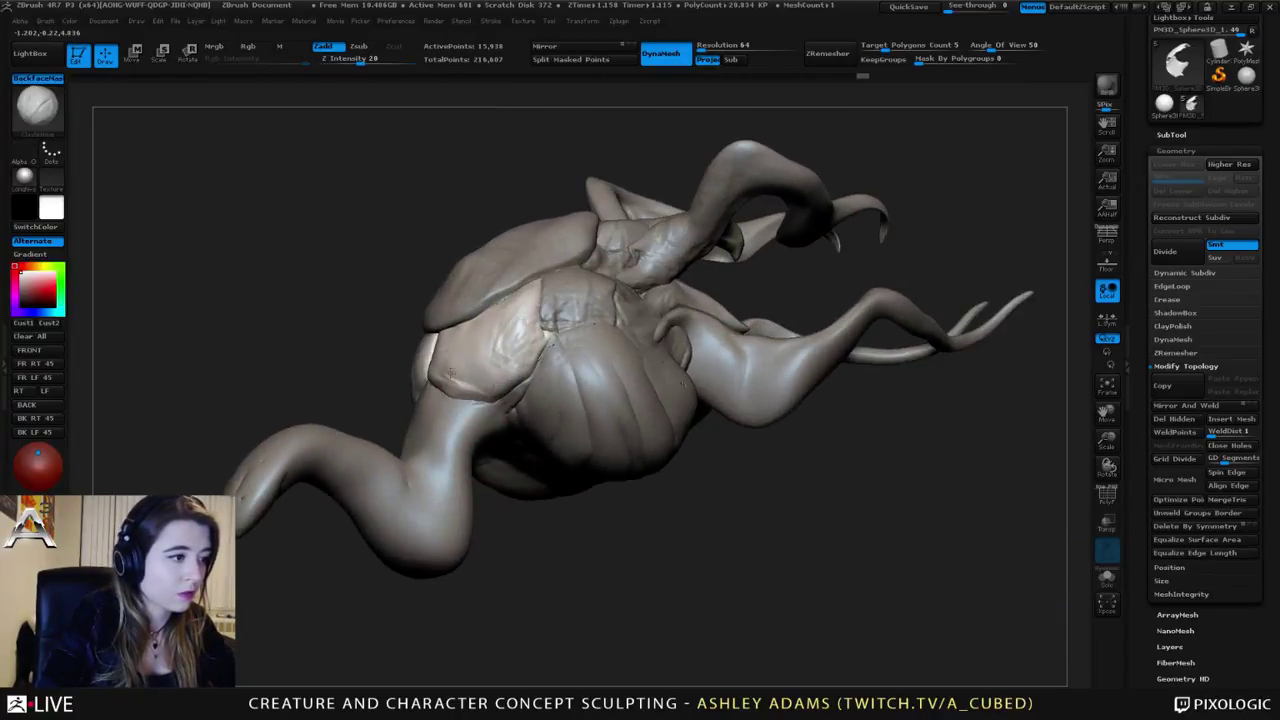
pyautogui.moveTo(450, 371)
pyautogui.mouseDown(button='right')
pyautogui.moveTo(440, 395)
pyautogui.moveTo(455, 390)
pyautogui.mouseUp(button='right')
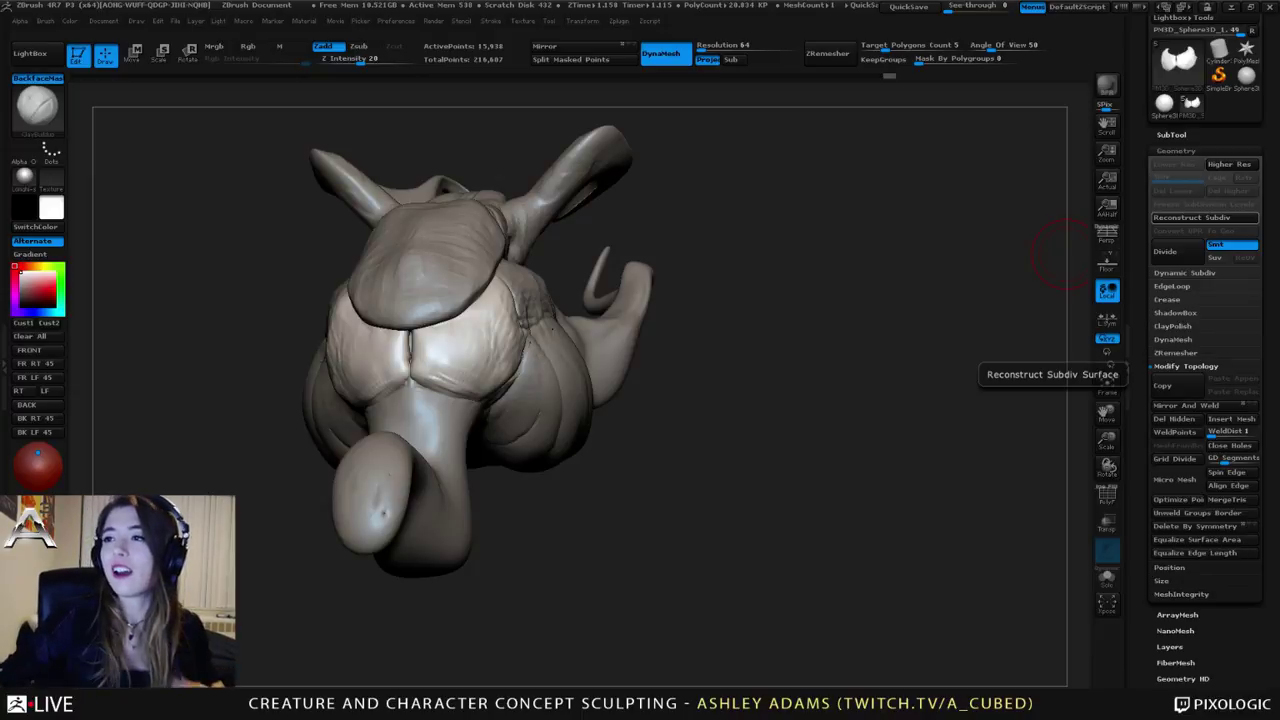
pyautogui.moveTo(1062, 256)
pyautogui.mouseDown()
pyautogui.moveTo(429, 357)
pyautogui.moveTo(457, 329)
pyautogui.moveTo(460, 343)
pyautogui.mouseUp()
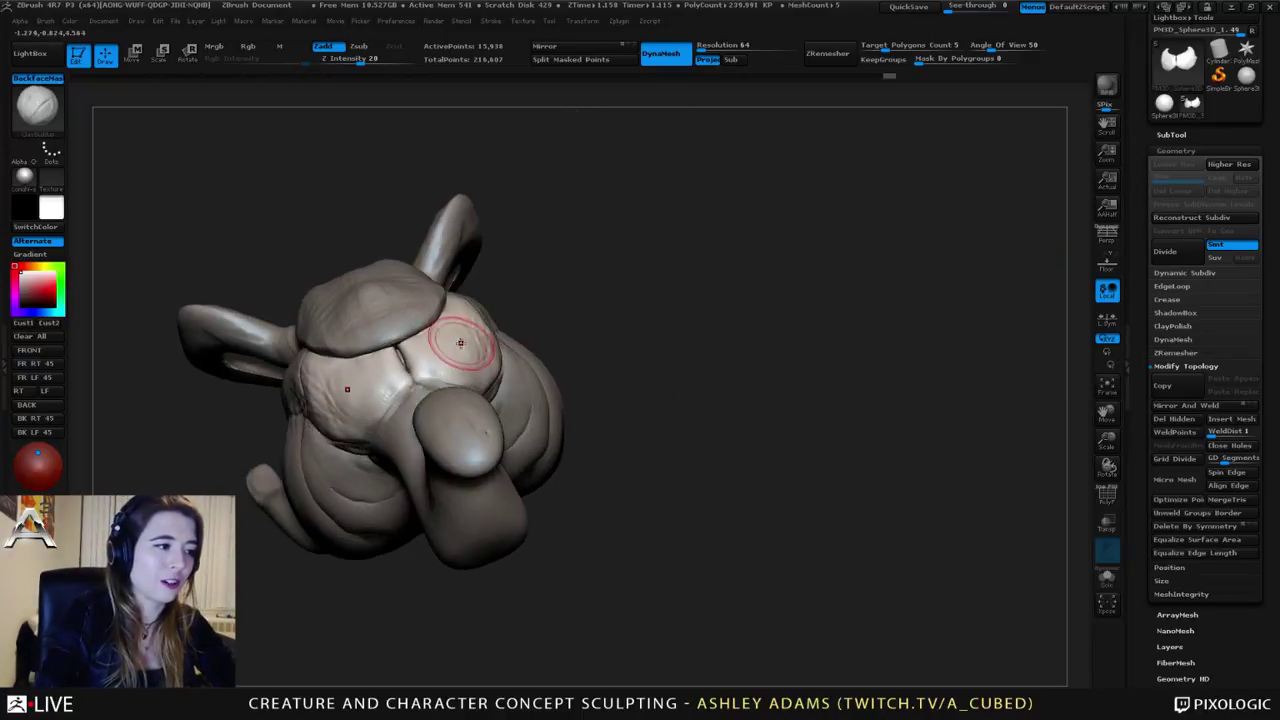
# Step: Reshape the head mesh around the neck base beneath the rear panels with SnakeHook and smooth it
pyautogui.keyDown('alt'); pyautogui.click(416, 390); pyautogui.keyUp('alt')
pyautogui.moveTo(416, 390); pyautogui.dragTo(412, 366, button='right')
pyautogui.press('space')
pyautogui.moveTo(412, 366); pyautogui.dragTo(384, 350)
pyautogui.press('b')
pyautogui.press('s')
pyautogui.press('h')
pyautogui.moveTo(373, 354); pyautogui.dragTo(276, 362, button='right')
pyautogui.keyDown('shift'); pyautogui.moveTo(379, 380); pyautogui.dragTo(378, 374); pyautogui.keyUp('shift')
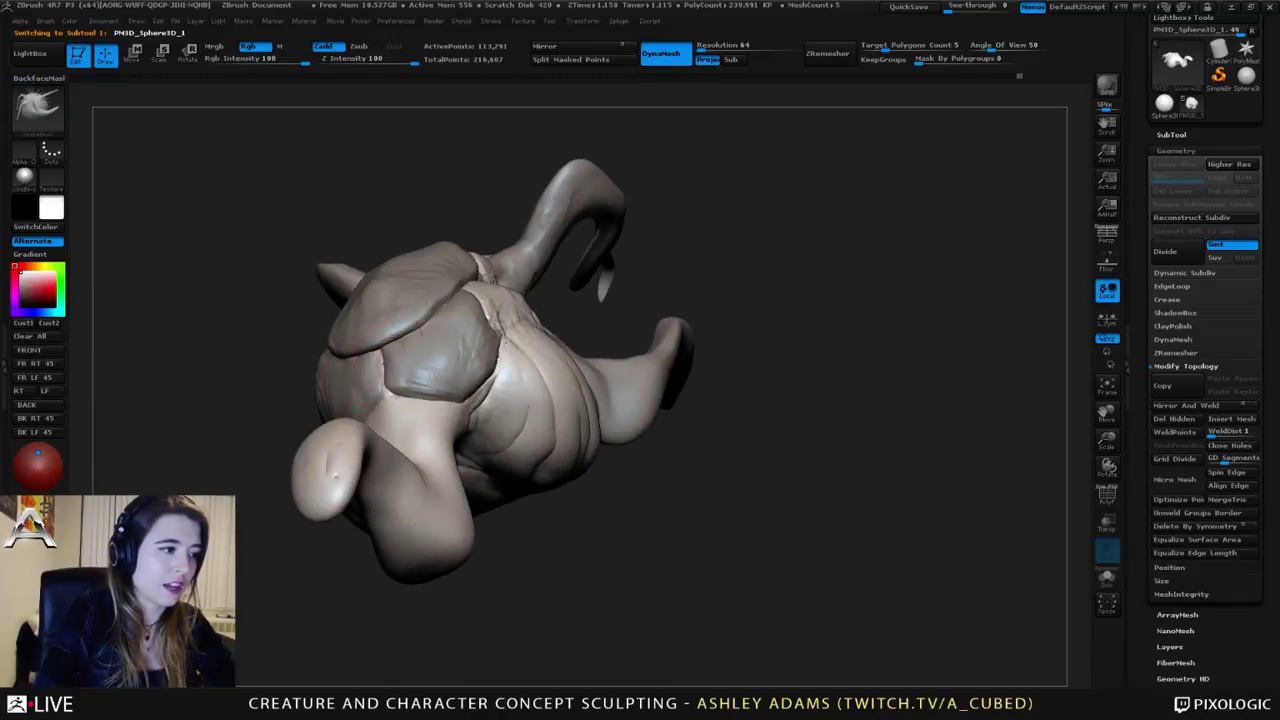
pyautogui.moveTo(398, 432); pyautogui.dragTo(340, 441, button='right')
pyautogui.rightClick(340, 441)
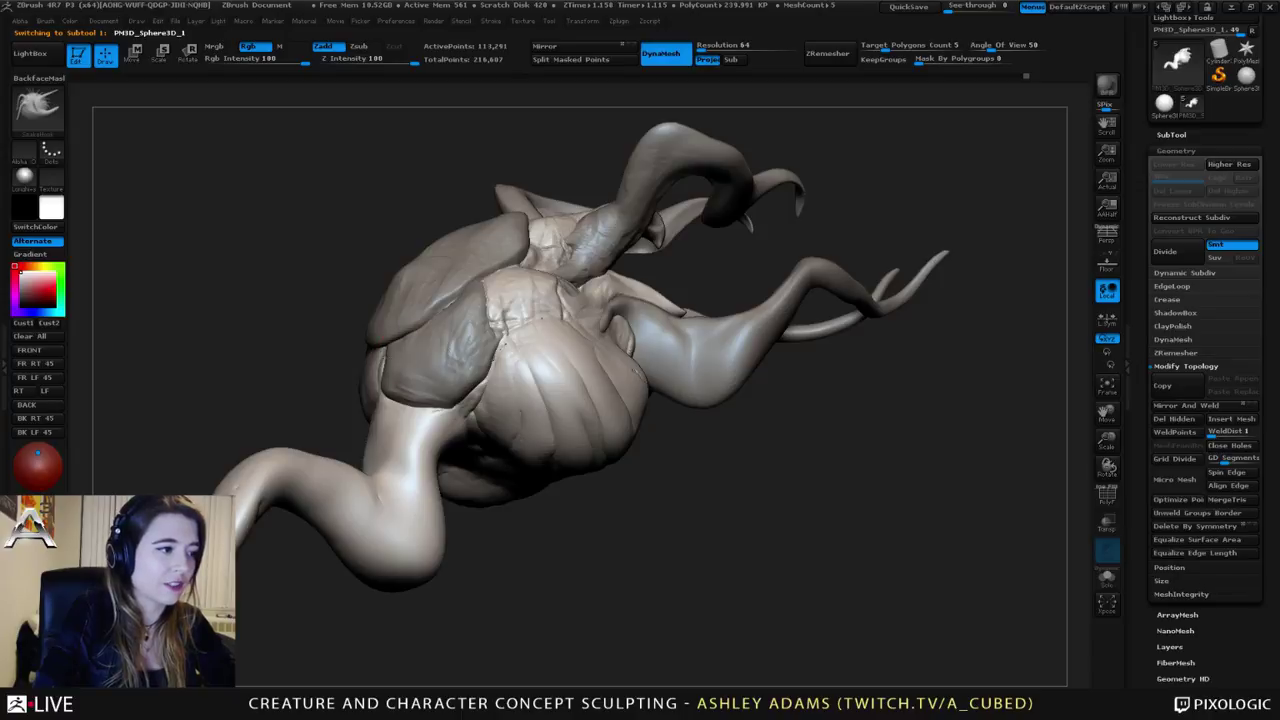
# Step: Fill out the neck where it meets the rear panels and cheeks with ClayBuildup and smooth the transition
pyautogui.moveTo(310, 384)
pyautogui.mouseDown(button='right')
pyautogui.moveTo(437, 400)
pyautogui.moveTo(414, 362)
pyautogui.moveTo(377, 371)
pyautogui.moveTo(392, 415)
pyautogui.moveTo(373, 411)
pyautogui.mouseUp(button='right')
pyautogui.press('b')
pyautogui.press('c')
pyautogui.press('b')
pyautogui.keyDown('shift'); pyautogui.moveTo(373, 411); pyautogui.dragTo(398, 428); pyautogui.keyUp('shift')
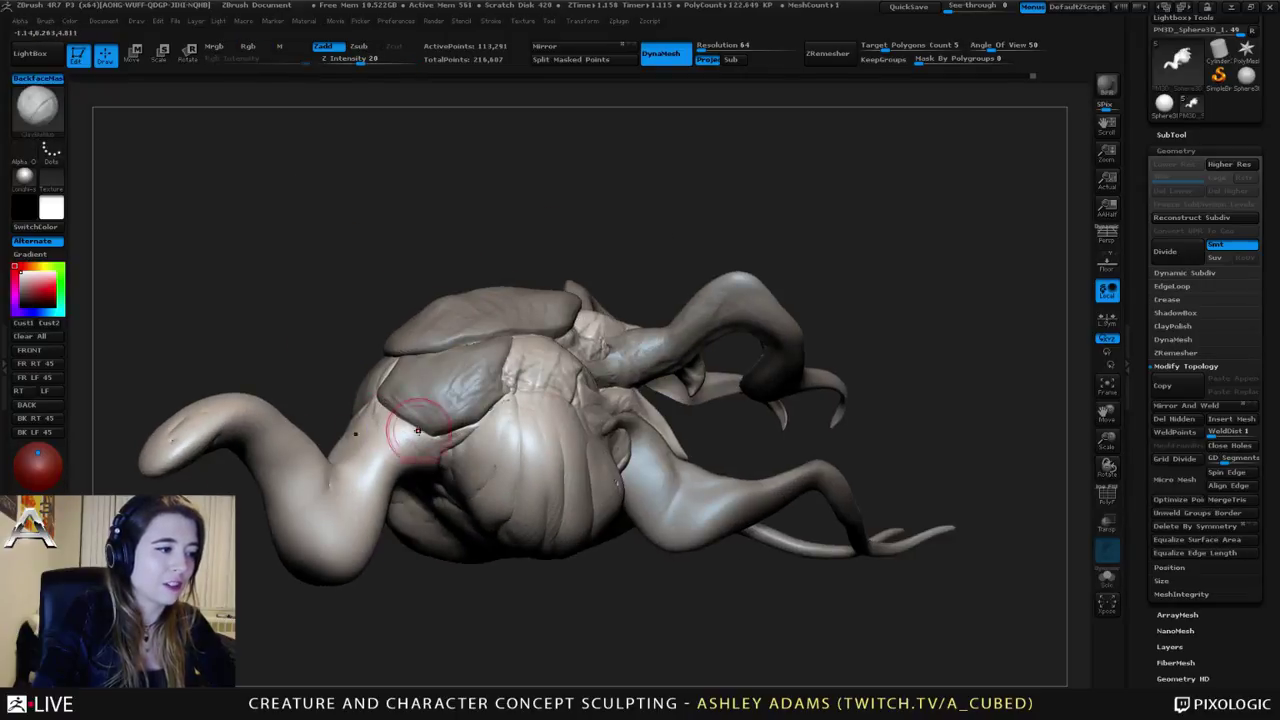
pyautogui.moveTo(398, 428)
pyautogui.mouseDown(button='right')
pyautogui.moveTo(370, 391)
pyautogui.moveTo(470, 405)
pyautogui.mouseUp(button='right')
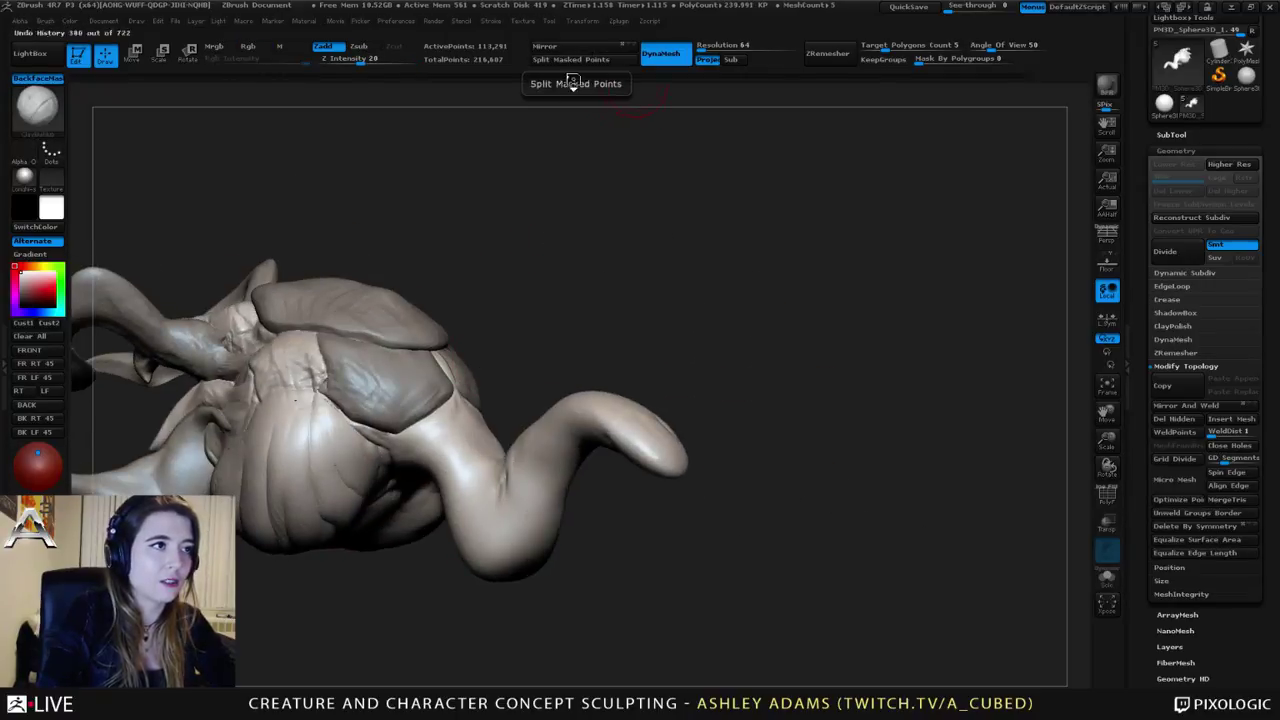
pyautogui.moveTo(410, 365); pyautogui.dragTo(432, 410, button='right')
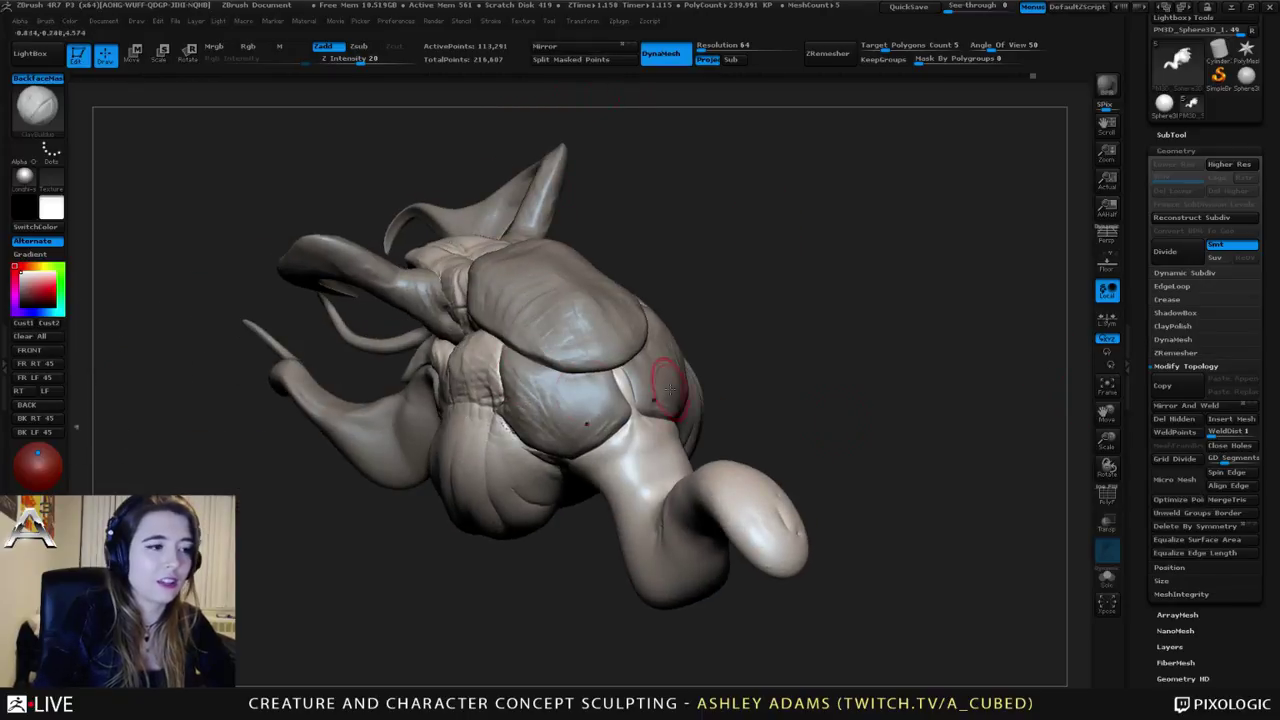
# Step: Carve creases above the cheek lobe and along the side of the head with Dam_Standard
pyautogui.moveTo(552, 409)
pyautogui.mouseDown(button='right')
pyautogui.moveTo(600, 386)
pyautogui.moveTo(545, 390)
pyautogui.moveTo(494, 363)
pyautogui.moveTo(437, 371)
pyautogui.mouseUp(button='right')
pyautogui.press('space')
pyautogui.press('b')
pyautogui.press('d')
pyautogui.press('s')
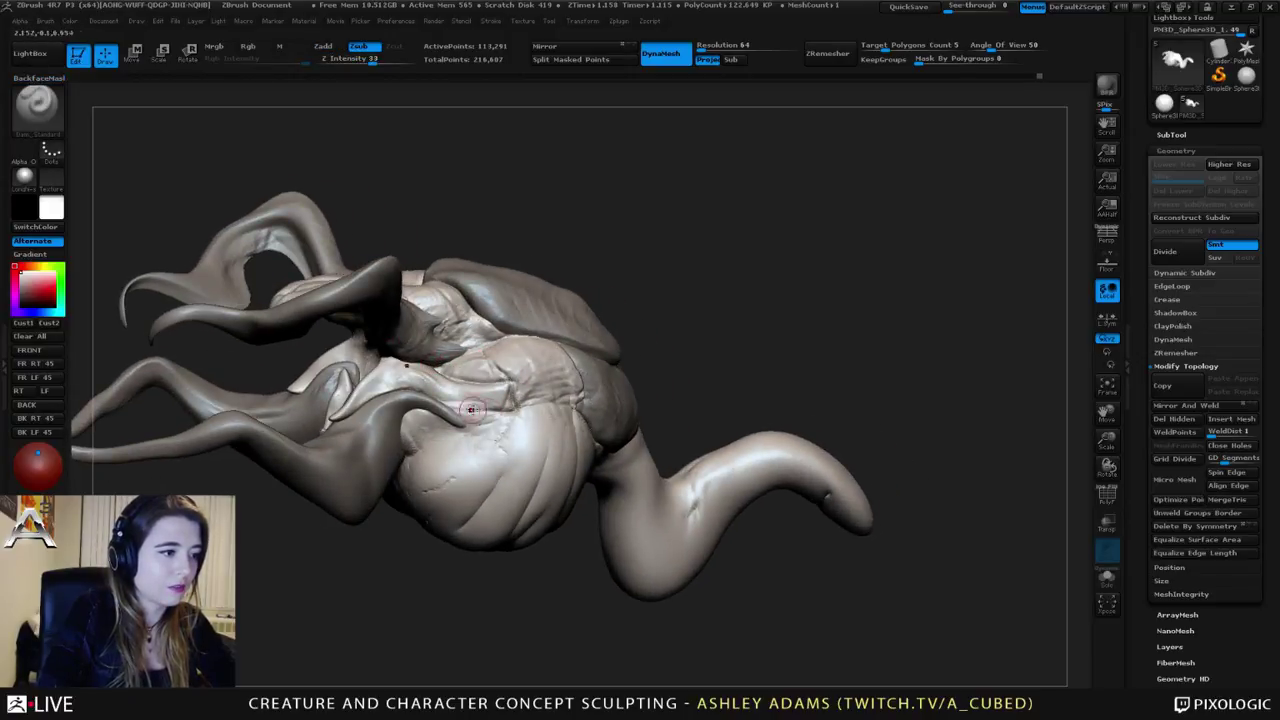
pyautogui.moveTo(446, 404)
pyautogui.mouseDown(button='right')
pyautogui.moveTo(450, 364)
pyautogui.moveTo(491, 371)
pyautogui.moveTo(442, 317)
pyautogui.moveTo(514, 354)
pyautogui.mouseUp(button='right')
pyautogui.rightClick(482, 328)
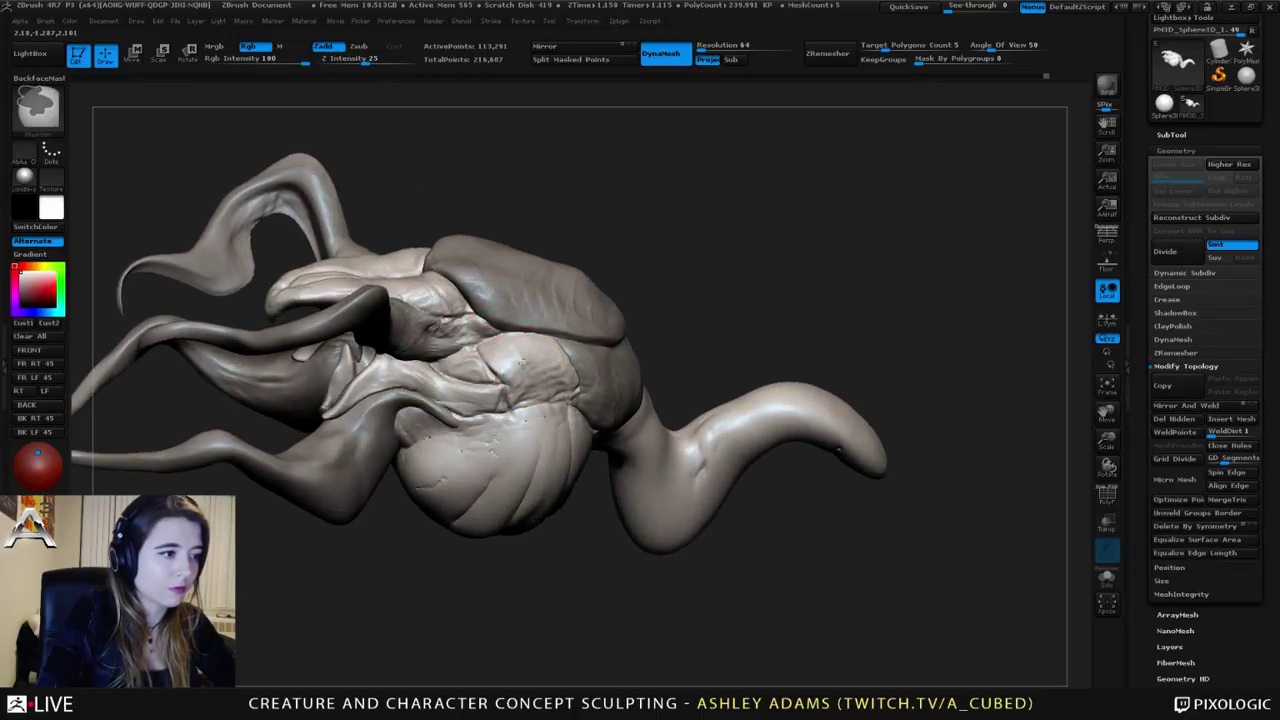
# Step: Mask a plate-shaped patch on the side of the head between the crown plate, rear panel and cheek
pyautogui.moveTo(499, 346)
pyautogui.keyDown('ctrl'); pyautogui.mouseDown()
pyautogui.moveTo(548, 356)
pyautogui.moveTo(540, 376)
pyautogui.mouseUp(); pyautogui.keyUp('ctrl')
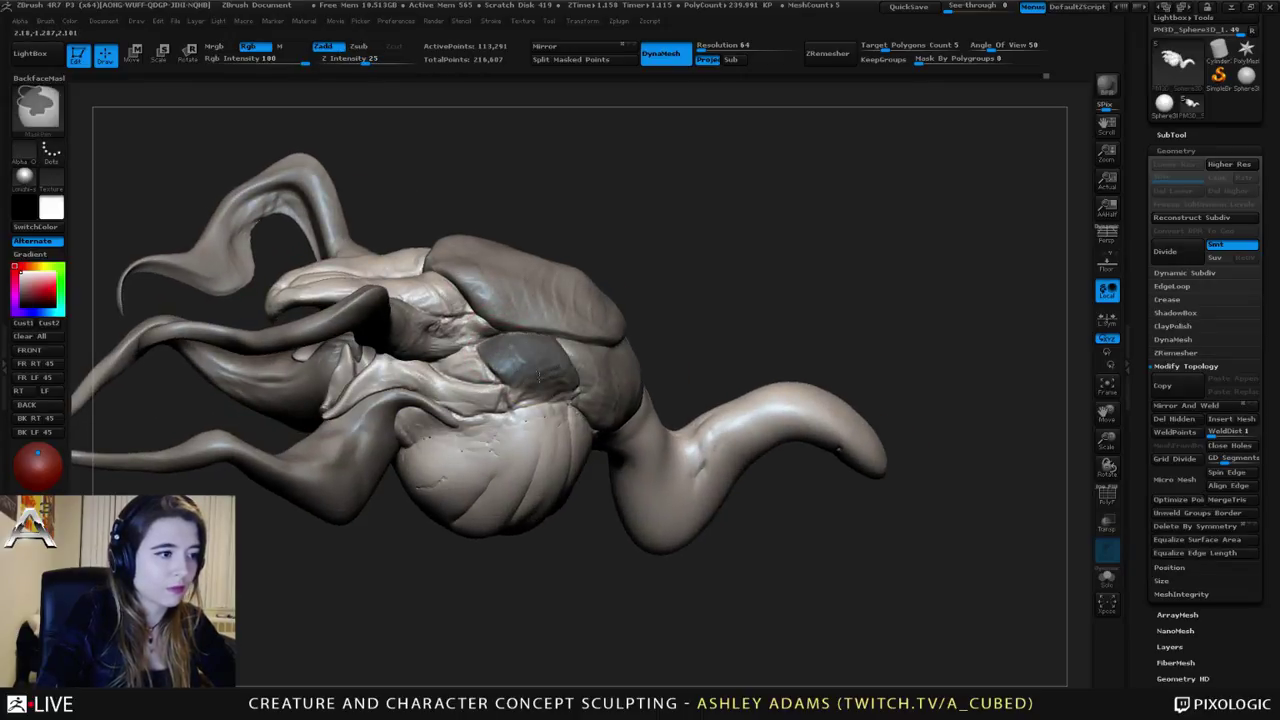
pyautogui.moveTo(520, 372); pyautogui.dragTo(543, 384, button='right')
pyautogui.keyDown('ctrl'); pyautogui.moveTo(556, 402); pyautogui.dragTo(543, 380); pyautogui.keyUp('ctrl')
pyautogui.moveTo(543, 380)
pyautogui.mouseDown(button='right')
pyautogui.moveTo(534, 332)
pyautogui.moveTo(497, 320)
pyautogui.moveTo(490, 339)
pyautogui.moveTo(540, 375)
pyautogui.mouseUp(button='right')
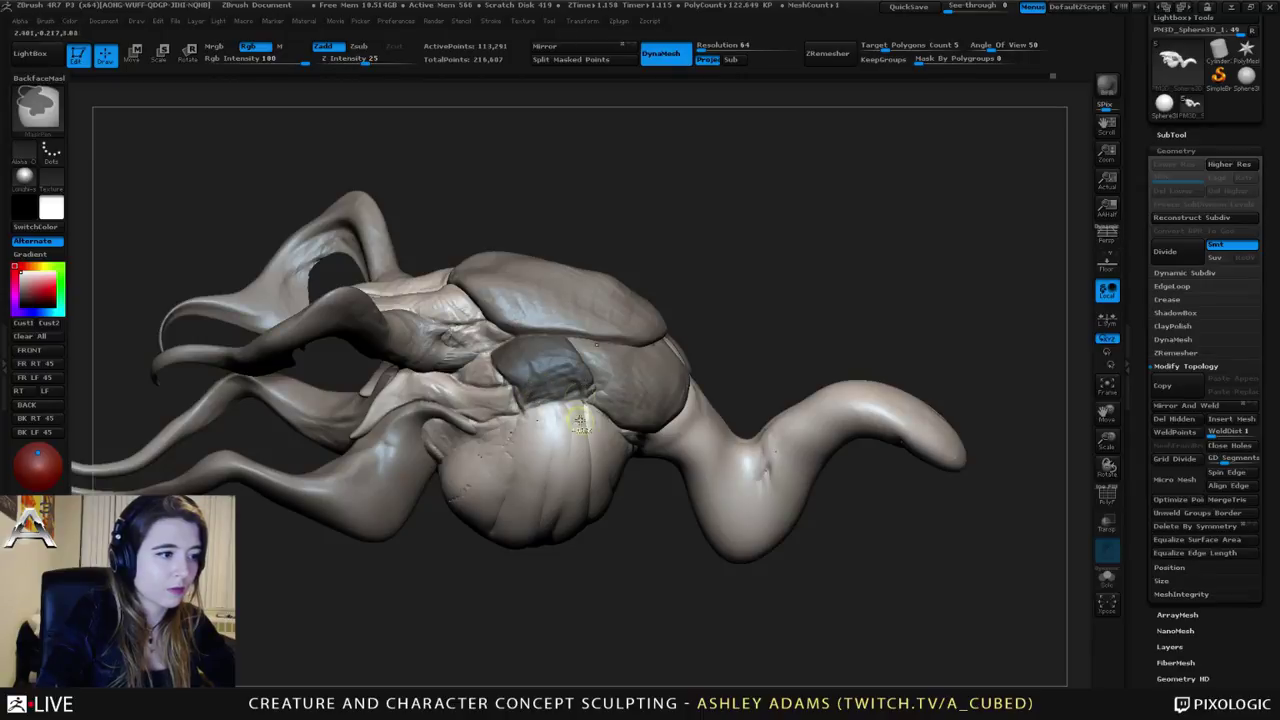
pyautogui.click(1240, 406)
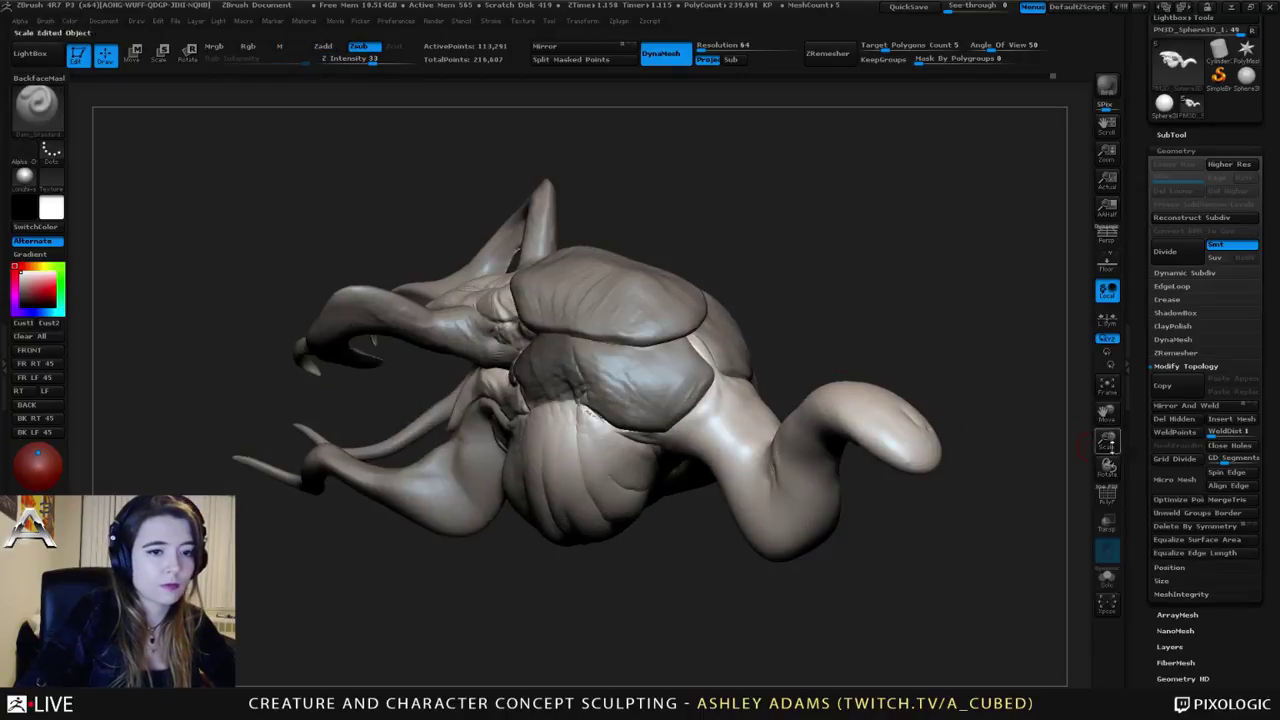
# Step: Pull the isolated side patch outward with SnakeHook into a raised plate overhanging the cheek
pyautogui.moveTo(821, 306); pyautogui.dragTo(543, 357)
pyautogui.press('space')
pyautogui.press('b')
pyautogui.press('s')
pyautogui.press('h')
pyautogui.moveTo(543, 357)
pyautogui.mouseDown(button='right')
pyautogui.moveTo(565, 402)
pyautogui.moveTo(529, 312)
pyautogui.moveTo(530, 376)
pyautogui.moveTo(479, 356)
pyautogui.moveTo(480, 344)
pyautogui.moveTo(468, 376)
pyautogui.moveTo(503, 396)
pyautogui.moveTo(474, 357)
pyautogui.moveTo(486, 329)
pyautogui.moveTo(686, 428)
pyautogui.moveTo(566, 368)
pyautogui.moveTo(492, 370)
pyautogui.mouseUp(button='right')
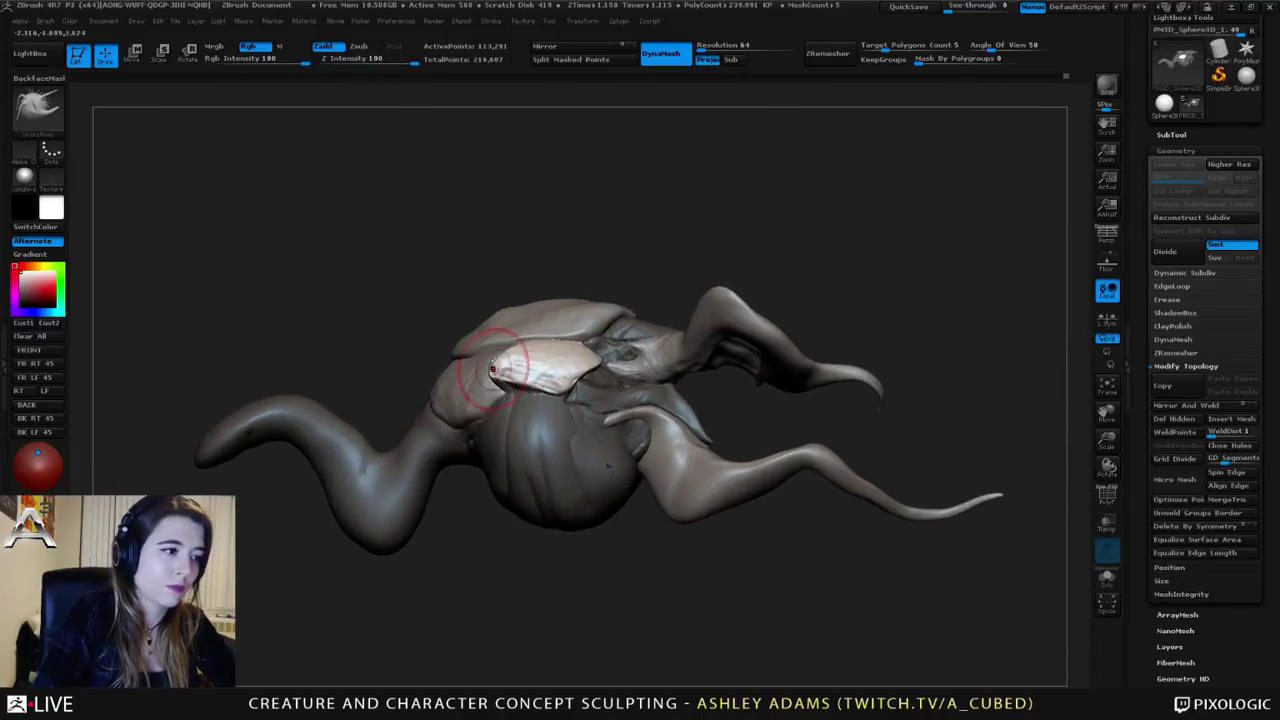
pyautogui.moveTo(570, 340); pyautogui.dragTo(549, 334, button='right')
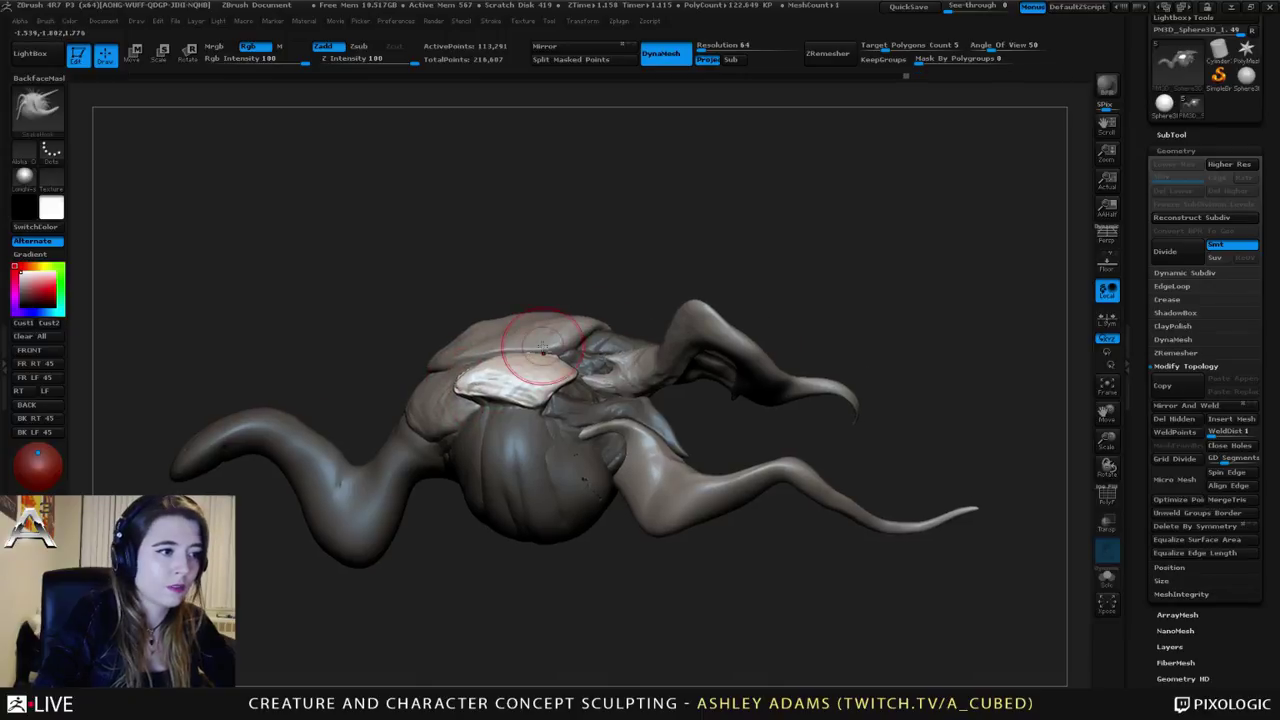
pyautogui.press('space')
pyautogui.moveTo(549, 344); pyautogui.dragTo(566, 344)
pyautogui.moveTo(556, 400)
pyautogui.mouseDown(button='right')
pyautogui.moveTo(535, 370)
pyautogui.moveTo(586, 470)
pyautogui.moveTo(584, 526)
pyautogui.moveTo(580, 472)
pyautogui.mouseUp(button='right')
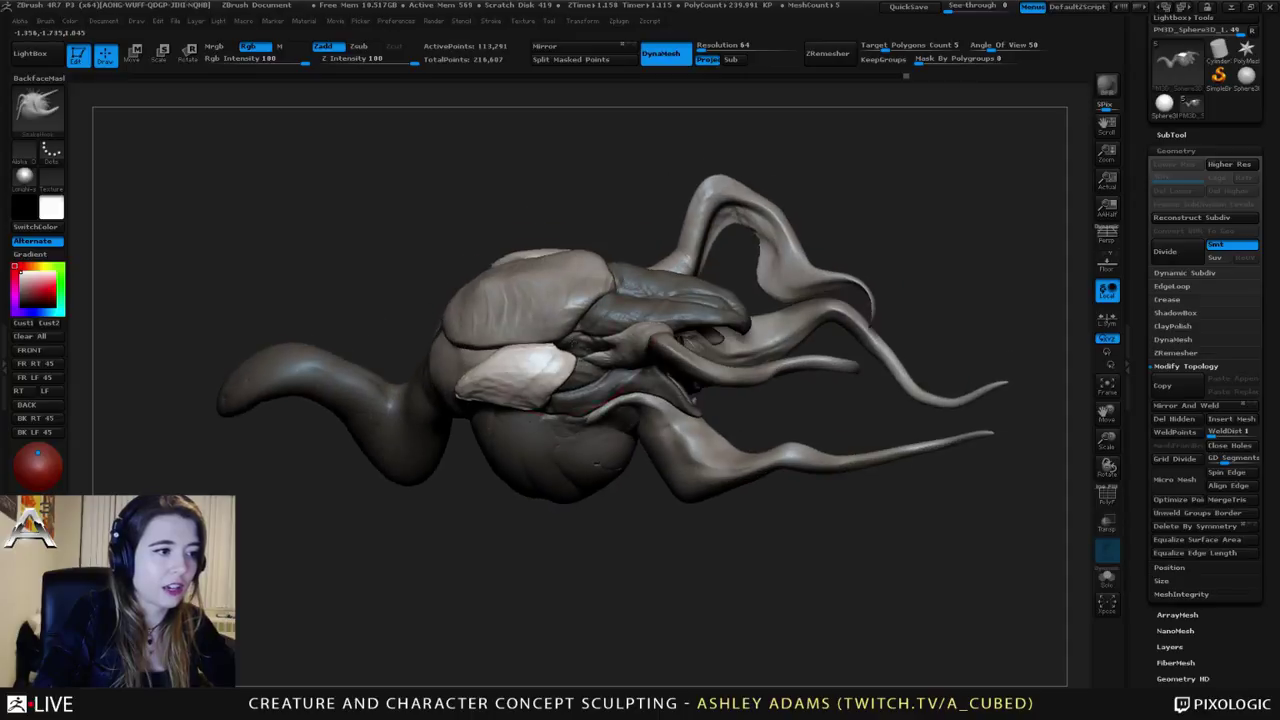
pyautogui.moveTo(551, 355)
pyautogui.mouseDown(button='right')
pyautogui.moveTo(540, 437)
pyautogui.moveTo(638, 465)
pyautogui.mouseUp(button='right')
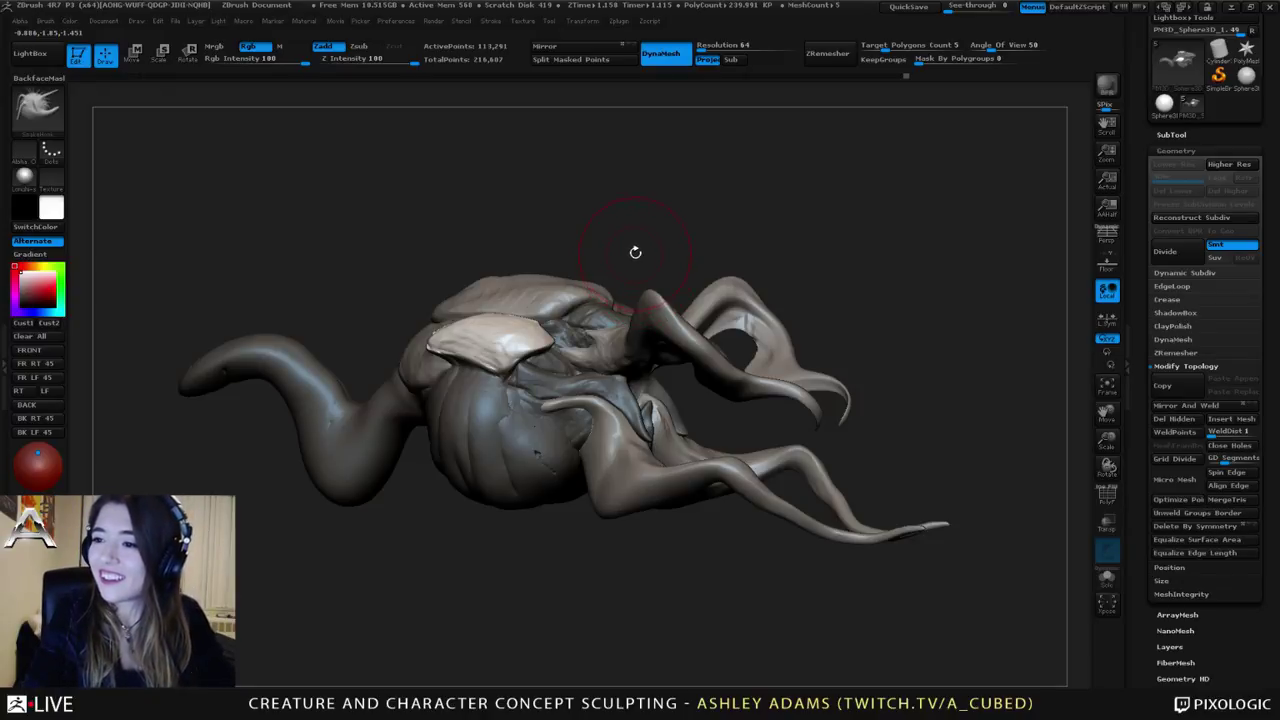
# Step: Refine the mask along the raised side plate's front and lower edge
pyautogui.moveTo(595, 267)
pyautogui.mouseDown()
pyautogui.moveTo(568, 300)
pyautogui.moveTo(628, 350)
pyautogui.moveTo(585, 310)
pyautogui.moveTo(567, 324)
pyautogui.mouseUp()
pyautogui.press('space')
pyautogui.moveTo(540, 305)
pyautogui.keyDown('ctrl'); pyautogui.mouseDown(button='right')
pyautogui.moveTo(458, 440)
pyautogui.moveTo(475, 369)
pyautogui.mouseUp(button='right'); pyautogui.keyUp('ctrl')
pyautogui.moveTo(523, 346)
pyautogui.keyDown('ctrl'); pyautogui.mouseDown()
pyautogui.moveTo(543, 342)
pyautogui.moveTo(643, 392)
pyautogui.mouseUp(); pyautogui.keyUp('ctrl')
pyautogui.moveTo(597, 343); pyautogui.dragTo(515, 360, button='right')
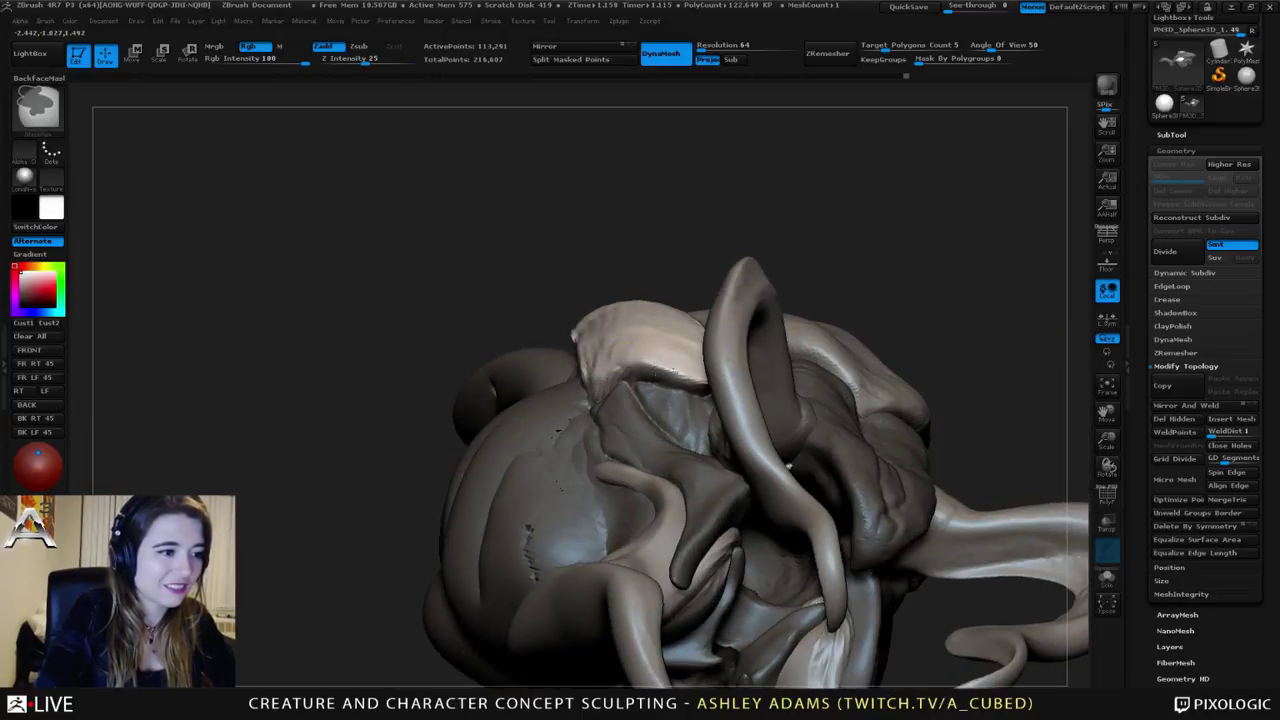
pyautogui.moveTo(788, 466); pyautogui.dragTo(692, 383, button='right')
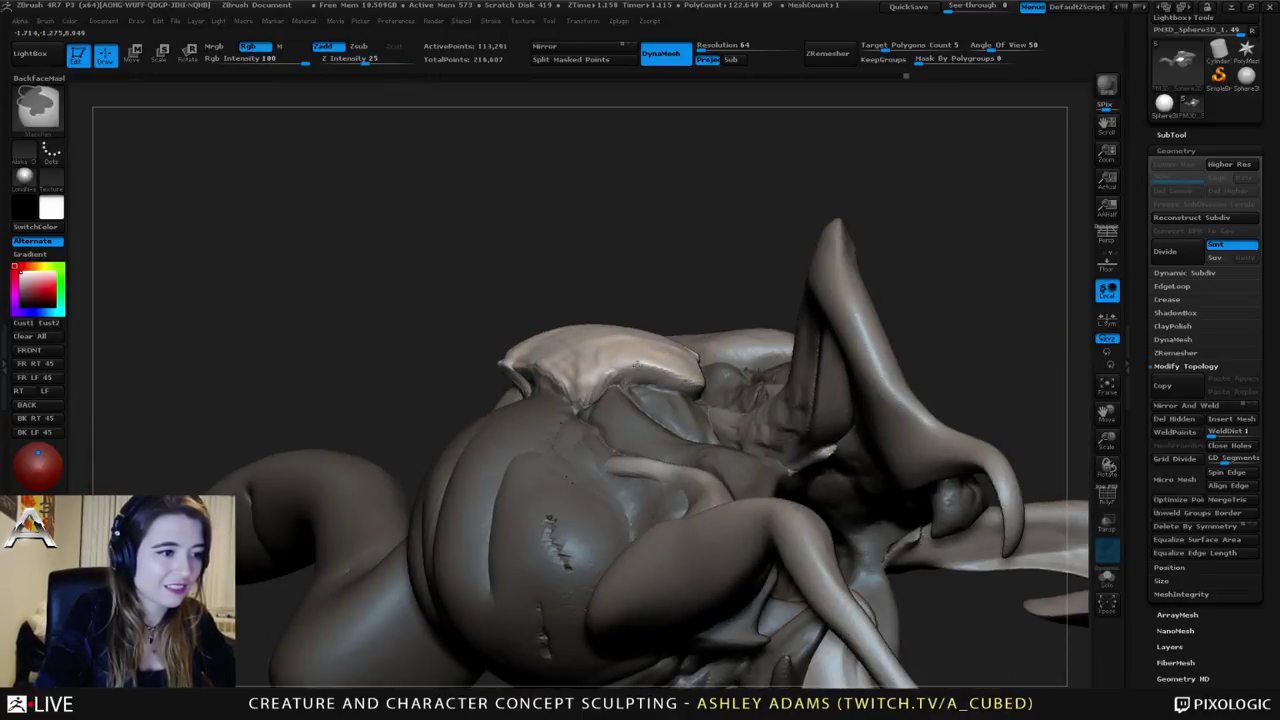
# Step: Pull out the lower edge of the unmasked plate on the side of the creature's head with the SnakeHook brush
pyautogui.moveTo(607, 366)
pyautogui.mouseDown(button='right')
pyautogui.moveTo(555, 340)
pyautogui.moveTo(524, 355)
pyautogui.moveTo(455, 305)
pyautogui.moveTo(438, 280)
pyautogui.moveTo(484, 287)
pyautogui.moveTo(489, 271)
pyautogui.moveTo(468, 208)
pyautogui.mouseUp(button='right')
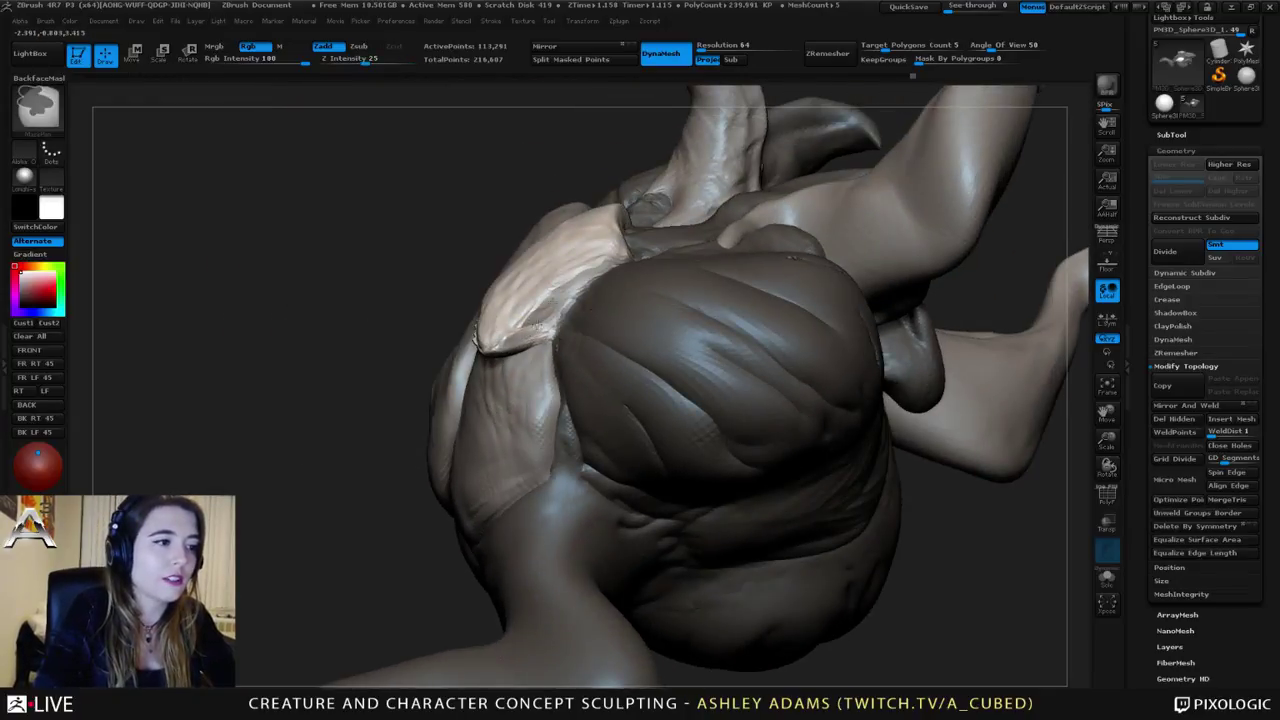
pyautogui.moveTo(594, 232); pyautogui.dragTo(620, 238, button='right')
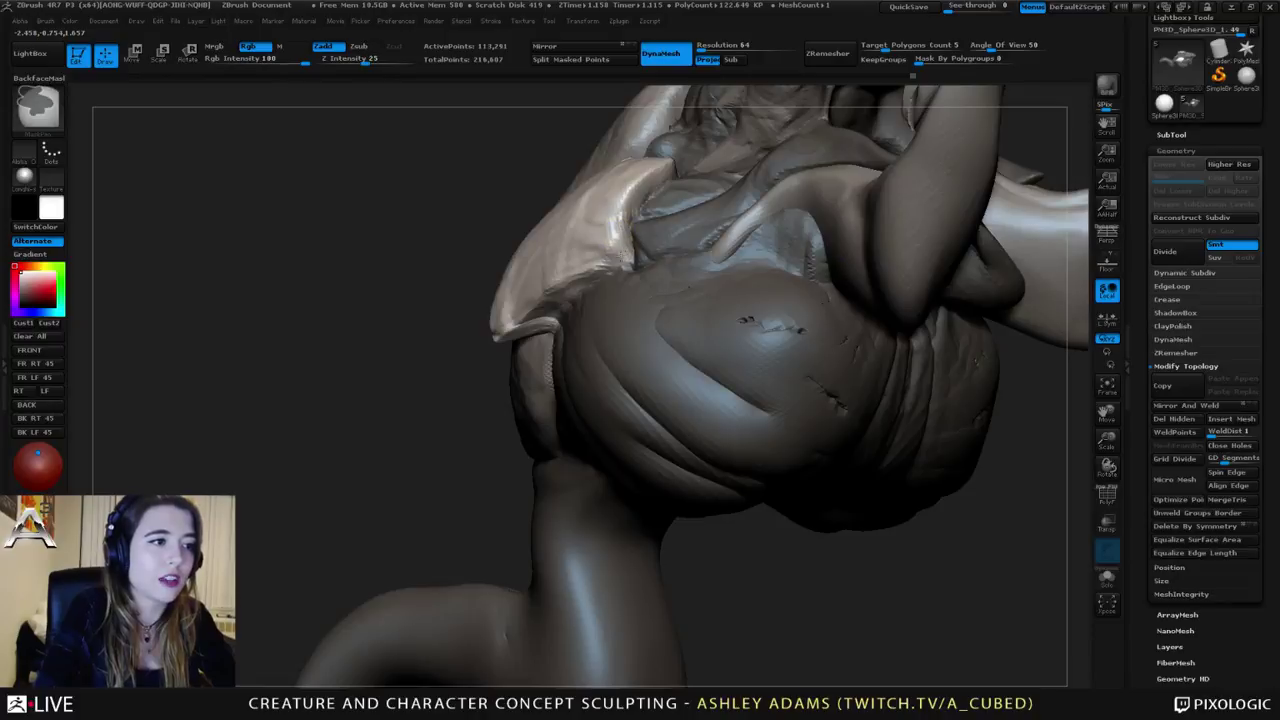
pyautogui.moveTo(644, 178)
pyautogui.mouseDown(button='right')
pyautogui.moveTo(703, 365)
pyautogui.moveTo(679, 152)
pyautogui.moveTo(609, 286)
pyautogui.moveTo(650, 260)
pyautogui.moveTo(676, 240)
pyautogui.moveTo(640, 240)
pyautogui.moveTo(684, 218)
pyautogui.moveTo(540, 232)
pyautogui.moveTo(612, 250)
pyautogui.moveTo(587, 222)
pyautogui.moveTo(523, 251)
pyautogui.moveTo(535, 262)
pyautogui.mouseUp(button='right')
pyautogui.press('space')
pyautogui.moveTo(535, 262); pyautogui.dragTo(556, 260)
pyautogui.moveTo(556, 260); pyautogui.dragTo(566, 300, button='right')
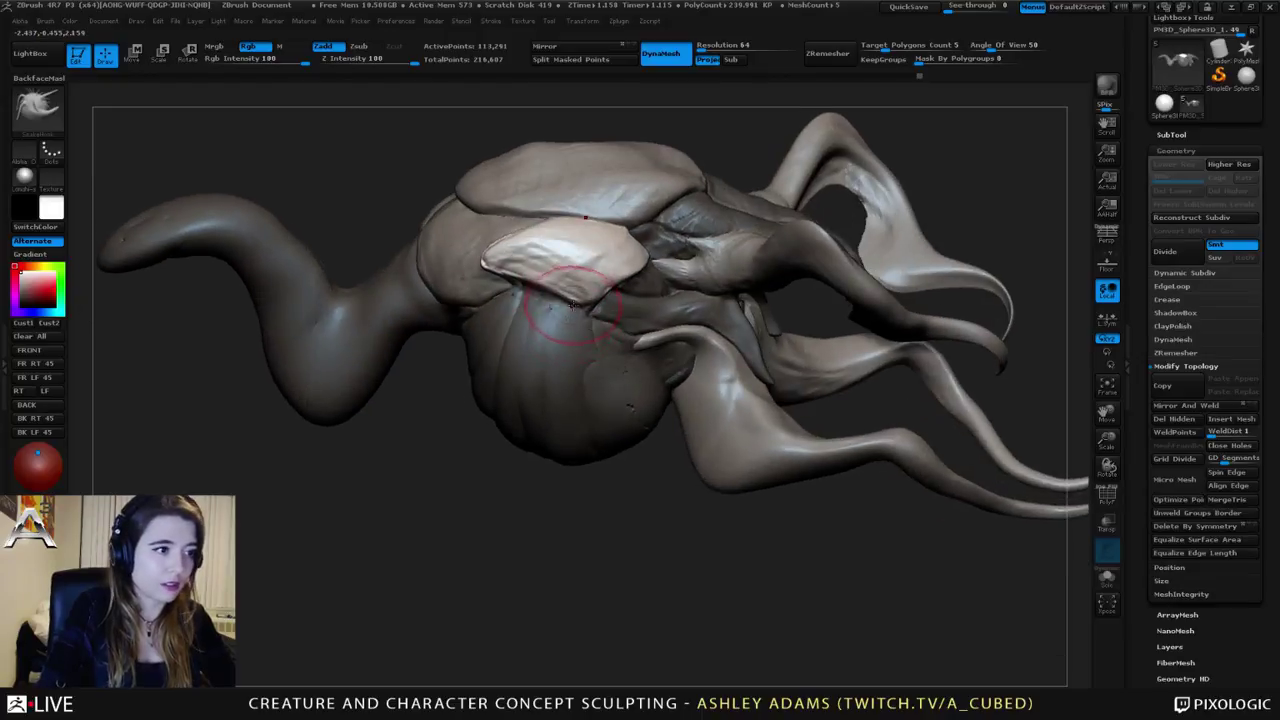
pyautogui.moveTo(574, 301)
pyautogui.mouseDown()
pyautogui.moveTo(580, 314)
pyautogui.moveTo(590, 306)
pyautogui.mouseUp()
pyautogui.moveTo(574, 300)
pyautogui.mouseDown(button='right')
pyautogui.moveTo(614, 244)
pyautogui.moveTo(534, 346)
pyautogui.mouseUp(button='right')
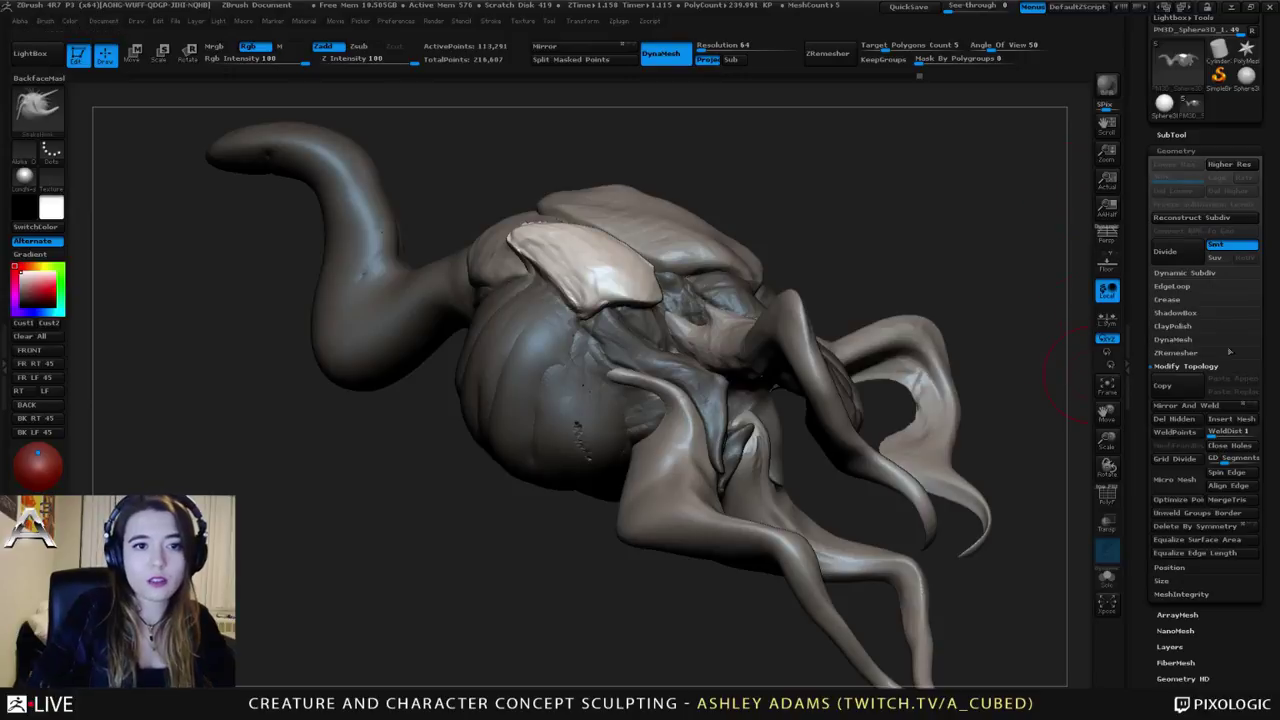
# Step: Split the masked points so the side plate and the body become separate subtools, and select the body
pyautogui.click(1172, 134)
pyautogui.click(1192, 576)
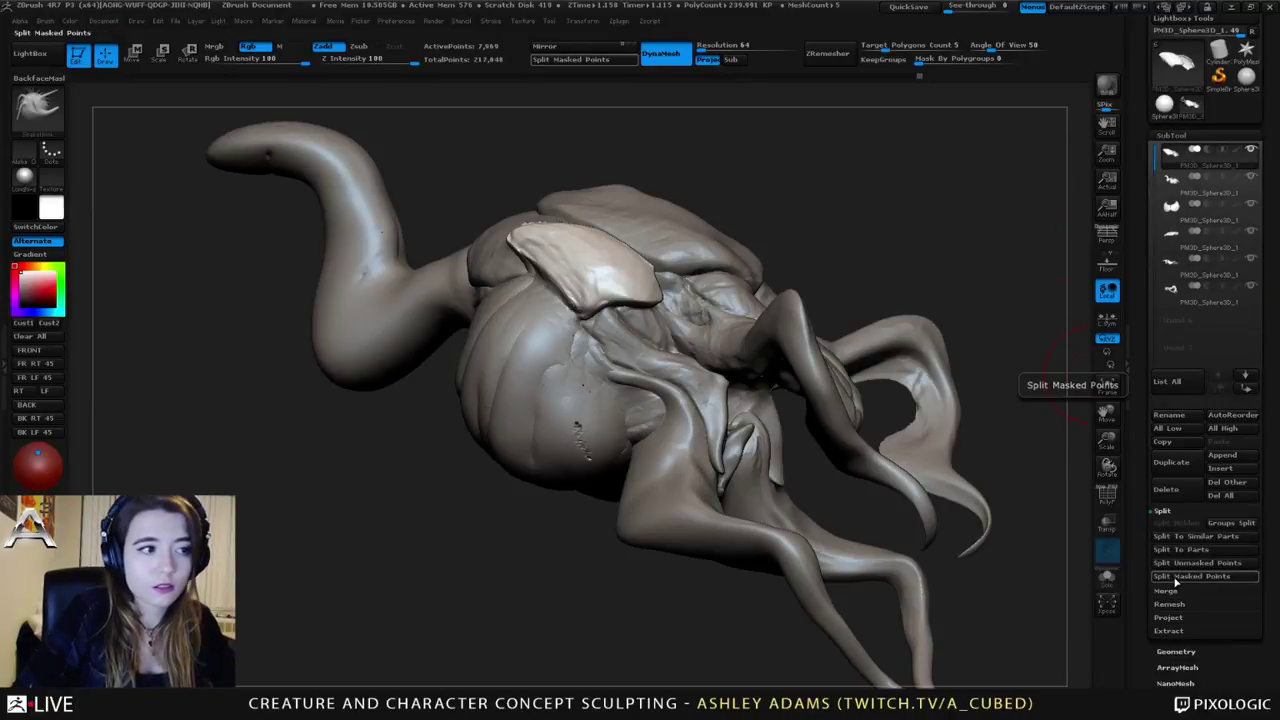
pyautogui.moveTo(615, 237); pyautogui.dragTo(568, 252, button='right')
pyautogui.keyDown('alt'); pyautogui.click(568, 252); pyautogui.keyUp('alt')
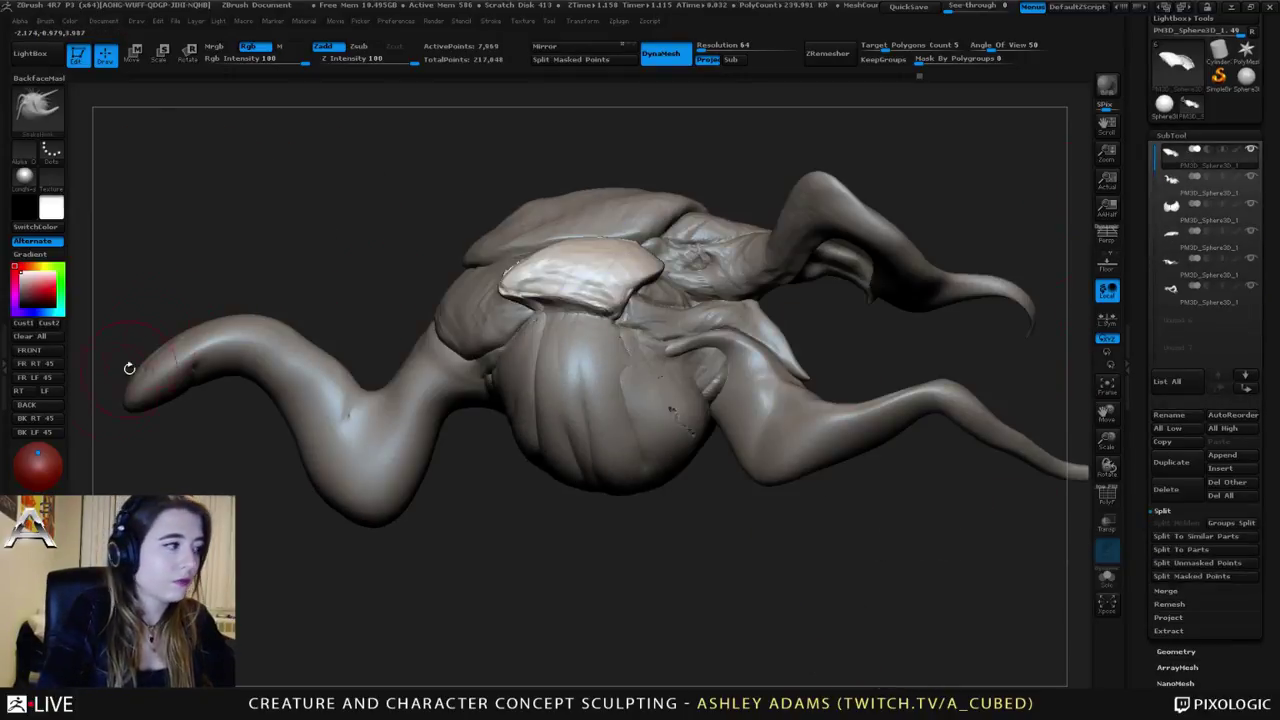
pyautogui.keyDown('alt'); pyautogui.click(594, 364); pyautogui.keyUp('alt')
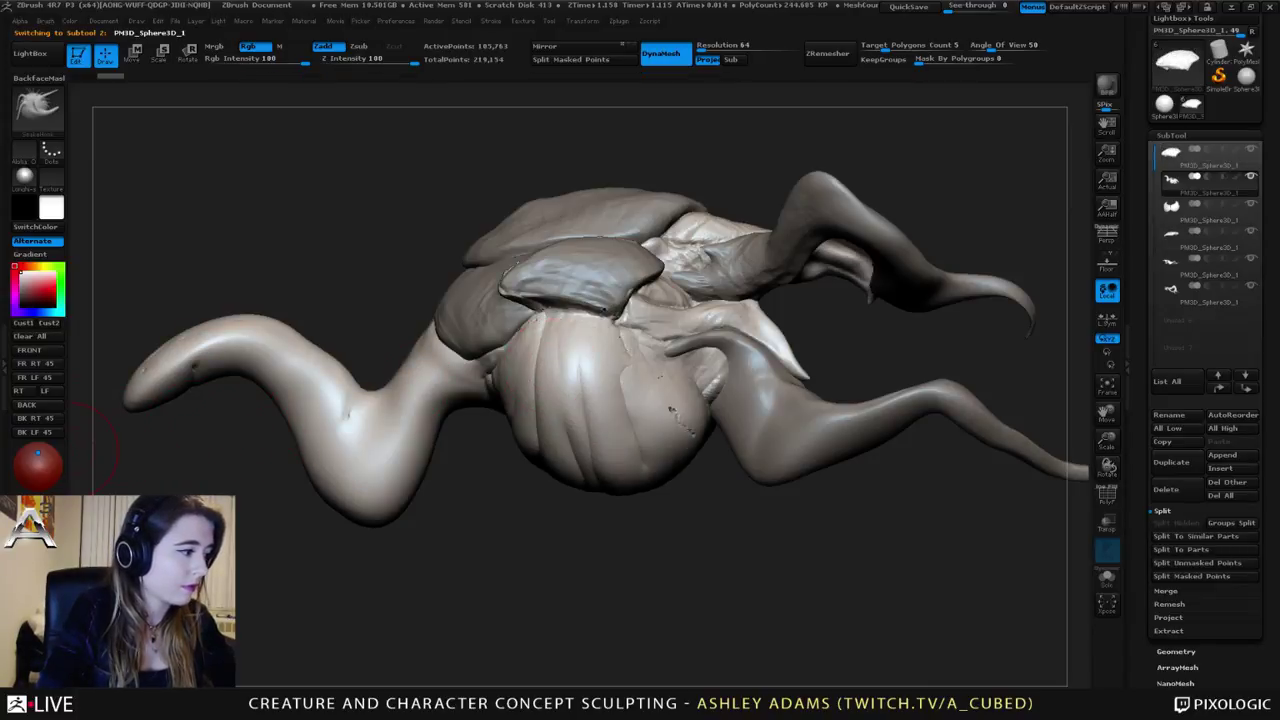
# Step: Select the side plate subtool and smooth its surface near the lower rear edge
pyautogui.moveTo(659, 285)
pyautogui.mouseDown(button='right')
pyautogui.moveTo(543, 289)
pyautogui.moveTo(550, 281)
pyautogui.mouseUp(button='right')
pyautogui.keyDown('alt'); pyautogui.click(592, 281); pyautogui.keyUp('alt')
pyautogui.keyDown('shift'); pyautogui.moveTo(534, 278); pyautogui.dragTo(547, 265); pyautogui.keyUp('shift')
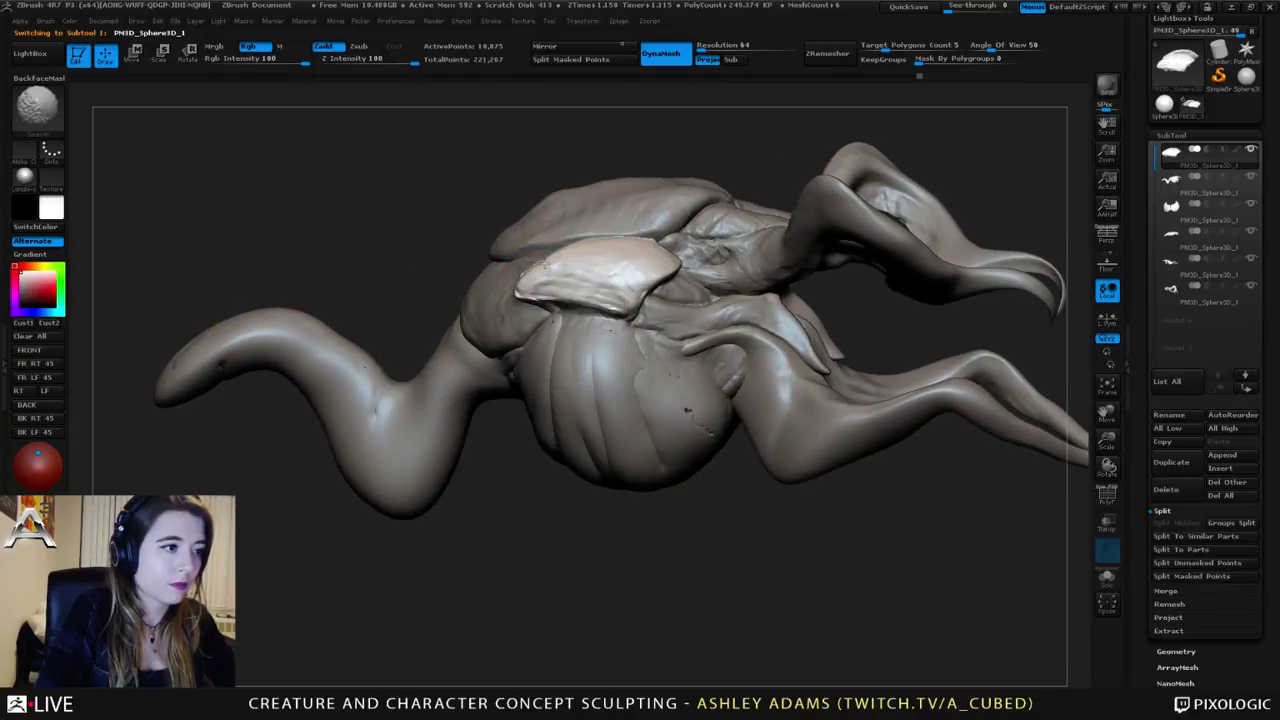
# Step: Apply Mirror And Weld to the side plate so both sides of the head carry one
pyautogui.click(1176, 651)
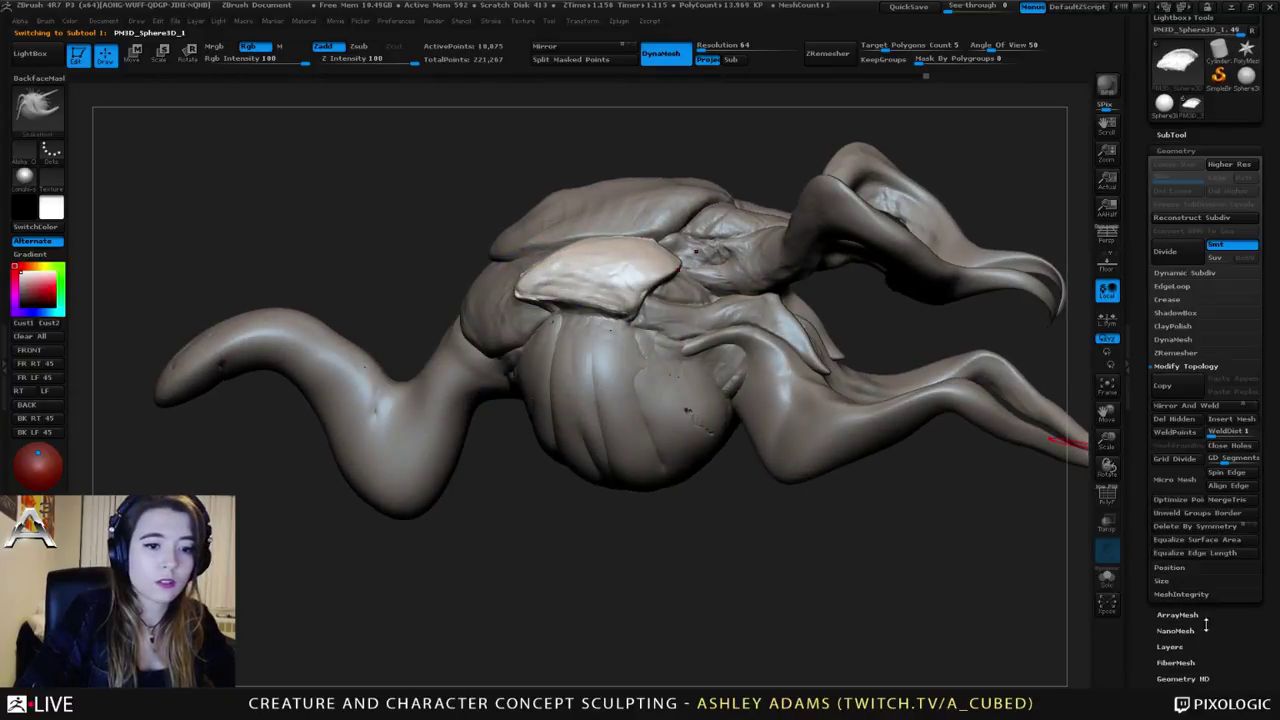
pyautogui.click(1229, 407)
pyautogui.moveTo(559, 291); pyautogui.dragTo(640, 286, button='right')
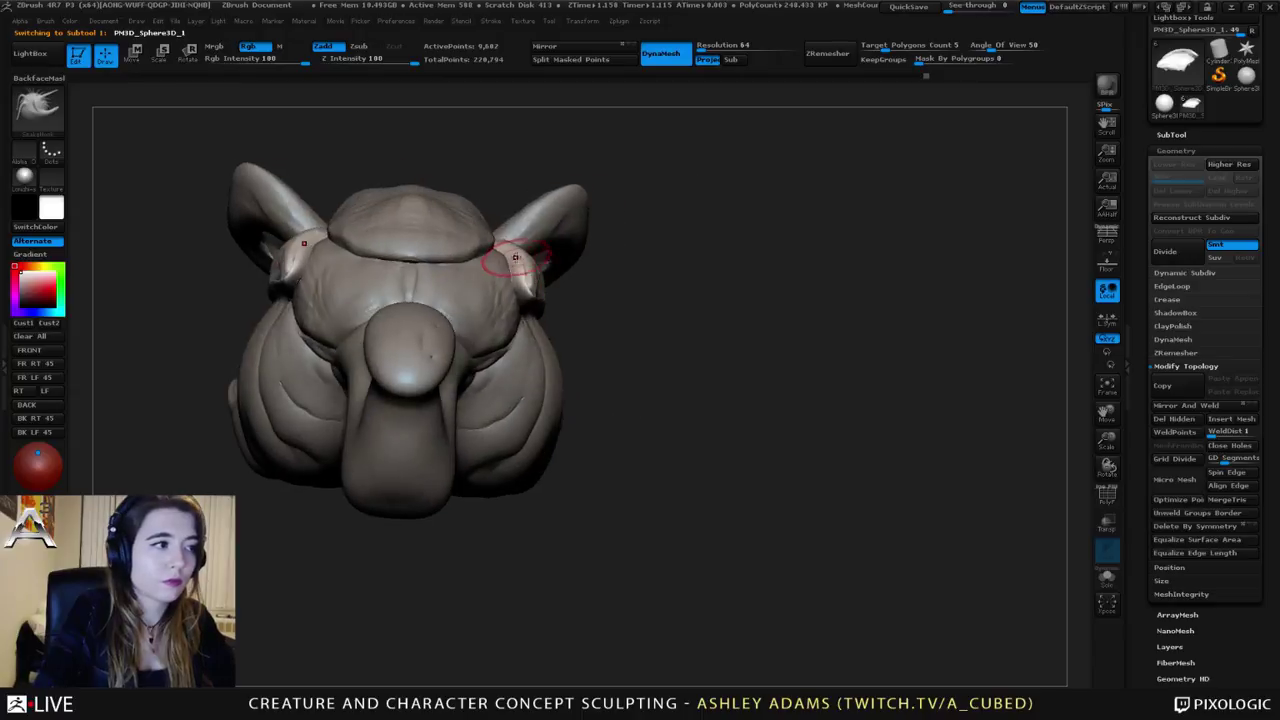
# Step: Adjust the top shell plate's edge with the SnakeHook brush at a larger draw size and reselect the side plates
pyautogui.rightClick(506, 270)
pyautogui.moveTo(509, 266)
pyautogui.mouseDown(button='right')
pyautogui.moveTo(699, 377)
pyautogui.moveTo(640, 300)
pyautogui.moveTo(571, 243)
pyautogui.moveTo(529, 229)
pyautogui.moveTo(608, 335)
pyautogui.moveTo(628, 420)
pyautogui.mouseUp(button='right')
pyautogui.moveTo(628, 252)
pyautogui.mouseDown()
pyautogui.moveTo(648, 248)
pyautogui.moveTo(636, 252)
pyautogui.mouseUp()
pyautogui.keyDown('alt'); pyautogui.click(626, 226); pyautogui.keyUp('alt')
pyautogui.rightClick(571, 352)
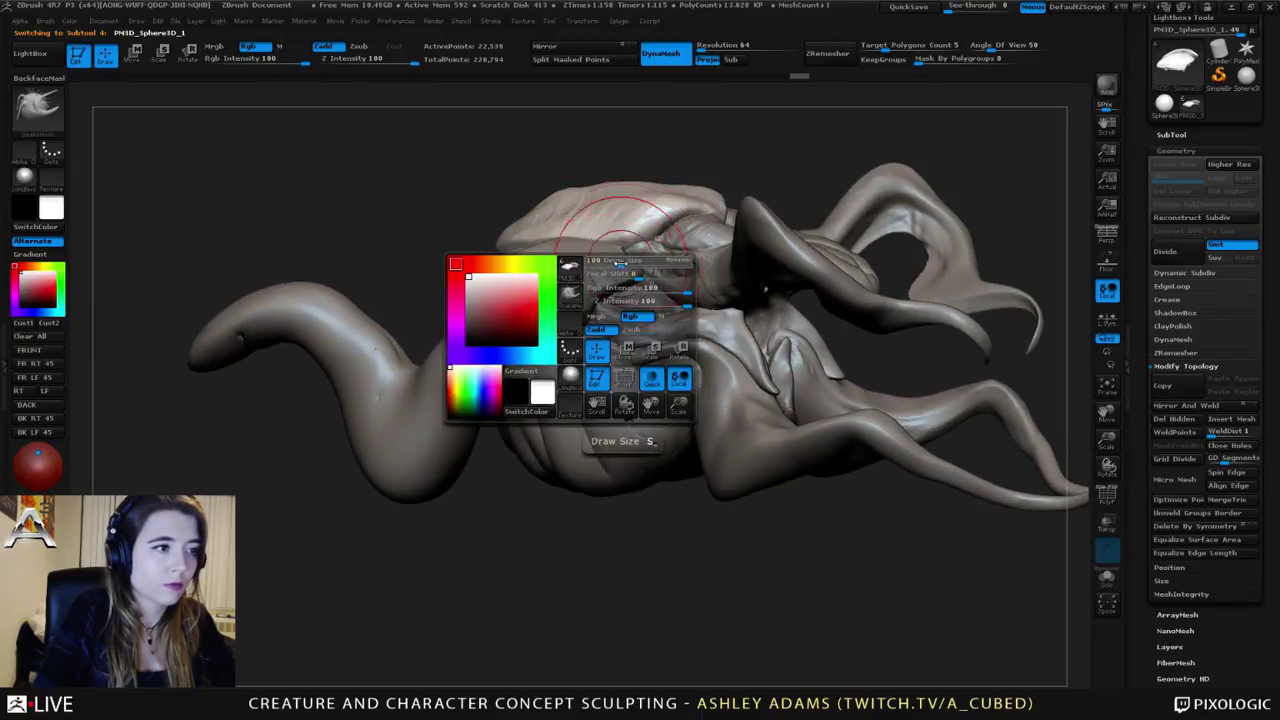
pyautogui.moveTo(571, 352); pyautogui.dragTo(460, 378, button='right')
pyautogui.keyDown('alt'); pyautogui.click(596, 278); pyautogui.keyUp('alt')
pyautogui.moveTo(596, 278)
pyautogui.mouseDown(button='right')
pyautogui.moveTo(621, 252)
pyautogui.moveTo(586, 257)
pyautogui.moveTo(650, 237)
pyautogui.moveTo(588, 251)
pyautogui.moveTo(680, 256)
pyautogui.moveTo(588, 262)
pyautogui.moveTo(552, 289)
pyautogui.mouseUp(button='right')
pyautogui.keyDown('alt'); pyautogui.click(586, 285); pyautogui.keyUp('alt')
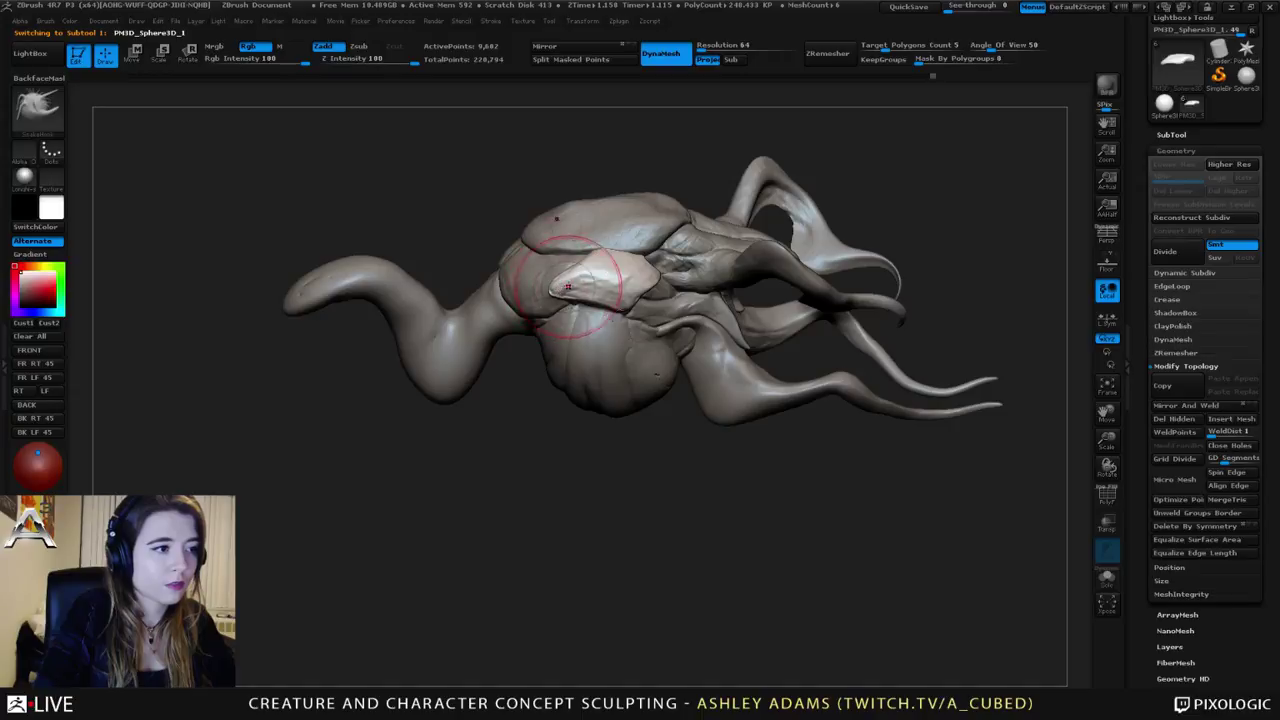
# Step: Reshape the rear and lower edges of the side plates with the SnakeHook brush at smaller draw sizes
pyautogui.press('space')
pyautogui.moveTo(594, 298); pyautogui.dragTo(572, 300)
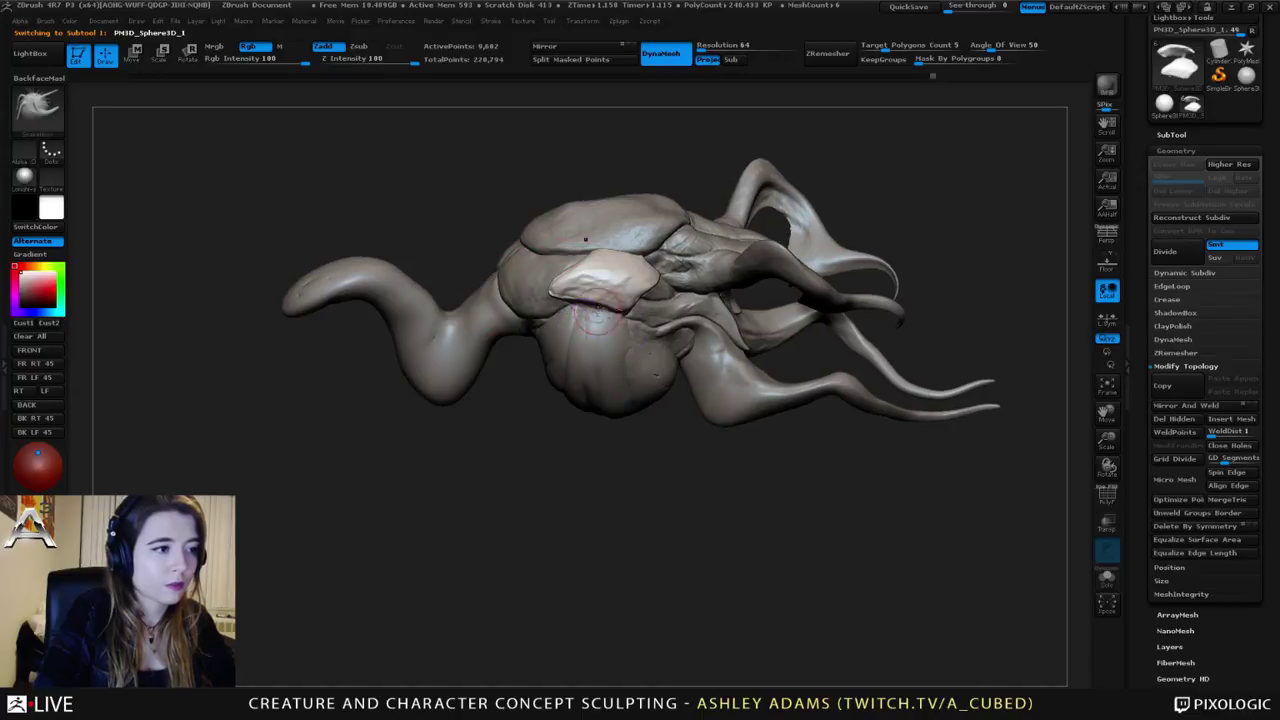
pyautogui.moveTo(584, 250); pyautogui.dragTo(606, 286, button='right')
pyautogui.press('space')
pyautogui.moveTo(602, 287); pyautogui.dragTo(616, 287)
pyautogui.moveTo(610, 284); pyautogui.dragTo(561, 231, button='right')
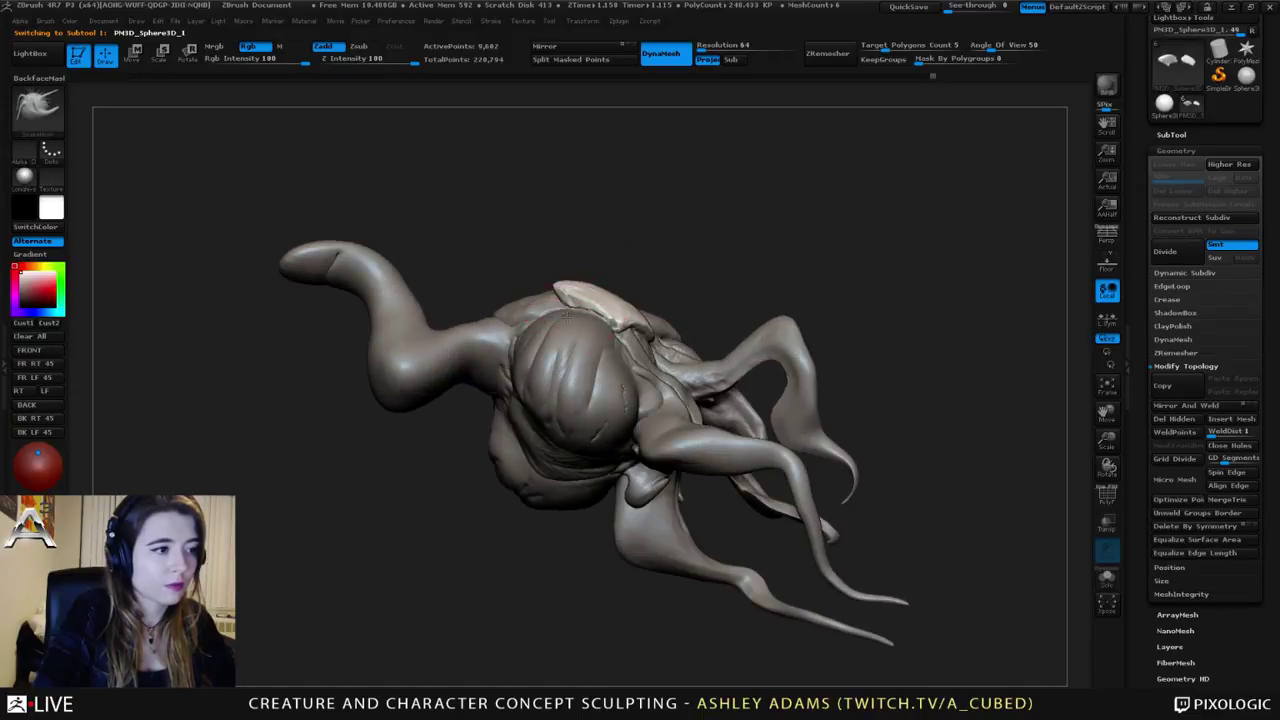
pyautogui.moveTo(572, 322)
pyautogui.mouseDown(button='right')
pyautogui.moveTo(563, 340)
pyautogui.moveTo(597, 285)
pyautogui.mouseUp(button='right')
pyautogui.press('space')
pyautogui.moveTo(600, 284); pyautogui.dragTo(580, 284)
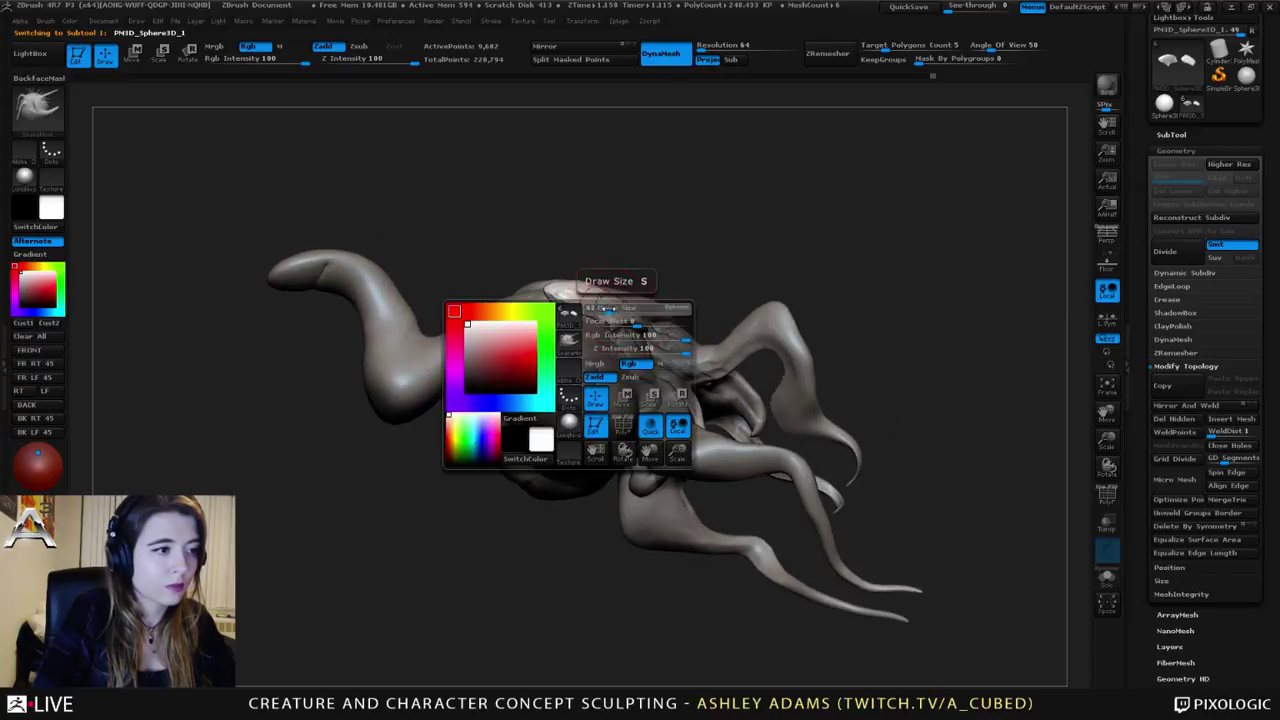
# Step: Thicken and smooth the side plate's lower edge using the Inflat brush
pyautogui.moveTo(582, 288)
pyautogui.keyDown('ctrl'); pyautogui.mouseDown(button='right')
pyautogui.moveTo(594, 328)
pyautogui.moveTo(600, 315)
pyautogui.mouseUp(button='right'); pyautogui.keyUp('ctrl')
pyautogui.press('b')
pyautogui.press('i')
pyautogui.press('n')
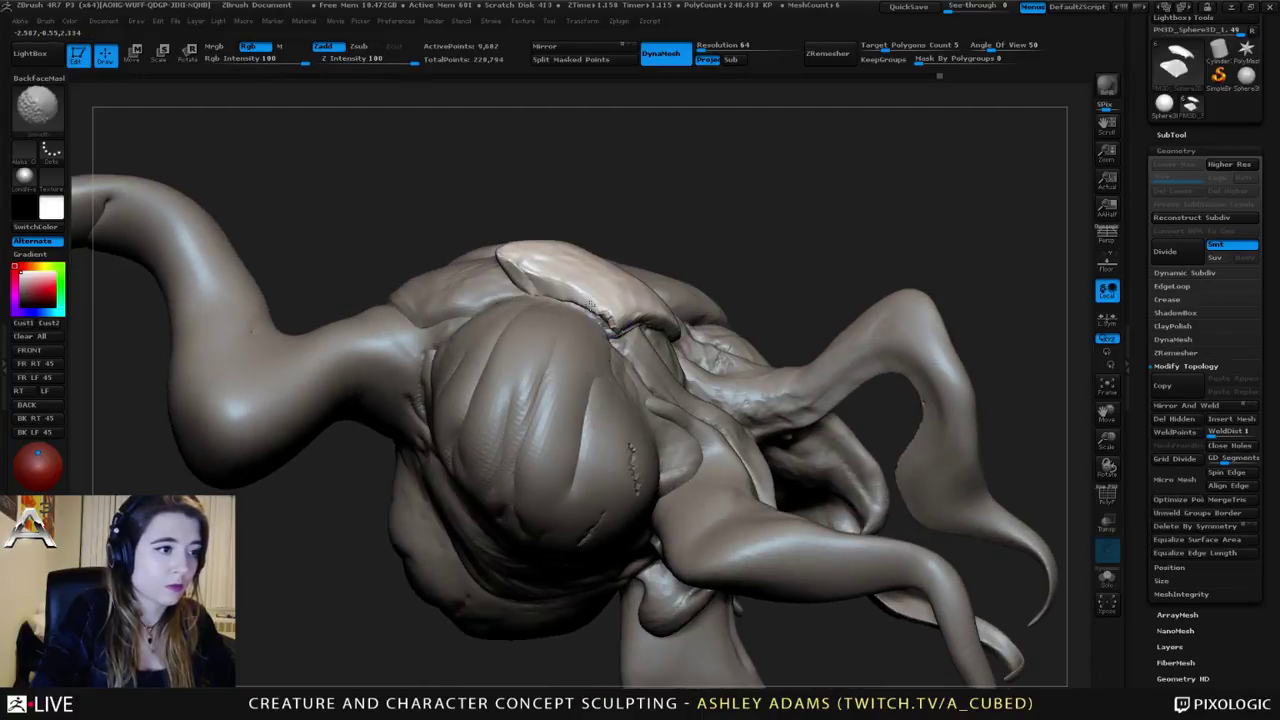
pyautogui.press('space')
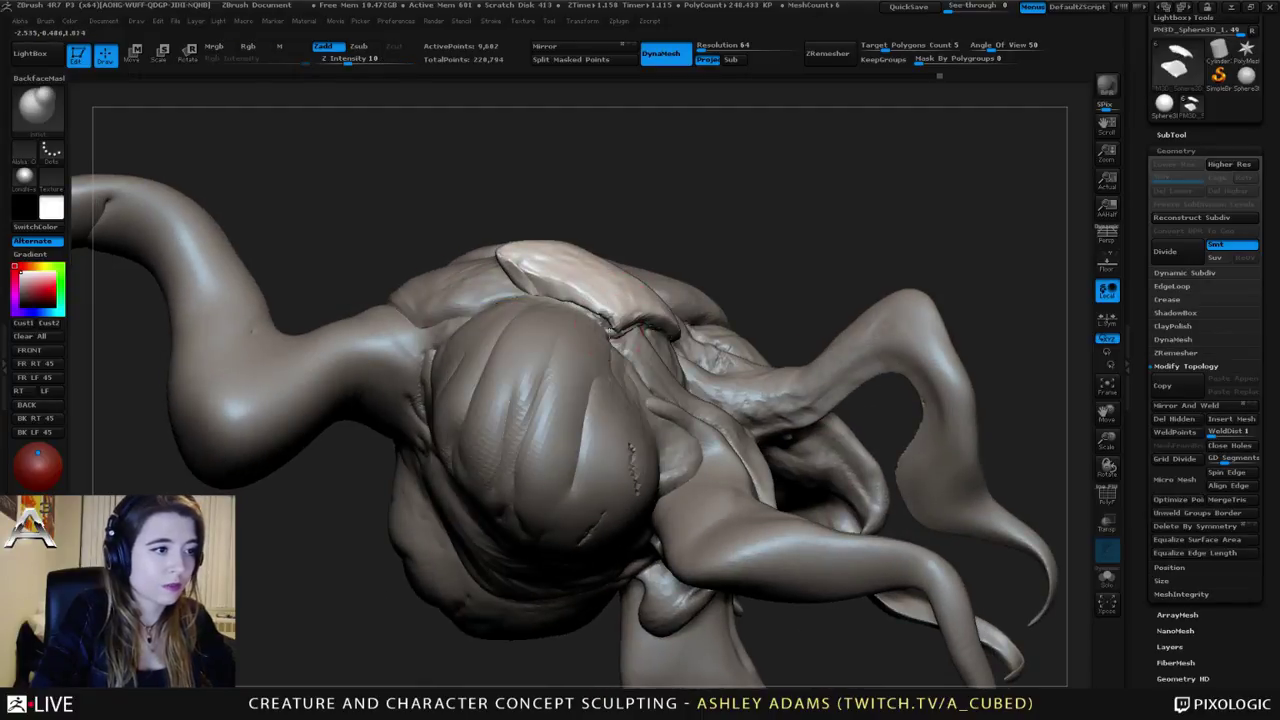
# Step: Refine the side plate's contour with the SnakeHook brush and quick-save the project
pyautogui.press('b')
pyautogui.press('s')
pyautogui.press('h')
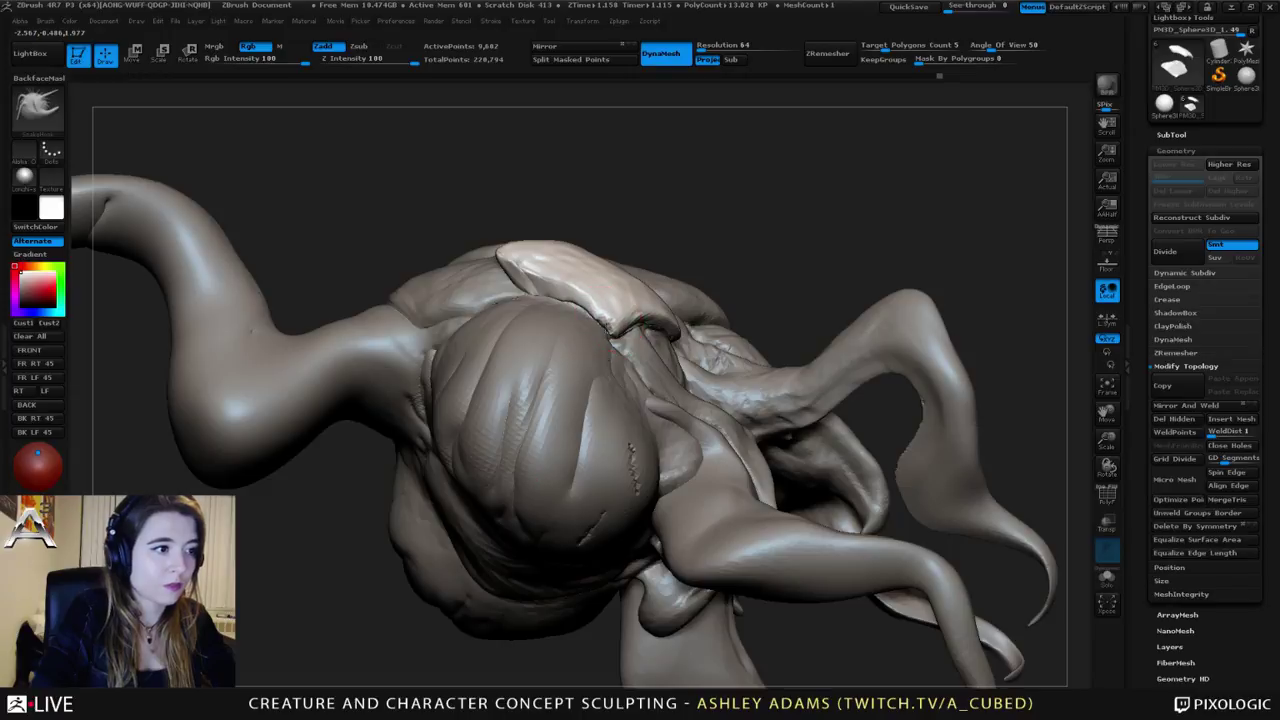
pyautogui.moveTo(575, 310)
pyautogui.keyDown('ctrl'); pyautogui.mouseDown(button='right')
pyautogui.moveTo(620, 290)
pyautogui.moveTo(583, 288)
pyautogui.moveTo(608, 310)
pyautogui.mouseUp(button='right'); pyautogui.keyUp('ctrl')
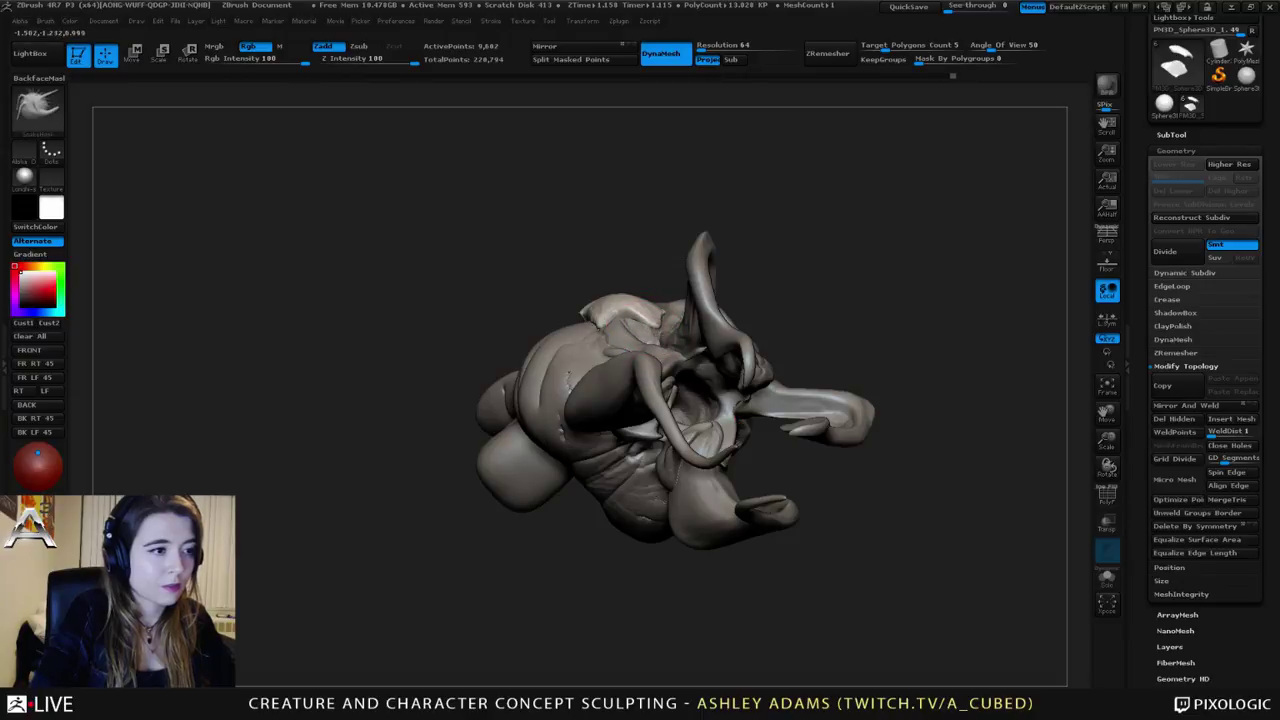
pyautogui.moveTo(652, 326); pyautogui.dragTo(565, 313, button='right')
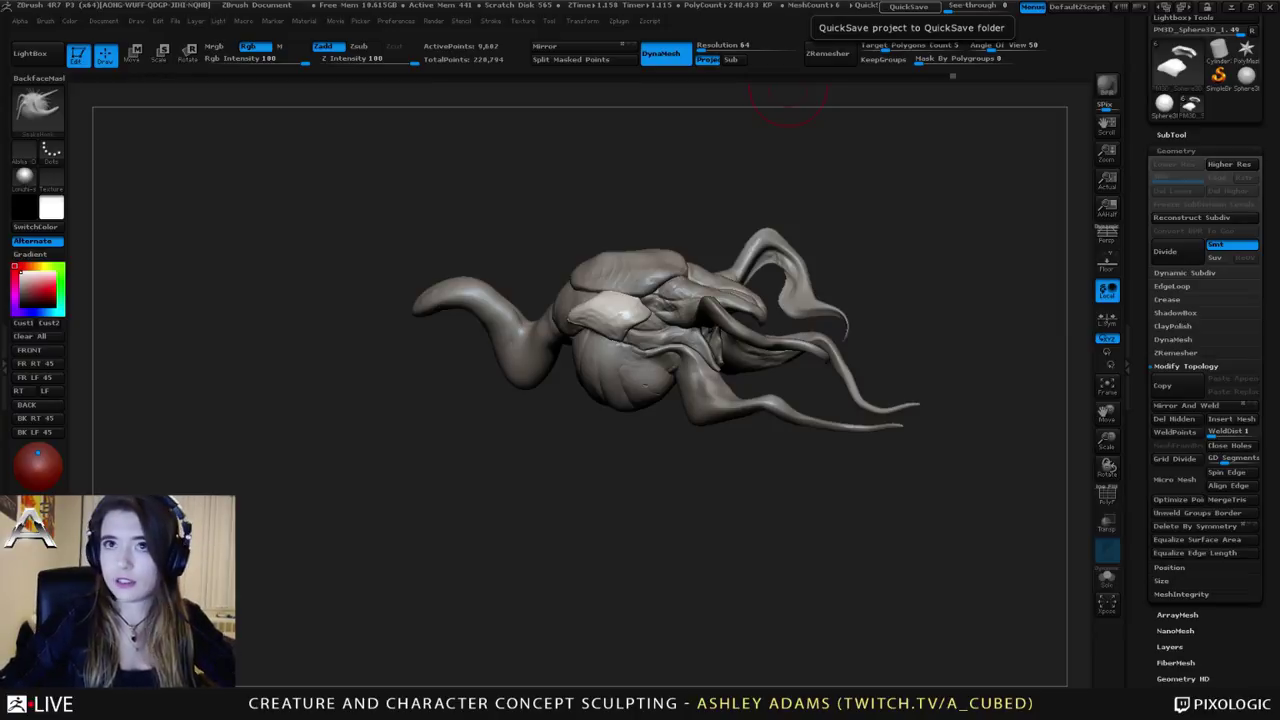
pyautogui.click(908, 6)
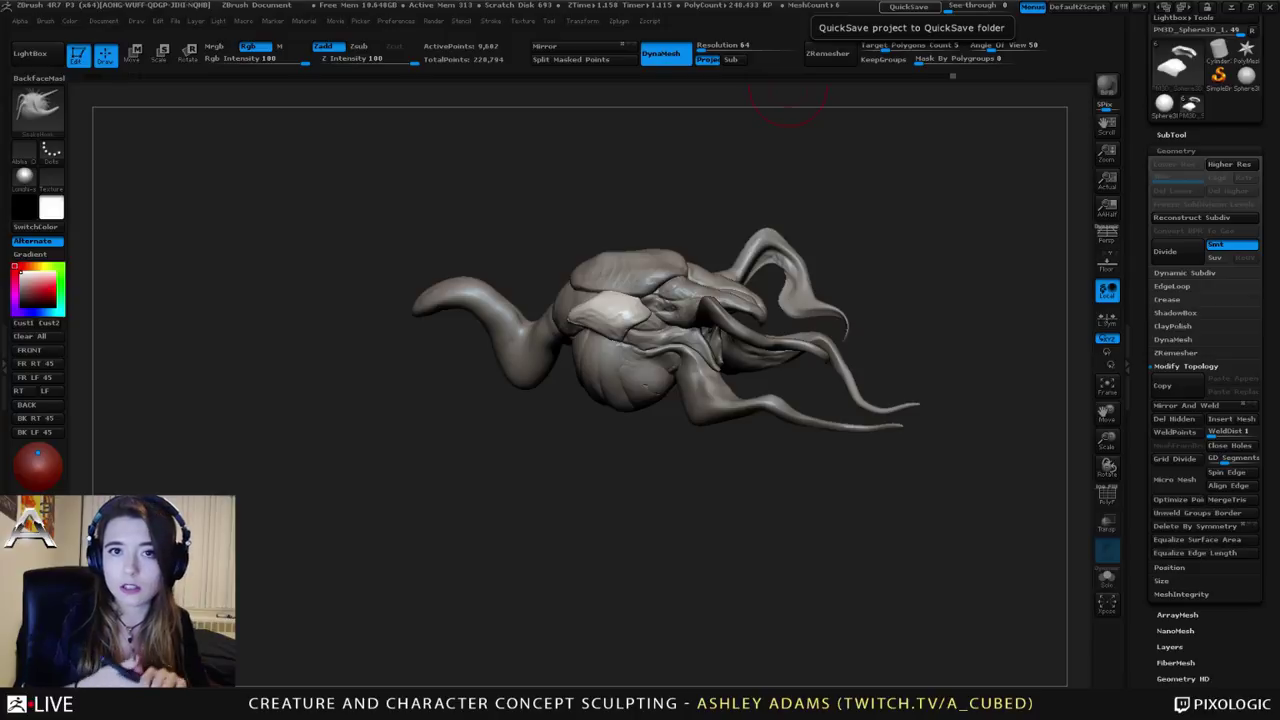
# Step: Pull the rear corner of the side plates toward the tail into a pointed tip with the SnakeHook brush
pyautogui.moveTo(709, 337)
pyautogui.mouseDown(button='right')
pyautogui.moveTo(665, 310)
pyautogui.moveTo(670, 333)
pyautogui.moveTo(591, 294)
pyautogui.mouseUp(button='right')
pyautogui.press('space')
pyautogui.moveTo(580, 293); pyautogui.dragTo(593, 292)
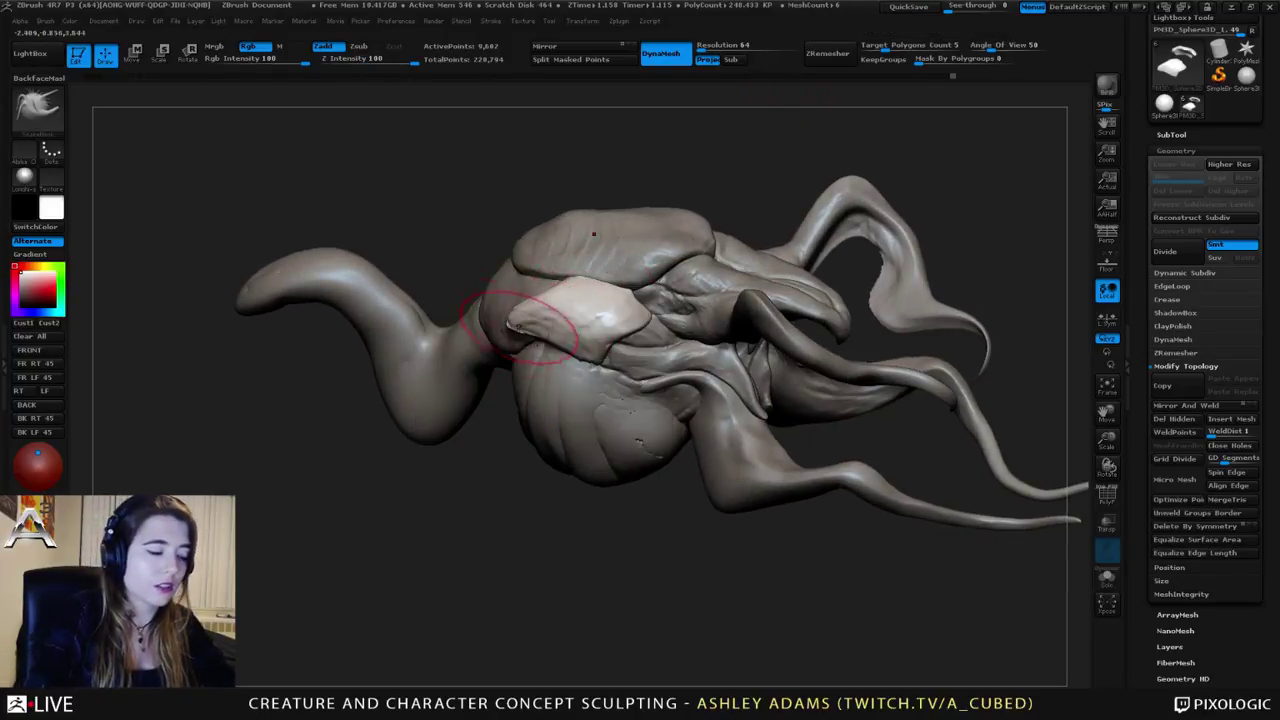
pyautogui.moveTo(528, 314); pyautogui.dragTo(539, 323, button='right')
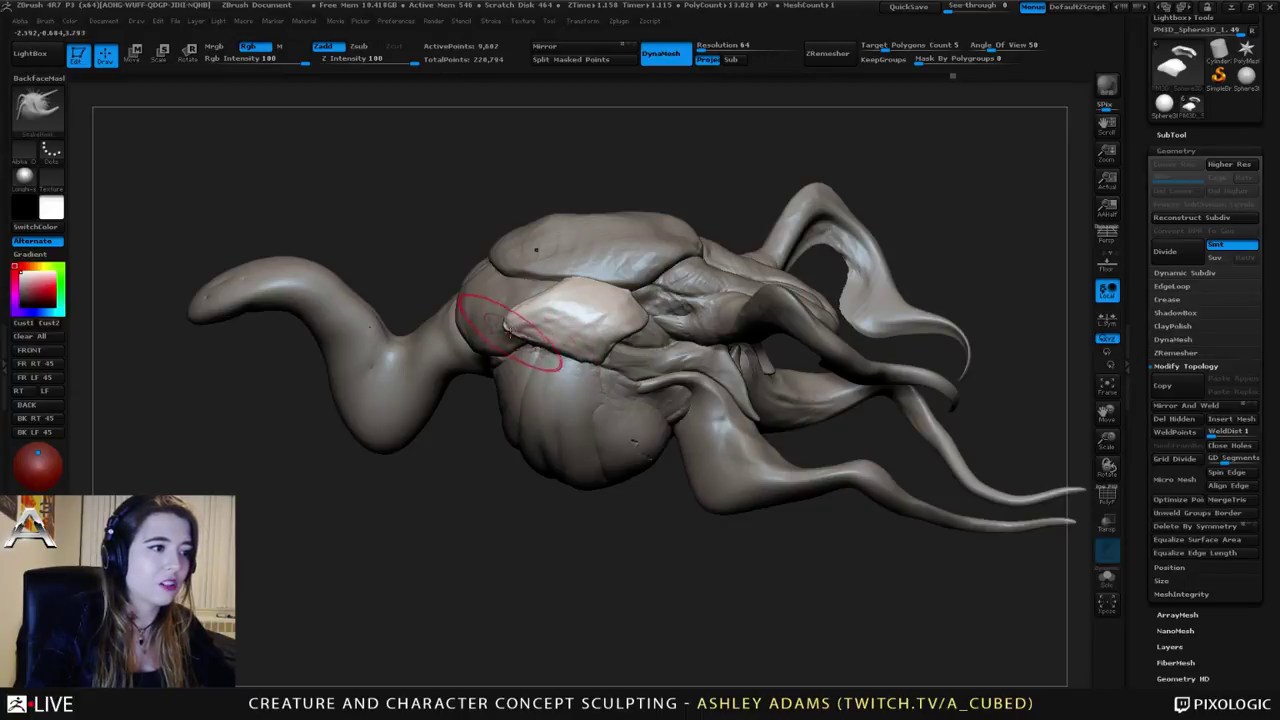
pyautogui.press('space')
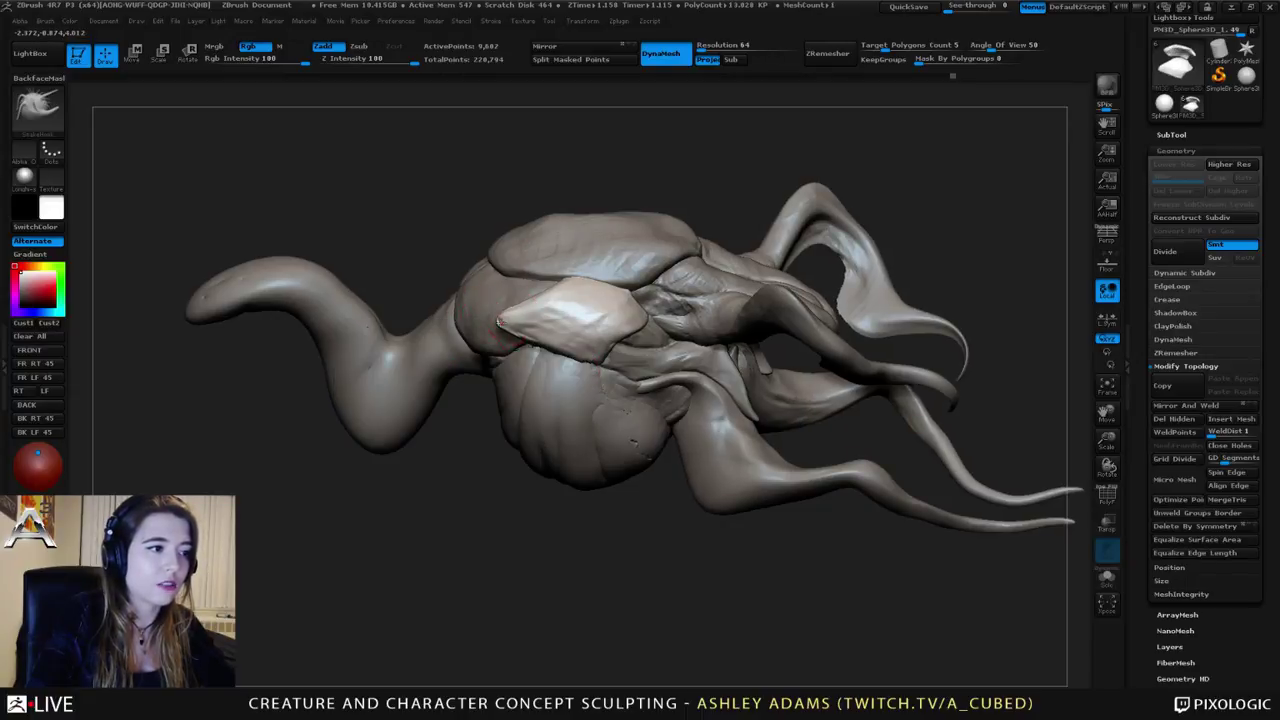
pyautogui.moveTo(500, 318)
pyautogui.mouseDown(button='right')
pyautogui.moveTo(572, 337)
pyautogui.moveTo(612, 325)
pyautogui.moveTo(657, 286)
pyautogui.moveTo(698, 350)
pyautogui.mouseUp(button='right')
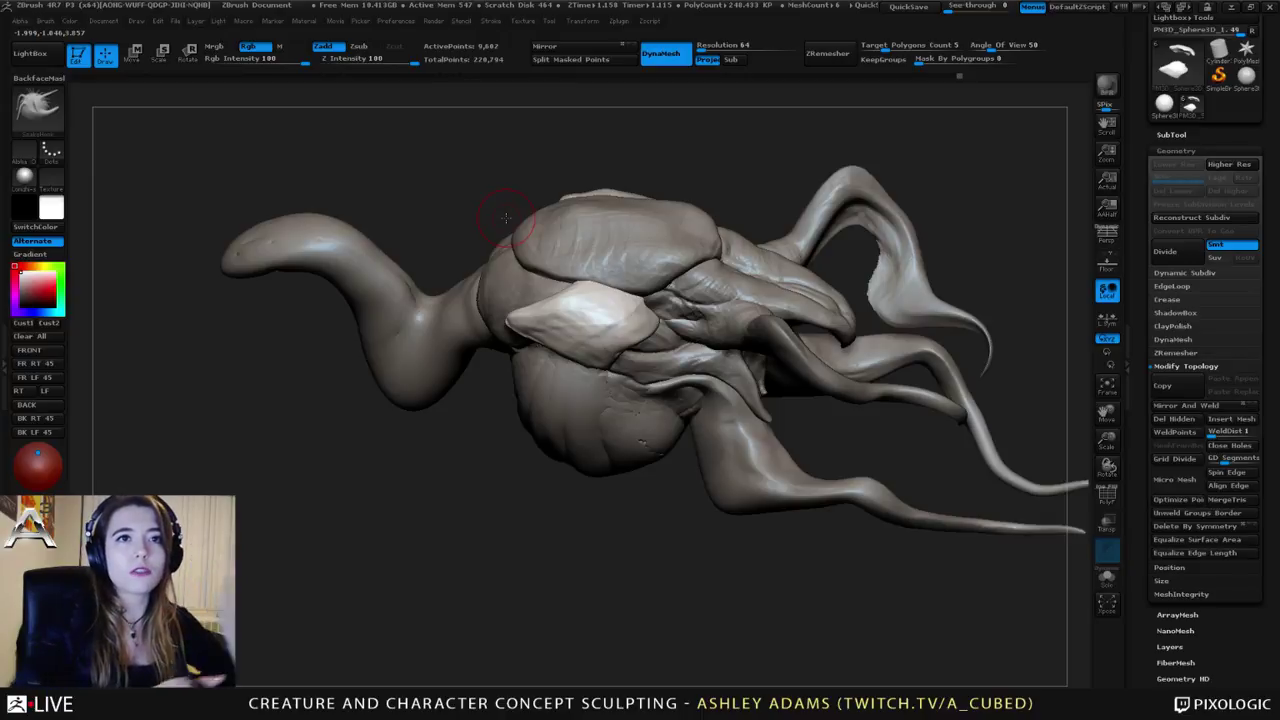
pyautogui.moveTo(690, 345)
pyautogui.mouseDown()
pyautogui.moveTo(641, 305)
pyautogui.moveTo(655, 345)
pyautogui.moveTo(654, 286)
pyautogui.moveTo(622, 341)
pyautogui.mouseUp()
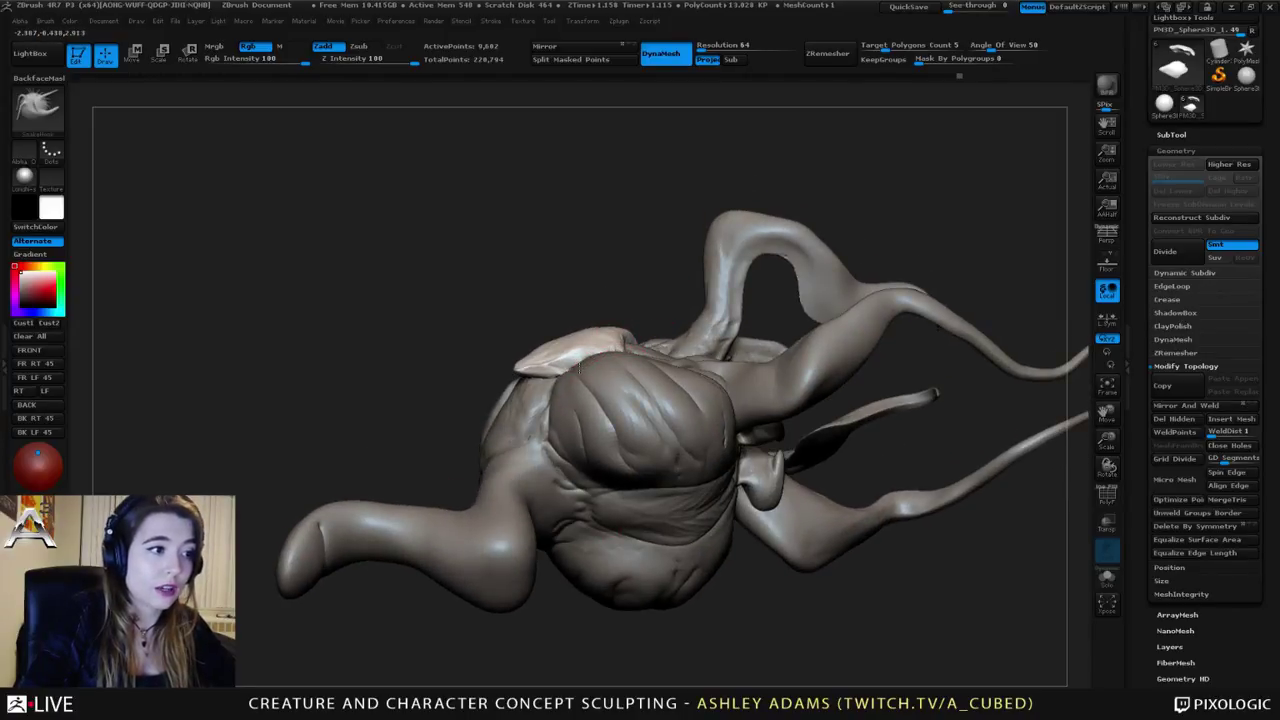
pyautogui.moveTo(652, 340)
pyautogui.mouseDown(button='right')
pyautogui.moveTo(618, 352)
pyautogui.moveTo(700, 340)
pyautogui.moveTo(647, 383)
pyautogui.moveTo(665, 322)
pyautogui.mouseUp(button='right')
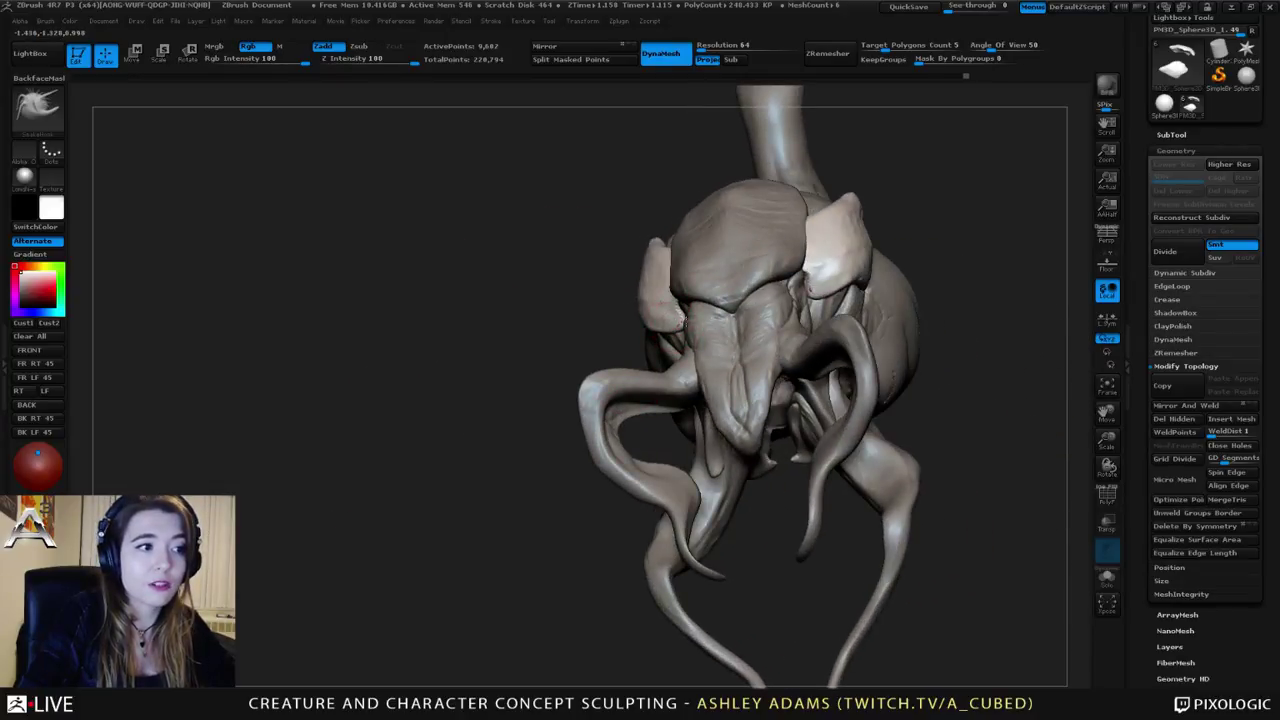
pyautogui.moveTo(808, 278); pyautogui.dragTo(760, 295, button='right')
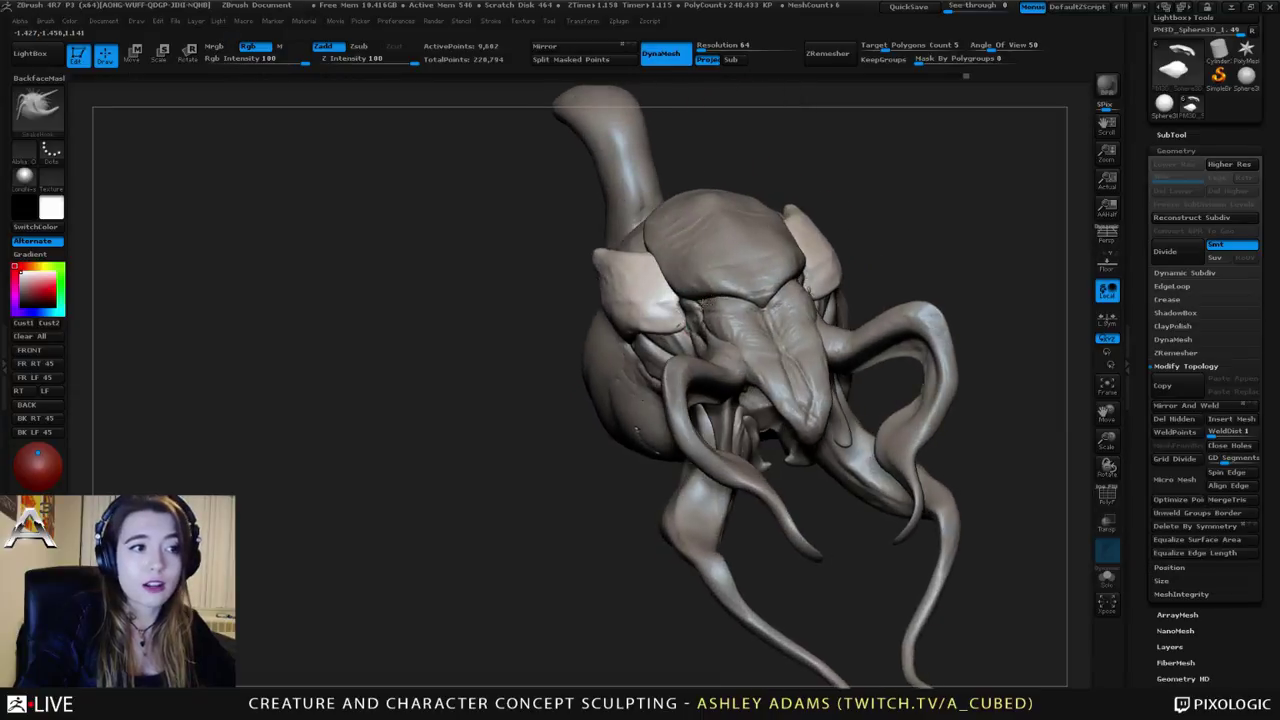
# Step: Select the body subtool and pull the folds below the side plate into shape with the SnakeHook brush
pyautogui.keyDown('alt'); pyautogui.click(684, 334); pyautogui.keyUp('alt')
pyautogui.moveTo(684, 334)
pyautogui.mouseDown(button='right')
pyautogui.moveTo(686, 321)
pyautogui.moveTo(645, 392)
pyautogui.moveTo(657, 361)
pyautogui.mouseUp(button='right')
pyautogui.rightClick(645, 390)
pyautogui.rightClick(673, 344)
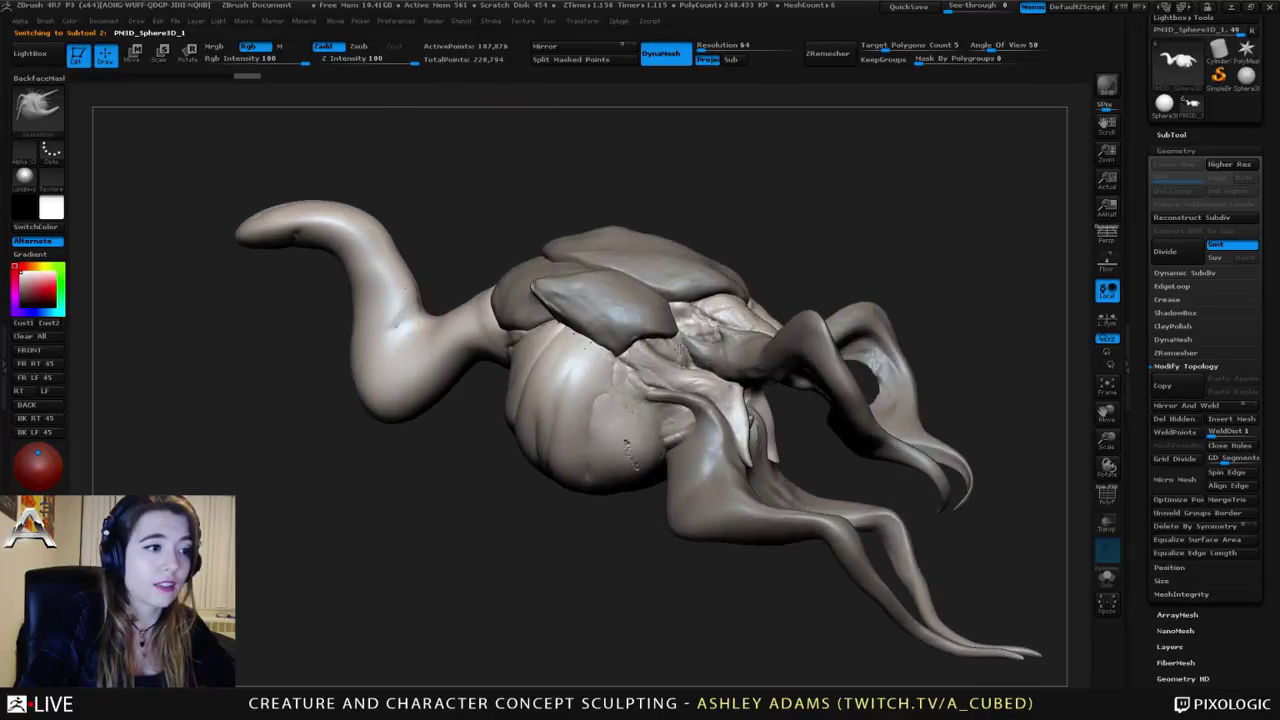
pyautogui.rightClick(657, 361)
pyautogui.moveTo(657, 361); pyautogui.dragTo(650, 361)
pyautogui.moveTo(598, 318)
pyautogui.mouseDown(button='right')
pyautogui.moveTo(643, 380)
pyautogui.moveTo(672, 355)
pyautogui.moveTo(648, 381)
pyautogui.mouseUp(button='right')
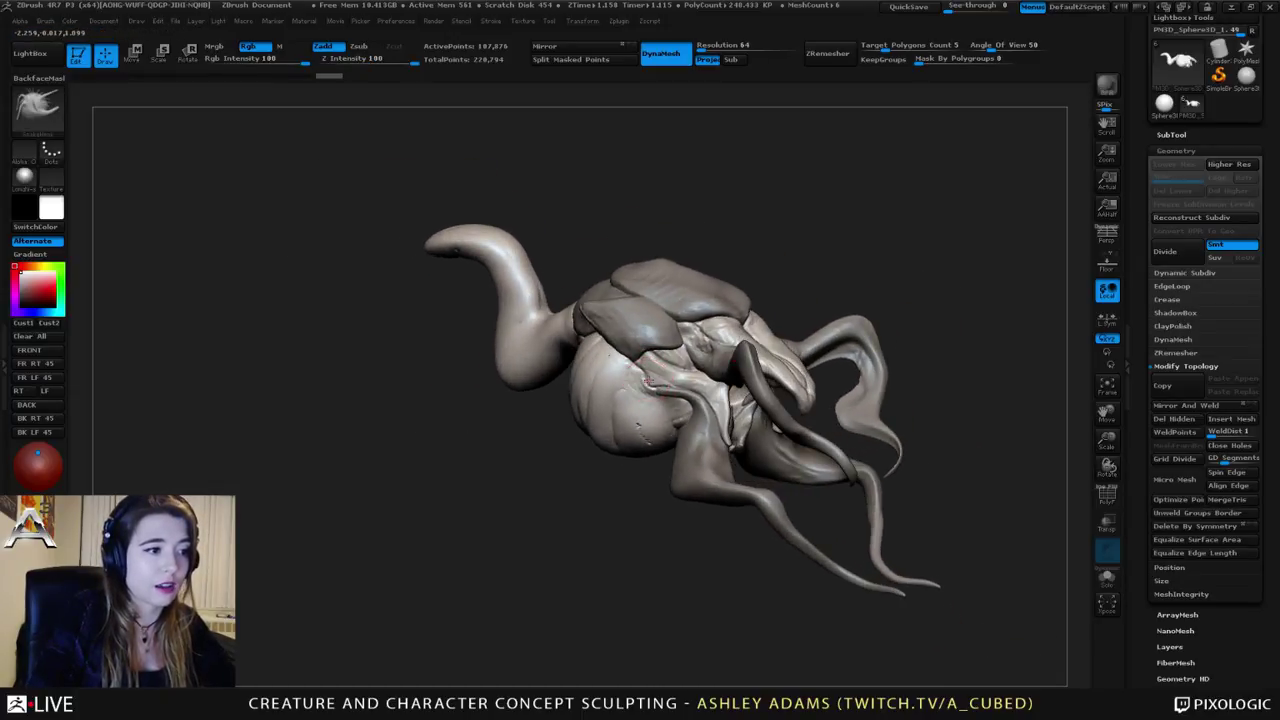
pyautogui.moveTo(661, 389); pyautogui.dragTo(660, 374)
pyautogui.moveTo(660, 374); pyautogui.dragTo(651, 394, button='right')
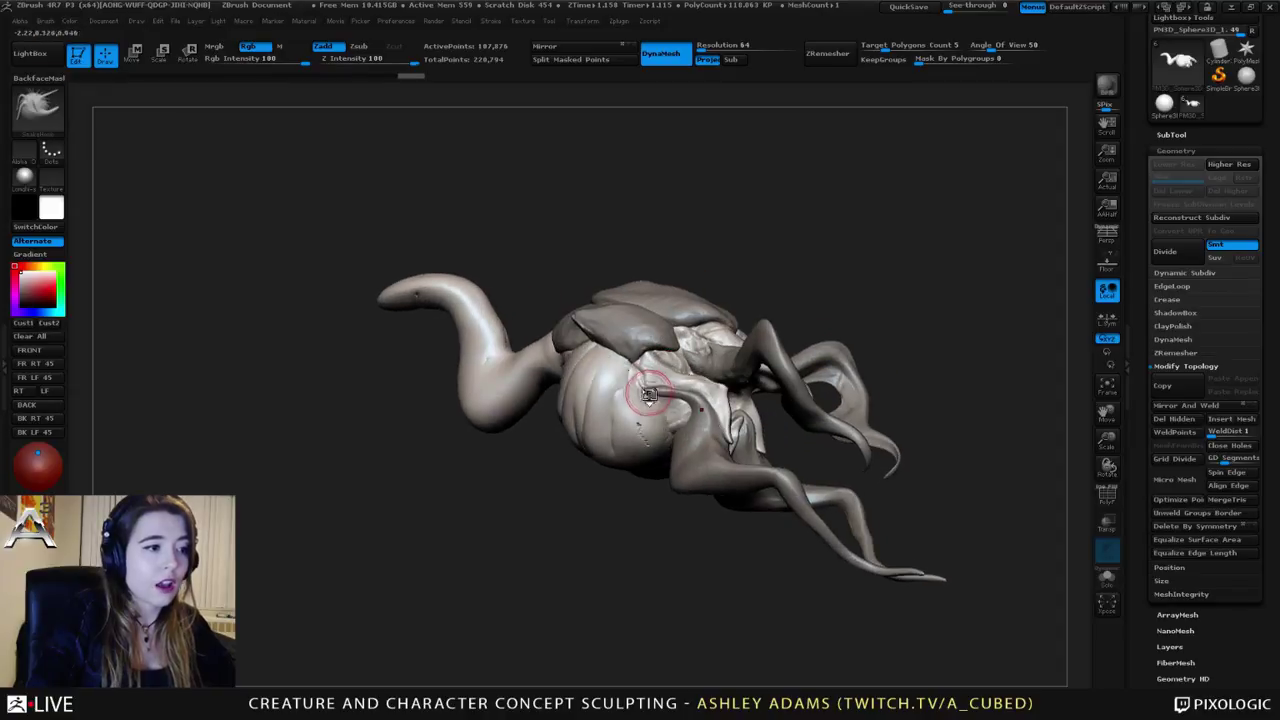
# Step: Add ClayBuildup strokes to the upper front of the bulbous cheek, beside the fold under the side plate
pyautogui.press('b')
pyautogui.press('c')
pyautogui.press('b')
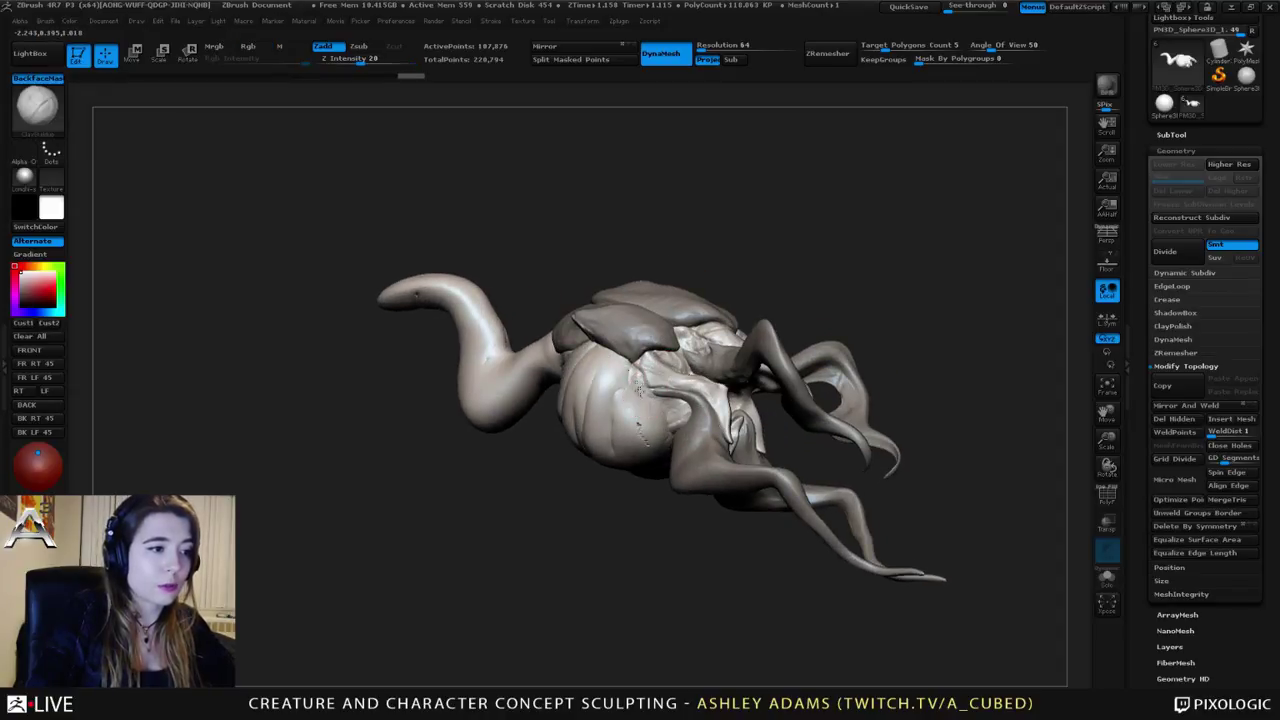
pyautogui.moveTo(640, 386); pyautogui.dragTo(645, 392)
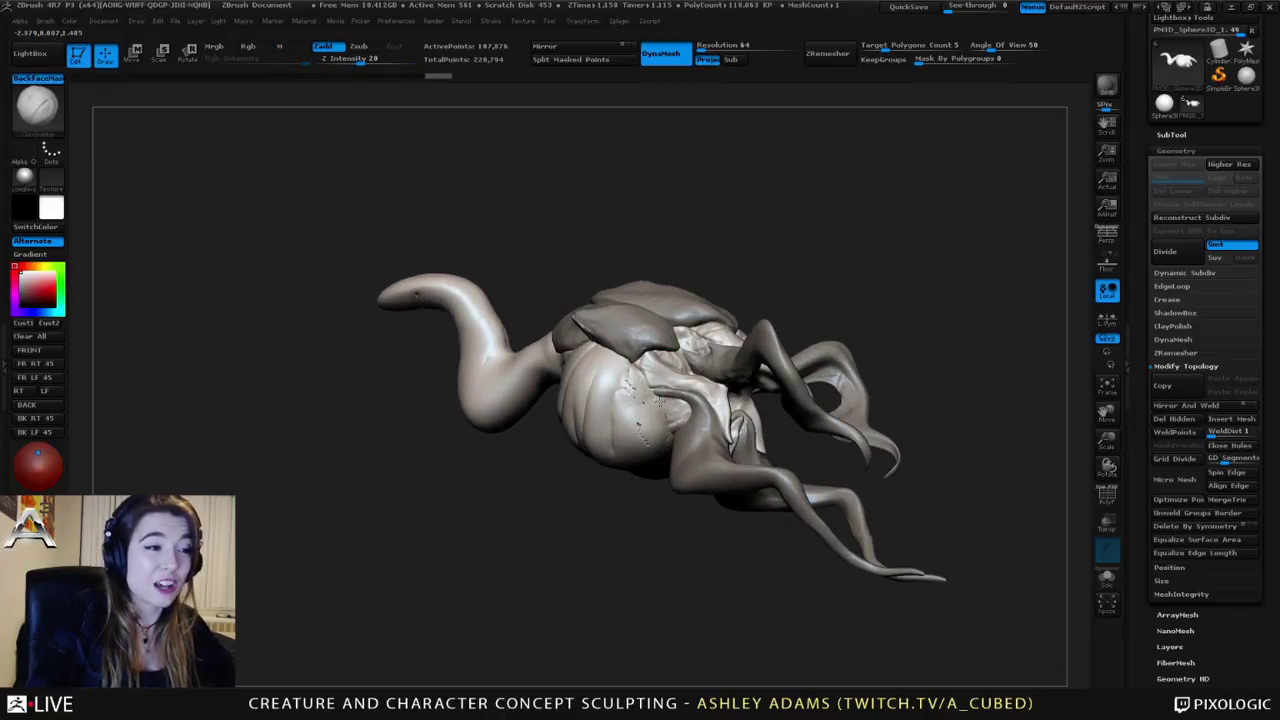
pyautogui.moveTo(658, 398); pyautogui.dragTo(644, 399, button='right')
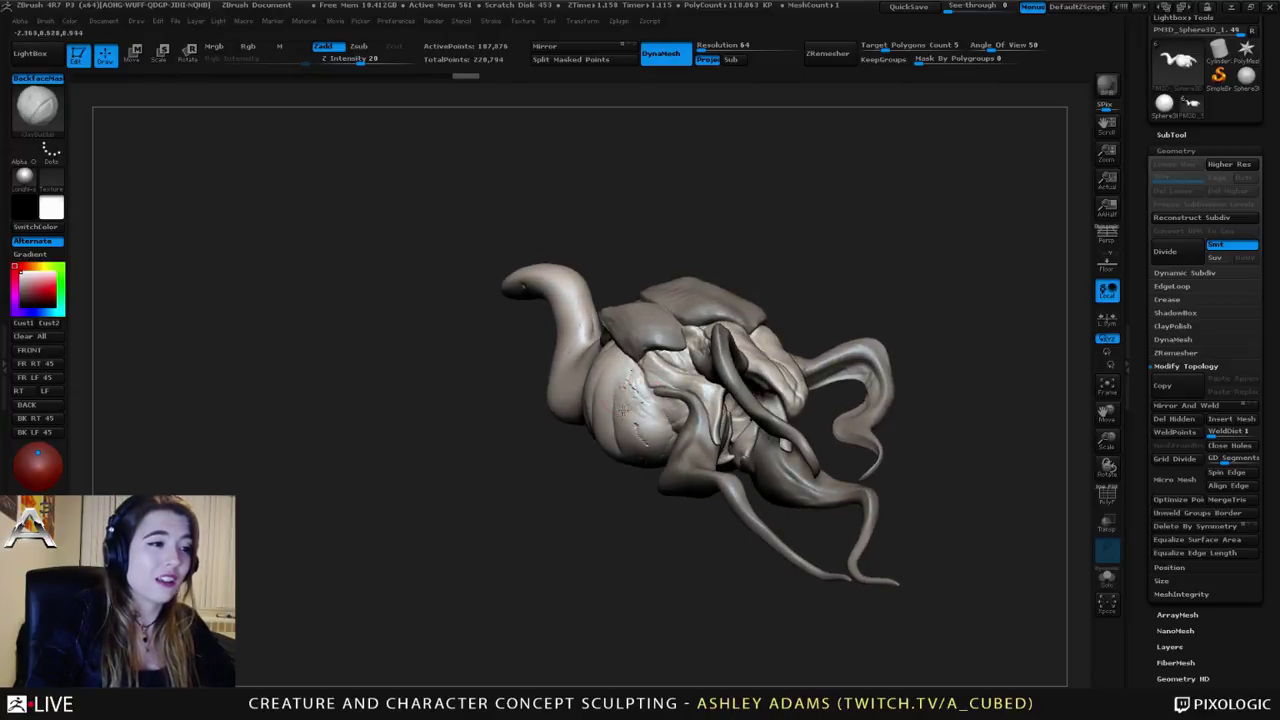
pyautogui.moveTo(622, 409); pyautogui.dragTo(648, 352)
# Step: Build up and smooth the ridge joining the bulbous cheek to the fold, adjusting the ClayBuildup brush size
pyautogui.moveTo(624, 322); pyautogui.dragTo(618, 371, button='right')
pyautogui.press('space')
pyautogui.press('shift')
pyautogui.moveTo(622, 370); pyautogui.dragTo(622, 396)
pyautogui.moveTo(624, 384); pyautogui.dragTo(664, 368, button='right')
pyautogui.press('space')
pyautogui.moveTo(666, 368); pyautogui.dragTo(652, 362)
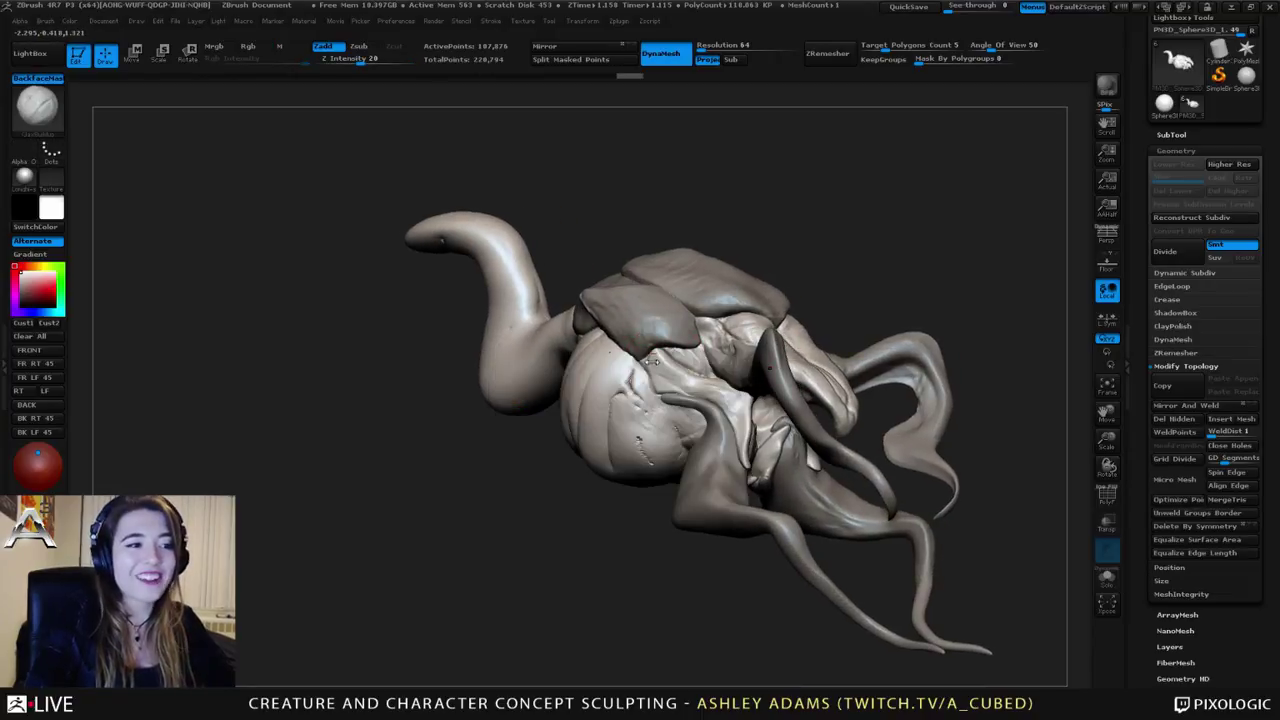
# Step: Undo the last pull and add ClayBuildup strokes along the body fold between the side plate and the lower tentacle
pyautogui.moveTo(652, 362); pyautogui.dragTo(641, 366, button='right')
pyautogui.press('b')
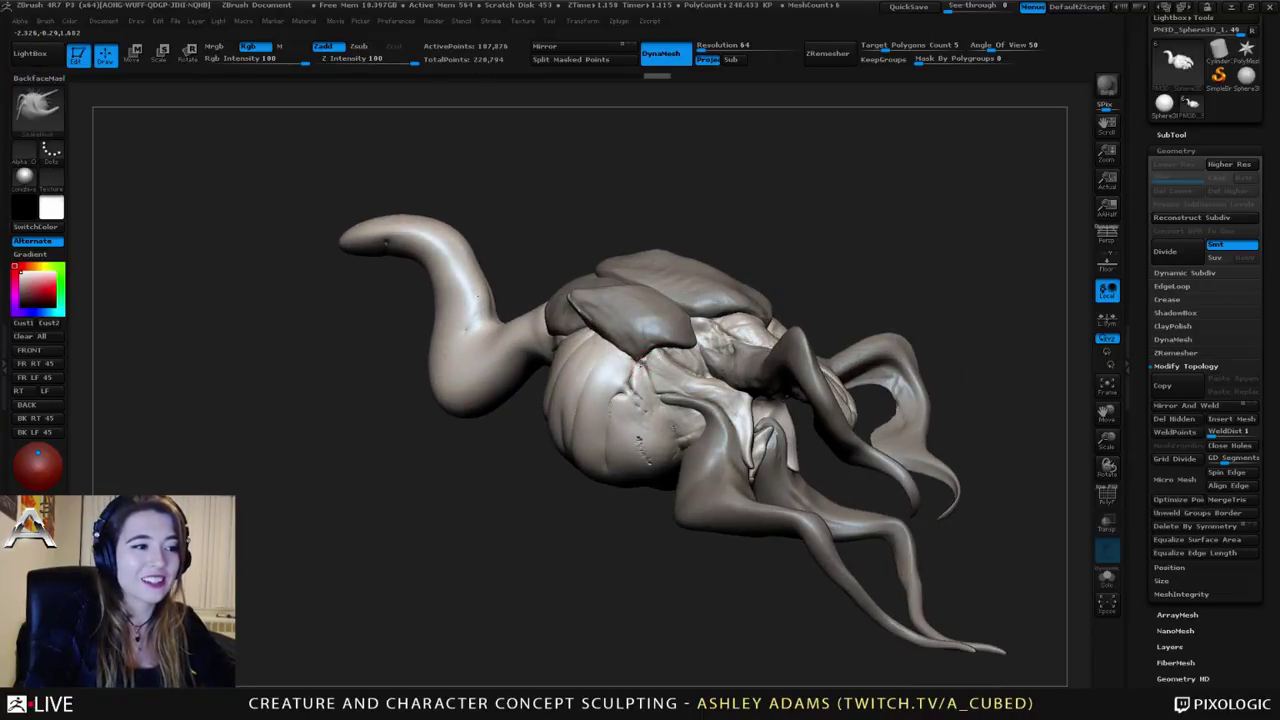
pyautogui.hotkey('ctrl', 'z')
pyautogui.press('space')
pyautogui.moveTo(643, 366); pyautogui.dragTo(651, 362, button='right')
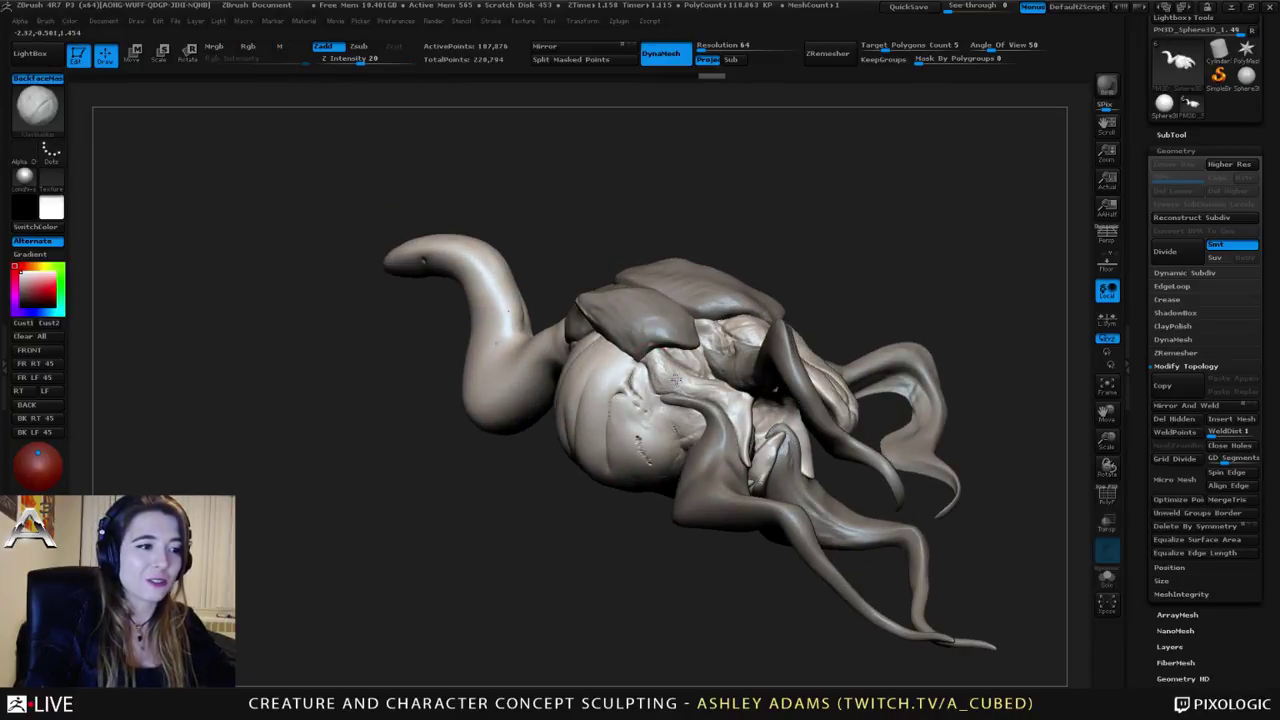
pyautogui.moveTo(735, 401); pyautogui.dragTo(738, 408)
pyautogui.moveTo(738, 408); pyautogui.dragTo(734, 462, button='right')
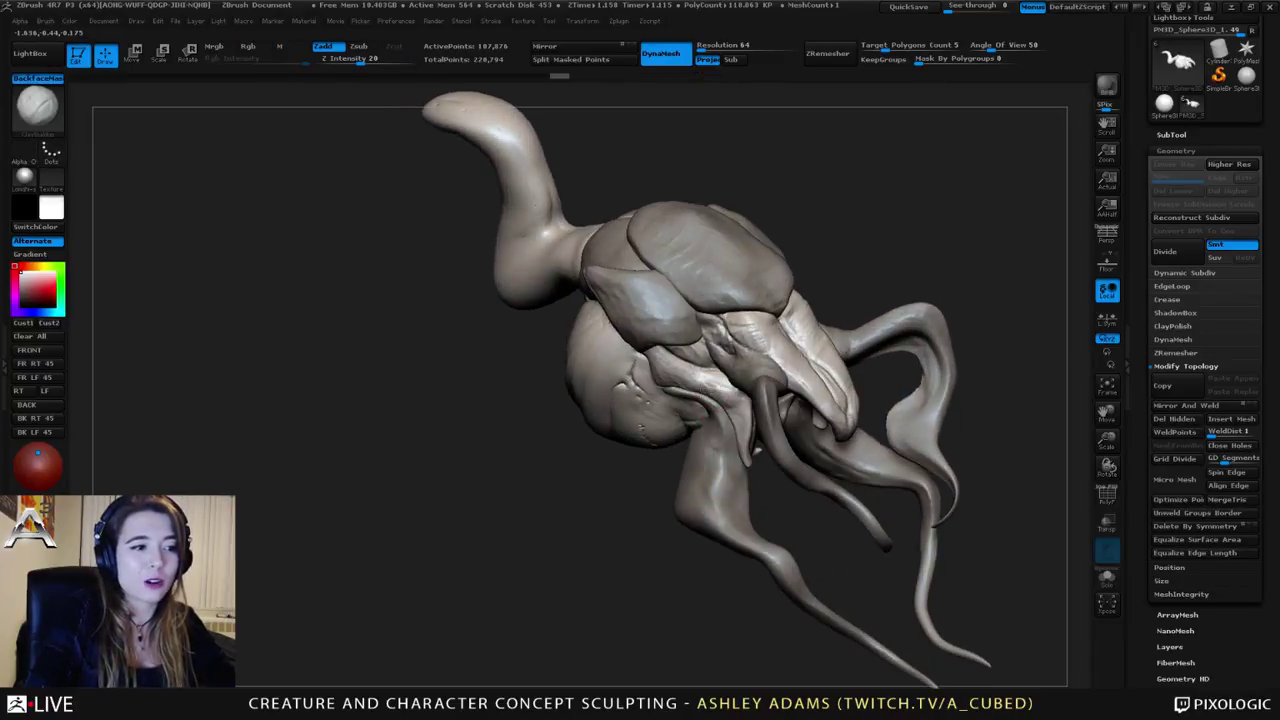
pyautogui.moveTo(679, 388); pyautogui.dragTo(706, 388)
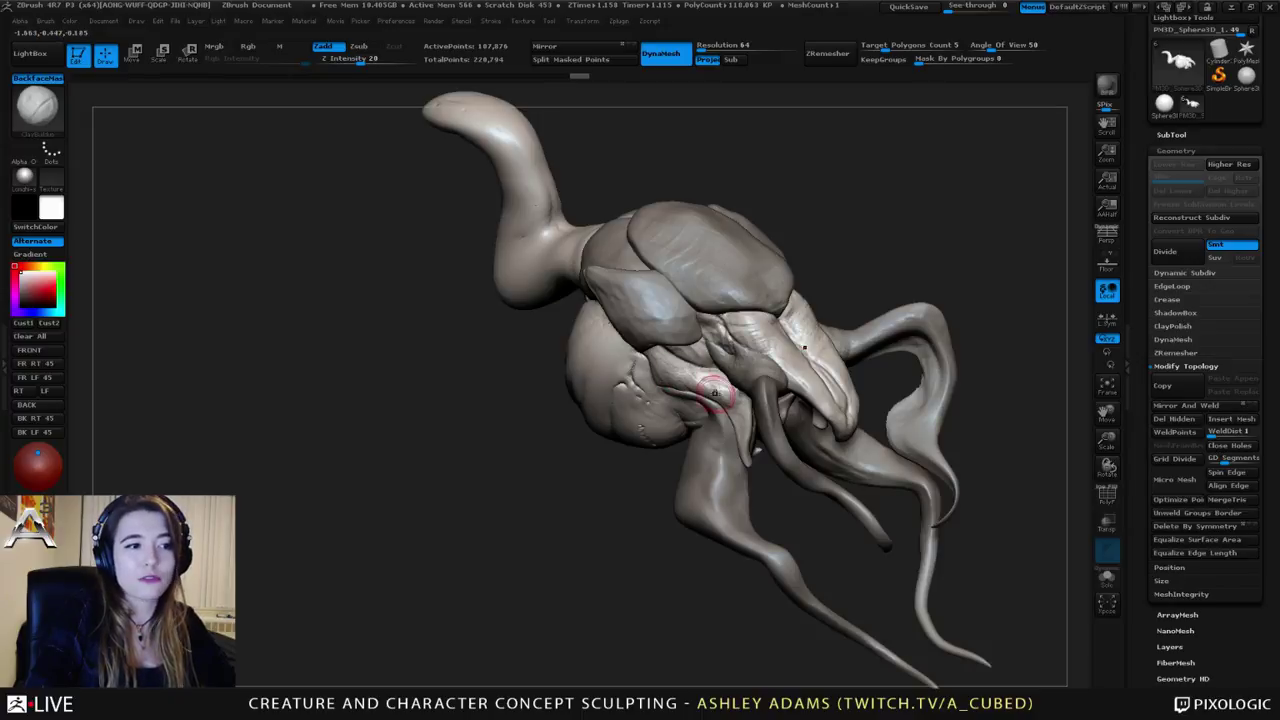
pyautogui.moveTo(714, 393)
pyautogui.mouseDown(button='right')
pyautogui.moveTo(683, 370)
pyautogui.moveTo(688, 395)
pyautogui.mouseUp(button='right')
# Step: Pull the edge of the fold above the bulbous cheek toward the lower tentacle's base with the SnakeHook brush
pyautogui.press('3')
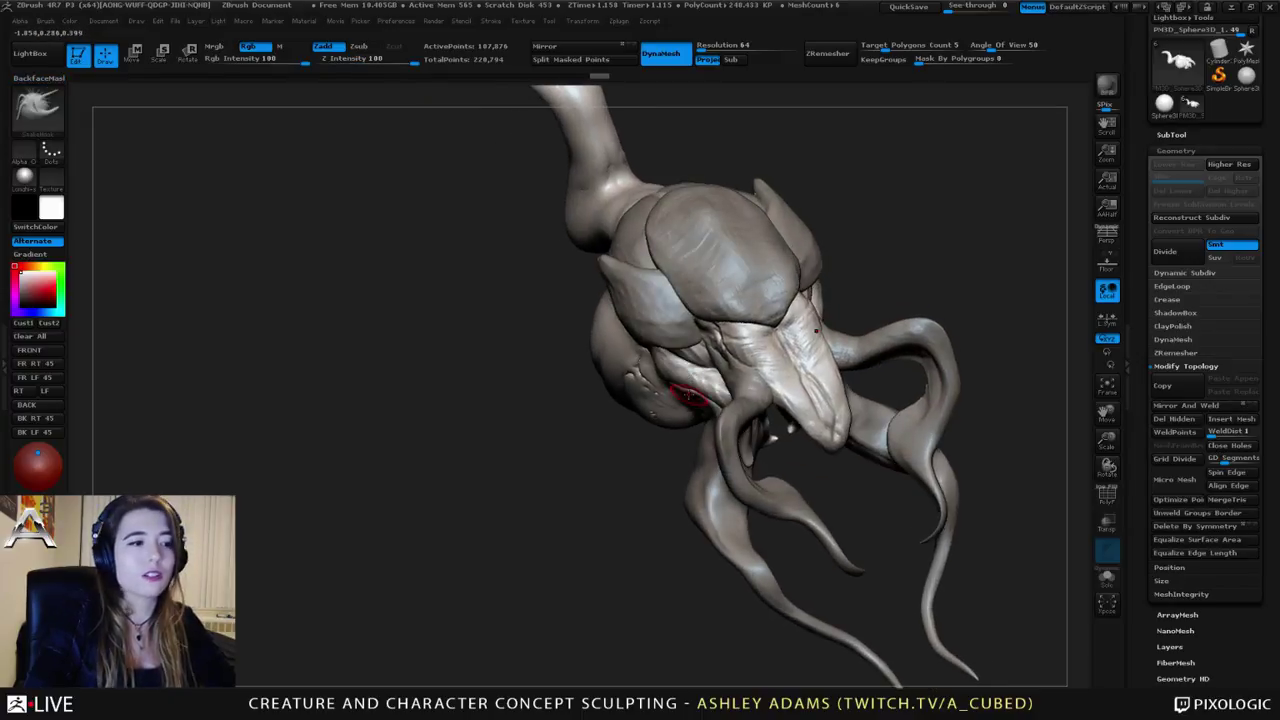
pyautogui.moveTo(684, 380); pyautogui.dragTo(704, 392)
pyautogui.moveTo(704, 392); pyautogui.dragTo(755, 345, button='right')
pyautogui.rightClick(690, 432)
pyautogui.moveTo(690, 432); pyautogui.dragTo(705, 400, button='right')
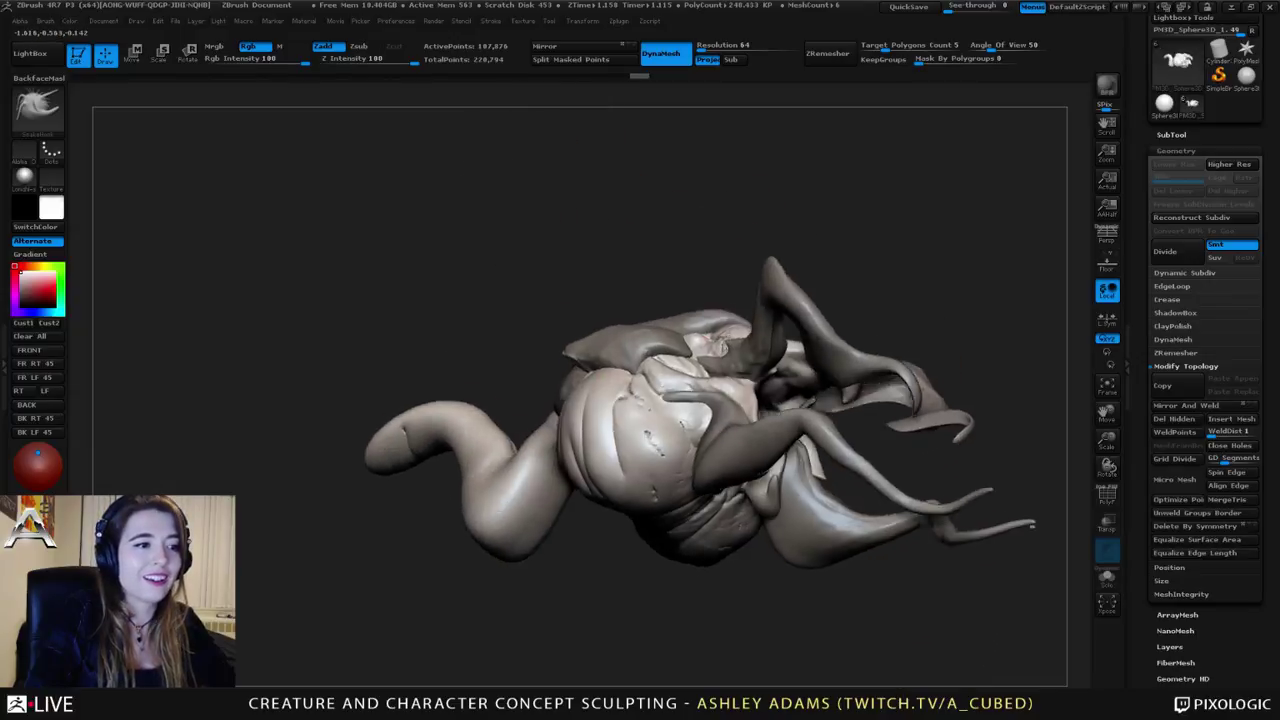
pyautogui.moveTo(720, 346); pyautogui.dragTo(690, 425, button='right')
pyautogui.rightClick(688, 435)
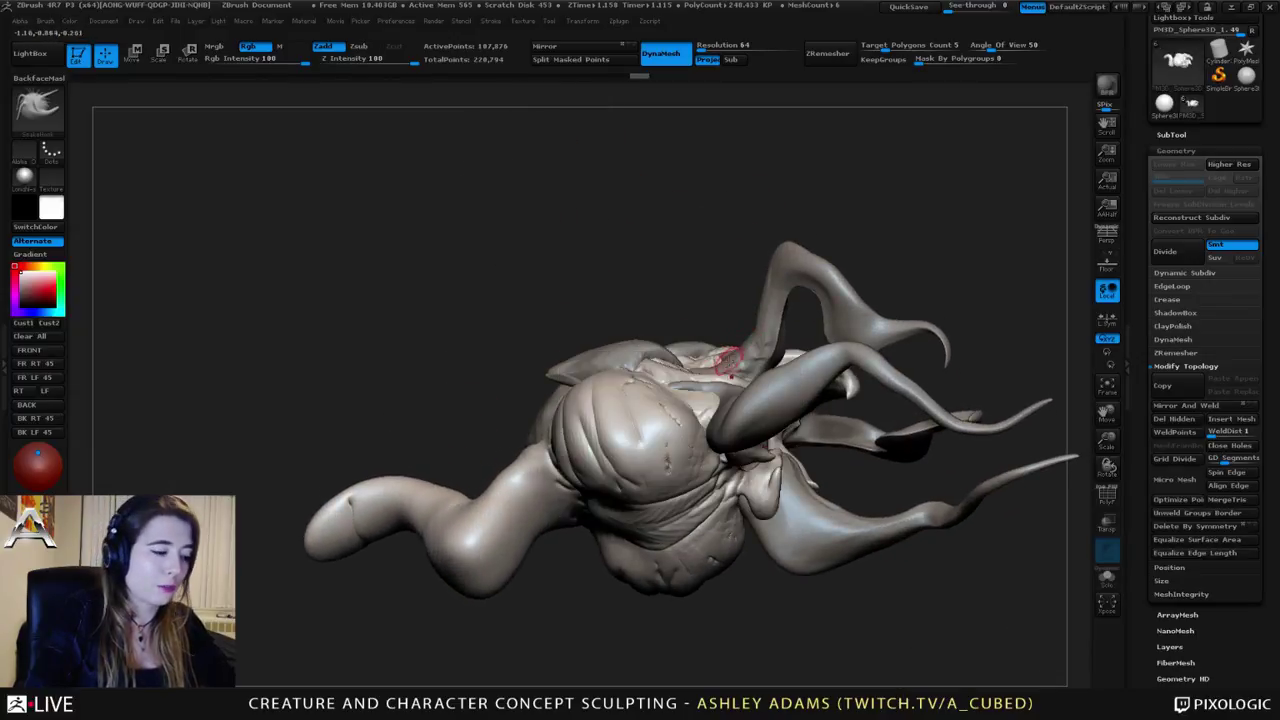
# Step: Smooth the front end of the fold where it hangs between the upper and lower tentacles
pyautogui.rightClick(728, 360)
pyautogui.moveTo(728, 360)
pyautogui.mouseDown(button='right')
pyautogui.moveTo(712, 385)
pyautogui.moveTo(738, 390)
pyautogui.moveTo(750, 428)
pyautogui.moveTo(777, 417)
pyautogui.moveTo(760, 427)
pyautogui.moveTo(770, 434)
pyautogui.mouseUp(button='right')
pyautogui.rightClick(770, 434)
pyautogui.moveTo(778, 422)
pyautogui.keyDown('shift'); pyautogui.mouseDown()
pyautogui.moveTo(770, 437)
pyautogui.moveTo(777, 412)
pyautogui.mouseUp(); pyautogui.keyUp('shift')
pyautogui.moveTo(777, 420)
pyautogui.mouseDown(button='right')
pyautogui.moveTo(767, 442)
pyautogui.moveTo(770, 428)
pyautogui.mouseUp(button='right')
pyautogui.keyDown('shift'); pyautogui.moveTo(771, 424); pyautogui.dragTo(760, 418); pyautogui.keyUp('shift')
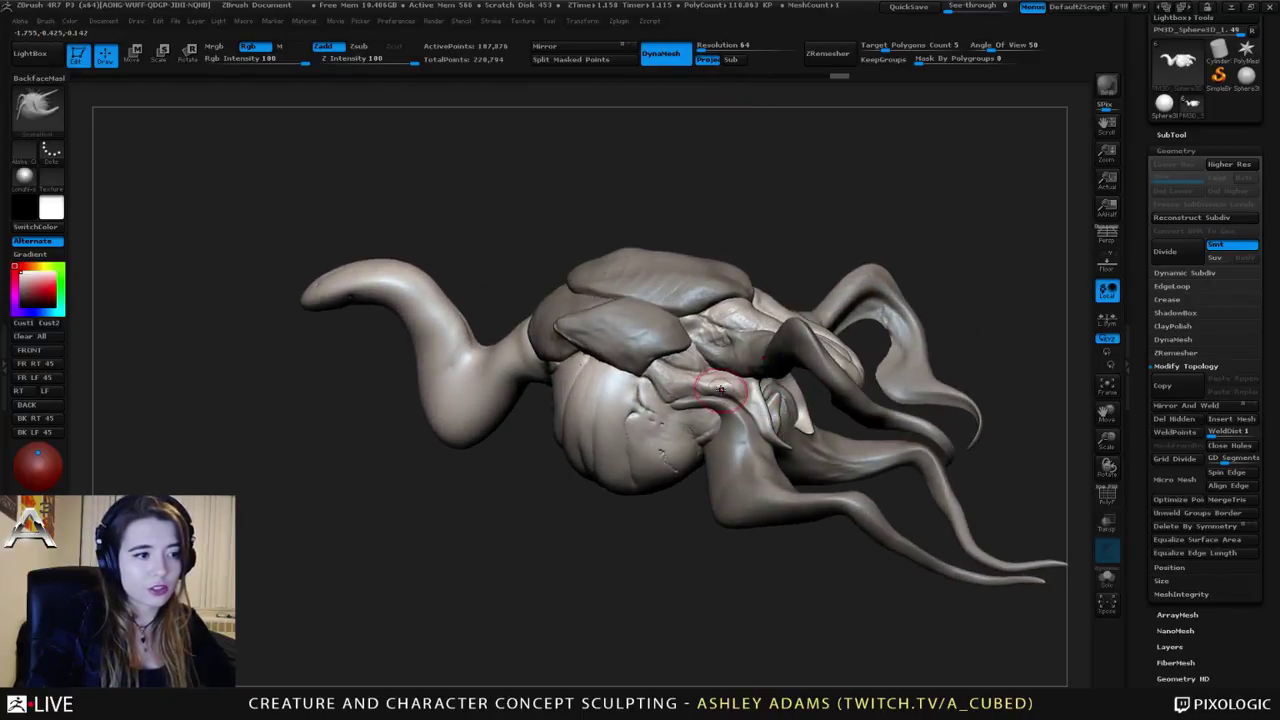
# Step: Pull the body form at the base of the upper tentacle forward with the SnakeHook brush
pyautogui.moveTo(714, 384)
pyautogui.mouseDown(button='right')
pyautogui.moveTo(738, 403)
pyautogui.moveTo(710, 430)
pyautogui.moveTo(712, 400)
pyautogui.mouseUp(button='right')
pyautogui.moveTo(712, 400); pyautogui.dragTo(770, 404, button='right')
pyautogui.keyDown('alt'); pyautogui.moveTo(770, 404); pyautogui.dragTo(738, 368, button='right'); pyautogui.keyUp('alt')
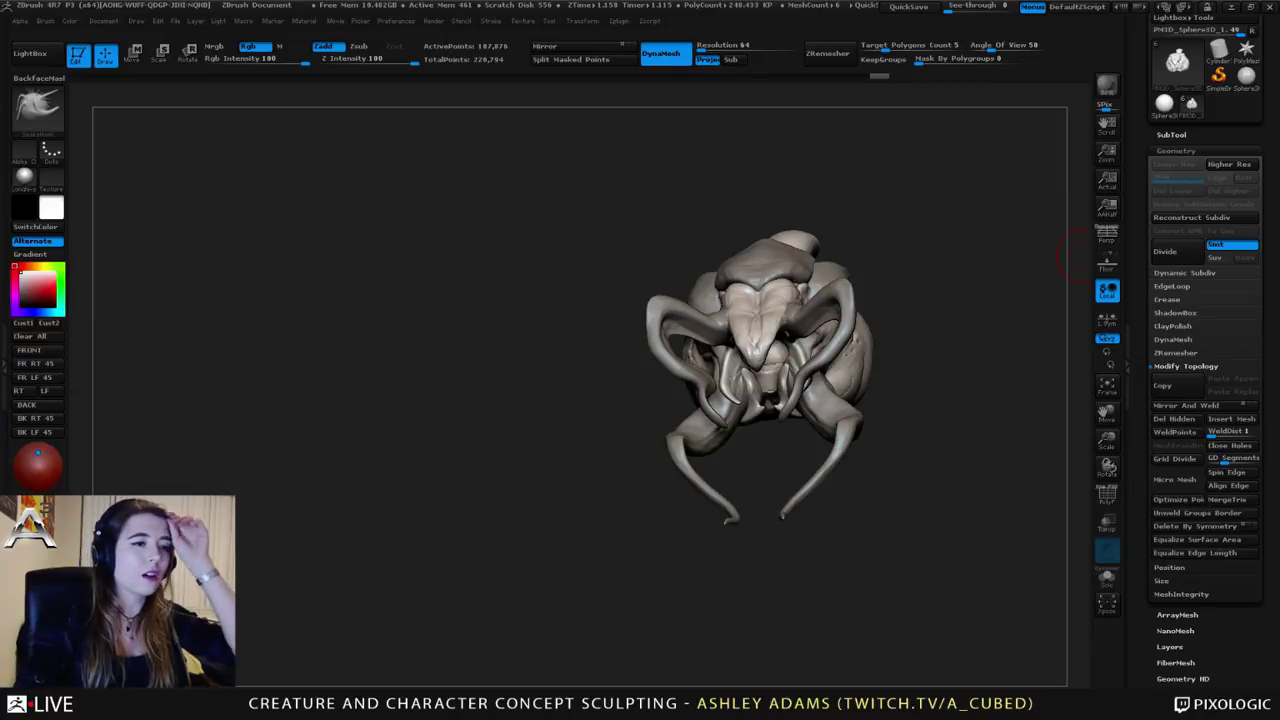
pyautogui.moveTo(1085, 255); pyautogui.dragTo(750, 286)
pyautogui.moveTo(985, 300)
pyautogui.mouseDown()
pyautogui.moveTo(680, 297)
pyautogui.moveTo(490, 312)
pyautogui.moveTo(540, 325)
pyautogui.mouseUp()
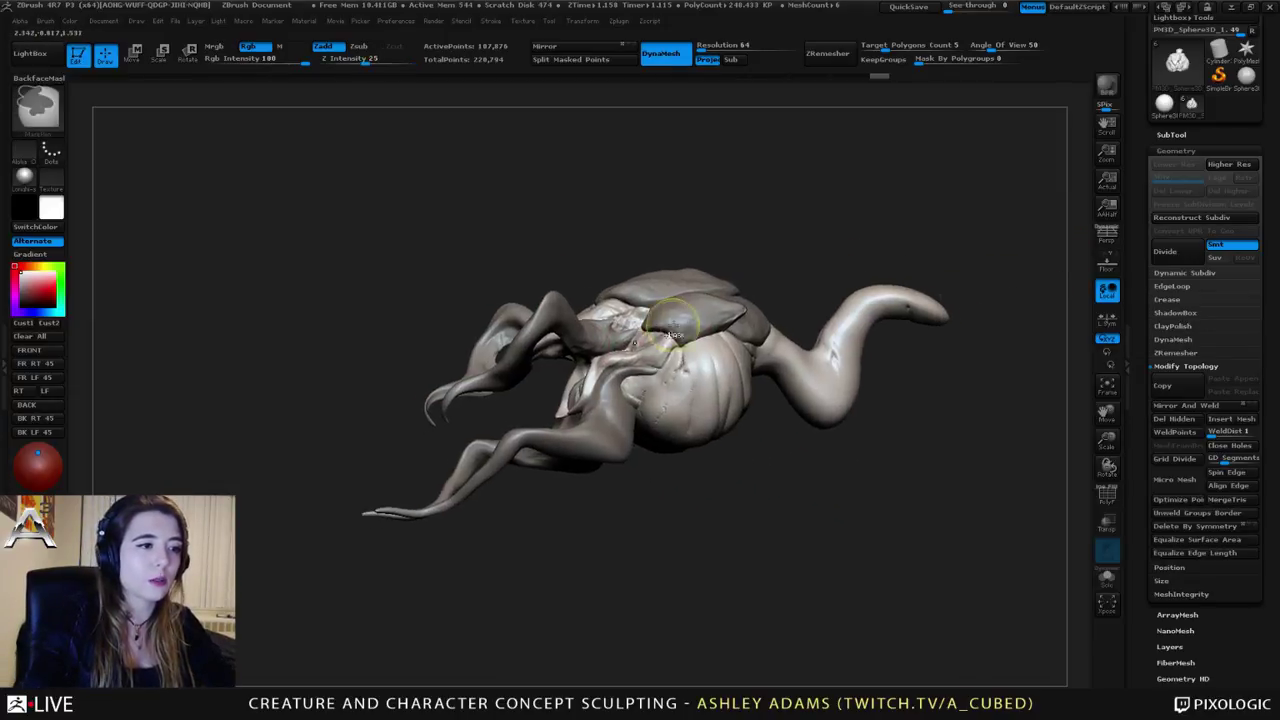
pyautogui.keyDown('ctrl'); pyautogui.moveTo(670, 310); pyautogui.dragTo(690, 347, button='right'); pyautogui.keyUp('ctrl')
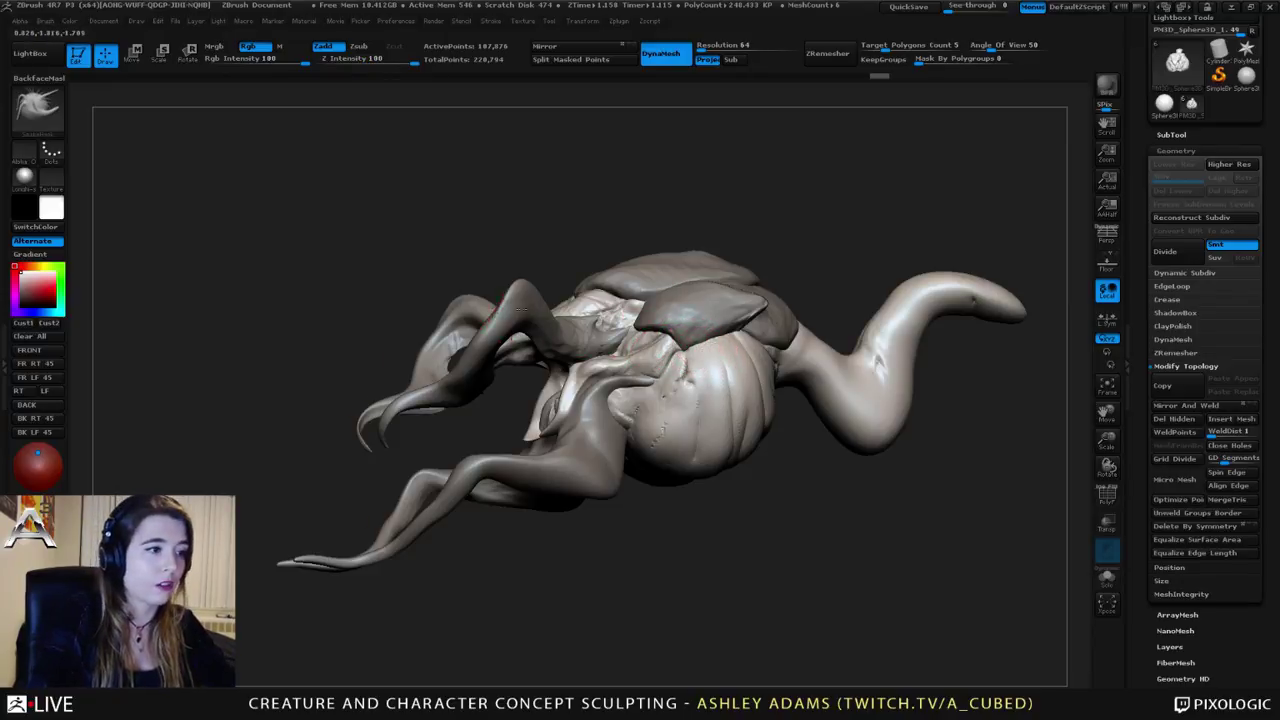
pyautogui.moveTo(575, 325); pyautogui.dragTo(540, 318)
pyautogui.moveTo(541, 316)
pyautogui.mouseDown(button='right')
pyautogui.moveTo(592, 323)
pyautogui.moveTo(576, 382)
pyautogui.moveTo(625, 275)
pyautogui.mouseUp(button='right')
pyautogui.rightClick(592, 325)
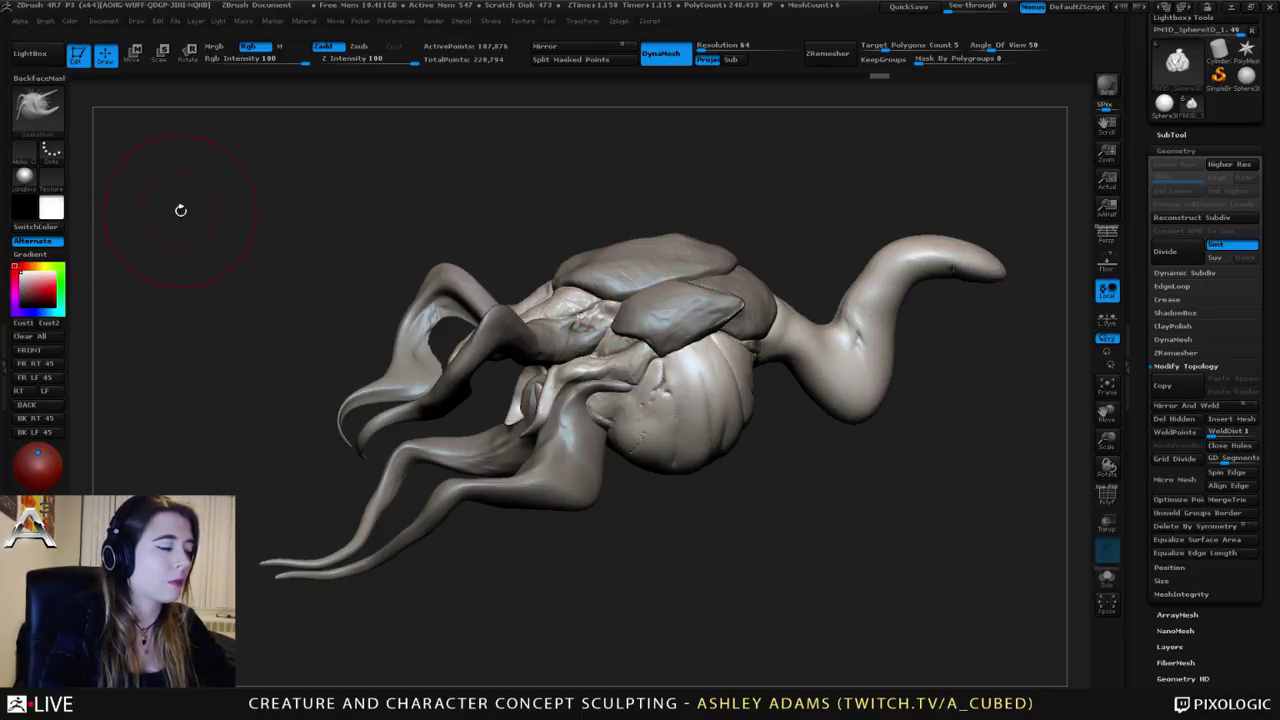
# Step: Examine the side plate and the folds around the upper tentacle's base from several angles, adjusting the SnakeHook draw size
pyautogui.moveTo(307, 149)
pyautogui.mouseDown()
pyautogui.moveTo(663, 316)
pyautogui.moveTo(643, 257)
pyautogui.moveTo(585, 292)
pyautogui.mouseUp()
pyautogui.press('space')
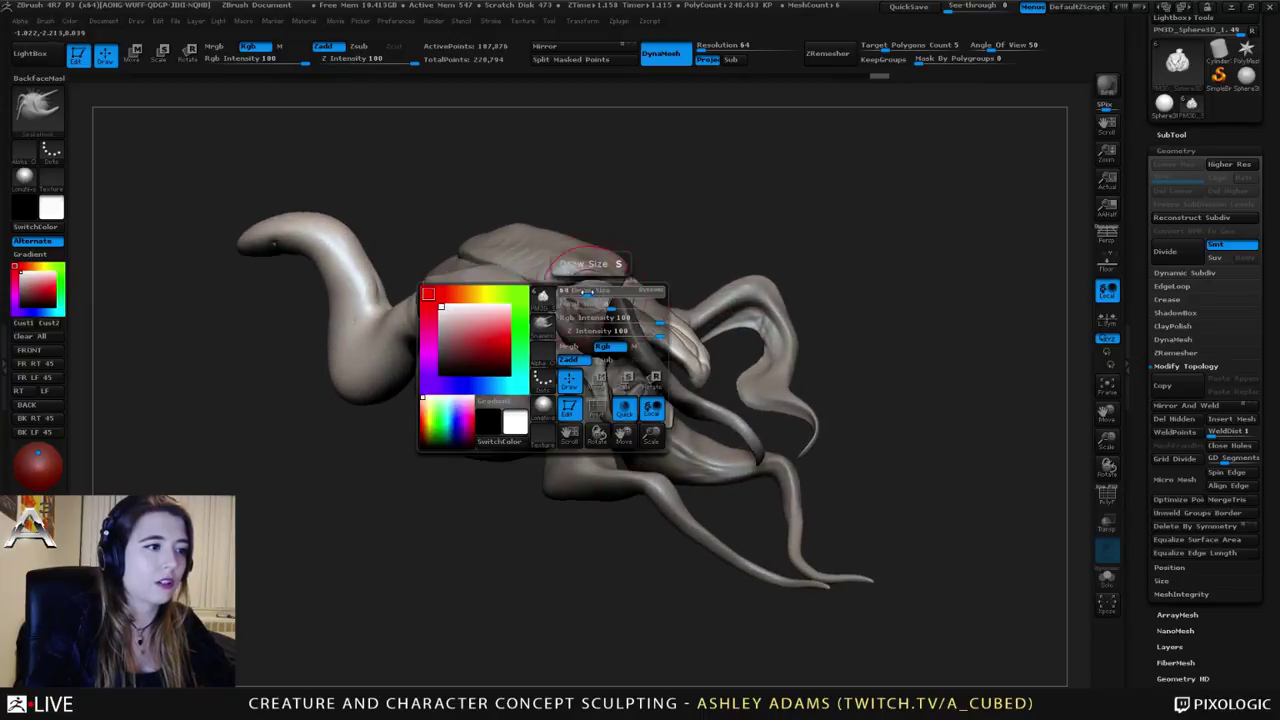
pyautogui.moveTo(582, 291); pyautogui.dragTo(622, 302, button='right')
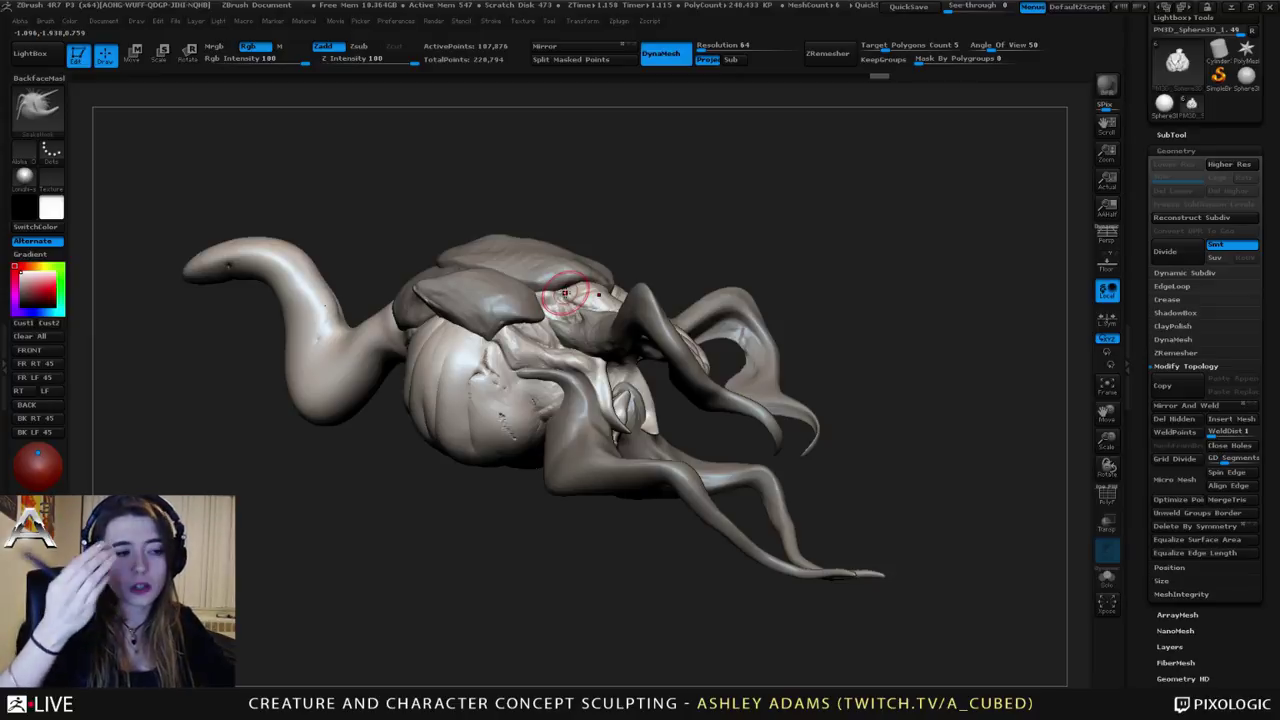
pyautogui.moveTo(494, 246); pyautogui.dragTo(430, 282, button='right')
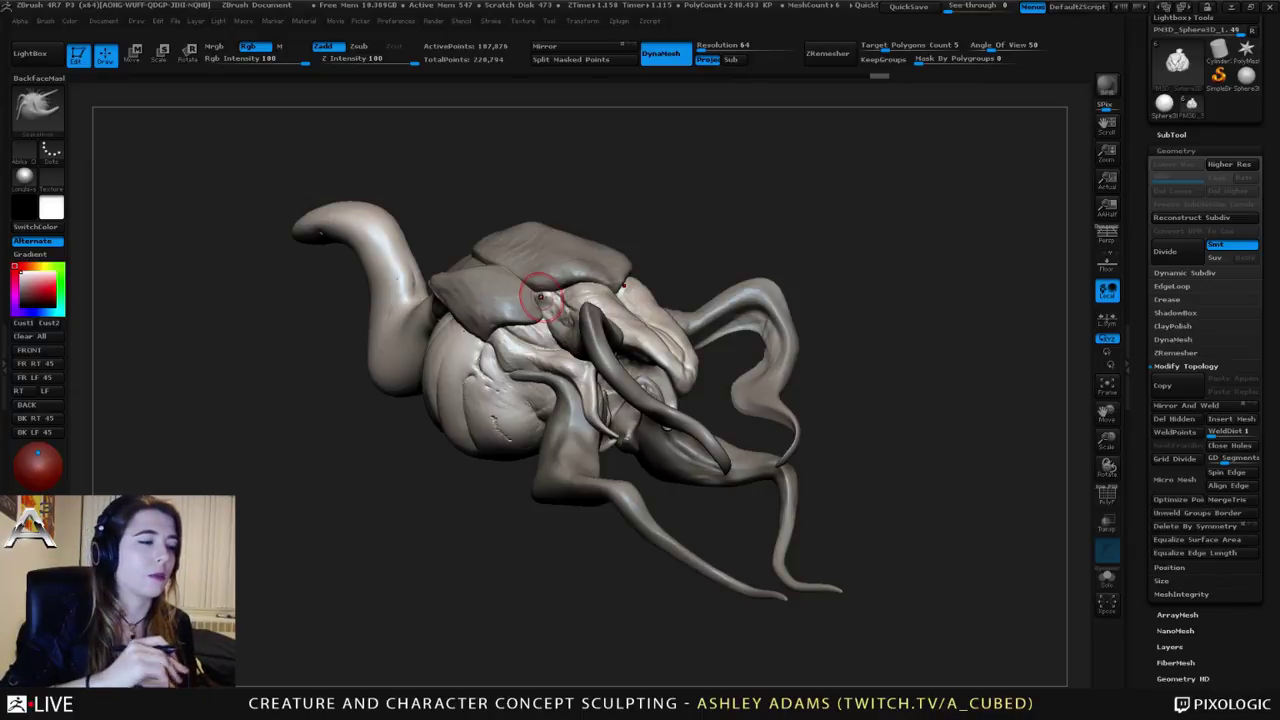
pyautogui.moveTo(507, 312)
pyautogui.mouseDown(button='right')
pyautogui.moveTo(557, 318)
pyautogui.moveTo(526, 316)
pyautogui.mouseUp(button='right')
pyautogui.rightClick(524, 316)
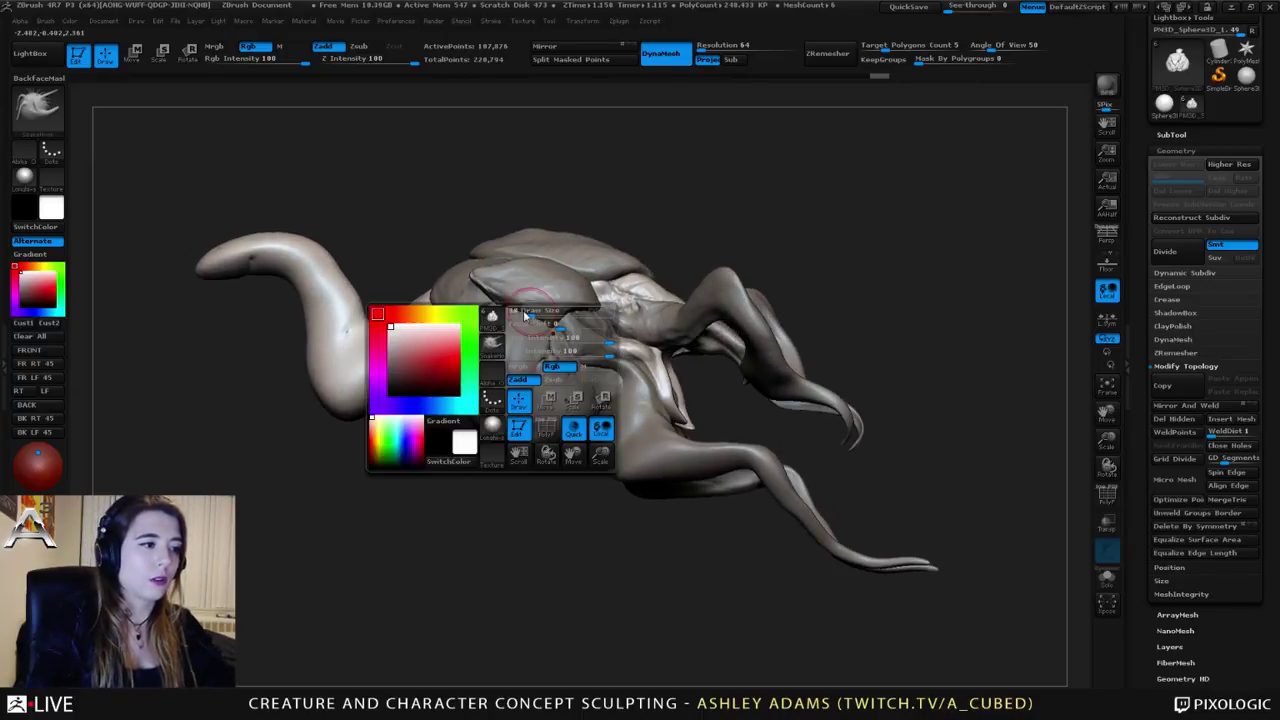
pyautogui.moveTo(524, 316); pyautogui.dragTo(535, 315)
pyautogui.moveTo(590, 325)
pyautogui.mouseDown(button='right')
pyautogui.moveTo(548, 338)
pyautogui.moveTo(538, 362)
pyautogui.moveTo(509, 271)
pyautogui.moveTo(565, 313)
pyautogui.moveTo(575, 380)
pyautogui.moveTo(586, 323)
pyautogui.moveTo(580, 352)
pyautogui.mouseUp(button='right')
# Step: Select the body subtool and mask the fold running from under the side plate to its pointed tip between the tentacles
pyautogui.keyDown('alt'); pyautogui.click(547, 335); pyautogui.keyUp('alt')
pyautogui.keyDown('alt'); pyautogui.click(590, 337); pyautogui.keyUp('alt')
pyautogui.press('space')
pyautogui.moveTo(580, 352); pyautogui.dragTo(577, 371, button='right')
pyautogui.moveTo(538, 318)
pyautogui.keyDown('shift'); pyautogui.mouseDown()
pyautogui.moveTo(596, 350)
pyautogui.moveTo(648, 348)
pyautogui.moveTo(582, 318)
pyautogui.moveTo(620, 350)
pyautogui.moveTo(688, 320)
pyautogui.mouseUp(); pyautogui.keyUp('shift')
pyautogui.moveTo(663, 317); pyautogui.dragTo(697, 351, button='right')
pyautogui.moveTo(675, 349)
pyautogui.keyDown('shift'); pyautogui.mouseDown()
pyautogui.moveTo(722, 360)
pyautogui.moveTo(721, 330)
pyautogui.mouseUp(); pyautogui.keyUp('shift')
pyautogui.moveTo(720, 334)
pyautogui.mouseDown(button='right')
pyautogui.moveTo(725, 317)
pyautogui.moveTo(743, 320)
pyautogui.mouseUp(button='right')
pyautogui.keyDown('shift'); pyautogui.moveTo(732, 360); pyautogui.dragTo(765, 414); pyautogui.keyUp('shift')
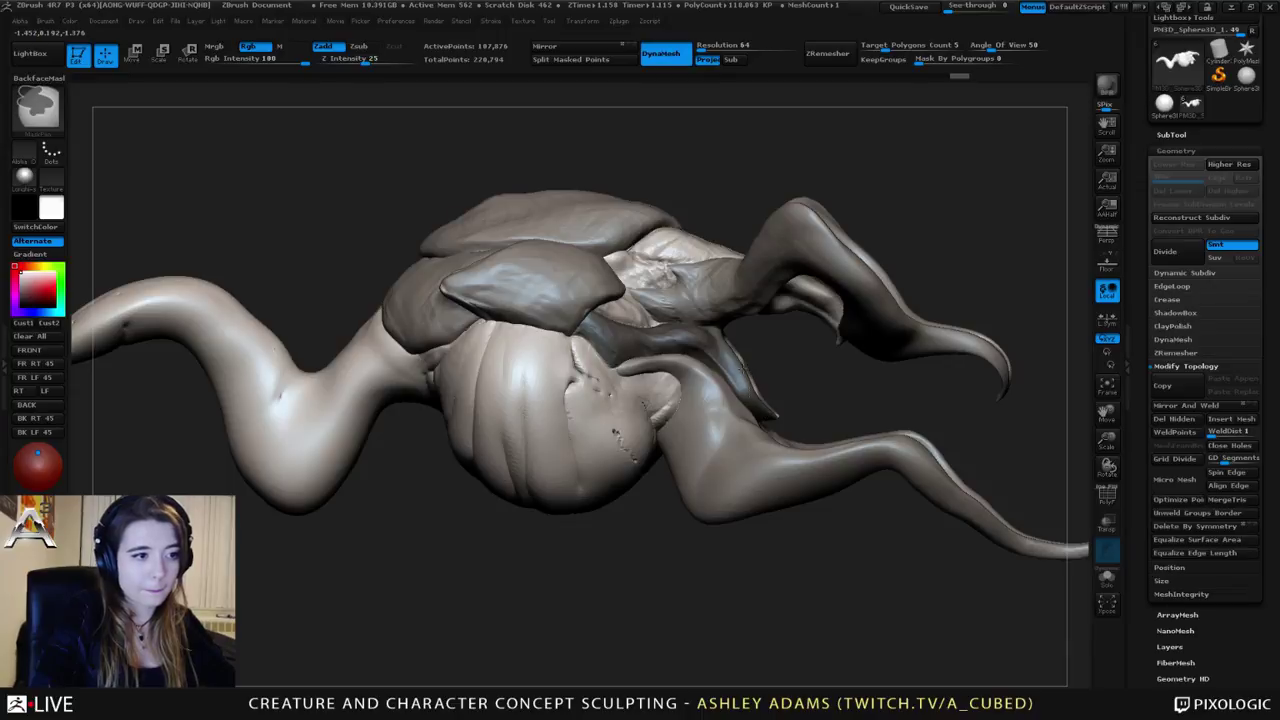
# Step: Extend the mask over the inner flap of the mouth area between the upper and lower tentacles
pyautogui.moveTo(742, 368); pyautogui.dragTo(824, 410, button='right')
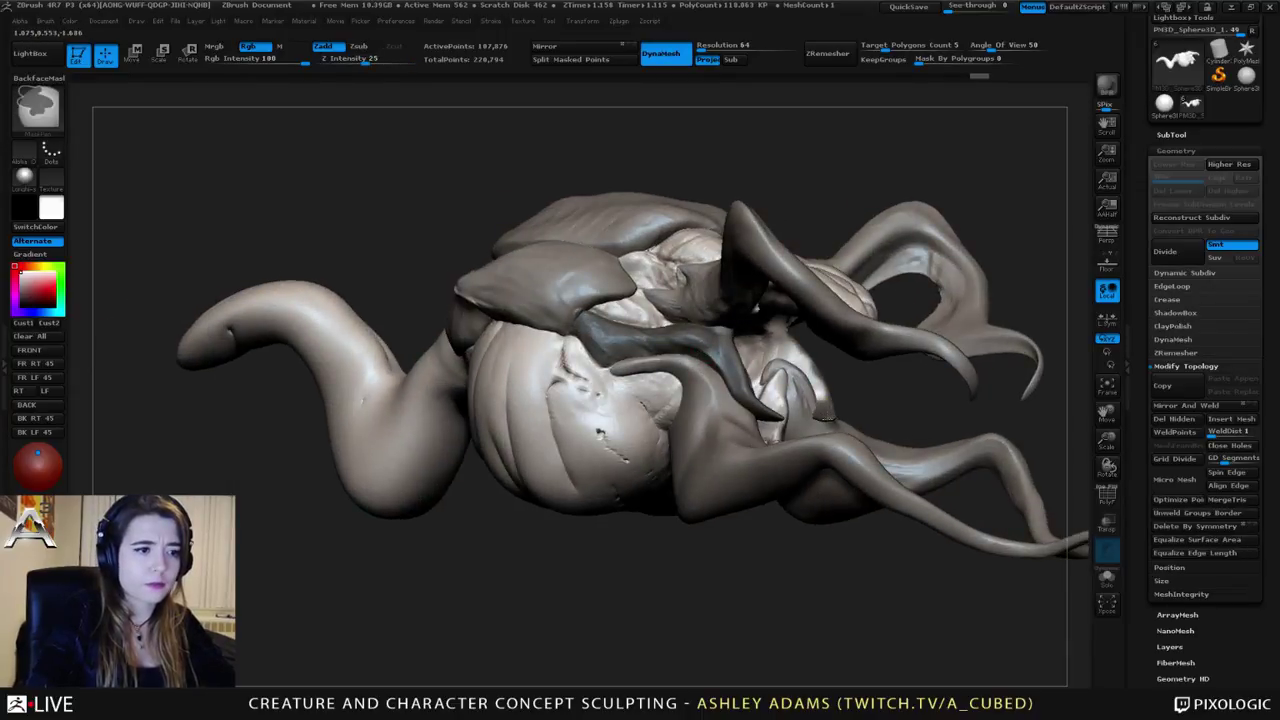
pyautogui.keyDown('shift'); pyautogui.moveTo(822, 404); pyautogui.dragTo(787, 350); pyautogui.keyUp('shift')
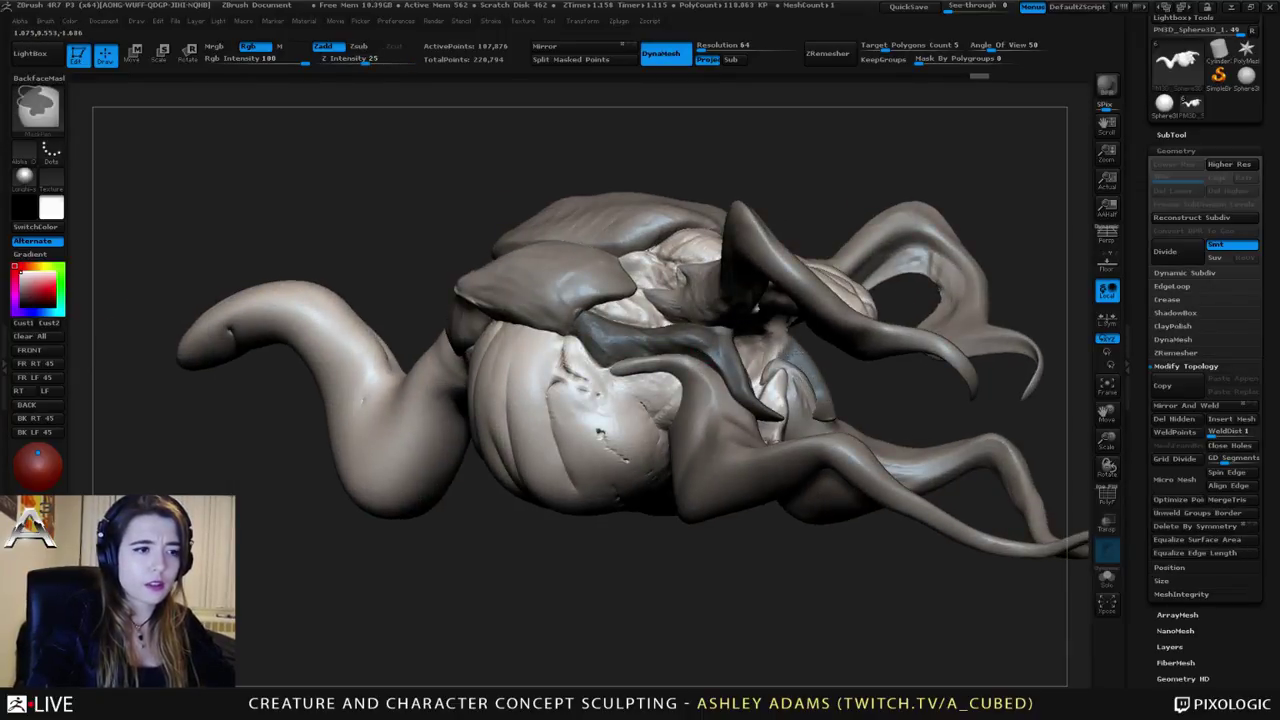
pyautogui.moveTo(785, 338); pyautogui.dragTo(565, 318, button='right')
pyautogui.moveTo(803, 346); pyautogui.dragTo(870, 356, button='right')
pyautogui.keyDown('ctrl'); pyautogui.click(887, 358); pyautogui.keyUp('ctrl')
pyautogui.moveTo(665, 352)
pyautogui.mouseDown(button='right')
pyautogui.moveTo(879, 348)
pyautogui.moveTo(663, 300)
pyautogui.moveTo(655, 332)
pyautogui.mouseUp(button='right')
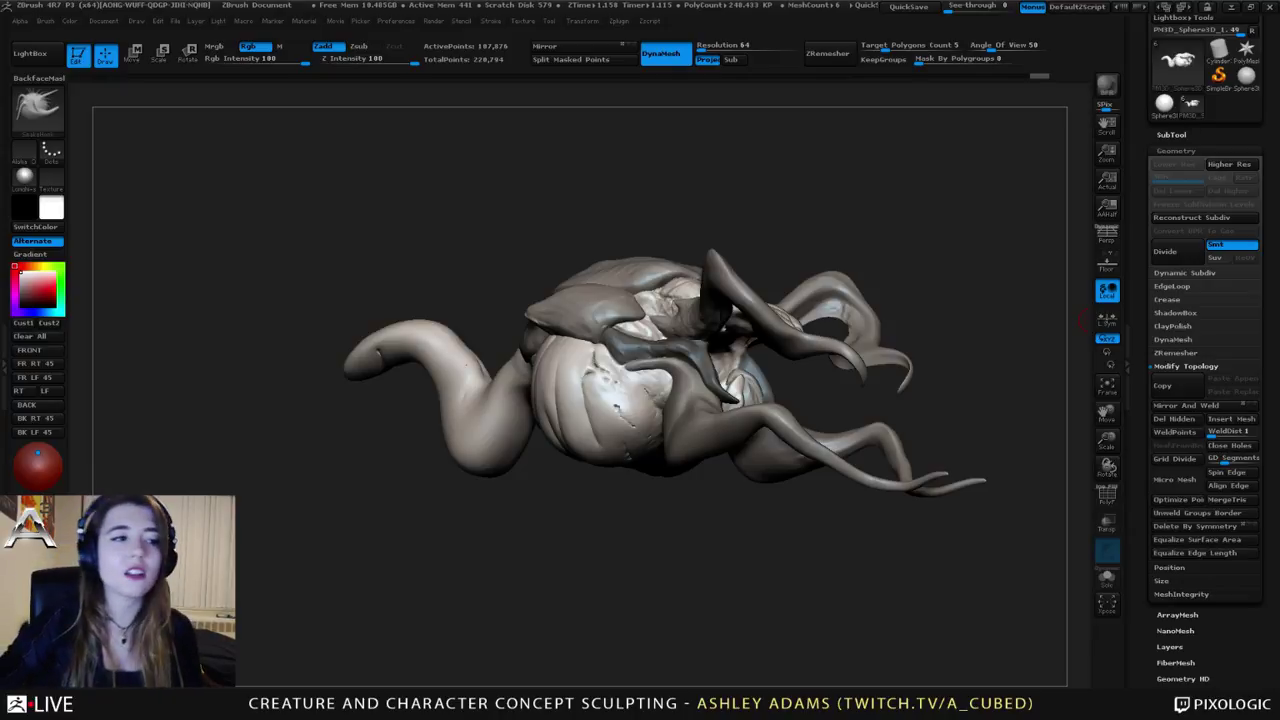
# Step: Select the side plates and reshape their upper edge with the SnakeHook brush, adjusting the draw size
pyautogui.moveTo(608, 333); pyautogui.dragTo(620, 305, button='right')
pyautogui.press('space')
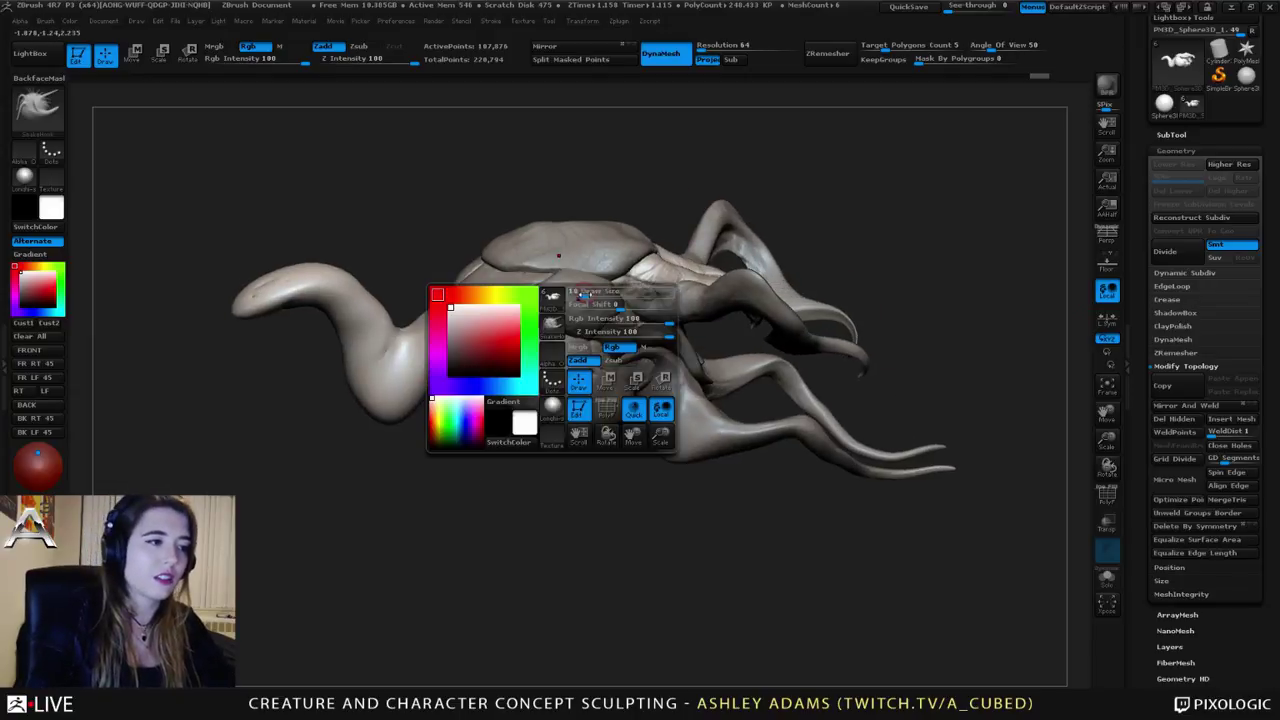
pyautogui.moveTo(585, 296); pyautogui.dragTo(611, 291)
pyautogui.moveTo(609, 281); pyautogui.dragTo(567, 246, button='right')
pyautogui.keyDown('alt'); pyautogui.click(588, 277); pyautogui.keyUp('alt')
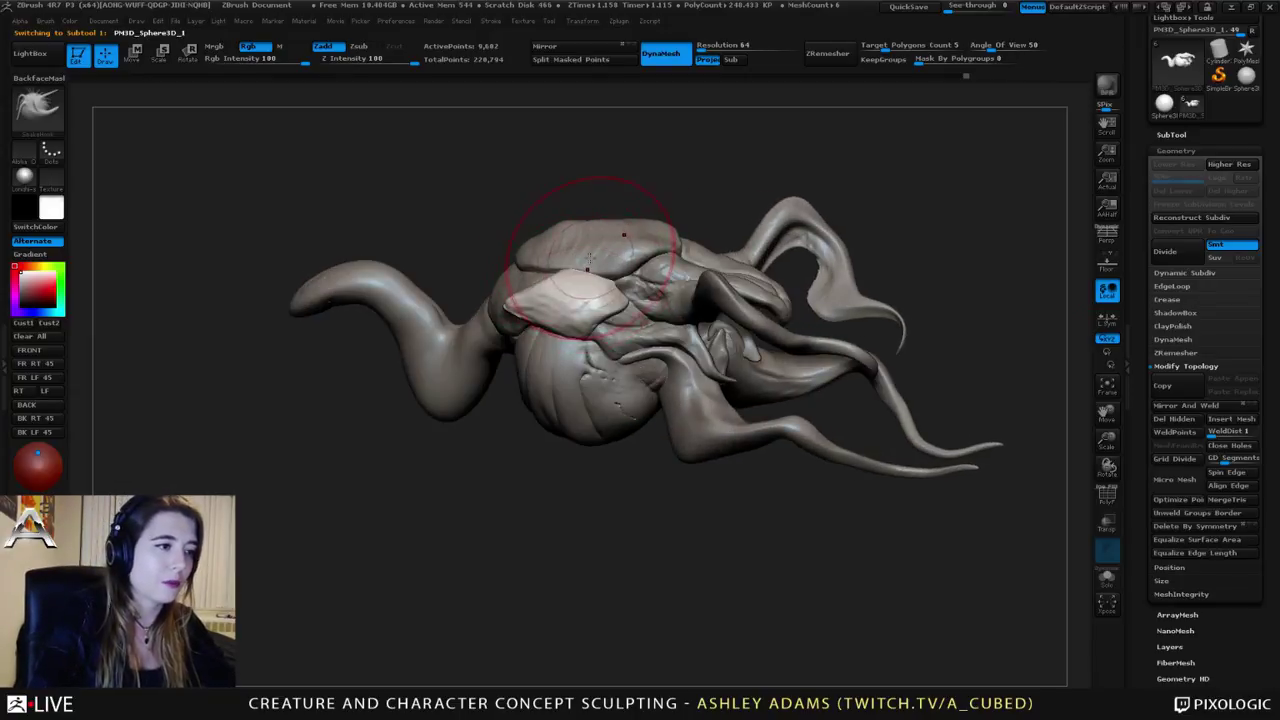
pyautogui.press('space')
pyautogui.moveTo(589, 255); pyautogui.dragTo(580, 255)
pyautogui.moveTo(581, 256); pyautogui.dragTo(570, 262, button='right')
pyautogui.press('space')
pyautogui.moveTo(571, 274); pyautogui.dragTo(568, 267)
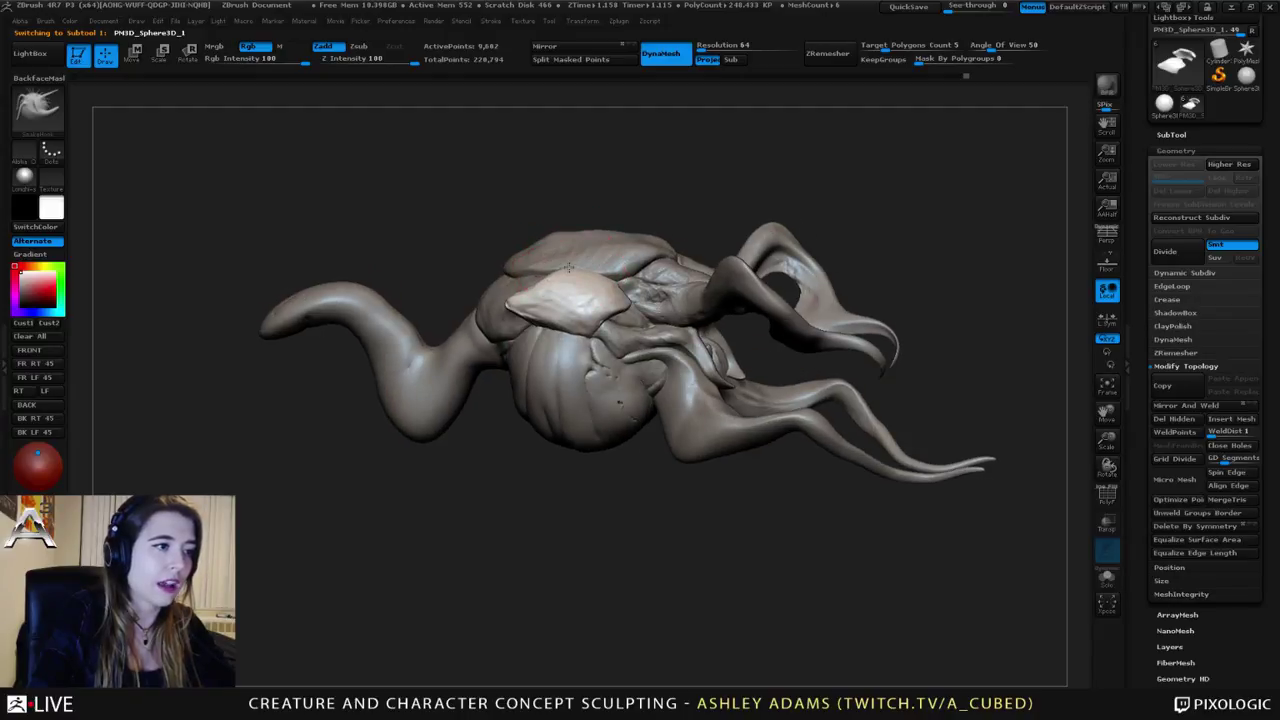
pyautogui.moveTo(574, 262)
pyautogui.mouseDown(button='right')
pyautogui.moveTo(574, 280)
pyautogui.moveTo(556, 284)
pyautogui.mouseUp(button='right')
pyautogui.moveTo(582, 274); pyautogui.dragTo(577, 268)
pyautogui.moveTo(587, 260)
pyautogui.mouseDown(button='right')
pyautogui.moveTo(625, 250)
pyautogui.moveTo(606, 246)
pyautogui.mouseUp(button='right')
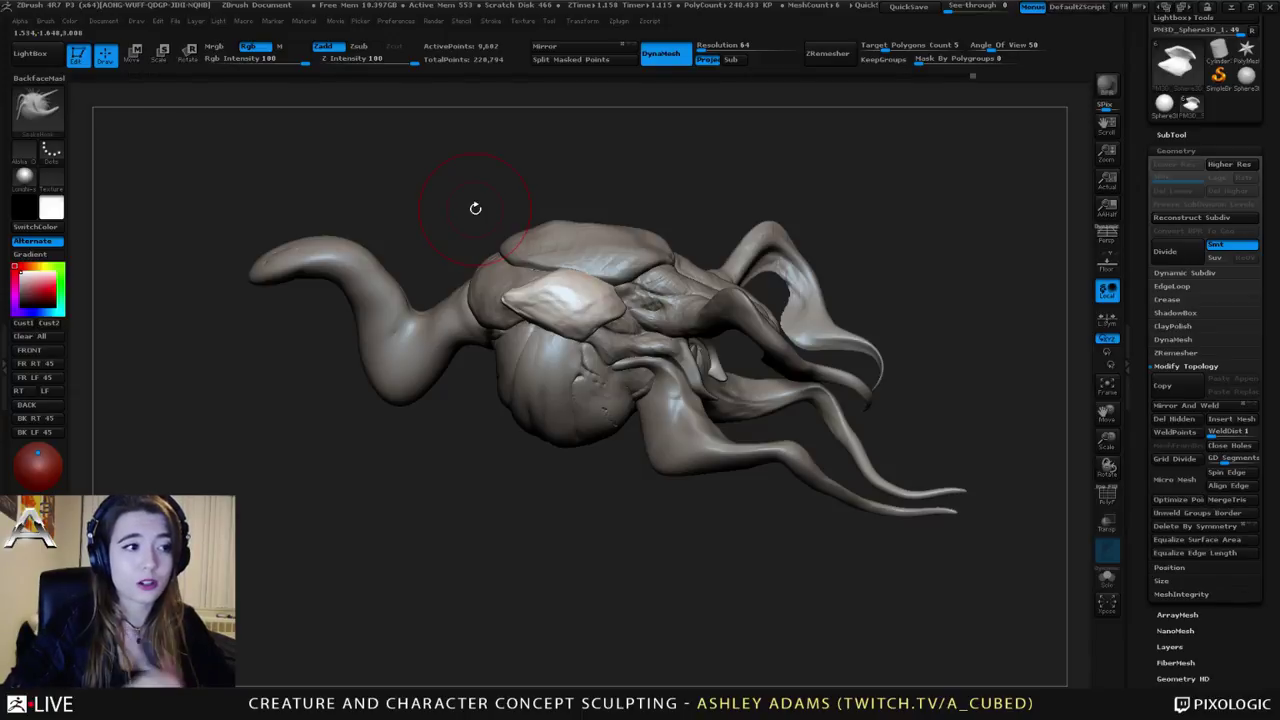
# Step: Resize the SnakeHook brush and pull the rear part of the side plates inward toward the body
pyautogui.moveTo(595, 295)
pyautogui.mouseDown(button='right')
pyautogui.moveTo(633, 275)
pyautogui.moveTo(618, 265)
pyautogui.moveTo(627, 278)
pyautogui.mouseUp(button='right')
pyautogui.press('space')
pyautogui.moveTo(627, 278); pyautogui.dragTo(612, 277)
pyautogui.moveTo(609, 264)
pyautogui.keyDown('ctrl'); pyautogui.mouseDown(button='right')
pyautogui.moveTo(620, 271)
pyautogui.moveTo(595, 284)
pyautogui.moveTo(640, 278)
pyautogui.moveTo(667, 256)
pyautogui.mouseUp(button='right'); pyautogui.keyUp('ctrl')
pyautogui.press('space')
pyautogui.moveTo(667, 274); pyautogui.dragTo(682, 274)
pyautogui.keyDown('ctrl'); pyautogui.moveTo(640, 265); pyautogui.dragTo(603, 246, button='right'); pyautogui.keyUp('ctrl')
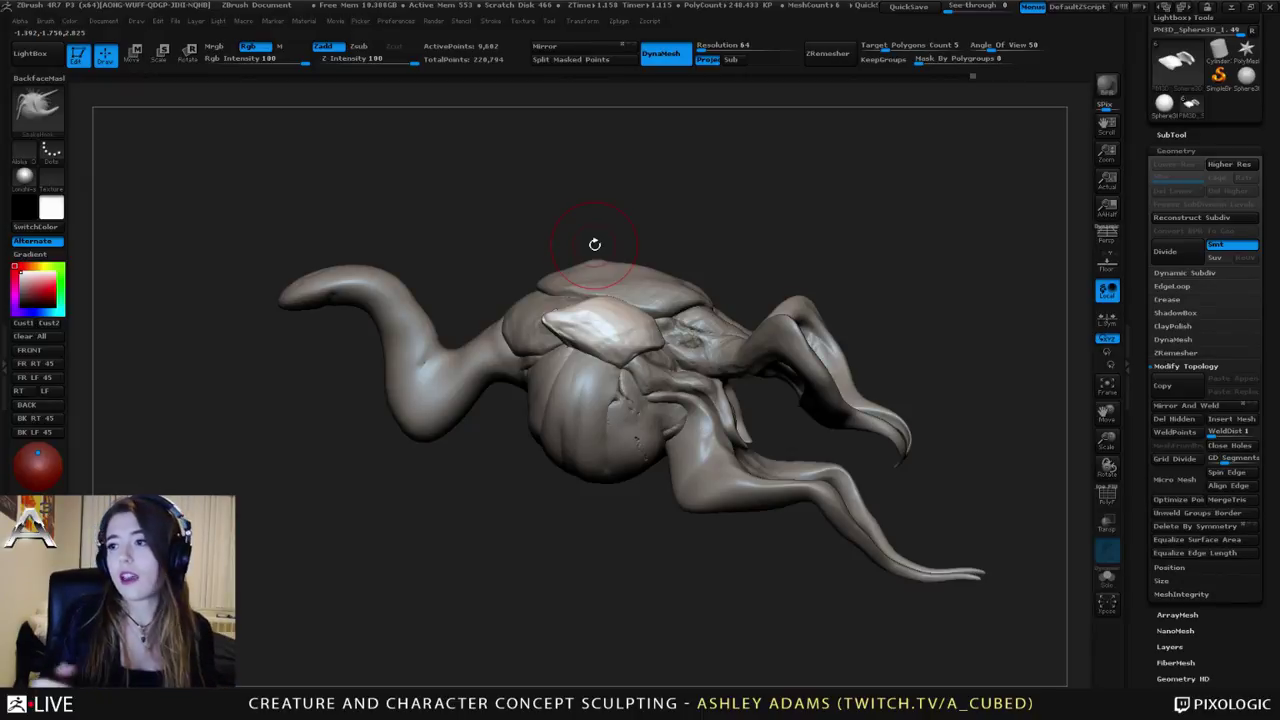
pyautogui.moveTo(595, 244); pyautogui.dragTo(690, 244, button='right')
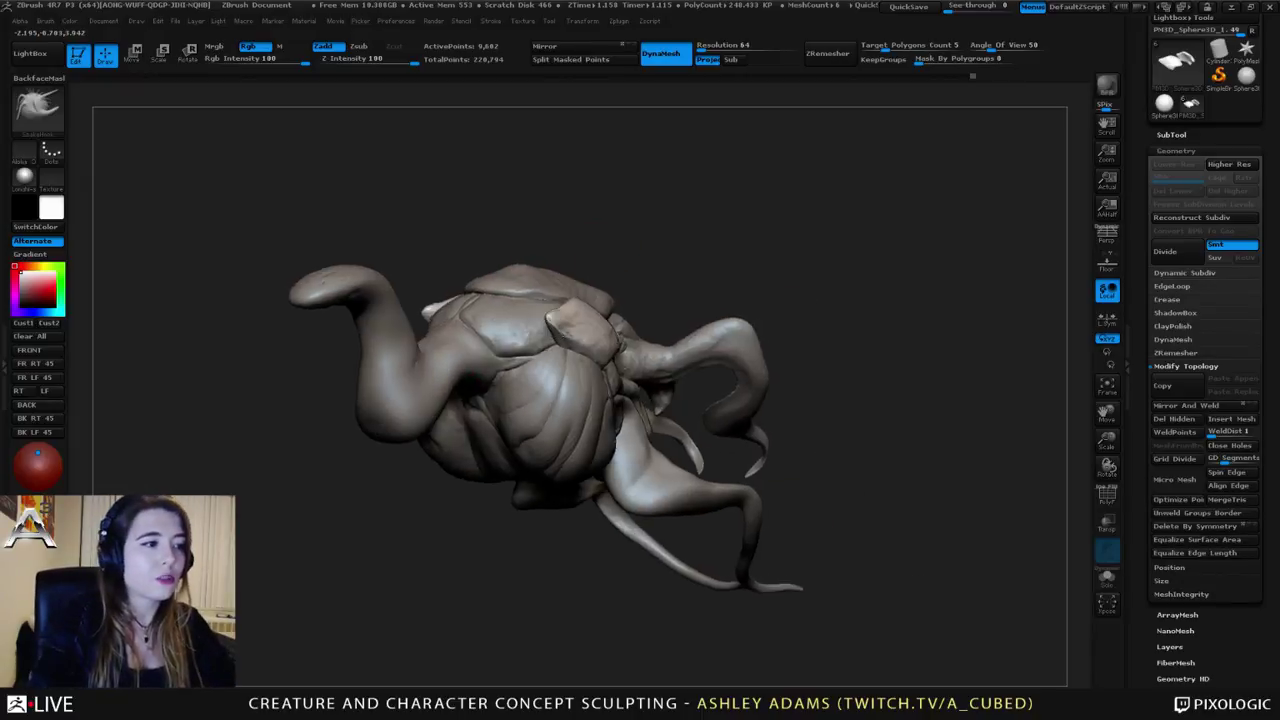
pyautogui.moveTo(660, 300); pyautogui.dragTo(589, 365, button='right')
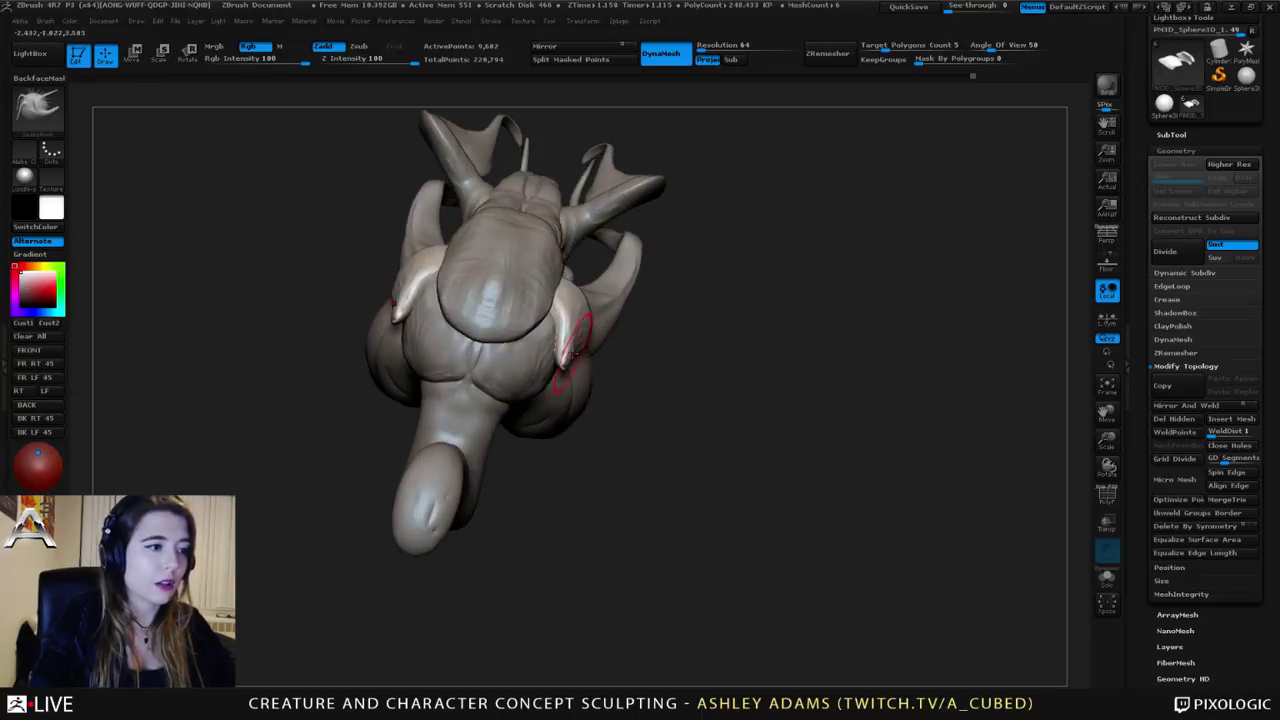
pyautogui.moveTo(573, 354); pyautogui.dragTo(548, 340)
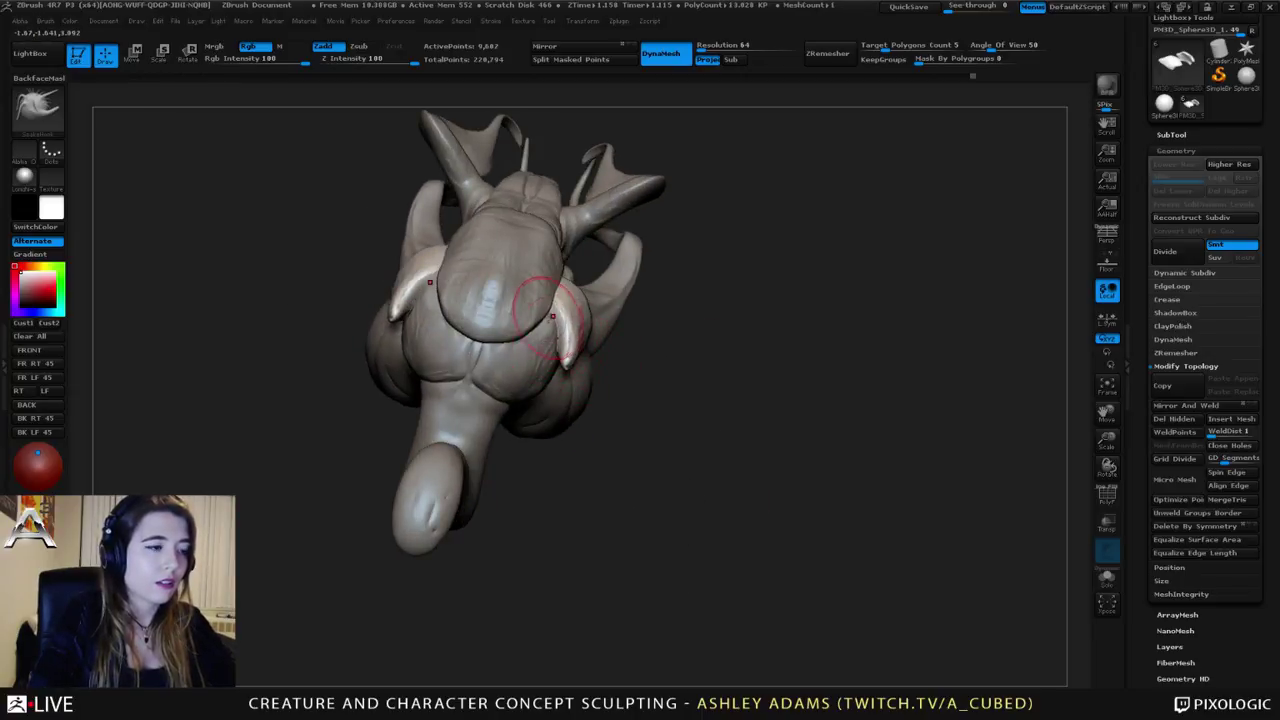
pyautogui.moveTo(540, 312)
pyautogui.mouseDown(button='right')
pyautogui.moveTo(529, 275)
pyautogui.moveTo(541, 318)
pyautogui.moveTo(588, 278)
pyautogui.moveTo(533, 318)
pyautogui.moveTo(530, 365)
pyautogui.moveTo(572, 379)
pyautogui.mouseUp(button='right')
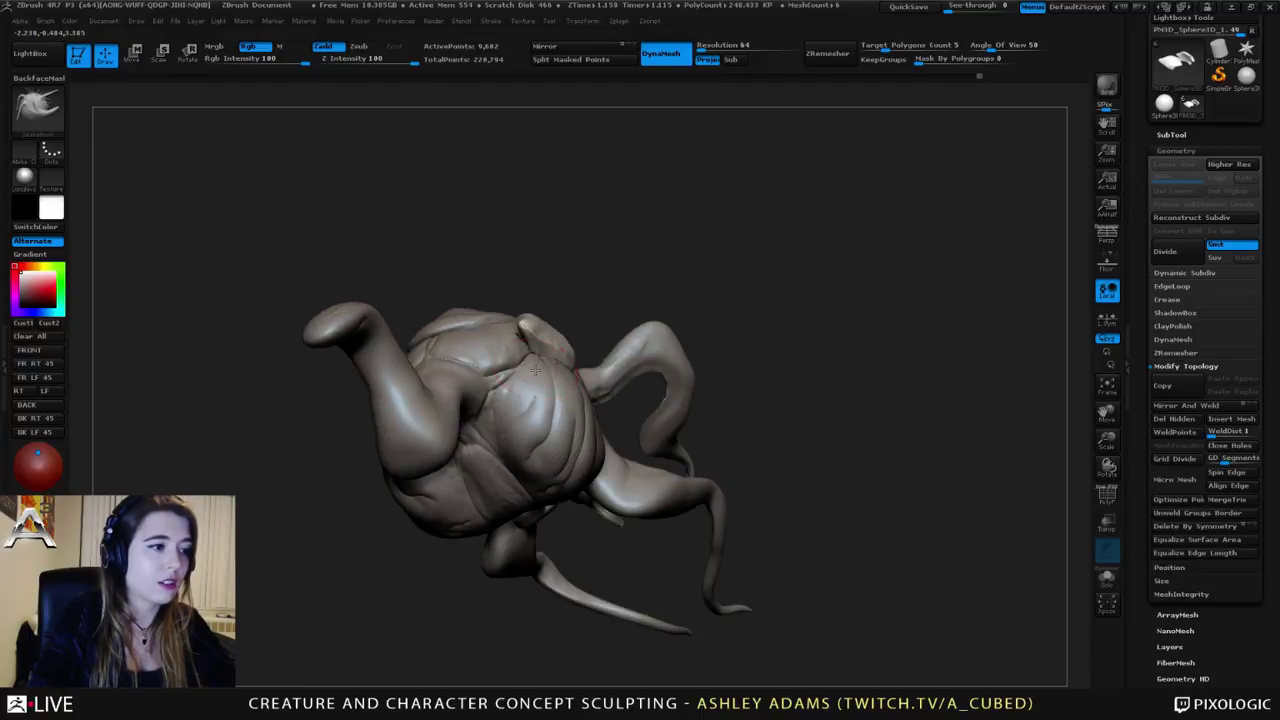
# Step: Select the rear back plate and smooth its edge where it meets the side plate
pyautogui.moveTo(508, 345); pyautogui.dragTo(535, 343, button='right')
pyautogui.press('space')
pyautogui.moveTo(535, 343); pyautogui.dragTo(520, 343)
pyautogui.moveTo(514, 318)
pyautogui.keyDown('ctrl'); pyautogui.mouseDown(button='right')
pyautogui.moveTo(522, 346)
pyautogui.moveTo(543, 339)
pyautogui.moveTo(530, 357)
pyautogui.moveTo(490, 345)
pyautogui.moveTo(482, 290)
pyautogui.mouseUp(button='right'); pyautogui.keyUp('ctrl')
pyautogui.keyDown('alt'); pyautogui.click(531, 357); pyautogui.keyUp('alt')
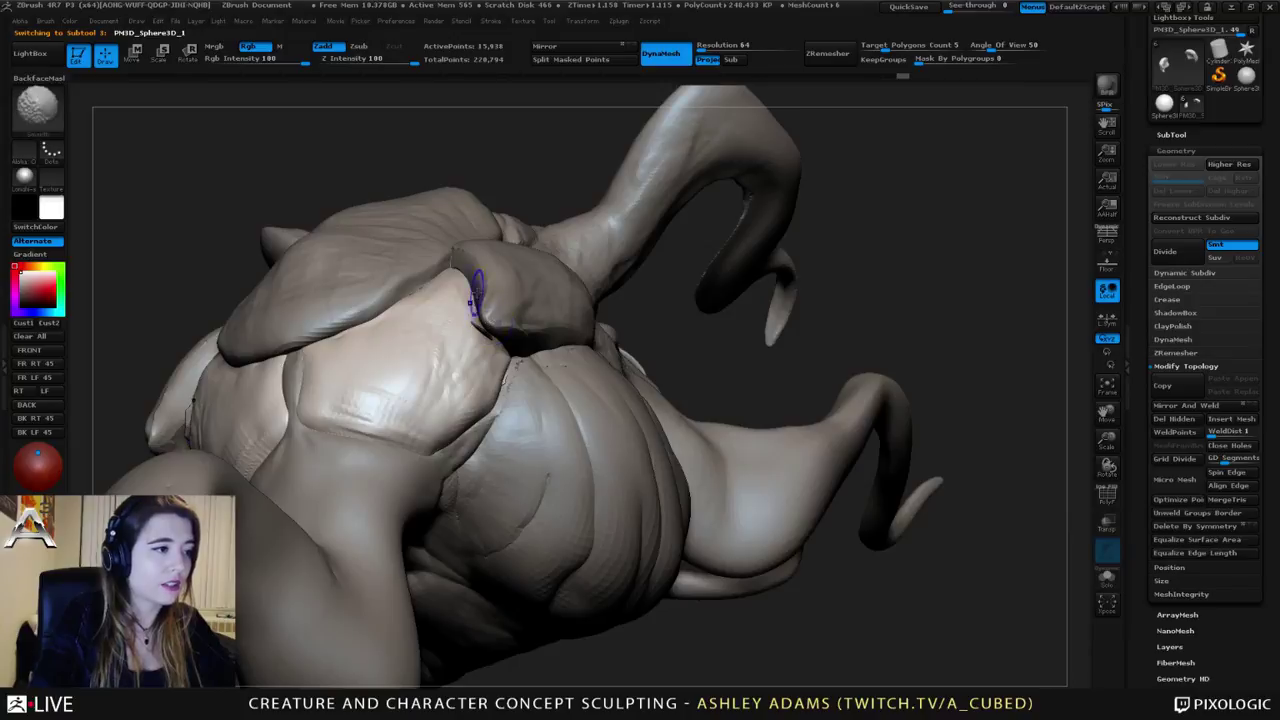
# Step: Select the body subtool and examine the bulbous cheek's surface from the rear, side and underside
pyautogui.keyDown('alt'); pyautogui.click(490, 330); pyautogui.keyUp('alt')
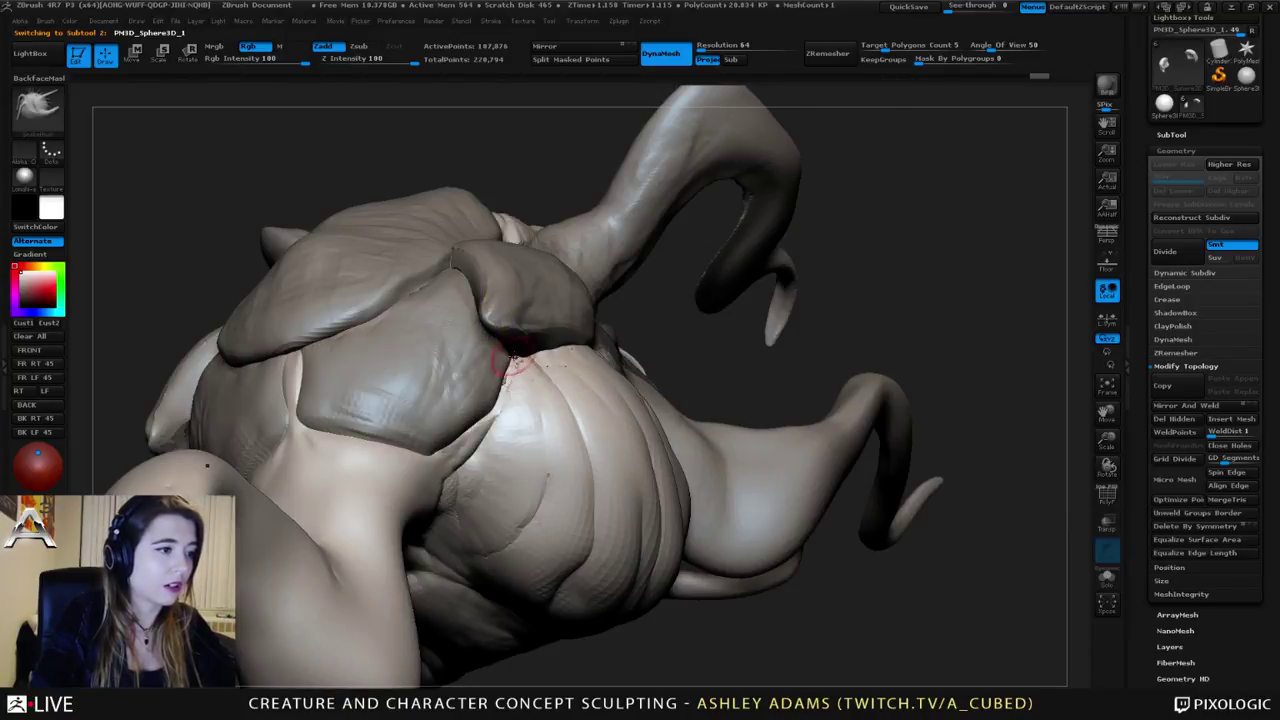
pyautogui.moveTo(490, 330); pyautogui.dragTo(508, 368, button='right')
pyautogui.keyDown('ctrl'); pyautogui.moveTo(534, 440); pyautogui.dragTo(536, 470, button='right'); pyautogui.keyUp('ctrl')
pyautogui.rightClick(536, 470)
pyautogui.moveTo(574, 421)
pyautogui.mouseDown(button='right')
pyautogui.moveTo(600, 395)
pyautogui.moveTo(563, 428)
pyautogui.mouseUp(button='right')
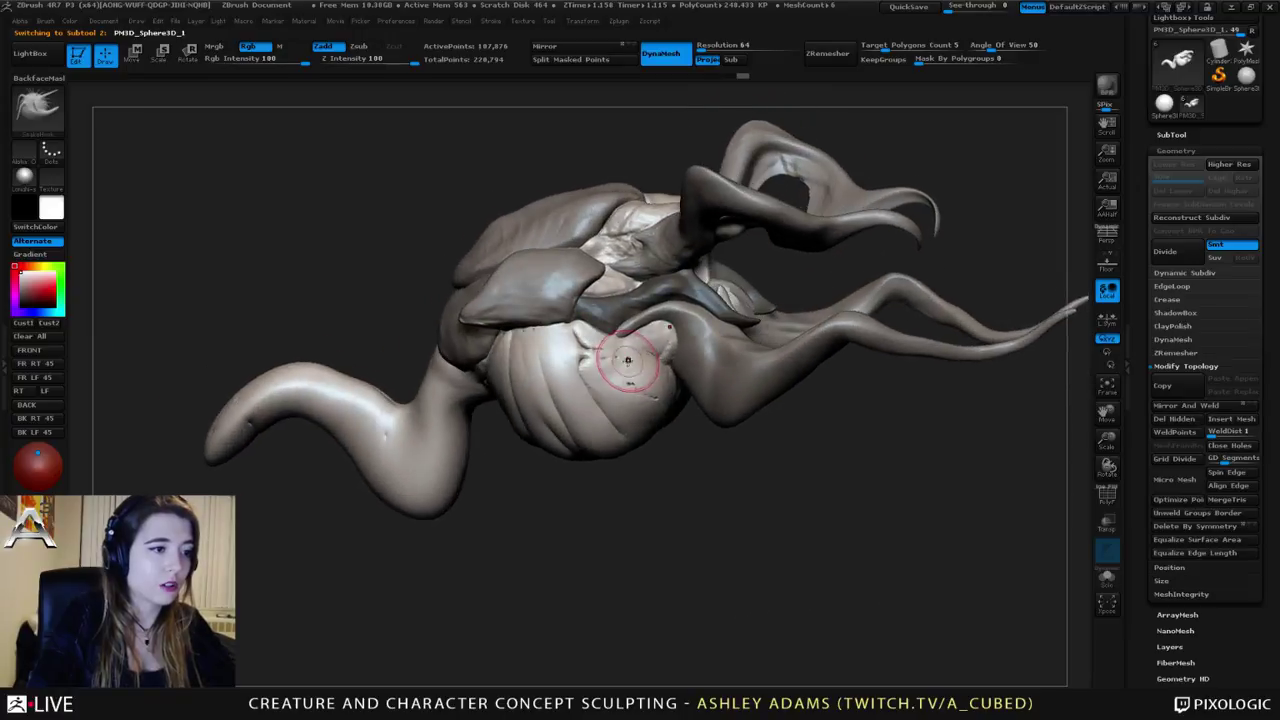
pyautogui.rightClick(563, 428)
pyautogui.press('shift')
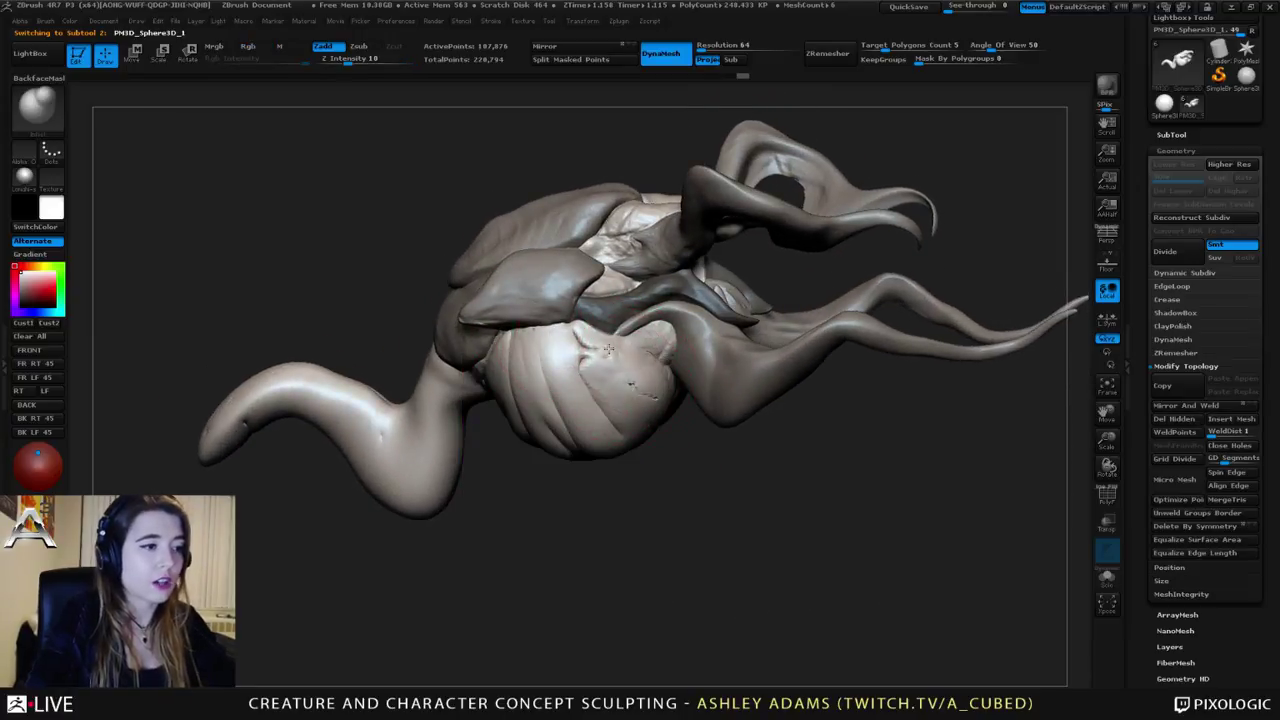
pyautogui.moveTo(602, 373); pyautogui.dragTo(605, 381, button='right')
pyautogui.moveTo(627, 438); pyautogui.dragTo(612, 490, button='right')
# Step: Carve creases into the underside where the central fold meets the two bulbous cheeks
pyautogui.moveTo(500, 345)
pyautogui.mouseDown(button='right')
pyautogui.moveTo(620, 326)
pyautogui.moveTo(556, 337)
pyautogui.moveTo(480, 414)
pyautogui.moveTo(487, 355)
pyautogui.moveTo(501, 363)
pyautogui.mouseUp(button='right')
pyautogui.press('1')
pyautogui.press('2')
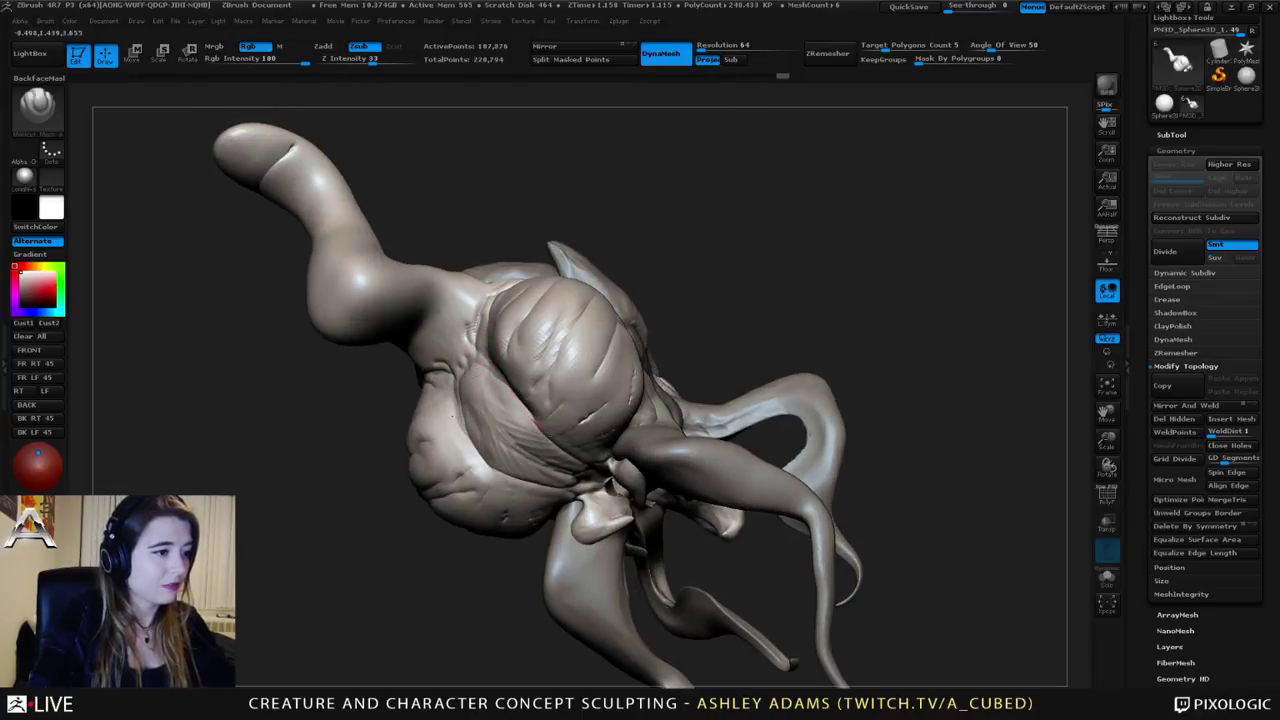
pyautogui.moveTo(592, 438); pyautogui.dragTo(612, 450)
pyautogui.moveTo(537, 423)
pyautogui.keyDown('alt'); pyautogui.mouseDown(button='right')
pyautogui.moveTo(543, 368)
pyautogui.moveTo(520, 345)
pyautogui.moveTo(534, 306)
pyautogui.moveTo(522, 358)
pyautogui.mouseUp(button='right'); pyautogui.keyUp('alt')
pyautogui.rightClick(534, 306)
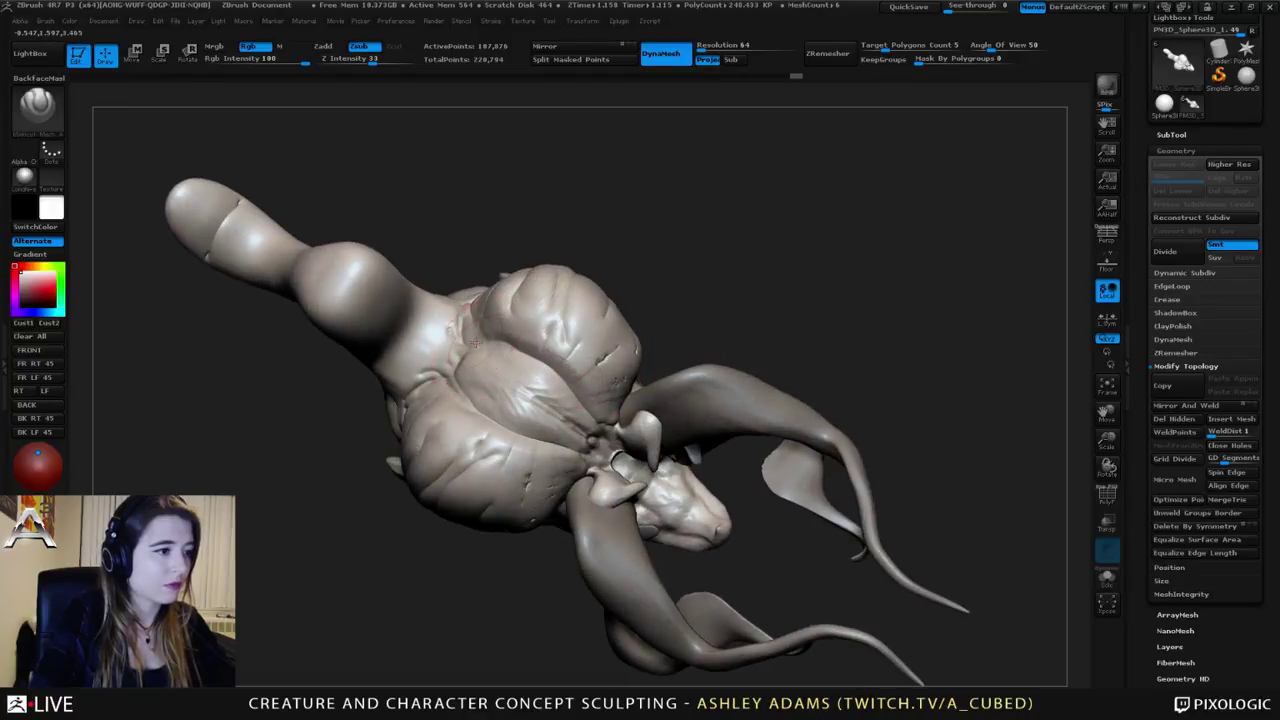
pyautogui.moveTo(557, 382); pyautogui.dragTo(606, 432)
pyautogui.moveTo(606, 432)
pyautogui.mouseDown(button='right')
pyautogui.moveTo(596, 394)
pyautogui.moveTo(466, 408)
pyautogui.mouseUp(button='right')
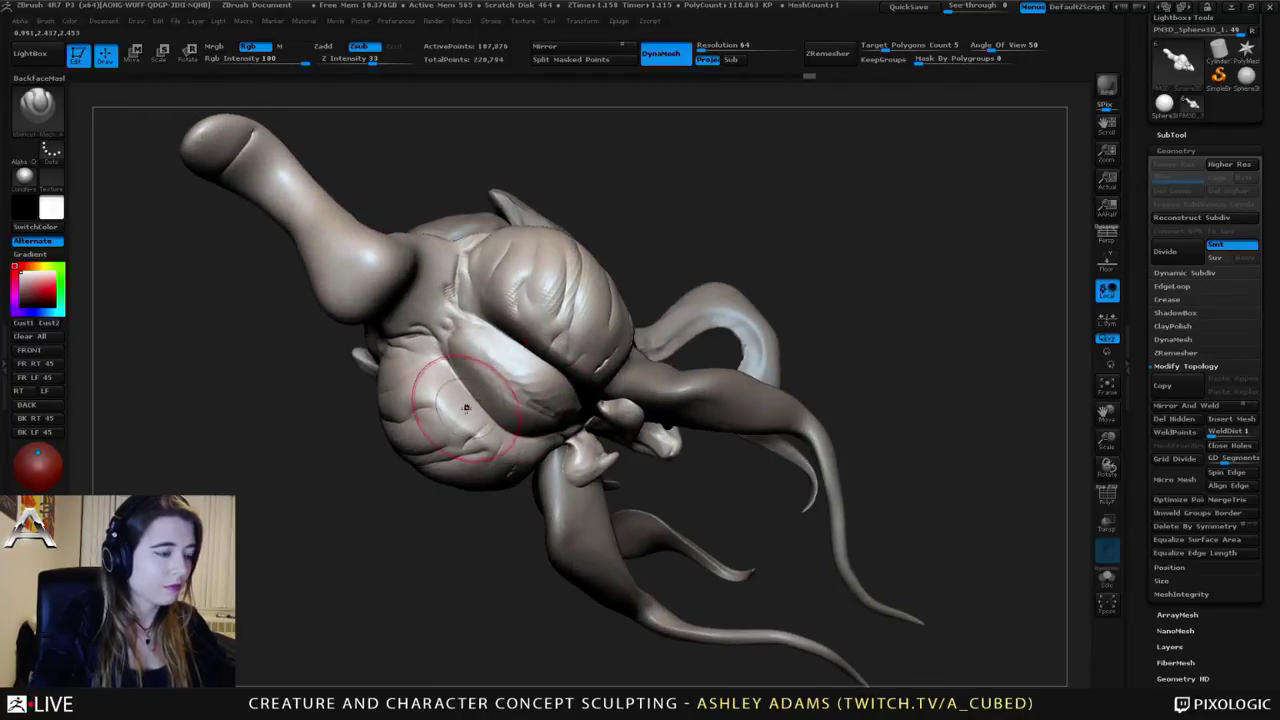
# Step: Swell the creased lobes of the cheeks with the Inflate brush, resizing it for the lower edge near the tentacles
pyautogui.press('b')
pyautogui.press('i')
pyautogui.press('n')
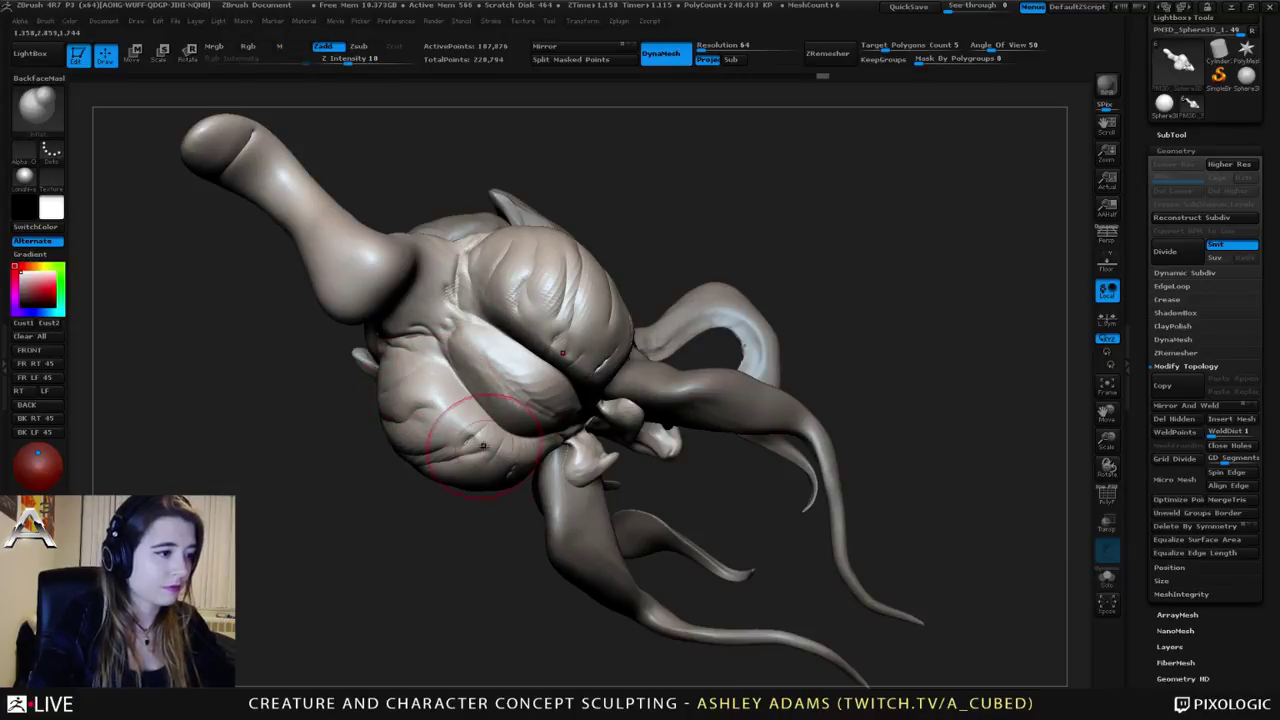
pyautogui.press('space')
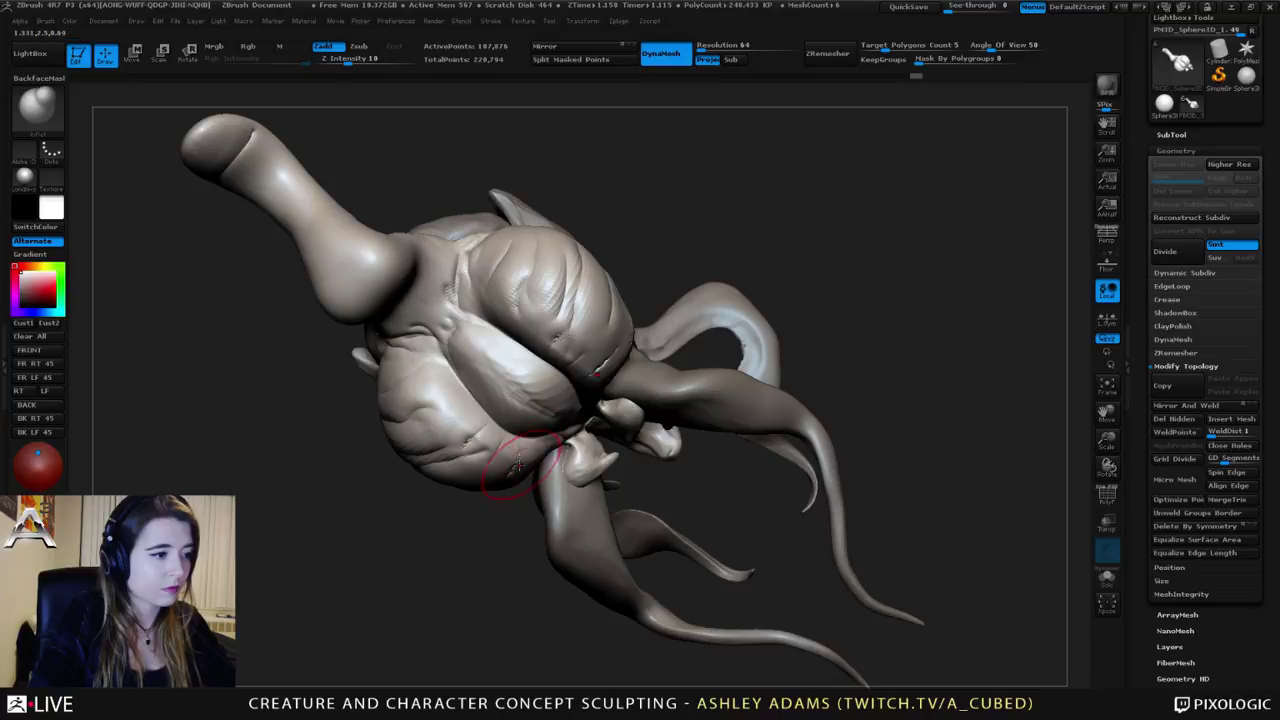
pyautogui.keyDown('ctrl'); pyautogui.moveTo(569, 338); pyautogui.dragTo(545, 275, button='right'); pyautogui.keyUp('ctrl')
pyautogui.moveTo(545, 275)
pyautogui.mouseDown(button='right')
pyautogui.moveTo(475, 330)
pyautogui.moveTo(519, 342)
pyautogui.moveTo(540, 300)
pyautogui.moveTo(529, 255)
pyautogui.moveTo(498, 294)
pyautogui.moveTo(540, 318)
pyautogui.moveTo(511, 291)
pyautogui.mouseUp(button='right')
pyautogui.press('space')
# Step: Show the subtool list and adjust the unmasked side tendril's base with the SnakeHook brush where it meets the side plate
pyautogui.moveTo(587, 317); pyautogui.dragTo(692, 300, button='right')
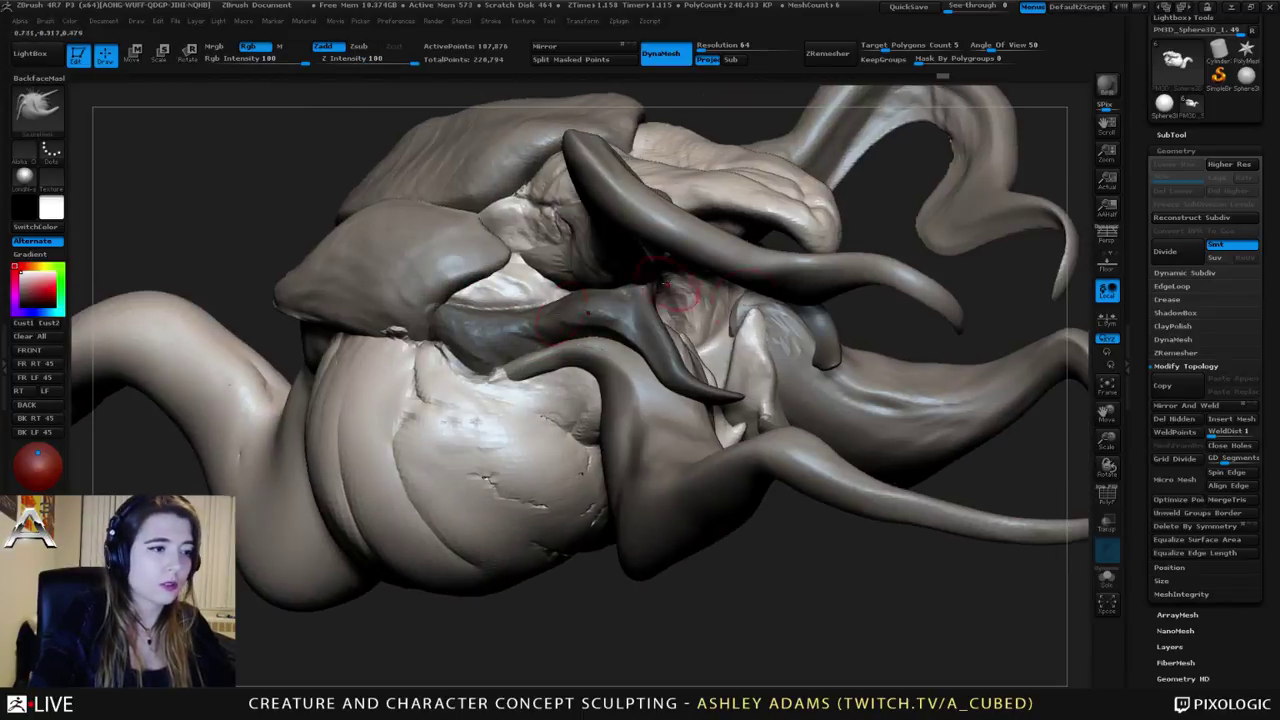
pyautogui.click(1172, 134)
pyautogui.moveTo(600, 330)
pyautogui.mouseDown(button='right')
pyautogui.moveTo(560, 320)
pyautogui.moveTo(480, 337)
pyautogui.moveTo(484, 368)
pyautogui.moveTo(456, 354)
pyautogui.moveTo(492, 342)
pyautogui.mouseUp(button='right')
pyautogui.rightClick(560, 320)
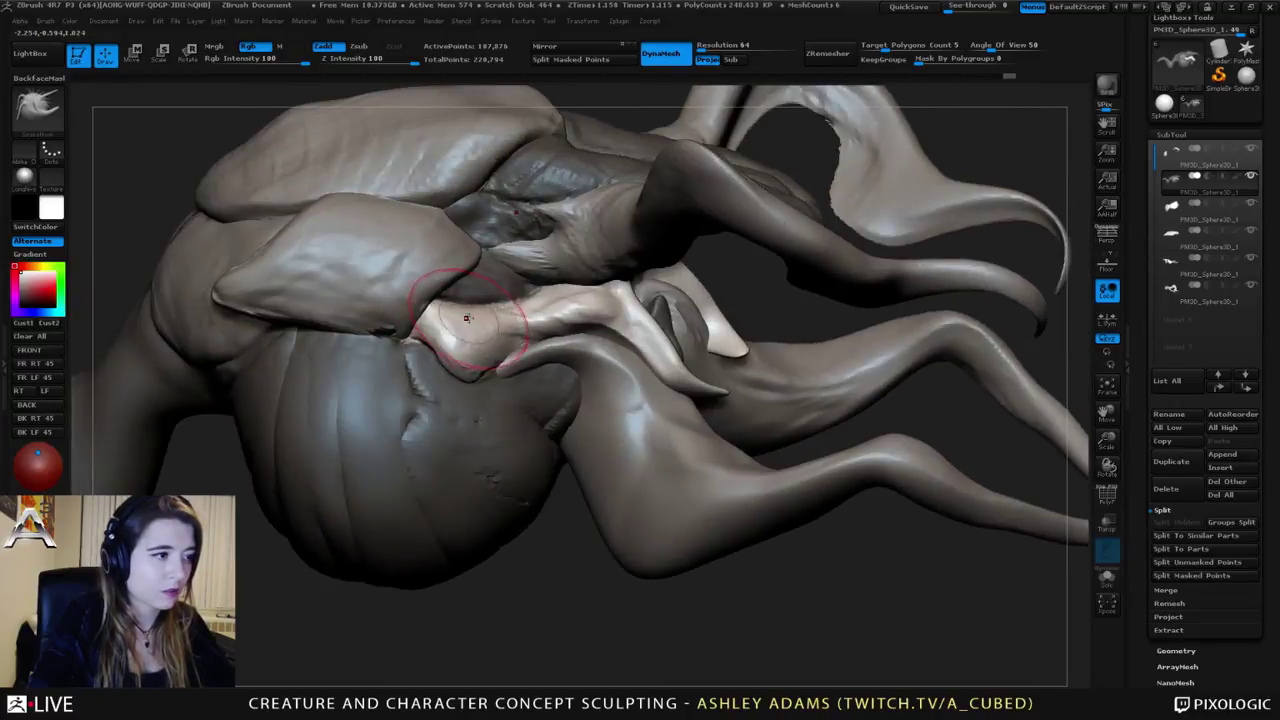
pyautogui.moveTo(466, 318); pyautogui.dragTo(469, 307)
pyautogui.moveTo(541, 311)
pyautogui.mouseDown(button='right')
pyautogui.moveTo(527, 308)
pyautogui.moveTo(543, 290)
pyautogui.moveTo(524, 340)
pyautogui.moveTo(505, 326)
pyautogui.mouseUp(button='right')
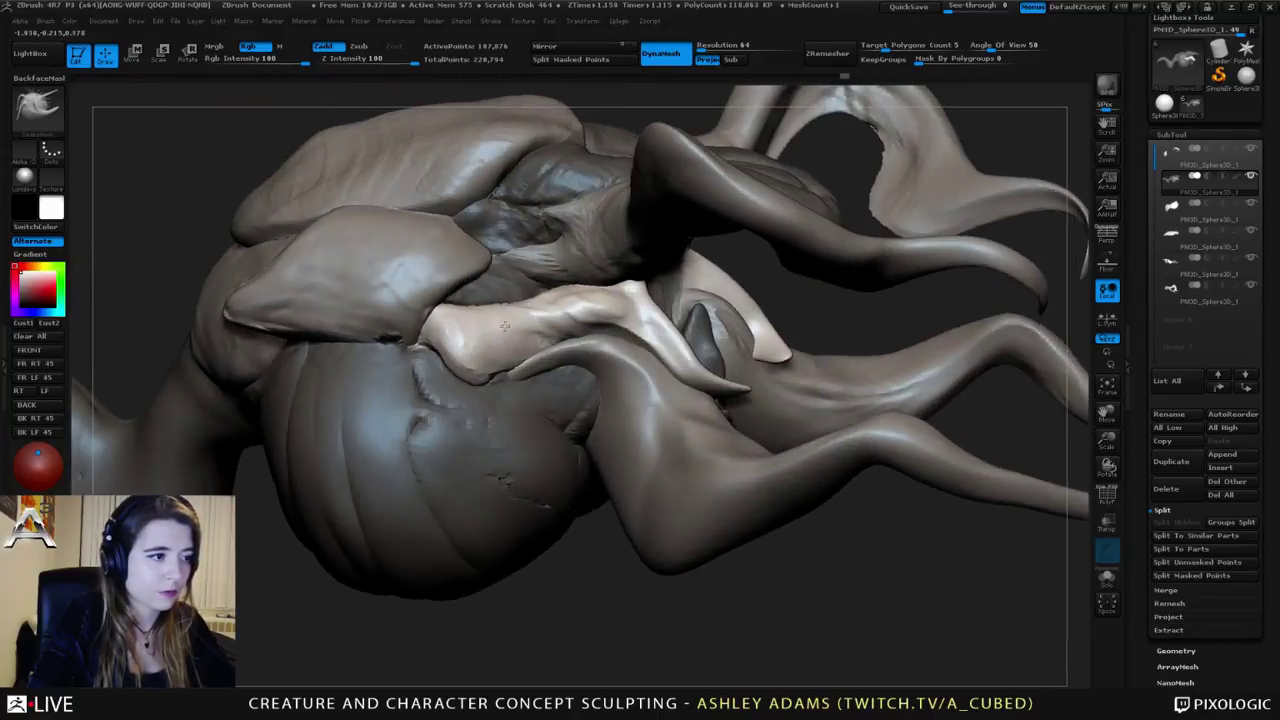
# Step: Split the masked points so the side tendrils become a separate subtool, and remesh them with DynaMesh
pyautogui.moveTo(540, 411)
pyautogui.keyDown('ctrl'); pyautogui.mouseDown(button='right')
pyautogui.moveTo(494, 394)
pyautogui.moveTo(543, 426)
pyautogui.moveTo(575, 380)
pyautogui.mouseUp(button='right'); pyautogui.keyUp('ctrl')
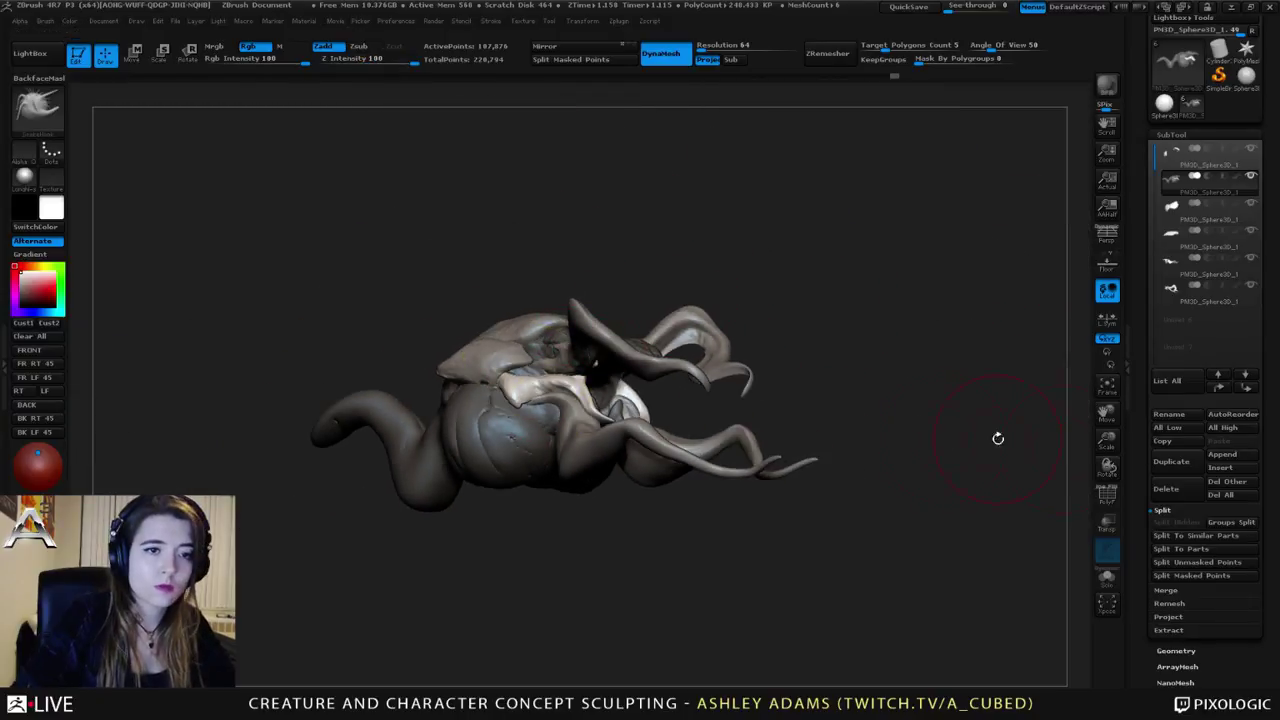
pyautogui.moveTo(997, 437)
pyautogui.mouseDown()
pyautogui.moveTo(811, 427)
pyautogui.moveTo(892, 433)
pyautogui.mouseUp()
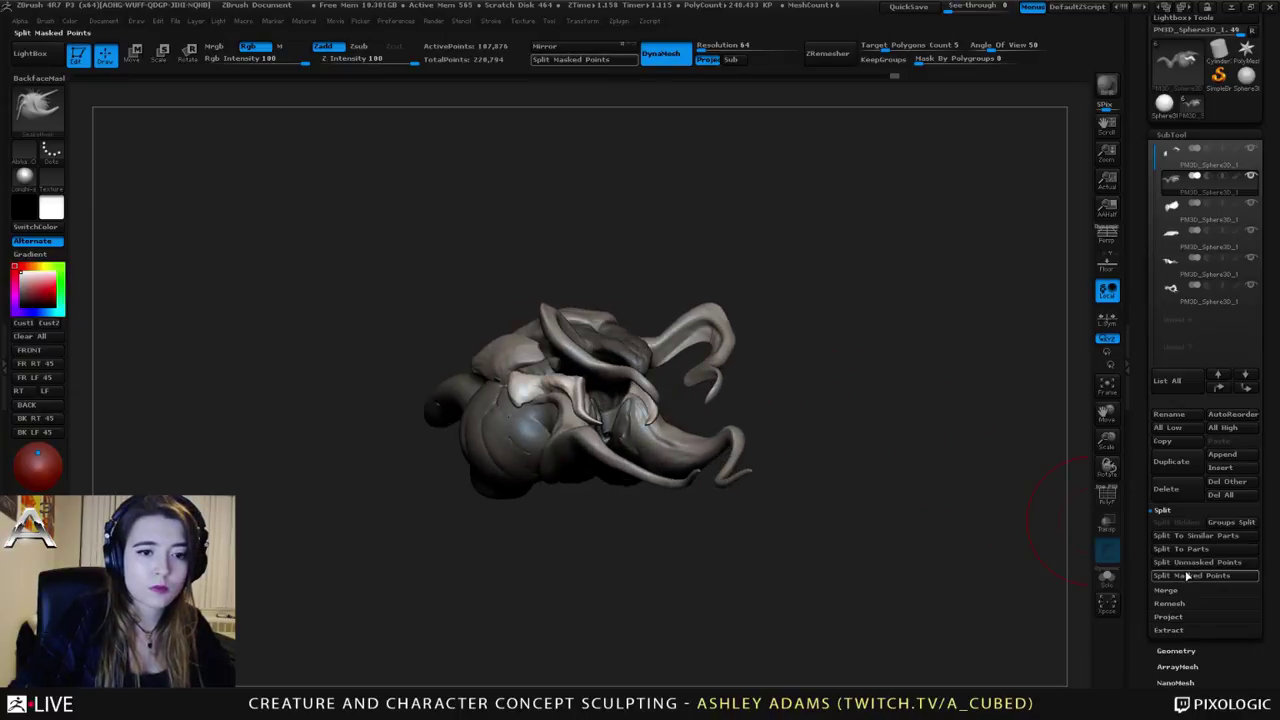
pyautogui.click(1188, 576)
pyautogui.moveTo(525, 375); pyautogui.dragTo(579, 380, button='right')
pyautogui.moveTo(600, 410); pyautogui.dragTo(628, 346, button='right')
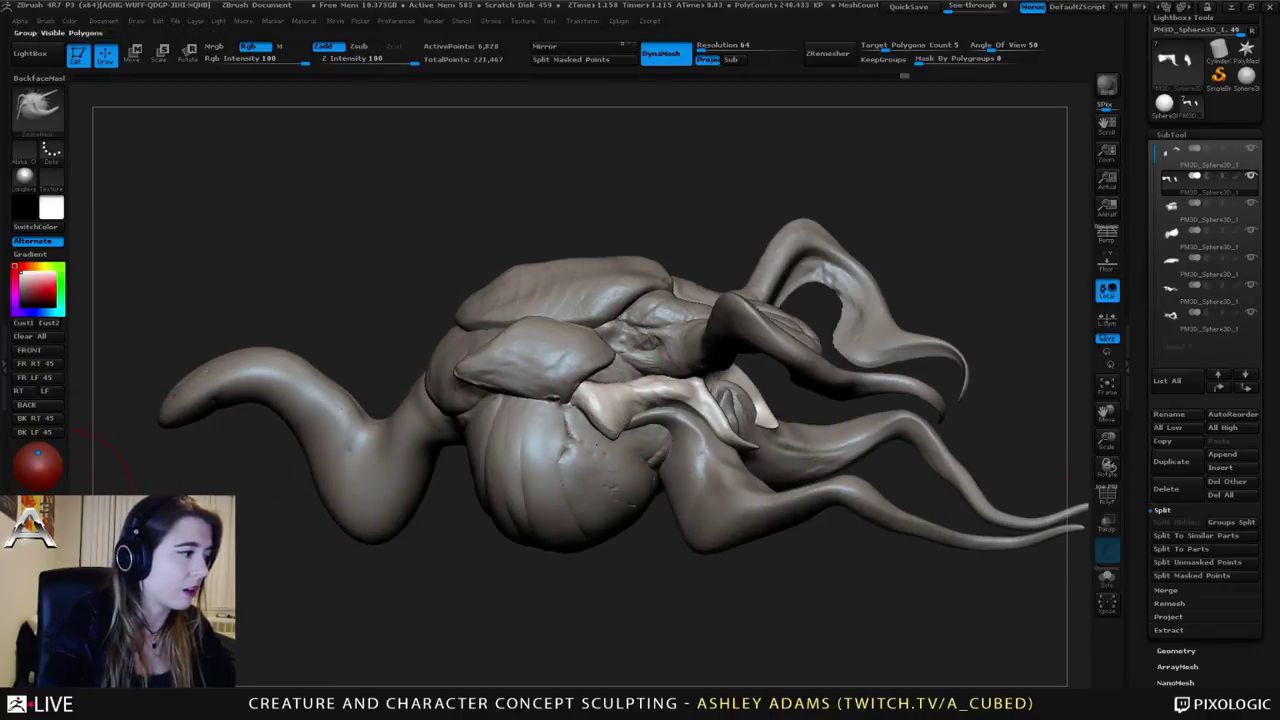
pyautogui.keyDown('ctrl'); pyautogui.moveTo(112, 440); pyautogui.dragTo(140, 472); pyautogui.keyUp('ctrl')
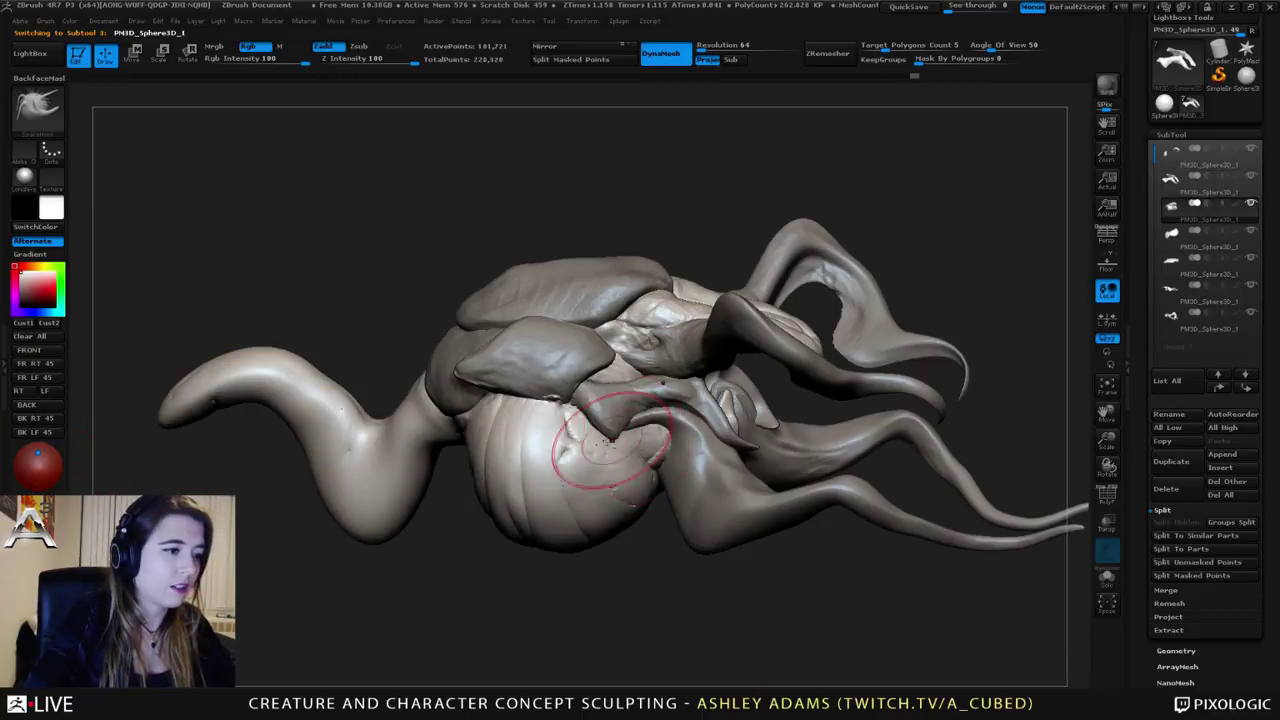
# Step: Switch from the body to the side tendril subtool and pull the tendril's tip forward into a long, thin curl
pyautogui.keyDown('alt'); pyautogui.click(685, 368); pyautogui.keyUp('alt')
pyautogui.moveTo(685, 370); pyautogui.dragTo(610, 390, button='right')
pyautogui.moveTo(696, 457); pyautogui.dragTo(520, 395, button='right')
pyautogui.keyDown('alt'); pyautogui.click(652, 424); pyautogui.keyUp('alt')
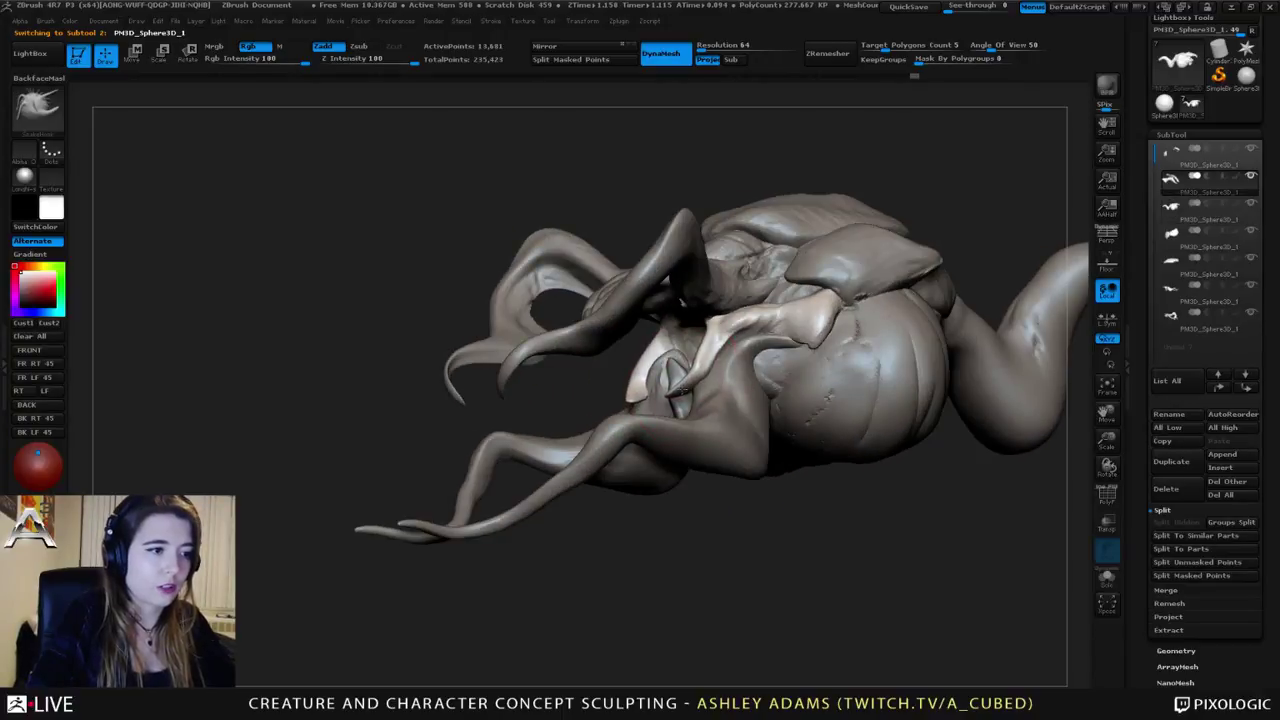
pyautogui.keyDown('shift'); pyautogui.moveTo(697, 373); pyautogui.dragTo(690, 388); pyautogui.keyUp('shift')
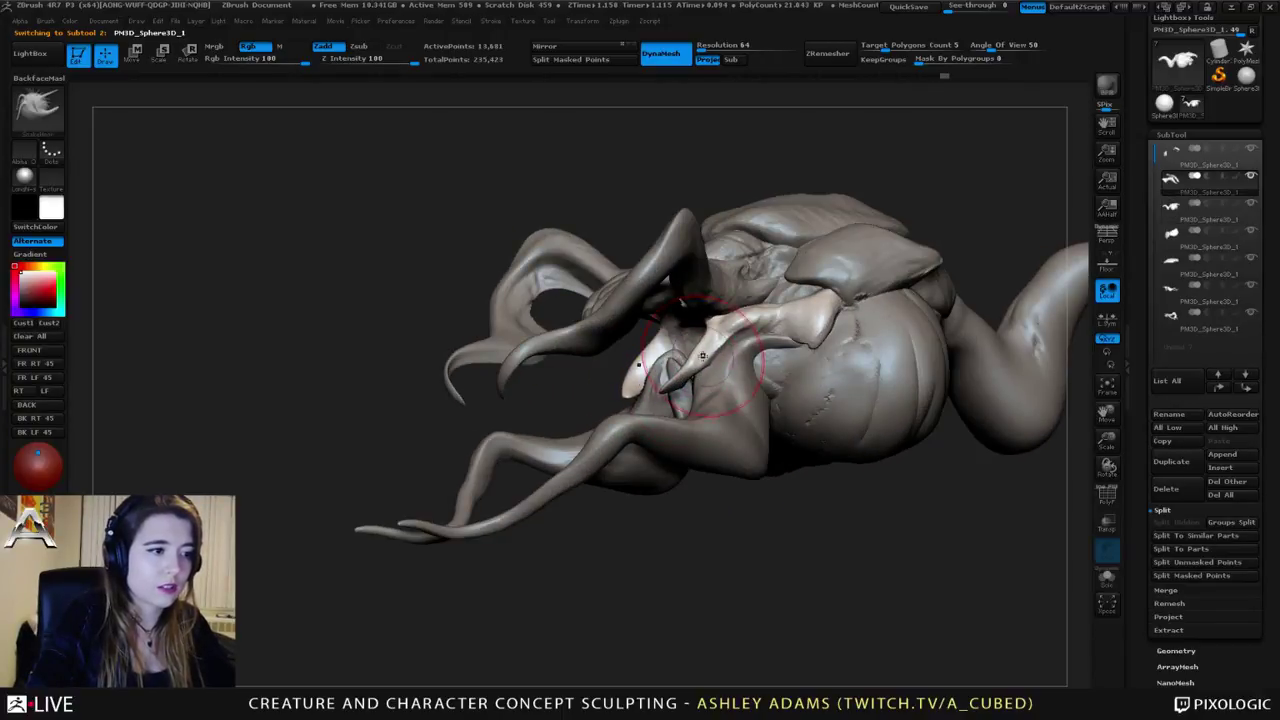
pyautogui.rightClick(652, 432)
pyautogui.moveTo(652, 432)
pyautogui.mouseDown(button='right')
pyautogui.moveTo(668, 360)
pyautogui.moveTo(680, 377)
pyautogui.mouseUp(button='right')
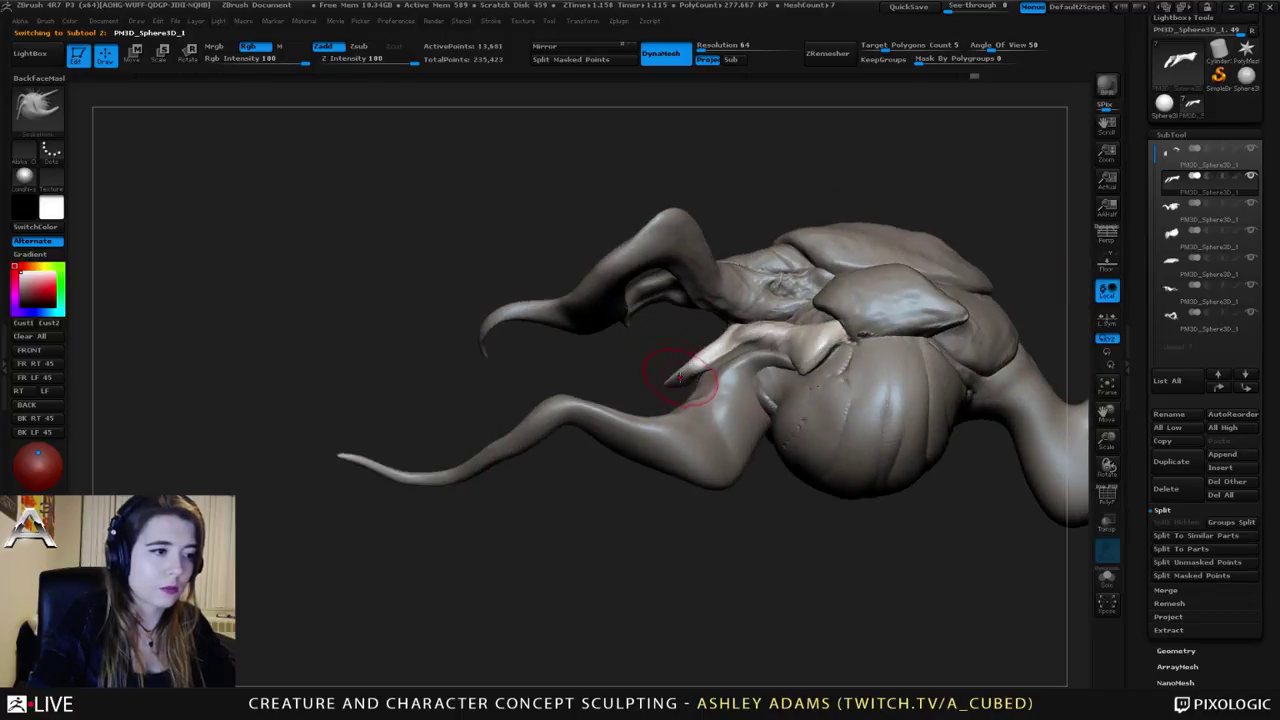
pyautogui.moveTo(626, 366)
pyautogui.mouseDown()
pyautogui.moveTo(606, 374)
pyautogui.moveTo(656, 360)
pyautogui.mouseUp()
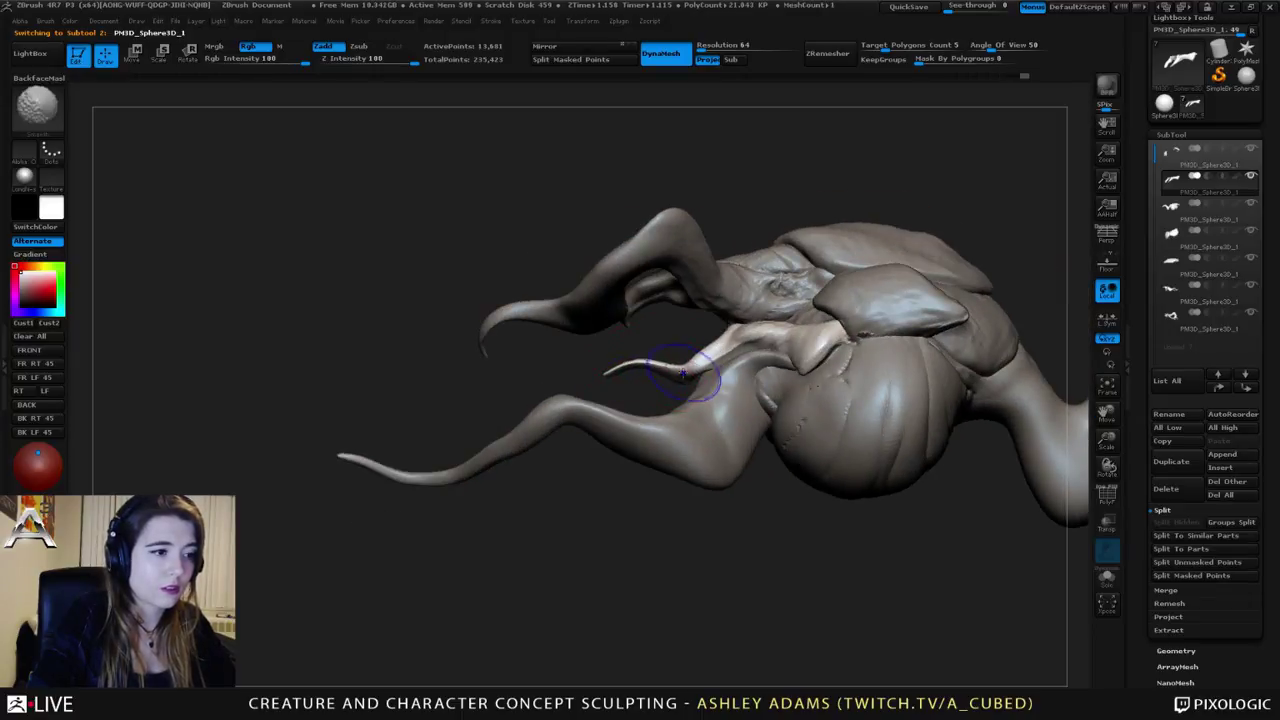
# Step: Pull the middle bend of the side tendril outward with the SnakeHook brush to widen it into a flap
pyautogui.moveTo(684, 360)
pyautogui.mouseDown(button='right')
pyautogui.moveTo(700, 365)
pyautogui.moveTo(717, 341)
pyautogui.mouseUp(button='right')
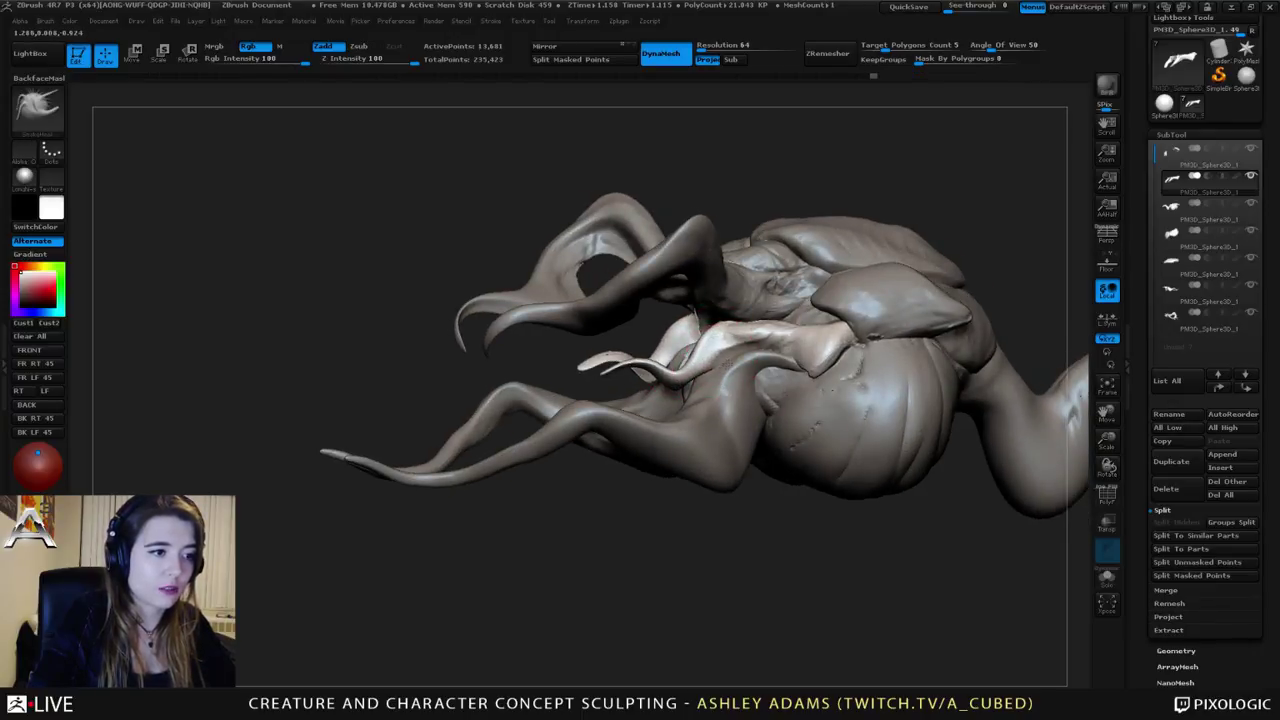
pyautogui.moveTo(717, 341)
pyautogui.mouseDown(button='right')
pyautogui.moveTo(733, 322)
pyautogui.moveTo(642, 308)
pyautogui.moveTo(560, 400)
pyautogui.mouseUp(button='right')
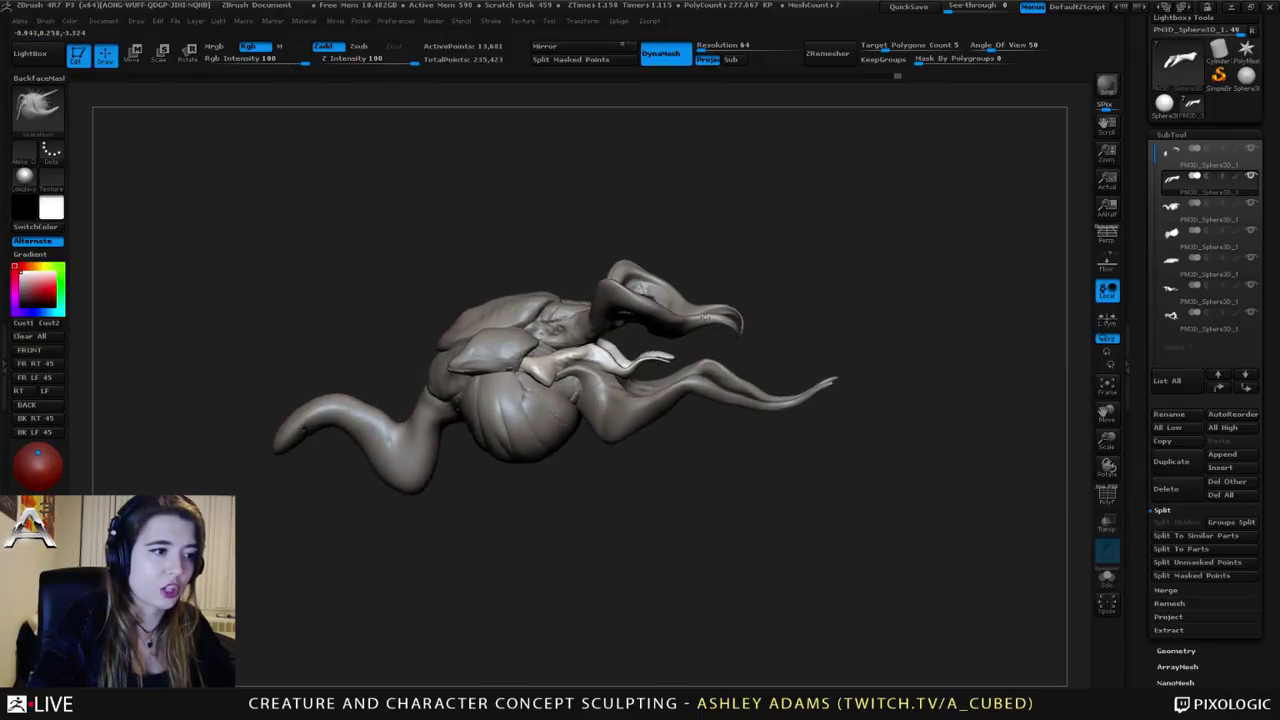
pyautogui.rightClick(557, 428)
pyautogui.press('b')
pyautogui.press('s')
pyautogui.press('h')
pyautogui.moveTo(628, 362); pyautogui.dragTo(590, 378, button='right')
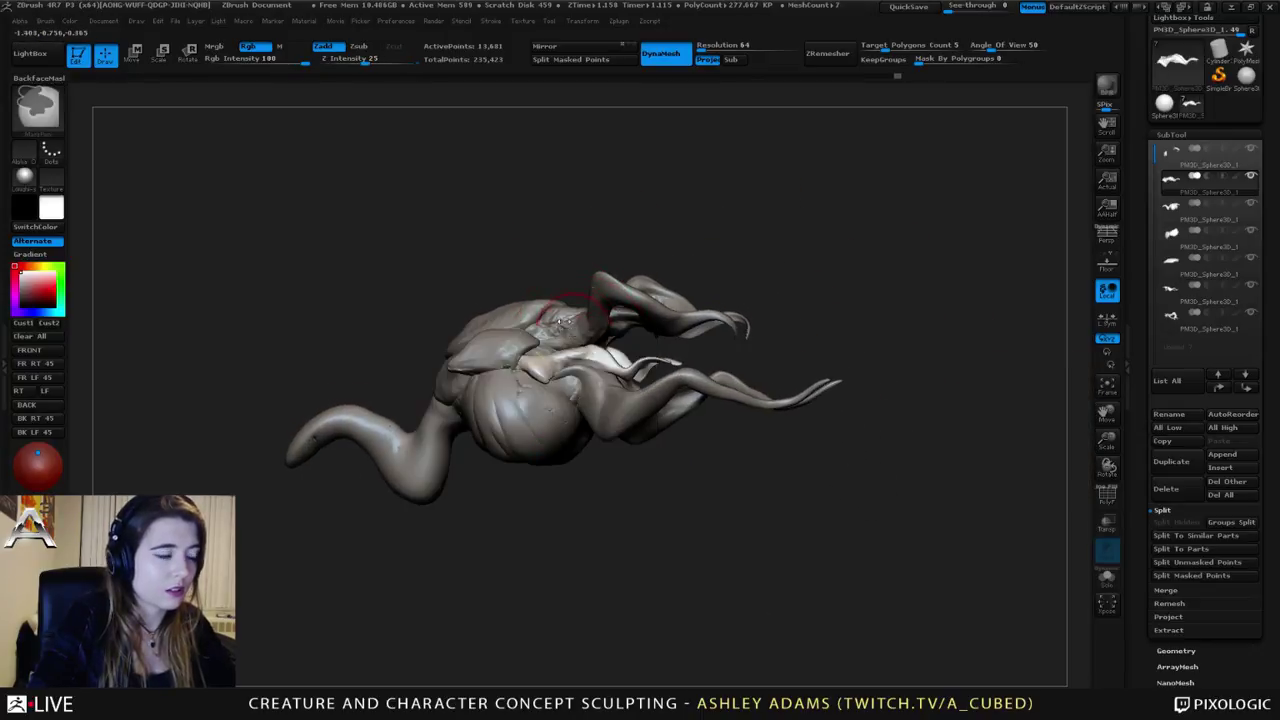
pyautogui.keyDown('ctrl'); pyautogui.moveTo(584, 316); pyautogui.dragTo(605, 348, button='right'); pyautogui.keyUp('ctrl')
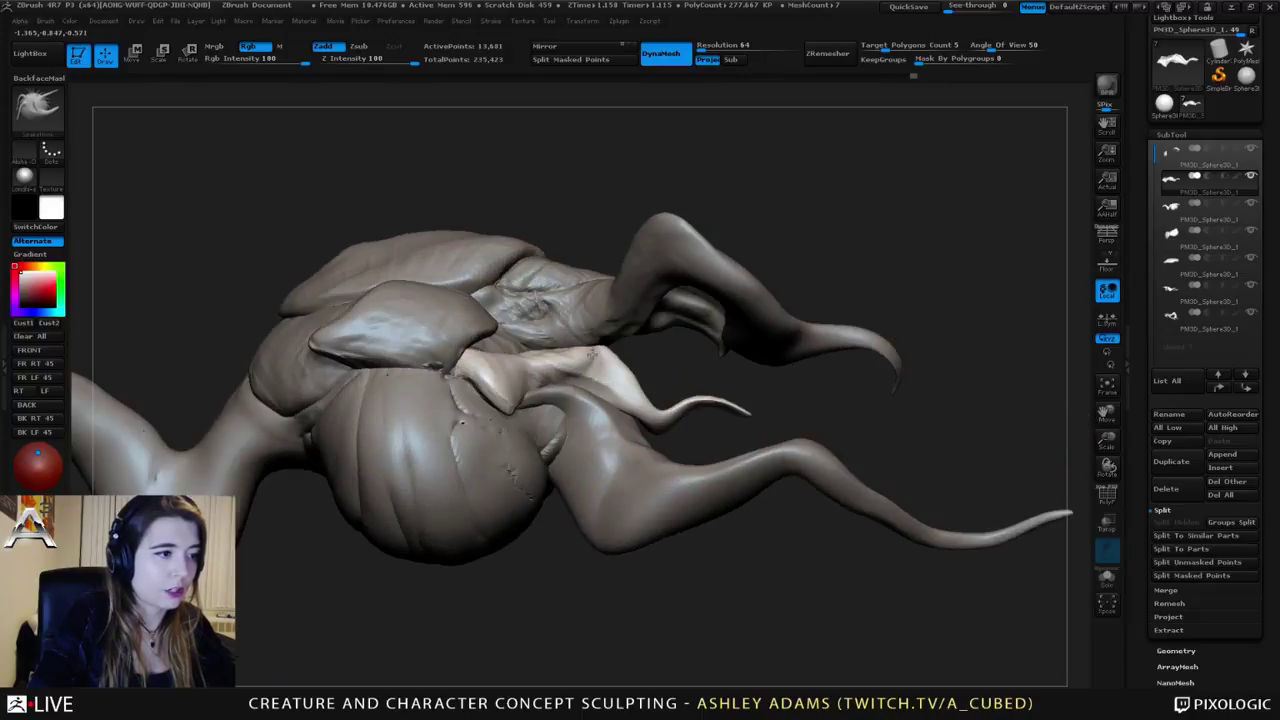
pyautogui.moveTo(603, 340); pyautogui.dragTo(622, 371)
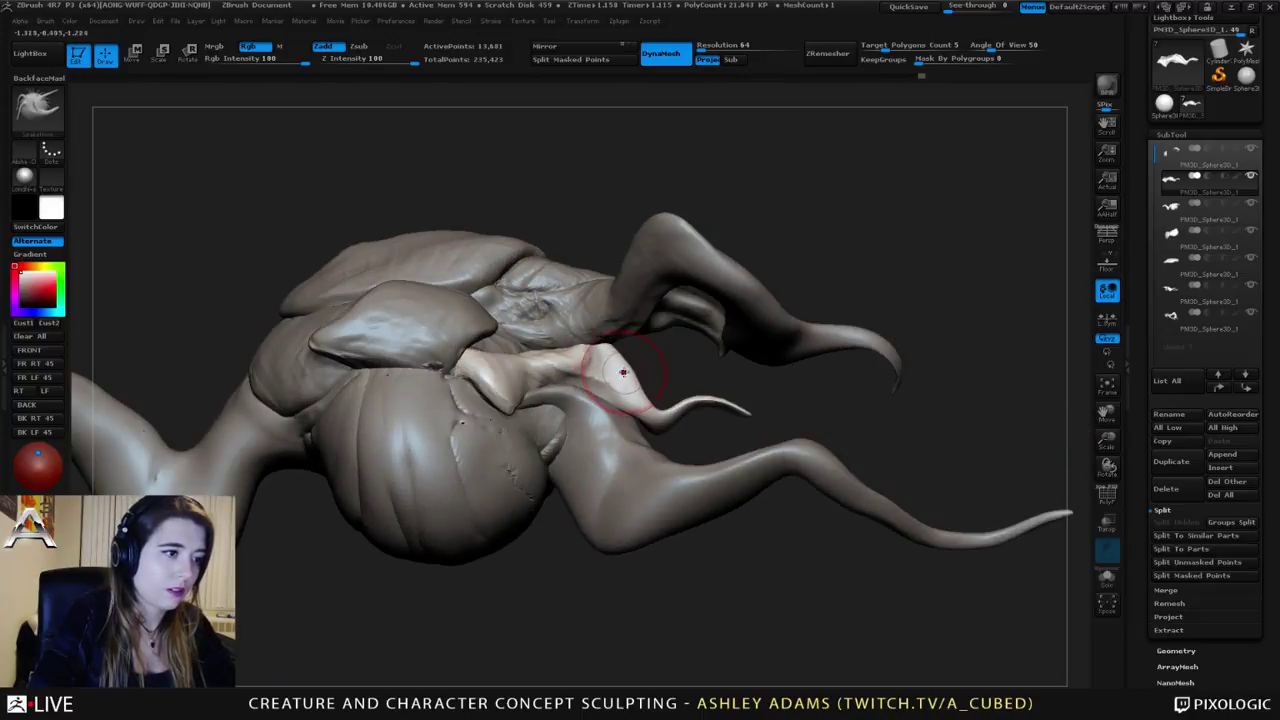
# Step: Resize the SnakeHook brush and refine the outline of the side tendril's widened bend
pyautogui.press('space')
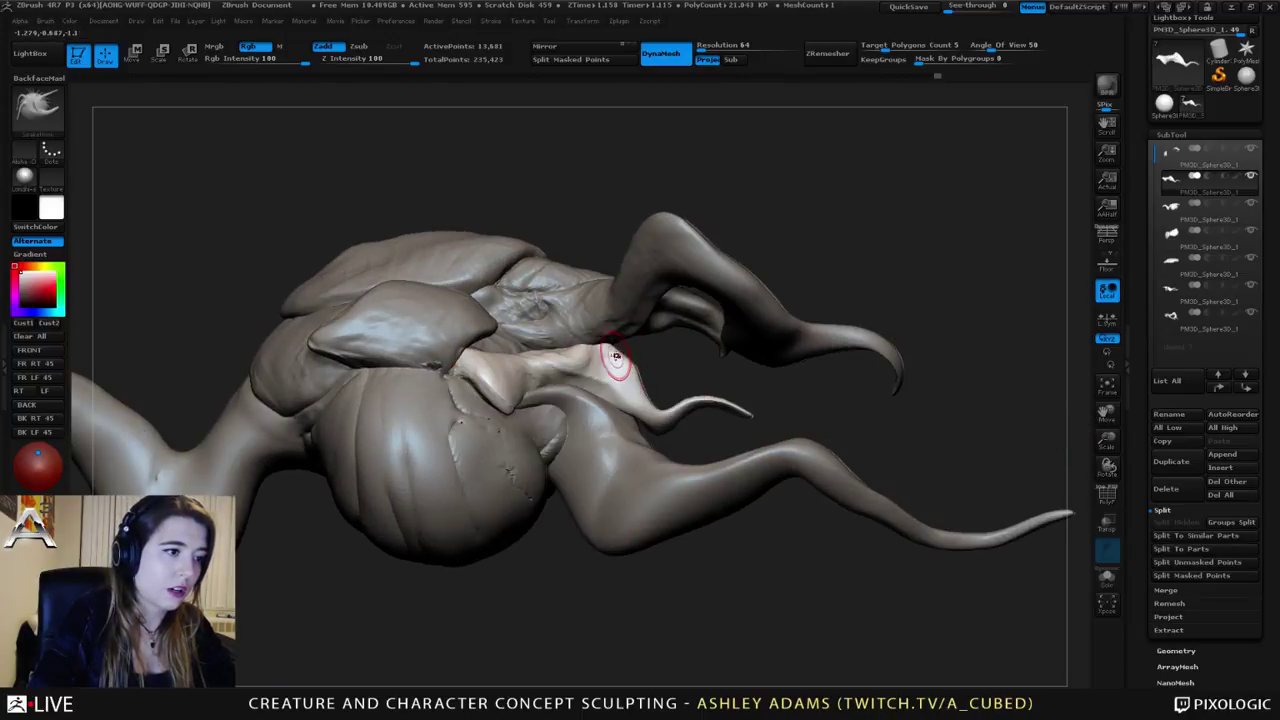
pyautogui.moveTo(615, 357); pyautogui.dragTo(622, 364)
pyautogui.moveTo(622, 364)
pyautogui.mouseDown(button='right')
pyautogui.moveTo(595, 358)
pyautogui.moveTo(606, 364)
pyautogui.mouseUp(button='right')
pyautogui.moveTo(606, 364); pyautogui.dragTo(600, 357)
pyautogui.moveTo(600, 357); pyautogui.dragTo(584, 360, button='right')
pyautogui.press('space')
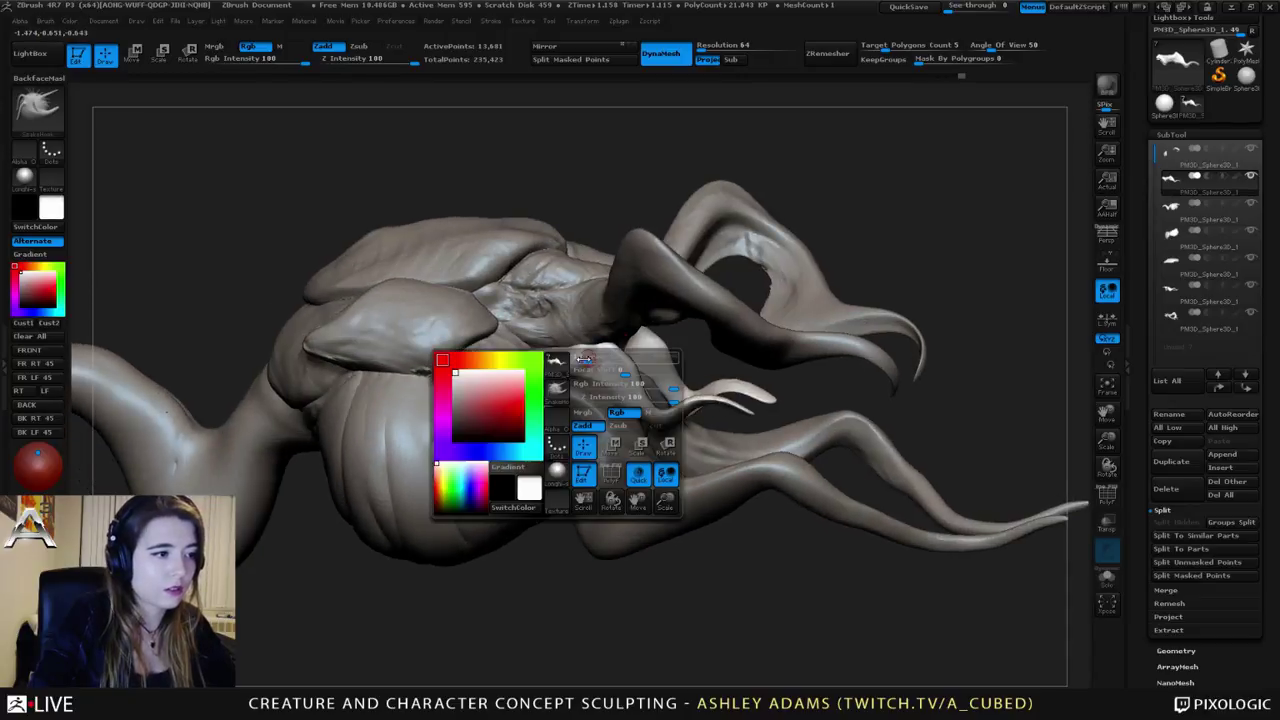
pyautogui.moveTo(688, 382)
pyautogui.mouseDown(button='right')
pyautogui.moveTo(692, 398)
pyautogui.moveTo(697, 371)
pyautogui.mouseUp(button='right')
# Step: Thicken the side tendril's tip with the Inflate brush, remeshing it with DynaMesh and smoothing the end
pyautogui.press('b')
pyautogui.press('i')
pyautogui.press('n')
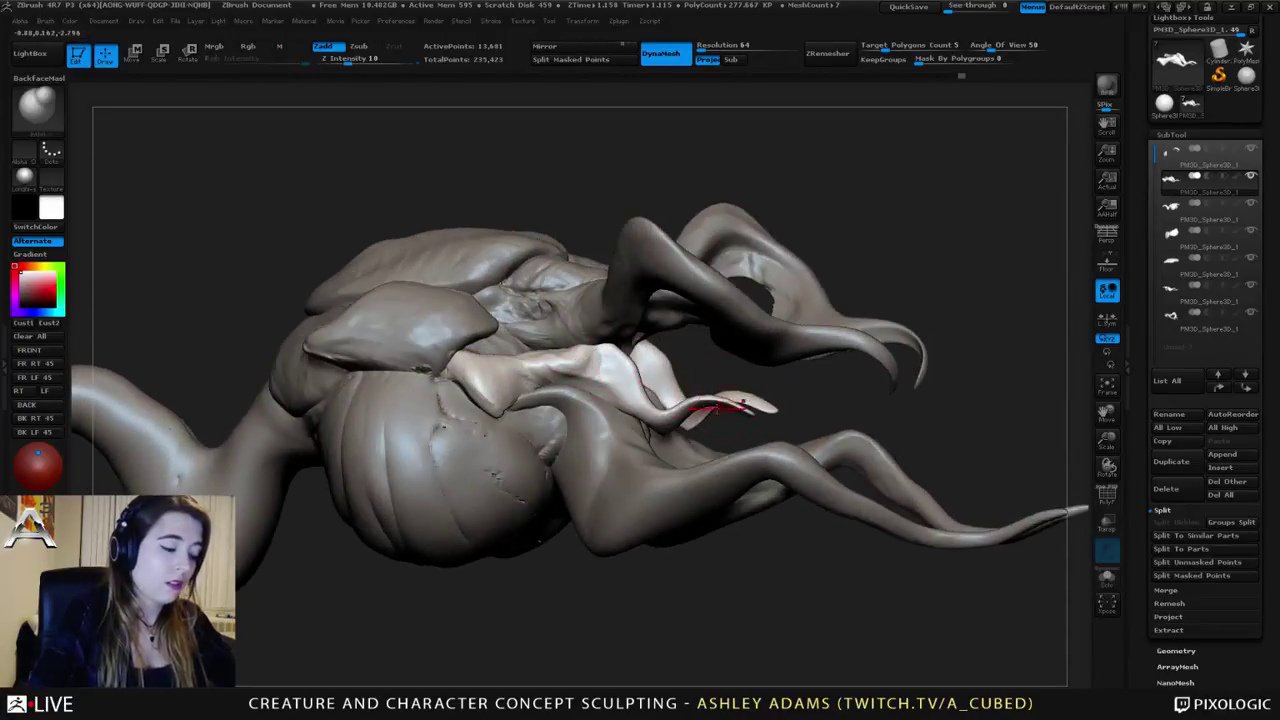
pyautogui.keyDown('shift'); pyautogui.moveTo(747, 410); pyautogui.dragTo(748, 414); pyautogui.keyUp('shift')
pyautogui.keyDown('ctrl'); pyautogui.moveTo(797, 174); pyautogui.dragTo(806, 184); pyautogui.keyUp('ctrl')
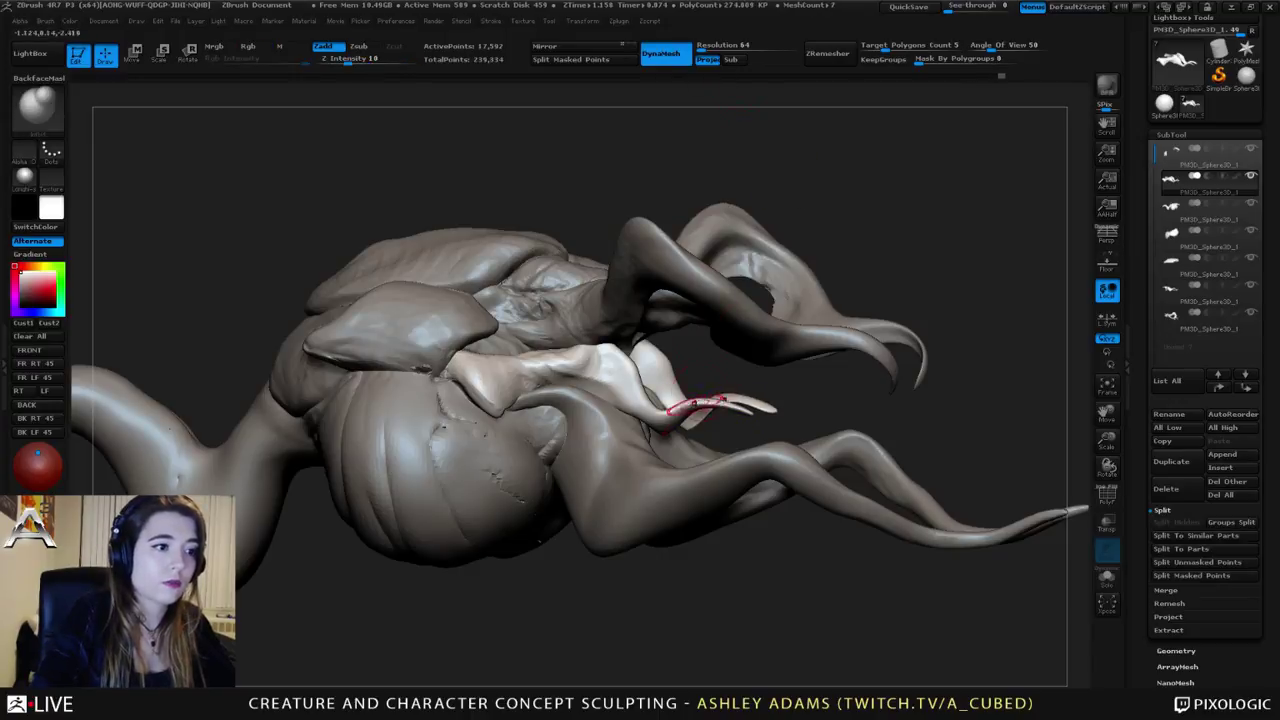
pyautogui.keyDown('shift'); pyautogui.moveTo(738, 405); pyautogui.dragTo(742, 409); pyautogui.keyUp('shift')
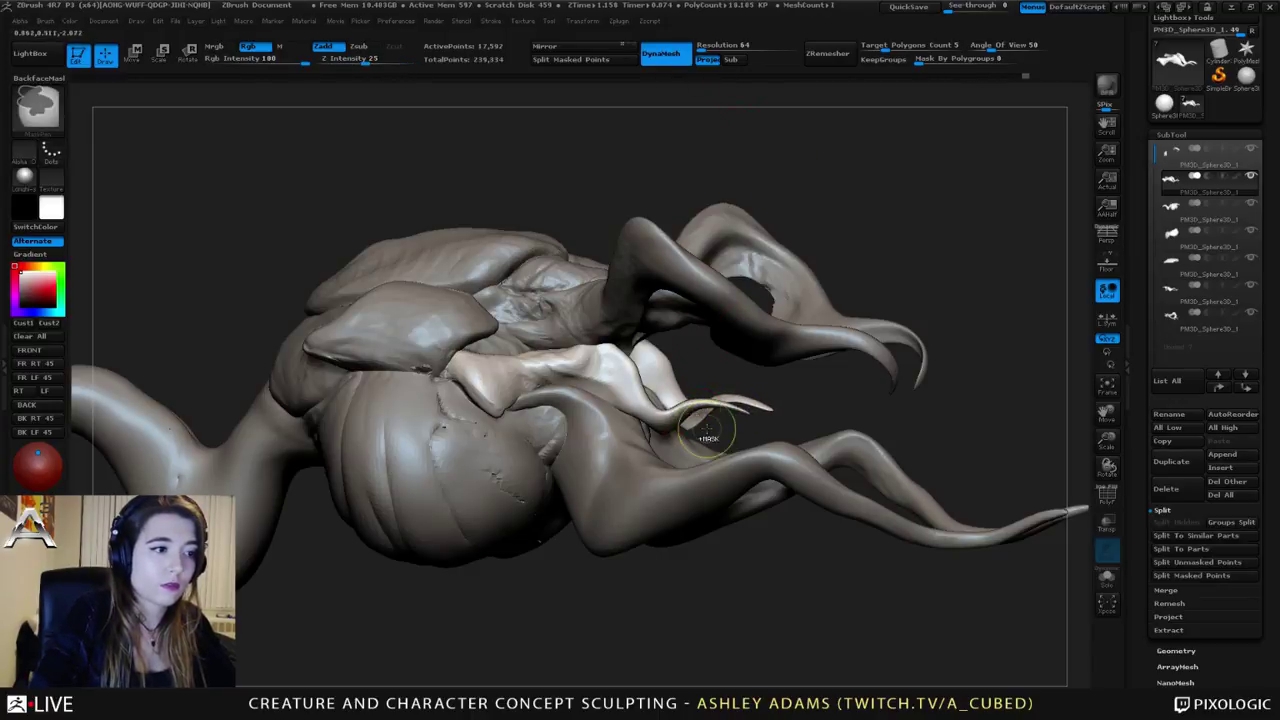
# Step: Select the body subtool and resize the Inflate brush for the cheek around the side tendril's base
pyautogui.keyDown('ctrl'); pyautogui.moveTo(714, 428); pyautogui.dragTo(700, 368, button='right'); pyautogui.keyUp('ctrl')
pyautogui.moveTo(800, 366)
pyautogui.mouseDown(button='right')
pyautogui.moveTo(673, 355)
pyautogui.moveTo(664, 375)
pyautogui.mouseUp(button='right')
pyautogui.rightClick(655, 437)
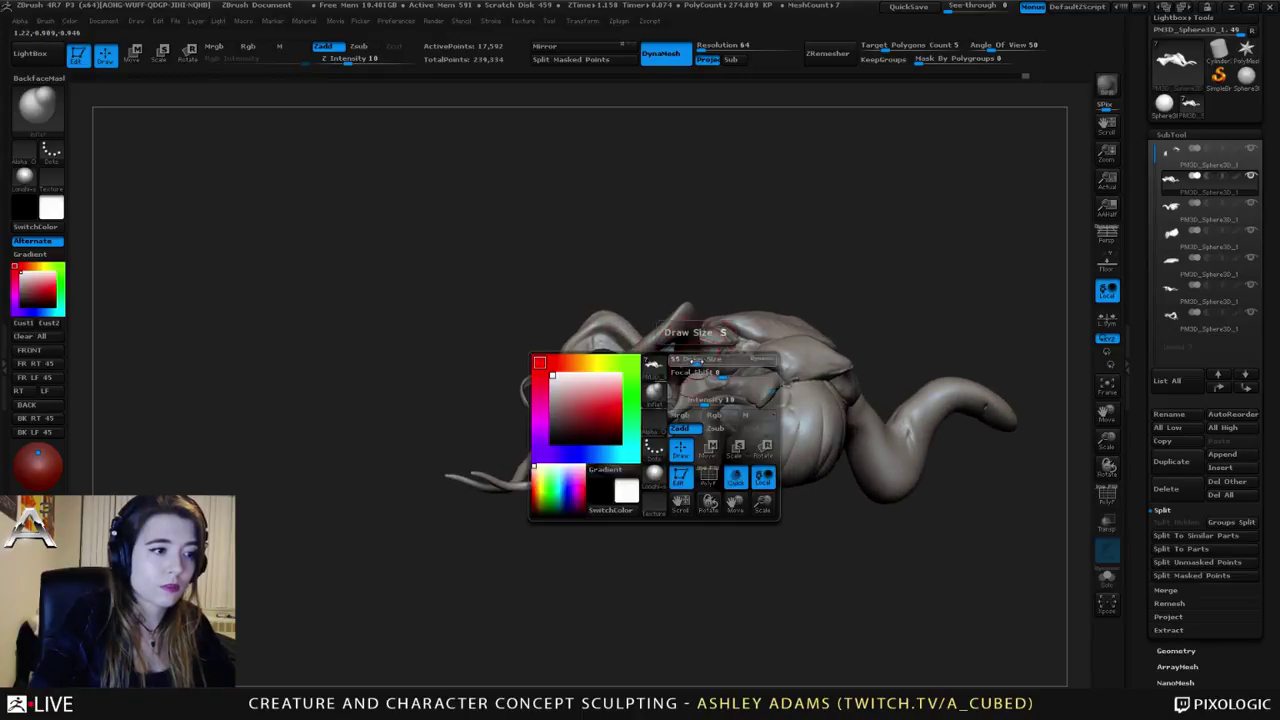
pyautogui.keyDown('ctrl'); pyautogui.moveTo(660, 437); pyautogui.dragTo(740, 396, button='right'); pyautogui.keyUp('ctrl')
pyautogui.keyDown('alt'); pyautogui.click(748, 397); pyautogui.keyUp('alt')
pyautogui.rightClick(748, 397)
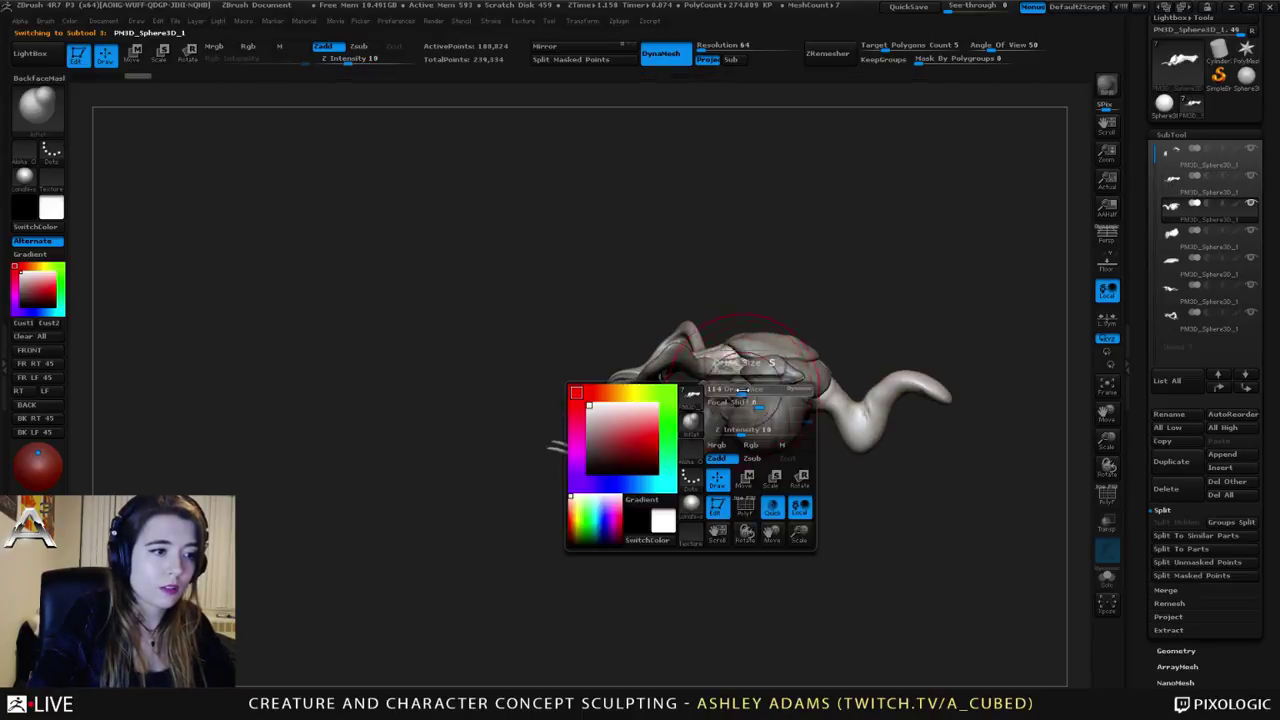
pyautogui.moveTo(748, 394); pyautogui.dragTo(738, 394)
pyautogui.keyDown('ctrl'); pyautogui.moveTo(650, 380); pyautogui.dragTo(642, 420, button='right'); pyautogui.keyUp('ctrl')
pyautogui.rightClick(740, 388)
pyautogui.moveTo(739, 393); pyautogui.dragTo(734, 394)
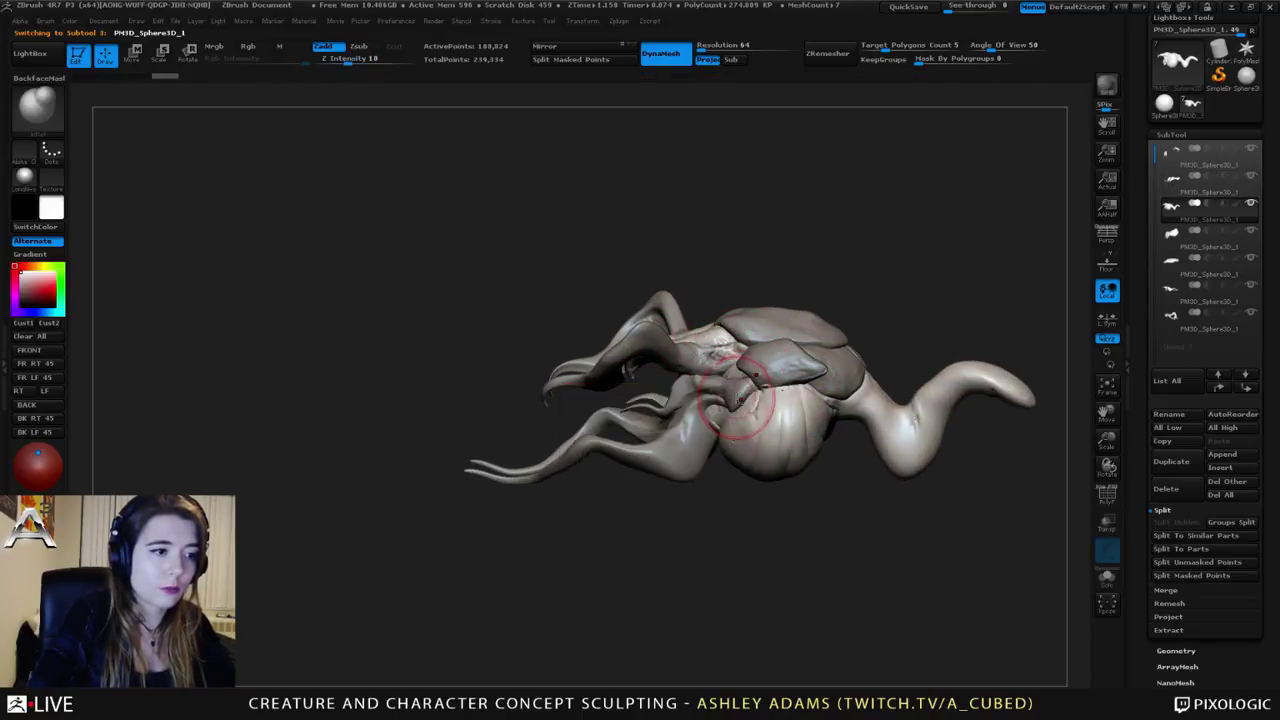
# Step: Select the side tendril subtool and reshape its base beneath the side plate with the SnakeHook brush
pyautogui.keyDown('alt'); pyautogui.click(724, 392); pyautogui.keyUp('alt')
pyautogui.moveTo(724, 395); pyautogui.dragTo(735, 428, button='right')
pyautogui.rightClick(735, 400)
pyautogui.moveTo(737, 400); pyautogui.dragTo(734, 400)
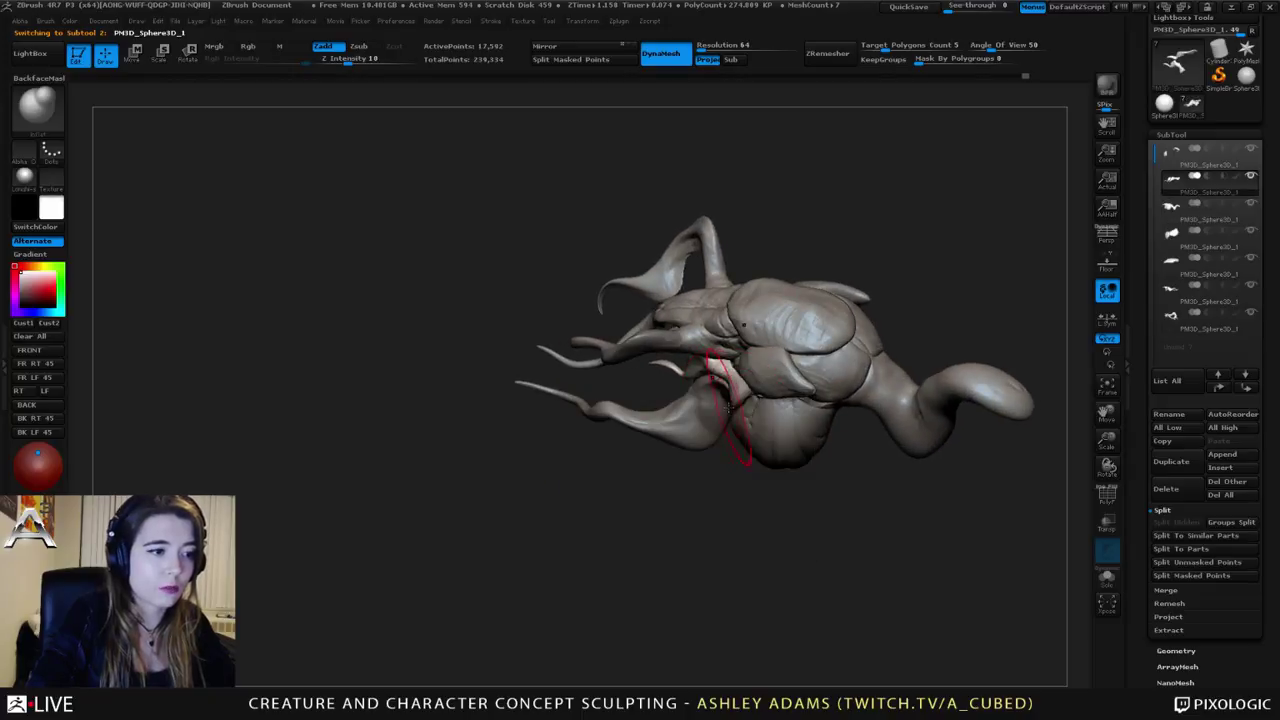
pyautogui.press('b')
pyautogui.press('s')
pyautogui.press('h')
pyautogui.rightClick(737, 405)
pyautogui.moveTo(712, 396)
pyautogui.mouseDown(button='right')
pyautogui.moveTo(727, 391)
pyautogui.moveTo(734, 406)
pyautogui.mouseUp(button='right')
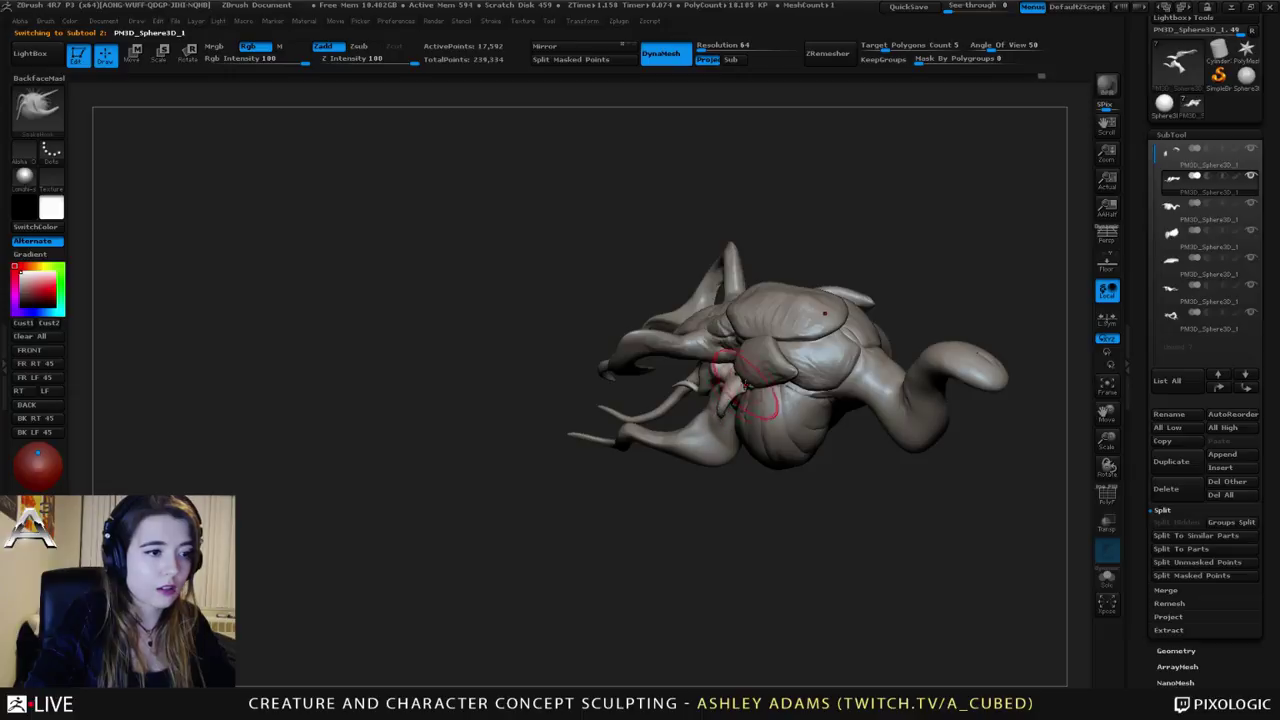
pyautogui.moveTo(752, 383)
pyautogui.mouseDown(button='right')
pyautogui.moveTo(740, 368)
pyautogui.moveTo(688, 370)
pyautogui.moveTo(740, 398)
pyautogui.moveTo(770, 380)
pyautogui.moveTo(725, 385)
pyautogui.moveTo(751, 371)
pyautogui.moveTo(708, 397)
pyautogui.moveTo(740, 381)
pyautogui.mouseUp(button='right')
pyautogui.rightClick(738, 370)
# Step: Build up the tendril's base over the cheek using the Inflate and SnakeHook brushes, smoothing the result
pyautogui.press('b')
pyautogui.press('i')
pyautogui.press('n')
pyautogui.press('b')
pyautogui.press('s')
pyautogui.press('h')
pyautogui.rightClick(700, 430)
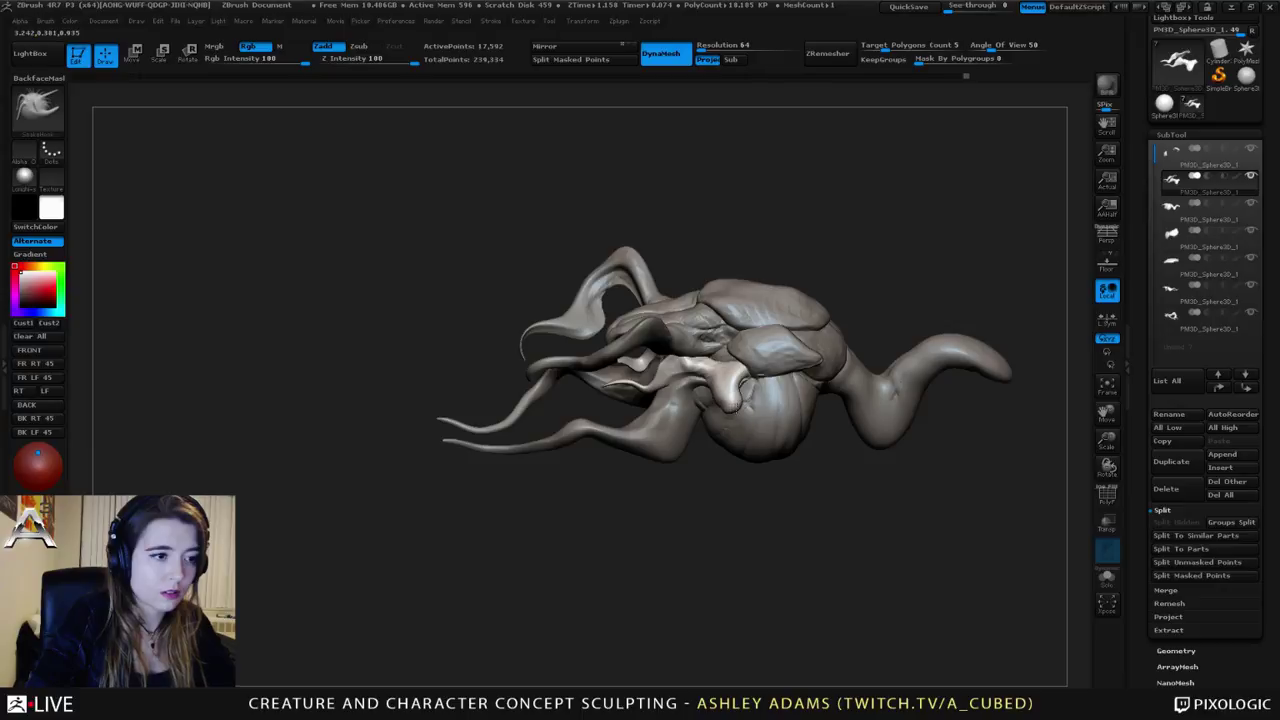
pyautogui.moveTo(741, 411); pyautogui.dragTo(737, 394, button='right')
pyautogui.keyDown('shift'); pyautogui.moveTo(737, 394); pyautogui.dragTo(727, 380); pyautogui.keyUp('shift')
pyautogui.moveTo(727, 380)
pyautogui.mouseDown(button='right')
pyautogui.moveTo(722, 365)
pyautogui.moveTo(732, 382)
pyautogui.mouseUp(button='right')
pyautogui.rightClick(732, 384)
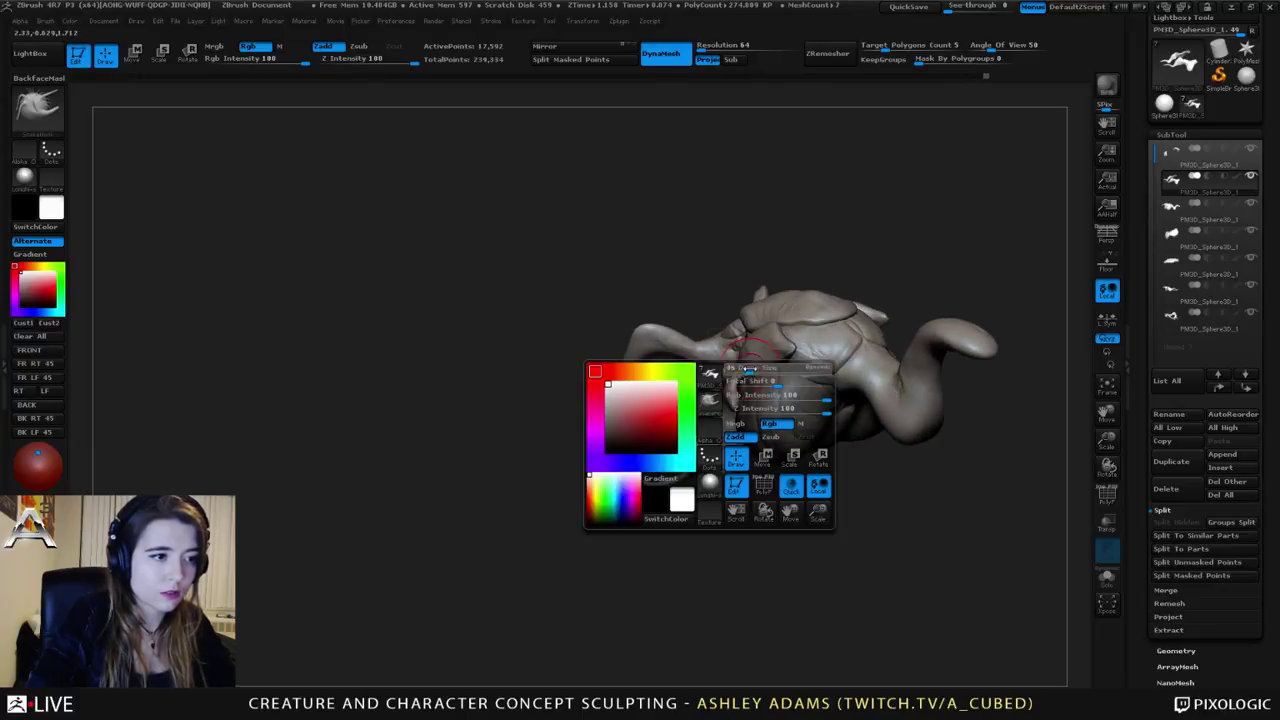
# Step: Adjust the SnakeHook draw size and pull the tendril's base rearward into a pointed lobe across the upper cheek
pyautogui.moveTo(747, 379); pyautogui.dragTo(741, 378)
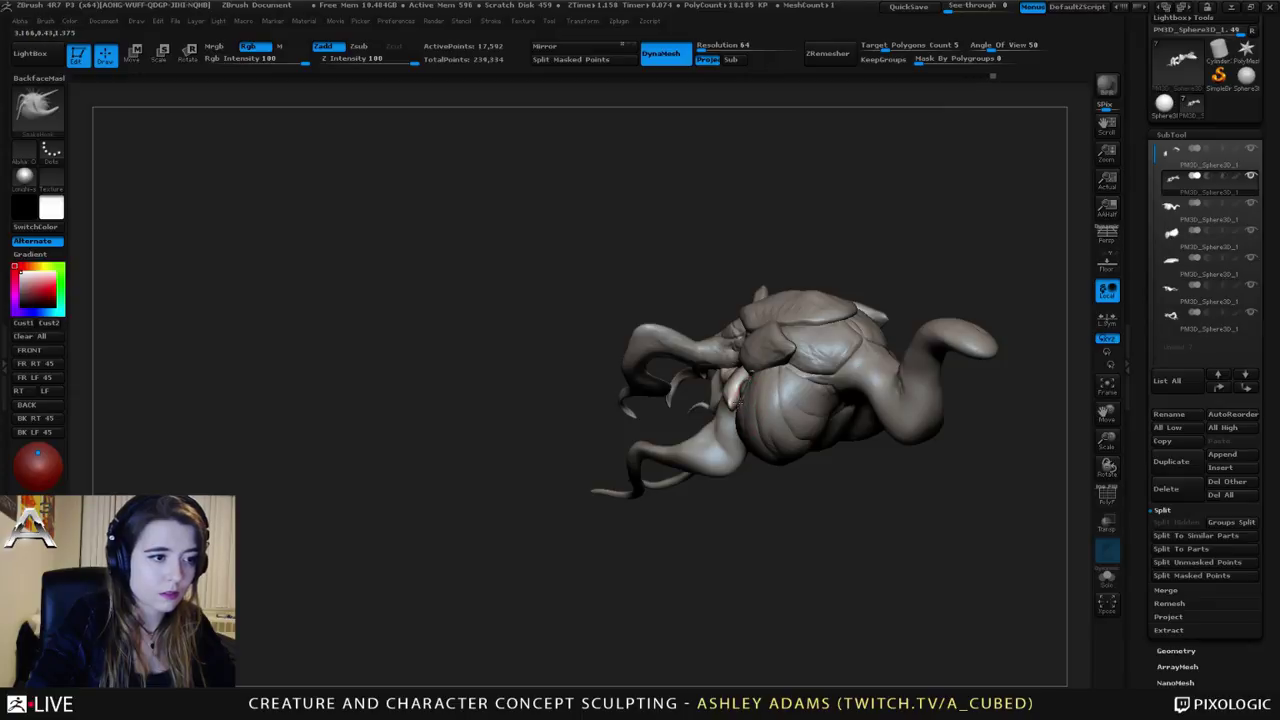
pyautogui.moveTo(737, 400); pyautogui.dragTo(690, 417, button='right')
pyautogui.press('space')
pyautogui.moveTo(667, 397)
pyautogui.mouseDown()
pyautogui.moveTo(661, 413)
pyautogui.moveTo(647, 400)
pyautogui.mouseUp()
pyautogui.press('space')
pyautogui.moveTo(664, 399); pyautogui.dragTo(665, 424, button='right')
pyautogui.moveTo(656, 397); pyautogui.dragTo(672, 392)
pyautogui.keyDown('ctrl'); pyautogui.moveTo(674, 406); pyautogui.dragTo(674, 468, button='right'); pyautogui.keyUp('ctrl')
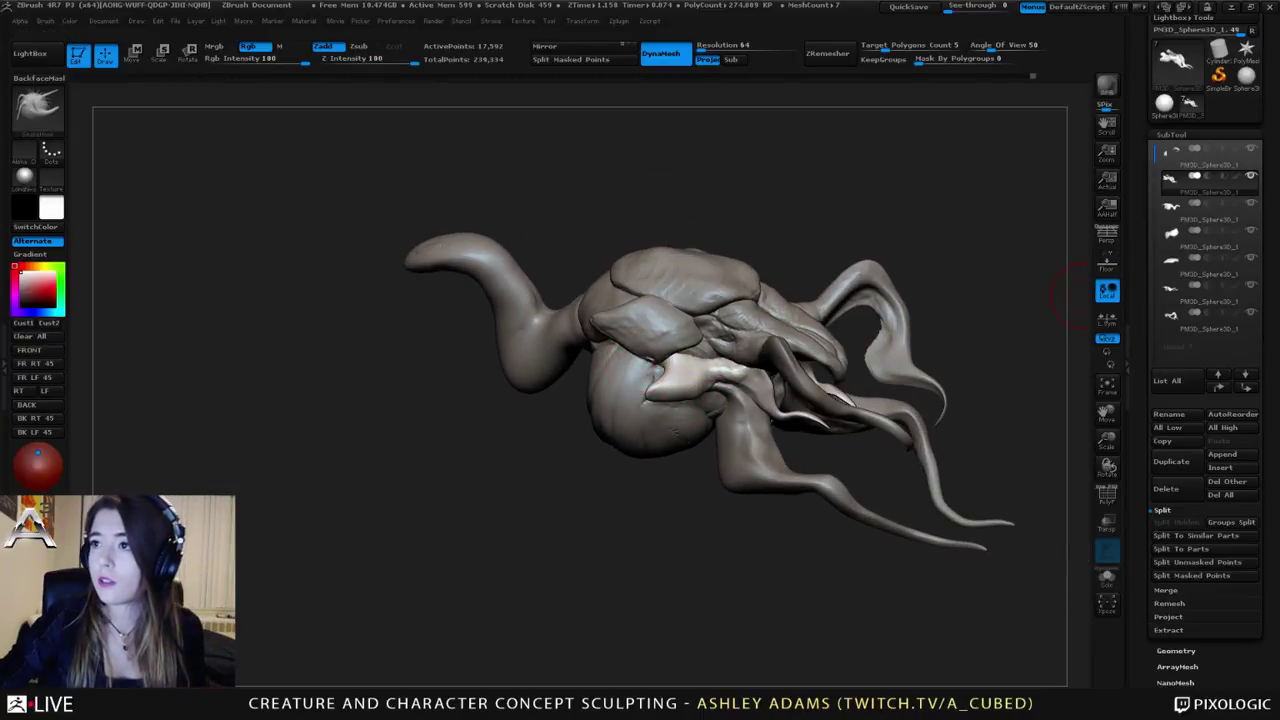
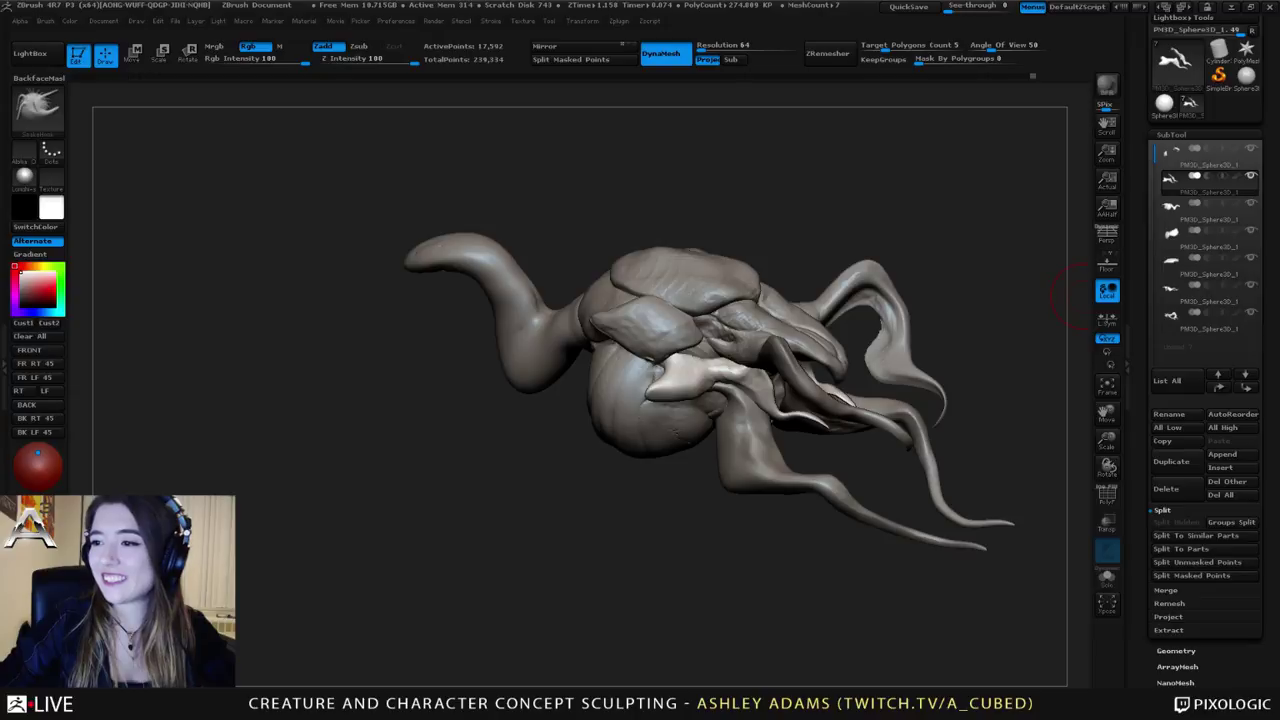
# Step: Select the body subtool and switch to the Inflate brush, resizing it for the flesh between the side plate and tendril
pyautogui.moveTo(1086, 297)
pyautogui.mouseDown()
pyautogui.moveTo(985, 300)
pyautogui.moveTo(1010, 350)
pyautogui.moveTo(985, 260)
pyautogui.mouseUp()
pyautogui.press('space')
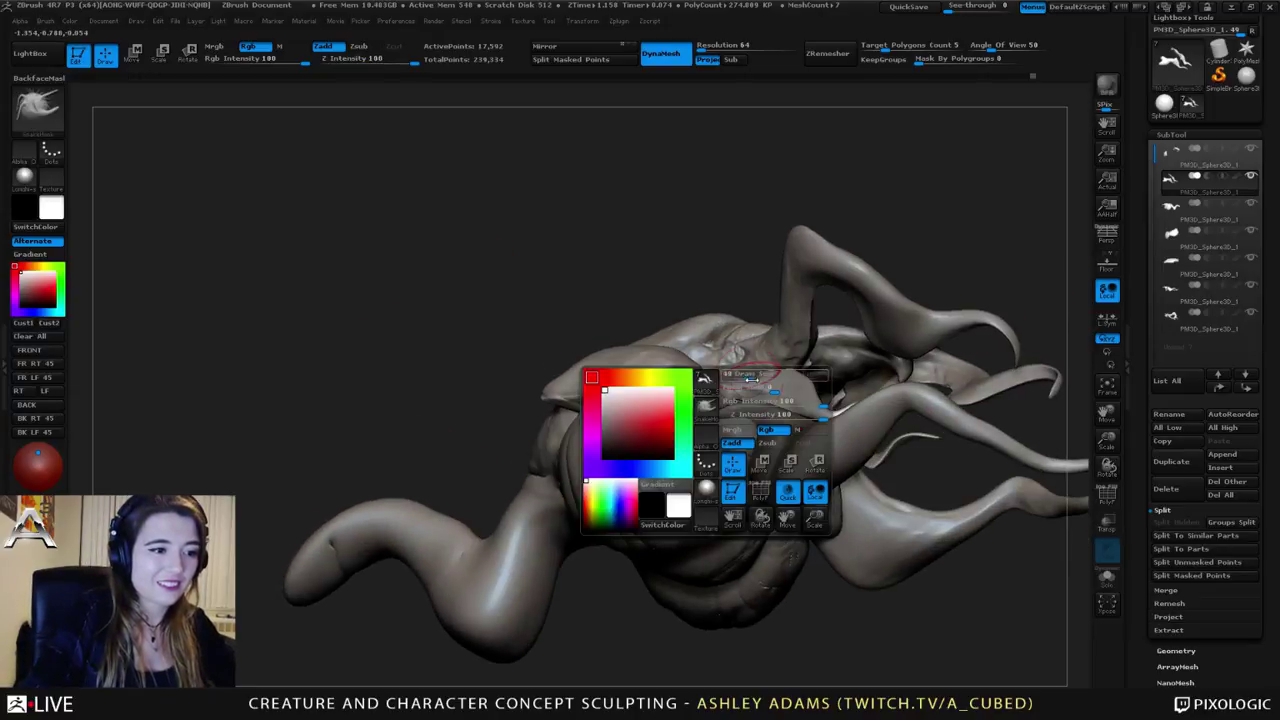
pyautogui.moveTo(742, 379)
pyautogui.mouseDown(button='right')
pyautogui.moveTo(750, 392)
pyautogui.moveTo(690, 441)
pyautogui.moveTo(622, 470)
pyautogui.moveTo(602, 376)
pyautogui.moveTo(627, 378)
pyautogui.mouseUp(button='right')
pyautogui.press('space')
pyautogui.keyDown('alt'); pyautogui.click(692, 432); pyautogui.keyUp('alt')
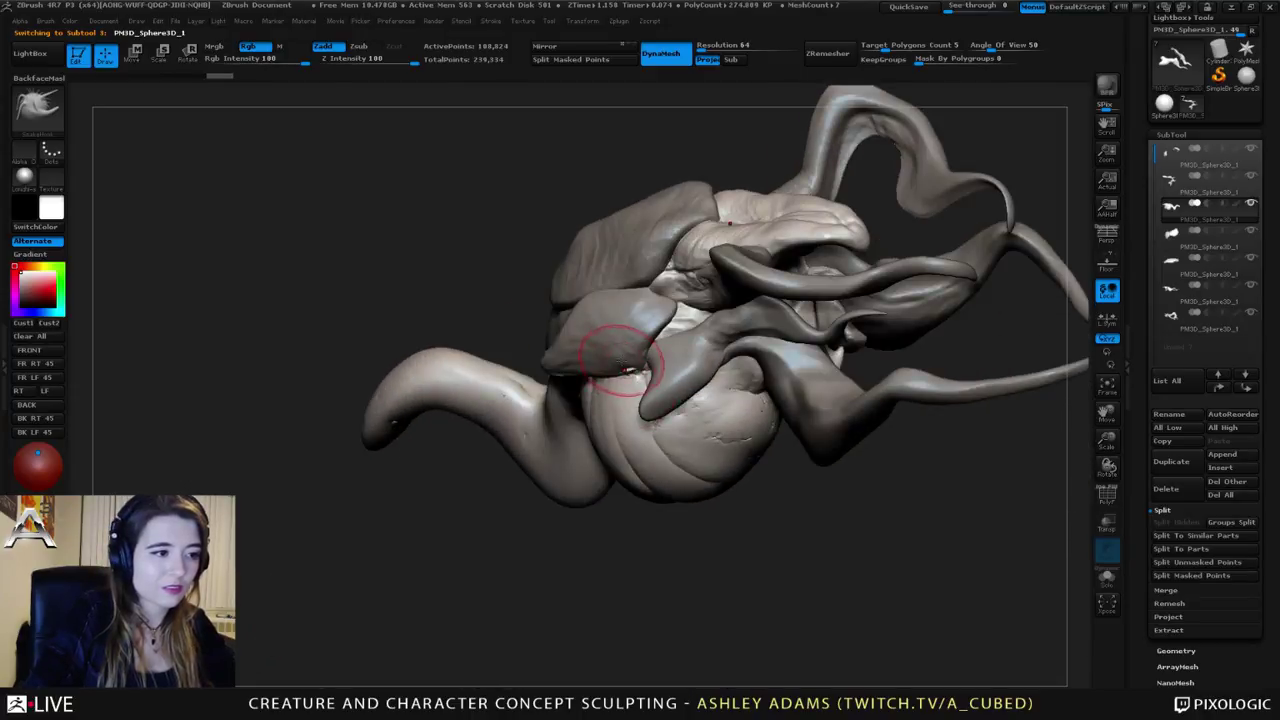
pyautogui.moveTo(600, 314)
pyautogui.mouseDown(button='right')
pyautogui.moveTo(640, 322)
pyautogui.moveTo(662, 345)
pyautogui.mouseUp(button='right')
pyautogui.moveTo(662, 345)
pyautogui.keyDown('ctrl'); pyautogui.mouseDown(button='right')
pyautogui.moveTo(657, 285)
pyautogui.moveTo(684, 490)
pyautogui.moveTo(640, 442)
pyautogui.mouseUp(button='right'); pyautogui.keyUp('ctrl')
pyautogui.rightClick(640, 442)
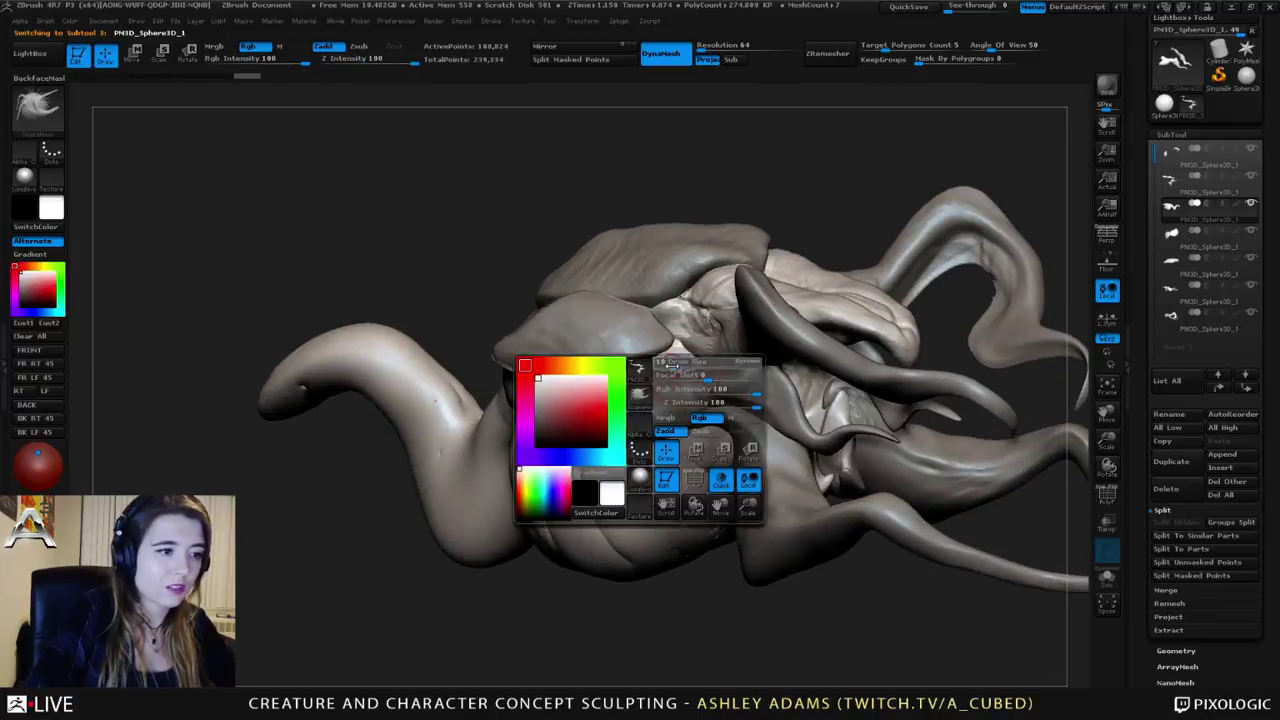
pyautogui.moveTo(641, 341); pyautogui.dragTo(657, 350, button='right')
pyautogui.press('b')
pyautogui.press('i')
pyautogui.press('n')
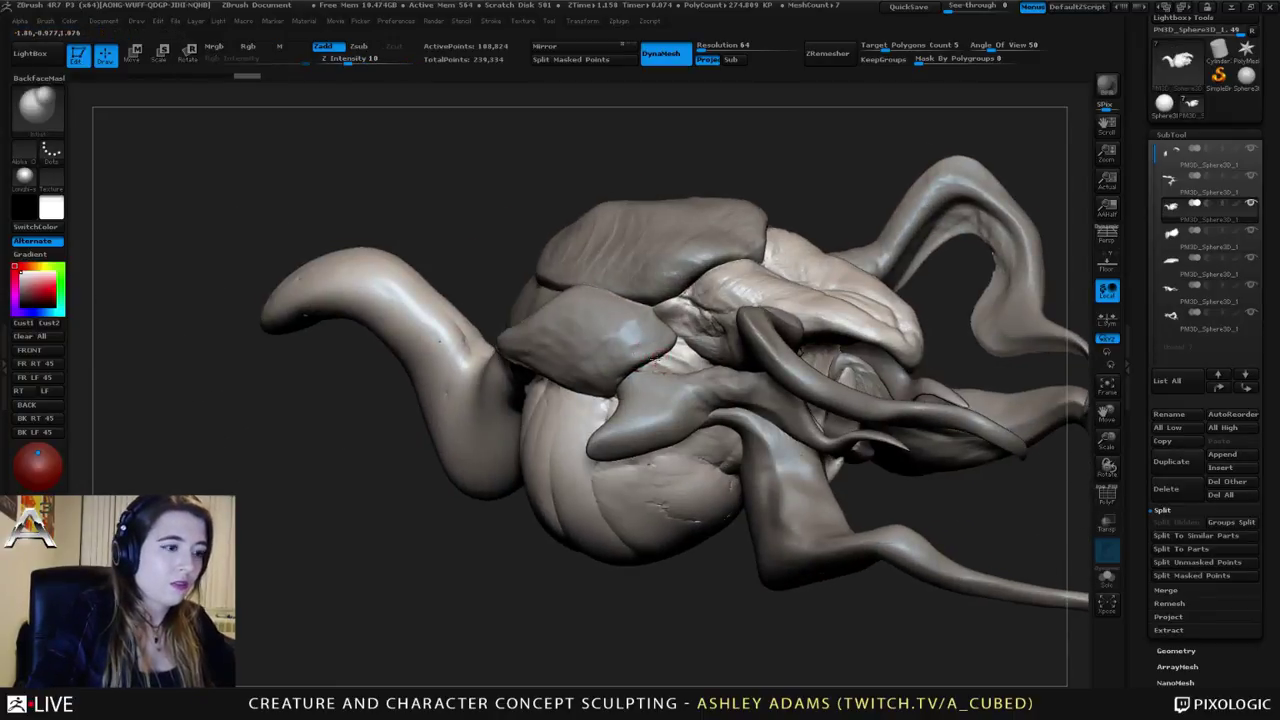
# Step: Inflate the flesh between the side plate, the tendril's base and the eye area, smoothing the result
pyautogui.rightClick(622, 437)
pyautogui.moveTo(668, 360)
pyautogui.mouseDown()
pyautogui.moveTo(682, 355)
pyautogui.moveTo(666, 370)
pyautogui.mouseUp()
pyautogui.moveTo(666, 370); pyautogui.dragTo(697, 340, button='right')
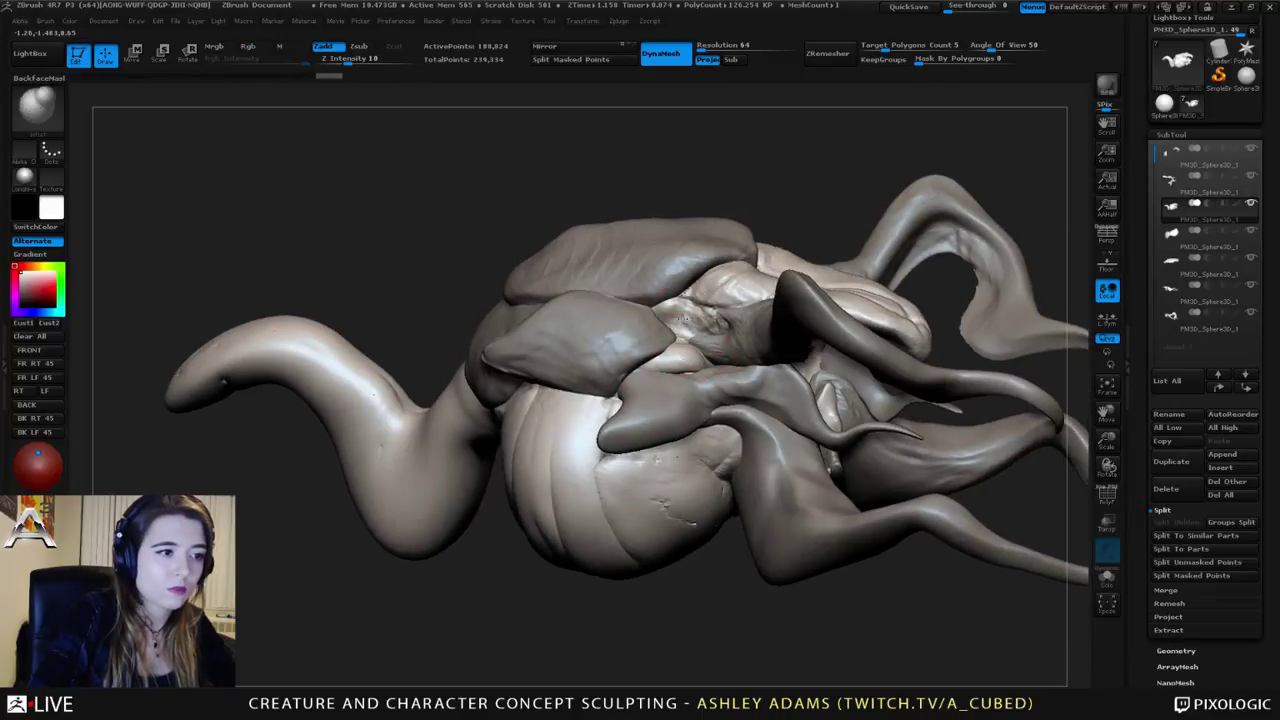
pyautogui.moveTo(697, 322); pyautogui.dragTo(708, 320)
pyautogui.moveTo(708, 320); pyautogui.dragTo(676, 324, button='right')
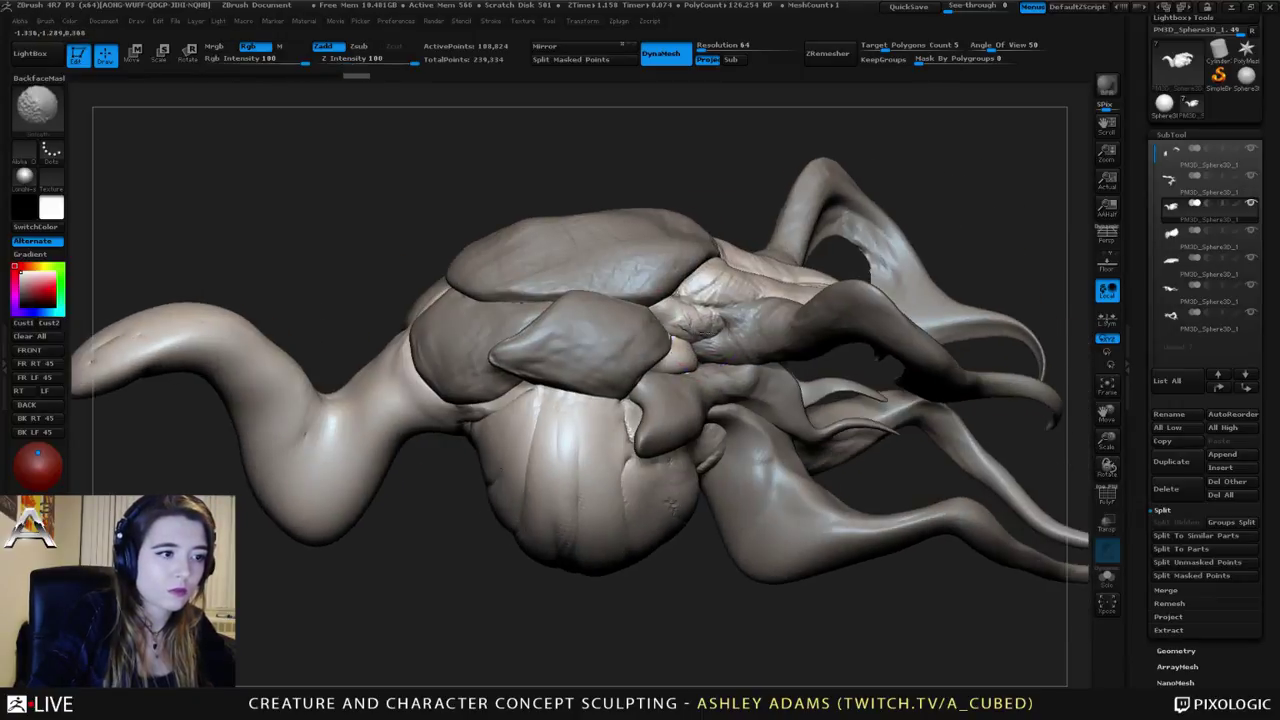
pyautogui.moveTo(670, 256)
pyautogui.mouseDown(button='right')
pyautogui.moveTo(730, 325)
pyautogui.moveTo(700, 290)
pyautogui.moveTo(675, 345)
pyautogui.moveTo(683, 370)
pyautogui.mouseUp(button='right')
pyautogui.rightClick(683, 370)
# Step: Carve creases along the brow and the ridge of the beak with the Dam_Standard brush
pyautogui.press('b')
pyautogui.press('d')
pyautogui.press('s')
pyautogui.moveTo(626, 232); pyautogui.dragTo(664, 268)
pyautogui.moveTo(678, 258); pyautogui.dragTo(740, 296)
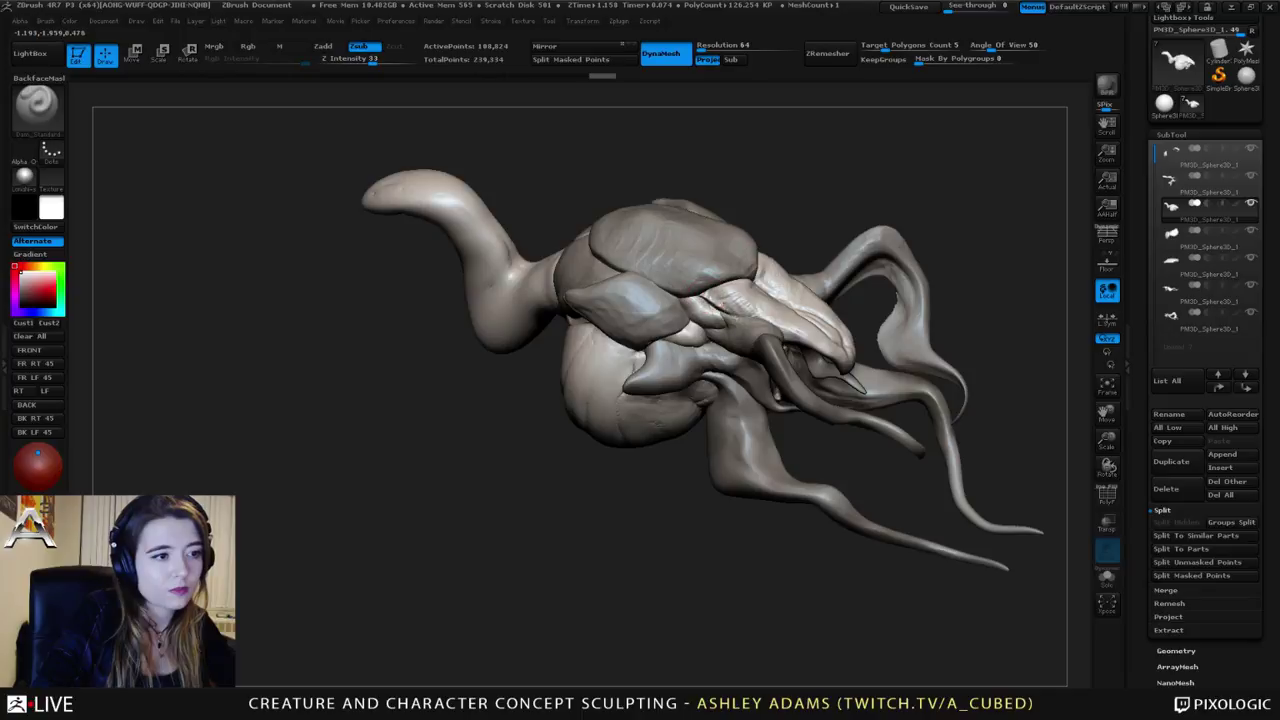
pyautogui.moveTo(752, 313); pyautogui.dragTo(712, 352, button='right')
pyautogui.moveTo(735, 305)
pyautogui.mouseDown()
pyautogui.moveTo(769, 313)
pyautogui.moveTo(782, 294)
pyautogui.mouseUp()
pyautogui.moveTo(778, 312)
pyautogui.mouseDown(button='right')
pyautogui.moveTo(814, 279)
pyautogui.moveTo(763, 295)
pyautogui.moveTo(788, 290)
pyautogui.mouseUp(button='right')
pyautogui.moveTo(692, 295); pyautogui.dragTo(704, 318, button='right')
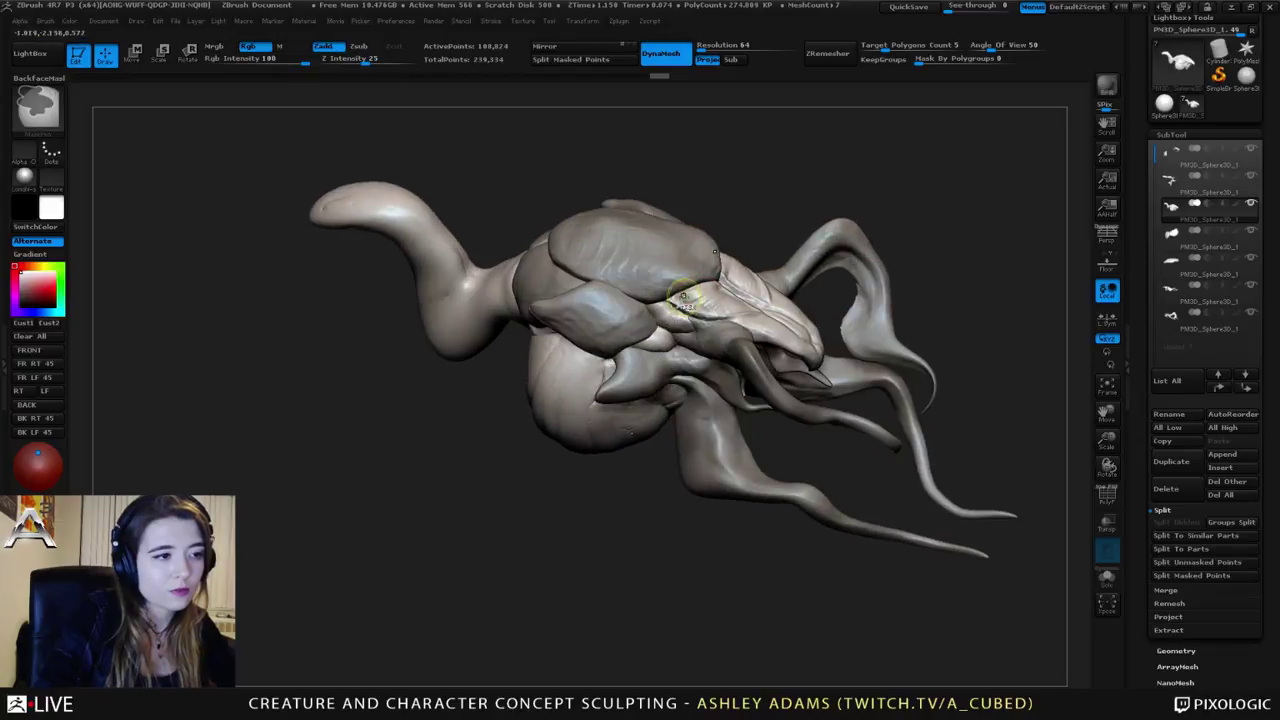
# Step: Mask a leaf-shaped brow patch on each side of the beak below the head plate and invert the mask
pyautogui.keyDown('ctrl'); pyautogui.moveTo(684, 298); pyautogui.dragTo(708, 305); pyautogui.keyUp('ctrl')
pyautogui.moveTo(725, 300); pyautogui.dragTo(700, 335, button='right')
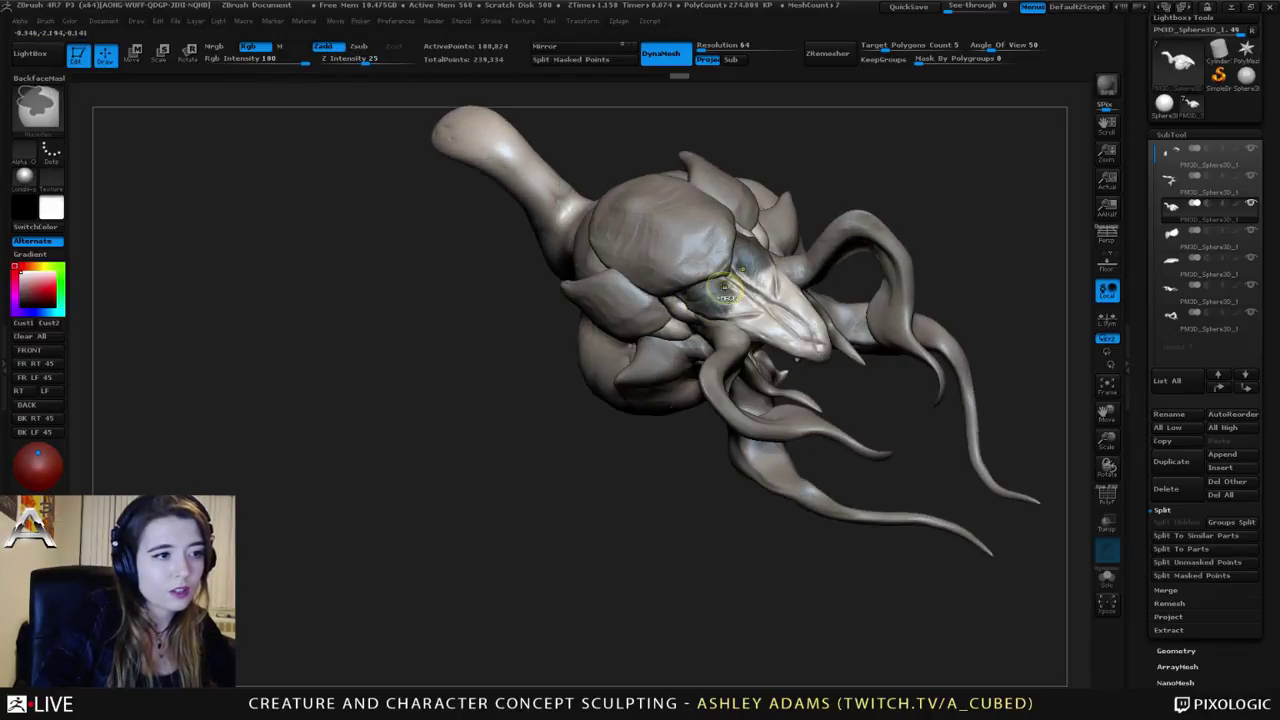
pyautogui.keyDown('ctrl'); pyautogui.moveTo(708, 292); pyautogui.dragTo(770, 309); pyautogui.keyUp('ctrl')
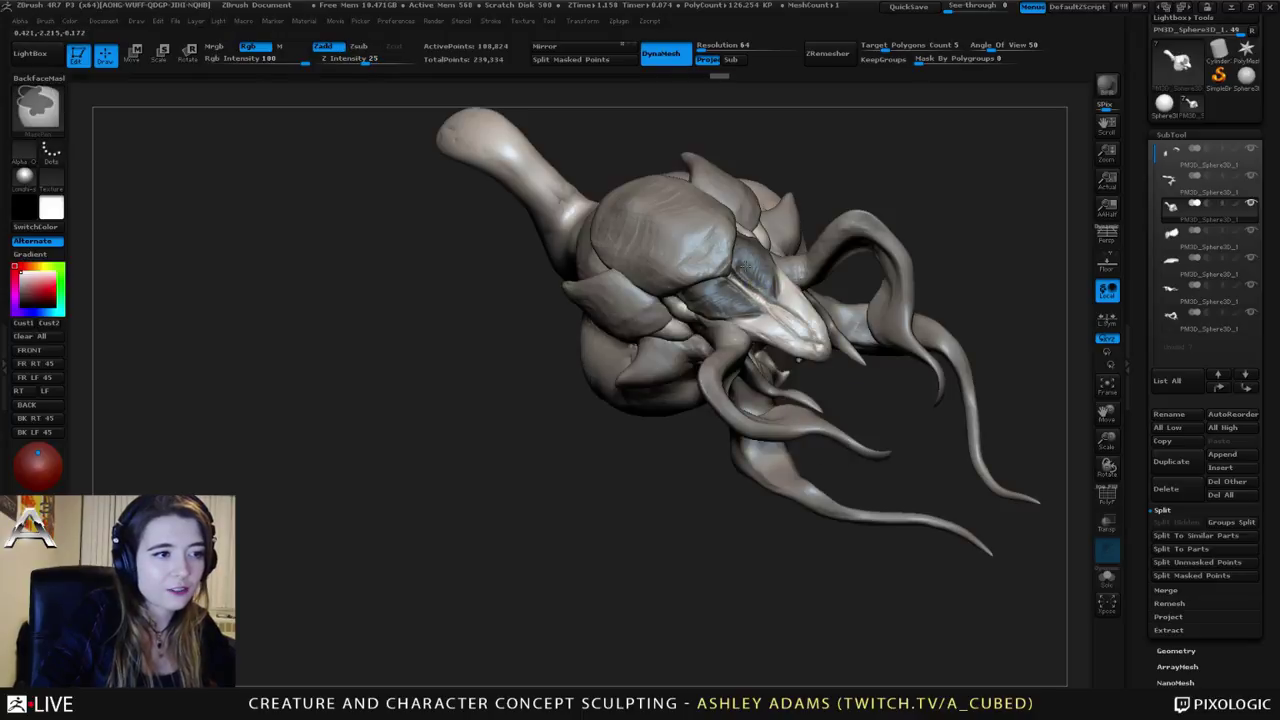
pyautogui.moveTo(765, 312); pyautogui.dragTo(770, 325, button='right')
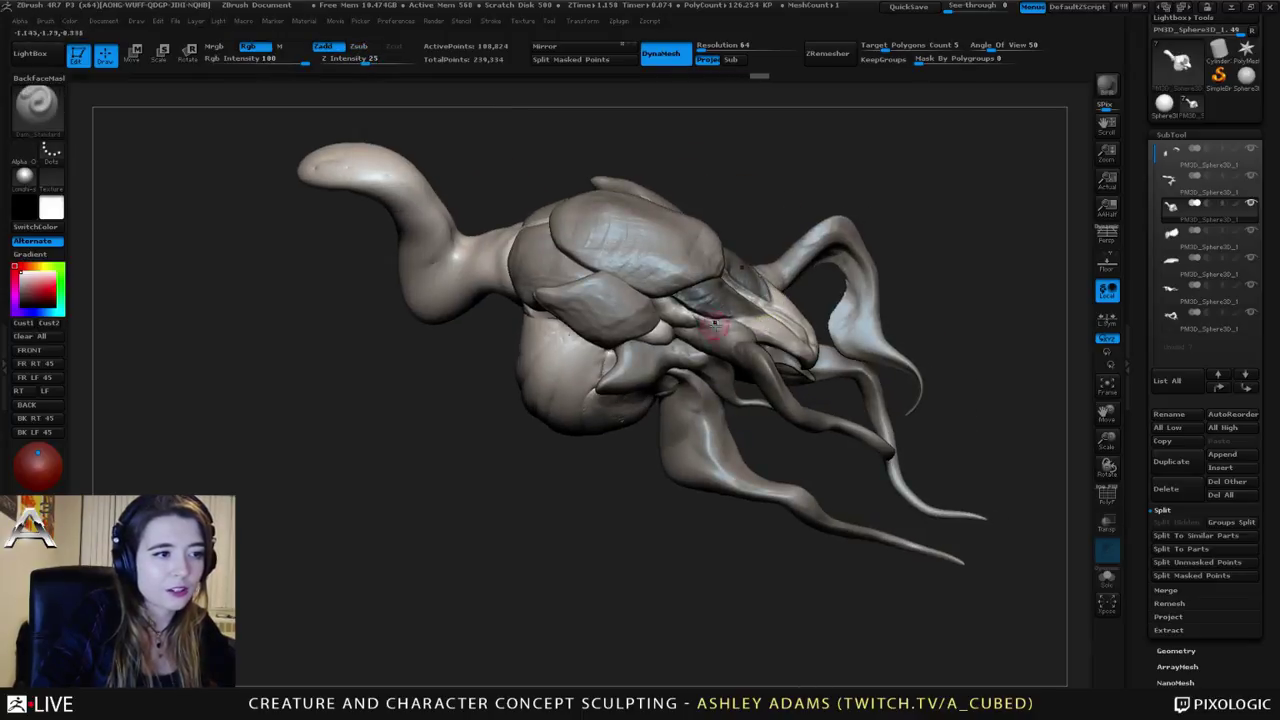
pyautogui.moveTo(629, 286)
pyautogui.mouseDown(button='right')
pyautogui.moveTo(688, 297)
pyautogui.moveTo(771, 272)
pyautogui.moveTo(772, 330)
pyautogui.moveTo(762, 316)
pyautogui.moveTo(712, 330)
pyautogui.moveTo(670, 320)
pyautogui.moveTo(660, 298)
pyautogui.mouseUp(button='right')
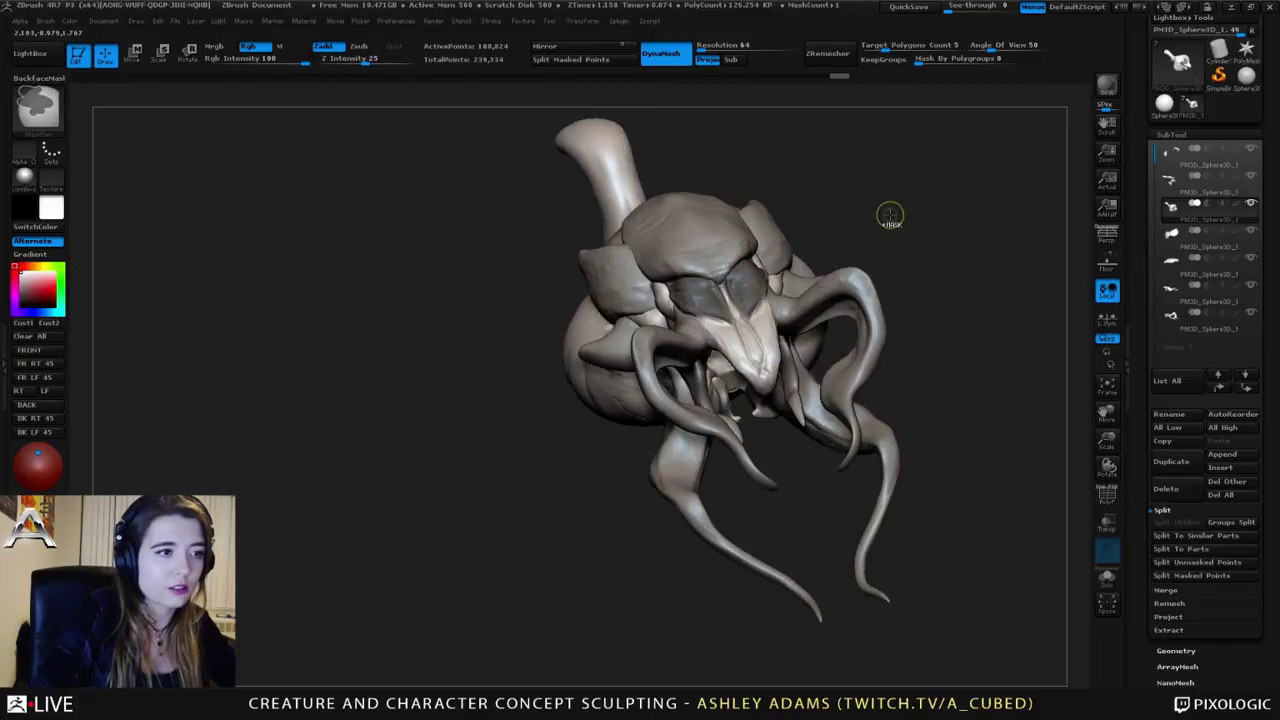
pyautogui.keyDown('ctrl'); pyautogui.click(890, 215); pyautogui.keyUp('ctrl')
# Step: Pull the unmasked brow patches outward into raised, overlapping plates with the SnakeHook brush
pyautogui.press('space')
pyautogui.press('b')
pyautogui.press('s')
pyautogui.press('h')
pyautogui.moveTo(755, 285)
pyautogui.mouseDown(button='right')
pyautogui.moveTo(737, 265)
pyautogui.moveTo(790, 345)
pyautogui.moveTo(780, 338)
pyautogui.mouseUp(button='right')
pyautogui.moveTo(712, 304); pyautogui.dragTo(706, 295)
pyautogui.press('space')
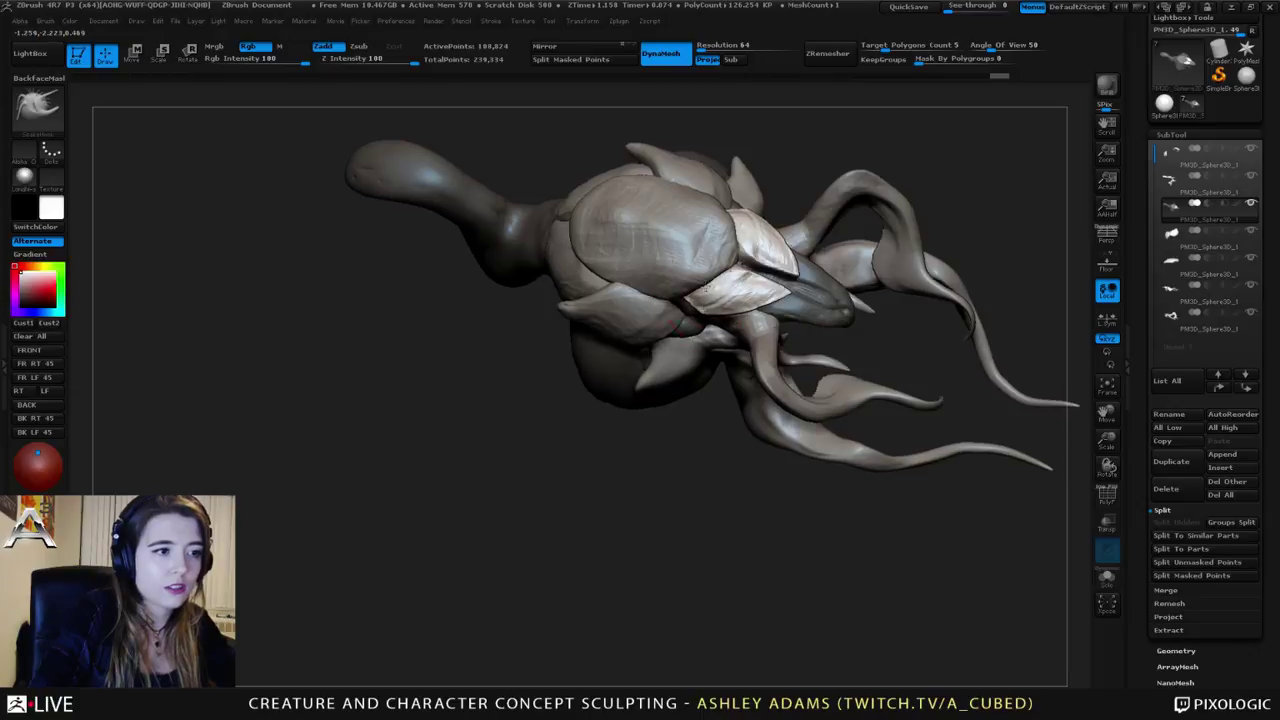
# Step: Extend the brow plates over the eye area from side and front, adjusting the SnakeHook draw size
pyautogui.moveTo(706, 288)
pyautogui.mouseDown(button='right')
pyautogui.moveTo(720, 263)
pyautogui.moveTo(764, 293)
pyautogui.moveTo(786, 260)
pyautogui.moveTo(607, 350)
pyautogui.moveTo(430, 412)
pyautogui.mouseUp(button='right')
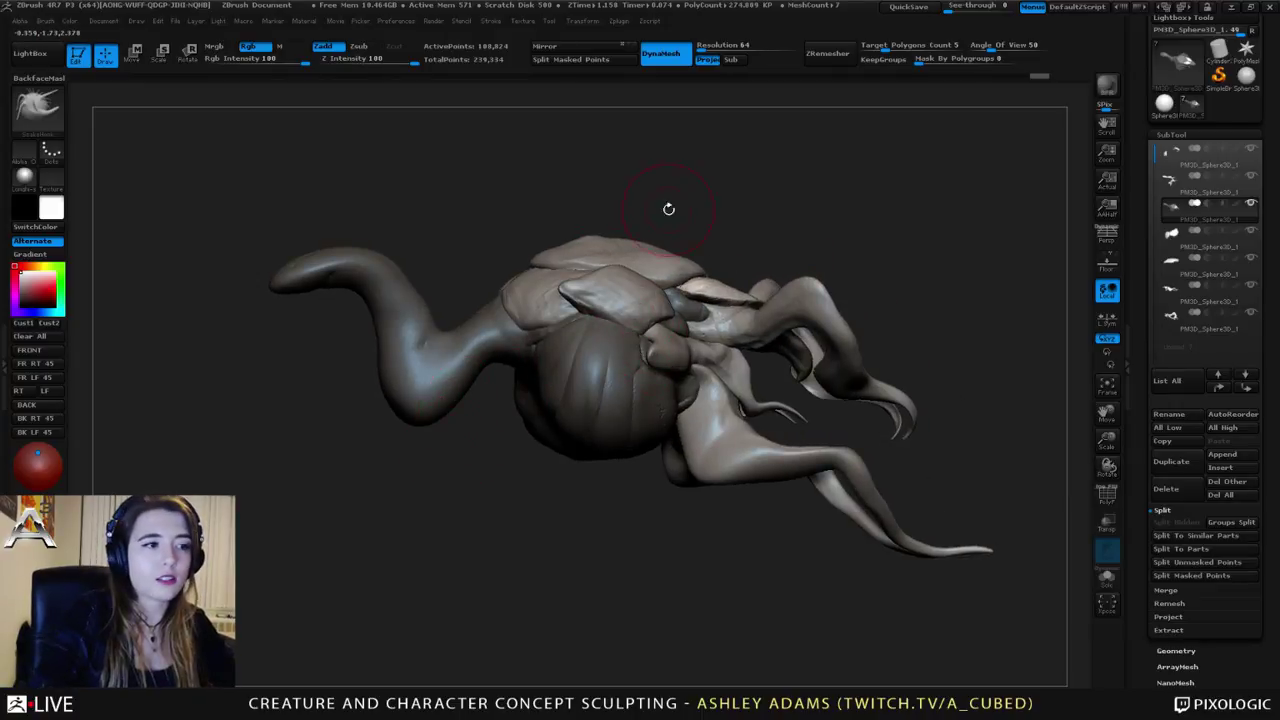
pyautogui.moveTo(669, 209)
pyautogui.mouseDown(button='right')
pyautogui.moveTo(778, 222)
pyautogui.moveTo(748, 256)
pyautogui.mouseUp(button='right')
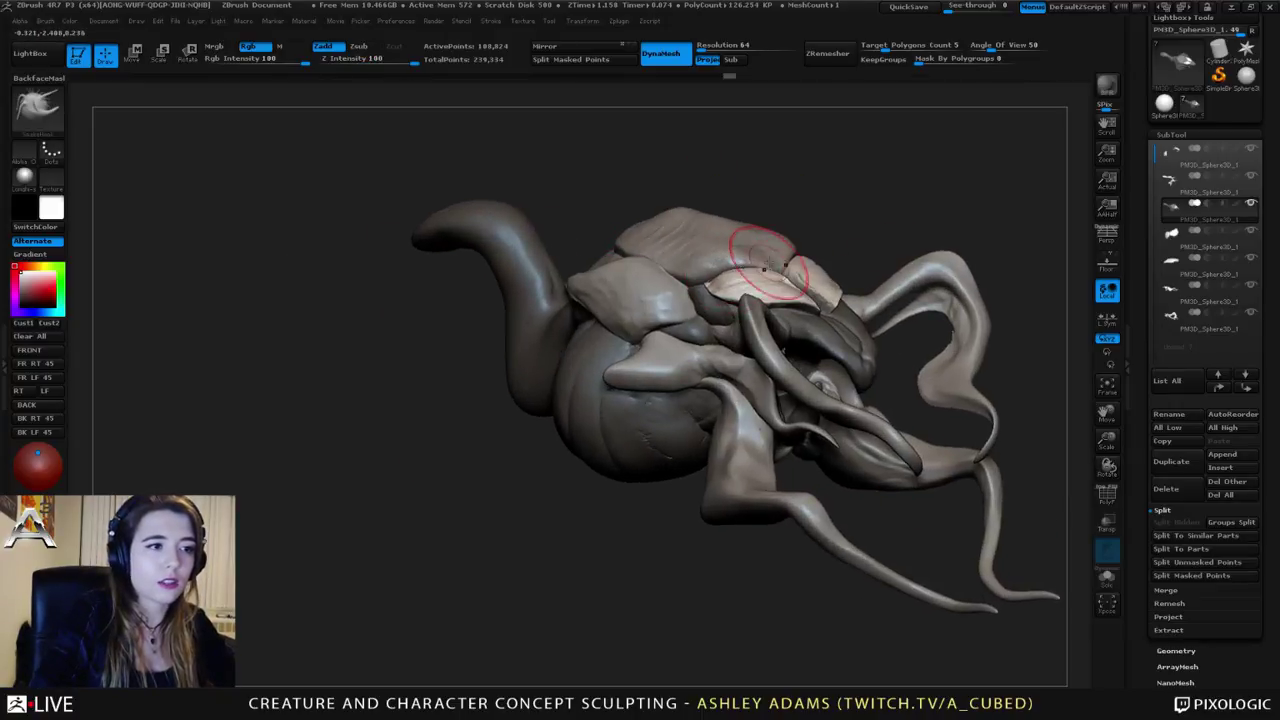
pyautogui.moveTo(823, 237)
pyautogui.mouseDown(button='right')
pyautogui.moveTo(772, 250)
pyautogui.moveTo(771, 300)
pyautogui.mouseUp(button='right')
pyautogui.rightClick(780, 300)
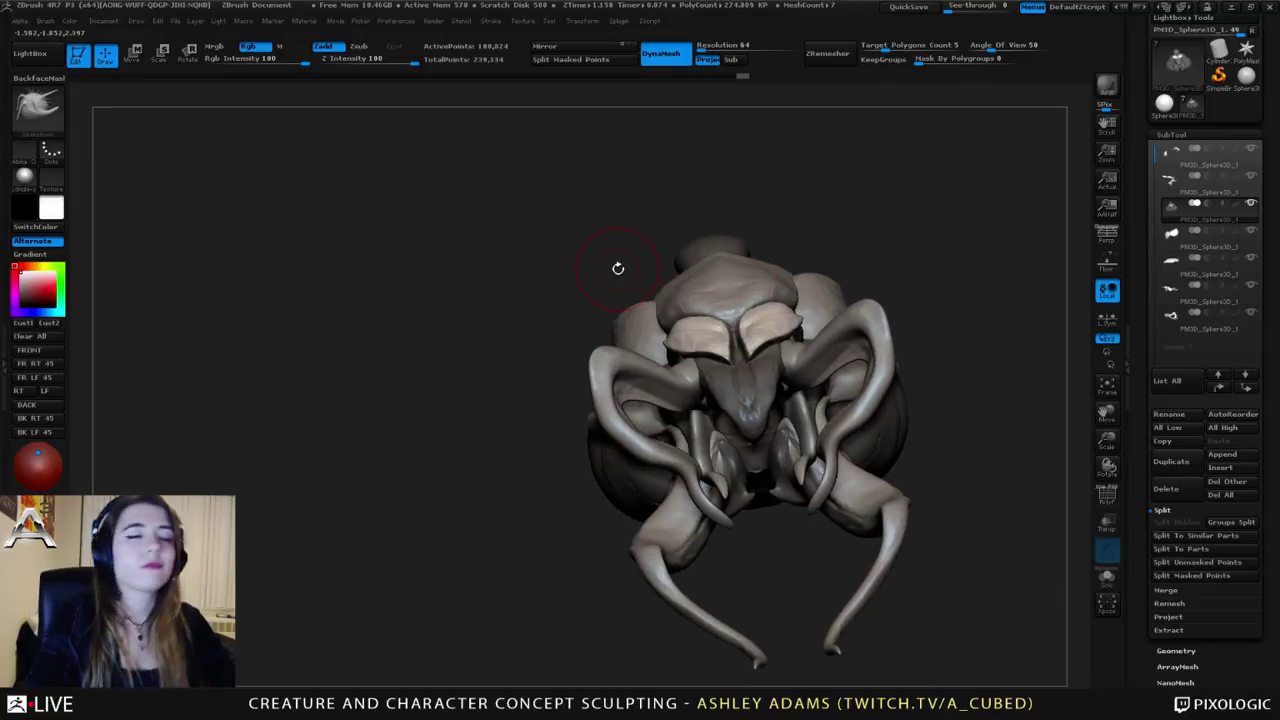
pyautogui.moveTo(700, 345)
pyautogui.mouseDown(button='right')
pyautogui.moveTo(705, 405)
pyautogui.moveTo(681, 382)
pyautogui.mouseUp(button='right')
pyautogui.rightClick(681, 382)
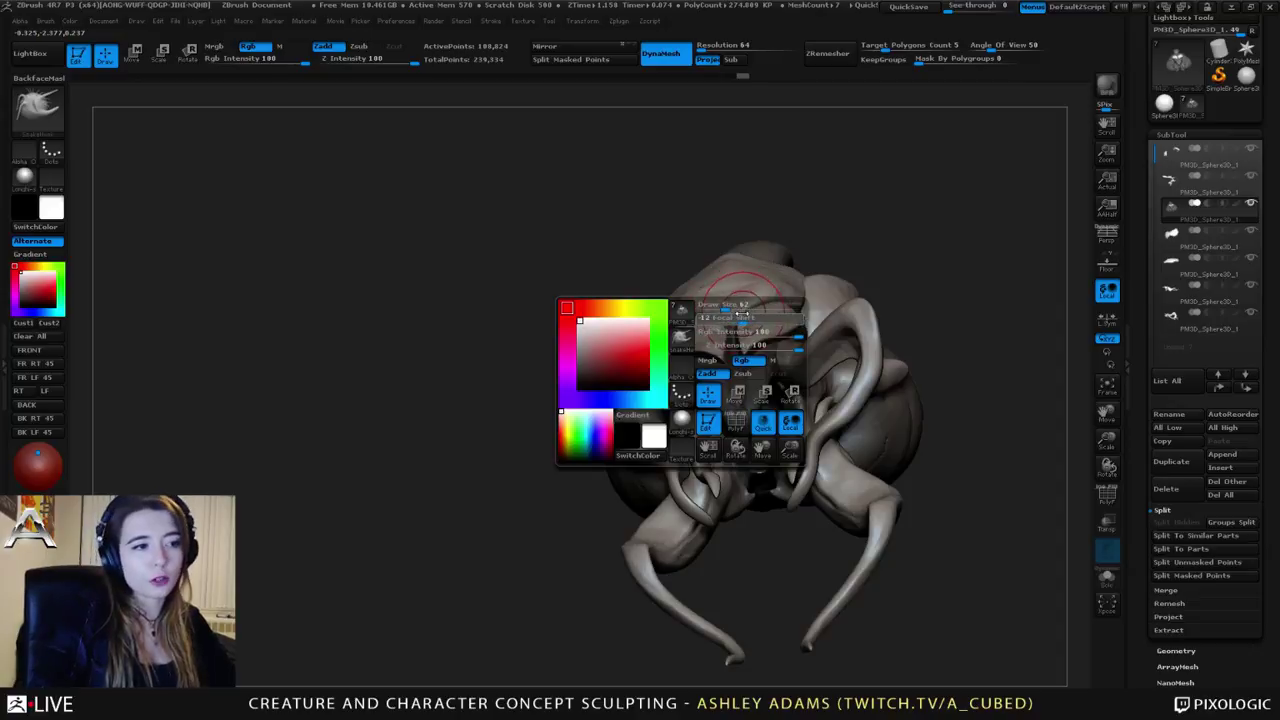
pyautogui.moveTo(738, 317); pyautogui.dragTo(747, 316)
# Step: Refine the brow plates' edges into pointed tips over the beak and touch up the mask beneath them
pyautogui.keyDown('ctrl'); pyautogui.moveTo(692, 350); pyautogui.dragTo(680, 418, button='right'); pyautogui.keyUp('ctrl')
pyautogui.rightClick(680, 418)
pyautogui.moveTo(686, 337)
pyautogui.mouseDown(button='right')
pyautogui.moveTo(680, 390)
pyautogui.moveTo(671, 337)
pyautogui.mouseUp(button='right')
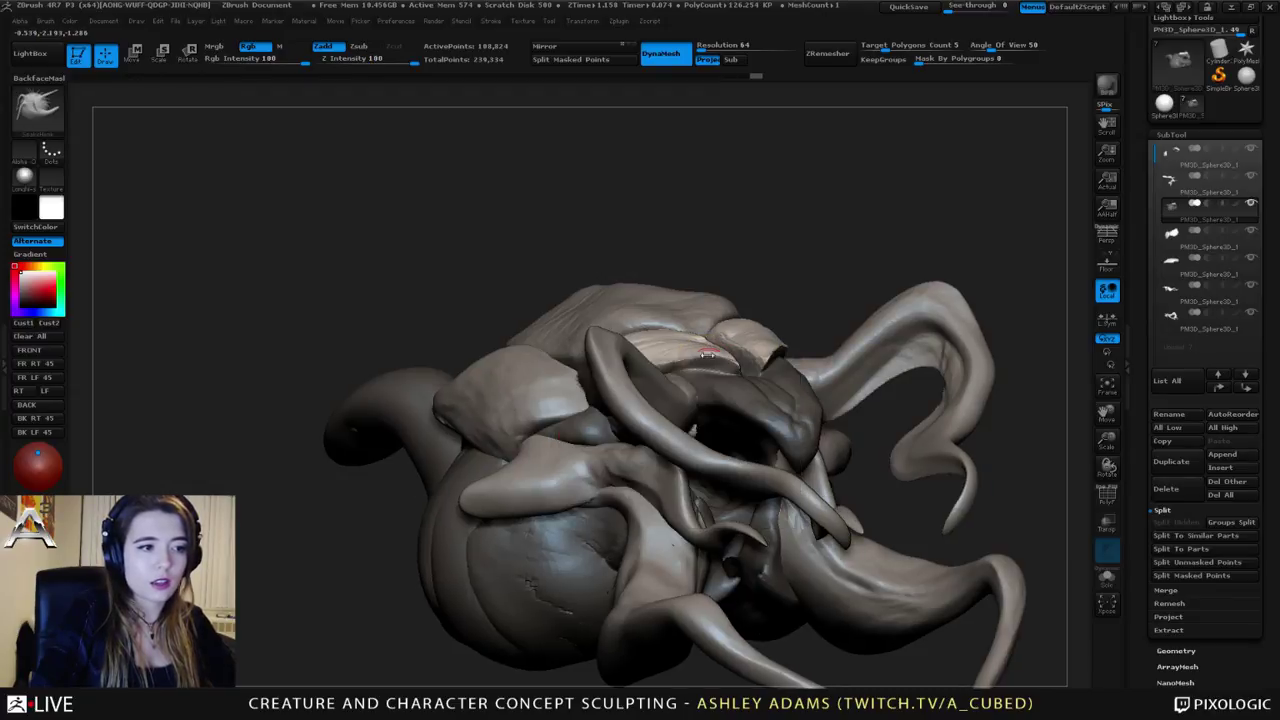
pyautogui.moveTo(700, 400); pyautogui.dragTo(717, 397, button='right')
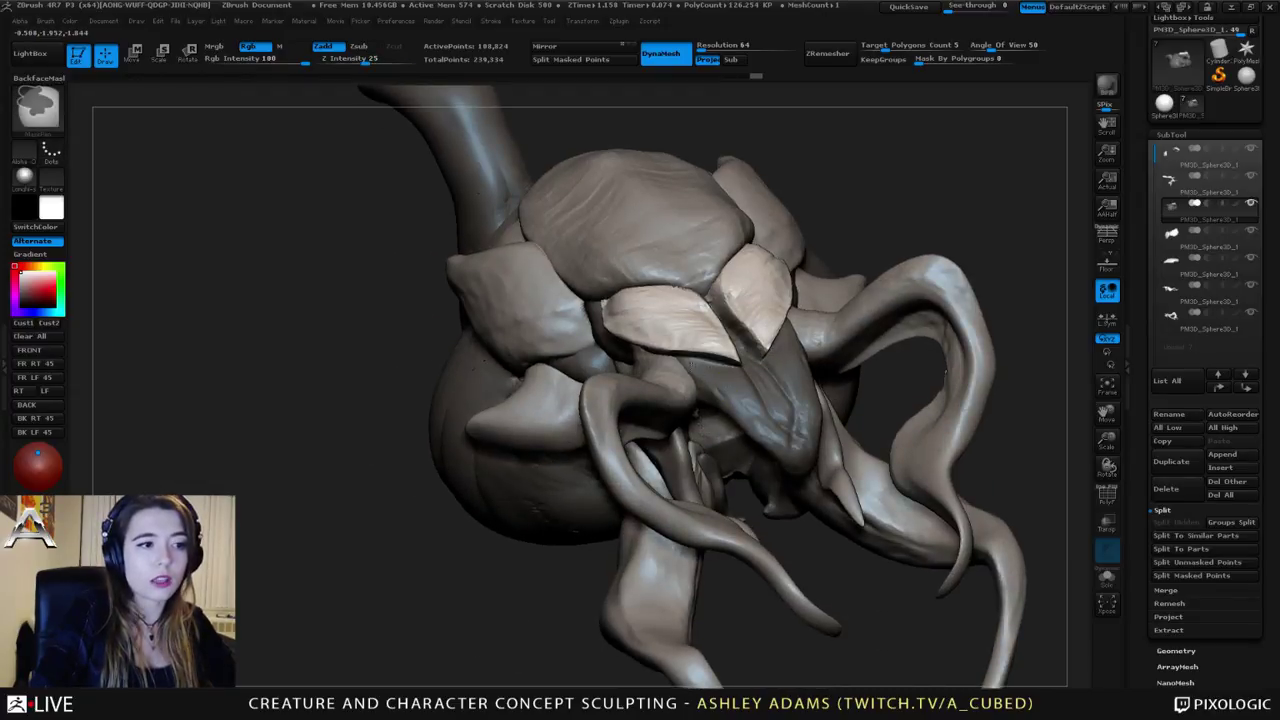
pyautogui.moveTo(600, 340); pyautogui.dragTo(621, 317, button='right')
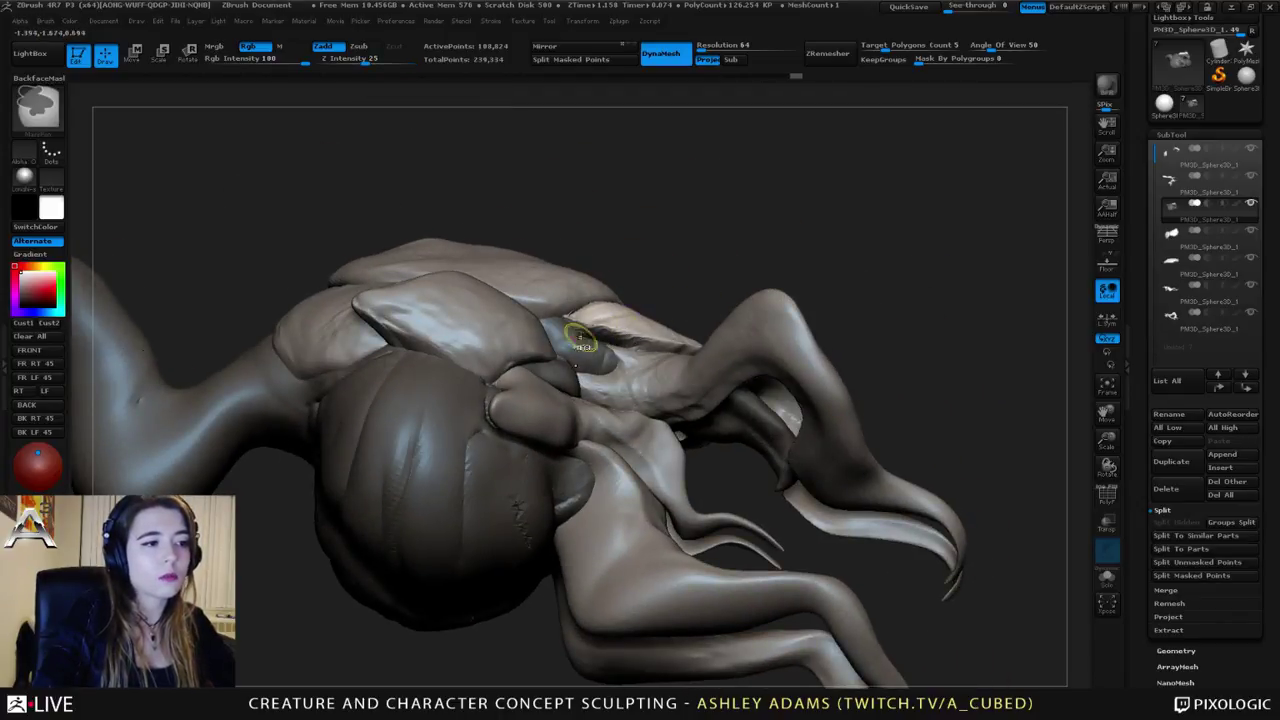
pyautogui.moveTo(590, 342)
pyautogui.mouseDown(button='right')
pyautogui.moveTo(695, 336)
pyautogui.moveTo(690, 318)
pyautogui.moveTo(700, 345)
pyautogui.mouseUp(button='right')
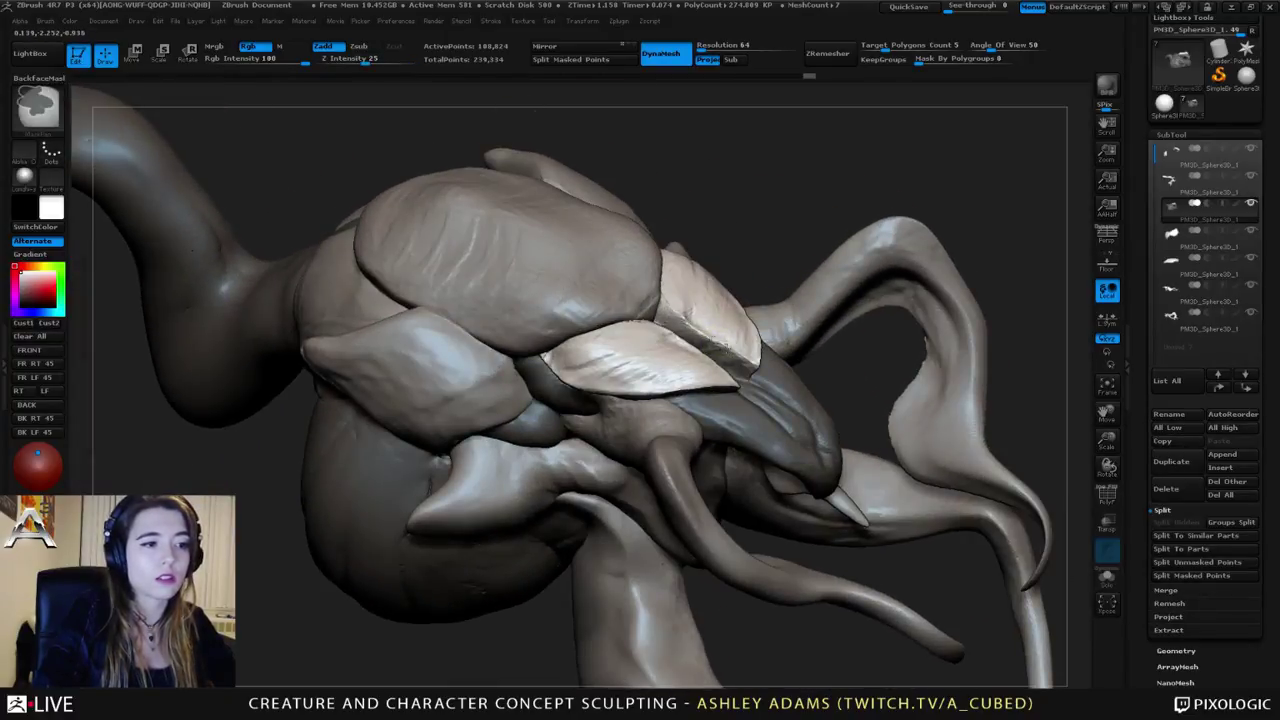
pyautogui.moveTo(692, 304)
pyautogui.mouseDown(button='right')
pyautogui.moveTo(724, 304)
pyautogui.moveTo(766, 342)
pyautogui.moveTo(763, 283)
pyautogui.mouseUp(button='right')
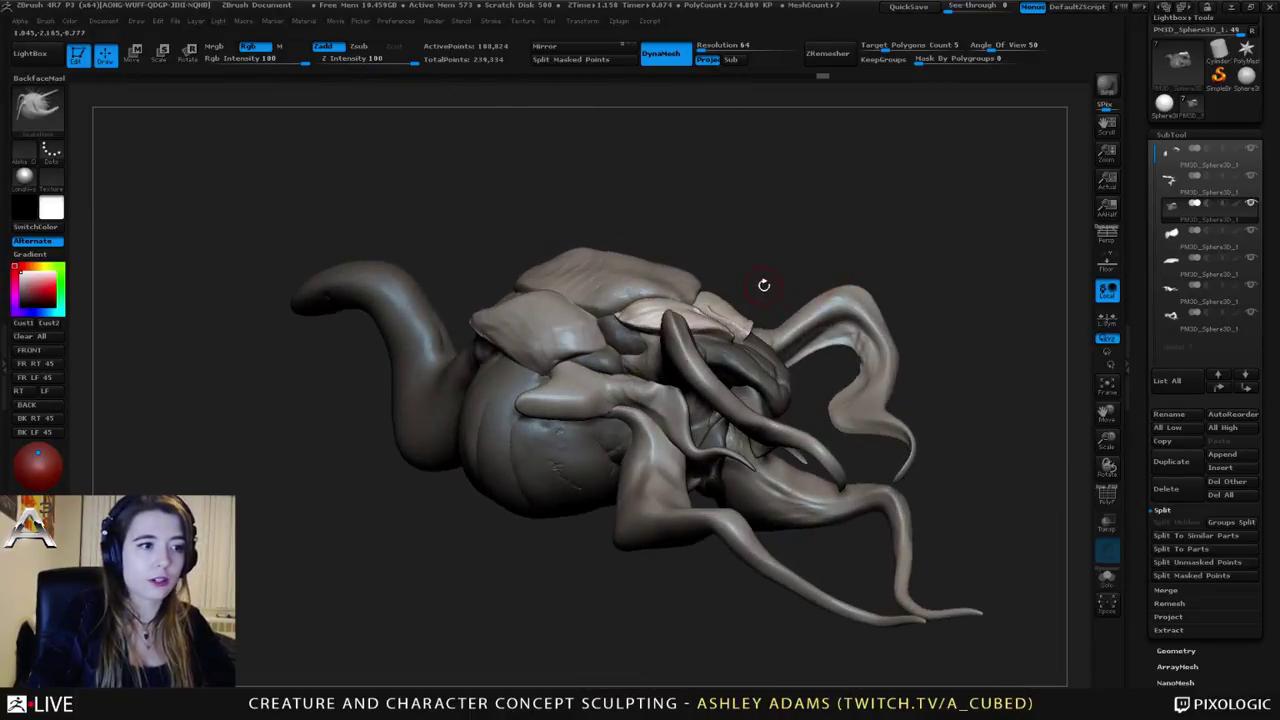
# Step: Examine the brow plates and the creature's overall silhouette from both sides and the front
pyautogui.press('space')
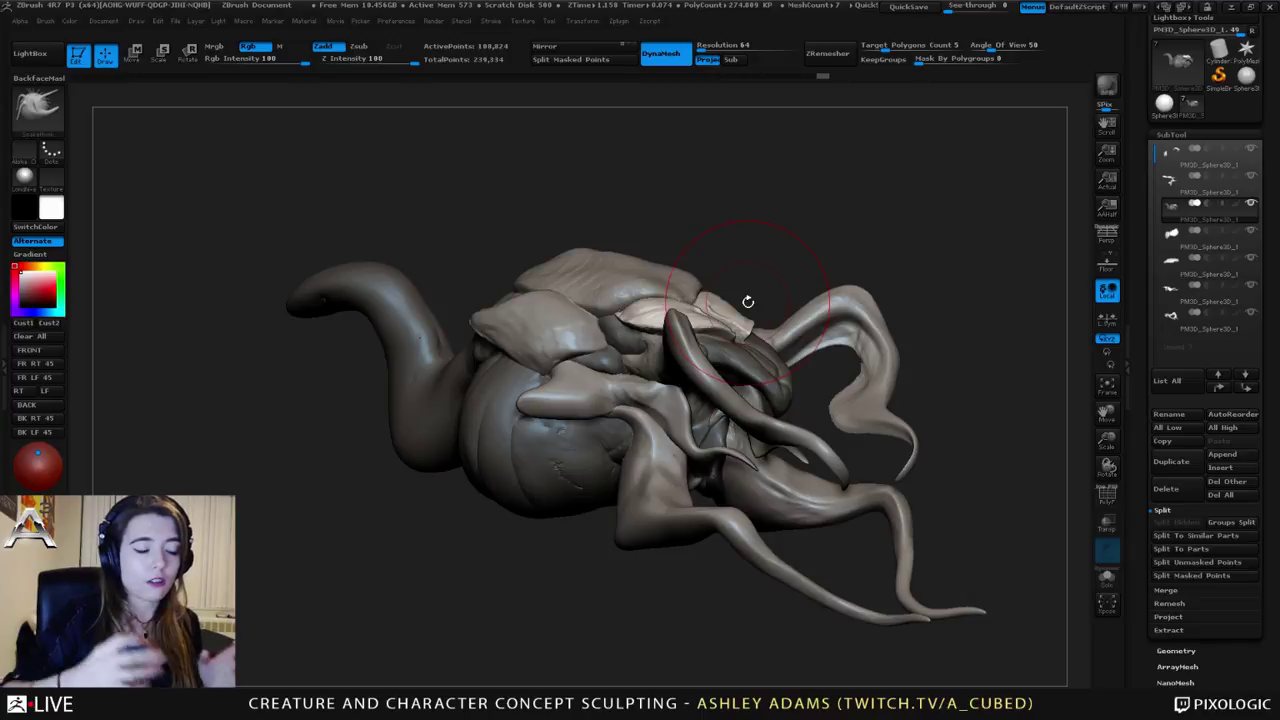
pyautogui.moveTo(706, 300); pyautogui.dragTo(723, 271, button='right')
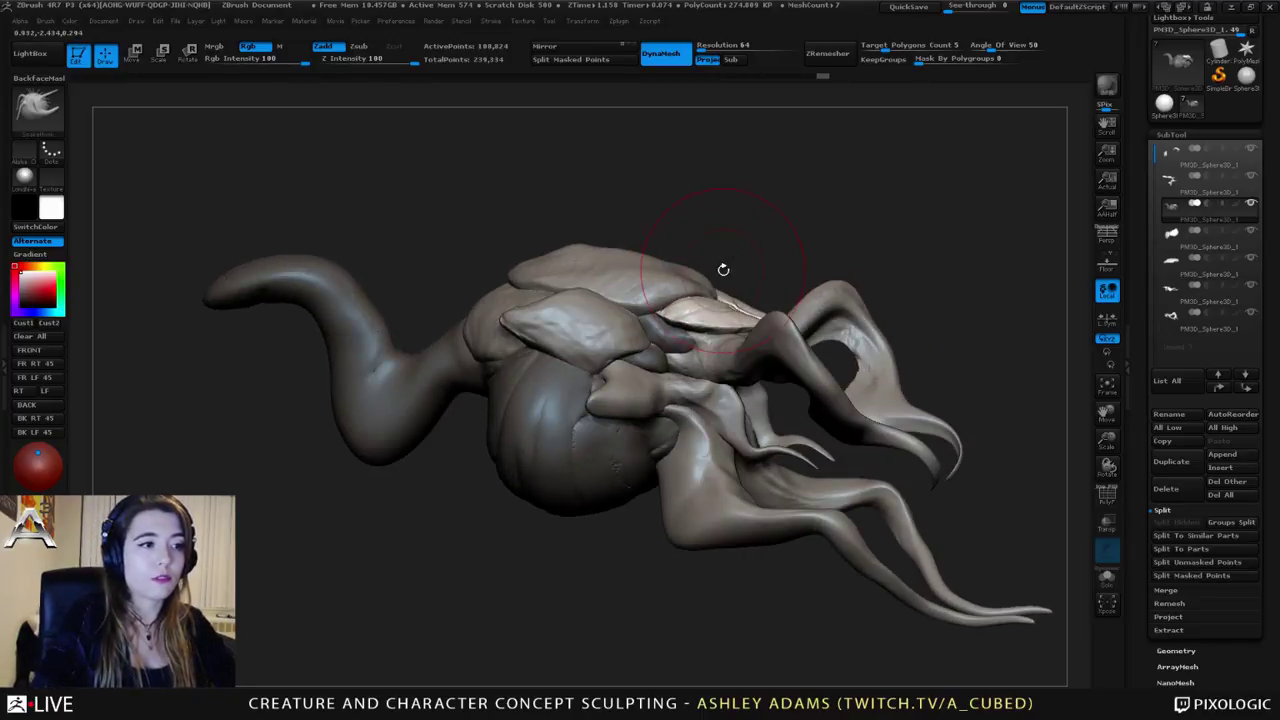
pyautogui.moveTo(704, 372); pyautogui.dragTo(618, 386, button='right')
pyautogui.moveTo(786, 355); pyautogui.dragTo(764, 350, button='right')
pyautogui.keyDown('ctrl'); pyautogui.moveTo(764, 350); pyautogui.dragTo(759, 314, button='right'); pyautogui.keyUp('ctrl')
pyautogui.moveTo(760, 300); pyautogui.dragTo(829, 257)
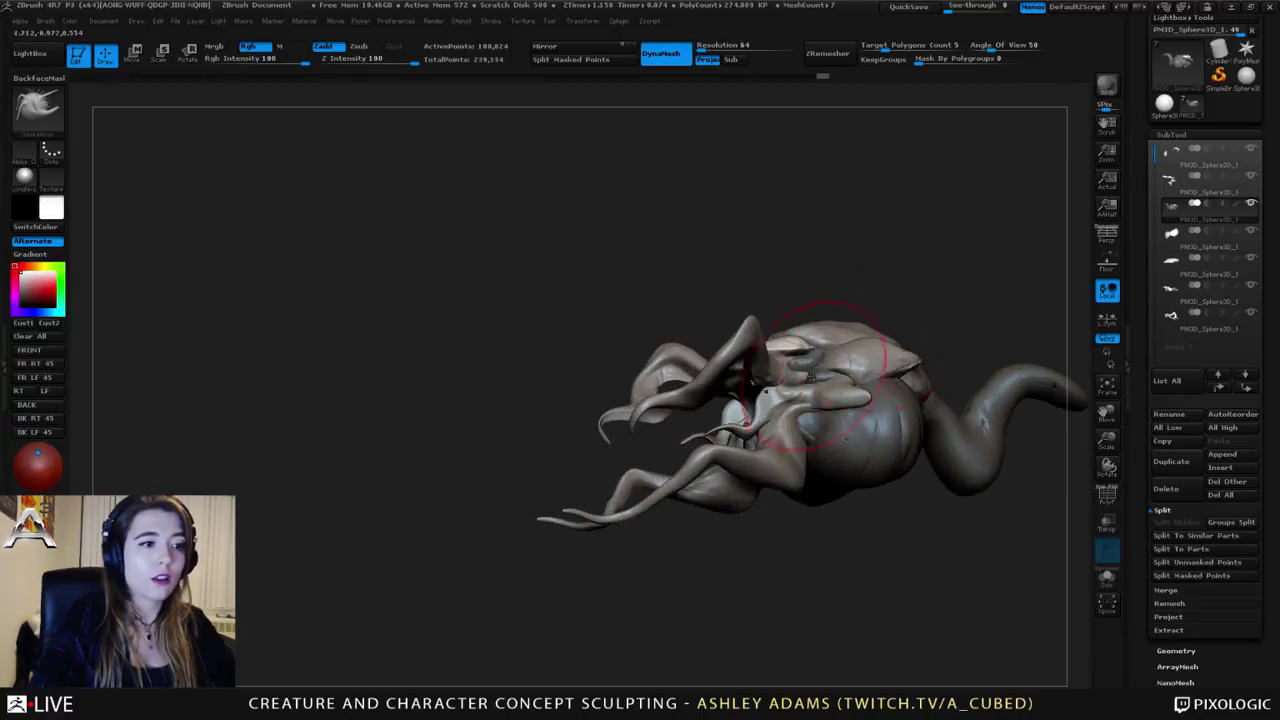
pyautogui.moveTo(914, 271)
pyautogui.mouseDown()
pyautogui.moveTo(886, 314)
pyautogui.moveTo(900, 330)
pyautogui.moveTo(829, 286)
pyautogui.moveTo(914, 286)
pyautogui.mouseUp()
pyautogui.press('f')
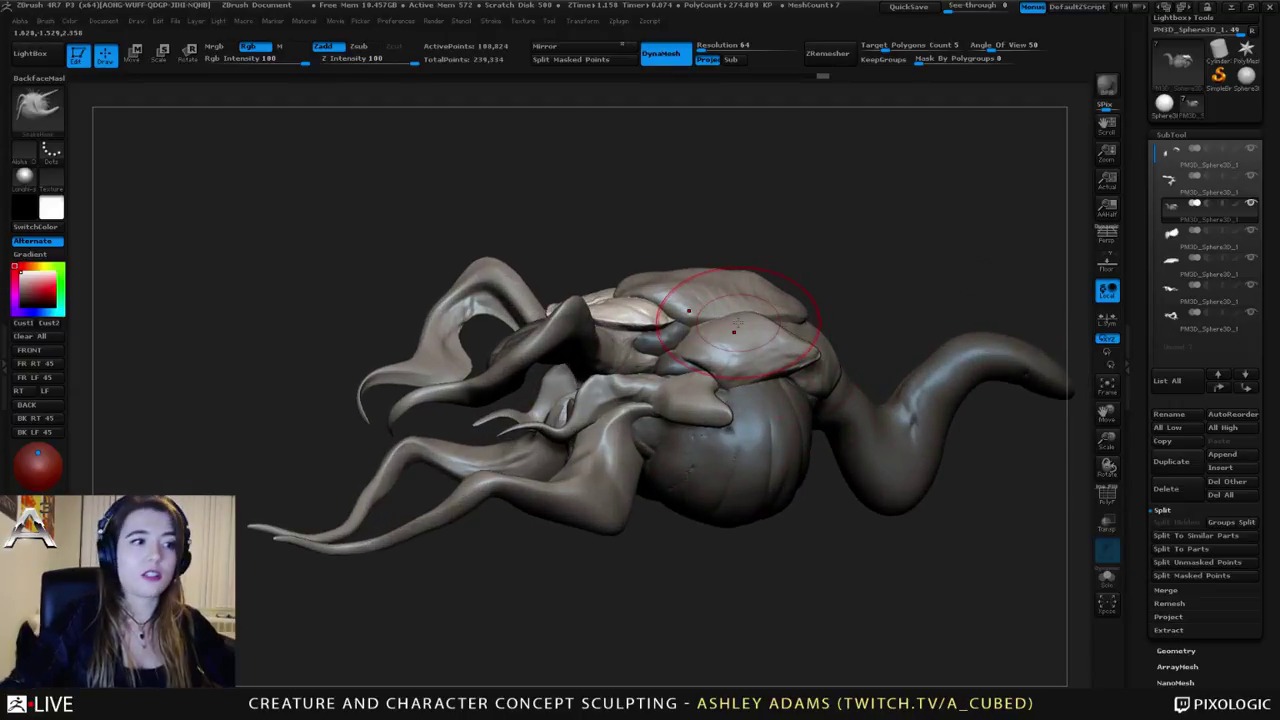
pyautogui.moveTo(734, 330)
pyautogui.mouseDown()
pyautogui.moveTo(700, 262)
pyautogui.moveTo(680, 257)
pyautogui.mouseUp()
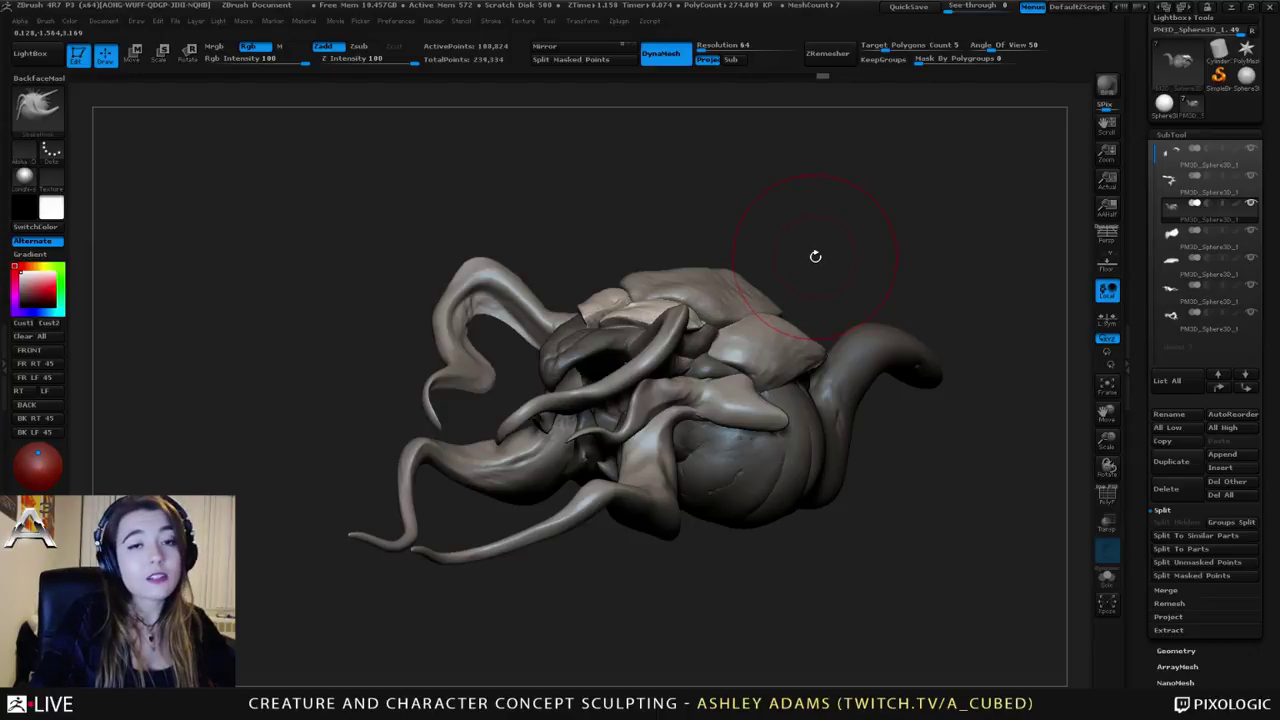
pyautogui.moveTo(655, 262)
pyautogui.mouseDown()
pyautogui.moveTo(800, 275)
pyautogui.moveTo(685, 268)
pyautogui.mouseUp()
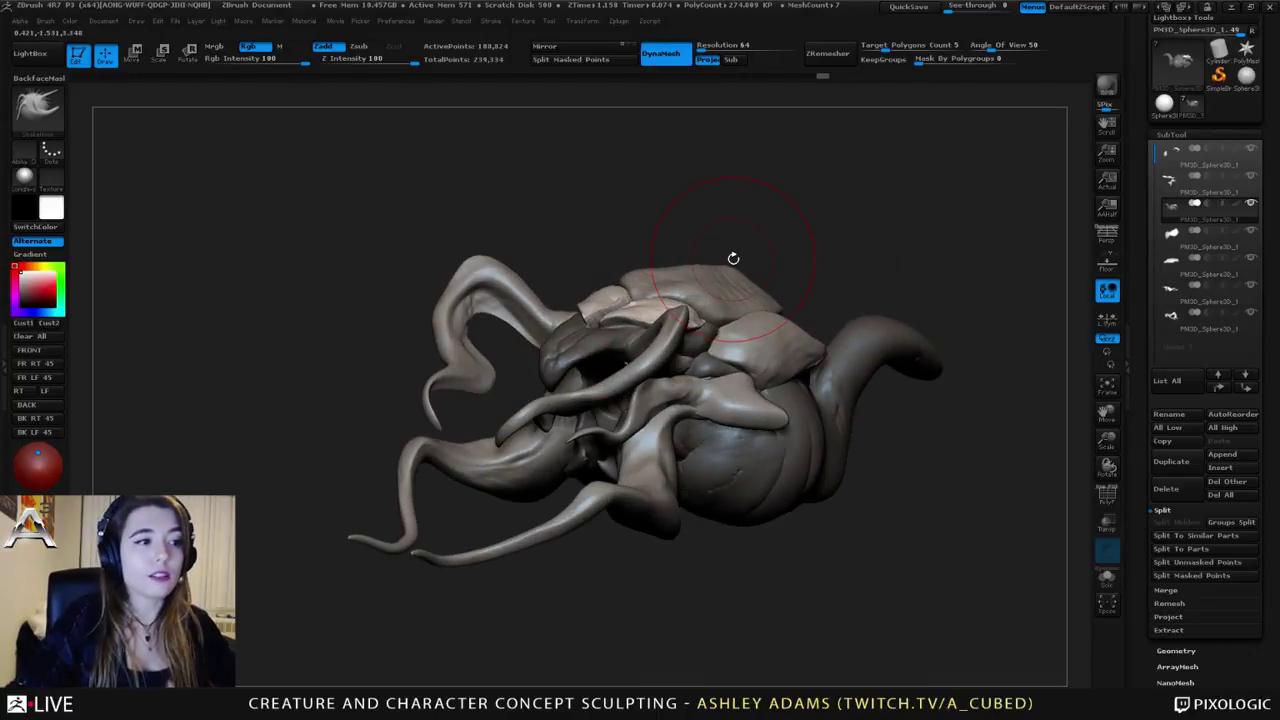
pyautogui.moveTo(577, 266)
pyautogui.mouseDown()
pyautogui.moveTo(606, 264)
pyautogui.moveTo(600, 330)
pyautogui.mouseUp()
# Step: Adjust the draw size, refine the brow plates and split the masked points into a separate subtool
pyautogui.press('space')
pyautogui.moveTo(644, 286); pyautogui.dragTo(623, 286)
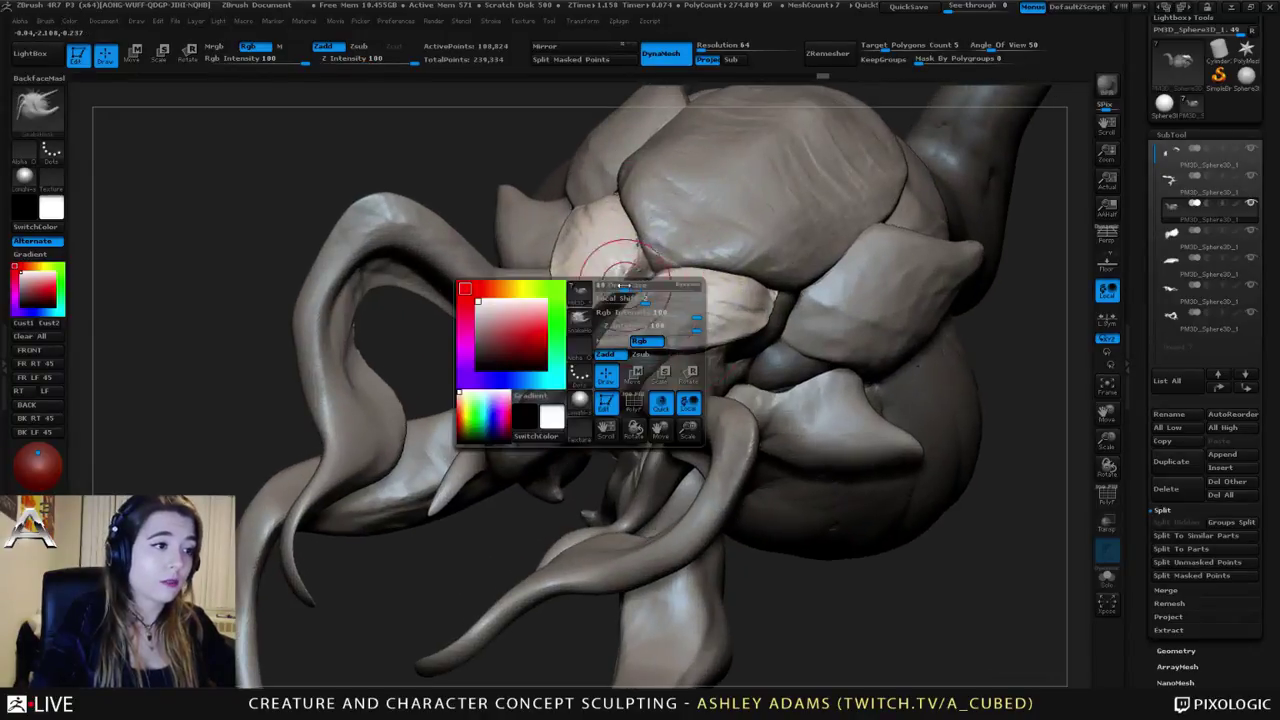
pyautogui.moveTo(625, 288)
pyautogui.mouseDown(button='right')
pyautogui.moveTo(606, 268)
pyautogui.moveTo(634, 288)
pyautogui.mouseUp(button='right')
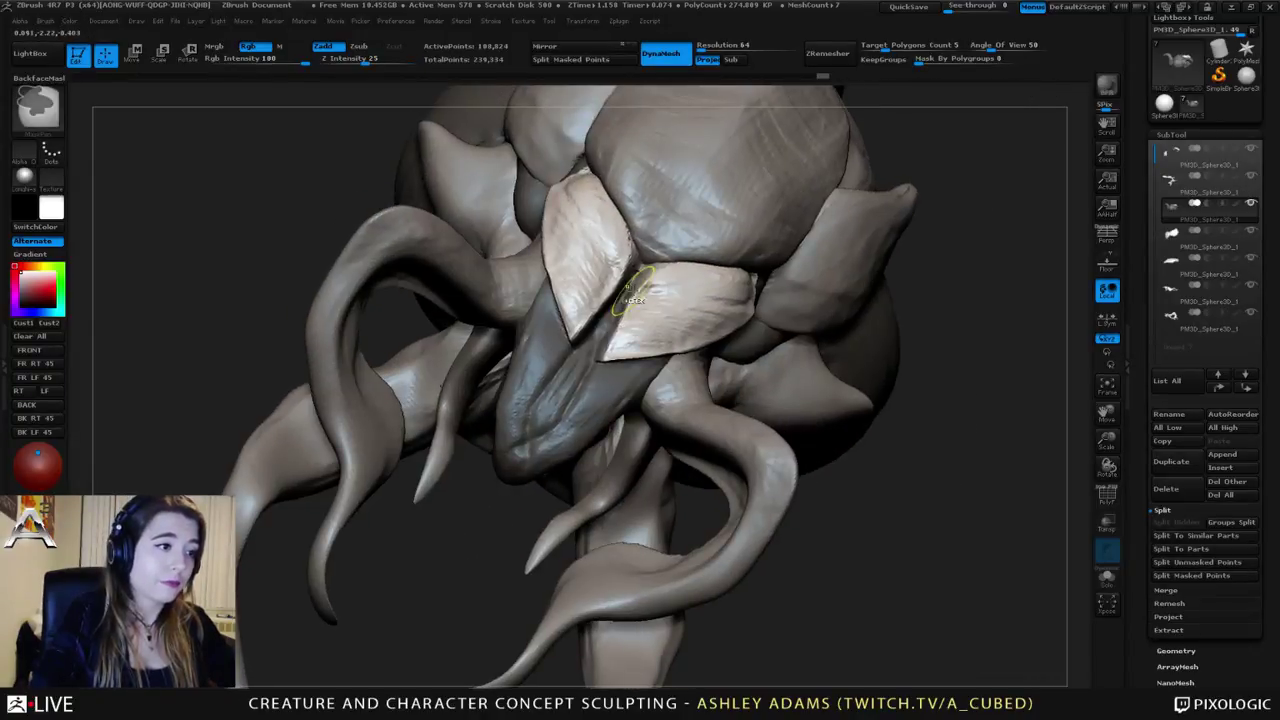
pyautogui.click(1155, 579)
pyautogui.moveTo(260, 345)
pyautogui.mouseDown()
pyautogui.moveTo(144, 350)
pyautogui.moveTo(118, 480)
pyautogui.mouseUp()
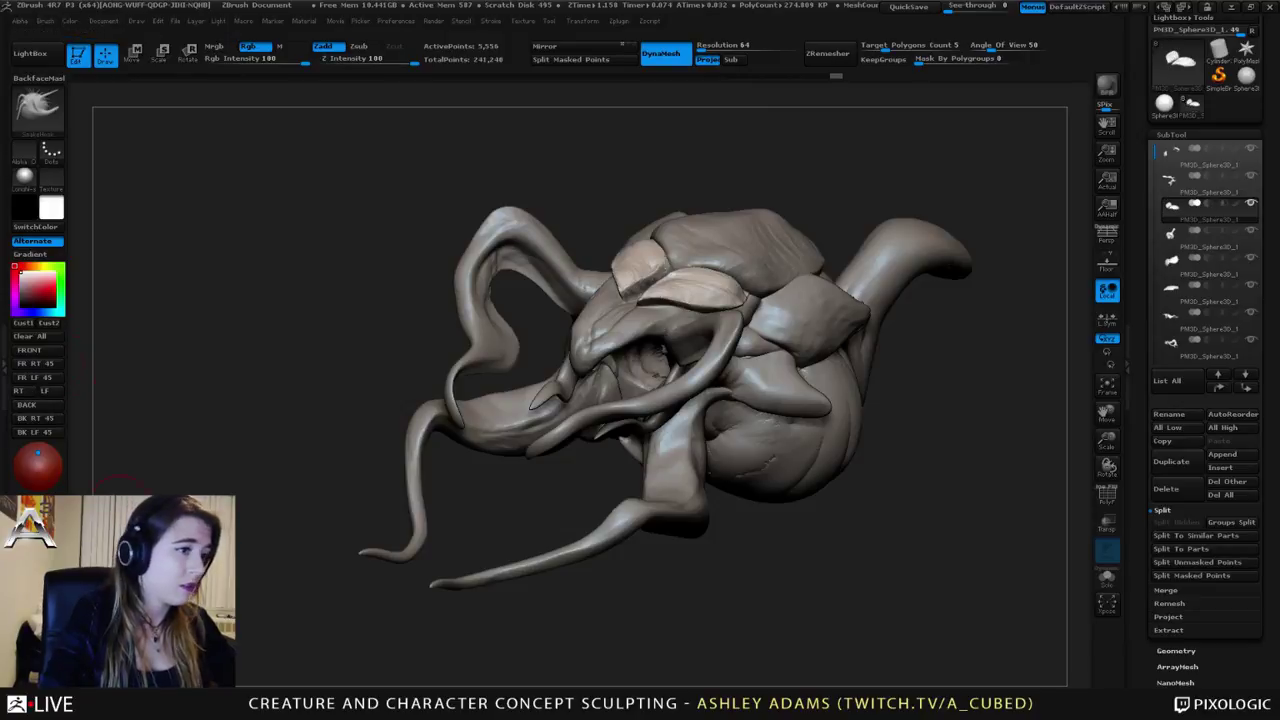
# Step: Remesh the body subtool with DynaMesh at resolution 64 and select the brow plate subtool for the Inflate brush
pyautogui.keyDown('alt'); pyautogui.click(633, 316); pyautogui.keyUp('alt')
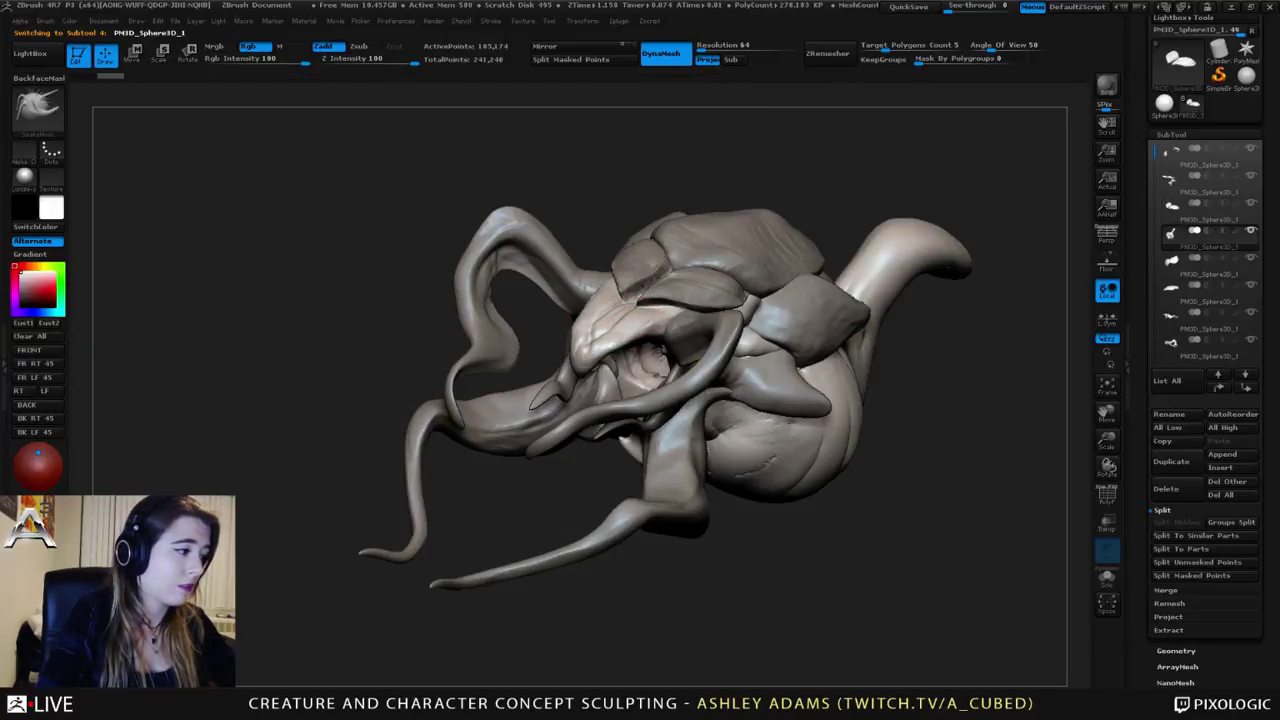
pyautogui.moveTo(543, 224)
pyautogui.mouseDown()
pyautogui.moveTo(650, 288)
pyautogui.moveTo(596, 302)
pyautogui.moveTo(657, 263)
pyautogui.moveTo(662, 310)
pyautogui.moveTo(634, 271)
pyautogui.mouseUp()
pyautogui.press('space')
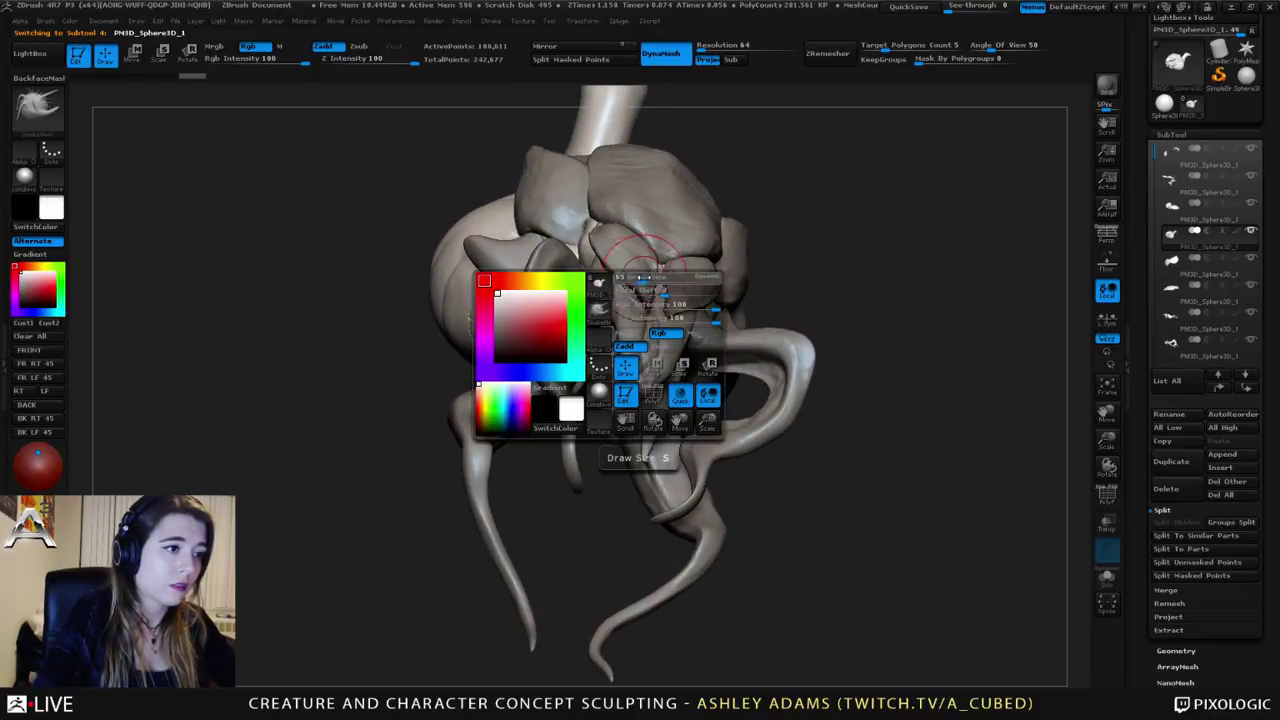
pyautogui.keyDown('alt'); pyautogui.click(640, 277); pyautogui.keyUp('alt')
pyautogui.moveTo(115, 510); pyautogui.dragTo(181, 482)
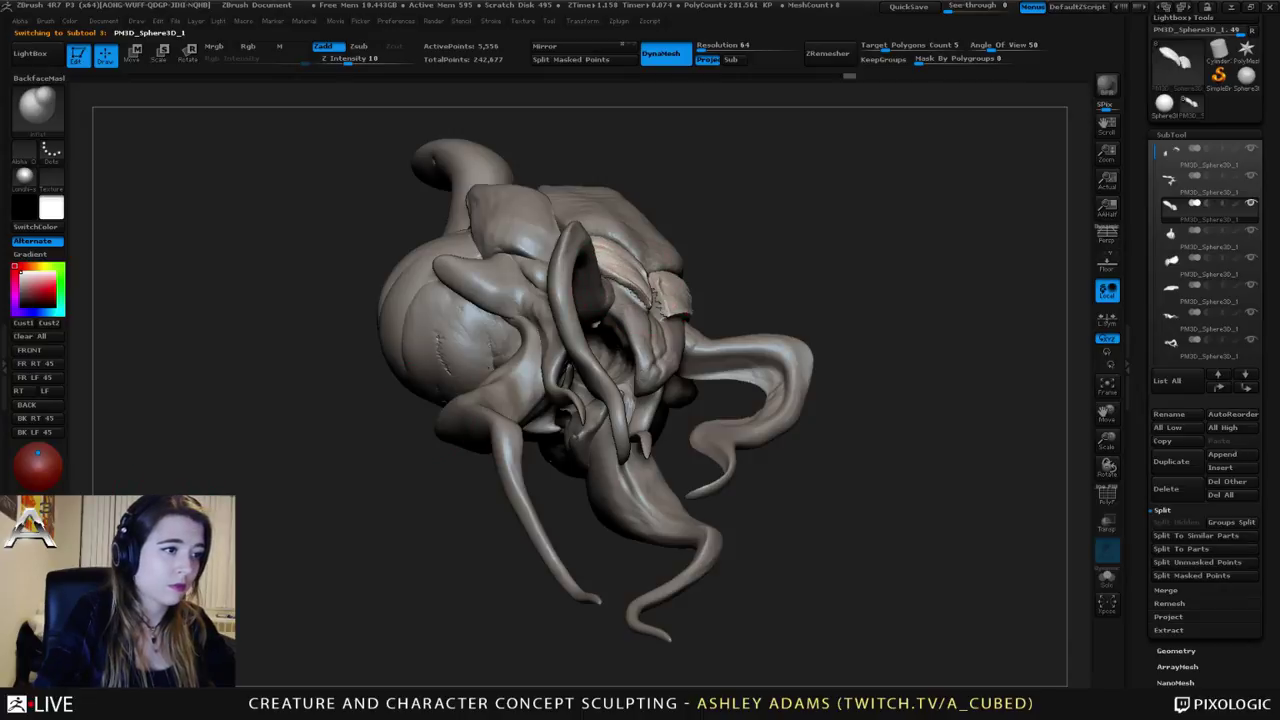
# Step: Inflate the surface of the brow plates with the Inflate brush
pyautogui.moveTo(250, 520); pyautogui.dragTo(120, 510)
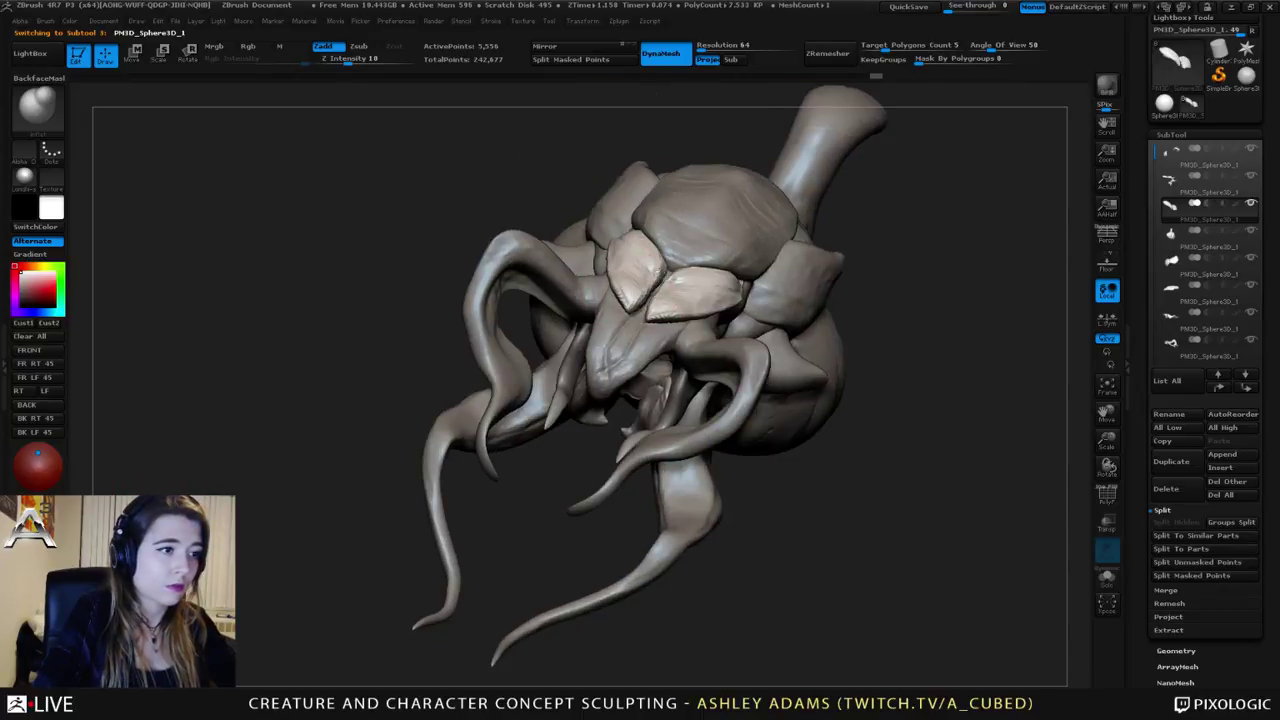
pyautogui.moveTo(250, 420); pyautogui.dragTo(250, 495)
pyautogui.moveTo(682, 300); pyautogui.dragTo(708, 290)
pyautogui.moveTo(250, 450)
pyautogui.mouseDown()
pyautogui.moveTo(275, 445)
pyautogui.moveTo(185, 400)
pyautogui.mouseUp()
# Step: Reshape the brow plates' edges over the beak with the SnakeHook brush at an adjusted draw size
pyautogui.press('b')
pyautogui.press('s')
pyautogui.press('h')
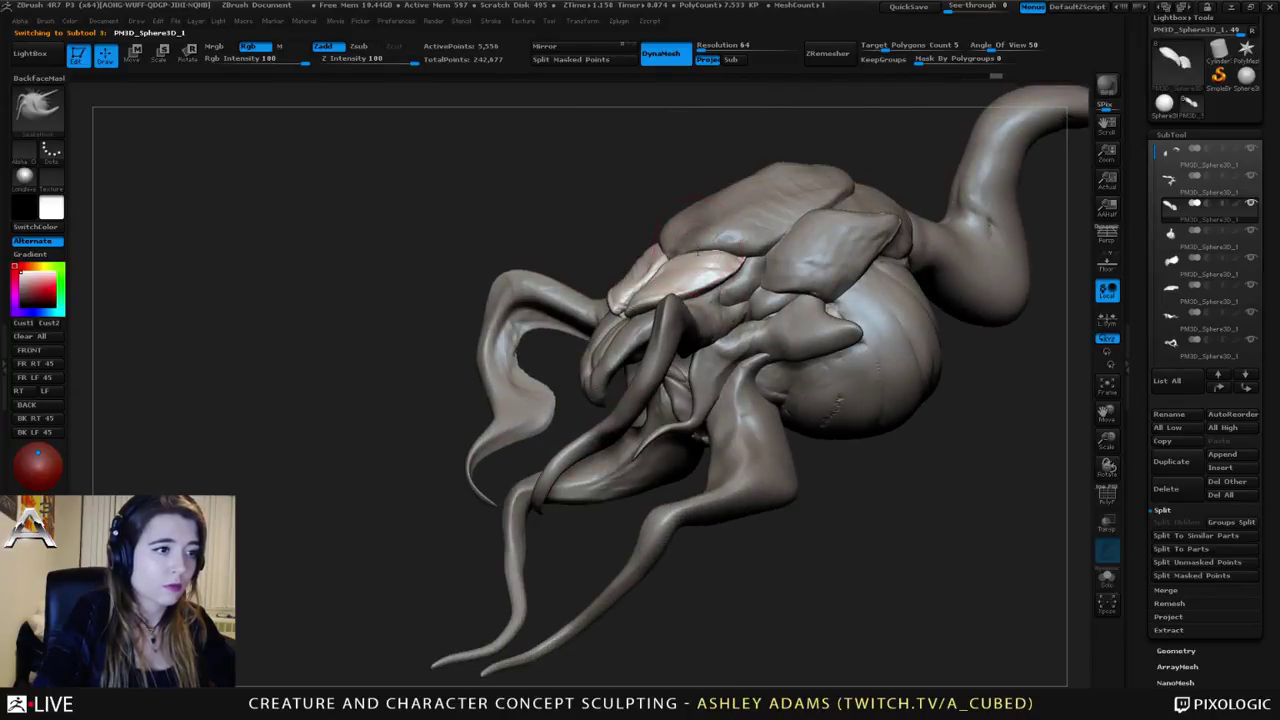
pyautogui.moveTo(360, 390); pyautogui.dragTo(620, 351)
pyautogui.press('space')
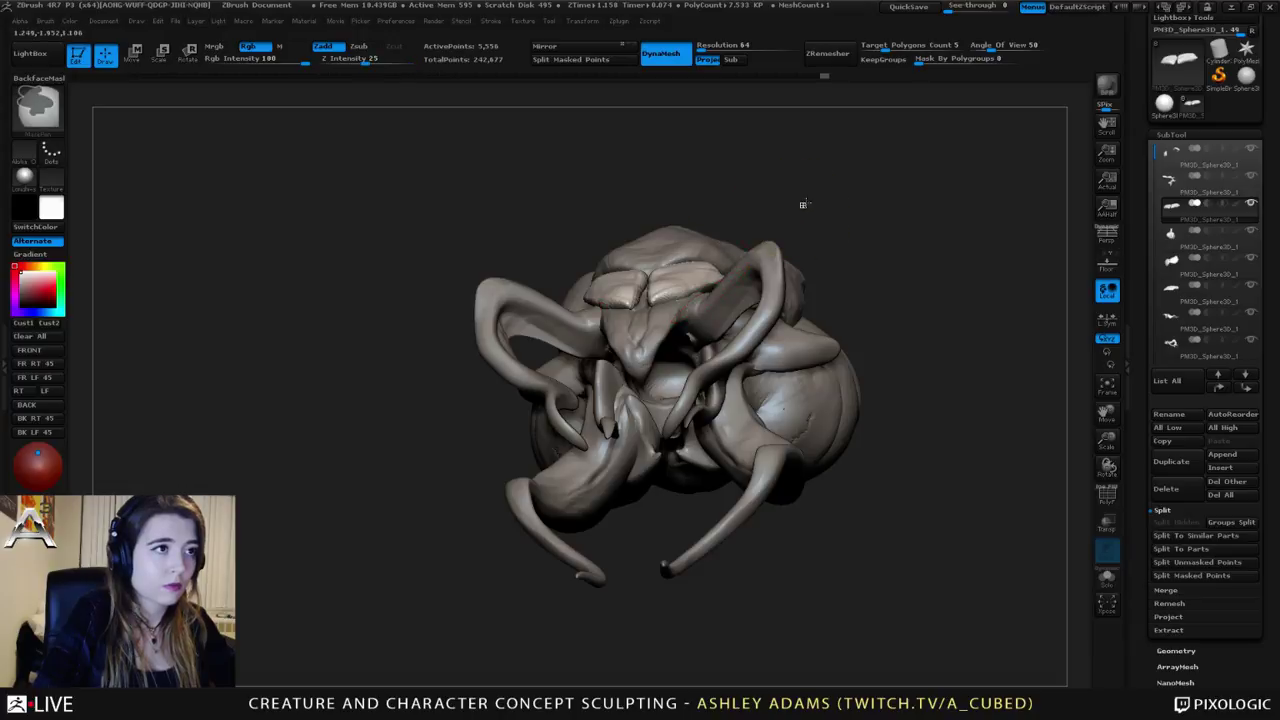
pyautogui.moveTo(803, 203); pyautogui.dragTo(608, 300)
pyautogui.moveTo(400, 335); pyautogui.dragTo(585, 325)
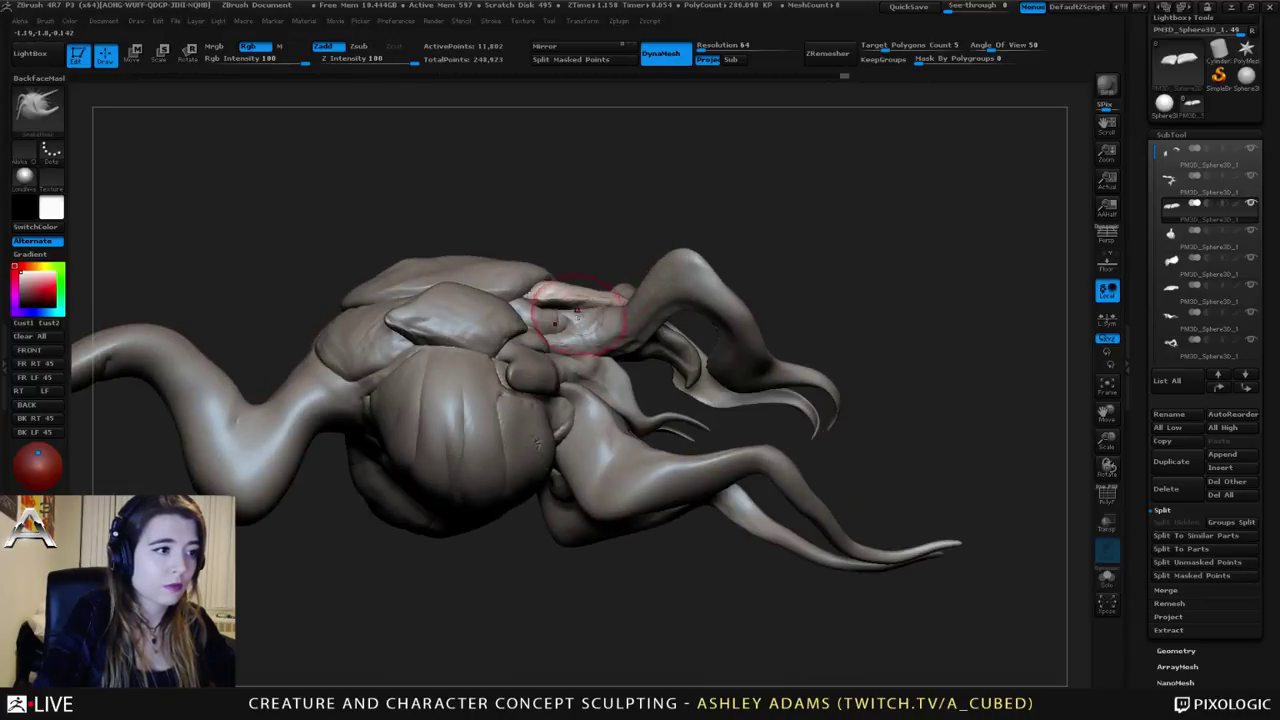
pyautogui.moveTo(645, 180); pyautogui.dragTo(655, 230)
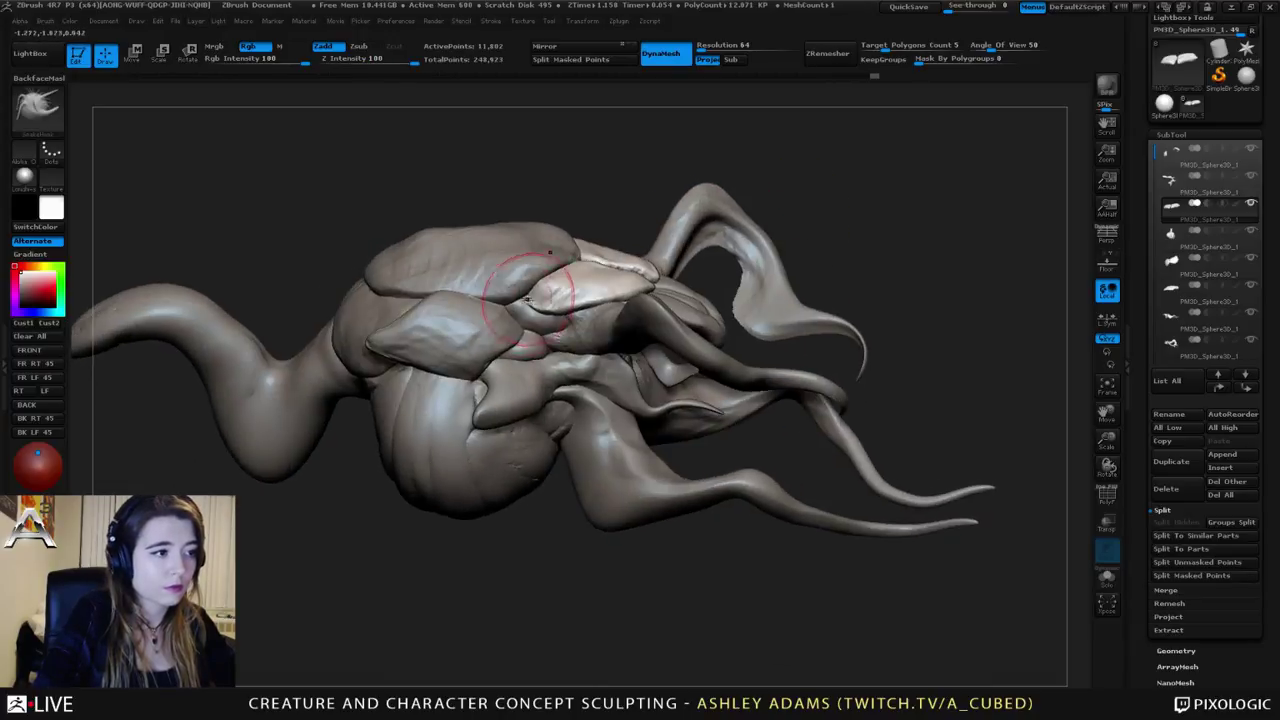
# Step: Inflate the outer rear ends of the brow plates and smooth their surface
pyautogui.press('b')
pyautogui.press('i')
pyautogui.press('n')
pyautogui.moveTo(554, 302); pyautogui.dragTo(552, 301)
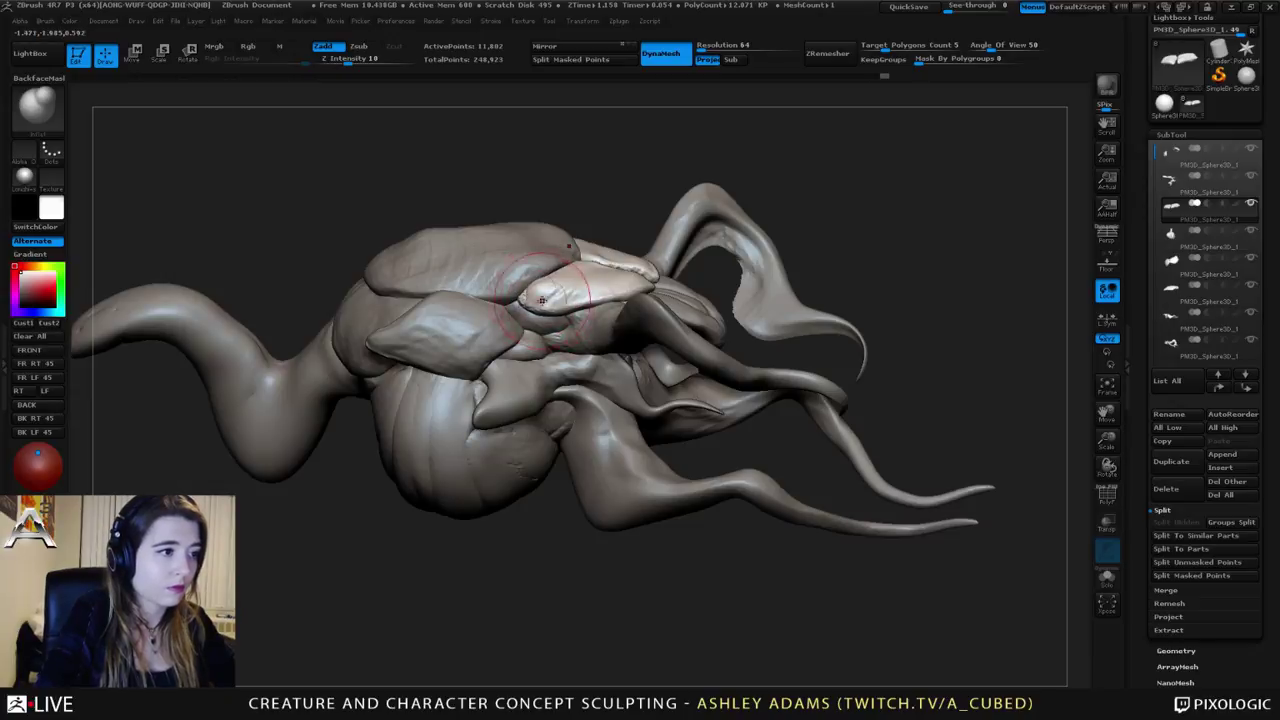
pyautogui.moveTo(600, 185); pyautogui.dragTo(596, 135)
pyautogui.keyDown('shift'); pyautogui.moveTo(539, 298); pyautogui.dragTo(525, 310); pyautogui.keyUp('shift')
# Step: Reshape the brow plates with SnakeHook and smooth their inner edges along the central gap
pyautogui.press('b')
pyautogui.press('s')
pyautogui.press('h')
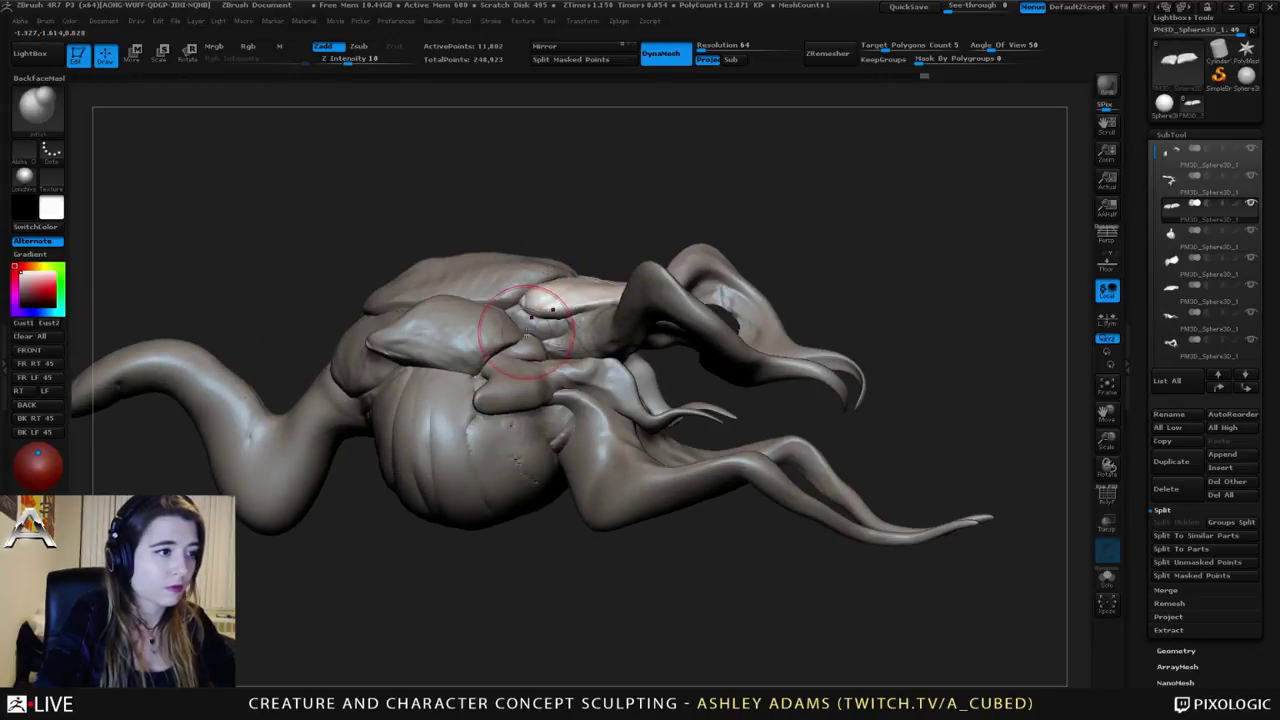
pyautogui.moveTo(700, 180); pyautogui.dragTo(565, 185)
pyautogui.moveTo(604, 268); pyautogui.dragTo(594, 252)
pyautogui.moveTo(572, 150); pyautogui.dragTo(580, 240)
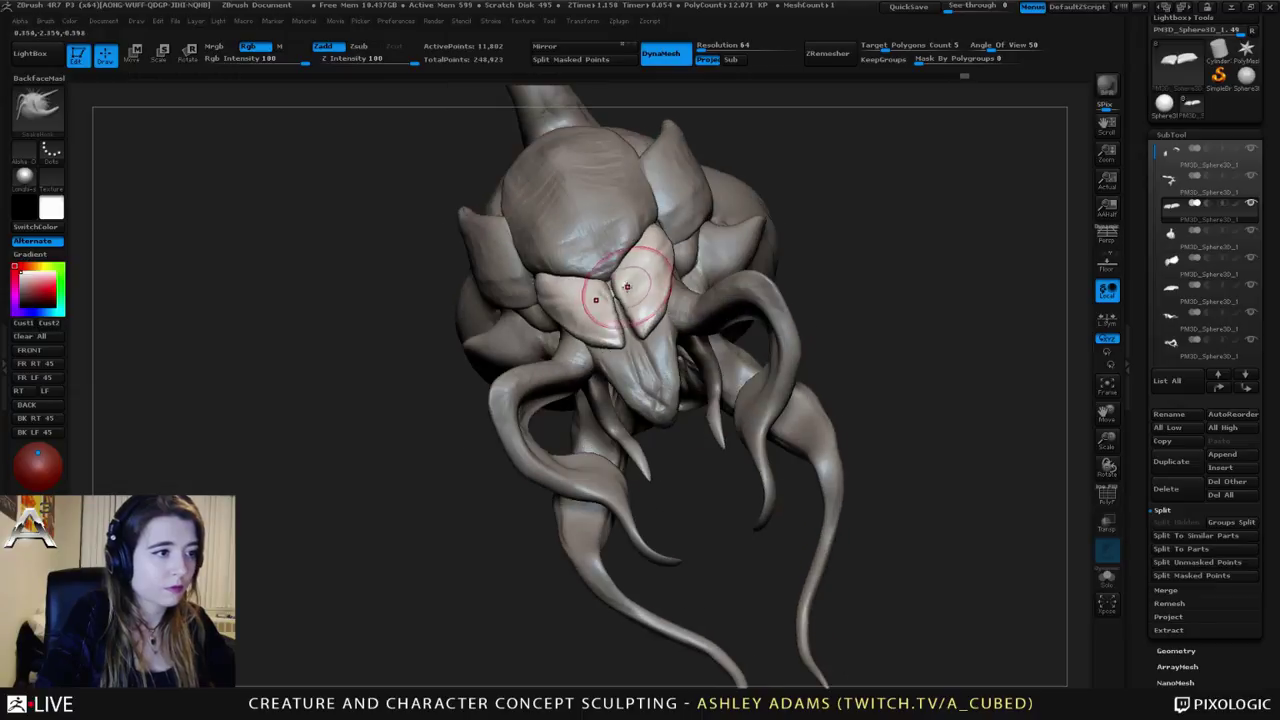
pyautogui.press('space')
pyautogui.keyDown('shift'); pyautogui.moveTo(613, 293); pyautogui.dragTo(606, 297); pyautogui.keyUp('shift')
pyautogui.moveTo(606, 297); pyautogui.dragTo(624, 302, button='right')
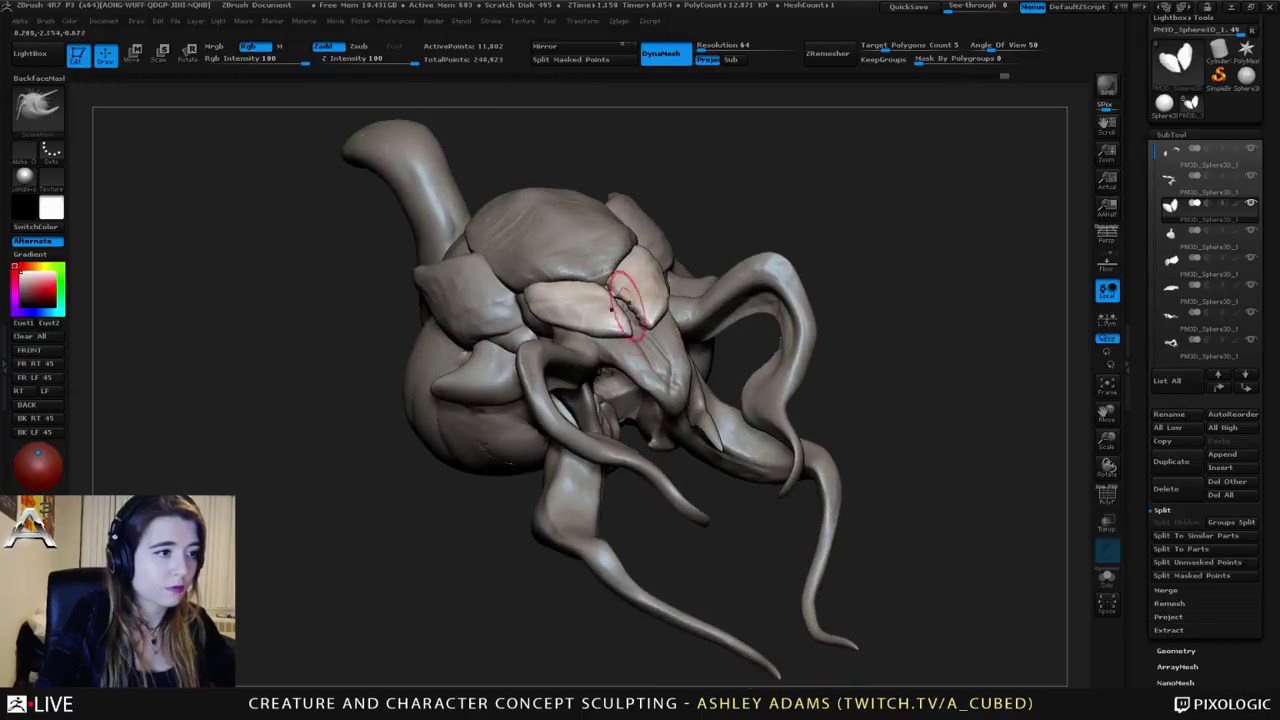
# Step: Select the body subtool and build up the area between the brow plates with the ClayBuildup brush
pyautogui.keyDown('alt'); pyautogui.click(641, 335); pyautogui.keyUp('alt')
pyautogui.press('b')
pyautogui.press('c')
pyautogui.press('b')
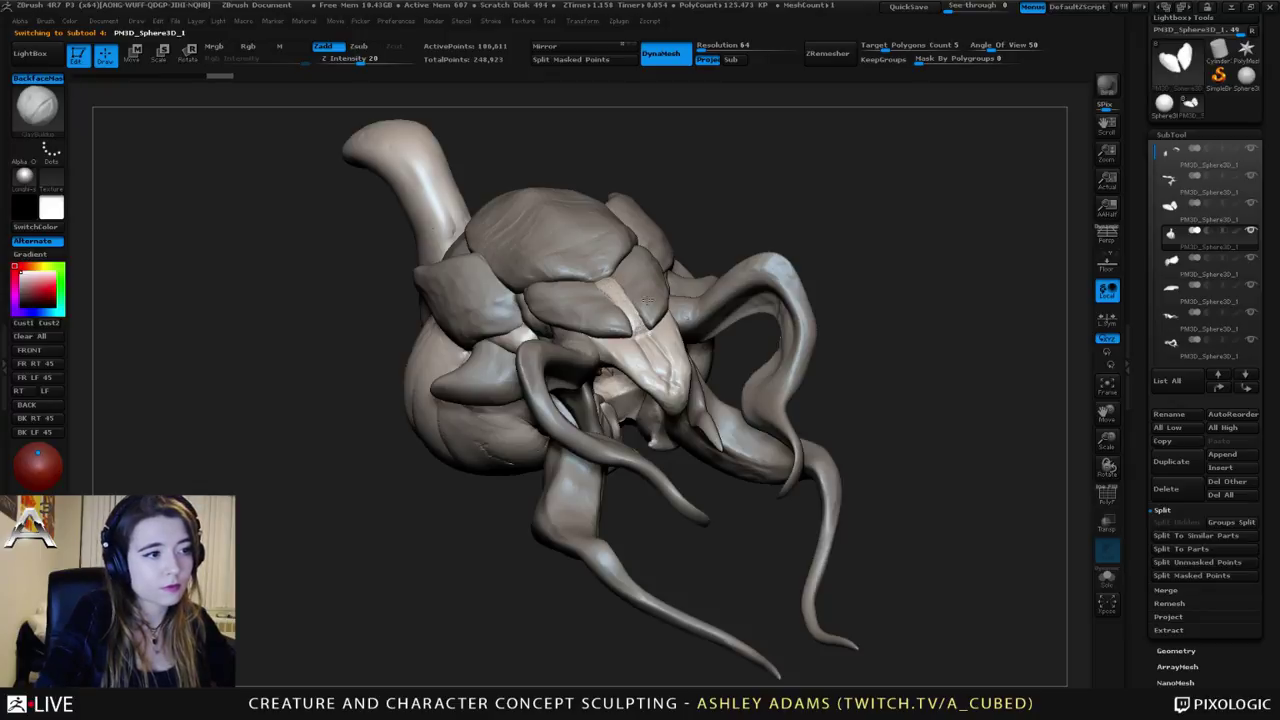
pyautogui.moveTo(620, 270)
pyautogui.mouseDown(button='right')
pyautogui.moveTo(614, 300)
pyautogui.moveTo(643, 340)
pyautogui.moveTo(640, 298)
pyautogui.moveTo(651, 297)
pyautogui.moveTo(611, 294)
pyautogui.moveTo(627, 293)
pyautogui.moveTo(627, 312)
pyautogui.mouseUp(button='right')
pyautogui.press('space')
# Step: Select the large skull plate and pull its rear end backward, away from the head, with the SnakeHook brush
pyautogui.press('b')
pyautogui.press('s')
pyautogui.press('h')
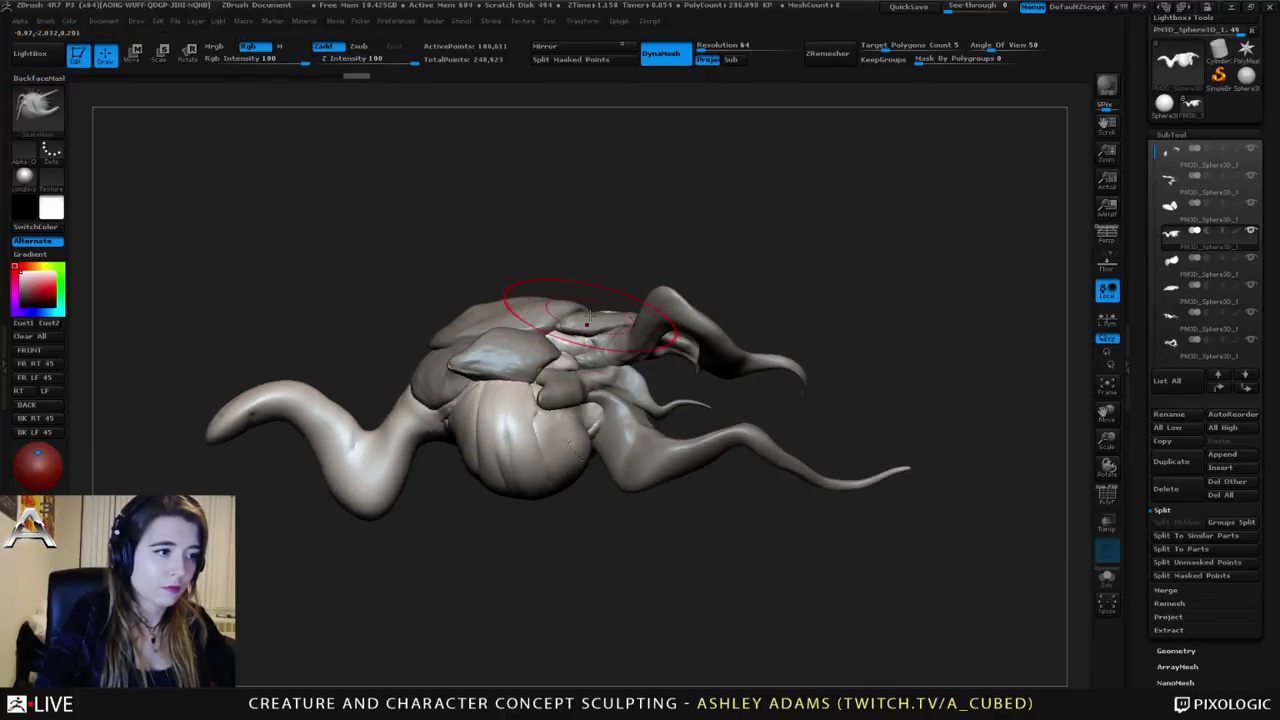
pyautogui.keyDown('alt'); pyautogui.click(580, 315); pyautogui.keyUp('alt')
pyautogui.press('space')
pyautogui.keyDown('alt'); pyautogui.click(464, 301); pyautogui.keyUp('alt')
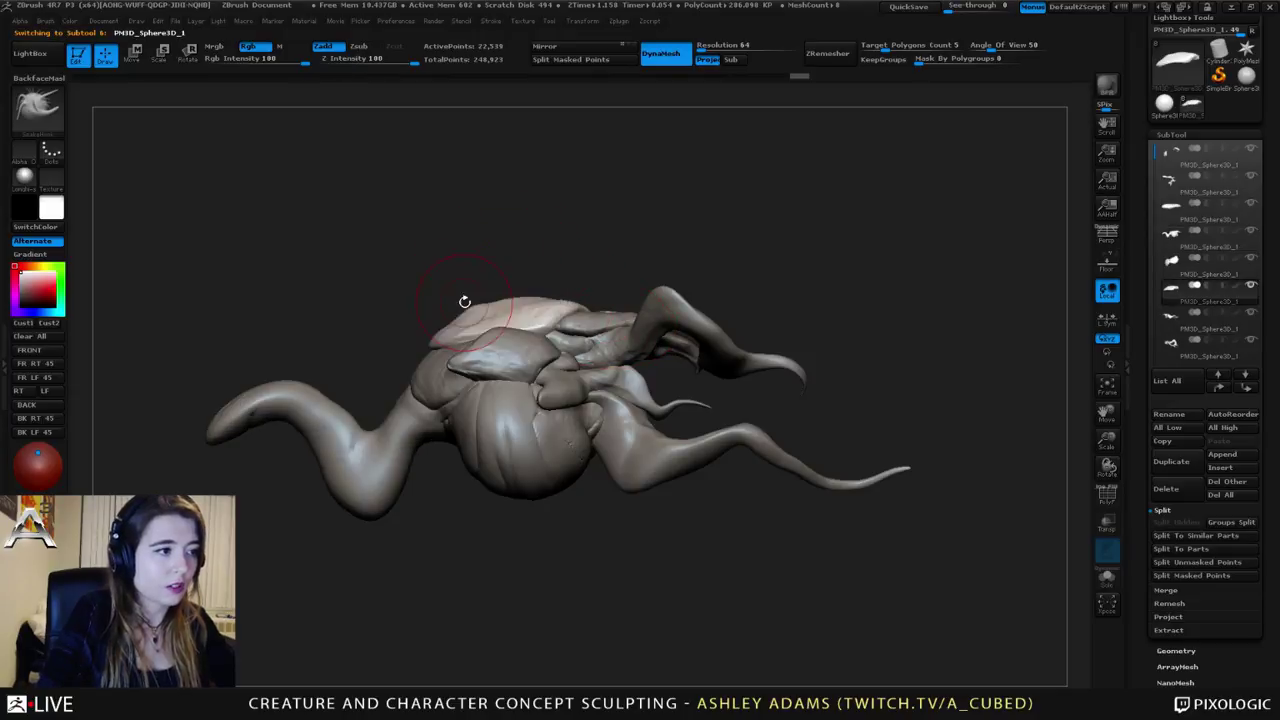
pyautogui.press('space')
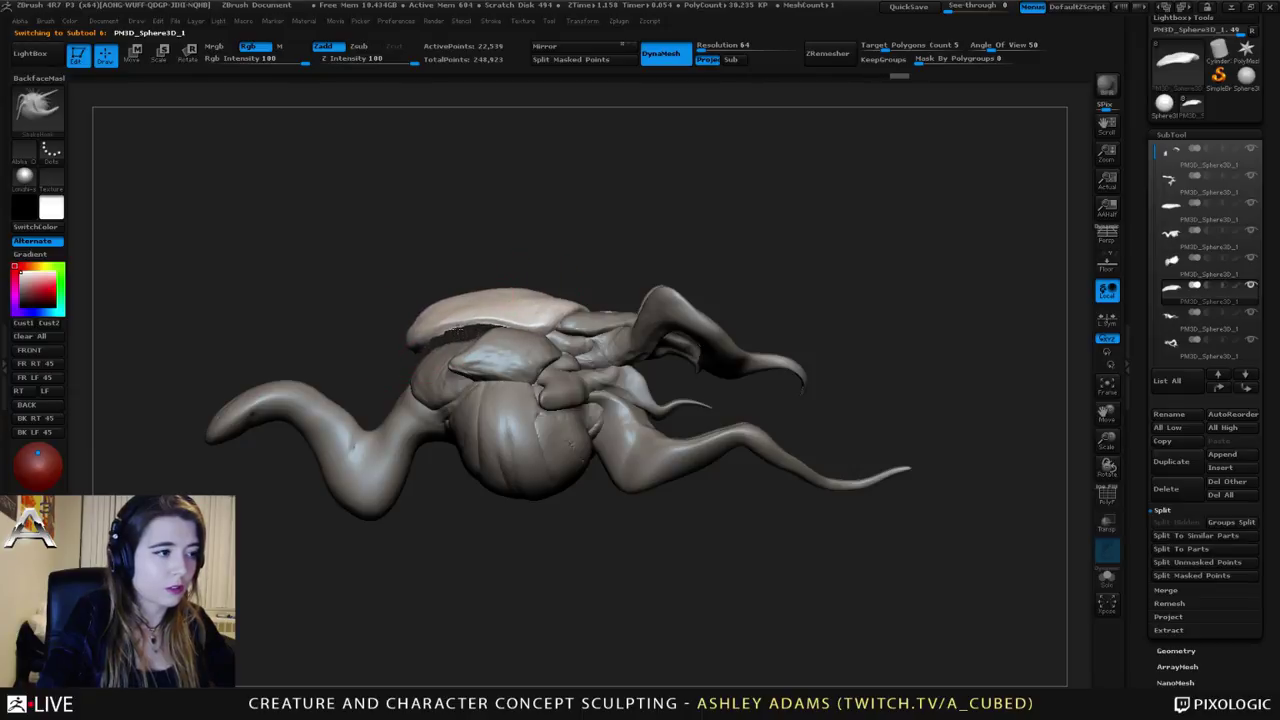
pyautogui.moveTo(459, 330); pyautogui.dragTo(505, 340, button='right')
# Step: Select the rear side plates and pull their upper edges up beside the skull plate
pyautogui.keyDown('alt'); pyautogui.click(461, 343); pyautogui.keyUp('alt')
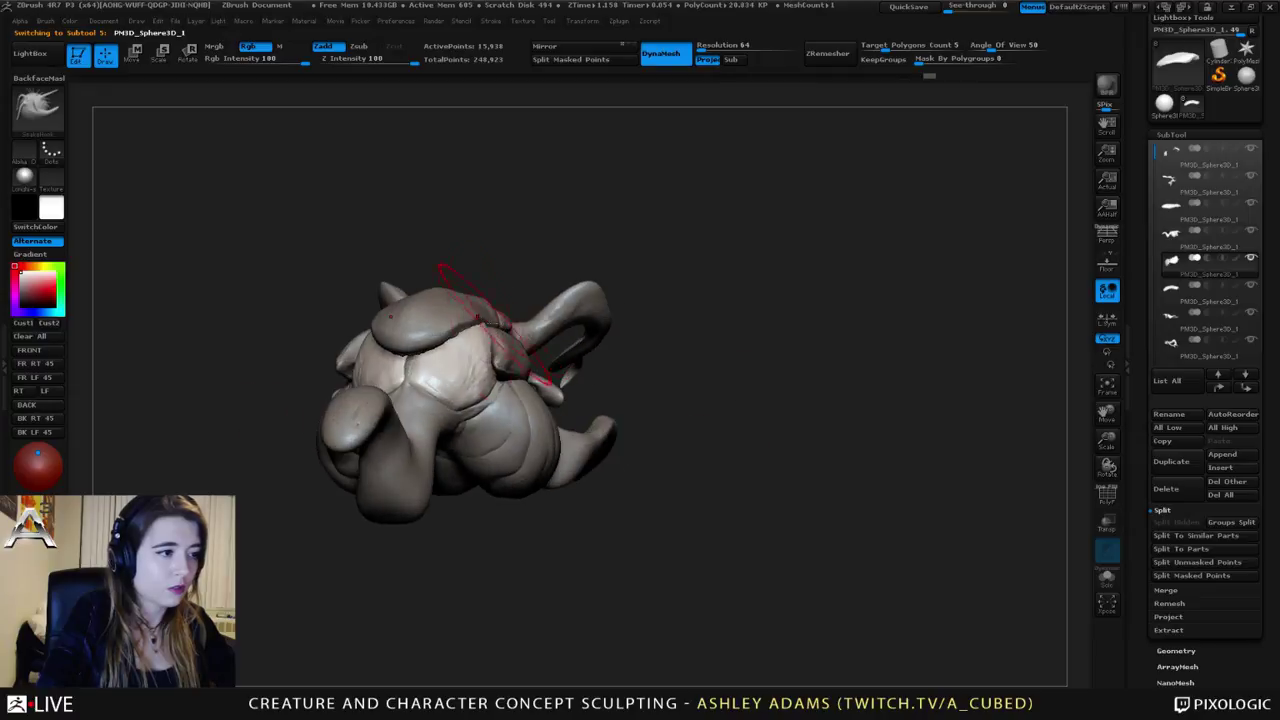
pyautogui.moveTo(450, 340); pyautogui.dragTo(453, 308)
pyautogui.moveTo(455, 345); pyautogui.dragTo(499, 367, button='right')
pyautogui.moveTo(391, 487); pyautogui.dragTo(420, 425, button='right')
pyautogui.rightClick(485, 318)
pyautogui.moveTo(485, 320); pyautogui.dragTo(485, 304)
# Step: Thicken the raised tips of the rear side plates with the Inflate brush
pyautogui.press('b')
pyautogui.press('i')
pyautogui.press('n')
pyautogui.moveTo(365, 284); pyautogui.dragTo(497, 316, button='right')
pyautogui.press('space')
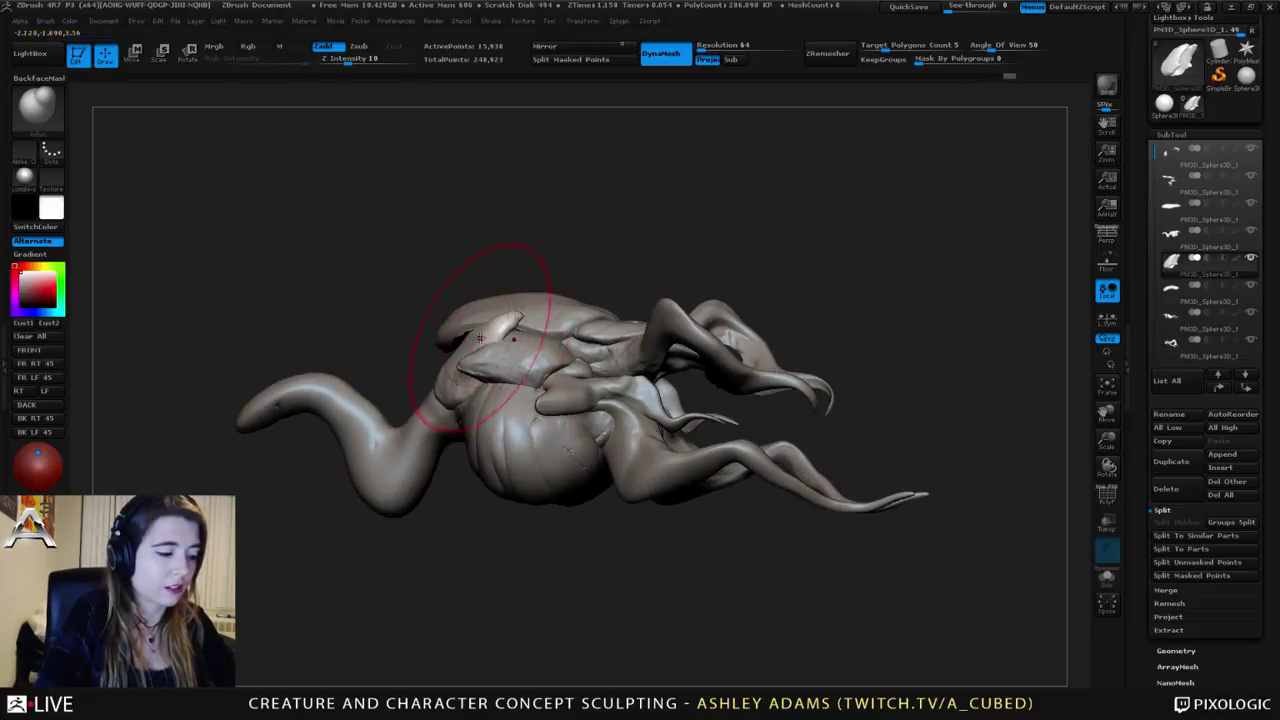
# Step: Select the front side plates and reshape them with the SnakeHook brush, adjusting the draw size
pyautogui.press('b')
pyautogui.press('s')
pyautogui.press('h')
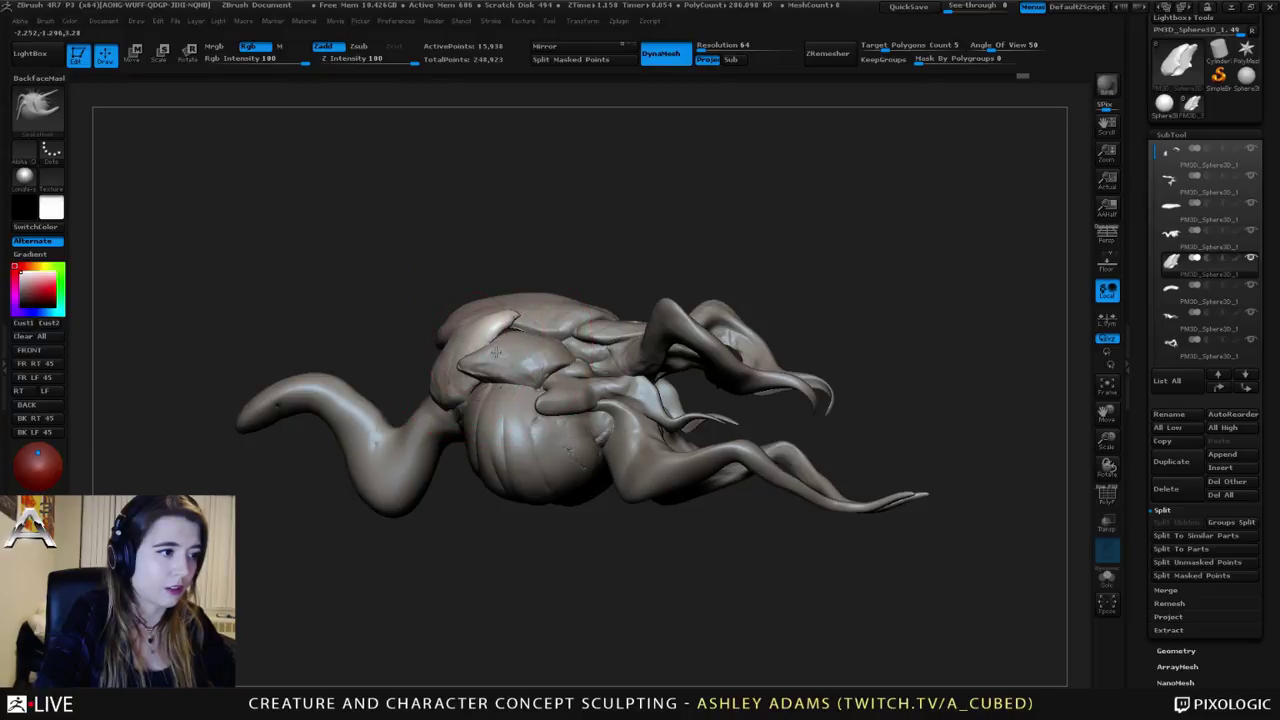
pyautogui.keyDown('alt'); pyautogui.click(496, 352); pyautogui.keyUp('alt')
pyautogui.moveTo(496, 352)
pyautogui.mouseDown(button='right')
pyautogui.moveTo(474, 388)
pyautogui.moveTo(552, 232)
pyautogui.mouseUp(button='right')
pyautogui.press('space')
pyautogui.moveTo(540, 305)
pyautogui.mouseDown(button='right')
pyautogui.moveTo(483, 298)
pyautogui.moveTo(492, 325)
pyautogui.moveTo(537, 284)
pyautogui.moveTo(490, 285)
pyautogui.moveTo(480, 343)
pyautogui.moveTo(494, 362)
pyautogui.moveTo(425, 270)
pyautogui.moveTo(447, 287)
pyautogui.mouseUp(button='right')
pyautogui.press('space')
pyautogui.press('space')
# Step: Select the skull plate and refine how its rear overlaps the rear side plates using SnakeHook
pyautogui.keyDown('alt'); pyautogui.click(450, 285); pyautogui.keyUp('alt')
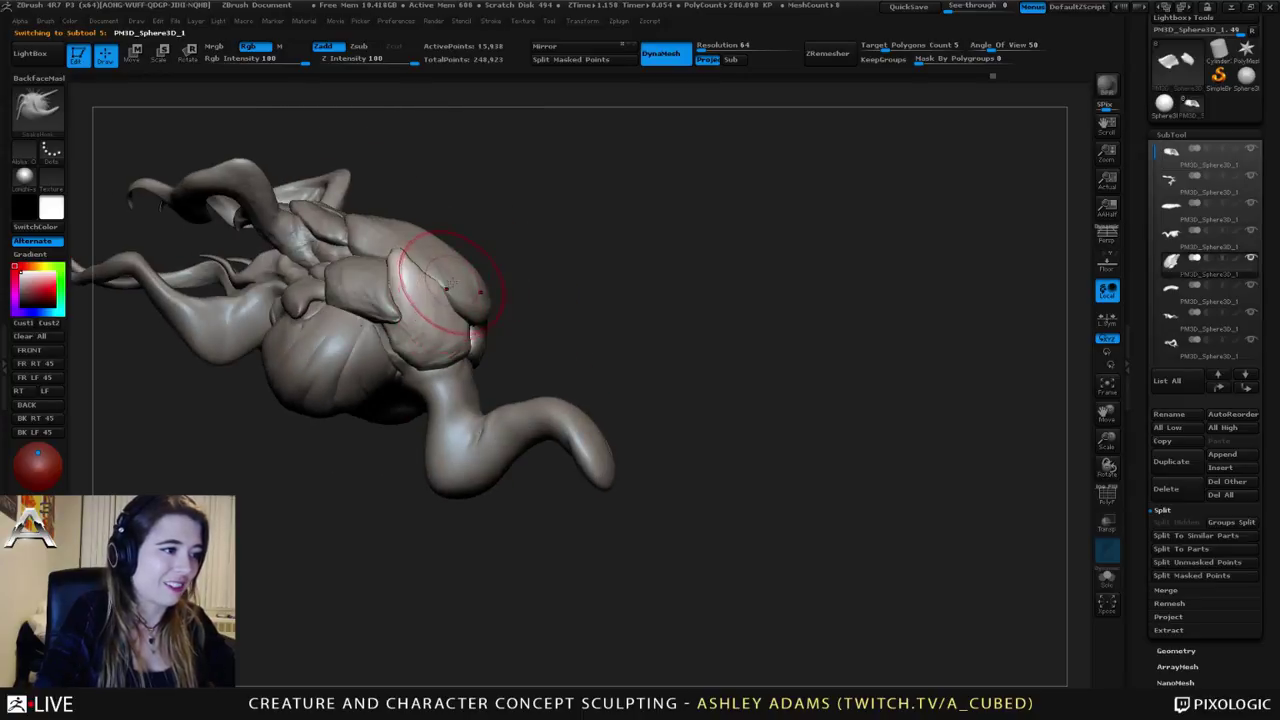
pyautogui.keyDown('alt'); pyautogui.click(445, 290); pyautogui.keyUp('alt')
pyautogui.press('space')
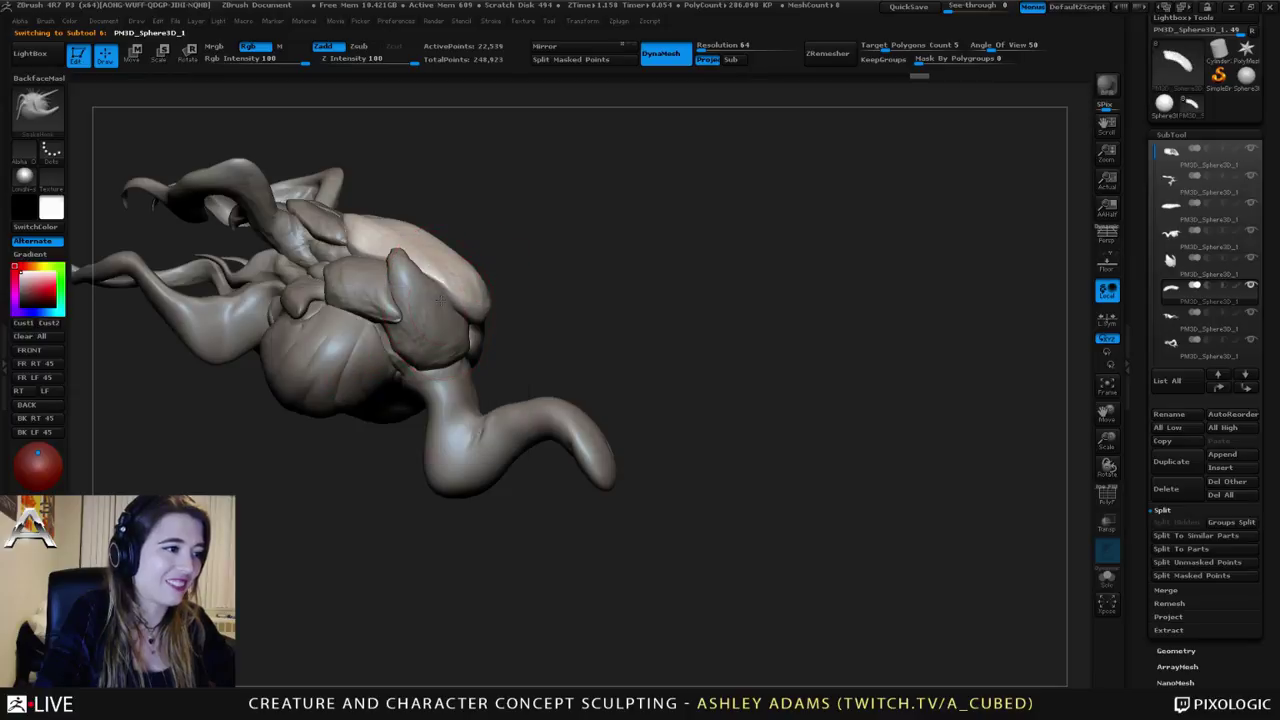
pyautogui.moveTo(445, 299)
pyautogui.mouseDown(button='right')
pyautogui.moveTo(517, 301)
pyautogui.moveTo(471, 286)
pyautogui.mouseUp(button='right')
pyautogui.press('space')
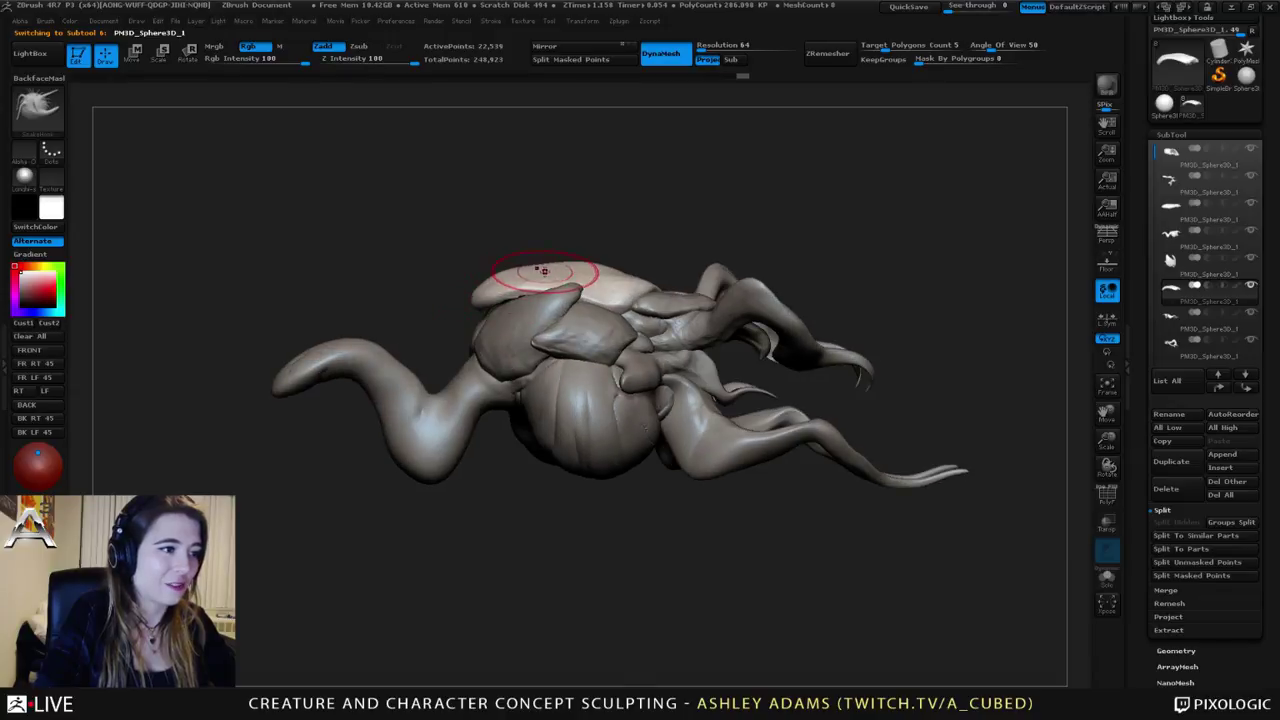
pyautogui.moveTo(615, 285)
pyautogui.mouseDown(button='right')
pyautogui.moveTo(612, 272)
pyautogui.moveTo(490, 322)
pyautogui.moveTo(585, 300)
pyautogui.moveTo(565, 378)
pyautogui.mouseUp(button='right')
pyautogui.keyDown('alt'); pyautogui.click(508, 306); pyautogui.keyUp('alt')
pyautogui.moveTo(498, 333); pyautogui.dragTo(430, 312, button='right')
# Step: Select the body subtool and smooth the flesh showing between the skull plate and rear side plates
pyautogui.keyDown('alt'); pyautogui.click(571, 386); pyautogui.keyUp('alt')
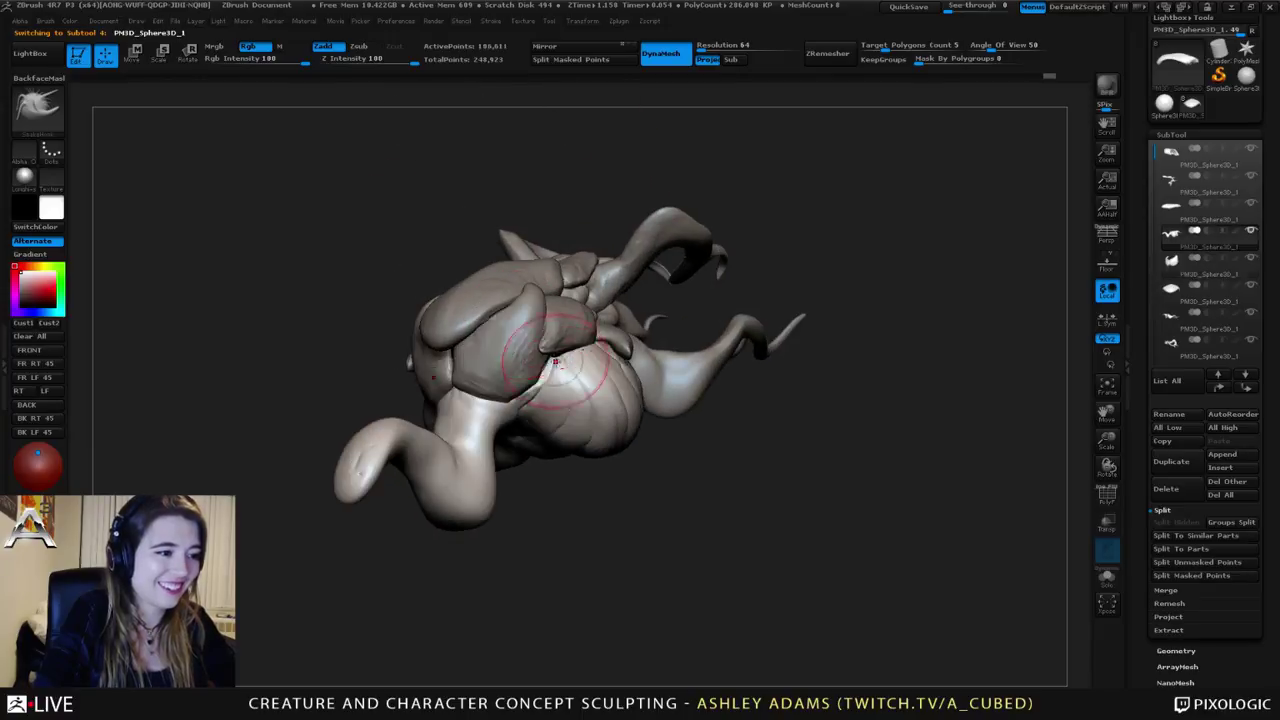
pyautogui.moveTo(571, 386); pyautogui.dragTo(615, 400, button='right')
pyautogui.keyDown('shift'); pyautogui.moveTo(471, 286); pyautogui.dragTo(520, 318, button='right'); pyautogui.keyUp('shift')
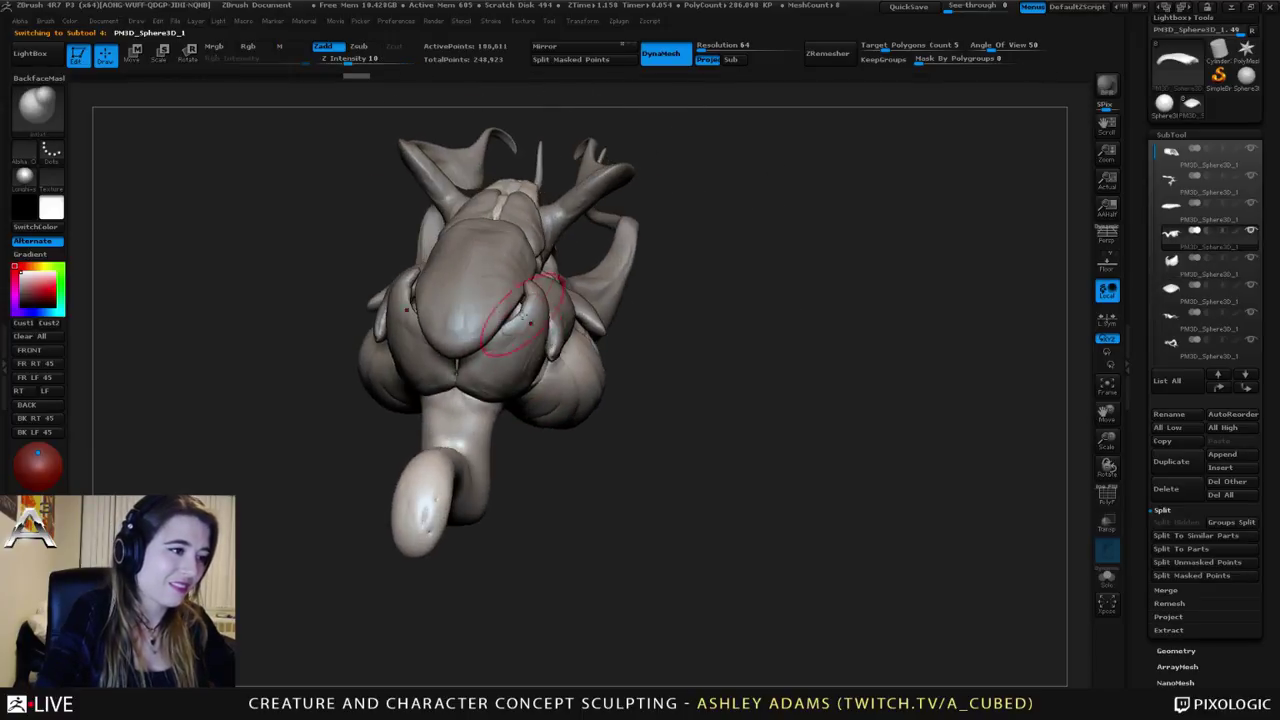
pyautogui.moveTo(510, 316)
pyautogui.keyDown('shift'); pyautogui.mouseDown()
pyautogui.moveTo(521, 303)
pyautogui.moveTo(518, 323)
pyautogui.mouseUp(); pyautogui.keyUp('shift')
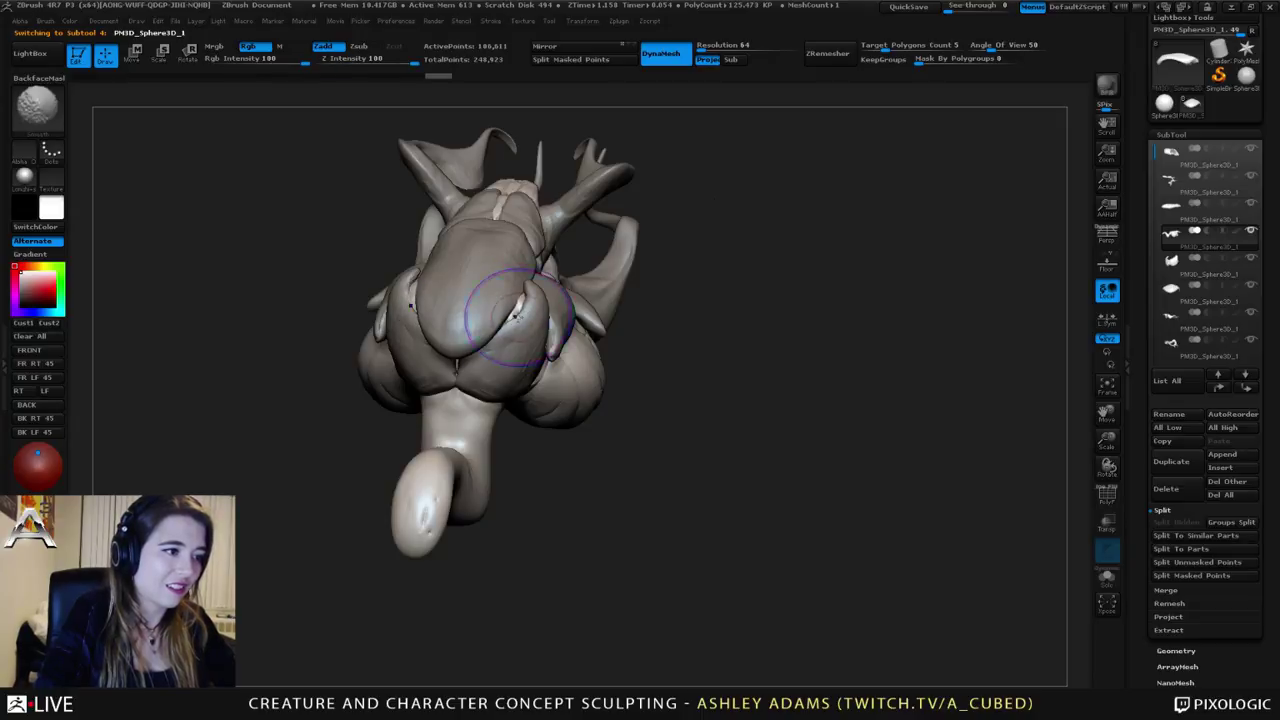
pyautogui.moveTo(515, 317); pyautogui.dragTo(514, 300, button='right')
pyautogui.keyDown('shift'); pyautogui.moveTo(510, 322); pyautogui.dragTo(513, 333); pyautogui.keyUp('shift')
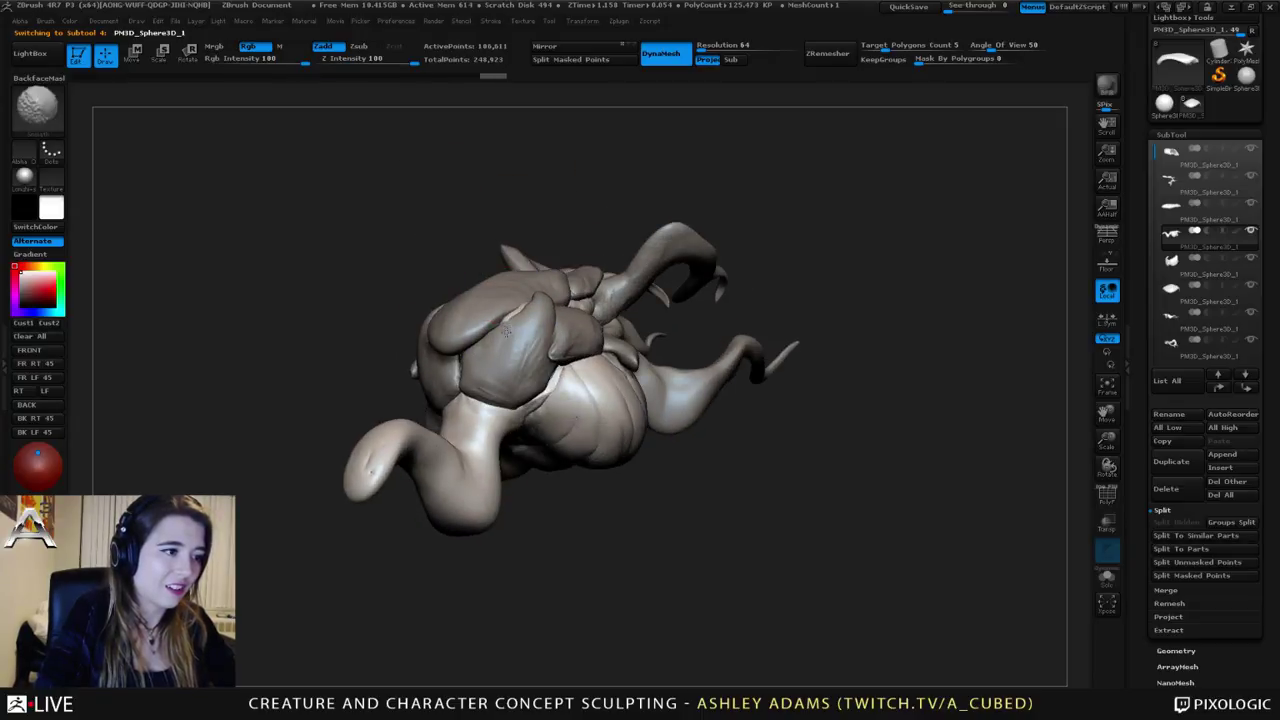
pyautogui.moveTo(506, 332); pyautogui.dragTo(540, 372, button='right')
pyautogui.keyDown('shift'); pyautogui.moveTo(530, 297); pyautogui.dragTo(510, 310); pyautogui.keyUp('shift')
# Step: Inflate the body beneath the skull plate's rear and in the gaps between the side plates
pyautogui.moveTo(506, 372)
pyautogui.mouseDown(button='right')
pyautogui.moveTo(500, 331)
pyautogui.moveTo(522, 329)
pyautogui.mouseUp(button='right')
pyautogui.moveTo(478, 345); pyautogui.dragTo(492, 338)
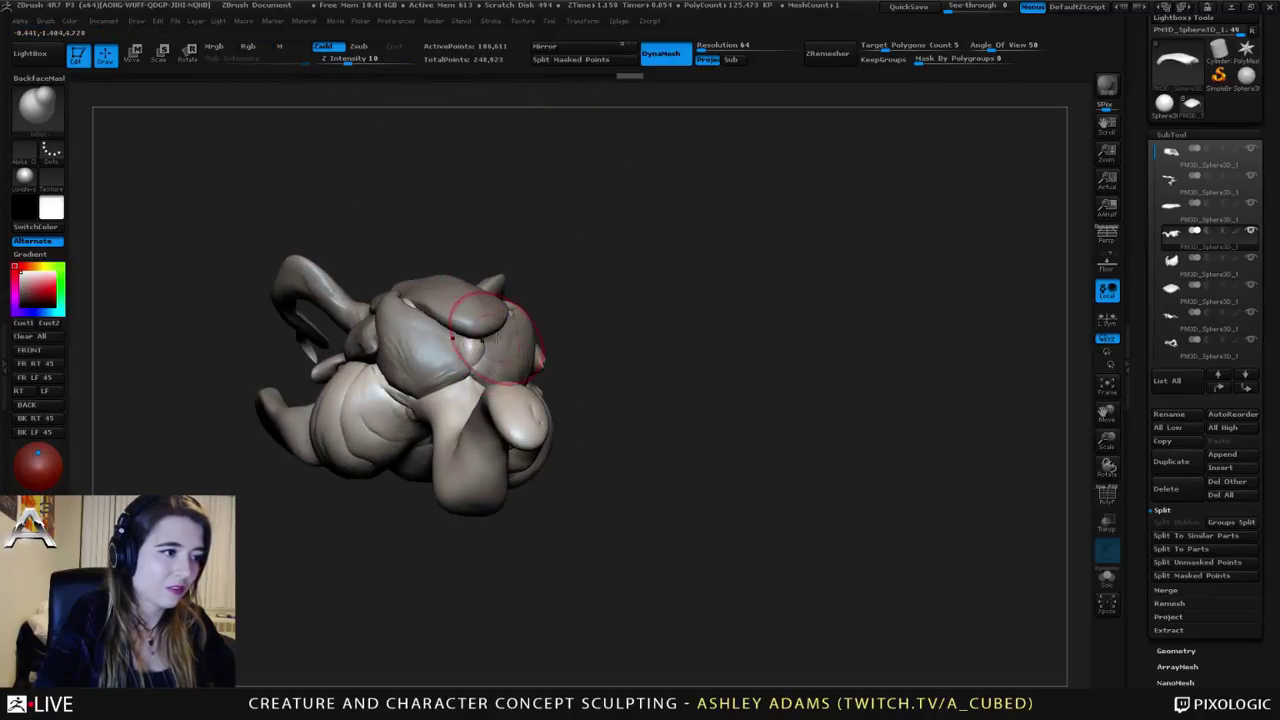
pyautogui.moveTo(494, 337)
pyautogui.mouseDown(button='right')
pyautogui.moveTo(574, 349)
pyautogui.moveTo(588, 380)
pyautogui.mouseUp(button='right')
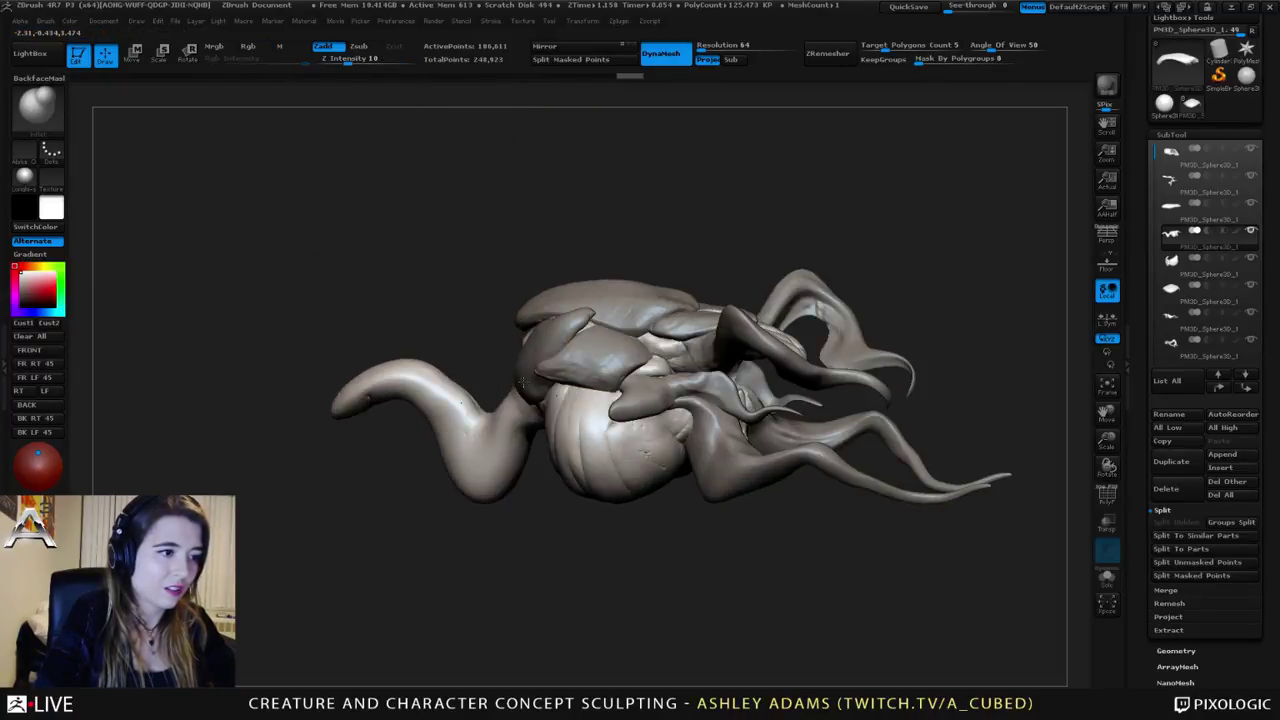
pyautogui.moveTo(598, 362); pyautogui.dragTo(612, 355)
pyautogui.moveTo(612, 355)
pyautogui.mouseDown(button='right')
pyautogui.moveTo(645, 345)
pyautogui.moveTo(606, 336)
pyautogui.mouseUp(button='right')
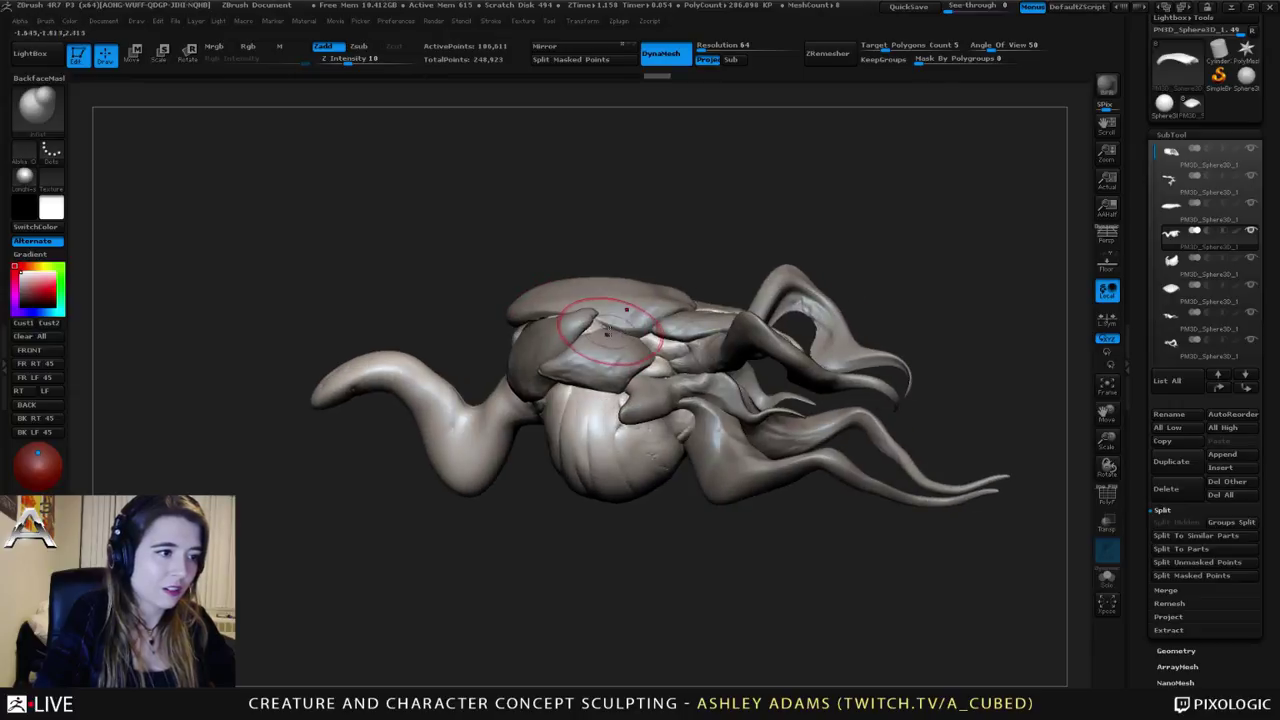
pyautogui.moveTo(606, 336); pyautogui.dragTo(647, 339)
# Step: Select the skull plate and pull its rear edge into a narrower tip with the SnakeHook brush
pyautogui.press('b')
pyautogui.press('s')
pyautogui.press('h')
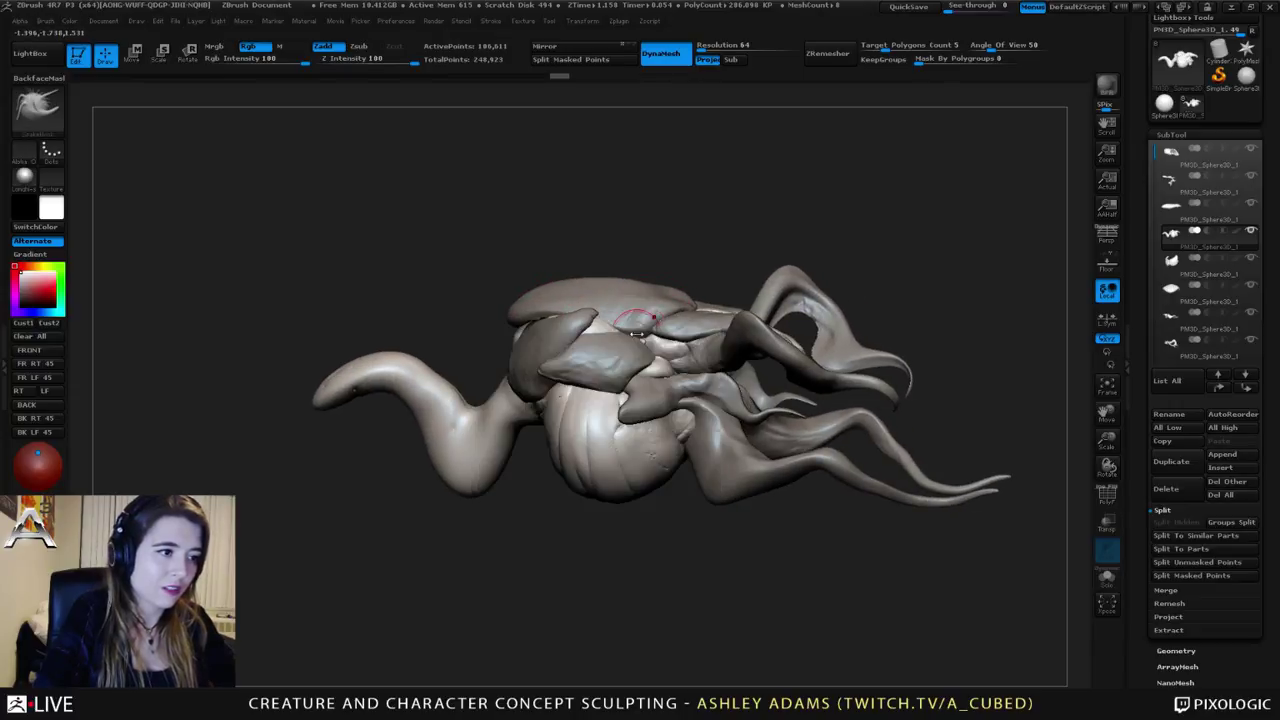
pyautogui.moveTo(636, 342)
pyautogui.mouseDown(button='right')
pyautogui.moveTo(516, 337)
pyautogui.moveTo(583, 309)
pyautogui.moveTo(600, 371)
pyautogui.moveTo(602, 332)
pyautogui.mouseUp(button='right')
pyautogui.keyDown('alt'); pyautogui.click(580, 312); pyautogui.keyUp('alt')
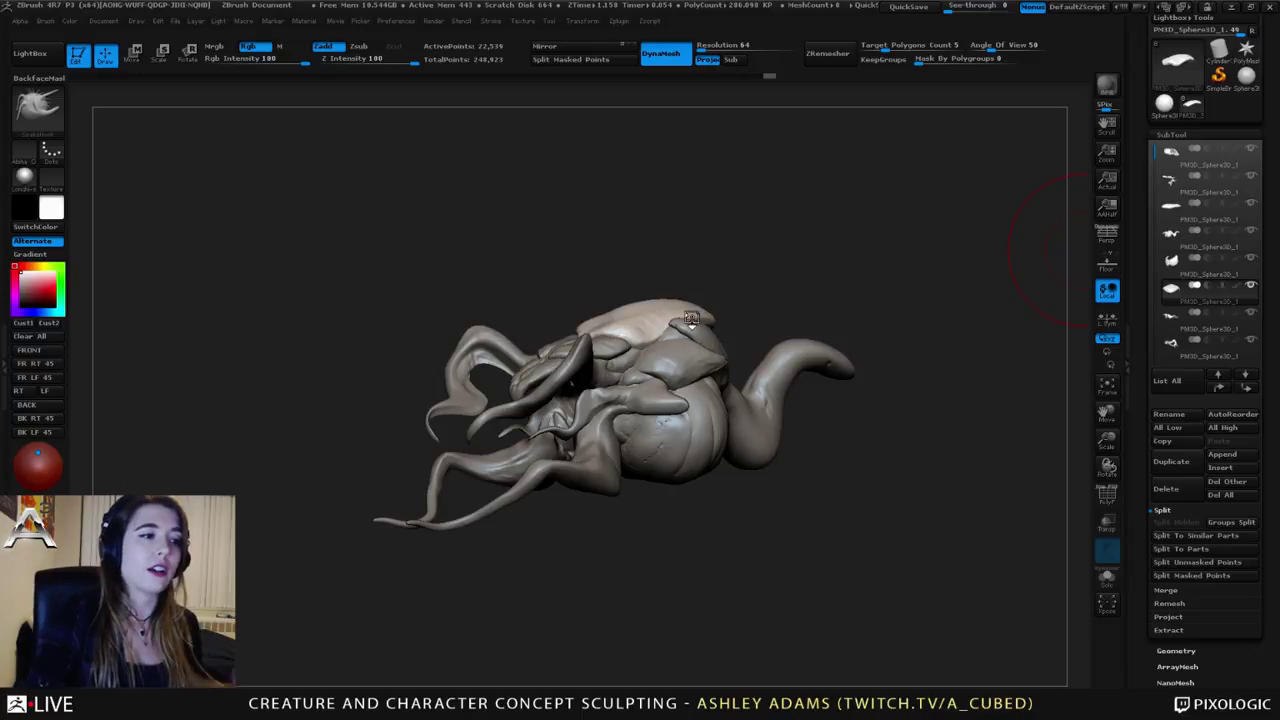
pyautogui.moveTo(1100, 229); pyautogui.dragTo(632, 331)
pyautogui.moveTo(632, 331)
pyautogui.mouseDown(button='right')
pyautogui.moveTo(674, 286)
pyautogui.moveTo(661, 278)
pyautogui.mouseUp(button='right')
pyautogui.press('space')
pyautogui.press('space')
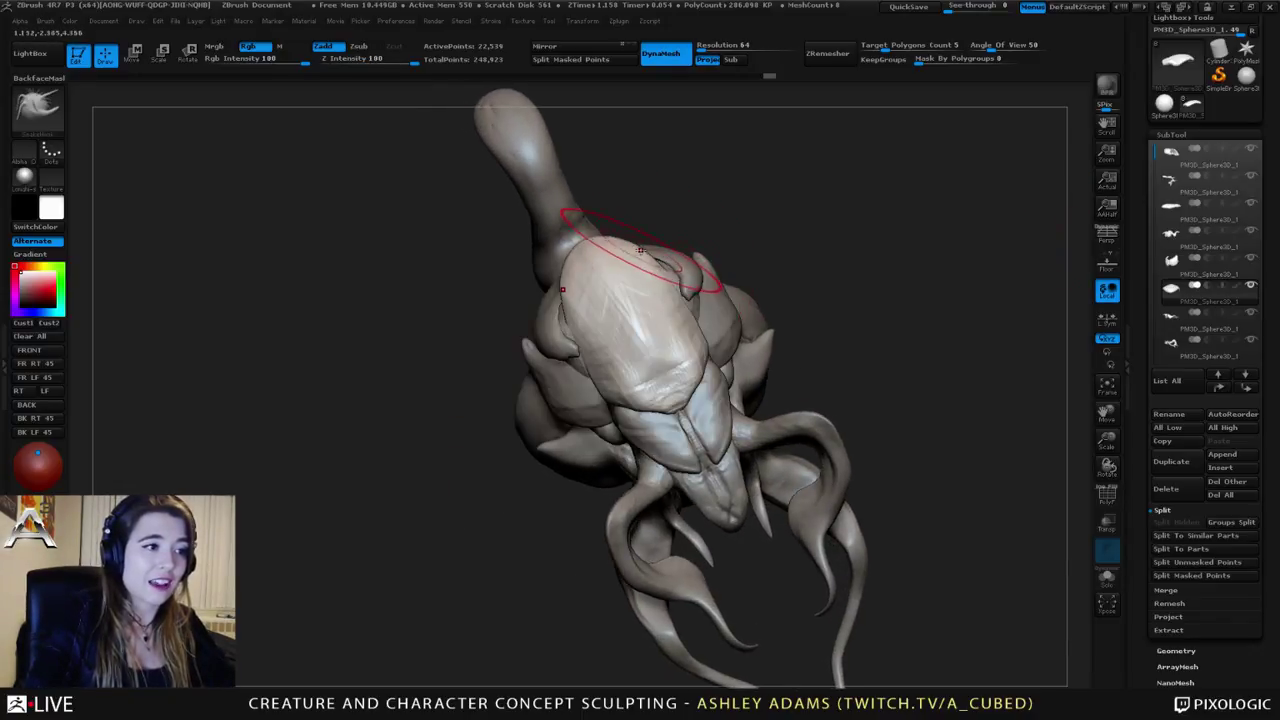
pyautogui.moveTo(612, 242); pyautogui.dragTo(610, 240)
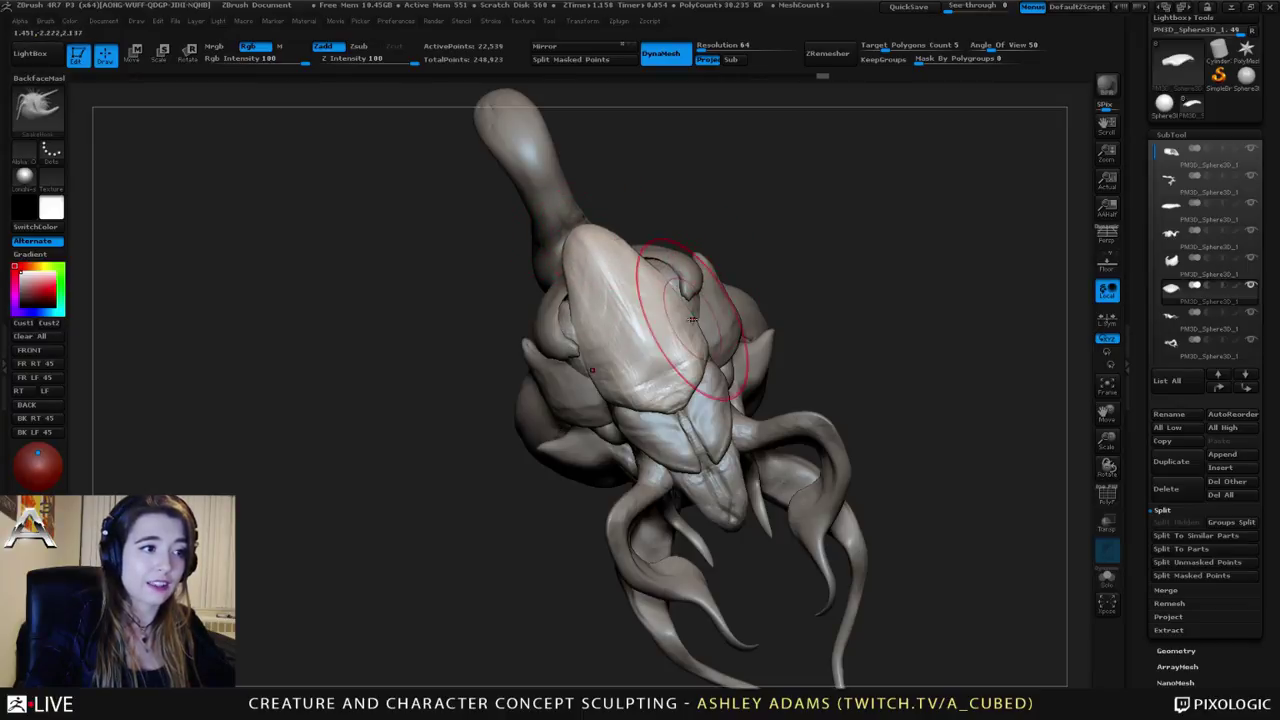
# Step: Adjust the skull plate's side edge and upper profile with the SnakeHook brush
pyautogui.moveTo(664, 335)
pyautogui.mouseDown(button='right')
pyautogui.moveTo(657, 272)
pyautogui.moveTo(630, 290)
pyautogui.moveTo(665, 298)
pyautogui.mouseUp(button='right')
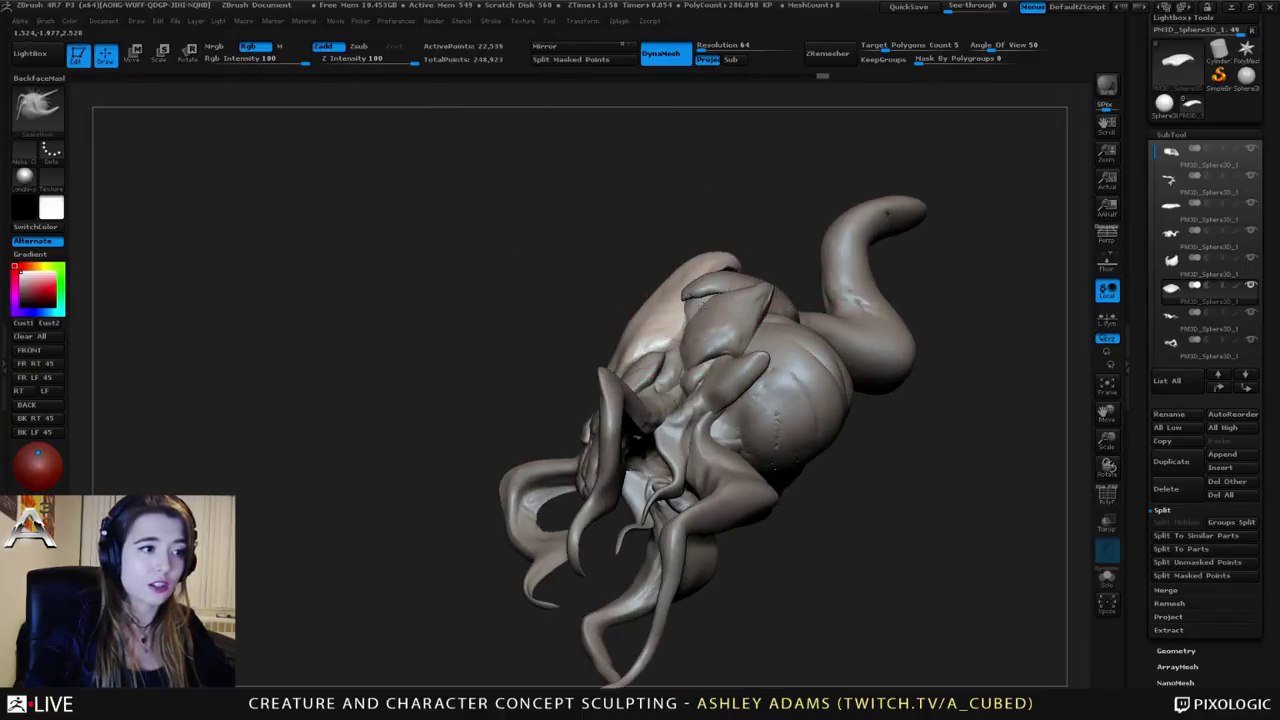
pyautogui.moveTo(697, 301); pyautogui.dragTo(695, 306)
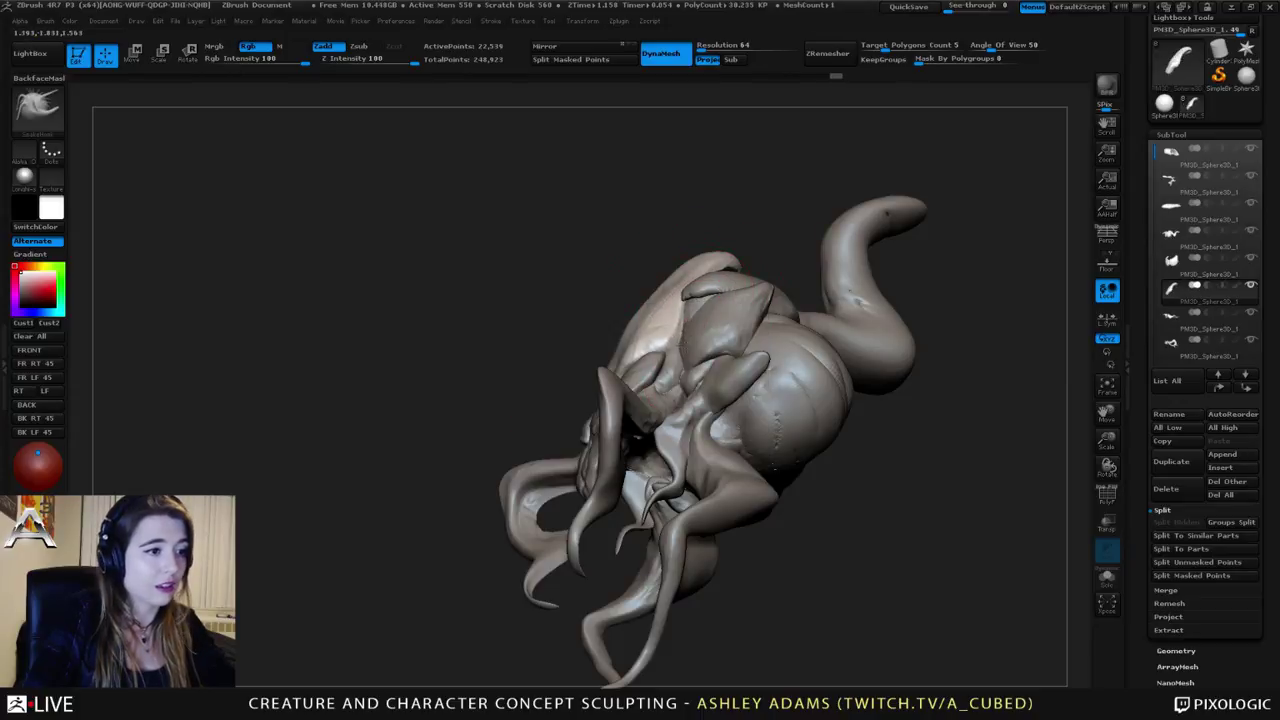
pyautogui.moveTo(682, 331)
pyautogui.mouseDown(button='right')
pyautogui.moveTo(654, 288)
pyautogui.moveTo(720, 290)
pyautogui.mouseUp(button='right')
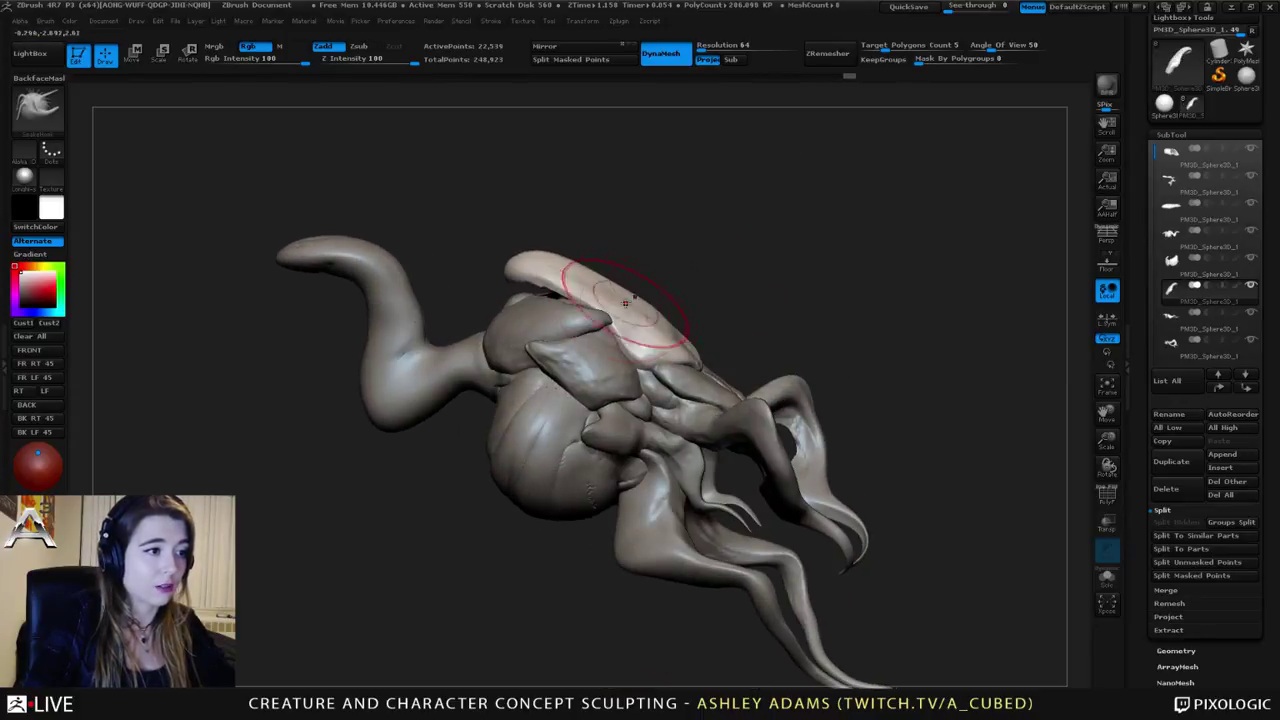
pyautogui.moveTo(626, 300); pyautogui.dragTo(615, 303)
# Step: Build up the underside of the skull plate's rear overhang with ClayBuildup and smooth it
pyautogui.press('space')
pyautogui.moveTo(610, 303); pyautogui.dragTo(617, 274, button='right')
pyautogui.moveTo(575, 291)
pyautogui.mouseDown()
pyautogui.moveTo(529, 297)
pyautogui.moveTo(560, 308)
pyautogui.mouseUp()
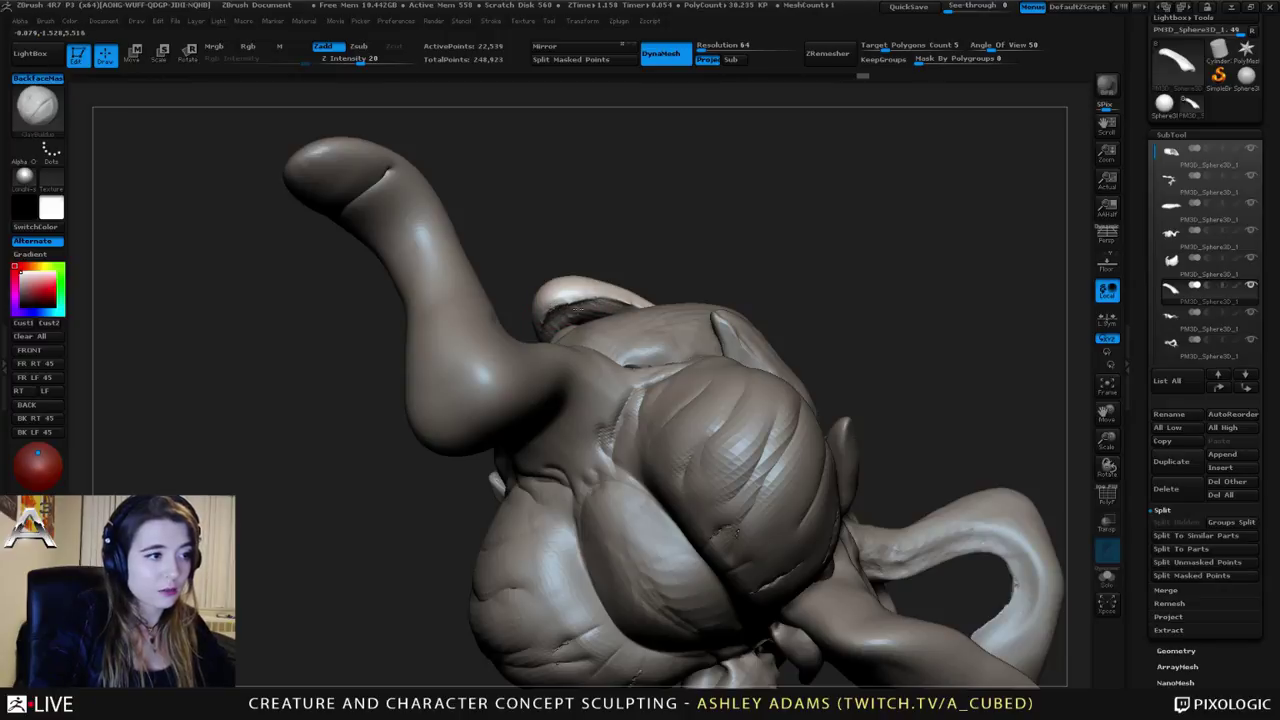
pyautogui.moveTo(584, 312)
pyautogui.keyDown('shift'); pyautogui.mouseDown()
pyautogui.moveTo(574, 316)
pyautogui.moveTo(588, 312)
pyautogui.mouseUp(); pyautogui.keyUp('shift')
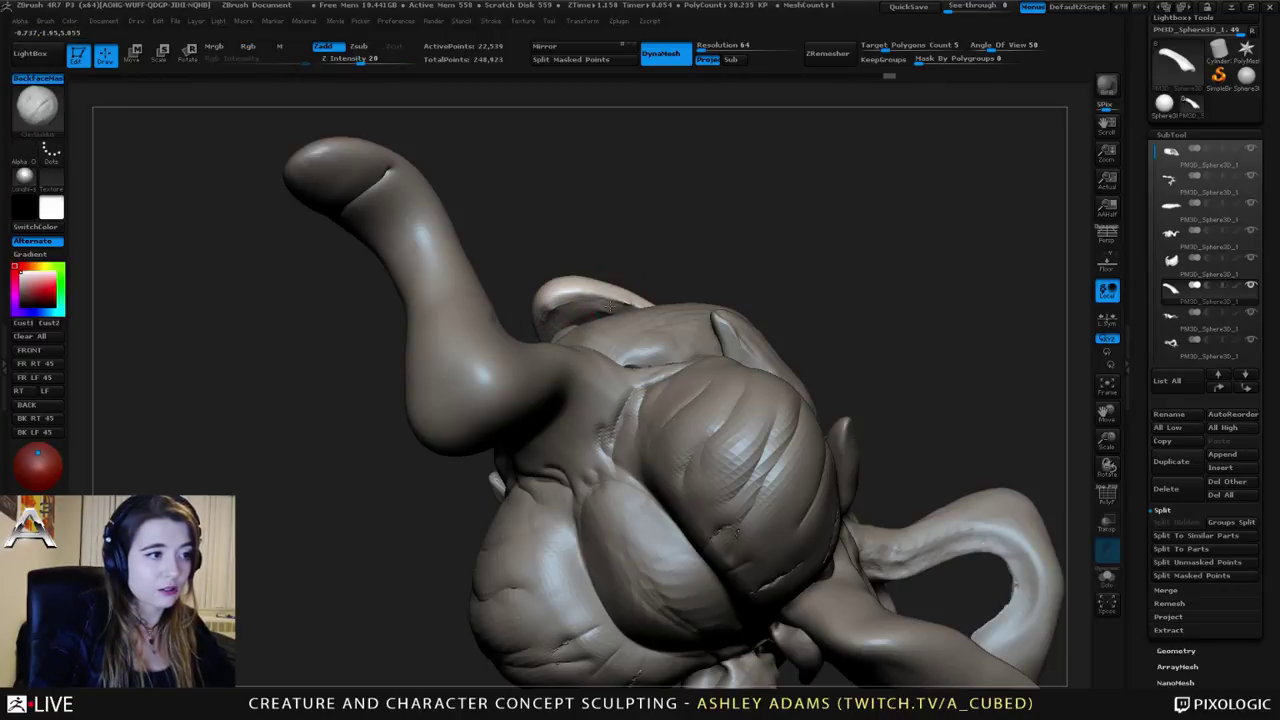
# Step: Add more clay beneath the skull plate's rear edge with ClayBuildup and smooth the added volume
pyautogui.moveTo(586, 272); pyautogui.dragTo(595, 310, button='right')
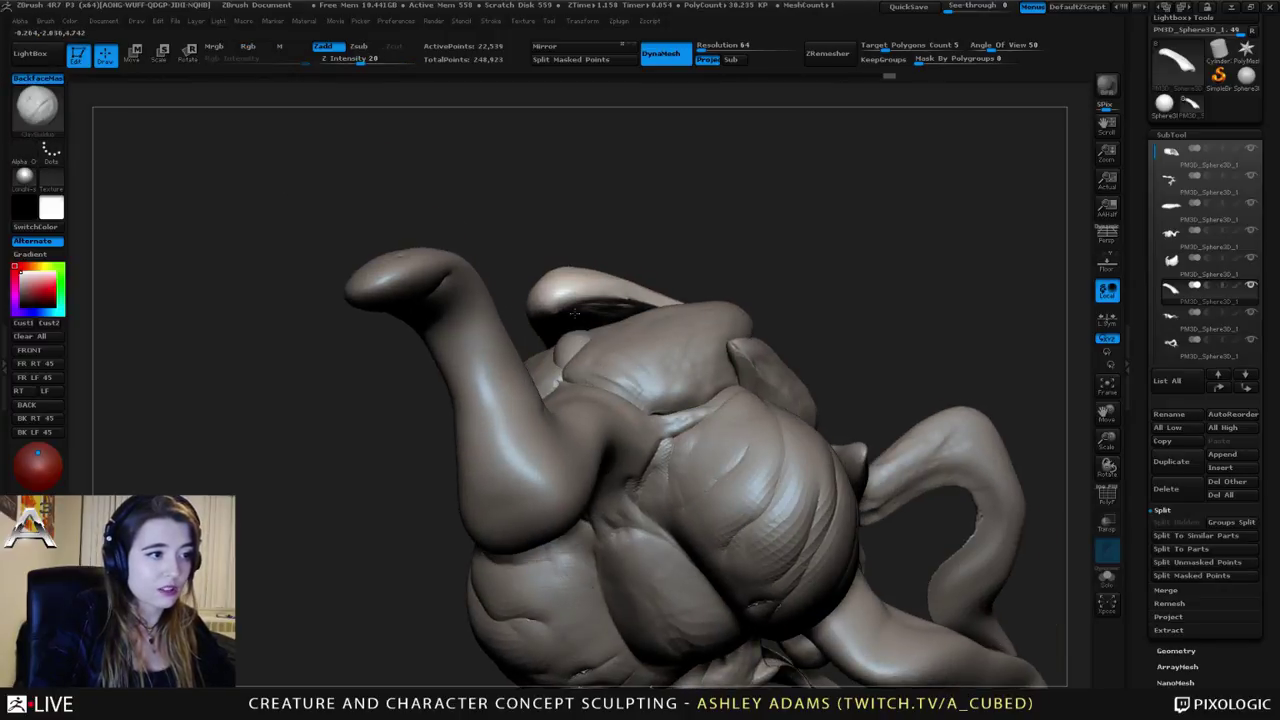
pyautogui.moveTo(598, 313); pyautogui.dragTo(542, 314)
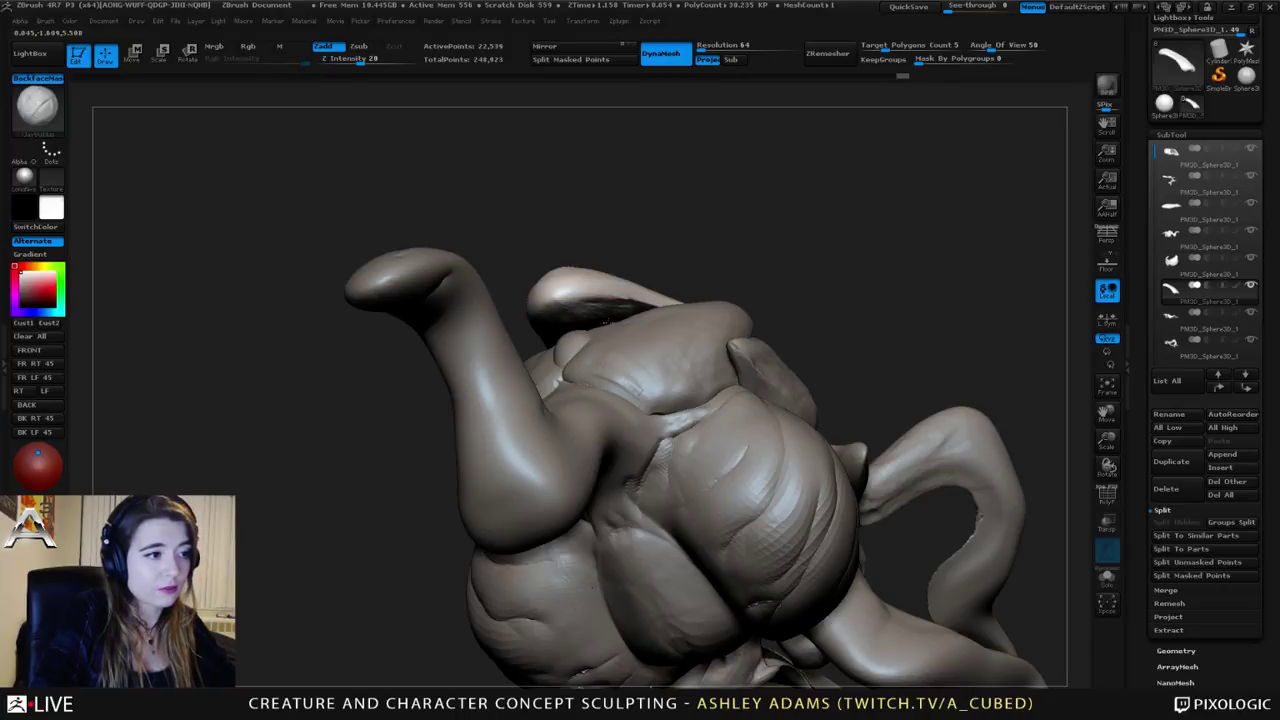
pyautogui.moveTo(663, 303); pyautogui.dragTo(606, 310, button='right')
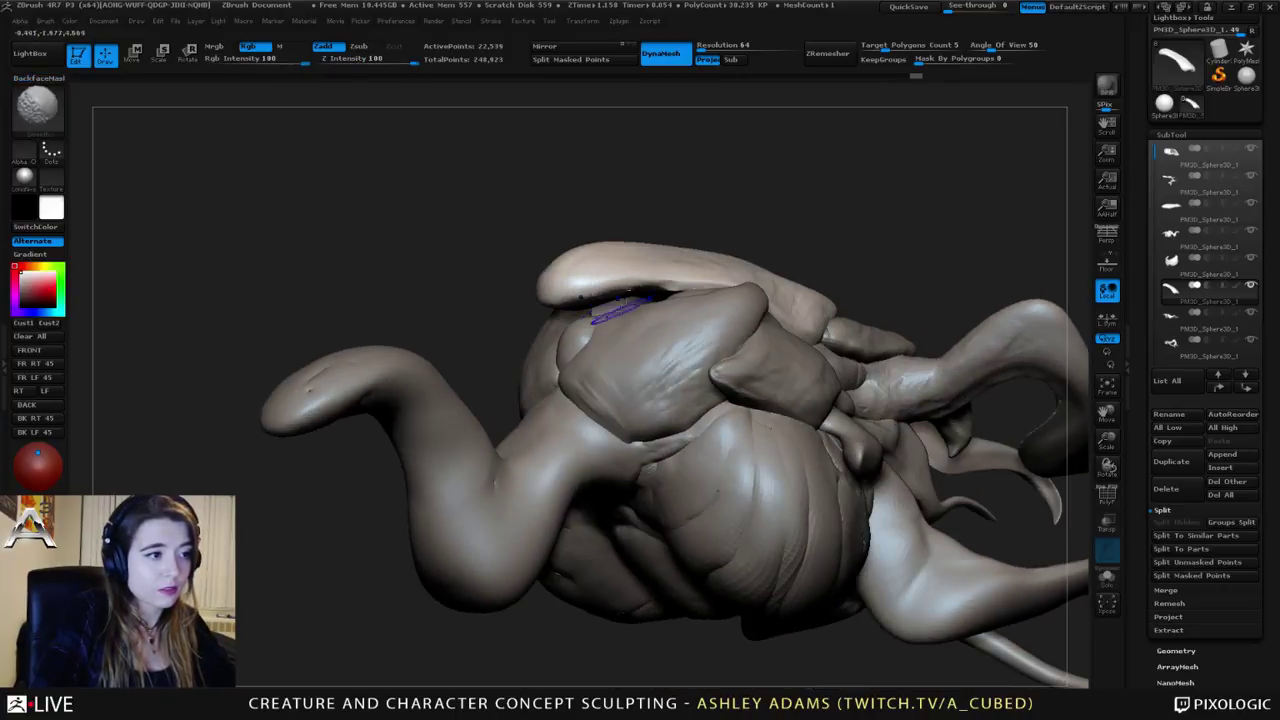
pyautogui.moveTo(606, 310)
pyautogui.keyDown('shift'); pyautogui.mouseDown()
pyautogui.moveTo(620, 301)
pyautogui.moveTo(590, 290)
pyautogui.mouseUp(); pyautogui.keyUp('shift')
pyautogui.moveTo(588, 287)
pyautogui.mouseDown(button='right')
pyautogui.moveTo(635, 298)
pyautogui.moveTo(640, 324)
pyautogui.moveTo(657, 288)
pyautogui.mouseUp(button='right')
# Step: Select the body, inflate the flesh between the skull plate and the rear side plate, and update its DynaMesh
pyautogui.keyDown('alt'); pyautogui.click(644, 300); pyautogui.keyUp('alt')
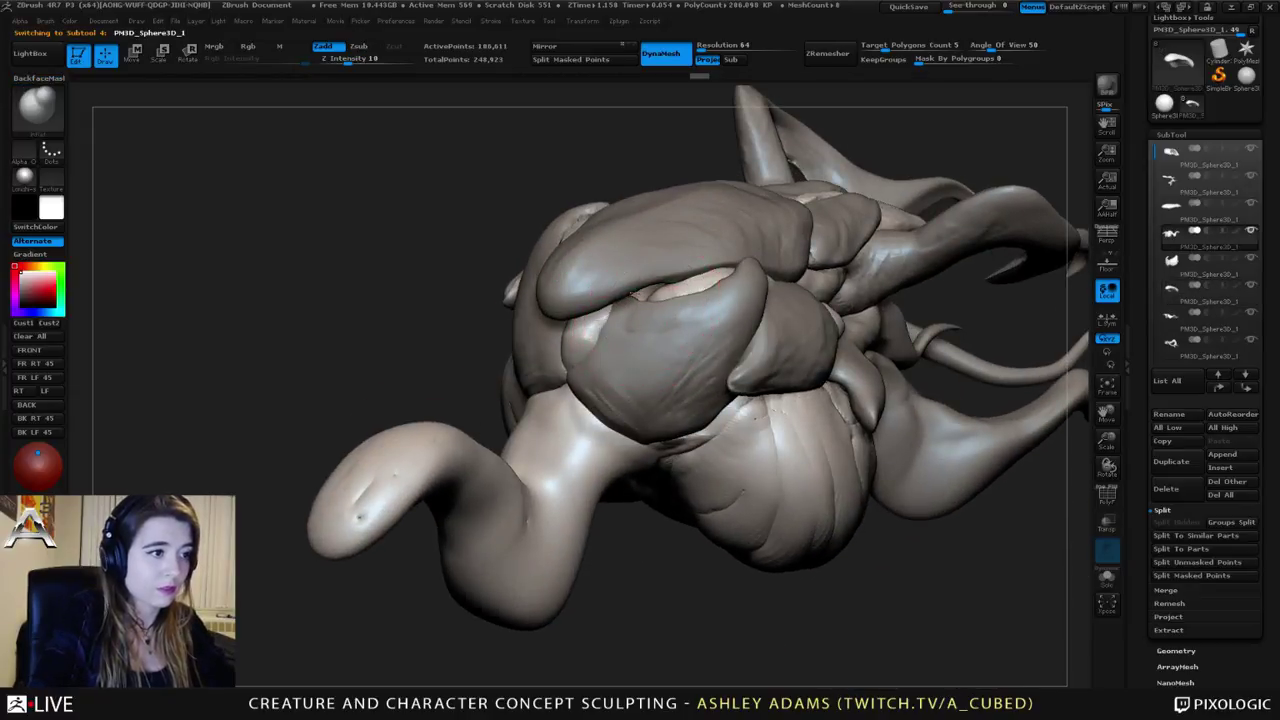
pyautogui.moveTo(637, 288)
pyautogui.mouseDown()
pyautogui.moveTo(622, 303)
pyautogui.moveTo(648, 296)
pyautogui.mouseUp()
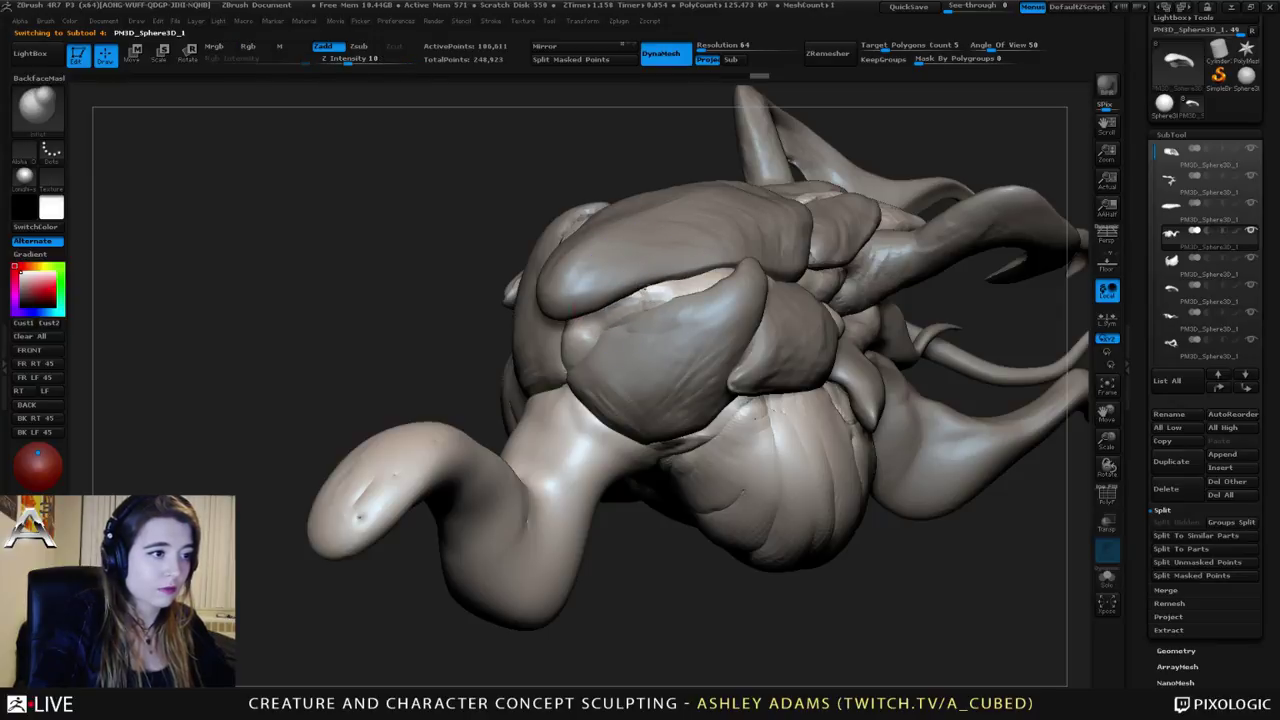
pyautogui.moveTo(648, 296)
pyautogui.mouseDown(button='right')
pyautogui.moveTo(634, 238)
pyautogui.moveTo(634, 371)
pyautogui.moveTo(661, 322)
pyautogui.mouseUp(button='right')
pyautogui.keyDown('ctrl'); pyautogui.moveTo(709, 322); pyautogui.dragTo(716, 323); pyautogui.keyUp('ctrl')
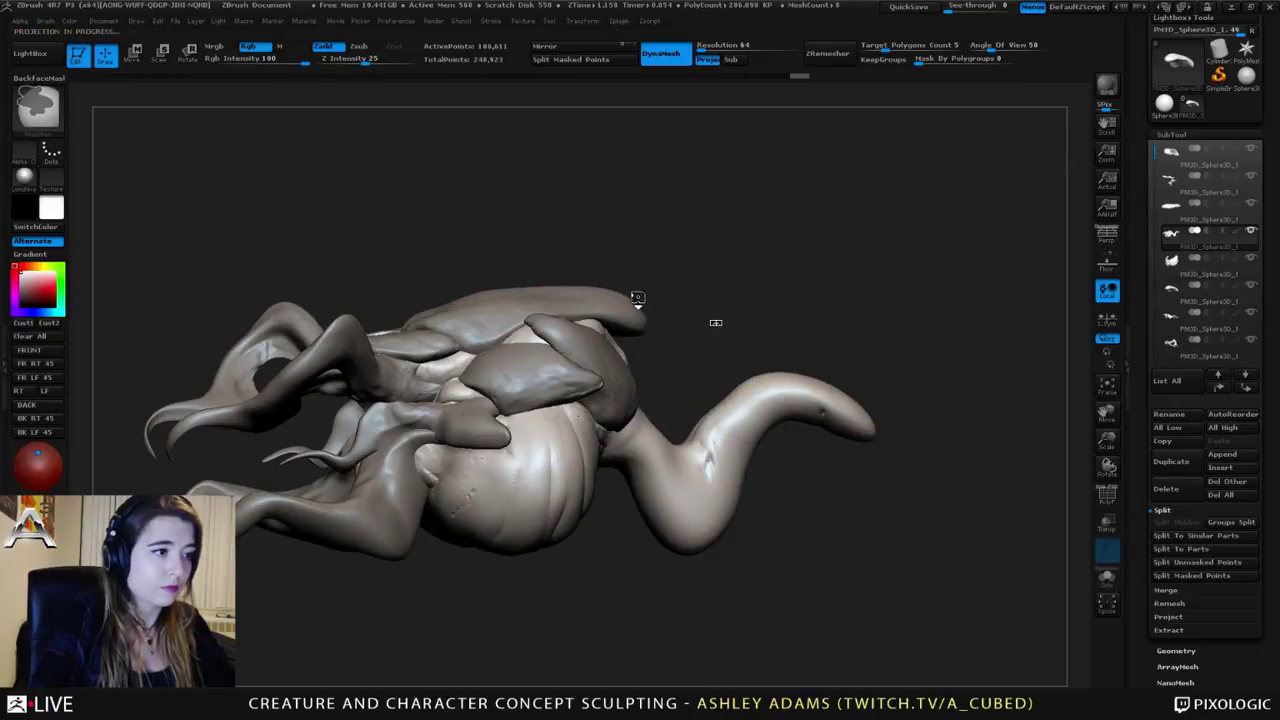
pyautogui.moveTo(586, 277)
pyautogui.mouseDown(button='right')
pyautogui.moveTo(582, 331)
pyautogui.moveTo(580, 300)
pyautogui.moveTo(555, 320)
pyautogui.moveTo(608, 343)
pyautogui.mouseUp(button='right')
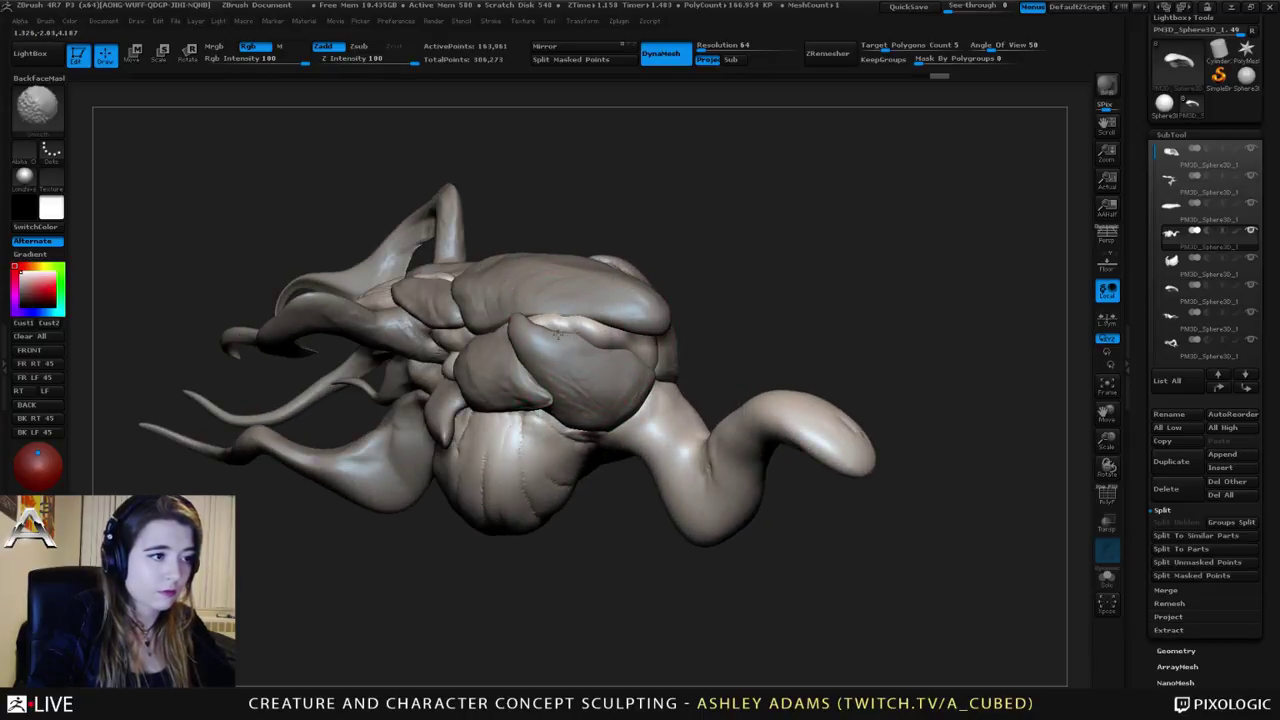
# Step: Select the skull plate and reshape its rear end in profile with the SnakeHook brush
pyautogui.moveTo(549, 345)
pyautogui.mouseDown(button='right')
pyautogui.moveTo(606, 363)
pyautogui.moveTo(623, 300)
pyautogui.moveTo(694, 286)
pyautogui.mouseUp(button='right')
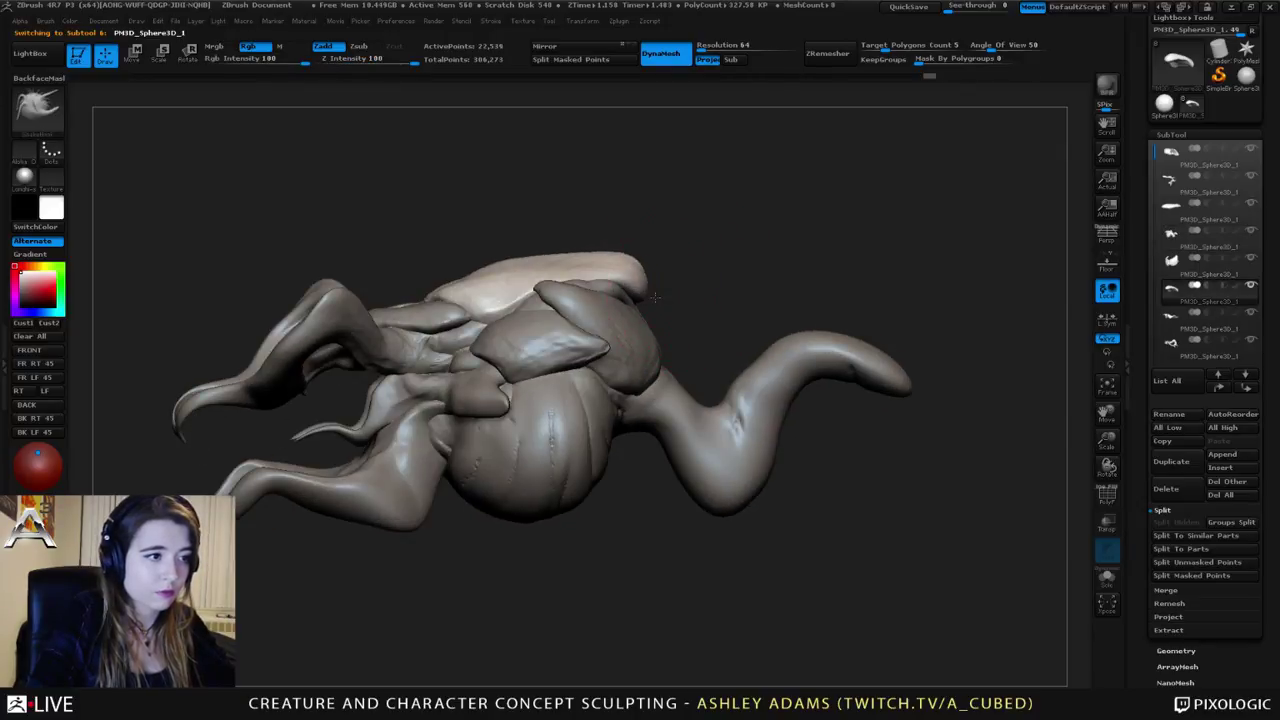
pyautogui.moveTo(655, 297)
pyautogui.mouseDown()
pyautogui.moveTo(635, 256)
pyautogui.moveTo(656, 262)
pyautogui.mouseUp()
pyautogui.press('space')
pyautogui.moveTo(667, 304)
pyautogui.mouseDown(button='right')
pyautogui.moveTo(677, 283)
pyautogui.moveTo(649, 373)
pyautogui.moveTo(620, 340)
pyautogui.moveTo(595, 360)
pyautogui.mouseUp(button='right')
pyautogui.press('space')
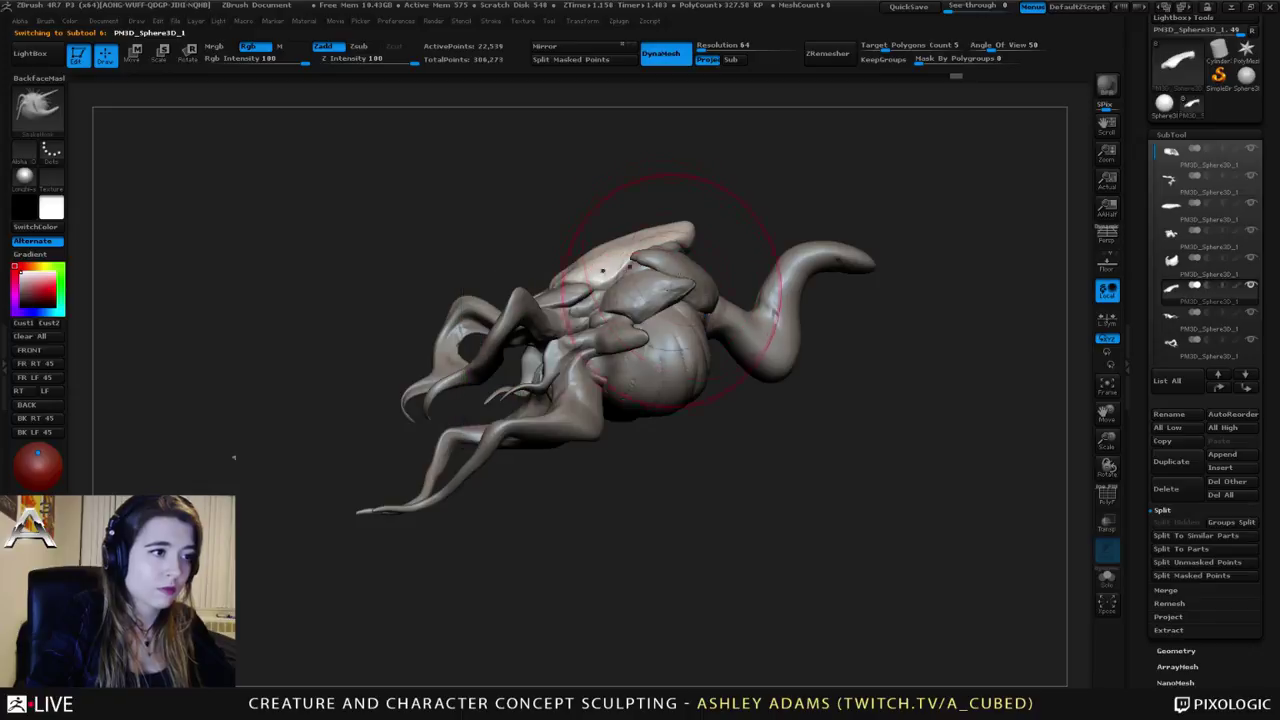
pyautogui.moveTo(672, 290); pyautogui.dragTo(636, 298, button='right')
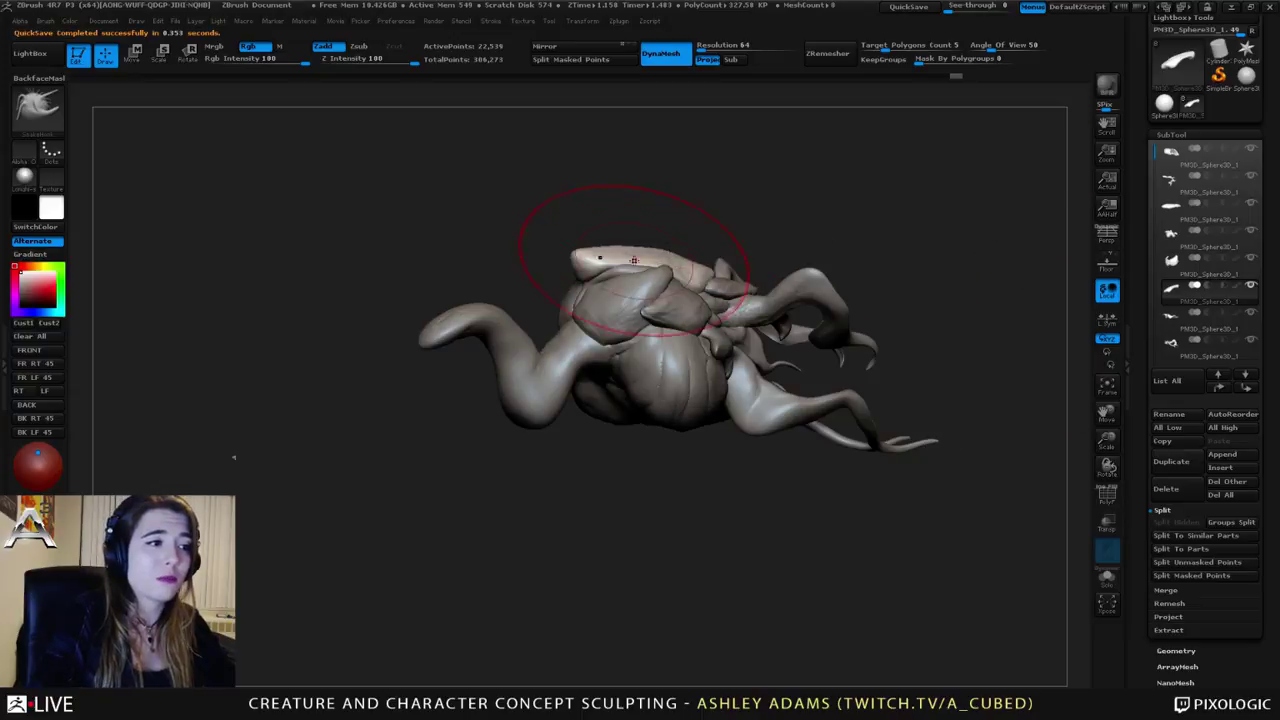
pyautogui.keyDown('ctrl'); pyautogui.moveTo(622, 270); pyautogui.dragTo(630, 286, button='right'); pyautogui.keyUp('ctrl')
pyautogui.press('space')
pyautogui.moveTo(652, 285); pyautogui.dragTo(620, 280)
pyautogui.press('space')
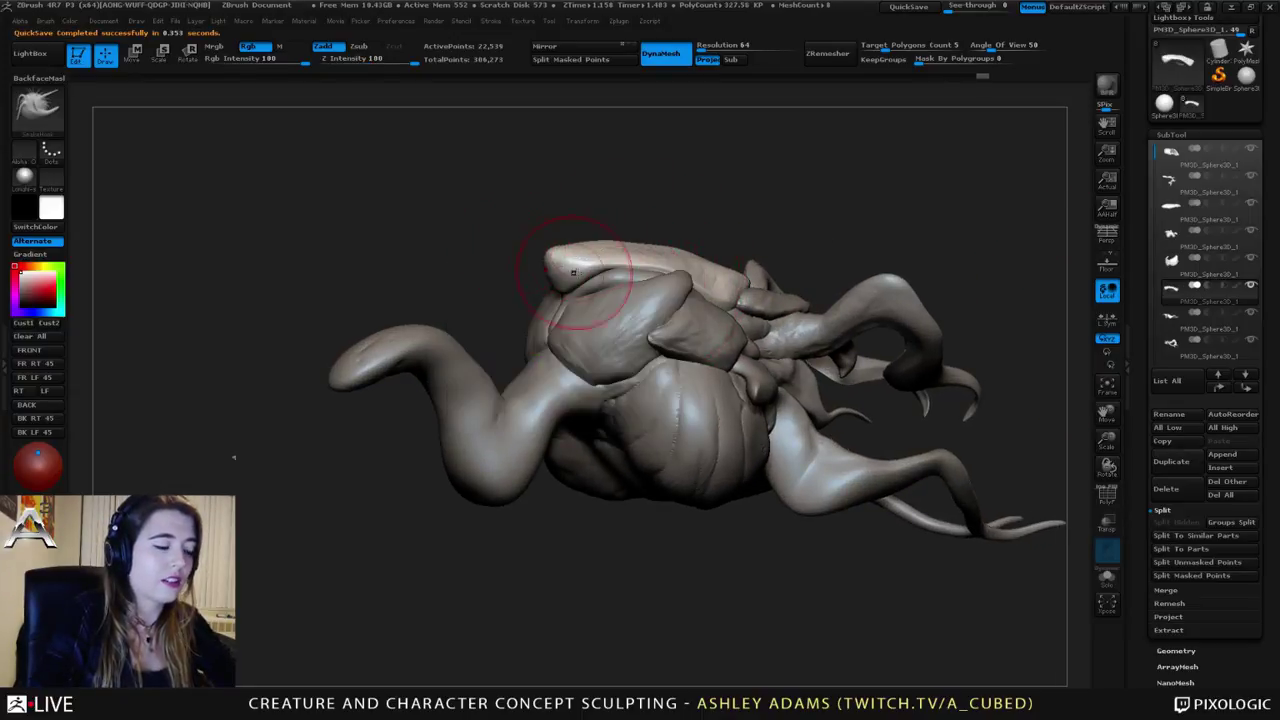
# Step: Refine the skull plate's pointed rear tip using the Inflate and SnakeHook brushes
pyautogui.press('b')
pyautogui.press('i')
pyautogui.press('n')
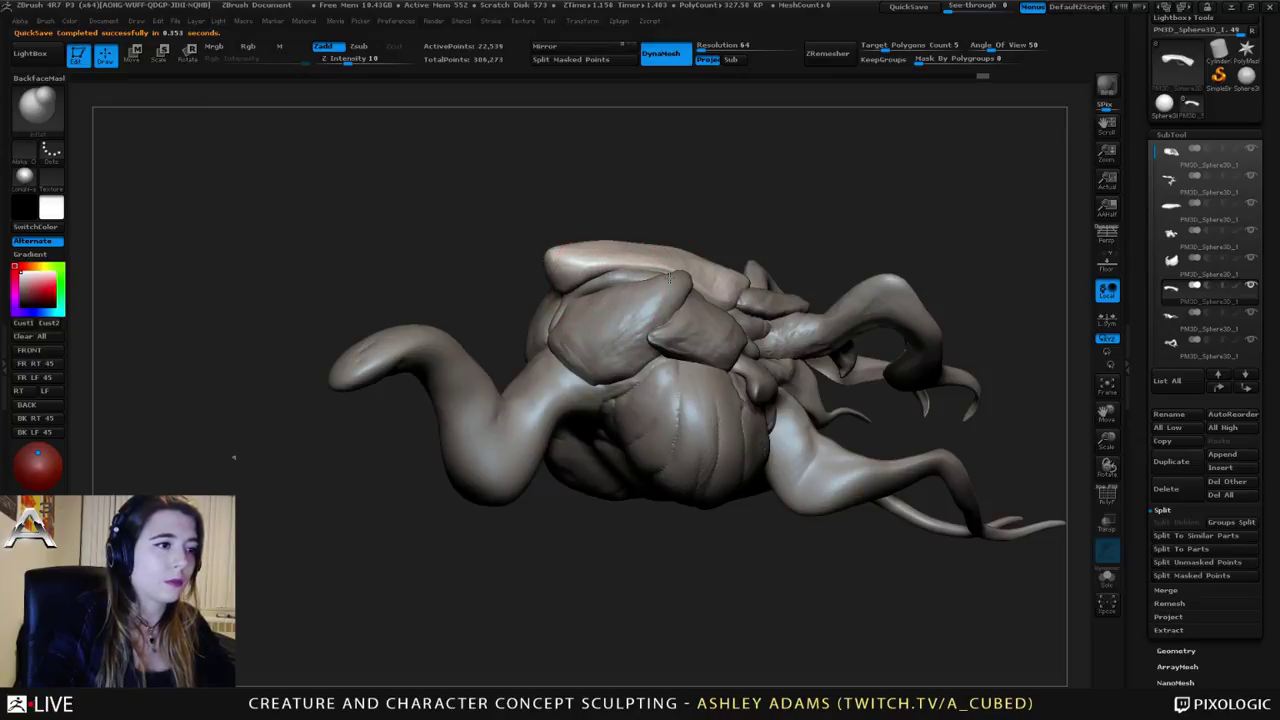
pyautogui.moveTo(669, 278)
pyautogui.mouseDown(button='right')
pyautogui.moveTo(629, 297)
pyautogui.moveTo(560, 242)
pyautogui.mouseUp(button='right')
pyautogui.press('b')
pyautogui.press('s')
pyautogui.press('h')
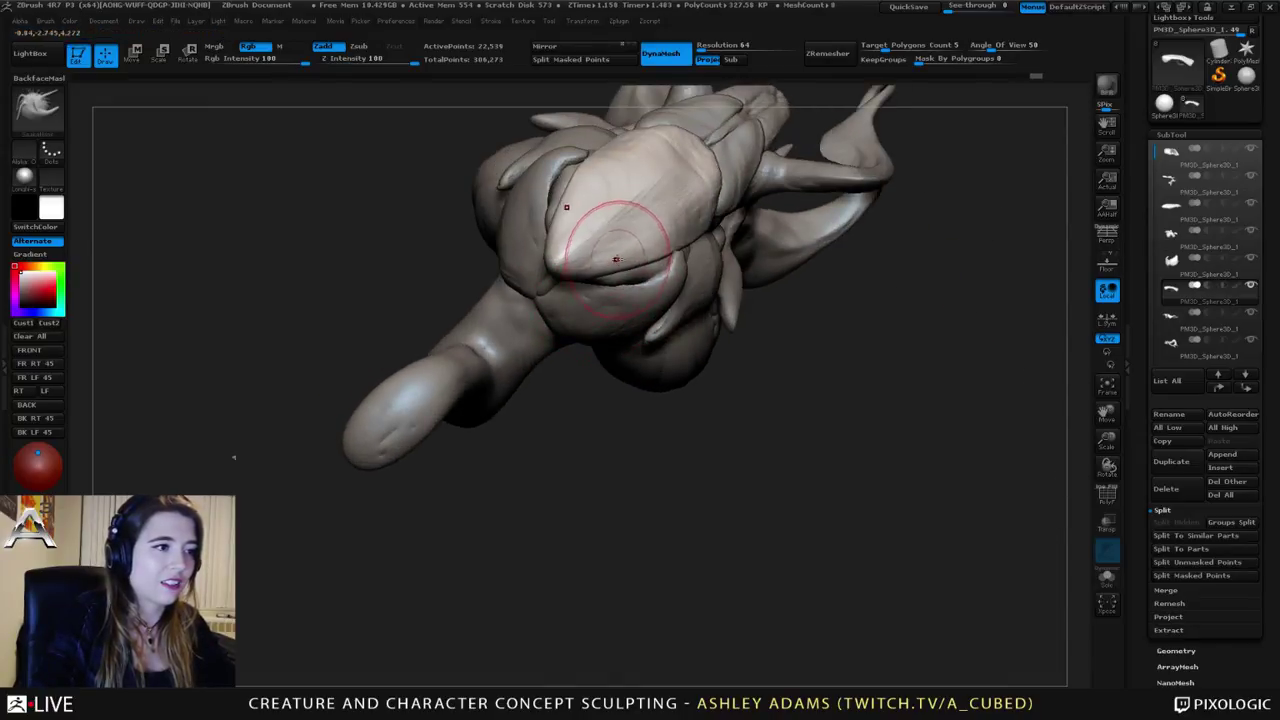
pyautogui.moveTo(640, 246); pyautogui.dragTo(606, 202, button='right')
pyautogui.rightClick(606, 266)
pyautogui.moveTo(560, 258); pyautogui.dragTo(594, 228, button='right')
# Step: Select the rear side plates and inflate their edges bordering the skull plate's tip
pyautogui.keyDown('alt'); pyautogui.click(600, 285); pyautogui.keyUp('alt')
pyautogui.rightClick(600, 264)
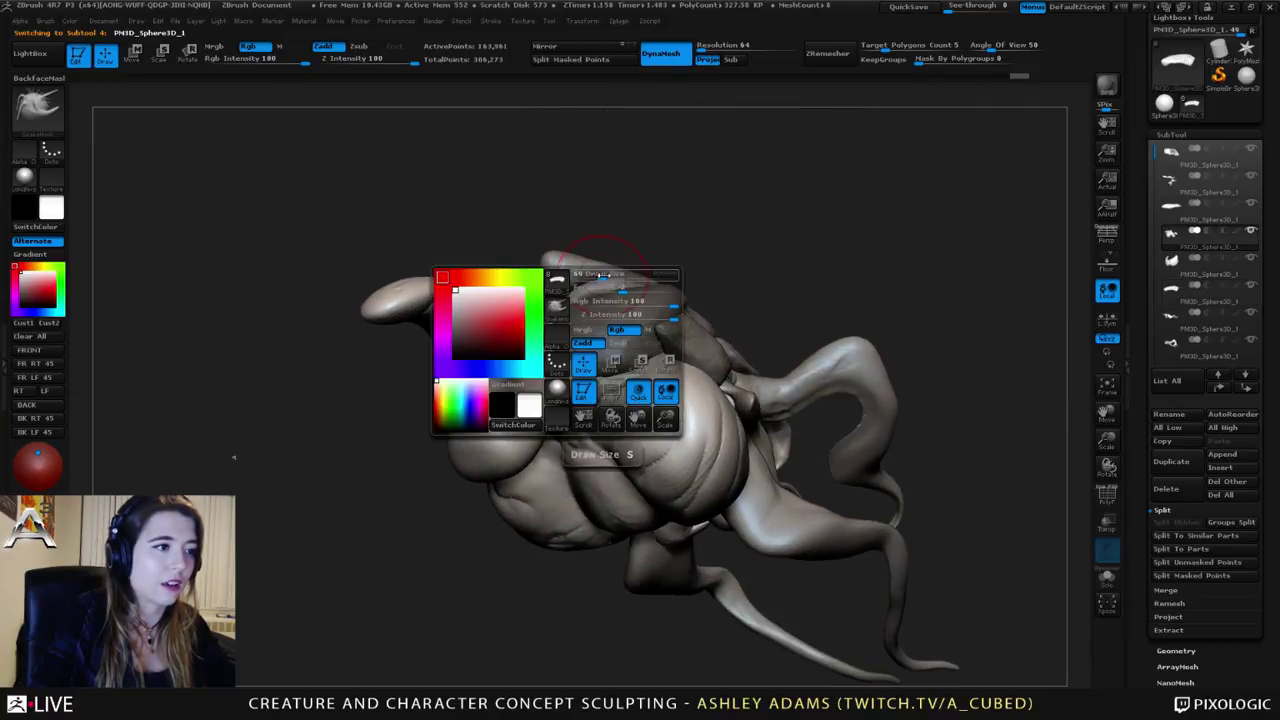
pyautogui.moveTo(598, 310)
pyautogui.mouseDown(button='right')
pyautogui.moveTo(591, 281)
pyautogui.moveTo(496, 293)
pyautogui.moveTo(528, 290)
pyautogui.moveTo(470, 262)
pyautogui.moveTo(503, 267)
pyautogui.moveTo(468, 274)
pyautogui.mouseUp(button='right')
pyautogui.keyDown('alt'); pyautogui.click(488, 273); pyautogui.keyUp('alt')
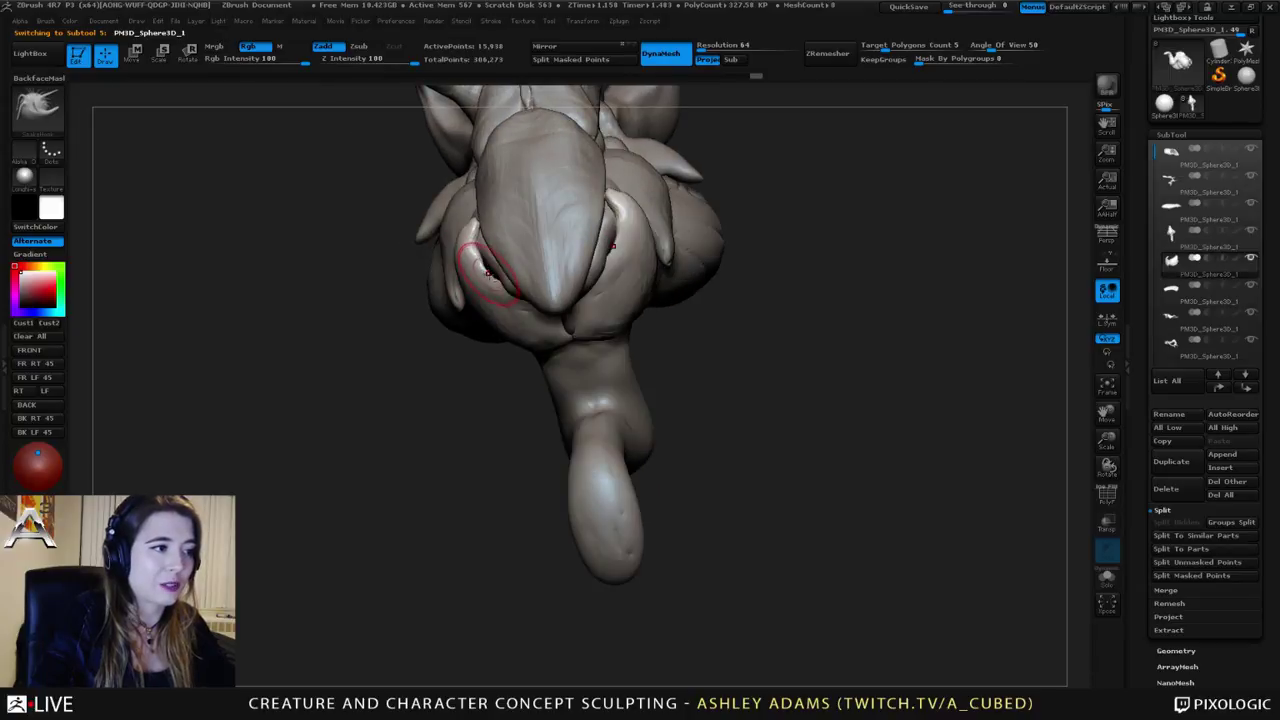
pyautogui.press('b')
pyautogui.press('i')
pyautogui.press('n')
pyautogui.moveTo(494, 281); pyautogui.dragTo(487, 278)
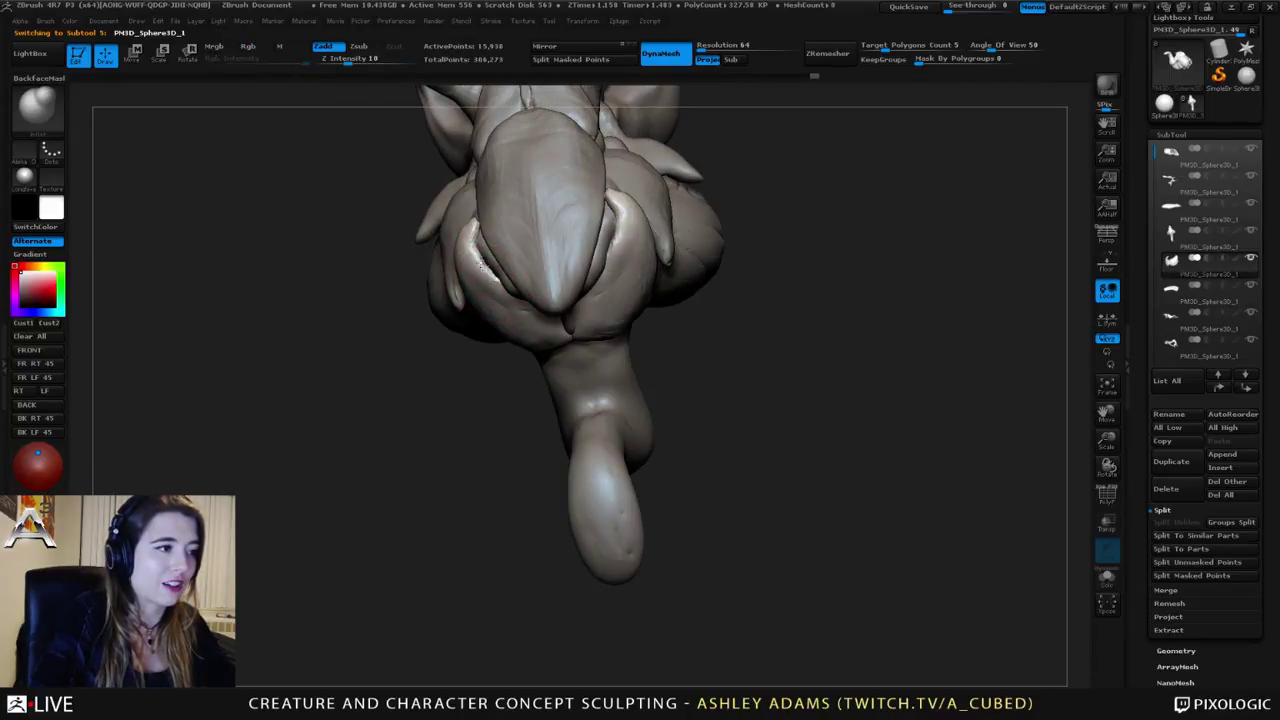
# Step: Adjust the rear side plates' edges around the skull plate with the SnakeHook brush
pyautogui.moveTo(481, 264)
pyautogui.mouseDown(button='right')
pyautogui.moveTo(495, 278)
pyautogui.moveTo(471, 302)
pyautogui.moveTo(508, 266)
pyautogui.moveTo(498, 283)
pyautogui.moveTo(509, 291)
pyautogui.moveTo(507, 212)
pyautogui.moveTo(497, 282)
pyautogui.moveTo(482, 267)
pyautogui.moveTo(460, 290)
pyautogui.moveTo(592, 290)
pyautogui.mouseUp(button='right')
pyautogui.rightClick(491, 277)
pyautogui.press('b')
pyautogui.press('s')
pyautogui.press('h')
pyautogui.press('shift')
pyautogui.rightClick(498, 281)
pyautogui.rightClick(488, 332)
pyautogui.moveTo(488, 325); pyautogui.dragTo(524, 300, button='right')
pyautogui.moveTo(528, 248); pyautogui.dragTo(518, 200, button='right')
pyautogui.rightClick(518, 240)
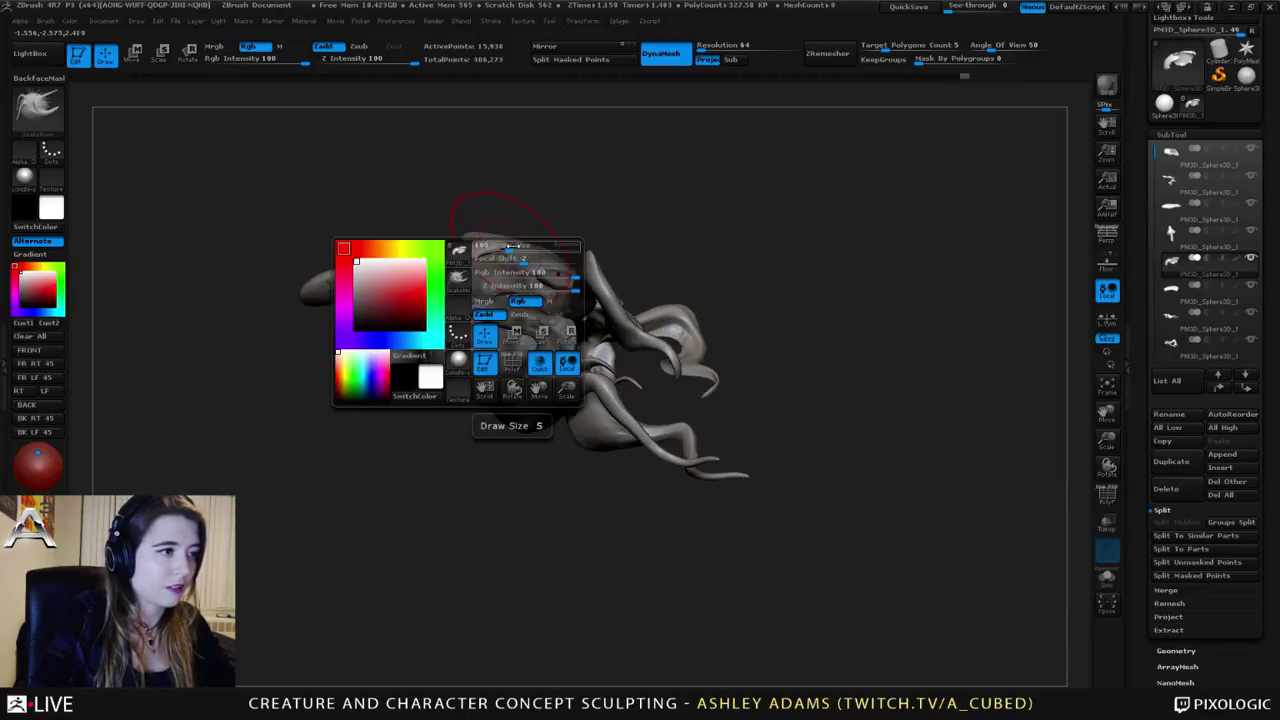
pyautogui.moveTo(514, 272)
pyautogui.mouseDown(button='right')
pyautogui.moveTo(509, 248)
pyautogui.moveTo(556, 294)
pyautogui.moveTo(538, 249)
pyautogui.moveTo(522, 325)
pyautogui.moveTo(462, 335)
pyautogui.moveTo(428, 362)
pyautogui.moveTo(440, 285)
pyautogui.mouseUp(button='right')
# Step: Select the lower cheek plates and stretch their rear ends back over the rounded belly with SnakeHook
pyautogui.keyDown('alt'); pyautogui.click(518, 334); pyautogui.keyUp('alt')
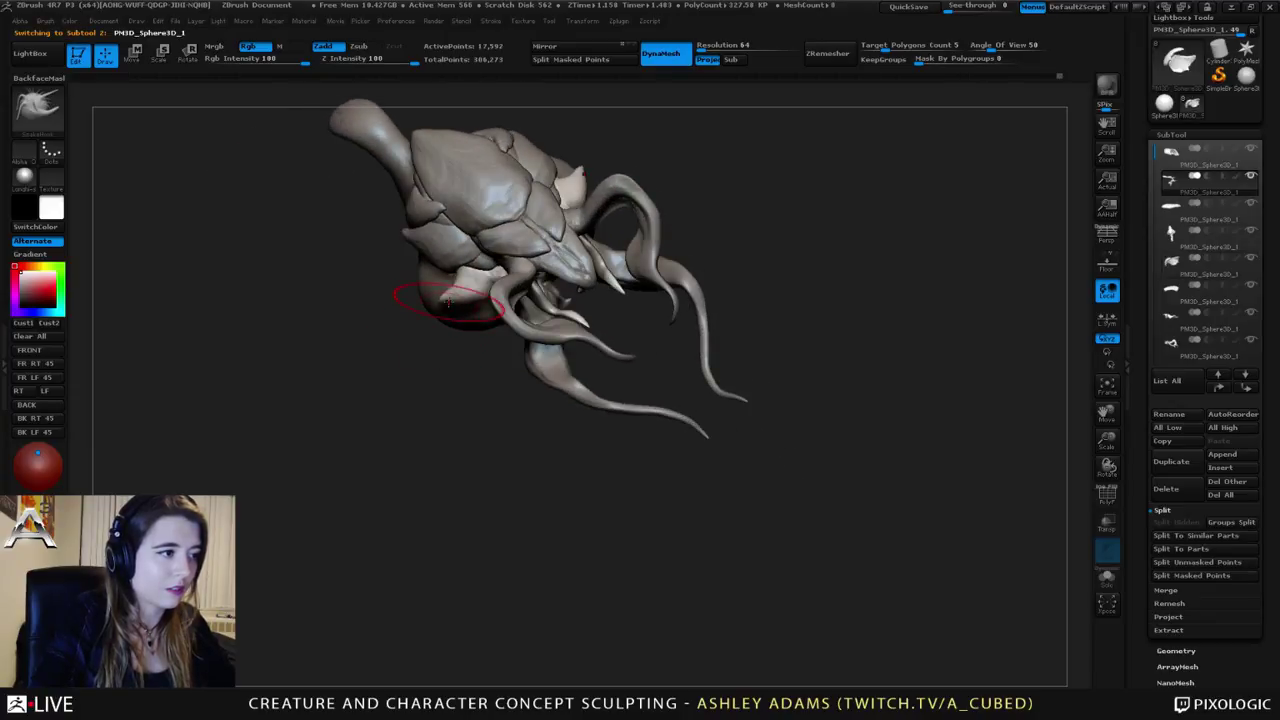
pyautogui.moveTo(440, 285)
pyautogui.mouseDown()
pyautogui.moveTo(410, 290)
pyautogui.moveTo(434, 294)
pyautogui.mouseUp()
pyautogui.moveTo(440, 294); pyautogui.dragTo(484, 172, button='right')
pyautogui.press('space')
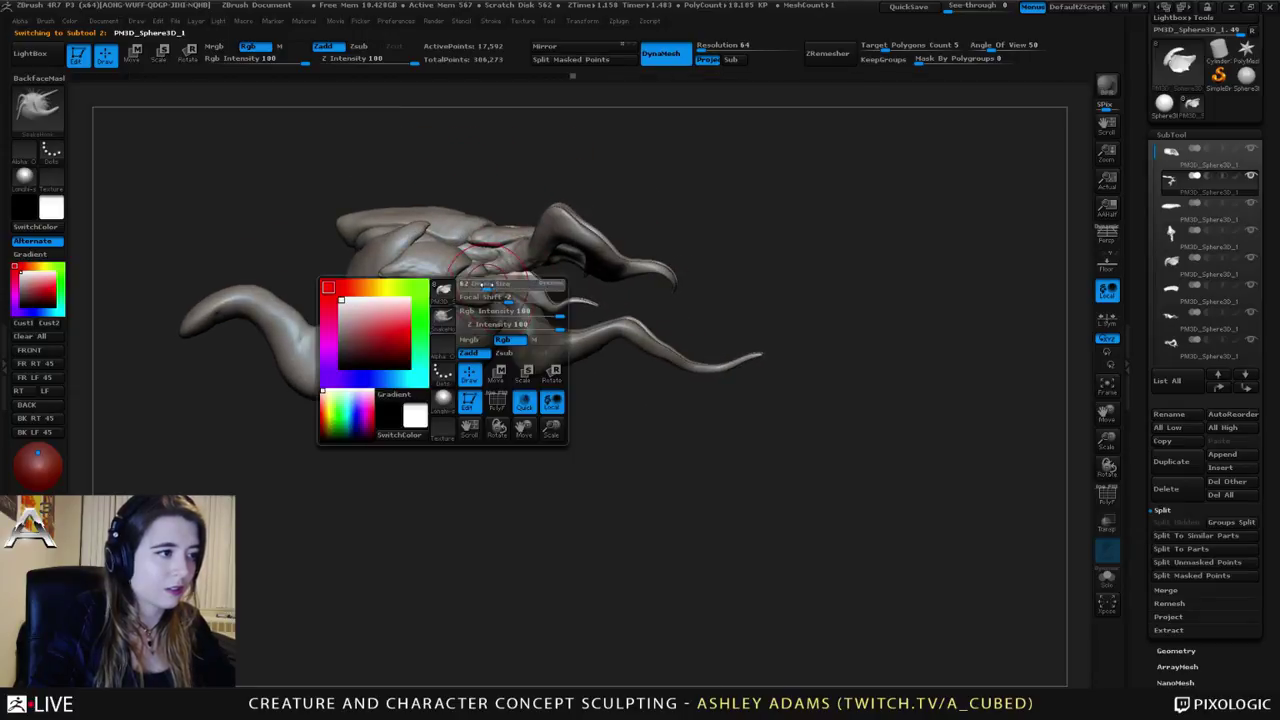
pyautogui.moveTo(503, 279); pyautogui.dragTo(478, 271, button='right')
pyautogui.press('space')
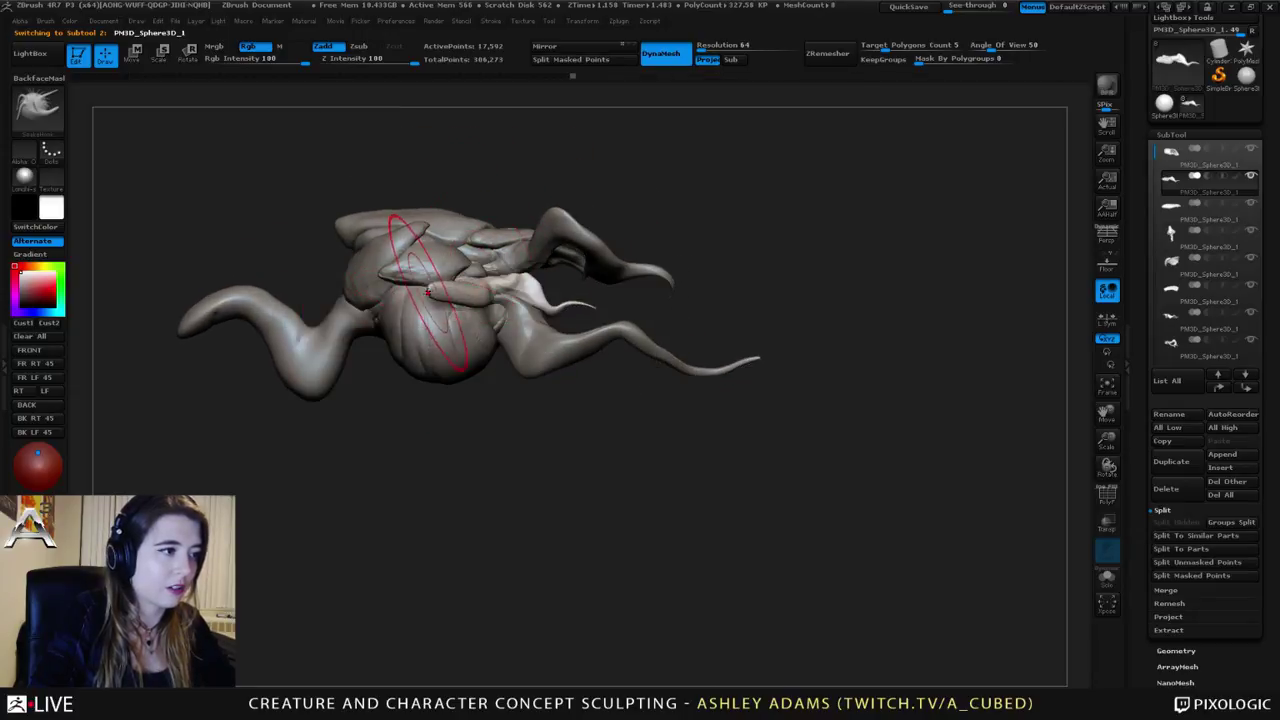
pyautogui.moveTo(430, 293); pyautogui.dragTo(476, 288)
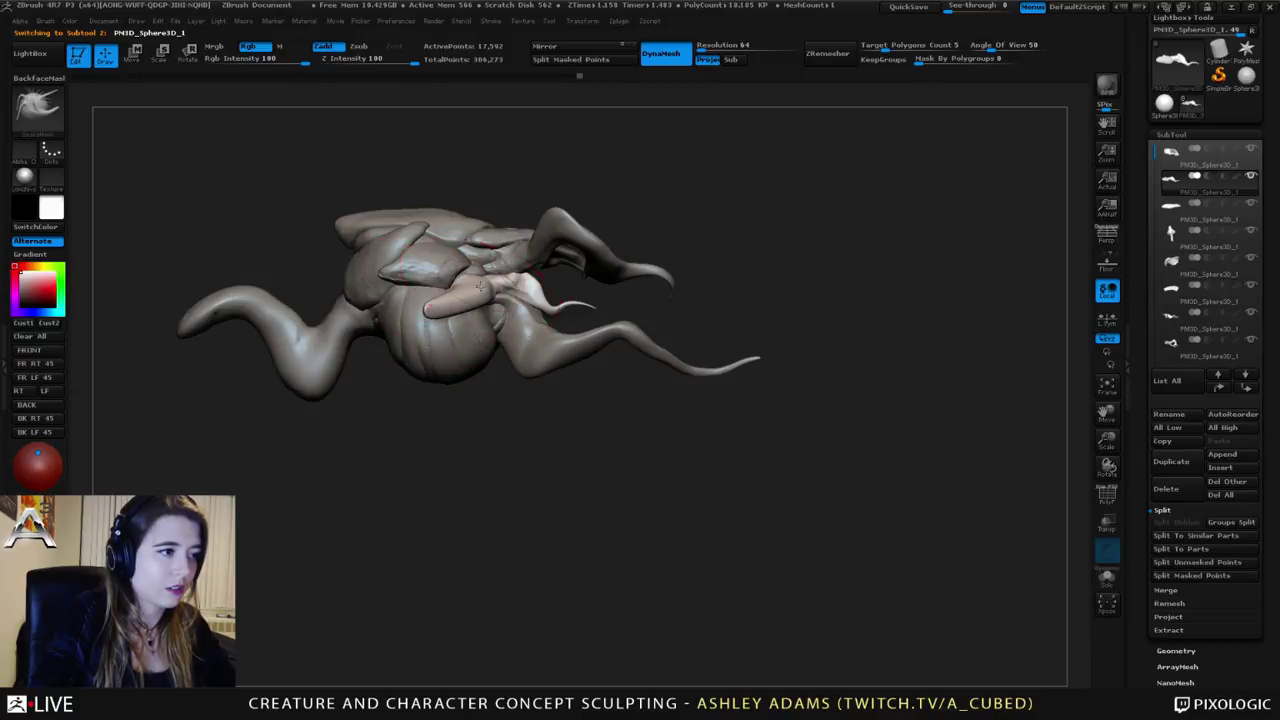
pyautogui.moveTo(479, 286); pyautogui.dragTo(420, 288, button='right')
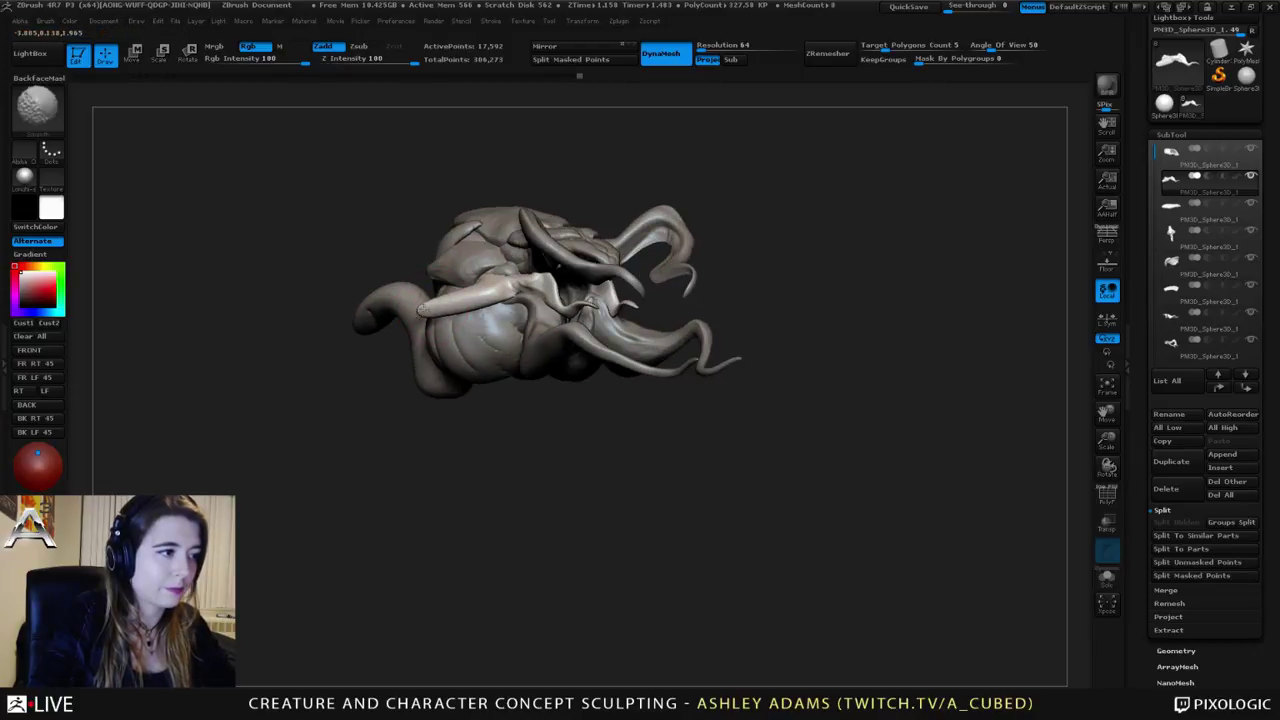
# Step: Pull the cheek plates into long, tapered spikes with the SnakeHook brush
pyautogui.press('space')
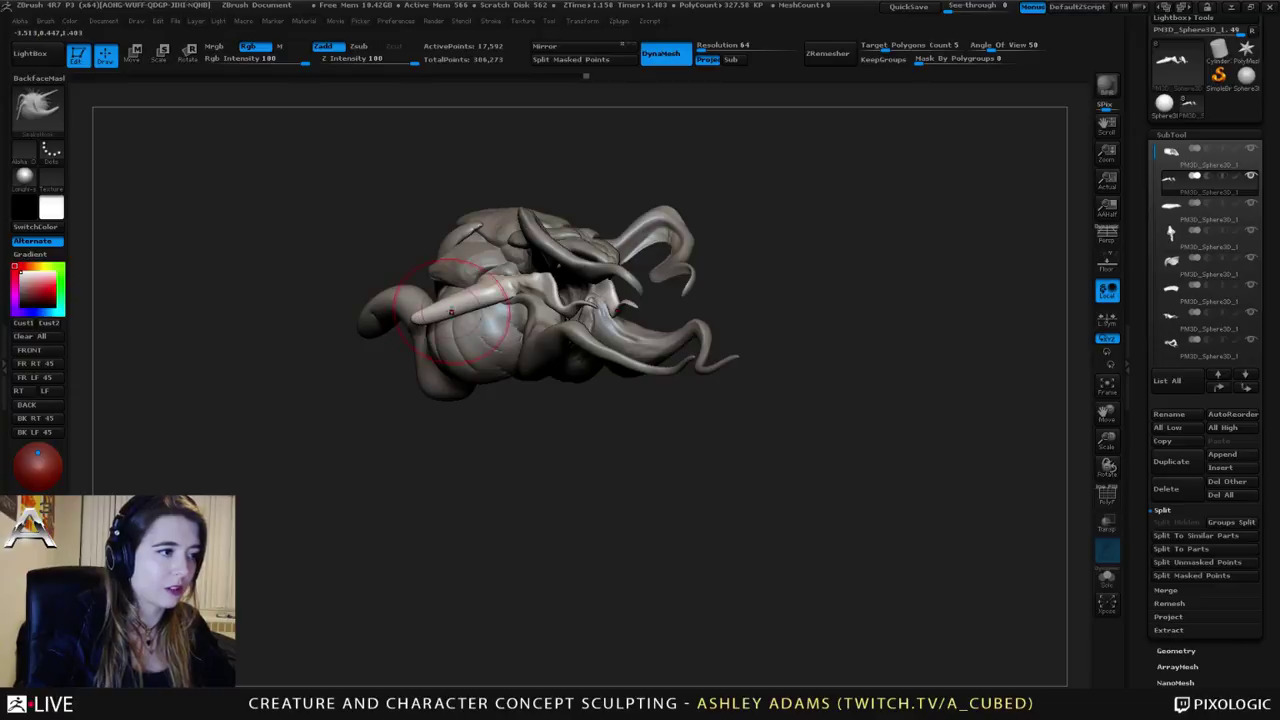
pyautogui.moveTo(461, 303)
pyautogui.mouseDown(button='right')
pyautogui.moveTo(489, 313)
pyautogui.moveTo(508, 260)
pyautogui.moveTo(530, 270)
pyautogui.mouseUp(button='right')
pyautogui.press('space')
pyautogui.moveTo(506, 284); pyautogui.dragTo(514, 304)
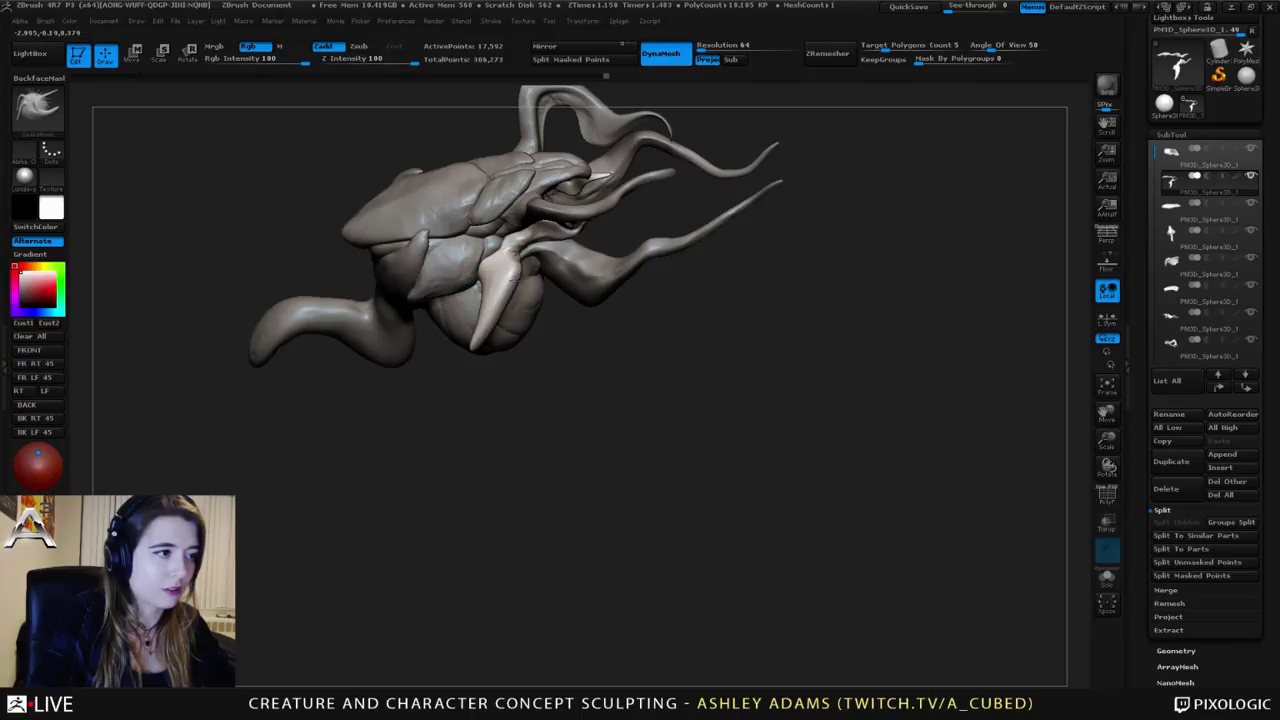
pyautogui.moveTo(528, 290); pyautogui.dragTo(545, 297, button='right')
pyautogui.moveTo(508, 302); pyautogui.dragTo(502, 314)
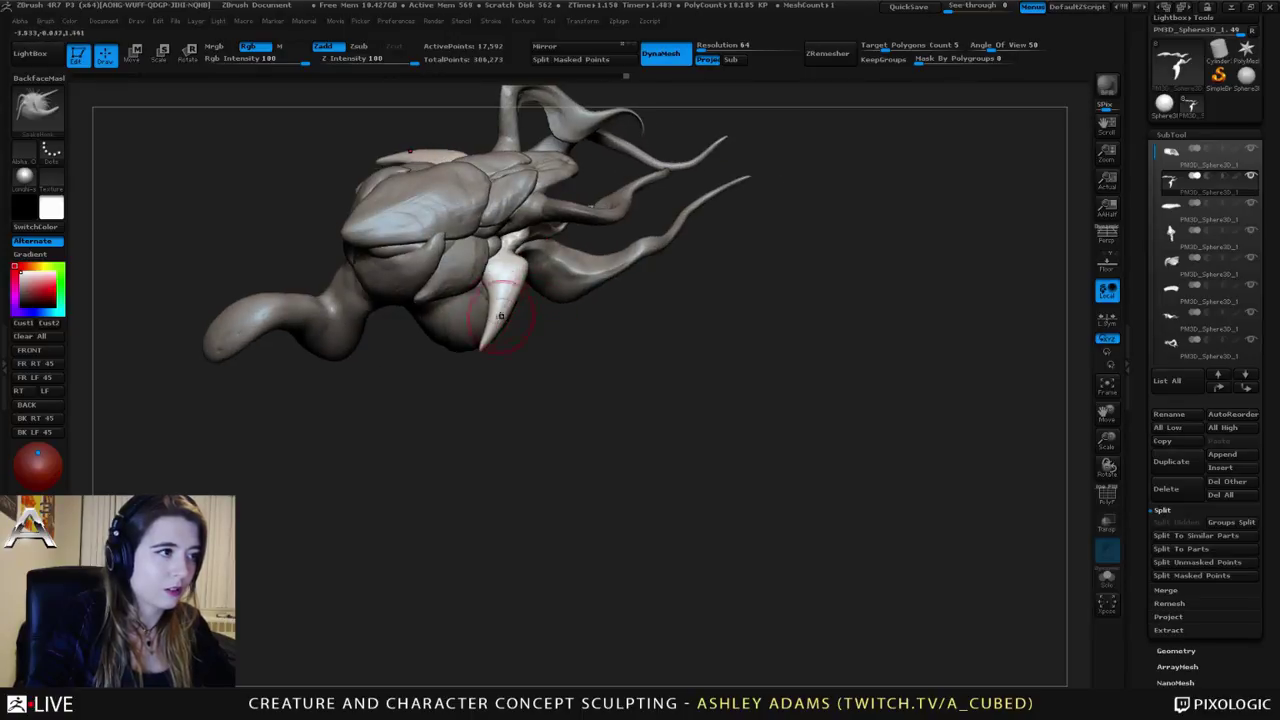
pyautogui.moveTo(504, 312)
pyautogui.mouseDown(button='right')
pyautogui.moveTo(524, 212)
pyautogui.moveTo(568, 268)
pyautogui.moveTo(536, 312)
pyautogui.mouseUp(button='right')
# Step: Select the lower tentacles and switch to the Dam_Standard brush
pyautogui.keyDown('alt'); pyautogui.click(534, 316); pyautogui.keyUp('alt')
pyautogui.press('b')
pyautogui.press('s')
pyautogui.press('t')
pyautogui.press('space')
pyautogui.press('b')
pyautogui.press('d')
pyautogui.press('s')
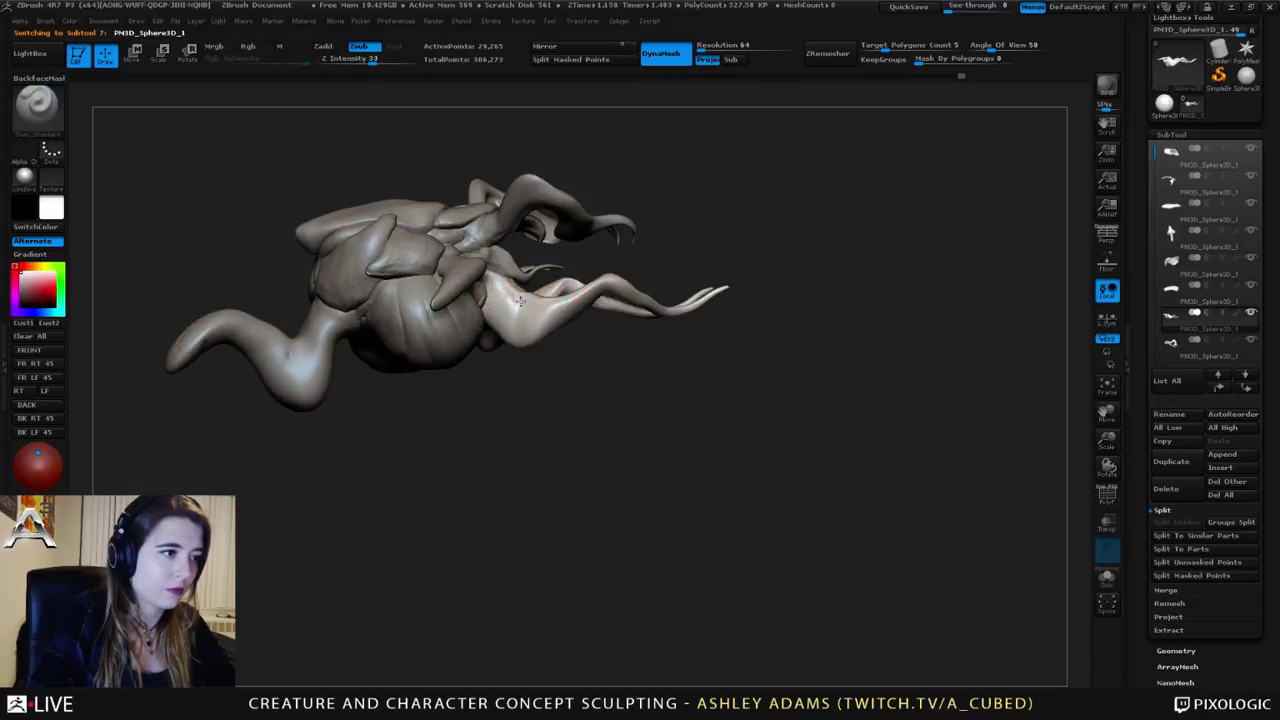
pyautogui.moveTo(525, 335); pyautogui.dragTo(726, 230, button='right')
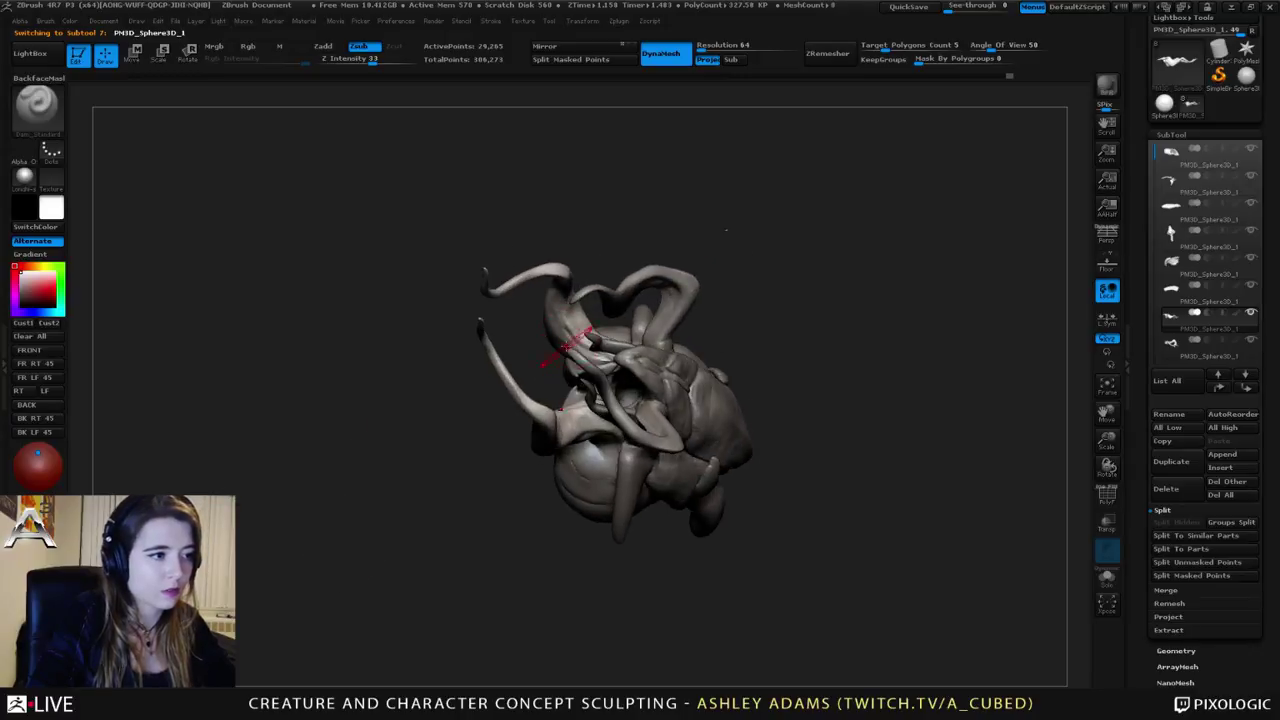
pyautogui.moveTo(588, 342); pyautogui.dragTo(548, 345, button='right')
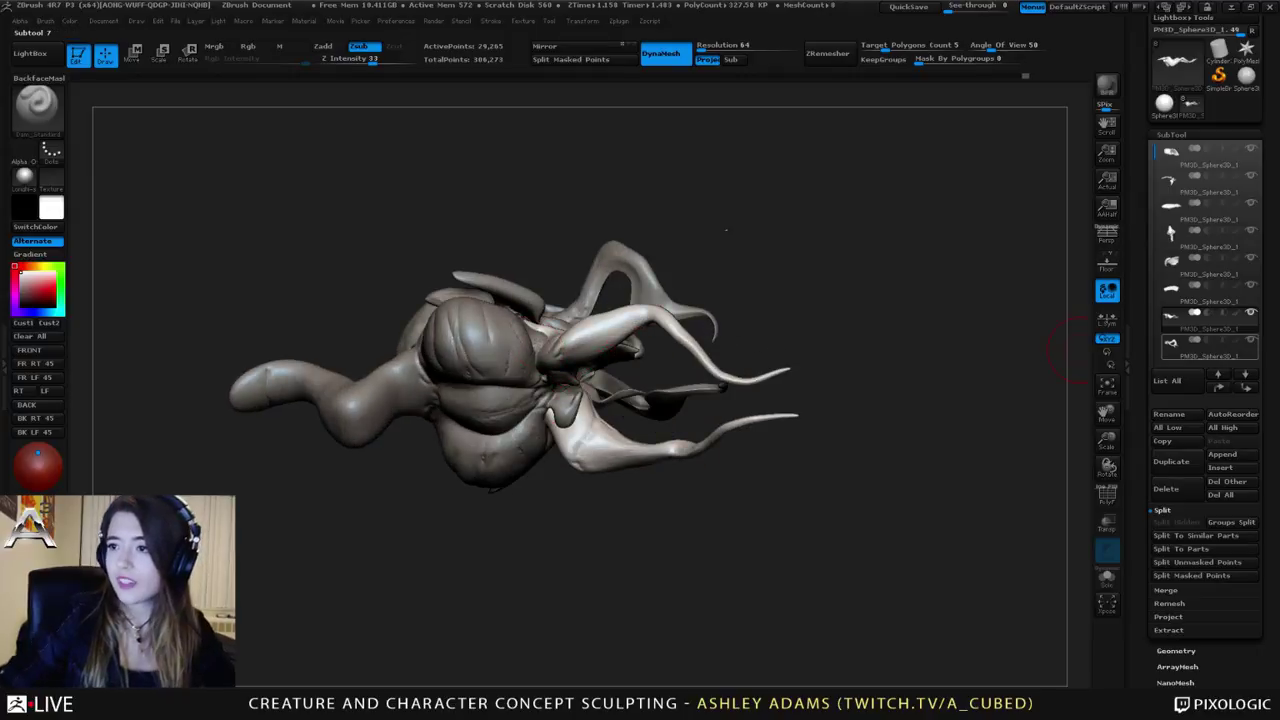
# Step: Select the body and sculpt tendon-like ridges from beneath the rear side plate into the tail base with Dam_Standard
pyautogui.moveTo(1188, 348)
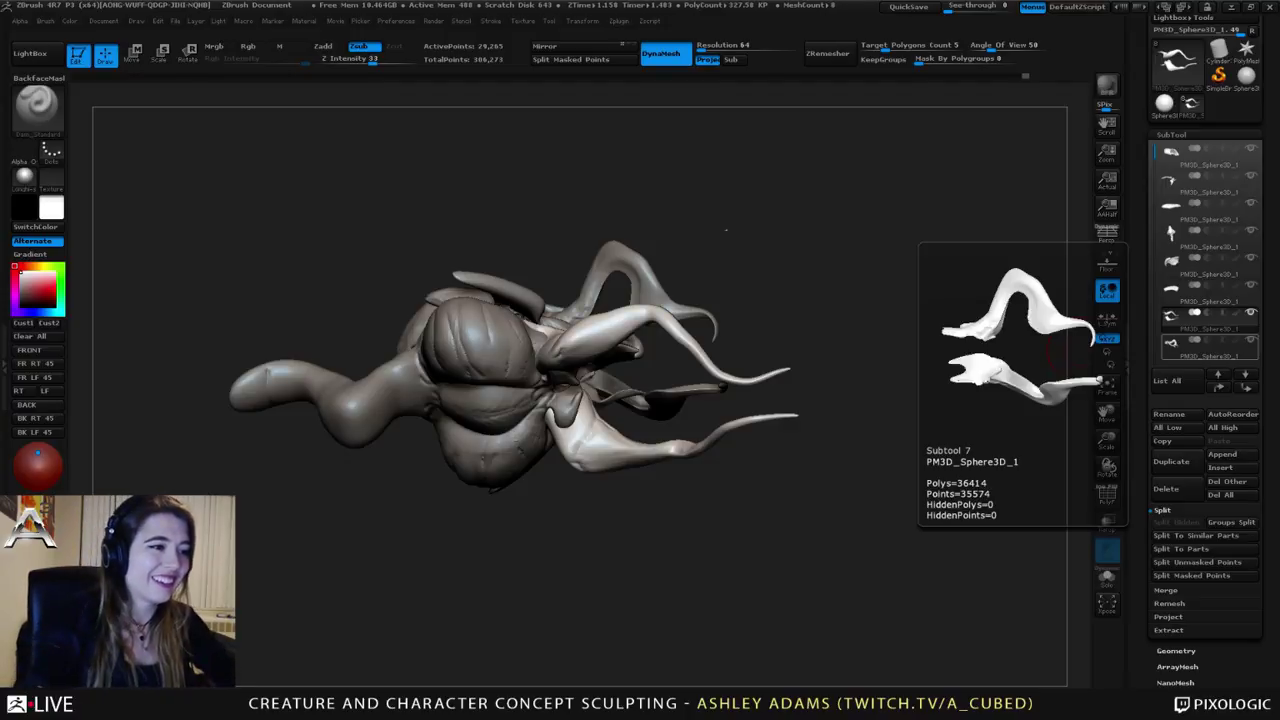
pyautogui.moveTo(960, 346)
pyautogui.mouseDown()
pyautogui.moveTo(860, 380)
pyautogui.moveTo(636, 332)
pyautogui.moveTo(610, 310)
pyautogui.moveTo(614, 384)
pyautogui.mouseUp()
pyautogui.rightClick(614, 384)
pyautogui.moveTo(785, 365)
pyautogui.mouseDown()
pyautogui.moveTo(757, 306)
pyautogui.moveTo(700, 349)
pyautogui.moveTo(668, 312)
pyautogui.mouseUp()
pyautogui.keyDown('alt'); pyautogui.click(677, 314); pyautogui.keyUp('alt')
pyautogui.press('space')
pyautogui.moveTo(655, 385)
pyautogui.keyDown('alt'); pyautogui.mouseDown()
pyautogui.moveTo(665, 440)
pyautogui.moveTo(630, 415)
pyautogui.mouseUp(); pyautogui.keyUp('alt')
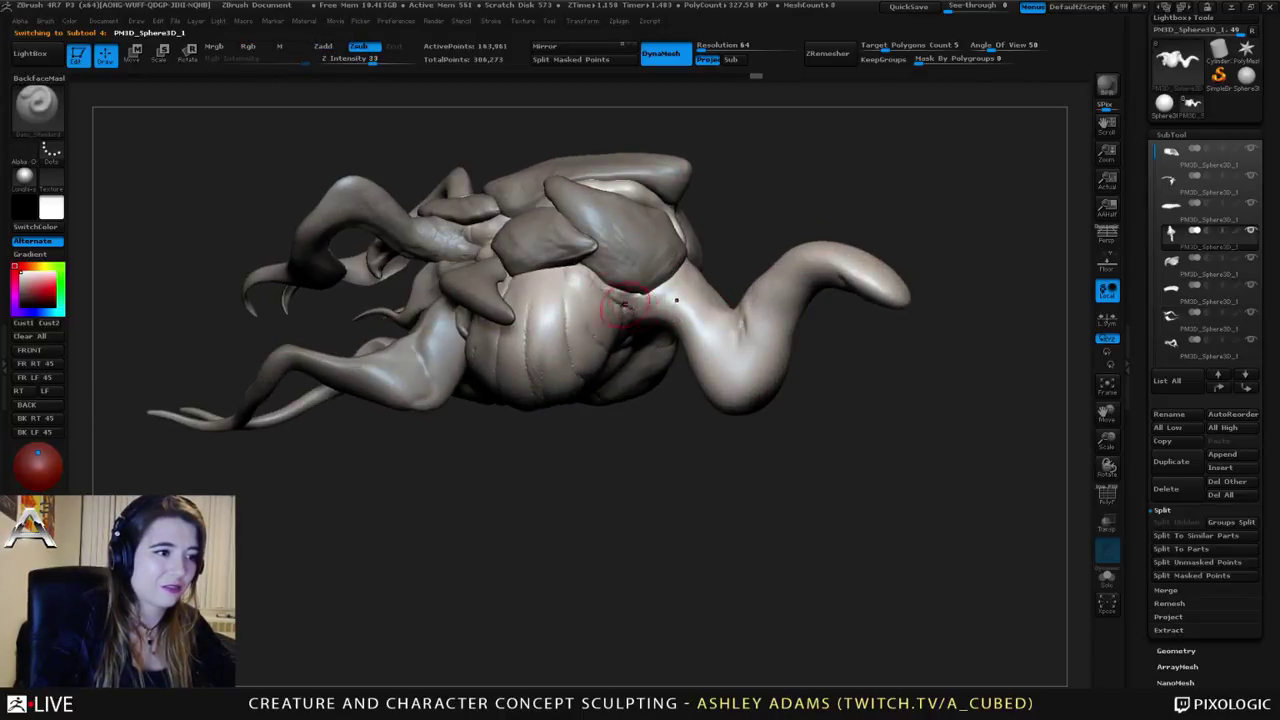
pyautogui.moveTo(600, 290)
pyautogui.mouseDown()
pyautogui.moveTo(713, 365)
pyautogui.moveTo(665, 305)
pyautogui.moveTo(680, 320)
pyautogui.moveTo(660, 268)
pyautogui.mouseUp()
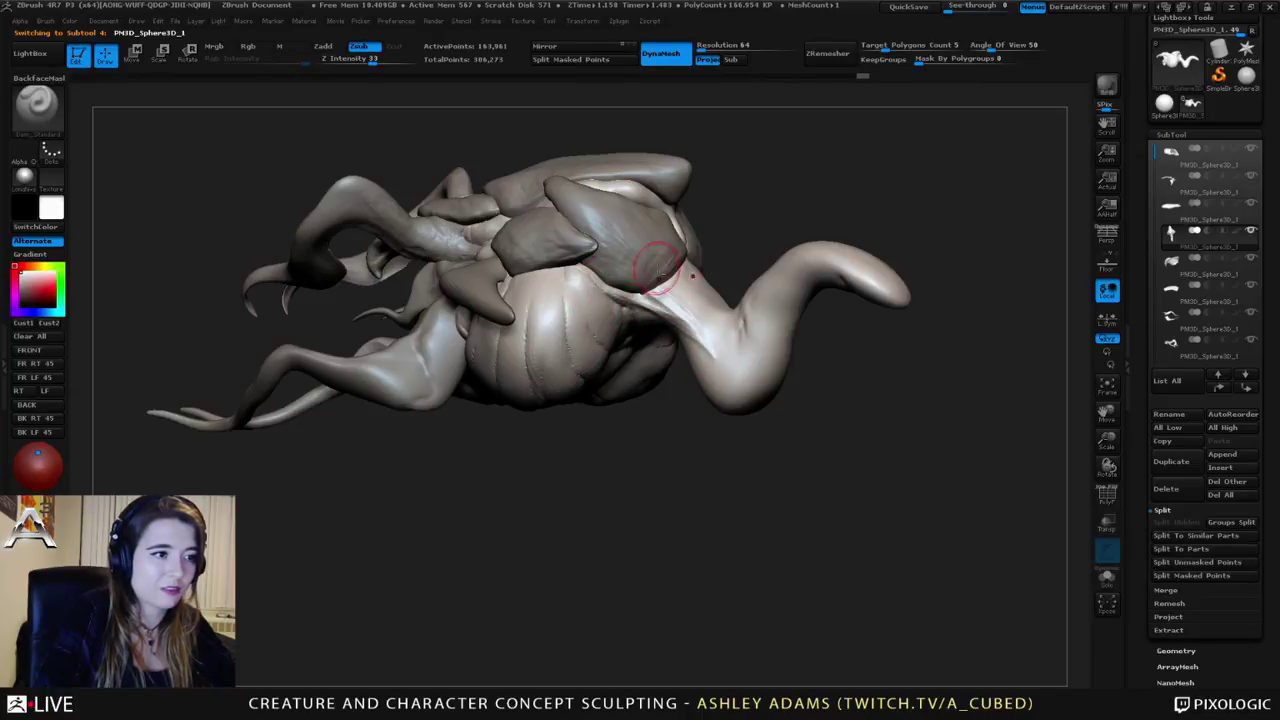
# Step: Build up flesh between the belly lobes and the tail base with ClayBuildup and smooth it
pyautogui.moveTo(660, 268)
pyautogui.mouseDown(button='right')
pyautogui.moveTo(717, 347)
pyautogui.moveTo(714, 286)
pyautogui.moveTo(578, 302)
pyautogui.mouseUp(button='right')
pyautogui.press('b')
pyautogui.press('c')
pyautogui.press('b')
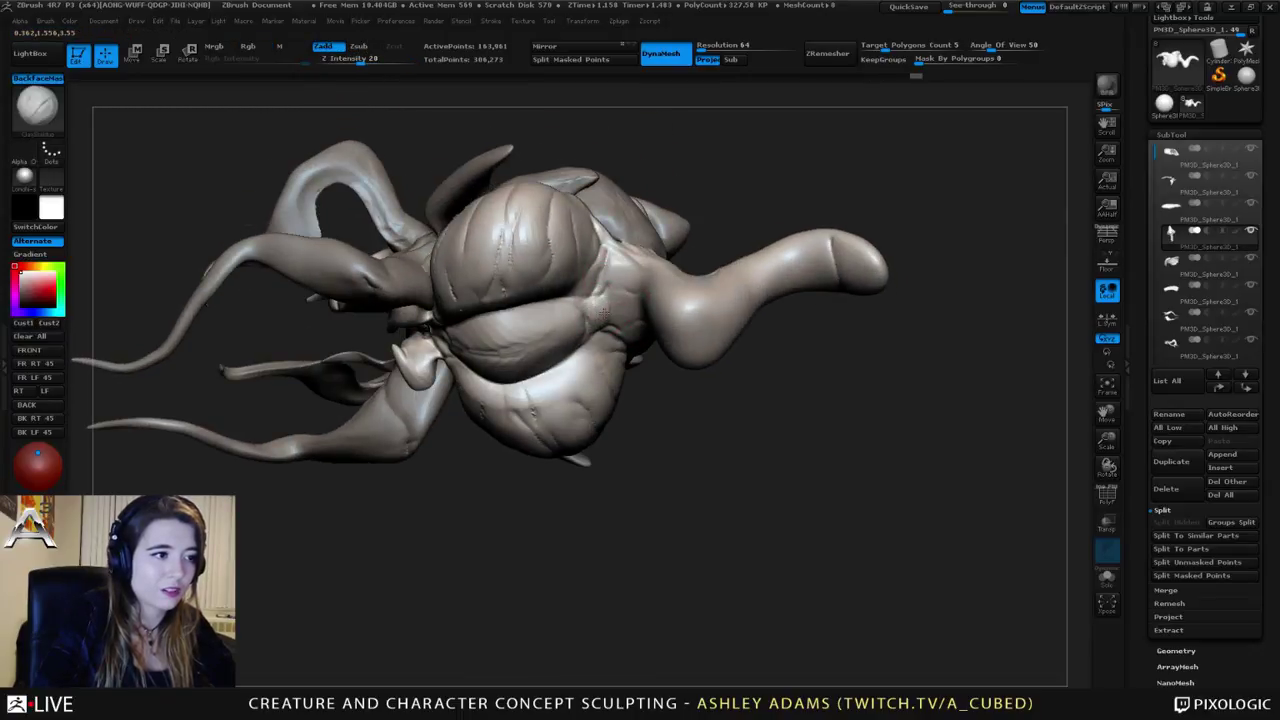
pyautogui.keyDown('shift'); pyautogui.moveTo(597, 315); pyautogui.dragTo(608, 302); pyautogui.keyUp('shift')
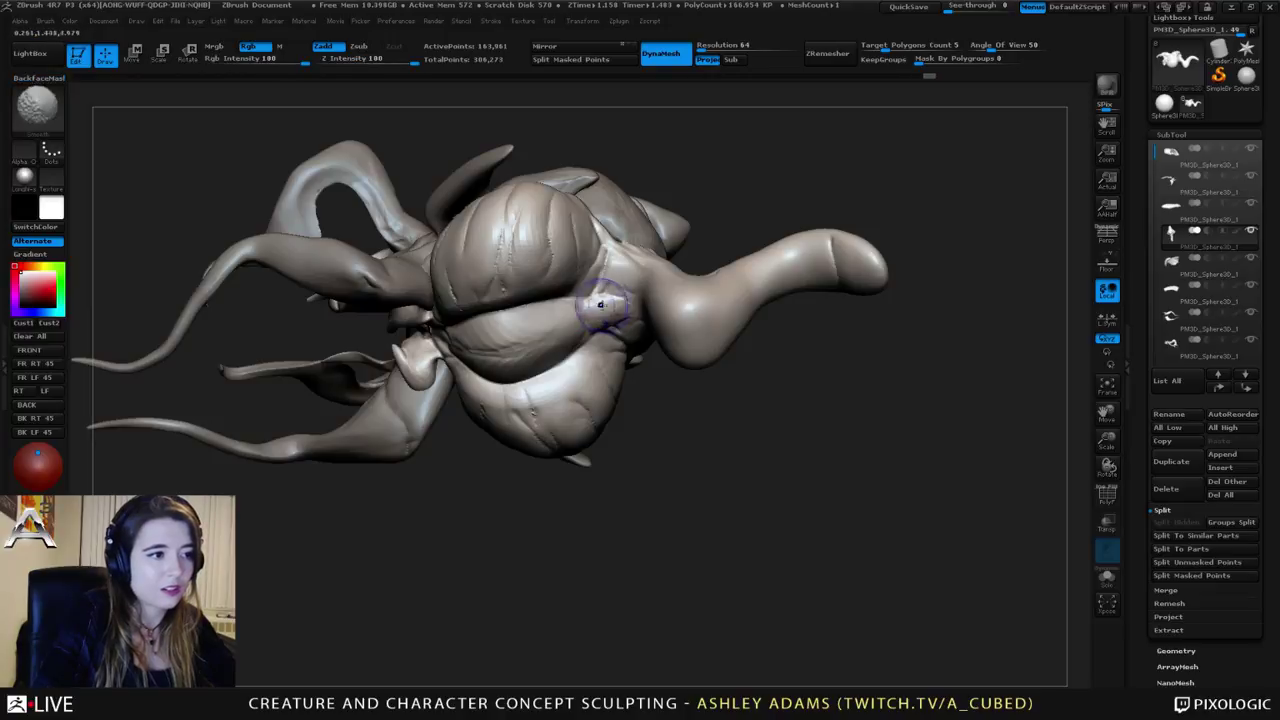
# Step: Carve creases between the belly lobes and around the tail base on the underside with Dam_Standard
pyautogui.moveTo(608, 302); pyautogui.dragTo(596, 306, button='right')
pyautogui.press('b')
pyautogui.press('d')
pyautogui.press('s')
pyautogui.moveTo(589, 298)
pyautogui.mouseDown()
pyautogui.moveTo(628, 306)
pyautogui.moveTo(593, 335)
pyautogui.moveTo(544, 306)
pyautogui.mouseUp()
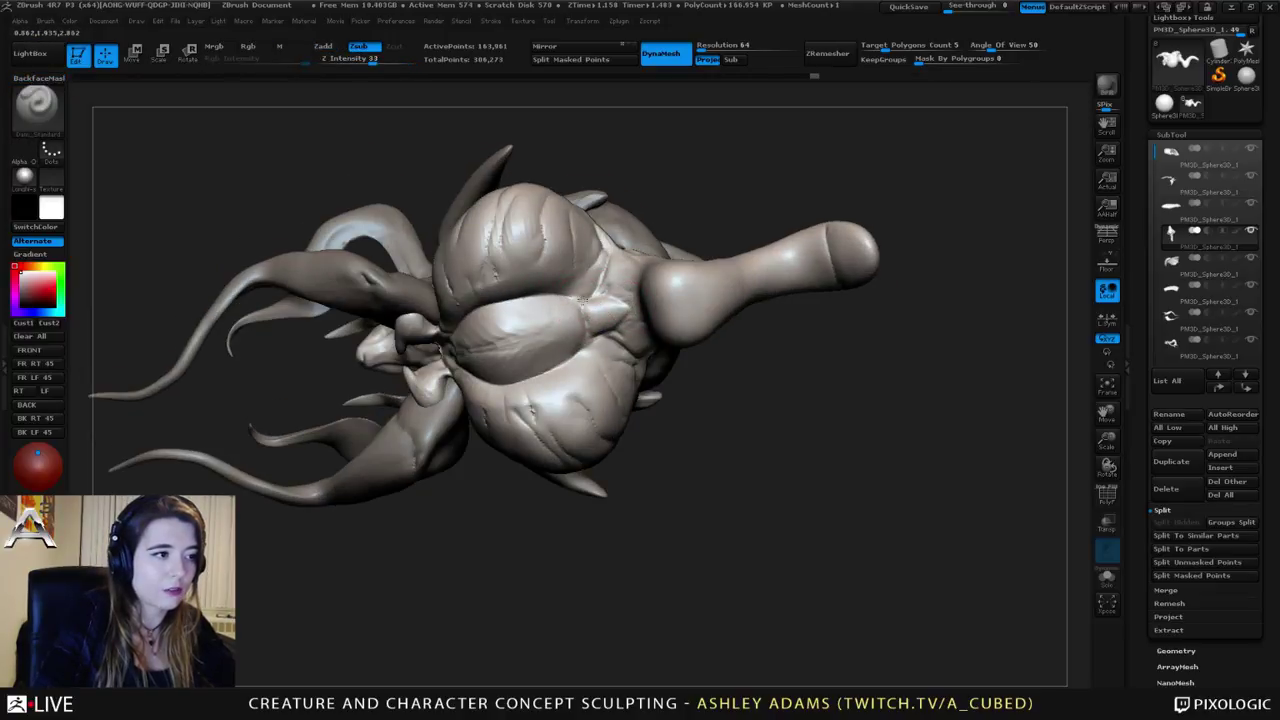
pyautogui.moveTo(590, 300); pyautogui.dragTo(602, 286, button='right')
pyautogui.rightClick(543, 350)
pyautogui.moveTo(602, 286); pyautogui.dragTo(557, 300)
pyautogui.moveTo(557, 300)
pyautogui.mouseDown(button='right')
pyautogui.moveTo(590, 290)
pyautogui.moveTo(506, 275)
pyautogui.moveTo(595, 296)
pyautogui.moveTo(611, 245)
pyautogui.moveTo(632, 266)
pyautogui.moveTo(615, 296)
pyautogui.moveTo(612, 272)
pyautogui.moveTo(577, 291)
pyautogui.moveTo(601, 281)
pyautogui.moveTo(607, 293)
pyautogui.moveTo(449, 291)
pyautogui.mouseUp(button='right')
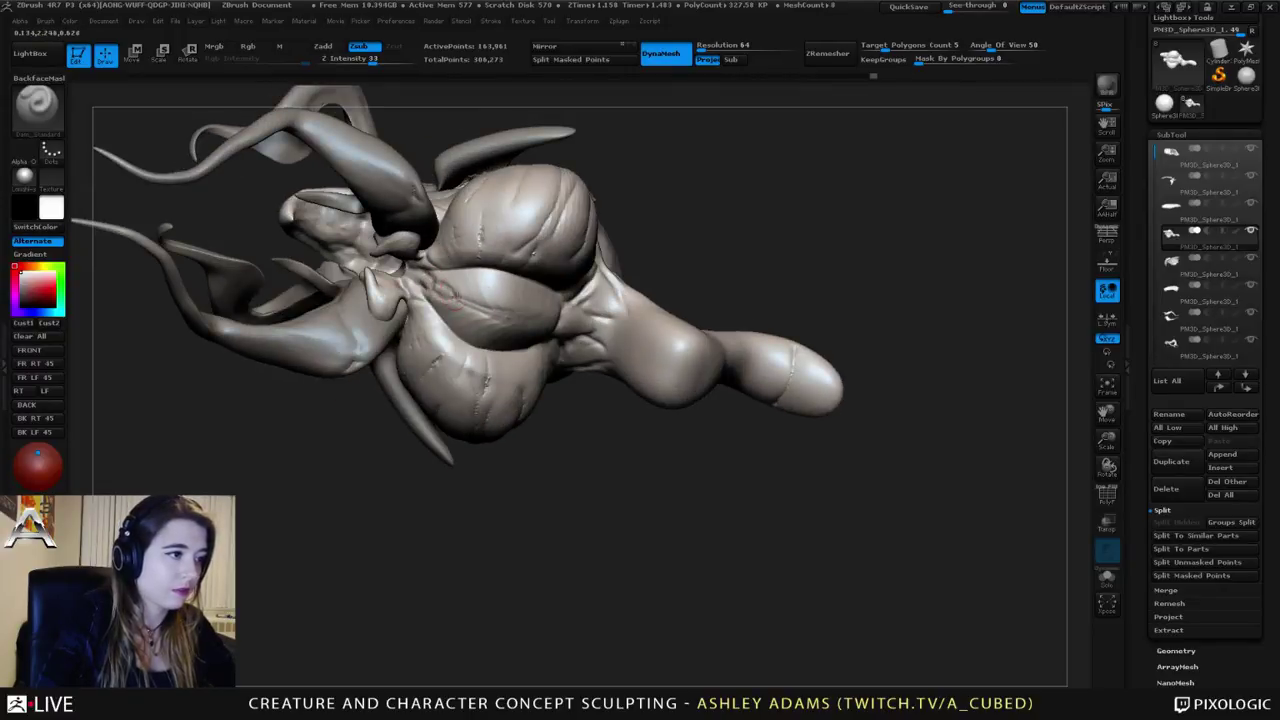
# Step: Refine and smooth the throat creases where the belly lobes meet the jaw with Dam_Standard
pyautogui.moveTo(482, 306); pyautogui.dragTo(476, 302, button='right')
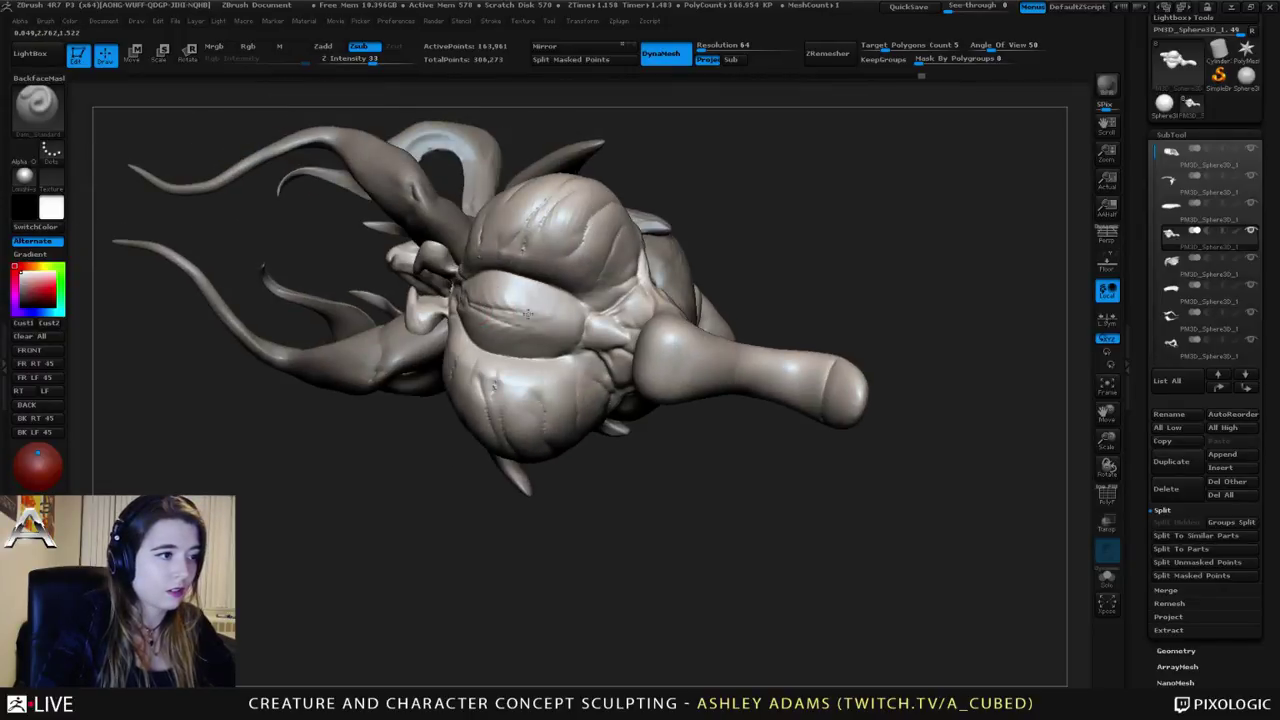
pyautogui.moveTo(570, 327)
pyautogui.mouseDown(button='right')
pyautogui.moveTo(455, 262)
pyautogui.moveTo(478, 243)
pyautogui.moveTo(446, 274)
pyautogui.mouseUp(button='right')
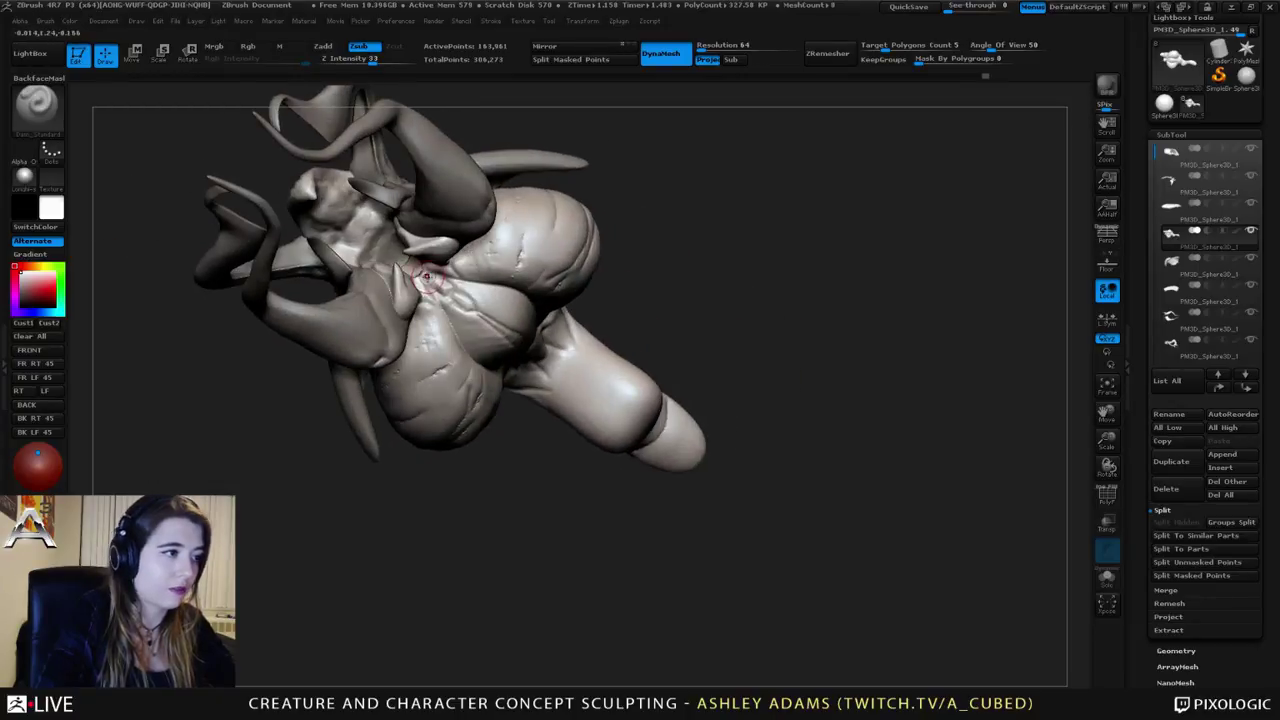
pyautogui.keyDown('shift'); pyautogui.moveTo(434, 278); pyautogui.dragTo(442, 286); pyautogui.keyUp('shift')
pyautogui.moveTo(442, 286)
pyautogui.mouseDown(button='right')
pyautogui.moveTo(374, 263)
pyautogui.moveTo(434, 270)
pyautogui.moveTo(410, 291)
pyautogui.moveTo(425, 241)
pyautogui.mouseUp(button='right')
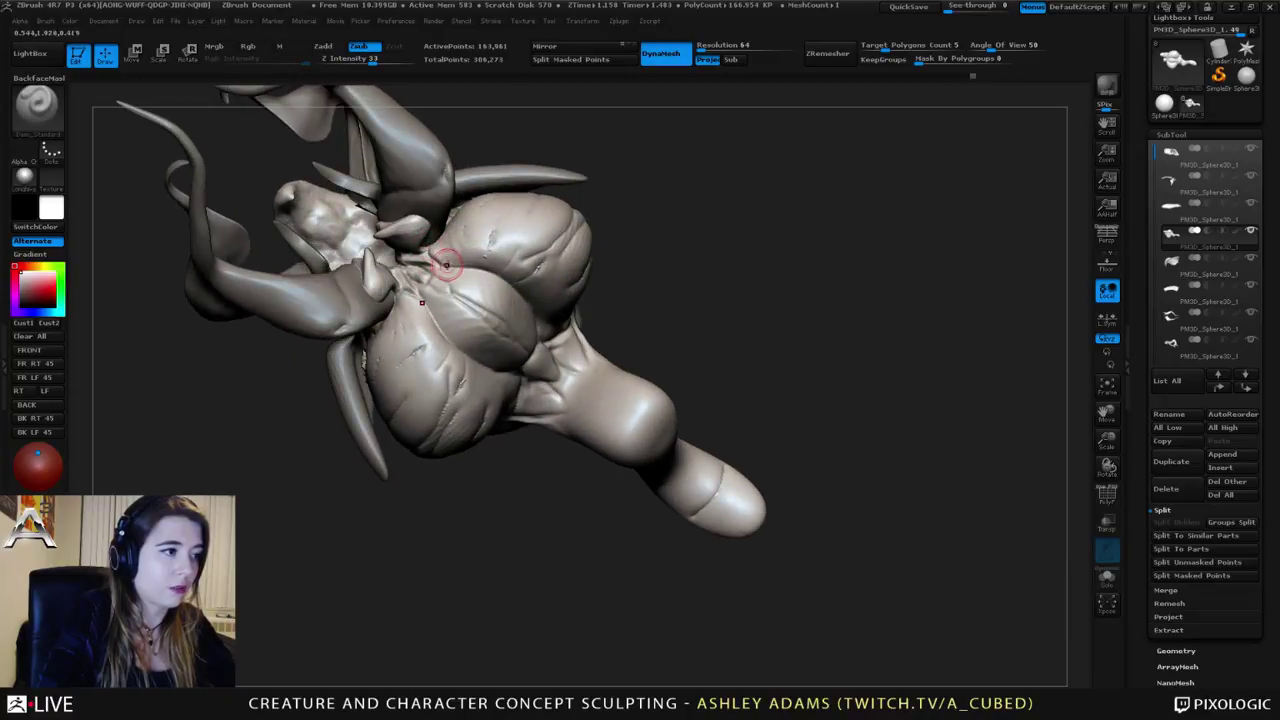
pyautogui.moveTo(548, 263)
pyautogui.mouseDown(button='right')
pyautogui.moveTo(460, 341)
pyautogui.moveTo(490, 262)
pyautogui.mouseUp(button='right')
pyautogui.moveTo(508, 190)
pyautogui.mouseDown(button='right')
pyautogui.moveTo(466, 268)
pyautogui.moveTo(448, 262)
pyautogui.mouseUp(button='right')
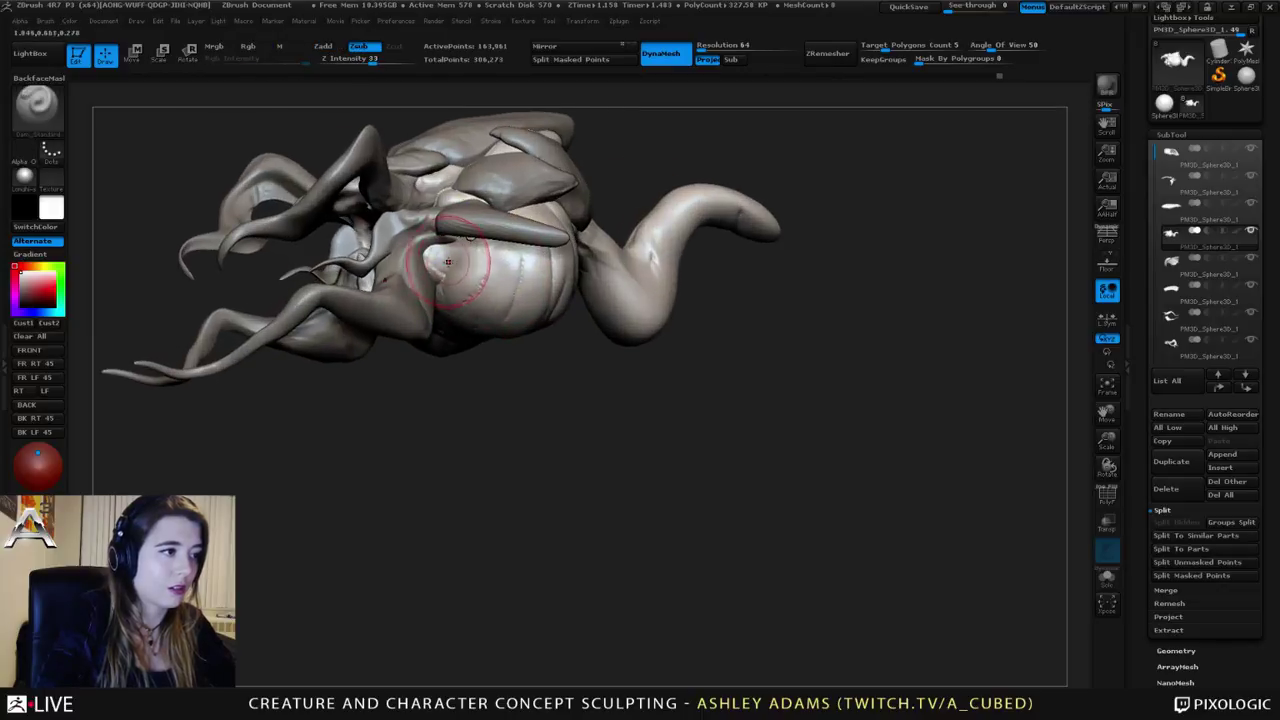
# Step: Swell the rounded lump at the front of the side belly lobe with the Inflat brush
pyautogui.press('b')
pyautogui.press('i')
pyautogui.press('n')
pyautogui.moveTo(440, 205)
pyautogui.mouseDown(button='right')
pyautogui.moveTo(426, 261)
pyautogui.moveTo(461, 248)
pyautogui.moveTo(445, 255)
pyautogui.moveTo(493, 263)
pyautogui.mouseUp(button='right')
pyautogui.press('space')
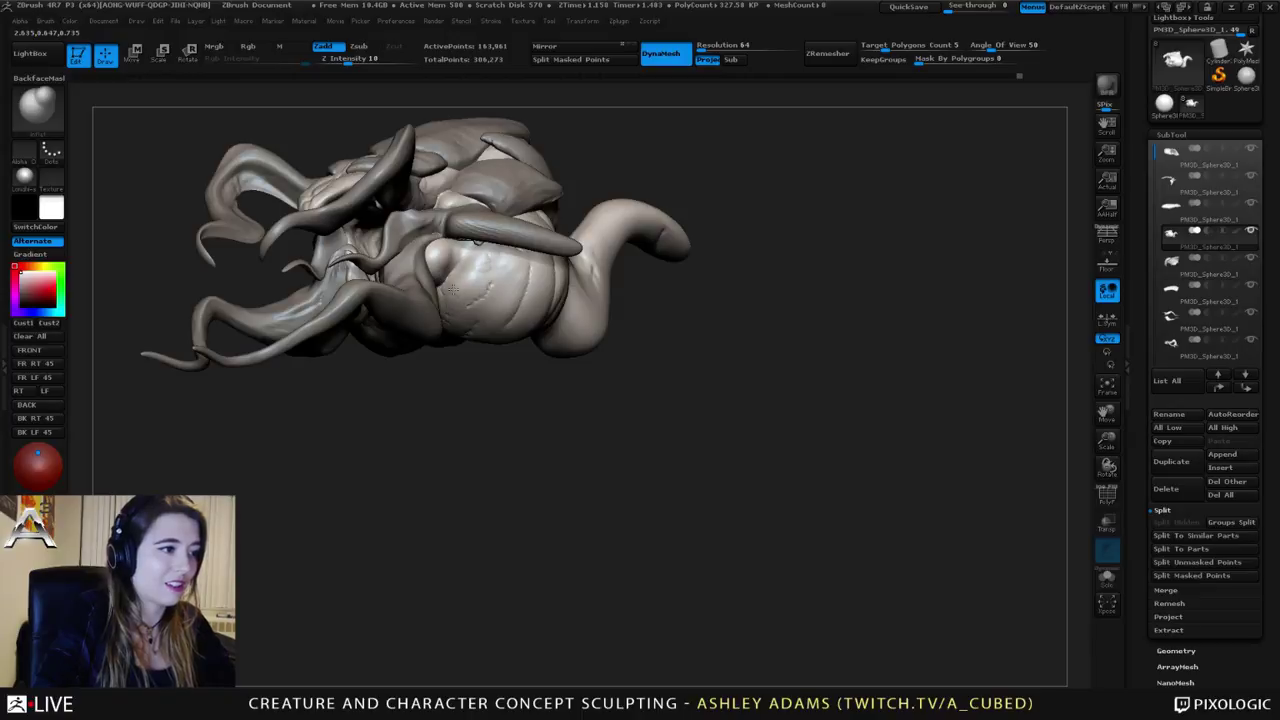
pyautogui.moveTo(477, 242)
pyautogui.mouseDown(button='right')
pyautogui.moveTo(488, 318)
pyautogui.moveTo(523, 362)
pyautogui.moveTo(430, 345)
pyautogui.moveTo(370, 310)
pyautogui.moveTo(452, 331)
pyautogui.mouseUp(button='right')
# Step: Select the lower tentacles and build up volume along their outer lengths with ClayBuildup
pyautogui.keyDown('alt'); pyautogui.click(429, 314); pyautogui.keyUp('alt')
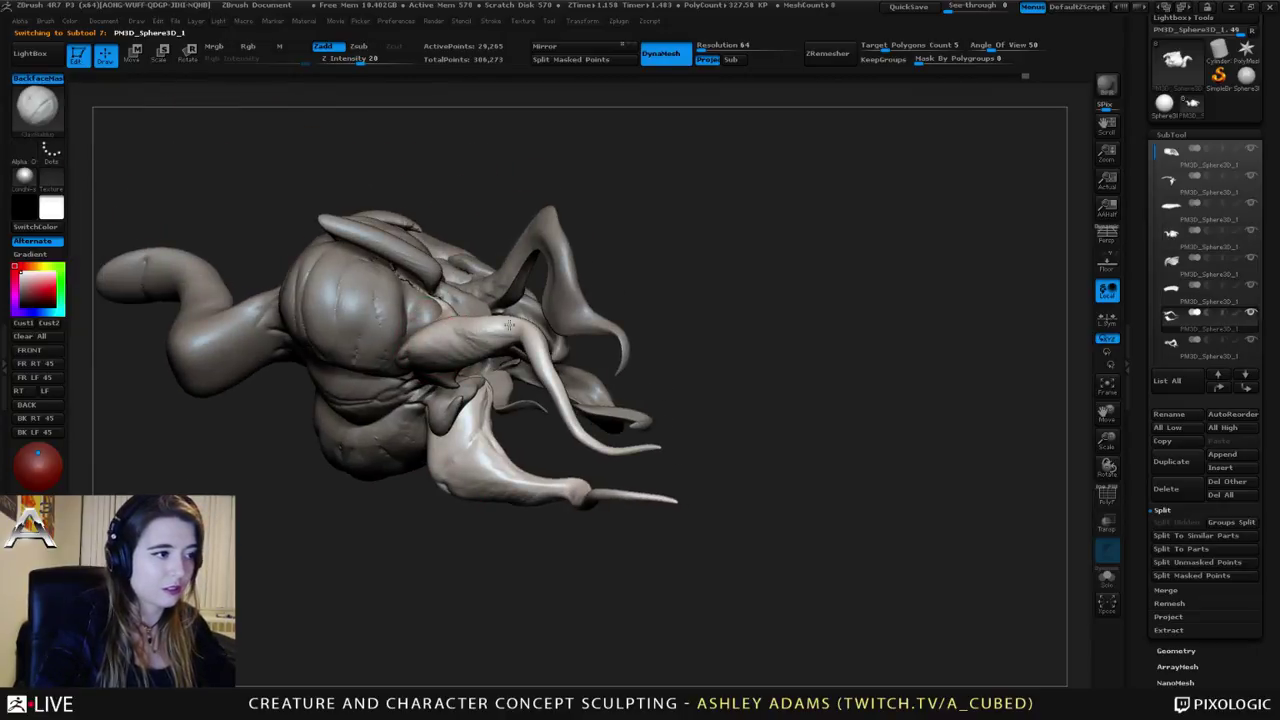
pyautogui.moveTo(465, 343)
pyautogui.mouseDown(button='right')
pyautogui.moveTo(560, 365)
pyautogui.moveTo(460, 358)
pyautogui.moveTo(470, 368)
pyautogui.mouseUp(button='right')
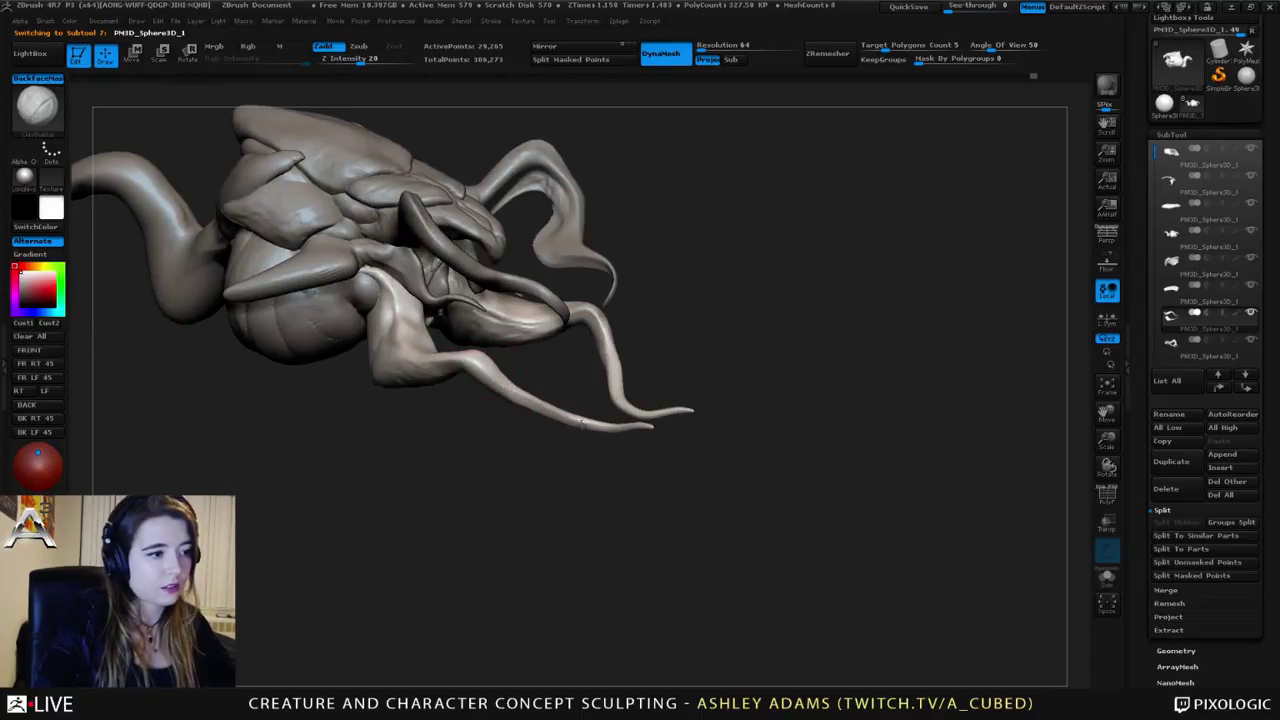
pyautogui.moveTo(596, 392); pyautogui.dragTo(608, 386, button='right')
pyautogui.moveTo(608, 386); pyautogui.dragTo(582, 330)
pyautogui.moveTo(582, 338); pyautogui.dragTo(598, 350, button='right')
pyautogui.moveTo(586, 334)
pyautogui.mouseDown()
pyautogui.moveTo(576, 318)
pyautogui.moveTo(632, 396)
pyautogui.mouseUp()
pyautogui.moveTo(640, 384)
pyautogui.mouseDown(button='right')
pyautogui.moveTo(580, 362)
pyautogui.moveTo(586, 343)
pyautogui.mouseUp(button='right')
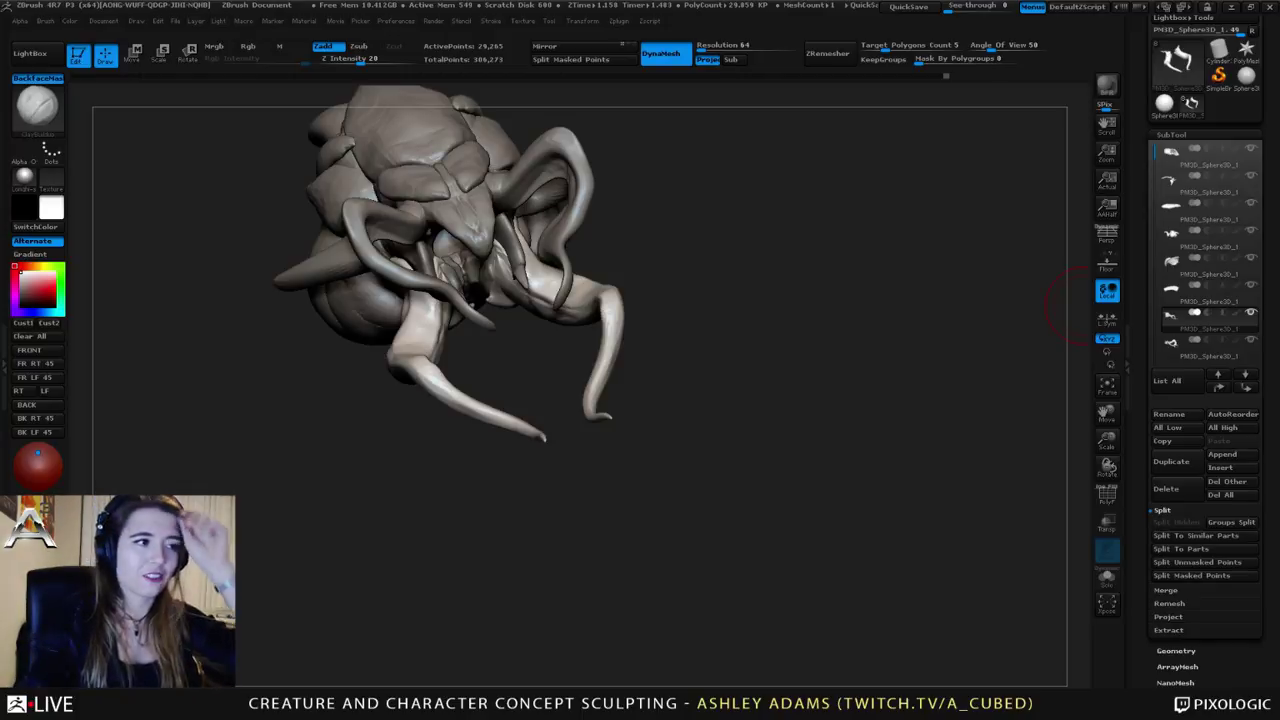
# Step: Carve creases down the thick base of the lower tentacles with Dam_Standard
pyautogui.moveTo(432, 294)
pyautogui.mouseDown(button='right')
pyautogui.moveTo(485, 284)
pyautogui.moveTo(464, 304)
pyautogui.moveTo(409, 302)
pyautogui.moveTo(410, 287)
pyautogui.moveTo(360, 264)
pyautogui.mouseUp(button='right')
pyautogui.press('b')
pyautogui.press('s')
pyautogui.press('h')
pyautogui.rightClick(400, 300)
pyautogui.press('b')
pyautogui.press('d')
pyautogui.press('s')
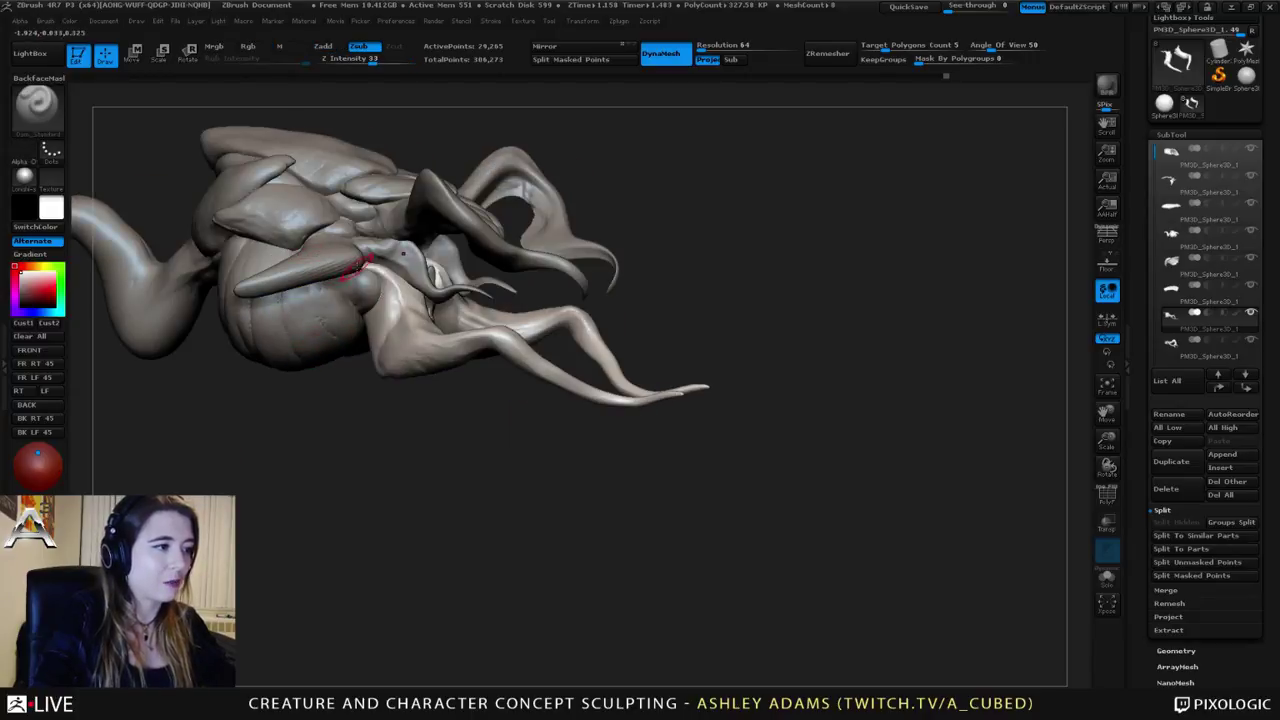
pyautogui.moveTo(380, 276); pyautogui.dragTo(402, 313)
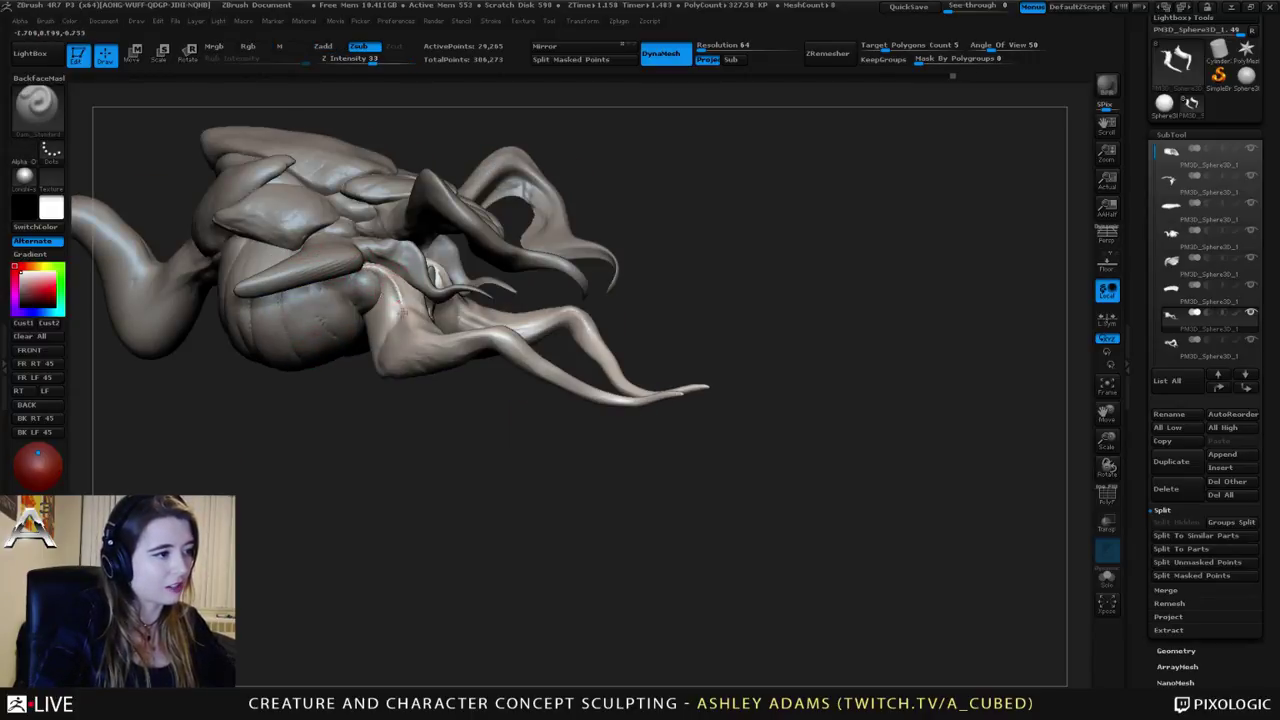
pyautogui.moveTo(402, 313); pyautogui.dragTo(382, 272, button='right')
pyautogui.moveTo(382, 270); pyautogui.dragTo(407, 325)
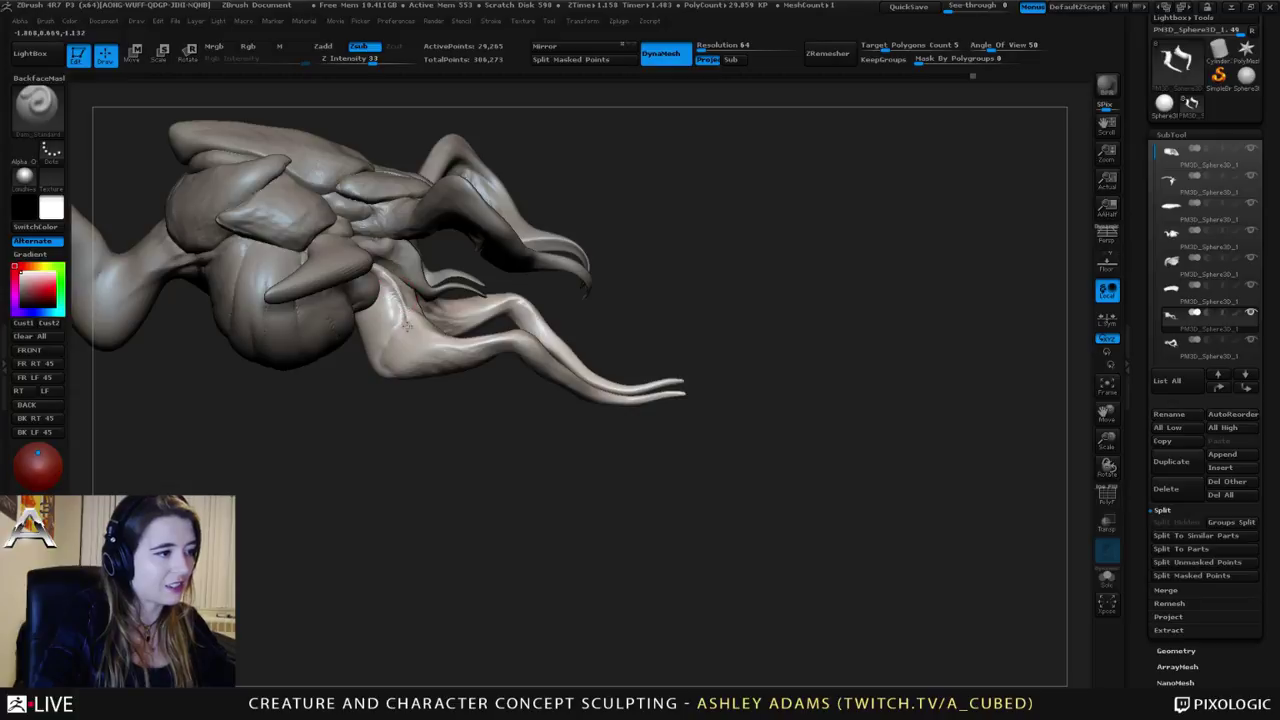
pyautogui.moveTo(407, 325); pyautogui.dragTo(400, 316, button='right')
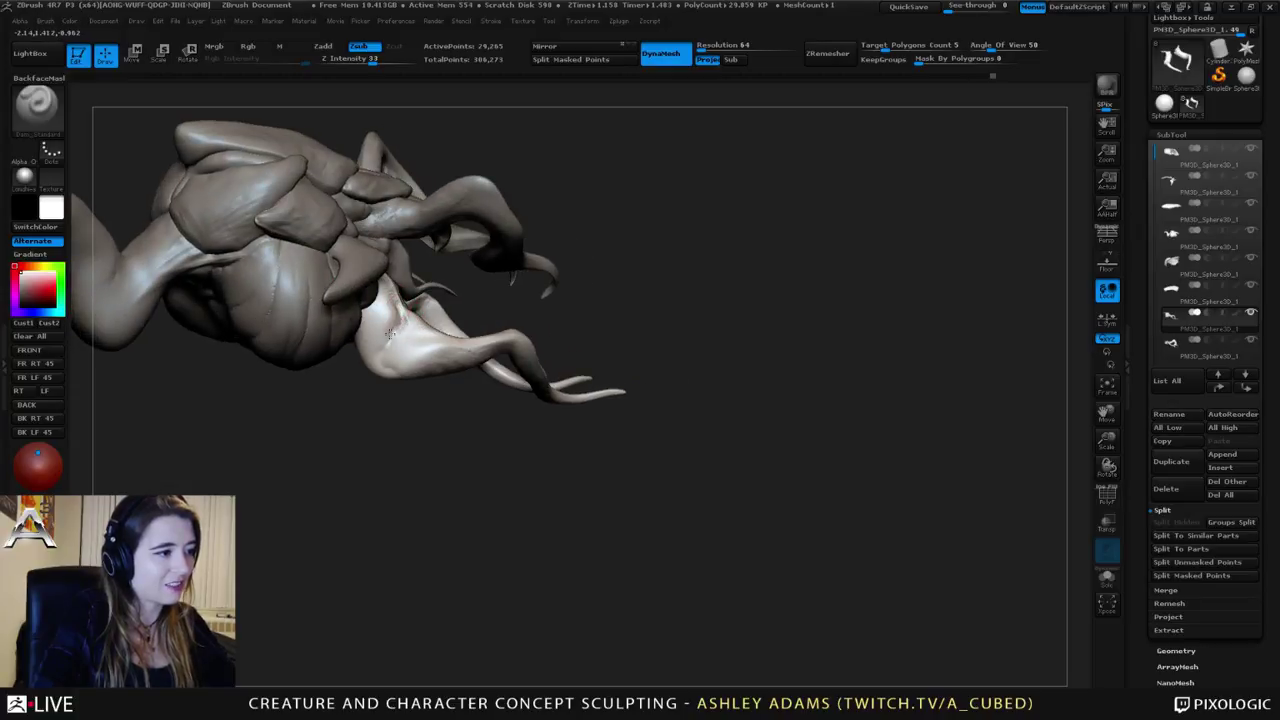
pyautogui.moveTo(397, 370)
pyautogui.mouseDown(button='right')
pyautogui.moveTo(410, 352)
pyautogui.moveTo(388, 348)
pyautogui.moveTo(398, 366)
pyautogui.moveTo(381, 315)
pyautogui.moveTo(390, 398)
pyautogui.moveTo(362, 377)
pyautogui.moveTo(432, 400)
pyautogui.moveTo(350, 405)
pyautogui.moveTo(384, 413)
pyautogui.moveTo(500, 385)
pyautogui.moveTo(484, 353)
pyautogui.moveTo(452, 341)
pyautogui.moveTo(452, 245)
pyautogui.moveTo(432, 345)
pyautogui.moveTo(417, 339)
pyautogui.mouseUp(button='right')
# Step: Select the body and pull the sides of the snout out into corners with SnakeHook
pyautogui.keyDown('alt'); pyautogui.click(451, 340); pyautogui.keyUp('alt')
pyautogui.press('space')
pyautogui.press('space')
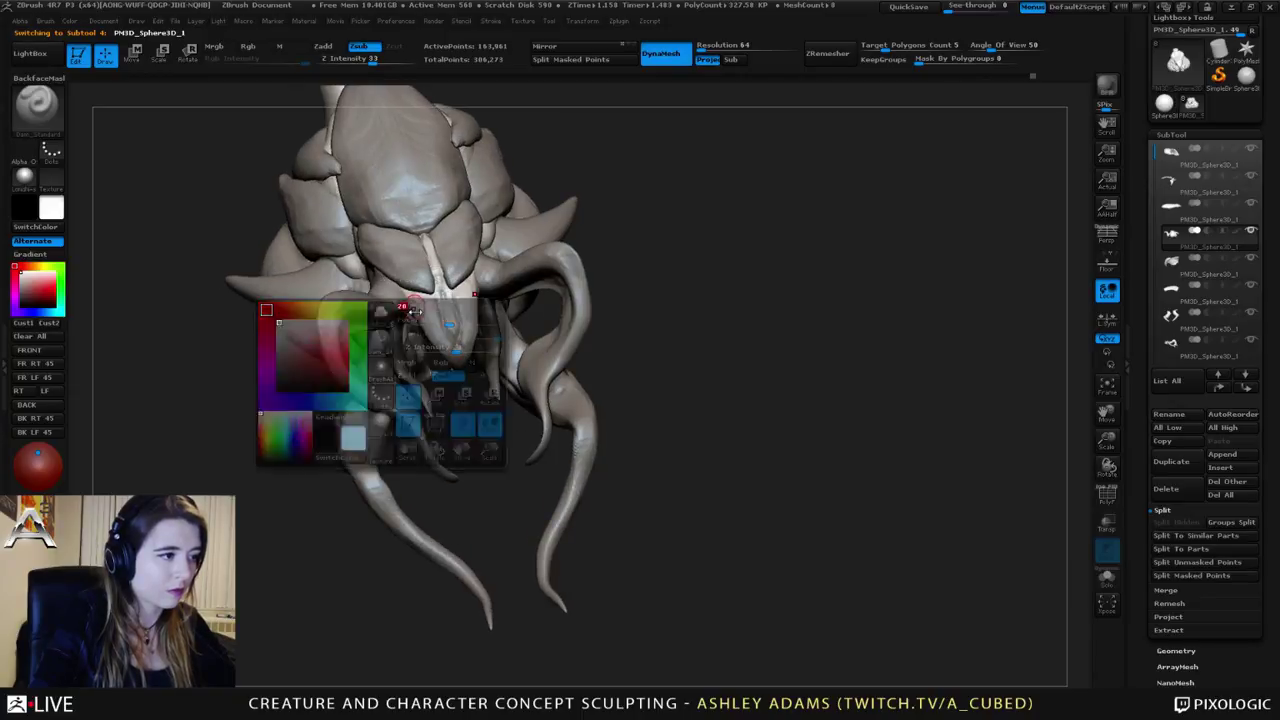
pyautogui.press('b')
pyautogui.press('s')
pyautogui.press('h')
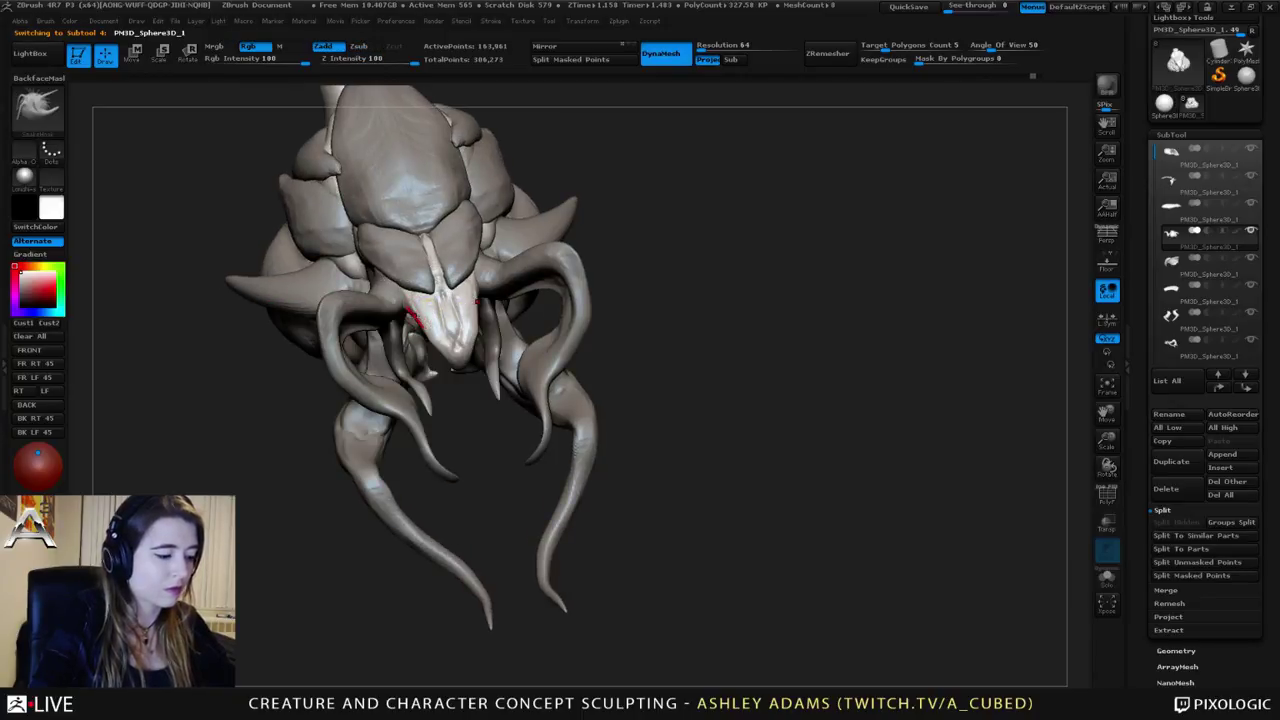
pyautogui.press('space')
pyautogui.moveTo(422, 306); pyautogui.dragTo(424, 320, button='right')
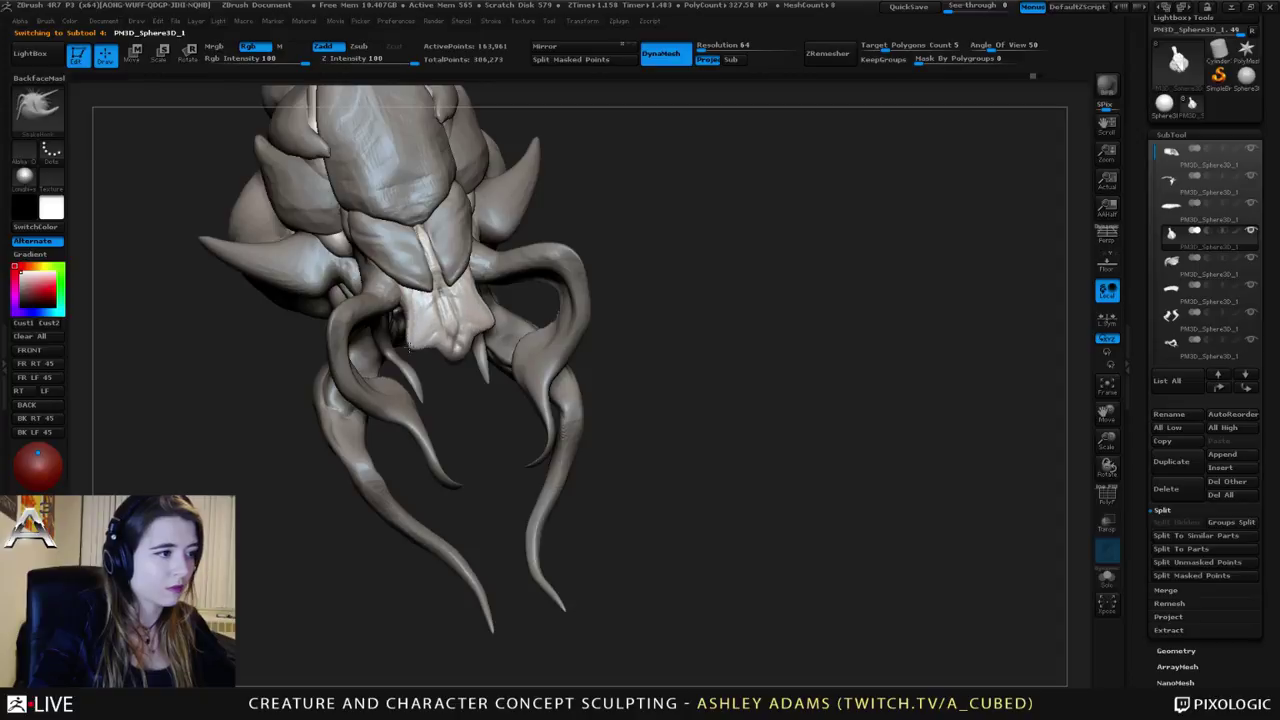
pyautogui.moveTo(423, 336)
pyautogui.mouseDown(button='right')
pyautogui.moveTo(449, 271)
pyautogui.moveTo(432, 329)
pyautogui.moveTo(465, 335)
pyautogui.moveTo(431, 325)
pyautogui.mouseUp(button='right')
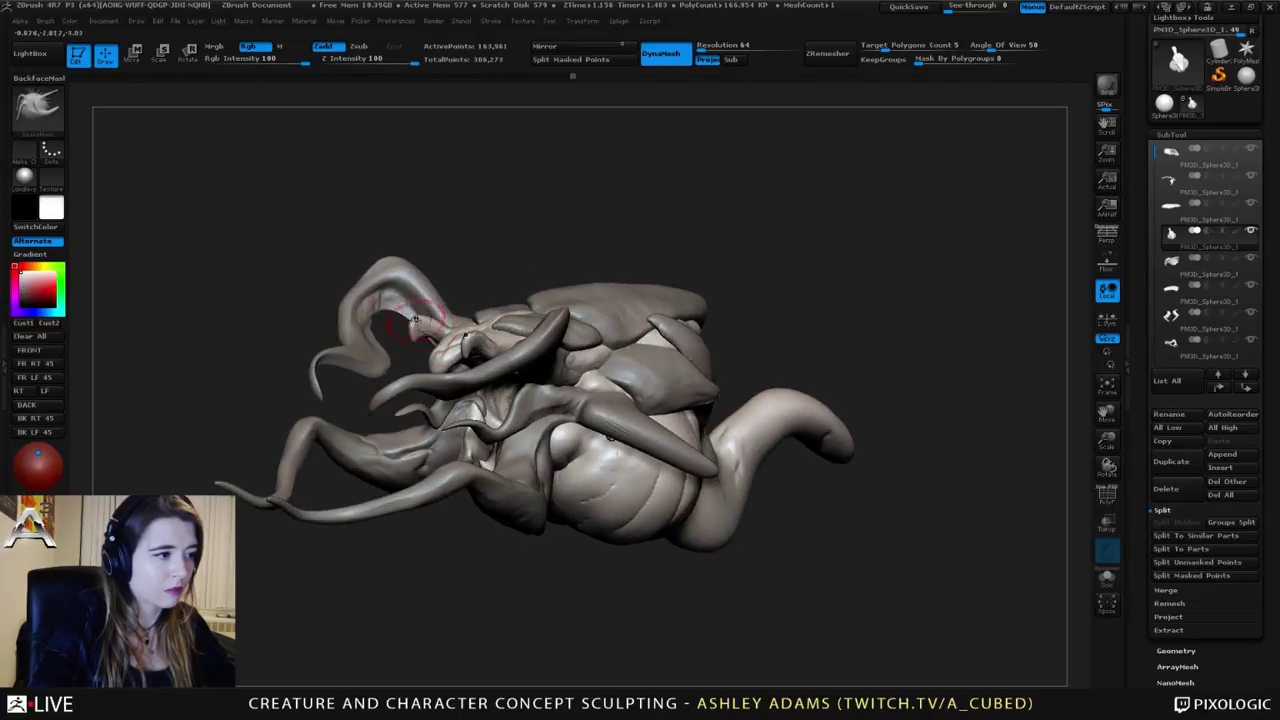
# Step: Draw the snout corners out into a pair of long curling horns with SnakeHook and smooth their surface
pyautogui.moveTo(416, 320)
pyautogui.mouseDown()
pyautogui.moveTo(510, 335)
pyautogui.moveTo(538, 374)
pyautogui.moveTo(491, 343)
pyautogui.moveTo(535, 350)
pyautogui.moveTo(520, 372)
pyautogui.moveTo(532, 396)
pyautogui.moveTo(525, 380)
pyautogui.moveTo(456, 436)
pyautogui.moveTo(470, 410)
pyautogui.moveTo(506, 406)
pyautogui.mouseUp()
pyautogui.press('shift')
pyautogui.moveTo(545, 410)
pyautogui.mouseDown()
pyautogui.moveTo(541, 300)
pyautogui.moveTo(505, 348)
pyautogui.moveTo(459, 374)
pyautogui.moveTo(530, 390)
pyautogui.mouseUp()
pyautogui.moveTo(437, 362); pyautogui.dragTo(448, 372)
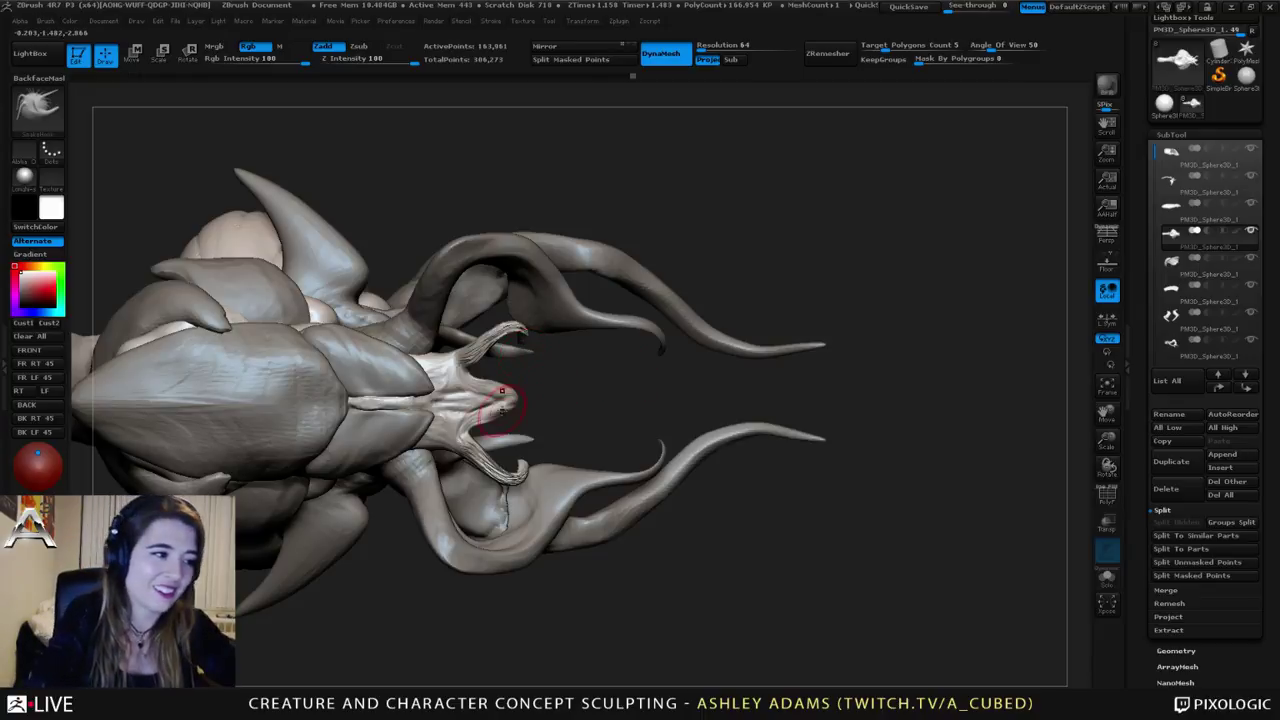
pyautogui.moveTo(545, 400); pyautogui.dragTo(548, 435)
pyautogui.keyDown('shift'); pyautogui.moveTo(464, 352); pyautogui.dragTo(530, 338); pyautogui.keyUp('shift')
pyautogui.moveTo(562, 420)
pyautogui.mouseDown()
pyautogui.moveTo(552, 350)
pyautogui.moveTo(511, 312)
pyautogui.moveTo(507, 353)
pyautogui.mouseUp()
# Step: Smooth the curled snout horns along their length and at the tips
pyautogui.moveTo(600, 345)
pyautogui.mouseDown()
pyautogui.moveTo(500, 352)
pyautogui.moveTo(595, 372)
pyautogui.moveTo(494, 350)
pyautogui.mouseUp()
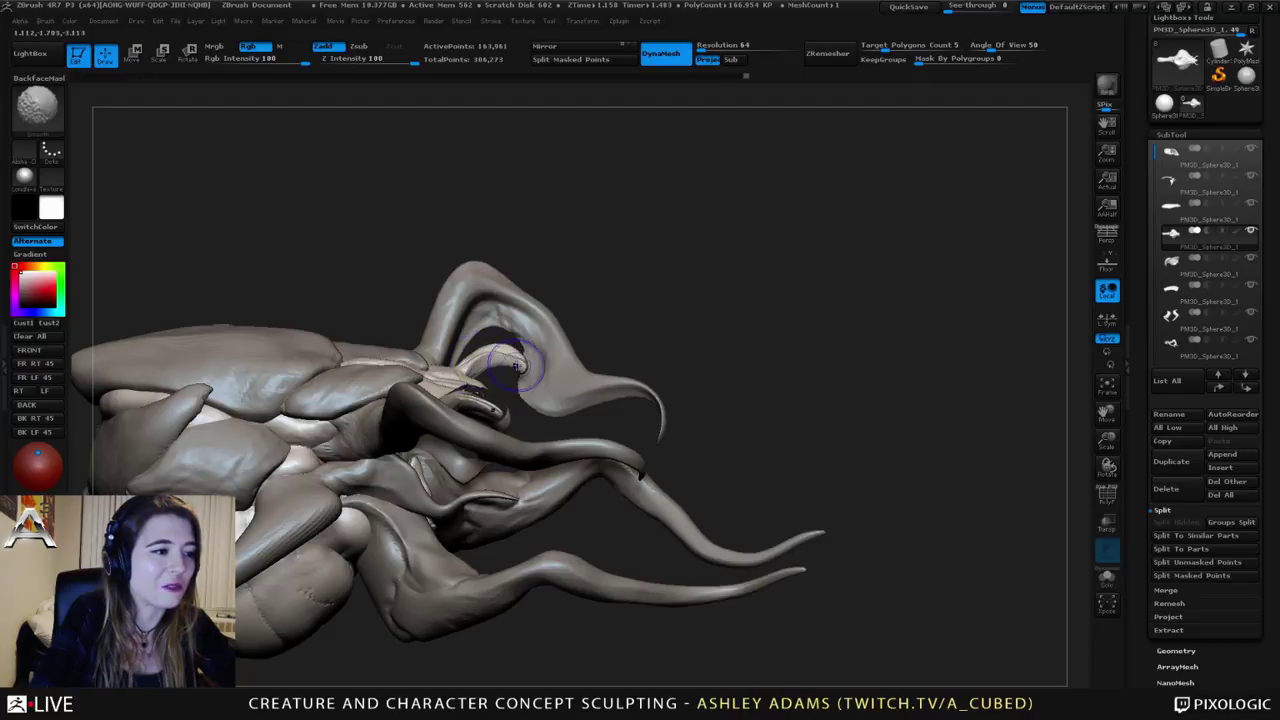
pyautogui.moveTo(516, 366); pyautogui.dragTo(450, 368, button='right')
pyautogui.keyDown('shift'); pyautogui.moveTo(518, 362); pyautogui.dragTo(514, 350); pyautogui.keyUp('shift')
pyautogui.moveTo(514, 350); pyautogui.dragTo(514, 438, button='right')
pyautogui.keyDown('shift'); pyautogui.moveTo(516, 364); pyautogui.dragTo(486, 343); pyautogui.keyUp('shift')
pyautogui.moveTo(508, 346)
pyautogui.mouseDown(button='right')
pyautogui.moveTo(517, 378)
pyautogui.moveTo(514, 354)
pyautogui.mouseUp(button='right')
# Step: Thicken the snout horns with ClayBuildup strokes along their curve and tips
pyautogui.press('b')
pyautogui.press('c')
pyautogui.press('b')
pyautogui.moveTo(518, 358)
pyautogui.mouseDown()
pyautogui.moveTo(505, 348)
pyautogui.moveTo(521, 364)
pyautogui.mouseUp()
pyautogui.moveTo(521, 364); pyautogui.dragTo(556, 292, button='right')
pyautogui.moveTo(578, 282); pyautogui.dragTo(600, 302)
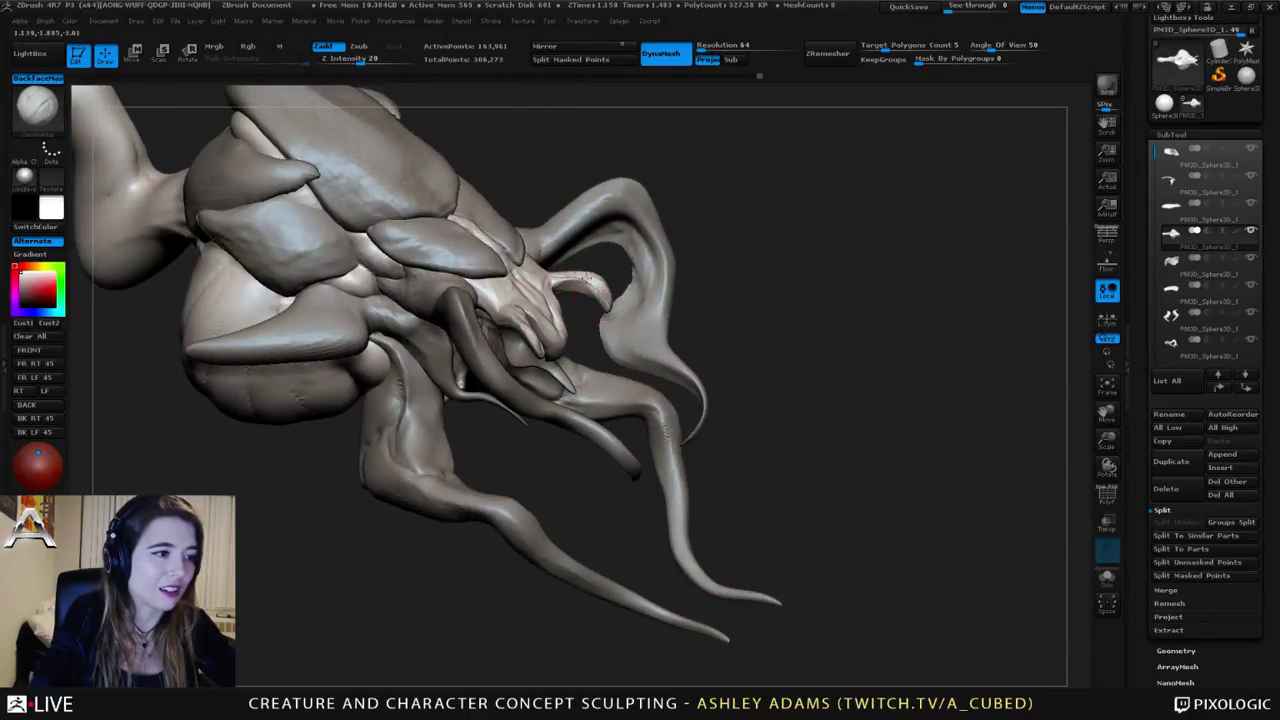
pyautogui.moveTo(604, 302); pyautogui.dragTo(608, 276, button='right')
# Step: Pull the tips of the snout horns downward into points with SnakeHook
pyautogui.press('space')
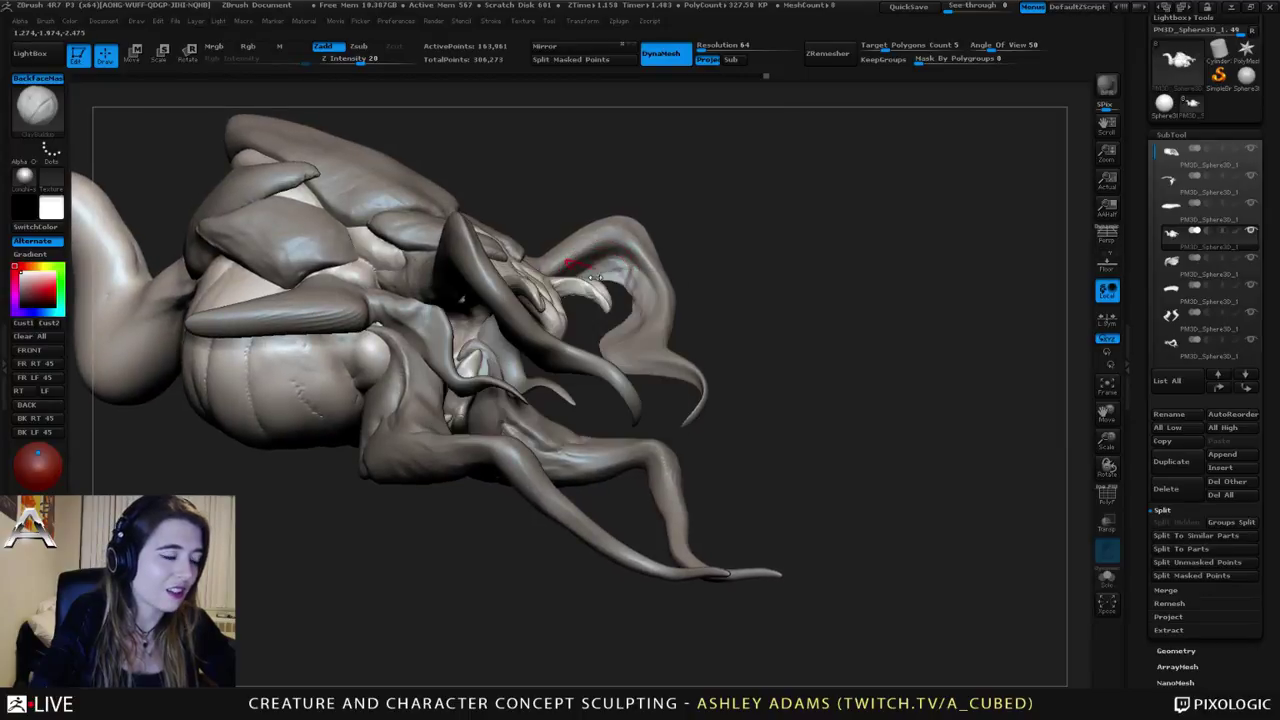
pyautogui.press('b')
pyautogui.press('s')
pyautogui.press('h')
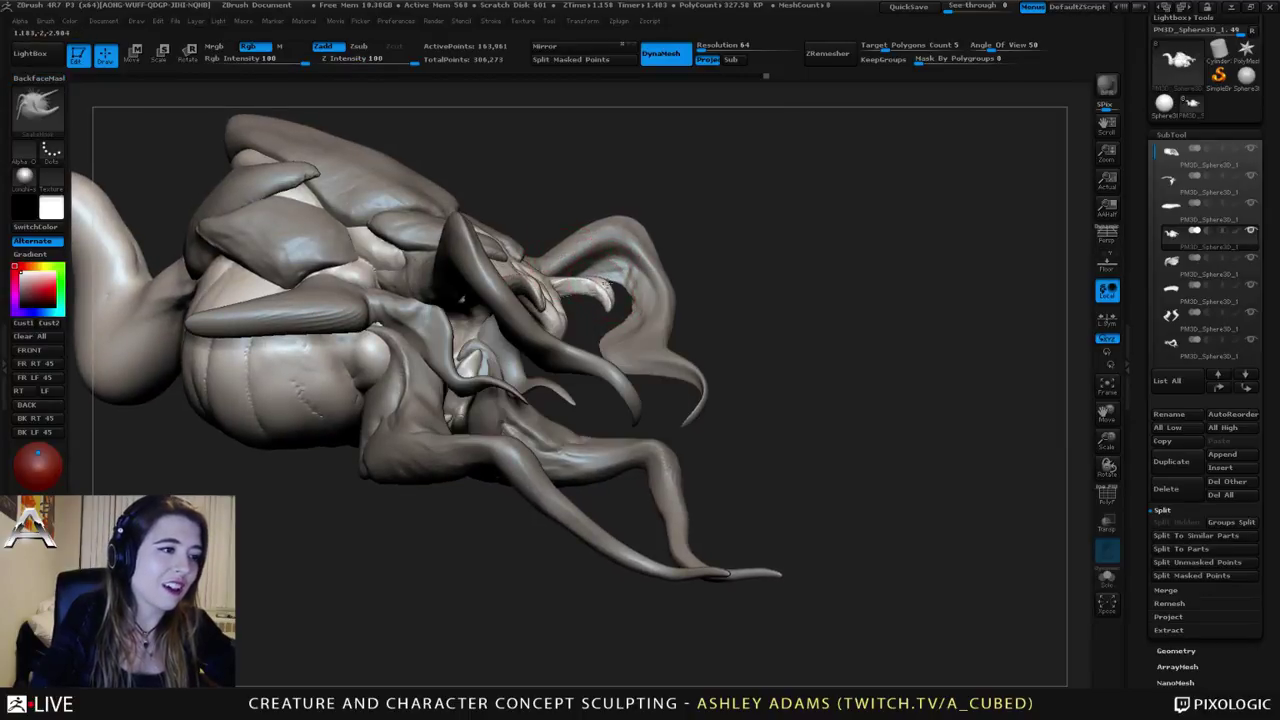
pyautogui.moveTo(603, 289); pyautogui.dragTo(612, 307)
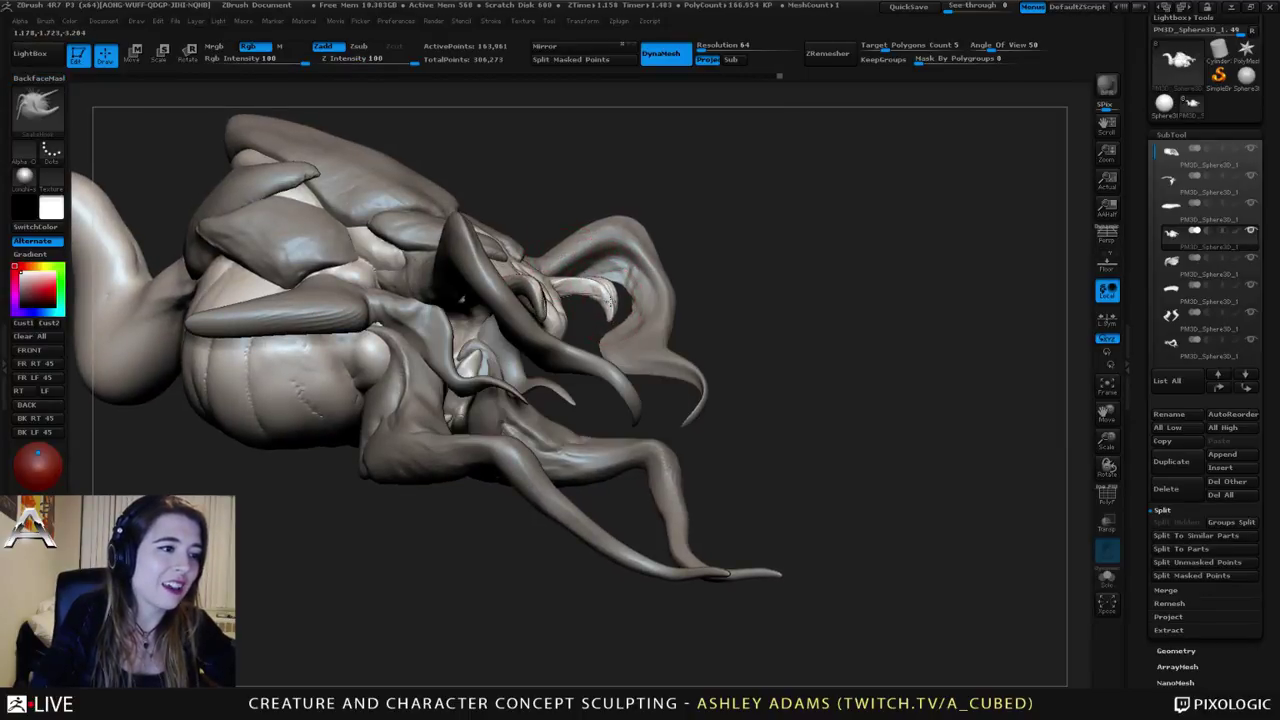
pyautogui.moveTo(611, 302)
pyautogui.mouseDown(button='right')
pyautogui.moveTo(472, 293)
pyautogui.moveTo(588, 243)
pyautogui.mouseUp(button='right')
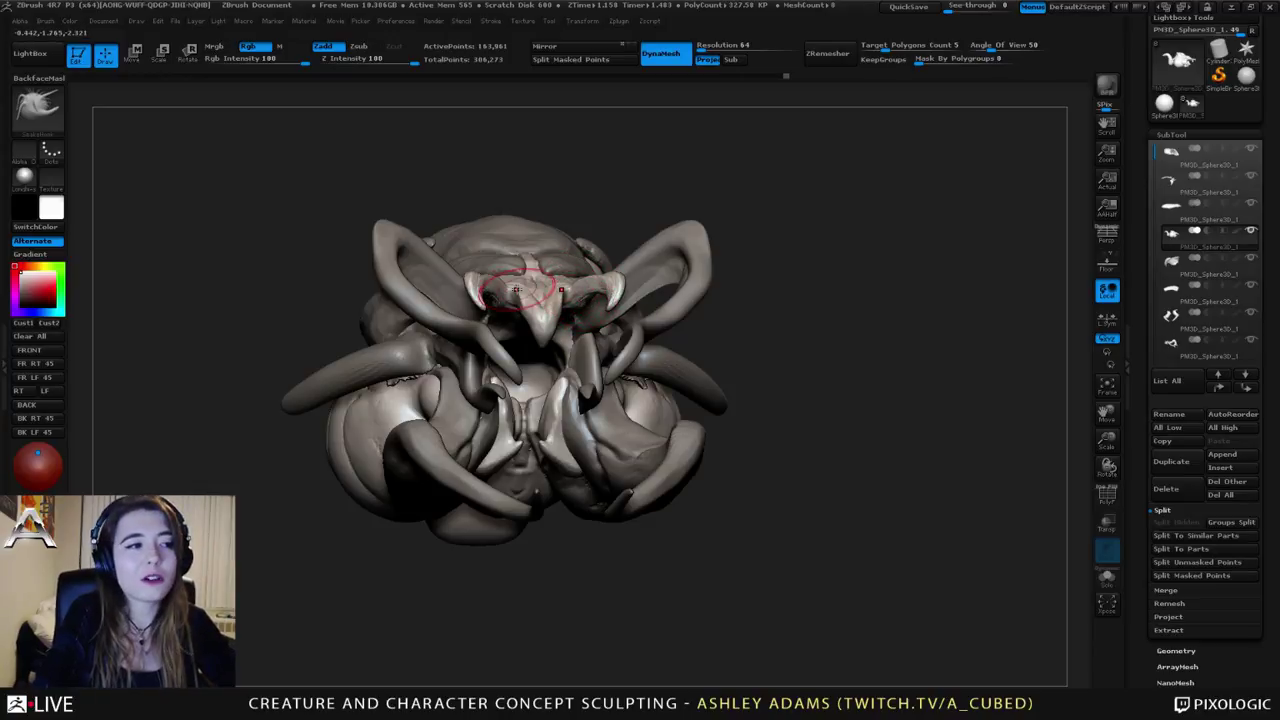
# Step: Carve creases around the snout and the undersides of its horns with Dam_Standard
pyautogui.moveTo(516, 290); pyautogui.dragTo(484, 345, button='right')
pyautogui.rightClick(480, 360)
pyautogui.moveTo(491, 300)
pyautogui.mouseDown(button='right')
pyautogui.moveTo(580, 360)
pyautogui.moveTo(525, 285)
pyautogui.moveTo(545, 330)
pyautogui.moveTo(569, 290)
pyautogui.moveTo(470, 335)
pyautogui.moveTo(434, 320)
pyautogui.mouseUp(button='right')
pyautogui.rightClick(521, 283)
pyautogui.press('b')
pyautogui.press('d')
pyautogui.press('s')
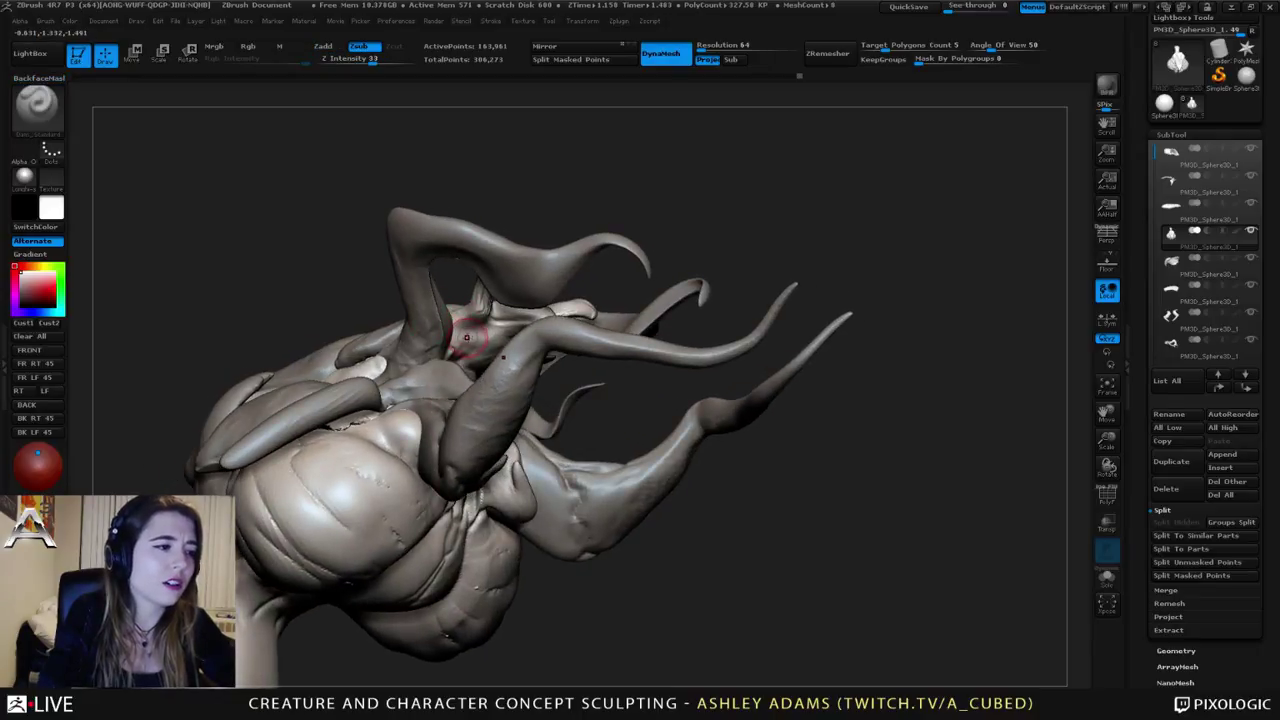
pyautogui.moveTo(488, 325); pyautogui.dragTo(520, 320, button='right')
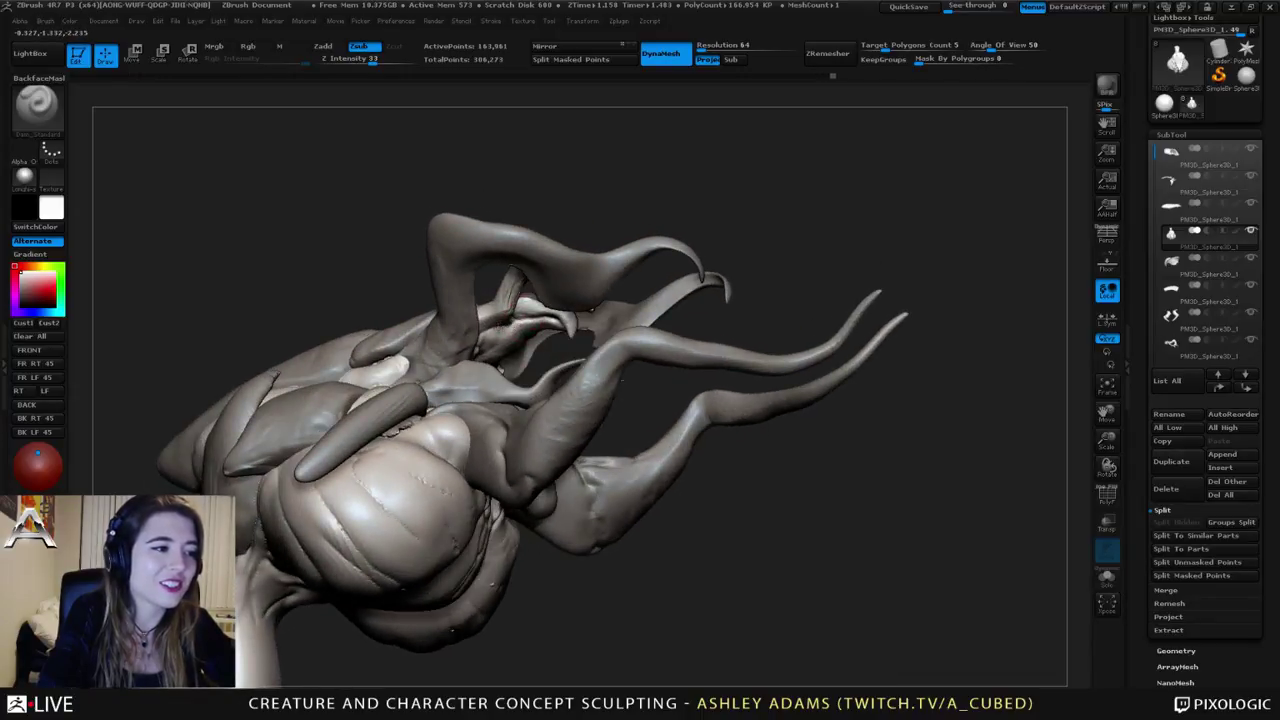
# Step: Select the upper tentacles and reshape their curves with SnakeHook
pyautogui.moveTo(621, 378); pyautogui.dragTo(815, 330, button='right')
pyautogui.keyDown('alt'); pyautogui.click(585, 295); pyautogui.keyUp('alt')
pyautogui.moveTo(585, 295)
pyautogui.mouseDown(button='right')
pyautogui.moveTo(441, 307)
pyautogui.moveTo(500, 348)
pyautogui.moveTo(488, 378)
pyautogui.moveTo(524, 277)
pyautogui.mouseUp(button='right')
pyautogui.press('b')
pyautogui.press('s')
pyautogui.press('h')
pyautogui.rightClick(490, 351)
pyautogui.moveTo(490, 351); pyautogui.dragTo(512, 400, button='right')
# Step: Thicken the upper tentacles toward their tips with ClayBuildup and Inflat
pyautogui.press('b')
pyautogui.press('c')
pyautogui.press('b')
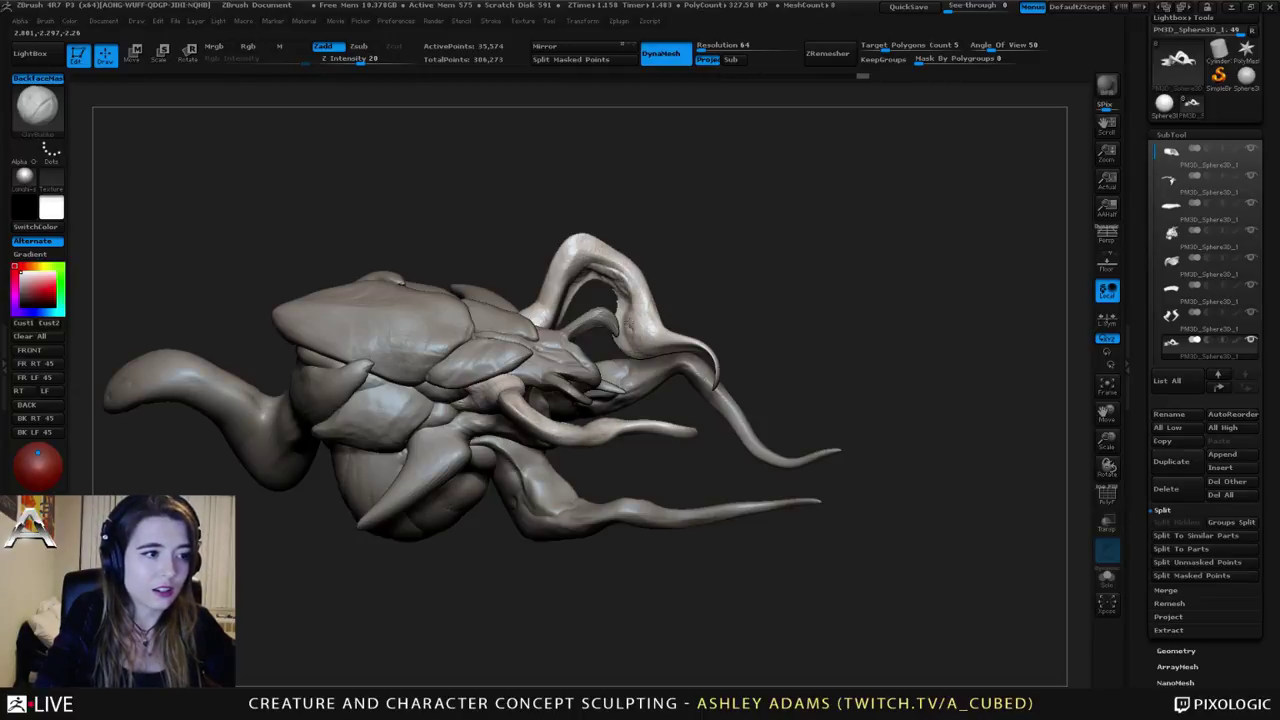
pyautogui.moveTo(690, 345); pyautogui.dragTo(685, 313, button='right')
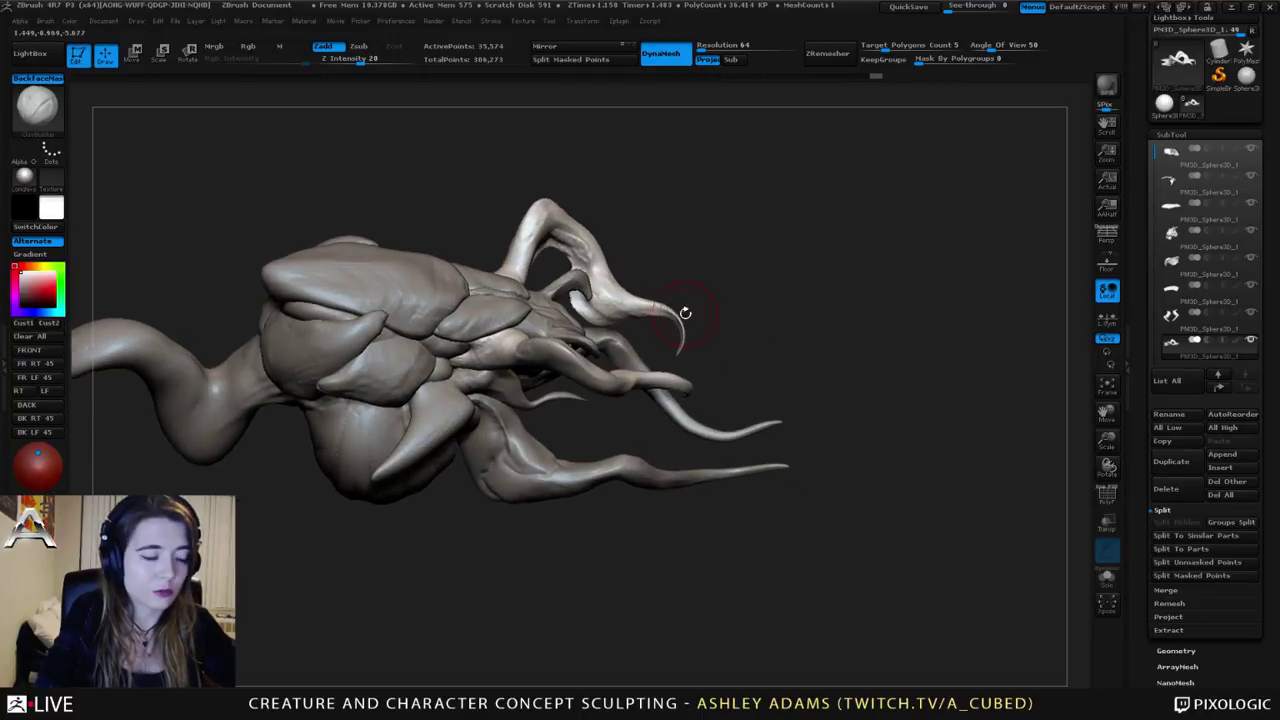
pyautogui.press('b')
pyautogui.press('i')
pyautogui.press('n')
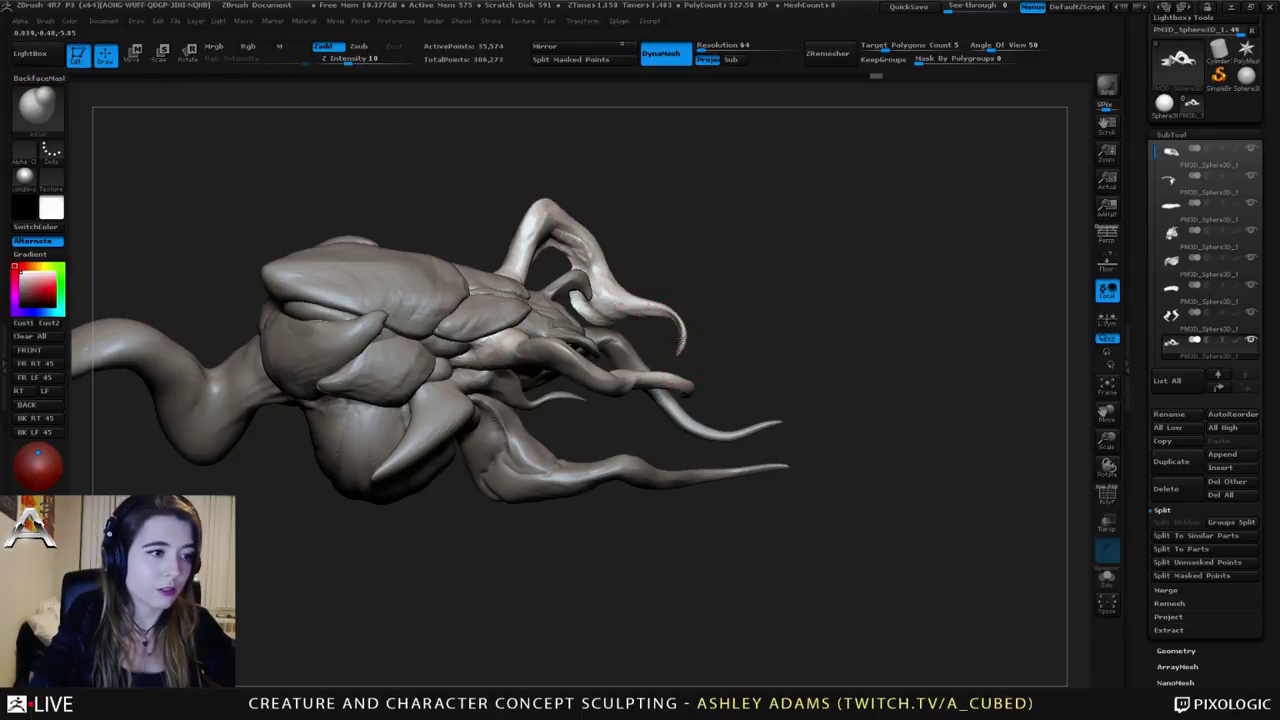
pyautogui.moveTo(614, 286)
pyautogui.mouseDown(button='right')
pyautogui.moveTo(600, 282)
pyautogui.moveTo(592, 320)
pyautogui.mouseUp(button='right')
# Step: Reshape the inner edges of the upper tentacles with SnakeHook
pyautogui.press('b')
pyautogui.press('s')
pyautogui.press('h')
pyautogui.moveTo(580, 326); pyautogui.dragTo(574, 350)
pyautogui.moveTo(574, 350)
pyautogui.mouseDown(button='right')
pyautogui.moveTo(588, 362)
pyautogui.moveTo(560, 300)
pyautogui.moveTo(572, 312)
pyautogui.moveTo(530, 300)
pyautogui.moveTo(576, 316)
pyautogui.moveTo(605, 298)
pyautogui.mouseUp(button='right')
pyautogui.moveTo(569, 331); pyautogui.dragTo(588, 304)
pyautogui.press('space')
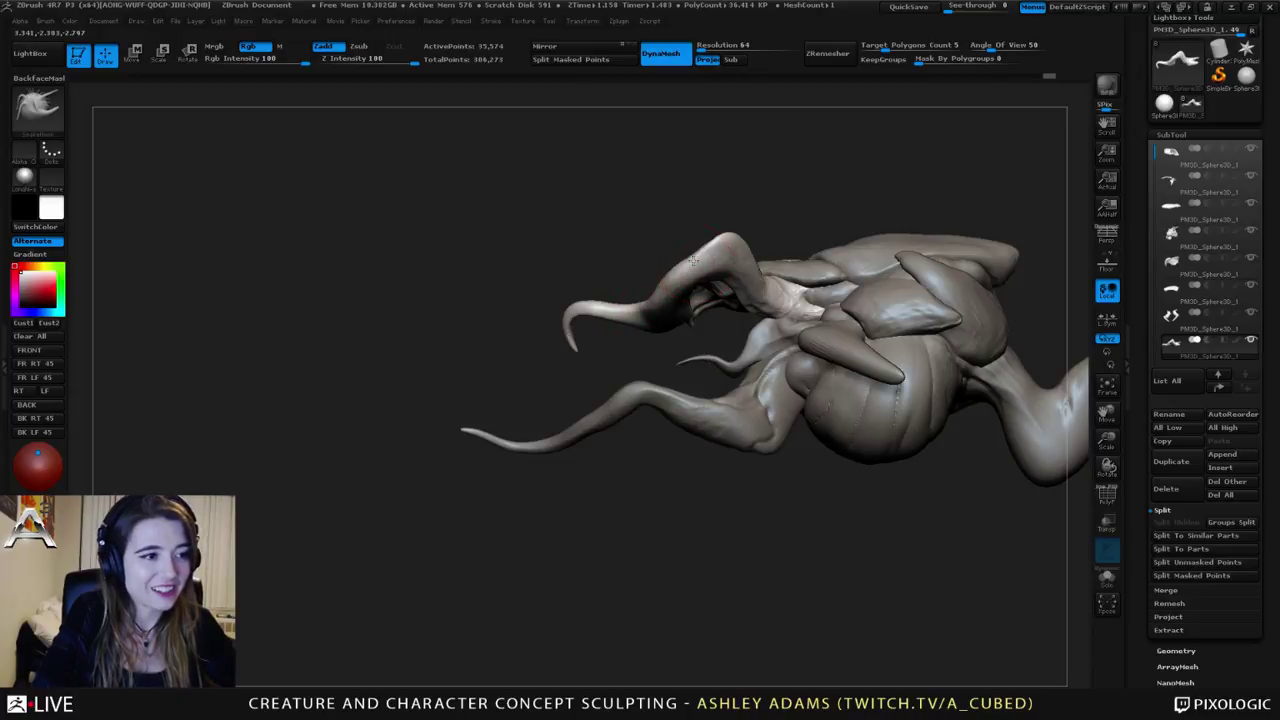
# Step: Adjust the high bends of the upper tentacles with SnakeHook to sharpen their arch from the side and front
pyautogui.press('space')
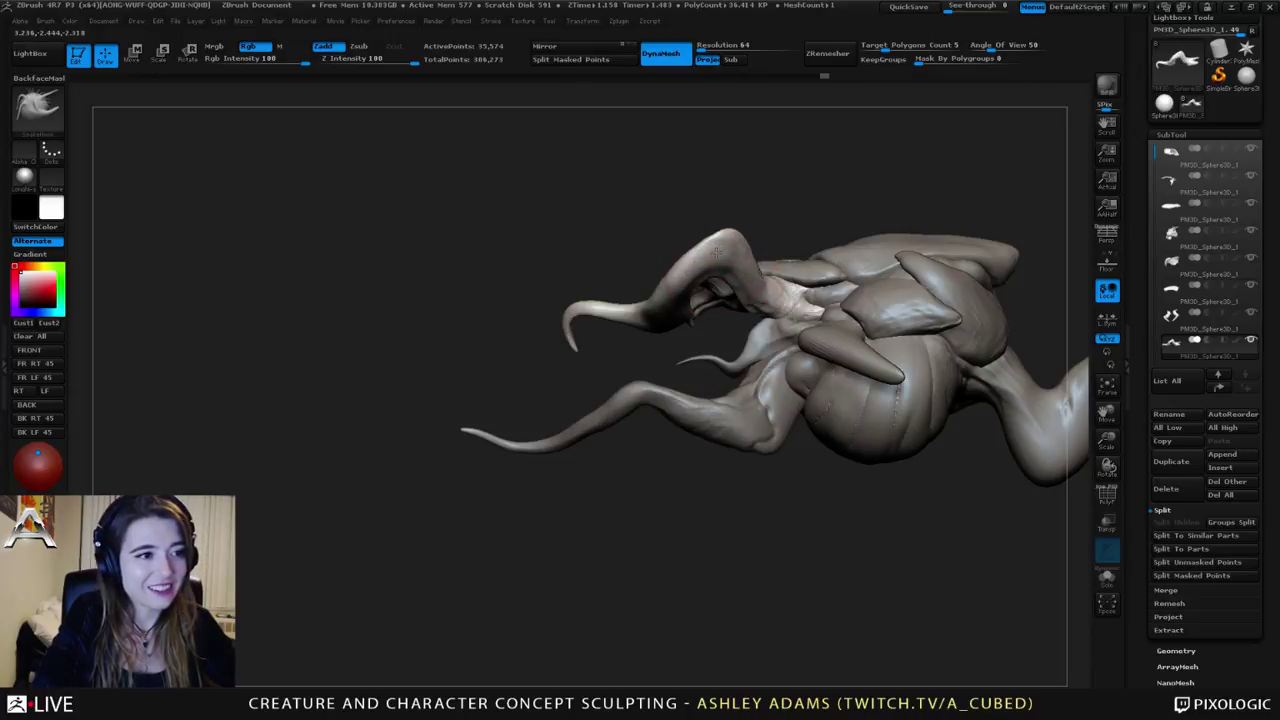
pyautogui.moveTo(716, 253)
pyautogui.mouseDown(button='right')
pyautogui.moveTo(749, 266)
pyautogui.moveTo(683, 305)
pyautogui.moveTo(704, 296)
pyautogui.moveTo(679, 293)
pyautogui.mouseUp(button='right')
pyautogui.press('space')
pyautogui.moveTo(682, 281); pyautogui.dragTo(688, 268)
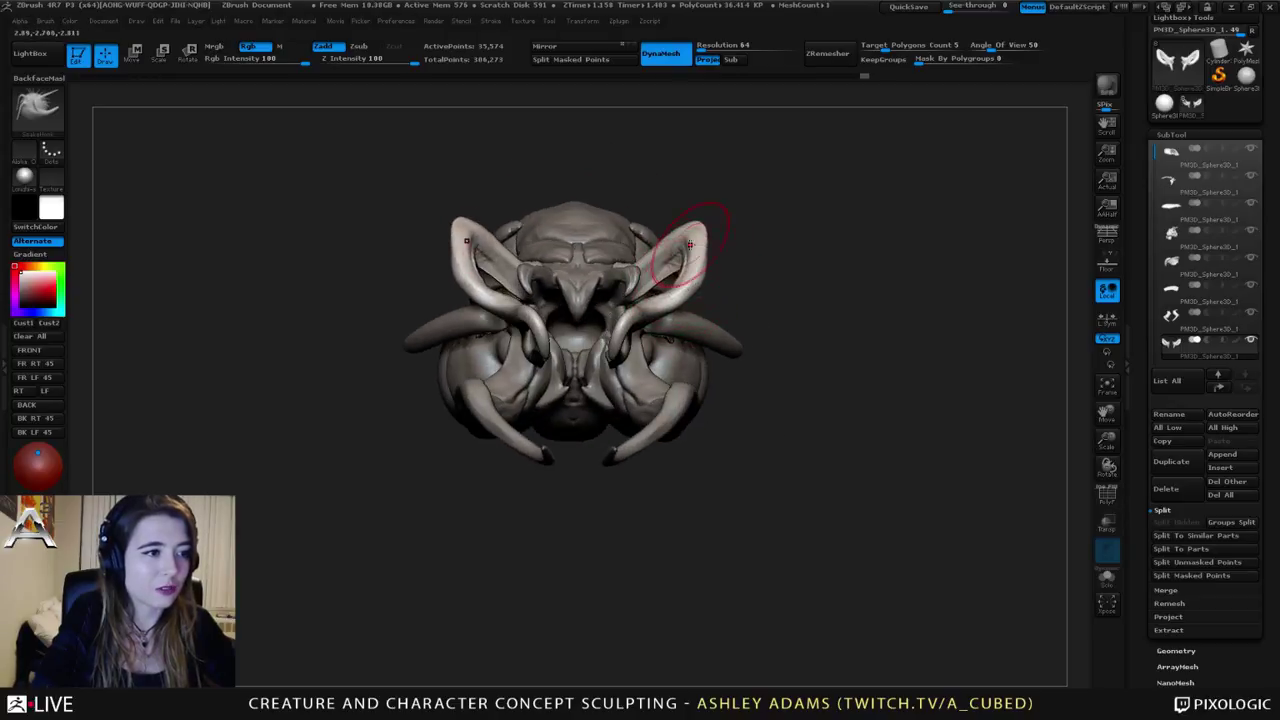
pyautogui.moveTo(690, 243); pyautogui.dragTo(685, 240, button='right')
pyautogui.press('space')
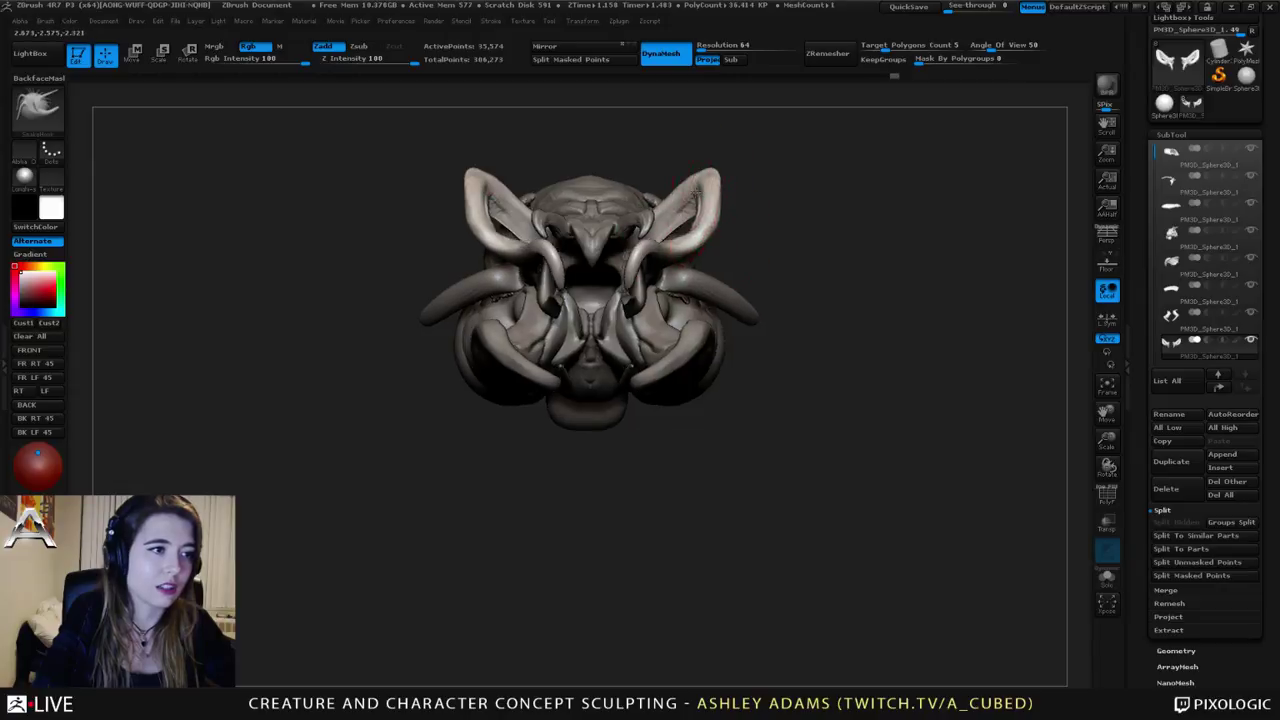
# Step: Build up ridges on the inner side of the upper tentacles' arches with ClayBuildup
pyautogui.moveTo(681, 165); pyautogui.dragTo(694, 203, button='right')
pyautogui.press('b')
pyautogui.press('c')
pyautogui.press('b')
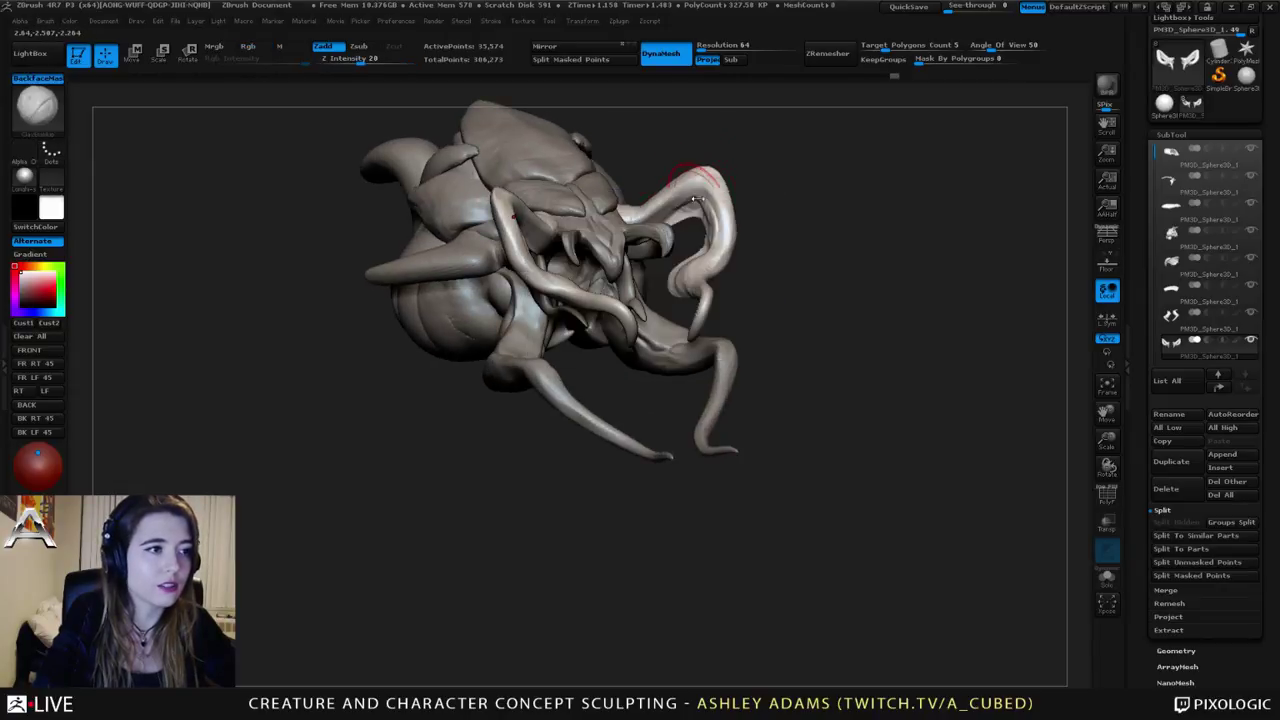
pyautogui.moveTo(709, 221); pyautogui.dragTo(702, 258, button='right')
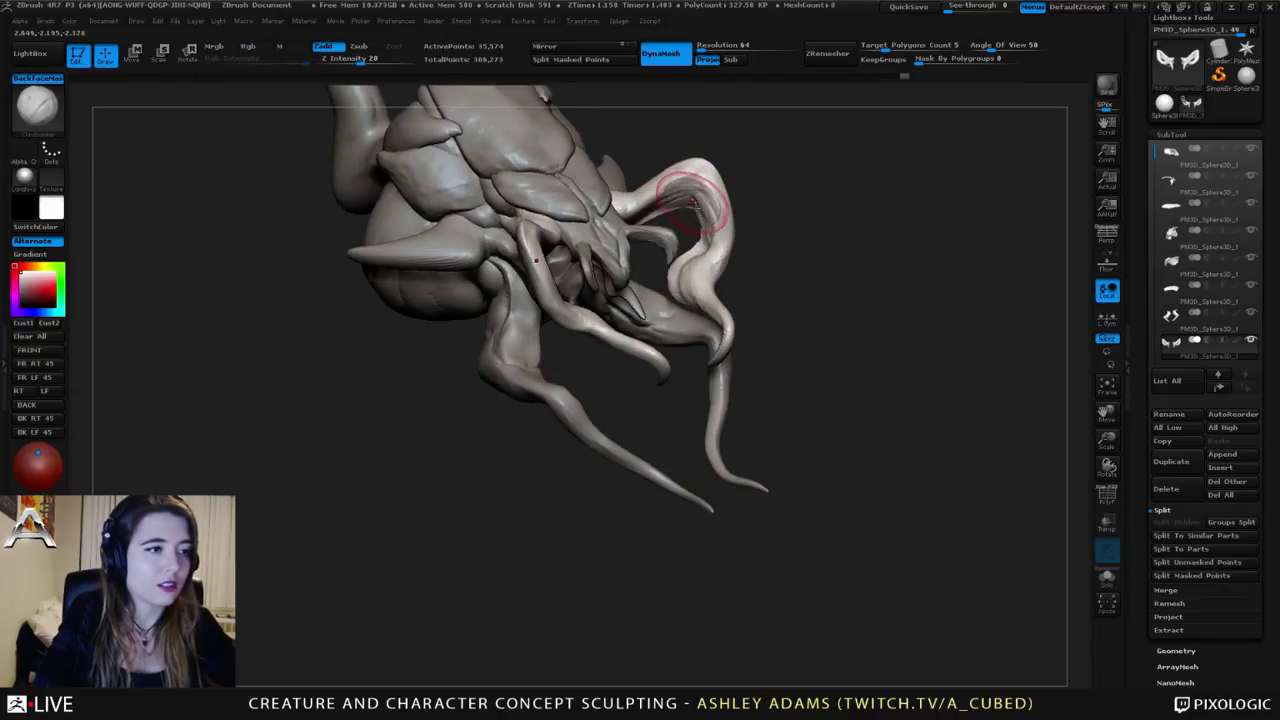
pyautogui.moveTo(693, 200); pyautogui.dragTo(679, 197)
pyautogui.moveTo(679, 197)
pyautogui.mouseDown(button='right')
pyautogui.moveTo(648, 194)
pyautogui.moveTo(646, 161)
pyautogui.moveTo(620, 200)
pyautogui.moveTo(630, 195)
pyautogui.moveTo(538, 172)
pyautogui.moveTo(500, 180)
pyautogui.moveTo(538, 185)
pyautogui.mouseUp(button='right')
# Step: Carve wrinkles into the base of the upper tentacles beside the cheek plates with Dam_Standard
pyautogui.press('space')
pyautogui.press('b')
pyautogui.press('d')
pyautogui.press('s')
pyautogui.moveTo(538, 186)
pyautogui.mouseDown()
pyautogui.moveTo(505, 208)
pyautogui.moveTo(518, 194)
pyautogui.mouseUp()
pyautogui.keyDown('alt'); pyautogui.moveTo(560, 184); pyautogui.dragTo(592, 240, button='right'); pyautogui.keyUp('alt')
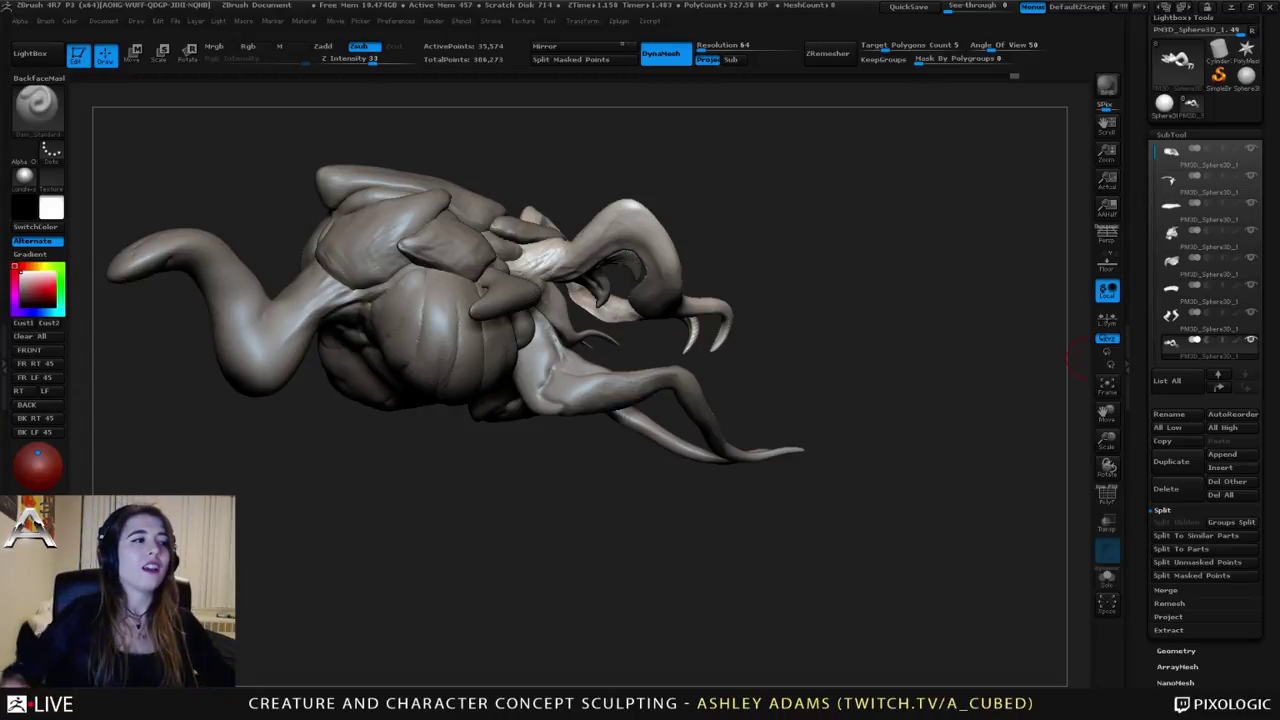
# Step: Build up flesh at the base of the upper tentacles beside the cheek plates with ClayBuildup
pyautogui.moveTo(690, 342); pyautogui.dragTo(658, 323)
pyautogui.keyDown('alt'); pyautogui.moveTo(799, 451); pyautogui.dragTo(994, 460); pyautogui.keyUp('alt')
pyautogui.moveTo(940, 330); pyautogui.dragTo(850, 325)
pyautogui.moveTo(656, 291); pyautogui.dragTo(657, 300, button='right')
pyautogui.press('b')
pyautogui.press('c')
pyautogui.press('b')
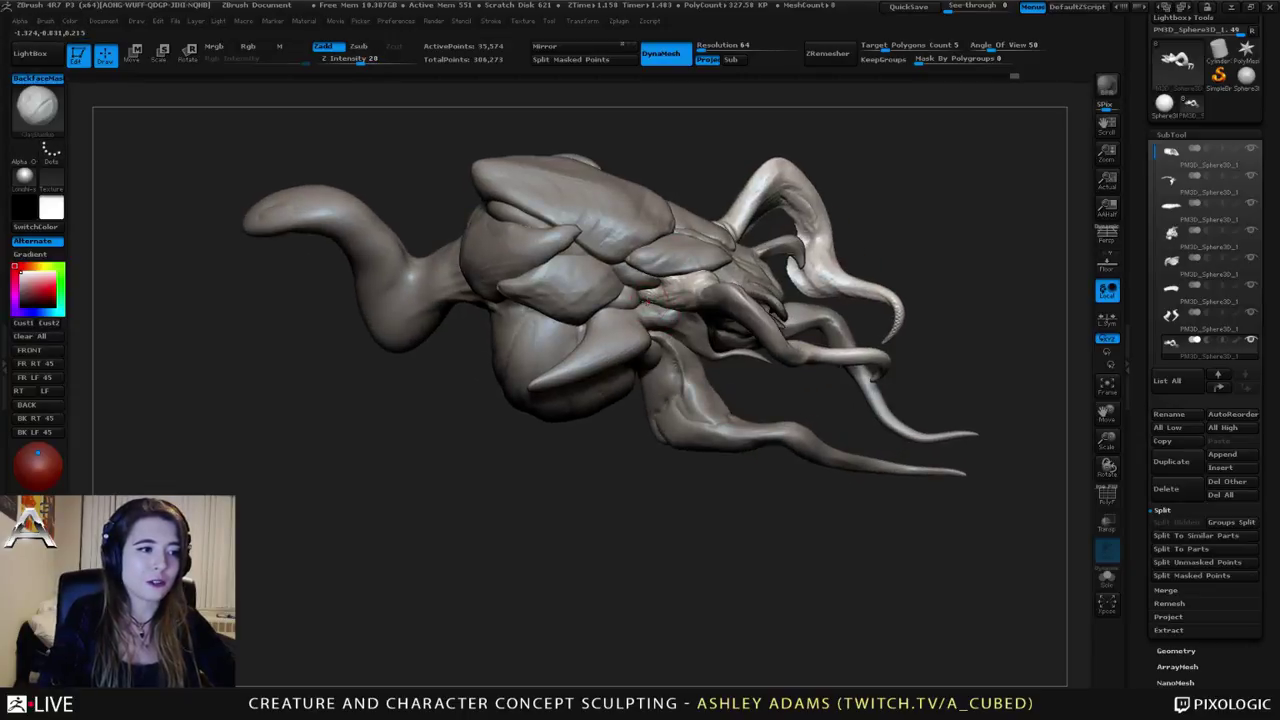
pyautogui.moveTo(646, 297); pyautogui.dragTo(655, 298)
pyautogui.moveTo(655, 300); pyautogui.dragTo(668, 274, button='right')
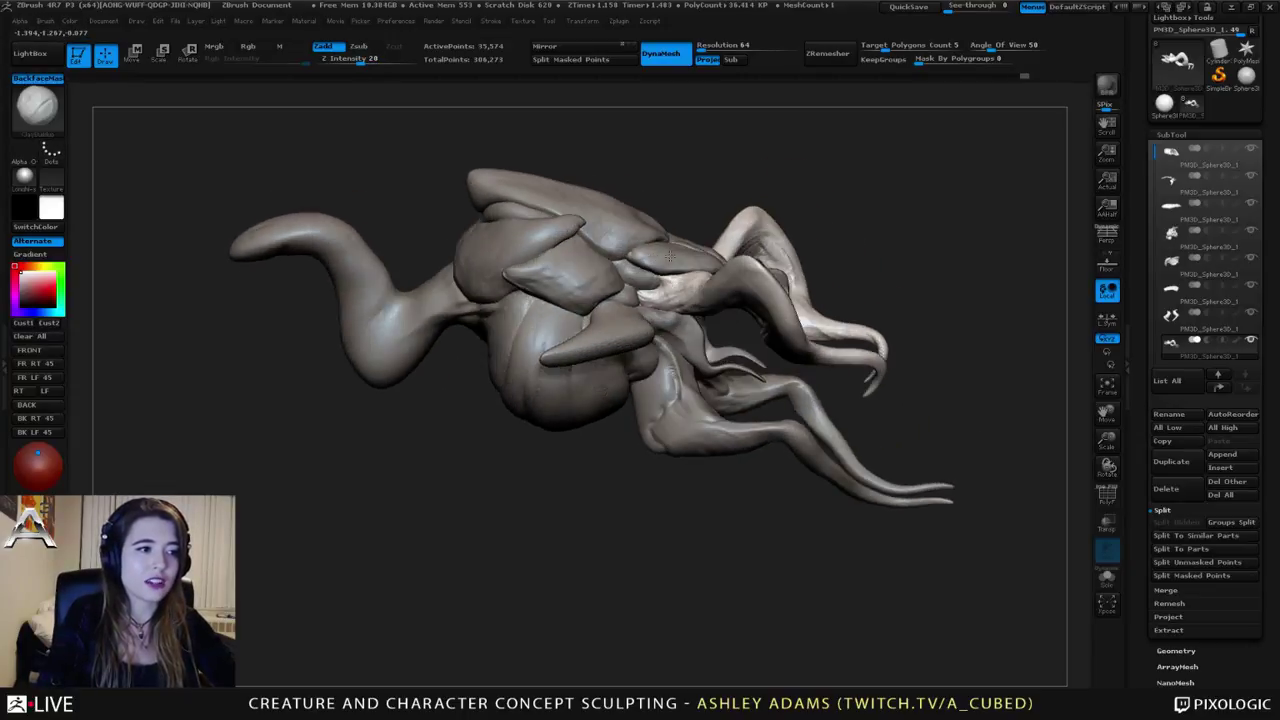
pyautogui.moveTo(672, 284)
pyautogui.mouseDown()
pyautogui.moveTo(658, 294)
pyautogui.moveTo(680, 290)
pyautogui.mouseUp()
pyautogui.keyDown('alt'); pyautogui.moveTo(680, 290); pyautogui.dragTo(752, 240, button='right'); pyautogui.keyUp('alt')
pyautogui.moveTo(880, 220)
pyautogui.mouseDown(button='right')
pyautogui.moveTo(686, 306)
pyautogui.moveTo(740, 285)
pyautogui.moveTo(742, 302)
pyautogui.mouseUp(button='right')
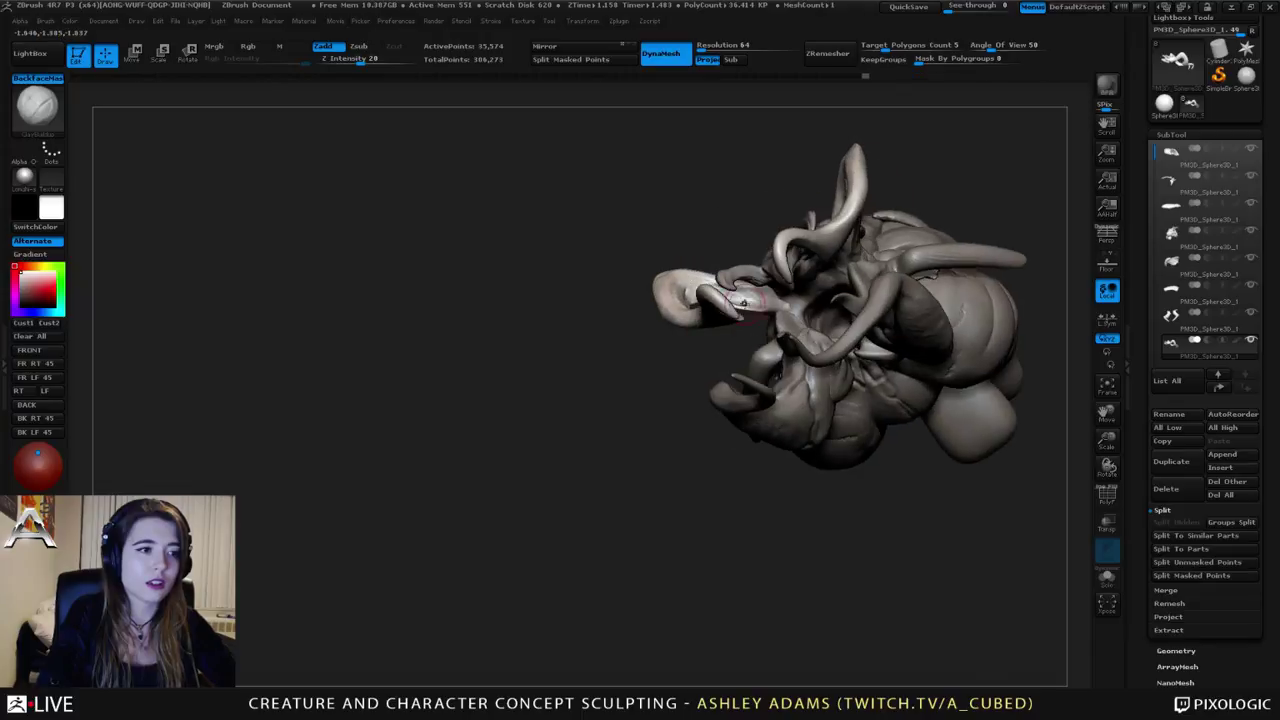
# Step: Reshape the inner edge and drooping length of the upper tentacles' arches with SnakeHook
pyautogui.moveTo(828, 300); pyautogui.dragTo(797, 318, button='right')
pyautogui.press('b')
pyautogui.press('s')
pyautogui.press('h')
pyautogui.rightClick(798, 322)
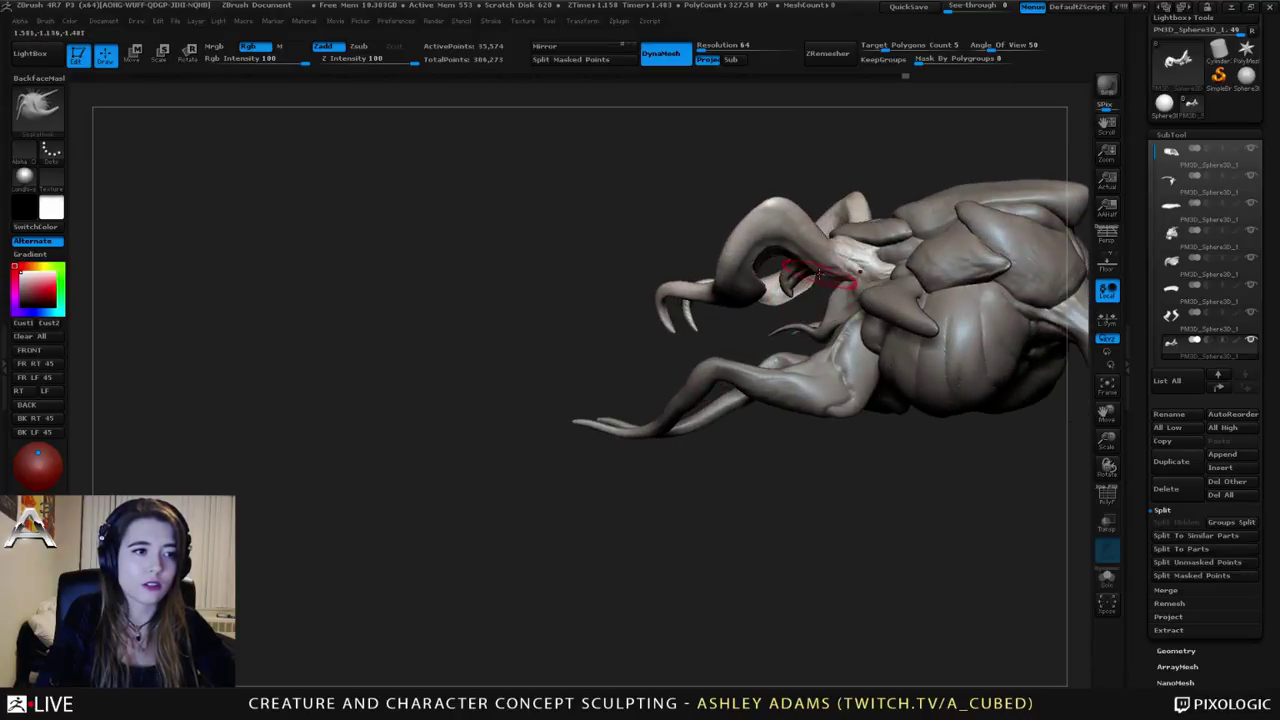
pyautogui.moveTo(806, 273)
pyautogui.mouseDown()
pyautogui.moveTo(824, 266)
pyautogui.moveTo(796, 258)
pyautogui.mouseUp()
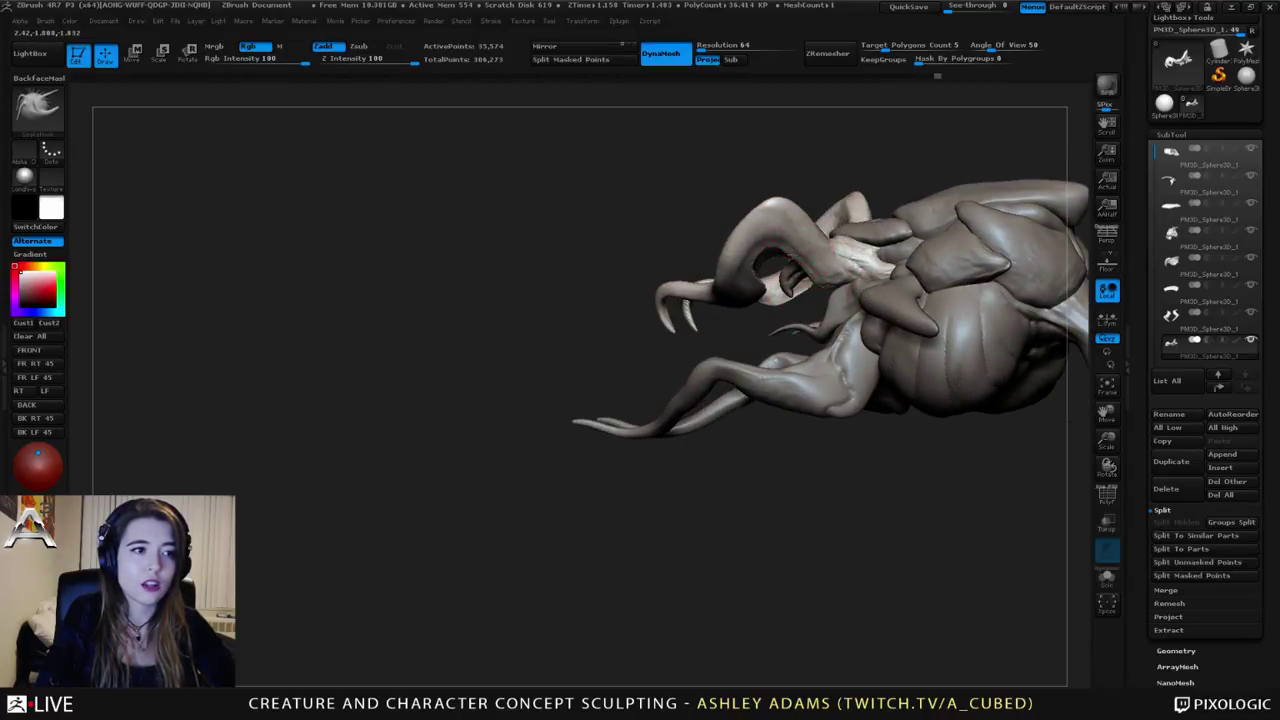
pyautogui.moveTo(790, 259); pyautogui.dragTo(775, 222, button='right')
pyautogui.moveTo(775, 222); pyautogui.dragTo(772, 214)
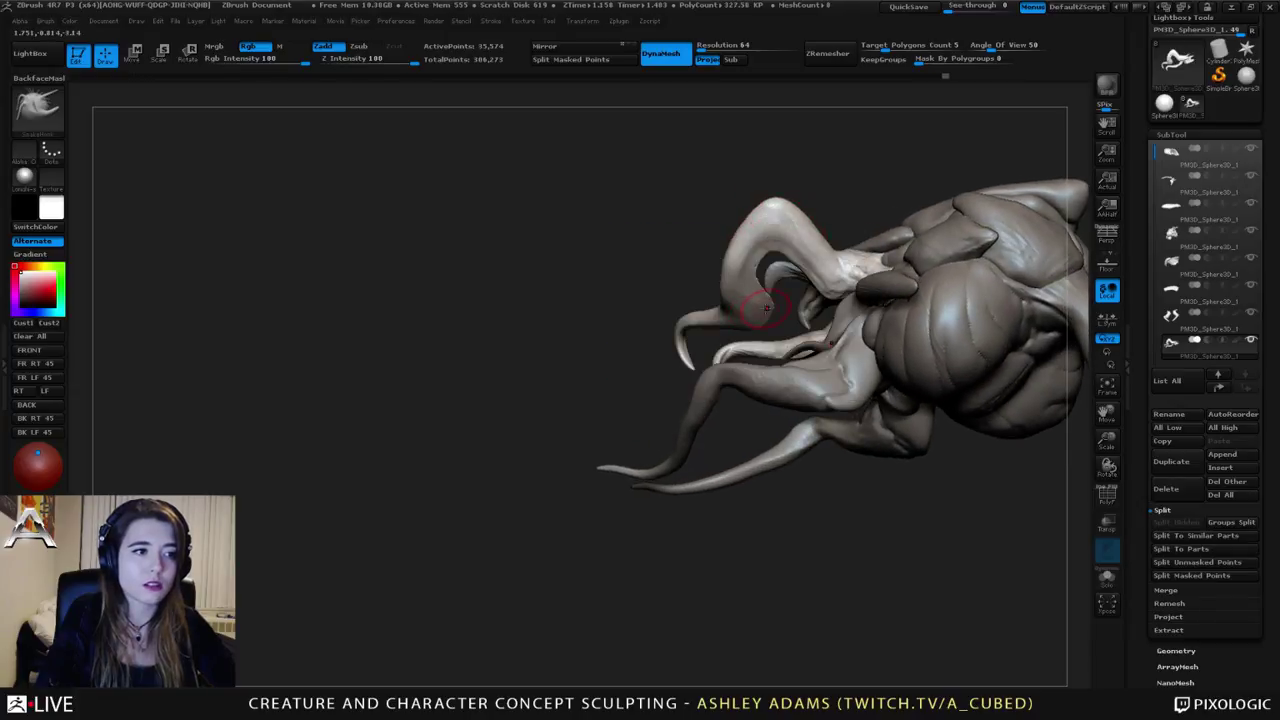
pyautogui.moveTo(767, 308)
pyautogui.mouseDown()
pyautogui.moveTo(757, 290)
pyautogui.moveTo(757, 308)
pyautogui.mouseUp()
pyautogui.moveTo(757, 308)
pyautogui.mouseDown(button='right')
pyautogui.moveTo(778, 262)
pyautogui.moveTo(826, 268)
pyautogui.moveTo(762, 256)
pyautogui.mouseUp(button='right')
pyautogui.rightClick(757, 277)
# Step: Add ridges along the front and descending lengths of the upper tentacles with ClayBuildup
pyautogui.press('b')
pyautogui.press('c')
pyautogui.press('b')
pyautogui.moveTo(717, 287); pyautogui.dragTo(742, 328)
pyautogui.moveTo(728, 330)
pyautogui.mouseDown(button='right')
pyautogui.moveTo(772, 334)
pyautogui.moveTo(760, 336)
pyautogui.mouseUp(button='right')
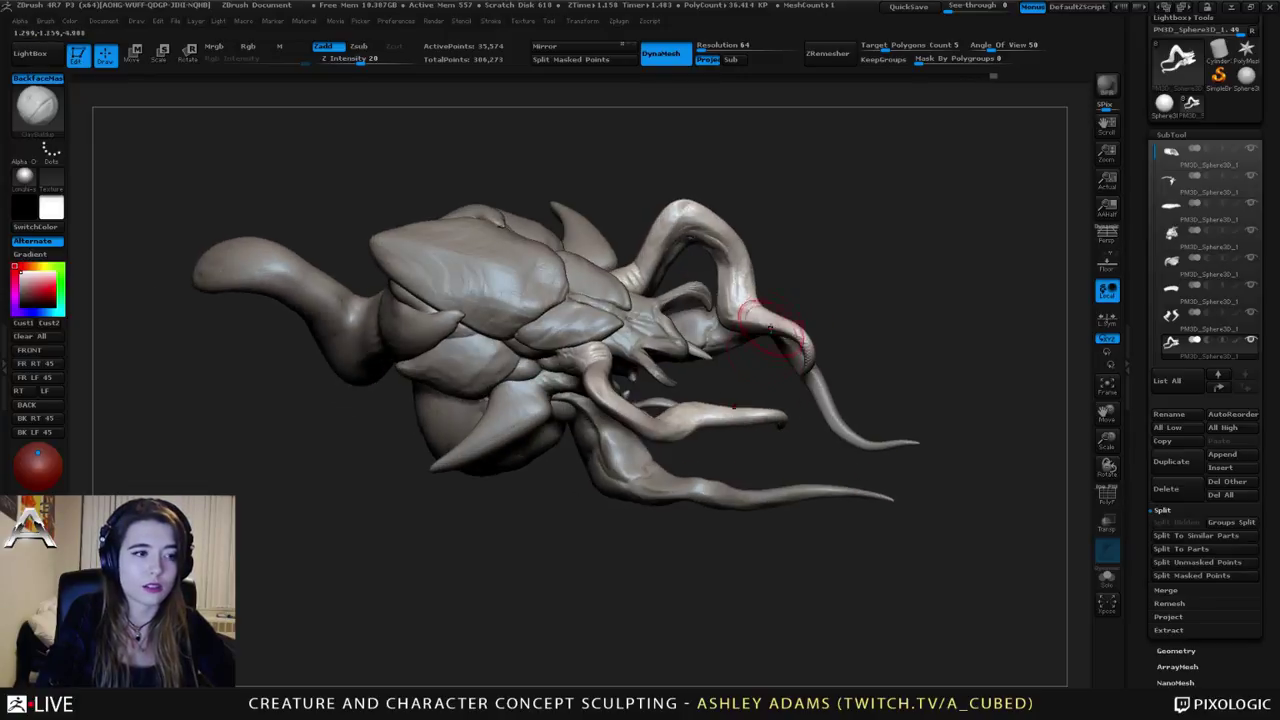
pyautogui.moveTo(740, 282)
pyautogui.mouseDown(button='right')
pyautogui.moveTo(765, 335)
pyautogui.moveTo(748, 306)
pyautogui.mouseUp(button='right')
pyautogui.moveTo(748, 306); pyautogui.dragTo(754, 316)
pyautogui.moveTo(754, 316); pyautogui.dragTo(738, 260, button='right')
pyautogui.moveTo(728, 296)
pyautogui.mouseDown()
pyautogui.moveTo(800, 320)
pyautogui.moveTo(754, 322)
pyautogui.moveTo(775, 318)
pyautogui.mouseUp()
pyautogui.moveTo(775, 318)
pyautogui.mouseDown(button='right')
pyautogui.moveTo(749, 271)
pyautogui.moveTo(770, 285)
pyautogui.moveTo(749, 289)
pyautogui.moveTo(850, 360)
pyautogui.mouseUp(button='right')
# Step: Select the lower tentacles and bend their outer lengths inward and their tips upward with SnakeHook
pyautogui.keyDown('alt'); pyautogui.click(700, 340); pyautogui.keyUp('alt')
pyautogui.moveTo(700, 341)
pyautogui.mouseDown(button='right')
pyautogui.moveTo(660, 294)
pyautogui.moveTo(631, 335)
pyautogui.mouseUp(button='right')
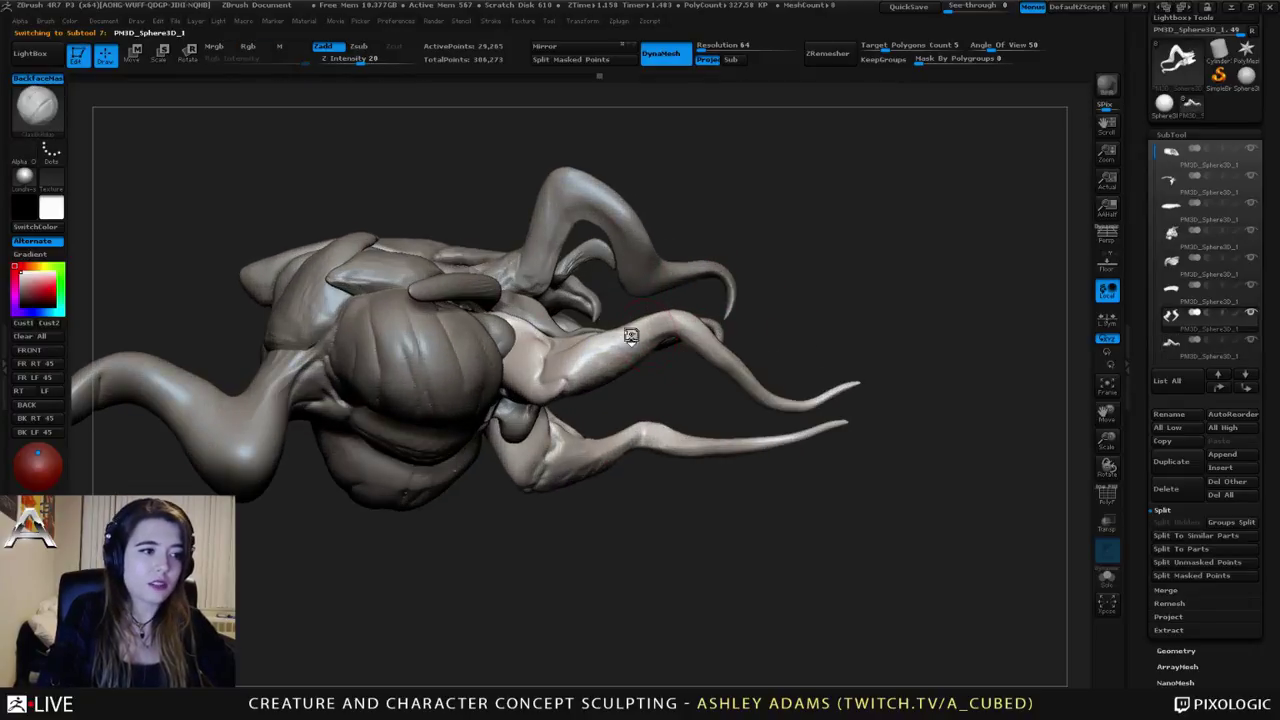
pyautogui.moveTo(631, 340); pyautogui.dragTo(672, 325)
pyautogui.moveTo(630, 452)
pyautogui.mouseDown()
pyautogui.moveTo(795, 446)
pyautogui.moveTo(856, 372)
pyautogui.mouseUp()
pyautogui.moveTo(856, 372)
pyautogui.mouseDown(button='right')
pyautogui.moveTo(781, 473)
pyautogui.moveTo(745, 300)
pyautogui.moveTo(712, 305)
pyautogui.mouseUp(button='right')
pyautogui.press('space')
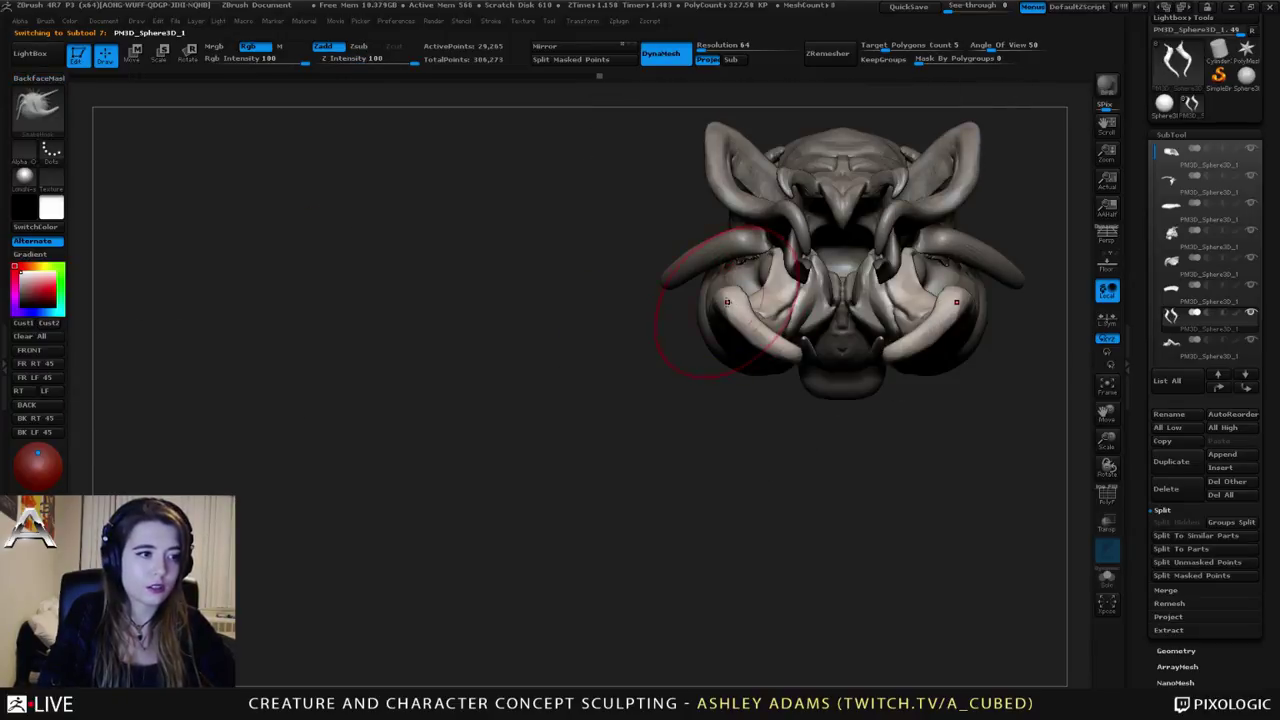
pyautogui.moveTo(727, 295)
pyautogui.mouseDown()
pyautogui.moveTo(694, 291)
pyautogui.moveTo(737, 330)
pyautogui.moveTo(724, 349)
pyautogui.moveTo(743, 371)
pyautogui.moveTo(737, 391)
pyautogui.moveTo(780, 386)
pyautogui.moveTo(860, 314)
pyautogui.moveTo(832, 323)
pyautogui.moveTo(905, 376)
pyautogui.mouseUp()
pyautogui.press('space')
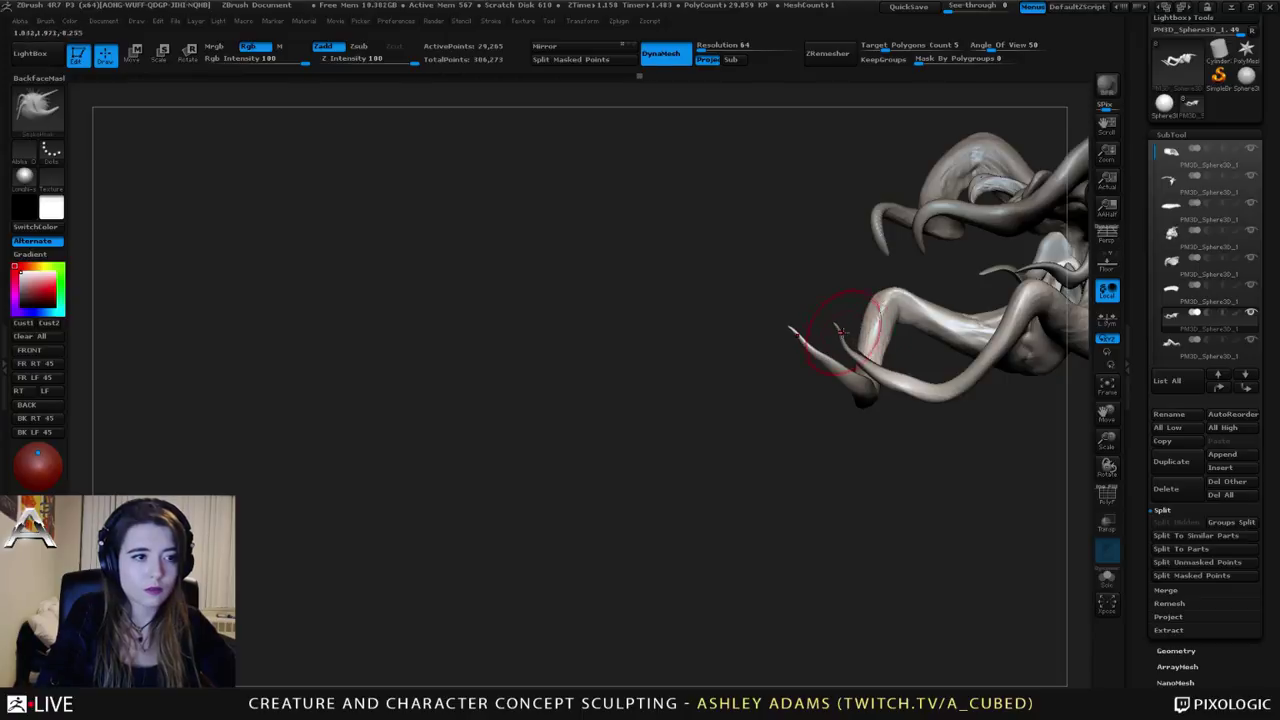
# Step: Thicken the thin upturned tips of the lower tentacles with the Inflat brush and smooth them
pyautogui.press('b')
pyautogui.press('i')
pyautogui.press('n')
pyautogui.moveTo(838, 325); pyautogui.dragTo(878, 364)
pyautogui.keyDown('shift'); pyautogui.moveTo(838, 322); pyautogui.dragTo(890, 374); pyautogui.keyUp('shift')
pyautogui.moveTo(928, 388)
pyautogui.mouseDown(button='right')
pyautogui.moveTo(949, 372)
pyautogui.moveTo(888, 376)
pyautogui.moveTo(786, 286)
pyautogui.mouseUp(button='right')
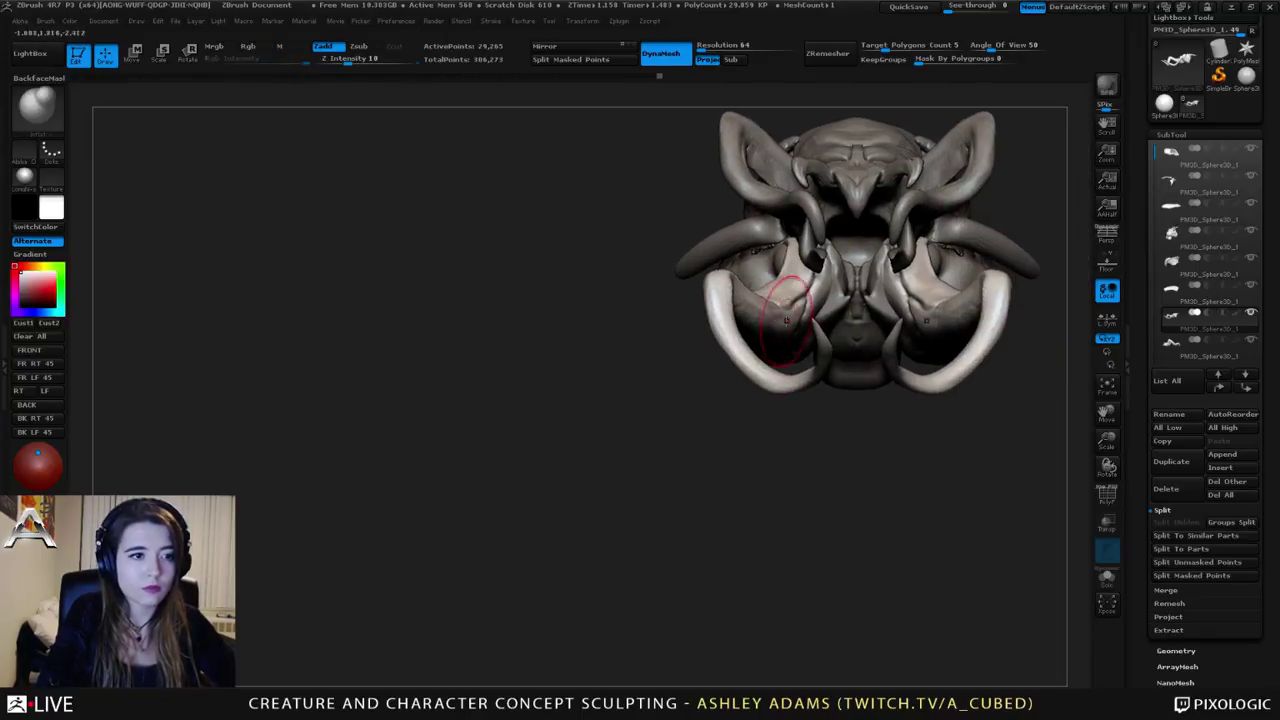
# Step: Refine the curve of the lower tentacles with SnakeHook, curling their tips further upward
pyautogui.press('b')
pyautogui.press('s')
pyautogui.press('h')
pyautogui.press('space')
pyautogui.moveTo(758, 315); pyautogui.dragTo(774, 315)
pyautogui.moveTo(784, 373); pyautogui.dragTo(758, 351)
pyautogui.moveTo(758, 351)
pyautogui.mouseDown(button='right')
pyautogui.moveTo(877, 347)
pyautogui.moveTo(843, 328)
pyautogui.mouseUp(button='right')
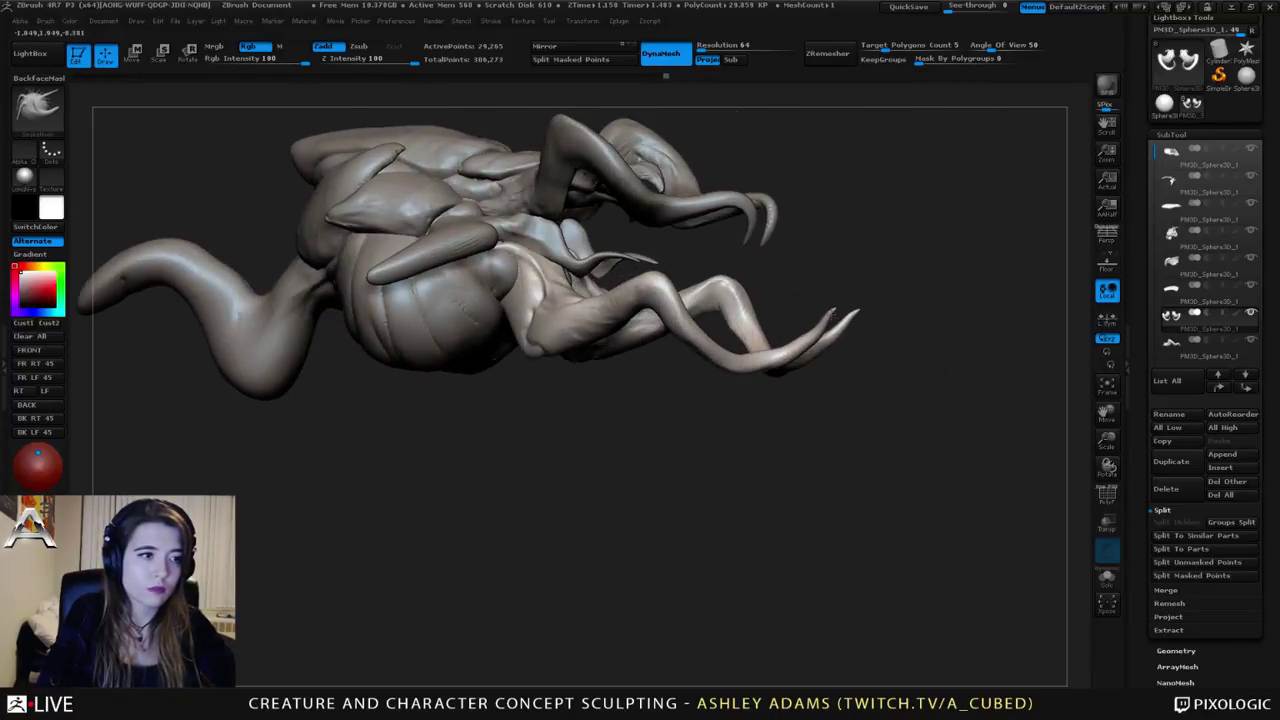
pyautogui.moveTo(833, 315); pyautogui.dragTo(791, 313)
pyautogui.moveTo(801, 310); pyautogui.dragTo(775, 308)
pyautogui.press('space')
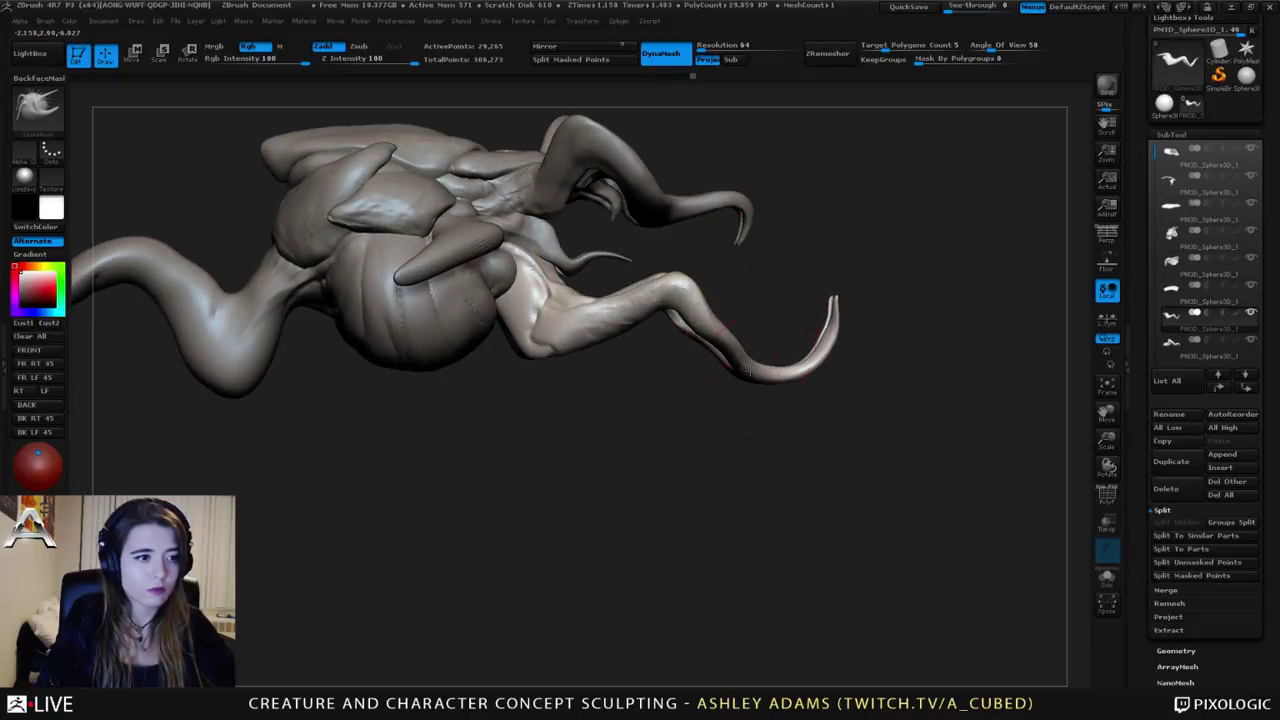
# Step: Smooth the outer lengths of the lower tentacles and swell them into bulges with the Inflat brush
pyautogui.keyDown('shift'); pyautogui.moveTo(746, 353); pyautogui.dragTo(729, 346); pyautogui.keyUp('shift')
pyautogui.press('b')
pyautogui.press('i')
pyautogui.press('n')
pyautogui.moveTo(840, 348)
pyautogui.mouseDown(button='right')
pyautogui.moveTo(766, 347)
pyautogui.moveTo(733, 318)
pyautogui.moveTo(795, 330)
pyautogui.moveTo(750, 340)
pyautogui.moveTo(716, 371)
pyautogui.moveTo(768, 330)
pyautogui.moveTo(846, 355)
pyautogui.moveTo(783, 329)
pyautogui.moveTo(790, 338)
pyautogui.moveTo(746, 351)
pyautogui.moveTo(812, 363)
pyautogui.moveTo(825, 388)
pyautogui.mouseUp(button='right')
# Step: Adjust the bulged lengths and curled tips of the lower tentacles with SnakeHook, checking the front silhouette
pyautogui.press('space')
pyautogui.press('b')
pyautogui.press('s')
pyautogui.press('h')
pyautogui.press('space')
pyautogui.moveTo(826, 384)
pyautogui.mouseDown()
pyautogui.moveTo(823, 409)
pyautogui.moveTo(822, 386)
pyautogui.mouseUp()
pyautogui.moveTo(822, 389)
pyautogui.mouseDown(button='right')
pyautogui.moveTo(795, 390)
pyautogui.moveTo(823, 384)
pyautogui.mouseUp(button='right')
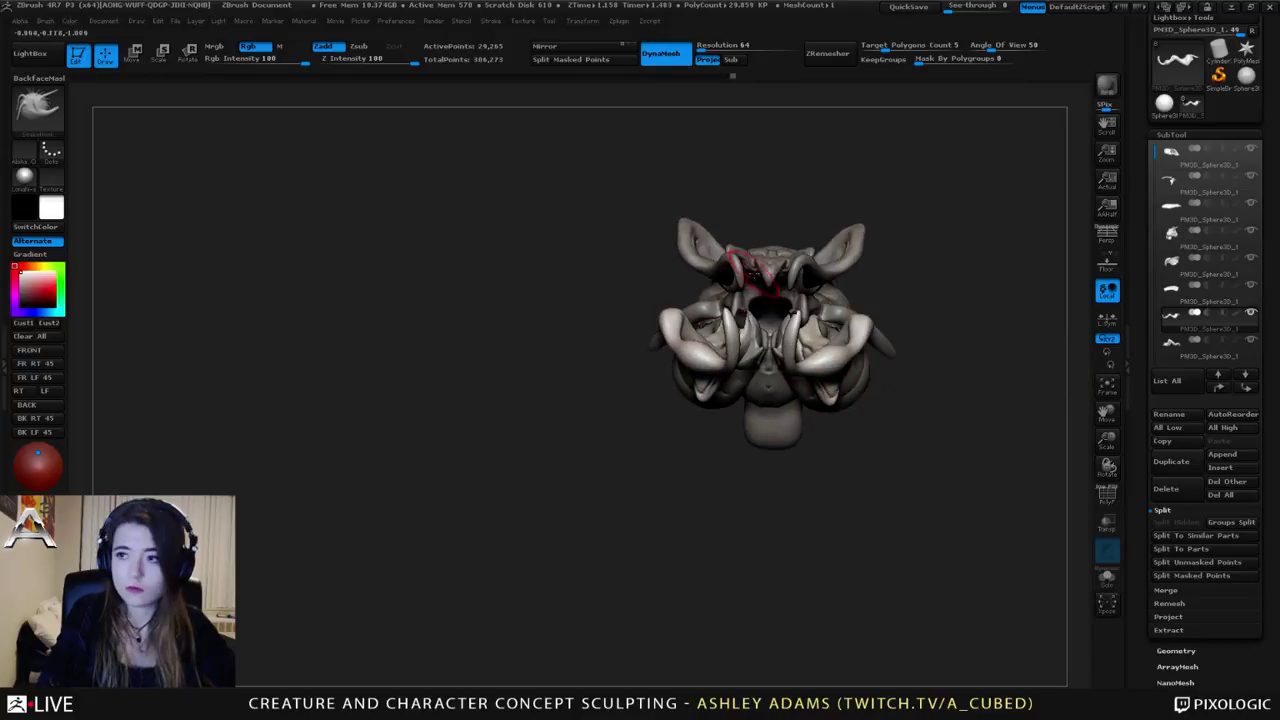
pyautogui.moveTo(788, 323); pyautogui.dragTo(790, 322, button='right')
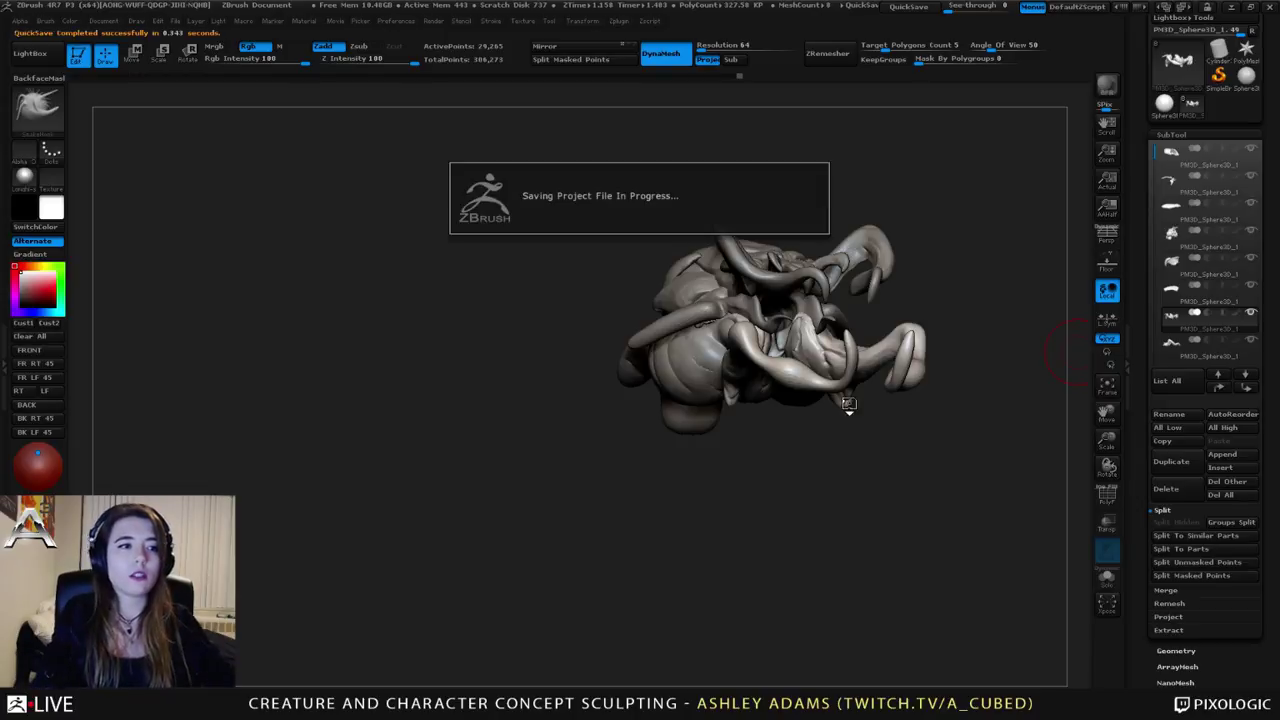
# Step: Resize the SnakeHook brush and adjust the bases of the lower tentacles where they meet the body
pyautogui.moveTo(848, 404); pyautogui.dragTo(885, 376)
pyautogui.moveTo(960, 366); pyautogui.dragTo(770, 290)
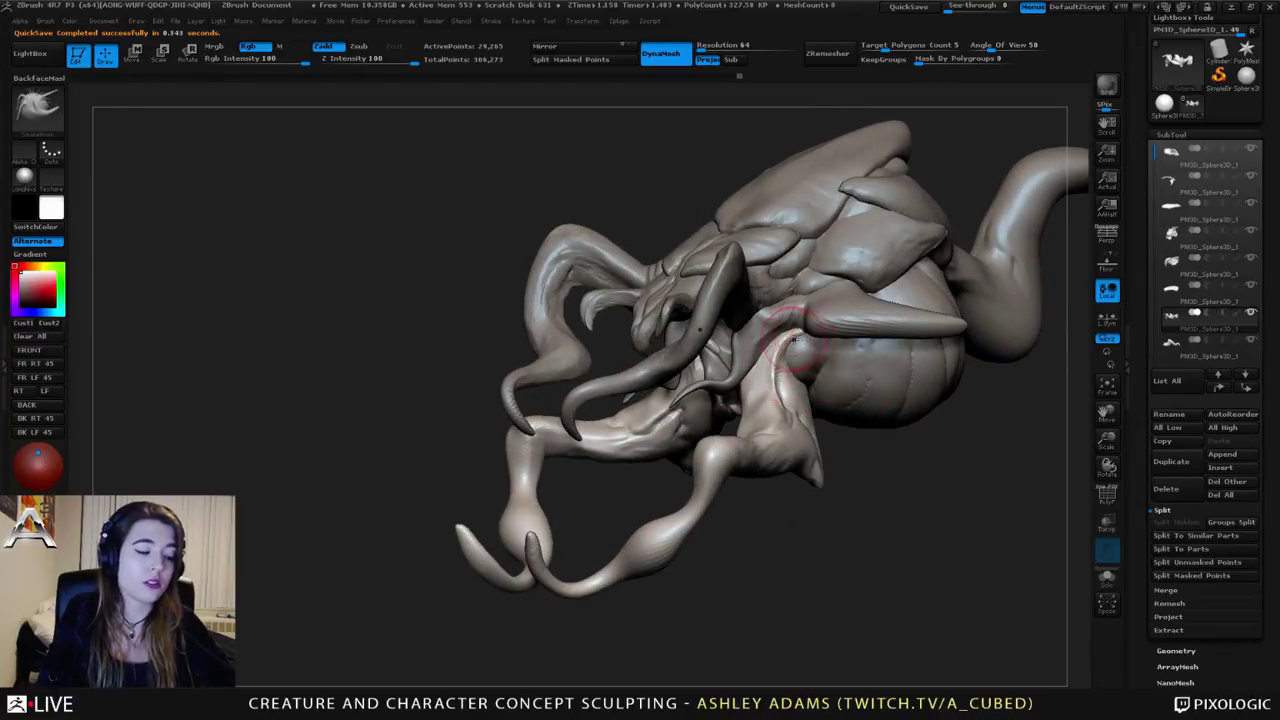
pyautogui.moveTo(793, 340)
pyautogui.mouseDown(button='right')
pyautogui.moveTo(804, 316)
pyautogui.moveTo(803, 340)
pyautogui.mouseUp(button='right')
pyautogui.press('space')
pyautogui.moveTo(803, 340); pyautogui.dragTo(793, 340)
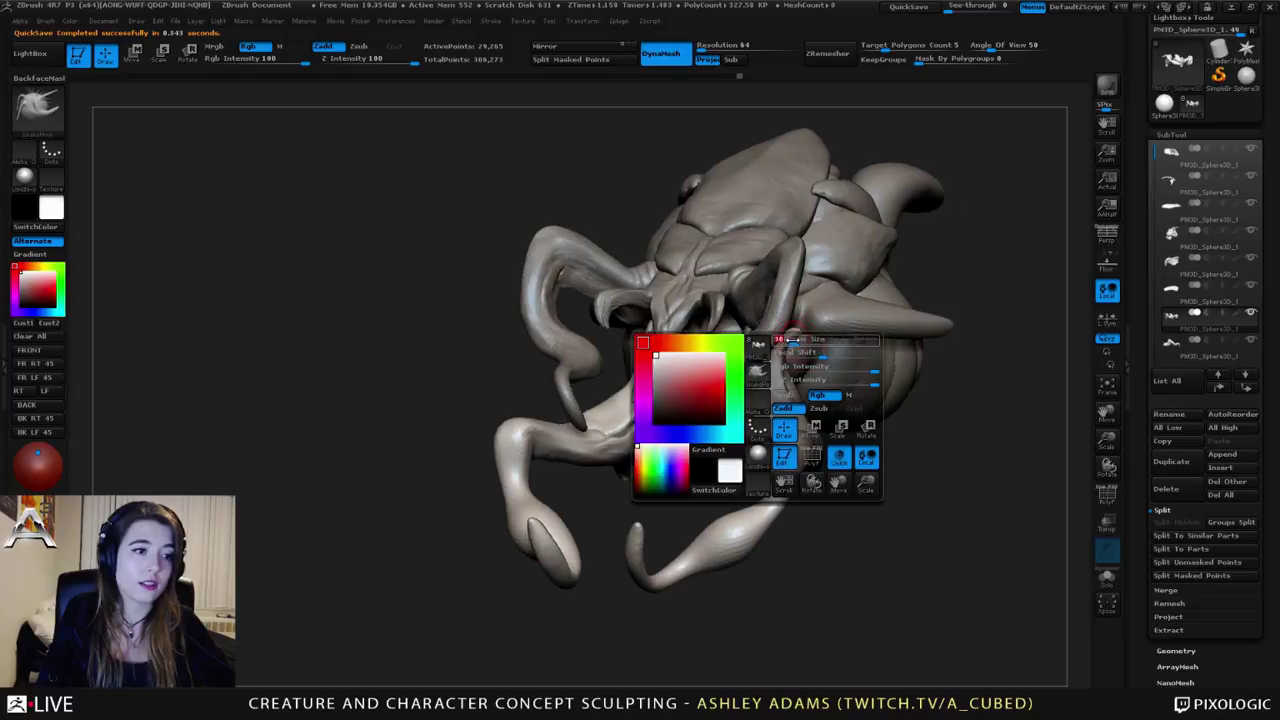
pyautogui.moveTo(793, 340); pyautogui.dragTo(620, 376, button='right')
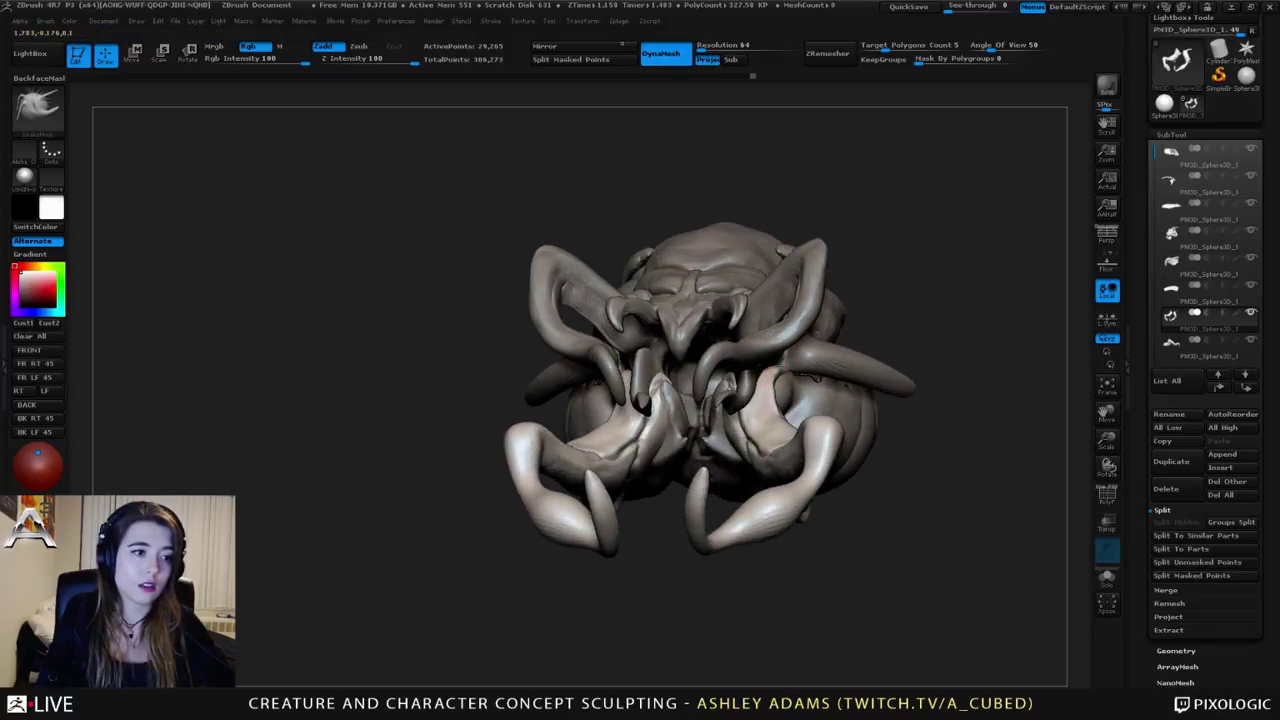
pyautogui.moveTo(920, 376)
pyautogui.mouseDown(button='right')
pyautogui.moveTo(798, 378)
pyautogui.moveTo(762, 402)
pyautogui.moveTo(714, 470)
pyautogui.mouseUp(button='right')
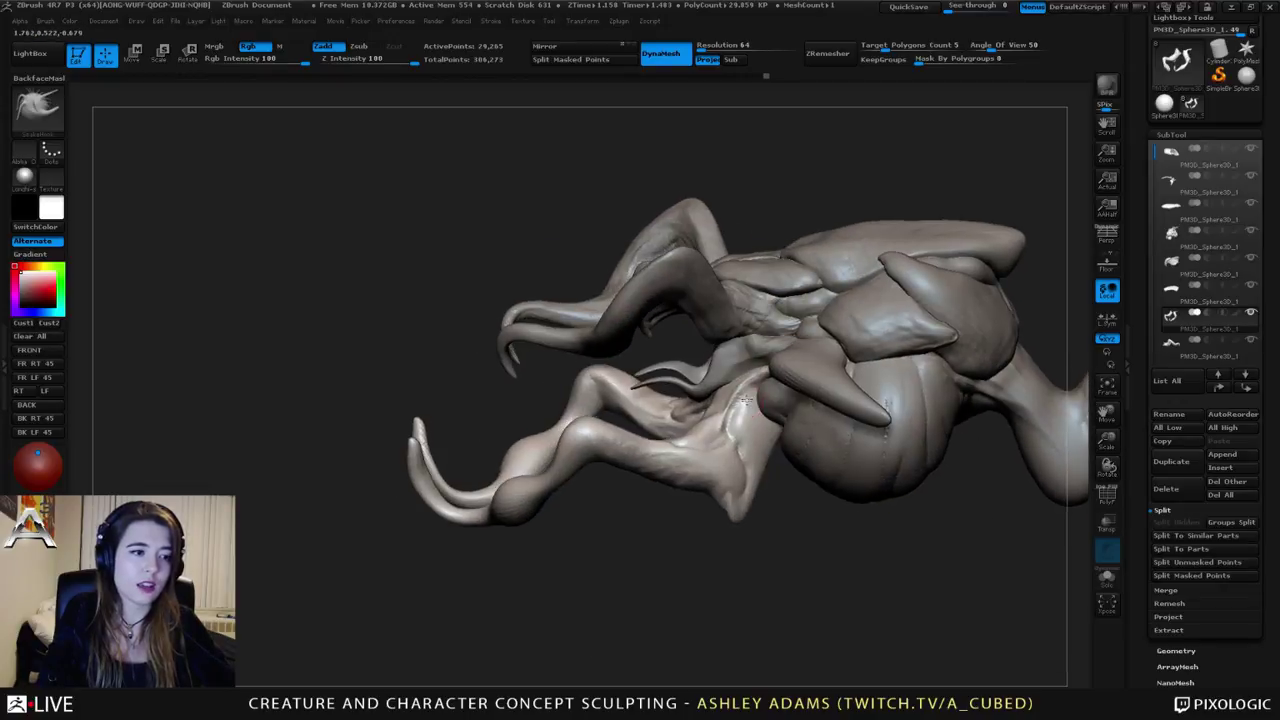
# Step: Carve folds into the base of the lower tentacles beside the cheek spikes with Dam_Standard
pyautogui.press('b')
pyautogui.press('d')
pyautogui.press('s')
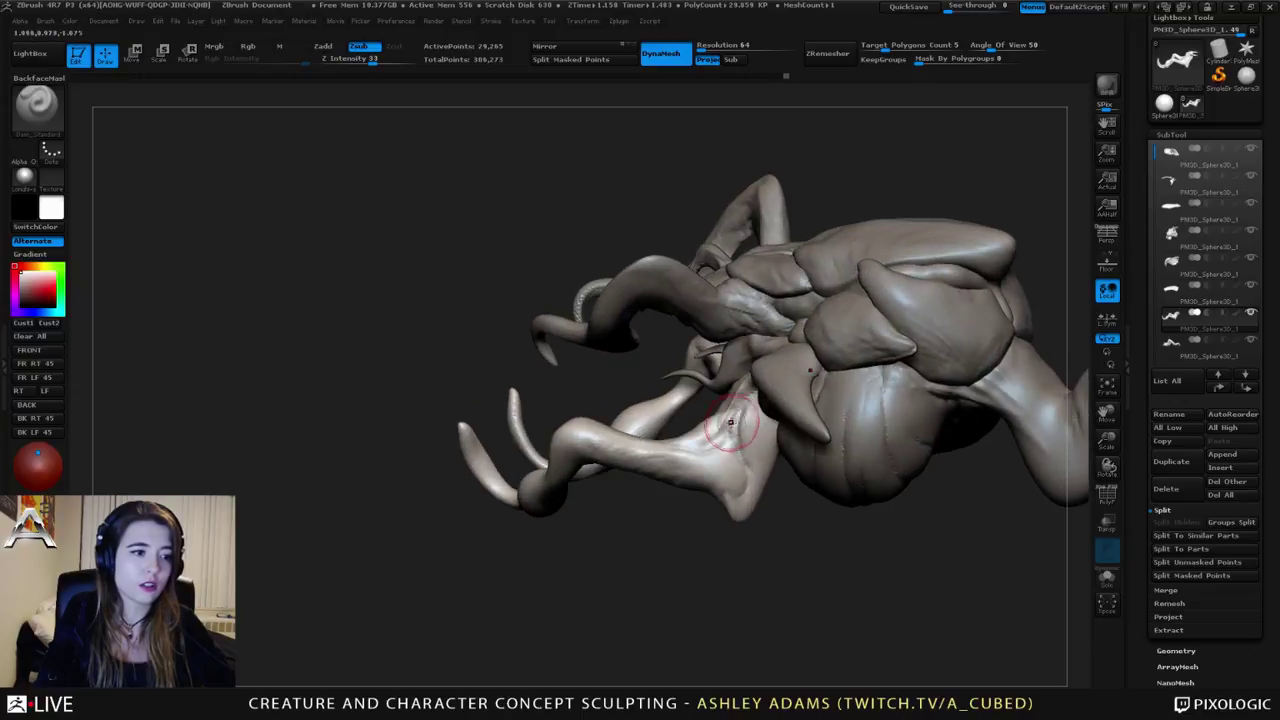
pyautogui.moveTo(736, 424); pyautogui.dragTo(732, 434, button='right')
pyautogui.moveTo(748, 394); pyautogui.dragTo(732, 428)
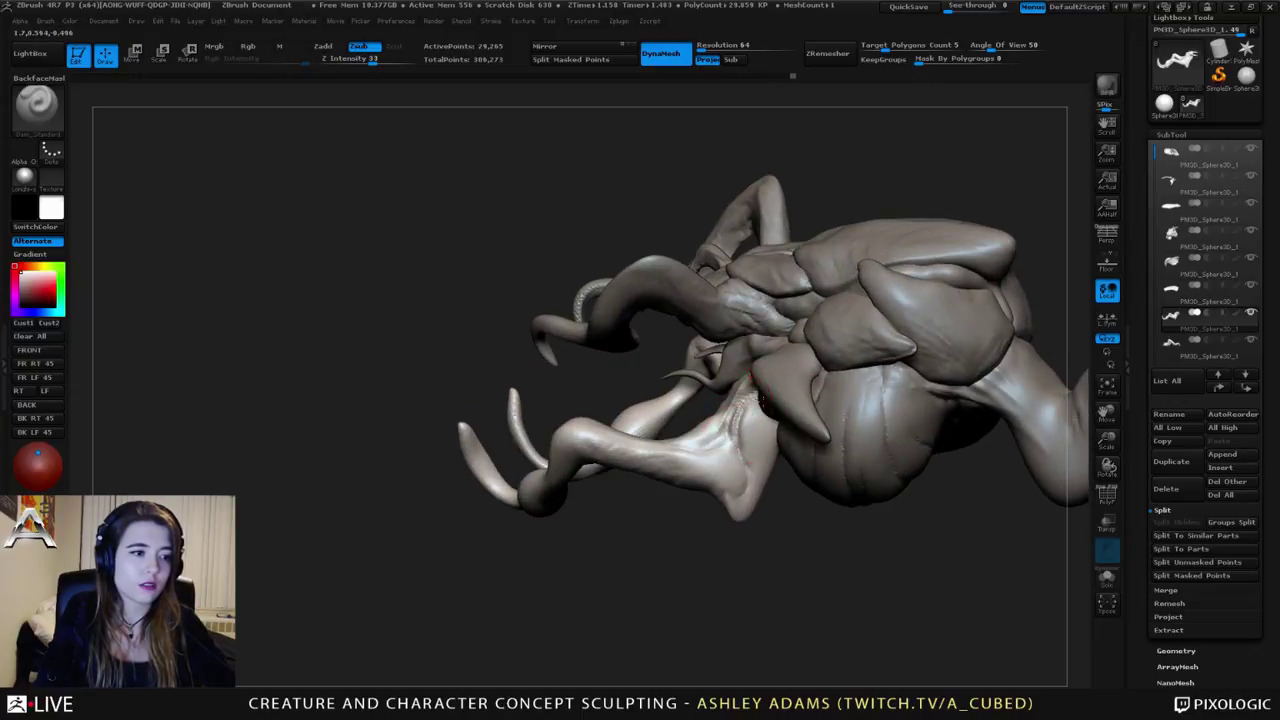
pyautogui.moveTo(757, 398); pyautogui.dragTo(700, 400, button='right')
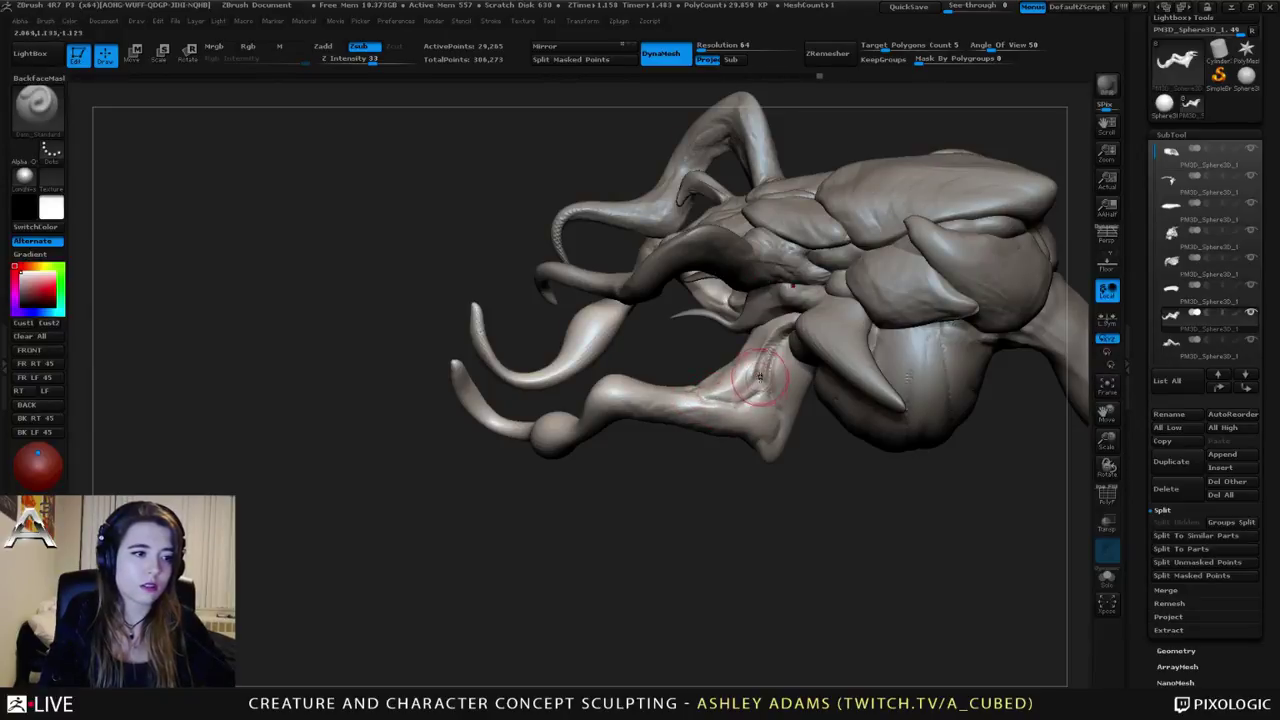
# Step: Build up muscle forms on the underside of the lower tentacles' thick first segment with ClayBuildup
pyautogui.moveTo(730, 380)
pyautogui.mouseDown(button='right')
pyautogui.moveTo(698, 390)
pyautogui.moveTo(702, 378)
pyautogui.moveTo(651, 366)
pyautogui.moveTo(655, 388)
pyautogui.moveTo(600, 372)
pyautogui.moveTo(628, 427)
pyautogui.moveTo(678, 345)
pyautogui.moveTo(613, 411)
pyautogui.moveTo(573, 336)
pyautogui.moveTo(551, 490)
pyautogui.moveTo(591, 417)
pyautogui.moveTo(623, 457)
pyautogui.moveTo(646, 458)
pyautogui.moveTo(640, 515)
pyautogui.mouseUp(button='right')
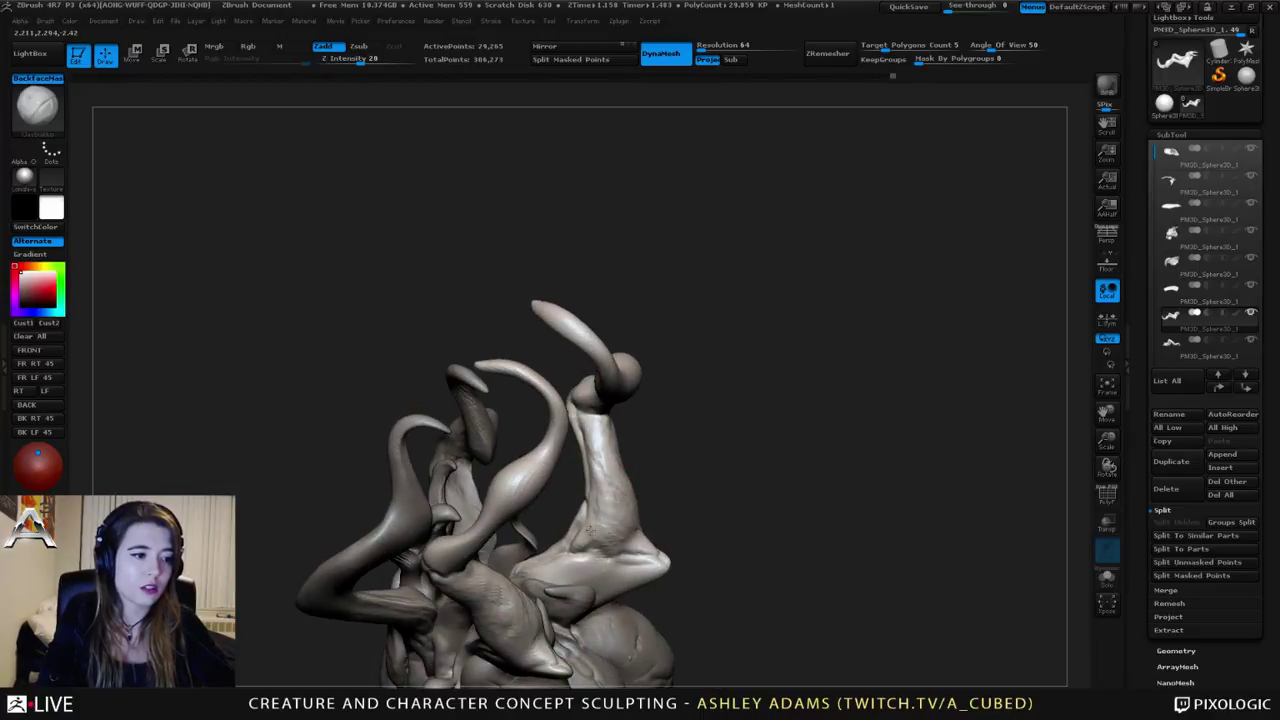
pyautogui.moveTo(605, 511)
pyautogui.mouseDown(button='right')
pyautogui.moveTo(640, 535)
pyautogui.moveTo(606, 512)
pyautogui.mouseUp(button='right')
pyautogui.moveTo(636, 470); pyautogui.dragTo(608, 468, button='right')
pyautogui.rightClick(608, 468)
pyautogui.moveTo(638, 384)
pyautogui.mouseDown(button='right')
pyautogui.moveTo(546, 437)
pyautogui.moveTo(607, 432)
pyautogui.moveTo(578, 374)
pyautogui.mouseUp(button='right')
# Step: Carve creases around the bulges and upper bends of the lower tentacles with Dam_Standard
pyautogui.press('b')
pyautogui.press('d')
pyautogui.press('s')
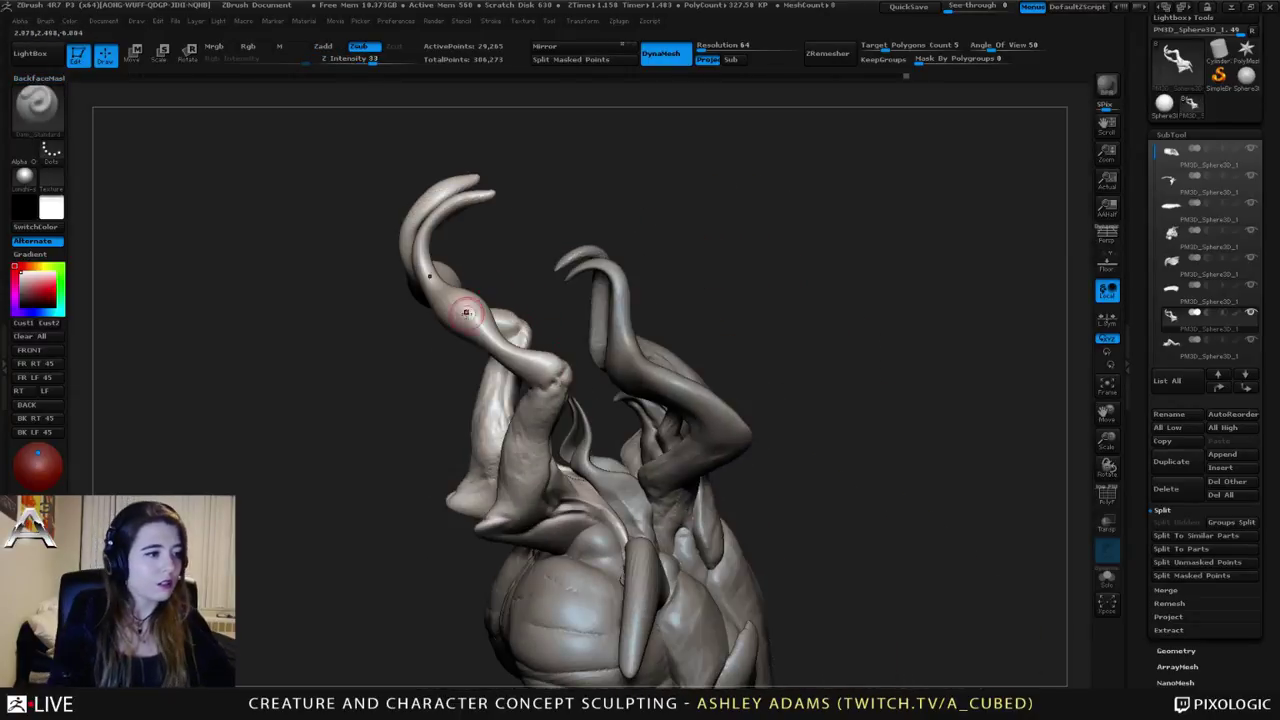
pyautogui.moveTo(446, 294)
pyautogui.mouseDown()
pyautogui.moveTo(512, 352)
pyautogui.moveTo(548, 364)
pyautogui.mouseUp()
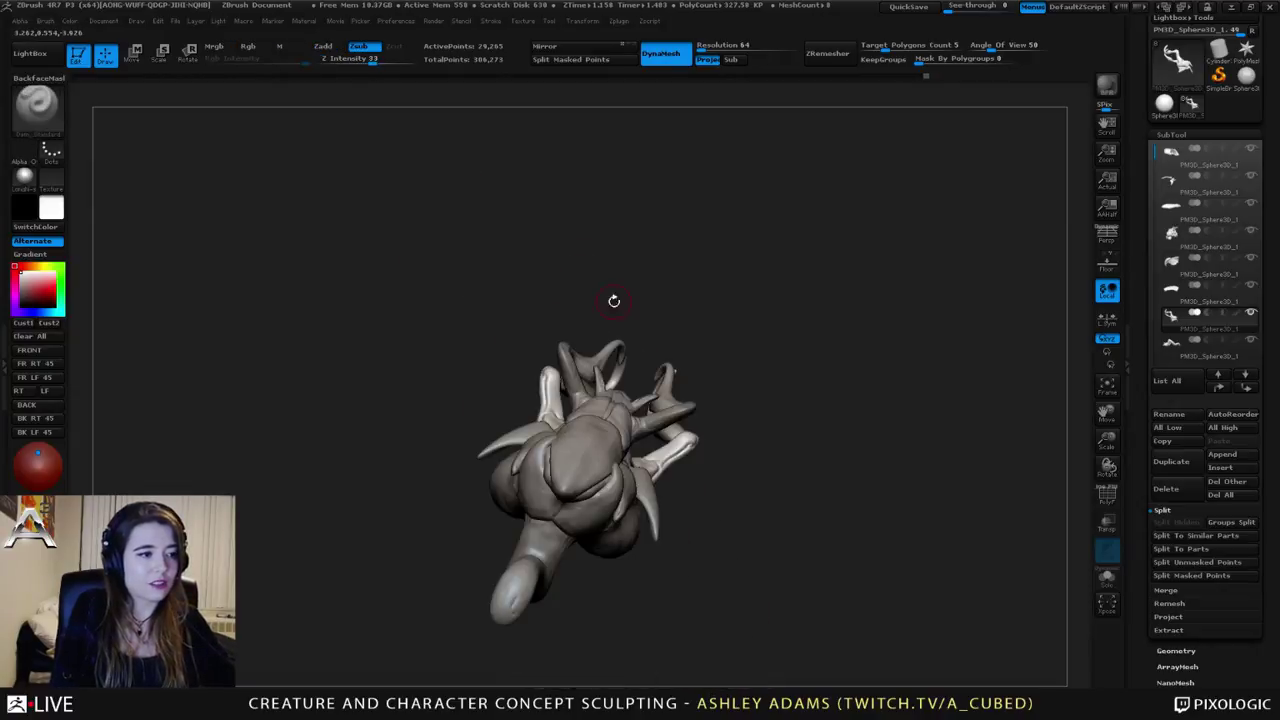
pyautogui.moveTo(614, 297)
pyautogui.mouseDown(button='right')
pyautogui.moveTo(620, 330)
pyautogui.moveTo(660, 380)
pyautogui.moveTo(588, 263)
pyautogui.mouseUp(button='right')
# Step: Select the upper tentacles and carve creases along the outer side of their arches with Dam_Standard
pyautogui.keyDown('alt'); pyautogui.click(651, 354); pyautogui.keyUp('alt')
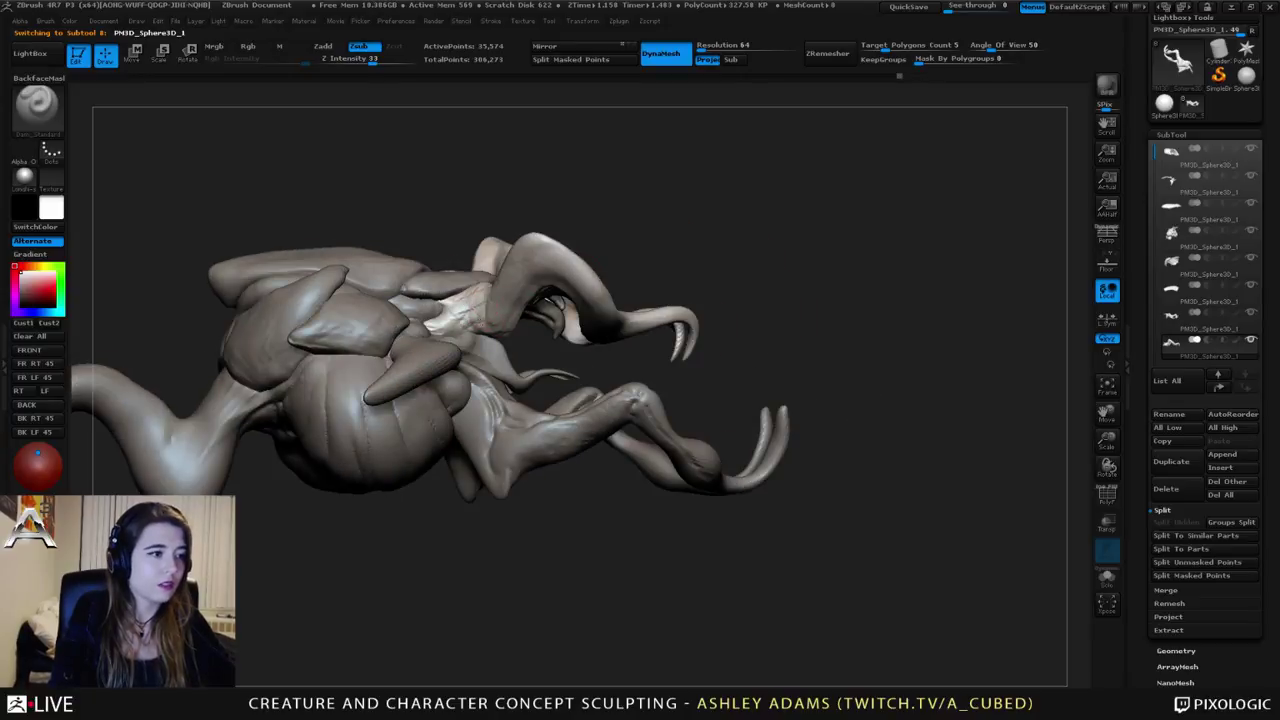
pyautogui.moveTo(504, 331)
pyautogui.mouseDown(button='right')
pyautogui.moveTo(479, 283)
pyautogui.moveTo(516, 330)
pyautogui.moveTo(494, 289)
pyautogui.mouseUp(button='right')
pyautogui.moveTo(553, 272); pyautogui.dragTo(547, 262)
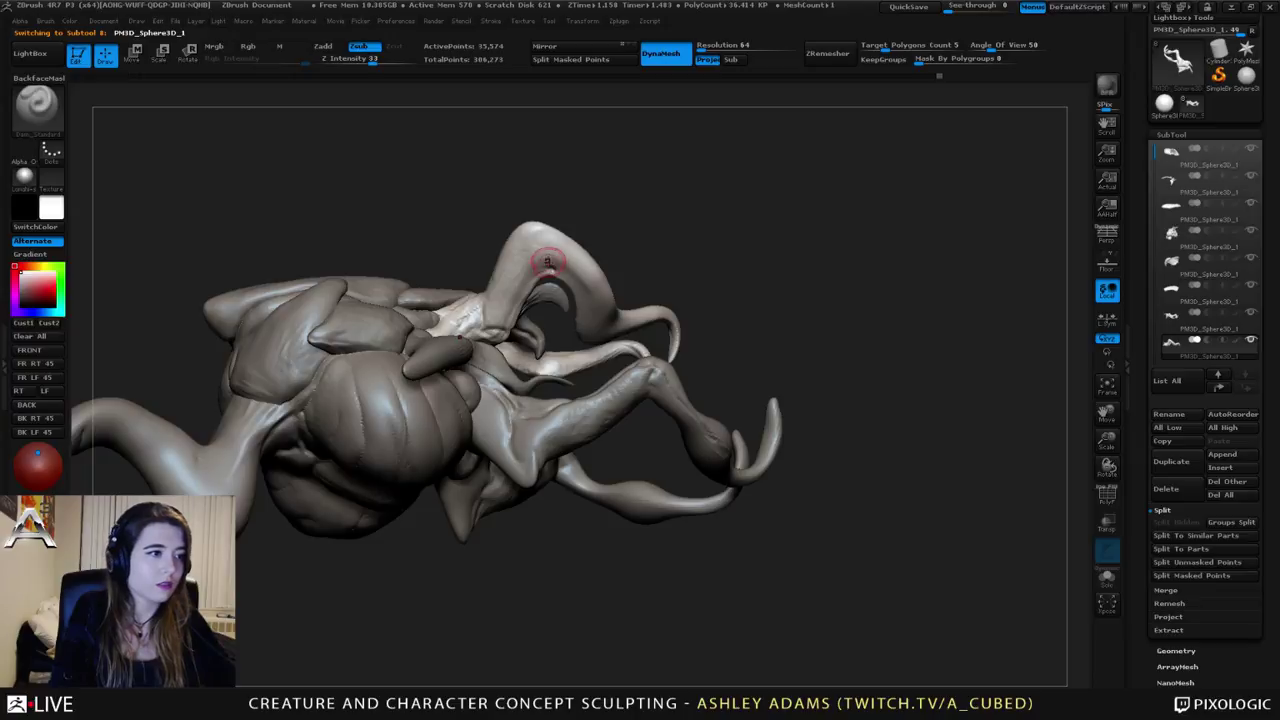
pyautogui.moveTo(547, 262); pyautogui.dragTo(530, 269, button='right')
pyautogui.moveTo(491, 305); pyautogui.dragTo(496, 295)
# Step: Build up lumps at the outer base of the upper tentacles with ClayBuildup and define them with Dam_Standard
pyautogui.press('b')
pyautogui.press('c')
pyautogui.press('b')
pyautogui.press('b')
pyautogui.press('d')
pyautogui.press('s')
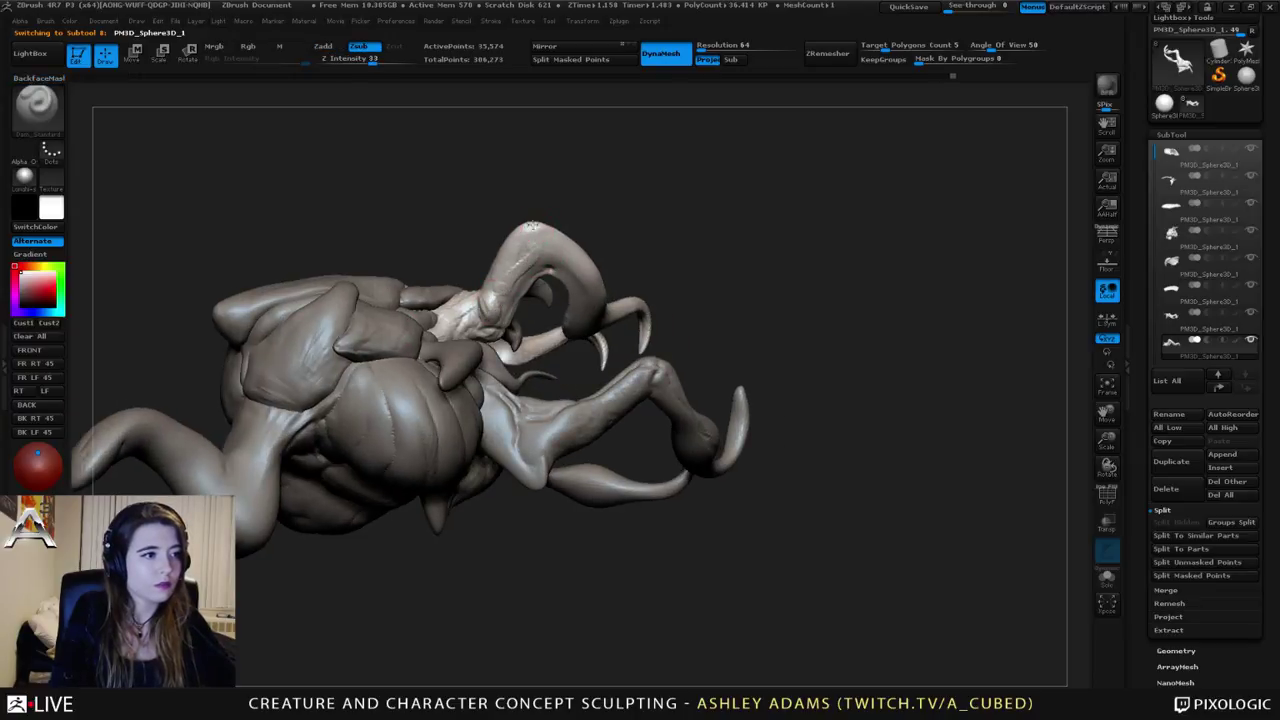
pyautogui.moveTo(540, 262); pyautogui.dragTo(548, 248, button='right')
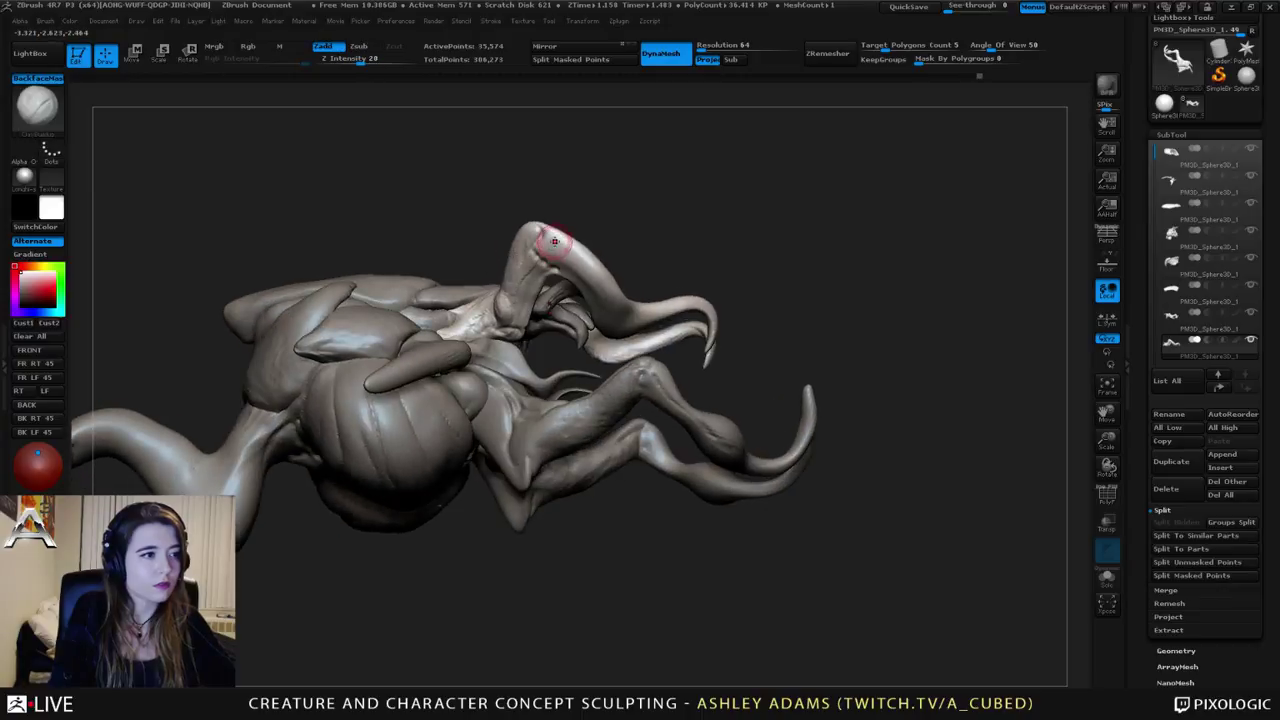
# Step: Add volume along the top and descending side of the upper tentacles' arches with ClayBuildup
pyautogui.press('b')
pyautogui.press('c')
pyautogui.press('b')
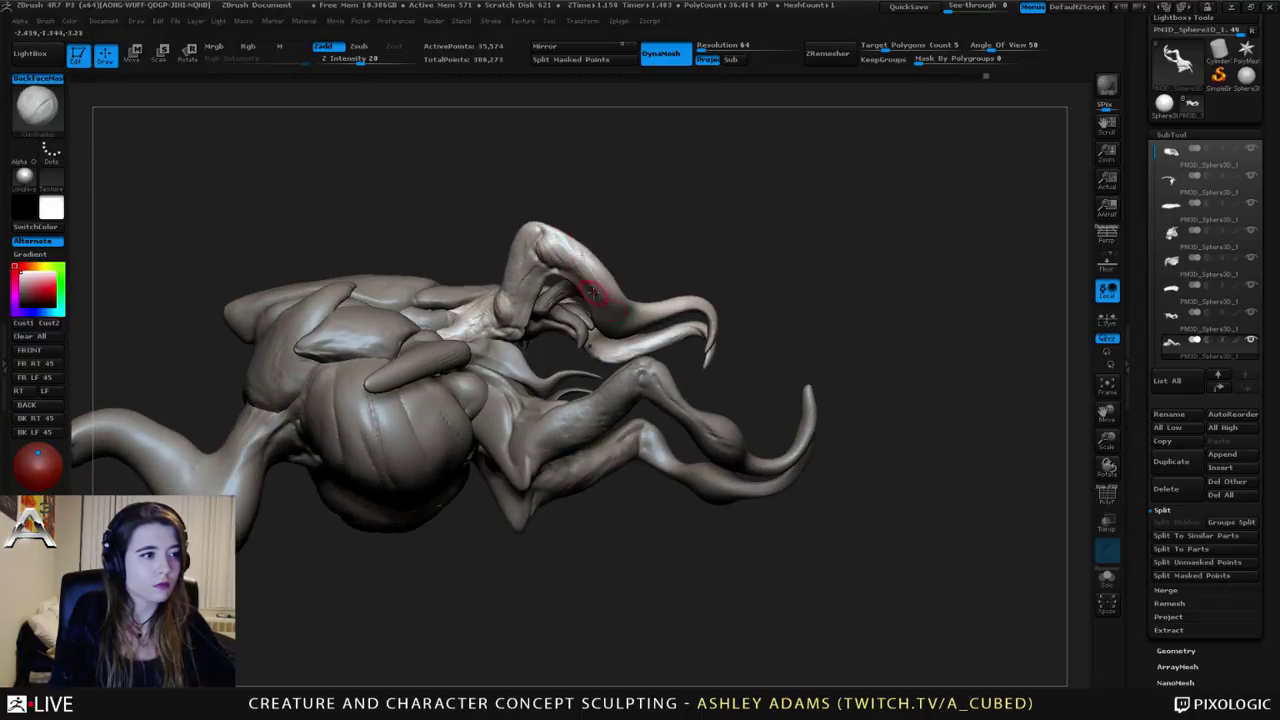
pyautogui.moveTo(586, 286)
pyautogui.mouseDown(button='right')
pyautogui.moveTo(568, 248)
pyautogui.moveTo(530, 220)
pyautogui.mouseUp(button='right')
# Step: Pull a pointed spike out of the top of each upper tentacle's arch with SnakeHook
pyautogui.press('space')
pyautogui.press('space')
pyautogui.press('b')
pyautogui.press('s')
pyautogui.press('h')
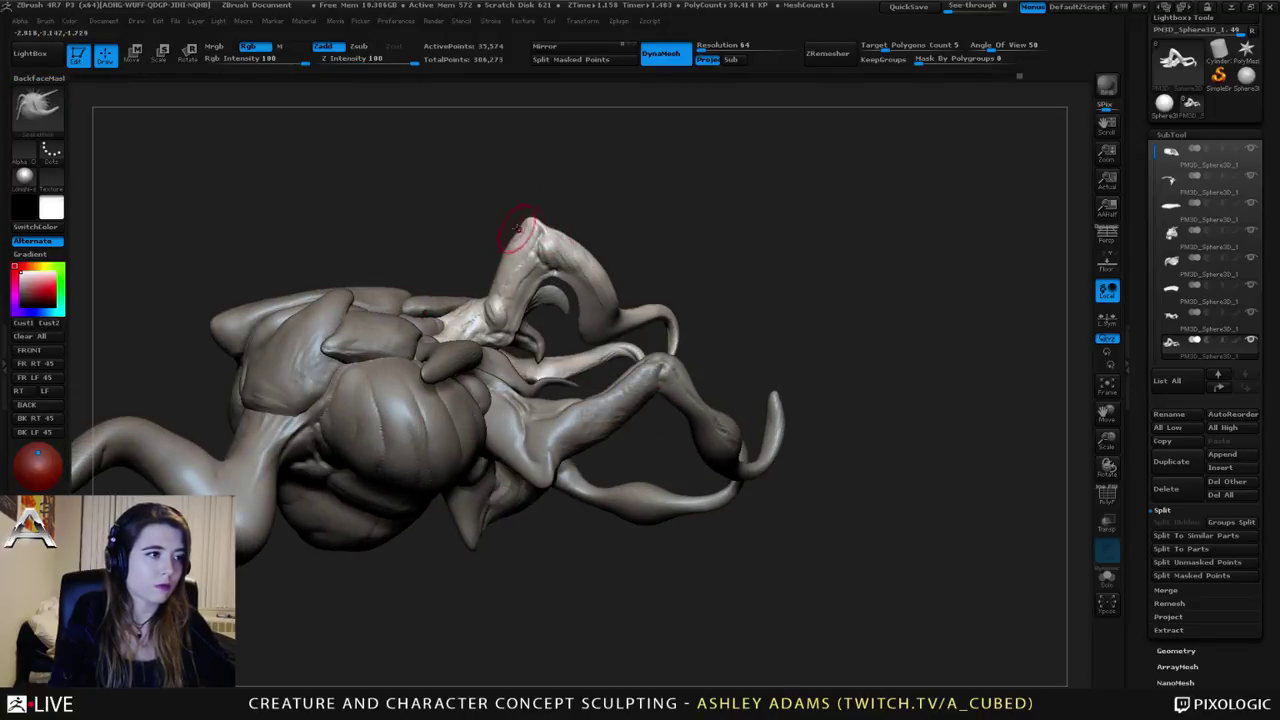
pyautogui.press('space')
pyautogui.moveTo(560, 236); pyautogui.dragTo(607, 229, button='right')
pyautogui.moveTo(607, 229); pyautogui.dragTo(633, 203)
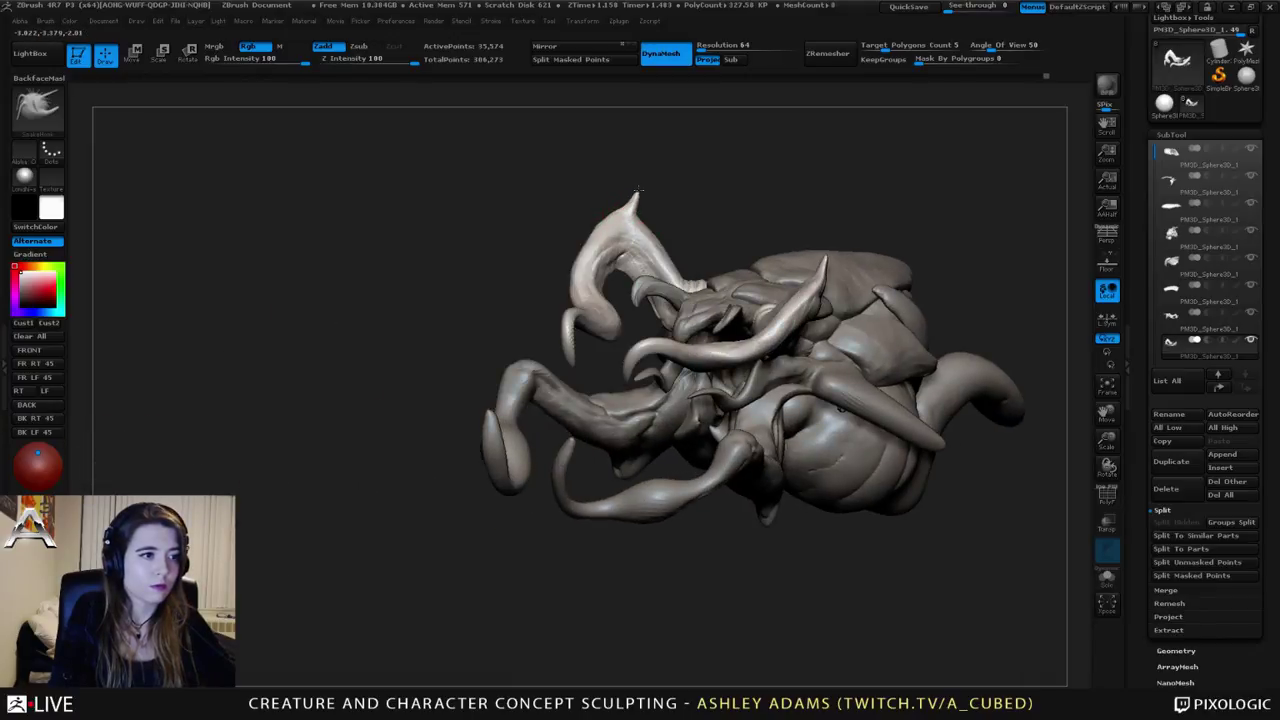
# Step: Refine the shape and direction of the spikes atop the upper tentacles with SnakeHook
pyautogui.moveTo(643, 208)
pyautogui.mouseDown(button='right')
pyautogui.moveTo(638, 191)
pyautogui.moveTo(674, 211)
pyautogui.moveTo(608, 200)
pyautogui.moveTo(616, 218)
pyautogui.mouseUp(button='right')
pyautogui.moveTo(613, 217); pyautogui.dragTo(606, 206)
pyautogui.press('2')
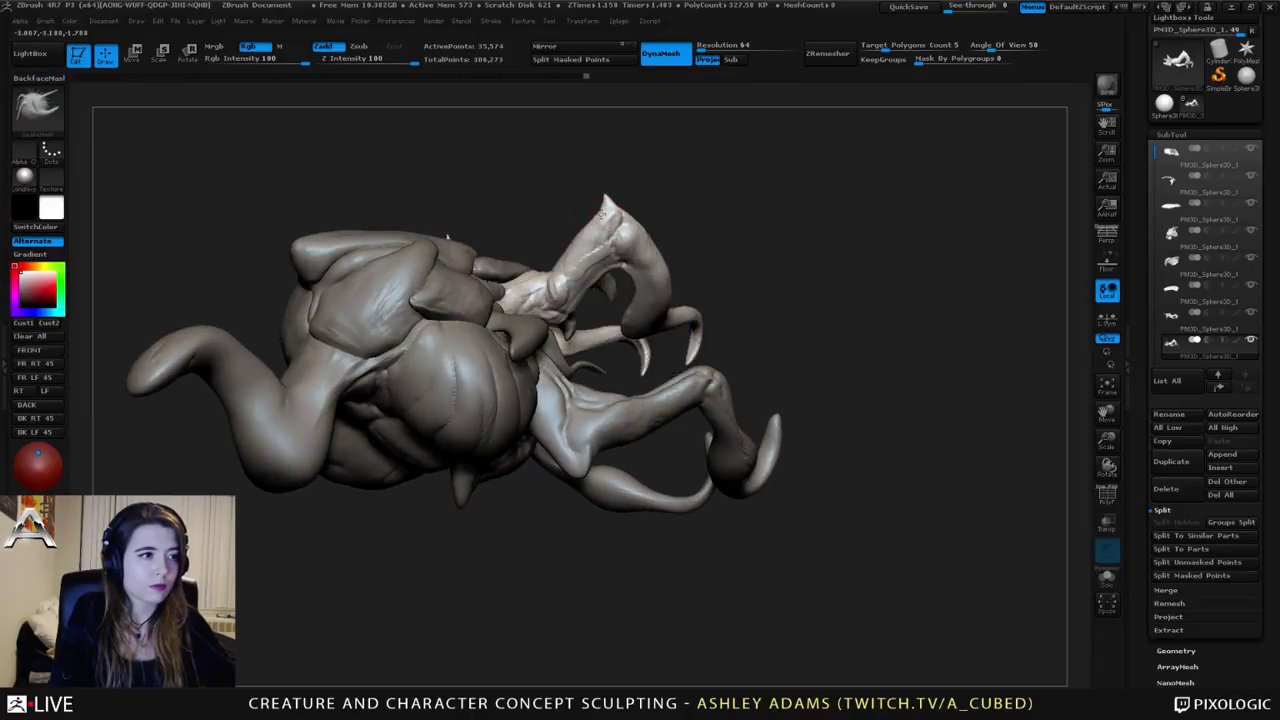
pyautogui.moveTo(606, 208); pyautogui.dragTo(608, 226, button='right')
pyautogui.moveTo(594, 286)
pyautogui.mouseDown(button='right')
pyautogui.moveTo(608, 266)
pyautogui.moveTo(586, 229)
pyautogui.moveTo(612, 290)
pyautogui.moveTo(542, 301)
pyautogui.mouseUp(button='right')
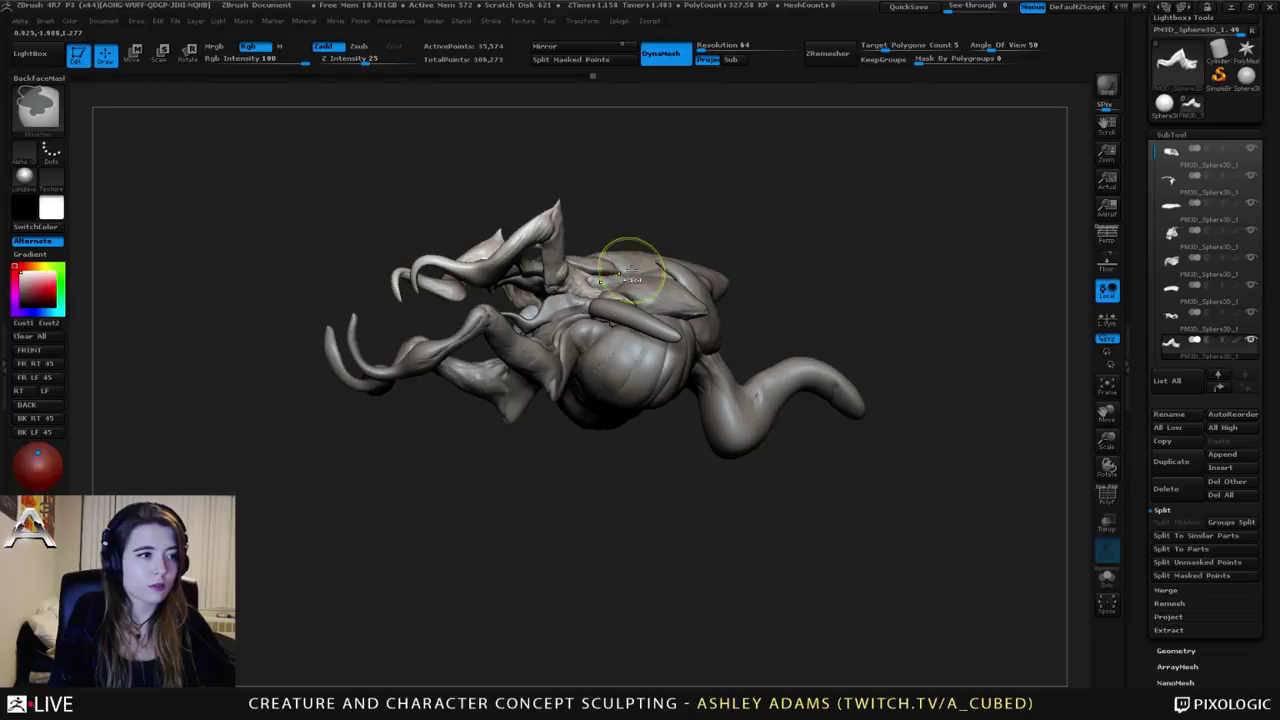
# Step: Select the head piece and reshape the beak at the centre of its face with SnakeHook
pyautogui.keyDown('ctrl'); pyautogui.moveTo(630, 268); pyautogui.dragTo(622, 312, button='right'); pyautogui.keyUp('ctrl')
pyautogui.moveTo(622, 312)
pyautogui.mouseDown(button='right')
pyautogui.moveTo(540, 352)
pyautogui.moveTo(622, 302)
pyautogui.moveTo(584, 350)
pyautogui.mouseUp(button='right')
pyautogui.press('space')
pyautogui.keyDown('alt'); pyautogui.click(502, 326); pyautogui.keyUp('alt')
pyautogui.moveTo(501, 325); pyautogui.dragTo(476, 364, button='right')
pyautogui.press('space')
pyautogui.moveTo(476, 326)
pyautogui.mouseDown(button='right')
pyautogui.moveTo(552, 296)
pyautogui.moveTo(525, 330)
pyautogui.moveTo(546, 332)
pyautogui.moveTo(438, 356)
pyautogui.moveTo(500, 330)
pyautogui.moveTo(565, 335)
pyautogui.mouseUp(button='right')
pyautogui.rightClick(552, 296)
pyautogui.rightClick(482, 368)
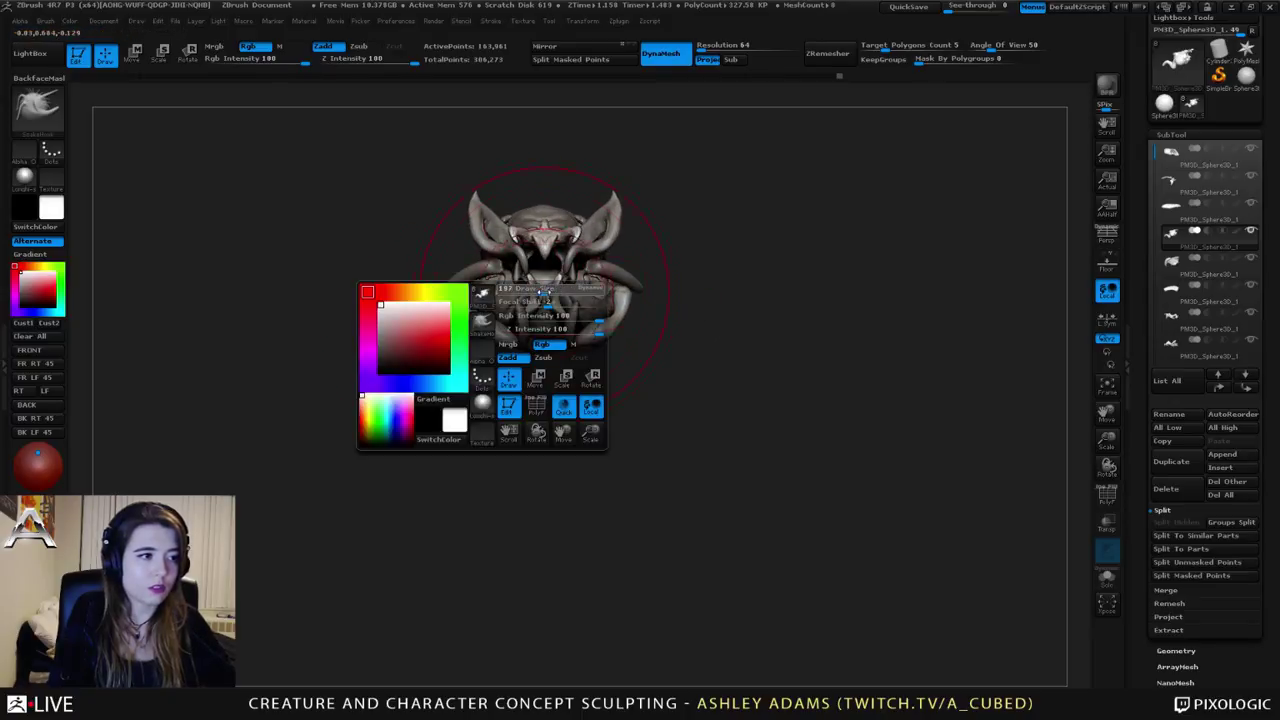
pyautogui.moveTo(555, 268)
pyautogui.mouseDown(button='right')
pyautogui.moveTo(520, 300)
pyautogui.moveTo(555, 272)
pyautogui.mouseUp(button='right')
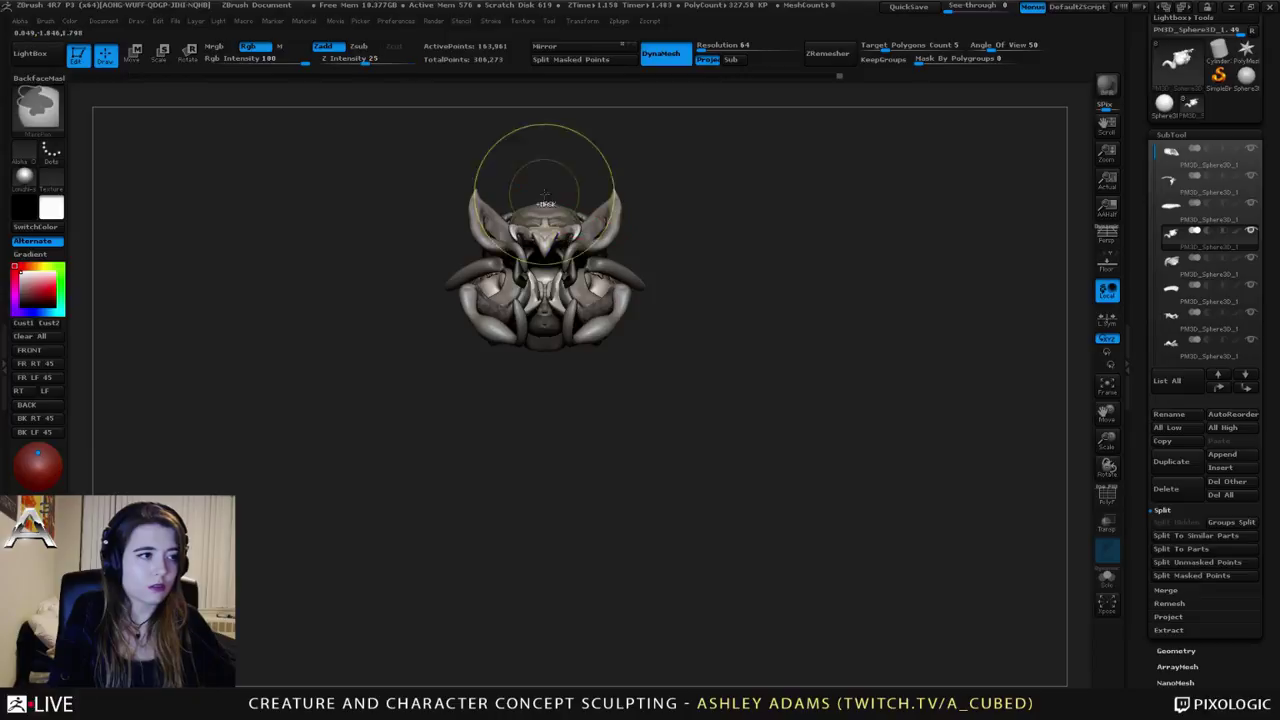
pyautogui.keyDown('ctrl'); pyautogui.moveTo(550, 200); pyautogui.dragTo(550, 232, button='right'); pyautogui.keyUp('ctrl')
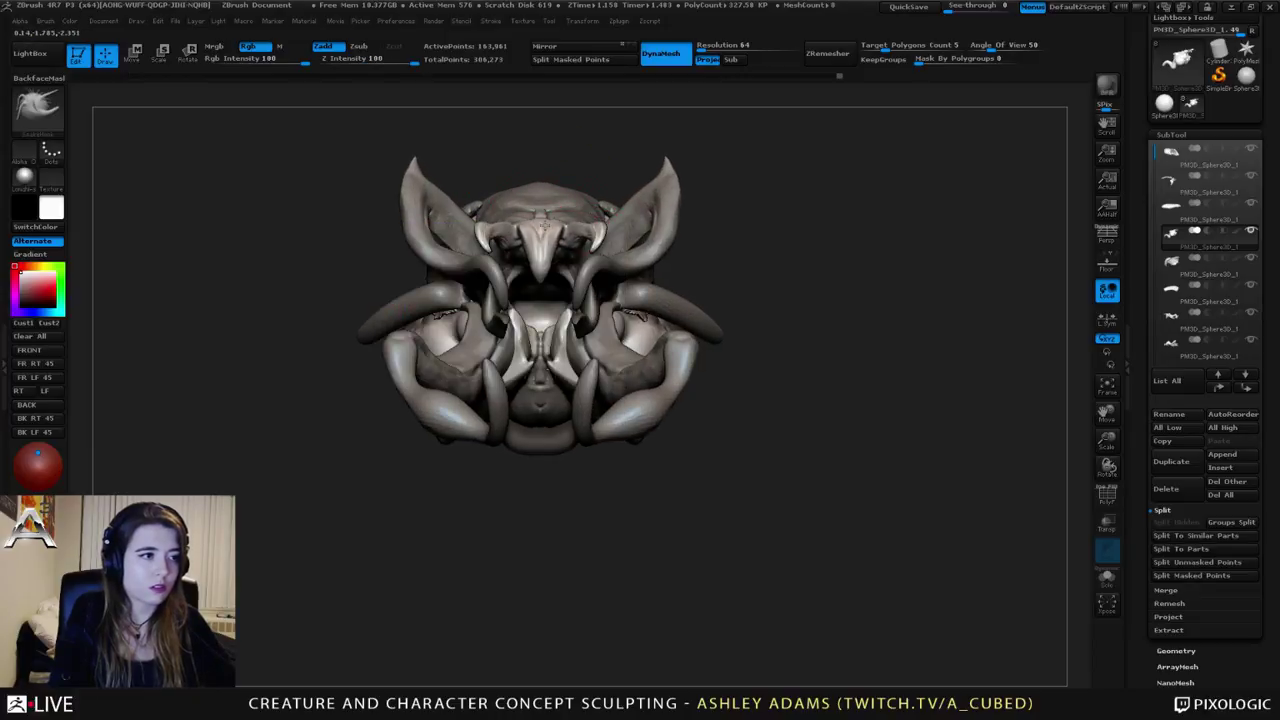
pyautogui.moveTo(544, 222); pyautogui.dragTo(541, 266)
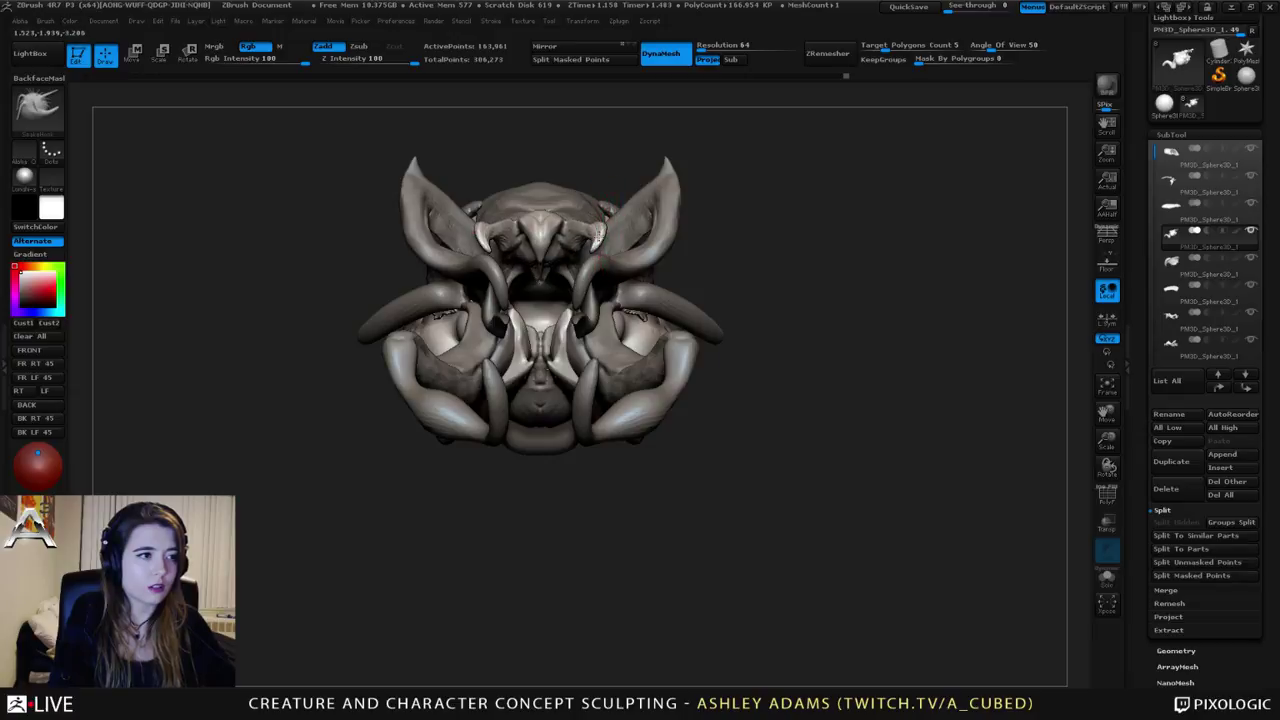
pyautogui.moveTo(600, 232); pyautogui.dragTo(676, 226, button='right')
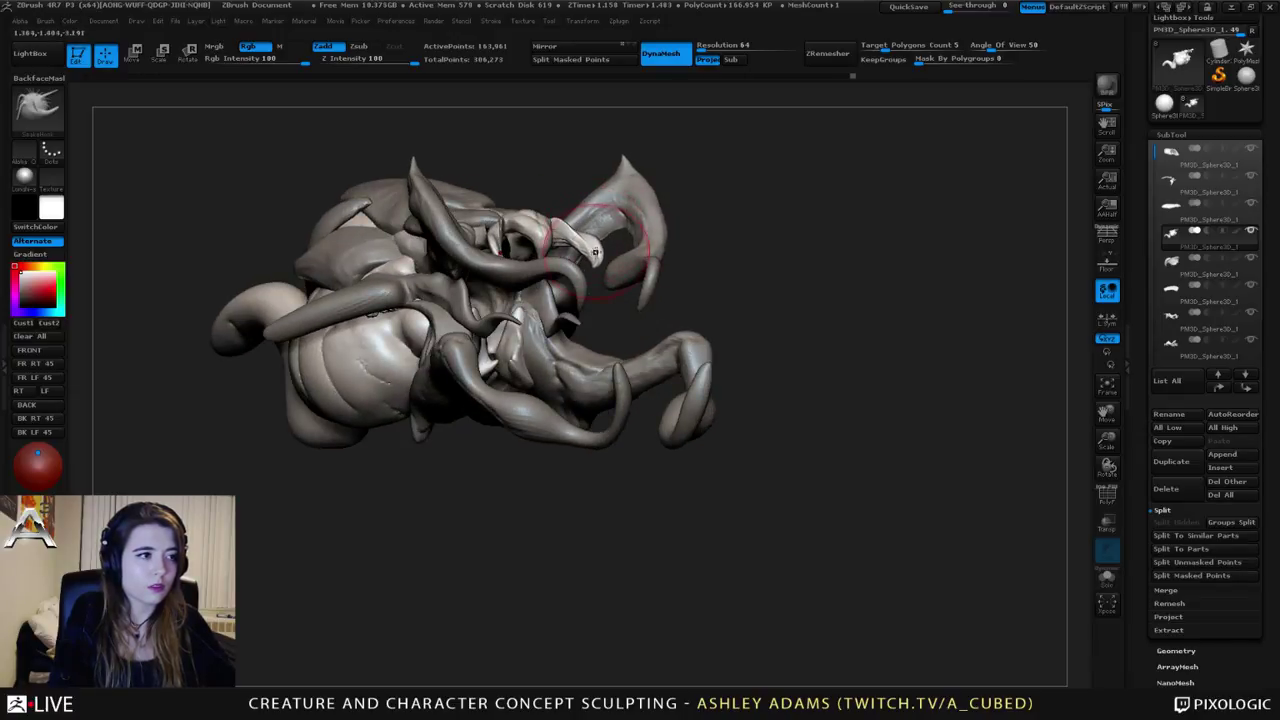
# Step: Select the small inner tentacles beside the mouth and thicken them with the Inflat brush
pyautogui.moveTo(640, 238); pyautogui.dragTo(600, 290, button='right')
pyautogui.rightClick(546, 312)
pyautogui.keyDown('alt'); pyautogui.click(598, 296); pyautogui.keyUp('alt')
pyautogui.press('b')
pyautogui.press('i')
pyautogui.press('n')
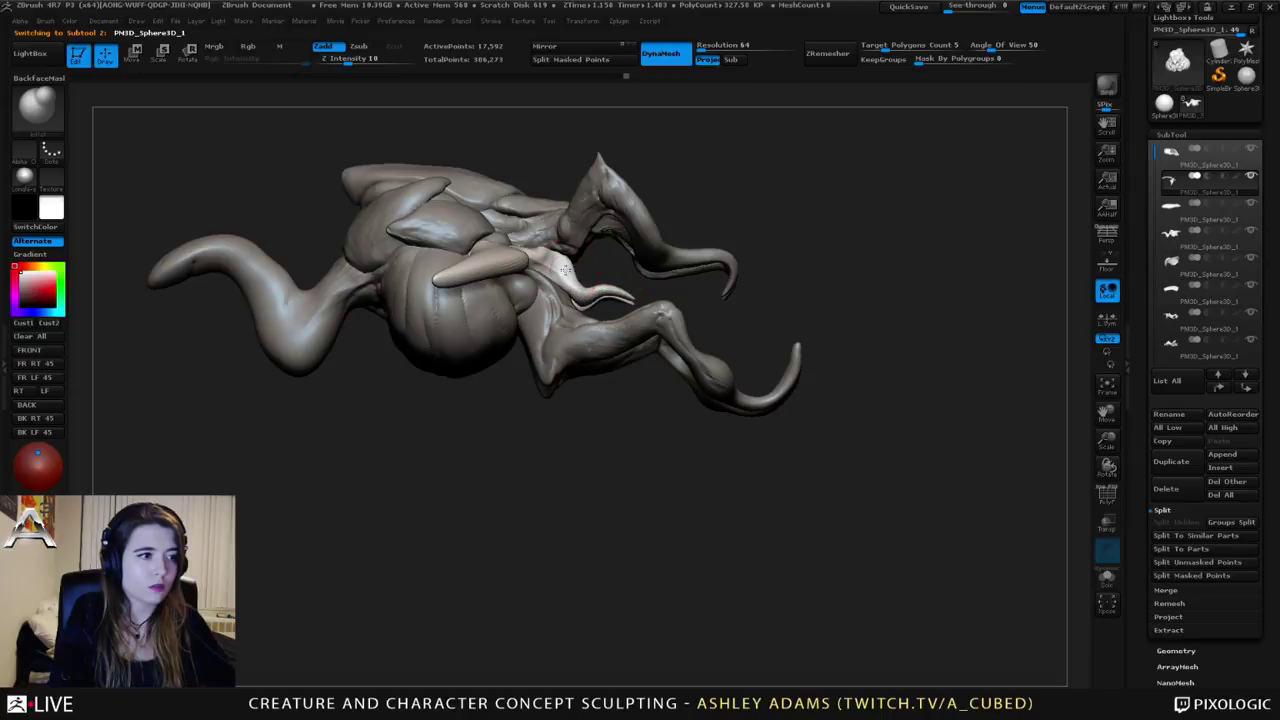
pyautogui.moveTo(584, 282)
pyautogui.mouseDown(button='right')
pyautogui.moveTo(487, 275)
pyautogui.moveTo(565, 296)
pyautogui.mouseUp(button='right')
# Step: Bend the tips of the small inner tentacles outward, away from the mouth, with SnakeHook
pyautogui.press('b')
pyautogui.press('s')
pyautogui.press('h')
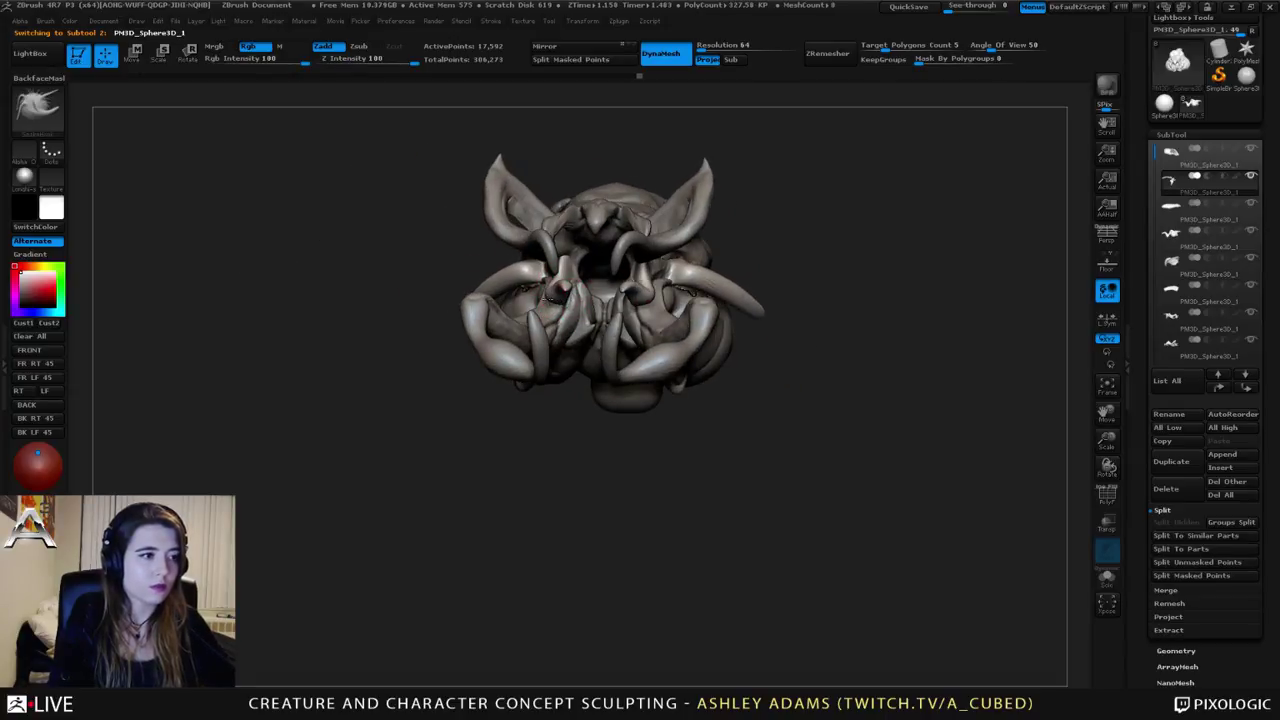
pyautogui.moveTo(673, 294); pyautogui.dragTo(643, 304, button='right')
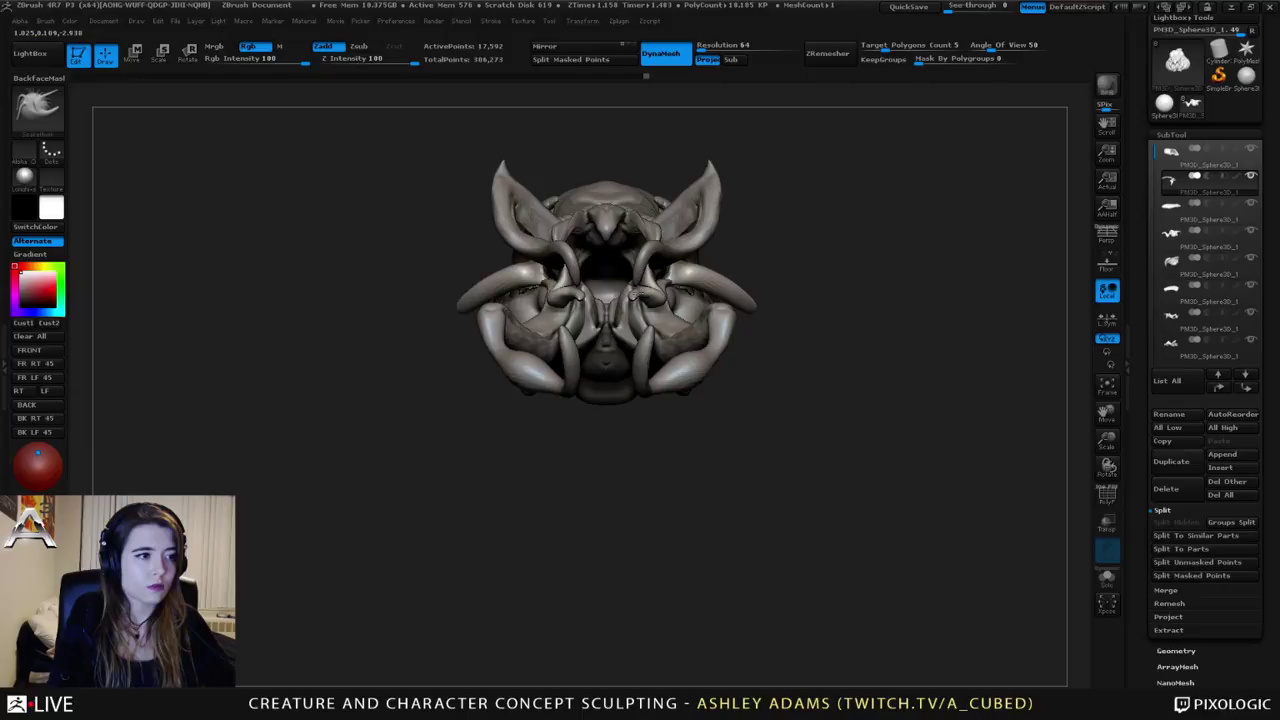
pyautogui.moveTo(643, 293); pyautogui.dragTo(650, 288)
pyautogui.press('space')
pyautogui.hotkey('ctrl', 'z')
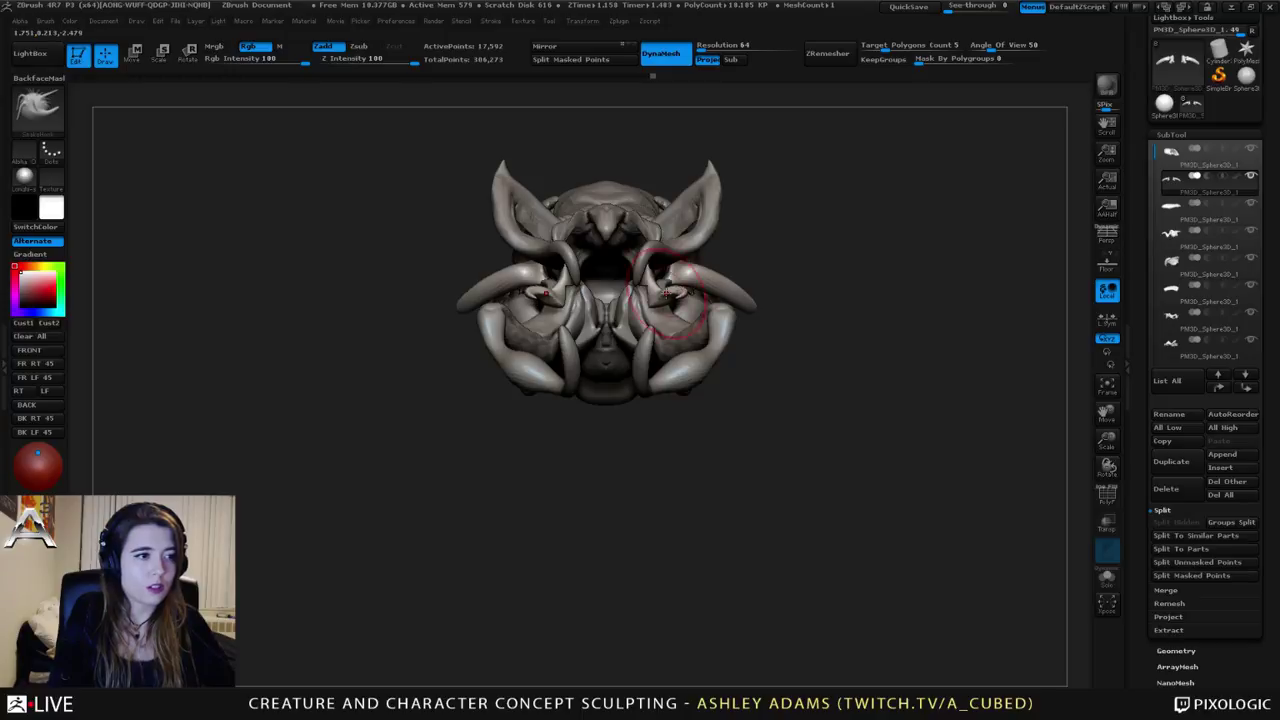
pyautogui.moveTo(600, 455)
pyautogui.mouseDown()
pyautogui.moveTo(765, 450)
pyautogui.moveTo(605, 455)
pyautogui.moveTo(615, 450)
pyautogui.mouseUp()
pyautogui.moveTo(640, 302); pyautogui.dragTo(636, 281)
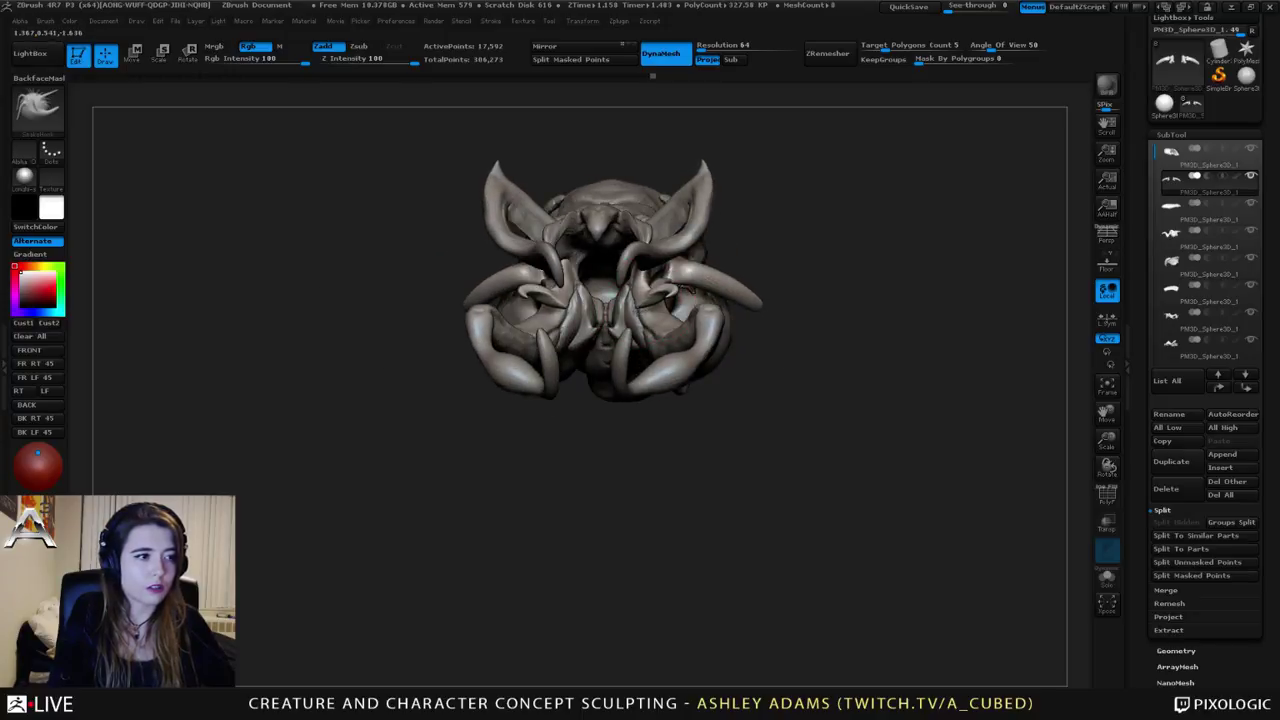
pyautogui.moveTo(650, 450)
pyautogui.mouseDown()
pyautogui.moveTo(570, 455)
pyautogui.moveTo(645, 450)
pyautogui.mouseUp()
# Step: Select the upper tentacles and pull their front ends outward with SnakeHook so they spread to the sides
pyautogui.keyDown('alt'); pyautogui.click(643, 298); pyautogui.keyUp('alt')
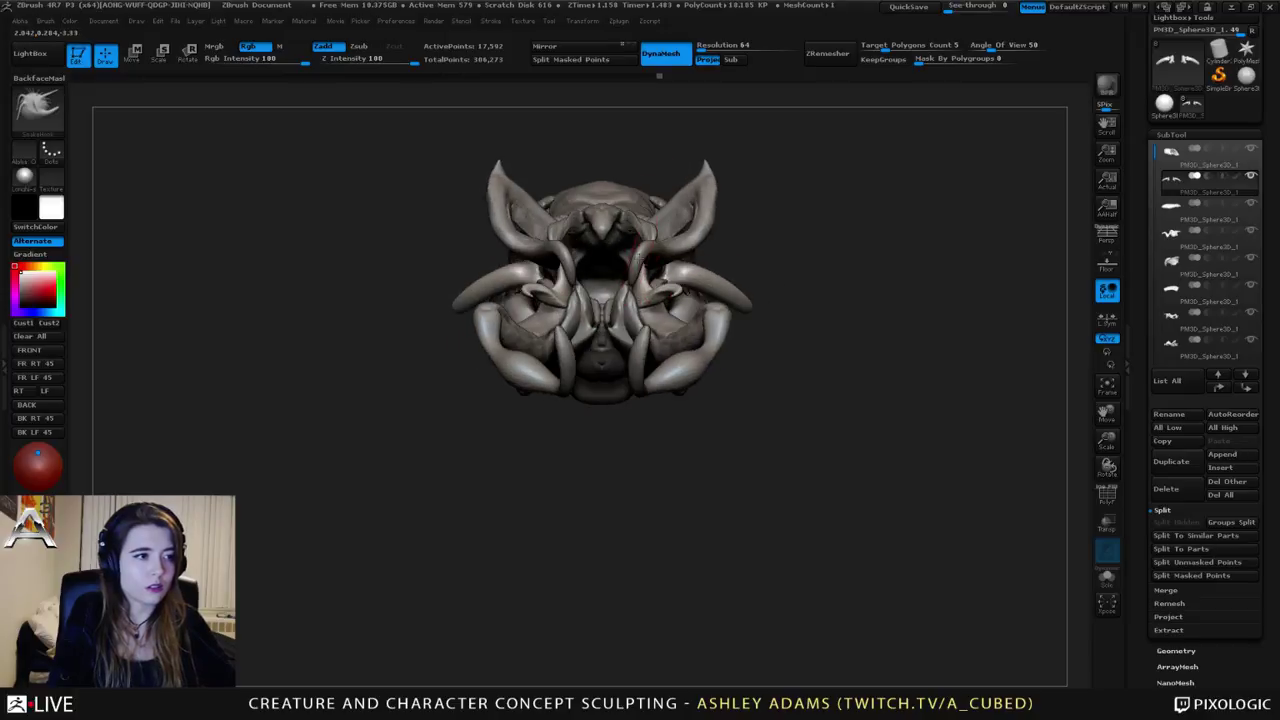
pyautogui.press('space')
pyautogui.moveTo(680, 252)
pyautogui.mouseDown()
pyautogui.moveTo(752, 258)
pyautogui.moveTo(778, 221)
pyautogui.moveTo(745, 232)
pyautogui.mouseUp()
# Step: Select the lower tentacles and swing them outward with SnakeHook, widening the creature's front stance
pyautogui.keyDown('alt'); pyautogui.click(714, 355); pyautogui.keyUp('alt')
pyautogui.moveTo(735, 360)
pyautogui.keyDown('shift'); pyautogui.mouseDown()
pyautogui.moveTo(710, 367)
pyautogui.moveTo(822, 357)
pyautogui.moveTo(743, 386)
pyautogui.mouseUp(); pyautogui.keyUp('shift')
pyautogui.press('space')
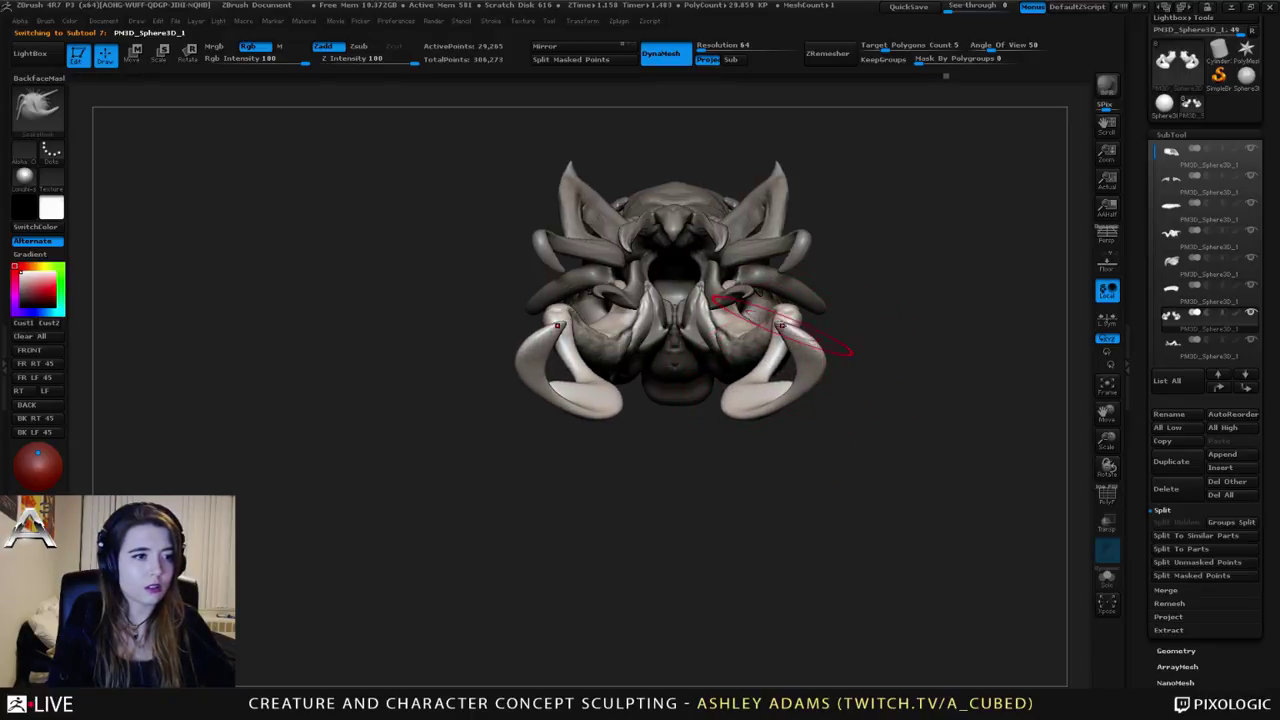
pyautogui.moveTo(786, 324); pyautogui.dragTo(800, 346)
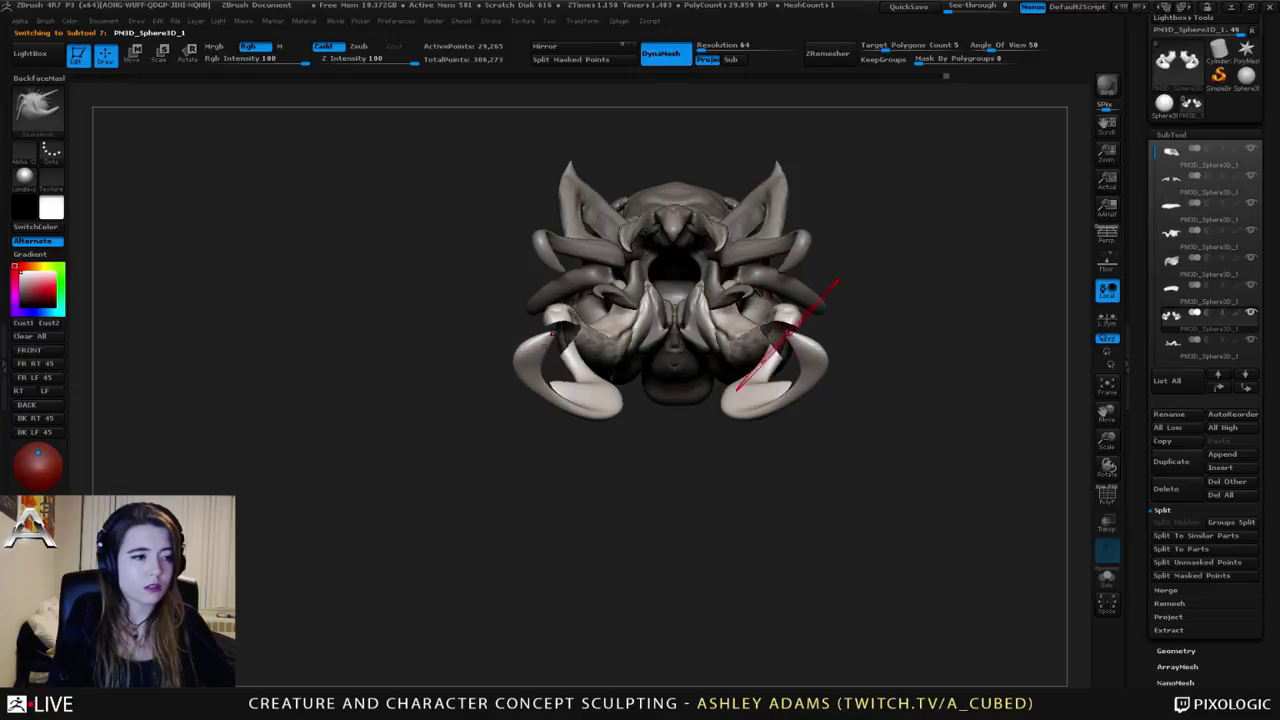
pyautogui.moveTo(860, 430)
pyautogui.mouseDown()
pyautogui.moveTo(643, 378)
pyautogui.moveTo(514, 386)
pyautogui.moveTo(571, 386)
pyautogui.moveTo(583, 363)
pyautogui.moveTo(643, 404)
pyautogui.moveTo(680, 402)
pyautogui.mouseUp()
pyautogui.keyDown('ctrl'); pyautogui.moveTo(672, 402); pyautogui.dragTo(664, 338, button='right'); pyautogui.keyUp('ctrl')
pyautogui.moveTo(664, 338)
pyautogui.mouseDown(button='right')
pyautogui.moveTo(737, 343)
pyautogui.moveTo(700, 340)
pyautogui.mouseUp(button='right')
pyautogui.press('shift')
pyautogui.moveTo(662, 295); pyautogui.dragTo(870, 405, button='right')
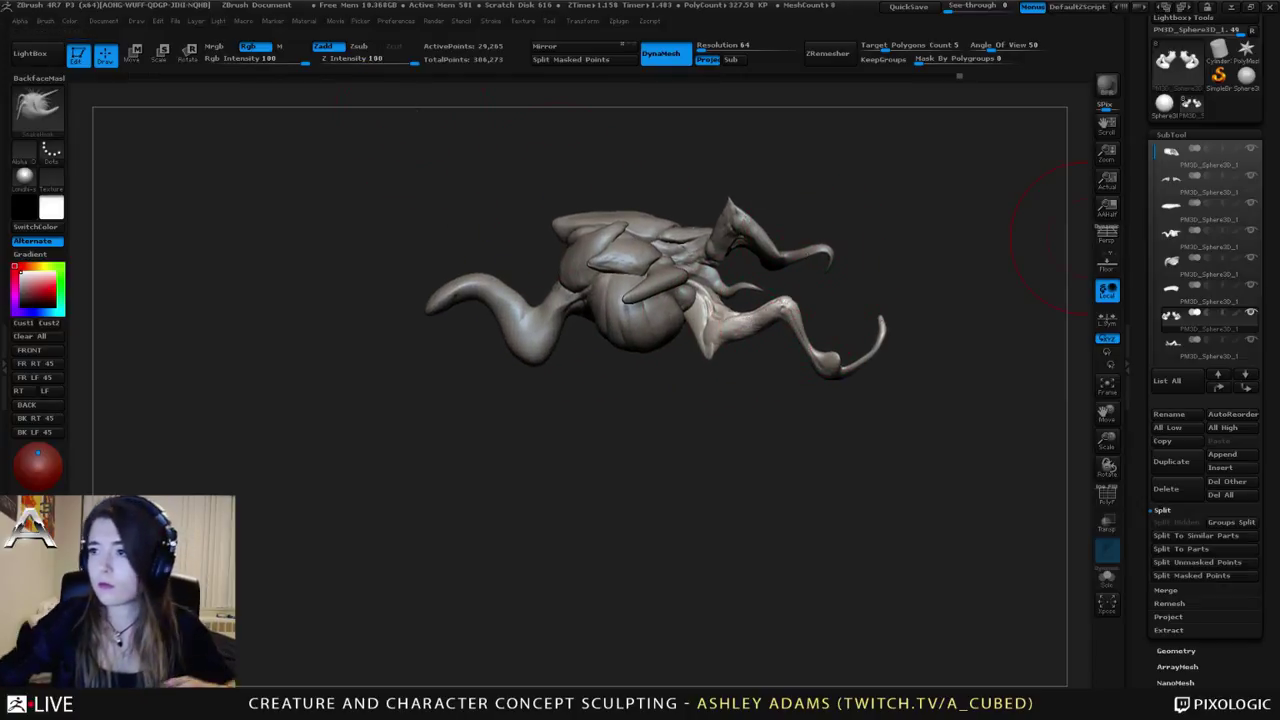
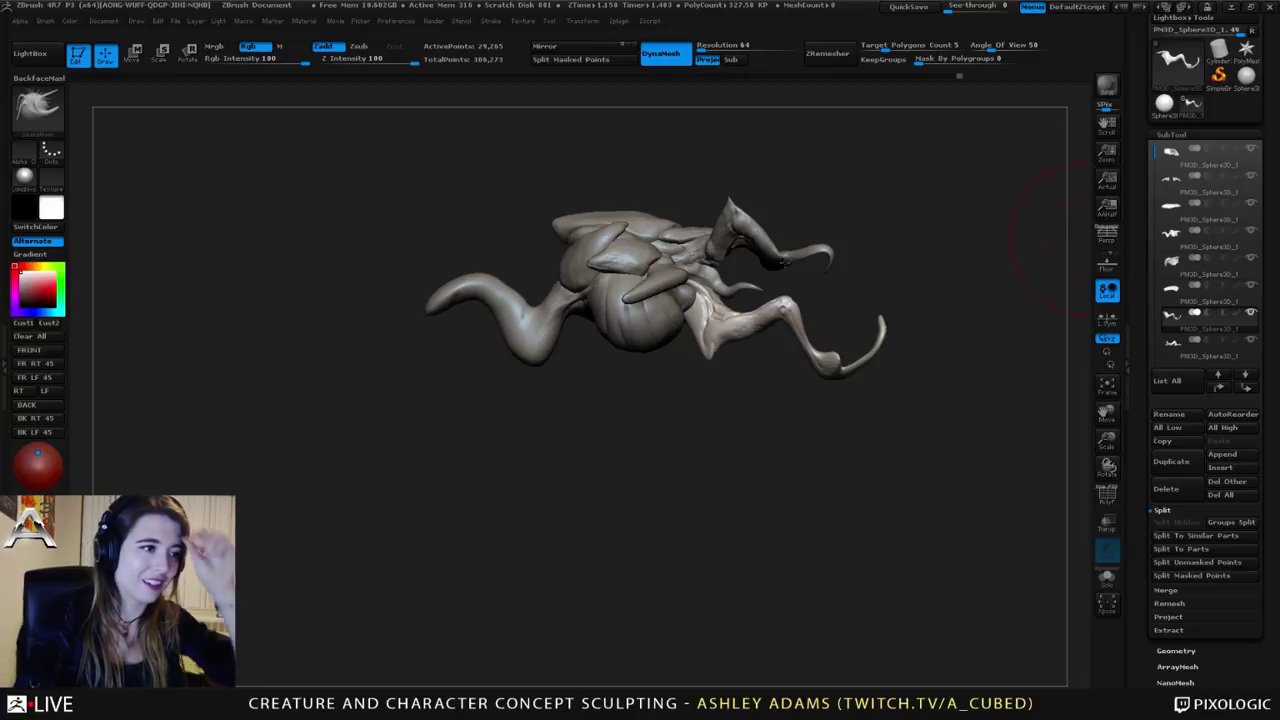
# Step: Adjust the outward curve of the upper tentacles from the front with SnakeHook
pyautogui.moveTo(1050, 240)
pyautogui.mouseDown()
pyautogui.moveTo(830, 240)
pyautogui.moveTo(960, 270)
pyautogui.moveTo(900, 285)
pyautogui.moveTo(930, 300)
pyautogui.moveTo(769, 267)
pyautogui.mouseUp()
pyautogui.press('space')
pyautogui.keyDown('alt'); pyautogui.moveTo(750, 250); pyautogui.dragTo(697, 301, button='right'); pyautogui.keyUp('alt')
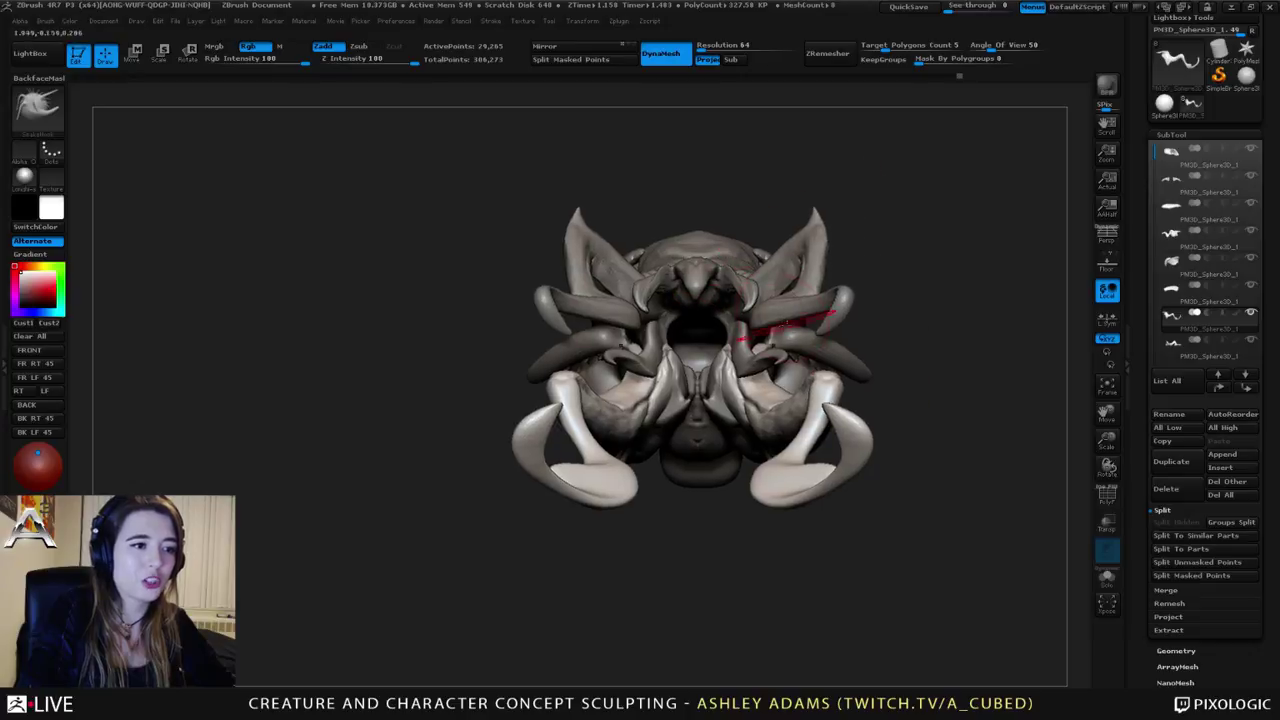
pyautogui.keyDown('alt'); pyautogui.click(777, 313); pyautogui.keyUp('alt')
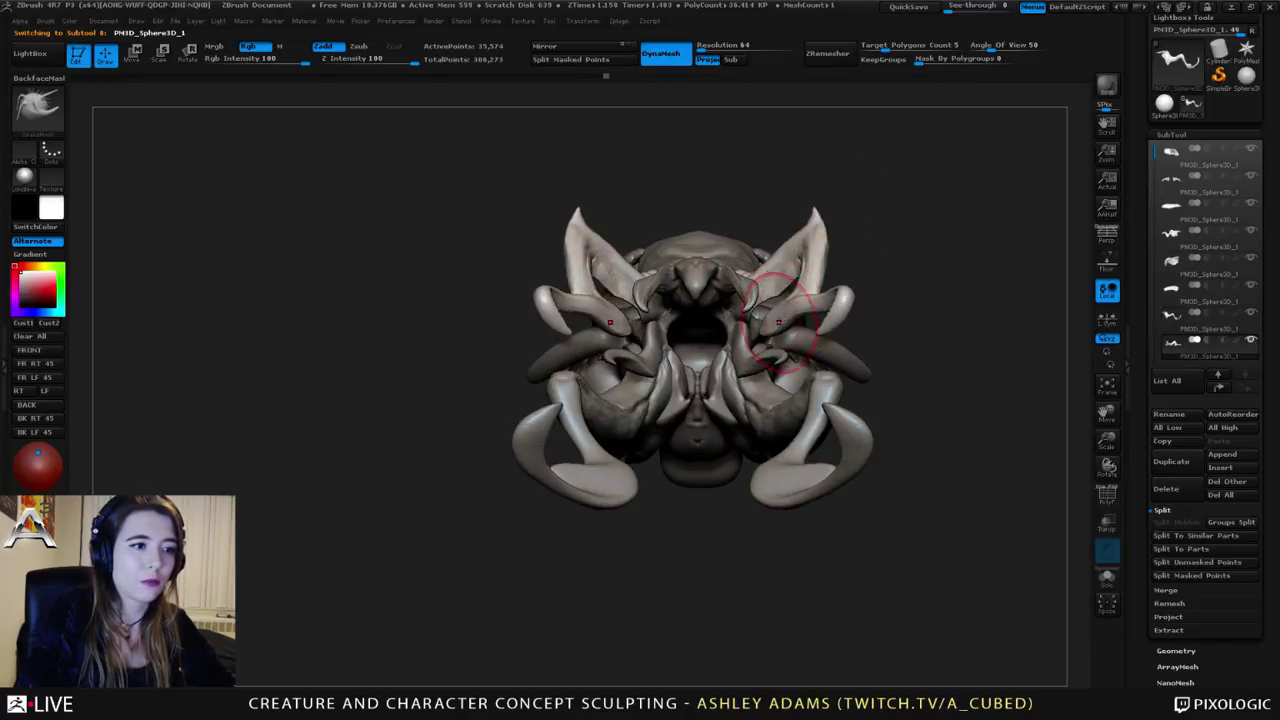
pyautogui.press('space')
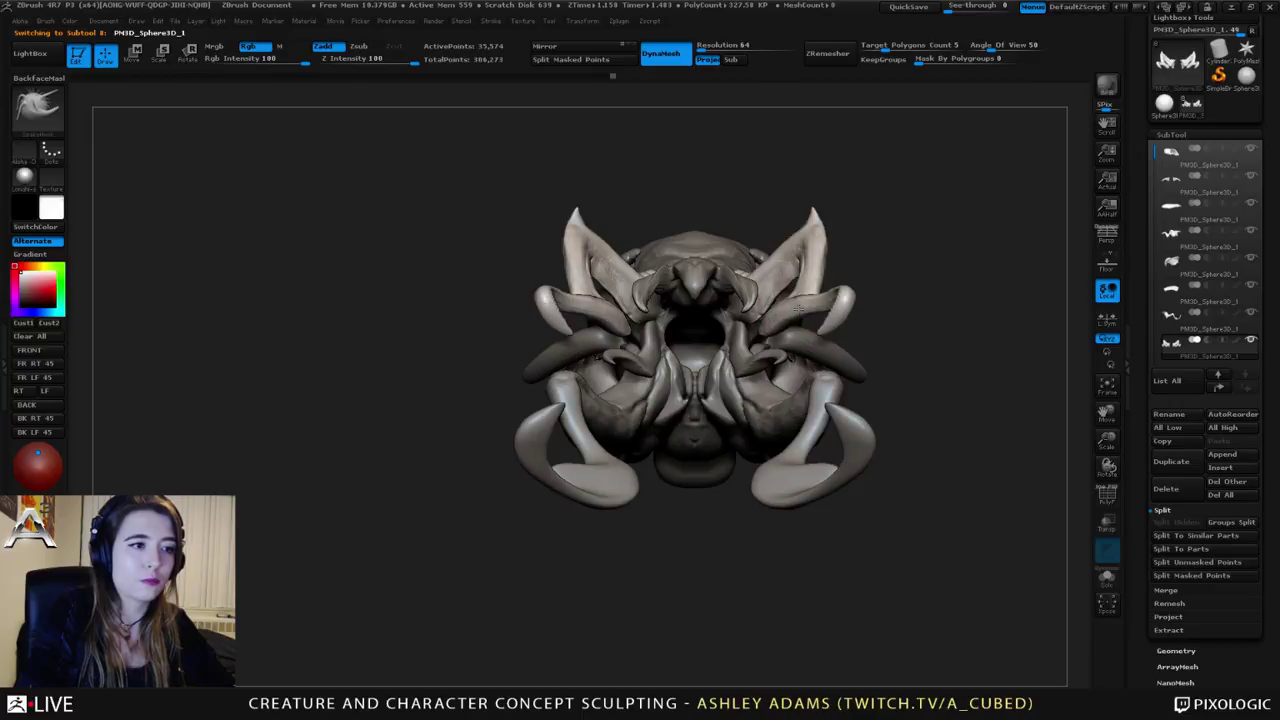
pyautogui.press('space')
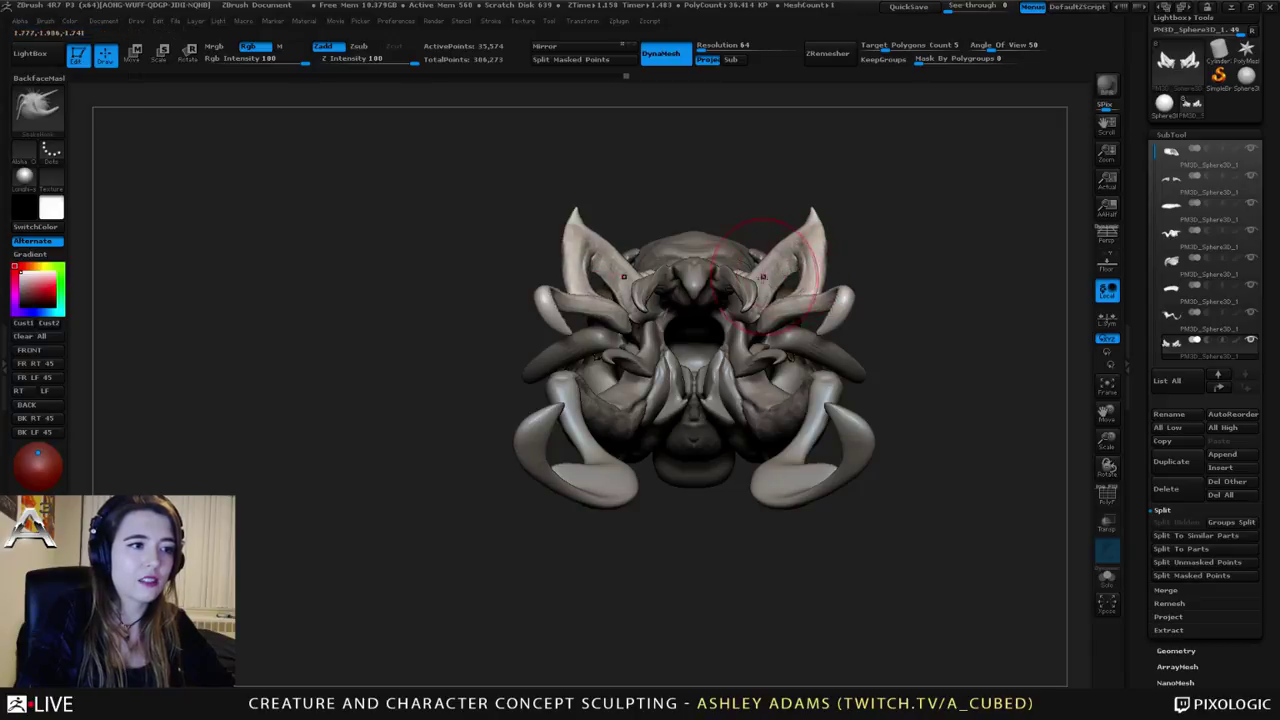
pyautogui.moveTo(879, 381)
pyautogui.keyDown('ctrl'); pyautogui.mouseDown(button='right')
pyautogui.moveTo(858, 316)
pyautogui.moveTo(843, 350)
pyautogui.mouseUp(button='right'); pyautogui.keyUp('ctrl')
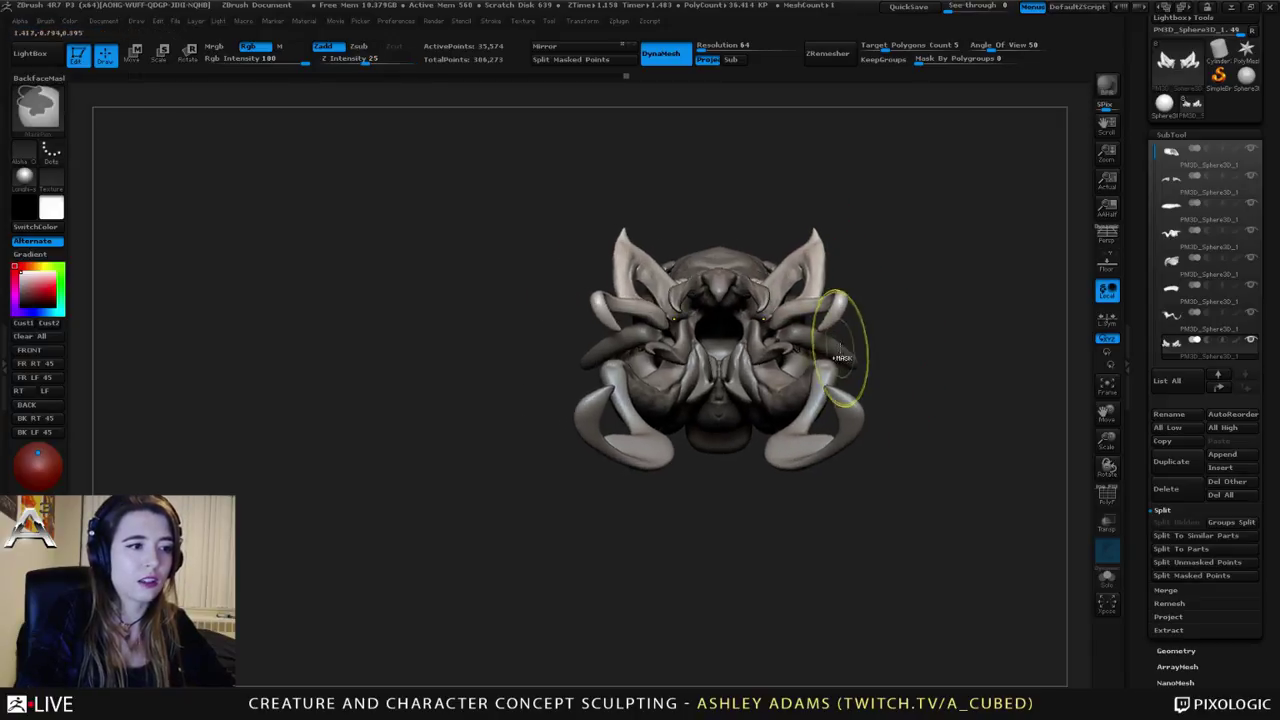
# Step: Select the side horns above the round body masses and rework their volume with Inflat and Smooth
pyautogui.keyDown('alt'); pyautogui.click(617, 365); pyautogui.keyUp('alt')
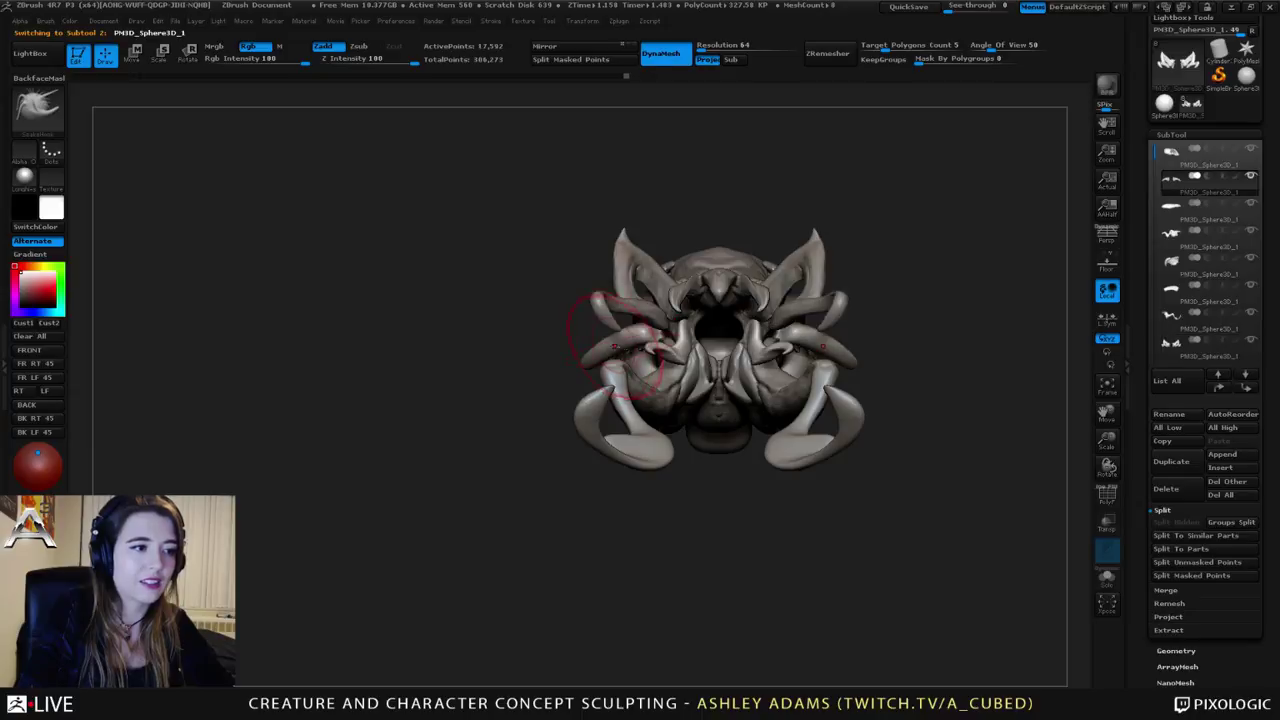
pyautogui.moveTo(470, 345)
pyautogui.mouseDown(button='right')
pyautogui.moveTo(559, 304)
pyautogui.moveTo(568, 418)
pyautogui.moveTo(535, 357)
pyautogui.moveTo(604, 337)
pyautogui.moveTo(592, 313)
pyautogui.moveTo(586, 338)
pyautogui.moveTo(622, 322)
pyautogui.moveTo(606, 330)
pyautogui.mouseUp(button='right')
pyautogui.rightClick(600, 316)
pyautogui.press('b')
pyautogui.press('i')
pyautogui.press('n')
pyautogui.moveTo(610, 332); pyautogui.dragTo(572, 340)
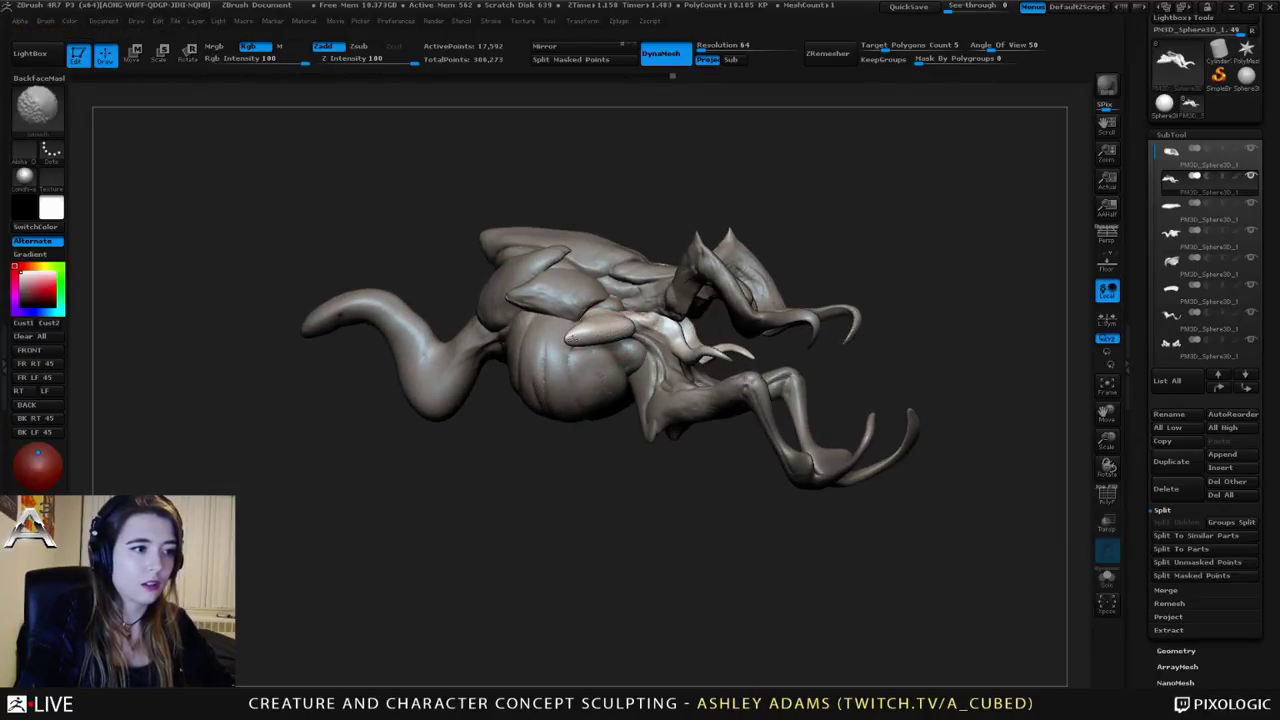
pyautogui.moveTo(586, 339)
pyautogui.mouseDown(button='right')
pyautogui.moveTo(622, 330)
pyautogui.moveTo(566, 322)
pyautogui.moveTo(572, 232)
pyautogui.mouseUp(button='right')
# Step: Pull the side horns closer to the body and reshape their curve with SnakeHook at a larger draw size
pyautogui.press('b')
pyautogui.press('s')
pyautogui.press('h')
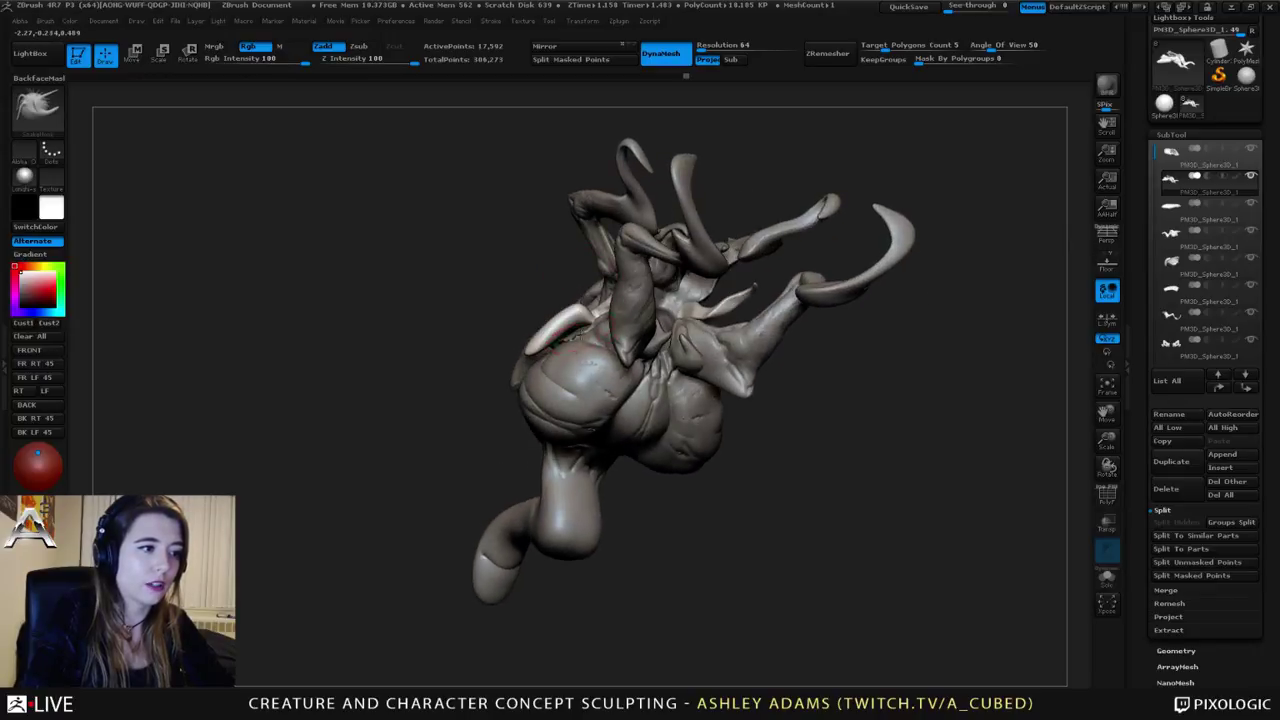
pyautogui.moveTo(558, 344); pyautogui.dragTo(641, 318, button='right')
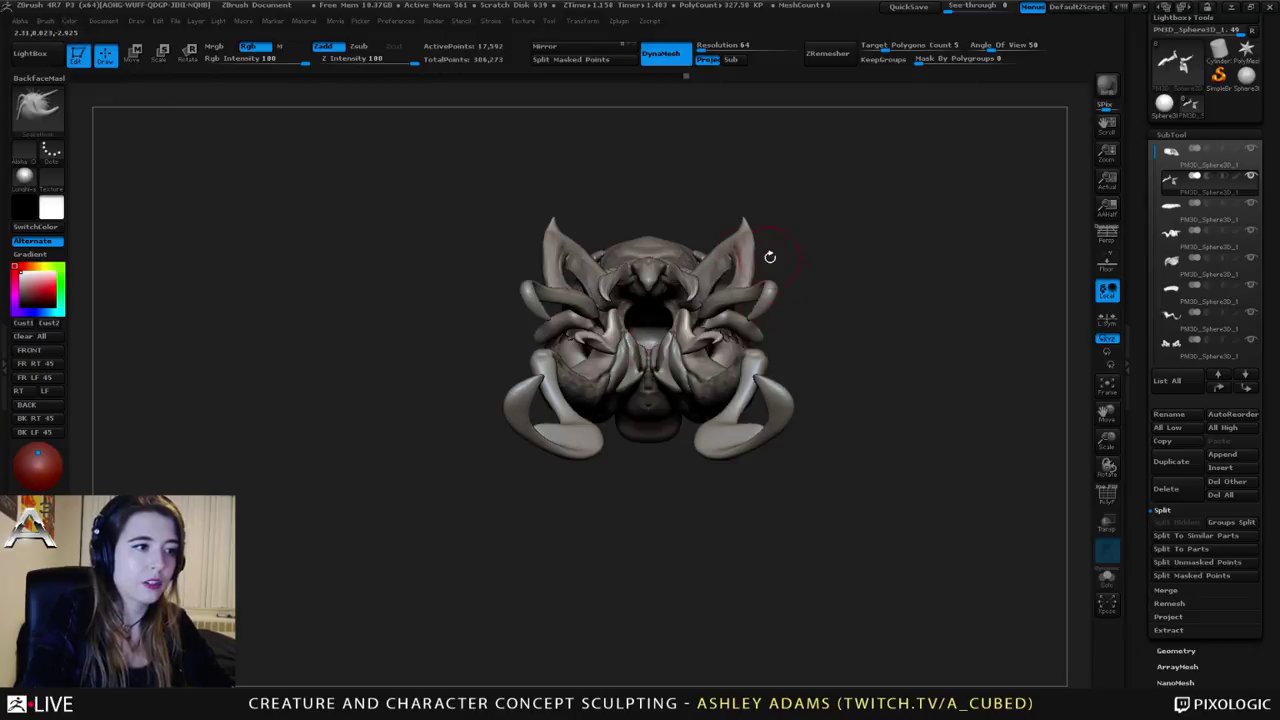
pyautogui.moveTo(745, 358)
pyautogui.mouseDown(button='right')
pyautogui.moveTo(665, 293)
pyautogui.moveTo(685, 273)
pyautogui.mouseUp(button='right')
pyautogui.press('b')
pyautogui.press('s')
pyautogui.press('h')
pyautogui.press('space')
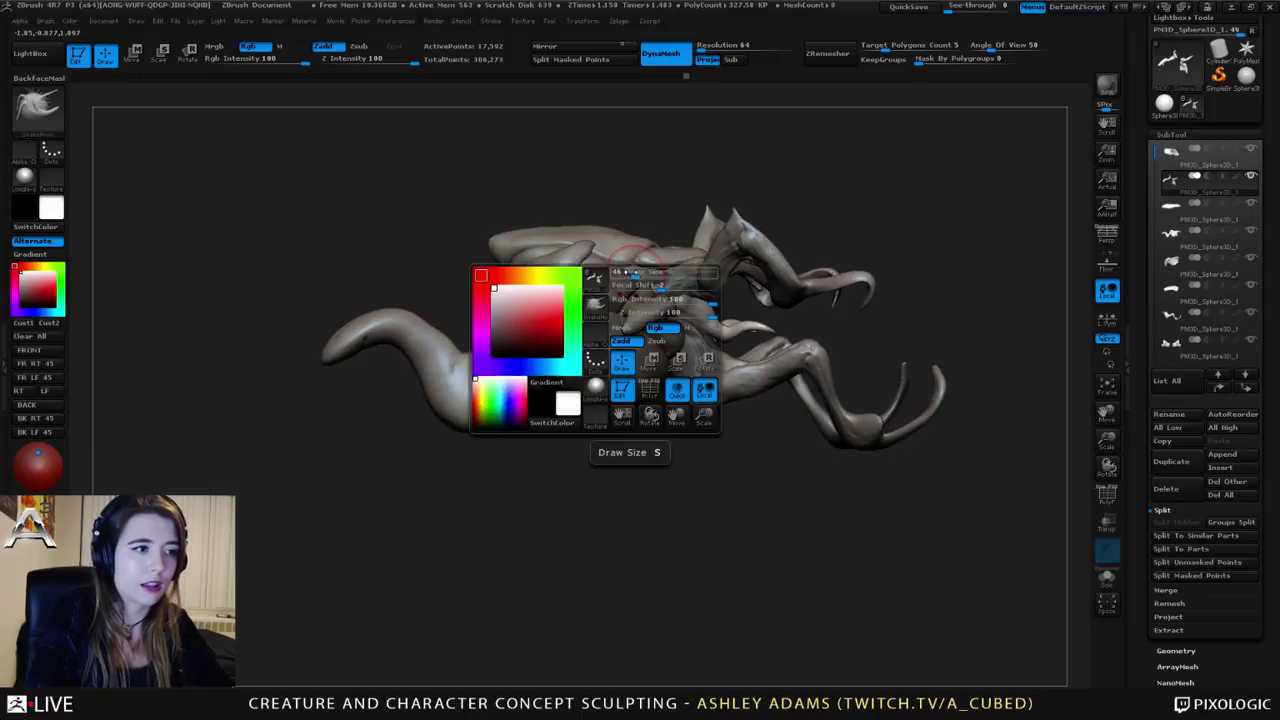
pyautogui.moveTo(634, 275); pyautogui.dragTo(654, 275)
pyautogui.moveTo(660, 303)
pyautogui.mouseDown(button='right')
pyautogui.moveTo(650, 354)
pyautogui.moveTo(634, 350)
pyautogui.mouseUp(button='right')
# Step: Round out the shortened side horns with Inflat and refine their tips with SnakeHook
pyautogui.press('b')
pyautogui.press('i')
pyautogui.press('n')
pyautogui.press('b')
pyautogui.press('s')
pyautogui.press('h')
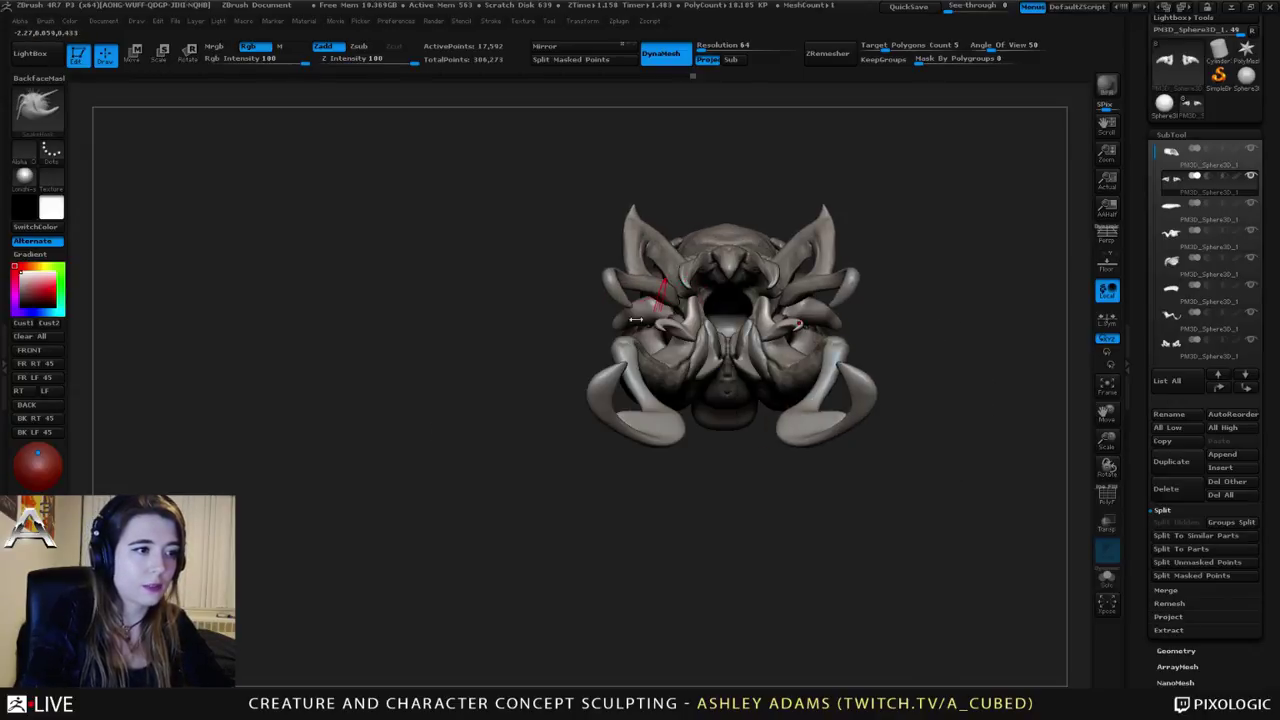
pyautogui.moveTo(663, 300)
pyautogui.mouseDown(button='right')
pyautogui.moveTo(686, 335)
pyautogui.moveTo(598, 342)
pyautogui.moveTo(711, 325)
pyautogui.moveTo(537, 294)
pyautogui.moveTo(552, 331)
pyautogui.mouseUp(button='right')
pyautogui.keyDown('alt'); pyautogui.moveTo(696, 288); pyautogui.dragTo(627, 318, button='right'); pyautogui.keyUp('alt')
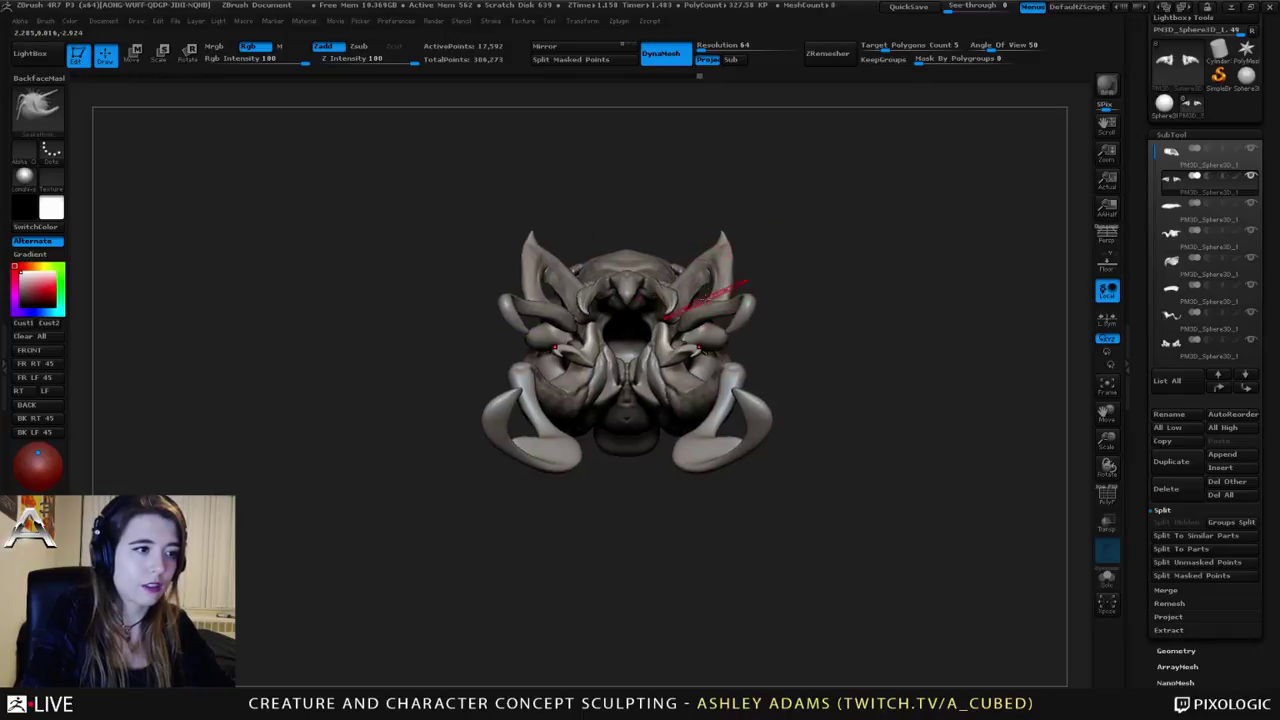
# Step: Select the upper tentacles and widen the bend of their outer loops with SnakeHook
pyautogui.keyDown('alt'); pyautogui.click(749, 331); pyautogui.keyUp('alt')
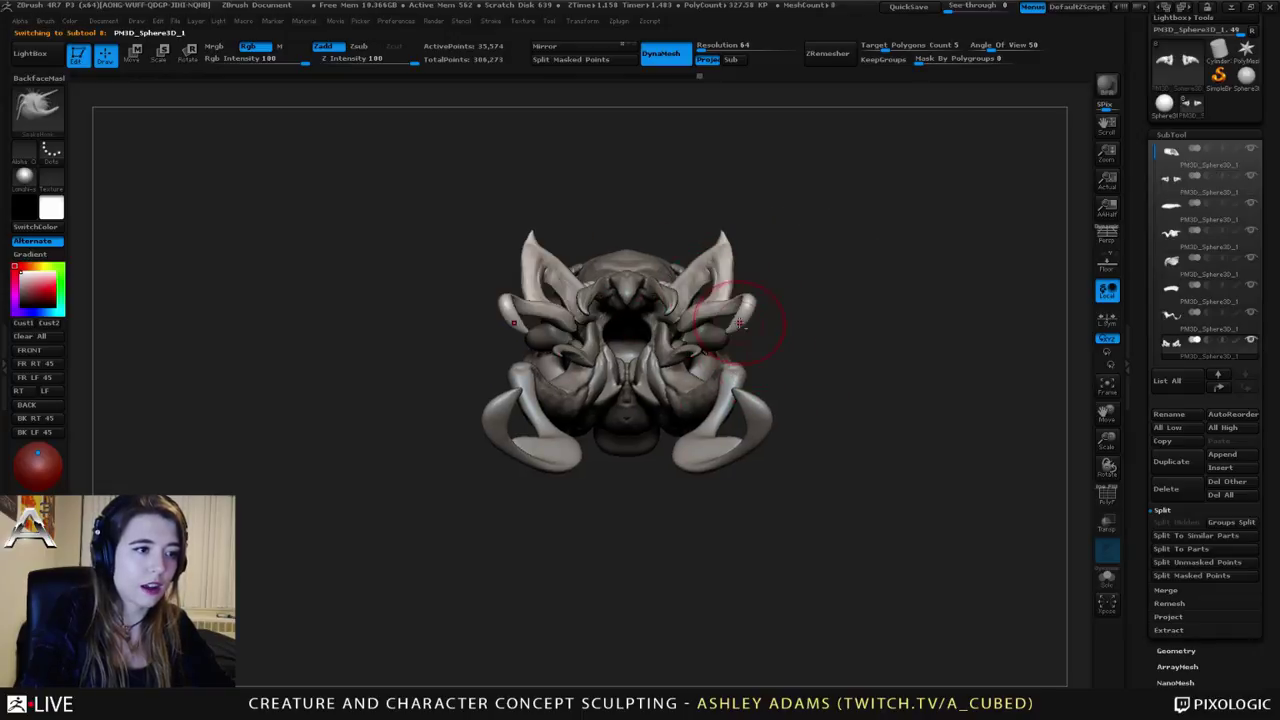
pyautogui.press('space')
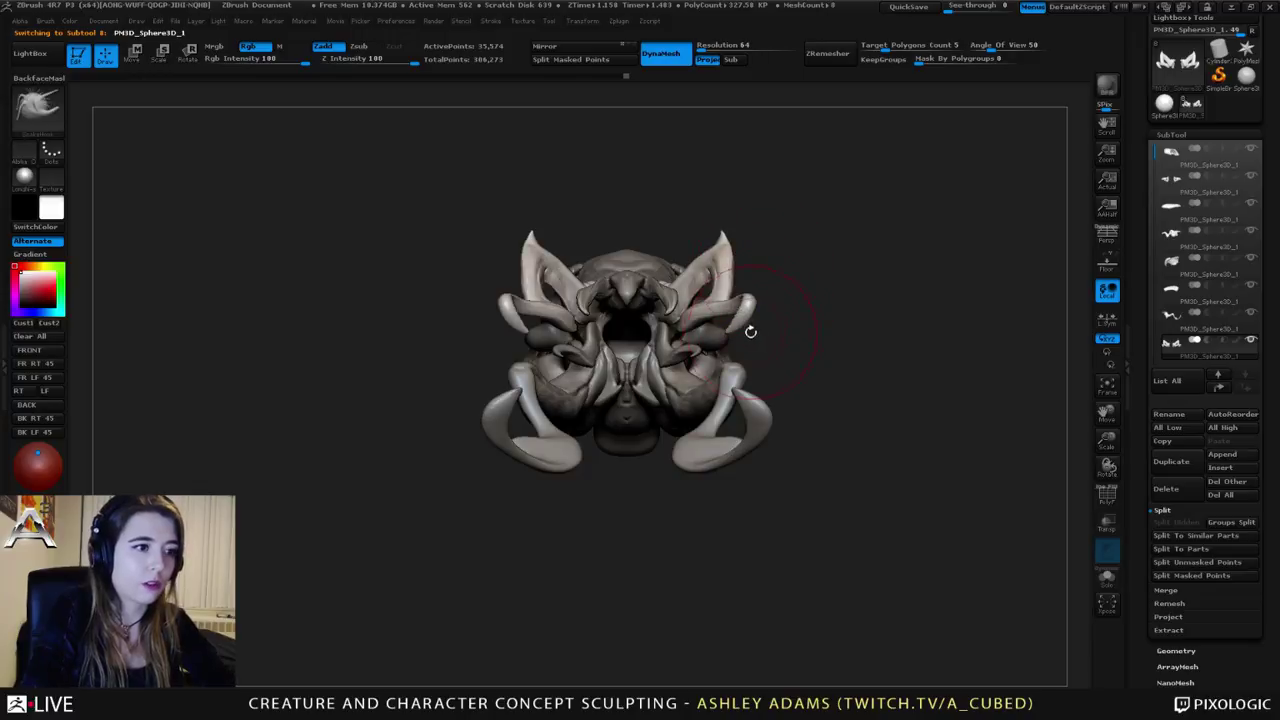
pyautogui.press('space')
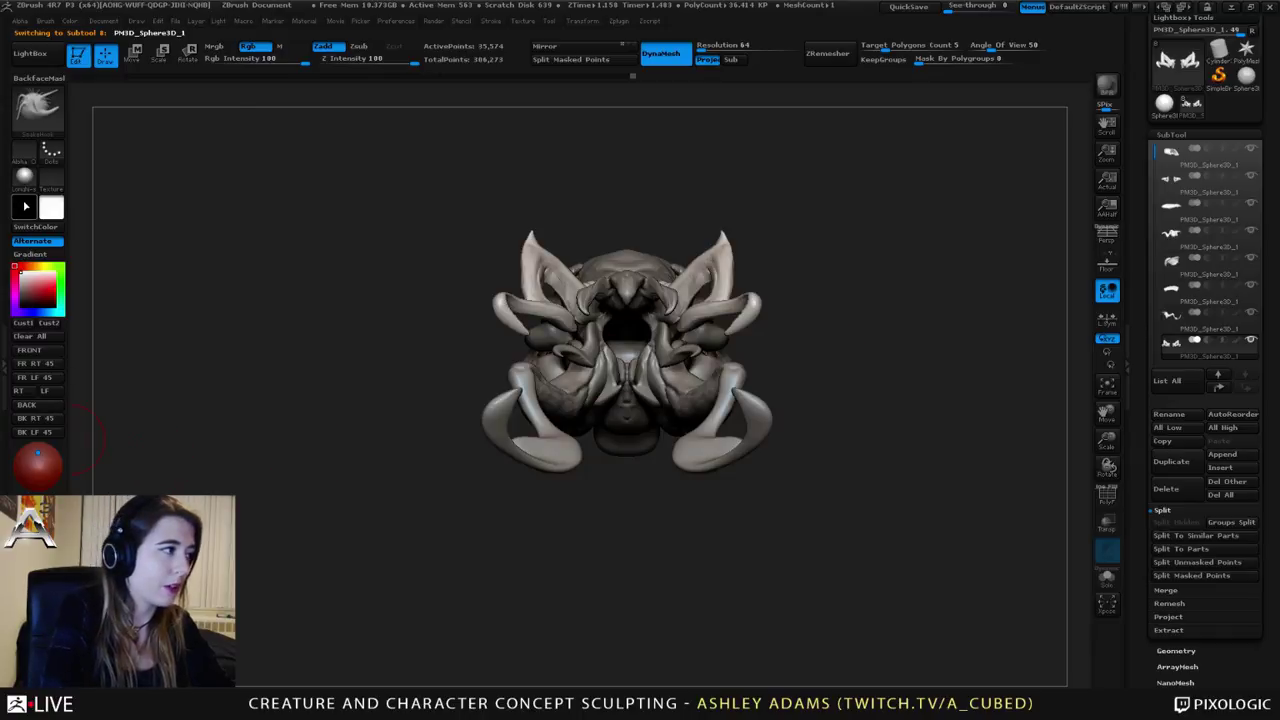
# Step: Preview the creature with the Flat Color material, and switch its material to Outline
pyautogui.click(24, 176)
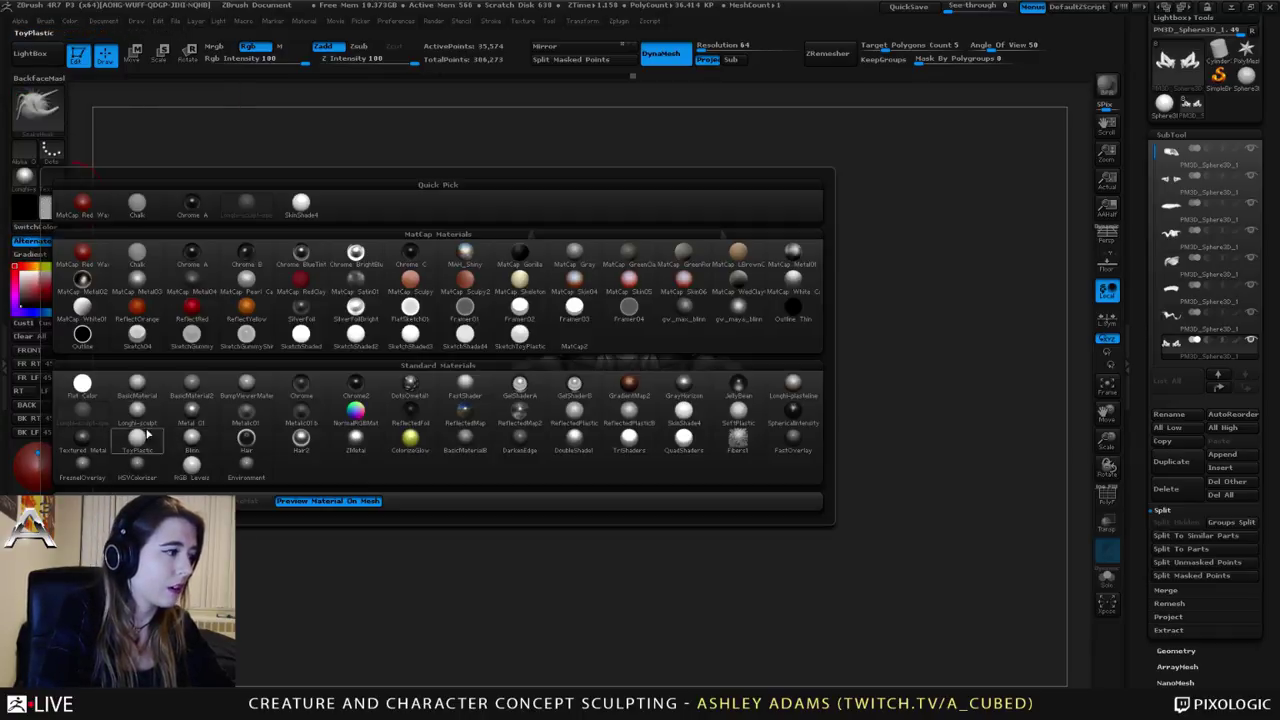
pyautogui.click(84, 386)
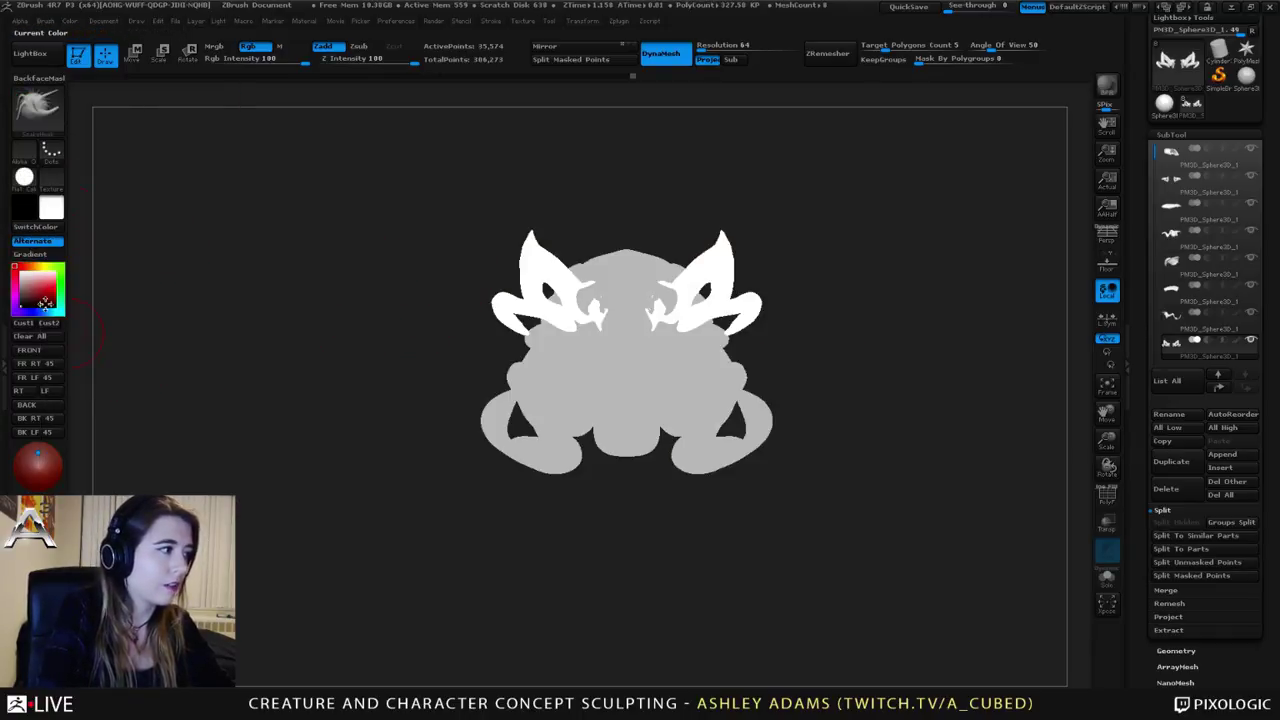
pyautogui.click(24, 176)
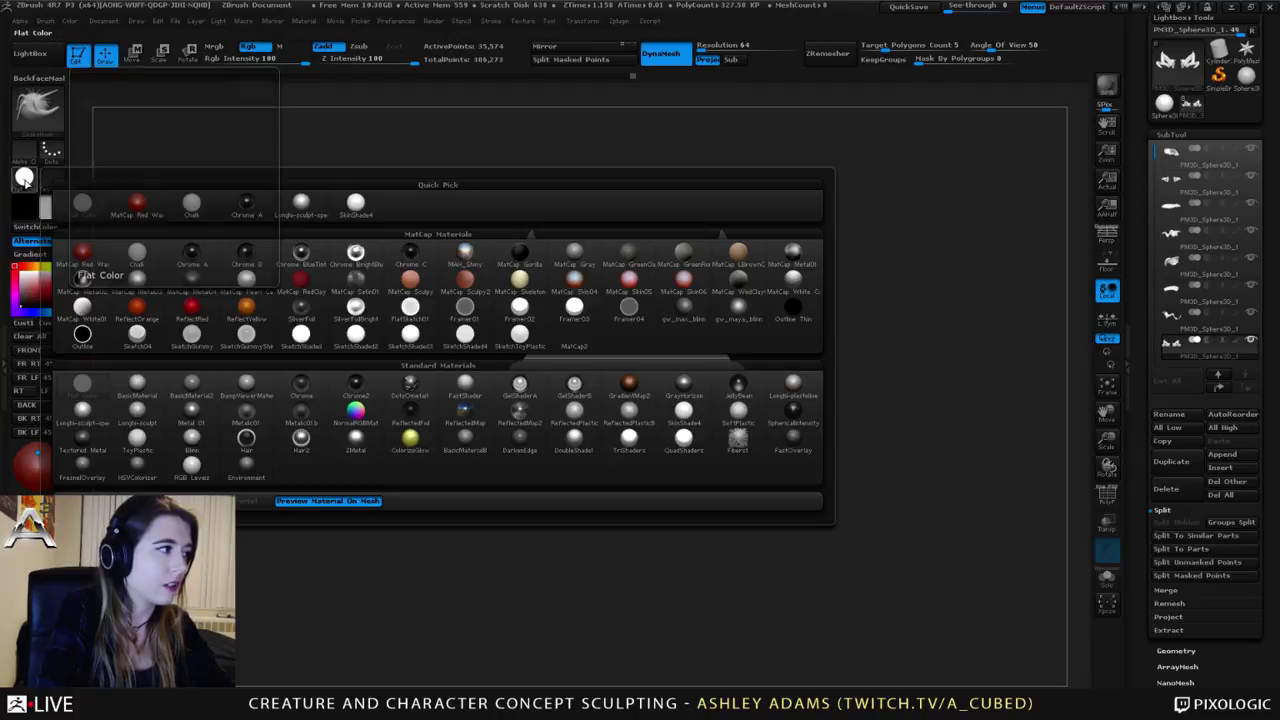
pyautogui.click(86, 340)
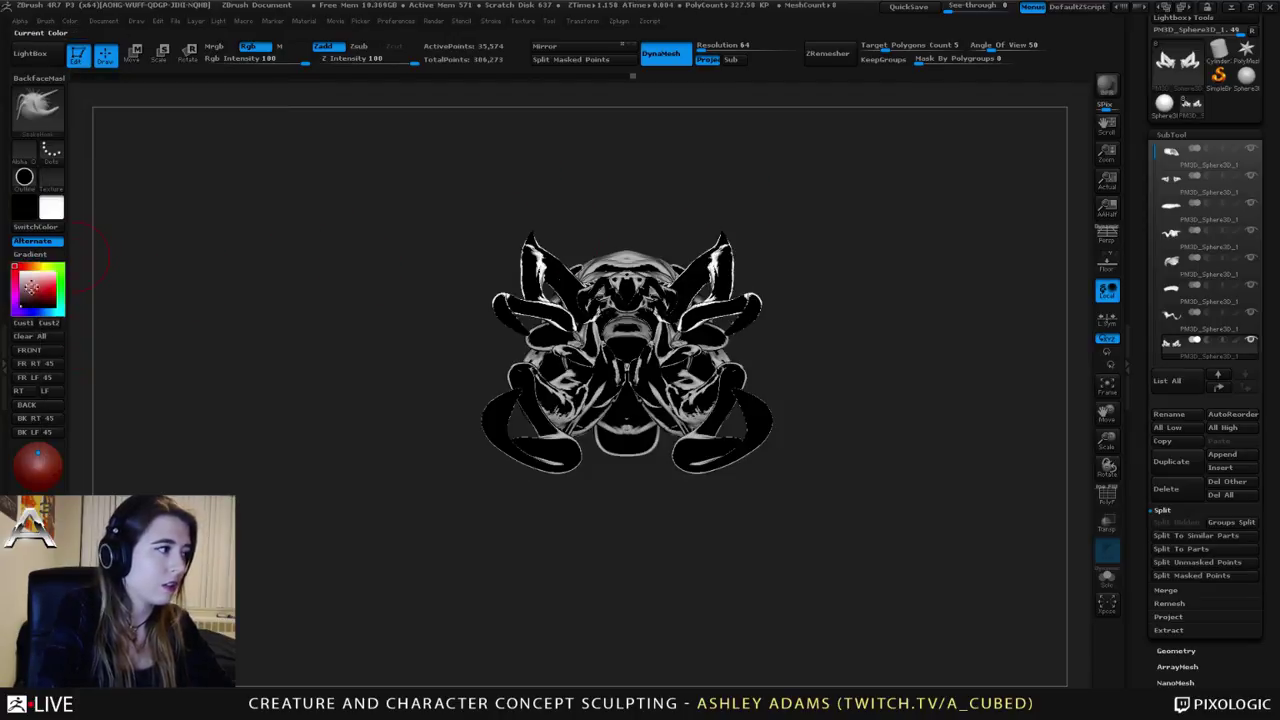
# Step: Set the main colour to black to turn the creature into a solid silhouette
pyautogui.moveTo(38, 290); pyautogui.dragTo(17, 314)
pyautogui.click(25, 213)
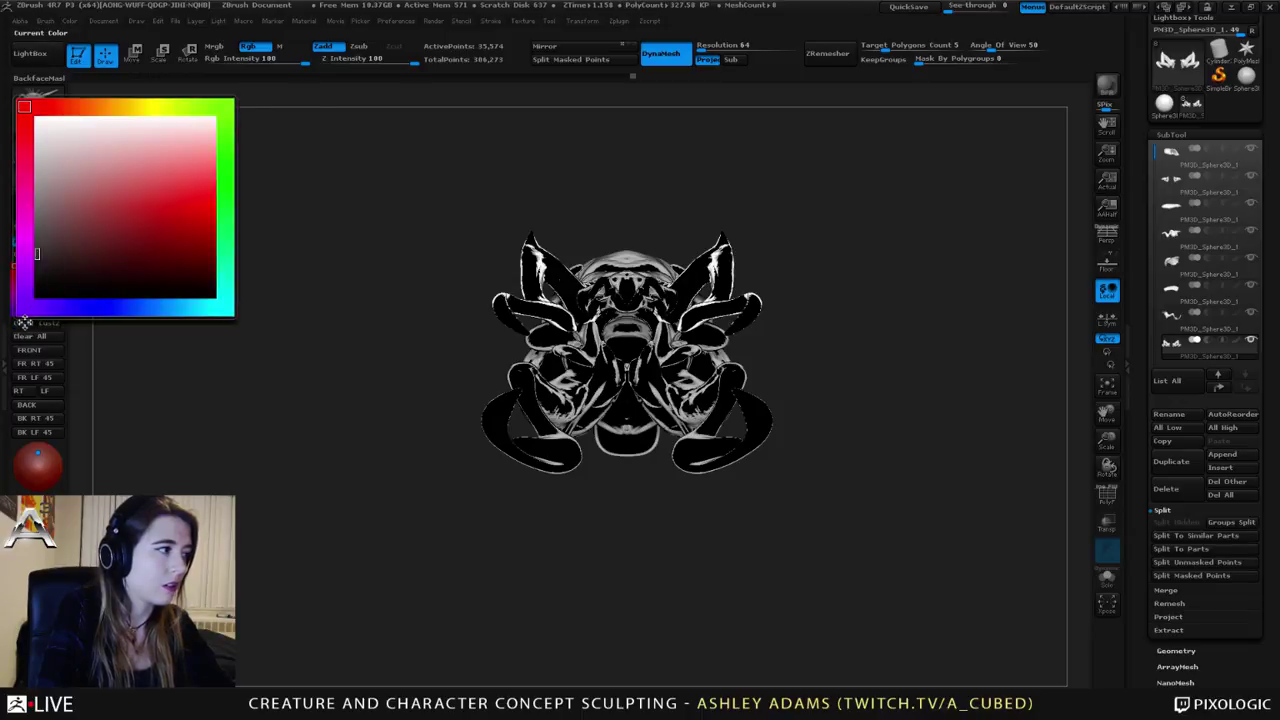
pyautogui.moveTo(306, 277); pyautogui.dragTo(455, 250)
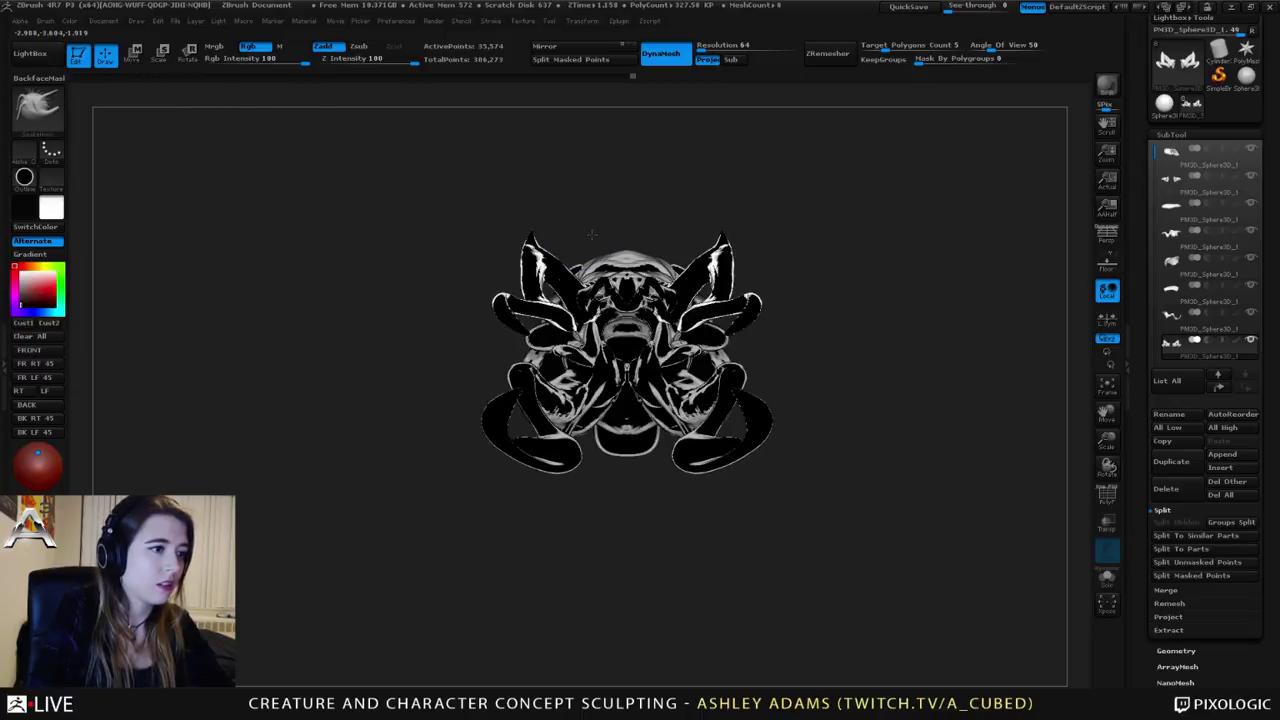
pyautogui.click(28, 207)
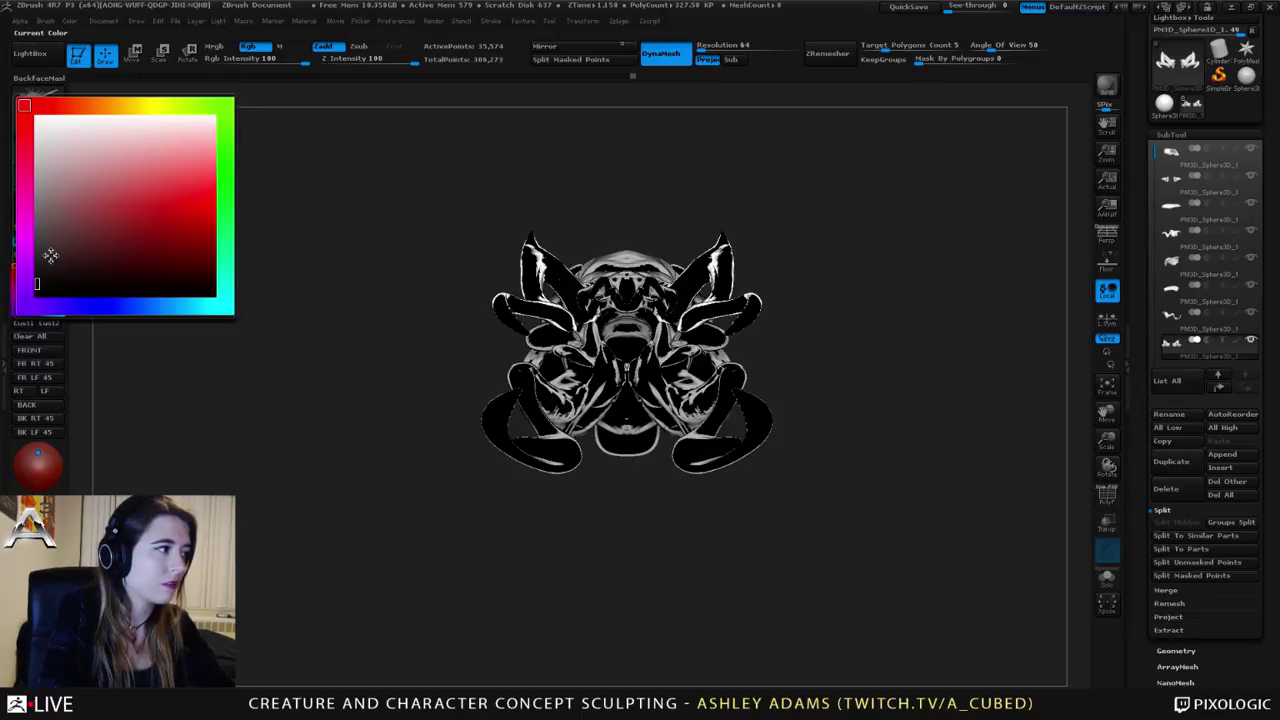
pyautogui.click(50, 211)
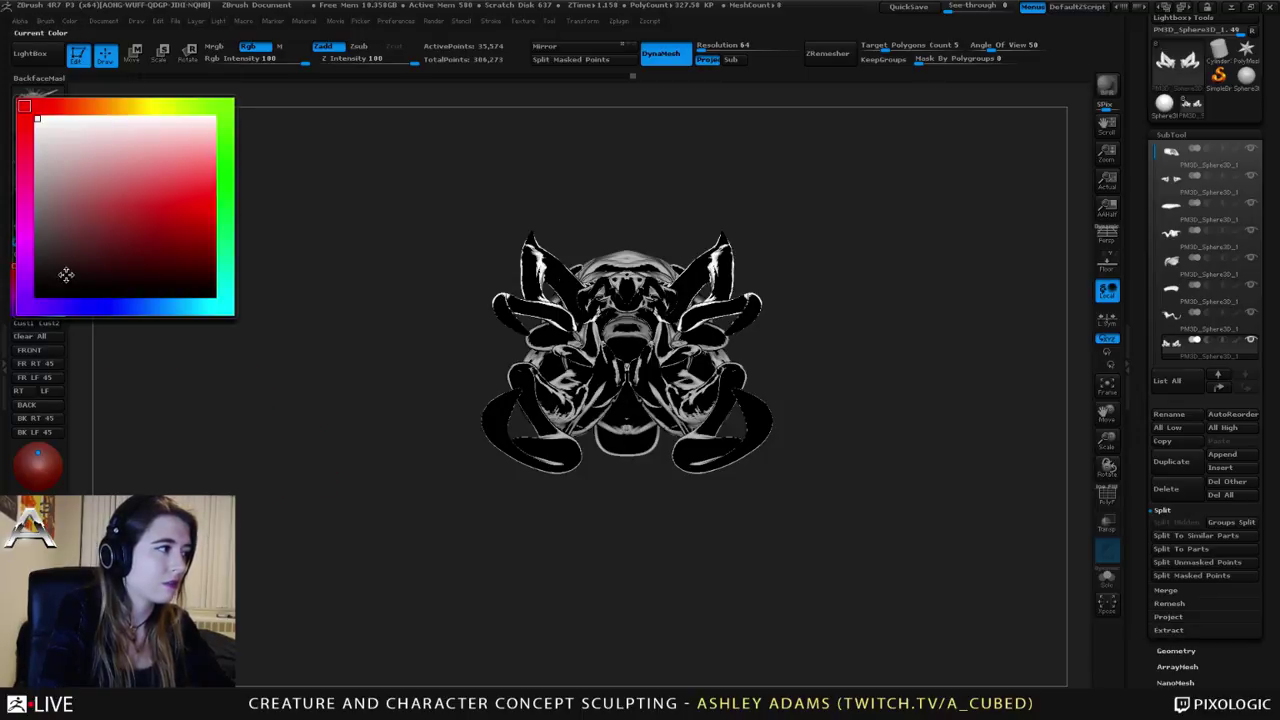
pyautogui.moveTo(66, 274); pyautogui.dragTo(39, 314)
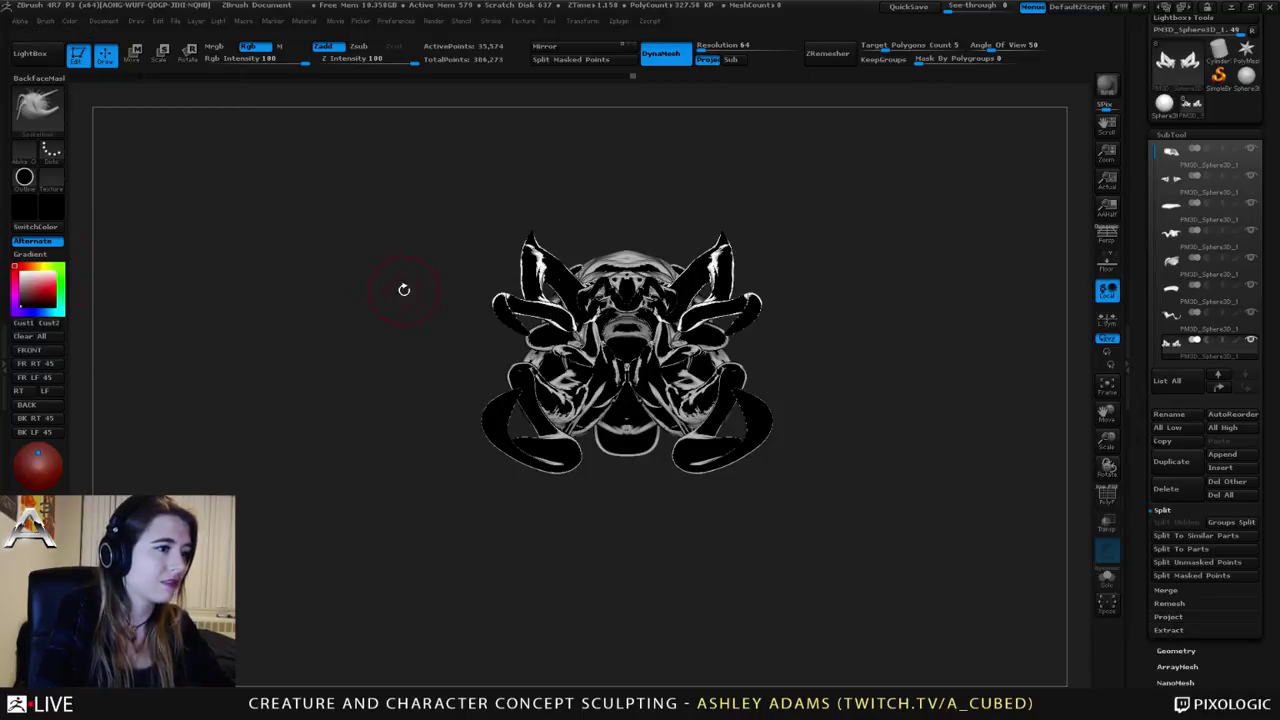
# Step: Push the outer hooks of the upper tentacles slightly outward in silhouette with SnakeHook
pyautogui.moveTo(403, 288); pyautogui.dragTo(610, 260)
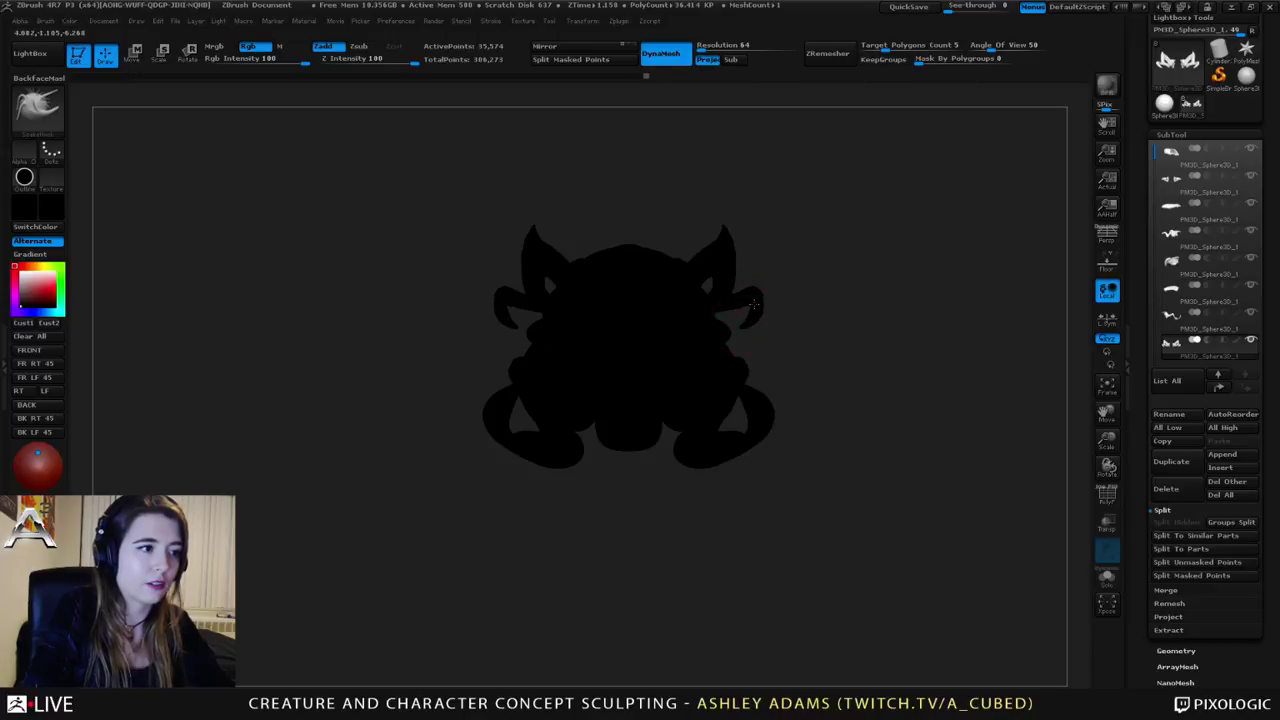
pyautogui.press('space')
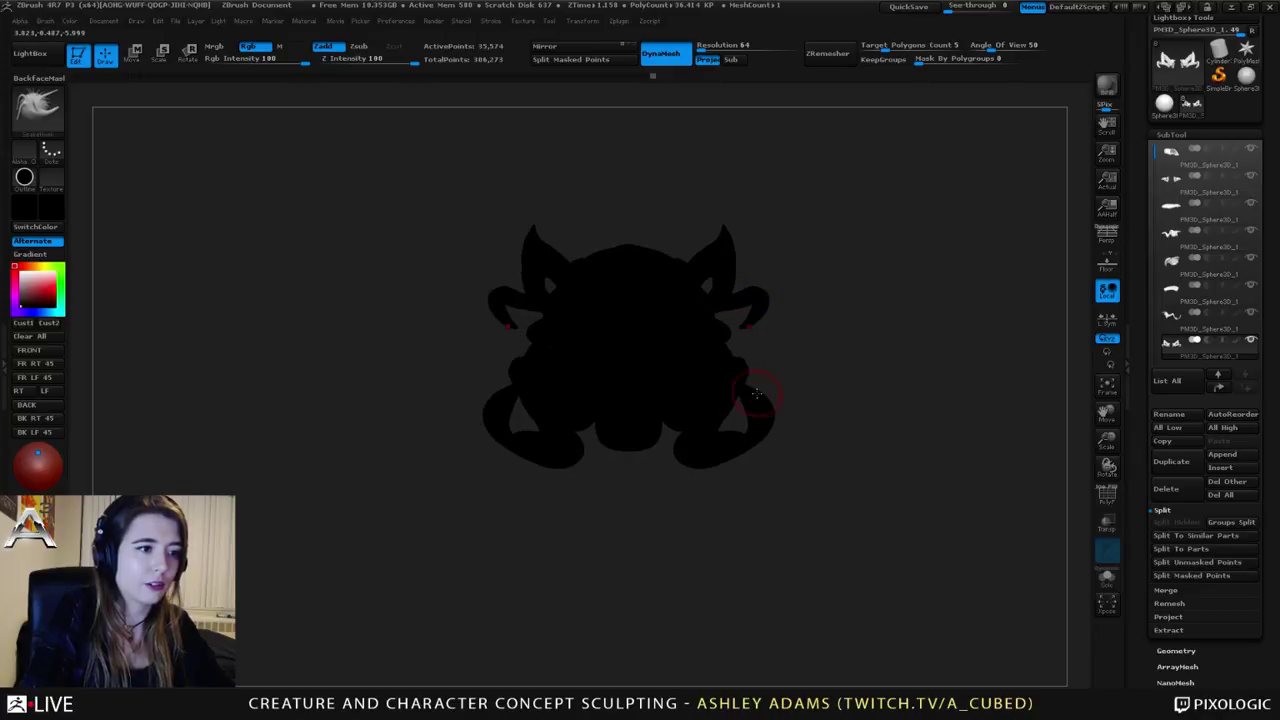
pyautogui.press('space')
pyautogui.press('space')
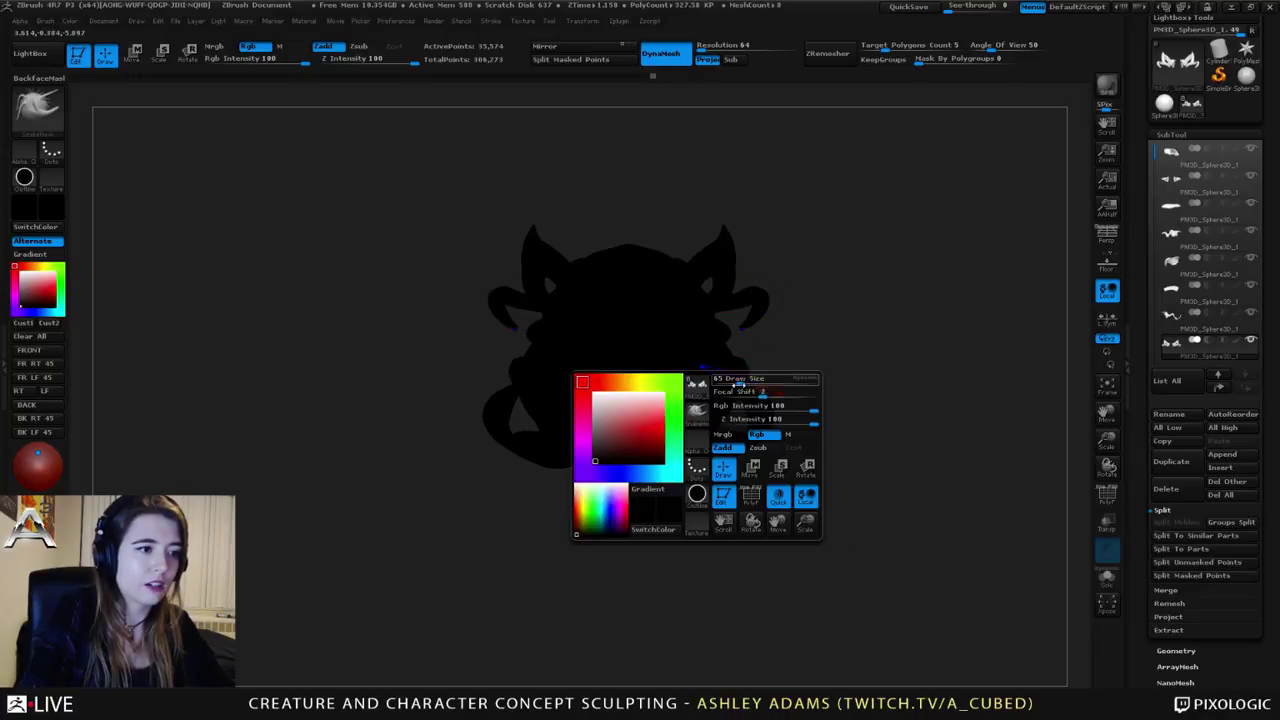
# Step: Select the lower tentacles and reshape their outer loops with SnakeHook, spreading the tips away from the body
pyautogui.keyDown('alt'); pyautogui.click(748, 395); pyautogui.keyUp('alt')
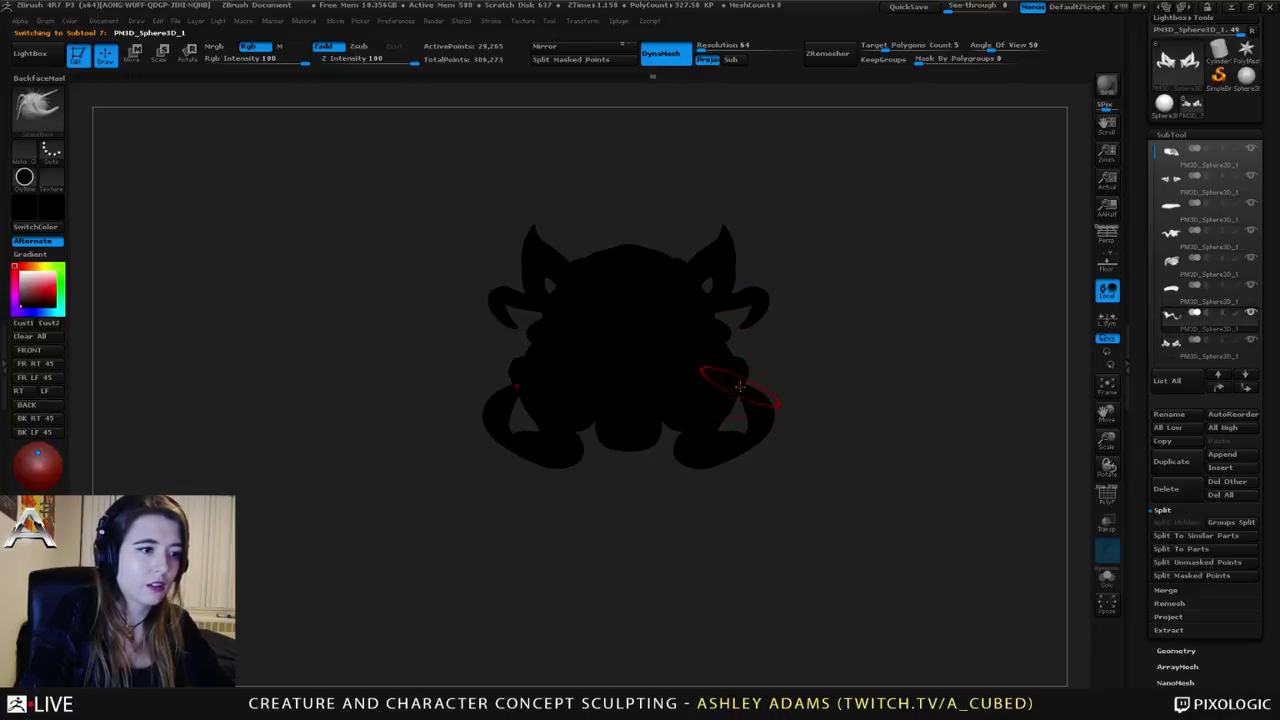
pyautogui.press('space')
pyautogui.moveTo(748, 389); pyautogui.dragTo(753, 392)
pyautogui.moveTo(744, 454); pyautogui.dragTo(748, 462)
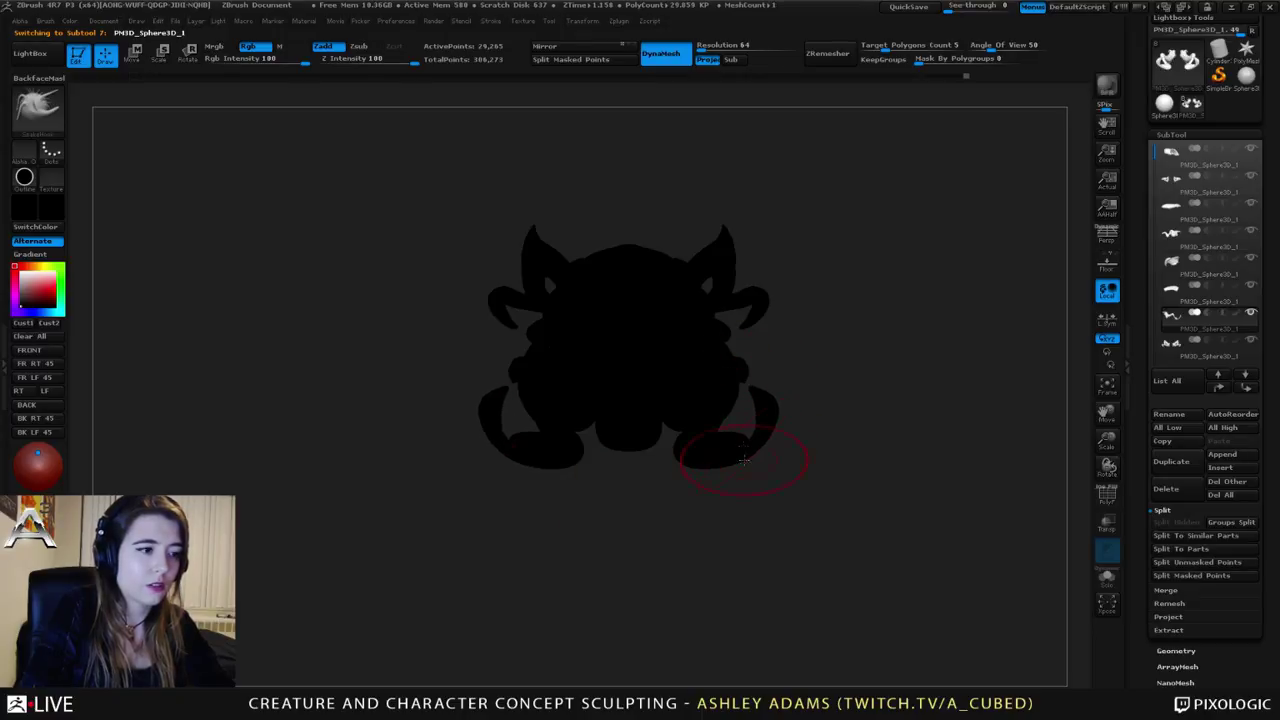
pyautogui.moveTo(815, 440)
pyautogui.mouseDown()
pyautogui.moveTo(765, 425)
pyautogui.moveTo(765, 398)
pyautogui.mouseUp()
pyautogui.press('space')
pyautogui.click(764, 385)
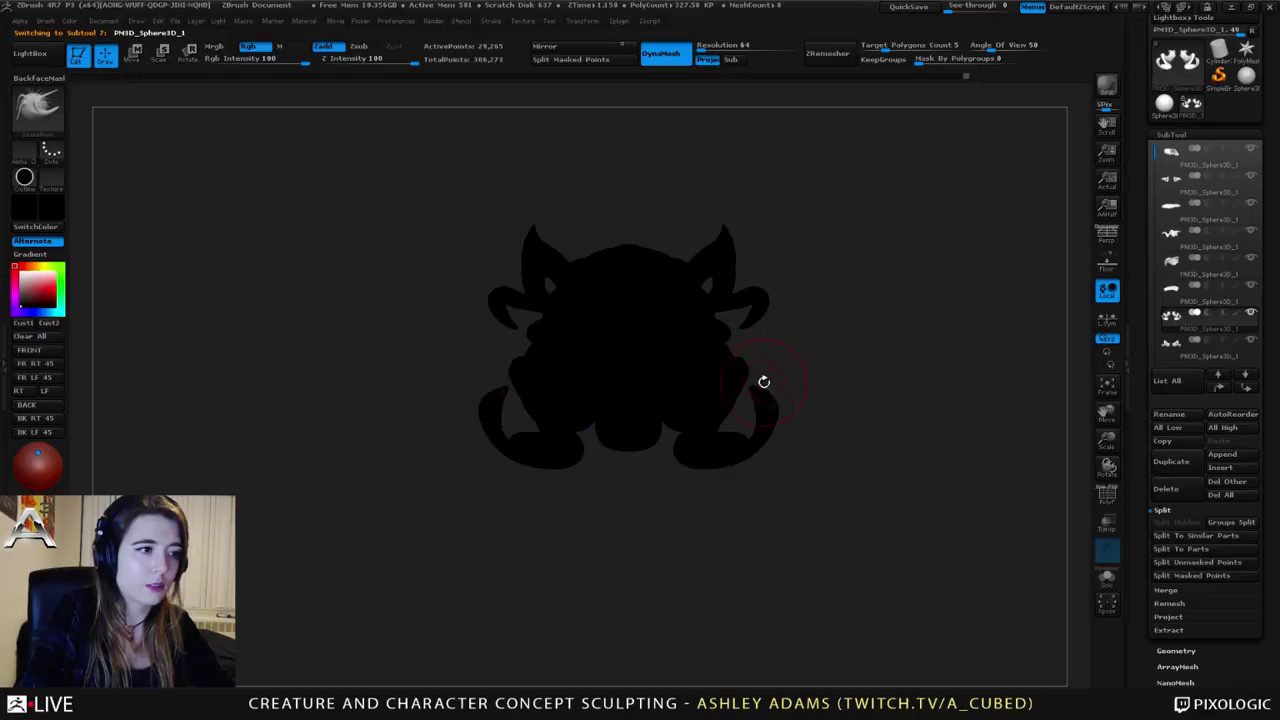
pyautogui.moveTo(764, 444)
pyautogui.mouseDown()
pyautogui.moveTo(730, 474)
pyautogui.moveTo(702, 474)
pyautogui.mouseUp()
pyautogui.moveTo(800, 420); pyautogui.dragTo(777, 329)
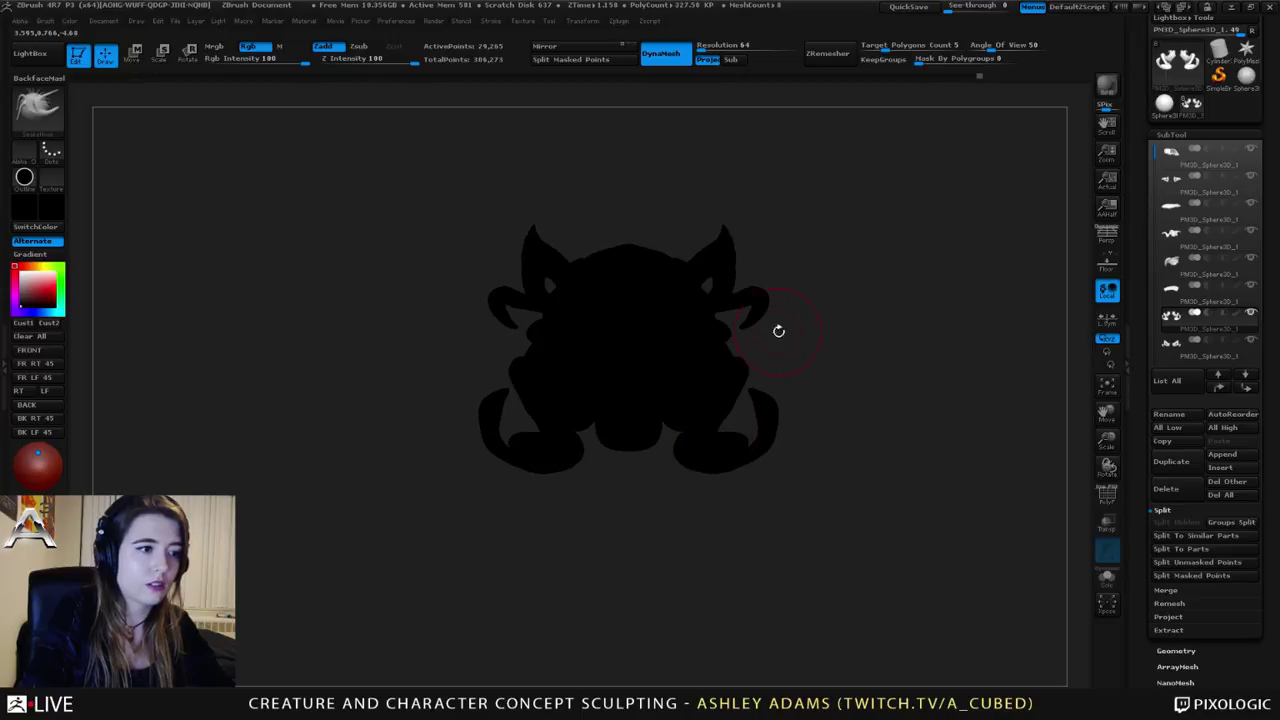
# Step: Pull the upper joints of the lower tentacles outward from the body with SnakeHook
pyautogui.moveTo(733, 370); pyautogui.dragTo(715, 425)
pyautogui.moveTo(748, 382); pyautogui.dragTo(728, 425)
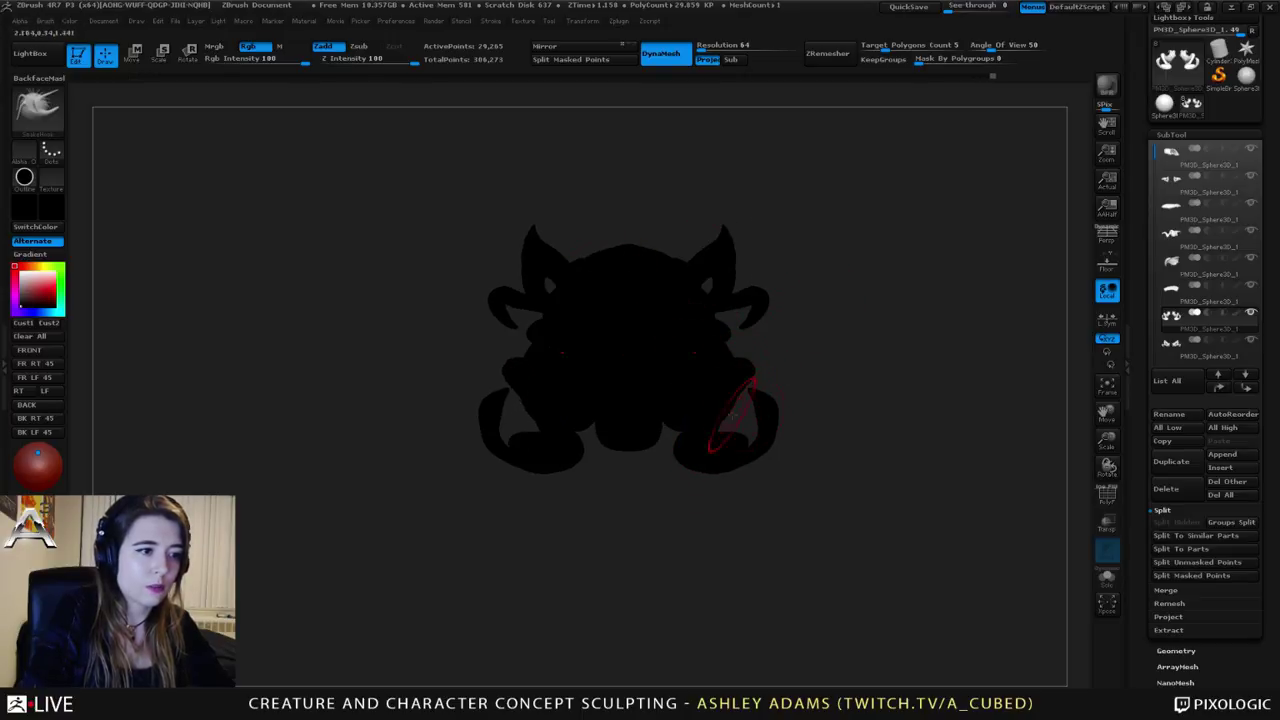
pyautogui.moveTo(820, 420); pyautogui.dragTo(800, 390)
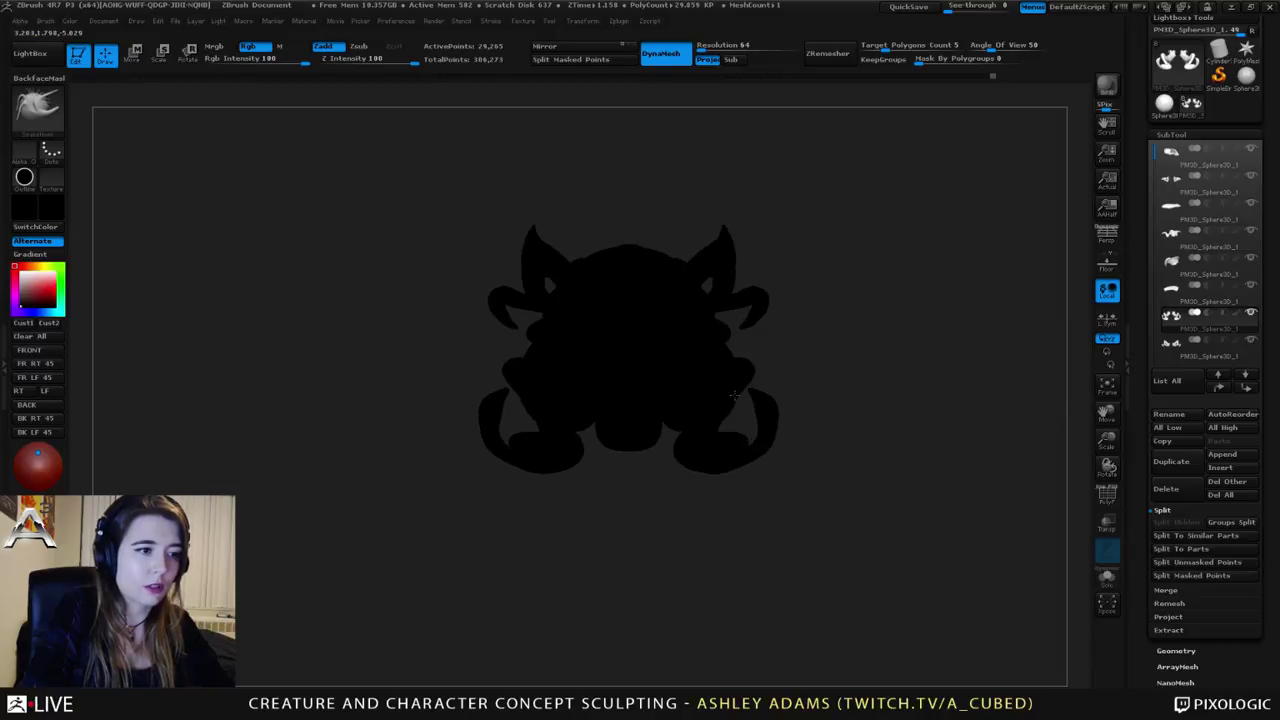
# Step: Select the upper tentacles, stretch their hooked ends outward and rotate the pair with a horizontal Transpose line
pyautogui.keyDown('alt'); pyautogui.click(725, 268); pyautogui.keyUp('alt')
pyautogui.press('space')
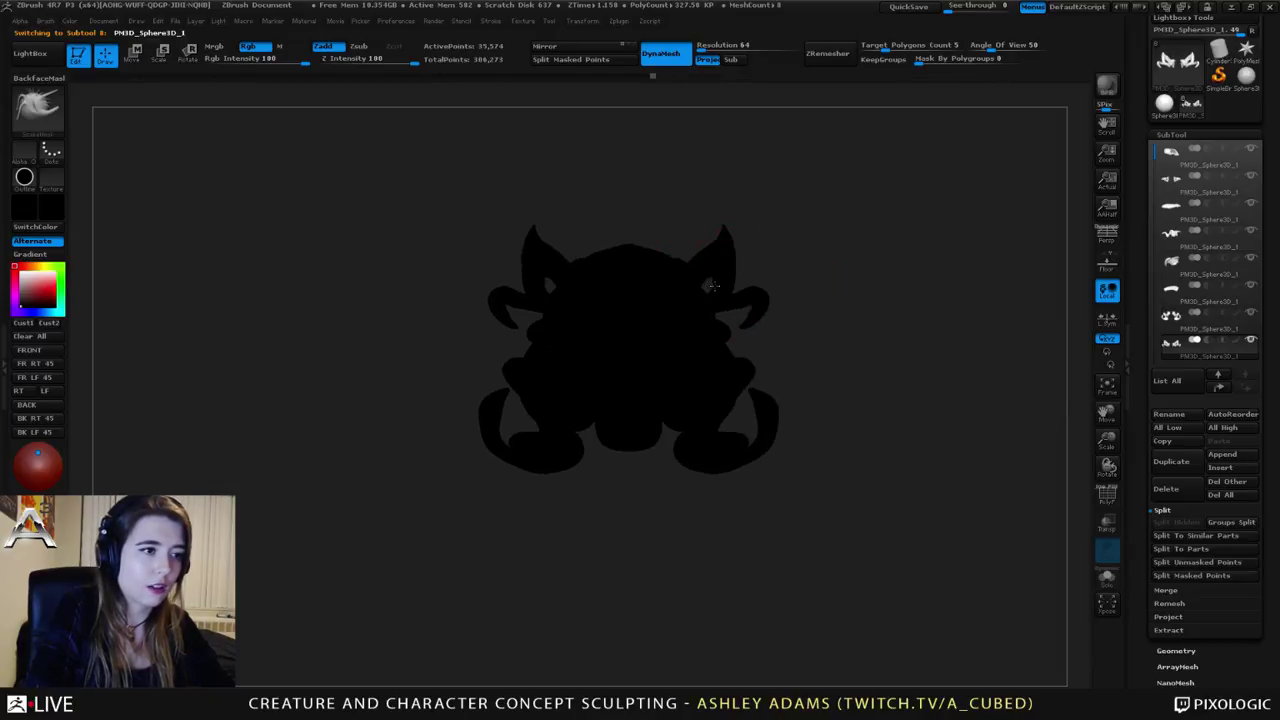
pyautogui.press('r')
pyautogui.moveTo(677, 282)
pyautogui.mouseDown()
pyautogui.moveTo(947, 282)
pyautogui.moveTo(960, 196)
pyautogui.mouseUp()
pyautogui.moveTo(929, 420); pyautogui.dragTo(923, 274)
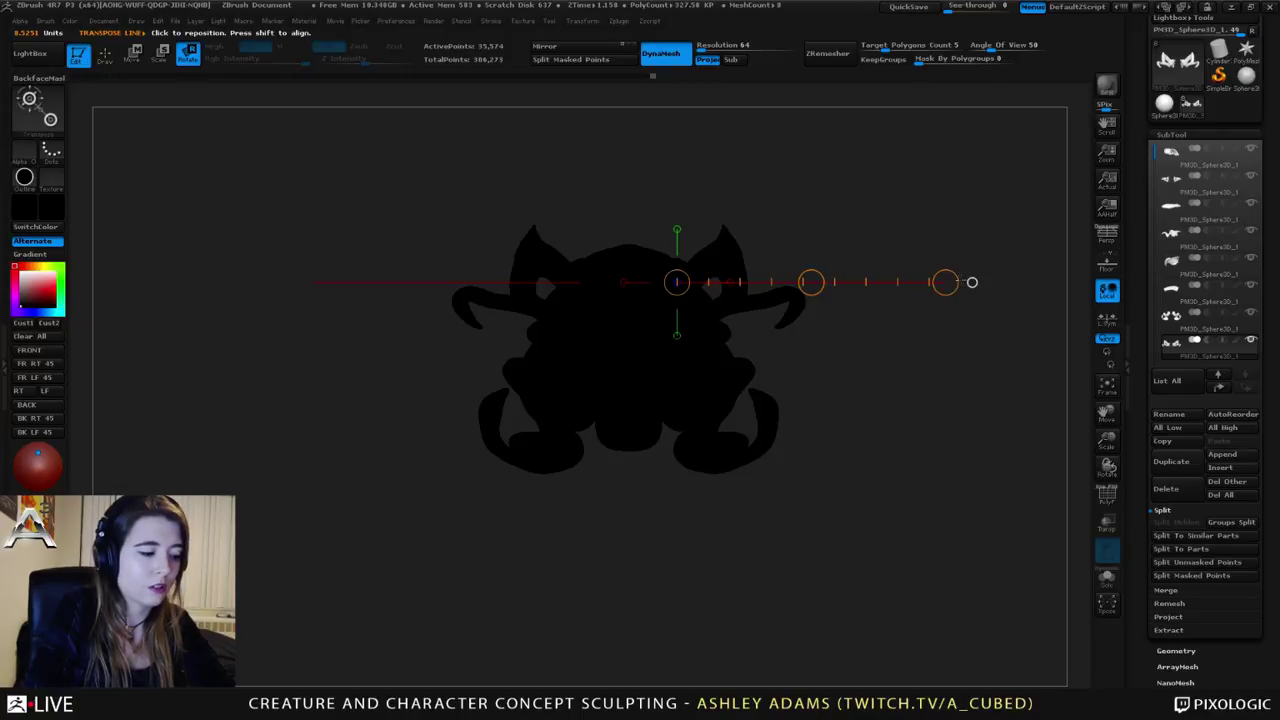
pyautogui.moveTo(971, 282); pyautogui.dragTo(920, 241)
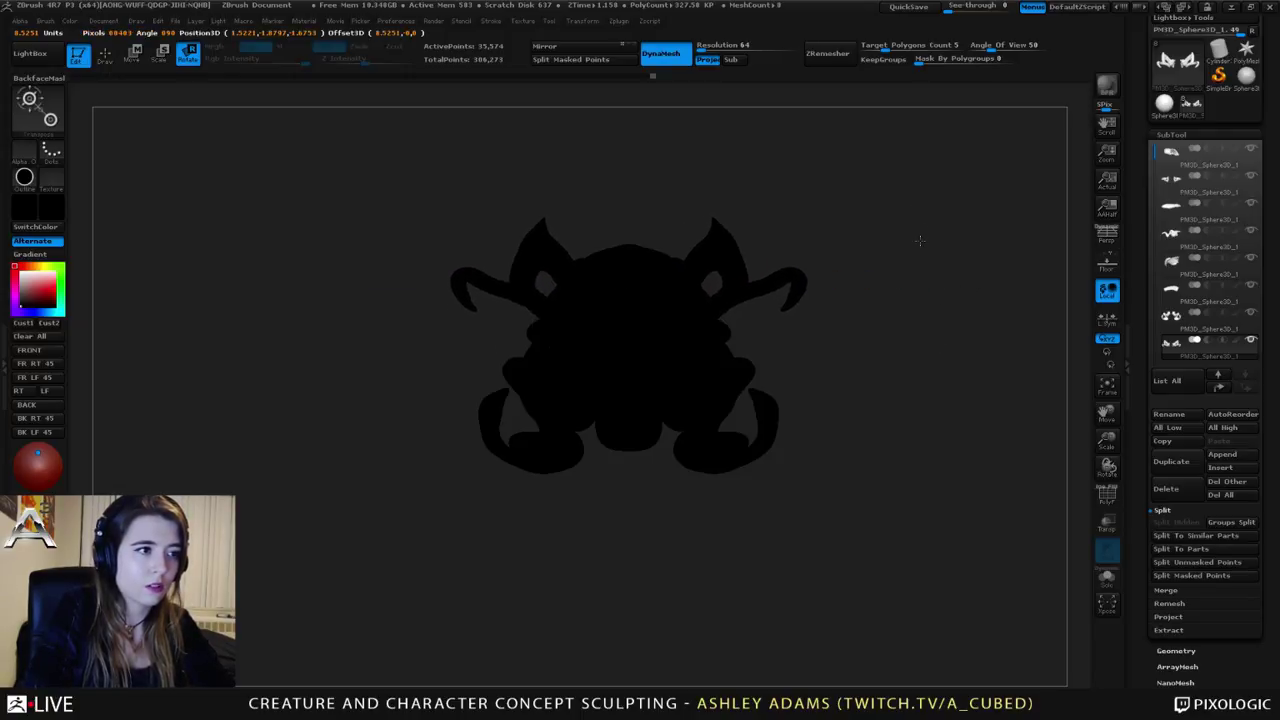
pyautogui.press('q')
# Step: Restore the Longhi sculpt material and set the main colour back to white
pyautogui.press('space')
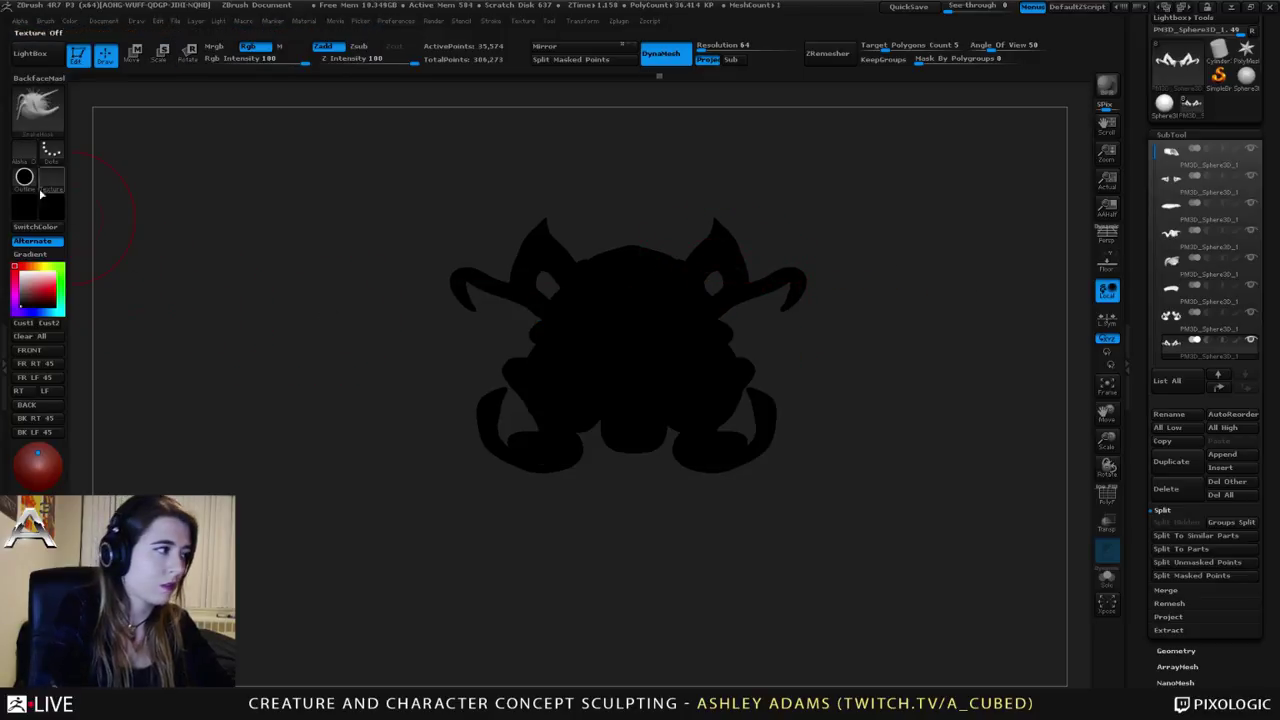
pyautogui.click(50, 180)
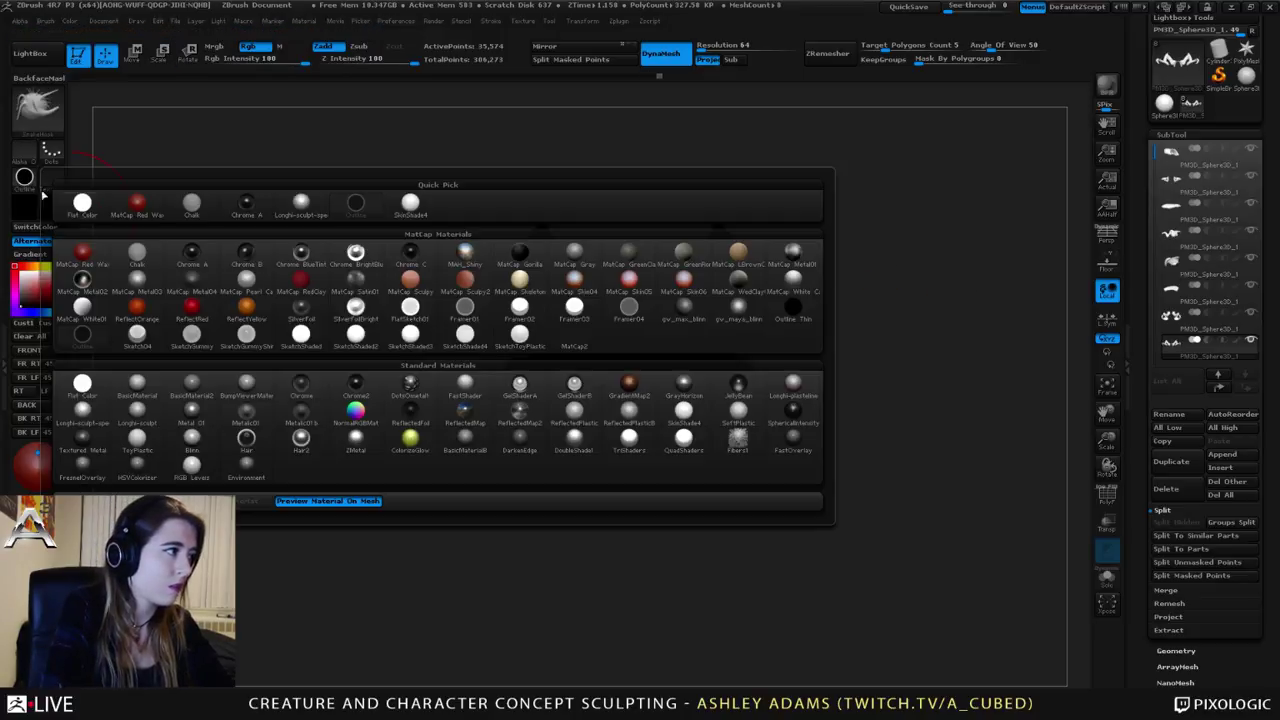
pyautogui.click(300, 210)
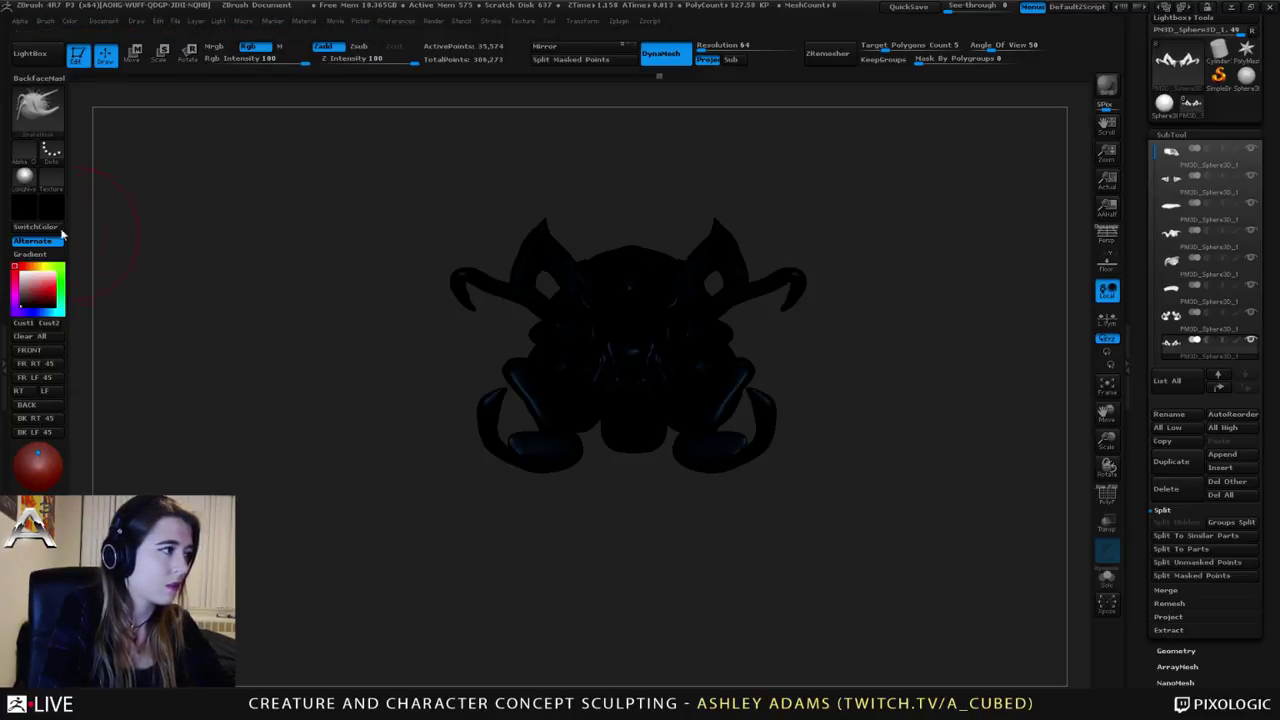
pyautogui.click(22, 276)
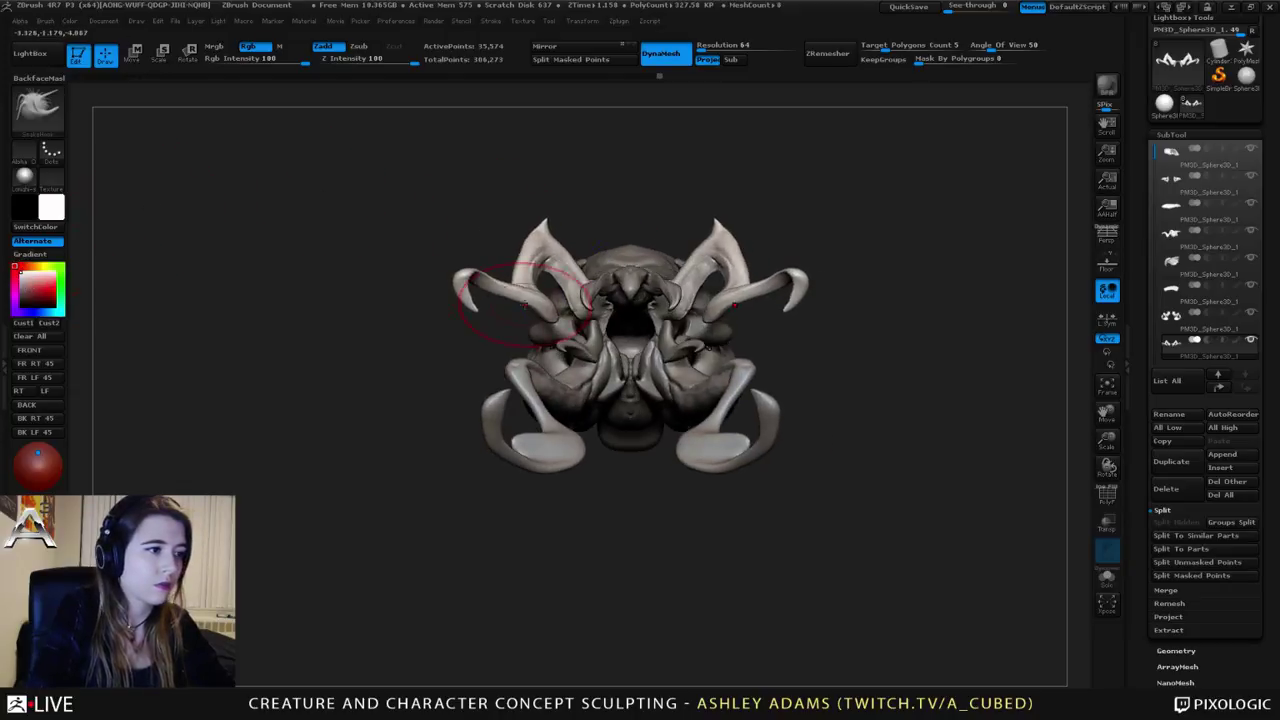
# Step: Reshape the bends and inner arches of the upper tentacles with SnakeHook, adjusting the draw size
pyautogui.press('space')
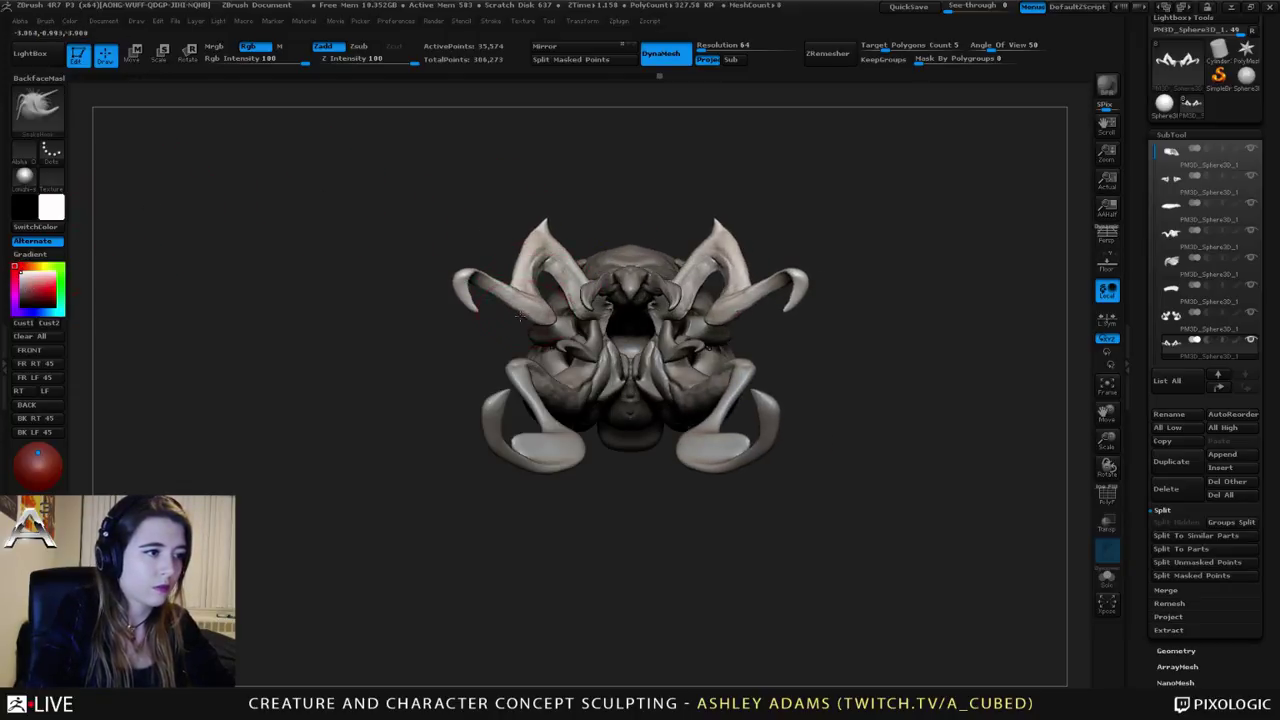
pyautogui.press('space')
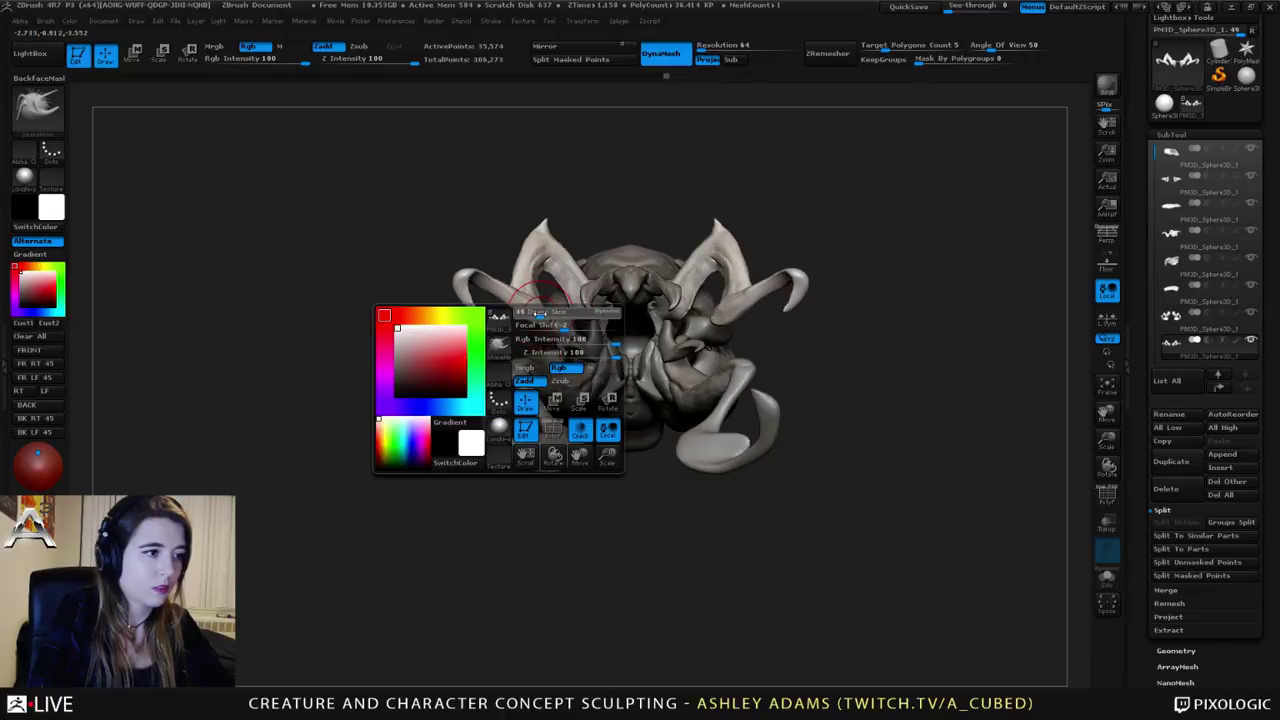
pyautogui.moveTo(714, 320); pyautogui.dragTo(732, 313)
pyautogui.rightClick(730, 303)
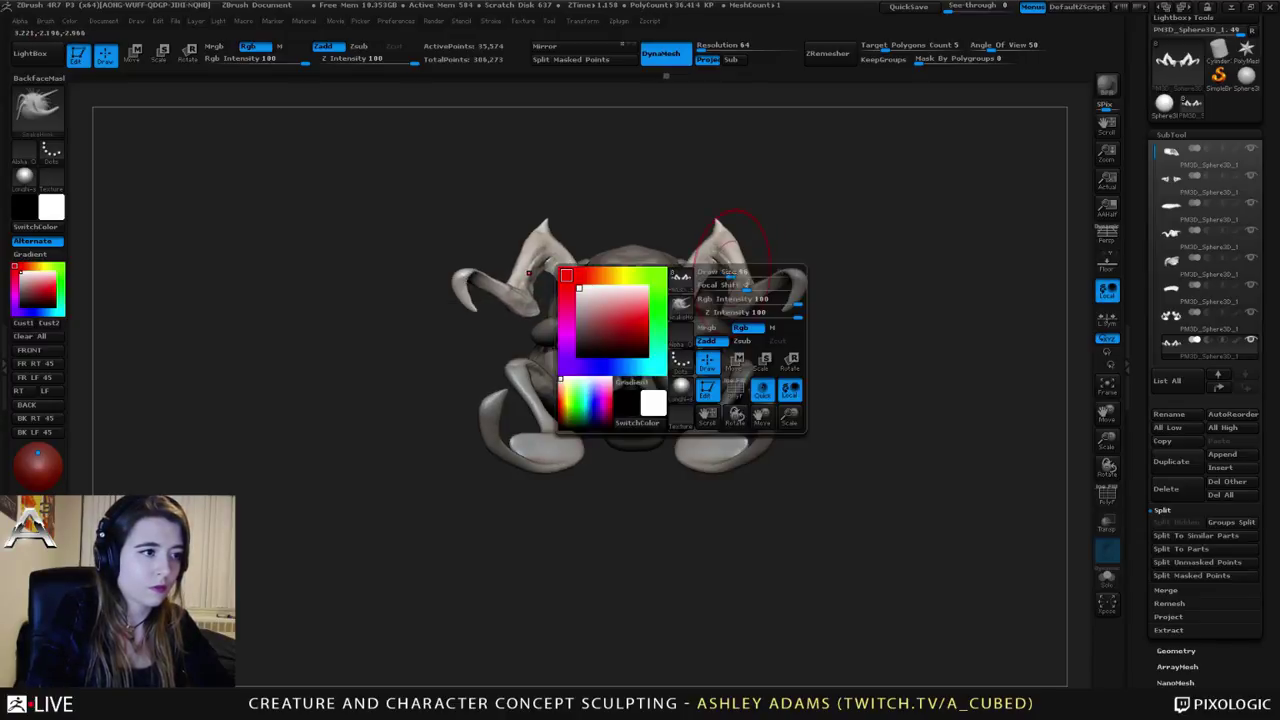
pyautogui.moveTo(531, 249); pyautogui.dragTo(521, 254)
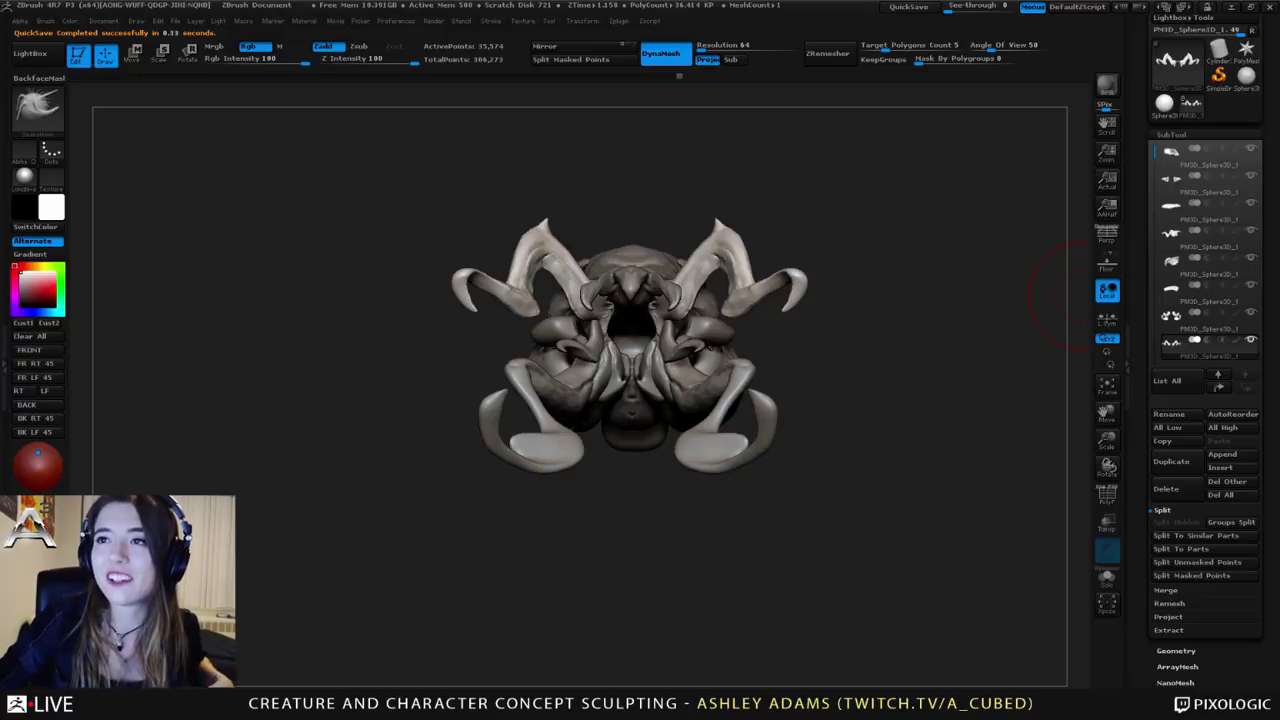
# Step: Select the lower tentacles and build up the volume of their lower bends and tips with Inflat
pyautogui.moveTo(830, 420); pyautogui.dragTo(1000, 420)
pyautogui.moveTo(820, 480); pyautogui.dragTo(700, 510)
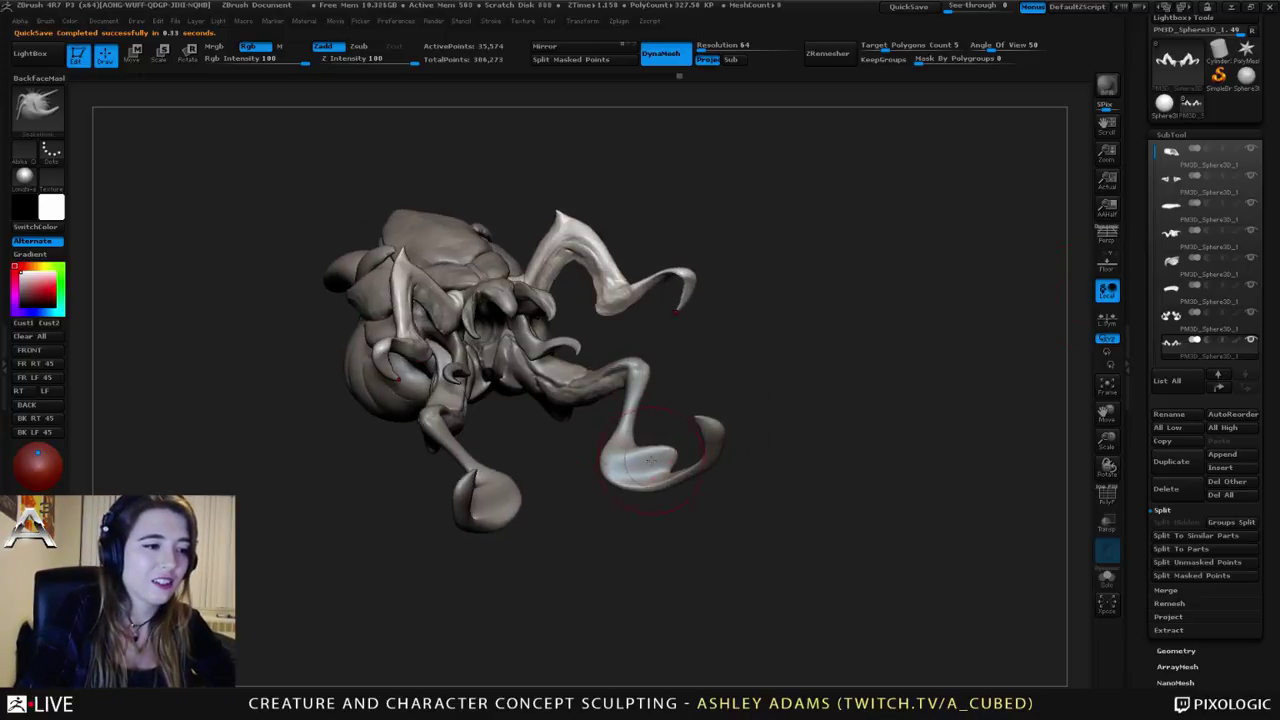
pyautogui.press('space')
pyautogui.moveTo(690, 460); pyautogui.dragTo(624, 460)
pyautogui.press('space')
pyautogui.keyDown('alt'); pyautogui.click(667, 455); pyautogui.keyUp('alt')
pyautogui.moveTo(560, 450)
pyautogui.mouseDown()
pyautogui.moveTo(646, 414)
pyautogui.moveTo(655, 384)
pyautogui.moveTo(654, 397)
pyautogui.mouseUp()
pyautogui.press('b')
pyautogui.press('i')
pyautogui.press('n')
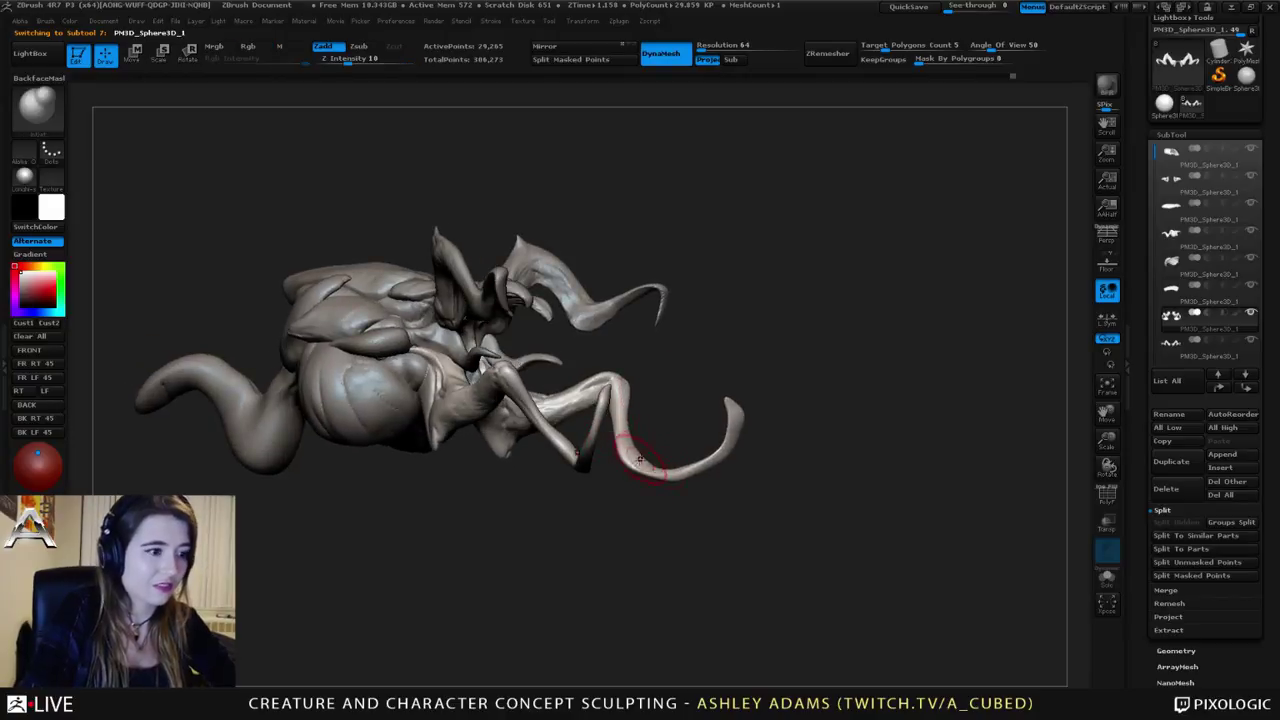
pyautogui.moveTo(630, 452)
pyautogui.mouseDown()
pyautogui.moveTo(685, 472)
pyautogui.moveTo(714, 457)
pyautogui.moveTo(731, 408)
pyautogui.moveTo(723, 444)
pyautogui.moveTo(734, 410)
pyautogui.moveTo(700, 450)
pyautogui.moveTo(757, 429)
pyautogui.moveTo(739, 381)
pyautogui.mouseUp()
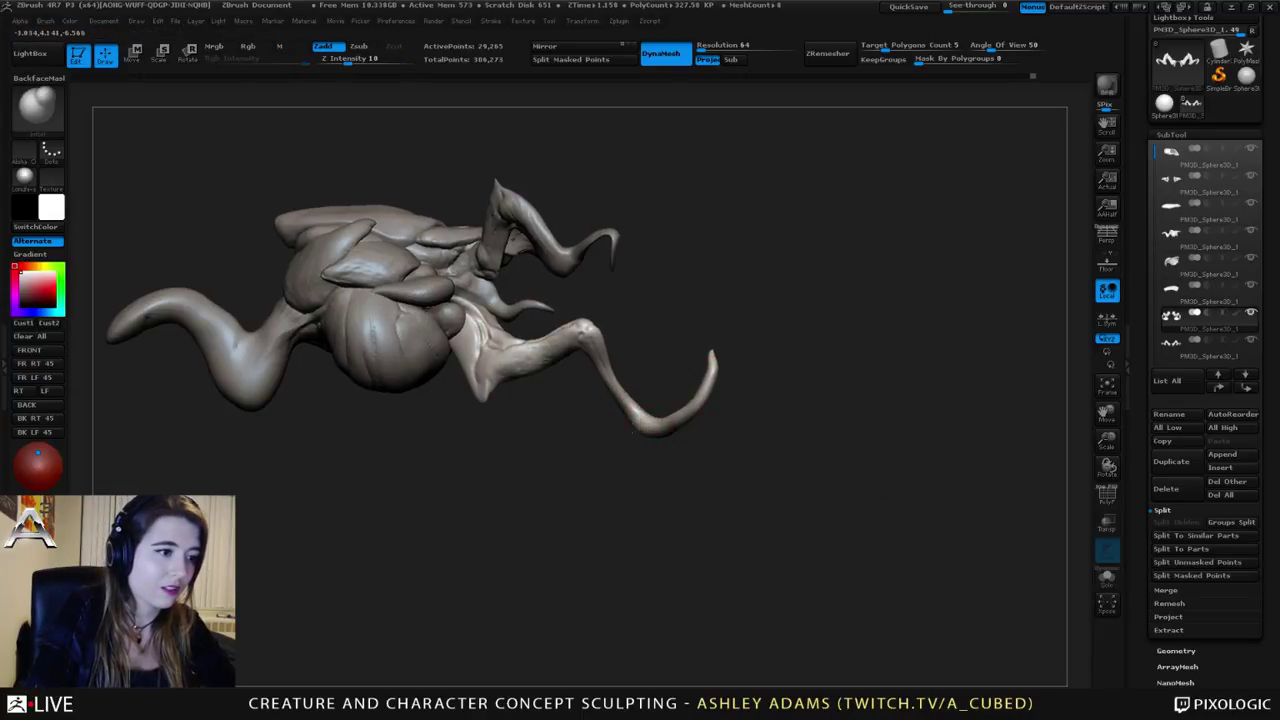
# Step: Pull the lower bends of the lower tentacles into sharper elbows with SnakeHook and smooth them
pyautogui.press('b')
pyautogui.press('s')
pyautogui.press('h')
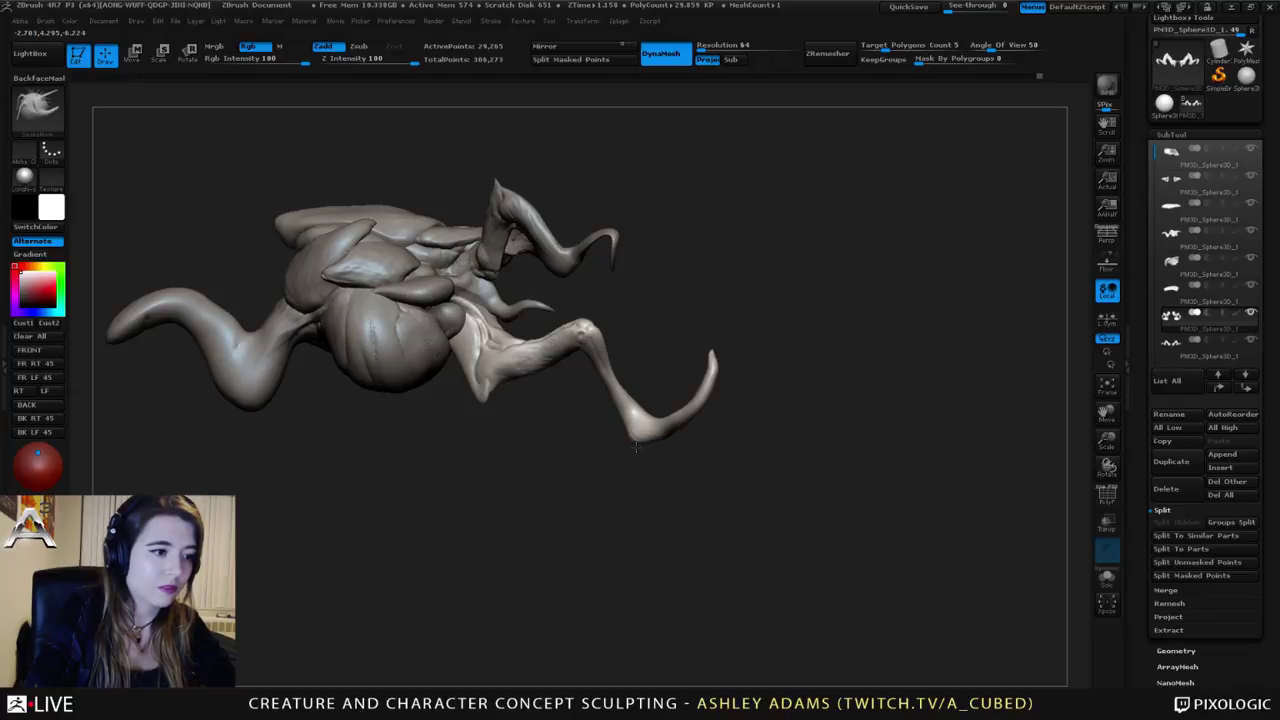
pyautogui.moveTo(654, 428)
pyautogui.mouseDown()
pyautogui.moveTo(668, 430)
pyautogui.moveTo(592, 420)
pyautogui.mouseUp()
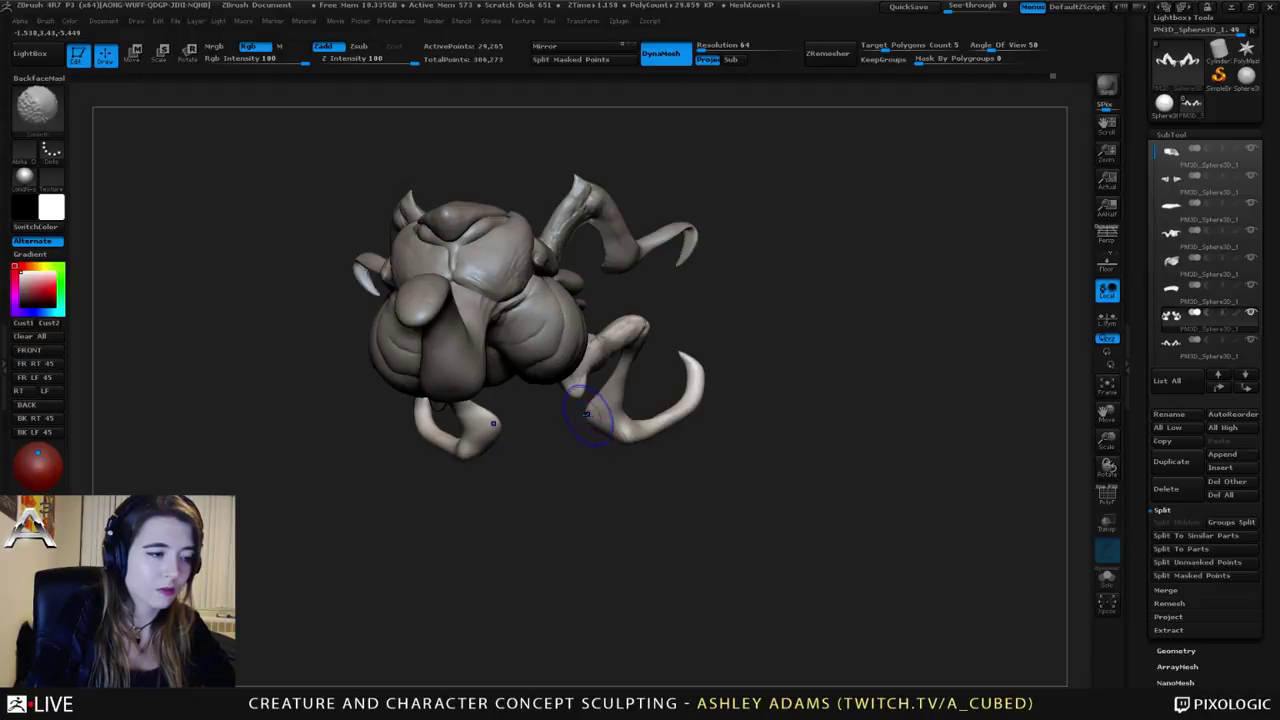
pyautogui.moveTo(594, 416)
pyautogui.mouseDown()
pyautogui.moveTo(613, 401)
pyautogui.moveTo(657, 437)
pyautogui.moveTo(630, 313)
pyautogui.moveTo(649, 358)
pyautogui.mouseUp()
# Step: Select the main body subtool, pull the small prongs below the mouth into shape with SnakeHook, and switch to the Inflat brush
pyautogui.keyDown('alt'); pyautogui.click(649, 358); pyautogui.keyUp('alt')
pyautogui.moveTo(610, 430)
pyautogui.mouseDown()
pyautogui.moveTo(690, 425)
pyautogui.moveTo(700, 500)
pyautogui.mouseUp()
pyautogui.press('space')
pyautogui.click(664, 319)
pyautogui.moveTo(664, 322); pyautogui.dragTo(674, 334, button='right')
pyautogui.moveTo(670, 332); pyautogui.dragTo(665, 346)
pyautogui.moveTo(665, 346); pyautogui.dragTo(650, 405, button='right')
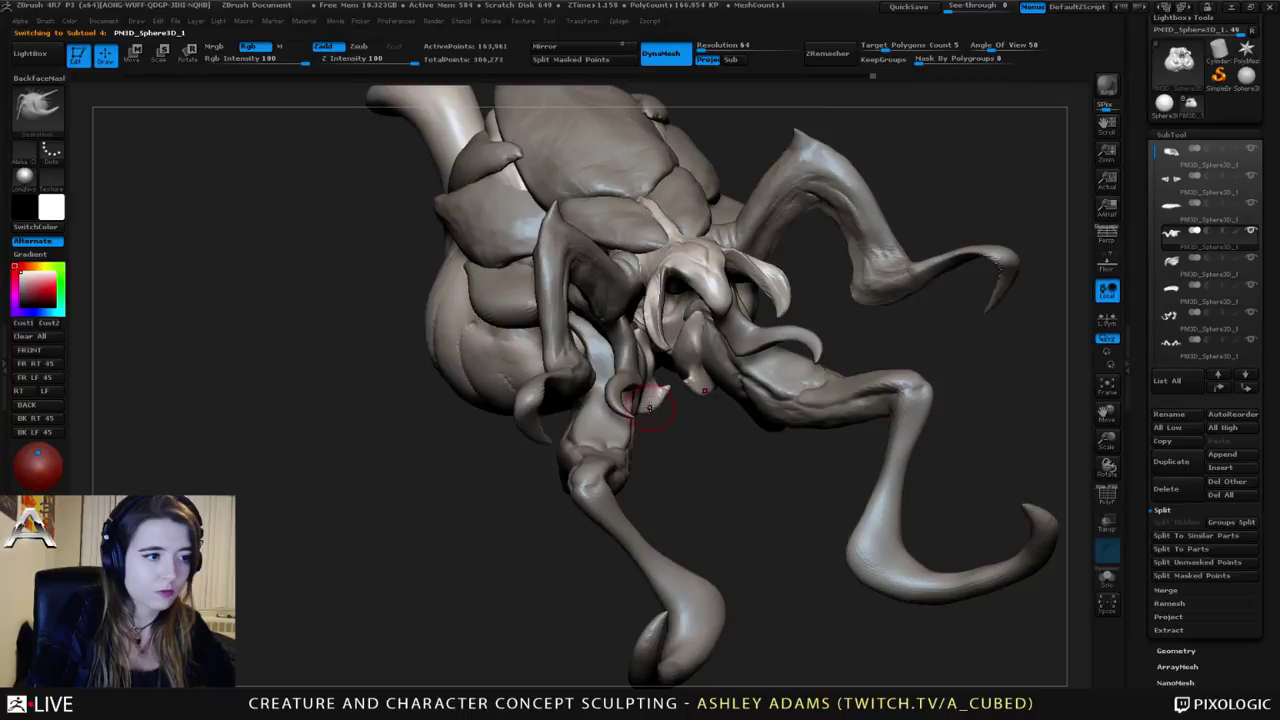
pyautogui.moveTo(659, 397); pyautogui.dragTo(664, 389)
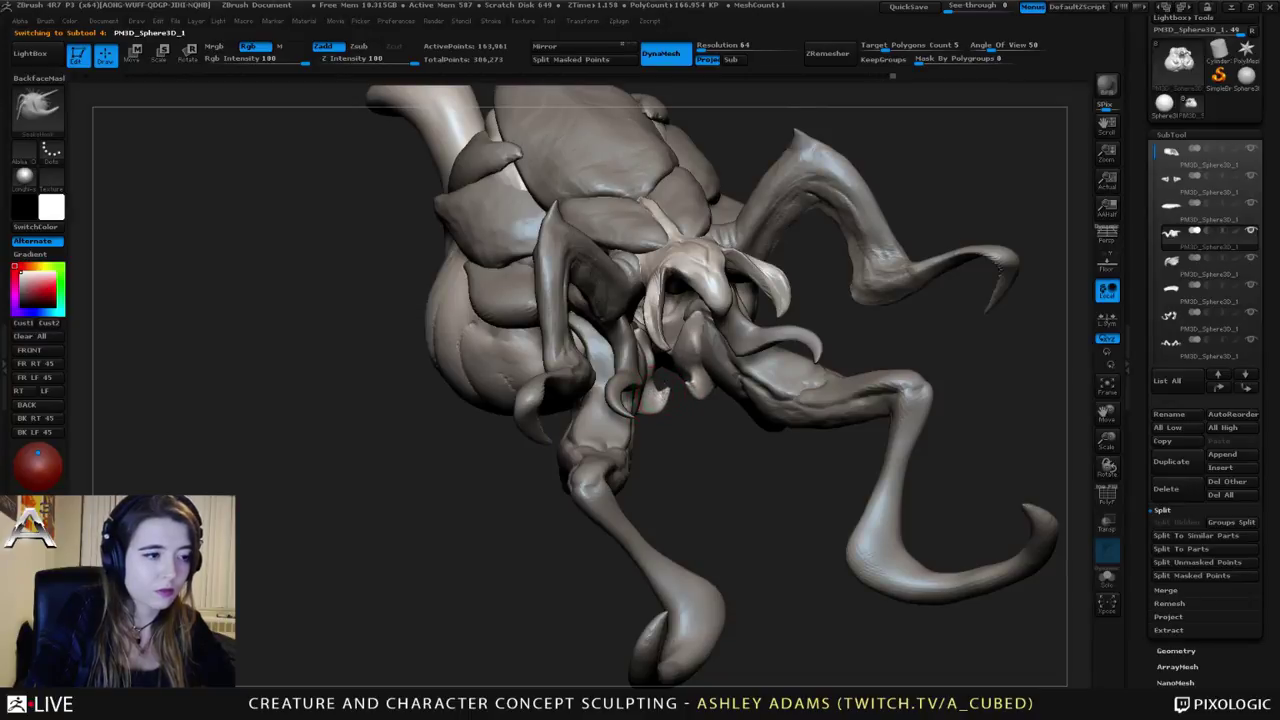
pyautogui.moveTo(664, 389)
pyautogui.mouseDown(button='right')
pyautogui.moveTo(680, 365)
pyautogui.moveTo(686, 394)
pyautogui.moveTo(800, 326)
pyautogui.mouseUp(button='right')
pyautogui.moveTo(684, 378)
pyautogui.mouseDown()
pyautogui.moveTo(704, 404)
pyautogui.moveTo(692, 384)
pyautogui.mouseUp()
pyautogui.press('b')
pyautogui.press('i')
pyautogui.press('n')
pyautogui.moveTo(753, 424)
pyautogui.keyDown('ctrl'); pyautogui.mouseDown(button='right')
pyautogui.moveTo(723, 357)
pyautogui.moveTo(732, 367)
pyautogui.moveTo(737, 305)
pyautogui.moveTo(730, 388)
pyautogui.moveTo(925, 335)
pyautogui.moveTo(838, 331)
pyautogui.mouseUp(button='right'); pyautogui.keyUp('ctrl')
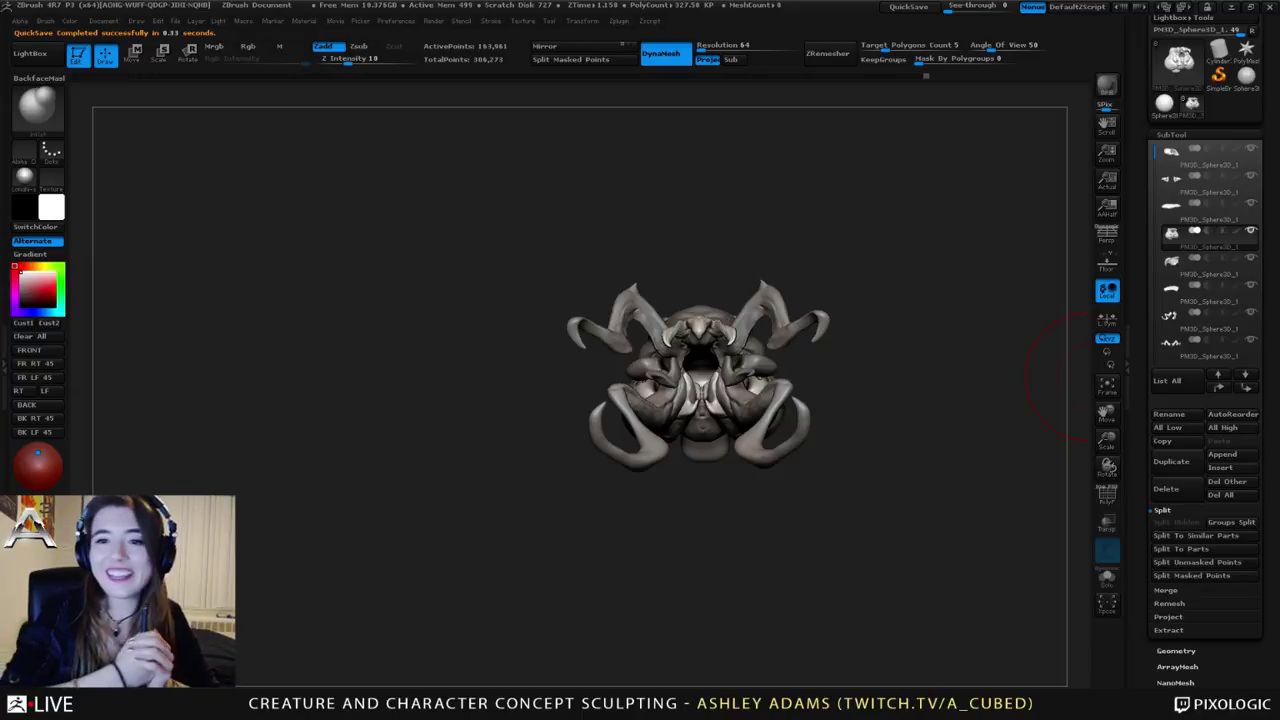
# Step: Examine the overall shape of the whole creature from the front and from both sides
pyautogui.moveTo(500, 350); pyautogui.dragTo(748, 343)
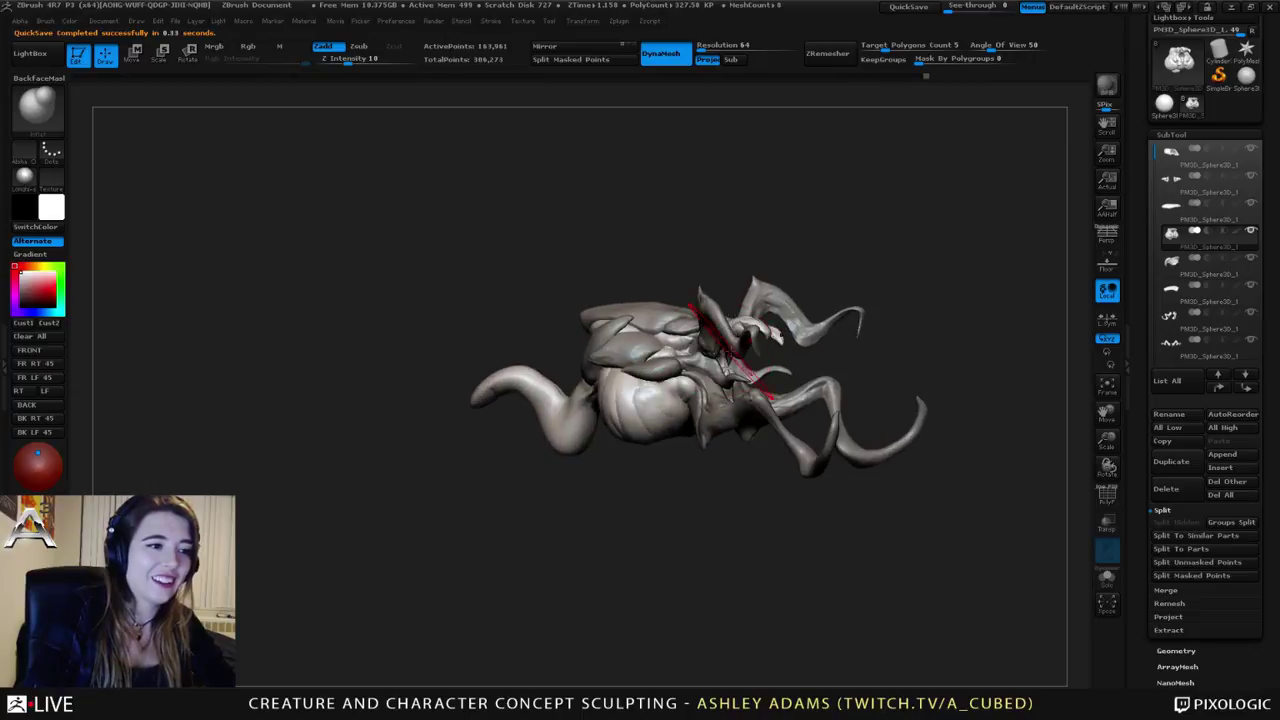
pyautogui.keyDown('alt'); pyautogui.moveTo(632, 441); pyautogui.dragTo(637, 391); pyautogui.keyUp('alt')
pyautogui.moveTo(490, 420); pyautogui.dragTo(567, 381)
pyautogui.press('space')
pyautogui.moveTo(615, 304); pyautogui.dragTo(637, 304)
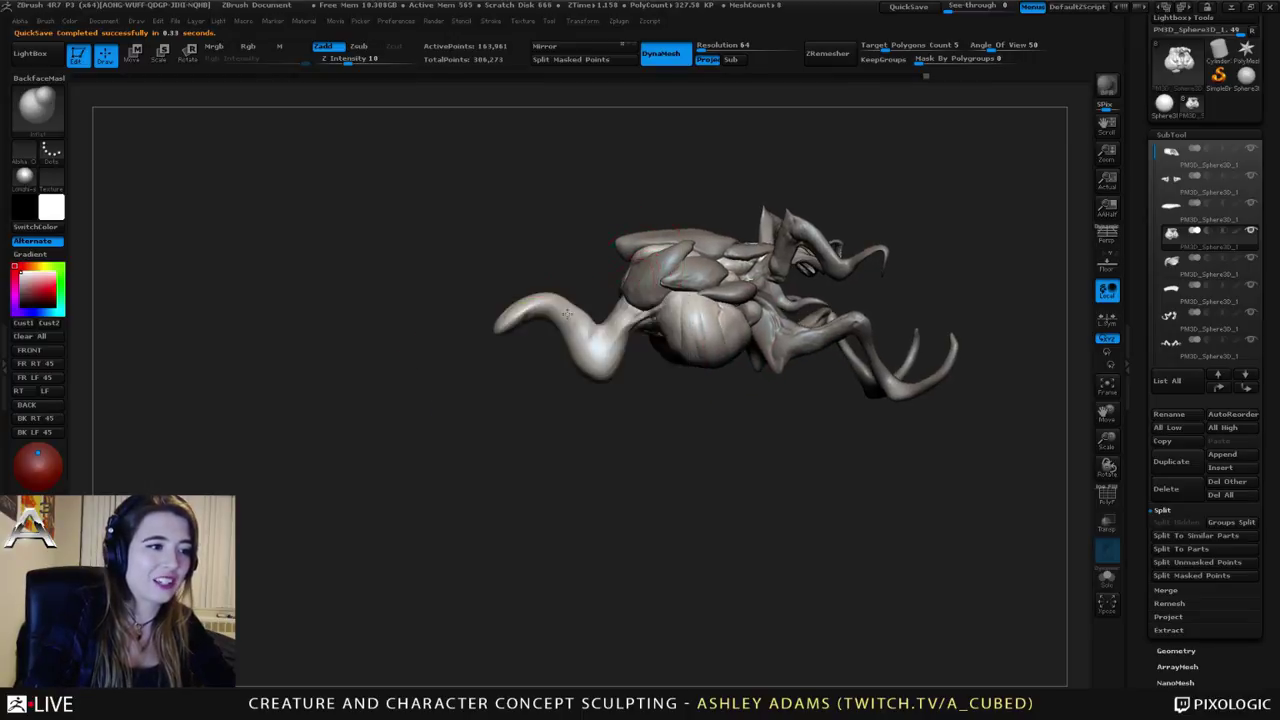
pyautogui.moveTo(560, 420)
pyautogui.mouseDown()
pyautogui.moveTo(545, 425)
pyautogui.moveTo(540, 385)
pyautogui.mouseUp()
pyautogui.moveTo(600, 420); pyautogui.dragTo(555, 415)
pyautogui.moveTo(640, 415); pyautogui.dragTo(490, 410)
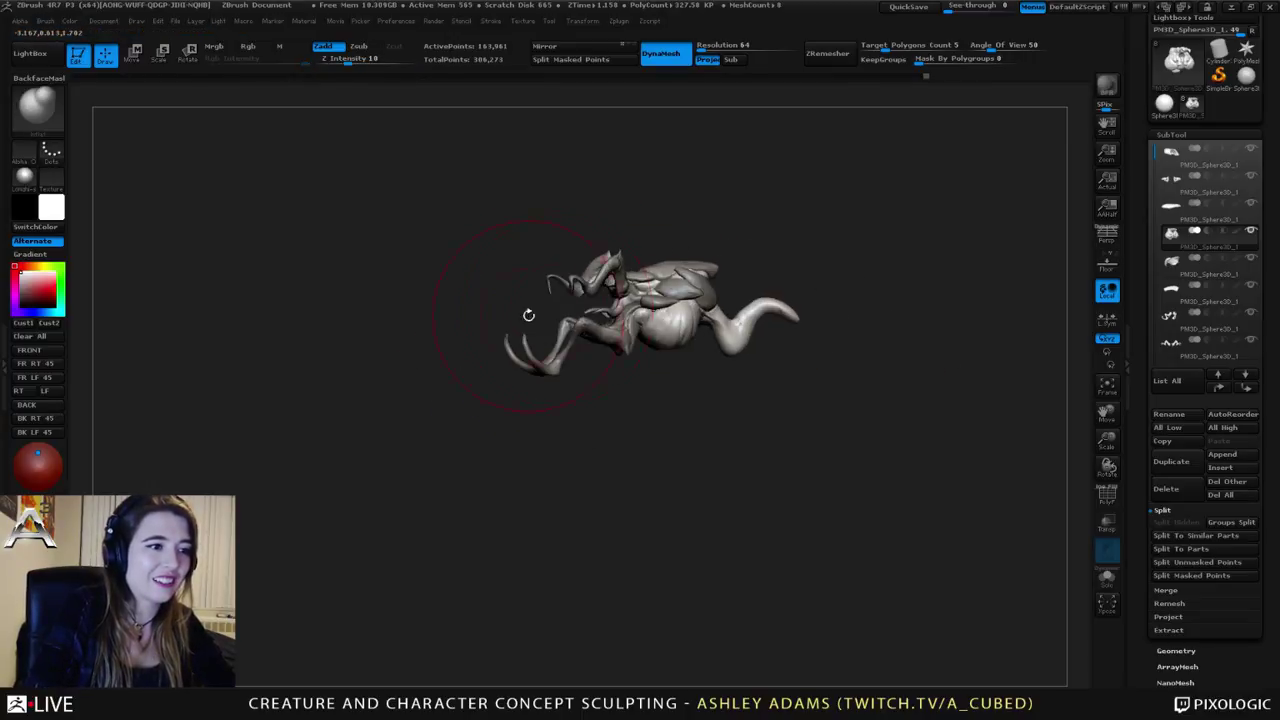
pyautogui.keyDown('alt'); pyautogui.moveTo(745, 400); pyautogui.dragTo(608, 400); pyautogui.keyUp('alt')
pyautogui.moveTo(690, 410); pyautogui.dragTo(635, 410)
pyautogui.moveTo(655, 340); pyautogui.dragTo(680, 337)
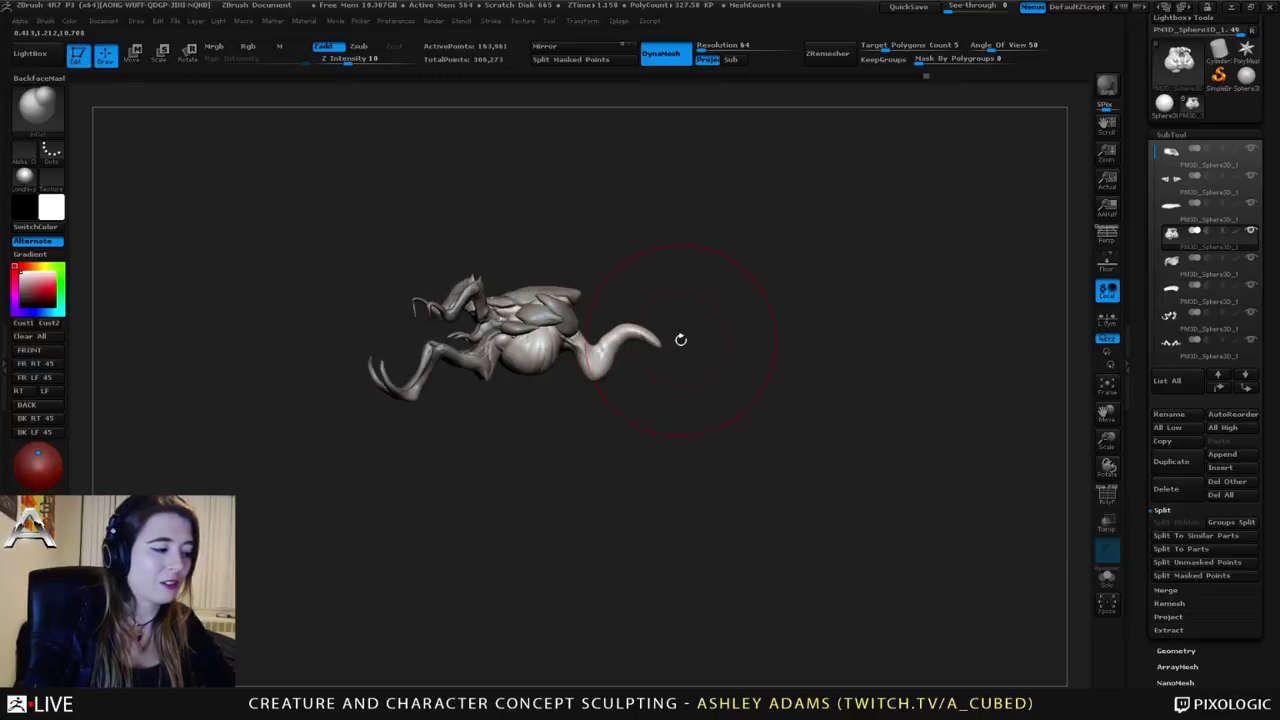
# Step: Append a sphere as a new subtool, select it and move it to the tip of the tail
pyautogui.click(1222, 455)
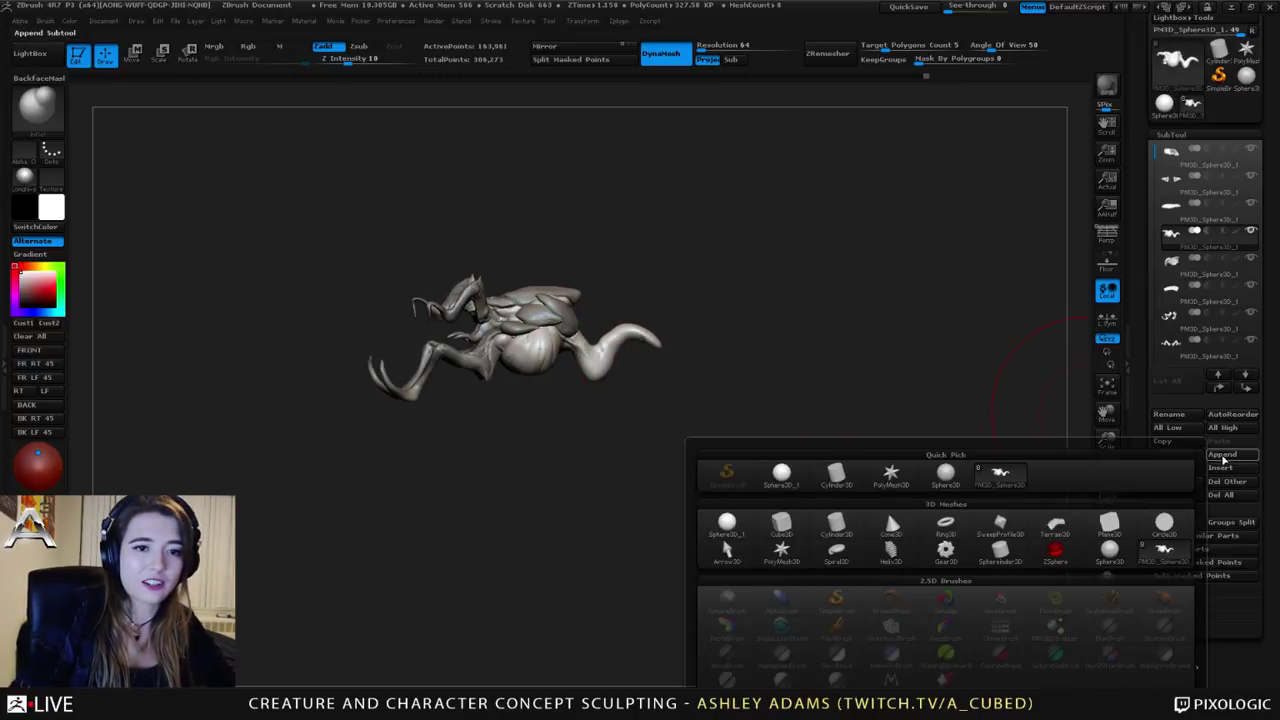
pyautogui.click(784, 476)
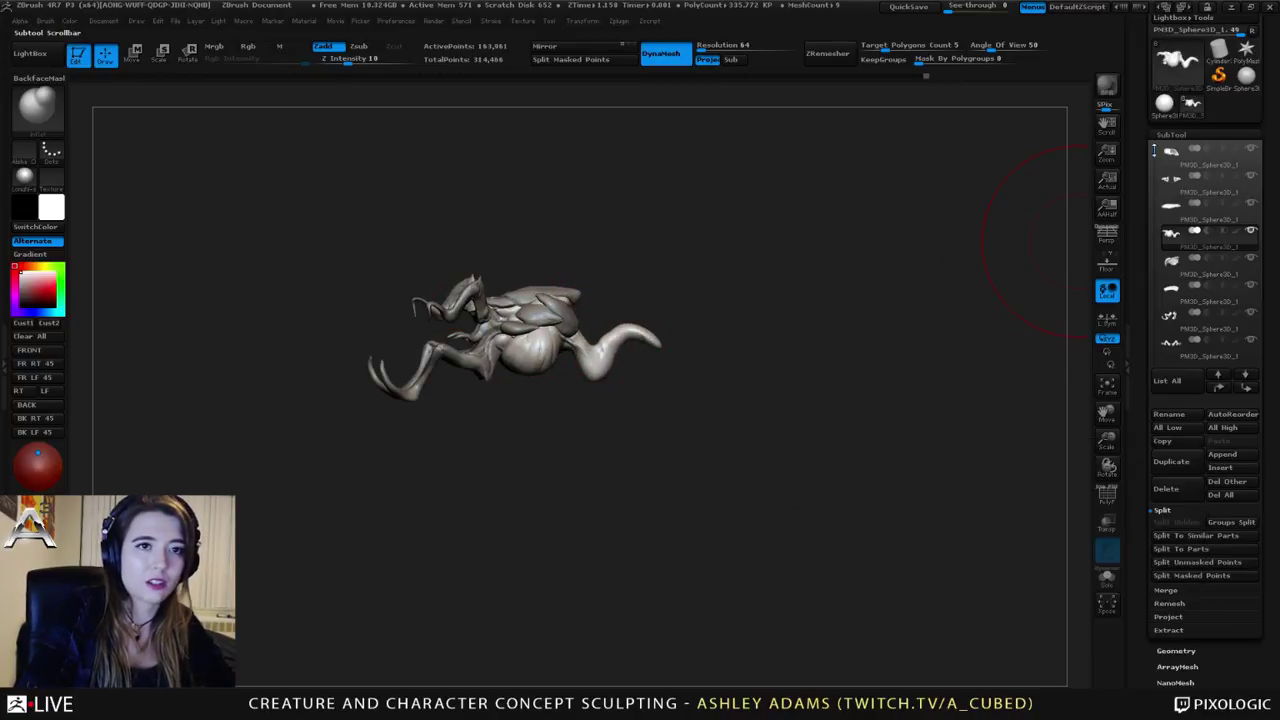
pyautogui.moveTo(1155, 151); pyautogui.dragTo(1158, 193)
pyautogui.click(1181, 334)
pyautogui.moveTo(788, 291); pyautogui.dragTo(734, 297)
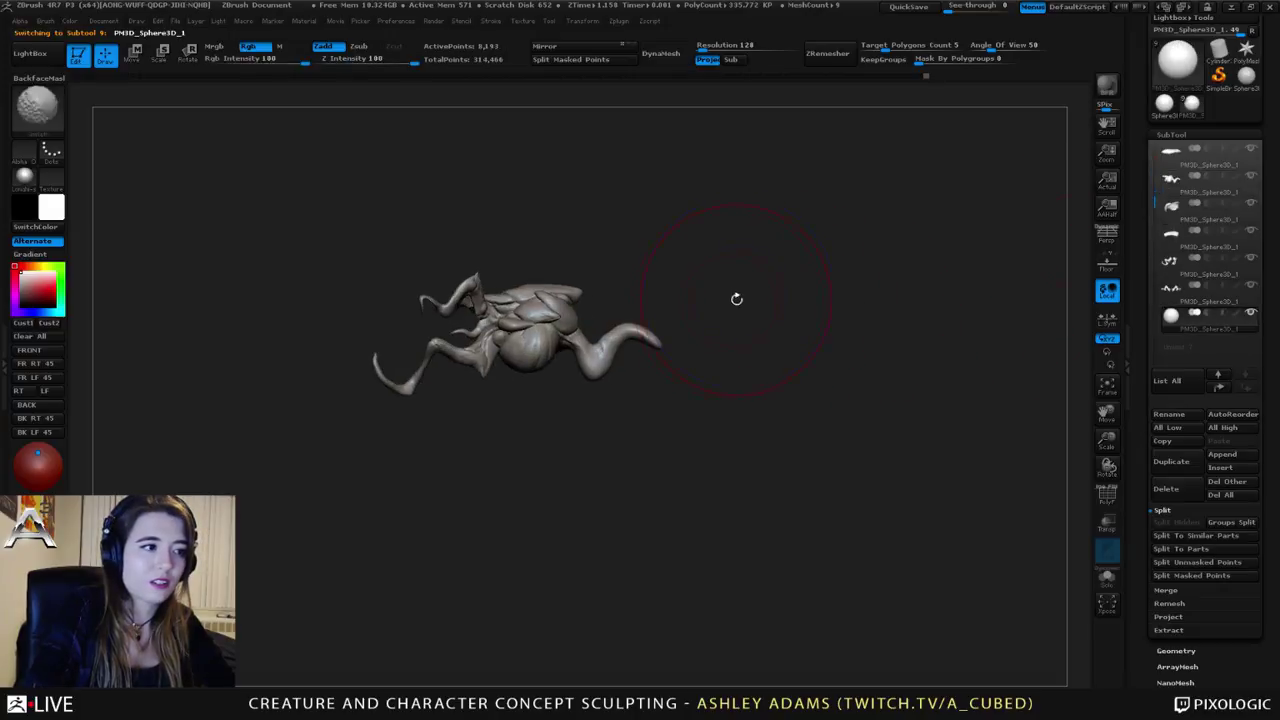
pyautogui.press('w')
pyautogui.moveTo(504, 320); pyautogui.dragTo(773, 321)
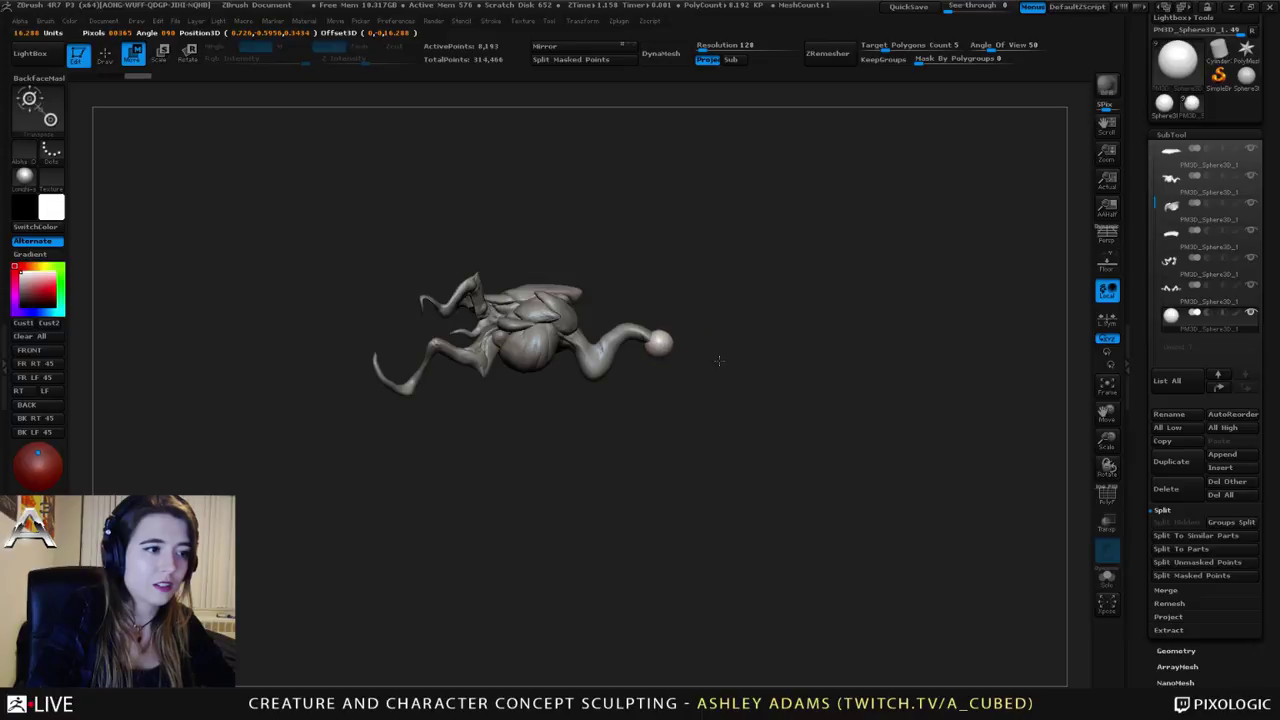
# Step: Enlarge the sphere at the tail tip and stretch it into a large egg shape with the Move brush
pyautogui.press('q')
pyautogui.press('space')
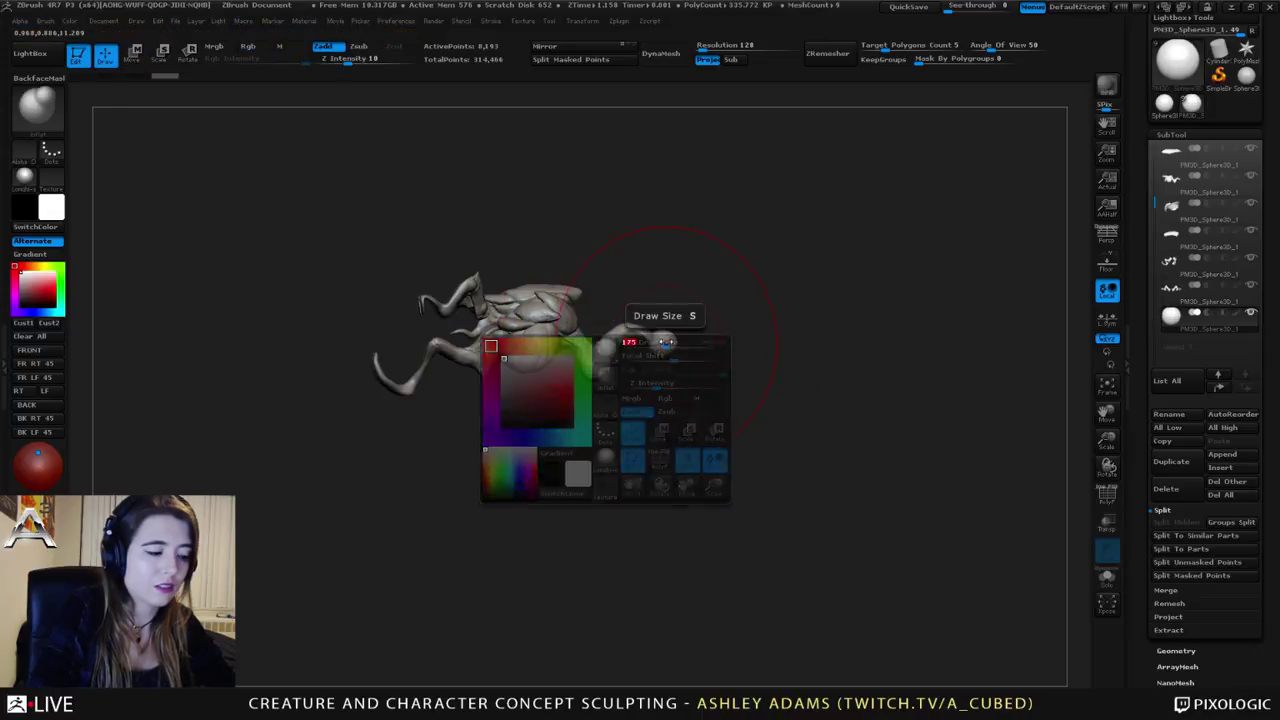
pyautogui.press('b')
pyautogui.press('m')
pyautogui.press('v')
pyautogui.moveTo(705, 345)
pyautogui.mouseDown()
pyautogui.moveTo(733, 339)
pyautogui.moveTo(692, 363)
pyautogui.moveTo(756, 367)
pyautogui.moveTo(689, 357)
pyautogui.mouseUp()
pyautogui.moveTo(690, 358)
pyautogui.mouseDown(button='right')
pyautogui.moveTo(630, 347)
pyautogui.moveTo(690, 348)
pyautogui.mouseUp(button='right')
# Step: Select the body subtool, mask the tail with a lasso mask and invert the mask to protect everything except the tail
pyautogui.keyDown('alt'); pyautogui.click(622, 338); pyautogui.keyUp('alt')
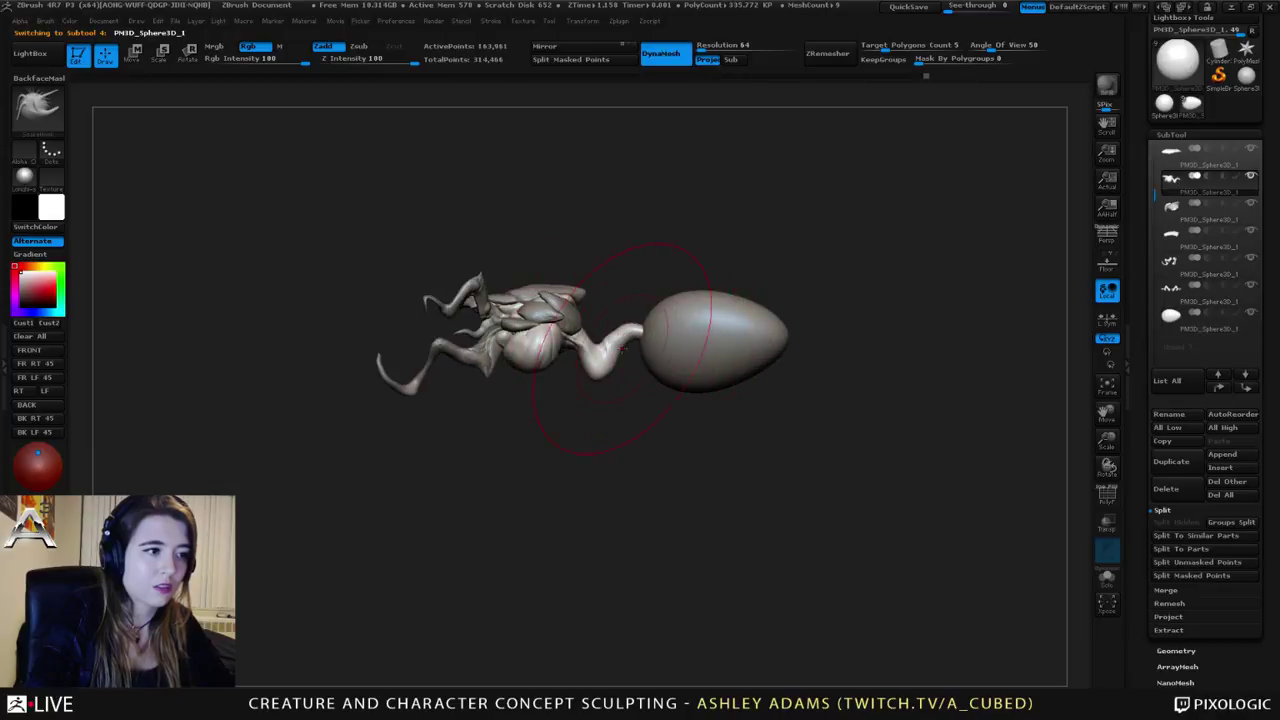
pyautogui.press('space')
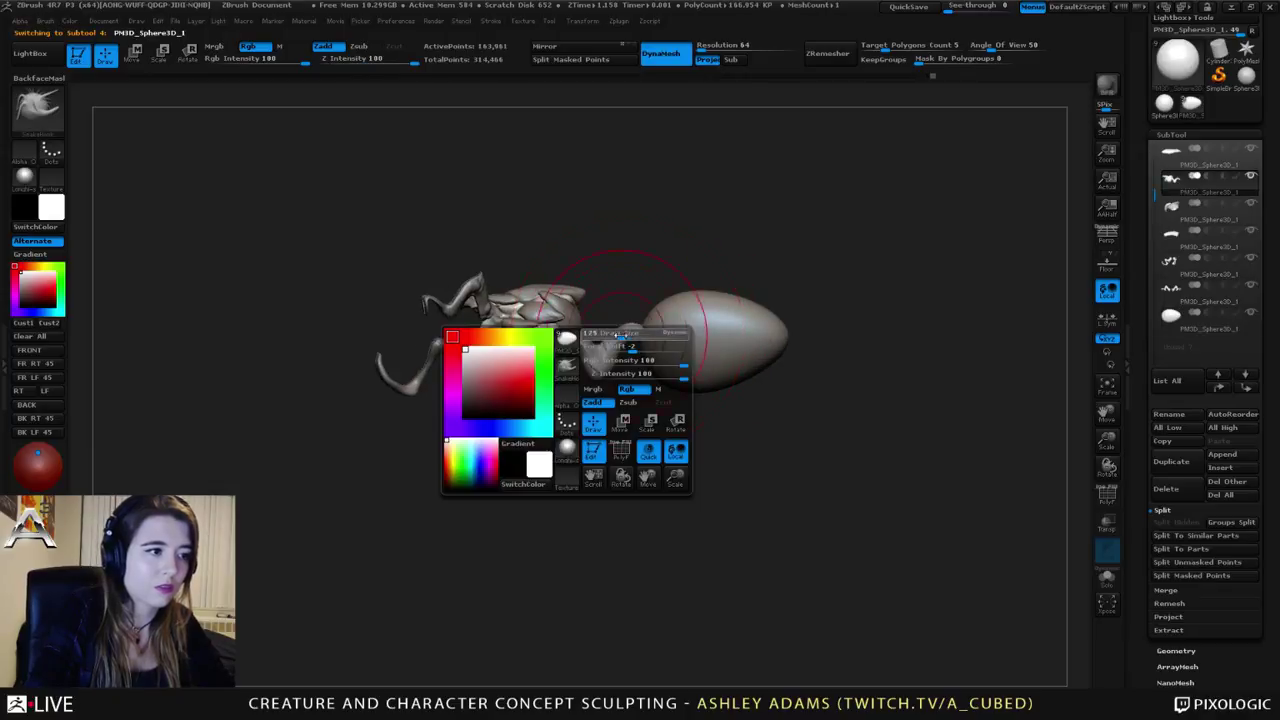
pyautogui.click(52, 112)
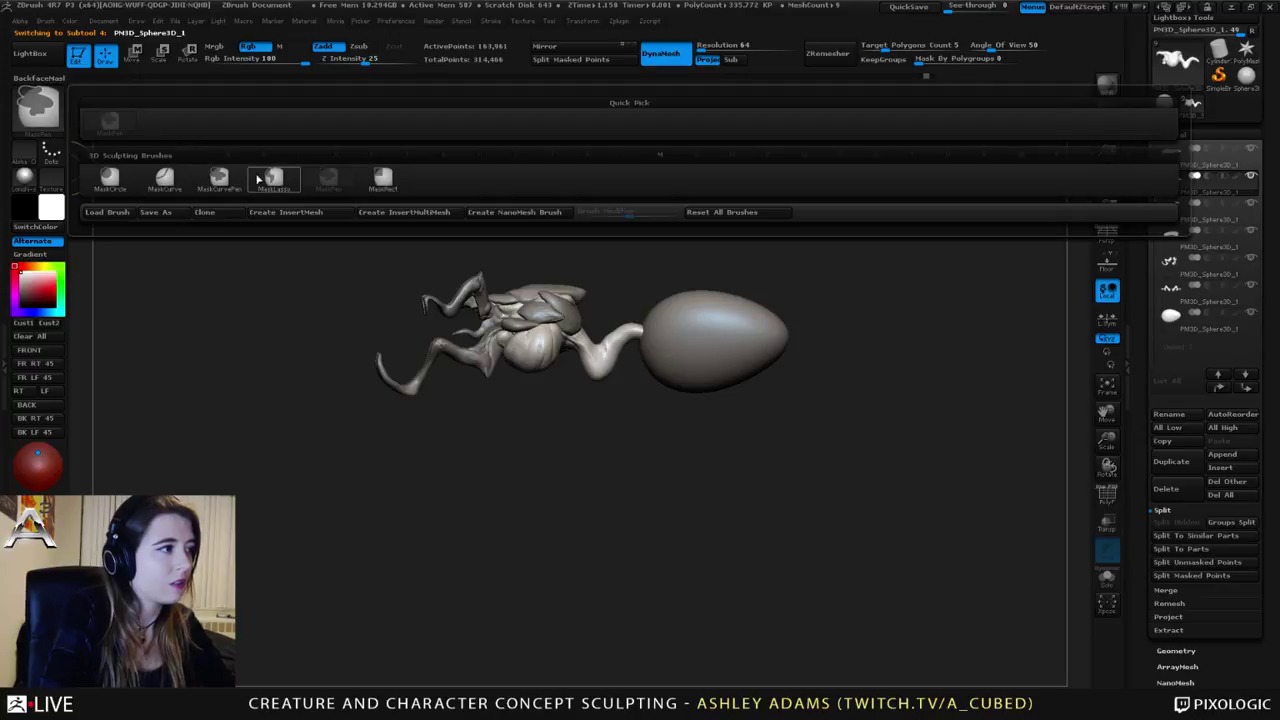
pyautogui.keyDown('ctrl'); pyautogui.click(383, 178); pyautogui.keyUp('ctrl')
pyautogui.moveTo(628, 414)
pyautogui.keyDown('ctrl'); pyautogui.mouseDown()
pyautogui.moveTo(656, 396)
pyautogui.moveTo(663, 289)
pyautogui.moveTo(584, 284)
pyautogui.mouseUp(); pyautogui.keyUp('ctrl')
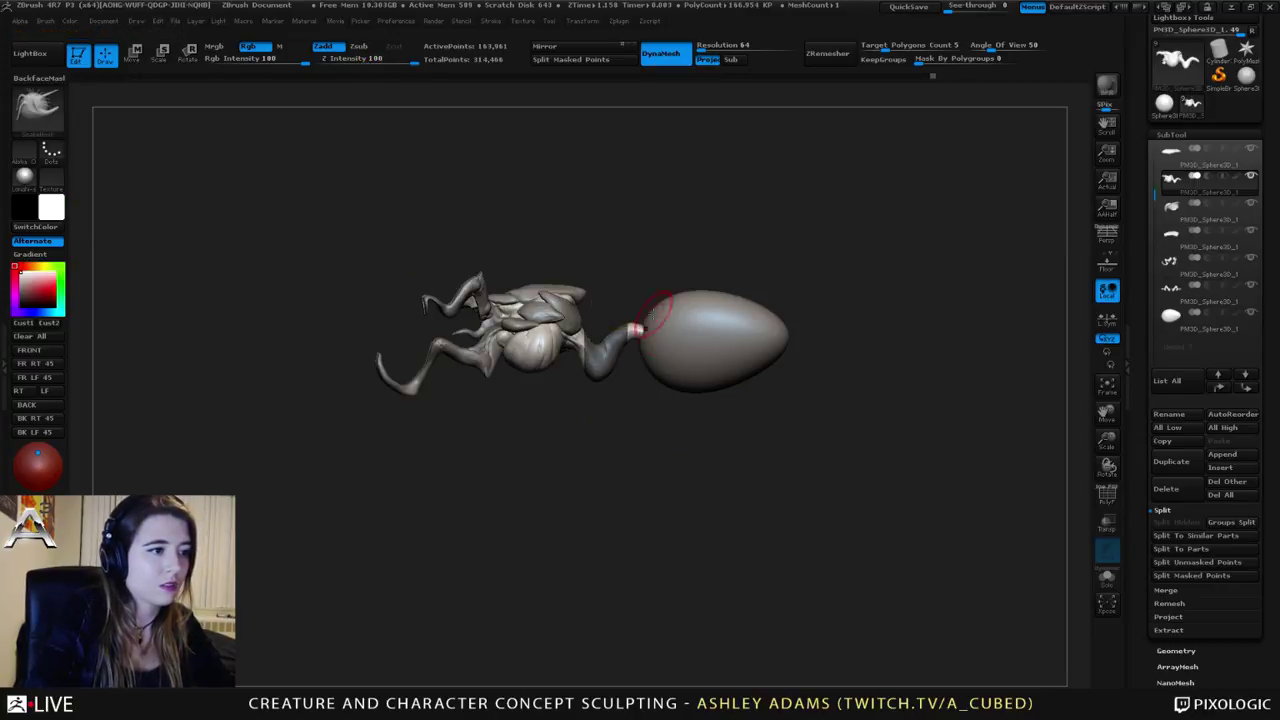
pyautogui.moveTo(655, 310)
pyautogui.keyDown('ctrl'); pyautogui.mouseDown()
pyautogui.moveTo(637, 389)
pyautogui.moveTo(595, 320)
pyautogui.moveTo(640, 370)
pyautogui.mouseUp(); pyautogui.keyUp('ctrl')
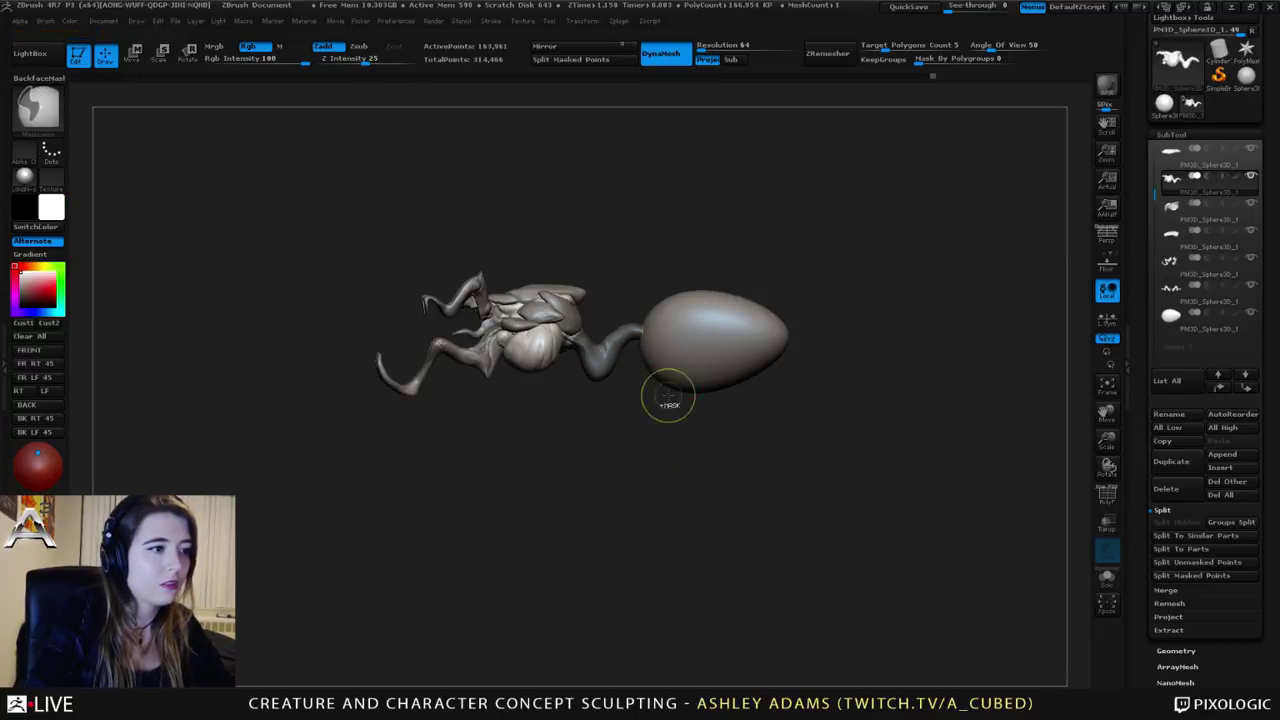
pyautogui.keyDown('ctrl'); pyautogui.click(677, 423); pyautogui.keyUp('ctrl')
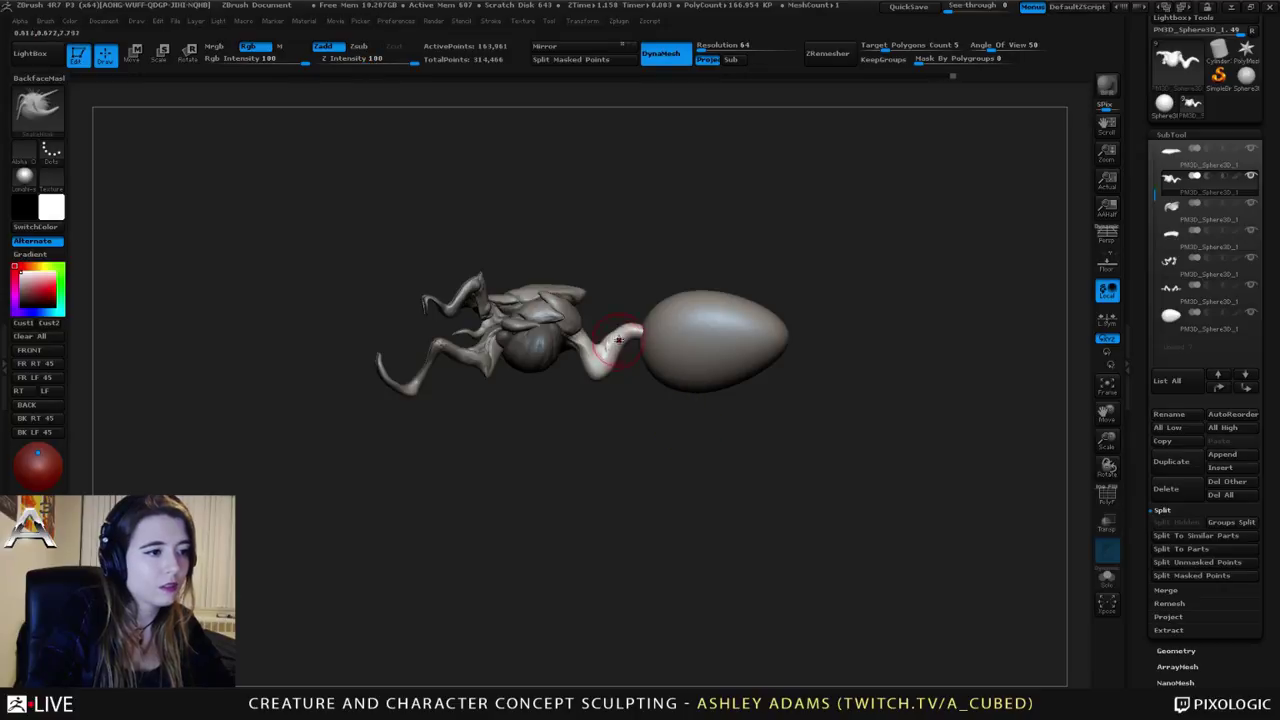
# Step: Rotate the unmasked tail upward and bend its tip into a curve with SnakeHook
pyautogui.press('r')
pyautogui.moveTo(570, 338)
pyautogui.mouseDown()
pyautogui.moveTo(831, 343)
pyautogui.moveTo(850, 280)
pyautogui.moveTo(791, 145)
pyautogui.mouseUp()
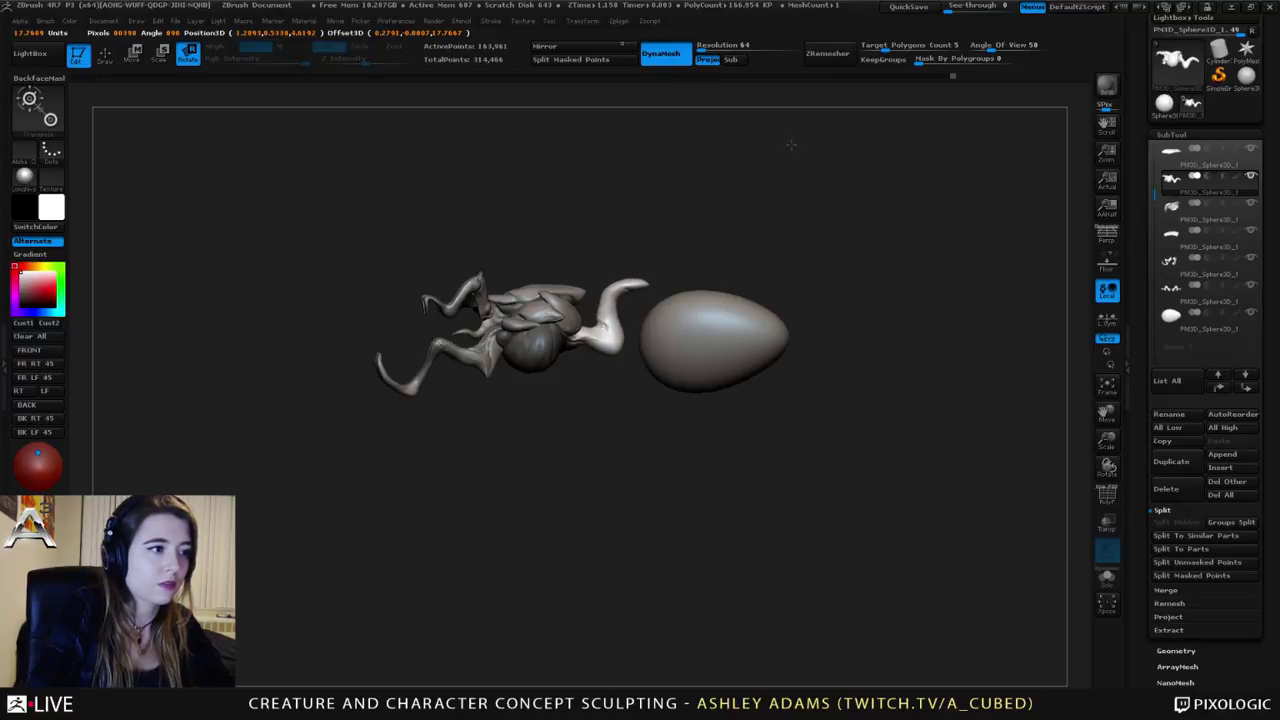
pyautogui.press('q')
pyautogui.press('space')
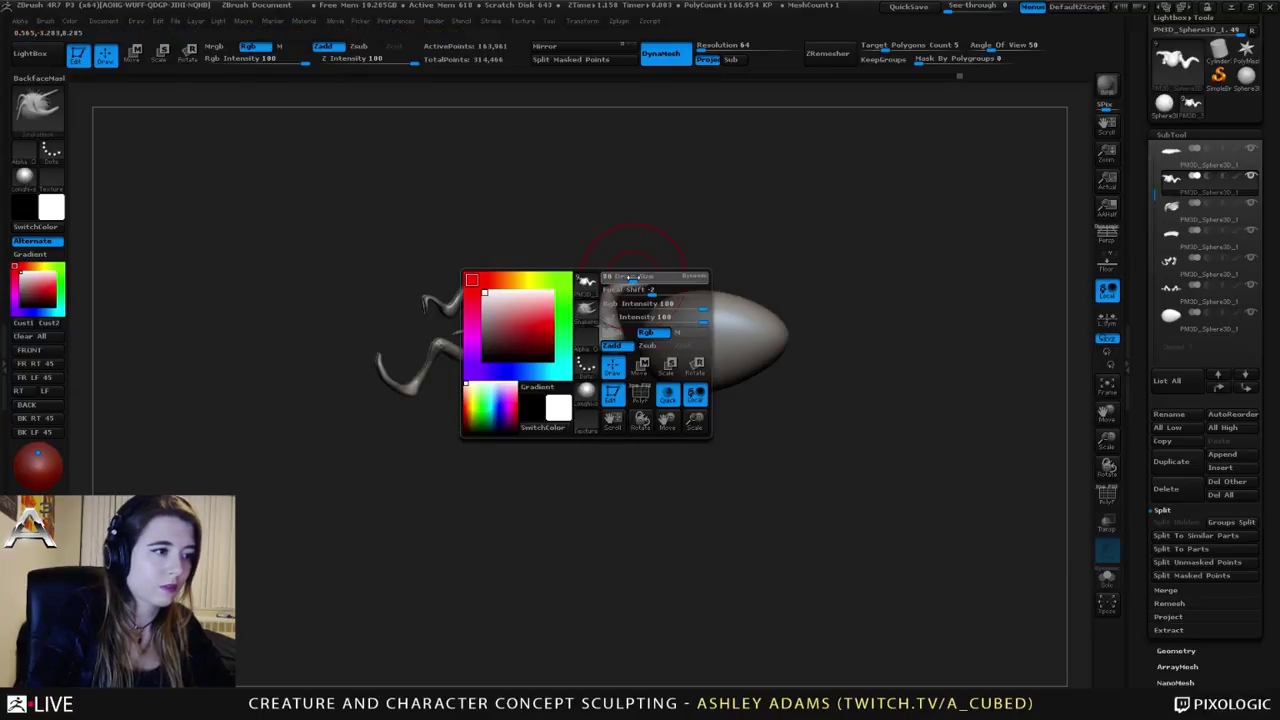
pyautogui.moveTo(629, 274)
pyautogui.mouseDown()
pyautogui.moveTo(623, 286)
pyautogui.moveTo(627, 273)
pyautogui.mouseUp()
pyautogui.press('space')
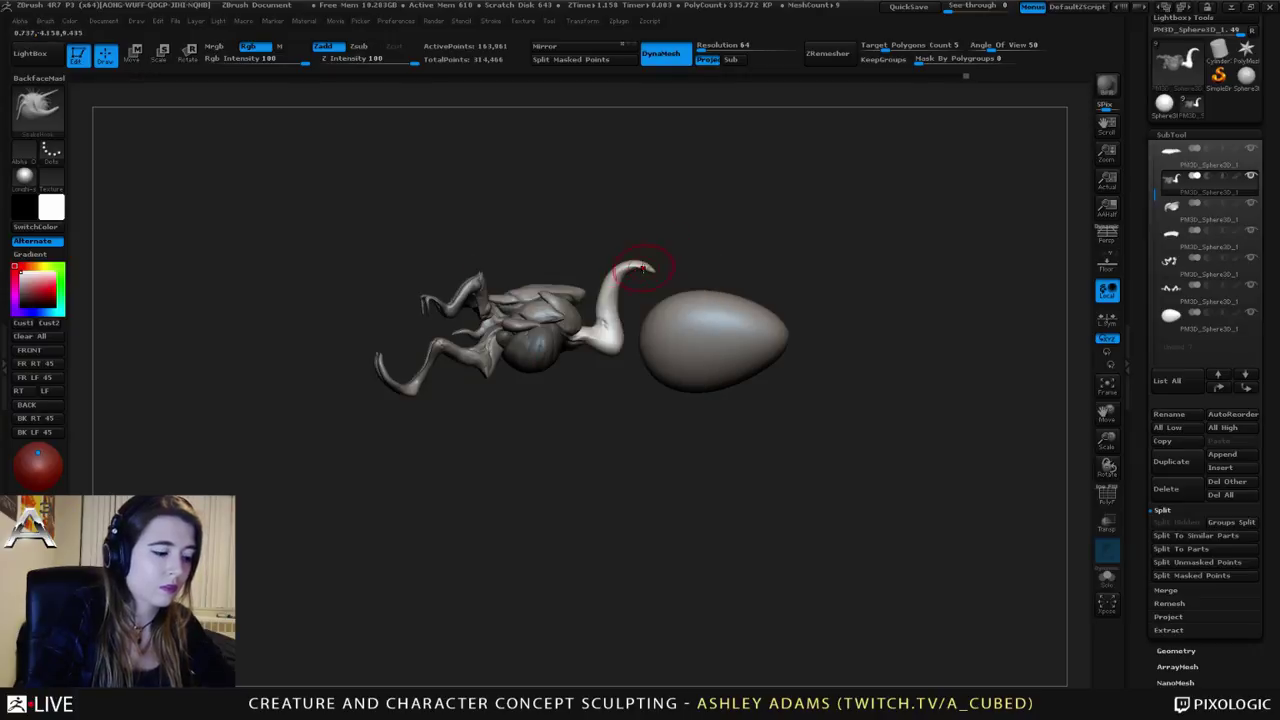
# Step: Thicken the tail's end with Inflat and extend its curve toward the egg with SnakeHook
pyautogui.press('b')
pyautogui.press('i')
pyautogui.press('n')
pyautogui.press('b')
pyautogui.press('s')
pyautogui.press('h')
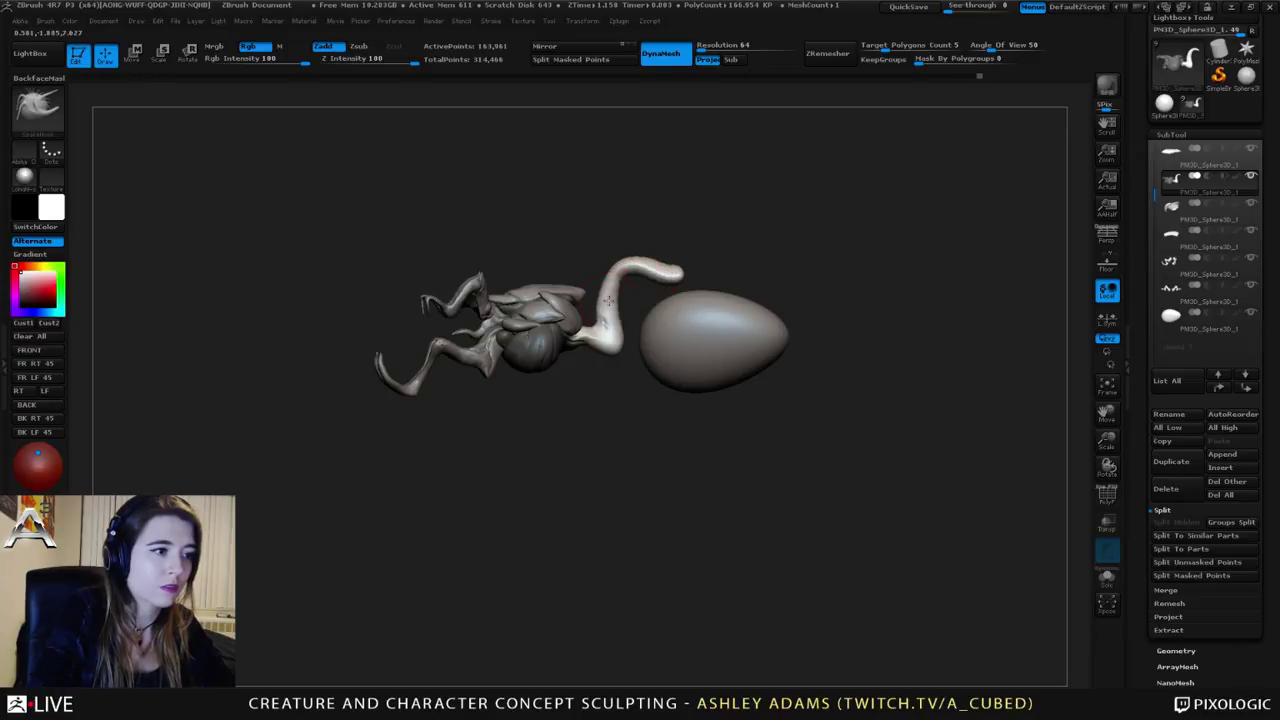
pyautogui.press('space')
pyautogui.moveTo(648, 322)
pyautogui.mouseDown()
pyautogui.moveTo(714, 313)
pyautogui.moveTo(719, 267)
pyautogui.mouseUp()
# Step: Select the egg and reposition it onto the raised end of the tail
pyautogui.keyDown('alt'); pyautogui.click(686, 329); pyautogui.keyUp('alt')
pyautogui.press('space')
pyautogui.press('w')
pyautogui.moveTo(719, 267)
pyautogui.keyDown('alt'); pyautogui.mouseDown(button='right')
pyautogui.moveTo(628, 300)
pyautogui.moveTo(646, 378)
pyautogui.moveTo(571, 257)
pyautogui.mouseUp(button='right'); pyautogui.keyUp('alt')
pyautogui.press('q')
pyautogui.press('space')
pyautogui.press('space')
# Step: Select the body and flare the tail's end against the egg with SnakeHook, and reselect the egg
pyautogui.keyDown('alt'); pyautogui.click(571, 262); pyautogui.keyUp('alt')
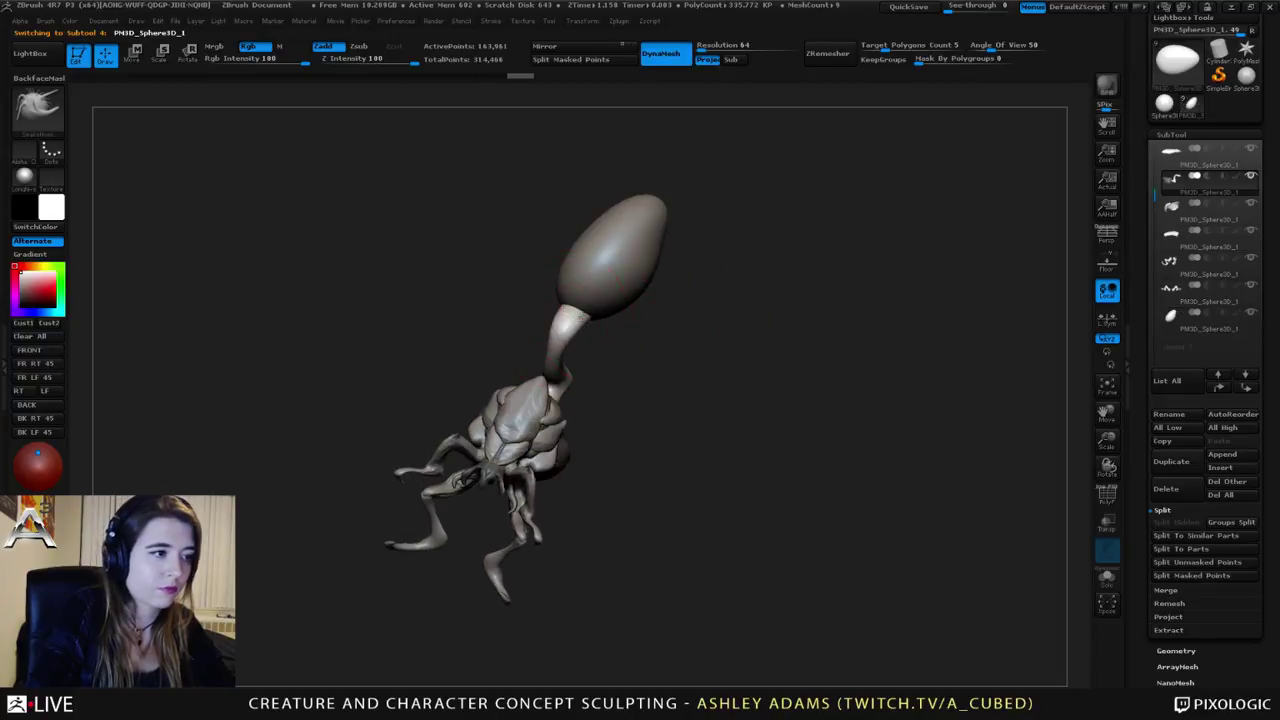
pyautogui.press('space')
pyautogui.moveTo(605, 310)
pyautogui.mouseDown(button='right')
pyautogui.moveTo(525, 288)
pyautogui.moveTo(578, 351)
pyautogui.moveTo(574, 320)
pyautogui.moveTo(590, 346)
pyautogui.moveTo(594, 243)
pyautogui.mouseUp(button='right')
pyautogui.press('space')
pyautogui.click(597, 351)
pyautogui.moveTo(588, 368); pyautogui.dragTo(562, 366)
pyautogui.moveTo(575, 315); pyautogui.dragTo(606, 366, button='right')
pyautogui.keyDown('alt'); pyautogui.click(676, 366); pyautogui.keyUp('alt')
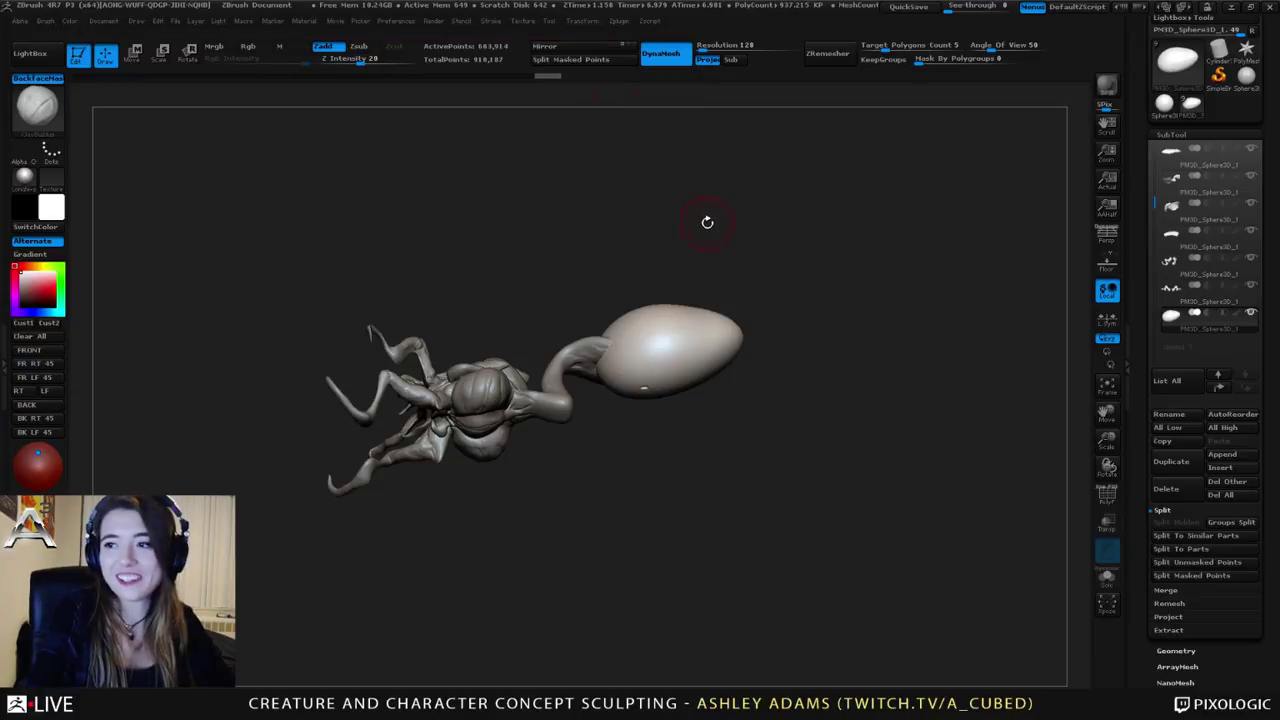
# Step: Undo the egg's DynaMesh at resolution 128 and DynaMesh it again at resolution 24
pyautogui.hotkey('ctrl', 'z')
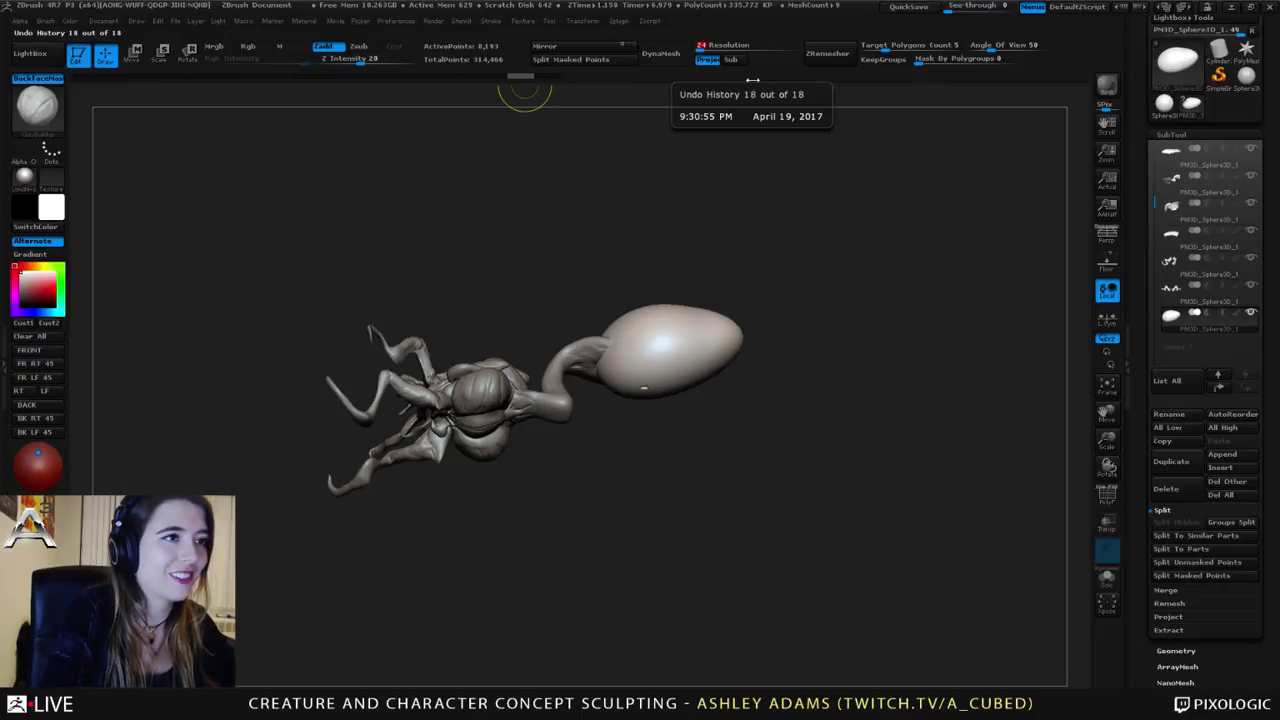
pyautogui.click(661, 53)
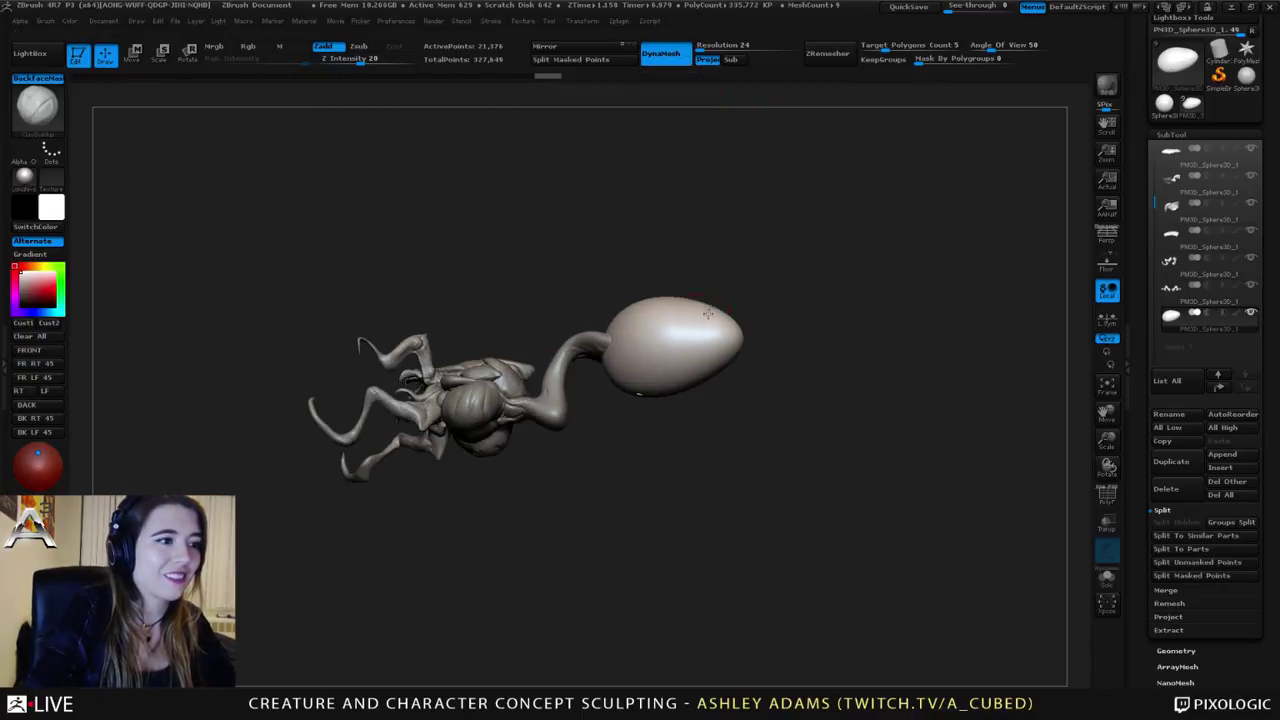
pyautogui.press('shift')
pyautogui.moveTo(638, 376); pyautogui.dragTo(674, 311, button='right')
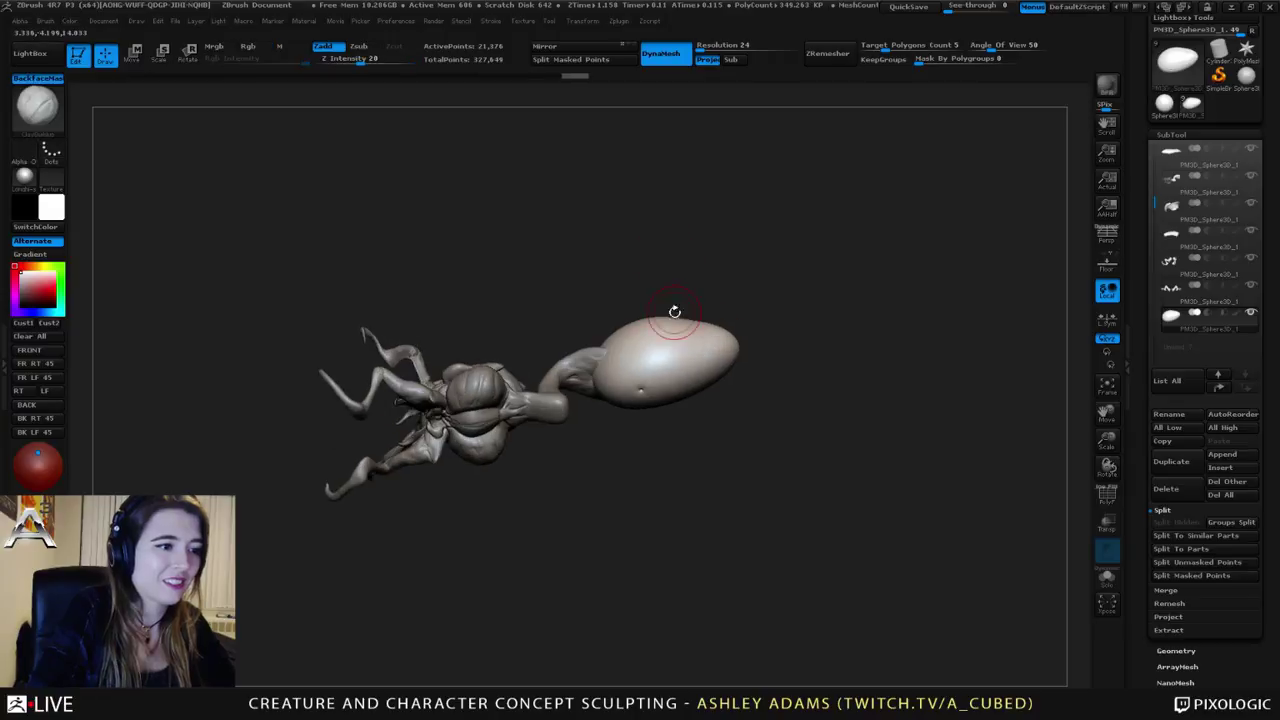
# Step: Inflate the pitted spot on the underside of the egg and smooth it out
pyautogui.press('b')
pyautogui.press('i')
pyautogui.press('n')
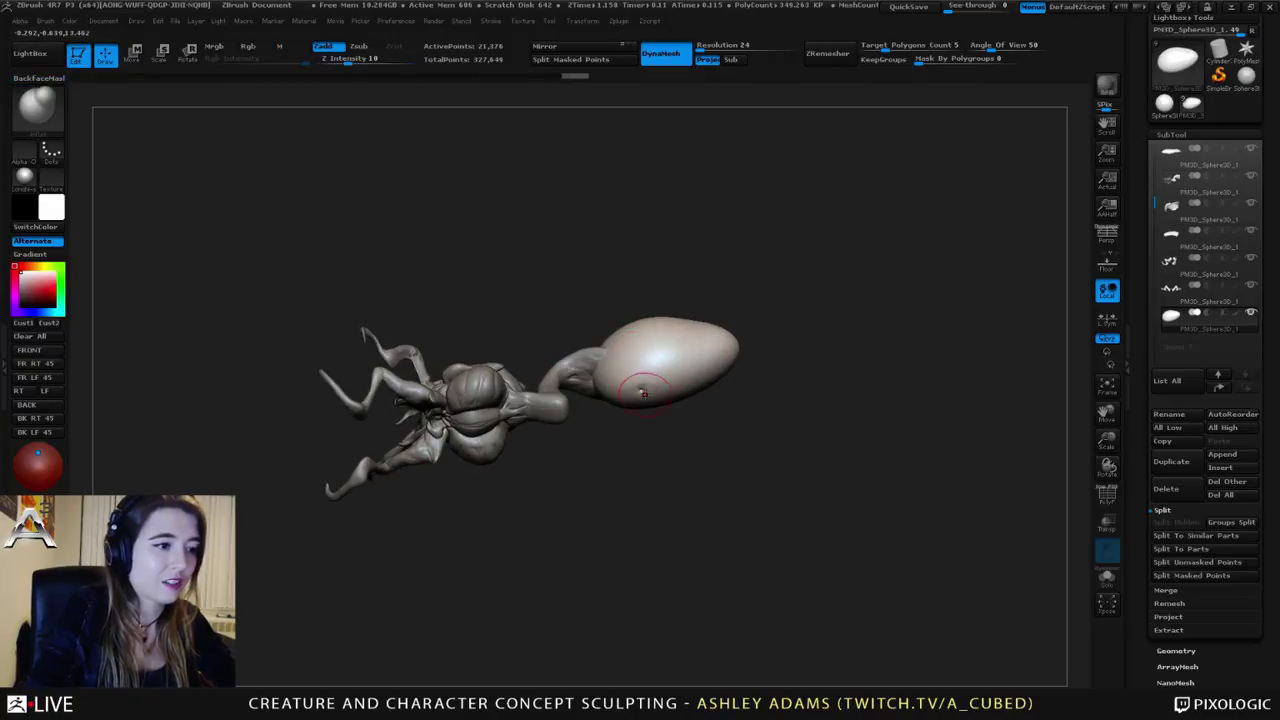
pyautogui.press('shift')
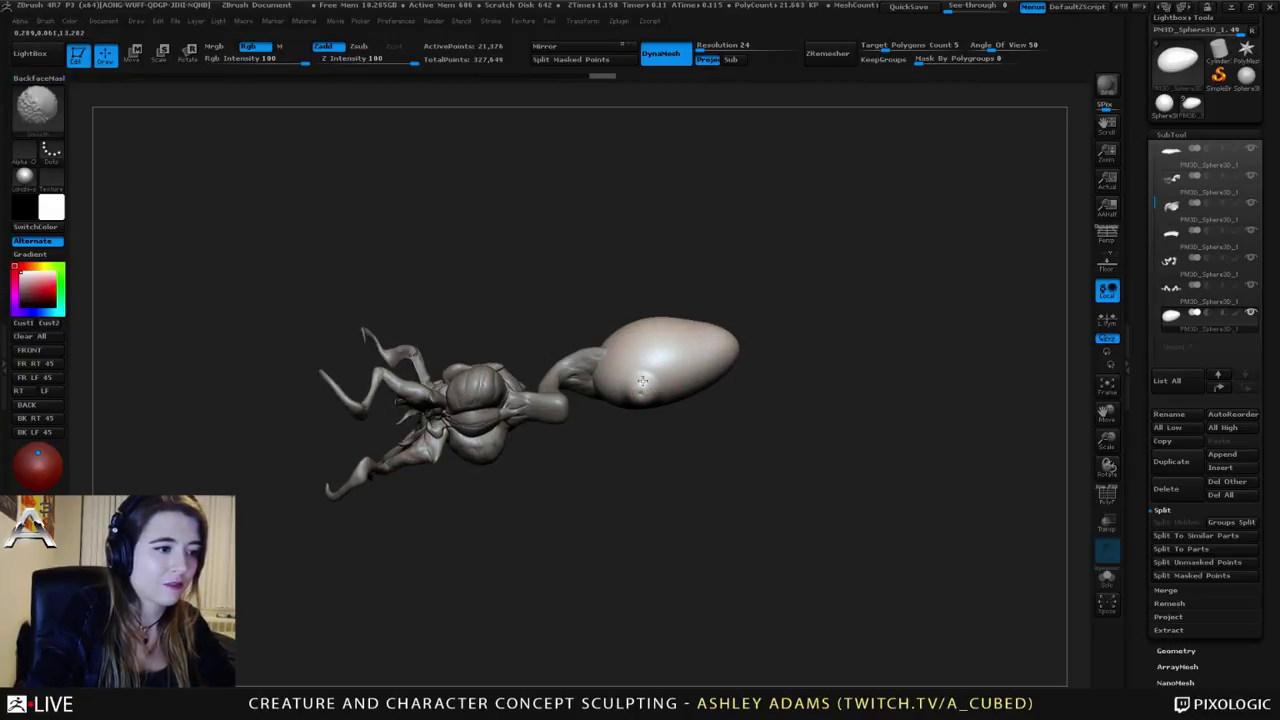
pyautogui.moveTo(643, 381)
pyautogui.mouseDown(button='right')
pyautogui.moveTo(669, 426)
pyautogui.moveTo(655, 428)
pyautogui.mouseUp(button='right')
pyautogui.press('space')
pyautogui.moveTo(674, 371); pyautogui.dragTo(636, 387)
pyautogui.press('shift')
# Step: Build up the egg's surface near the tail with ClayBuildup and smooth it
pyautogui.press('b')
pyautogui.press('c')
pyautogui.press('b')
pyautogui.moveTo(638, 388)
pyautogui.mouseDown(button='right')
pyautogui.moveTo(614, 283)
pyautogui.moveTo(618, 310)
pyautogui.mouseUp(button='right')
pyautogui.press('shift')
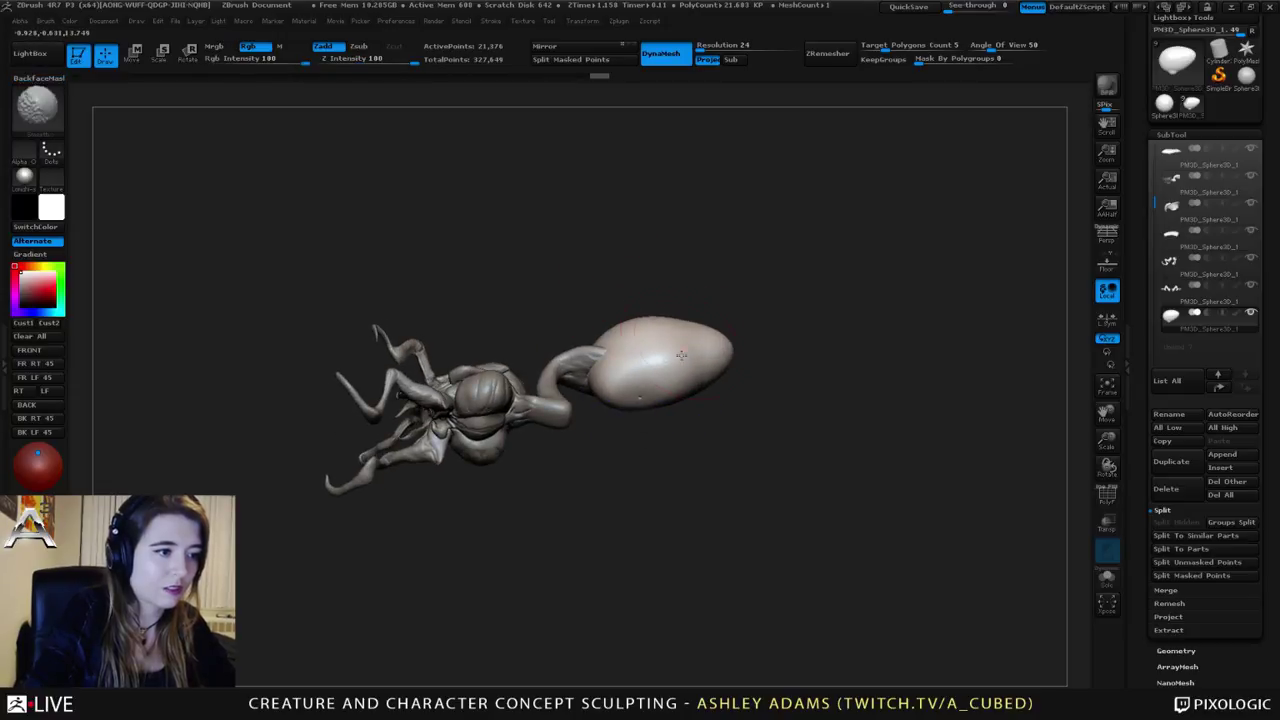
pyautogui.moveTo(681, 355)
pyautogui.mouseDown(button='right')
pyautogui.moveTo(626, 326)
pyautogui.moveTo(640, 308)
pyautogui.moveTo(610, 302)
pyautogui.mouseUp(button='right')
pyautogui.press('space')
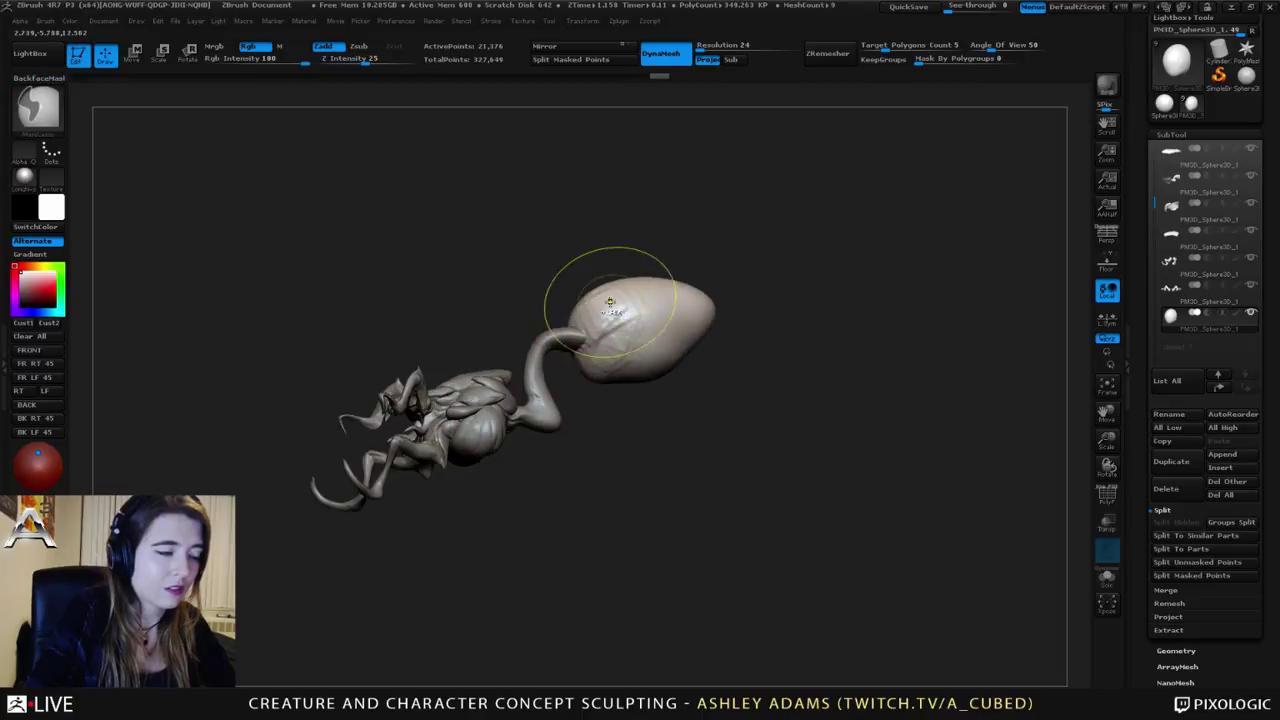
# Step: Undo the sculpting strokes and the DynaMesh on the egg
pyautogui.hotkey('ctrl', 'z')
pyautogui.hotkey('ctrl', 'z')
pyautogui.hotkey('ctrl', 'z')
pyautogui.hotkey('ctrl', 'z')
# Step: Mirror the egg and apply Mirror And Weld to make its two halves symmetrical
pyautogui.moveTo(450, 86)
pyautogui.mouseDown()
pyautogui.moveTo(165, 86)
pyautogui.moveTo(375, 90)
pyautogui.moveTo(620, 315)
pyautogui.mouseUp()
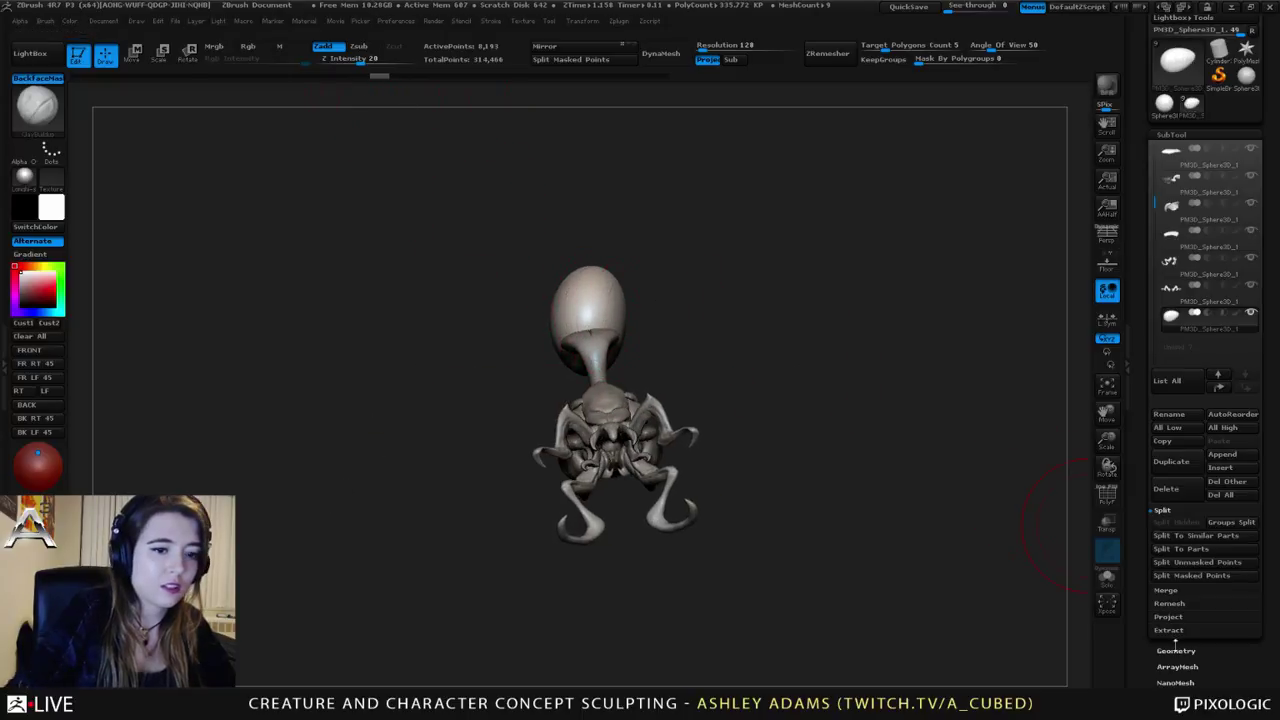
pyautogui.moveTo(1175, 646); pyautogui.dragTo(1180, 562)
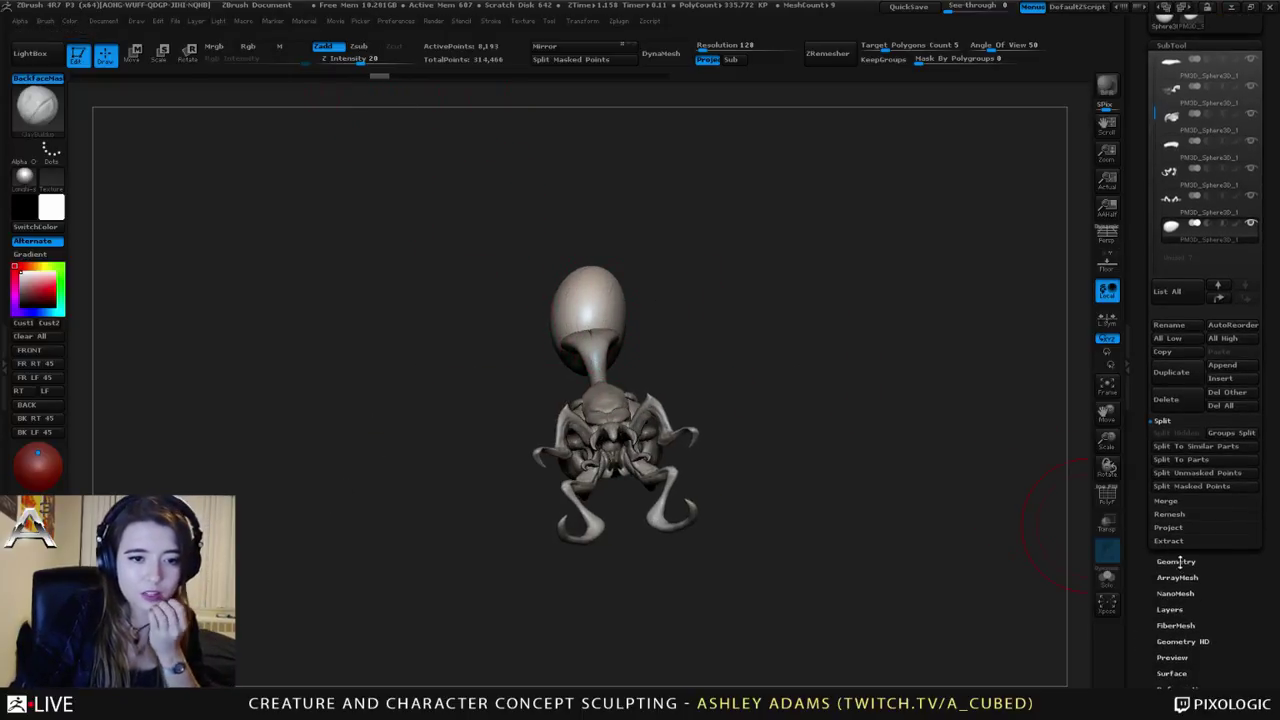
pyautogui.click(1177, 561)
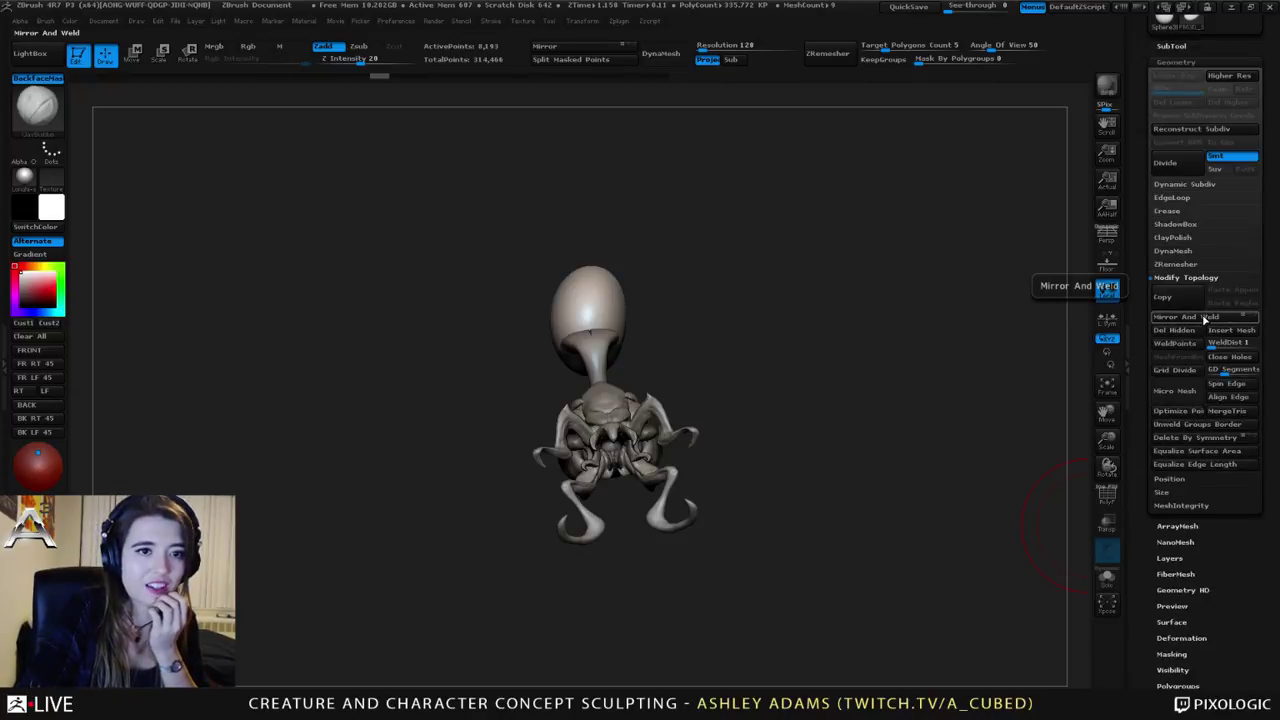
pyautogui.click(1205, 318)
pyautogui.moveTo(623, 251); pyautogui.dragTo(684, 282)
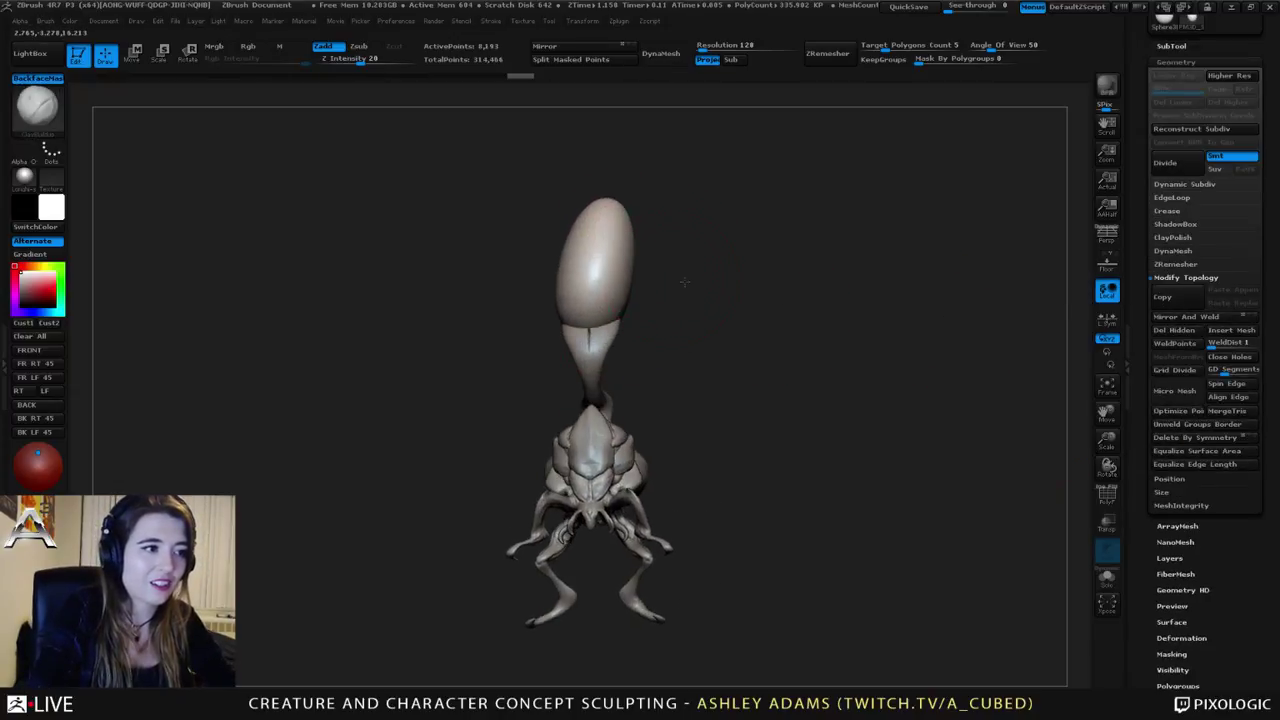
pyautogui.click(587, 47)
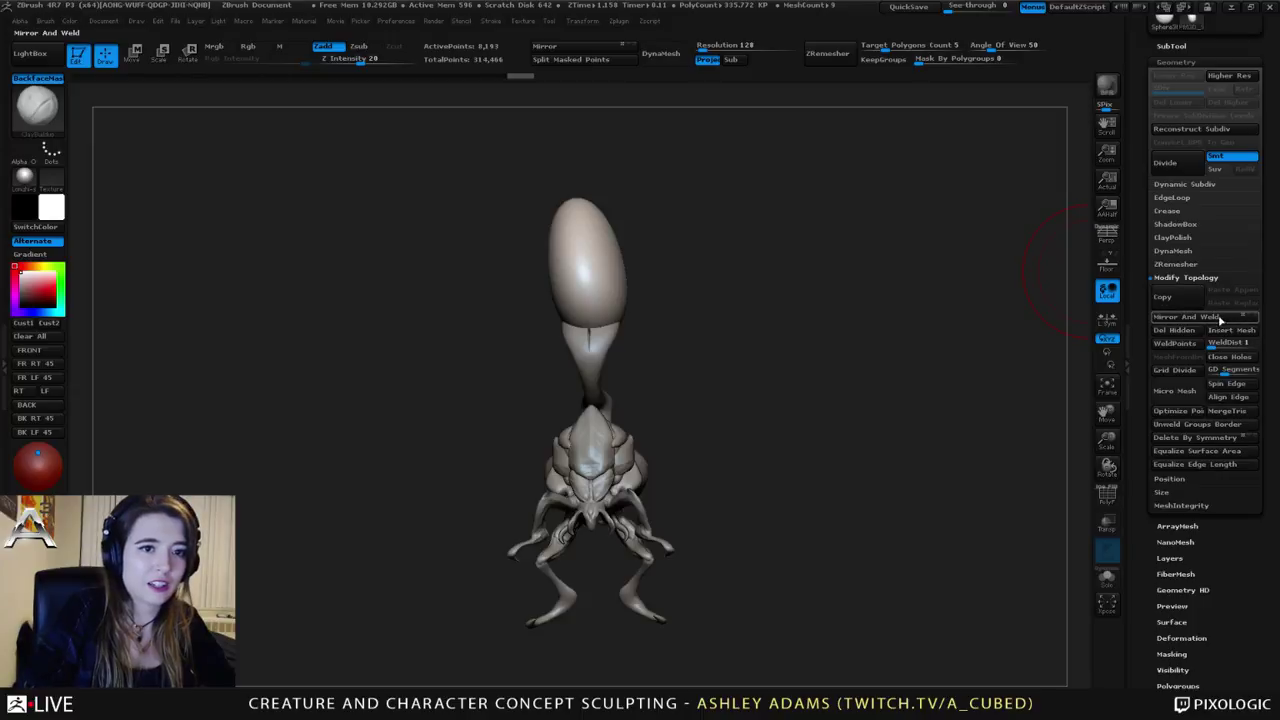
pyautogui.click(1219, 320)
# Step: Inspect the welded egg from the side and below, and close the holes in its mesh
pyautogui.moveTo(789, 309)
pyautogui.mouseDown()
pyautogui.moveTo(589, 251)
pyautogui.moveTo(671, 257)
pyautogui.moveTo(626, 308)
pyautogui.moveTo(650, 310)
pyautogui.mouseUp()
pyautogui.moveTo(650, 305); pyautogui.dragTo(675, 368, button='right')
pyautogui.moveTo(704, 259)
pyautogui.keyDown('shift'); pyautogui.mouseDown()
pyautogui.moveTo(671, 256)
pyautogui.moveTo(694, 217)
pyautogui.moveTo(650, 283)
pyautogui.moveTo(669, 265)
pyautogui.moveTo(692, 297)
pyautogui.moveTo(694, 275)
pyautogui.mouseUp(); pyautogui.keyUp('shift')
pyautogui.moveTo(704, 344); pyautogui.dragTo(634, 368)
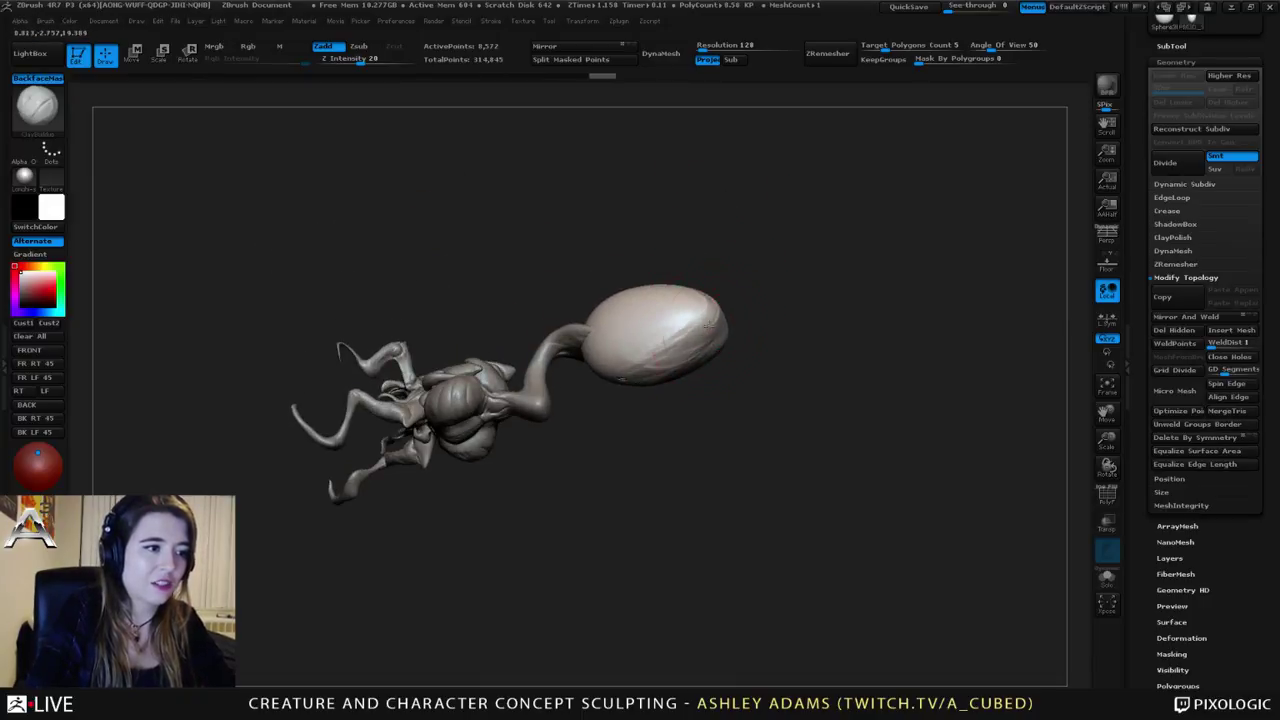
pyautogui.moveTo(722, 275)
pyautogui.mouseDown()
pyautogui.moveTo(708, 308)
pyautogui.moveTo(568, 317)
pyautogui.mouseUp()
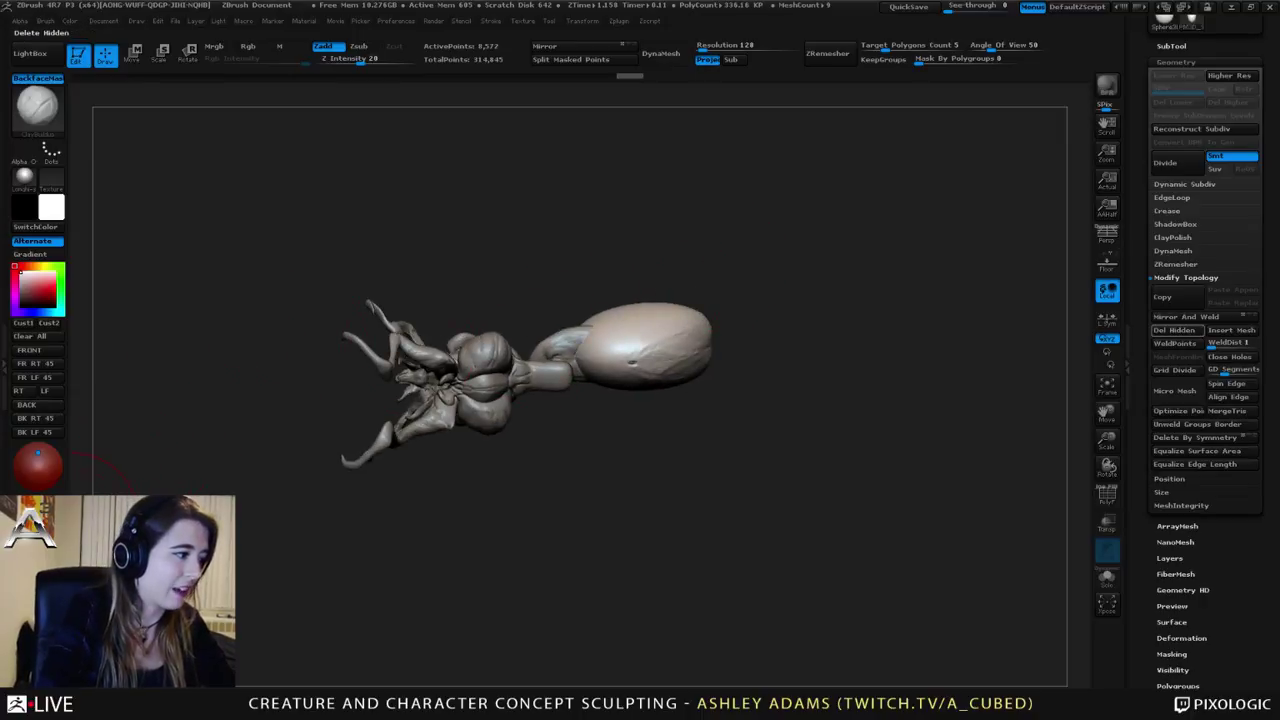
pyautogui.click(1229, 356)
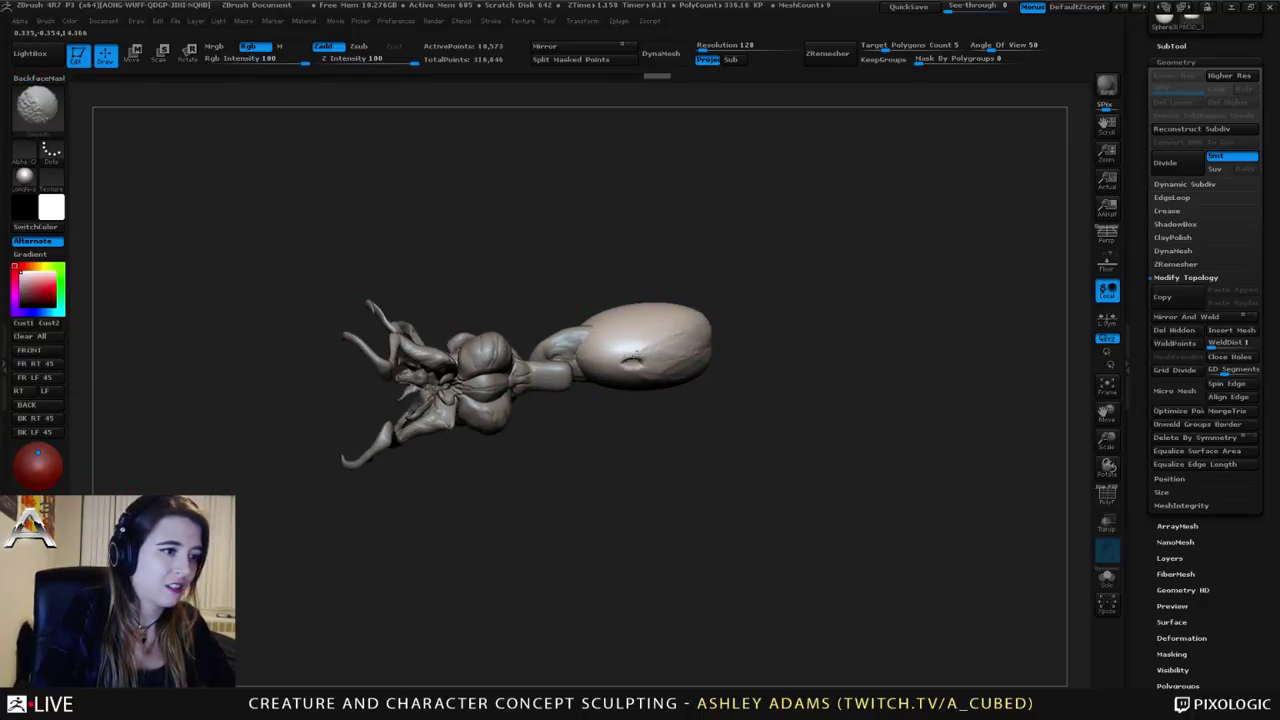
# Step: Smooth the dented area of the creature's abdomen and swell it into a fuller bulb with the Inflate brush
pyautogui.moveTo(640, 300); pyautogui.dragTo(626, 322)
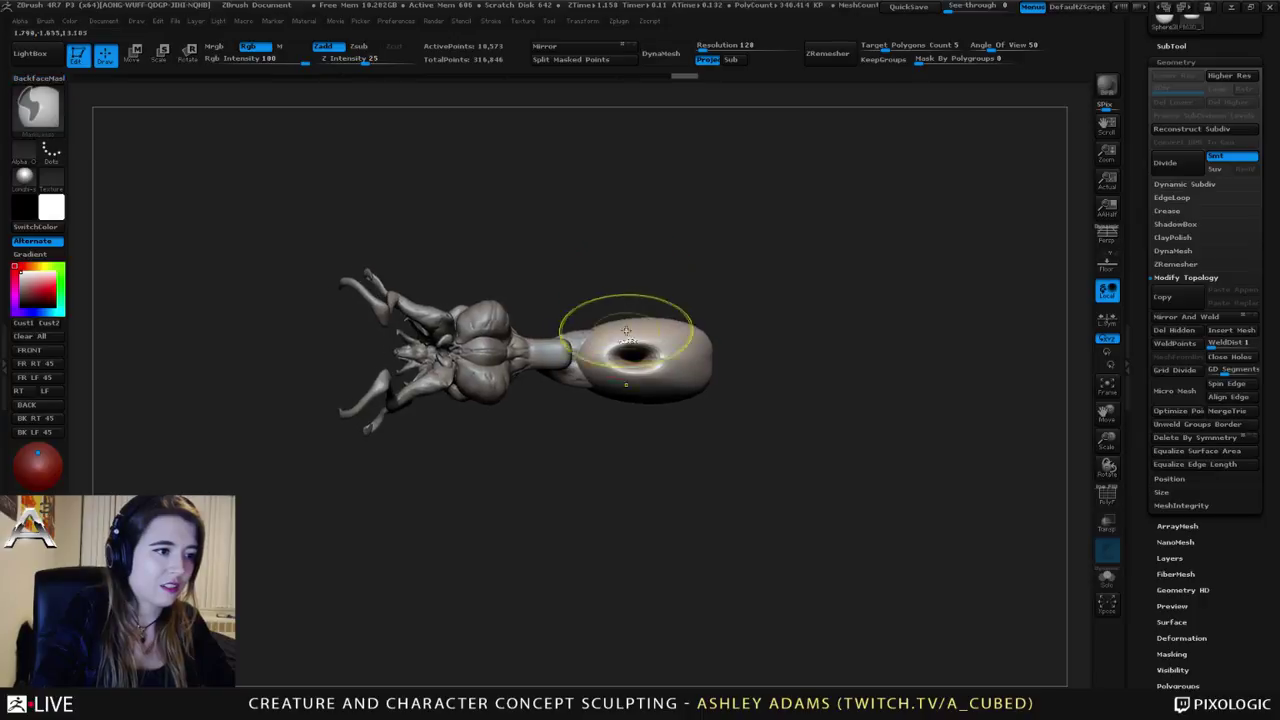
pyautogui.keyDown('ctrl'); pyautogui.moveTo(626, 322); pyautogui.dragTo(638, 368, button='right'); pyautogui.keyUp('ctrl')
pyautogui.press('space')
pyautogui.moveTo(636, 367); pyautogui.dragTo(655, 361)
pyautogui.press('b')
pyautogui.press('i')
pyautogui.press('n')
pyautogui.moveTo(655, 361)
pyautogui.mouseDown(button='right')
pyautogui.moveTo(632, 362)
pyautogui.moveTo(637, 451)
pyautogui.moveTo(683, 303)
pyautogui.mouseUp(button='right')
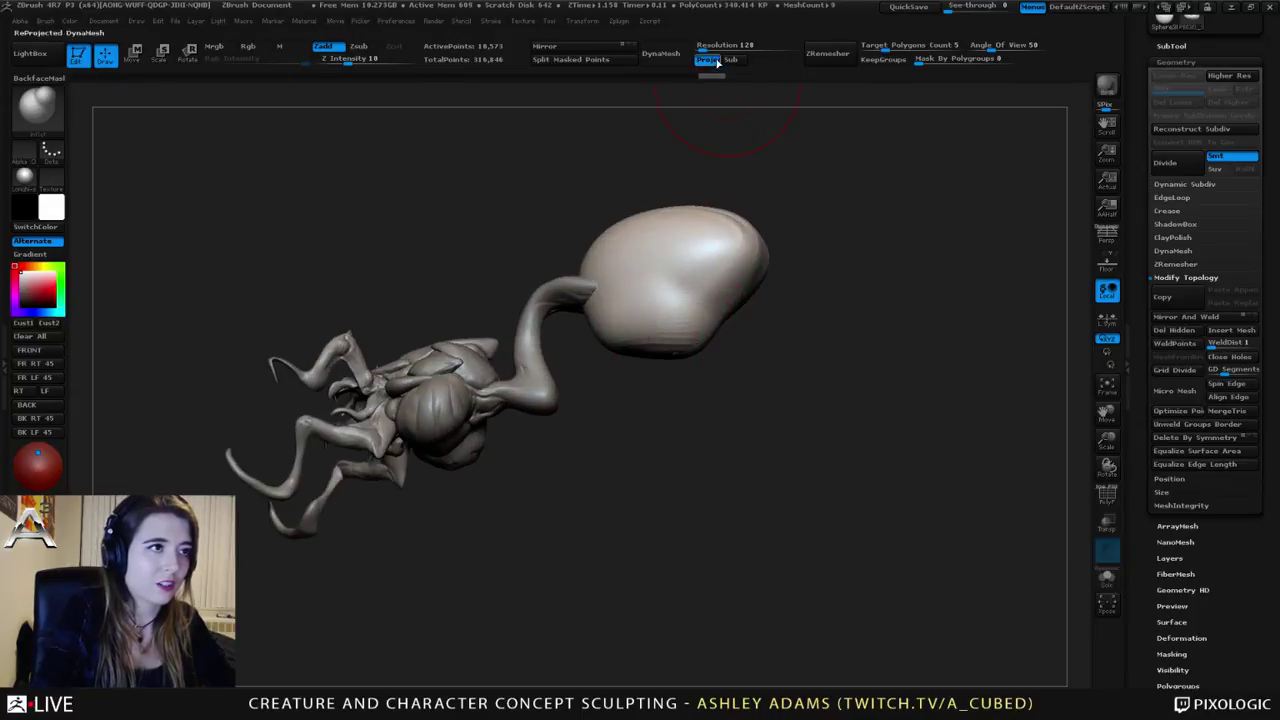
# Step: Remesh the abdomen with DynaMesh at a resolution of 24 and smooth its surface
pyautogui.click(705, 45)
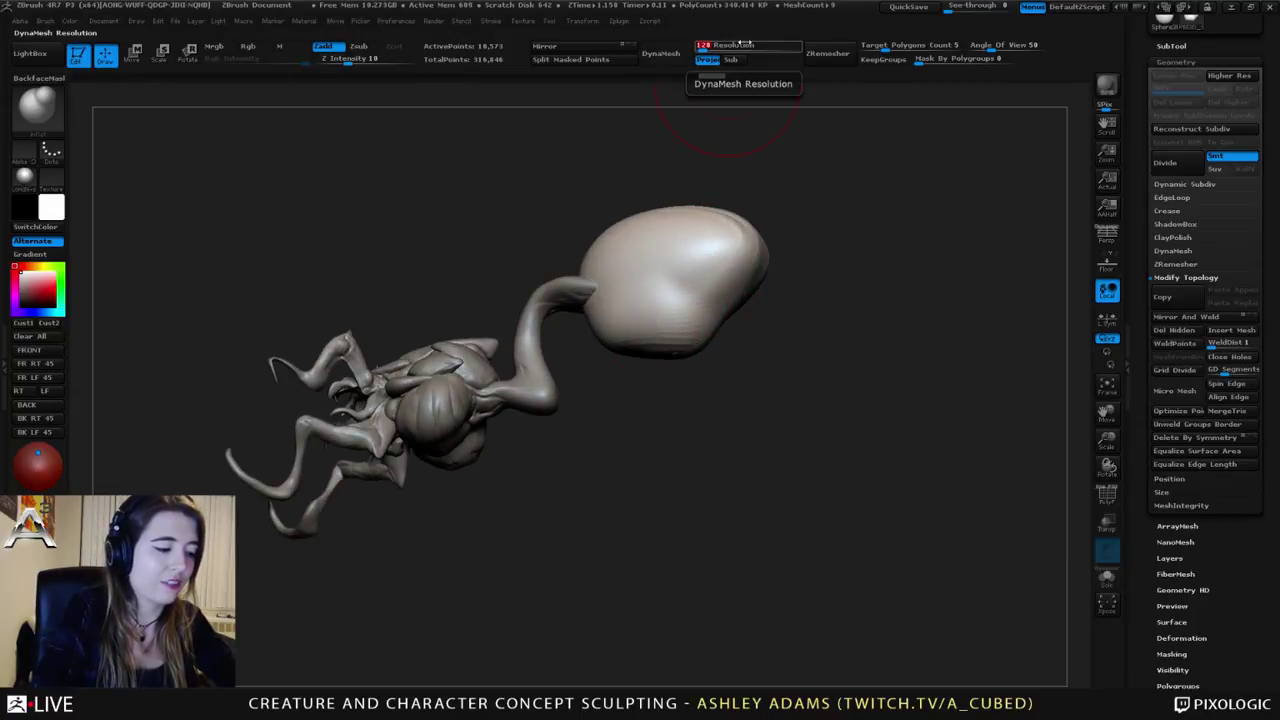
pyautogui.press('Return')
pyautogui.click(648, 56)
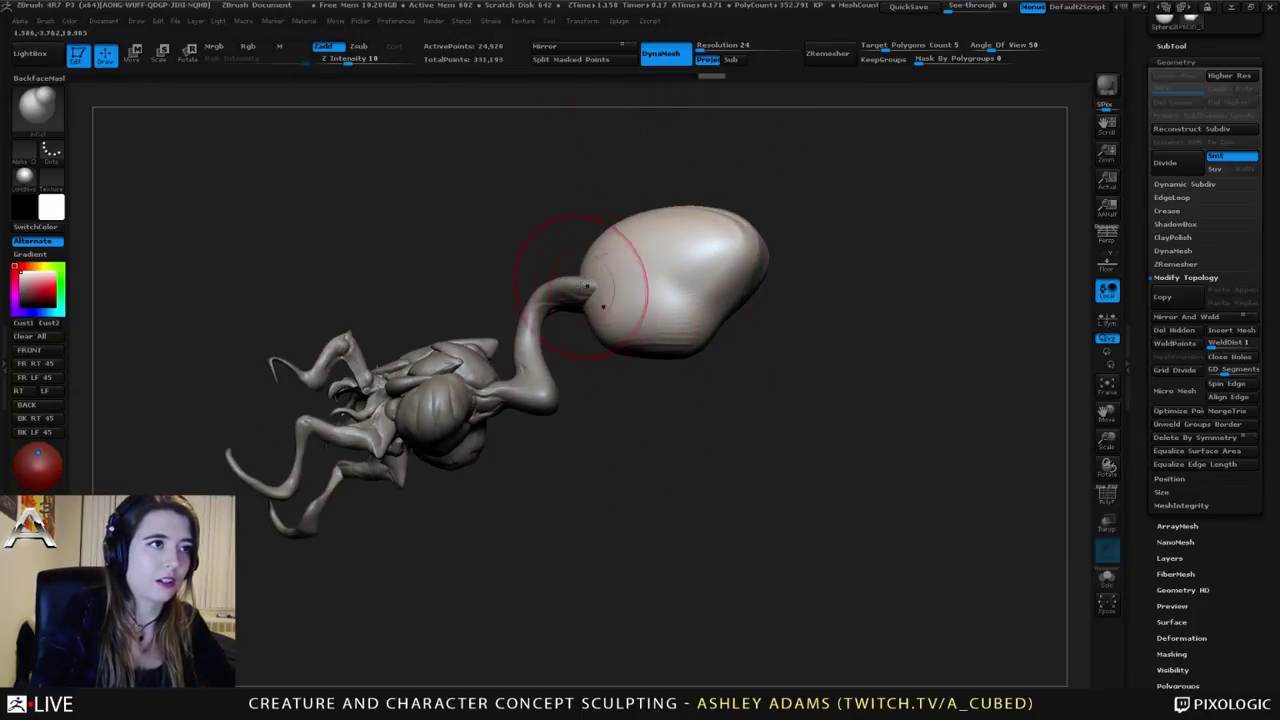
pyautogui.moveTo(645, 325); pyautogui.dragTo(653, 253, button='right')
pyautogui.keyDown('shift'); pyautogui.moveTo(645, 335); pyautogui.dragTo(692, 352); pyautogui.keyUp('shift')
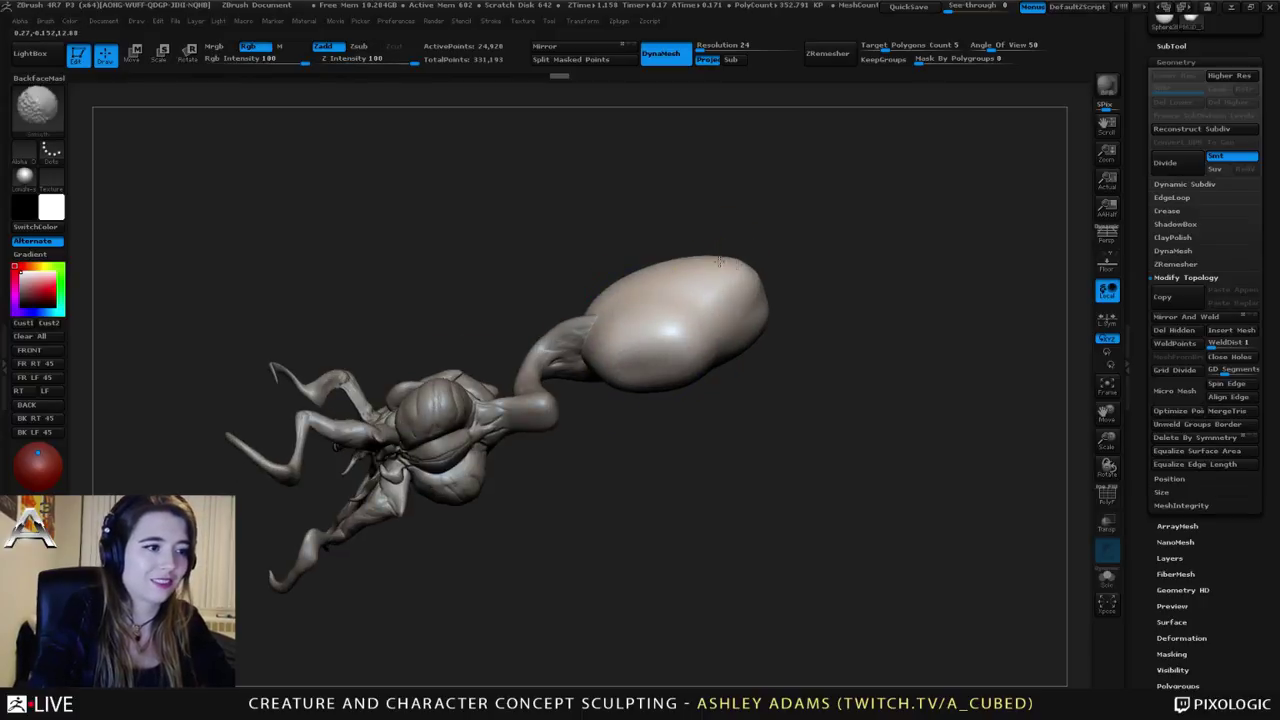
pyautogui.moveTo(719, 262)
pyautogui.mouseDown(button='right')
pyautogui.moveTo(626, 274)
pyautogui.moveTo(630, 261)
pyautogui.mouseUp(button='right')
pyautogui.keyDown('shift'); pyautogui.moveTo(622, 232); pyautogui.dragTo(593, 252); pyautogui.keyUp('shift')
pyautogui.moveTo(593, 252); pyautogui.dragTo(591, 303, button='right')
# Step: Pull the abdomen's silhouette with the SnakeHook brush, lowering its underside
pyautogui.press('b')
pyautogui.press('s')
pyautogui.press('h')
pyautogui.moveTo(611, 300); pyautogui.dragTo(624, 284)
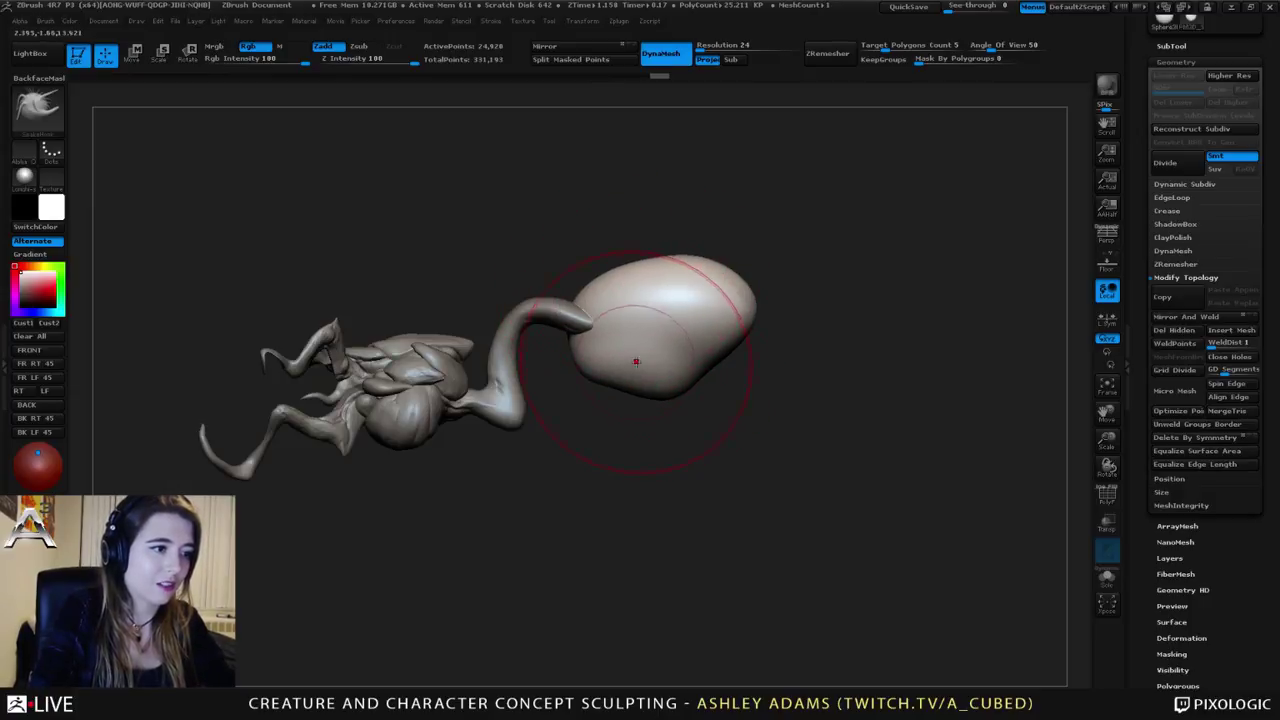
pyautogui.moveTo(626, 368); pyautogui.dragTo(622, 394)
# Step: Select the stalk subtool and pull its rear end down along the abdomen with the SnakeHook brush
pyautogui.keyDown('alt'); pyautogui.click(510, 372); pyautogui.keyUp('alt')
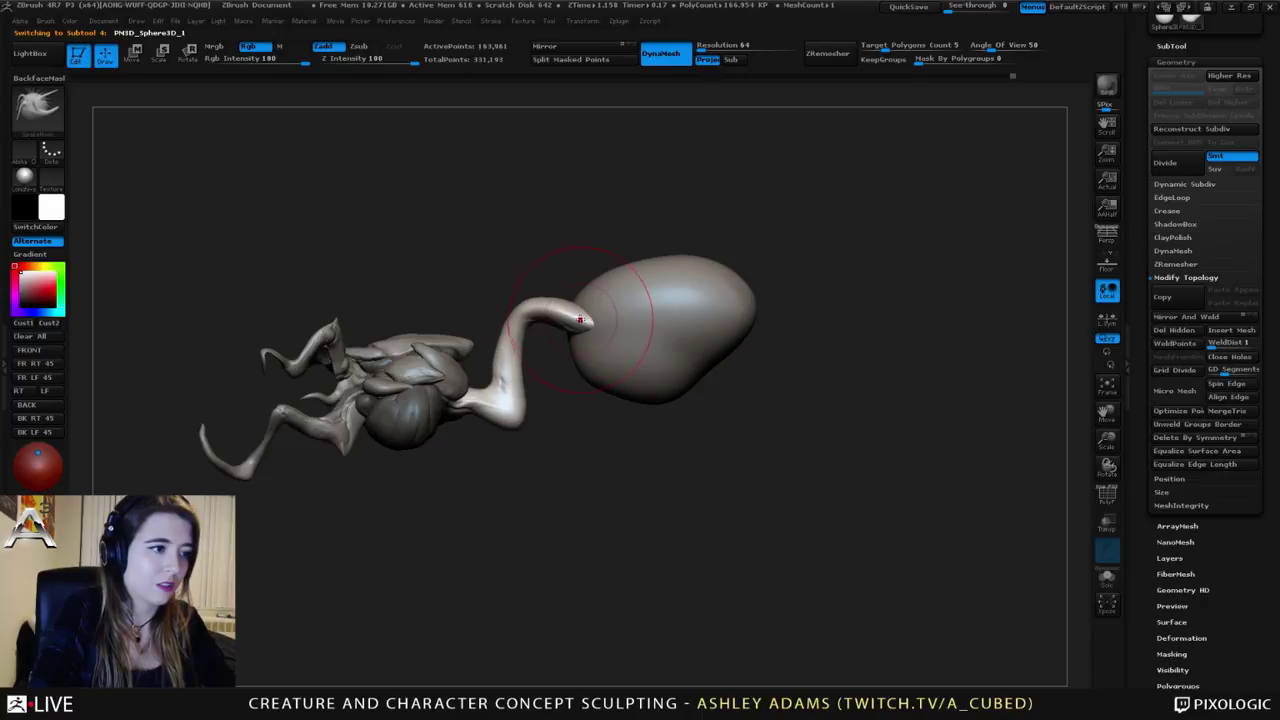
pyautogui.press('space')
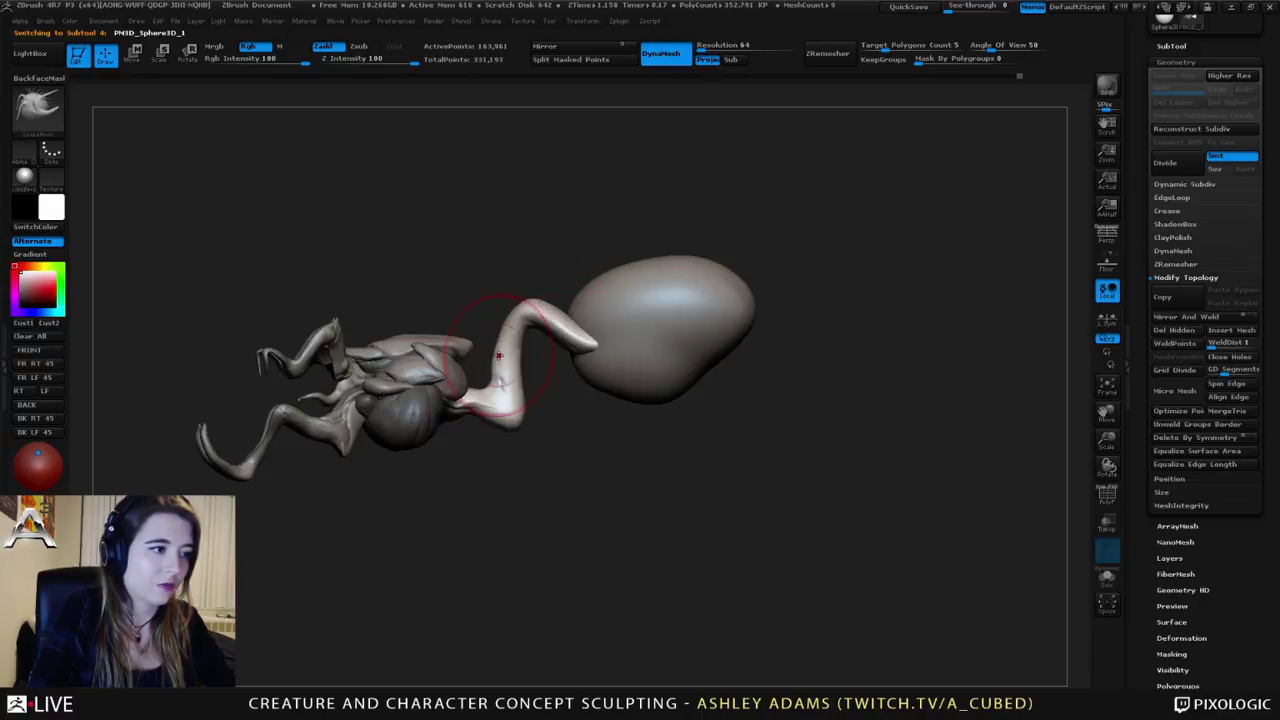
pyautogui.moveTo(500, 455); pyautogui.dragTo(459, 447)
pyautogui.press('space')
pyautogui.moveTo(514, 370); pyautogui.dragTo(510, 370)
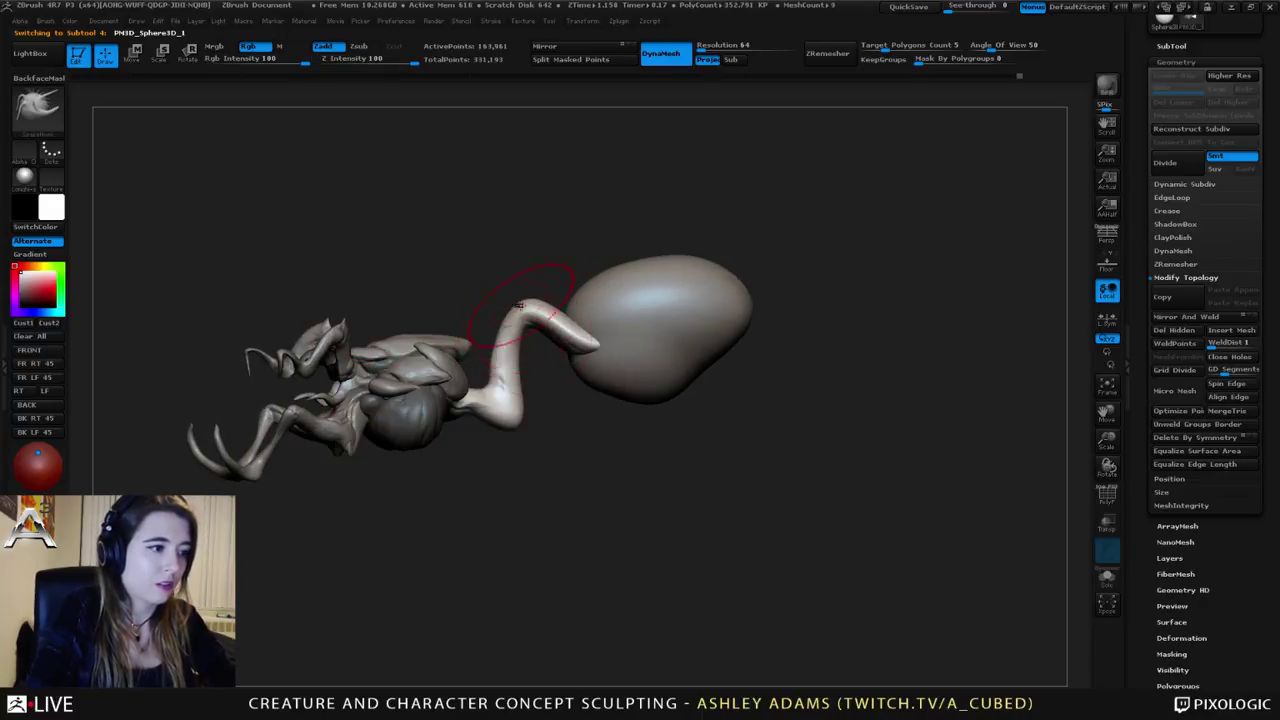
# Step: Swell the stalk's lower and upper bends with the Inflate brush and smooth the section between them
pyautogui.press('b')
pyautogui.press('i')
pyautogui.press('n')
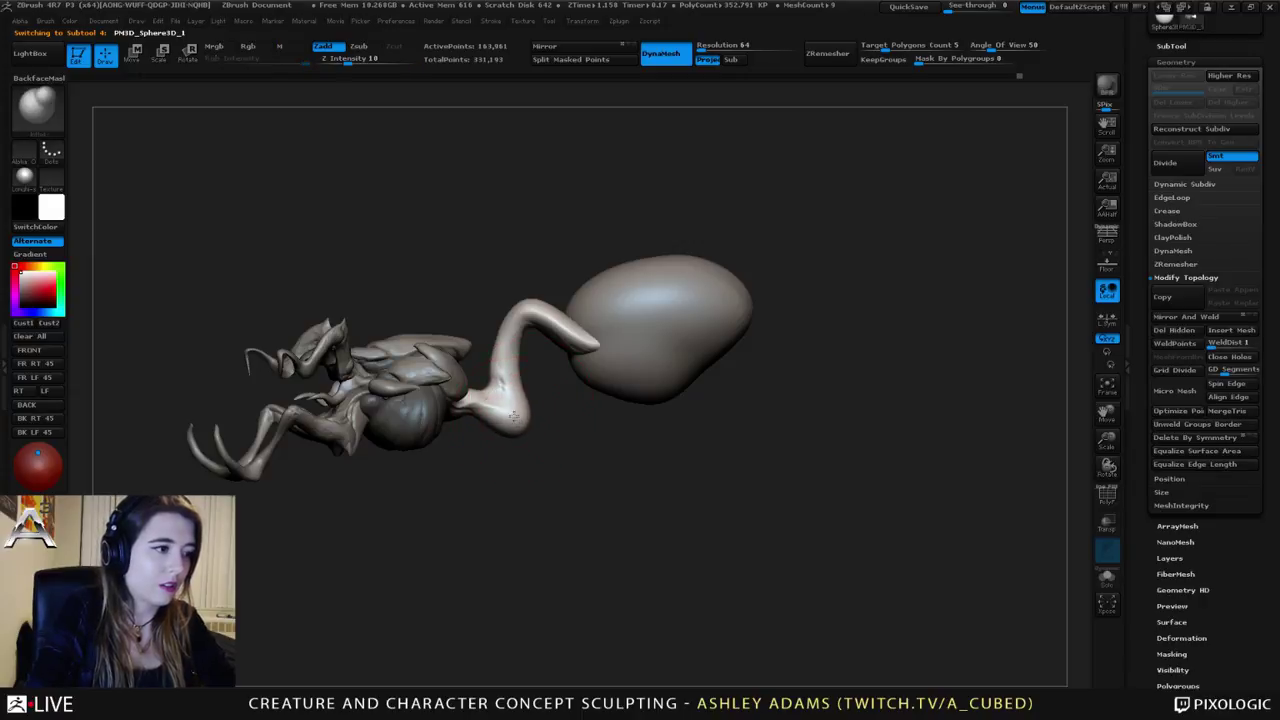
pyautogui.moveTo(510, 414); pyautogui.dragTo(510, 412)
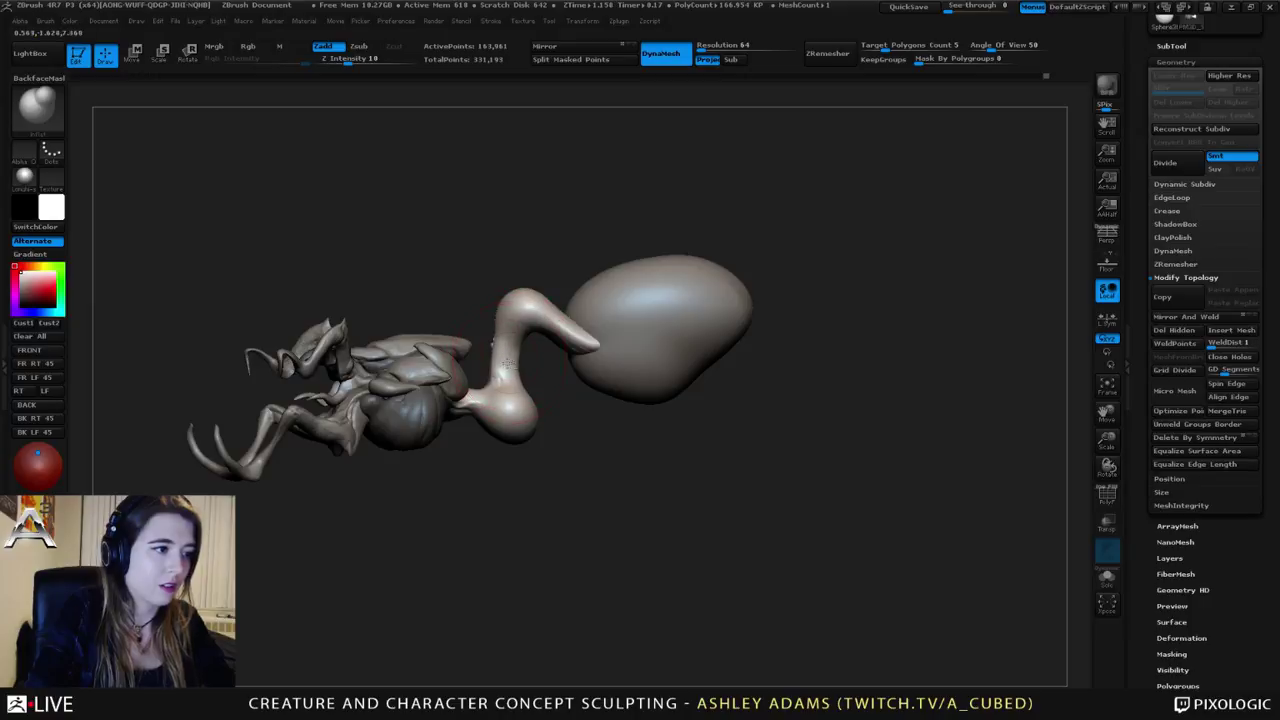
pyautogui.moveTo(509, 363); pyautogui.dragTo(514, 398, button='right')
pyautogui.keyDown('shift'); pyautogui.moveTo(514, 398); pyautogui.dragTo(512, 365); pyautogui.keyUp('shift')
pyautogui.moveTo(549, 337)
pyautogui.mouseDown(button='right')
pyautogui.moveTo(574, 341)
pyautogui.moveTo(554, 313)
pyautogui.moveTo(560, 325)
pyautogui.moveTo(530, 364)
pyautogui.moveTo(520, 266)
pyautogui.mouseUp(button='right')
# Step: Raise the stalk's upper bend and enlarge its lower bulb with the SnakeHook brush
pyautogui.press('b')
pyautogui.press('s')
pyautogui.press('h')
pyautogui.rightClick(528, 366)
pyautogui.moveTo(534, 289); pyautogui.dragTo(524, 277)
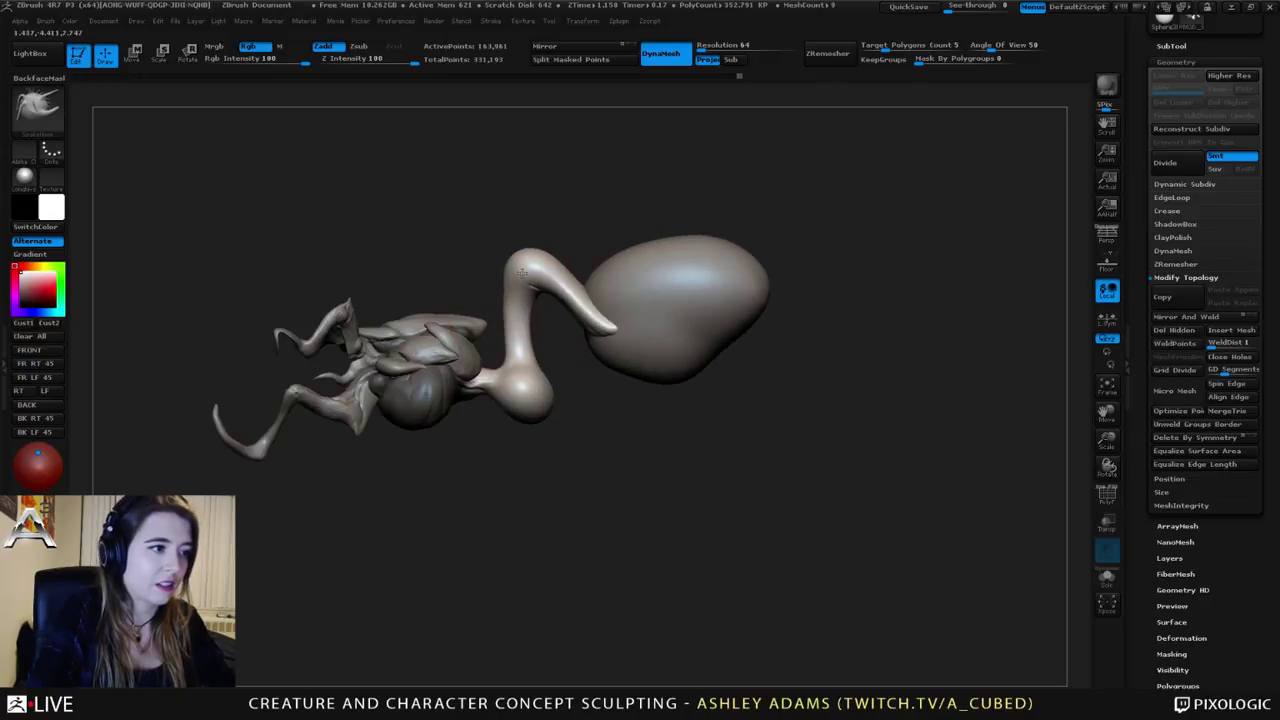
pyautogui.rightClick(536, 402)
pyautogui.moveTo(540, 410); pyautogui.dragTo(548, 418, button='right')
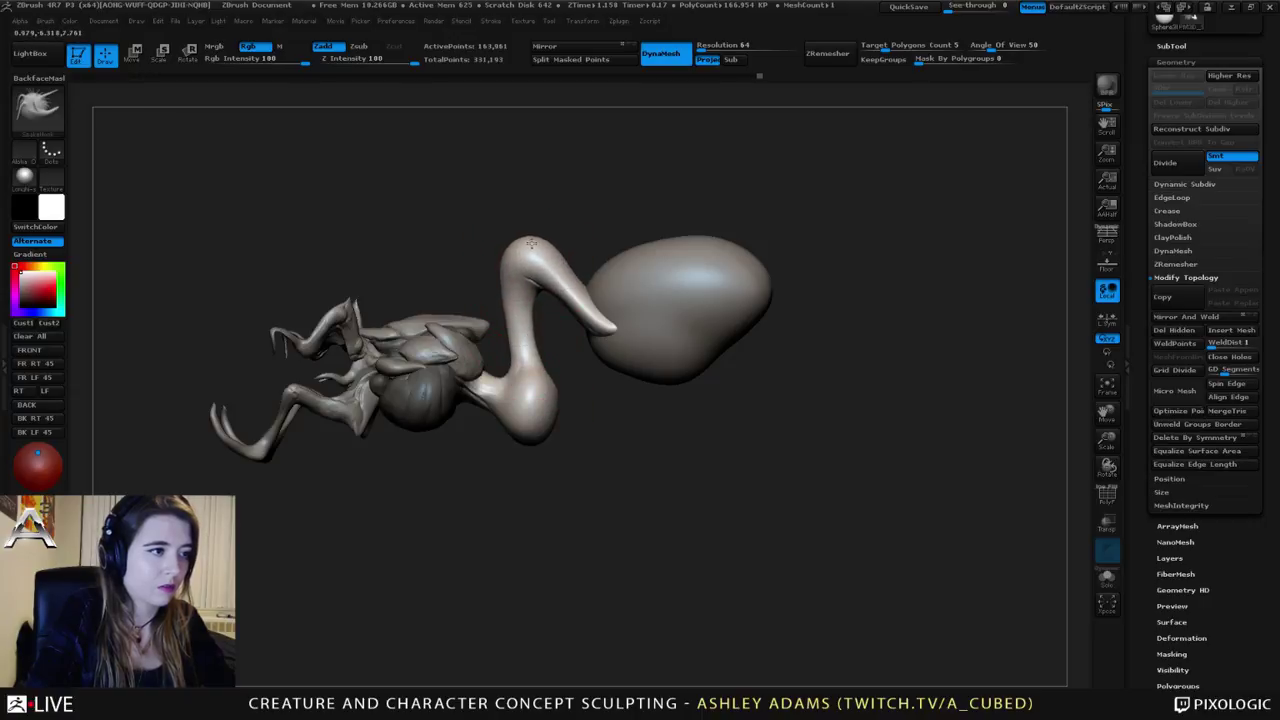
# Step: Stretch the stalk's rear end over the front of the abdomen to widen the attachment
pyautogui.moveTo(592, 325); pyautogui.dragTo(640, 328, button='right')
pyautogui.moveTo(600, 332); pyautogui.dragTo(592, 356)
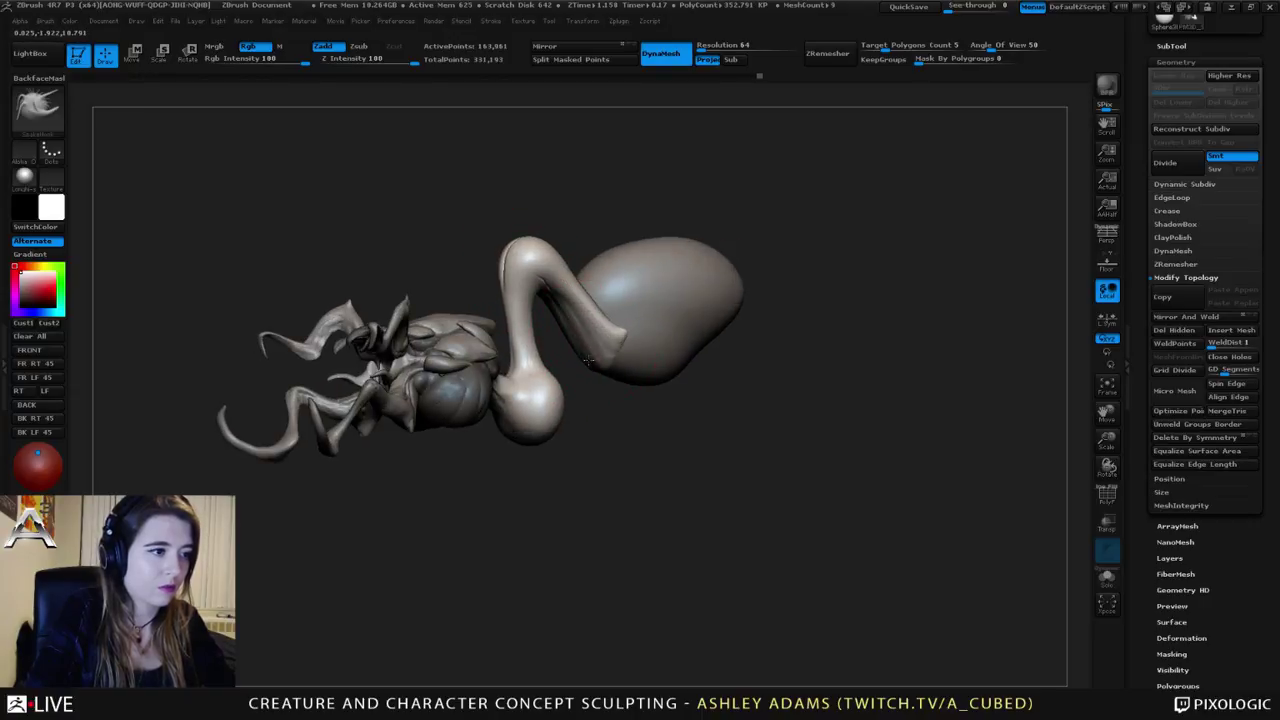
pyautogui.moveTo(576, 350)
pyautogui.mouseDown(button='right')
pyautogui.moveTo(594, 366)
pyautogui.moveTo(600, 300)
pyautogui.moveTo(491, 337)
pyautogui.mouseUp(button='right')
pyautogui.press('space')
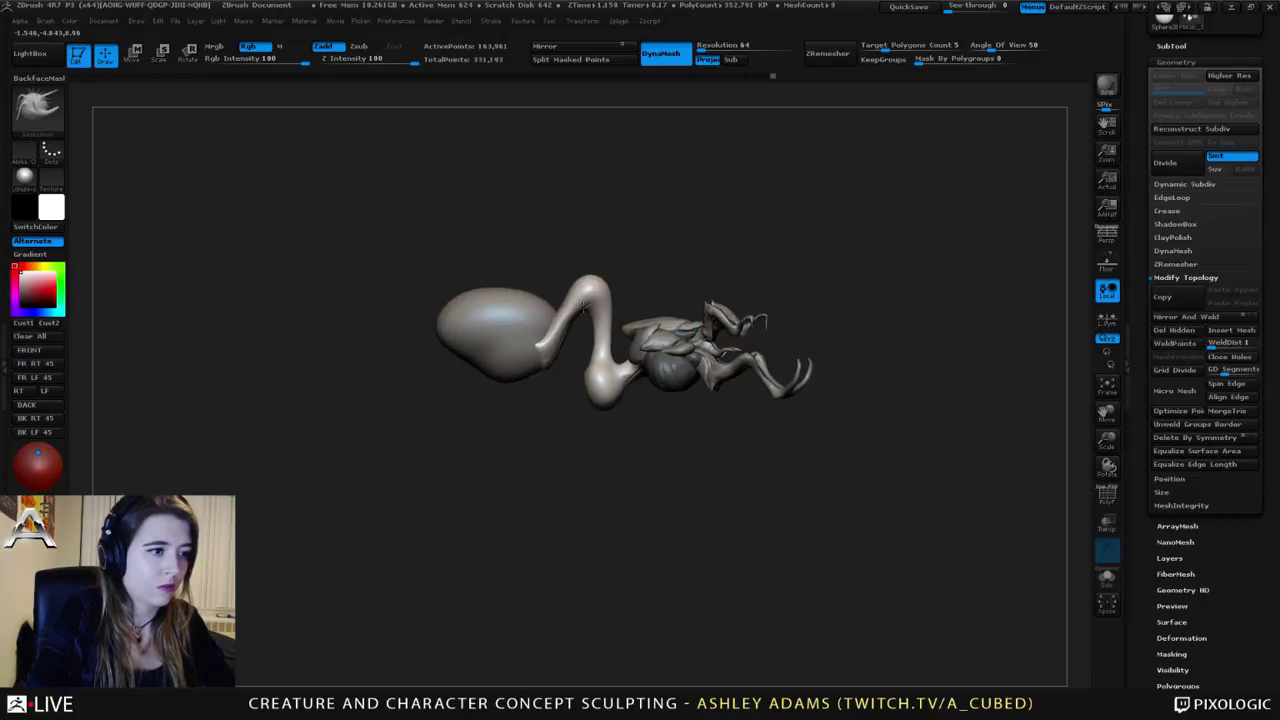
pyautogui.keyDown('alt'); pyautogui.click(491, 337); pyautogui.keyUp('alt')
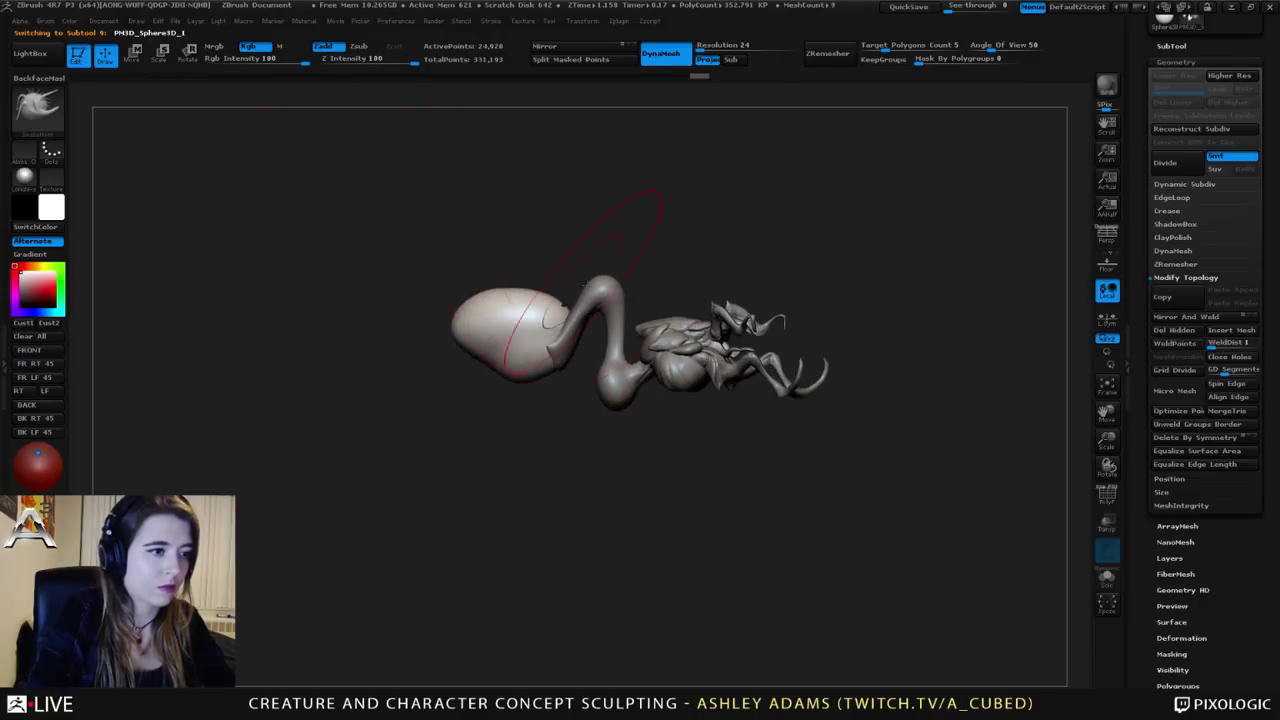
pyautogui.moveTo(583, 285); pyautogui.dragTo(590, 365, button='right')
pyautogui.press('space')
pyautogui.moveTo(651, 343); pyautogui.dragTo(626, 343)
pyautogui.moveTo(520, 430)
pyautogui.keyDown('ctrl'); pyautogui.mouseDown(button='right')
pyautogui.moveTo(495, 490)
pyautogui.moveTo(545, 465)
pyautogui.mouseUp(button='right'); pyautogui.keyUp('ctrl')
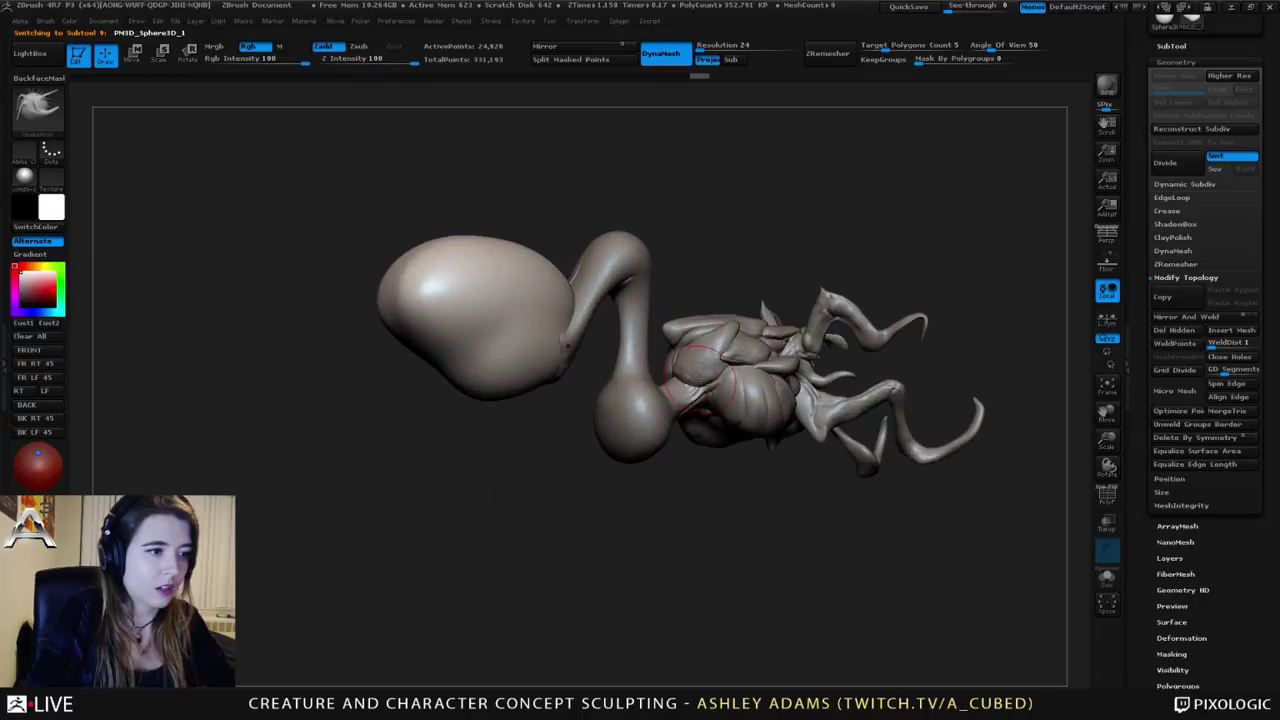
pyautogui.moveTo(705, 368)
pyautogui.mouseDown(button='right')
pyautogui.moveTo(625, 315)
pyautogui.moveTo(650, 310)
pyautogui.moveTo(680, 370)
pyautogui.mouseUp(button='right')
pyautogui.press('space')
# Step: Select the stalk and thorax subtool and build up its joint behind the lower bulb with the ClayBuildup brush
pyautogui.keyDown('alt'); pyautogui.click(707, 368); pyautogui.keyUp('alt')
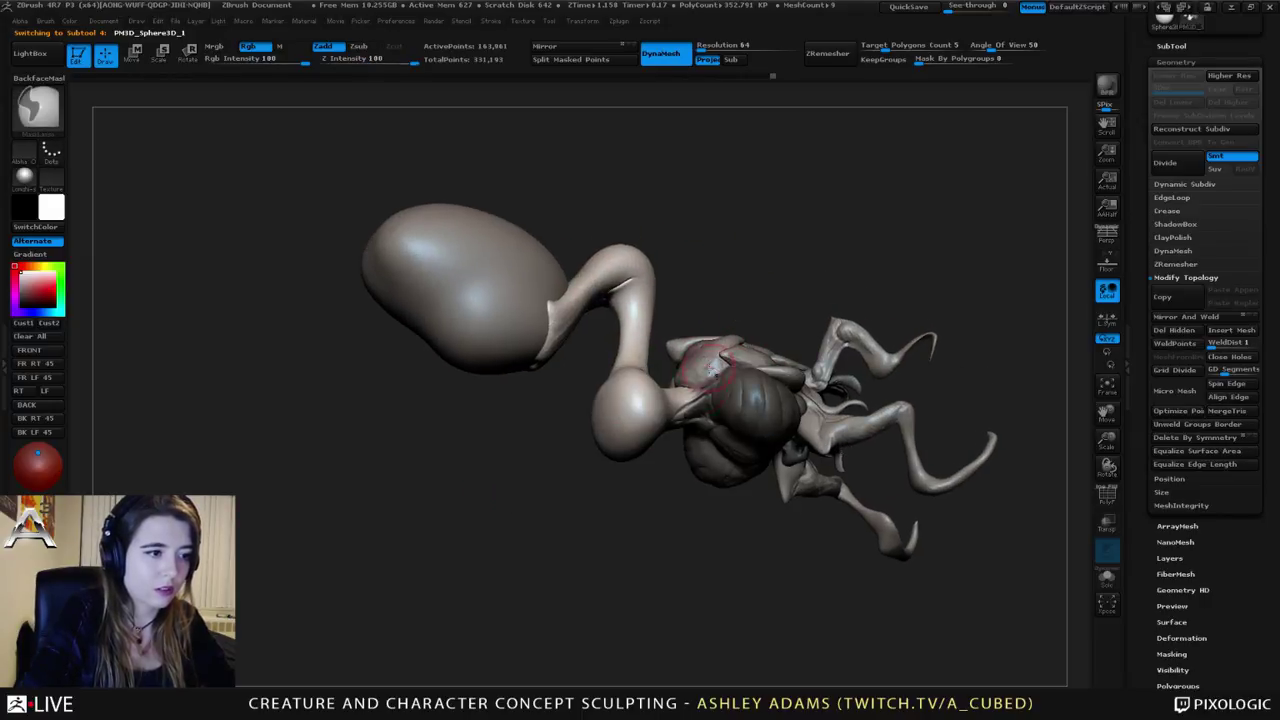
pyautogui.press('b')
pyautogui.press('c')
pyautogui.press('b')
pyautogui.moveTo(735, 300)
pyautogui.mouseDown(button='right')
pyautogui.moveTo(625, 345)
pyautogui.moveTo(645, 315)
pyautogui.mouseUp(button='right')
pyautogui.press('b')
pyautogui.press('c')
pyautogui.press('b')
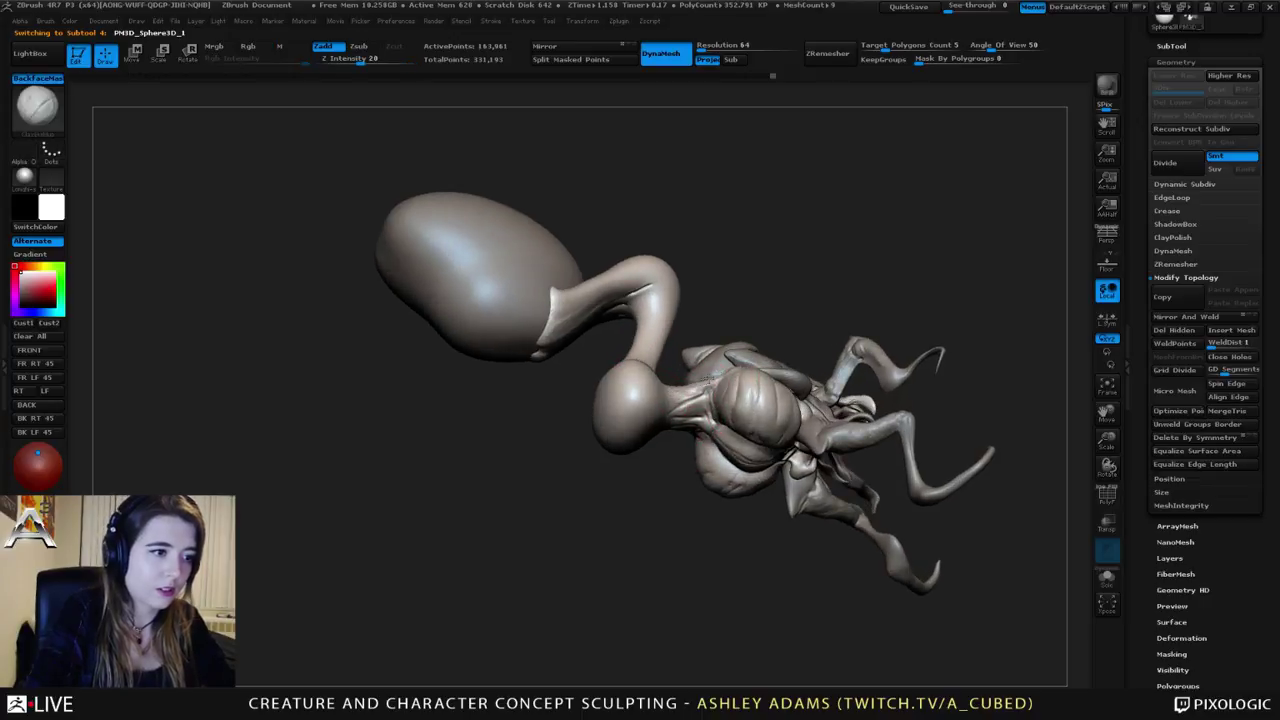
pyautogui.moveTo(707, 380); pyautogui.dragTo(687, 396, button='right')
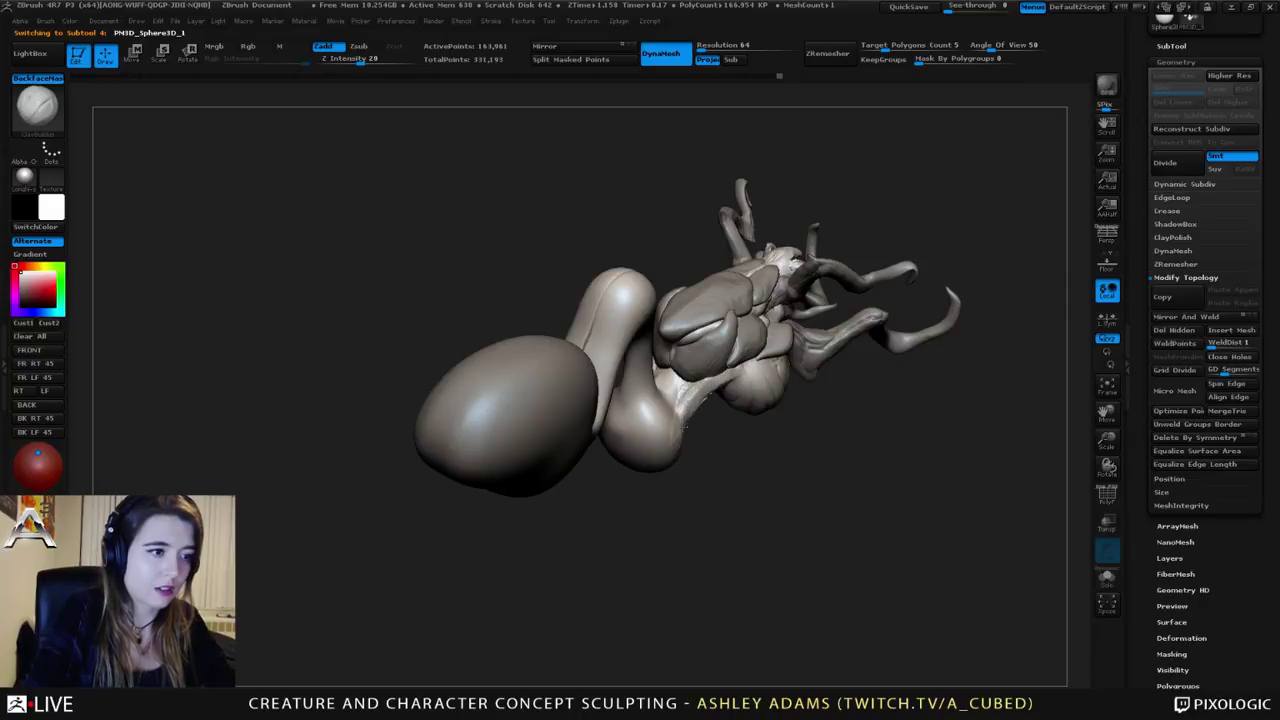
pyautogui.moveTo(620, 560)
pyautogui.mouseDown()
pyautogui.moveTo(663, 393)
pyautogui.moveTo(680, 380)
pyautogui.mouseUp()
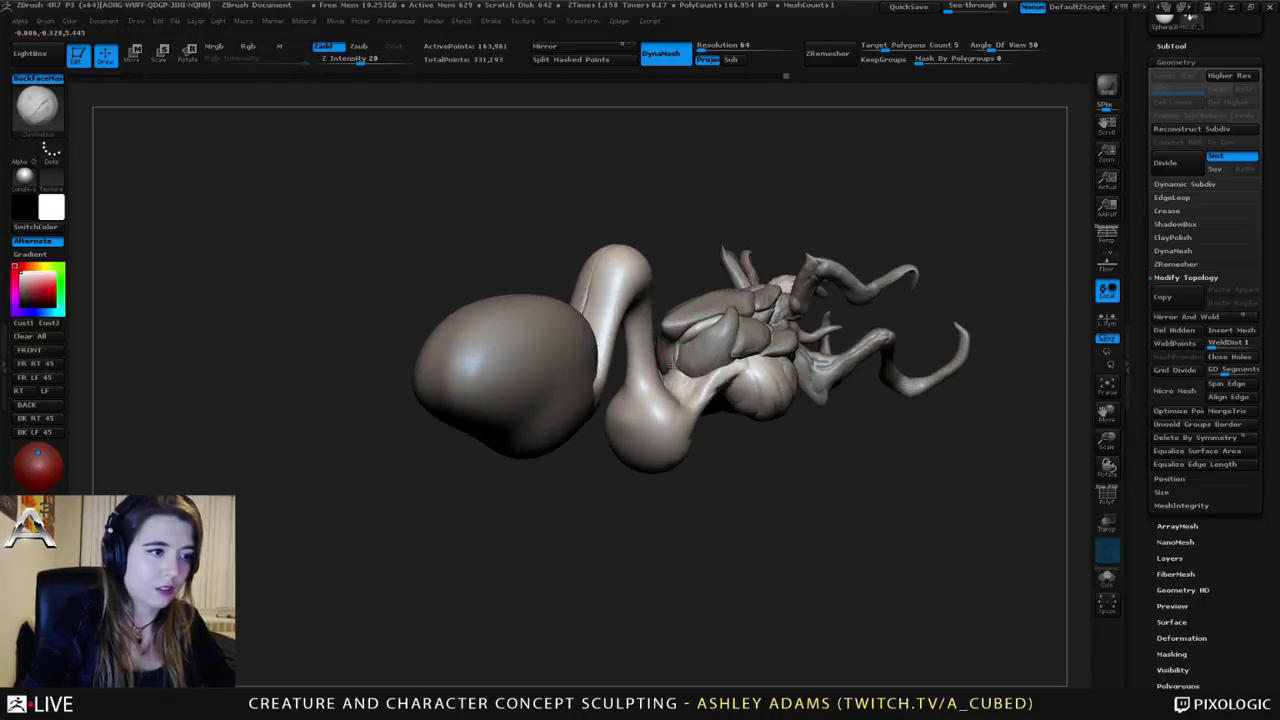
# Step: Alternate smoothing and clay strokes to blend the joint between the stalk's lower bulb and the thorax
pyautogui.press('shift')
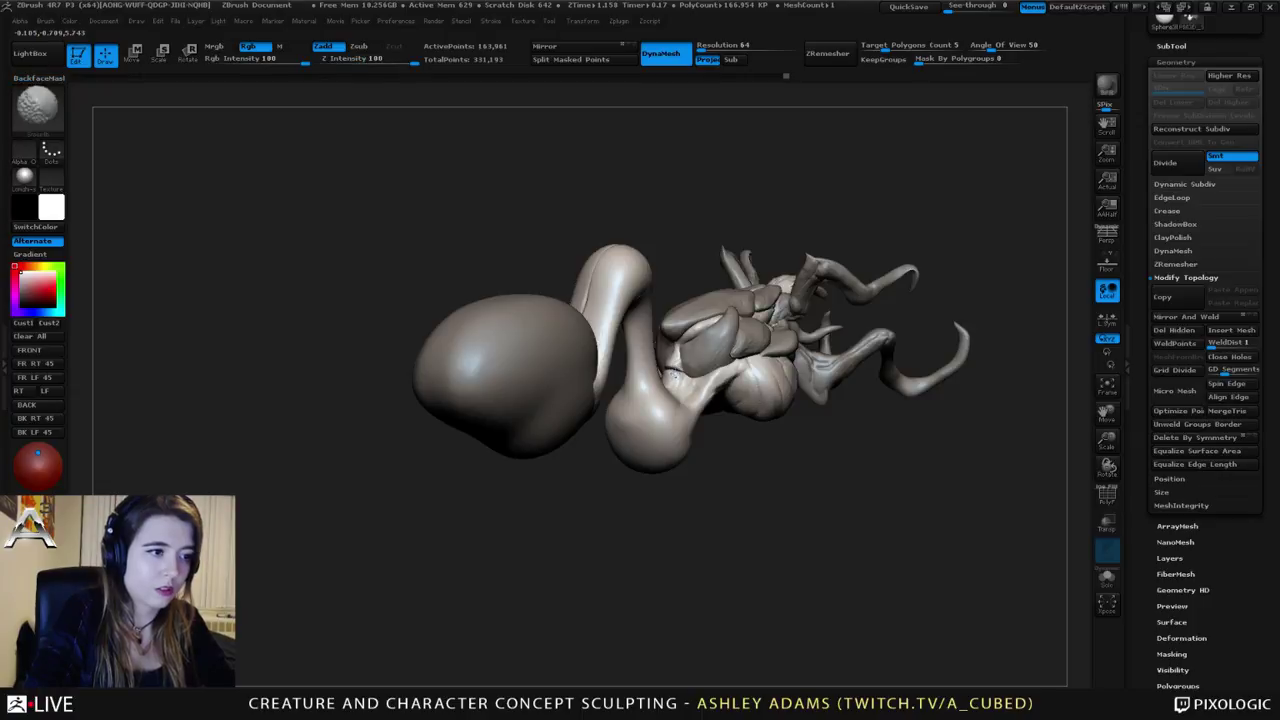
pyautogui.press('space')
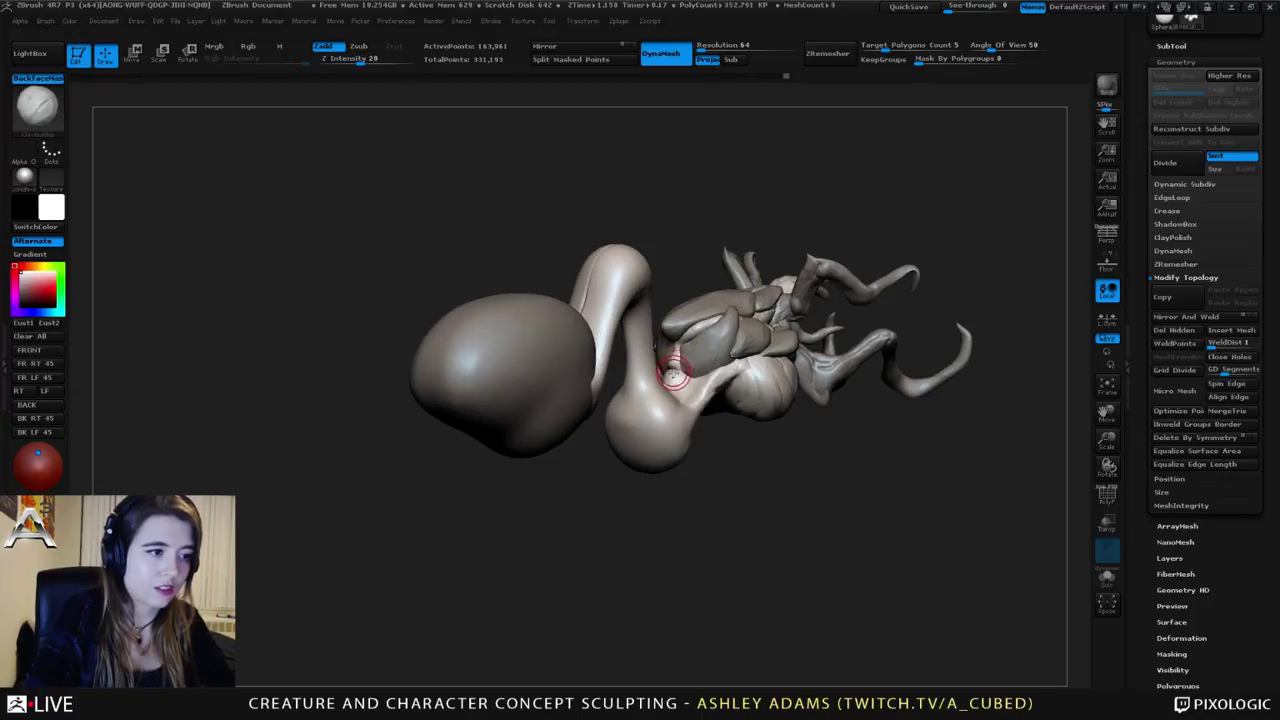
pyautogui.press('shift')
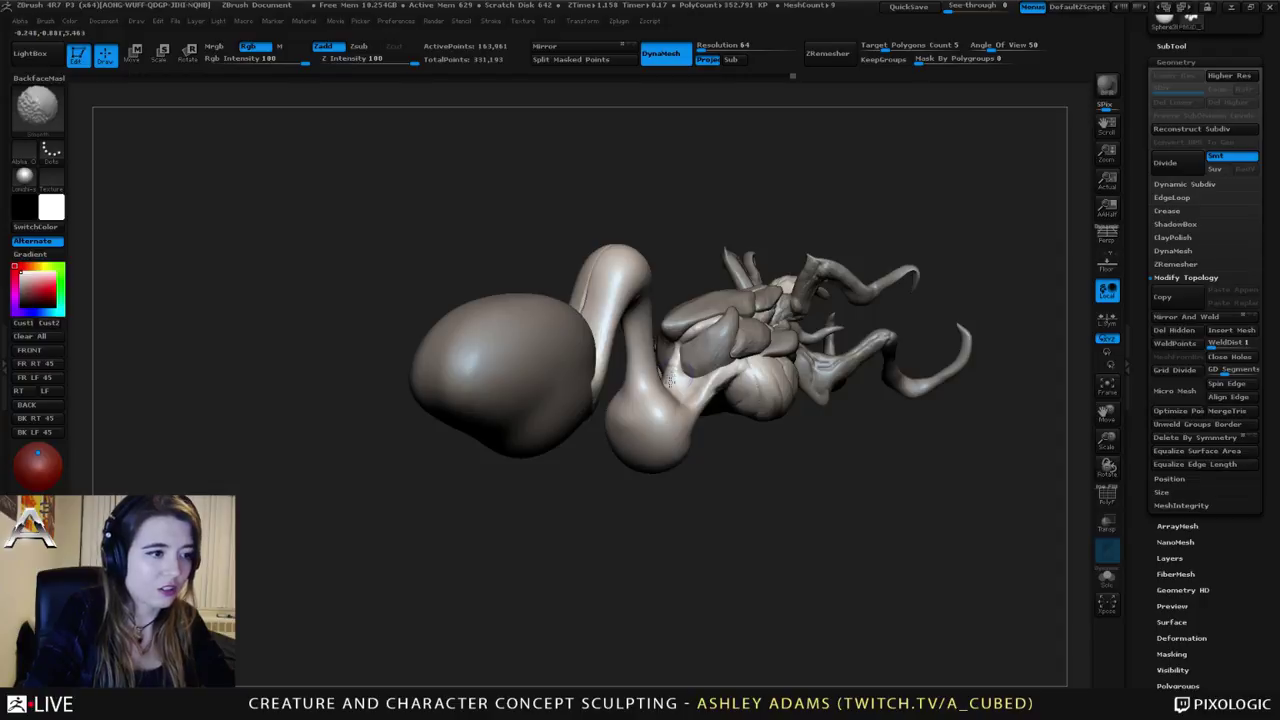
pyautogui.moveTo(670, 381); pyautogui.dragTo(675, 357)
pyautogui.moveTo(668, 387); pyautogui.dragTo(625, 382, button='right')
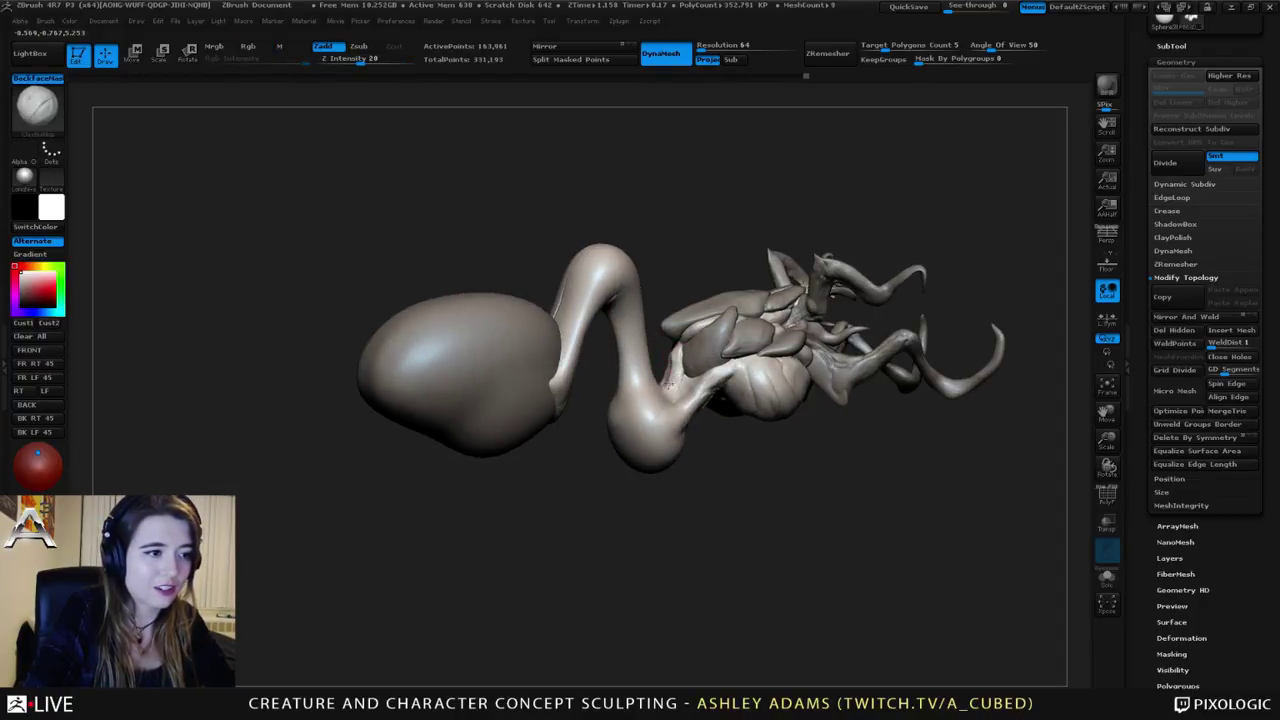
pyautogui.press('shift')
# Step: Shape muscle-like strands linking the stalk's lower bulb to the thorax with the SnakeHook and ClayBuildup brushes
pyautogui.moveTo(685, 351); pyautogui.dragTo(686, 335, button='right')
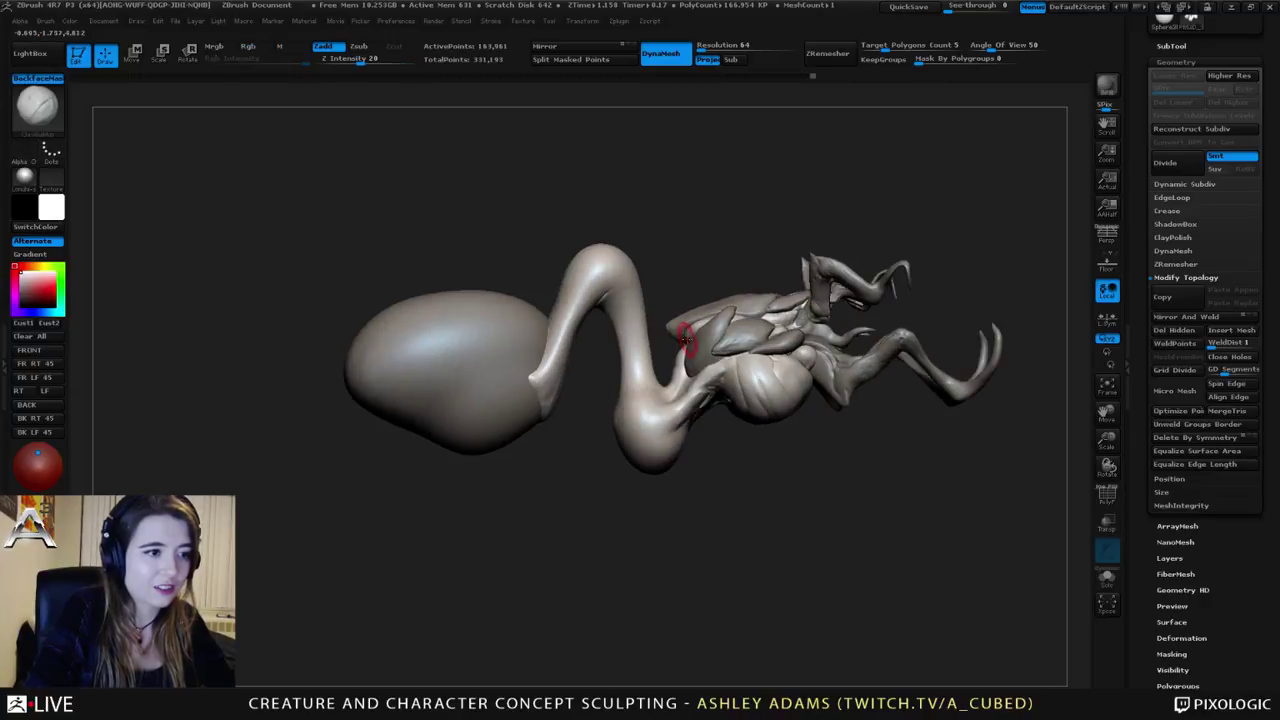
pyautogui.press('space')
pyautogui.moveTo(720, 338); pyautogui.dragTo(746, 338)
pyautogui.moveTo(678, 338); pyautogui.dragTo(705, 366, button='right')
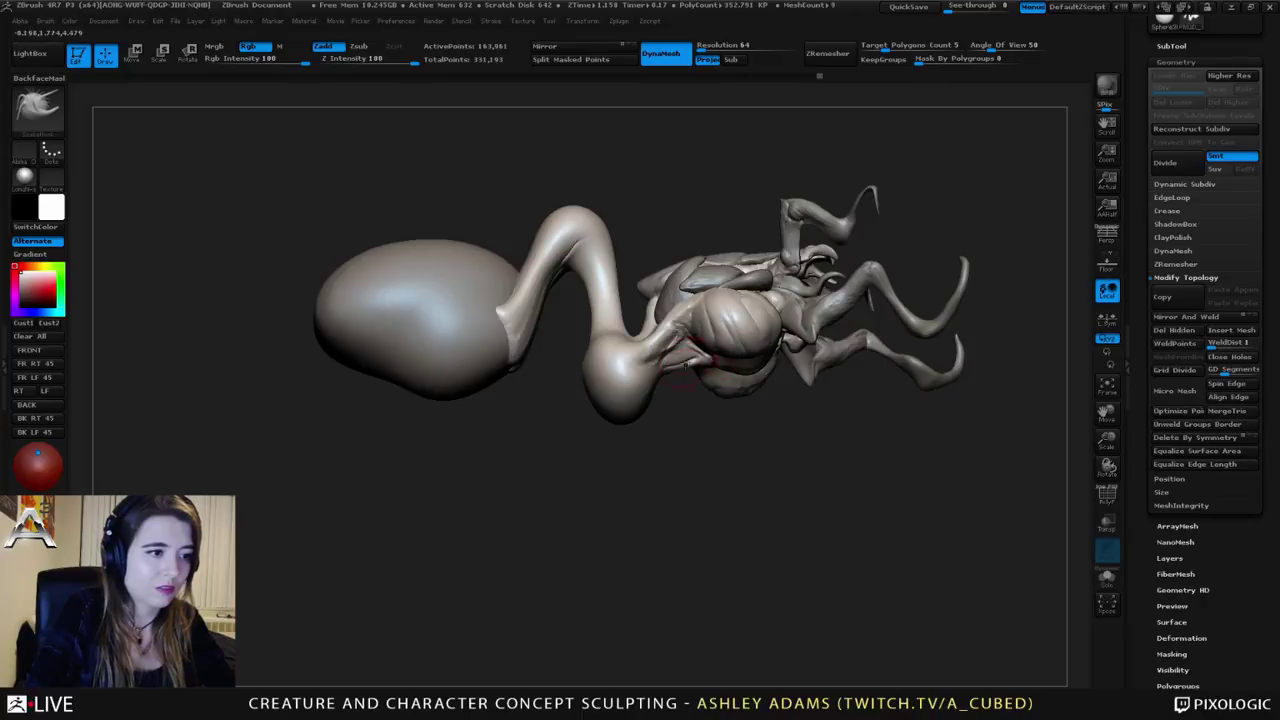
pyautogui.moveTo(680, 371)
pyautogui.mouseDown(button='right')
pyautogui.moveTo(677, 426)
pyautogui.moveTo(663, 357)
pyautogui.moveTo(565, 362)
pyautogui.mouseUp(button='right')
pyautogui.moveTo(690, 350)
pyautogui.mouseDown(button='right')
pyautogui.moveTo(686, 457)
pyautogui.moveTo(694, 365)
pyautogui.mouseUp(button='right')
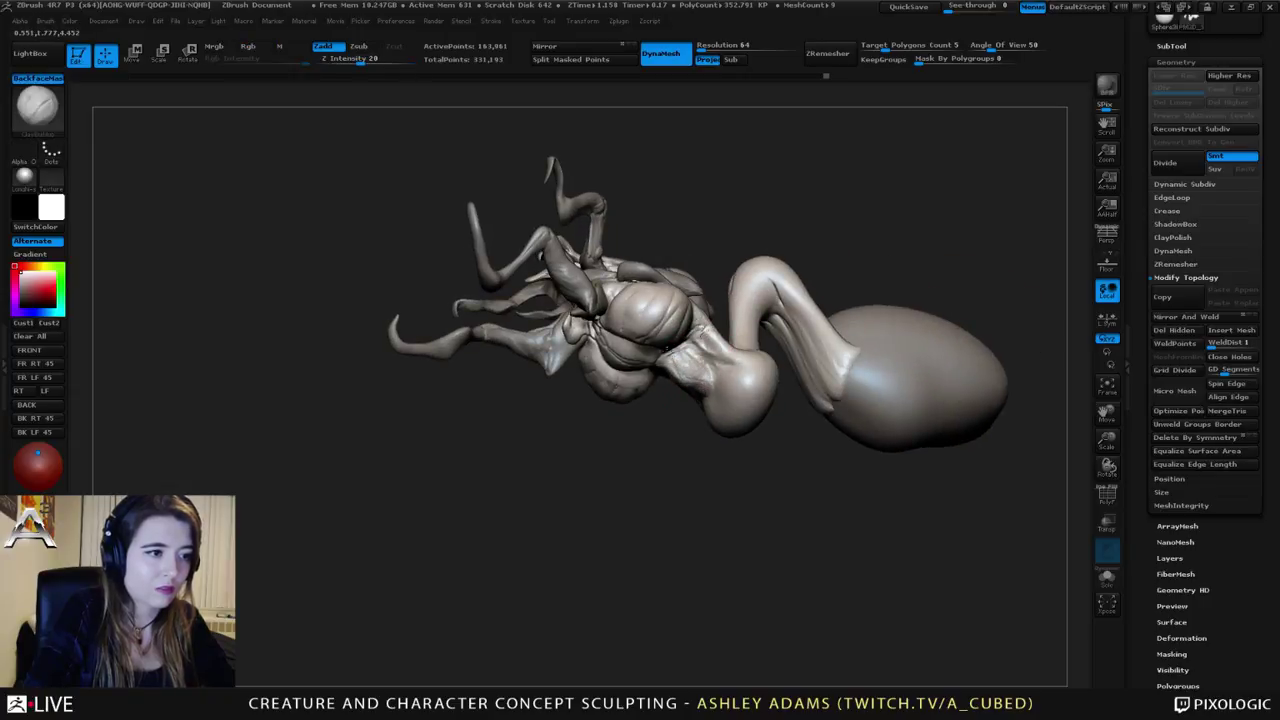
pyautogui.moveTo(699, 371)
pyautogui.mouseDown(button='right')
pyautogui.moveTo(782, 413)
pyautogui.moveTo(732, 383)
pyautogui.moveTo(708, 392)
pyautogui.moveTo(745, 403)
pyautogui.moveTo(714, 386)
pyautogui.moveTo(786, 388)
pyautogui.mouseUp(button='right')
# Step: Add clay striations over the stalk's lower bulb with the ClayBuildup brush
pyautogui.press('b')
pyautogui.press('s')
pyautogui.press('t')
pyautogui.press('b')
pyautogui.press('s')
pyautogui.press('h')
pyautogui.press('space')
pyautogui.press('space')
pyautogui.press('b')
pyautogui.press('c')
pyautogui.press('b')
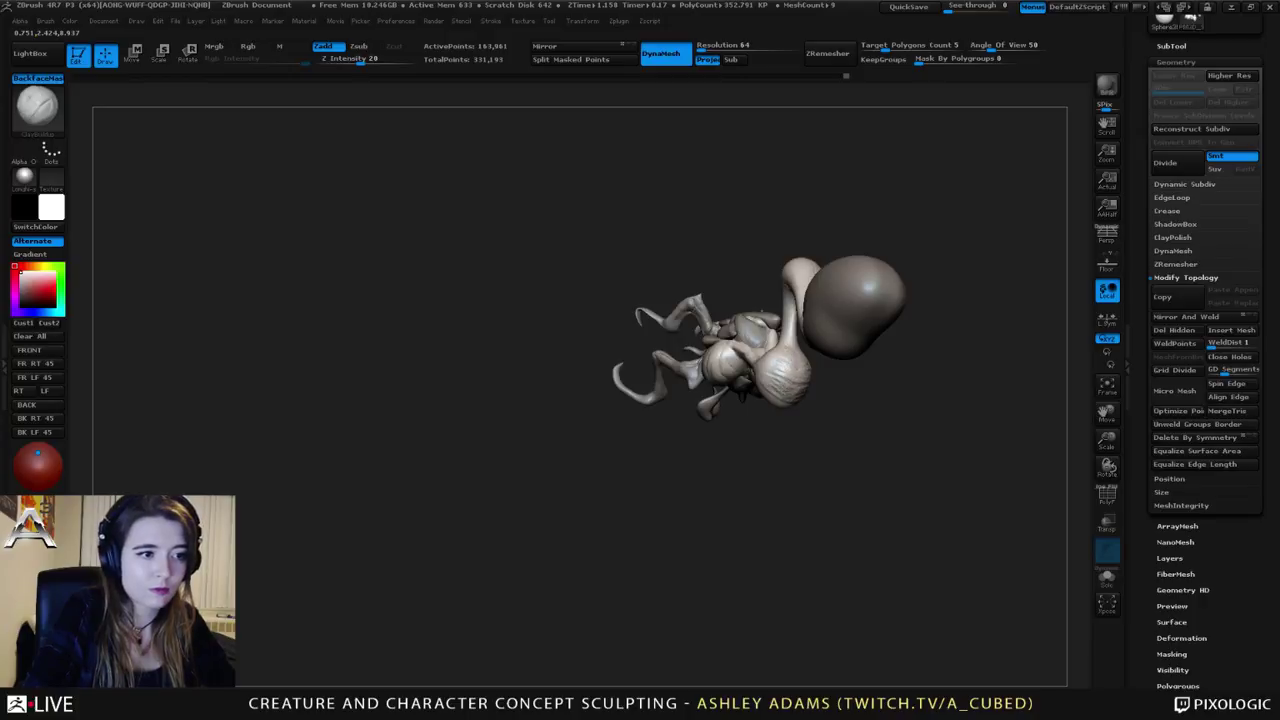
pyautogui.moveTo(780, 390)
pyautogui.mouseDown(button='right')
pyautogui.moveTo(751, 362)
pyautogui.moveTo(760, 345)
pyautogui.moveTo(790, 355)
pyautogui.mouseUp(button='right')
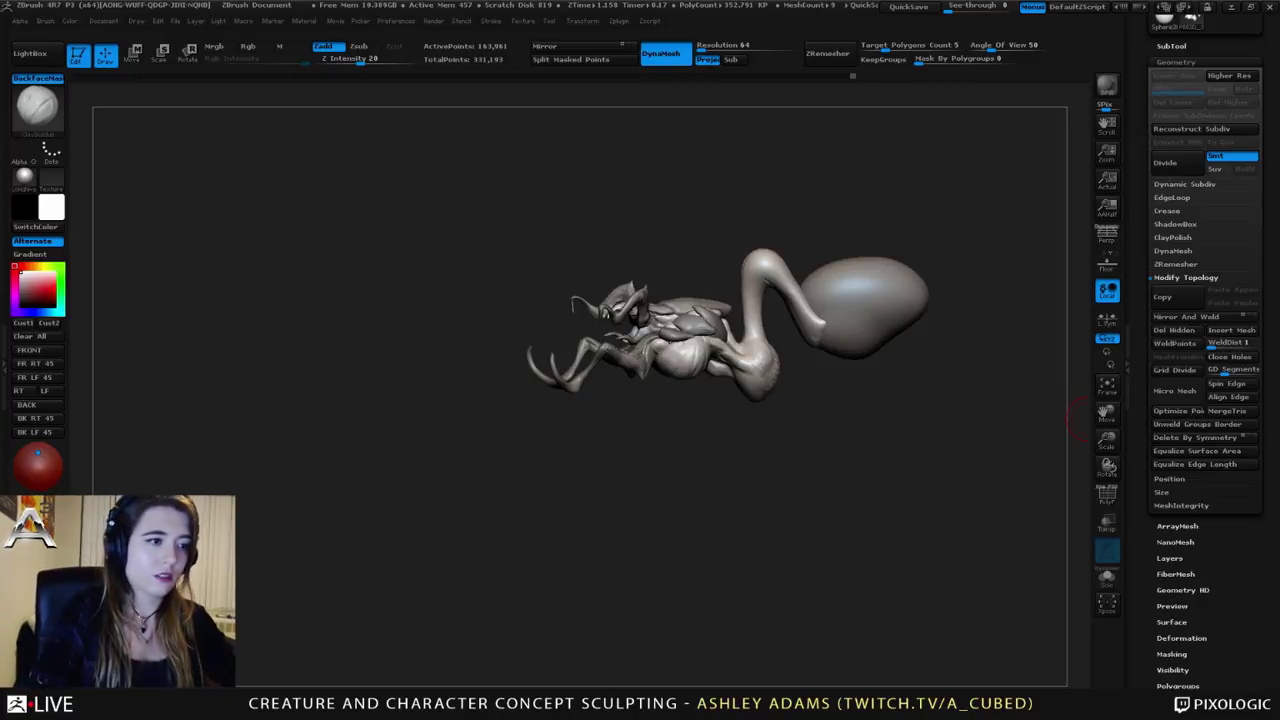
# Step: Adjust the contours of the stalk's lower bulb and upper bend with the SnakeHook brush
pyautogui.moveTo(700, 265)
pyautogui.mouseDown()
pyautogui.moveTo(819, 345)
pyautogui.moveTo(704, 347)
pyautogui.moveTo(680, 314)
pyautogui.moveTo(714, 311)
pyautogui.mouseUp()
pyautogui.press('space')
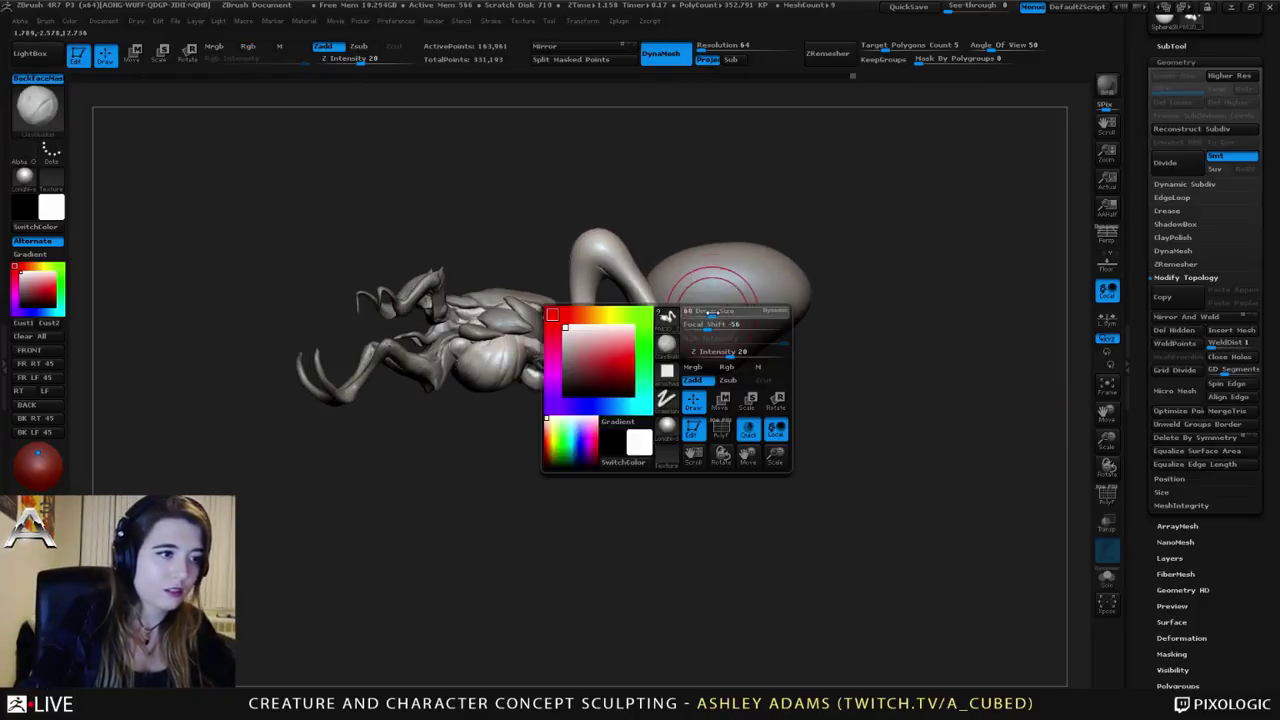
pyautogui.press('b')
pyautogui.press('s')
pyautogui.press('h')
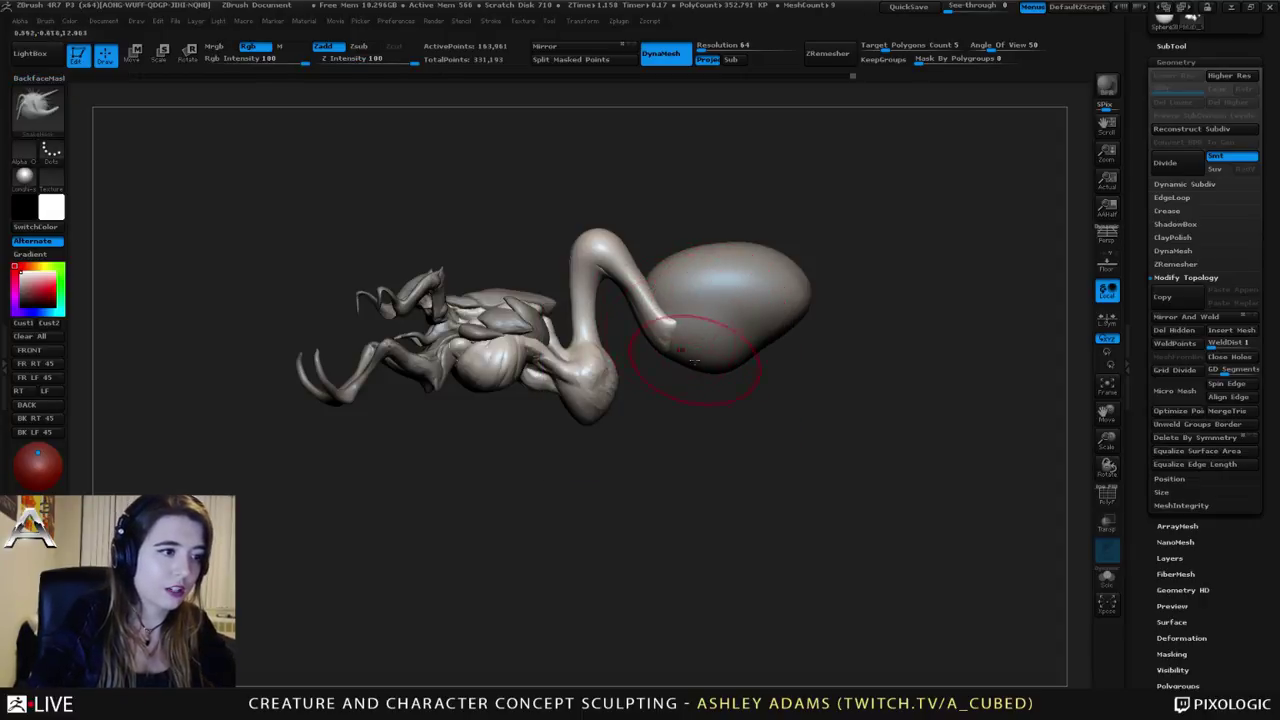
pyautogui.moveTo(620, 342); pyautogui.dragTo(601, 350)
pyautogui.press('space')
pyautogui.moveTo(660, 304)
pyautogui.mouseDown()
pyautogui.moveTo(634, 305)
pyautogui.moveTo(650, 258)
pyautogui.moveTo(603, 250)
pyautogui.moveTo(639, 246)
pyautogui.moveTo(600, 221)
pyautogui.moveTo(576, 247)
pyautogui.mouseUp()
# Step: Adjust the silhouette of the stalk's shaft and upper bend with resized SnakeHook brush strokes
pyautogui.press('space')
pyautogui.press('space')
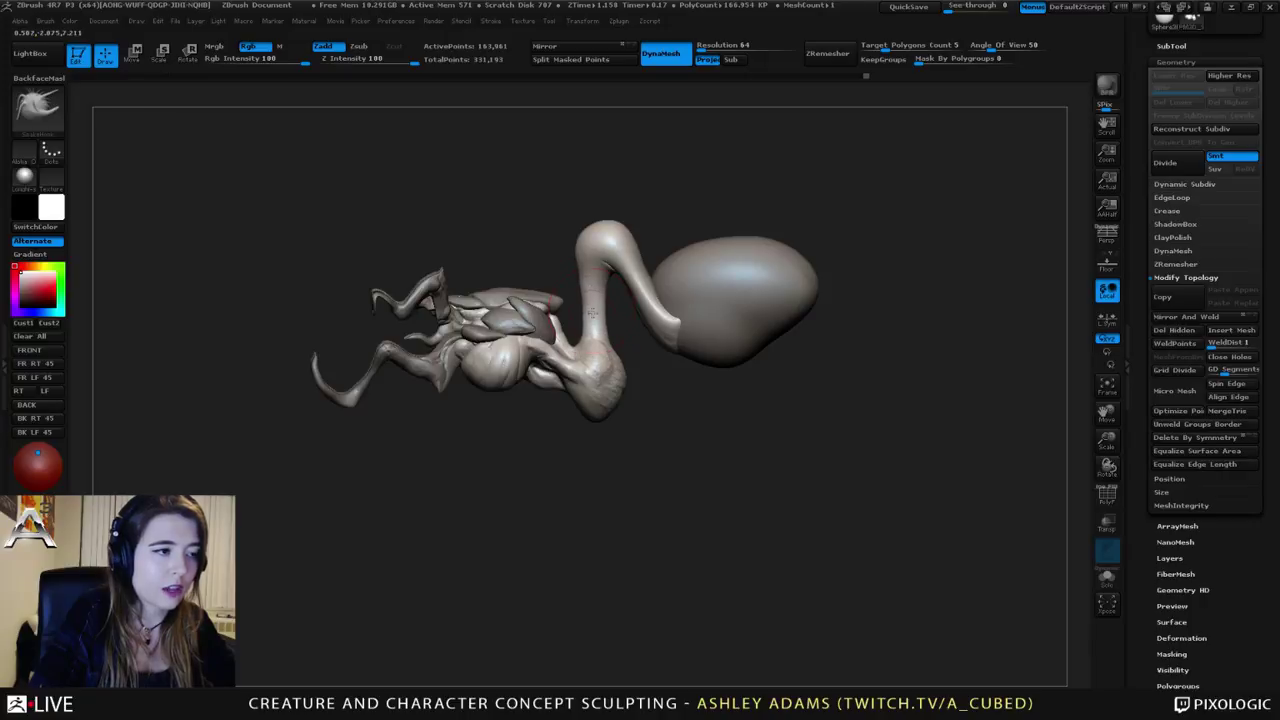
pyautogui.press('space')
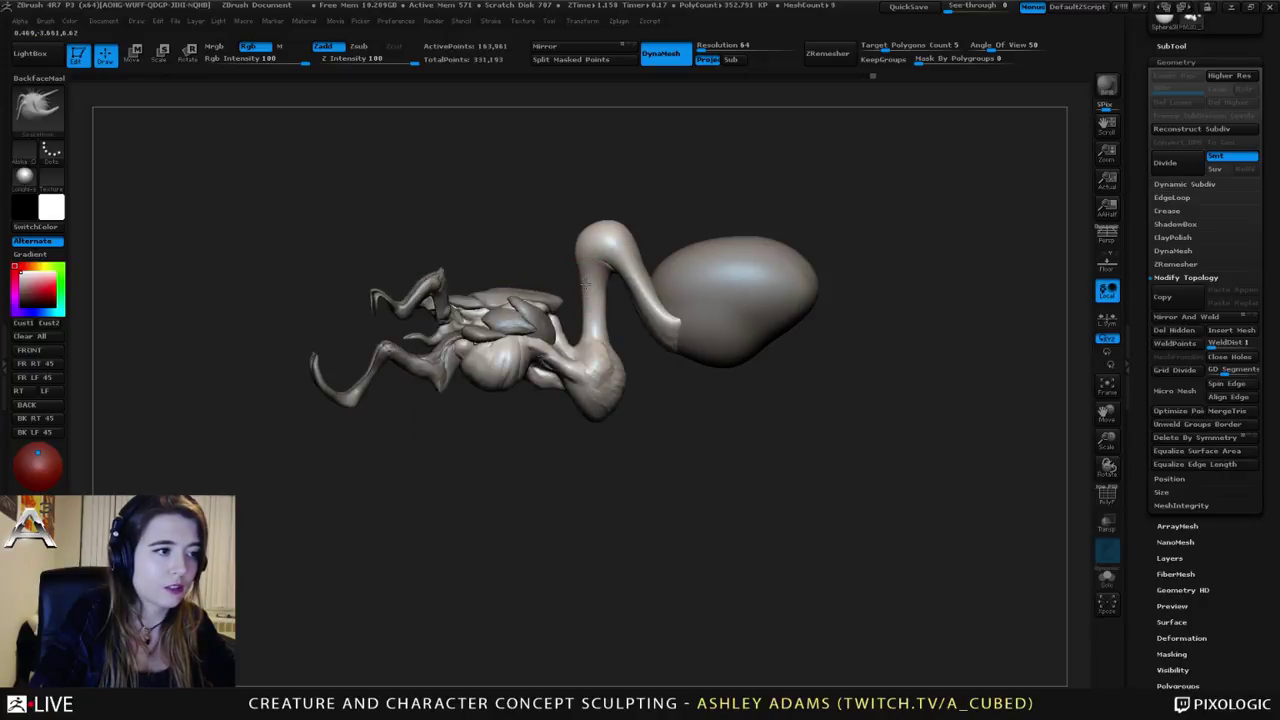
pyautogui.moveTo(582, 286); pyautogui.dragTo(606, 291)
pyautogui.moveTo(565, 243)
pyautogui.mouseDown()
pyautogui.moveTo(610, 240)
pyautogui.moveTo(600, 218)
pyautogui.moveTo(617, 229)
pyautogui.mouseUp()
pyautogui.press('space')
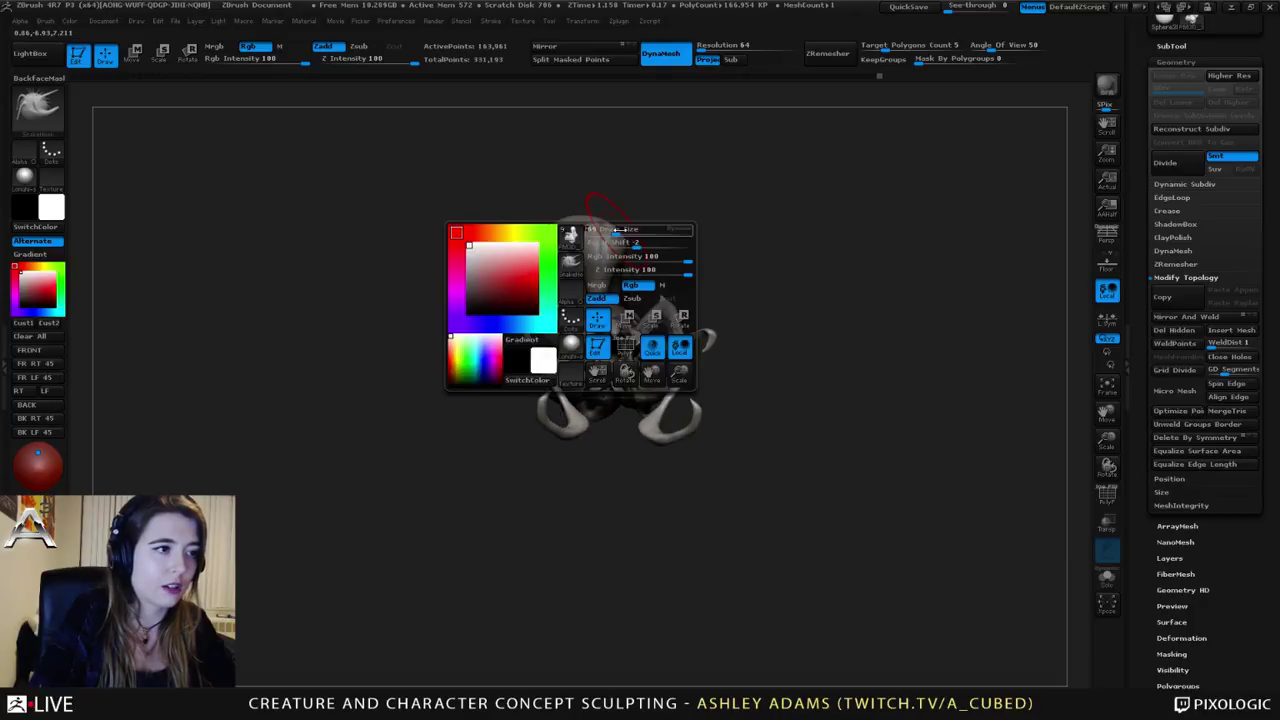
pyautogui.moveTo(618, 230)
pyautogui.mouseDown(button='right')
pyautogui.moveTo(597, 233)
pyautogui.moveTo(611, 283)
pyautogui.mouseUp(button='right')
# Step: Build up the rounded top of the stalk's upper bend with the ClayBuildup brush and smooth its surface
pyautogui.press('b')
pyautogui.press('c')
pyautogui.press('b')
pyautogui.moveTo(624, 213)
pyautogui.mouseDown(button='right')
pyautogui.moveTo(612, 216)
pyautogui.moveTo(670, 212)
pyautogui.moveTo(630, 215)
pyautogui.moveTo(686, 240)
pyautogui.moveTo(651, 237)
pyautogui.moveTo(610, 268)
pyautogui.moveTo(636, 233)
pyautogui.moveTo(603, 217)
pyautogui.moveTo(610, 200)
pyautogui.moveTo(636, 245)
pyautogui.moveTo(604, 238)
pyautogui.moveTo(629, 217)
pyautogui.mouseUp(button='right')
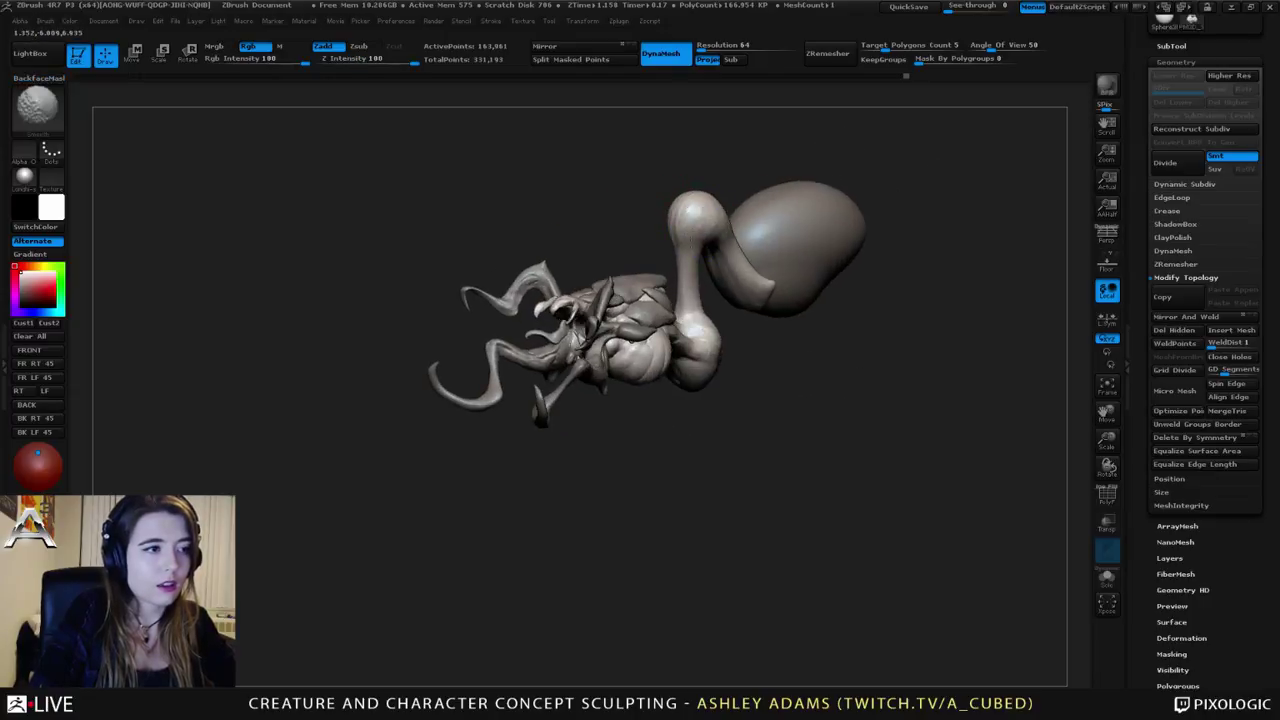
pyautogui.keyDown('shift'); pyautogui.moveTo(702, 212); pyautogui.dragTo(688, 221); pyautogui.keyUp('shift')
pyautogui.moveTo(715, 225); pyautogui.dragTo(709, 214, button='right')
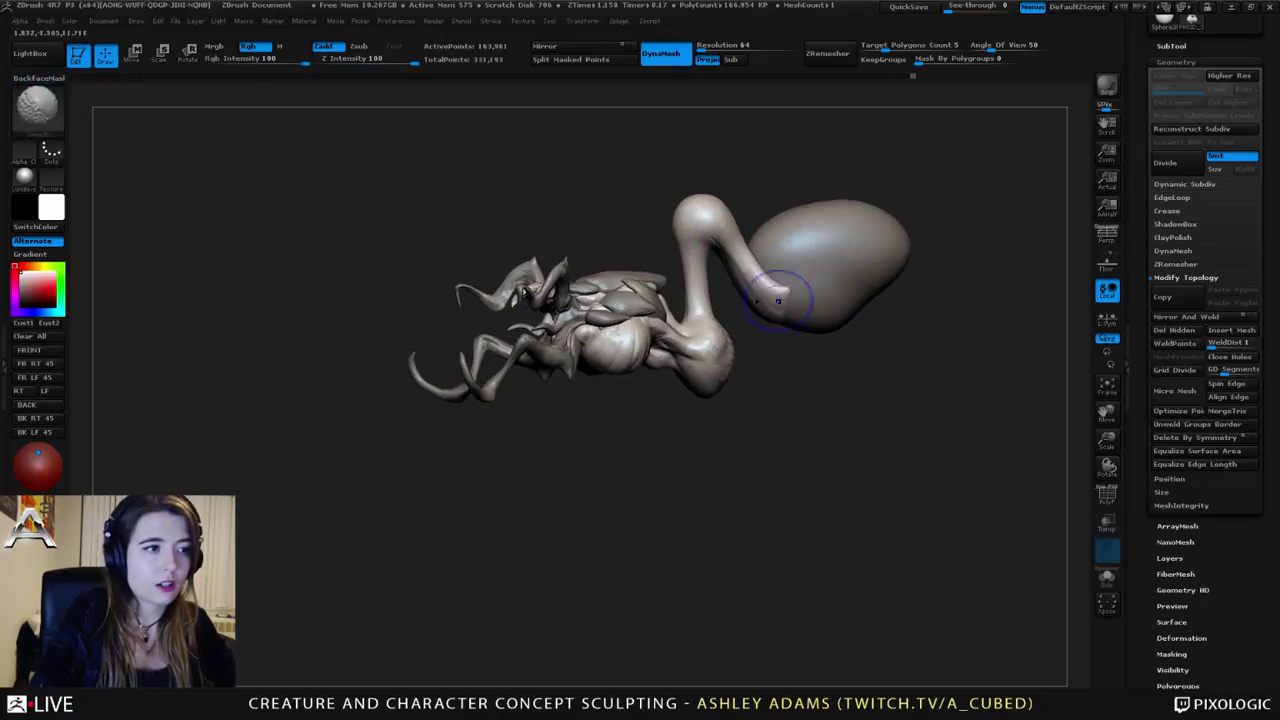
pyautogui.moveTo(782, 290)
pyautogui.mouseDown(button='right')
pyautogui.moveTo(798, 232)
pyautogui.moveTo(590, 368)
pyautogui.mouseUp(button='right')
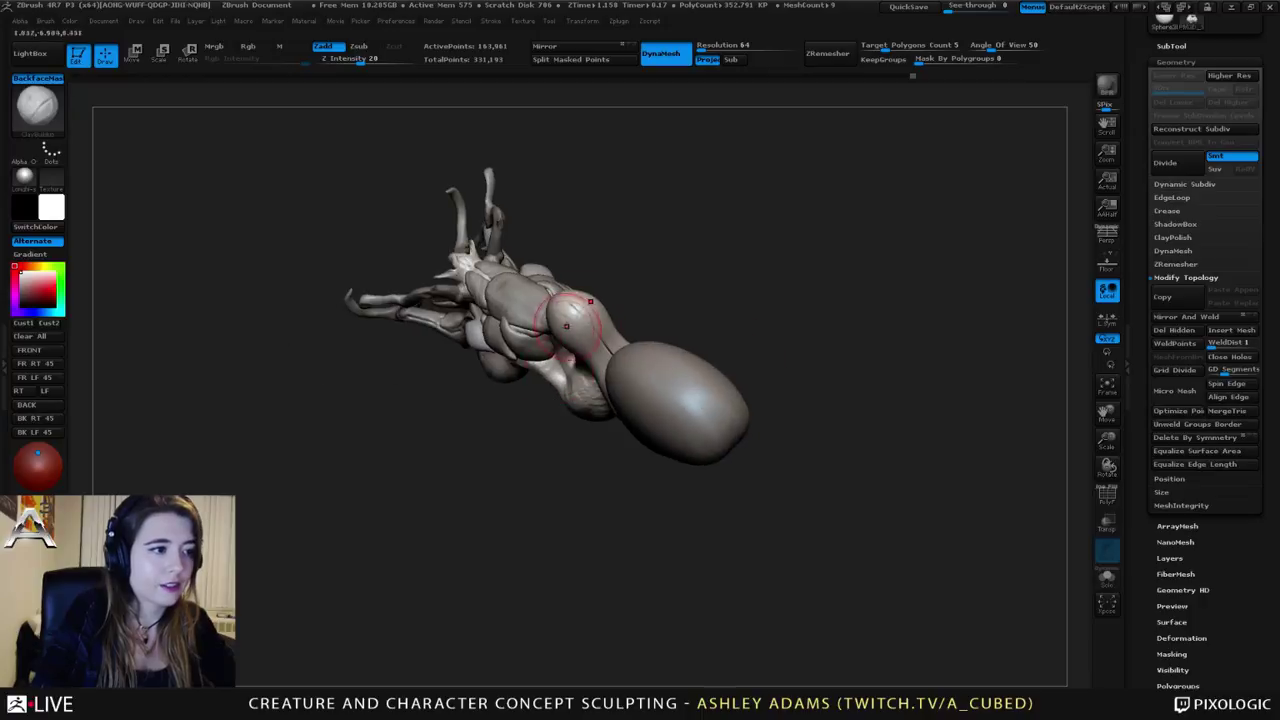
pyautogui.moveTo(568, 300); pyautogui.dragTo(574, 312)
pyautogui.moveTo(572, 340); pyautogui.dragTo(609, 300, button='right')
# Step: Add ClayBuildup strokes from the upper bend down the stalk's shaft and smooth the transition into the lower bulb
pyautogui.moveTo(522, 268); pyautogui.dragTo(560, 257, button='right')
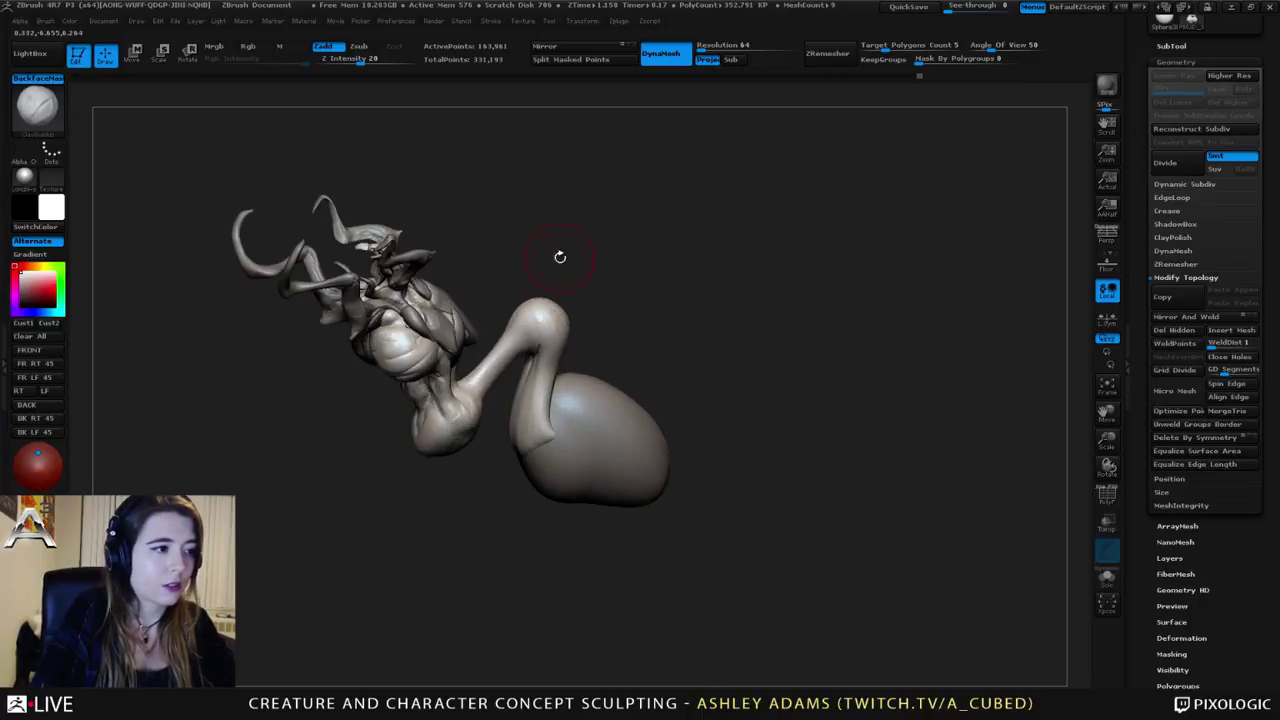
pyautogui.moveTo(514, 320); pyautogui.dragTo(490, 323, button='right')
pyautogui.moveTo(530, 328); pyautogui.dragTo(518, 364)
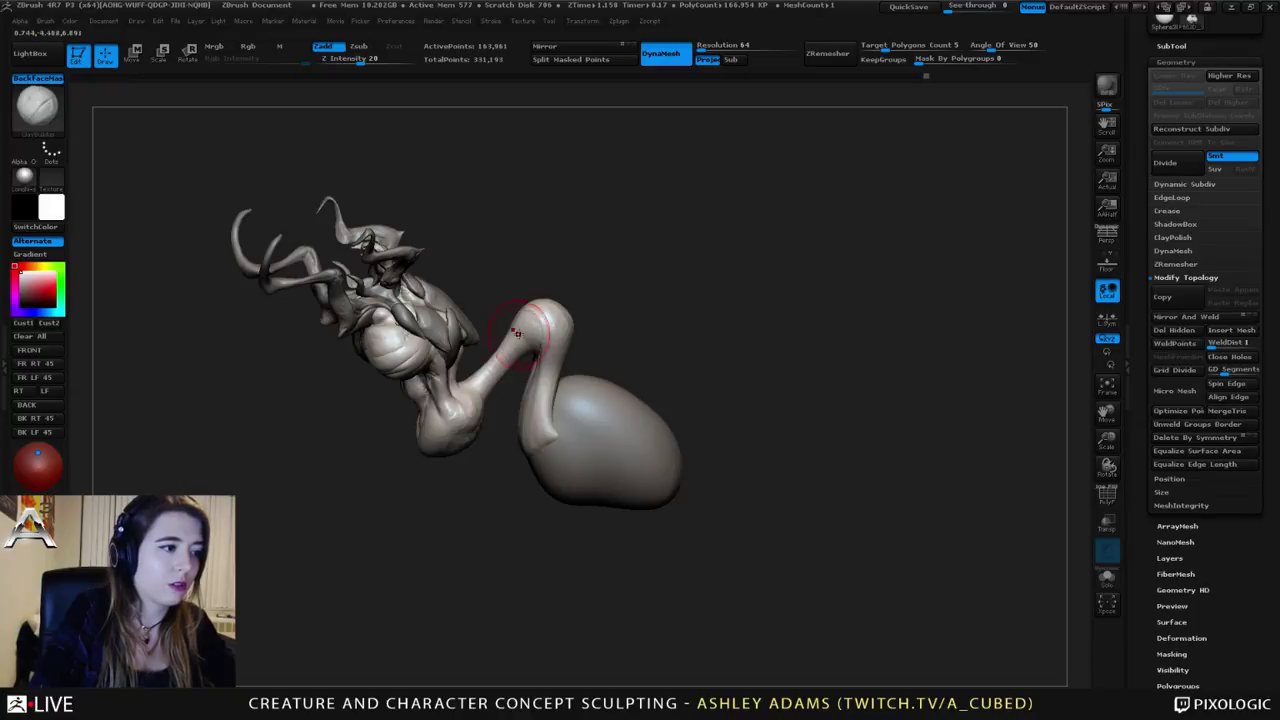
pyautogui.moveTo(516, 324); pyautogui.dragTo(490, 382, button='right')
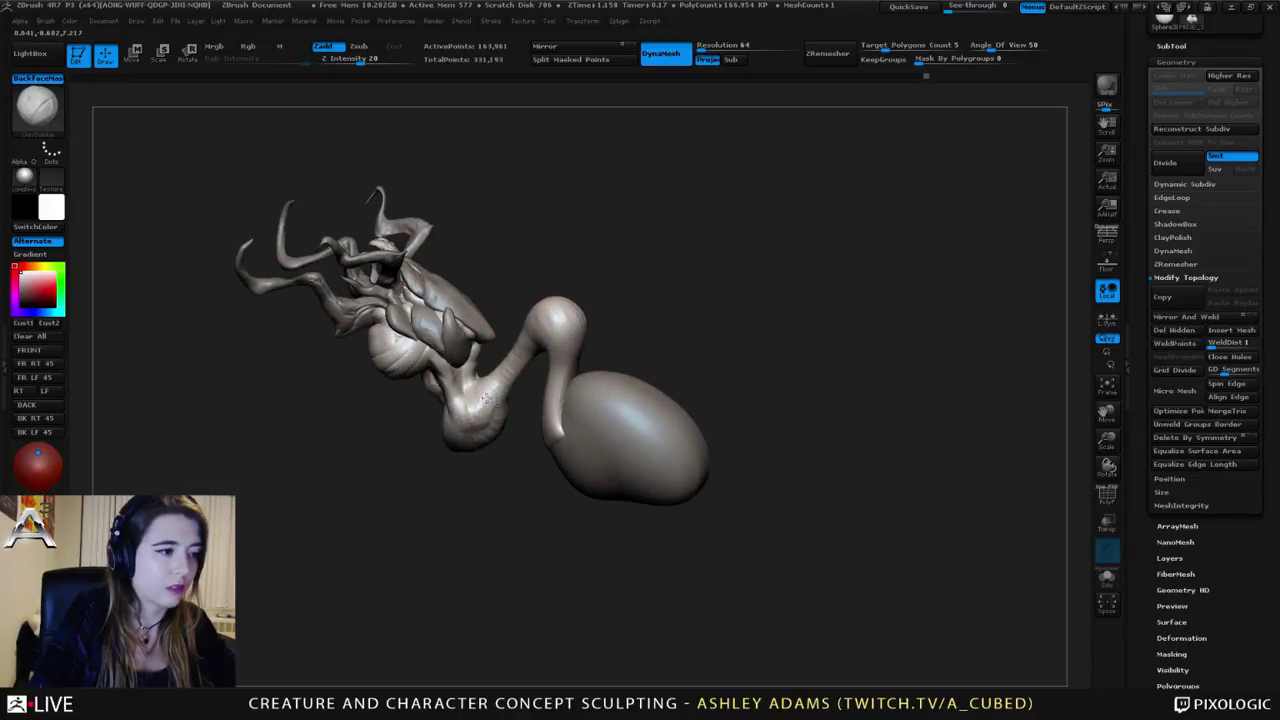
pyautogui.moveTo(487, 427)
pyautogui.mouseDown(button='right')
pyautogui.moveTo(430, 422)
pyautogui.moveTo(452, 432)
pyautogui.moveTo(550, 374)
pyautogui.mouseUp(button='right')
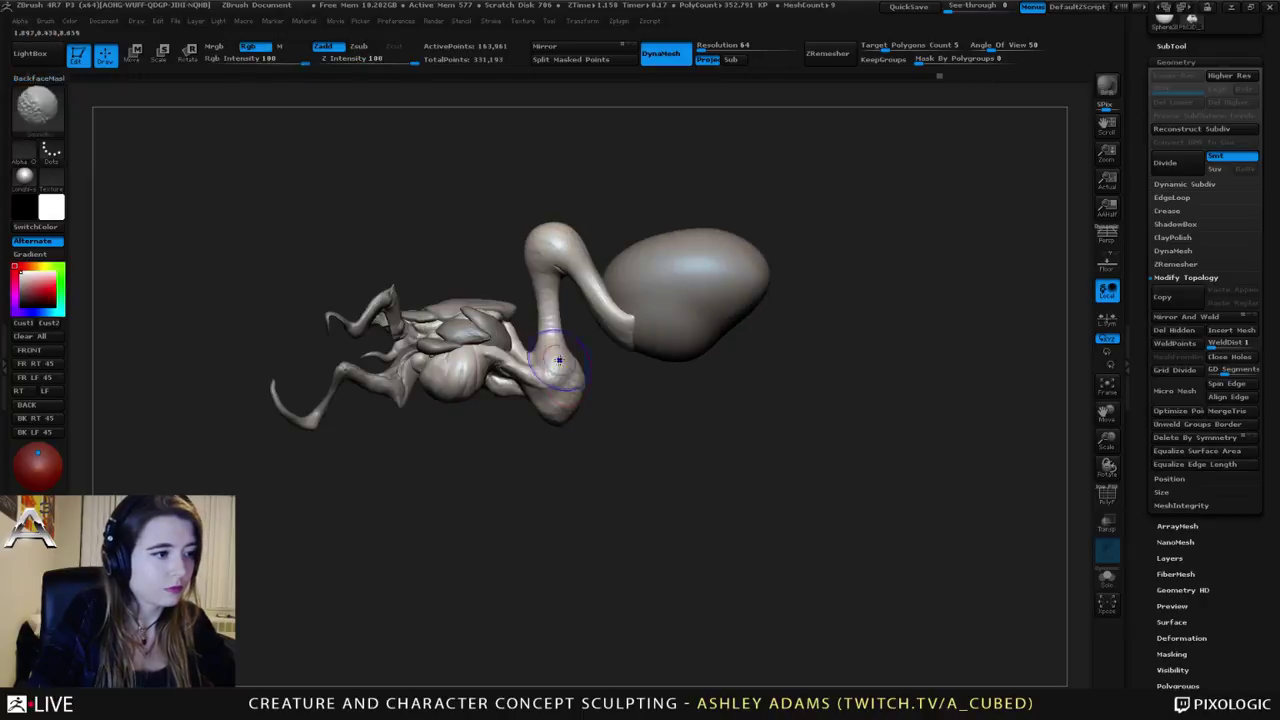
pyautogui.keyDown('shift'); pyautogui.moveTo(555, 372); pyautogui.dragTo(554, 388); pyautogui.keyUp('shift')
# Step: Reshape the stalk's upper bend and rounded crown from several angles with the SnakeHook brush
pyautogui.press('space')
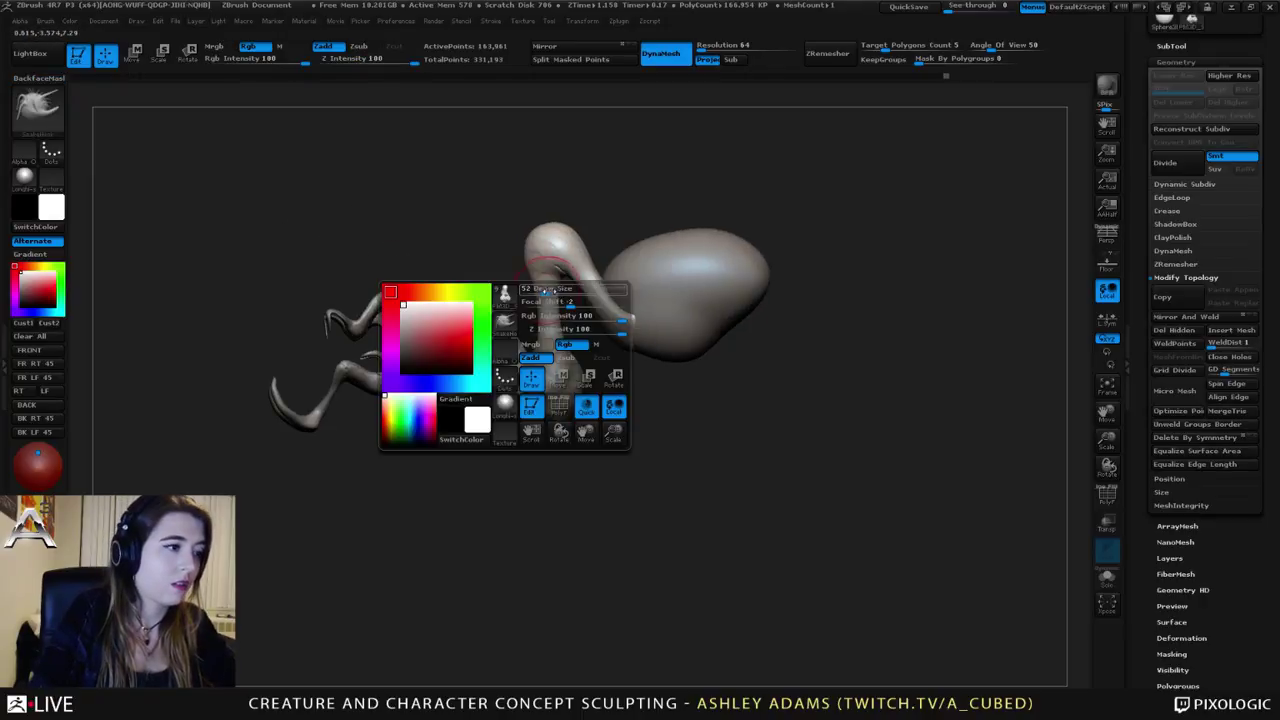
pyautogui.moveTo(540, 328); pyautogui.dragTo(548, 330)
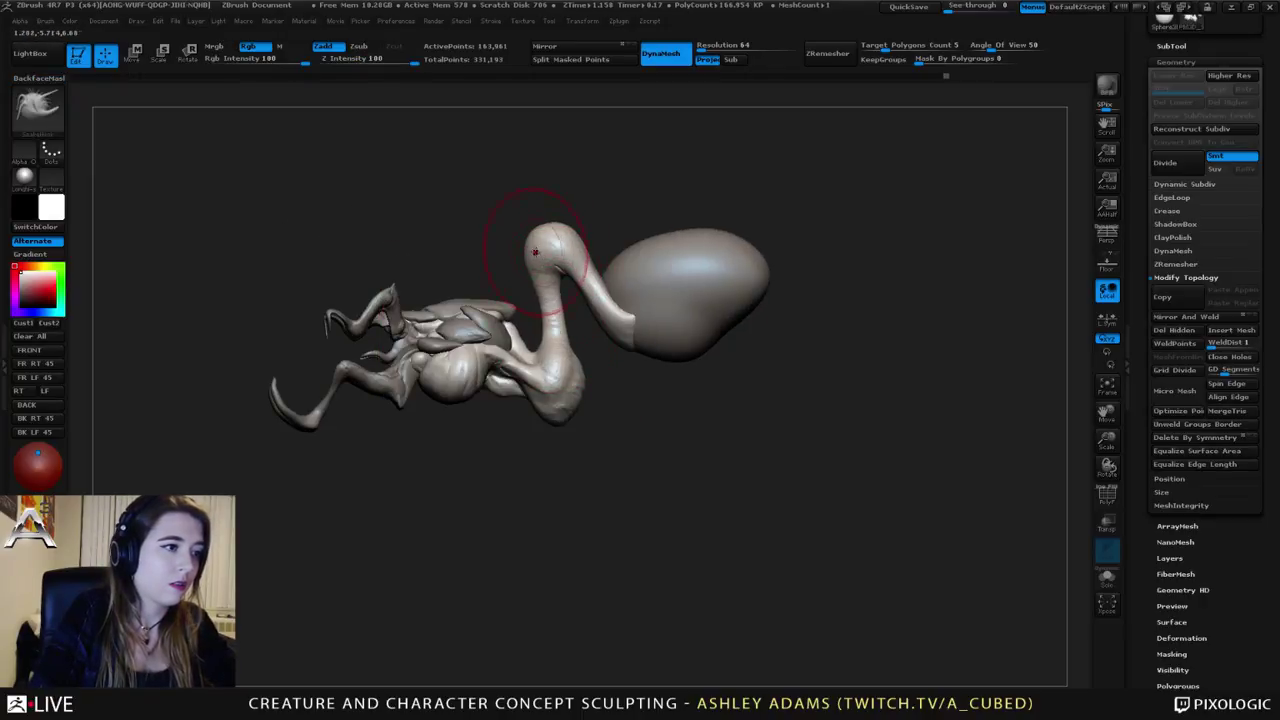
pyautogui.moveTo(537, 250); pyautogui.dragTo(531, 250)
pyautogui.moveTo(611, 309); pyautogui.dragTo(699, 333, button='right')
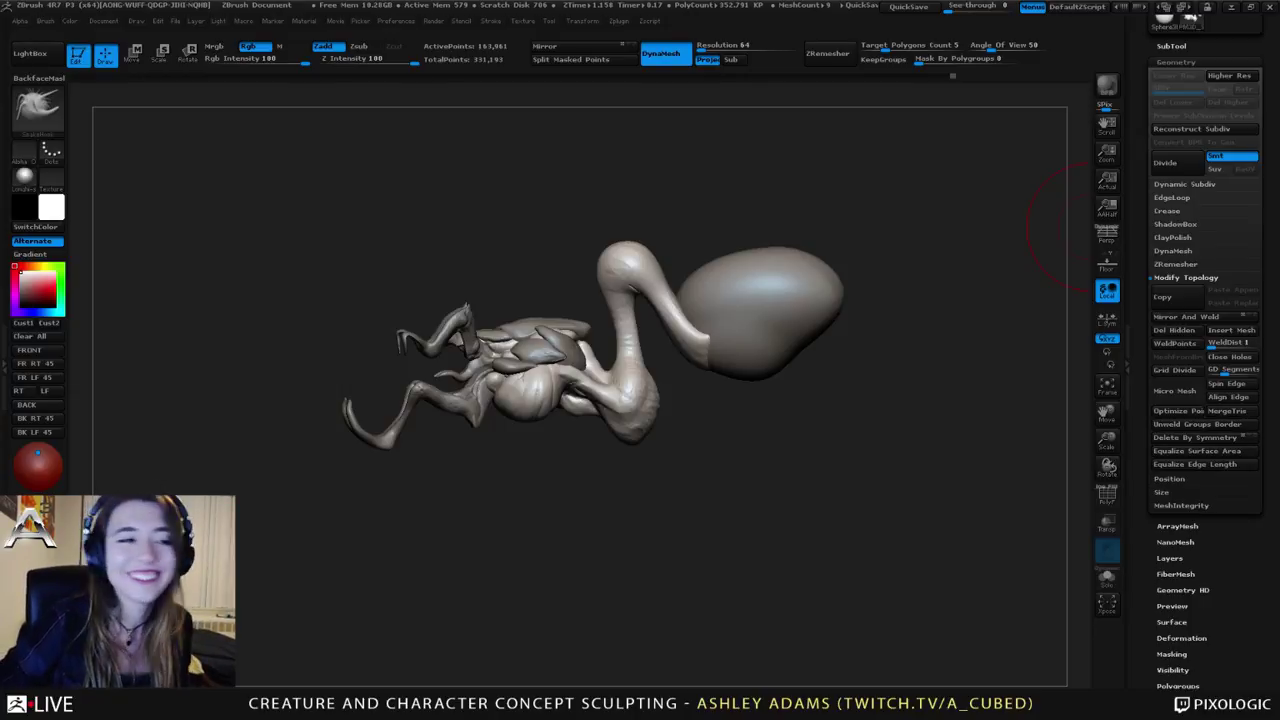
pyautogui.moveTo(520, 235); pyautogui.dragTo(600, 238)
pyautogui.moveTo(643, 254); pyautogui.dragTo(630, 250, button='right')
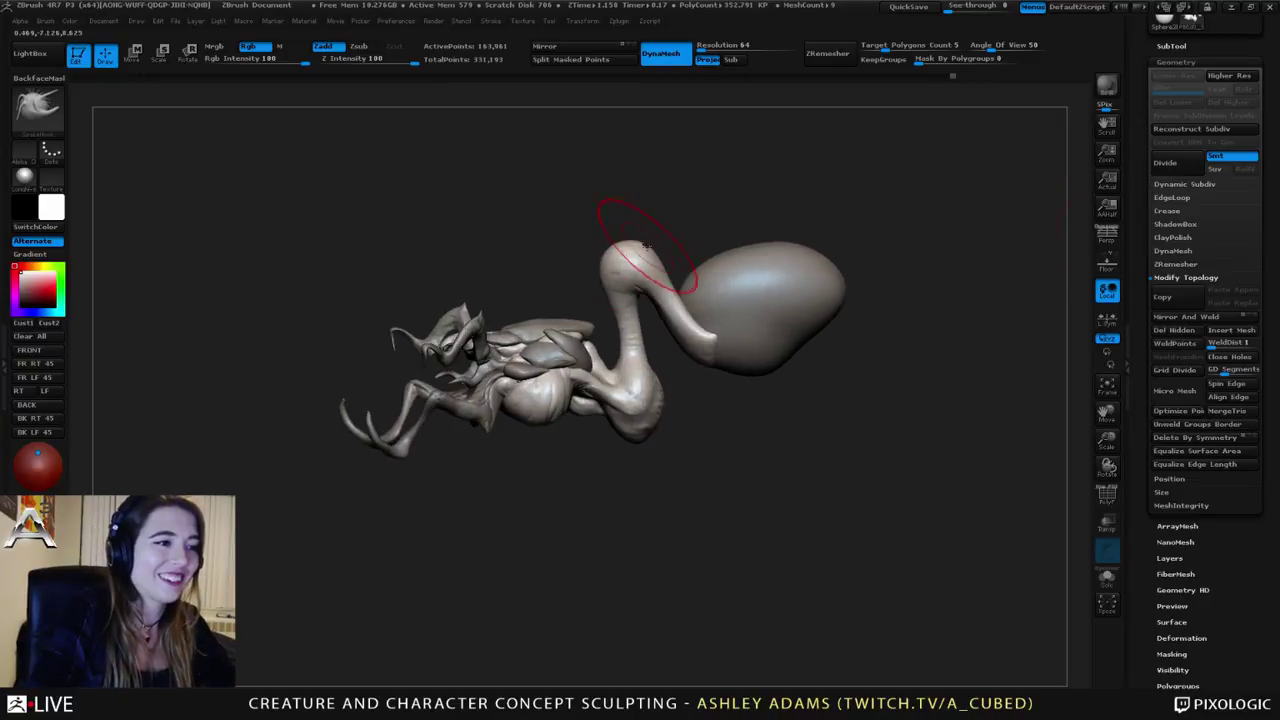
pyautogui.rightClick(648, 247)
pyautogui.moveTo(620, 249); pyautogui.dragTo(620, 243)
pyautogui.moveTo(621, 243); pyautogui.dragTo(631, 249, button='right')
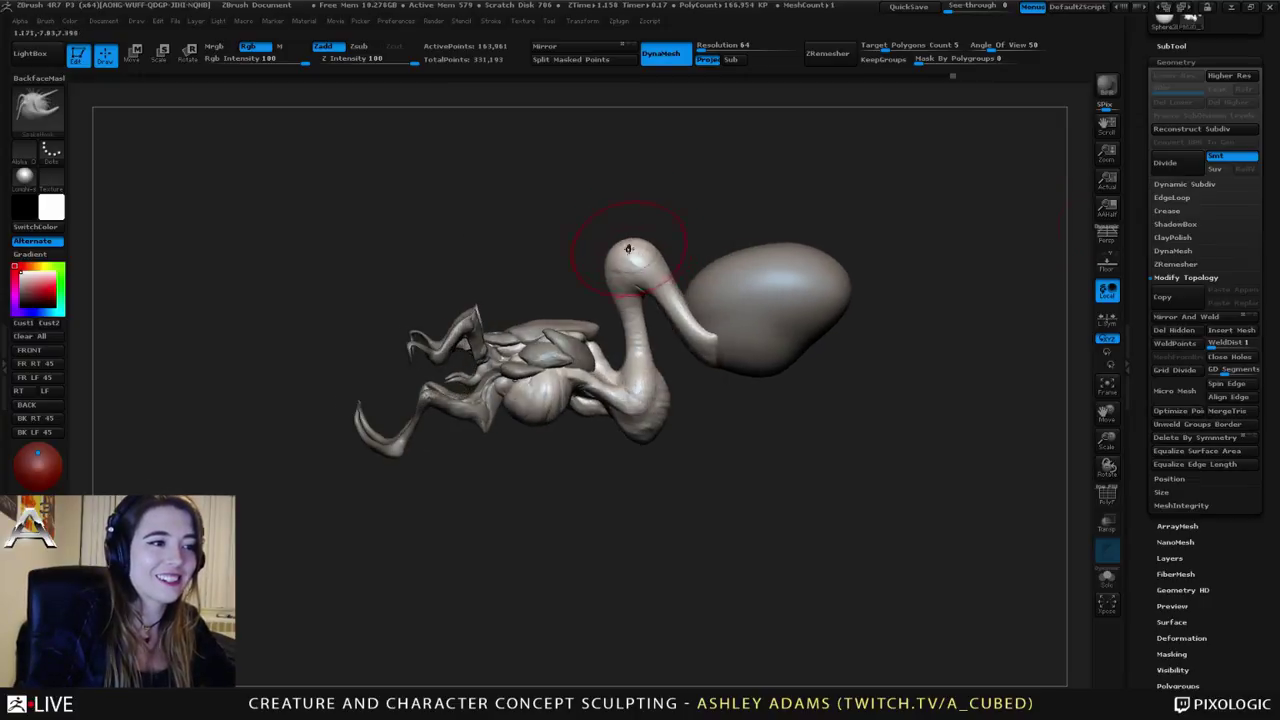
pyautogui.rightClick(656, 243)
pyautogui.moveTo(656, 243); pyautogui.dragTo(646, 245)
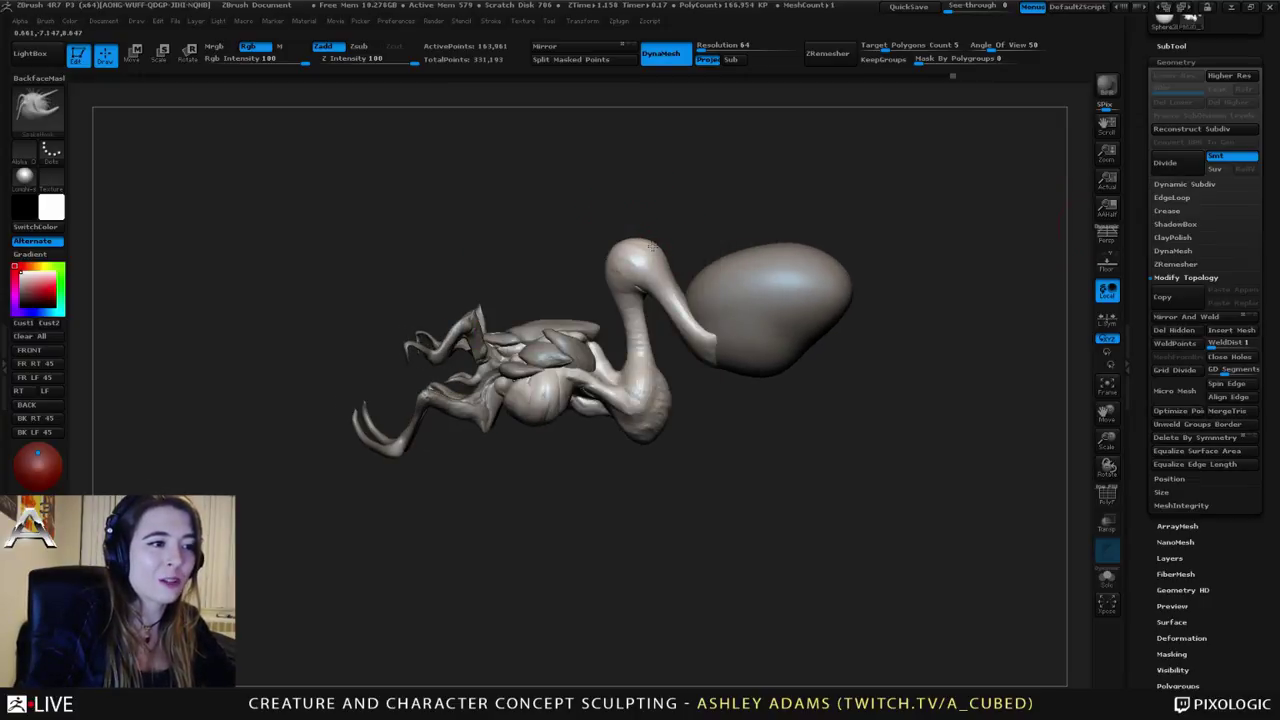
# Step: Select the abdomen subtool and carve a crease across its front beside the stalk with the Dam_Standard brush
pyautogui.moveTo(680, 288)
pyautogui.mouseDown(button='right')
pyautogui.moveTo(712, 276)
pyautogui.moveTo(745, 292)
pyautogui.mouseUp(button='right')
pyautogui.keyDown('alt'); pyautogui.click(700, 284); pyautogui.keyUp('alt')
pyautogui.rightClick(700, 284)
pyautogui.press('b')
pyautogui.press('d')
pyautogui.press('s')
pyautogui.rightClick(746, 293)
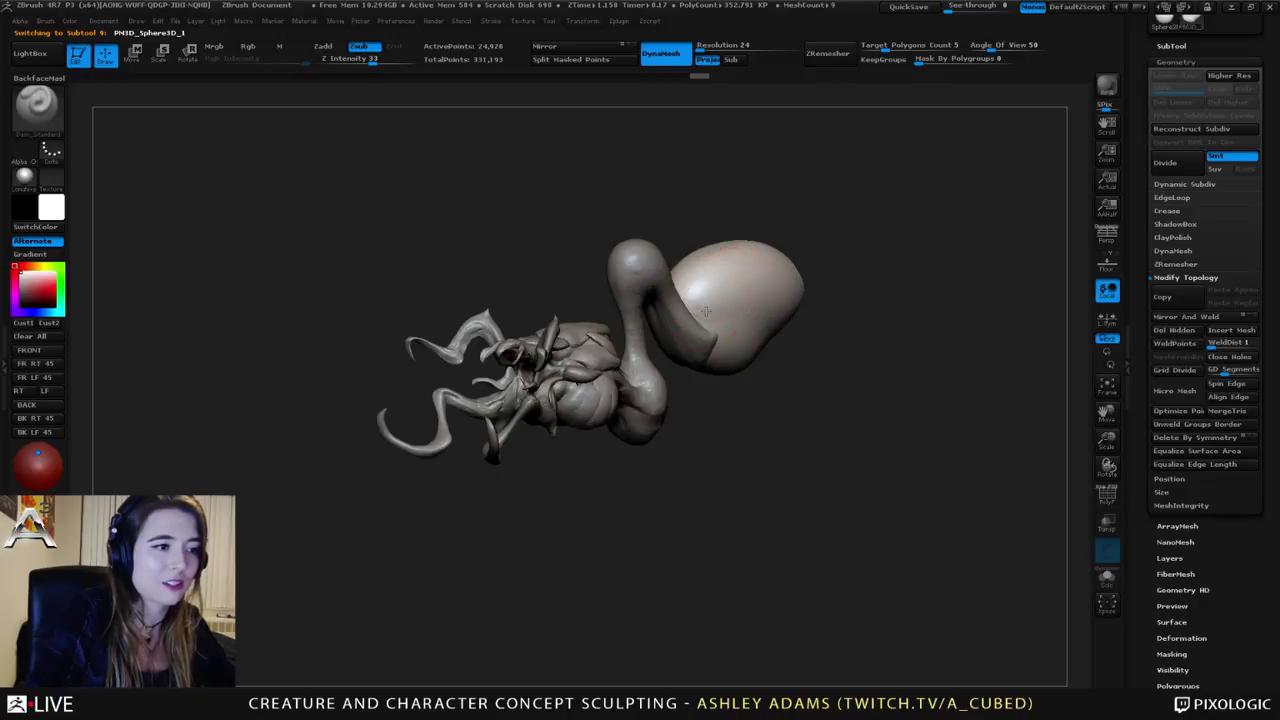
pyautogui.moveTo(771, 292); pyautogui.dragTo(717, 235, button='right')
pyautogui.moveTo(717, 235)
pyautogui.mouseDown()
pyautogui.moveTo(731, 263)
pyautogui.moveTo(710, 308)
pyautogui.mouseUp()
pyautogui.moveTo(708, 300)
pyautogui.mouseDown(button='right')
pyautogui.moveTo(722, 291)
pyautogui.moveTo(698, 310)
pyautogui.moveTo(693, 291)
pyautogui.mouseUp(button='right')
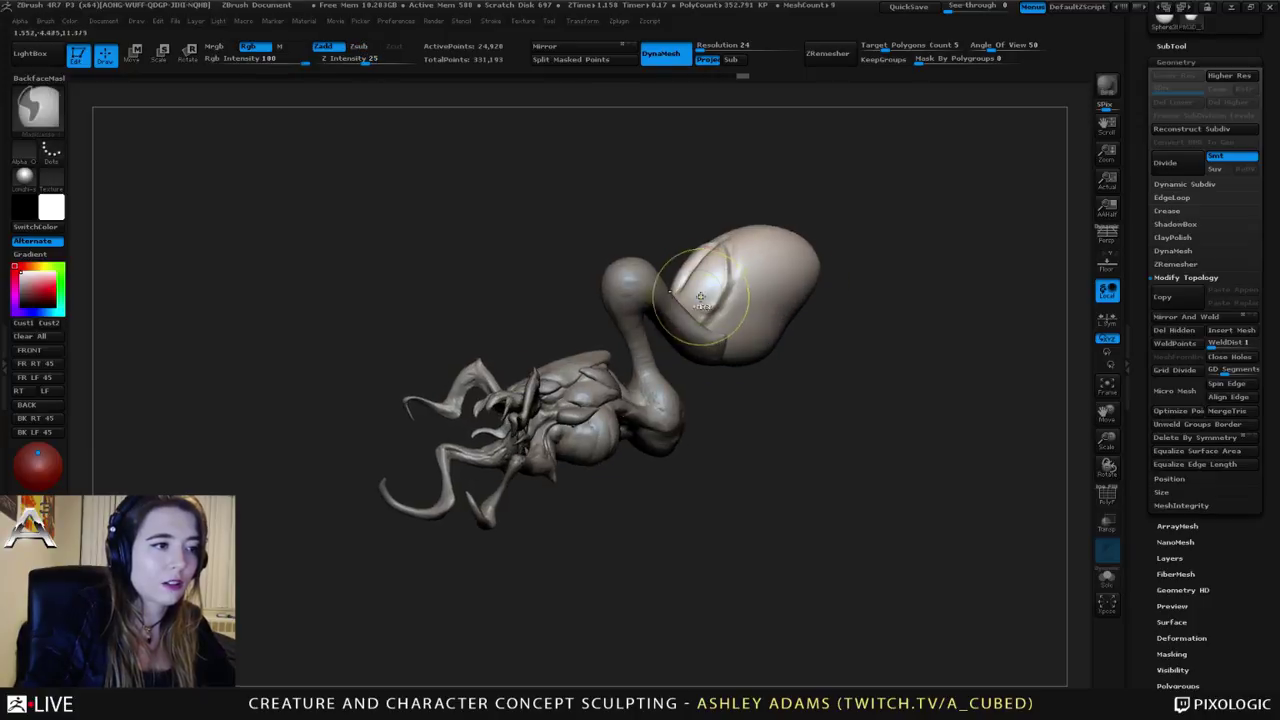
# Step: Build up the abdomen's front beside the carved crease with the ClayBuildup brush and smooth it
pyautogui.press('b')
pyautogui.press('c')
pyautogui.press('b')
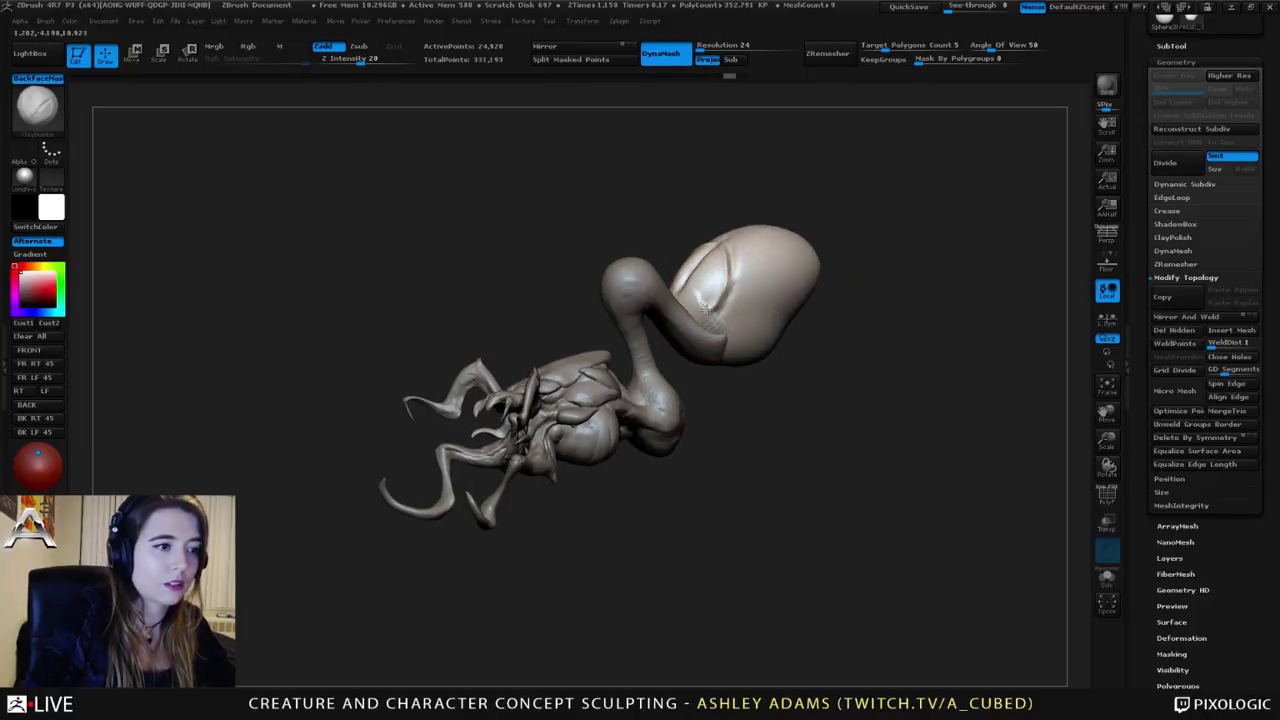
pyautogui.keyDown('shift'); pyautogui.moveTo(720, 310); pyautogui.dragTo(693, 297); pyautogui.keyUp('shift')
pyautogui.moveTo(640, 298); pyautogui.dragTo(786, 278, button='right')
pyautogui.moveTo(595, 321)
pyautogui.keyDown('alt'); pyautogui.mouseDown(button='right')
pyautogui.moveTo(680, 320)
pyautogui.moveTo(586, 337)
pyautogui.moveTo(636, 331)
pyautogui.moveTo(615, 352)
pyautogui.moveTo(640, 376)
pyautogui.mouseUp(button='right'); pyautogui.keyUp('alt')
# Step: Layer broad ClayBuildup strokes over the side of the abdomen
pyautogui.press('space')
pyautogui.press('b')
pyautogui.press('s')
pyautogui.press('h')
pyautogui.press('space')
pyautogui.press('b')
pyautogui.press('c')
pyautogui.press('b')
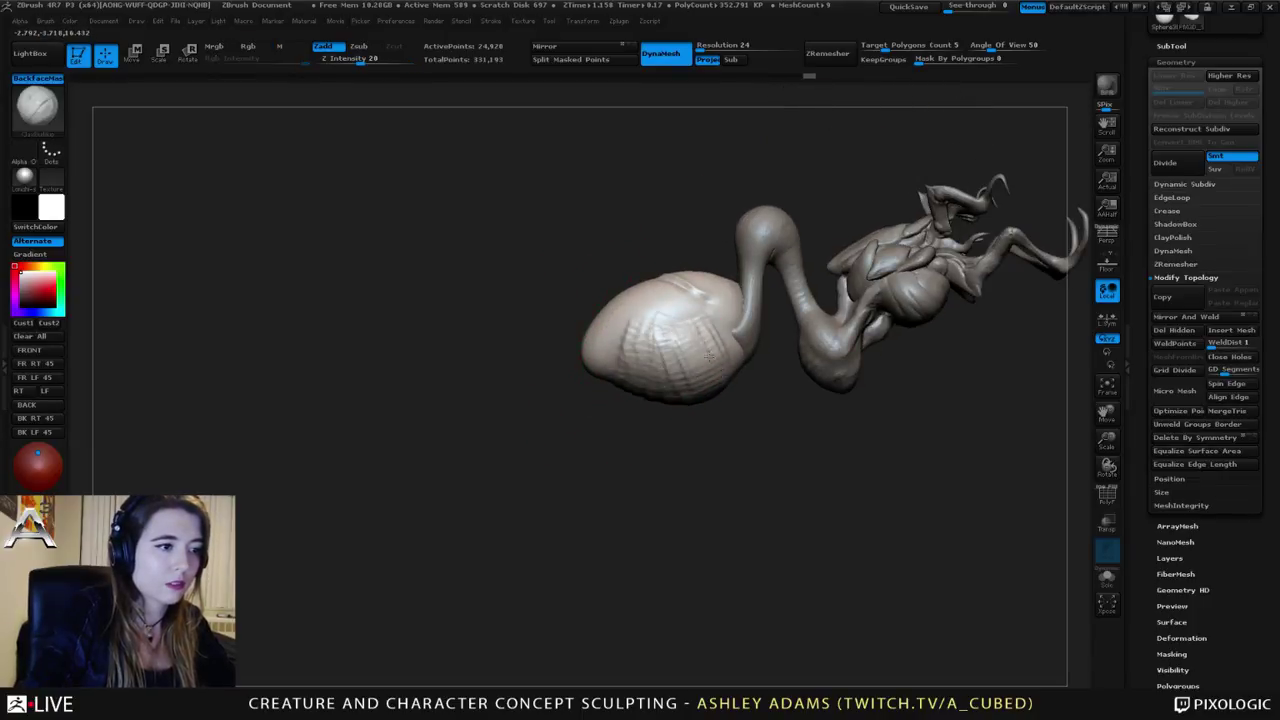
pyautogui.moveTo(708, 355)
pyautogui.mouseDown()
pyautogui.moveTo(710, 337)
pyautogui.moveTo(722, 385)
pyautogui.mouseUp()
# Step: Blend the abdomen's side strokes by alternating smoothing with resized ClayBuildup strokes
pyautogui.moveTo(735, 420)
pyautogui.keyDown('ctrl'); pyautogui.mouseDown(button='right')
pyautogui.moveTo(700, 337)
pyautogui.moveTo(646, 374)
pyautogui.moveTo(734, 335)
pyautogui.moveTo(710, 339)
pyautogui.mouseUp(button='right'); pyautogui.keyUp('ctrl')
pyautogui.press('space')
pyautogui.moveTo(728, 309); pyautogui.dragTo(746, 309)
pyautogui.keyDown('alt'); pyautogui.moveTo(755, 345); pyautogui.dragTo(681, 340, button='right'); pyautogui.keyUp('alt')
pyautogui.keyDown('shift'); pyautogui.moveTo(681, 330); pyautogui.dragTo(684, 345); pyautogui.keyUp('shift')
pyautogui.moveTo(716, 338)
pyautogui.mouseDown()
pyautogui.moveTo(712, 420)
pyautogui.moveTo(770, 420)
pyautogui.moveTo(683, 391)
pyautogui.moveTo(642, 312)
pyautogui.moveTo(626, 312)
pyautogui.moveTo(668, 309)
pyautogui.mouseUp()
# Step: Taper the abdomen's rear end into a blunt point with a resized SnakeHook brush
pyautogui.press('space')
pyautogui.press('b')
pyautogui.press('s')
pyautogui.press('h')
pyautogui.press('space')
pyautogui.press('space')
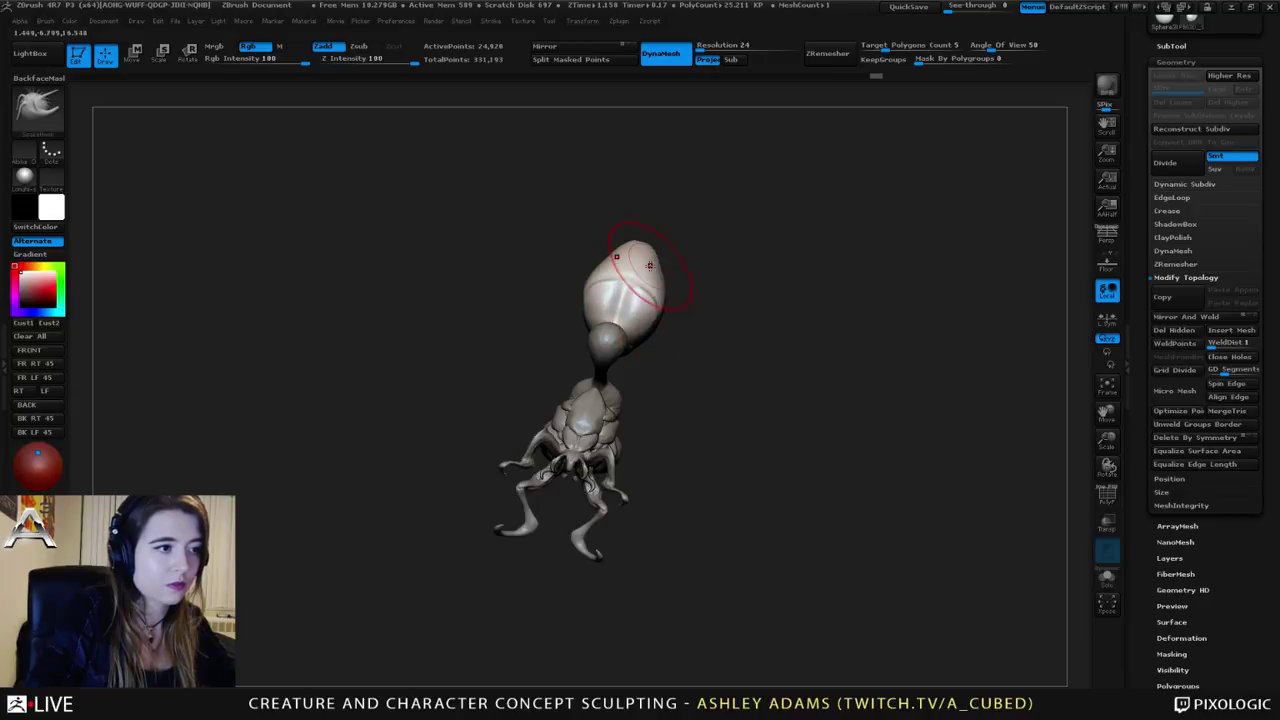
pyautogui.moveTo(630, 215)
pyautogui.mouseDown()
pyautogui.moveTo(609, 223)
pyautogui.moveTo(620, 336)
pyautogui.mouseUp()
pyautogui.press('space')
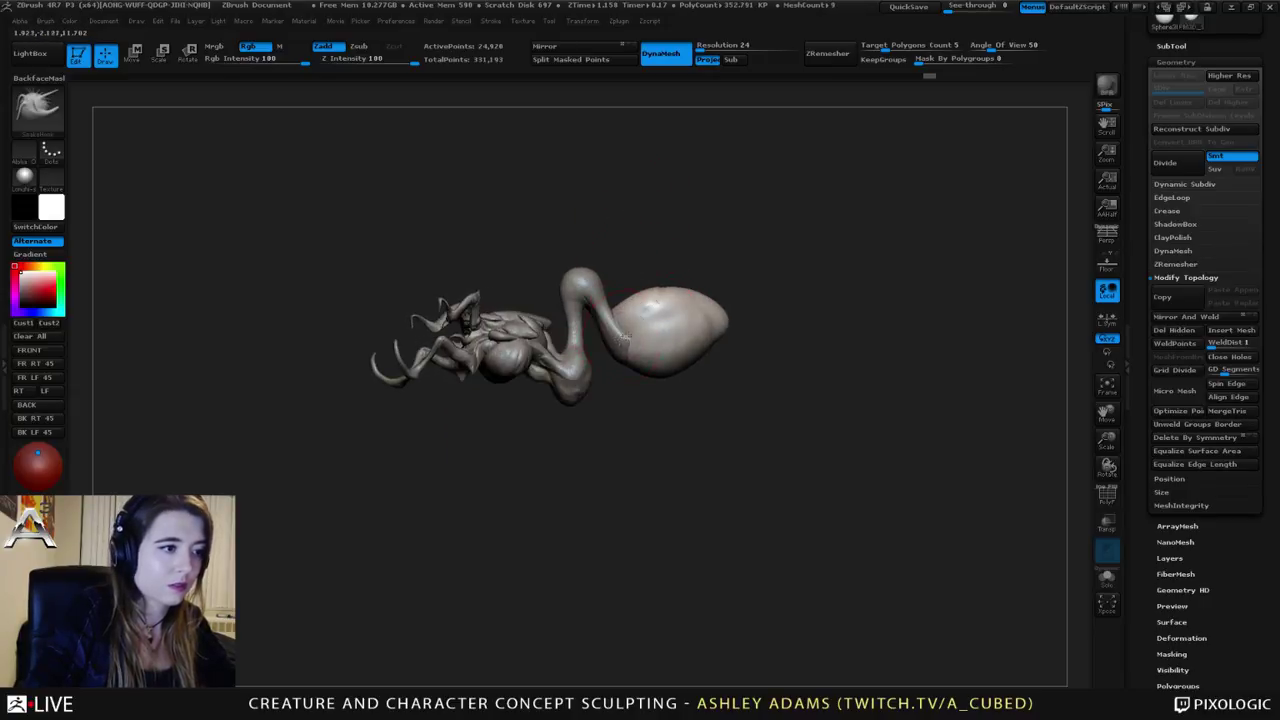
pyautogui.press('space')
# Step: Select the stalk subtool and pull its end into a pointed flap over the abdomen, refining the upper bend
pyautogui.keyDown('alt'); pyautogui.click(634, 342); pyautogui.keyUp('alt')
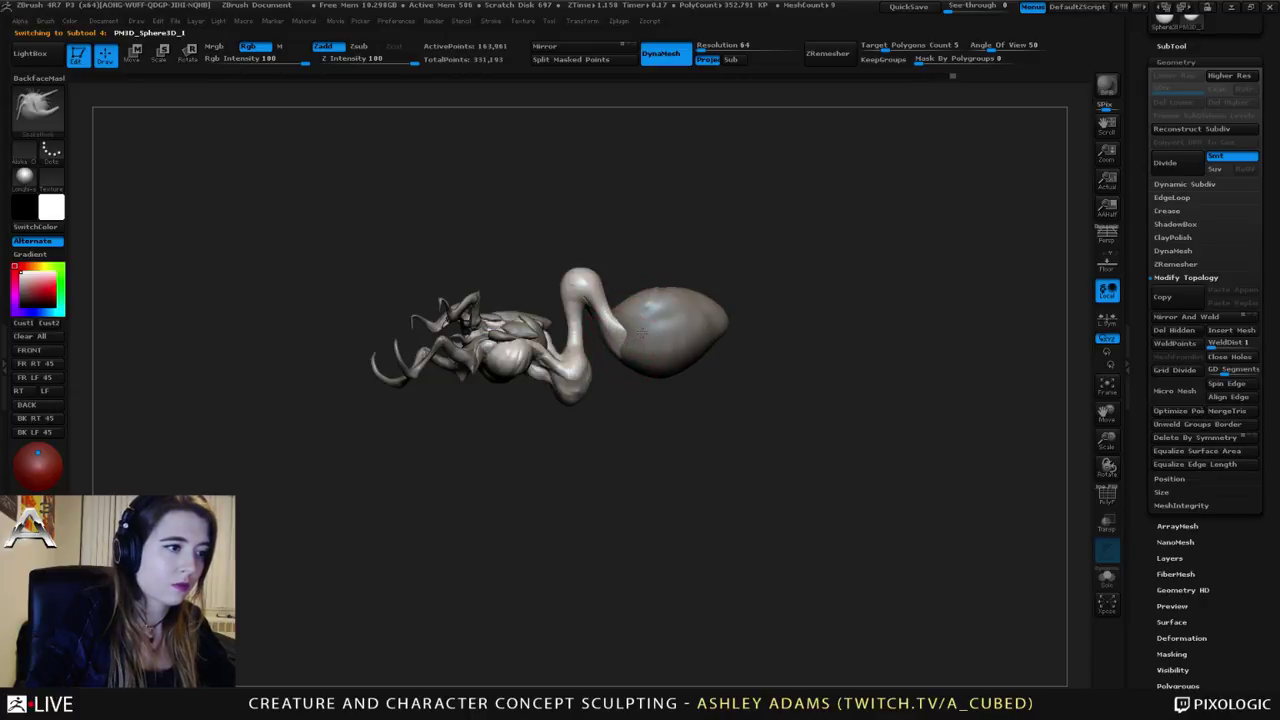
pyautogui.moveTo(643, 333)
pyautogui.mouseDown(button='right')
pyautogui.moveTo(664, 334)
pyautogui.moveTo(623, 334)
pyautogui.moveTo(653, 403)
pyautogui.mouseUp(button='right')
pyautogui.rightClick(658, 334)
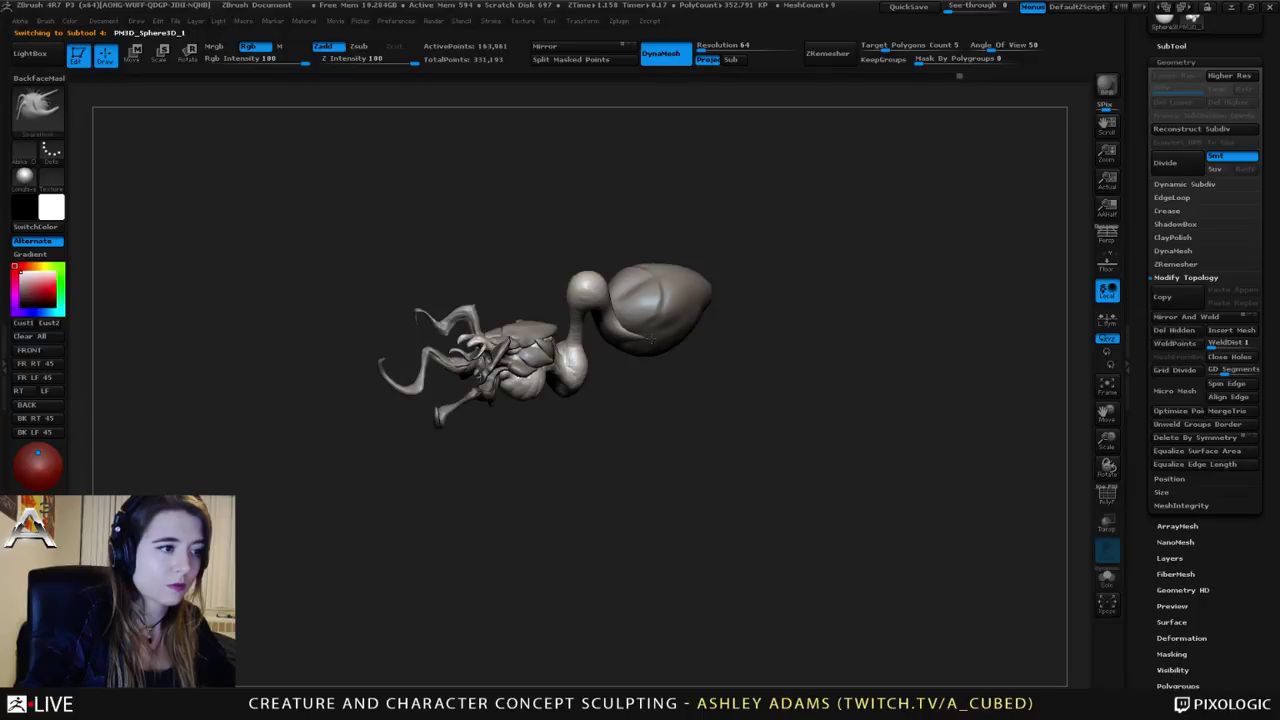
pyautogui.moveTo(655, 338)
pyautogui.mouseDown(button='right')
pyautogui.moveTo(615, 374)
pyautogui.moveTo(715, 391)
pyautogui.moveTo(666, 378)
pyautogui.moveTo(638, 318)
pyautogui.mouseUp(button='right')
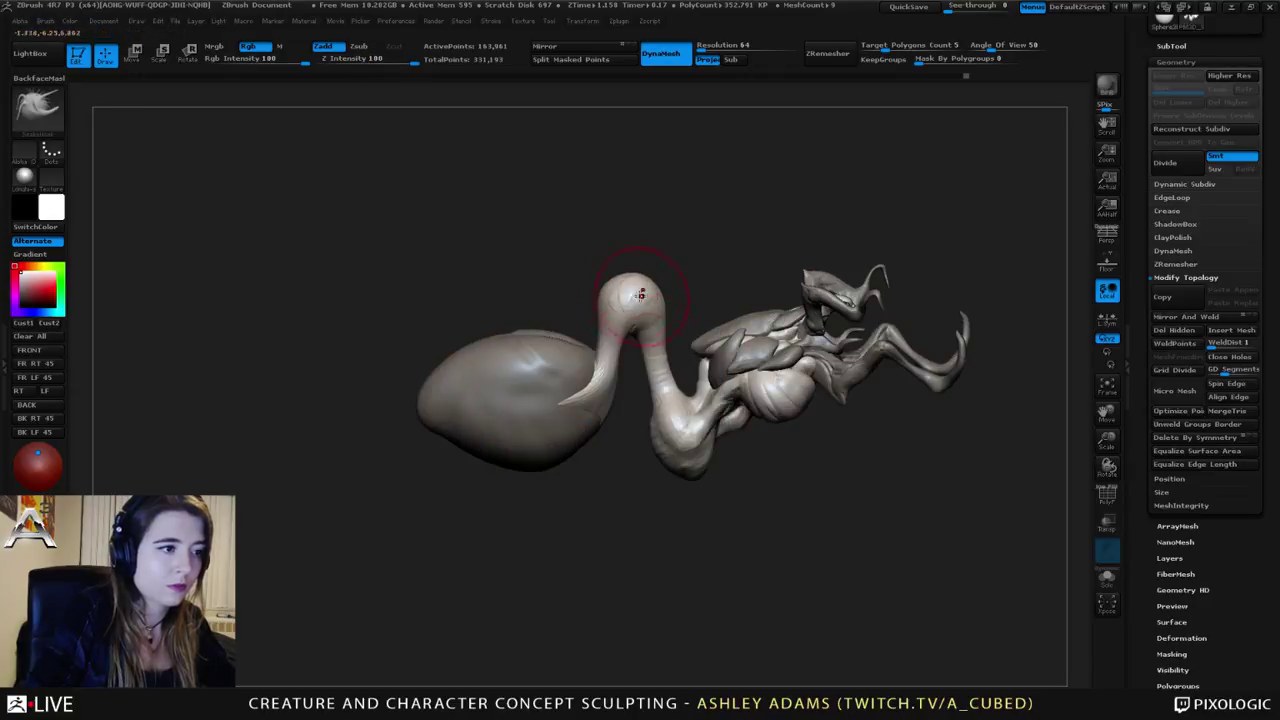
pyautogui.press('shift')
pyautogui.press('space')
pyautogui.moveTo(636, 314); pyautogui.dragTo(654, 348)
# Step: Carve creases around the inside of the stalk's upper bend with the Dam_Standard brush
pyautogui.press('b')
pyautogui.press('d')
pyautogui.press('s')
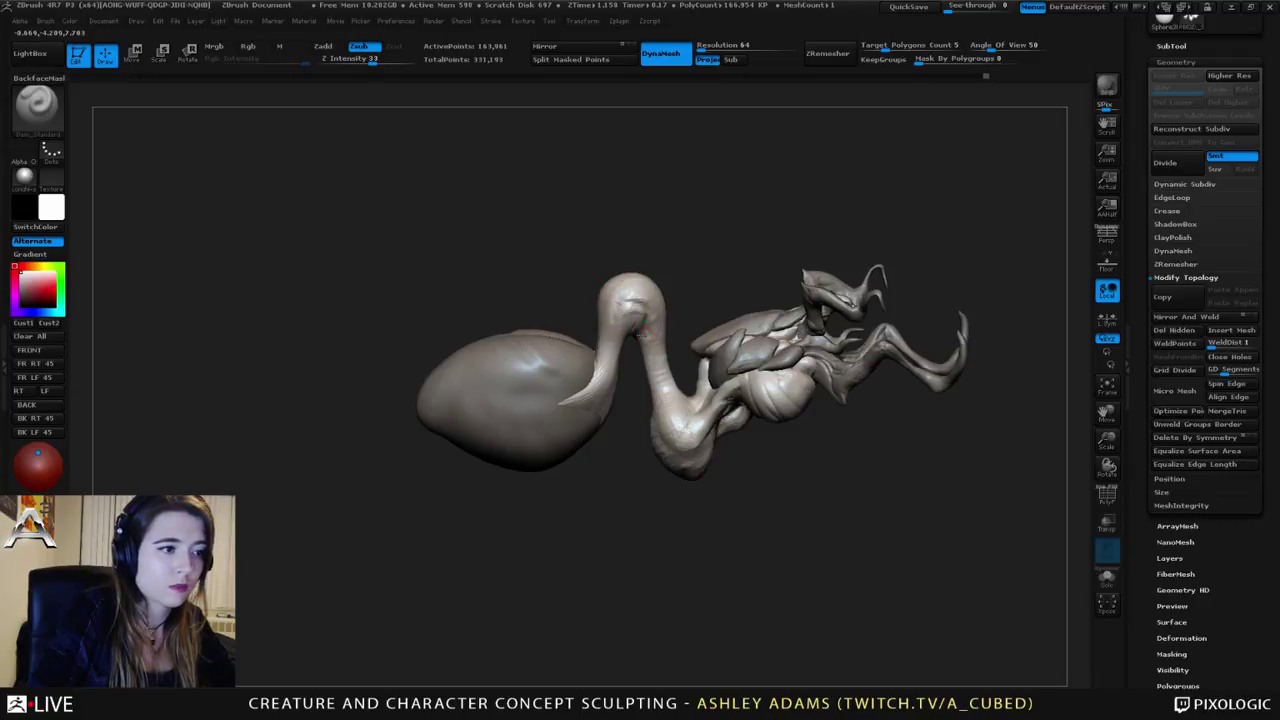
pyautogui.moveTo(650, 340)
pyautogui.mouseDown(button='right')
pyautogui.moveTo(606, 334)
pyautogui.moveTo(612, 290)
pyautogui.moveTo(633, 284)
pyautogui.mouseUp(button='right')
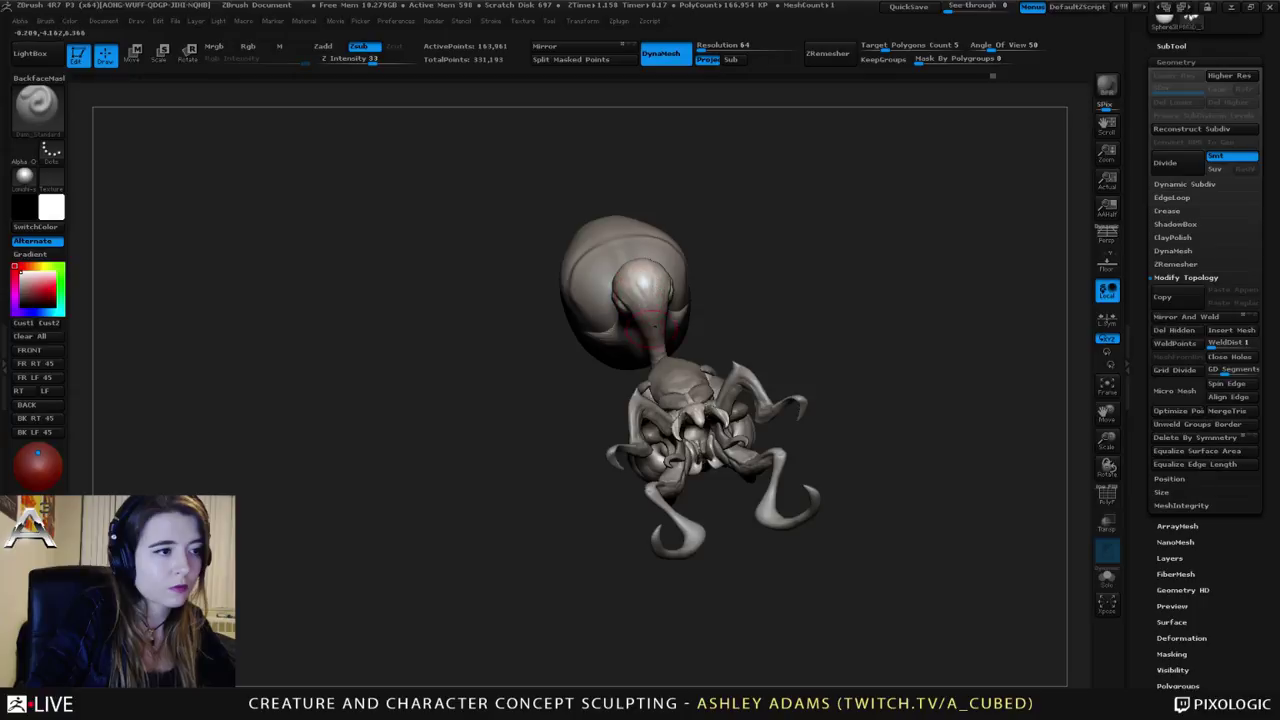
pyautogui.moveTo(648, 328); pyautogui.dragTo(614, 347, button='right')
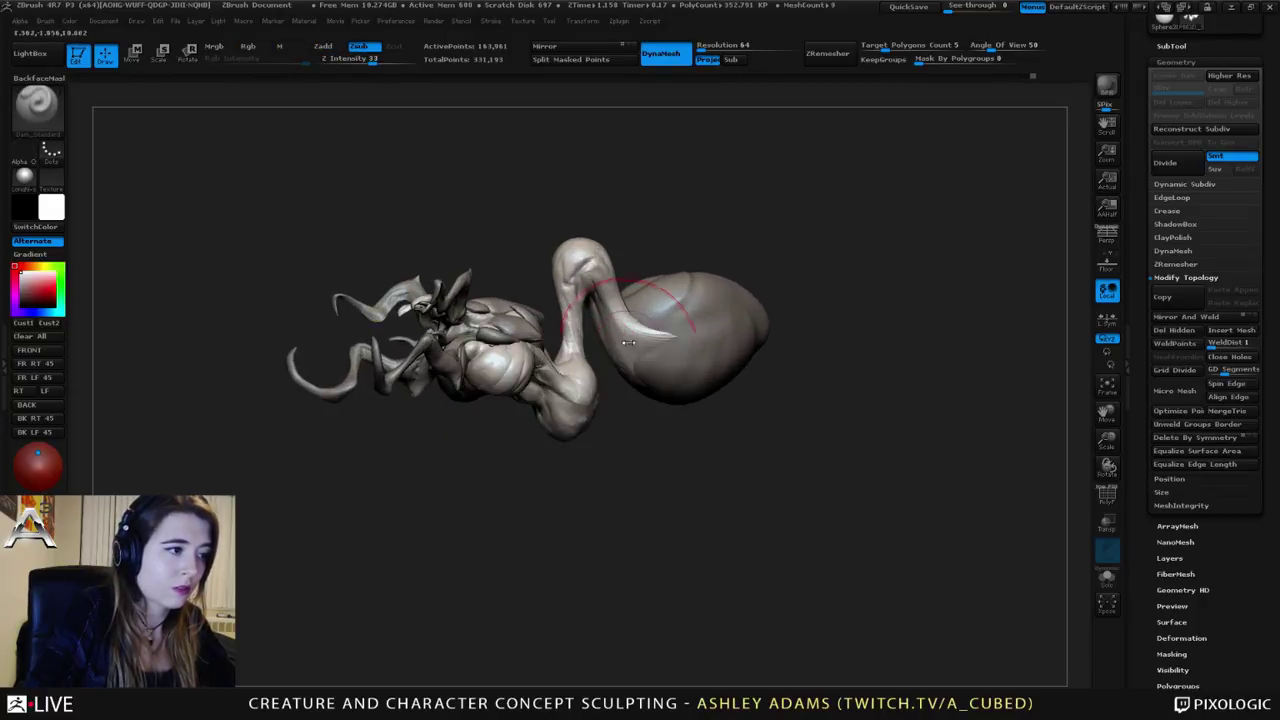
pyautogui.moveTo(594, 286); pyautogui.dragTo(655, 395, button='right')
pyautogui.press('space')
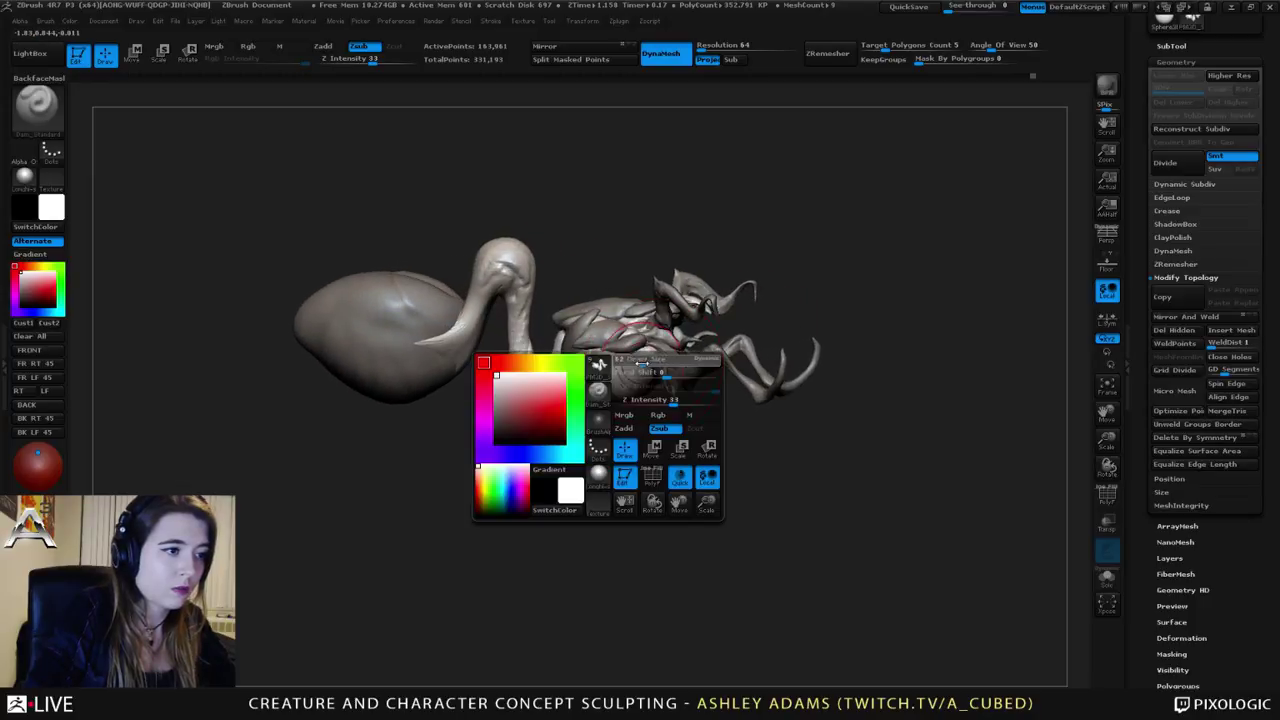
pyautogui.moveTo(480, 303); pyautogui.dragTo(690, 340, button='right')
# Step: Select the abdomen subtool and carve a pointed crease below the stalk's flap with the Dam_Standard brush
pyautogui.keyDown('alt'); pyautogui.click(571, 337); pyautogui.keyUp('alt')
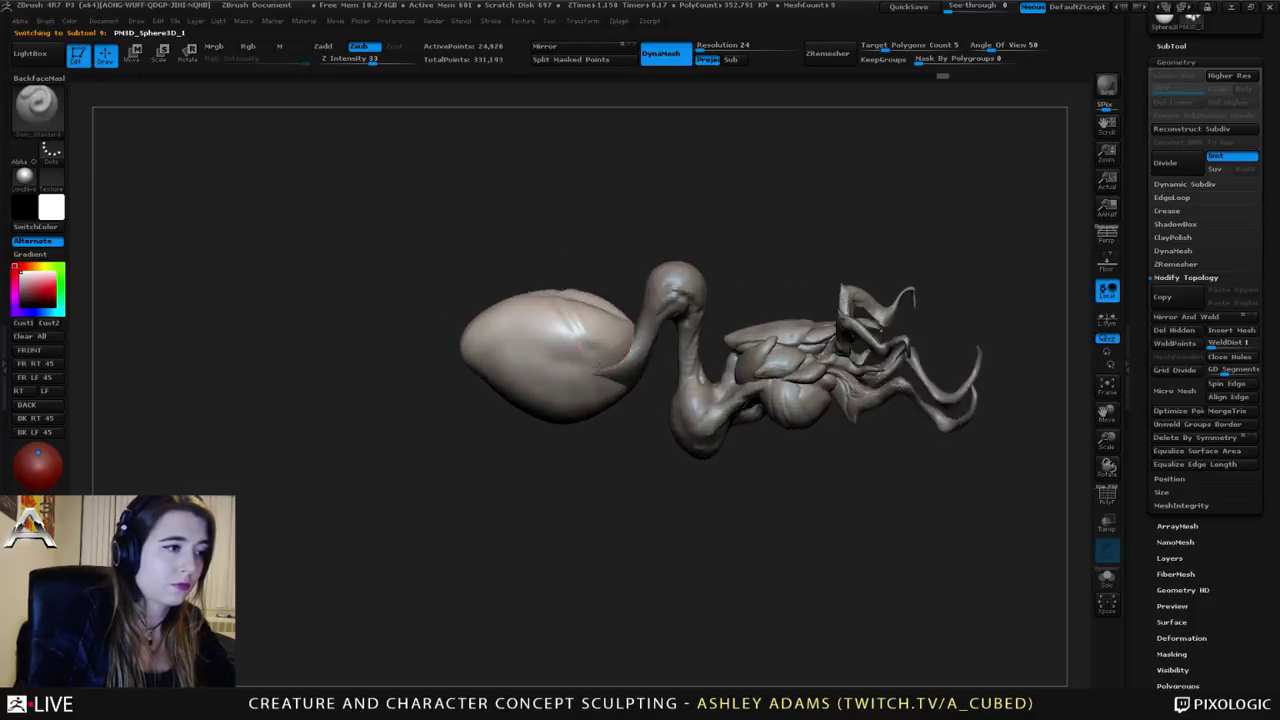
pyautogui.moveTo(520, 370); pyautogui.dragTo(502, 380, button='right')
pyautogui.press('space')
pyautogui.press('space')
pyautogui.moveTo(541, 302); pyautogui.dragTo(594, 373, button='right')
pyautogui.press('space')
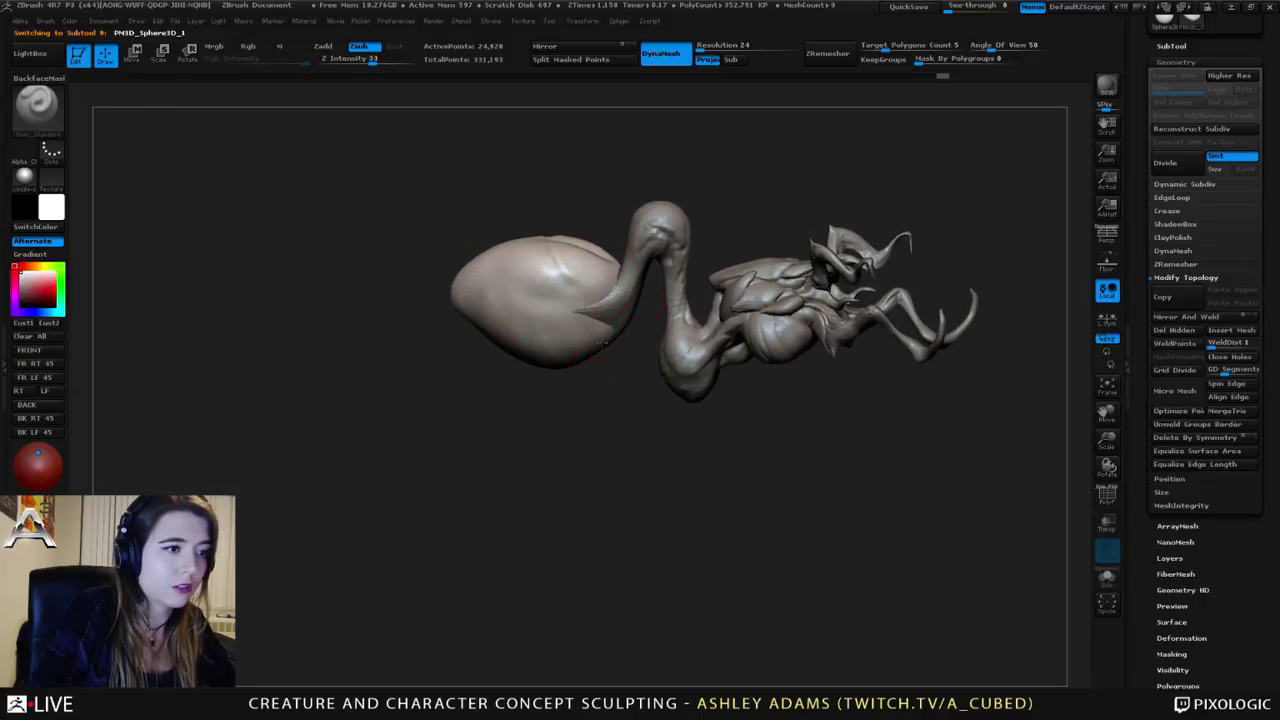
pyautogui.moveTo(374, 211)
pyautogui.mouseDown(button='right')
pyautogui.moveTo(560, 330)
pyautogui.moveTo(510, 310)
pyautogui.mouseUp(button='right')
# Step: Pull the abdomen's rear end out into a long, tapering stinger with the SnakeHook brush and smooth its base
pyautogui.press('space')
pyautogui.press('b')
pyautogui.press('s')
pyautogui.press('h')
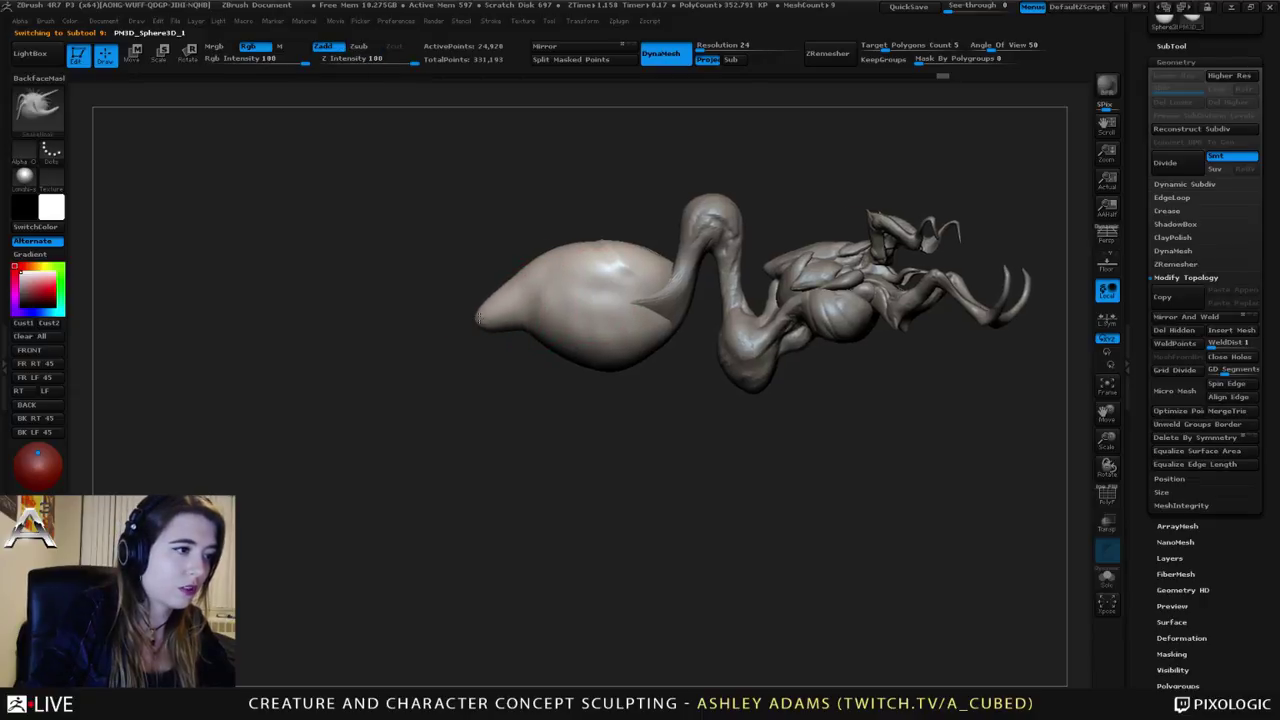
pyautogui.moveTo(479, 318); pyautogui.dragTo(443, 356)
pyautogui.press('space')
pyautogui.press('shift')
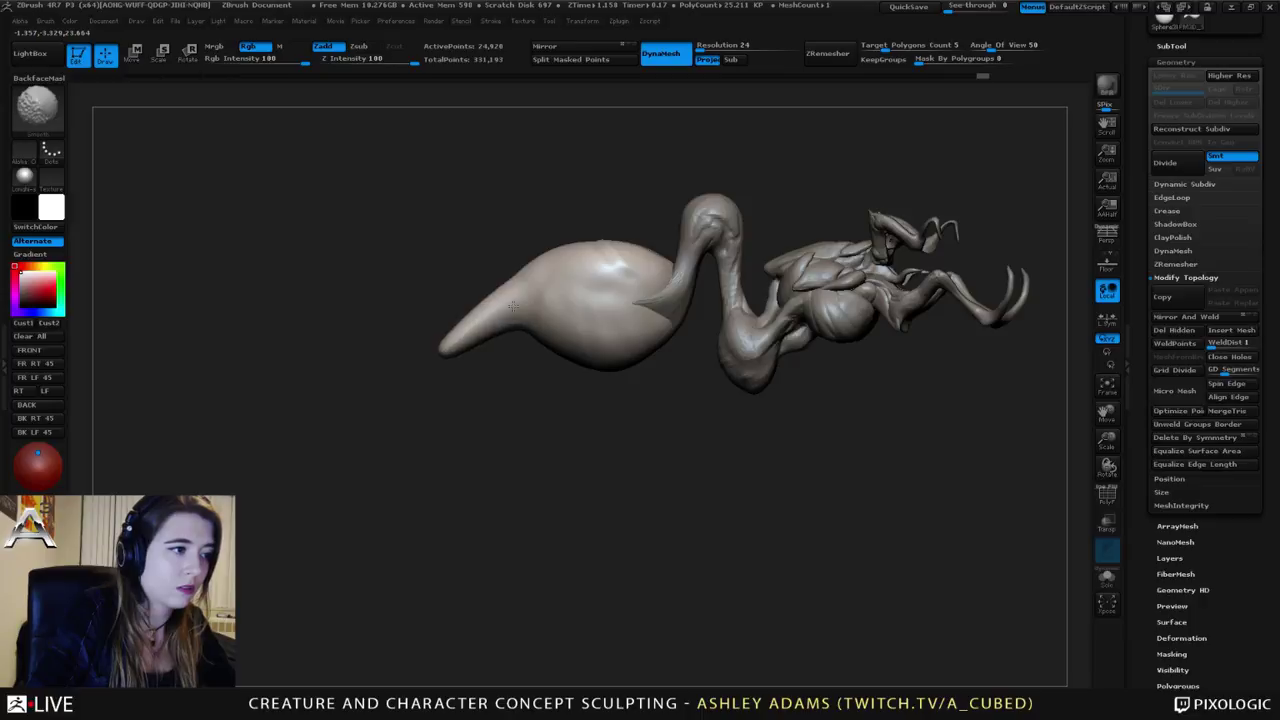
# Step: Carve a crease around the base of the stinger with the Dam_Standard brush, finishing with the SnakeHook brush selected
pyautogui.moveTo(520, 300); pyautogui.dragTo(476, 345, button='right')
pyautogui.press('b')
pyautogui.press('d')
pyautogui.press('s')
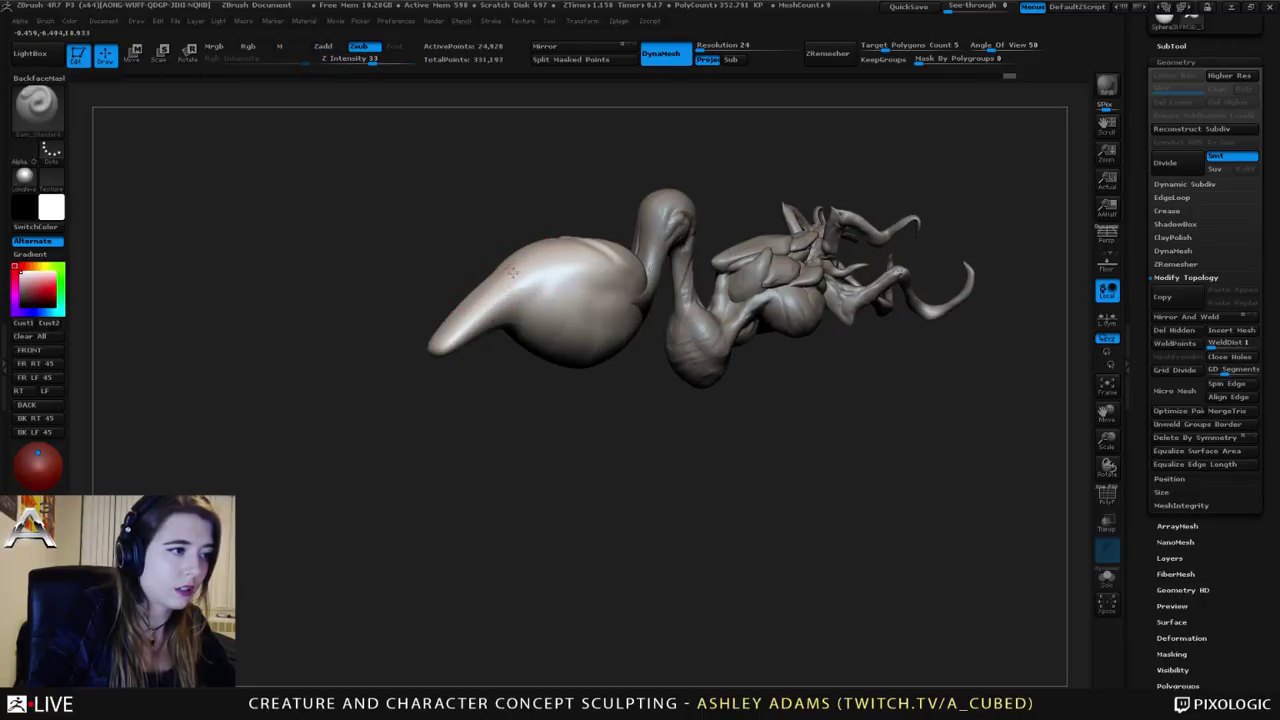
pyautogui.moveTo(537, 277)
pyautogui.mouseDown(button='right')
pyautogui.moveTo(523, 286)
pyautogui.moveTo(553, 295)
pyautogui.mouseUp(button='right')
pyautogui.press('b')
pyautogui.press('s')
pyautogui.press('h')
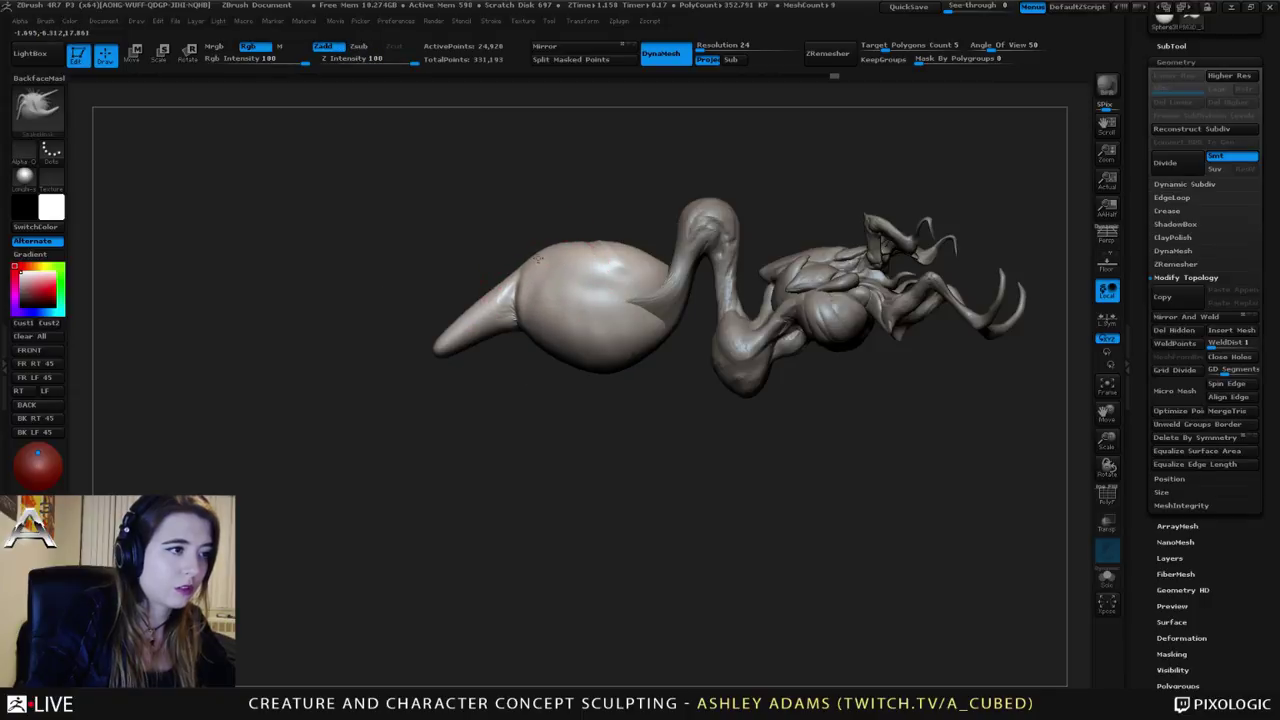
# Step: Raise the top of the abdomen and refine the stinger's taper with the SnakeHook brush, smoothing its surface
pyautogui.moveTo(598, 258); pyautogui.dragTo(599, 247)
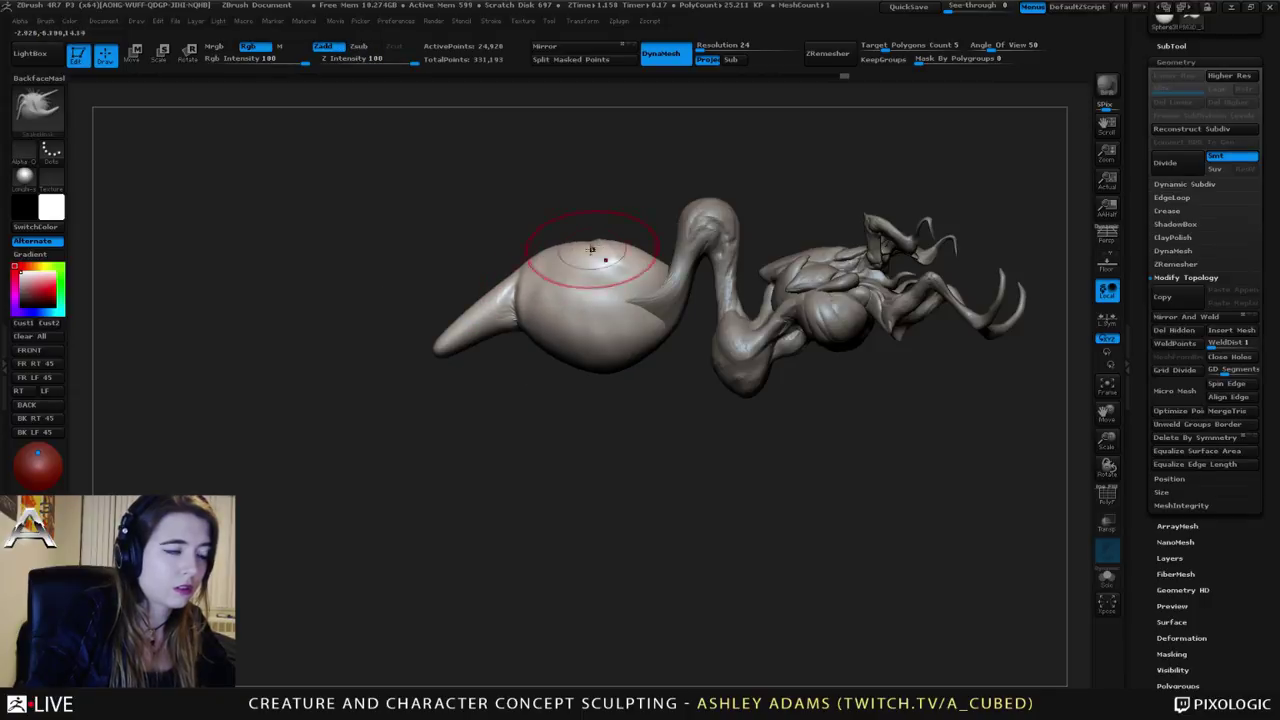
pyautogui.moveTo(600, 258)
pyautogui.mouseDown(button='right')
pyautogui.moveTo(525, 286)
pyautogui.moveTo(500, 340)
pyautogui.mouseUp(button='right')
pyautogui.press('space')
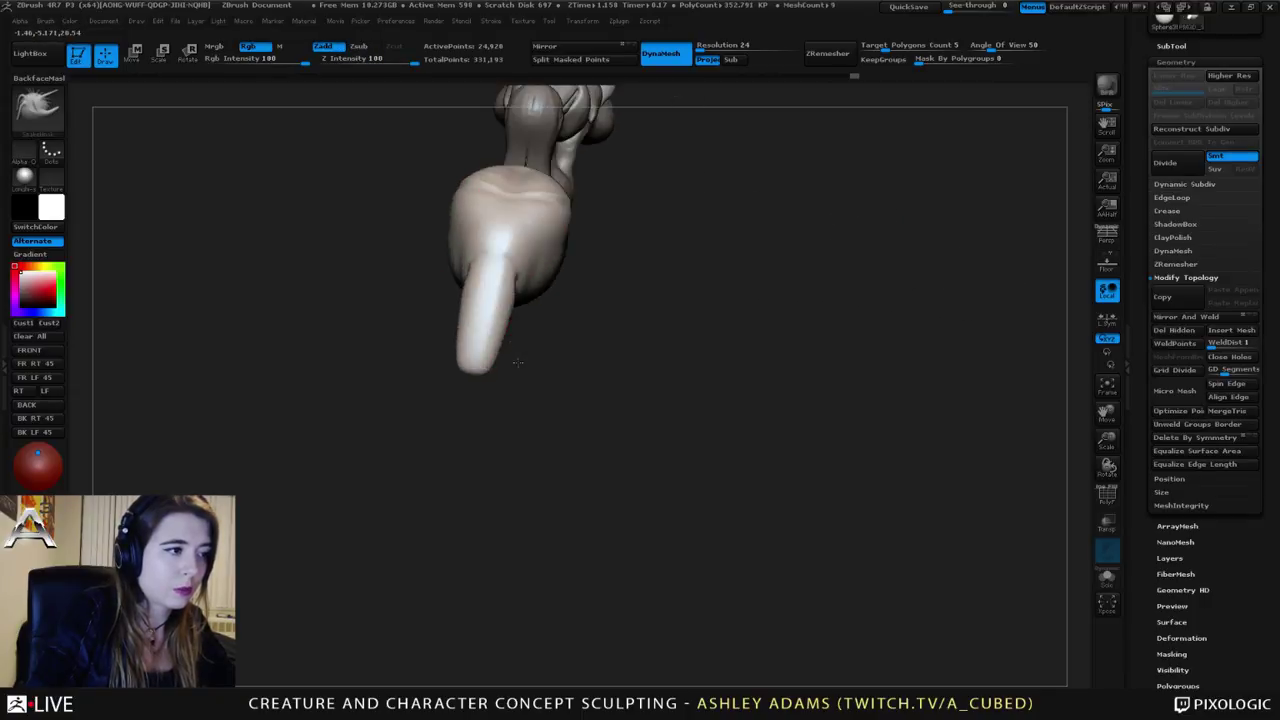
pyautogui.moveTo(500, 348); pyautogui.dragTo(487, 360)
pyautogui.moveTo(508, 300)
pyautogui.mouseDown()
pyautogui.moveTo(500, 284)
pyautogui.moveTo(488, 366)
pyautogui.moveTo(472, 358)
pyautogui.mouseUp()
pyautogui.moveTo(486, 323); pyautogui.dragTo(415, 316, button='right')
pyautogui.keyDown('shift'); pyautogui.moveTo(510, 300); pyautogui.dragTo(474, 355); pyautogui.keyUp('shift')
pyautogui.moveTo(561, 397); pyautogui.dragTo(618, 301, button='right')
pyautogui.press('space')
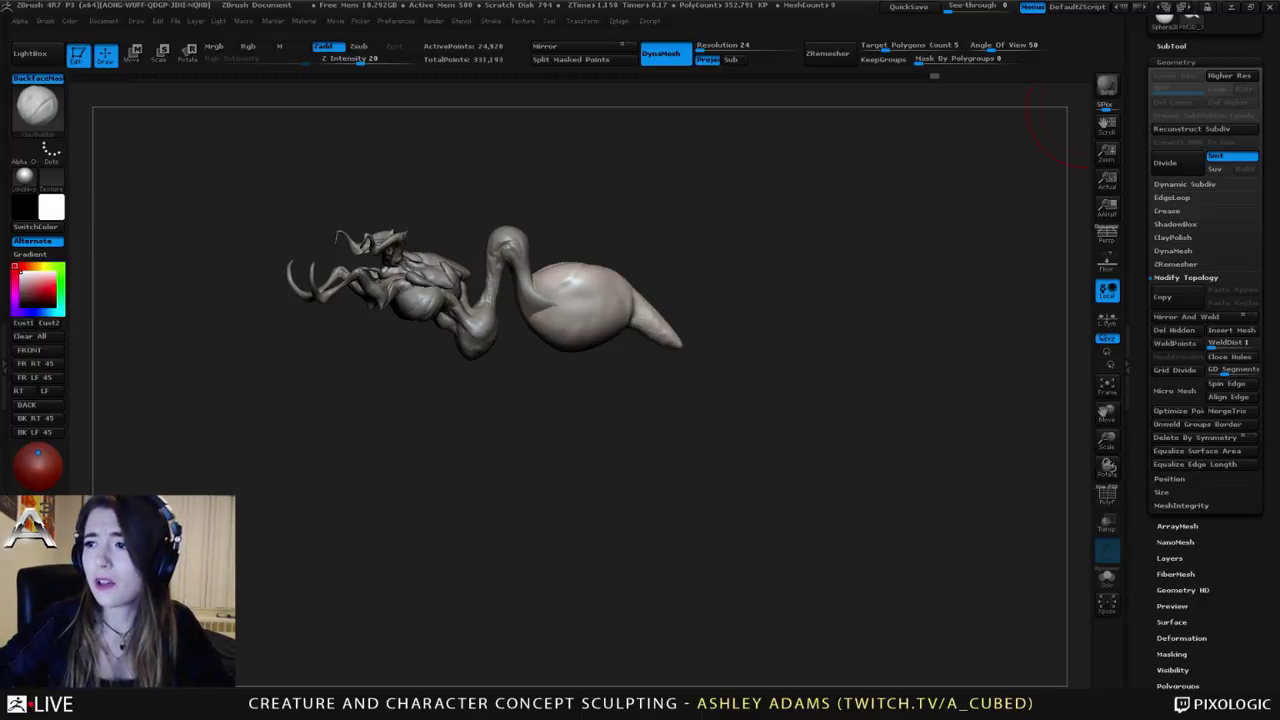
# Step: Select the stalk and body subtool and rebuild its DynaMesh at resolution 72
pyautogui.moveTo(470, 287); pyautogui.dragTo(626, 341, button='right')
pyautogui.keyDown('alt'); pyautogui.click(575, 328); pyautogui.keyUp('alt')
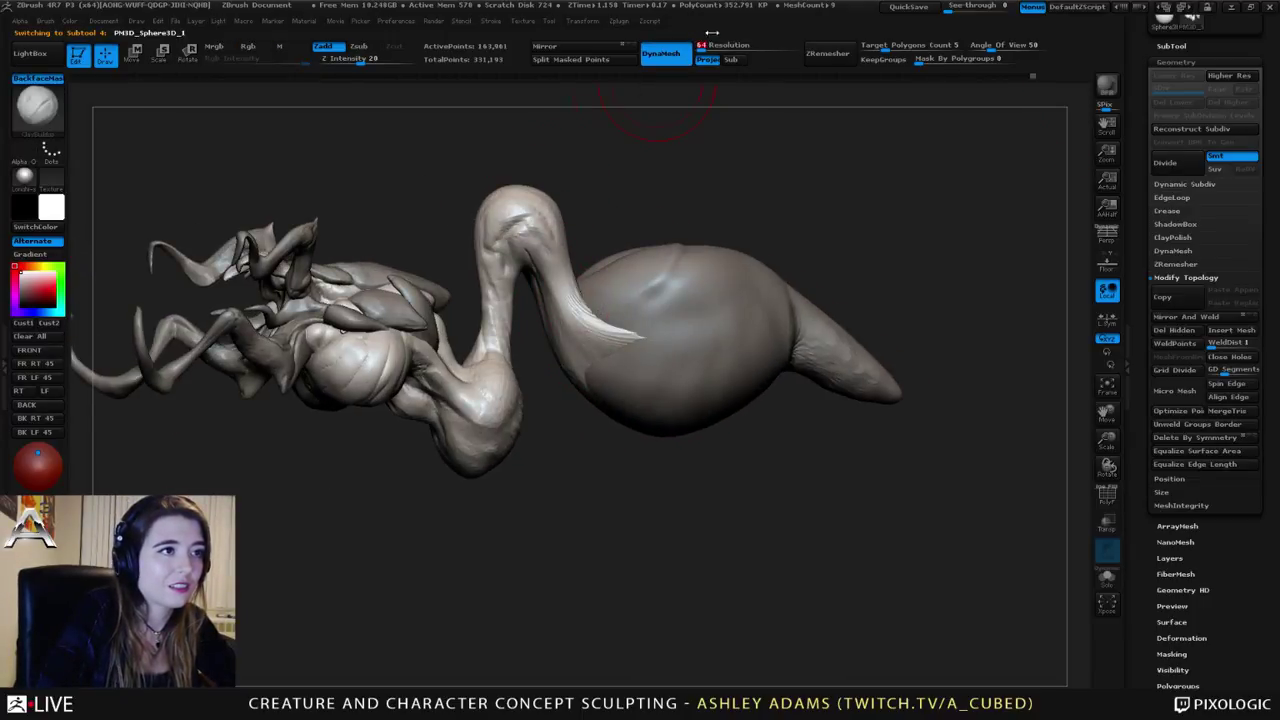
pyautogui.write('72')
pyautogui.press('Return')
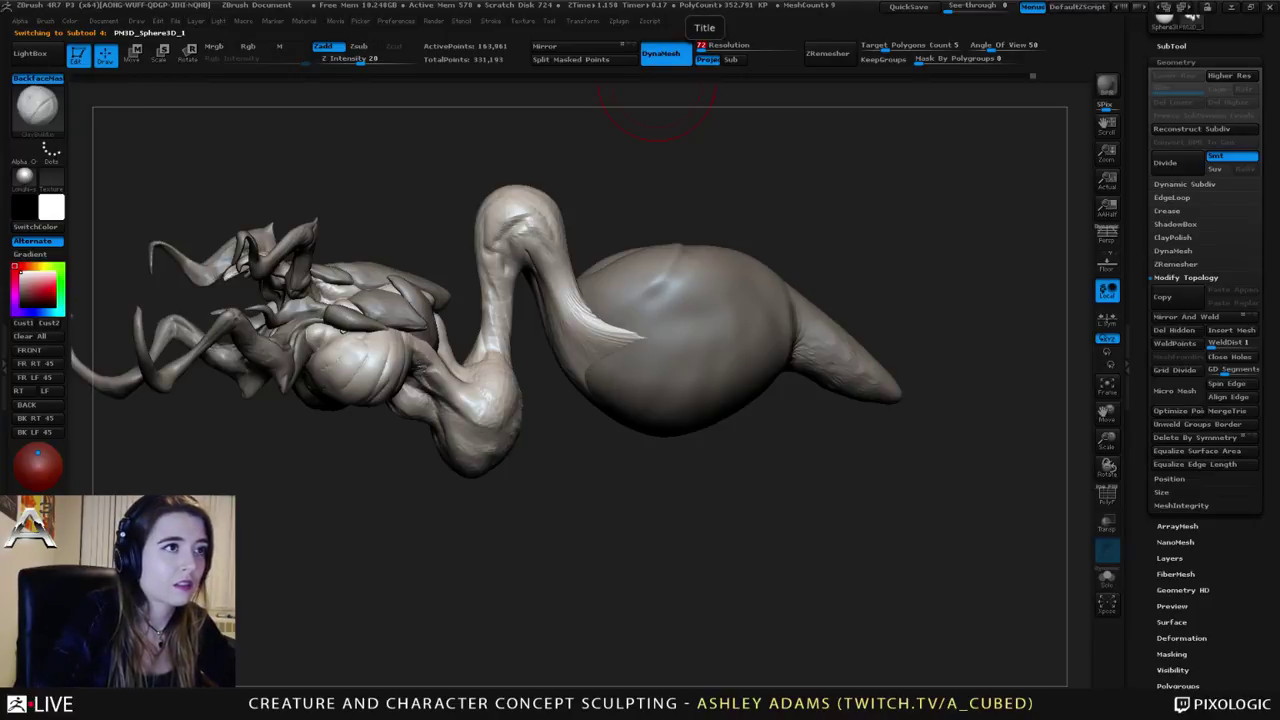
pyautogui.keyDown('ctrl'); pyautogui.moveTo(690, 196); pyautogui.dragTo(694, 189); pyautogui.keyUp('ctrl')
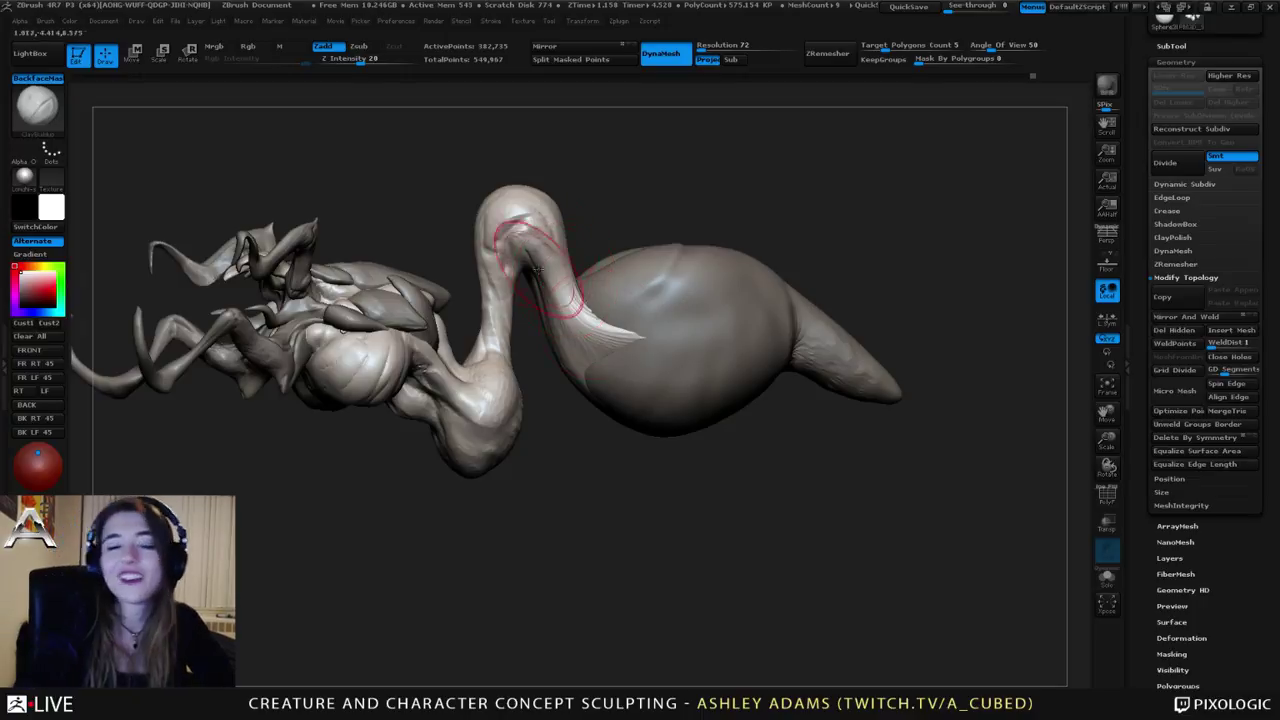
# Step: Select the abdomen subtool and carve diagonal creases across its sides with the Dam_Standard brush
pyautogui.moveTo(663, 294)
pyautogui.mouseDown()
pyautogui.moveTo(670, 337)
pyautogui.moveTo(669, 309)
pyautogui.moveTo(571, 286)
pyautogui.moveTo(615, 372)
pyautogui.mouseUp()
pyautogui.press('space')
pyautogui.press('space')
pyautogui.press('space')
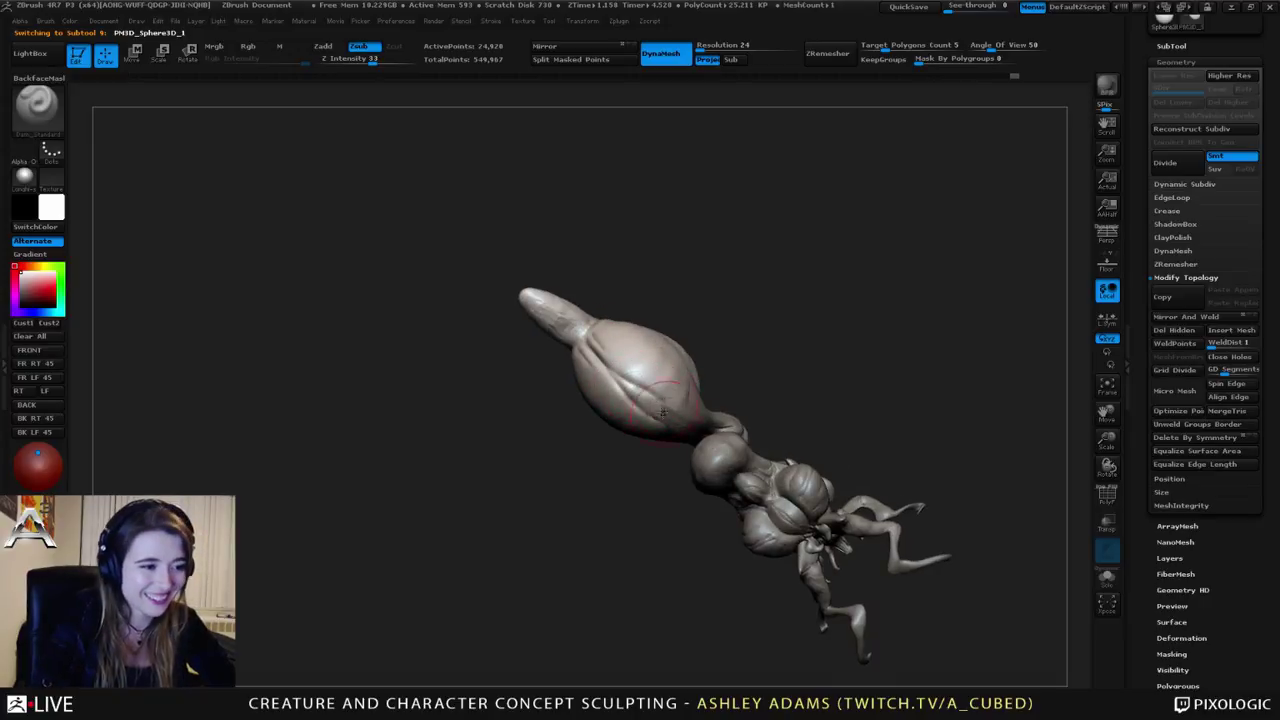
pyautogui.moveTo(617, 372)
pyautogui.mouseDown()
pyautogui.moveTo(608, 364)
pyautogui.moveTo(630, 365)
pyautogui.mouseUp()
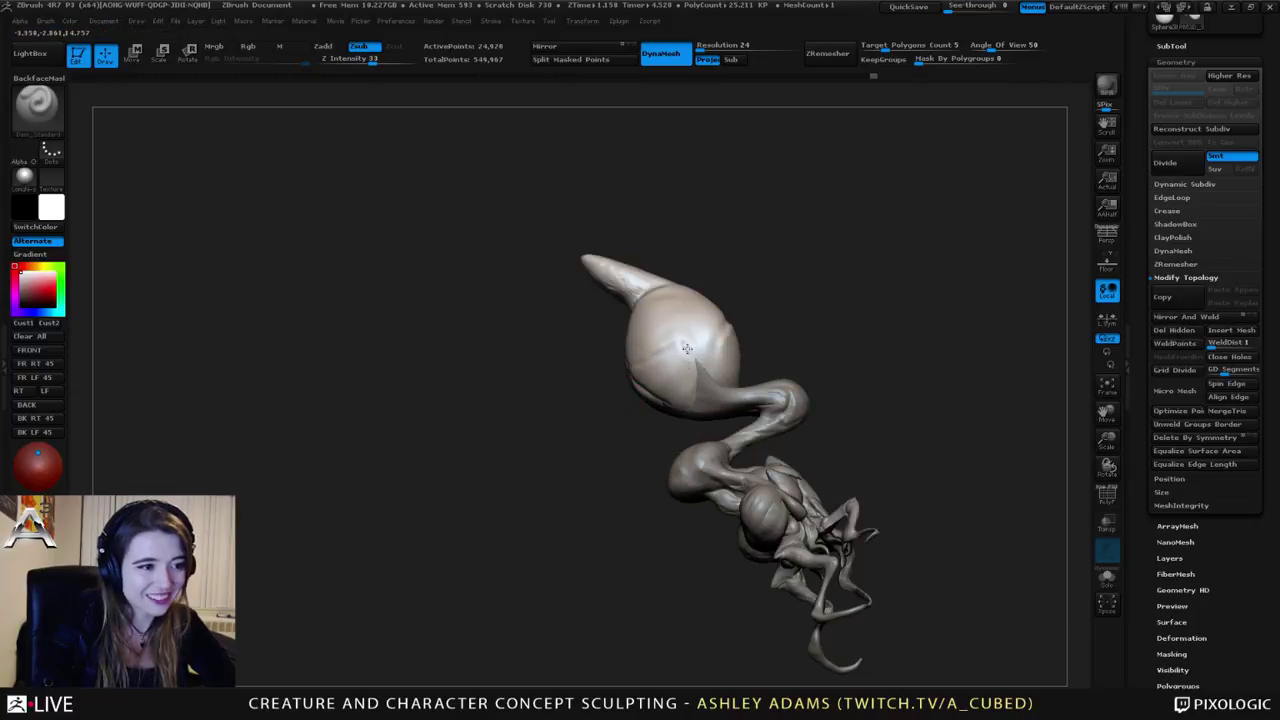
pyautogui.moveTo(640, 367)
pyautogui.mouseDown(button='right')
pyautogui.moveTo(687, 347)
pyautogui.moveTo(688, 330)
pyautogui.mouseUp(button='right')
pyautogui.press('ctrl')
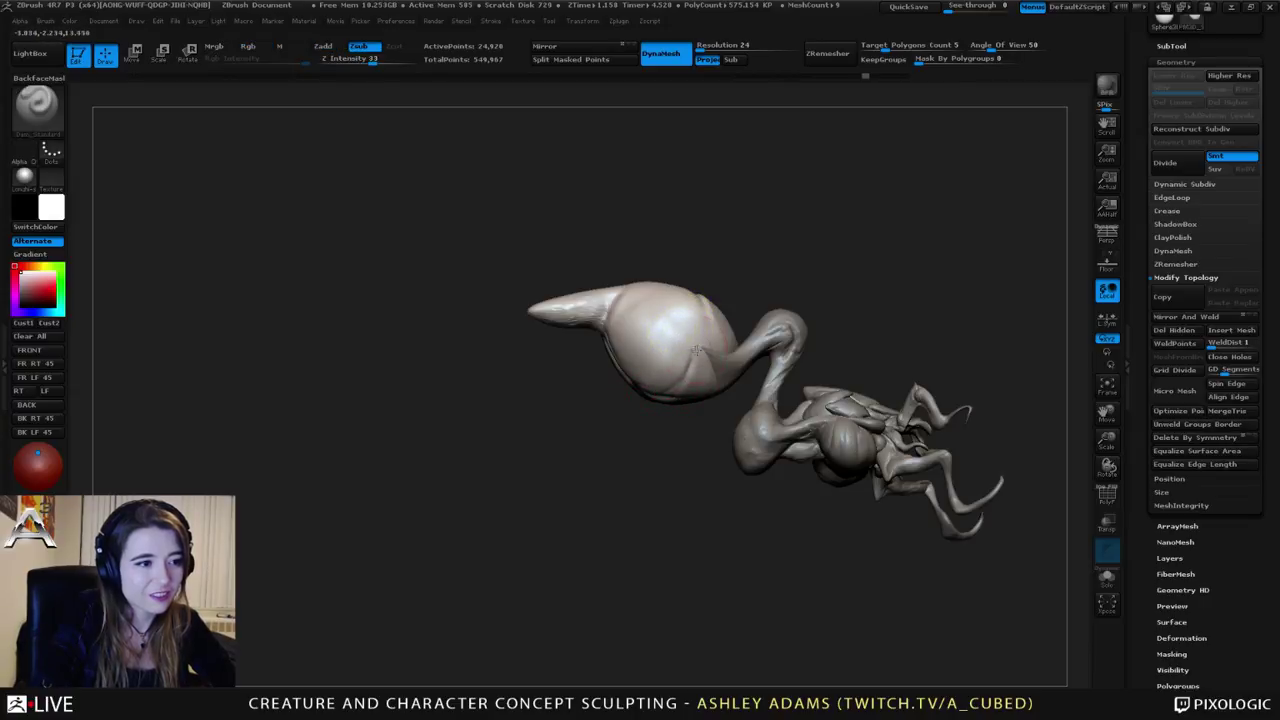
pyautogui.moveTo(697, 349); pyautogui.dragTo(701, 318)
pyautogui.moveTo(704, 341)
pyautogui.mouseDown(button='right')
pyautogui.moveTo(697, 321)
pyautogui.moveTo(655, 378)
pyautogui.moveTo(681, 315)
pyautogui.mouseUp(button='right')
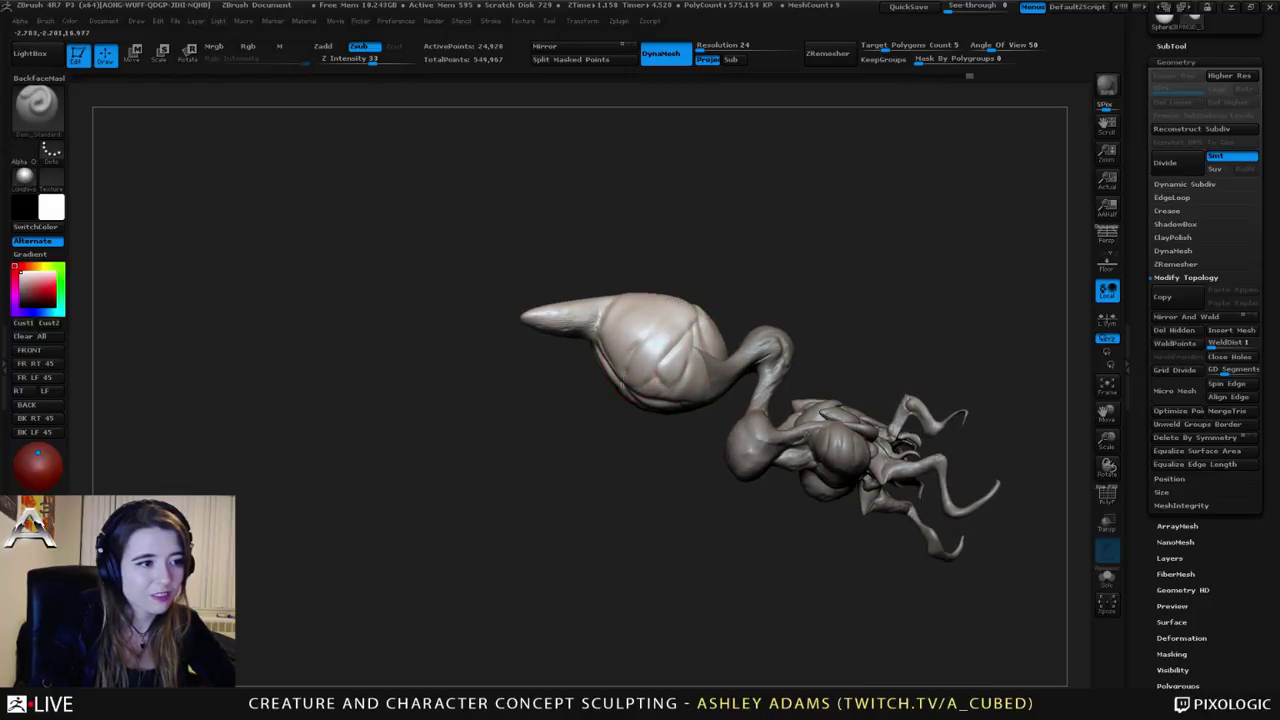
# Step: Select the side plates subtool on the thorax and reshape the plates beneath the back shell with the SnakeHook brush
pyautogui.moveTo(621, 384)
pyautogui.mouseDown(button='right')
pyautogui.moveTo(737, 297)
pyautogui.moveTo(785, 325)
pyautogui.moveTo(570, 371)
pyautogui.moveTo(674, 350)
pyautogui.moveTo(640, 362)
pyautogui.mouseUp(button='right')
pyautogui.keyDown('alt'); pyautogui.click(640, 362); pyautogui.keyUp('alt')
pyautogui.press('space')
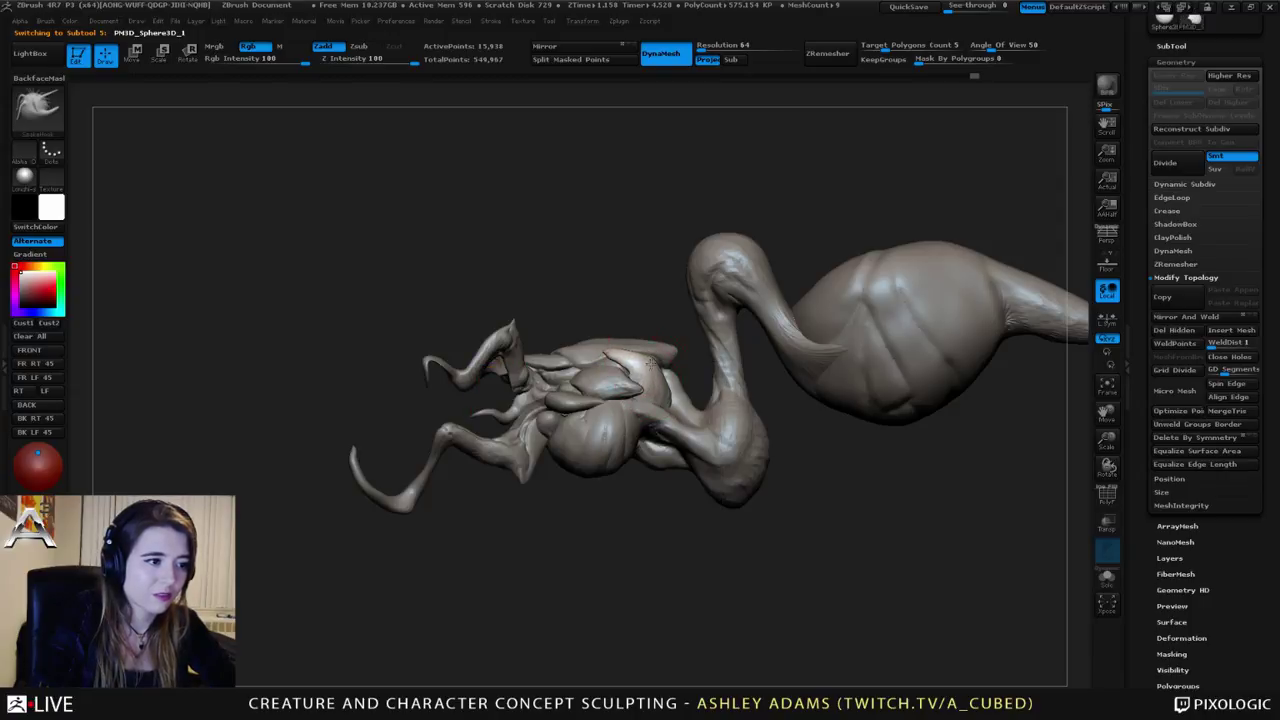
pyautogui.moveTo(616, 342); pyautogui.dragTo(608, 397, button='right')
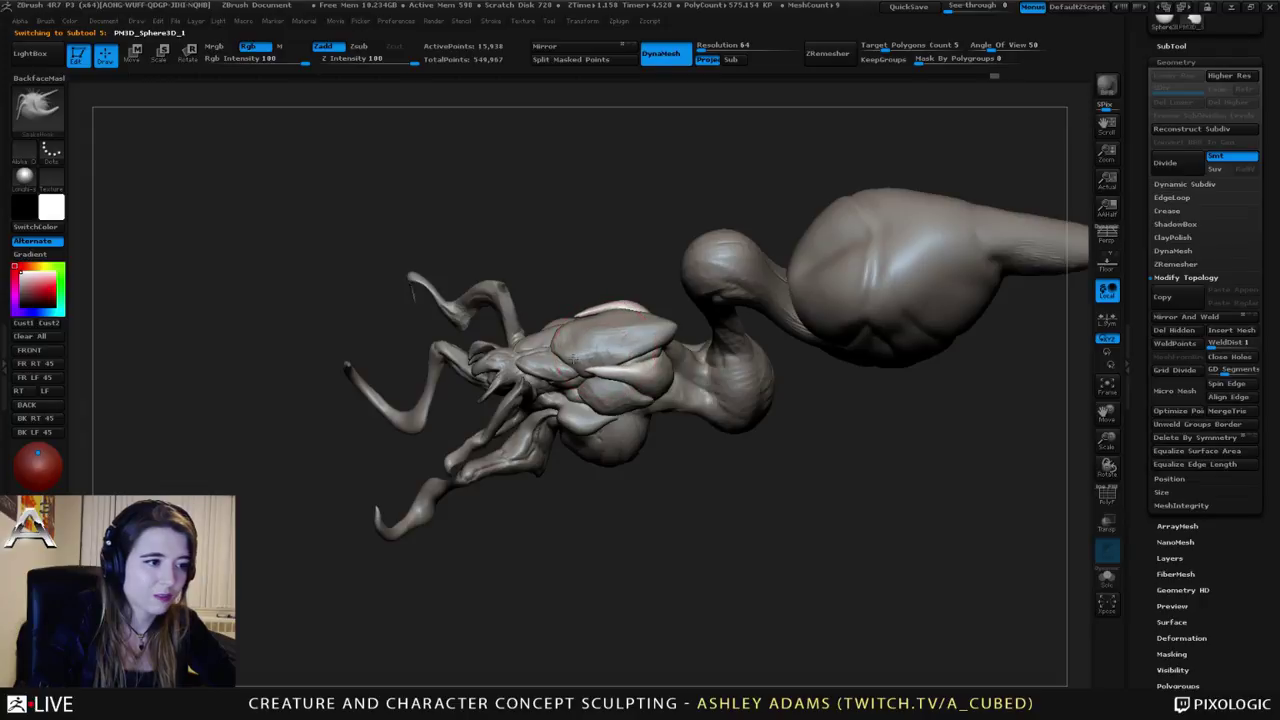
pyautogui.moveTo(540, 356)
pyautogui.mouseDown(button='right')
pyautogui.moveTo(592, 362)
pyautogui.moveTo(597, 418)
pyautogui.moveTo(602, 258)
pyautogui.moveTo(625, 262)
pyautogui.mouseUp(button='right')
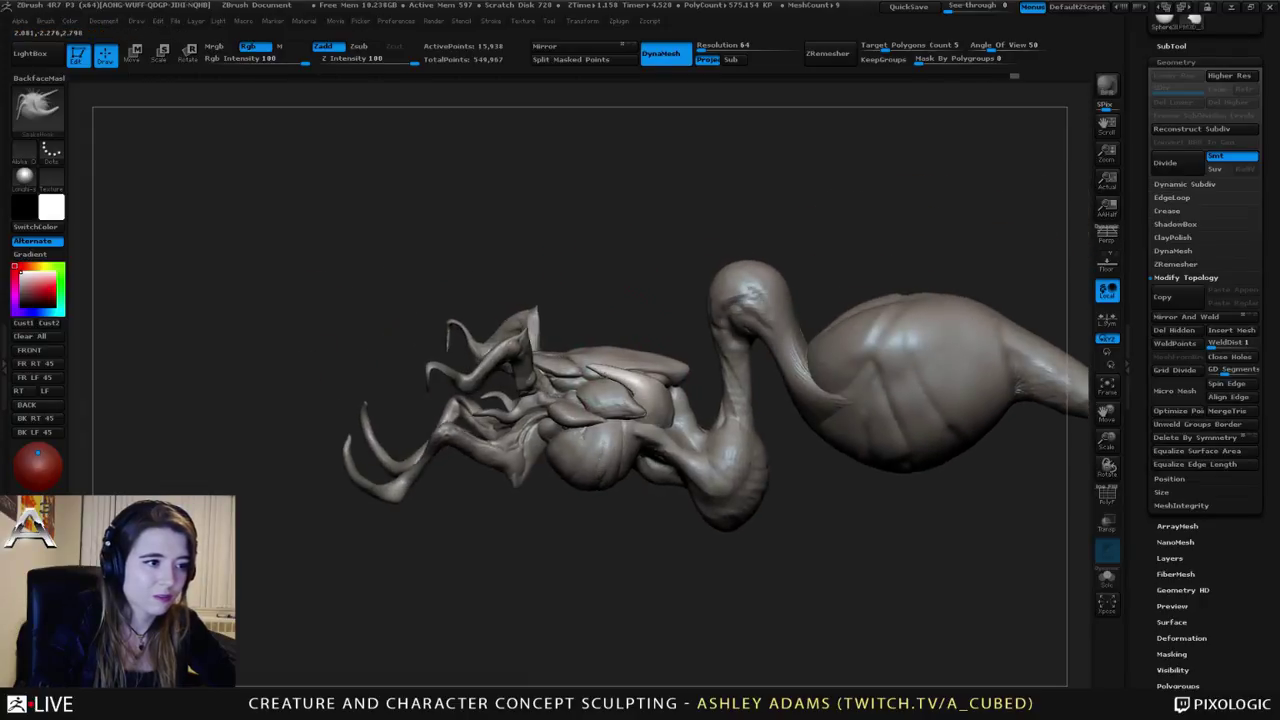
pyautogui.moveTo(630, 392); pyautogui.dragTo(604, 378, button='right')
pyautogui.moveTo(604, 374); pyautogui.dragTo(590, 366)
pyautogui.moveTo(590, 366); pyautogui.dragTo(578, 363, button='right')
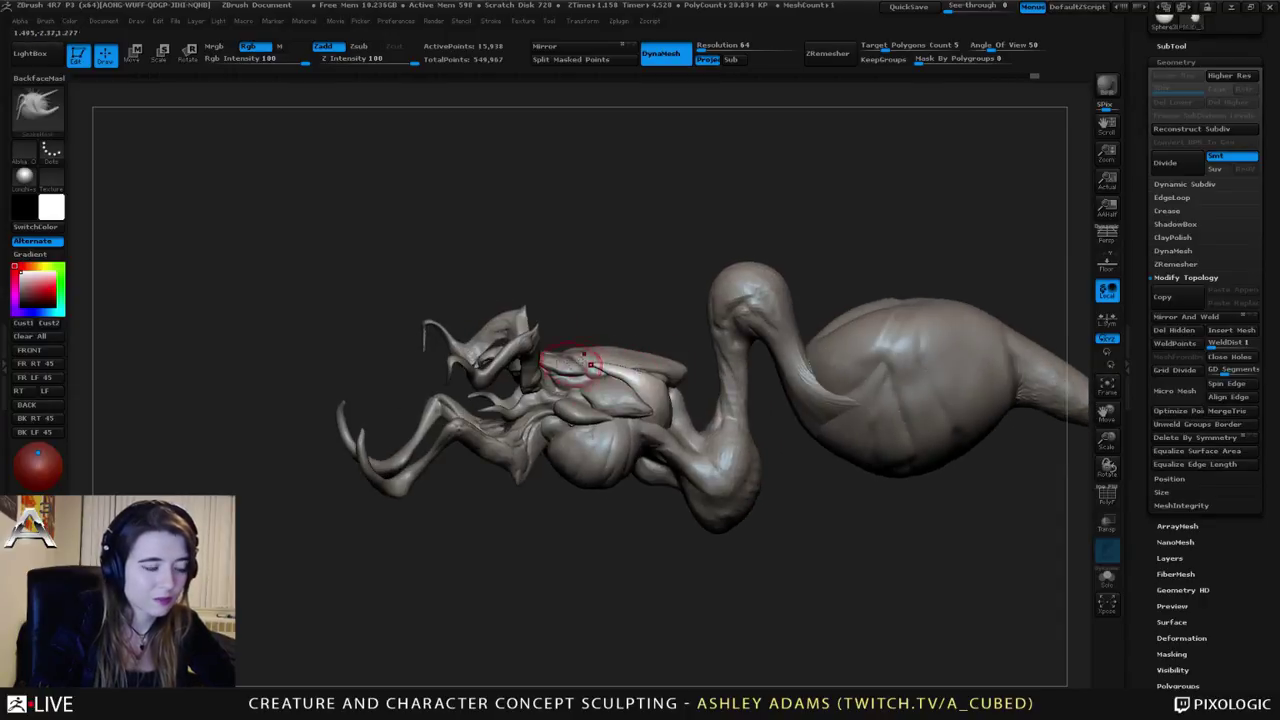
# Step: Inflate the thorax side plates under the back shell and pull their edges into shape with the SnakeHook brush
pyautogui.press('shift')
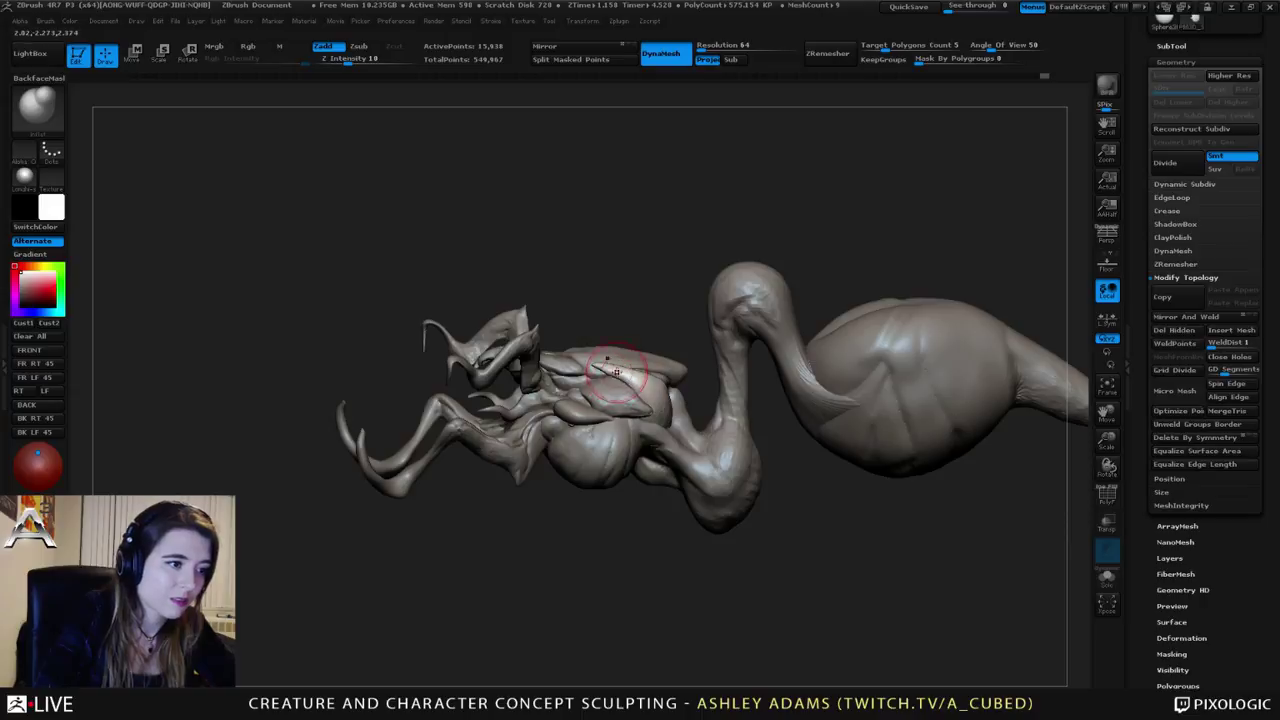
pyautogui.moveTo(617, 372); pyautogui.dragTo(634, 374)
pyautogui.moveTo(634, 374); pyautogui.dragTo(545, 408, button='right')
pyautogui.press('space')
pyautogui.press('b')
pyautogui.press('s')
pyautogui.press('h')
pyautogui.moveTo(618, 375); pyautogui.dragTo(628, 405)
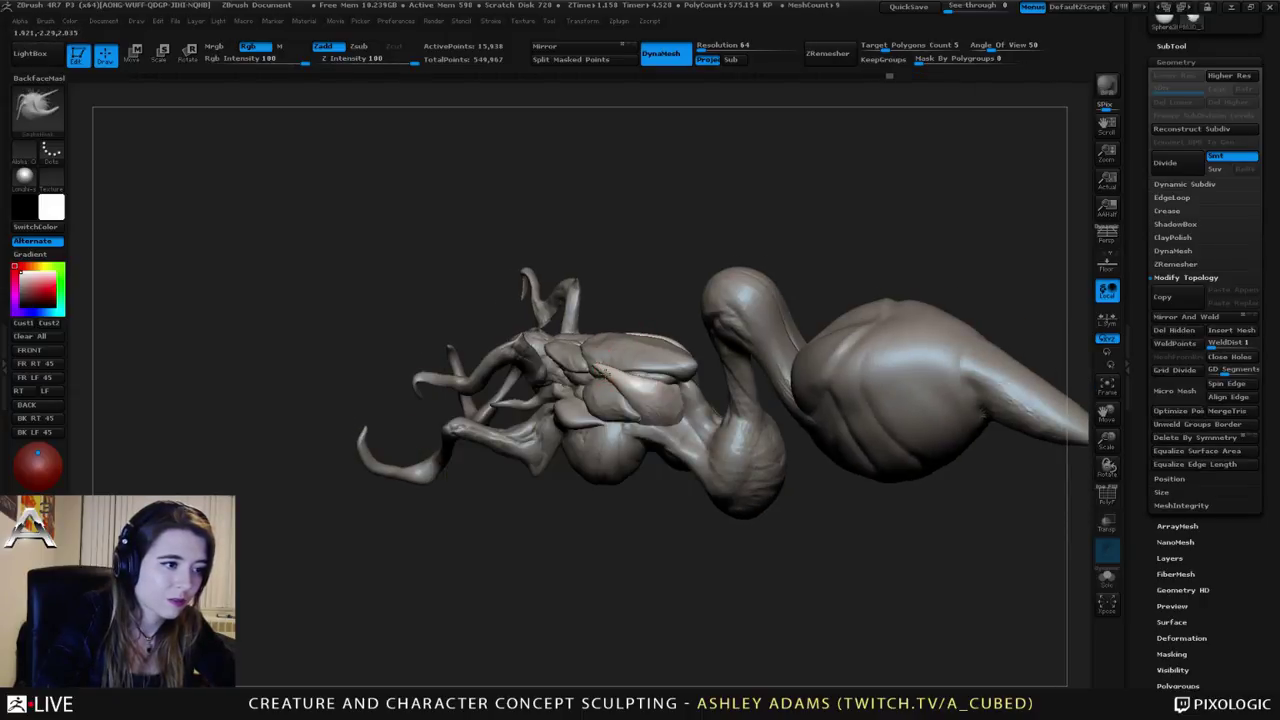
pyautogui.moveTo(608, 374); pyautogui.dragTo(530, 470, button='right')
pyautogui.rightClick(596, 425)
pyautogui.moveTo(692, 333)
pyautogui.mouseDown(button='right')
pyautogui.moveTo(657, 286)
pyautogui.moveTo(655, 387)
pyautogui.moveTo(548, 415)
pyautogui.moveTo(590, 450)
pyautogui.moveTo(546, 406)
pyautogui.moveTo(532, 412)
pyautogui.mouseUp(button='right')
# Step: Select the stalk and body subtool and build up the surface beside the thorax plates with the ClayBuildup brush
pyautogui.keyDown('alt'); pyautogui.click(558, 412); pyautogui.keyUp('alt')
pyautogui.rightClick(590, 450)
pyautogui.press('b')
pyautogui.press('c')
pyautogui.press('b')
pyautogui.rightClick(542, 400)
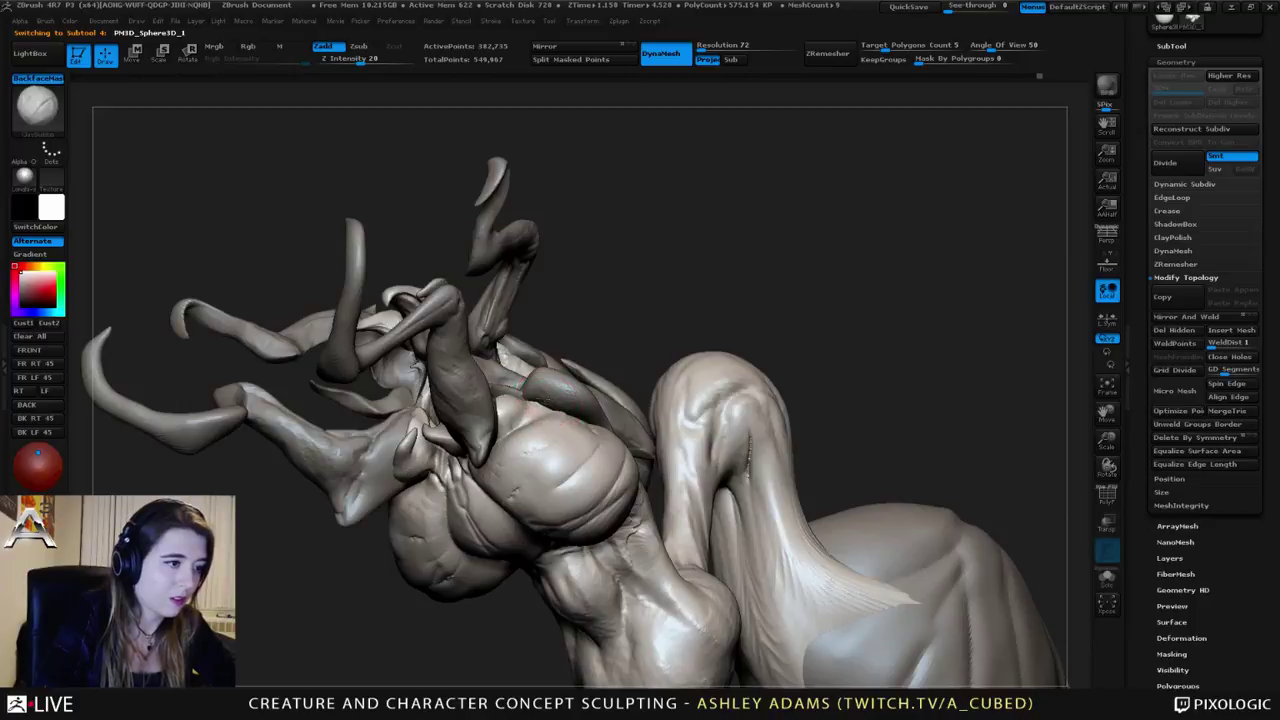
pyautogui.moveTo(558, 383); pyautogui.dragTo(572, 393)
pyautogui.moveTo(500, 467); pyautogui.dragTo(508, 468, button='right')
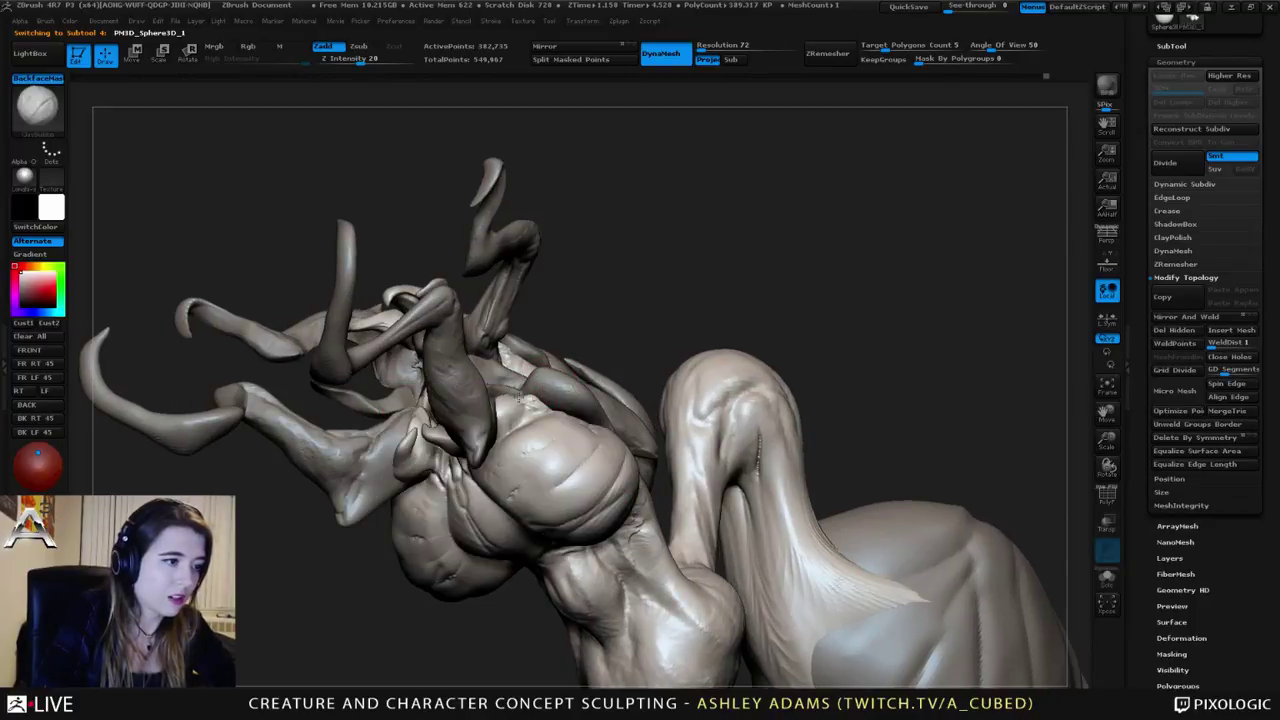
pyautogui.moveTo(519, 397); pyautogui.dragTo(611, 454, button='right')
pyautogui.moveTo(536, 398)
pyautogui.mouseDown(button='right')
pyautogui.moveTo(519, 408)
pyautogui.moveTo(576, 394)
pyautogui.moveTo(759, 145)
pyautogui.mouseUp(button='right')
# Step: Select the small plate above the round shoulder bulb, rebuild its DynaMesh at resolution 64, smooth it and choose the Dam_Standard brush
pyautogui.keyDown('alt'); pyautogui.click(609, 354); pyautogui.keyUp('alt')
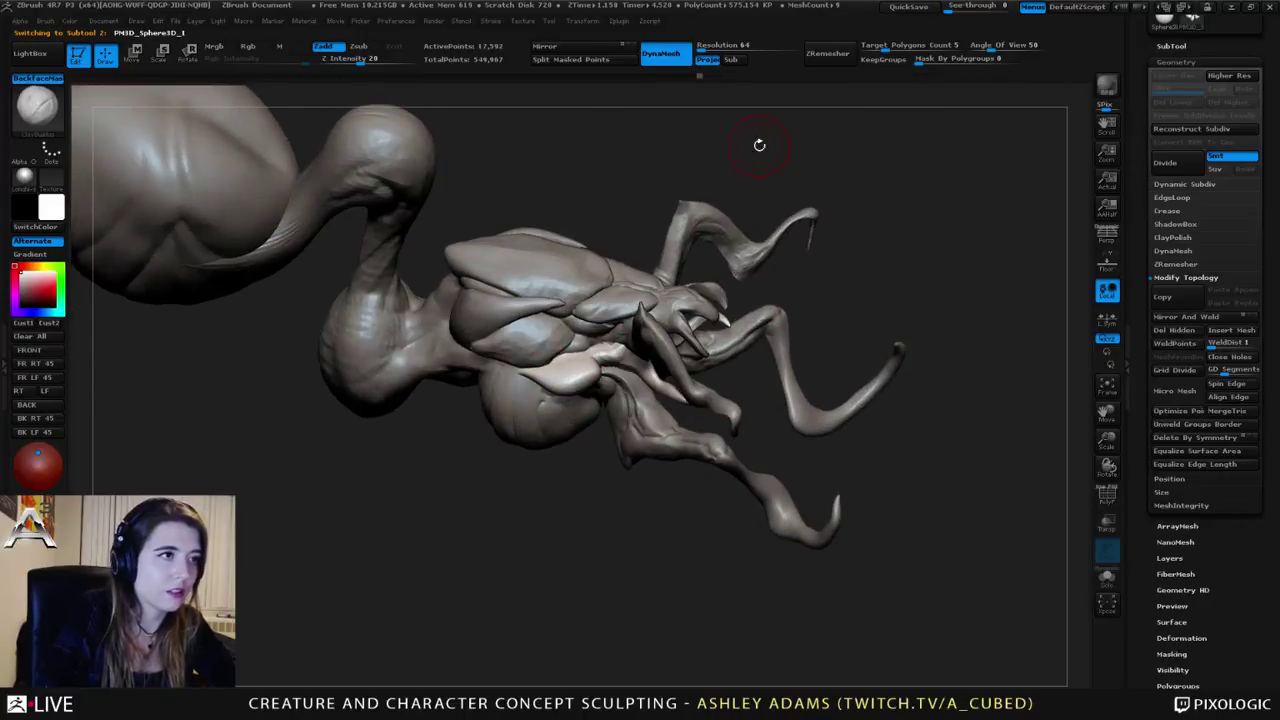
pyautogui.keyDown('ctrl'); pyautogui.moveTo(636, 179); pyautogui.dragTo(650, 205); pyautogui.keyUp('ctrl')
pyautogui.moveTo(592, 363); pyautogui.dragTo(594, 374, button='right')
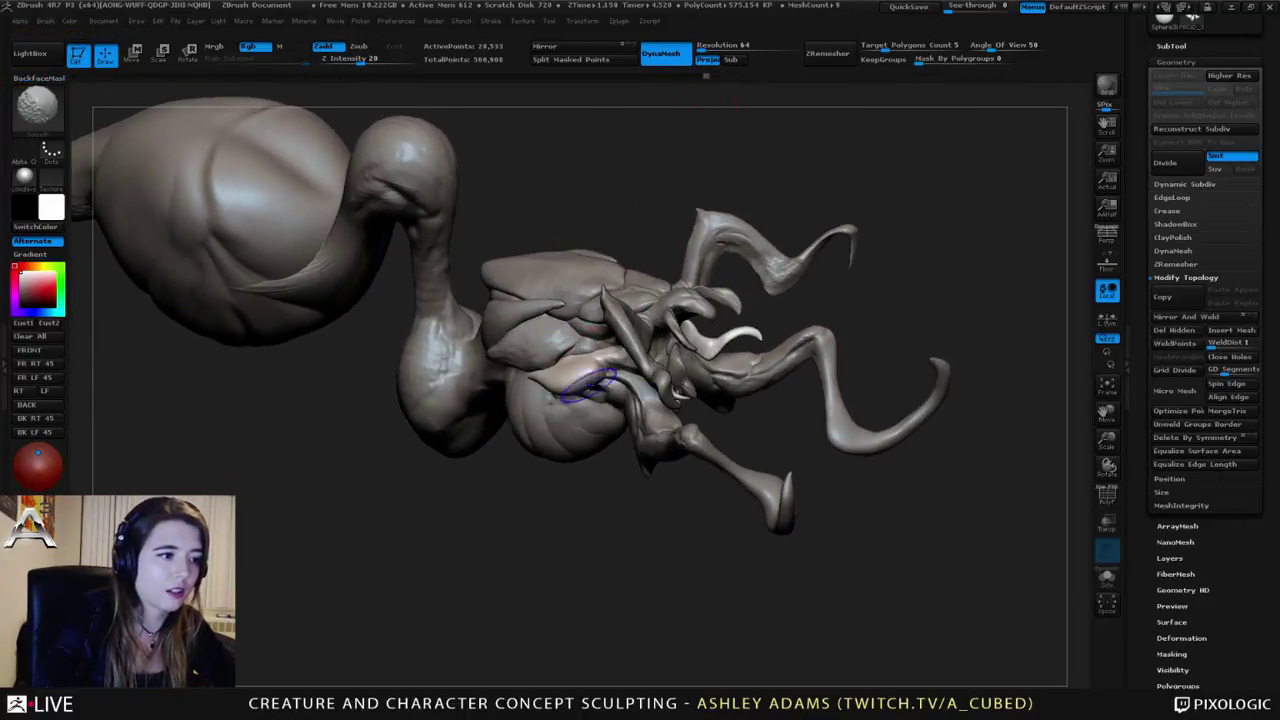
pyautogui.keyDown('shift'); pyautogui.moveTo(594, 374); pyautogui.dragTo(586, 366); pyautogui.keyUp('shift')
pyautogui.moveTo(586, 366)
pyautogui.mouseDown(button='right')
pyautogui.moveTo(563, 371)
pyautogui.moveTo(586, 370)
pyautogui.moveTo(586, 350)
pyautogui.moveTo(577, 390)
pyautogui.moveTo(600, 380)
pyautogui.moveTo(580, 393)
pyautogui.moveTo(556, 380)
pyautogui.moveTo(590, 408)
pyautogui.moveTo(594, 348)
pyautogui.mouseUp(button='right')
pyautogui.press('b')
pyautogui.press('d')
pyautogui.press('s')
pyautogui.rightClick(585, 353)
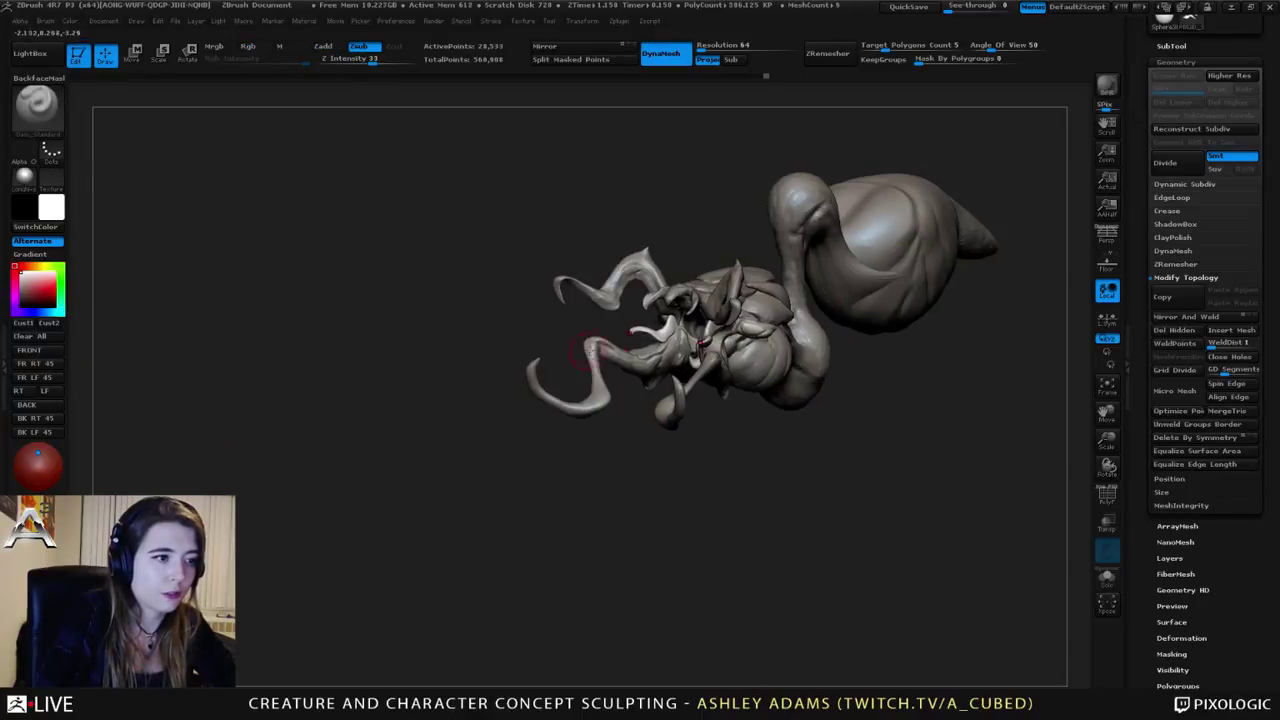
# Step: Select the upper limbs subtool and thicken the hooked limb ends with the Inflat brush
pyautogui.keyDown('alt'); pyautogui.moveTo(753, 329); pyautogui.dragTo(612, 338, button='right'); pyautogui.keyUp('alt')
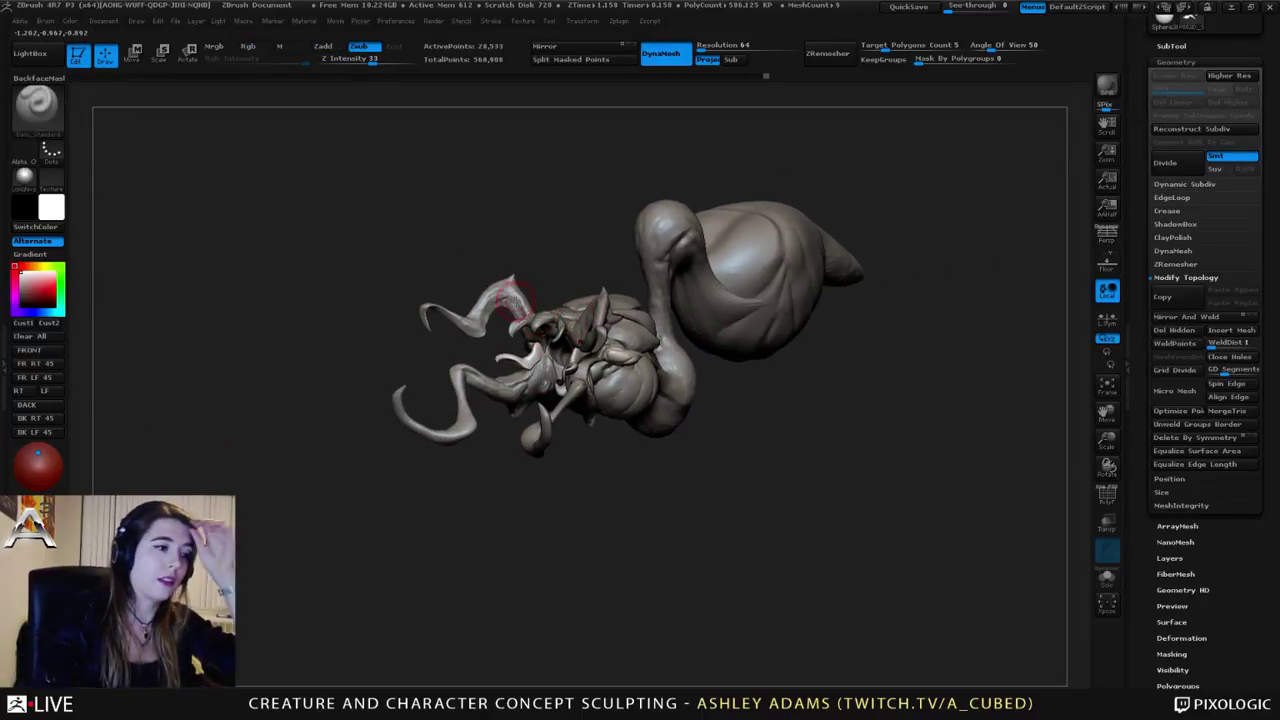
pyautogui.moveTo(510, 300); pyautogui.dragTo(450, 314, button='right')
pyautogui.moveTo(500, 349); pyautogui.dragTo(512, 388, button='right')
pyautogui.rightClick(514, 393)
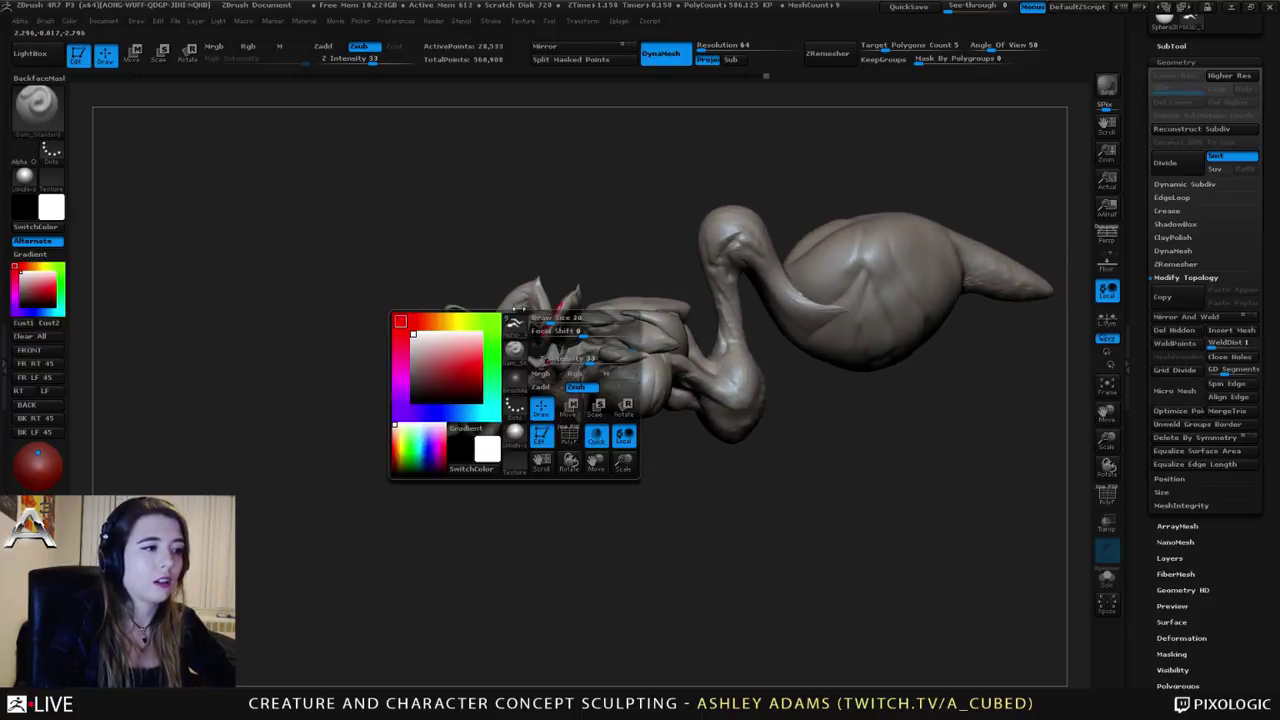
pyautogui.moveTo(449, 314)
pyautogui.keyDown('ctrl'); pyautogui.mouseDown(button='right')
pyautogui.moveTo(398, 298)
pyautogui.moveTo(385, 265)
pyautogui.moveTo(531, 289)
pyautogui.moveTo(433, 293)
pyautogui.mouseUp(button='right'); pyautogui.keyUp('ctrl')
pyautogui.keyDown('alt'); pyautogui.click(437, 303); pyautogui.keyUp('alt')
pyautogui.rightClick(414, 291)
pyautogui.press('b')
pyautogui.press('s')
pyautogui.press('h')
pyautogui.press('b')
pyautogui.press('i')
pyautogui.press('n')
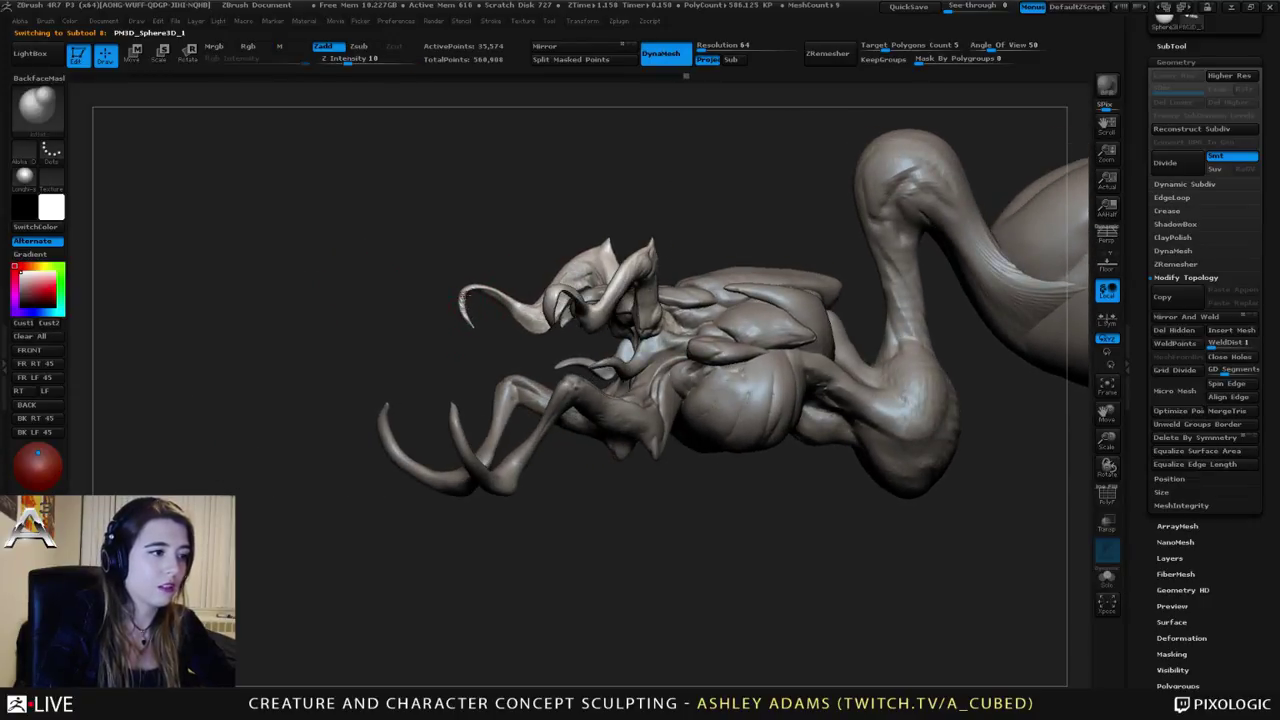
pyautogui.moveTo(490, 295)
pyautogui.mouseDown(button='right')
pyautogui.moveTo(538, 297)
pyautogui.moveTo(526, 305)
pyautogui.mouseUp(button='right')
# Step: Smooth the upper limbs and pull their hooked tips further out with the SnakeHook brush
pyautogui.moveTo(546, 297)
pyautogui.keyDown('shift'); pyautogui.mouseDown()
pyautogui.moveTo(558, 315)
pyautogui.moveTo(552, 282)
pyautogui.mouseUp(); pyautogui.keyUp('shift')
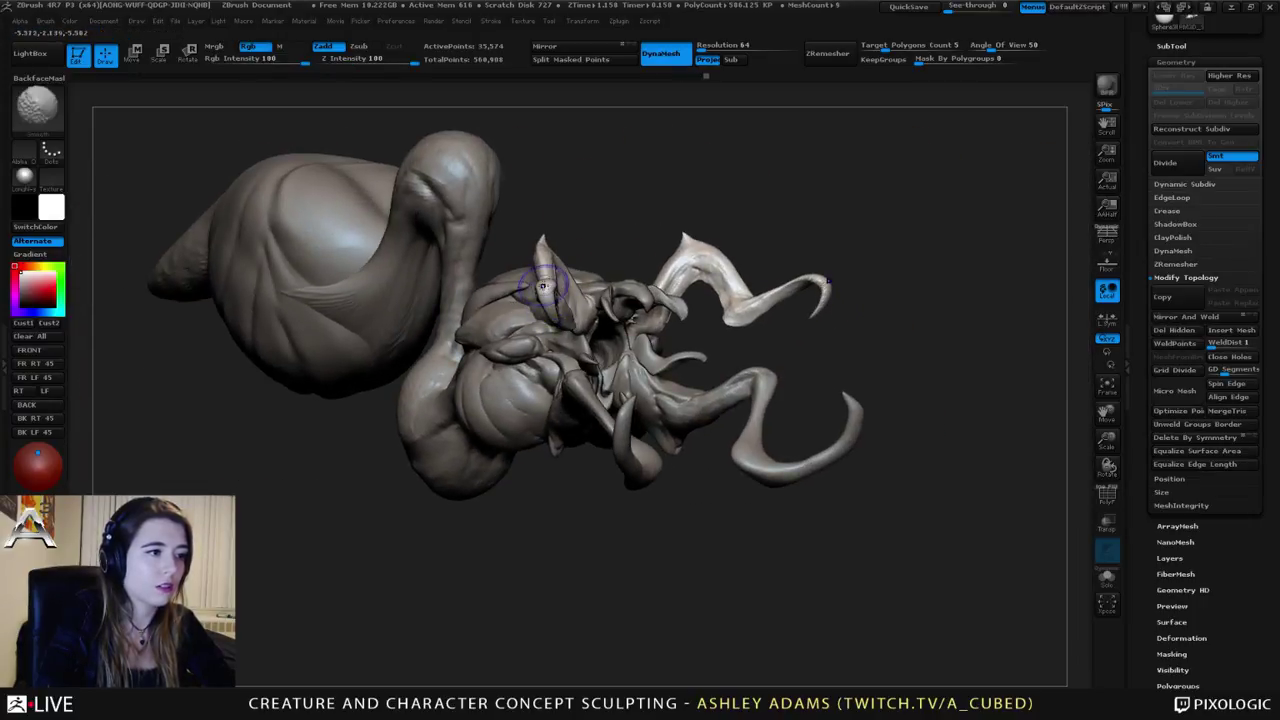
pyautogui.moveTo(552, 284); pyautogui.dragTo(570, 362, button='right')
pyautogui.keyDown('shift'); pyautogui.moveTo(576, 385); pyautogui.dragTo(580, 430); pyautogui.keyUp('shift')
pyautogui.moveTo(580, 430)
pyautogui.mouseDown(button='right')
pyautogui.moveTo(639, 386)
pyautogui.moveTo(619, 363)
pyautogui.moveTo(644, 360)
pyautogui.mouseUp(button='right')
pyautogui.press('b')
pyautogui.press('s')
pyautogui.press('h')
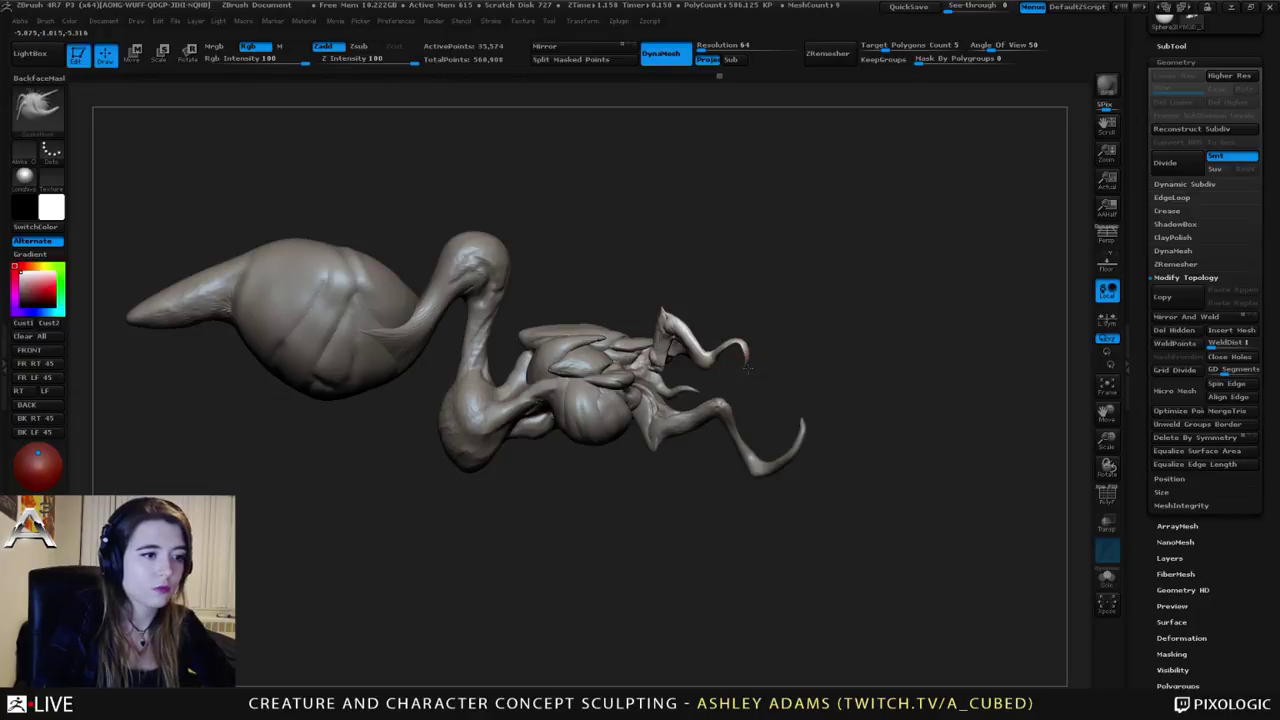
pyautogui.moveTo(750, 369); pyautogui.dragTo(753, 352)
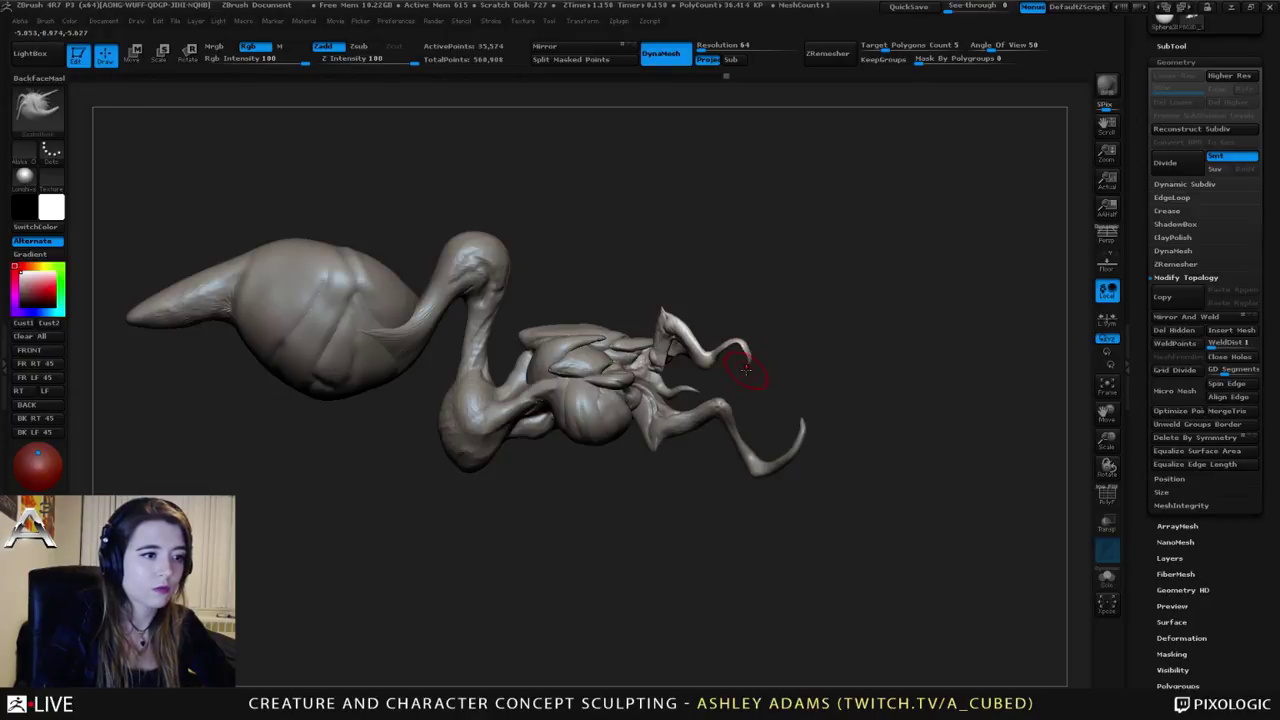
pyautogui.keyDown('alt'); pyautogui.moveTo(690, 412); pyautogui.dragTo(697, 385, button='right'); pyautogui.keyUp('alt')
pyautogui.keyDown('alt'); pyautogui.moveTo(582, 340); pyautogui.dragTo(635, 365, button='right'); pyautogui.keyUp('alt')
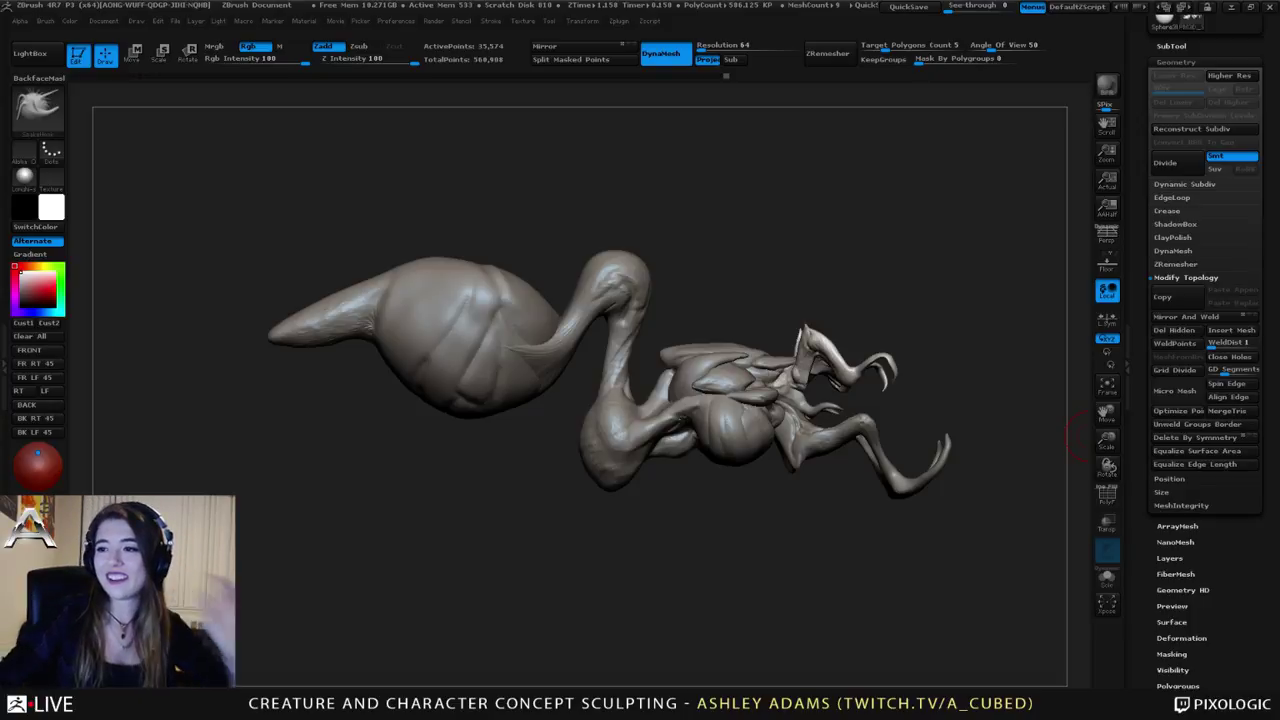
# Step: Select the abdomen subtool and carve a large round pit into its side near the stalk flap with the ClayBuildup brush
pyautogui.moveTo(1091, 437); pyautogui.dragTo(611, 394)
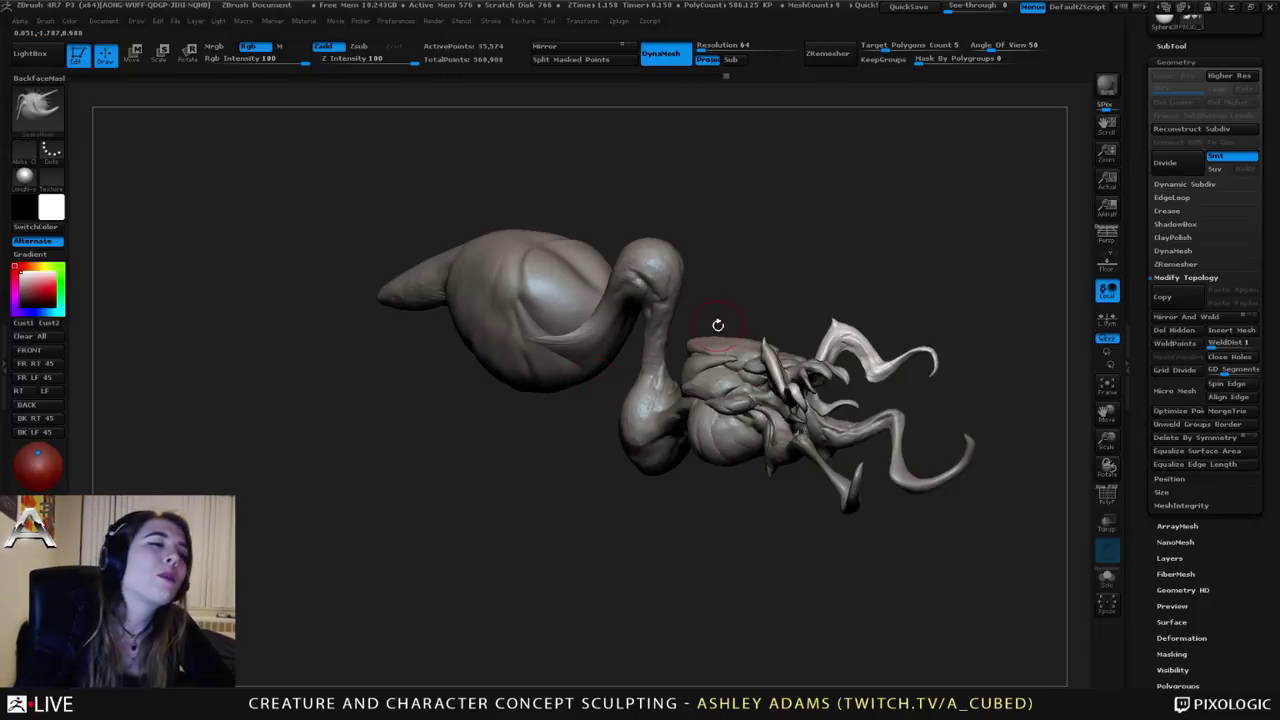
pyautogui.moveTo(717, 323)
pyautogui.mouseDown()
pyautogui.moveTo(634, 291)
pyautogui.moveTo(578, 312)
pyautogui.moveTo(610, 342)
pyautogui.mouseUp()
pyautogui.press('space')
pyautogui.keyDown('alt'); pyautogui.click(668, 338); pyautogui.keyUp('alt')
pyautogui.moveTo(651, 343); pyautogui.dragTo(672, 335, button='right')
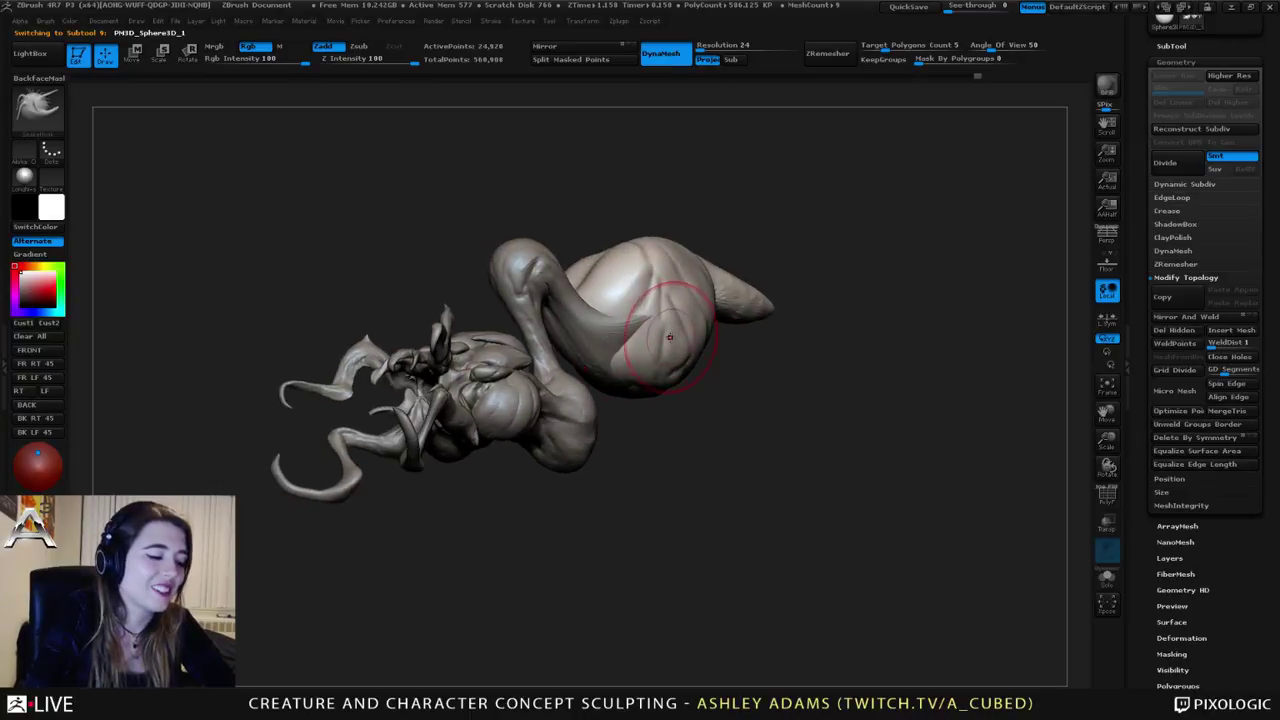
pyautogui.press('b')
pyautogui.press('c')
pyautogui.press('b')
pyautogui.keyDown('alt'); pyautogui.moveTo(671, 346); pyautogui.dragTo(660, 342); pyautogui.keyUp('alt')
pyautogui.rightClick(665, 331)
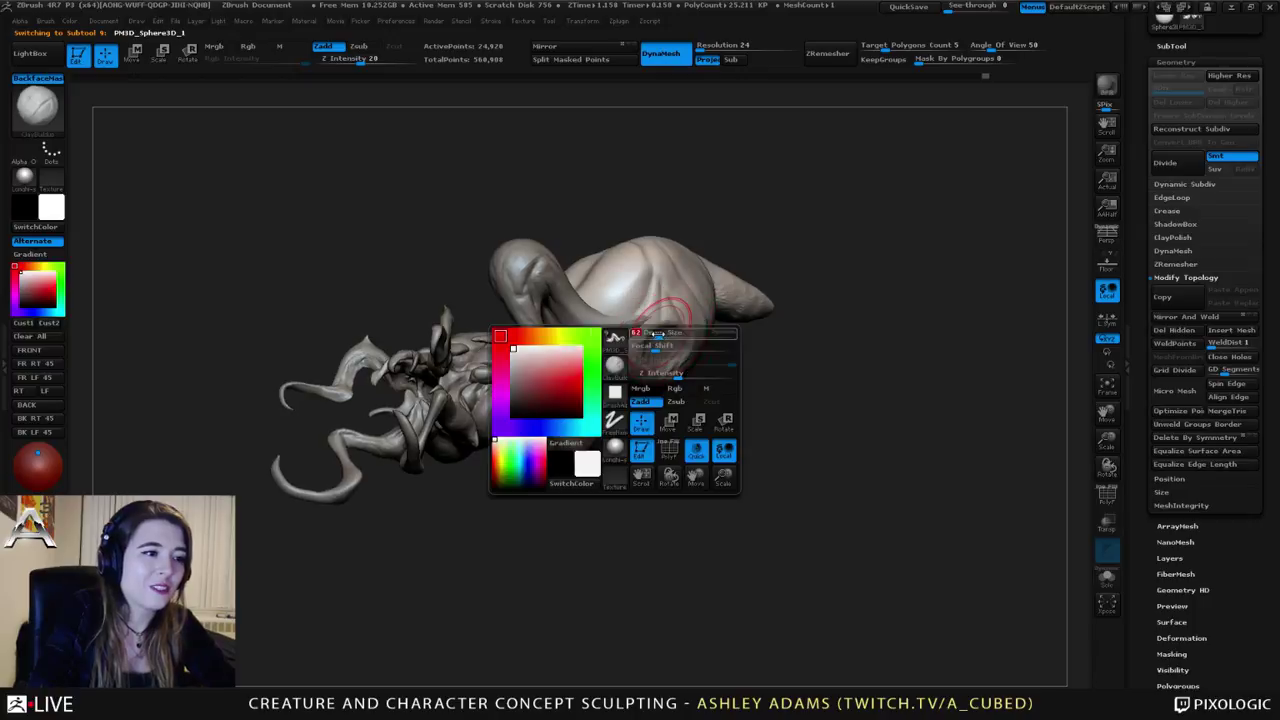
pyautogui.moveTo(667, 330); pyautogui.dragTo(663, 348, button='right')
pyautogui.moveTo(663, 348)
pyautogui.keyDown('alt'); pyautogui.mouseDown()
pyautogui.moveTo(649, 356)
pyautogui.moveTo(660, 356)
pyautogui.mouseUp(); pyautogui.keyUp('alt')
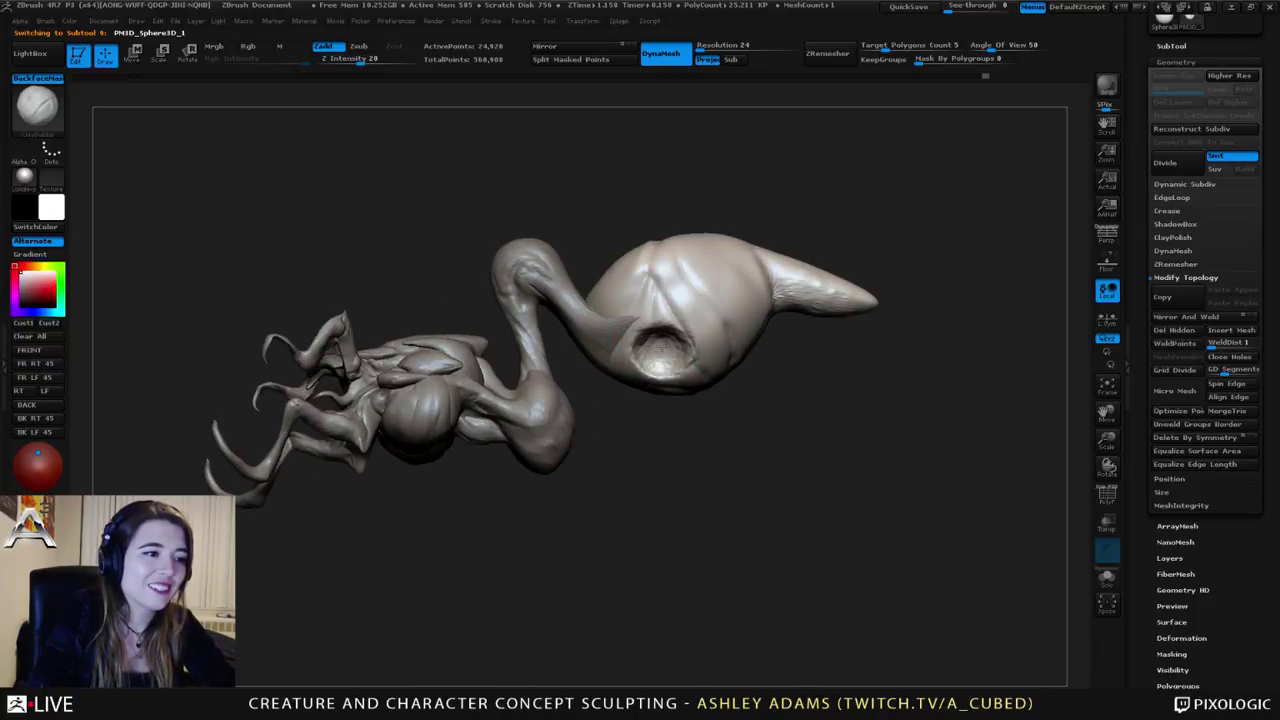
pyautogui.moveTo(660, 352); pyautogui.dragTo(684, 348, button='right')
pyautogui.keyDown('alt'); pyautogui.moveTo(668, 345); pyautogui.dragTo(651, 352); pyautogui.keyUp('alt')
pyautogui.moveTo(660, 352); pyautogui.dragTo(729, 294, button='right')
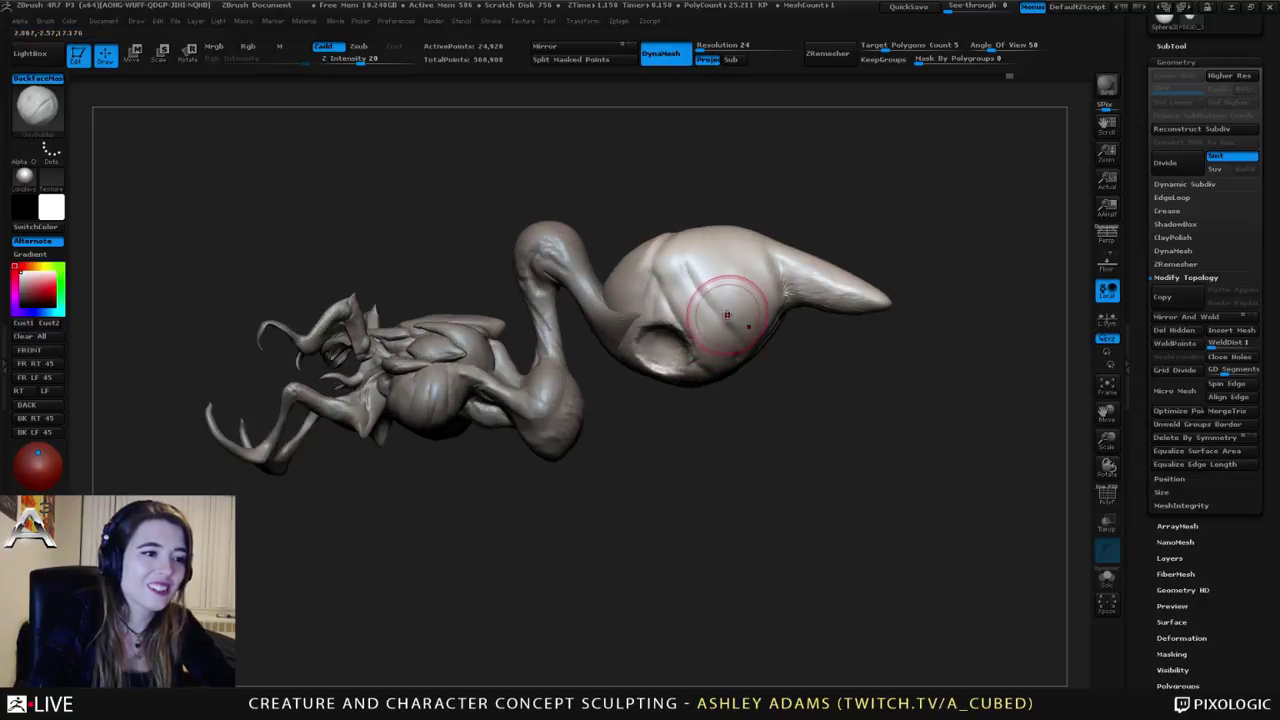
# Step: Carve two smaller round pits in a row toward the stinger on the abdomen's side with a reduced ClayBuildup brush
pyautogui.rightClick(722, 313)
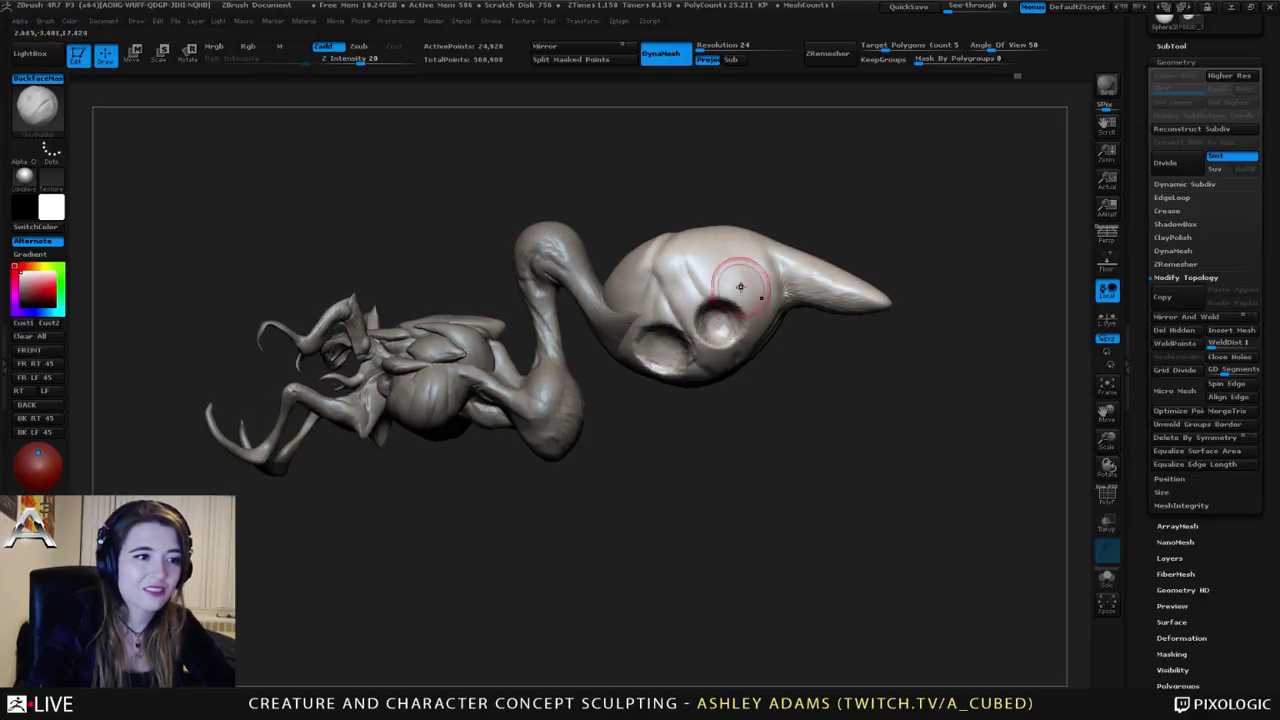
pyautogui.moveTo(737, 286)
pyautogui.mouseDown(button='right')
pyautogui.moveTo(758, 288)
pyautogui.moveTo(680, 309)
pyautogui.moveTo(703, 302)
pyautogui.mouseUp(button='right')
pyautogui.moveTo(648, 283); pyautogui.dragTo(655, 283)
pyautogui.moveTo(650, 410); pyautogui.dragTo(662, 390)
pyautogui.keyDown('shift'); pyautogui.moveTo(653, 331); pyautogui.dragTo(645, 316); pyautogui.keyUp('shift')
pyautogui.press('space')
pyautogui.moveTo(650, 410)
pyautogui.mouseDown()
pyautogui.moveTo(660, 395)
pyautogui.moveTo(672, 420)
pyautogui.mouseUp()
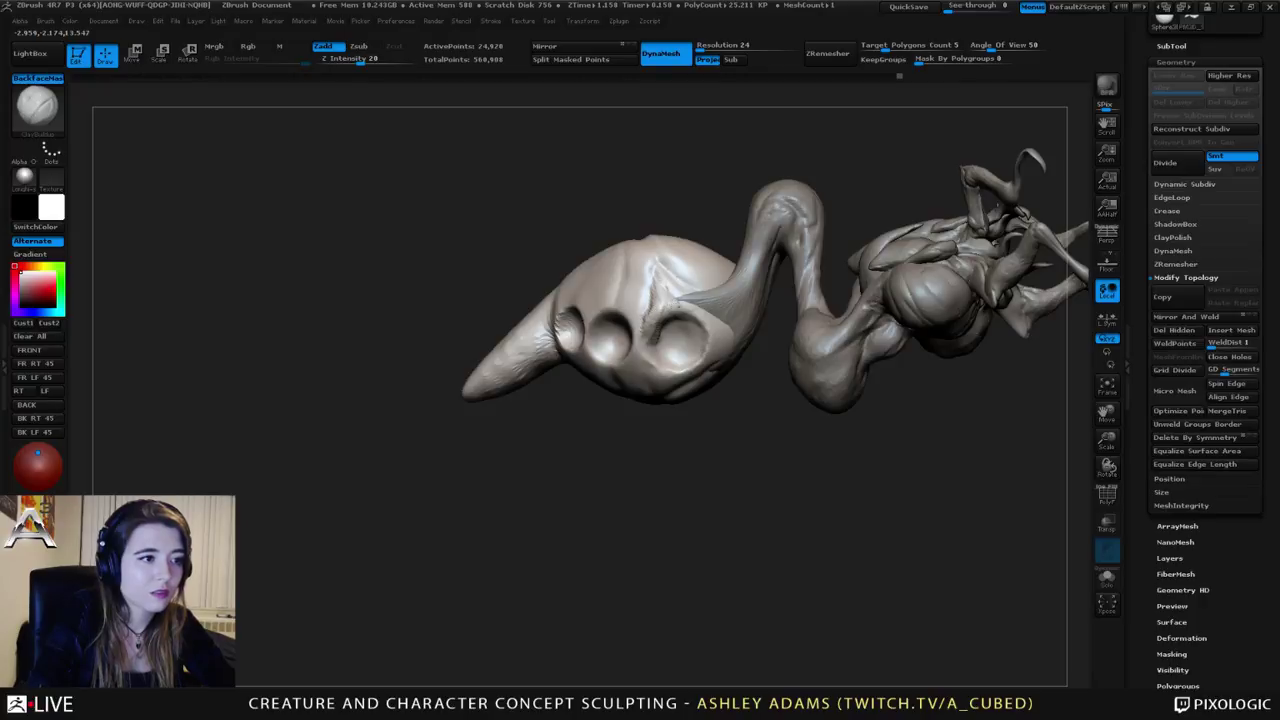
# Step: Build up ridged folds running upward between the three round pits on the abdomen's side with the ClayBuildup brush
pyautogui.moveTo(650, 415); pyautogui.dragTo(632, 406)
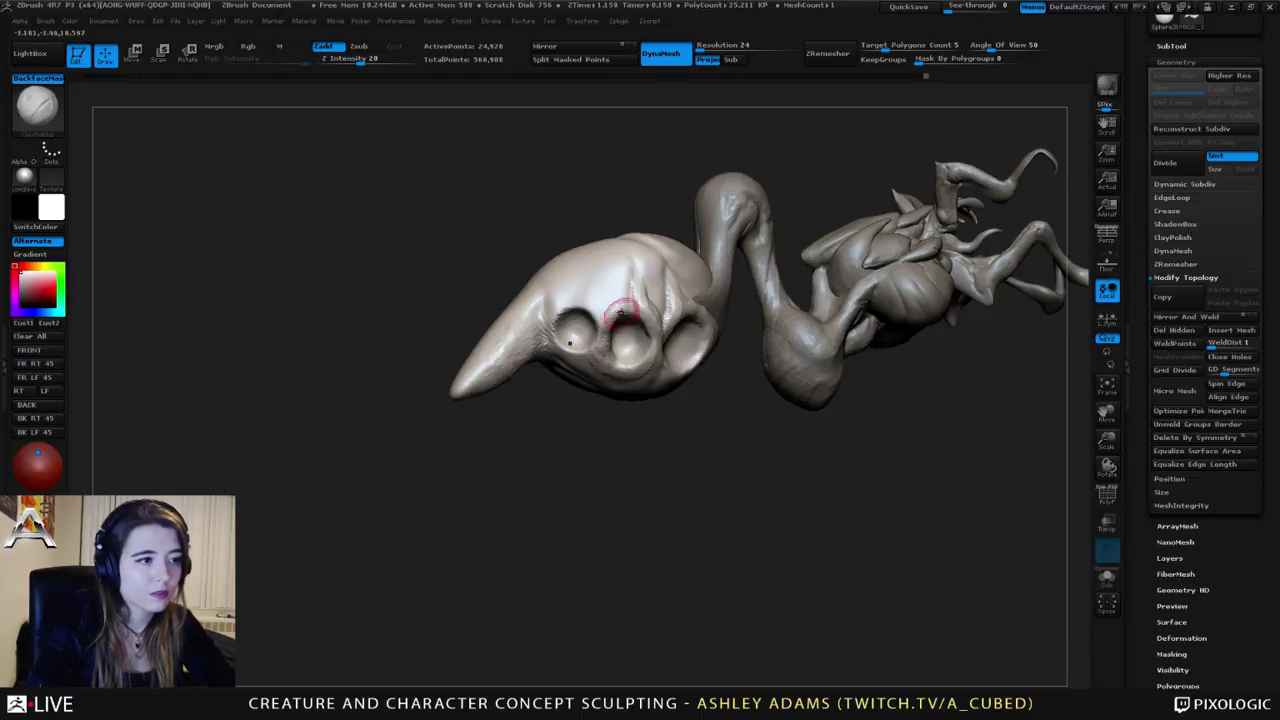
pyautogui.moveTo(617, 286); pyautogui.dragTo(636, 308, button='right')
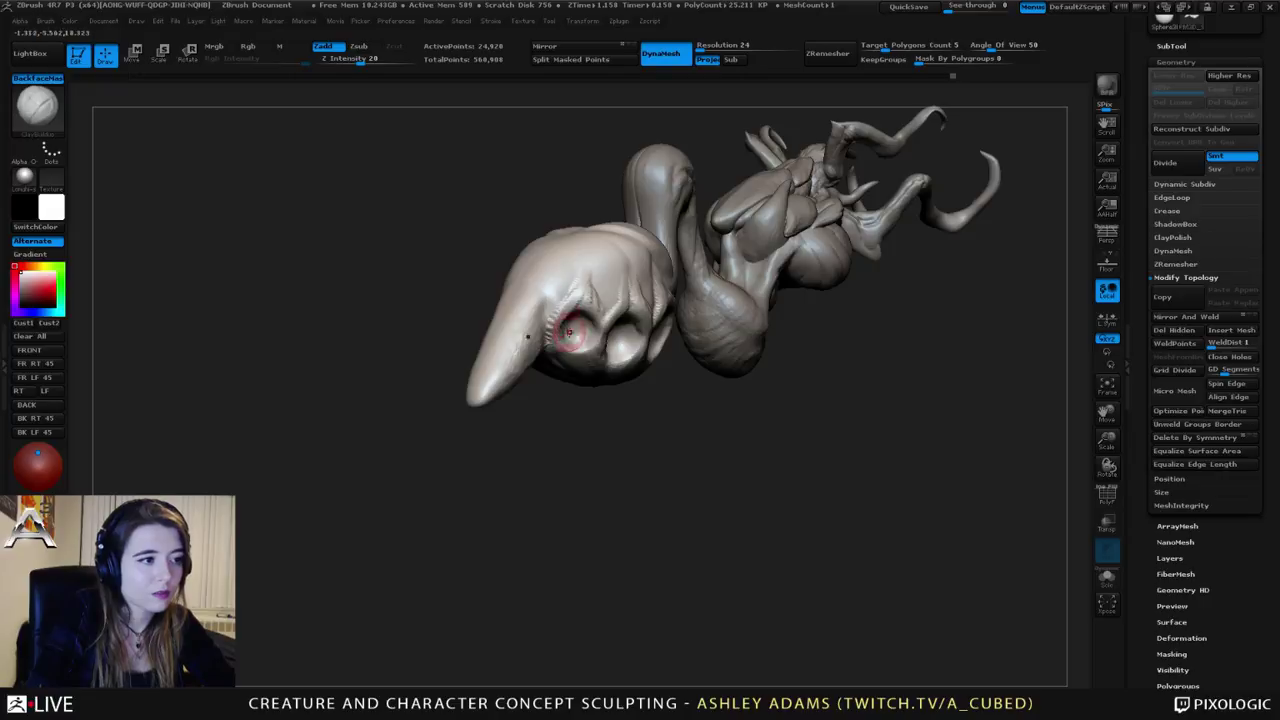
pyautogui.moveTo(595, 306); pyautogui.dragTo(606, 302, button='right')
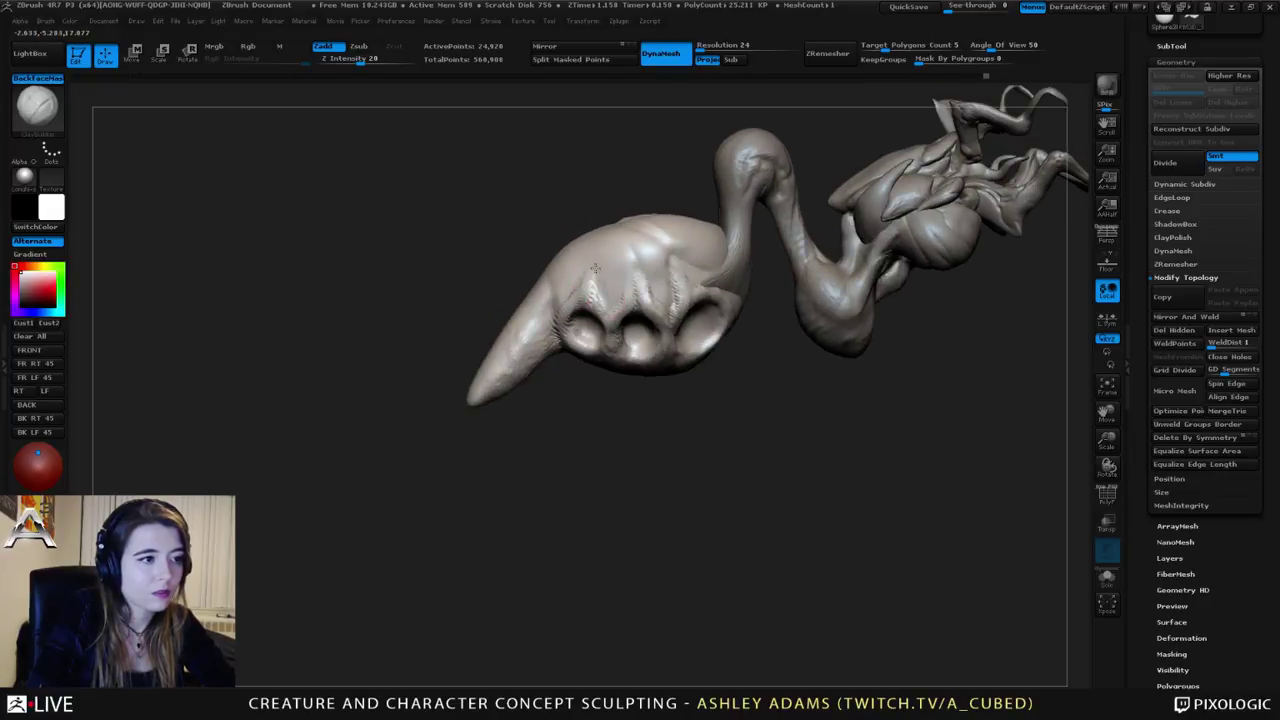
pyautogui.moveTo(607, 302); pyautogui.dragTo(592, 255)
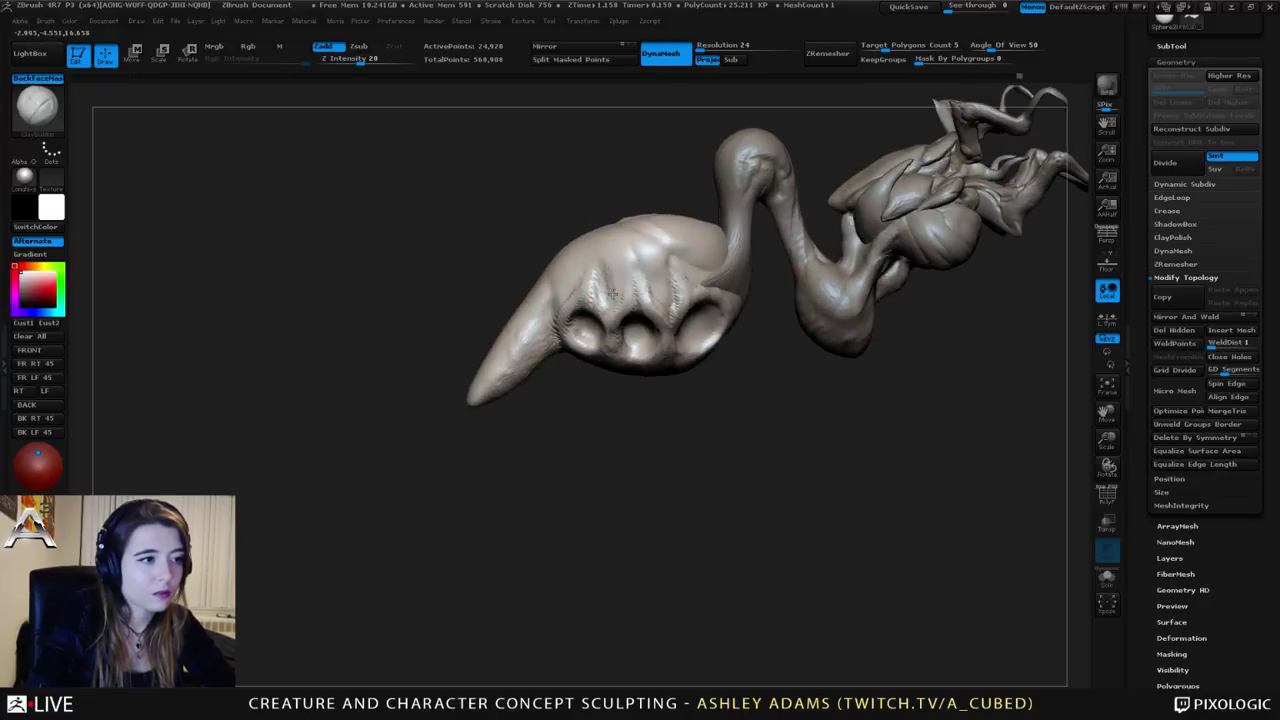
pyautogui.moveTo(617, 251); pyautogui.dragTo(620, 257, button='right')
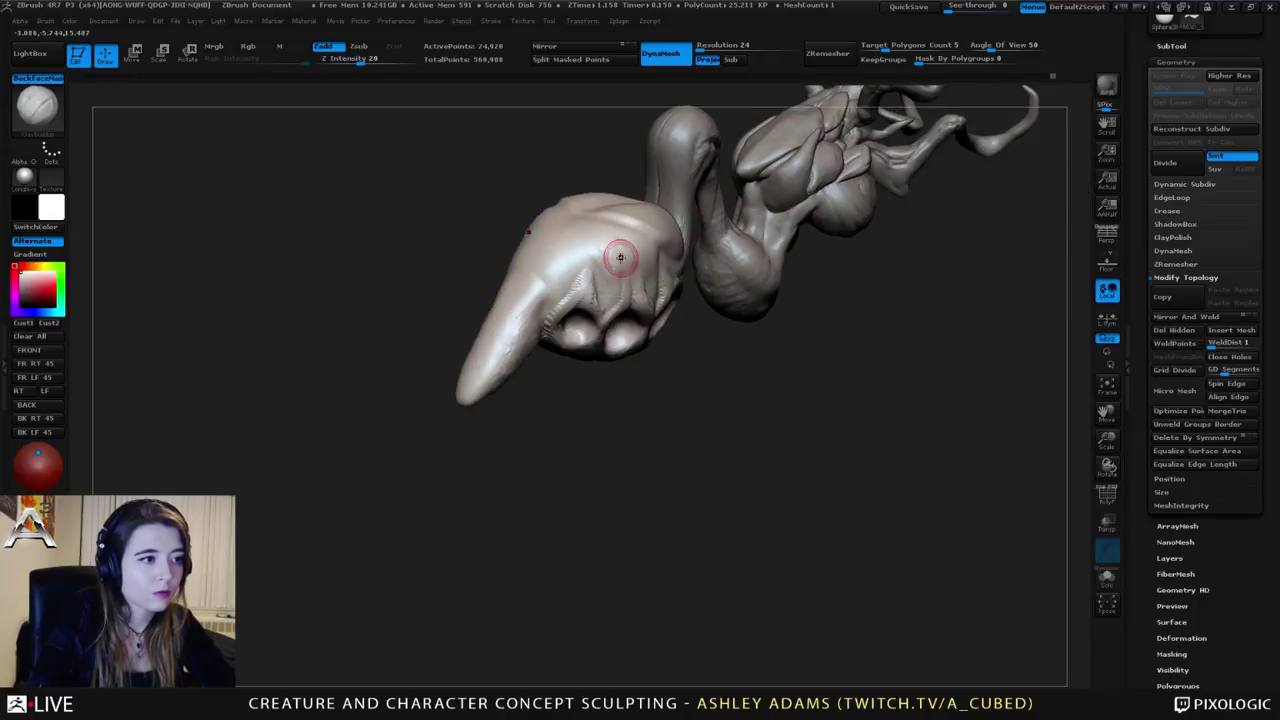
pyautogui.rightClick(620, 258)
pyautogui.moveTo(620, 258); pyautogui.dragTo(634, 254)
pyautogui.moveTo(634, 254); pyautogui.dragTo(604, 260, button='right')
# Step: Carve creases along the abdomen's upper side with the Dam_Standard brush
pyautogui.press('b')
pyautogui.press('s')
pyautogui.press('h')
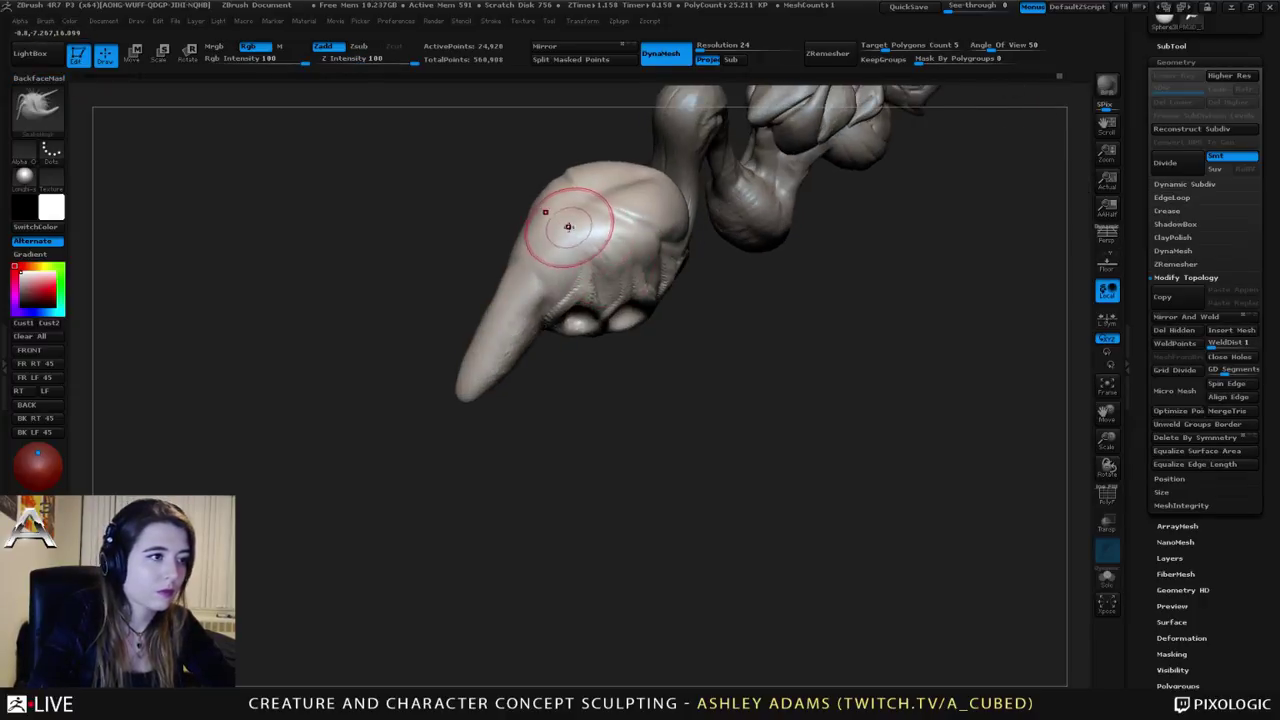
pyautogui.moveTo(568, 226)
pyautogui.mouseDown(button='right')
pyautogui.moveTo(548, 220)
pyautogui.moveTo(557, 206)
pyautogui.mouseUp(button='right')
pyautogui.press('b')
pyautogui.press('d')
pyautogui.press('s')
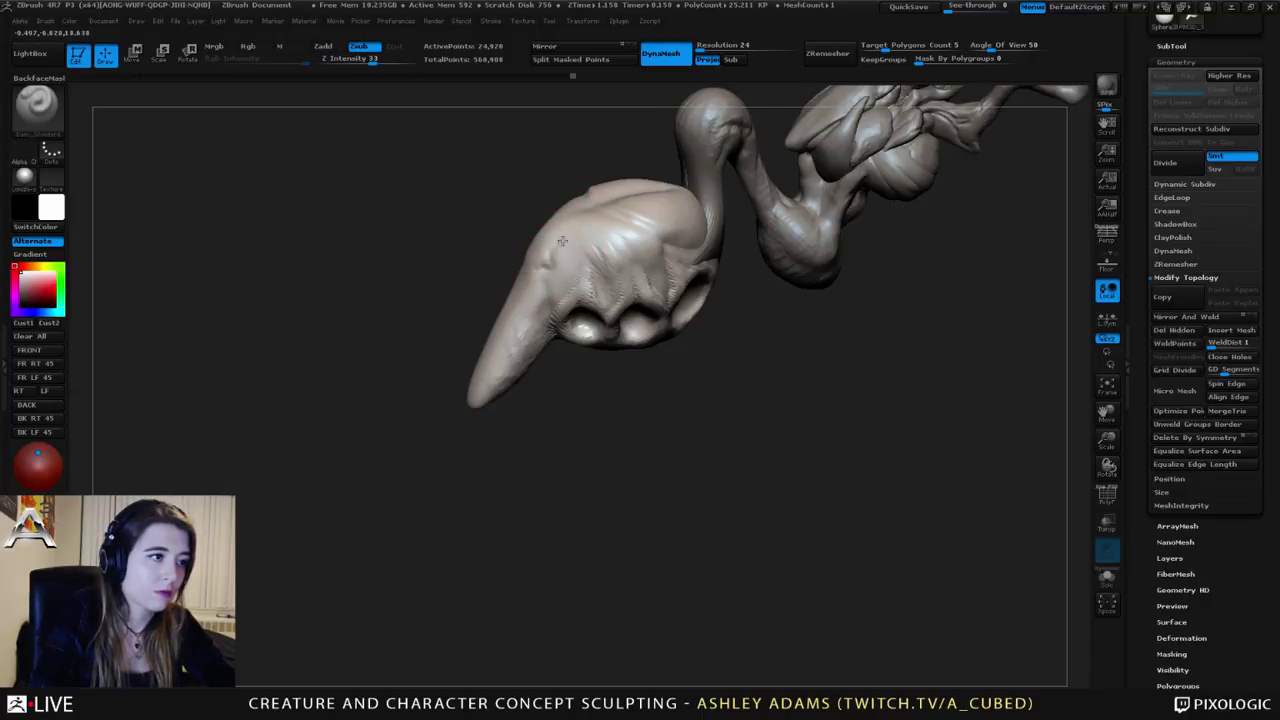
pyautogui.moveTo(583, 216); pyautogui.dragTo(610, 216)
pyautogui.moveTo(606, 190); pyautogui.dragTo(595, 228, button='right')
pyautogui.moveTo(595, 226); pyautogui.dragTo(598, 205)
pyautogui.moveTo(602, 211)
pyautogui.mouseDown(button='right')
pyautogui.moveTo(597, 160)
pyautogui.moveTo(685, 235)
pyautogui.moveTo(660, 225)
pyautogui.moveTo(725, 262)
pyautogui.moveTo(728, 284)
pyautogui.mouseUp(button='right')
pyautogui.press('space')
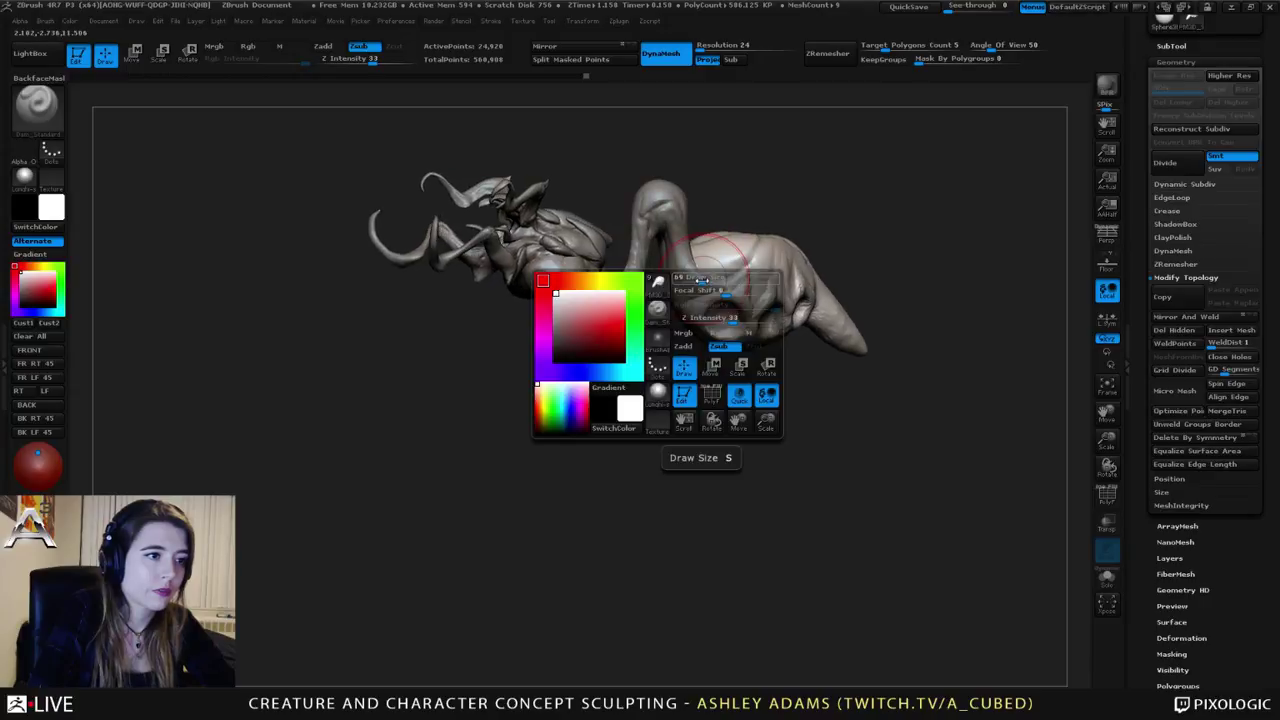
pyautogui.moveTo(715, 464); pyautogui.dragTo(738, 466)
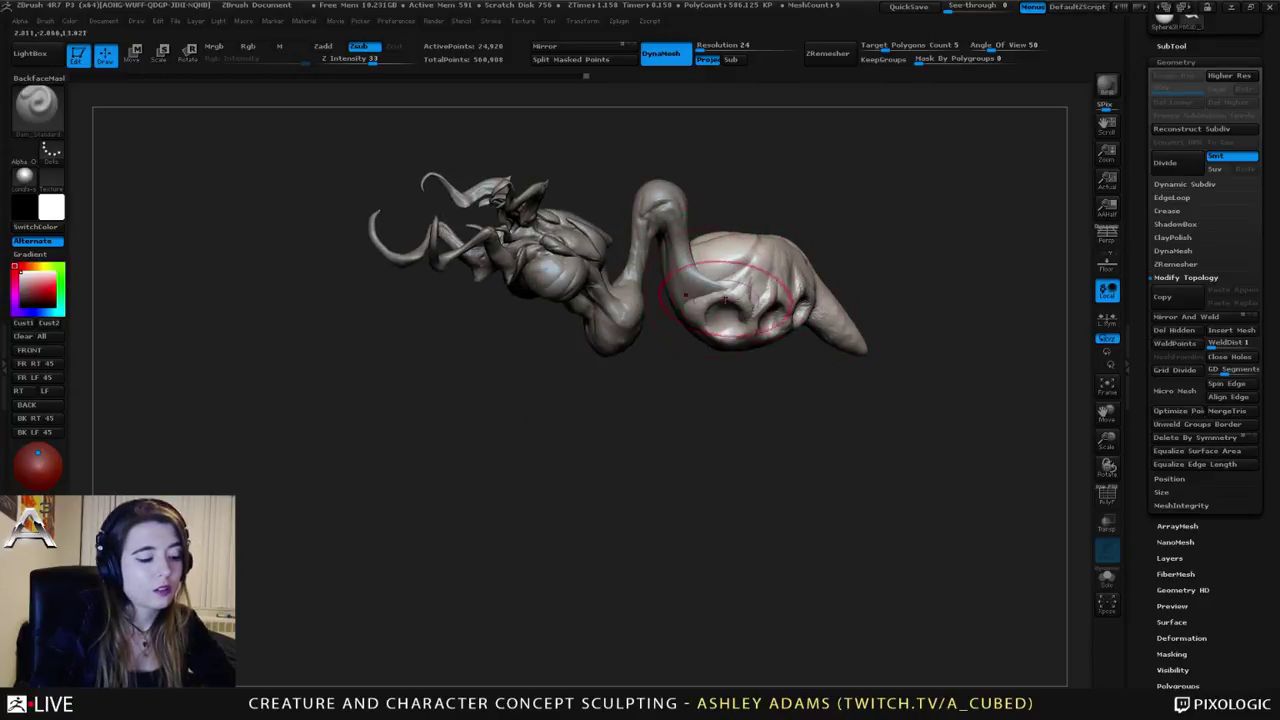
# Step: Append a ZSphere as a new subtool and select it for moving
pyautogui.click(1240, 45)
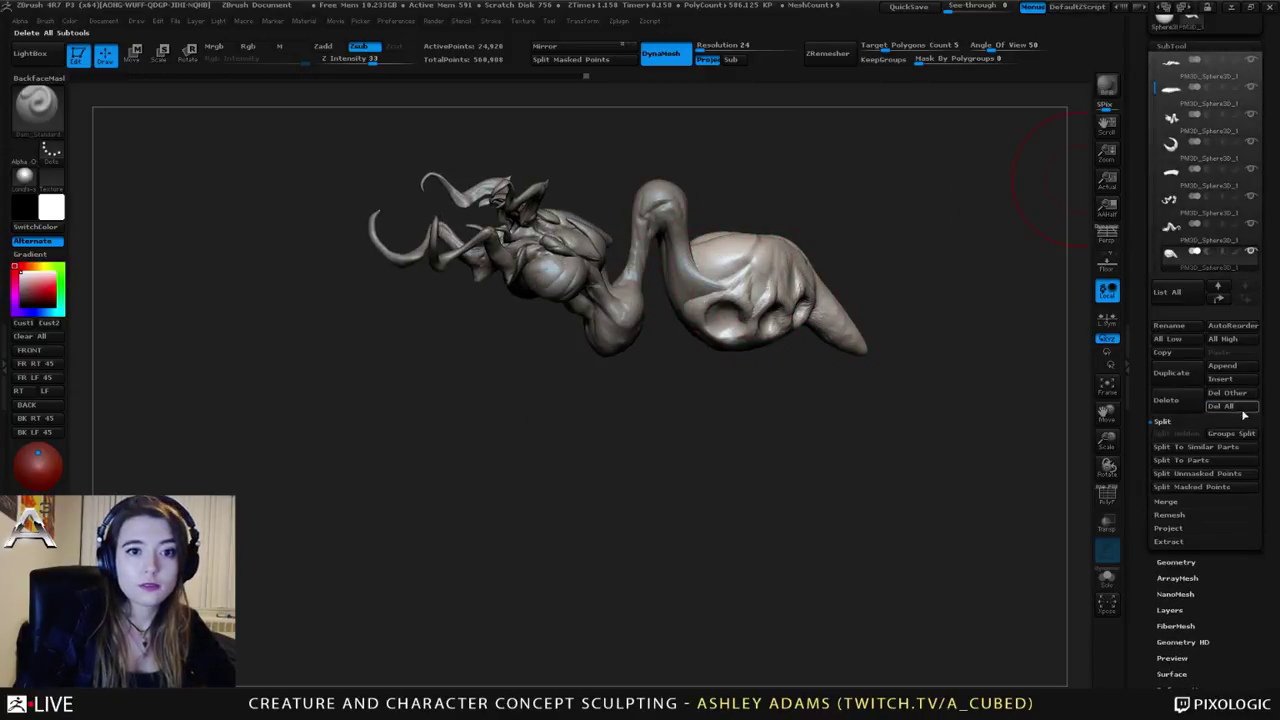
pyautogui.click(1224, 366)
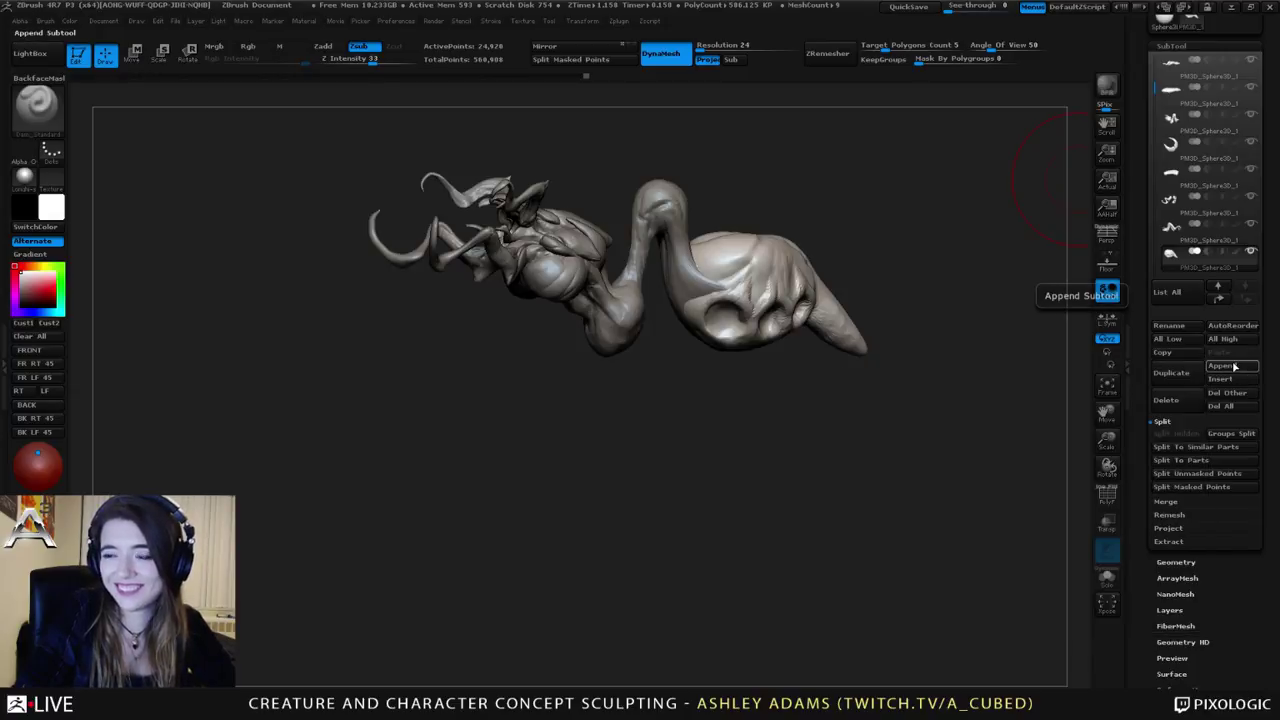
pyautogui.click(1226, 366)
pyautogui.click(1226, 366)
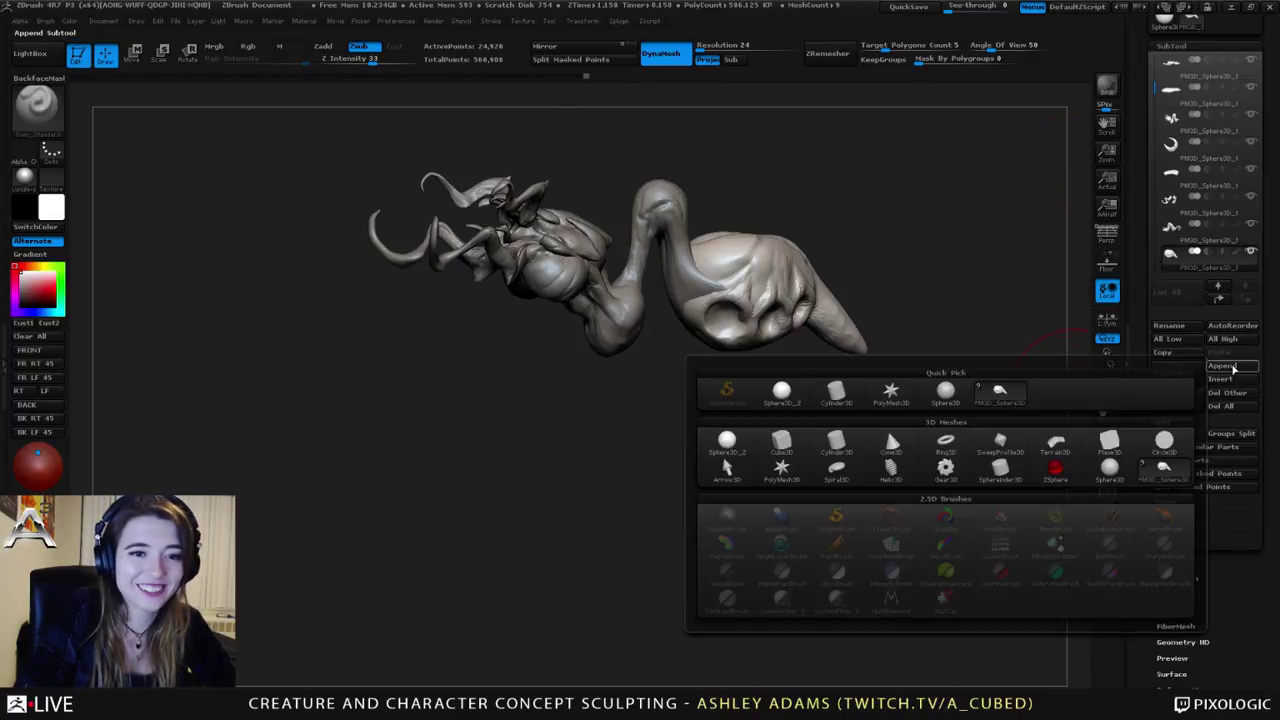
pyautogui.click(1038, 468)
pyautogui.keyDown('ctrl'); pyautogui.moveTo(716, 368); pyautogui.dragTo(728, 325, button='right'); pyautogui.keyUp('ctrl')
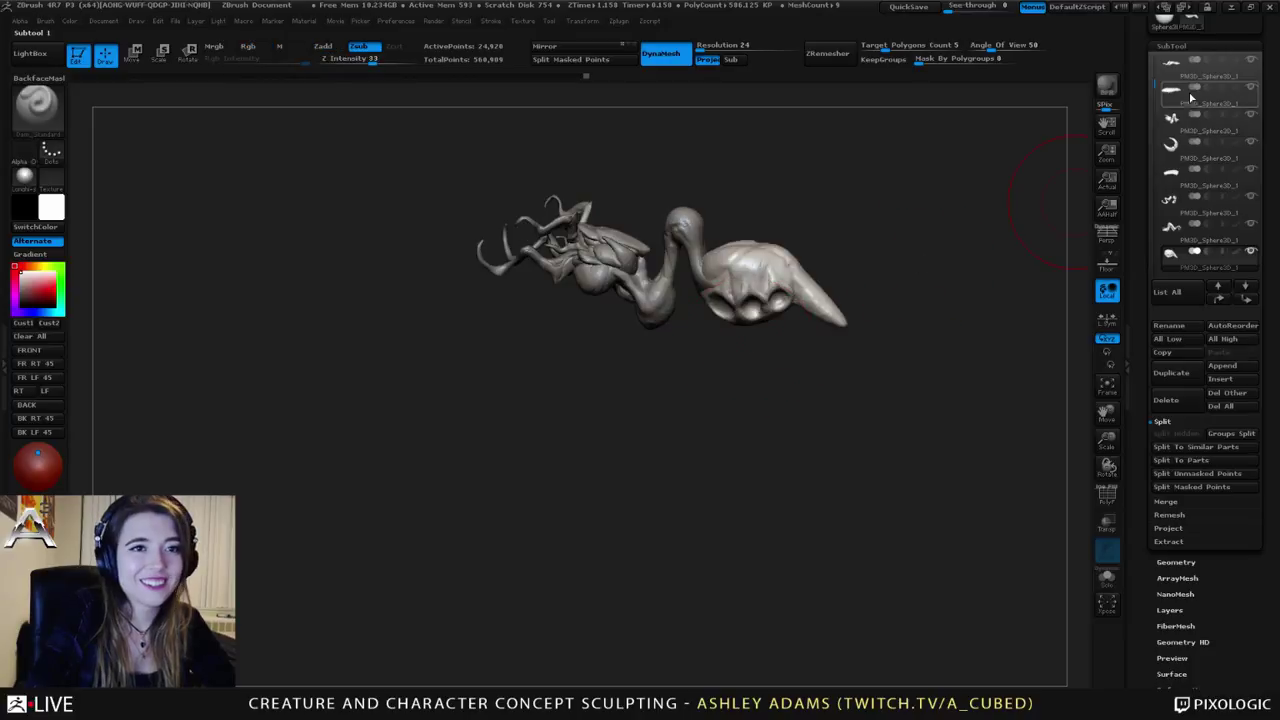
pyautogui.moveTo(1155, 86); pyautogui.dragTo(1157, 128)
pyautogui.click(1166, 229)
pyautogui.moveTo(610, 290)
pyautogui.mouseDown(button='right')
pyautogui.moveTo(606, 315)
pyautogui.moveTo(602, 260)
pyautogui.moveTo(631, 293)
pyautogui.moveTo(596, 310)
pyautogui.mouseUp(button='right')
pyautogui.press('w')
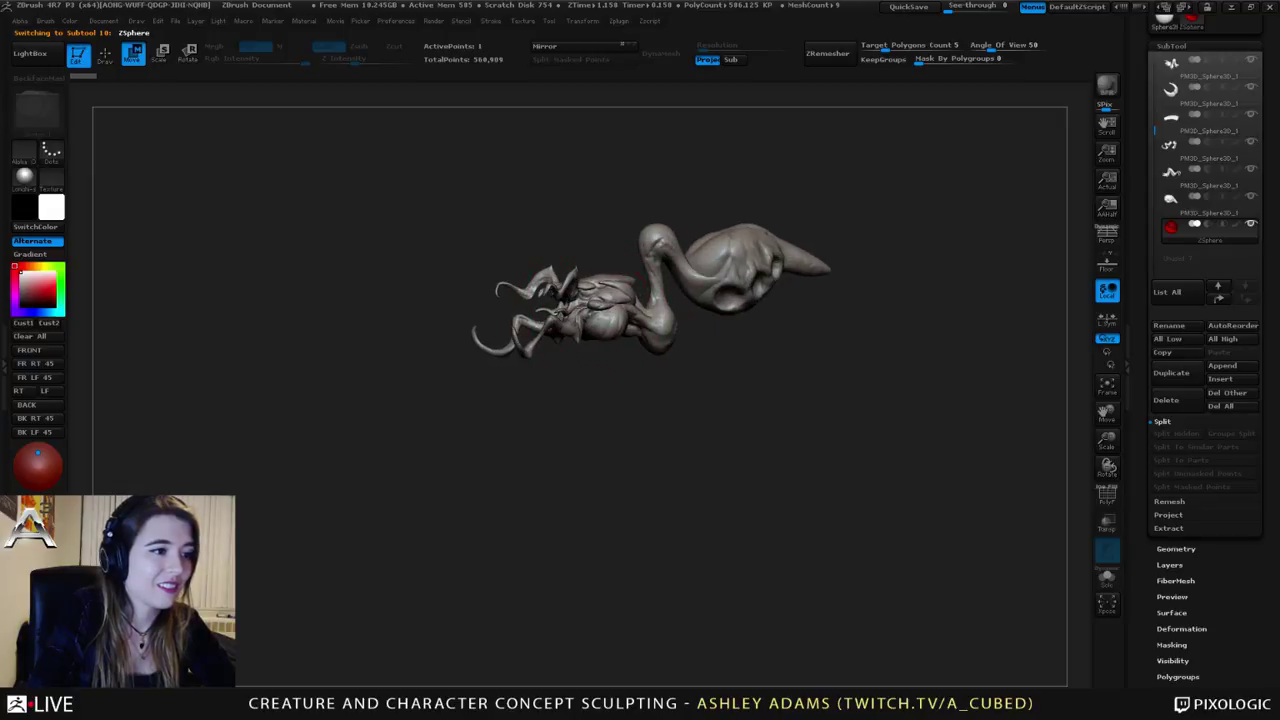
# Step: Move the ZSphere into the large abdomen pit near the stalk and scale it to fit the socket
pyautogui.moveTo(738, 300)
pyautogui.mouseDown(button='right')
pyautogui.moveTo(777, 277)
pyautogui.moveTo(834, 271)
pyautogui.moveTo(655, 310)
pyautogui.mouseUp(button='right')
pyautogui.press('space')
pyautogui.moveTo(652, 310); pyautogui.dragTo(752, 310)
pyautogui.moveTo(752, 310); pyautogui.dragTo(825, 302, button='right')
pyautogui.press('e')
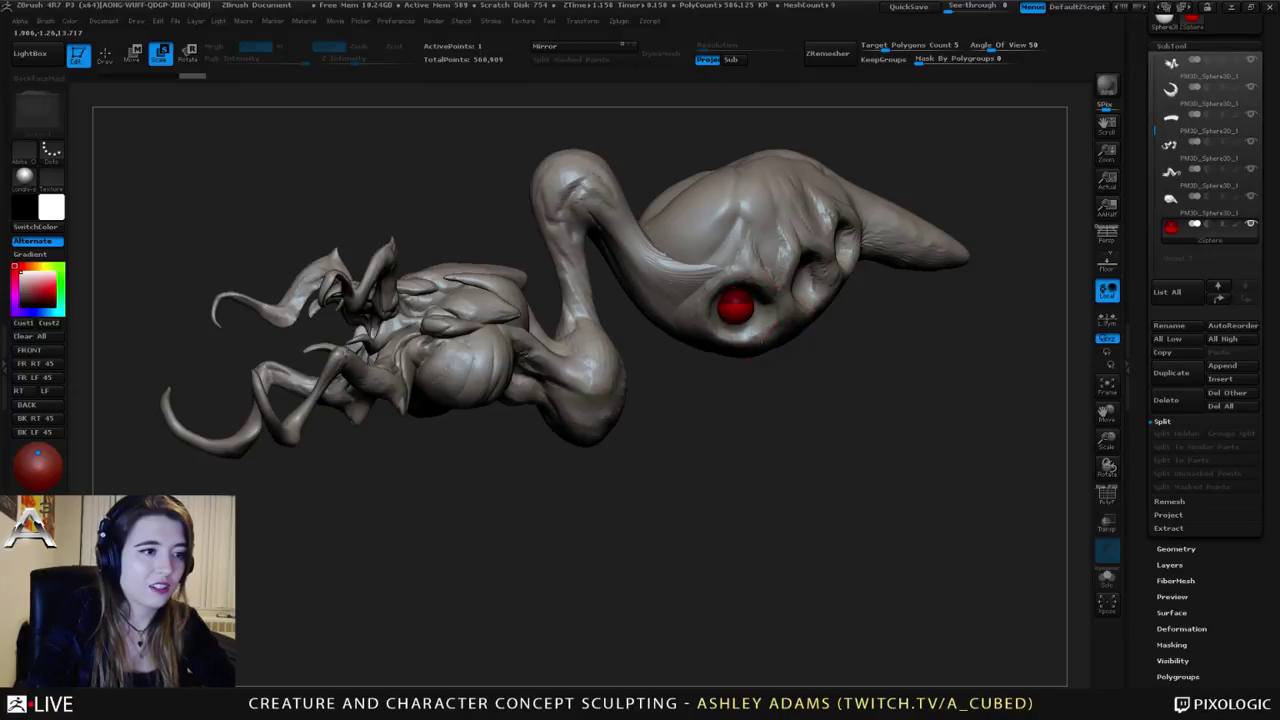
pyautogui.moveTo(766, 303); pyautogui.dragTo(761, 336)
pyautogui.keyDown('ctrl'); pyautogui.moveTo(800, 455); pyautogui.dragTo(700, 376, button='right'); pyautogui.keyUp('ctrl')
pyautogui.moveTo(798, 347)
pyautogui.keyDown('alt'); pyautogui.mouseDown(button='right')
pyautogui.moveTo(700, 360)
pyautogui.moveTo(688, 339)
pyautogui.mouseUp(button='right'); pyautogui.keyUp('alt')
pyautogui.press('space')
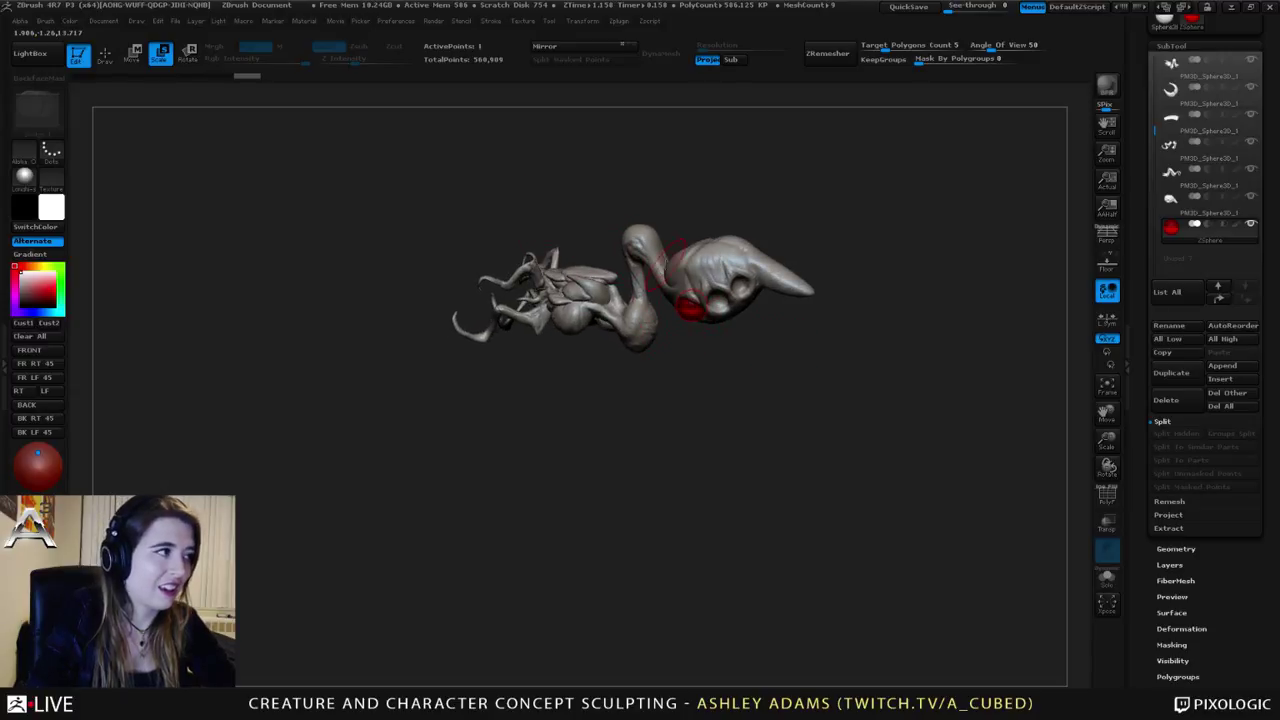
# Step: Draw a child ZSphere from the socket sphere, pull it out into a leg segment, and insert a middle joint
pyautogui.press('q')
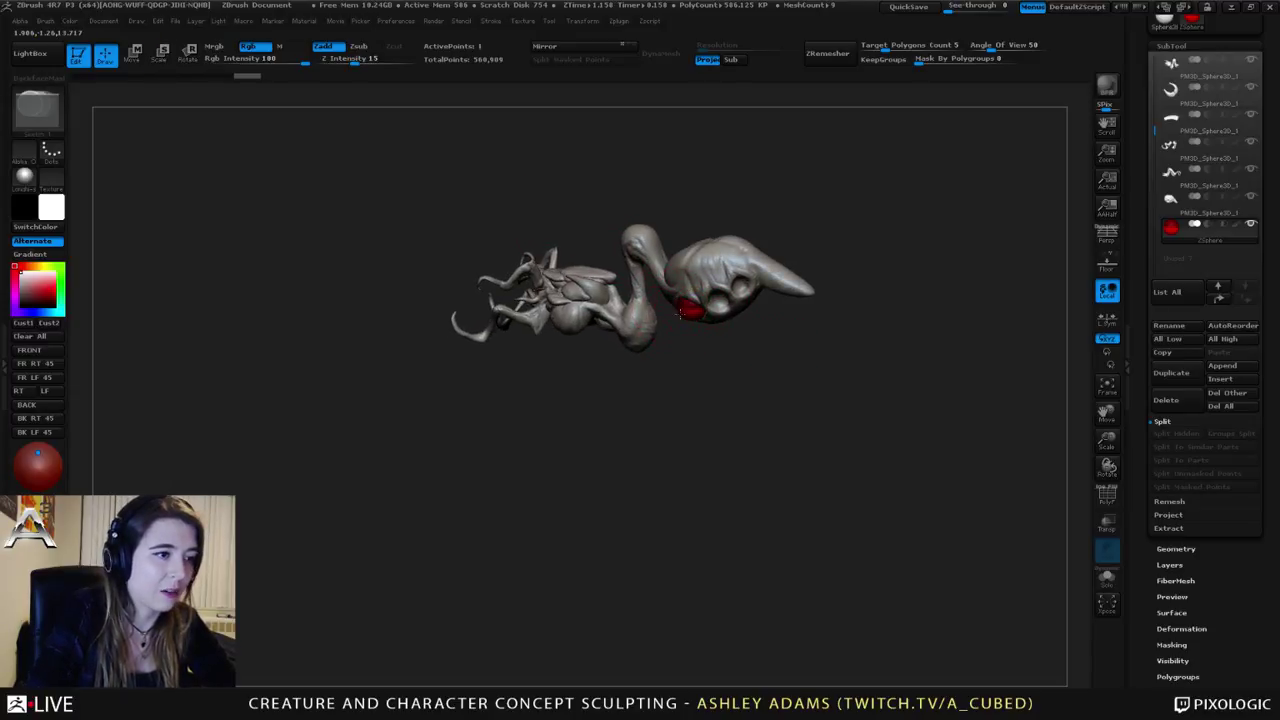
pyautogui.press('space')
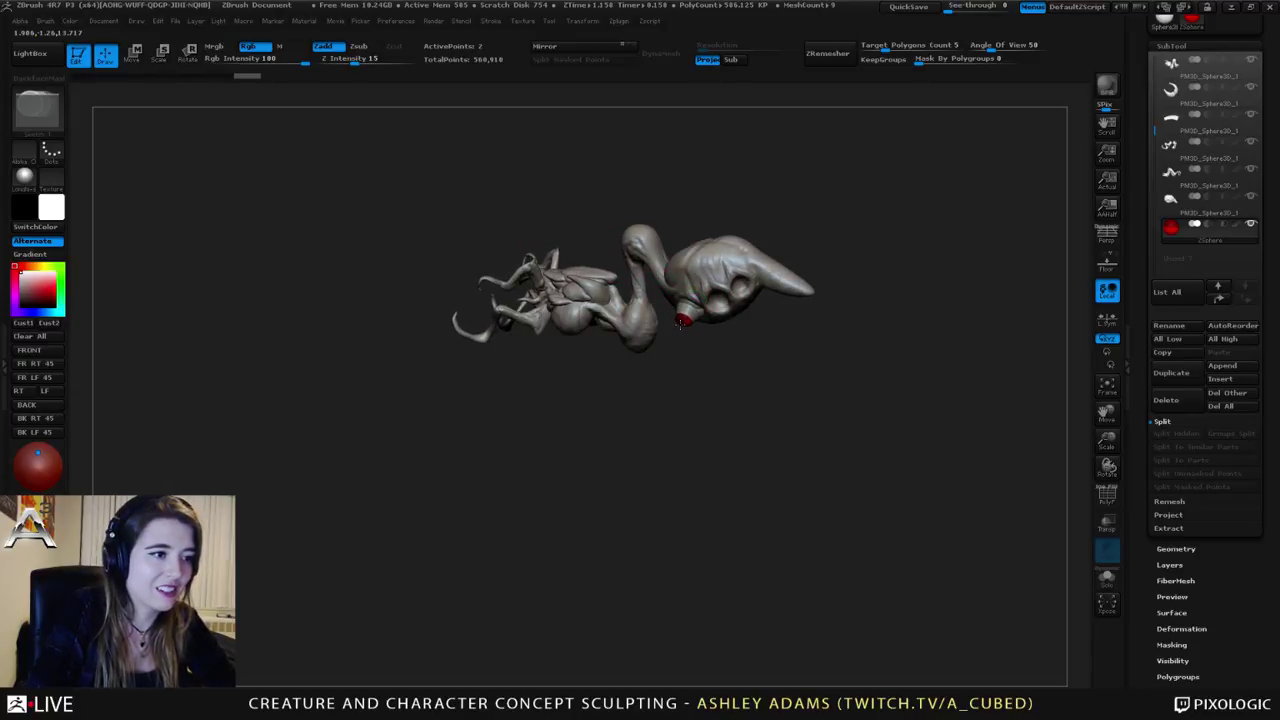
pyautogui.press('w')
pyautogui.moveTo(643, 367); pyautogui.dragTo(648, 362)
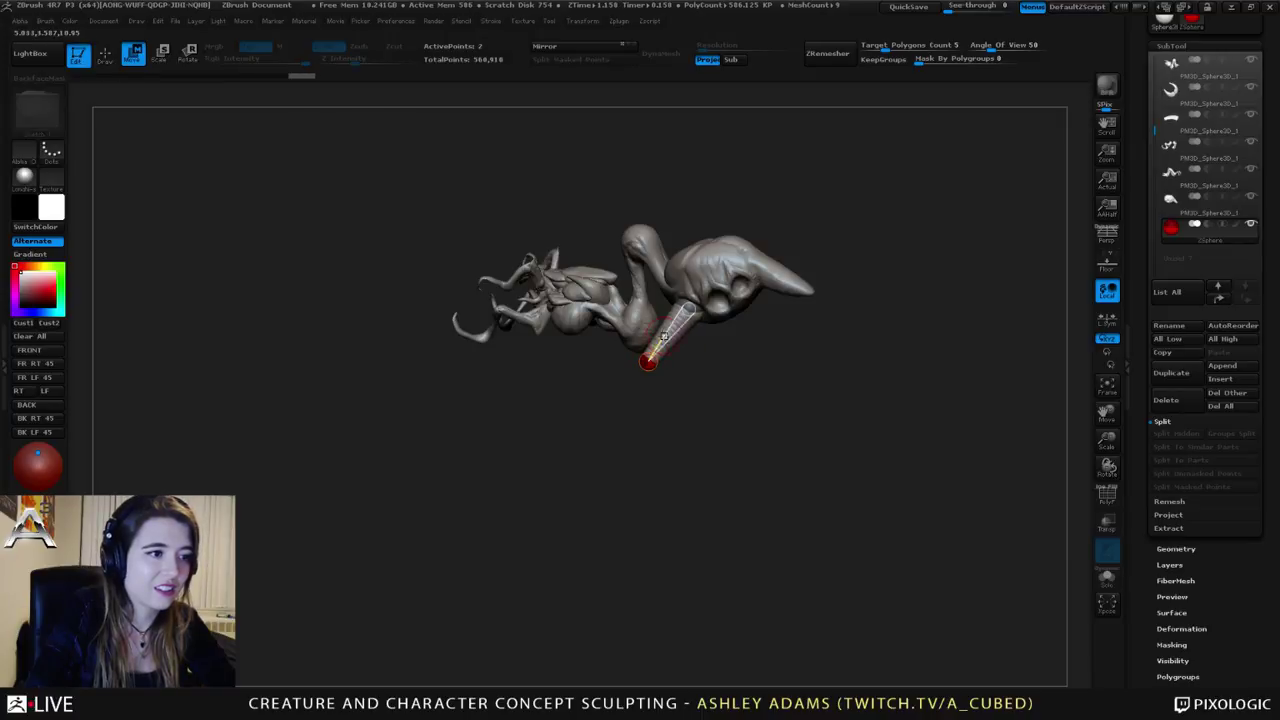
pyautogui.press('q')
pyautogui.click(680, 320)
pyautogui.press('w')
pyautogui.moveTo(680, 320); pyautogui.dragTo(662, 315)
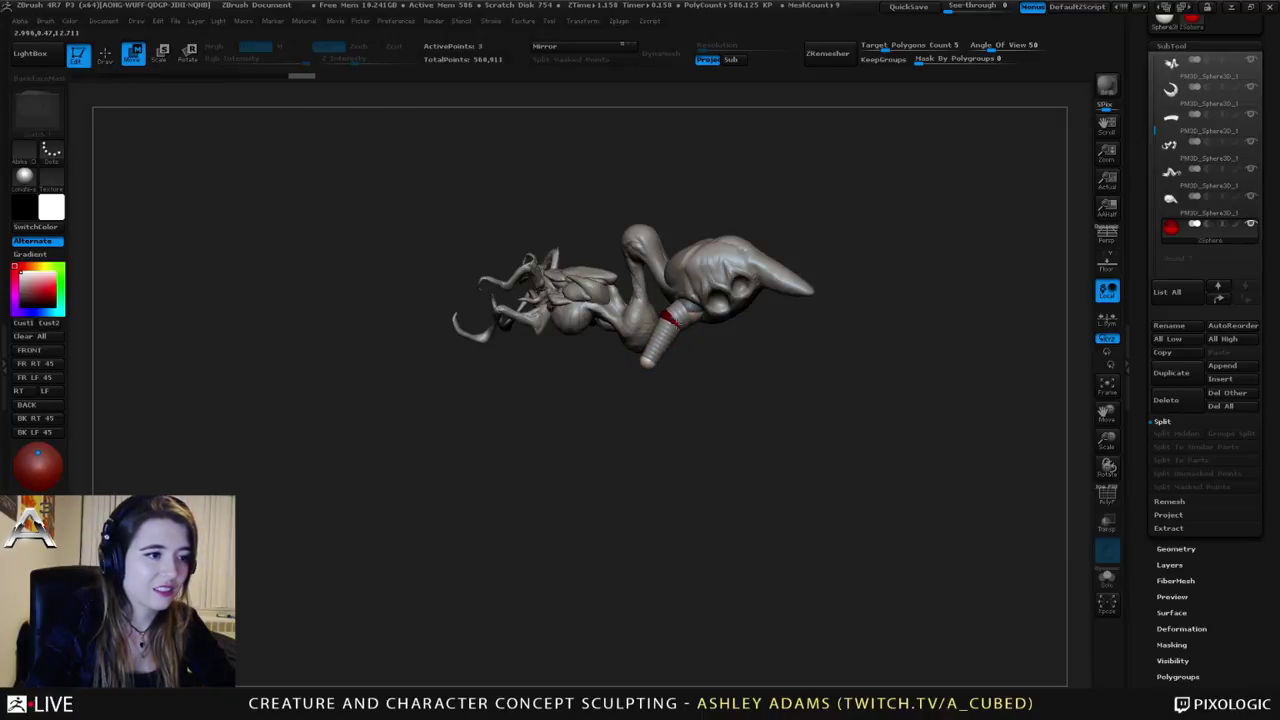
# Step: Scale down the end of the new leg segment and reposition its joints out from the abdomen
pyautogui.press('e')
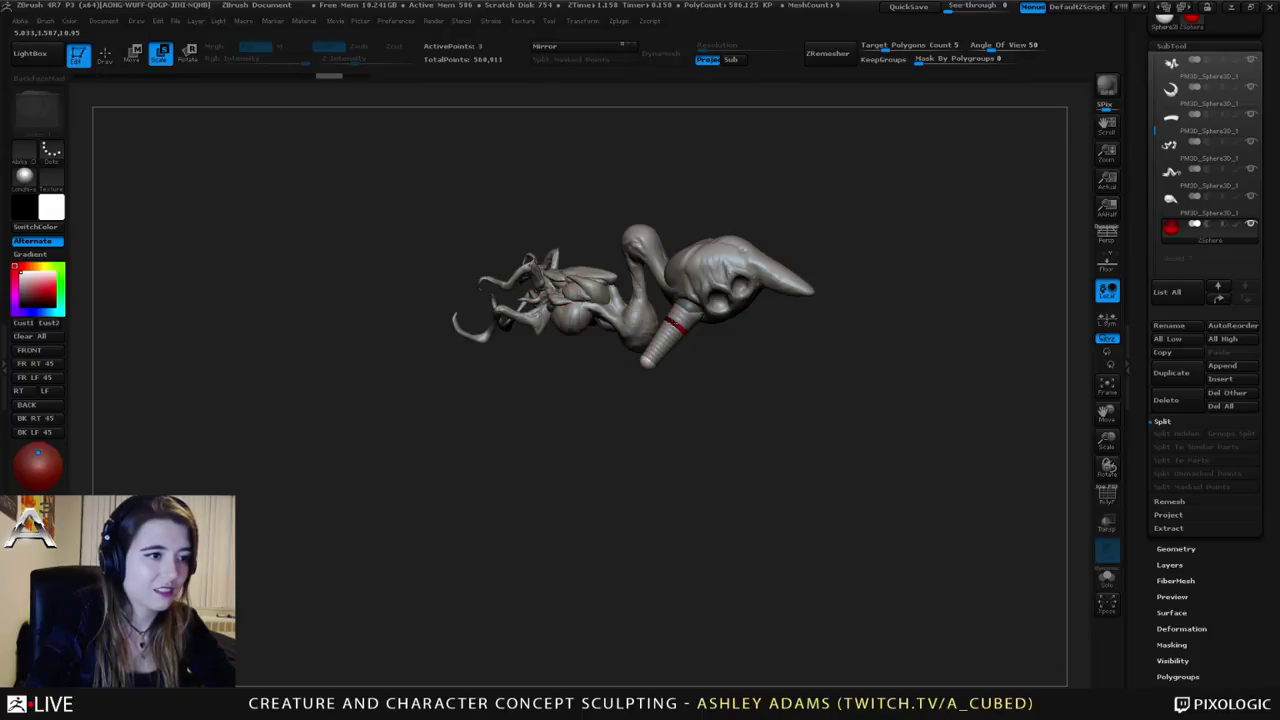
pyautogui.moveTo(648, 361); pyautogui.dragTo(651, 358)
pyautogui.moveTo(500, 360); pyautogui.dragTo(722, 373)
pyautogui.press('w')
pyautogui.moveTo(750, 385); pyautogui.dragTo(678, 384)
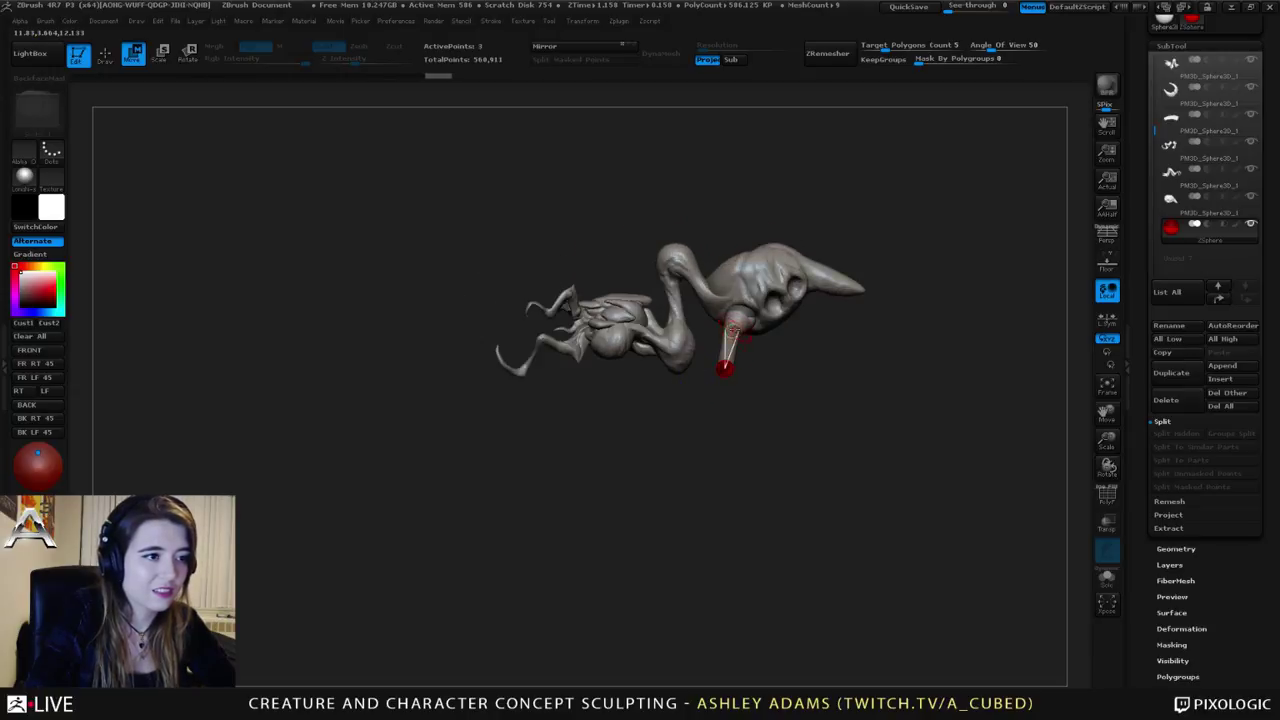
pyautogui.moveTo(733, 330)
pyautogui.mouseDown()
pyautogui.moveTo(762, 339)
pyautogui.moveTo(688, 422)
pyautogui.moveTo(609, 474)
pyautogui.mouseUp()
# Step: Add another ZSphere at the leg's end and pull it down to form a long lower leg
pyautogui.press('q')
pyautogui.click(722, 370)
pyautogui.press('w')
pyautogui.moveTo(685, 425); pyautogui.dragTo(667, 493)
# Step: Rescale the leg's ZSpheres and reposition its root and upper joint against the abdomen
pyautogui.click(161, 54)
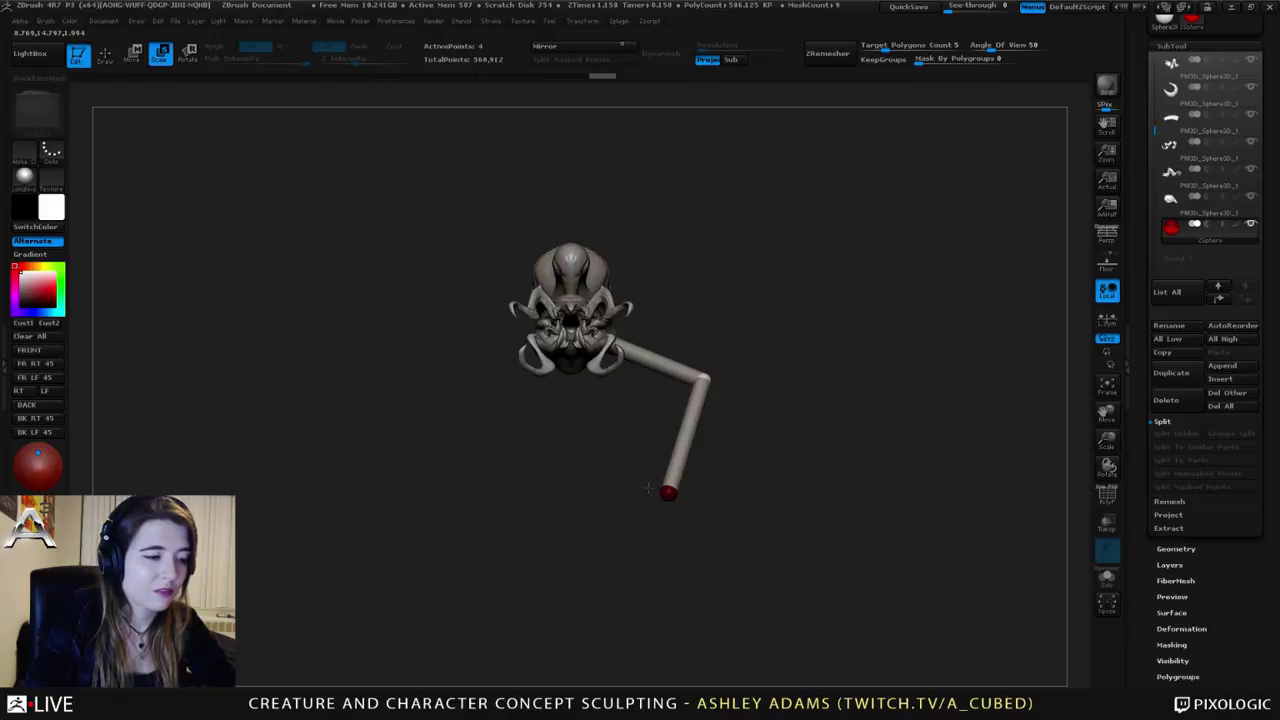
pyautogui.moveTo(559, 369); pyautogui.dragTo(648, 298)
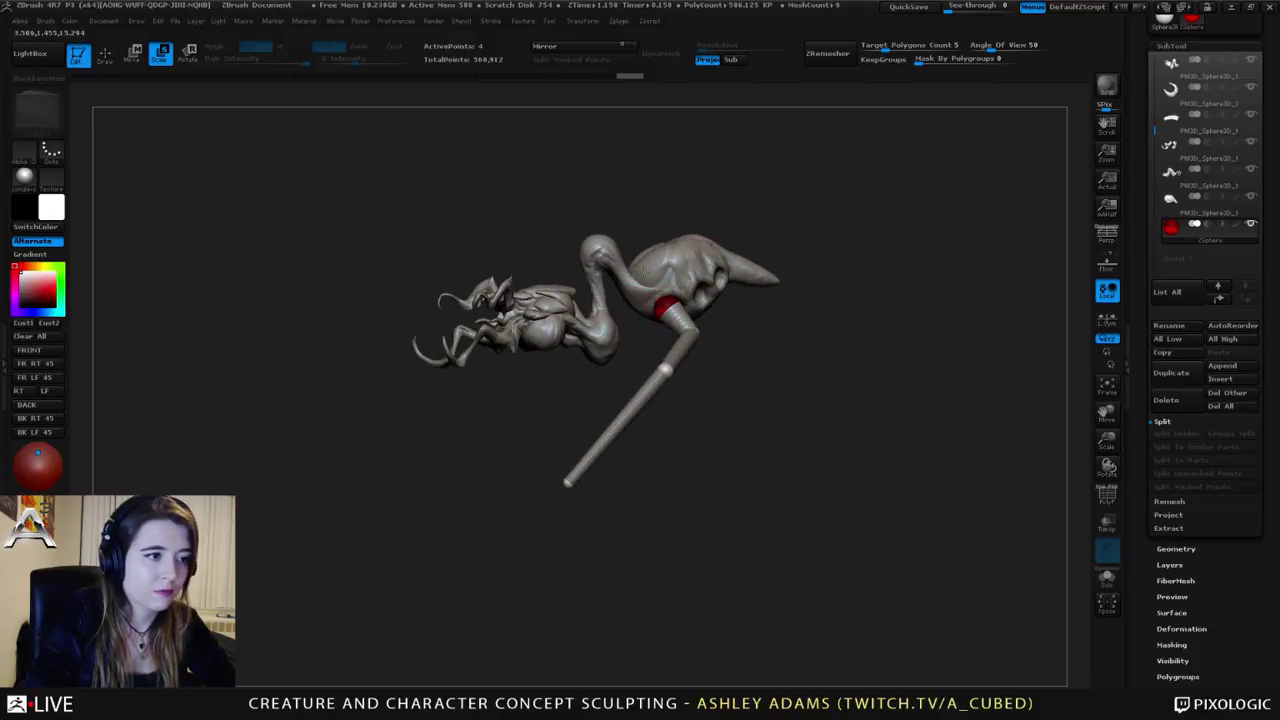
pyautogui.moveTo(623, 224); pyautogui.dragTo(668, 256)
pyautogui.press('space')
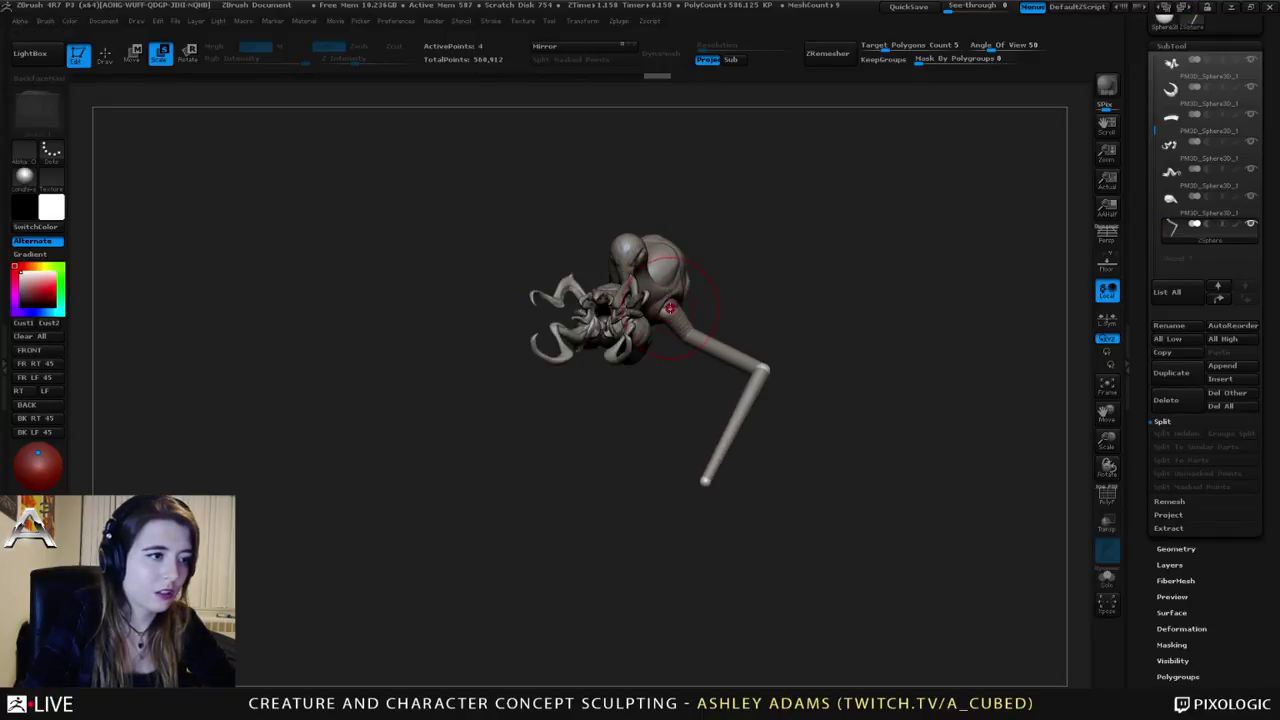
pyautogui.press('w')
pyautogui.moveTo(670, 308); pyautogui.dragTo(675, 265)
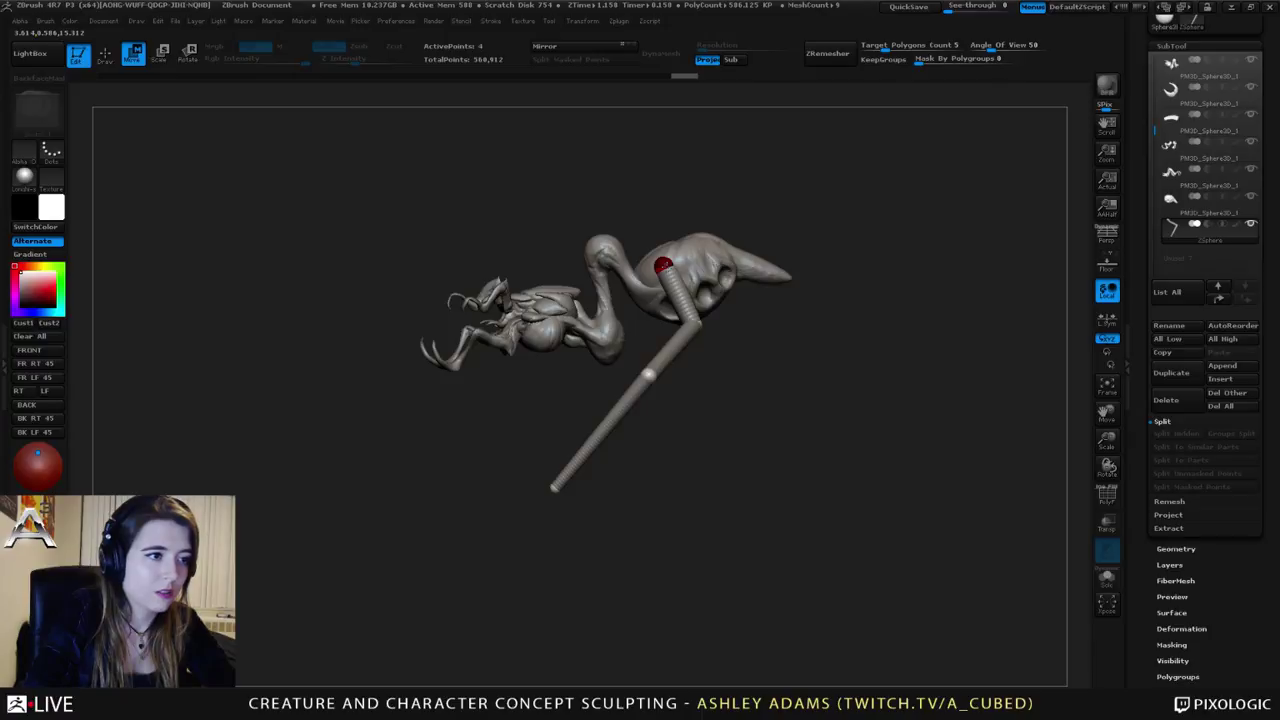
pyautogui.moveTo(676, 305)
pyautogui.mouseDown()
pyautogui.moveTo(724, 302)
pyautogui.moveTo(652, 297)
pyautogui.mouseUp()
pyautogui.press('space')
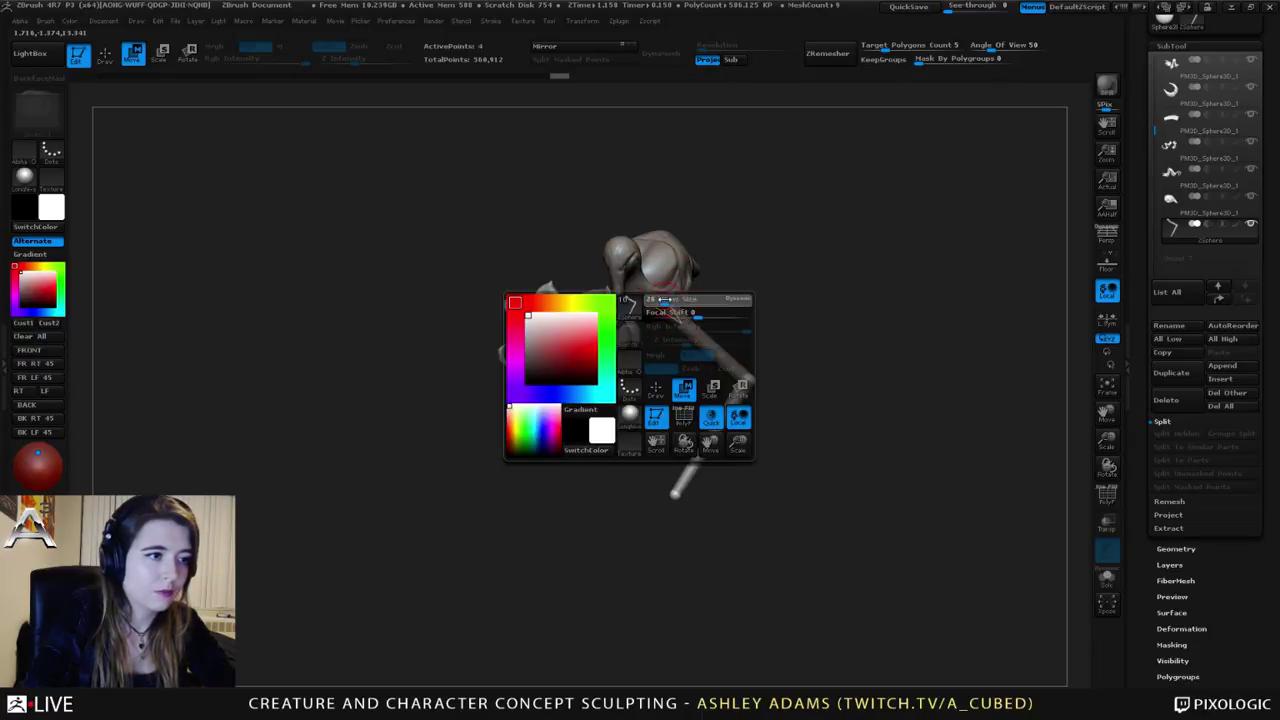
pyautogui.moveTo(686, 320); pyautogui.dragTo(644, 301, button='right')
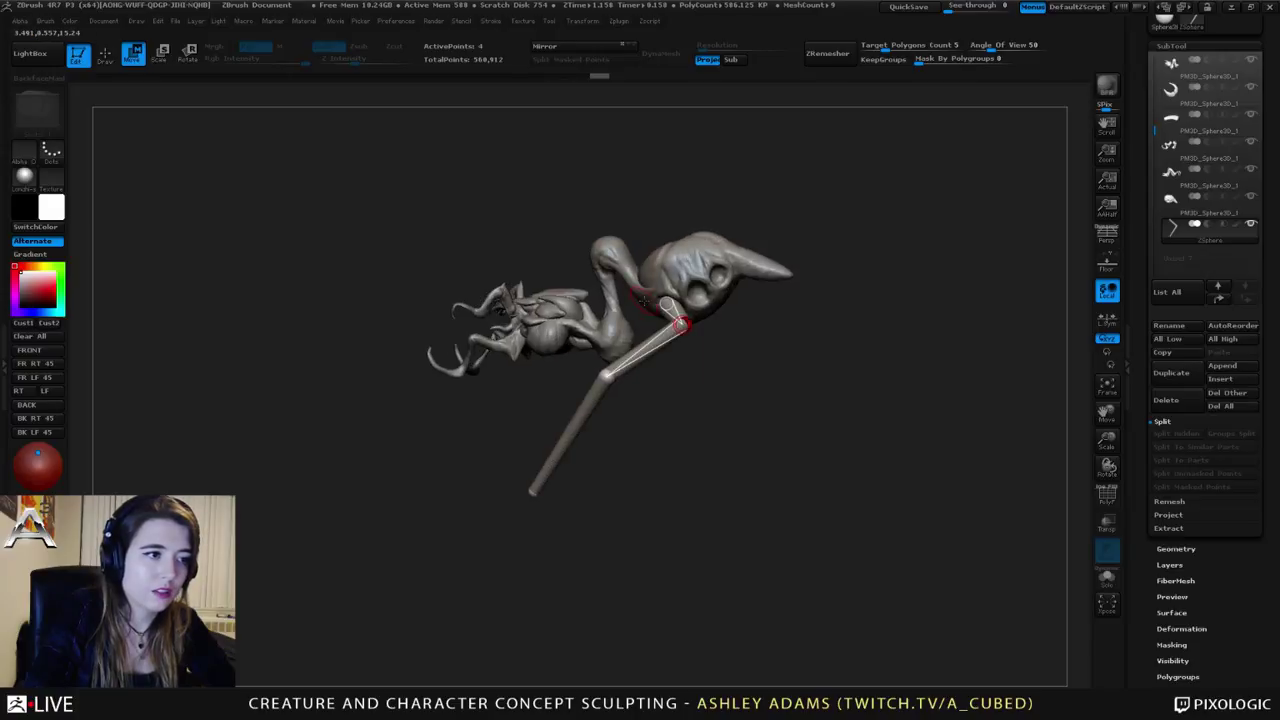
# Step: Select the abdomen subtool and fill in the remaining round pits with smoothing and the ClayBuildup brush
pyautogui.press('space')
pyautogui.press('a')
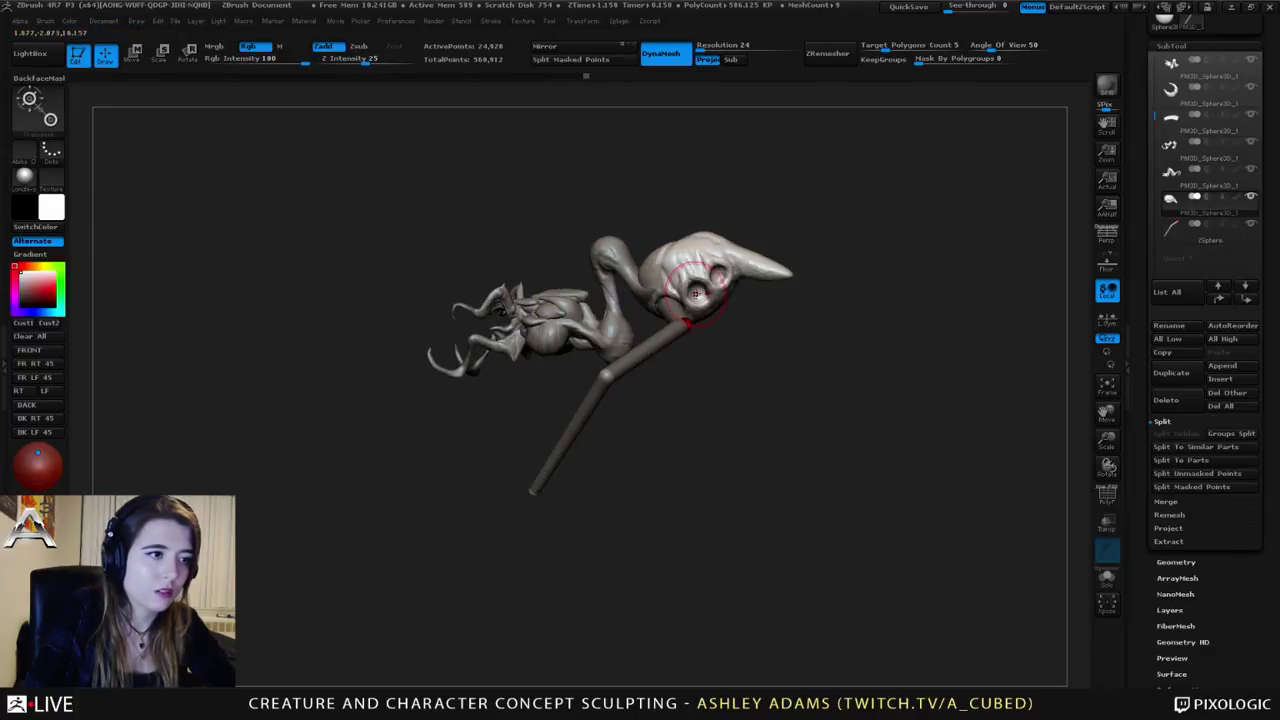
pyautogui.press('b')
pyautogui.press('c')
pyautogui.press('b')
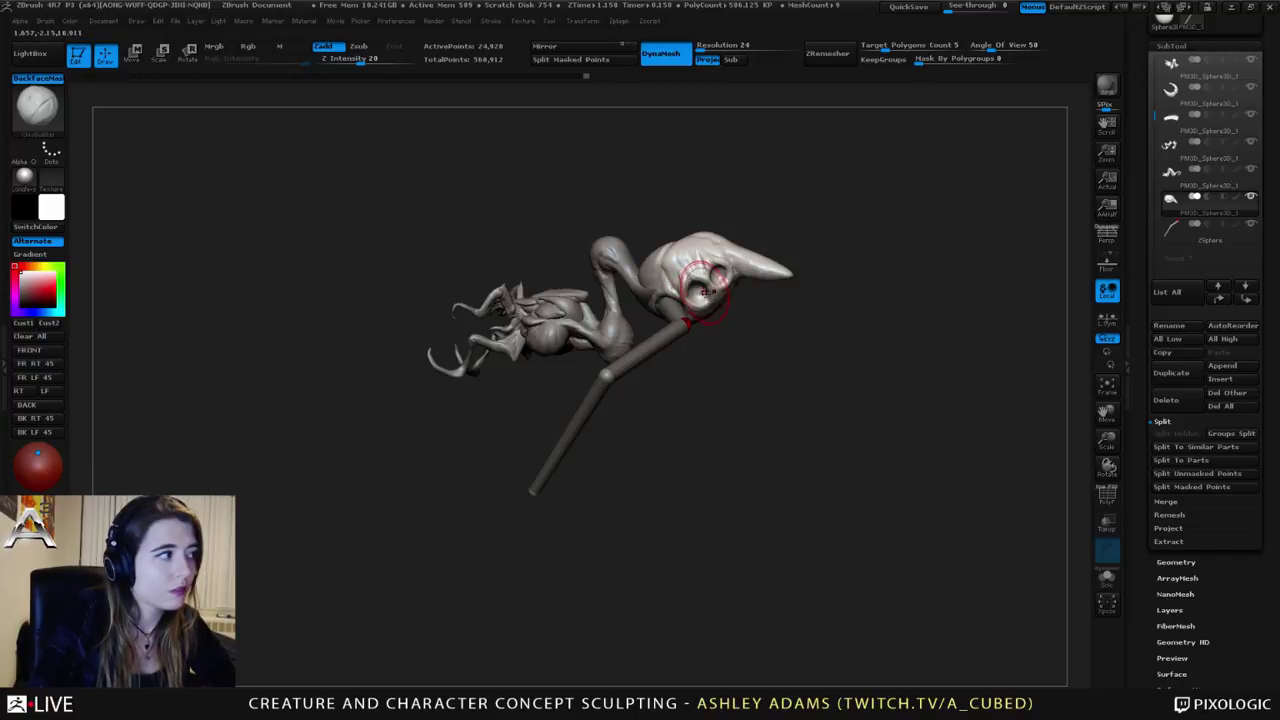
pyautogui.press('shift')
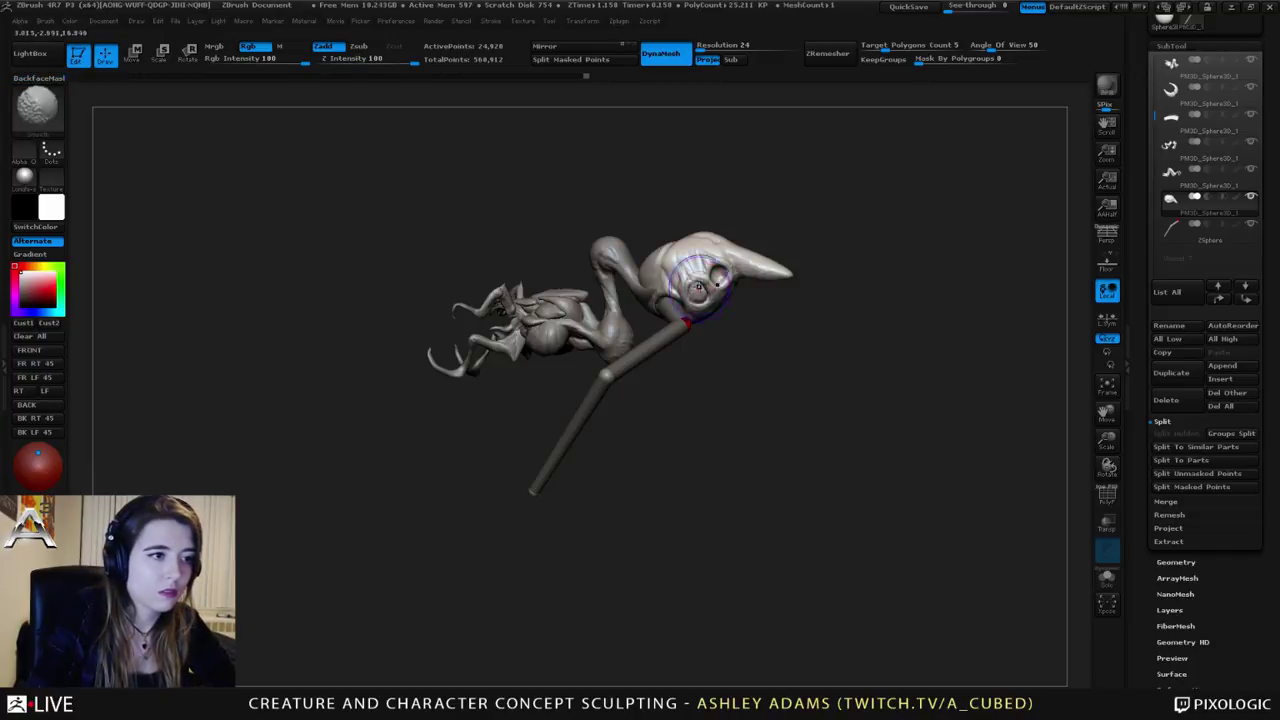
pyautogui.press('space')
pyautogui.moveTo(735, 283)
pyautogui.mouseDown()
pyautogui.moveTo(690, 291)
pyautogui.moveTo(706, 284)
pyautogui.mouseUp()
pyautogui.press('space')
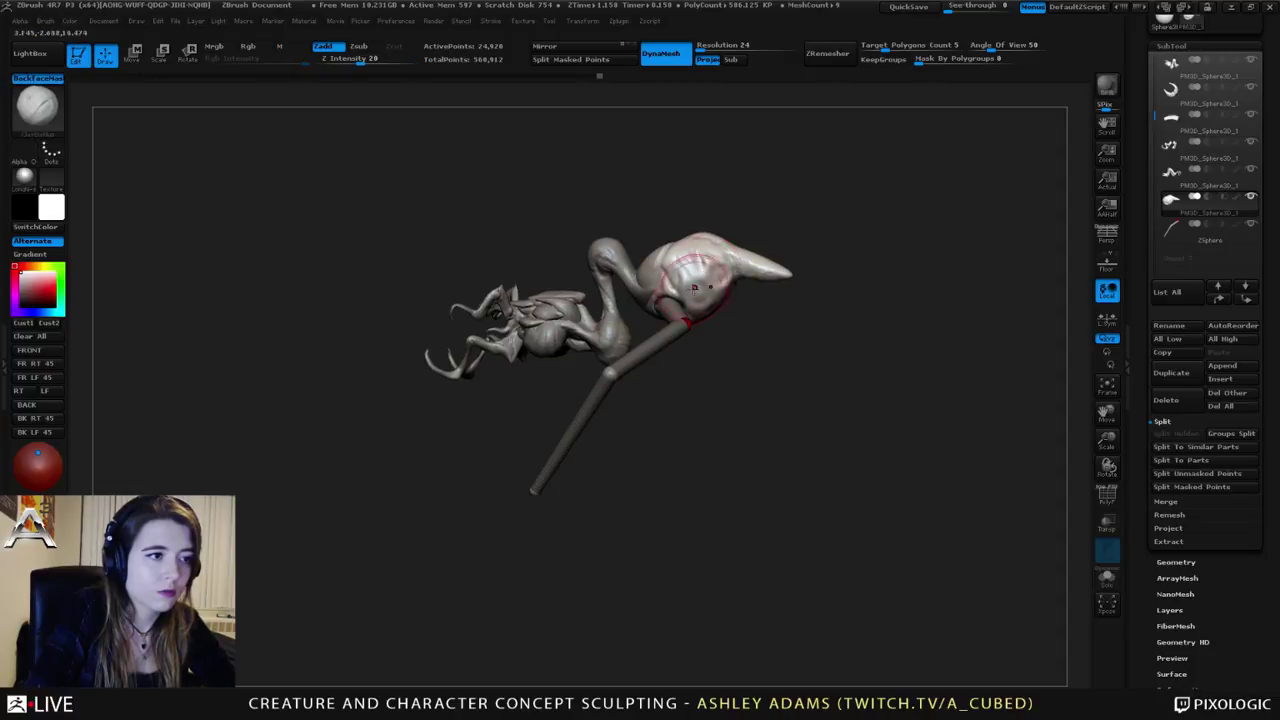
pyautogui.moveTo(706, 284); pyautogui.dragTo(698, 285, button='right')
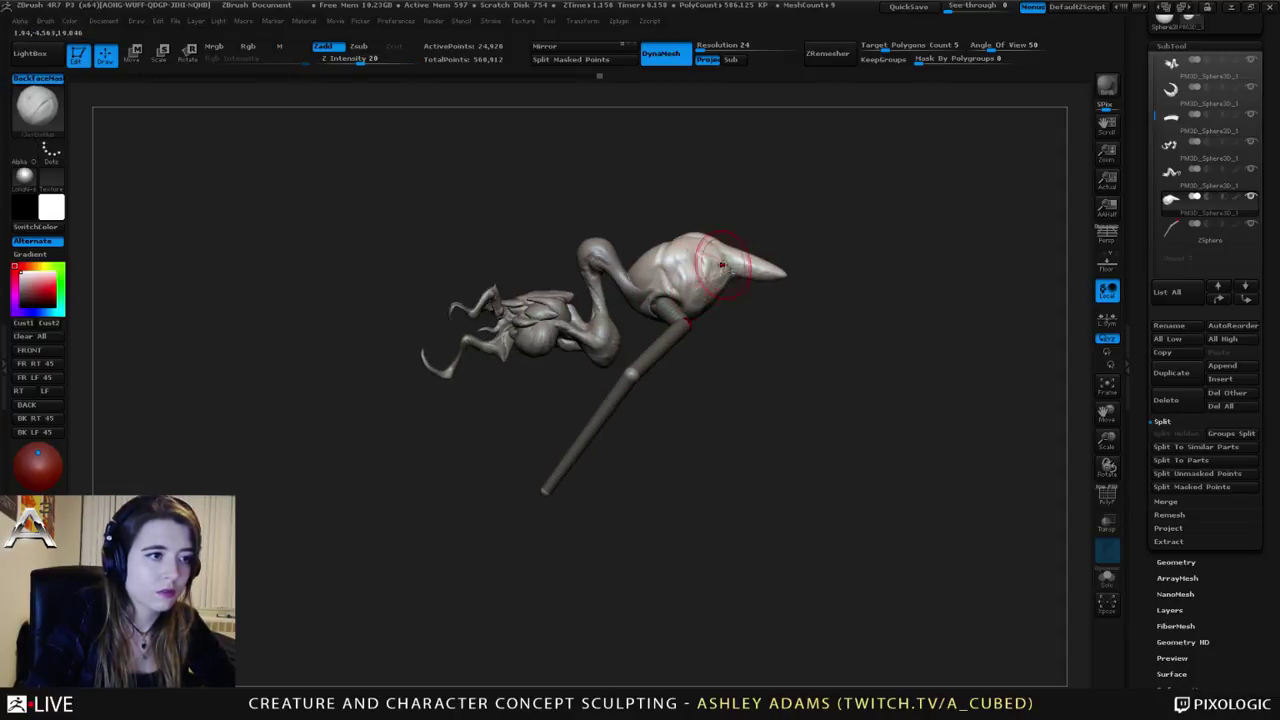
# Step: Build up the abdomen's side toward the base of the stinger with the ClayBuildup brush
pyautogui.moveTo(722, 265); pyautogui.dragTo(720, 267)
pyautogui.press('space')
pyautogui.moveTo(698, 261); pyautogui.dragTo(760, 290, button='right')
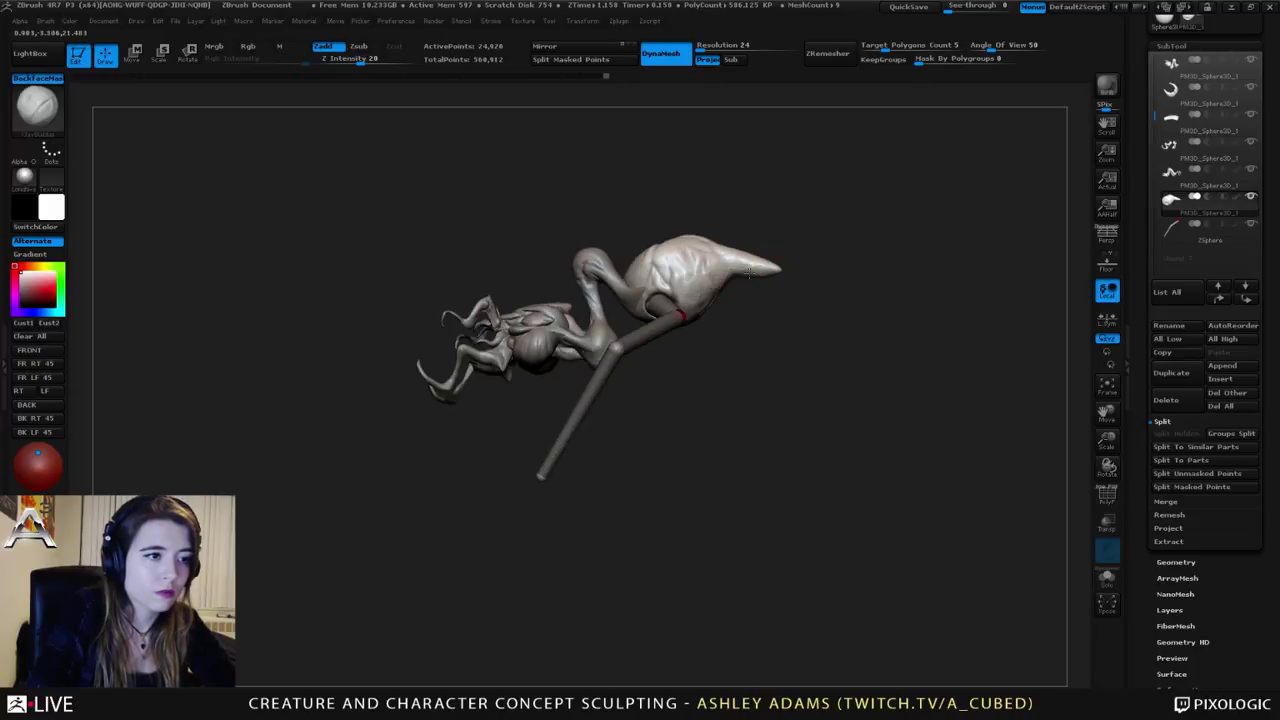
pyautogui.moveTo(749, 272)
pyautogui.mouseDown()
pyautogui.moveTo(768, 261)
pyautogui.moveTo(808, 314)
pyautogui.moveTo(774, 266)
pyautogui.mouseUp()
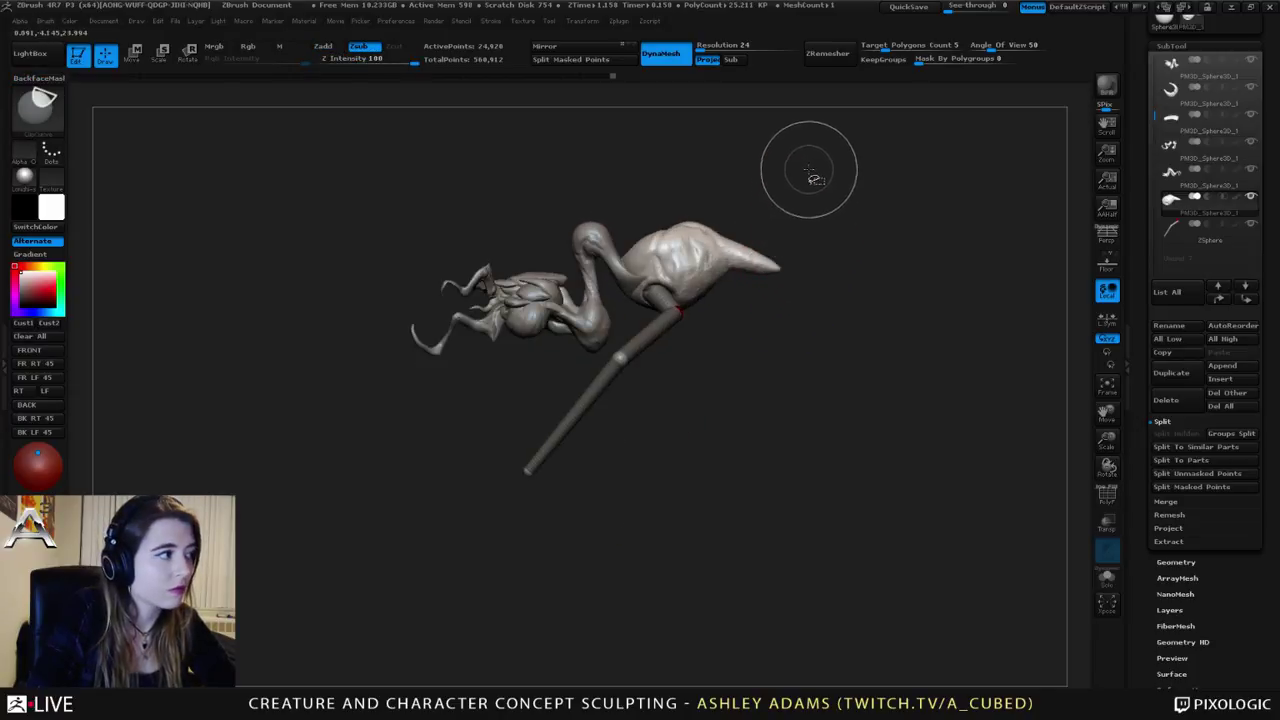
# Step: Trim the pointed tip off the stinger and reshape the abdomen's silhouette with the SnakeHook brush
pyautogui.moveTo(809, 170)
pyautogui.keyDown('ctrl'); pyautogui.keyDown('shift'); pyautogui.mouseDown()
pyautogui.moveTo(749, 429)
pyautogui.moveTo(730, 409)
pyautogui.mouseUp(); pyautogui.keyUp('shift'); pyautogui.keyUp('ctrl')
pyautogui.moveTo(706, 244)
pyautogui.keyDown('alt'); pyautogui.mouseDown(button='right')
pyautogui.moveTo(710, 299)
pyautogui.moveTo(692, 297)
pyautogui.mouseUp(button='right'); pyautogui.keyUp('alt')
pyautogui.press('b')
pyautogui.press('s')
pyautogui.press('h')
pyautogui.moveTo(668, 294)
pyautogui.mouseDown()
pyautogui.moveTo(659, 278)
pyautogui.moveTo(682, 262)
pyautogui.mouseUp()
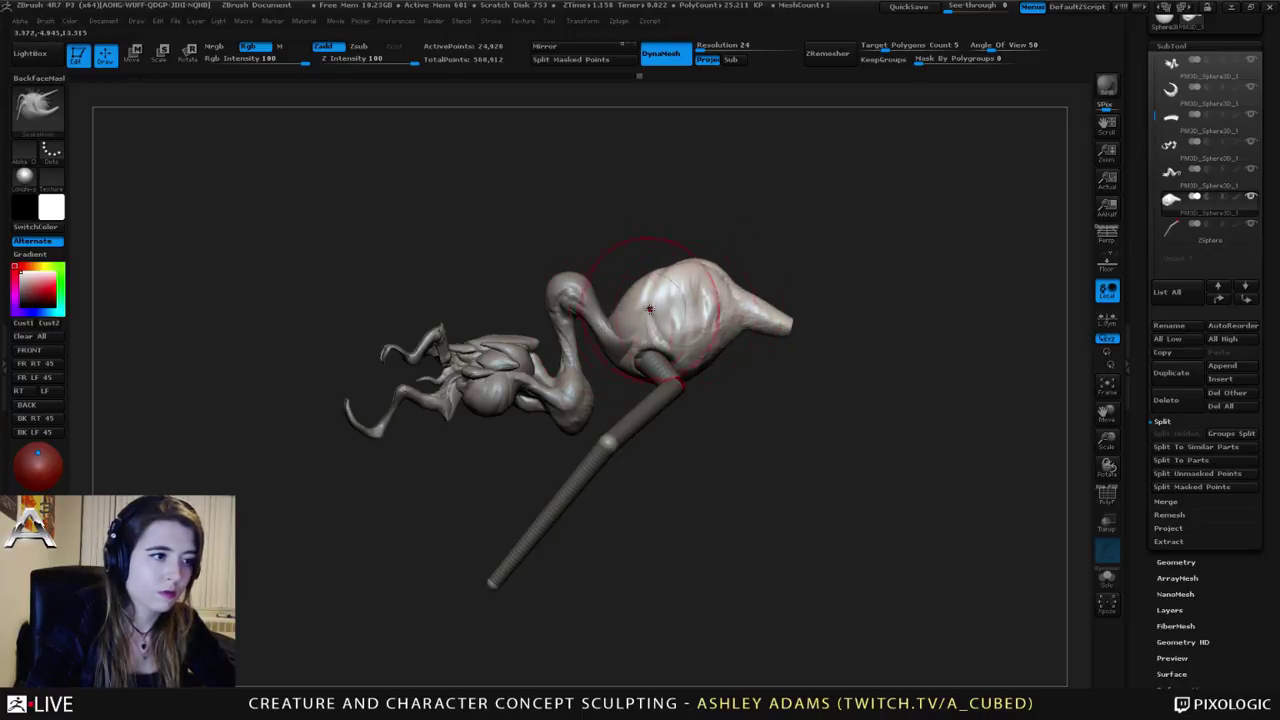
pyautogui.press('space')
pyautogui.moveTo(689, 313); pyautogui.dragTo(672, 316)
# Step: Carve two round pits into the abdomen's side with the ClayBuildup brush
pyautogui.press('b')
pyautogui.press('c')
pyautogui.press('b')
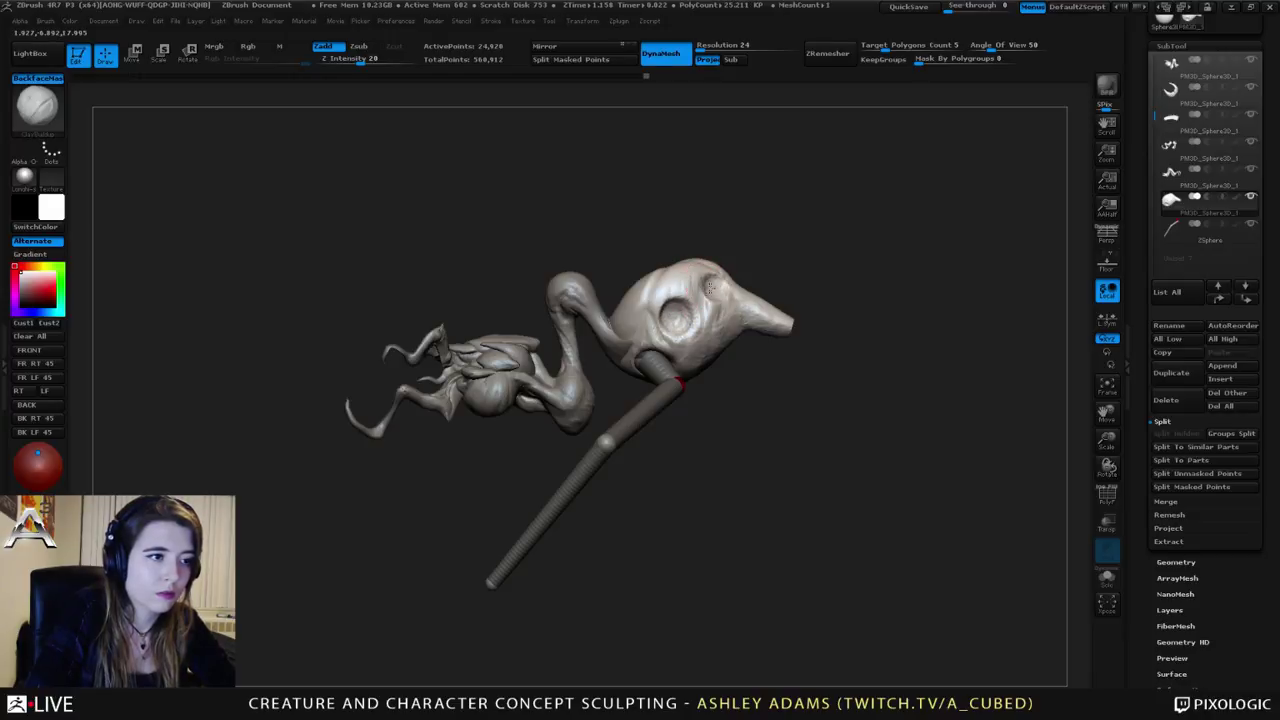
pyautogui.moveTo(709, 287)
pyautogui.mouseDown()
pyautogui.moveTo(780, 300)
pyautogui.moveTo(700, 320)
pyautogui.moveTo(761, 331)
pyautogui.moveTo(675, 300)
pyautogui.moveTo(690, 285)
pyautogui.moveTo(714, 295)
pyautogui.mouseUp()
pyautogui.press('space')
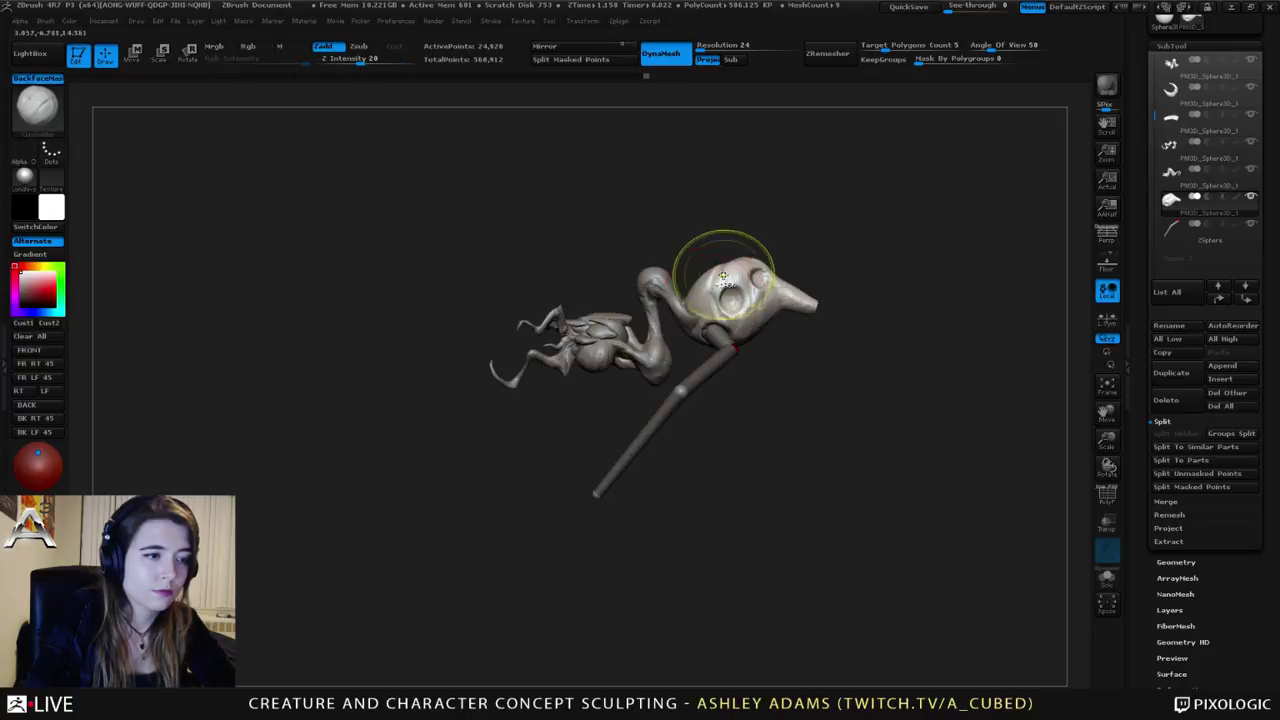
# Step: Widen the abdomen and its stinger sideways by stretching them along a transpose line
pyautogui.keyDown('ctrl'); pyautogui.moveTo(723, 277); pyautogui.dragTo(749, 283, button='right'); pyautogui.keyUp('ctrl')
pyautogui.press('space')
pyautogui.moveTo(747, 282)
pyautogui.mouseDown()
pyautogui.moveTo(820, 310)
pyautogui.moveTo(985, 310)
pyautogui.mouseUp()
pyautogui.press('e')
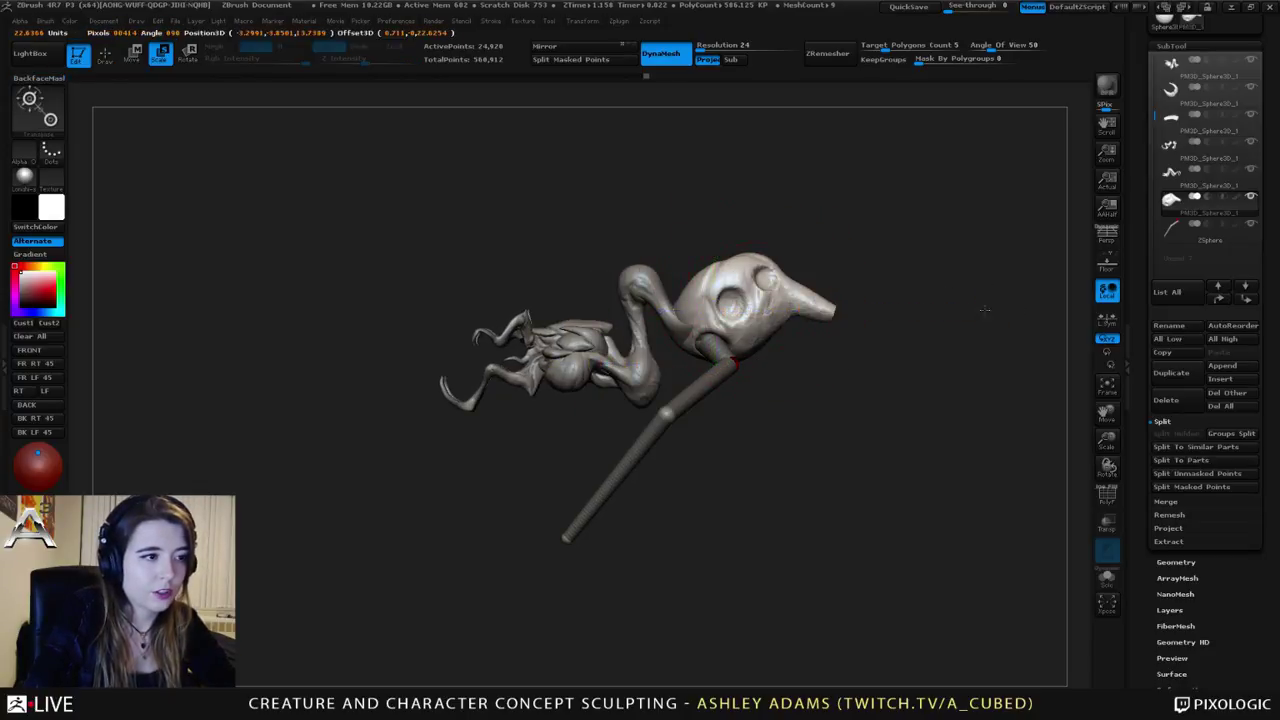
pyautogui.moveTo(896, 310); pyautogui.dragTo(941, 316)
pyautogui.moveTo(822, 249); pyautogui.dragTo(784, 342)
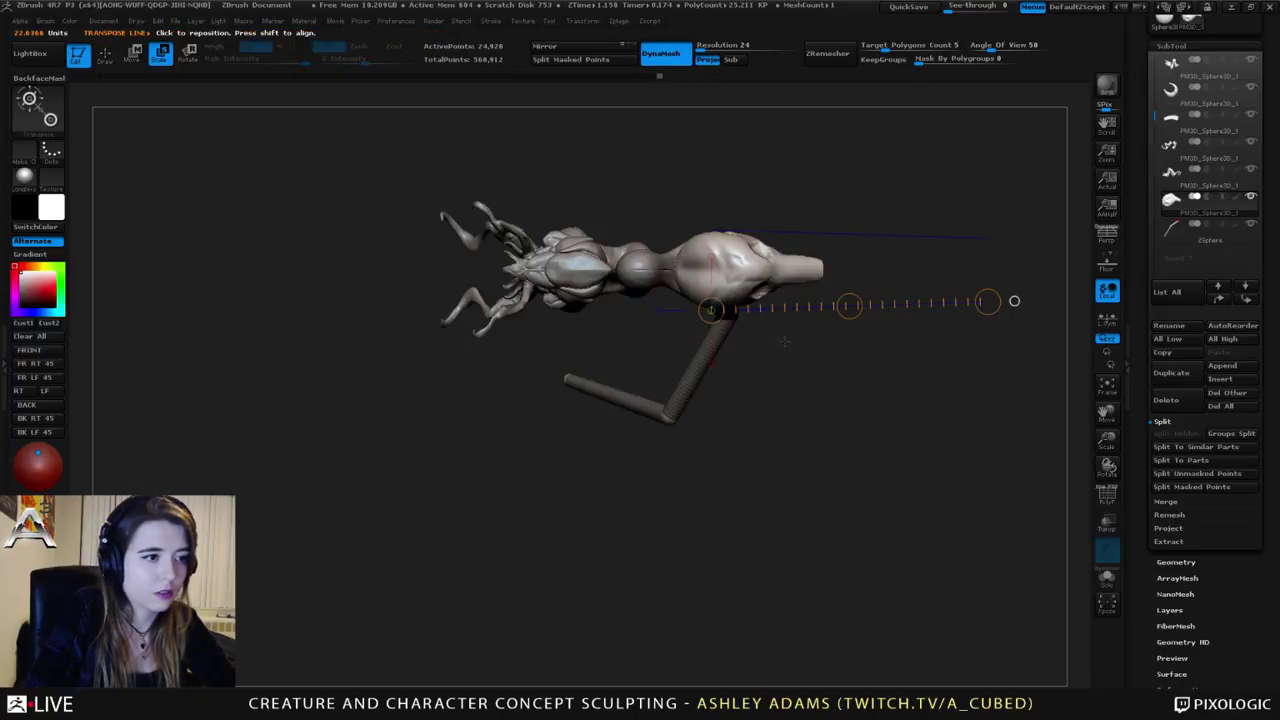
pyautogui.click(711, 363)
pyautogui.press('w')
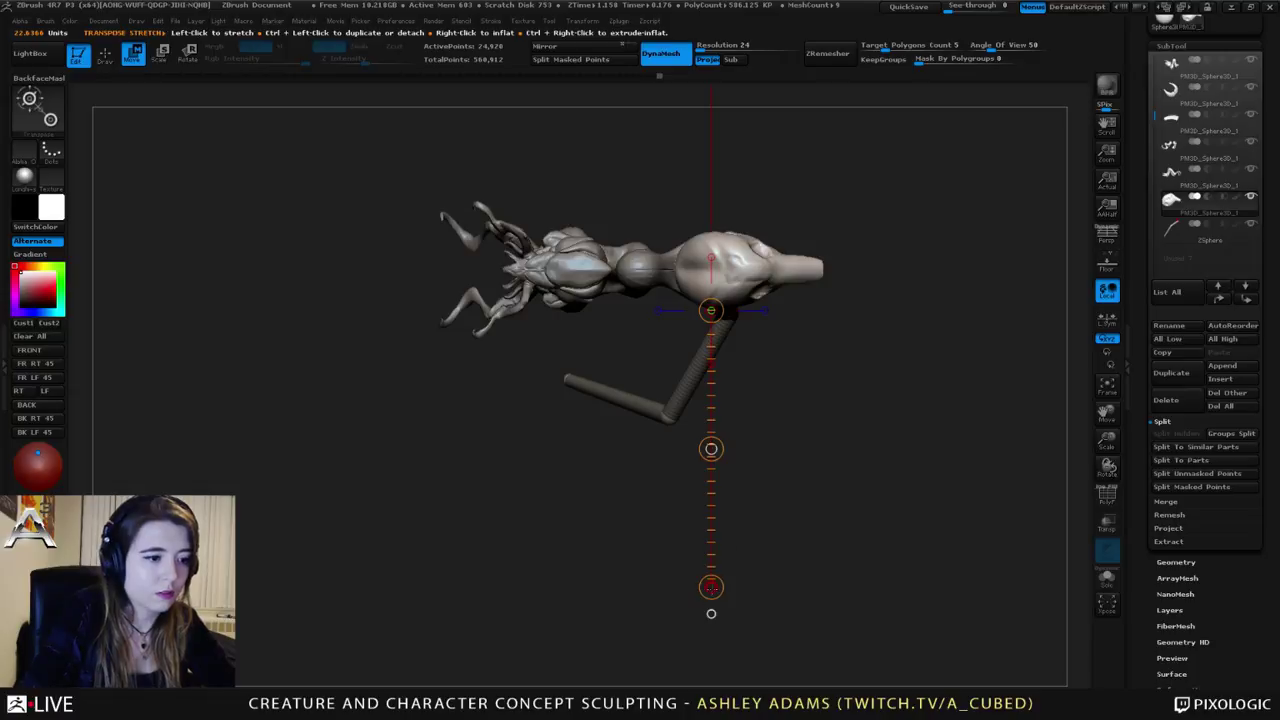
pyautogui.moveTo(711, 588); pyautogui.dragTo(707, 641)
pyautogui.moveTo(711, 448); pyautogui.dragTo(711, 457)
pyautogui.keyDown('alt'); pyautogui.moveTo(771, 382); pyautogui.dragTo(774, 310); pyautogui.keyUp('alt')
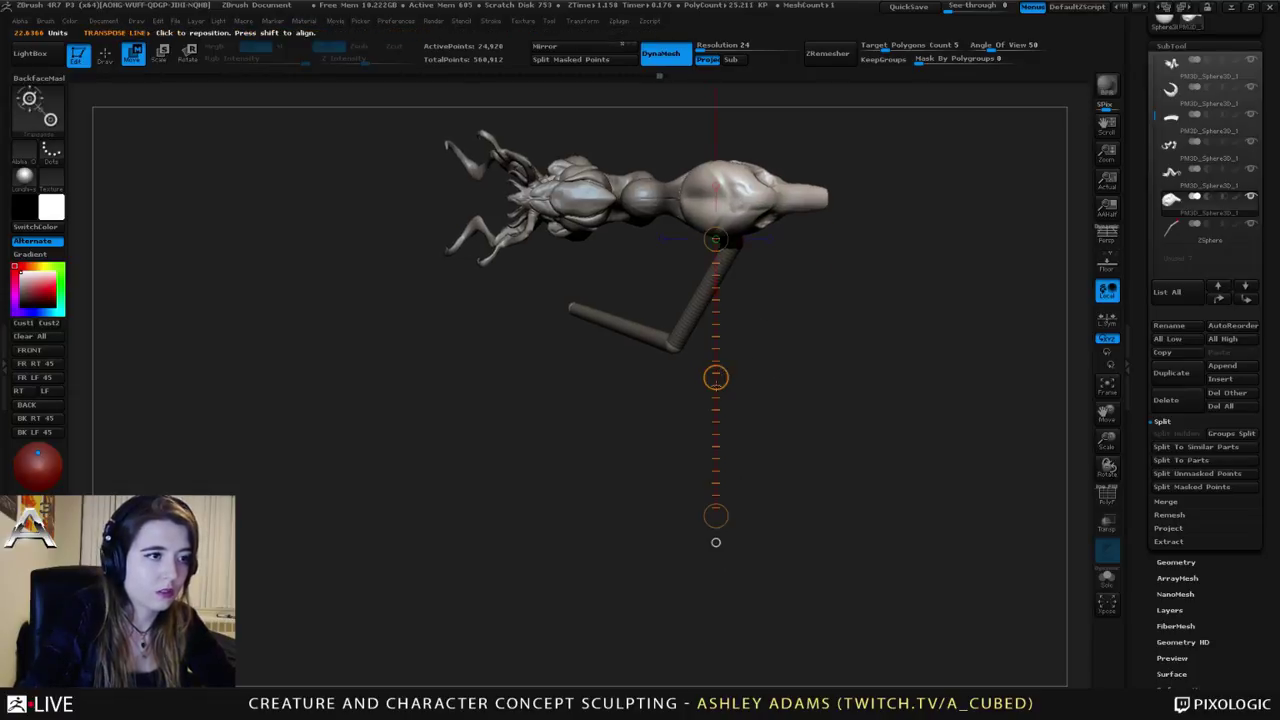
pyautogui.moveTo(714, 377); pyautogui.dragTo(716, 389)
pyautogui.press('q')
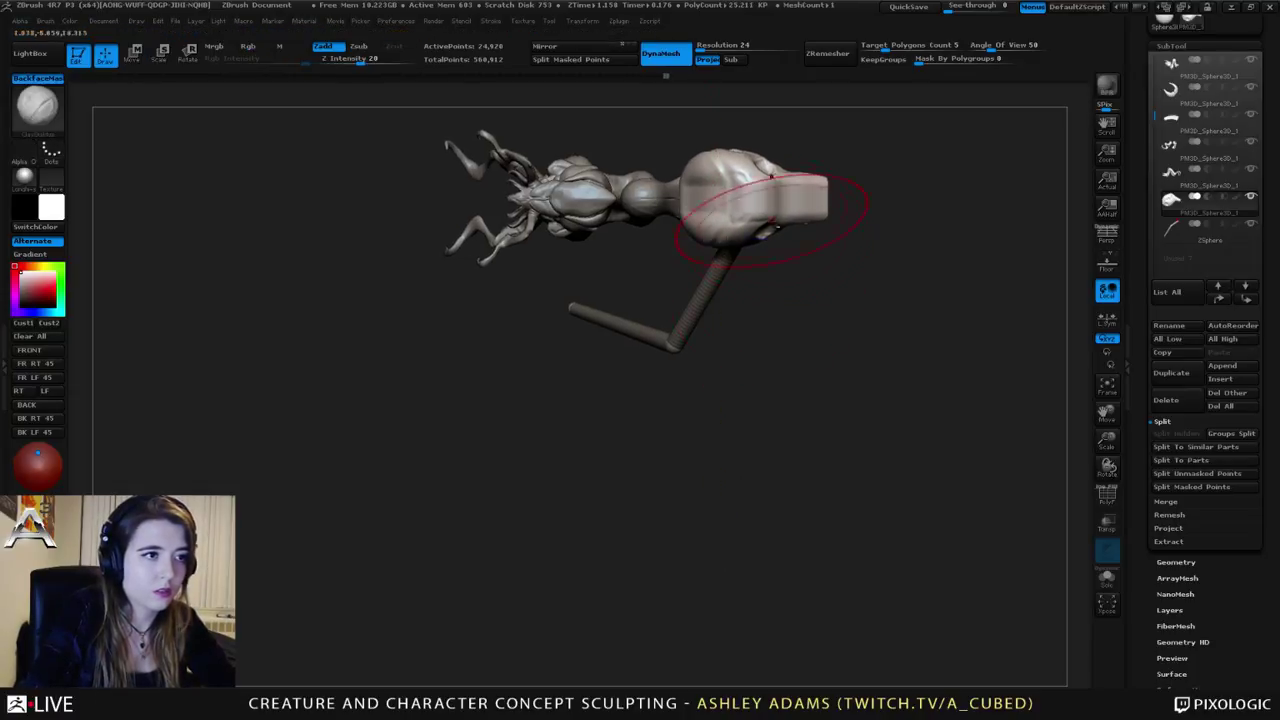
# Step: Round out the widened abdomen's back and sides with ClayBuildup strokes
pyautogui.moveTo(728, 207)
pyautogui.keyDown('alt'); pyautogui.mouseDown(button='right')
pyautogui.moveTo(706, 334)
pyautogui.moveTo(729, 277)
pyautogui.mouseUp(button='right'); pyautogui.keyUp('alt')
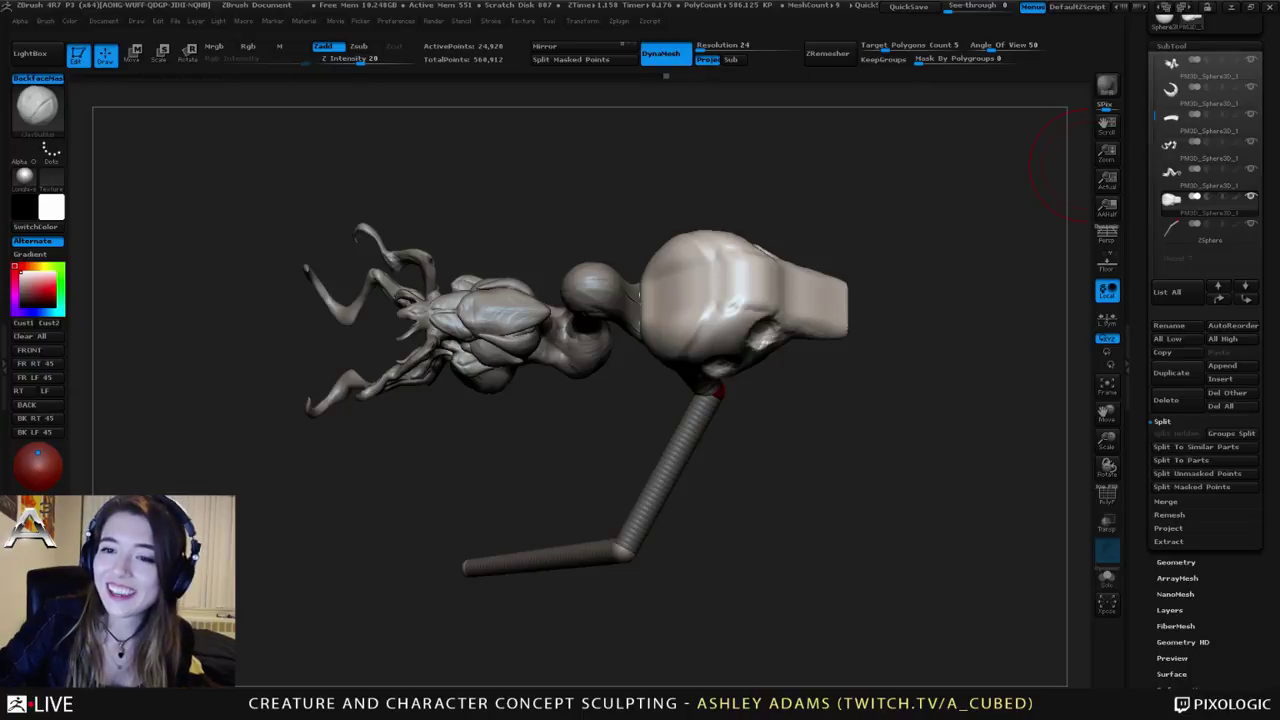
pyautogui.moveTo(900, 430)
pyautogui.mouseDown()
pyautogui.moveTo(660, 304)
pyautogui.moveTo(718, 290)
pyautogui.mouseUp()
pyautogui.moveTo(690, 150); pyautogui.dragTo(663, 240)
pyautogui.moveTo(690, 296); pyautogui.dragTo(647, 318)
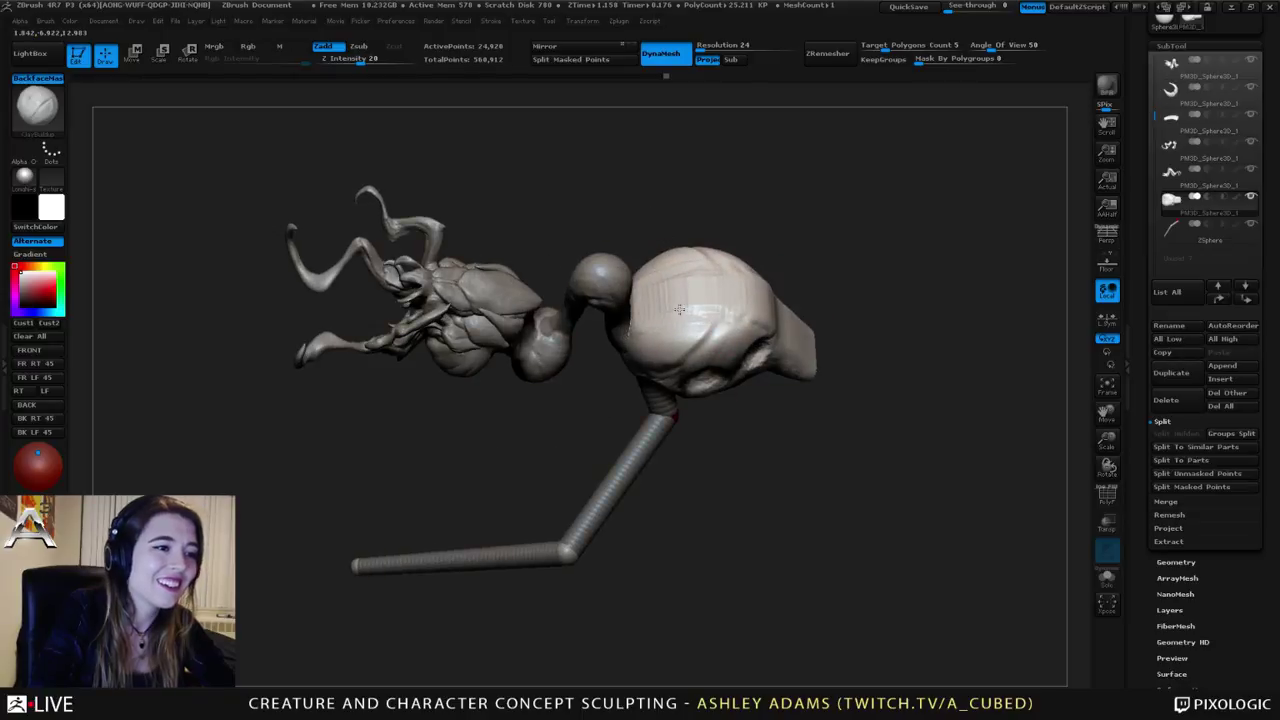
pyautogui.moveTo(748, 320)
pyautogui.mouseDown(button='right')
pyautogui.moveTo(720, 300)
pyautogui.moveTo(694, 336)
pyautogui.mouseUp(button='right')
pyautogui.rightClick(720, 304)
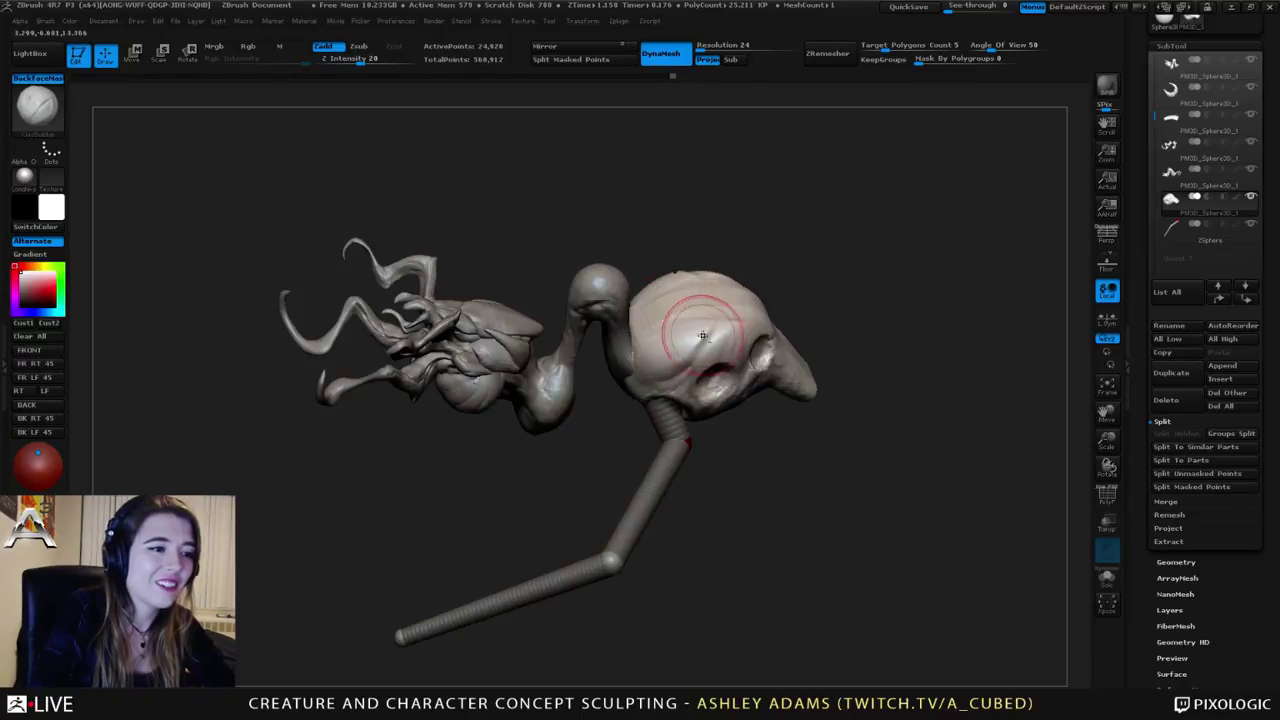
pyautogui.moveTo(694, 336)
pyautogui.mouseDown()
pyautogui.moveTo(651, 335)
pyautogui.moveTo(708, 292)
pyautogui.moveTo(758, 325)
pyautogui.moveTo(668, 347)
pyautogui.moveTo(640, 340)
pyautogui.mouseUp()
# Step: Remesh the abdomen with DynaMesh at resolution 64 and adjust its outline with the SnakeHook brush
pyautogui.moveTo(714, 316)
pyautogui.mouseDown(button='right')
pyautogui.moveTo(746, 398)
pyautogui.moveTo(663, 191)
pyautogui.mouseUp(button='right')
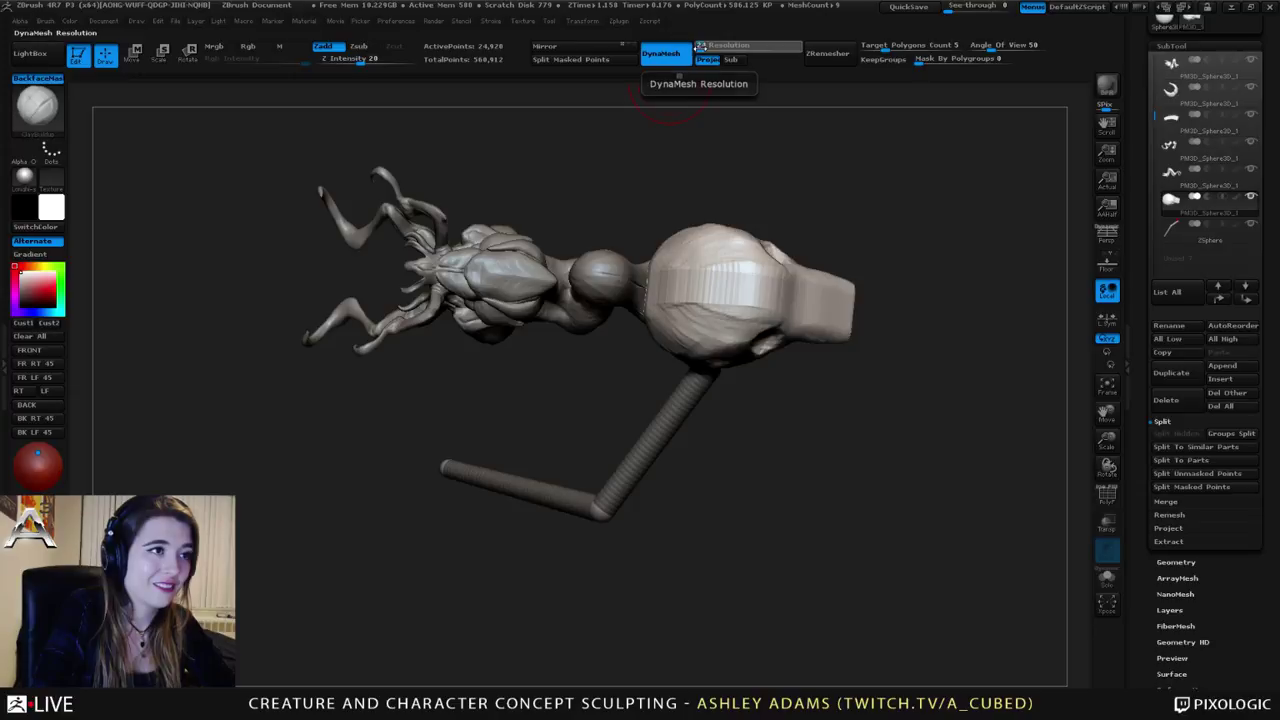
pyautogui.keyDown('ctrl'); pyautogui.moveTo(771, 206); pyautogui.dragTo(766, 214); pyautogui.keyUp('ctrl')
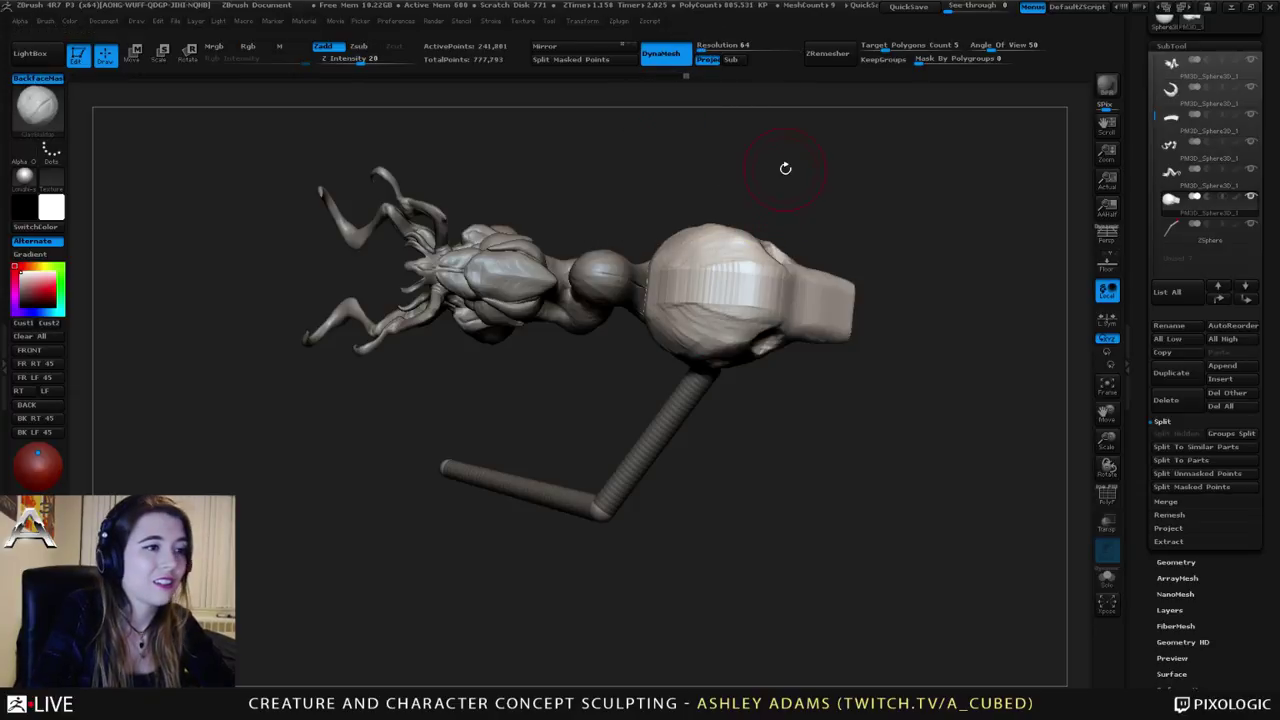
pyautogui.moveTo(711, 265); pyautogui.dragTo(699, 288, button='right')
pyautogui.moveTo(699, 288)
pyautogui.mouseDown()
pyautogui.moveTo(657, 278)
pyautogui.moveTo(739, 312)
pyautogui.mouseUp()
pyautogui.moveTo(706, 297)
pyautogui.mouseDown(button='right')
pyautogui.moveTo(740, 270)
pyautogui.moveTo(708, 322)
pyautogui.mouseUp(button='right')
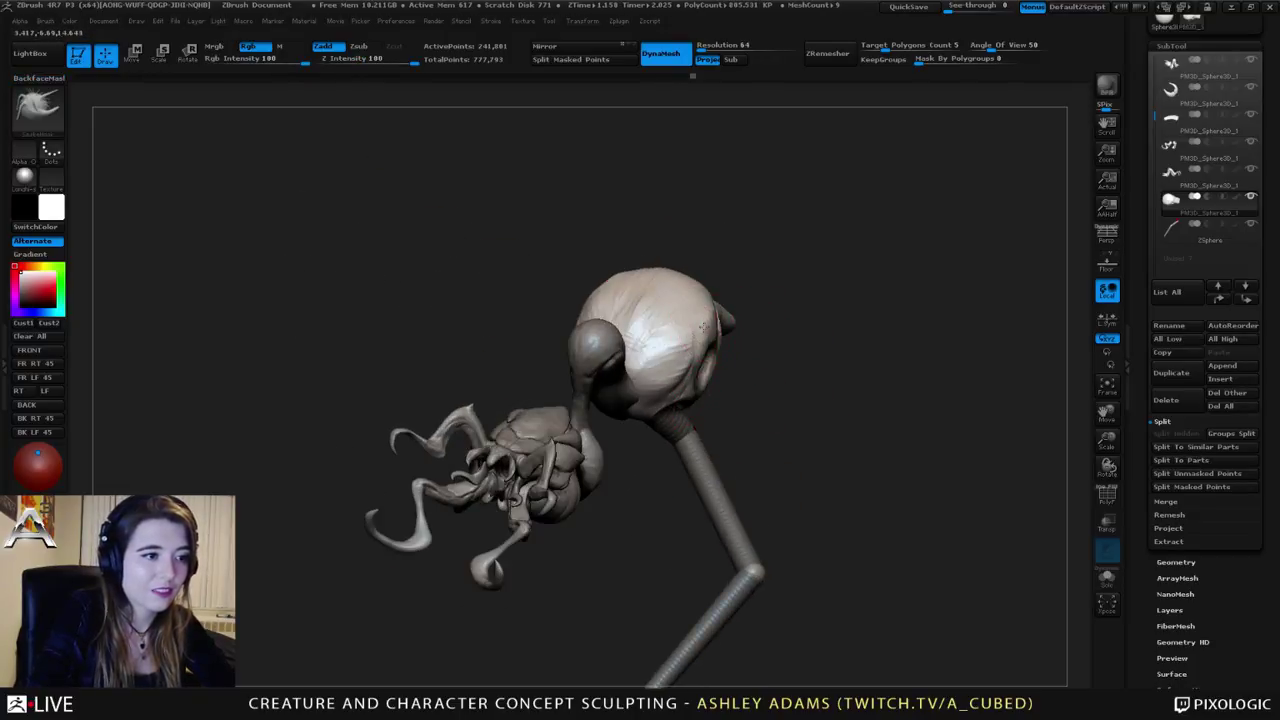
pyautogui.moveTo(685, 347); pyautogui.dragTo(670, 357)
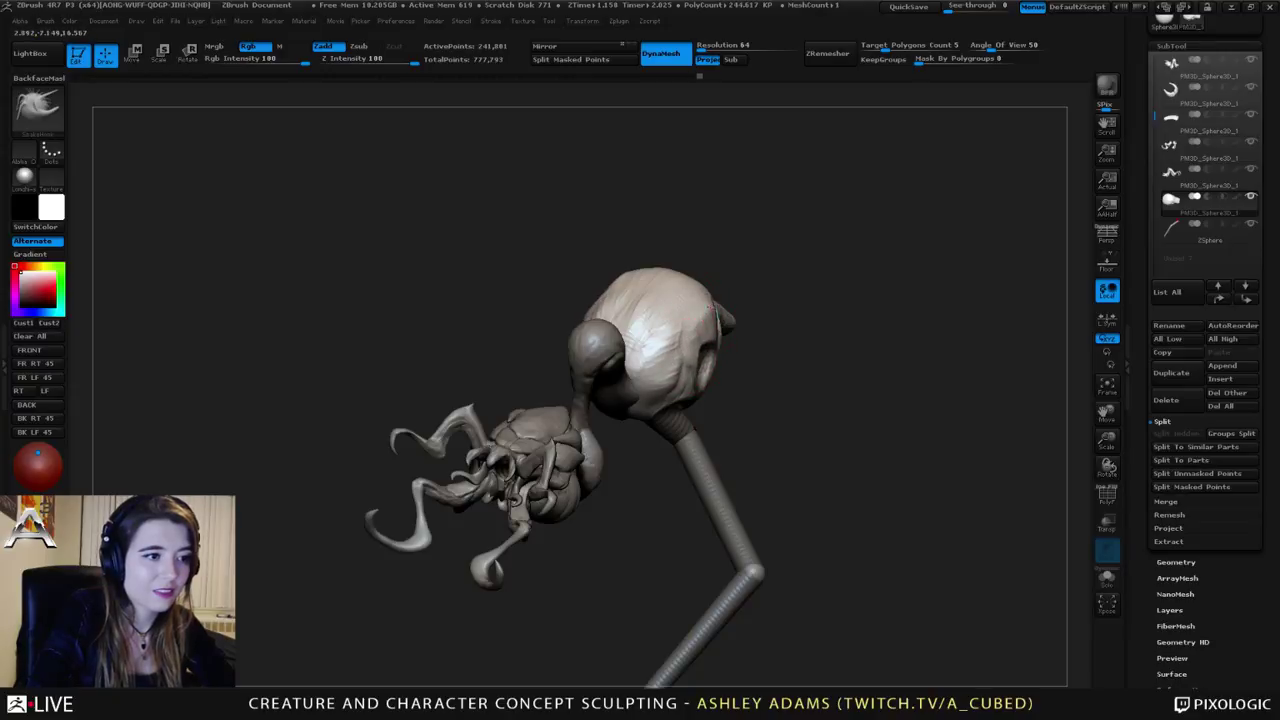
pyautogui.moveTo(711, 308); pyautogui.dragTo(706, 303)
pyautogui.moveTo(860, 290)
pyautogui.mouseDown()
pyautogui.moveTo(765, 280)
pyautogui.moveTo(720, 255)
pyautogui.moveTo(662, 262)
pyautogui.mouseUp()
# Step: Build up the abdomen's surface toward the base of the stinger with the ClayBuildup brush
pyautogui.press('b')
pyautogui.press('c')
pyautogui.press('b')
pyautogui.moveTo(743, 362); pyautogui.dragTo(734, 398)
pyautogui.moveTo(850, 390); pyautogui.dragTo(850, 330)
pyautogui.moveTo(748, 348)
pyautogui.mouseDown()
pyautogui.moveTo(701, 411)
pyautogui.moveTo(752, 368)
pyautogui.moveTo(740, 336)
pyautogui.mouseUp()
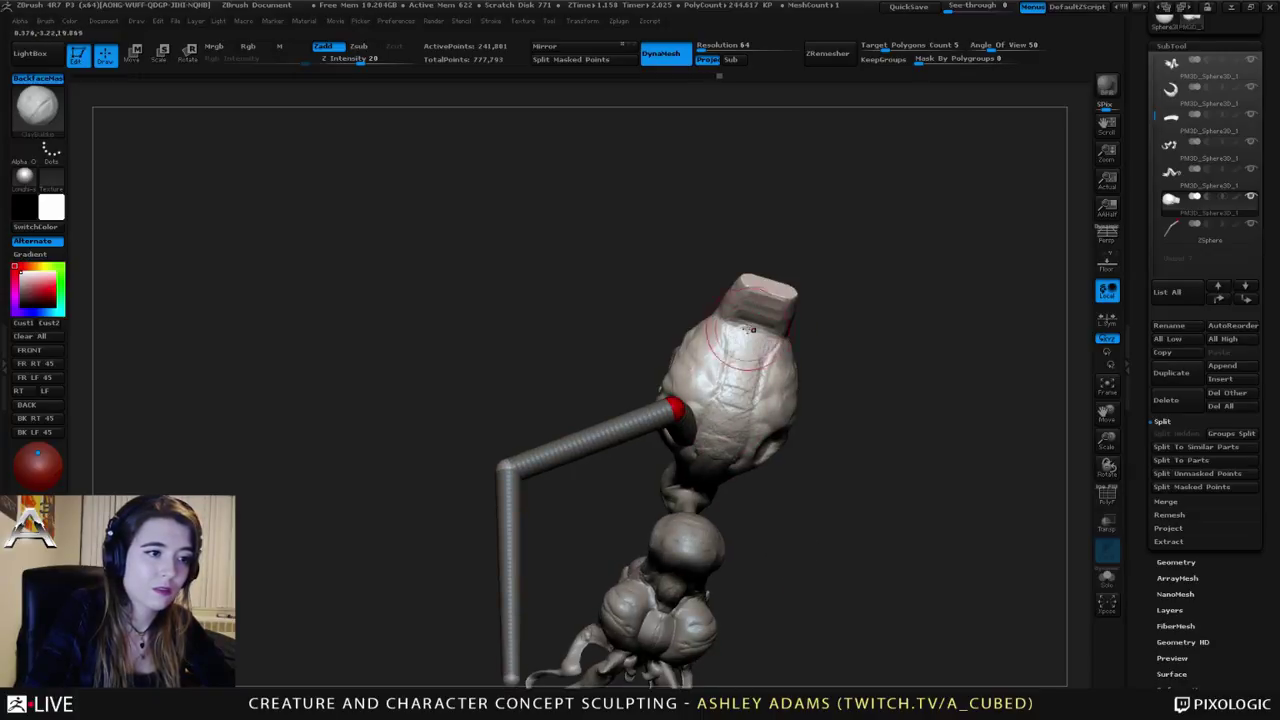
# Step: Pull in the sides of the stinger with the SnakeHook brush to form a narrow, tapering neck
pyautogui.moveTo(690, 300)
pyautogui.mouseDown()
pyautogui.moveTo(745, 306)
pyautogui.moveTo(722, 296)
pyautogui.mouseUp()
pyautogui.press('b')
pyautogui.press('s')
pyautogui.press('h')
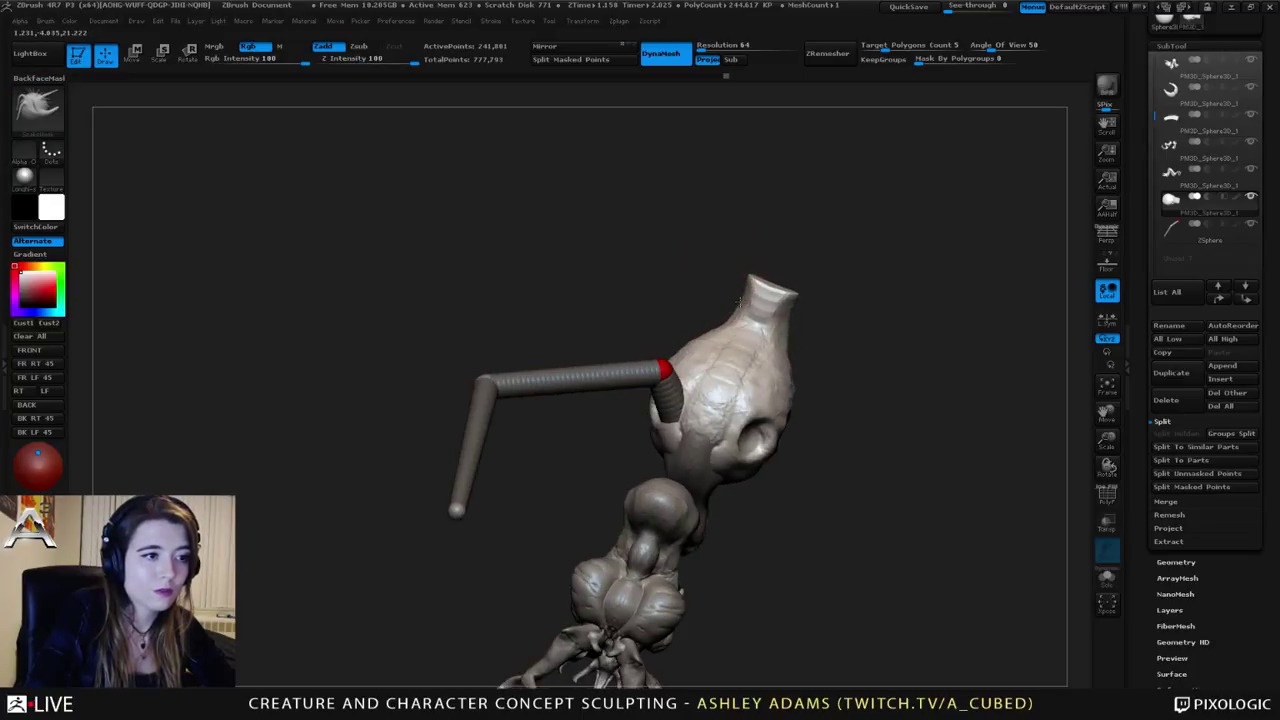
pyautogui.rightClick(741, 296)
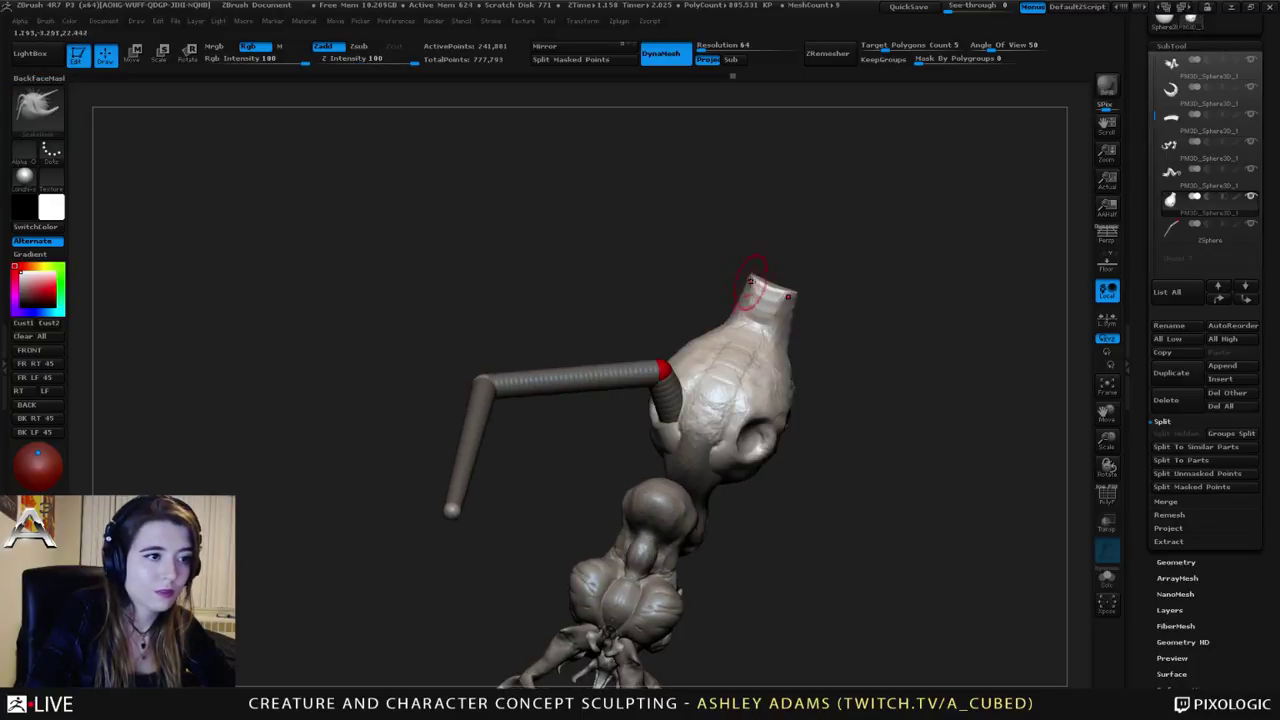
pyautogui.moveTo(751, 281)
pyautogui.mouseDown(button='right')
pyautogui.moveTo(762, 318)
pyautogui.moveTo(702, 303)
pyautogui.moveTo(710, 286)
pyautogui.moveTo(716, 299)
pyautogui.mouseUp(button='right')
# Step: Refine the stinger and the abdomen's upper surface around the pits with ClayBuildup strokes
pyautogui.press('b')
pyautogui.press('d')
pyautogui.press('s')
pyautogui.press('b')
pyautogui.press('c')
pyautogui.press('b')
pyautogui.moveTo(716, 299)
pyautogui.mouseDown()
pyautogui.moveTo(722, 311)
pyautogui.moveTo(750, 276)
pyautogui.mouseUp()
pyautogui.moveTo(750, 276)
pyautogui.mouseDown(button='right')
pyautogui.moveTo(758, 286)
pyautogui.moveTo(731, 298)
pyautogui.moveTo(735, 285)
pyautogui.moveTo(712, 296)
pyautogui.moveTo(657, 276)
pyautogui.moveTo(671, 374)
pyautogui.mouseUp(button='right')
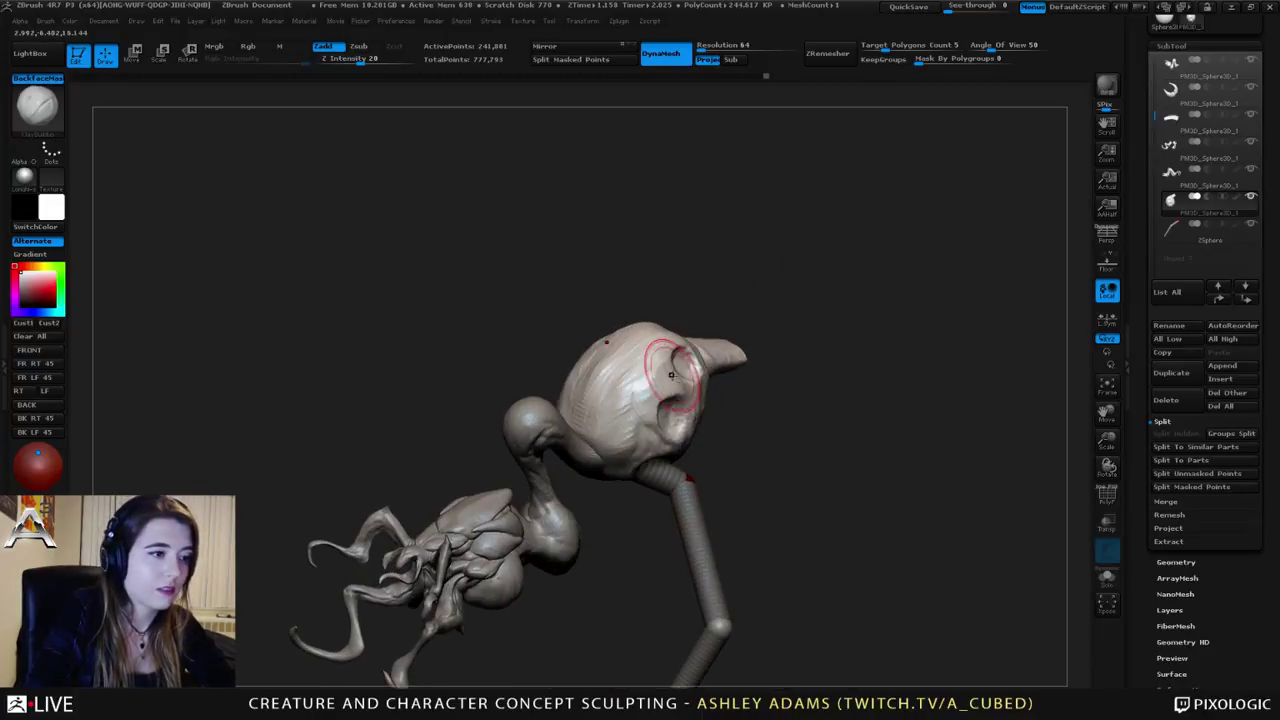
pyautogui.moveTo(622, 425); pyautogui.dragTo(650, 440, button='right')
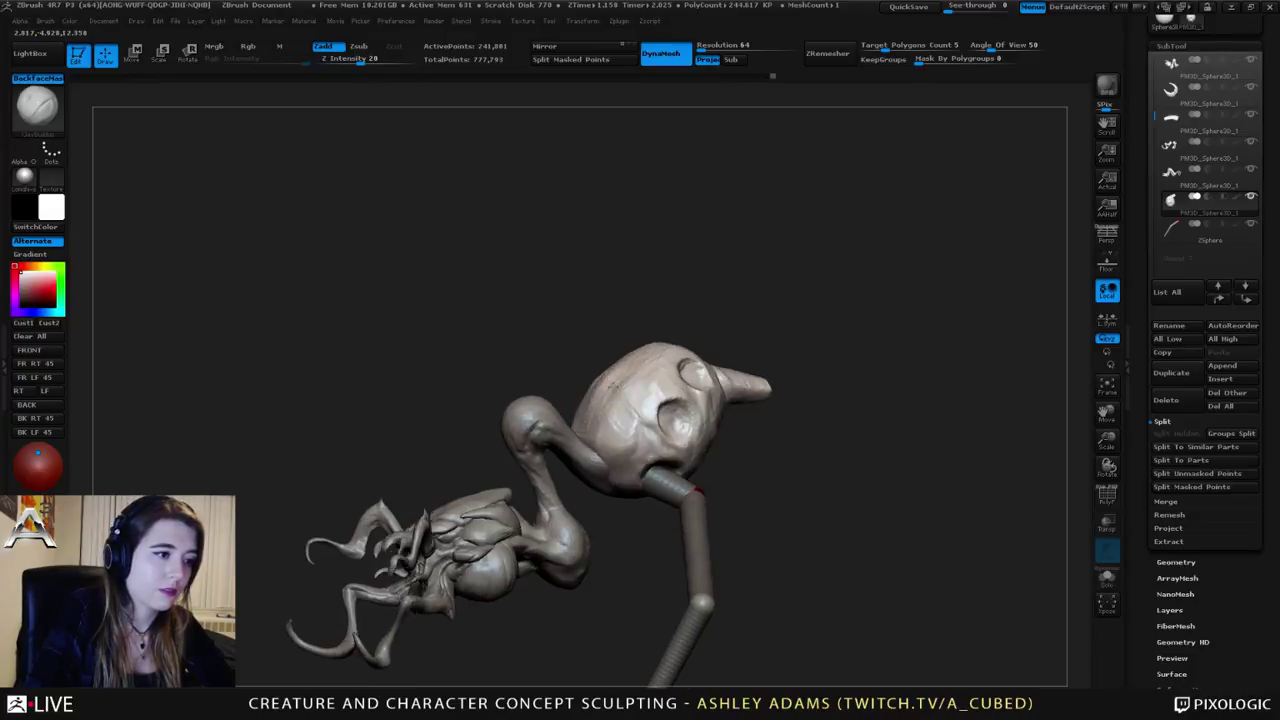
pyautogui.moveTo(615, 385); pyautogui.dragTo(632, 396, button='right')
# Step: Carve creases across the abdomen's side and back with the Dam_Standard brush
pyautogui.press('b')
pyautogui.press('d')
pyautogui.press('s')
pyautogui.moveTo(660, 412)
pyautogui.mouseDown()
pyautogui.moveTo(601, 440)
pyautogui.moveTo(612, 457)
pyautogui.moveTo(630, 460)
pyautogui.moveTo(660, 381)
pyautogui.mouseUp()
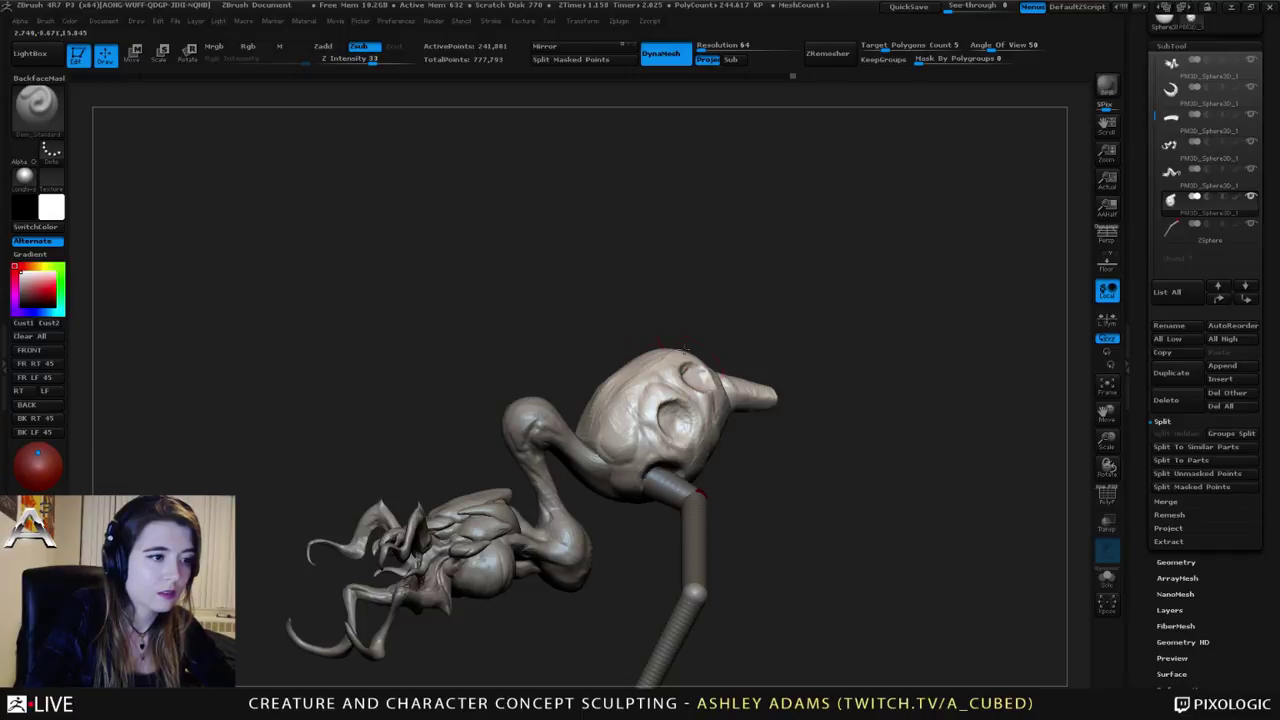
pyautogui.moveTo(686, 349)
pyautogui.mouseDown(button='right')
pyautogui.moveTo(668, 368)
pyautogui.moveTo(690, 375)
pyautogui.moveTo(655, 395)
pyautogui.moveTo(695, 350)
pyautogui.moveTo(737, 423)
pyautogui.moveTo(656, 358)
pyautogui.moveTo(675, 329)
pyautogui.moveTo(643, 309)
pyautogui.moveTo(666, 300)
pyautogui.moveTo(648, 300)
pyautogui.moveTo(678, 362)
pyautogui.moveTo(706, 363)
pyautogui.moveTo(642, 398)
pyautogui.moveTo(668, 382)
pyautogui.moveTo(683, 410)
pyautogui.mouseUp(button='right')
# Step: Select the ZSphere leg and reposition its root and joints against the abdomen's lower side
pyautogui.press('b')
pyautogui.press('s')
pyautogui.press('h')
pyautogui.keyDown('alt'); pyautogui.click(646, 400); pyautogui.keyUp('alt')
pyautogui.press('w')
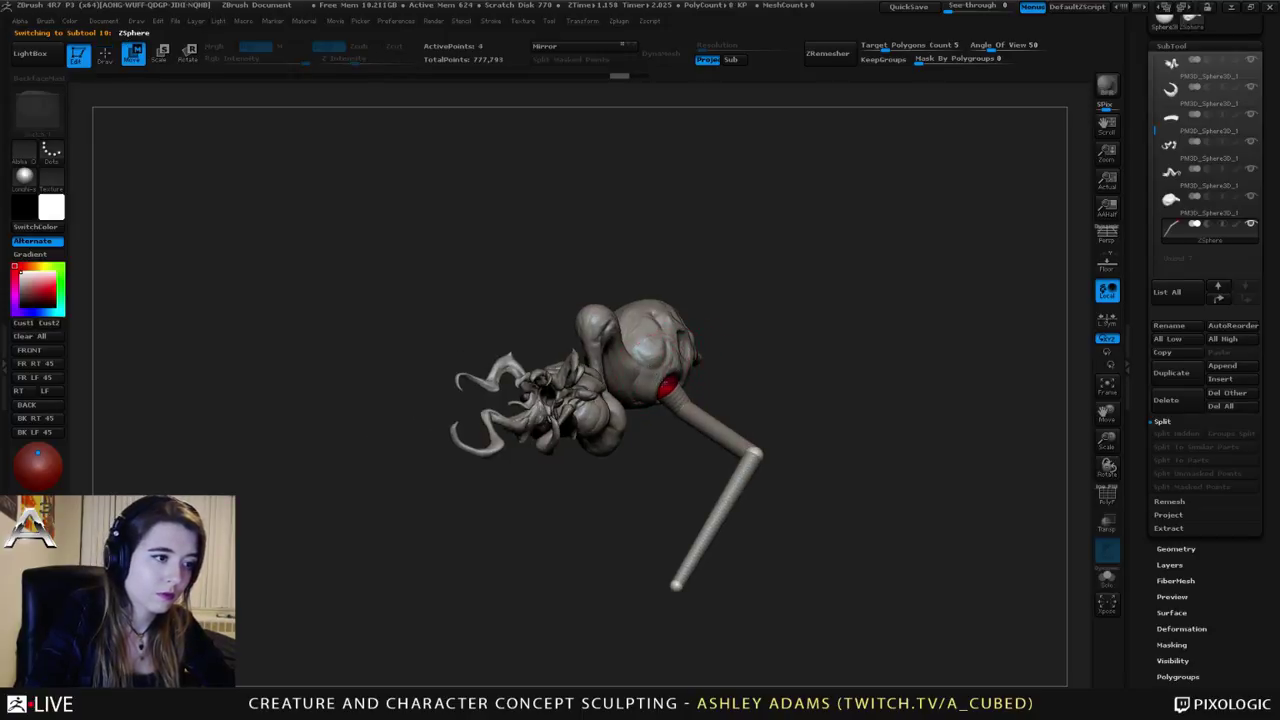
pyautogui.moveTo(666, 385); pyautogui.dragTo(672, 398, button='right')
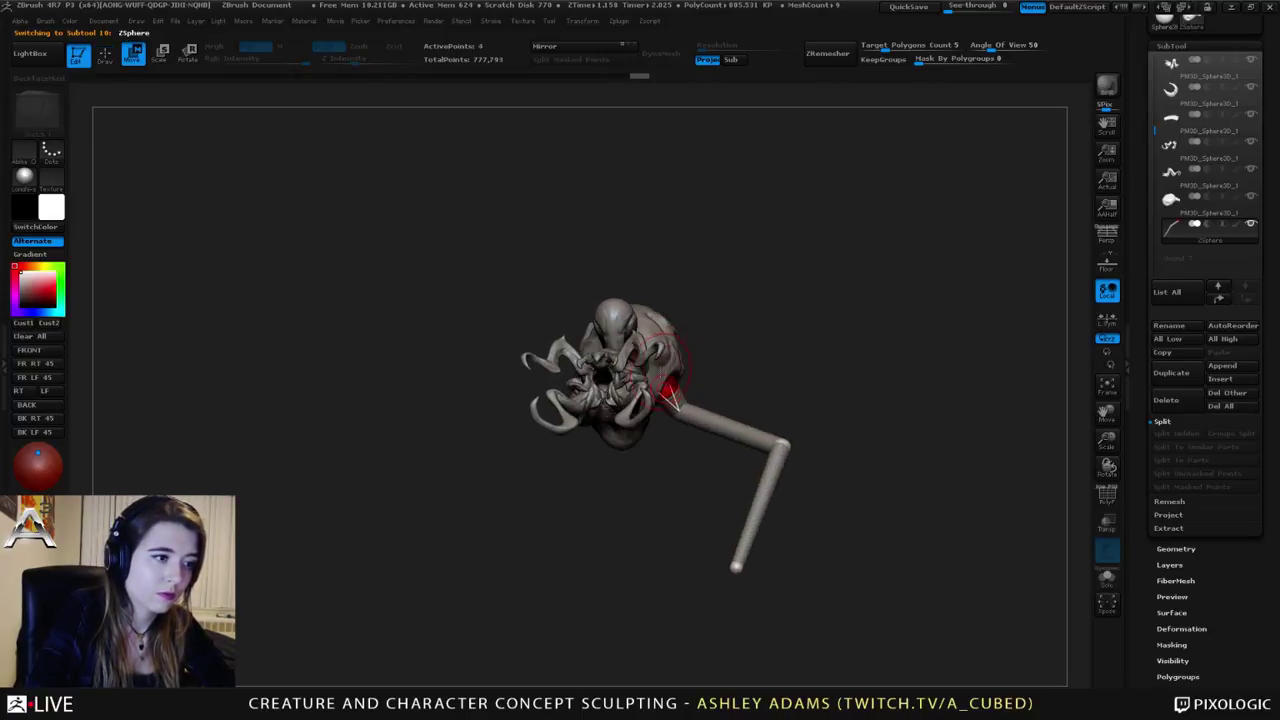
# Step: Select the abdomen subtool and sculpt a smoothed, raised socket around the leg's root with the ClayBuildup brush
pyautogui.keyDown('alt'); pyautogui.click(674, 335); pyautogui.keyUp('alt')
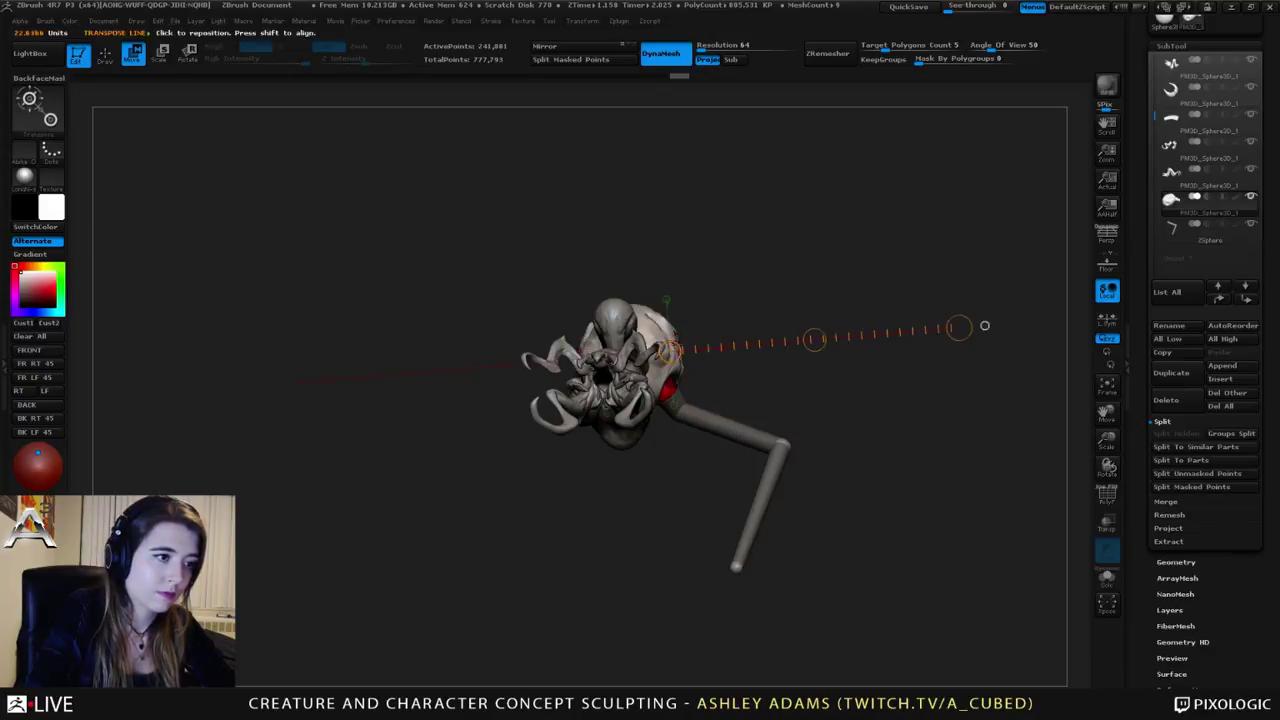
pyautogui.rightClick(634, 420)
pyautogui.keyDown('ctrl'); pyautogui.moveTo(634, 420); pyautogui.dragTo(641, 458, button='right'); pyautogui.keyUp('ctrl')
pyautogui.press('q')
pyautogui.rightClick(672, 380)
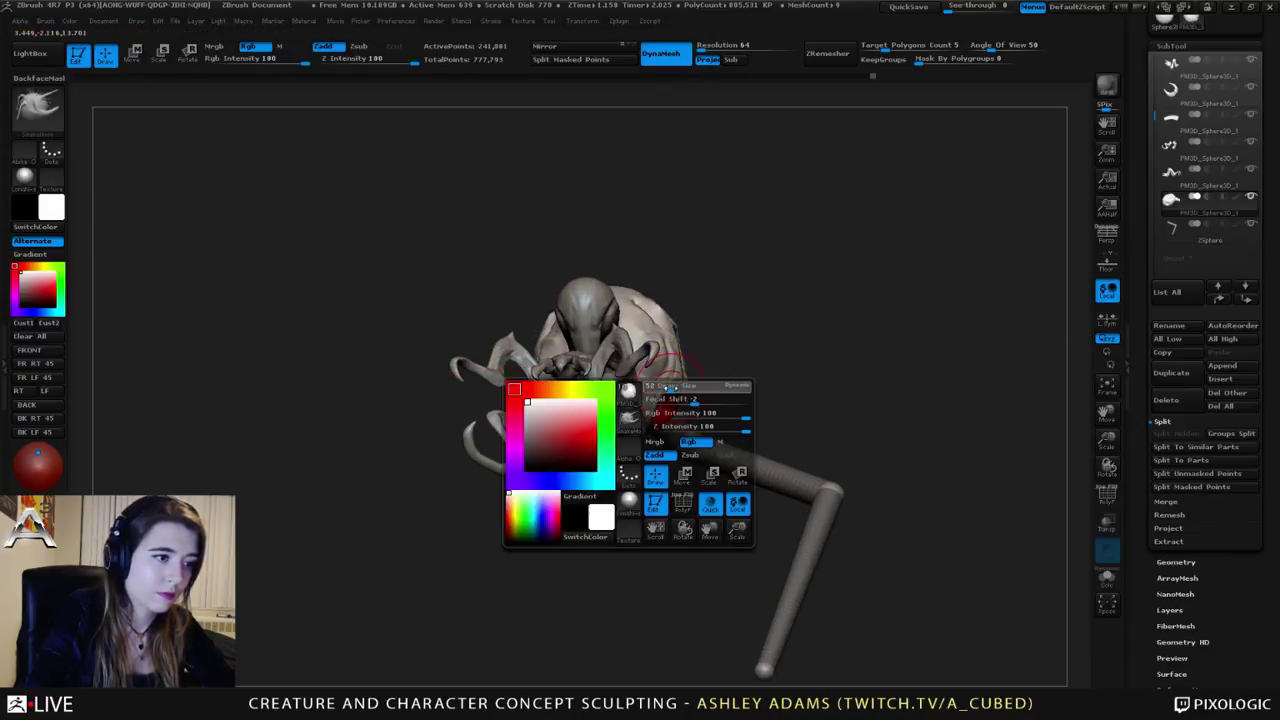
pyautogui.moveTo(672, 380); pyautogui.dragTo(636, 408, button='right')
pyautogui.press('b')
pyautogui.press('c')
pyautogui.press('b')
pyautogui.keyDown('shift'); pyautogui.moveTo(642, 402); pyautogui.dragTo(636, 412); pyautogui.keyUp('shift')
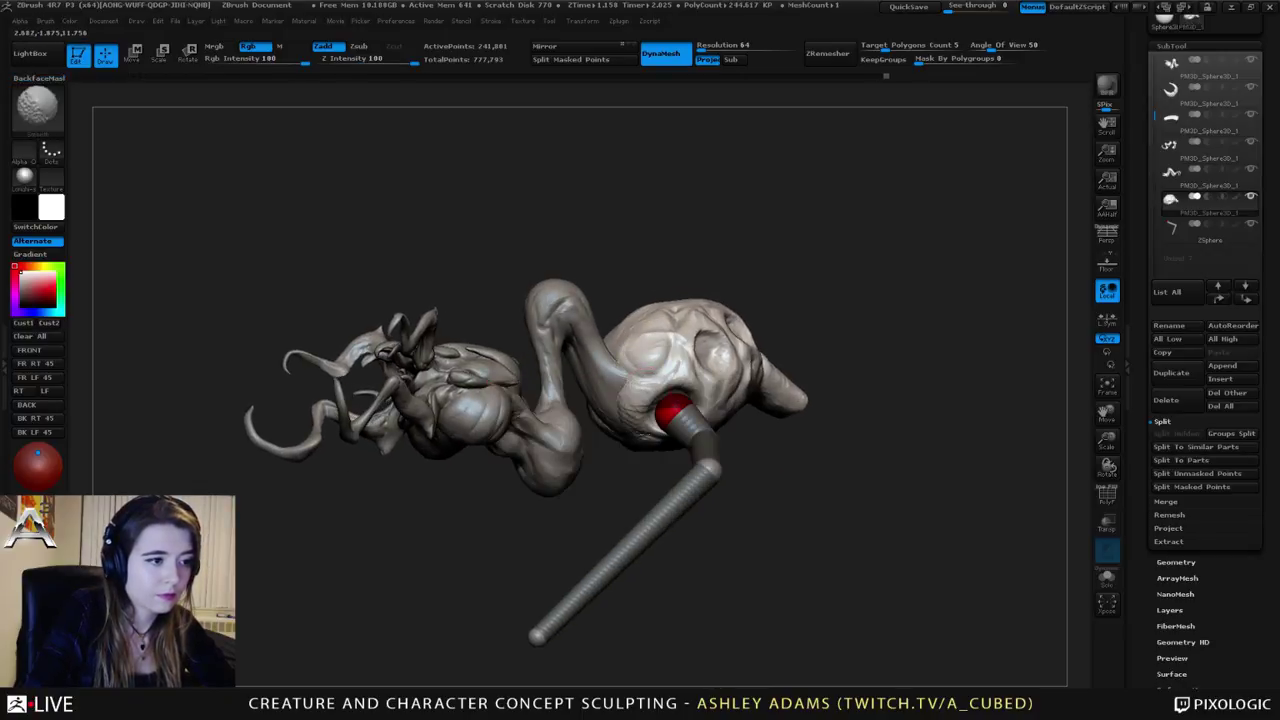
pyautogui.moveTo(608, 418)
pyautogui.mouseDown(button='right')
pyautogui.moveTo(638, 415)
pyautogui.moveTo(618, 384)
pyautogui.mouseUp(button='right')
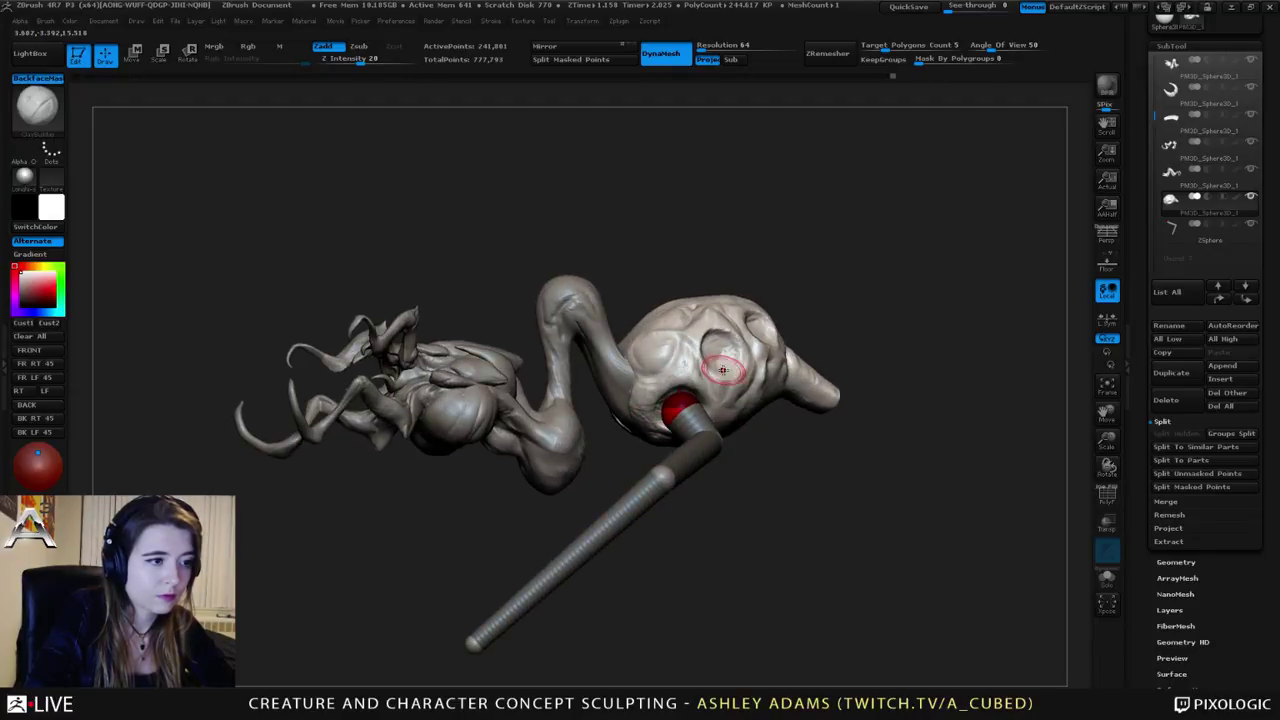
# Step: Select the stalk subtool and pull its upper bend higher with the SnakeHook brush
pyautogui.moveTo(722, 370)
pyautogui.keyDown('ctrl'); pyautogui.mouseDown(button='right')
pyautogui.moveTo(735, 400)
pyautogui.moveTo(875, 400)
pyautogui.moveTo(758, 402)
pyautogui.moveTo(660, 360)
pyautogui.mouseUp(button='right'); pyautogui.keyUp('ctrl')
pyautogui.press('space')
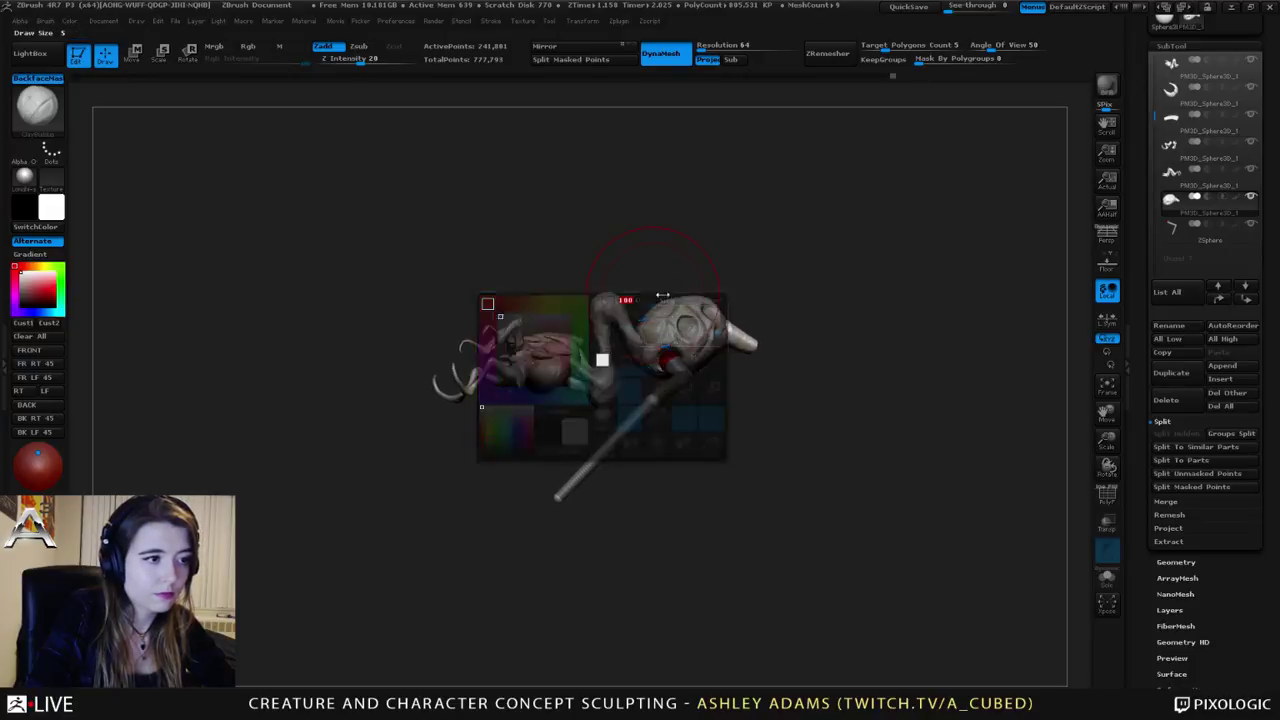
pyautogui.moveTo(662, 295); pyautogui.dragTo(589, 249, button='right')
pyautogui.moveTo(634, 291)
pyautogui.keyDown('ctrl'); pyautogui.mouseDown(button='right')
pyautogui.moveTo(600, 302)
pyautogui.moveTo(666, 293)
pyautogui.mouseUp(button='right'); pyautogui.keyUp('ctrl')
pyautogui.keyDown('alt'); pyautogui.click(569, 300); pyautogui.keyUp('alt')
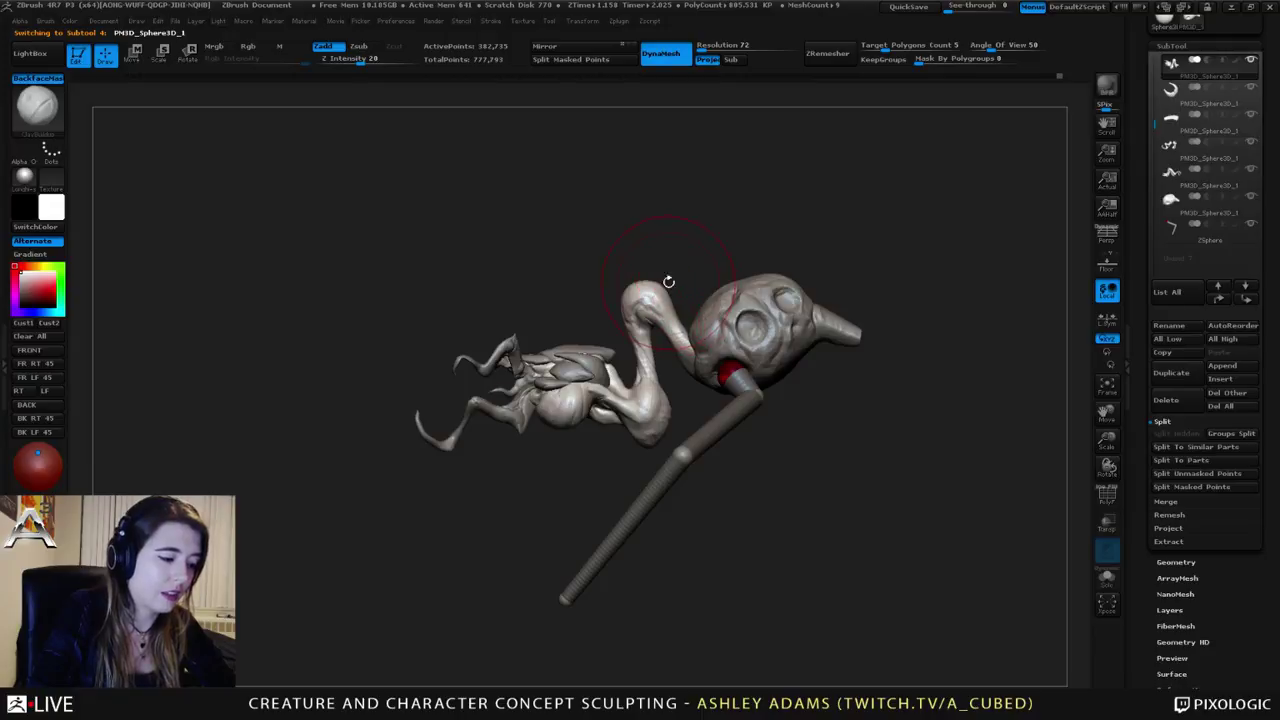
pyautogui.press('b')
pyautogui.press('s')
pyautogui.press('h')
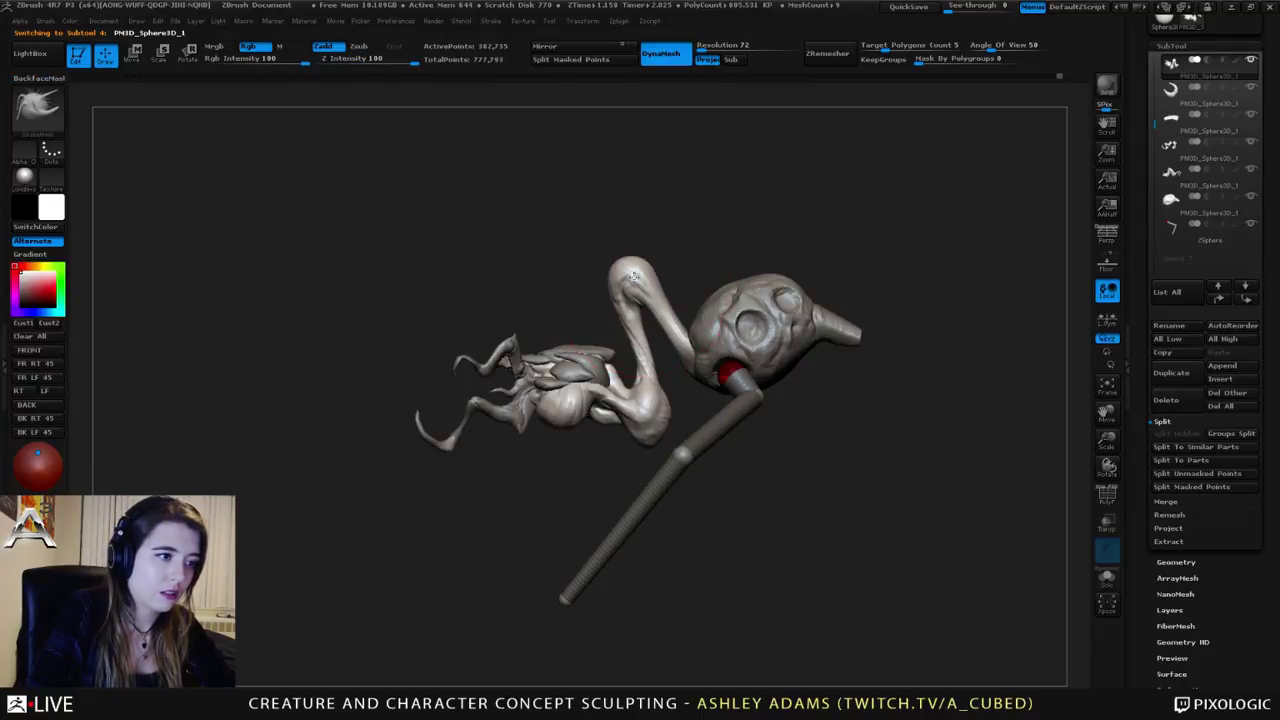
pyautogui.moveTo(635, 280); pyautogui.dragTo(698, 272, button='right')
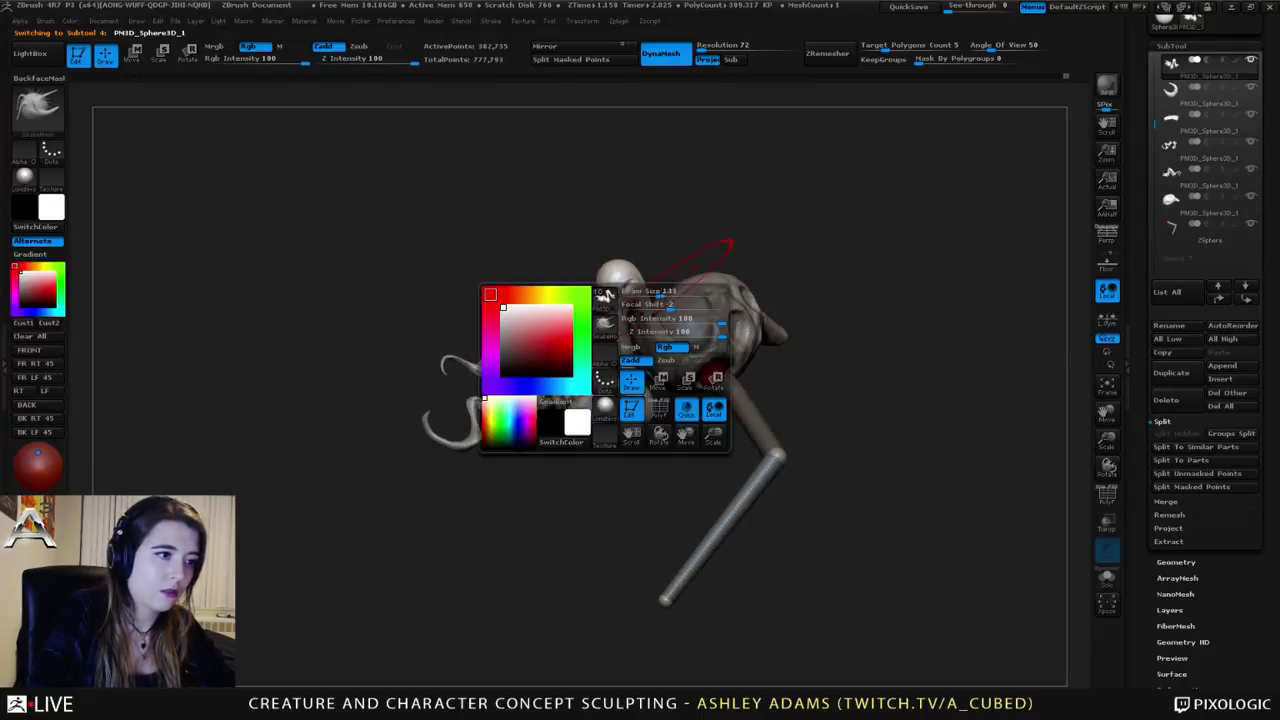
# Step: Select the abdomen subtool and move it backward, away from the stalk and thorax
pyautogui.moveTo(650, 322)
pyautogui.mouseDown(button='right')
pyautogui.moveTo(663, 333)
pyautogui.moveTo(665, 316)
pyautogui.moveTo(668, 342)
pyautogui.moveTo(708, 355)
pyautogui.mouseUp(button='right')
pyautogui.keyDown('alt'); pyautogui.click(707, 355); pyautogui.keyUp('alt')
pyautogui.press('w')
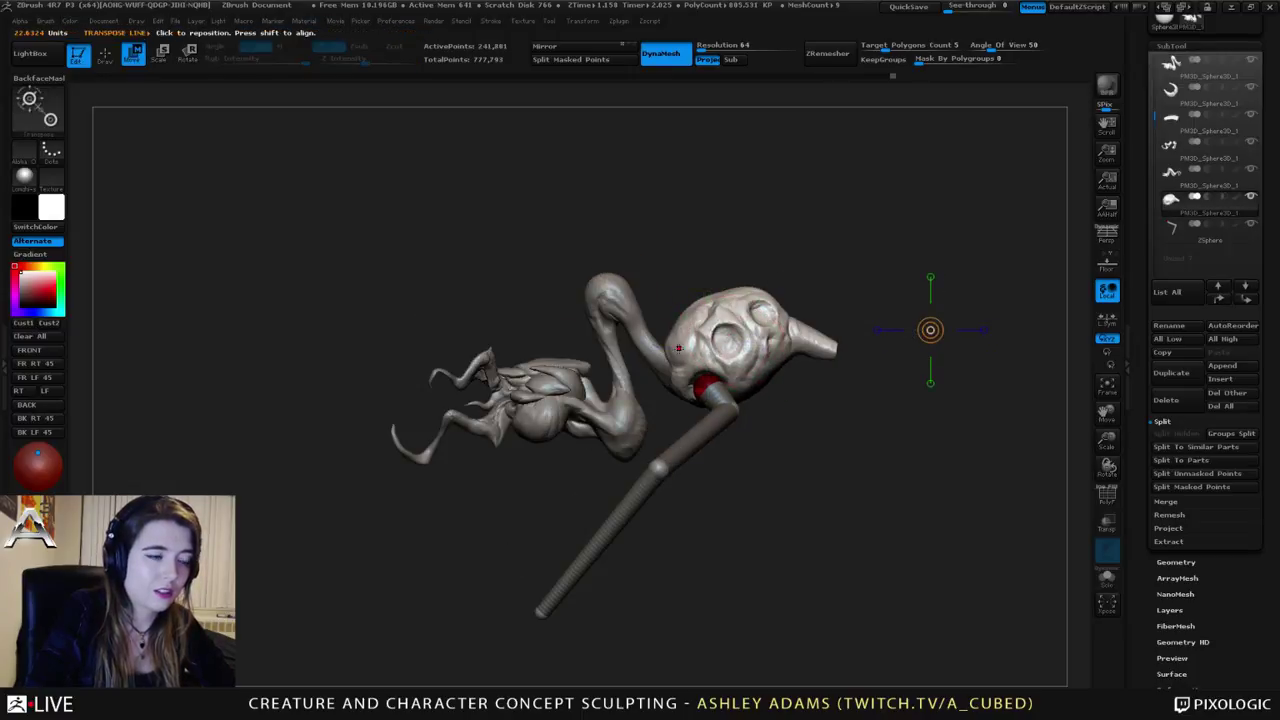
pyautogui.moveTo(835, 346); pyautogui.dragTo(888, 346)
pyautogui.press('q')
# Step: Select the stalk subtool, stretch its rear arm out to meet the abdomen, and mask its lower section
pyautogui.keyDown('alt'); pyautogui.click(683, 357); pyautogui.keyUp('alt')
pyautogui.press('space')
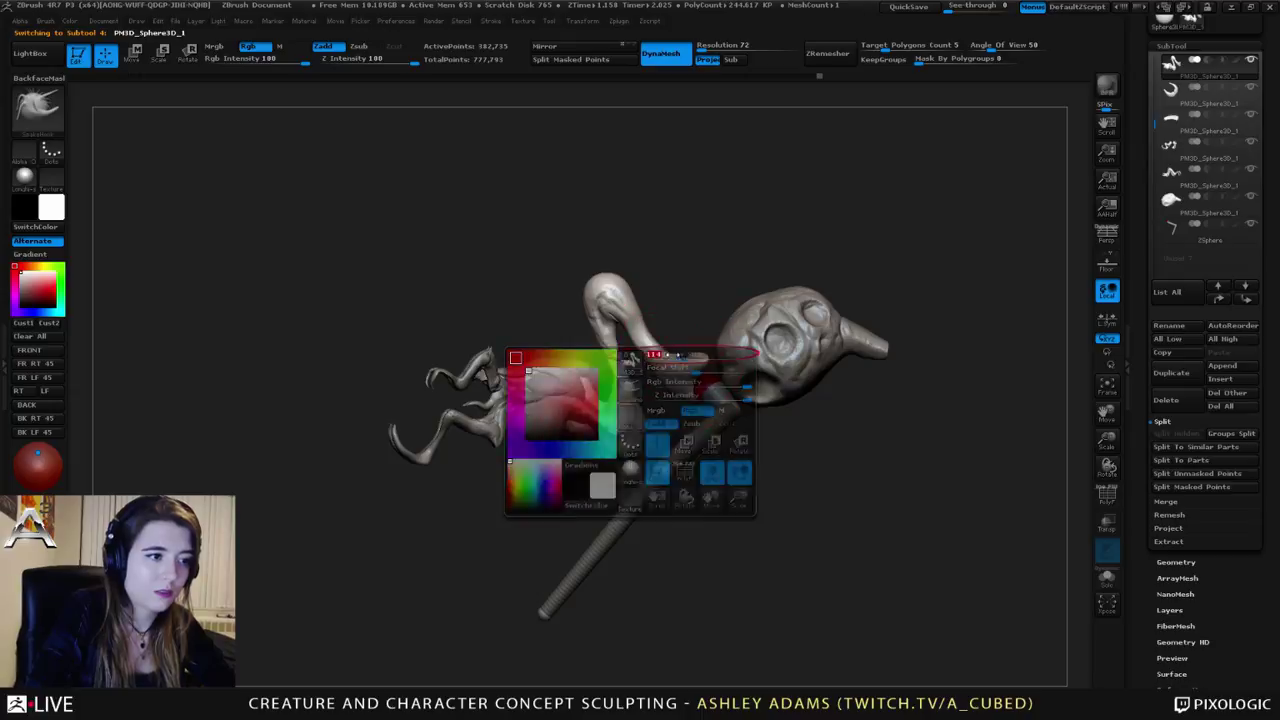
pyautogui.moveTo(684, 357); pyautogui.dragTo(665, 362)
pyautogui.moveTo(571, 484)
pyautogui.keyDown('ctrl'); pyautogui.mouseDown()
pyautogui.moveTo(637, 380)
pyautogui.moveTo(500, 258)
pyautogui.moveTo(510, 275)
pyautogui.mouseUp(); pyautogui.keyUp('ctrl')
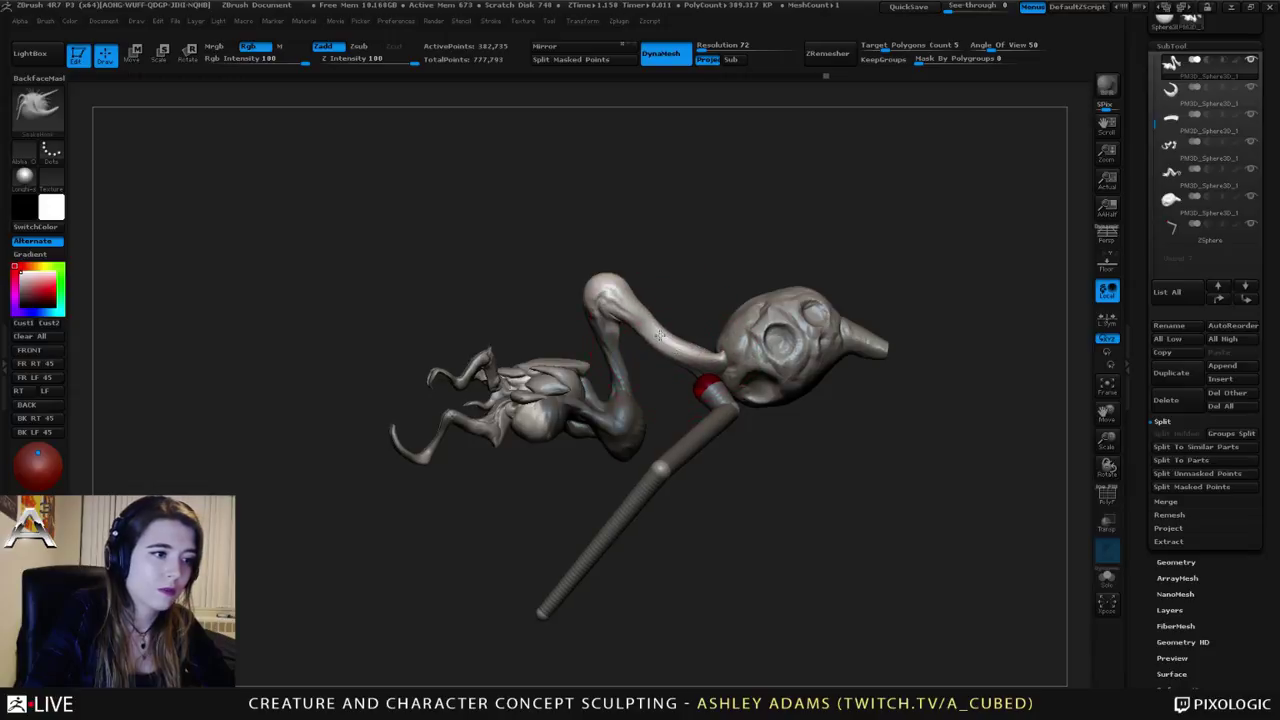
pyautogui.press('space')
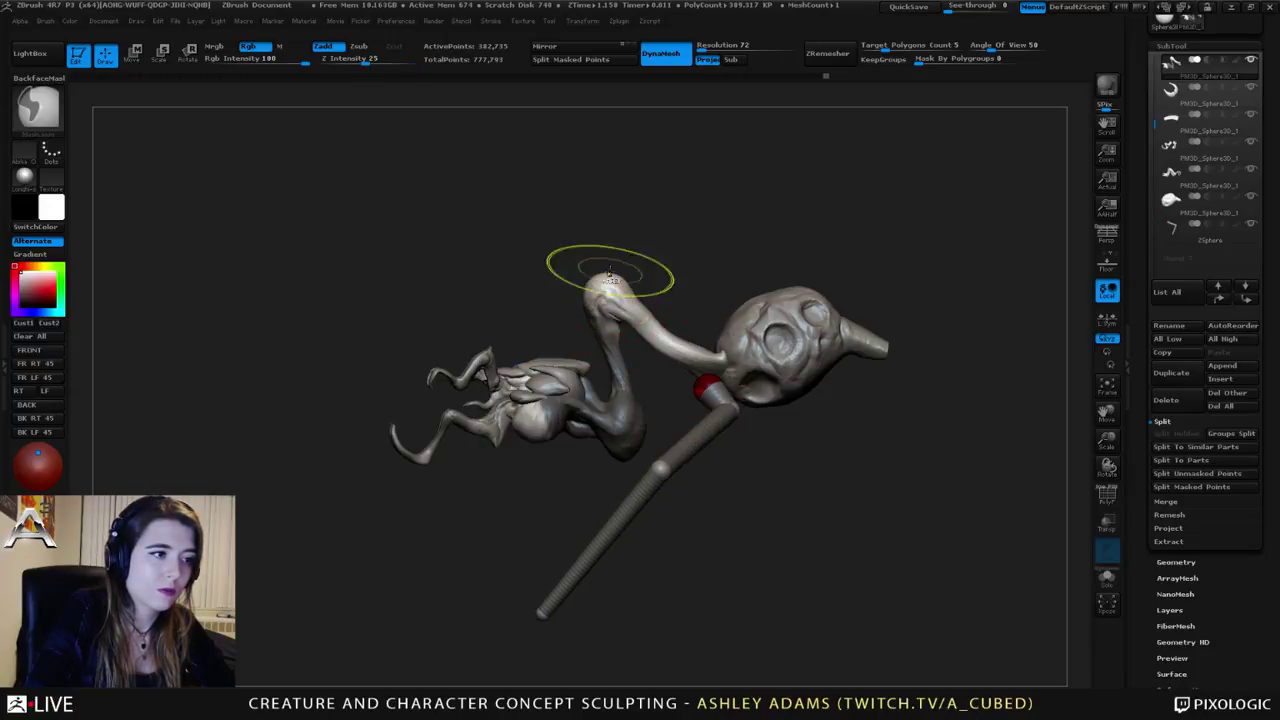
# Step: Clear the stalk's mask and pull its upper bend toward the abdomen with the SnakeHook brush
pyautogui.keyDown('ctrl'); pyautogui.moveTo(636, 241); pyautogui.dragTo(628, 262); pyautogui.keyUp('ctrl')
pyautogui.press('space')
pyautogui.moveTo(624, 261)
pyautogui.mouseDown()
pyautogui.moveTo(609, 281)
pyautogui.moveTo(620, 278)
pyautogui.mouseUp()
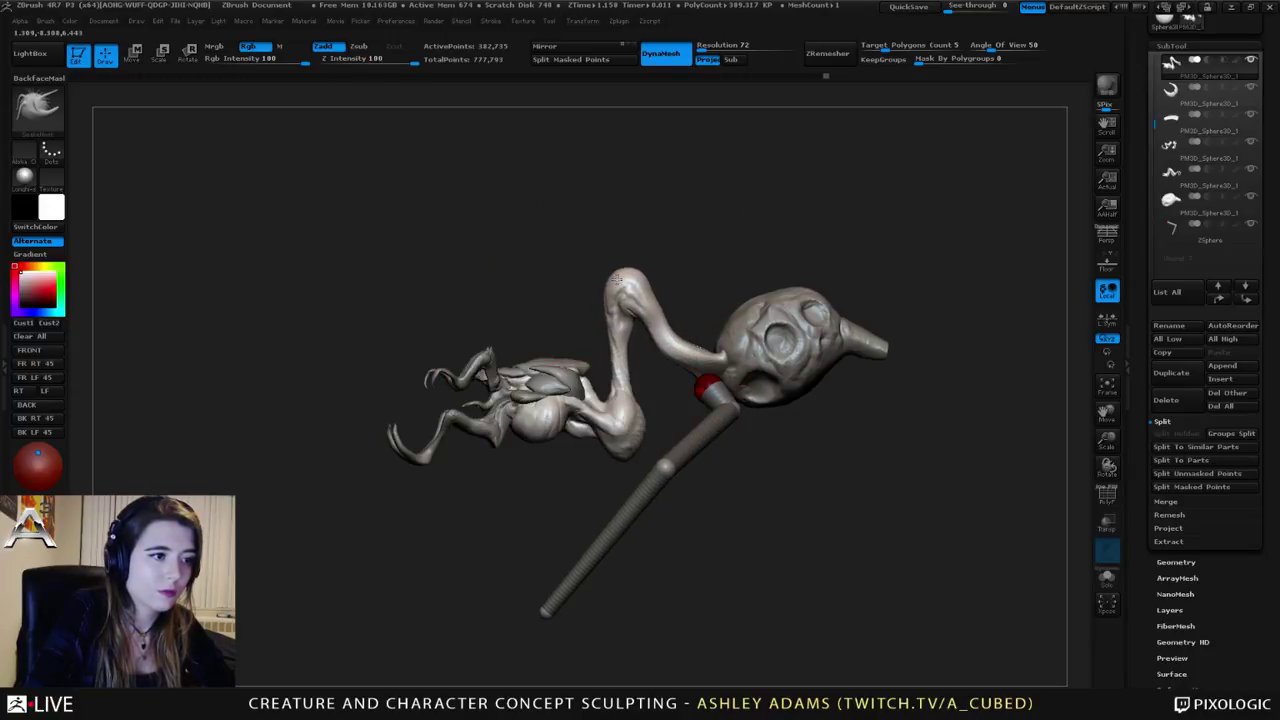
pyautogui.press('space')
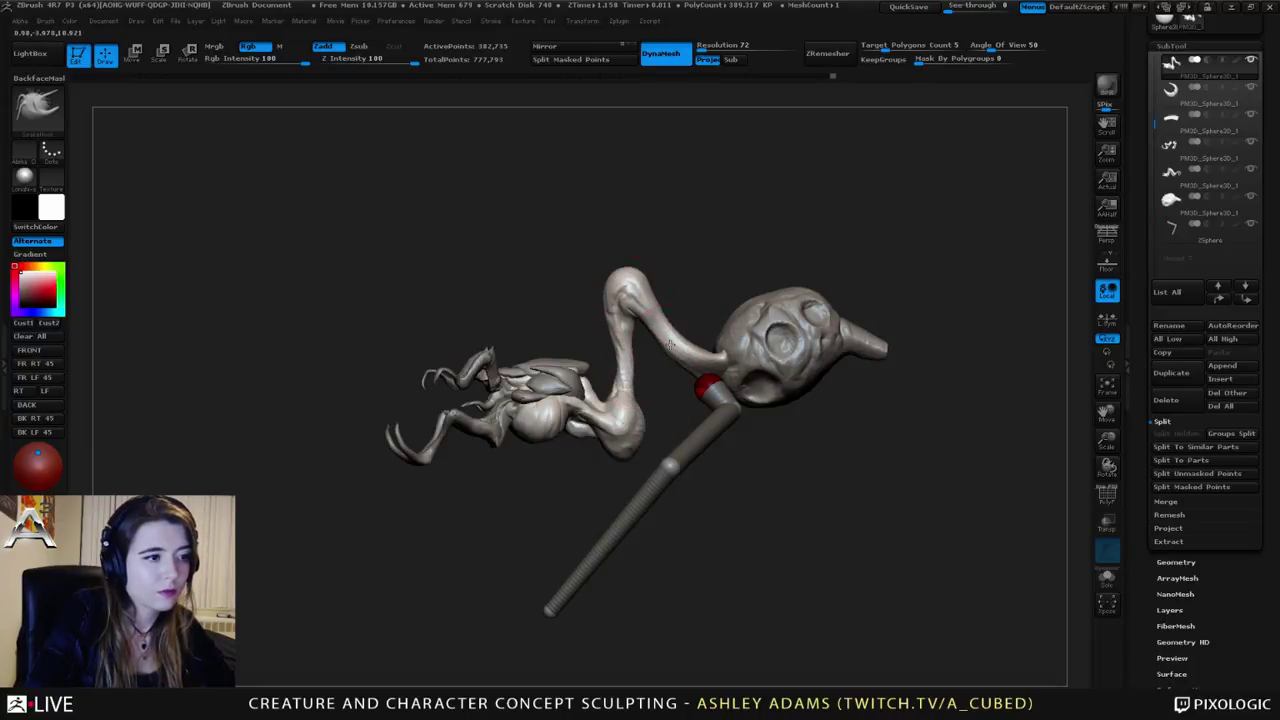
# Step: Adjust the draw size and refine the stalk's rear arm where it joins the abdomen
pyautogui.press('shift')
pyautogui.moveTo(689, 347)
pyautogui.mouseDown(button='right')
pyautogui.moveTo(657, 318)
pyautogui.moveTo(693, 357)
pyautogui.mouseUp(button='right')
pyautogui.press('space')
pyautogui.keyDown('shift'); pyautogui.moveTo(691, 355); pyautogui.dragTo(678, 352); pyautogui.keyUp('shift')
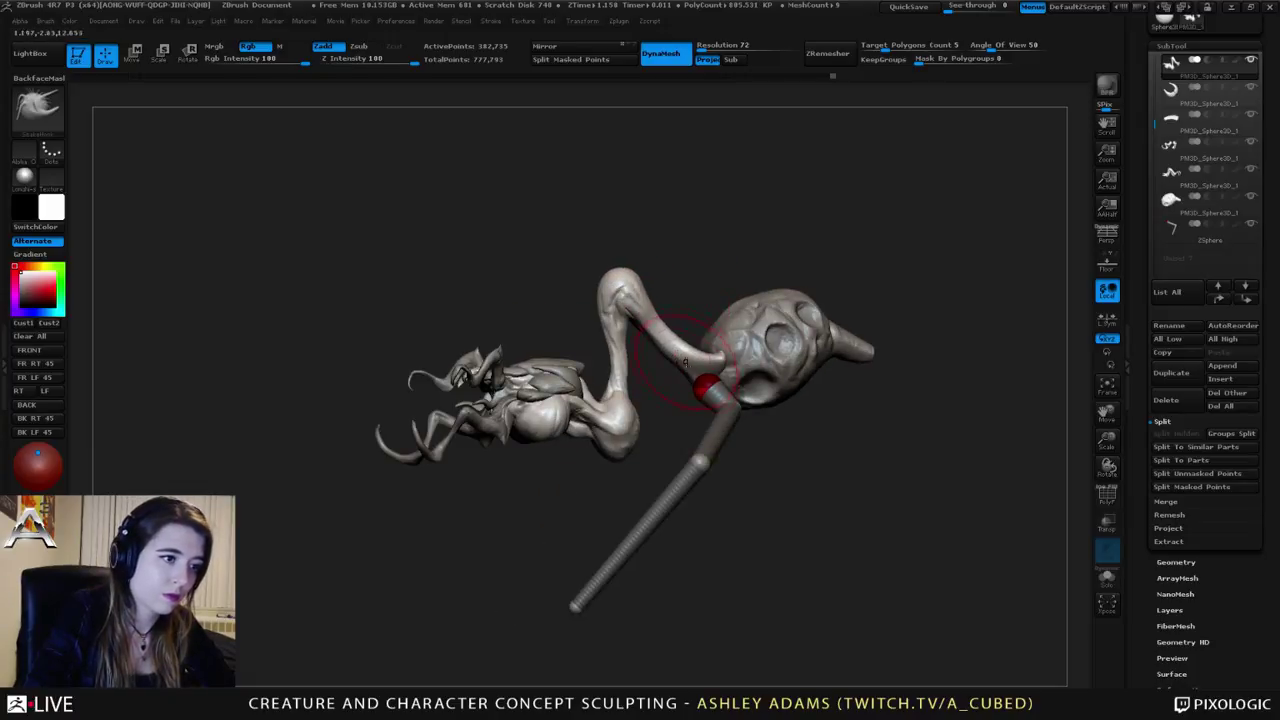
pyautogui.moveTo(686, 361); pyautogui.dragTo(690, 375, button='right')
pyautogui.press('space')
pyautogui.press('space')
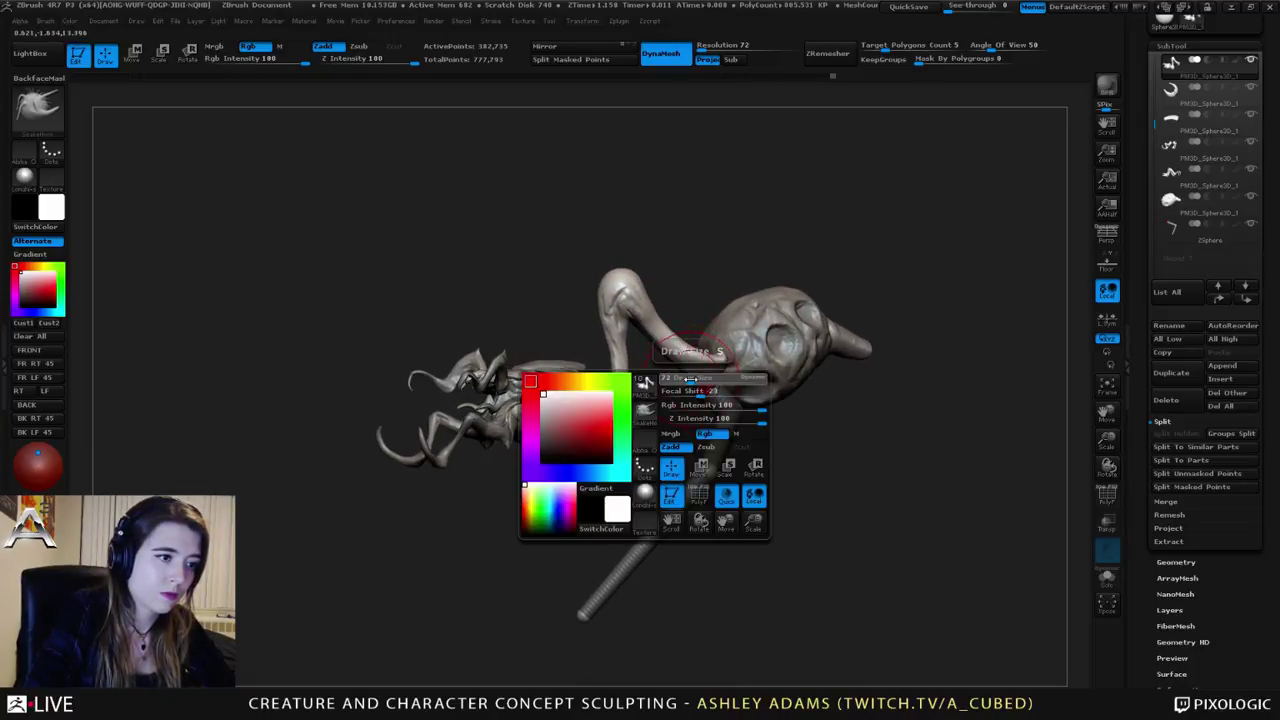
pyautogui.moveTo(690, 379); pyautogui.dragTo(689, 379)
pyautogui.moveTo(690, 378); pyautogui.dragTo(692, 376, button='right')
pyautogui.press('space')
pyautogui.moveTo(702, 392); pyautogui.dragTo(714, 392)
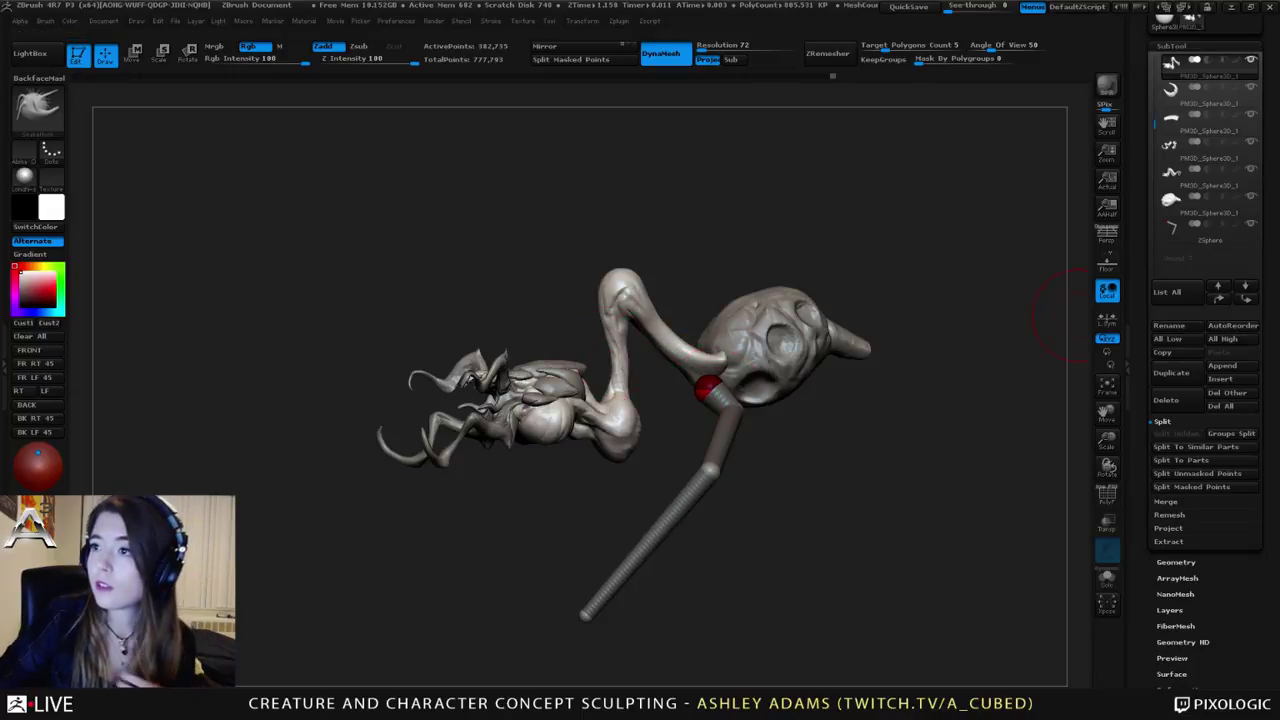
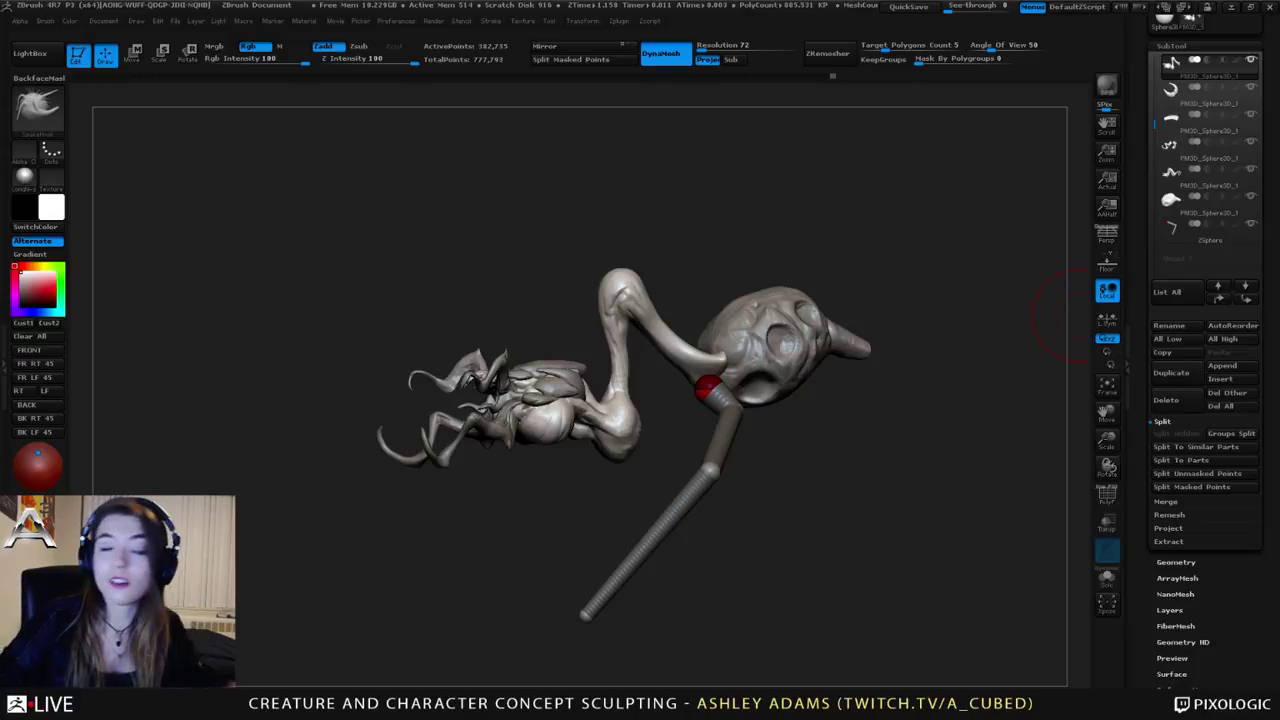
# Step: Reshape the stalk's upper bend and curve its rear arm downward into the abdomen with the SnakeHook brush
pyautogui.moveTo(691, 316)
pyautogui.mouseDown()
pyautogui.moveTo(629, 309)
pyautogui.moveTo(625, 297)
pyautogui.mouseUp()
pyautogui.press('space')
pyautogui.press('space')
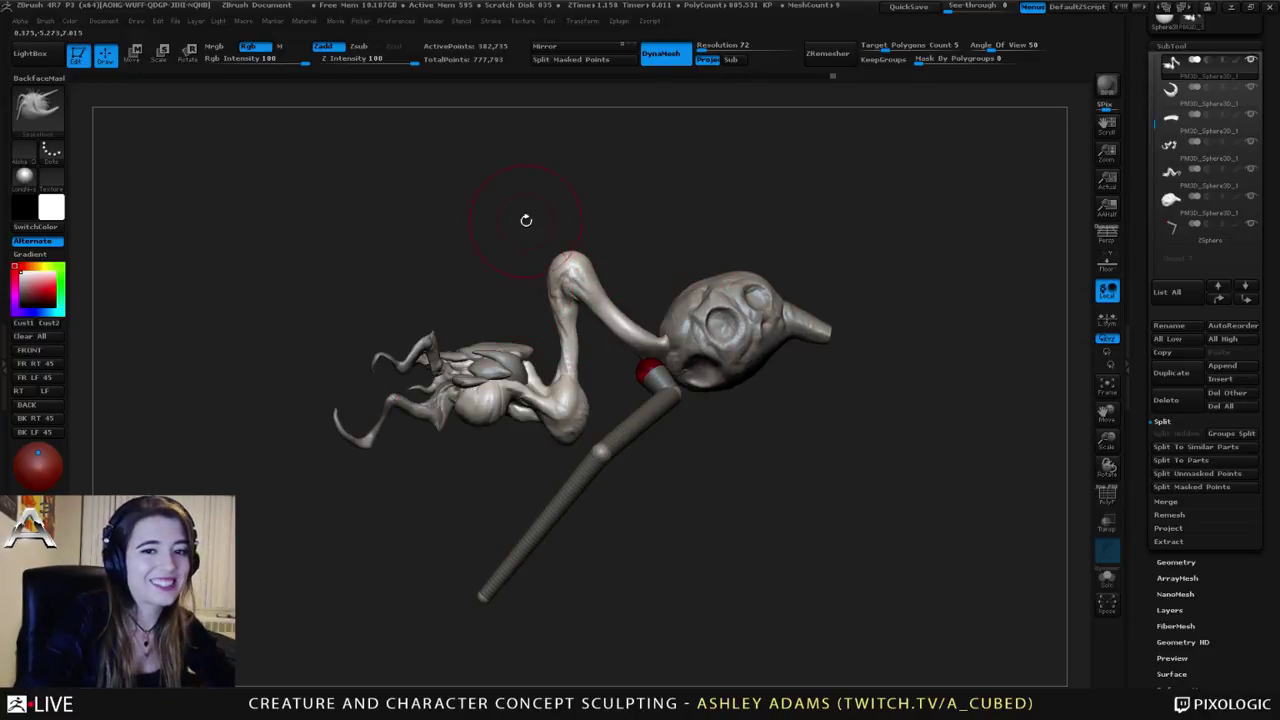
pyautogui.moveTo(566, 264); pyautogui.dragTo(585, 276)
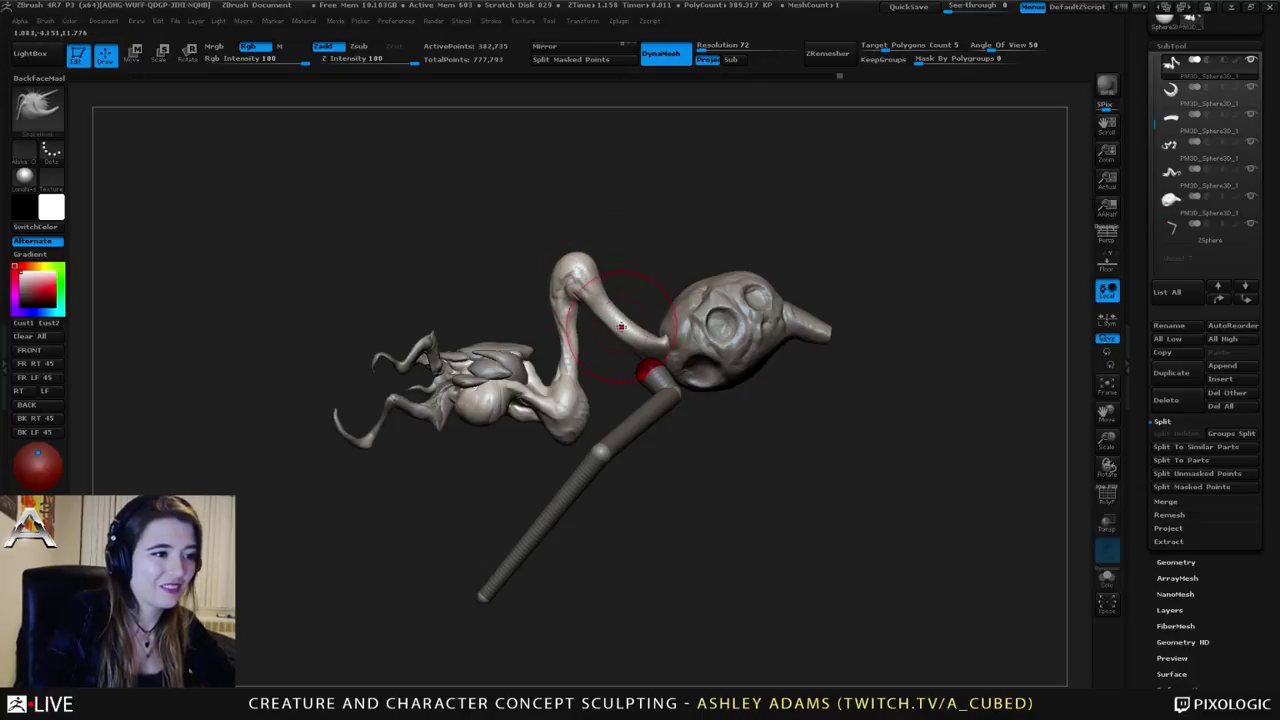
pyautogui.moveTo(621, 327)
pyautogui.mouseDown()
pyautogui.moveTo(616, 341)
pyautogui.moveTo(661, 352)
pyautogui.mouseUp()
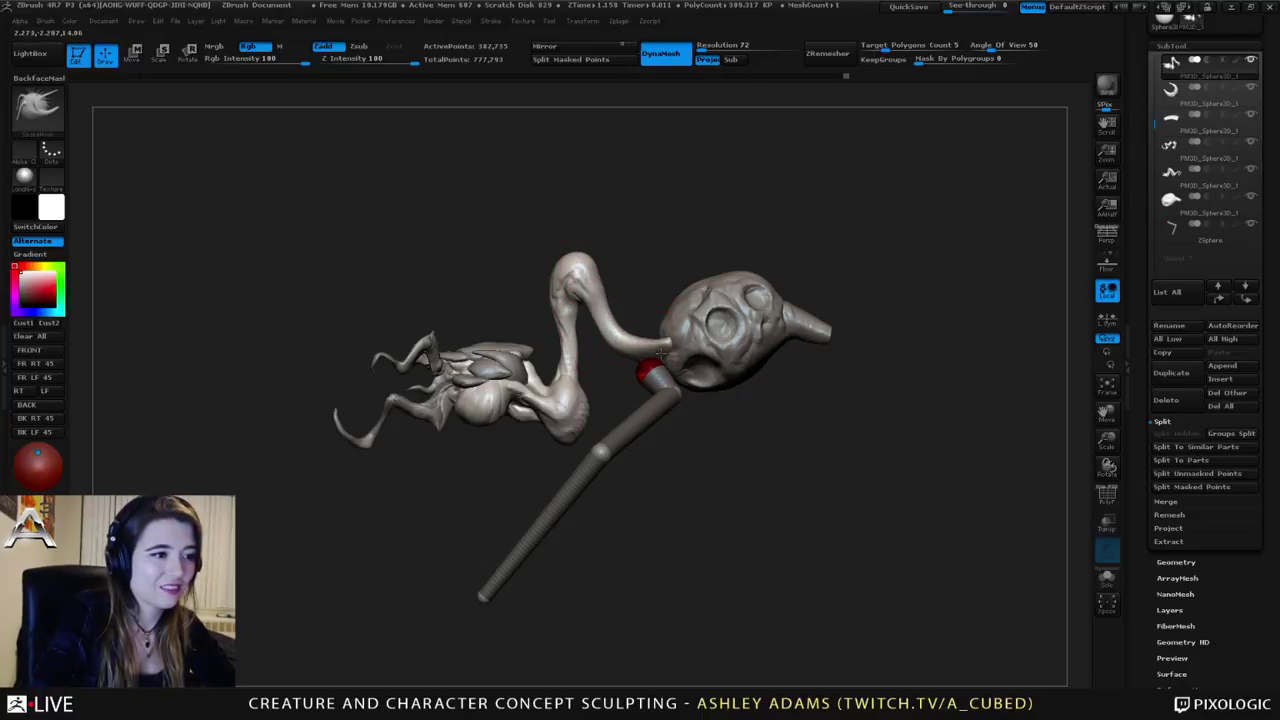
pyautogui.moveTo(634, 362); pyautogui.dragTo(653, 371, button='right')
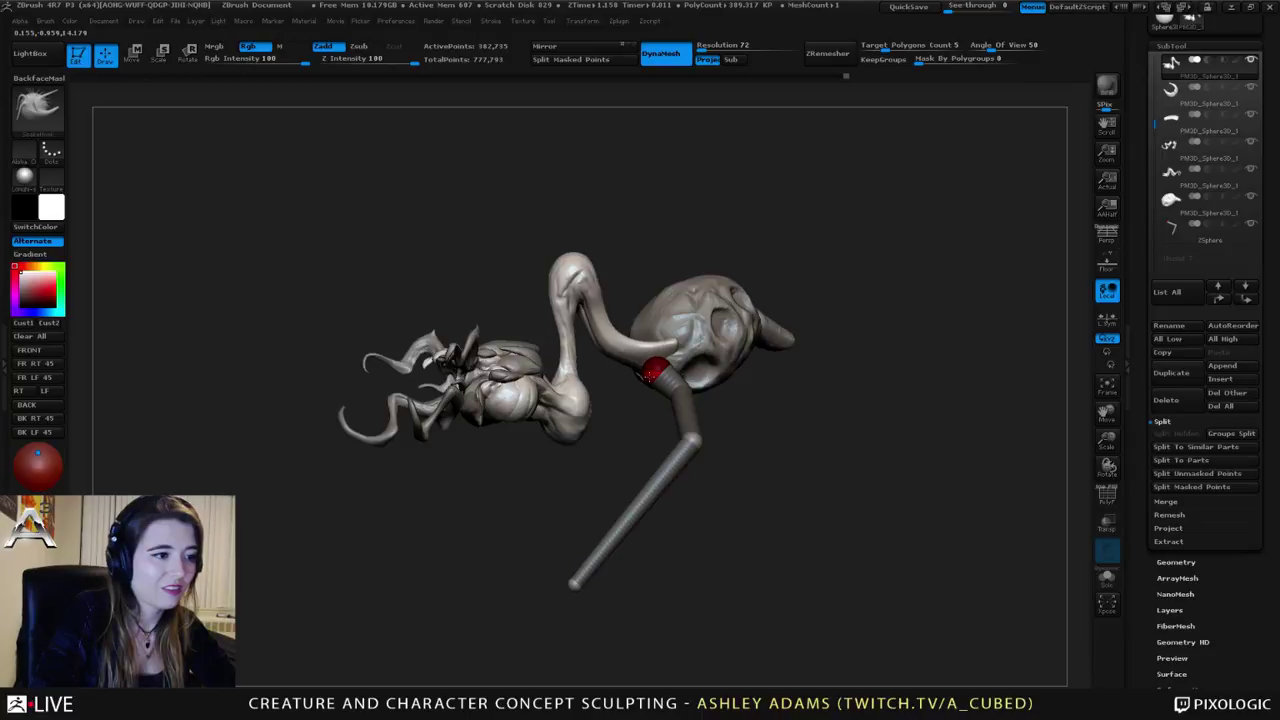
pyautogui.moveTo(612, 337)
pyautogui.mouseDown()
pyautogui.moveTo(656, 293)
pyautogui.moveTo(702, 317)
pyautogui.moveTo(740, 294)
pyautogui.moveTo(690, 298)
pyautogui.moveTo(720, 365)
pyautogui.mouseUp()
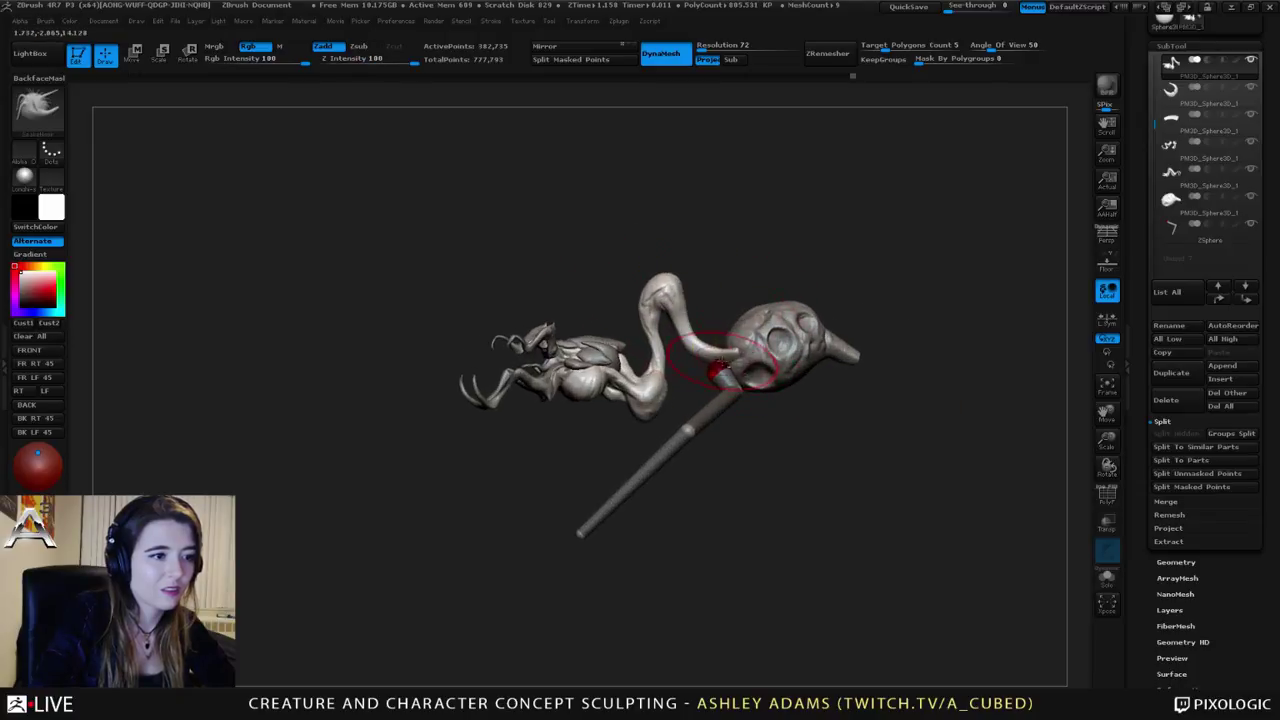
# Step: Select the ZSphere leg and move its root into the abdomen's lower socket, shifting the neighbouring joints to match
pyautogui.press('w')
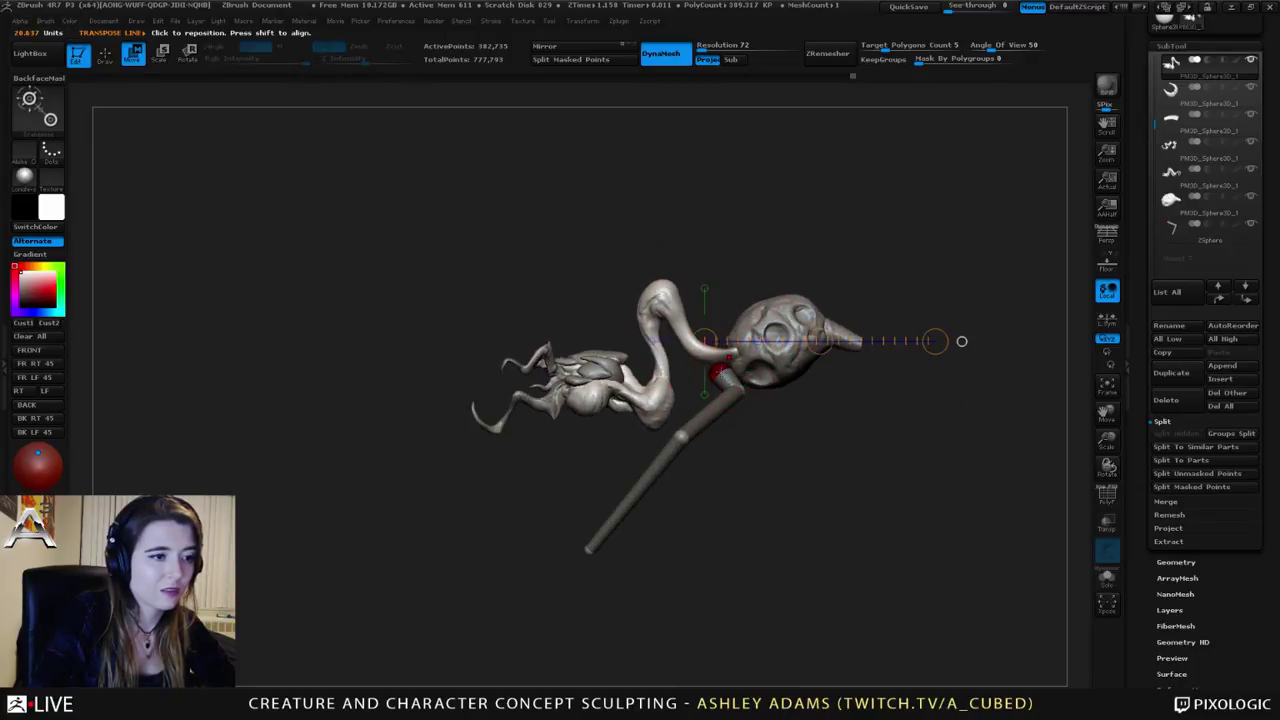
pyautogui.keyDown('alt'); pyautogui.click(728, 377); pyautogui.keyUp('alt')
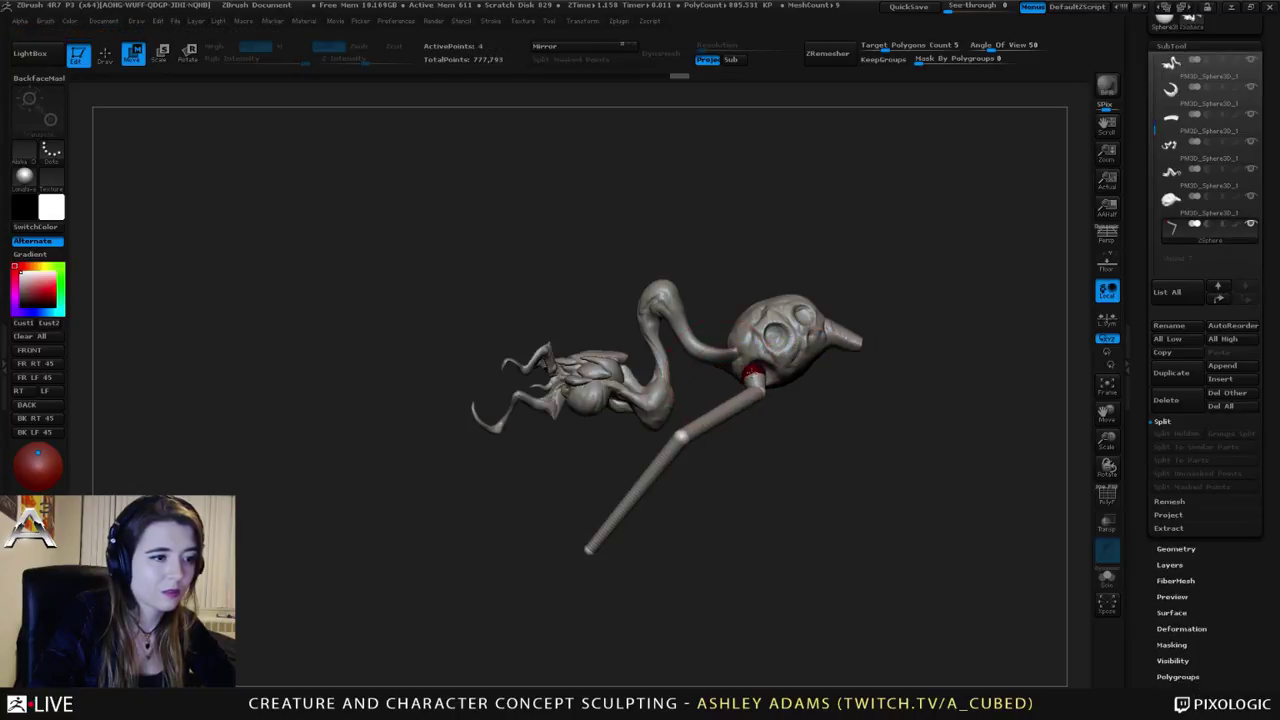
pyautogui.moveTo(752, 371); pyautogui.dragTo(763, 366)
pyautogui.moveTo(681, 436); pyautogui.dragTo(706, 445)
pyautogui.moveTo(764, 391)
pyautogui.mouseDown()
pyautogui.moveTo(787, 392)
pyautogui.moveTo(760, 372)
pyautogui.mouseUp()
# Step: Reposition the leg's knee and end ZSpheres so the lower leg bends outward away from the body
pyautogui.moveTo(740, 480)
pyautogui.mouseDown()
pyautogui.moveTo(814, 372)
pyautogui.moveTo(735, 470)
pyautogui.mouseUp()
pyautogui.moveTo(617, 554); pyautogui.dragTo(580, 492)
pyautogui.moveTo(704, 444); pyautogui.dragTo(771, 425)
pyautogui.moveTo(812, 325)
pyautogui.mouseDown()
pyautogui.moveTo(851, 334)
pyautogui.moveTo(840, 338)
pyautogui.mouseUp()
pyautogui.press('space')
pyautogui.press('a')
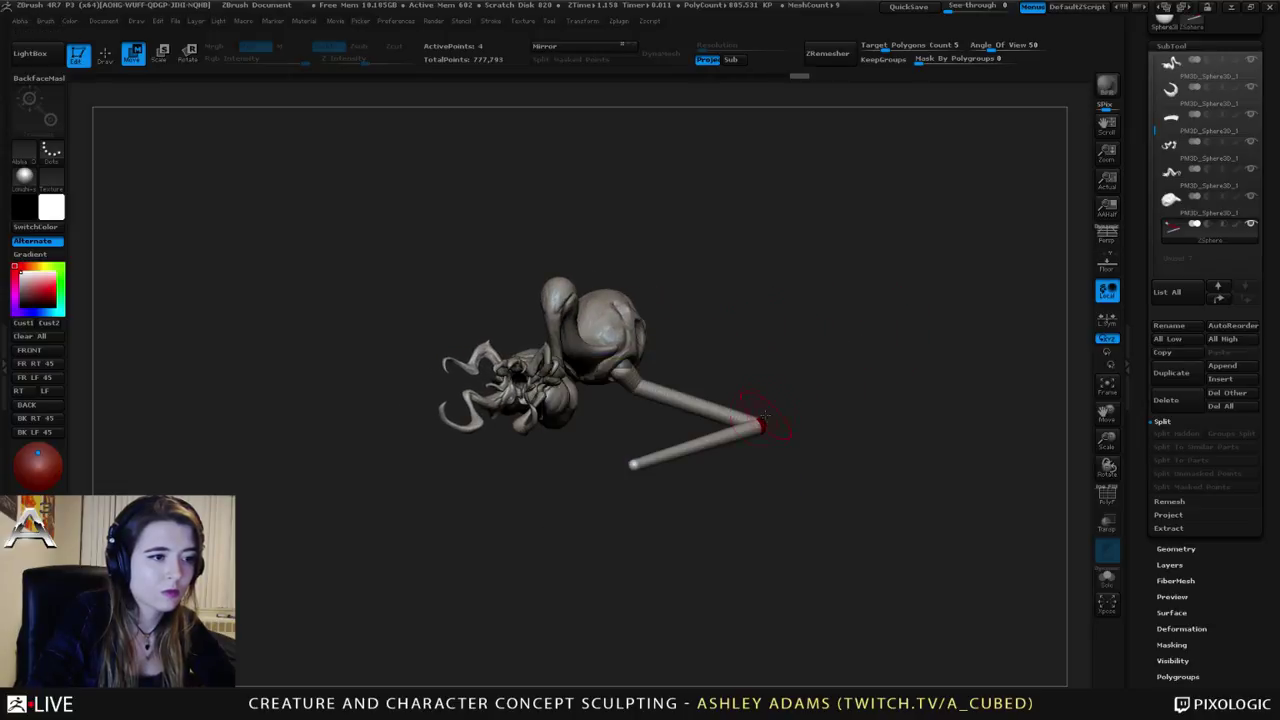
# Step: Lower the leg's first joint beneath the abdomen and fine-tune its position from the front and back
pyautogui.moveTo(758, 414); pyautogui.dragTo(690, 390)
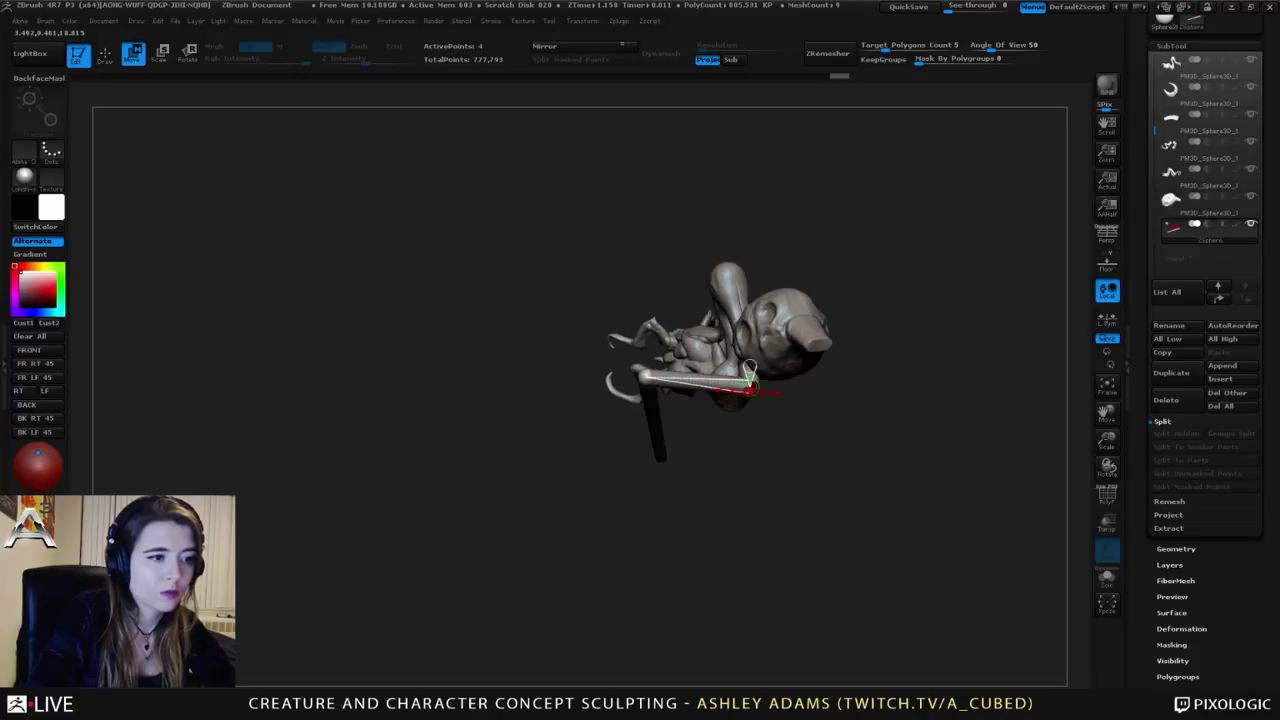
pyautogui.moveTo(758, 434); pyautogui.dragTo(757, 432)
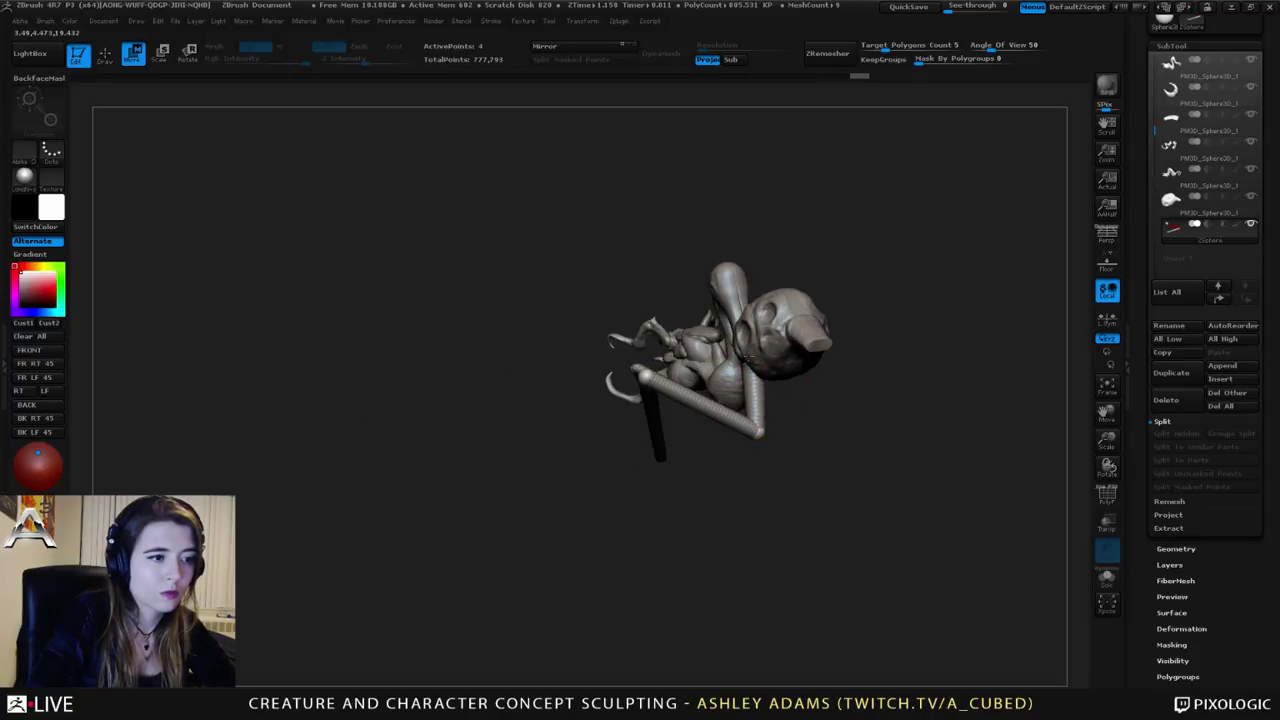
pyautogui.moveTo(660, 440); pyautogui.dragTo(733, 292)
pyautogui.moveTo(640, 204); pyautogui.dragTo(806, 352)
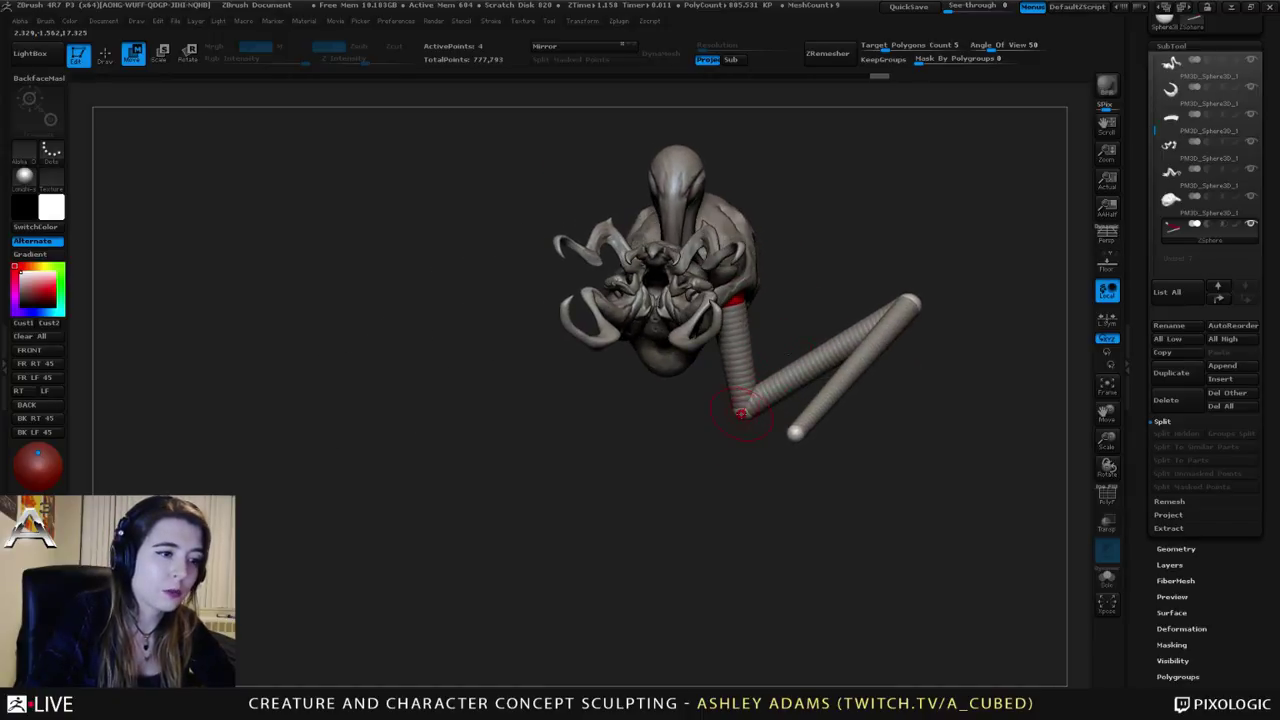
pyautogui.moveTo(744, 412); pyautogui.dragTo(752, 394)
pyautogui.moveTo(760, 297); pyautogui.dragTo(673, 340)
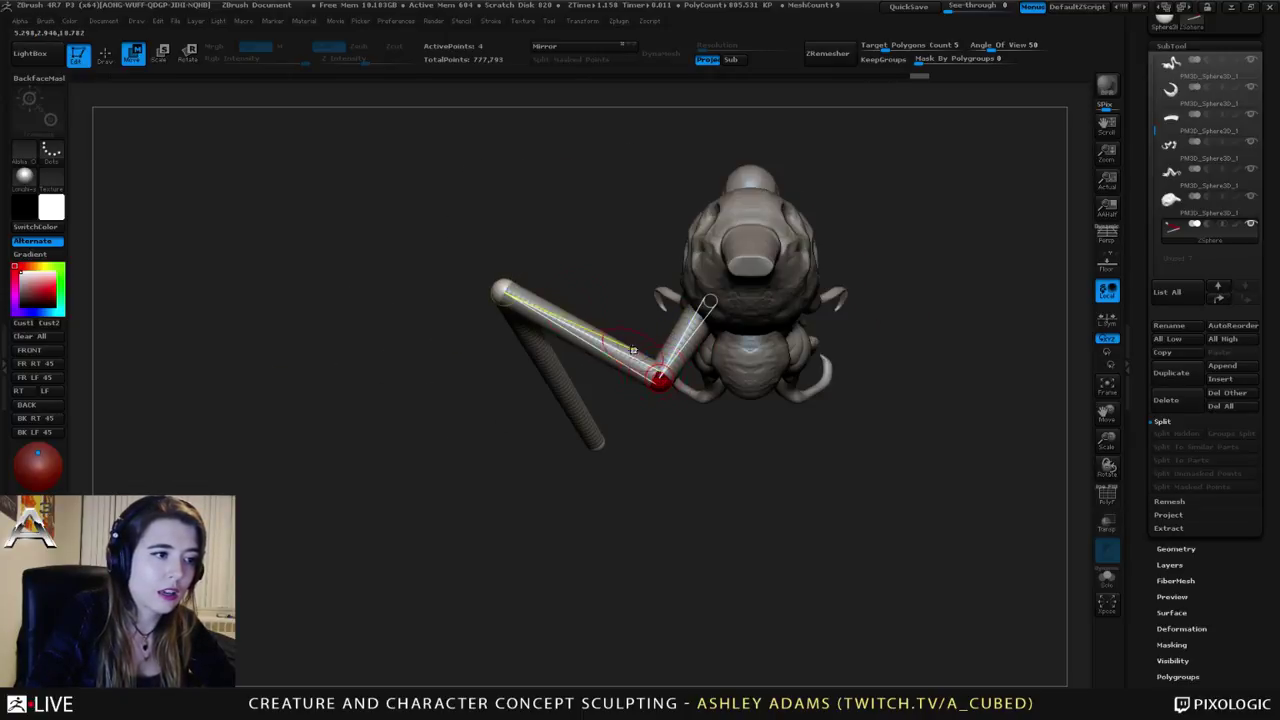
# Step: Add a ZSphere at the leg's lower end and move it forward and outward to form a foot segment
pyautogui.moveTo(502, 286); pyautogui.dragTo(735, 314, button='right')
pyautogui.press('q')
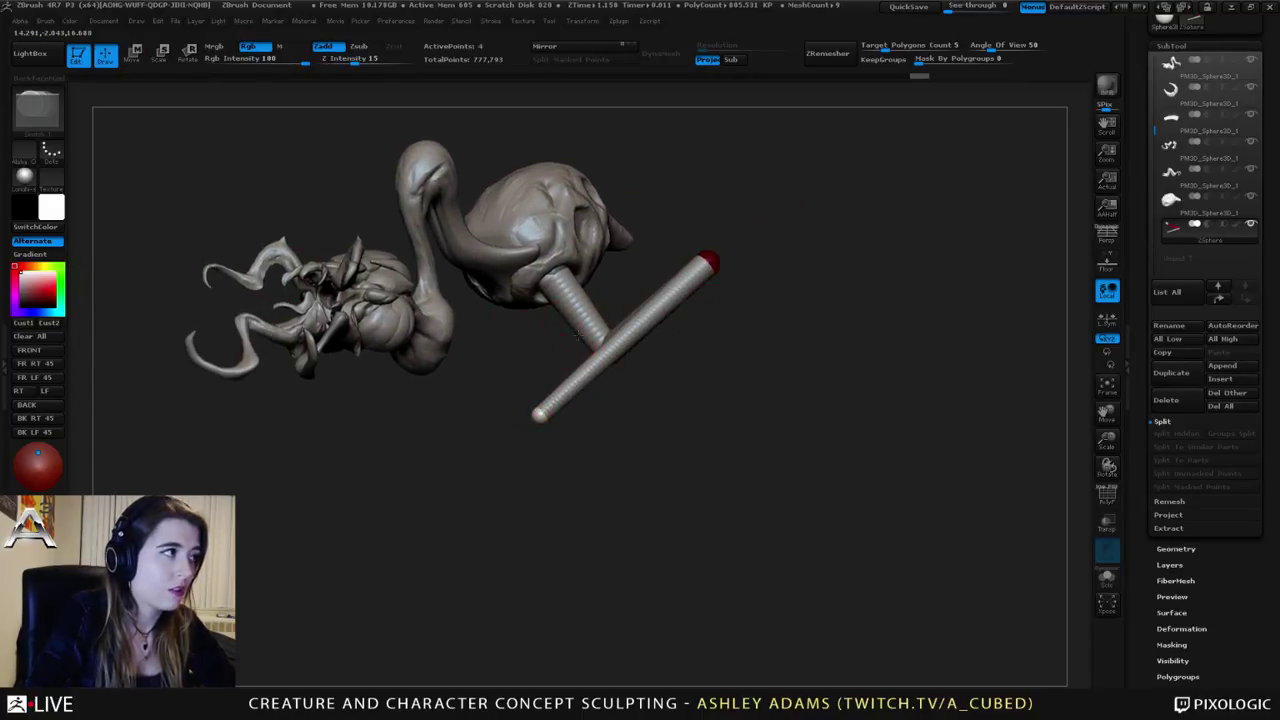
pyautogui.moveTo(580, 320); pyautogui.dragTo(538, 377, button='right')
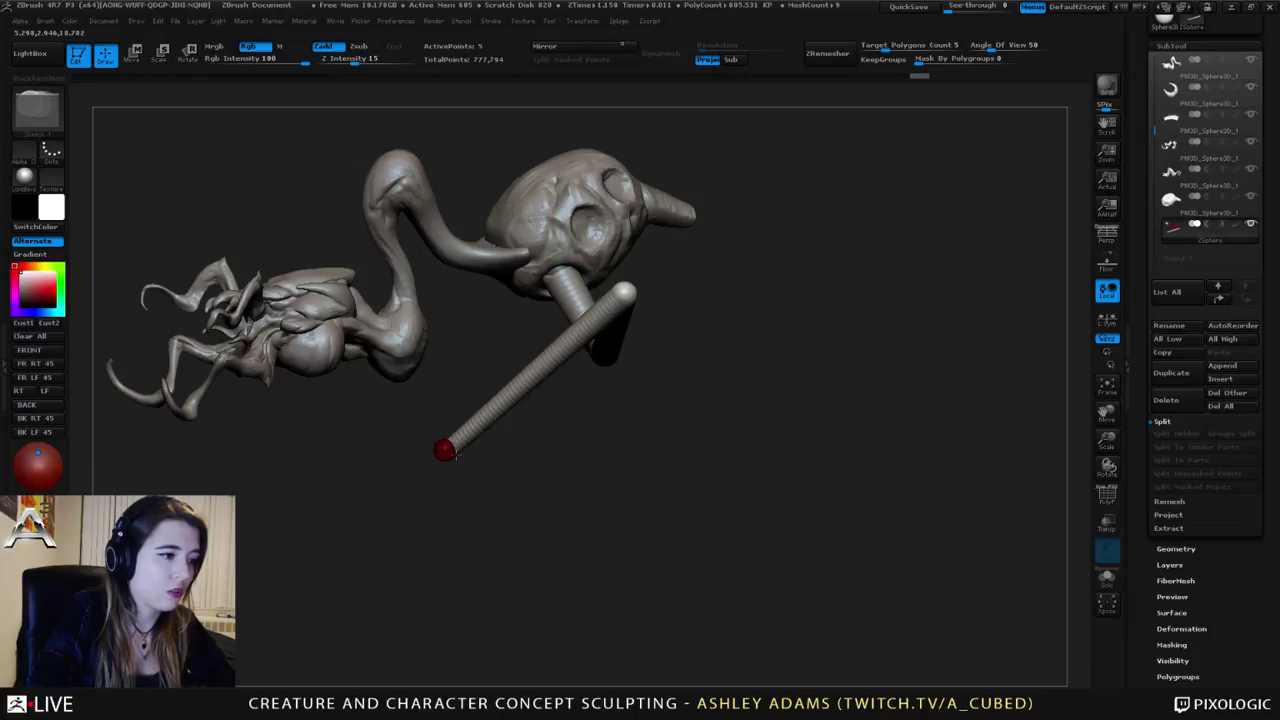
pyautogui.press('w')
pyautogui.rightClick(474, 446)
pyautogui.moveTo(446, 432); pyautogui.dragTo(560, 414, button='right')
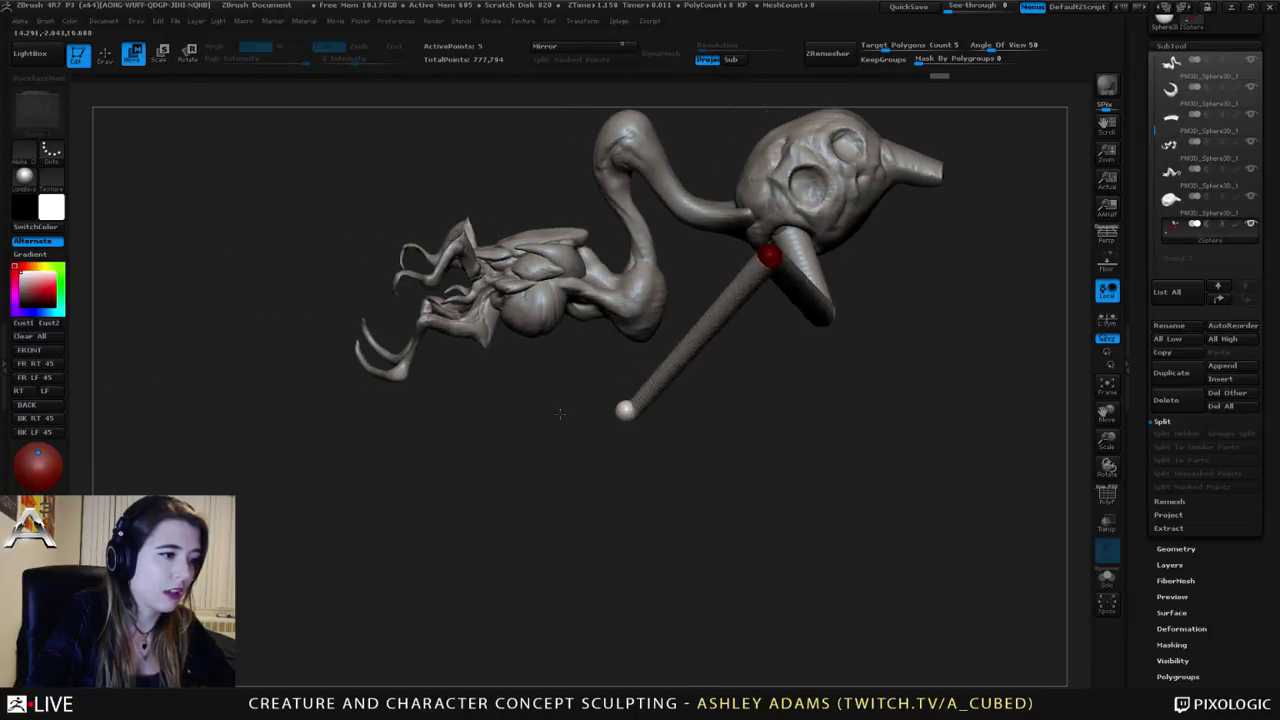
pyautogui.moveTo(625, 410); pyautogui.dragTo(570, 422)
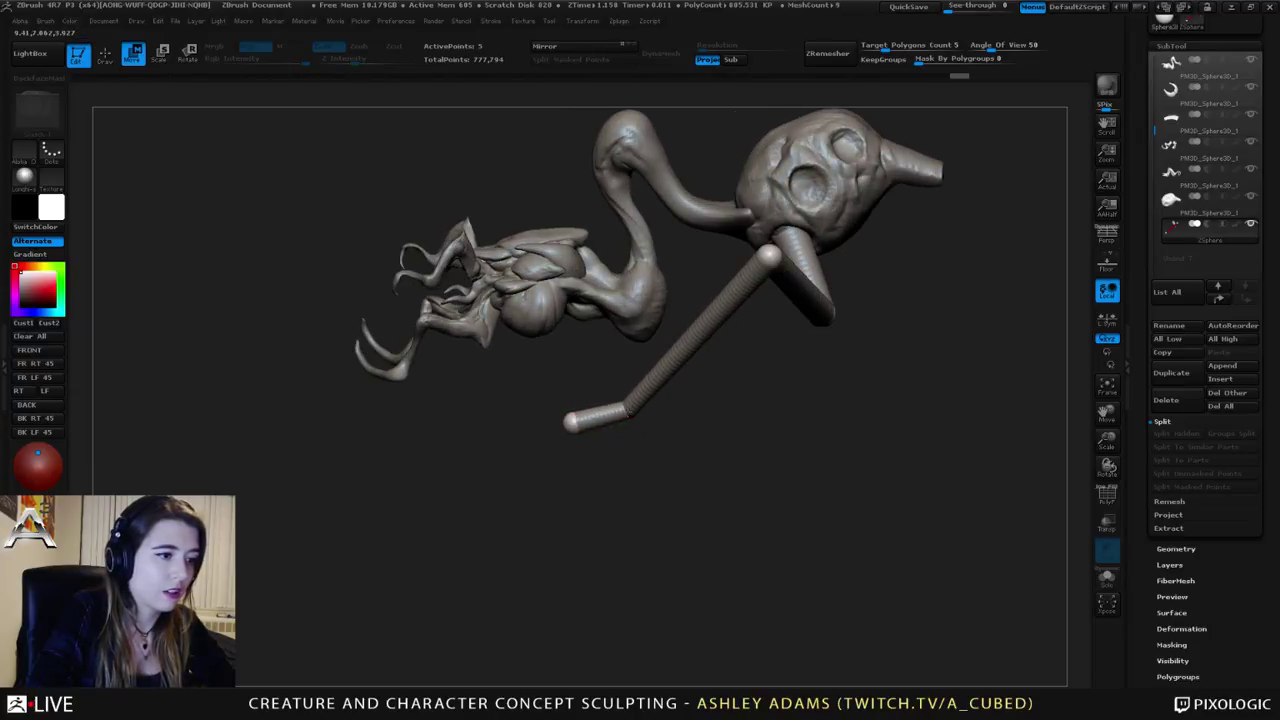
pyautogui.moveTo(563, 423); pyautogui.dragTo(668, 408, button='right')
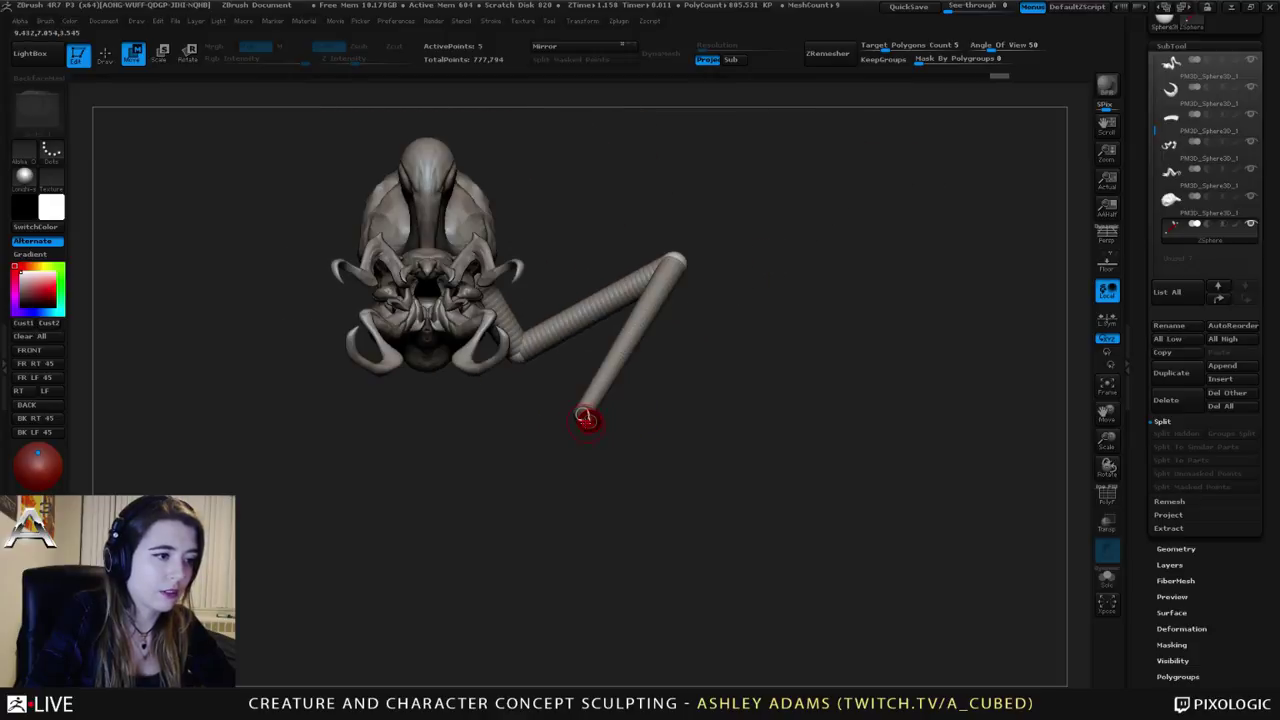
pyautogui.moveTo(593, 420); pyautogui.dragTo(628, 417)
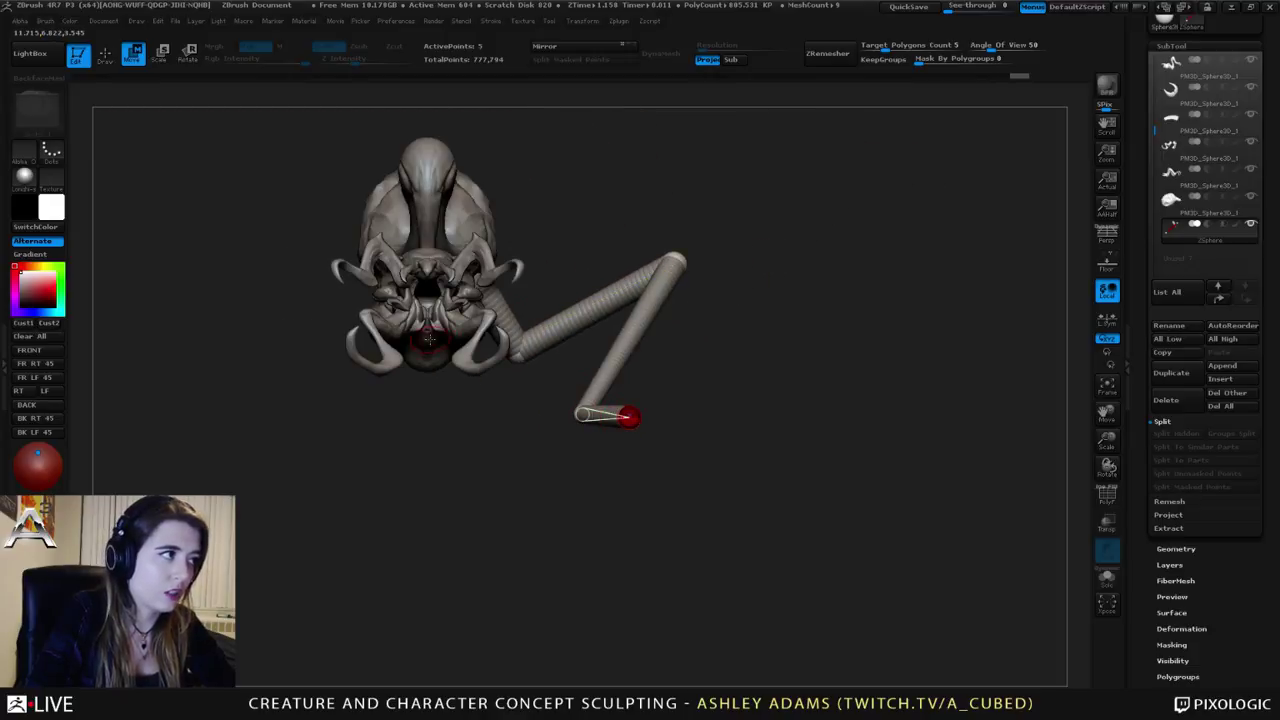
# Step: Insert a ZSphere joint in the foot segment, raise it into a bend, and reposition the foot's tip
pyautogui.moveTo(632, 420)
pyautogui.mouseDown(button='right')
pyautogui.moveTo(629, 486)
pyautogui.moveTo(620, 430)
pyautogui.moveTo(578, 419)
pyautogui.mouseUp(button='right')
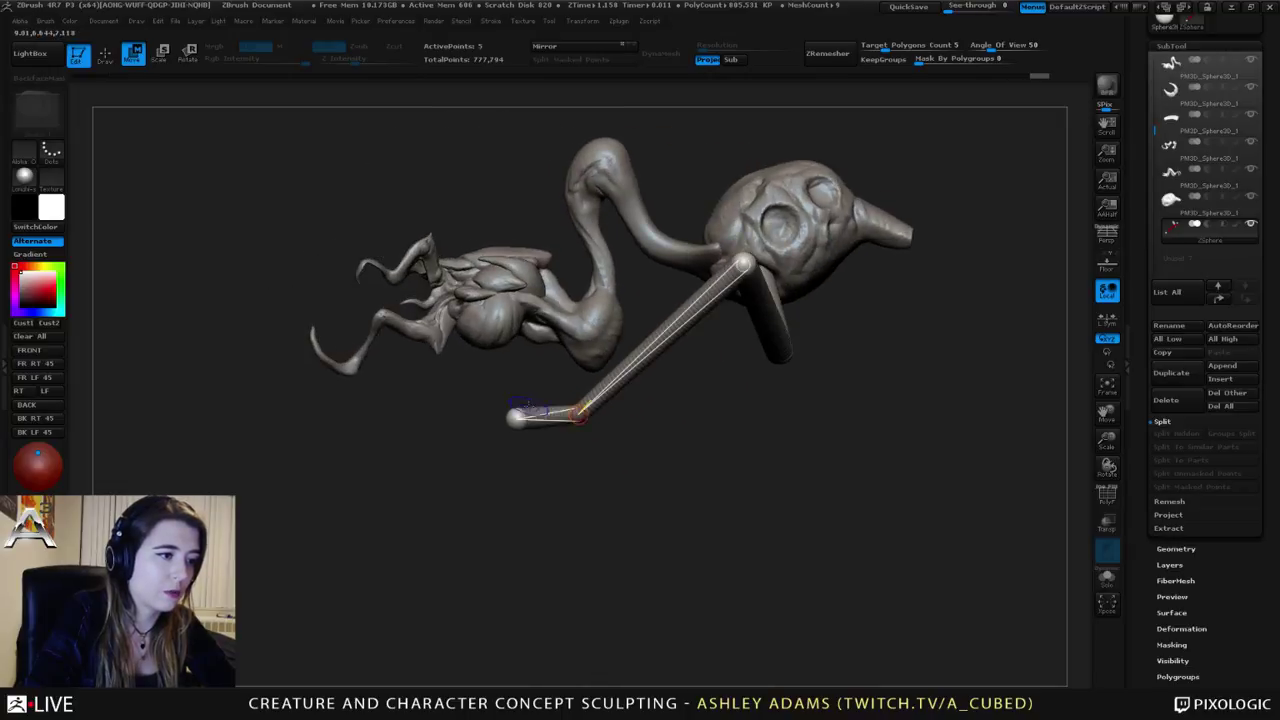
pyautogui.press('q')
pyautogui.click(548, 414)
pyautogui.press('w')
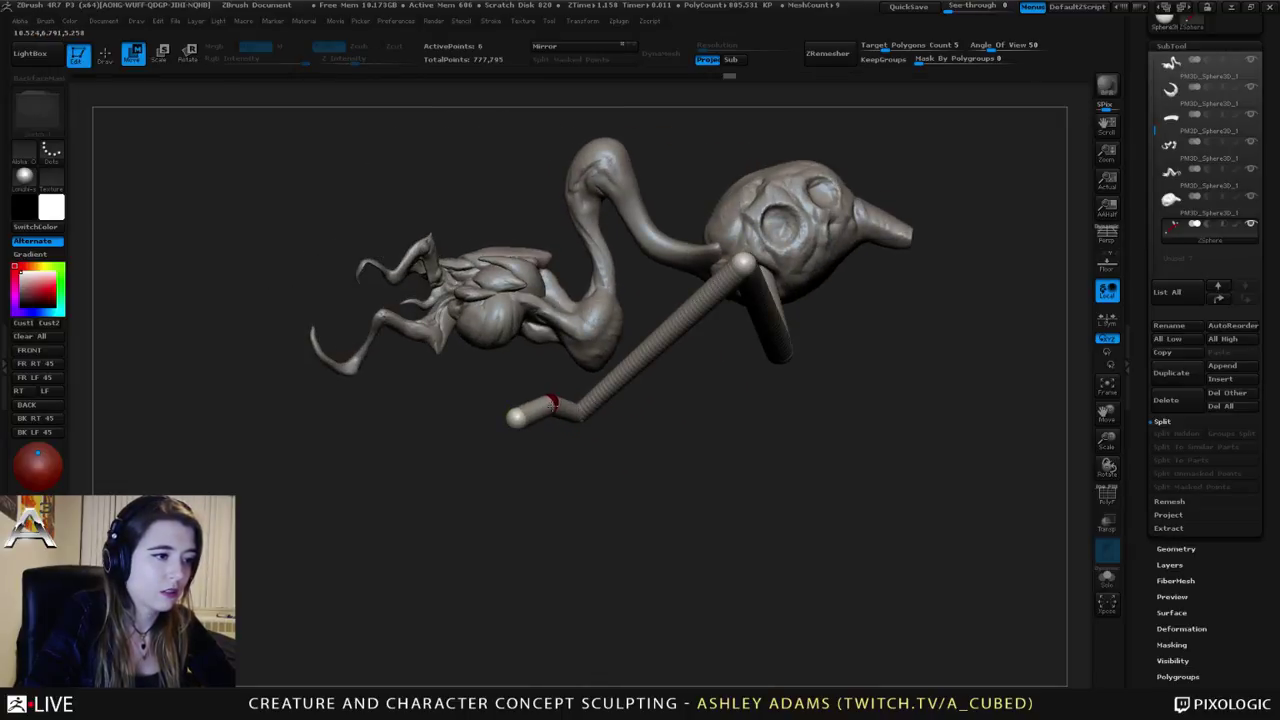
pyautogui.moveTo(552, 399); pyautogui.dragTo(507, 423)
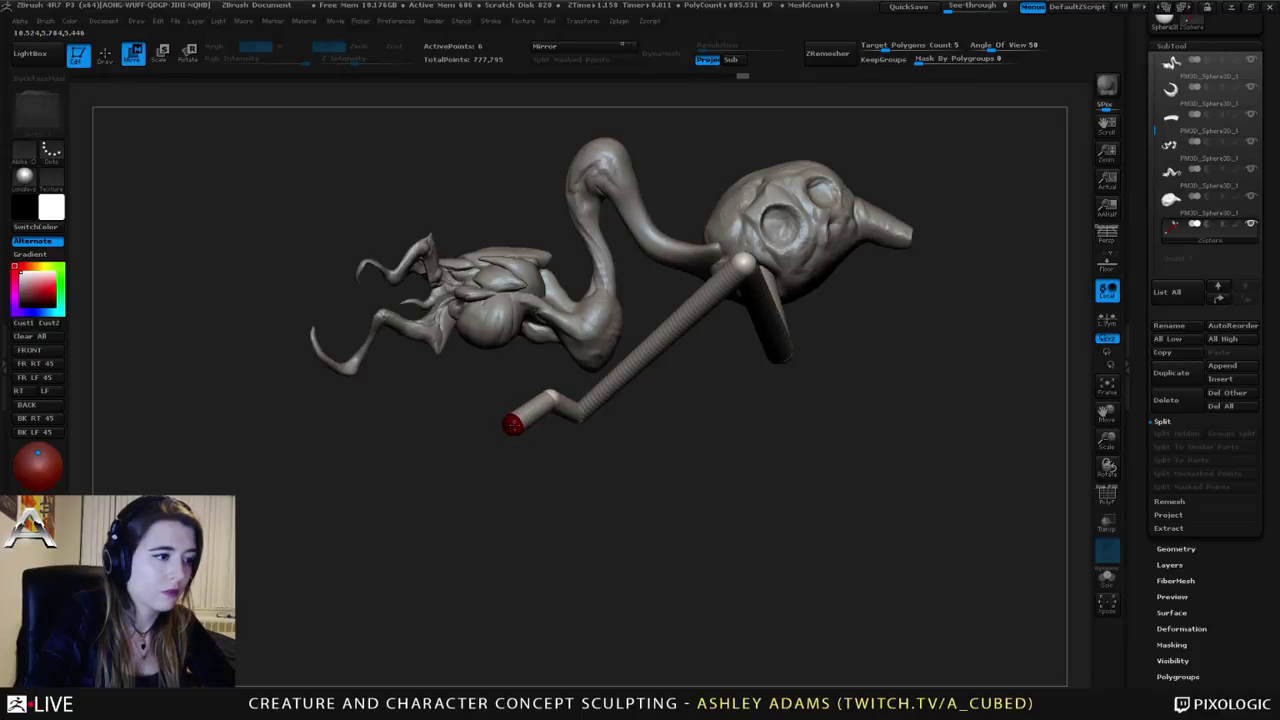
# Step: Scale down the ZSphere at the foot's tip to taper the end of the leg
pyautogui.press('e')
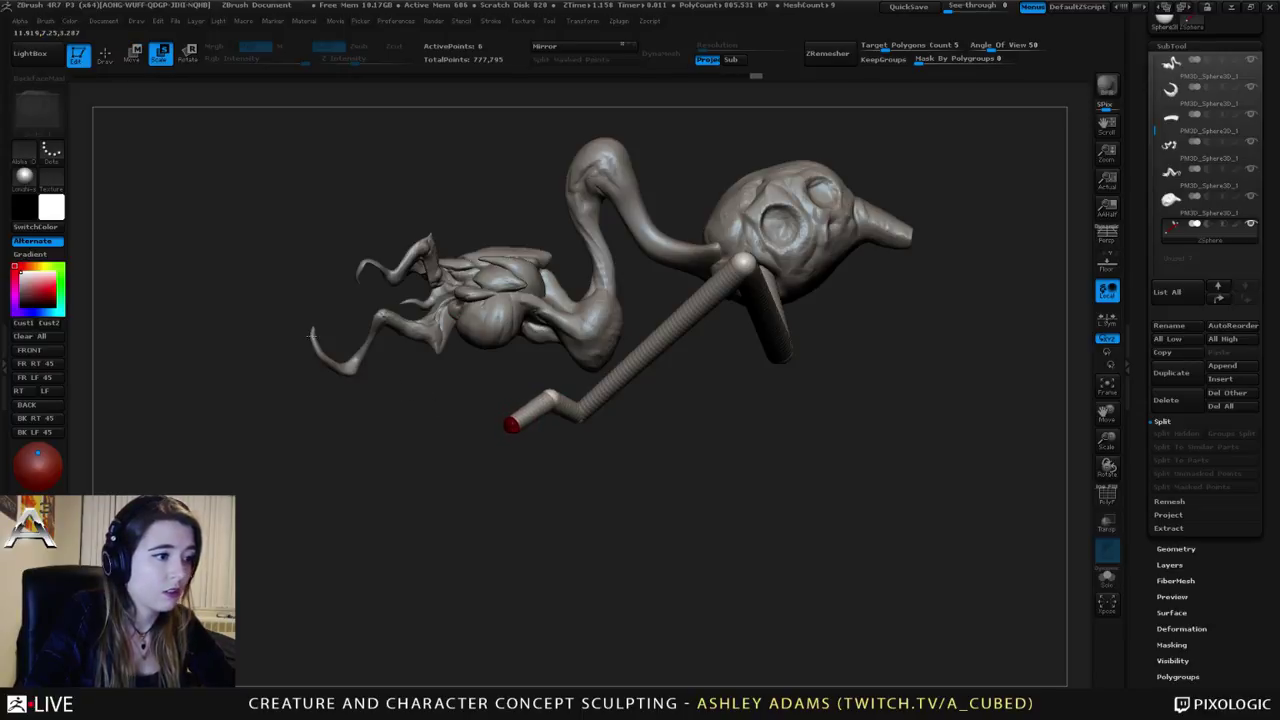
pyautogui.moveTo(575, 378)
pyautogui.mouseDown()
pyautogui.moveTo(450, 373)
pyautogui.moveTo(572, 374)
pyautogui.mouseUp()
pyautogui.keyDown('alt'); pyautogui.moveTo(654, 406); pyautogui.dragTo(632, 351); pyautogui.keyUp('alt')
pyautogui.keyDown('alt'); pyautogui.moveTo(560, 297); pyautogui.dragTo(595, 345); pyautogui.keyUp('alt')
pyautogui.moveTo(606, 300); pyautogui.dragTo(590, 293)
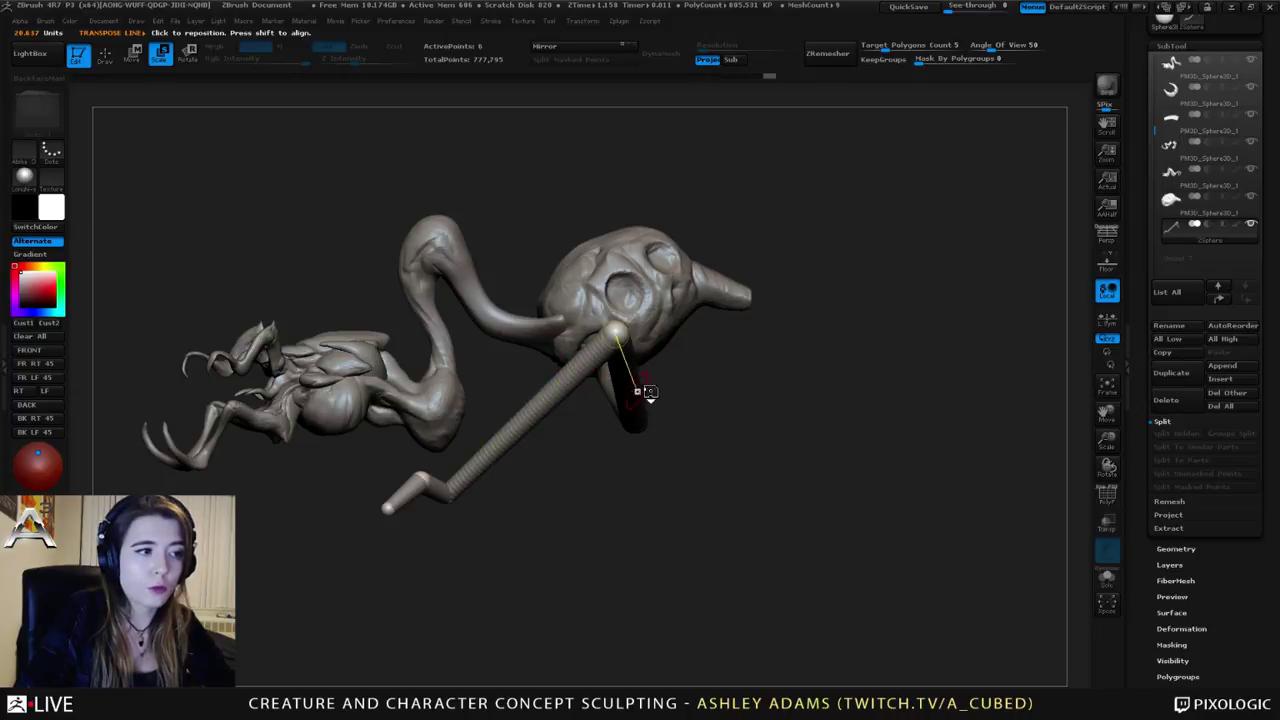
# Step: Preview the leg's adaptive skin and examine its shape against the creature from different angles
pyautogui.press('a')
pyautogui.moveTo(656, 414); pyautogui.dragTo(633, 398)
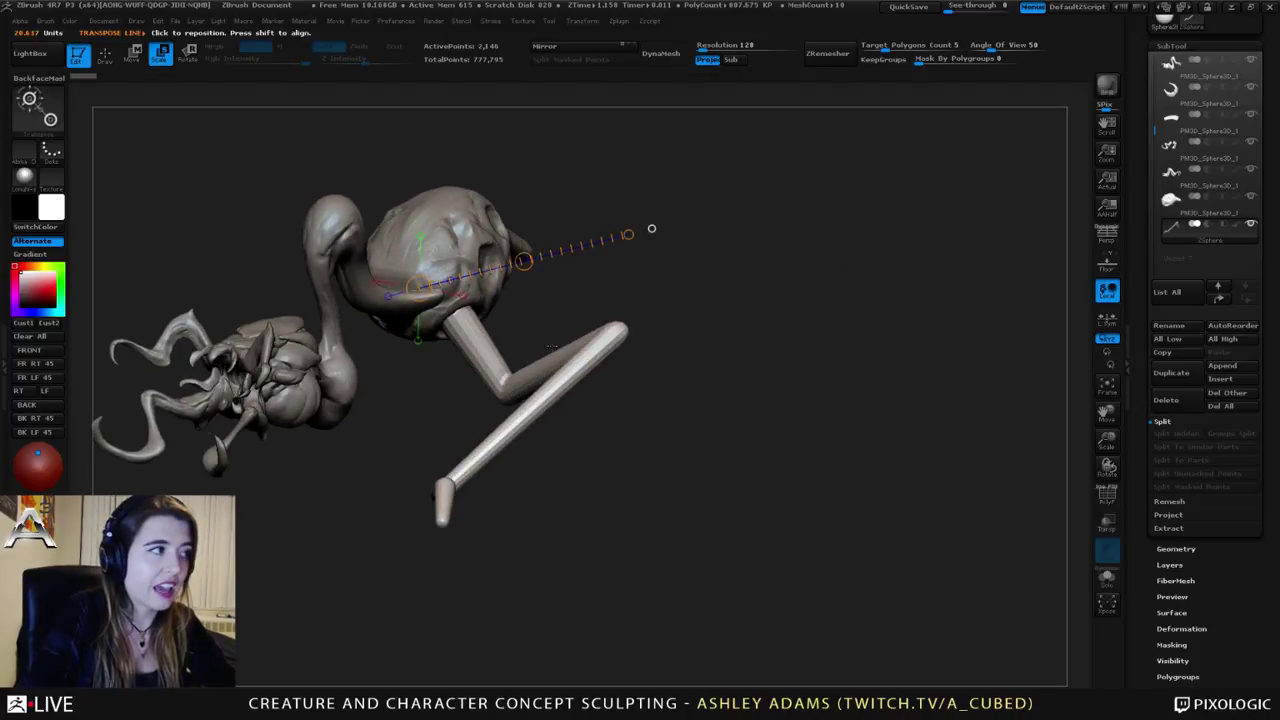
pyautogui.press('q')
pyautogui.moveTo(657, 337)
pyautogui.mouseDown()
pyautogui.moveTo(658, 391)
pyautogui.moveTo(711, 424)
pyautogui.moveTo(580, 440)
pyautogui.moveTo(684, 459)
pyautogui.mouseUp()
pyautogui.press('a')
pyautogui.press('a')
pyautogui.press('a')
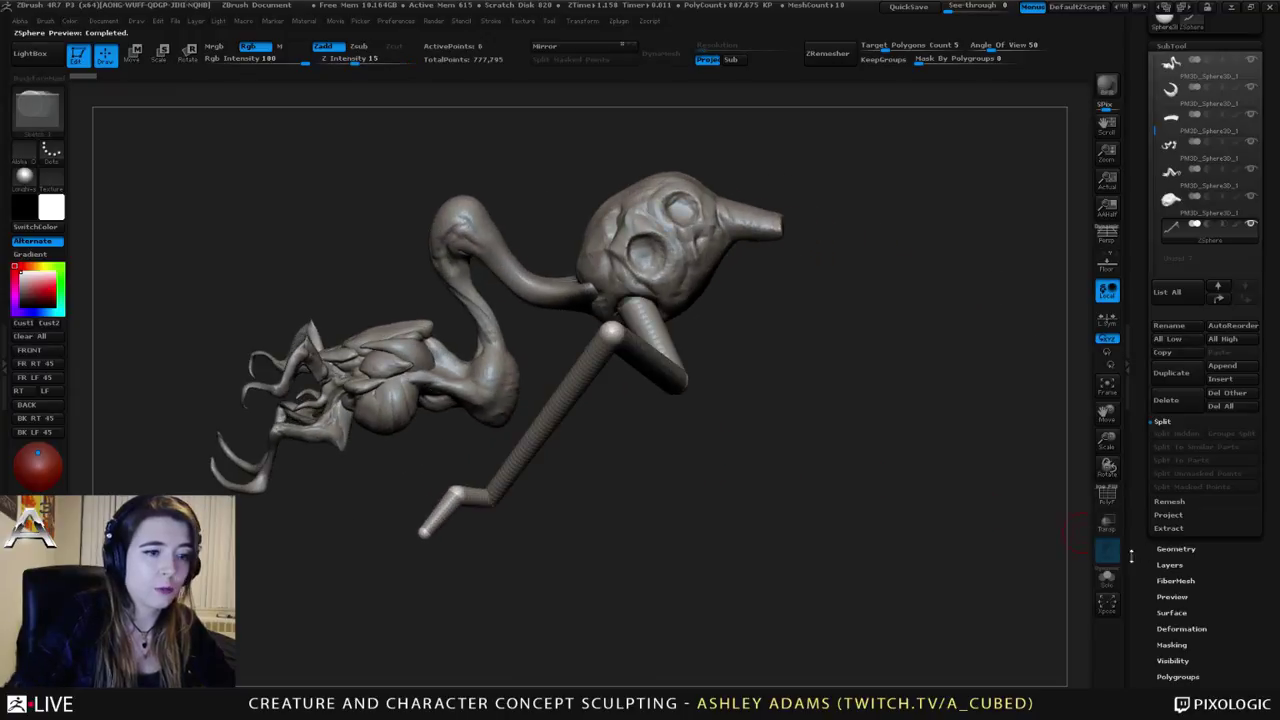
# Step: Open the Adaptive Skin settings and toggle the skin preview to compare the leg mesh with its ZSpheres
pyautogui.scroll(-5, 1160, 500)
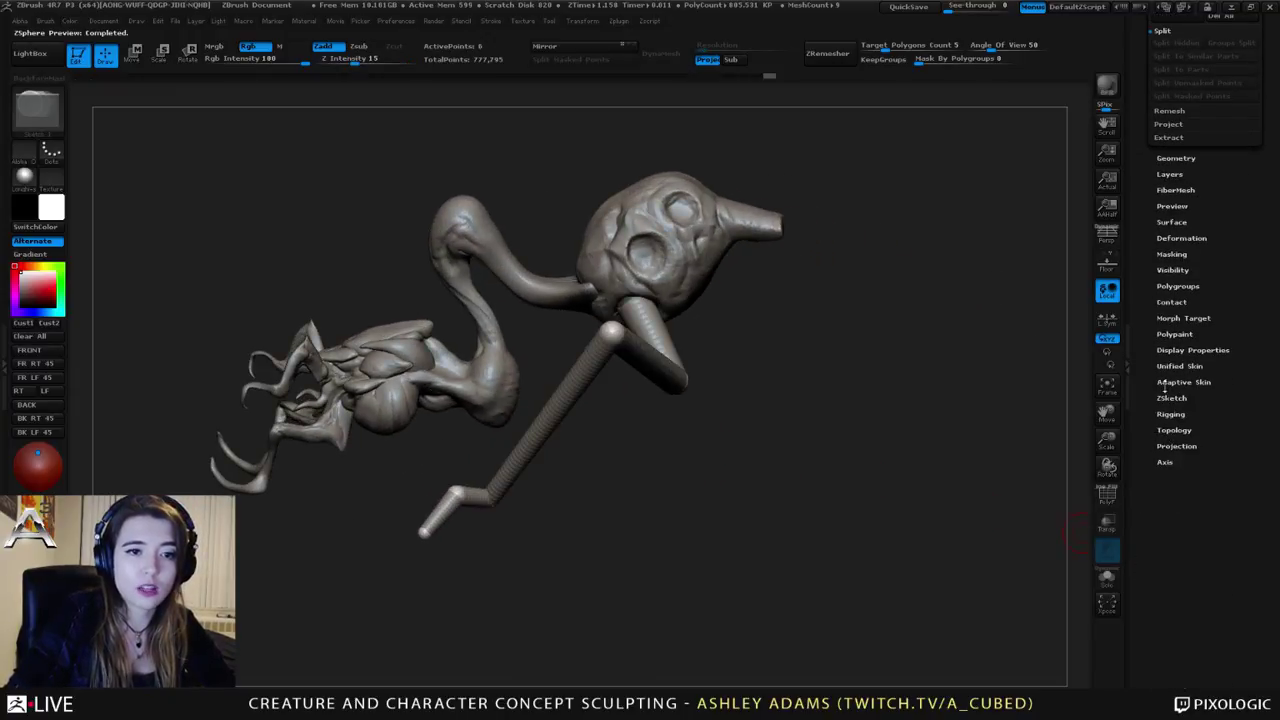
pyautogui.click(1180, 383)
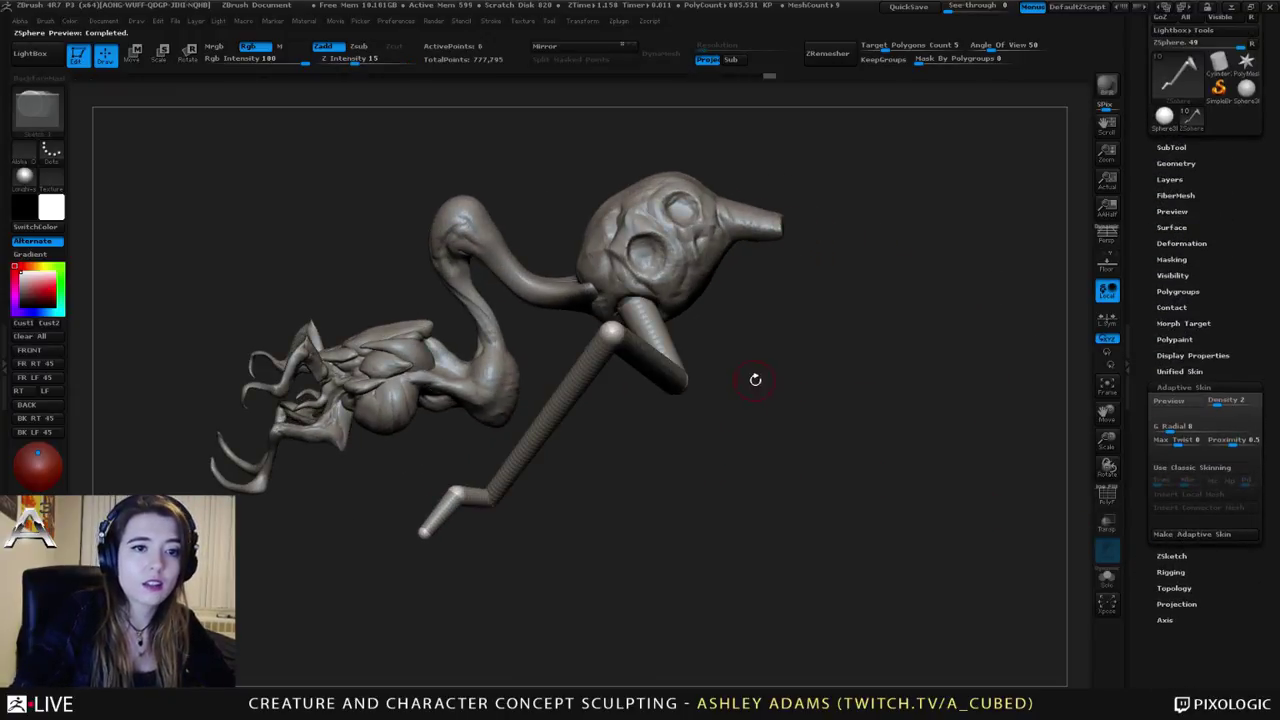
pyautogui.moveTo(755, 379); pyautogui.dragTo(797, 397)
pyautogui.press('a')
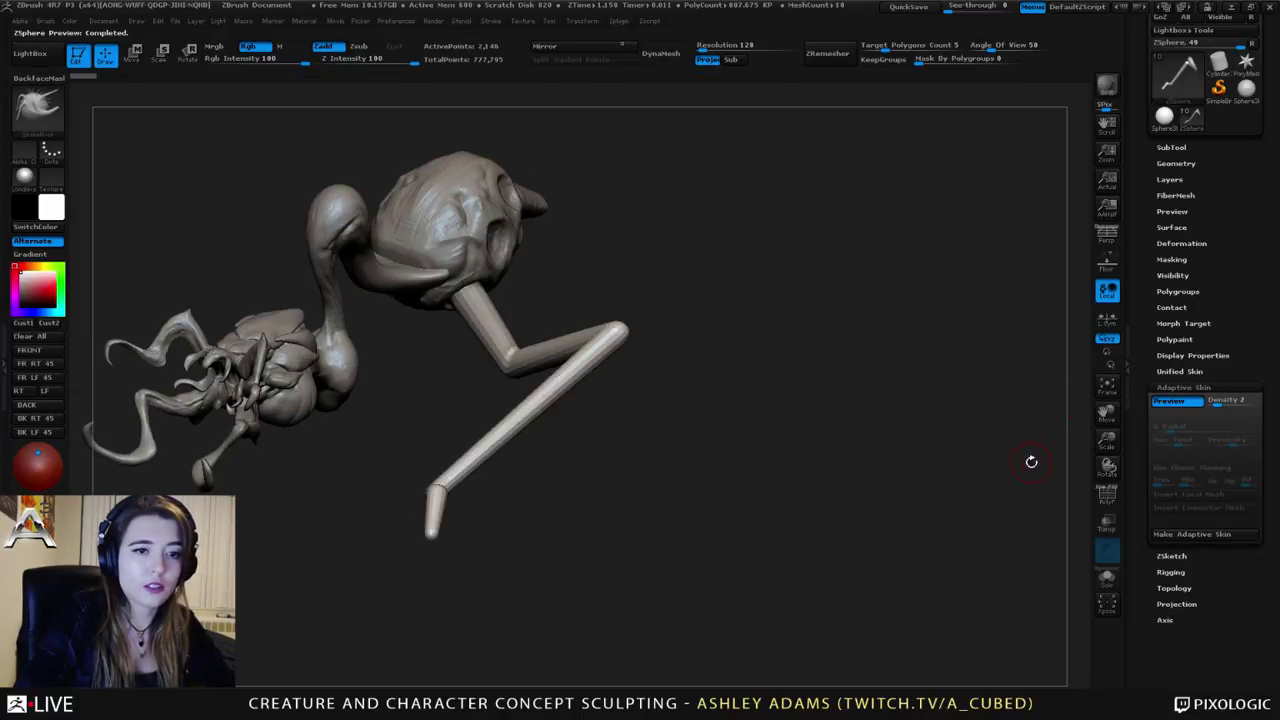
pyautogui.press('a')
pyautogui.press('a')
pyautogui.press('a')
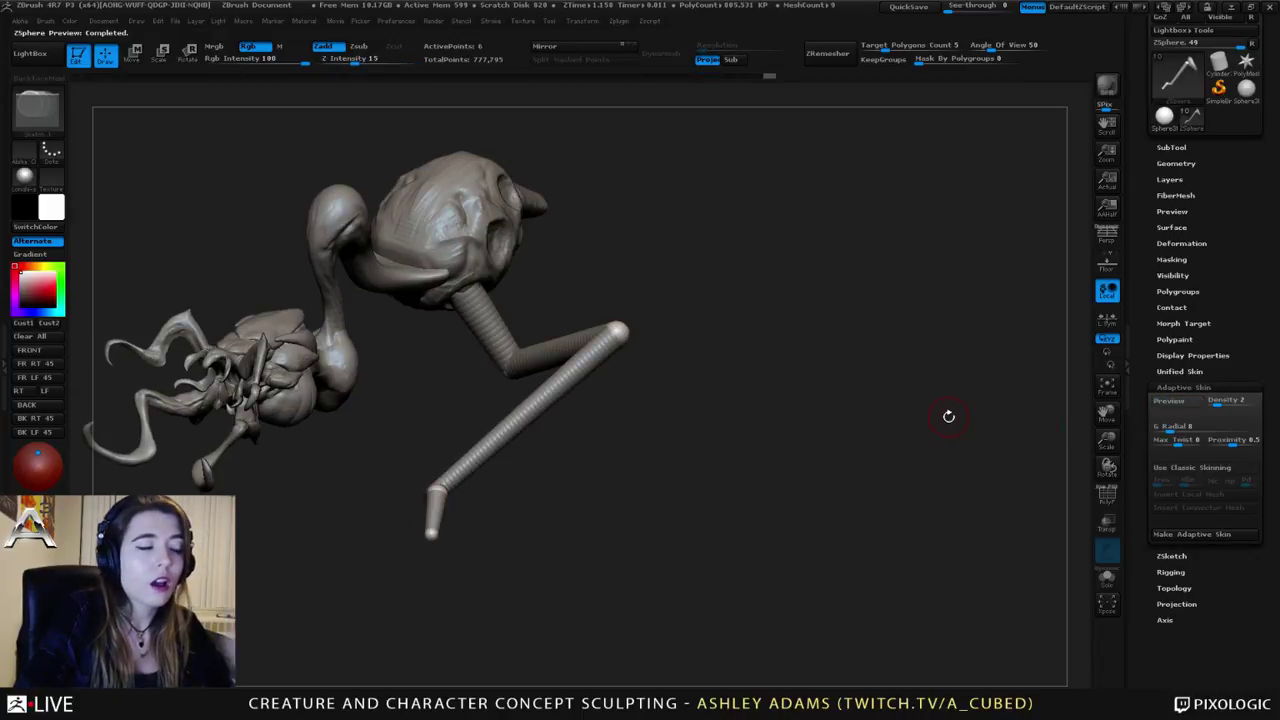
# Step: Set the leg's adaptive skin density to 1 and check the preview against the ZSpheres from different angles
pyautogui.moveTo(1066, 400); pyautogui.dragTo(757, 349)
pyautogui.press('a')
pyautogui.moveTo(646, 329); pyautogui.dragTo(990, 349)
pyautogui.click(1176, 403)
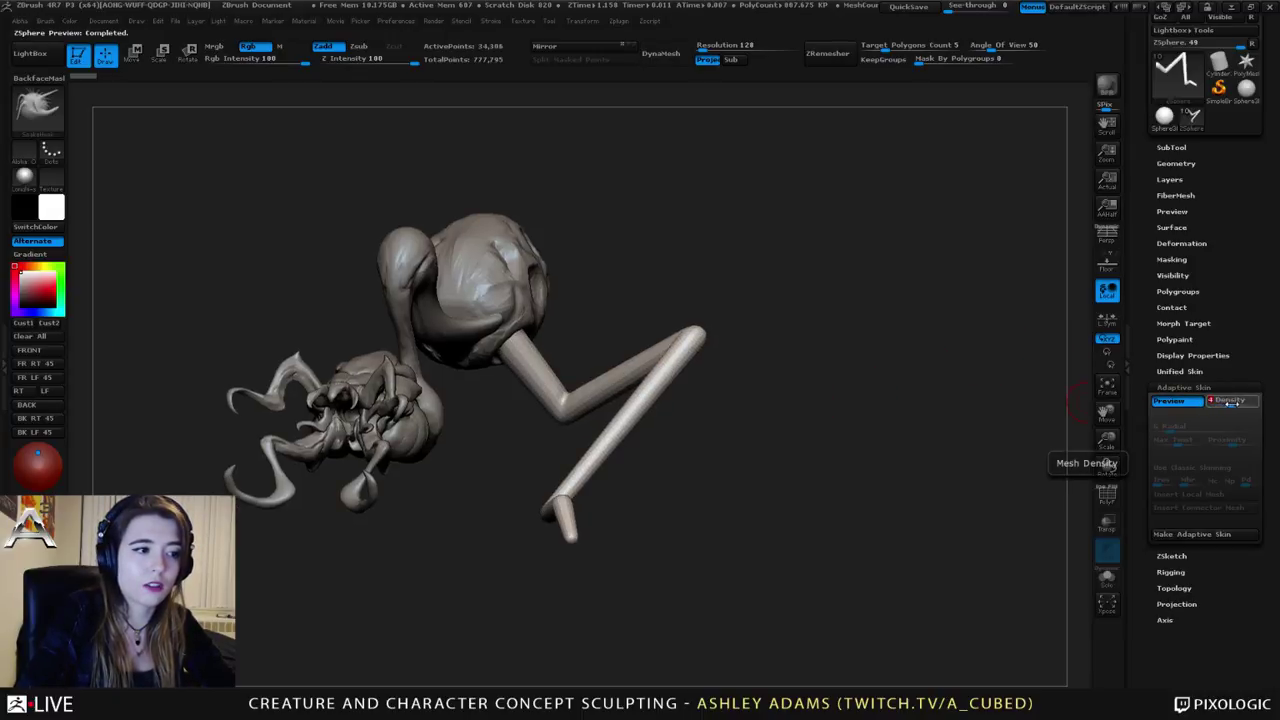
pyautogui.moveTo(1230, 401); pyautogui.dragTo(1209, 401)
pyautogui.moveTo(850, 320)
pyautogui.mouseDown()
pyautogui.moveTo(822, 368)
pyautogui.moveTo(867, 330)
pyautogui.mouseUp()
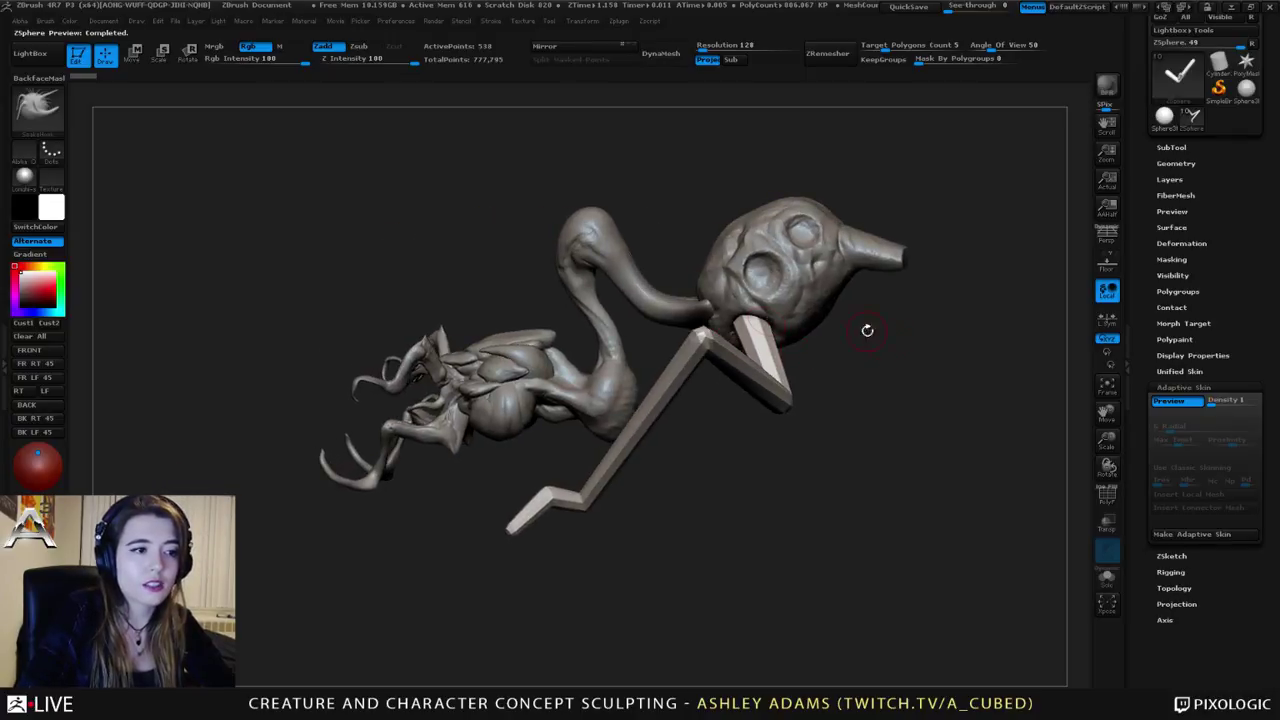
pyautogui.click(1192, 403)
pyautogui.moveTo(1071, 374); pyautogui.dragTo(784, 391)
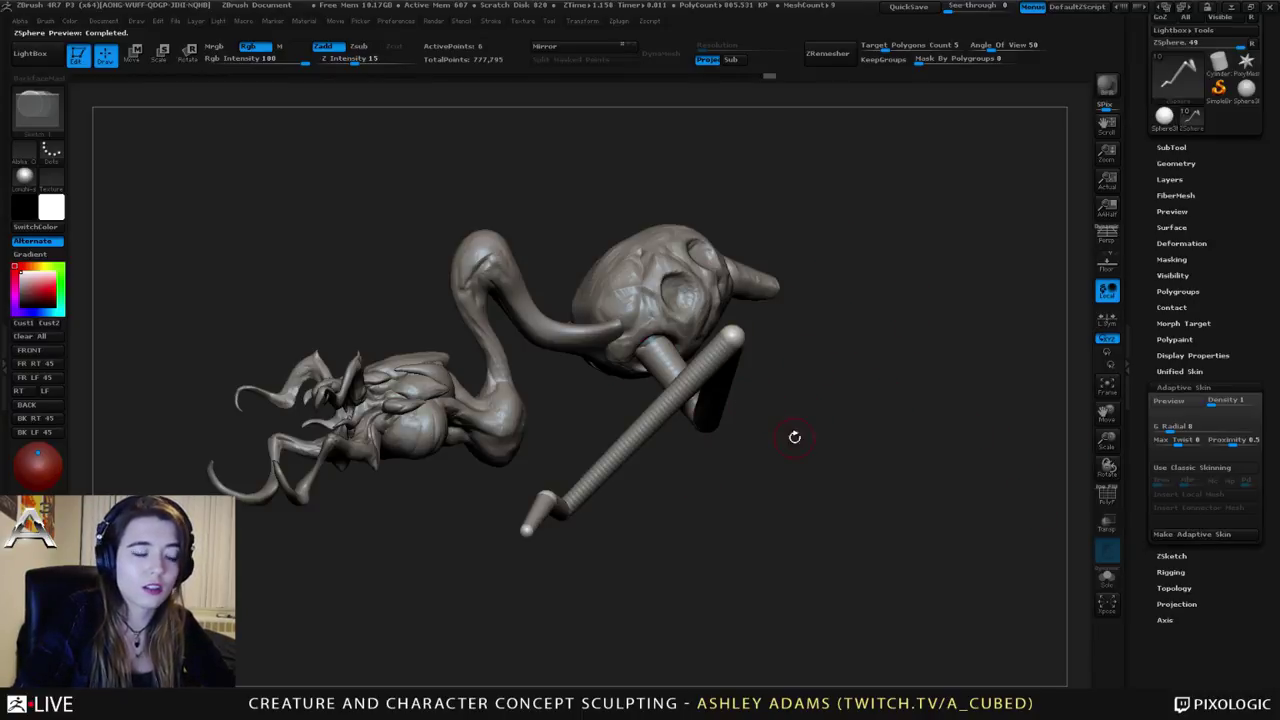
pyautogui.moveTo(794, 437); pyautogui.dragTo(663, 321)
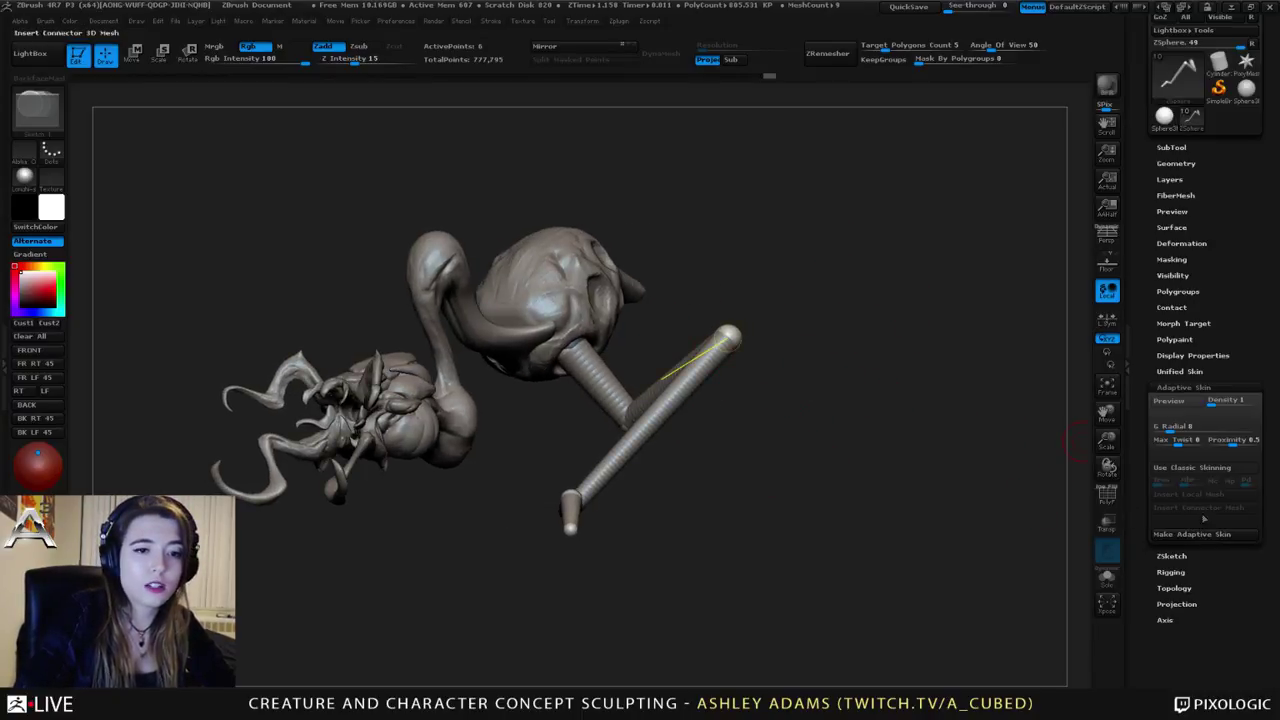
# Step: Generate an adaptive skin mesh from the ZSphere leg, inspect it on its own, and return to the creature
pyautogui.click(1194, 535)
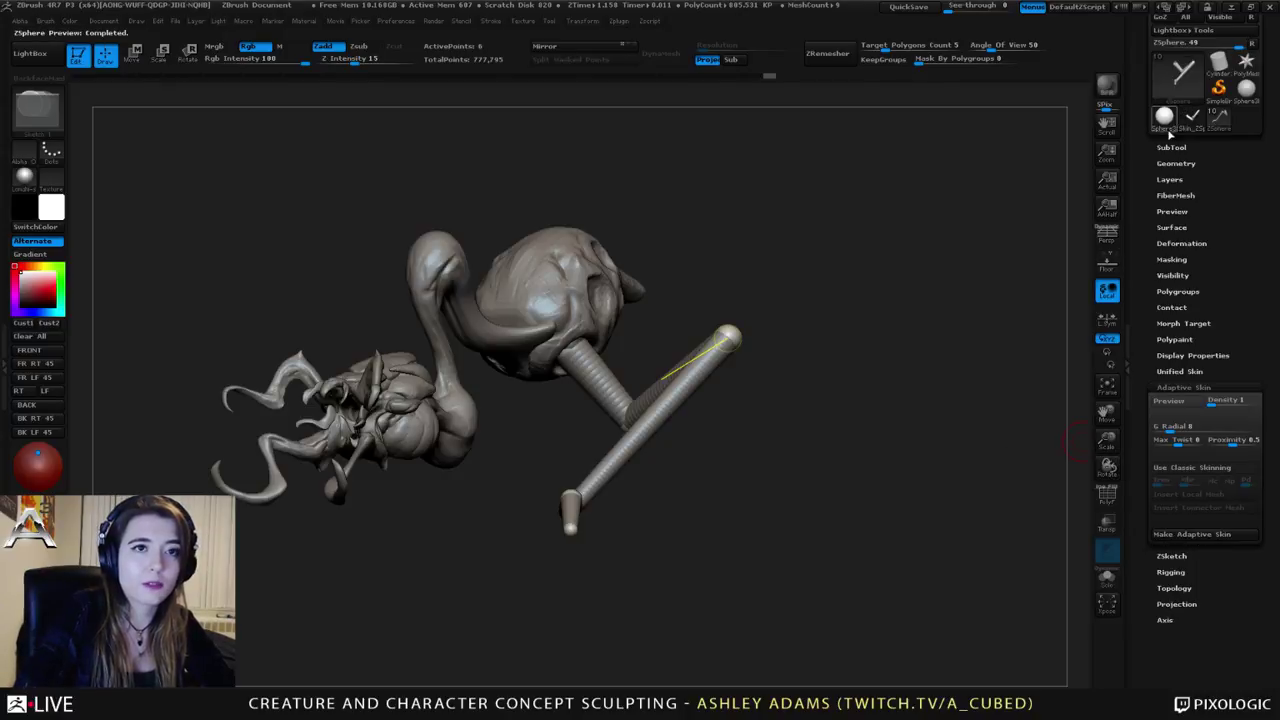
pyautogui.moveTo(1152, 152); pyautogui.dragTo(1152, 174)
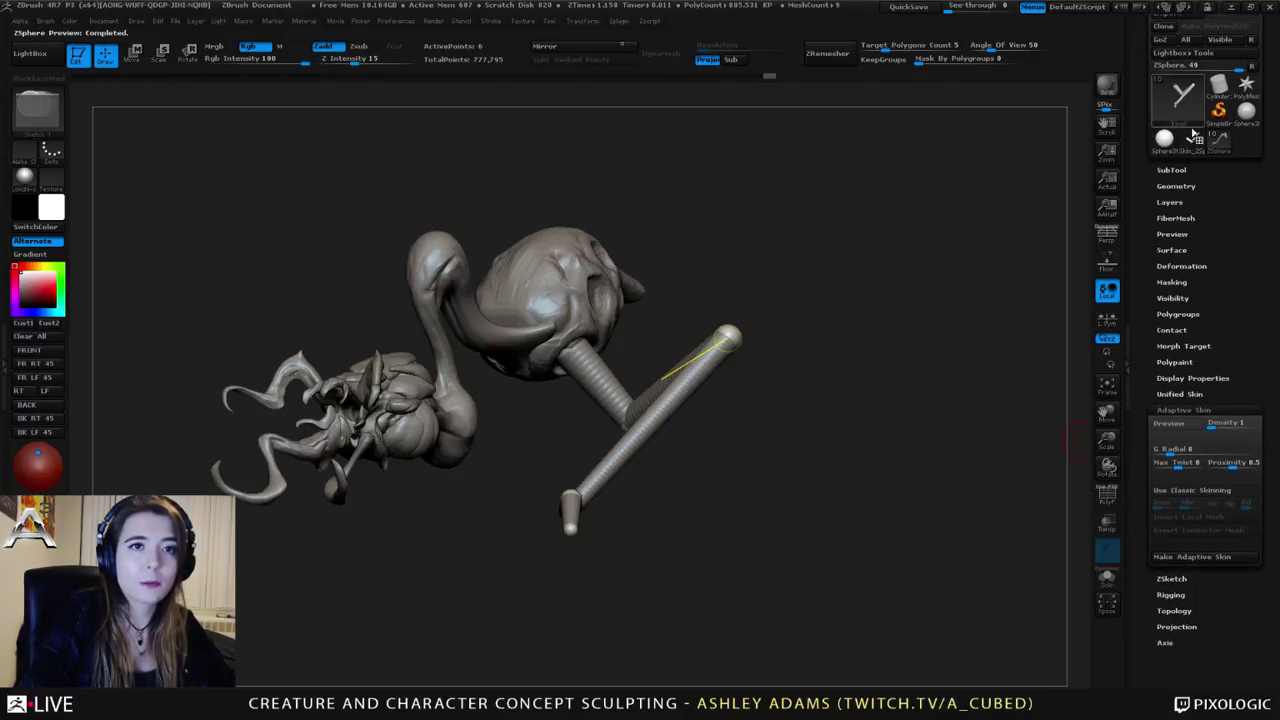
pyautogui.click(1192, 145)
pyautogui.moveTo(1000, 300); pyautogui.dragTo(1048, 224)
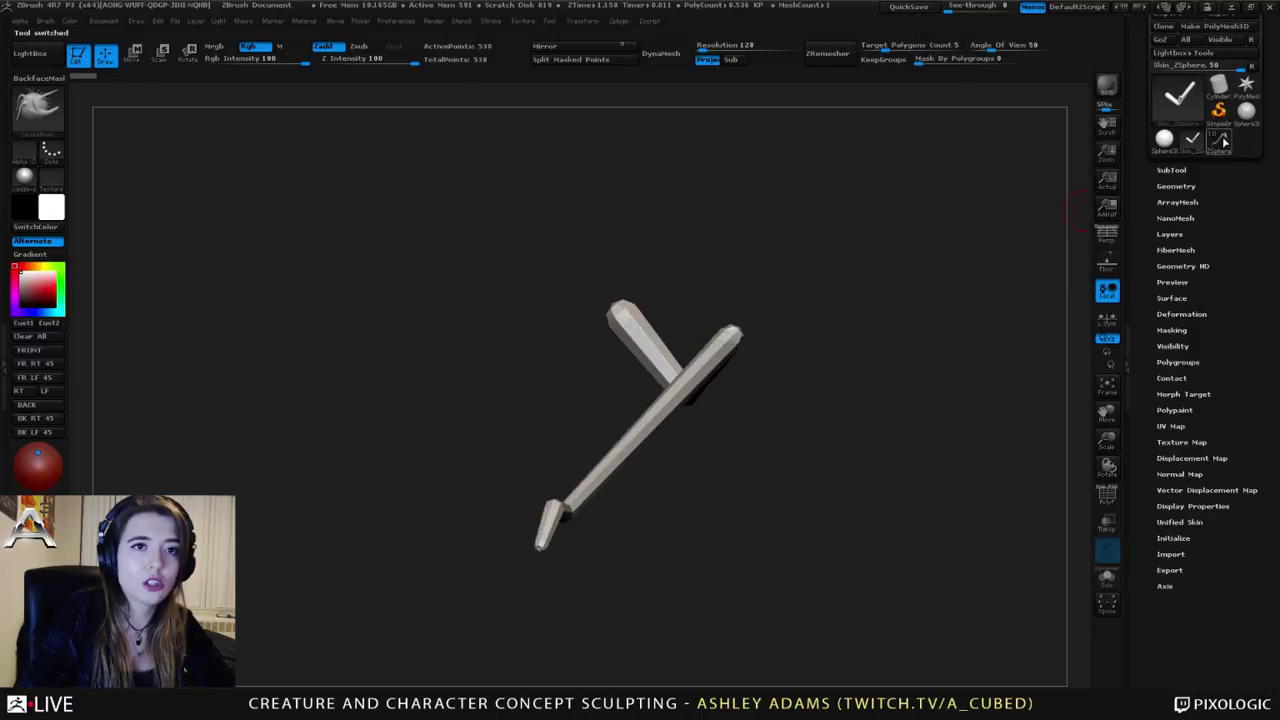
pyautogui.click(1221, 142)
# Step: Append the Skin_ZSphere leg mesh to the creature as a subtool and examine it from the front
pyautogui.click(1170, 172)
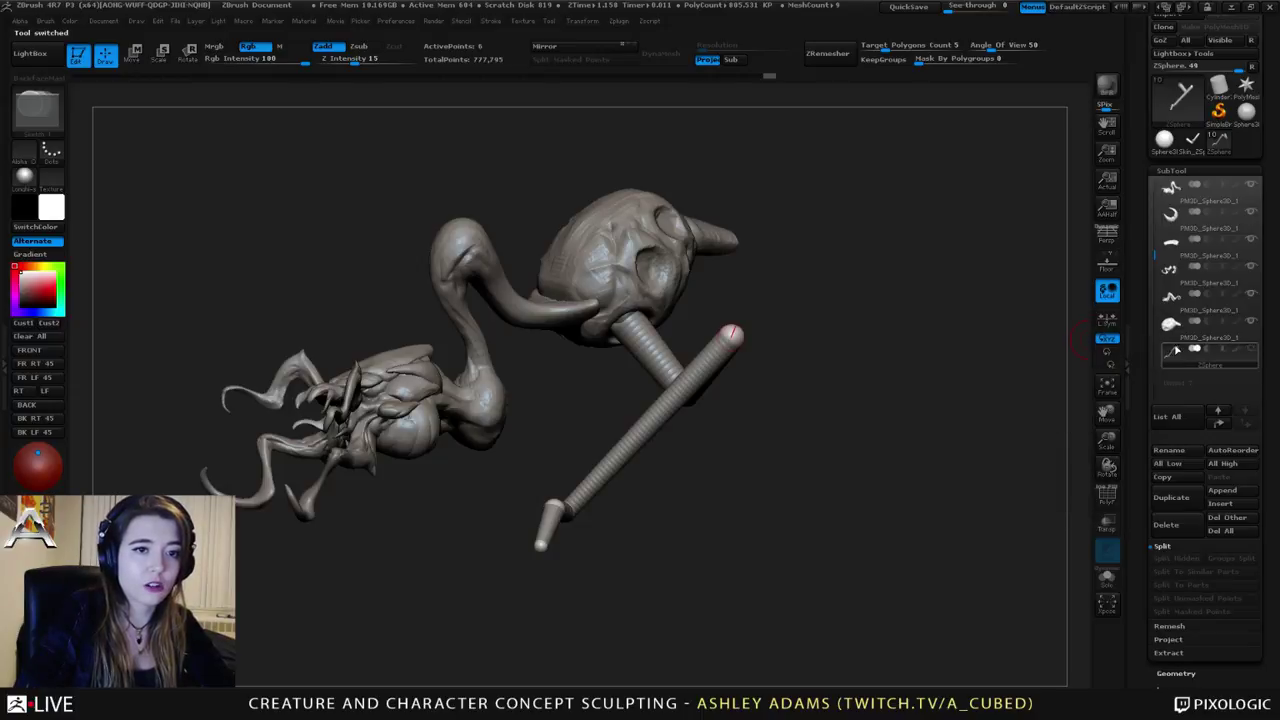
pyautogui.click(1172, 325)
pyautogui.click(1232, 491)
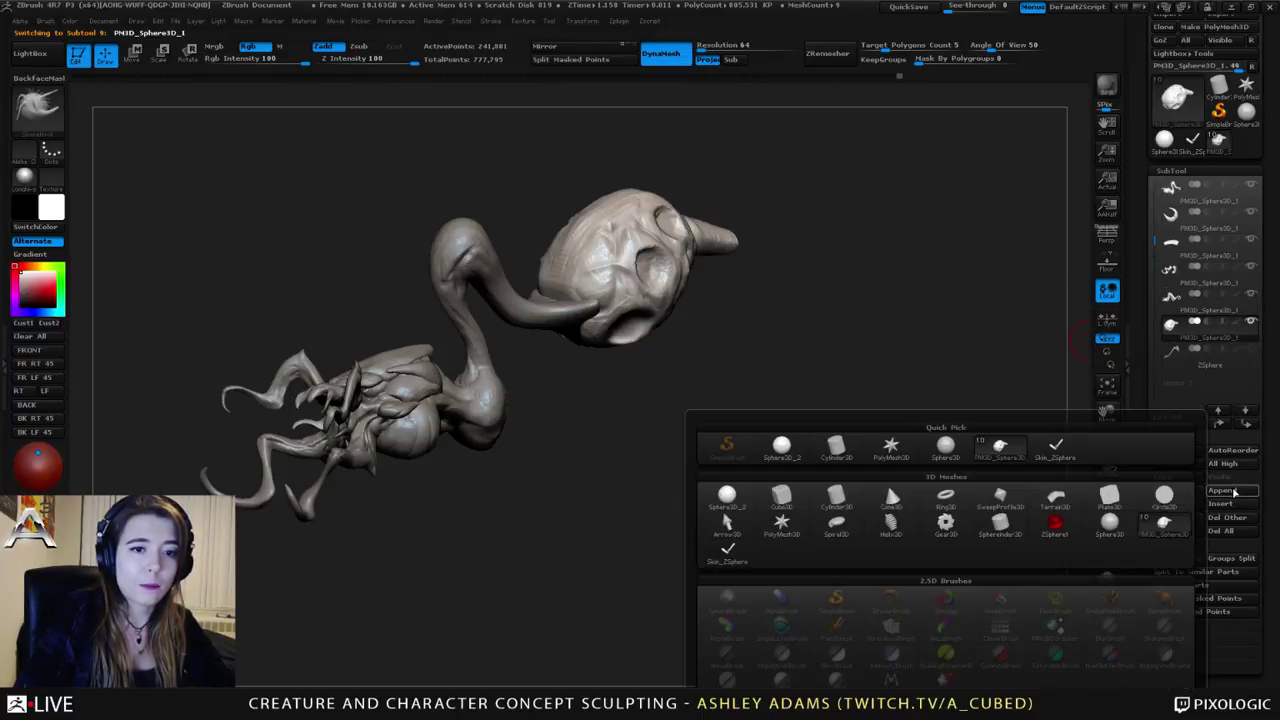
pyautogui.click(1058, 452)
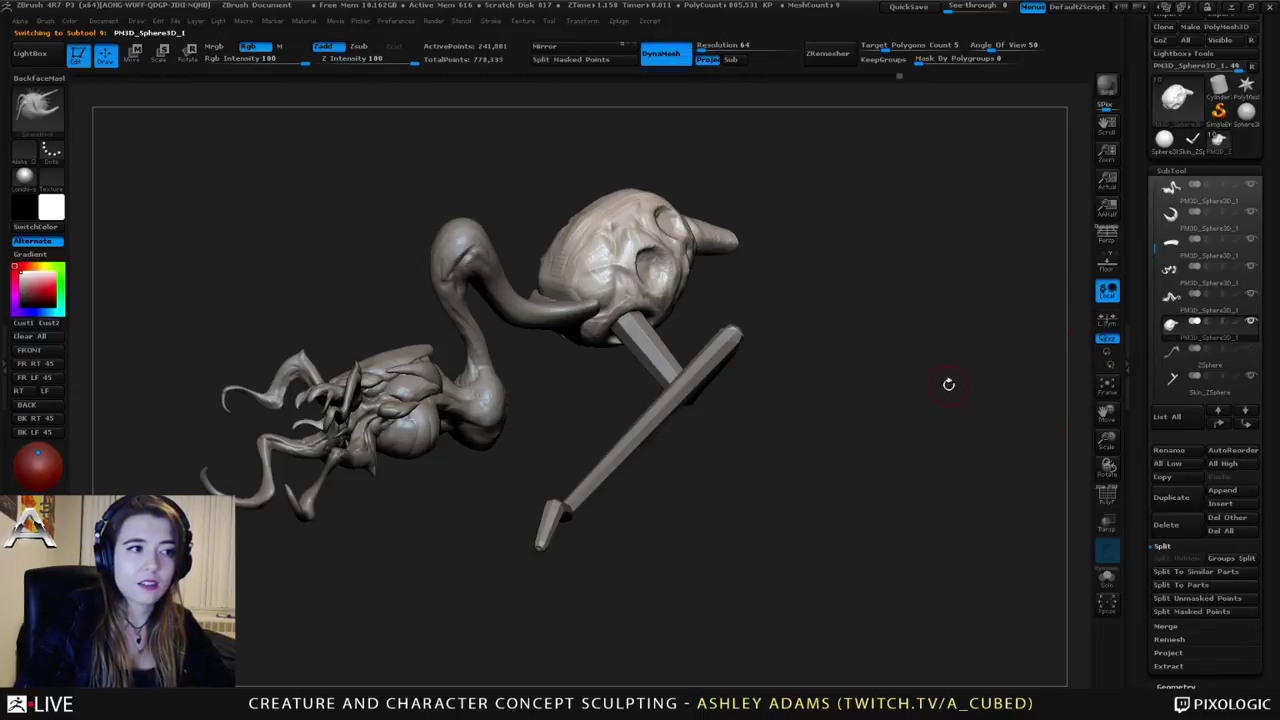
pyautogui.moveTo(949, 380)
pyautogui.mouseDown()
pyautogui.moveTo(800, 348)
pyautogui.moveTo(812, 342)
pyautogui.moveTo(860, 360)
pyautogui.moveTo(843, 375)
pyautogui.moveTo(910, 382)
pyautogui.moveTo(810, 391)
pyautogui.mouseUp()
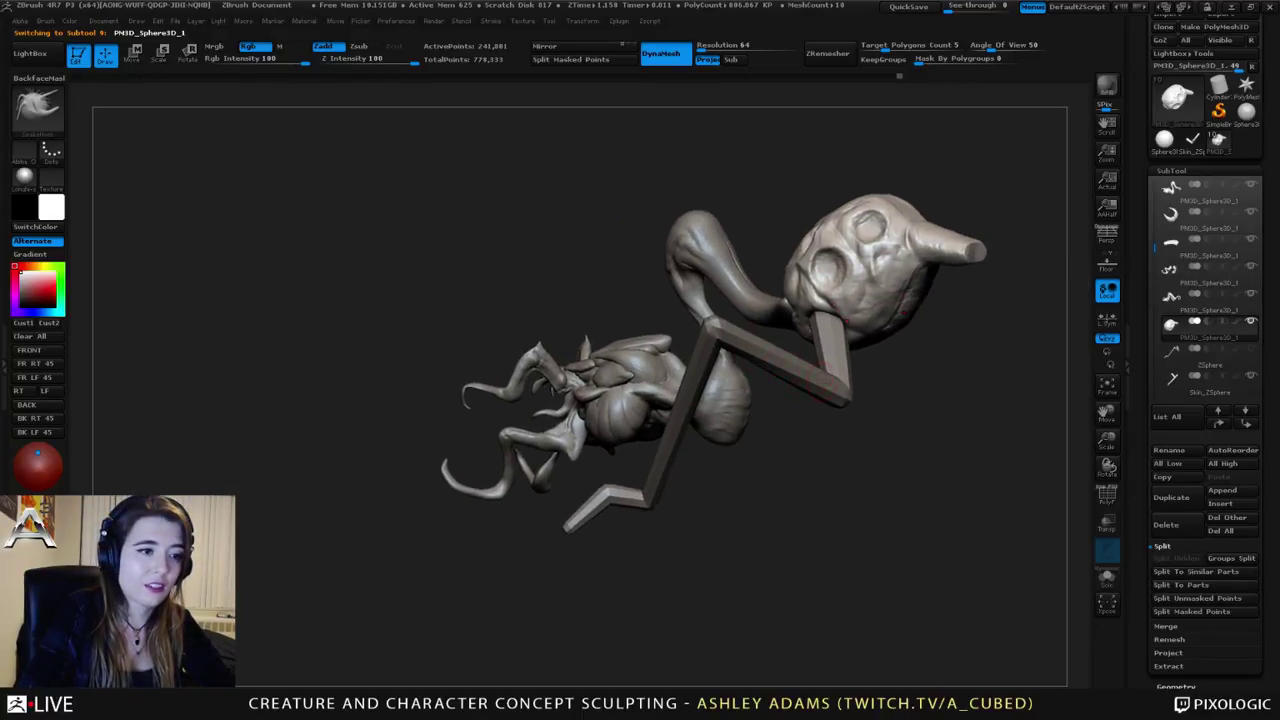
pyautogui.keyDown('alt'); pyautogui.click(810, 391); pyautogui.keyUp('alt')
pyautogui.keyDown('shift'); pyautogui.moveTo(980, 400); pyautogui.dragTo(791, 388); pyautogui.keyUp('shift')
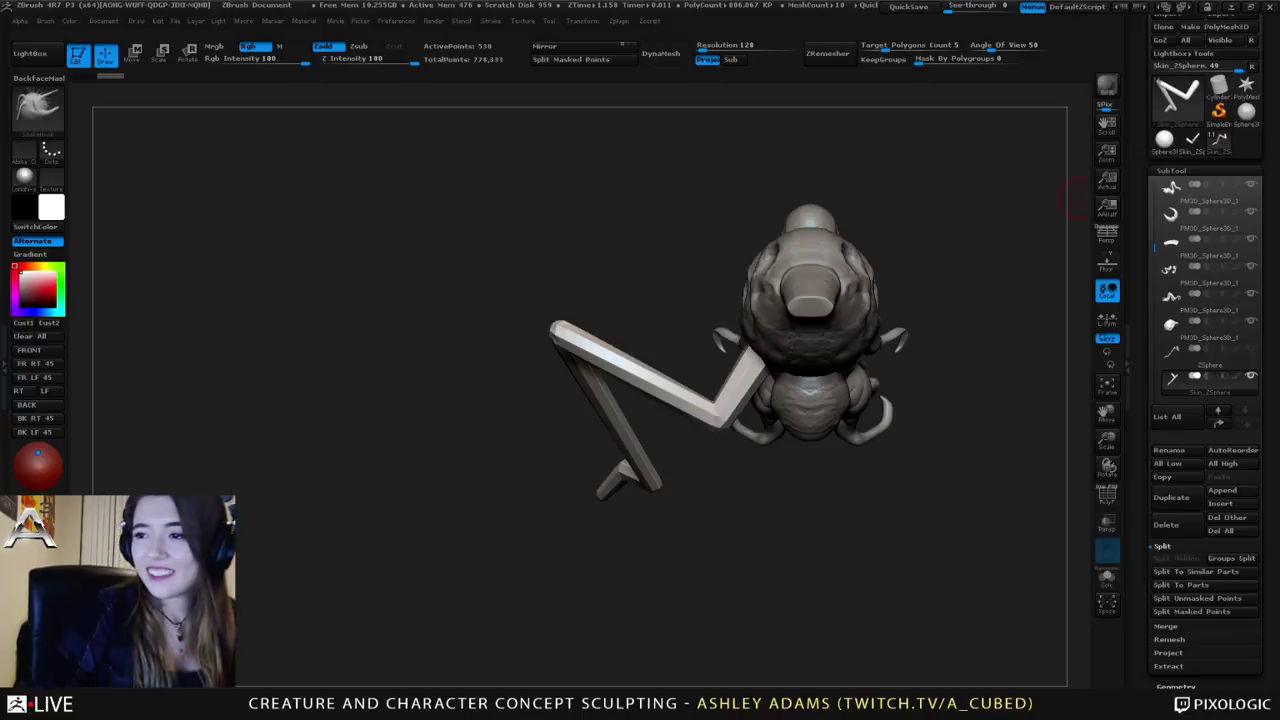
pyautogui.moveTo(715, 375); pyautogui.dragTo(620, 393, button='right')
pyautogui.keyDown('alt'); pyautogui.moveTo(800, 388); pyautogui.dragTo(735, 335, button='right'); pyautogui.keyUp('alt')
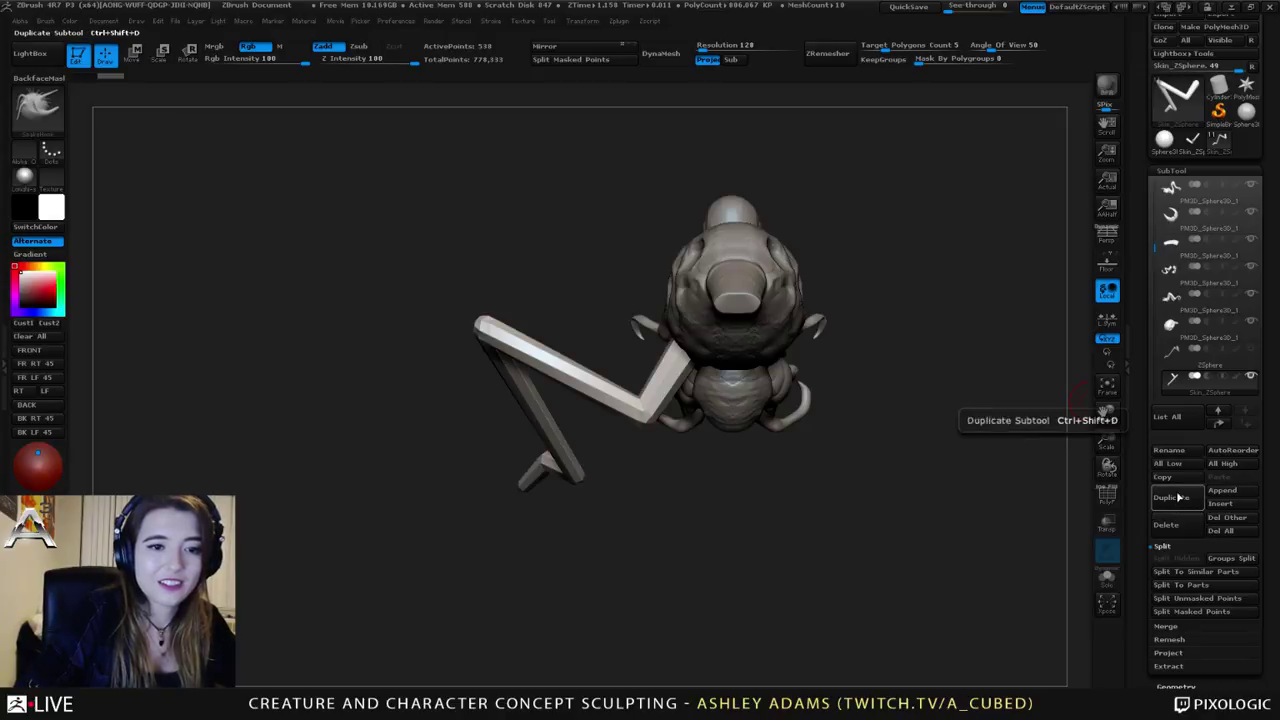
# Step: Switch to the ZSphere leg subtool and move the leg forward along the body, ahead of the skinned leg
pyautogui.moveTo(1165, 346)
pyautogui.click(1175, 360)
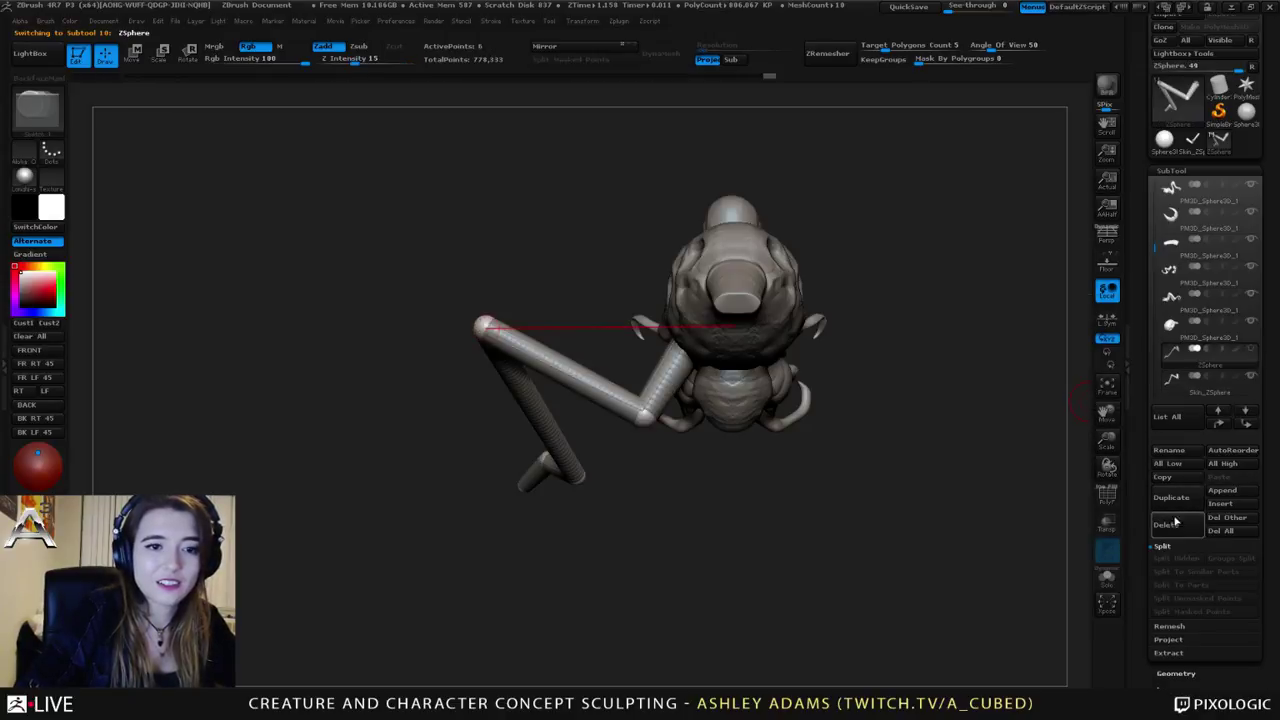
pyautogui.moveTo(866, 480)
pyautogui.mouseDown()
pyautogui.moveTo(743, 409)
pyautogui.moveTo(729, 329)
pyautogui.mouseUp()
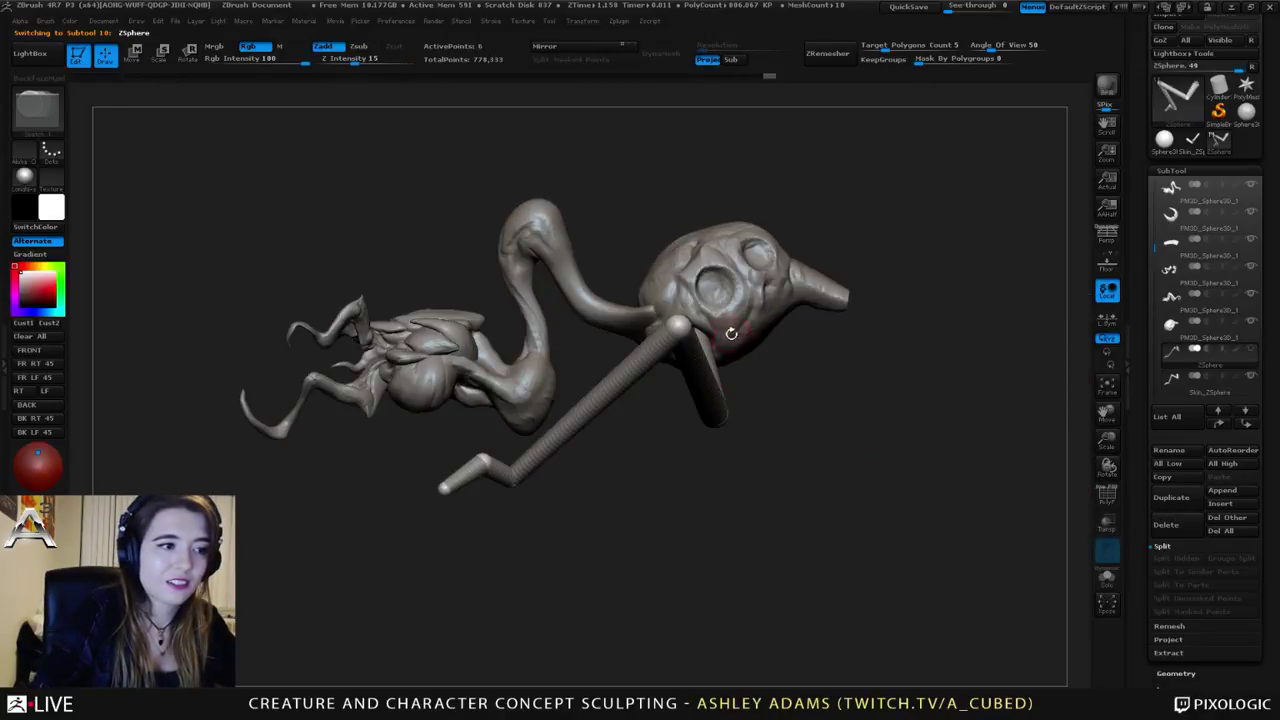
pyautogui.press('w')
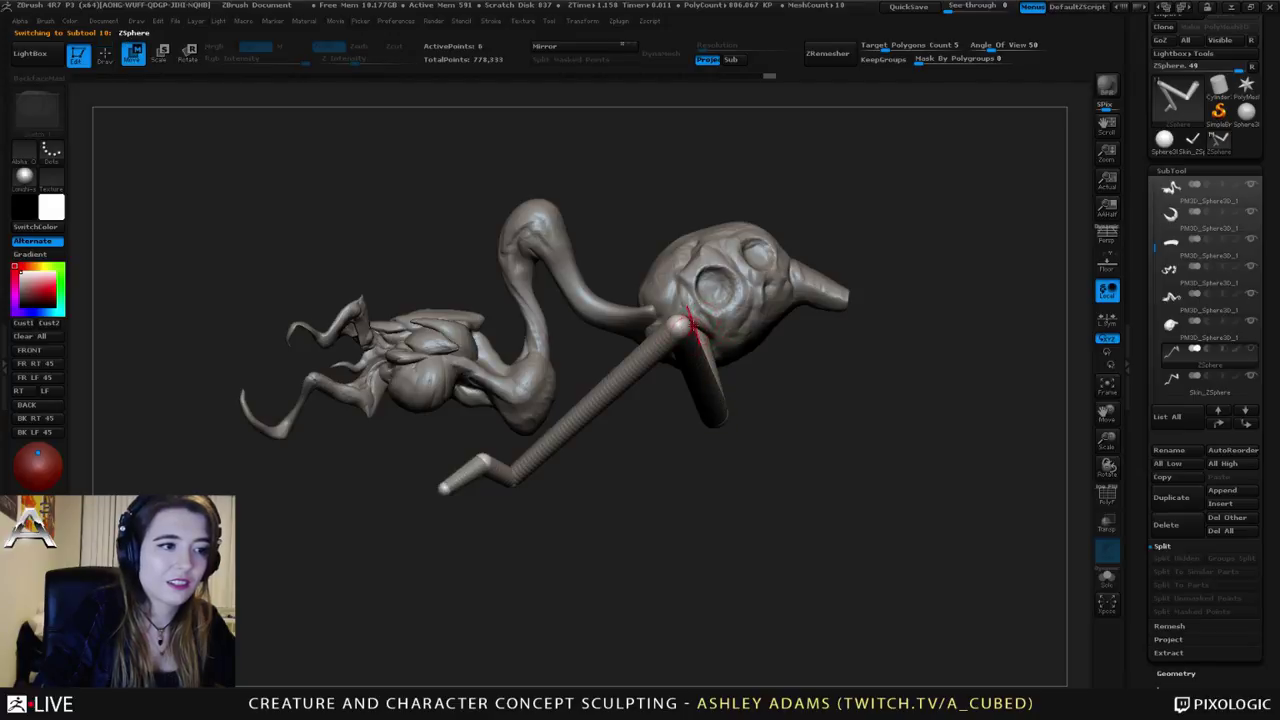
pyautogui.moveTo(755, 392); pyautogui.dragTo(702, 424)
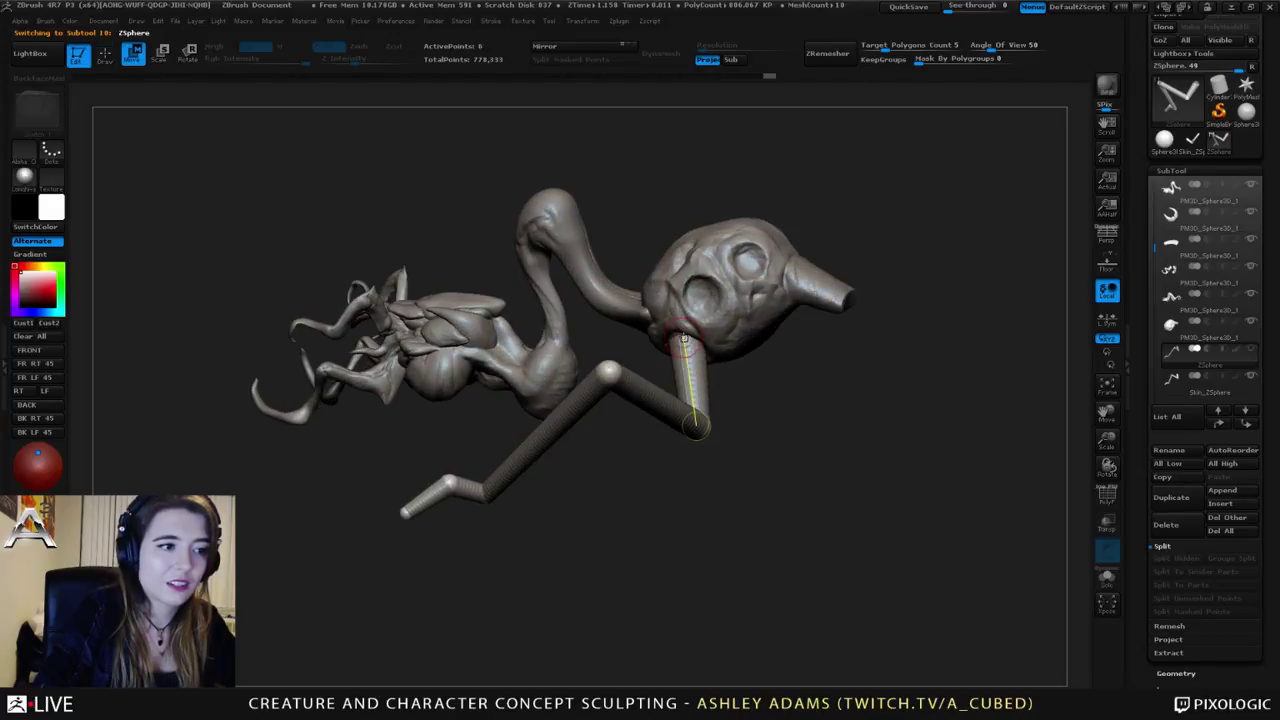
pyautogui.moveTo(680, 333); pyautogui.dragTo(765, 395)
pyautogui.moveTo(770, 350); pyautogui.dragTo(870, 330)
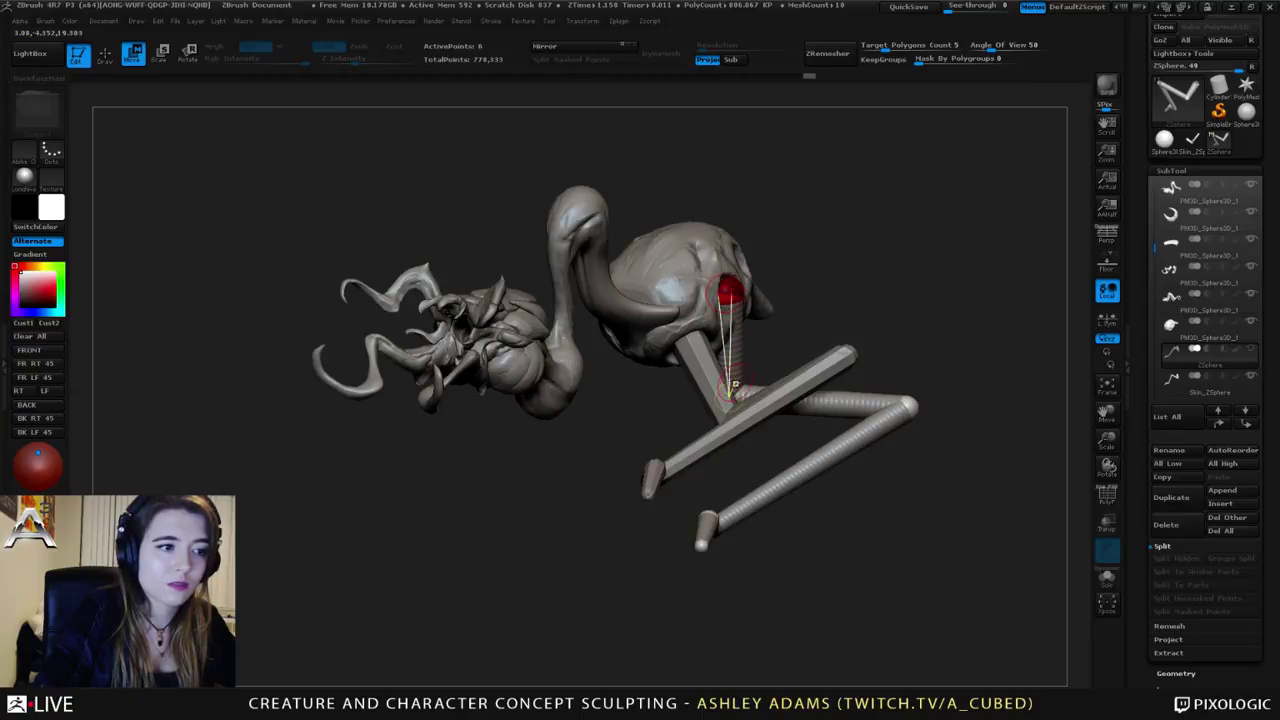
# Step: Raise the second leg's first joint and reposition its knee, ankle and foot into a forward-reaching pose
pyautogui.moveTo(736, 394); pyautogui.dragTo(798, 333)
pyautogui.moveTo(780, 326); pyautogui.dragTo(740, 322)
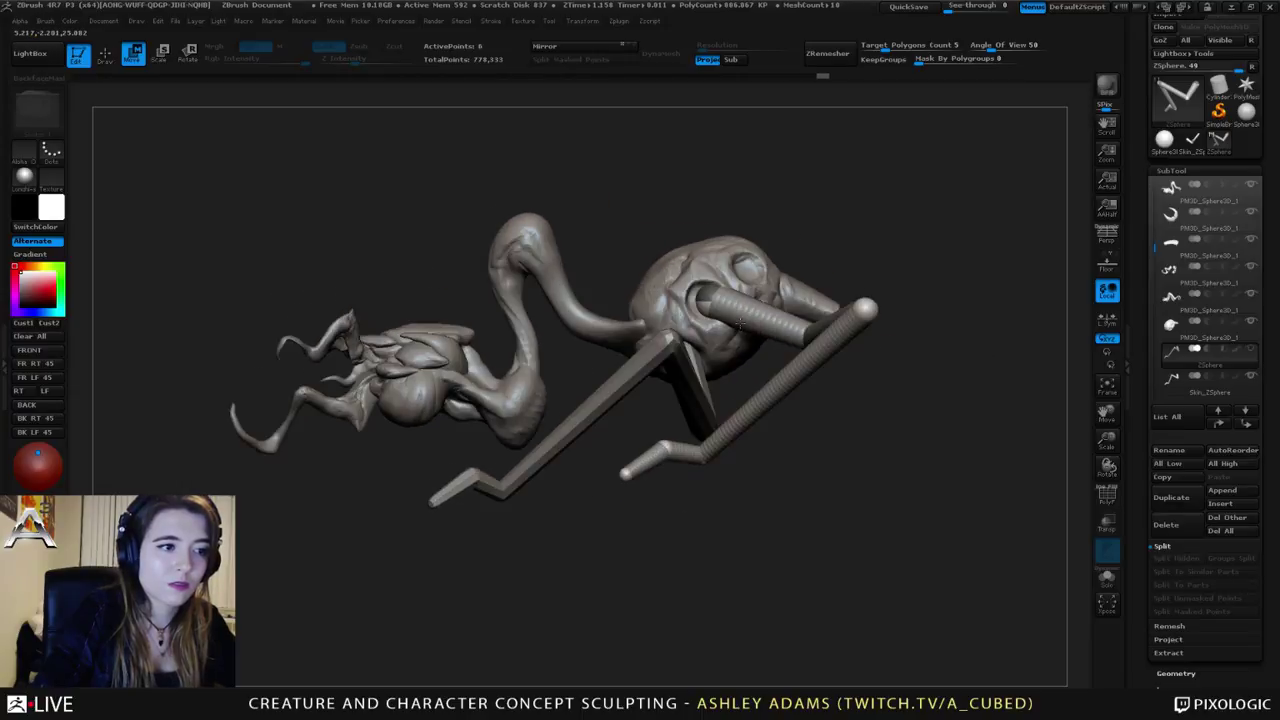
pyautogui.moveTo(820, 334); pyautogui.dragTo(816, 334)
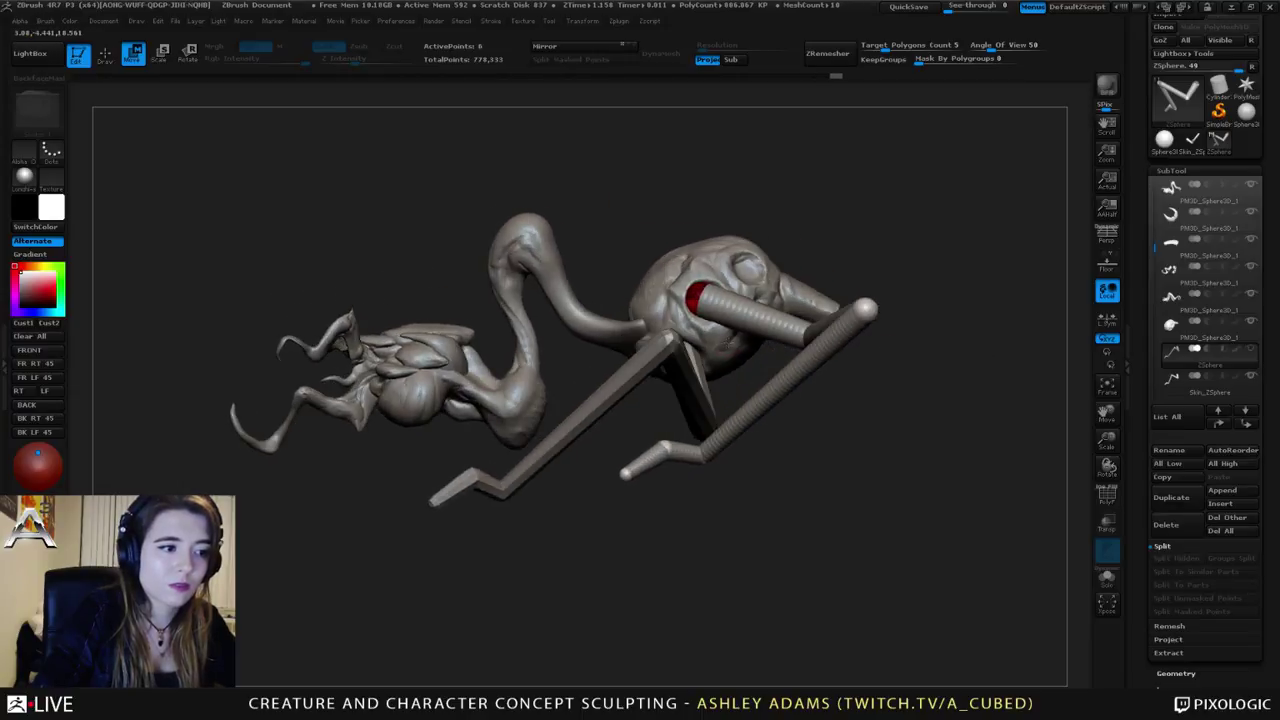
pyautogui.moveTo(950, 325); pyautogui.dragTo(870, 331)
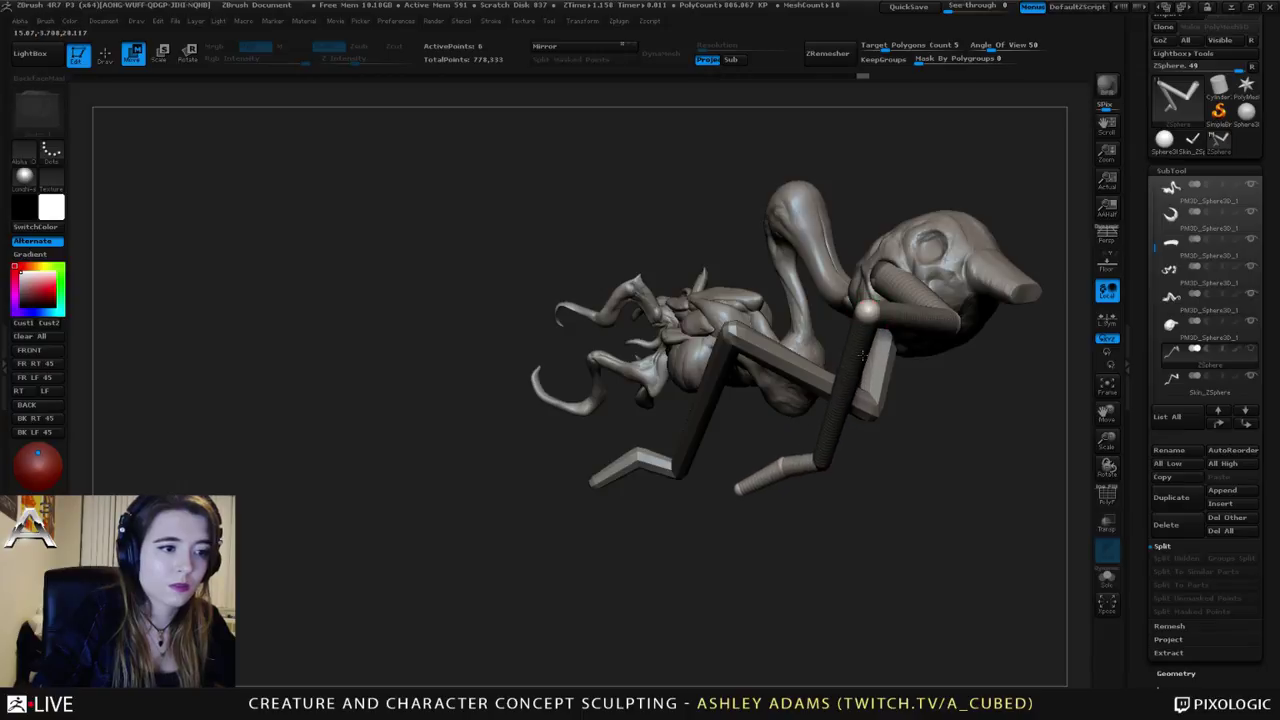
pyautogui.moveTo(835, 395); pyautogui.dragTo(868, 390)
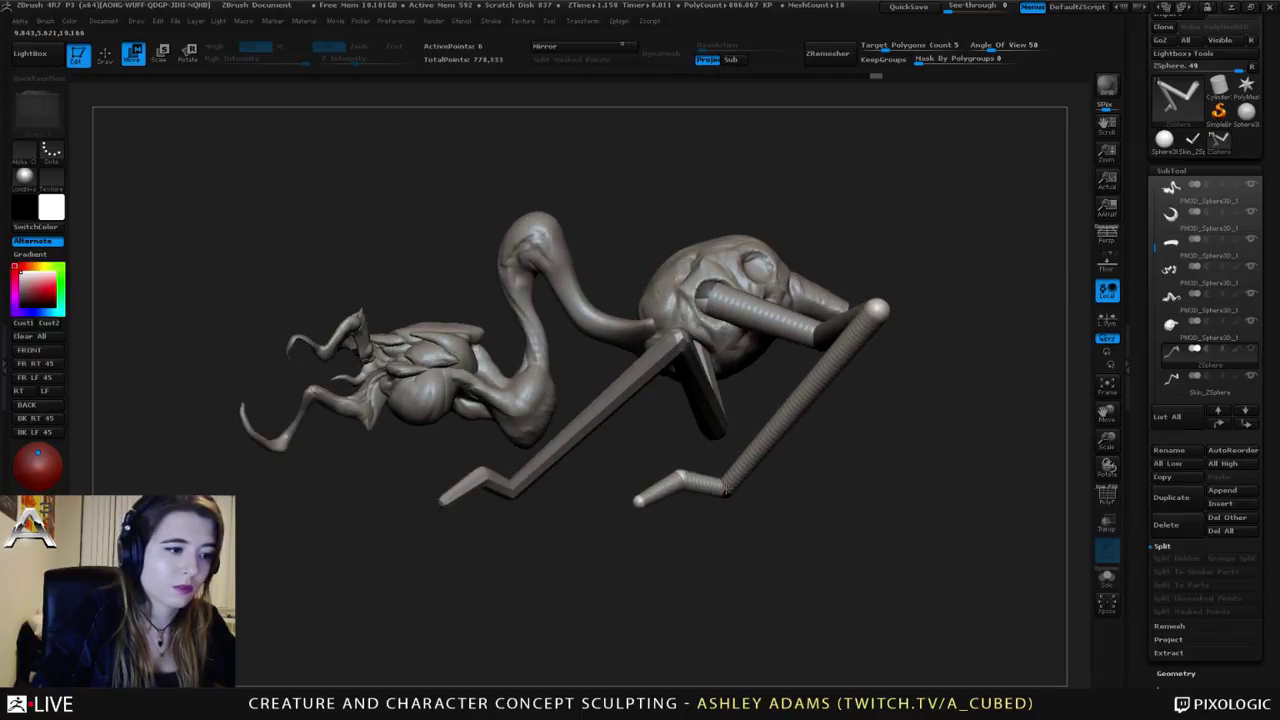
pyautogui.moveTo(730, 480); pyautogui.dragTo(670, 430)
pyautogui.moveTo(757, 392); pyautogui.dragTo(752, 418)
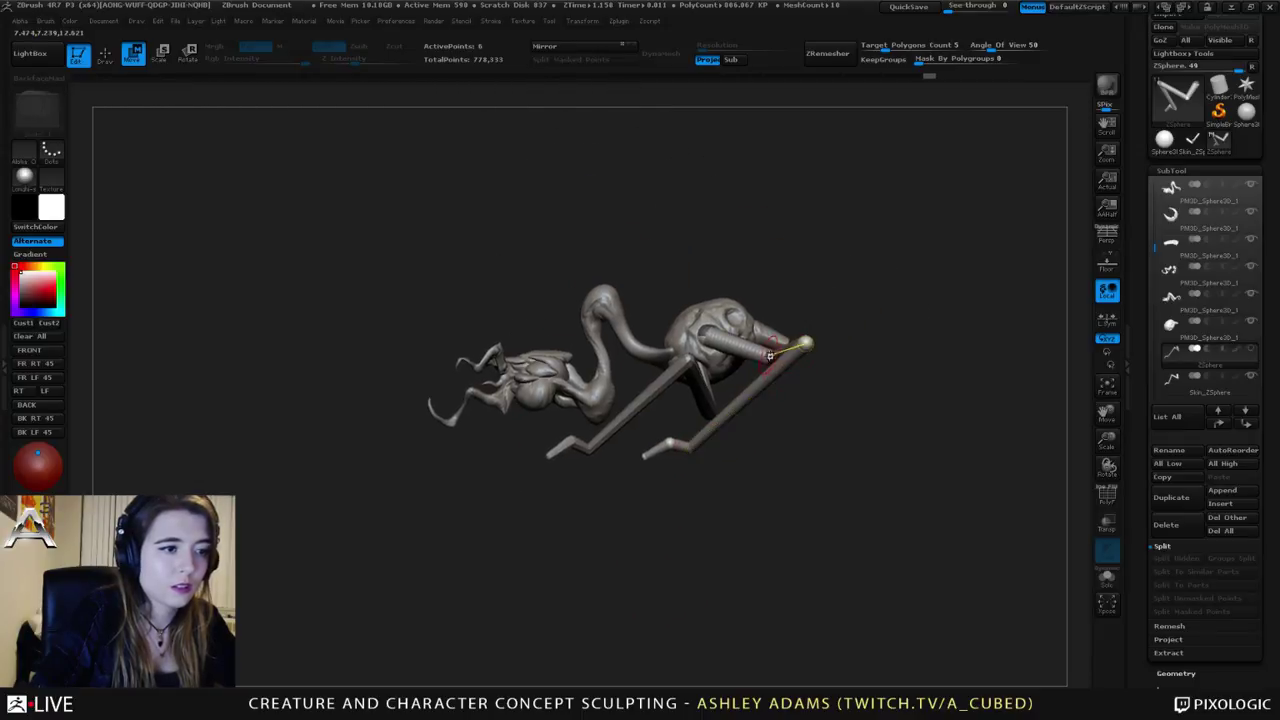
pyautogui.moveTo(770, 355); pyautogui.dragTo(778, 367)
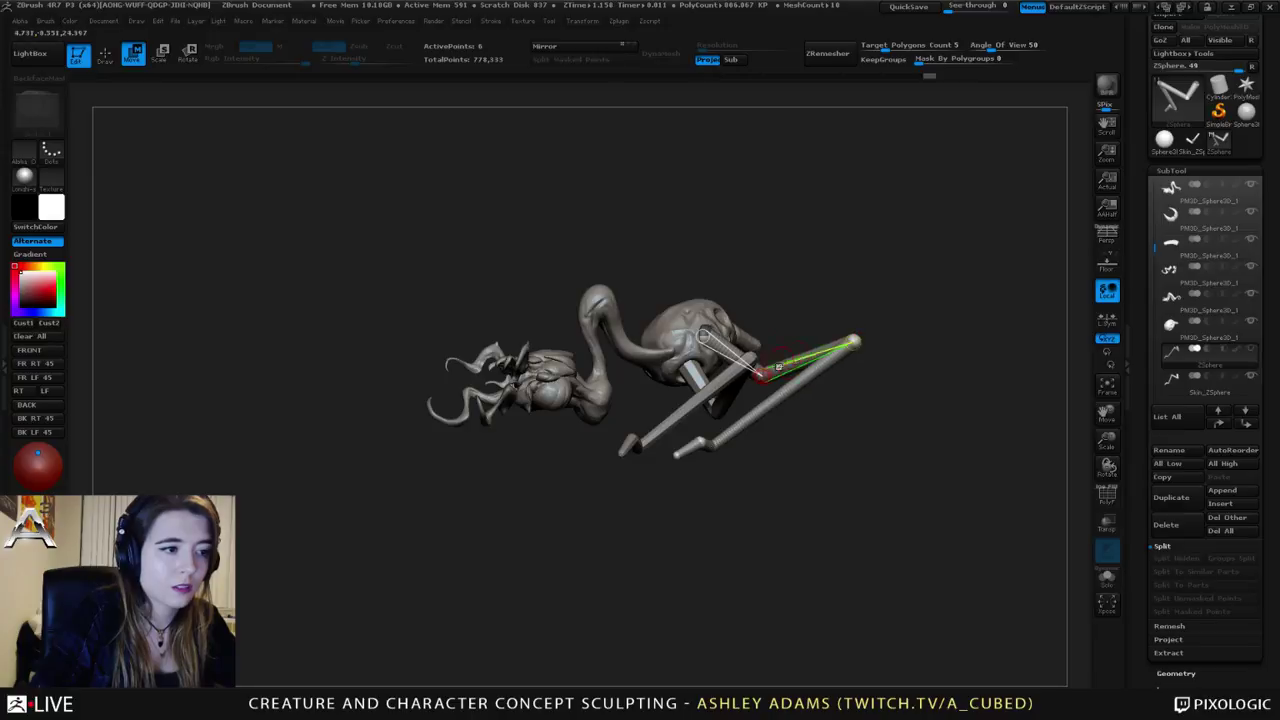
pyautogui.moveTo(852, 344); pyautogui.dragTo(734, 423)
# Step: Generate a separate adaptive skin mesh from the reposed ZSphere leg at density 1
pyautogui.scroll(-2, 1152, 624)
pyautogui.scroll(-6, 1170, 560)
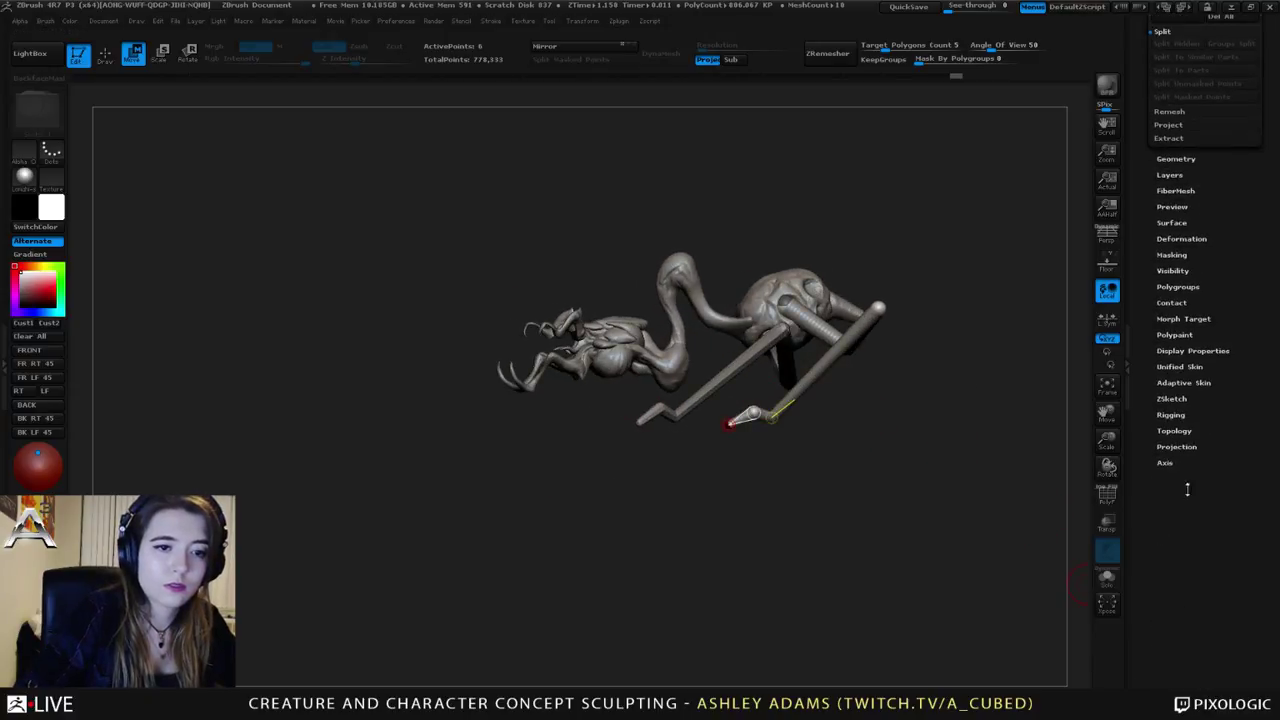
pyautogui.click(1173, 383)
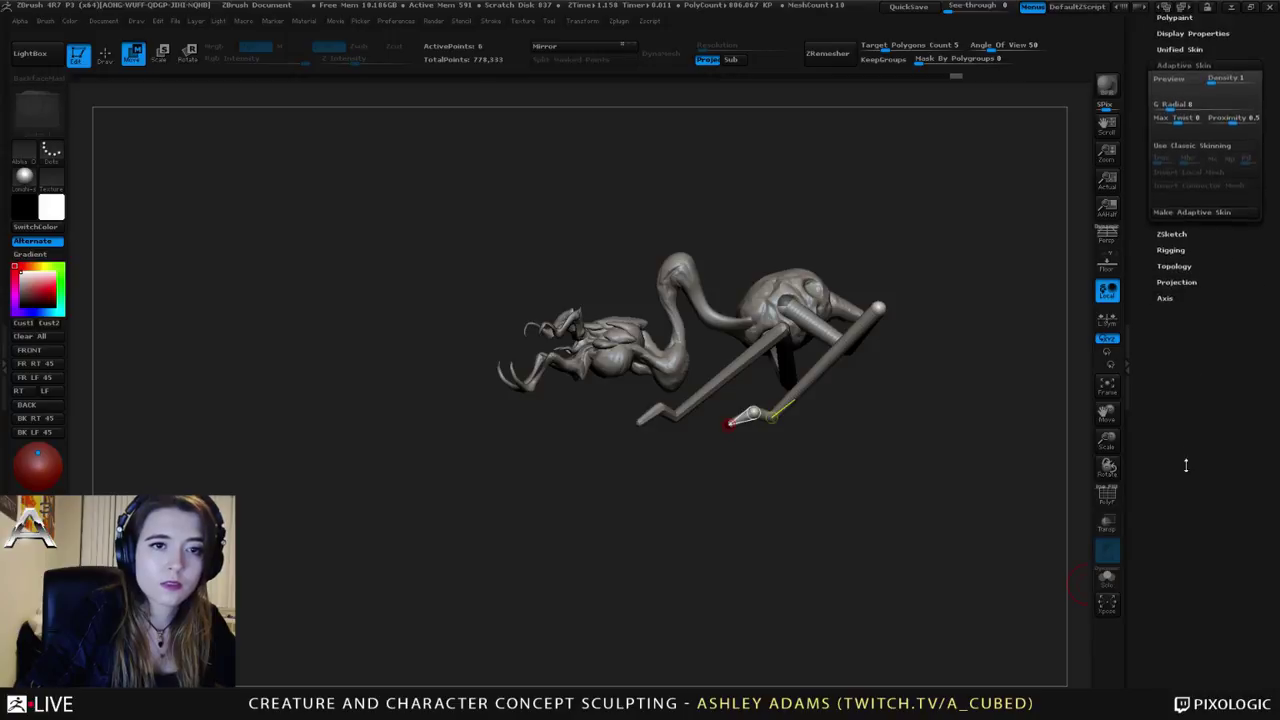
pyautogui.click(1220, 367)
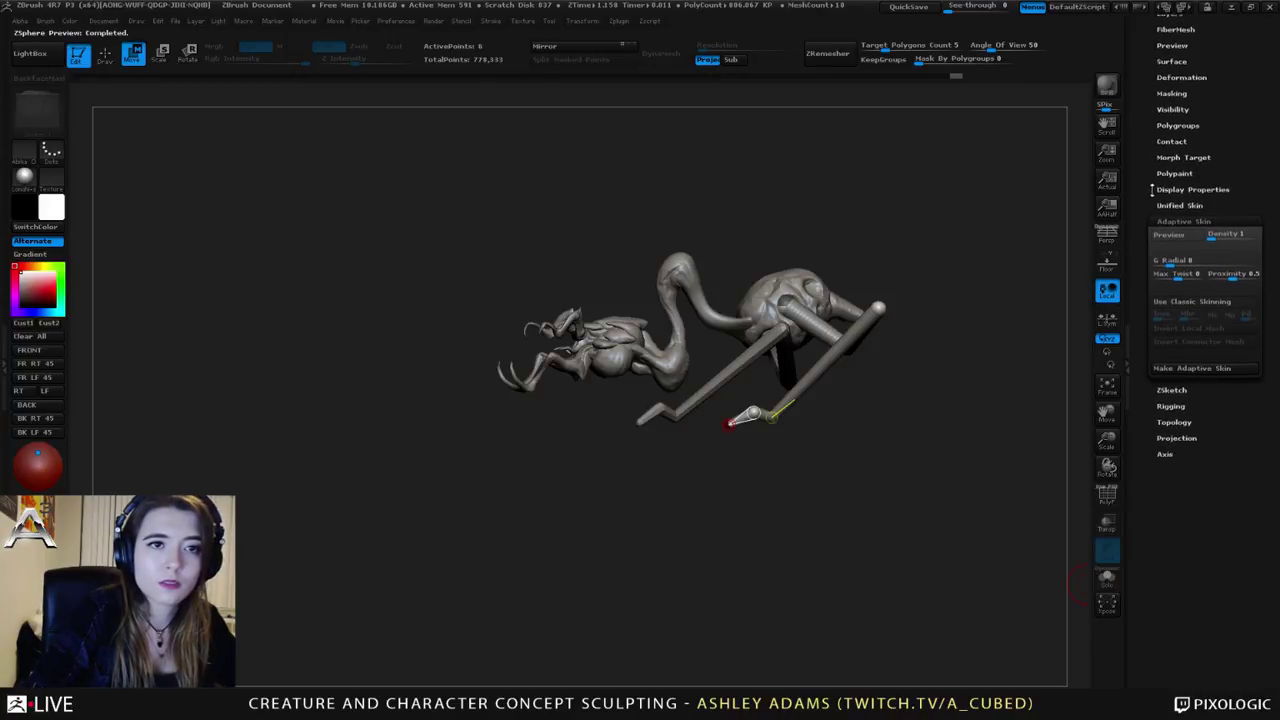
# Step: Append the second leg's Skin_ZSphere mesh to the creature's subtools
pyautogui.click(1172, 226)
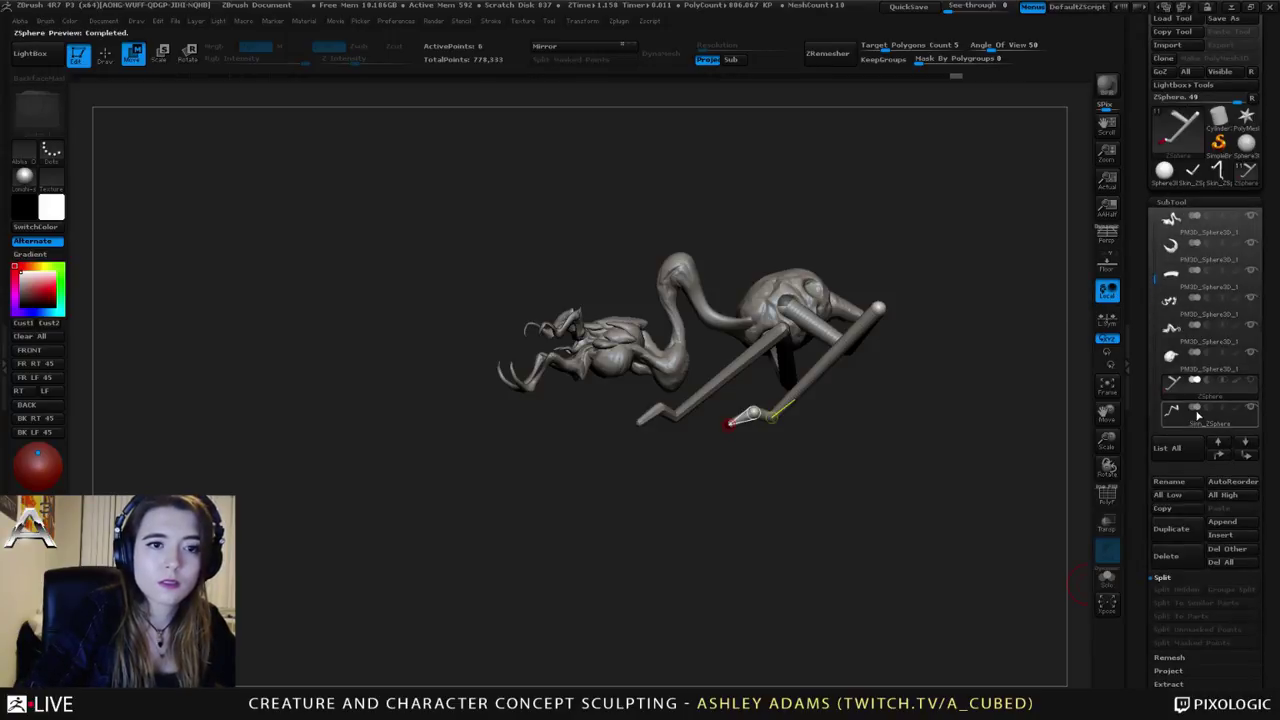
pyautogui.click(1228, 522)
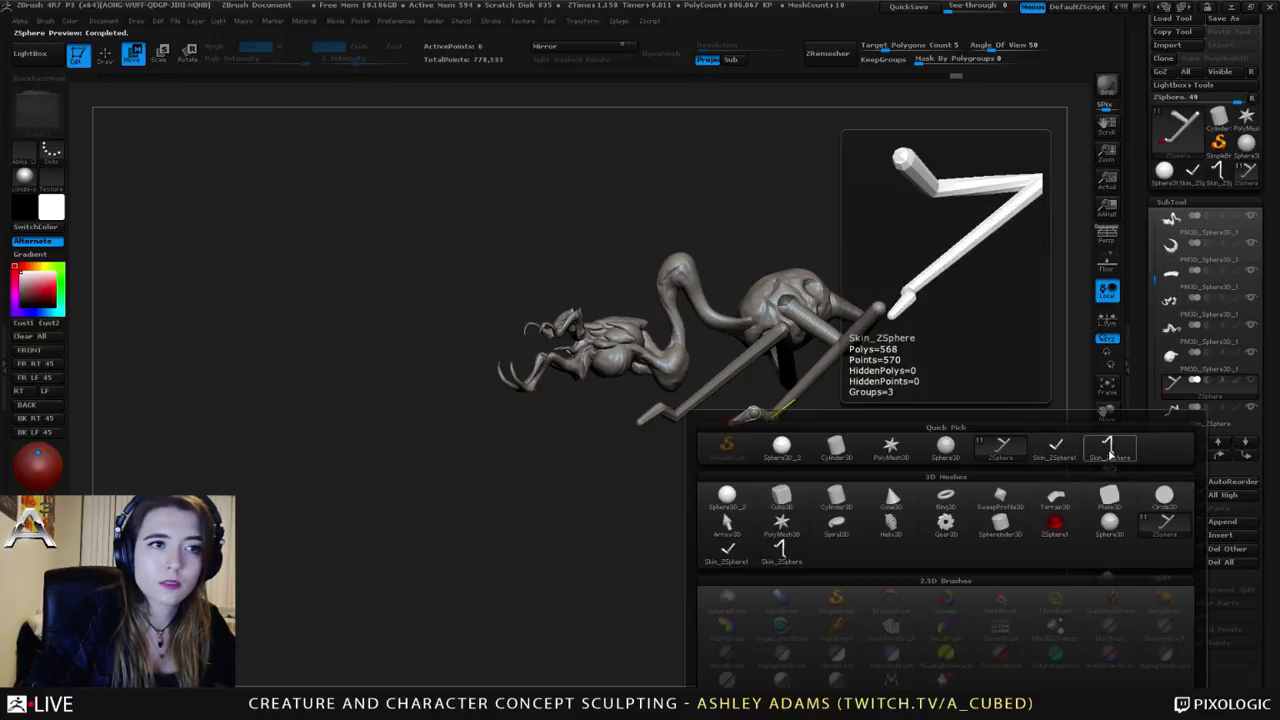
pyautogui.click(1075, 457)
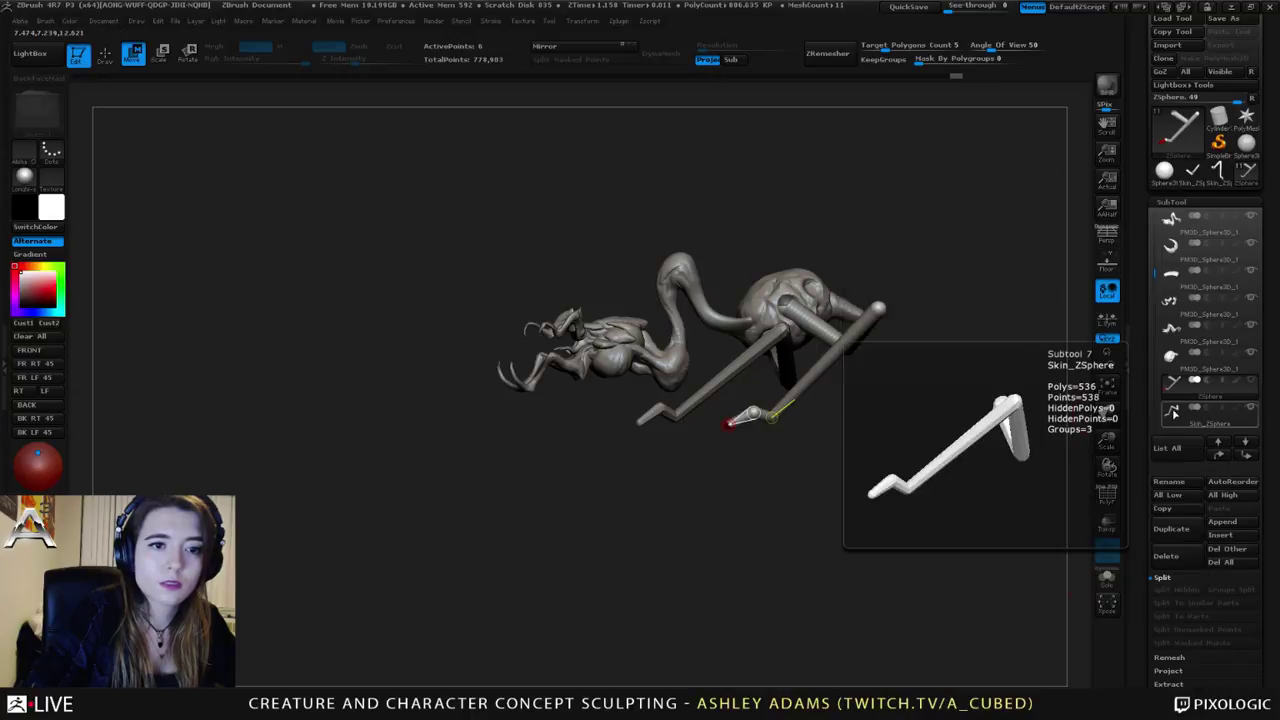
pyautogui.scroll(-2, 1153, 298)
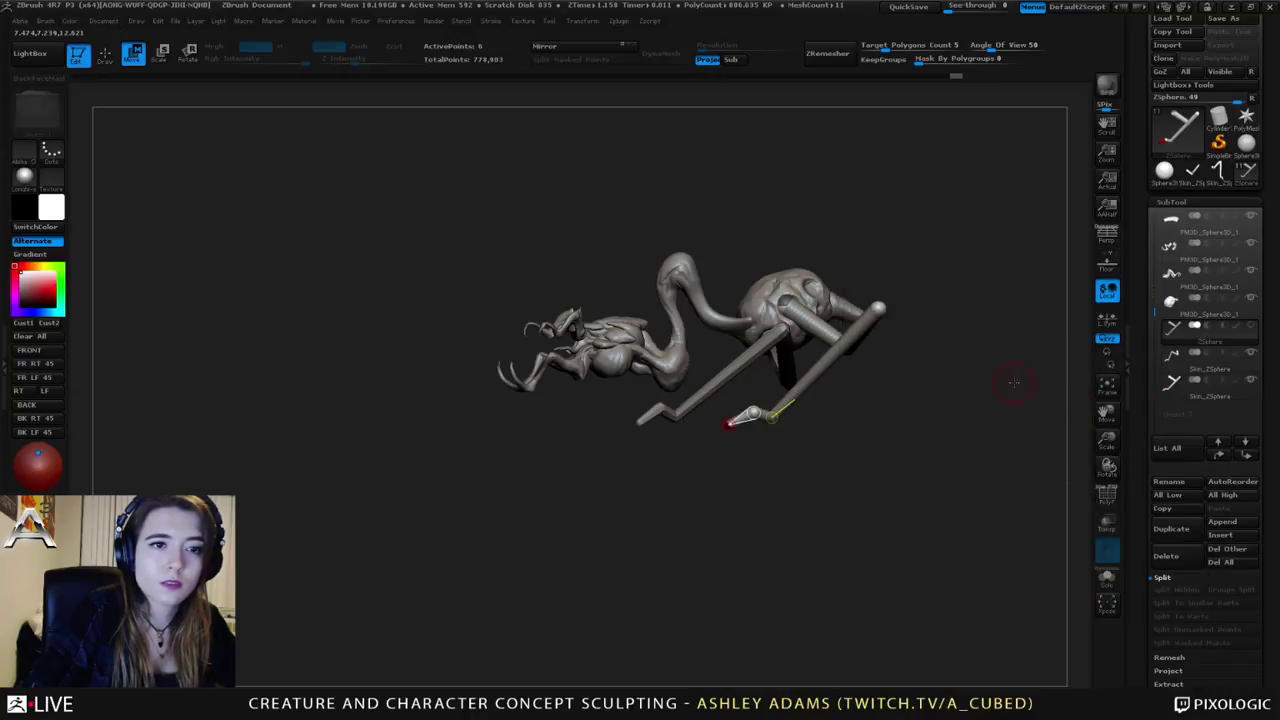
# Step: Move the ZSphere leg ahead of both skinned legs and extend its lower segments forward as a third leg
pyautogui.keyDown('alt'); pyautogui.moveTo(1014, 382); pyautogui.dragTo(1039, 422); pyautogui.keyUp('alt')
pyautogui.moveTo(917, 353); pyautogui.dragTo(938, 250)
pyautogui.moveTo(834, 424); pyautogui.dragTo(1045, 408)
pyautogui.keyDown('alt'); pyautogui.moveTo(960, 247); pyautogui.dragTo(775, 292); pyautogui.keyUp('alt')
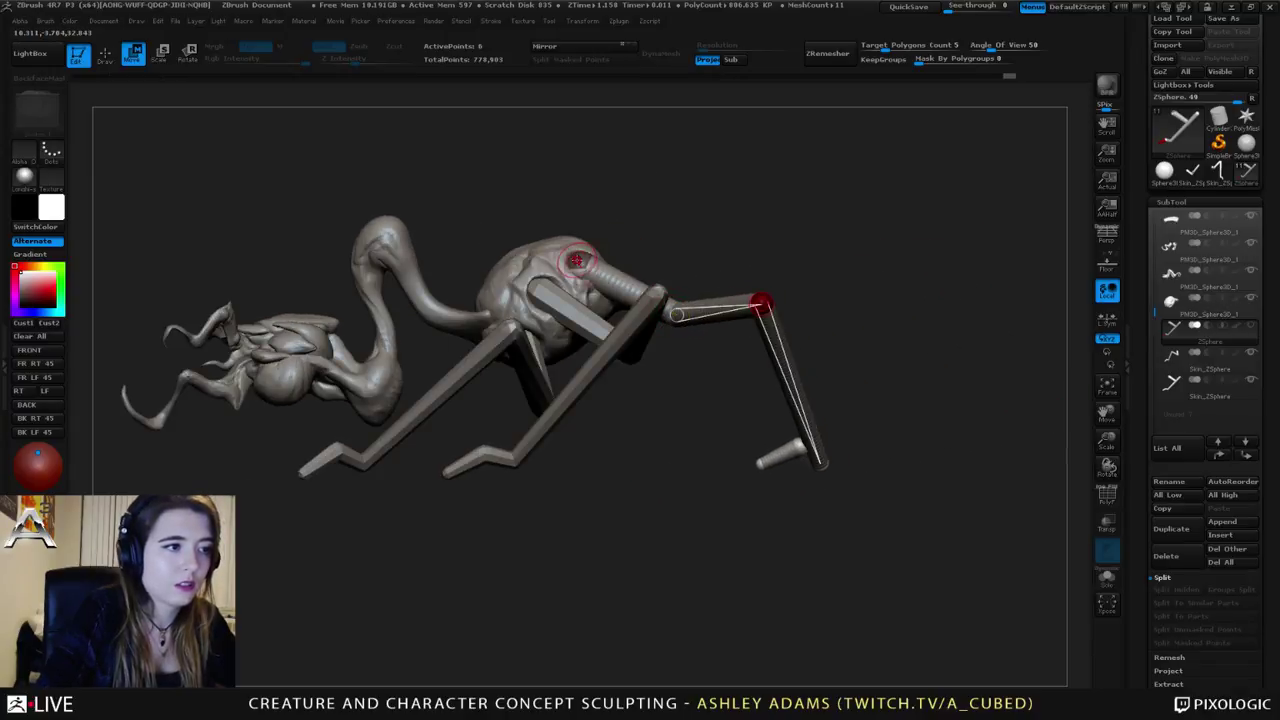
# Step: Reposition the third leg's base on the body, raise its first joint above the body, and adjust the knee
pyautogui.moveTo(571, 271); pyautogui.dragTo(490, 310)
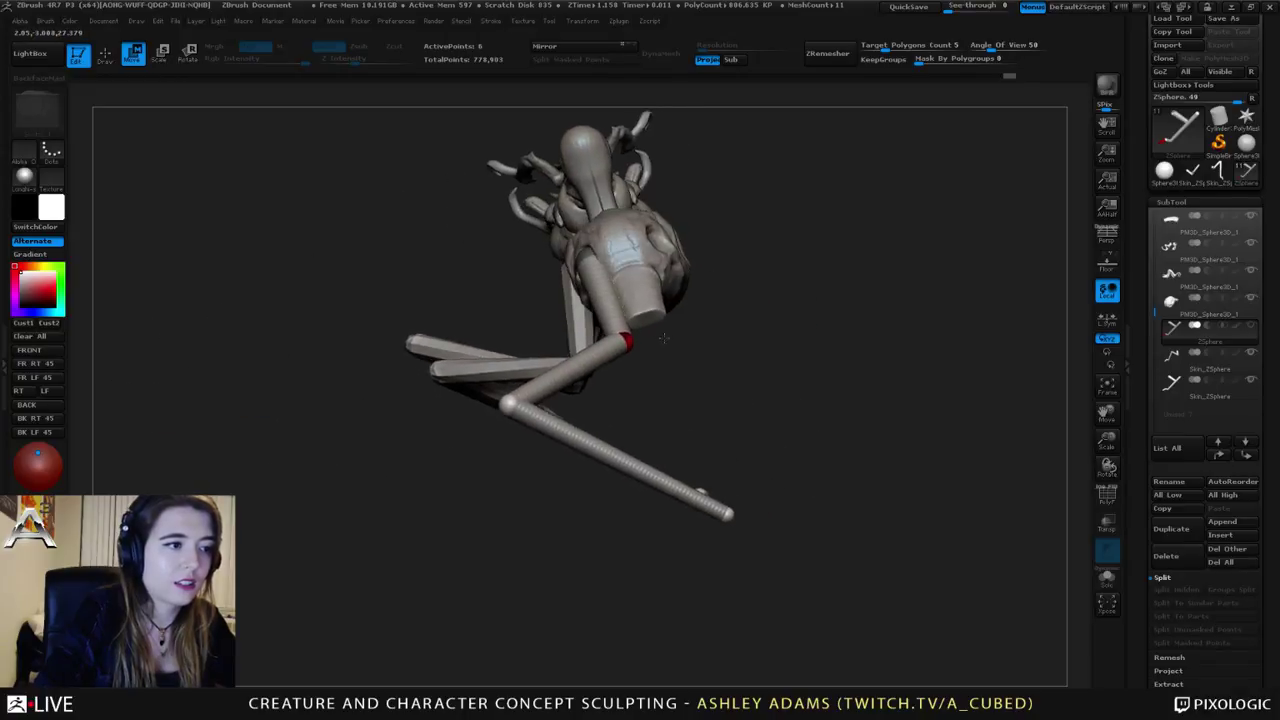
pyautogui.moveTo(624, 339); pyautogui.dragTo(530, 298)
pyautogui.moveTo(490, 290); pyautogui.dragTo(570, 238)
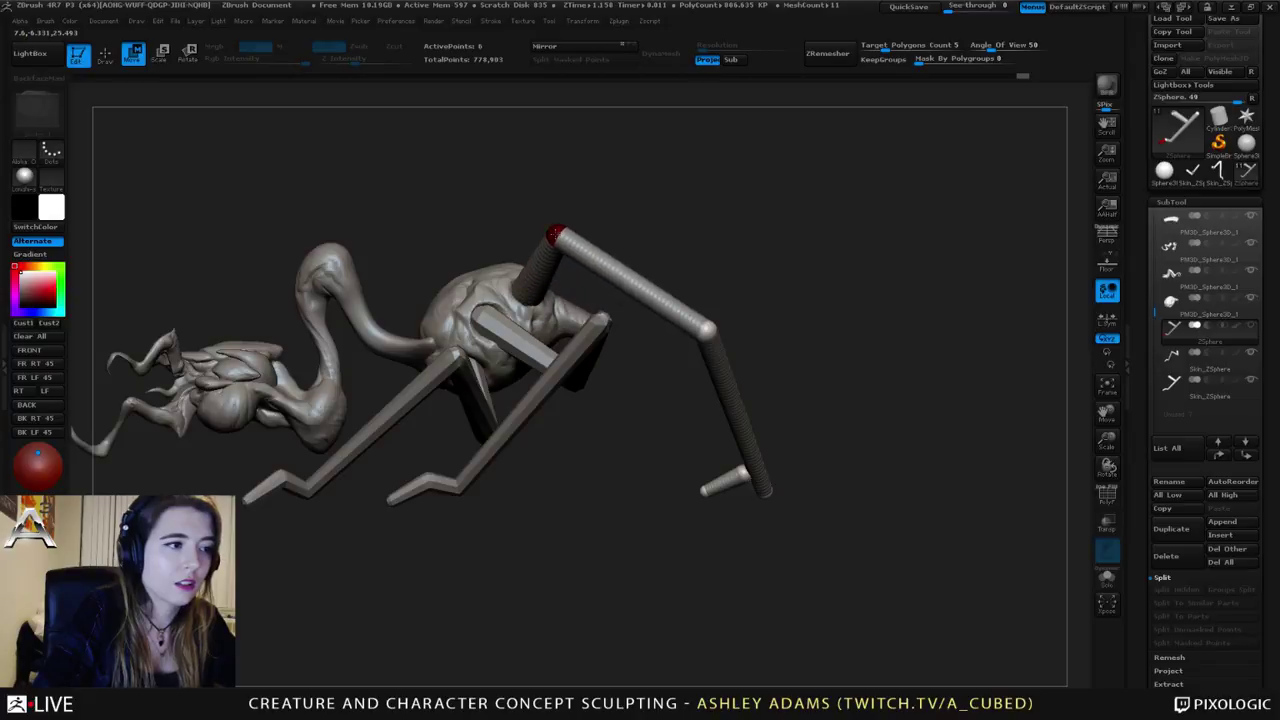
pyautogui.moveTo(712, 331); pyautogui.dragTo(752, 325)
pyautogui.moveTo(690, 432); pyautogui.dragTo(664, 433)
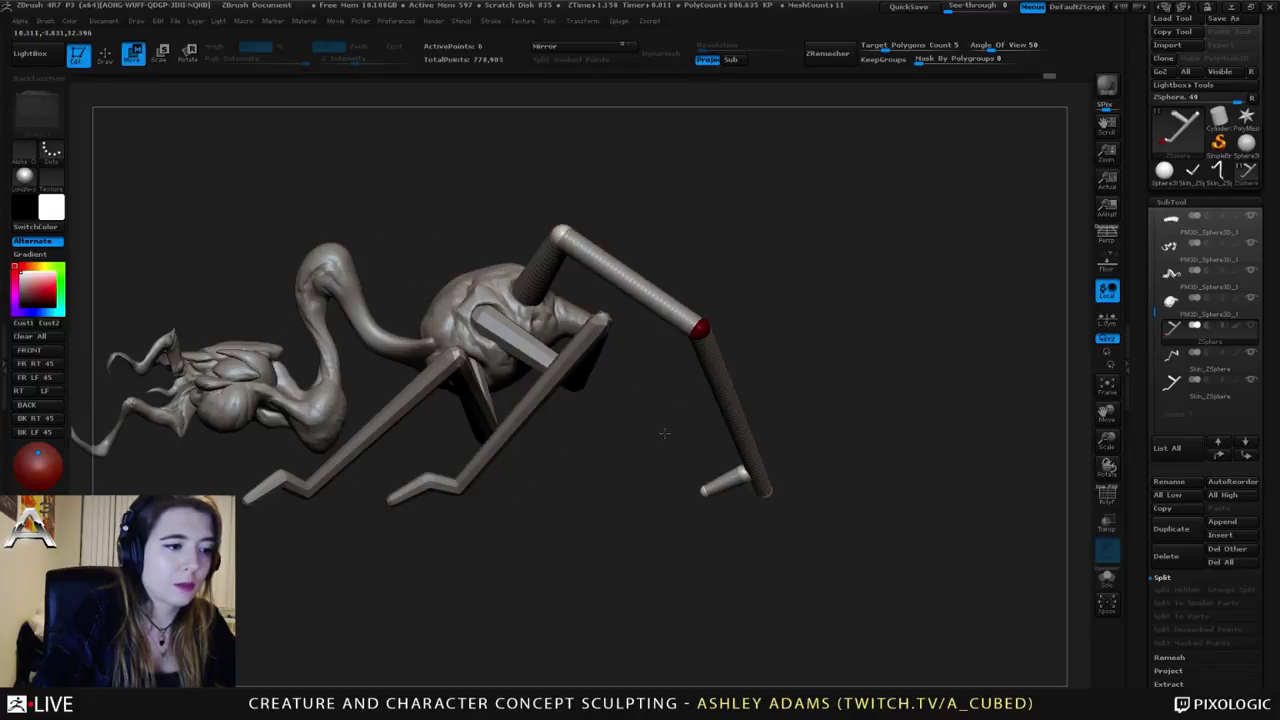
# Step: Flip the third ZSphere leg's foot segments so they extend backward, away from the head, with a raised middle joint
pyautogui.moveTo(726, 459); pyautogui.dragTo(741, 466)
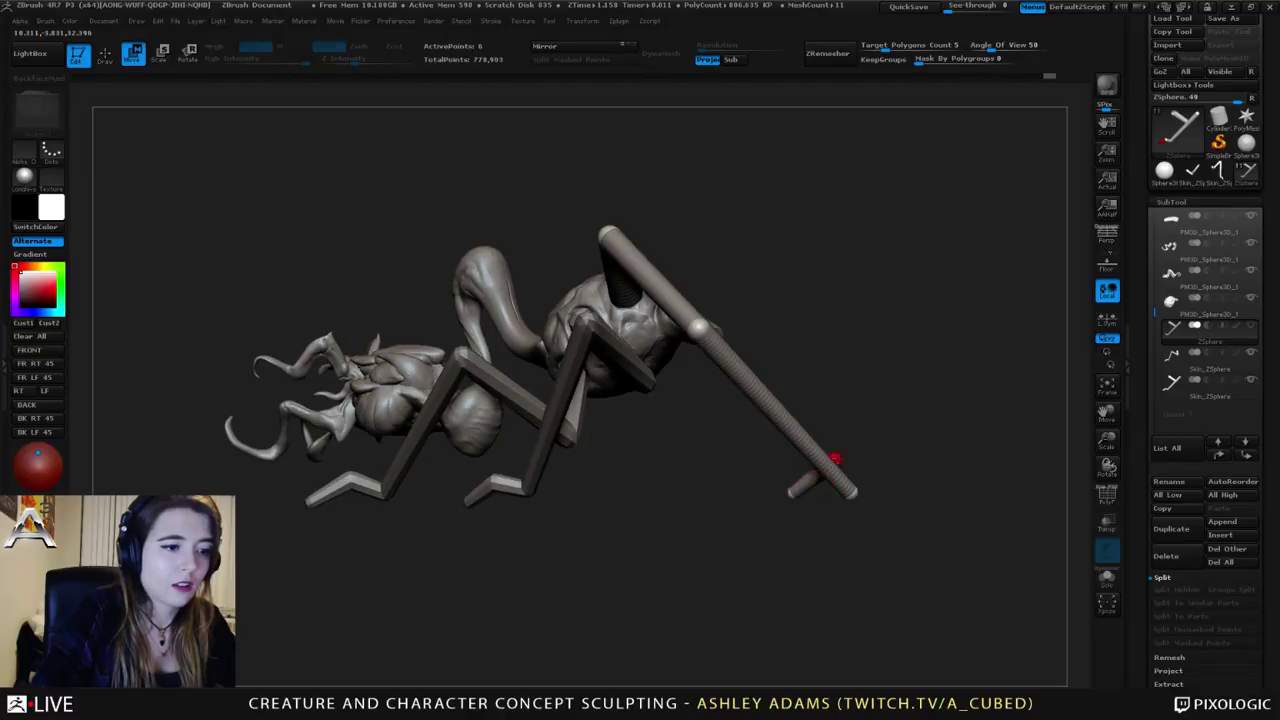
pyautogui.moveTo(835, 458); pyautogui.dragTo(908, 464)
pyautogui.moveTo(793, 490); pyautogui.dragTo(886, 459)
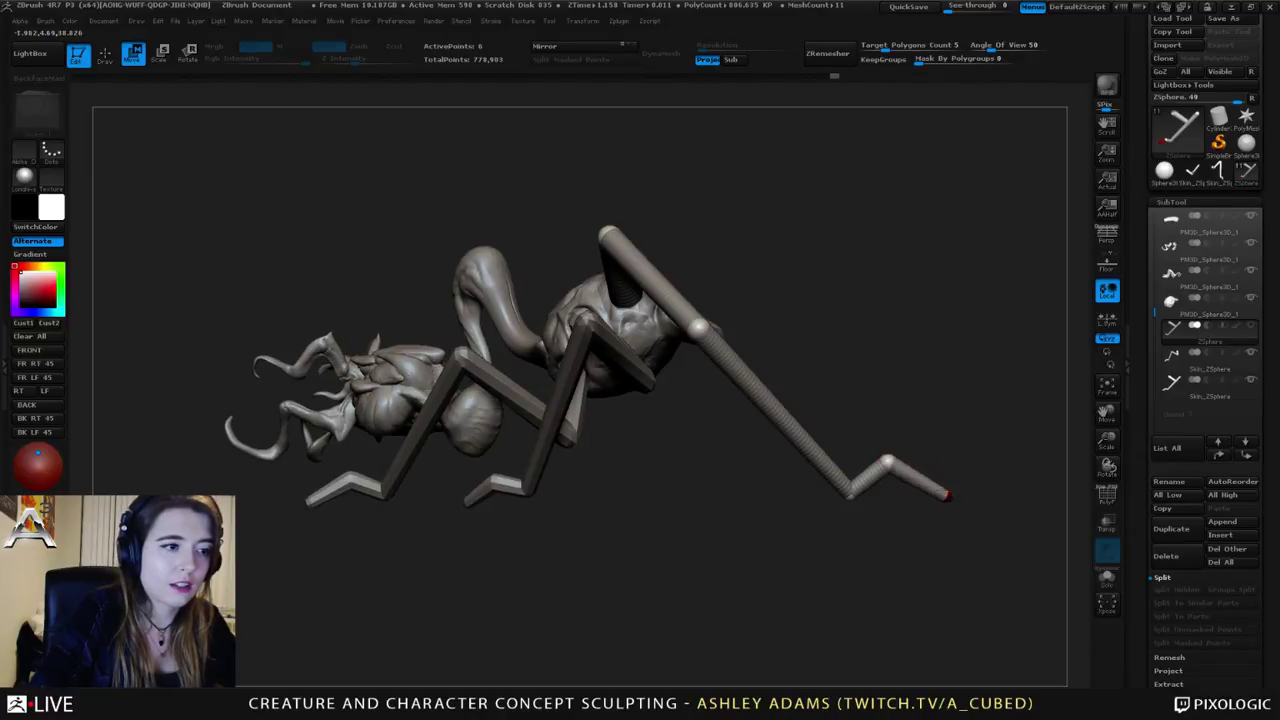
# Step: Nudge the third leg's knee outward, pull its ankle in beneath the knee, and bring the foot joints in after it
pyautogui.moveTo(860, 410); pyautogui.dragTo(817, 396)
pyautogui.moveTo(818, 330); pyautogui.dragTo(830, 316)
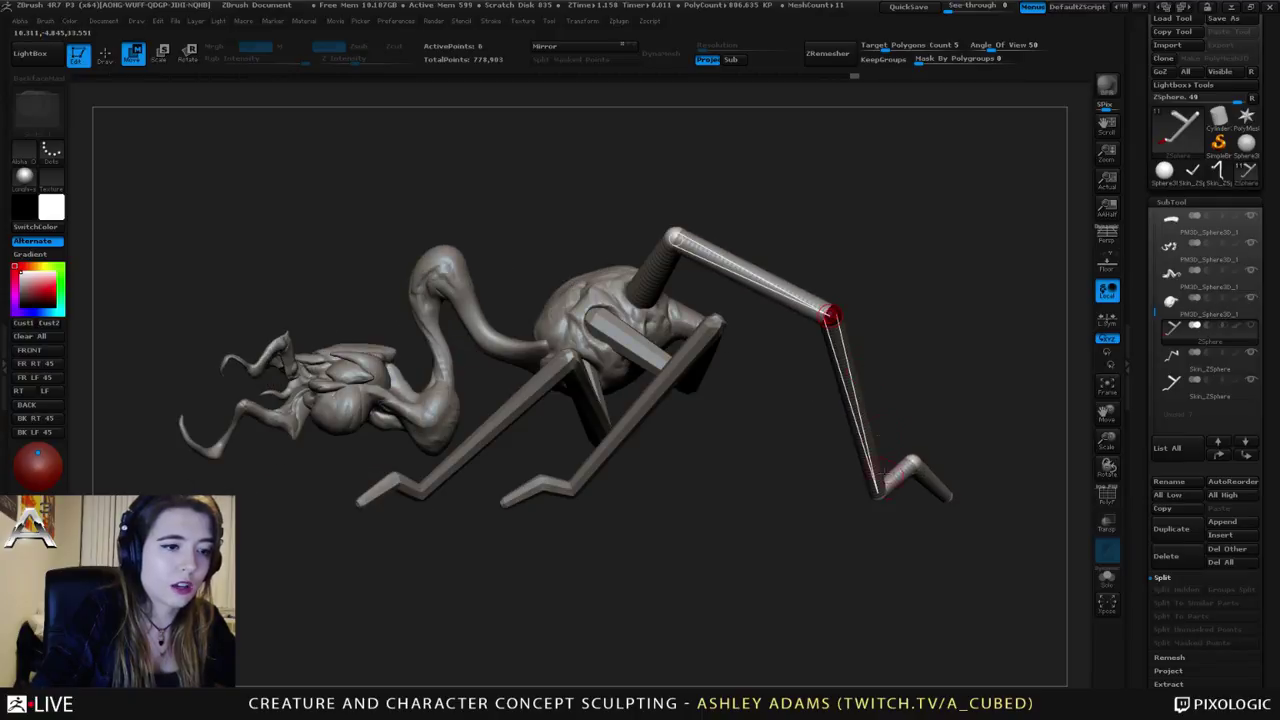
pyautogui.moveTo(882, 497); pyautogui.dragTo(780, 501)
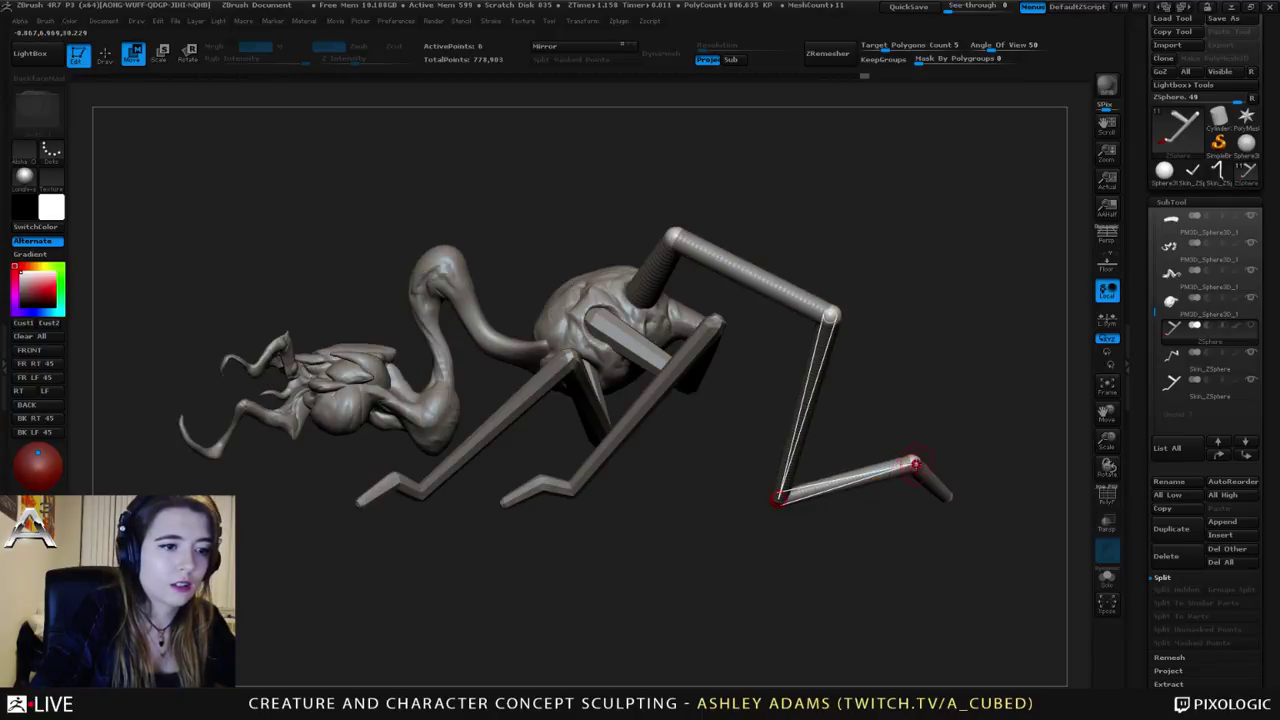
pyautogui.moveTo(914, 462); pyautogui.dragTo(818, 492)
pyautogui.moveTo(948, 494); pyautogui.dragTo(890, 487)
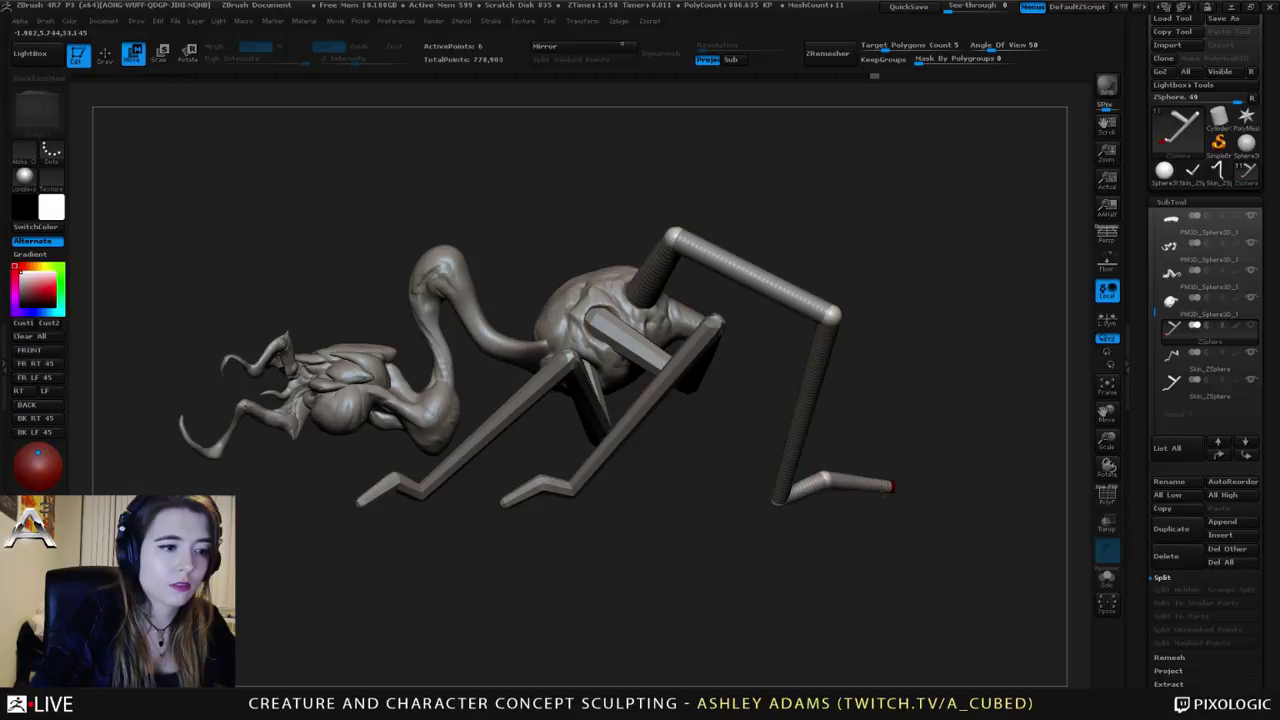
# Step: Align the third leg in front view by shifting its knee inward and its foot sideways beside the other feet, and refine the ankle
pyautogui.keyDown('alt'); pyautogui.moveTo(747, 406); pyautogui.dragTo(708, 352); pyautogui.keyUp('alt')
pyautogui.moveTo(708, 352); pyautogui.dragTo(657, 333)
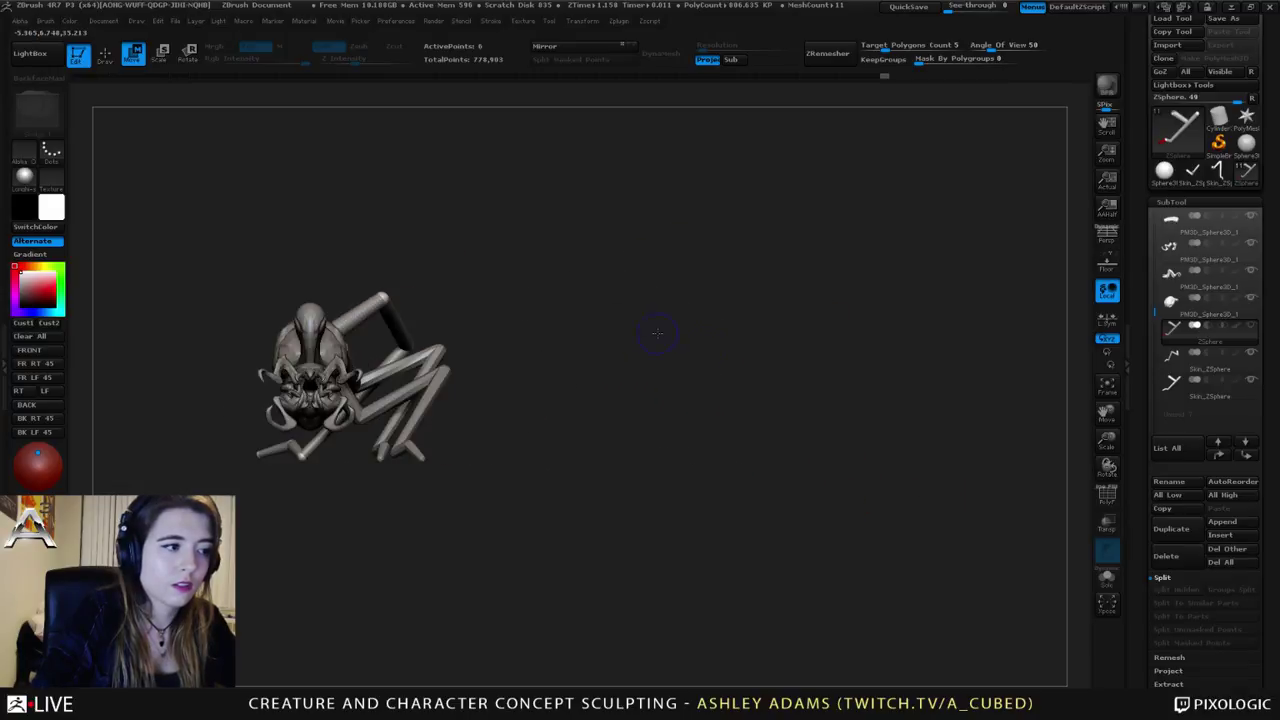
pyautogui.keyDown('alt'); pyautogui.moveTo(305, 413); pyautogui.dragTo(548, 452); pyautogui.keyUp('alt')
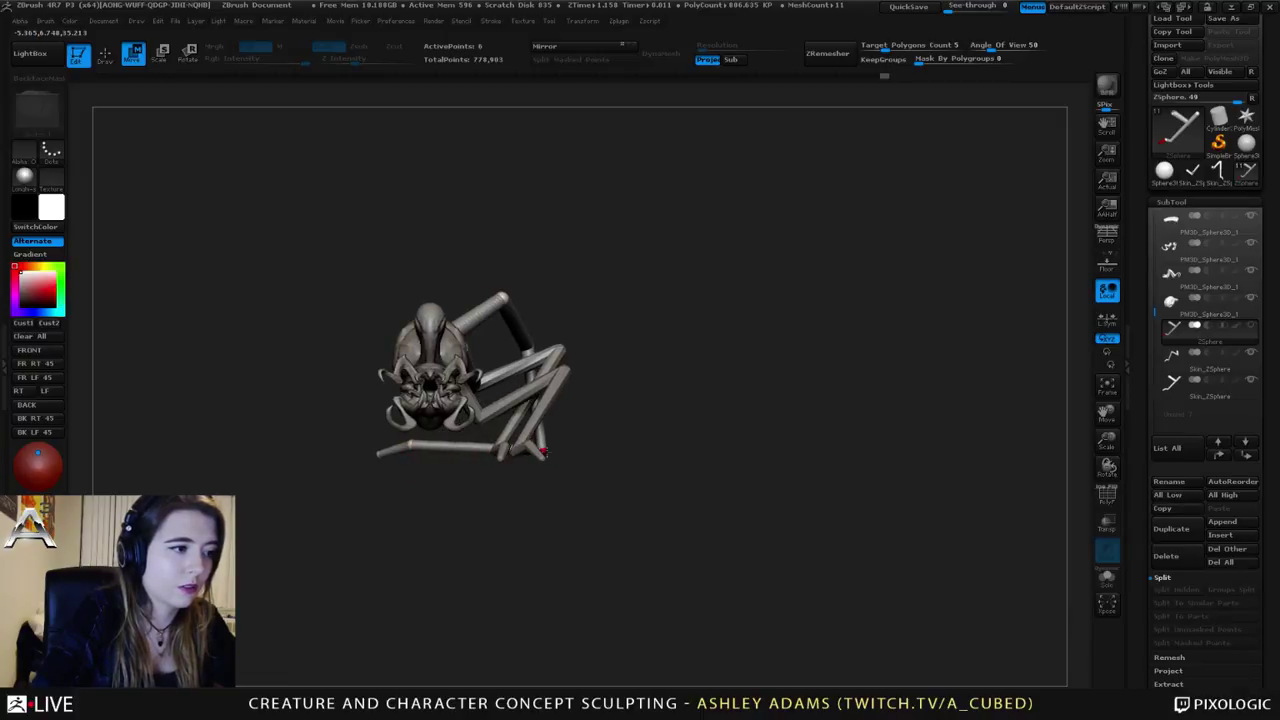
pyautogui.moveTo(526, 346); pyautogui.dragTo(492, 355)
pyautogui.moveTo(409, 444); pyautogui.dragTo(421, 449)
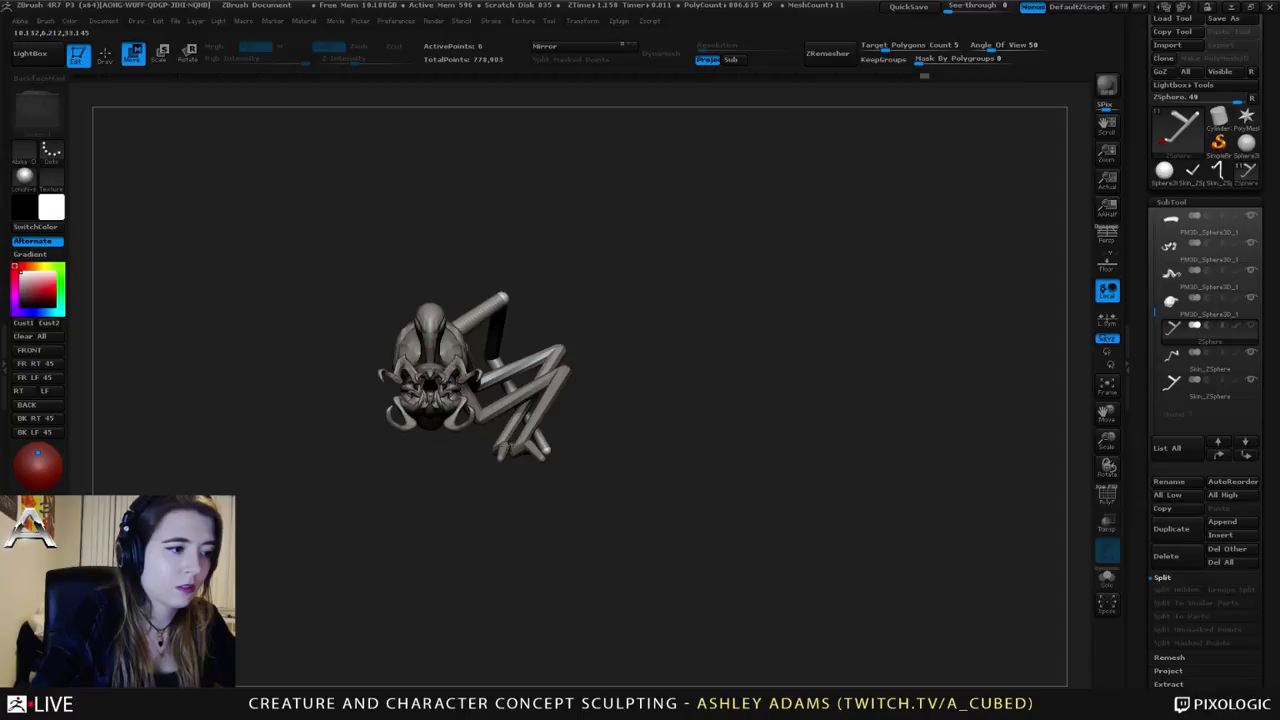
pyautogui.moveTo(570, 520); pyautogui.dragTo(395, 518)
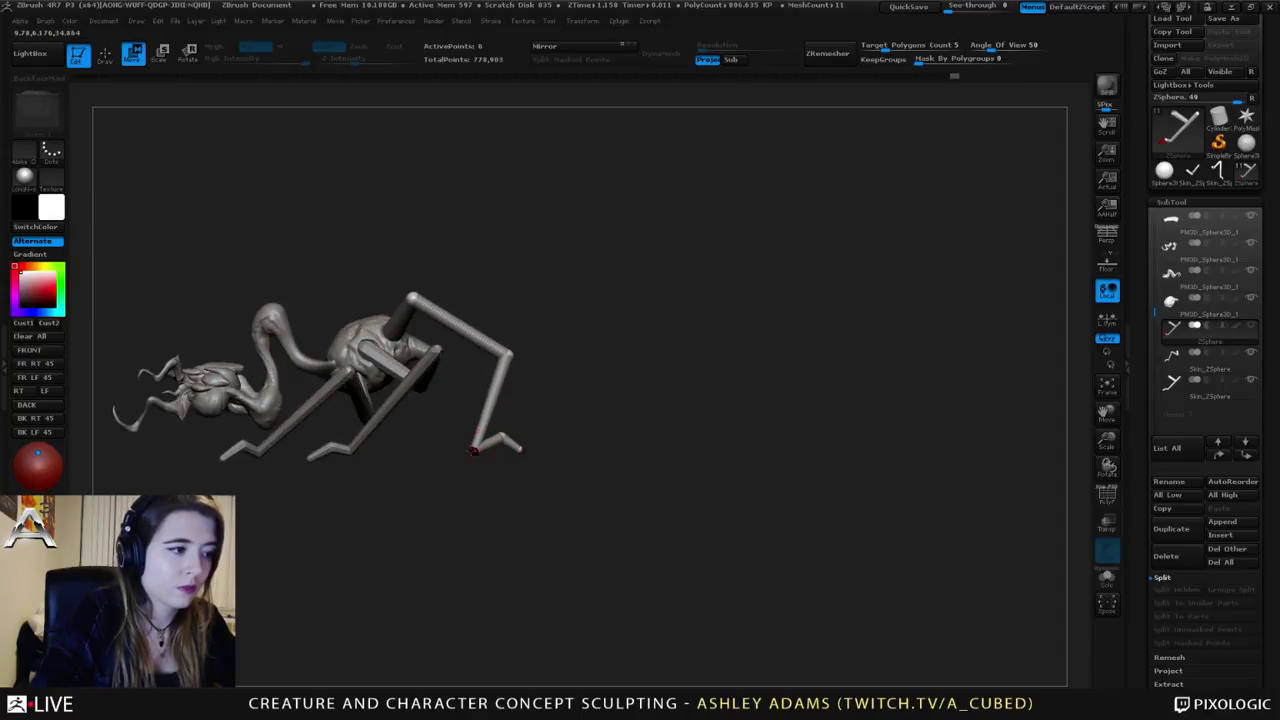
pyautogui.moveTo(474, 451); pyautogui.dragTo(468, 446)
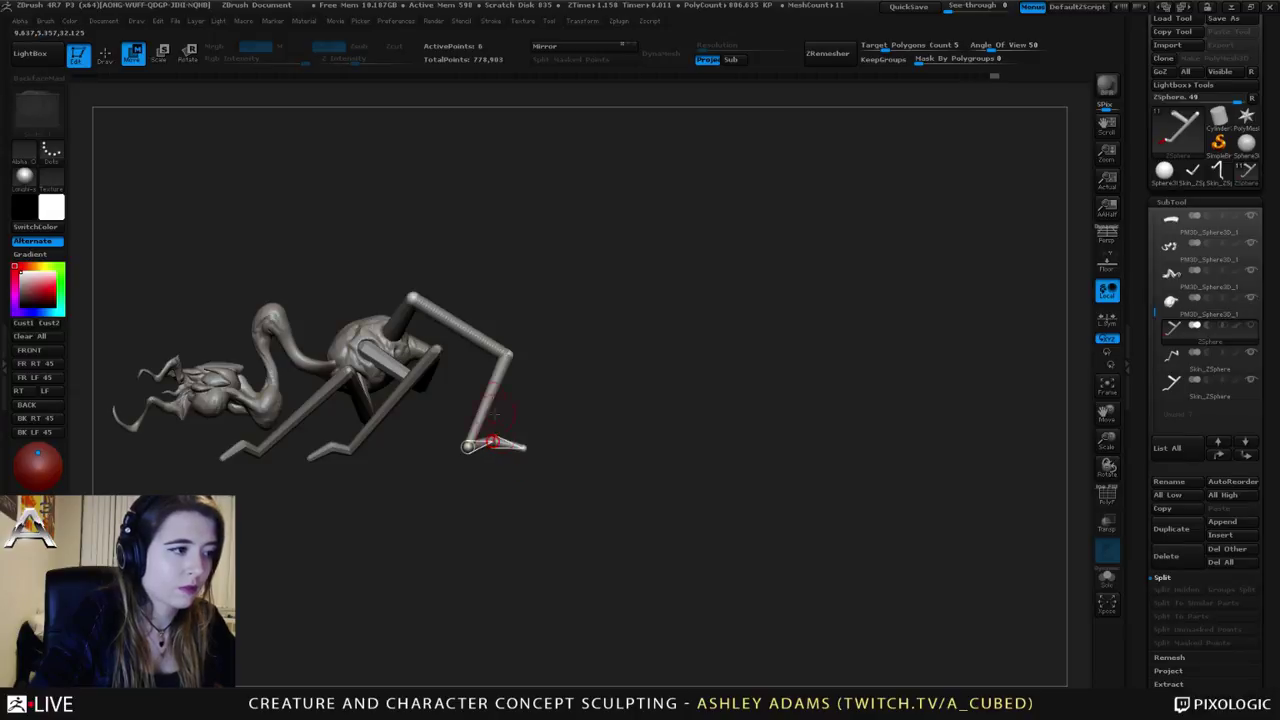
pyautogui.keyDown('alt'); pyautogui.moveTo(440, 342); pyautogui.dragTo(644, 308); pyautogui.keyUp('alt')
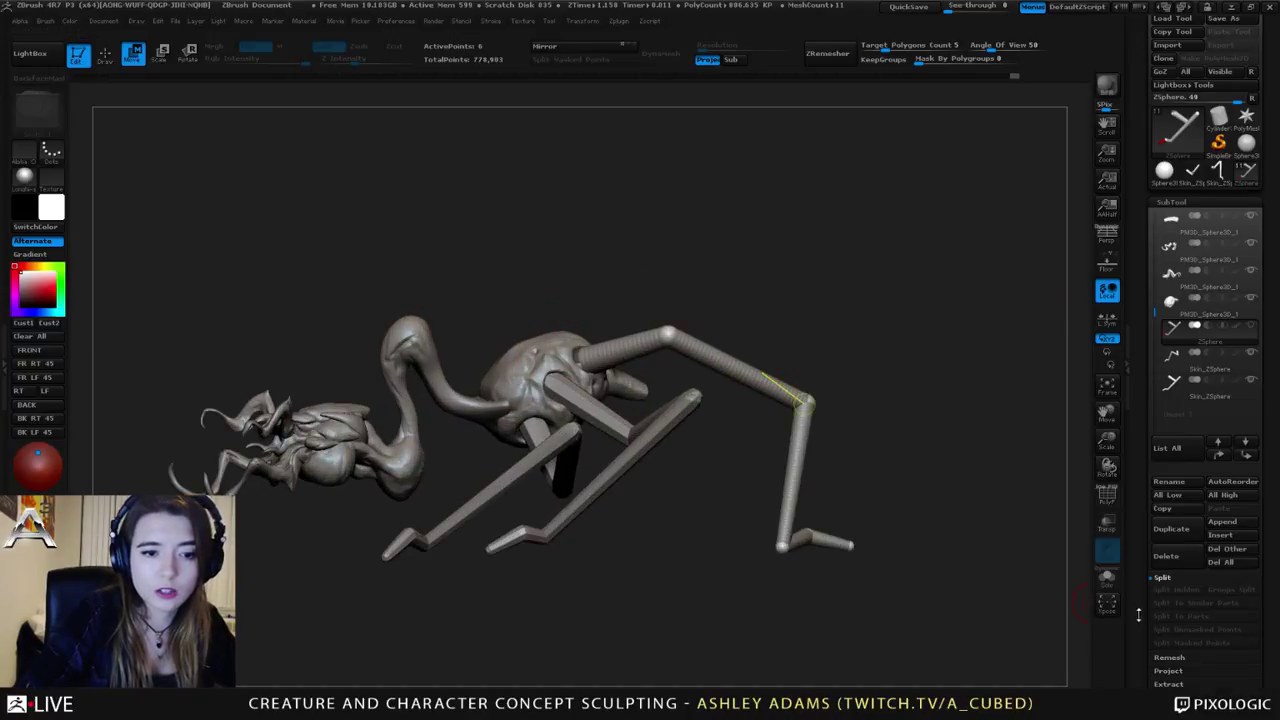
# Step: Generate an adaptive skin mesh from the third ZSphere leg and append that Skin_ZSphere mesh to the creature's subtools
pyautogui.moveTo(1138, 615); pyautogui.dragTo(1148, 470)
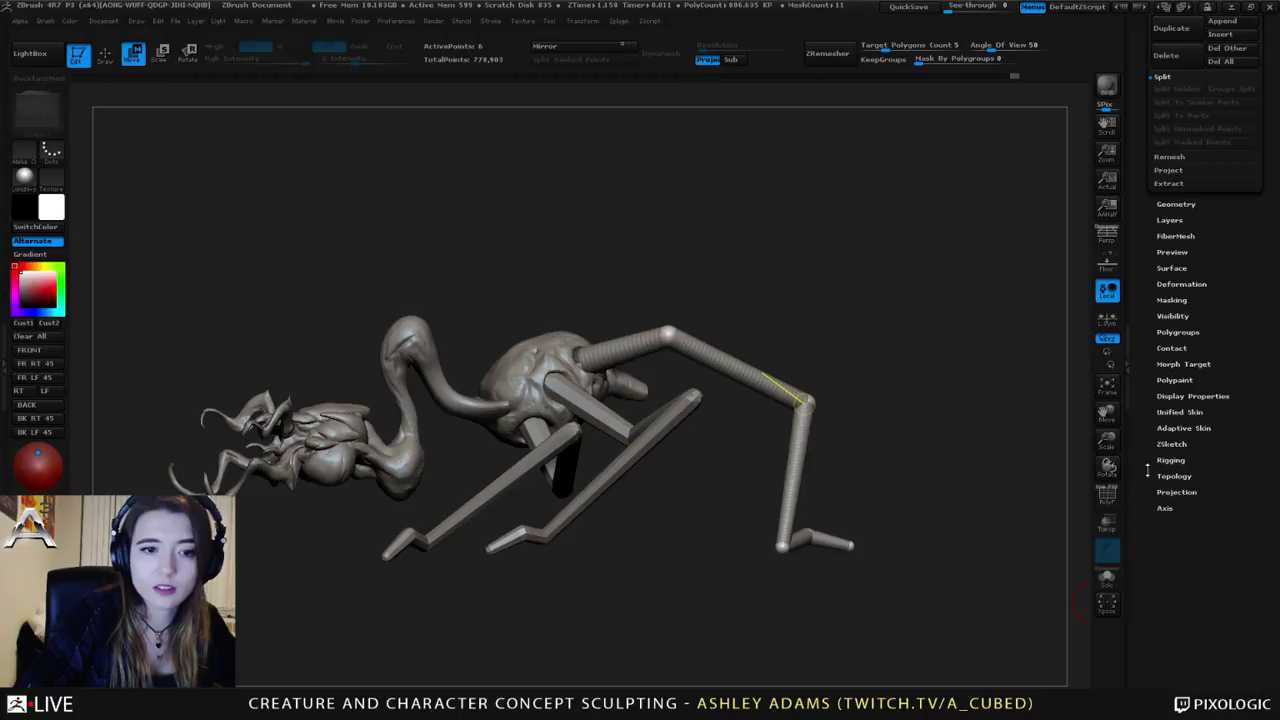
pyautogui.click(1178, 429)
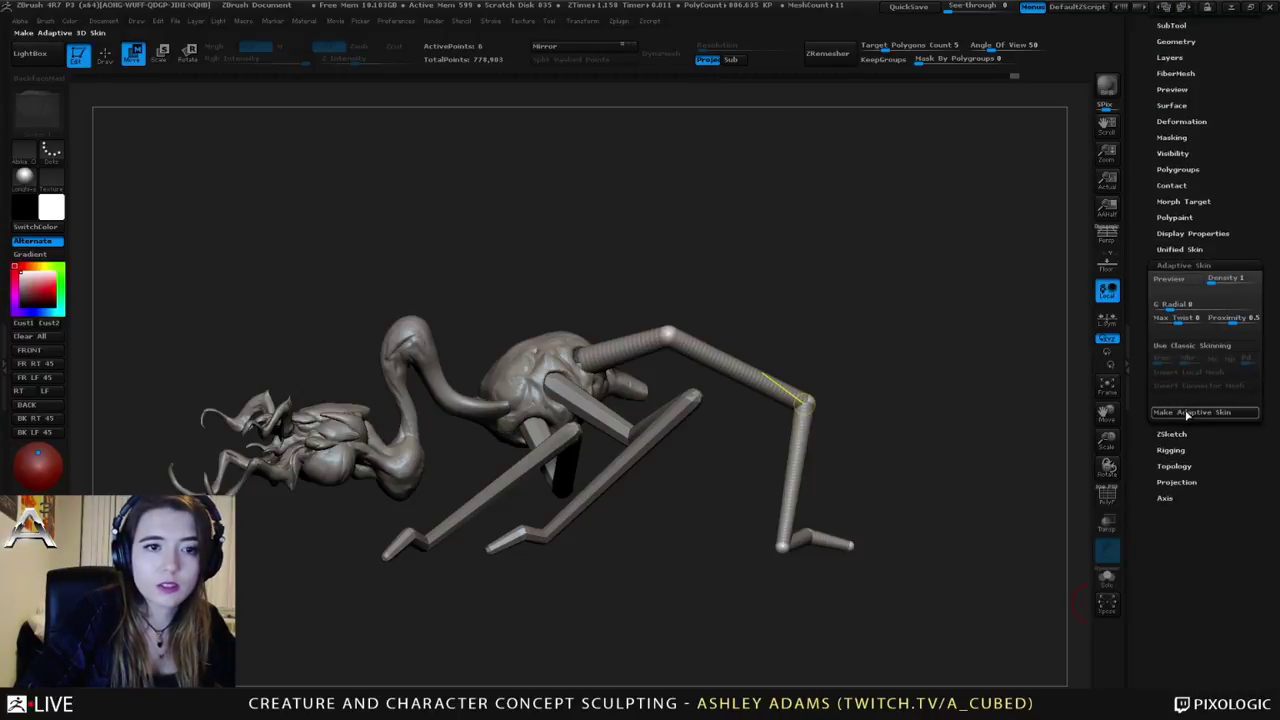
pyautogui.click(1187, 413)
pyautogui.click(1178, 253)
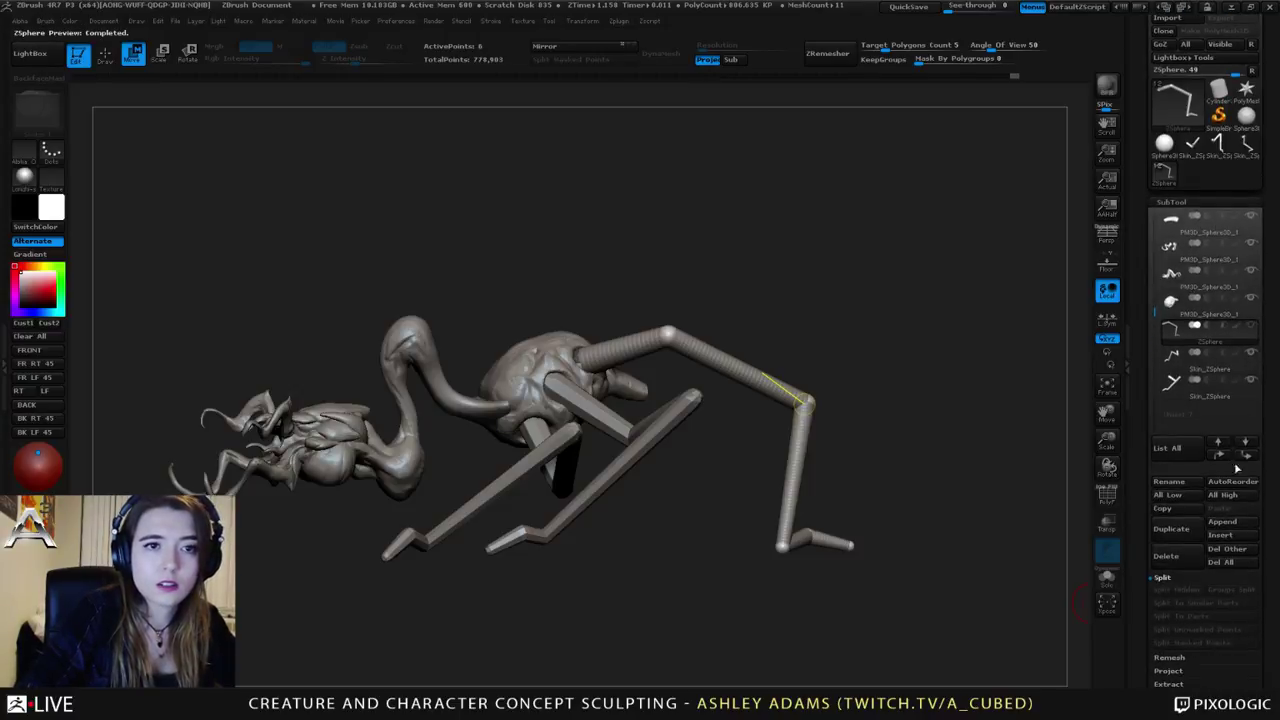
pyautogui.click(1224, 521)
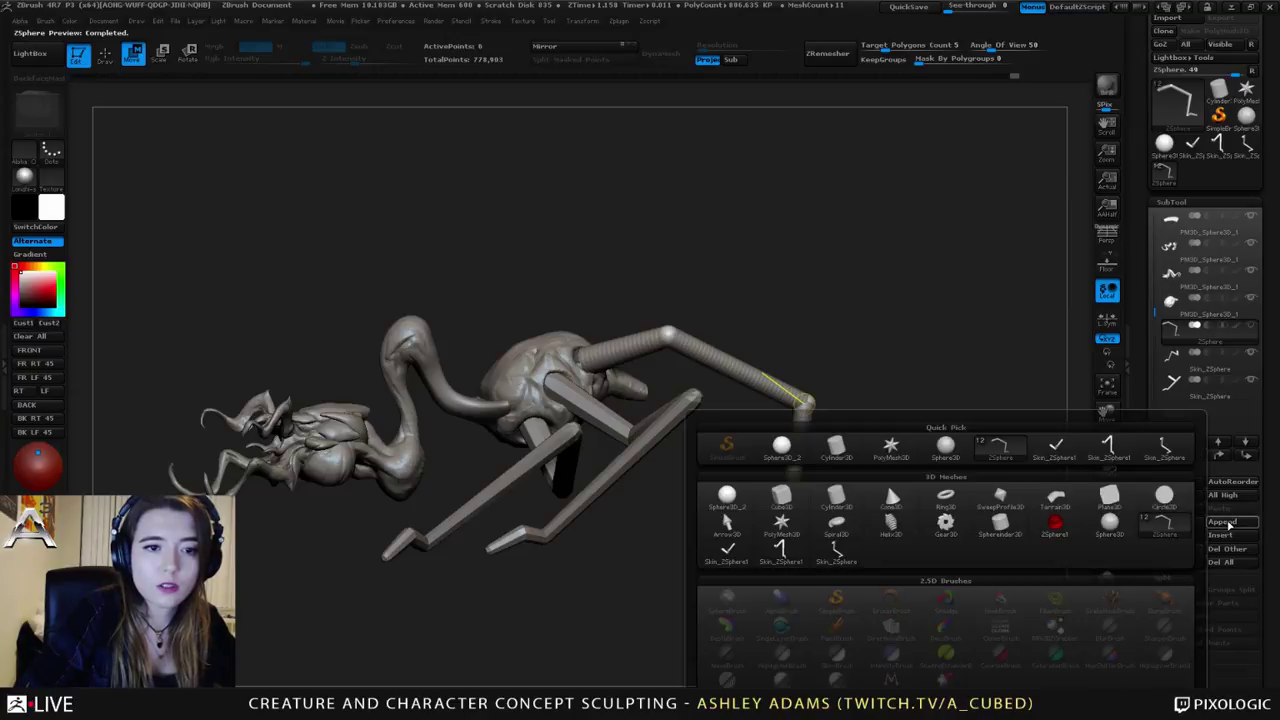
pyautogui.click(1170, 450)
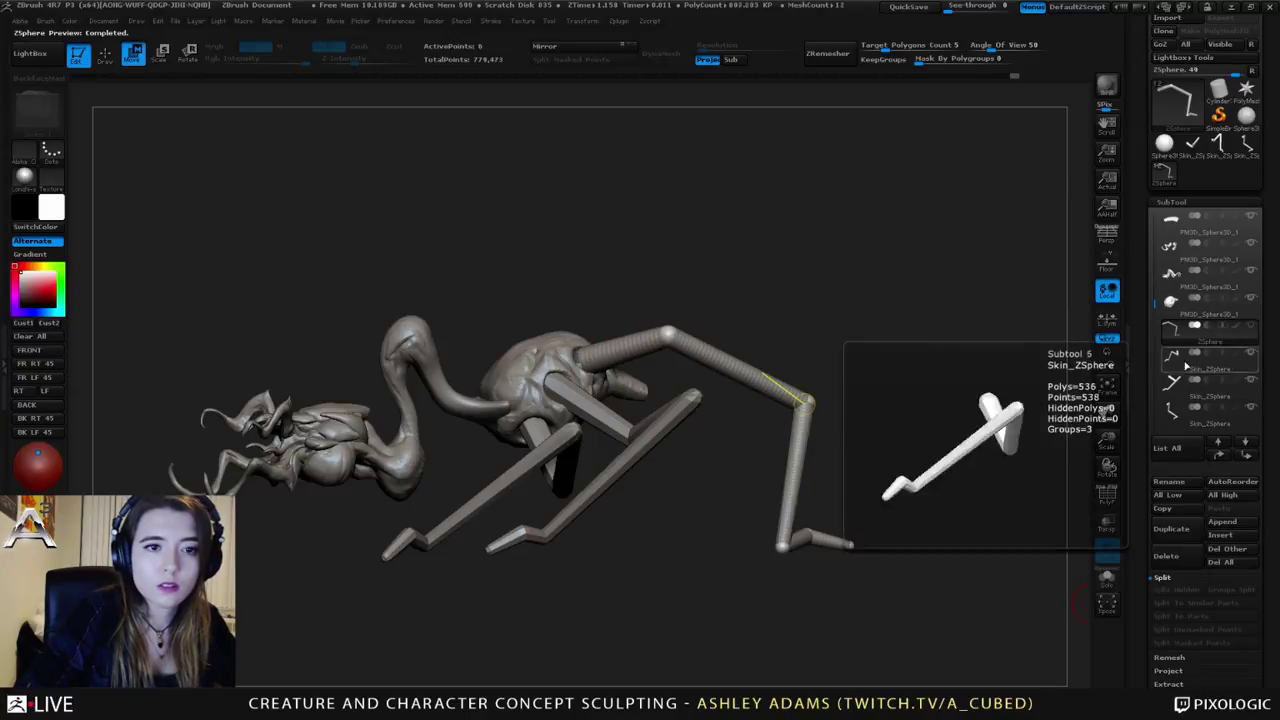
# Step: Delete the original ZSphere leg subtool, keeping the three skinned leg meshes
pyautogui.click(1180, 410)
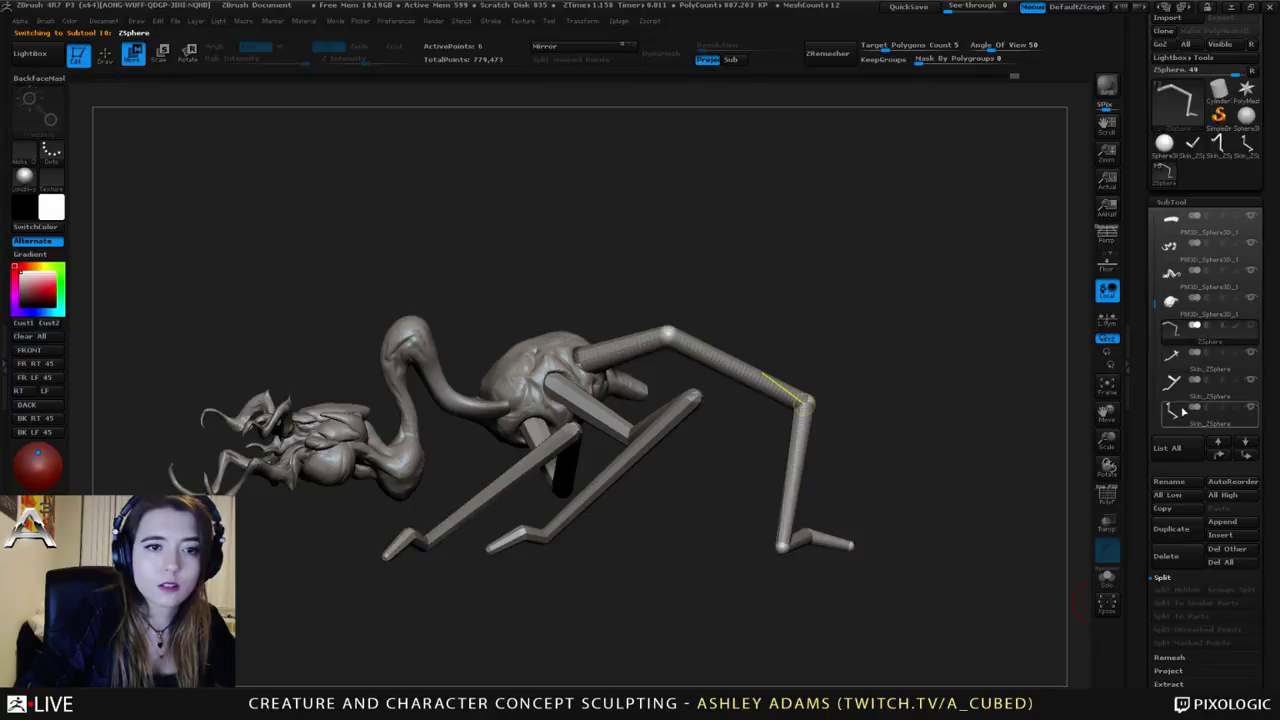
pyautogui.click(1176, 556)
pyautogui.click(1030, 588)
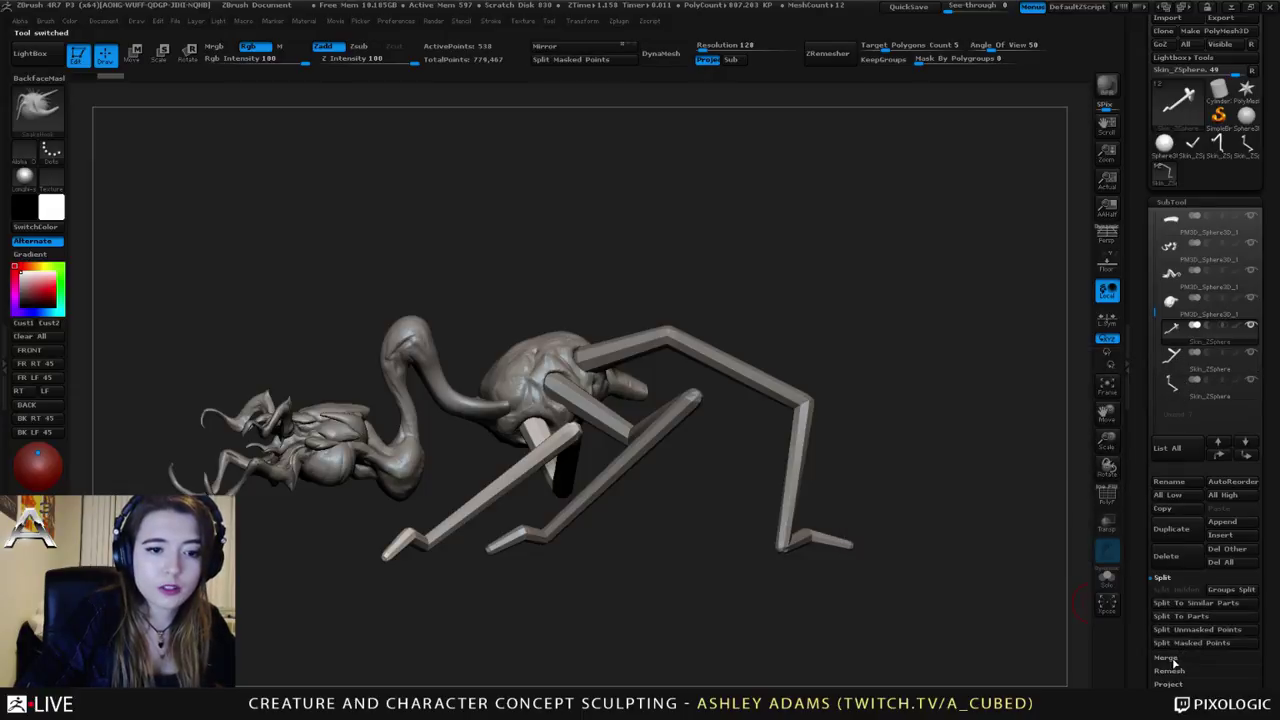
# Step: Duplicate and mirror the front leg to the creature's opposite side, and merge the copy down with the original leg
pyautogui.click(1172, 530)
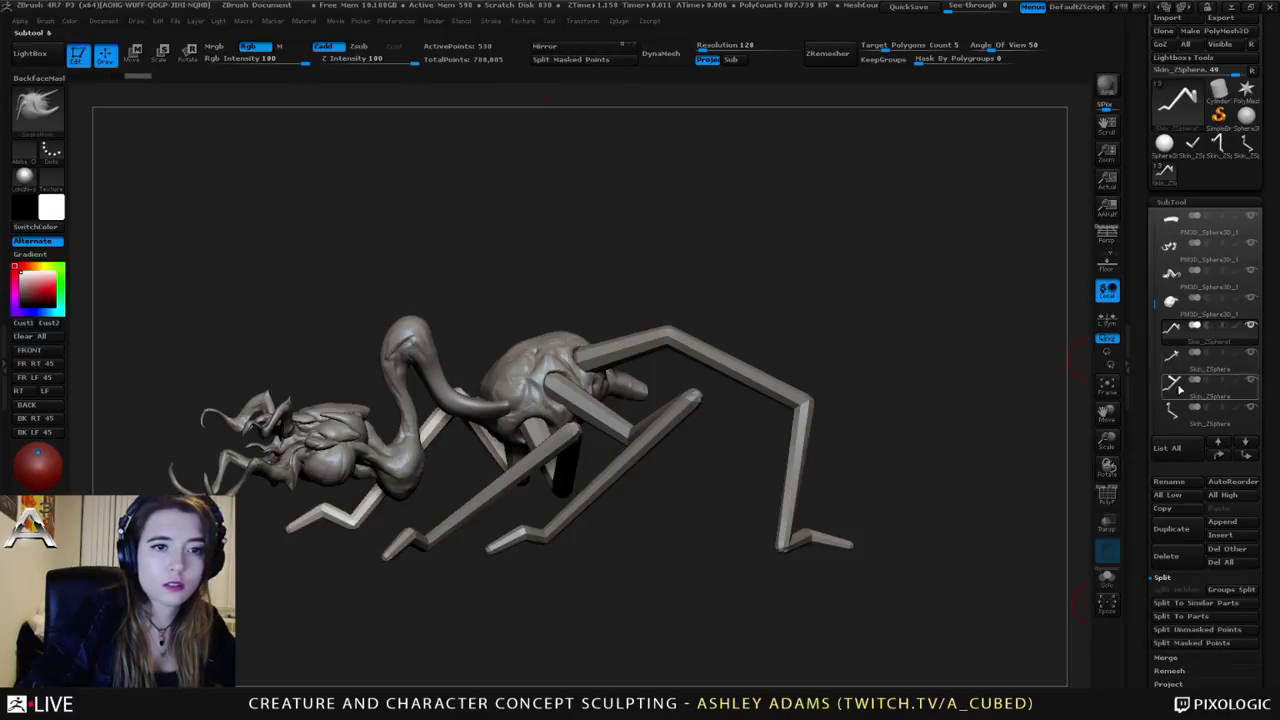
pyautogui.click(1172, 656)
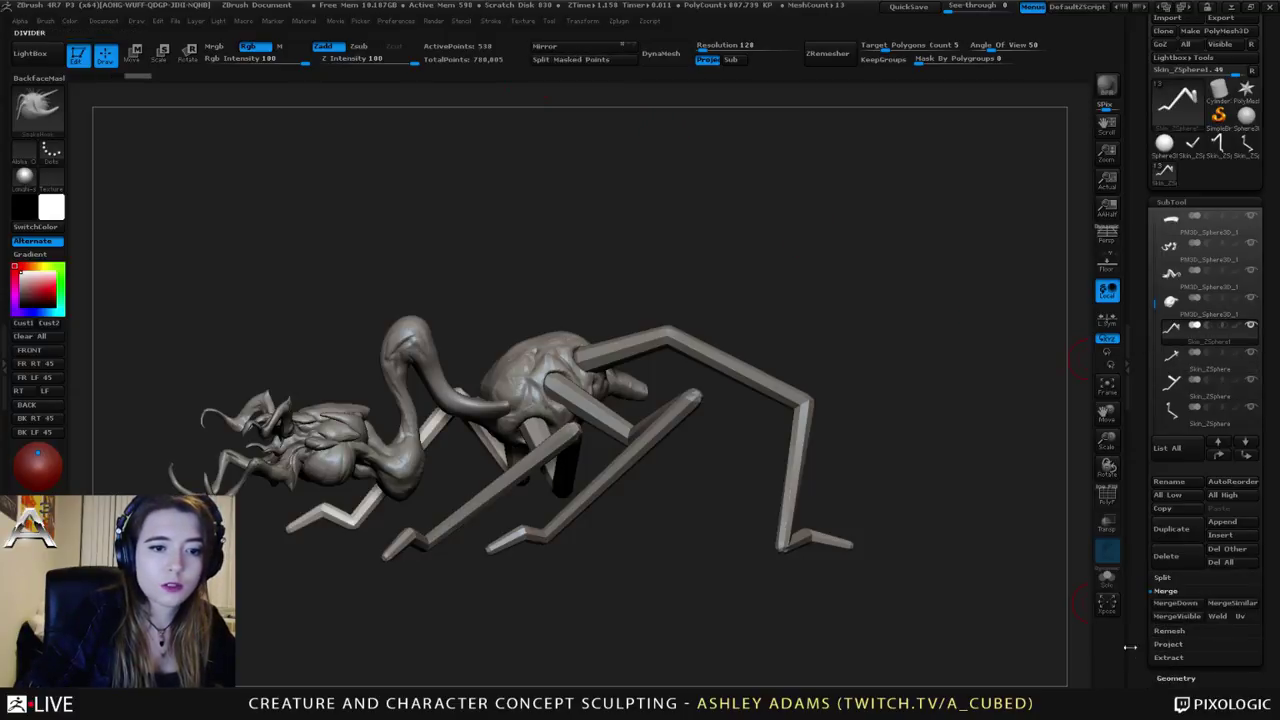
pyautogui.click(1175, 603)
pyautogui.click(1028, 632)
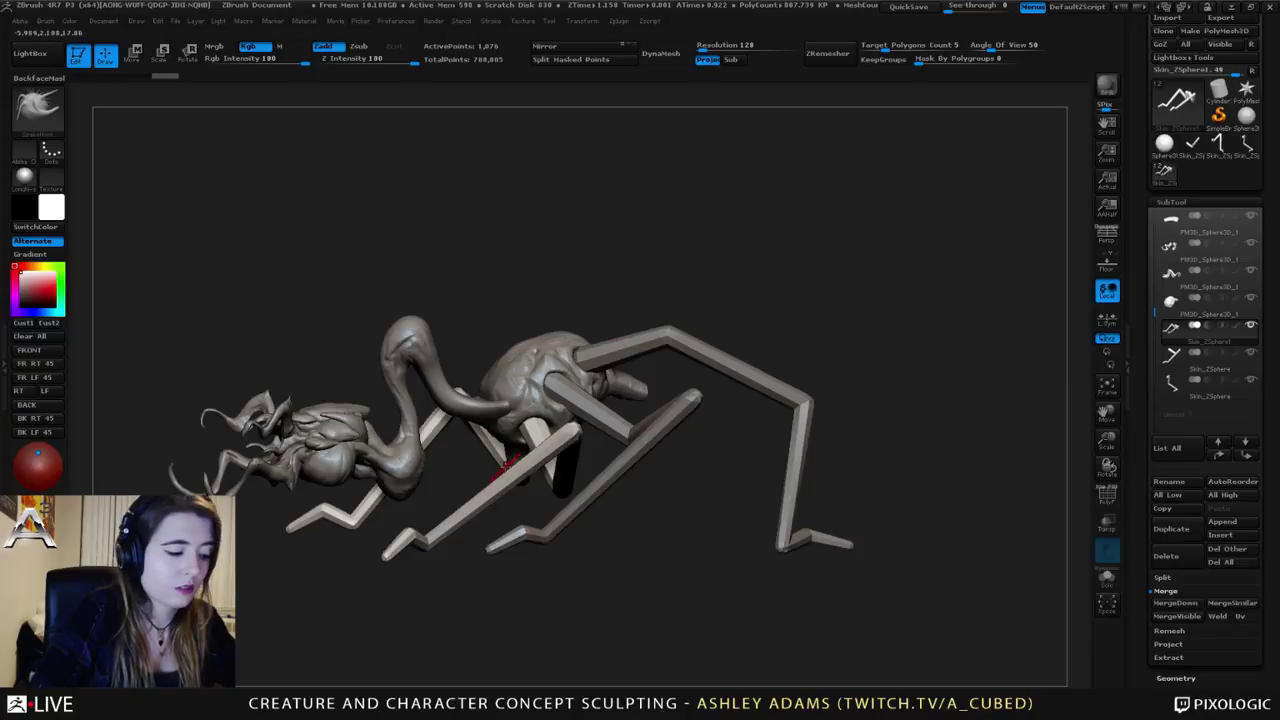
# Step: Duplicate the middle leg, mirror the copy to the opposite side, and merge both into one subtool
pyautogui.keyDown('alt'); pyautogui.click(631, 437); pyautogui.keyUp('alt')
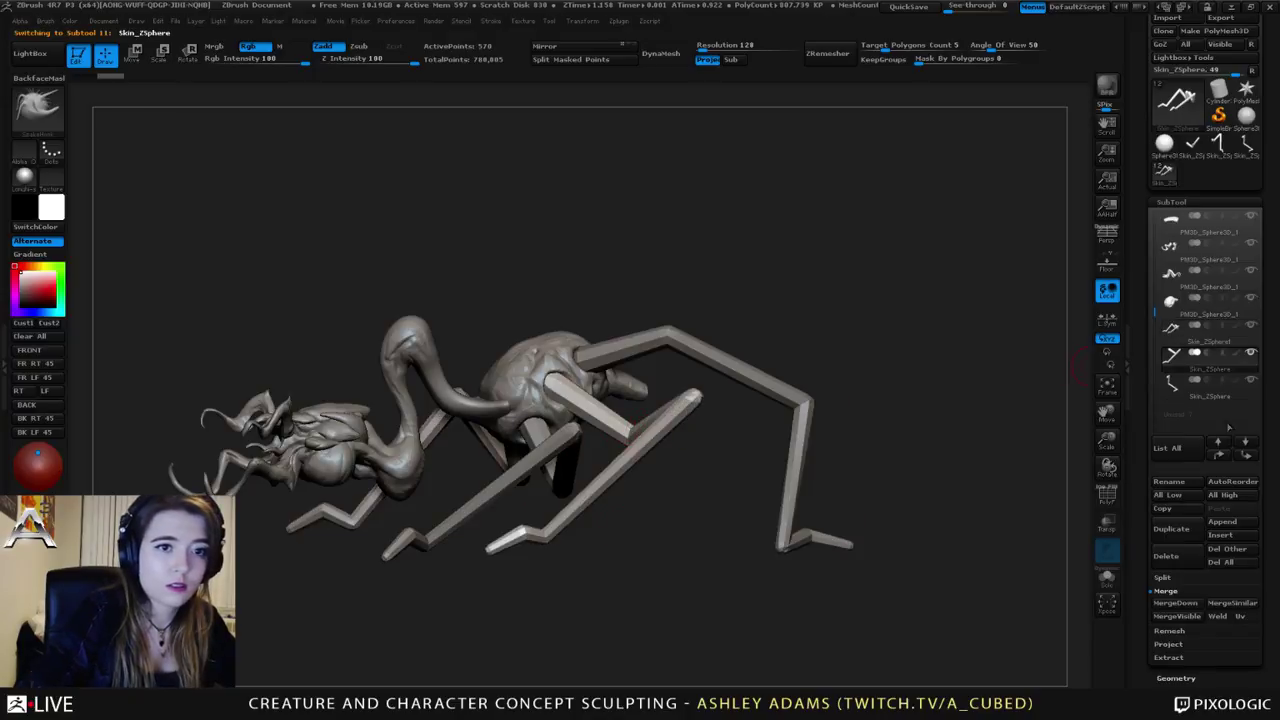
pyautogui.click(1182, 533)
pyautogui.click(541, 46)
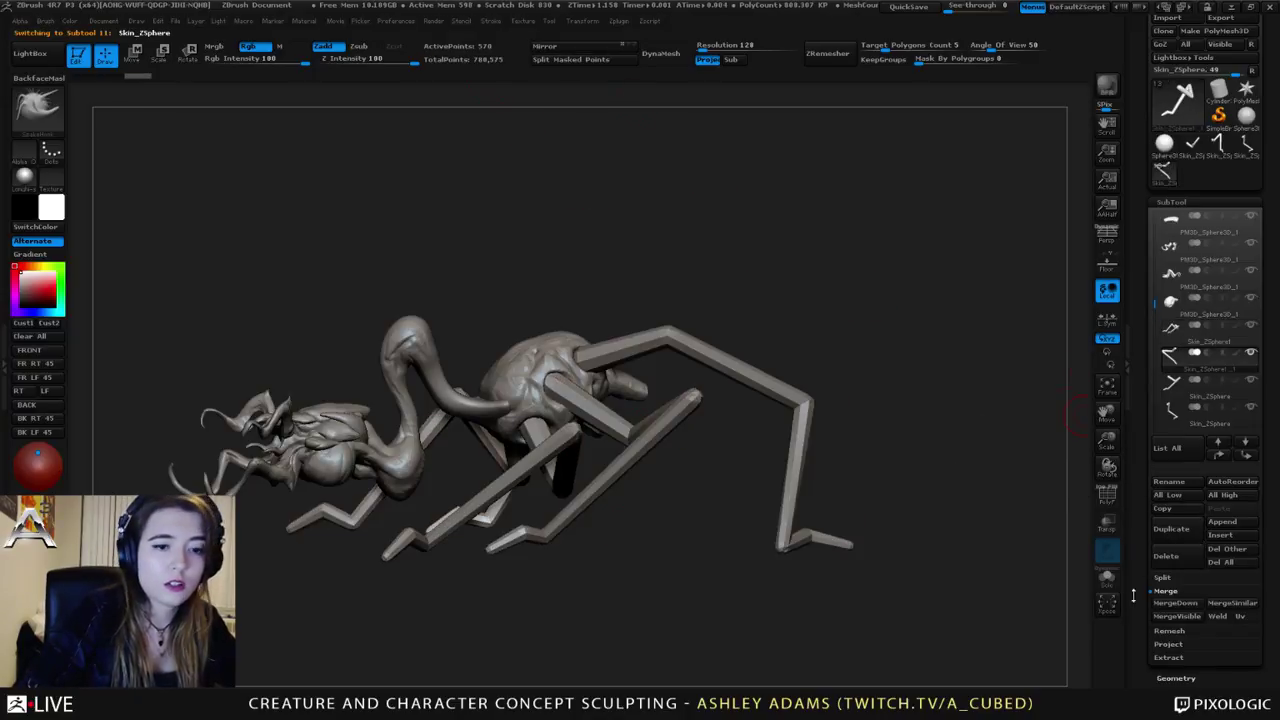
pyautogui.click(1175, 603)
pyautogui.click(1028, 633)
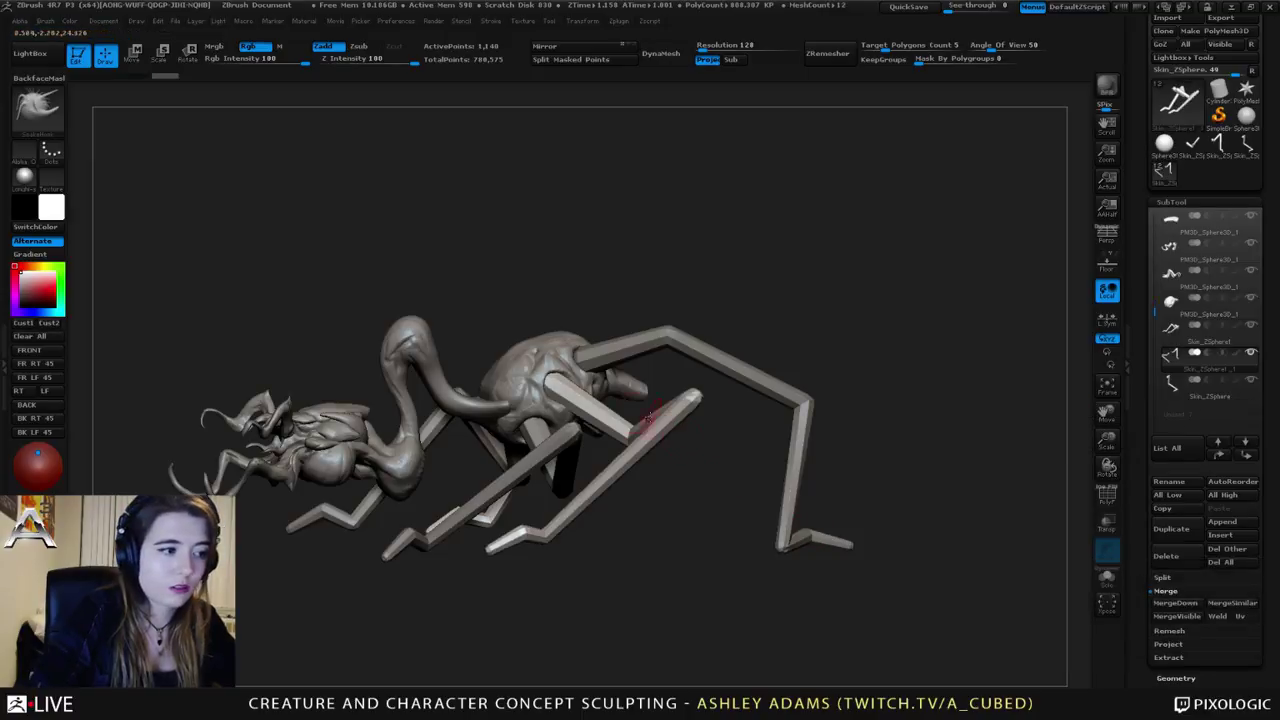
# Step: Duplicate the rear leg, mirror the copy across the body, and merge the pair into a single subtool
pyautogui.keyDown('alt'); pyautogui.click(645, 338); pyautogui.keyUp('alt')
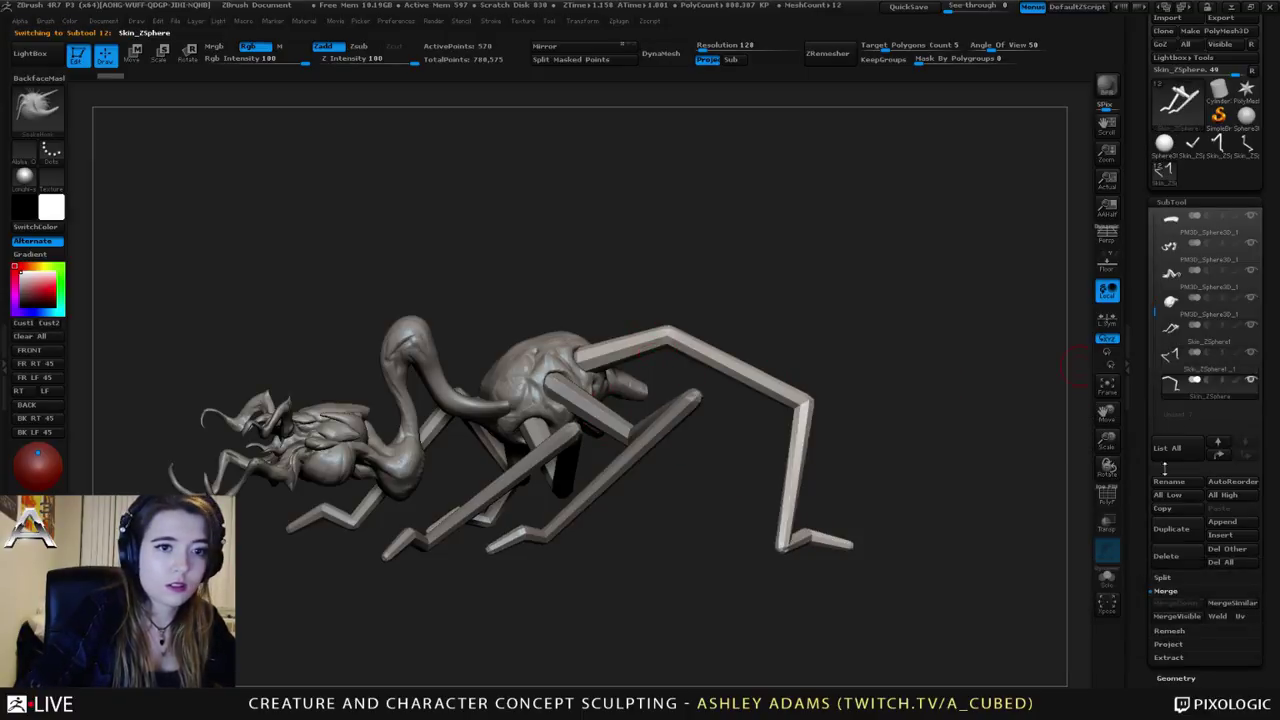
pyautogui.click(1188, 536)
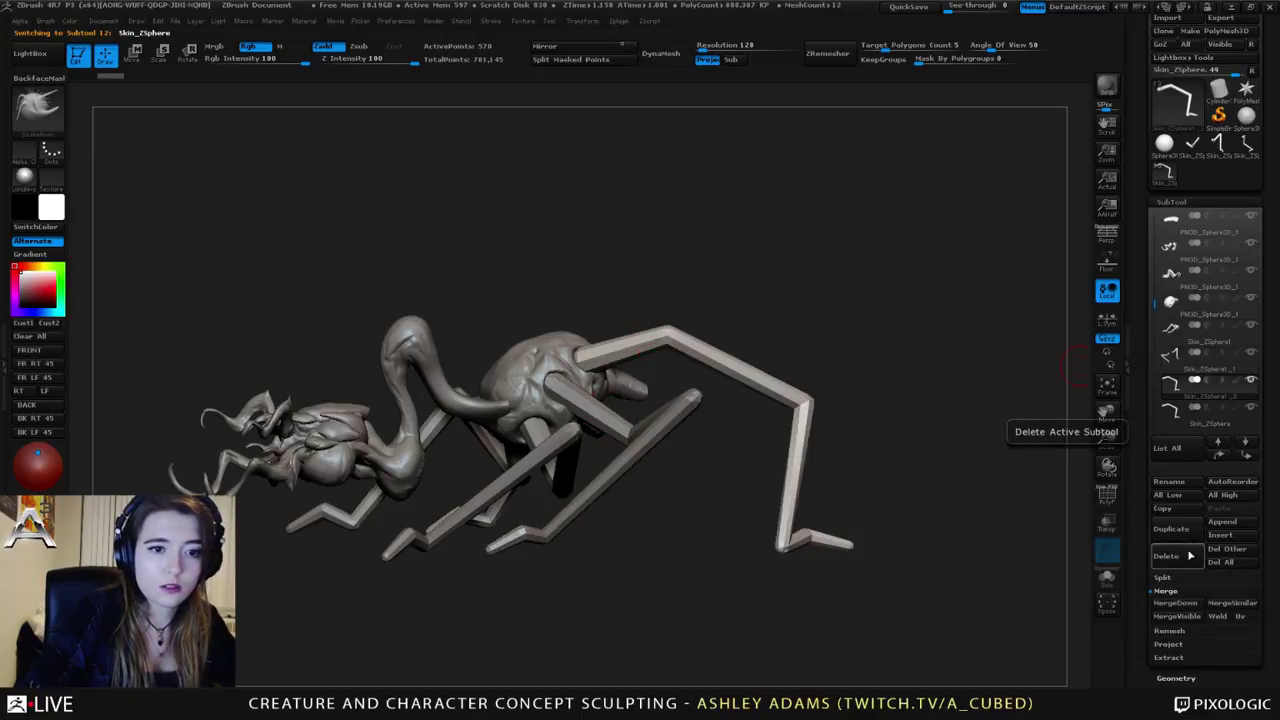
pyautogui.click(588, 48)
pyautogui.click(1176, 603)
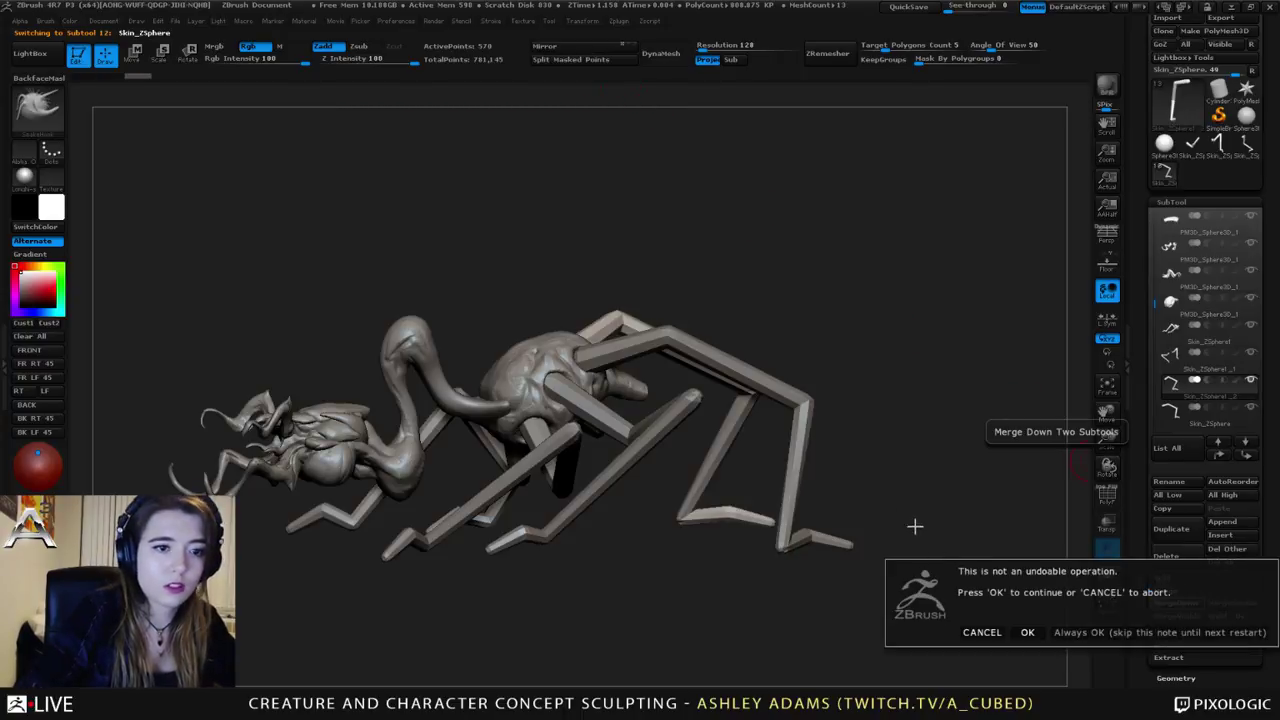
pyautogui.click(1028, 632)
# Step: Adjust the brush size and bend the long lower segments of the front leg pair into a curve
pyautogui.moveTo(651, 347); pyautogui.dragTo(750, 354, button='right')
pyautogui.keyDown('alt'); pyautogui.click(557, 366); pyautogui.keyUp('alt')
pyautogui.moveTo(557, 366)
pyautogui.keyDown('shift'); pyautogui.mouseDown(button='right')
pyautogui.moveTo(554, 381)
pyautogui.moveTo(632, 416)
pyautogui.mouseUp(button='right'); pyautogui.keyUp('shift')
pyautogui.keyDown('alt'); pyautogui.click(640, 420); pyautogui.keyUp('alt')
pyautogui.press('space')
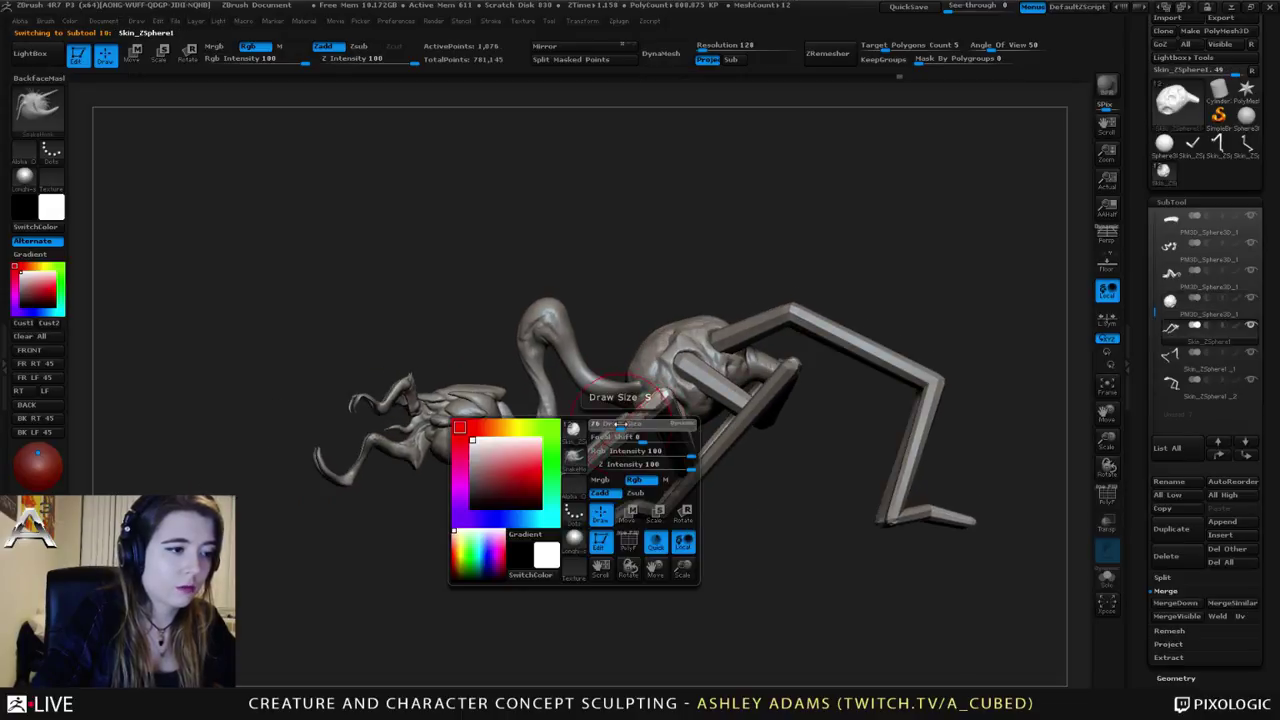
pyautogui.moveTo(602, 410)
pyautogui.mouseDown()
pyautogui.moveTo(632, 411)
pyautogui.moveTo(574, 452)
pyautogui.moveTo(612, 440)
pyautogui.mouseUp()
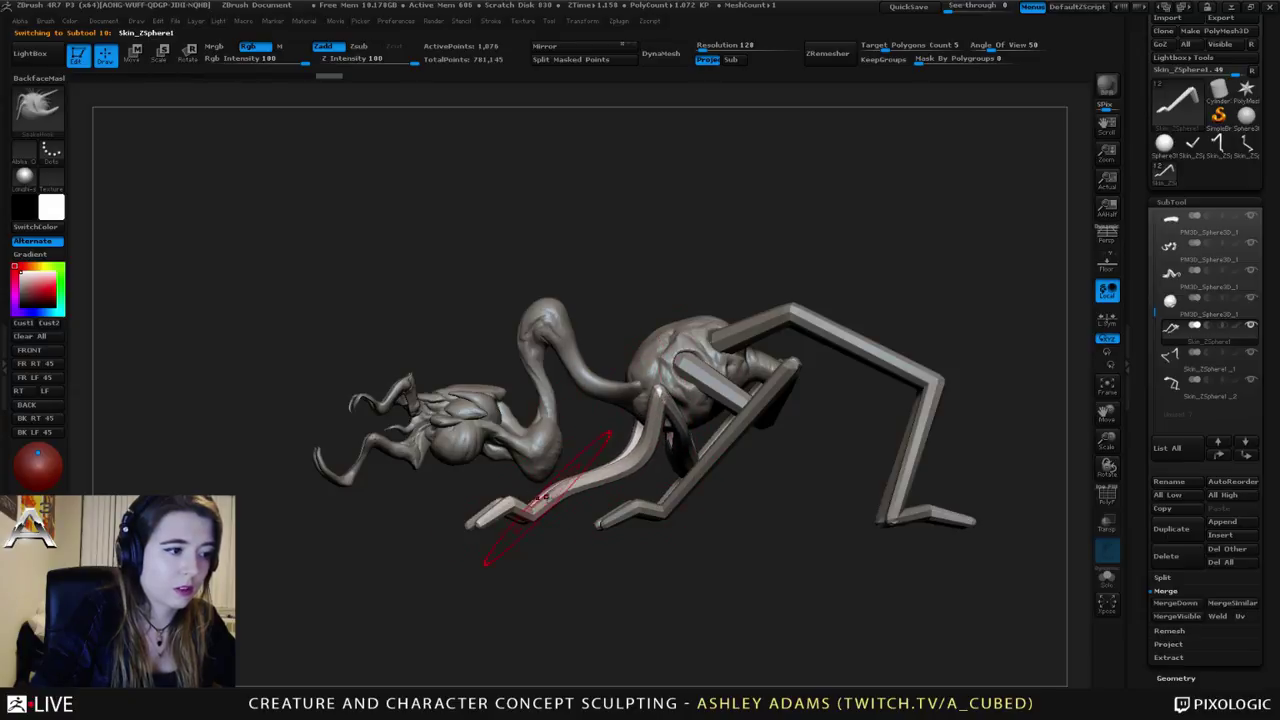
pyautogui.press('space')
# Step: Stretch the front of the abdomen forward around the base of the neck to blend the two forms
pyautogui.keyDown('alt'); pyautogui.click(565, 333); pyautogui.keyUp('alt')
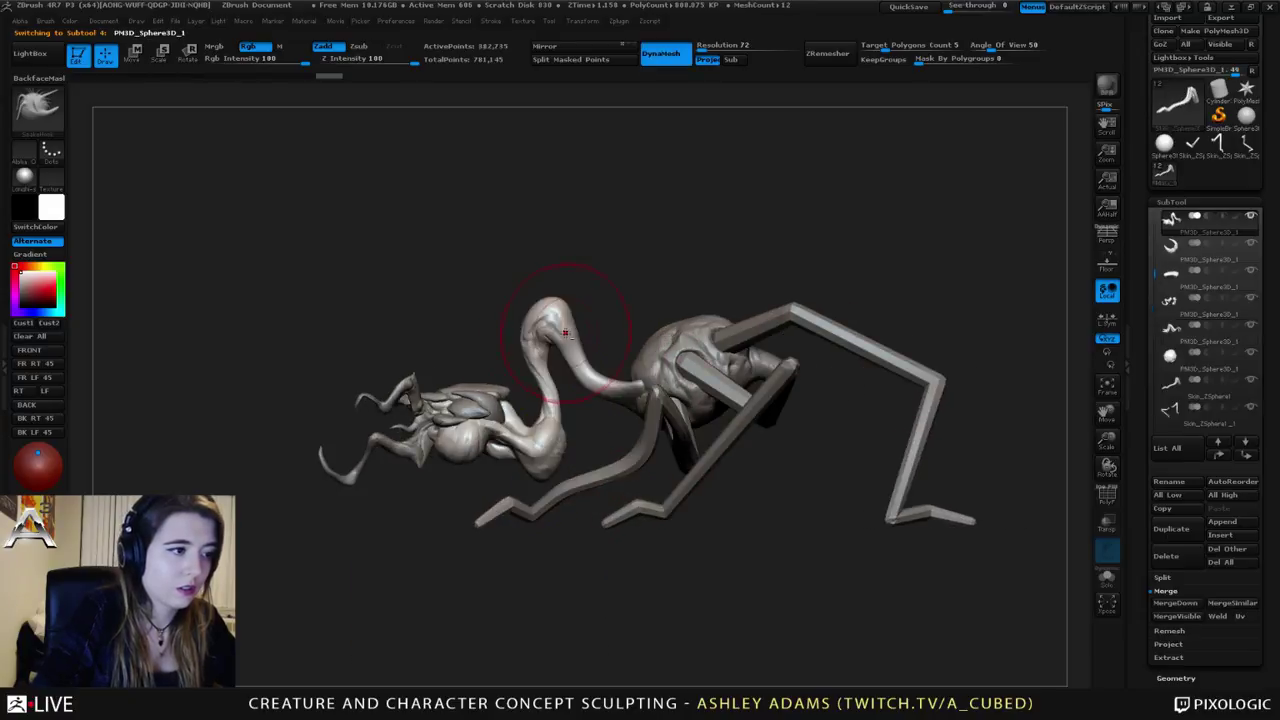
pyautogui.press('space')
pyautogui.keyDown('alt'); pyautogui.click(655, 352); pyautogui.keyUp('alt')
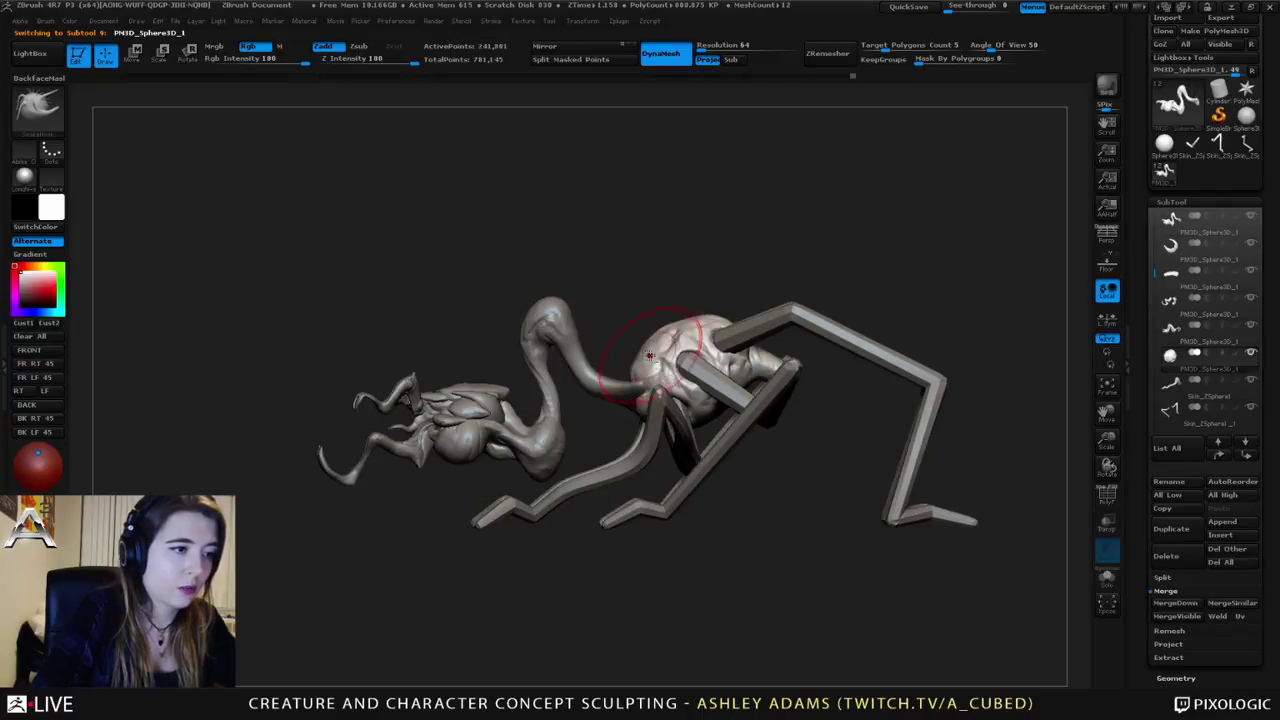
pyautogui.press('space')
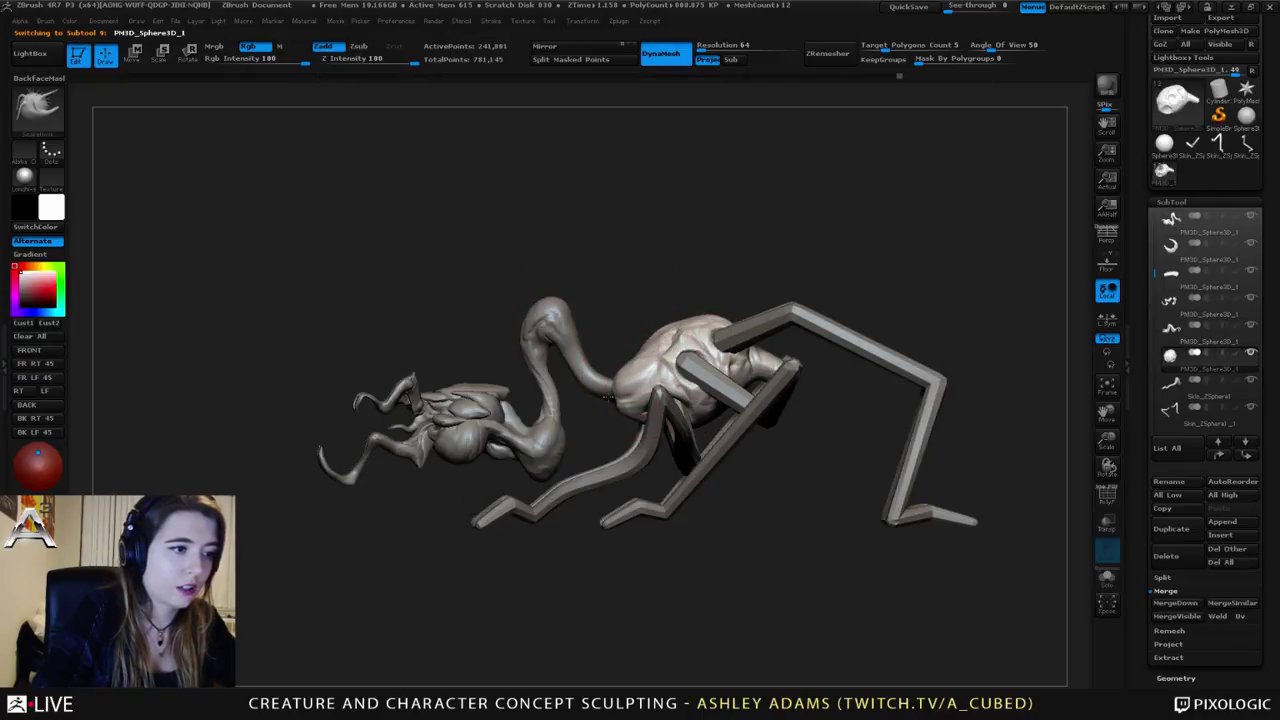
pyautogui.moveTo(609, 397); pyautogui.dragTo(627, 396, button='right')
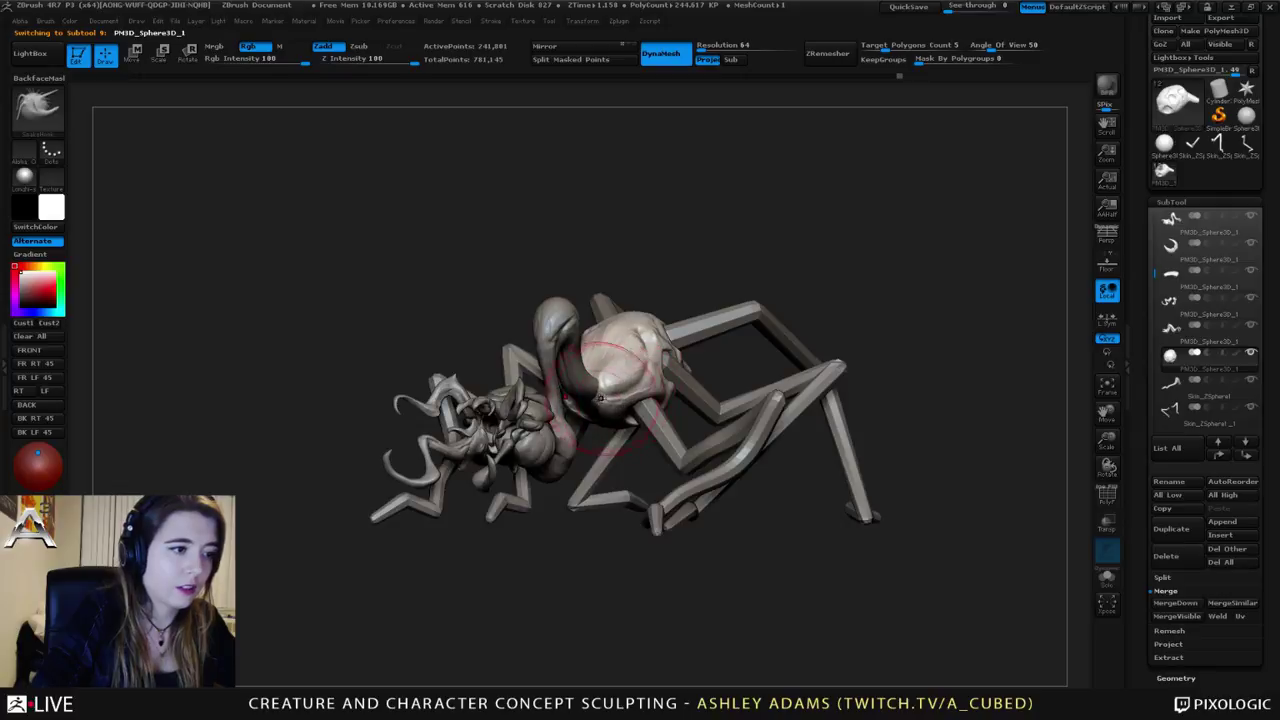
pyautogui.moveTo(618, 391); pyautogui.dragTo(622, 386)
# Step: Examine the creature's abdomen and three mirrored leg pairs from above
pyautogui.moveTo(622, 386)
pyautogui.mouseDown(button='right')
pyautogui.moveTo(642, 372)
pyautogui.moveTo(634, 456)
pyautogui.moveTo(645, 410)
pyautogui.mouseUp(button='right')
pyautogui.rightClick(642, 370)
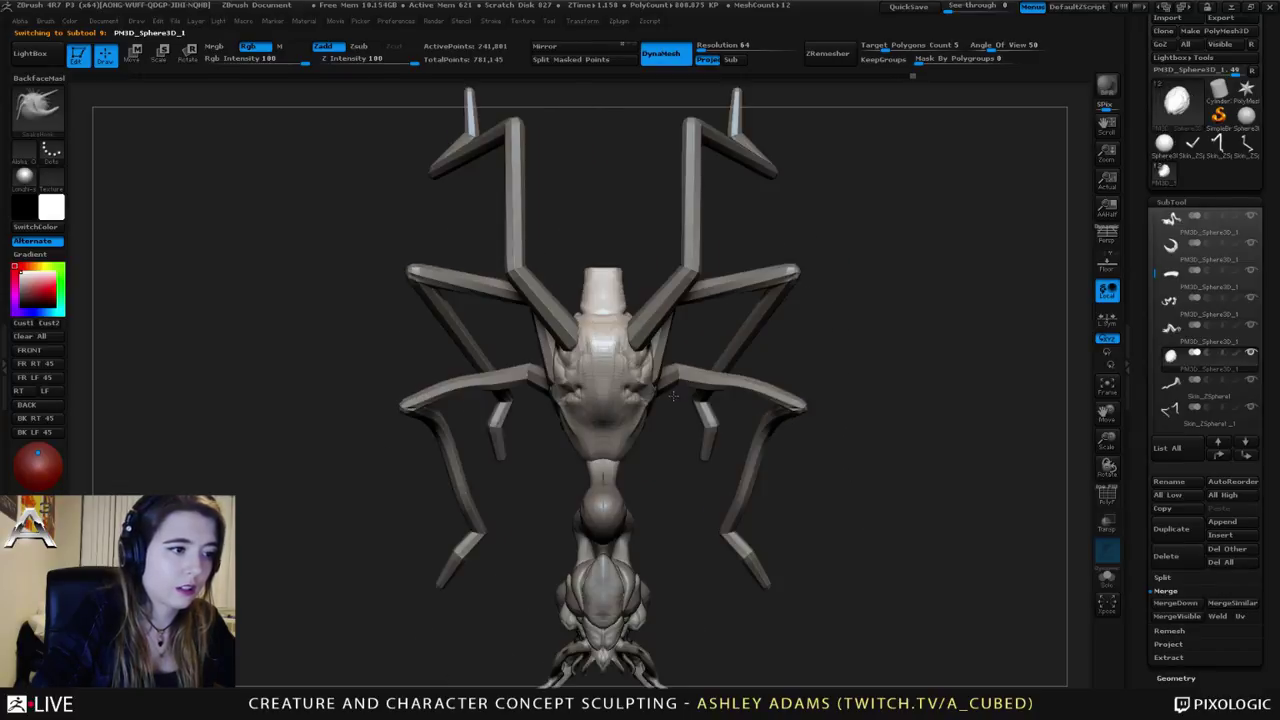
pyautogui.rightClick(657, 383)
pyautogui.keyDown('alt'); pyautogui.click(774, 279); pyautogui.keyUp('alt')
pyautogui.keyDown('ctrl'); pyautogui.moveTo(722, 364); pyautogui.dragTo(700, 348, button='right'); pyautogui.keyUp('ctrl')
pyautogui.keyDown('alt'); pyautogui.click(664, 300); pyautogui.keyUp('alt')
pyautogui.moveTo(664, 300); pyautogui.dragTo(628, 333, button='right')
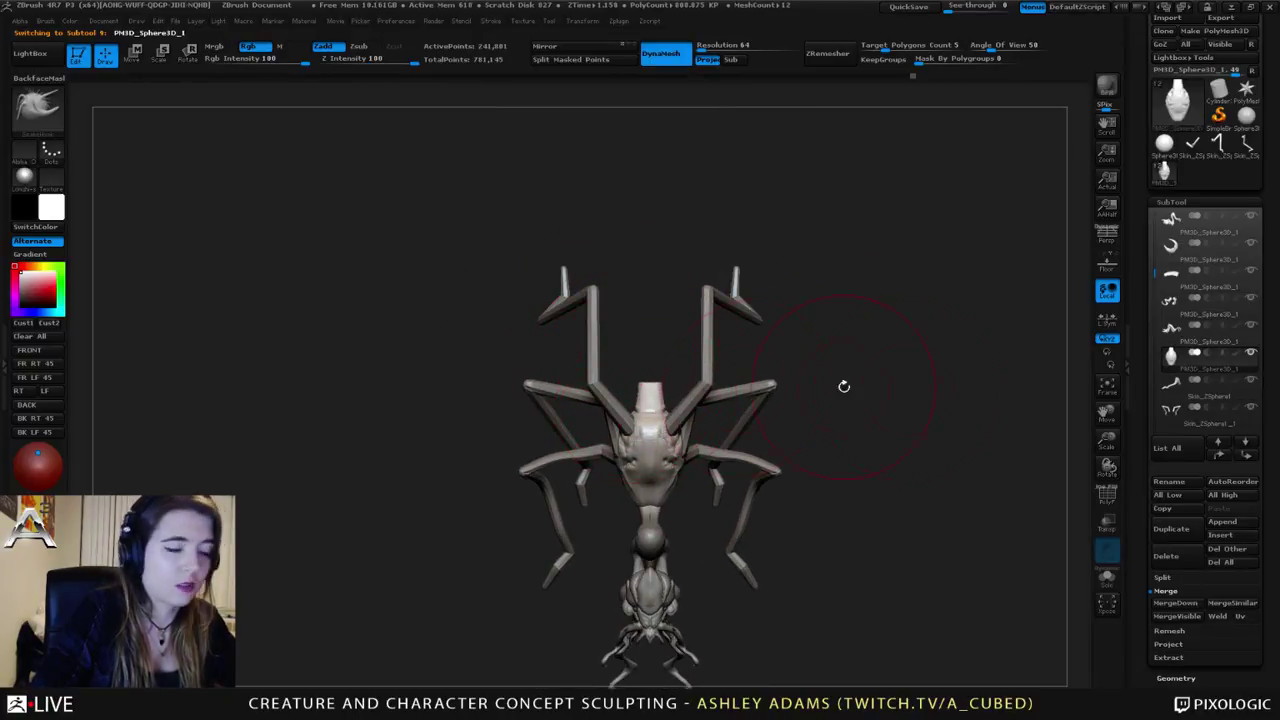
# Step: Append a sphere subtool and move it to the tip behind the thorax
pyautogui.click(1228, 522)
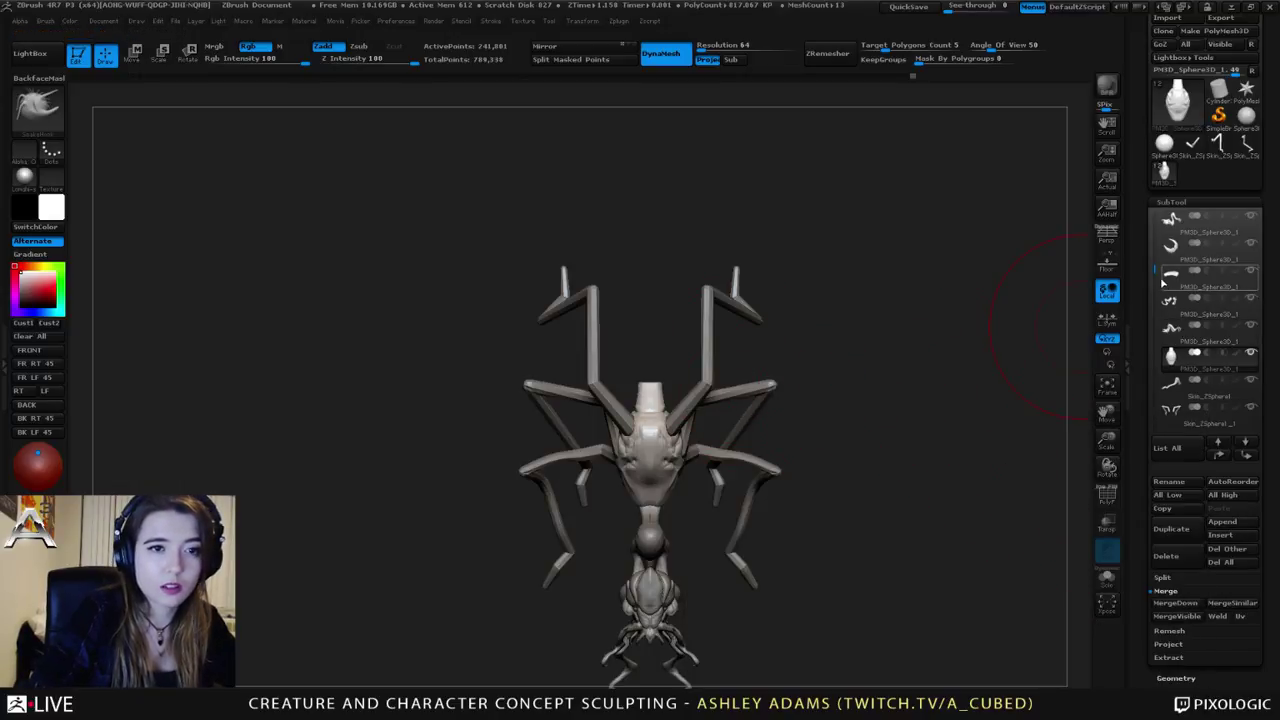
pyautogui.moveTo(1154, 271); pyautogui.dragTo(1153, 313)
pyautogui.keyDown('alt'); pyautogui.moveTo(1016, 465); pyautogui.dragTo(1027, 369); pyautogui.keyUp('alt')
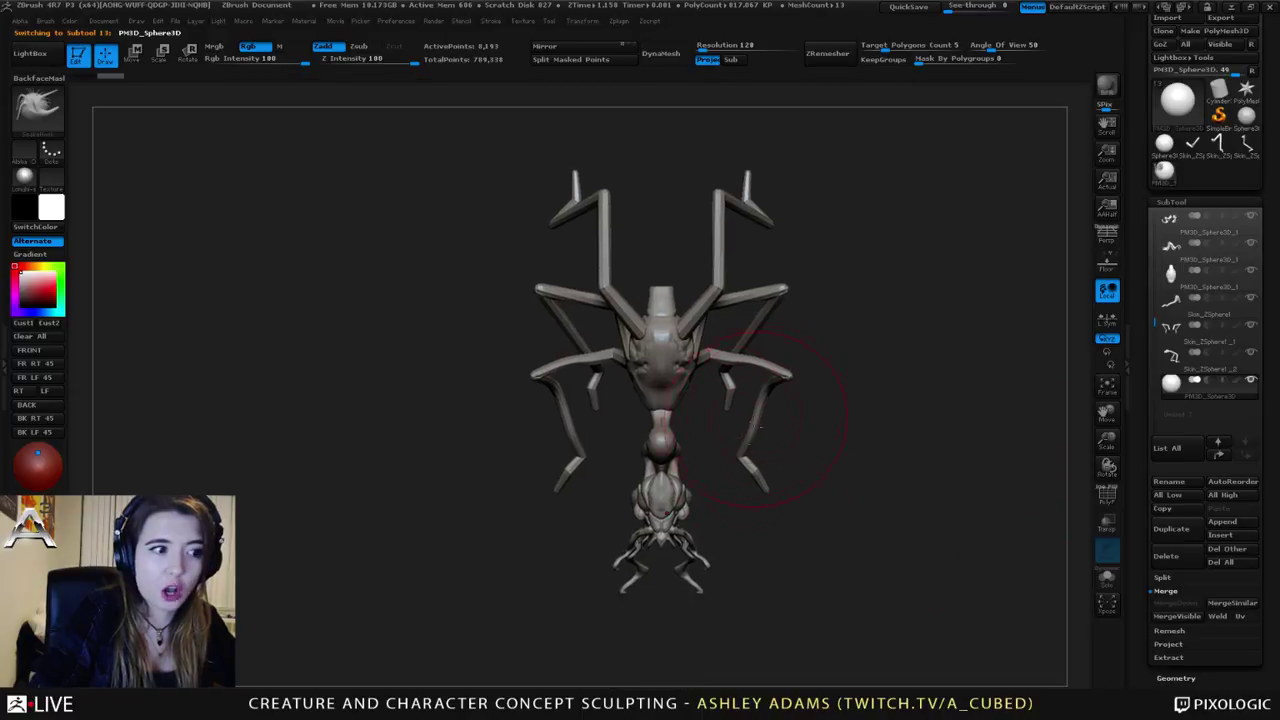
pyautogui.press('w')
pyautogui.moveTo(662, 492); pyautogui.dragTo(662, 673)
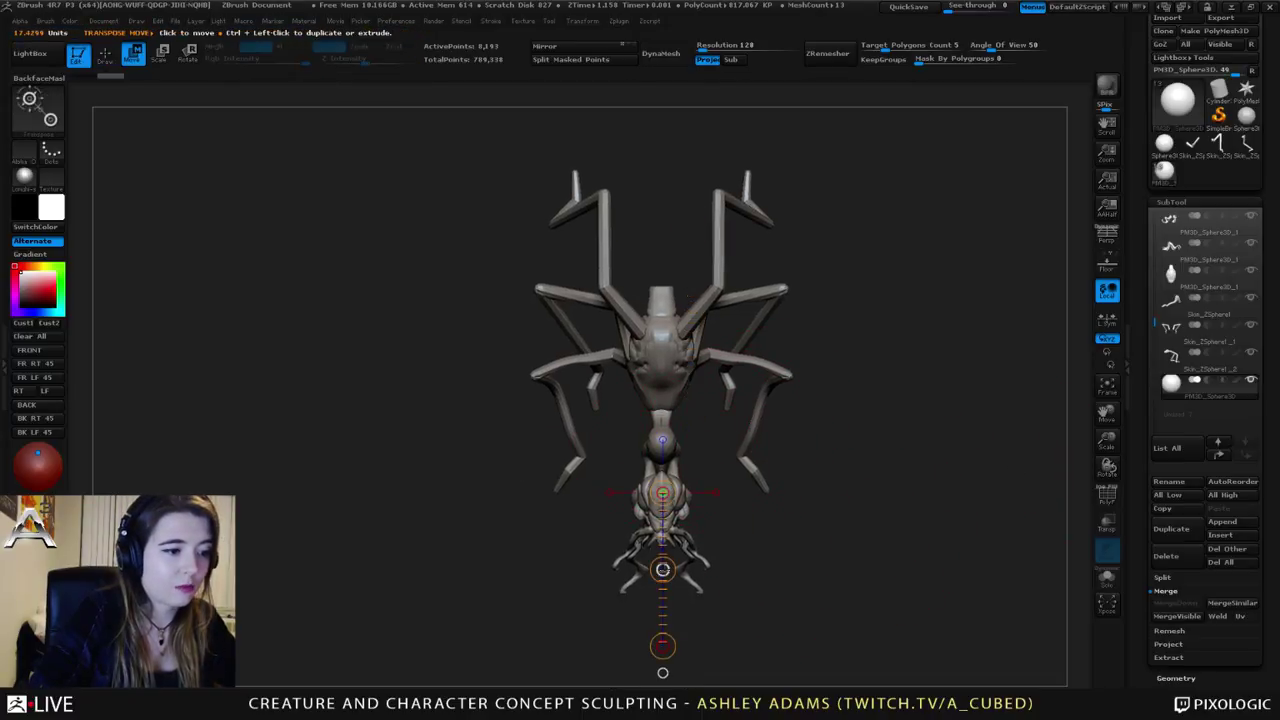
pyautogui.click(677, 438)
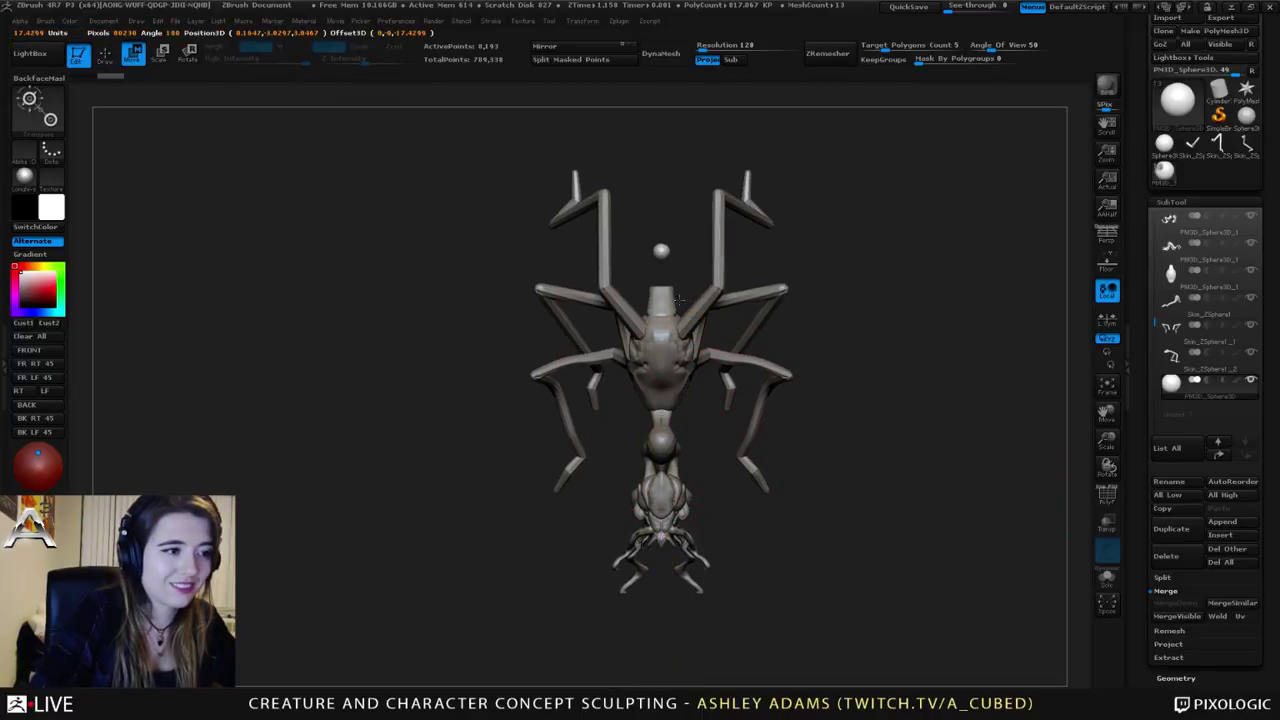
pyautogui.moveTo(660, 278); pyautogui.dragTo(663, 143)
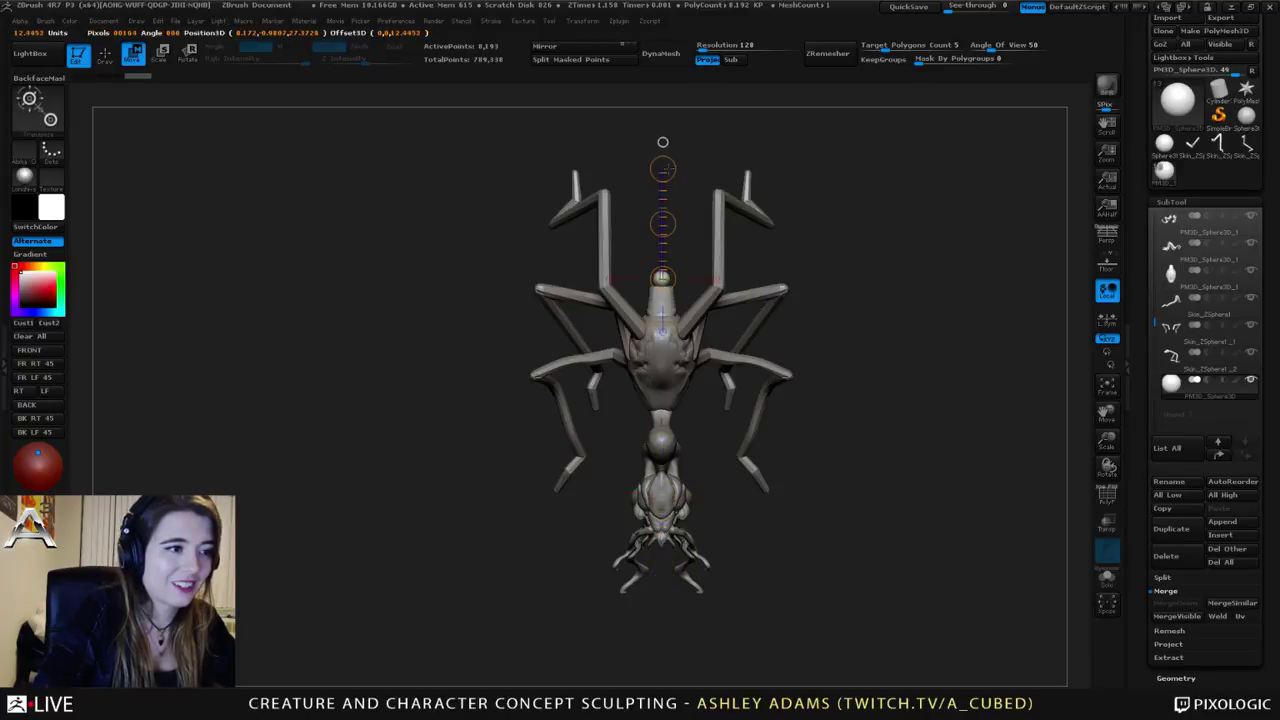
pyautogui.keyDown('alt'); pyautogui.moveTo(729, 234); pyautogui.dragTo(714, 354); pyautogui.keyUp('alt')
pyautogui.press('q')
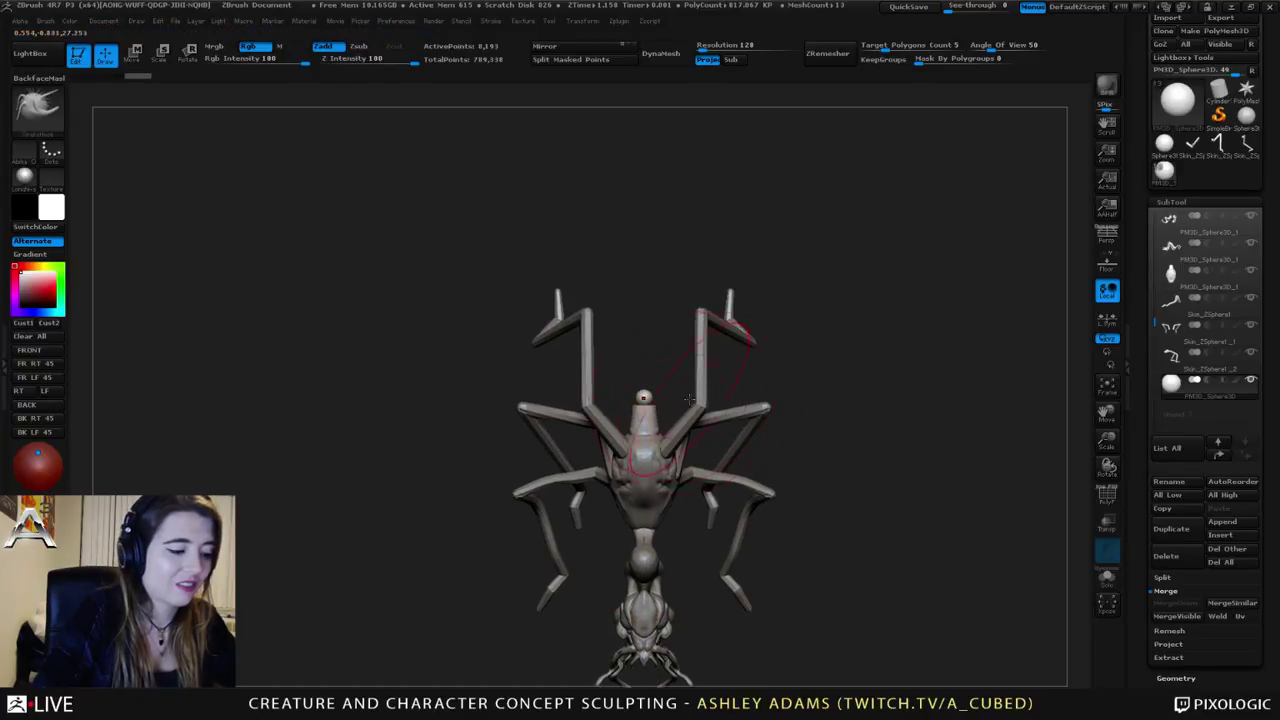
# Step: Enlarge the sphere and stretch it with the Snake Hook brush into a long abdomen sloping down behind the thorax
pyautogui.press('space')
pyautogui.moveTo(644, 395)
pyautogui.mouseDown()
pyautogui.moveTo(665, 334)
pyautogui.moveTo(718, 392)
pyautogui.mouseUp()
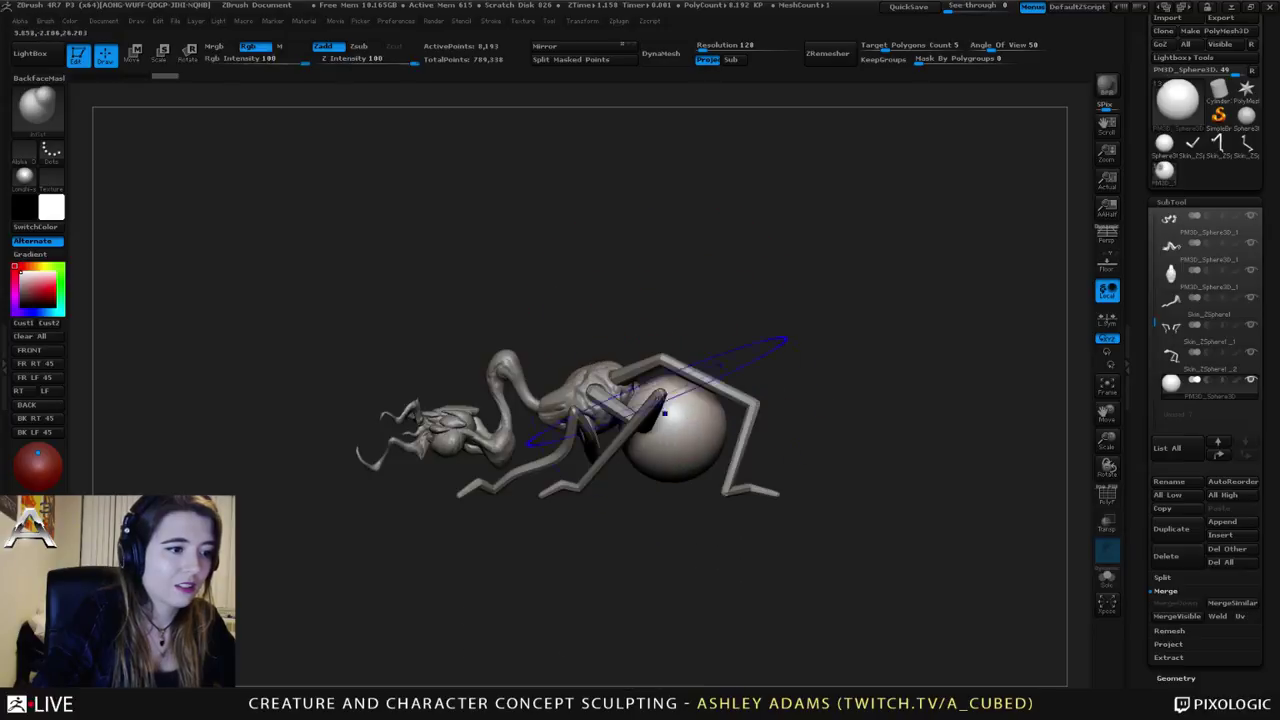
pyautogui.keyDown('alt'); pyautogui.moveTo(704, 500); pyautogui.dragTo(646, 488); pyautogui.keyUp('alt')
pyautogui.press('b')
pyautogui.press('s')
pyautogui.press('h')
pyautogui.moveTo(600, 437); pyautogui.dragTo(682, 462)
pyautogui.moveTo(635, 389)
pyautogui.mouseDown()
pyautogui.moveTo(497, 388)
pyautogui.moveTo(645, 369)
pyautogui.mouseUp()
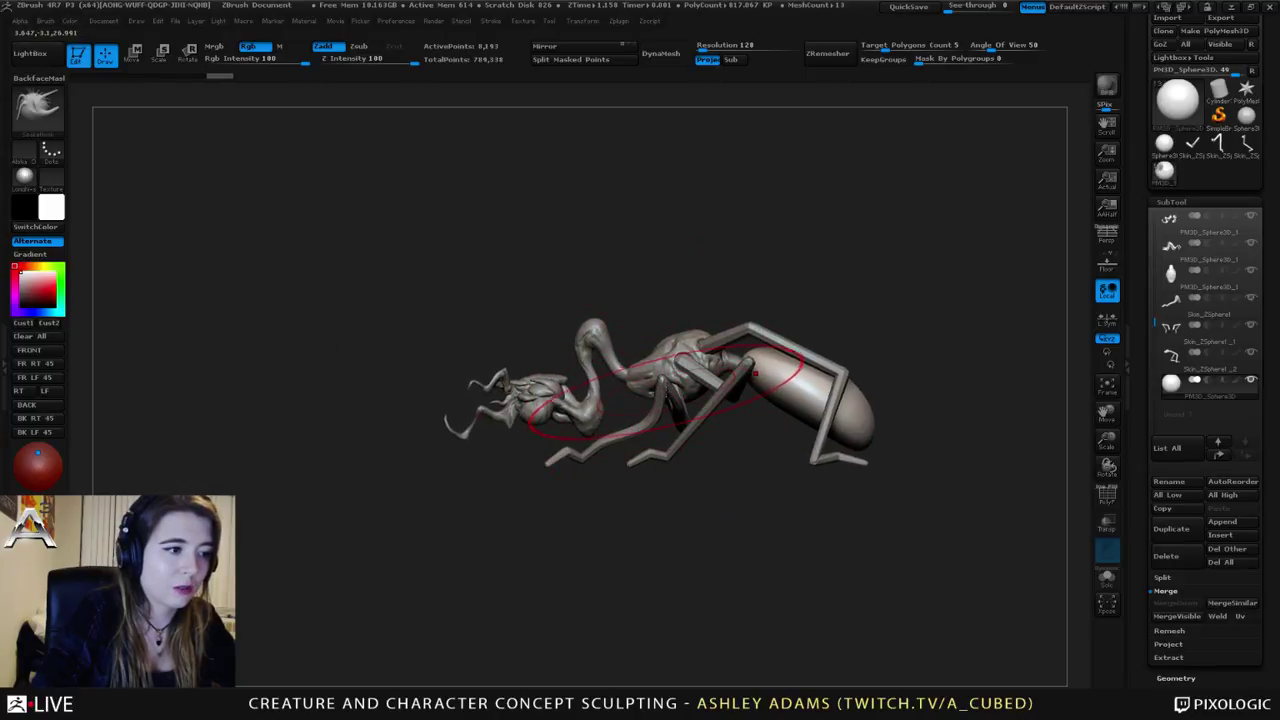
# Step: Adjust the brush size and reshape the upper back of the thorax with Snake Hook
pyautogui.keyDown('alt'); pyautogui.click(585, 340); pyautogui.keyUp('alt')
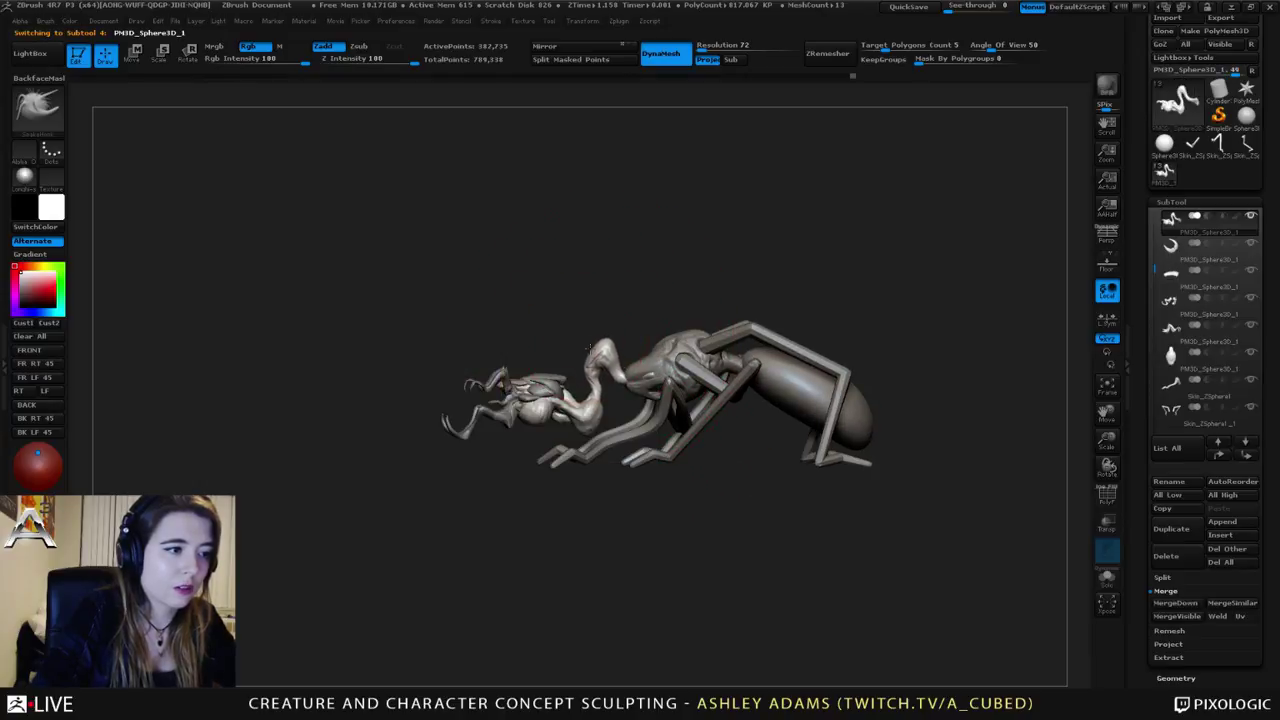
pyautogui.press('space')
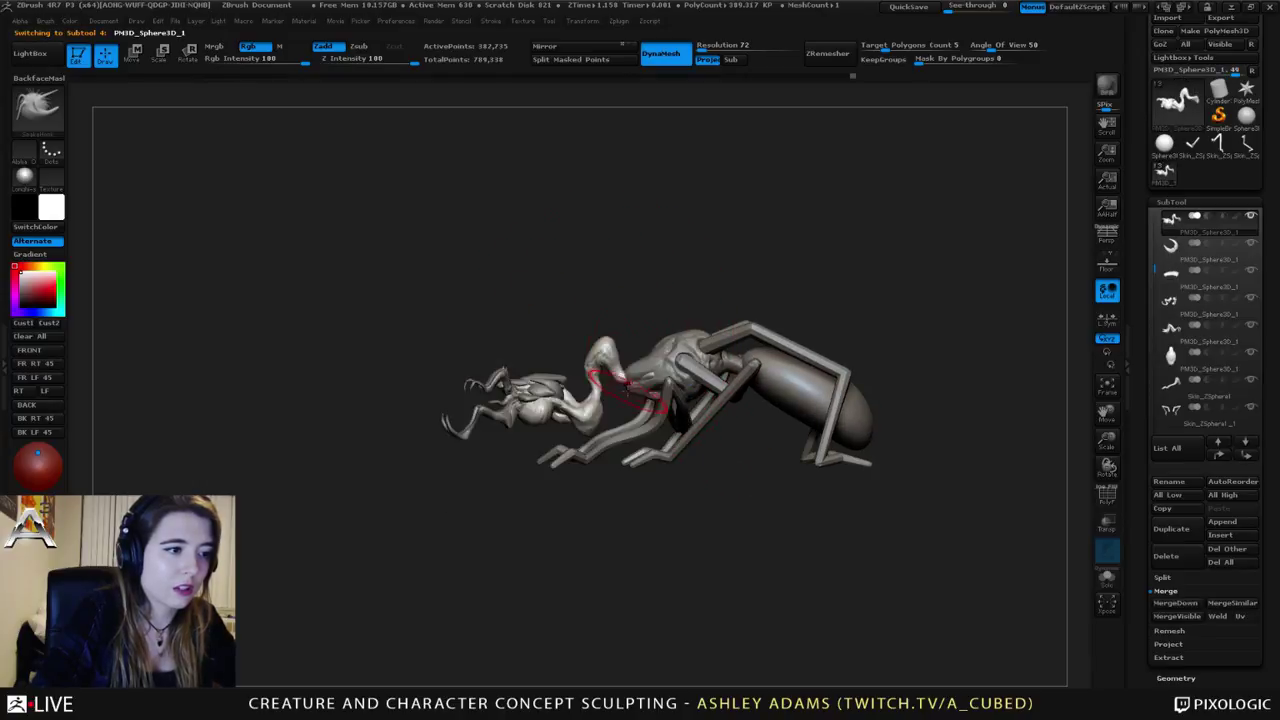
pyautogui.keyDown('alt'); pyautogui.click(627, 390); pyautogui.keyUp('alt')
pyautogui.press('space')
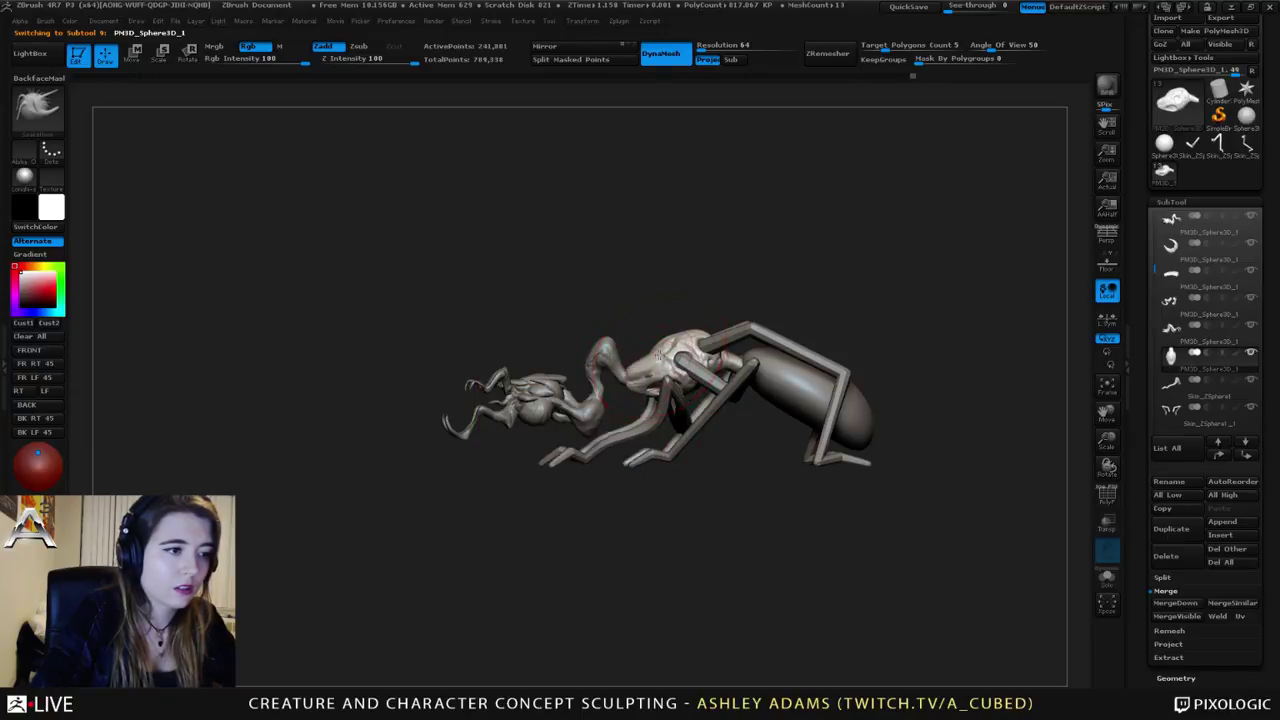
pyautogui.press('space')
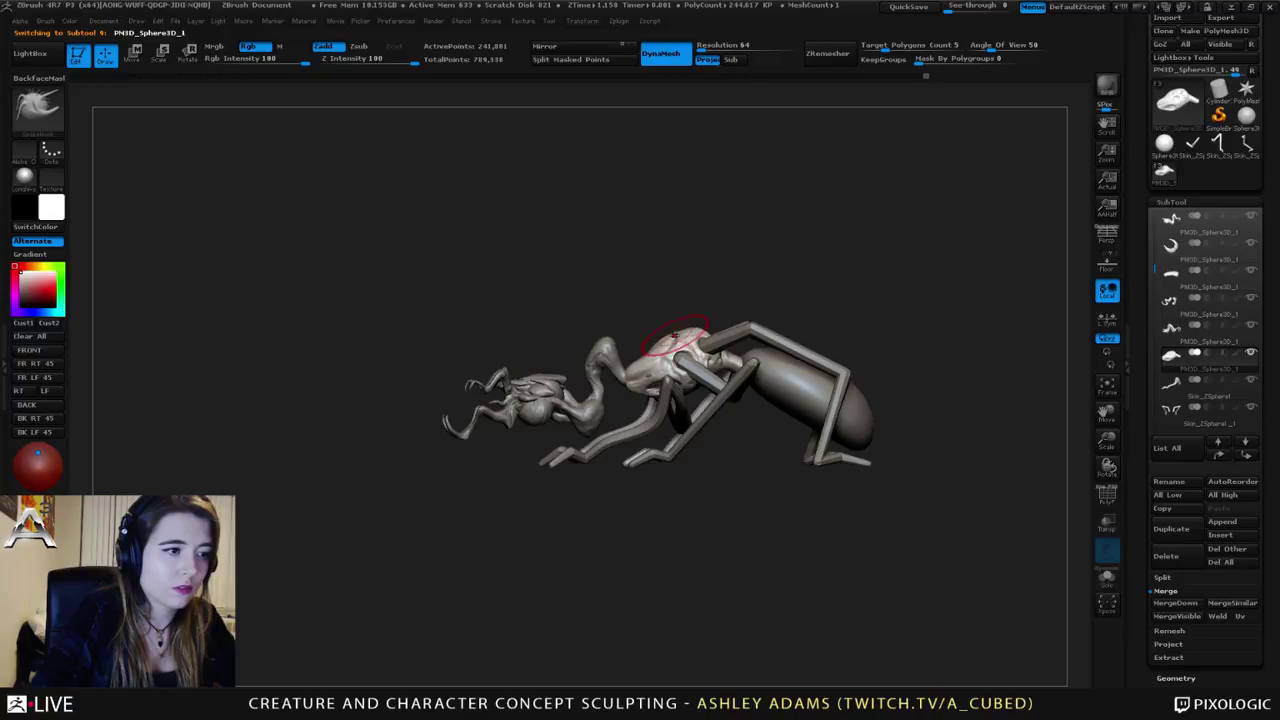
pyautogui.press('space')
pyautogui.moveTo(697, 343); pyautogui.dragTo(728, 341)
pyautogui.moveTo(728, 341); pyautogui.dragTo(737, 355, button='right')
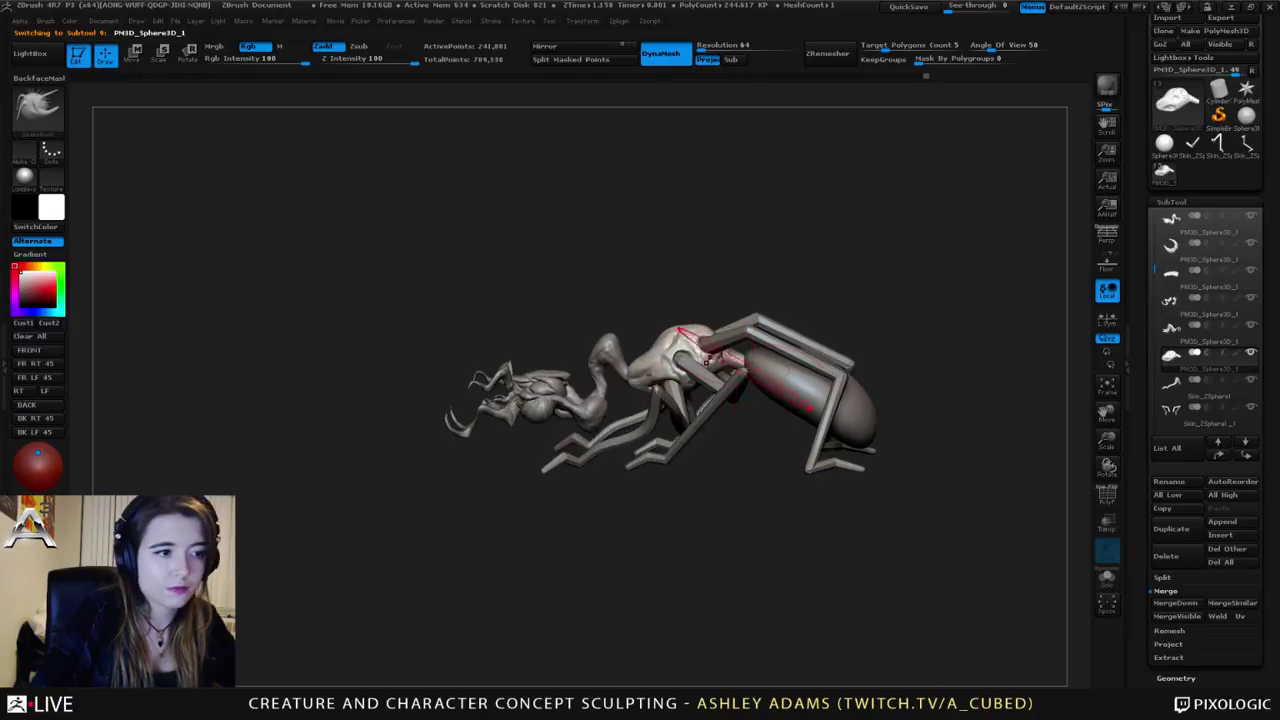
# Step: Bend the upper segments of the middle leg pair into a gentle curve
pyautogui.keyDown('alt'); pyautogui.click(800, 386); pyautogui.keyUp('alt')
pyautogui.keyDown('shift'); pyautogui.moveTo(800, 386); pyautogui.dragTo(765, 378, button='right'); pyautogui.keyUp('shift')
pyautogui.keyDown('alt'); pyautogui.click(713, 375); pyautogui.keyUp('alt')
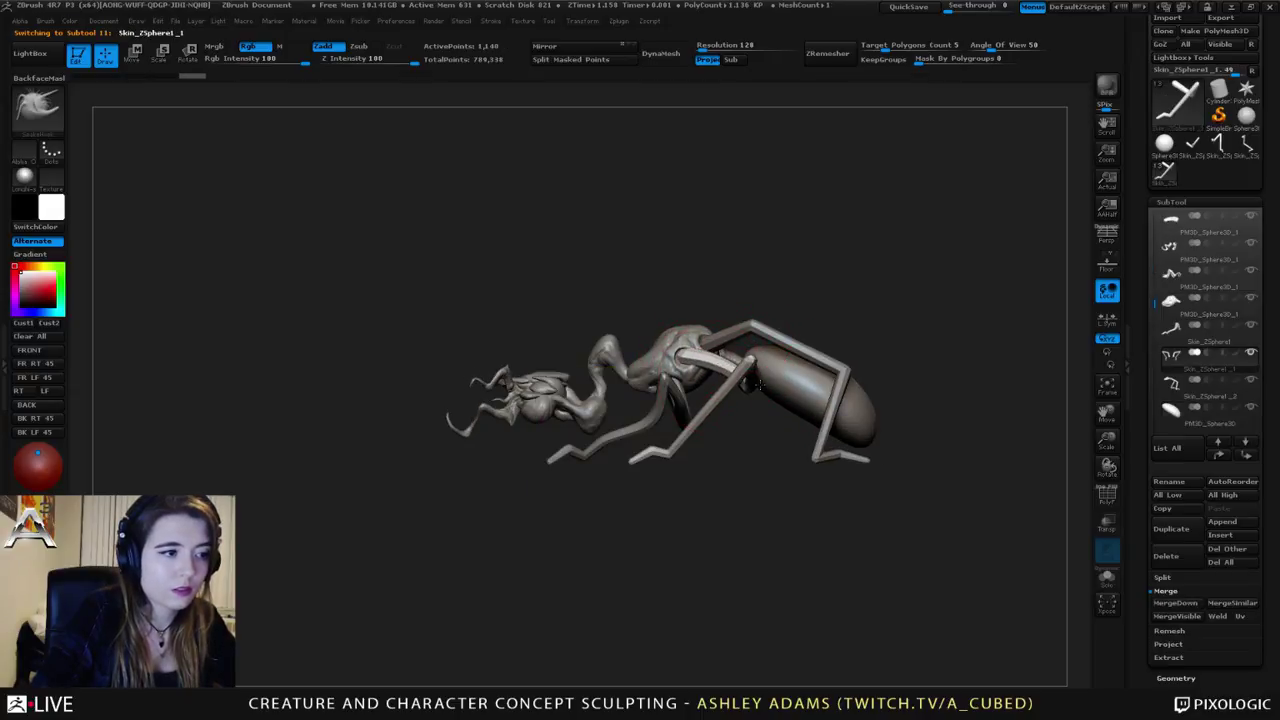
pyautogui.press('space')
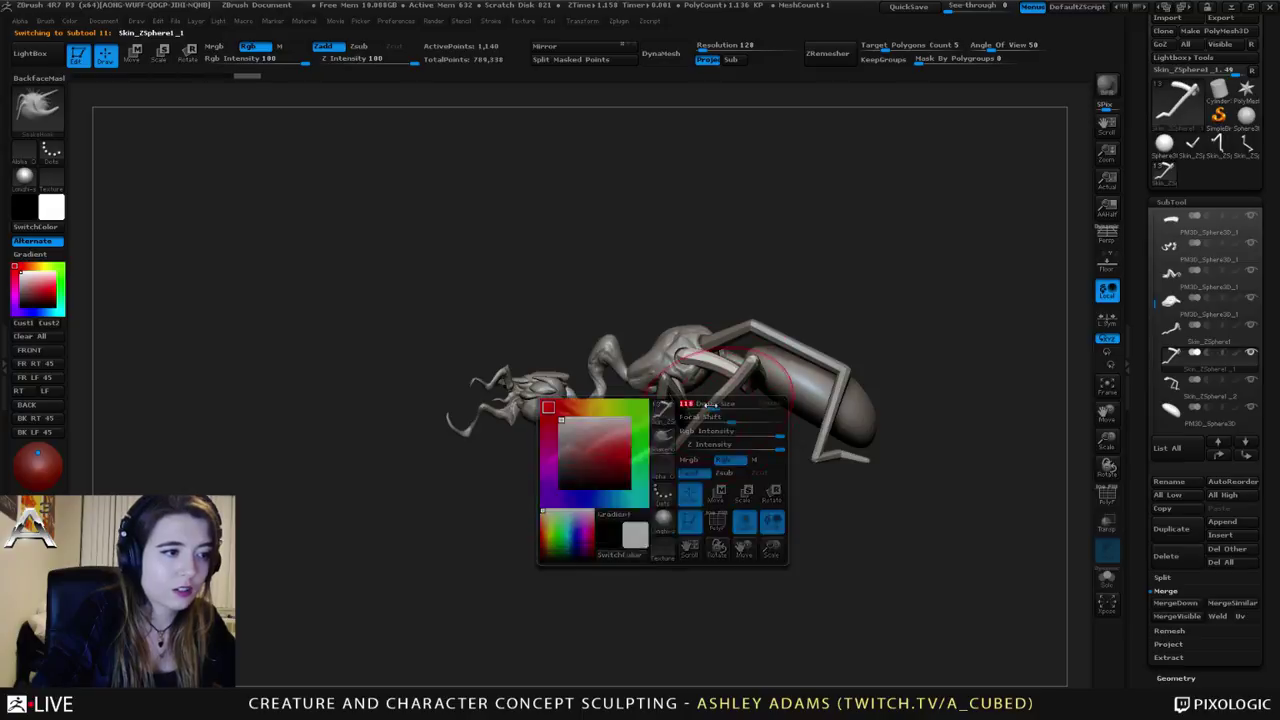
# Step: Pull the front of the thorax forward to meet the base of the neck
pyautogui.keyDown('alt'); pyautogui.click(604, 378); pyautogui.keyUp('alt')
pyautogui.keyDown('ctrl'); pyautogui.moveTo(604, 378); pyautogui.dragTo(592, 440, button='right'); pyautogui.keyUp('ctrl')
pyautogui.press('space')
pyautogui.moveTo(650, 427); pyautogui.dragTo(704, 427)
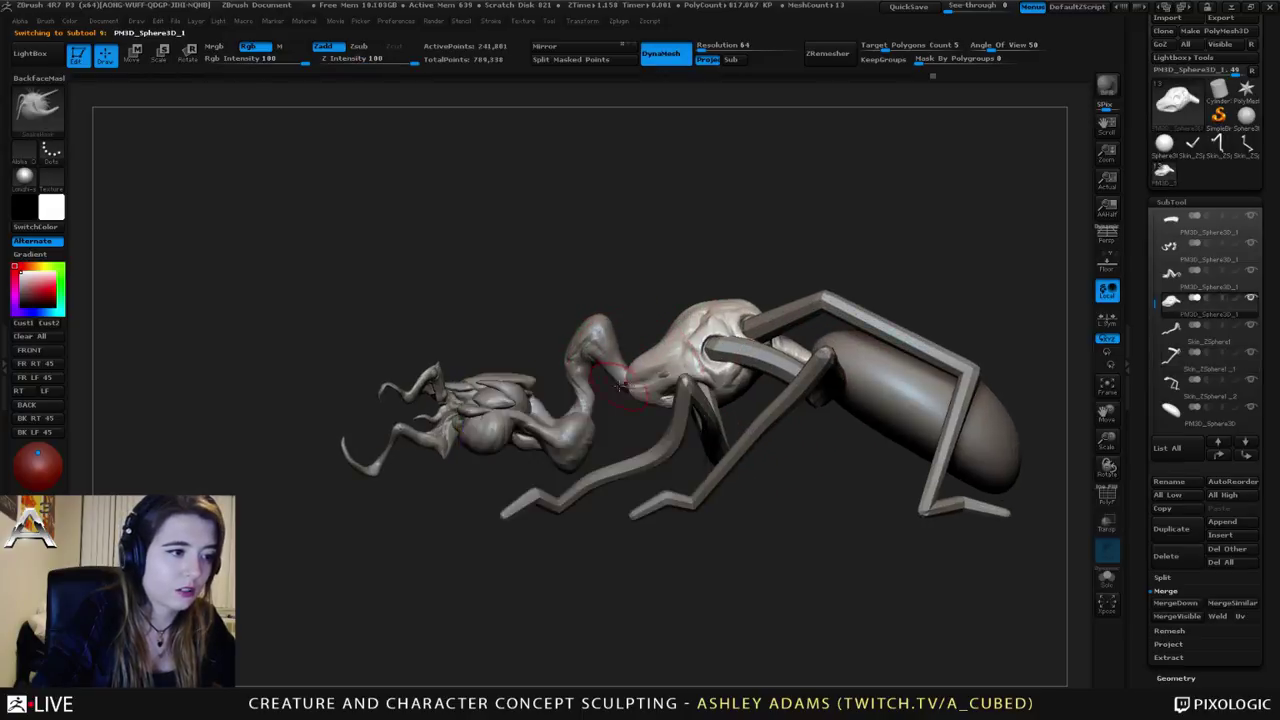
pyautogui.moveTo(624, 392)
pyautogui.mouseDown(button='right')
pyautogui.moveTo(652, 400)
pyautogui.moveTo(632, 350)
pyautogui.moveTo(630, 385)
pyautogui.moveTo(645, 296)
pyautogui.mouseUp(button='right')
# Step: Build up the junction between thorax and neck with the Clay Buildup brush
pyautogui.press('b')
pyautogui.press('c')
pyautogui.press('b')
pyautogui.keyDown('alt'); pyautogui.click(662, 430); pyautogui.keyUp('alt')
pyautogui.moveTo(662, 430); pyautogui.dragTo(622, 399, button='right')
pyautogui.keyDown('alt'); pyautogui.click(620, 428); pyautogui.keyUp('alt')
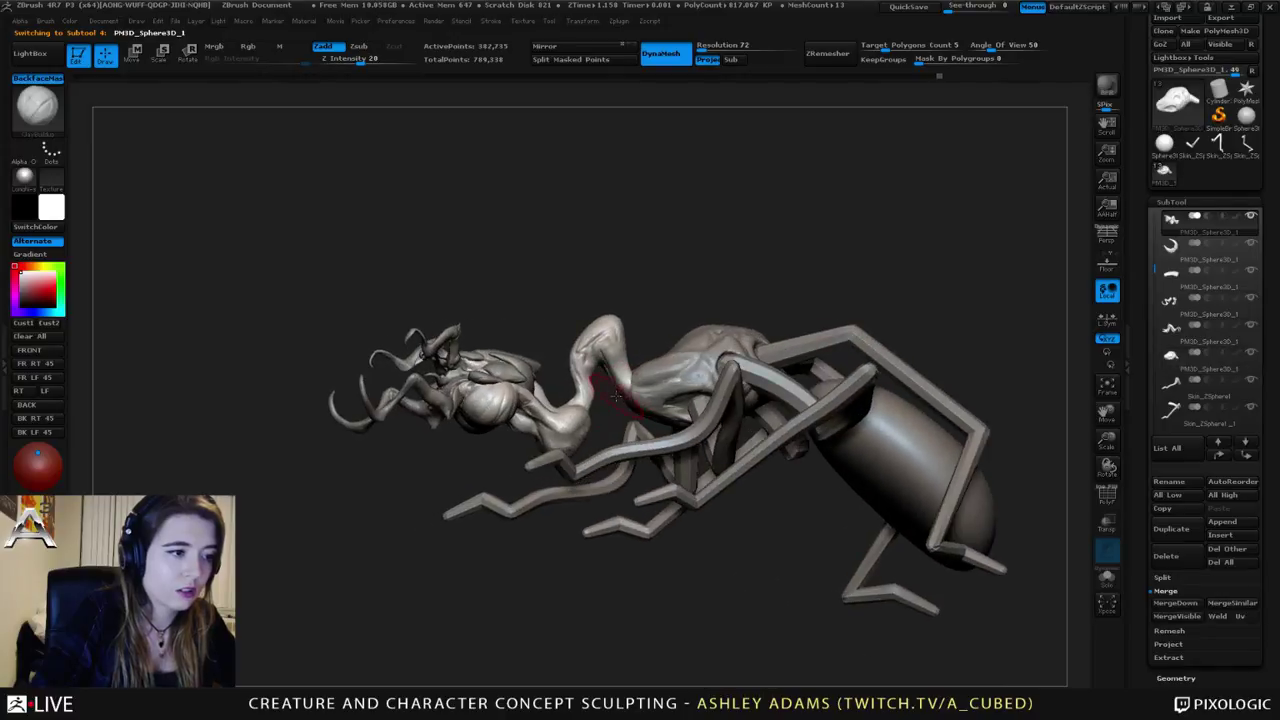
pyautogui.keyDown('alt'); pyautogui.click(622, 399); pyautogui.keyUp('alt')
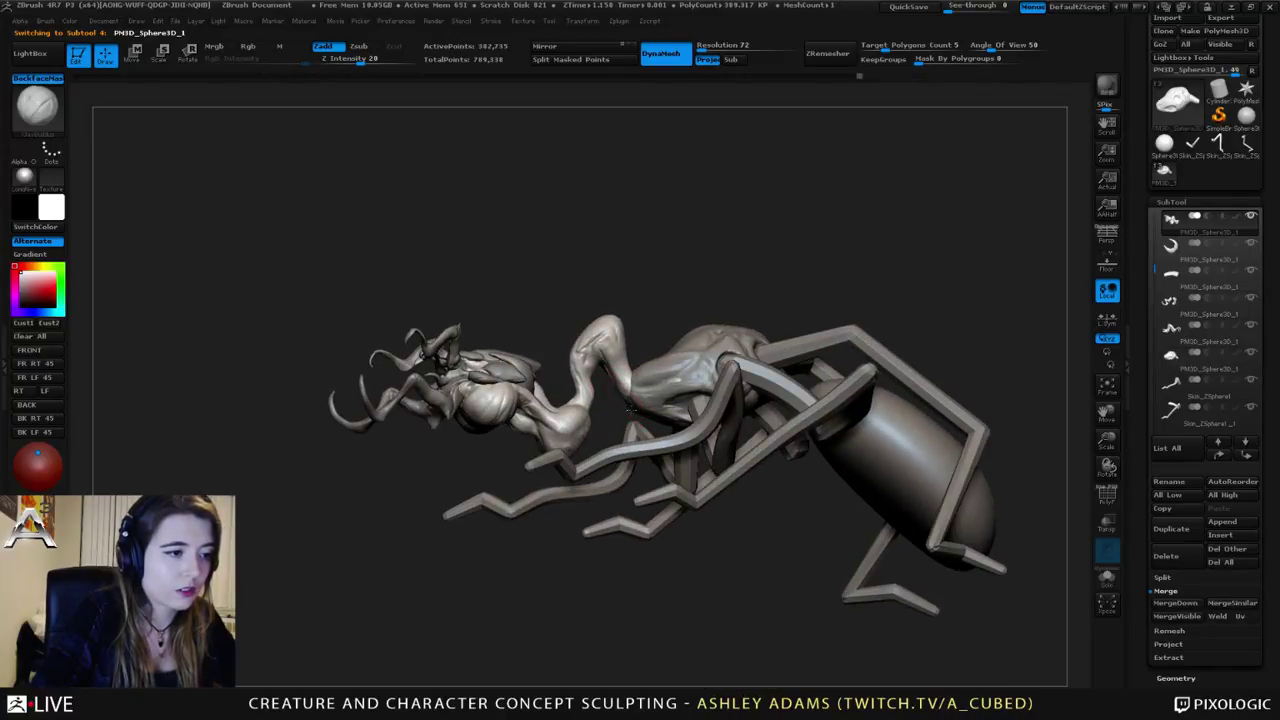
# Step: Reshape the bend and silhouette of the neck with the Snake Hook brush at adjusted sizes
pyautogui.press('b')
pyautogui.press('s')
pyautogui.press('h')
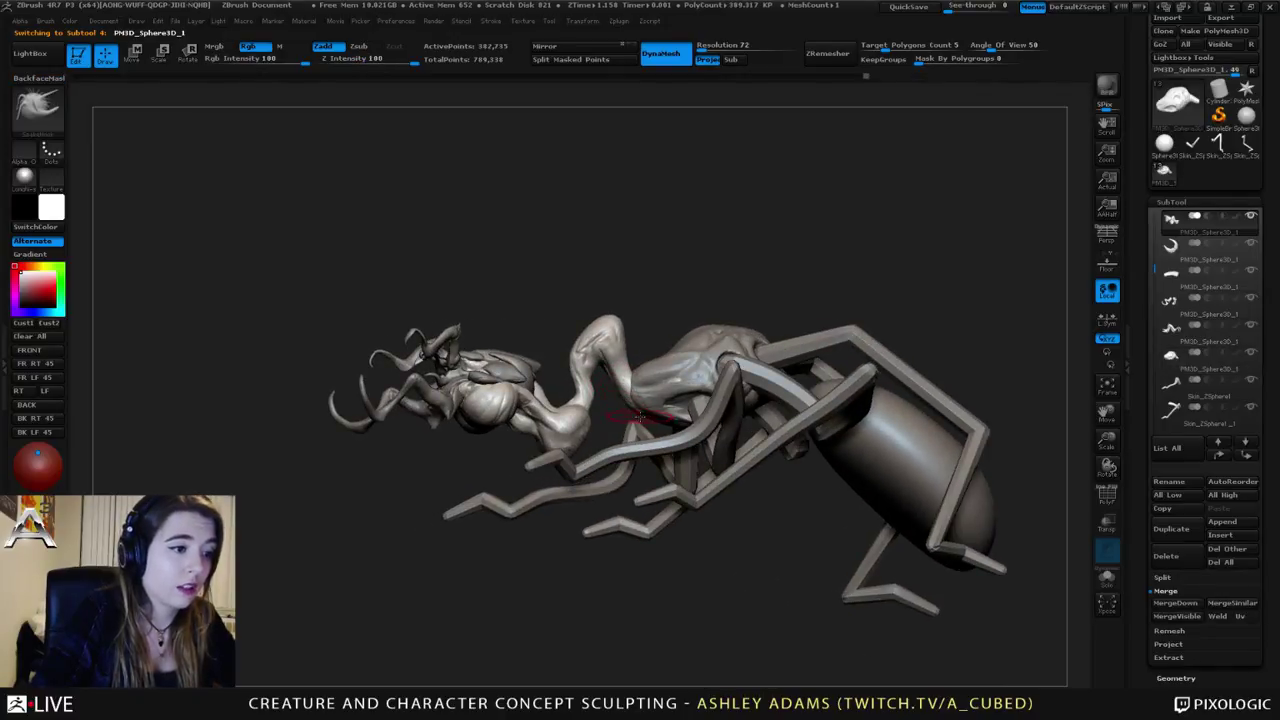
pyautogui.moveTo(642, 416); pyautogui.dragTo(624, 313, button='right')
pyautogui.press('space')
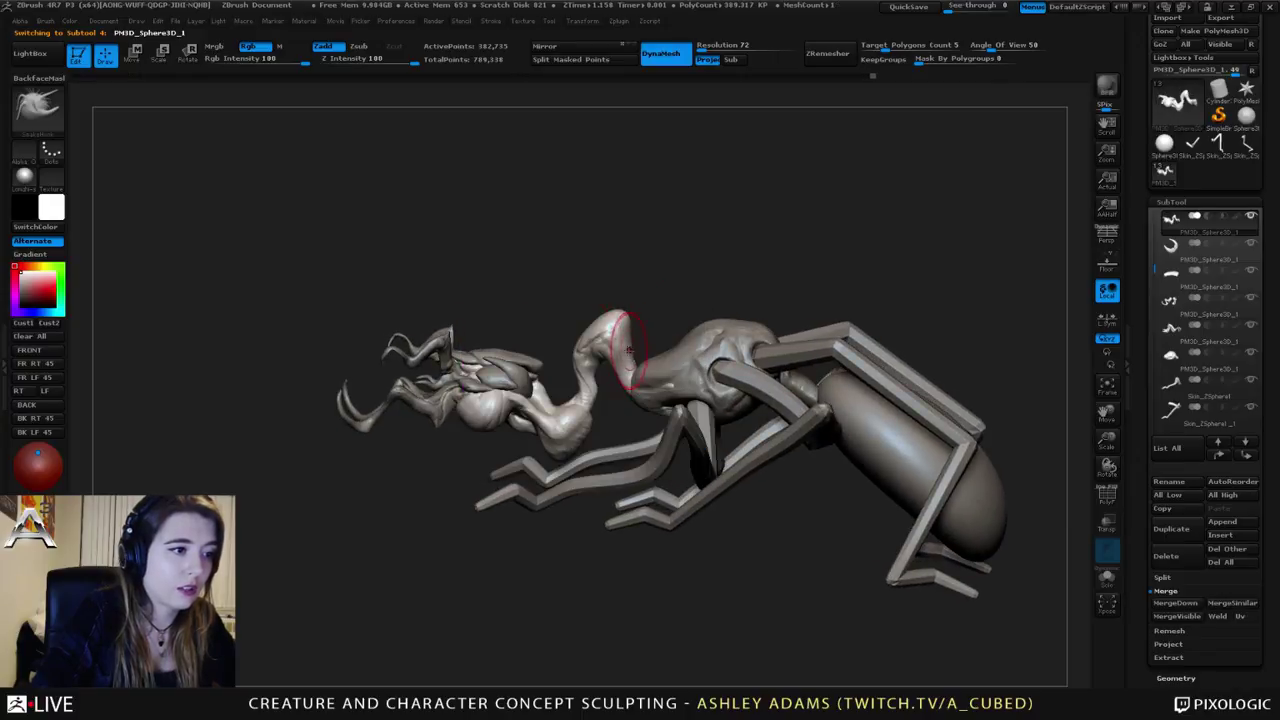
pyautogui.moveTo(586, 343); pyautogui.dragTo(575, 375, button='right')
pyautogui.moveTo(585, 344); pyautogui.dragTo(576, 337)
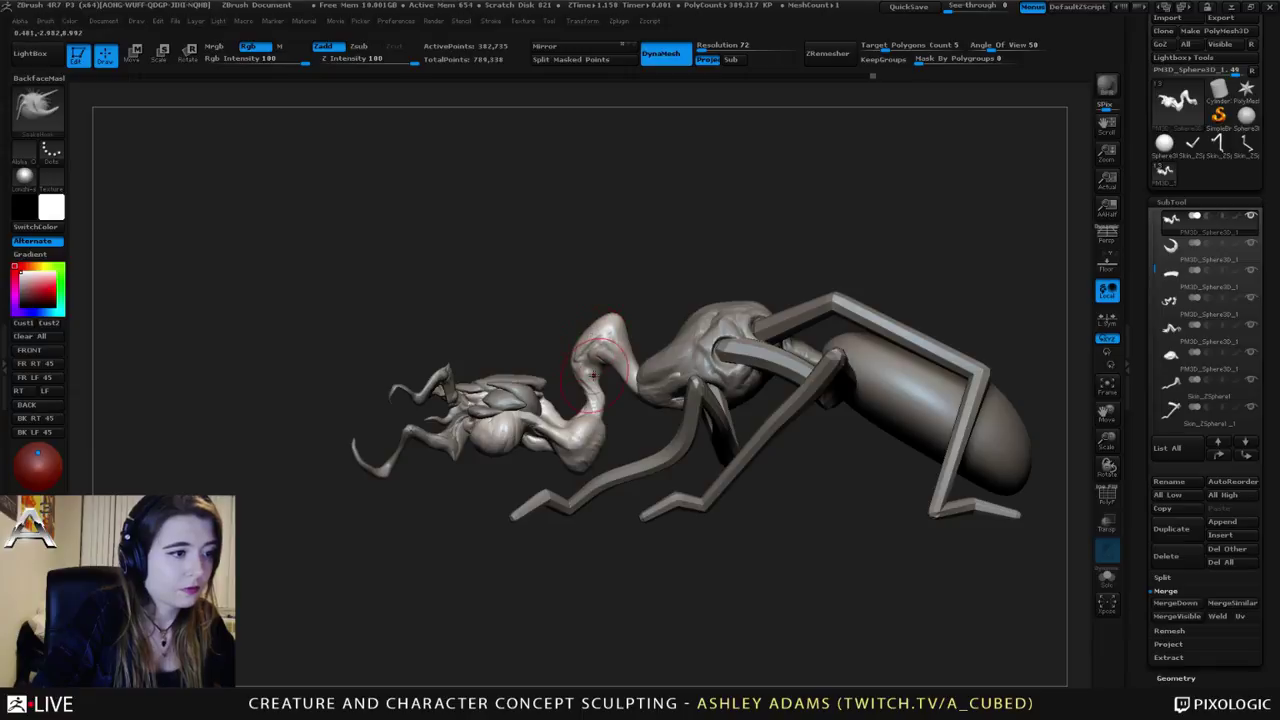
pyautogui.press('space')
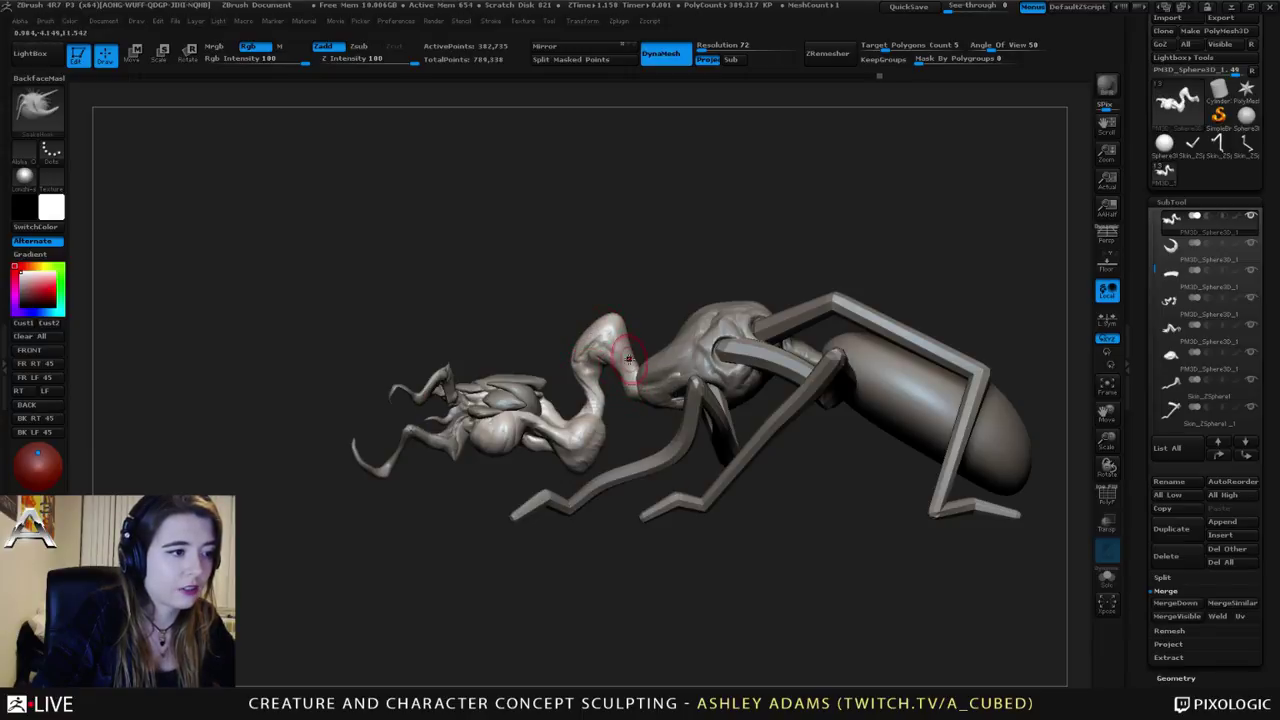
# Step: Sculpt raised forms over the top and front of the thorax with the Clay Buildup brush
pyautogui.moveTo(629, 359)
pyautogui.keyDown('ctrl'); pyautogui.mouseDown(button='right')
pyautogui.moveTo(620, 449)
pyautogui.moveTo(656, 388)
pyautogui.moveTo(682, 378)
pyautogui.moveTo(672, 394)
pyautogui.mouseUp(button='right'); pyautogui.keyUp('ctrl')
pyautogui.keyDown('alt'); pyautogui.click(668, 370); pyautogui.keyUp('alt')
pyautogui.press('b')
pyautogui.press('c')
pyautogui.press('b')
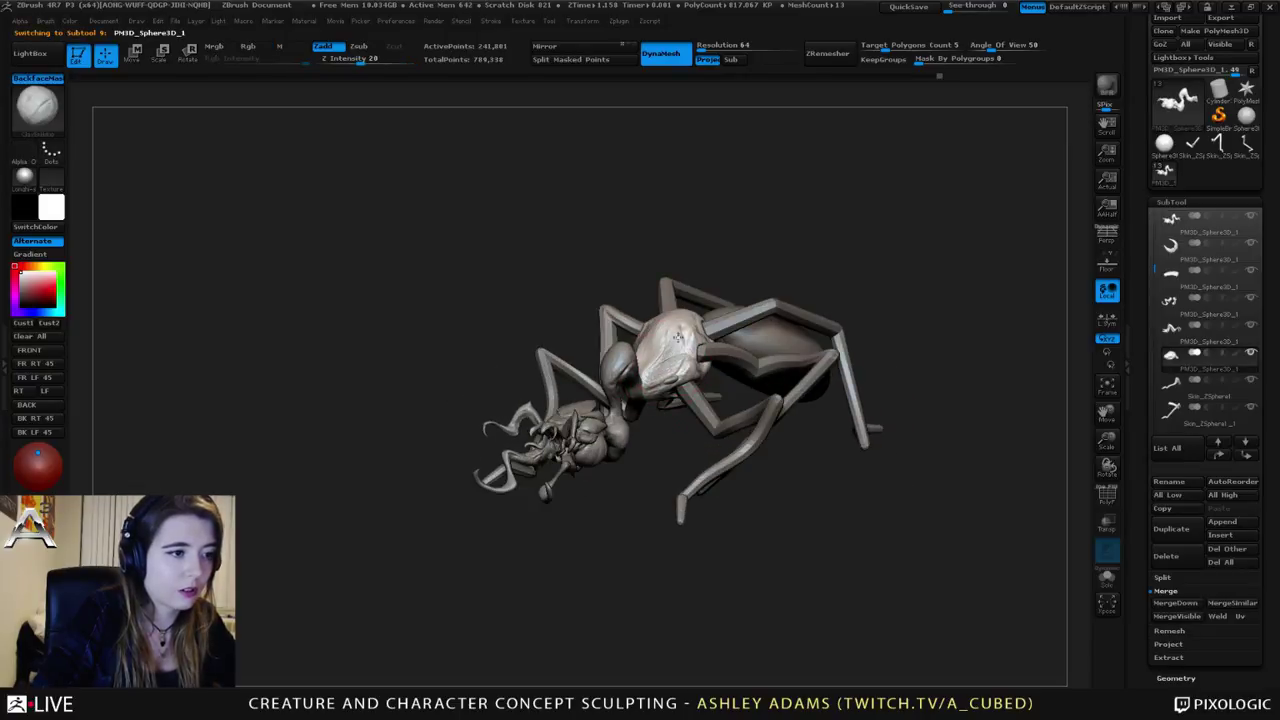
pyautogui.rightClick(682, 354)
pyautogui.moveTo(682, 354)
pyautogui.mouseDown(button='right')
pyautogui.moveTo(702, 364)
pyautogui.moveTo(688, 350)
pyautogui.moveTo(703, 352)
pyautogui.moveTo(709, 368)
pyautogui.moveTo(705, 345)
pyautogui.moveTo(720, 332)
pyautogui.moveTo(719, 380)
pyautogui.moveTo(724, 358)
pyautogui.moveTo(722, 370)
pyautogui.moveTo(655, 372)
pyautogui.moveTo(675, 399)
pyautogui.moveTo(718, 402)
pyautogui.mouseUp(button='right')
pyautogui.rightClick(688, 350)
# Step: Refine the thorax silhouette with Snake Hook and add muscle ridges along its side with Clay Buildup
pyautogui.press('b')
pyautogui.press('s')
pyautogui.press('h')
pyautogui.press('b')
pyautogui.press('c')
pyautogui.press('b')
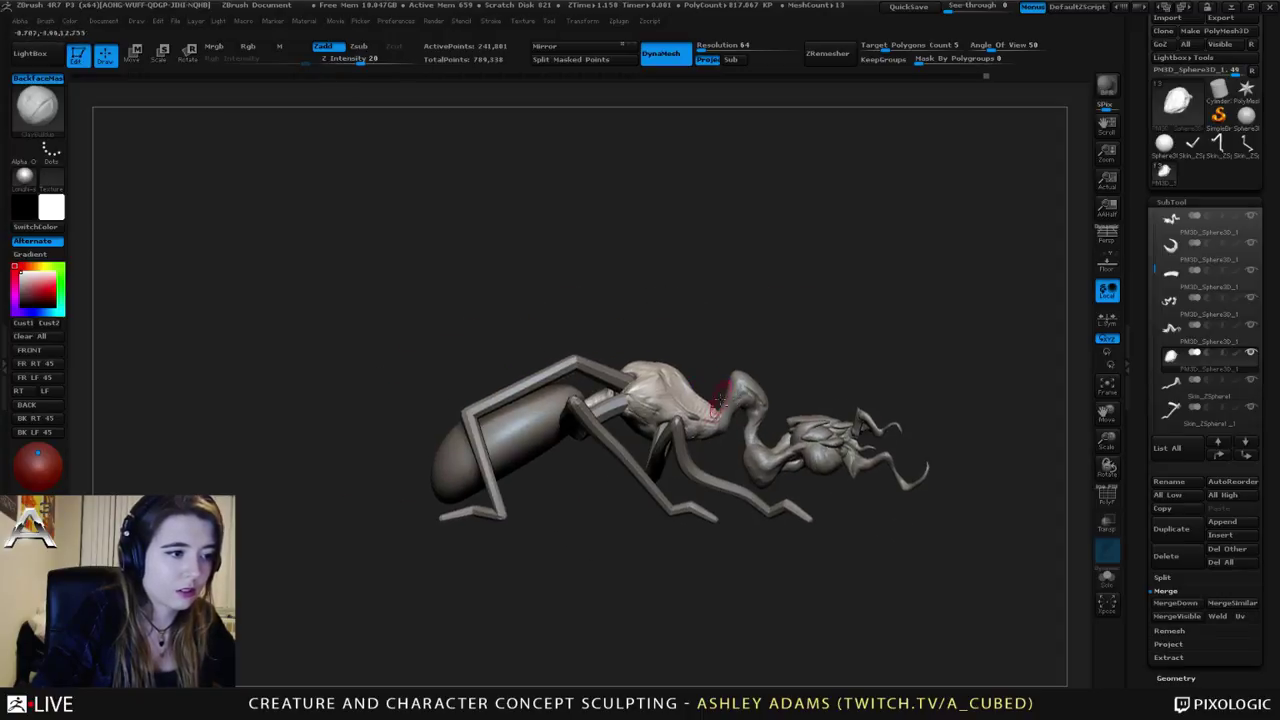
# Step: Reshape the curved lower segments of the front leg pair with the Snake Hook brush
pyautogui.keyDown('alt'); pyautogui.click(528, 418); pyautogui.keyUp('alt')
pyautogui.rightClick(526, 411)
pyautogui.keyDown('alt'); pyautogui.moveTo(518, 396); pyautogui.dragTo(434, 386, button='right'); pyautogui.keyUp('alt')
pyautogui.keyDown('alt'); pyautogui.moveTo(655, 455); pyautogui.dragTo(655, 410, button='right'); pyautogui.keyUp('alt')
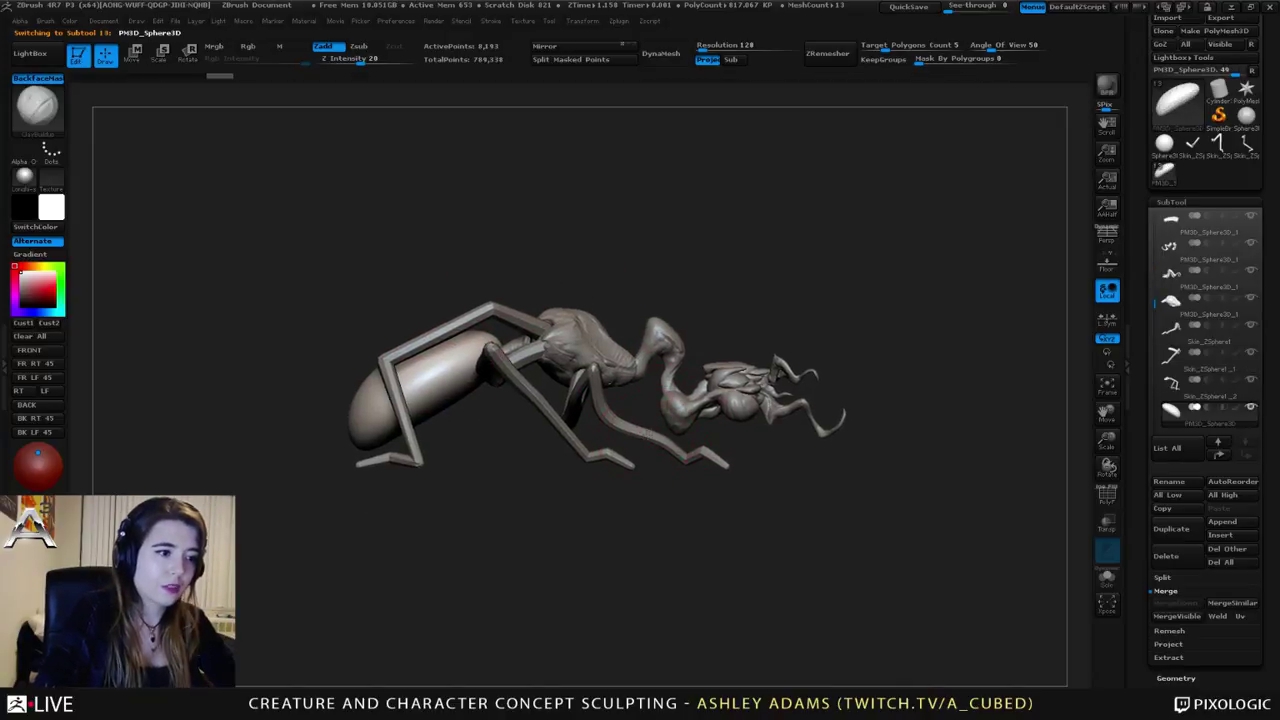
pyautogui.keyDown('alt'); pyautogui.click(673, 447); pyautogui.keyUp('alt')
pyautogui.rightClick(674, 450)
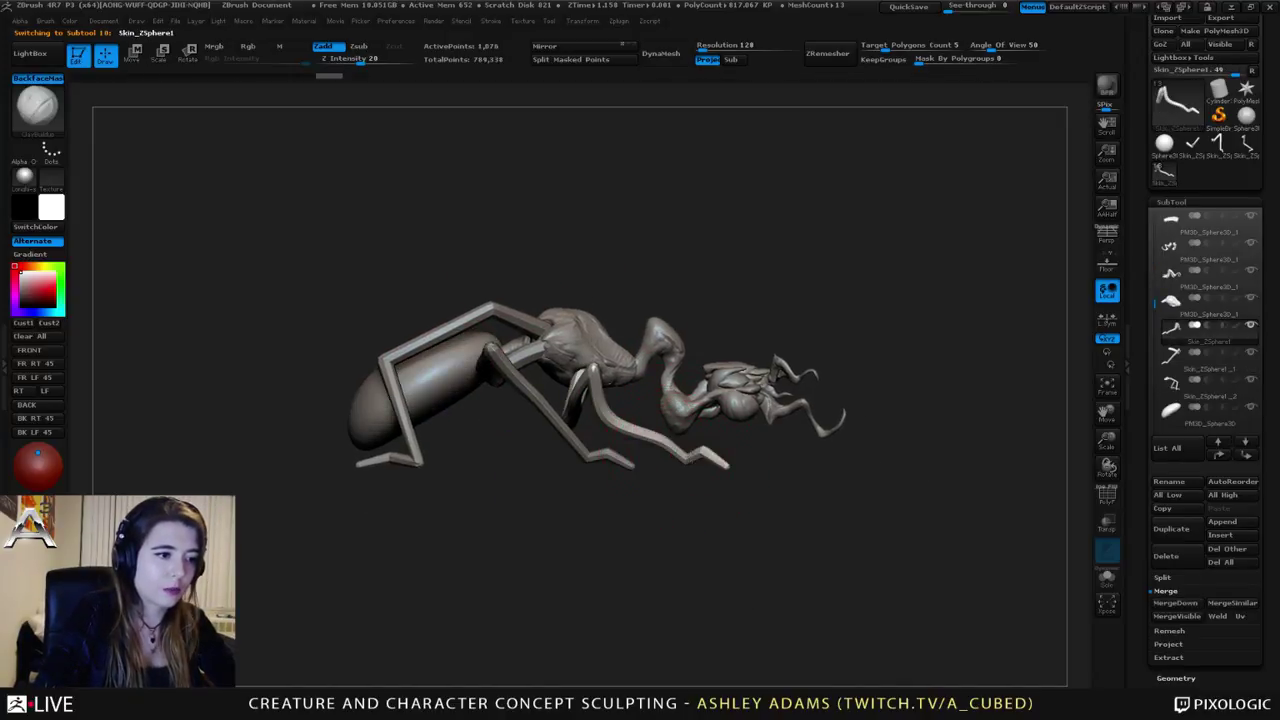
pyautogui.press('b')
pyautogui.press('s')
pyautogui.press('h')
pyautogui.rightClick(680, 451)
pyautogui.moveTo(684, 450); pyautogui.dragTo(678, 453)
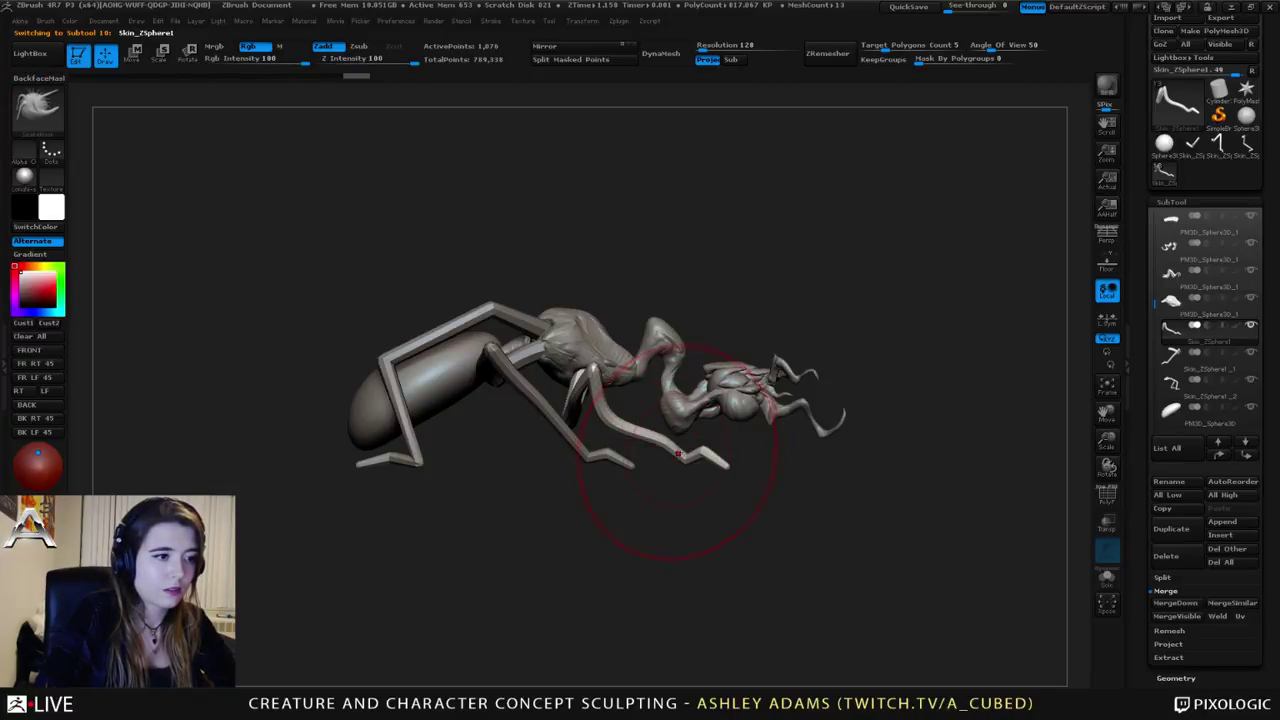
pyautogui.moveTo(690, 515)
pyautogui.mouseDown()
pyautogui.moveTo(610, 510)
pyautogui.moveTo(680, 420)
pyautogui.moveTo(684, 451)
pyautogui.mouseUp()
# Step: Thicken the upper segments and feet of the front leg pair with the Inflate brush
pyautogui.press('b')
pyautogui.press('i')
pyautogui.press('n')
pyautogui.moveTo(571, 389); pyautogui.dragTo(582, 356, button='right')
pyautogui.moveTo(564, 350)
pyautogui.mouseDown()
pyautogui.moveTo(558, 371)
pyautogui.moveTo(560, 352)
pyautogui.moveTo(663, 402)
pyautogui.moveTo(657, 416)
pyautogui.mouseUp()
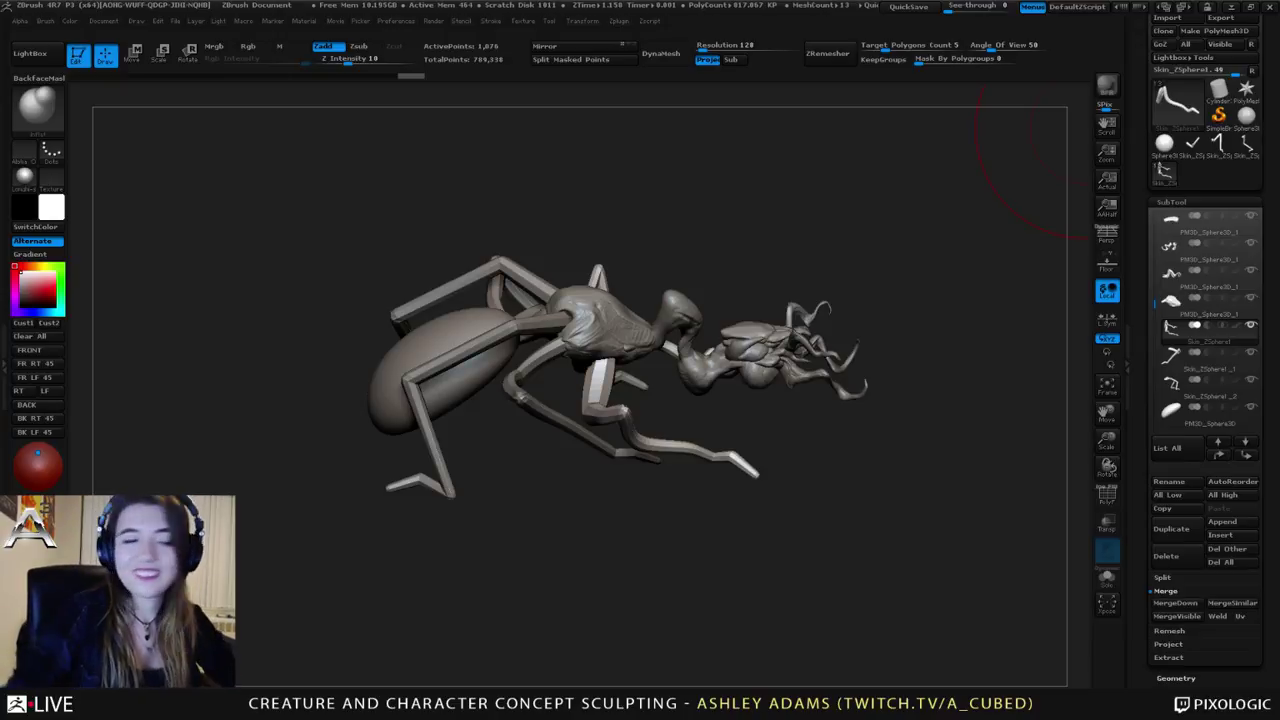
pyautogui.moveTo(692, 412); pyautogui.dragTo(660, 350)
pyautogui.moveTo(660, 350); pyautogui.dragTo(580, 415, button='right')
pyautogui.moveTo(741, 357)
pyautogui.mouseDown(button='right')
pyautogui.moveTo(733, 372)
pyautogui.moveTo(686, 371)
pyautogui.mouseUp(button='right')
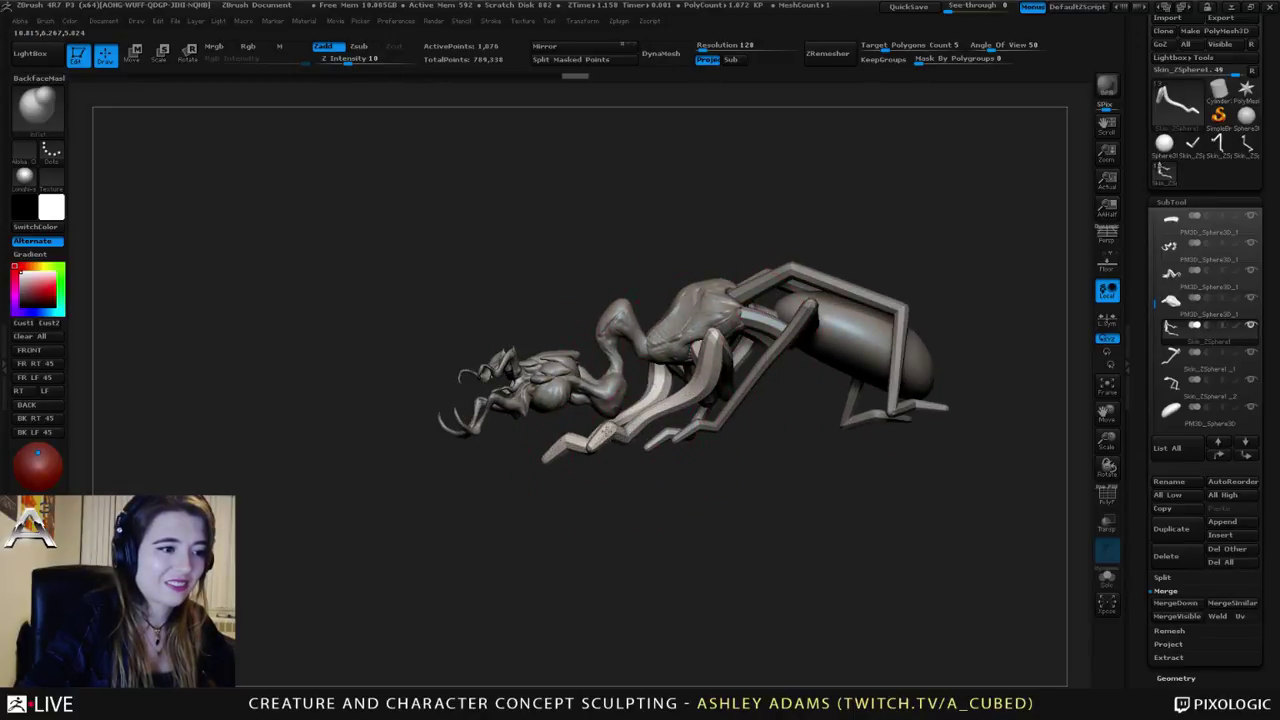
pyautogui.moveTo(578, 410); pyautogui.dragTo(592, 424, button='right')
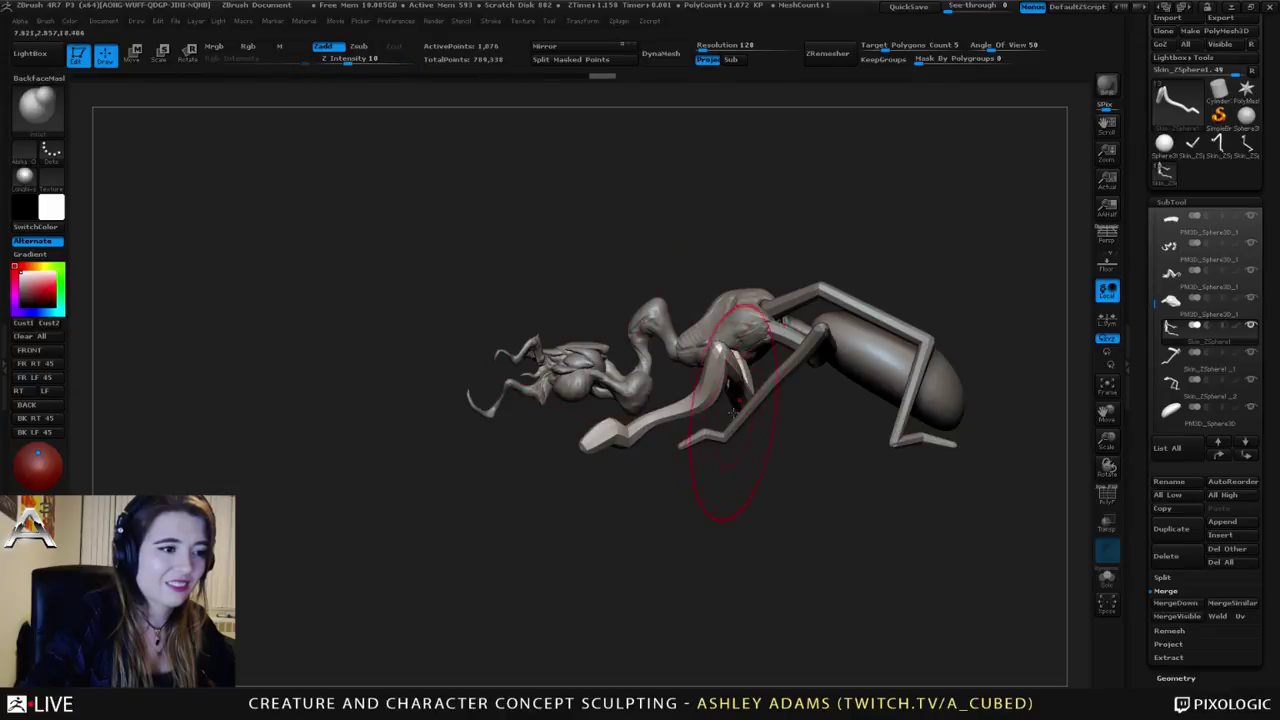
# Step: Select the neck and inflate its lower bend at an adjusted brush size
pyautogui.keyDown('alt'); pyautogui.click(710, 342); pyautogui.keyUp('alt')
pyautogui.moveTo(704, 356); pyautogui.dragTo(720, 358, button='right')
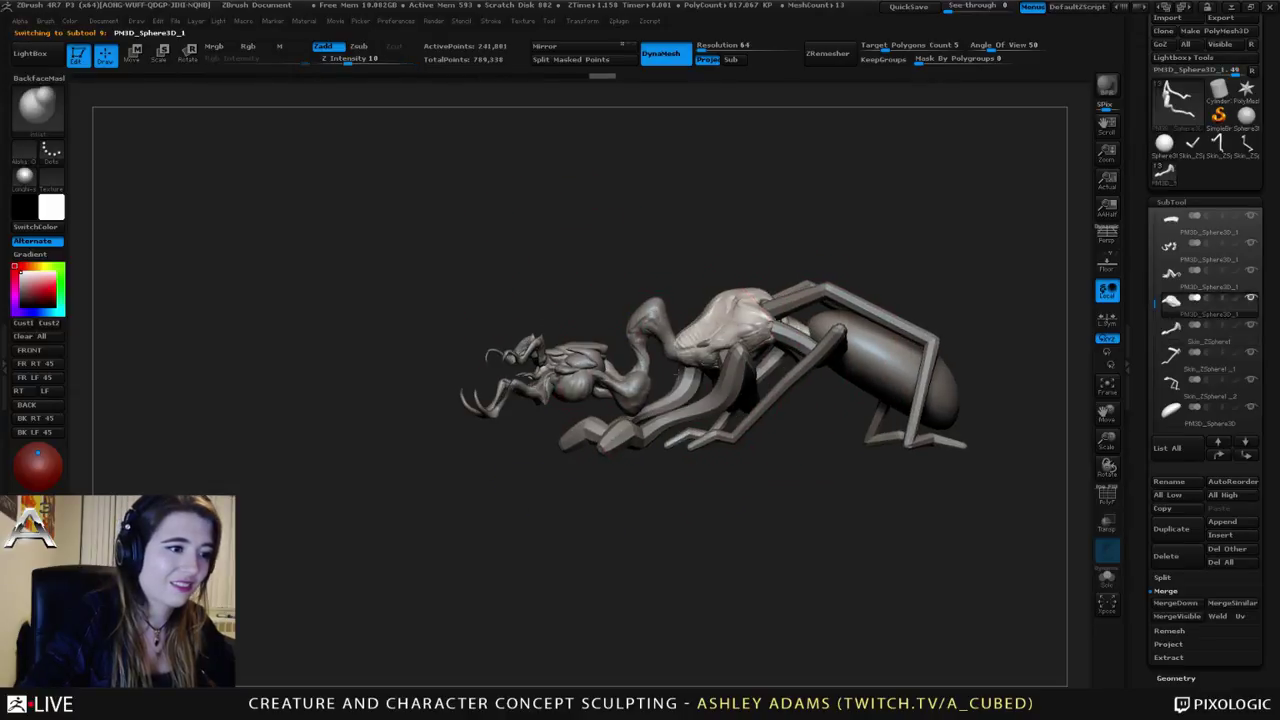
pyautogui.keyDown('alt'); pyautogui.click(649, 384); pyautogui.keyUp('alt')
pyautogui.press('space')
pyautogui.moveTo(649, 384); pyautogui.dragTo(632, 380)
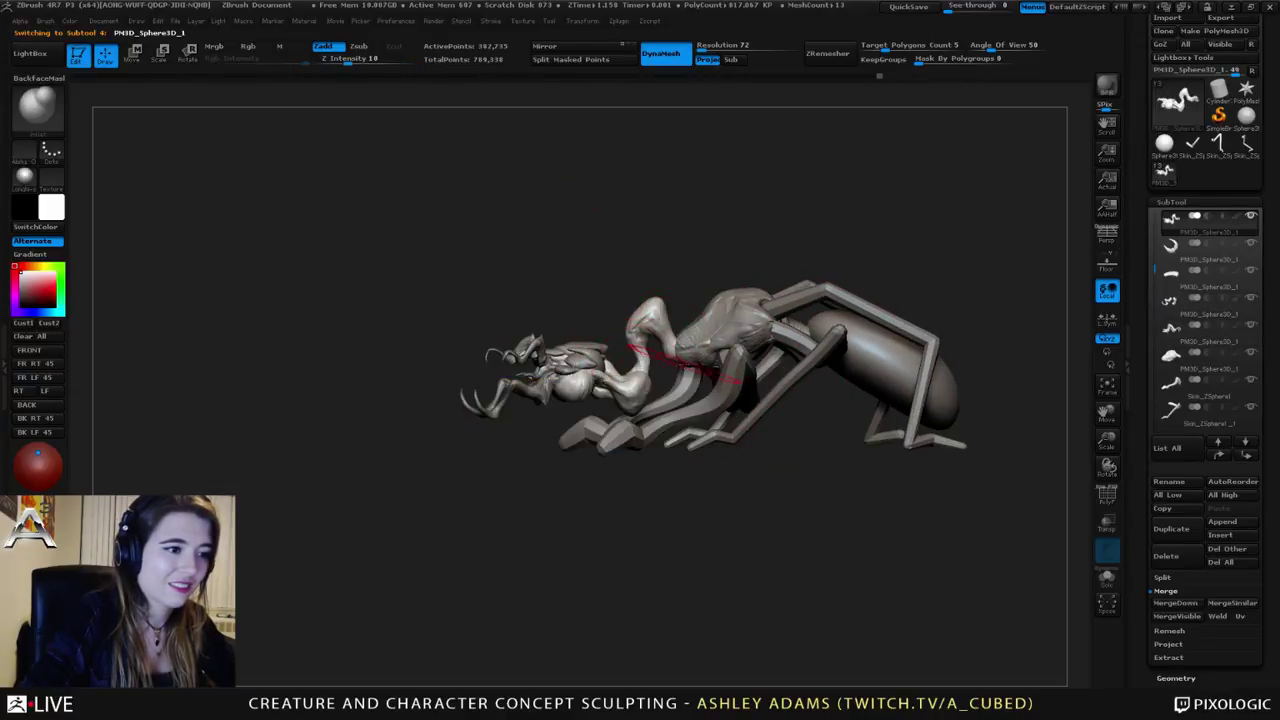
# Step: Pull the underside of the thorax down around the front leg bases with Snake Hook, and select the front leg pair
pyautogui.keyDown('alt'); pyautogui.click(696, 358); pyautogui.keyUp('alt')
pyautogui.moveTo(696, 360); pyautogui.dragTo(752, 362, button='right')
pyautogui.press('space')
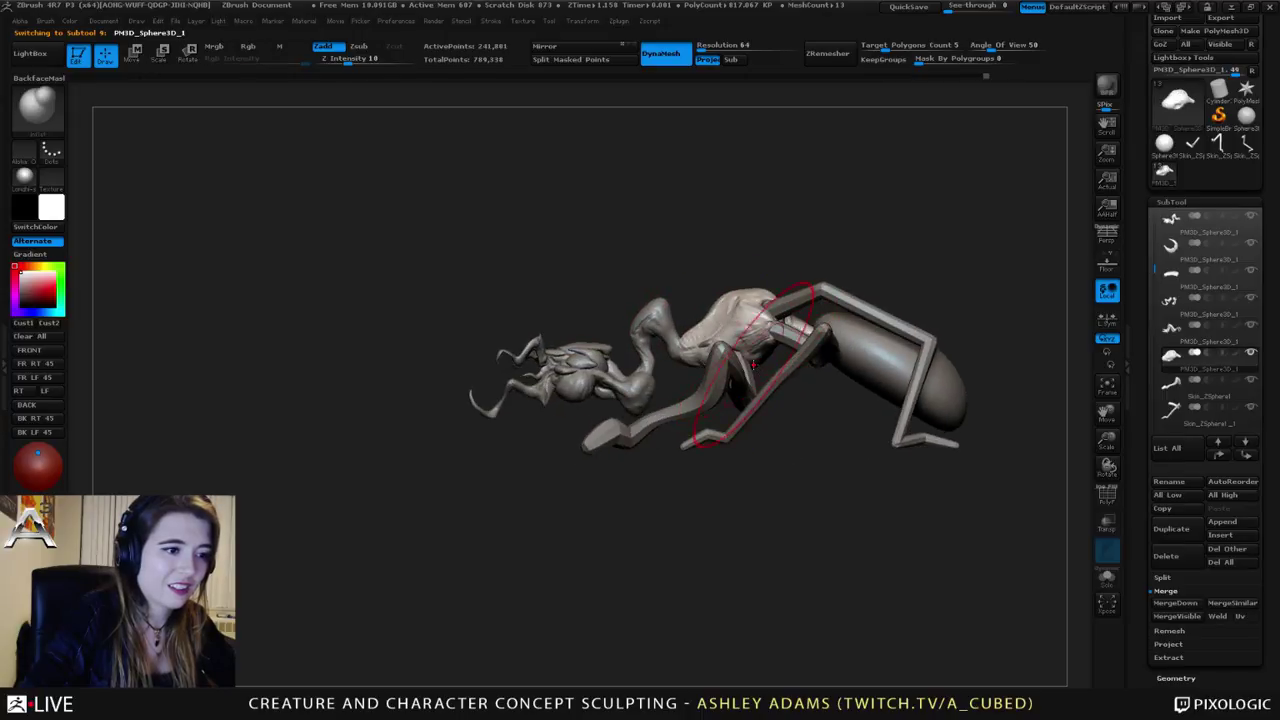
pyautogui.moveTo(754, 364); pyautogui.dragTo(754, 383)
pyautogui.press('b')
pyautogui.press('s')
pyautogui.press('h')
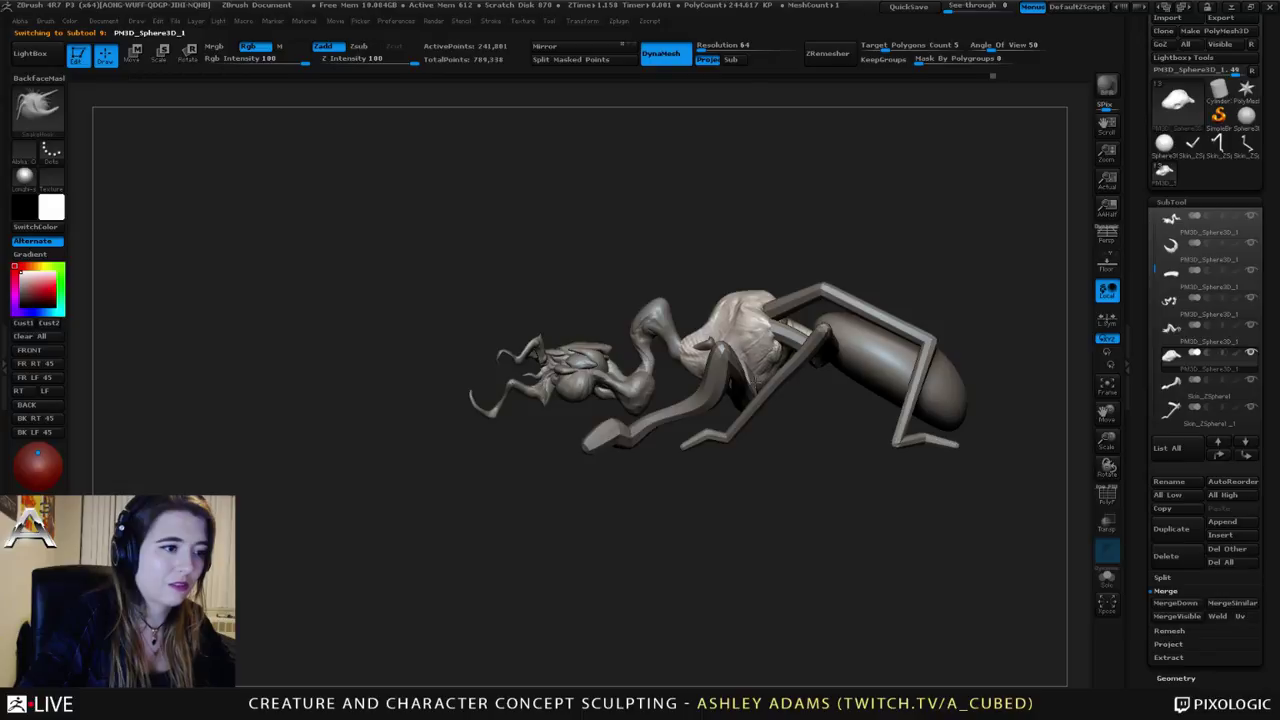
pyautogui.keyDown('alt'); pyautogui.click(745, 385); pyautogui.keyUp('alt')
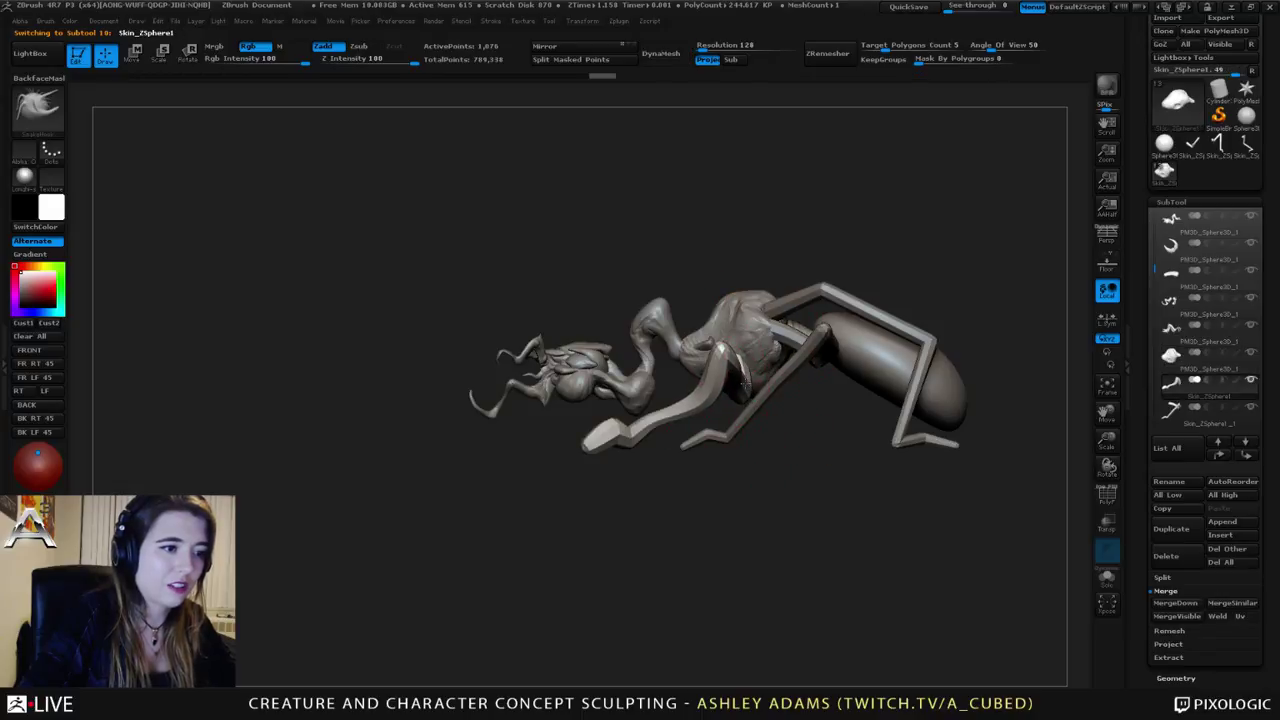
# Step: Reshape the front leg pair near its knees with the Snake Hook brush, working in the front view
pyautogui.moveTo(745, 385)
pyautogui.mouseDown()
pyautogui.moveTo(749, 370)
pyautogui.moveTo(722, 372)
pyautogui.mouseUp()
pyautogui.keyDown('shift'); pyautogui.moveTo(722, 372); pyautogui.dragTo(747, 390, button='right'); pyautogui.keyUp('shift')
pyautogui.moveTo(786, 445); pyautogui.dragTo(810, 425)
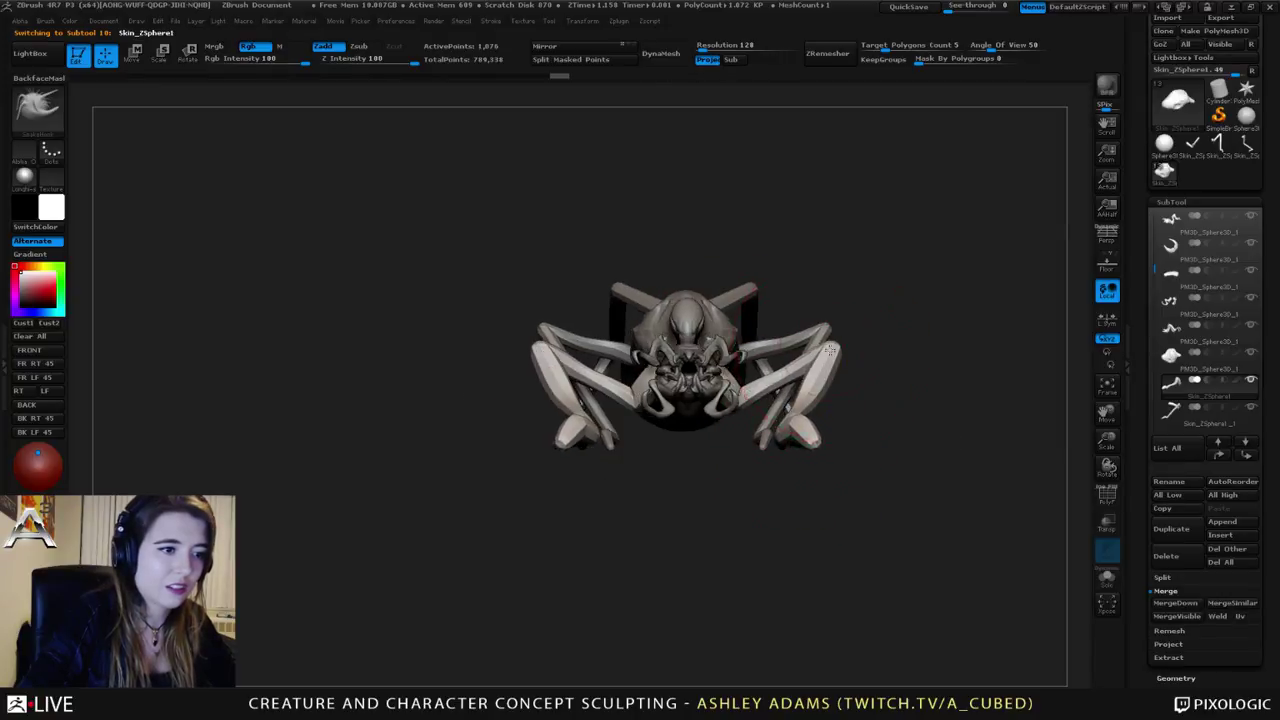
pyautogui.rightClick(778, 420)
pyautogui.moveTo(760, 389)
pyautogui.mouseDown()
pyautogui.moveTo(785, 390)
pyautogui.moveTo(825, 351)
pyautogui.moveTo(812, 394)
pyautogui.mouseUp()
pyautogui.press('space')
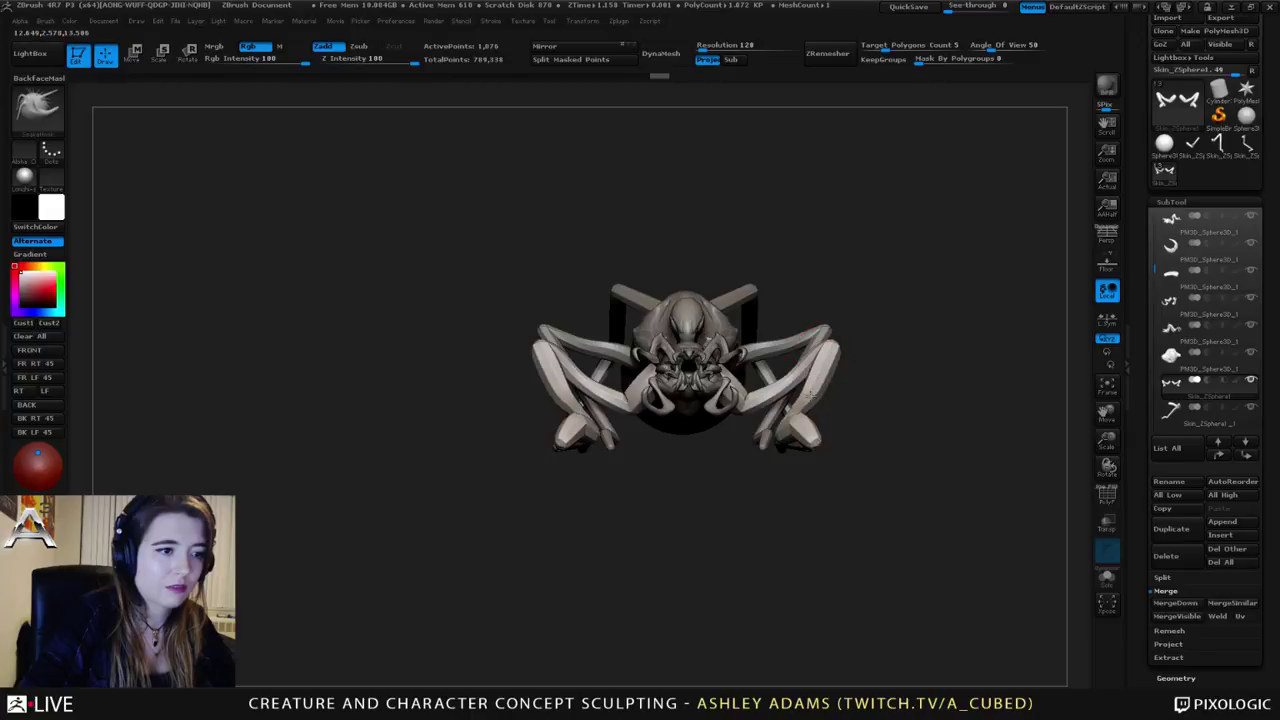
pyautogui.moveTo(808, 391); pyautogui.dragTo(700, 370, button='right')
pyautogui.keyDown('alt'); pyautogui.moveTo(876, 340); pyautogui.dragTo(750, 371, button='right'); pyautogui.keyUp('alt')
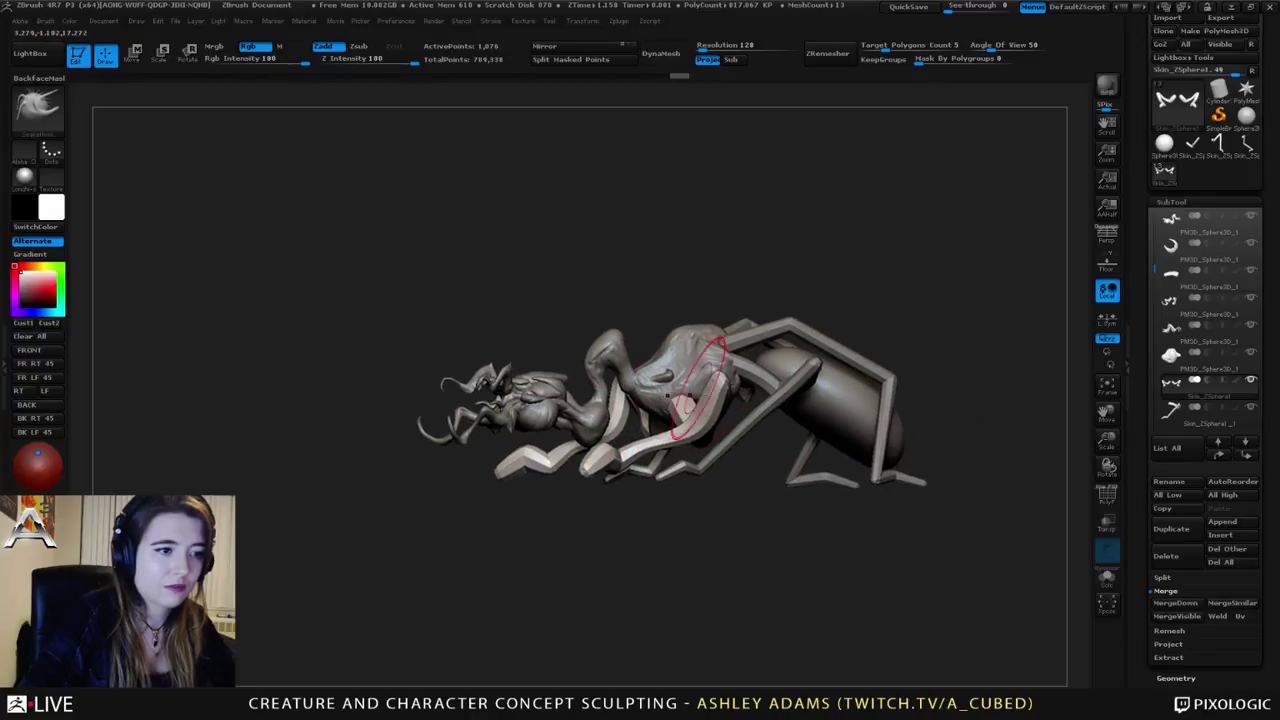
# Step: Select the thorax and clip off its protruding front edge behind the neck with a clip curve
pyautogui.keyDown('alt'); pyautogui.click(676, 378); pyautogui.keyUp('alt')
pyautogui.keyDown('alt'); pyautogui.click(605, 402); pyautogui.keyUp('alt')
pyautogui.moveTo(605, 402); pyautogui.dragTo(678, 379, button='right')
pyautogui.press('b')
pyautogui.press('c')
pyautogui.press('b')
pyautogui.rightClick(671, 375)
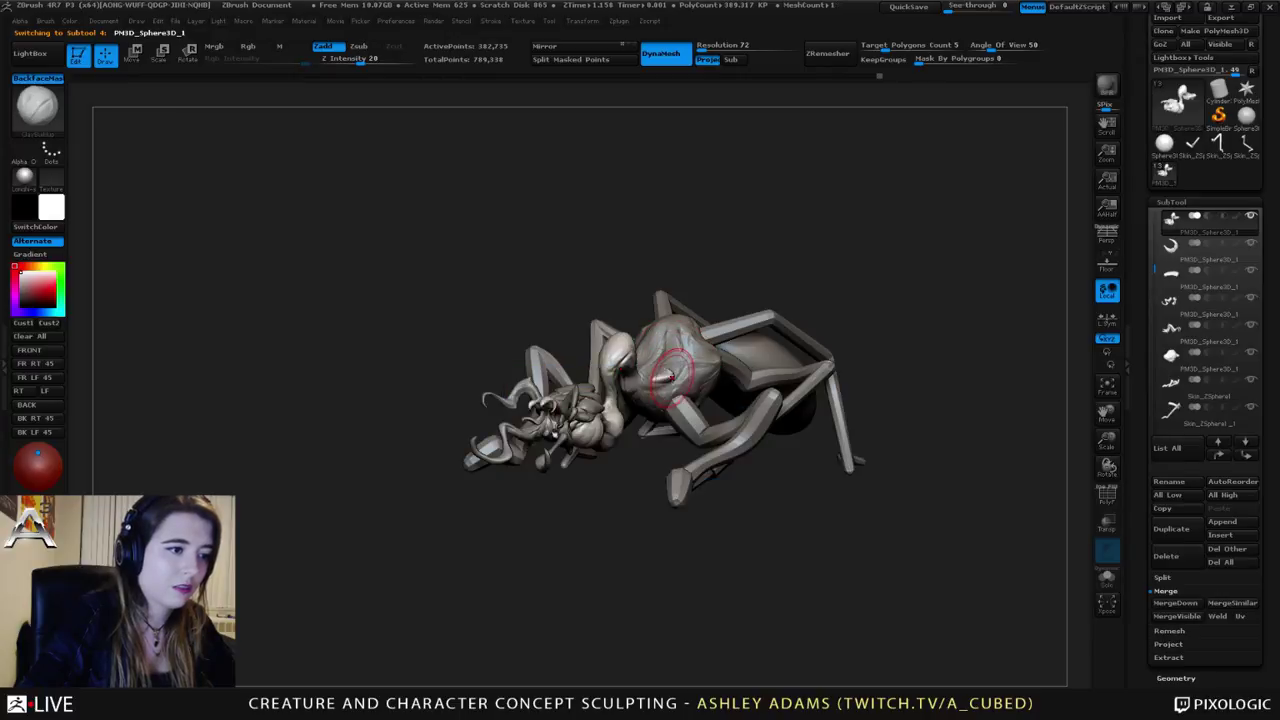
pyautogui.keyDown('alt'); pyautogui.click(680, 365); pyautogui.keyUp('alt')
pyautogui.moveTo(600, 420); pyautogui.dragTo(650, 378)
pyautogui.press('space')
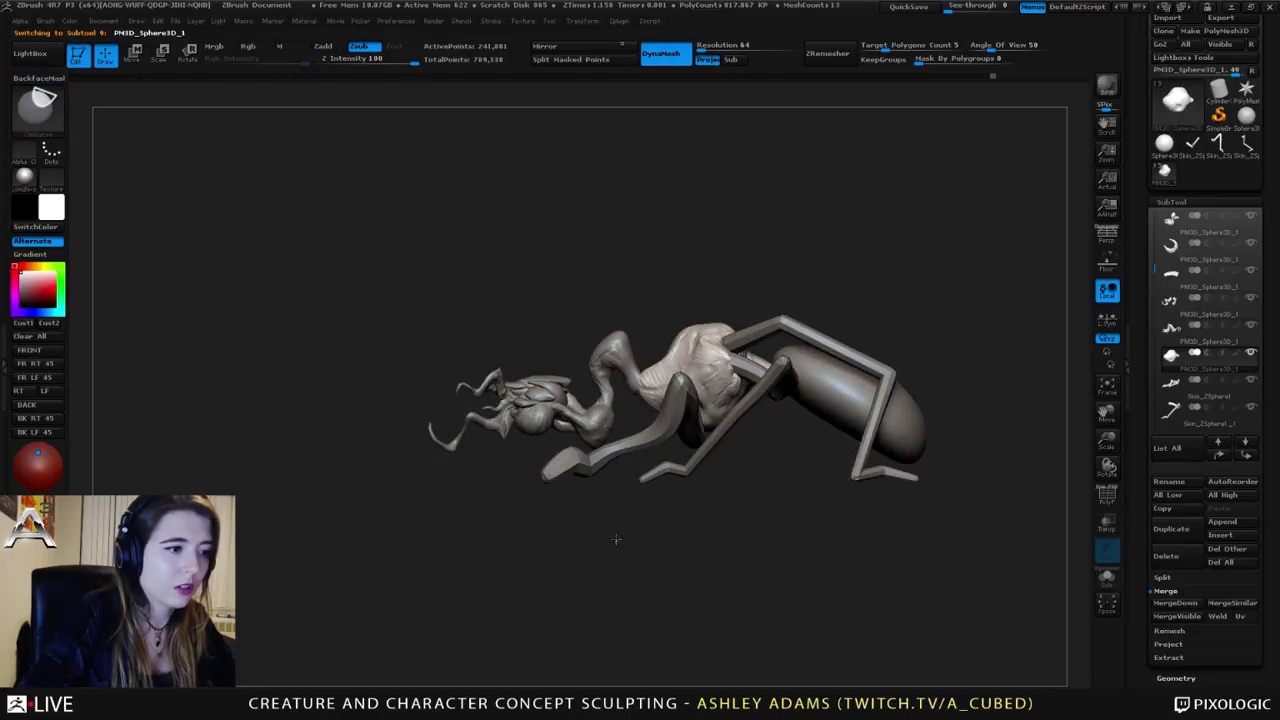
pyautogui.moveTo(615, 538)
pyautogui.keyDown('ctrl'); pyautogui.keyDown('shift'); pyautogui.mouseDown()
pyautogui.moveTo(703, 215)
pyautogui.moveTo(646, 247)
pyautogui.mouseUp(); pyautogui.keyUp('shift'); pyautogui.keyUp('ctrl')
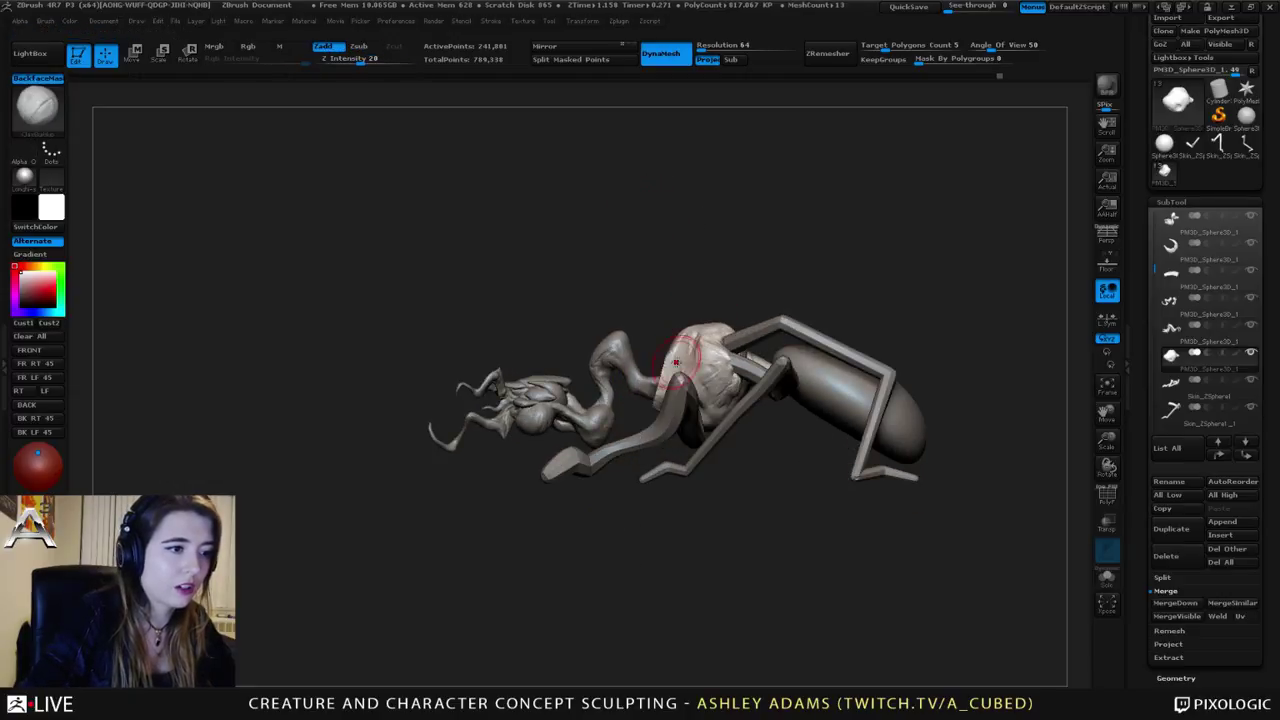
# Step: Select the neck and reshape its rear section where it meets the thorax with the Snake Hook brush
pyautogui.keyDown('alt'); pyautogui.click(645, 382); pyautogui.keyUp('alt')
pyautogui.press('space')
pyautogui.press('b')
pyautogui.press('s')
pyautogui.press('h')
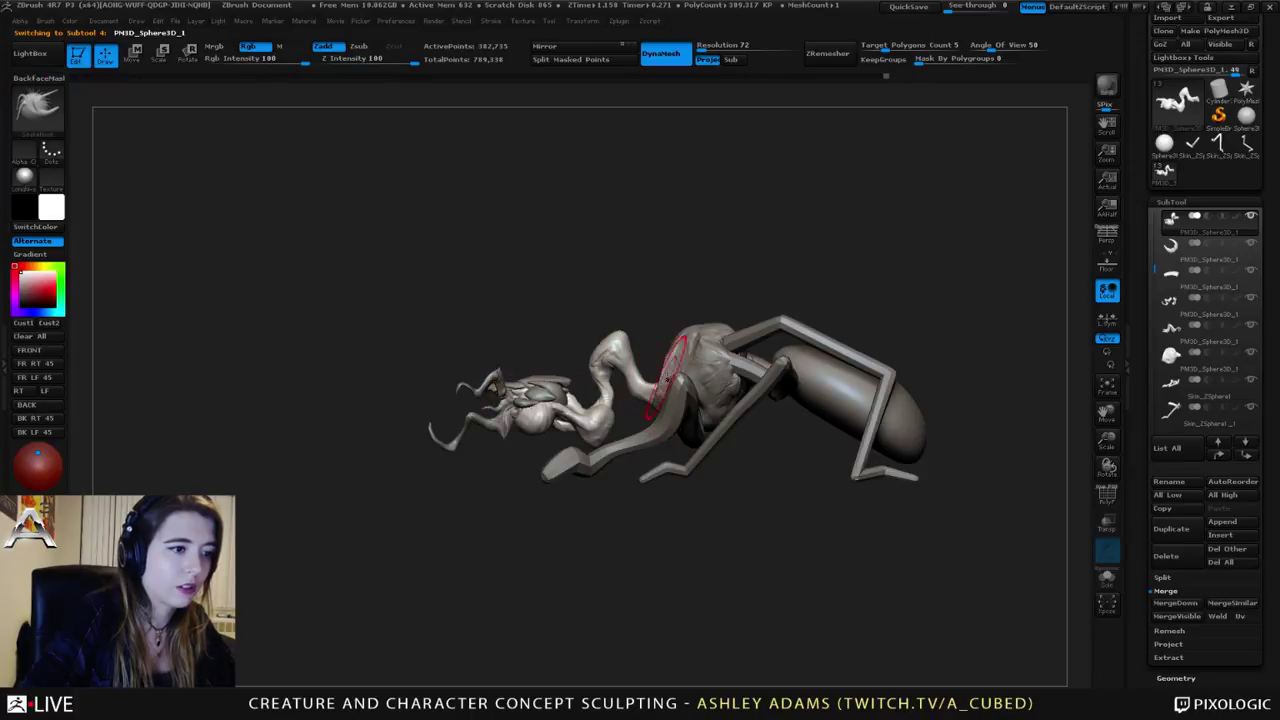
pyautogui.keyDown('alt'); pyautogui.click(672, 398); pyautogui.keyUp('alt')
pyautogui.moveTo(730, 352)
pyautogui.keyDown('ctrl'); pyautogui.mouseDown(button='right')
pyautogui.moveTo(737, 314)
pyautogui.moveTo(737, 348)
pyautogui.mouseUp(button='right'); pyautogui.keyUp('ctrl')
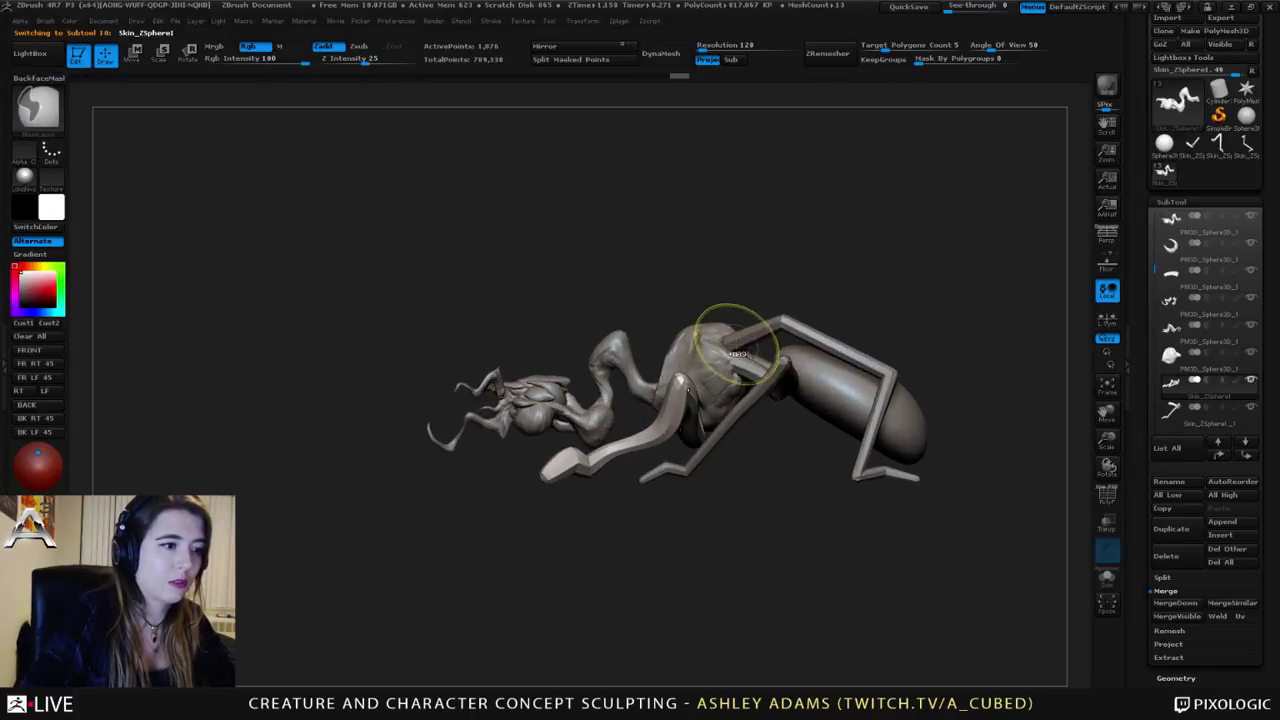
pyautogui.press('space')
pyautogui.keyDown('alt'); pyautogui.click(628, 353); pyautogui.keyUp('alt')
pyautogui.keyDown('ctrl'); pyautogui.moveTo(638, 338); pyautogui.dragTo(641, 364, button='right'); pyautogui.keyUp('ctrl')
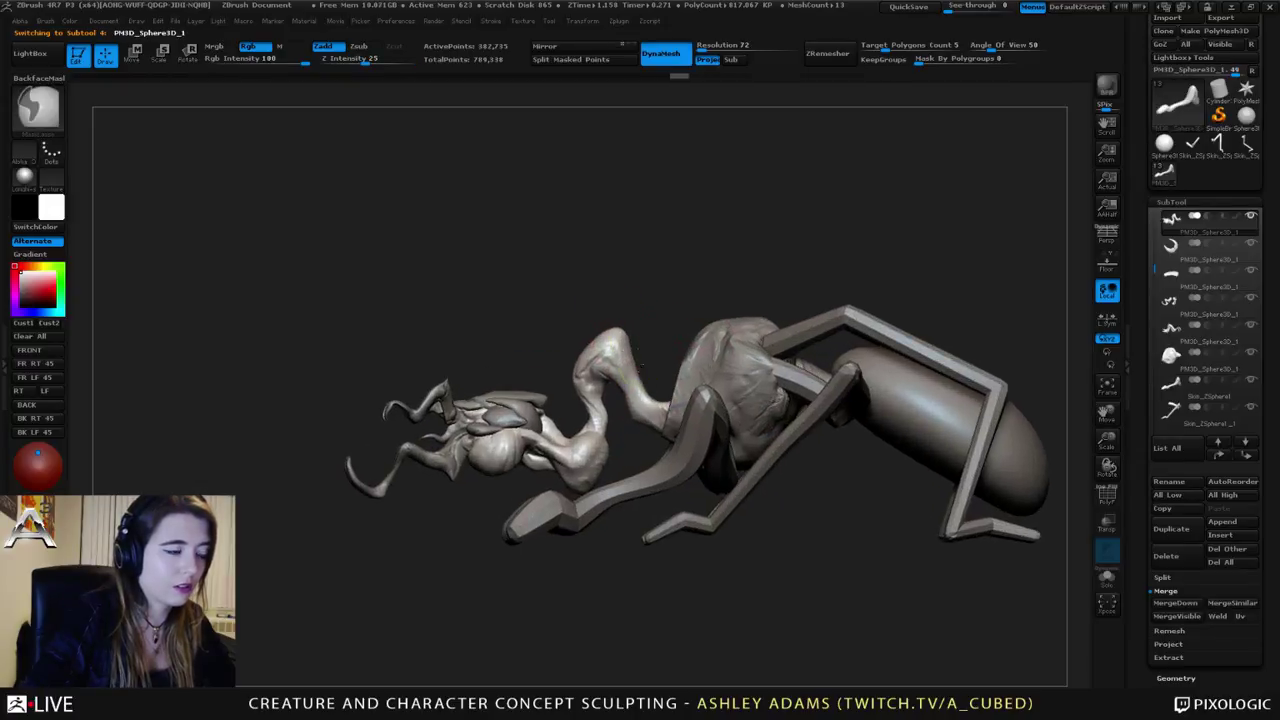
pyautogui.press('space')
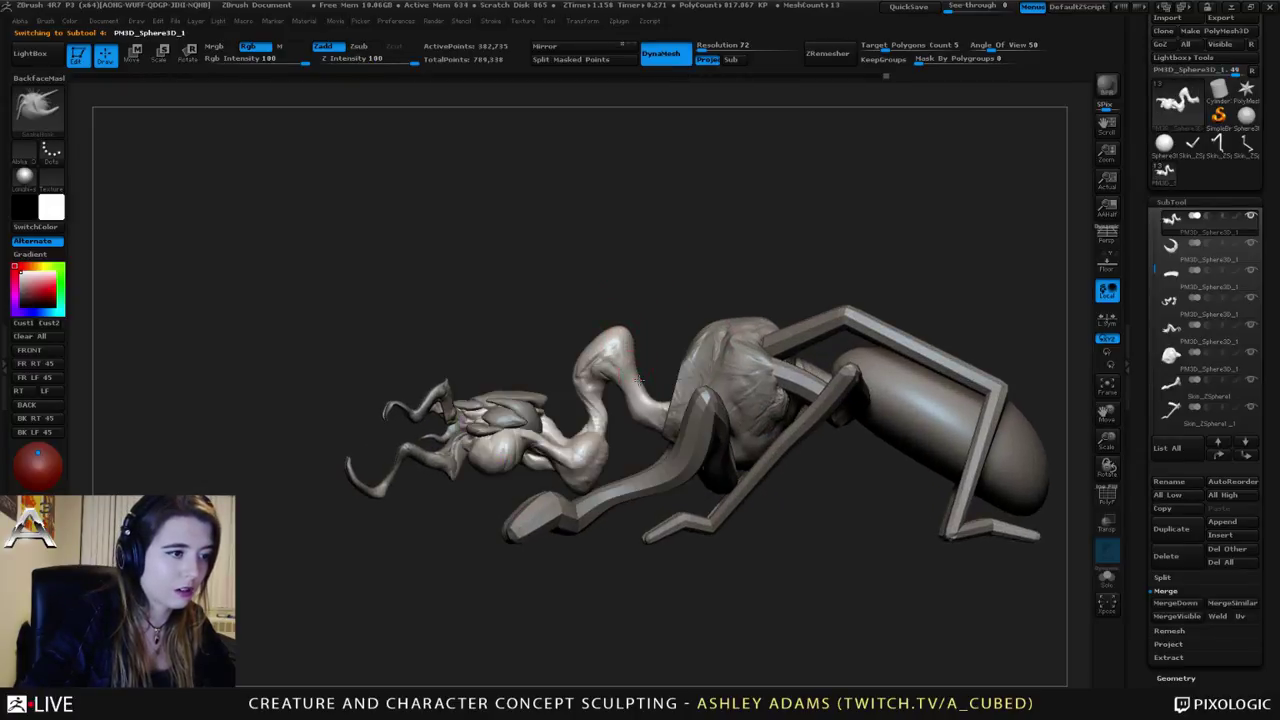
pyautogui.moveTo(638, 380); pyautogui.dragTo(660, 427)
pyautogui.moveTo(657, 436)
pyautogui.mouseDown(button='right')
pyautogui.moveTo(672, 421)
pyautogui.moveTo(628, 392)
pyautogui.moveTo(571, 387)
pyautogui.mouseUp(button='right')
# Step: Add volume around the neck's upper bend with the Inflate brush
pyautogui.press('b')
pyautogui.press('i')
pyautogui.press('n')
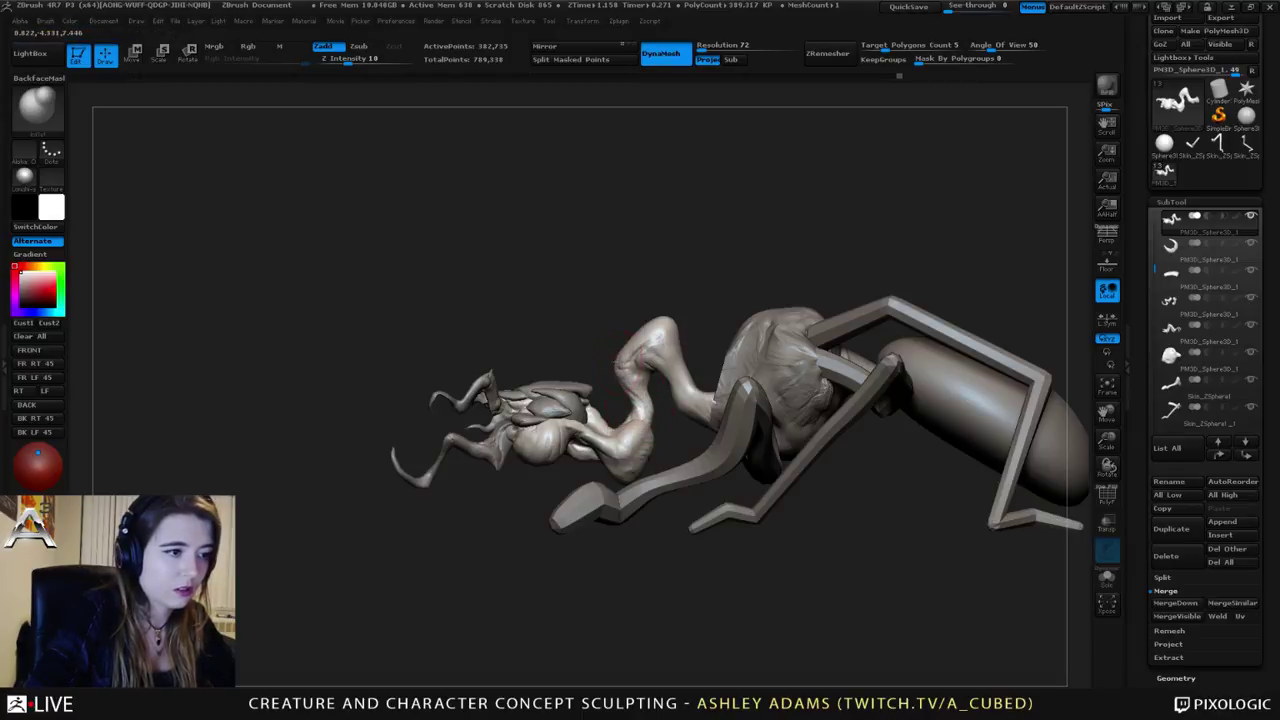
pyautogui.moveTo(637, 345); pyautogui.dragTo(645, 353, button='right')
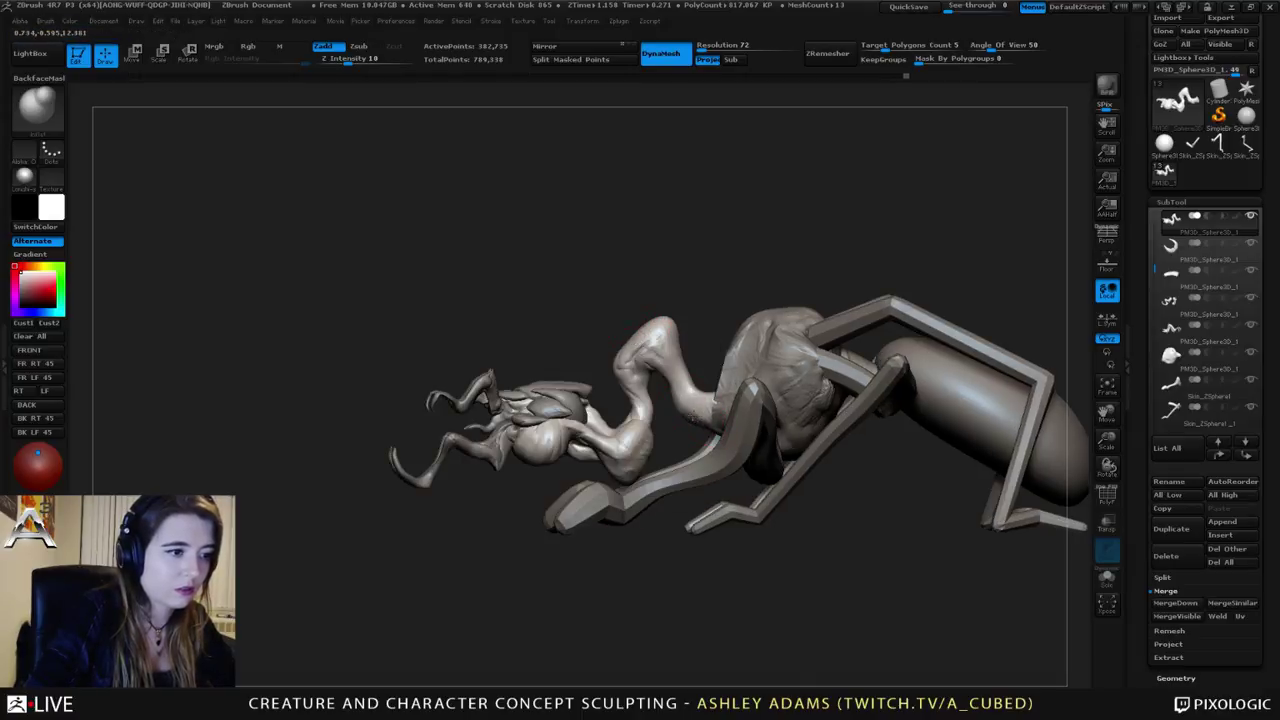
# Step: Pull up the peak of the neck's upper bend and adjust the neck's curve with the Snake Hook brush
pyautogui.press('b')
pyautogui.press('s')
pyautogui.press('h')
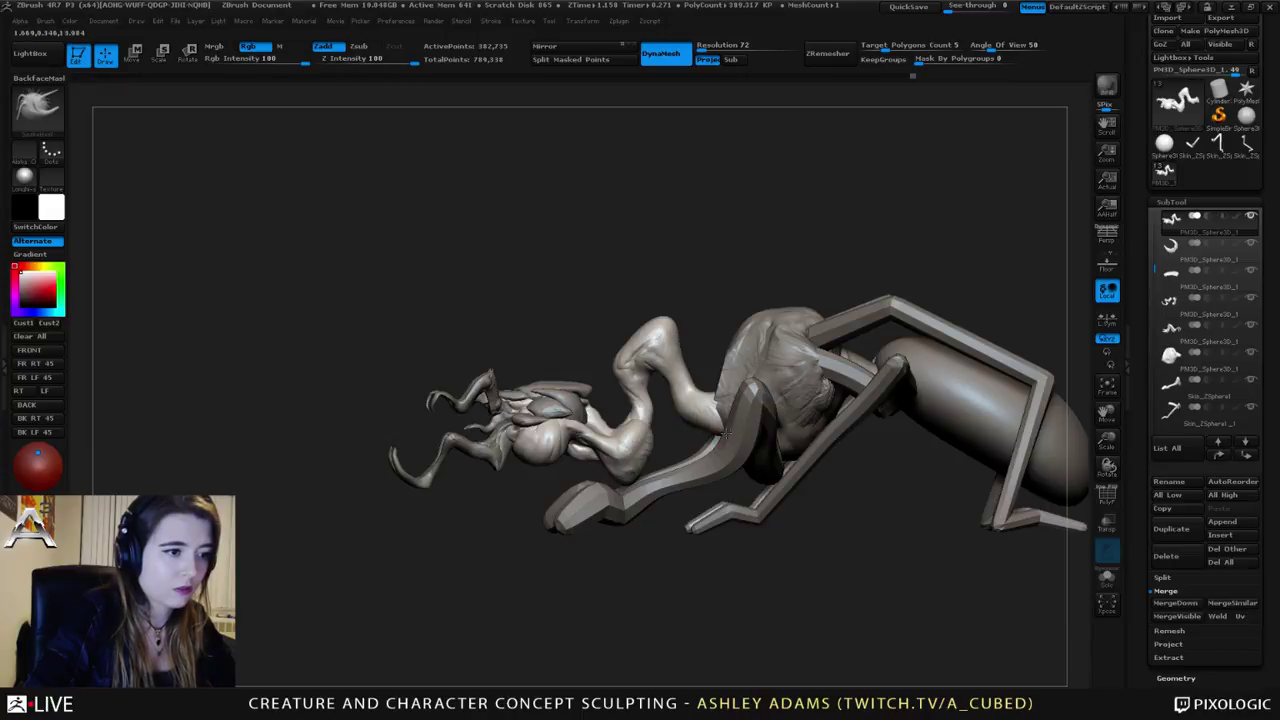
pyautogui.moveTo(703, 413); pyautogui.dragTo(655, 330, button='right')
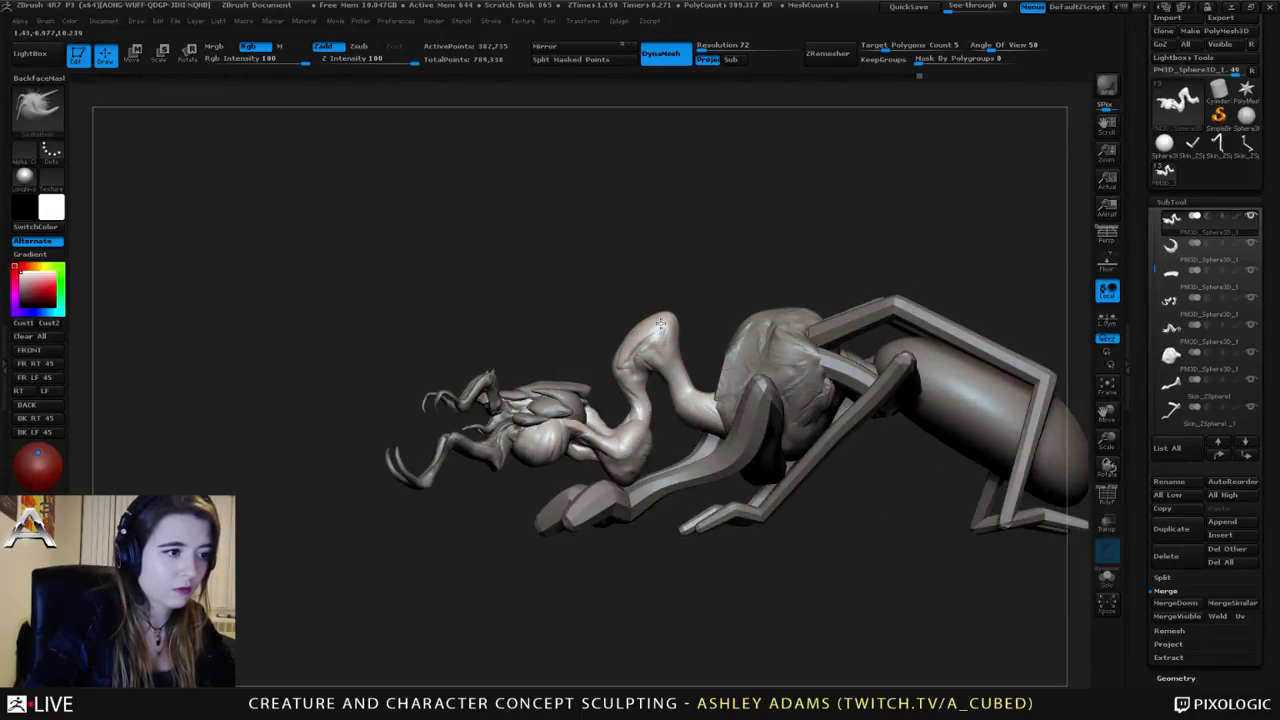
pyautogui.press('space')
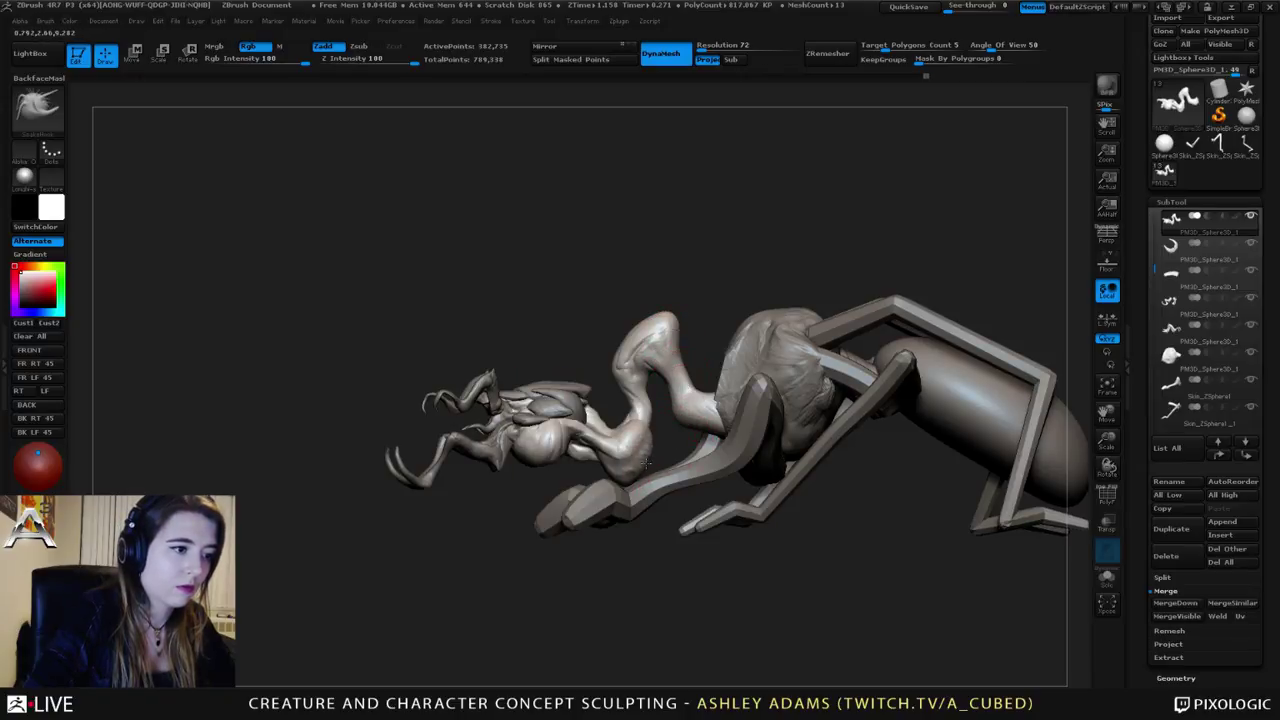
pyautogui.moveTo(634, 483); pyautogui.dragTo(925, 470, button='right')
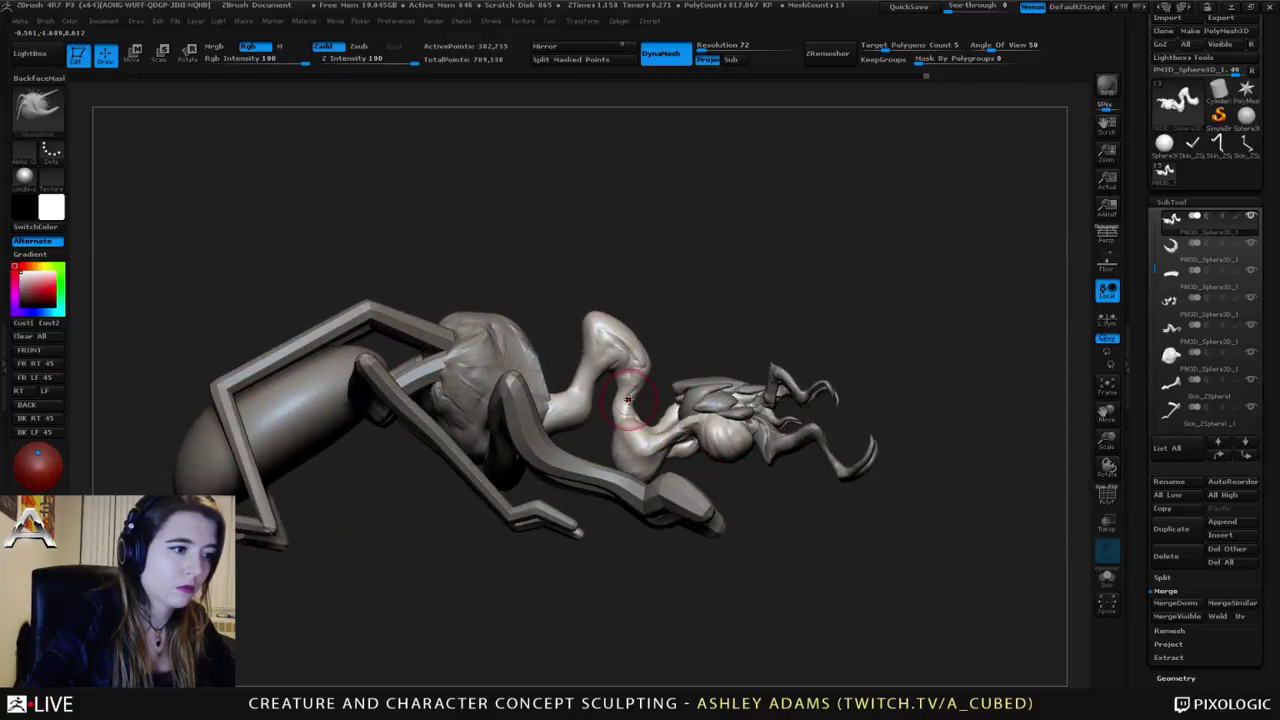
pyautogui.rightClick(634, 412)
# Step: Inflate the narrow middle part of the neck and its base near the thorax
pyautogui.press('b')
pyautogui.press('i')
pyautogui.press('n')
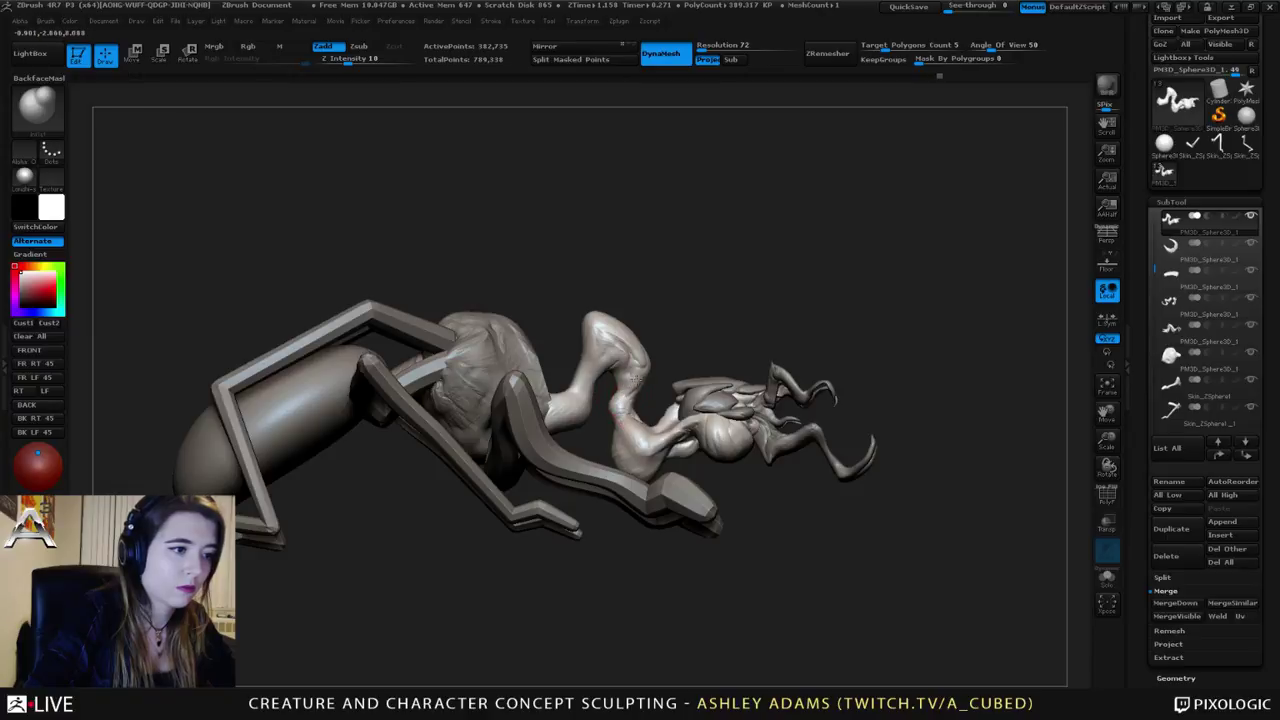
pyautogui.moveTo(641, 361); pyautogui.dragTo(527, 372, button='right')
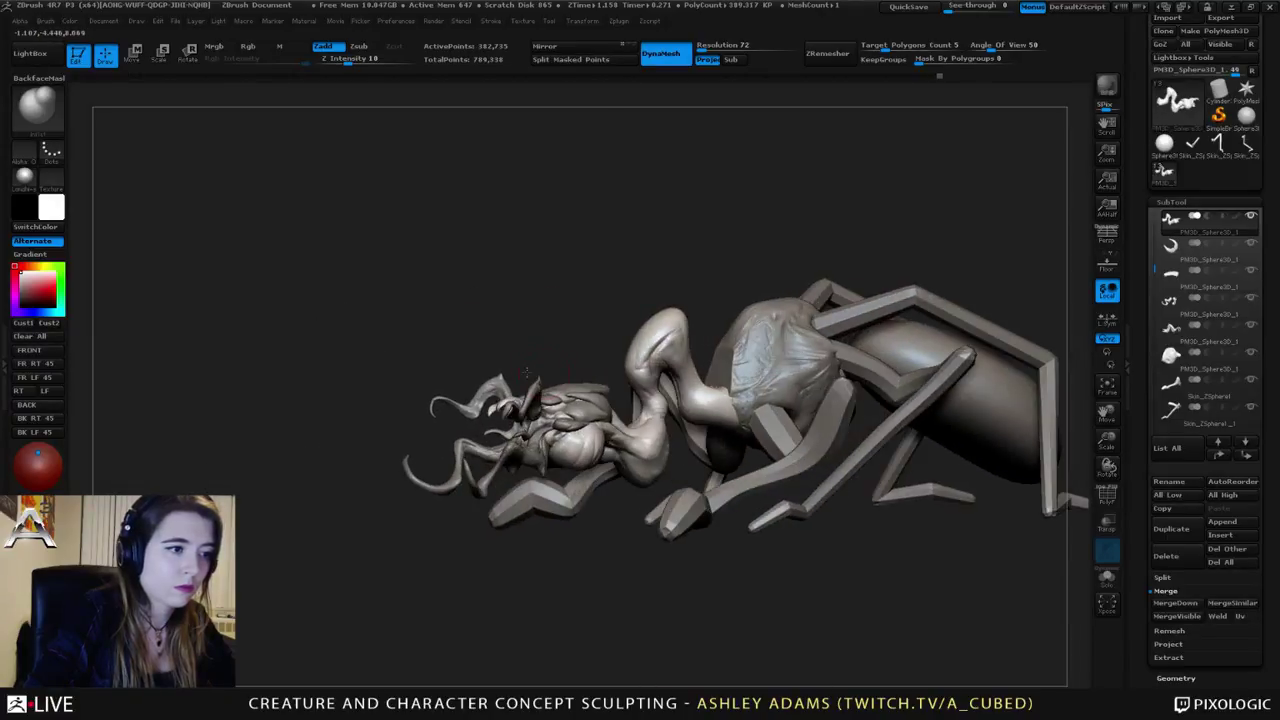
pyautogui.rightClick(641, 350)
pyautogui.moveTo(645, 349); pyautogui.dragTo(664, 349)
pyautogui.moveTo(692, 390); pyautogui.dragTo(696, 398)
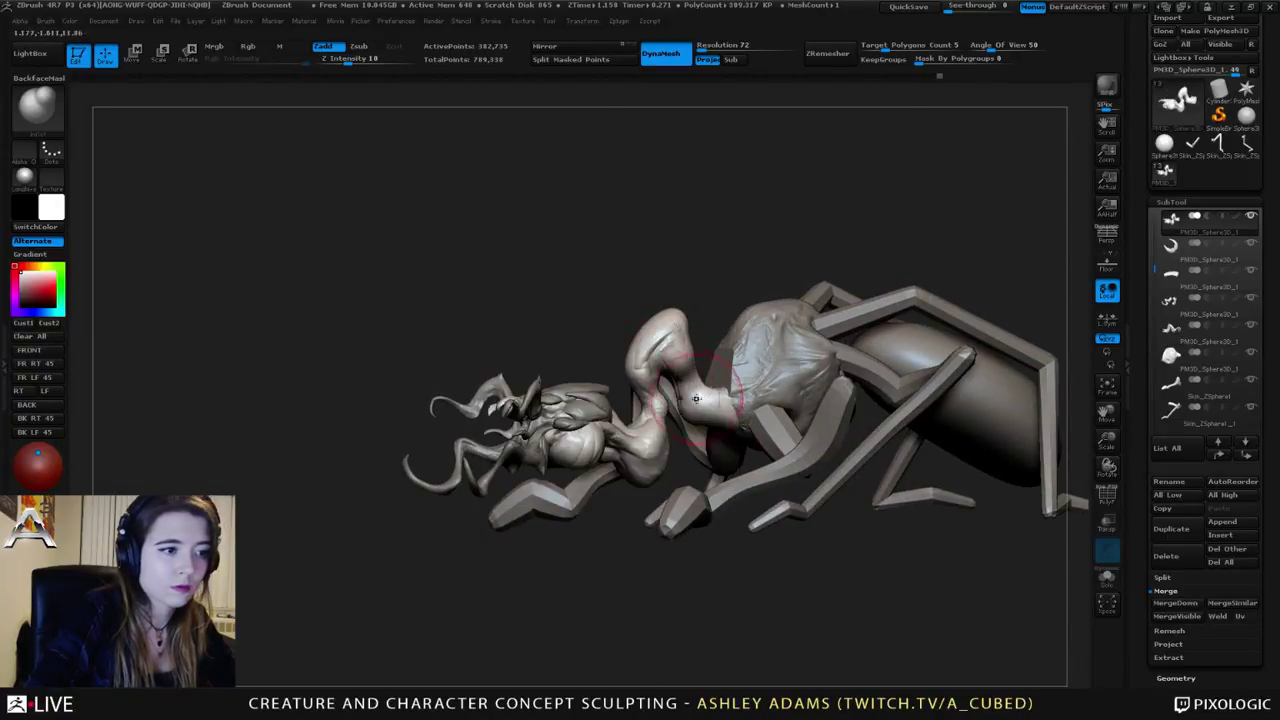
# Step: Select the thorax and build up its clipped front surface with the Clay Buildup brush at an adjusted size
pyautogui.moveTo(745, 416); pyautogui.dragTo(742, 361, button='right')
pyautogui.keyDown('alt'); pyautogui.click(748, 368); pyautogui.keyUp('alt')
pyautogui.rightClick(748, 364)
pyautogui.press('b')
pyautogui.press('c')
pyautogui.press('b')
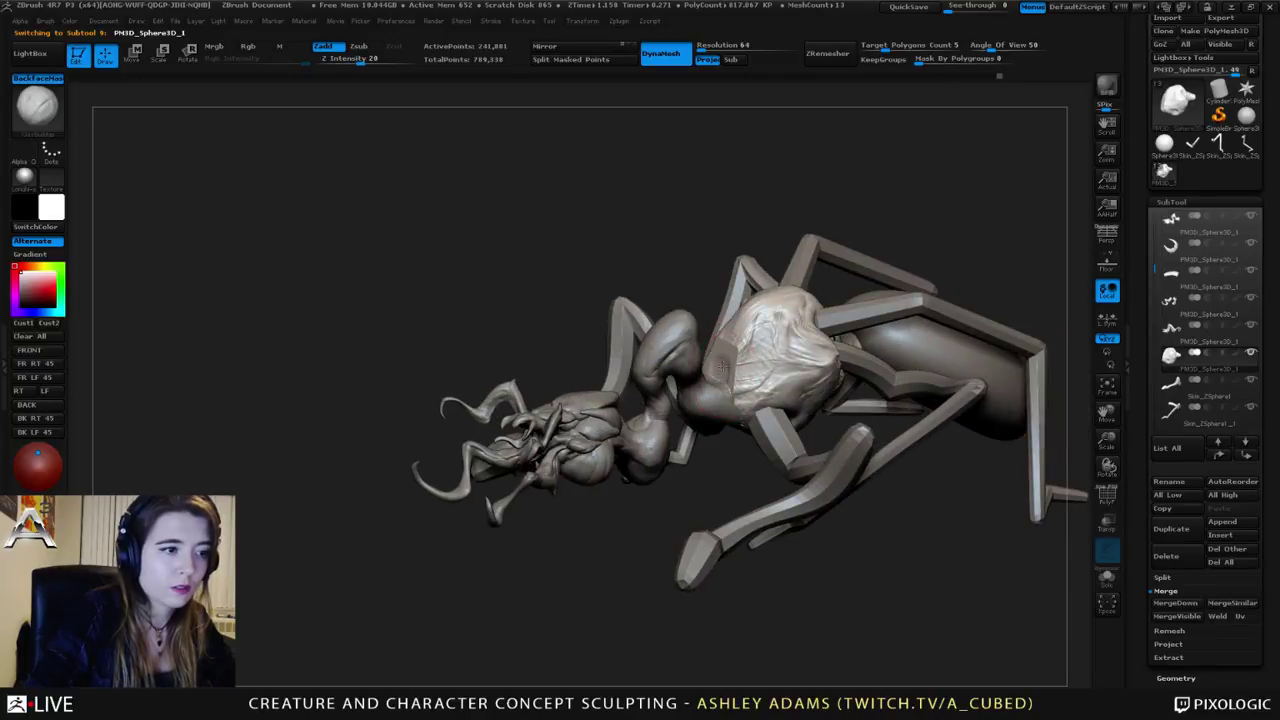
pyautogui.rightClick(742, 345)
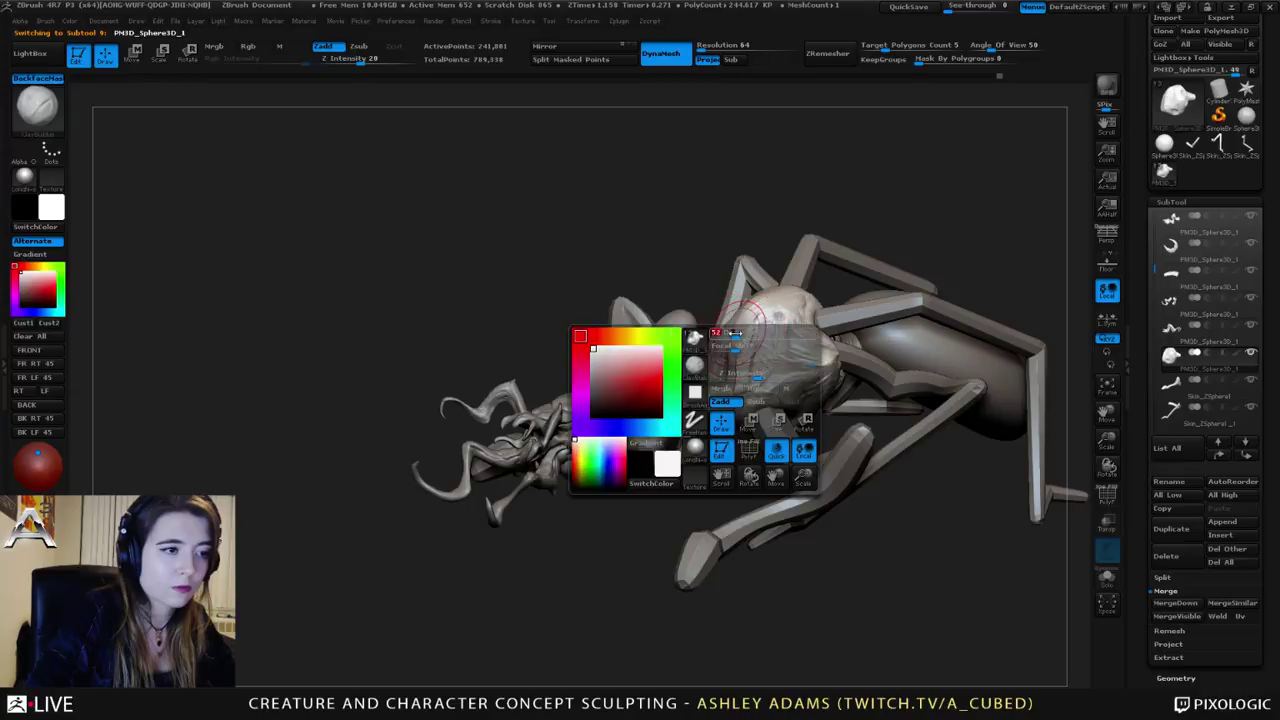
pyautogui.rightClick(744, 342)
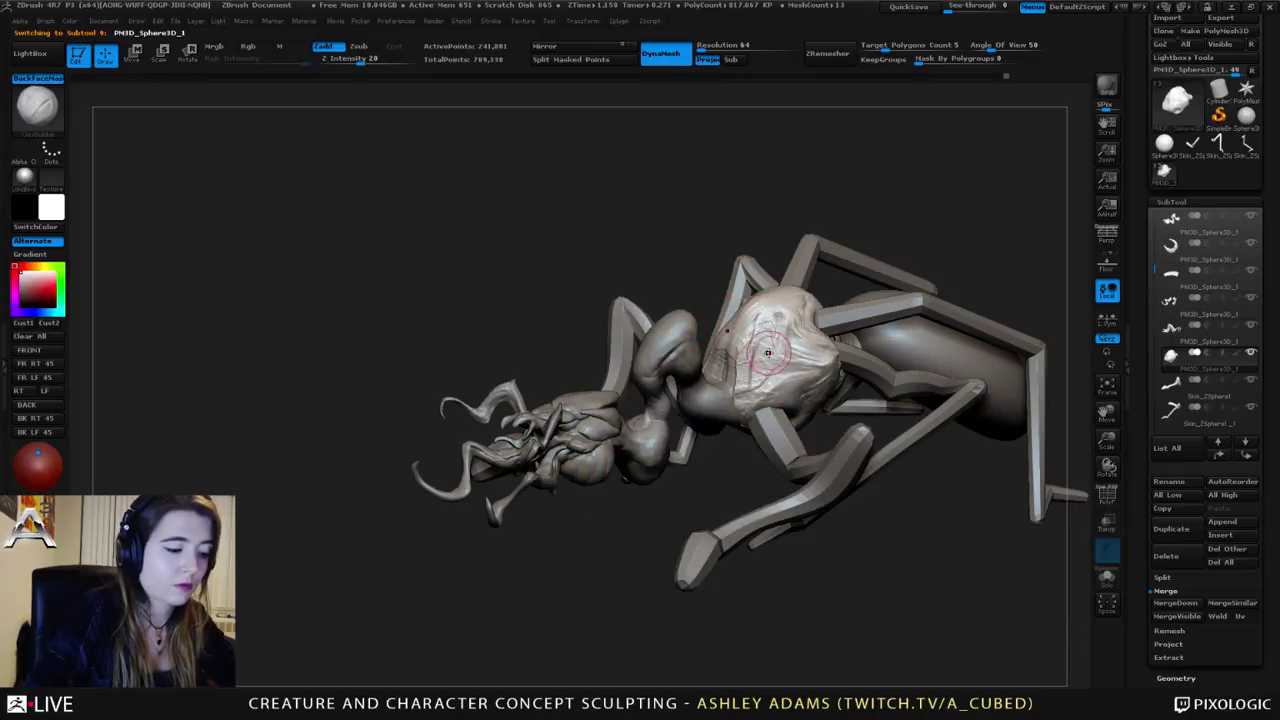
# Step: Sharpen the thorax's front ridges with the Pinch brush and add more Clay Buildup strokes around them
pyautogui.press('b')
pyautogui.press('p')
pyautogui.press('i')
pyautogui.rightClick(743, 344)
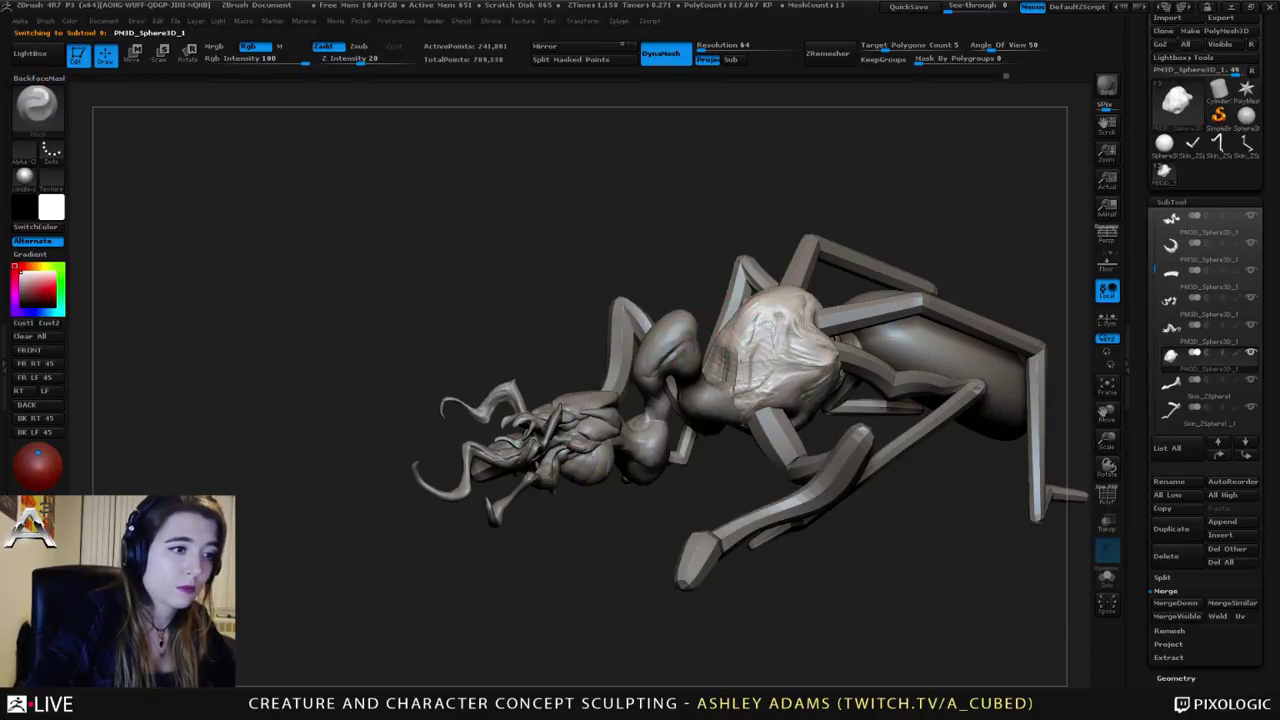
pyautogui.press('b')
pyautogui.press('c')
pyautogui.press('b')
pyautogui.moveTo(738, 380)
pyautogui.mouseDown(button='right')
pyautogui.moveTo(780, 440)
pyautogui.moveTo(752, 444)
pyautogui.moveTo(765, 413)
pyautogui.moveTo(778, 447)
pyautogui.moveTo(805, 430)
pyautogui.moveTo(851, 352)
pyautogui.moveTo(760, 404)
pyautogui.moveTo(686, 408)
pyautogui.mouseUp(button='right')
# Step: Refine the thorax's form around the neck joint with the Snake Hook and Clay Buildup brushes
pyautogui.rightClick(748, 398)
pyautogui.press('b')
pyautogui.press('s')
pyautogui.press('h')
pyautogui.press('b')
pyautogui.press('c')
pyautogui.press('b')
# Step: Pull the rear of the thorax out into a stalk reaching the abdomen with the Snake Hook brush
pyautogui.rightClick(760, 404)
pyautogui.press('b')
pyautogui.press('s')
pyautogui.press('h')
pyautogui.press('space')
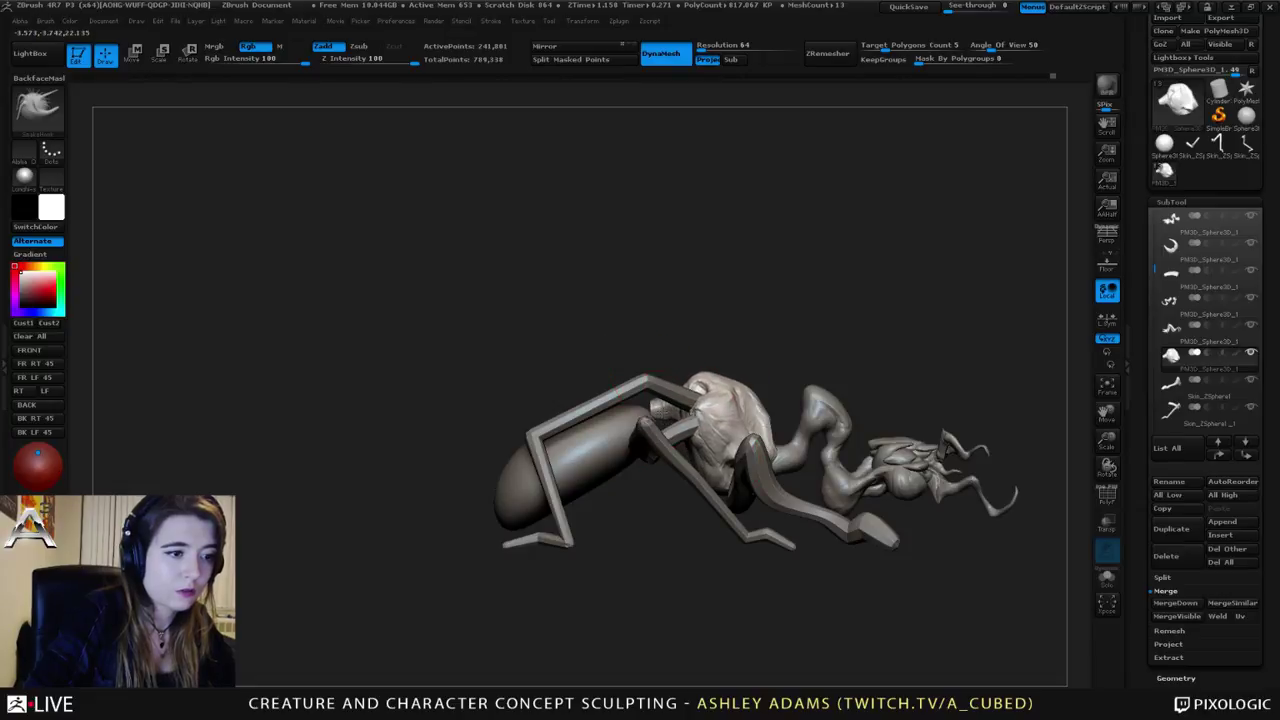
pyautogui.moveTo(698, 410); pyautogui.dragTo(610, 395, button='right')
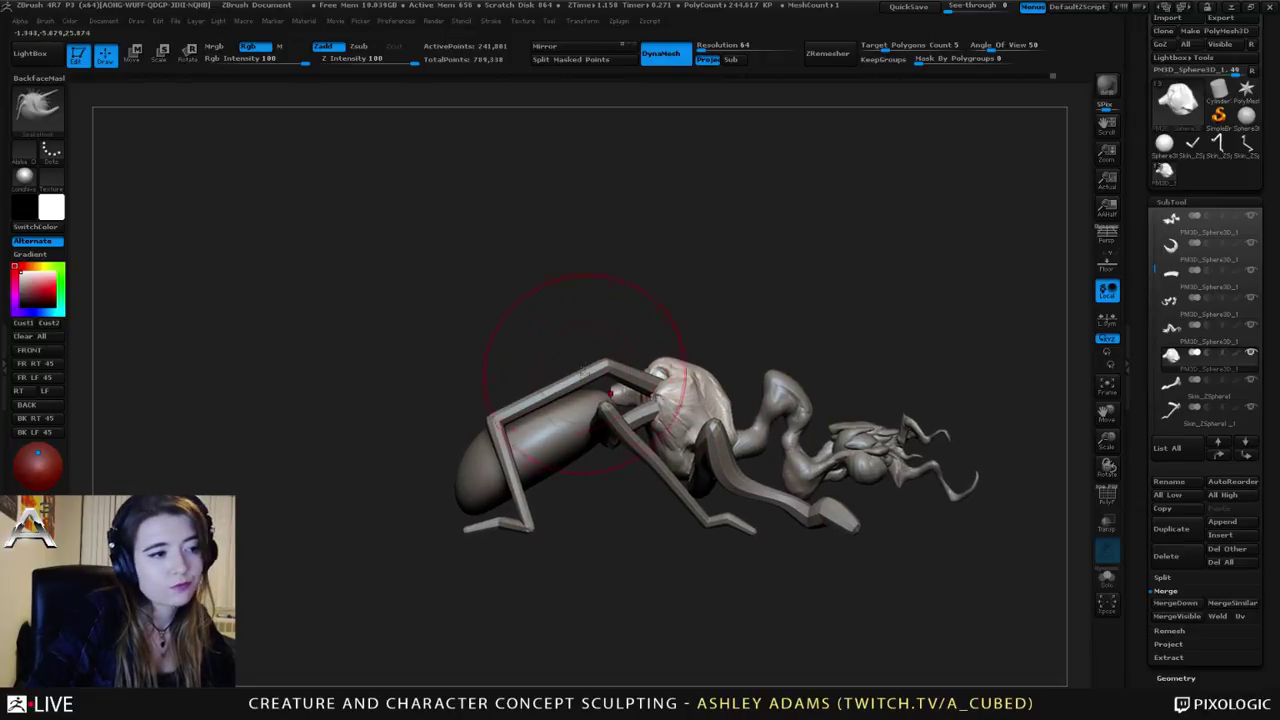
# Step: Select the abdomen and pull its back upward and its rear end outward into a taller, arched shape with Snake Hook
pyautogui.keyDown('alt'); pyautogui.click(560, 406); pyautogui.keyUp('alt')
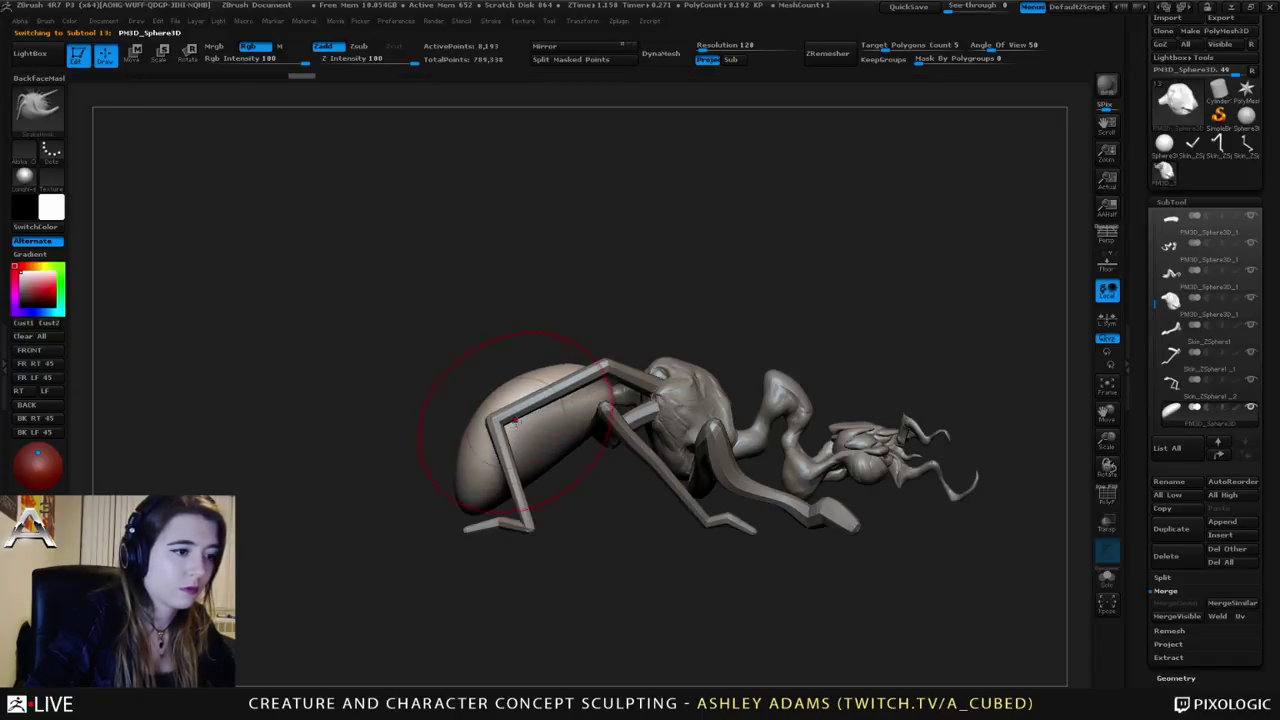
pyautogui.press('space')
pyautogui.moveTo(517, 419); pyautogui.dragTo(534, 418)
pyautogui.moveTo(480, 493); pyautogui.dragTo(461, 497)
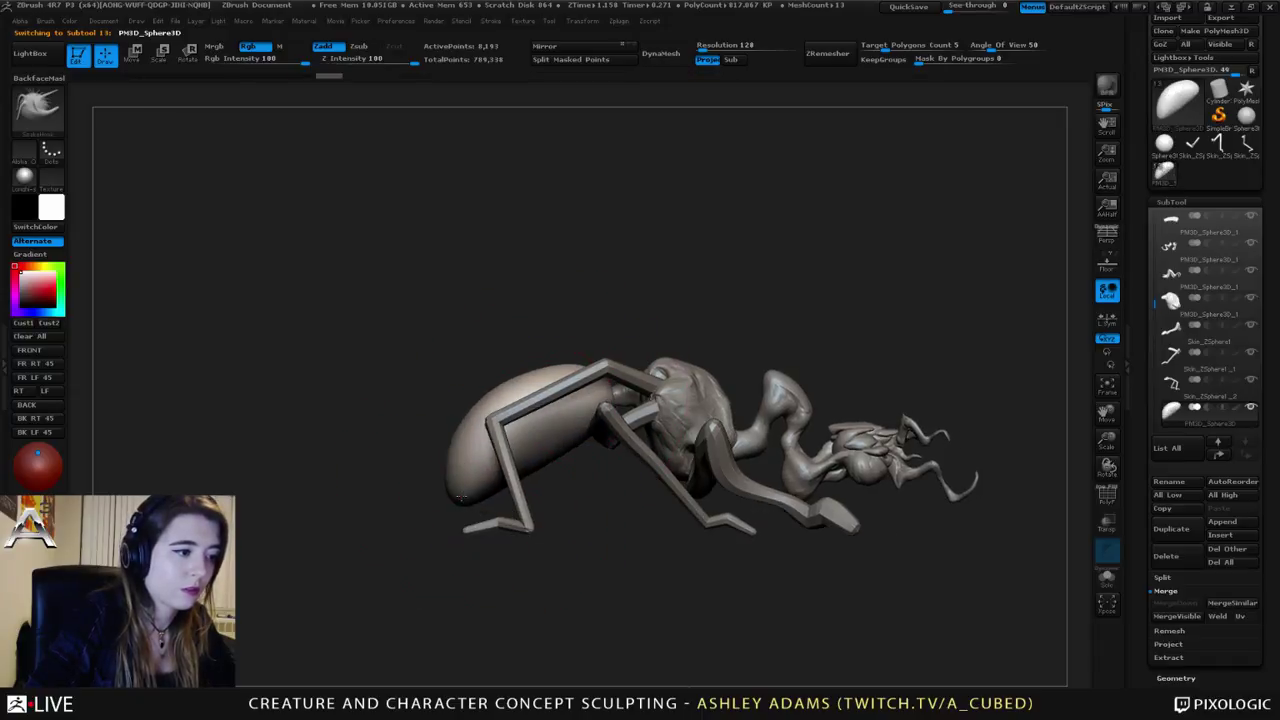
pyautogui.moveTo(521, 376); pyautogui.dragTo(530, 336)
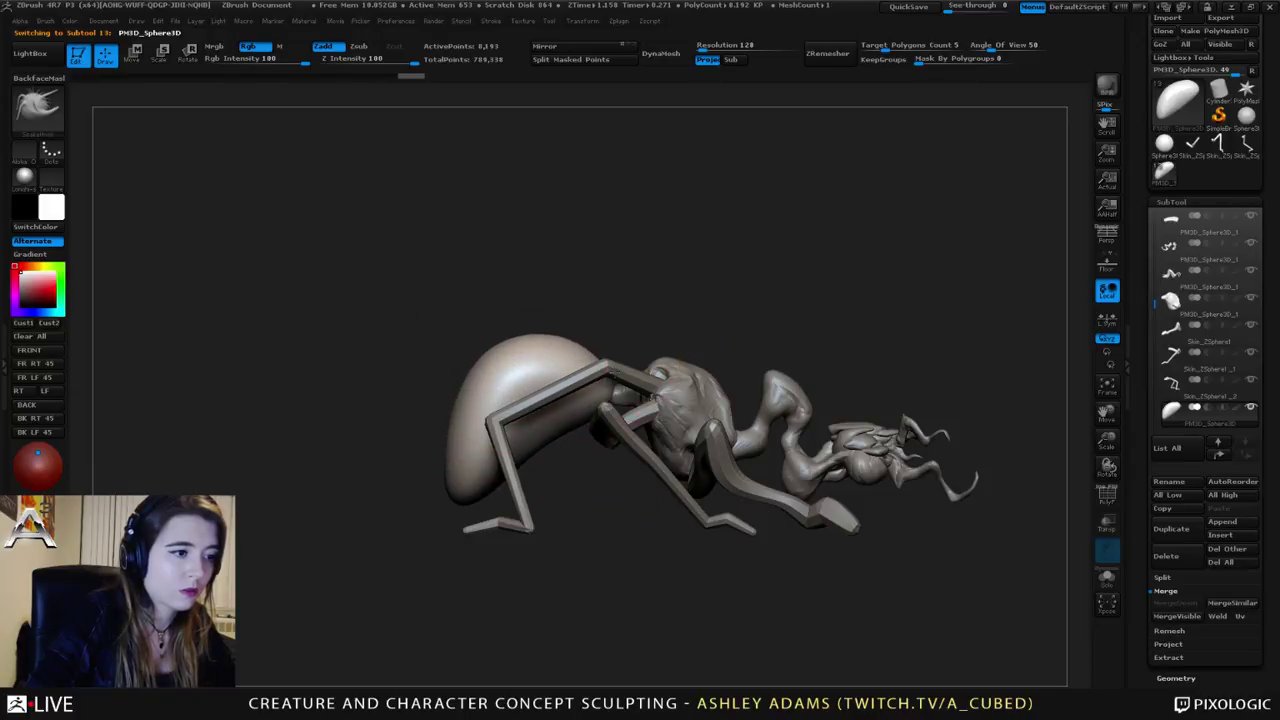
pyautogui.moveTo(616, 377); pyautogui.dragTo(540, 400)
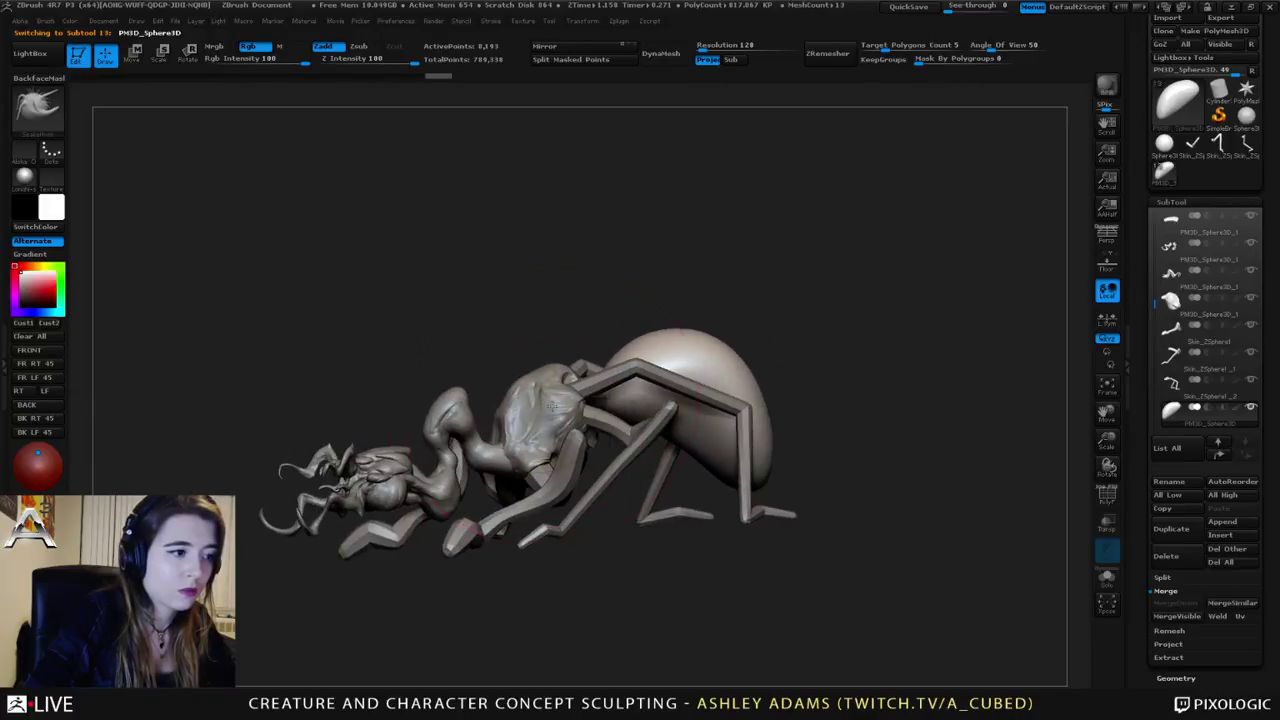
# Step: Select the front leg pair and hide the middle and rear leg pairs
pyautogui.press('space')
pyautogui.moveTo(545, 405)
pyautogui.keyDown('alt'); pyautogui.mouseDown(button='right')
pyautogui.moveTo(640, 378)
pyautogui.moveTo(710, 490)
pyautogui.moveTo(718, 442)
pyautogui.moveTo(762, 436)
pyautogui.moveTo(748, 430)
pyautogui.mouseUp(button='right'); pyautogui.keyUp('alt')
pyautogui.keyDown('alt'); pyautogui.click(718, 440); pyautogui.keyUp('alt')
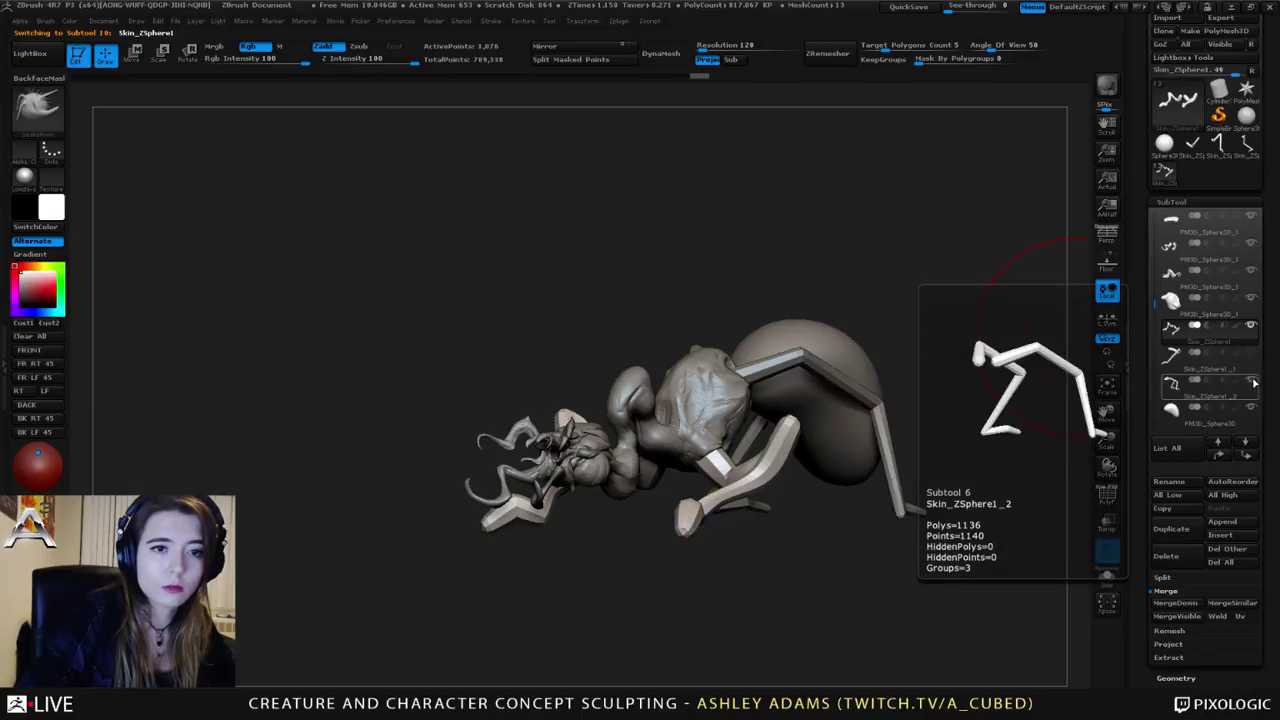
pyautogui.click(1252, 330)
# Step: Move the front leg pair inward toward the body and scale it with a horizontal transpose line
pyautogui.moveTo(886, 408); pyautogui.dragTo(895, 438, button='right')
pyautogui.moveTo(895, 438); pyautogui.dragTo(812, 490)
pyautogui.press('w')
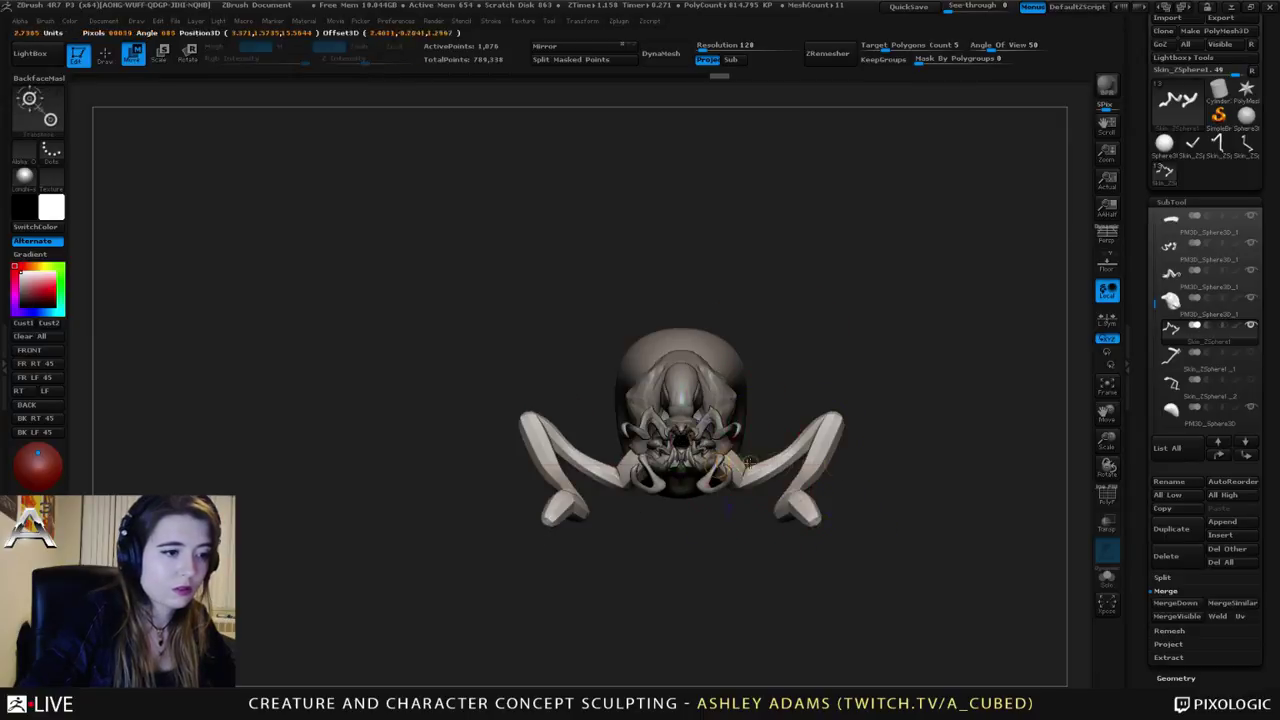
pyautogui.moveTo(717, 463)
pyautogui.keyDown('shift'); pyautogui.mouseDown()
pyautogui.moveTo(1081, 463)
pyautogui.moveTo(1010, 464)
pyautogui.mouseUp(); pyautogui.keyUp('shift')
pyautogui.press('e')
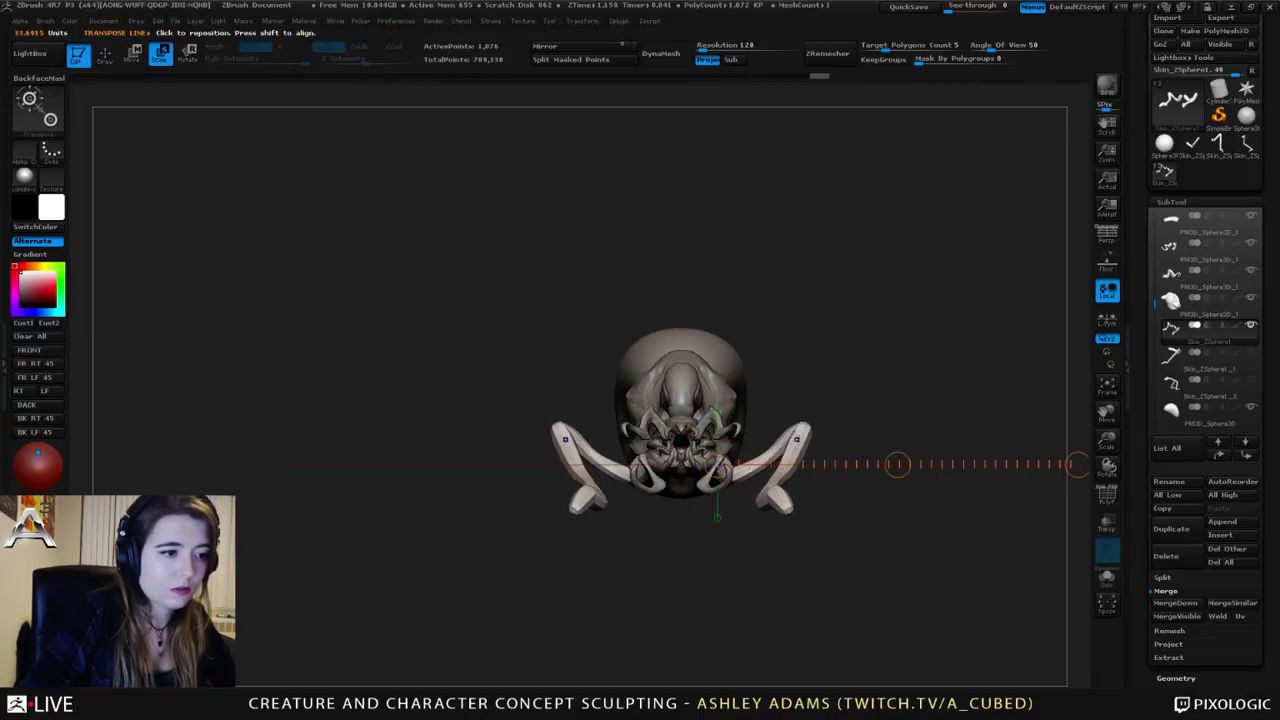
pyautogui.moveTo(770, 380); pyautogui.dragTo(900, 388)
pyautogui.moveTo(788, 350)
pyautogui.keyDown('alt'); pyautogui.mouseDown()
pyautogui.moveTo(766, 338)
pyautogui.moveTo(808, 310)
pyautogui.mouseUp(); pyautogui.keyUp('alt')
# Step: Reshape the front leg pair with the Snake Hook brush, curving the lower legs and pulling the feet forward into slender tips
pyautogui.press('q')
pyautogui.moveTo(676, 430); pyautogui.dragTo(664, 424)
pyautogui.moveTo(630, 548); pyautogui.dragTo(706, 546)
pyautogui.keyDown('alt'); pyautogui.moveTo(804, 500); pyautogui.dragTo(782, 446); pyautogui.keyUp('alt')
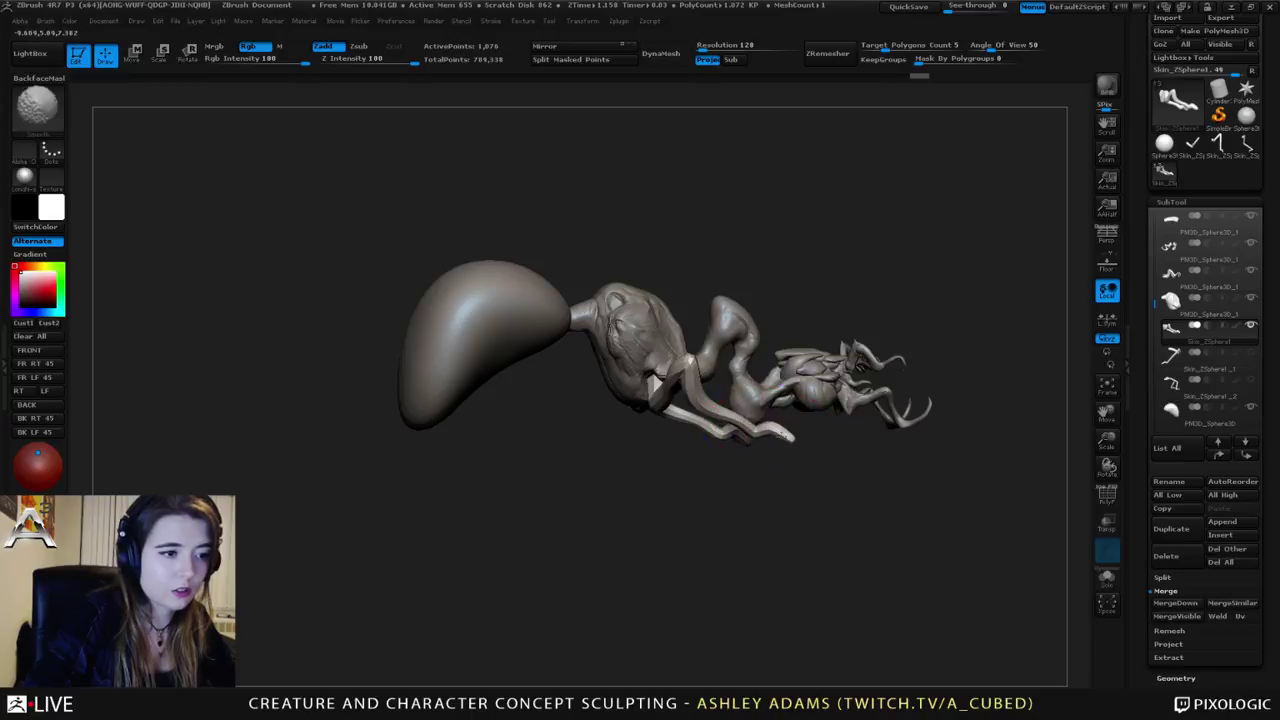
pyautogui.moveTo(806, 394); pyautogui.dragTo(856, 400)
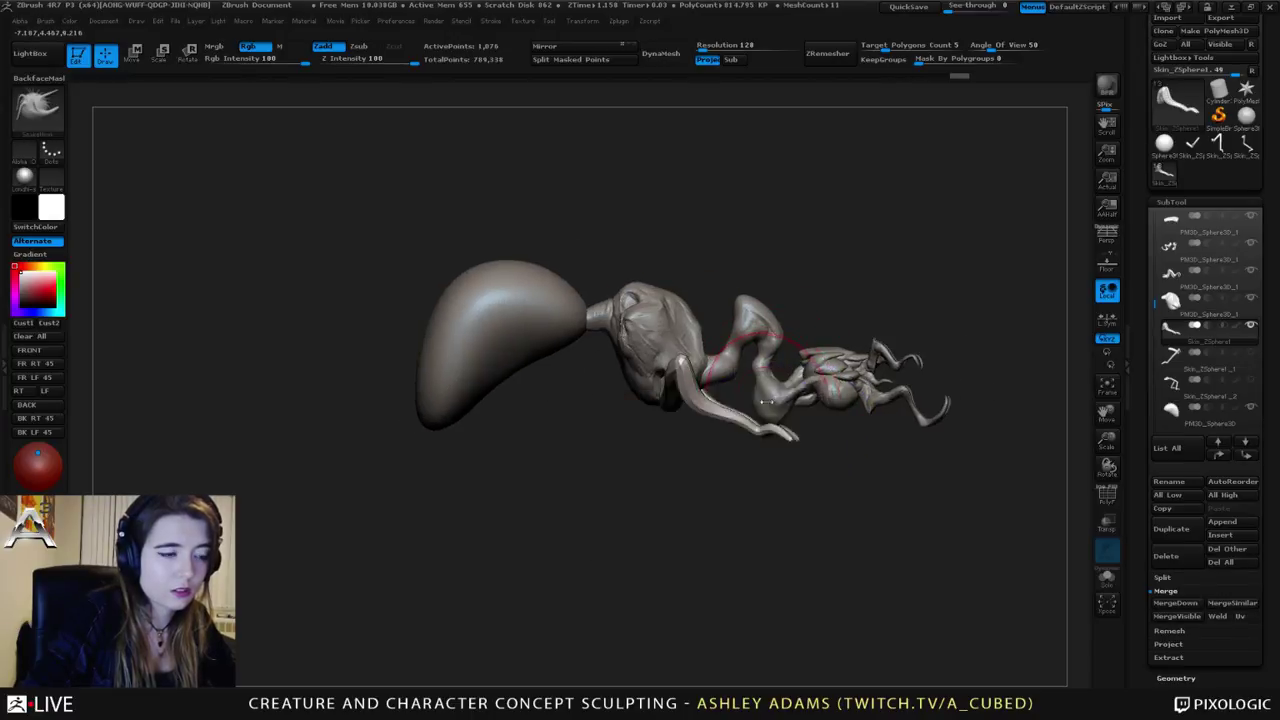
pyautogui.moveTo(772, 396)
pyautogui.mouseDown()
pyautogui.moveTo(727, 424)
pyautogui.moveTo(714, 375)
pyautogui.mouseUp()
pyautogui.press('space')
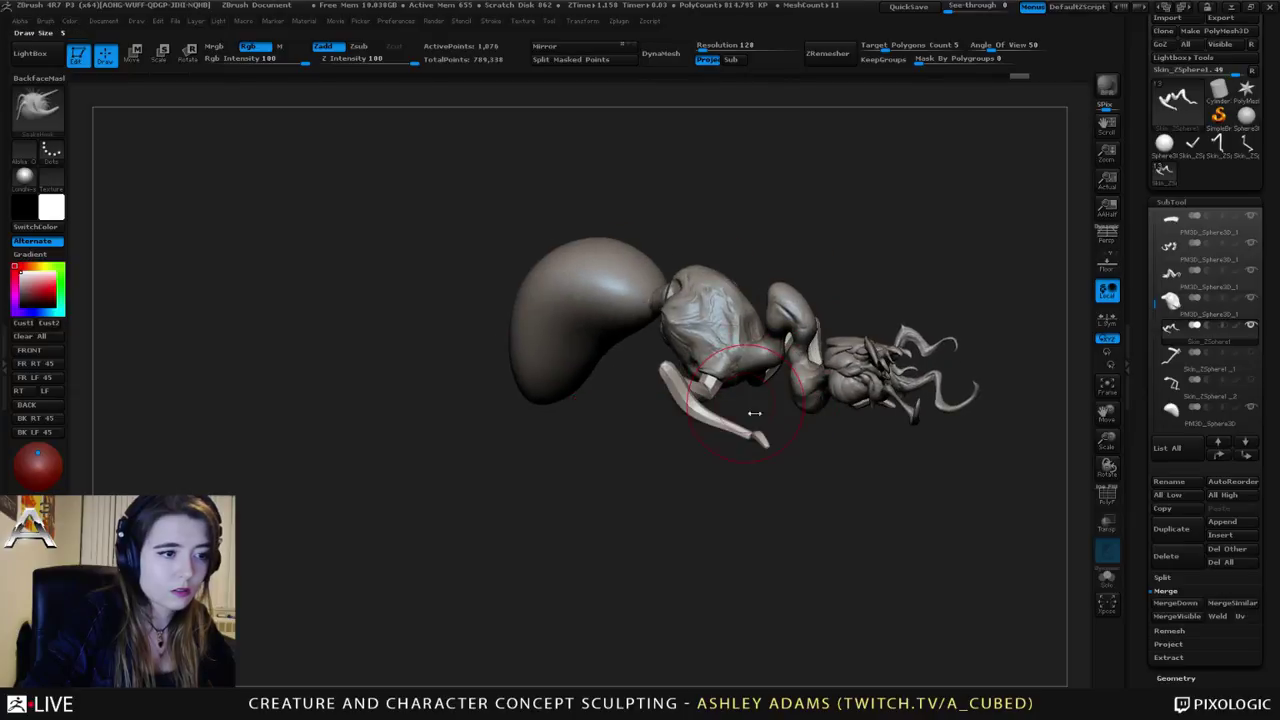
pyautogui.moveTo(757, 423); pyautogui.dragTo(789, 409)
pyautogui.press('space')
pyautogui.moveTo(720, 433); pyautogui.dragTo(797, 446)
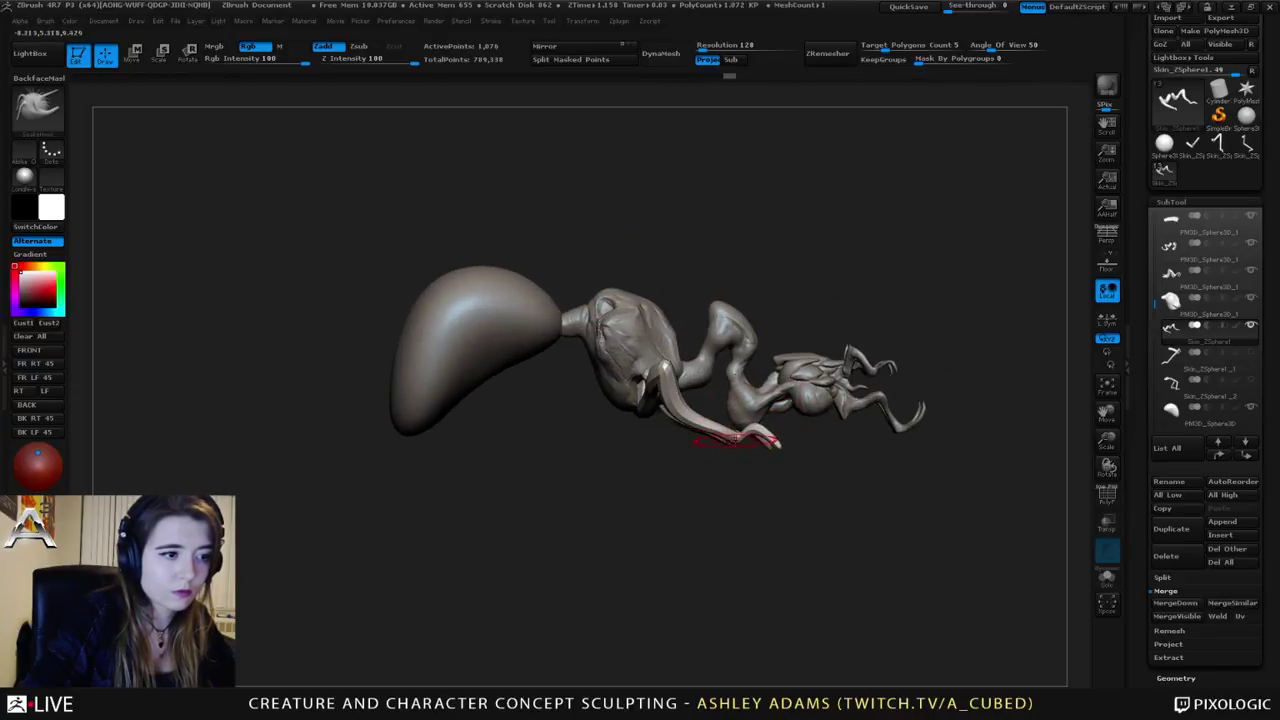
pyautogui.press('space')
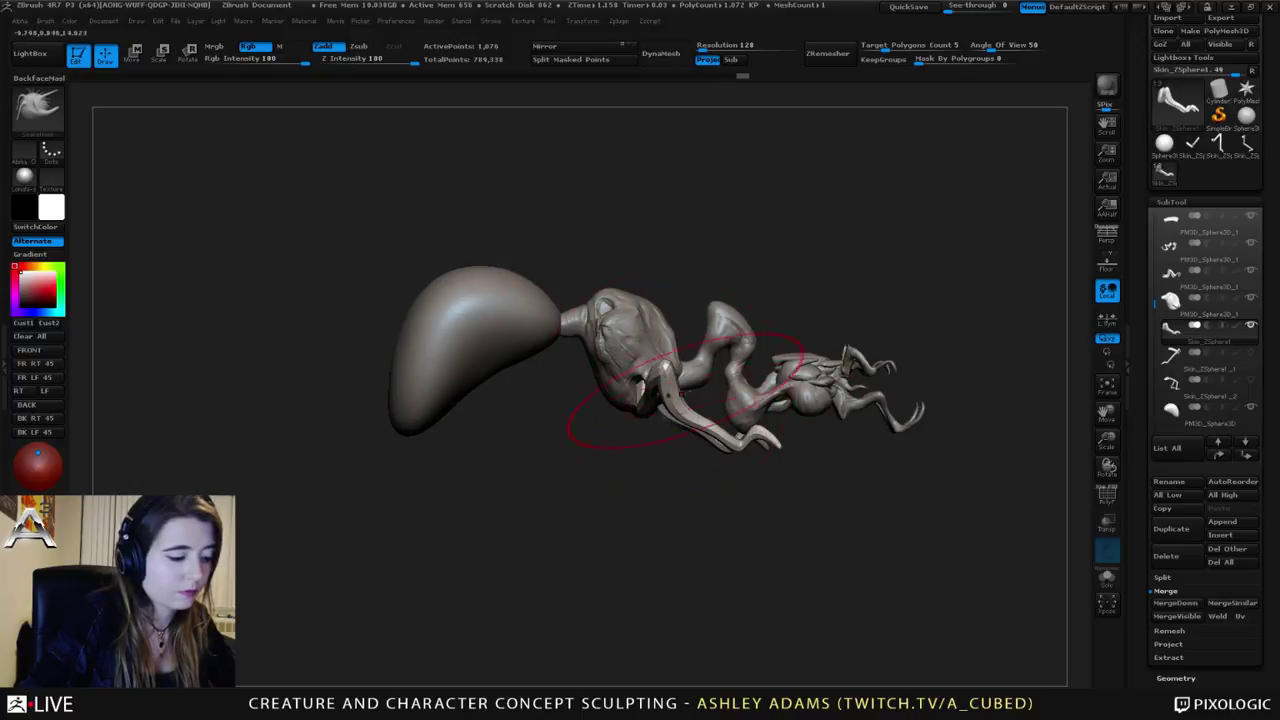
# Step: Rotate the front leg pair downward from the thorax with a transpose line
pyautogui.press('w')
pyautogui.moveTo(736, 463)
pyautogui.mouseDown()
pyautogui.moveTo(820, 548)
pyautogui.moveTo(790, 590)
pyautogui.moveTo(736, 620)
pyautogui.moveTo(762, 609)
pyautogui.mouseUp()
pyautogui.press('r')
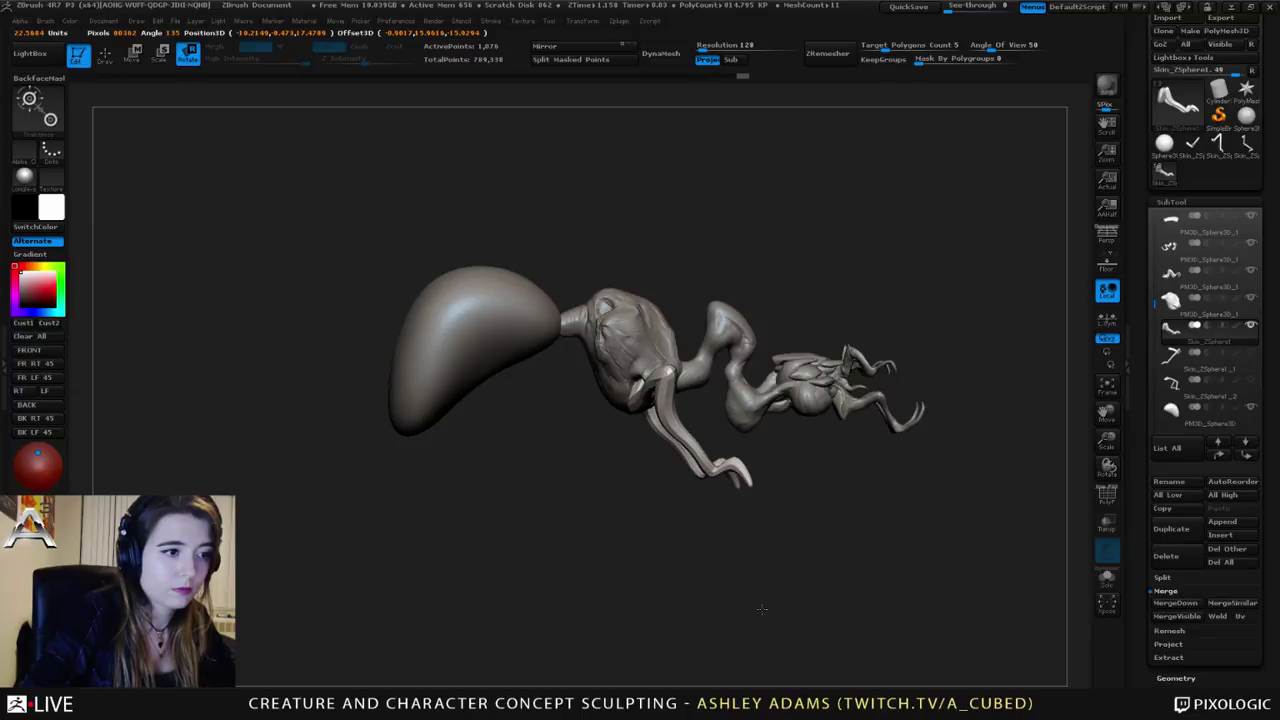
# Step: Lengthen the front feet into pointed, forward-curving tips and adjust the knees with the Snake Hook brush
pyautogui.press('q')
pyautogui.press('space')
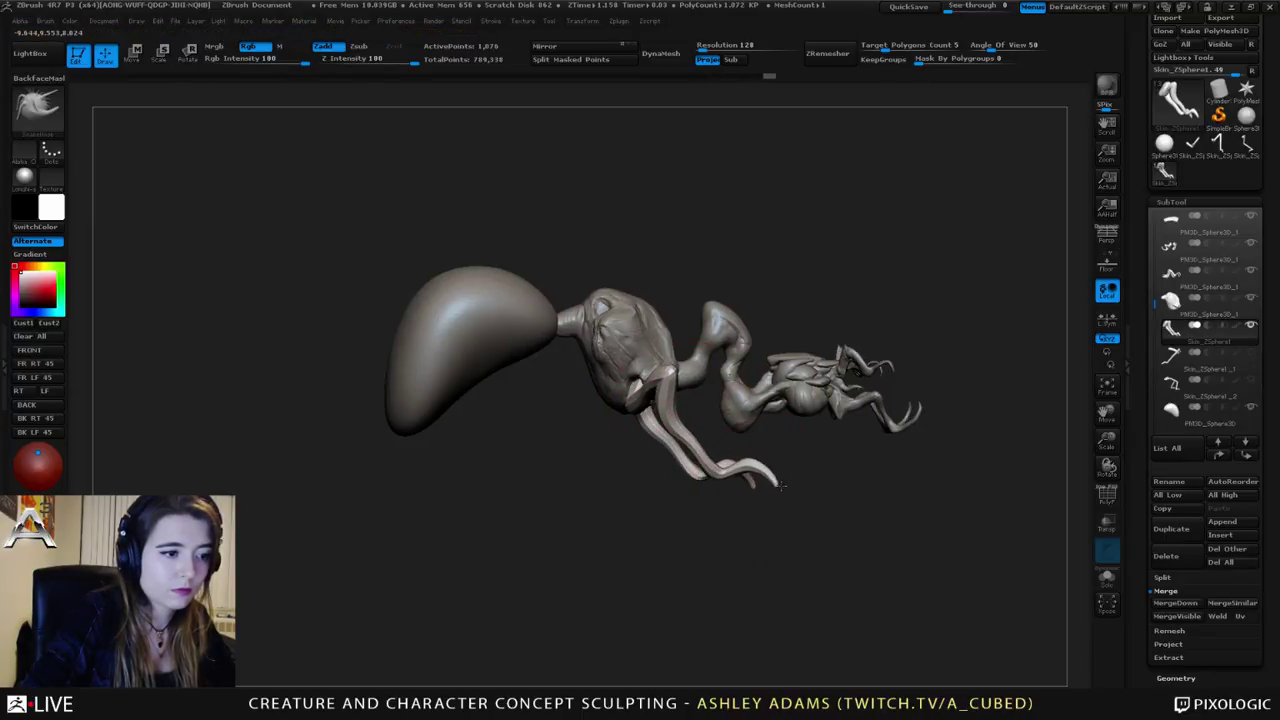
pyautogui.press('space')
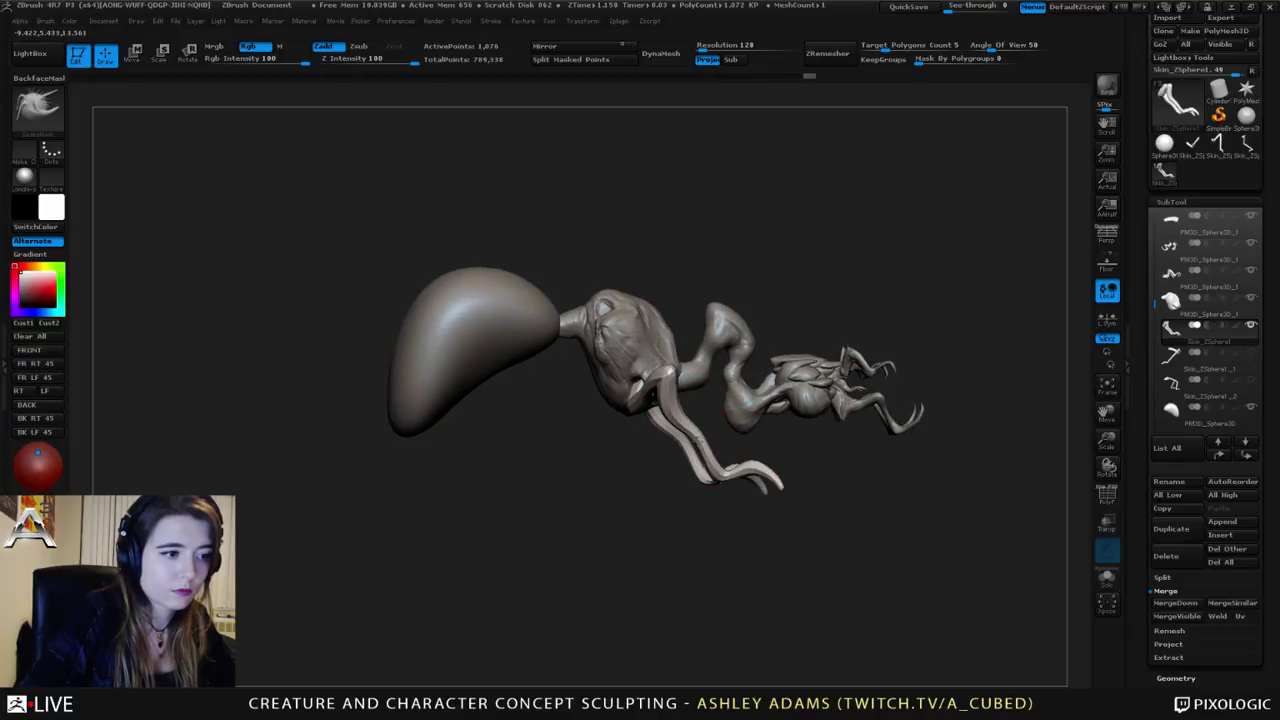
pyautogui.moveTo(686, 450)
pyautogui.mouseDown(button='right')
pyautogui.moveTo(688, 429)
pyautogui.moveTo(650, 425)
pyautogui.mouseUp(button='right')
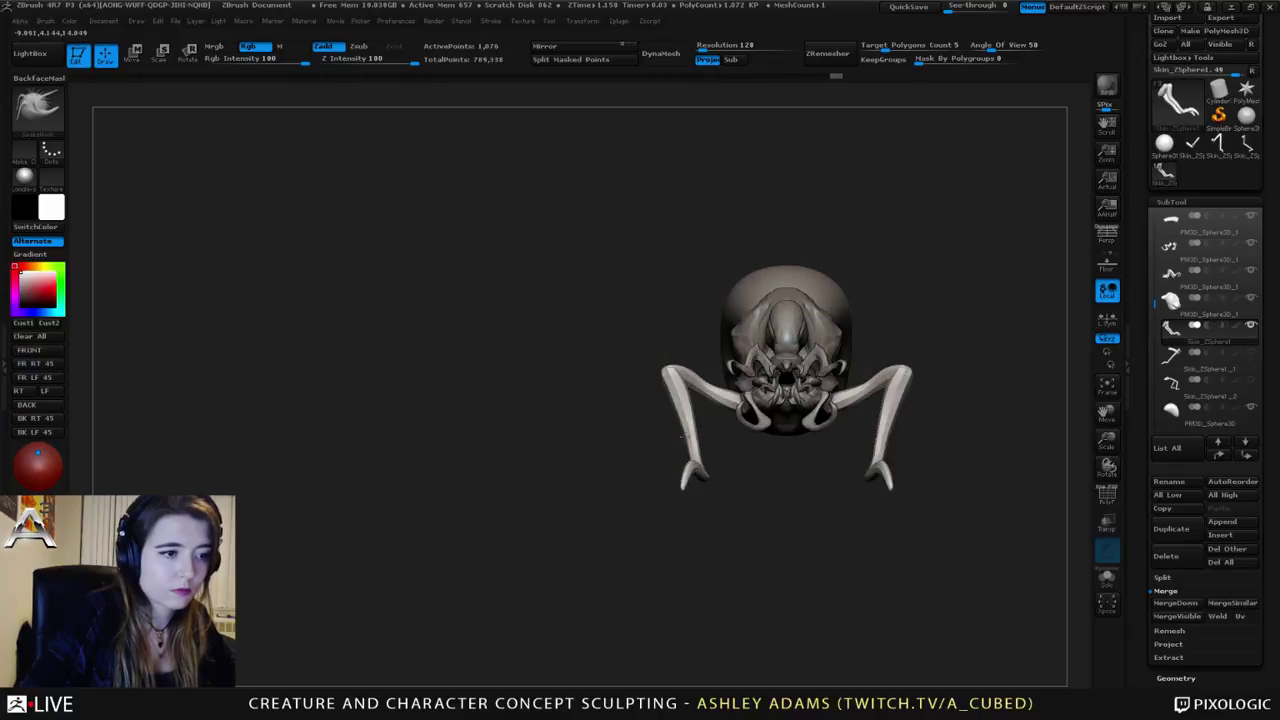
pyautogui.moveTo(905, 370); pyautogui.dragTo(898, 373)
pyautogui.moveTo(898, 373)
pyautogui.mouseDown(button='right')
pyautogui.moveTo(832, 371)
pyautogui.moveTo(806, 346)
pyautogui.moveTo(728, 350)
pyautogui.moveTo(690, 368)
pyautogui.mouseUp(button='right')
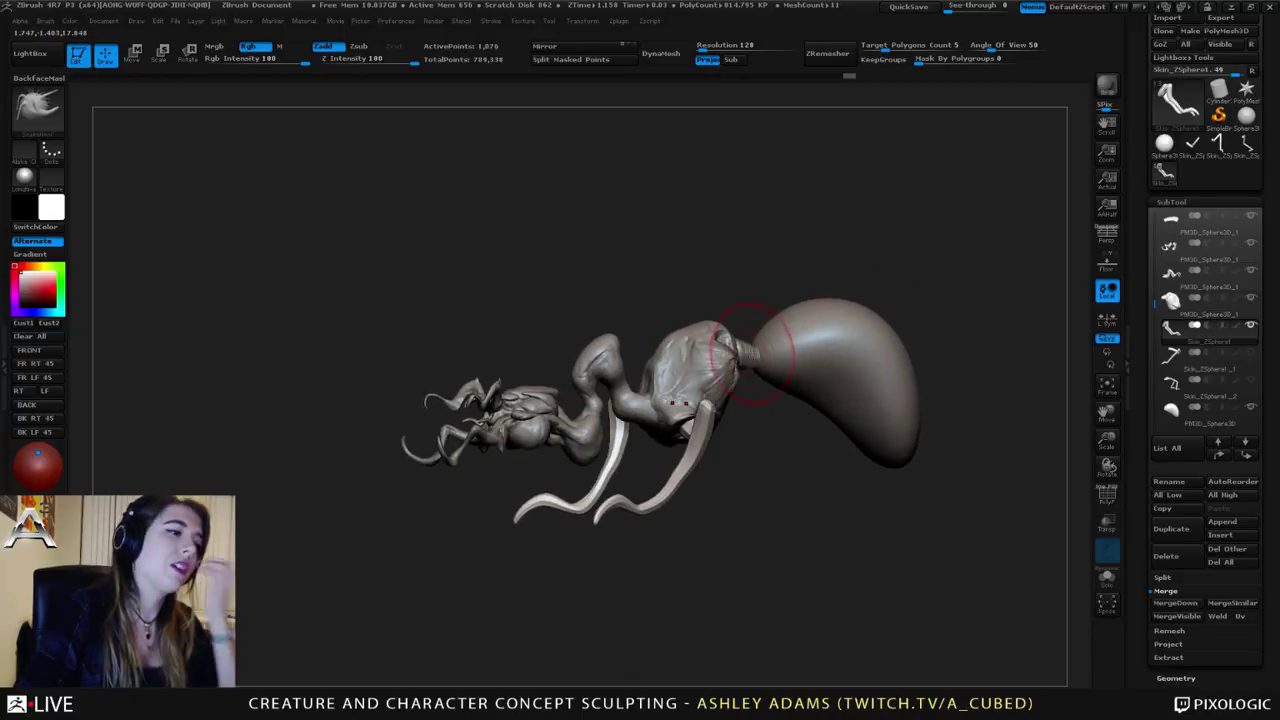
# Step: Select the thorax and pull its upper sides outward into broad shoulders, shaping the flanks beneath them with Snake Hook
pyautogui.moveTo(700, 340)
pyautogui.mouseDown(button='right')
pyautogui.moveTo(686, 388)
pyautogui.moveTo(707, 485)
pyautogui.mouseUp(button='right')
pyautogui.keyDown('alt'); pyautogui.click(703, 393); pyautogui.keyUp('alt')
pyautogui.press('space')
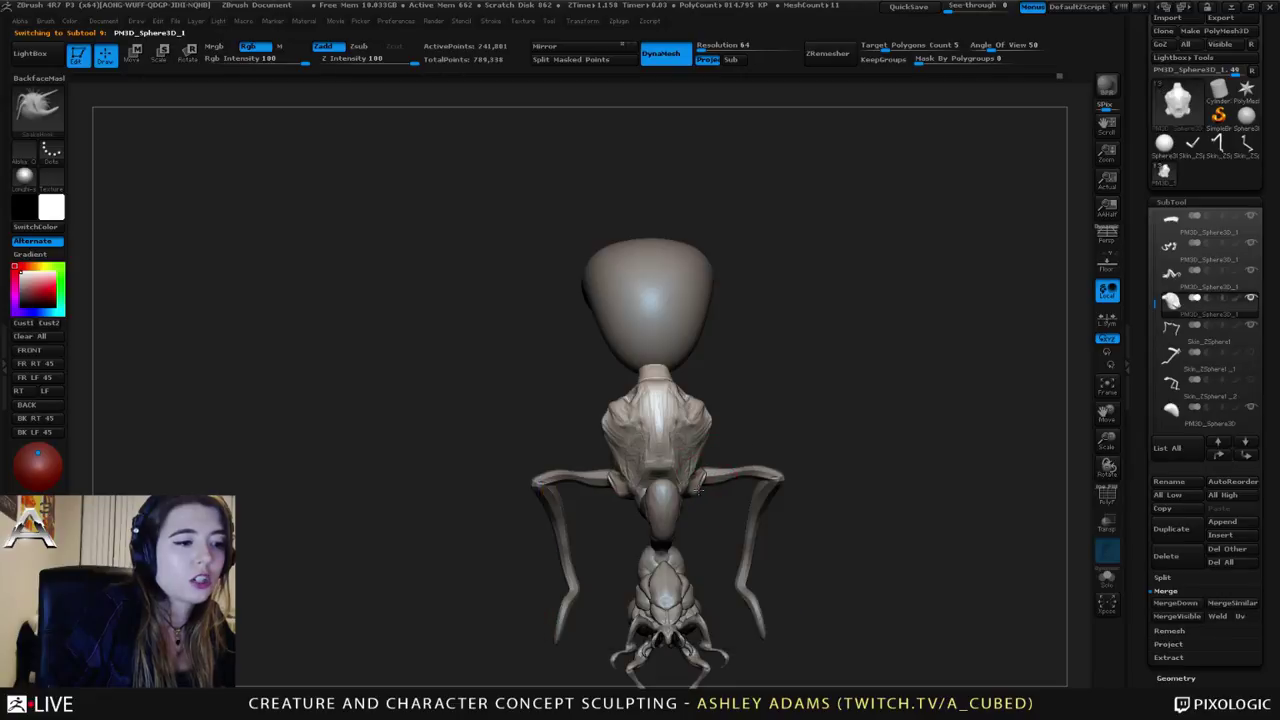
pyautogui.press('space')
pyautogui.moveTo(700, 475); pyautogui.dragTo(714, 423, button='right')
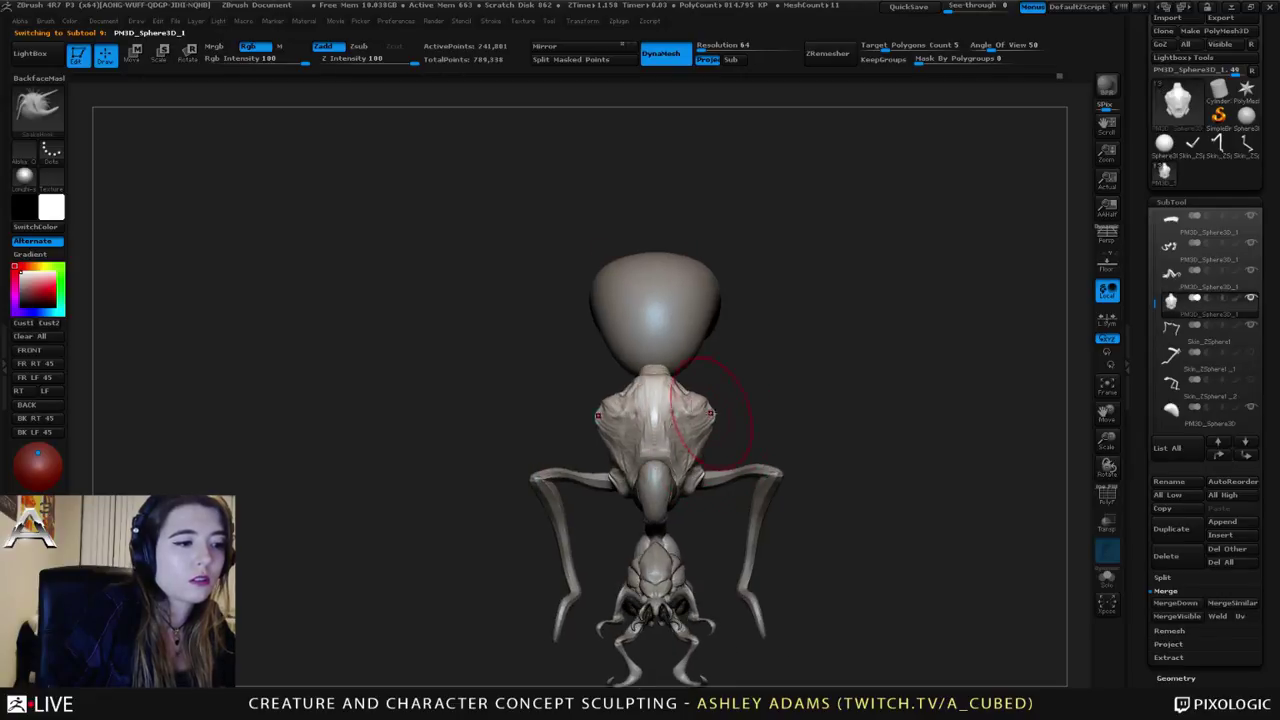
pyautogui.moveTo(707, 410); pyautogui.dragTo(713, 405)
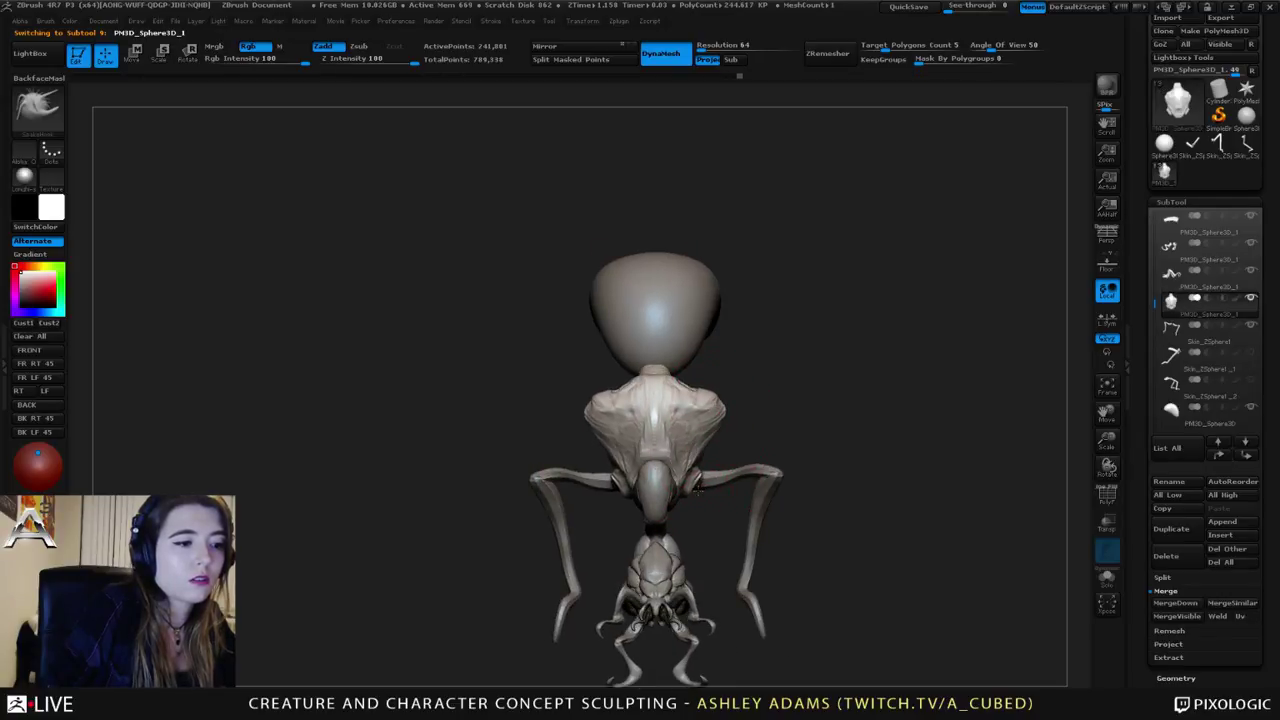
pyautogui.moveTo(737, 405)
pyautogui.mouseDown(button='right')
pyautogui.moveTo(617, 418)
pyautogui.moveTo(628, 478)
pyautogui.mouseUp(button='right')
pyautogui.press('space')
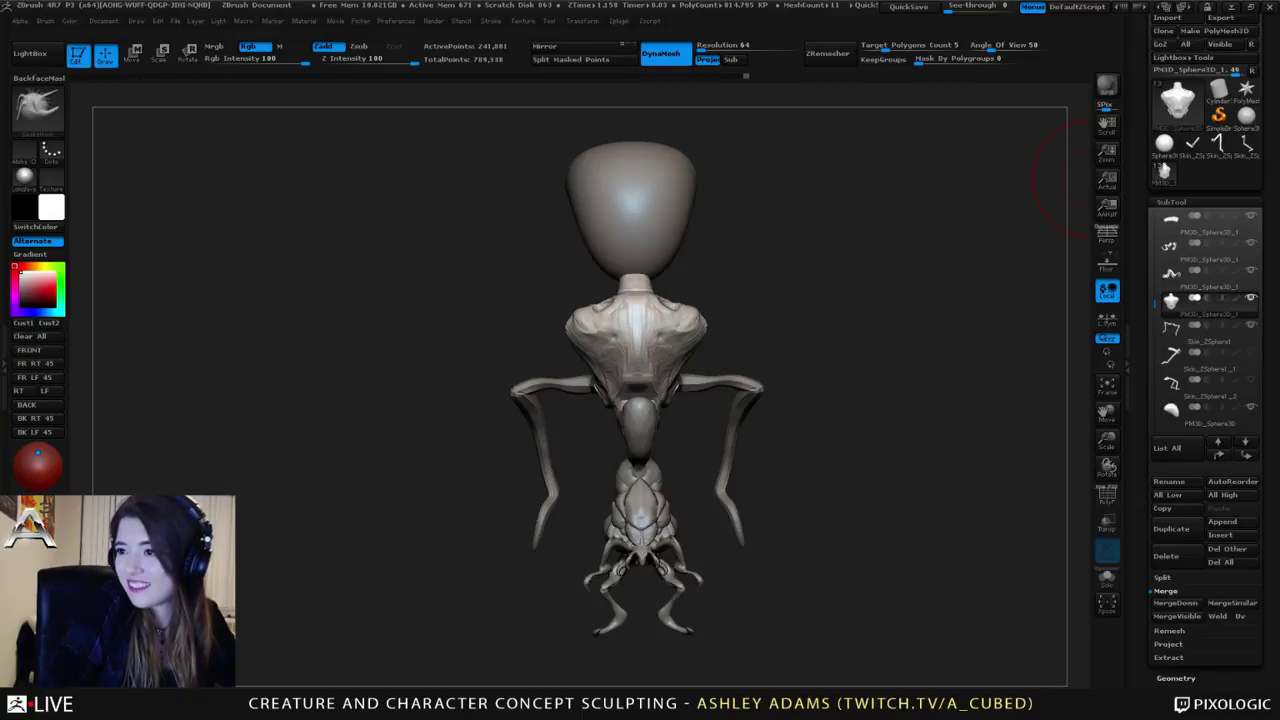
pyautogui.moveTo(748, 432); pyautogui.dragTo(733, 393)
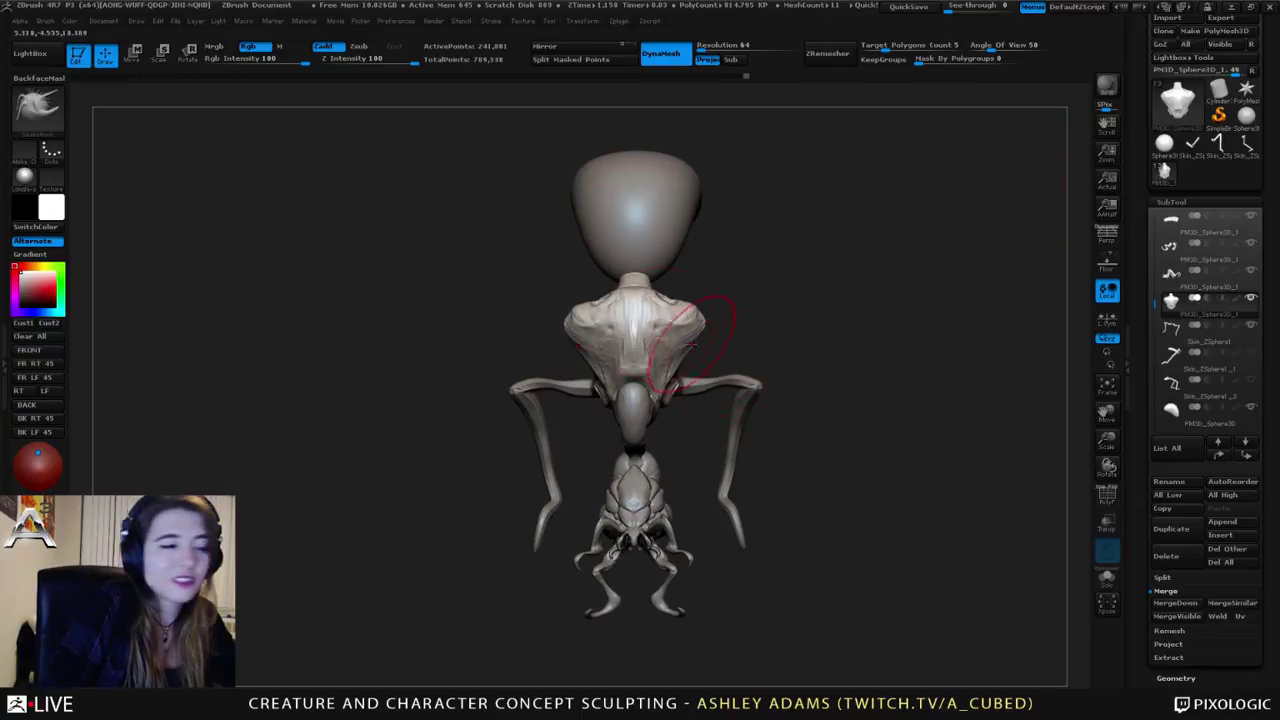
pyautogui.moveTo(691, 344); pyautogui.dragTo(605, 346)
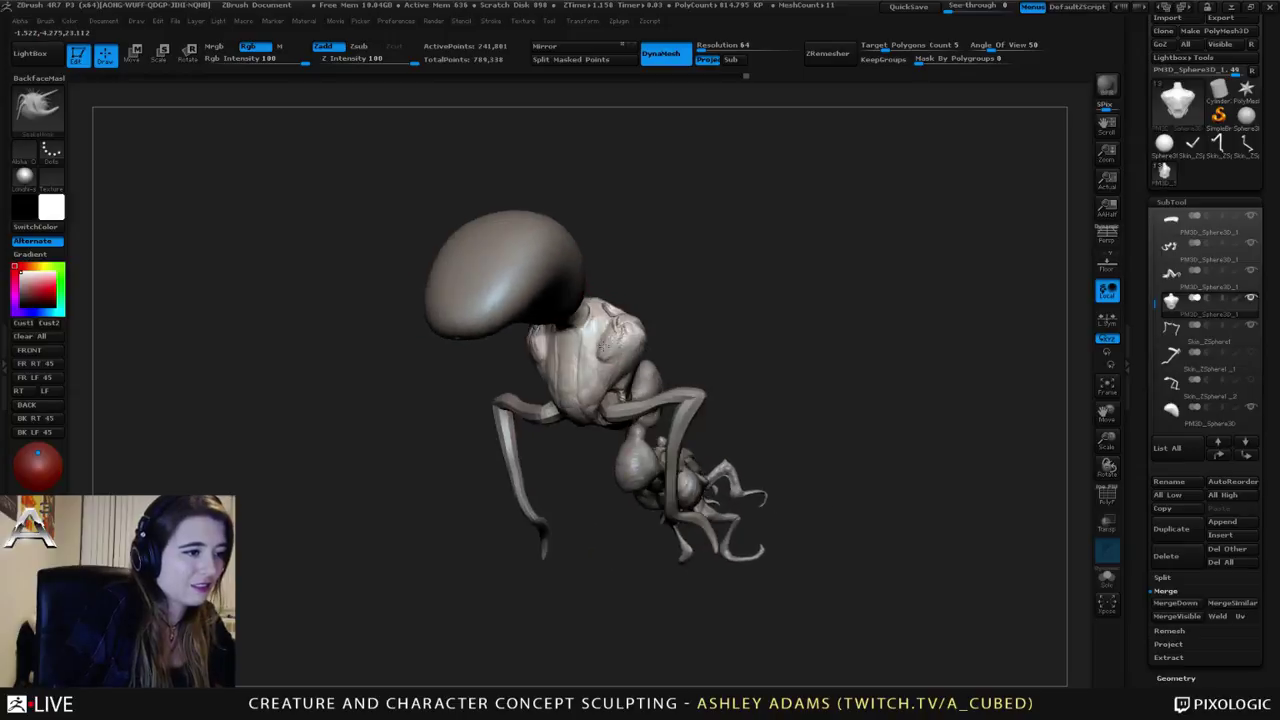
pyautogui.rightClick(620, 312)
pyautogui.moveTo(605, 346)
pyautogui.mouseDown(button='right')
pyautogui.moveTo(611, 303)
pyautogui.moveTo(617, 363)
pyautogui.moveTo(543, 366)
pyautogui.moveTo(565, 372)
pyautogui.moveTo(512, 392)
pyautogui.moveTo(499, 416)
pyautogui.mouseUp(button='right')
# Step: Select the front leg pair and pull the knees down and back so the lower legs fold forward beneath the body
pyautogui.keyDown('alt'); pyautogui.click(503, 447); pyautogui.keyUp('alt')
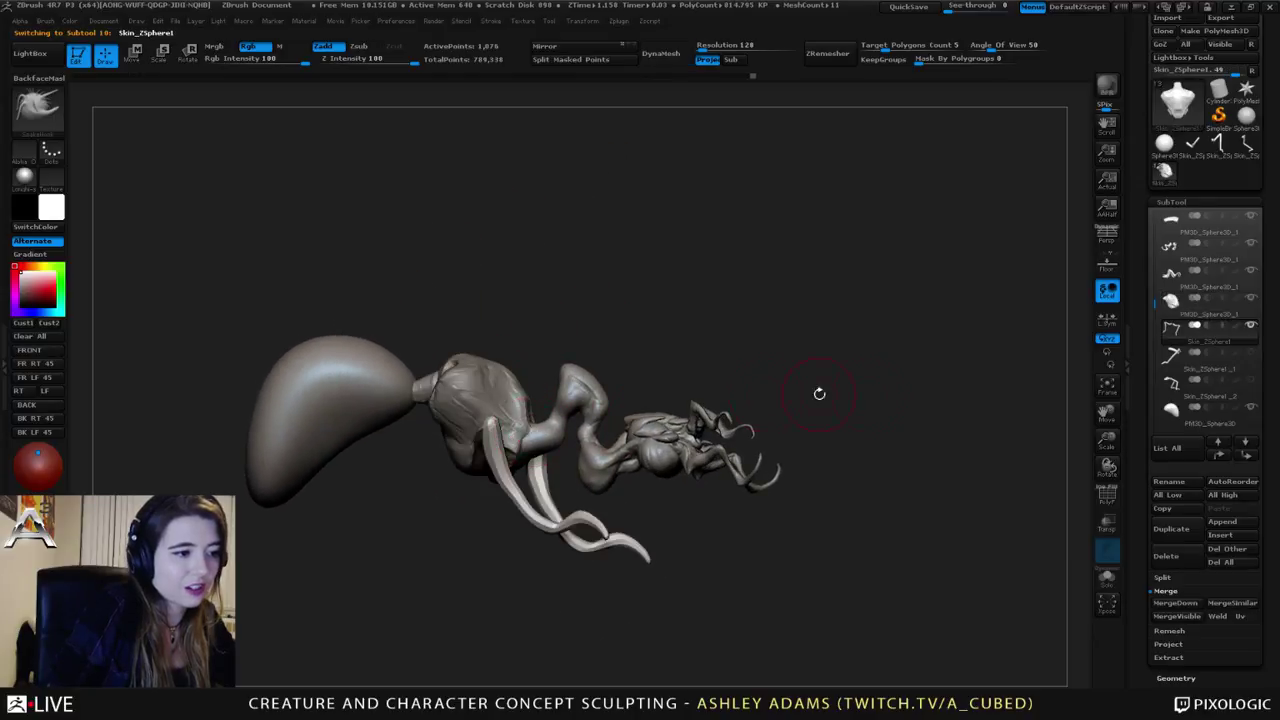
pyautogui.moveTo(735, 492)
pyautogui.mouseDown(button='right')
pyautogui.moveTo(711, 497)
pyautogui.moveTo(519, 403)
pyautogui.mouseUp(button='right')
pyautogui.rightClick(588, 482)
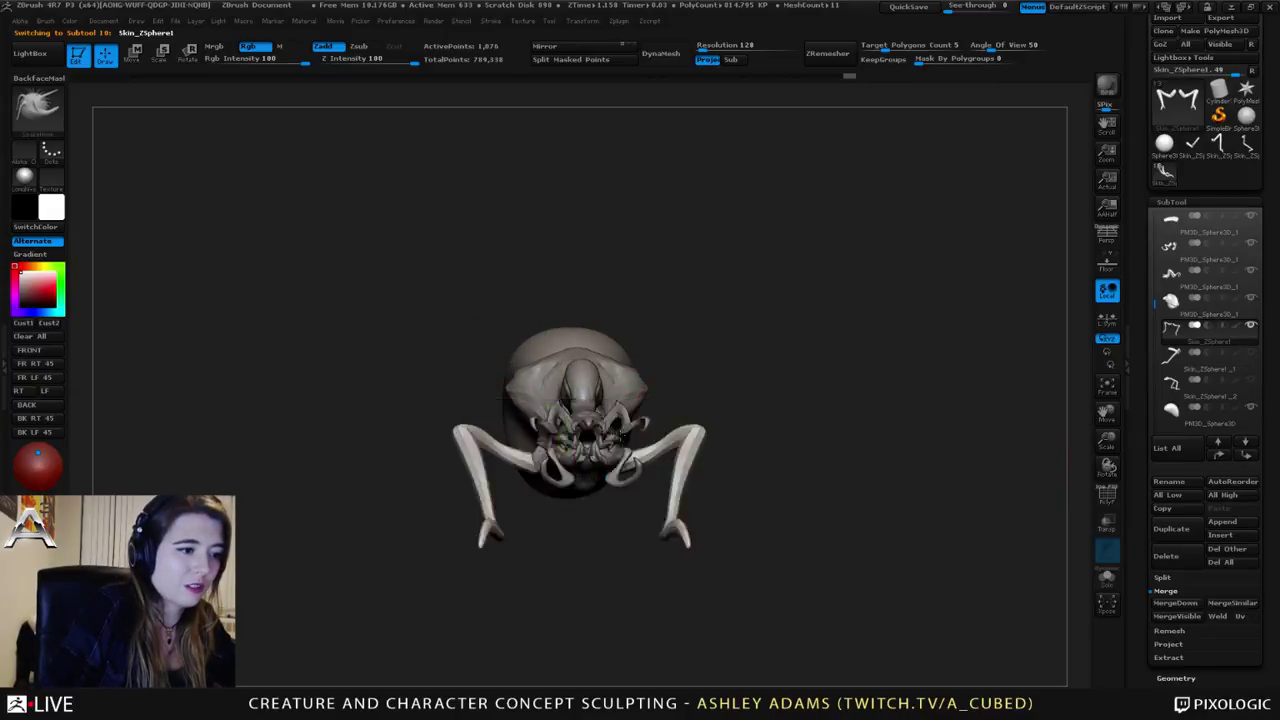
pyautogui.moveTo(715, 462); pyautogui.dragTo(613, 454, button='right')
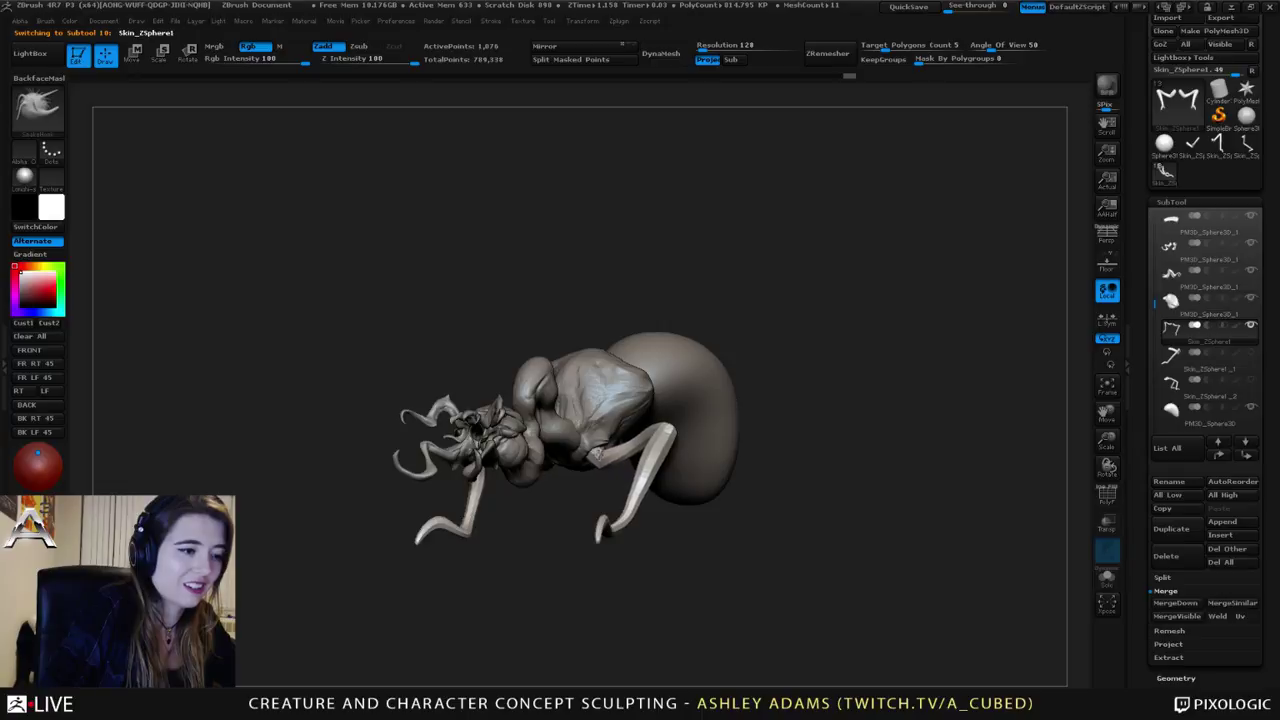
pyautogui.press('1')
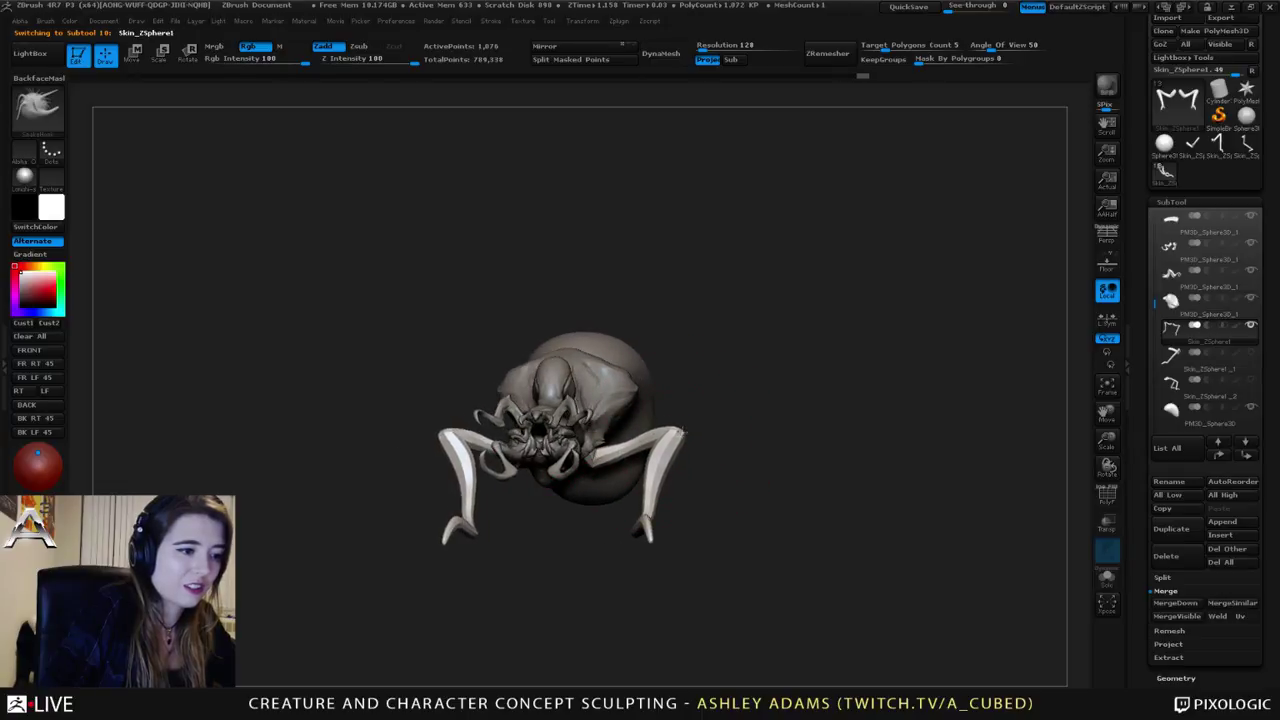
pyautogui.moveTo(684, 432); pyautogui.dragTo(668, 459)
pyautogui.moveTo(697, 510); pyautogui.dragTo(648, 505)
pyautogui.press('space')
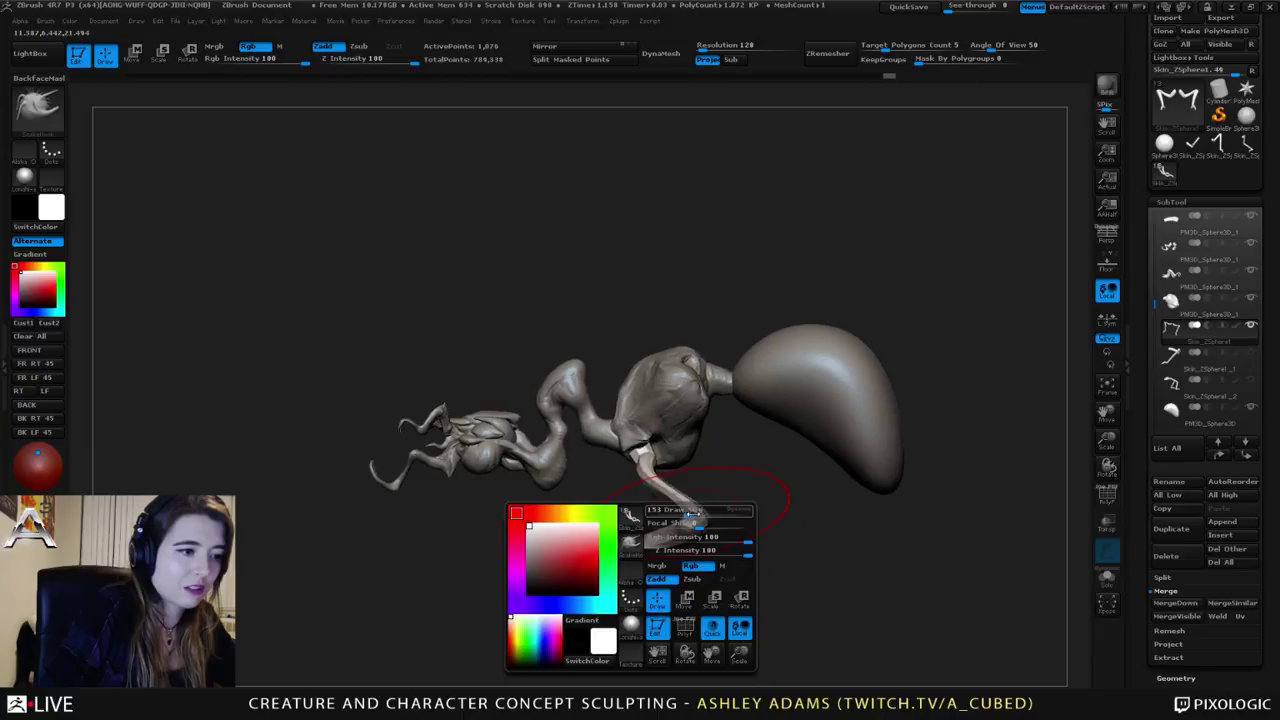
pyautogui.moveTo(705, 534)
pyautogui.keyDown('alt'); pyautogui.mouseDown()
pyautogui.moveTo(675, 502)
pyautogui.moveTo(575, 508)
pyautogui.moveTo(610, 416)
pyautogui.moveTo(586, 414)
pyautogui.moveTo(634, 397)
pyautogui.moveTo(614, 337)
pyautogui.moveTo(629, 290)
pyautogui.moveTo(645, 338)
pyautogui.moveTo(570, 390)
pyautogui.mouseUp(); pyautogui.keyUp('alt')
# Step: Select the neck and add volume at its base beside the thorax with the Clay Buildup brush
pyautogui.keyDown('alt'); pyautogui.click(556, 406); pyautogui.keyUp('alt')
pyautogui.moveTo(546, 420)
pyautogui.mouseDown(button='right')
pyautogui.moveTo(528, 404)
pyautogui.moveTo(491, 430)
pyautogui.moveTo(523, 429)
pyautogui.mouseUp(button='right')
pyautogui.press('b')
pyautogui.press('c')
pyautogui.press('b')
pyautogui.keyDown('alt'); pyautogui.click(491, 430); pyautogui.keyUp('alt')
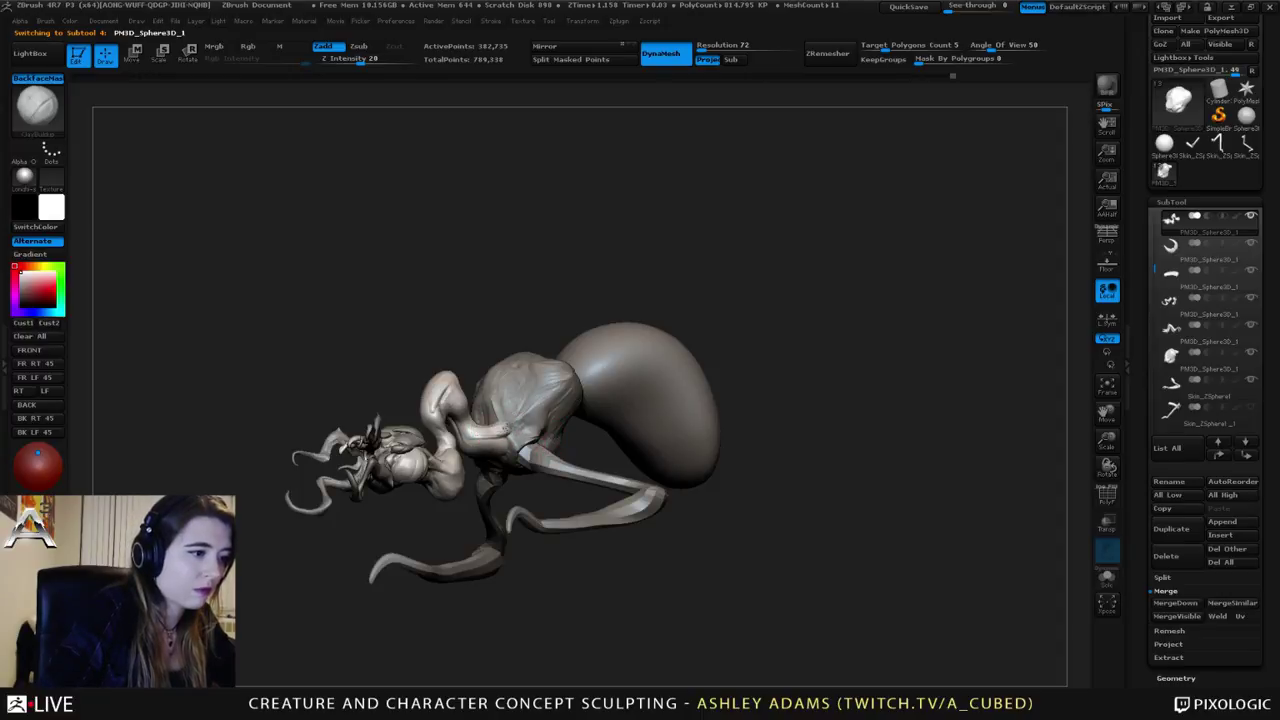
pyautogui.moveTo(472, 429)
pyautogui.mouseDown(button='right')
pyautogui.moveTo(526, 428)
pyautogui.moveTo(503, 432)
pyautogui.moveTo(490, 342)
pyautogui.moveTo(484, 480)
pyautogui.moveTo(510, 473)
pyautogui.mouseUp(button='right')
# Step: Blend the underside of the neck base into the thorax, alternating between the Snake Hook and Clay Buildup brushes
pyautogui.press('b')
pyautogui.press('s')
pyautogui.press('h')
pyautogui.rightClick(465, 478)
pyautogui.rightClick(484, 476)
pyautogui.press('b')
pyautogui.press('c')
pyautogui.press('b')
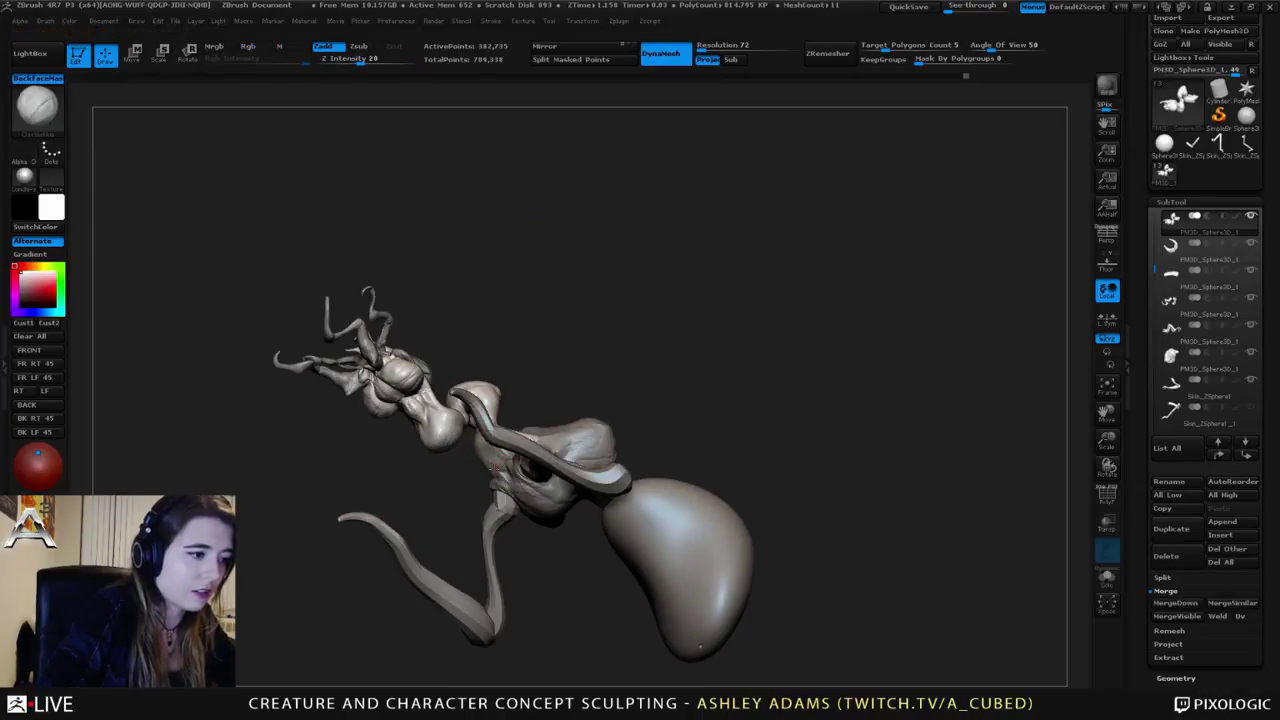
# Step: Pull the neck base back along the thorax toward the front leg sockets with the Snake Hook brush
pyautogui.press('b')
pyautogui.press('s')
pyautogui.press('h')
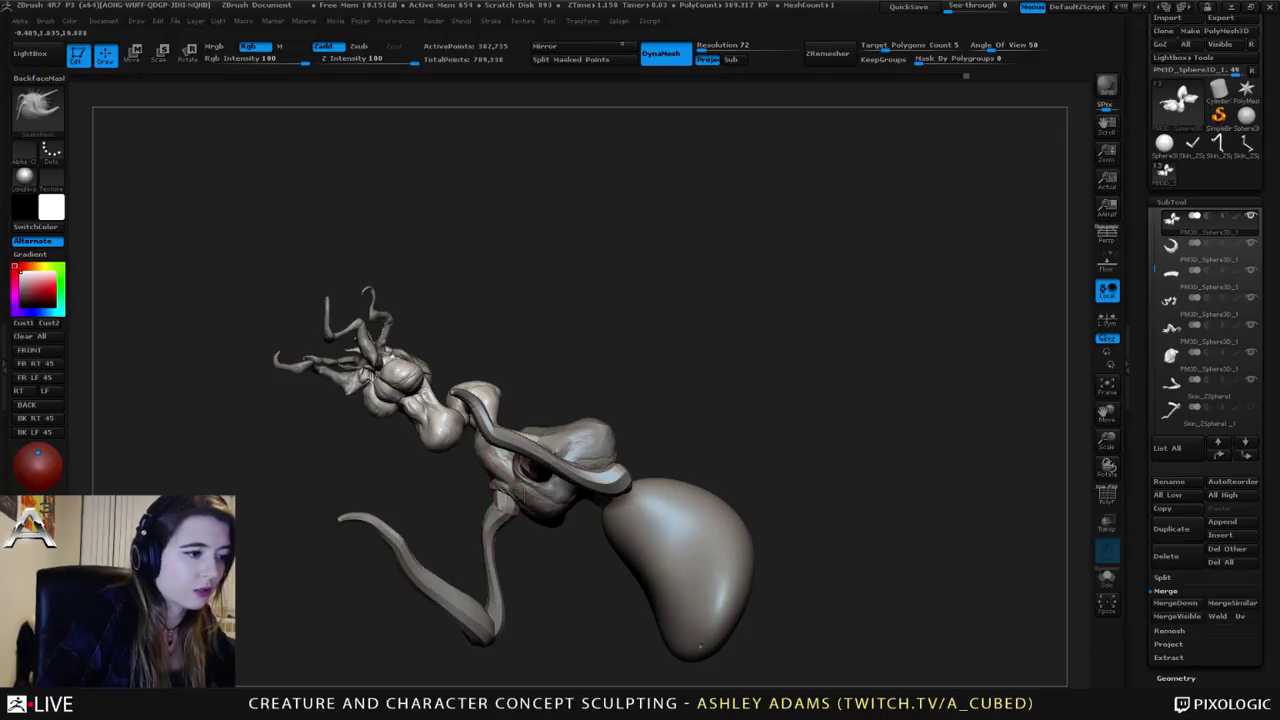
pyautogui.moveTo(522, 490); pyautogui.dragTo(650, 396, button='right')
pyautogui.rightClick(583, 406)
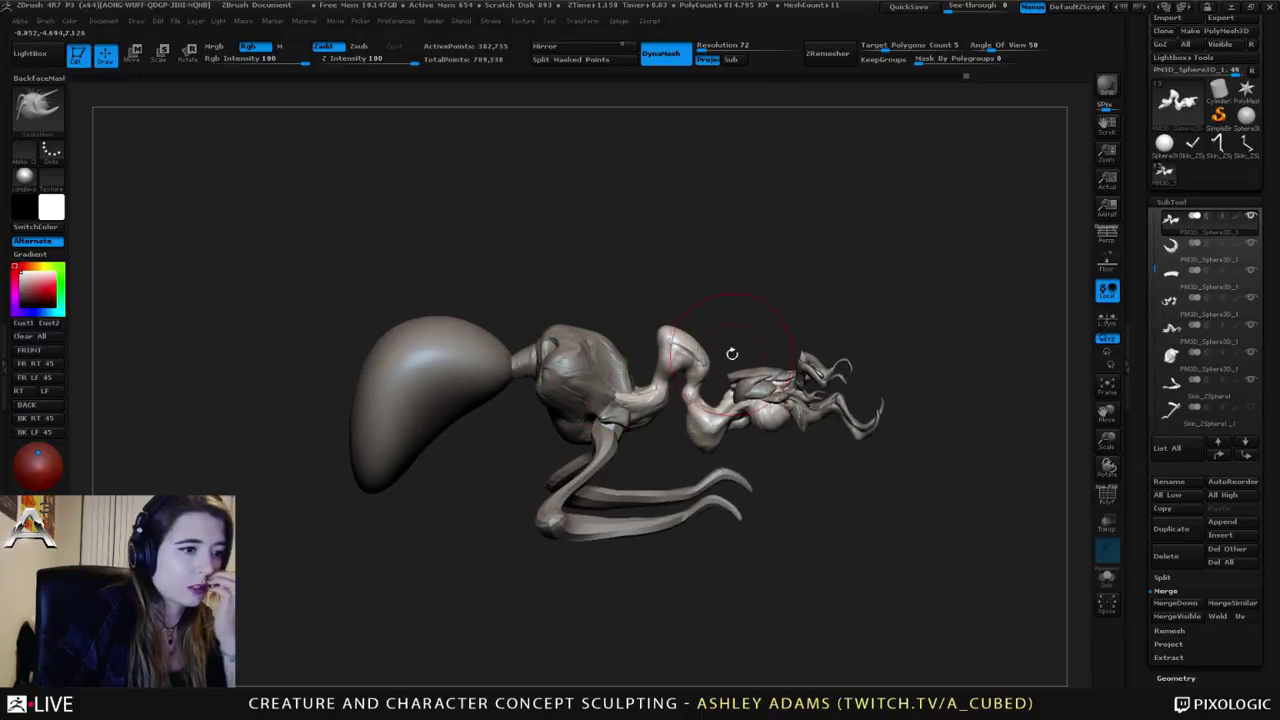
# Step: Select the thorax and lift the rear of its upper edge slightly with Snake Hook
pyautogui.moveTo(804, 384); pyautogui.dragTo(621, 382, button='right')
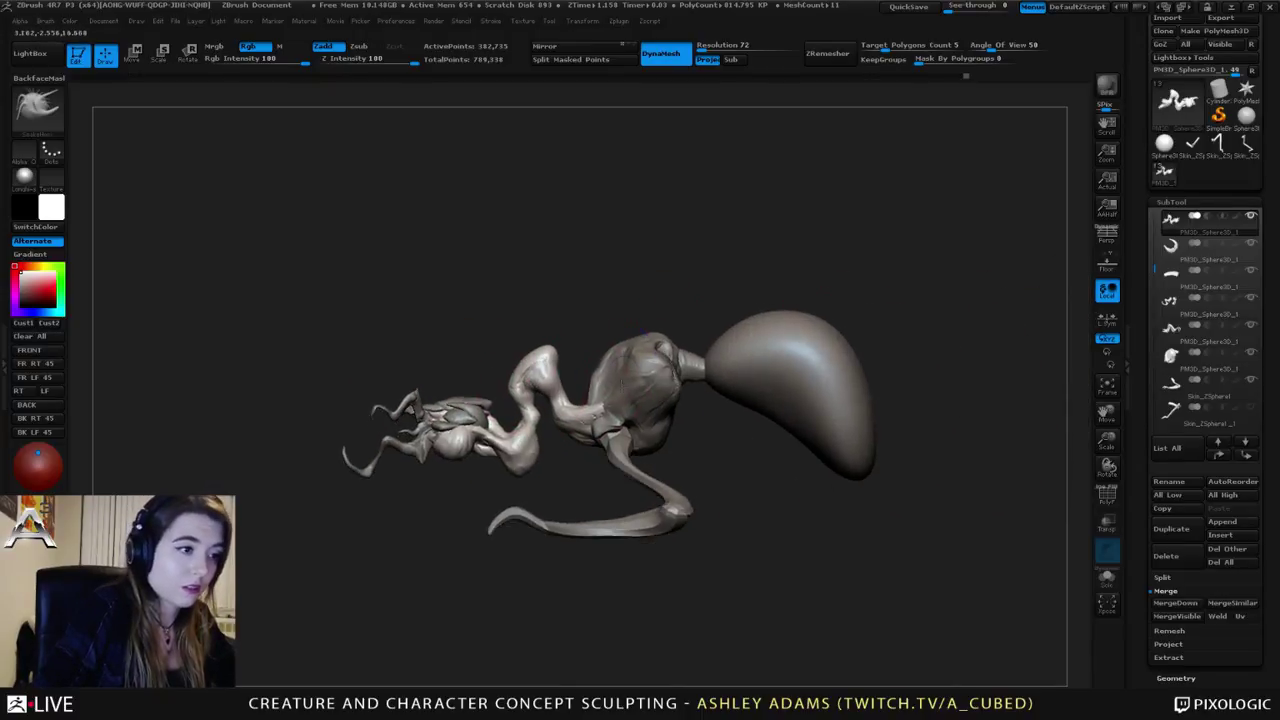
pyautogui.rightClick(650, 340)
pyautogui.keyDown('alt'); pyautogui.click(660, 333); pyautogui.keyUp('alt')
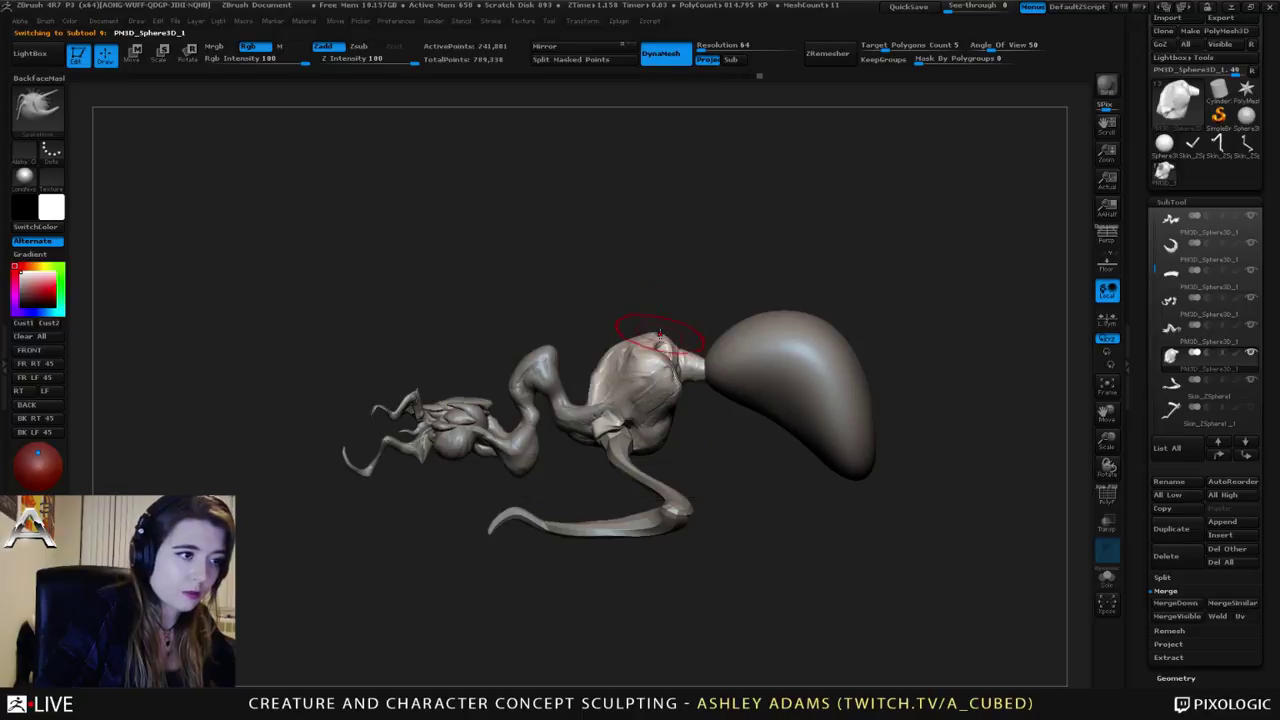
# Step: Select the neck and refine the curve between its raised hump and the thorax with a resized Snake Hook brush
pyautogui.keyDown('alt'); pyautogui.click(541, 355); pyautogui.keyUp('alt')
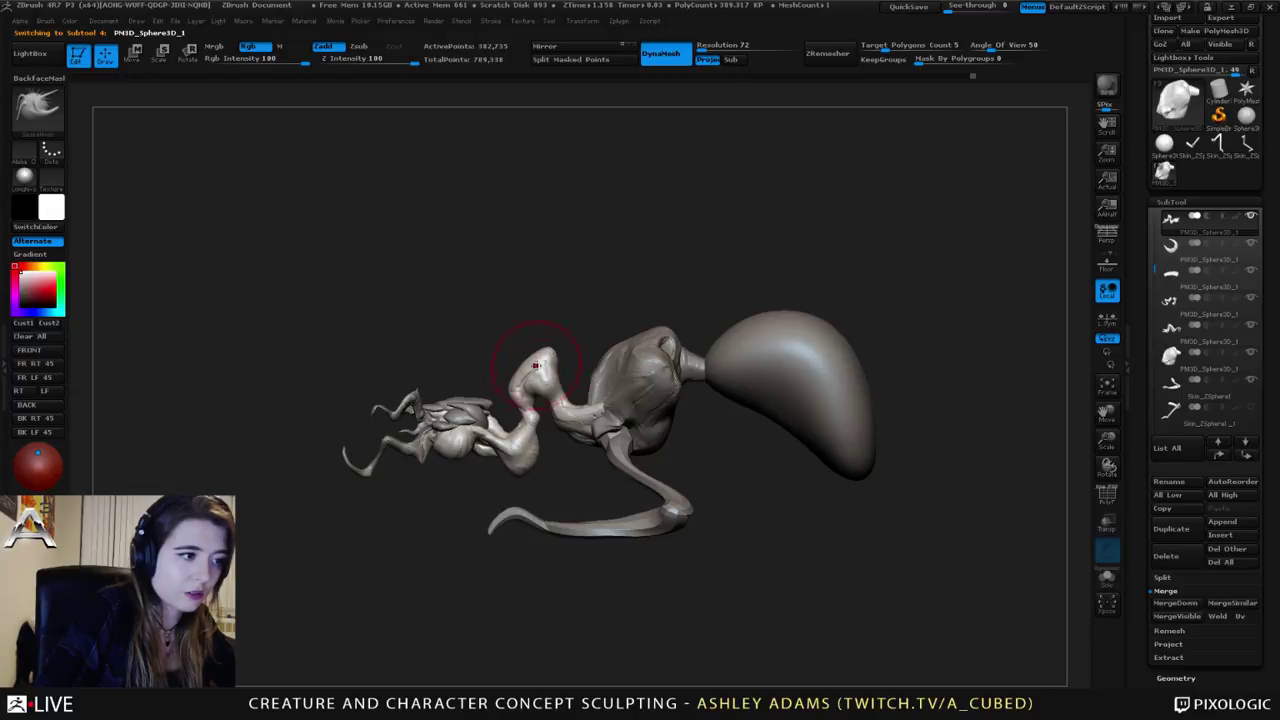
pyautogui.keyDown('alt'); pyautogui.moveTo(663, 342); pyautogui.dragTo(603, 328, button='right'); pyautogui.keyUp('alt')
pyautogui.moveTo(640, 457)
pyautogui.keyDown('ctrl'); pyautogui.mouseDown(button='right')
pyautogui.moveTo(545, 278)
pyautogui.moveTo(551, 291)
pyautogui.moveTo(623, 277)
pyautogui.moveTo(606, 406)
pyautogui.mouseUp(button='right'); pyautogui.keyUp('ctrl')
pyautogui.press('space')
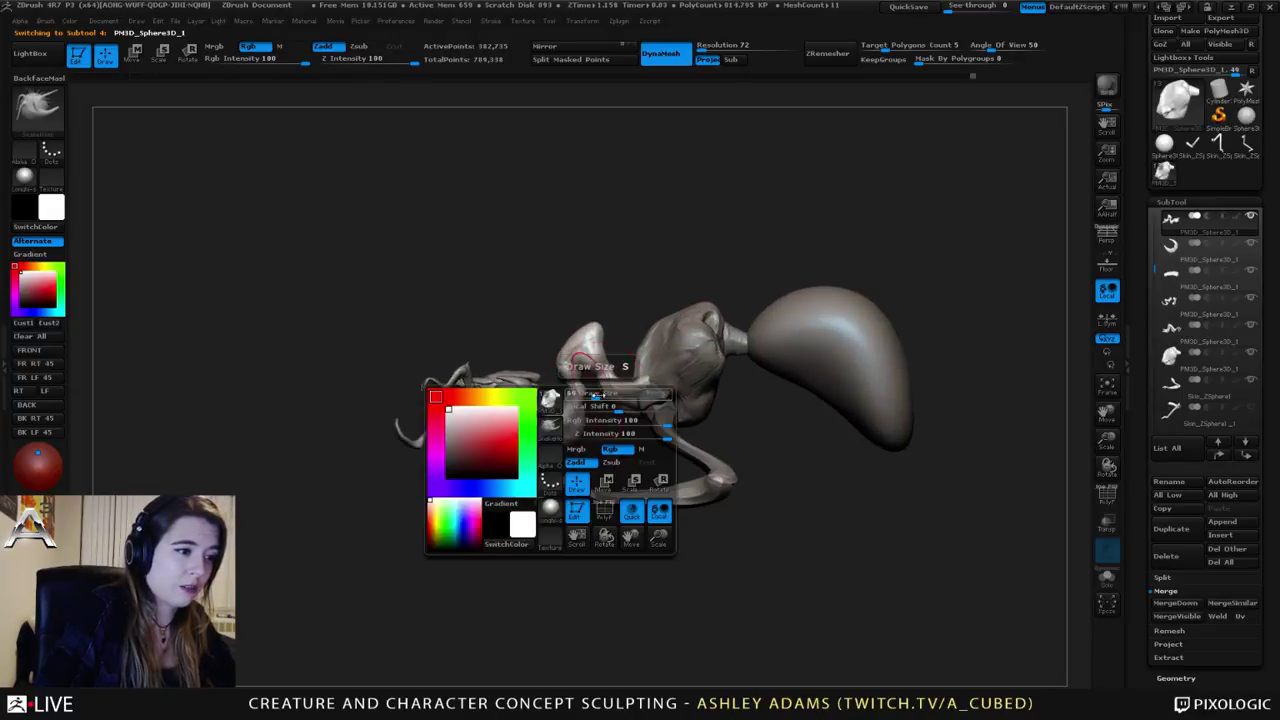
pyautogui.moveTo(606, 407); pyautogui.dragTo(588, 408)
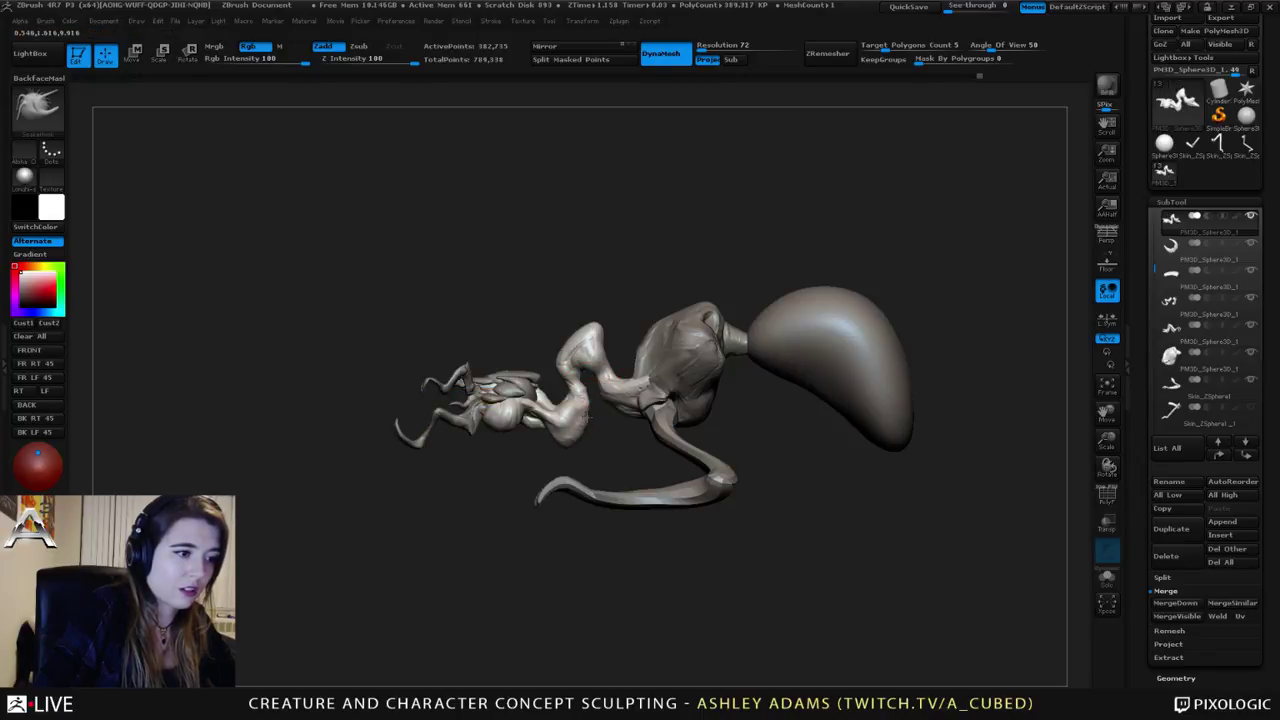
pyautogui.press('space')
pyautogui.moveTo(611, 406); pyautogui.dragTo(600, 407)
pyautogui.moveTo(632, 407)
pyautogui.mouseDown(button='right')
pyautogui.moveTo(588, 424)
pyautogui.moveTo(605, 405)
pyautogui.mouseUp(button='right')
# Step: Build up clay strands where the neck base runs onto the side of the thorax
pyautogui.press('b')
pyautogui.press('c')
pyautogui.press('b')
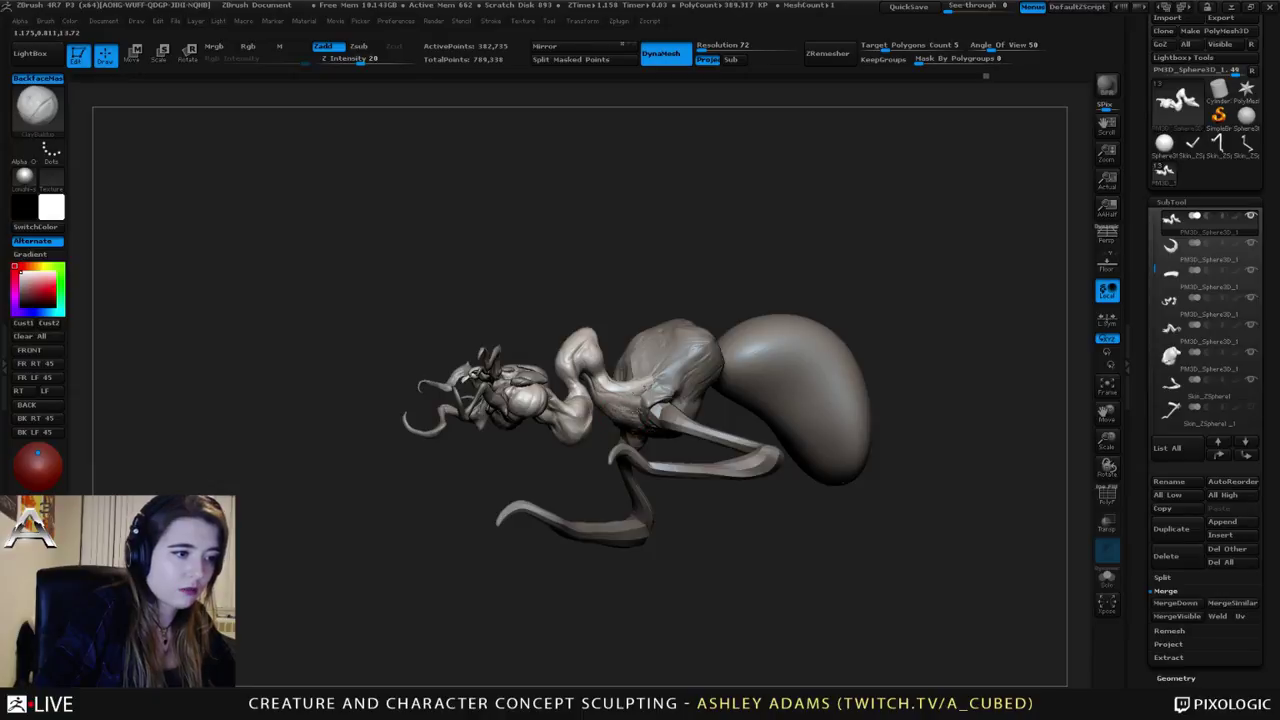
pyautogui.moveTo(633, 405)
pyautogui.mouseDown(button='right')
pyautogui.moveTo(604, 432)
pyautogui.moveTo(540, 311)
pyautogui.moveTo(655, 400)
pyautogui.mouseUp(button='right')
pyautogui.moveTo(655, 400)
pyautogui.mouseDown(button='right')
pyautogui.moveTo(674, 401)
pyautogui.moveTo(662, 366)
pyautogui.moveTo(620, 328)
pyautogui.mouseUp(button='right')
# Step: Select the thorax and pull its back upward into a taller hump with a larger Snake Hook brush
pyautogui.keyDown('alt'); pyautogui.click(606, 322); pyautogui.keyUp('alt')
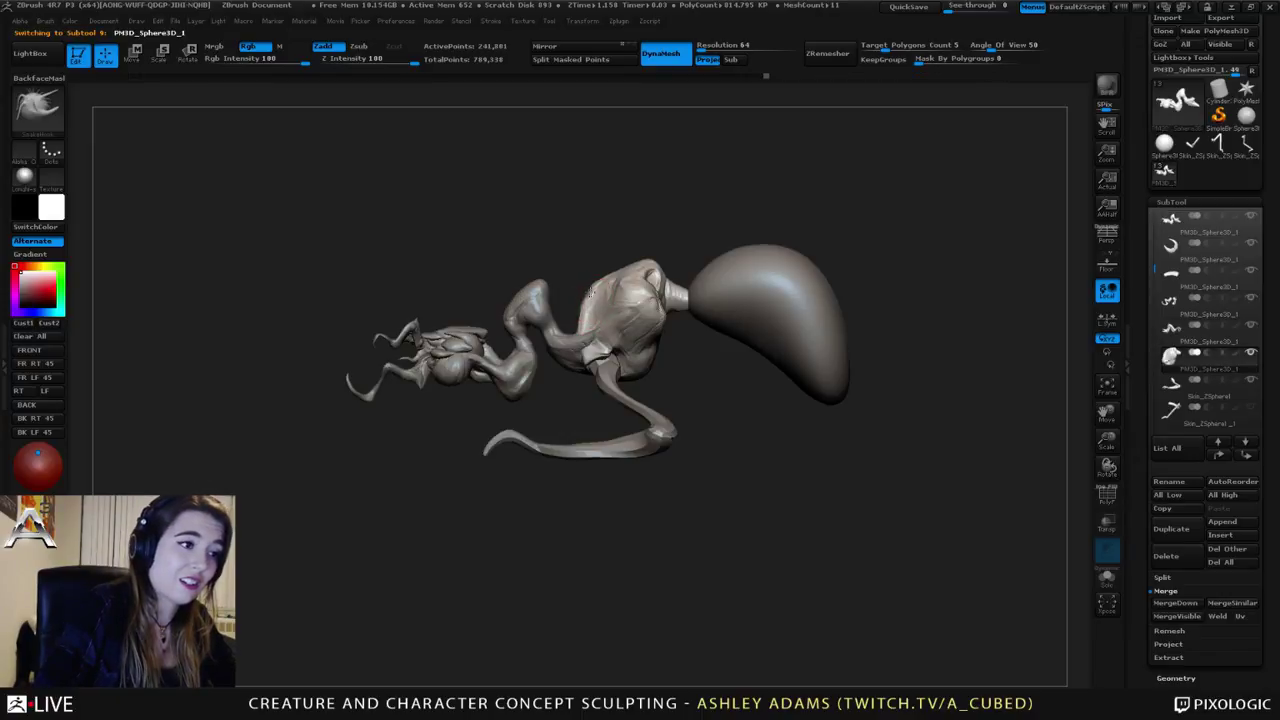
pyautogui.moveTo(592, 290)
pyautogui.keyDown('ctrl'); pyautogui.mouseDown(button='right')
pyautogui.moveTo(566, 96)
pyautogui.moveTo(555, 257)
pyautogui.moveTo(674, 294)
pyautogui.mouseUp(button='right'); pyautogui.keyUp('ctrl')
pyautogui.rightClick(606, 271)
pyautogui.rightClick(662, 302)
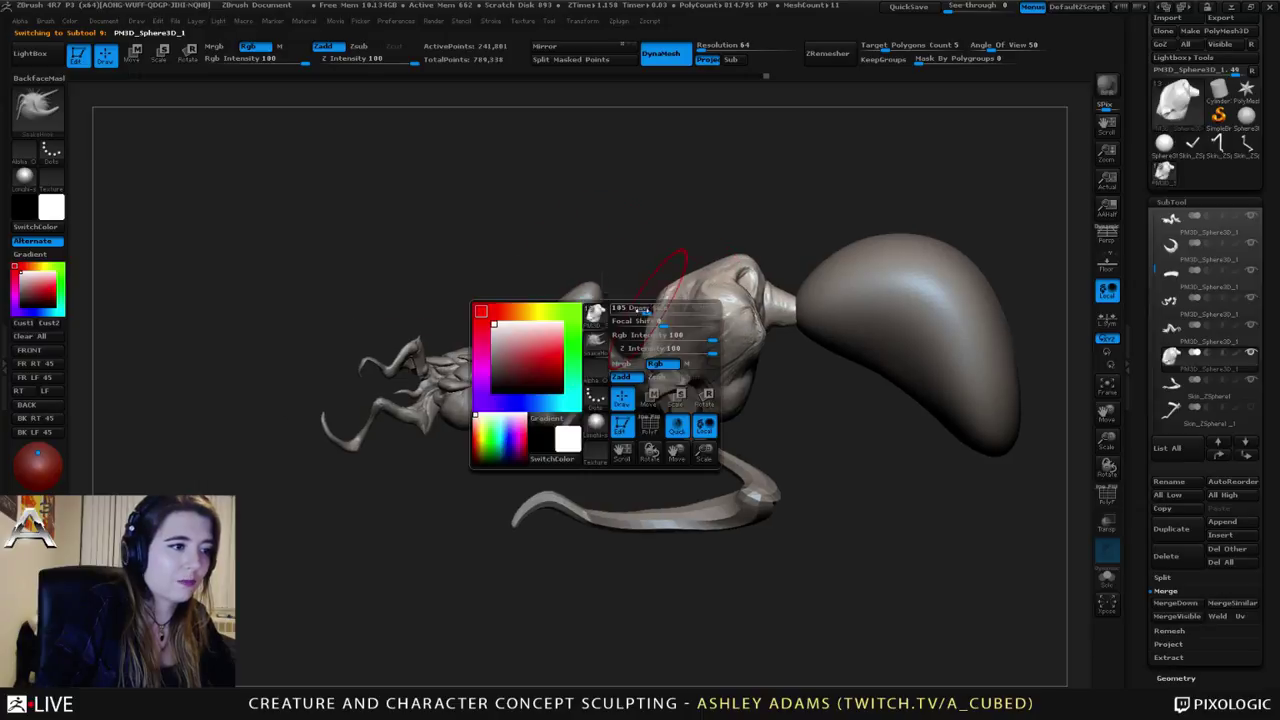
pyautogui.moveTo(656, 307); pyautogui.dragTo(762, 242)
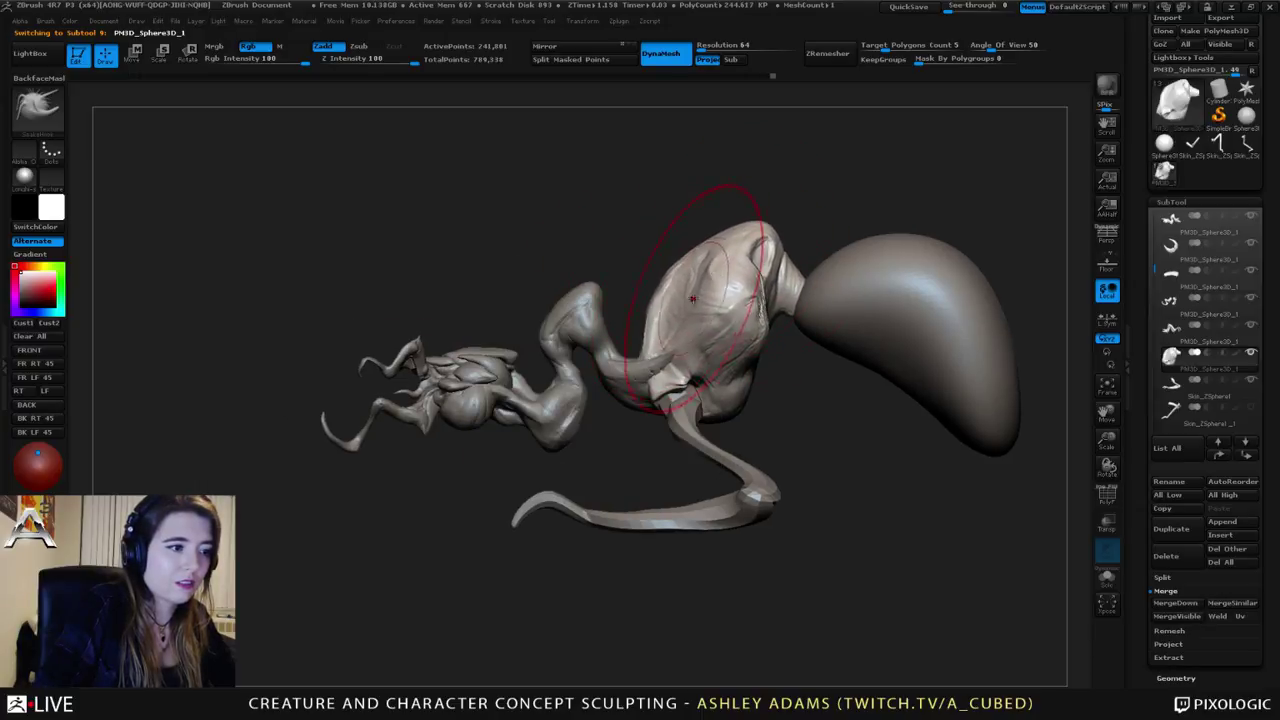
# Step: Select the neck and mask it just behind the head
pyautogui.moveTo(694, 294)
pyautogui.mouseDown(button='right')
pyautogui.moveTo(724, 302)
pyautogui.moveTo(670, 300)
pyautogui.moveTo(612, 330)
pyautogui.mouseUp(button='right')
pyautogui.keyDown('alt'); pyautogui.click(610, 333); pyautogui.keyUp('alt')
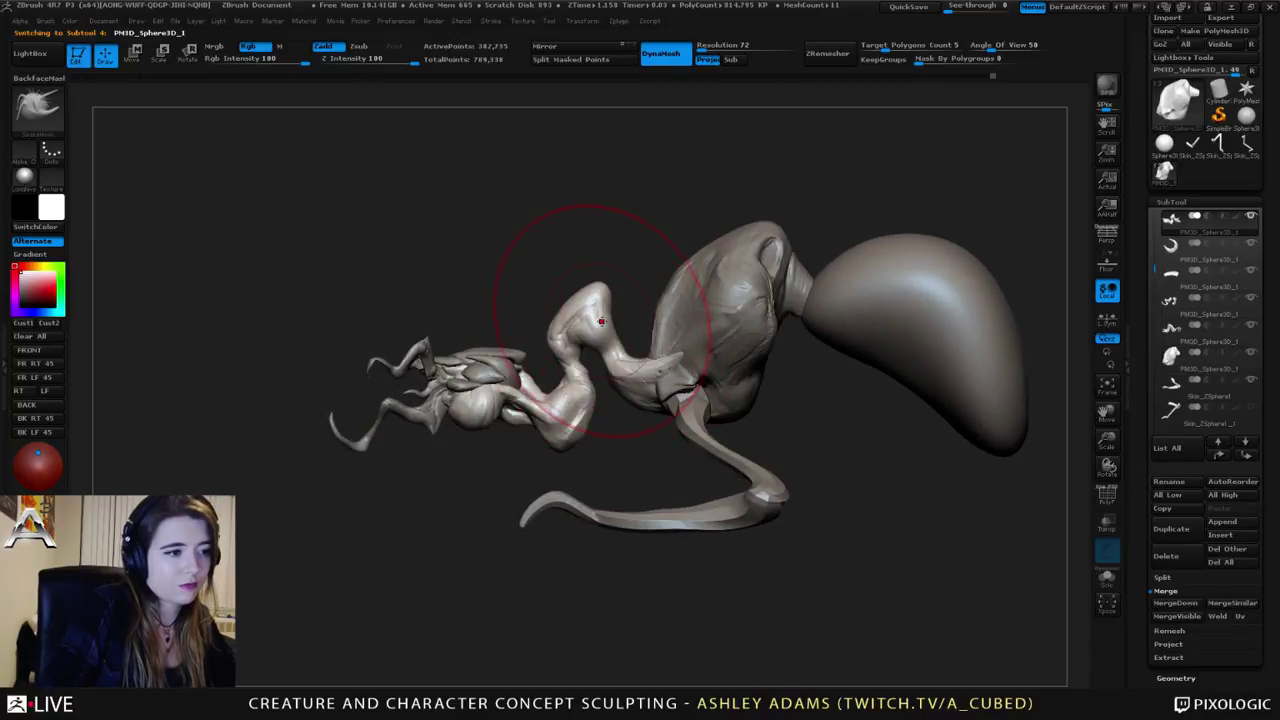
pyautogui.press('ctrl')
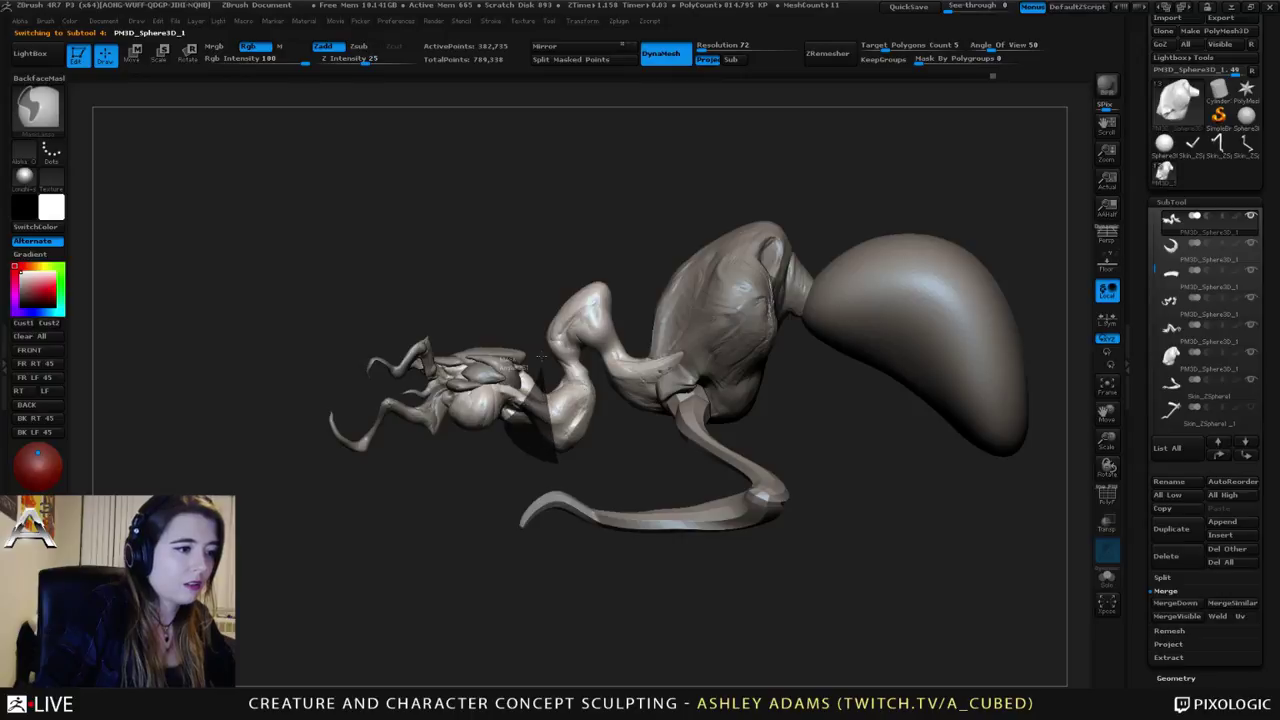
# Step: Mask the head and squash the curved neck vertically with the transpose line, leaving the head in place
pyautogui.moveTo(541, 356)
pyautogui.keyDown('ctrl'); pyautogui.mouseDown()
pyautogui.moveTo(622, 230)
pyautogui.moveTo(748, 496)
pyautogui.moveTo(690, 492)
pyautogui.mouseUp(); pyautogui.keyUp('ctrl')
pyautogui.keyDown('ctrl'); pyautogui.click(622, 453); pyautogui.keyUp('ctrl')
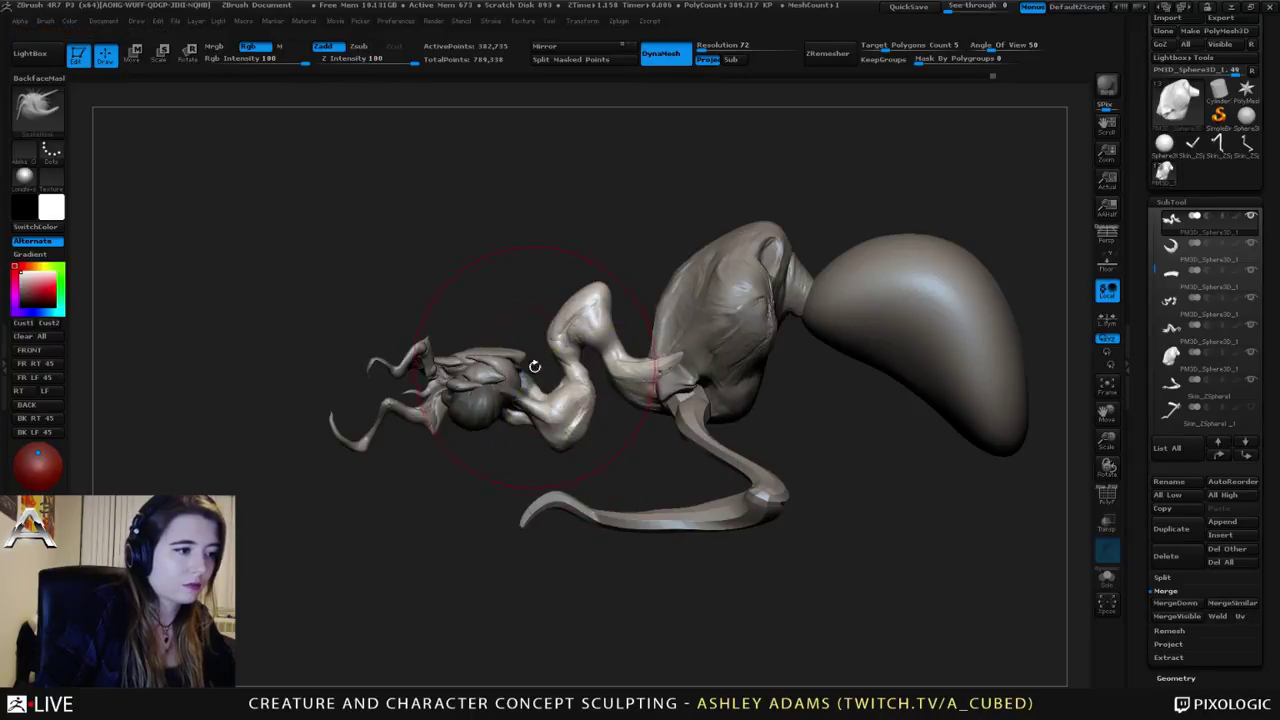
pyautogui.press('w')
pyautogui.moveTo(677, 374); pyautogui.dragTo(457, 614)
pyautogui.moveTo(583, 480); pyautogui.dragTo(583, 157)
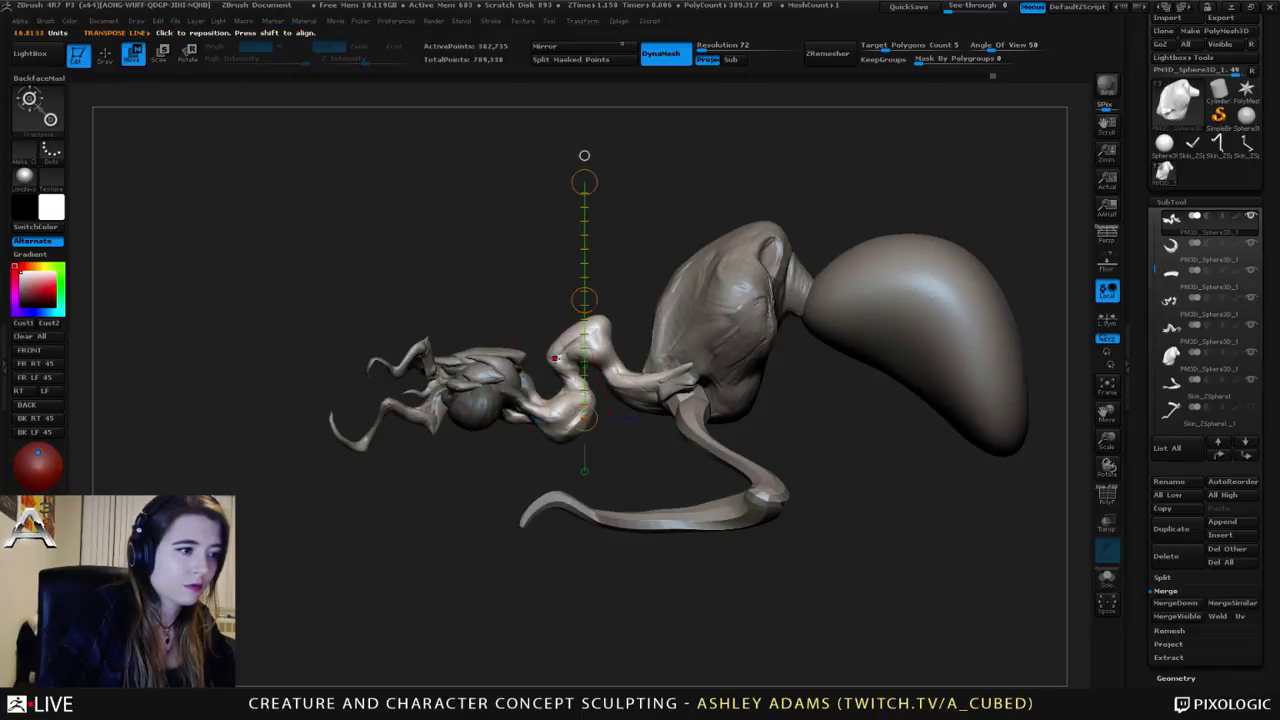
pyautogui.press('q')
# Step: Clear the mask from the head and choose the ClayBuildup brush
pyautogui.press('space')
pyautogui.press('space')
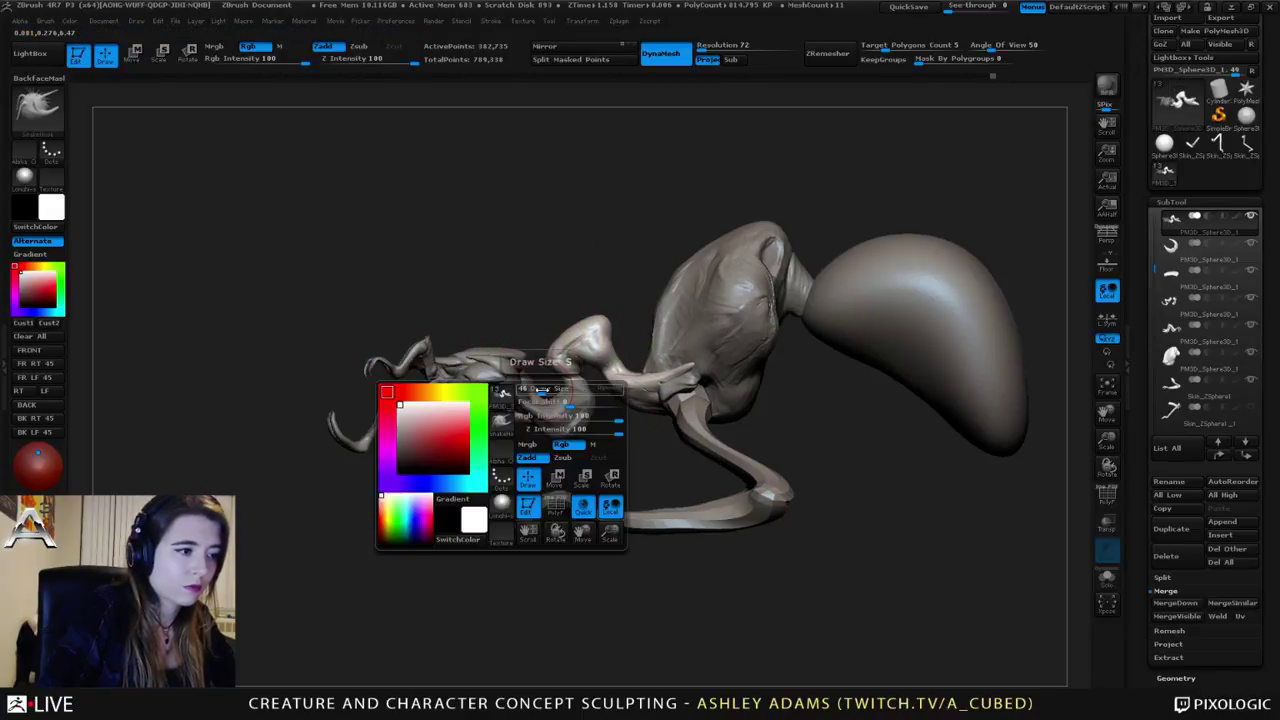
pyautogui.press('space')
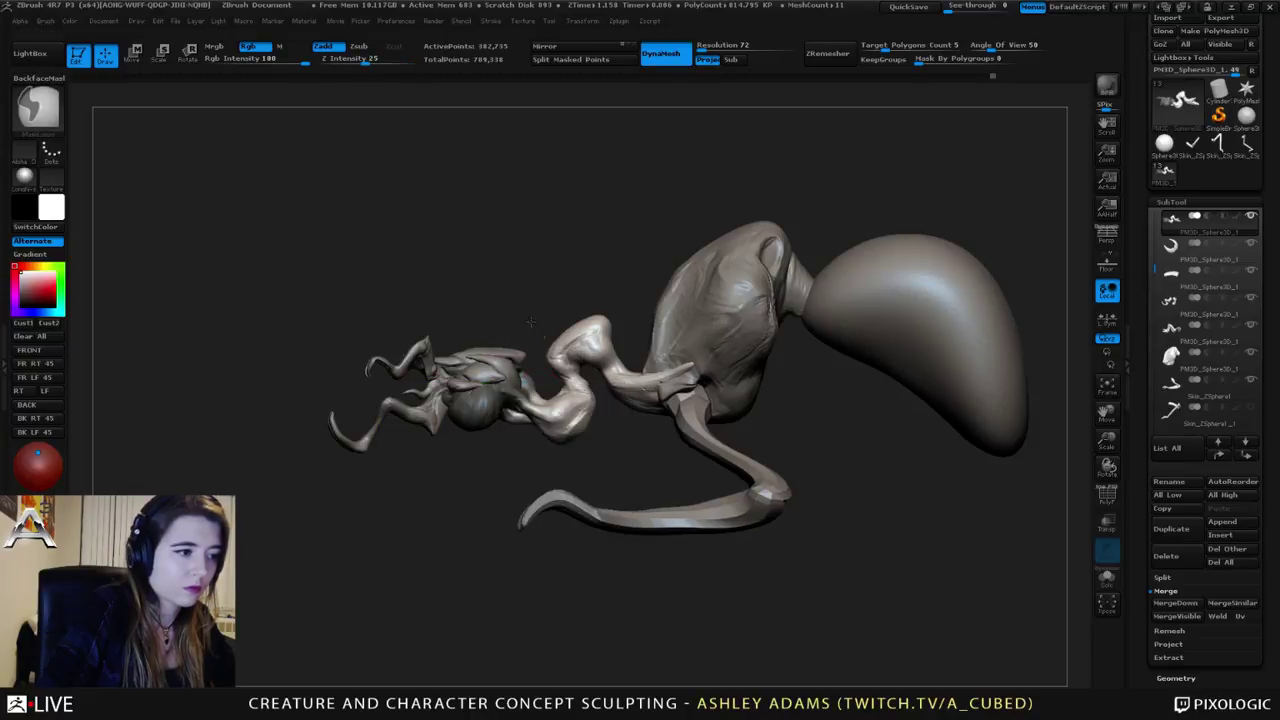
pyautogui.press('space')
pyautogui.press('b')
pyautogui.press('c')
pyautogui.press('b')
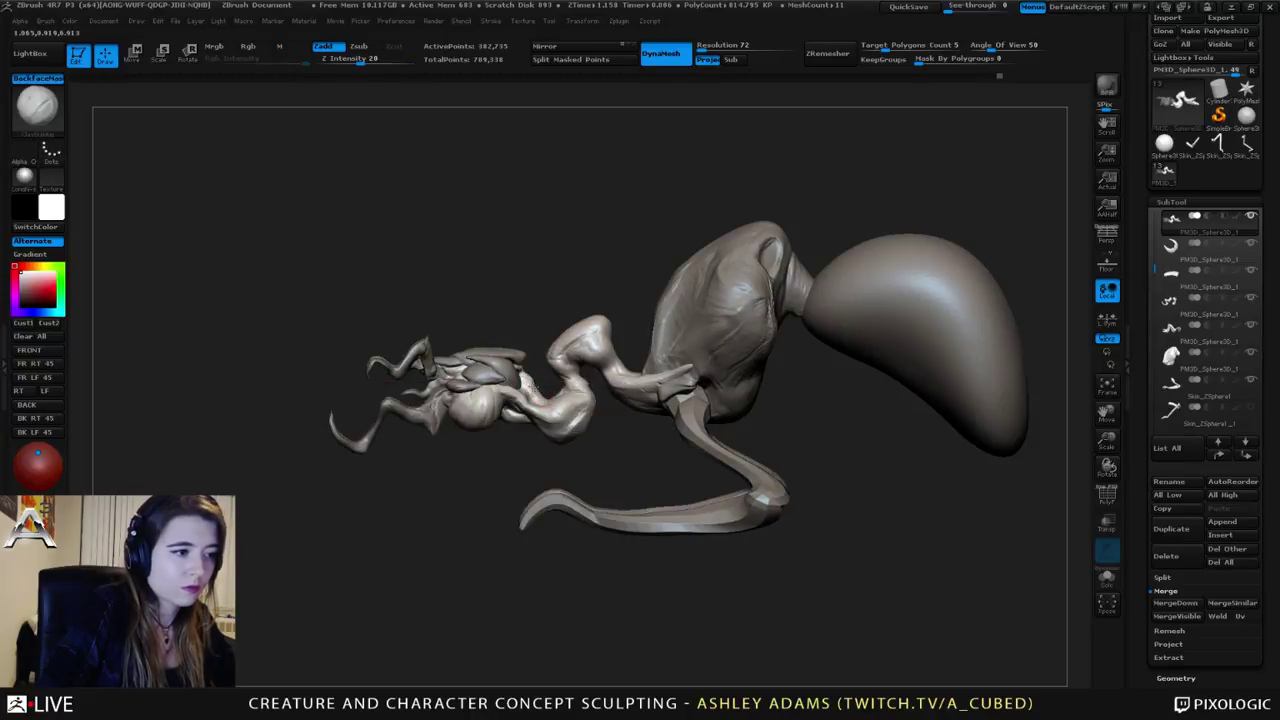
# Step: Select the torso subtool and adjust its outline with a resized SnakeHook brush
pyautogui.keyDown('alt'); pyautogui.click(666, 286); pyautogui.keyUp('alt')
pyautogui.press('space')
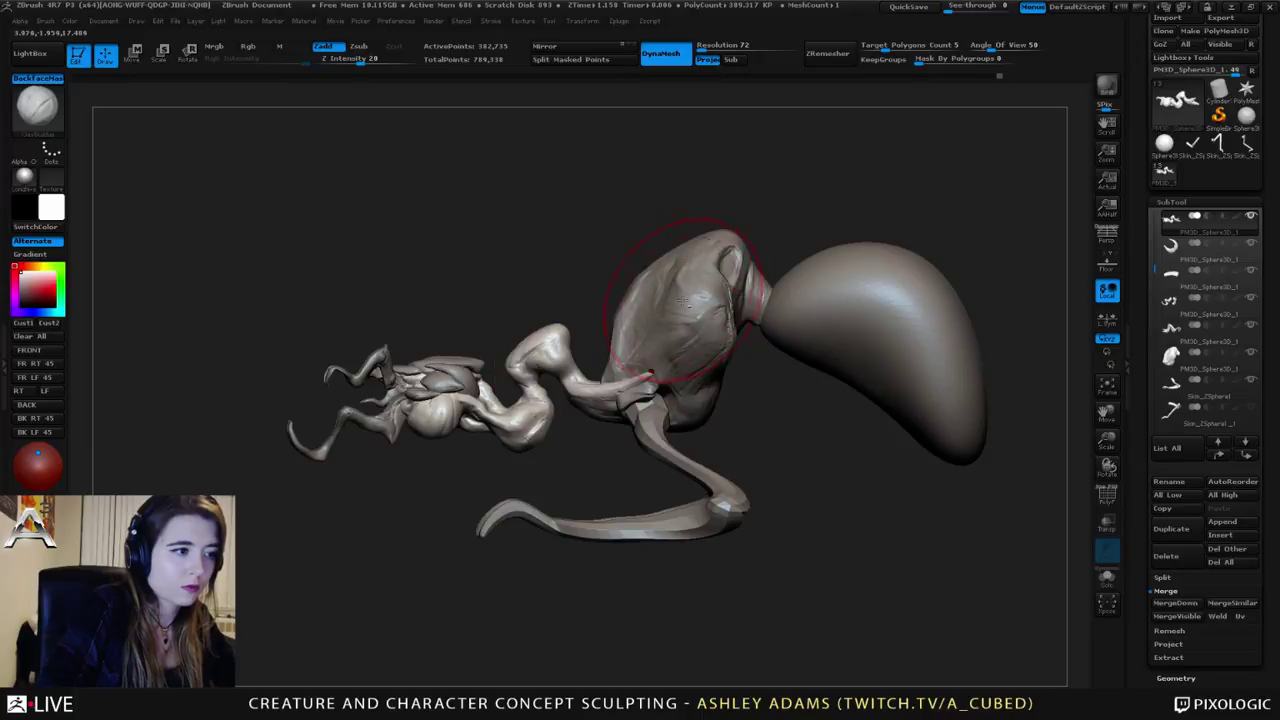
pyautogui.press('space')
pyautogui.moveTo(678, 284)
pyautogui.mouseDown()
pyautogui.moveTo(703, 260)
pyautogui.moveTo(664, 288)
pyautogui.mouseUp()
pyautogui.press('b')
pyautogui.press('s')
pyautogui.press('h')
pyautogui.moveTo(658, 290); pyautogui.dragTo(716, 296, button='right')
pyautogui.press('space')
pyautogui.moveTo(644, 320); pyautogui.dragTo(624, 322)
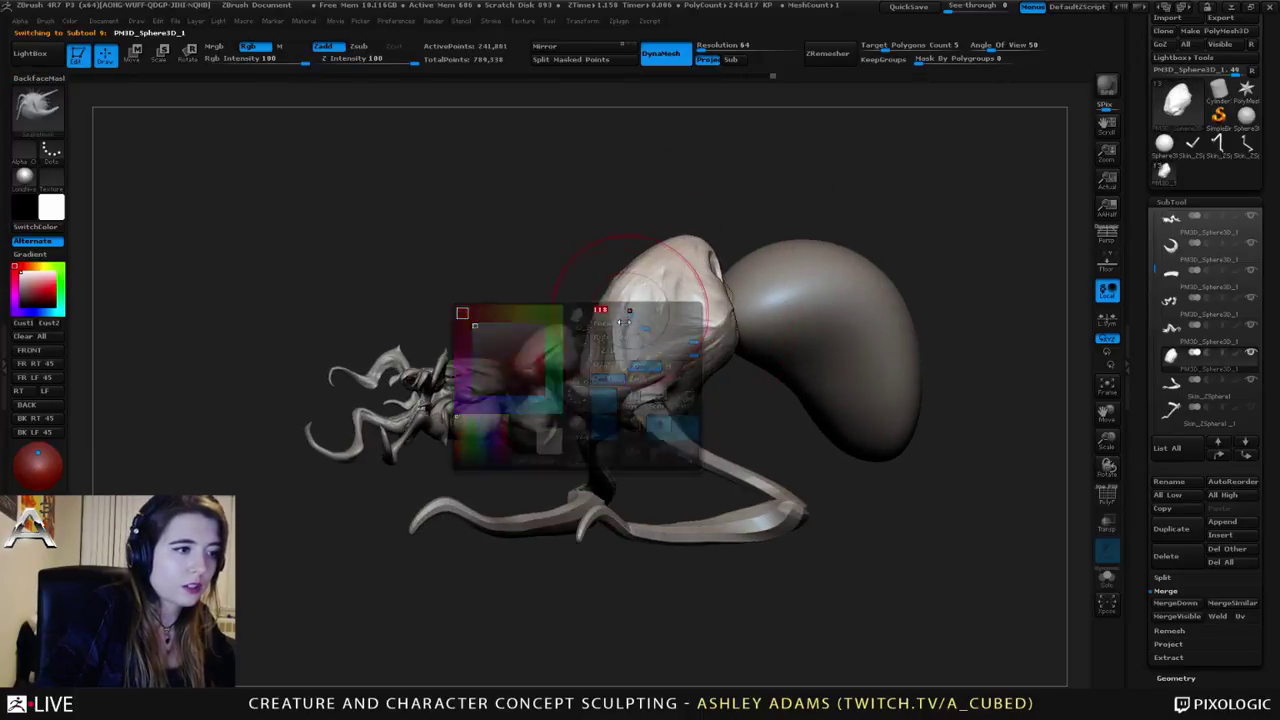
pyautogui.moveTo(621, 322); pyautogui.dragTo(588, 423, button='right')
pyautogui.press('space')
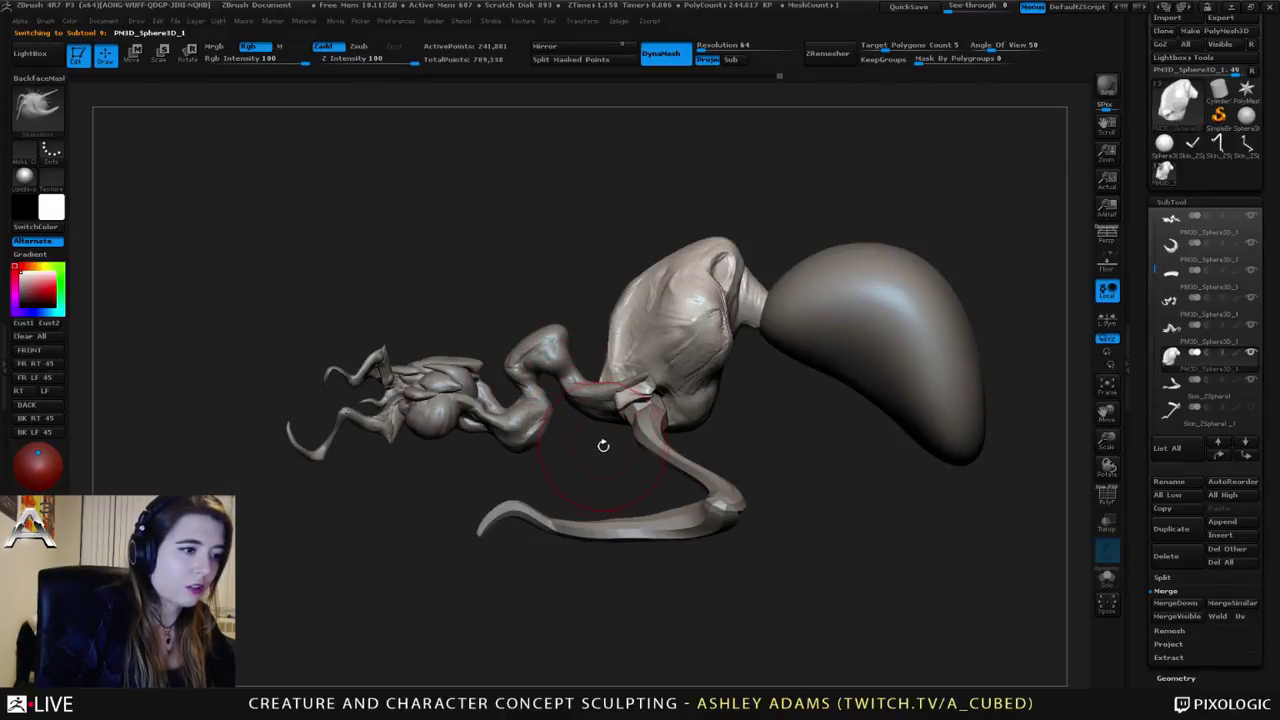
# Step: Select the neck subtool and add volume to its thin, curved sections with the Inflat brush
pyautogui.keyDown('alt'); pyautogui.click(598, 408); pyautogui.keyUp('alt')
pyautogui.press('space')
pyautogui.moveTo(600, 411); pyautogui.dragTo(583, 412)
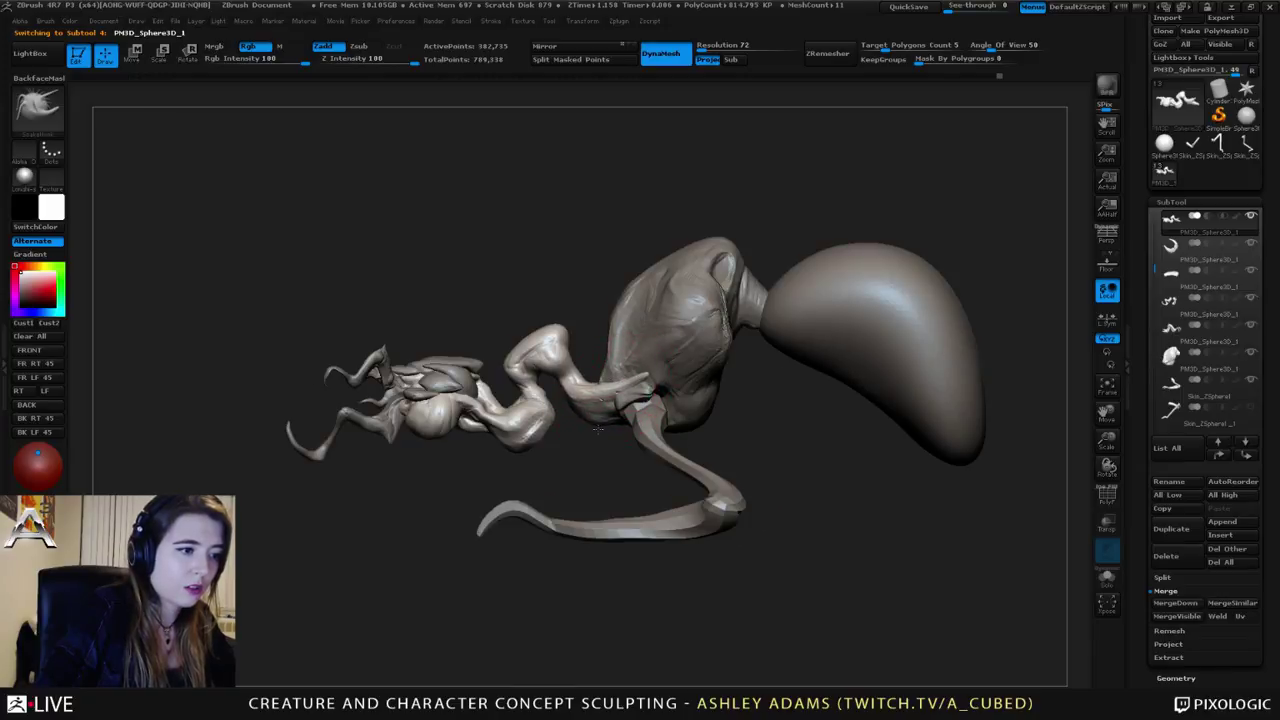
pyautogui.keyDown('ctrl'); pyautogui.moveTo(631, 481); pyautogui.dragTo(518, 201, button='right'); pyautogui.keyUp('ctrl')
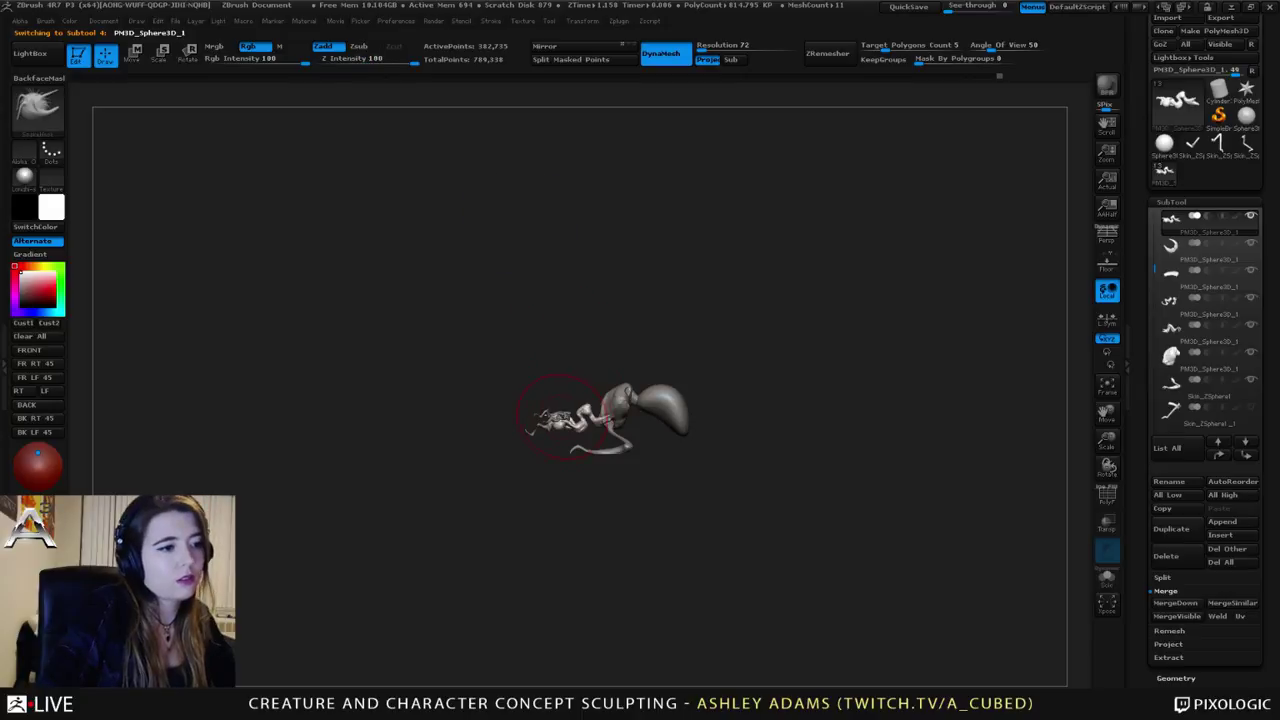
pyautogui.keyDown('ctrl'); pyautogui.moveTo(606, 371); pyautogui.dragTo(548, 445, button='right'); pyautogui.keyUp('ctrl')
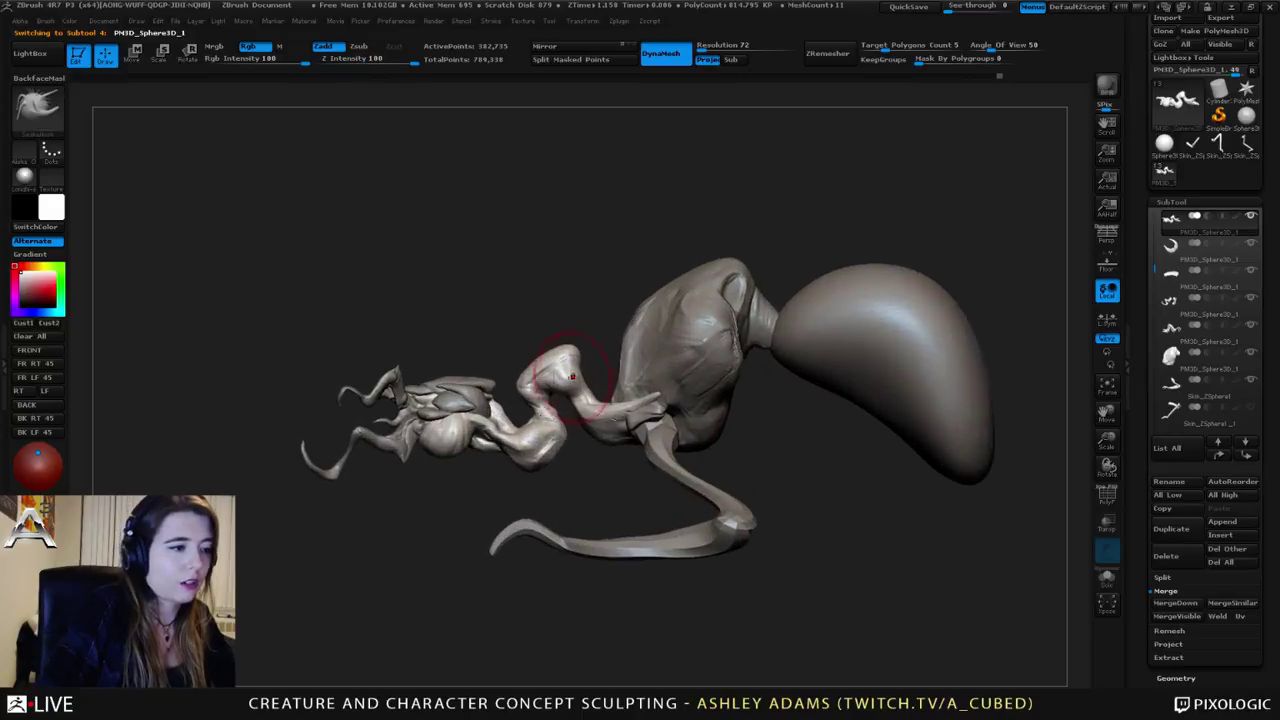
pyautogui.press('space')
pyautogui.press('b')
pyautogui.press('i')
pyautogui.press('n')
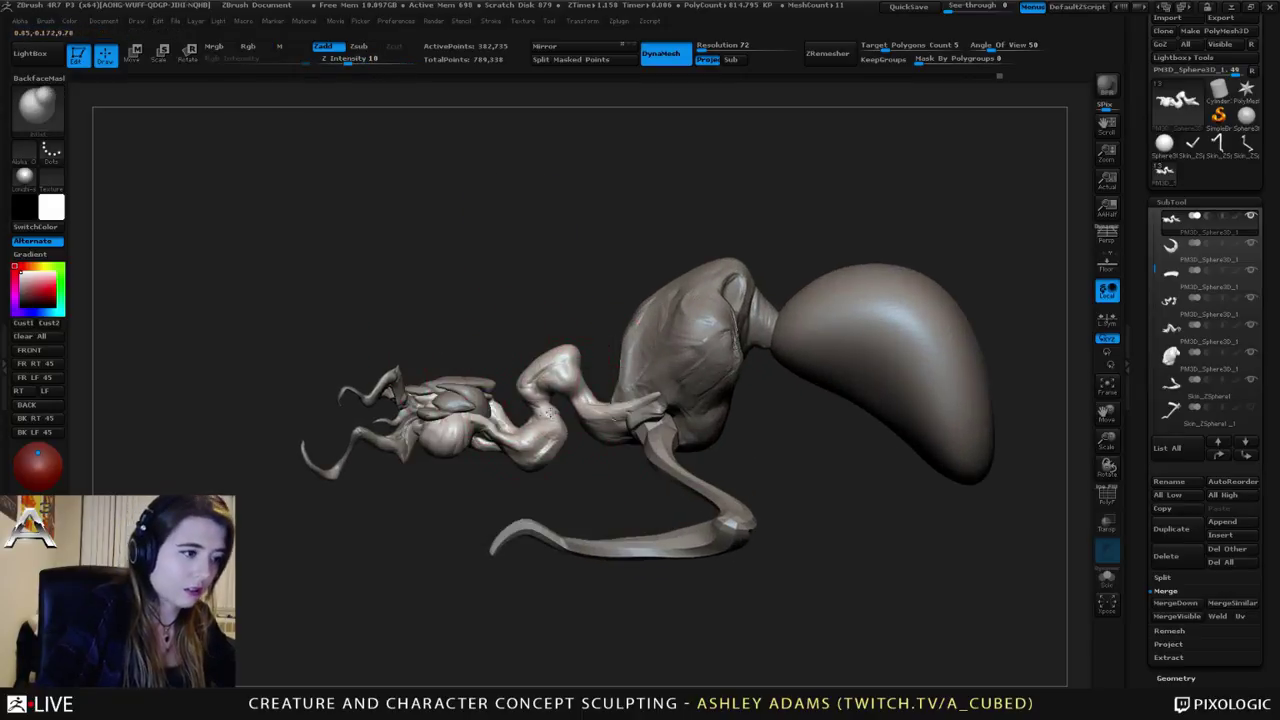
pyautogui.keyDown('ctrl'); pyautogui.moveTo(619, 480); pyautogui.dragTo(548, 371, button='right'); pyautogui.keyUp('ctrl')
pyautogui.press('space')
pyautogui.press('space')
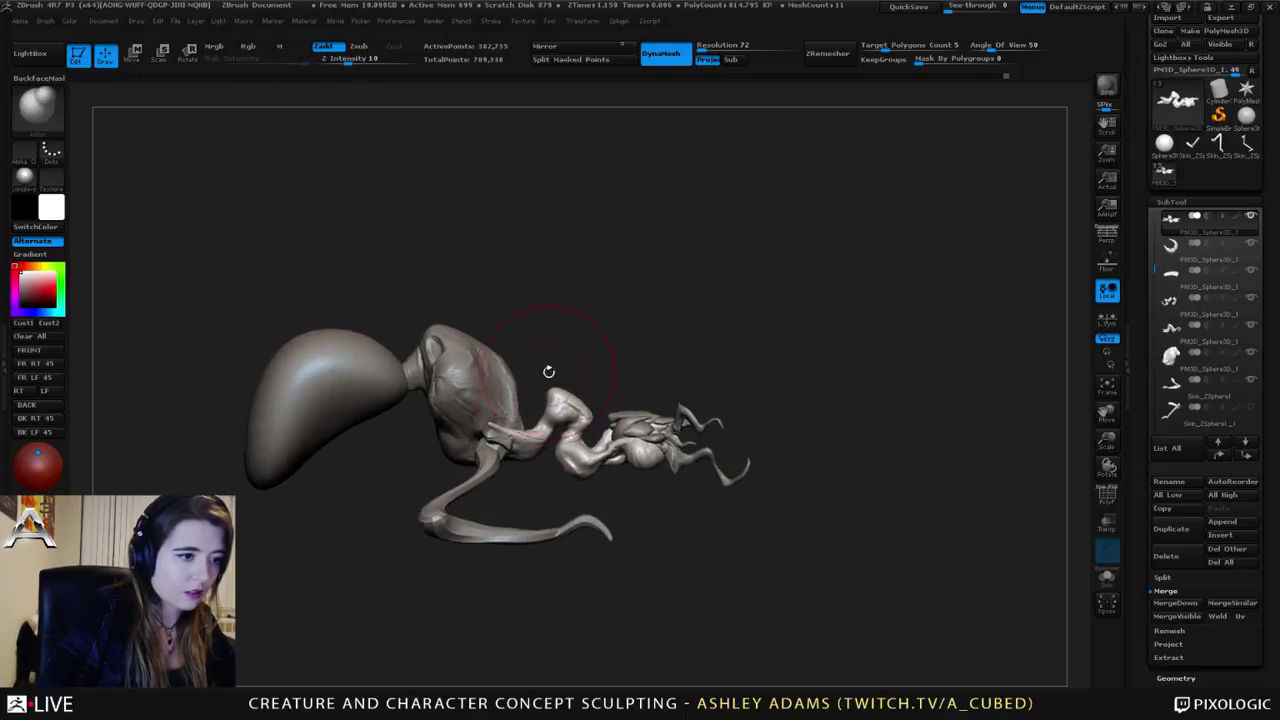
# Step: Select the torso subtool and combine all subtools into one posing mesh with Transpose Master's TPoseMesh
pyautogui.keyDown('alt'); pyautogui.click(458, 380); pyautogui.keyUp('alt')
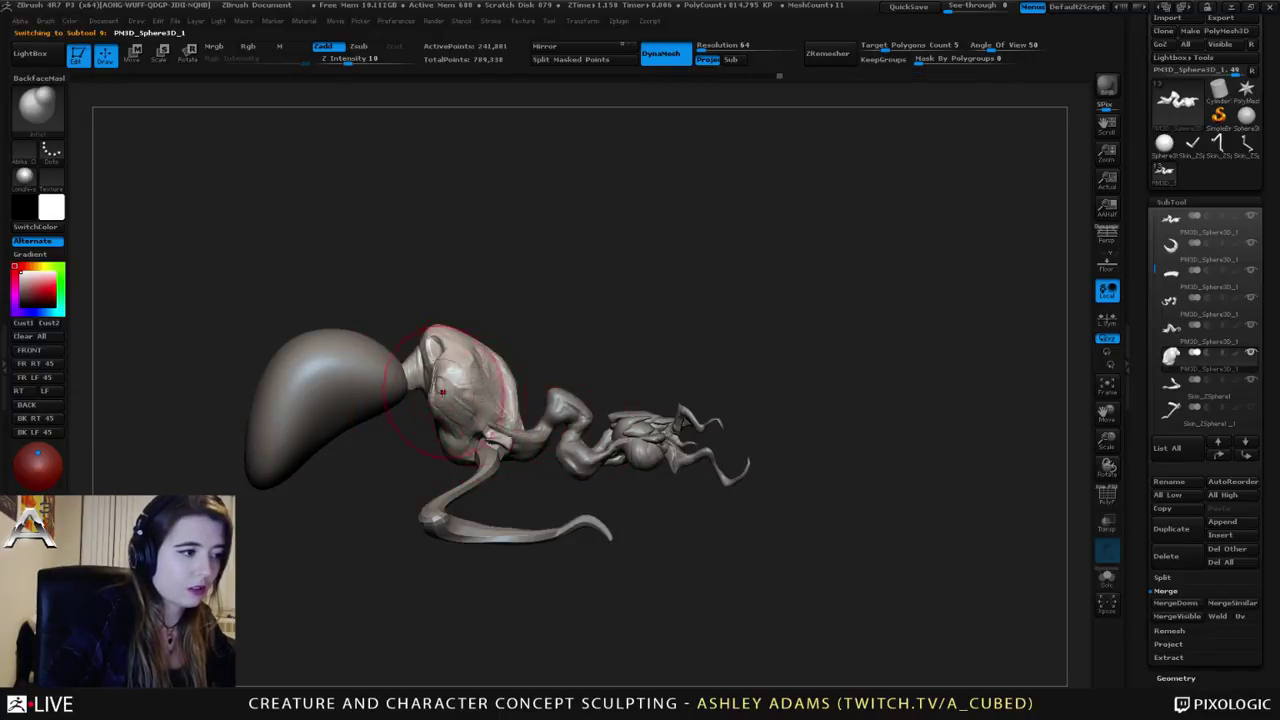
pyautogui.keyDown('alt'); pyautogui.click(496, 402); pyautogui.keyUp('alt')
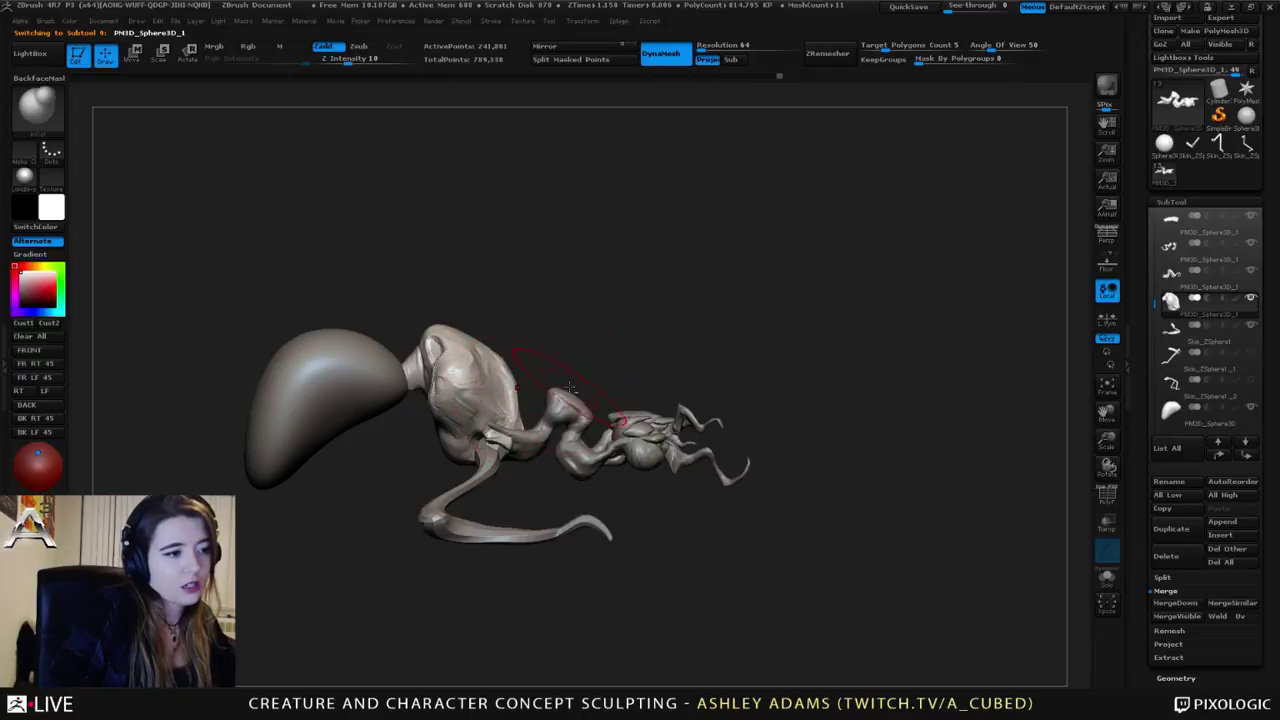
pyautogui.click(622, 21)
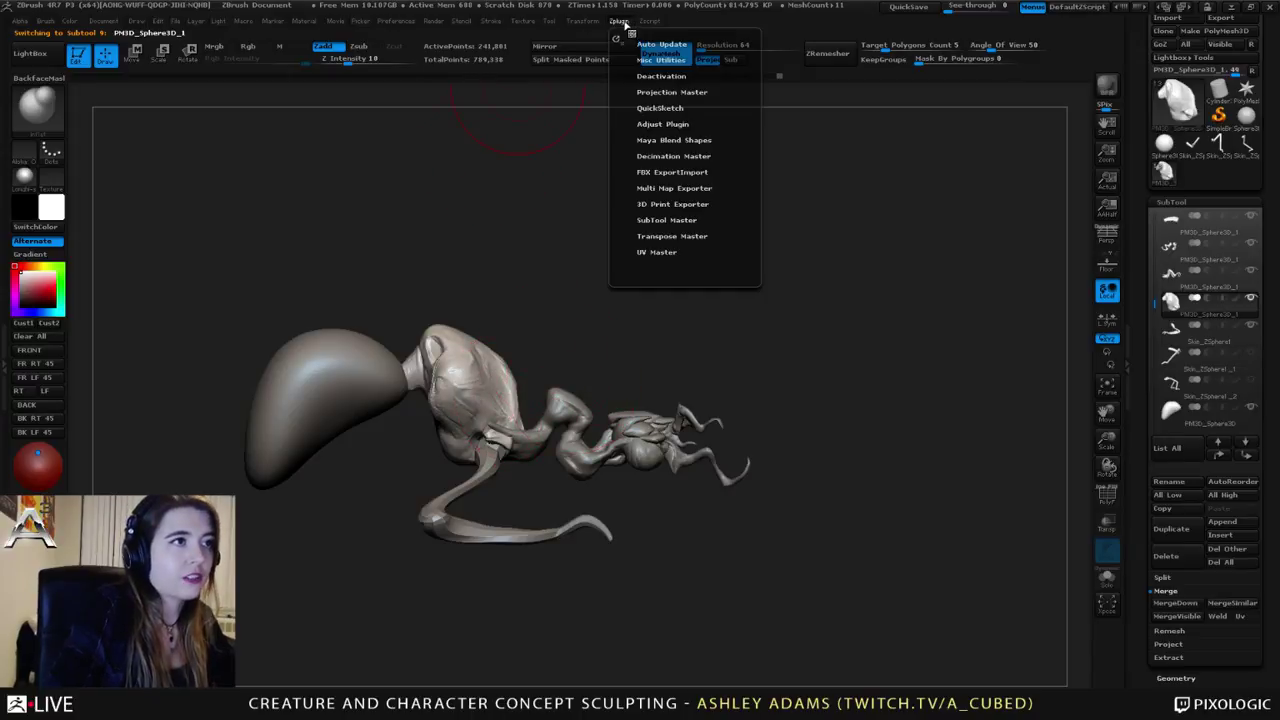
pyautogui.click(678, 236)
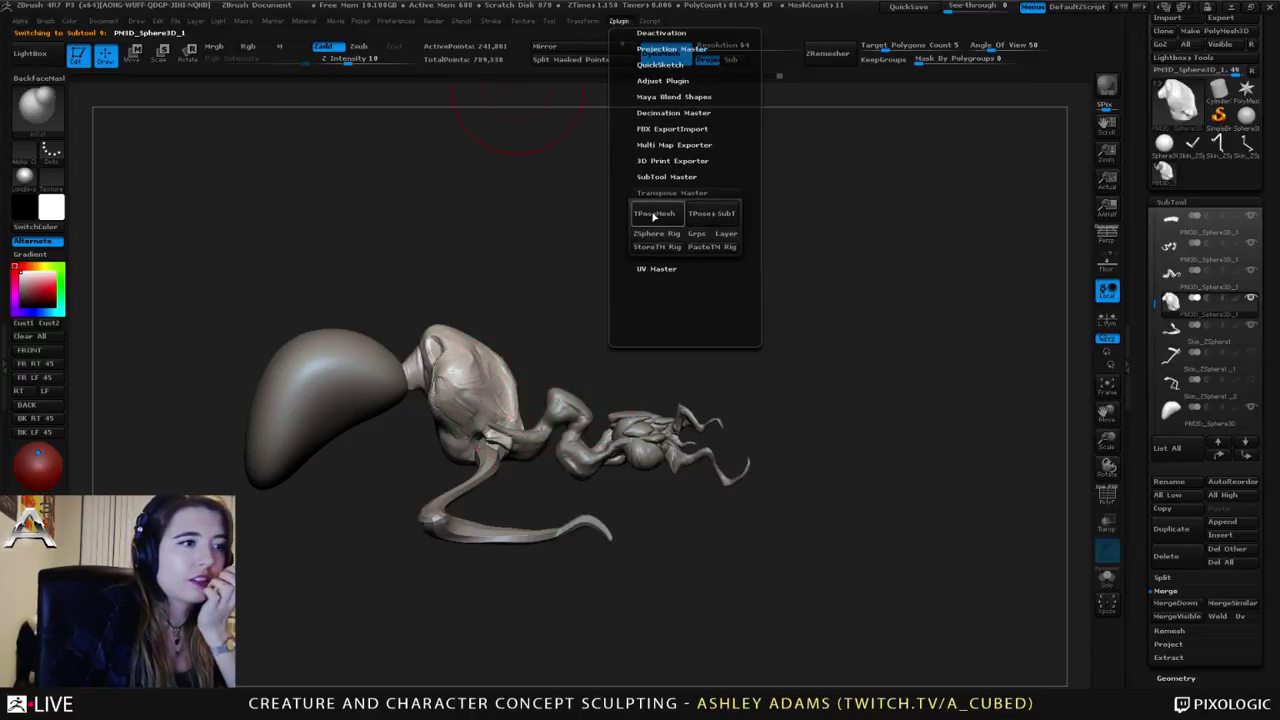
pyautogui.click(663, 220)
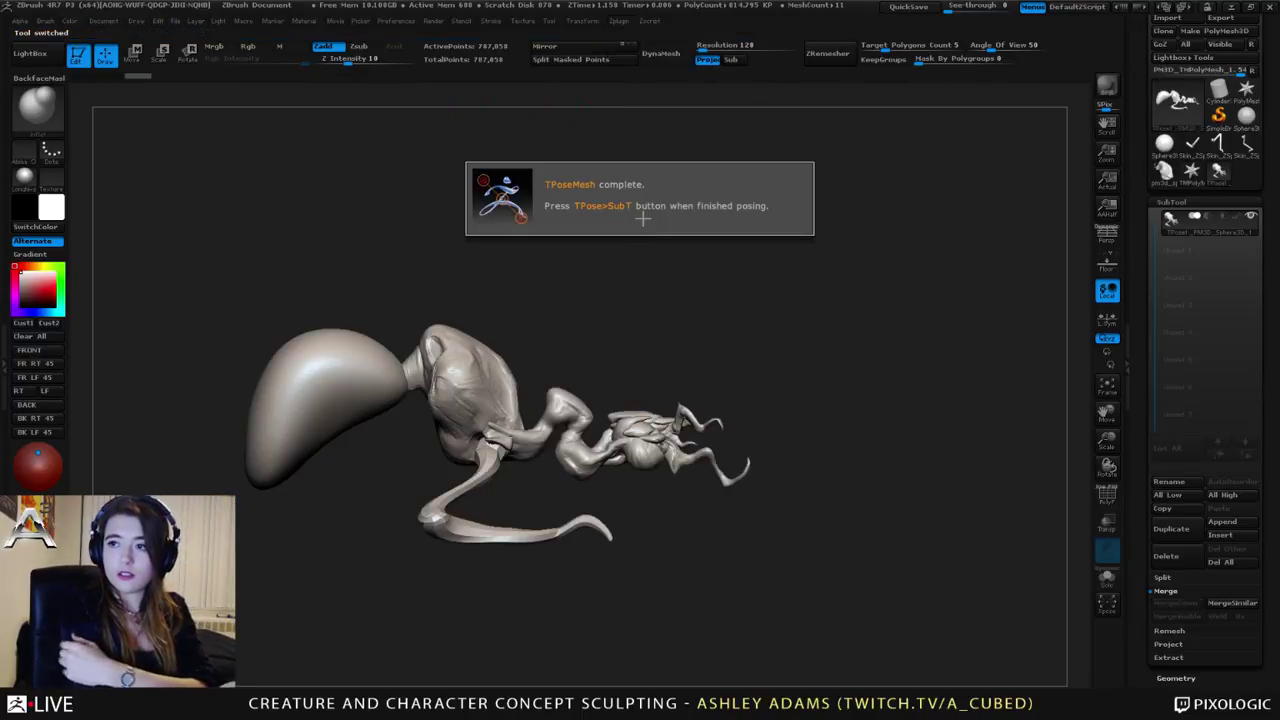
pyautogui.moveTo(551, 294); pyautogui.dragTo(631, 306)
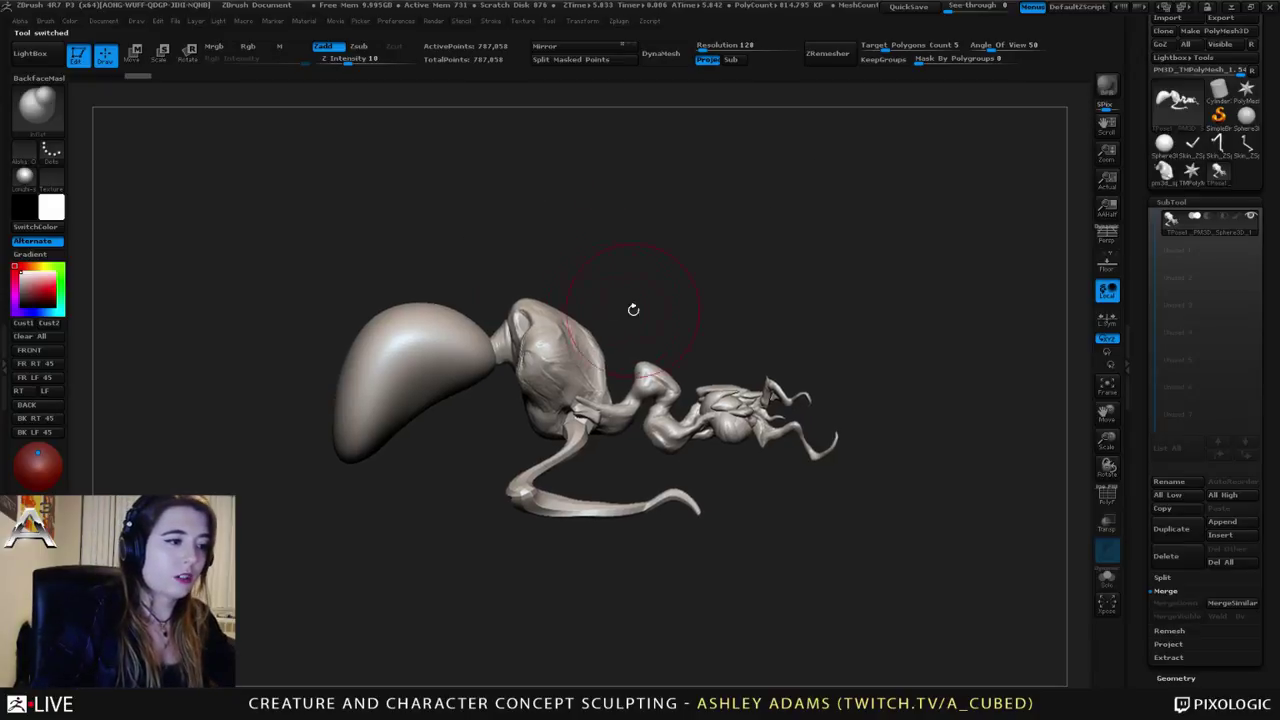
pyautogui.moveTo(578, 252)
pyautogui.keyDown('ctrl'); pyautogui.mouseDown()
pyautogui.moveTo(206, 409)
pyautogui.moveTo(612, 608)
pyautogui.moveTo(752, 566)
pyautogui.mouseUp(); pyautogui.keyUp('ctrl')
pyautogui.hotkey('ctrl', 'z')
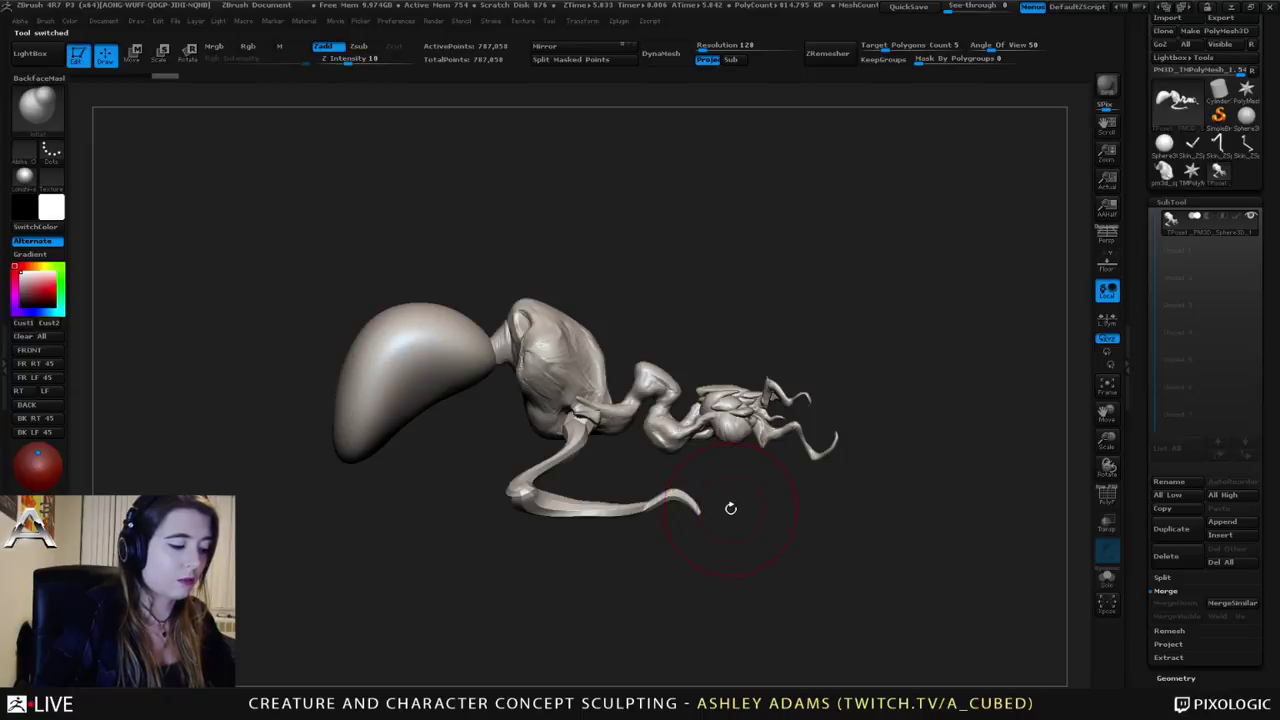
# Step: Mask the body up to the base of the head, and invert the mask so only the head is protected
pyautogui.moveTo(543, 276); pyautogui.dragTo(475, 296)
pyautogui.moveTo(585, 358); pyautogui.dragTo(613, 363, button='right')
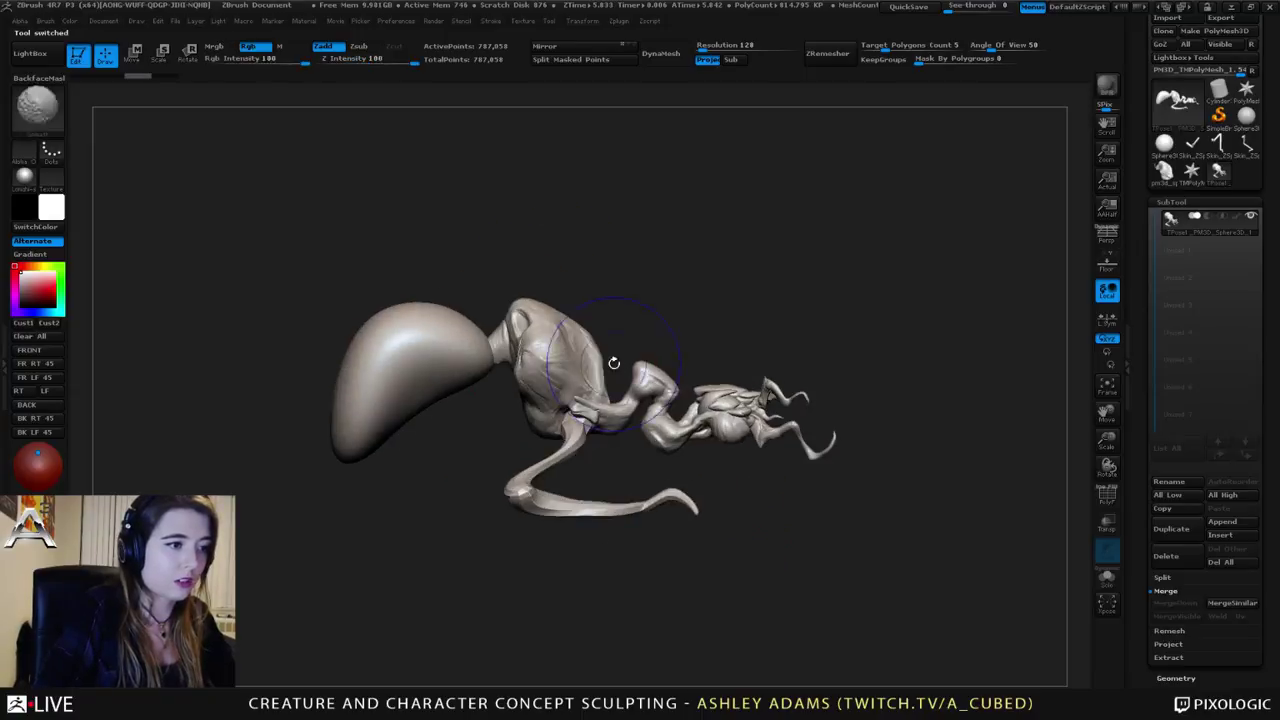
pyautogui.moveTo(600, 231)
pyautogui.keyDown('ctrl'); pyautogui.mouseDown()
pyautogui.moveTo(233, 407)
pyautogui.moveTo(780, 580)
pyautogui.moveTo(690, 440)
pyautogui.moveTo(640, 464)
pyautogui.moveTo(704, 449)
pyautogui.moveTo(645, 290)
pyautogui.moveTo(607, 235)
pyautogui.mouseUp(); pyautogui.keyUp('ctrl')
pyautogui.moveTo(709, 327)
pyautogui.mouseDown(button='right')
pyautogui.moveTo(715, 360)
pyautogui.moveTo(733, 343)
pyautogui.moveTo(711, 337)
pyautogui.mouseUp(button='right')
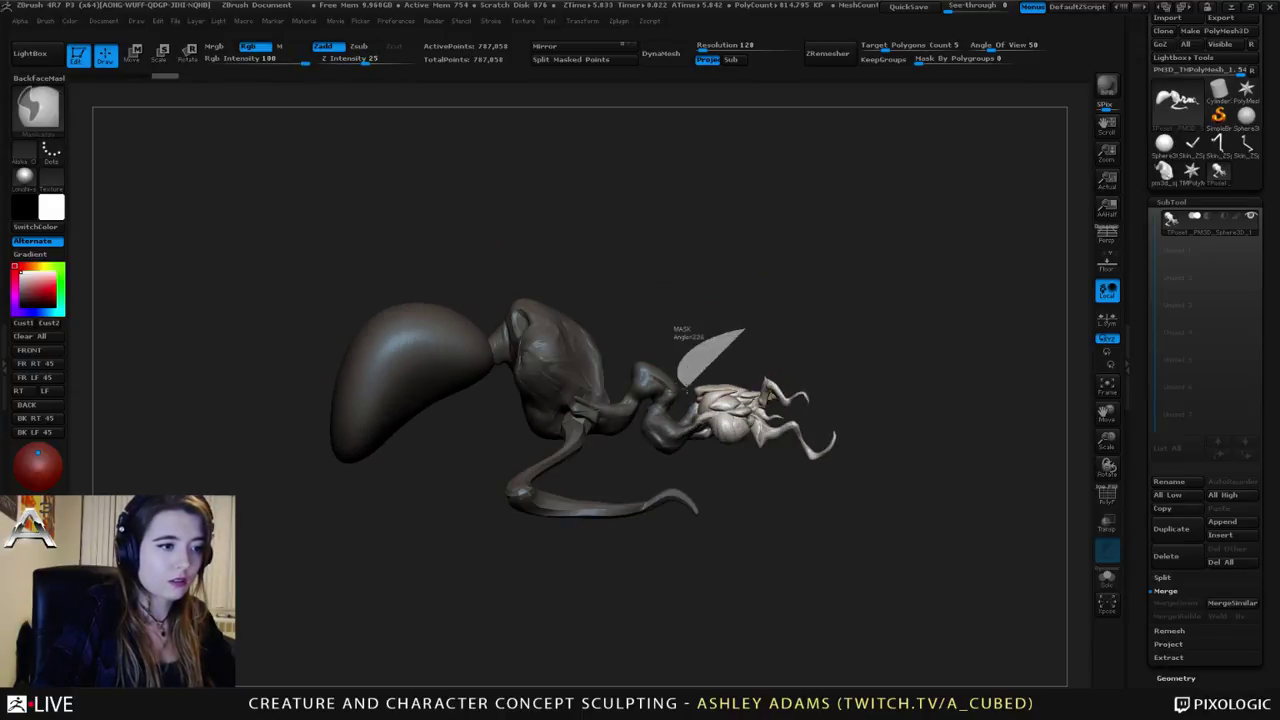
pyautogui.keyDown('ctrl'); pyautogui.click(842, 500); pyautogui.keyUp('ctrl')
# Step: Scale the unmasked body down toward the head with horizontal transpose lines, repeating the last scaling once
pyautogui.press('e')
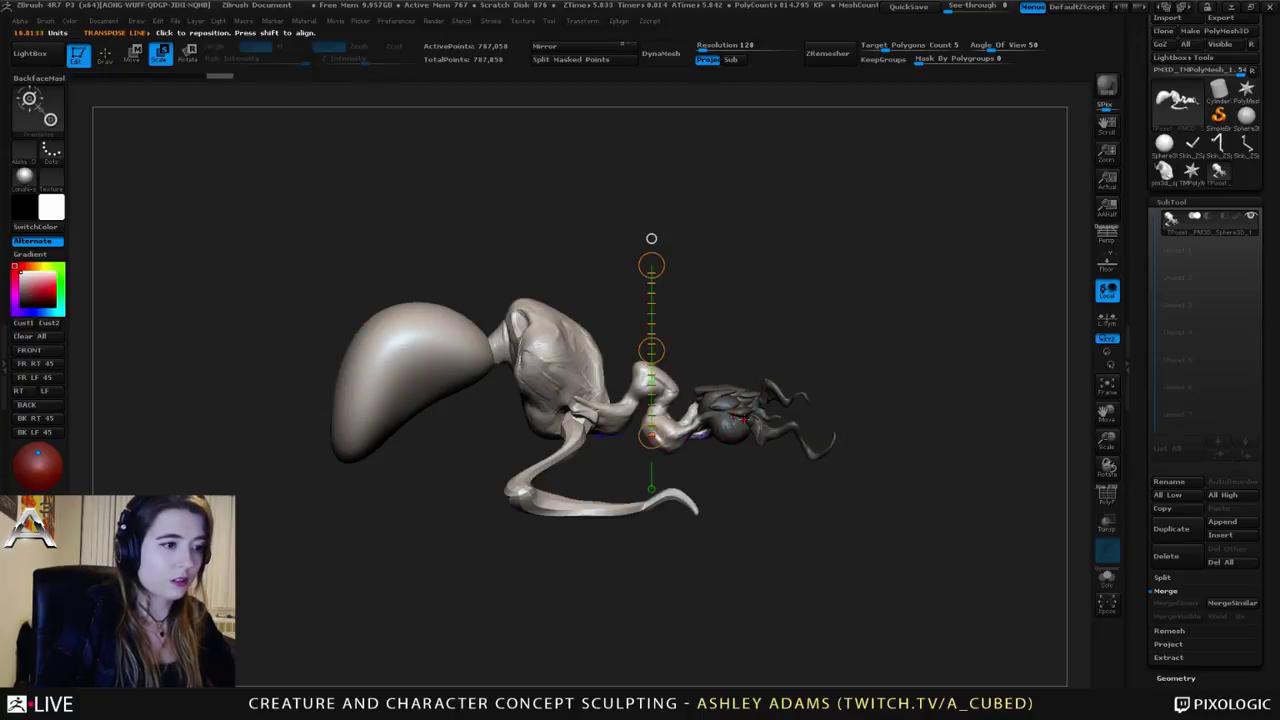
pyautogui.moveTo(740, 423)
pyautogui.keyDown('shift'); pyautogui.mouseDown()
pyautogui.moveTo(450, 375)
pyautogui.moveTo(311, 423)
pyautogui.moveTo(356, 423)
pyautogui.mouseUp(); pyautogui.keyUp('shift')
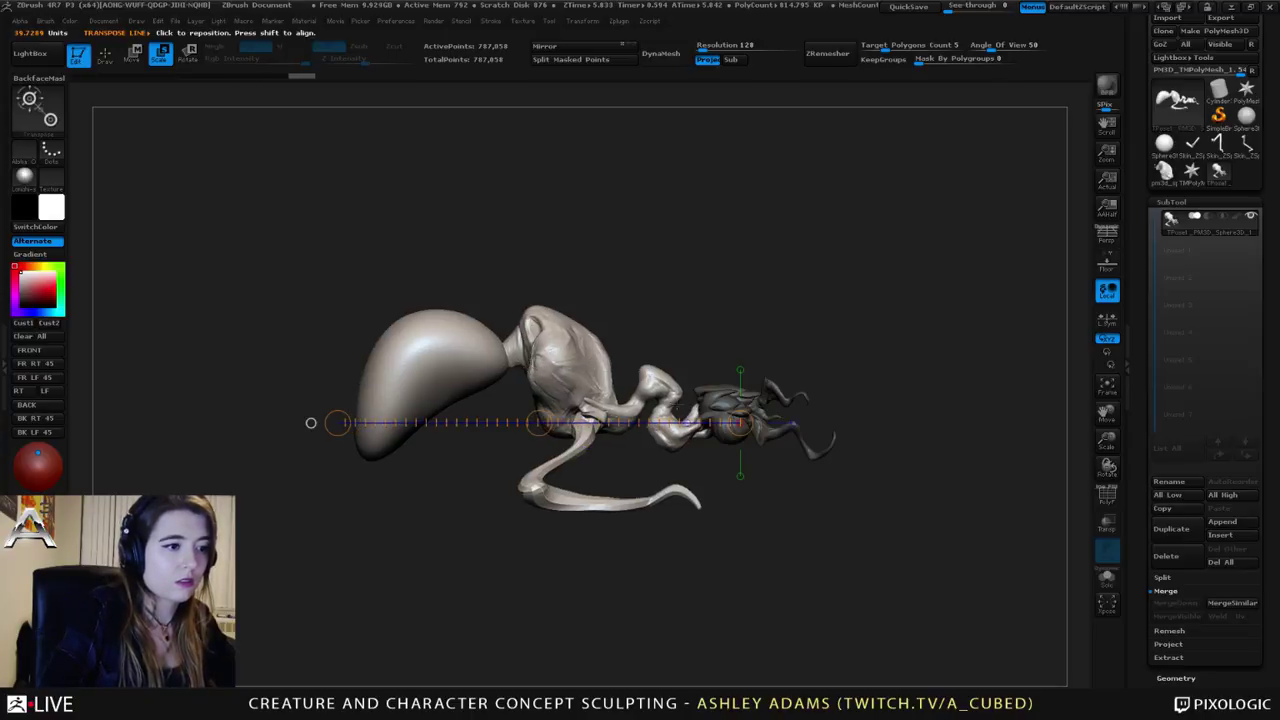
pyautogui.keyDown('shift'); pyautogui.moveTo(695, 409); pyautogui.dragTo(324, 410); pyautogui.keyUp('shift')
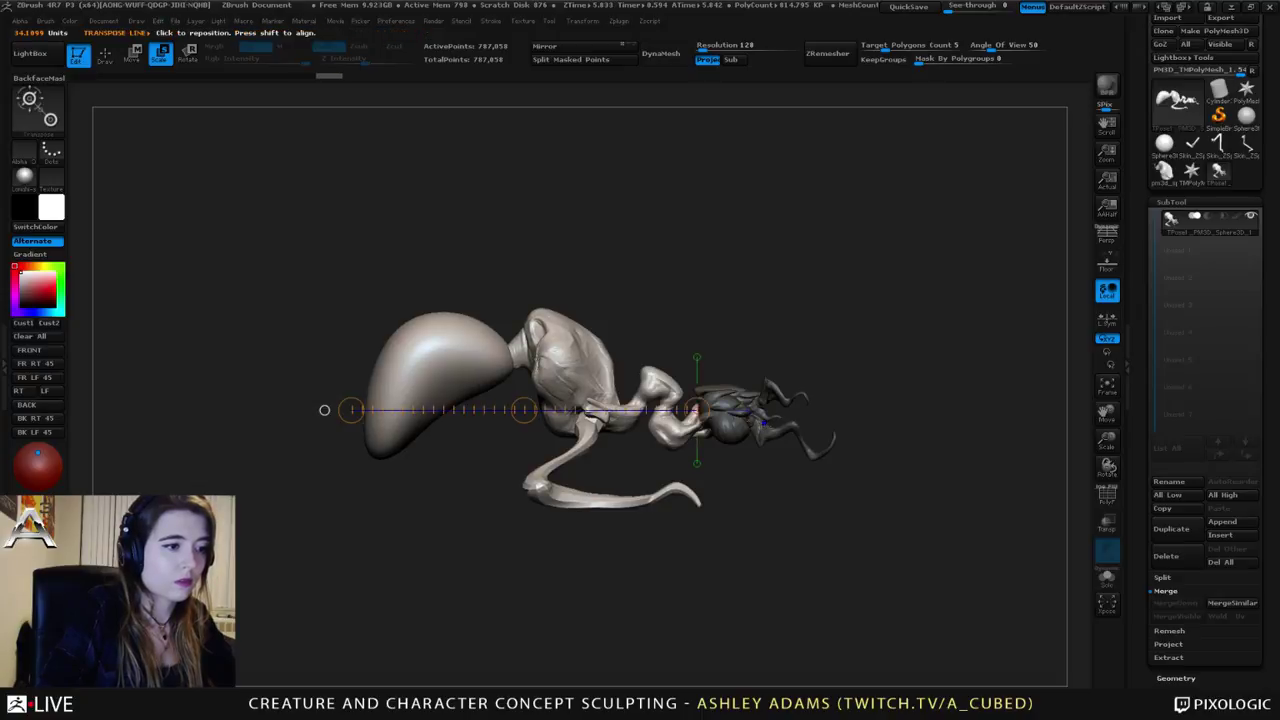
pyautogui.press('1')
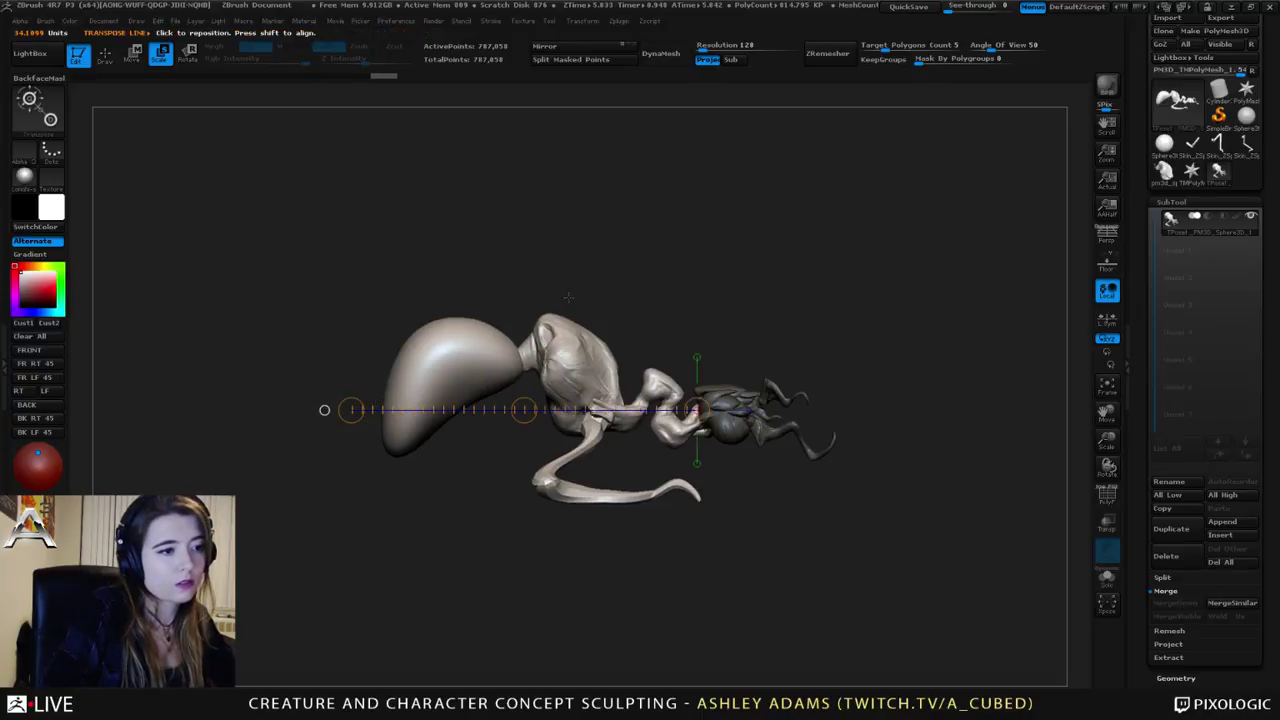
# Step: Rotate the body, legs and abdomen upward around the base of the neck
pyautogui.moveTo(657, 295); pyautogui.dragTo(523, 289)
pyautogui.keyDown('alt'); pyautogui.moveTo(690, 261); pyautogui.dragTo(552, 270); pyautogui.keyUp('alt')
pyautogui.moveTo(646, 293); pyautogui.dragTo(629, 288)
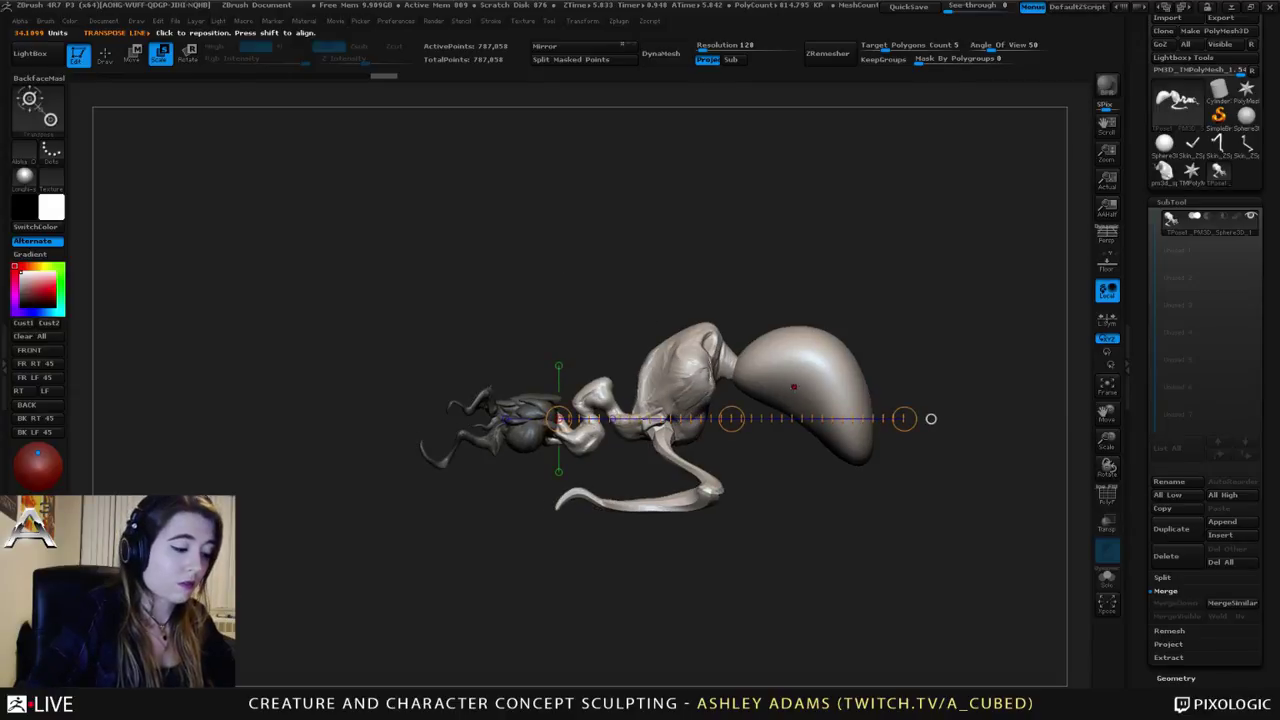
pyautogui.press('r')
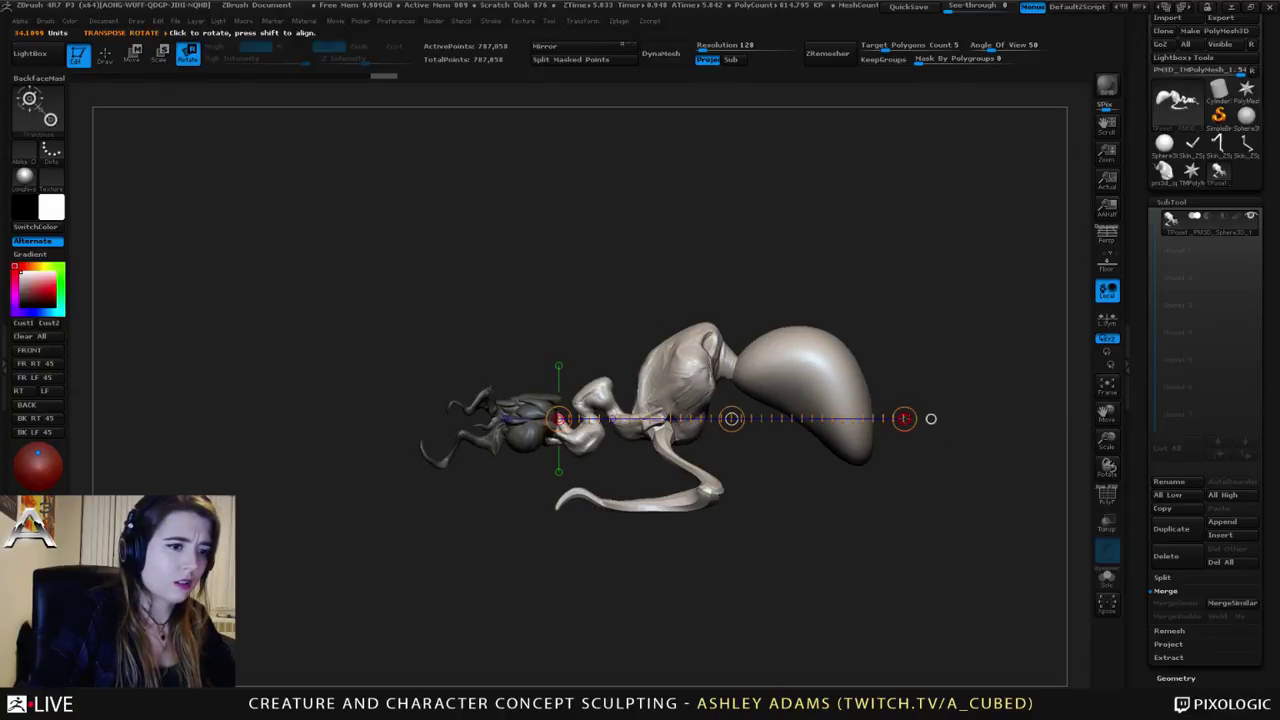
pyautogui.moveTo(931, 418); pyautogui.dragTo(857, 287)
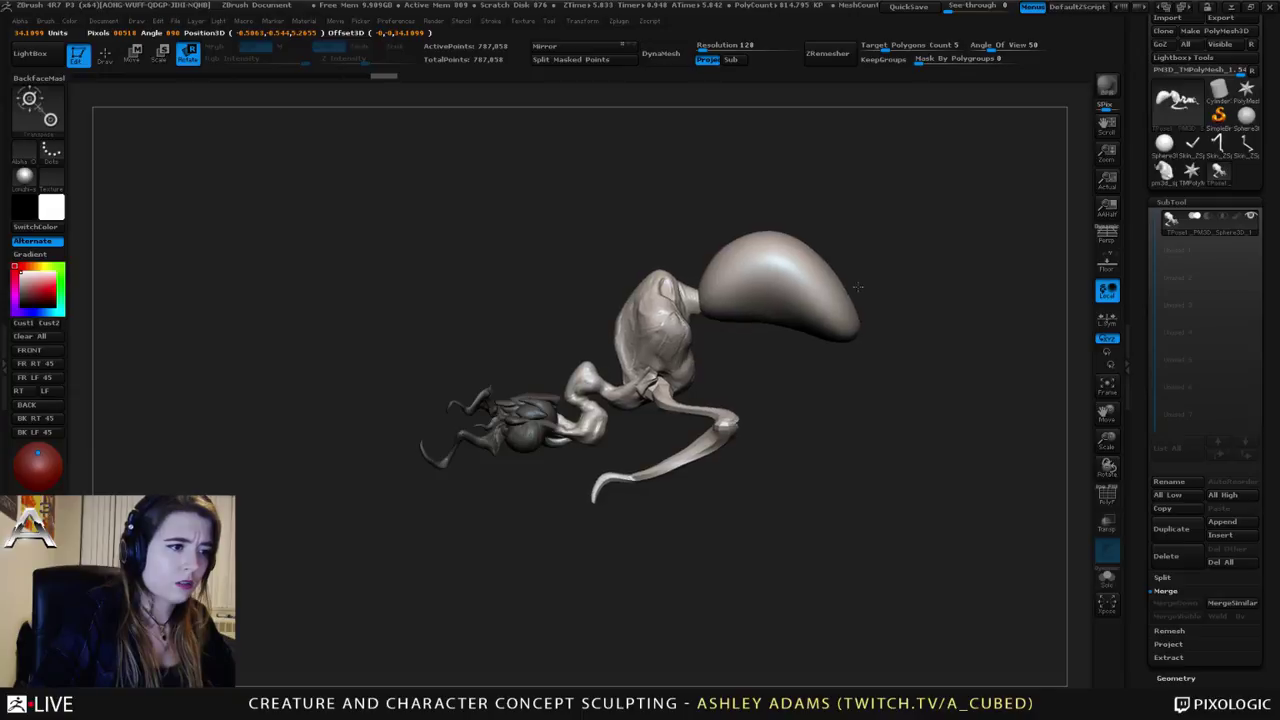
# Step: Nudge the unmasked body slightly into place relative to the head with Transpose Move
pyautogui.moveTo(985, 412); pyautogui.dragTo(741, 456)
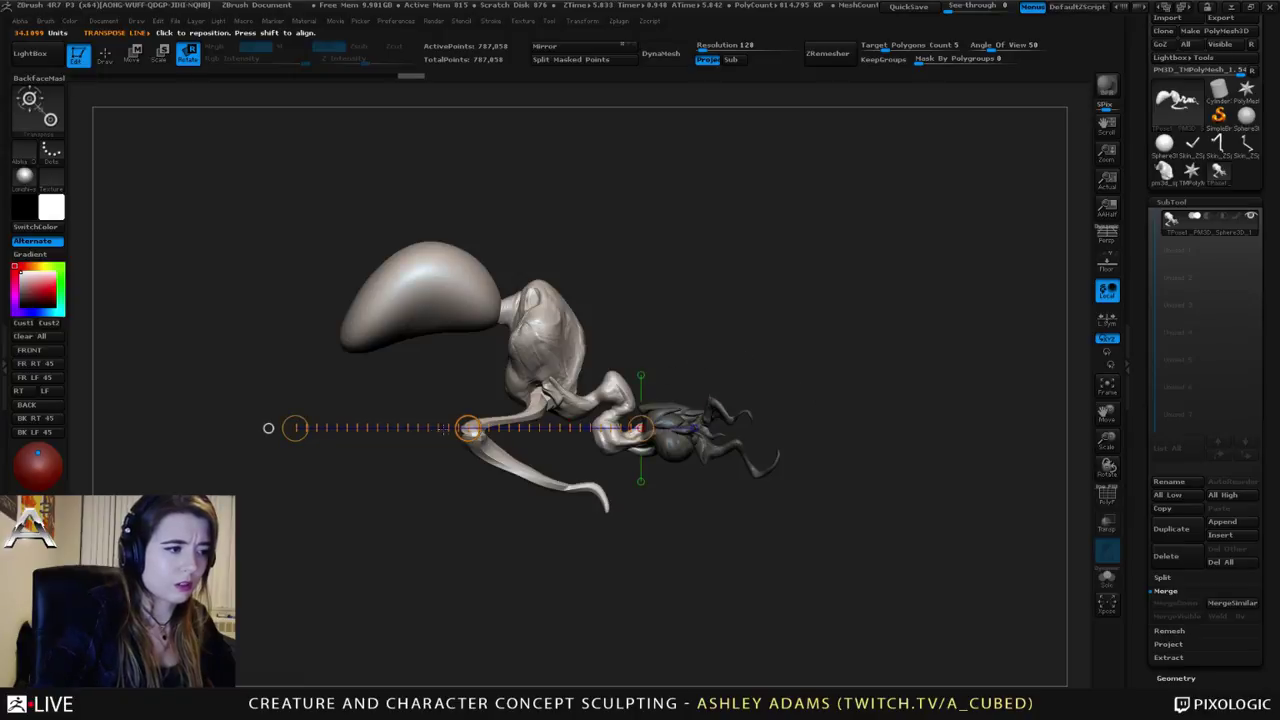
pyautogui.press('w')
pyautogui.moveTo(468, 428); pyautogui.dragTo(458, 430)
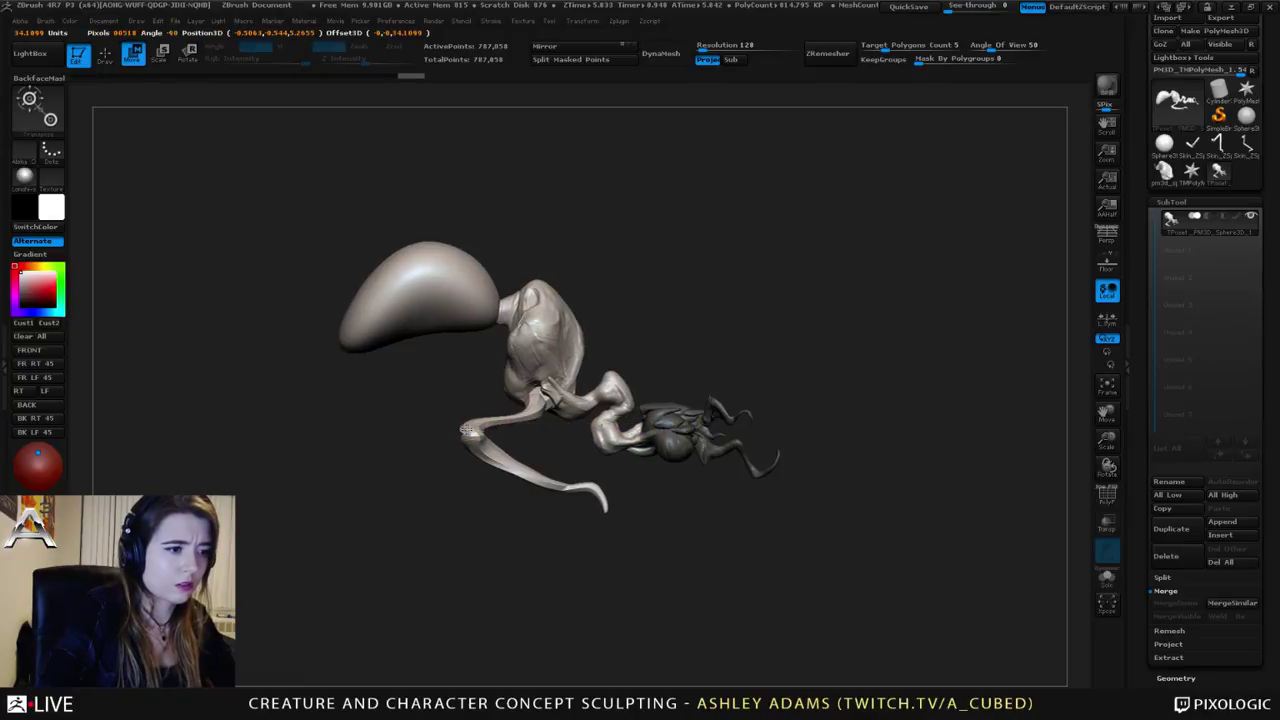
pyautogui.press('w')
pyautogui.moveTo(471, 430); pyautogui.dragTo(470, 426)
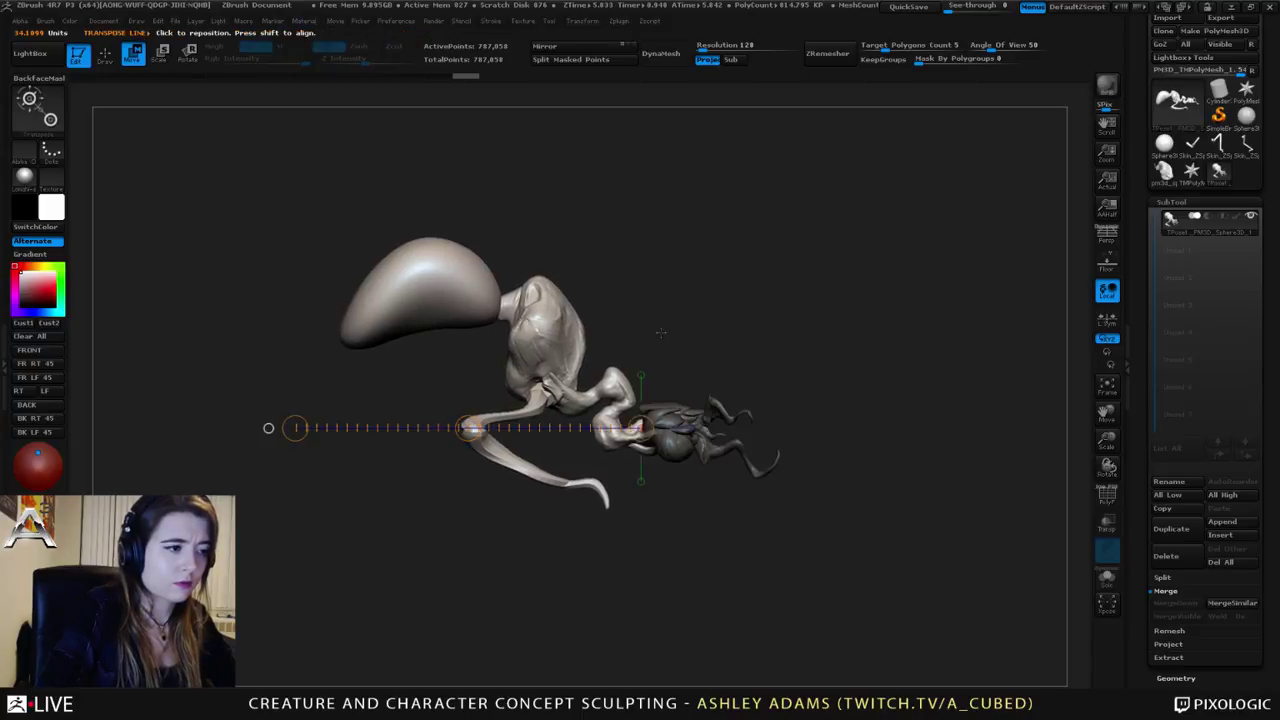
# Step: Clear the mask and reshape the legs around the knee and lower segment with the SnakeHook brush
pyautogui.keyDown('ctrl'); pyautogui.moveTo(661, 333); pyautogui.dragTo(664, 330); pyautogui.keyUp('ctrl')
pyautogui.press('q')
pyautogui.press('space')
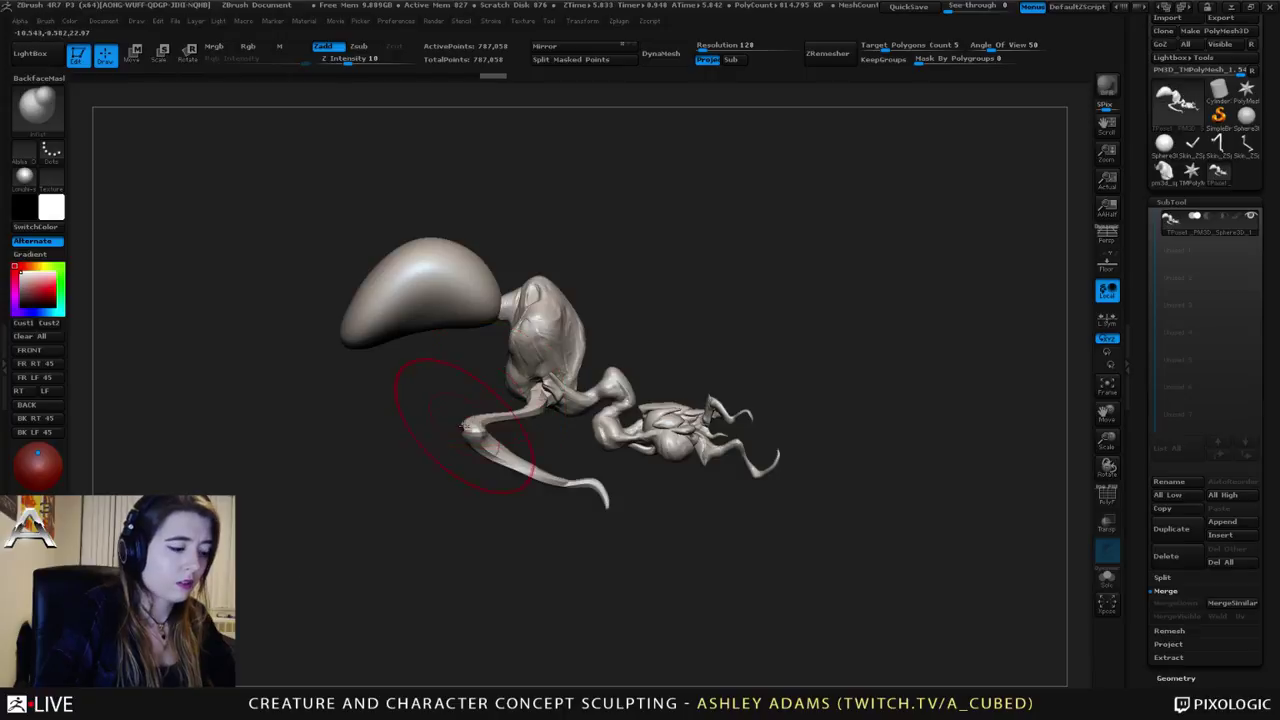
pyautogui.press('b')
pyautogui.press('s')
pyautogui.press('h')
pyautogui.moveTo(469, 430); pyautogui.dragTo(523, 494)
pyautogui.moveTo(620, 535); pyautogui.dragTo(395, 442)
pyautogui.press('space')
pyautogui.moveTo(615, 395)
pyautogui.mouseDown()
pyautogui.moveTo(629, 381)
pyautogui.moveTo(622, 336)
pyautogui.moveTo(632, 367)
pyautogui.mouseUp()
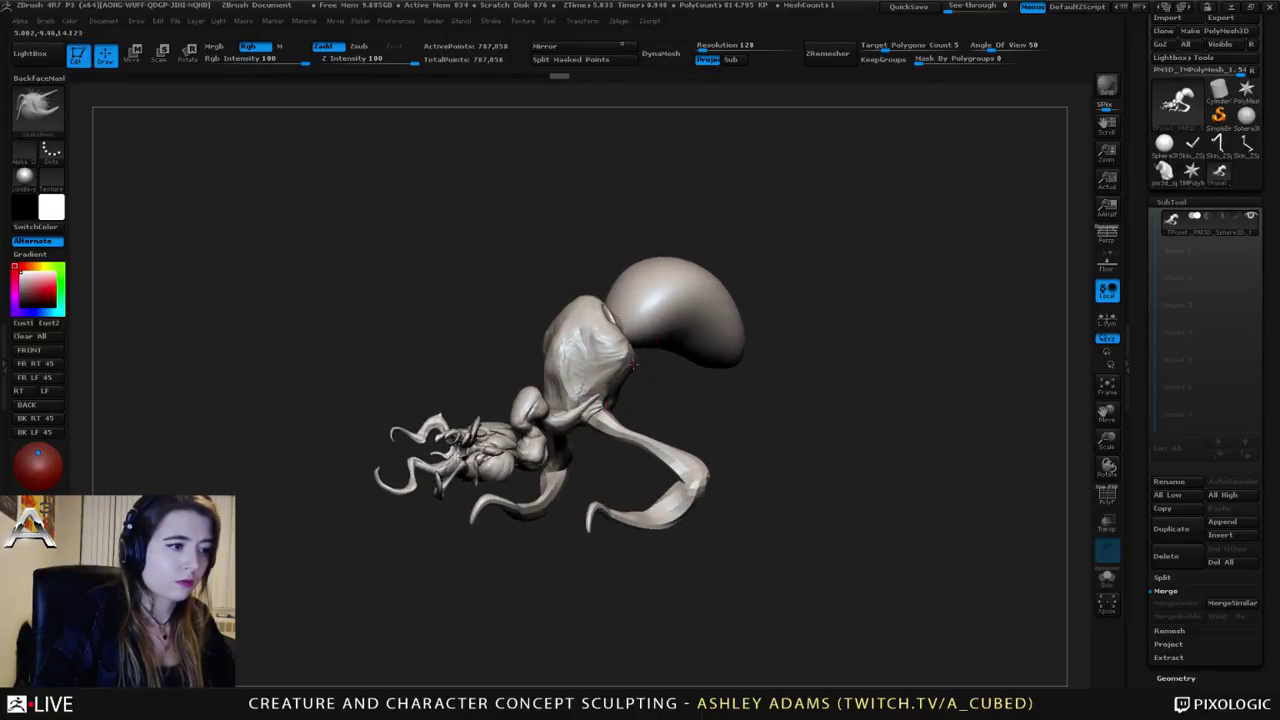
# Step: Transfer the reposed mesh back to the creature's subtools with Transpose Master and save the tool to disk
pyautogui.click(619, 21)
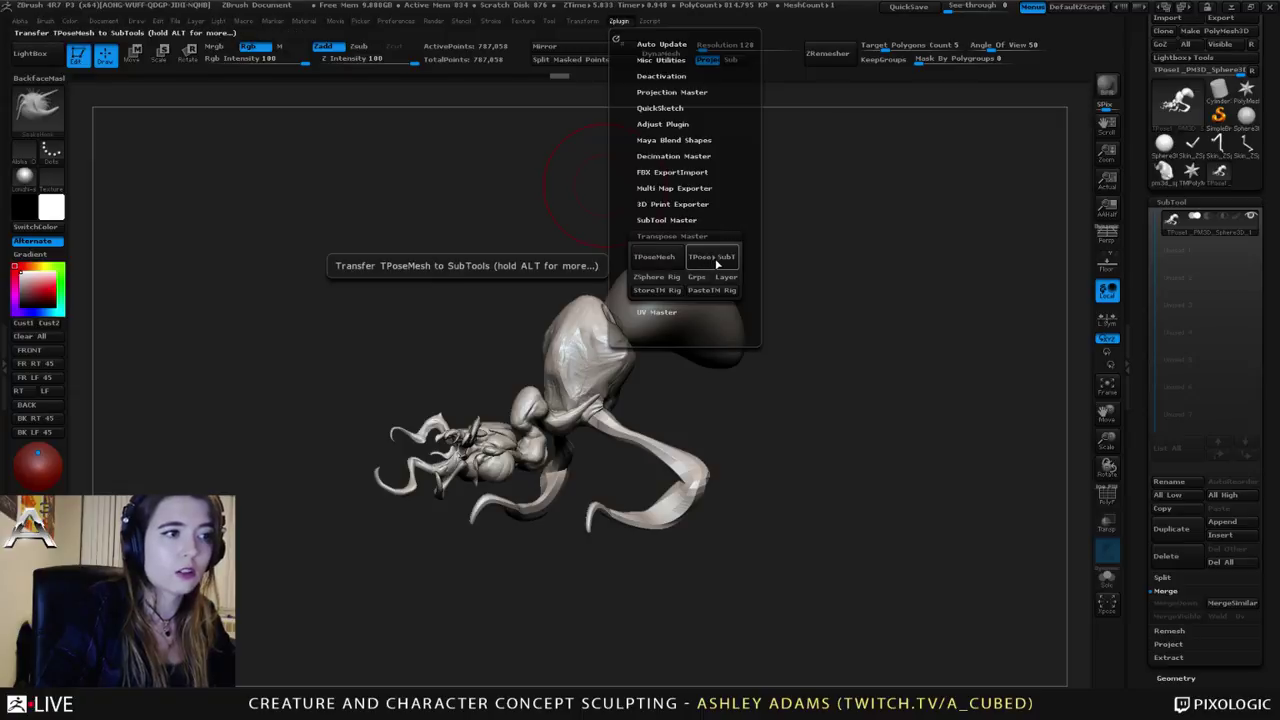
pyautogui.click(712, 260)
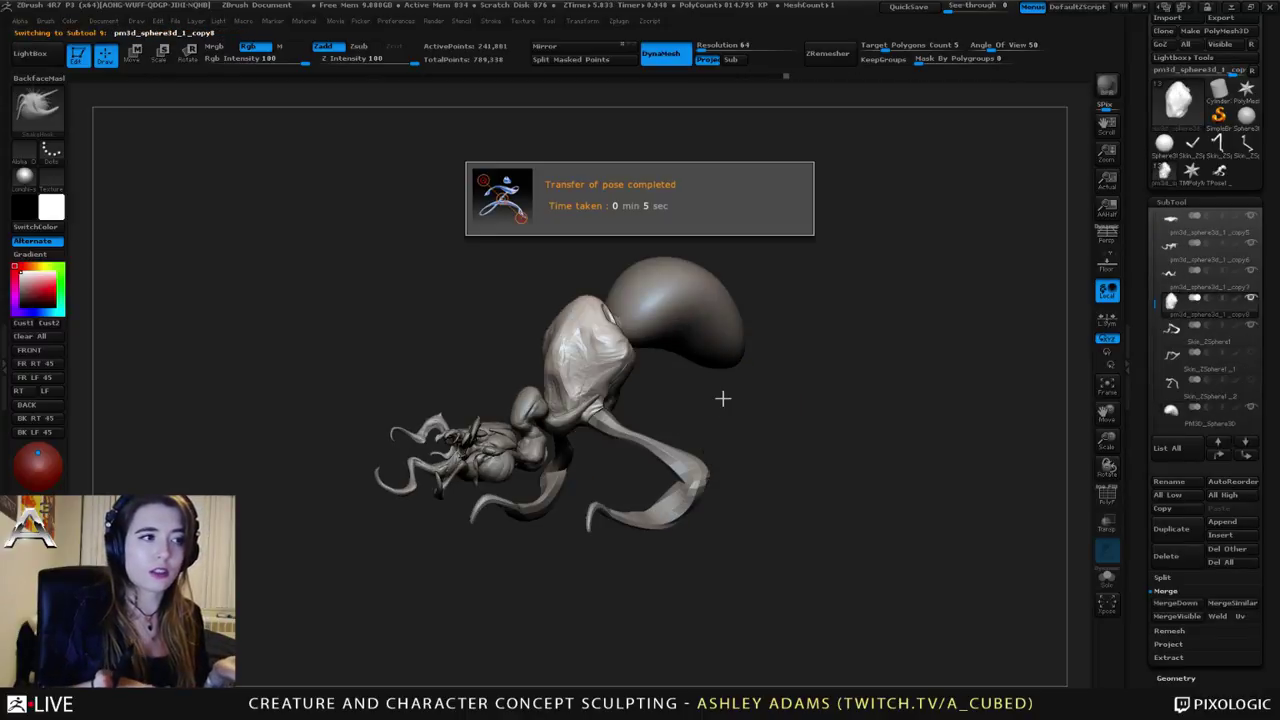
pyautogui.moveTo(500, 344); pyautogui.dragTo(583, 380)
pyautogui.keyDown('alt'); pyautogui.moveTo(700, 331); pyautogui.dragTo(594, 315); pyautogui.keyUp('alt')
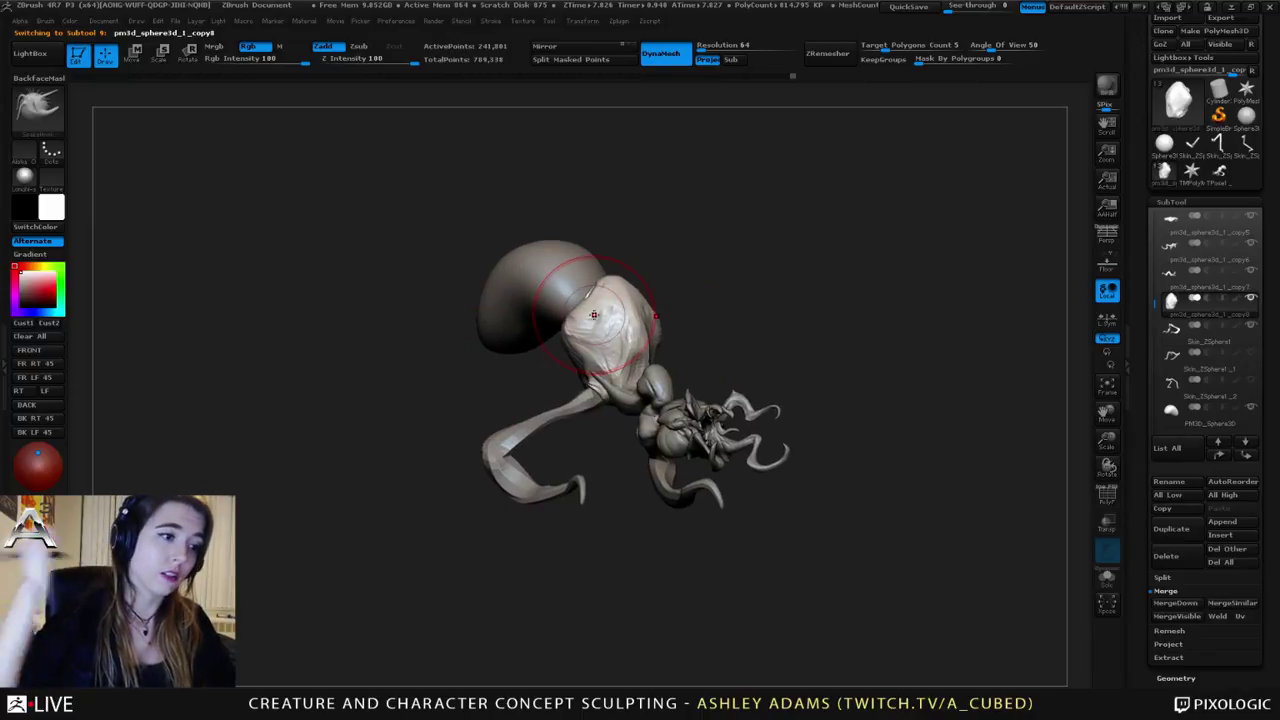
pyautogui.moveTo(740, 349); pyautogui.dragTo(735, 408)
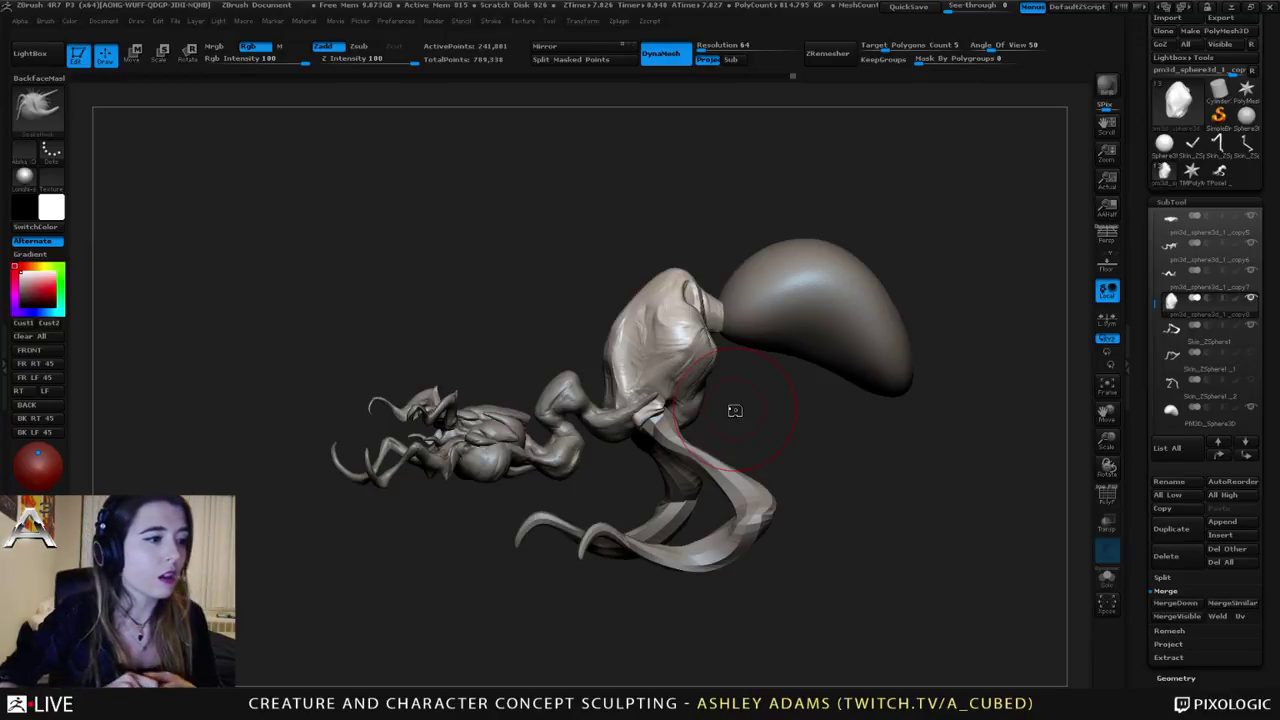
pyautogui.moveTo(757, 348)
pyautogui.mouseDown()
pyautogui.moveTo(850, 350)
pyautogui.moveTo(765, 335)
pyautogui.mouseUp()
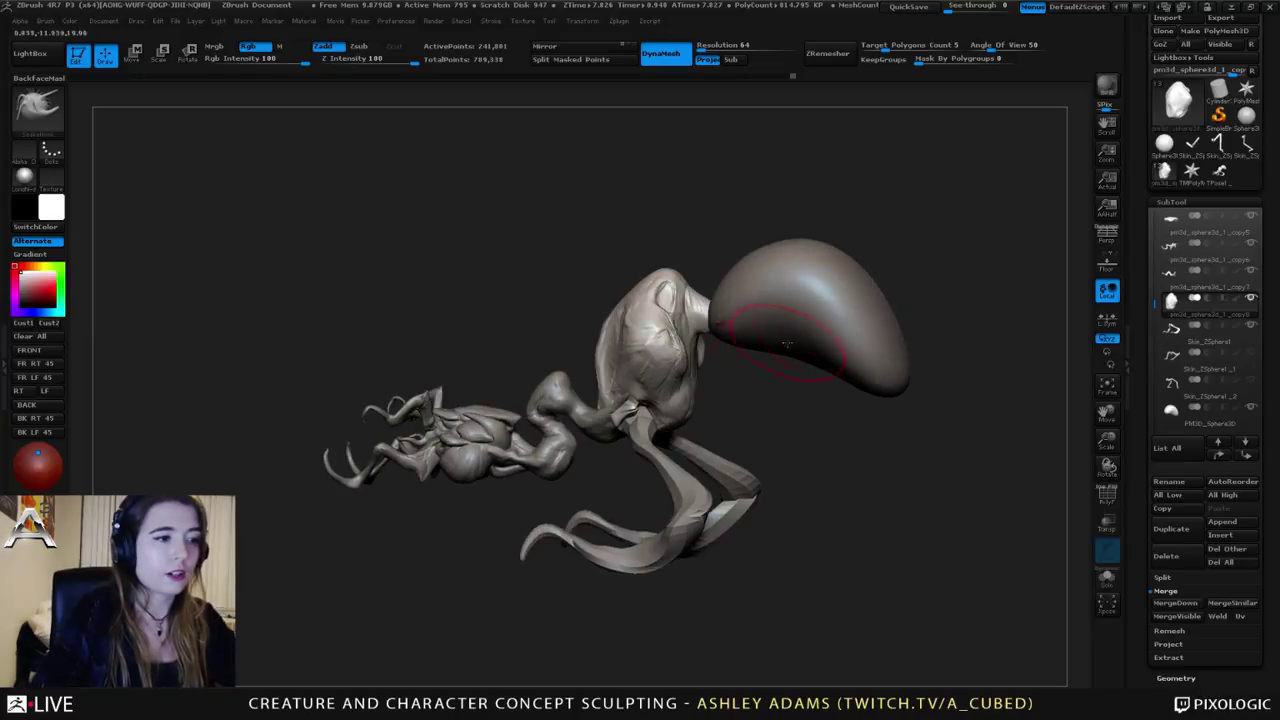
pyautogui.moveTo(1139, 74); pyautogui.dragTo(1141, 124)
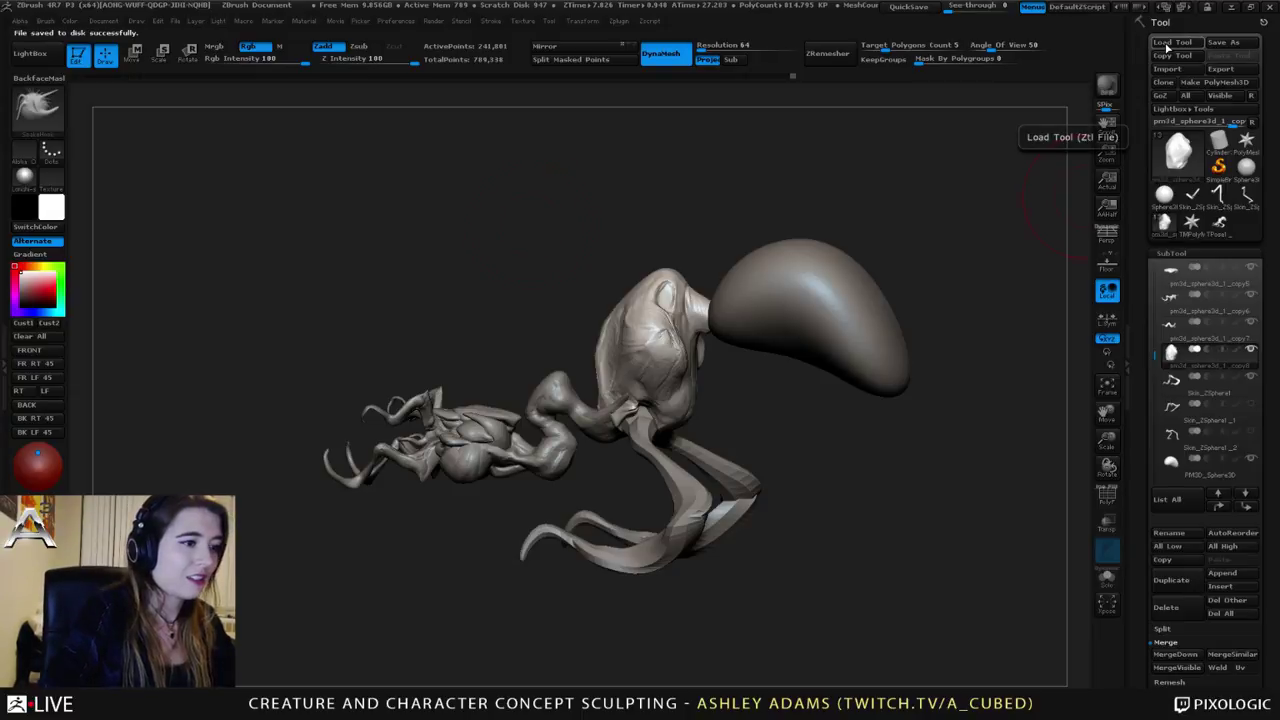
# Step: Switch to the legs subtool and pull the claw ends of both legs inward with the SnakeHook brush
pyautogui.moveTo(530, 410)
pyautogui.mouseDown()
pyautogui.moveTo(677, 523)
pyautogui.moveTo(680, 374)
pyautogui.moveTo(620, 290)
pyautogui.moveTo(618, 390)
pyautogui.moveTo(540, 368)
pyautogui.moveTo(511, 312)
pyautogui.mouseUp()
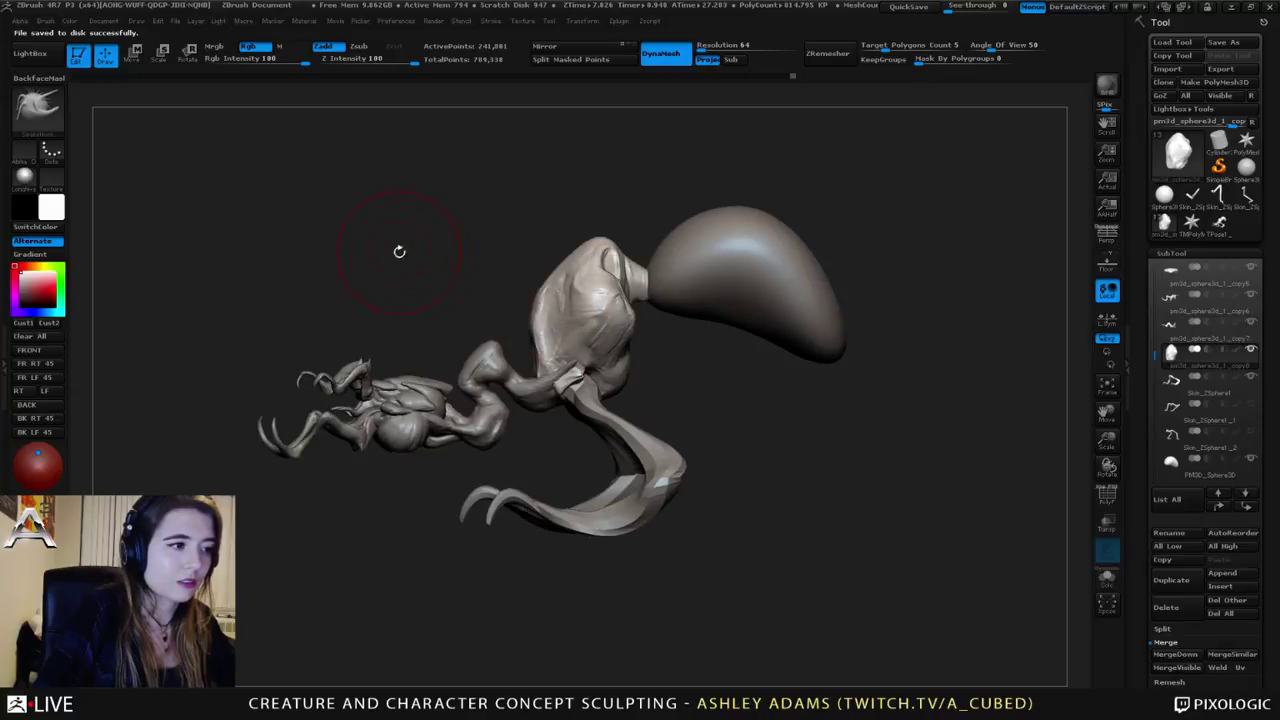
pyautogui.moveTo(399, 251); pyautogui.dragTo(520, 307)
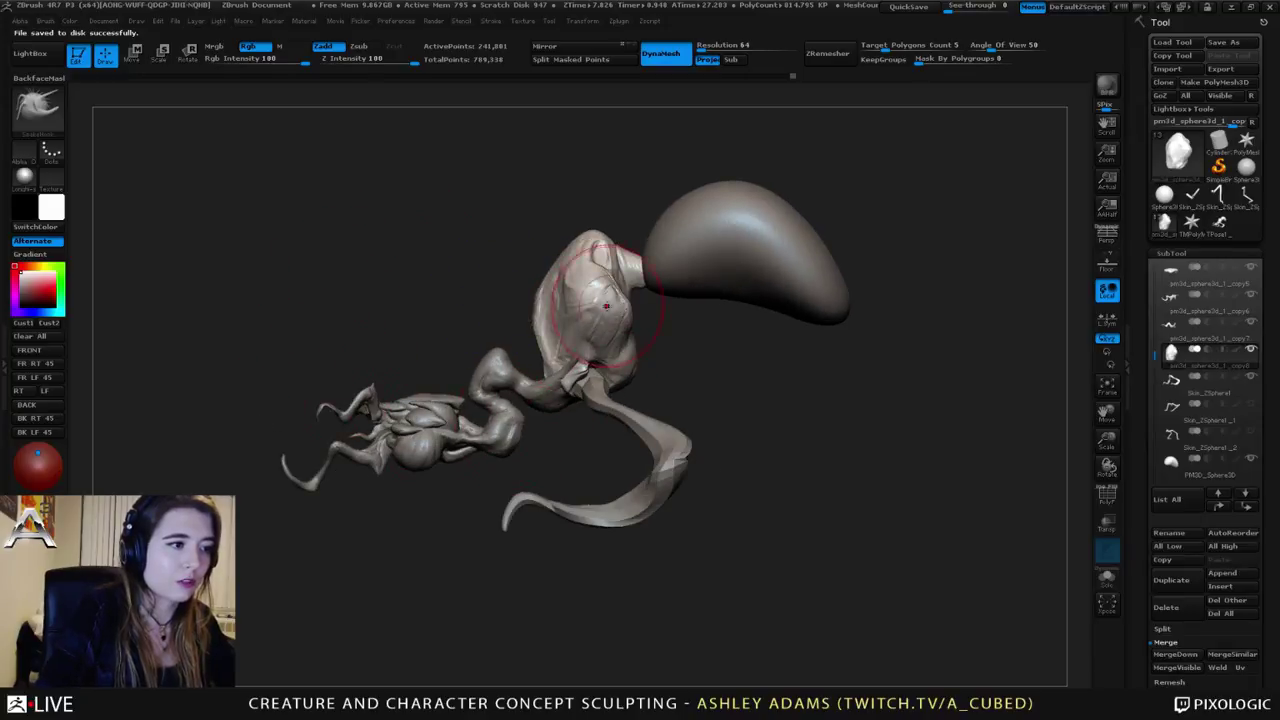
pyautogui.press('space')
pyautogui.moveTo(440, 300)
pyautogui.mouseDown()
pyautogui.moveTo(506, 299)
pyautogui.moveTo(475, 295)
pyautogui.mouseUp()
pyautogui.moveTo(533, 325); pyautogui.dragTo(535, 312)
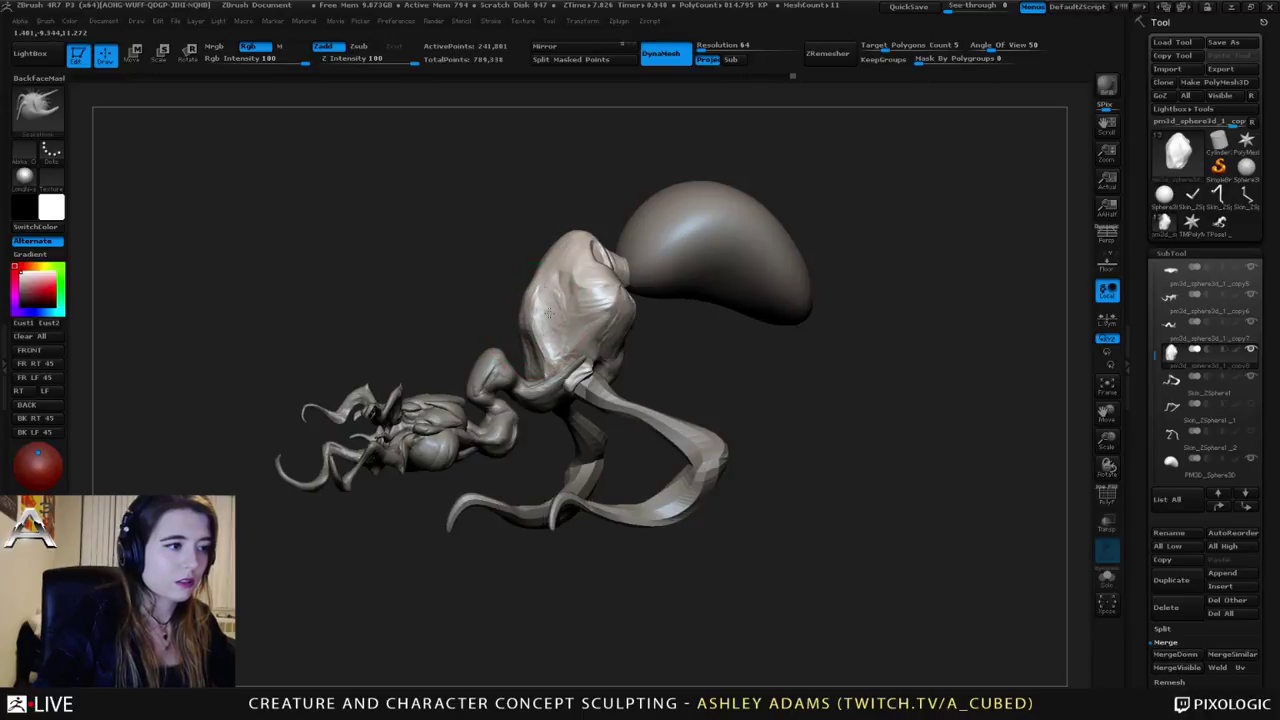
pyautogui.moveTo(430, 300)
pyautogui.mouseDown()
pyautogui.moveTo(612, 318)
pyautogui.moveTo(602, 330)
pyautogui.mouseUp()
pyautogui.keyDown('alt'); pyautogui.click(428, 427); pyautogui.keyUp('alt')
pyautogui.moveTo(414, 453); pyautogui.dragTo(424, 453)
pyautogui.keyDown('shift'); pyautogui.moveTo(424, 453); pyautogui.dragTo(398, 455, button='right'); pyautogui.keyUp('shift')
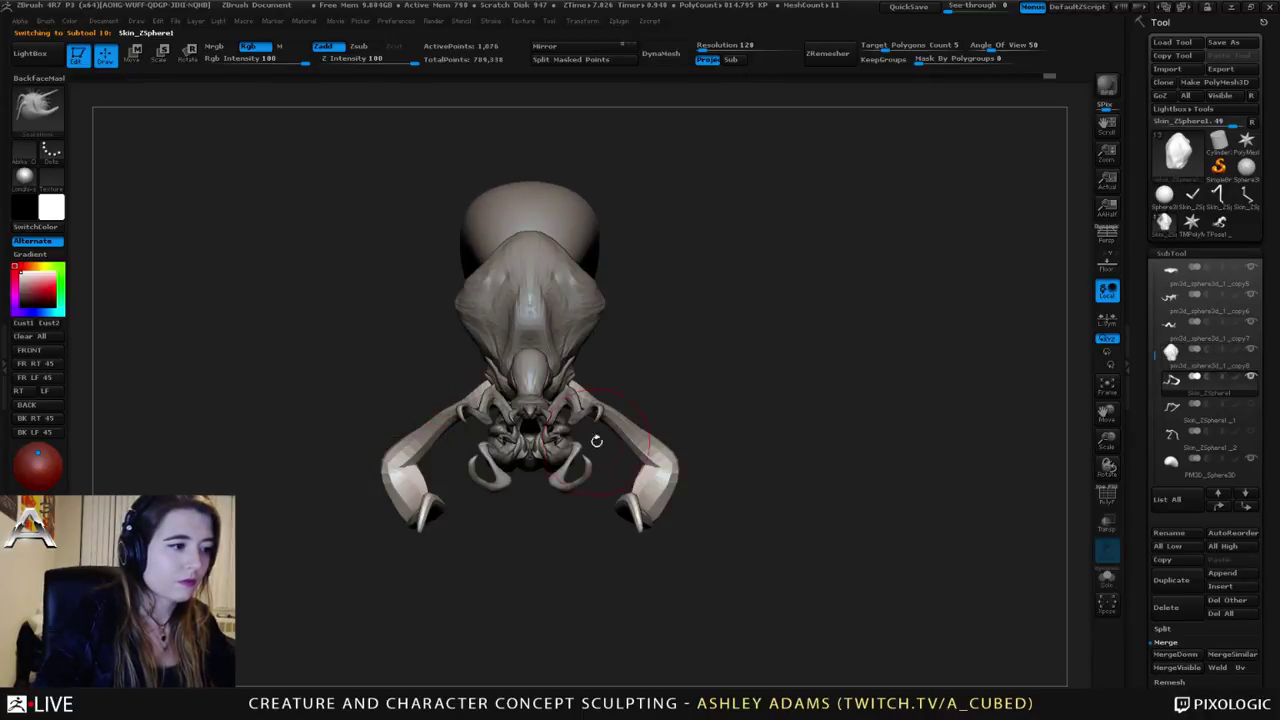
pyautogui.moveTo(632, 502)
pyautogui.mouseDown()
pyautogui.moveTo(616, 512)
pyautogui.moveTo(622, 531)
pyautogui.mouseUp()
pyautogui.moveTo(622, 478); pyautogui.dragTo(634, 480, button='right')
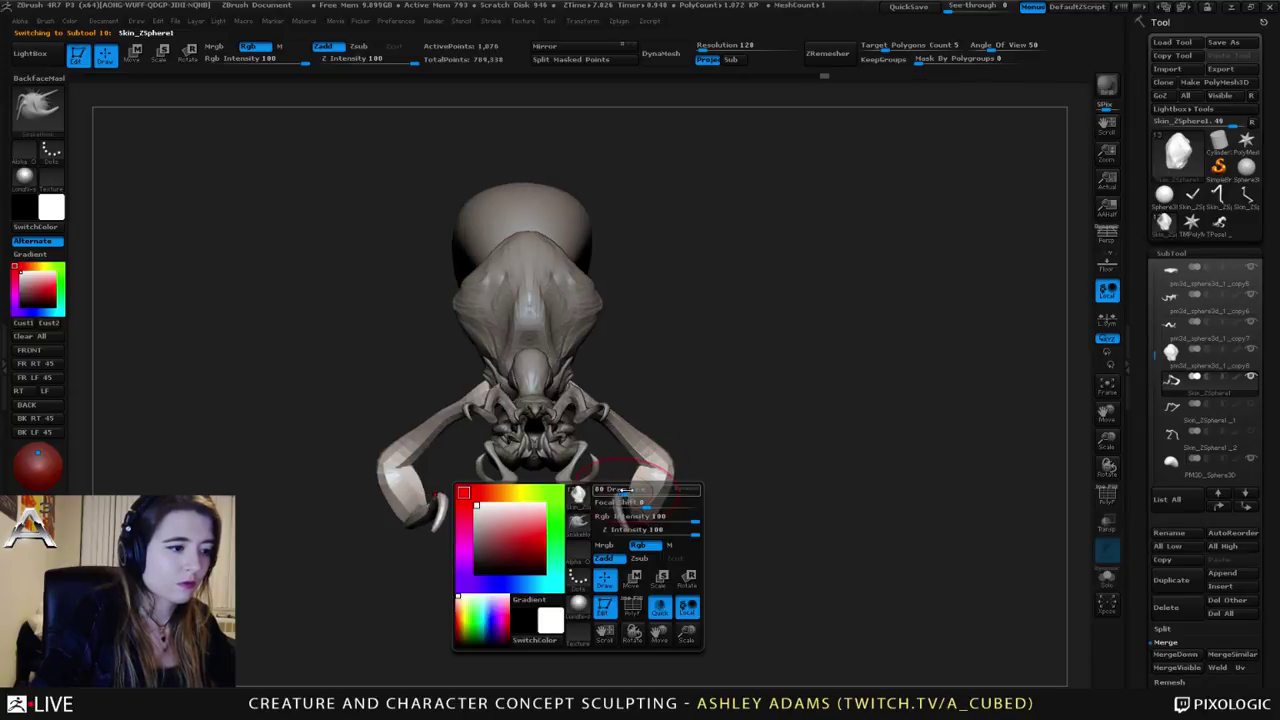
pyautogui.moveTo(635, 520); pyautogui.dragTo(641, 519)
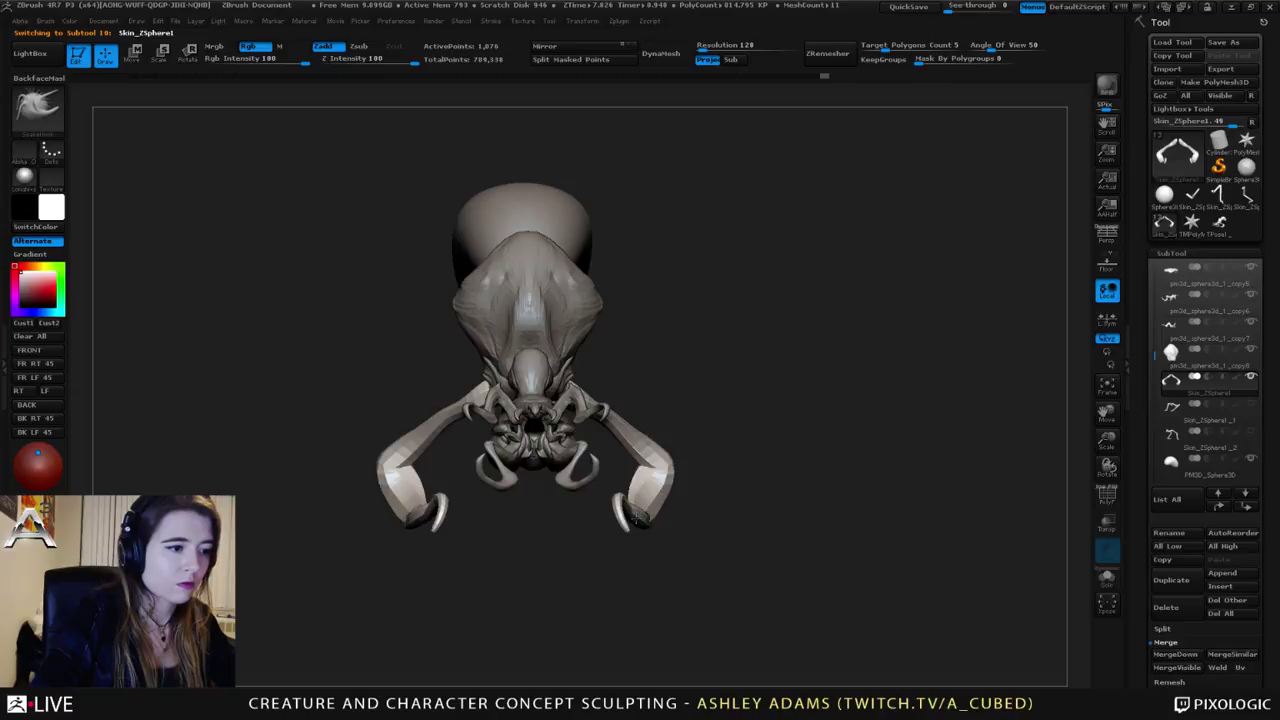
pyautogui.moveTo(645, 460)
pyautogui.mouseDown(button='right')
pyautogui.moveTo(652, 452)
pyautogui.moveTo(605, 469)
pyautogui.mouseUp(button='right')
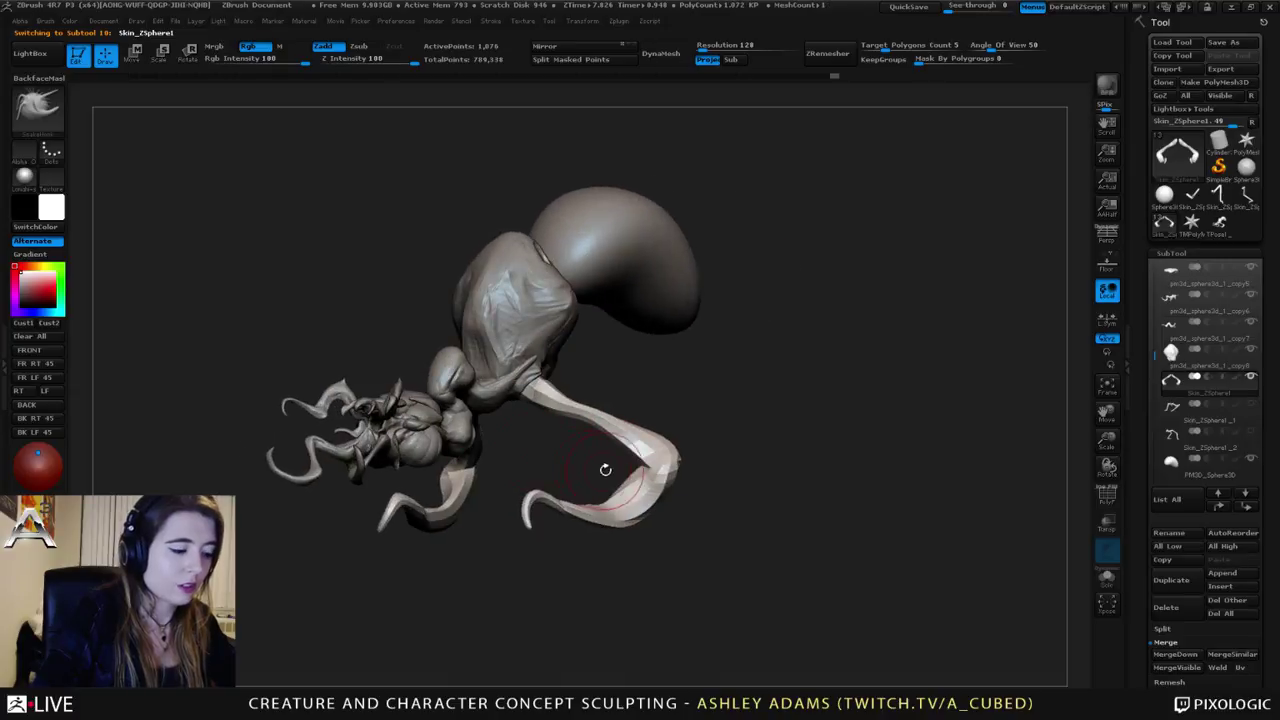
# Step: Thicken the lower leg segments just below the knees with the Inflate brush
pyautogui.press('b')
pyautogui.press('c')
pyautogui.press('b')
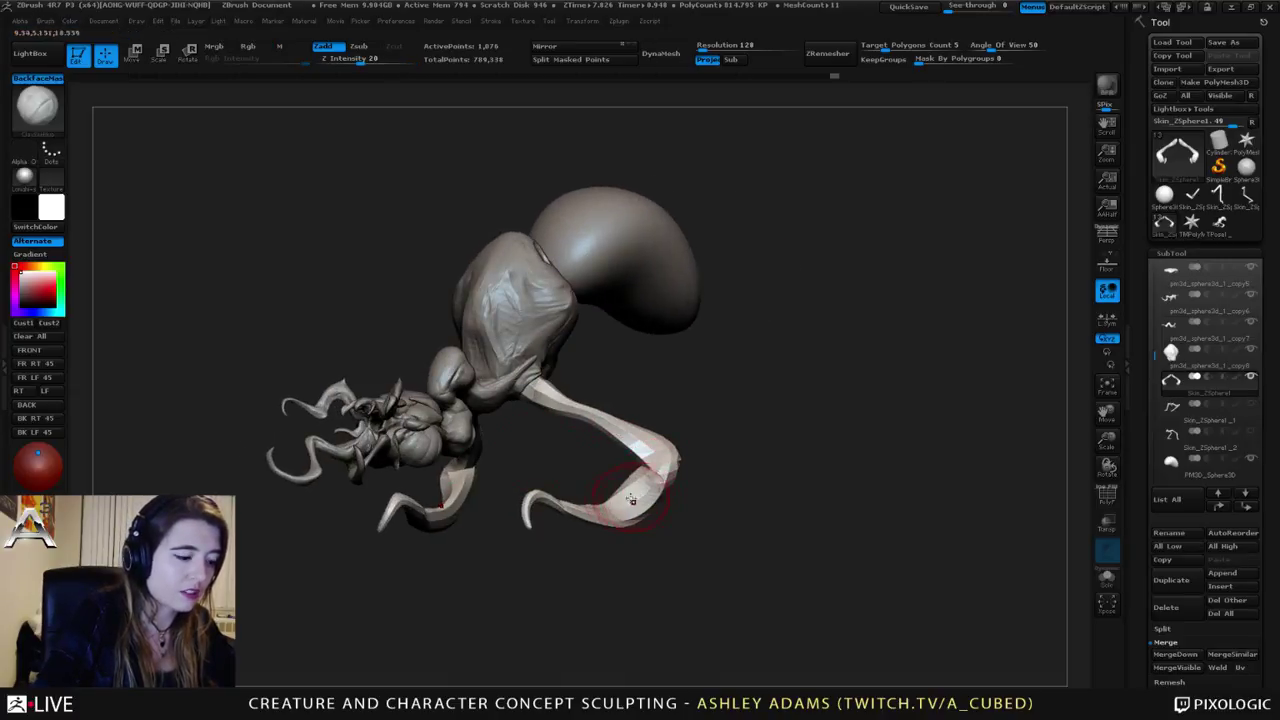
pyautogui.press('b')
pyautogui.press('i')
pyautogui.press('n')
pyautogui.moveTo(629, 508); pyautogui.dragTo(659, 482)
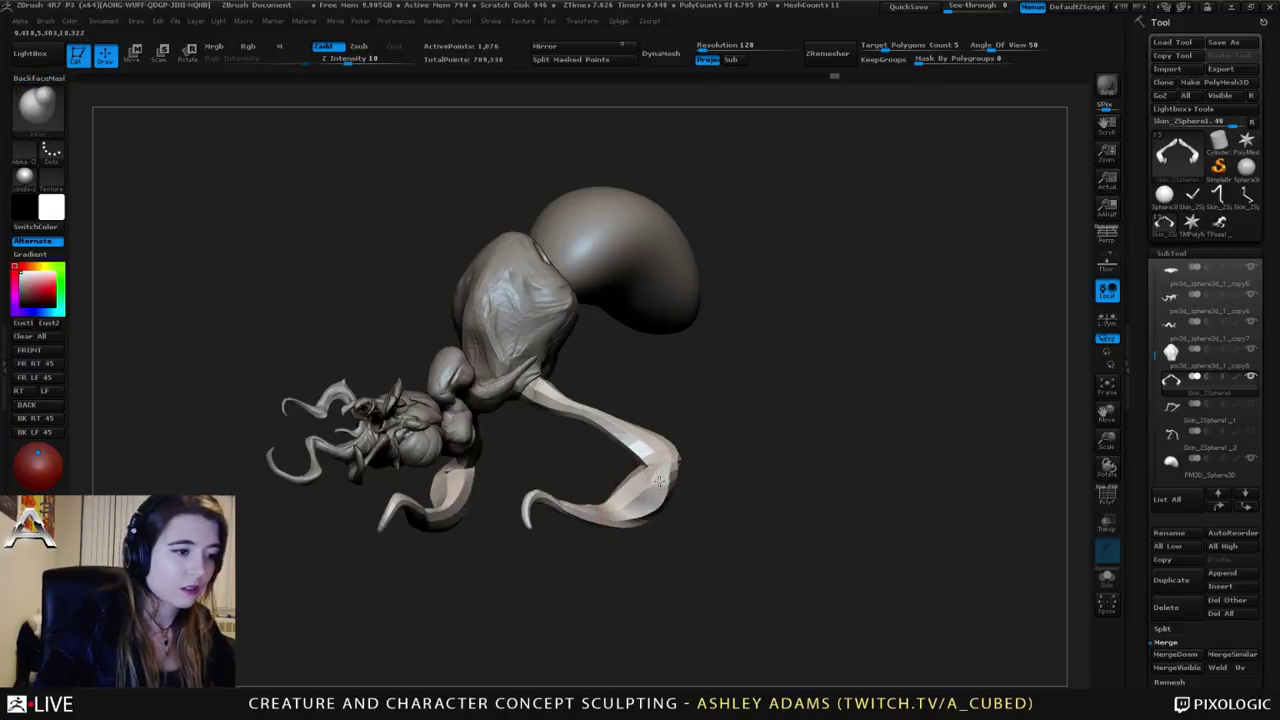
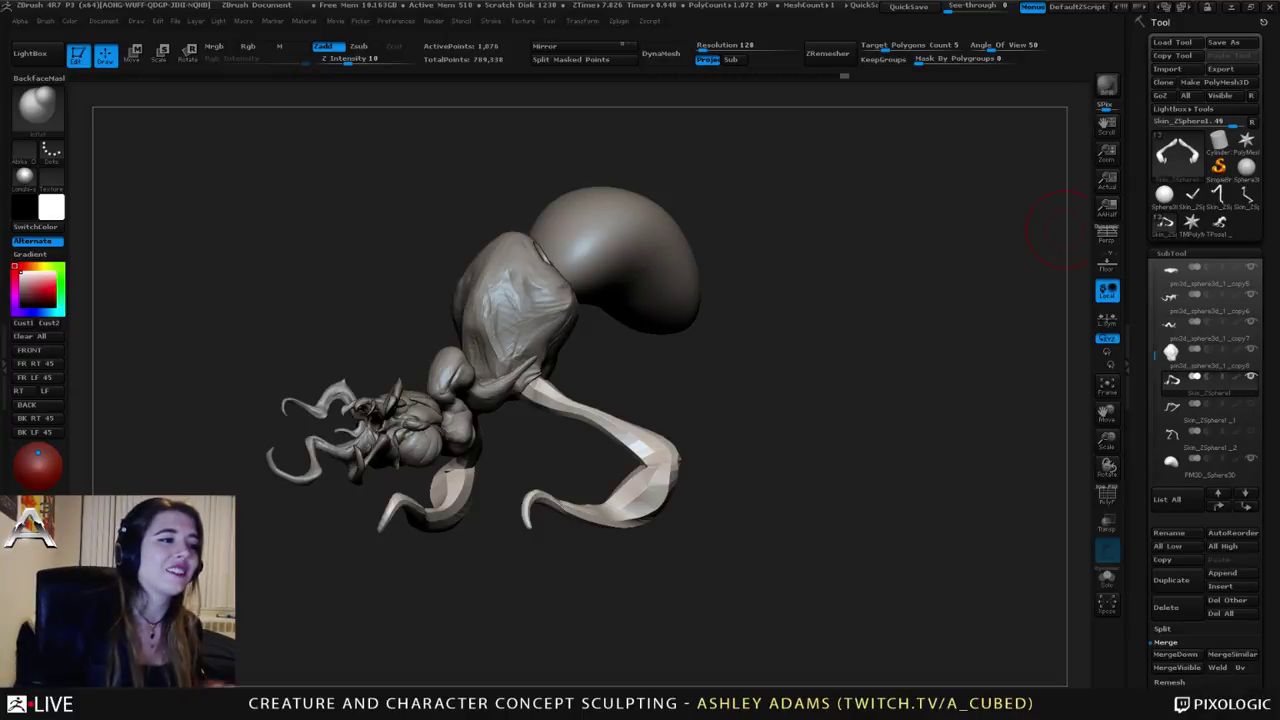
# Step: Enlarge the brush, switch to the abdomen subtool, and fill out and smooth its underside with the Inflate and Smooth brushes
pyautogui.moveTo(445, 280); pyautogui.dragTo(497, 255)
pyautogui.keyDown('ctrl'); pyautogui.moveTo(546, 262); pyautogui.dragTo(590, 285, button='right'); pyautogui.keyUp('ctrl')
pyautogui.moveTo(660, 350); pyautogui.dragTo(614, 377, button='right')
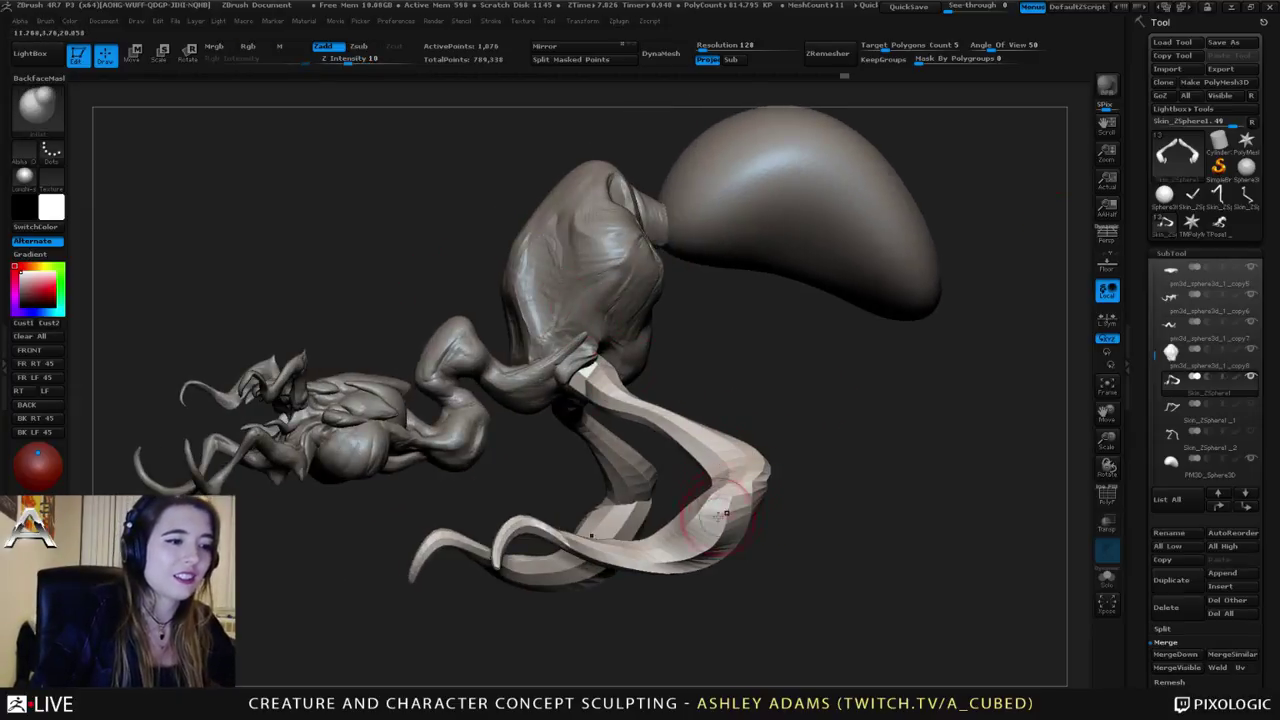
pyautogui.keyDown('alt'); pyautogui.click(590, 215); pyautogui.keyUp('alt')
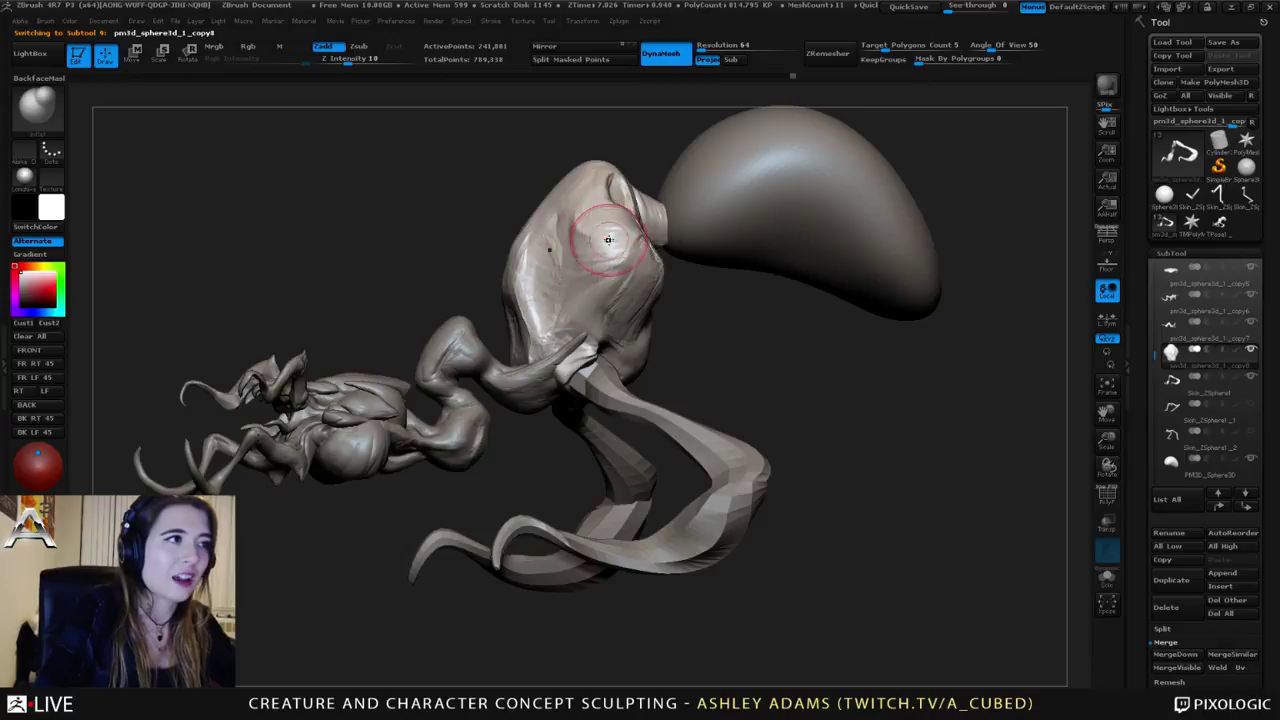
pyautogui.moveTo(595, 235)
pyautogui.mouseDown(button='right')
pyautogui.moveTo(605, 250)
pyautogui.moveTo(594, 231)
pyautogui.moveTo(615, 224)
pyautogui.moveTo(658, 282)
pyautogui.moveTo(606, 300)
pyautogui.moveTo(591, 177)
pyautogui.moveTo(635, 190)
pyautogui.moveTo(623, 177)
pyautogui.moveTo(594, 328)
pyautogui.moveTo(615, 270)
pyautogui.mouseUp(button='right')
pyautogui.press('space')
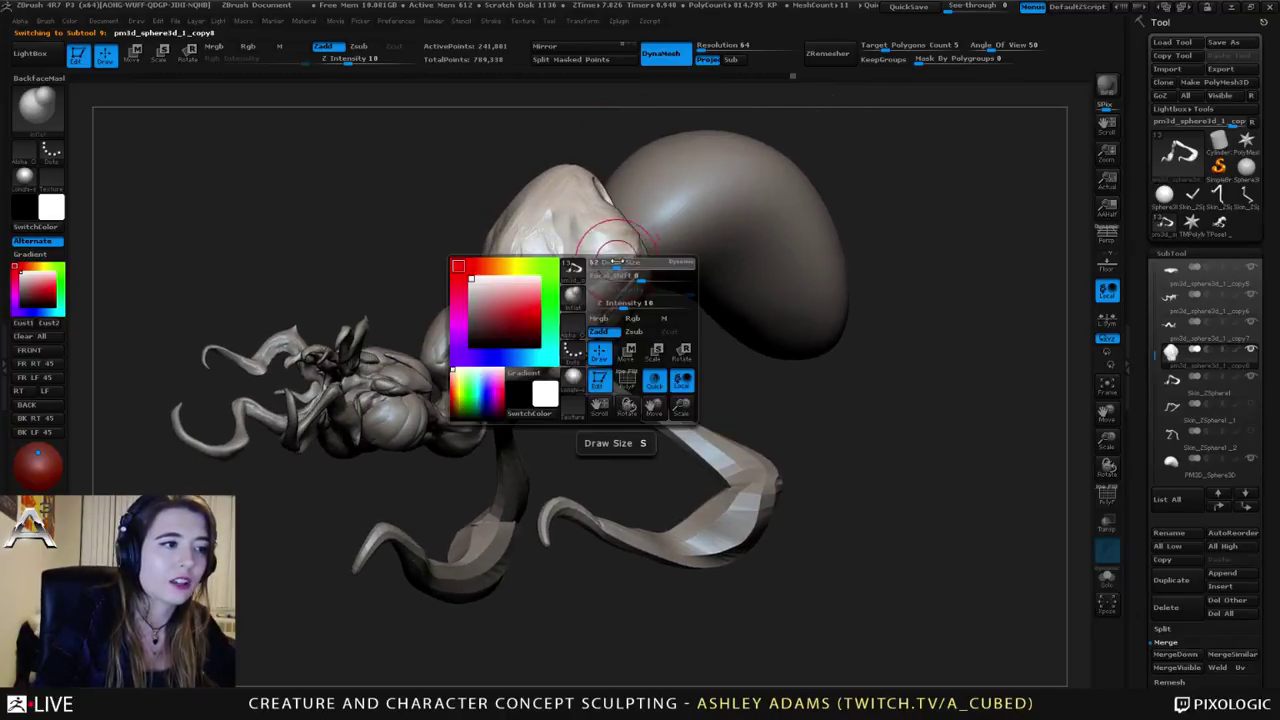
pyautogui.moveTo(614, 266); pyautogui.dragTo(628, 266)
pyautogui.keyDown('alt'); pyautogui.moveTo(734, 238); pyautogui.dragTo(588, 302, button='right'); pyautogui.keyUp('alt')
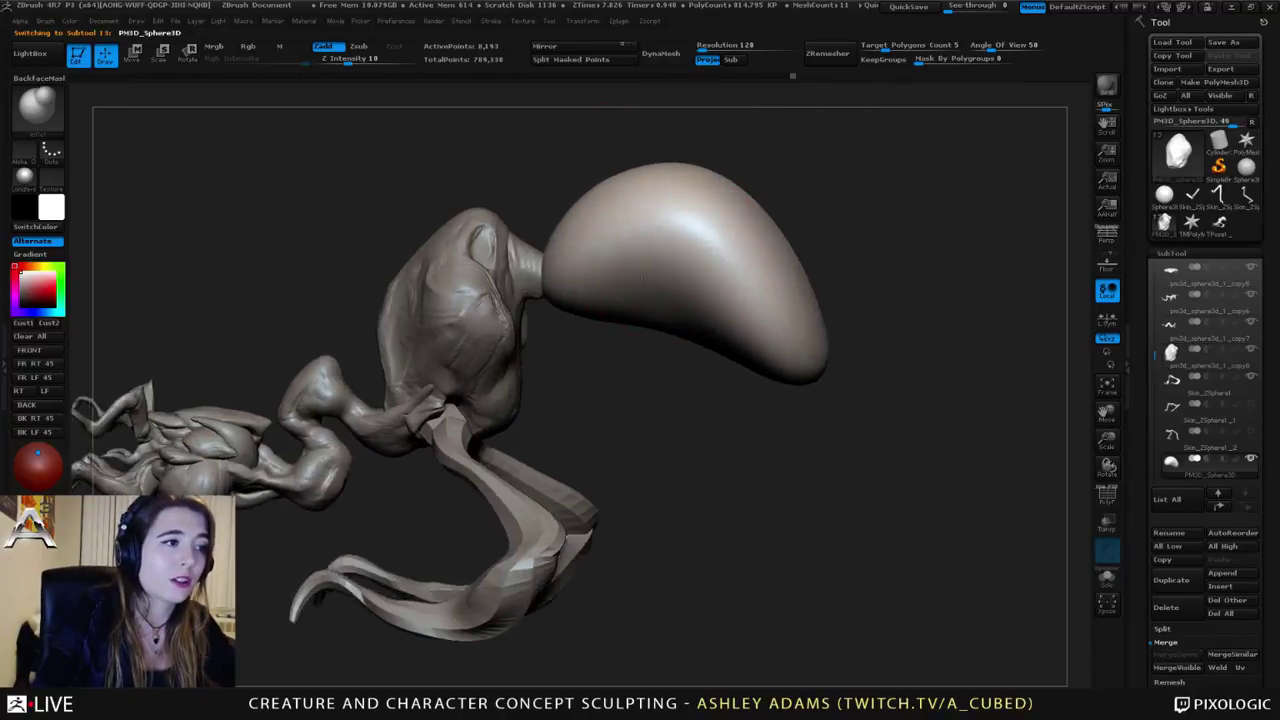
pyautogui.keyDown('alt'); pyautogui.click(587, 303); pyautogui.keyUp('alt')
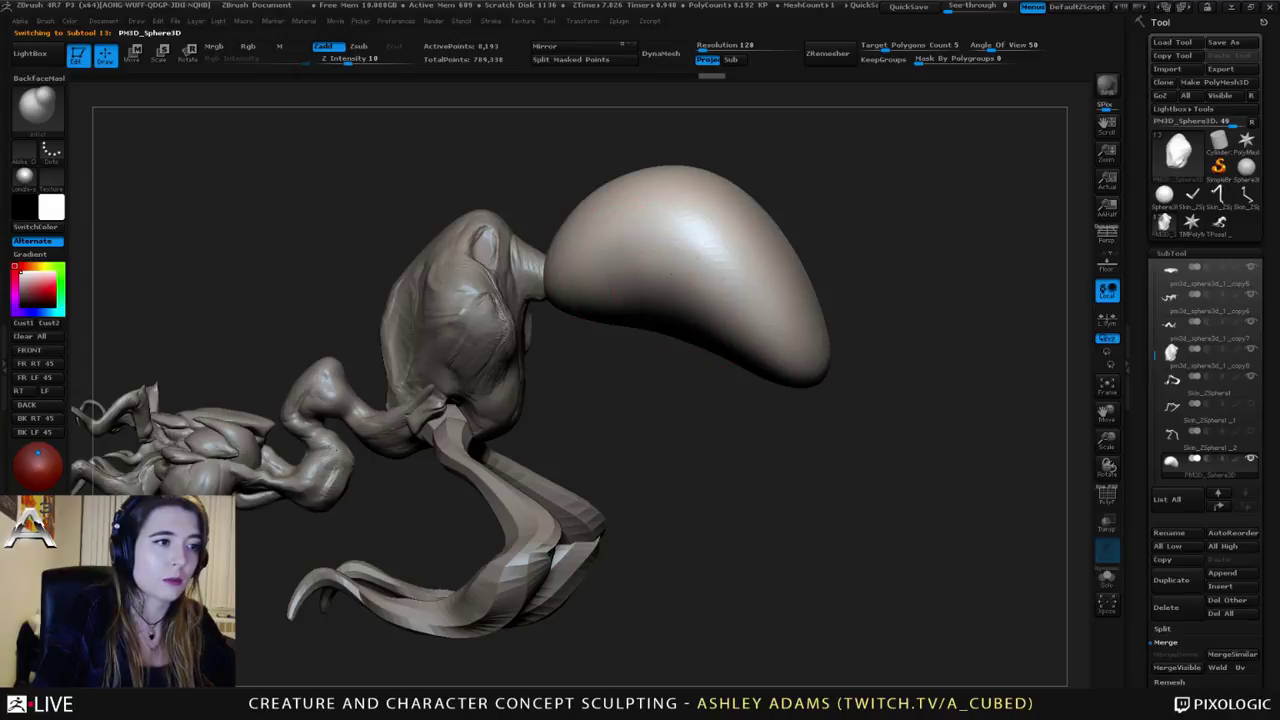
pyautogui.moveTo(600, 262)
pyautogui.mouseDown(button='right')
pyautogui.moveTo(646, 294)
pyautogui.moveTo(663, 290)
pyautogui.mouseUp(button='right')
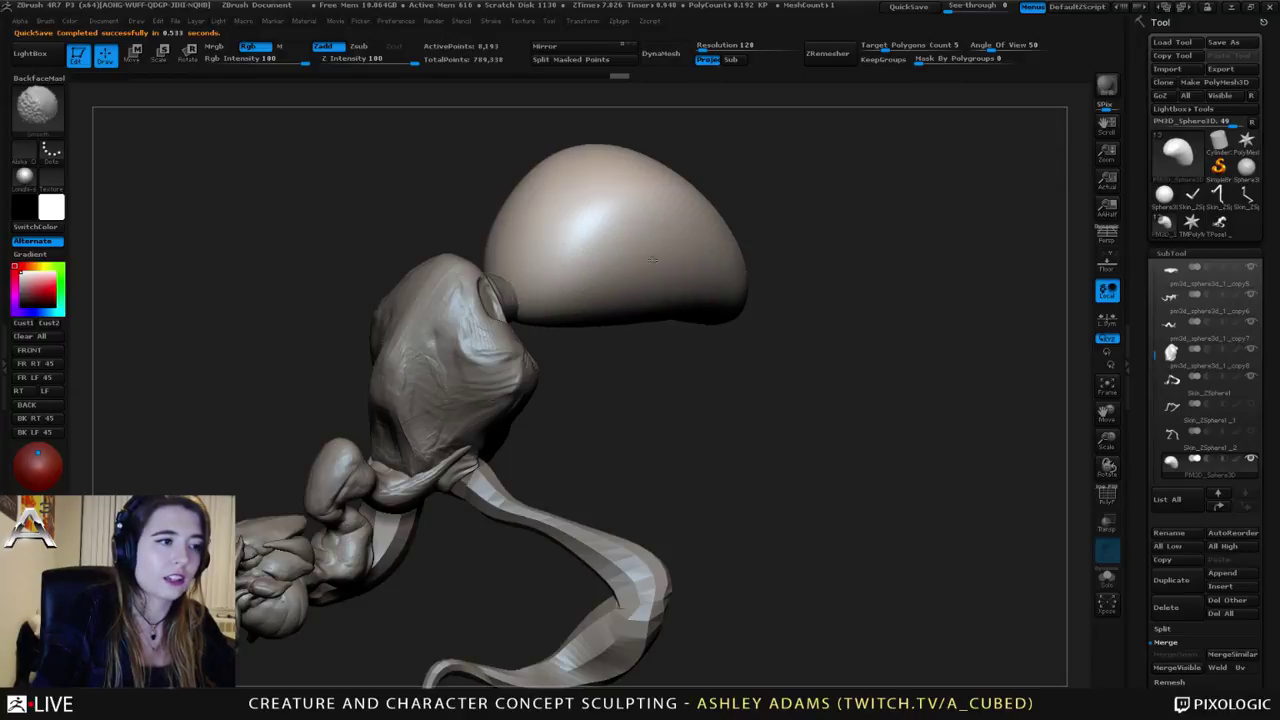
pyautogui.moveTo(674, 289)
pyautogui.mouseDown(button='right')
pyautogui.moveTo(543, 257)
pyautogui.moveTo(522, 293)
pyautogui.mouseUp(button='right')
pyautogui.press('space')
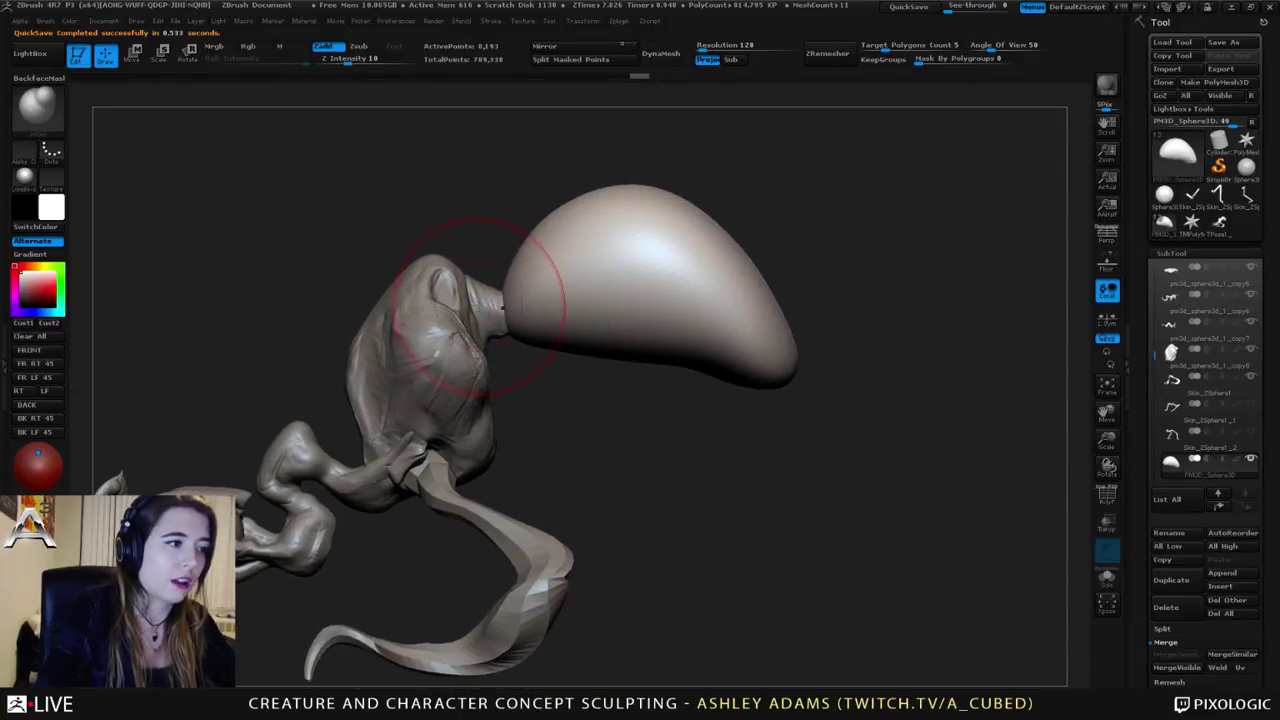
# Step: Duplicate the pair of legs within their subtool and offset the copy toward the rear with Transpose Move
pyautogui.keyDown('alt'); pyautogui.moveTo(500, 428); pyautogui.dragTo(590, 345, button='right'); pyautogui.keyUp('alt')
pyautogui.keyDown('alt'); pyautogui.click(577, 422); pyautogui.keyUp('alt')
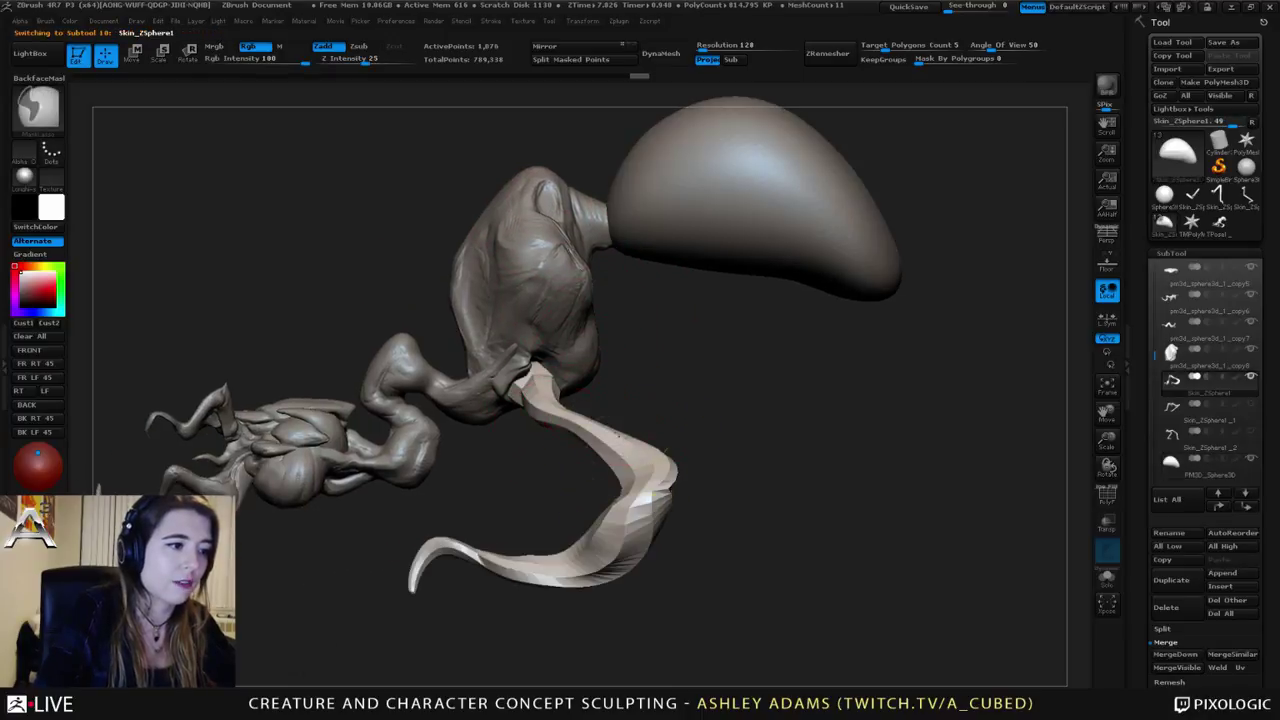
pyautogui.keyDown('ctrl'); pyautogui.moveTo(580, 424); pyautogui.dragTo(643, 400, button='right'); pyautogui.keyUp('ctrl')
pyautogui.press('w')
pyautogui.moveTo(652, 443)
pyautogui.mouseDown()
pyautogui.moveTo(771, 443)
pyautogui.moveTo(746, 443)
pyautogui.mouseUp()
pyautogui.keyDown('shift'); pyautogui.moveTo(637, 379); pyautogui.dragTo(689, 381, button='right'); pyautogui.keyUp('shift')
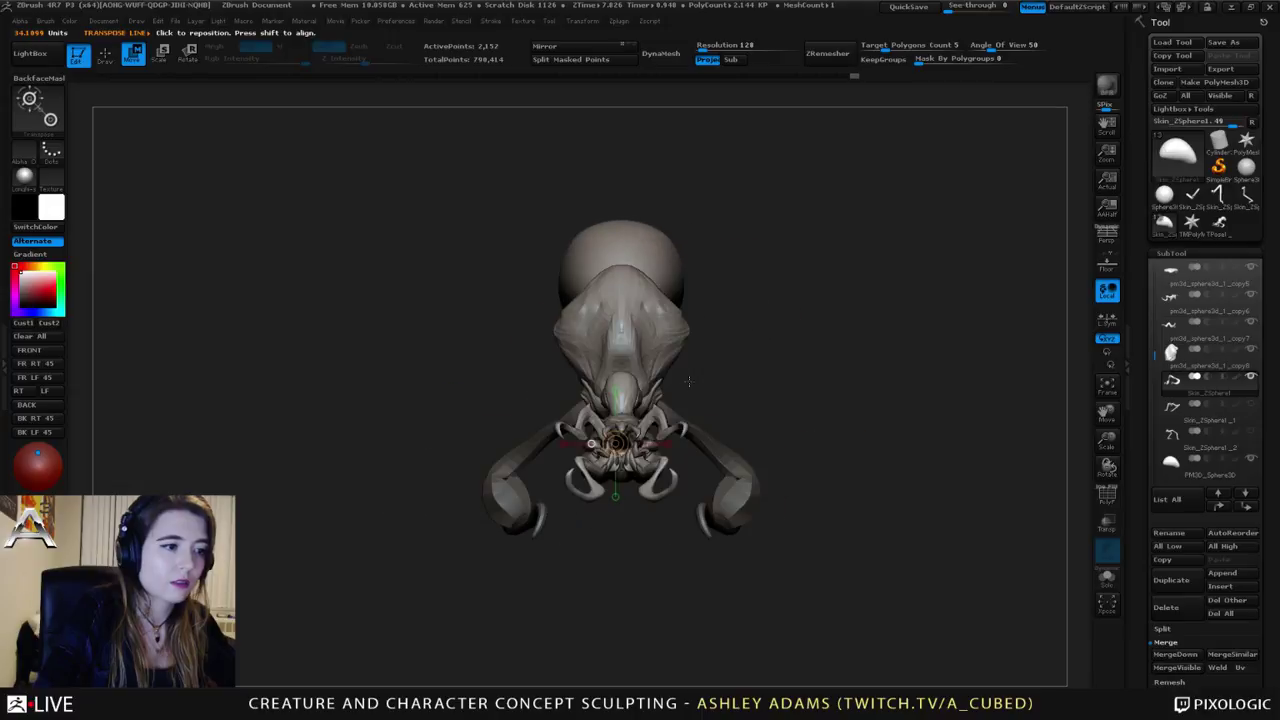
# Step: Try to rotate the duplicated rear legs with Transpose Rotate lines drawn from the front and side views
pyautogui.moveTo(651, 390)
pyautogui.mouseDown()
pyautogui.moveTo(737, 601)
pyautogui.moveTo(840, 583)
pyautogui.moveTo(806, 606)
pyautogui.mouseUp()
pyautogui.press('r')
pyautogui.hotkey('ctrl', 'z')
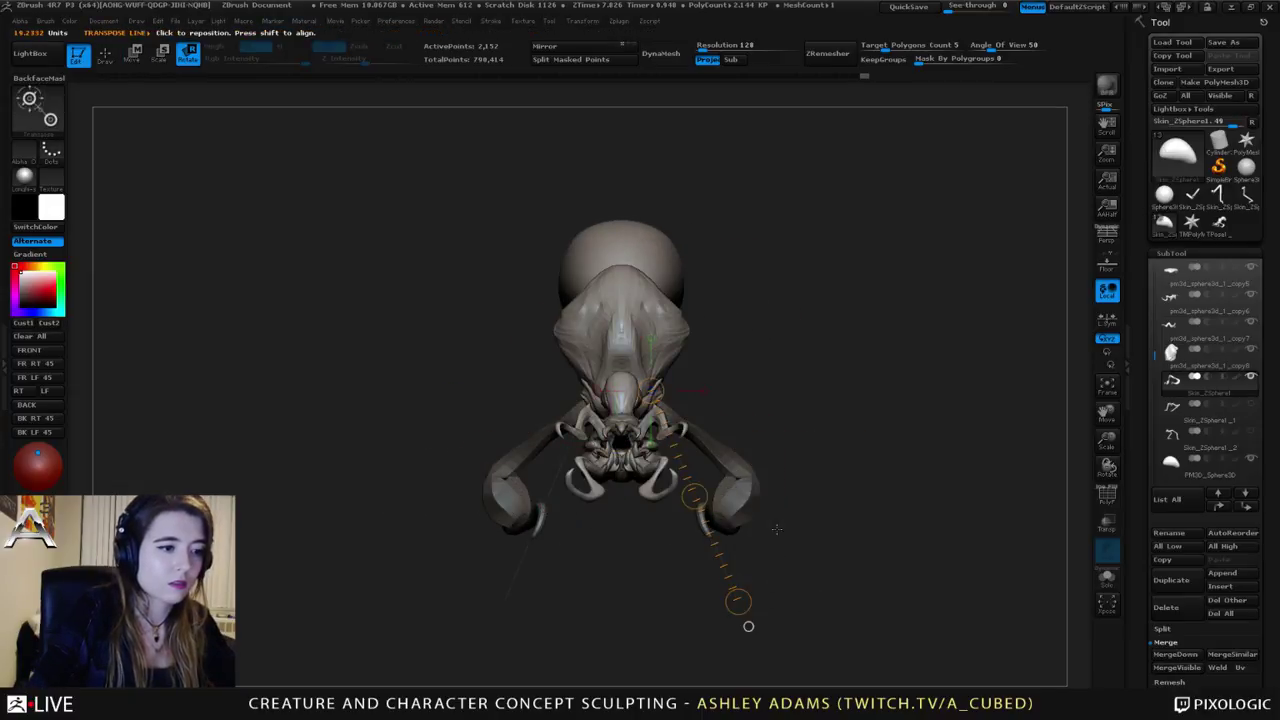
pyautogui.moveTo(694, 496); pyautogui.dragTo(866, 419)
pyautogui.hotkey('ctrl', 'z')
pyautogui.keyDown('shift'); pyautogui.moveTo(823, 400); pyautogui.dragTo(750, 390, button='right'); pyautogui.keyUp('shift')
pyautogui.moveTo(735, 380); pyautogui.dragTo(823, 592)
pyautogui.keyDown('alt'); pyautogui.moveTo(823, 592); pyautogui.dragTo(711, 437, button='right'); pyautogui.keyUp('alt')
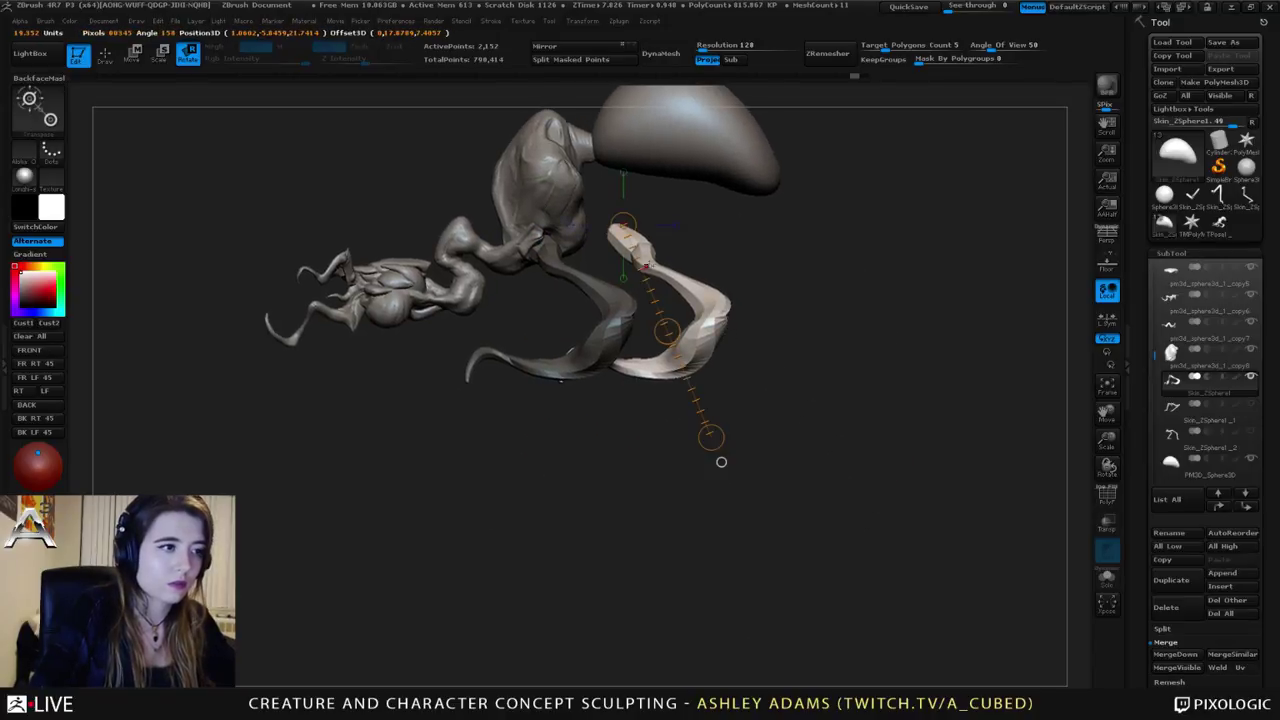
pyautogui.moveTo(667, 331); pyautogui.dragTo(960, 200)
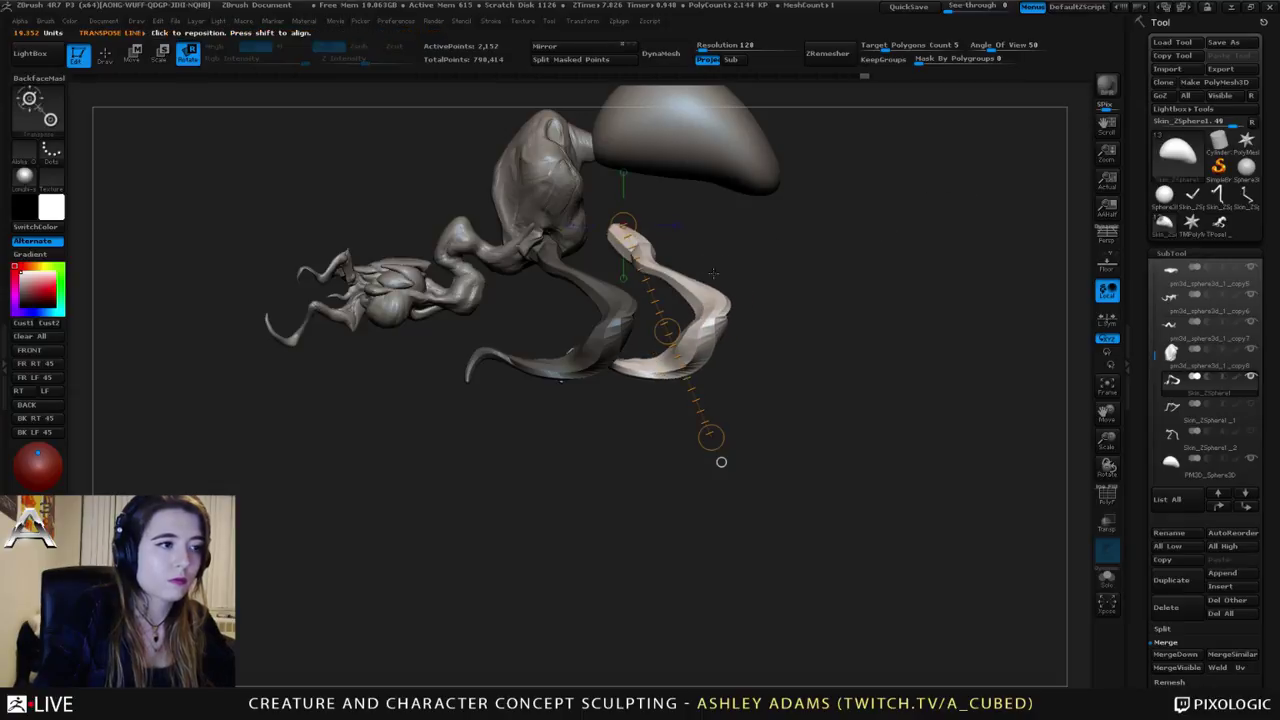
pyautogui.moveTo(730, 305); pyautogui.dragTo(808, 269)
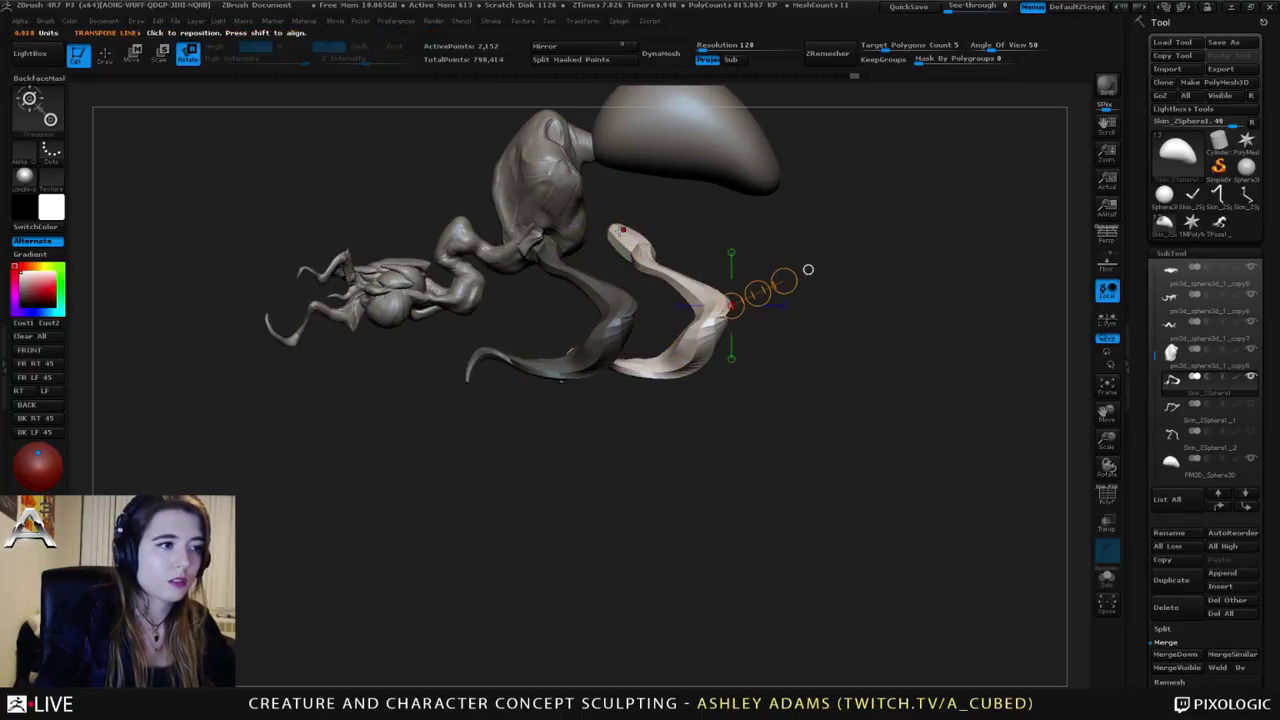
# Step: Rotate the duplicated rear legs about a vertical axis so their claws point outward, and move them farther apart
pyautogui.moveTo(623, 230); pyautogui.dragTo(623, 547)
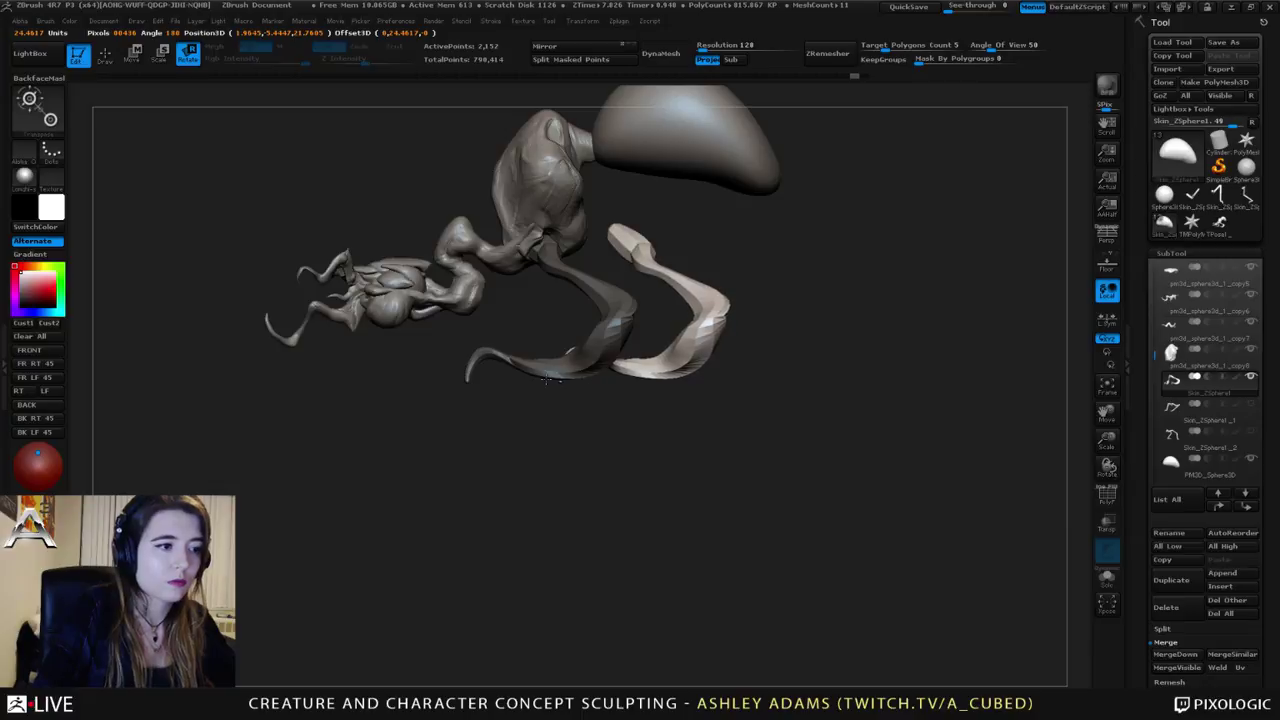
pyautogui.moveTo(547, 378); pyautogui.dragTo(600, 346)
pyautogui.moveTo(620, 500); pyautogui.dragTo(717, 547)
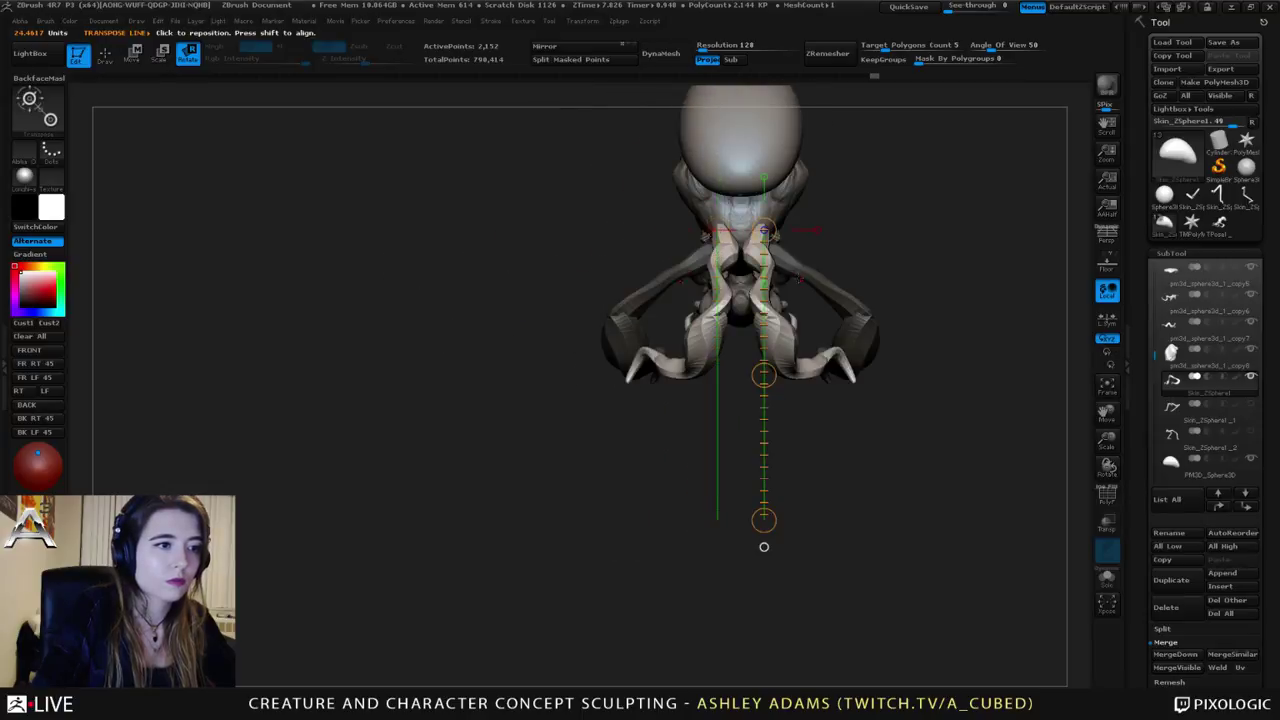
pyautogui.moveTo(763, 375); pyautogui.dragTo(816, 377)
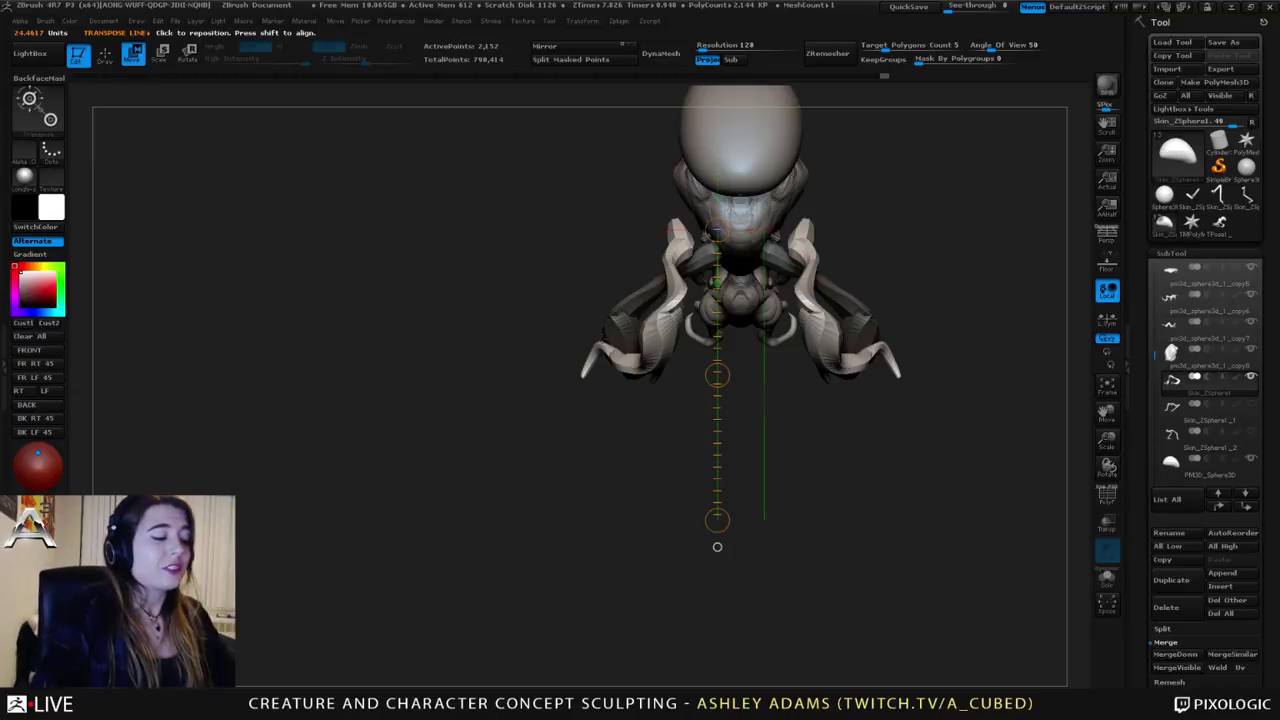
# Step: Pull the upper ends of the duplicated rear legs up to the thorax in side view with the SnakeHook brush
pyautogui.moveTo(687, 392); pyautogui.dragTo(638, 316)
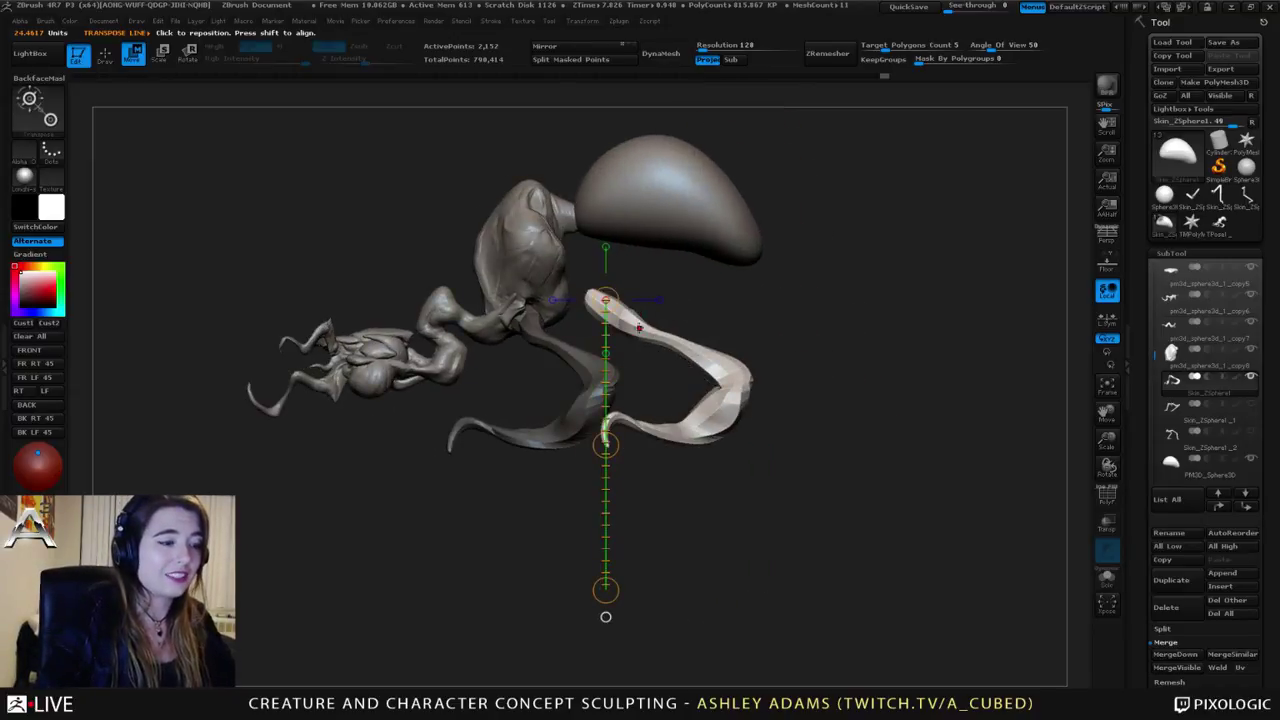
pyautogui.press('q')
pyautogui.press('space')
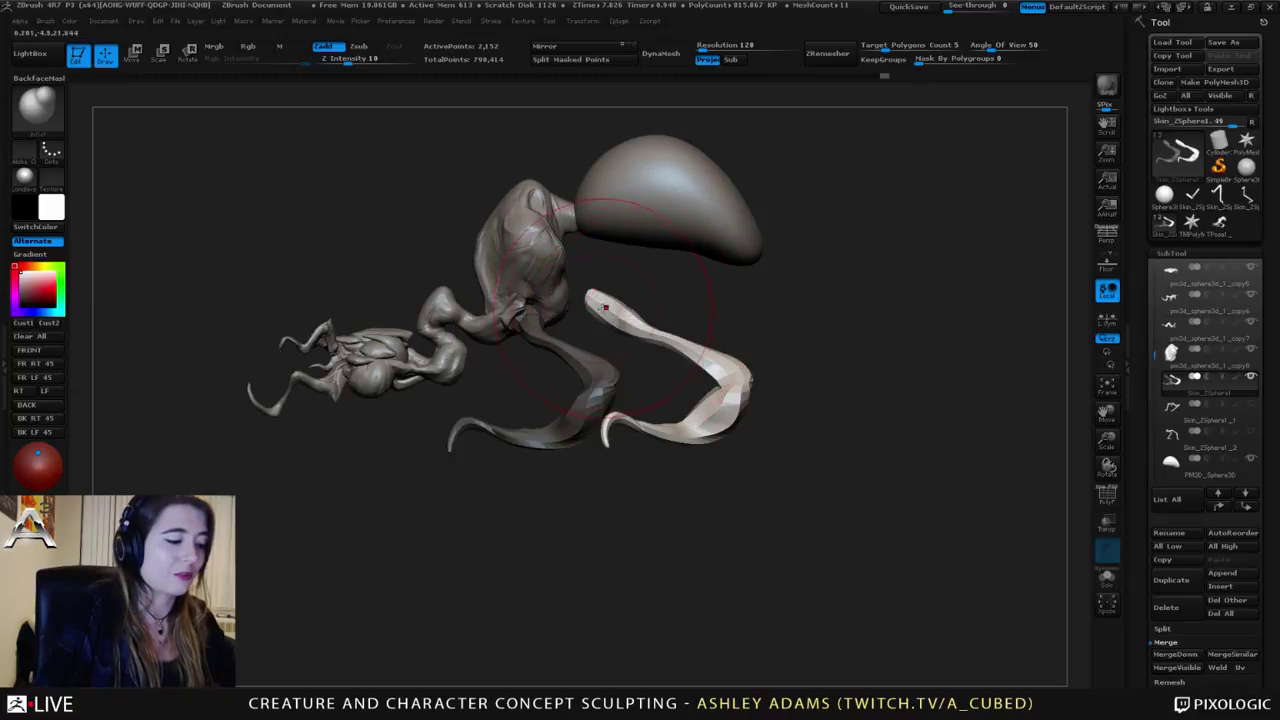
pyautogui.press('b')
pyautogui.press('s')
pyautogui.press('h')
pyautogui.moveTo(606, 306)
pyautogui.mouseDown()
pyautogui.moveTo(568, 218)
pyautogui.moveTo(536, 200)
pyautogui.moveTo(593, 207)
pyautogui.moveTo(509, 206)
pyautogui.moveTo(604, 206)
pyautogui.moveTo(540, 192)
pyautogui.moveTo(585, 217)
pyautogui.moveTo(536, 209)
pyautogui.moveTo(568, 229)
pyautogui.mouseUp()
# Step: Adjust the brush size and reshape the rear legs' long upper segments into a curve below the abdomen
pyautogui.press('space')
pyautogui.press('space')
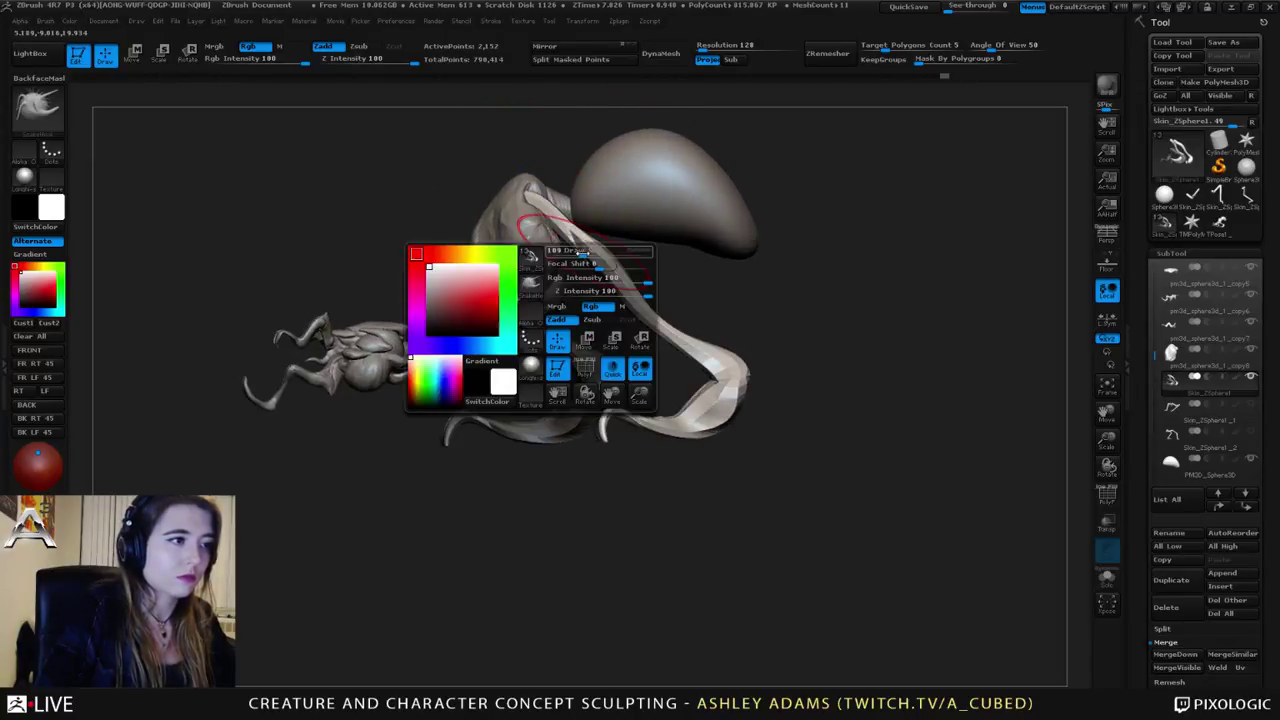
pyautogui.moveTo(590, 279)
pyautogui.mouseDown()
pyautogui.moveTo(604, 279)
pyautogui.moveTo(592, 232)
pyautogui.mouseUp()
pyautogui.moveTo(598, 240); pyautogui.dragTo(608, 246, button='right')
pyautogui.moveTo(624, 272); pyautogui.dragTo(671, 293)
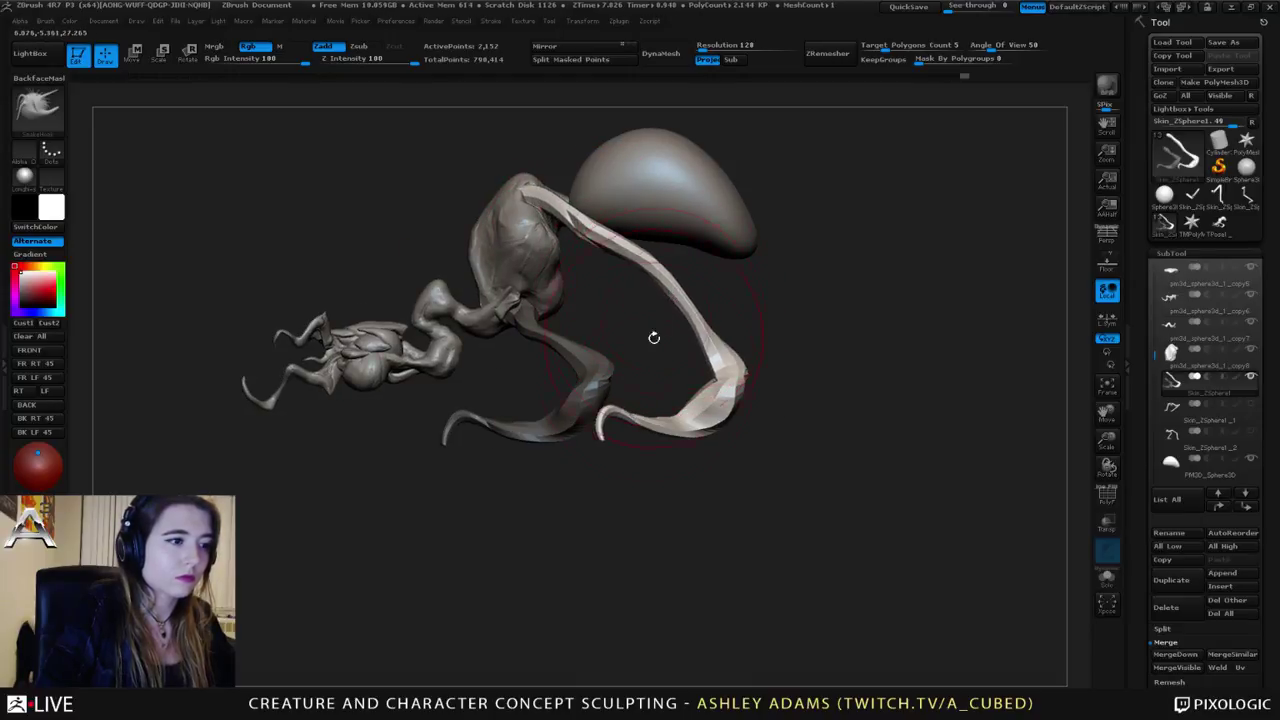
# Step: Mirror the rear legs front to back and move them behind the front pair under the abdomen with Transpose Move
pyautogui.press('space')
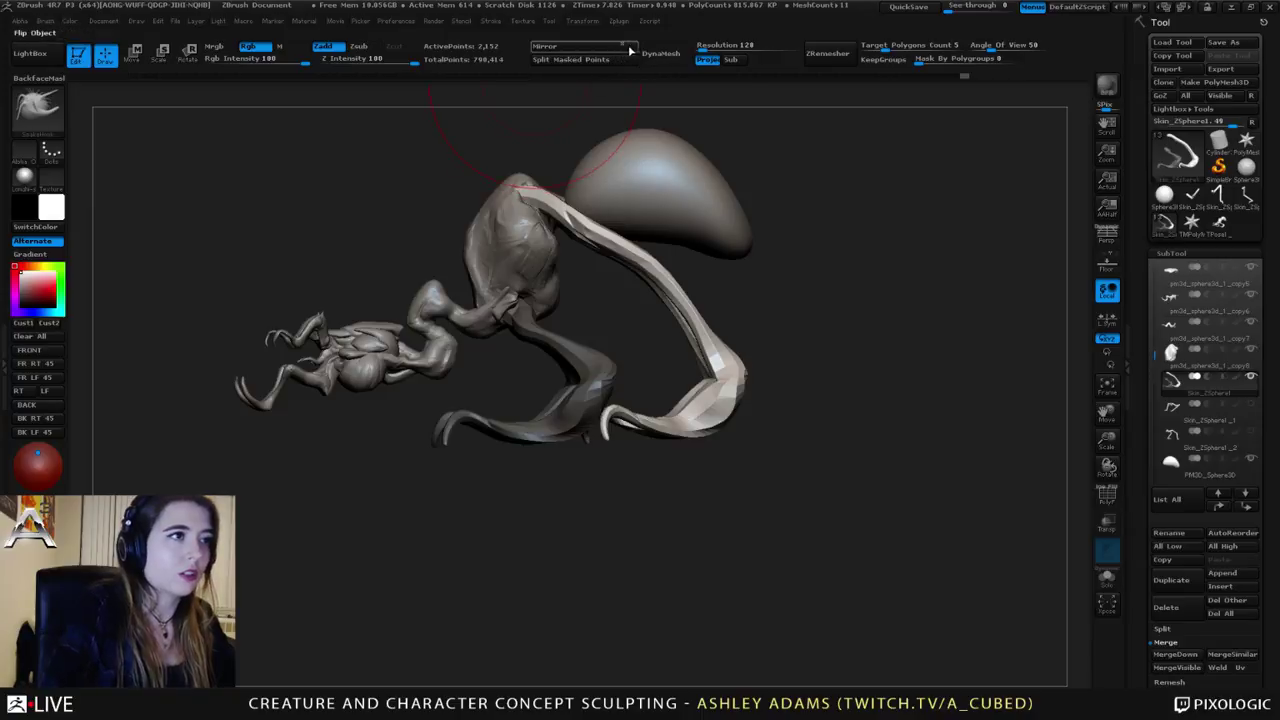
pyautogui.click(597, 52)
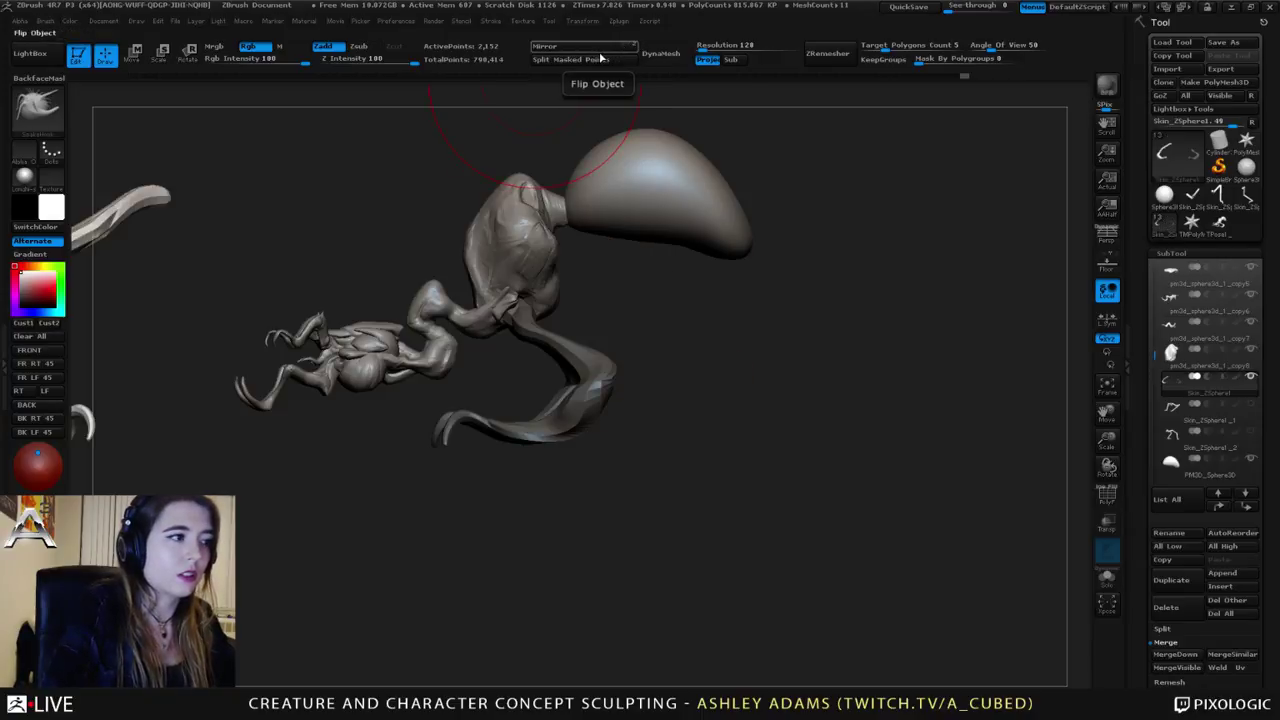
pyautogui.keyDown('ctrl'); pyautogui.moveTo(591, 328); pyautogui.dragTo(515, 272, button='right'); pyautogui.keyUp('ctrl')
pyautogui.press('w')
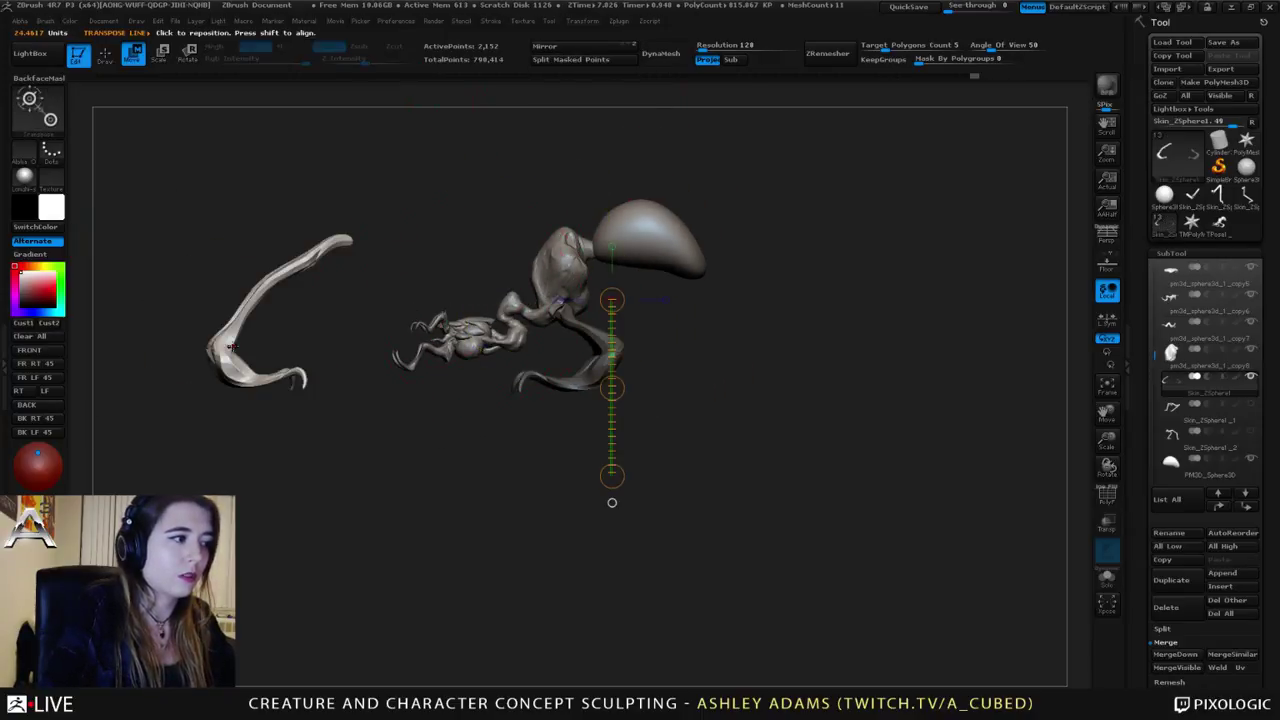
pyautogui.moveTo(231, 347); pyautogui.dragTo(873, 342)
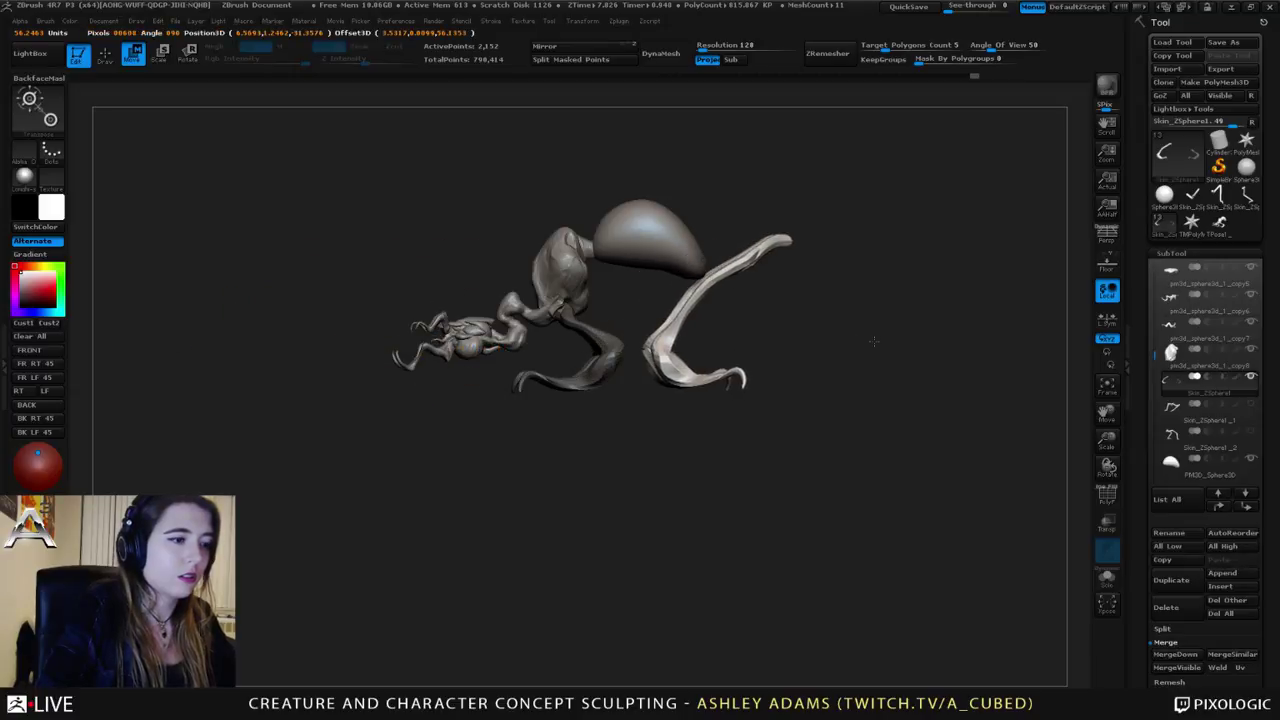
# Step: Mask the rear legs and separate them from the front pair into their own subtool with Split Unmasked Points
pyautogui.press('q')
pyautogui.press('space')
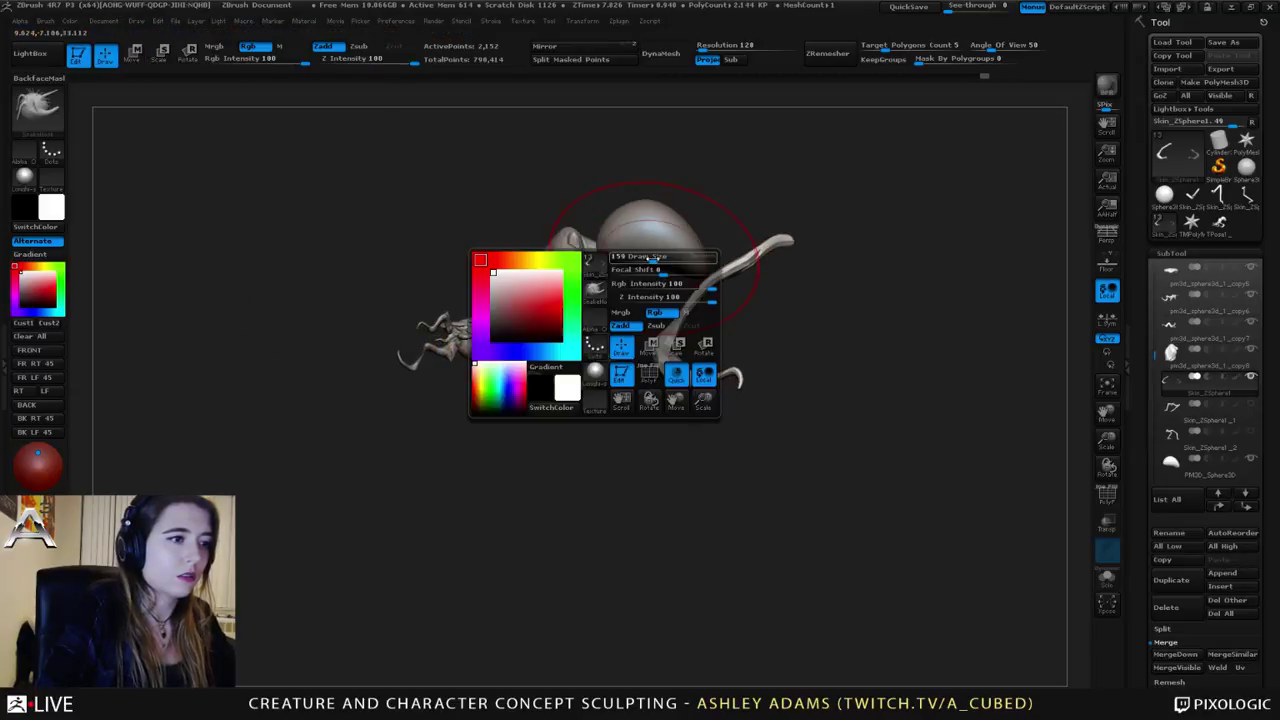
pyautogui.moveTo(657, 256); pyautogui.dragTo(654, 256)
pyautogui.moveTo(802, 187)
pyautogui.keyDown('ctrl'); pyautogui.mouseDown()
pyautogui.moveTo(660, 282)
pyautogui.moveTo(802, 268)
pyautogui.mouseUp(); pyautogui.keyUp('ctrl')
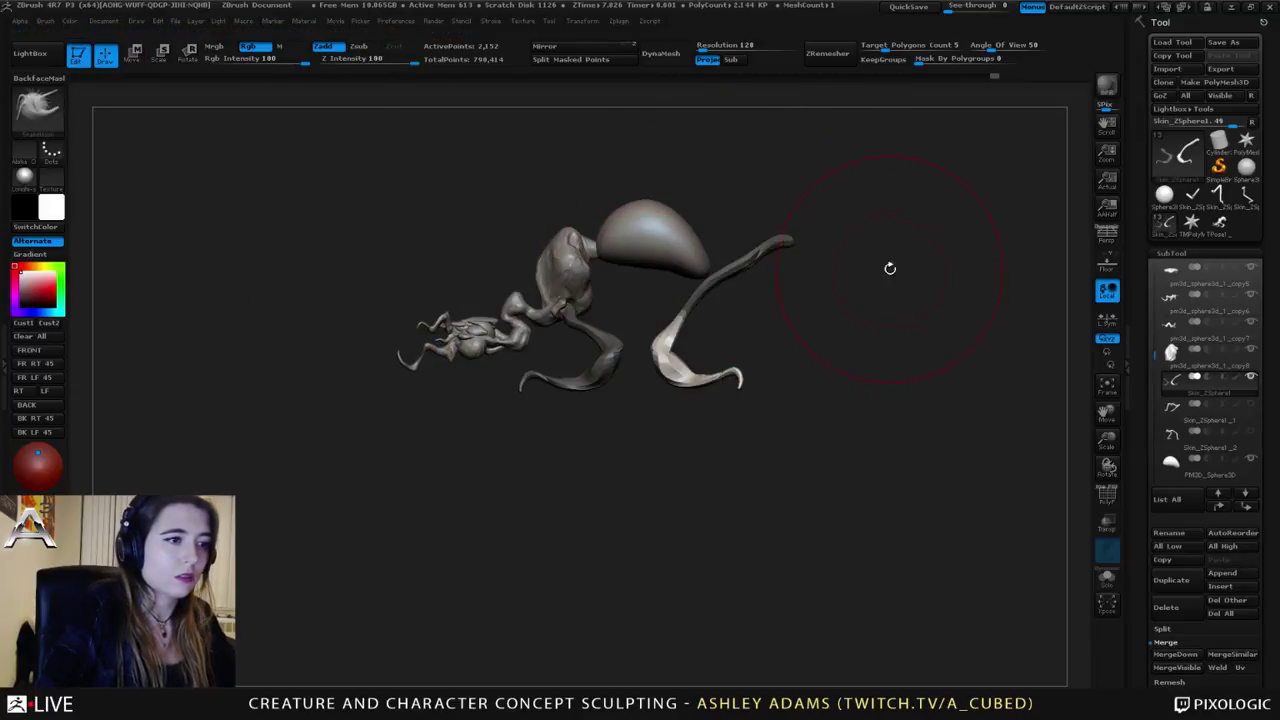
pyautogui.keyDown('ctrl'); pyautogui.click(845, 310); pyautogui.keyUp('ctrl')
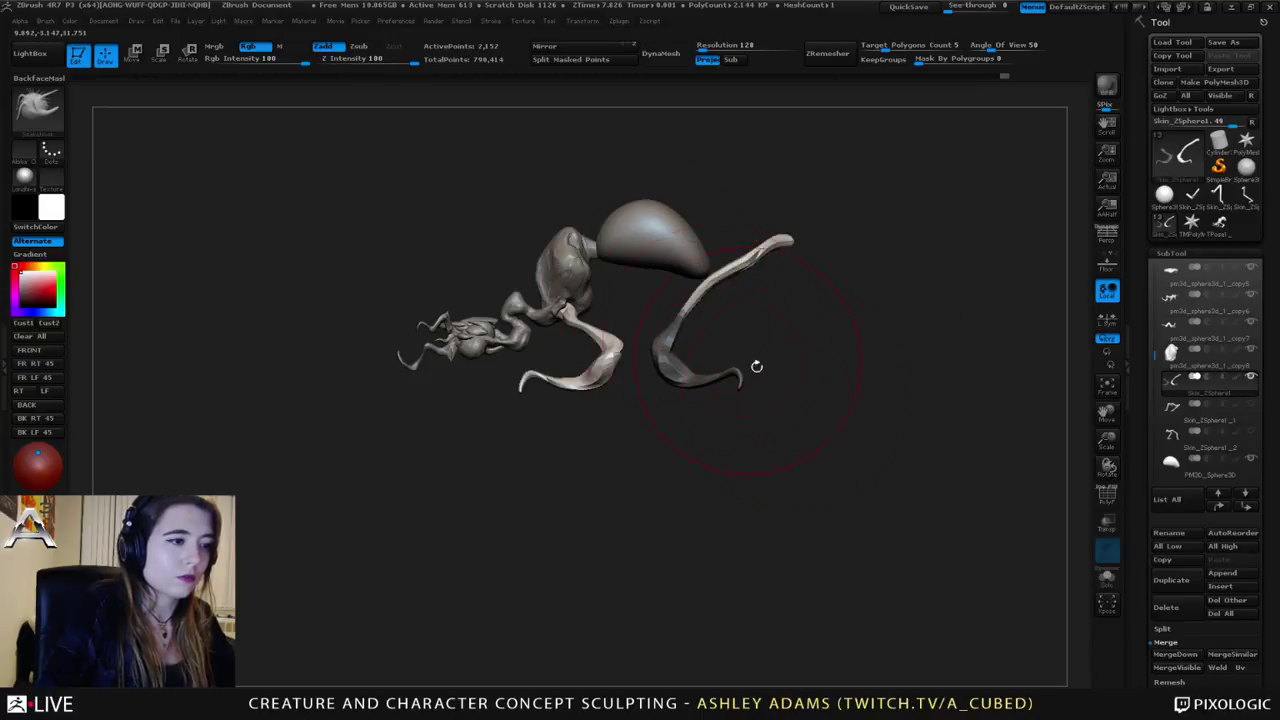
pyautogui.keyDown('ctrl'); pyautogui.moveTo(798, 470); pyautogui.dragTo(824, 436); pyautogui.keyUp('ctrl')
pyautogui.moveTo(895, 171)
pyautogui.keyDown('ctrl'); pyautogui.mouseDown()
pyautogui.moveTo(645, 314)
pyautogui.moveTo(785, 402)
pyautogui.mouseUp(); pyautogui.keyUp('ctrl')
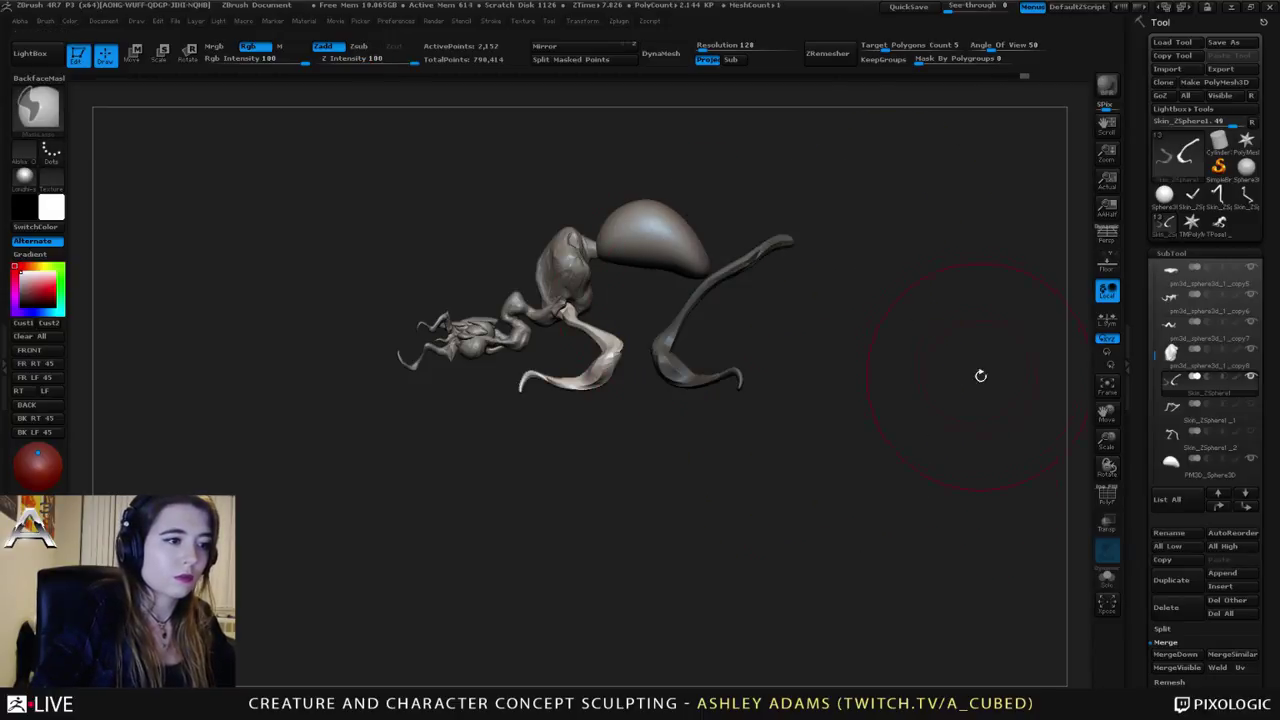
pyautogui.click(1175, 631)
pyautogui.click(1198, 681)
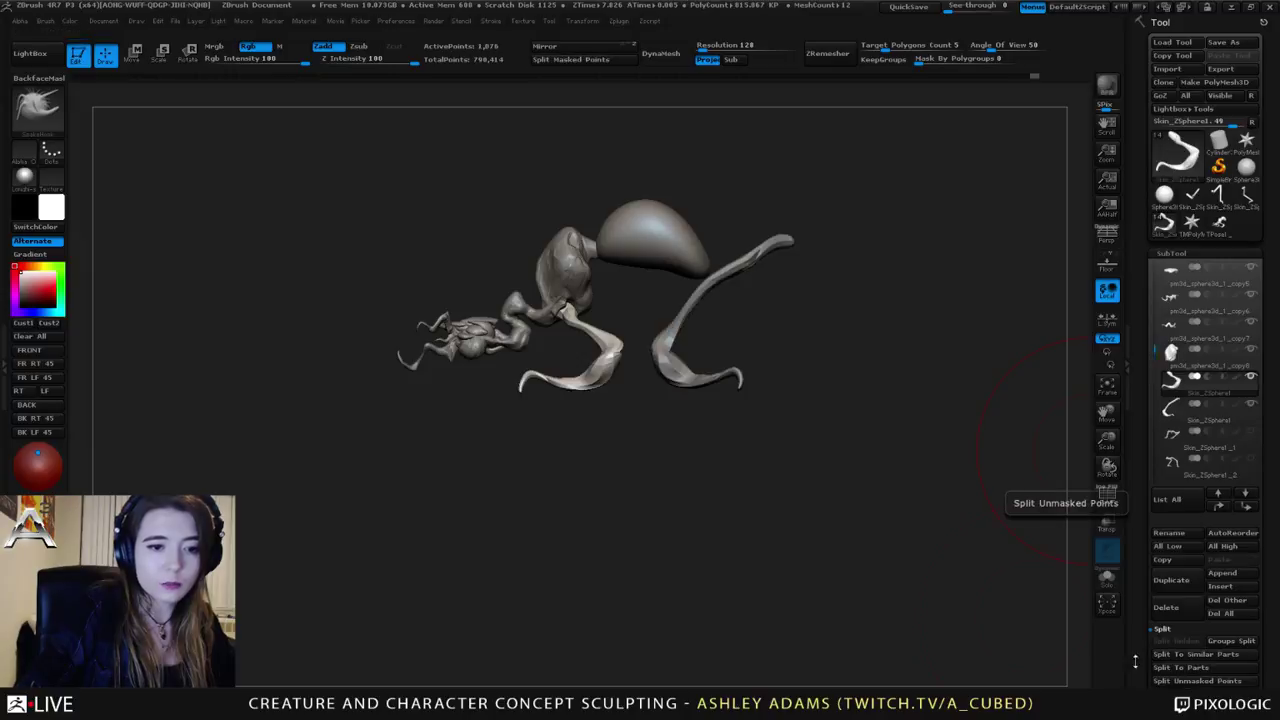
# Step: In the rear-leg subtool, mask the lower segments, then rotate the upper segments toward the thorax and reposition them
pyautogui.keyDown('ctrl'); pyautogui.moveTo(840, 380); pyautogui.dragTo(835, 450, button='right'); pyautogui.keyUp('ctrl')
pyautogui.keyDown('alt'); pyautogui.click(710, 290); pyautogui.keyUp('alt')
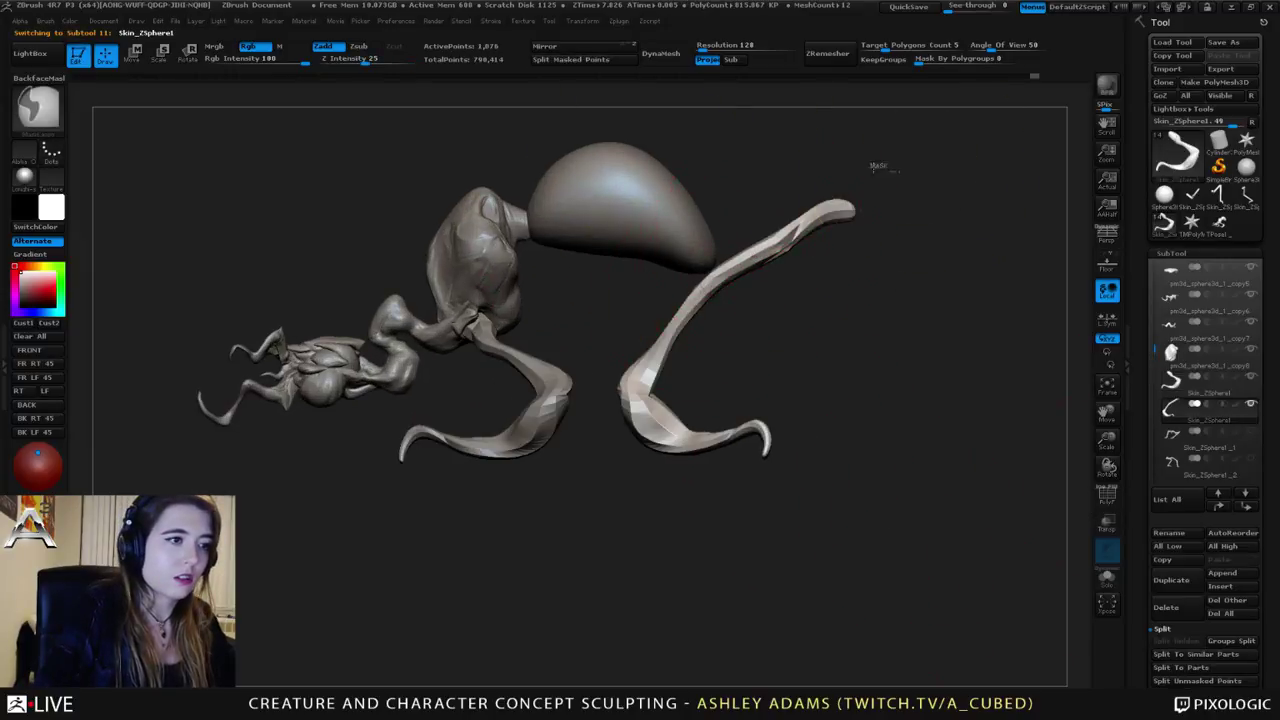
pyautogui.moveTo(882, 167)
pyautogui.keyDown('ctrl'); pyautogui.mouseDown()
pyautogui.moveTo(672, 344)
pyautogui.moveTo(860, 270)
pyautogui.mouseUp(); pyautogui.keyUp('ctrl')
pyautogui.keyDown('ctrl'); pyautogui.click(866, 347); pyautogui.keyUp('ctrl')
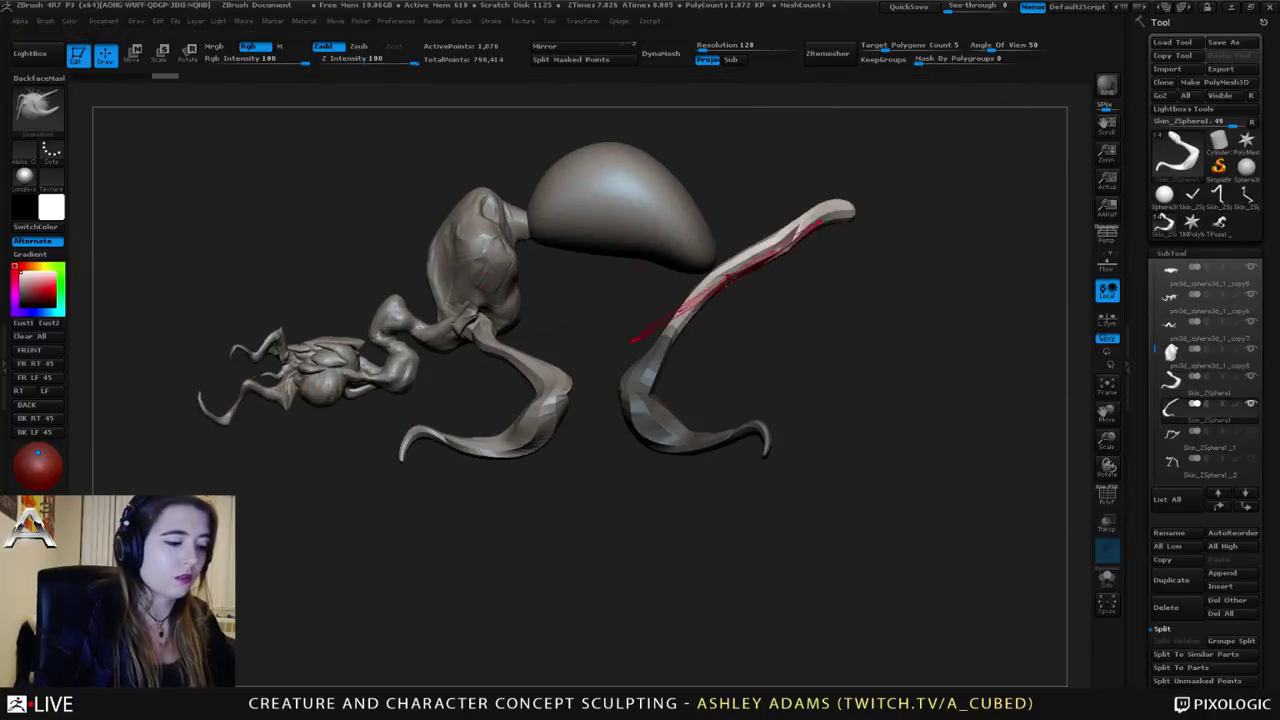
pyautogui.press('r')
pyautogui.moveTo(651, 337)
pyautogui.mouseDown()
pyautogui.moveTo(909, 100)
pyautogui.moveTo(536, 157)
pyautogui.moveTo(478, 231)
pyautogui.moveTo(480, 218)
pyautogui.mouseUp()
pyautogui.press('w')
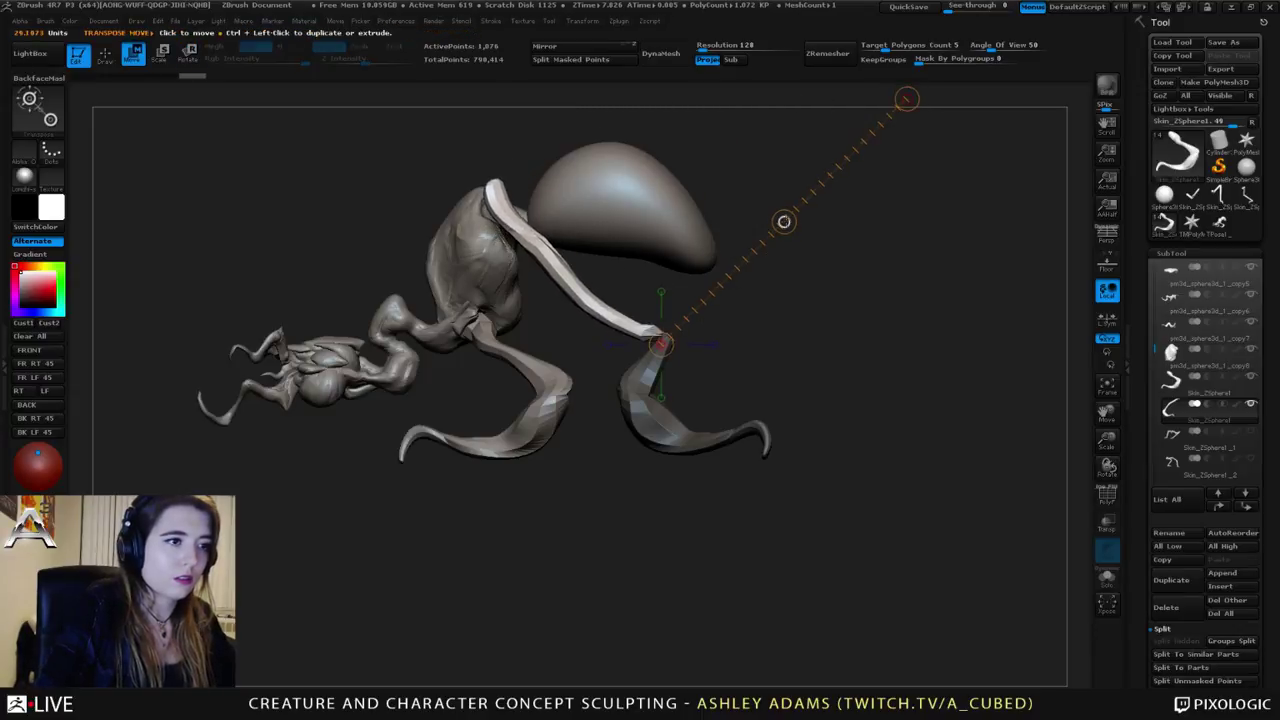
pyautogui.moveTo(784, 222)
pyautogui.mouseDown()
pyautogui.moveTo(831, 209)
pyautogui.moveTo(811, 206)
pyautogui.mouseUp()
# Step: Pull the rear legs' upper segments into place against the thorax with the SnakeHook brush at varying sizes
pyautogui.press('q')
pyautogui.press('space')
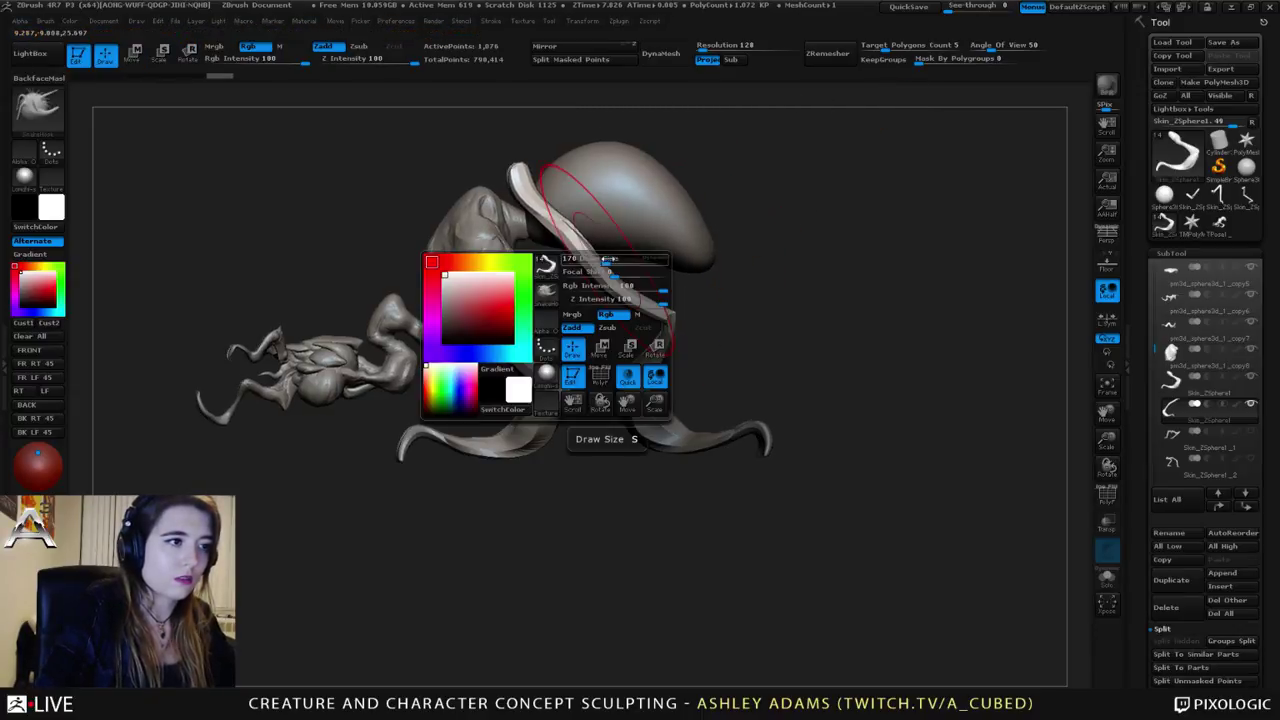
pyautogui.moveTo(608, 260); pyautogui.dragTo(600, 260)
pyautogui.moveTo(360, 235); pyautogui.dragTo(483, 268)
pyautogui.press('space')
pyautogui.moveTo(546, 196); pyautogui.dragTo(540, 196)
pyautogui.moveTo(375, 180)
pyautogui.mouseDown()
pyautogui.moveTo(515, 180)
pyautogui.moveTo(468, 219)
pyautogui.mouseUp()
pyautogui.moveTo(640, 200)
pyautogui.mouseDown()
pyautogui.moveTo(520, 195)
pyautogui.moveTo(490, 165)
pyautogui.moveTo(535, 225)
pyautogui.mouseUp()
pyautogui.moveTo(503, 212)
pyautogui.mouseDown()
pyautogui.moveTo(481, 195)
pyautogui.moveTo(468, 208)
pyautogui.mouseUp()
pyautogui.moveTo(370, 210); pyautogui.dragTo(435, 182)
pyautogui.press('space')
pyautogui.moveTo(496, 200); pyautogui.dragTo(462, 210)
pyautogui.moveTo(470, 165)
pyautogui.mouseDown()
pyautogui.moveTo(418, 216)
pyautogui.moveTo(450, 184)
pyautogui.moveTo(418, 210)
pyautogui.moveTo(464, 218)
pyautogui.moveTo(485, 248)
pyautogui.moveTo(573, 183)
pyautogui.mouseUp()
# Step: Touch up the rear legs' upper segments with the Inflate brush and adjust their lower joints with SnakeHook
pyautogui.press('b')
pyautogui.press('i')
pyautogui.press('n')
pyautogui.press('b')
pyautogui.press('s')
pyautogui.press('h')
pyautogui.press('space')
pyautogui.moveTo(513, 273); pyautogui.dragTo(548, 293)
pyautogui.moveTo(531, 378); pyautogui.dragTo(525, 379)
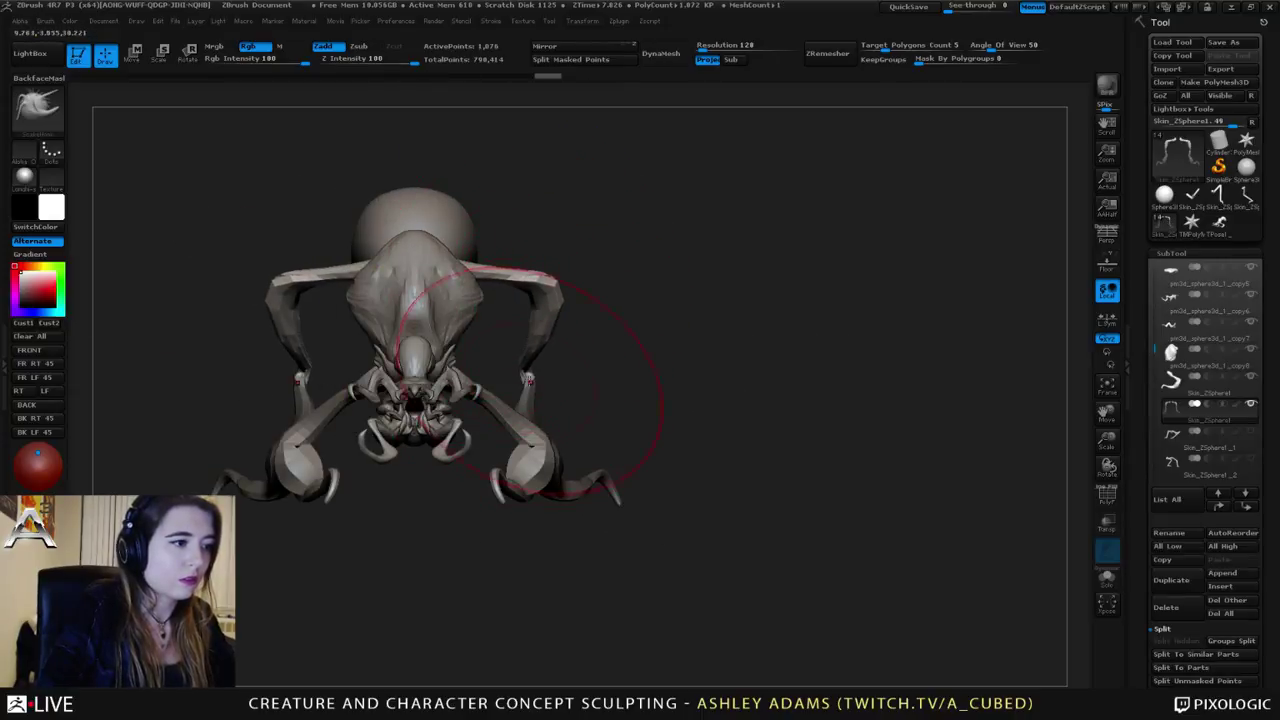
# Step: Mask the rear legs' upper segments and pull the tops of the lower segments inward to line up the joints
pyautogui.keyDown('ctrl'); pyautogui.click(611, 390); pyautogui.keyUp('ctrl')
pyautogui.keyDown('ctrl'); pyautogui.click(614, 376); pyautogui.keyUp('ctrl')
pyautogui.keyDown('ctrl'); pyautogui.click(624, 378); pyautogui.keyUp('ctrl')
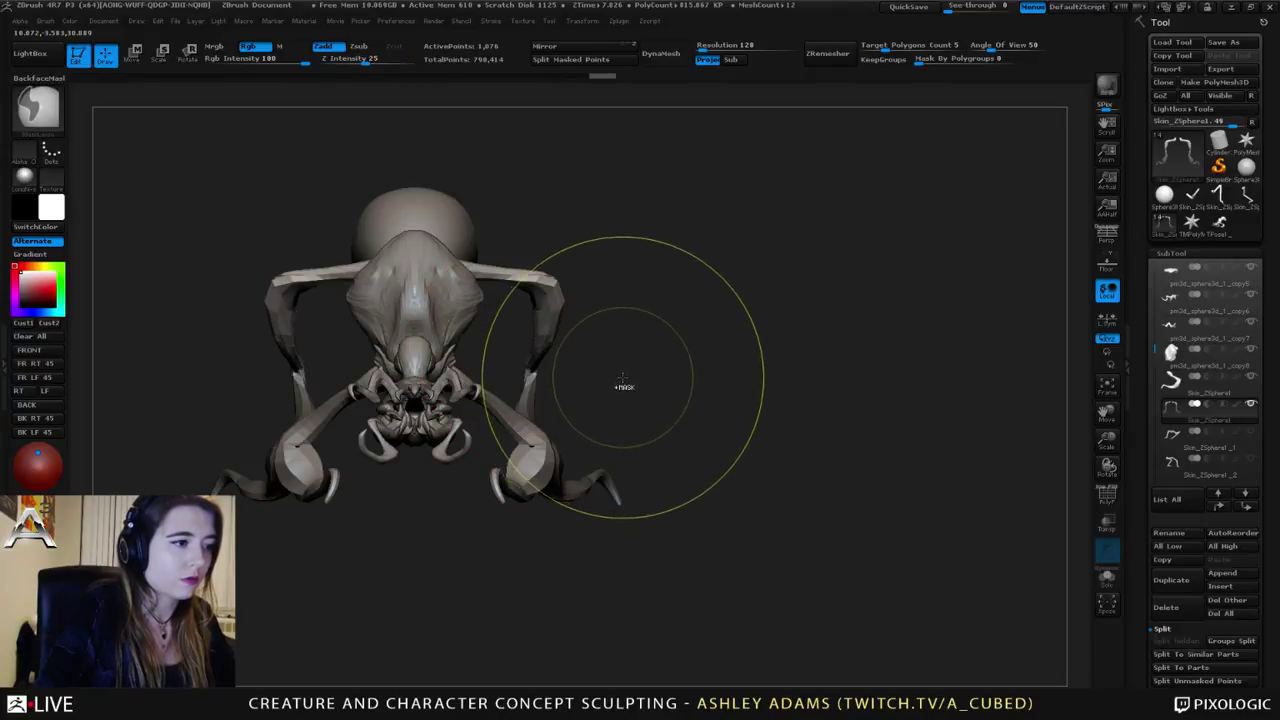
pyautogui.keyDown('ctrl'); pyautogui.moveTo(624, 379); pyautogui.dragTo(618, 387); pyautogui.keyUp('ctrl')
pyautogui.moveTo(533, 379); pyautogui.dragTo(500, 374)
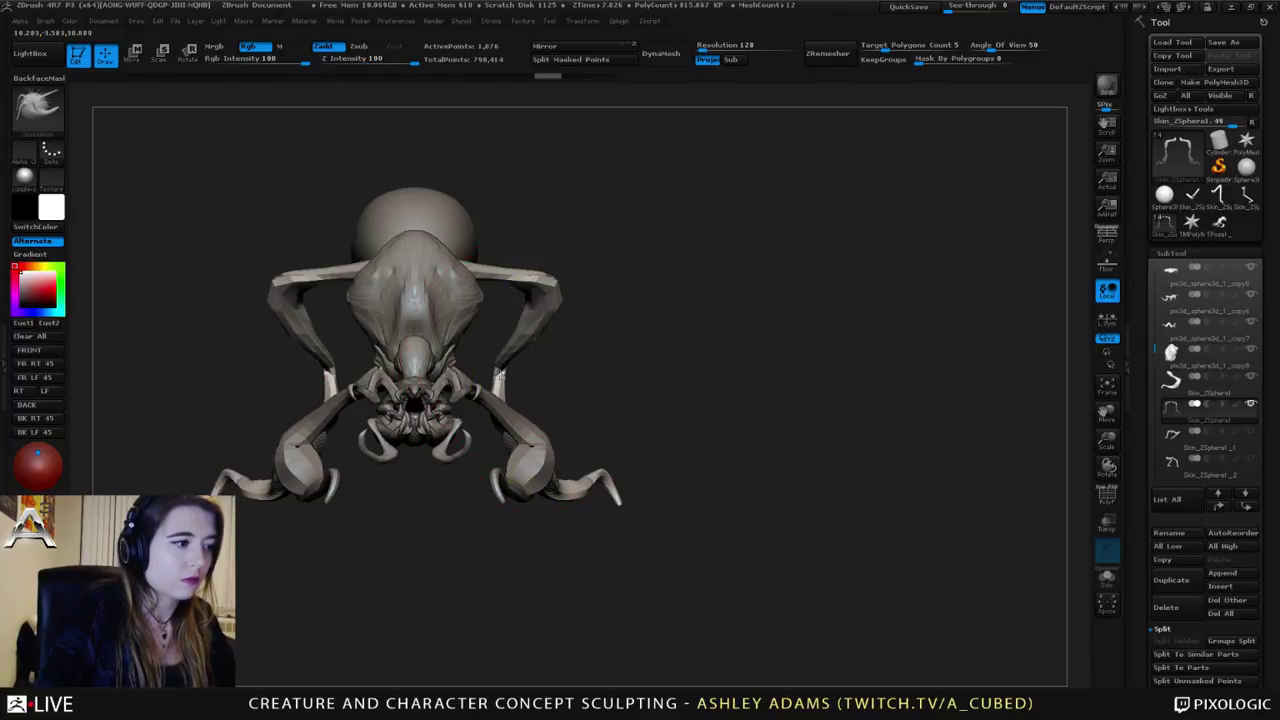
pyautogui.moveTo(543, 458)
pyautogui.mouseDown()
pyautogui.moveTo(514, 457)
pyautogui.moveTo(509, 443)
pyautogui.moveTo(578, 403)
pyautogui.moveTo(500, 430)
pyautogui.moveTo(500, 452)
pyautogui.moveTo(566, 447)
pyautogui.mouseUp()
pyautogui.press('space')
pyautogui.moveTo(560, 278)
pyautogui.mouseDown()
pyautogui.moveTo(573, 270)
pyautogui.moveTo(556, 284)
pyautogui.mouseUp()
pyautogui.moveTo(500, 305); pyautogui.dragTo(717, 287)
pyautogui.moveTo(630, 345); pyautogui.dragTo(676, 360)
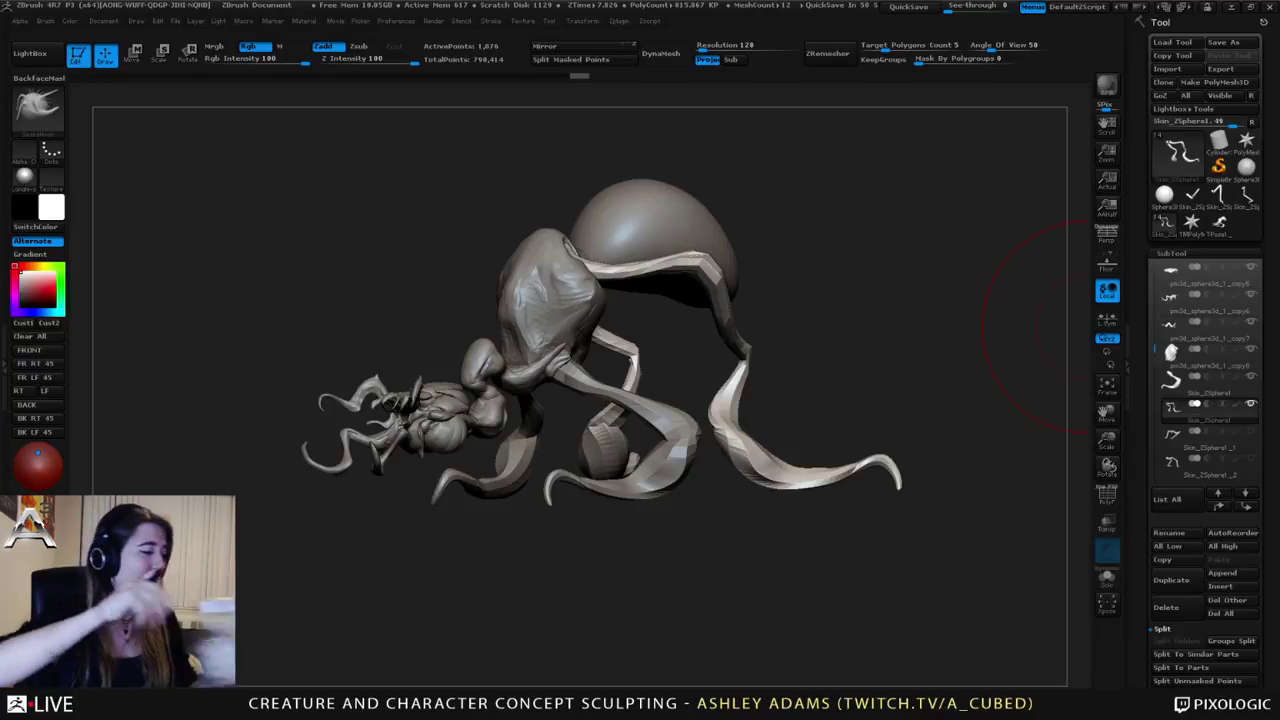
# Step: Fill out the rear legs where they meet the thorax with the Inflate brush and smooth their upper segments and bends
pyautogui.moveTo(1040, 325); pyautogui.dragTo(515, 259)
pyautogui.press('space')
pyautogui.moveTo(499, 254); pyautogui.dragTo(484, 336, button='right')
pyautogui.press('b')
pyautogui.press('i')
pyautogui.press('n')
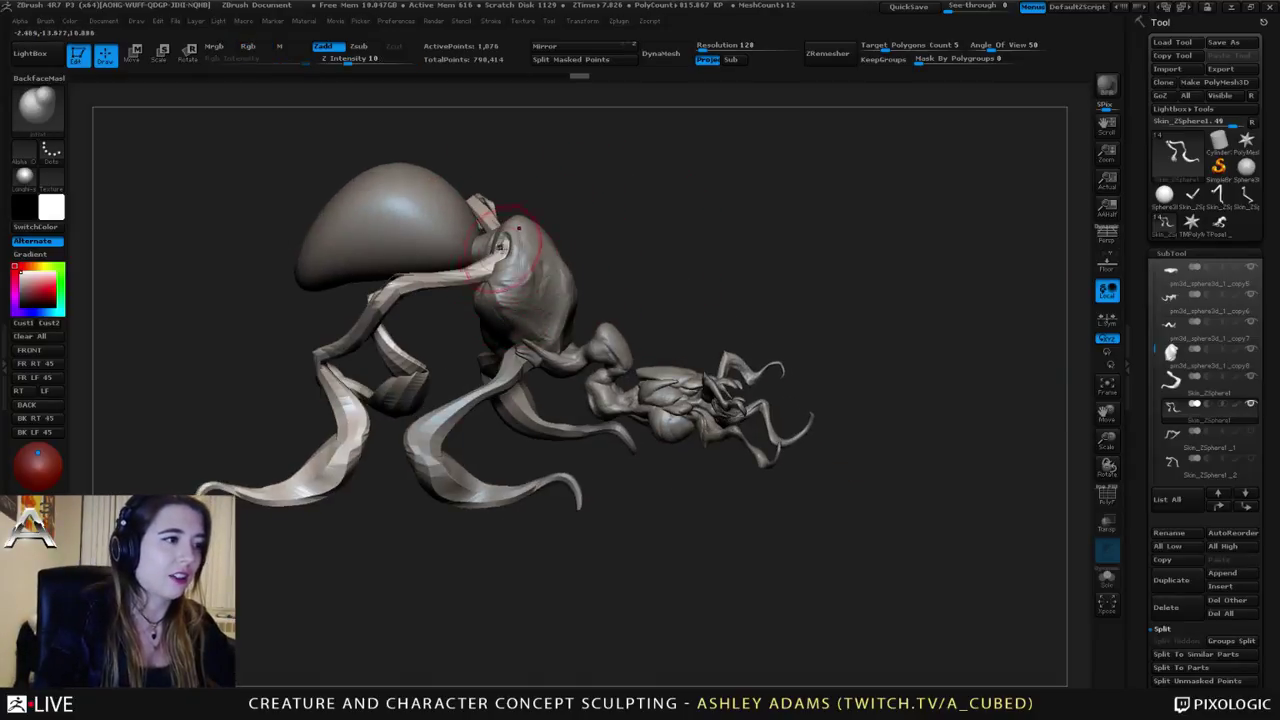
pyautogui.moveTo(440, 300)
pyautogui.mouseDown(button='right')
pyautogui.moveTo(365, 305)
pyautogui.moveTo(412, 304)
pyautogui.mouseUp(button='right')
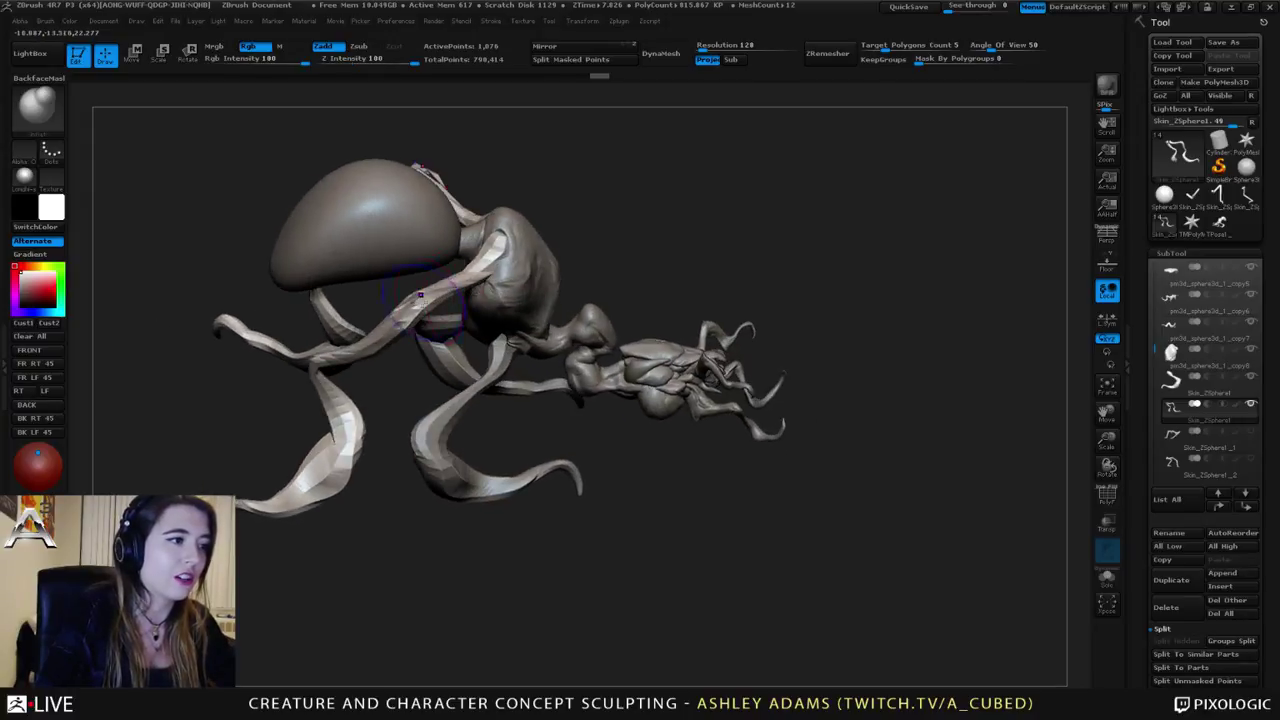
pyautogui.keyDown('shift'); pyautogui.moveTo(412, 304); pyautogui.dragTo(415, 298); pyautogui.keyUp('shift')
pyautogui.moveTo(418, 297)
pyautogui.mouseDown(button='right')
pyautogui.moveTo(411, 242)
pyautogui.moveTo(380, 225)
pyautogui.mouseUp(button='right')
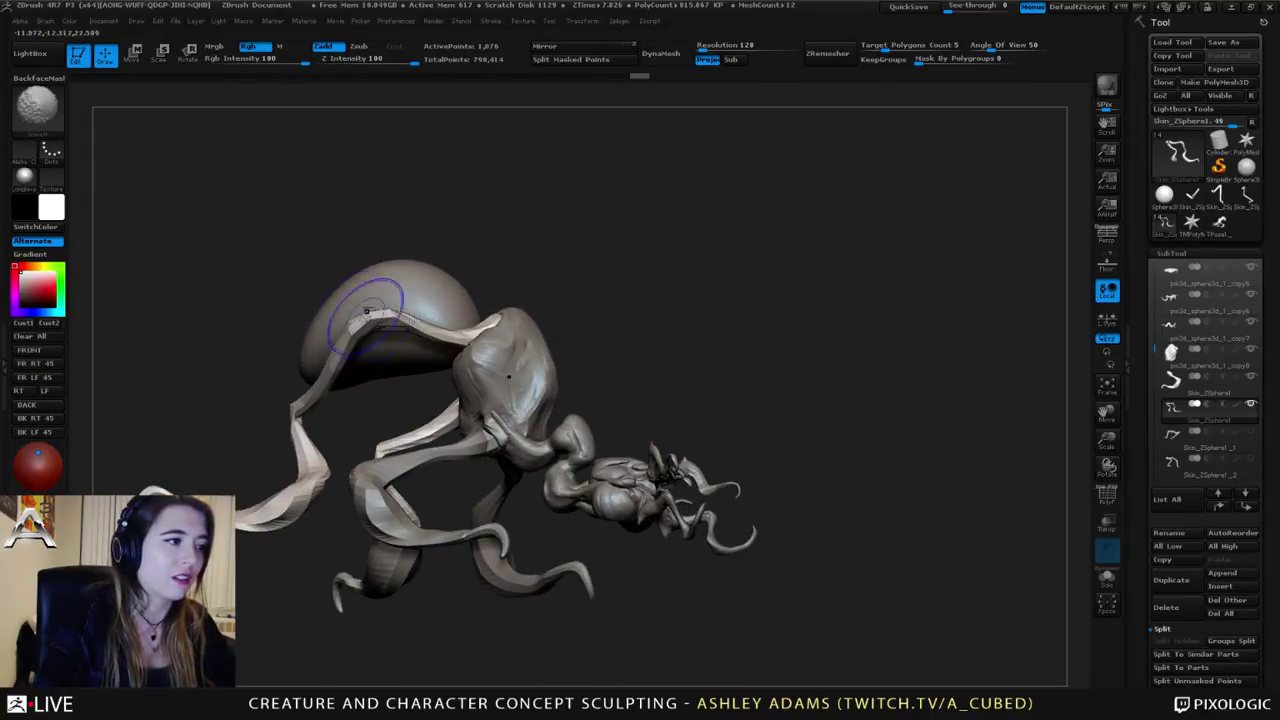
pyautogui.keyDown('shift'); pyautogui.moveTo(376, 310); pyautogui.dragTo(378, 318); pyautogui.keyUp('shift')
pyautogui.moveTo(380, 290); pyautogui.dragTo(413, 300, button='right')
pyautogui.keyDown('shift'); pyautogui.moveTo(385, 306); pyautogui.dragTo(368, 312); pyautogui.keyUp('shift')
pyautogui.keyDown('alt'); pyautogui.moveTo(368, 312); pyautogui.dragTo(472, 281, button='right'); pyautogui.keyUp('alt')
# Step: Pull the rear legs' middle joints slightly backward with the SnakeHook brush to sharpen the bend
pyautogui.press('b')
pyautogui.press('s')
pyautogui.press('h')
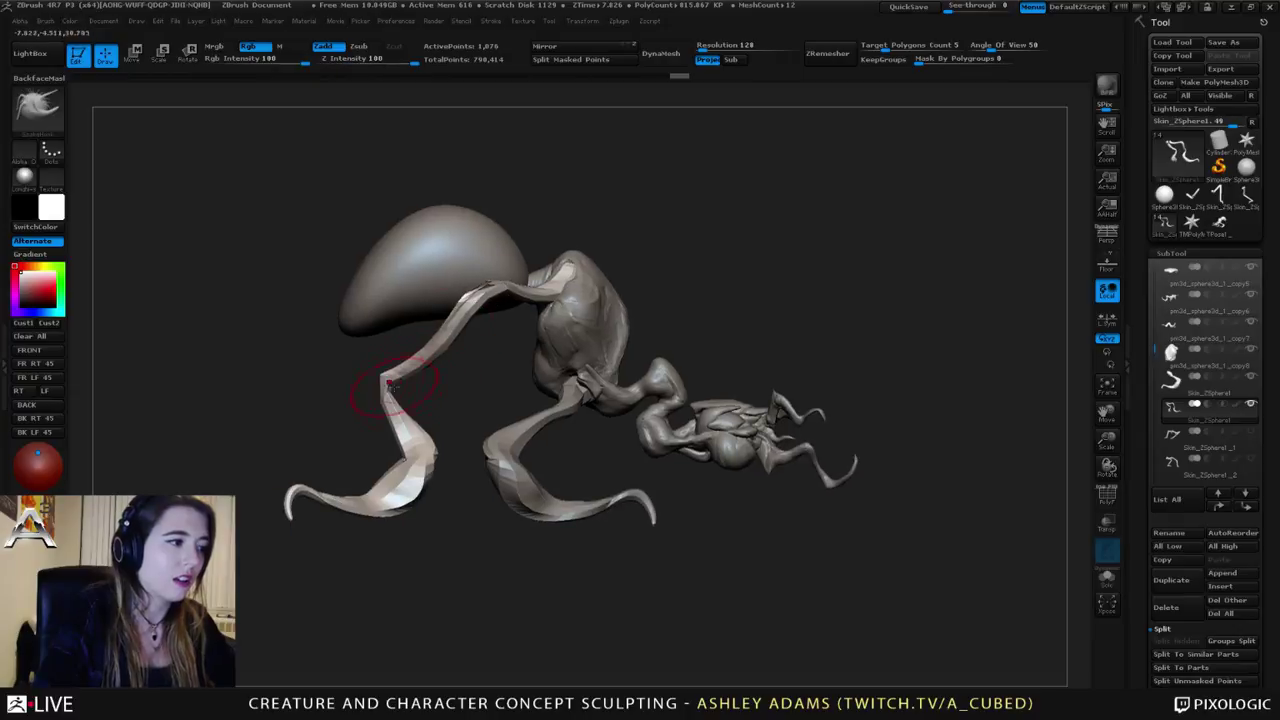
pyautogui.press('space')
pyautogui.click(412, 388)
pyautogui.moveTo(385, 379); pyautogui.dragTo(379, 382)
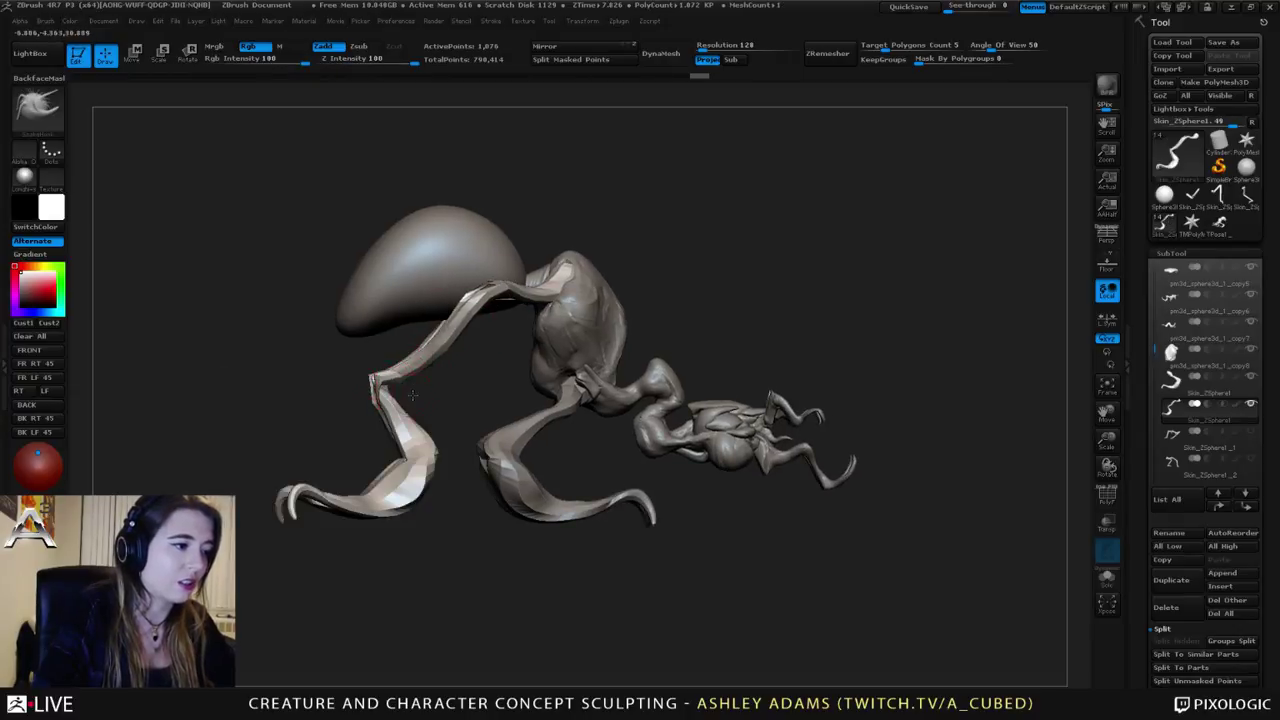
# Step: Mask the rear legs' upper segments and swing the lower segments backward around the middle joint with Transpose Rotate
pyautogui.press('space')
pyautogui.moveTo(412, 395); pyautogui.dragTo(466, 392, button='right')
pyautogui.keyDown('alt'); pyautogui.moveTo(466, 392); pyautogui.dragTo(600, 376, button='right'); pyautogui.keyUp('alt')
pyautogui.moveTo(600, 376); pyautogui.dragTo(515, 345, button='right')
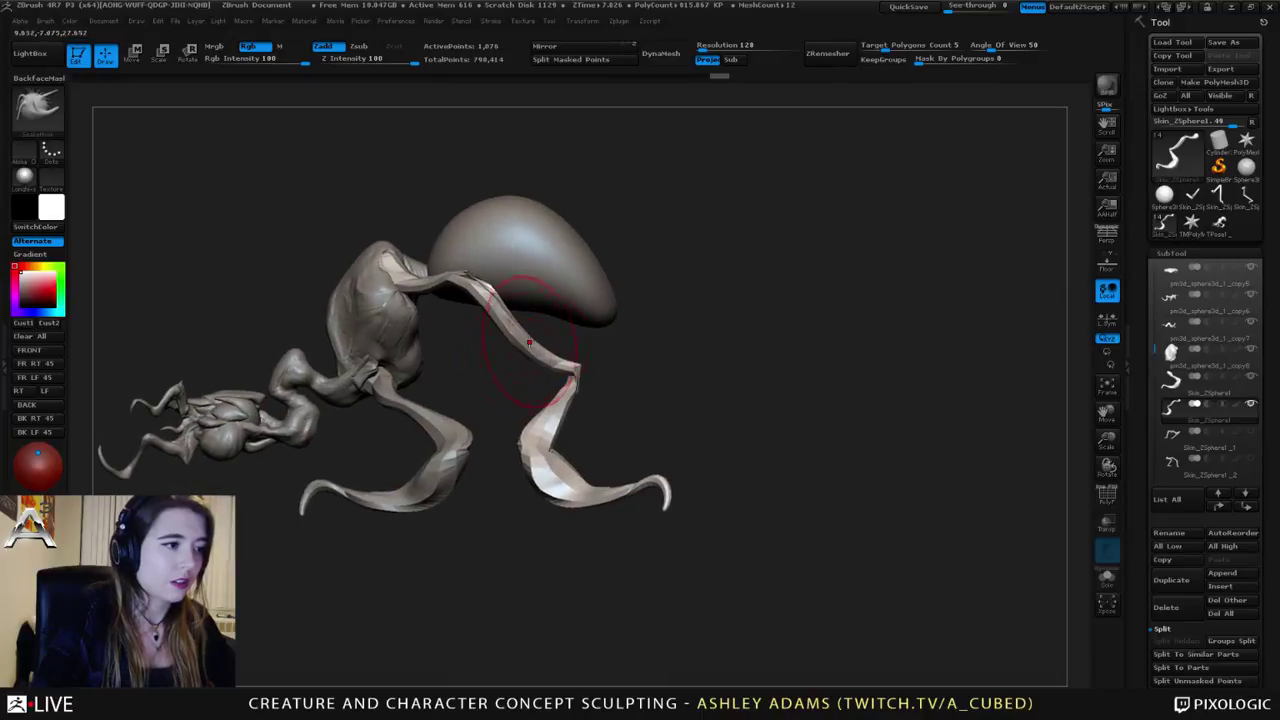
pyautogui.moveTo(597, 169)
pyautogui.keyDown('ctrl'); pyautogui.mouseDown()
pyautogui.moveTo(384, 188)
pyautogui.moveTo(540, 395)
pyautogui.moveTo(589, 368)
pyautogui.mouseUp(); pyautogui.keyUp('ctrl')
pyautogui.moveTo(653, 404)
pyautogui.keyDown('ctrl'); pyautogui.keyDown('alt'); pyautogui.mouseDown()
pyautogui.moveTo(531, 379)
pyautogui.moveTo(570, 452)
pyautogui.mouseUp(); pyautogui.keyUp('alt'); pyautogui.keyUp('ctrl')
pyautogui.press('r')
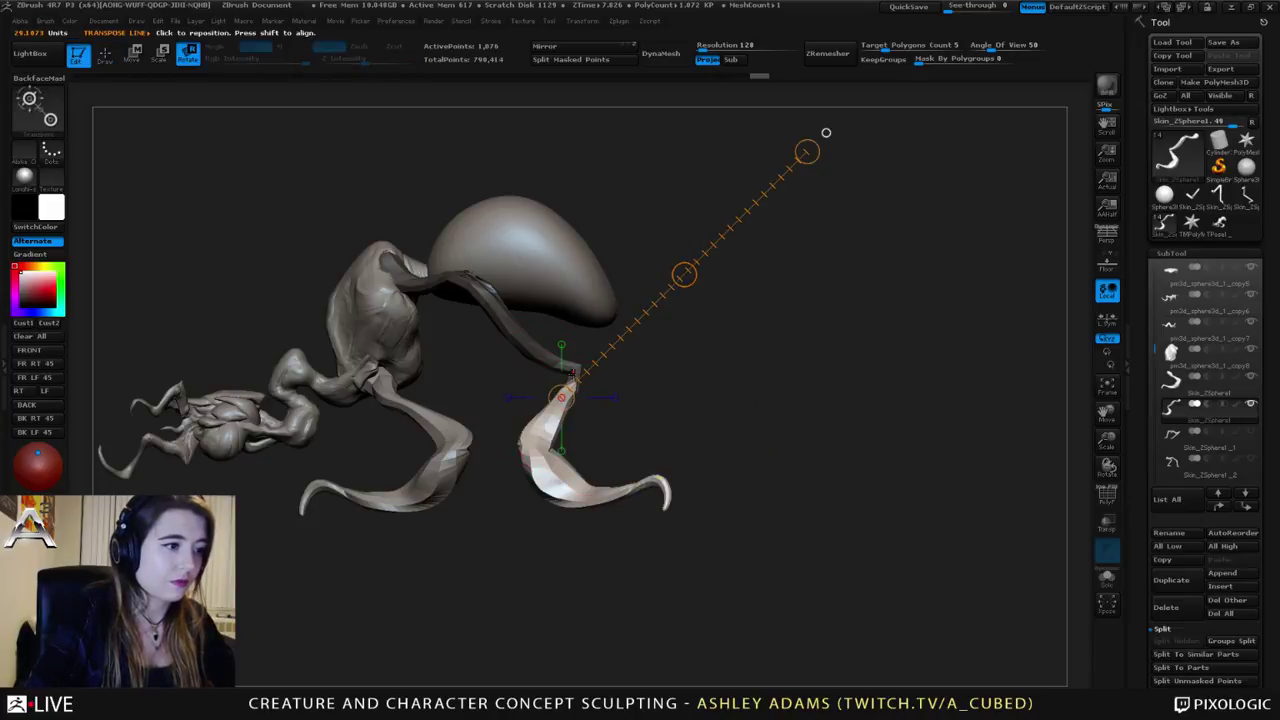
pyautogui.moveTo(826, 131); pyautogui.dragTo(735, 515)
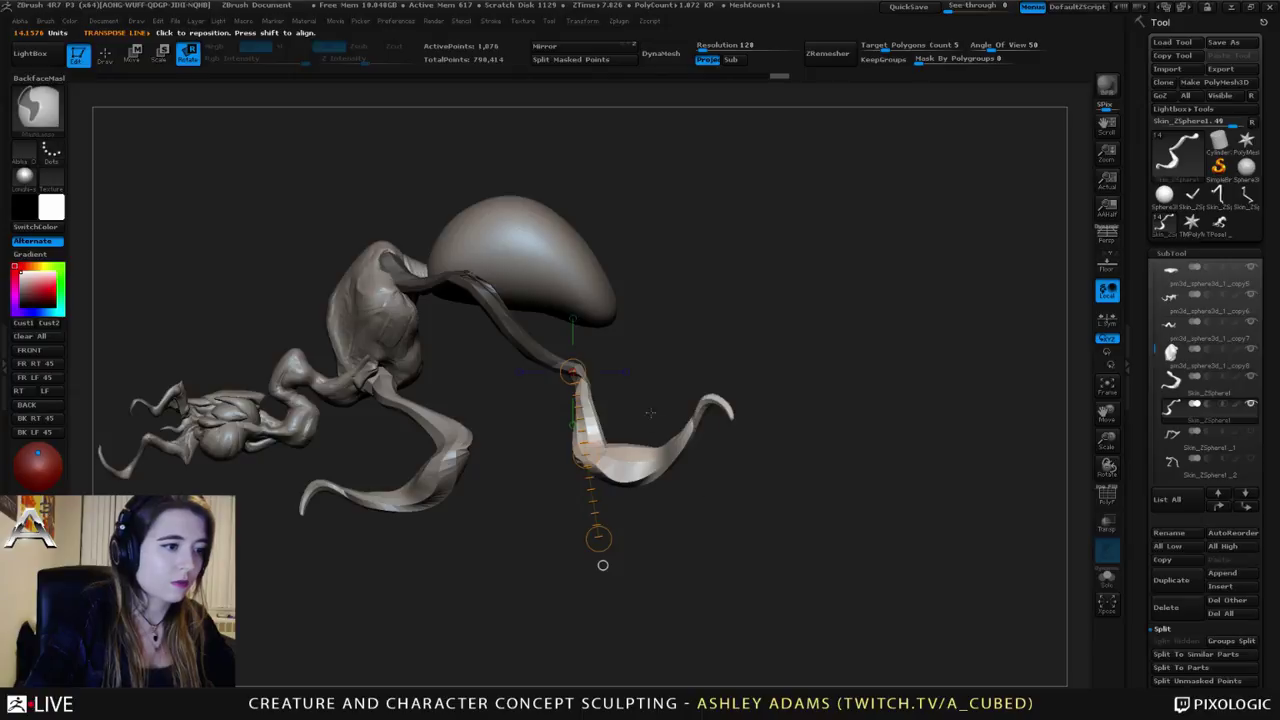
# Step: Mask the rear legs down to the ankles and rotate the feet downward with Transpose Rotate
pyautogui.moveTo(536, 452)
pyautogui.keyDown('ctrl'); pyautogui.mouseDown()
pyautogui.moveTo(585, 277)
pyautogui.moveTo(556, 300)
pyautogui.mouseUp(); pyautogui.keyUp('ctrl')
pyautogui.moveTo(588, 435)
pyautogui.keyDown('shift'); pyautogui.mouseDown()
pyautogui.moveTo(892, 458)
pyautogui.moveTo(815, 548)
pyautogui.mouseUp(); pyautogui.keyUp('shift')
pyautogui.press('q')
# Step: Clear the mask, pull the rear legs' lower segments farther back with SnakeHook, and refine their ankles and middle joints
pyautogui.press('space')
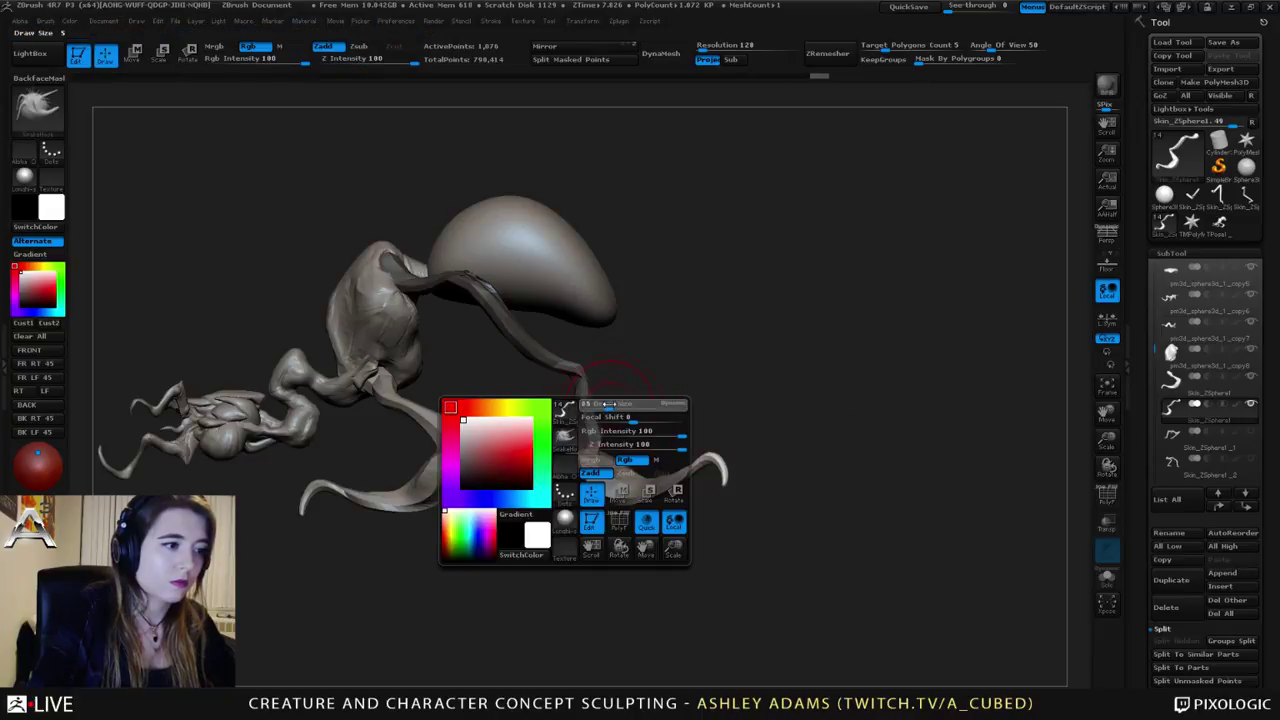
pyautogui.keyDown('ctrl'); pyautogui.moveTo(625, 430); pyautogui.dragTo(567, 453); pyautogui.keyUp('ctrl')
pyautogui.press('space')
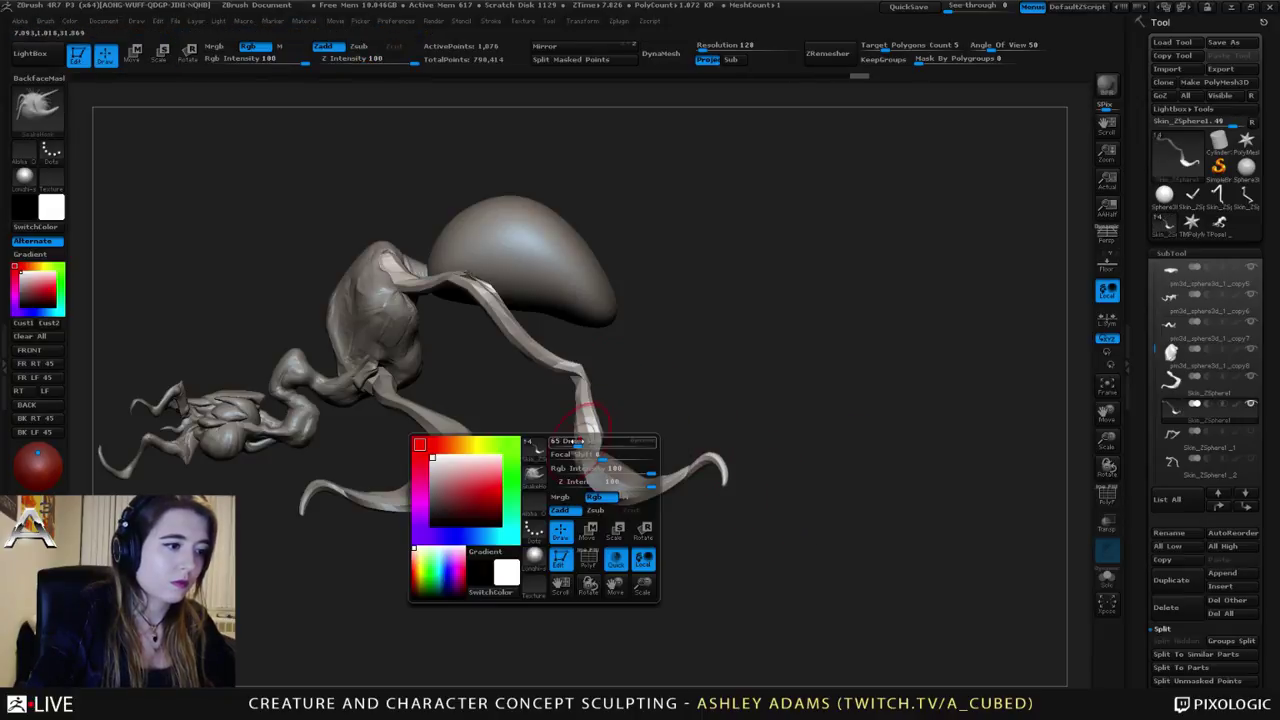
pyautogui.press('space')
pyautogui.moveTo(625, 464); pyautogui.dragTo(676, 478)
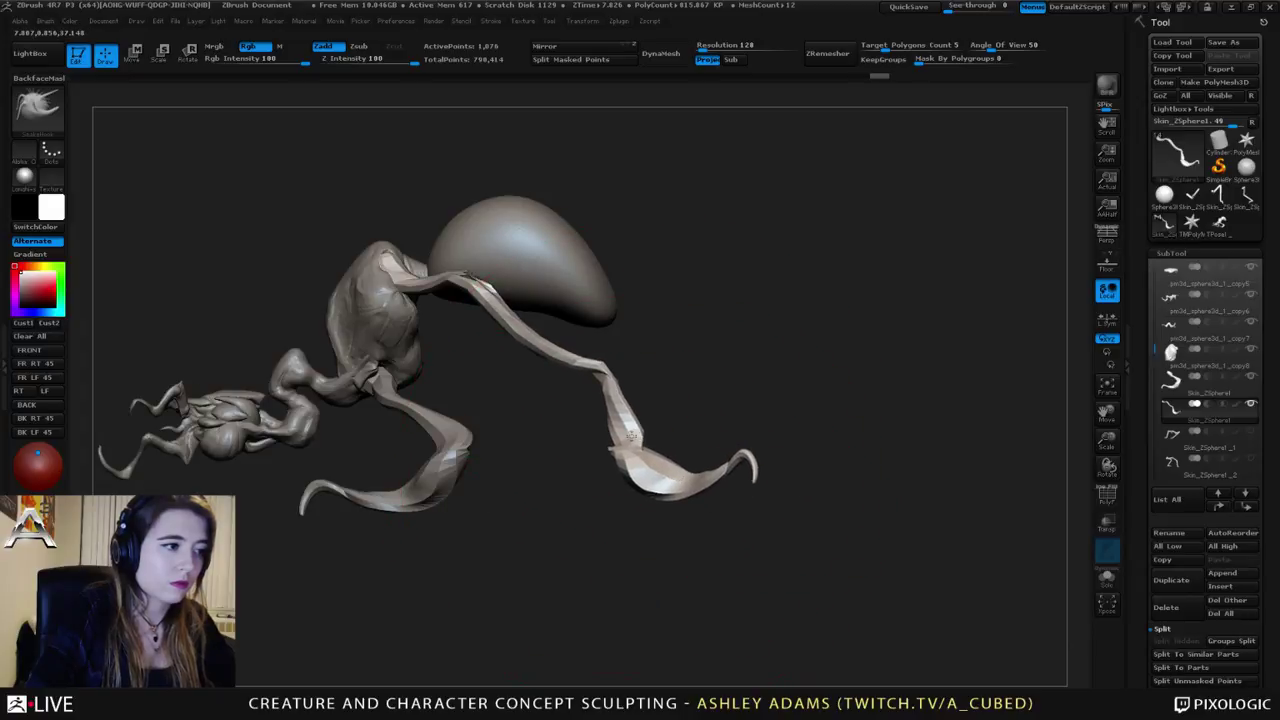
pyautogui.moveTo(642, 393)
pyautogui.keyDown('alt'); pyautogui.mouseDown()
pyautogui.moveTo(677, 397)
pyautogui.moveTo(660, 401)
pyautogui.mouseUp(); pyautogui.keyUp('alt')
pyautogui.press('space')
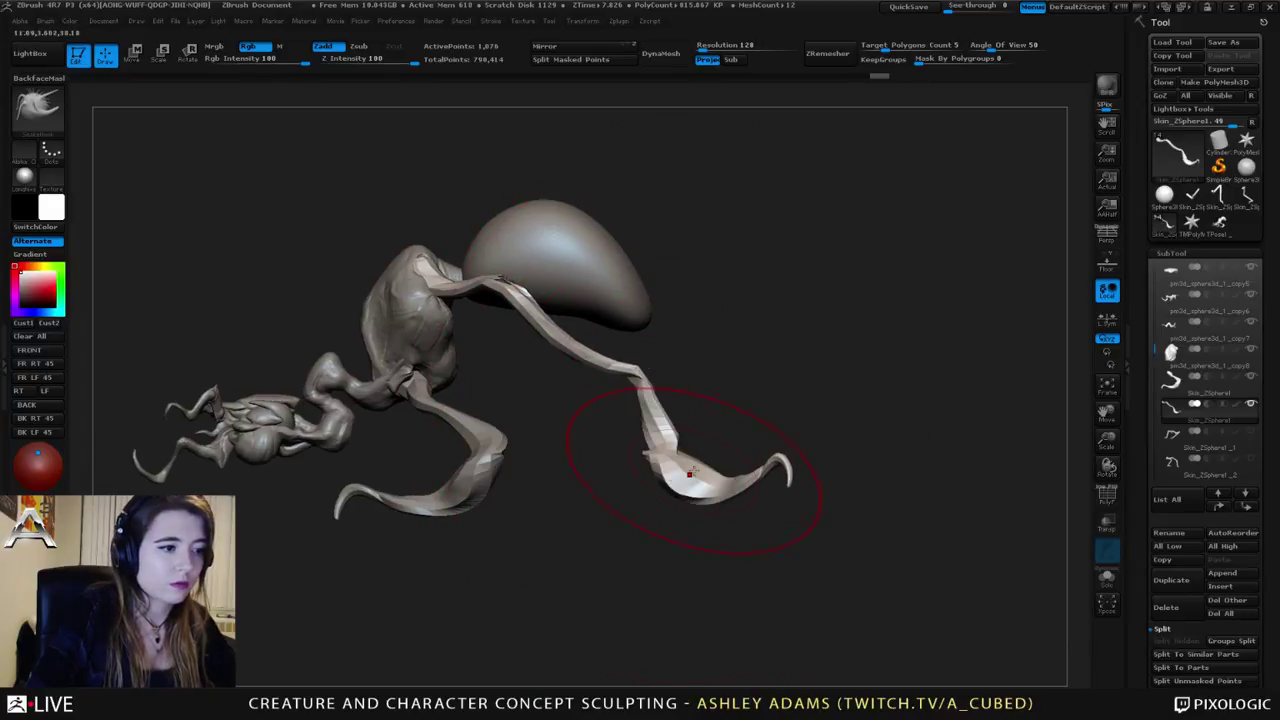
pyautogui.moveTo(688, 470); pyautogui.dragTo(674, 448)
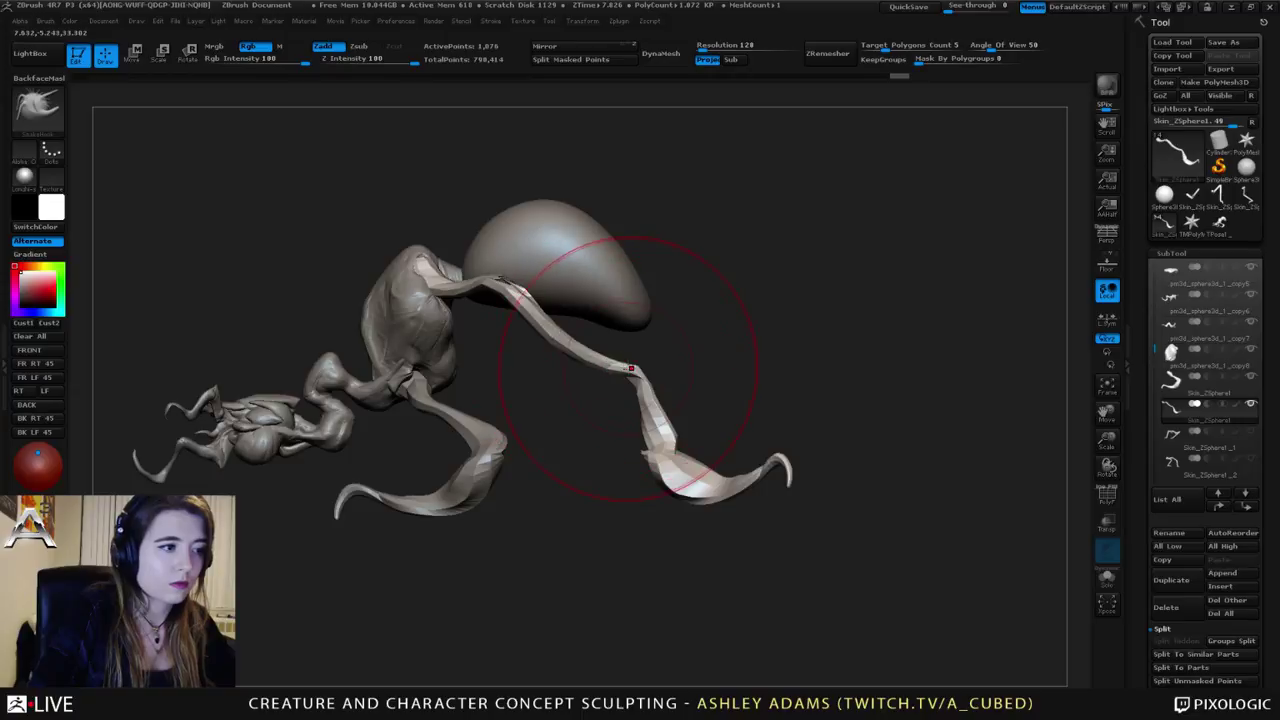
pyautogui.press('shift')
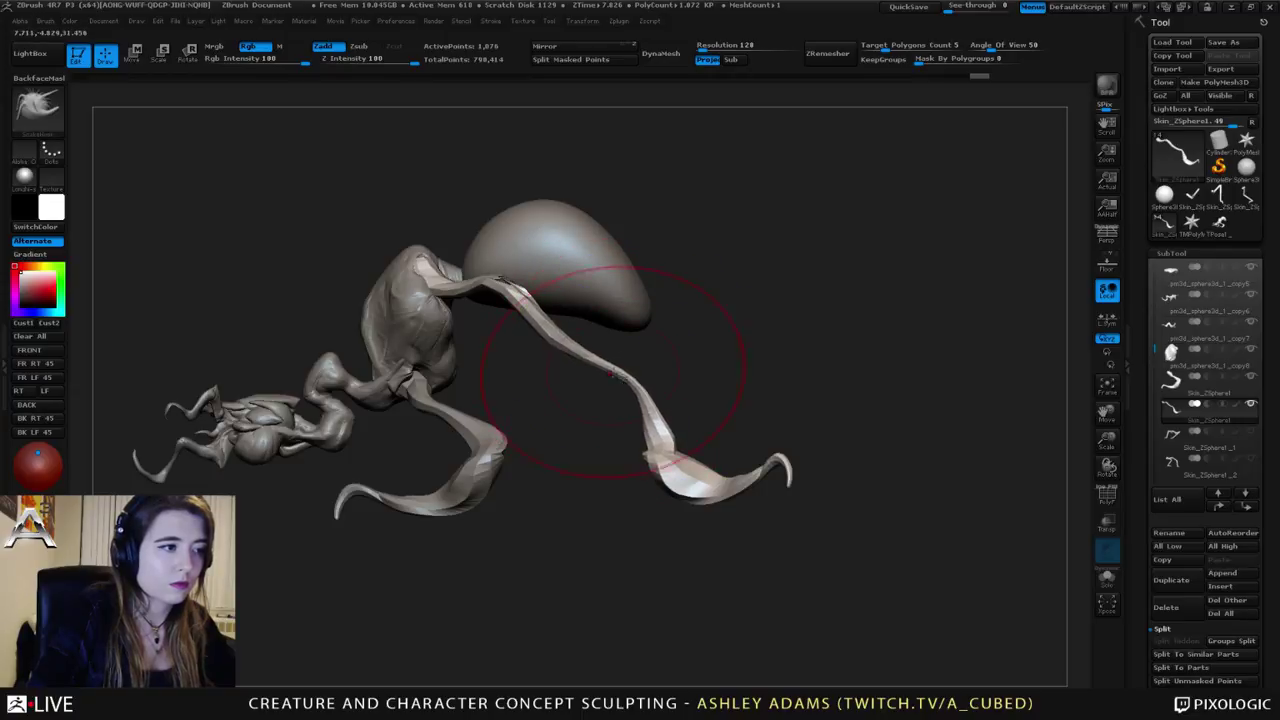
# Step: Adjust the rear legs around their middle joints with the SnakeHook brush and undo the last pull
pyautogui.moveTo(614, 371)
pyautogui.mouseDown()
pyautogui.moveTo(658, 361)
pyautogui.moveTo(600, 345)
pyautogui.moveTo(578, 387)
pyautogui.mouseUp()
pyautogui.press('space')
pyautogui.moveTo(622, 318); pyautogui.dragTo(653, 297)
pyautogui.hotkey('ctrl', 'z')
pyautogui.moveTo(745, 332); pyautogui.dragTo(640, 338)
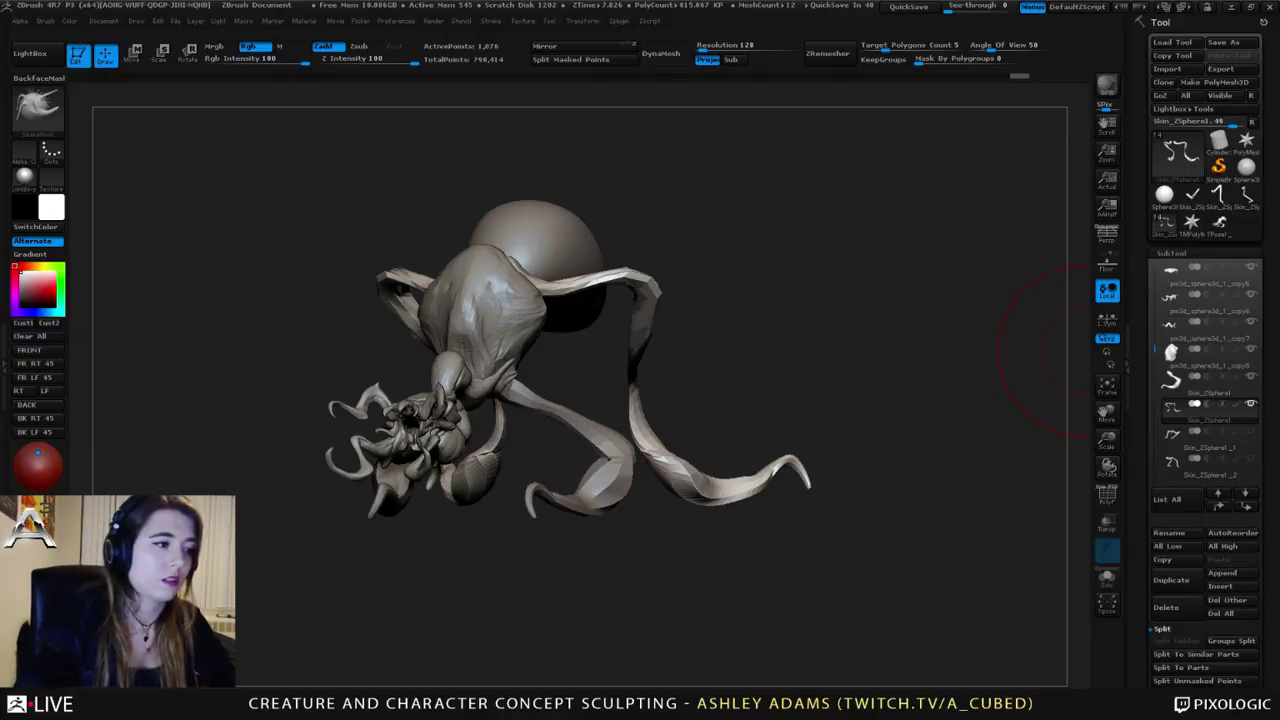
# Step: Select the front legs, subdivide them twice to smooth their surface, and nudge their upper segments with SnakeHook
pyautogui.keyDown('alt'); pyautogui.click(603, 430); pyautogui.keyUp('alt')
pyautogui.moveTo(603, 423)
pyautogui.mouseDown()
pyautogui.moveTo(643, 457)
pyautogui.moveTo(731, 420)
pyautogui.mouseUp()
pyautogui.hotkey('ctrl', 'd')
pyautogui.hotkey('ctrl', 'd')
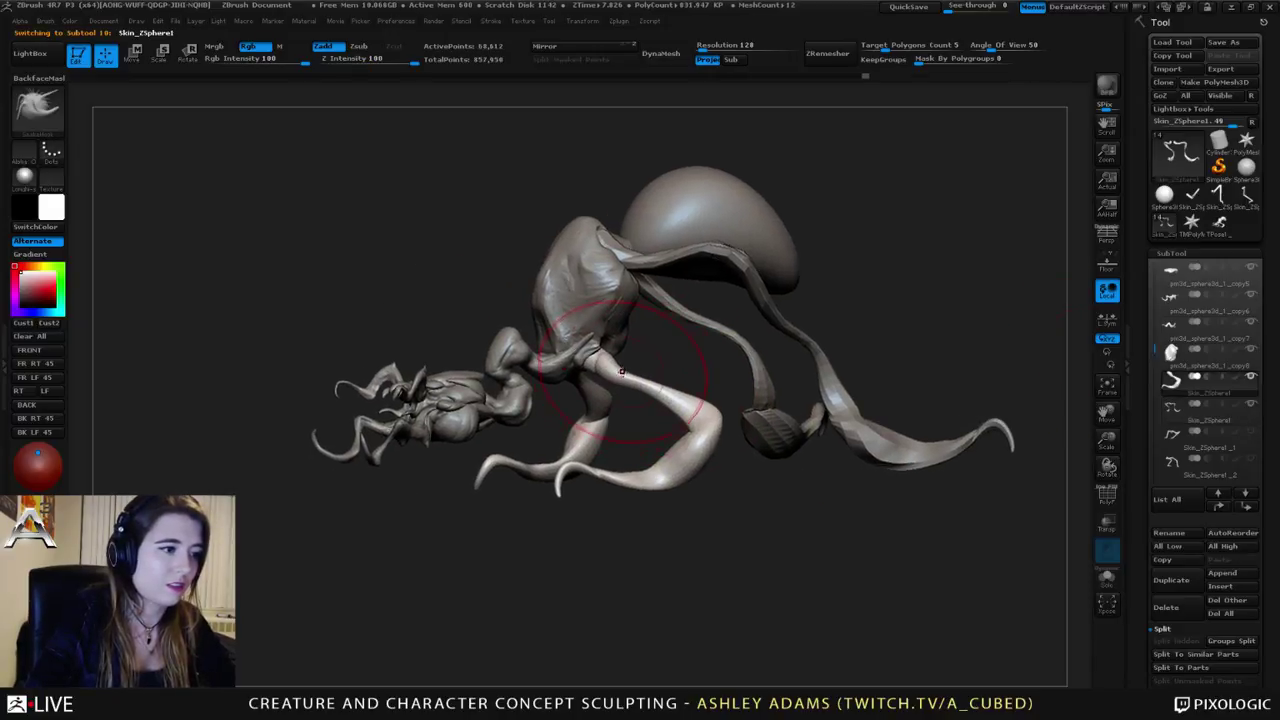
pyautogui.press('space')
pyautogui.moveTo(620, 372); pyautogui.dragTo(608, 370)
pyautogui.moveTo(608, 370); pyautogui.dragTo(530, 372, button='right')
pyautogui.moveTo(600, 330)
pyautogui.keyDown('ctrl'); pyautogui.mouseDown(button='right')
pyautogui.moveTo(617, 366)
pyautogui.moveTo(608, 343)
pyautogui.moveTo(628, 326)
pyautogui.moveTo(517, 283)
pyautogui.mouseUp(button='right'); pyautogui.keyUp('ctrl')
# Step: Select the torso and carve muscle creases across its front and side with the Dam_Standard brush
pyautogui.press('space')
pyautogui.keyDown('alt'); pyautogui.click(506, 285); pyautogui.keyUp('alt')
pyautogui.press('b')
pyautogui.press('d')
pyautogui.press('s')
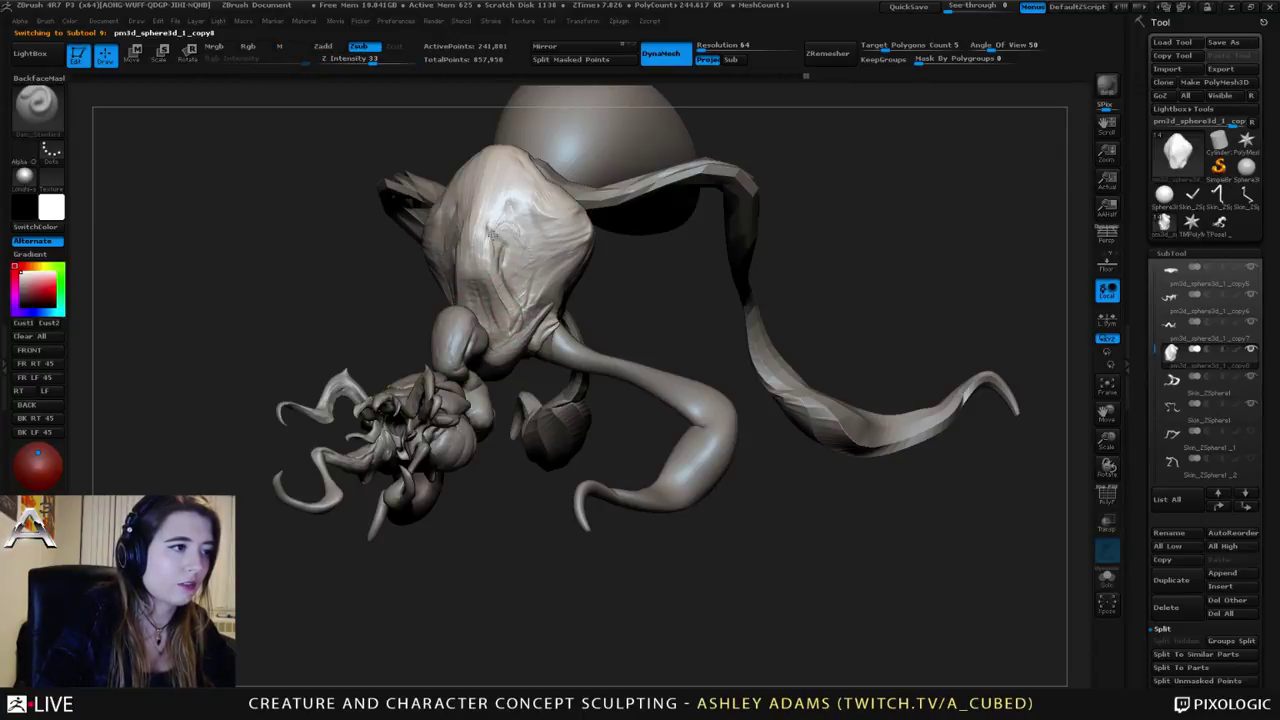
pyautogui.moveTo(475, 215)
pyautogui.mouseDown()
pyautogui.moveTo(538, 256)
pyautogui.moveTo(505, 290)
pyautogui.moveTo(449, 277)
pyautogui.moveTo(531, 286)
pyautogui.moveTo(558, 332)
pyautogui.moveTo(543, 210)
pyautogui.mouseUp()
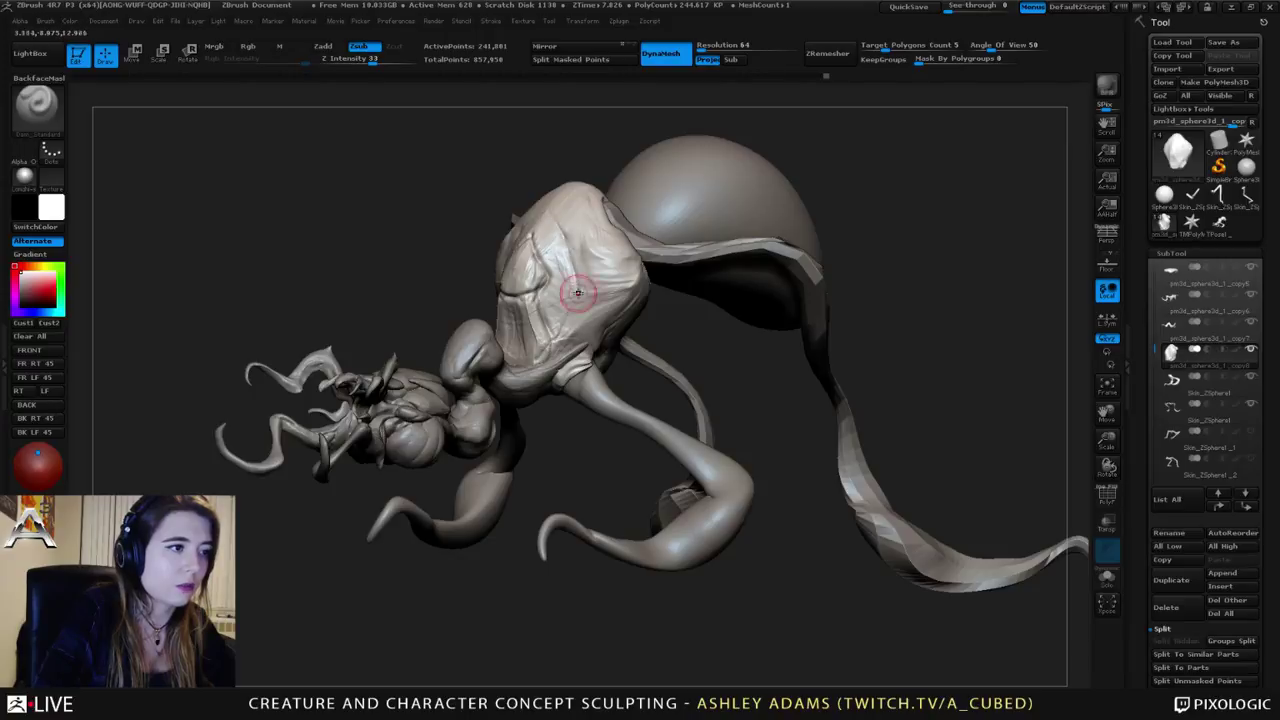
pyautogui.moveTo(632, 270)
pyautogui.mouseDown()
pyautogui.moveTo(569, 261)
pyautogui.moveTo(560, 276)
pyautogui.moveTo(573, 268)
pyautogui.moveTo(556, 250)
pyautogui.moveTo(548, 299)
pyautogui.moveTo(564, 281)
pyautogui.mouseUp()
pyautogui.moveTo(564, 278)
pyautogui.mouseDown(button='right')
pyautogui.moveTo(640, 272)
pyautogui.moveTo(540, 270)
pyautogui.moveTo(508, 290)
pyautogui.mouseUp(button='right')
# Step: Carve further Dam_Standard creases along the torso's lower side toward the front-leg attachment
pyautogui.moveTo(595, 286)
pyautogui.mouseDown()
pyautogui.moveTo(586, 299)
pyautogui.moveTo(616, 328)
pyautogui.mouseUp()
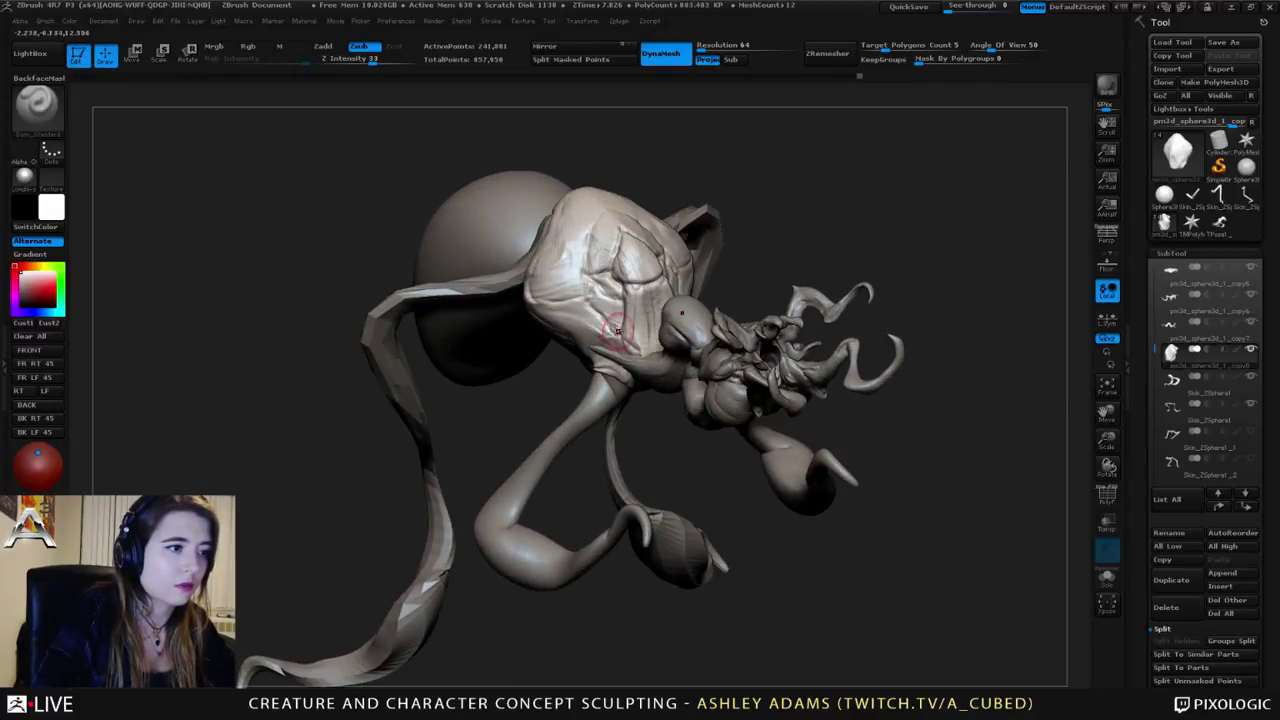
pyautogui.moveTo(616, 330); pyautogui.dragTo(650, 308, button='right')
pyautogui.moveTo(591, 299); pyautogui.dragTo(544, 297)
pyautogui.moveTo(534, 318); pyautogui.dragTo(558, 314, button='right')
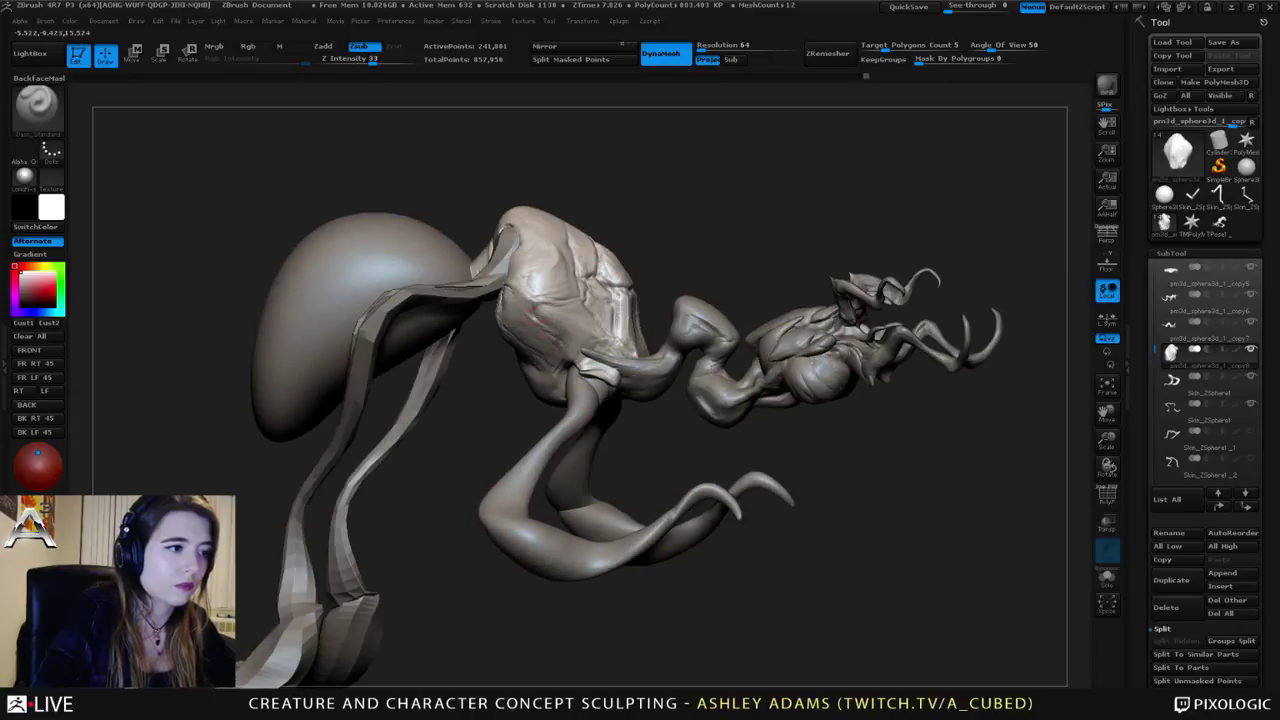
pyautogui.moveTo(537, 335); pyautogui.dragTo(602, 347)
pyautogui.moveTo(606, 348)
pyautogui.mouseDown(button='right')
pyautogui.moveTo(590, 348)
pyautogui.moveTo(622, 262)
pyautogui.moveTo(660, 280)
pyautogui.moveTo(690, 320)
pyautogui.moveTo(692, 392)
pyautogui.mouseUp(button='right')
# Step: Select the neck piece and pull the small tendon at its base upward into the torso with SnakeHook
pyautogui.press('b')
pyautogui.press('c')
pyautogui.press('b')
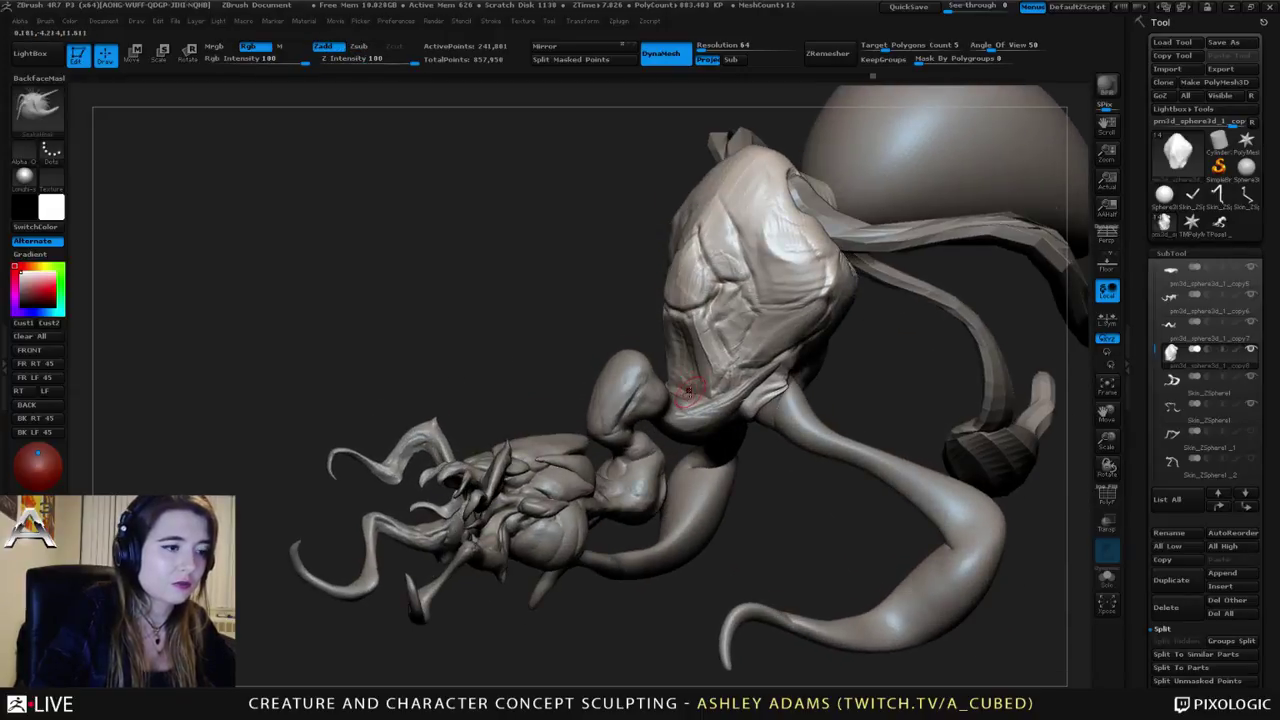
pyautogui.keyDown('alt'); pyautogui.click(686, 392); pyautogui.keyUp('alt')
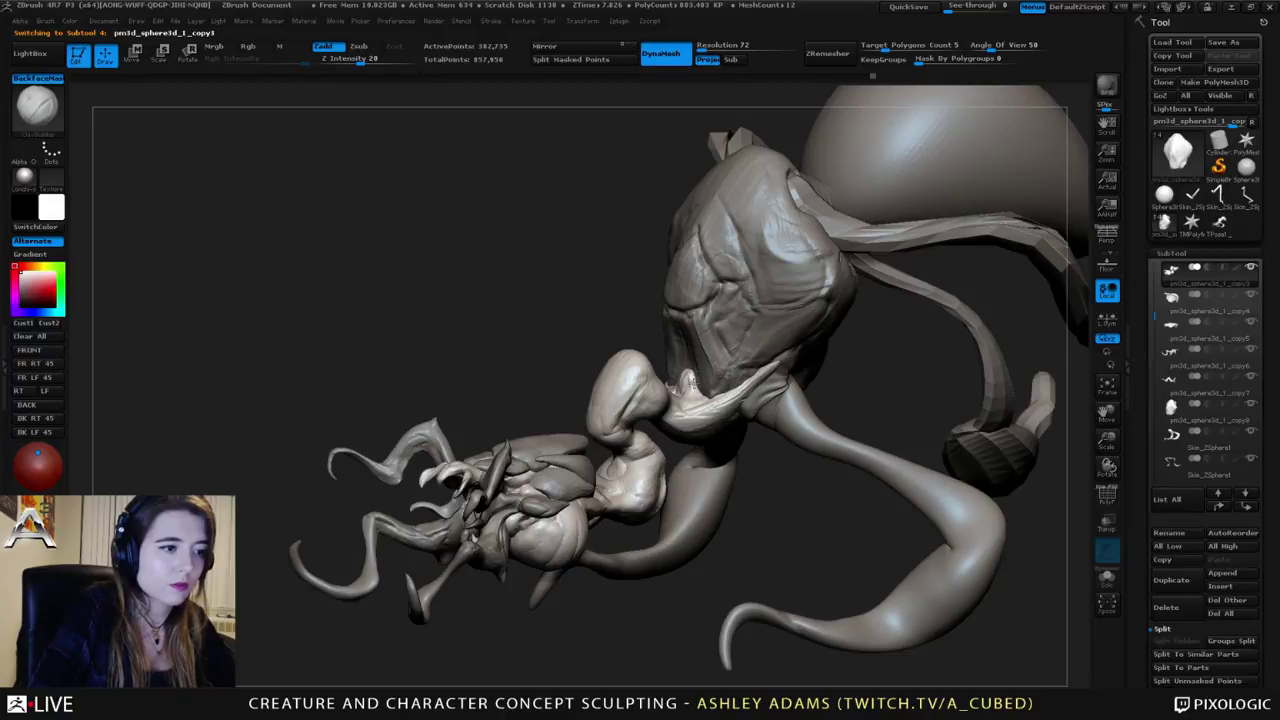
pyautogui.press('b')
pyautogui.press('s')
pyautogui.press('h')
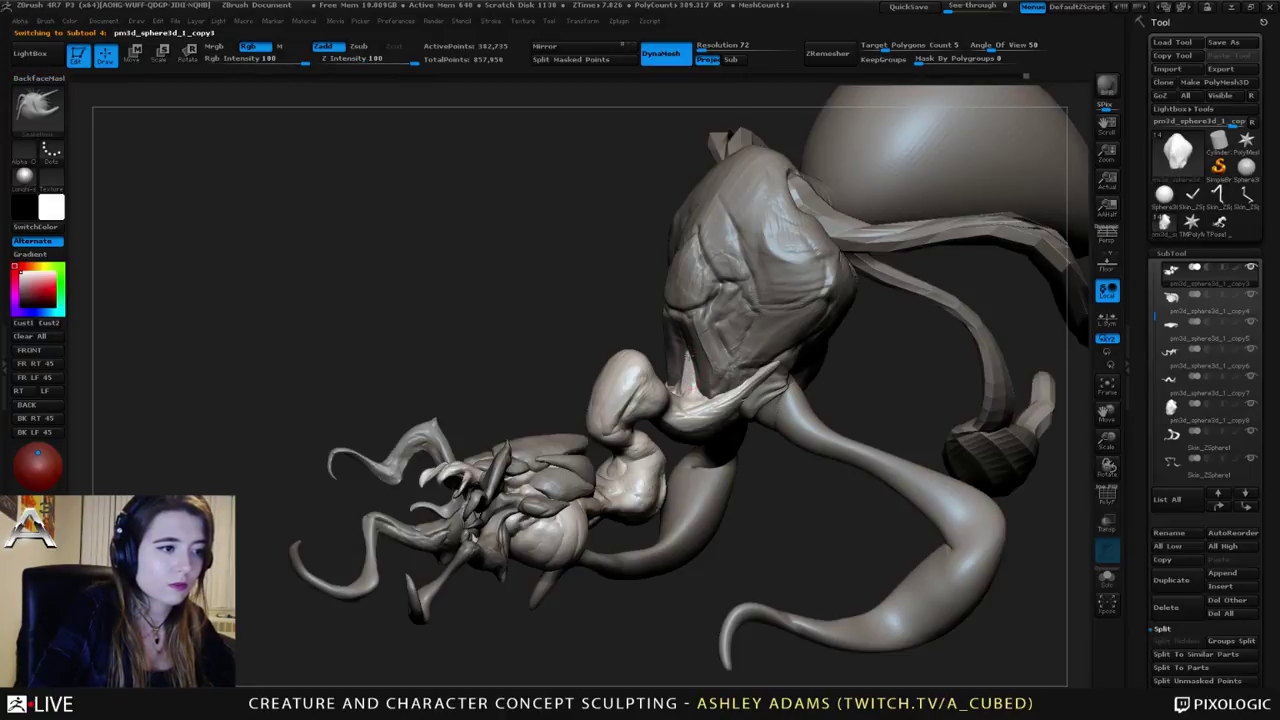
pyautogui.moveTo(688, 388); pyautogui.dragTo(670, 366, button='right')
pyautogui.moveTo(686, 386); pyautogui.dragTo(682, 372)
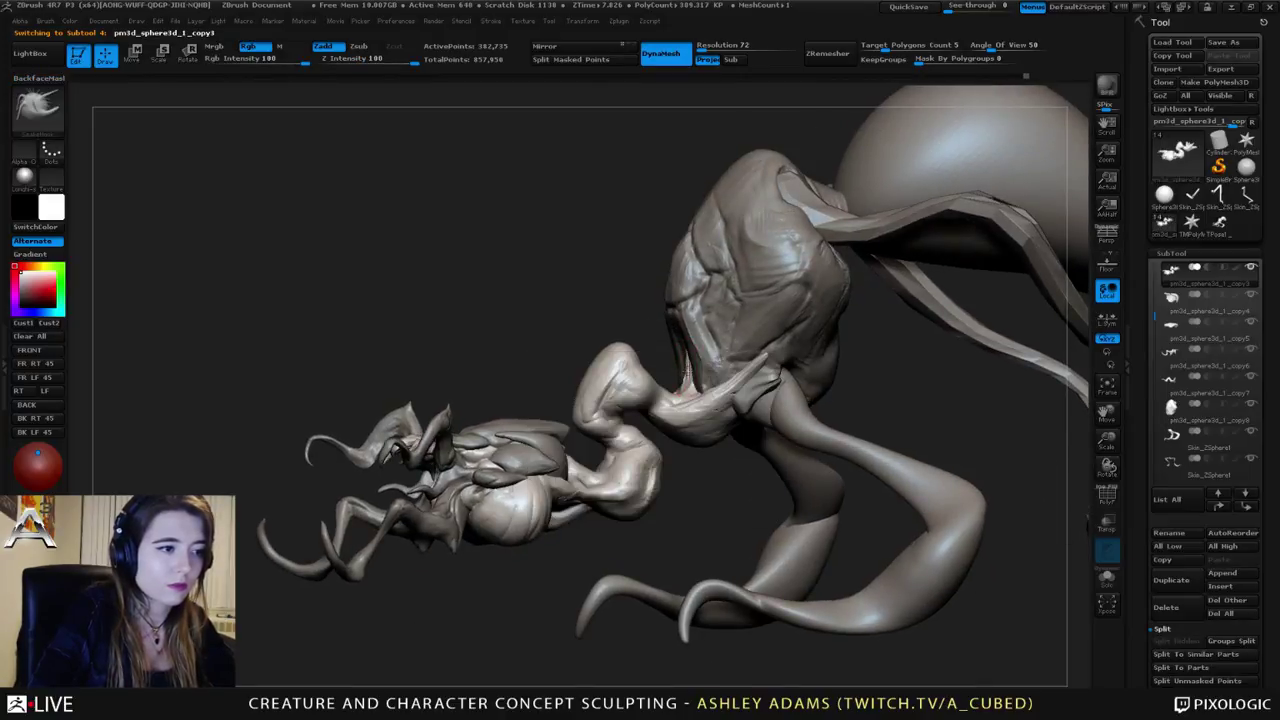
pyautogui.moveTo(690, 374)
pyautogui.mouseDown(button='right')
pyautogui.moveTo(676, 370)
pyautogui.moveTo(732, 370)
pyautogui.moveTo(690, 360)
pyautogui.moveTo(688, 346)
pyautogui.mouseUp(button='right')
# Step: Select the torso again, adjust its shape with a resized SnakeHook brush, and remesh it with DynaMesh
pyautogui.keyDown('alt'); pyautogui.click(690, 360); pyautogui.keyUp('alt')
pyautogui.rightClick(688, 346)
pyautogui.moveTo(700, 300)
pyautogui.mouseDown(button='right')
pyautogui.moveTo(777, 271)
pyautogui.moveTo(720, 290)
pyautogui.moveTo(728, 204)
pyautogui.mouseUp(button='right')
pyautogui.moveTo(640, 305)
pyautogui.keyDown('ctrl'); pyautogui.mouseDown(button='right')
pyautogui.moveTo(687, 334)
pyautogui.moveTo(638, 325)
pyautogui.mouseUp(button='right'); pyautogui.keyUp('ctrl')
pyautogui.rightClick(638, 325)
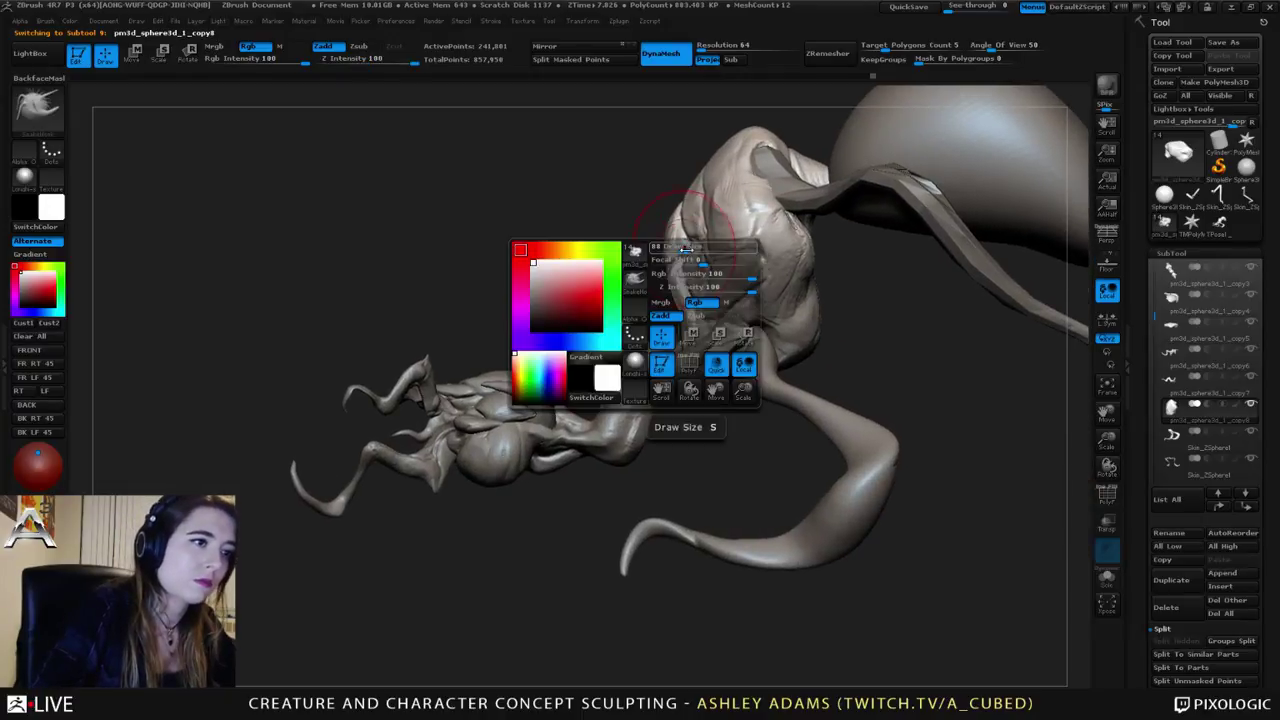
pyautogui.moveTo(649, 257); pyautogui.dragTo(715, 262, button='right')
pyautogui.press('b')
pyautogui.press('s')
pyautogui.press('t')
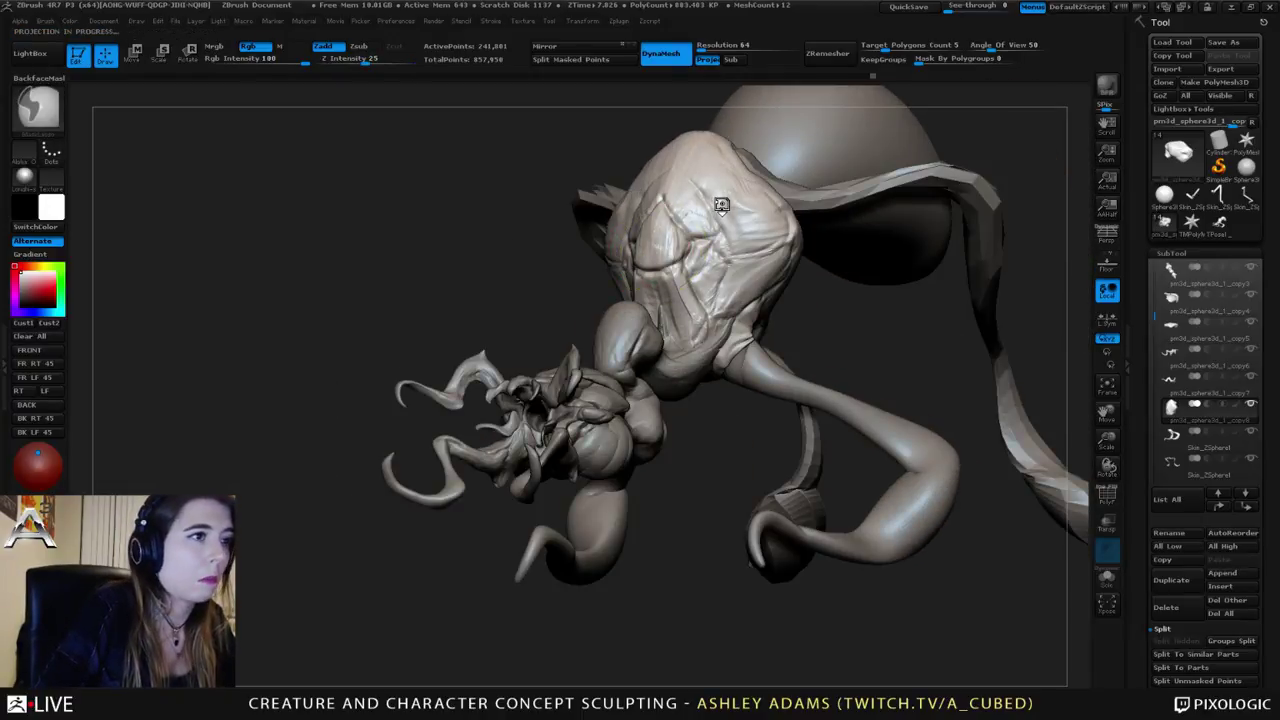
pyautogui.moveTo(728, 208)
pyautogui.mouseDown(button='right')
pyautogui.moveTo(698, 224)
pyautogui.moveTo(514, 220)
pyautogui.mouseUp(button='right')
pyautogui.moveTo(680, 357); pyautogui.dragTo(686, 271, button='right')
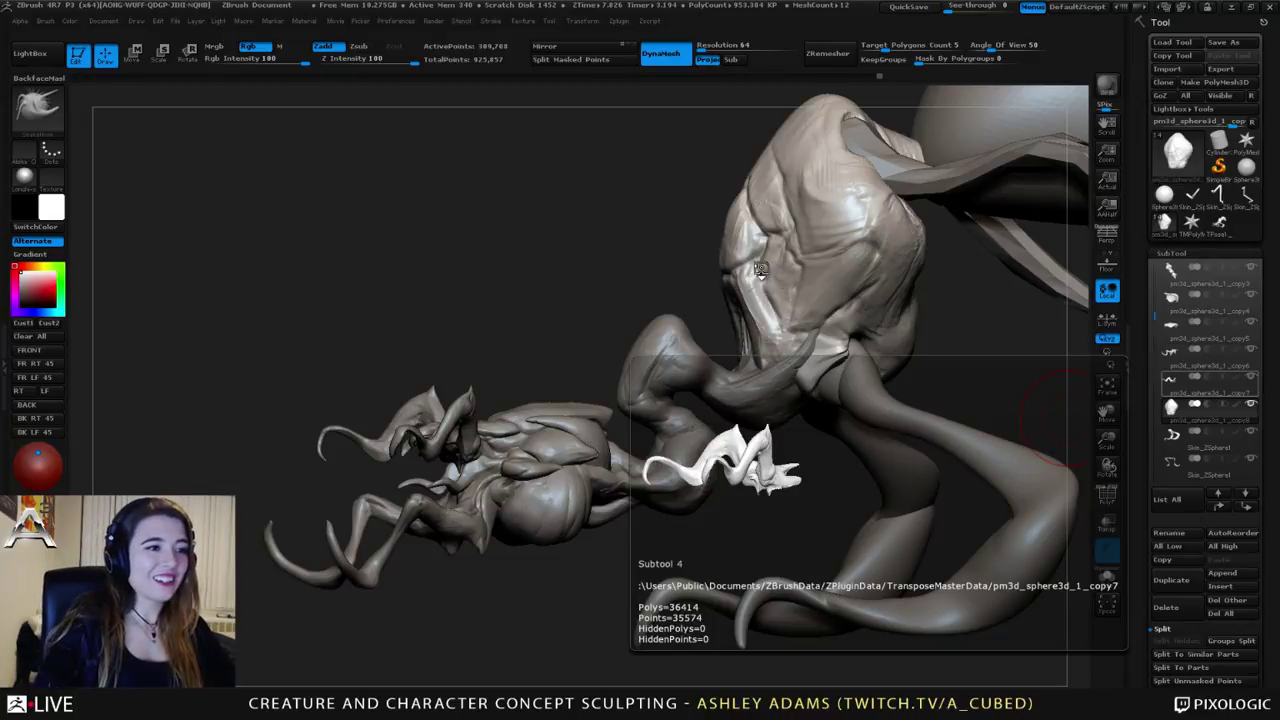
pyautogui.moveTo(715, 275); pyautogui.dragTo(850, 345, button='right')
# Step: Select the rear legs, set the DynaMesh resolution to 64, and convert them to a DynaMesh
pyautogui.keyDown('alt'); pyautogui.click(922, 499); pyautogui.keyUp('alt')
pyautogui.keyDown('alt'); pyautogui.moveTo(922, 499); pyautogui.dragTo(782, 404, button='right'); pyautogui.keyUp('alt')
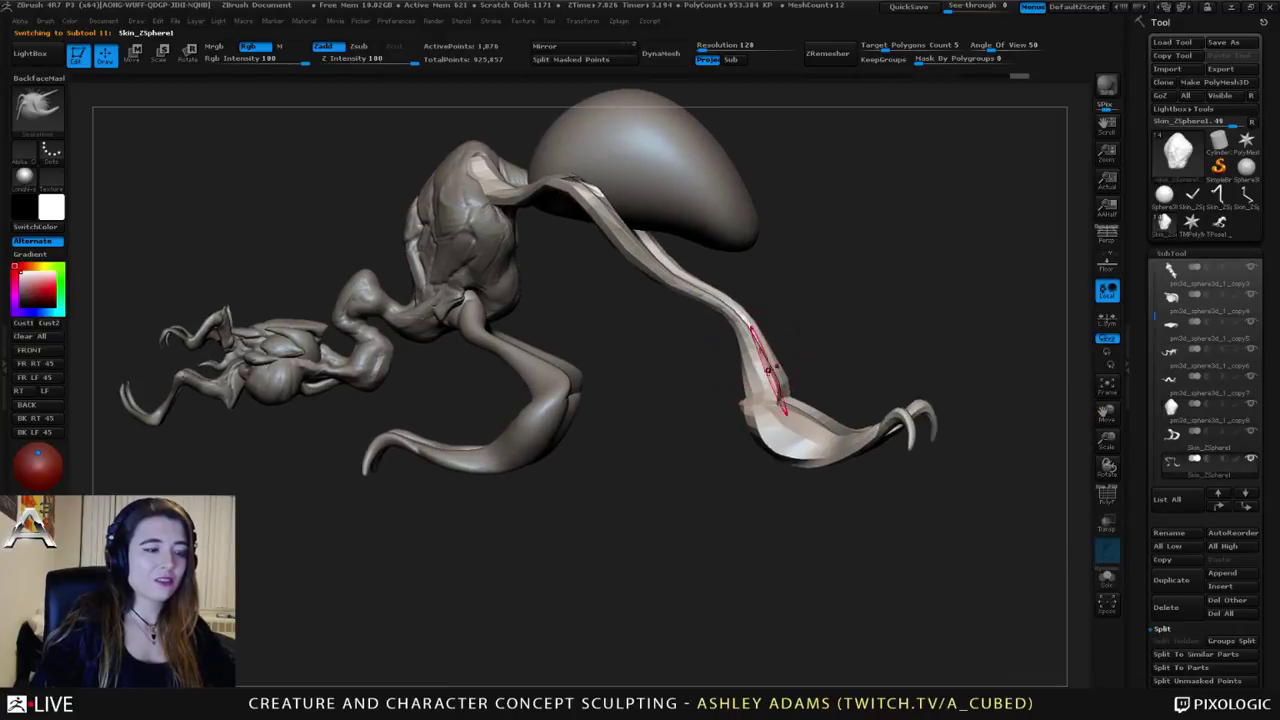
pyautogui.click(706, 45)
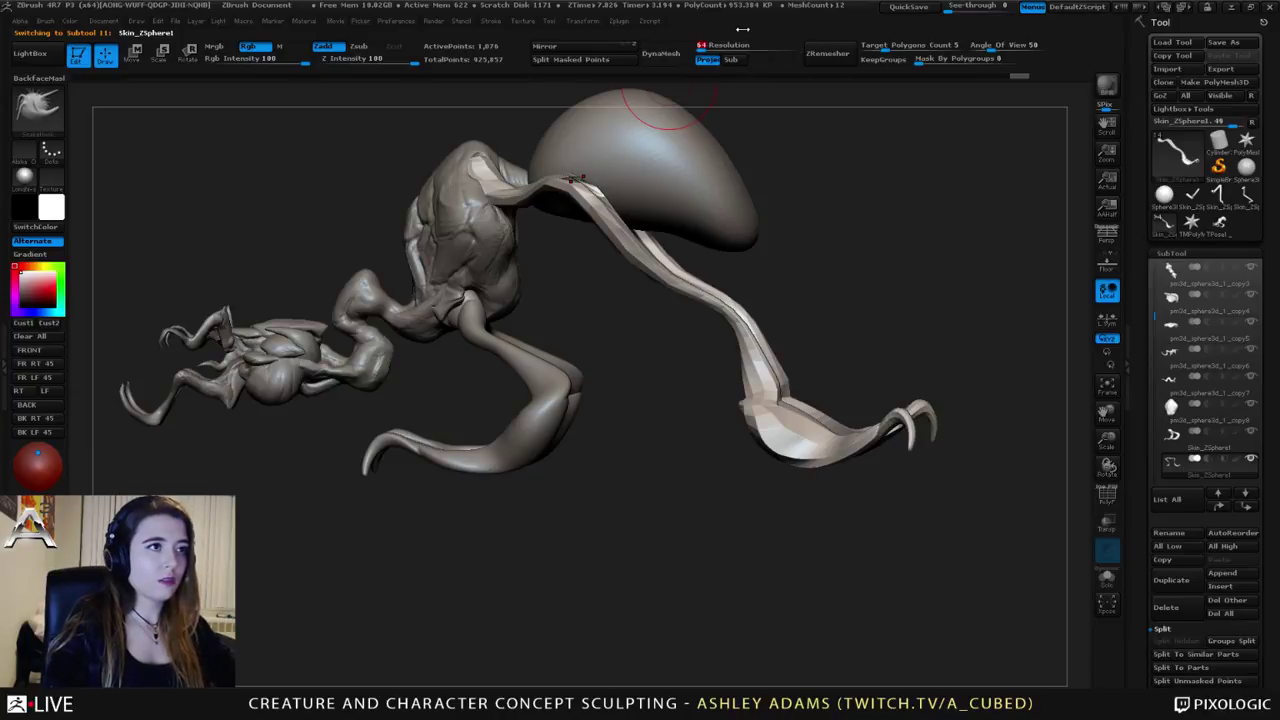
pyautogui.click(657, 60)
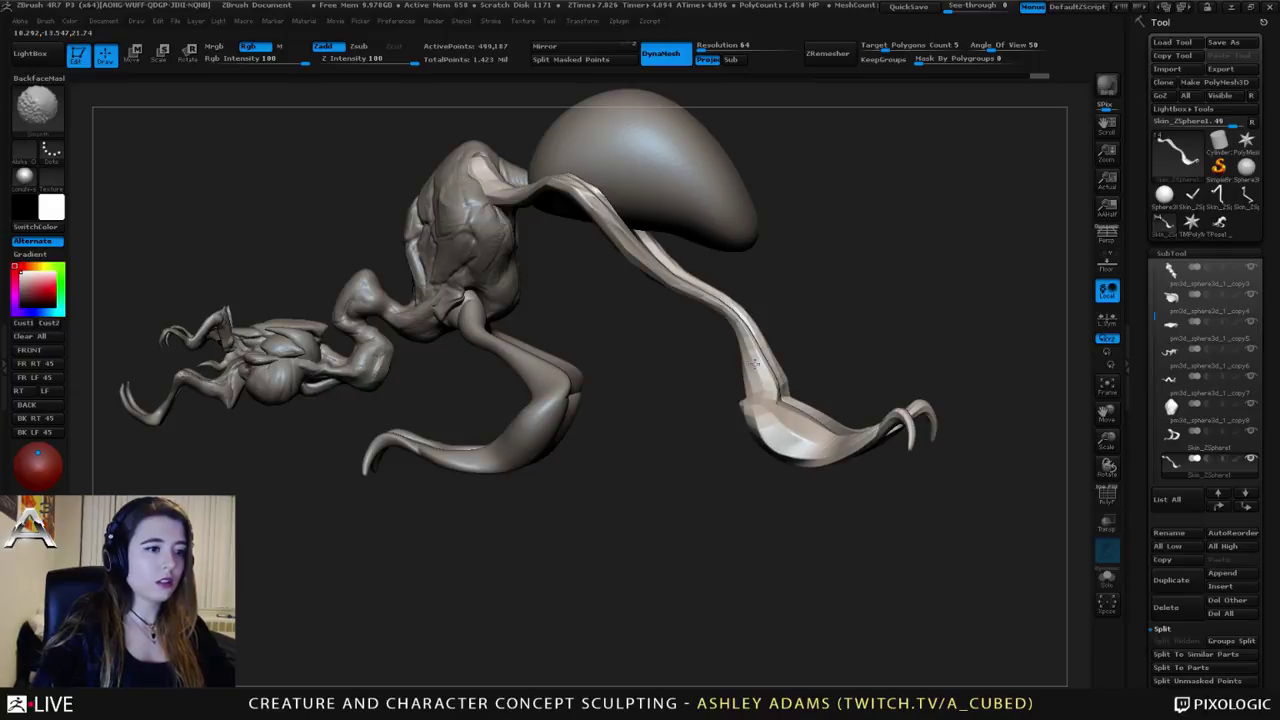
# Step: Smooth the faceted upper segments of the rear legs and round out their first bend
pyautogui.moveTo(566, 177); pyautogui.dragTo(530, 232, button='right')
pyautogui.keyDown('shift'); pyautogui.moveTo(530, 232); pyautogui.dragTo(500, 219); pyautogui.keyUp('shift')
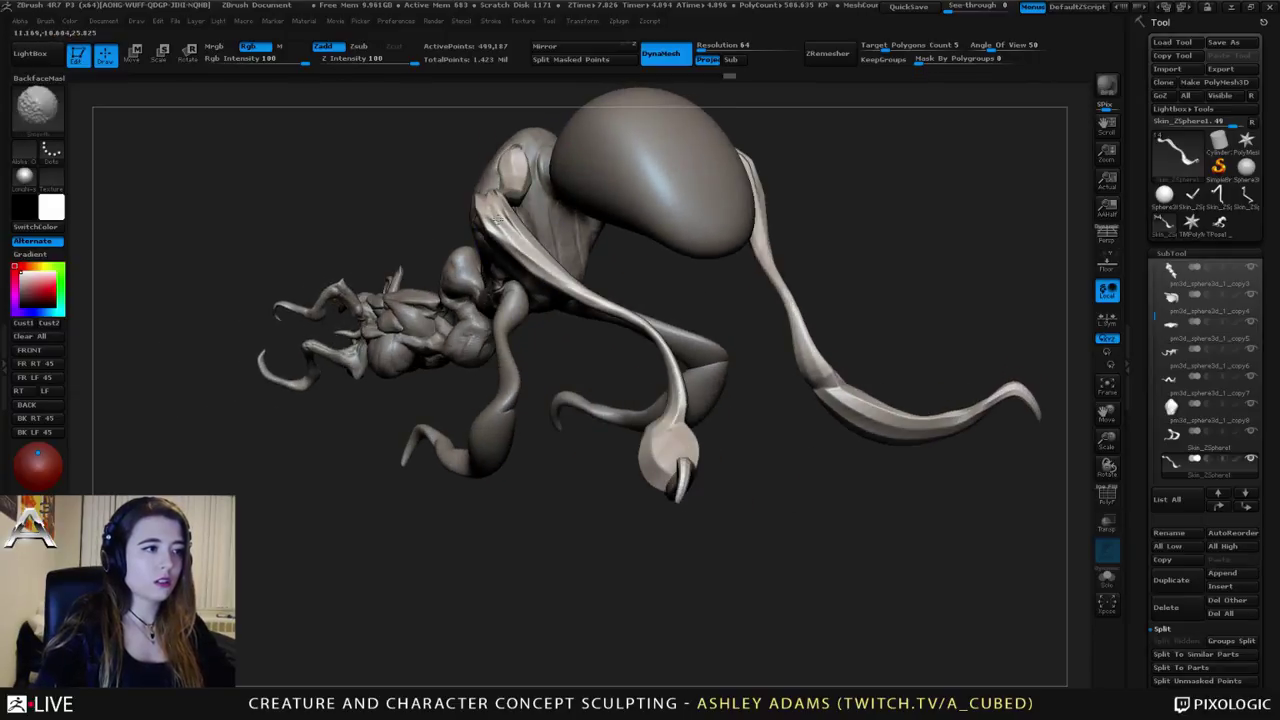
pyautogui.moveTo(492, 224)
pyautogui.mouseDown(button='right')
pyautogui.moveTo(515, 236)
pyautogui.moveTo(424, 190)
pyautogui.mouseUp(button='right')
pyautogui.press('shift')
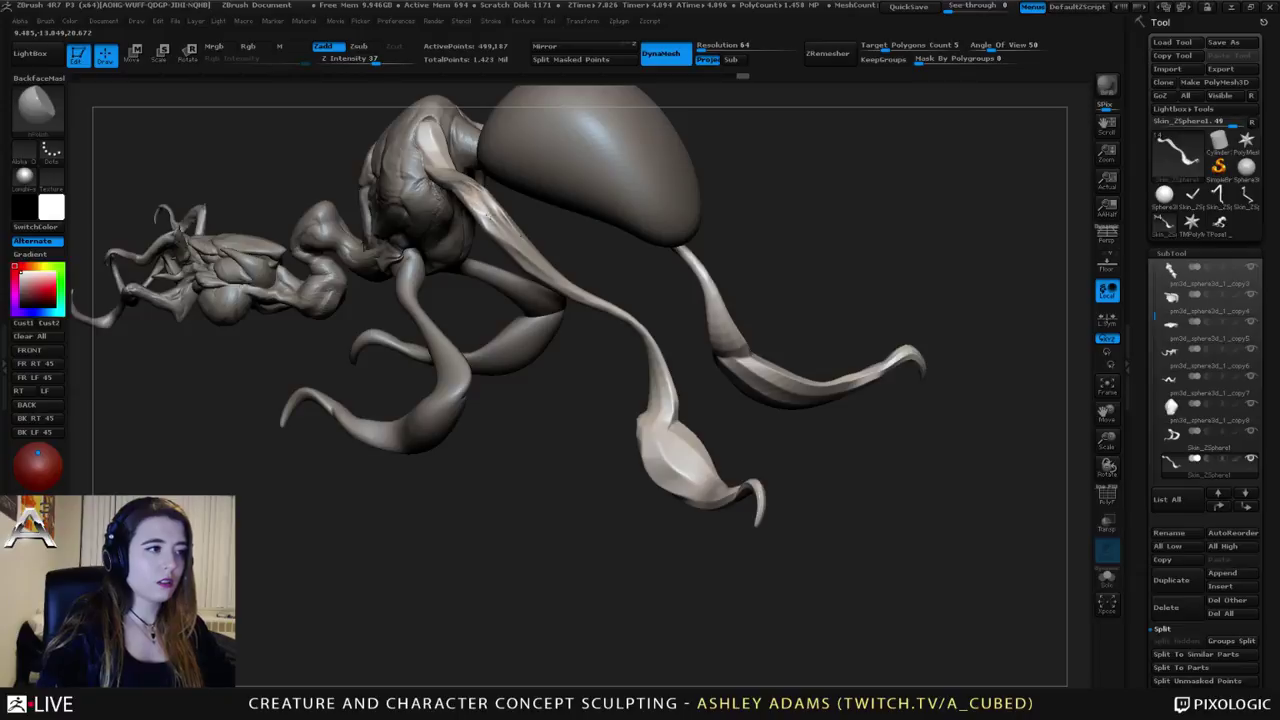
pyautogui.moveTo(533, 259); pyautogui.dragTo(470, 204, button='right')
pyautogui.moveTo(476, 195); pyautogui.dragTo(412, 180)
pyautogui.moveTo(412, 180); pyautogui.dragTo(476, 202, button='right')
pyautogui.keyDown('shift'); pyautogui.moveTo(476, 201); pyautogui.dragTo(400, 168); pyautogui.keyUp('shift')
pyautogui.moveTo(485, 206); pyautogui.dragTo(493, 208)
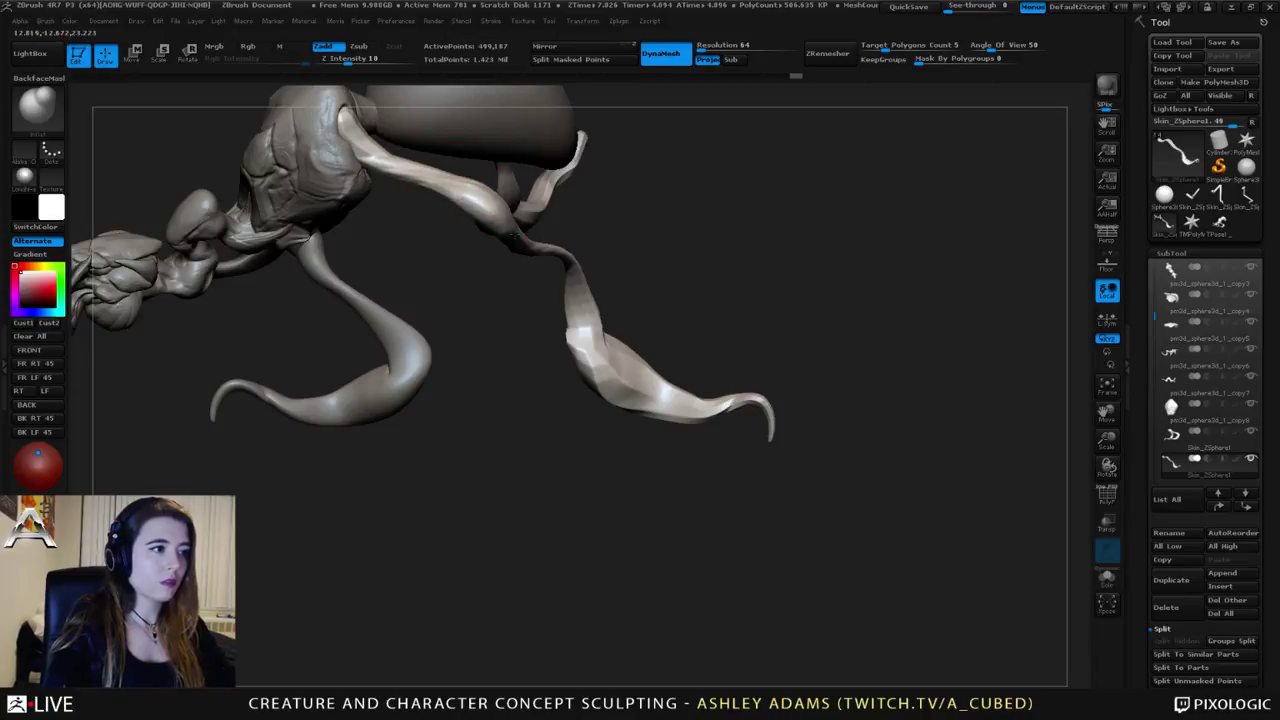
# Step: Inflate the rear legs' upper segments and middle joints into rounded forms, and smooth the lower segments
pyautogui.moveTo(493, 208); pyautogui.dragTo(500, 190, button='right')
pyautogui.moveTo(498, 186); pyautogui.dragTo(540, 348)
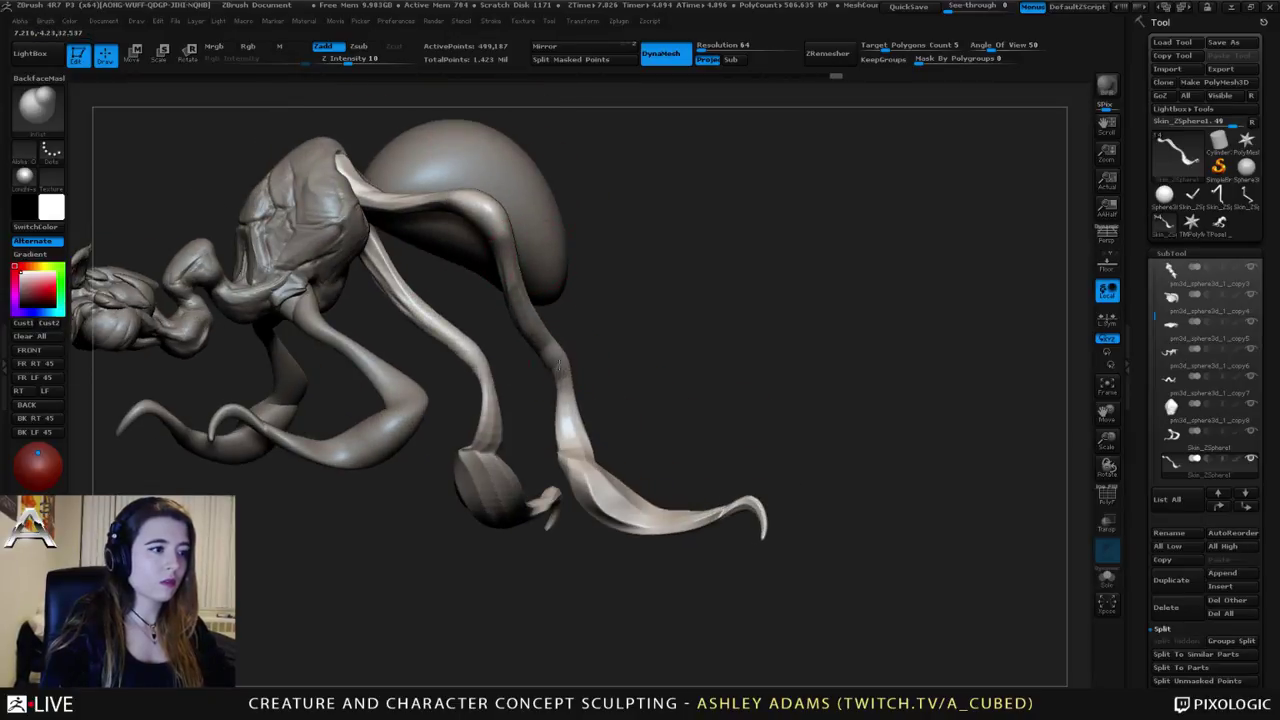
pyautogui.moveTo(530, 332); pyautogui.dragTo(518, 316, button='right')
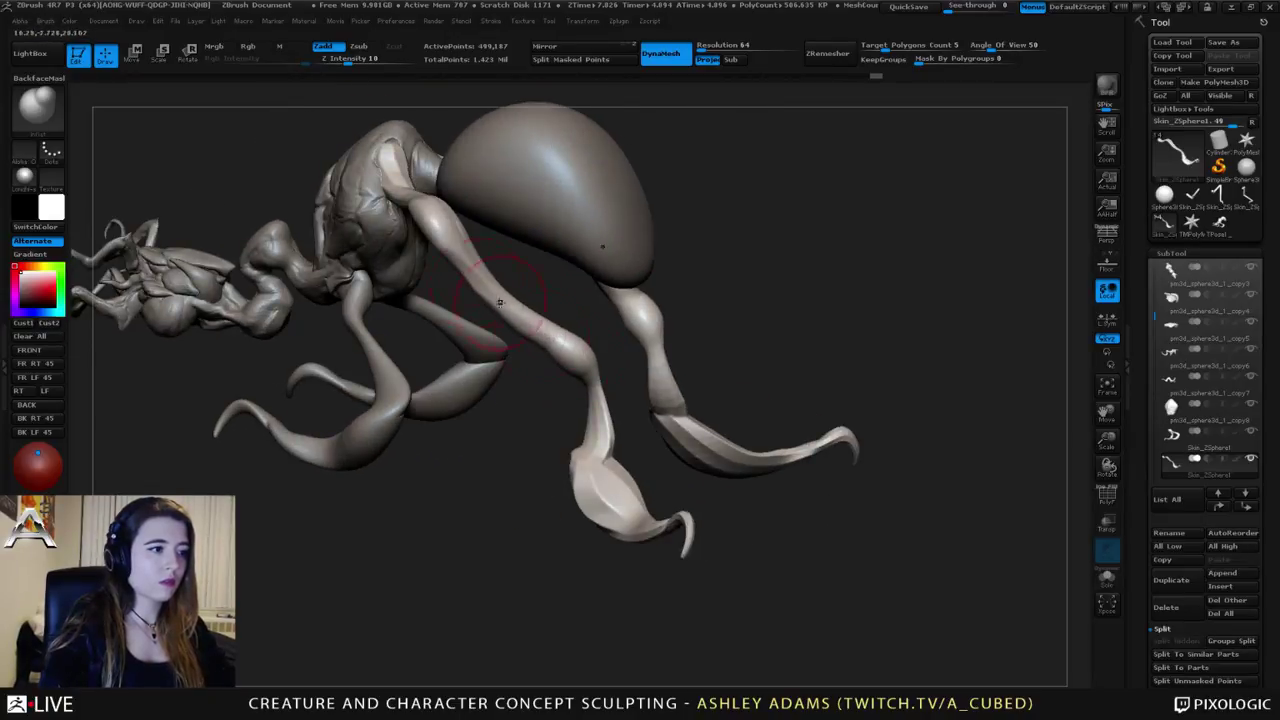
pyautogui.moveTo(580, 375)
pyautogui.keyDown('alt'); pyautogui.mouseDown(button='right')
pyautogui.moveTo(575, 312)
pyautogui.moveTo(586, 316)
pyautogui.mouseUp(button='right'); pyautogui.keyUp('alt')
pyautogui.moveTo(597, 330)
pyautogui.mouseDown()
pyautogui.moveTo(588, 440)
pyautogui.moveTo(596, 412)
pyautogui.mouseUp()
pyautogui.keyDown('shift'); pyautogui.moveTo(703, 386); pyautogui.dragTo(685, 365); pyautogui.keyUp('shift')
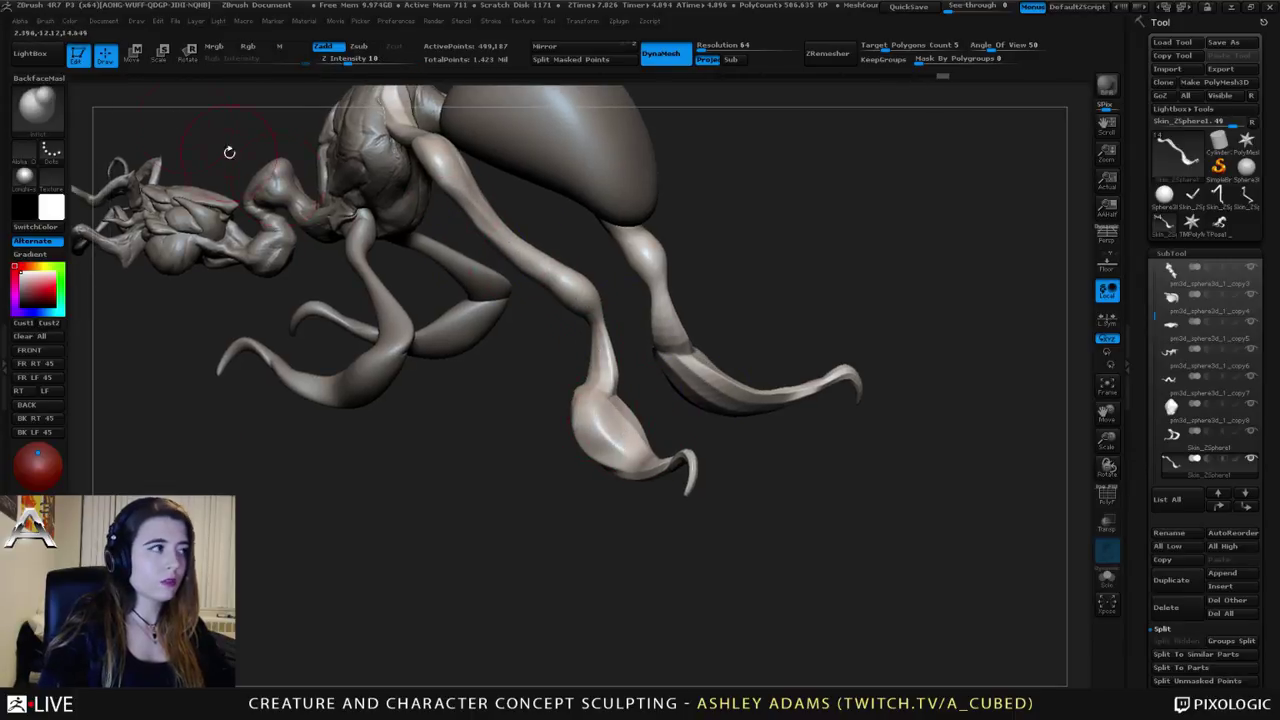
# Step: Load Smooth Stronger from the Smooth brush folder as the smoothing brush and smooth the rear legs' lower segments
pyautogui.press(',')
pyautogui.click(179, 91)
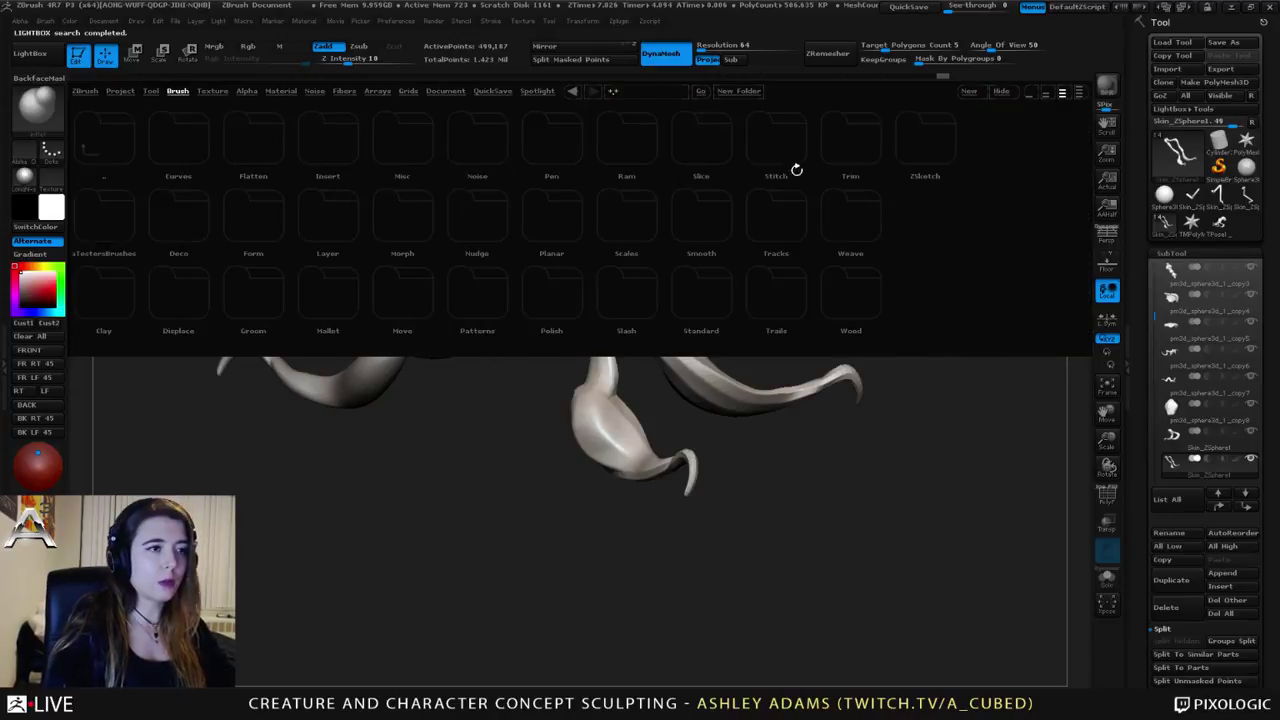
pyautogui.doubleClick(703, 226)
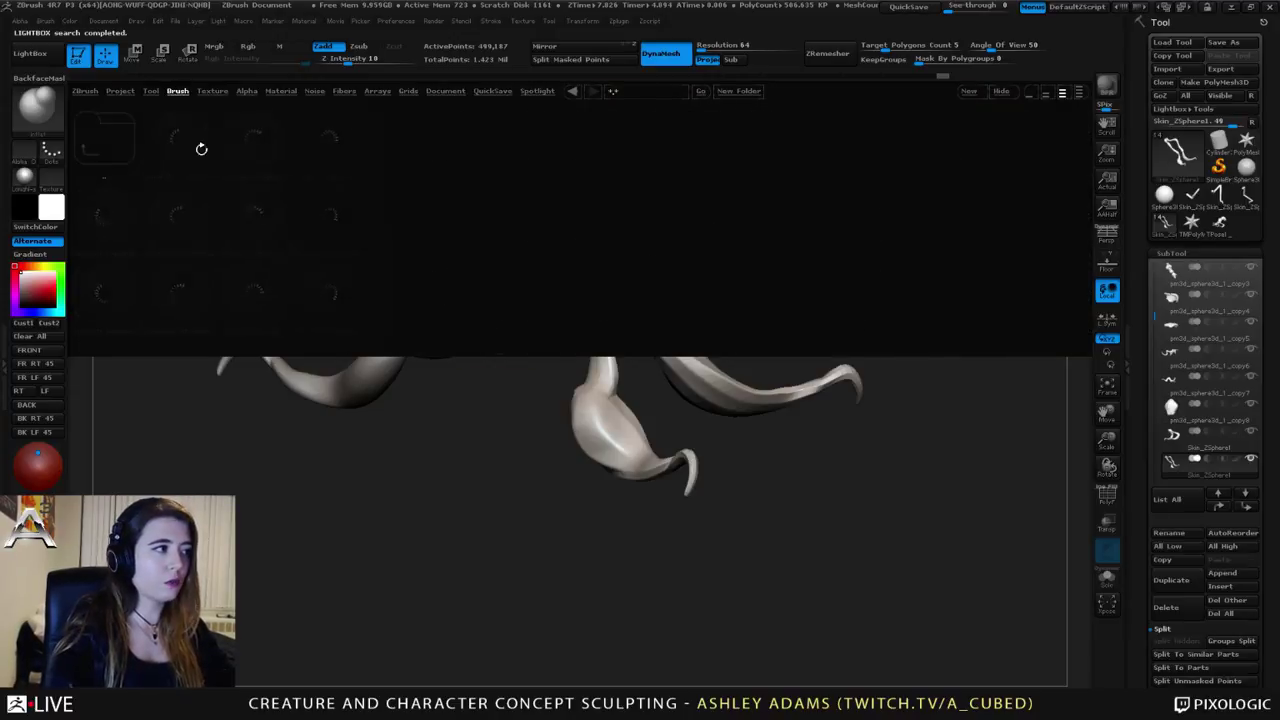
pyautogui.doubleClick(178, 306)
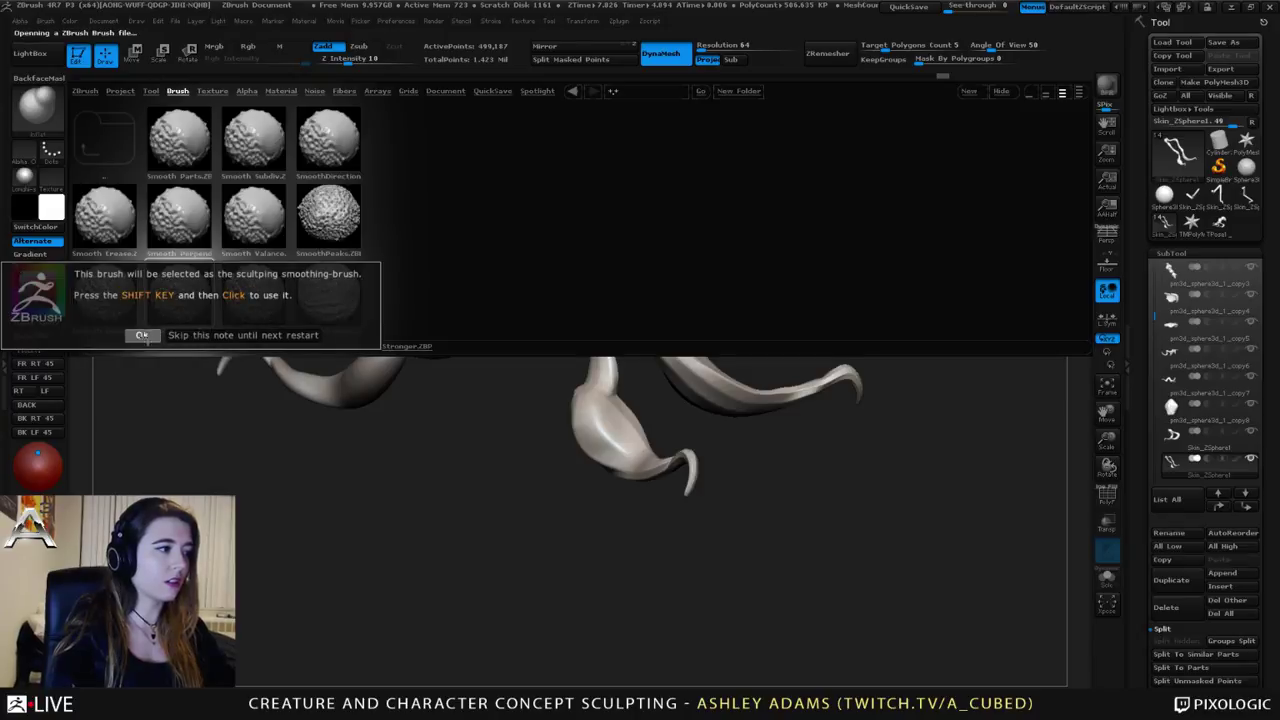
pyautogui.click(142, 335)
pyautogui.moveTo(429, 369)
pyautogui.mouseDown()
pyautogui.moveTo(634, 301)
pyautogui.moveTo(579, 303)
pyautogui.mouseUp()
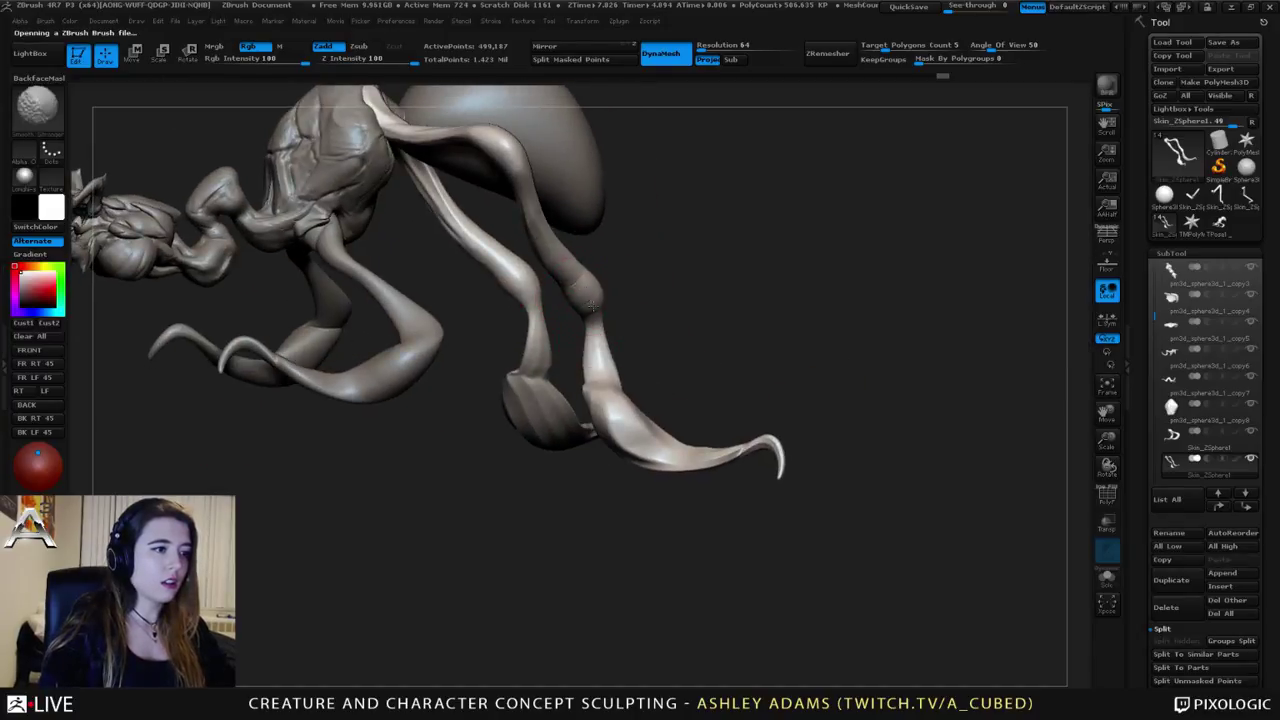
pyautogui.moveTo(480, 300)
pyautogui.mouseDown()
pyautogui.moveTo(602, 280)
pyautogui.moveTo(605, 291)
pyautogui.moveTo(515, 275)
pyautogui.mouseUp()
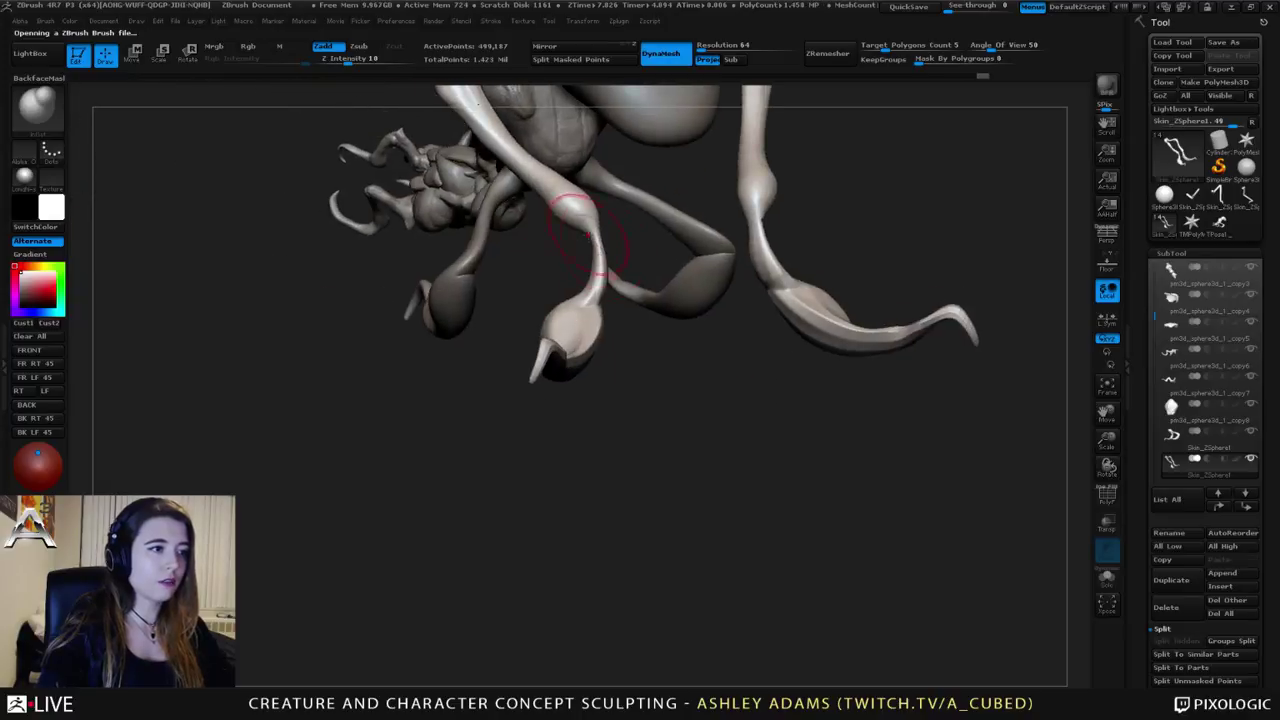
# Step: Fill out the rear legs' shins and smooth the hard edges from the ankles along the feet
pyautogui.moveTo(591, 232)
pyautogui.mouseDown()
pyautogui.moveTo(595, 291)
pyautogui.moveTo(573, 313)
pyautogui.mouseUp()
pyautogui.moveTo(480, 328); pyautogui.dragTo(558, 326)
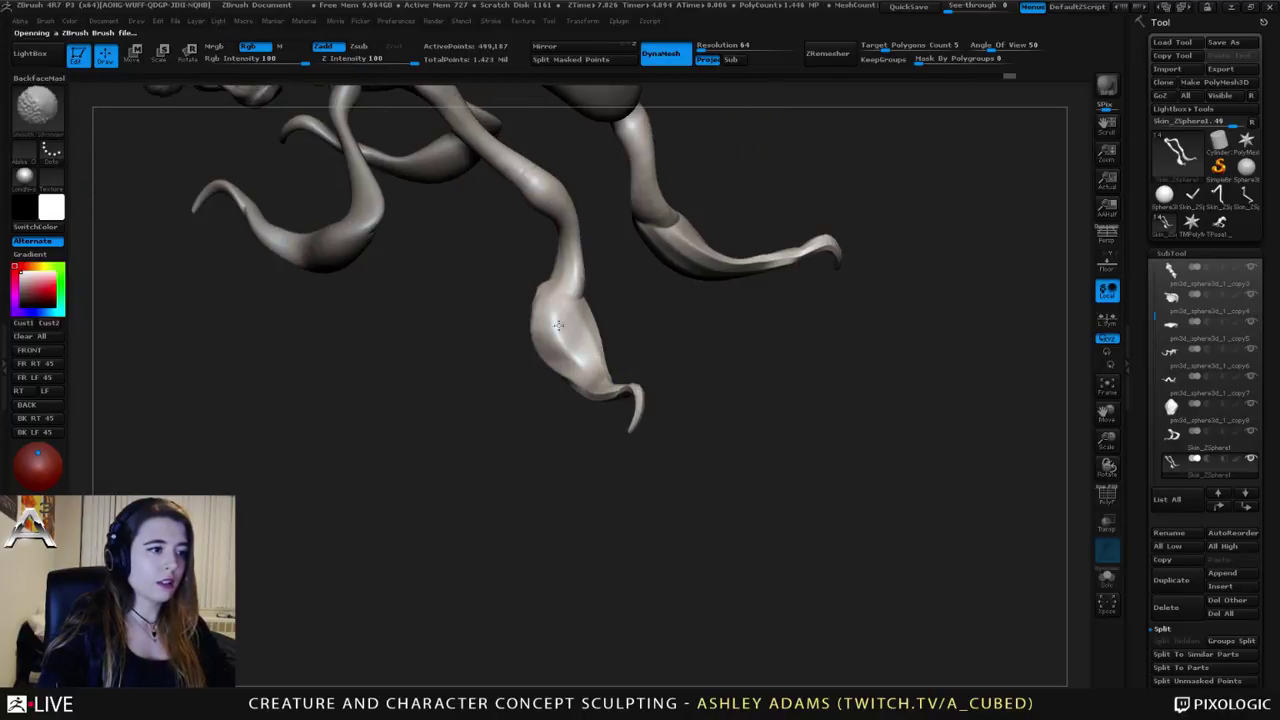
pyautogui.moveTo(557, 252); pyautogui.dragTo(500, 300)
pyautogui.moveTo(571, 320)
pyautogui.keyDown('shift'); pyautogui.mouseDown()
pyautogui.moveTo(571, 366)
pyautogui.moveTo(594, 384)
pyautogui.mouseUp(); pyautogui.keyUp('shift')
pyautogui.moveTo(560, 450); pyautogui.dragTo(552, 405)
pyautogui.moveTo(592, 382)
pyautogui.keyDown('shift'); pyautogui.mouseDown()
pyautogui.moveTo(695, 436)
pyautogui.moveTo(770, 440)
pyautogui.mouseUp(); pyautogui.keyUp('shift')
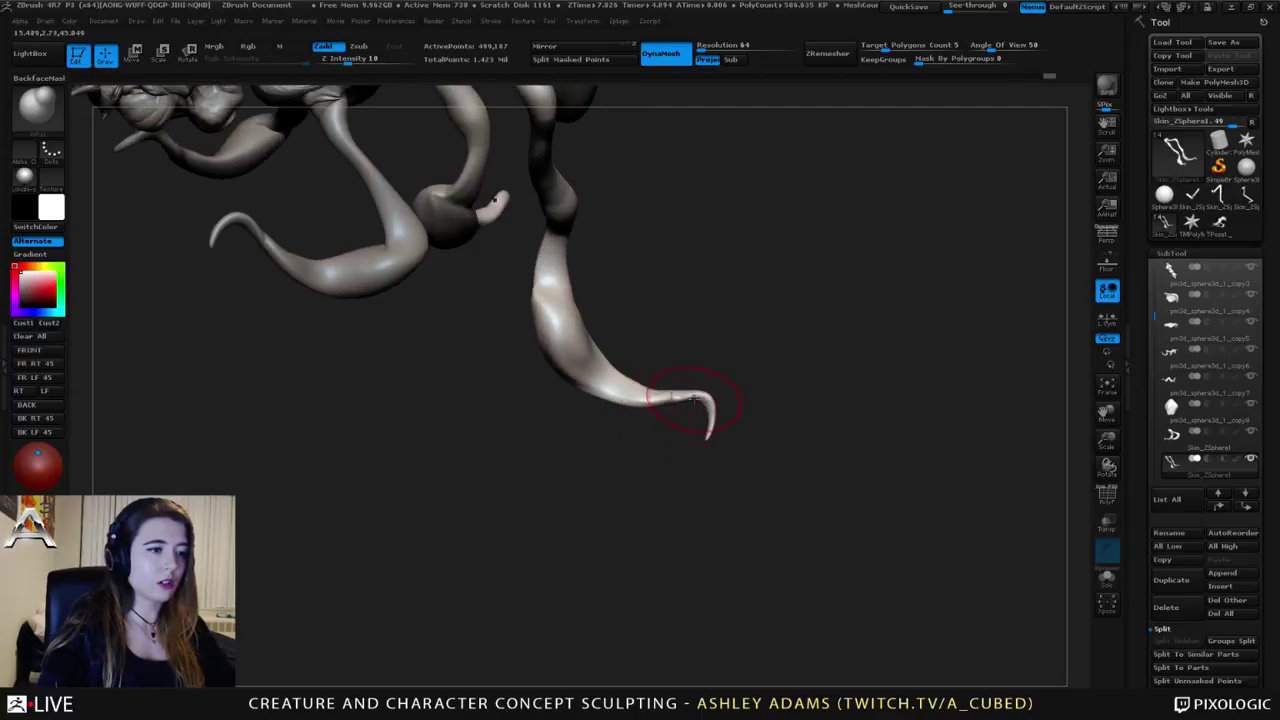
# Step: Add volume along the rear feet up to the curled claw tips and round the area behind the ankles
pyautogui.moveTo(655, 399)
pyautogui.mouseDown()
pyautogui.moveTo(709, 402)
pyautogui.moveTo(713, 416)
pyautogui.mouseUp()
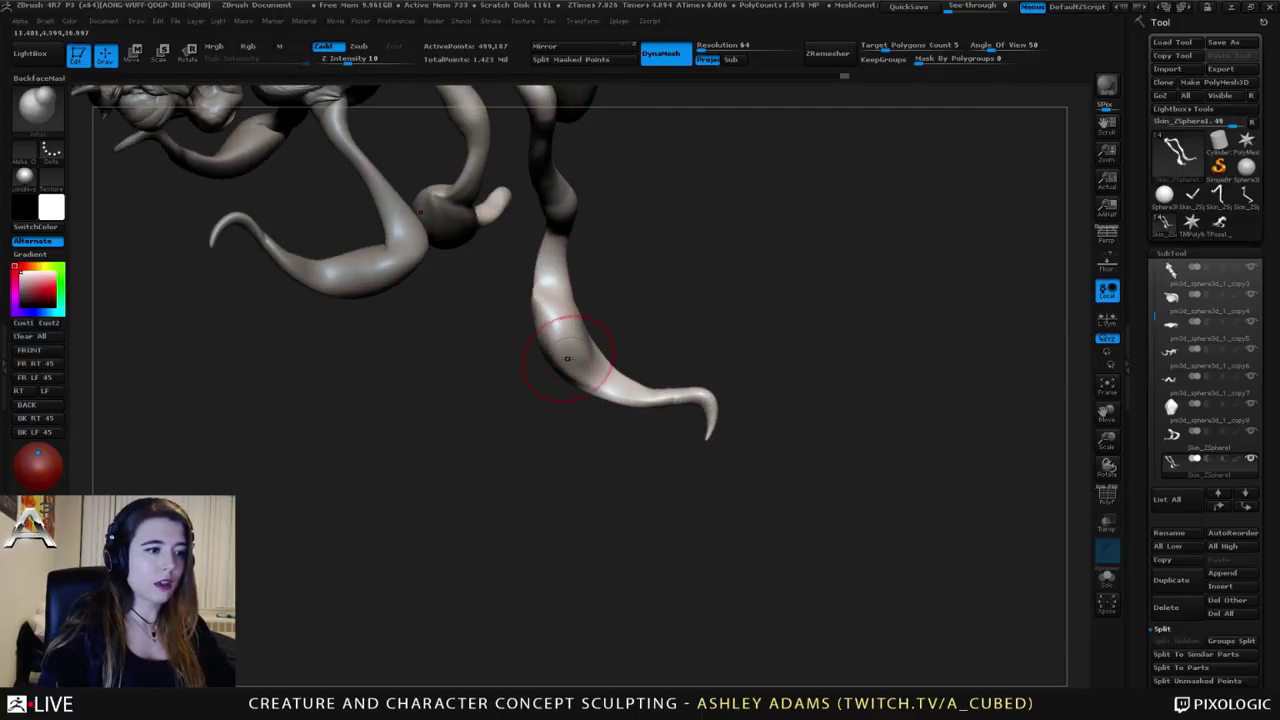
pyautogui.moveTo(500, 345)
pyautogui.mouseDown()
pyautogui.moveTo(588, 337)
pyautogui.moveTo(614, 371)
pyautogui.mouseUp()
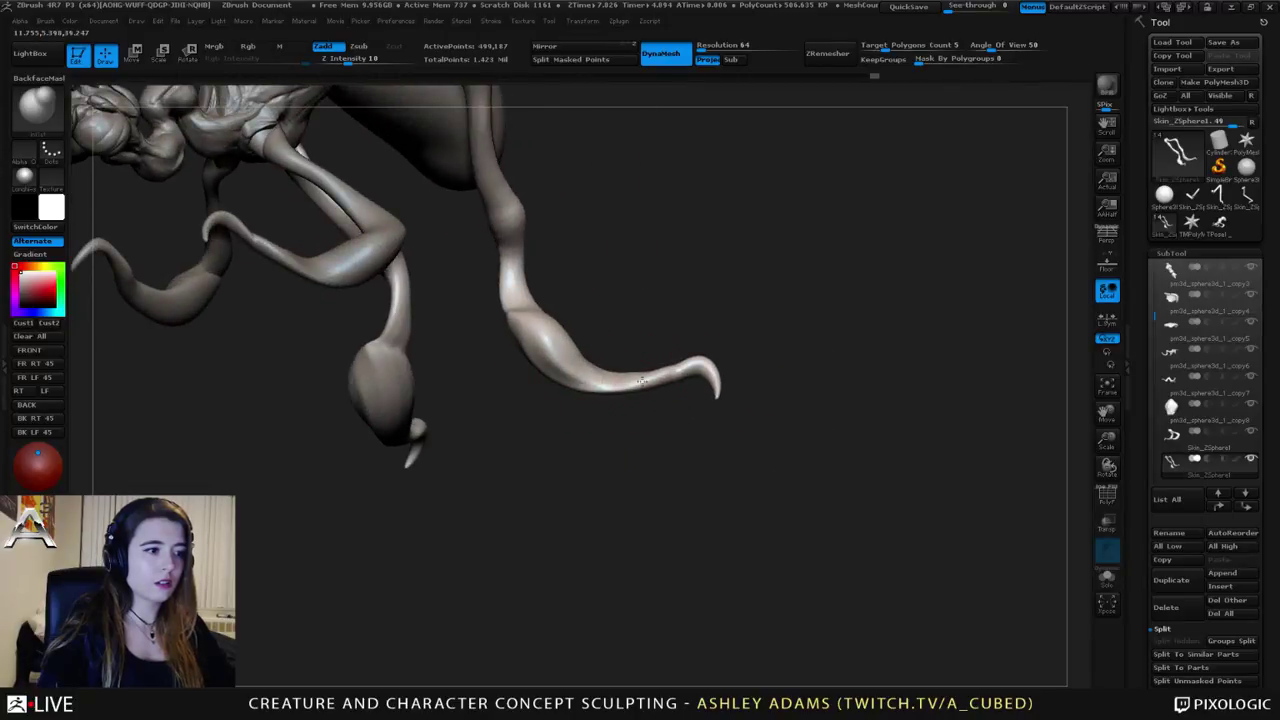
pyautogui.moveTo(715, 377)
pyautogui.mouseDown()
pyautogui.moveTo(690, 363)
pyautogui.moveTo(716, 385)
pyautogui.mouseUp()
pyautogui.moveTo(666, 346)
pyautogui.mouseDown()
pyautogui.moveTo(623, 360)
pyautogui.moveTo(640, 337)
pyautogui.mouseUp()
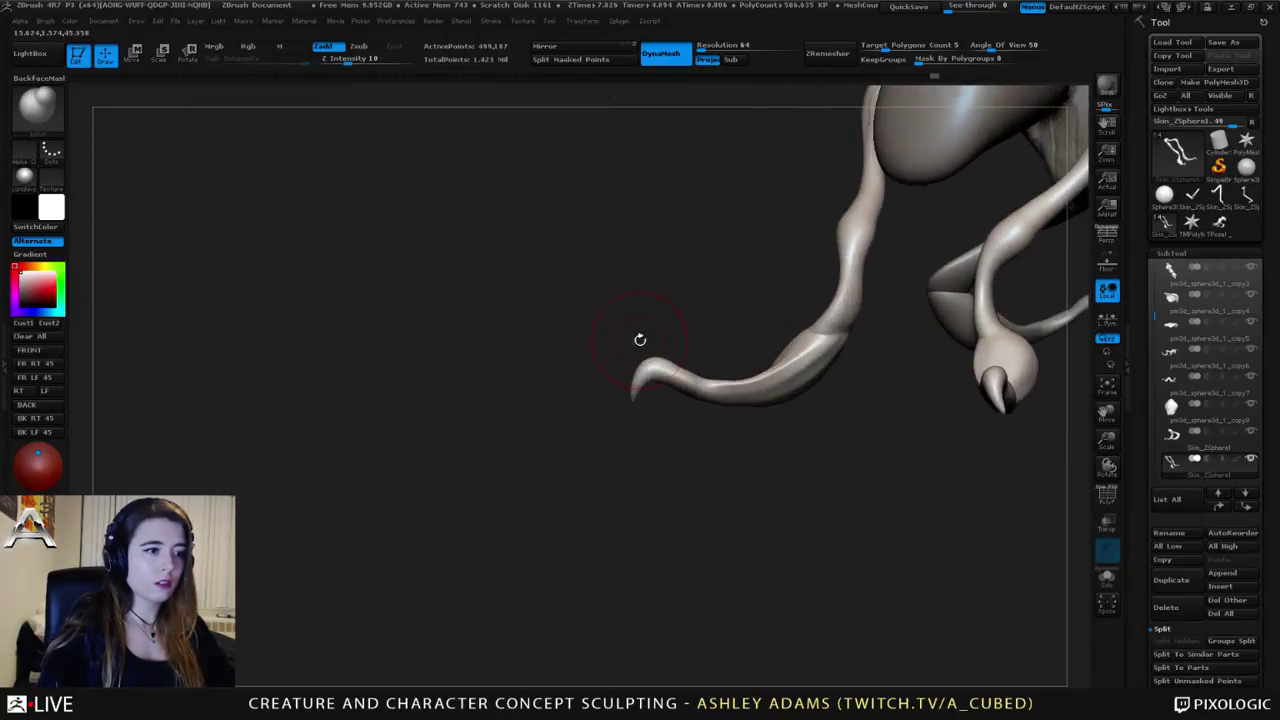
pyautogui.moveTo(819, 351); pyautogui.dragTo(792, 362)
pyautogui.moveTo(710, 335)
pyautogui.keyDown('alt'); pyautogui.mouseDown()
pyautogui.moveTo(703, 311)
pyautogui.moveTo(777, 312)
pyautogui.moveTo(778, 327)
pyautogui.moveTo(797, 318)
pyautogui.moveTo(790, 350)
pyautogui.mouseUp(); pyautogui.keyUp('alt')
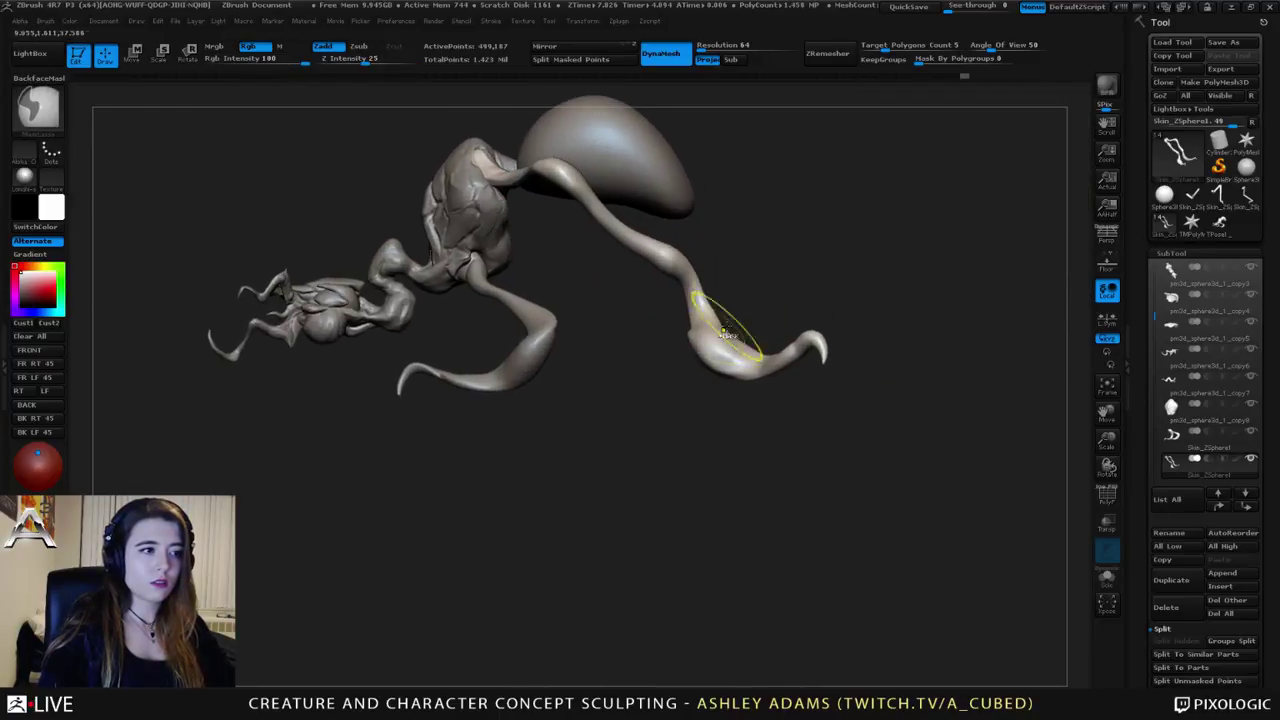
# Step: Pull the heels of the rear legs backward into defined points with the SnakeHook brush
pyautogui.press('b')
pyautogui.press('s')
pyautogui.press('h')
pyautogui.press('space')
pyautogui.moveTo(703, 279); pyautogui.dragTo(697, 279)
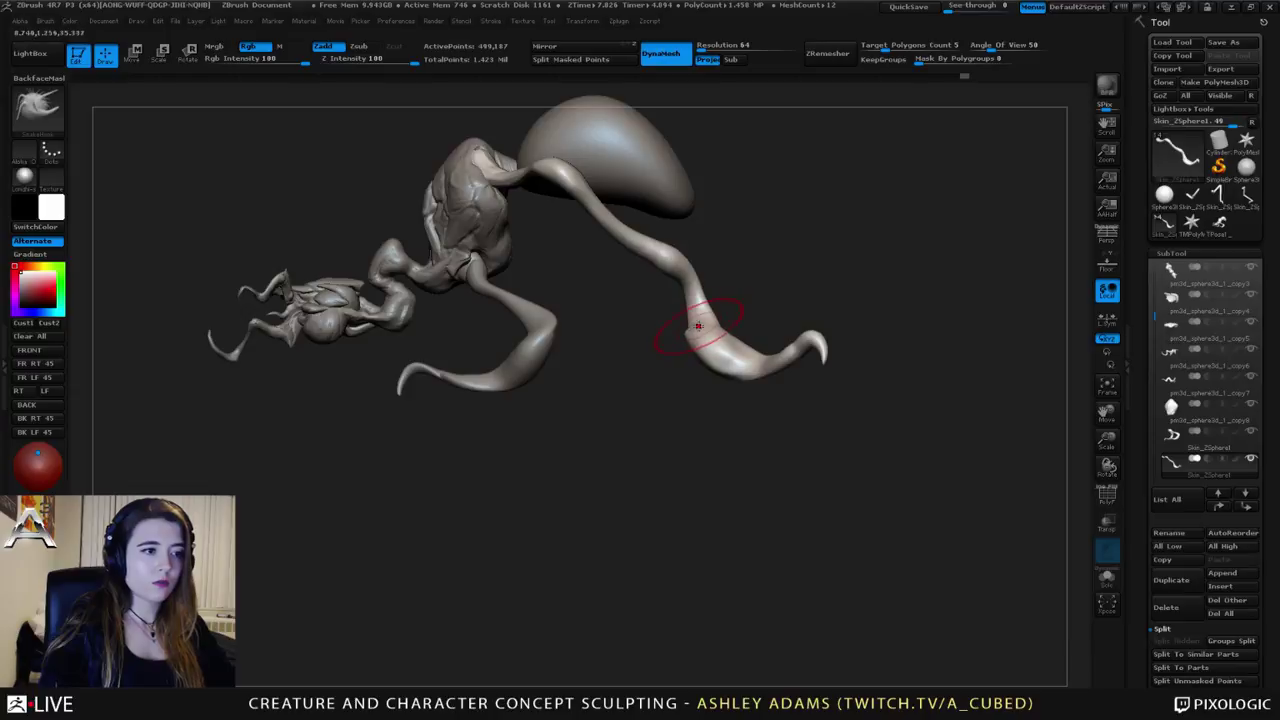
pyautogui.moveTo(700, 324); pyautogui.dragTo(685, 322)
pyautogui.moveTo(715, 410)
pyautogui.mouseDown()
pyautogui.moveTo(775, 408)
pyautogui.moveTo(622, 310)
pyautogui.mouseUp()
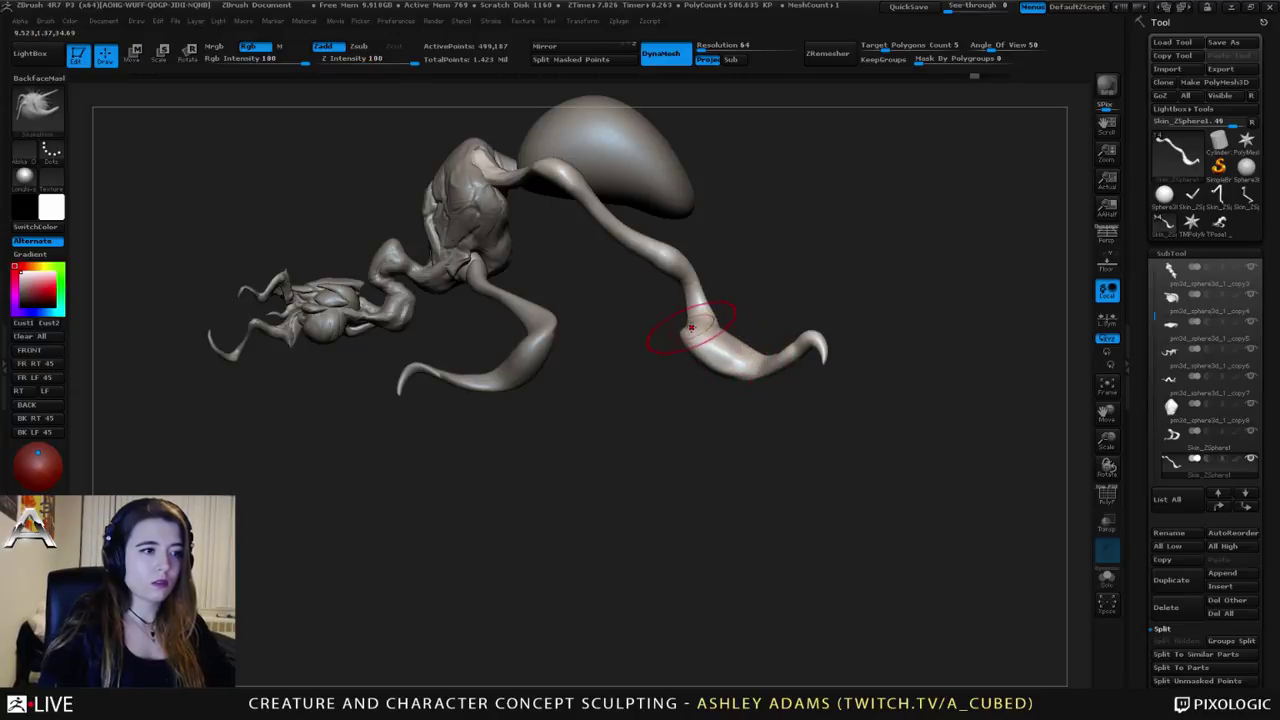
pyautogui.moveTo(696, 321)
pyautogui.mouseDown()
pyautogui.moveTo(670, 258)
pyautogui.moveTo(630, 245)
pyautogui.moveTo(624, 228)
pyautogui.mouseUp()
# Step: Adjust the SnakeHook brush size and reshape the rear legs' middle and upper joints from behind
pyautogui.press('space')
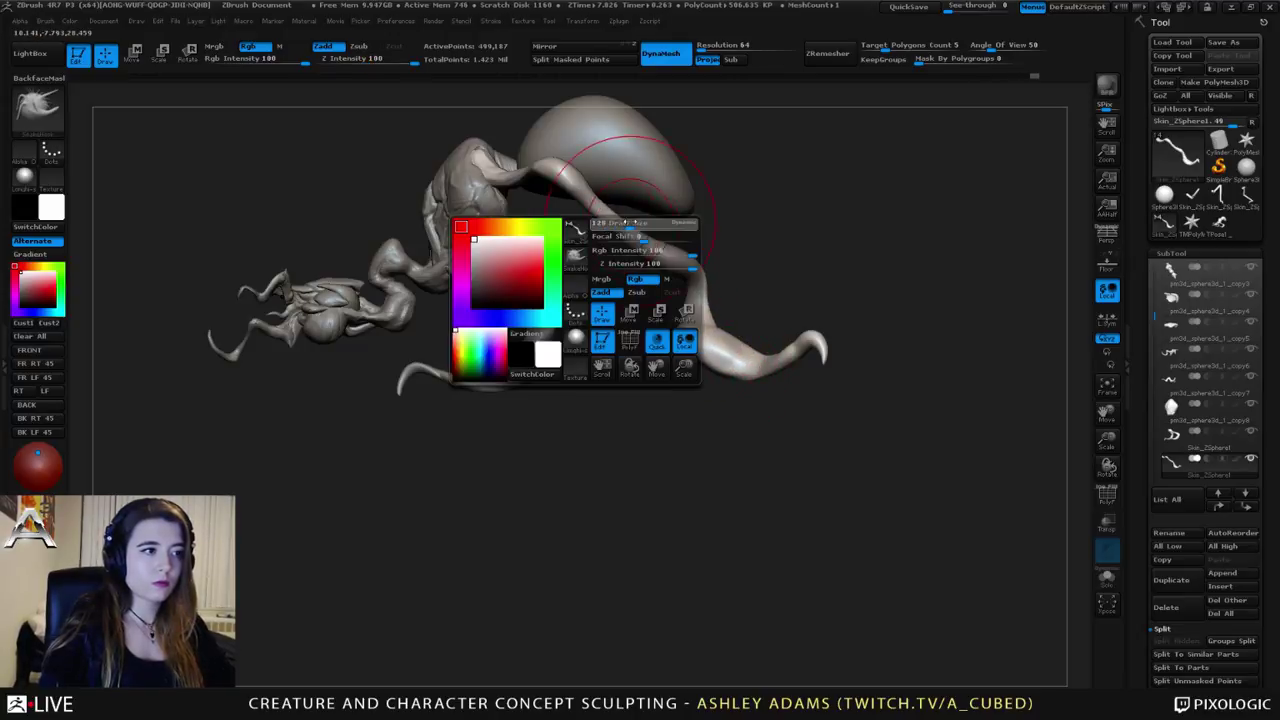
pyautogui.moveTo(636, 236); pyautogui.dragTo(651, 250)
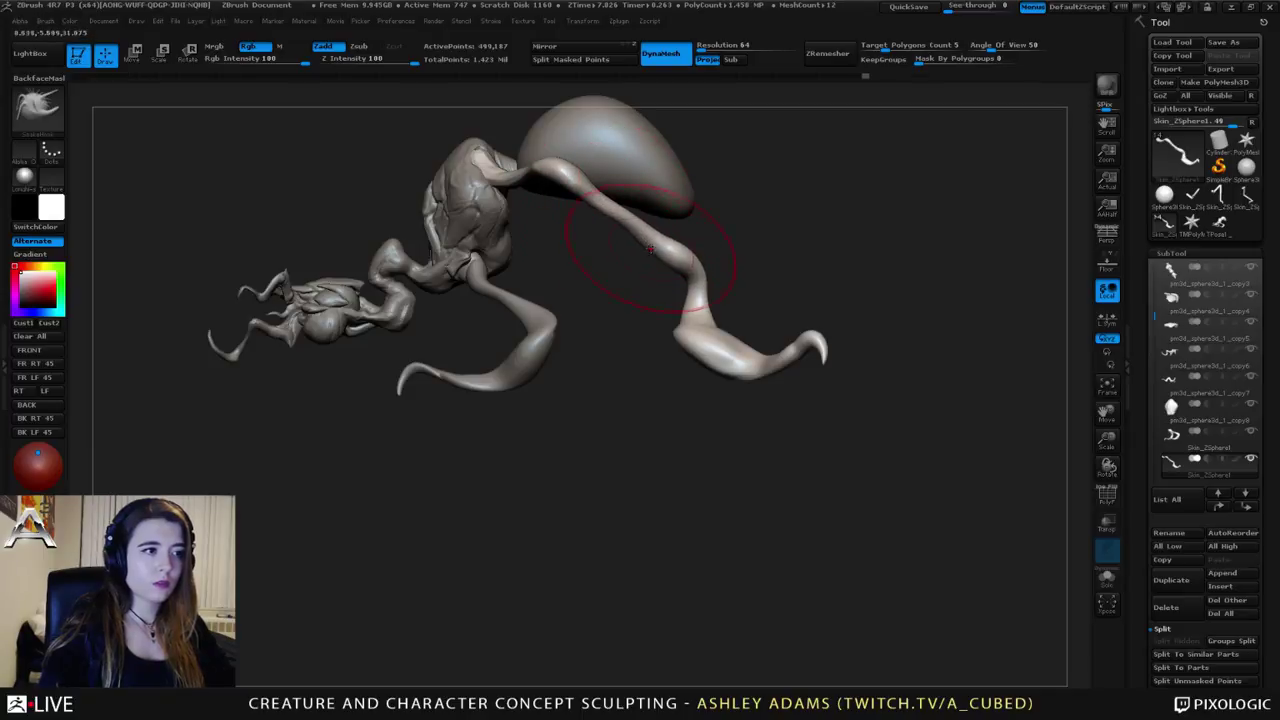
pyautogui.moveTo(655, 250)
pyautogui.mouseDown(button='right')
pyautogui.moveTo(673, 254)
pyautogui.moveTo(585, 258)
pyautogui.mouseUp(button='right')
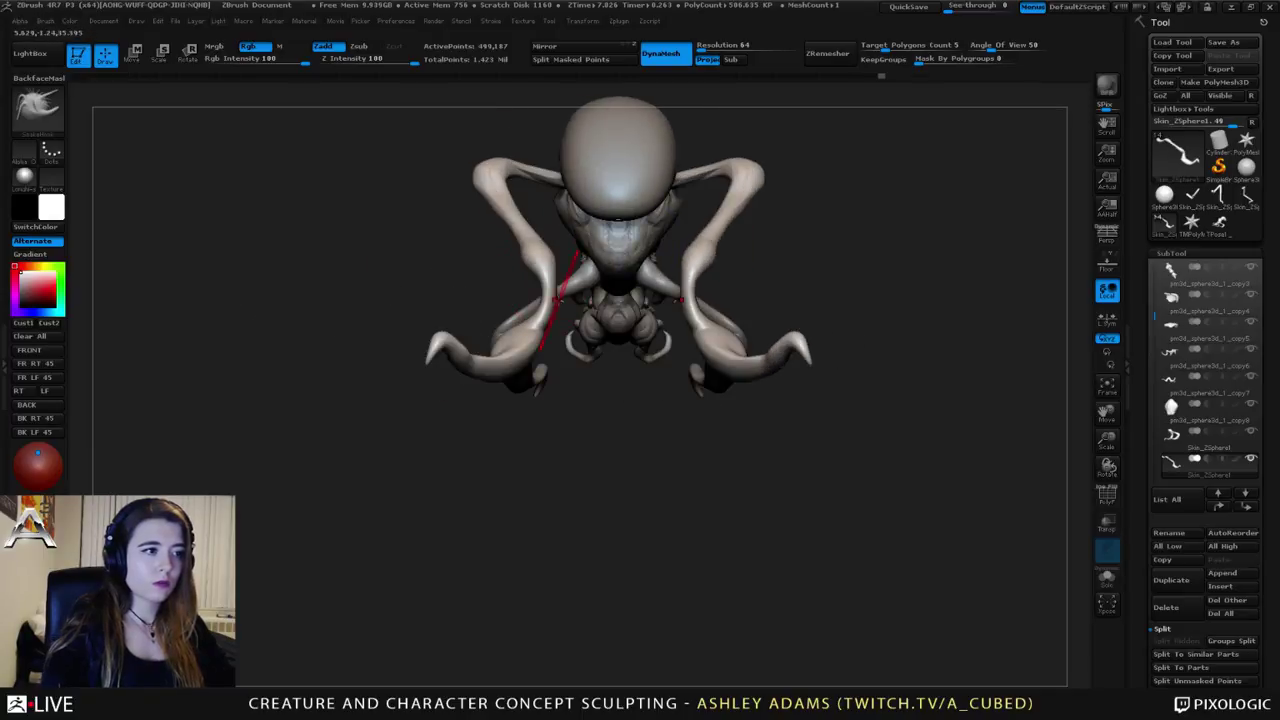
pyautogui.moveTo(557, 290)
pyautogui.mouseDown()
pyautogui.moveTo(533, 300)
pyautogui.moveTo(545, 253)
pyautogui.moveTo(517, 238)
pyautogui.mouseUp()
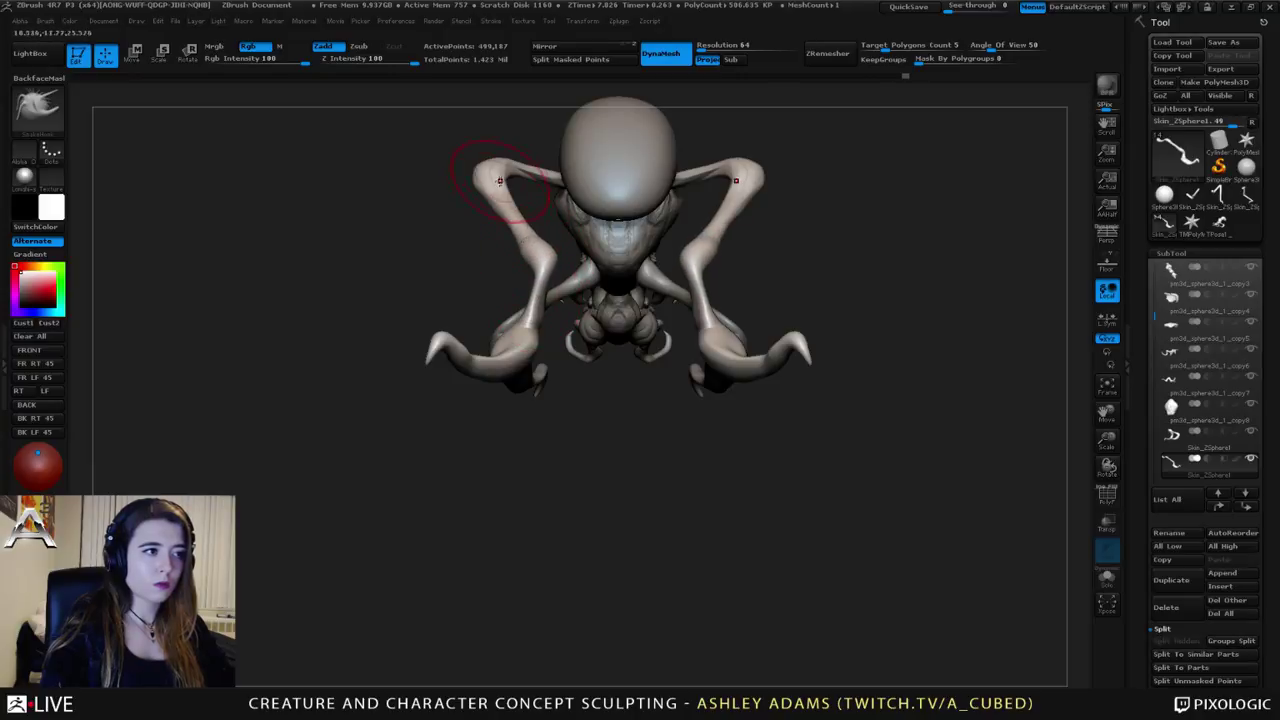
pyautogui.moveTo(506, 186); pyautogui.dragTo(490, 177)
pyautogui.moveTo(490, 177)
pyautogui.mouseDown(button='right')
pyautogui.moveTo(565, 174)
pyautogui.moveTo(440, 165)
pyautogui.moveTo(418, 151)
pyautogui.moveTo(425, 255)
pyautogui.mouseUp(button='right')
pyautogui.moveTo(423, 264); pyautogui.dragTo(453, 252)
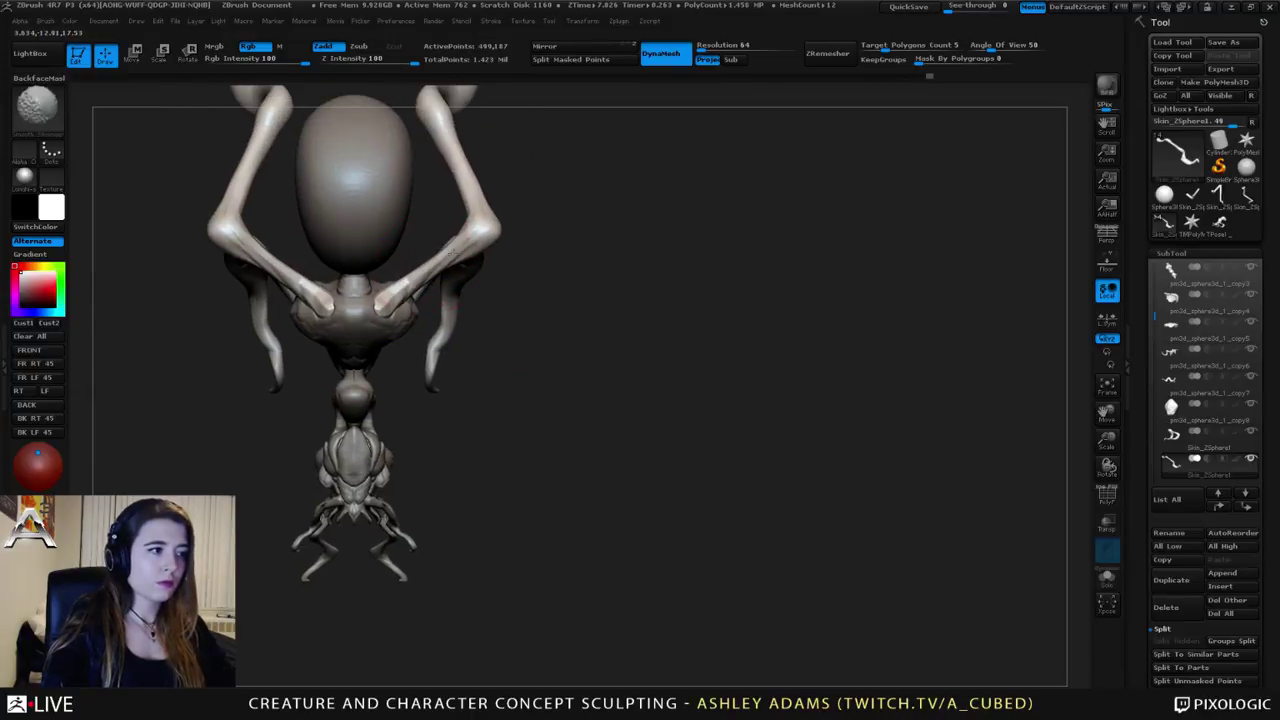
# Step: Inflate the tops of the rear legs into rounded hip joints where they meet the torso
pyautogui.keyDown('alt'); pyautogui.moveTo(475, 237); pyautogui.dragTo(511, 240, button='right'); pyautogui.keyUp('alt')
pyautogui.press('b')
pyautogui.press('i')
pyautogui.press('n')
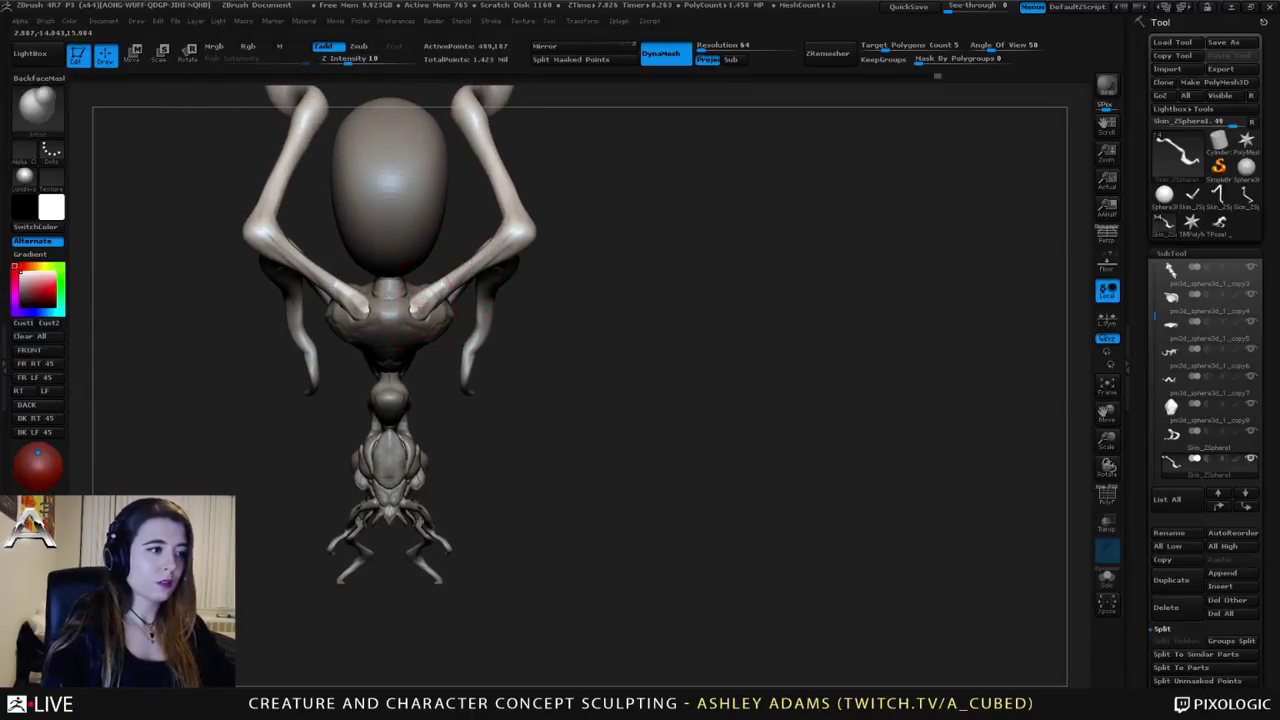
pyautogui.moveTo(424, 308); pyautogui.dragTo(466, 281)
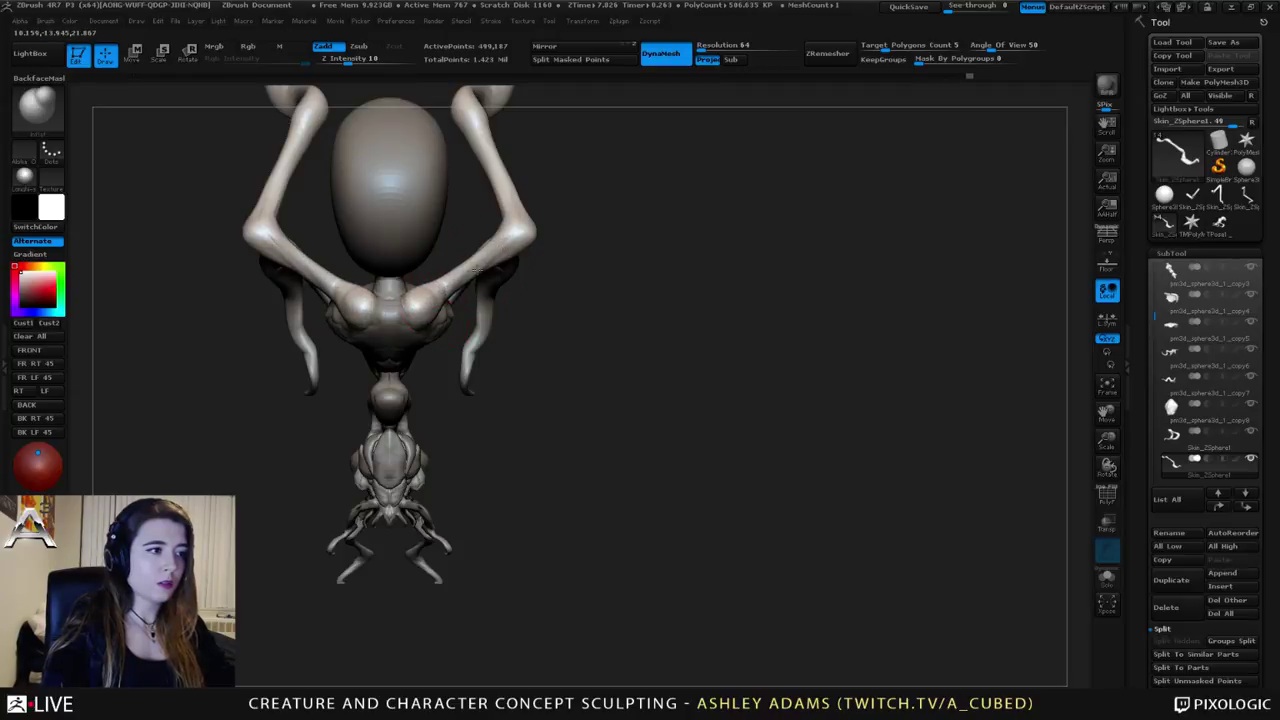
pyautogui.moveTo(463, 303)
pyautogui.mouseDown(button='right')
pyautogui.moveTo(469, 186)
pyautogui.moveTo(560, 200)
pyautogui.moveTo(660, 235)
pyautogui.moveTo(523, 257)
pyautogui.moveTo(672, 343)
pyautogui.mouseUp(button='right')
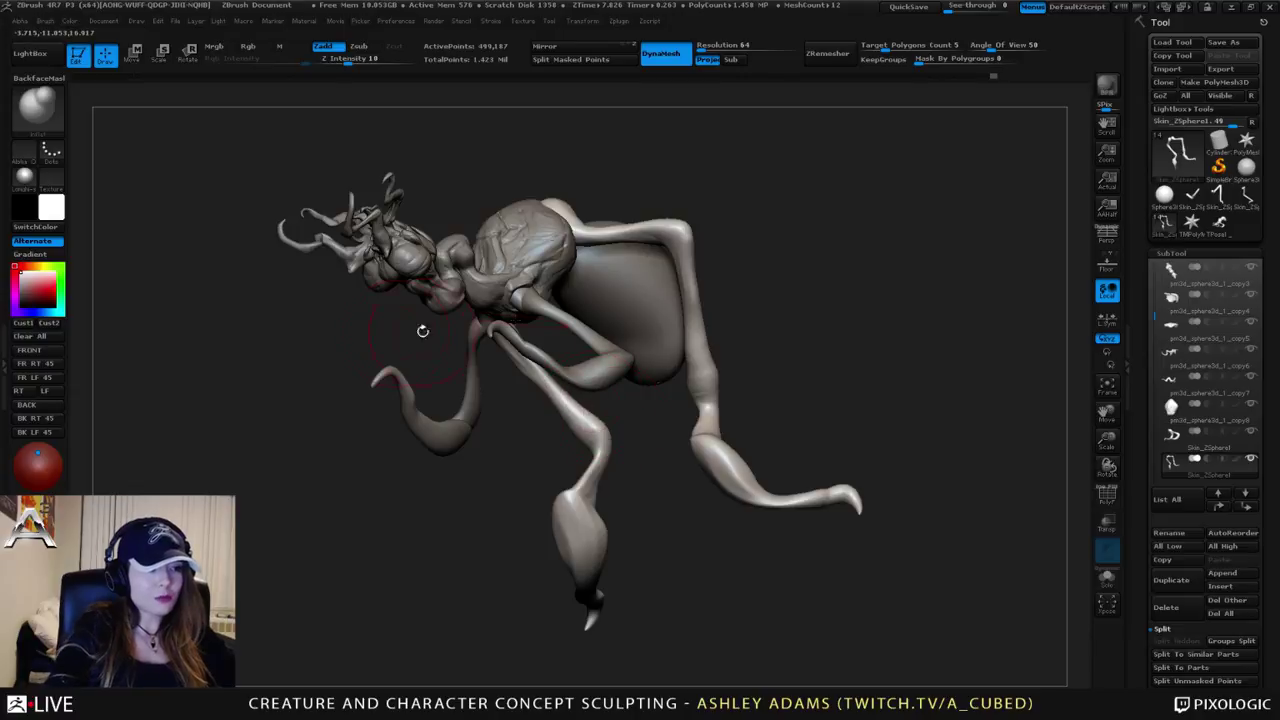
# Step: Select the forward pair of legs and inflate their upper segments below the torso
pyautogui.moveTo(538, 350); pyautogui.dragTo(520, 376, button='right')
pyautogui.moveTo(520, 376)
pyautogui.keyDown('ctrl'); pyautogui.mouseDown(button='right')
pyautogui.moveTo(520, 430)
pyautogui.moveTo(482, 444)
pyautogui.mouseUp(button='right'); pyautogui.keyUp('ctrl')
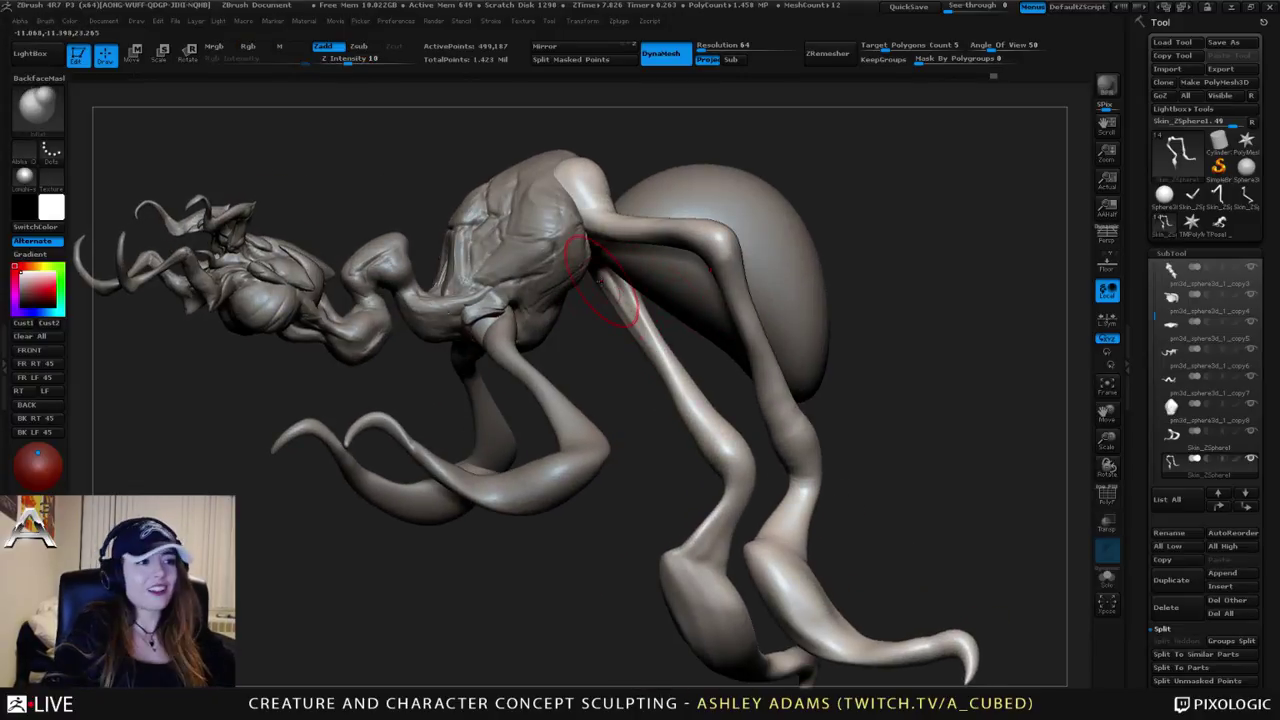
pyautogui.moveTo(600, 283)
pyautogui.mouseDown(button='right')
pyautogui.moveTo(550, 352)
pyautogui.moveTo(581, 348)
pyautogui.mouseUp(button='right')
pyautogui.keyDown('alt'); pyautogui.click(550, 352); pyautogui.keyUp('alt')
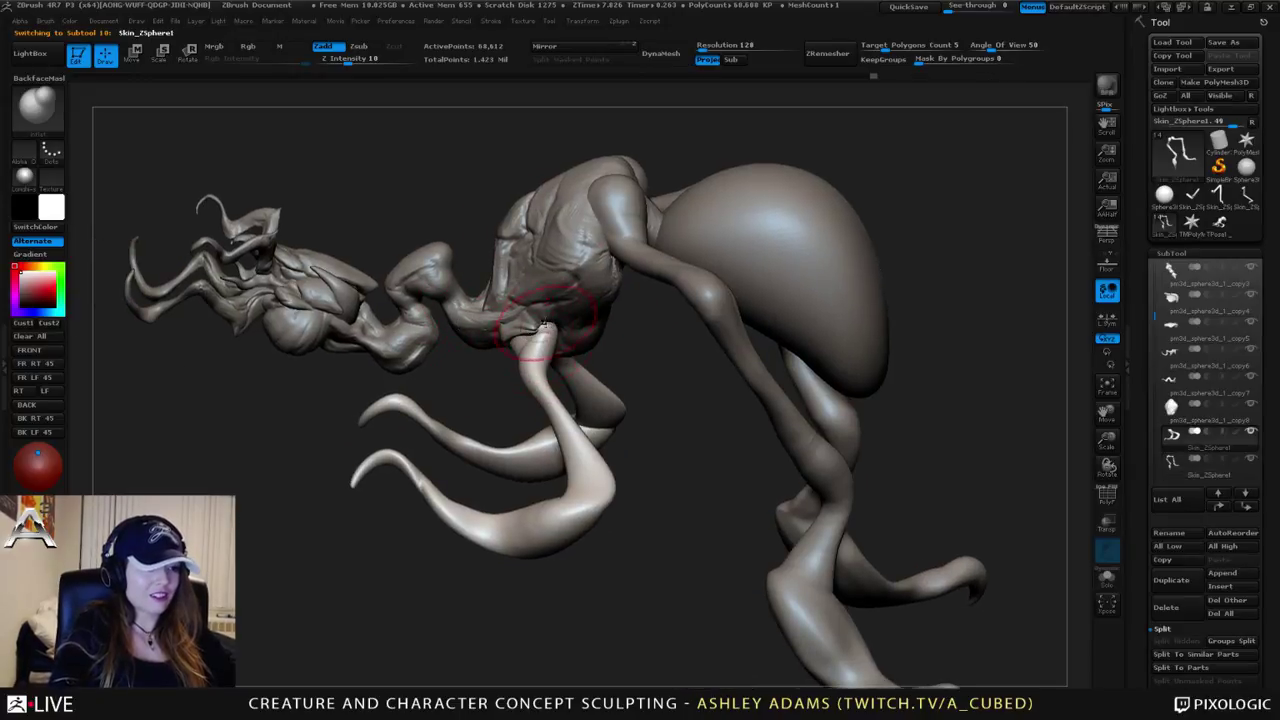
pyautogui.moveTo(522, 338); pyautogui.dragTo(534, 360)
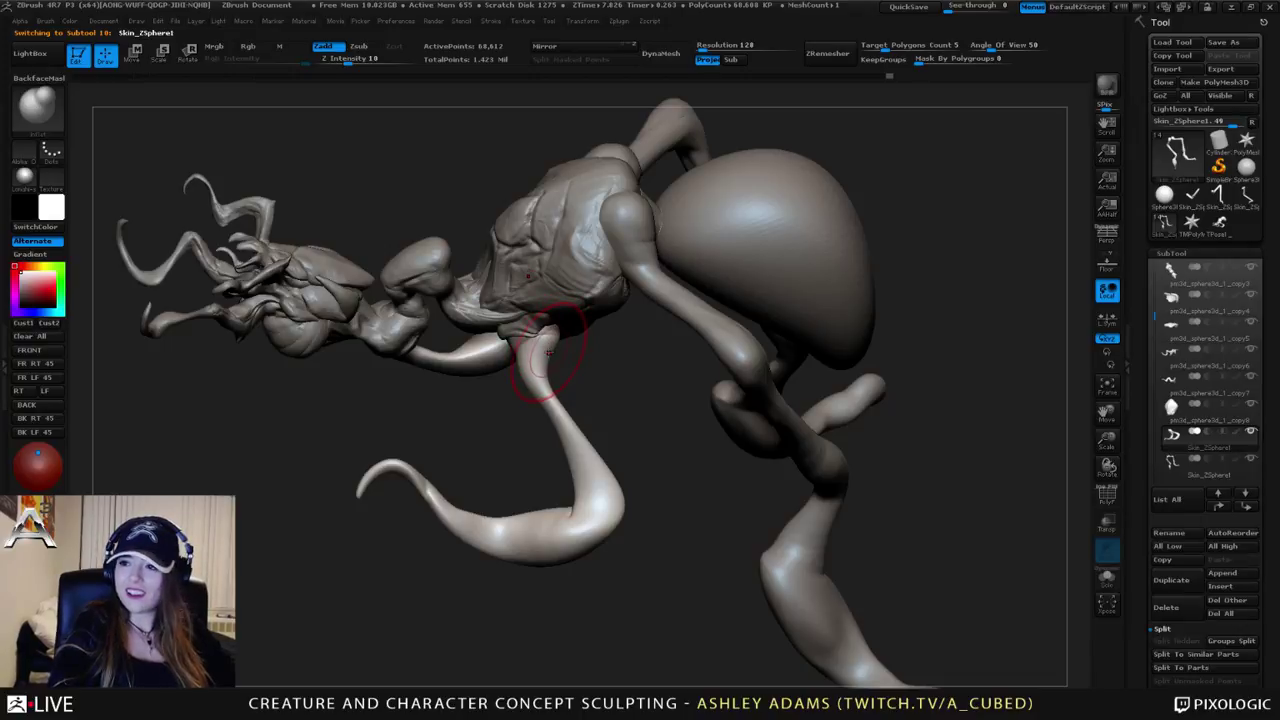
pyautogui.moveTo(529, 369)
pyautogui.mouseDown()
pyautogui.moveTo(525, 383)
pyautogui.moveTo(583, 359)
pyautogui.moveTo(668, 460)
pyautogui.mouseUp()
pyautogui.moveTo(667, 450)
pyautogui.mouseDown()
pyautogui.moveTo(672, 485)
pyautogui.moveTo(662, 452)
pyautogui.mouseUp()
pyautogui.moveTo(622, 388); pyautogui.dragTo(648, 378)
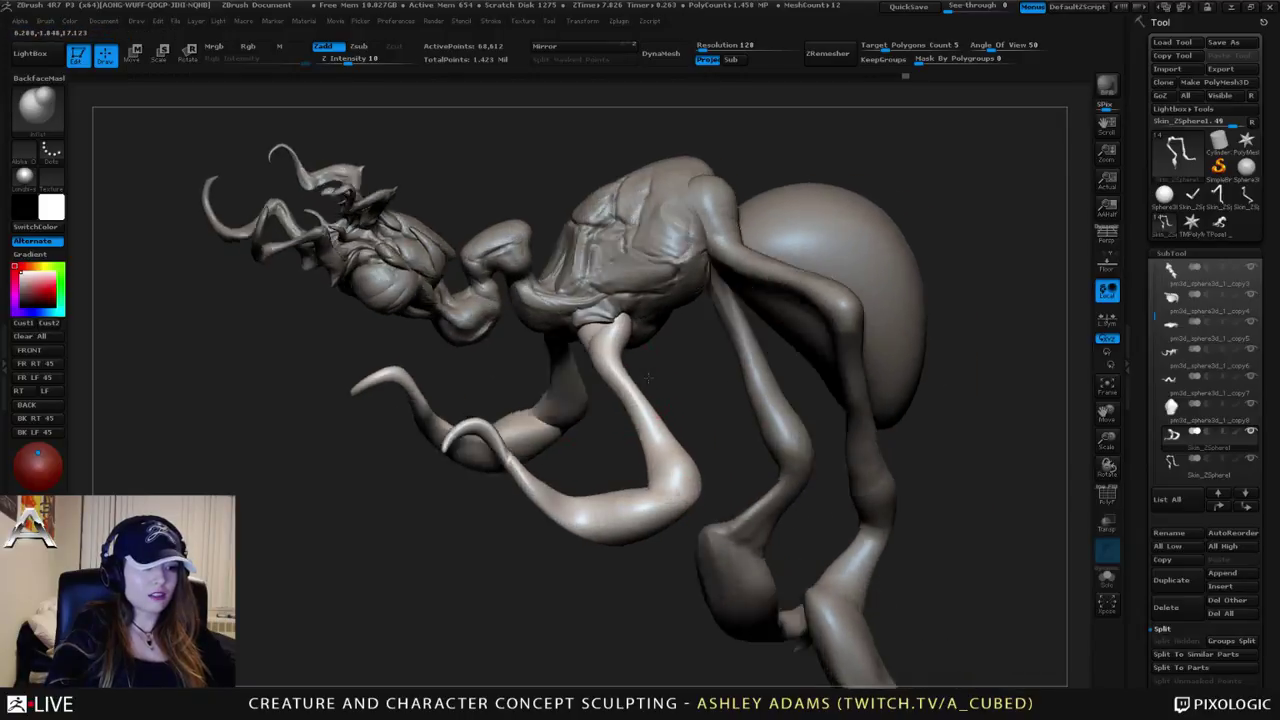
pyautogui.moveTo(648, 378); pyautogui.dragTo(672, 390, button='right')
pyautogui.moveTo(626, 388); pyautogui.dragTo(590, 349)
# Step: Convert the forward legs to a DynaMesh at resolution 64
pyautogui.moveTo(580, 346); pyautogui.dragTo(605, 372, button='right')
pyautogui.press('b')
pyautogui.press('c')
pyautogui.press('b')
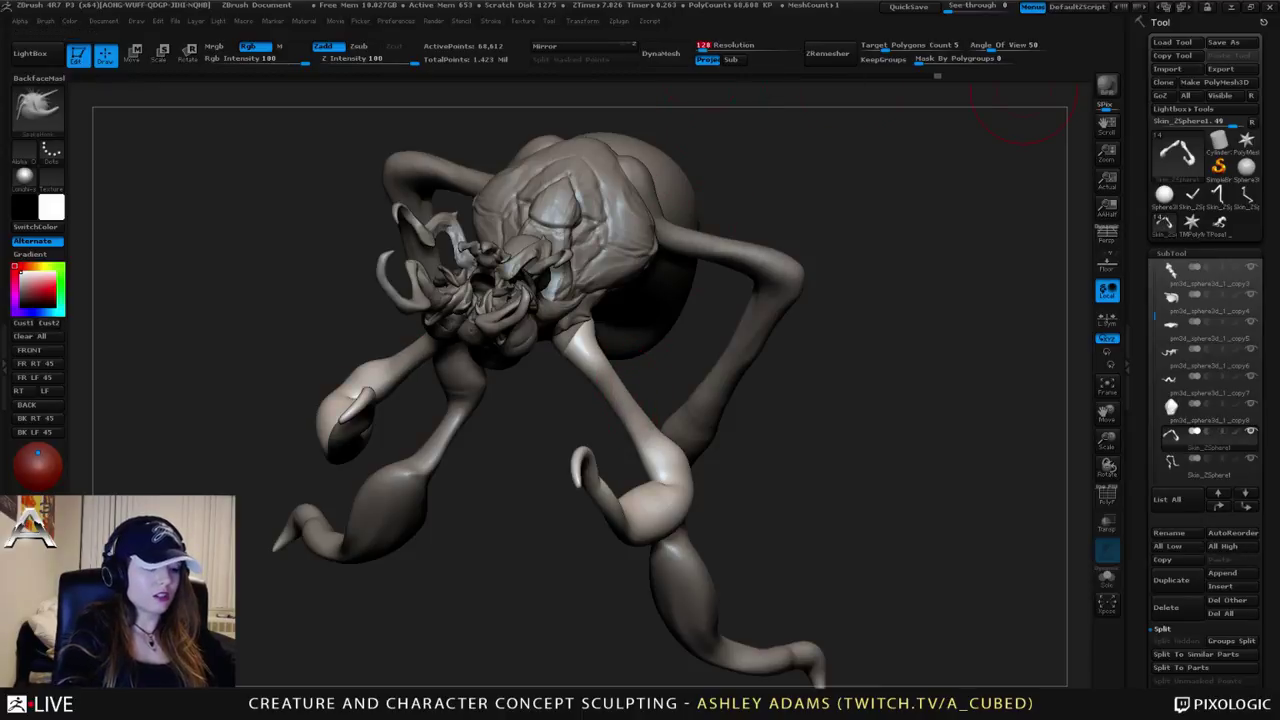
pyautogui.click(664, 55)
pyautogui.click(601, 85)
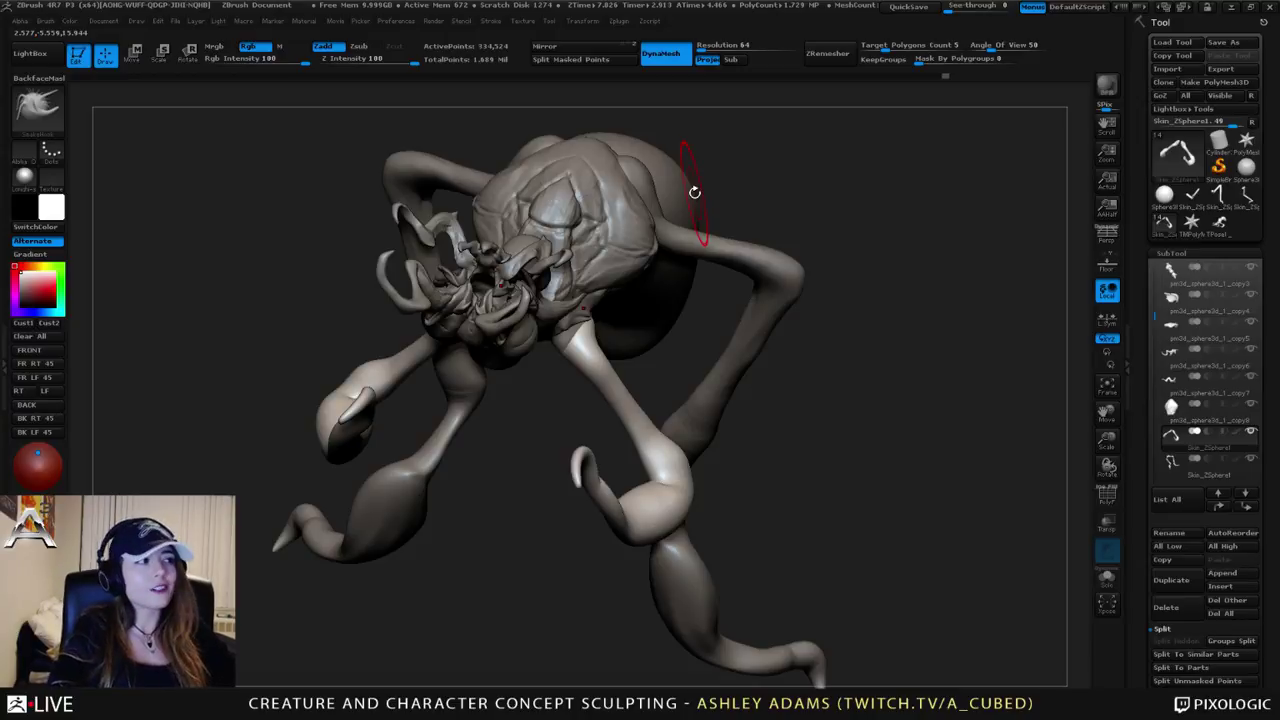
# Step: Smooth and pull the tops of the forward legs into rounded joints against the torso
pyautogui.moveTo(660, 352); pyautogui.dragTo(569, 337, button='right')
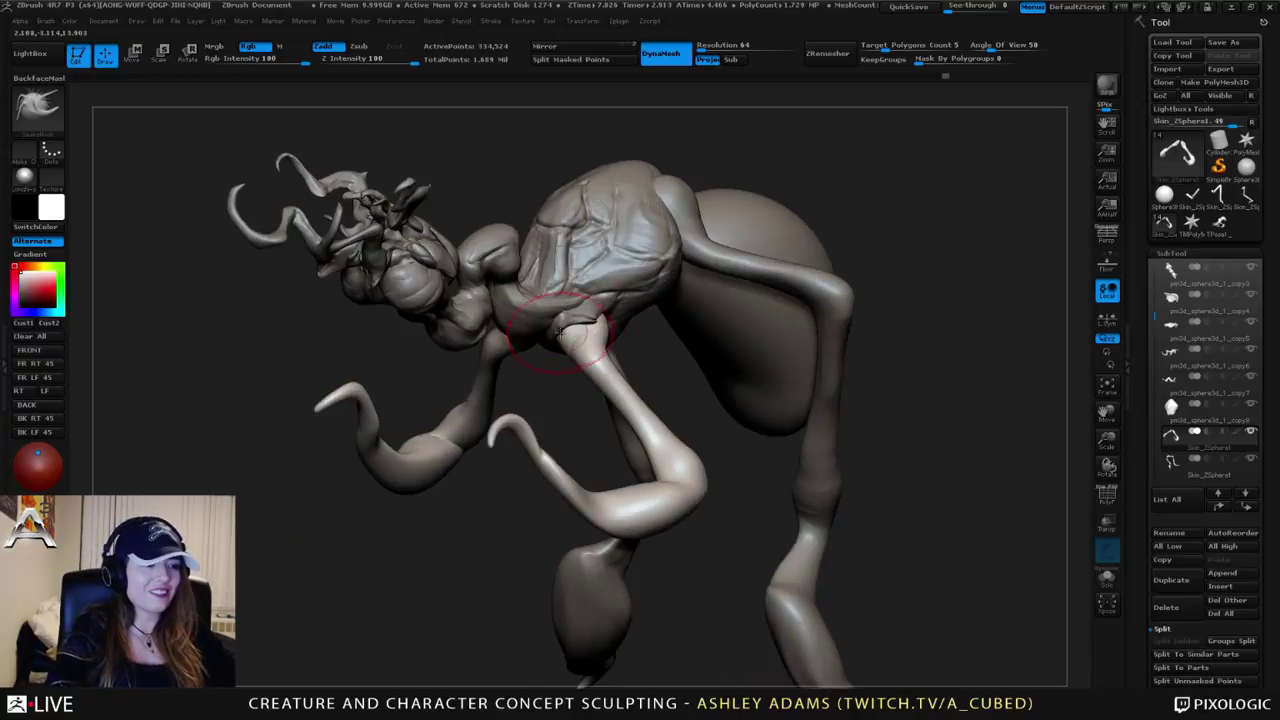
pyautogui.press('b')
pyautogui.press('c')
pyautogui.press('b')
pyautogui.keyDown('shift'); pyautogui.moveTo(593, 326); pyautogui.dragTo(570, 335); pyautogui.keyUp('shift')
pyautogui.moveTo(589, 341)
pyautogui.mouseDown(button='right')
pyautogui.moveTo(595, 324)
pyautogui.moveTo(568, 347)
pyautogui.mouseUp(button='right')
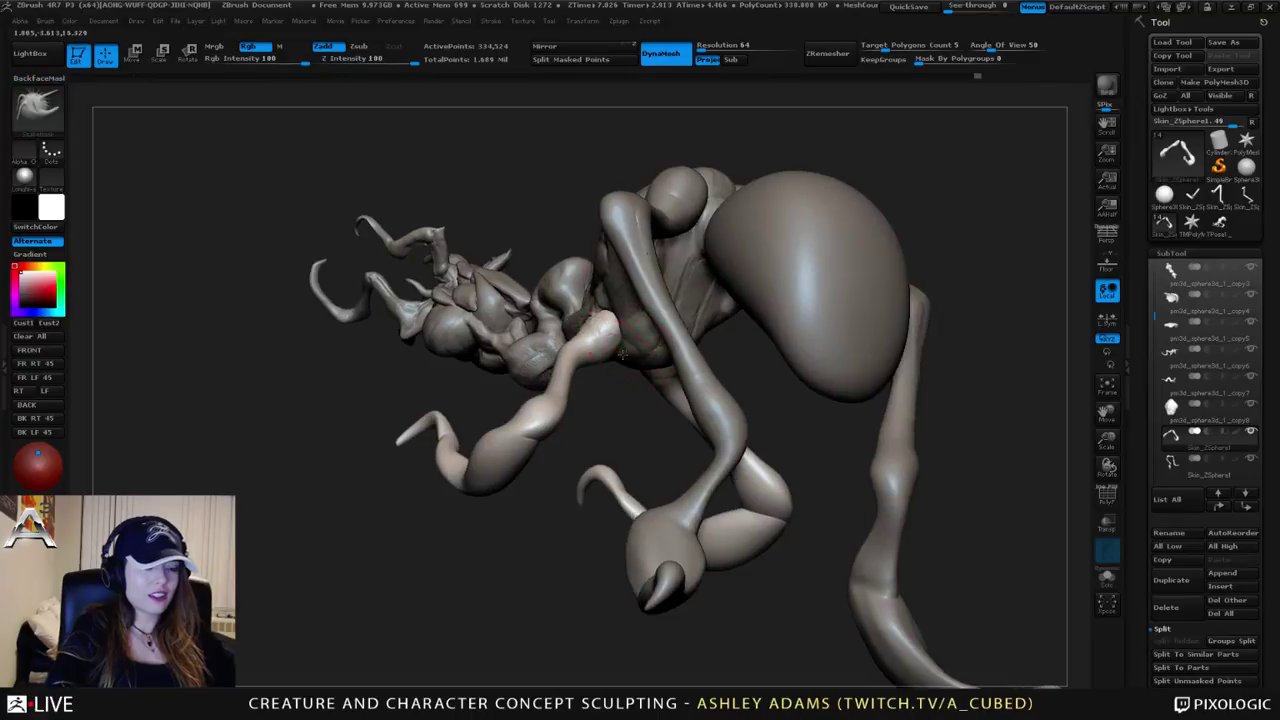
pyautogui.keyDown('shift'); pyautogui.moveTo(606, 340); pyautogui.dragTo(622, 339); pyautogui.keyUp('shift')
pyautogui.moveTo(592, 350)
pyautogui.mouseDown(button='right')
pyautogui.moveTo(650, 368)
pyautogui.moveTo(657, 340)
pyautogui.mouseUp(button='right')
pyautogui.moveTo(634, 338); pyautogui.dragTo(616, 338)
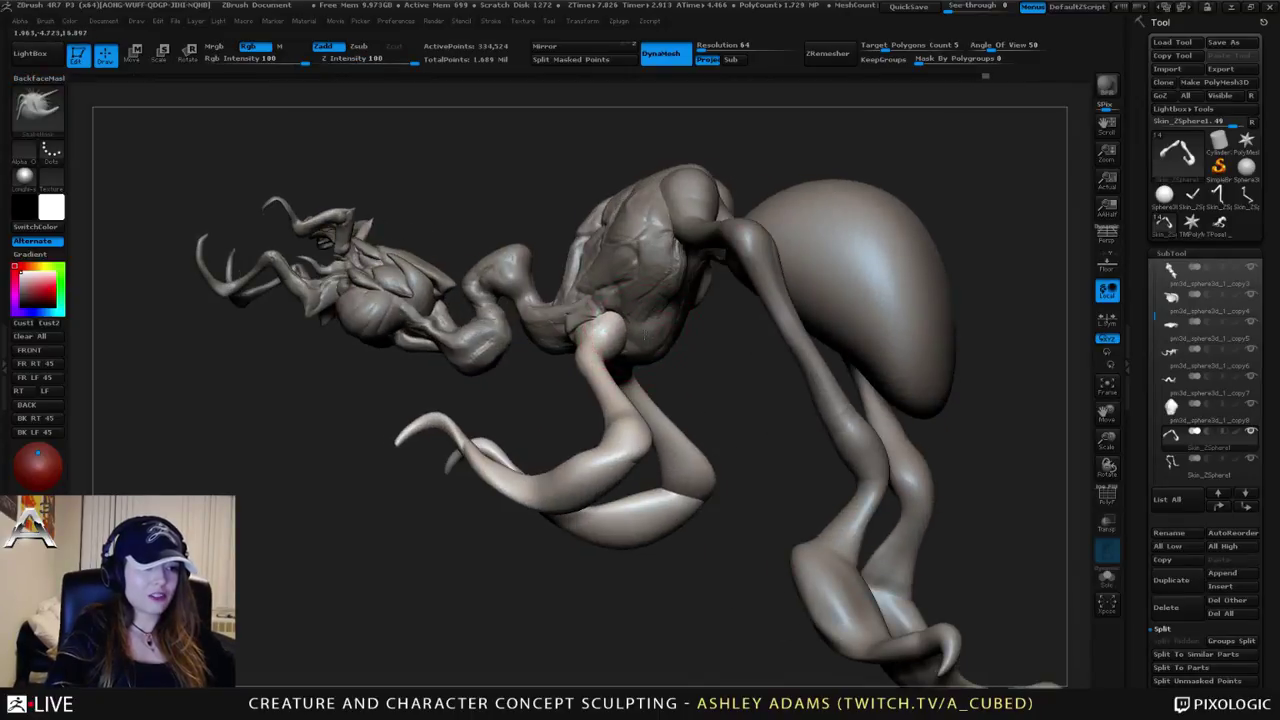
pyautogui.moveTo(612, 342)
pyautogui.mouseDown(button='right')
pyautogui.moveTo(640, 345)
pyautogui.moveTo(609, 347)
pyautogui.mouseUp(button='right')
# Step: Reshape the forward legs' upper segments and push out their knees with the SnakeHook brush
pyautogui.press('space')
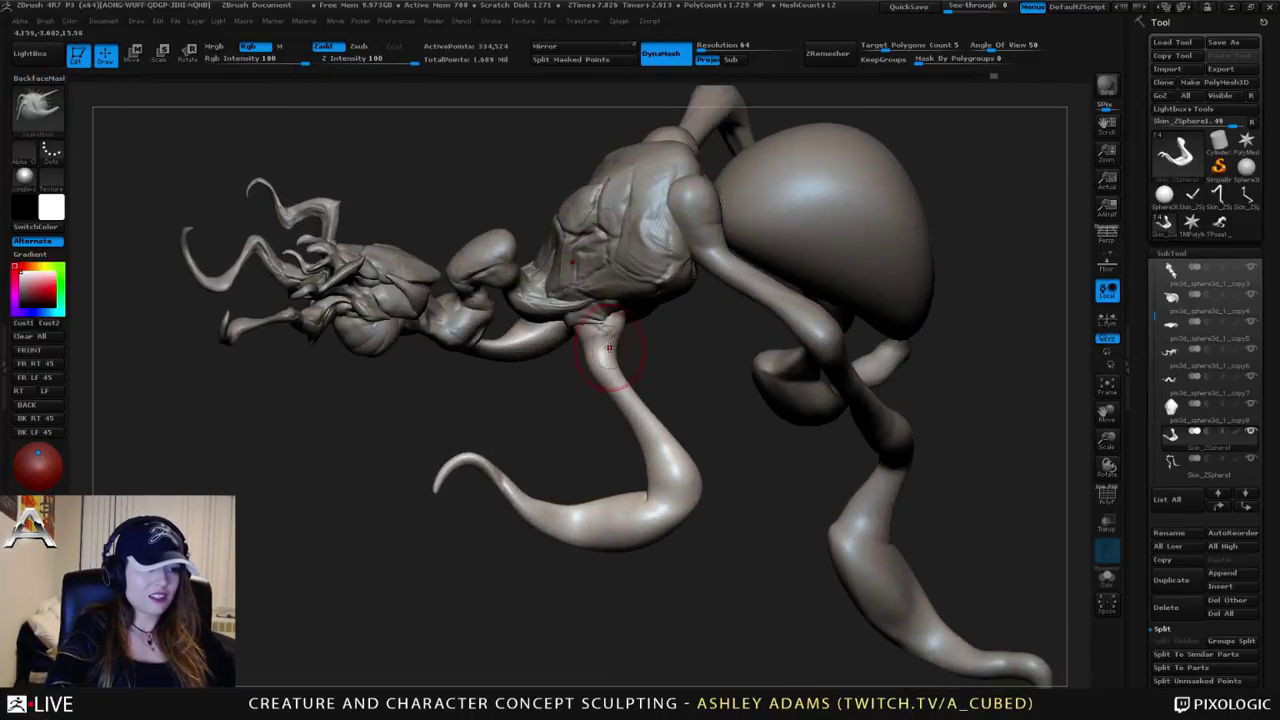
pyautogui.moveTo(585, 350); pyautogui.dragTo(582, 352)
pyautogui.moveTo(600, 358); pyautogui.dragTo(606, 360, button='right')
pyautogui.moveTo(612, 380)
pyautogui.mouseDown()
pyautogui.moveTo(593, 389)
pyautogui.moveTo(673, 500)
pyautogui.moveTo(694, 491)
pyautogui.mouseUp()
pyautogui.moveTo(690, 490)
pyautogui.mouseDown(button='right')
pyautogui.moveTo(612, 397)
pyautogui.moveTo(551, 366)
pyautogui.mouseUp(button='right')
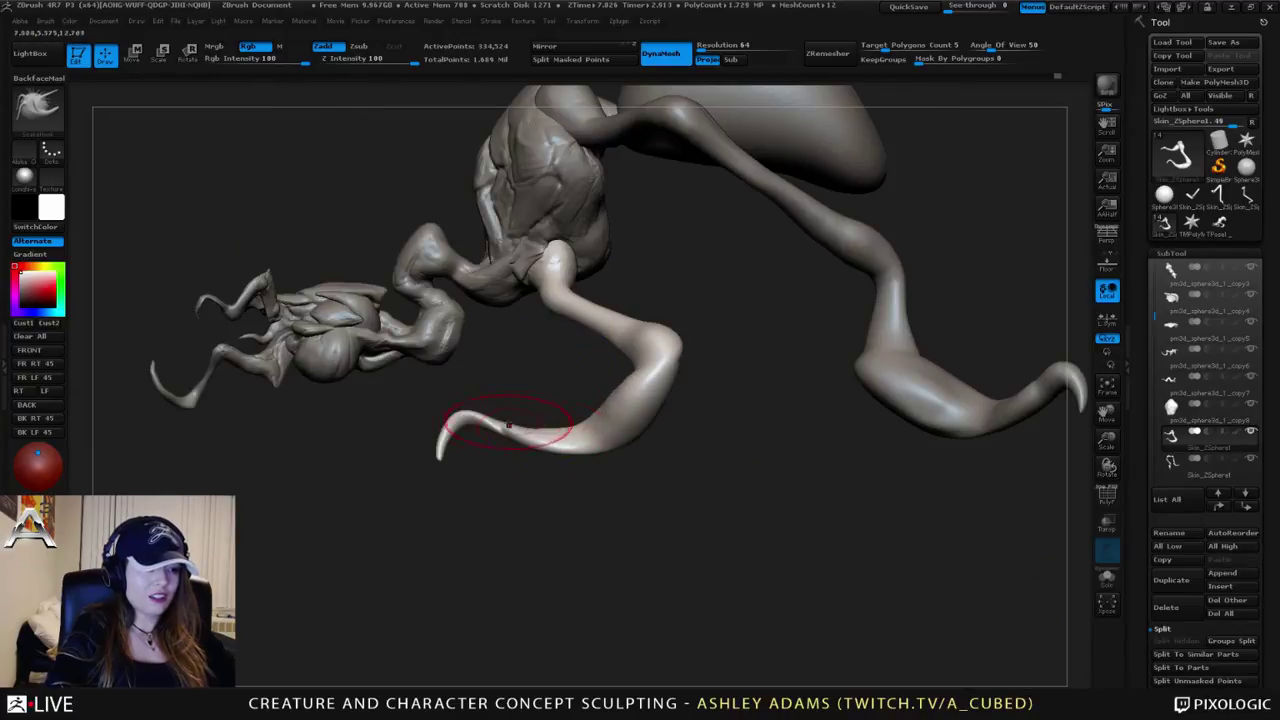
# Step: Thicken the claws of the forward legs and smooth the lower segments leading into them
pyautogui.press('shift')
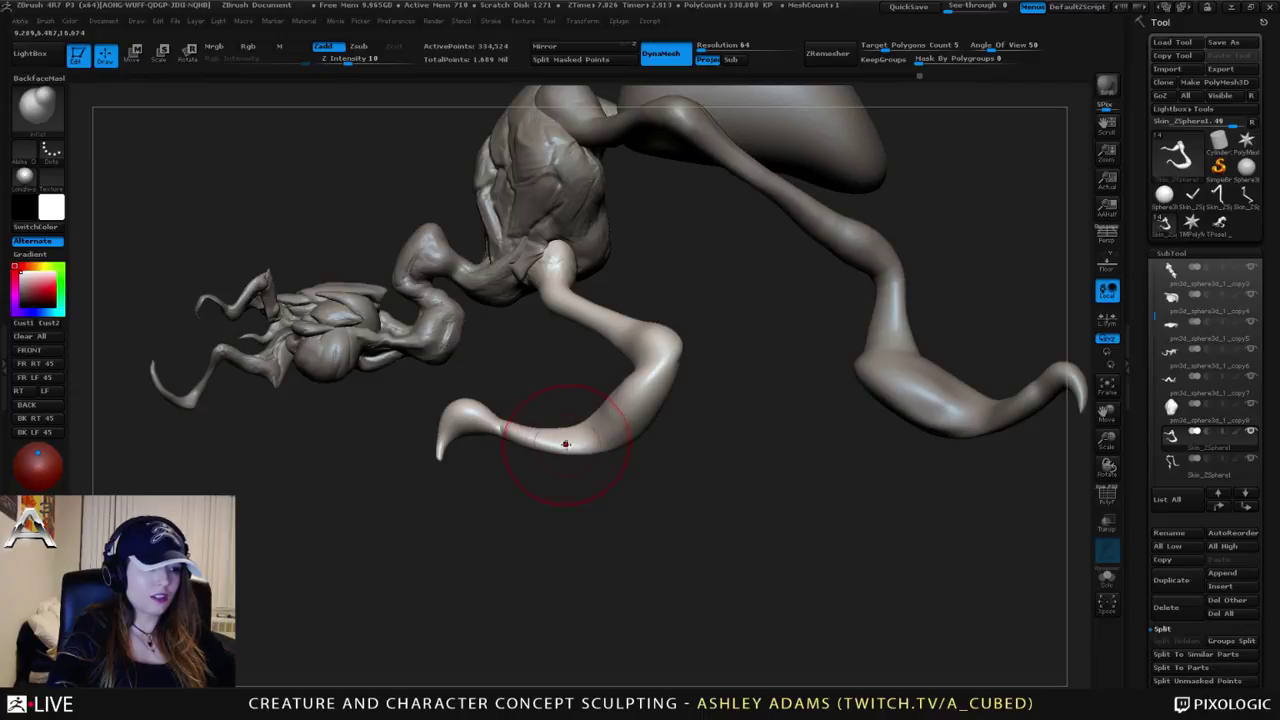
pyautogui.moveTo(534, 429); pyautogui.dragTo(594, 424, button='right')
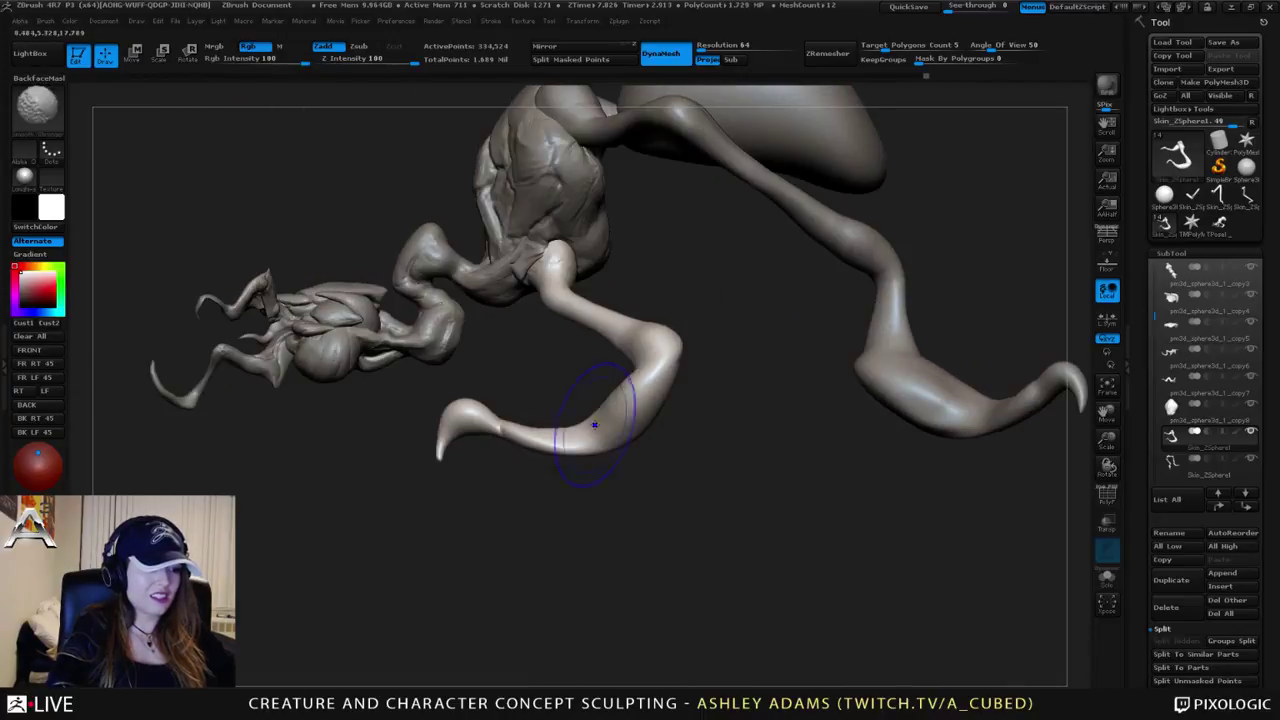
pyautogui.keyDown('shift'); pyautogui.moveTo(606, 426); pyautogui.dragTo(541, 424); pyautogui.keyUp('shift')
pyautogui.press('space')
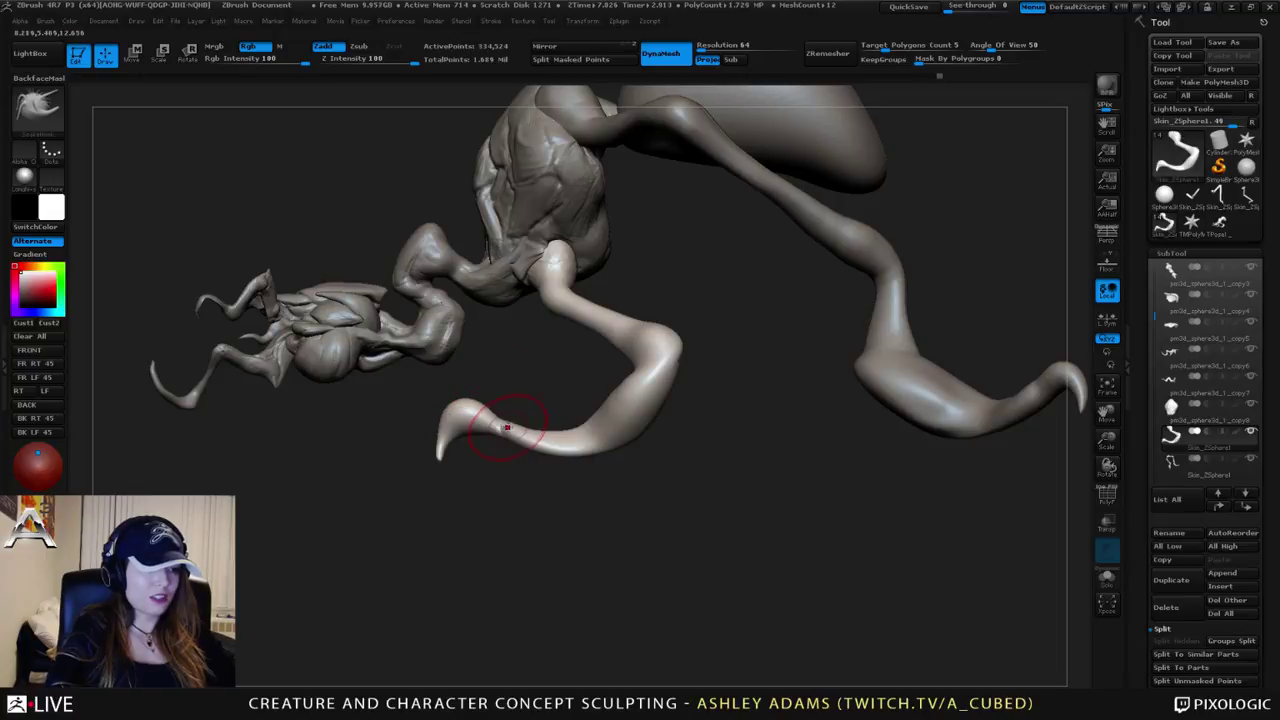
# Step: Build up the dips behind the forward legs' claws with ClayBuildup and smooth the transition
pyautogui.press('b')
pyautogui.press('c')
pyautogui.press('b')
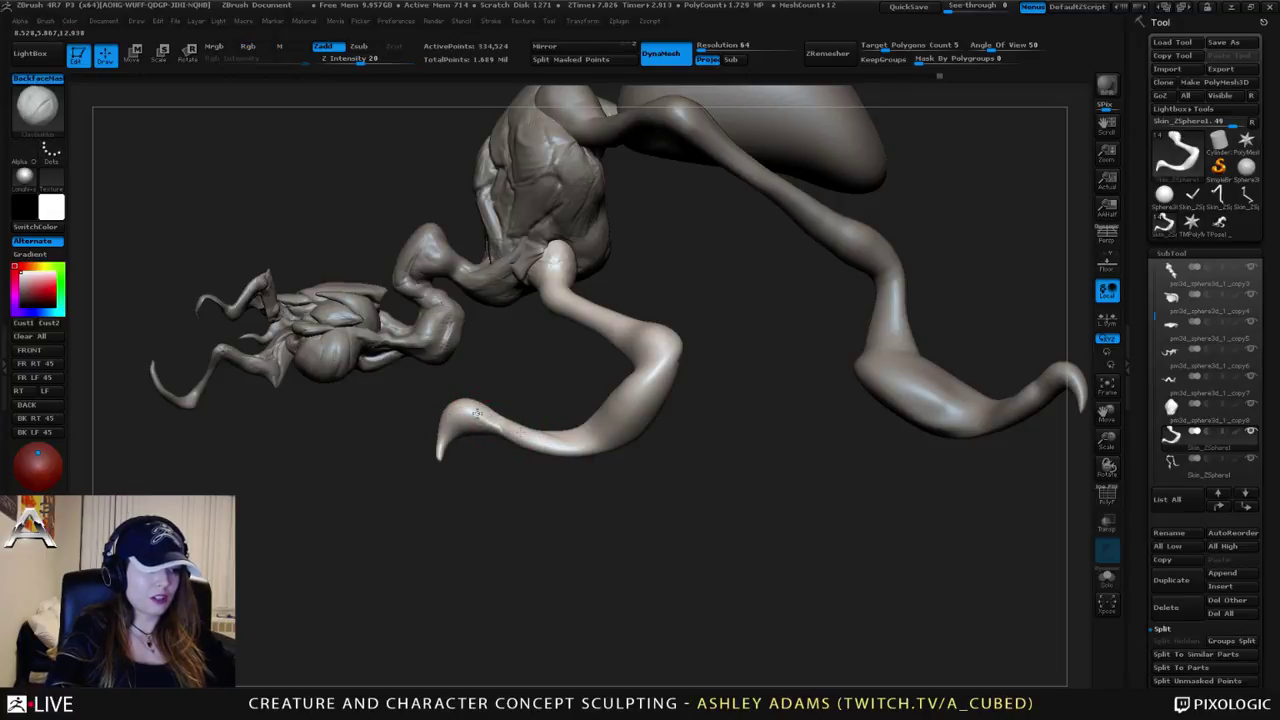
pyautogui.press('shift')
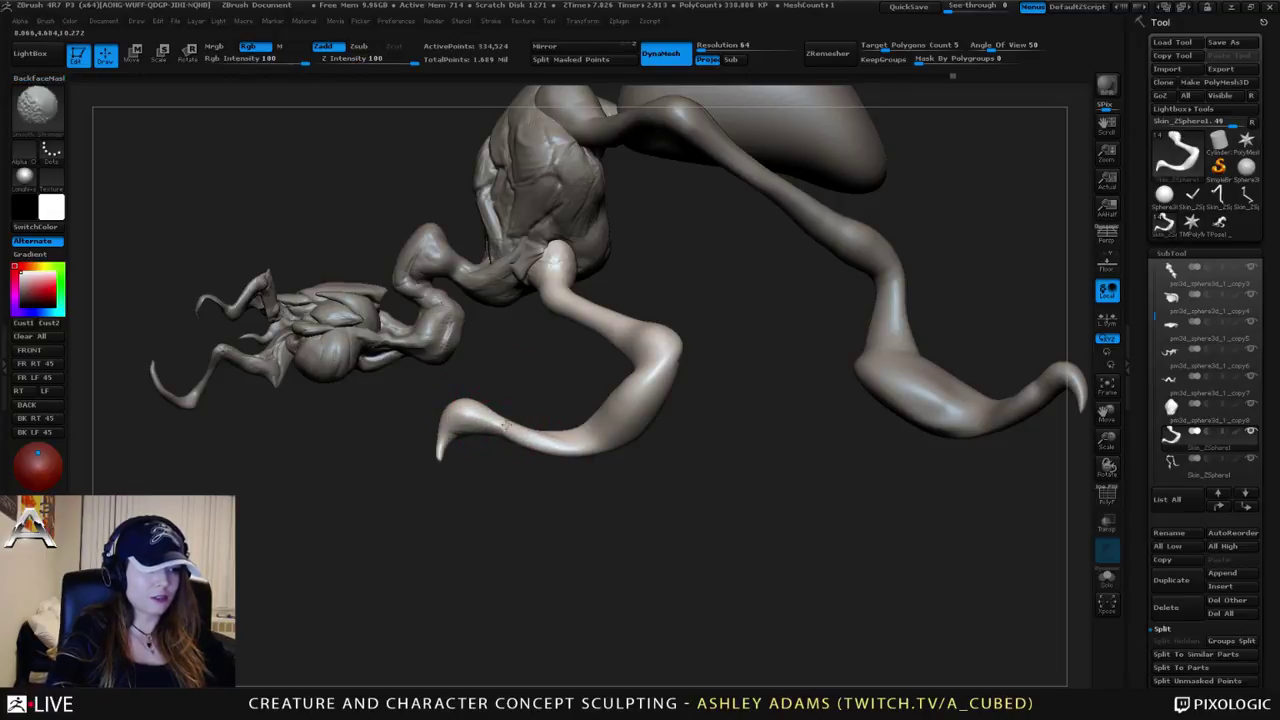
pyautogui.moveTo(504, 424)
pyautogui.mouseDown()
pyautogui.moveTo(540, 435)
pyautogui.moveTo(512, 405)
pyautogui.moveTo(470, 400)
pyautogui.moveTo(480, 371)
pyautogui.moveTo(508, 422)
pyautogui.mouseUp()
# Step: Adjust the SnakeHook draw size and refine the forward legs' outline from above
pyautogui.moveTo(508, 422)
pyautogui.mouseDown(button='right')
pyautogui.moveTo(480, 438)
pyautogui.moveTo(506, 453)
pyautogui.mouseUp(button='right')
pyautogui.press('space')
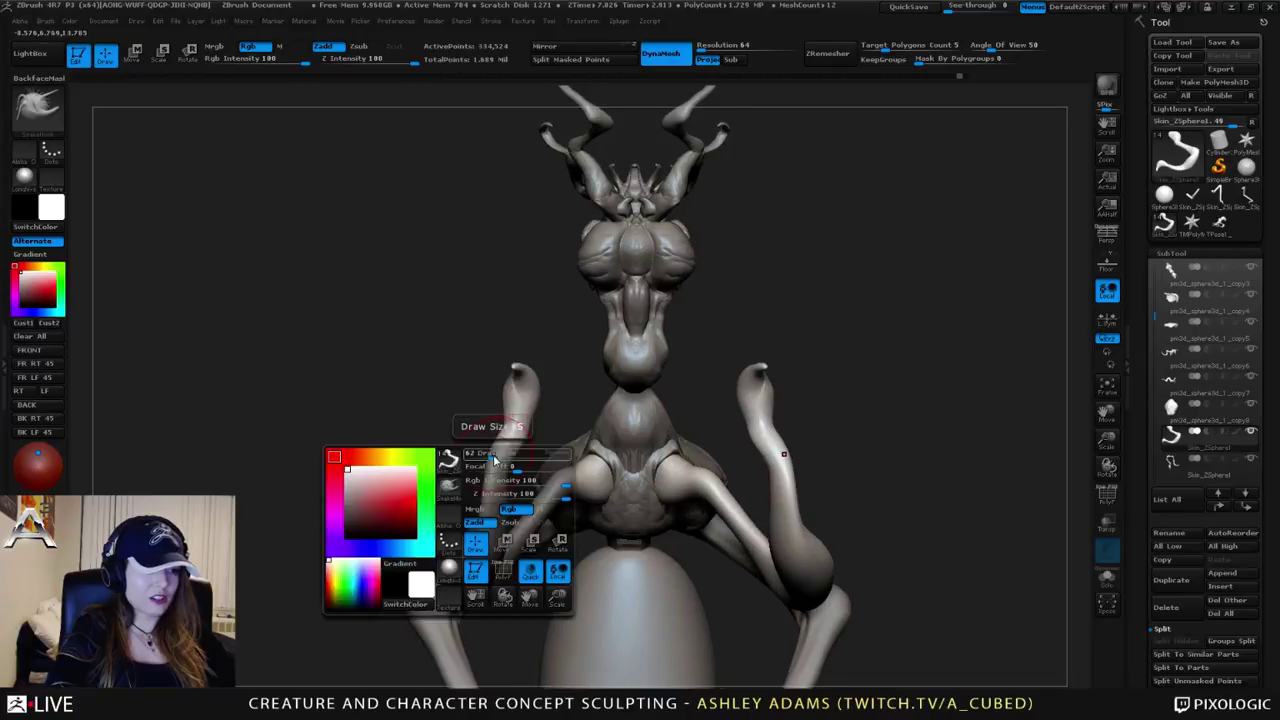
pyautogui.moveTo(494, 458)
pyautogui.mouseDown()
pyautogui.moveTo(470, 452)
pyautogui.moveTo(521, 426)
pyautogui.mouseUp()
pyautogui.press('space')
pyautogui.moveTo(560, 485); pyautogui.dragTo(570, 475)
pyautogui.press('space')
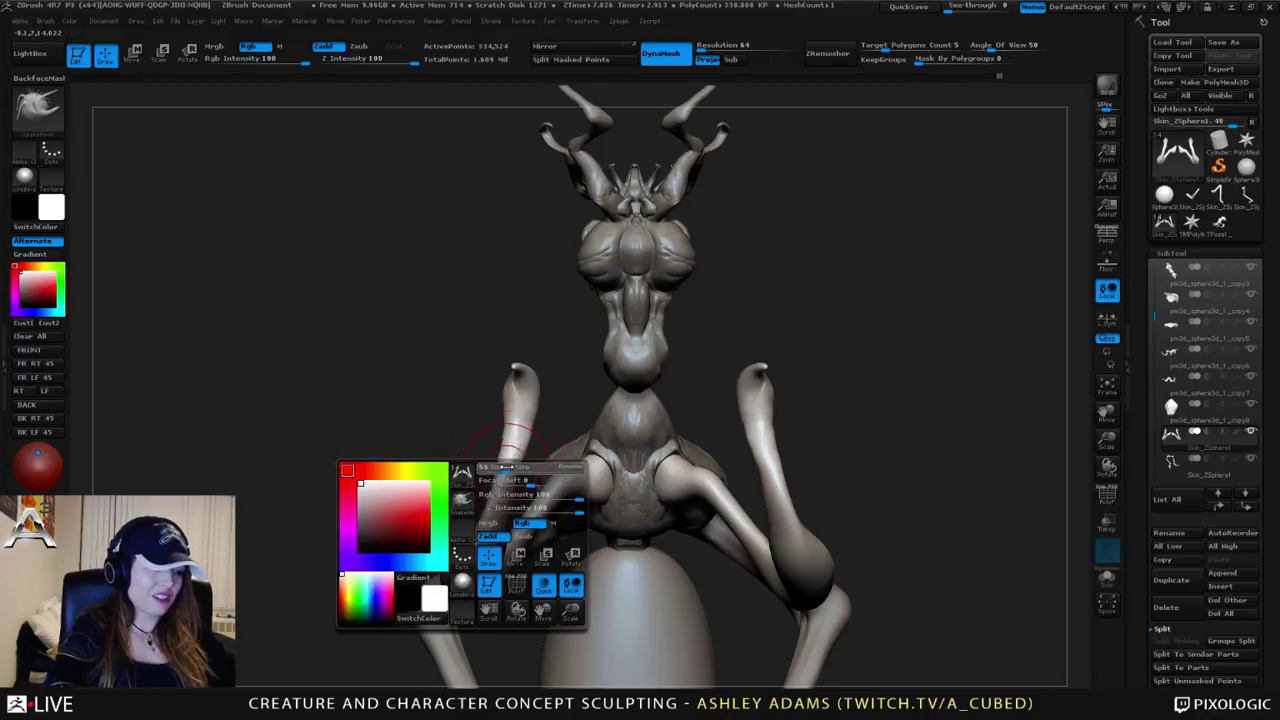
# Step: Select the torso and mask the teardrop-shaped plate at its front with the MaskPen brush
pyautogui.keyDown('ctrl'); pyautogui.moveTo(465, 546); pyautogui.dragTo(560, 380, button='right'); pyautogui.keyUp('ctrl')
pyautogui.moveTo(740, 310); pyautogui.dragTo(673, 380, button='right')
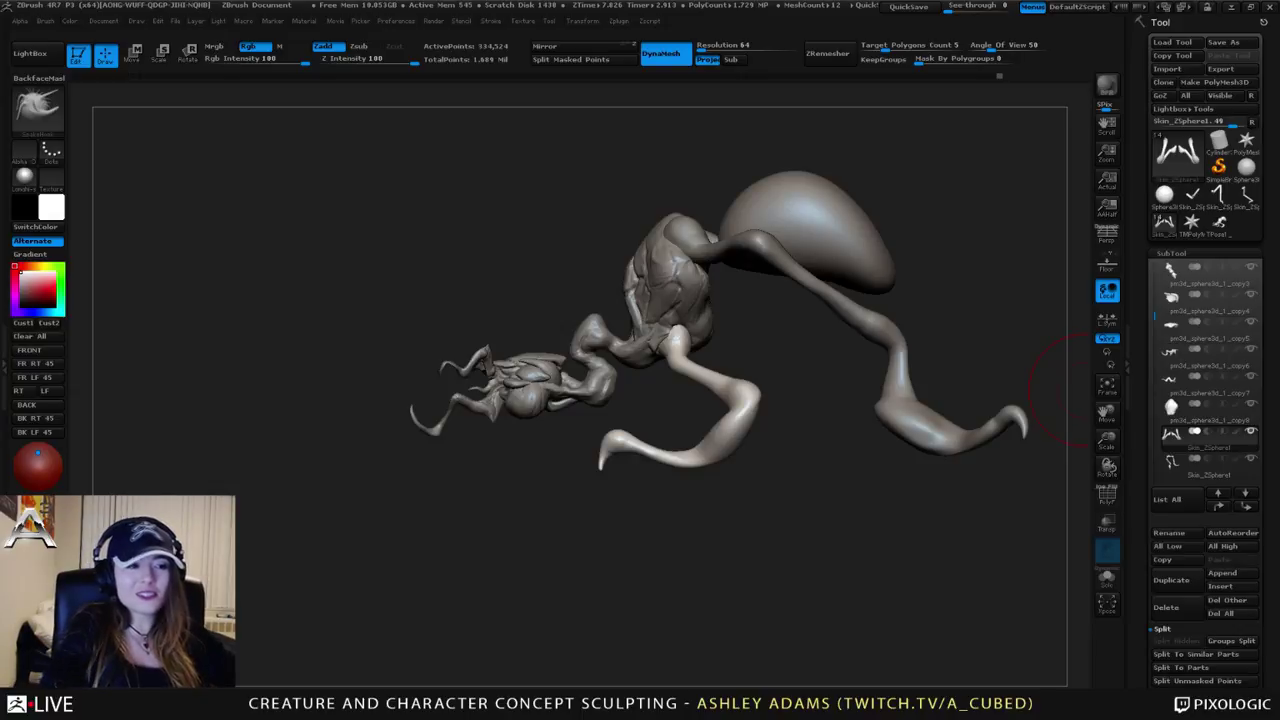
pyautogui.moveTo(697, 362)
pyautogui.mouseDown(button='right')
pyautogui.moveTo(672, 336)
pyautogui.moveTo(666, 287)
pyautogui.moveTo(662, 328)
pyautogui.mouseUp(button='right')
pyautogui.keyDown('alt'); pyautogui.click(660, 312); pyautogui.keyUp('alt')
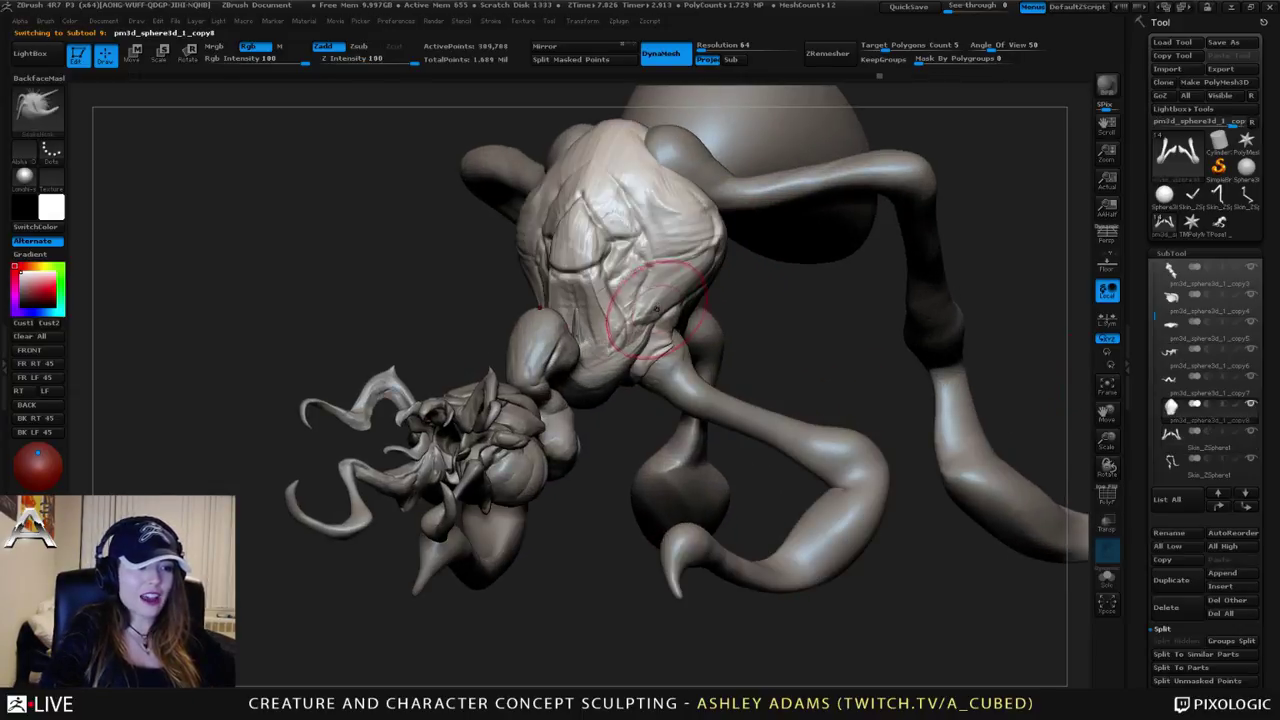
pyautogui.rightClick(612, 378)
pyautogui.moveTo(699, 222); pyautogui.dragTo(638, 246, button='right')
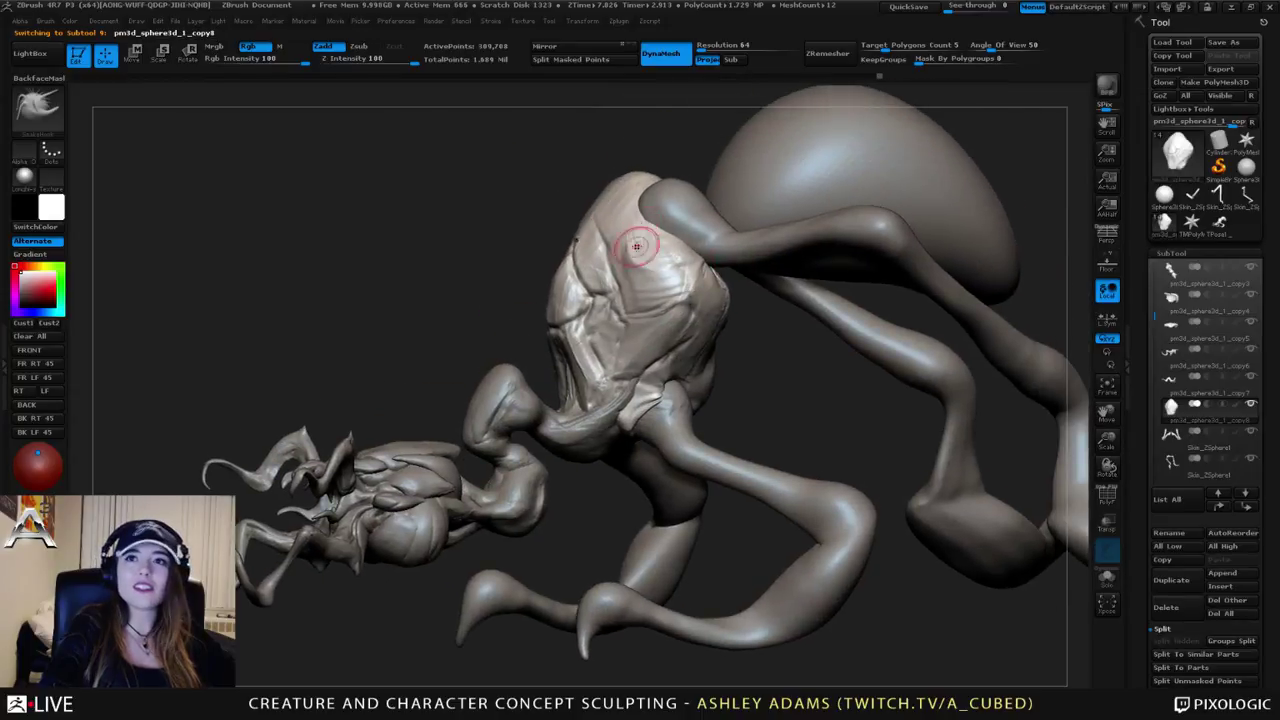
pyautogui.moveTo(670, 301); pyautogui.dragTo(755, 293, button='right')
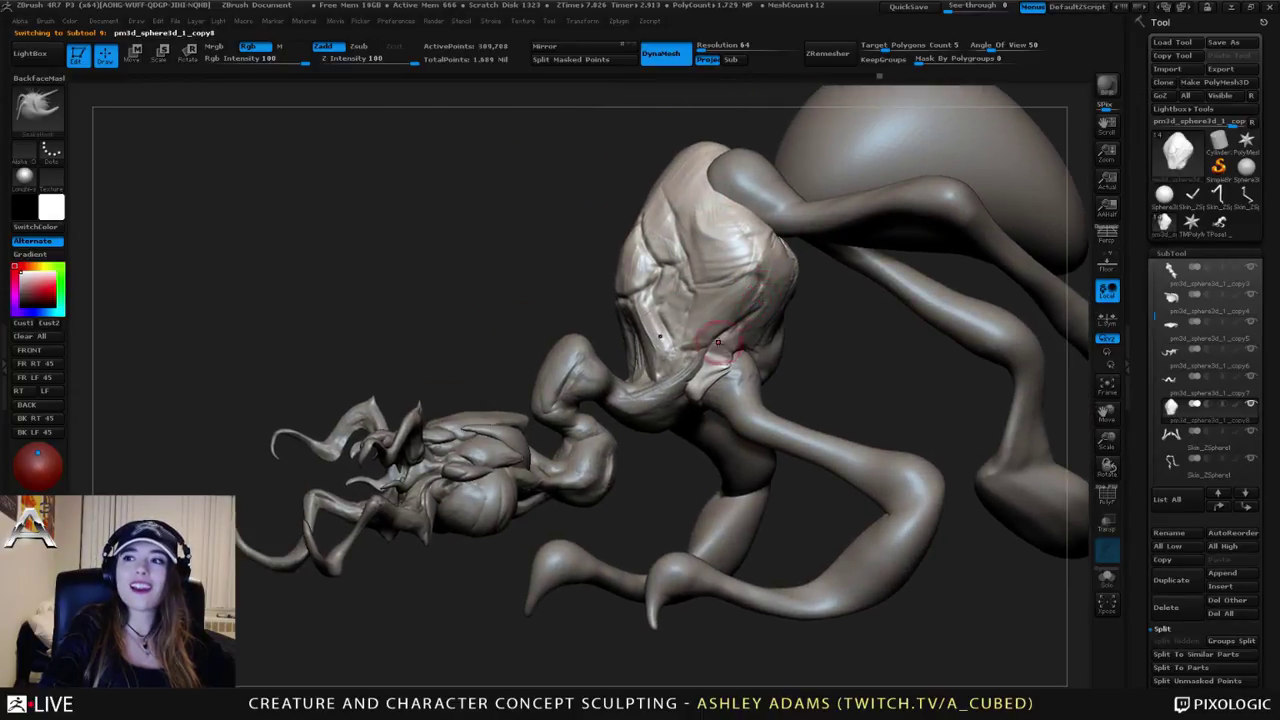
pyautogui.moveTo(718, 343)
pyautogui.mouseDown(button='right')
pyautogui.moveTo(698, 306)
pyautogui.moveTo(713, 338)
pyautogui.moveTo(775, 325)
pyautogui.mouseUp(button='right')
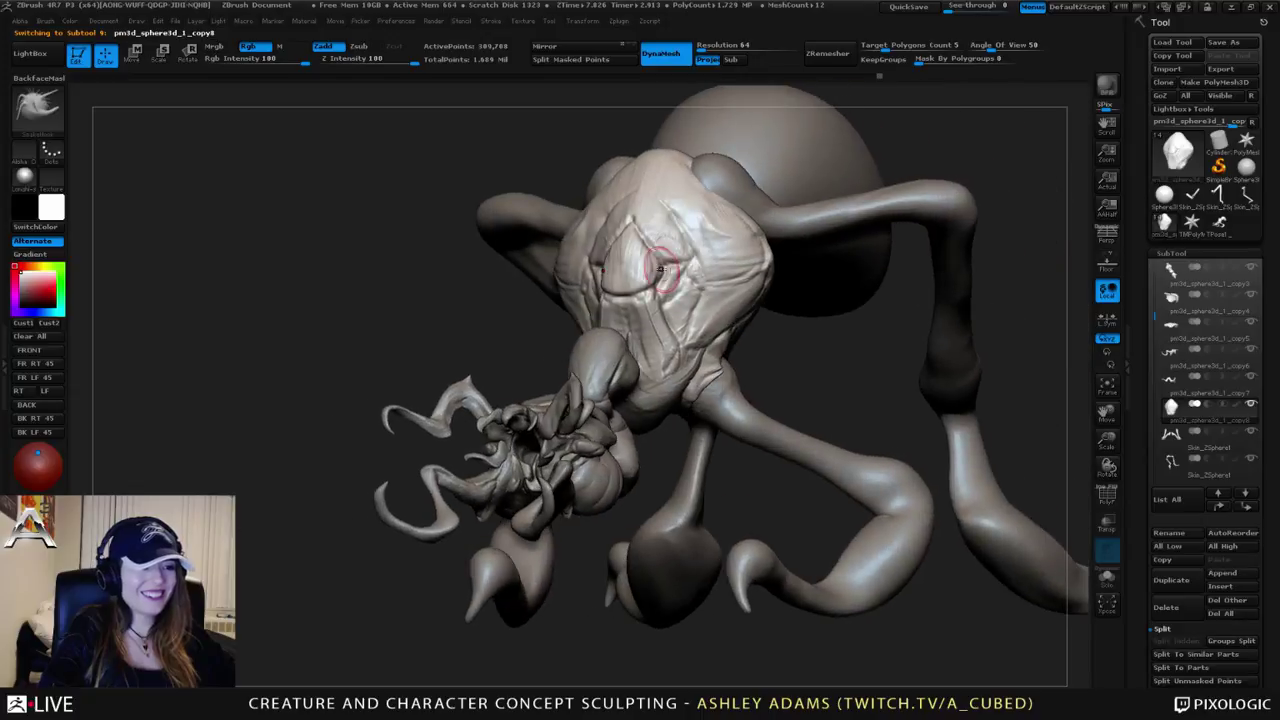
pyautogui.keyDown('ctrl'); pyautogui.click(43, 112); pyautogui.keyUp('ctrl')
pyautogui.keyDown('ctrl'); pyautogui.click(164, 121); pyautogui.keyUp('ctrl')
pyautogui.moveTo(620, 278)
pyautogui.keyDown('ctrl'); pyautogui.mouseDown()
pyautogui.moveTo(648, 266)
pyautogui.moveTo(634, 250)
pyautogui.mouseUp(); pyautogui.keyUp('ctrl')
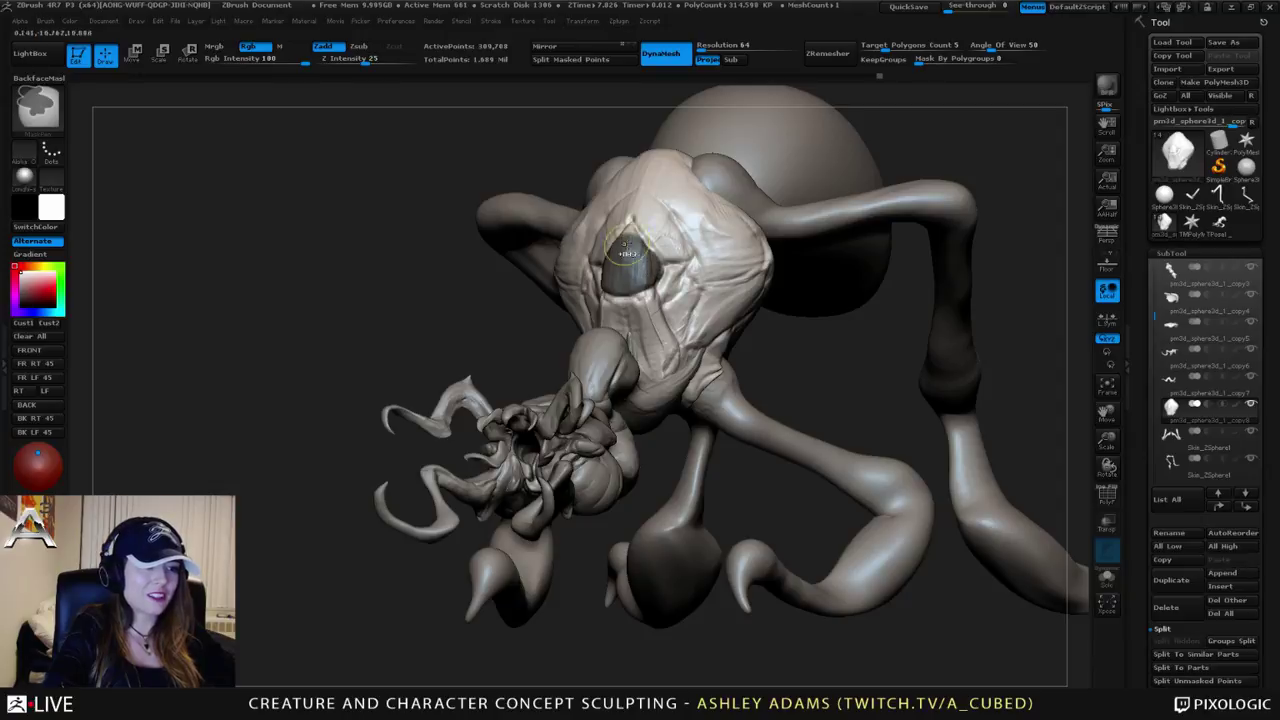
pyautogui.moveTo(634, 305); pyautogui.dragTo(602, 308, button='right')
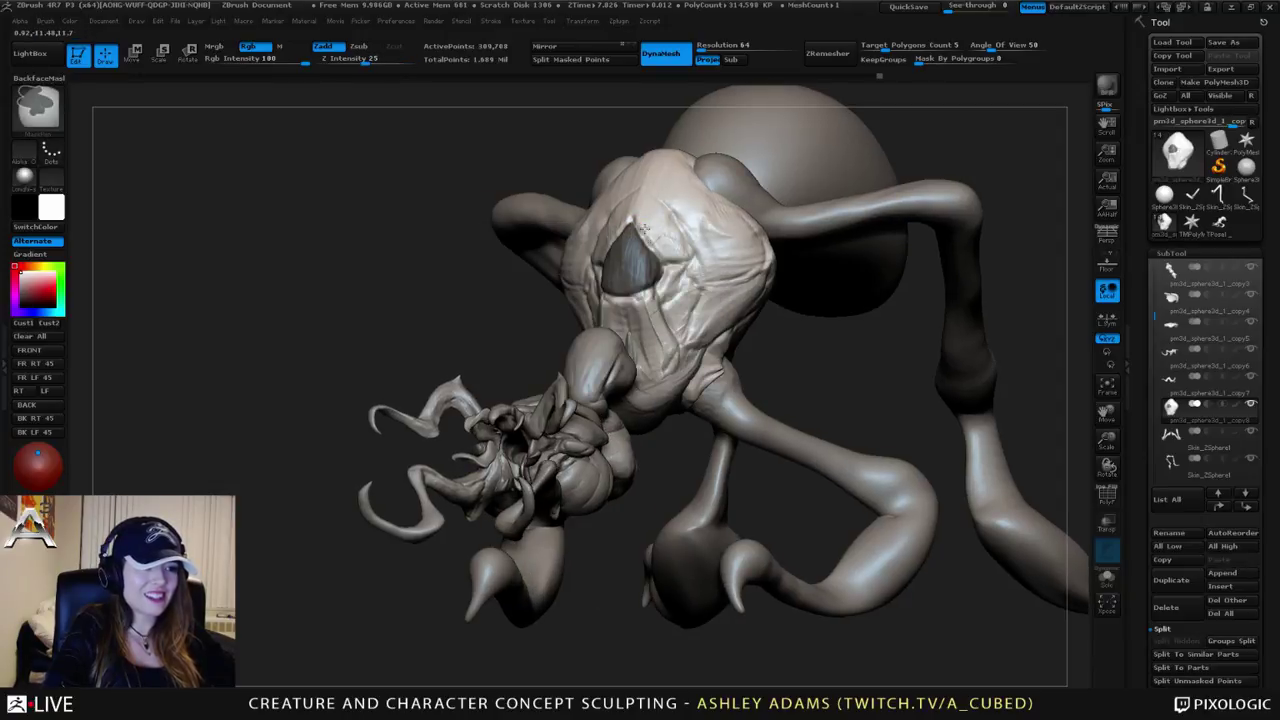
# Step: Complete the mask over the torso's teardrop-shaped front plate from both sides and invert it so only the plate is editable
pyautogui.moveTo(655, 241); pyautogui.dragTo(634, 251, button='right')
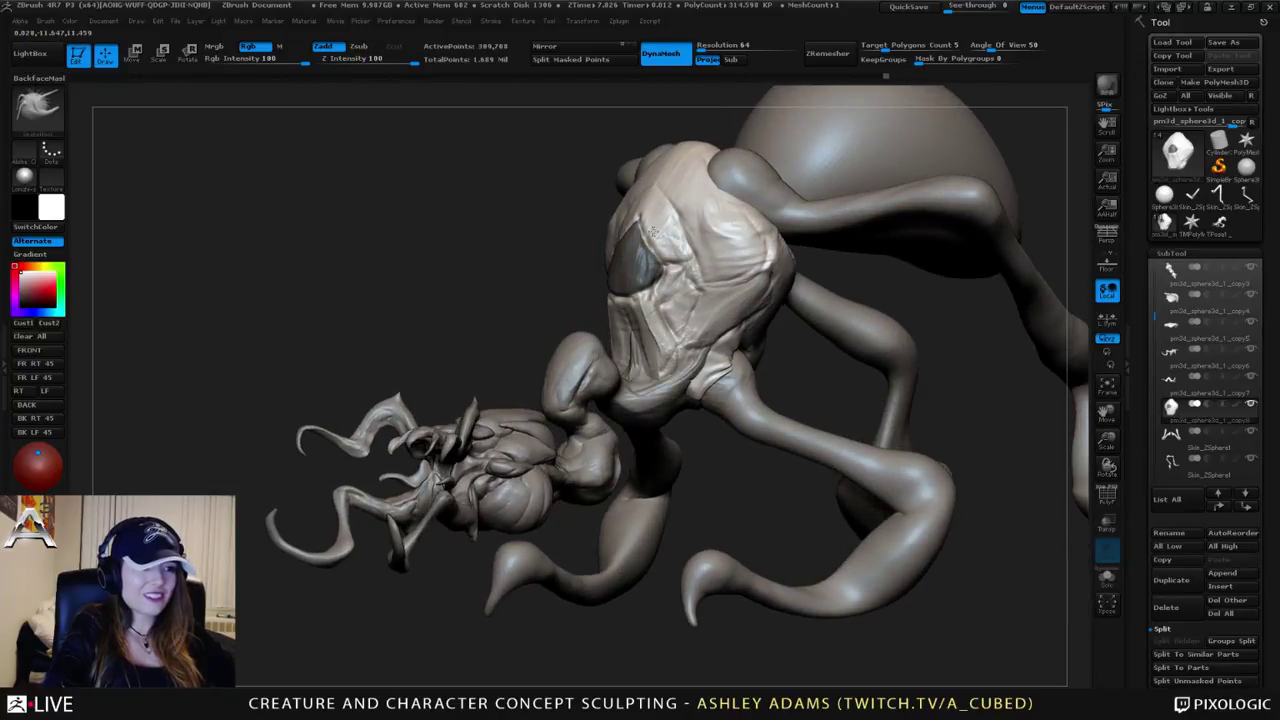
pyautogui.moveTo(634, 232); pyautogui.dragTo(724, 245, button='right')
pyautogui.keyDown('ctrl'); pyautogui.moveTo(607, 270); pyautogui.dragTo(608, 262); pyautogui.keyUp('ctrl')
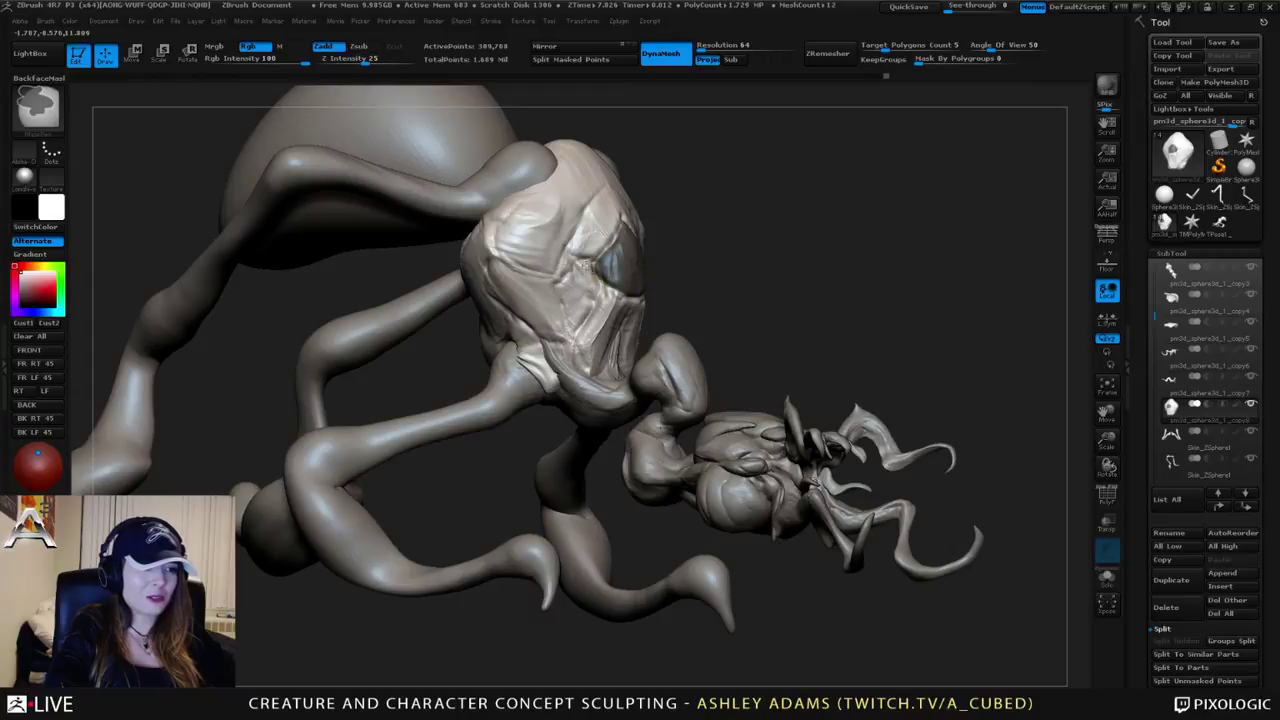
pyautogui.moveTo(588, 268)
pyautogui.mouseDown(button='right')
pyautogui.moveTo(606, 256)
pyautogui.moveTo(620, 300)
pyautogui.moveTo(556, 280)
pyautogui.mouseUp(button='right')
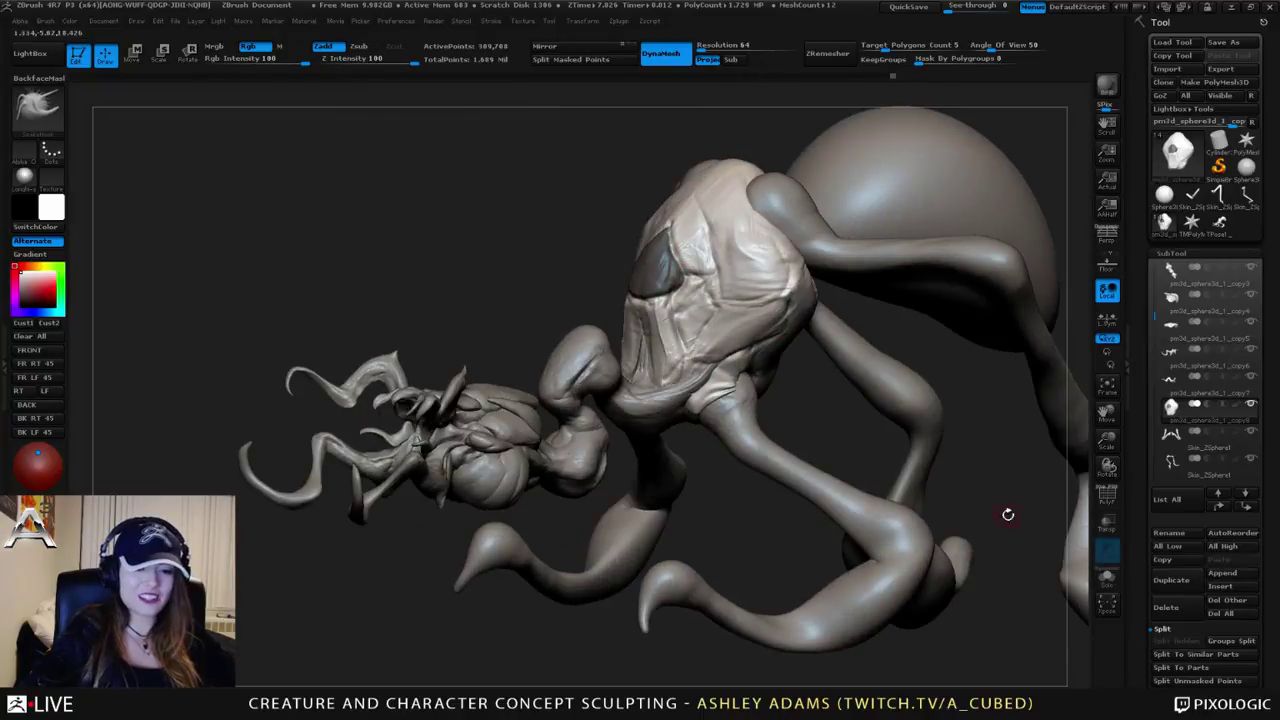
pyautogui.keyDown('ctrl'); pyautogui.click(632, 250); pyautogui.keyUp('ctrl')
pyautogui.rightClick(620, 252)
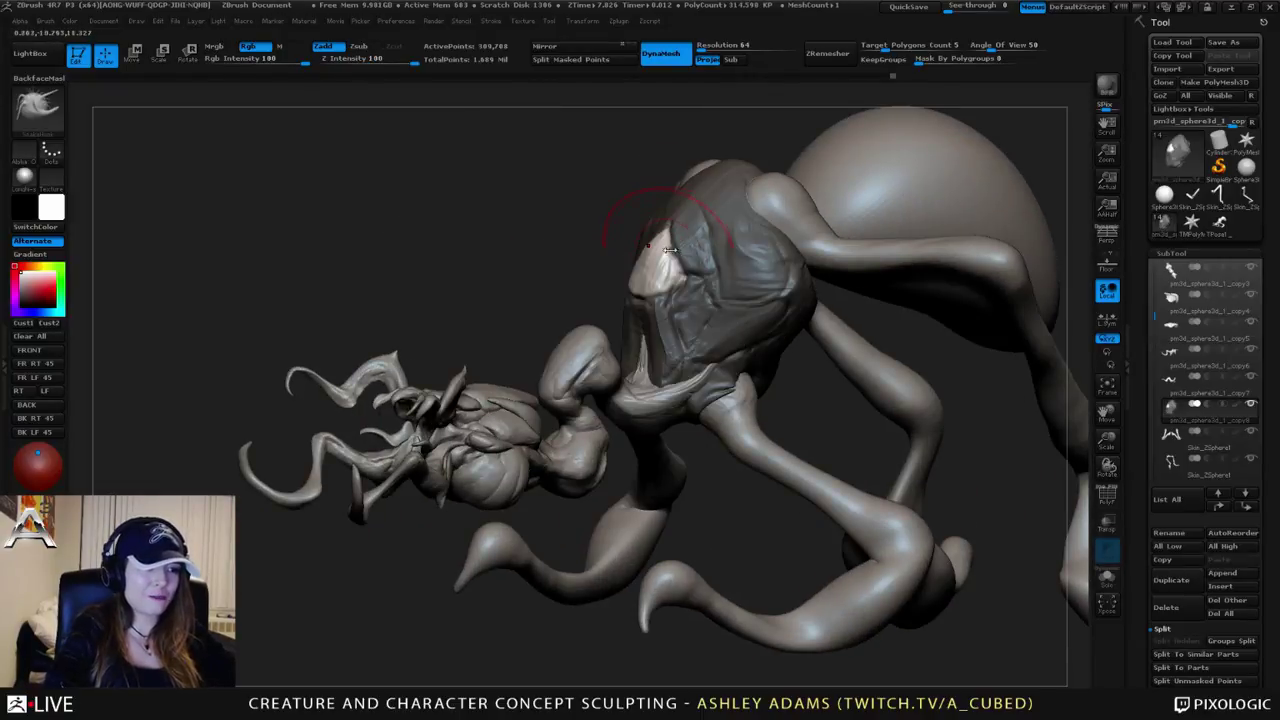
# Step: Pull the unmasked front plate outward from the torso with the SnakeHook brush to make it protrude in profile
pyautogui.moveTo(628, 250); pyautogui.dragTo(645, 278, button='right')
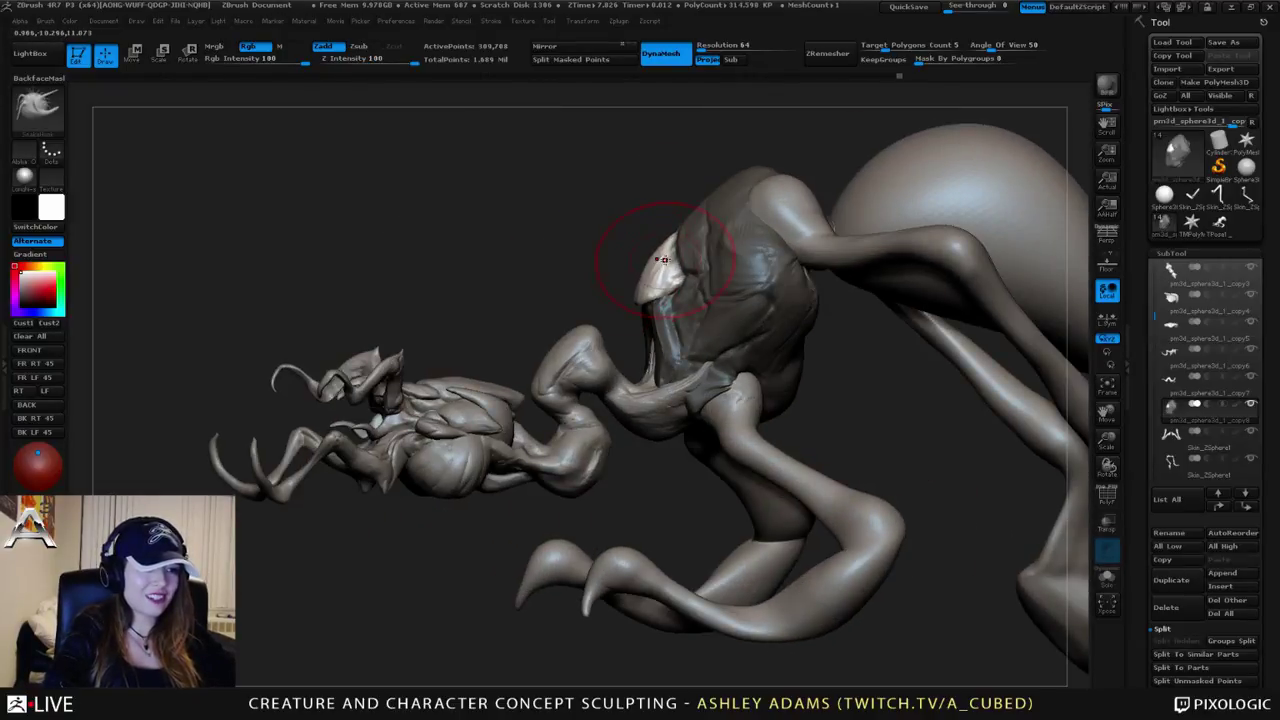
pyautogui.moveTo(662, 259); pyautogui.dragTo(663, 248)
pyautogui.moveTo(664, 250)
pyautogui.mouseDown(button='right')
pyautogui.moveTo(650, 262)
pyautogui.moveTo(664, 270)
pyautogui.moveTo(620, 268)
pyautogui.moveTo(640, 284)
pyautogui.moveTo(607, 242)
pyautogui.moveTo(628, 272)
pyautogui.moveTo(612, 292)
pyautogui.moveTo(604, 258)
pyautogui.moveTo(568, 275)
pyautogui.moveTo(655, 290)
pyautogui.mouseUp(button='right')
pyautogui.rightClick(612, 292)
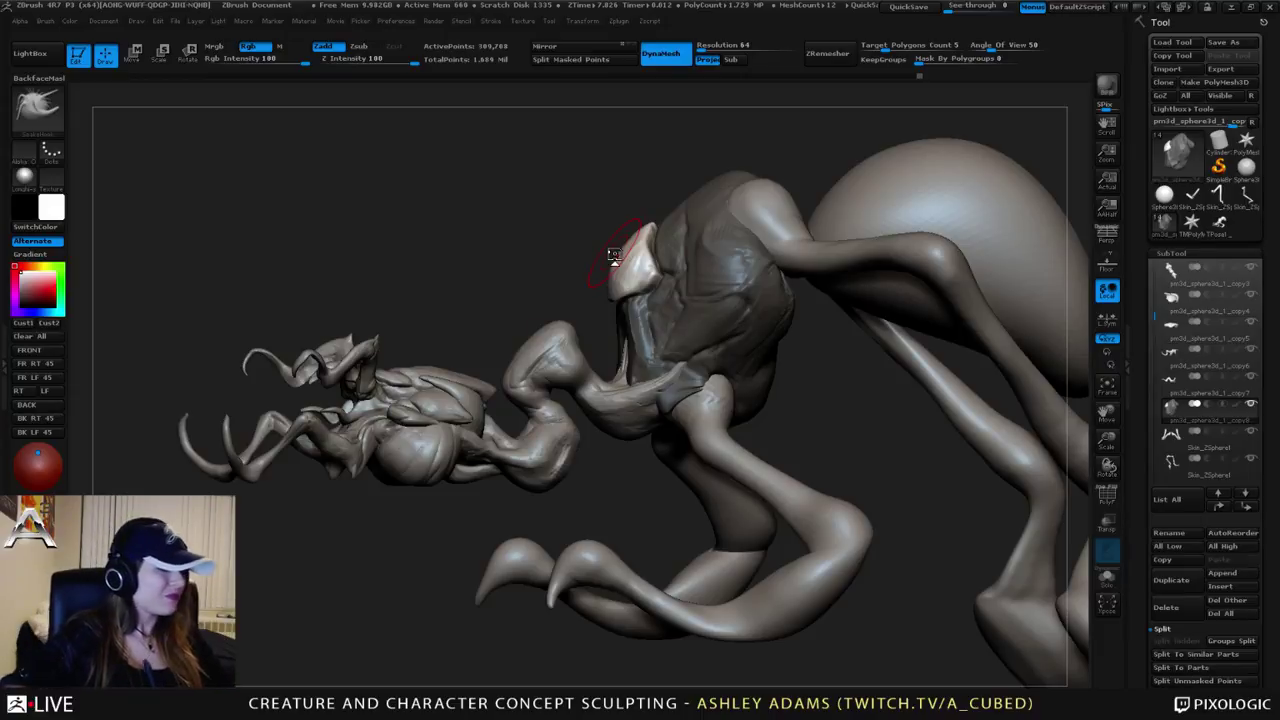
pyautogui.moveTo(800, 420); pyautogui.dragTo(940, 430)
pyautogui.moveTo(860, 345); pyautogui.dragTo(735, 305)
pyautogui.moveTo(705, 345)
pyautogui.mouseDown()
pyautogui.moveTo(764, 367)
pyautogui.moveTo(688, 345)
pyautogui.mouseUp()
pyautogui.press('space')
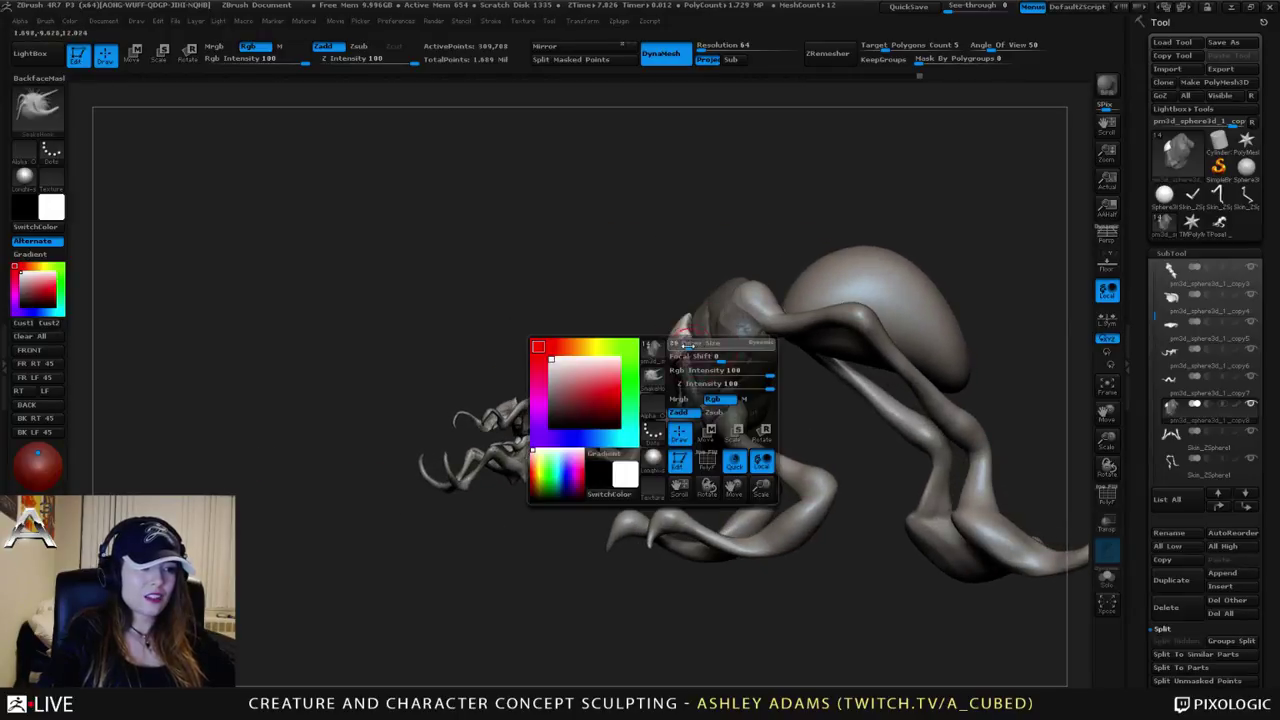
pyautogui.keyDown('alt'); pyautogui.moveTo(1040, 175); pyautogui.dragTo(1080, 290); pyautogui.keyUp('alt')
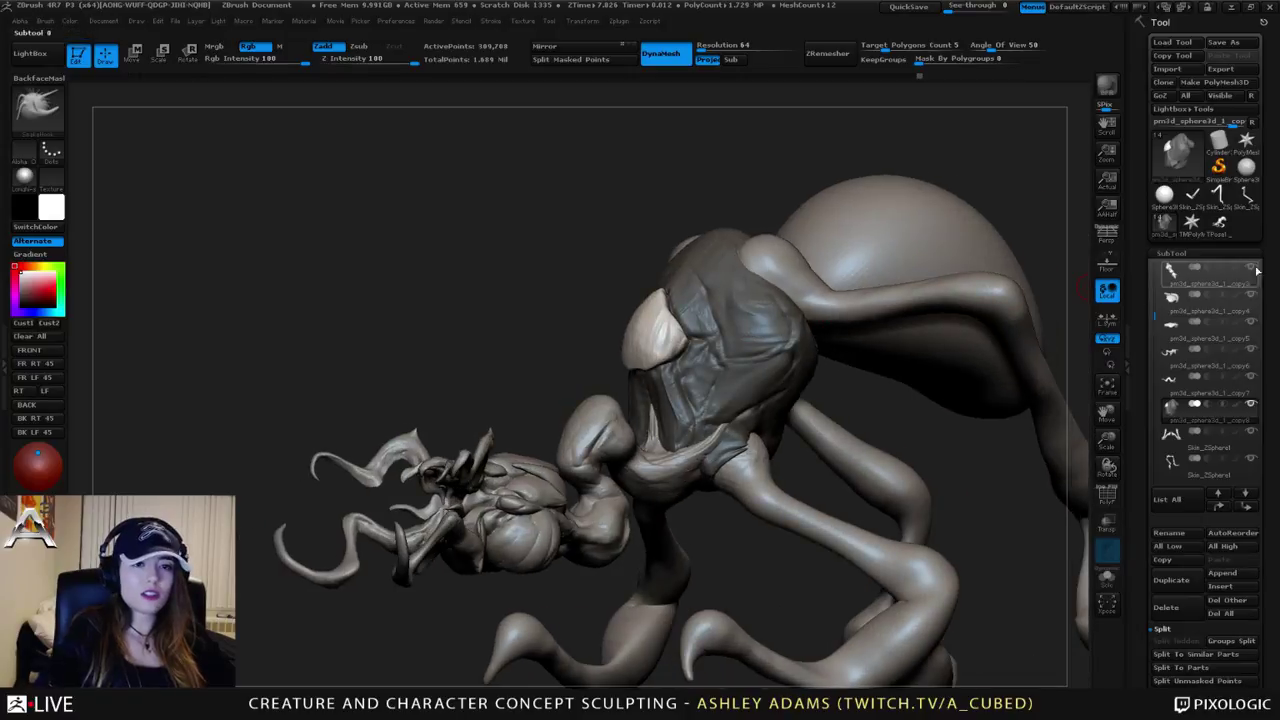
pyautogui.click(1222, 572)
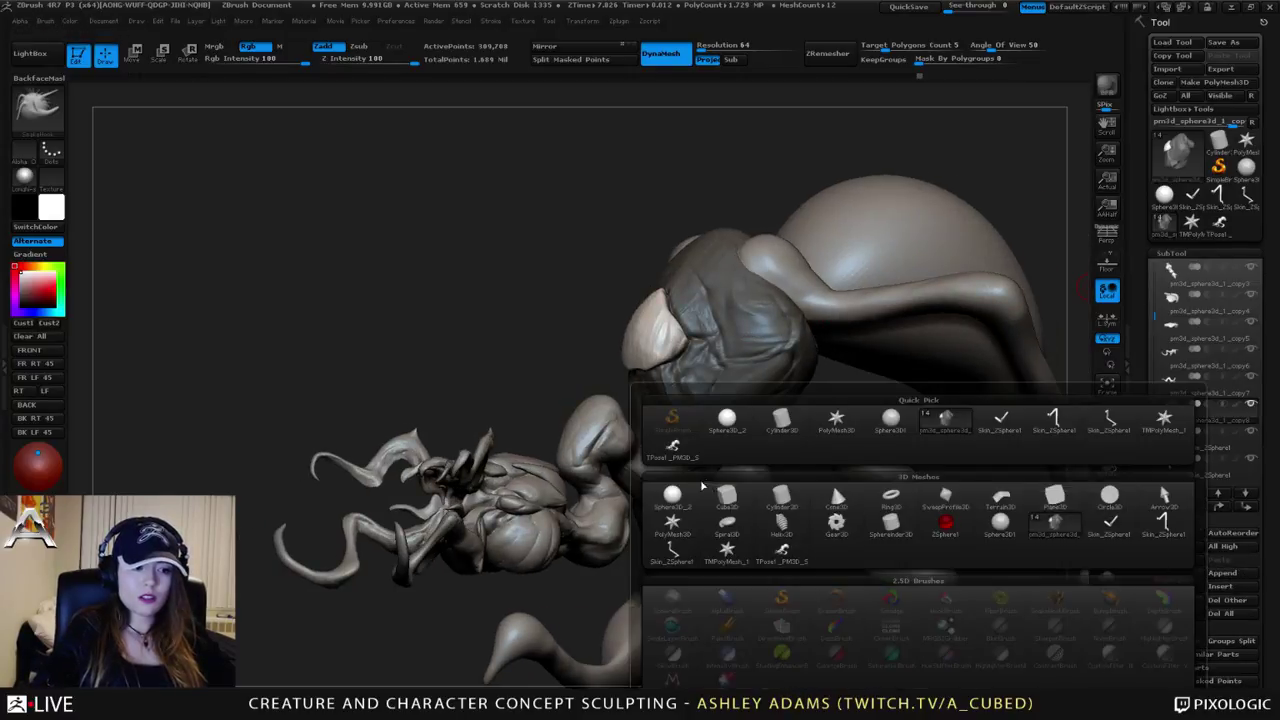
pyautogui.moveTo(782, 521)
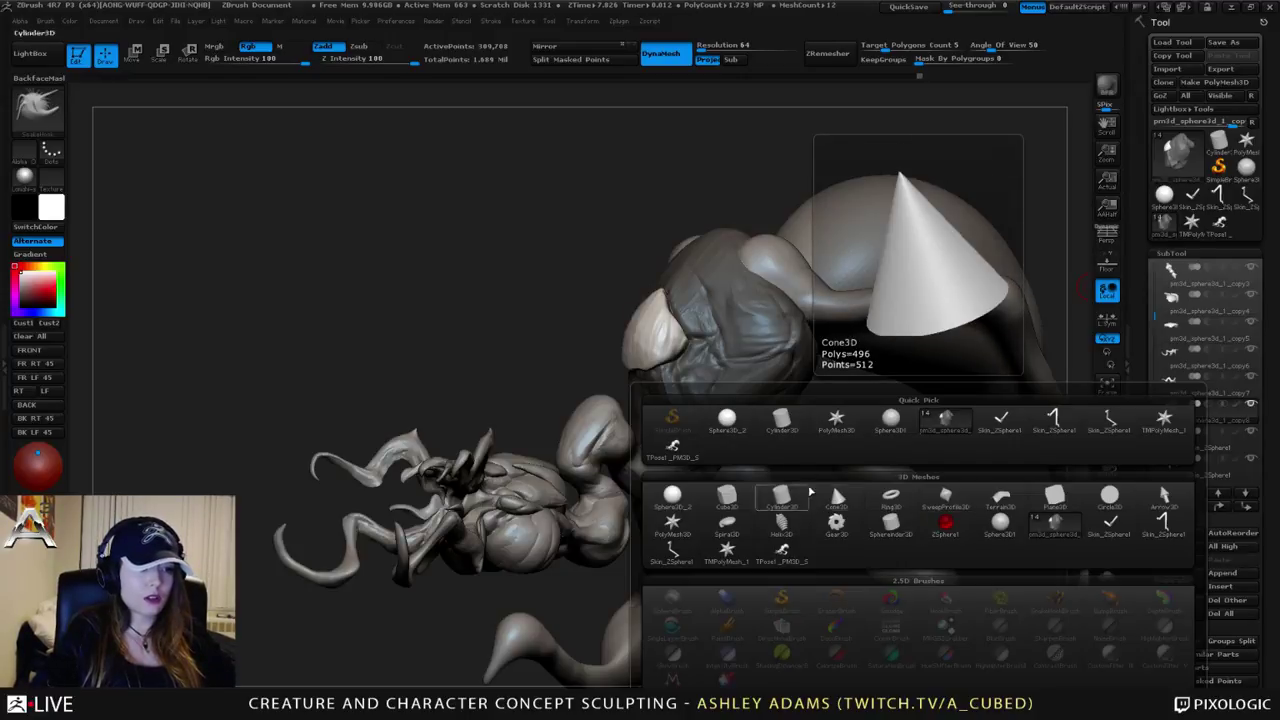
pyautogui.click(830, 500)
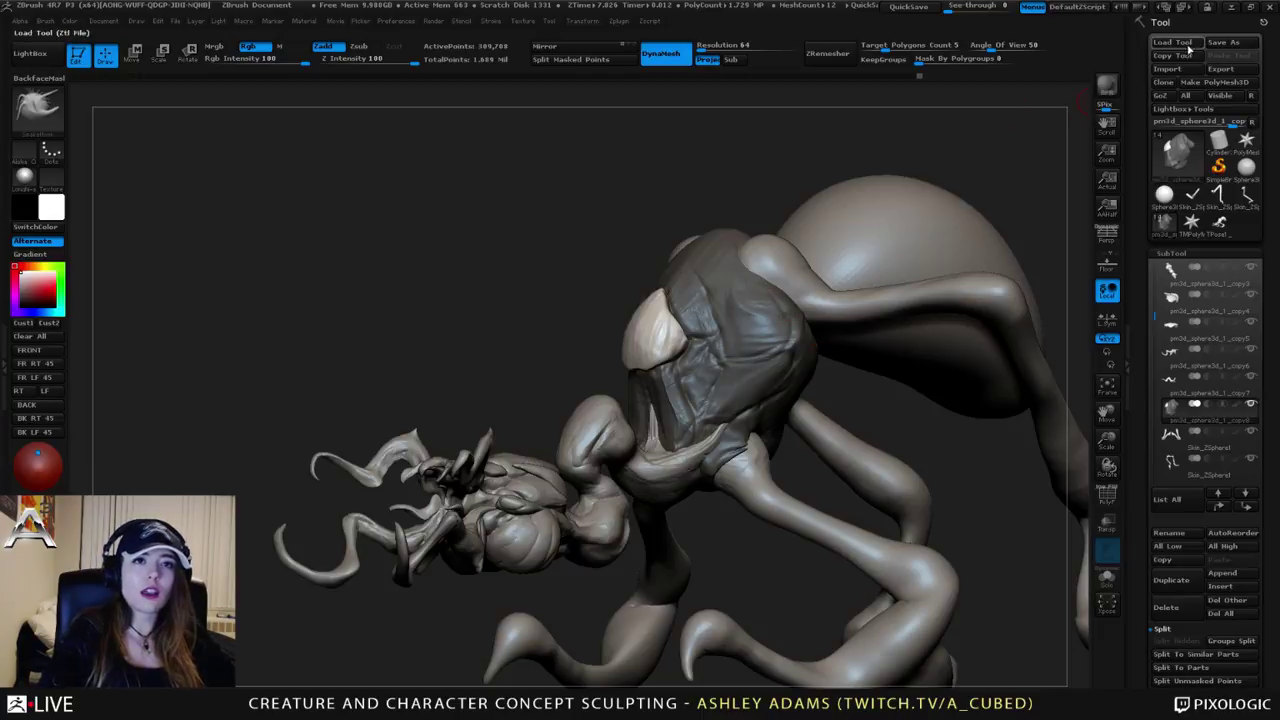
# Step: Save the creature tool to disk
pyautogui.click(1232, 70)
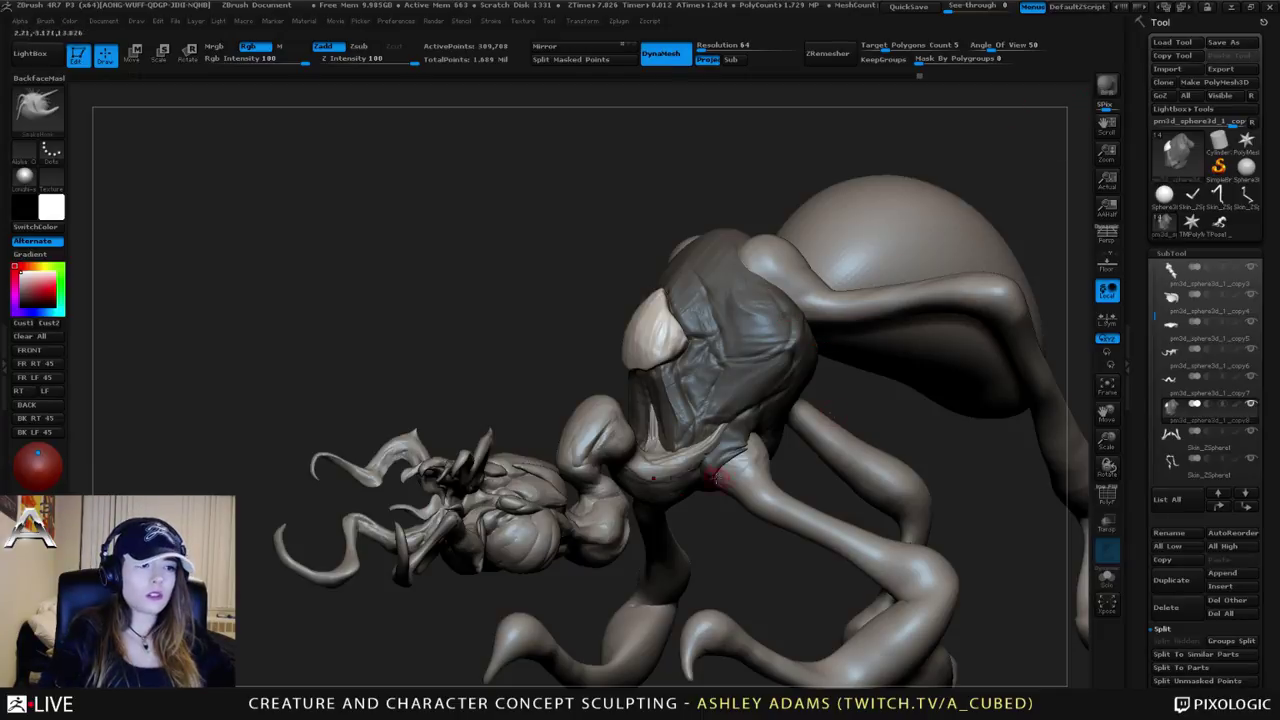
pyautogui.click(1214, 46)
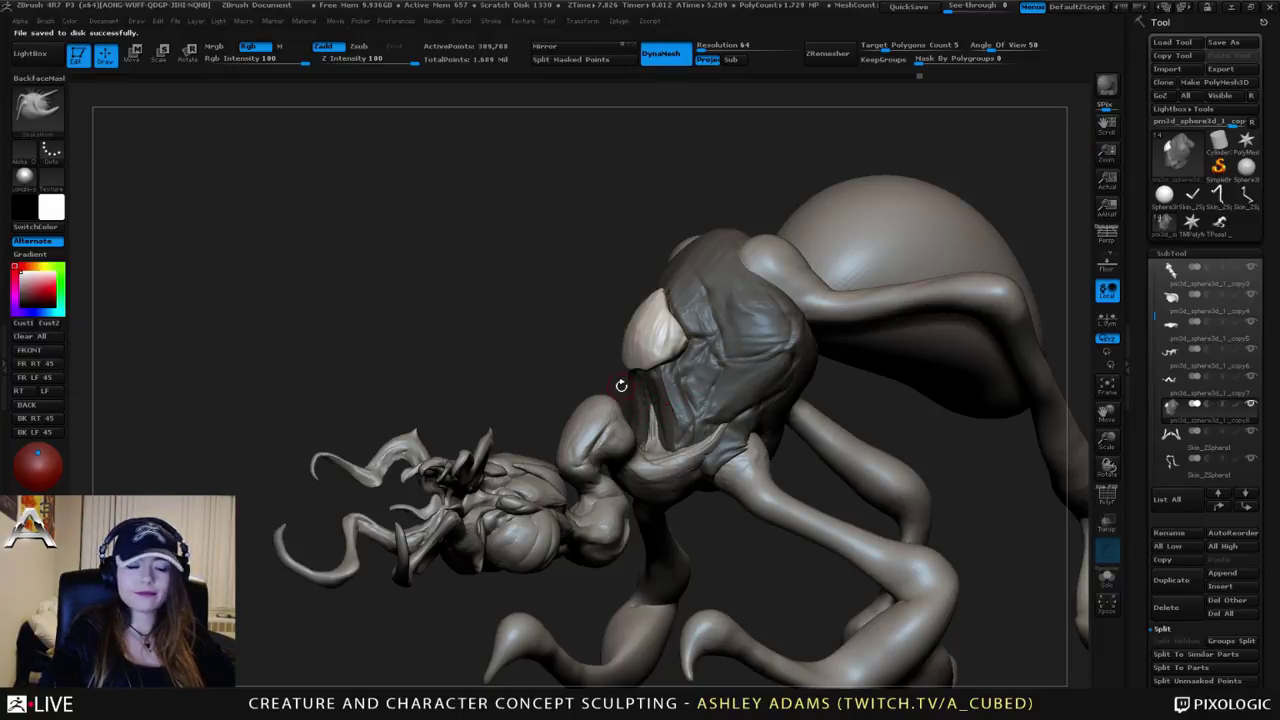
# Step: Select the abdomen, subdivide it once and carve lettering into its side with the Dam_Standard brush
pyautogui.moveTo(621, 385)
pyautogui.mouseDown()
pyautogui.moveTo(780, 395)
pyautogui.moveTo(690, 420)
pyautogui.moveTo(735, 450)
pyautogui.mouseUp()
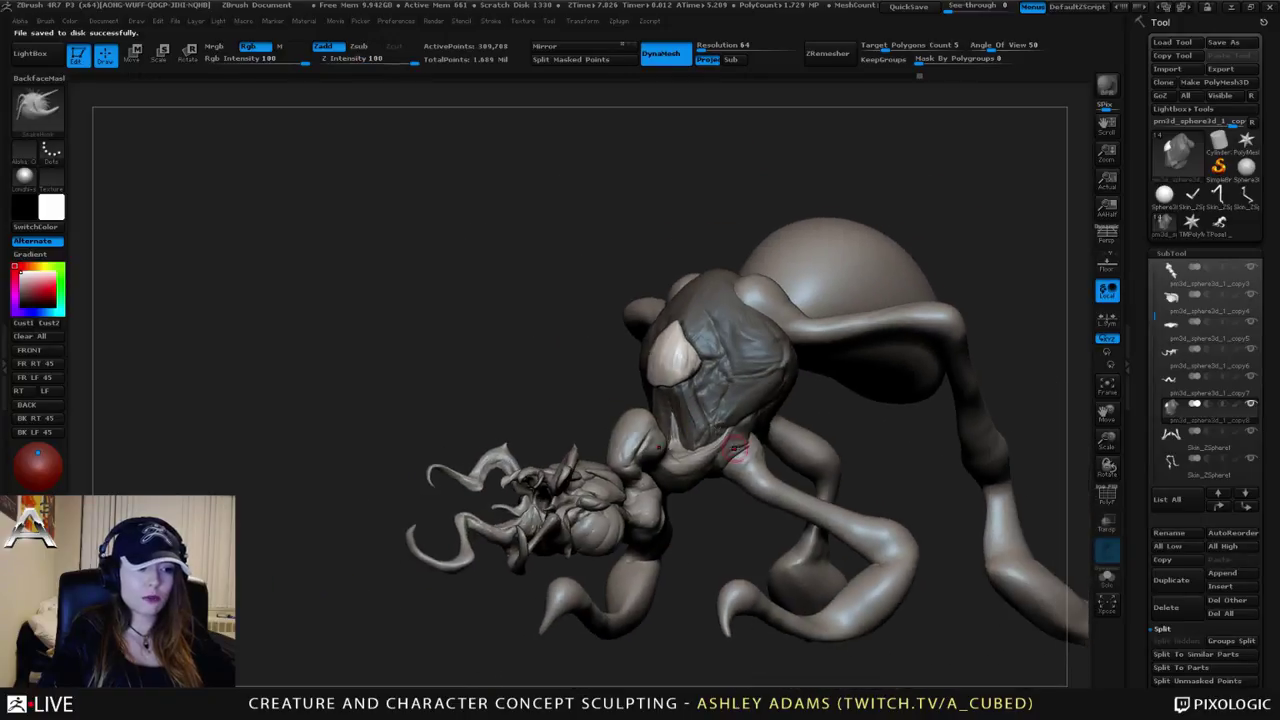
pyautogui.moveTo(735, 450); pyautogui.dragTo(660, 426, button='right')
pyautogui.keyDown('alt'); pyautogui.click(921, 253); pyautogui.keyUp('alt')
pyautogui.keyDown('alt'); pyautogui.moveTo(897, 252); pyautogui.dragTo(790, 327, button='right'); pyautogui.keyUp('alt')
pyautogui.moveTo(674, 307)
pyautogui.mouseDown(button='right')
pyautogui.moveTo(686, 332)
pyautogui.moveTo(680, 307)
pyautogui.mouseUp(button='right')
pyautogui.press('b')
pyautogui.press('d')
pyautogui.press('s')
pyautogui.hotkey('ctrl', 'd')
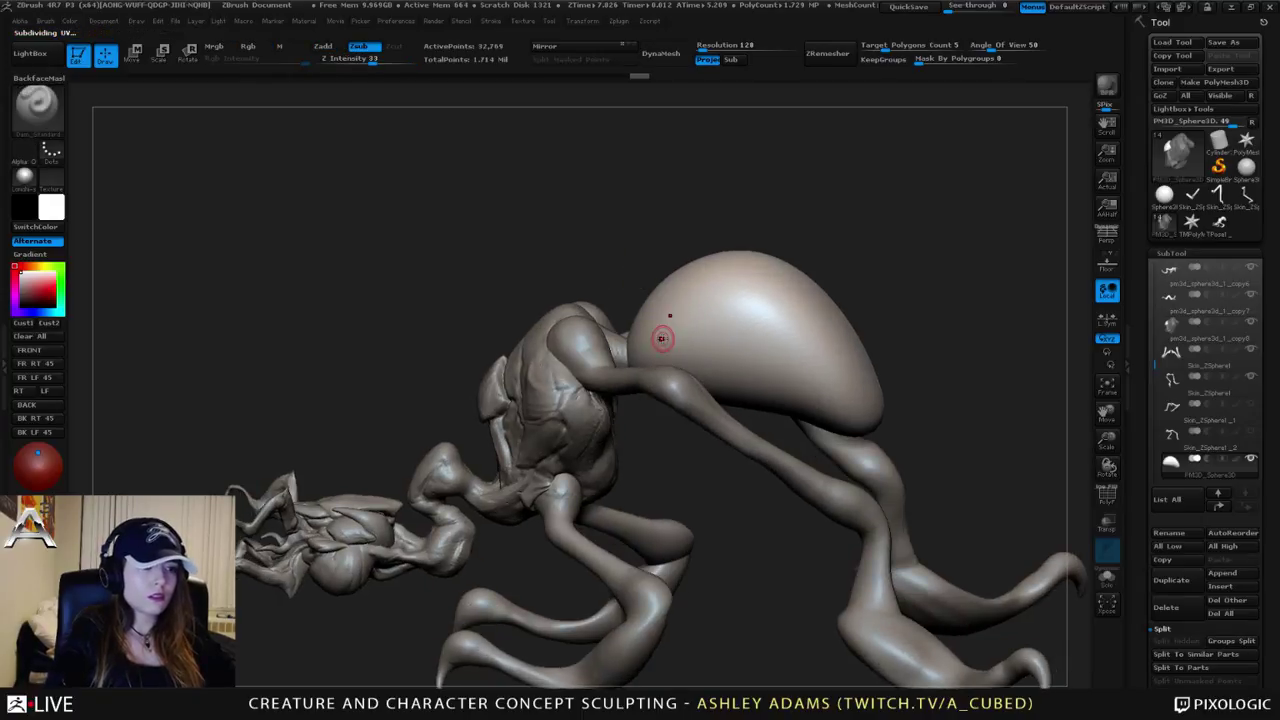
pyautogui.moveTo(662, 338)
pyautogui.mouseDown()
pyautogui.moveTo(664, 326)
pyautogui.moveTo(746, 314)
pyautogui.moveTo(754, 336)
pyautogui.moveTo(690, 350)
pyautogui.moveTo(776, 338)
pyautogui.moveTo(722, 372)
pyautogui.moveTo(730, 386)
pyautogui.moveTo(808, 374)
pyautogui.moveTo(828, 350)
pyautogui.moveTo(852, 366)
pyautogui.mouseUp()
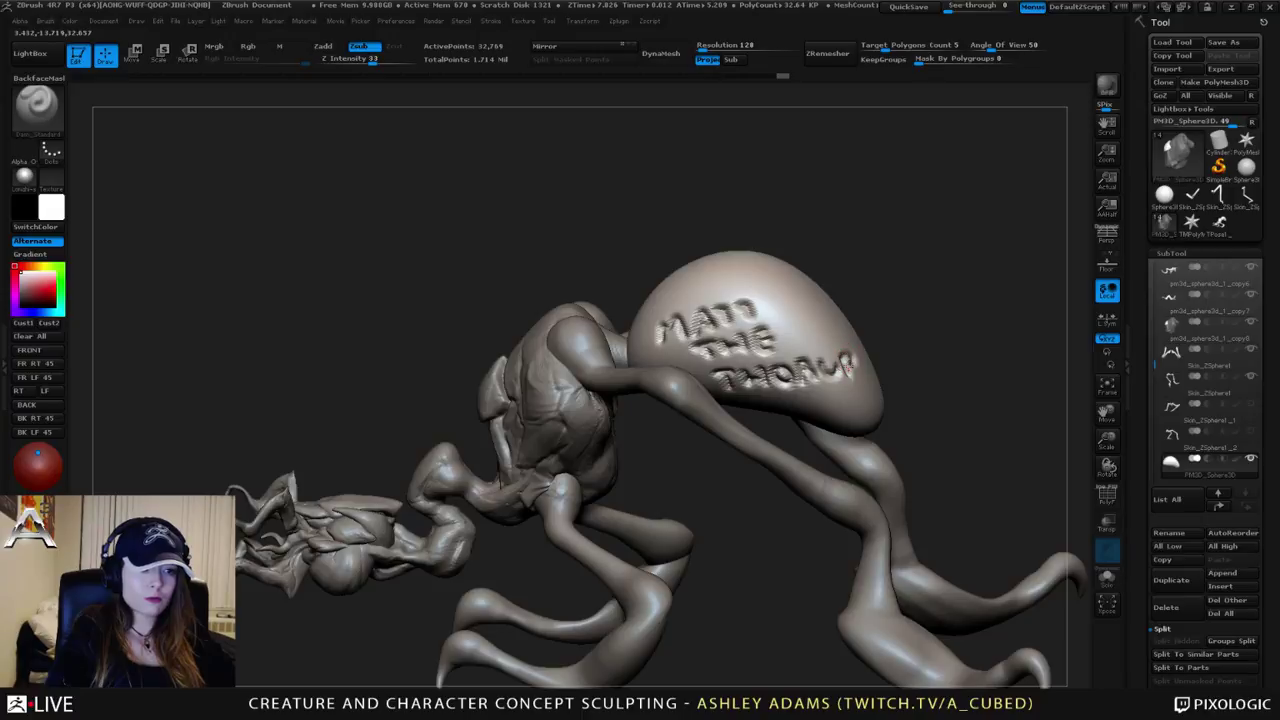
pyautogui.moveTo(846, 284); pyautogui.dragTo(820, 294)
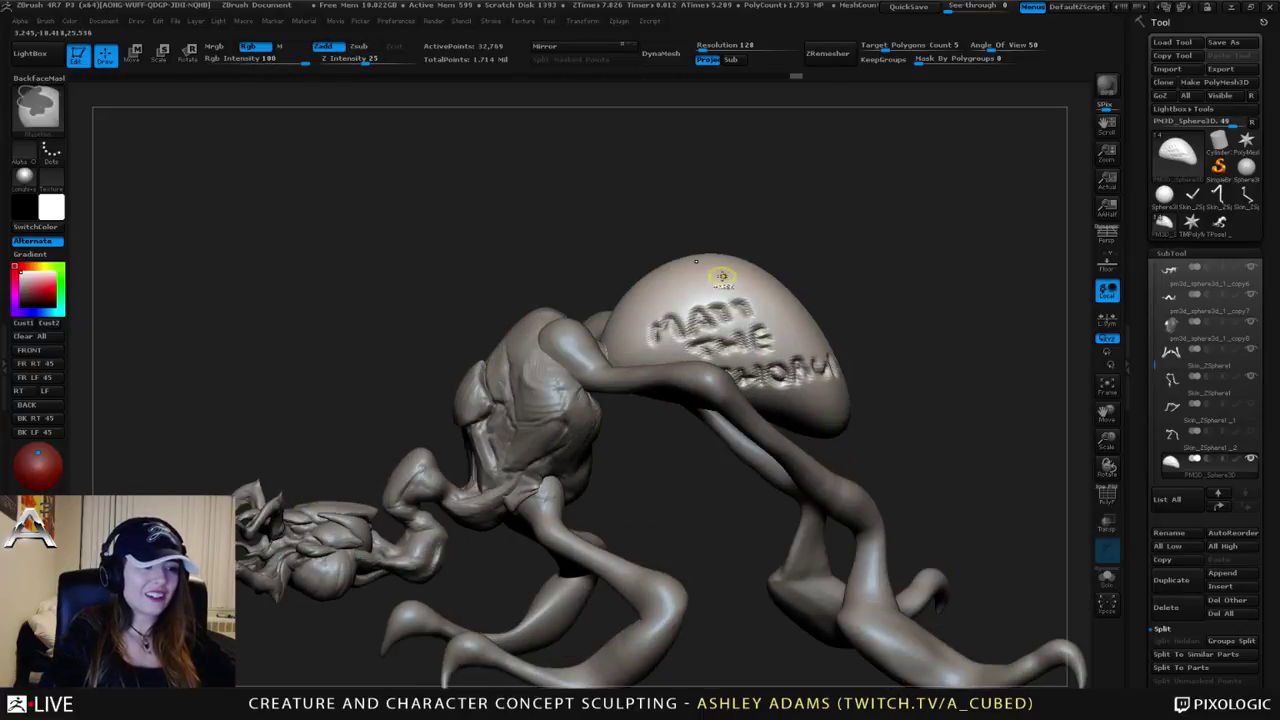
# Step: Undo the carved lettering and the subdivision on the abdomen
pyautogui.moveTo(720, 276)
pyautogui.keyDown('shift'); pyautogui.mouseDown()
pyautogui.moveTo(744, 254)
pyautogui.moveTo(738, 264)
pyautogui.mouseUp(); pyautogui.keyUp('shift')
pyautogui.hotkey('ctrl', 'z')
pyautogui.hotkey('ctrl', 'z')
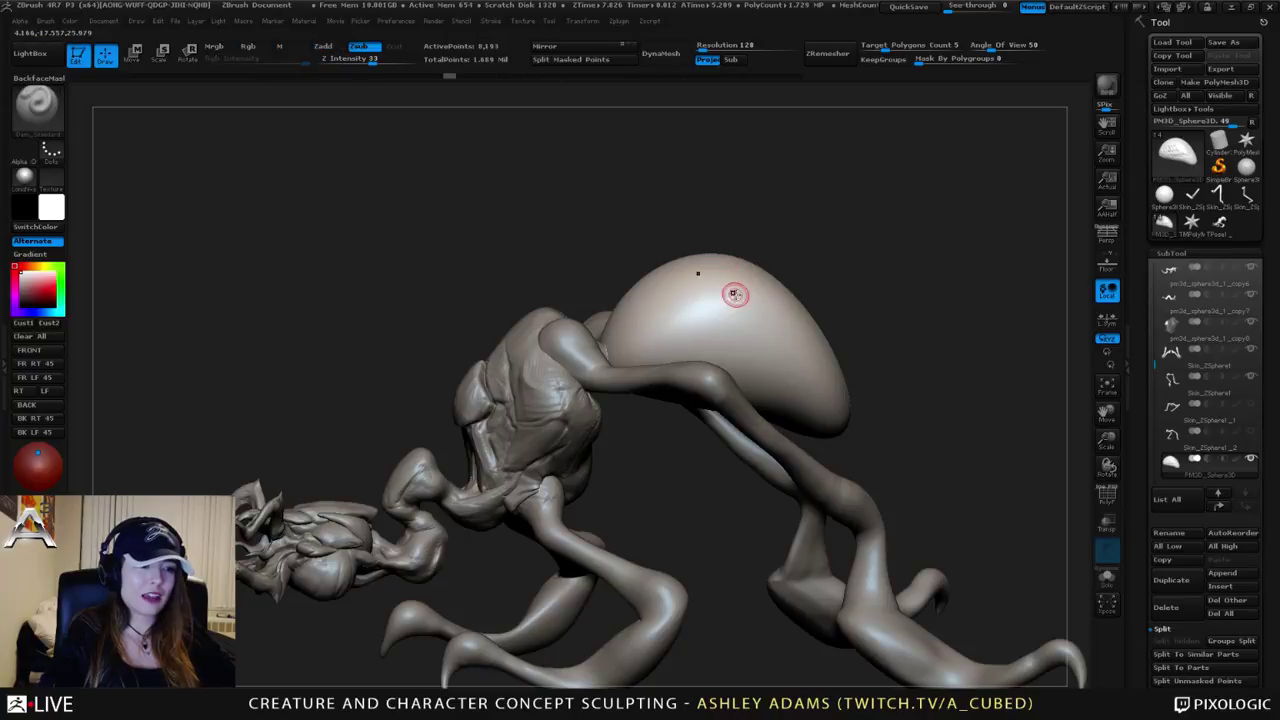
pyautogui.moveTo(734, 294)
pyautogui.mouseDown(button='right')
pyautogui.moveTo(754, 374)
pyautogui.moveTo(784, 245)
pyautogui.mouseUp(button='right')
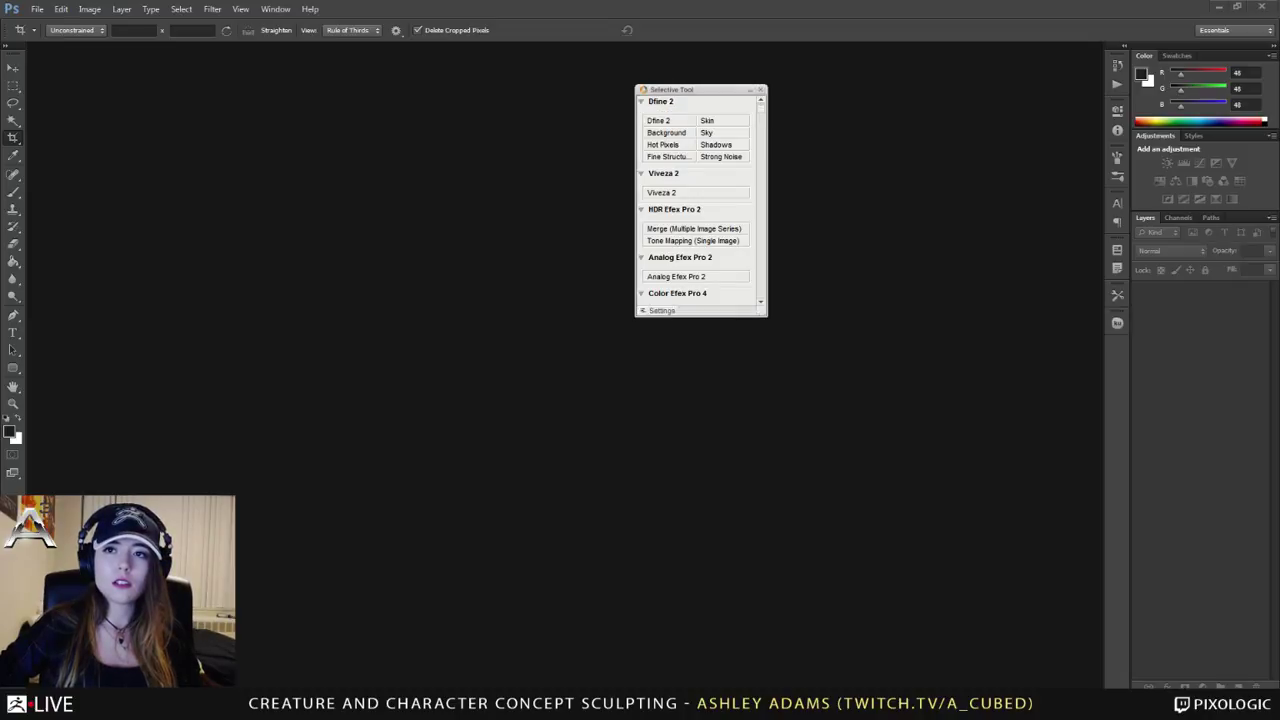
pyautogui.click(761, 89)
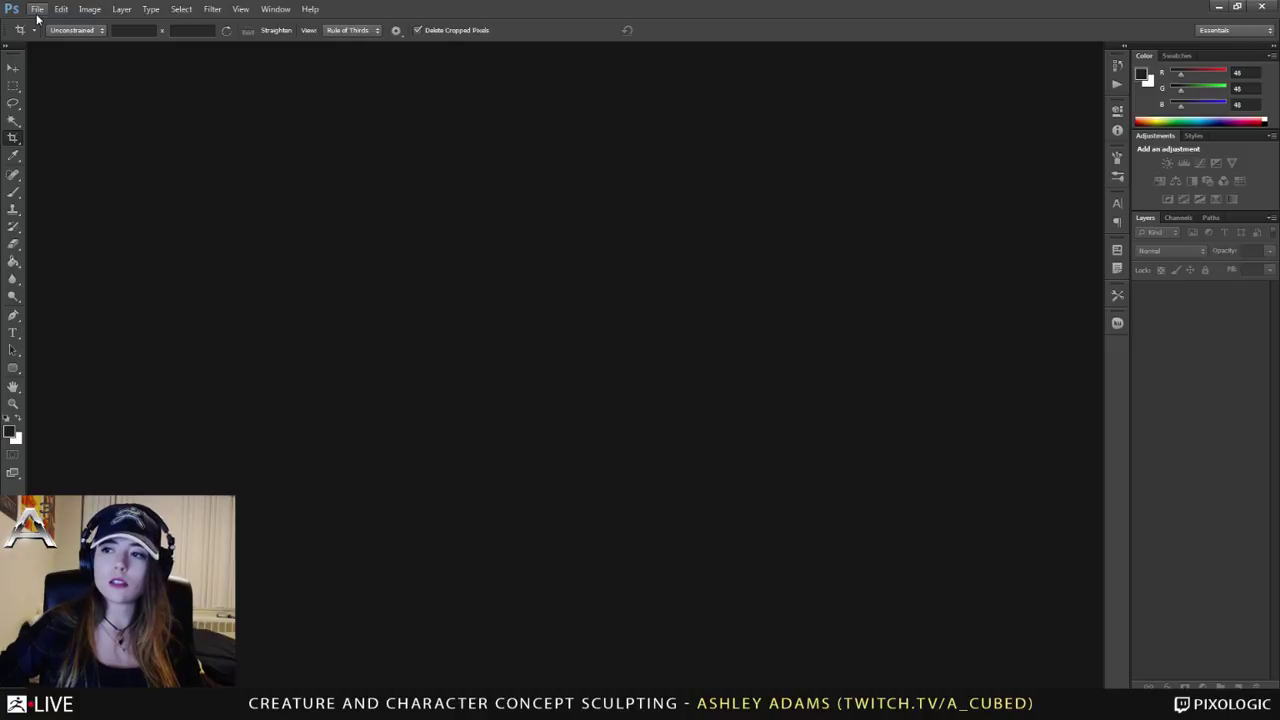
pyautogui.click(37, 12)
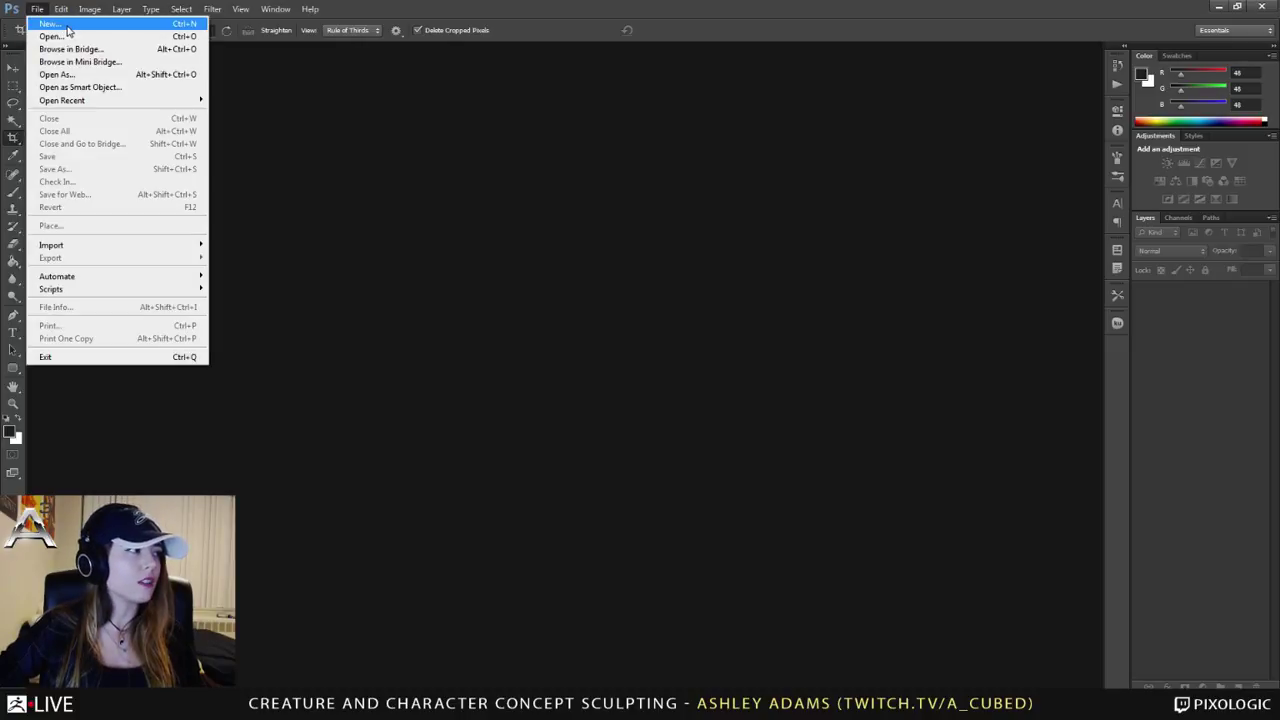
pyautogui.click(55, 36)
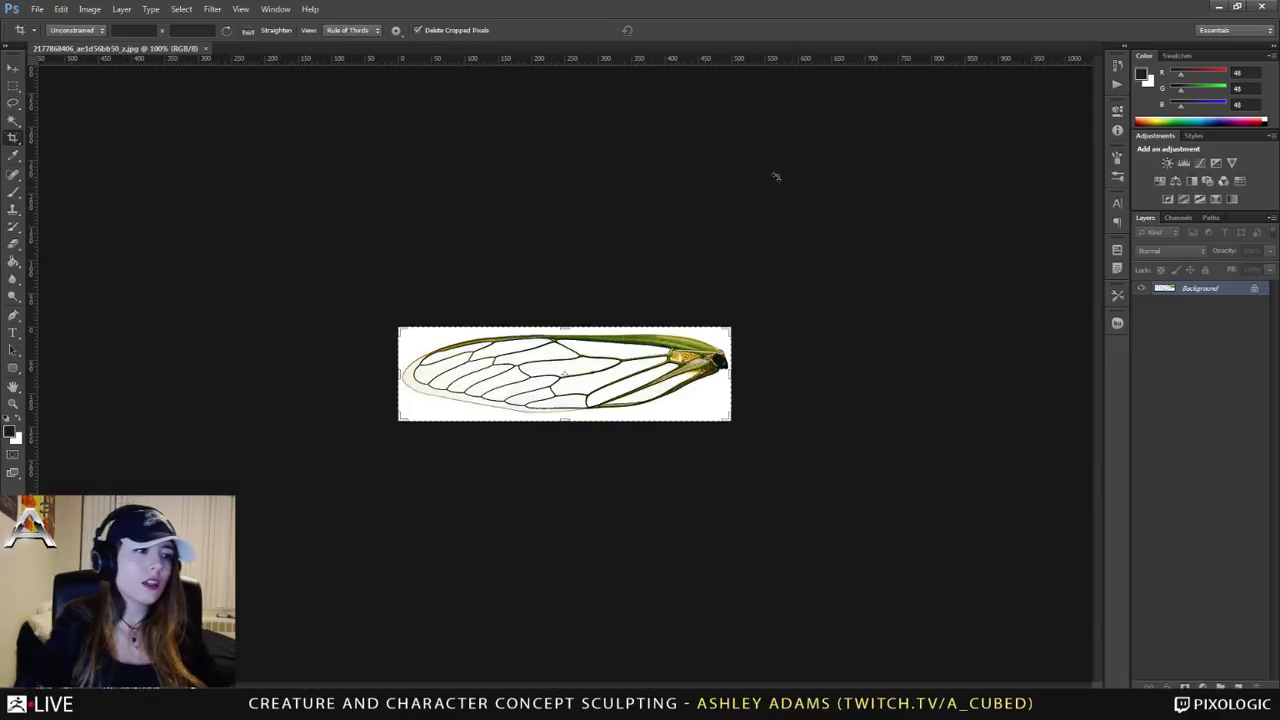
# Step: Switch to the Brush tool and add a Black & White adjustment layer with the Default preset over the wing image
pyautogui.click(13, 191)
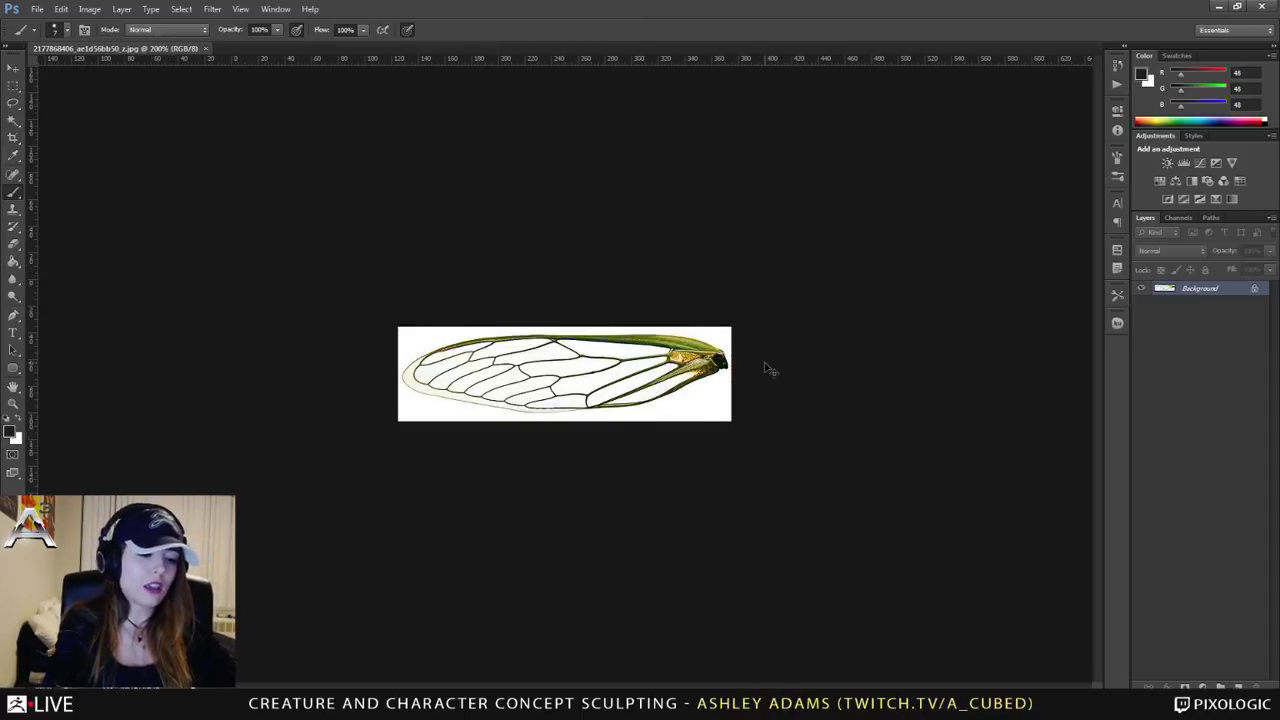
pyautogui.hotkey('ctrl', '+')
pyautogui.hotkey('ctrl', '-')
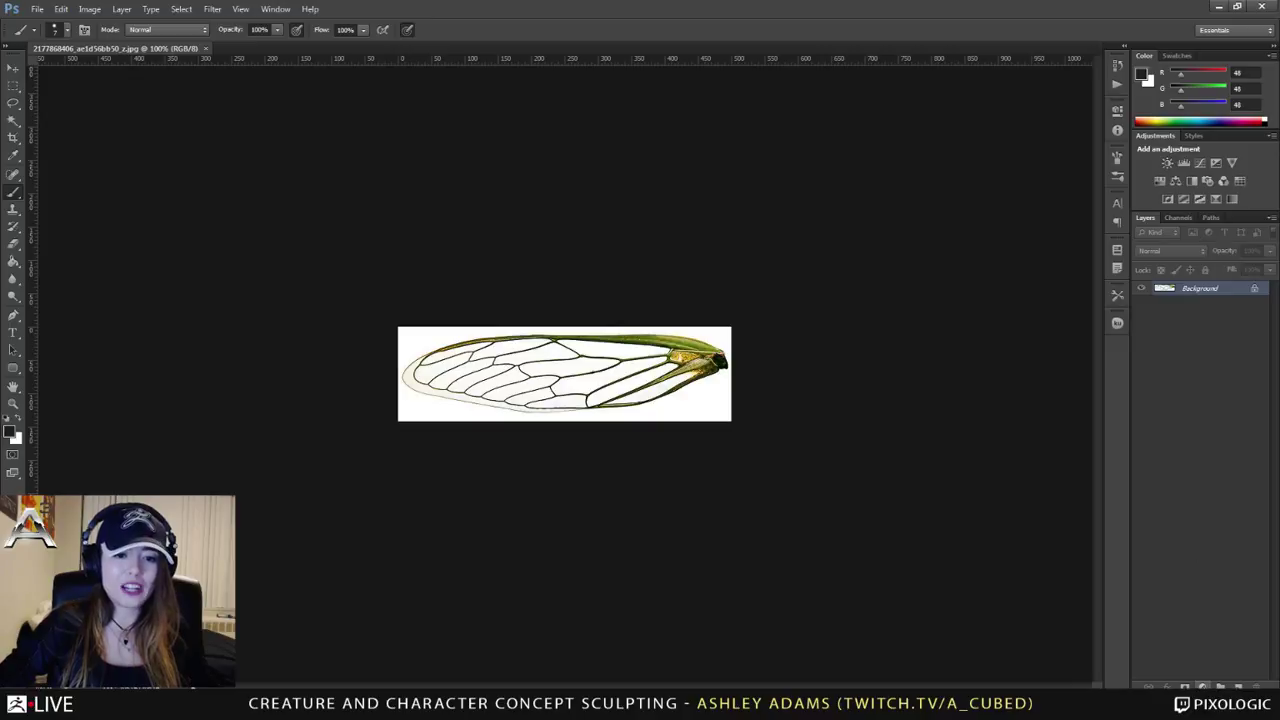
pyautogui.click(1203, 686)
pyautogui.click(1195, 554)
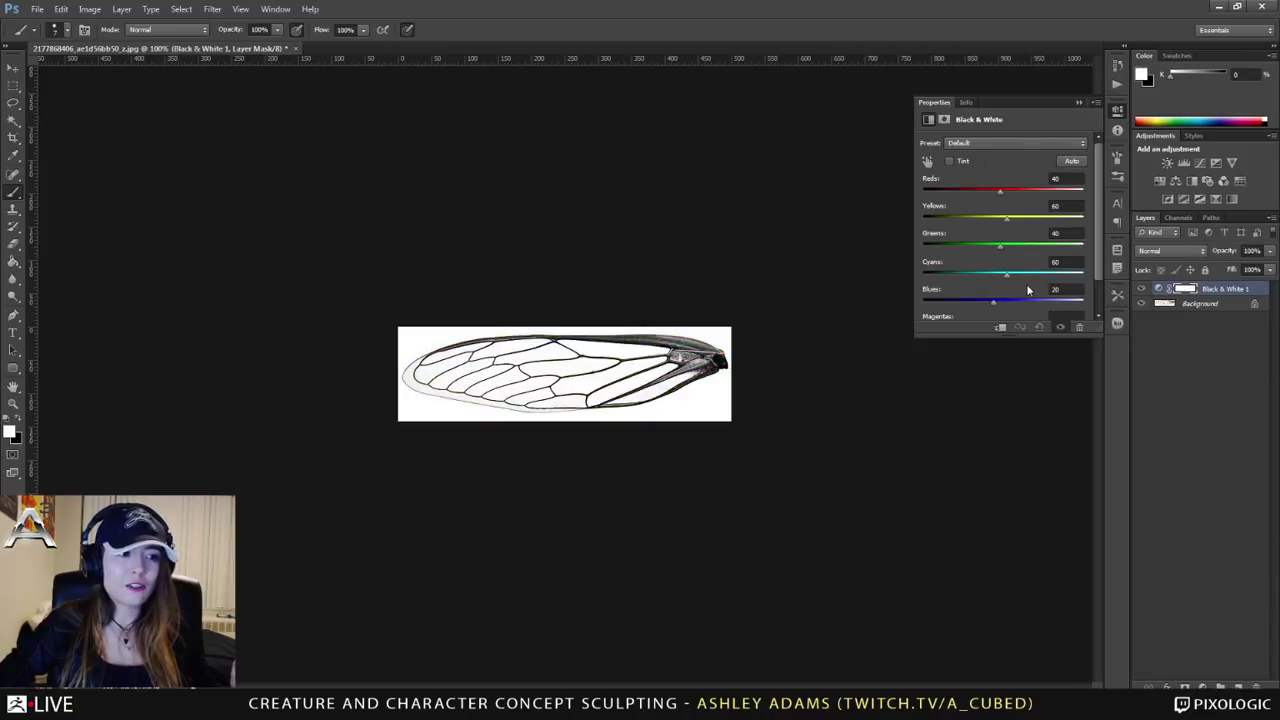
pyautogui.click(1078, 104)
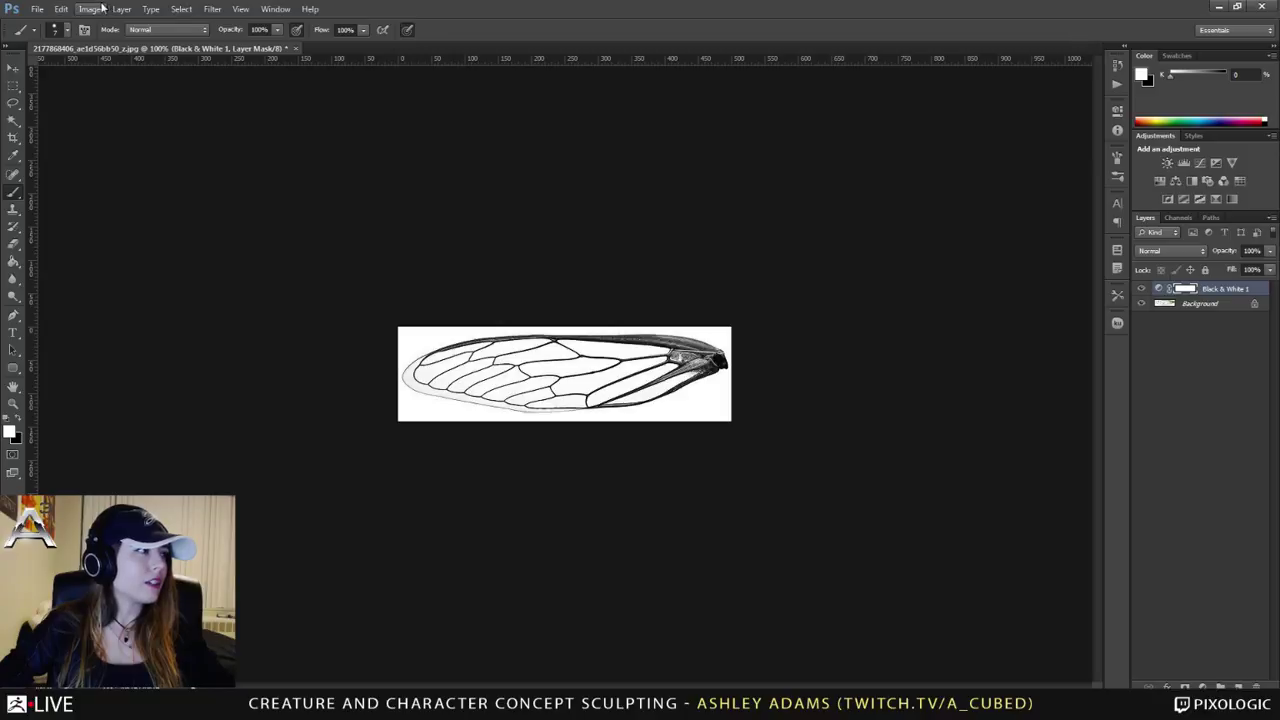
# Step: Add a Levels adjustment layer with input black at 53, midtones at 0.87 and white at 249
pyautogui.click(1203, 687)
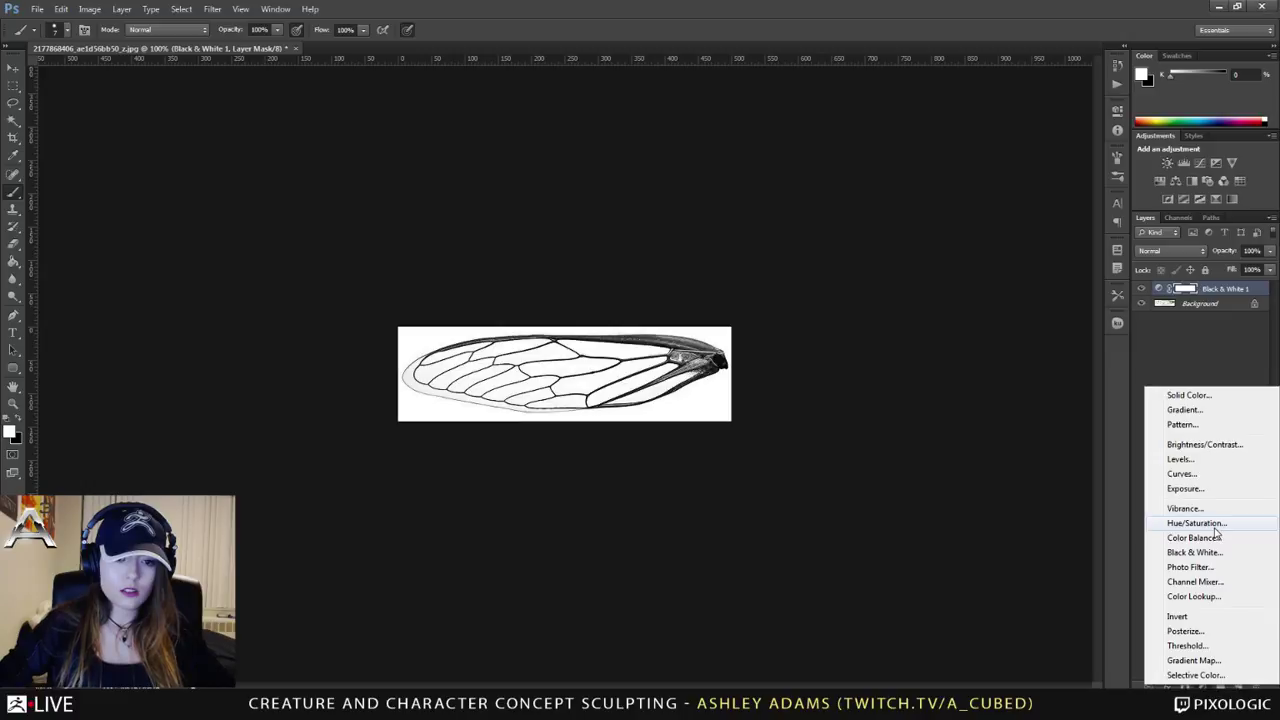
pyautogui.click(1206, 463)
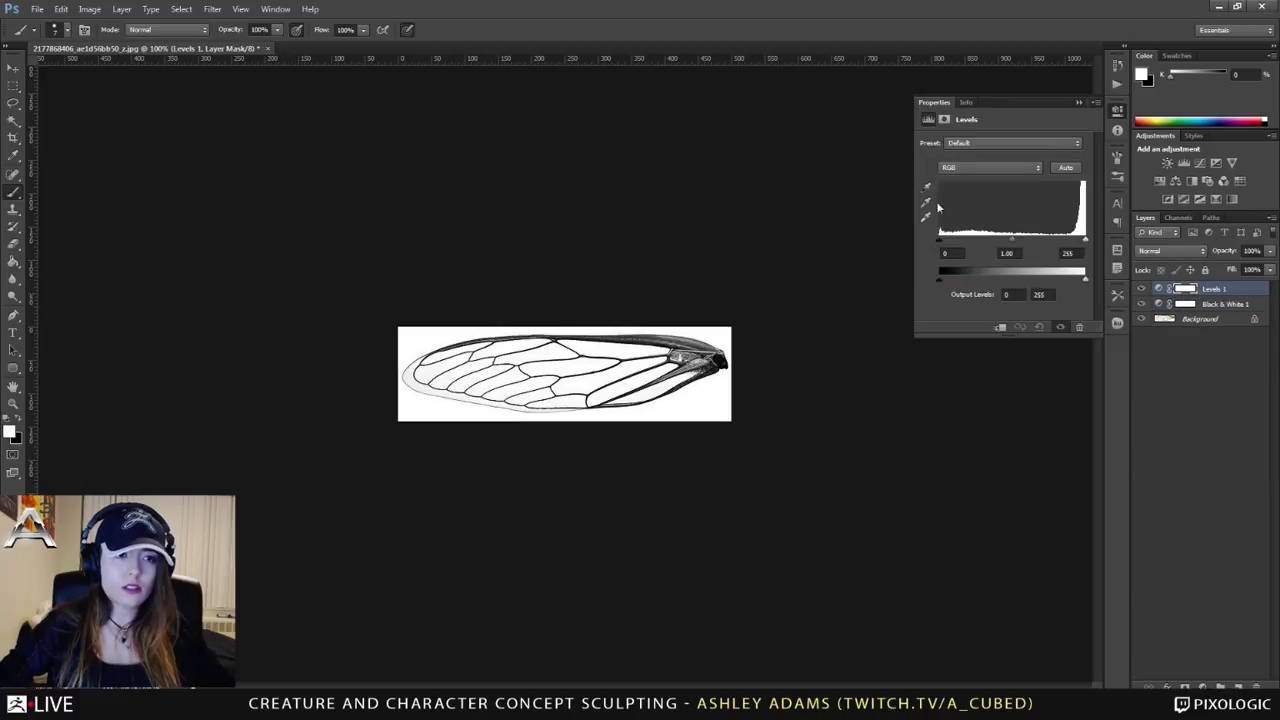
pyautogui.moveTo(940, 246); pyautogui.dragTo(970, 253)
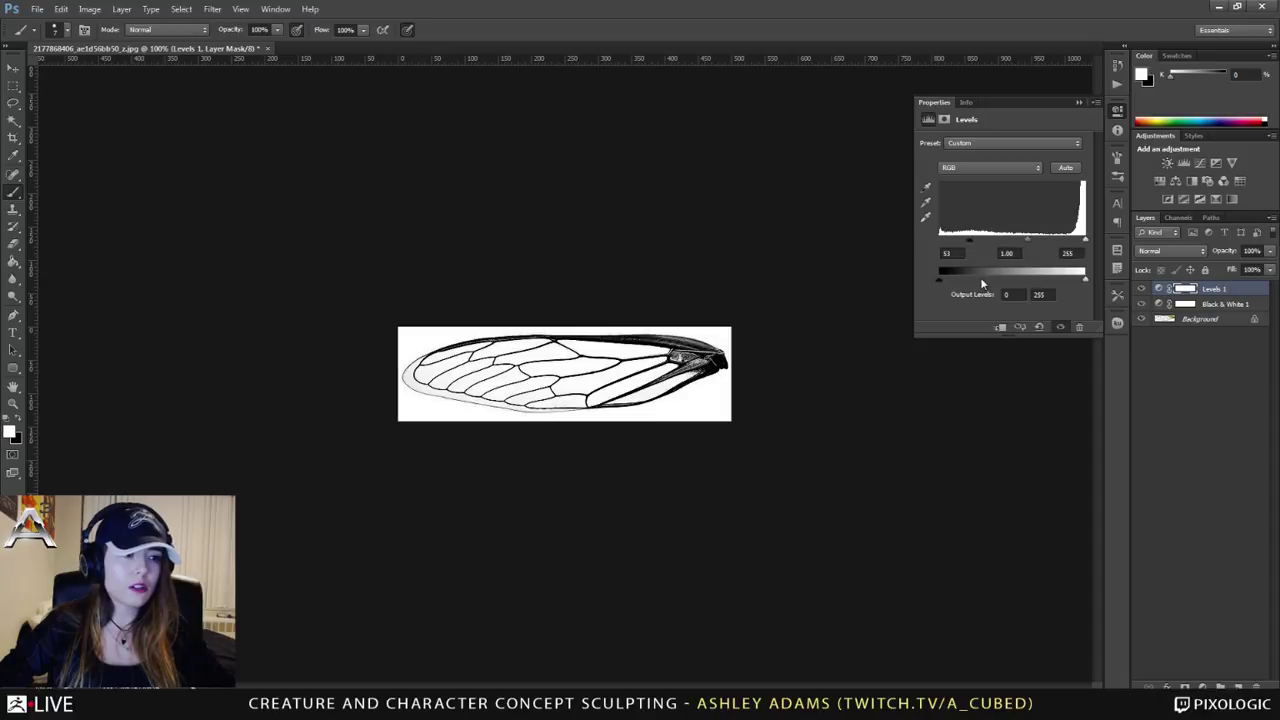
pyautogui.moveTo(1030, 238); pyautogui.dragTo(1037, 241)
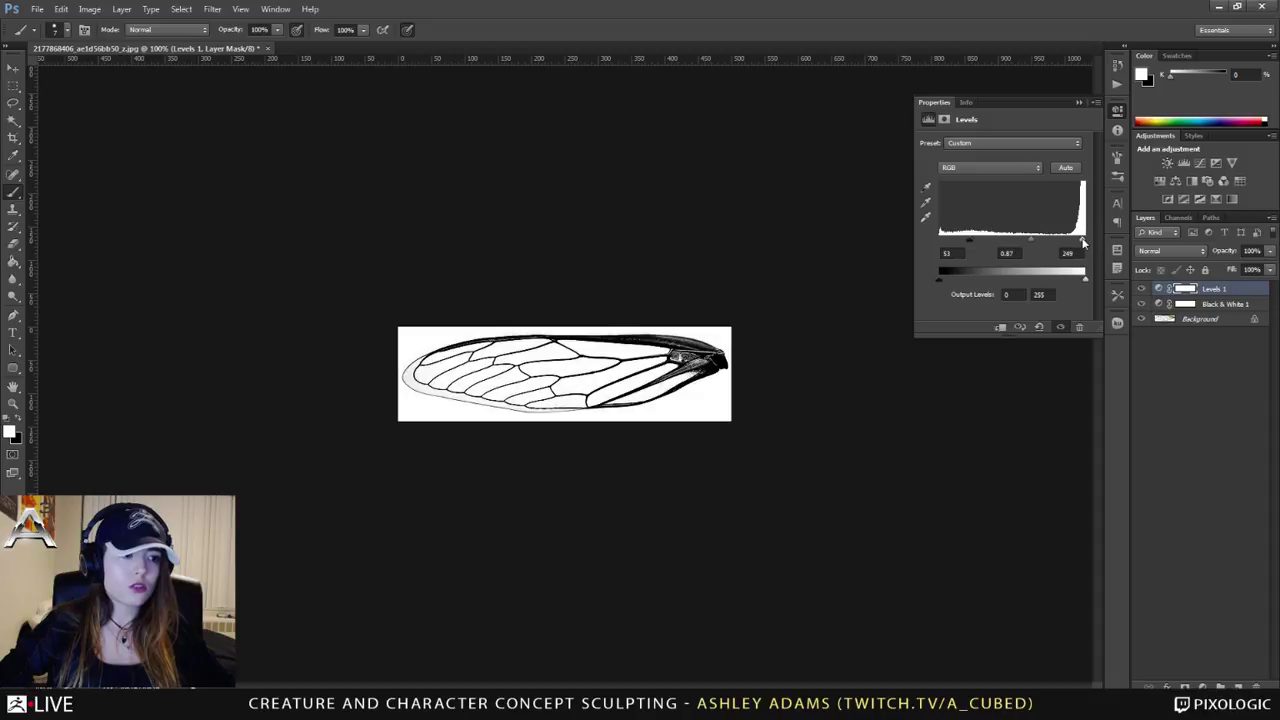
pyautogui.click(1078, 102)
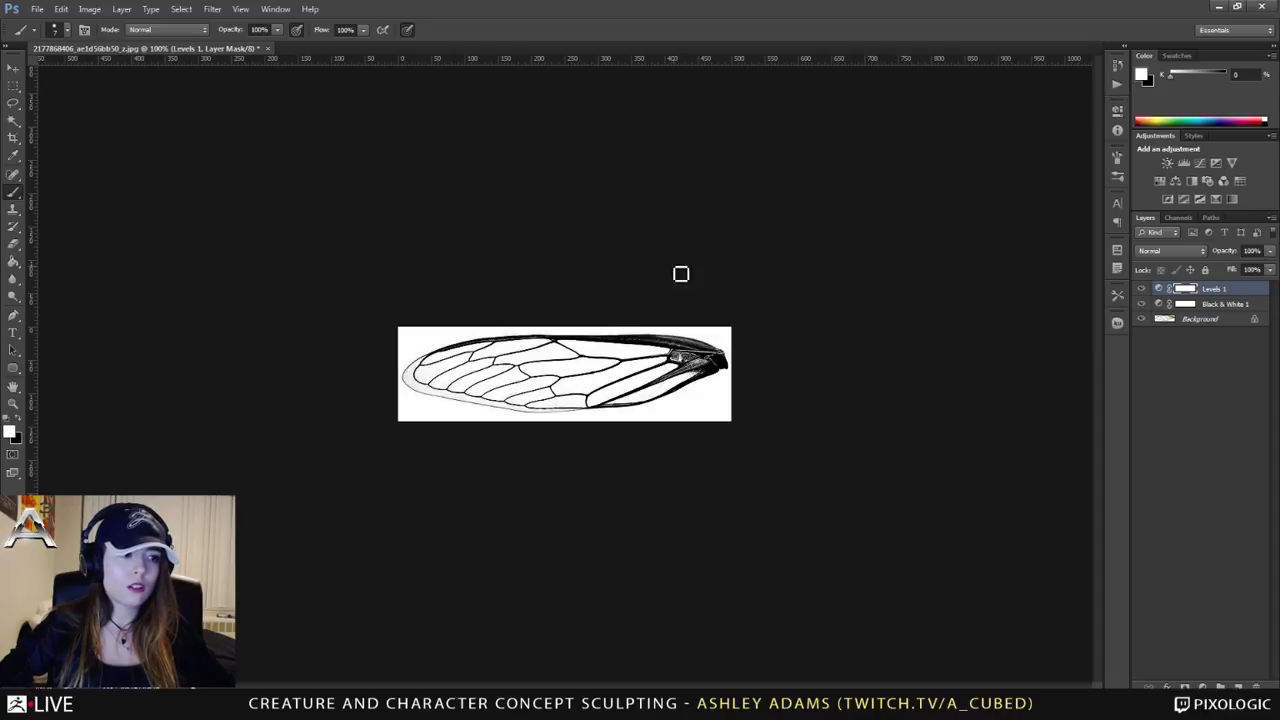
# Step: Set white as the foreground colour and add two new layers above the Levels adjustment
pyautogui.hotkey('ctrl', '+')
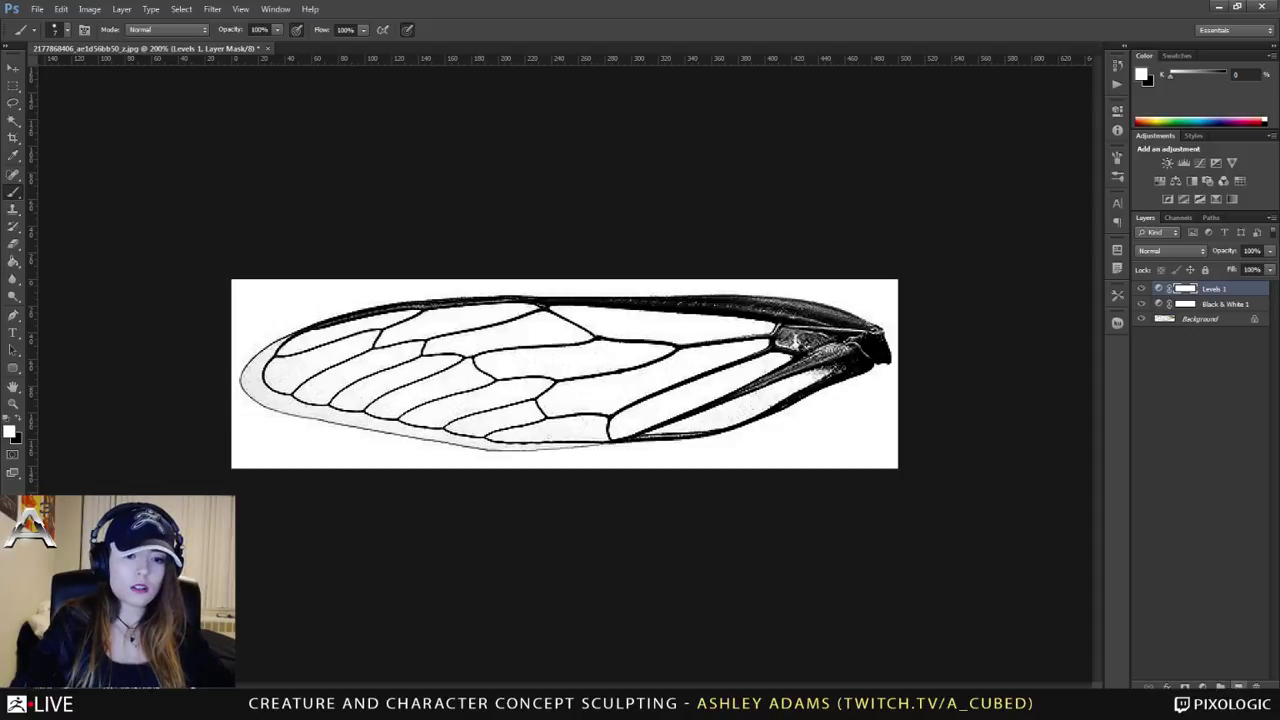
pyautogui.click(1238, 686)
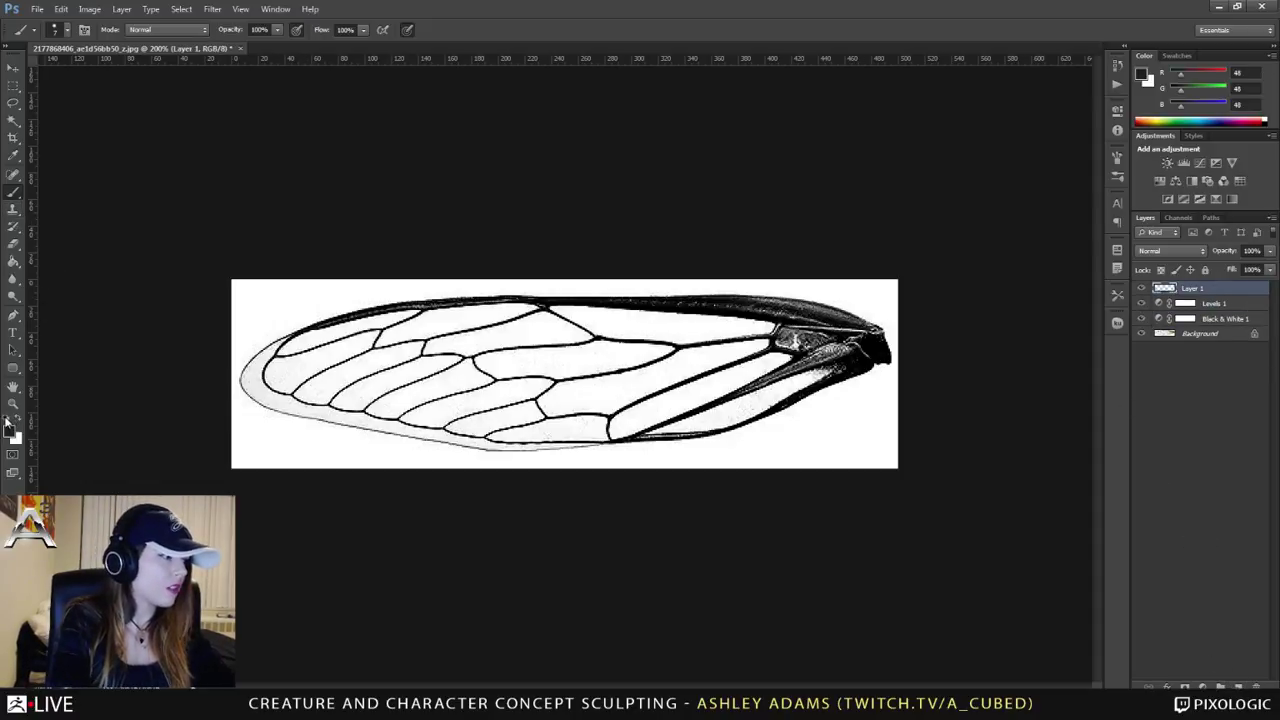
pyautogui.click(7, 420)
pyautogui.click(19, 421)
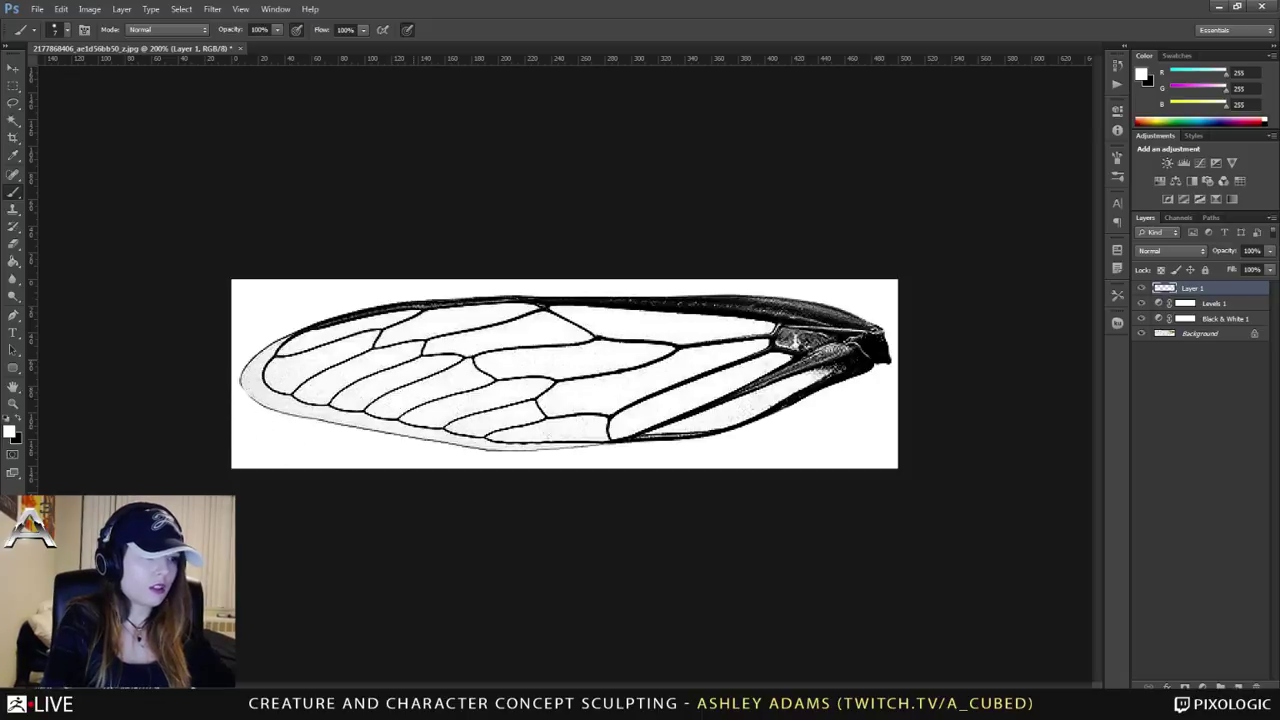
pyautogui.click(1239, 686)
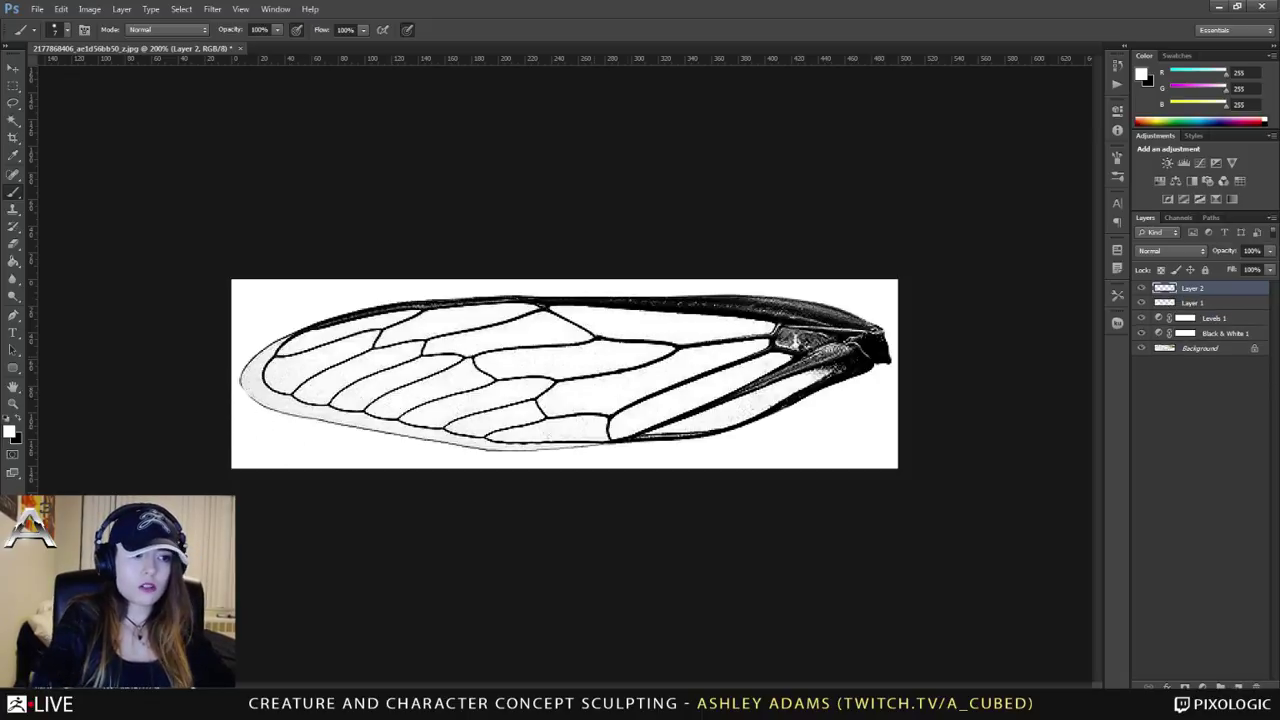
# Step: Set the foreground colour to light grey dcdcdc and paint over the wing's interior on Layer 2 with an enlarged brush
pyautogui.click(10, 432)
pyautogui.click(851, 488)
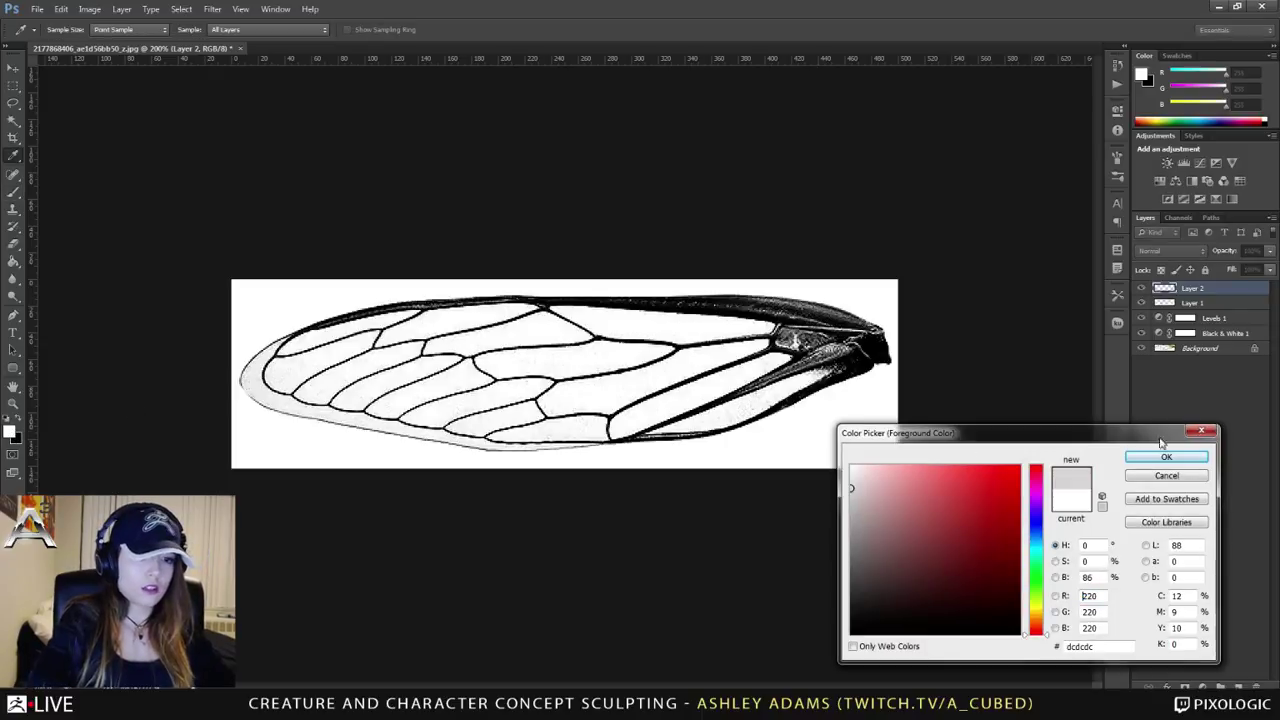
pyautogui.click(1166, 456)
pyautogui.moveTo(545, 325)
pyautogui.mouseDown()
pyautogui.moveTo(663, 337)
pyautogui.moveTo(607, 321)
pyautogui.moveTo(617, 317)
pyautogui.moveTo(770, 342)
pyautogui.moveTo(674, 366)
pyautogui.moveTo(588, 428)
pyautogui.moveTo(640, 431)
pyautogui.mouseUp()
pyautogui.rightClick(585, 379)
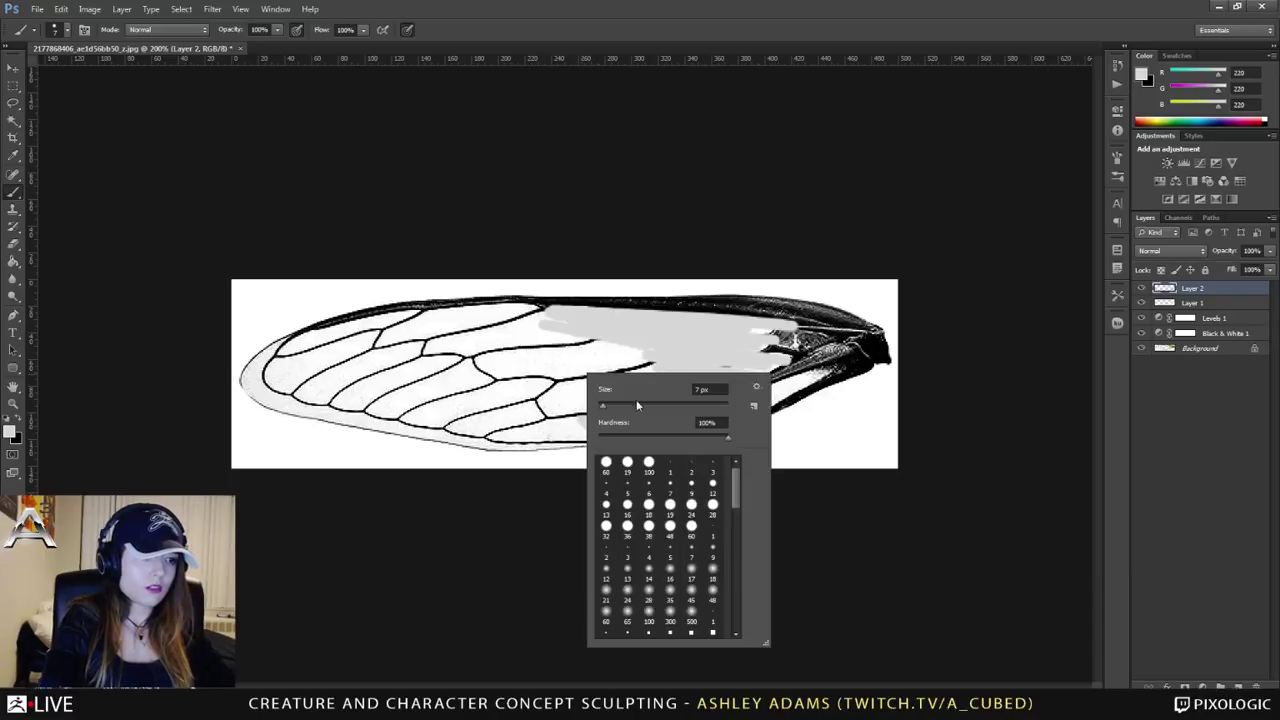
pyautogui.click(642, 404)
pyautogui.moveTo(447, 372)
pyautogui.mouseDown()
pyautogui.moveTo(530, 369)
pyautogui.moveTo(438, 357)
pyautogui.moveTo(525, 350)
pyautogui.moveTo(362, 364)
pyautogui.moveTo(487, 394)
pyautogui.mouseUp()
# Step: Fill the remaining wing area up to its outline with a 15 px brush and set Layer 2's blend mode to Multiply
pyautogui.rightClick(512, 387)
pyautogui.moveTo(565, 420); pyautogui.dragTo(547, 420)
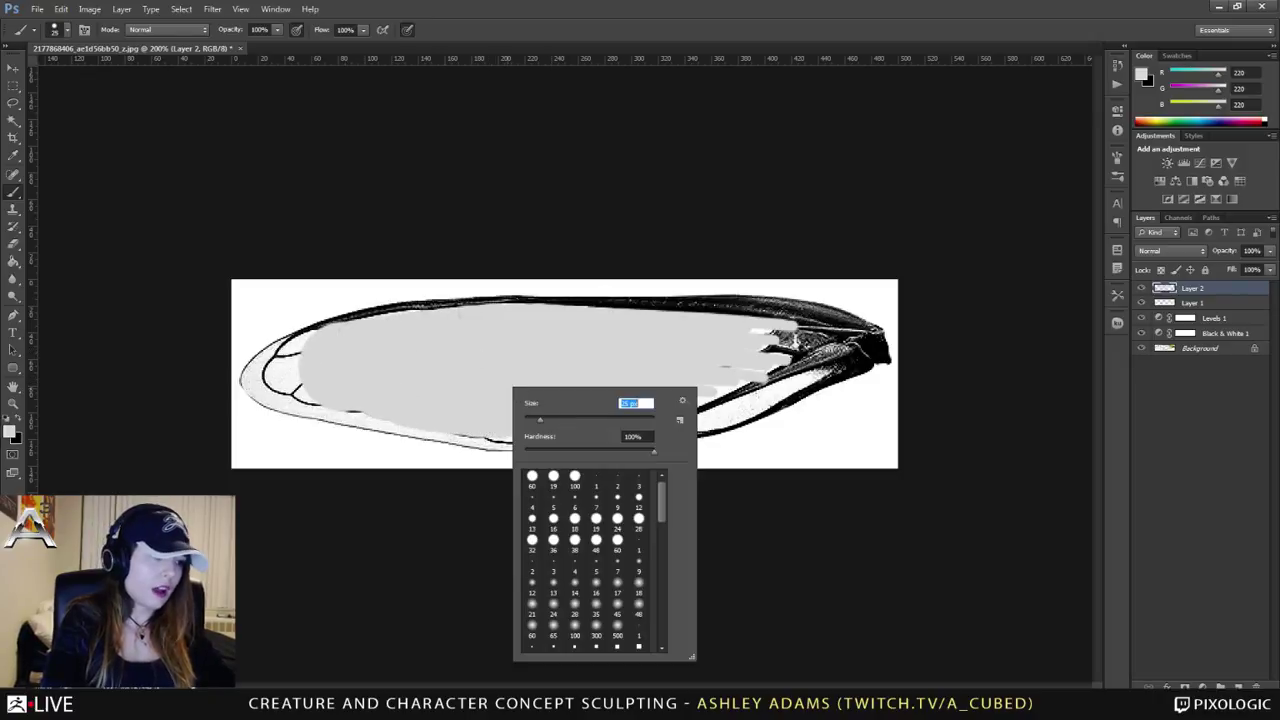
pyautogui.press('Return')
pyautogui.moveTo(366, 409)
pyautogui.mouseDown()
pyautogui.moveTo(443, 429)
pyautogui.moveTo(591, 429)
pyautogui.moveTo(551, 436)
pyautogui.mouseUp()
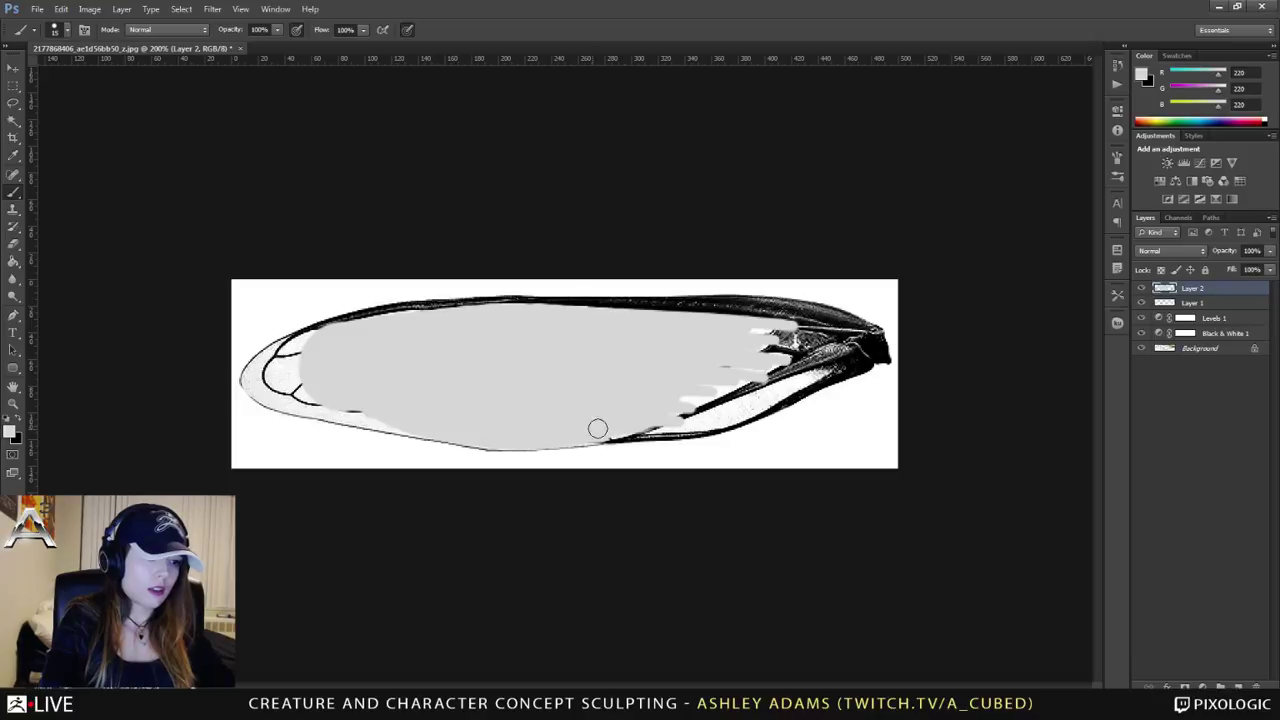
pyautogui.moveTo(620, 423)
pyautogui.mouseDown()
pyautogui.moveTo(723, 403)
pyautogui.moveTo(803, 336)
pyautogui.mouseUp()
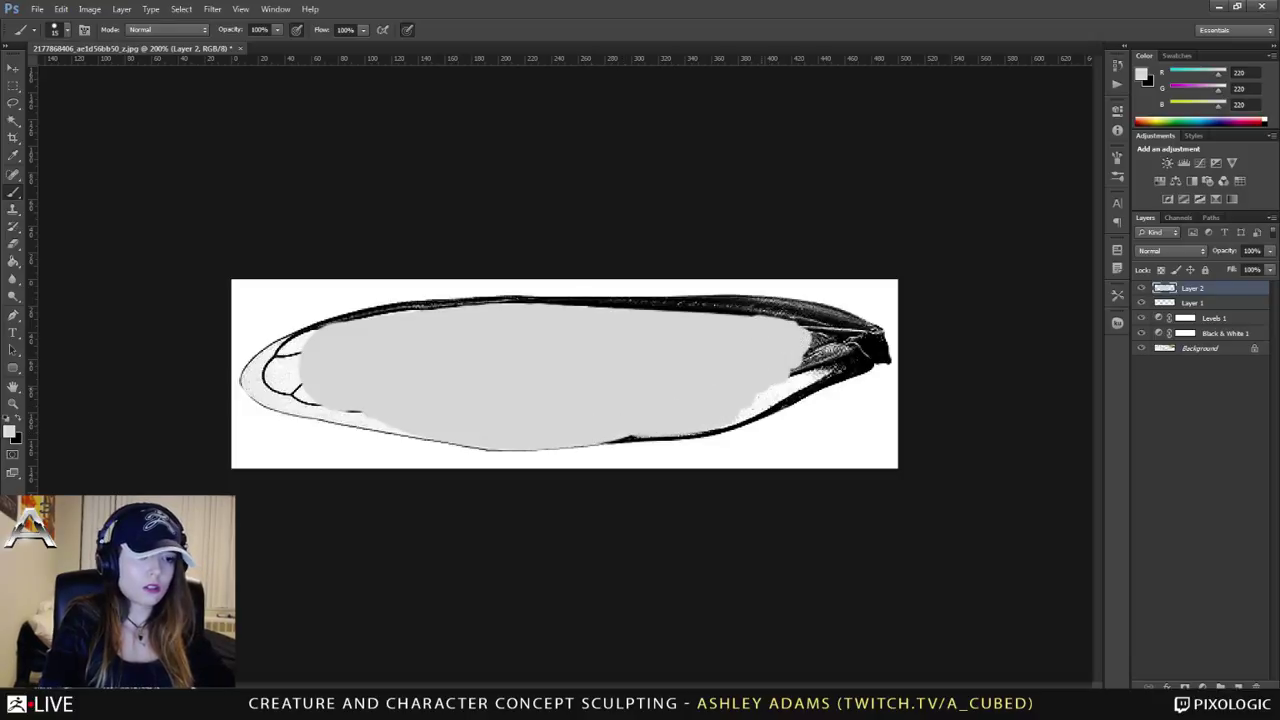
pyautogui.moveTo(697, 423)
pyautogui.mouseDown()
pyautogui.moveTo(761, 405)
pyautogui.moveTo(805, 373)
pyautogui.mouseUp()
pyautogui.moveTo(285, 385); pyautogui.dragTo(417, 427)
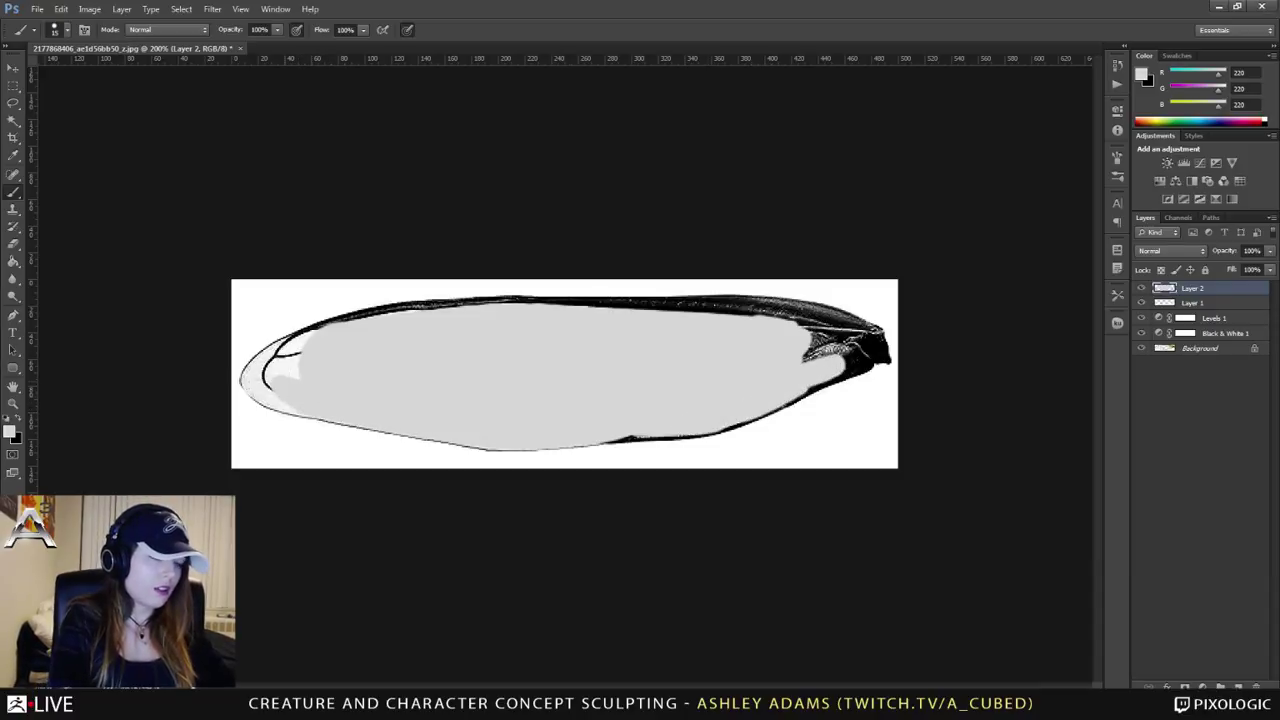
pyautogui.moveTo(279, 396)
pyautogui.mouseDown()
pyautogui.moveTo(314, 406)
pyautogui.moveTo(250, 382)
pyautogui.moveTo(282, 352)
pyautogui.moveTo(271, 357)
pyautogui.moveTo(280, 377)
pyautogui.moveTo(289, 349)
pyautogui.moveTo(317, 336)
pyautogui.moveTo(420, 318)
pyautogui.mouseUp()
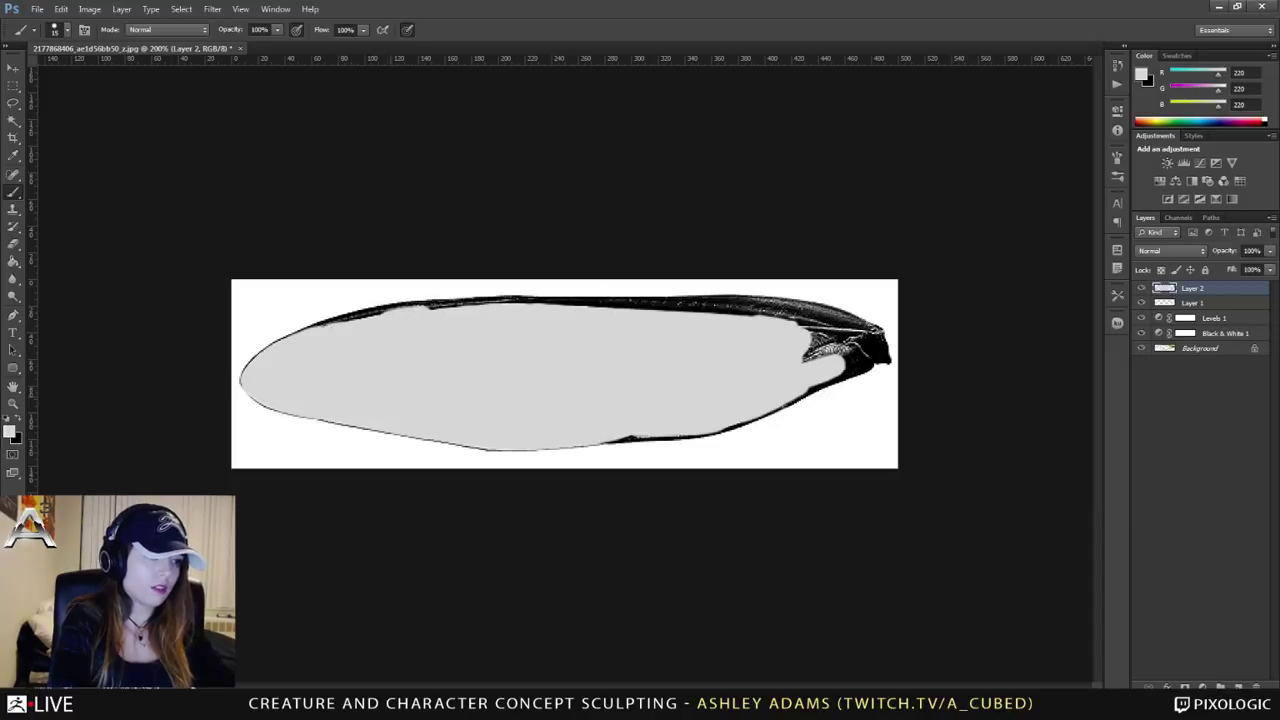
pyautogui.click(1178, 251)
pyautogui.click(1160, 312)
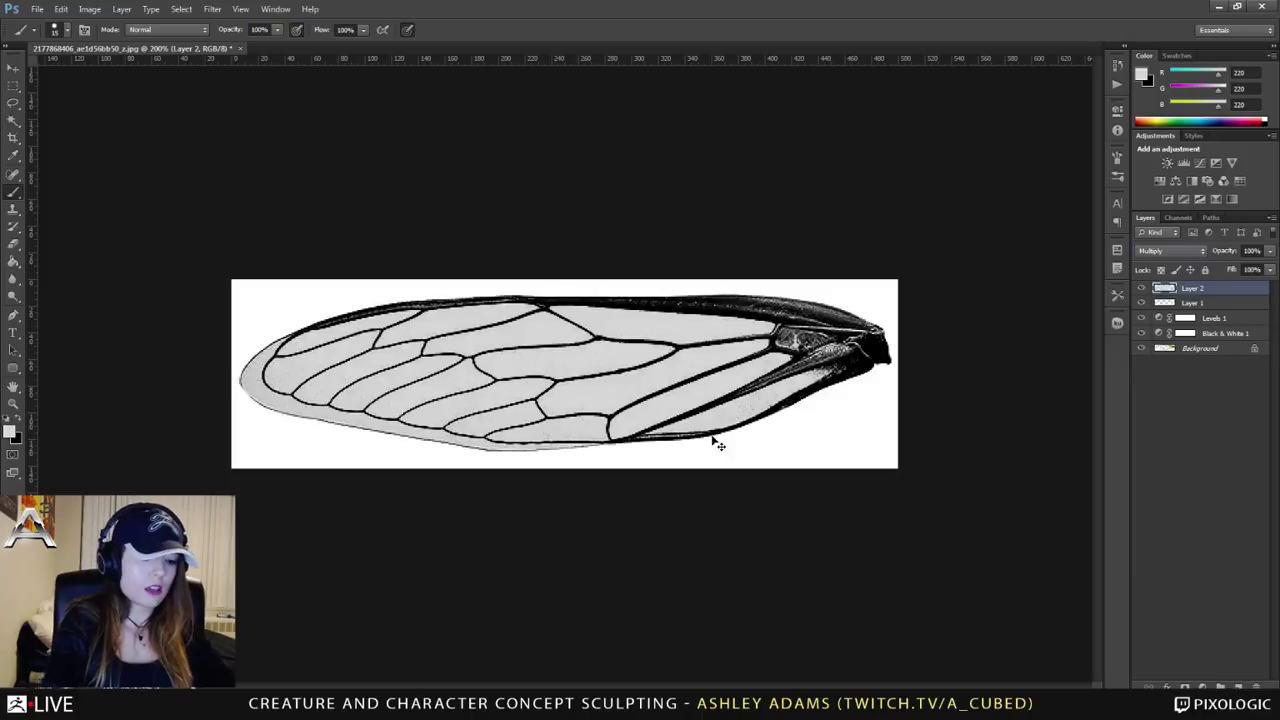
# Step: Save the wing image as a PNG named wing with Smallest / Slow compression and no interlacing
pyautogui.hotkey('ctrl', '-')
pyautogui.hotkey('ctrl', '-')
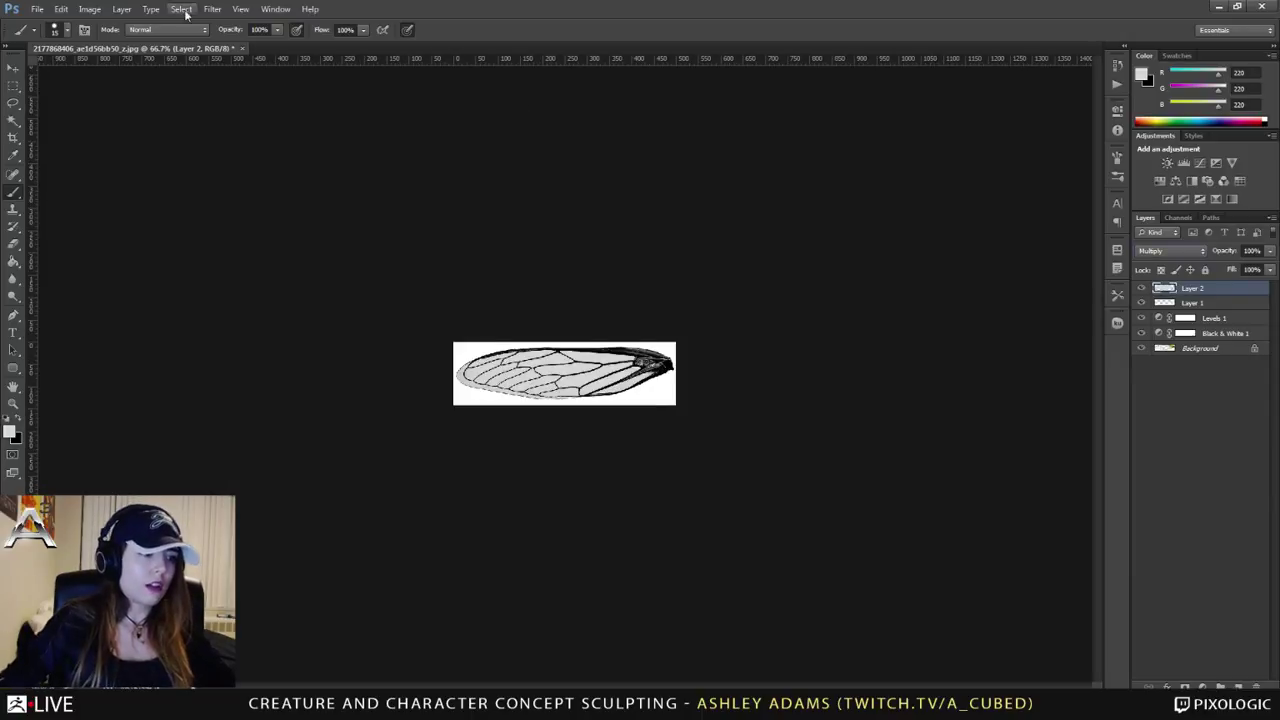
pyautogui.click(37, 9)
pyautogui.click(84, 169)
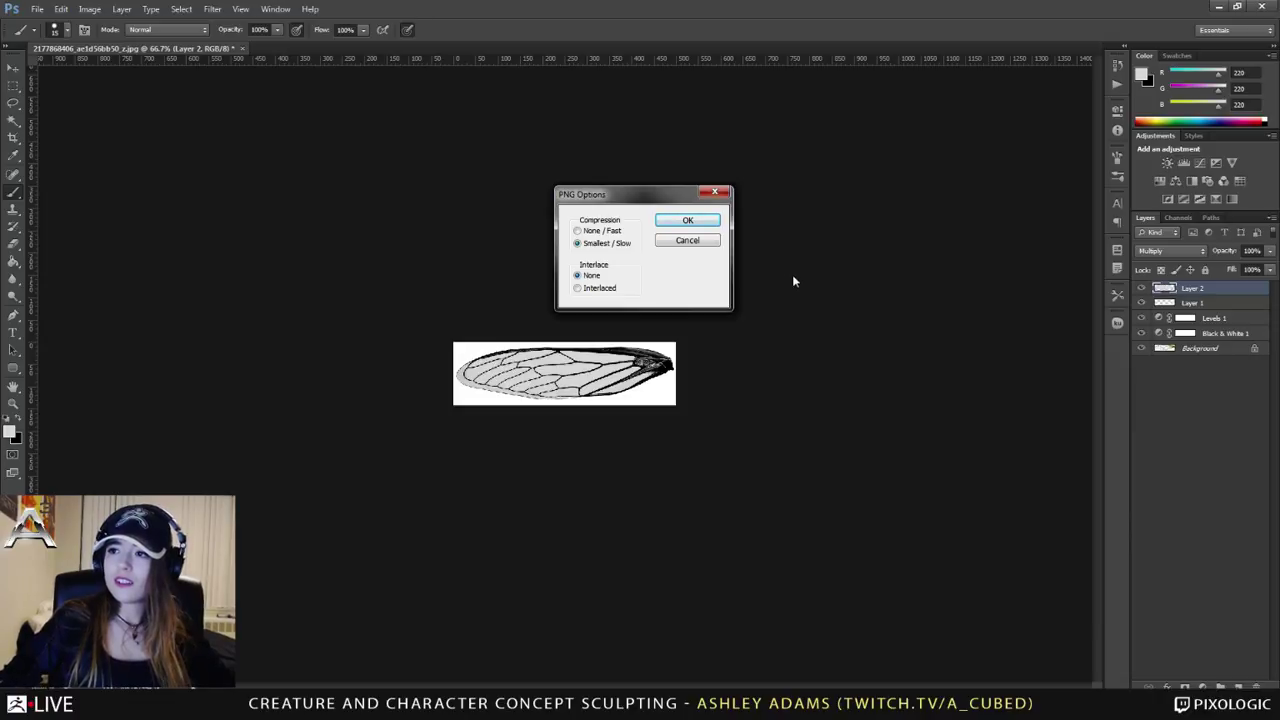
pyautogui.click(687, 220)
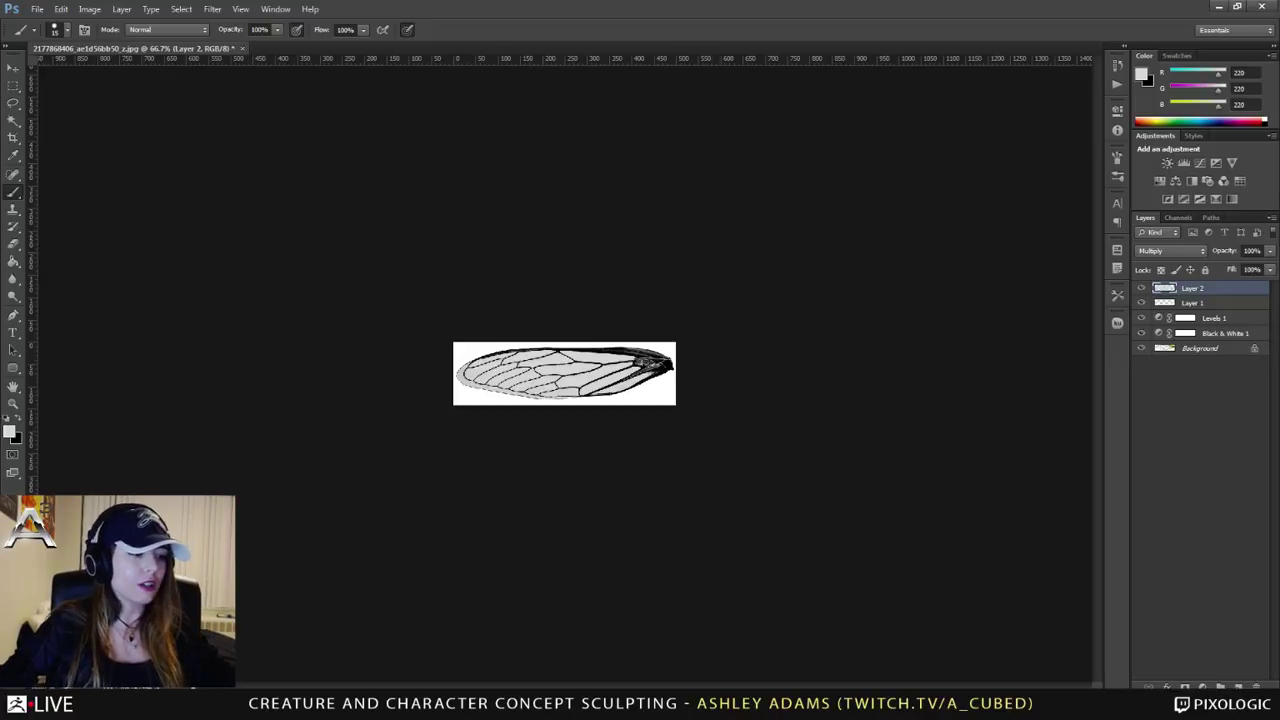
# Step: Switch to ZBrush, make the Sphere3D tool active and import the saved wing image as an alpha
pyautogui.hotkey('alt', 'Tab')
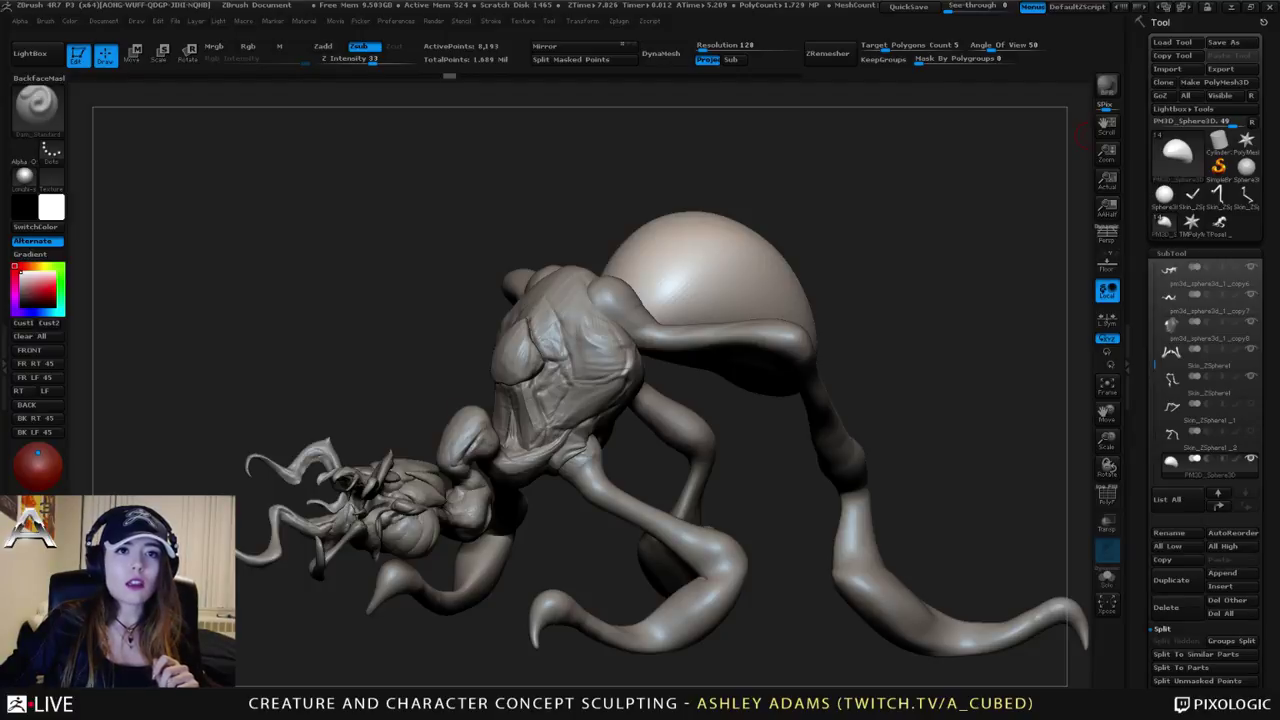
pyautogui.click(1246, 171)
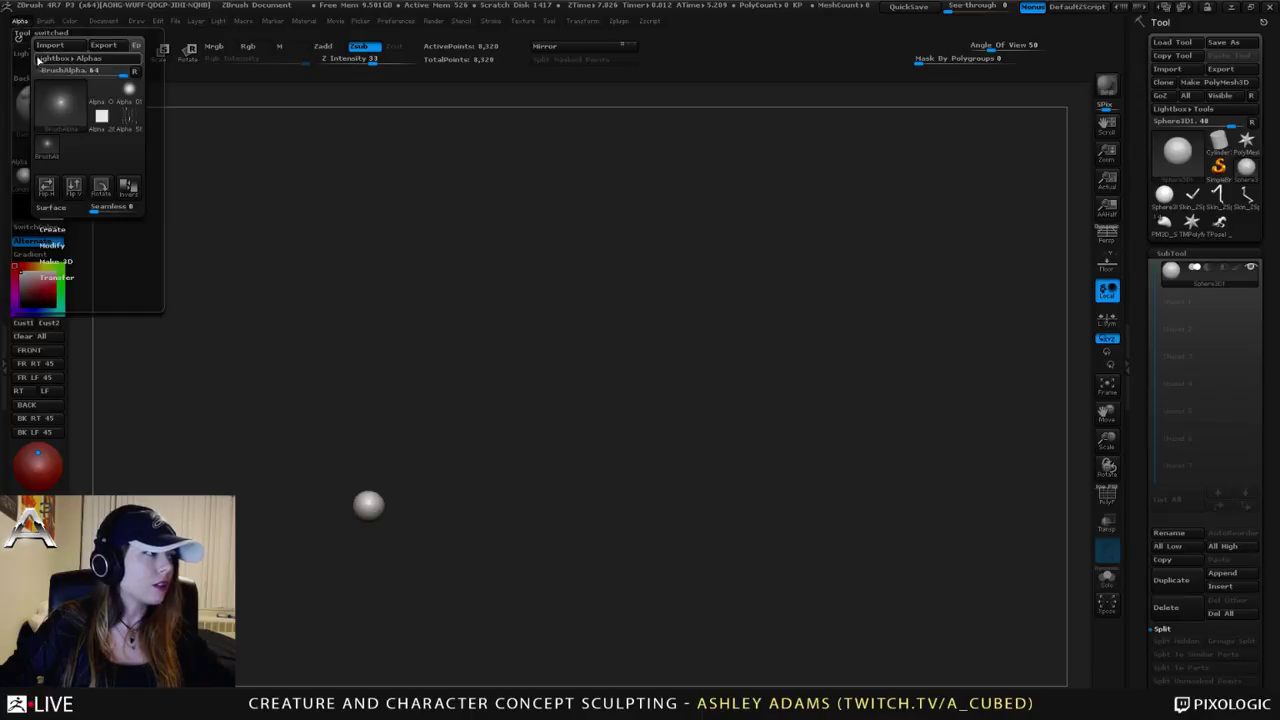
pyautogui.click(21, 21)
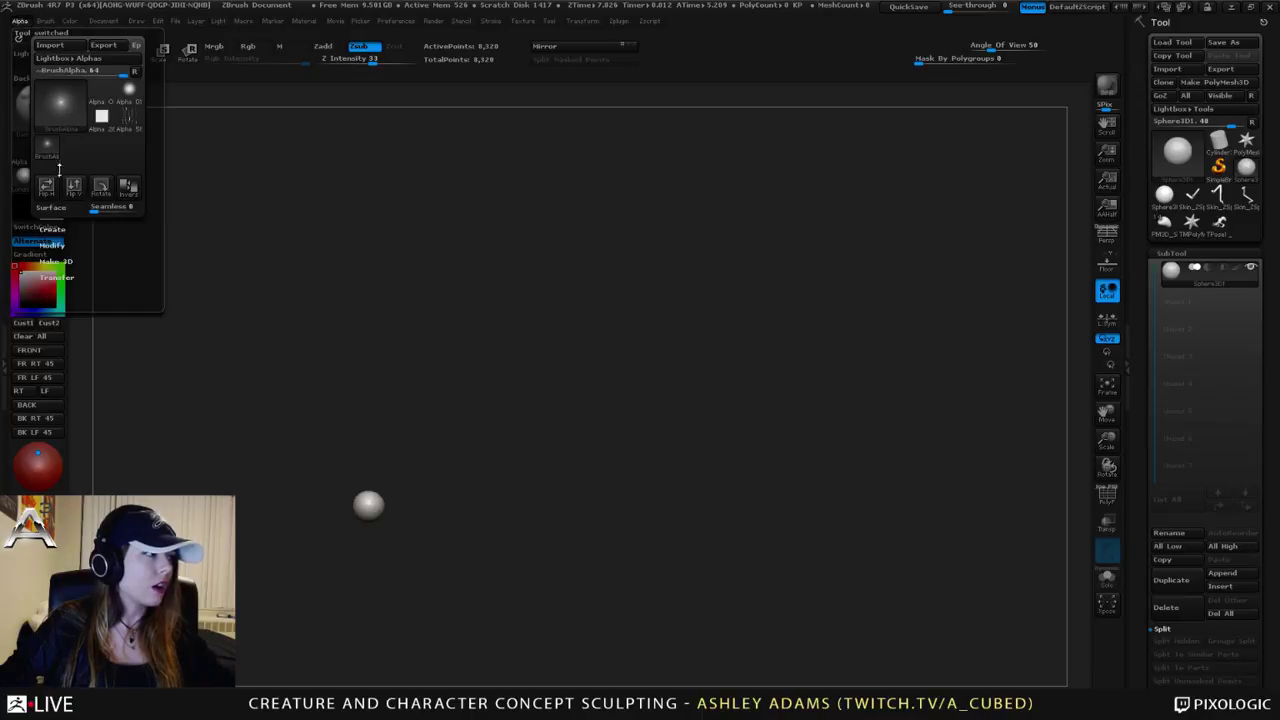
pyautogui.click(72, 118)
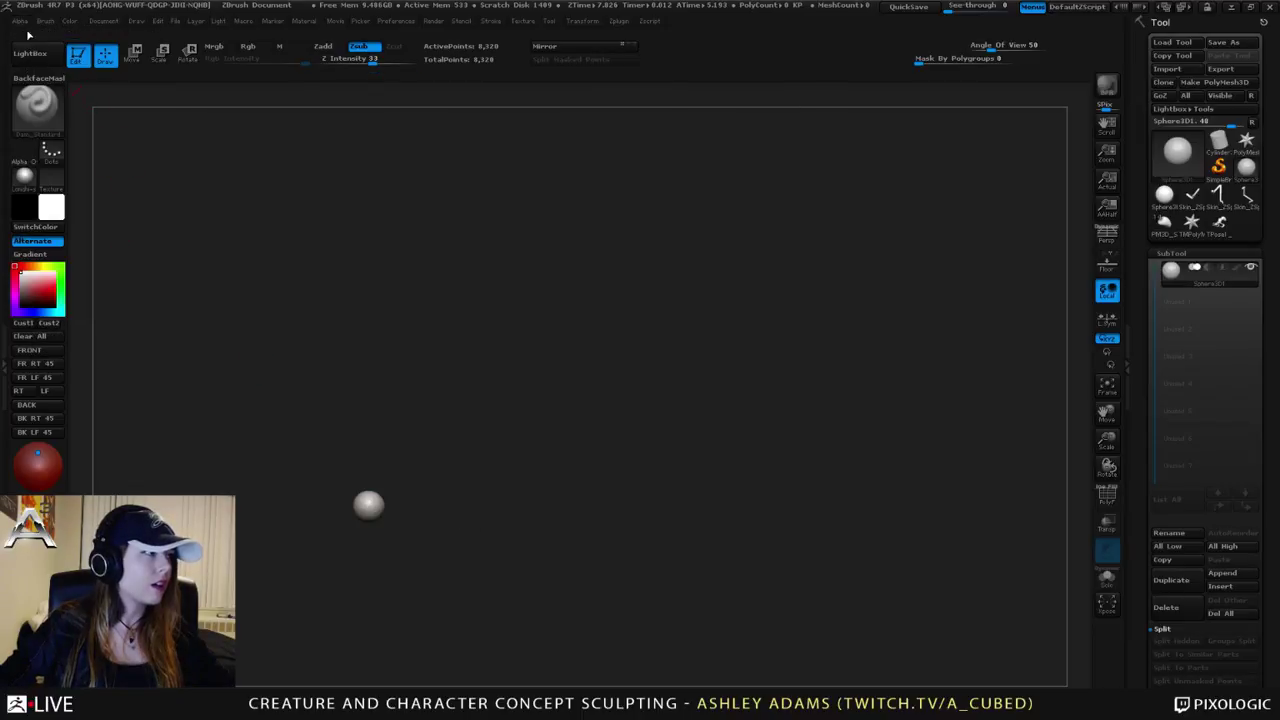
# Step: Invert the wing alpha and look through its Modify and Create settings
pyautogui.click(22, 21)
pyautogui.moveTo(66, 120)
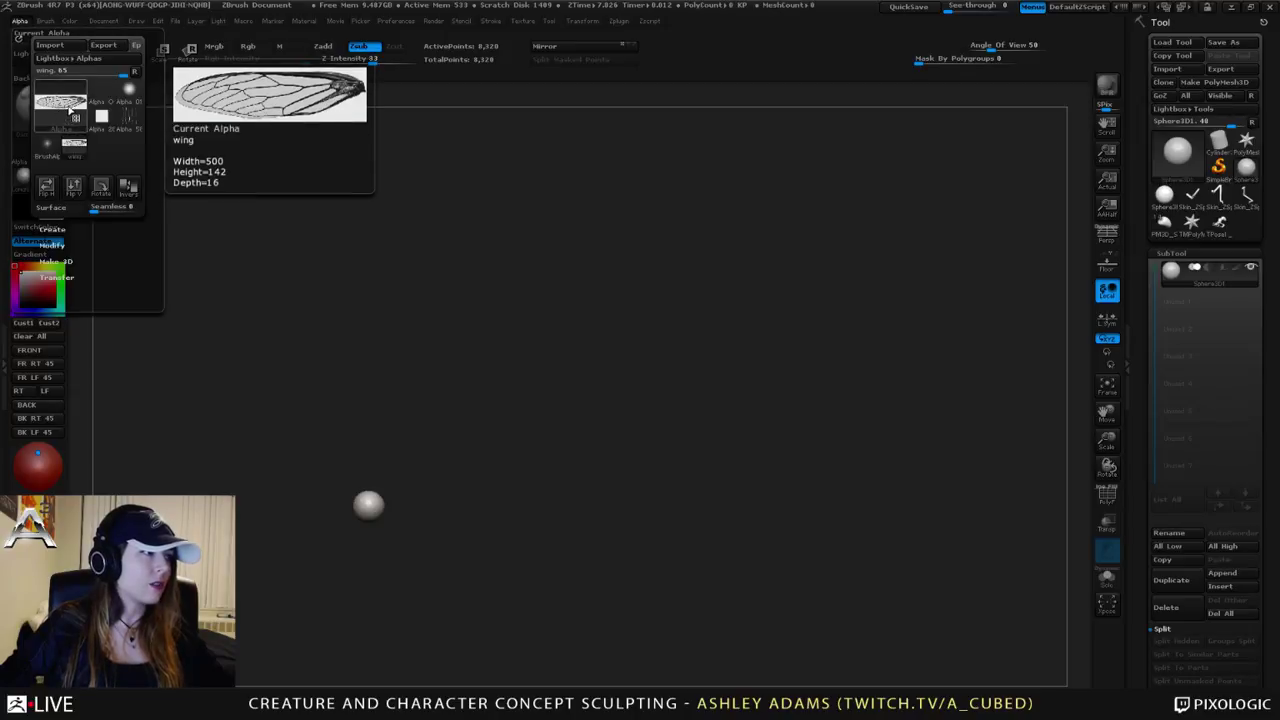
pyautogui.click(53, 245)
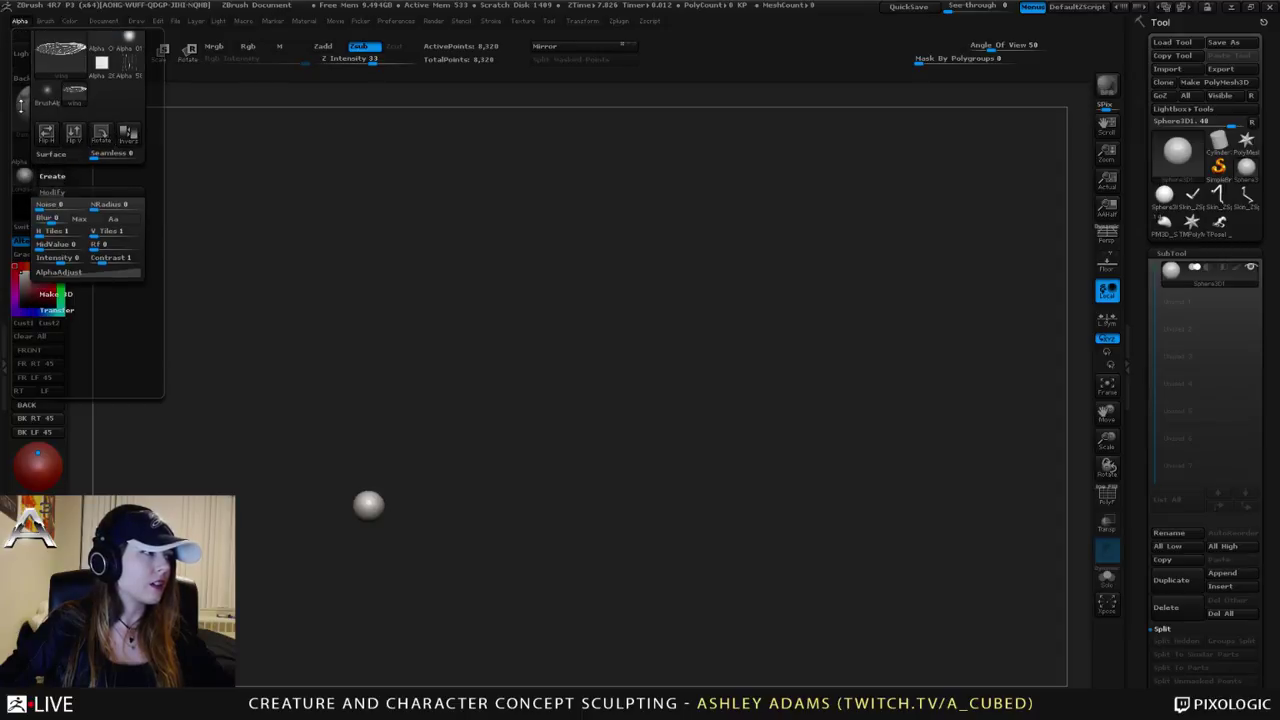
pyautogui.scroll(2, 82, 180)
pyautogui.click(55, 244)
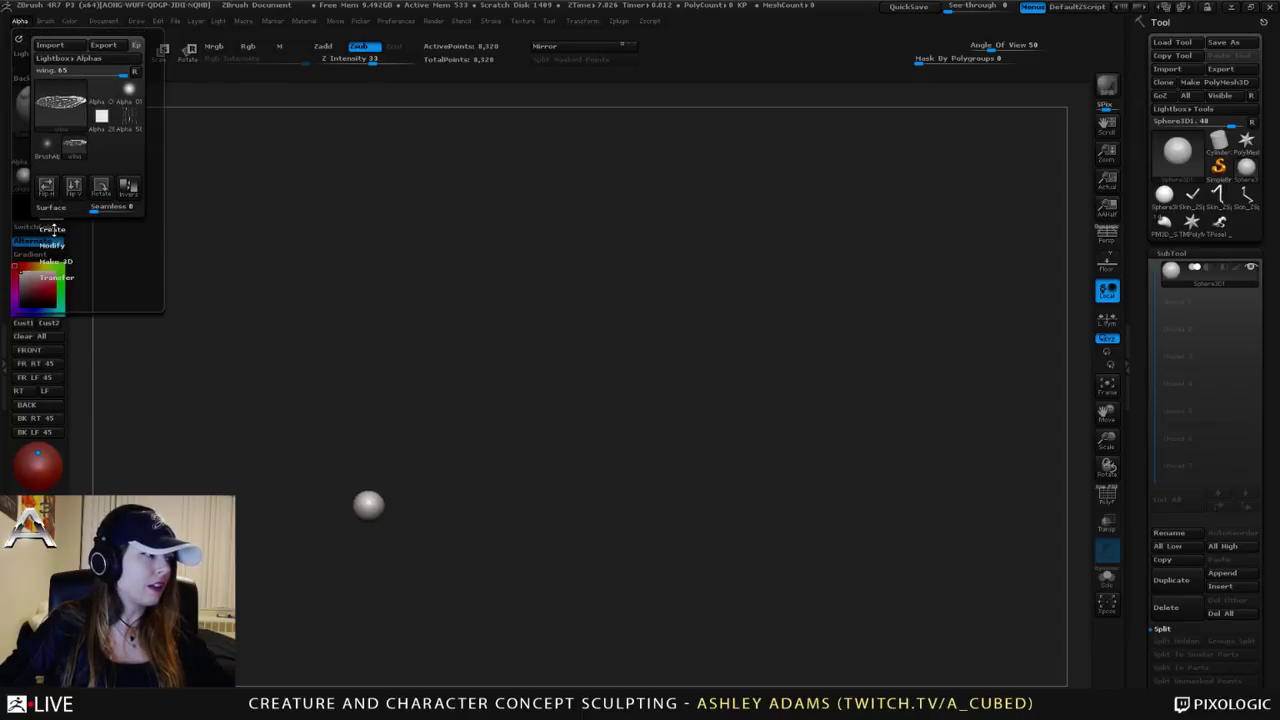
pyautogui.click(53, 229)
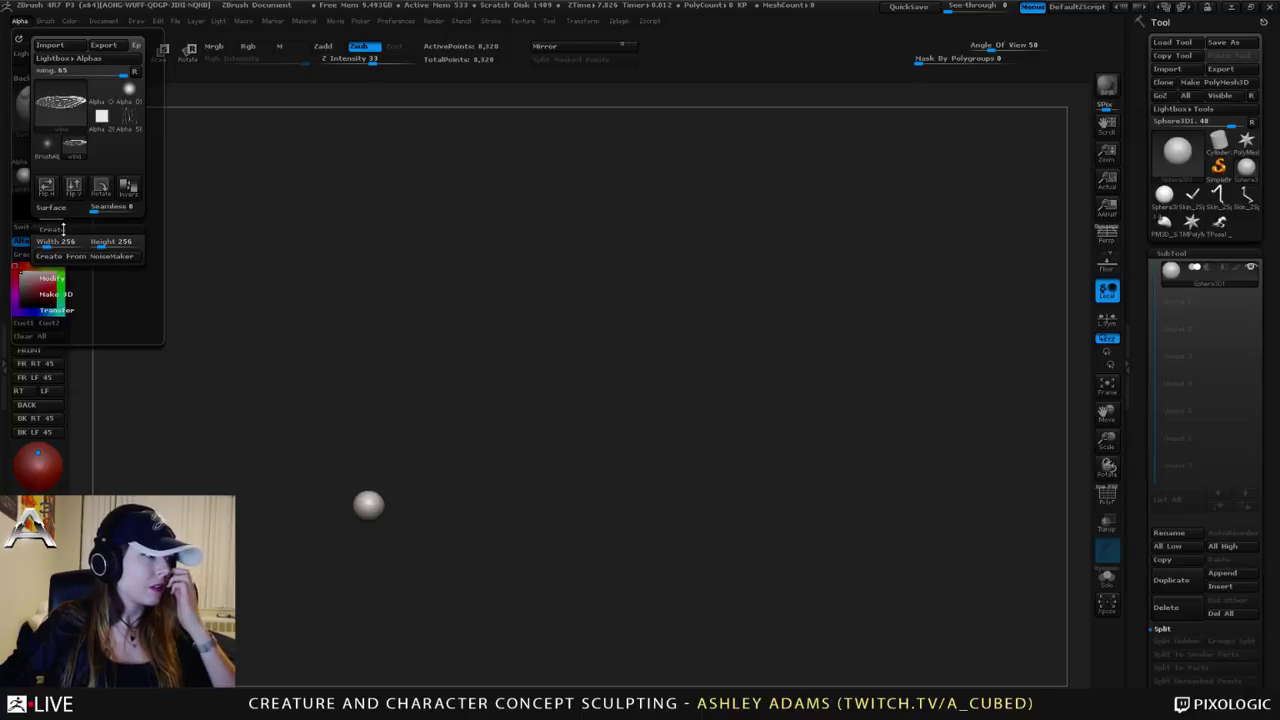
pyautogui.click(56, 229)
# Step: Generate a 3D mesh from the wing alpha with mesh resolution 104 and mesh depth 9
pyautogui.click(58, 260)
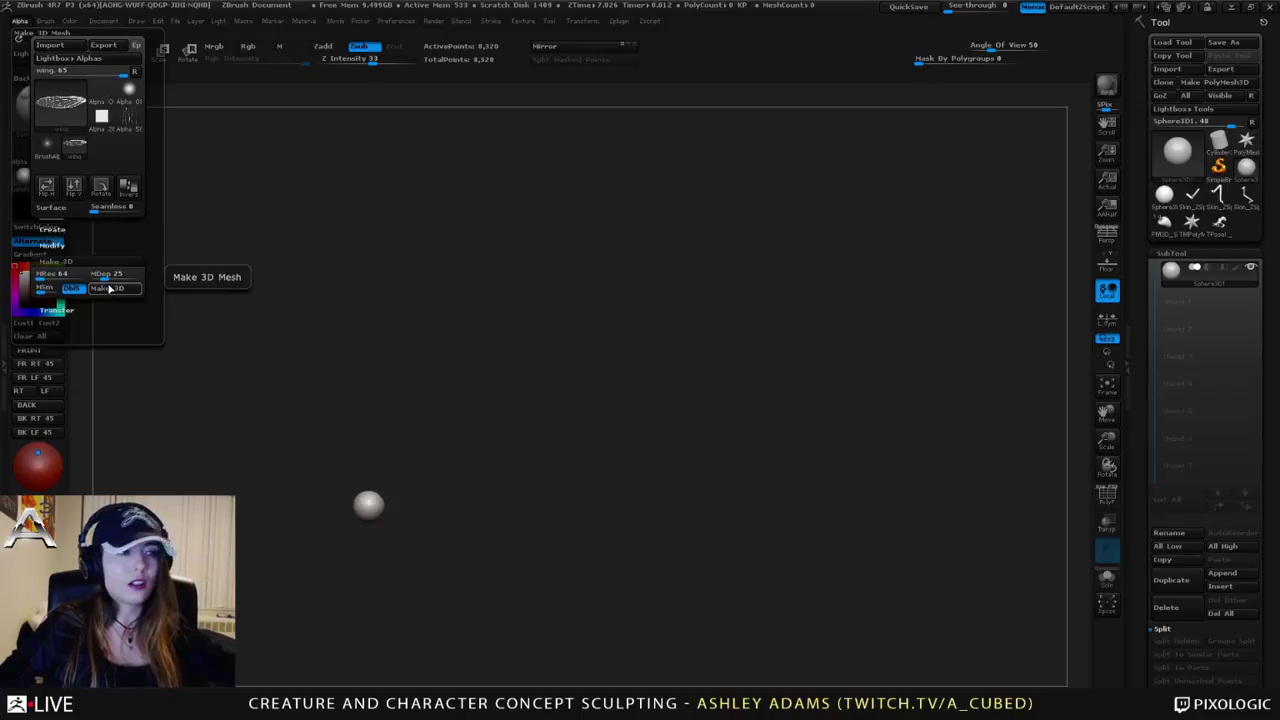
pyautogui.moveTo(73, 116)
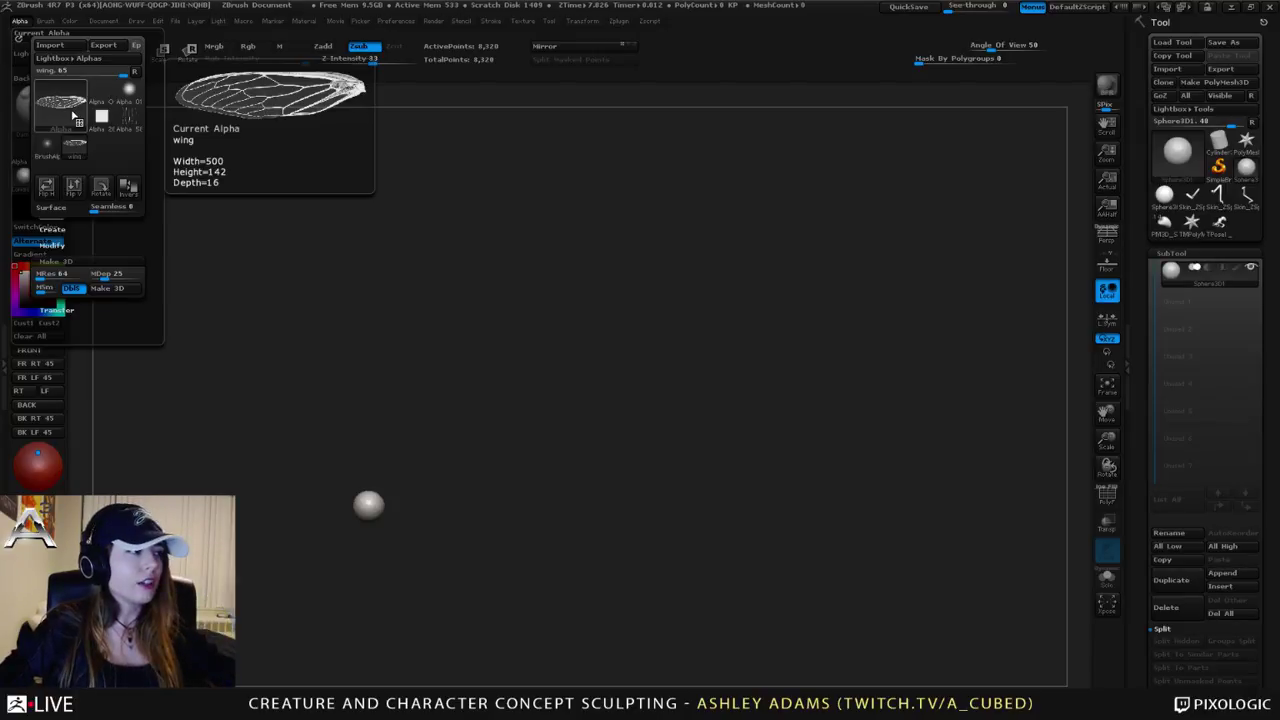
pyautogui.click(96, 277)
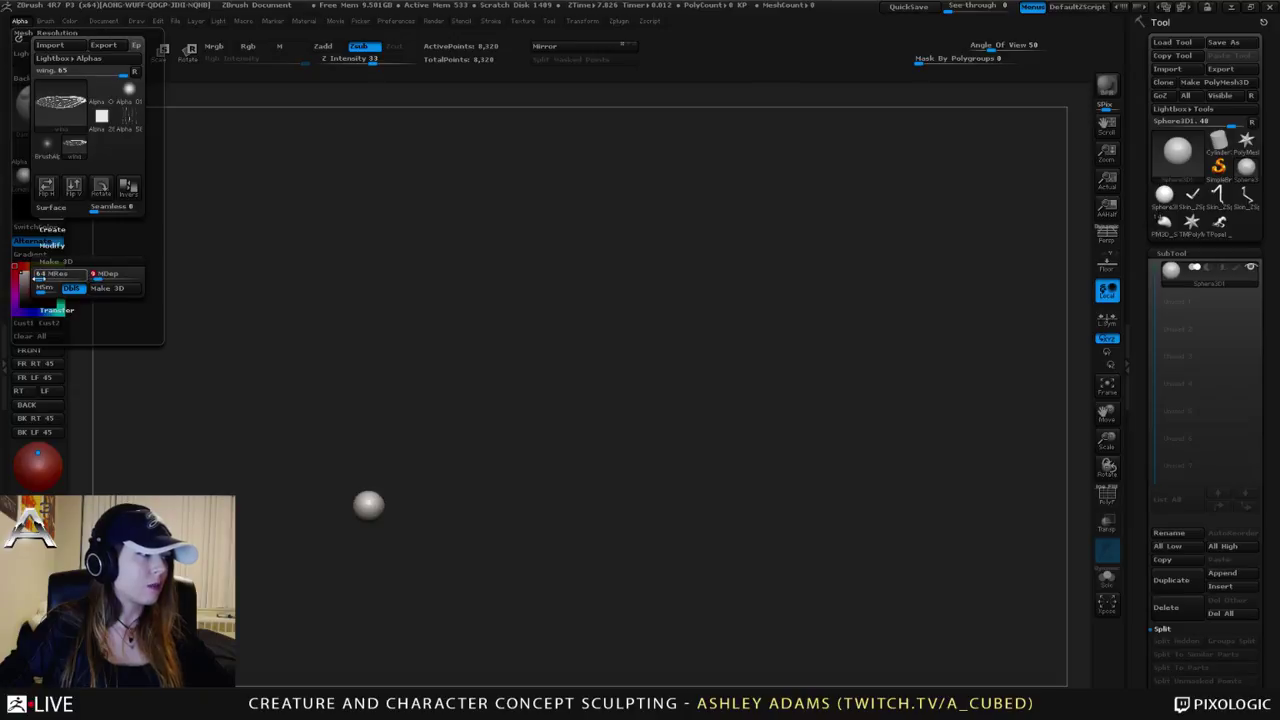
pyautogui.moveTo(40, 277); pyautogui.dragTo(45, 277)
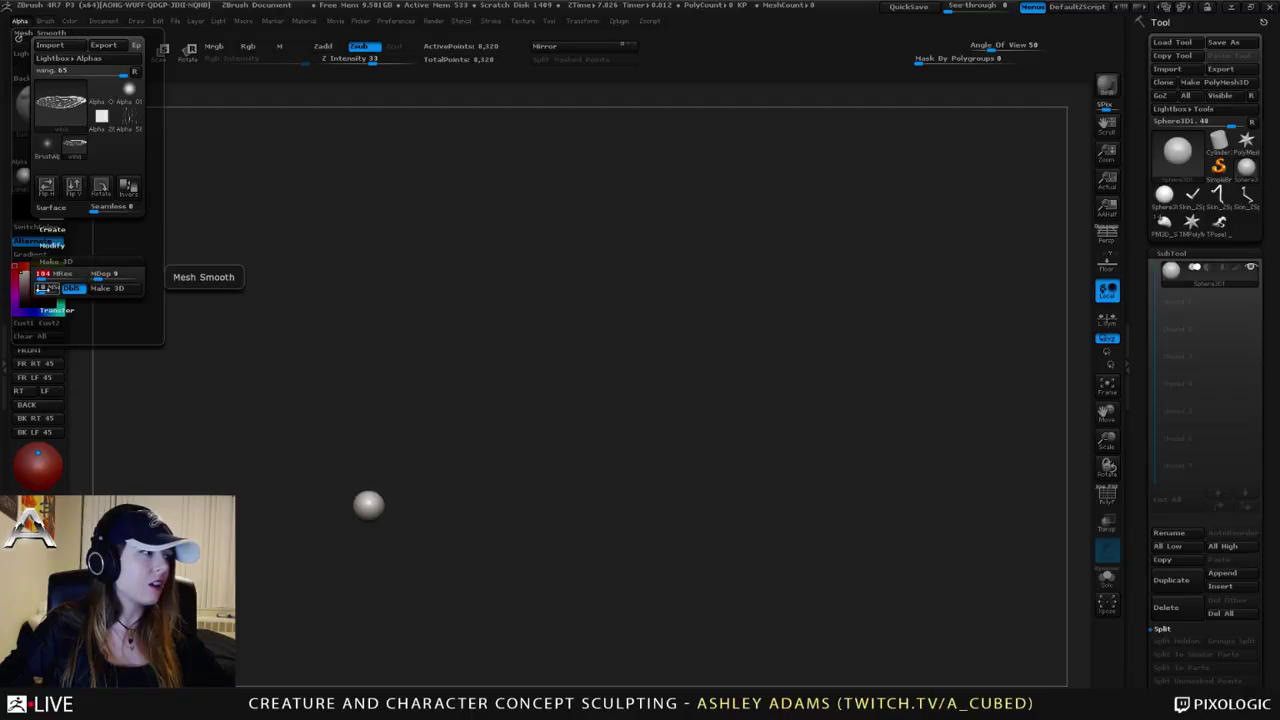
pyautogui.click(107, 288)
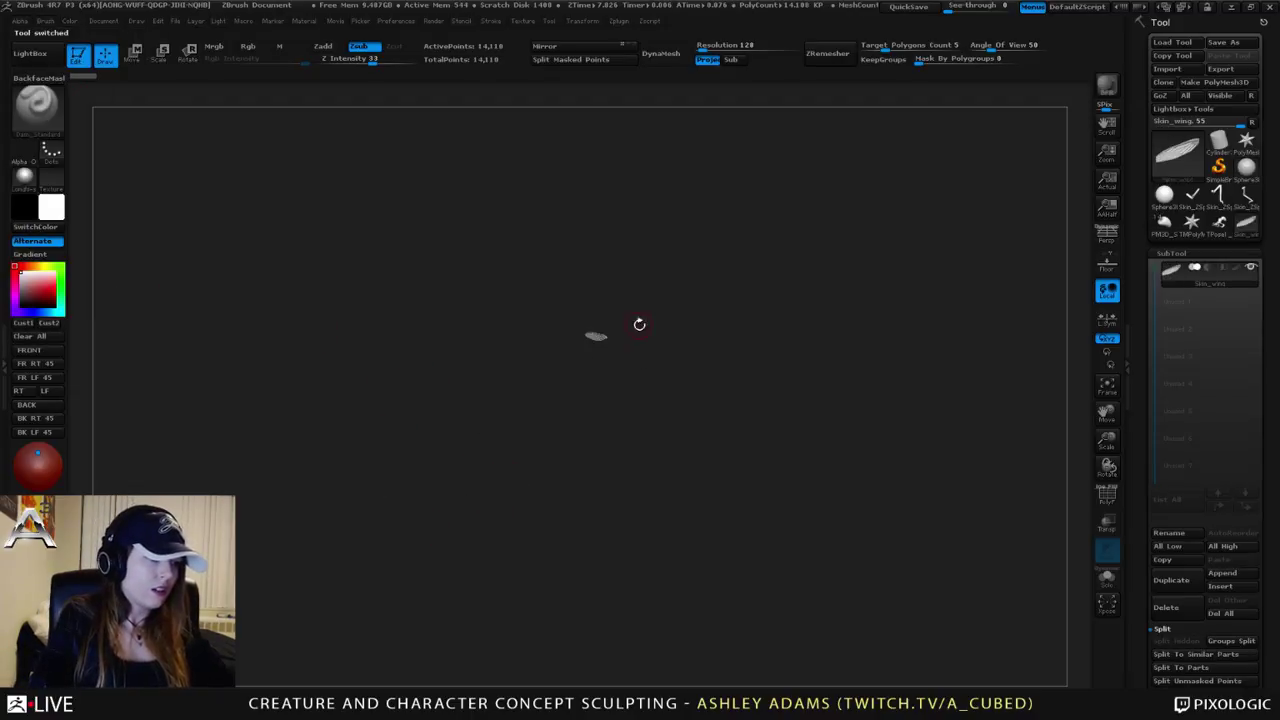
# Step: Inspect the wing mesh, raise the alpha's mesh resolution to 295 and generate a denser 3D wing mesh
pyautogui.keyDown('ctrl'); pyautogui.moveTo(639, 327); pyautogui.dragTo(641, 409, button='right'); pyautogui.keyUp('ctrl')
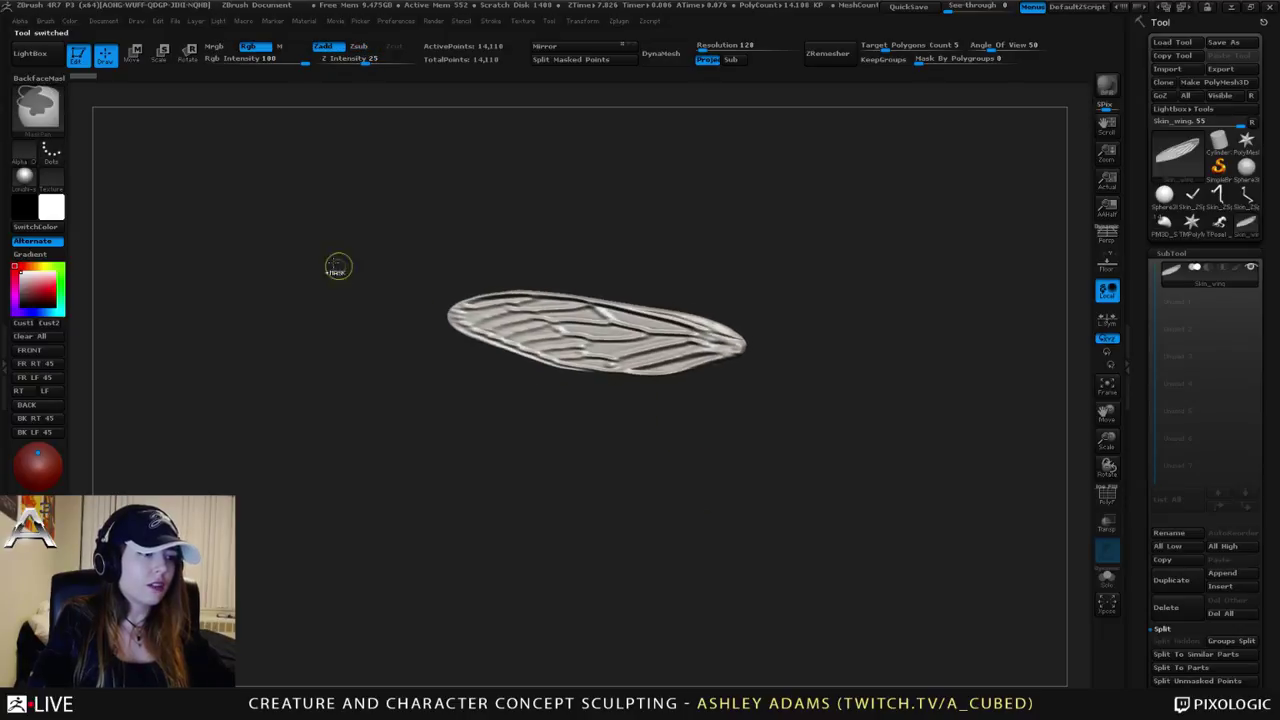
pyautogui.moveTo(474, 233); pyautogui.dragTo(628, 324, button='right')
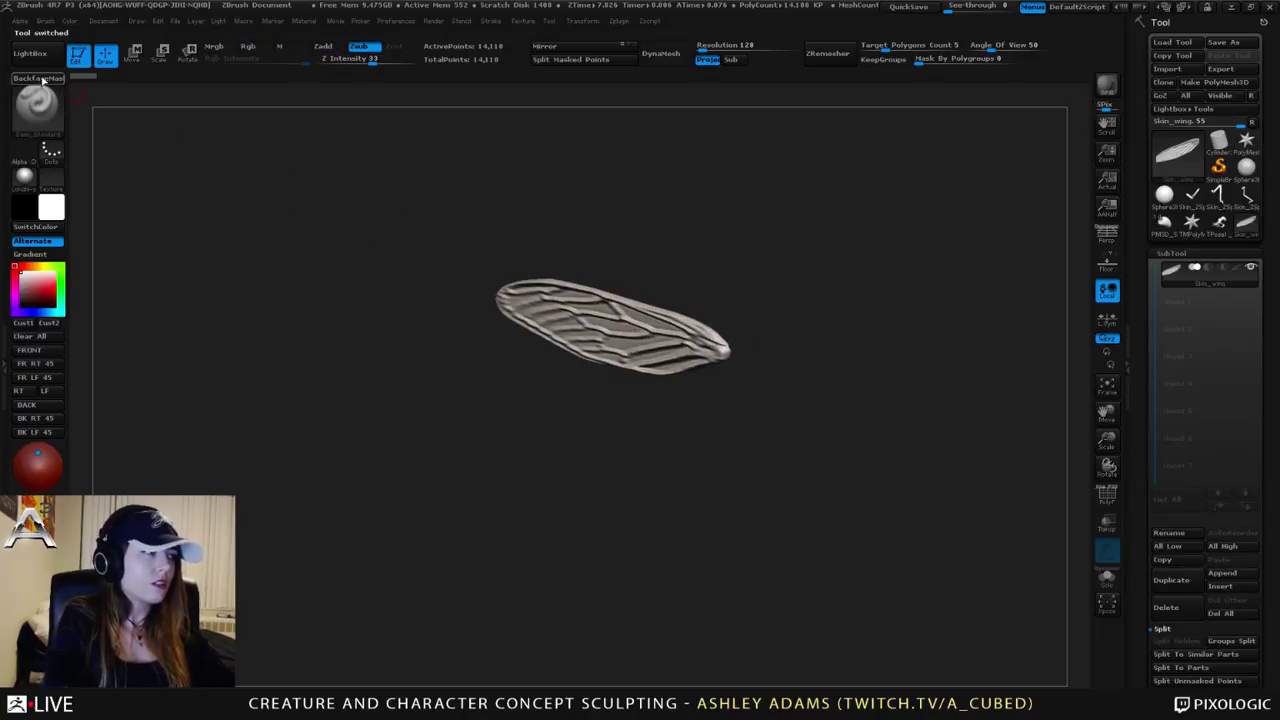
pyautogui.click(20, 21)
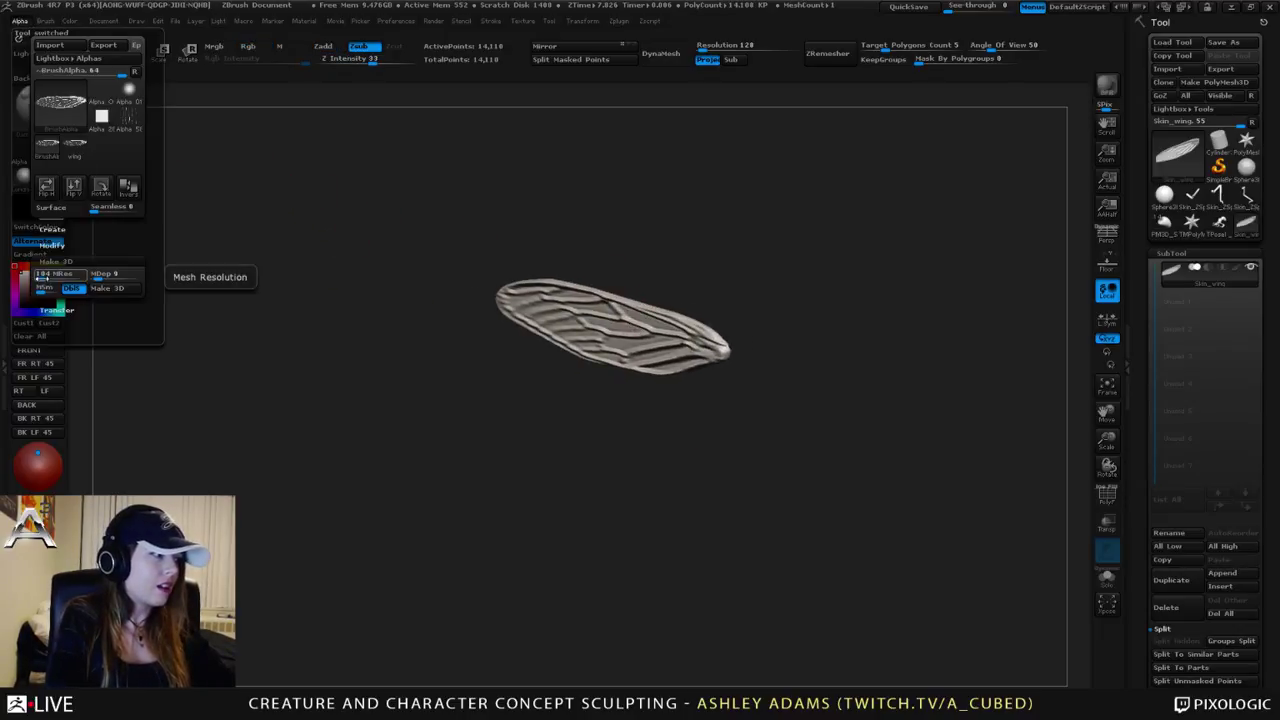
pyautogui.moveTo(40, 276); pyautogui.dragTo(38, 277)
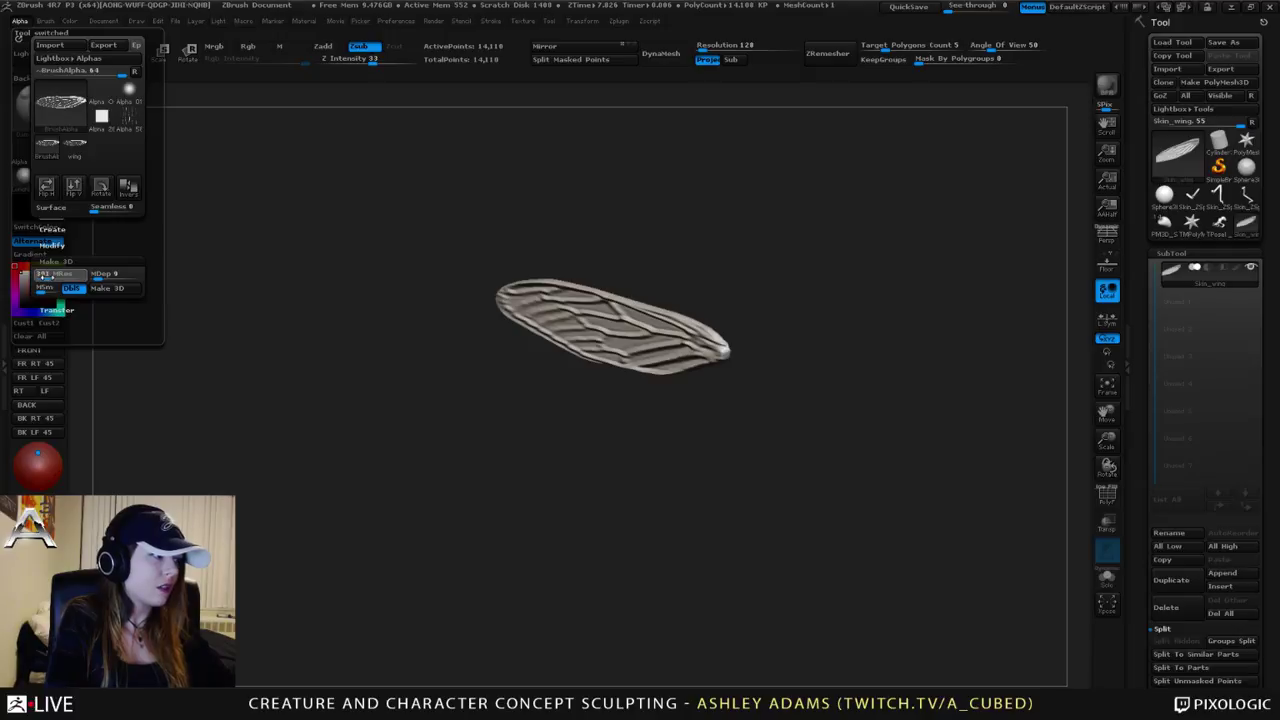
pyautogui.click(107, 288)
# Step: Lower the alpha's mesh depth and generate another 3D wing mesh at the same resolution
pyautogui.moveTo(646, 288); pyautogui.dragTo(652, 258)
pyautogui.click(23, 22)
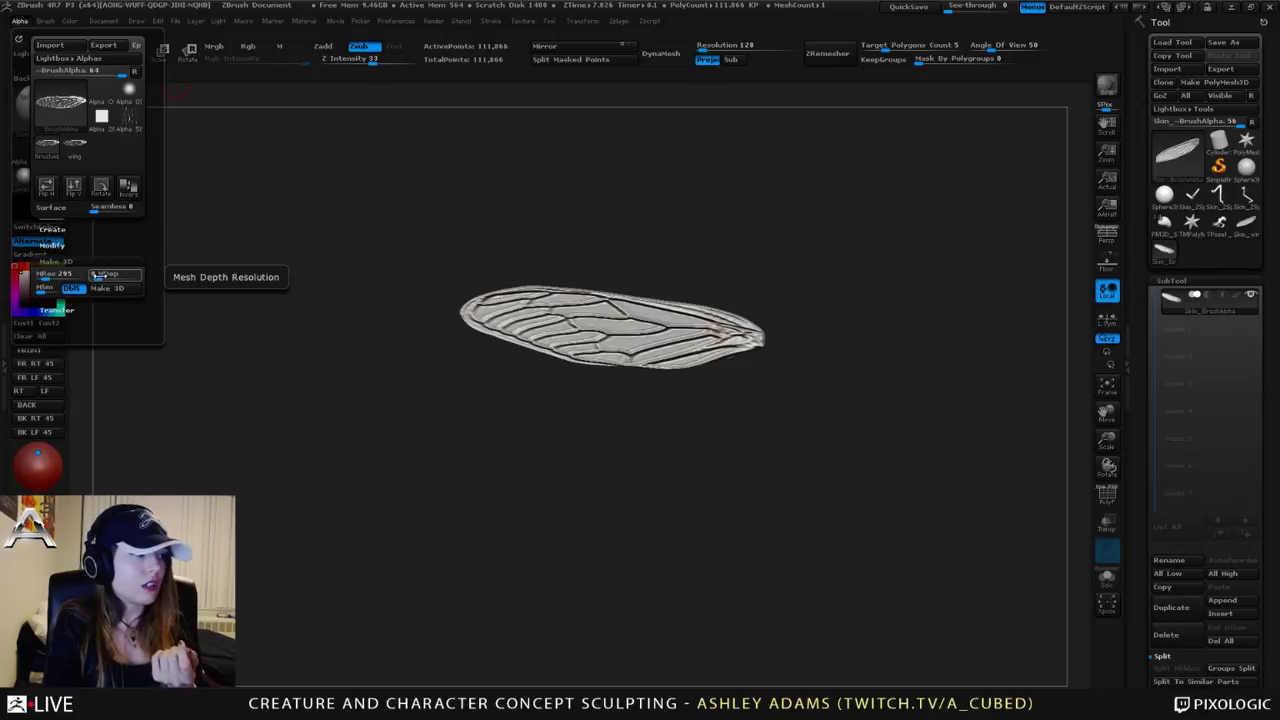
pyautogui.moveTo(98, 277); pyautogui.dragTo(96, 277)
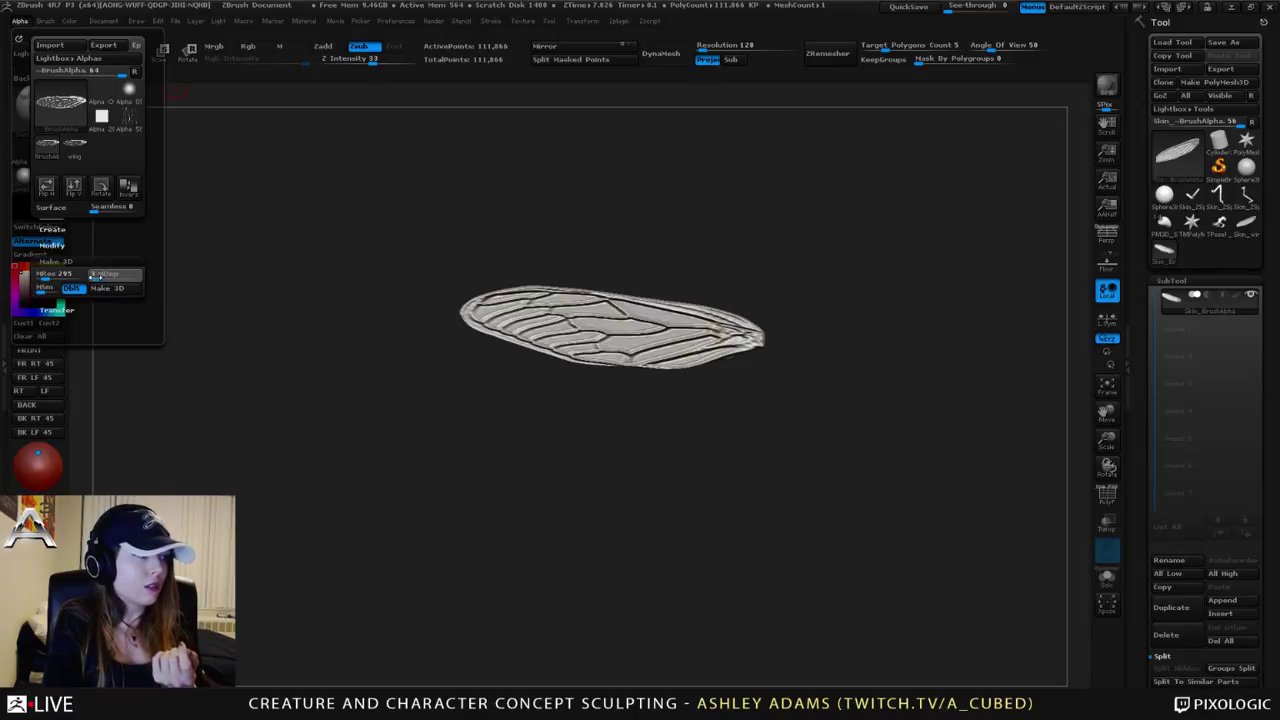
pyautogui.click(108, 289)
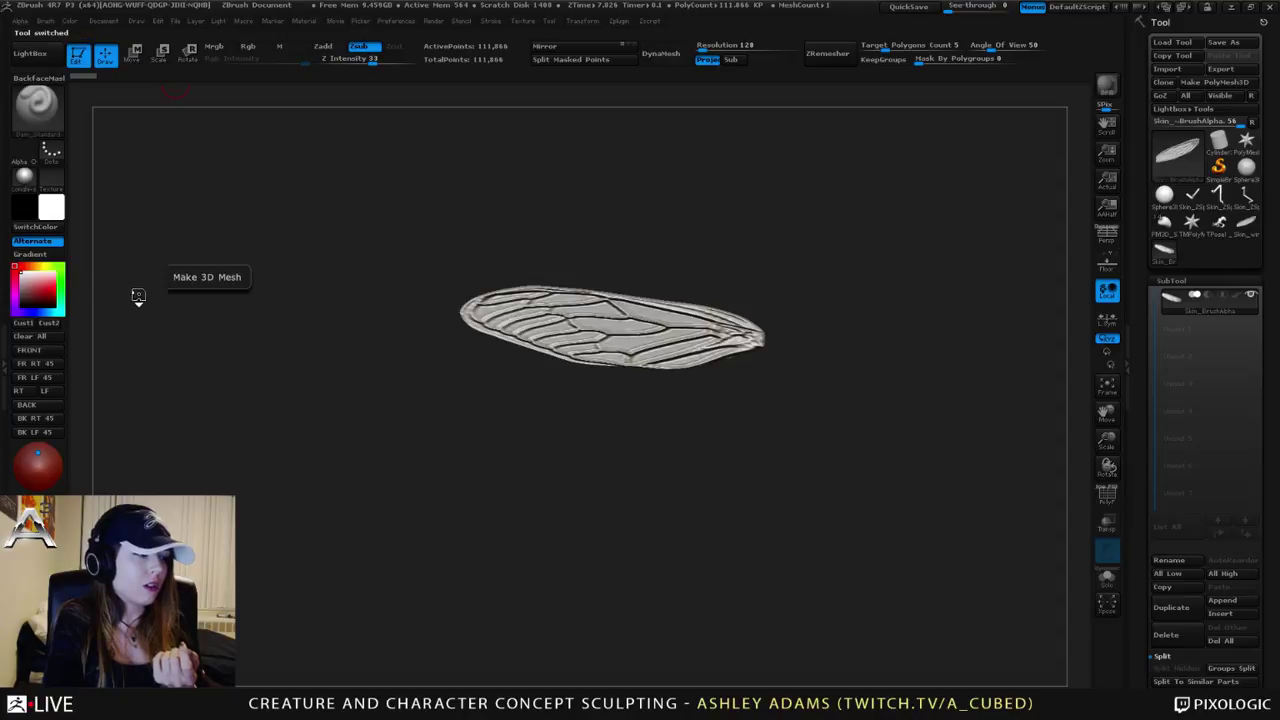
pyautogui.moveTo(500, 240); pyautogui.dragTo(212, 169)
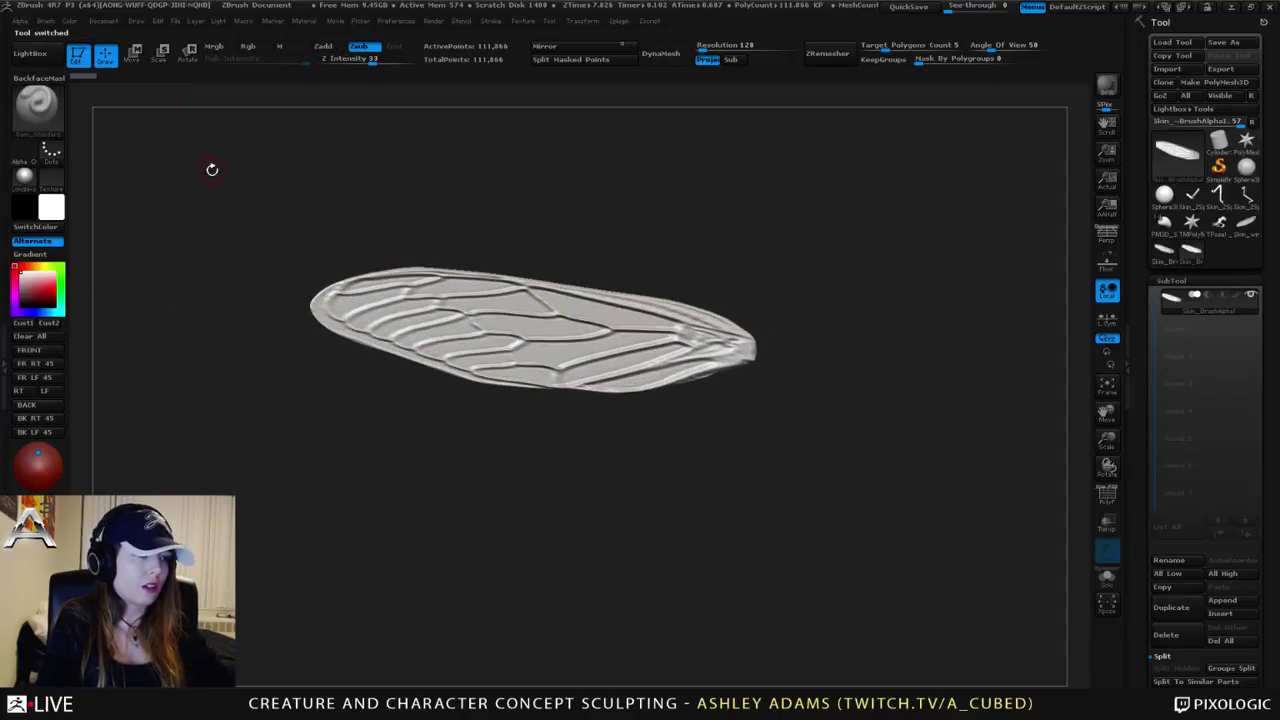
# Step: Select the earlier resolution-295 wing mesh with mesh depth 9 and delete all of its subtools
pyautogui.click(21, 22)
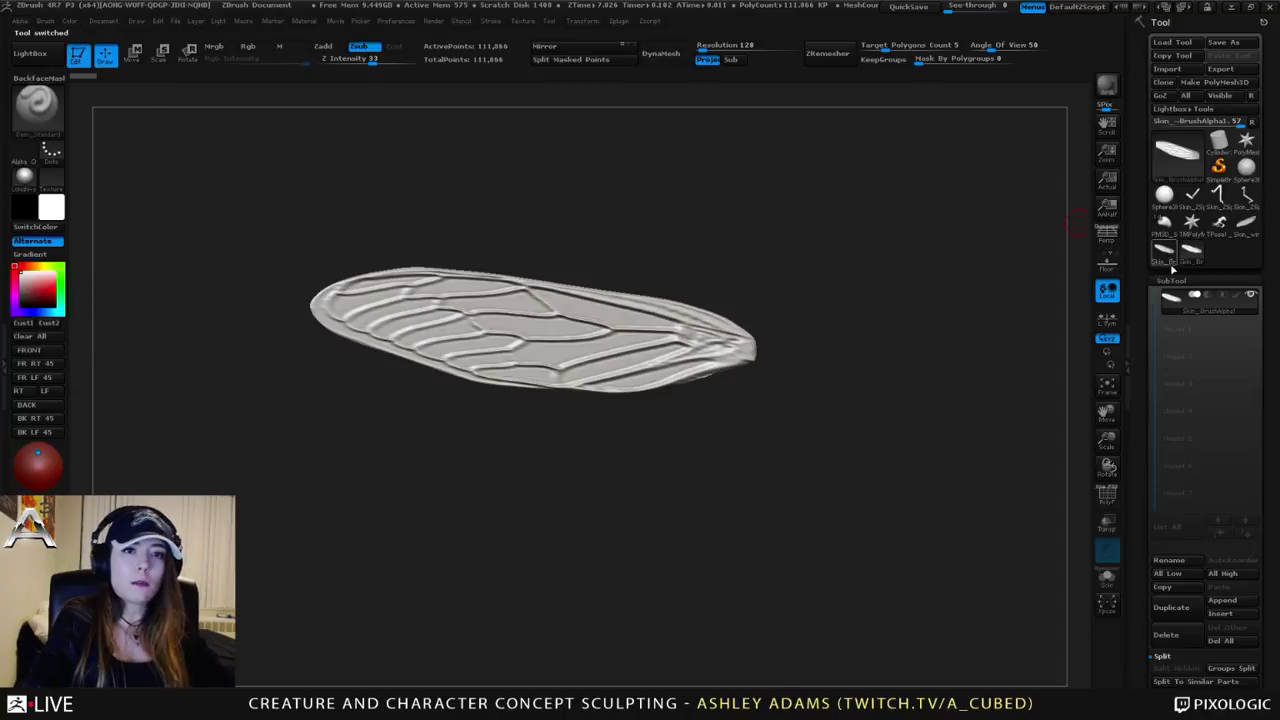
pyautogui.click(1164, 253)
pyautogui.click(1228, 641)
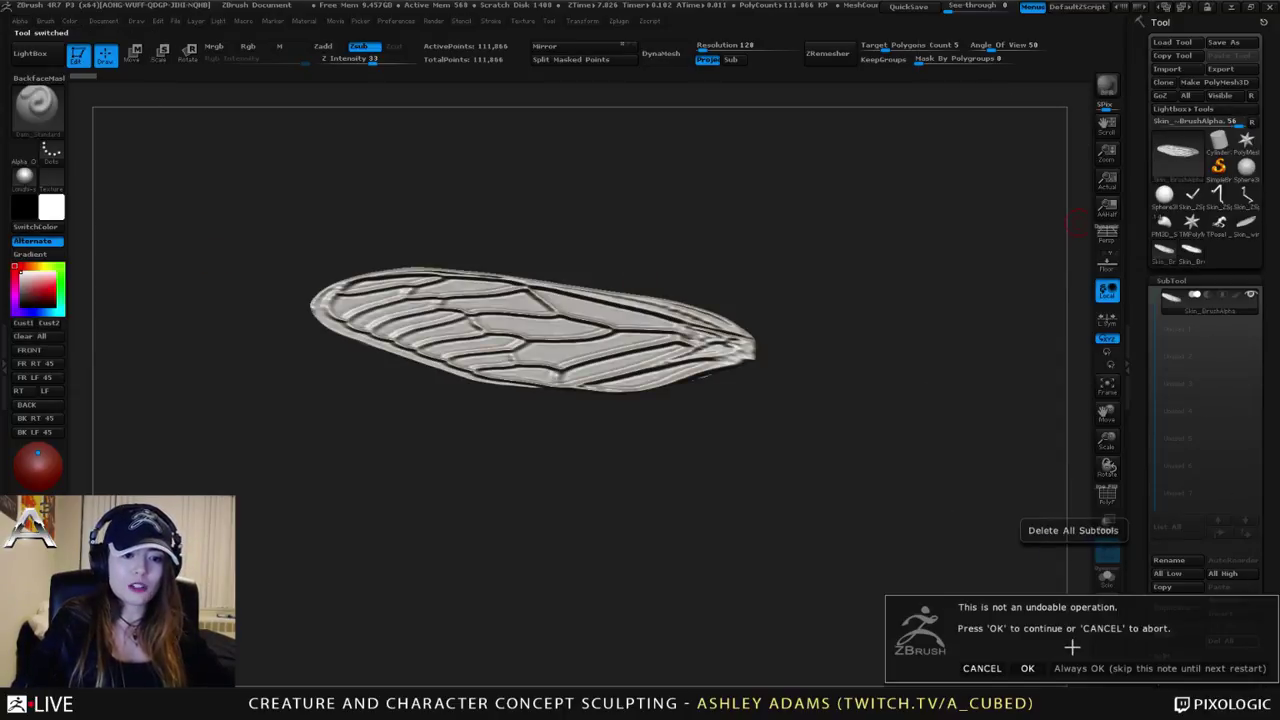
pyautogui.click(1027, 668)
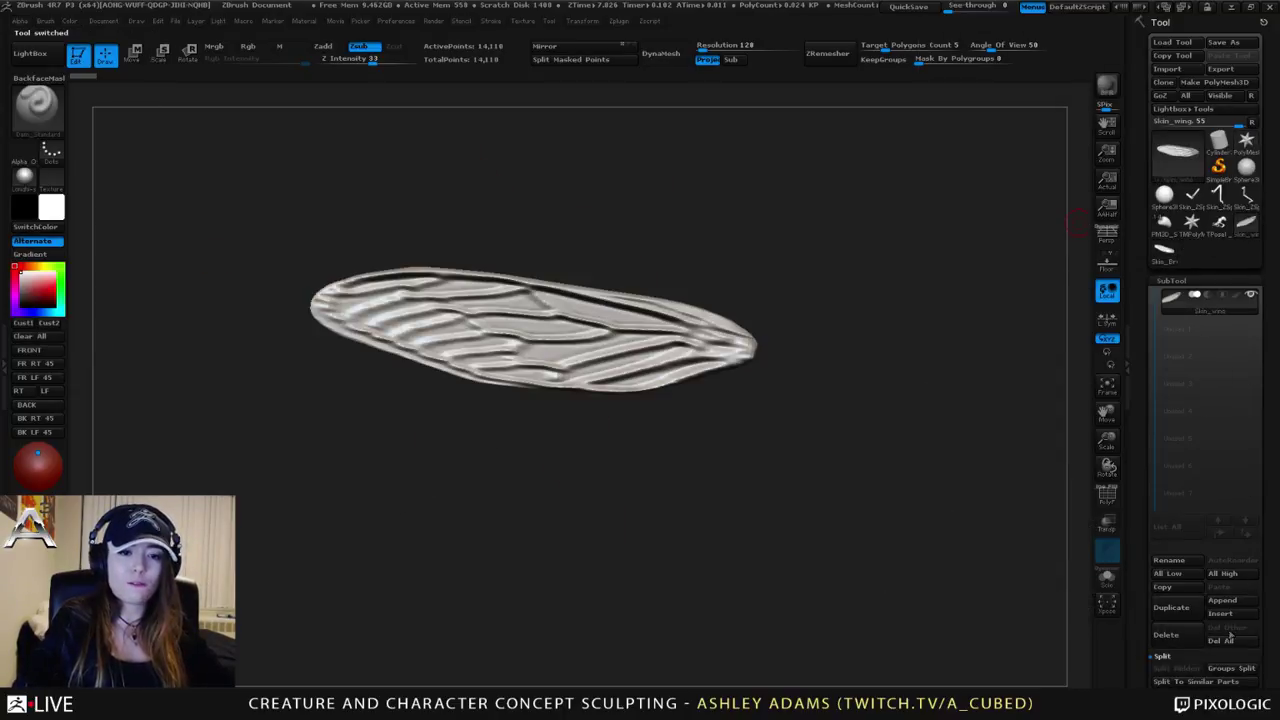
# Step: Delete all subtools of the remaining Skin_wing tool and of the three unused Skin_ZSphere tools
pyautogui.click(1228, 640)
pyautogui.click(1028, 668)
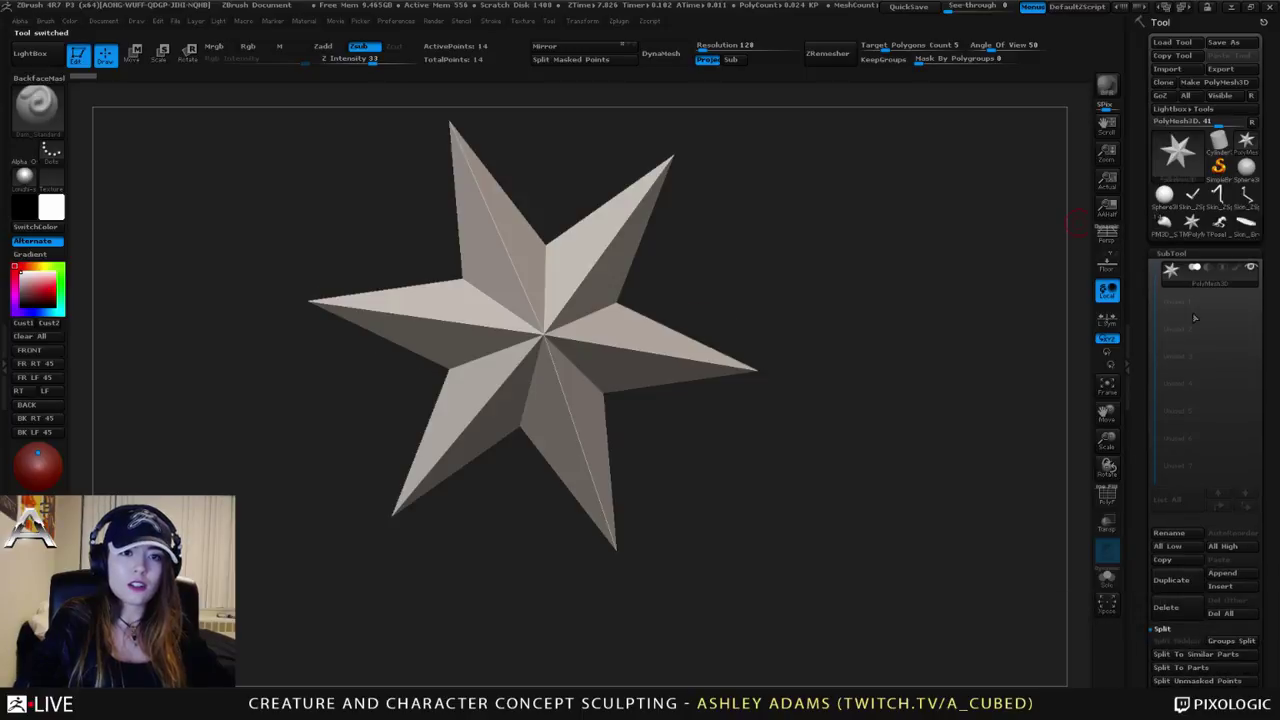
pyautogui.click(1222, 196)
pyautogui.click(1220, 614)
pyautogui.click(1028, 645)
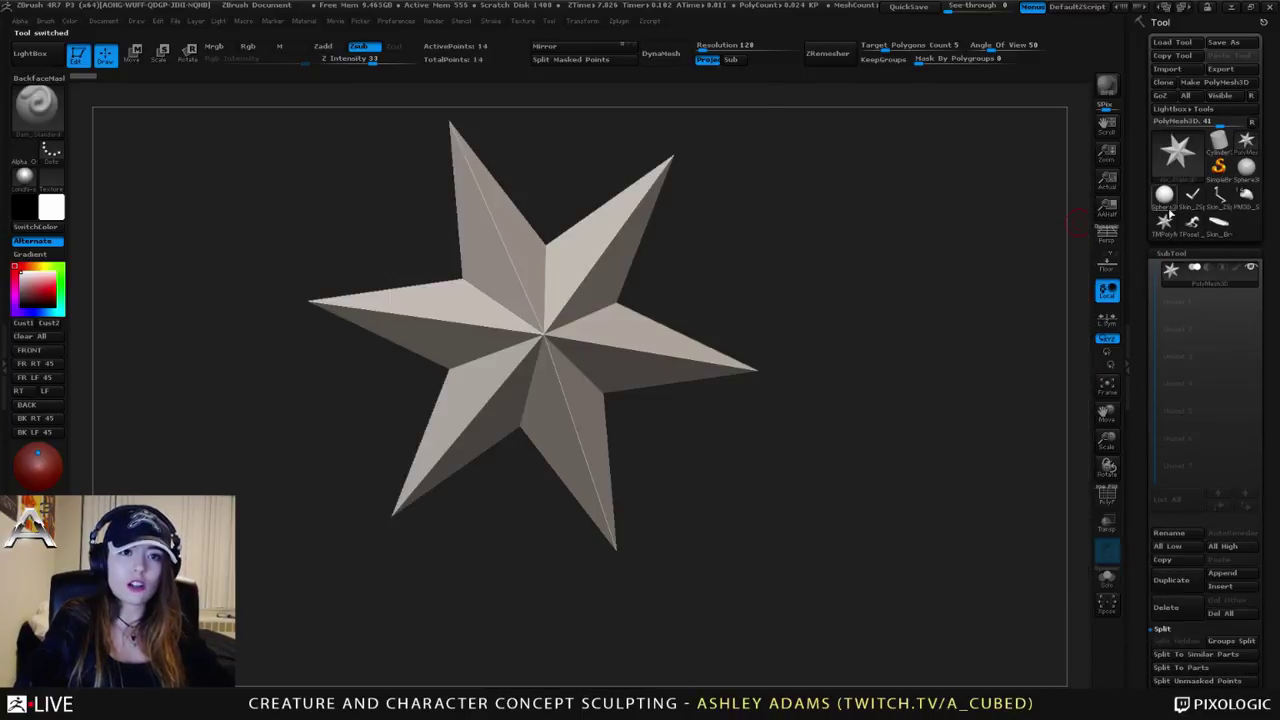
pyautogui.click(1218, 198)
pyautogui.click(1228, 613)
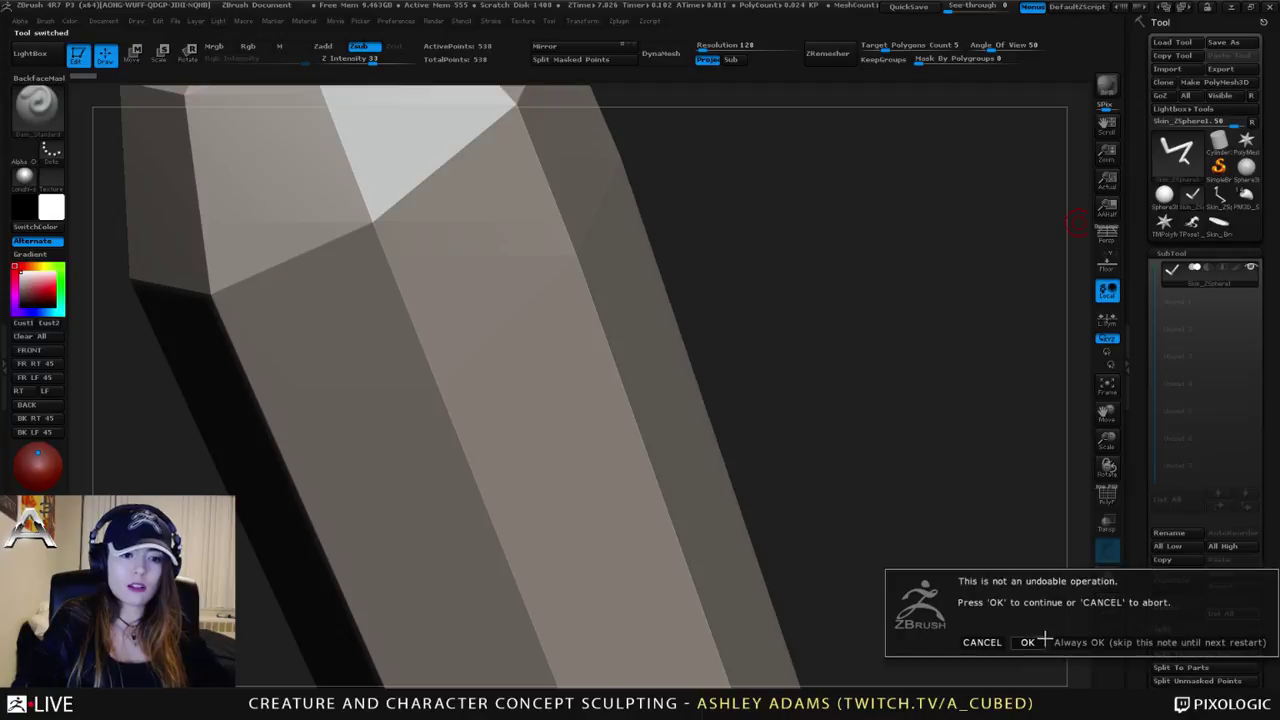
pyautogui.click(1040, 642)
pyautogui.click(1192, 198)
pyautogui.click(1222, 613)
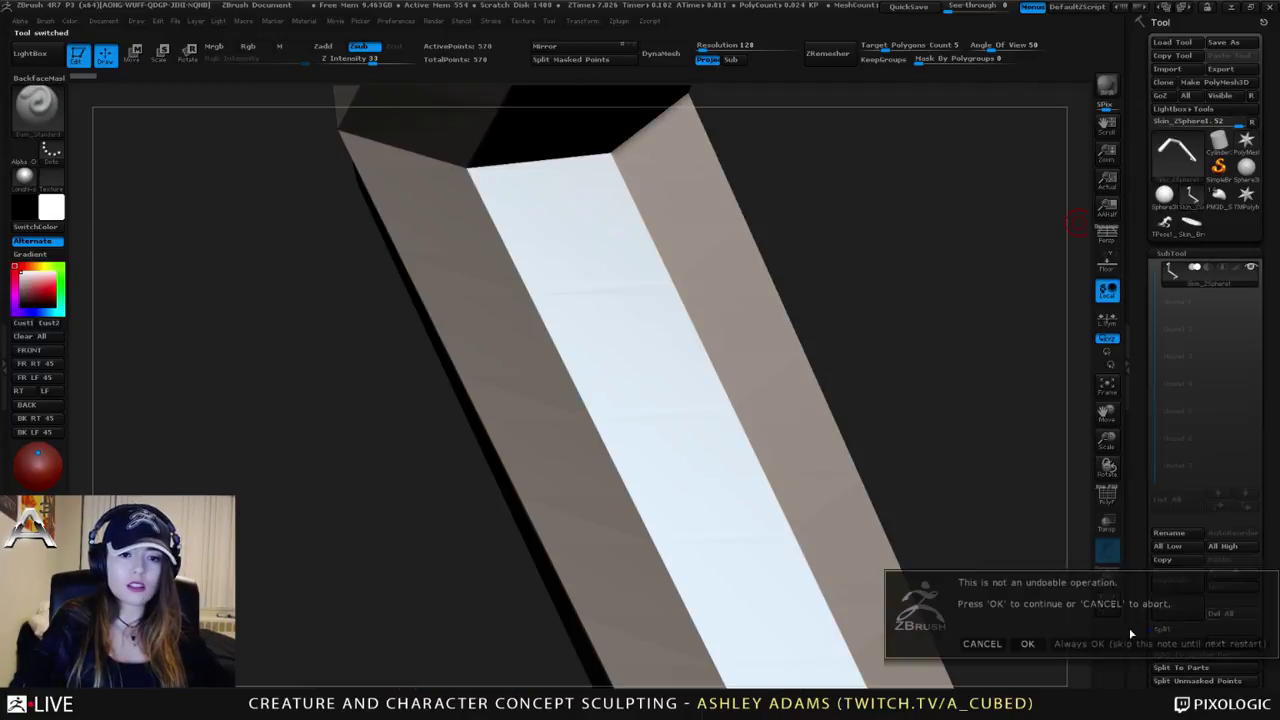
pyautogui.click(1030, 643)
# Step: Generate a 3D wing mesh from BrushAlpha with mesh resolution 391 and mesh depth 3
pyautogui.click(1164, 222)
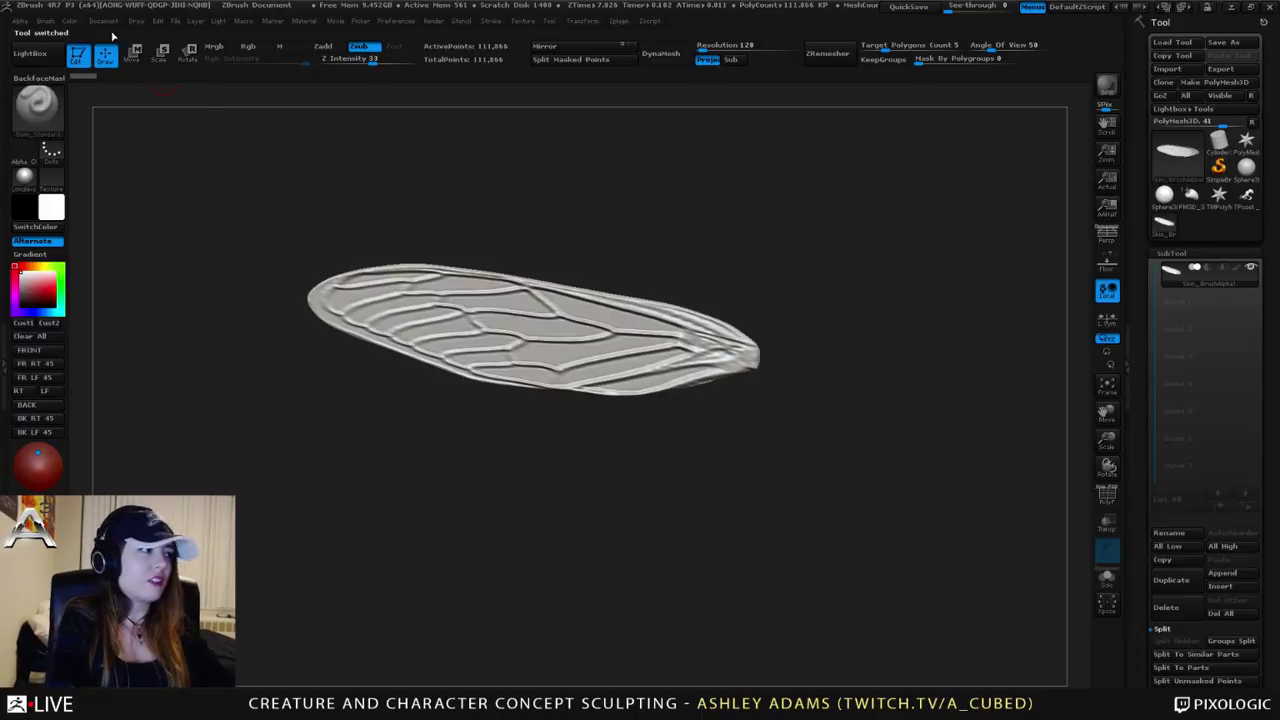
pyautogui.click(22, 22)
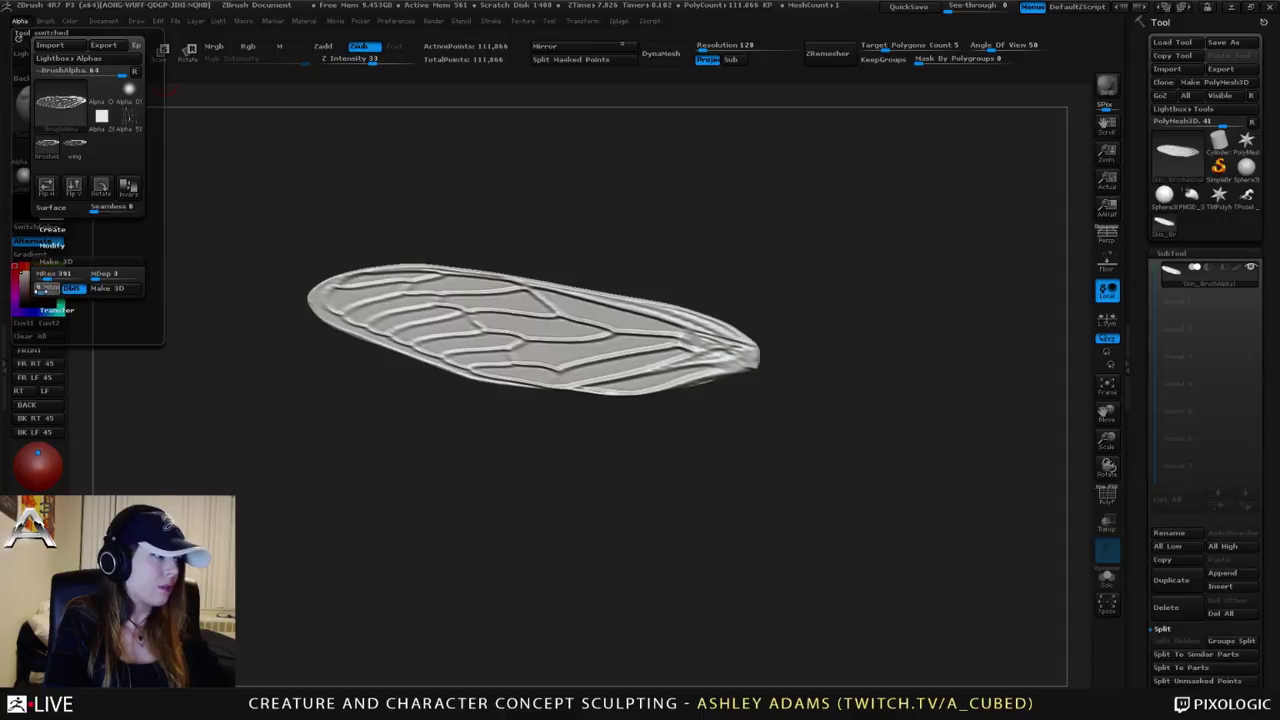
pyautogui.click(110, 288)
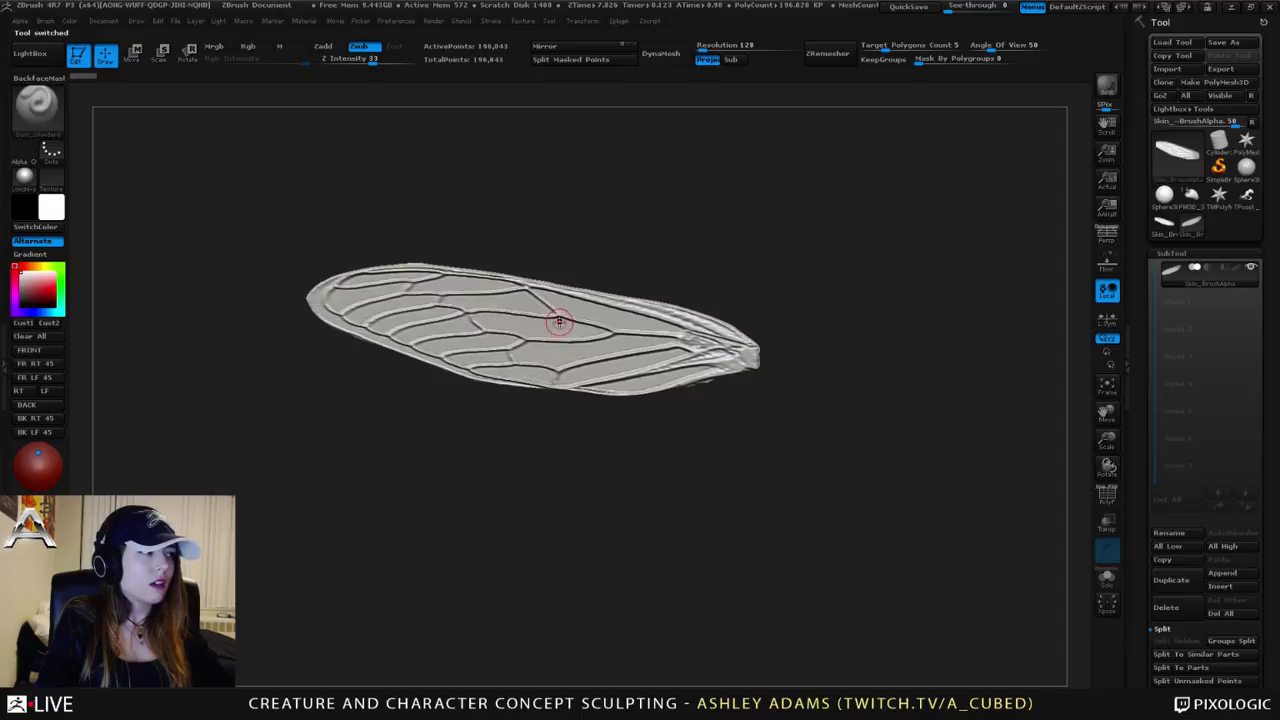
pyautogui.moveTo(570, 279); pyautogui.dragTo(602, 284)
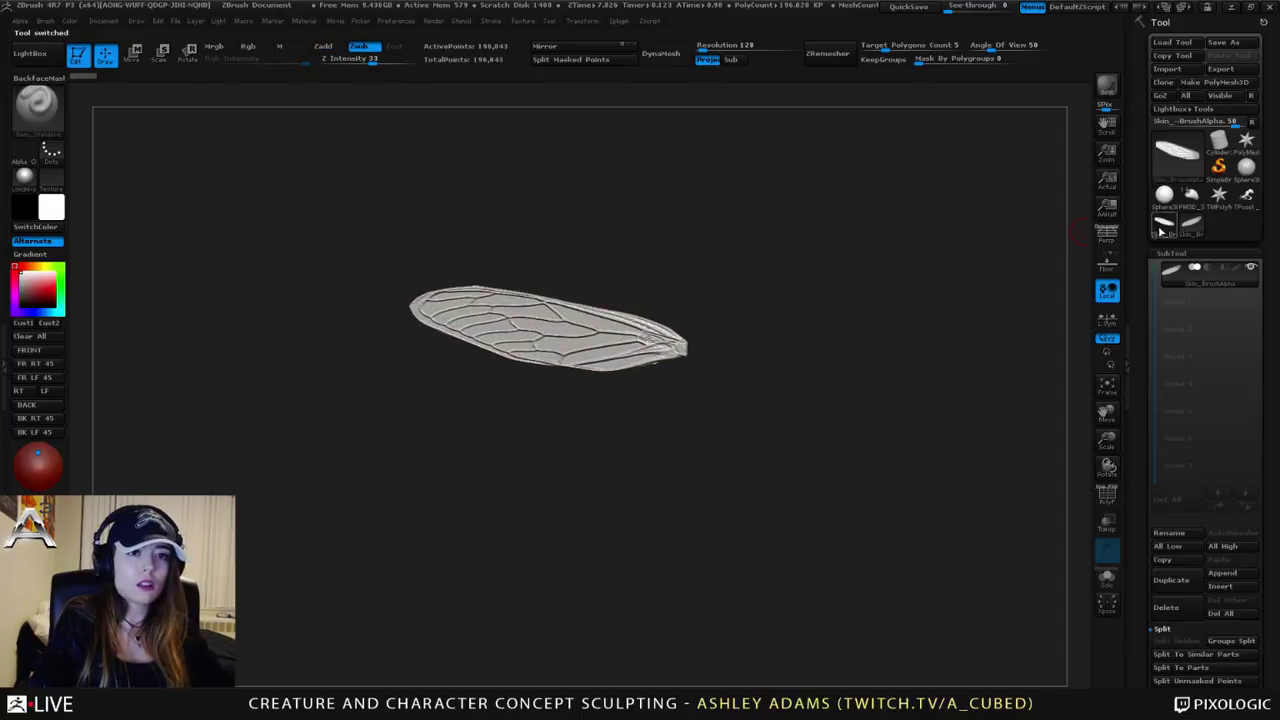
# Step: Delete all subtools of the earlier, lower-resolution Skin_BrushAlpha wing and make the denser wing mesh active
pyautogui.click(1161, 230)
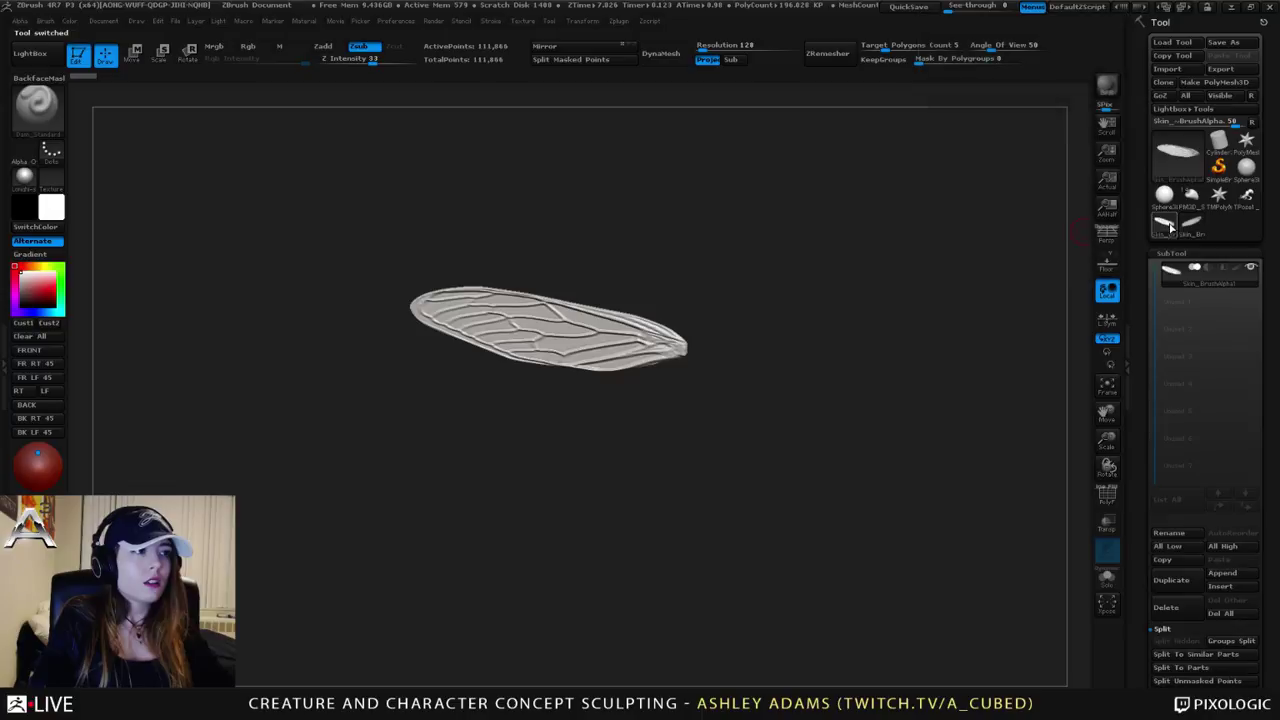
pyautogui.click(1238, 623)
pyautogui.click(1028, 647)
pyautogui.click(1165, 226)
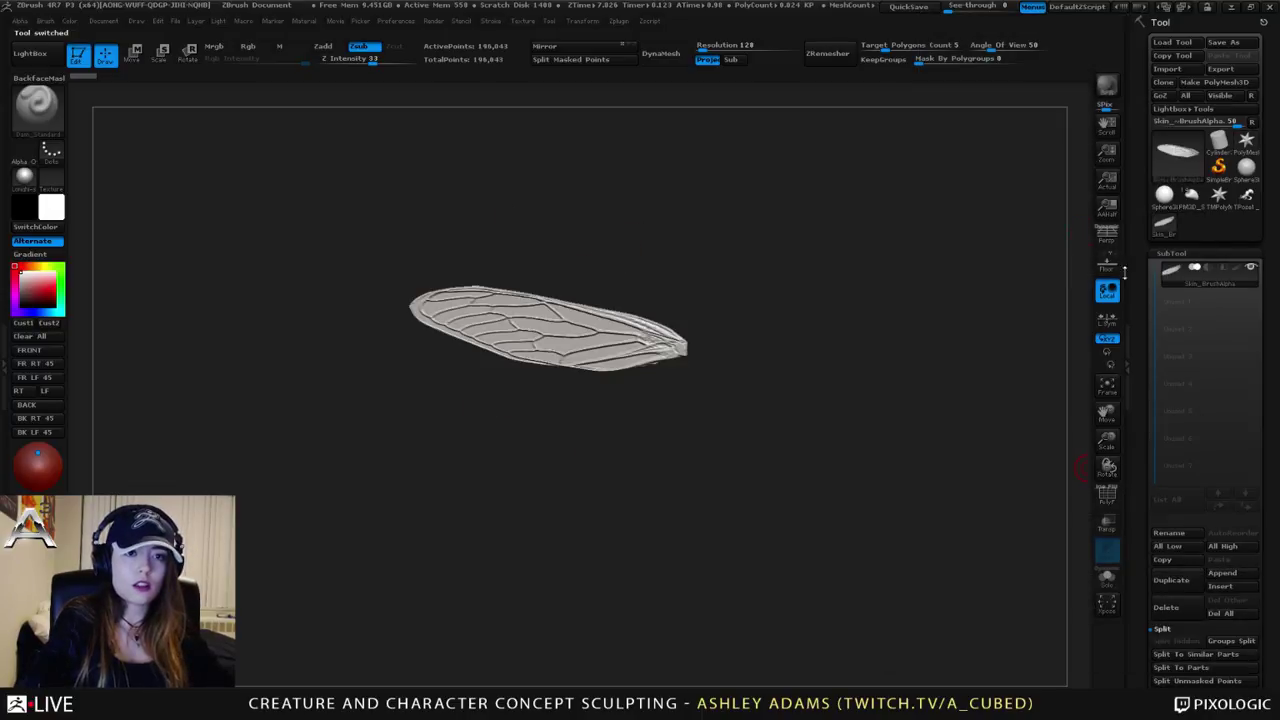
pyautogui.moveTo(945, 332); pyautogui.dragTo(893, 323)
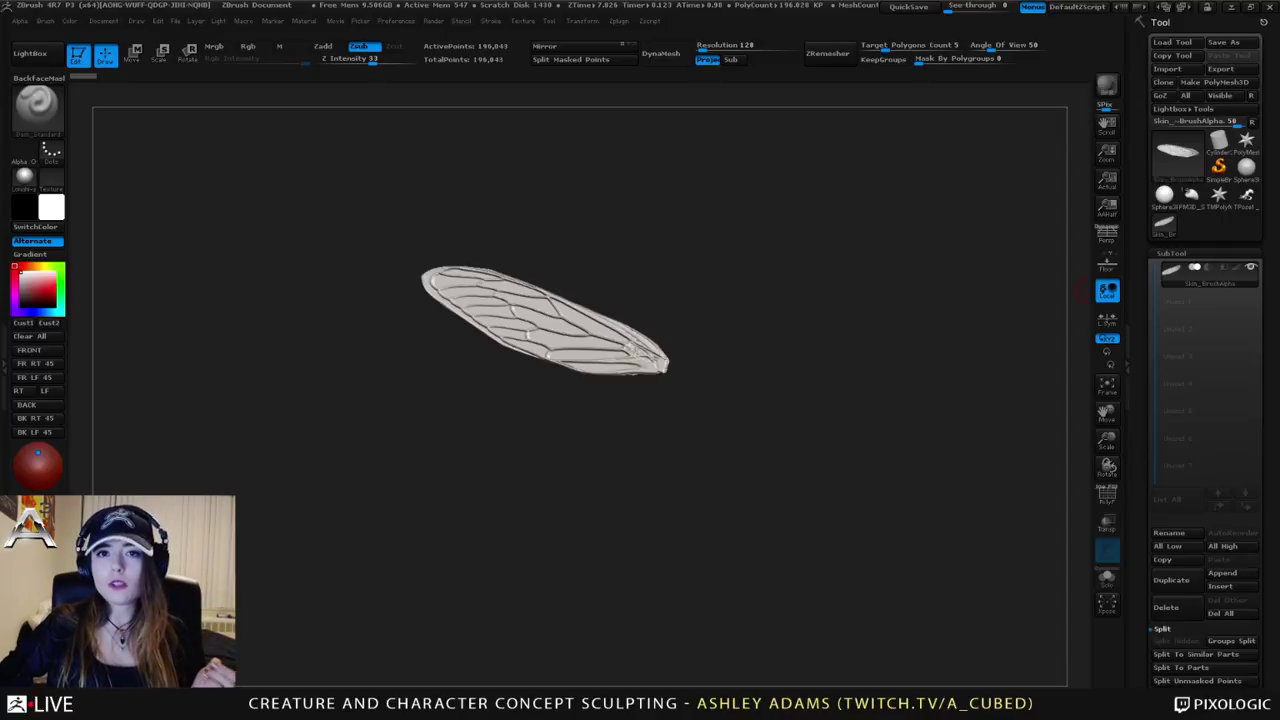
# Step: Switch to the TPose1 creature mesh and subdivide it twice
pyautogui.click(1246, 196)
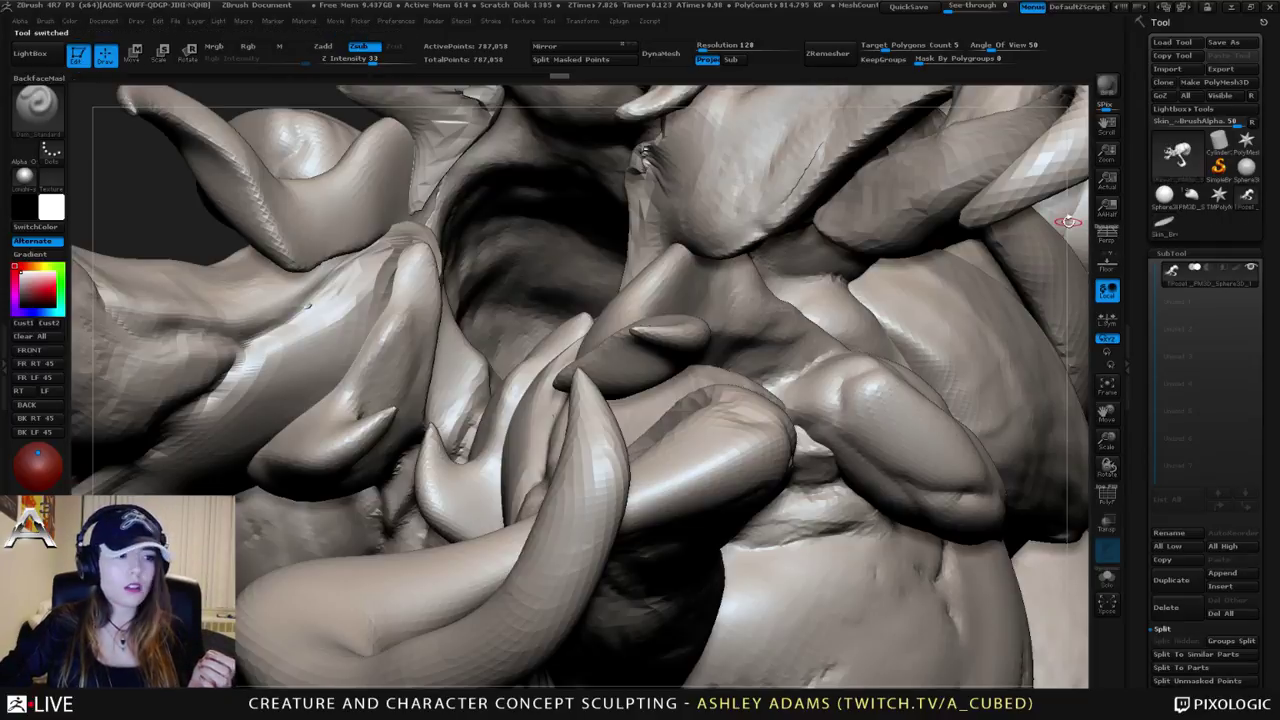
pyautogui.moveTo(786, 416); pyautogui.dragTo(435, 356, button='right')
pyautogui.keyDown('alt'); pyautogui.moveTo(729, 397); pyautogui.dragTo(751, 431, button='right'); pyautogui.keyUp('alt')
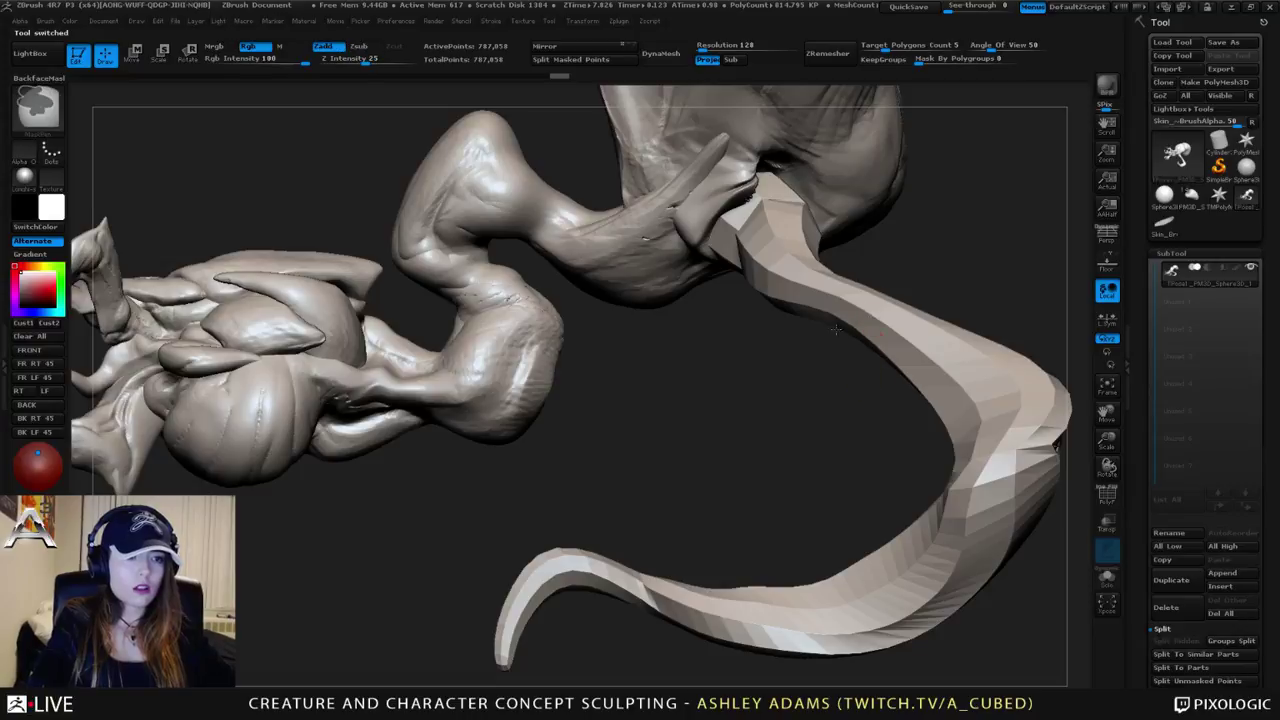
pyautogui.moveTo(870, 320)
pyautogui.mouseDown(button='right')
pyautogui.moveTo(918, 340)
pyautogui.moveTo(934, 318)
pyautogui.mouseUp(button='right')
pyautogui.hotkey('ctrl', 'd')
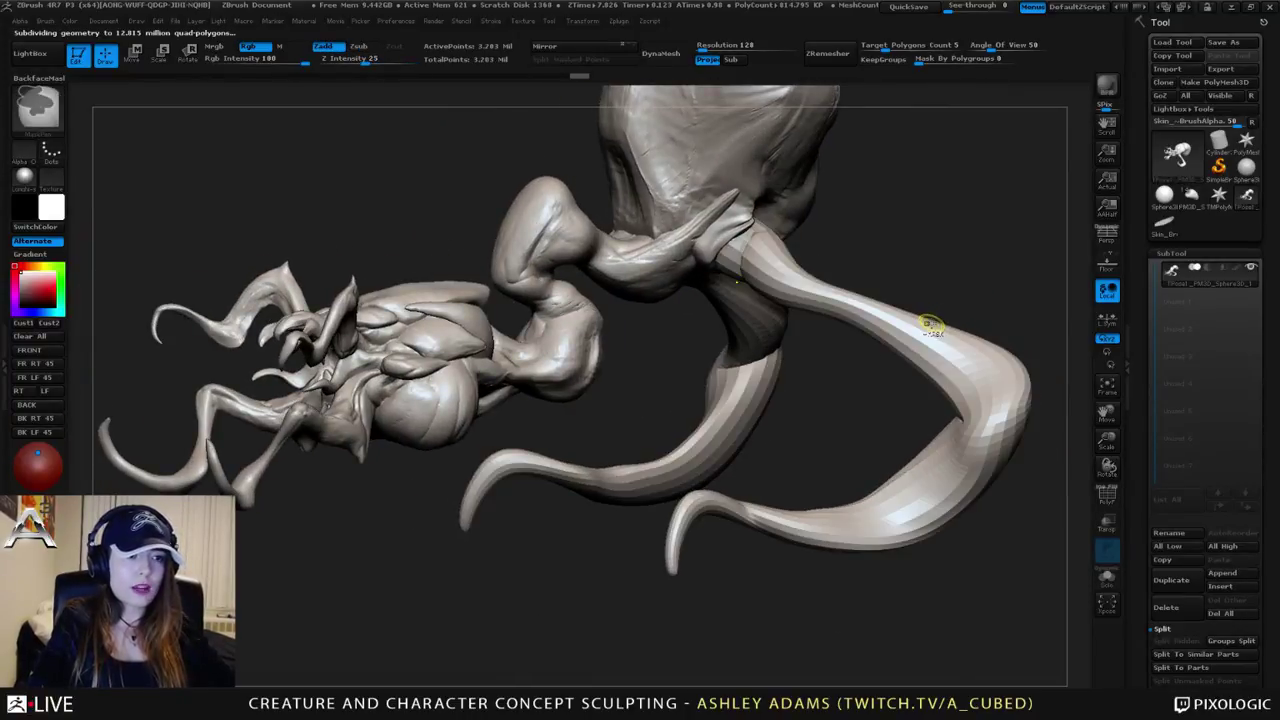
pyautogui.keyDown('alt'); pyautogui.moveTo(971, 268); pyautogui.dragTo(765, 358); pyautogui.keyUp('alt')
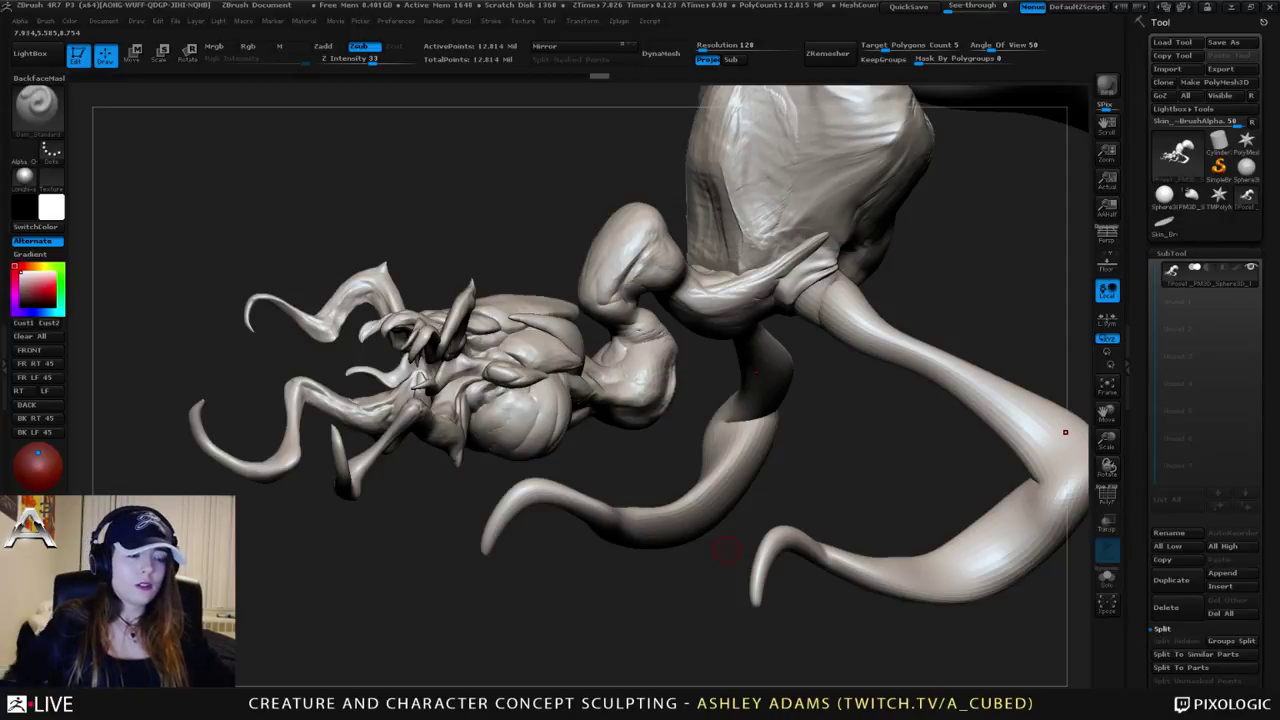
# Step: Append the Skin_BrushAlpha wing to the creature and open the Deformation settings for the new subtool
pyautogui.moveTo(766, 307); pyautogui.dragTo(1000, 445)
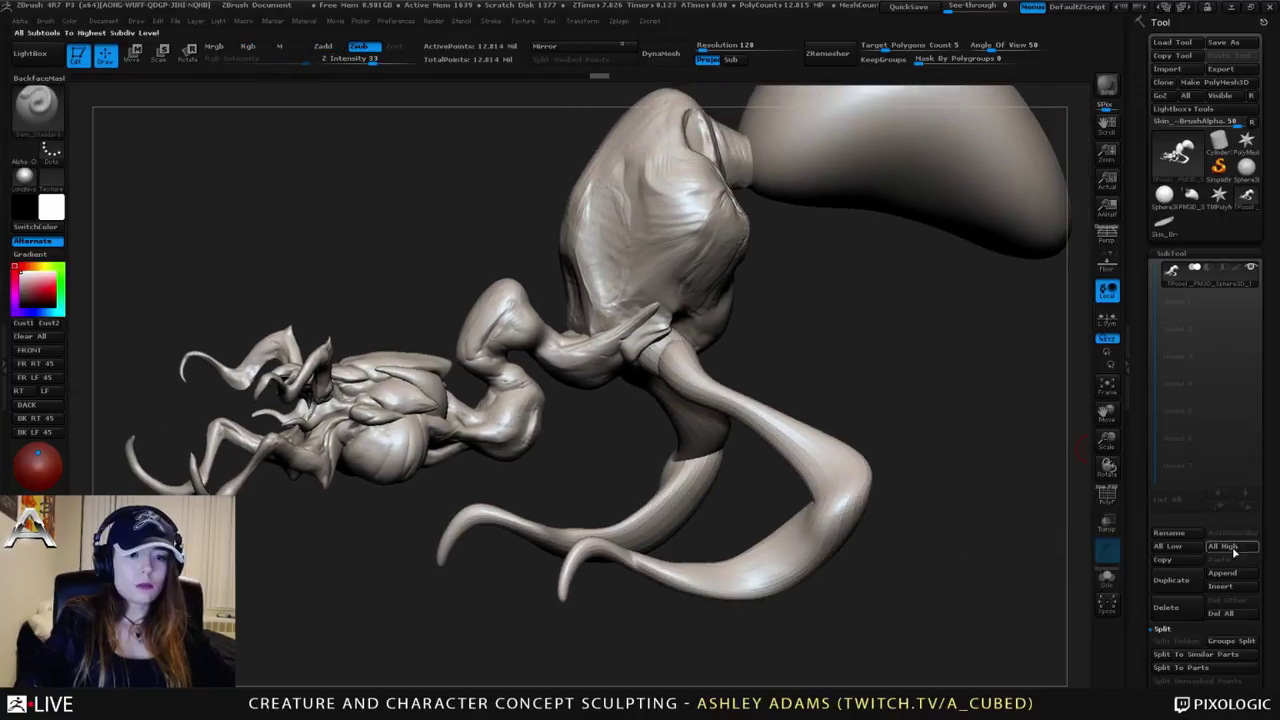
pyautogui.click(1222, 578)
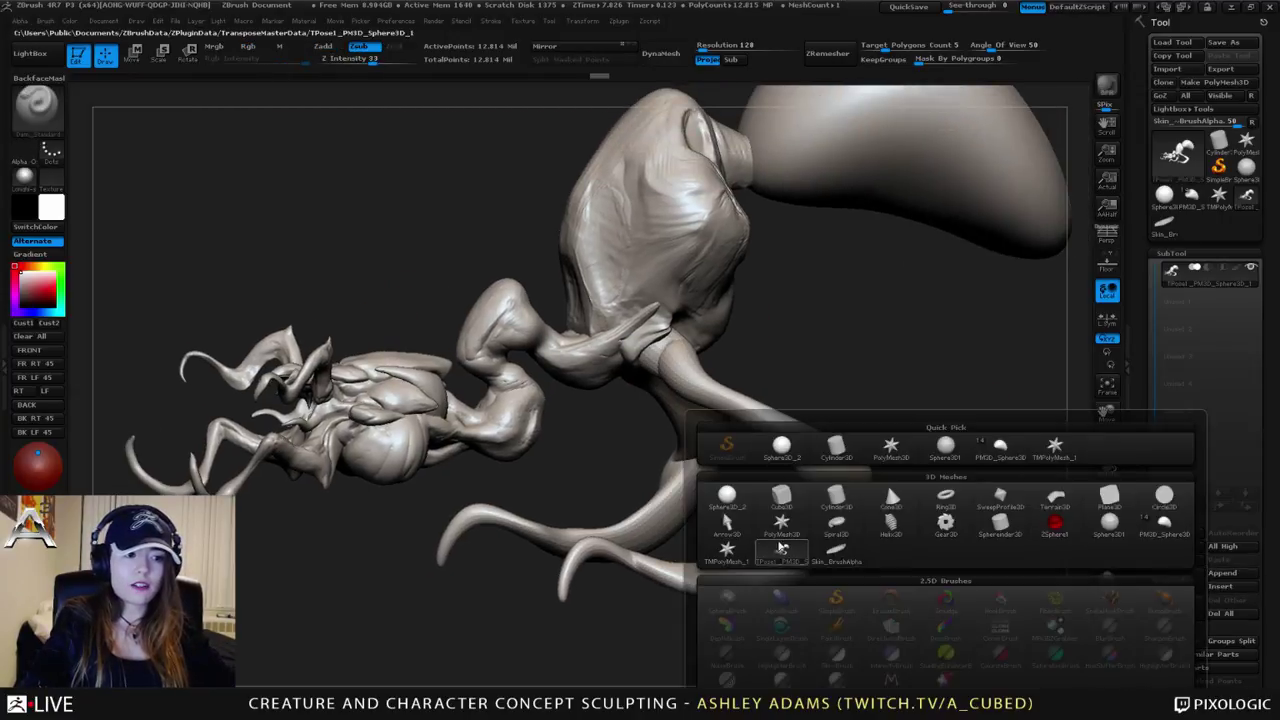
pyautogui.click(838, 531)
pyautogui.keyDown('ctrl'); pyautogui.moveTo(935, 408); pyautogui.dragTo(941, 342, button='right'); pyautogui.keyUp('ctrl')
pyautogui.click(1195, 302)
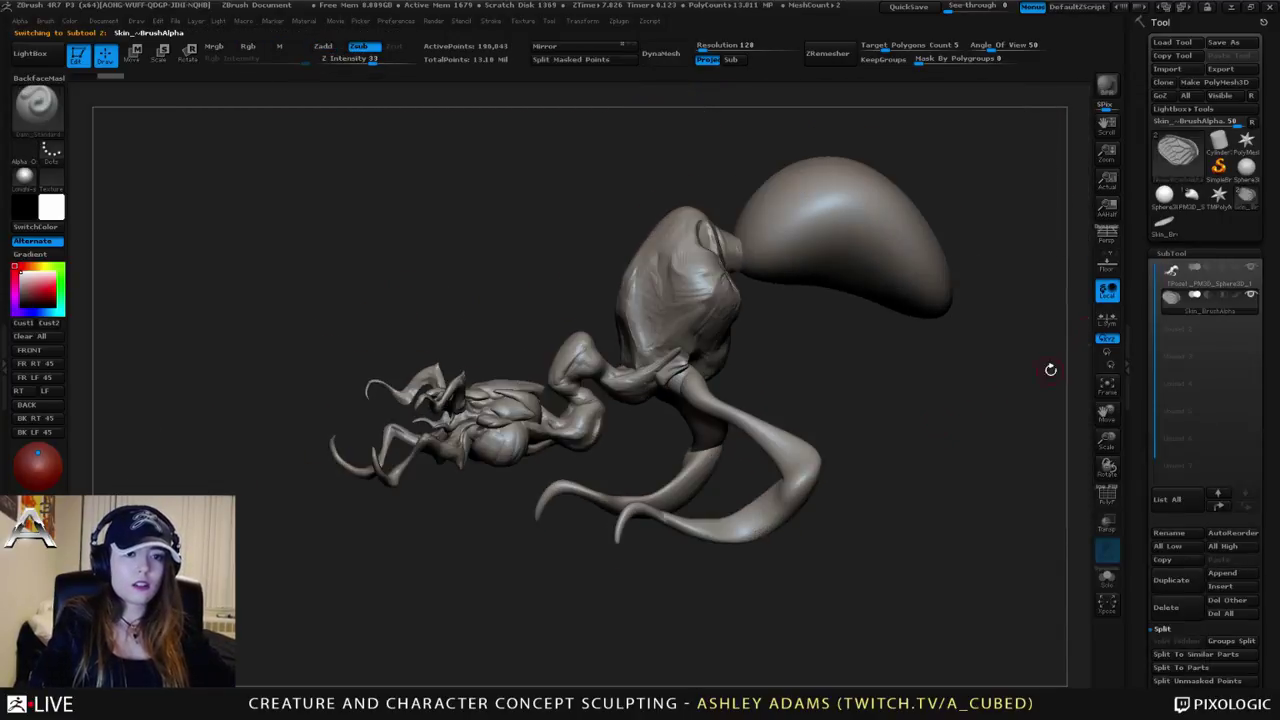
pyautogui.keyDown('ctrl'); pyautogui.moveTo(812, 470); pyautogui.dragTo(769, 406, button='right'); pyautogui.keyUp('ctrl')
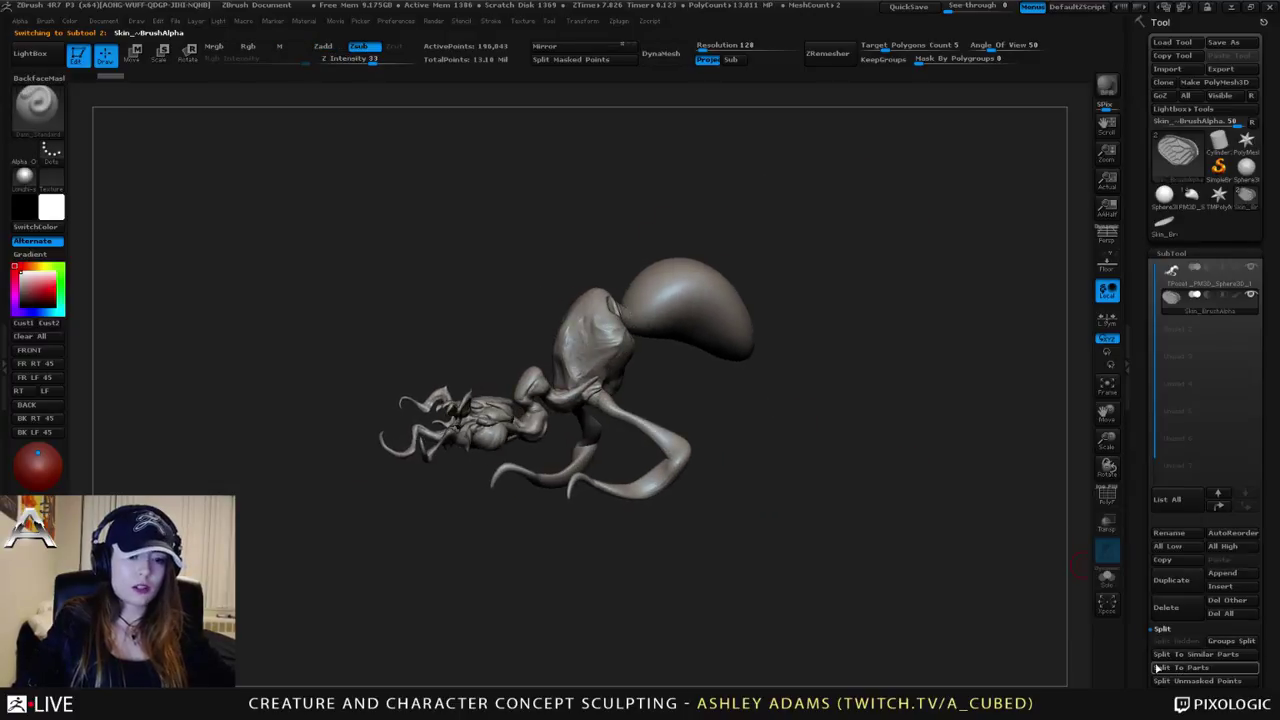
pyautogui.moveTo(1136, 660); pyautogui.dragTo(1177, 500)
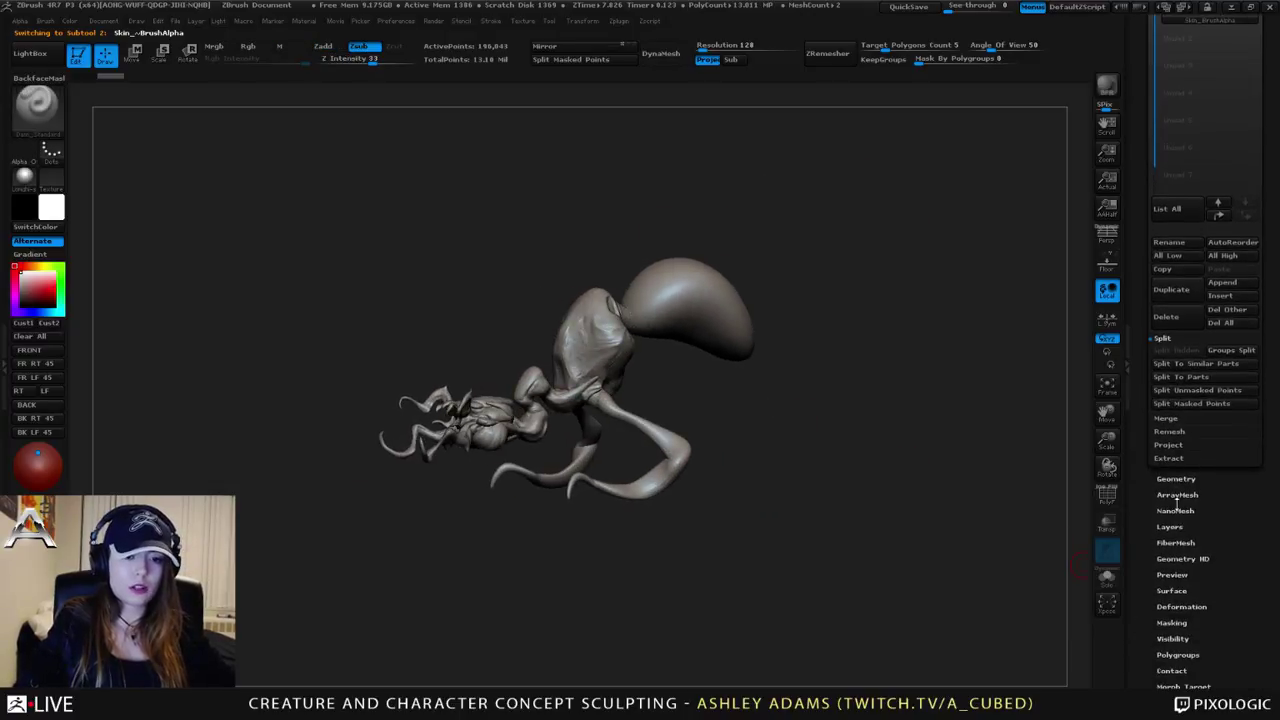
pyautogui.click(1182, 606)
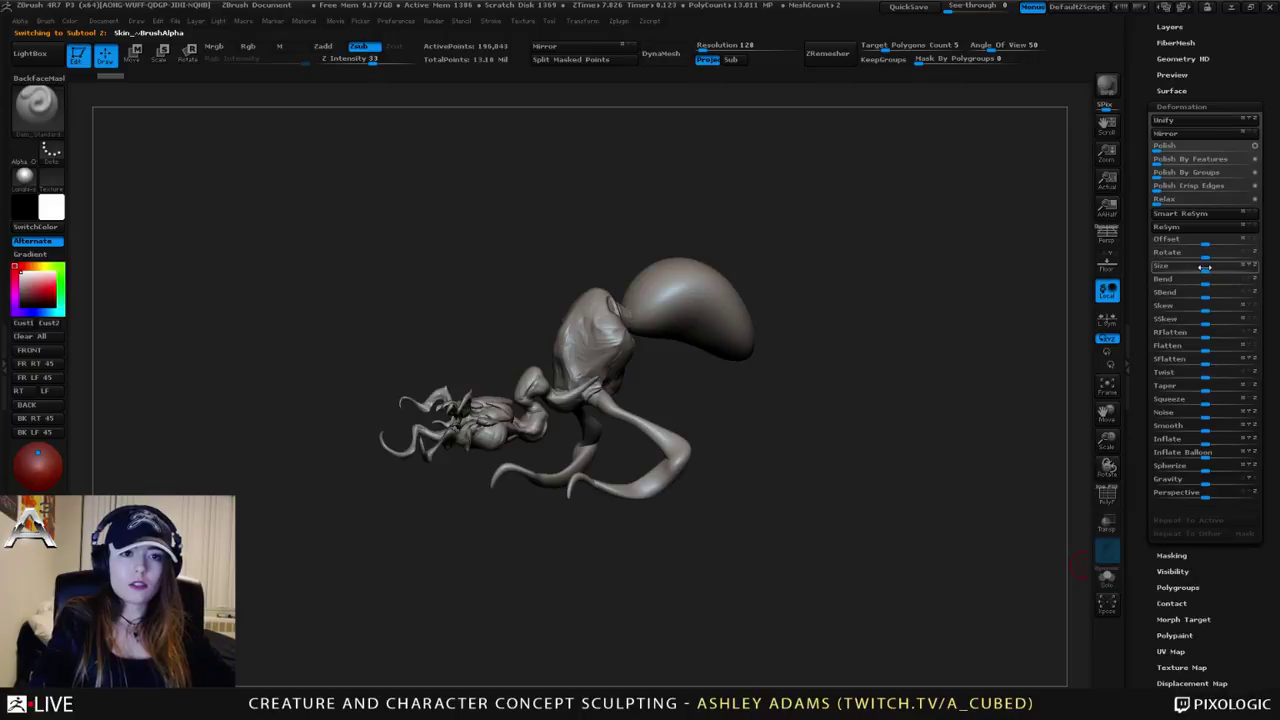
# Step: Try to enlarge the wing subtool with the Size deformation and undo the scaling
pyautogui.moveTo(1205, 267); pyautogui.dragTo(1256, 266)
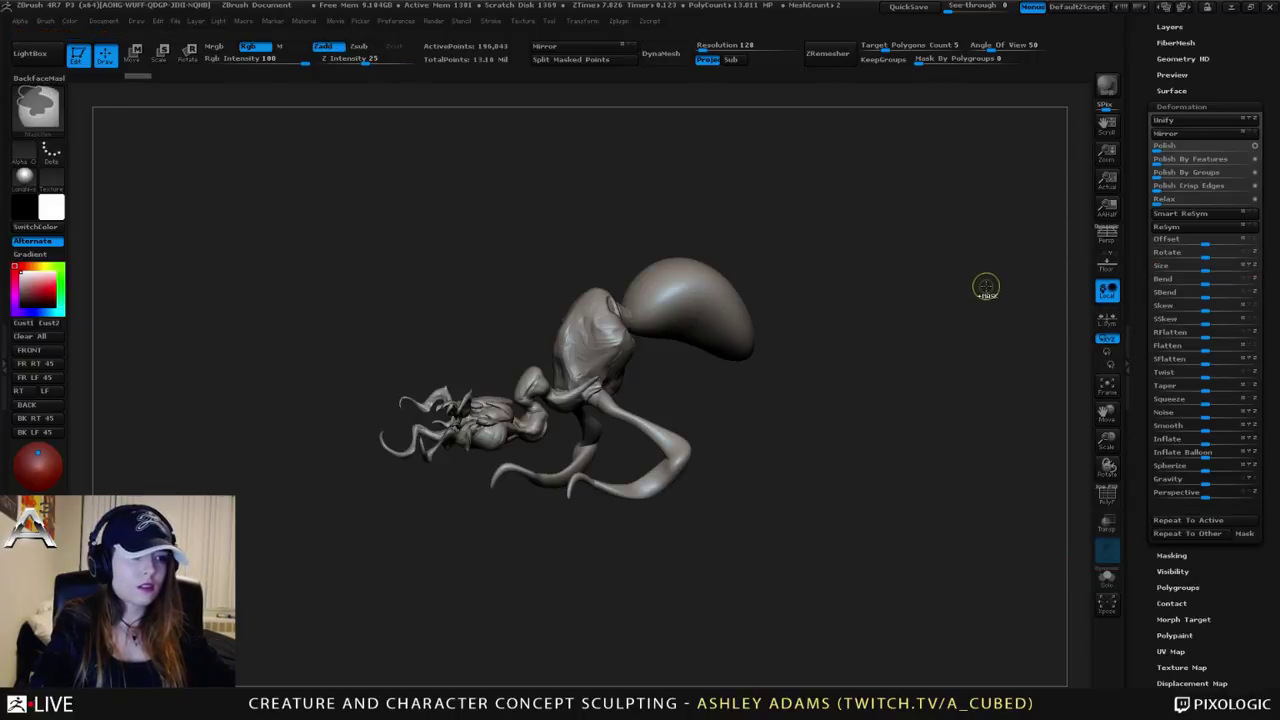
pyautogui.moveTo(1238, 268); pyautogui.dragTo(1204, 270)
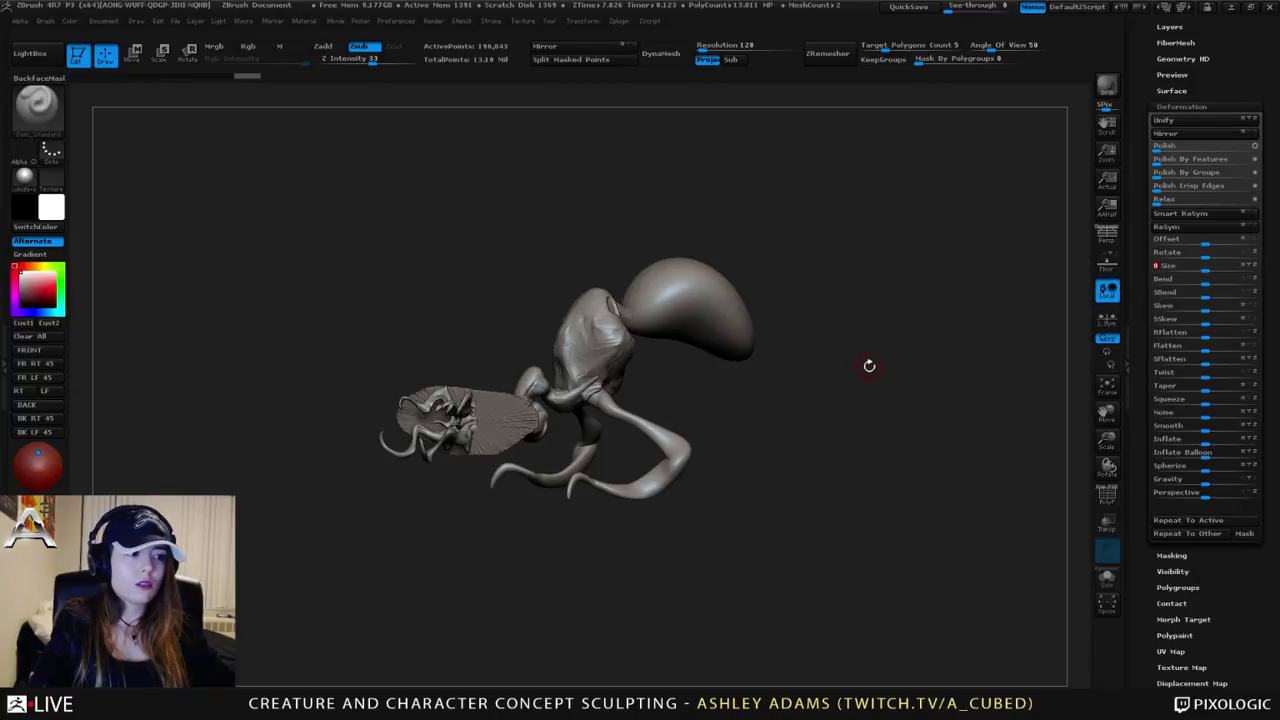
pyautogui.hotkey('ctrl', 'z')
pyautogui.hotkey('ctrl', 'z')
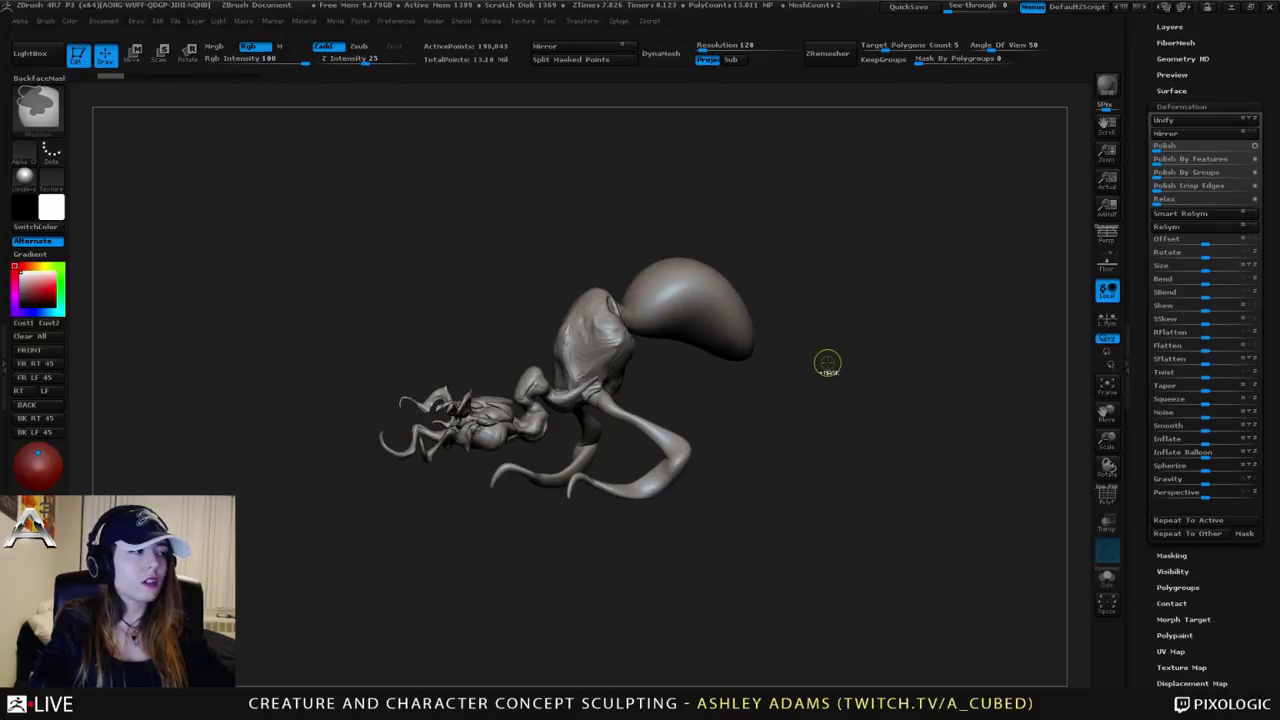
# Step: Try to move the wing with a horizontal transpose line starting at the creature's head
pyautogui.keyDown('shift'); pyautogui.moveTo(687, 418); pyautogui.dragTo(640, 420); pyautogui.keyUp('shift')
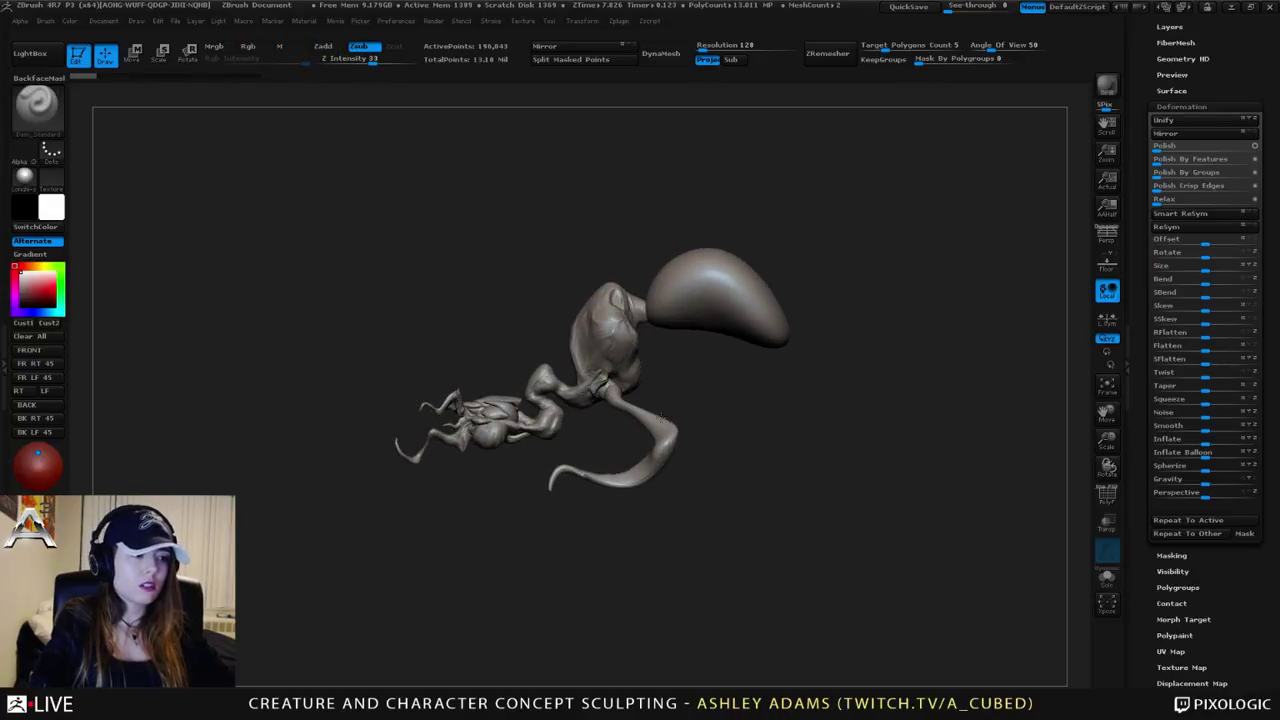
pyautogui.press('w')
pyautogui.moveTo(490, 420); pyautogui.dragTo(786, 420)
pyautogui.moveTo(648, 428); pyautogui.dragTo(635, 422)
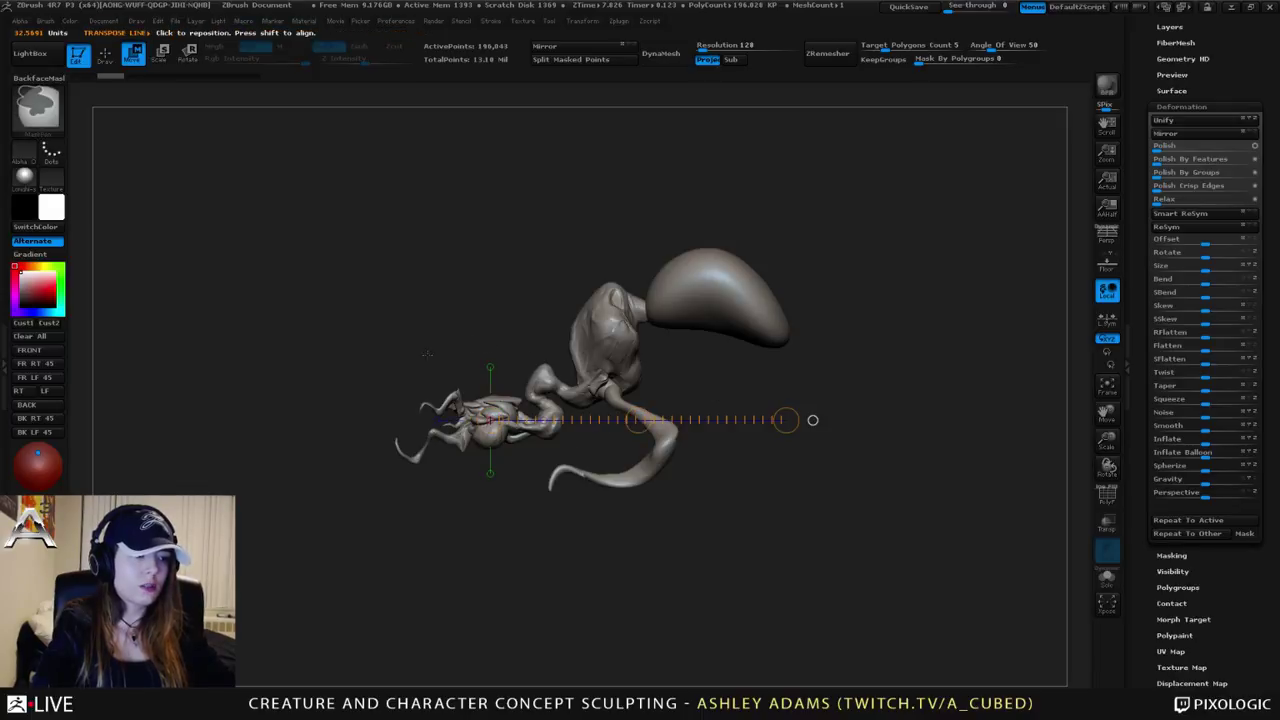
pyautogui.keyDown('ctrl'); pyautogui.moveTo(434, 306); pyautogui.dragTo(488, 362); pyautogui.keyUp('ctrl')
# Step: Isolate the wing subtool, enlarge it with the Size deformation and show the whole creature again
pyautogui.click(1114, 584)
pyautogui.keyDown('ctrl'); pyautogui.moveTo(600, 375); pyautogui.dragTo(610, 498, button='right'); pyautogui.keyUp('ctrl')
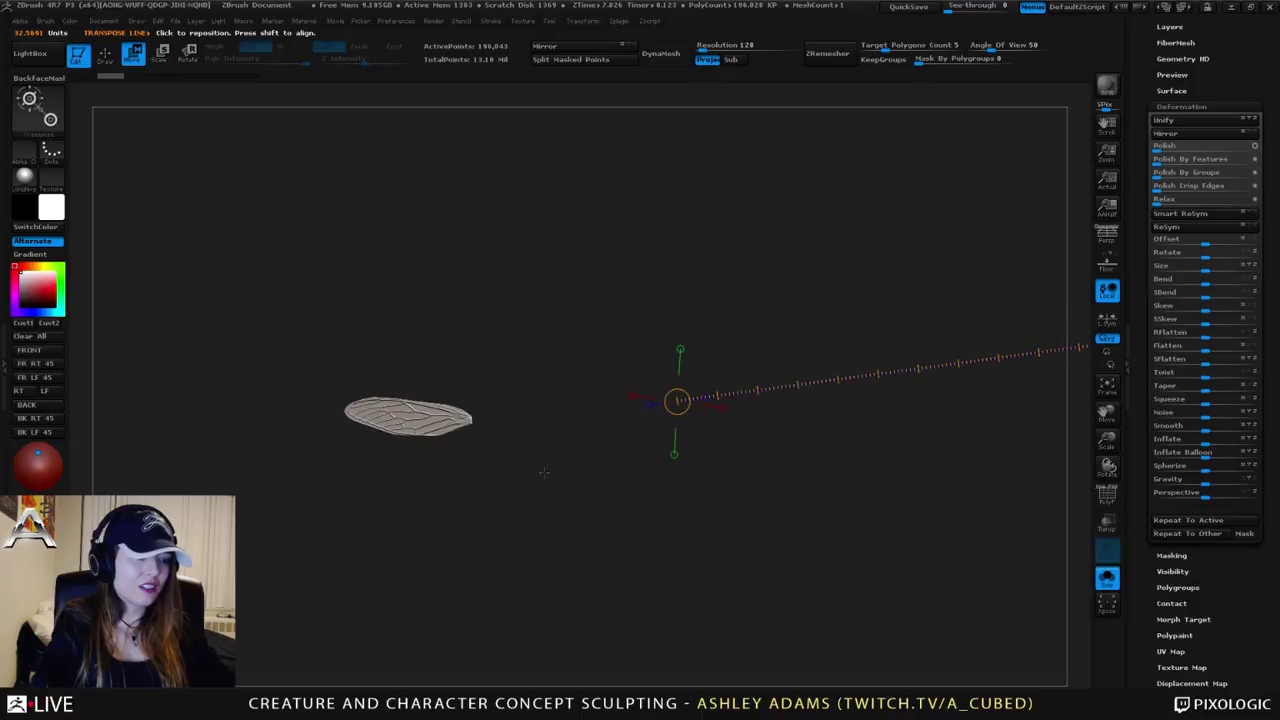
pyautogui.press('q')
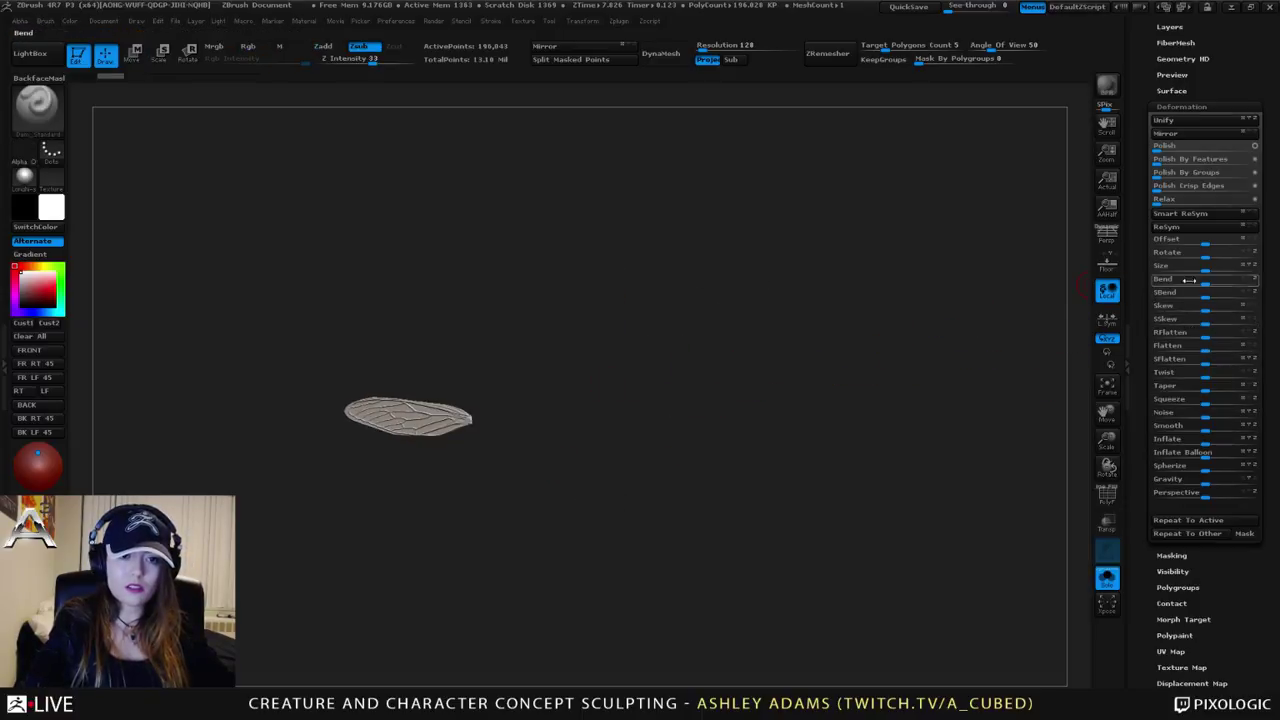
pyautogui.moveTo(1205, 267); pyautogui.dragTo(1250, 268)
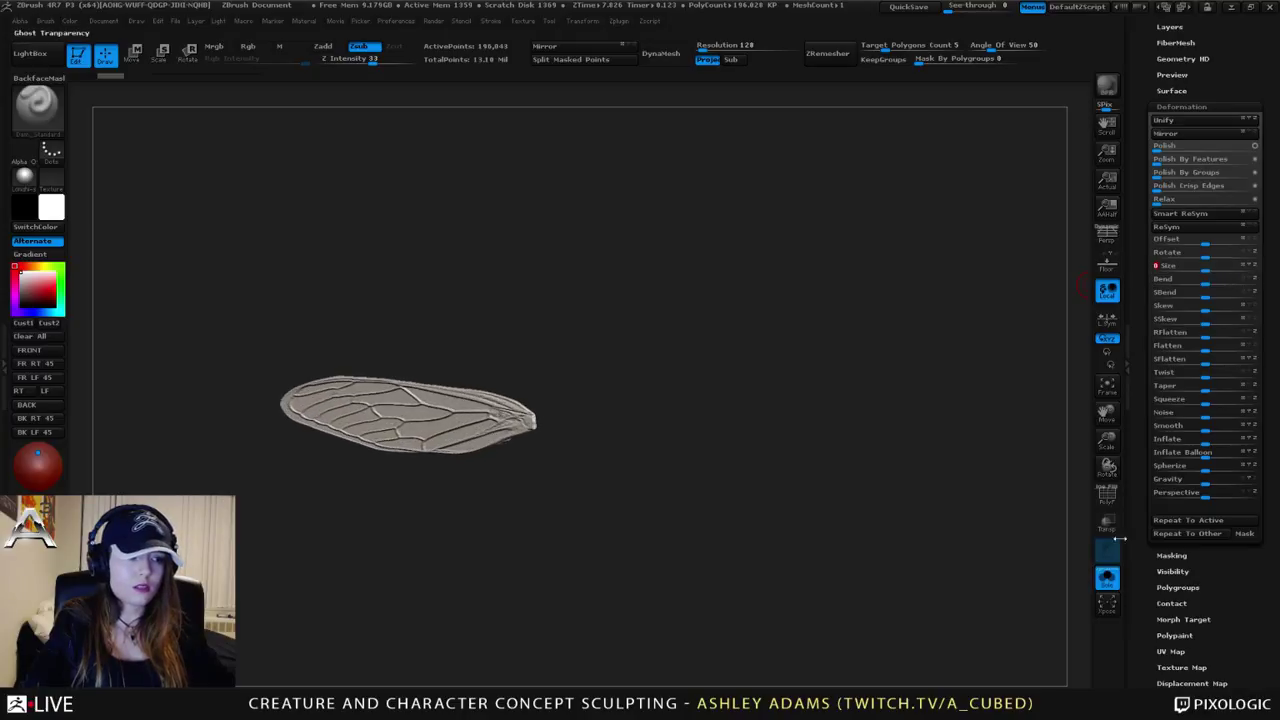
pyautogui.click(1107, 578)
pyautogui.keyDown('ctrl'); pyautogui.moveTo(1032, 583); pyautogui.dragTo(905, 447, button='right'); pyautogui.keyUp('ctrl')
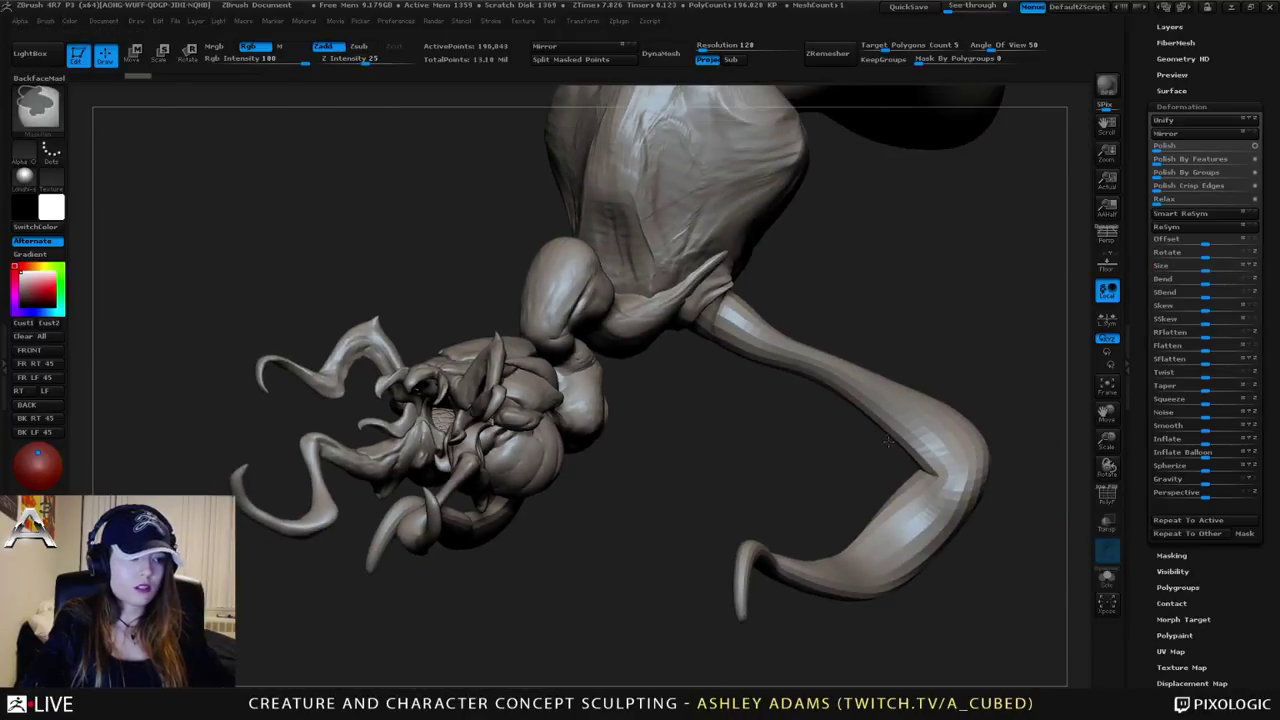
pyautogui.keyDown('ctrl'); pyautogui.moveTo(934, 535); pyautogui.dragTo(930, 469, button='right'); pyautogui.keyUp('ctrl')
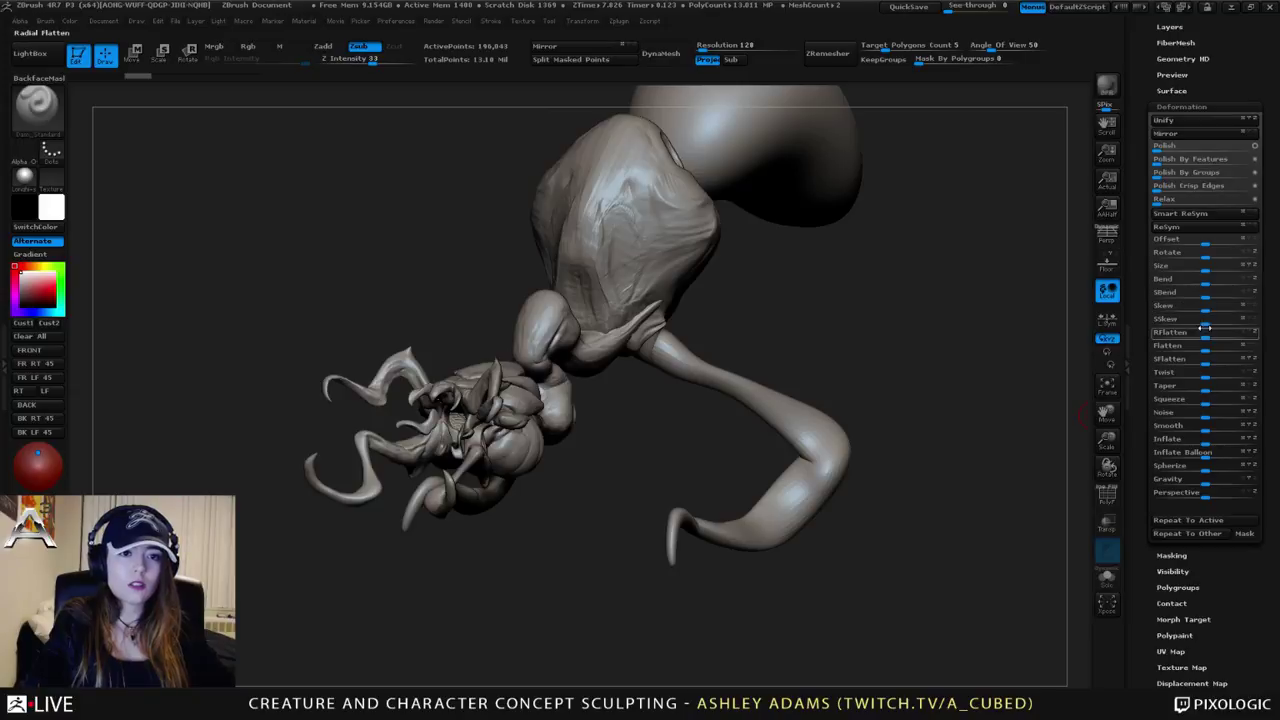
# Step: Scale the wing up repeatedly with the Size deformation, using 100, until it spans wider than the creature's body
pyautogui.moveTo(1206, 268); pyautogui.dragTo(1268, 272)
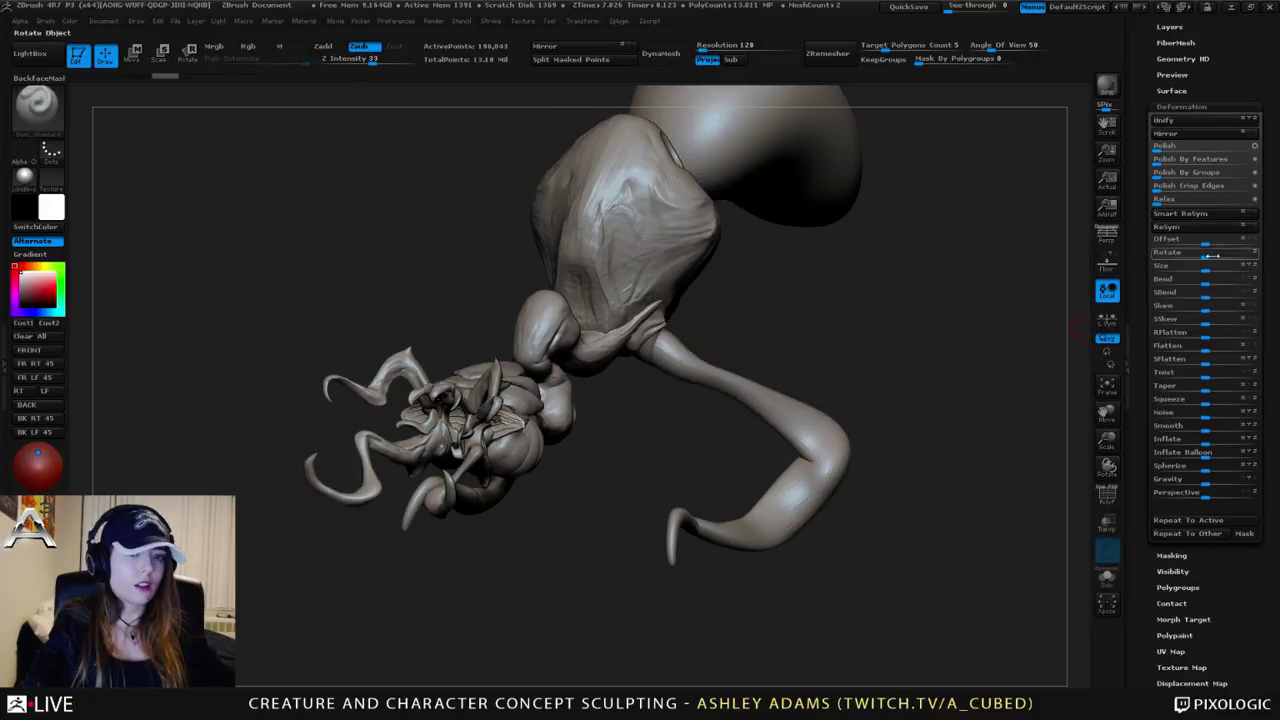
pyautogui.moveTo(1218, 267); pyautogui.dragTo(1266, 270)
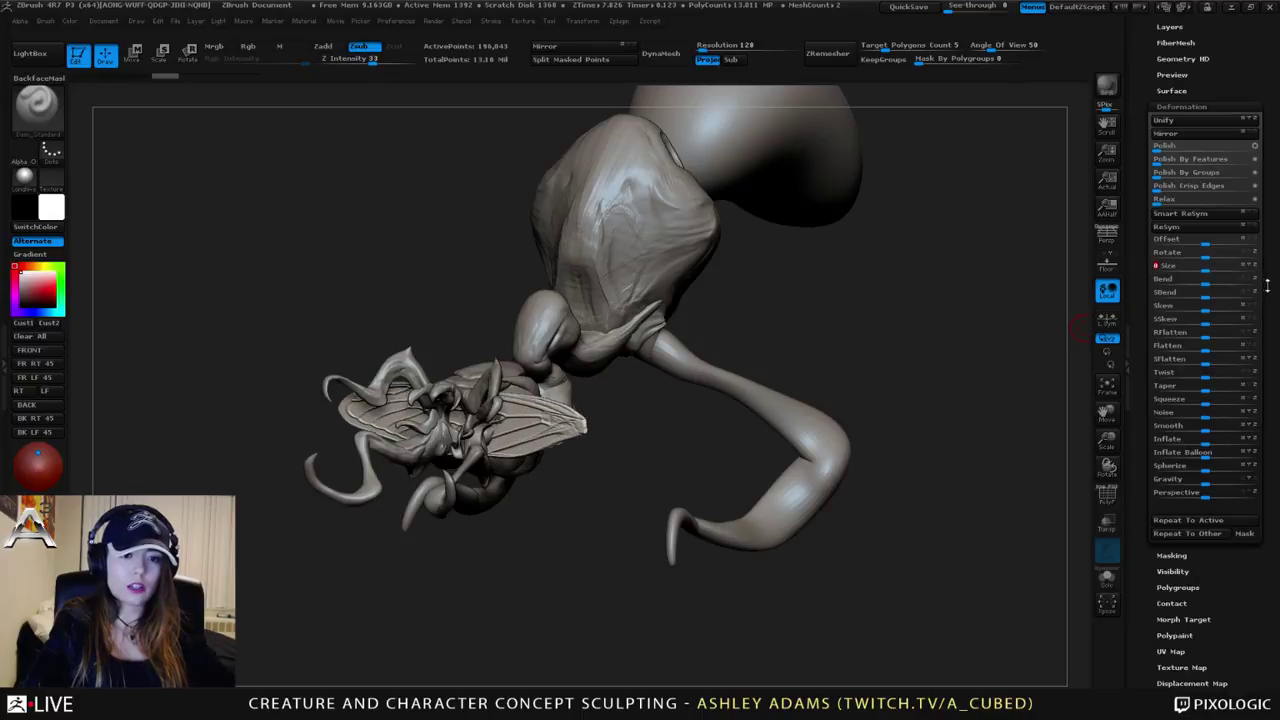
pyautogui.moveTo(1215, 268); pyautogui.dragTo(1263, 268)
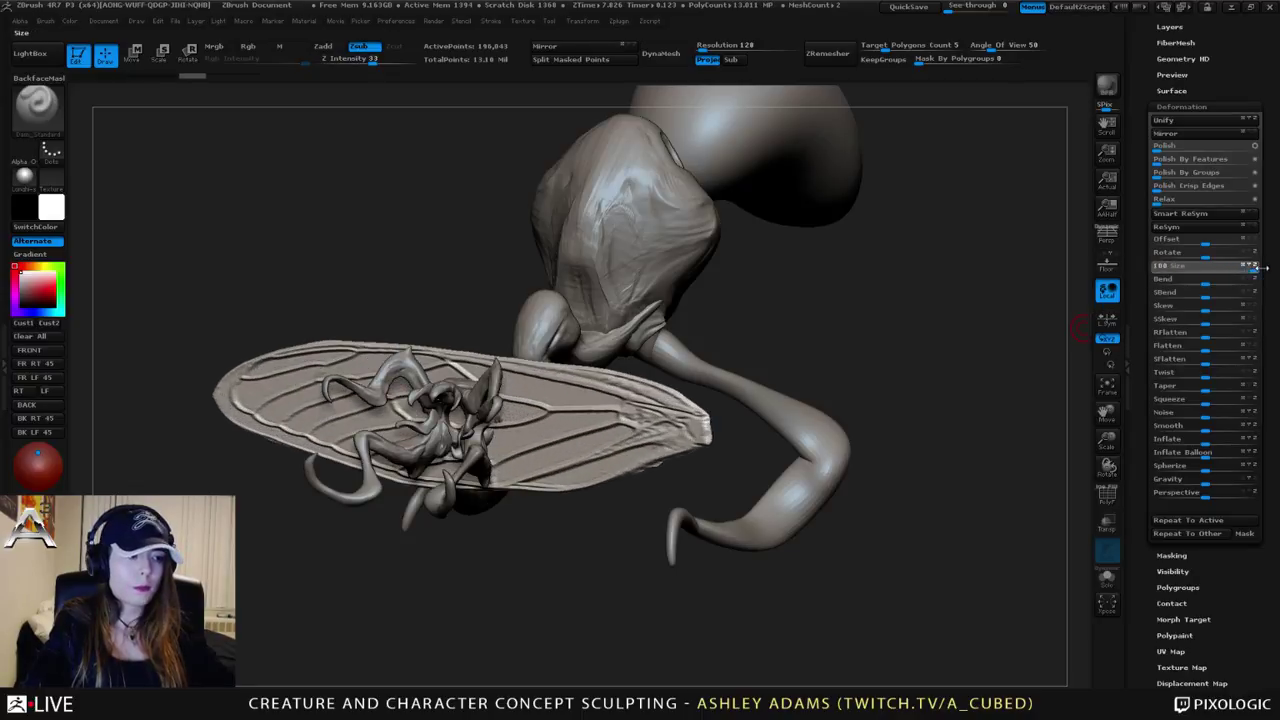
pyautogui.moveTo(846, 532); pyautogui.dragTo(677, 420)
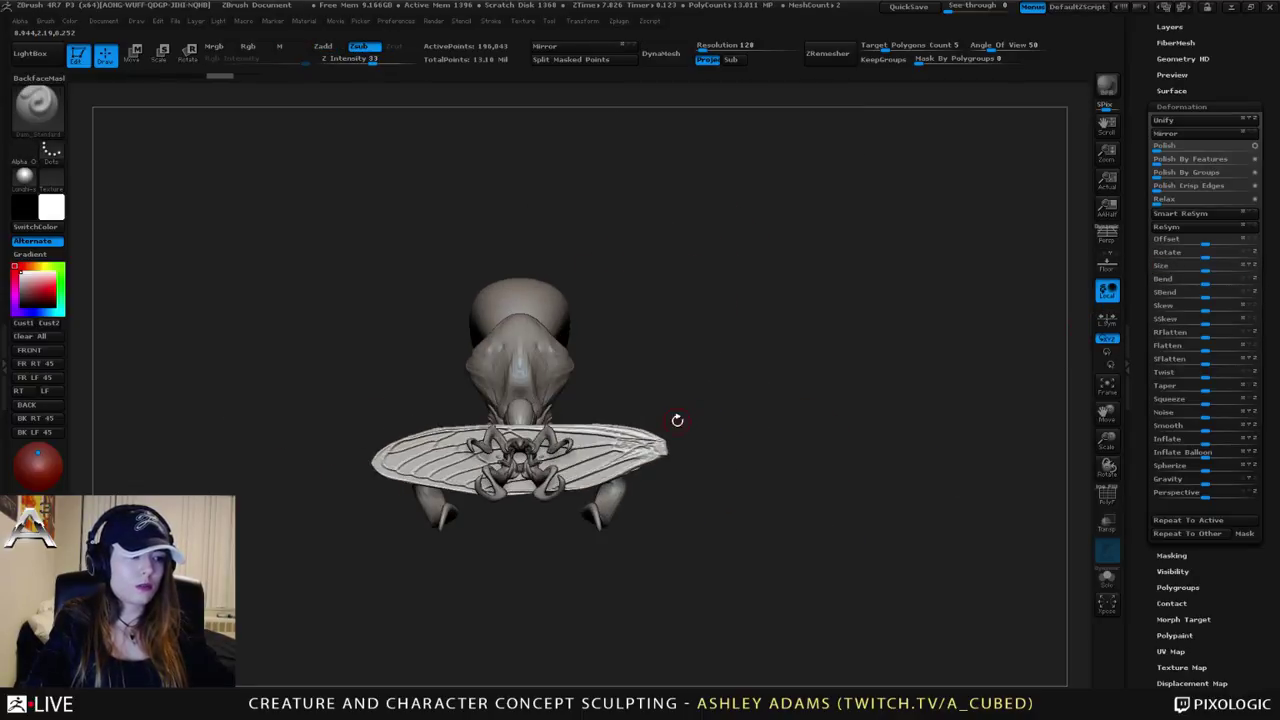
# Step: Move the wing from the creature's head up and back to the height of its thorax
pyautogui.press('w')
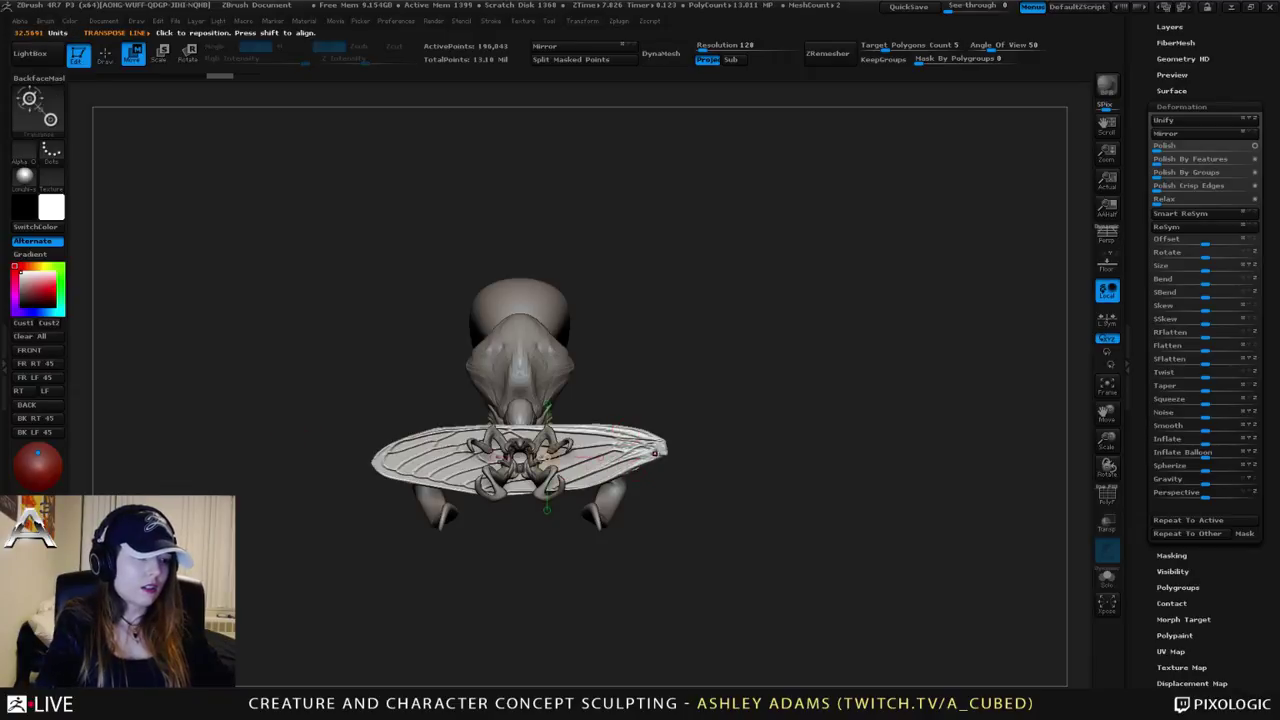
pyautogui.moveTo(640, 458)
pyautogui.mouseDown()
pyautogui.moveTo(323, 451)
pyautogui.moveTo(463, 402)
pyautogui.mouseUp()
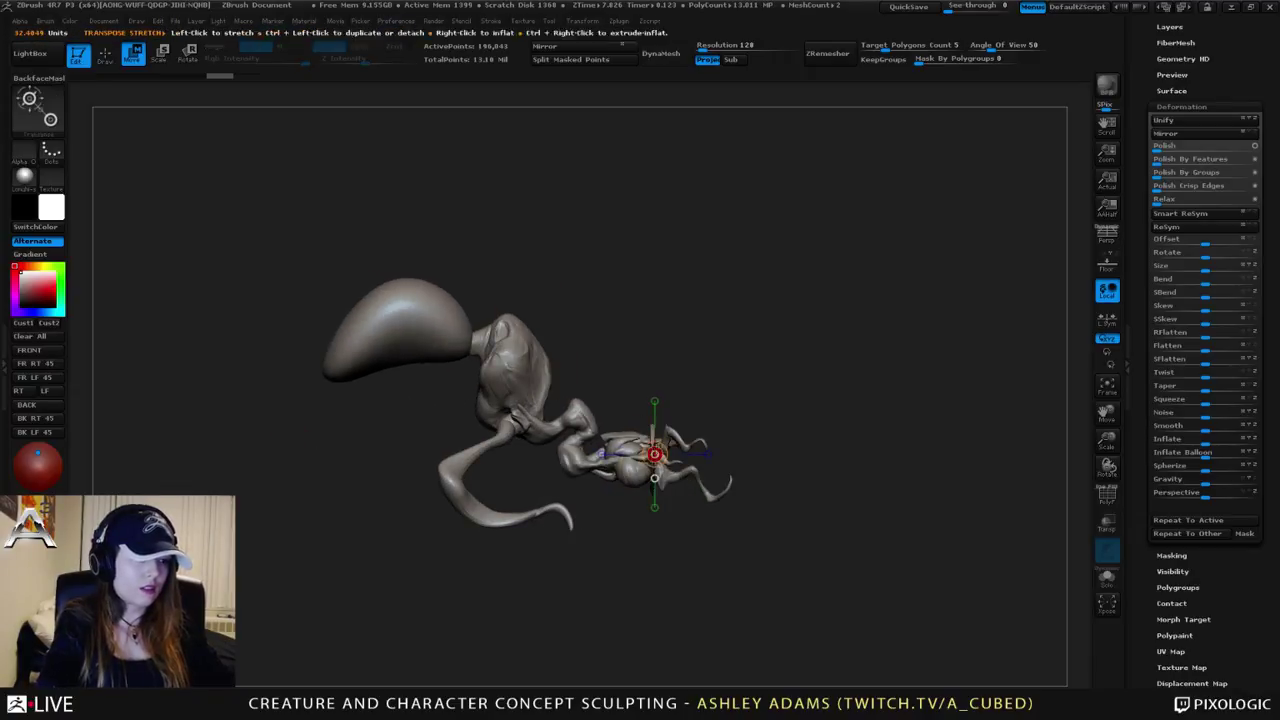
pyautogui.moveTo(654, 457)
pyautogui.mouseDown()
pyautogui.moveTo(654, 136)
pyautogui.moveTo(641, 276)
pyautogui.moveTo(546, 220)
pyautogui.mouseUp()
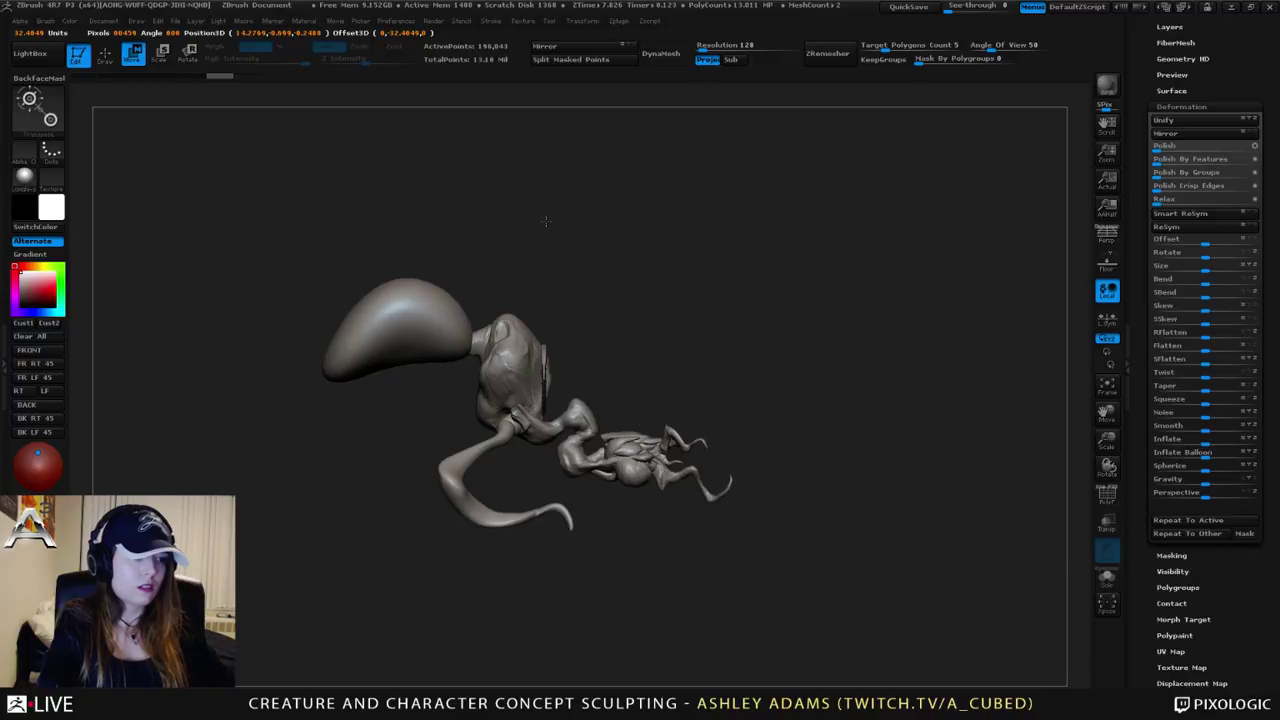
pyautogui.moveTo(715, 292); pyautogui.dragTo(494, 325)
# Step: Rotate the wing about its base so it rises diagonally from the side of the thorax in front view
pyautogui.keyDown('shift'); pyautogui.moveTo(501, 393); pyautogui.dragTo(340, 142); pyautogui.keyUp('shift')
pyautogui.press('r')
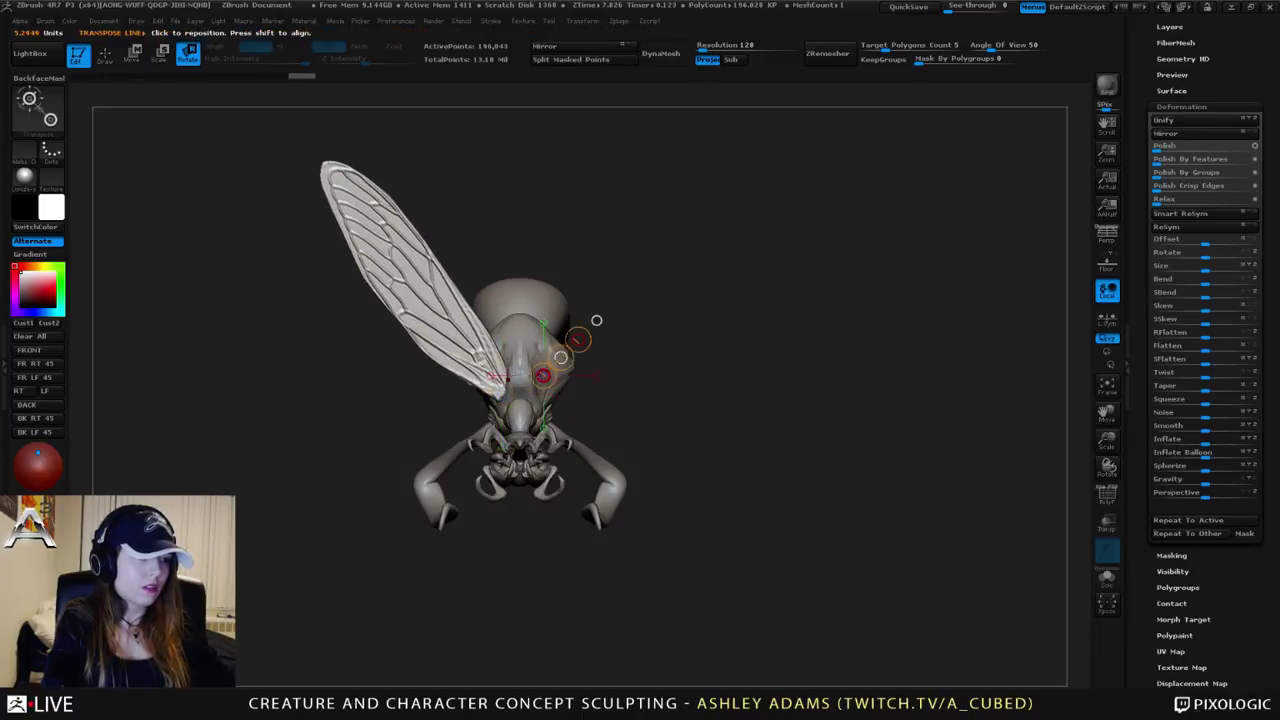
pyautogui.moveTo(500, 390)
pyautogui.mouseDown()
pyautogui.moveTo(297, 114)
pyautogui.moveTo(305, 145)
pyautogui.mouseUp()
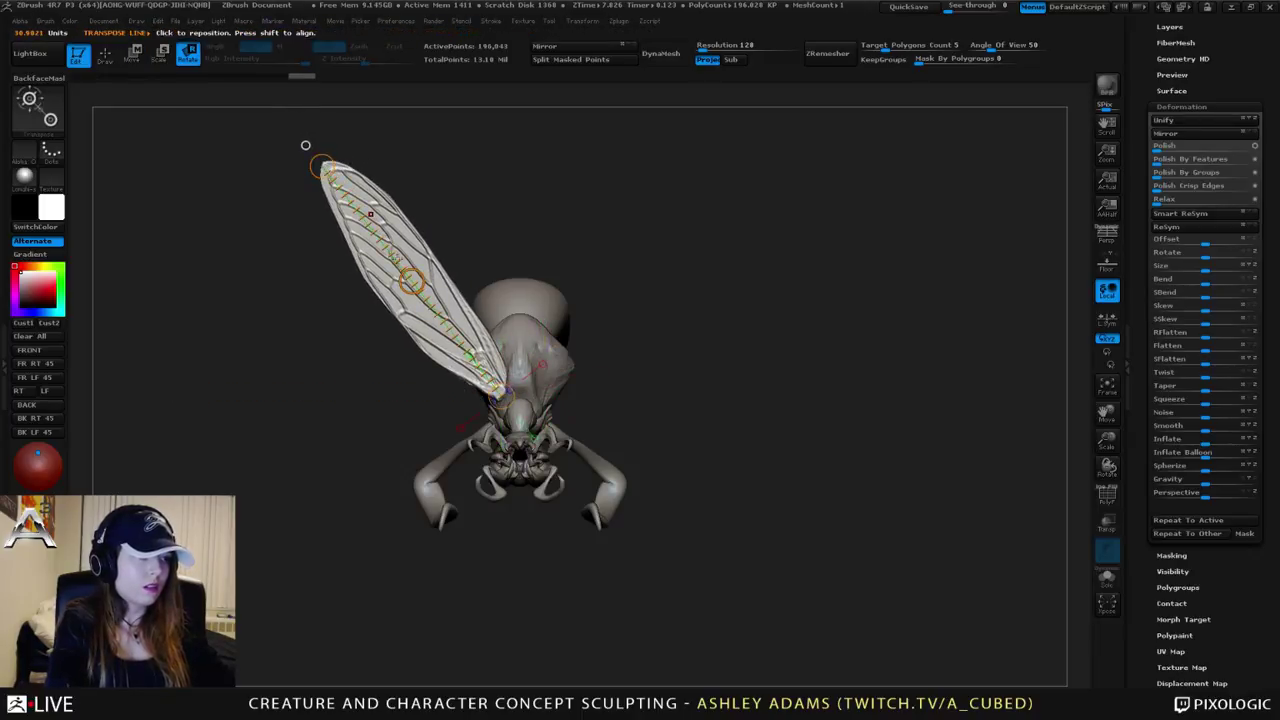
pyautogui.moveTo(411, 281); pyautogui.dragTo(450, 258)
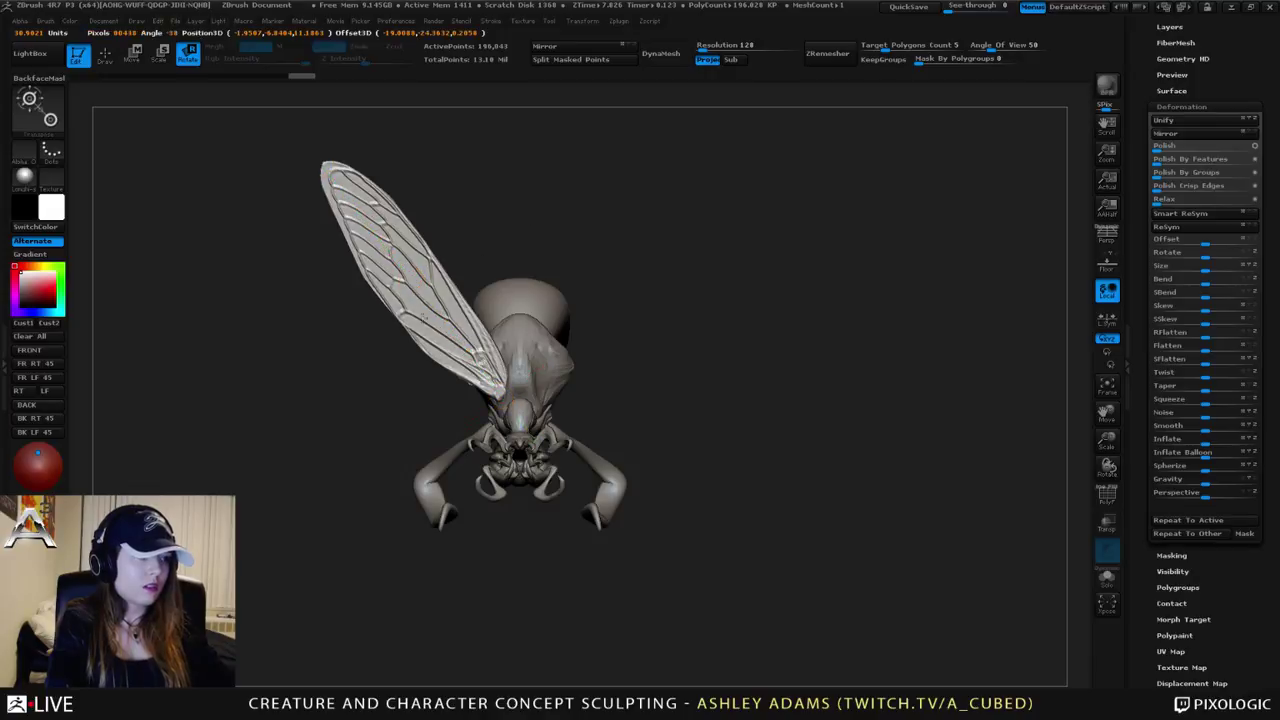
pyautogui.moveTo(424, 316); pyautogui.dragTo(278, 431)
pyautogui.moveTo(411, 281); pyautogui.dragTo(318, 492)
# Step: Tilt the wing backward toward the abdomen in side view and move its base against the thorax
pyautogui.keyDown('shift'); pyautogui.moveTo(330, 300); pyautogui.dragTo(588, 301); pyautogui.keyUp('shift')
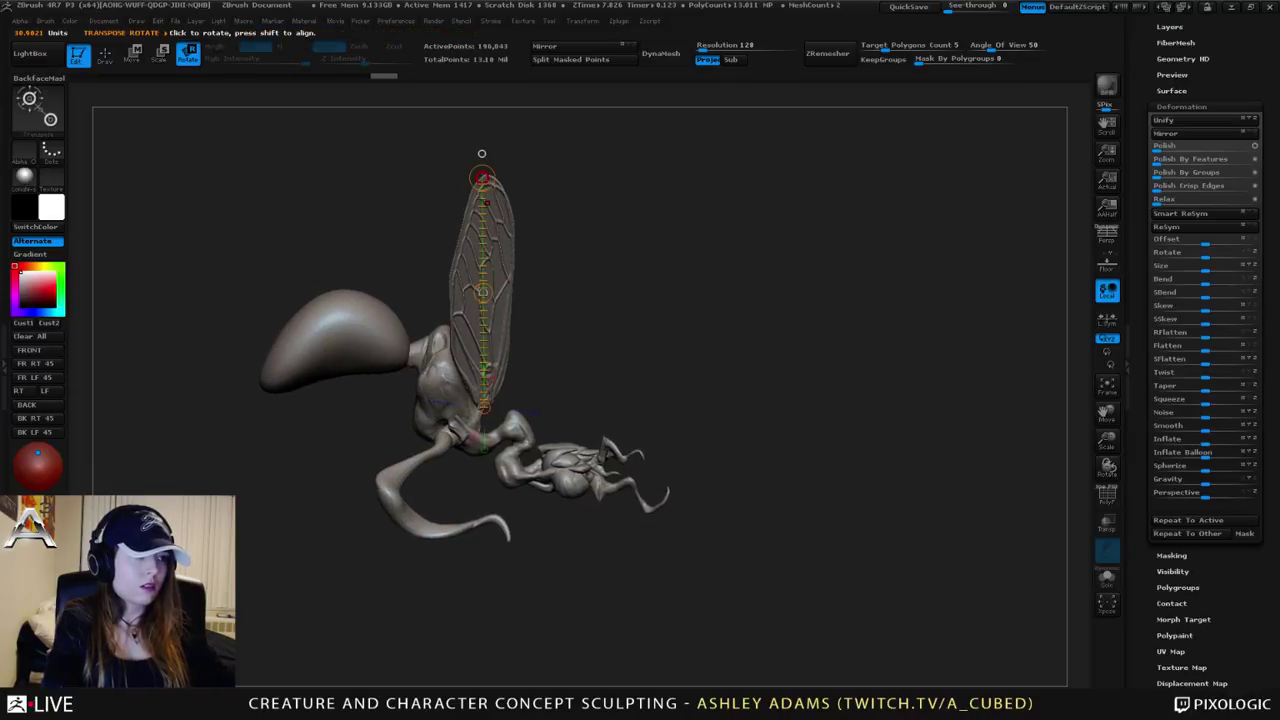
pyautogui.moveTo(481, 178); pyautogui.dragTo(418, 189)
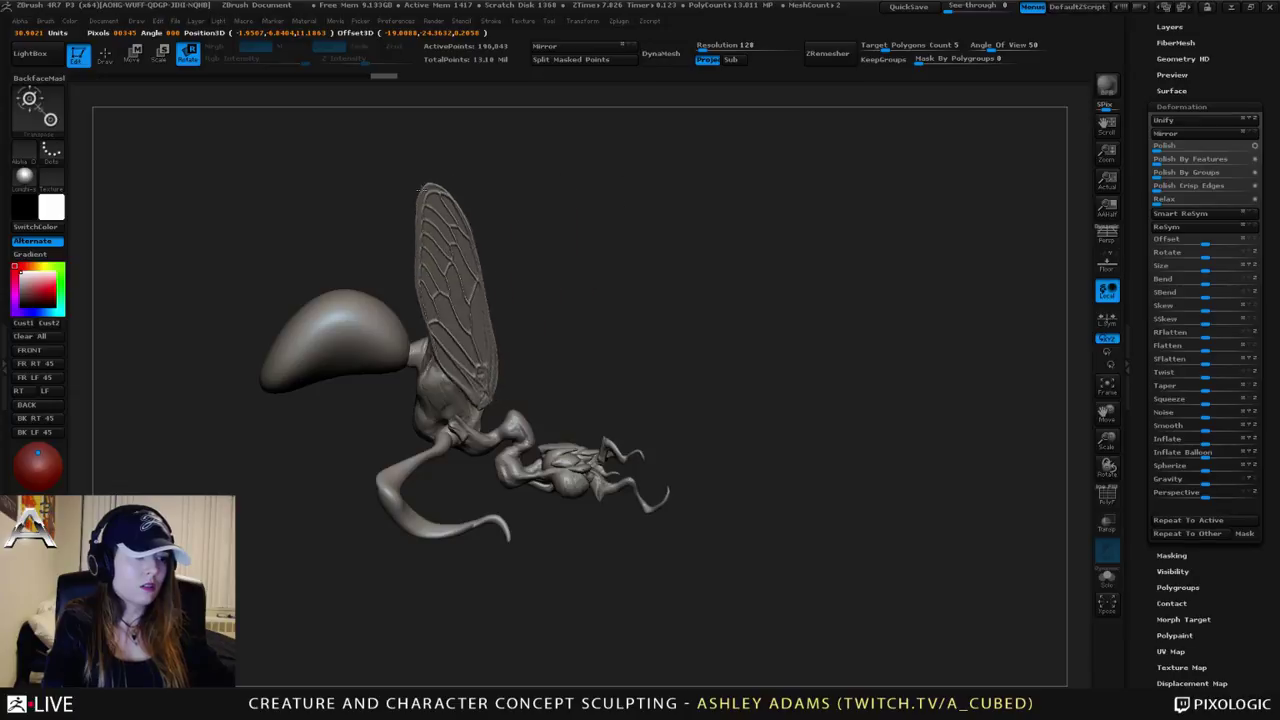
pyautogui.moveTo(534, 209); pyautogui.dragTo(486, 234)
pyautogui.press('w')
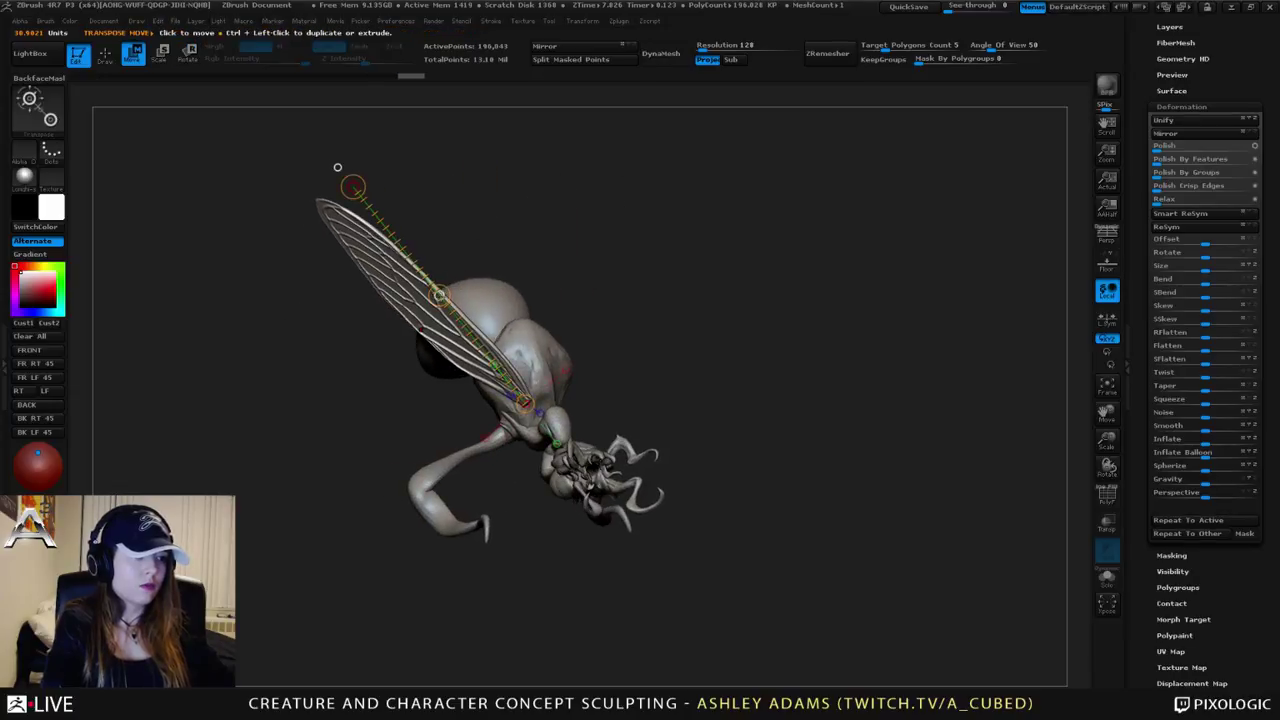
pyautogui.moveTo(441, 293); pyautogui.dragTo(422, 289)
pyautogui.moveTo(545, 250)
pyautogui.mouseDown()
pyautogui.moveTo(480, 270)
pyautogui.moveTo(579, 284)
pyautogui.moveTo(500, 287)
pyautogui.moveTo(522, 335)
pyautogui.moveTo(617, 309)
pyautogui.moveTo(598, 328)
pyautogui.mouseUp()
# Step: Switch to the Inflat brush, adjust its draw size and start thickening the wing's base near the thorax
pyautogui.press('q')
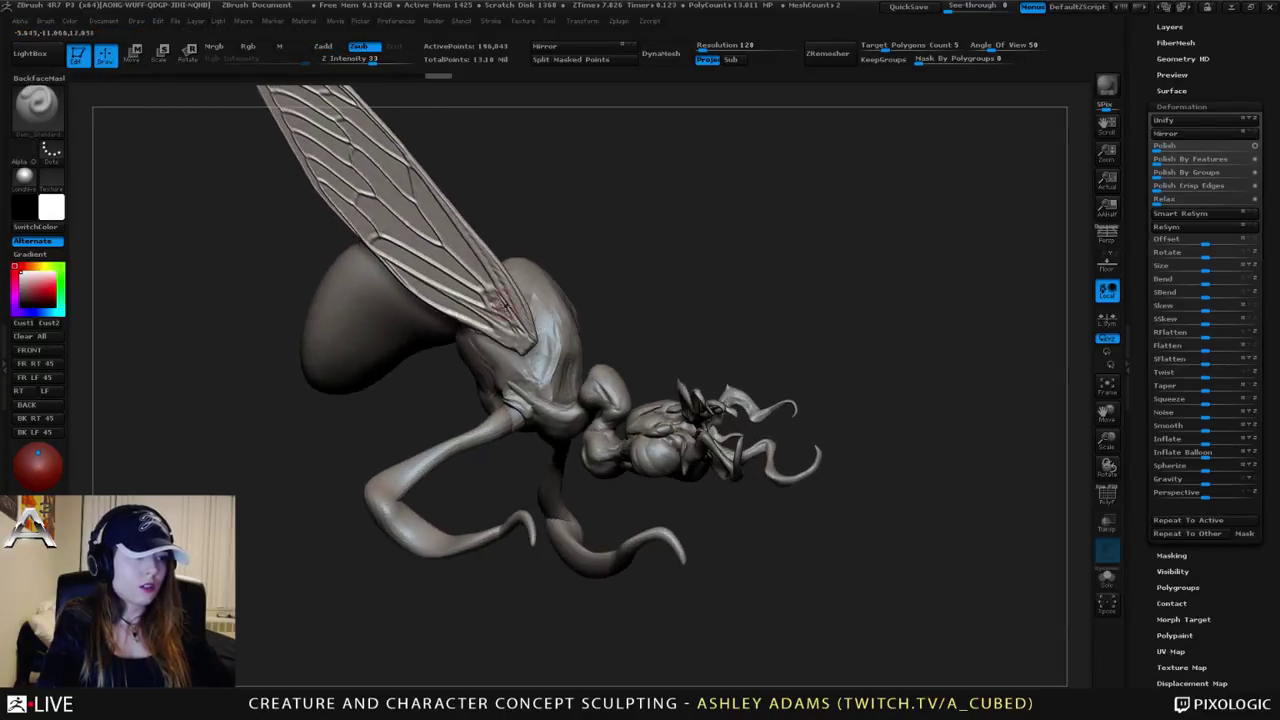
pyautogui.press('space')
pyautogui.moveTo(504, 305); pyautogui.dragTo(516, 306)
pyautogui.keyDown('alt'); pyautogui.moveTo(455, 270); pyautogui.dragTo(495, 328, button='right'); pyautogui.keyUp('alt')
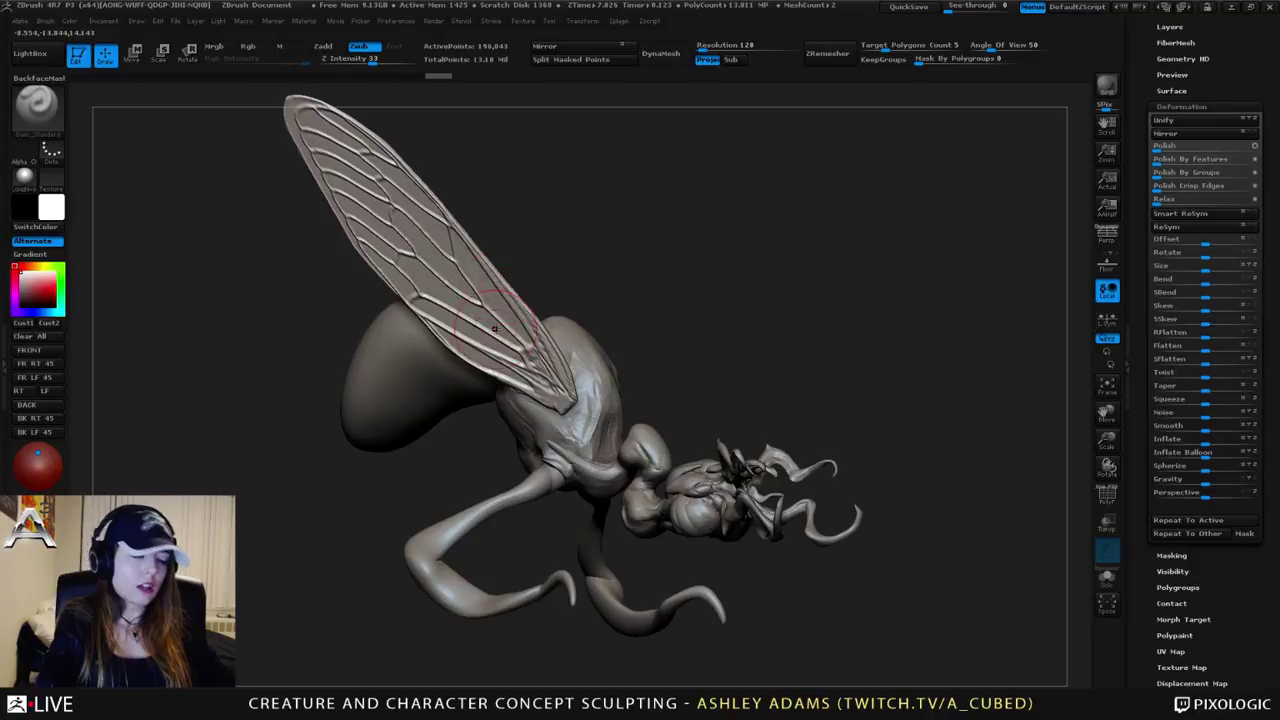
pyautogui.press('b')
pyautogui.press('s')
pyautogui.press('t')
pyautogui.press('space')
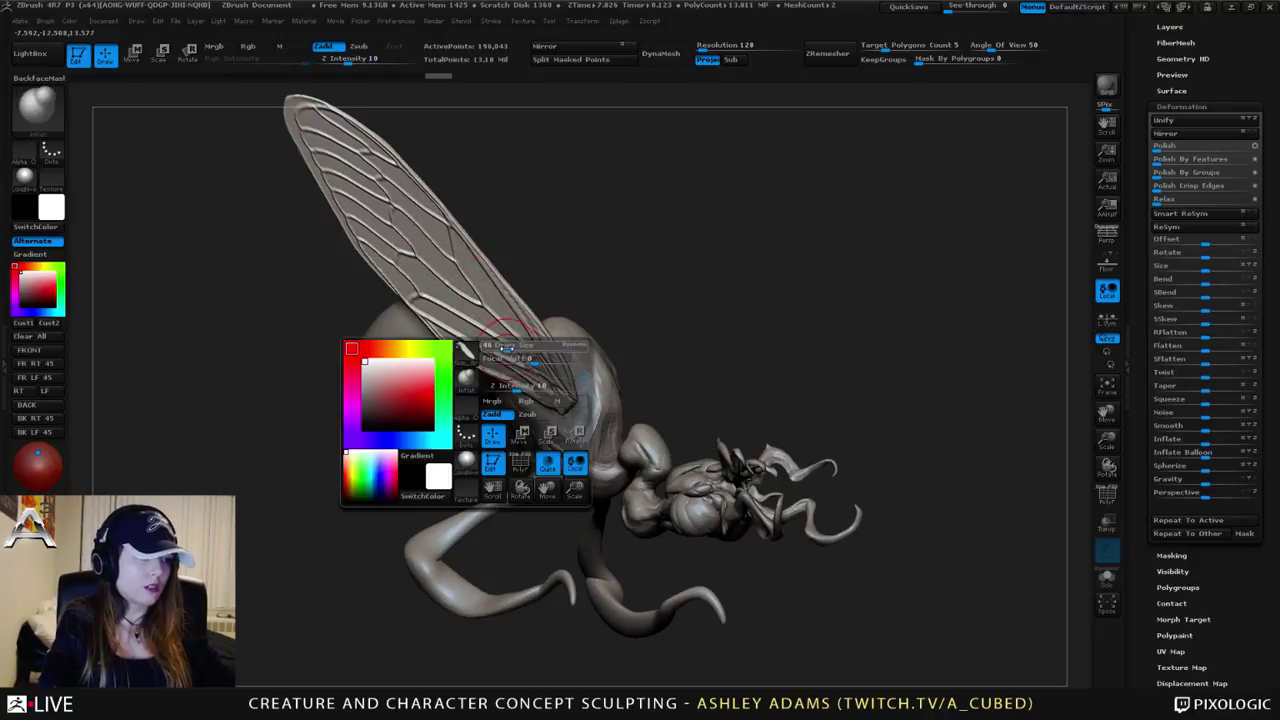
pyautogui.moveTo(478, 340)
pyautogui.mouseDown(button='right')
pyautogui.moveTo(520, 352)
pyautogui.moveTo(508, 430)
pyautogui.mouseUp(button='right')
pyautogui.press('space')
pyautogui.moveTo(545, 363); pyautogui.dragTo(537, 361)
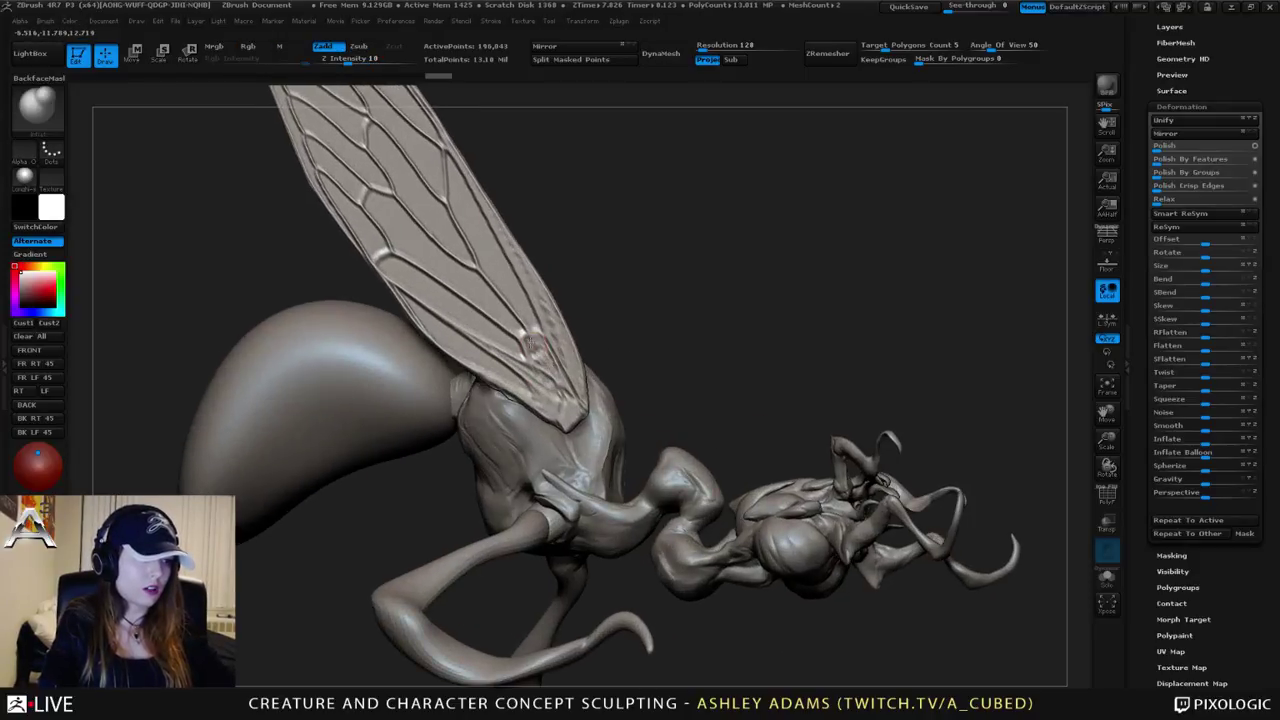
# Step: Thicken the wing's front edge toward its root with the Inflat brush at Z Intensity 10
pyautogui.moveTo(540, 360); pyautogui.dragTo(572, 346, button='right')
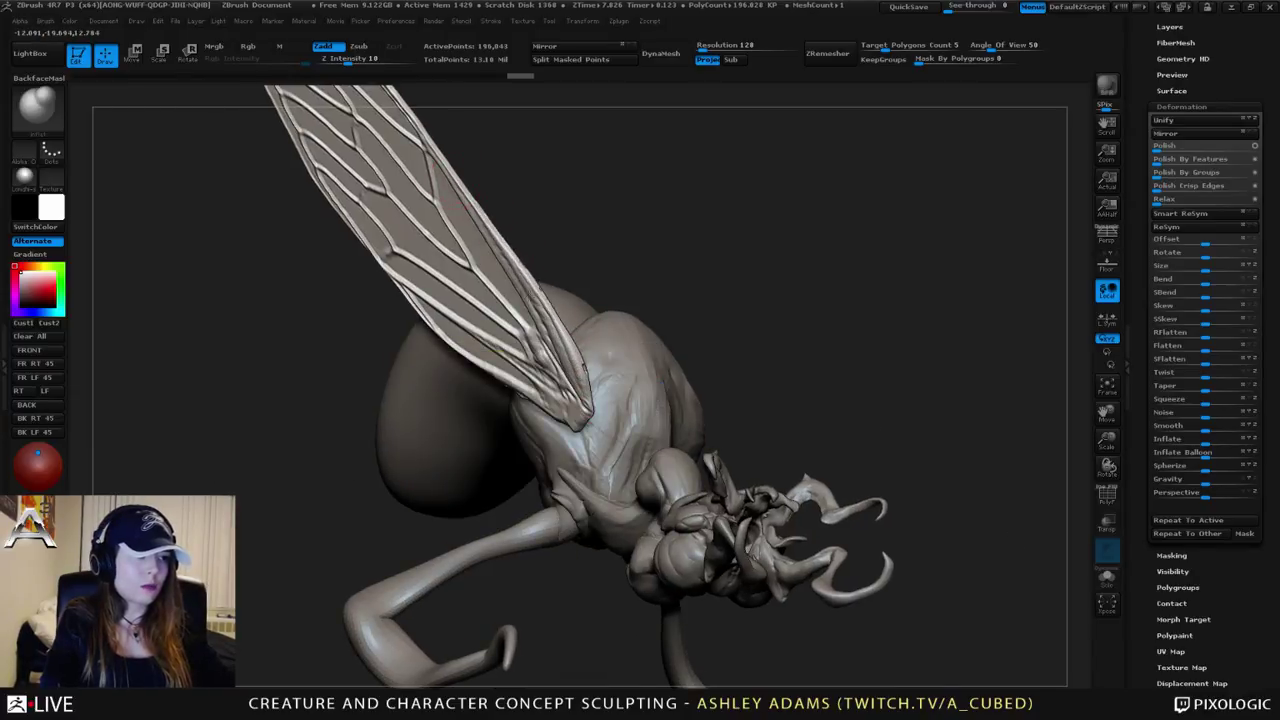
pyautogui.moveTo(577, 368); pyautogui.dragTo(552, 376, button='right')
pyautogui.moveTo(533, 251); pyautogui.dragTo(541, 232, button='right')
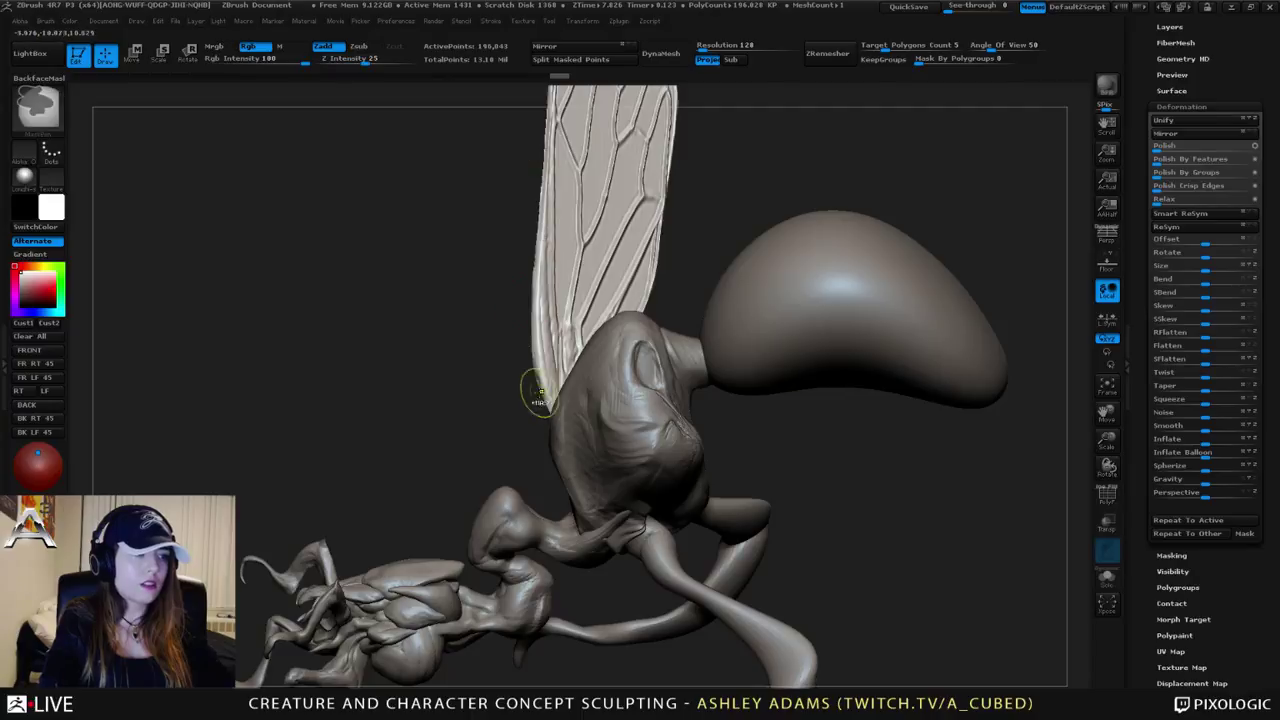
pyautogui.moveTo(534, 394)
pyautogui.keyDown('ctrl'); pyautogui.mouseDown(button='right')
pyautogui.moveTo(538, 335)
pyautogui.moveTo(608, 278)
pyautogui.moveTo(571, 323)
pyautogui.moveTo(551, 264)
pyautogui.mouseUp(button='right'); pyautogui.keyUp('ctrl')
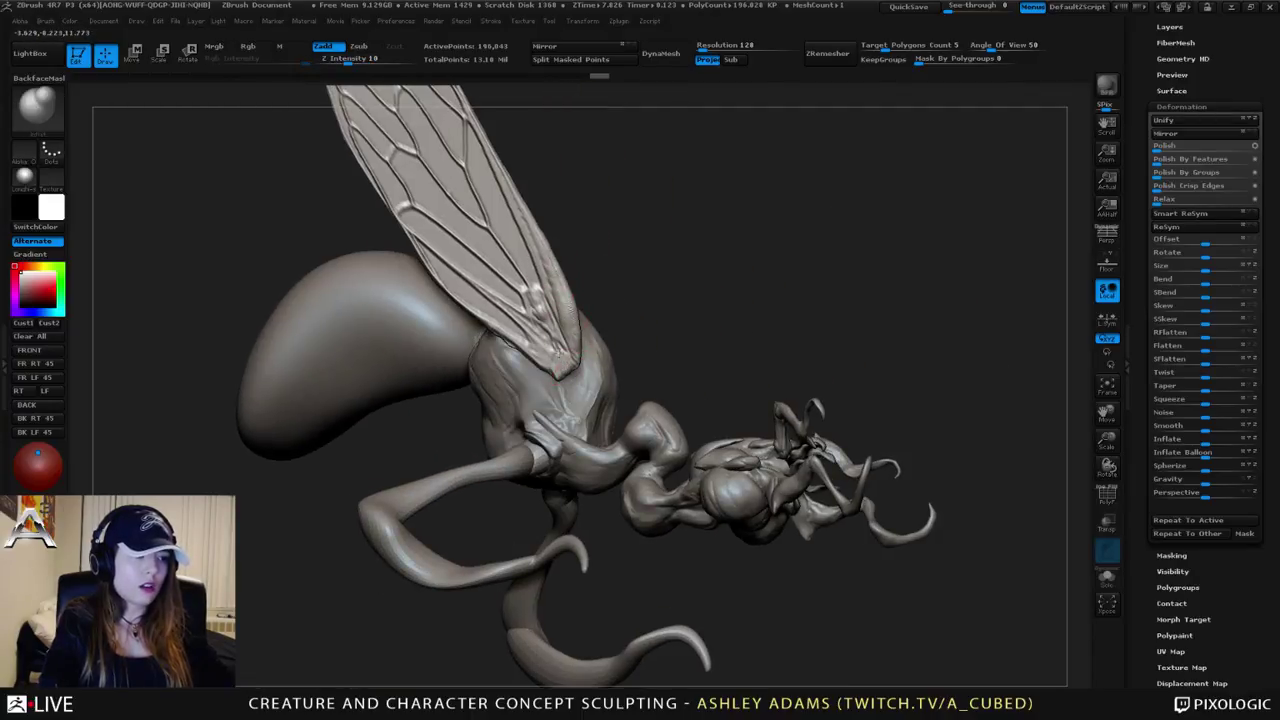
pyautogui.moveTo(546, 329); pyautogui.dragTo(551, 356, button='right')
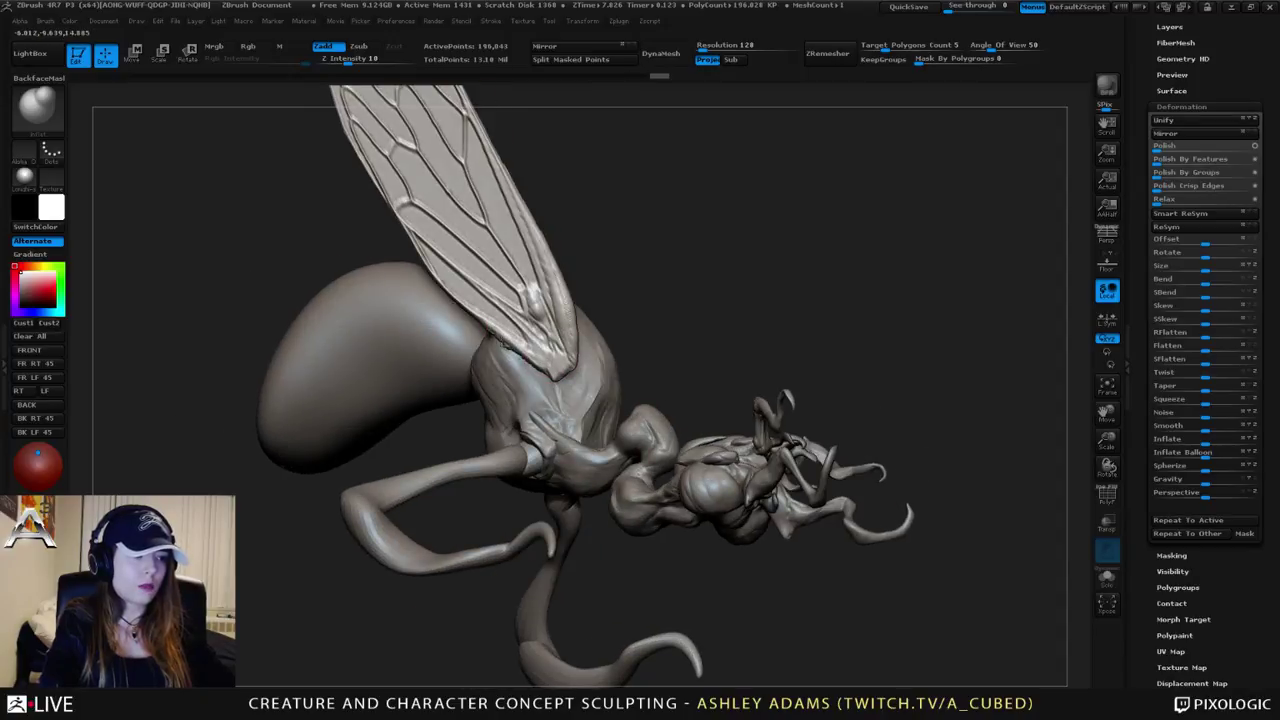
# Step: Inflate the corner of the wing's root and smooth the rear edge beside it
pyautogui.moveTo(502, 343); pyautogui.dragTo(542, 372)
pyautogui.moveTo(542, 372); pyautogui.dragTo(560, 370, button='right')
pyautogui.moveTo(490, 328)
pyautogui.keyDown('shift'); pyautogui.mouseDown()
pyautogui.moveTo(495, 352)
pyautogui.moveTo(484, 325)
pyautogui.mouseUp(); pyautogui.keyUp('shift')
pyautogui.keyDown('shift'); pyautogui.moveTo(494, 345); pyautogui.dragTo(480, 314); pyautogui.keyUp('shift')
pyautogui.moveTo(485, 335)
pyautogui.mouseDown(button='right')
pyautogui.moveTo(536, 365)
pyautogui.moveTo(522, 368)
pyautogui.mouseUp(button='right')
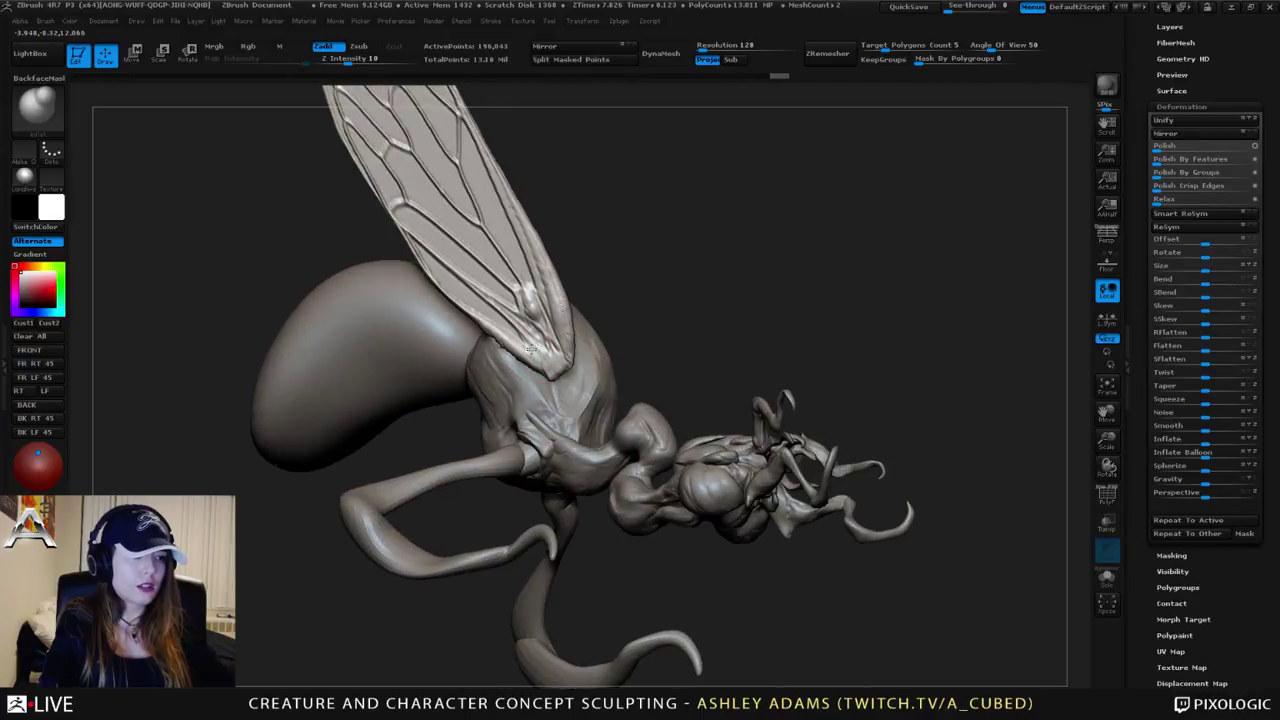
# Step: Adjust the brush size and thicken the veins converging at the wing's root
pyautogui.moveTo(549, 374); pyautogui.dragTo(569, 360)
pyautogui.moveTo(556, 366); pyautogui.dragTo(550, 365, button='right')
pyautogui.rightClick(549, 361)
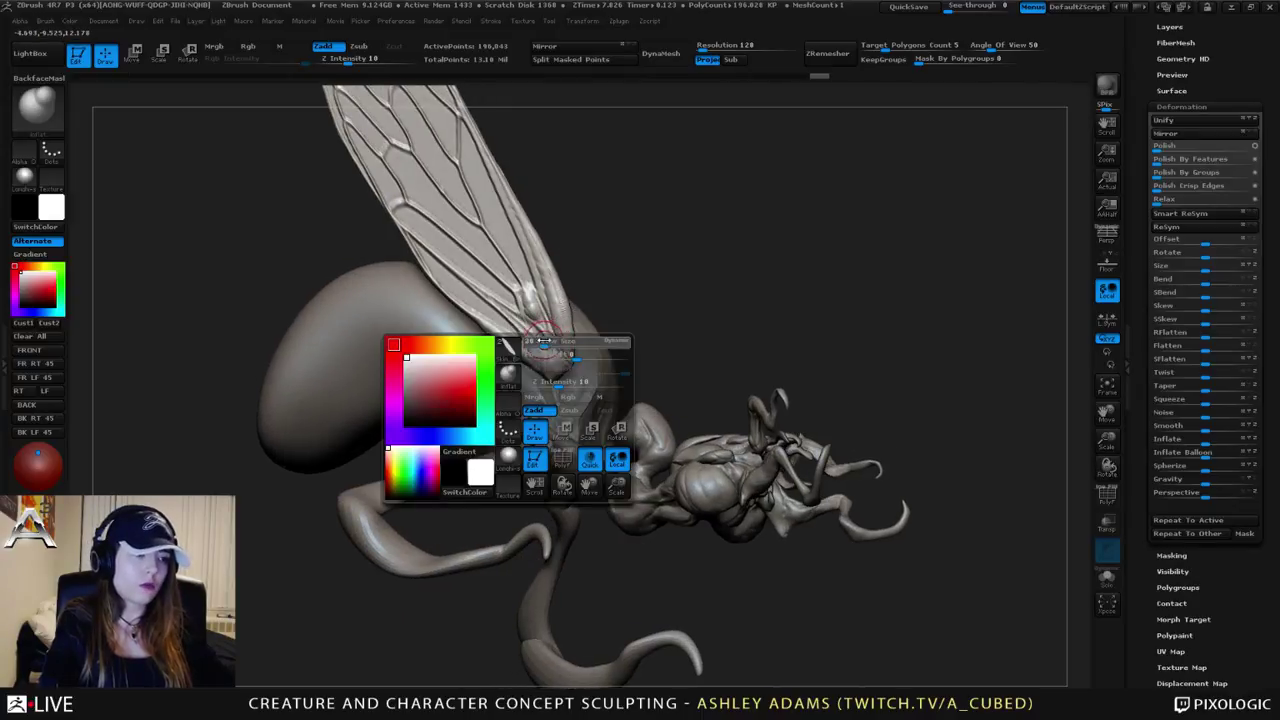
pyautogui.moveTo(528, 300); pyautogui.dragTo(520, 312, button='right')
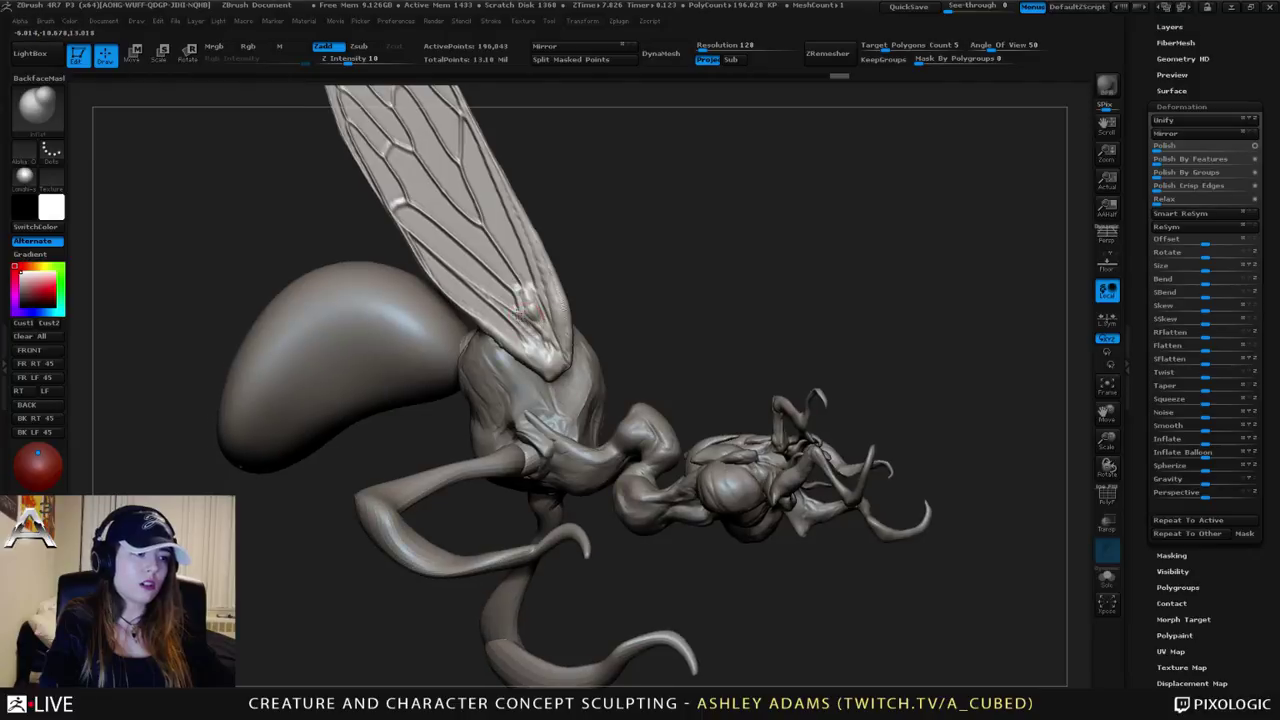
pyautogui.moveTo(458, 267); pyautogui.dragTo(487, 274, button='right')
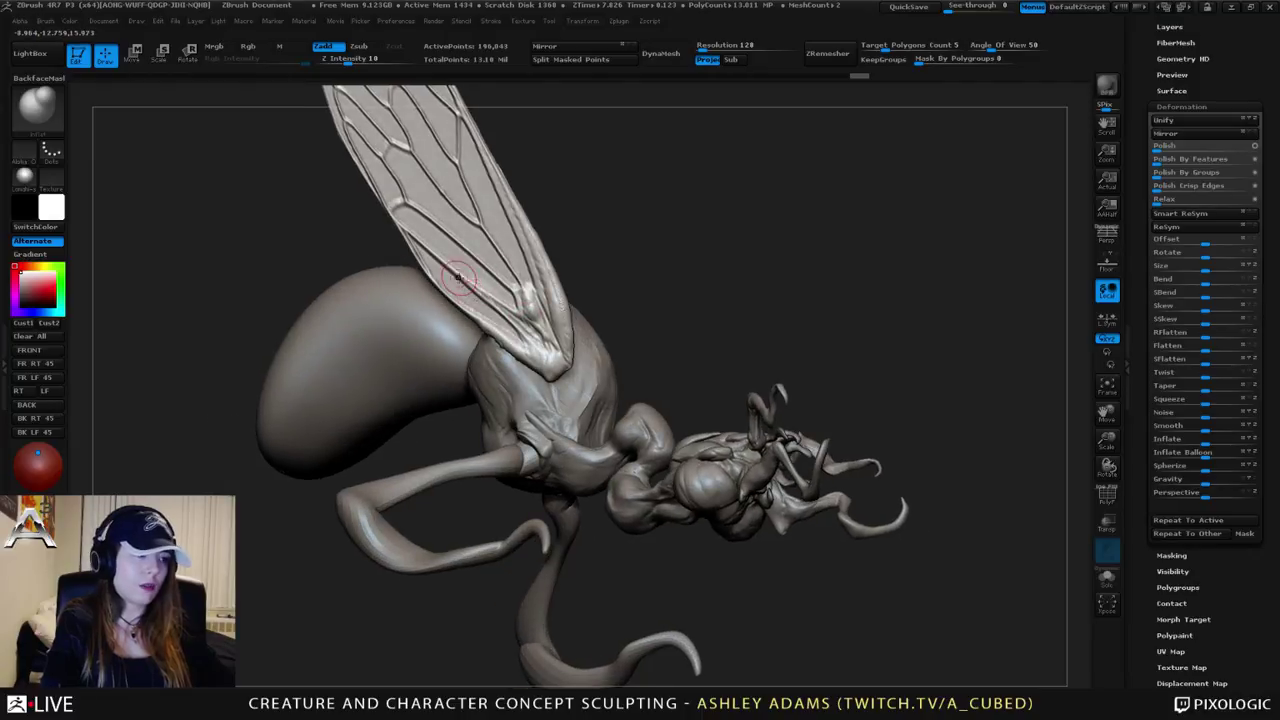
pyautogui.moveTo(523, 326); pyautogui.dragTo(536, 340)
# Step: Resize the Inflat brush and add more volume to the wing's root to form a fleshy joint
pyautogui.keyDown('ctrl'); pyautogui.moveTo(540, 325); pyautogui.dragTo(564, 223, button='right'); pyautogui.keyUp('ctrl')
pyautogui.keyDown('alt'); pyautogui.moveTo(564, 223); pyautogui.dragTo(629, 309, button='right'); pyautogui.keyUp('alt')
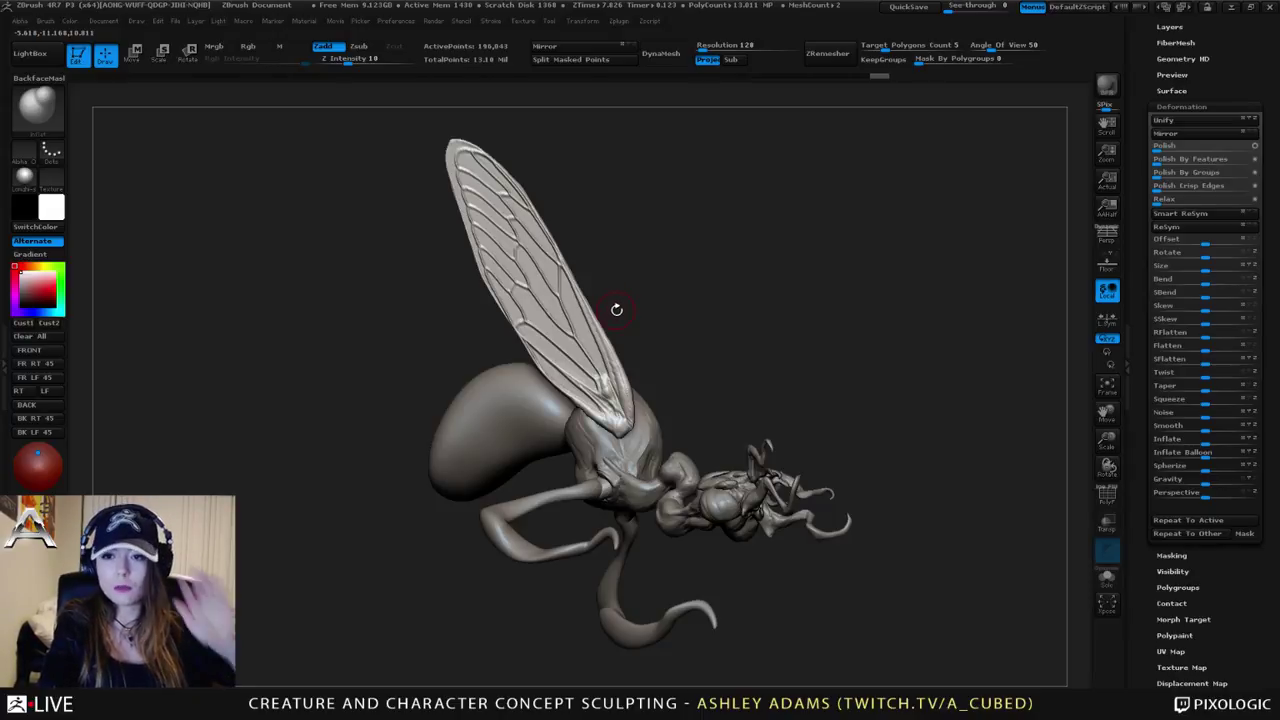
pyautogui.moveTo(575, 328); pyautogui.dragTo(514, 262, button='right')
pyautogui.moveTo(575, 358)
pyautogui.mouseDown(button='right')
pyautogui.moveTo(590, 345)
pyautogui.moveTo(582, 417)
pyautogui.moveTo(541, 333)
pyautogui.moveTo(525, 330)
pyautogui.mouseUp(button='right')
pyautogui.press('space')
pyautogui.click(523, 293)
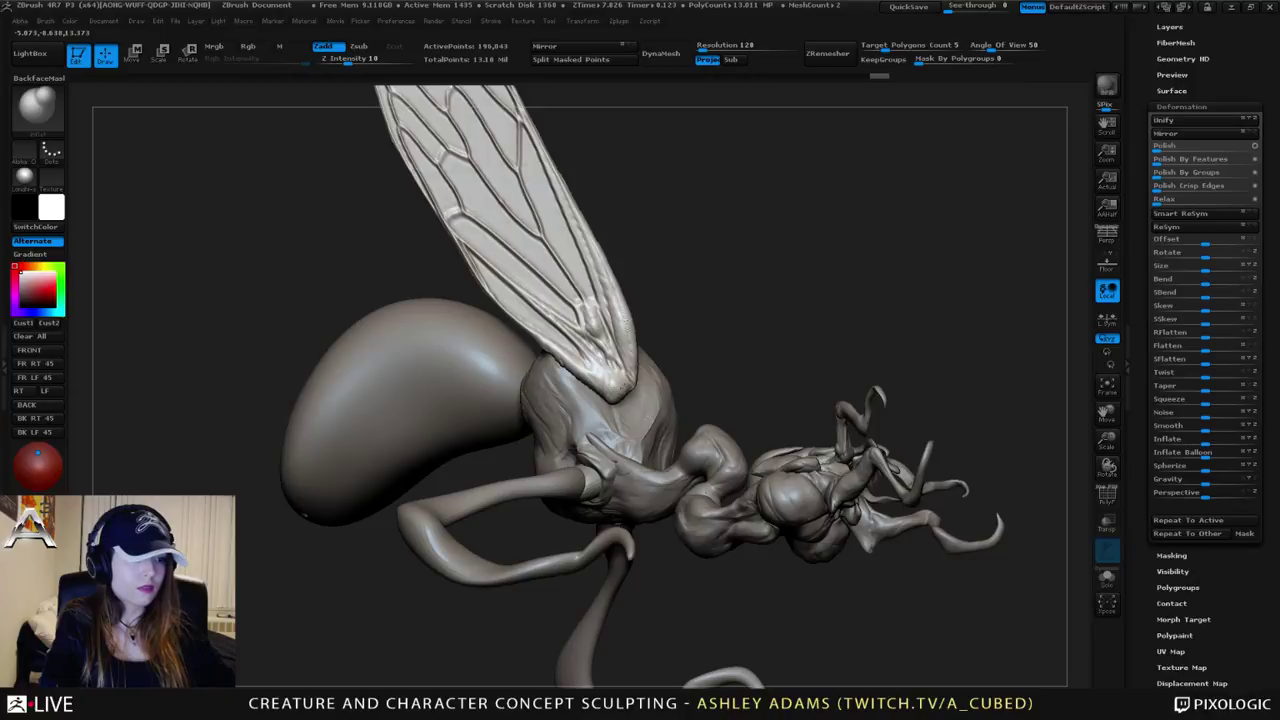
pyautogui.moveTo(610, 370); pyautogui.dragTo(594, 360, button='right')
pyautogui.press('space')
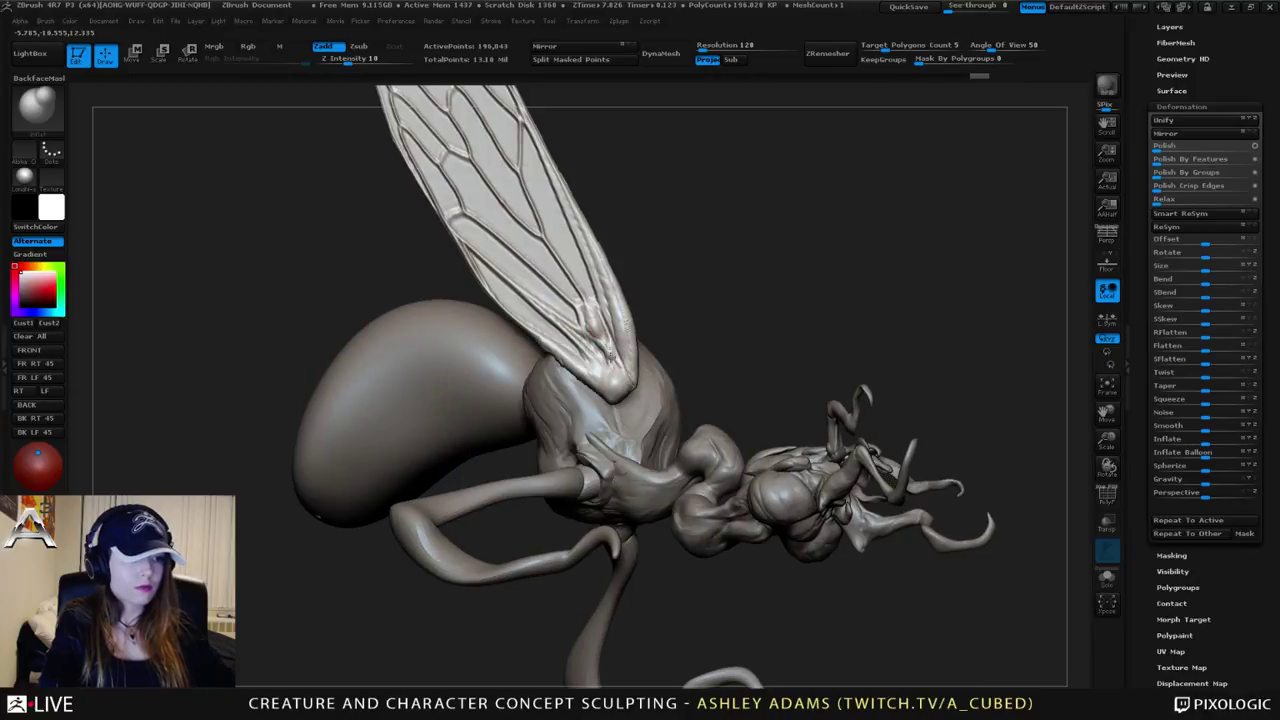
pyautogui.moveTo(610, 356)
pyautogui.mouseDown(button='right')
pyautogui.moveTo(552, 392)
pyautogui.moveTo(606, 330)
pyautogui.moveTo(594, 362)
pyautogui.moveTo(645, 405)
pyautogui.moveTo(706, 345)
pyautogui.mouseUp(button='right')
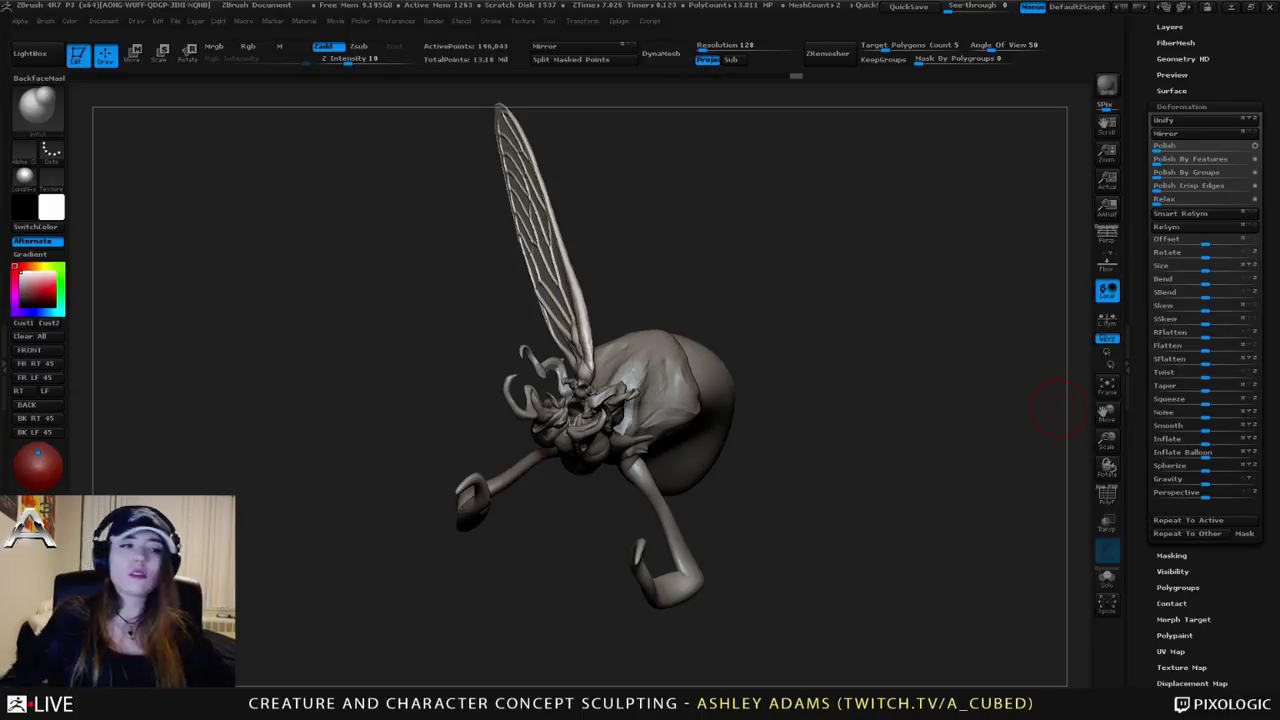
# Step: Thicken the thin profile of the wing near its root, working on it edge-on
pyautogui.moveTo(1060, 407); pyautogui.dragTo(920, 435)
pyautogui.press('space')
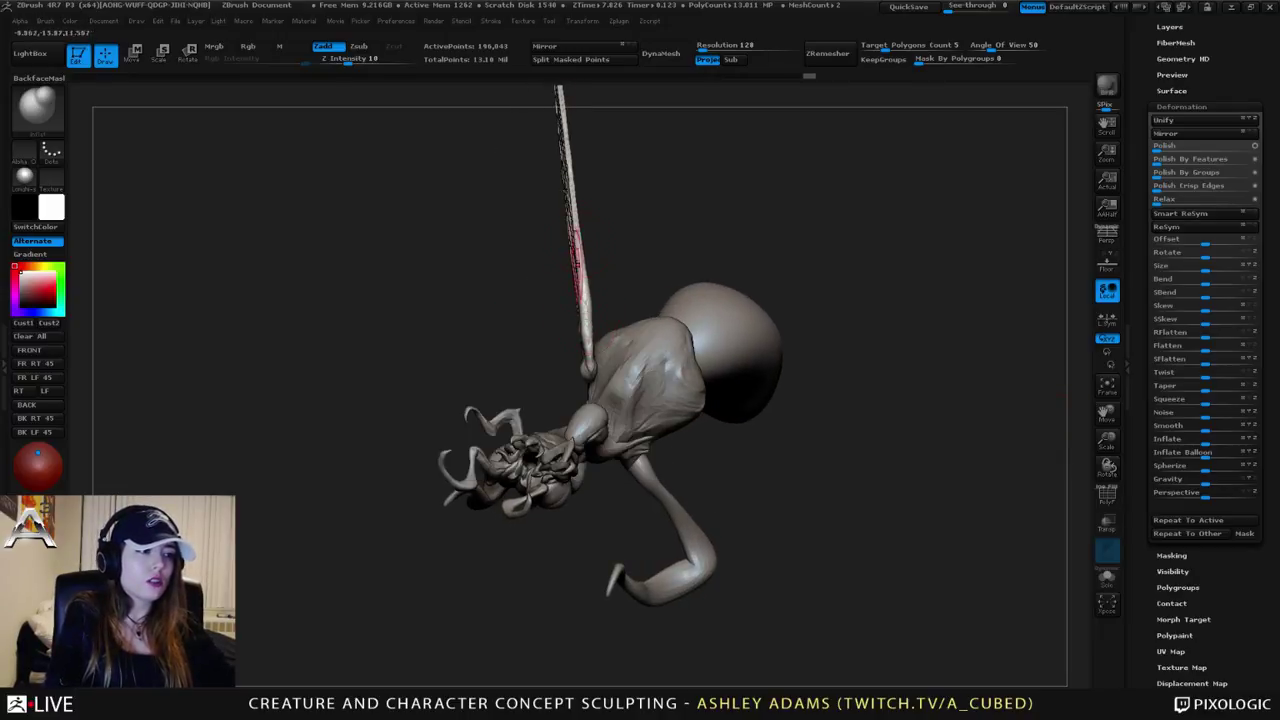
pyautogui.moveTo(600, 257)
pyautogui.mouseDown(button='right')
pyautogui.moveTo(614, 300)
pyautogui.moveTo(601, 377)
pyautogui.moveTo(650, 360)
pyautogui.moveTo(636, 338)
pyautogui.moveTo(622, 342)
pyautogui.moveTo(594, 384)
pyautogui.mouseUp(button='right')
pyautogui.rightClick(598, 340)
# Step: Pull the wing's root toward the thorax with the SnakeHook brush and switch to the Inflat brush to thicken it
pyautogui.press('b')
pyautogui.press('s')
pyautogui.press('h')
pyautogui.press('space')
pyautogui.press('b')
pyautogui.press('i')
pyautogui.press('n')
# Step: Return to the SnakeHook brush, adjust its size and stretch the wing's root downward to the thorax
pyautogui.press('b')
pyautogui.press('s')
pyautogui.press('h')
pyautogui.press('space')
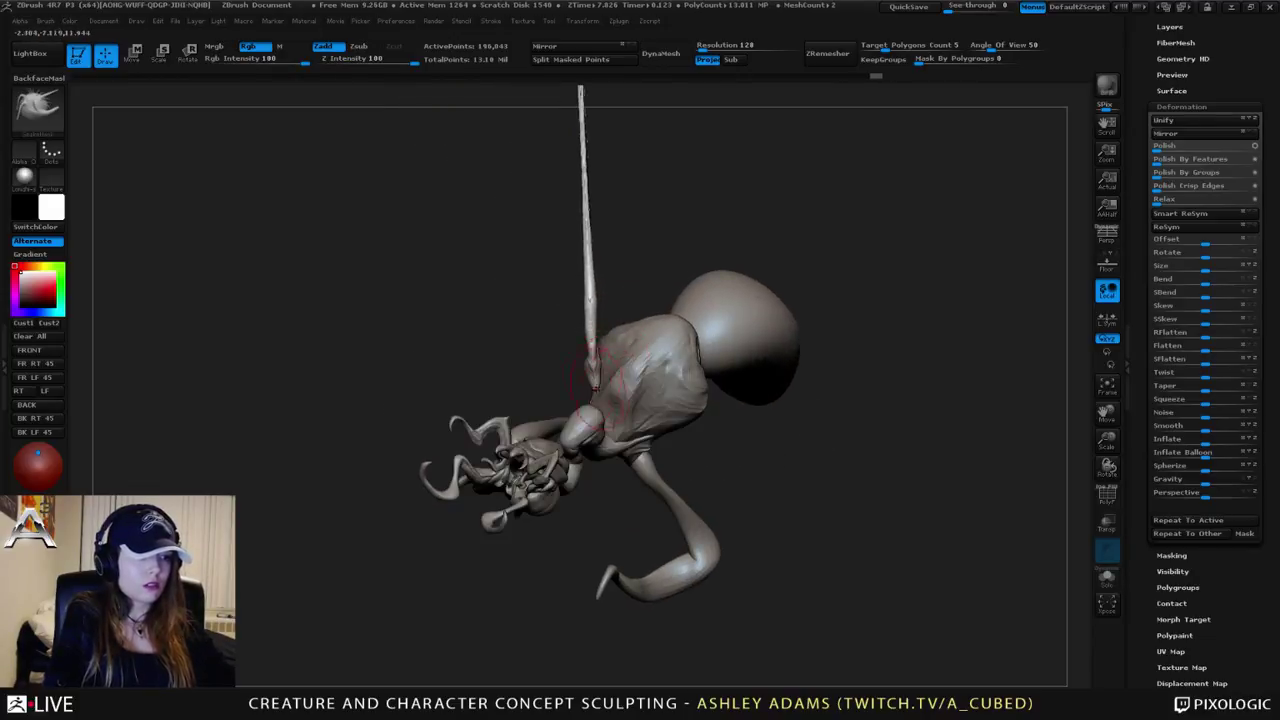
pyautogui.moveTo(596, 330); pyautogui.dragTo(601, 358, button='right')
pyautogui.press('space')
pyautogui.press('space')
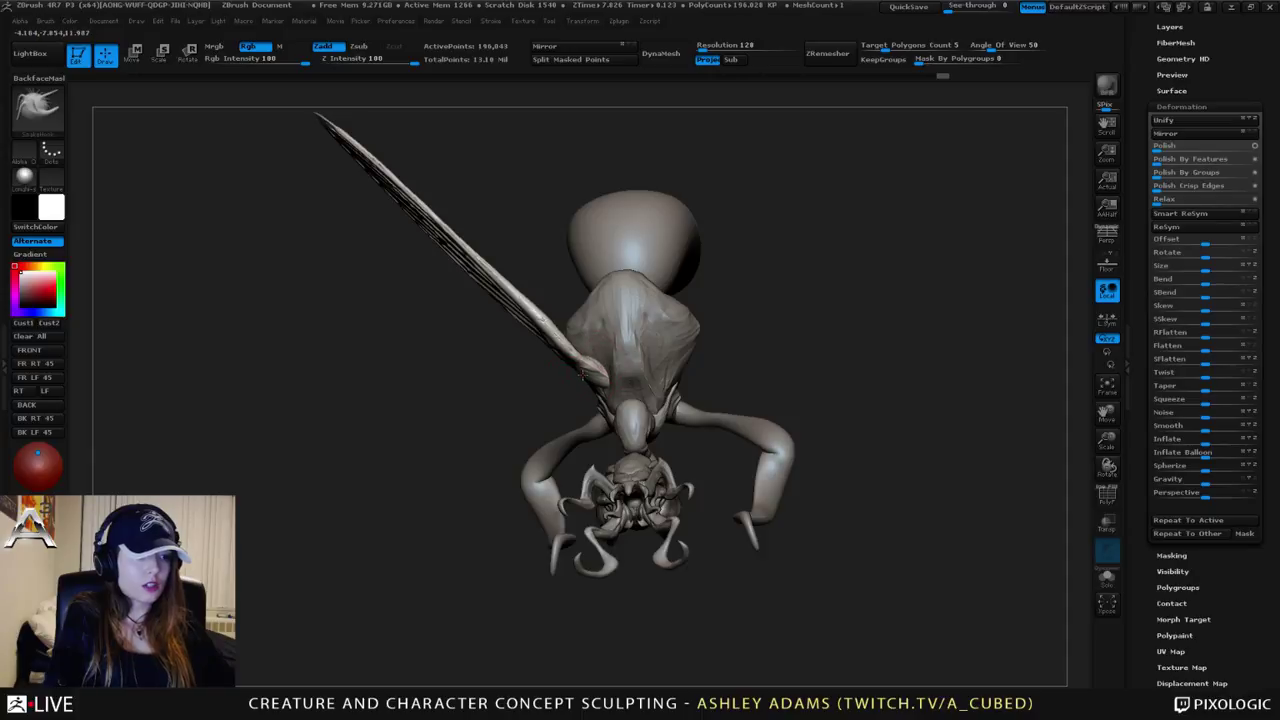
# Step: Bend the wing's root inward onto the thorax from the front and straighten the adjoining wing section
pyautogui.moveTo(592, 364)
pyautogui.mouseDown(button='right')
pyautogui.moveTo(610, 354)
pyautogui.moveTo(602, 370)
pyautogui.mouseUp(button='right')
pyautogui.rightClick(600, 372)
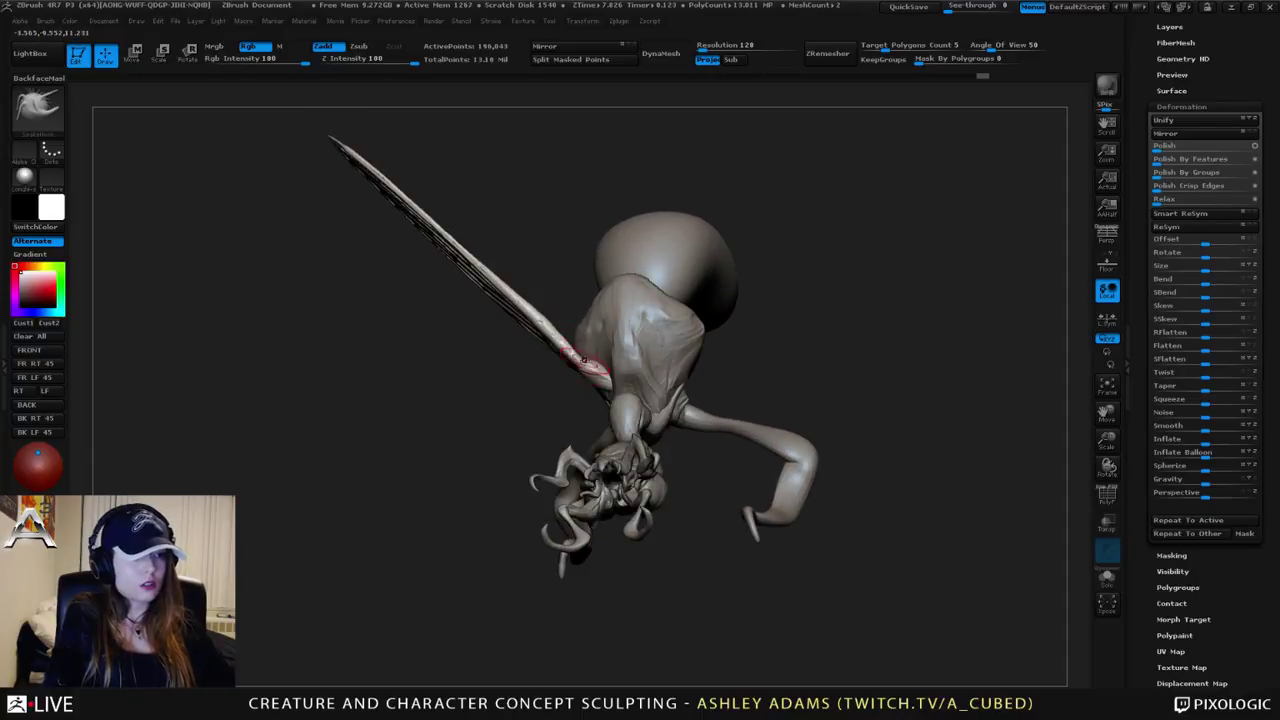
pyautogui.moveTo(585, 364); pyautogui.dragTo(540, 425, button='right')
pyautogui.rightClick(537, 432)
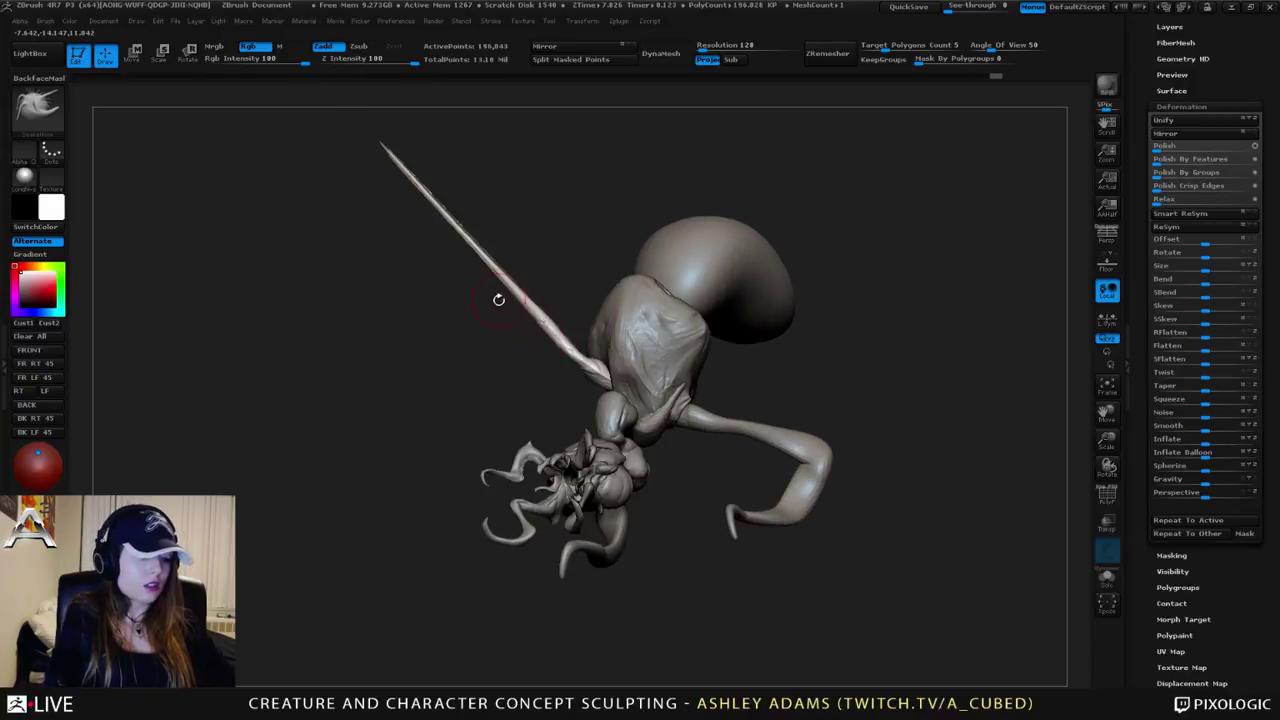
# Step: Inflate the wing's joint and lower front edge with the Inflat brush, then reselect the SnakeHook brush
pyautogui.press('b')
pyautogui.press('i')
pyautogui.press('n')
pyautogui.moveTo(551, 327); pyautogui.dragTo(608, 334, button='right')
pyautogui.press('b')
pyautogui.press('s')
pyautogui.press('h')
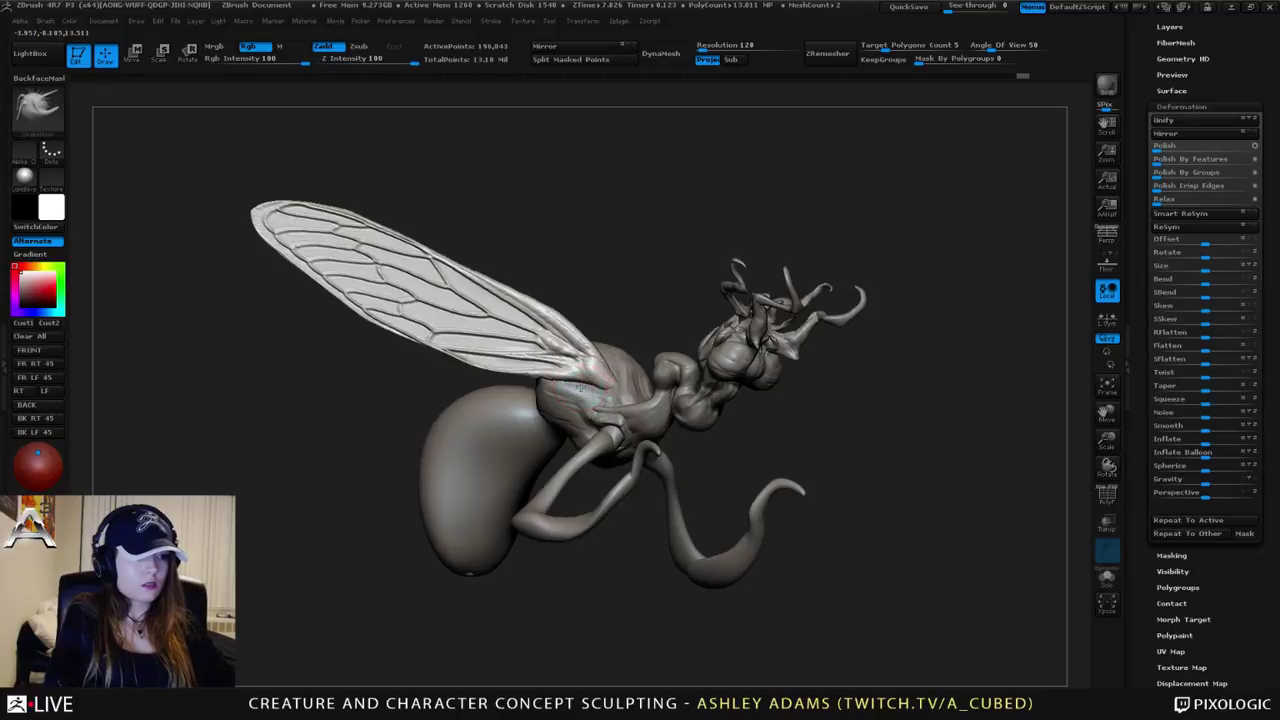
# Step: Pull the wing's rear edge outward with the SnakeHook brush, giving it a fuller curve from root to tip
pyautogui.rightClick(578, 382)
pyautogui.moveTo(535, 409); pyautogui.dragTo(556, 409)
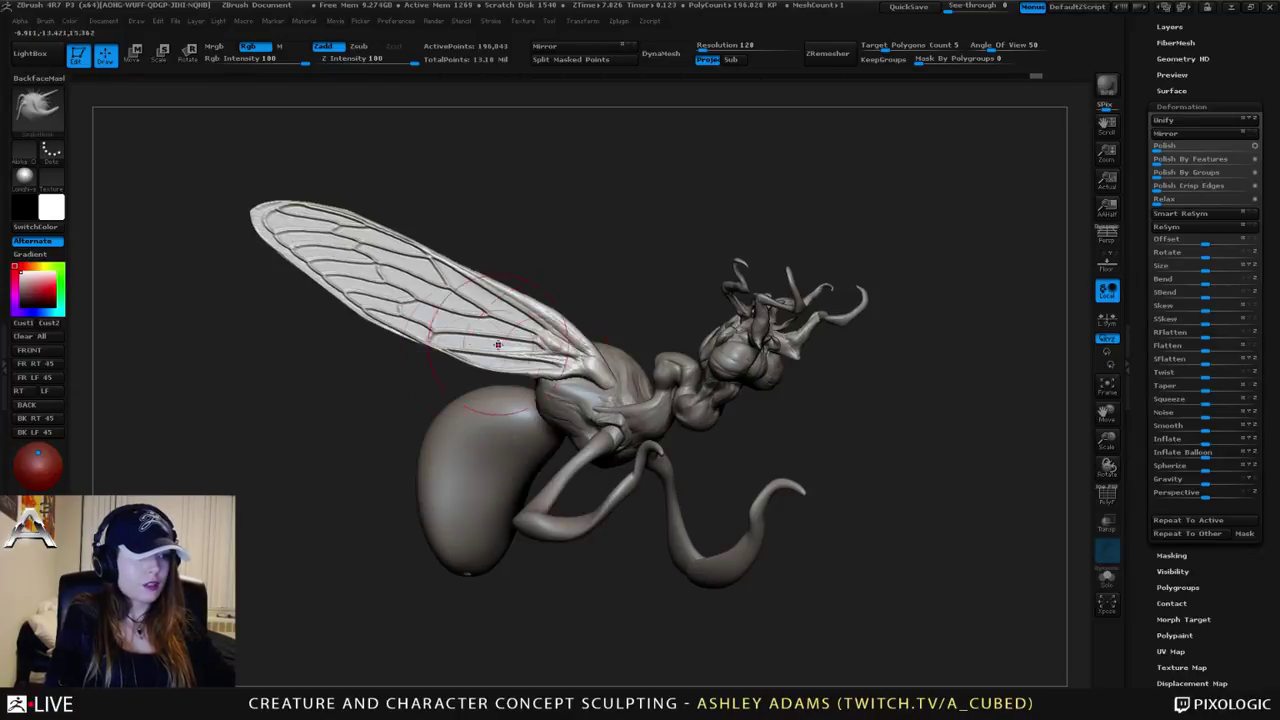
pyautogui.moveTo(491, 344)
pyautogui.mouseDown()
pyautogui.moveTo(484, 366)
pyautogui.moveTo(501, 373)
pyautogui.mouseUp()
pyautogui.moveTo(500, 373); pyautogui.dragTo(542, 374, button='right')
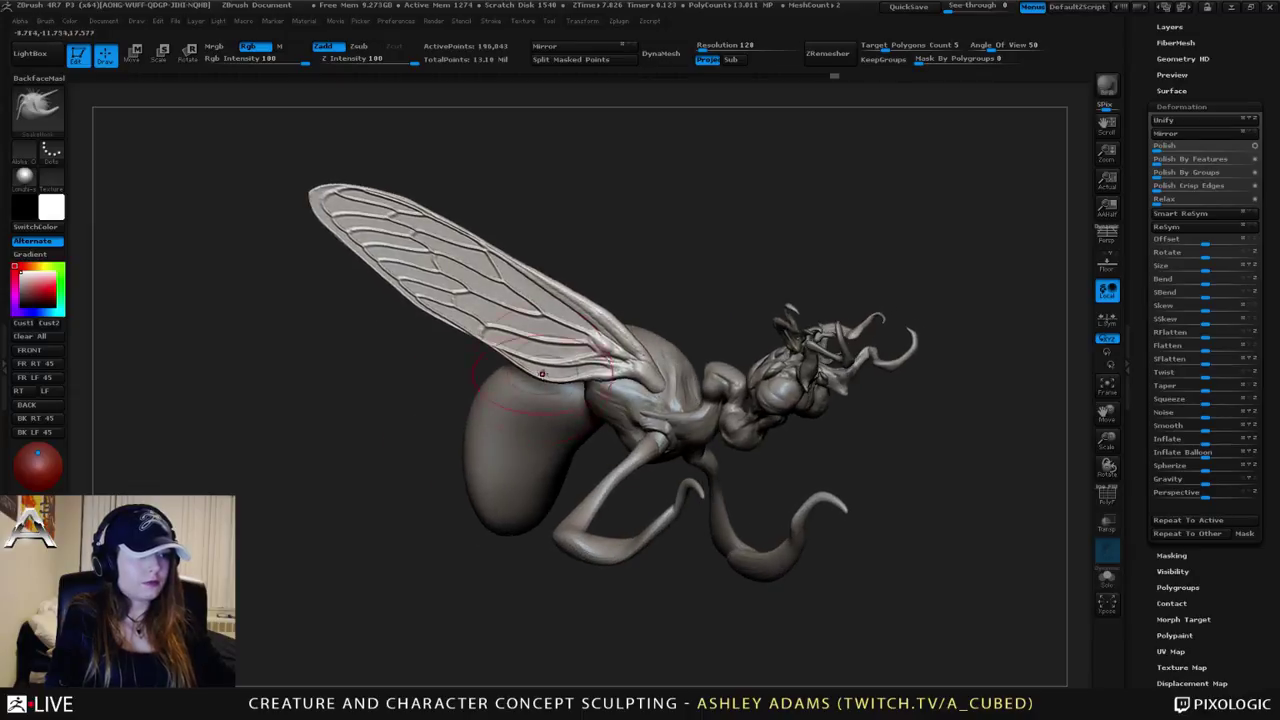
pyautogui.press('space')
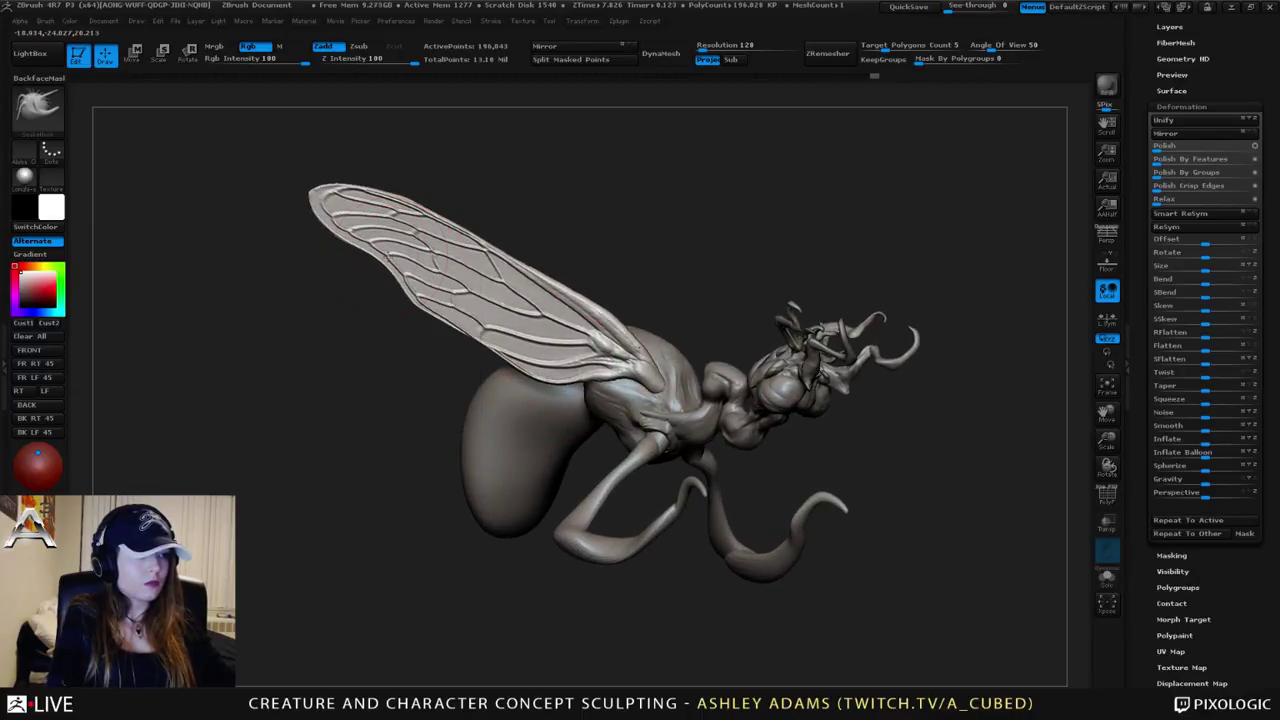
pyautogui.press('space')
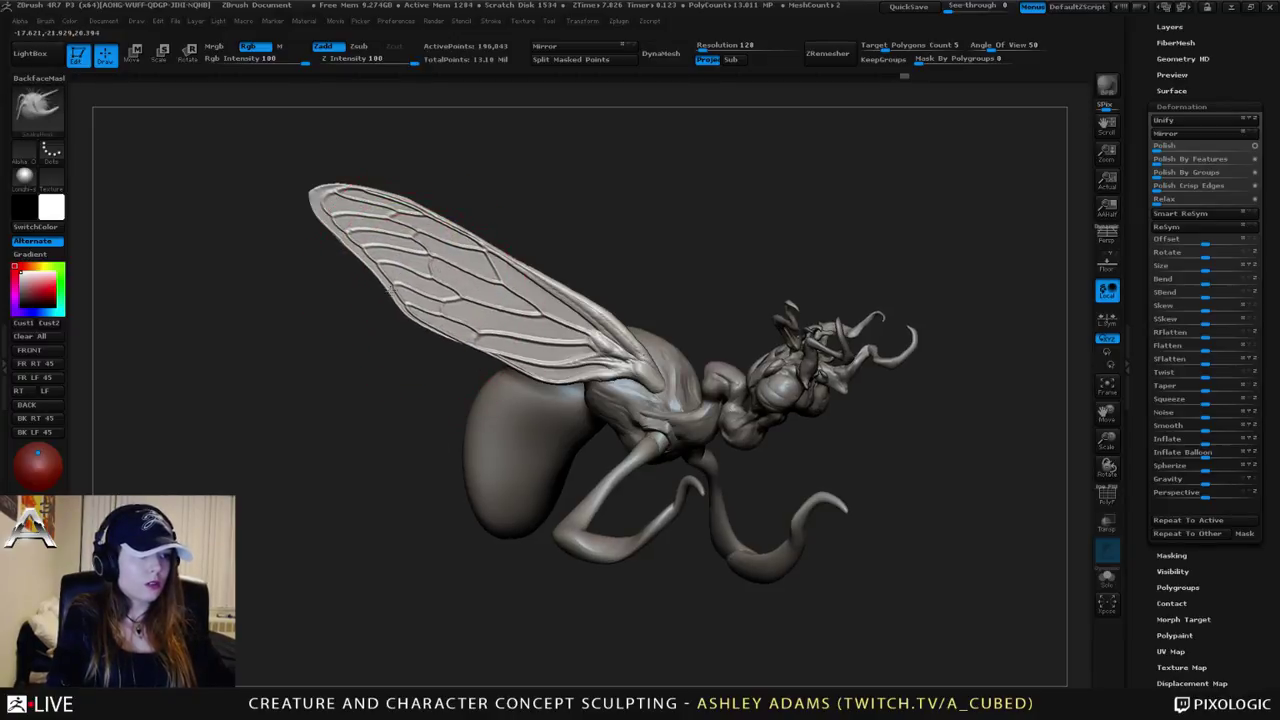
# Step: Reshape the wing's rear edge with the SnakeHook brush, curving it inward below the tip and adjusting the tip's outline
pyautogui.moveTo(390, 289); pyautogui.dragTo(387, 293)
pyautogui.moveTo(452, 328)
pyautogui.mouseDown()
pyautogui.moveTo(447, 343)
pyautogui.moveTo(410, 342)
pyautogui.moveTo(472, 316)
pyautogui.mouseUp()
pyautogui.moveTo(486, 392)
pyautogui.keyDown('ctrl'); pyautogui.mouseDown(button='right')
pyautogui.moveTo(505, 354)
pyautogui.moveTo(417, 283)
pyautogui.moveTo(543, 311)
pyautogui.moveTo(493, 297)
pyautogui.mouseUp(button='right'); pyautogui.keyUp('ctrl')
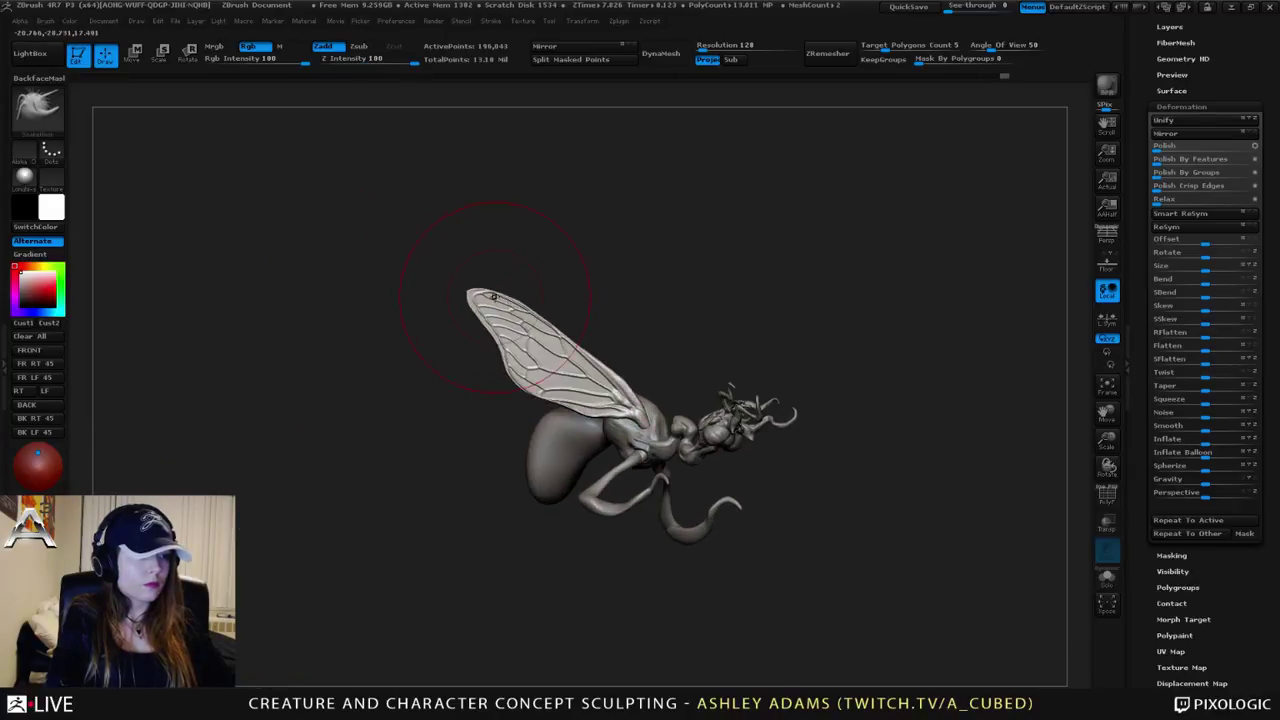
pyautogui.press('space')
pyautogui.moveTo(493, 297); pyautogui.dragTo(467, 296)
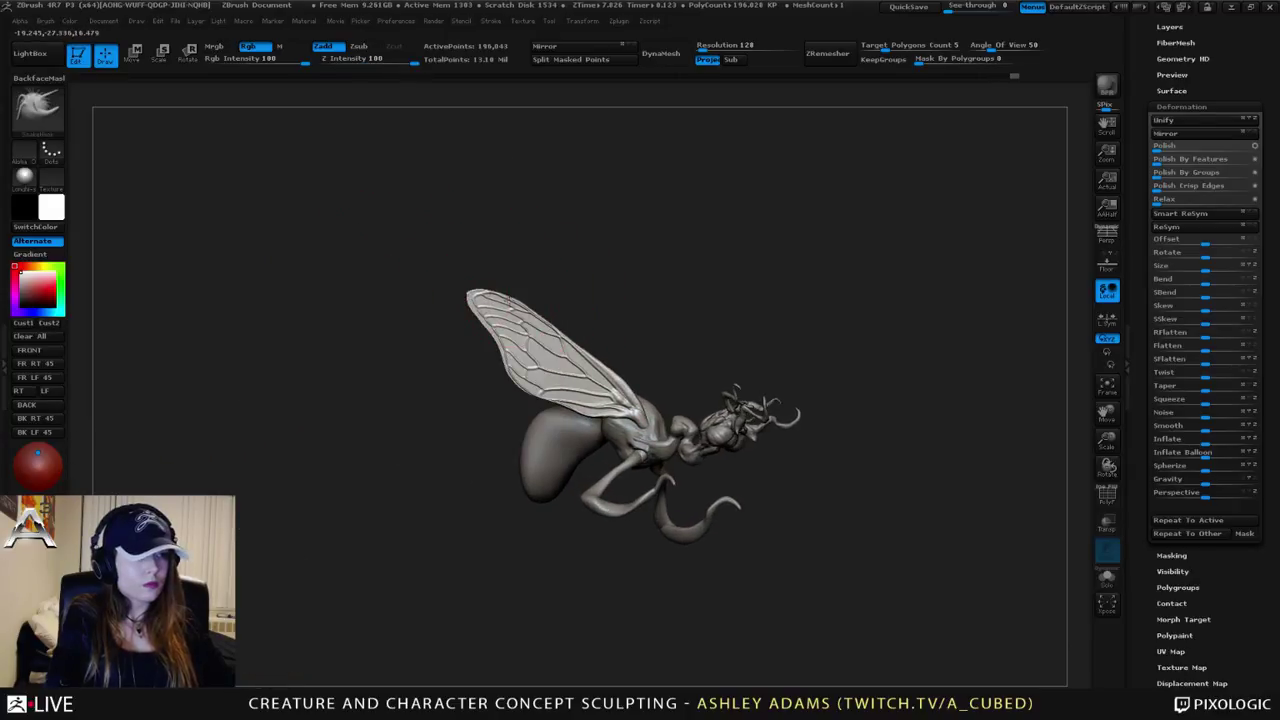
pyautogui.moveTo(560, 368); pyautogui.dragTo(648, 325, button='right')
pyautogui.keyDown('ctrl'); pyautogui.moveTo(549, 306); pyautogui.dragTo(529, 337, button='right'); pyautogui.keyUp('ctrl')
pyautogui.press('space')
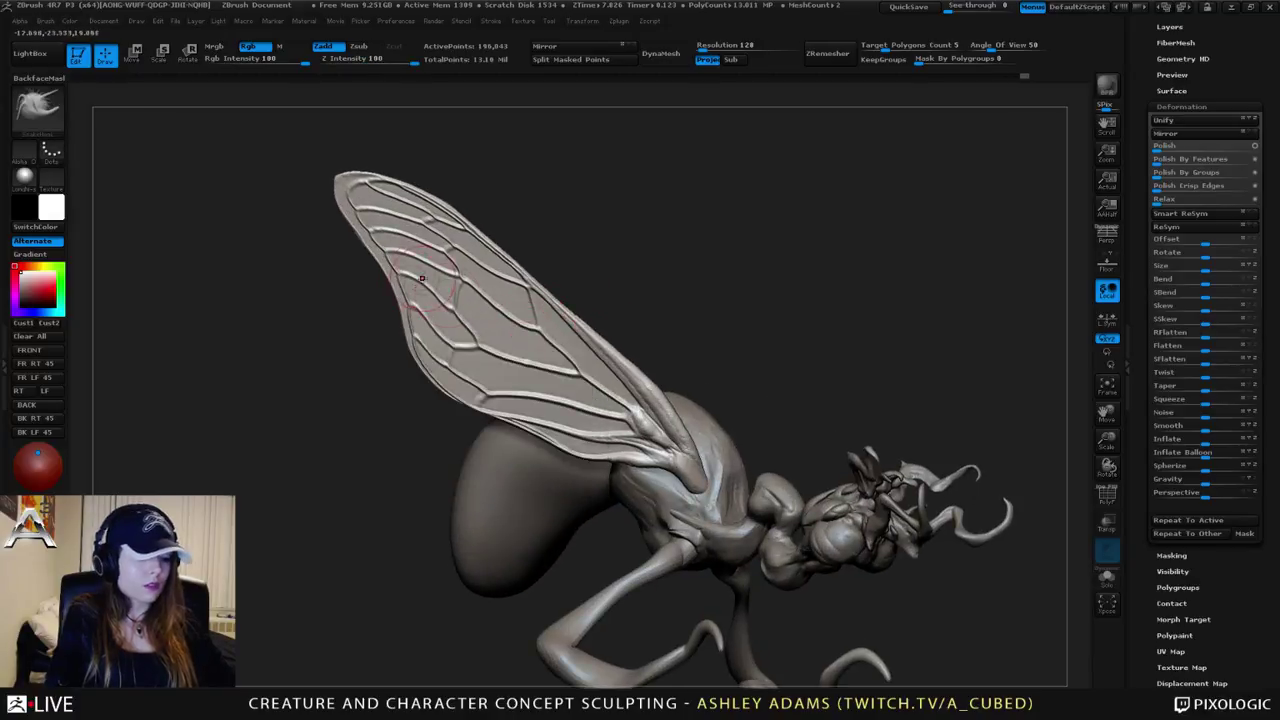
# Step: Try etching fine web-like lines into the membrane along the wing's front edge with the ZBGs web brush
pyautogui.press('b')
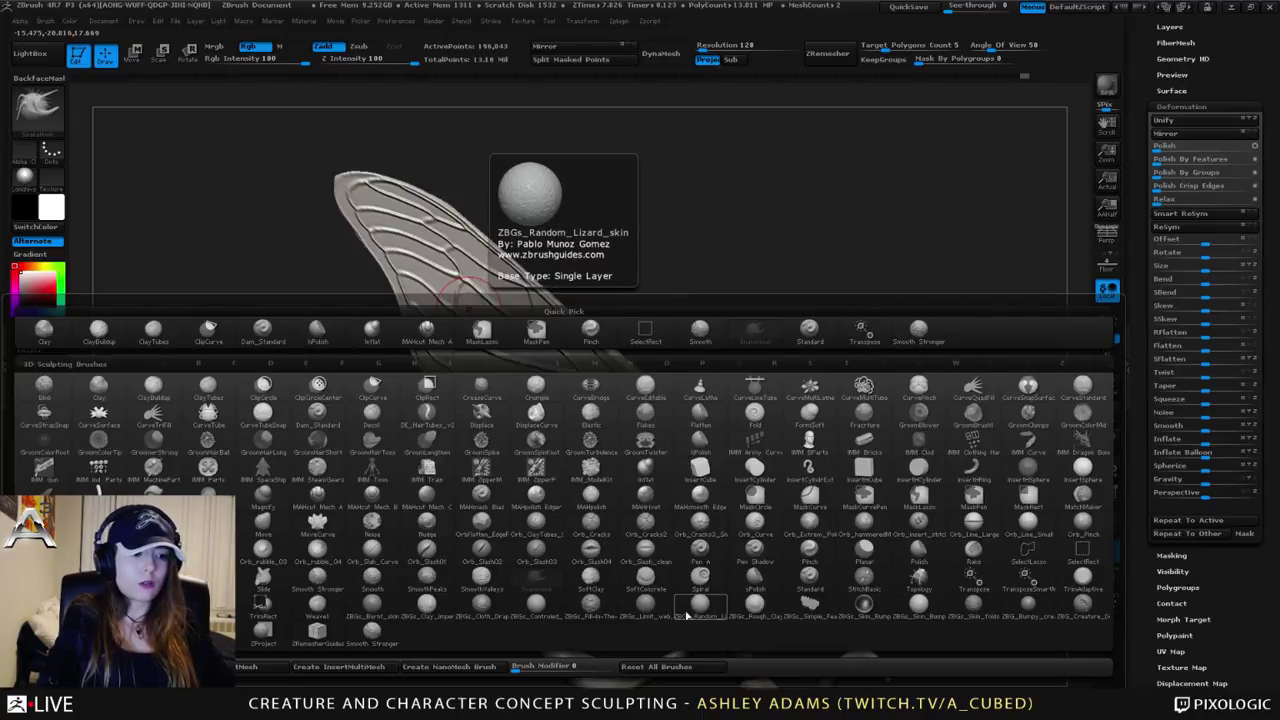
pyautogui.click(645, 605)
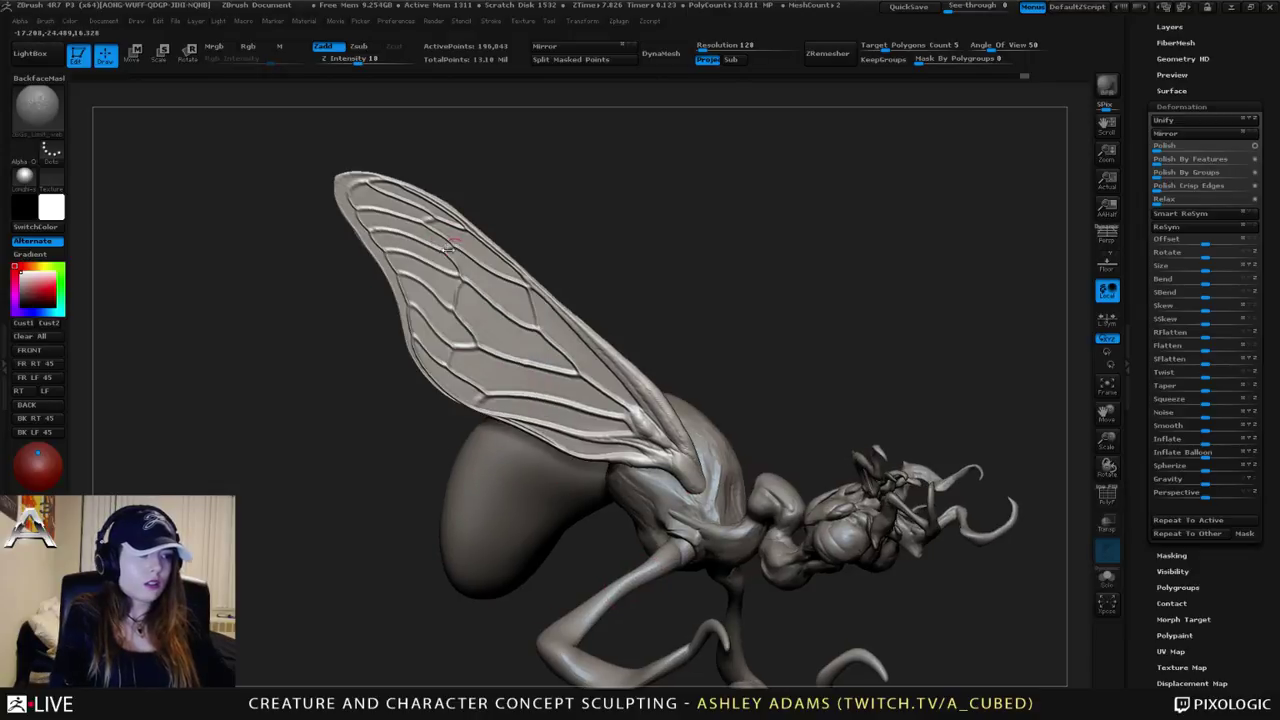
pyautogui.moveTo(449, 258)
pyautogui.mouseDown(button='right')
pyautogui.moveTo(428, 300)
pyautogui.moveTo(454, 256)
pyautogui.mouseUp(button='right')
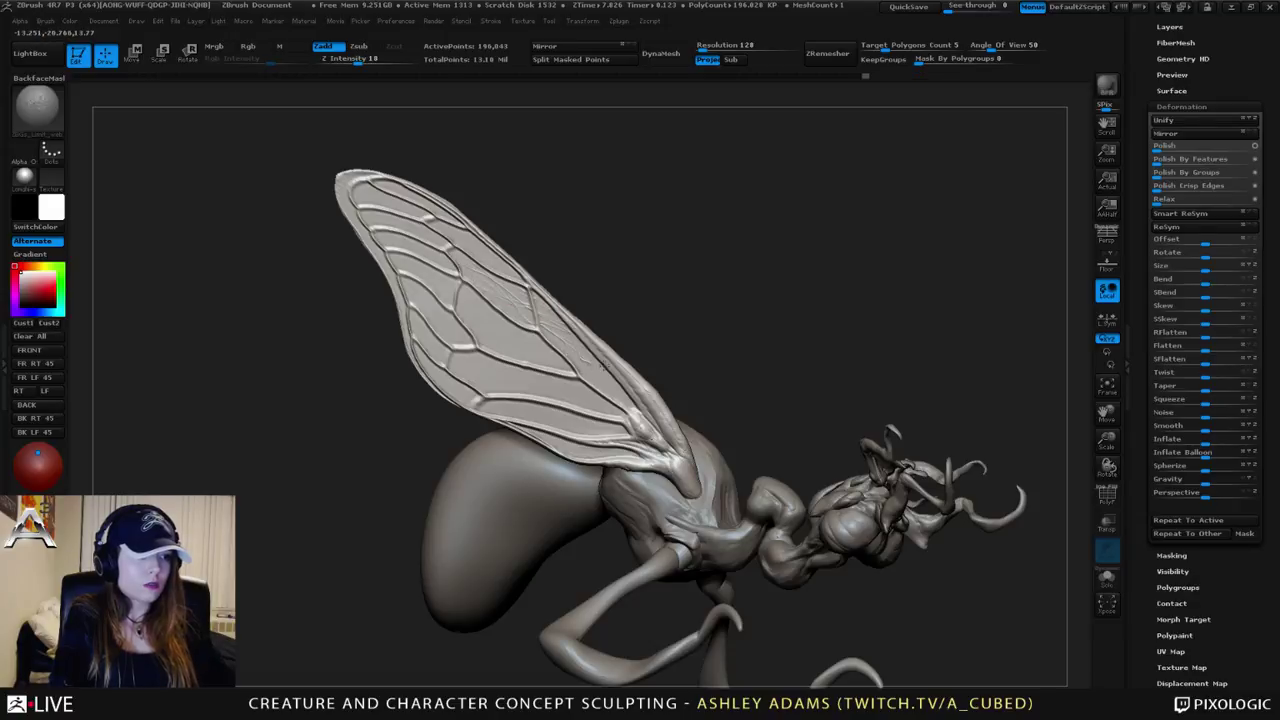
pyautogui.hotkey('ctrl', 'z')
pyautogui.hotkey('ctrl', 'z')
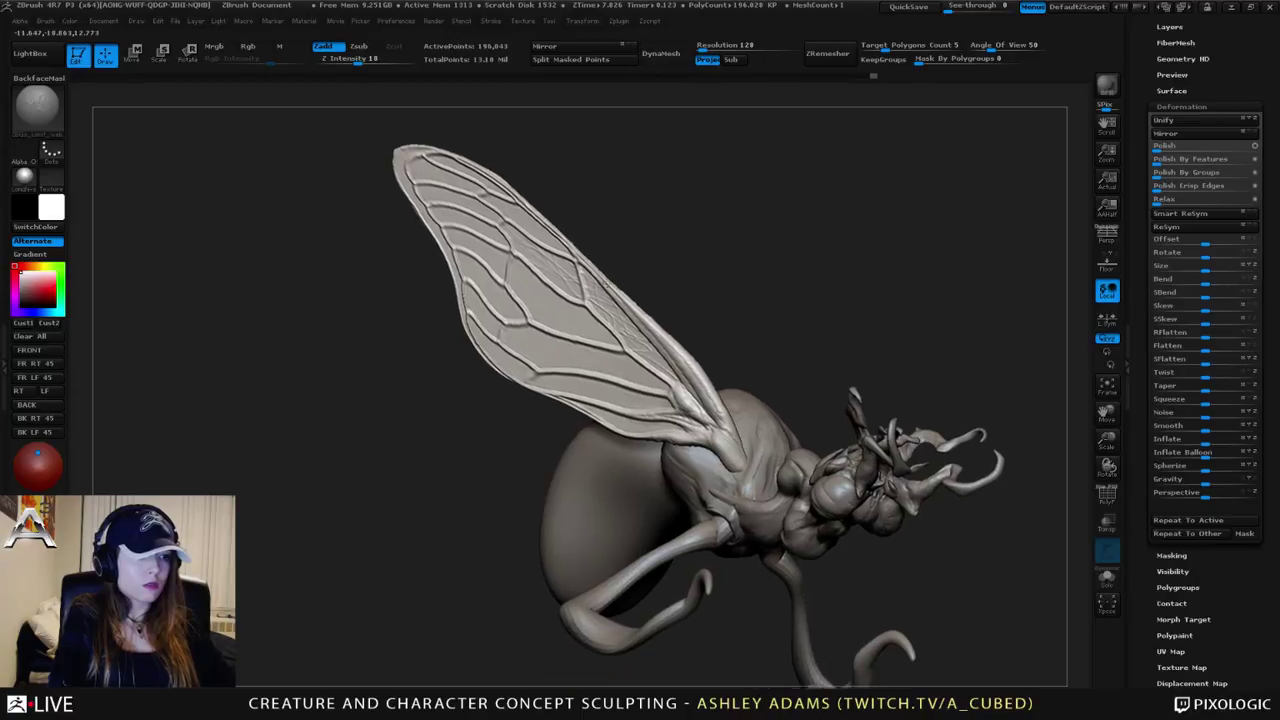
pyautogui.moveTo(618, 326); pyautogui.dragTo(670, 368)
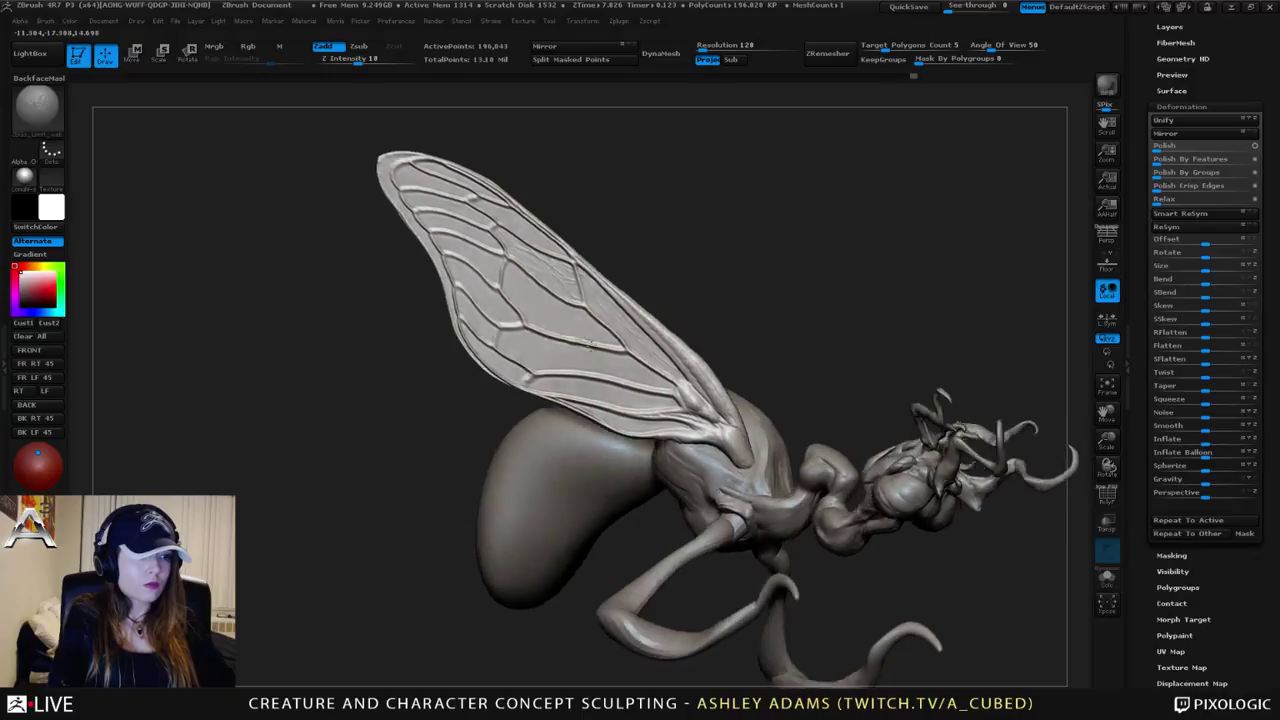
# Step: Undo the web strokes and try the web texture again inside the cell near the middle of the wing's front edge
pyautogui.press('f')
pyautogui.keyDown('ctrl'); pyautogui.moveTo(551, 253); pyautogui.dragTo(543, 240, button='right'); pyautogui.keyUp('ctrl')
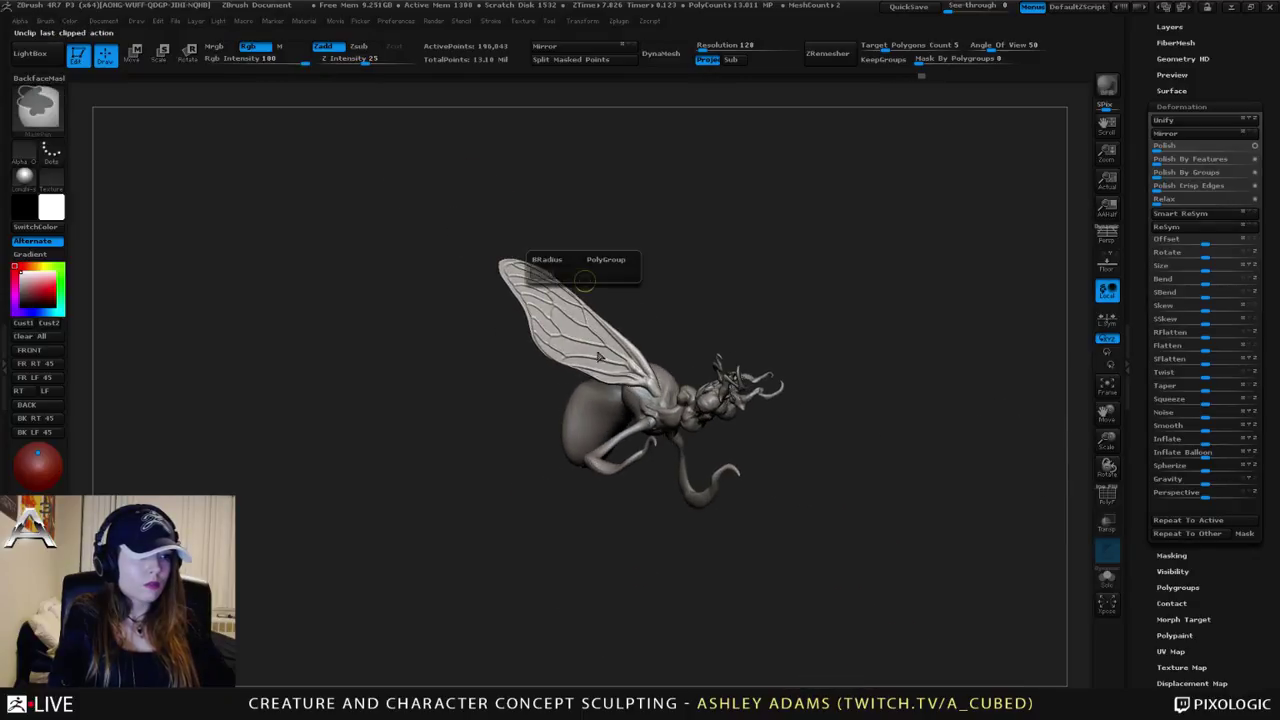
pyautogui.keyDown('ctrl'); pyautogui.moveTo(593, 324); pyautogui.dragTo(619, 373, button='right'); pyautogui.keyUp('ctrl')
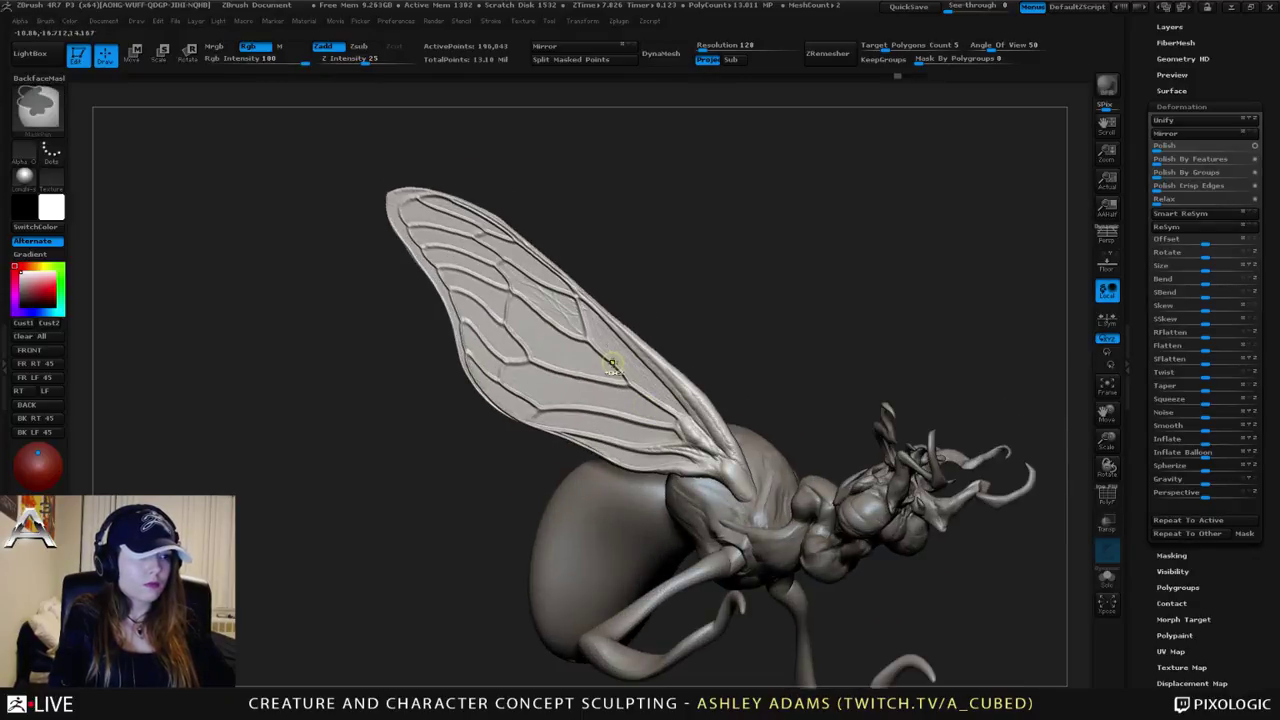
pyautogui.press('shift')
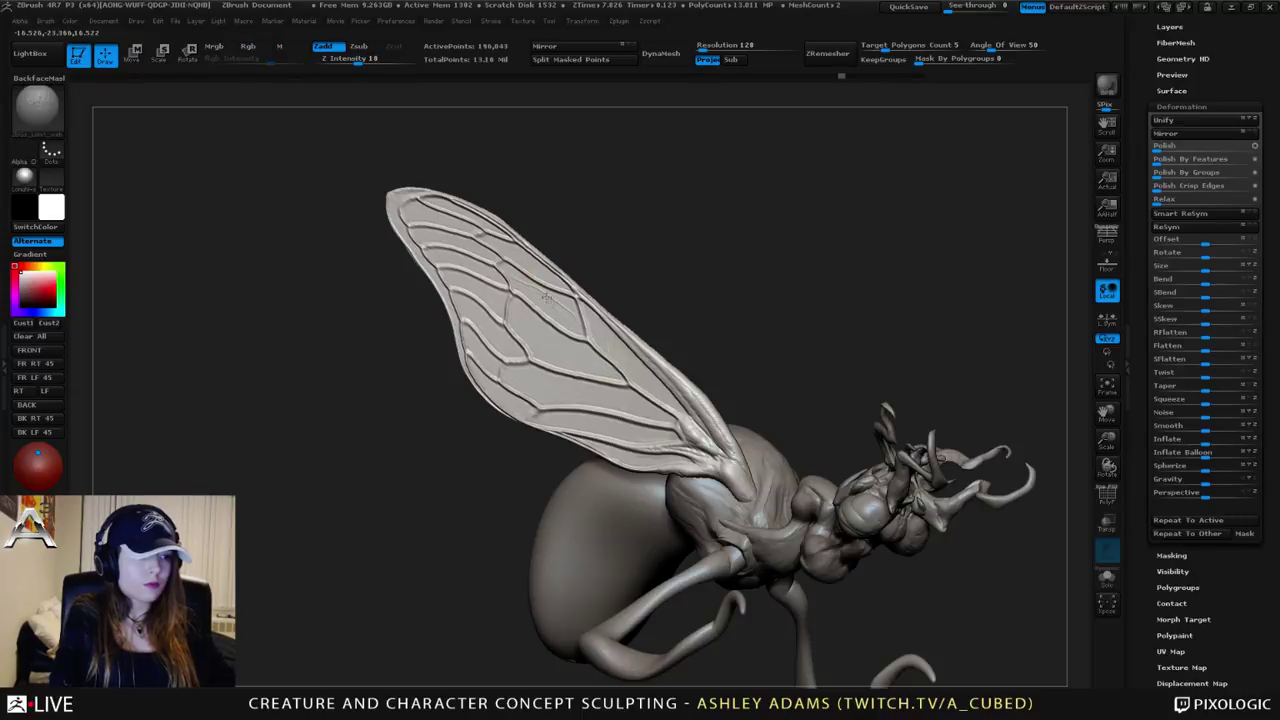
pyautogui.keyDown('shift'); pyautogui.moveTo(514, 278); pyautogui.dragTo(584, 335); pyautogui.keyUp('shift')
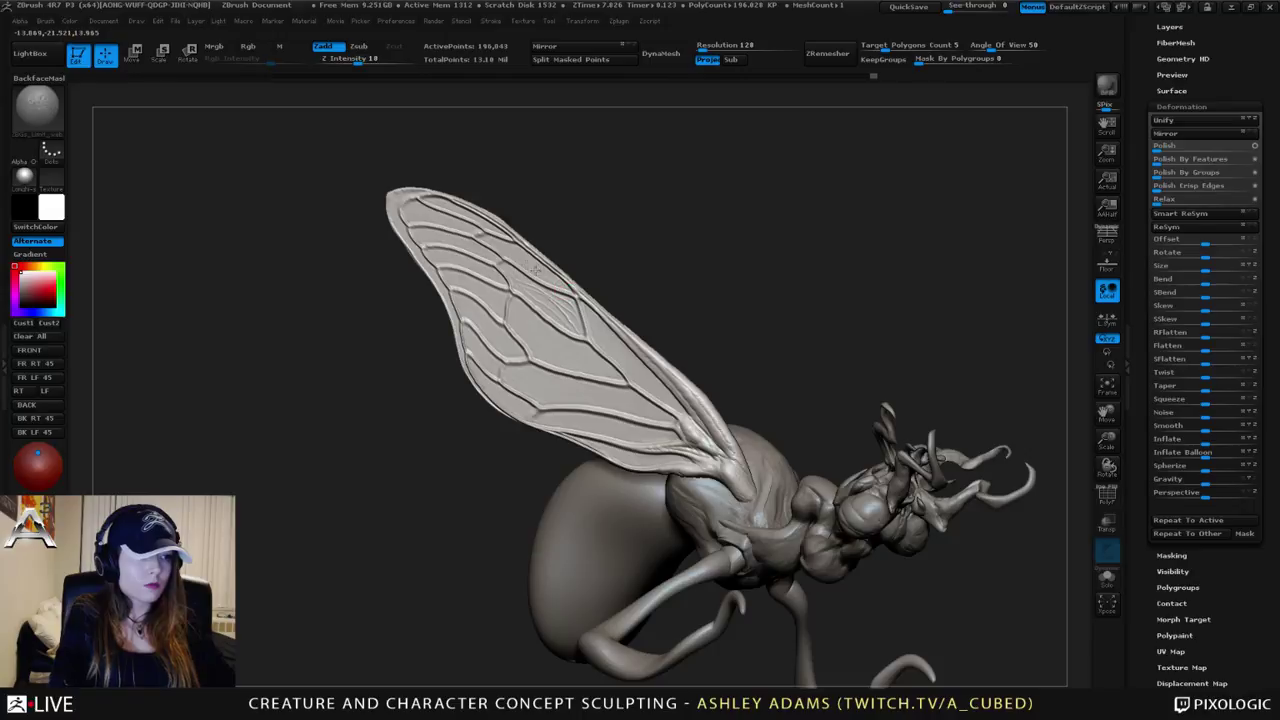
pyautogui.moveTo(535, 270)
pyautogui.keyDown('shift'); pyautogui.mouseDown()
pyautogui.moveTo(485, 236)
pyautogui.moveTo(560, 294)
pyautogui.mouseUp(); pyautogui.keyUp('shift')
# Step: Try extending the web texture between the front veins down toward the wing's root
pyautogui.moveTo(575, 310)
pyautogui.mouseDown(button='right')
pyautogui.moveTo(655, 340)
pyautogui.moveTo(615, 362)
pyautogui.mouseUp(button='right')
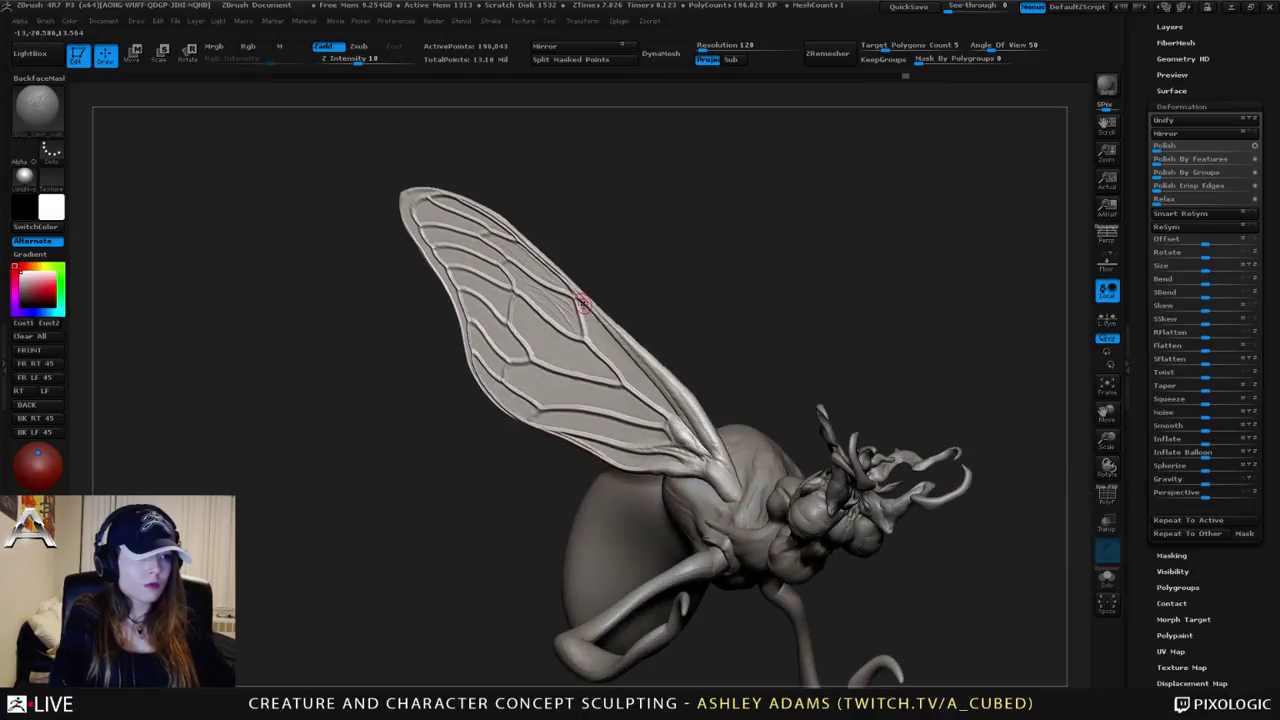
pyautogui.moveTo(630, 366); pyautogui.dragTo(672, 415)
pyautogui.moveTo(613, 353); pyautogui.dragTo(650, 397)
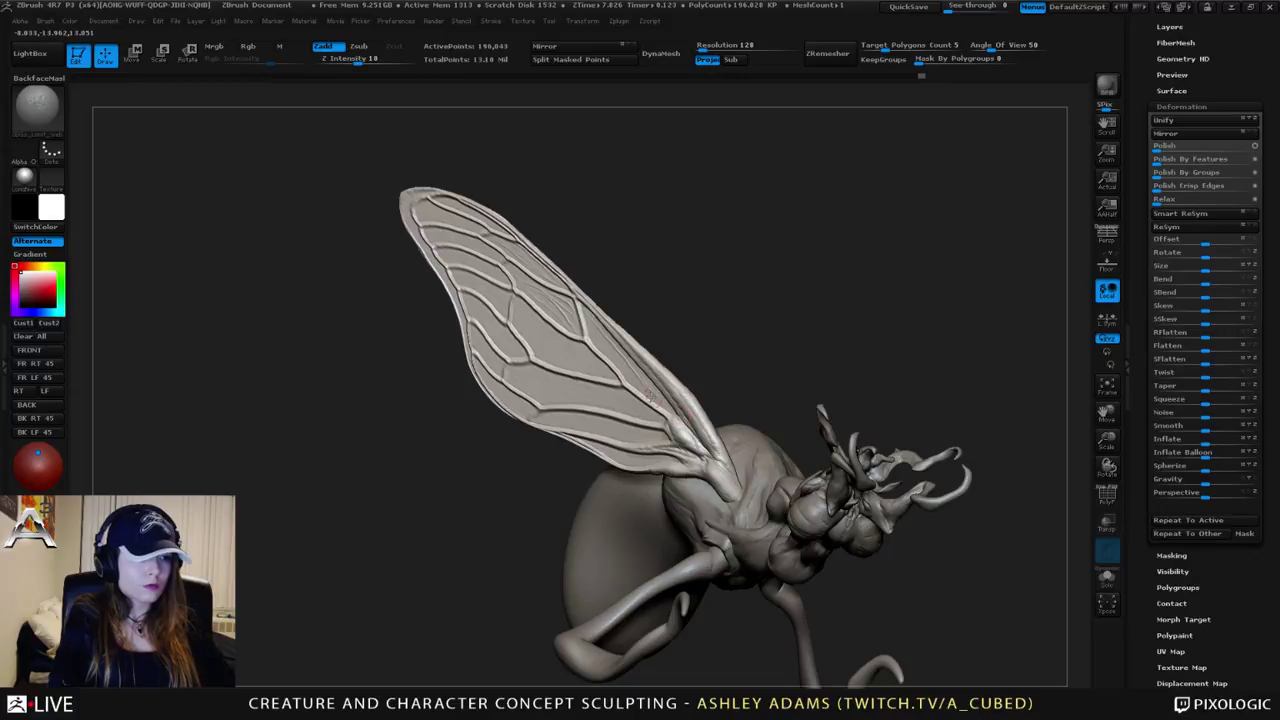
pyautogui.moveTo(595, 338); pyautogui.dragTo(580, 318)
pyautogui.moveTo(684, 415); pyautogui.dragTo(720, 402, button='right')
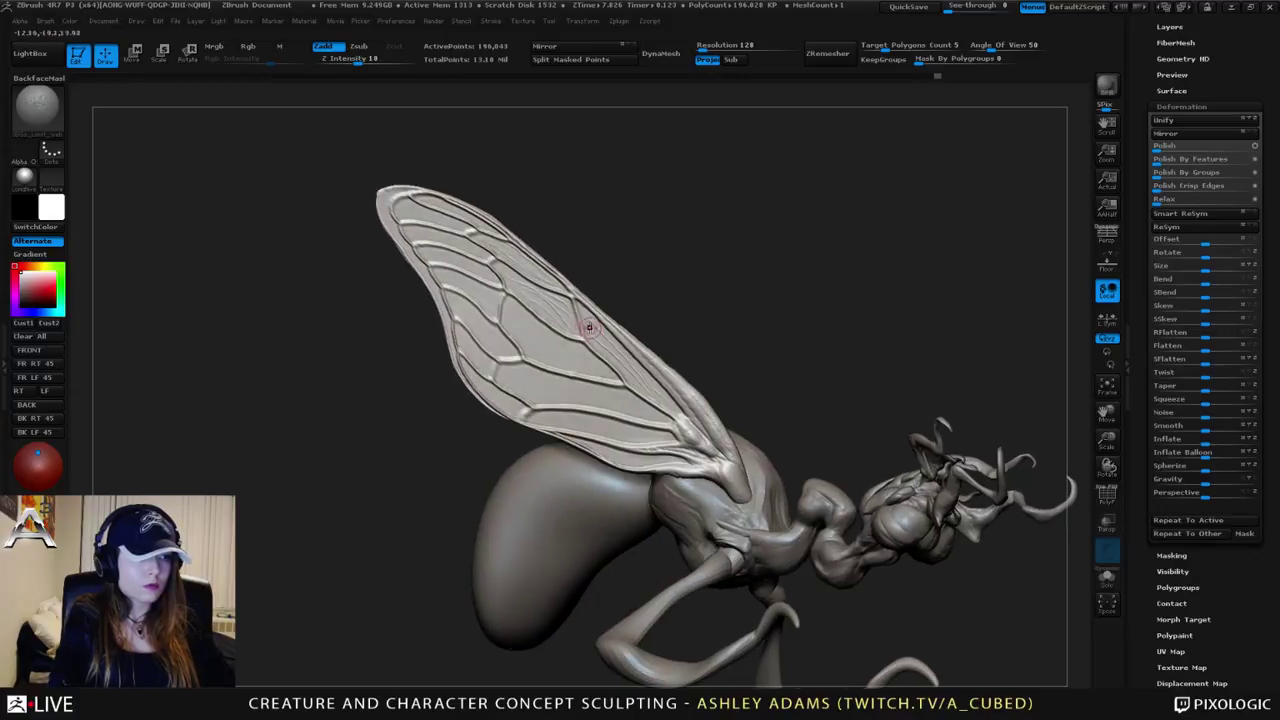
pyautogui.moveTo(590, 328); pyautogui.dragTo(618, 360)
pyautogui.moveTo(588, 336)
pyautogui.mouseDown(button='right')
pyautogui.moveTo(610, 292)
pyautogui.moveTo(650, 340)
pyautogui.mouseUp(button='right')
pyautogui.moveTo(638, 322); pyautogui.dragTo(687, 375)
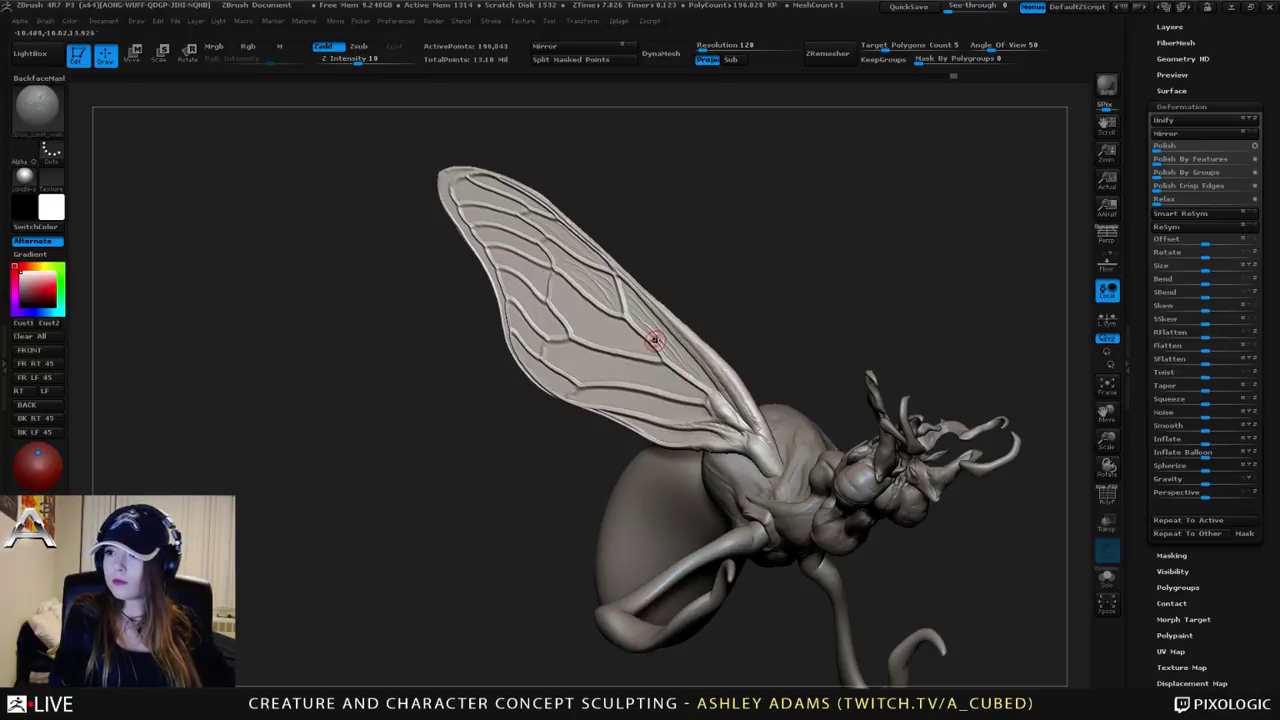
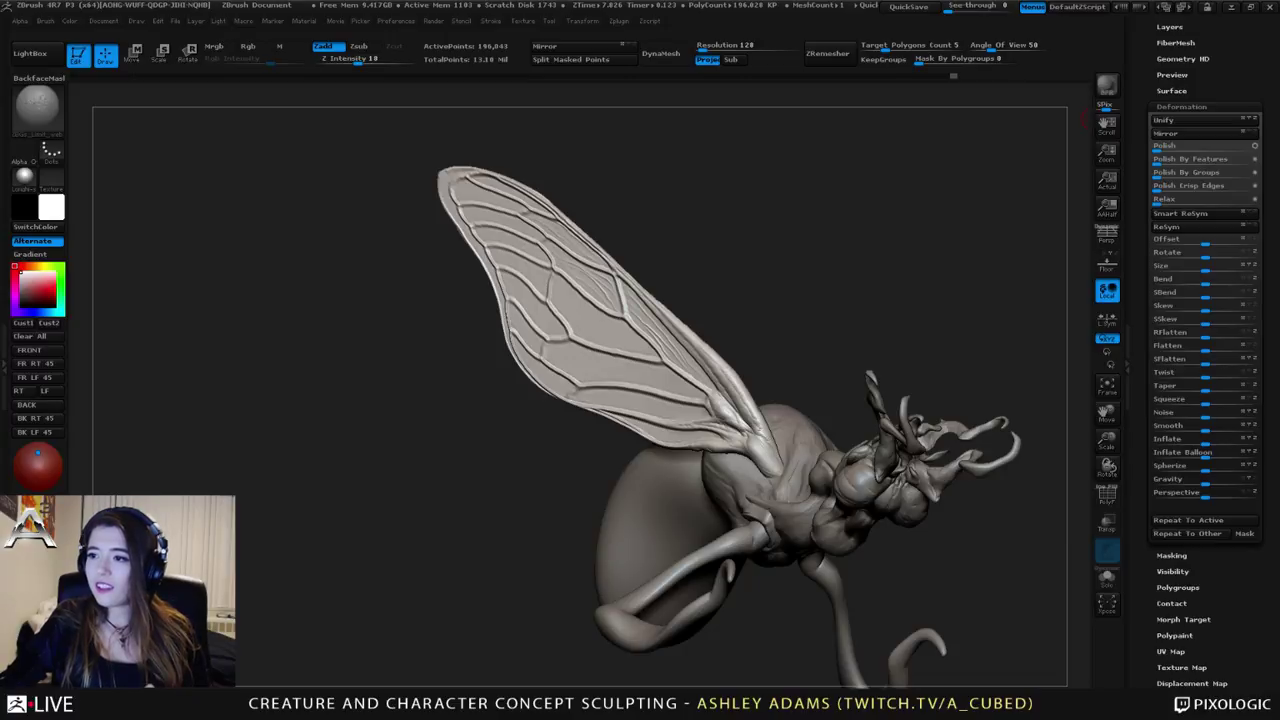
# Step: Undo the web texture and try other texturing brushes, including Noise, on the wing's central membrane
pyautogui.moveTo(772, 340)
pyautogui.mouseDown()
pyautogui.moveTo(737, 371)
pyautogui.moveTo(856, 285)
pyautogui.moveTo(836, 252)
pyautogui.mouseUp()
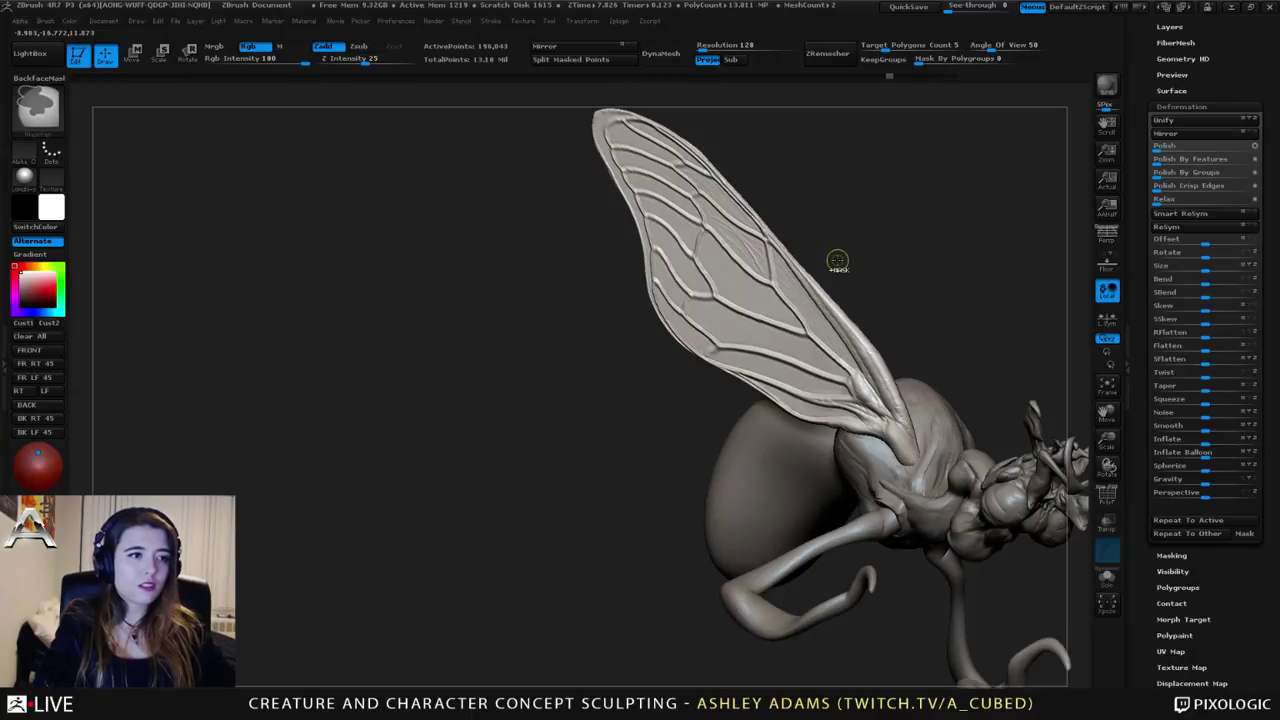
pyautogui.moveTo(835, 268); pyautogui.dragTo(725, 292)
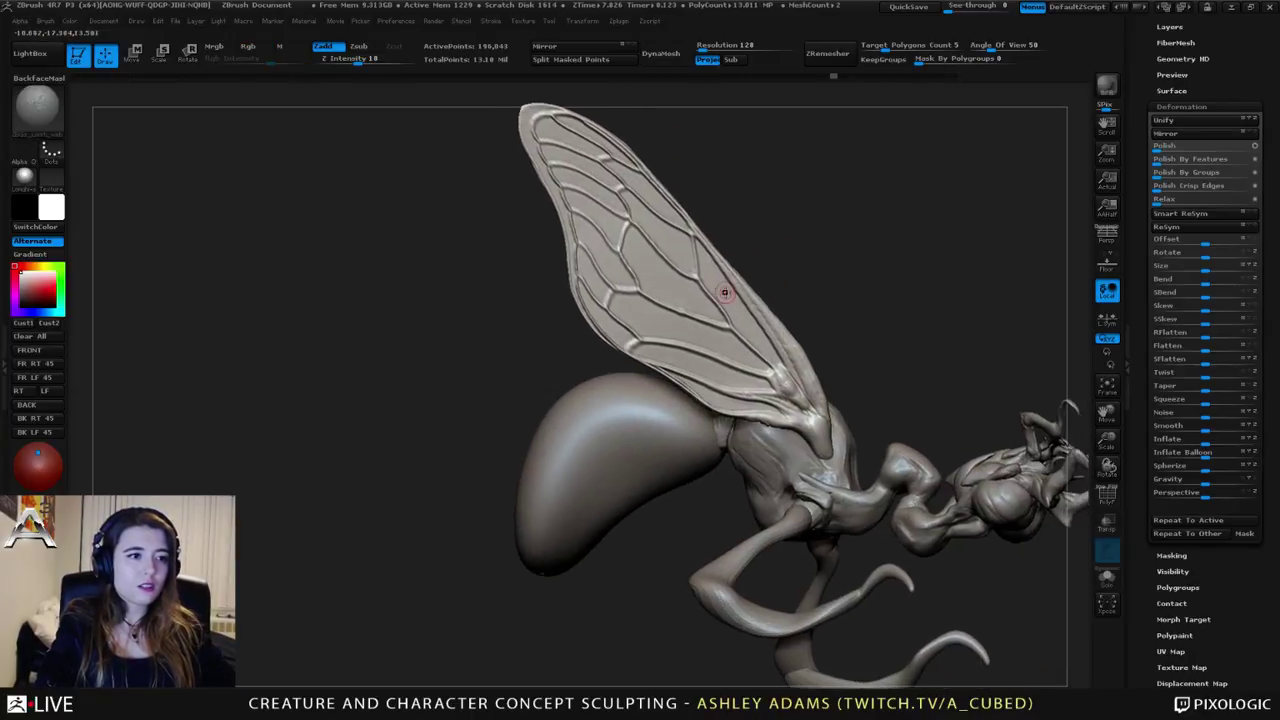
pyautogui.press('space')
pyautogui.press('b')
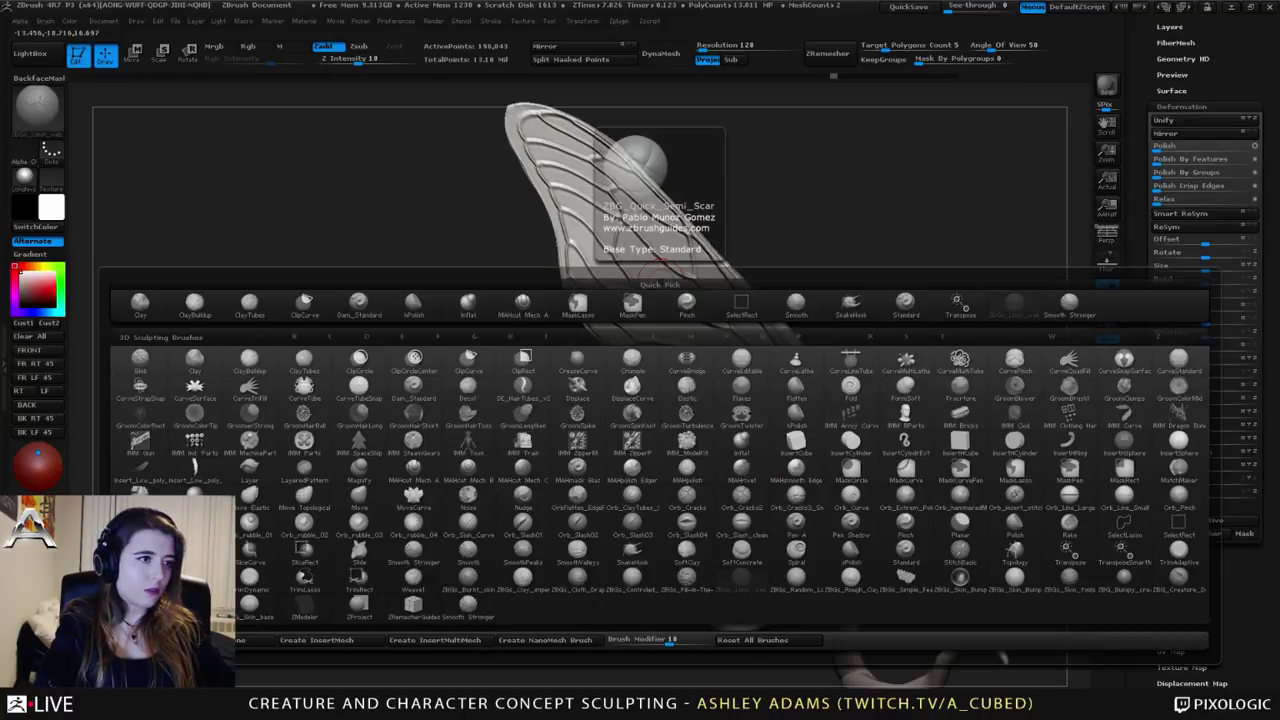
pyautogui.click(306, 457)
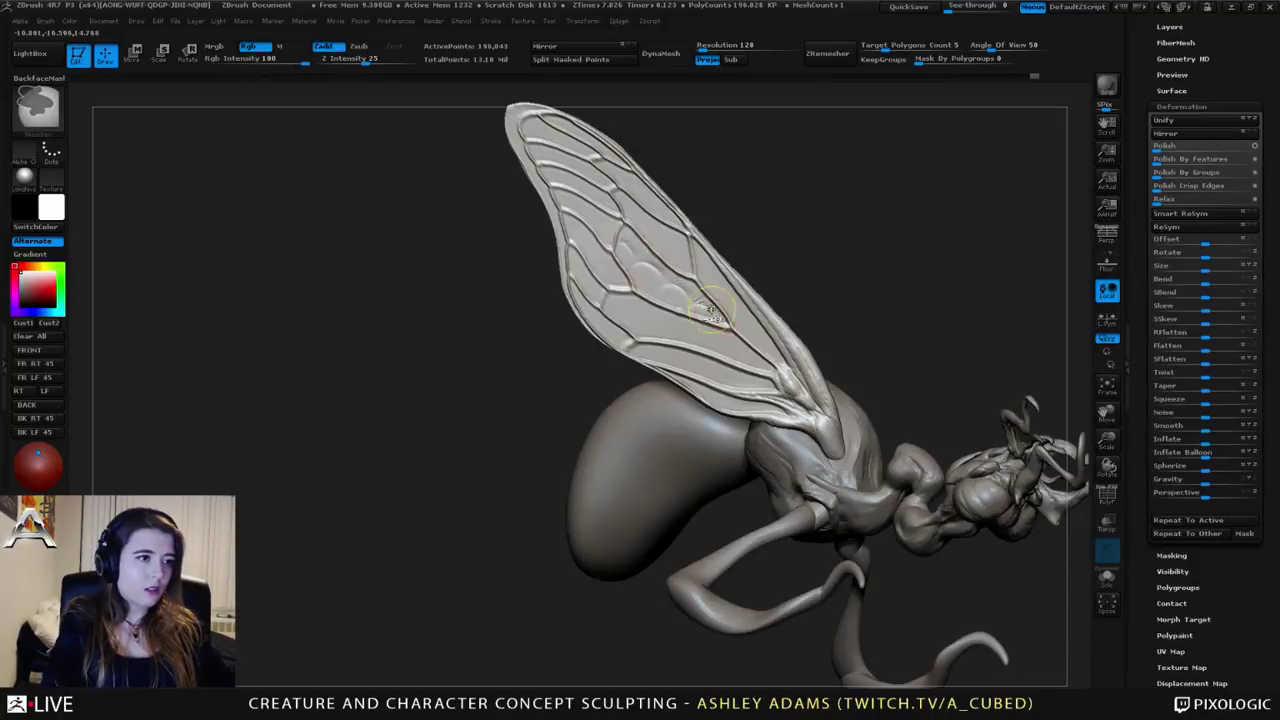
pyautogui.press('b')
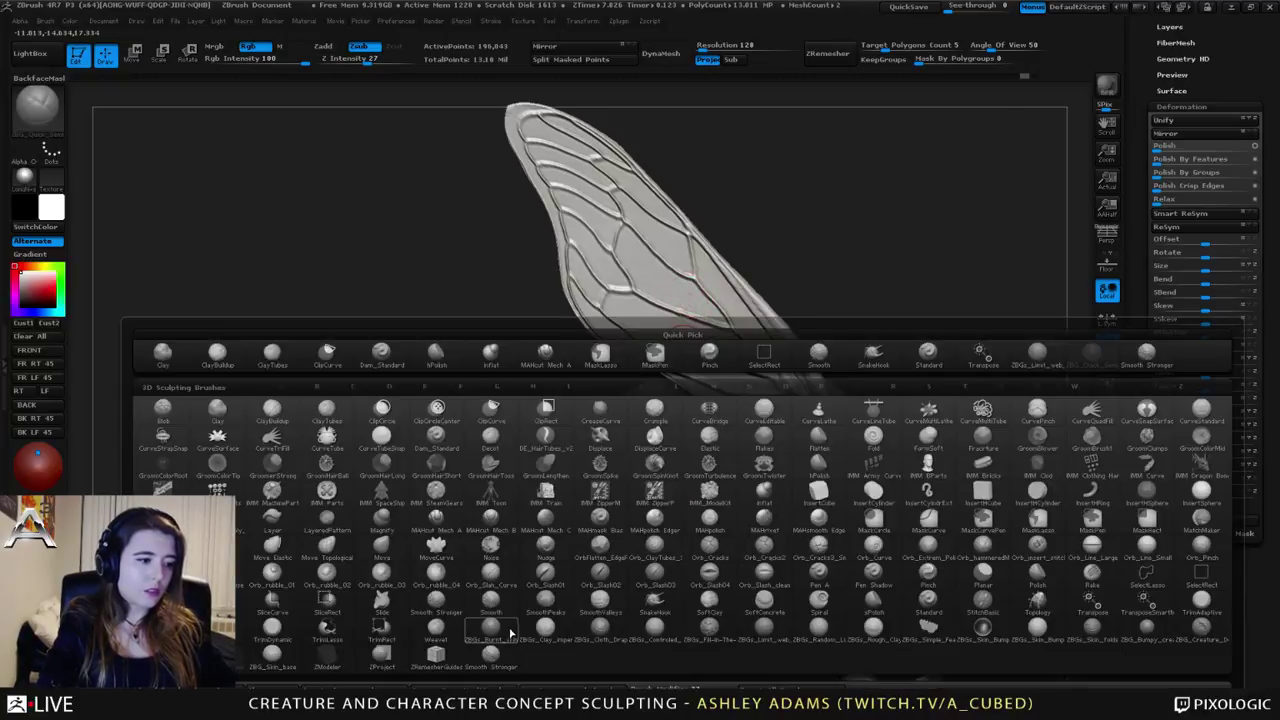
pyautogui.click(547, 545)
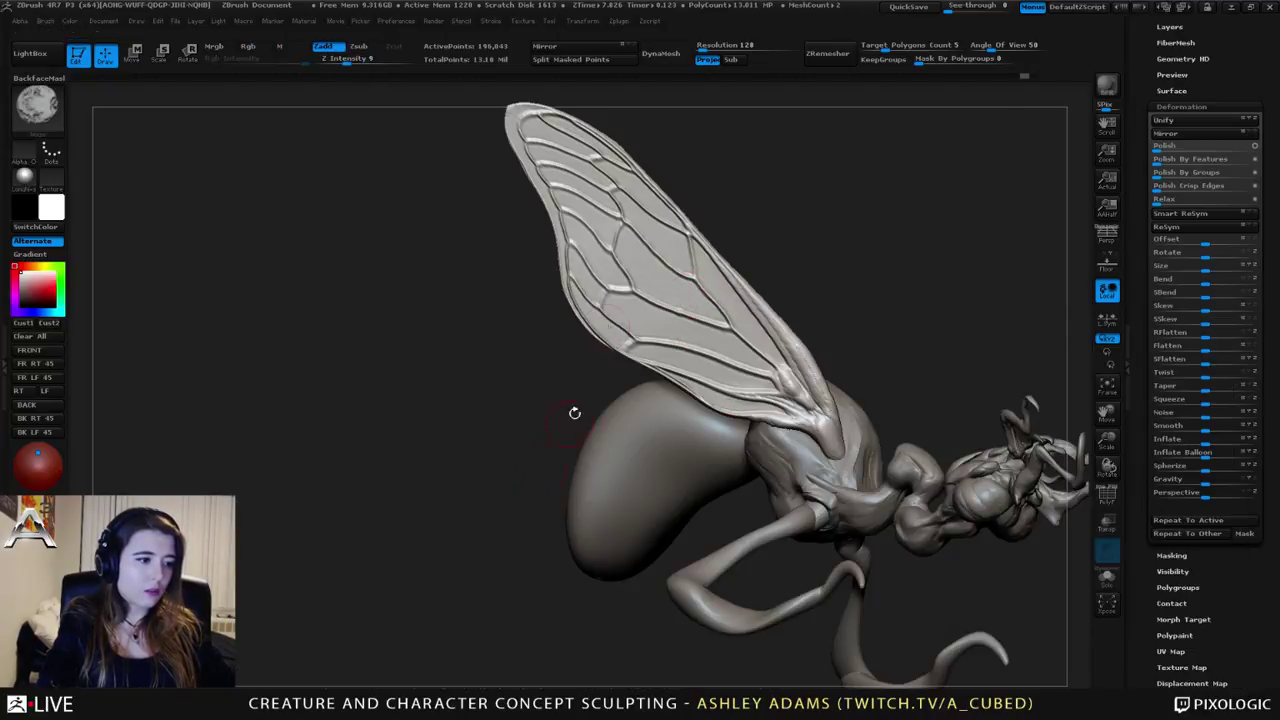
pyautogui.moveTo(676, 293); pyautogui.dragTo(652, 290, button='right')
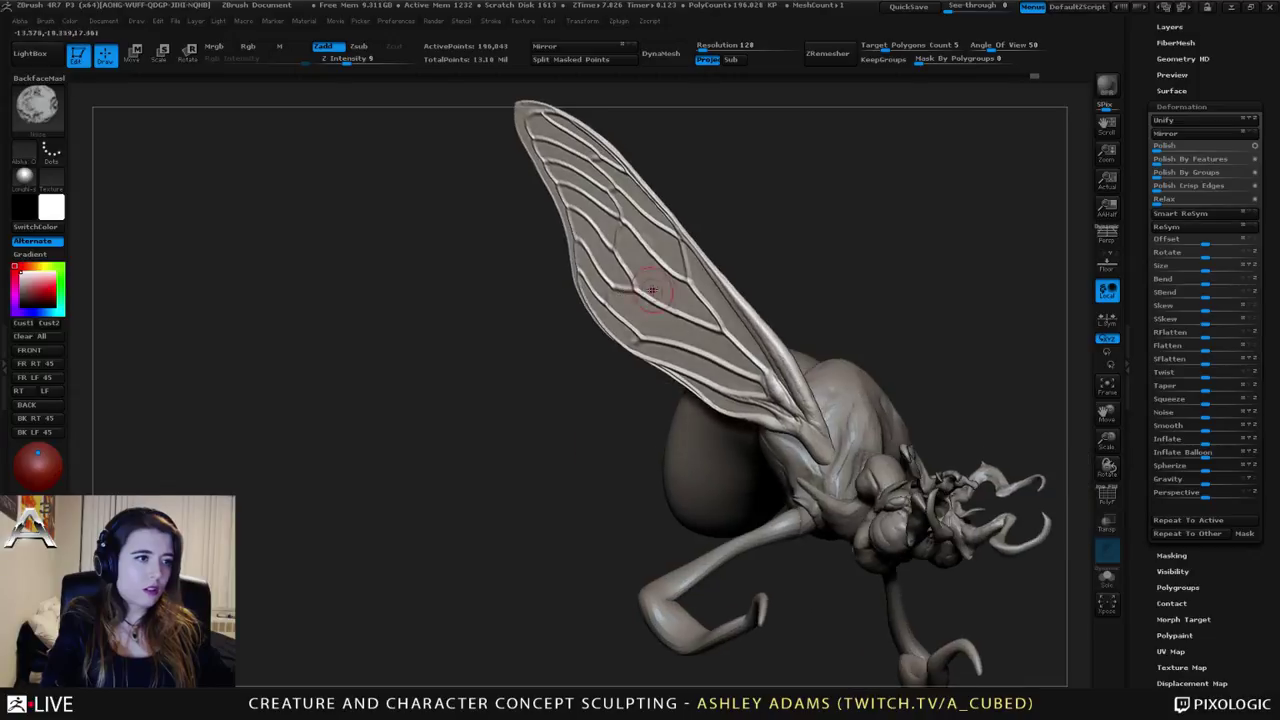
pyautogui.moveTo(672, 290)
pyautogui.mouseDown()
pyautogui.moveTo(692, 290)
pyautogui.moveTo(686, 318)
pyautogui.mouseUp()
# Step: Reselect the SnakeHook brush, adjust its size and refine the wing's front edge from the opposite side
pyautogui.press('b')
pyautogui.press('s')
pyautogui.press('h')
pyautogui.moveTo(686, 318)
pyautogui.mouseDown(button='right')
pyautogui.moveTo(660, 305)
pyautogui.moveTo(705, 296)
pyautogui.moveTo(735, 330)
pyautogui.mouseUp(button='right')
pyautogui.press('space')
pyautogui.moveTo(735, 330)
pyautogui.mouseDown(button='right')
pyautogui.moveTo(572, 338)
pyautogui.moveTo(697, 297)
pyautogui.moveTo(704, 394)
pyautogui.mouseUp(button='right')
pyautogui.press('space')
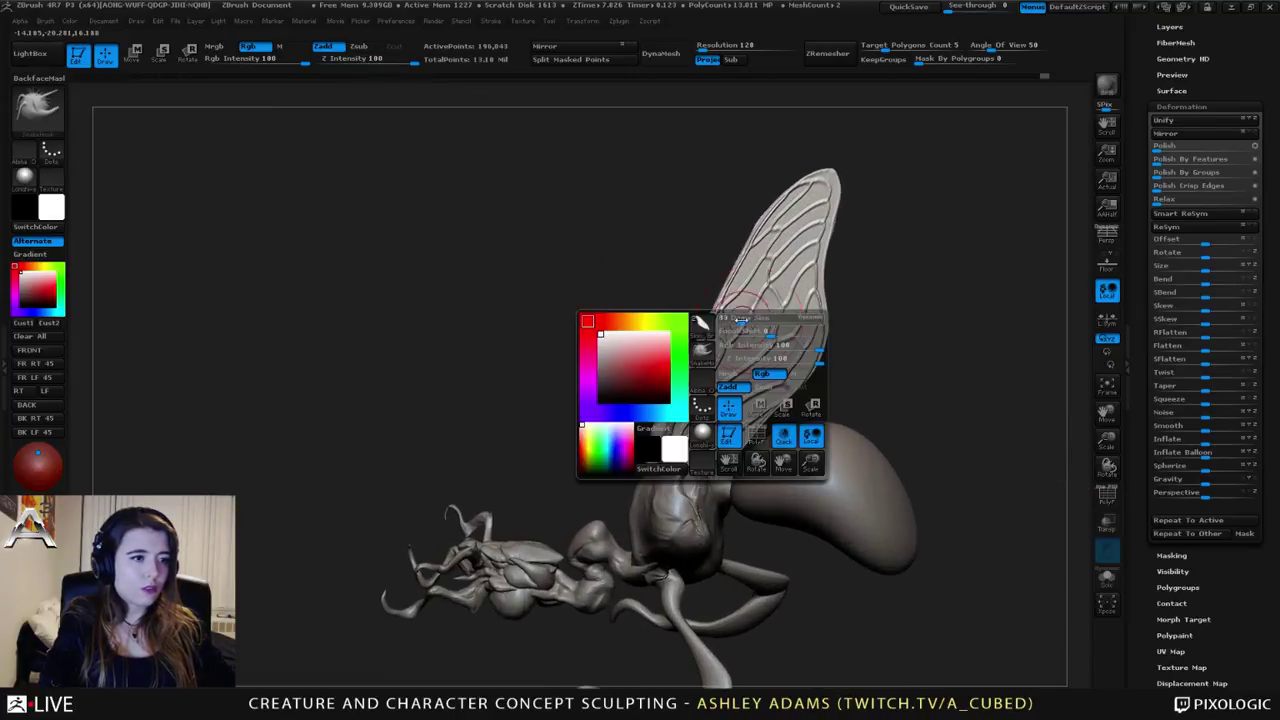
pyautogui.keyDown('shift'); pyautogui.moveTo(750, 298); pyautogui.dragTo(763, 282); pyautogui.keyUp('shift')
pyautogui.moveTo(768, 283); pyautogui.dragTo(753, 308, button='right')
pyautogui.keyDown('shift'); pyautogui.moveTo(752, 308); pyautogui.dragTo(753, 286); pyautogui.keyUp('shift')
pyautogui.moveTo(755, 349)
pyautogui.keyDown('ctrl'); pyautogui.mouseDown(button='right')
pyautogui.moveTo(729, 341)
pyautogui.moveTo(752, 356)
pyautogui.moveTo(766, 342)
pyautogui.moveTo(753, 343)
pyautogui.moveTo(782, 368)
pyautogui.moveTo(690, 320)
pyautogui.moveTo(775, 300)
pyautogui.mouseUp(button='right'); pyautogui.keyUp('ctrl')
pyautogui.rightClick(766, 342)
# Step: Duplicate the wing within its subtool using a transpose line drawn from the wing's root
pyautogui.moveTo(1145, 68); pyautogui.dragTo(1148, 359)
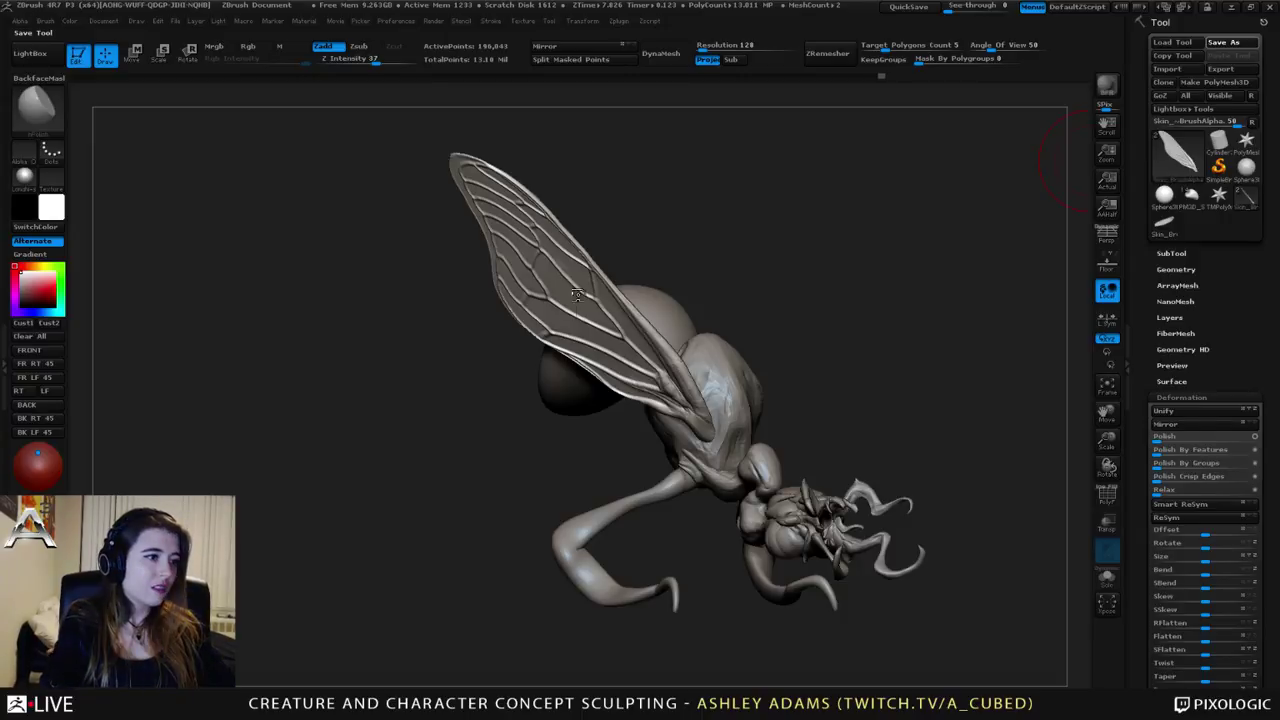
pyautogui.moveTo(643, 363); pyautogui.dragTo(664, 363, button='right')
pyautogui.press('w')
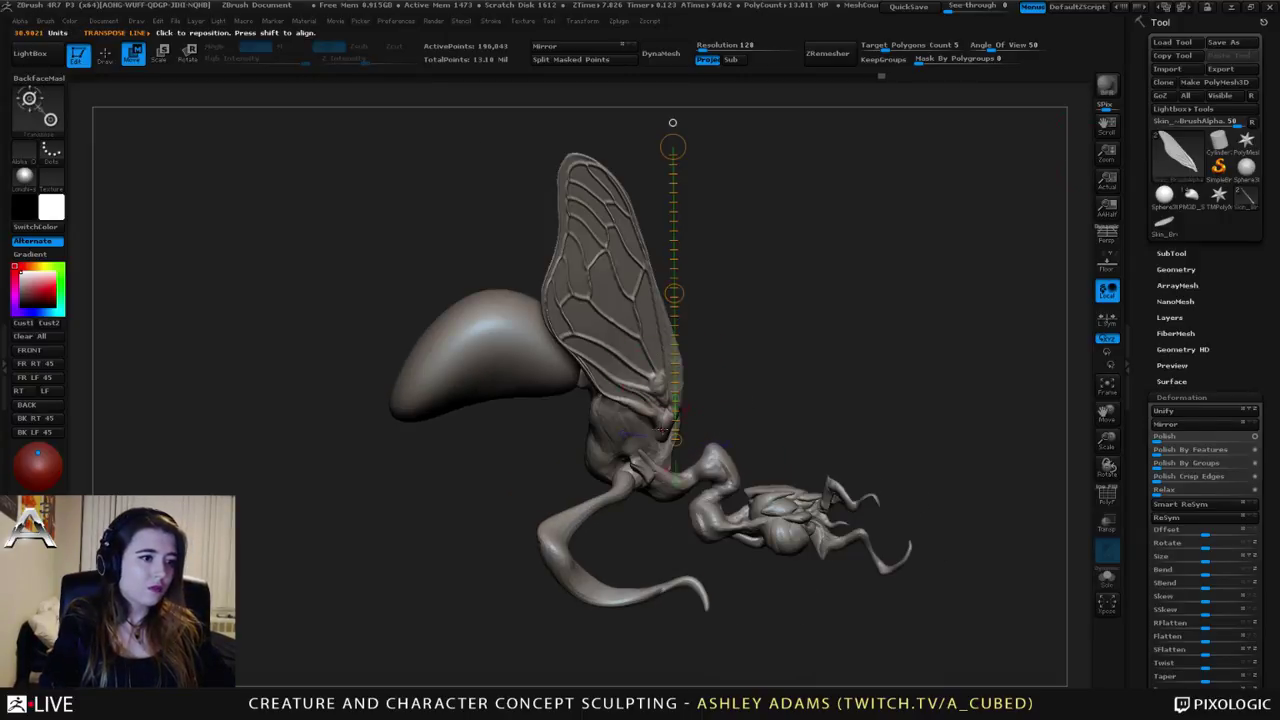
pyautogui.moveTo(659, 431)
pyautogui.mouseDown()
pyautogui.moveTo(686, 311)
pyautogui.moveTo(789, 118)
pyautogui.mouseUp()
pyautogui.keyDown('ctrl'); pyautogui.moveTo(724, 274); pyautogui.dragTo(738, 266); pyautogui.keyUp('ctrl')
pyautogui.moveTo(770, 286)
pyautogui.mouseDown(button='right')
pyautogui.moveTo(763, 301)
pyautogui.moveTo(767, 287)
pyautogui.mouseUp(button='right')
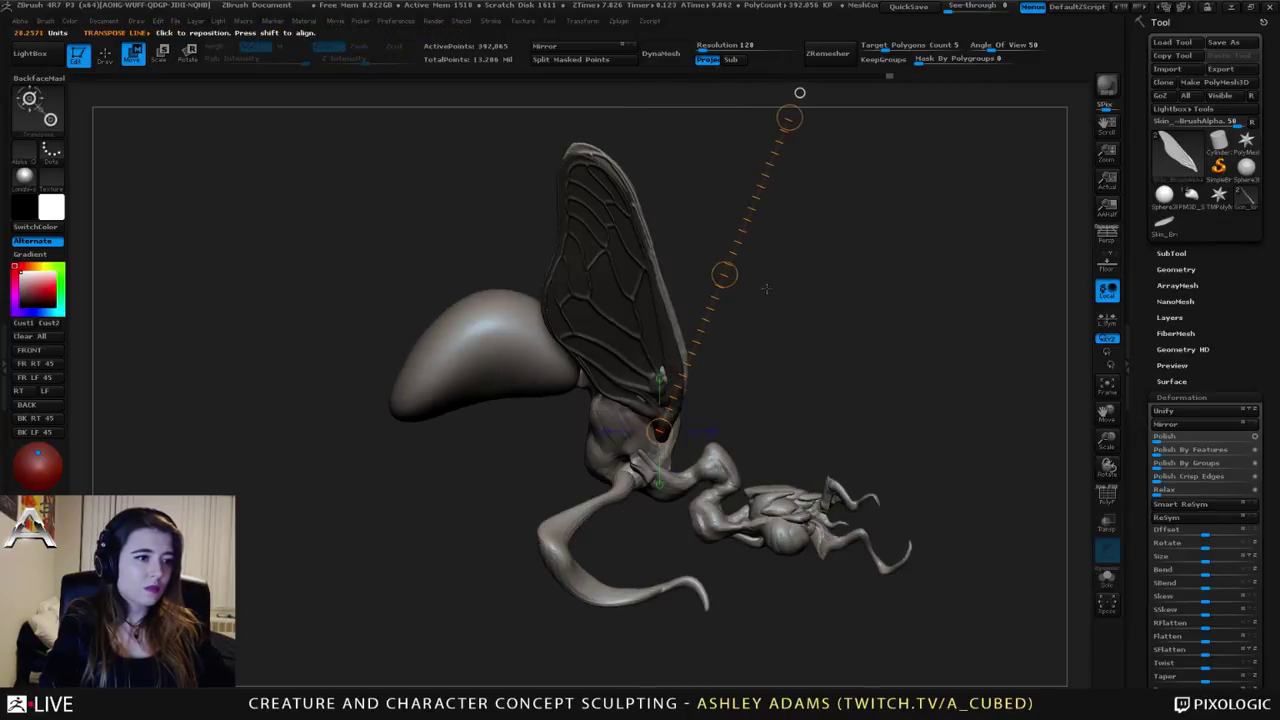
# Step: Rotate the duplicated wing about its root to fan it away from the masked original
pyautogui.press('r')
pyautogui.moveTo(789, 118); pyautogui.dragTo(836, 143)
pyautogui.moveTo(836, 205); pyautogui.dragTo(727, 367, button='right')
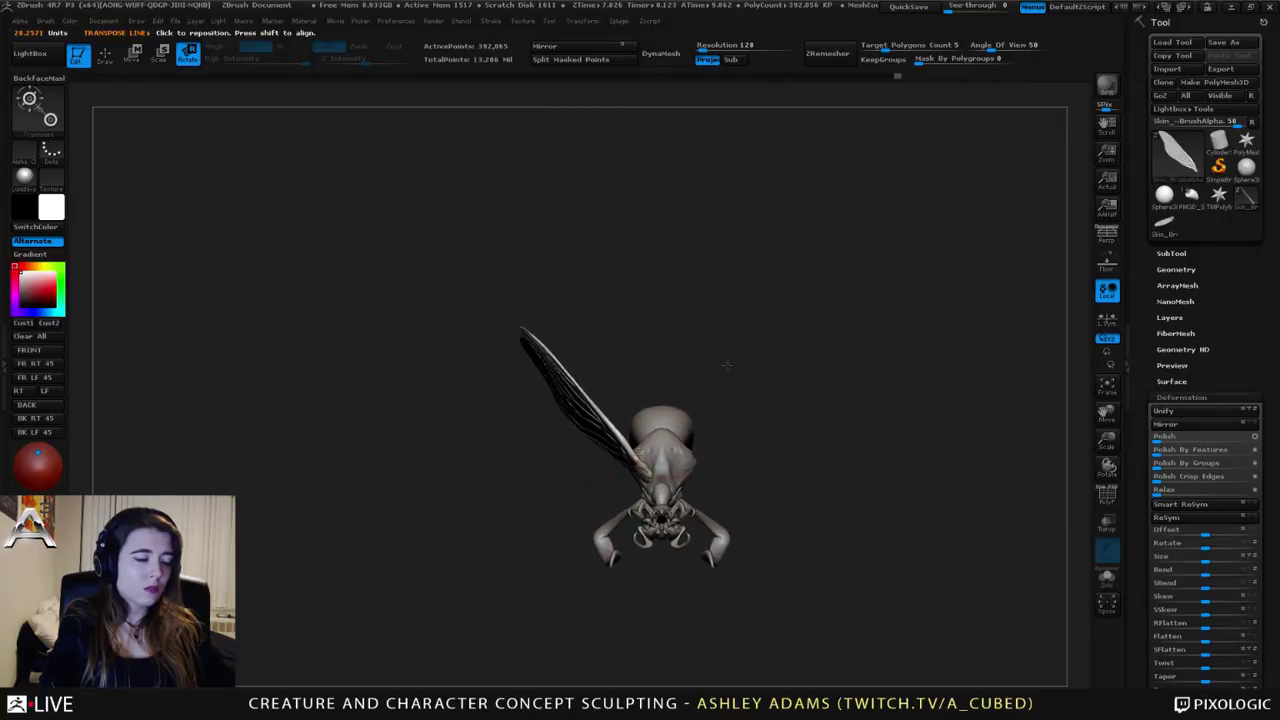
pyautogui.moveTo(640, 319); pyautogui.dragTo(665, 314)
# Step: Move the duplicated wing's root into place on the thorax and adjust the wing's length with the transpose line
pyautogui.press('w')
pyautogui.moveTo(640, 400); pyautogui.dragTo(639, 398)
pyautogui.moveTo(717, 412)
pyautogui.mouseDown()
pyautogui.moveTo(736, 412)
pyautogui.moveTo(662, 440)
pyautogui.moveTo(685, 462)
pyautogui.moveTo(612, 420)
pyautogui.moveTo(456, 194)
pyautogui.moveTo(632, 243)
pyautogui.moveTo(646, 275)
pyautogui.moveTo(668, 262)
pyautogui.moveTo(650, 250)
pyautogui.moveTo(664, 230)
pyautogui.moveTo(642, 205)
pyautogui.mouseUp()
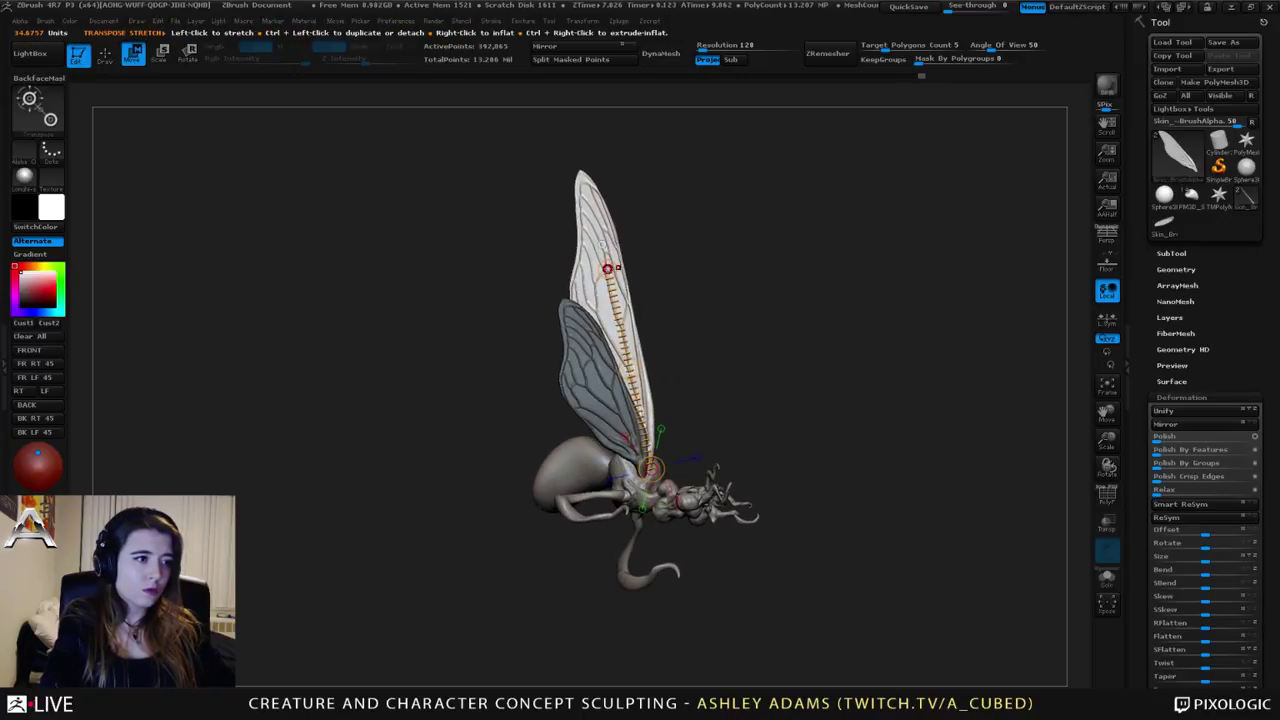
pyautogui.moveTo(607, 269); pyautogui.dragTo(607, 297)
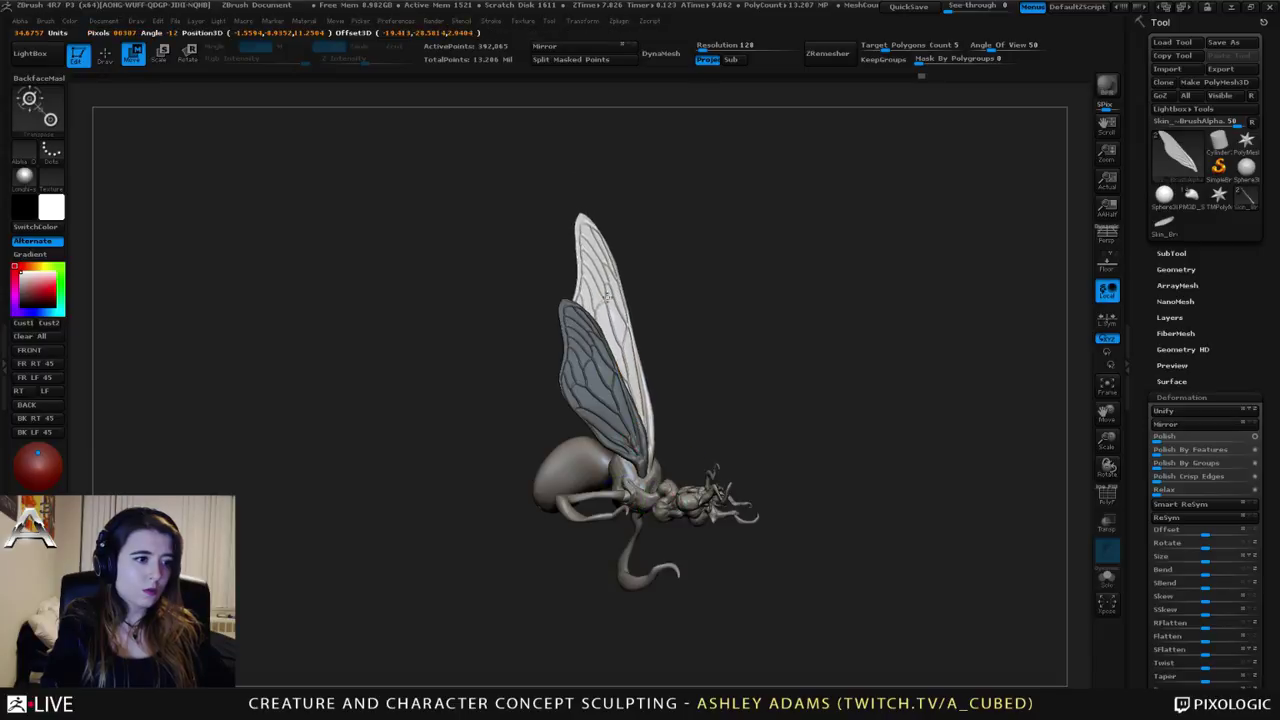
# Step: Return to the SnakeHook brush, adjust its size and widen the upper wing's rear edge behind the lower wing
pyautogui.press('q')
pyautogui.press('space')
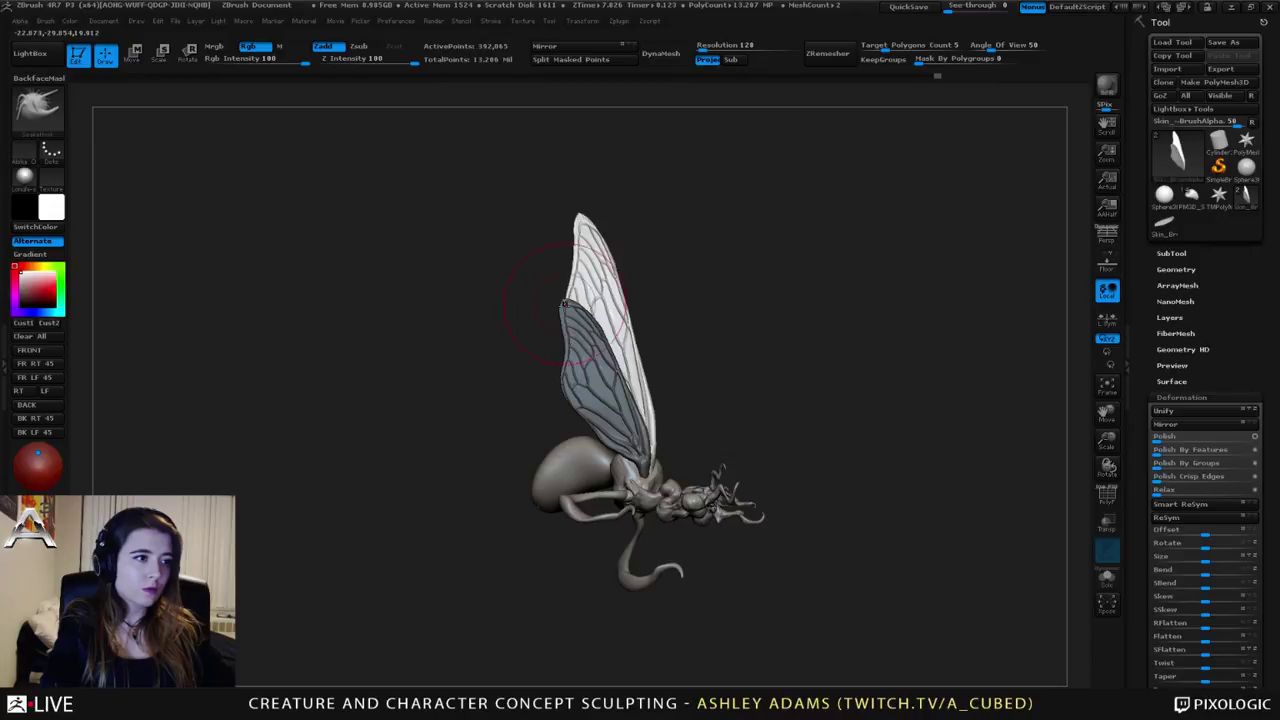
pyautogui.moveTo(560, 284)
pyautogui.mouseDown()
pyautogui.moveTo(642, 356)
pyautogui.moveTo(522, 349)
pyautogui.moveTo(531, 387)
pyautogui.mouseUp()
pyautogui.moveTo(650, 400)
pyautogui.mouseDown()
pyautogui.moveTo(790, 410)
pyautogui.moveTo(539, 427)
pyautogui.moveTo(533, 337)
pyautogui.moveTo(585, 355)
pyautogui.moveTo(573, 485)
pyautogui.moveTo(657, 382)
pyautogui.moveTo(679, 395)
pyautogui.moveTo(650, 340)
pyautogui.mouseUp()
pyautogui.keyDown('alt'); pyautogui.moveTo(516, 279); pyautogui.dragTo(574, 312, button='right'); pyautogui.keyUp('alt')
# Step: Pull the upper wing's front edge outward into a fuller curve and check its profile from the front
pyautogui.moveTo(560, 308); pyautogui.dragTo(566, 298)
pyautogui.moveTo(600, 342); pyautogui.dragTo(606, 337)
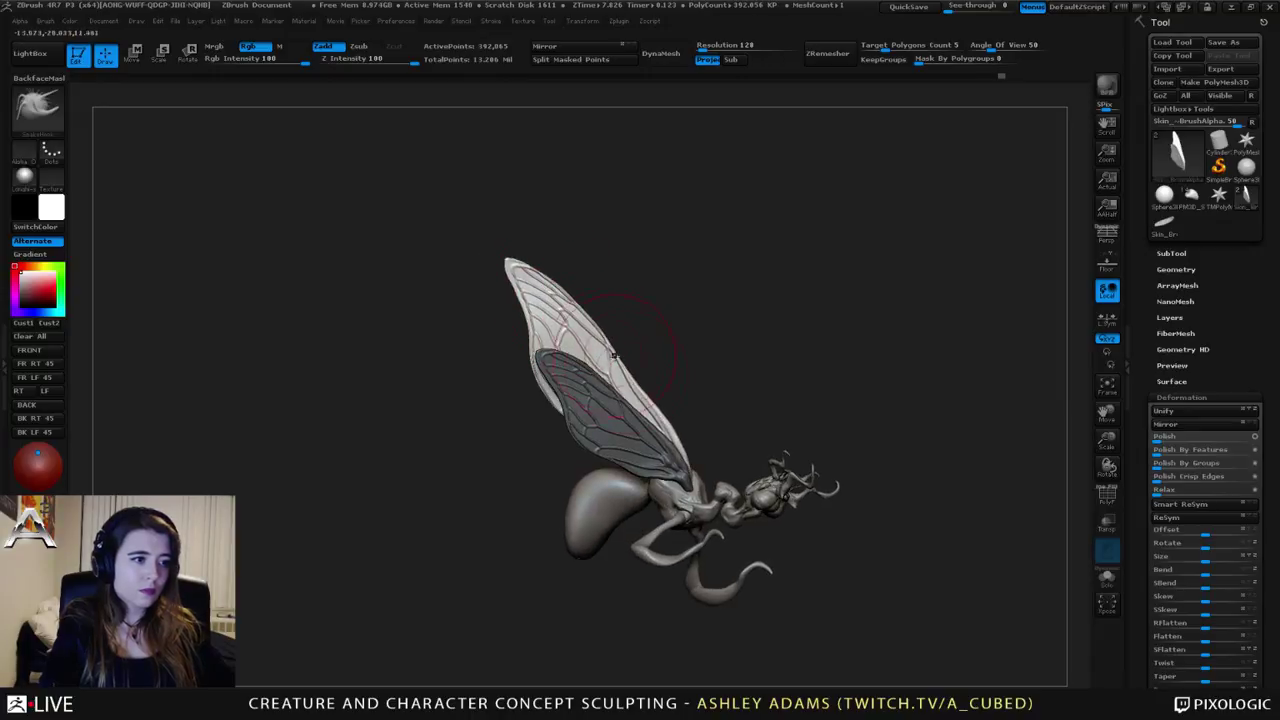
pyautogui.moveTo(632, 378); pyautogui.dragTo(638, 373)
pyautogui.moveTo(668, 372)
pyautogui.mouseDown(button='right')
pyautogui.moveTo(615, 390)
pyautogui.moveTo(630, 370)
pyautogui.mouseUp(button='right')
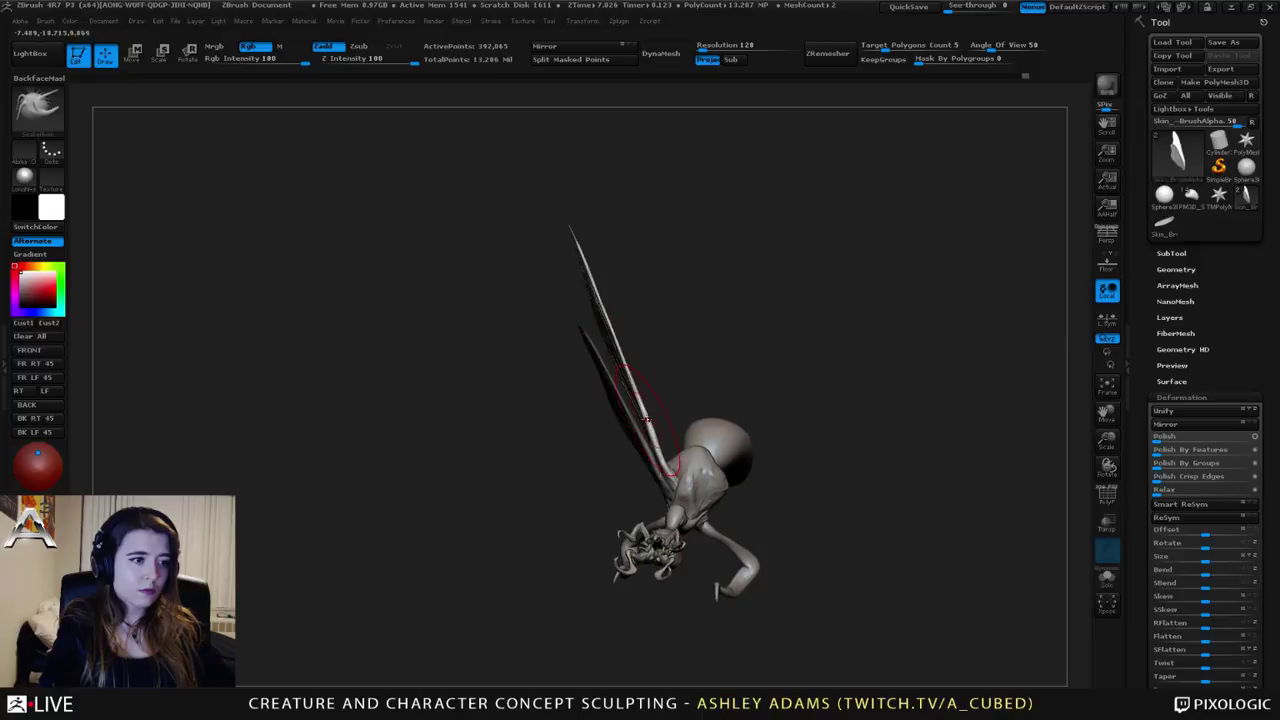
pyautogui.moveTo(655, 430)
pyautogui.mouseDown(button='right')
pyautogui.moveTo(650, 386)
pyautogui.moveTo(636, 379)
pyautogui.mouseUp(button='right')
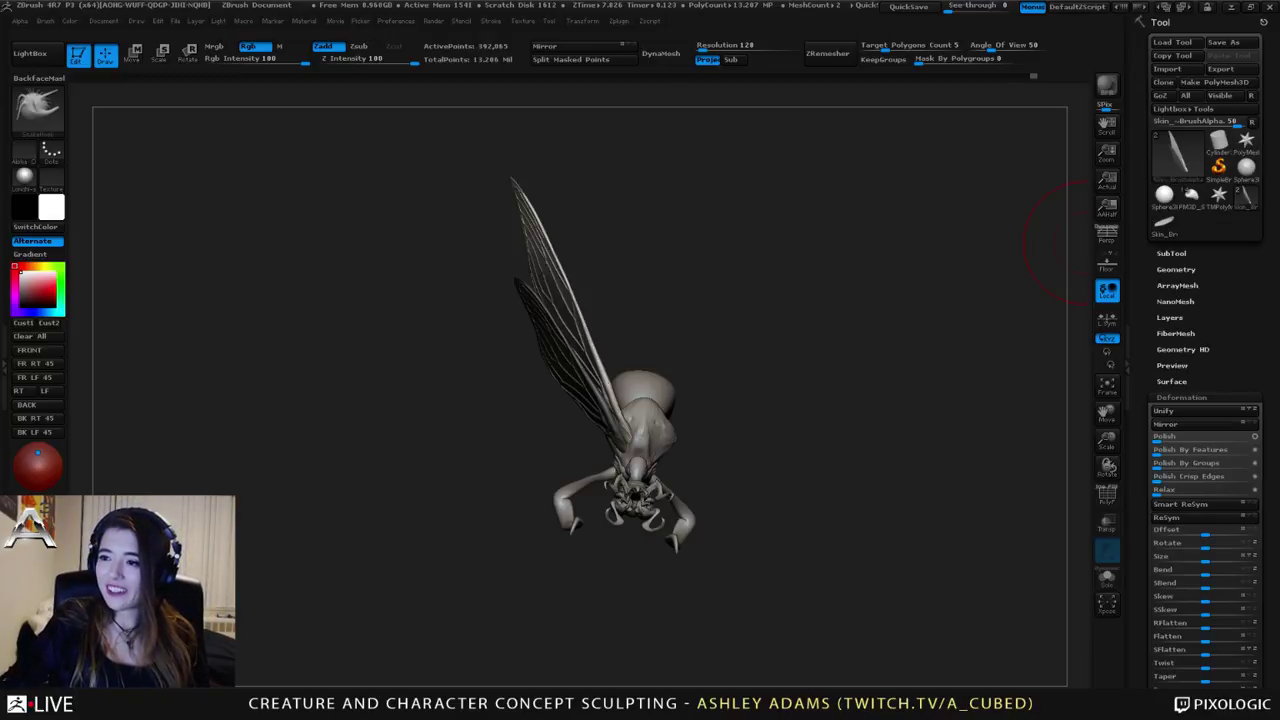
# Step: Select the body subtool and pull the abdomen with the SnakeHook brush into a fuller, downward-curving shape
pyautogui.moveTo(1070, 240)
pyautogui.mouseDown()
pyautogui.moveTo(749, 443)
pyautogui.moveTo(745, 383)
pyautogui.mouseUp()
pyautogui.keyDown('alt'); pyautogui.click(510, 366); pyautogui.keyUp('alt')
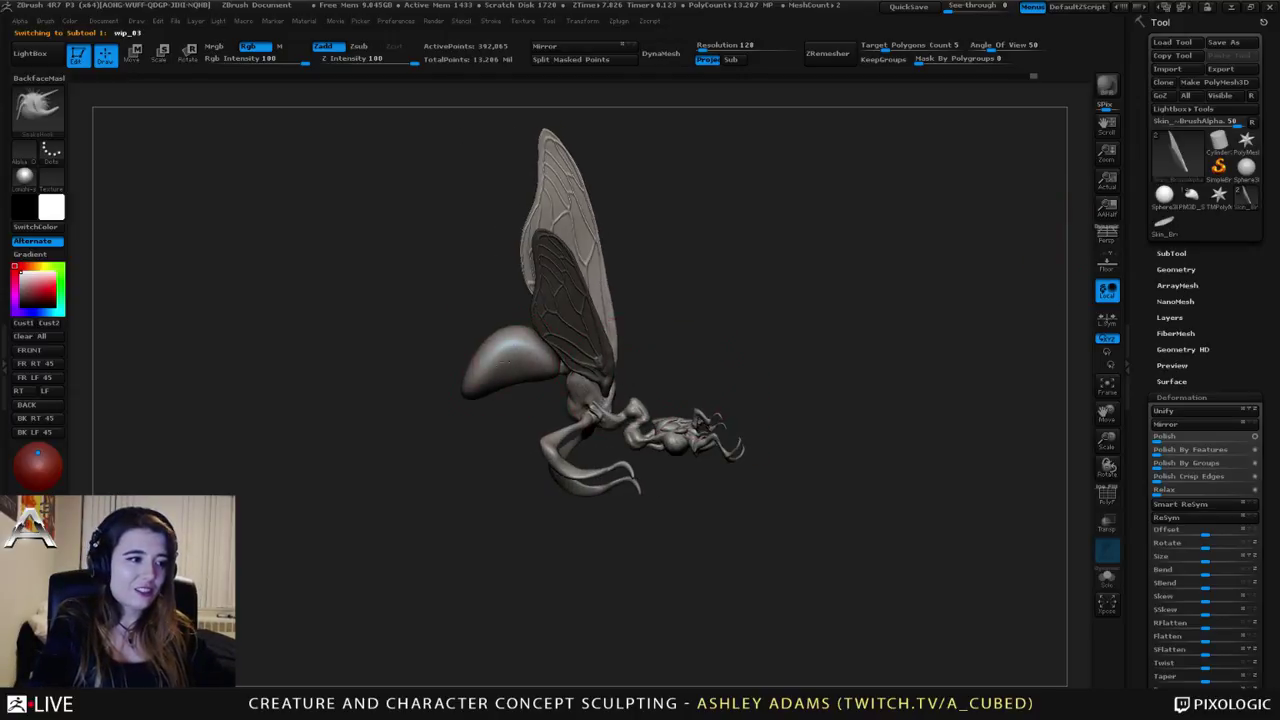
pyautogui.keyDown('ctrl'); pyautogui.moveTo(510, 368); pyautogui.dragTo(482, 430, button='right'); pyautogui.keyUp('ctrl')
pyautogui.moveTo(584, 418)
pyautogui.keyDown('ctrl'); pyautogui.mouseDown(button='right')
pyautogui.moveTo(590, 372)
pyautogui.moveTo(577, 440)
pyautogui.mouseUp(button='right'); pyautogui.keyUp('ctrl')
pyautogui.keyDown('alt'); pyautogui.moveTo(527, 382); pyautogui.dragTo(617, 402, button='right'); pyautogui.keyUp('alt')
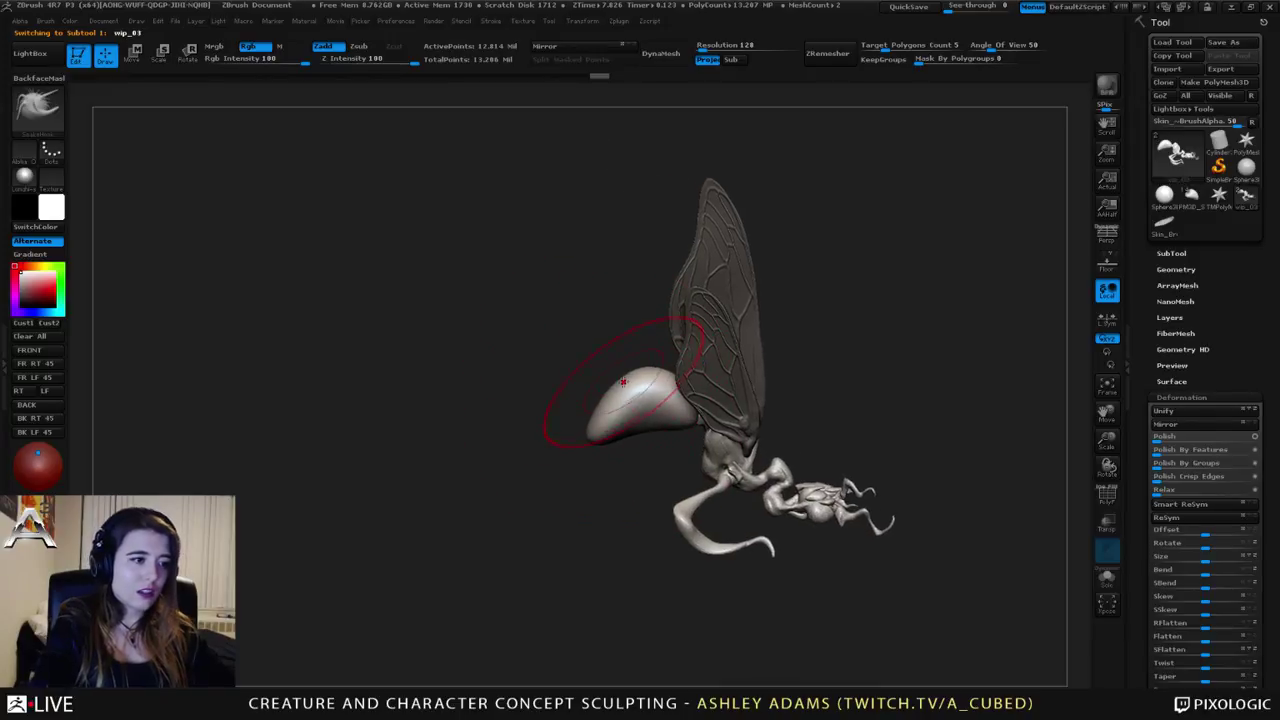
pyautogui.moveTo(617, 373); pyautogui.dragTo(586, 403)
pyautogui.rightClick(586, 405)
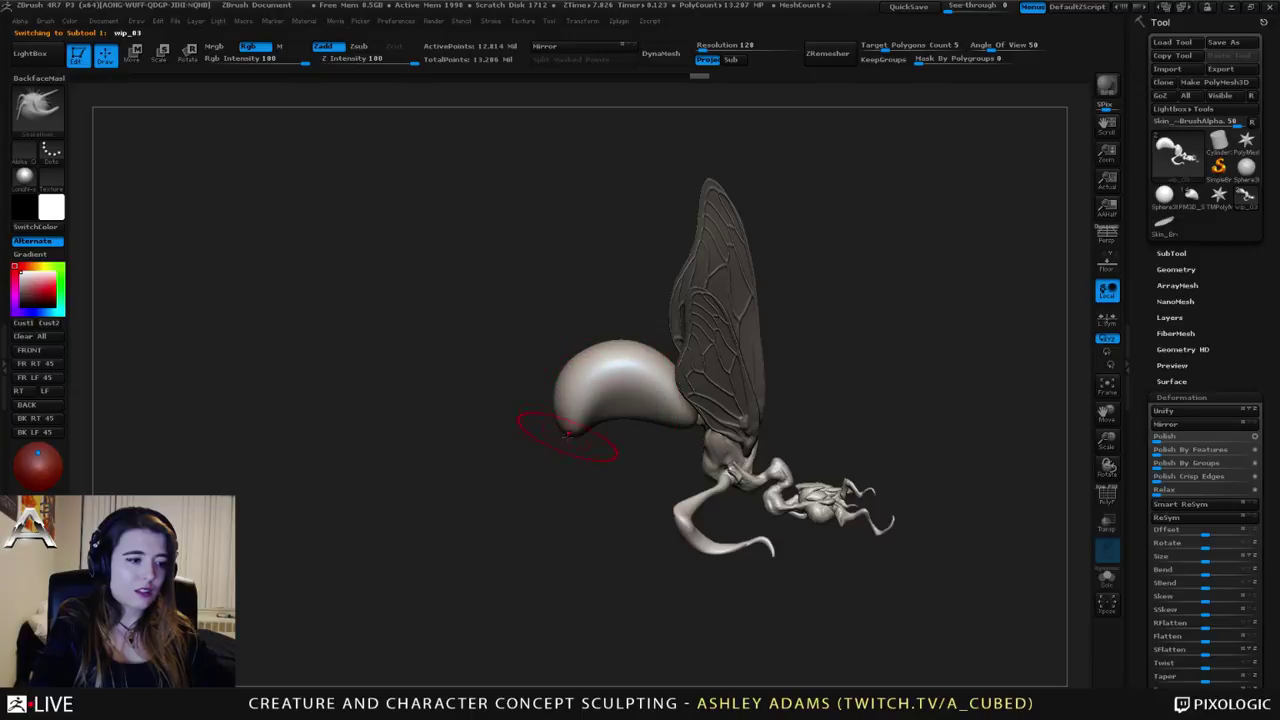
# Step: Try to pull a thin stinger out of the abdomen's tip
pyautogui.moveTo(571, 438); pyautogui.dragTo(567, 456, button='right')
pyautogui.rightClick(519, 508)
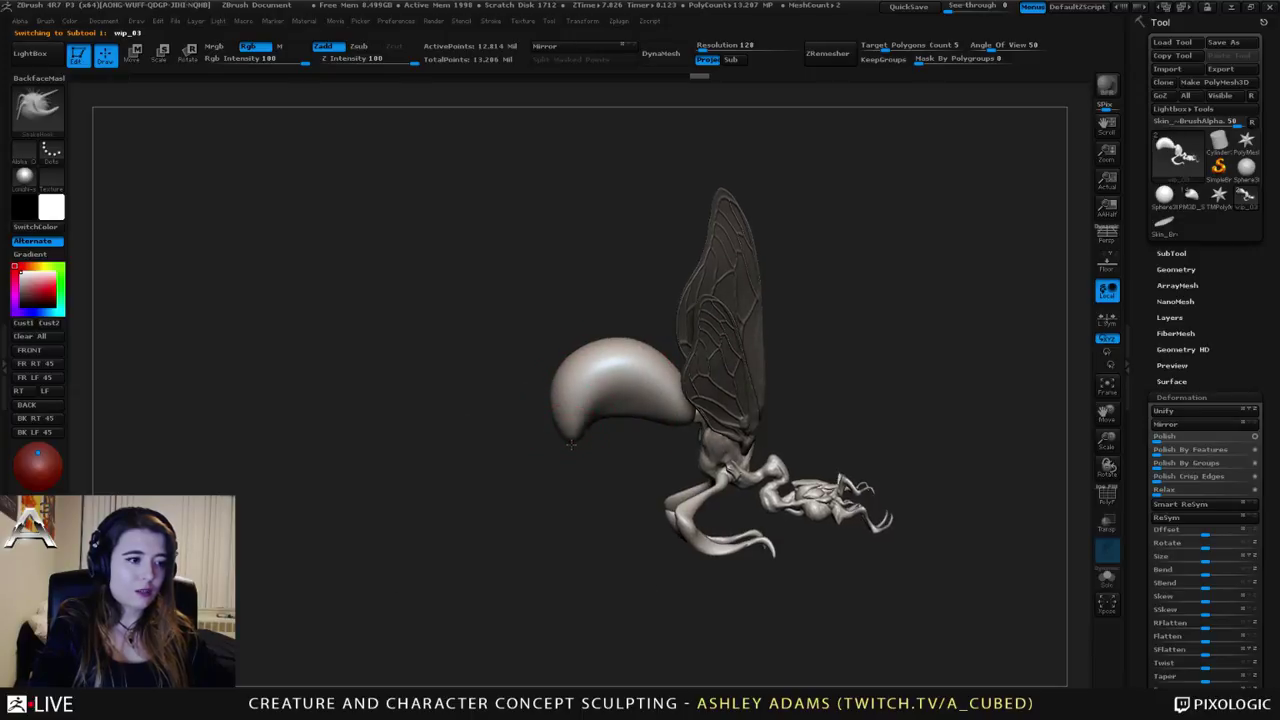
pyautogui.moveTo(571, 423)
pyautogui.mouseDown()
pyautogui.moveTo(593, 479)
pyautogui.moveTo(618, 500)
pyautogui.mouseUp()
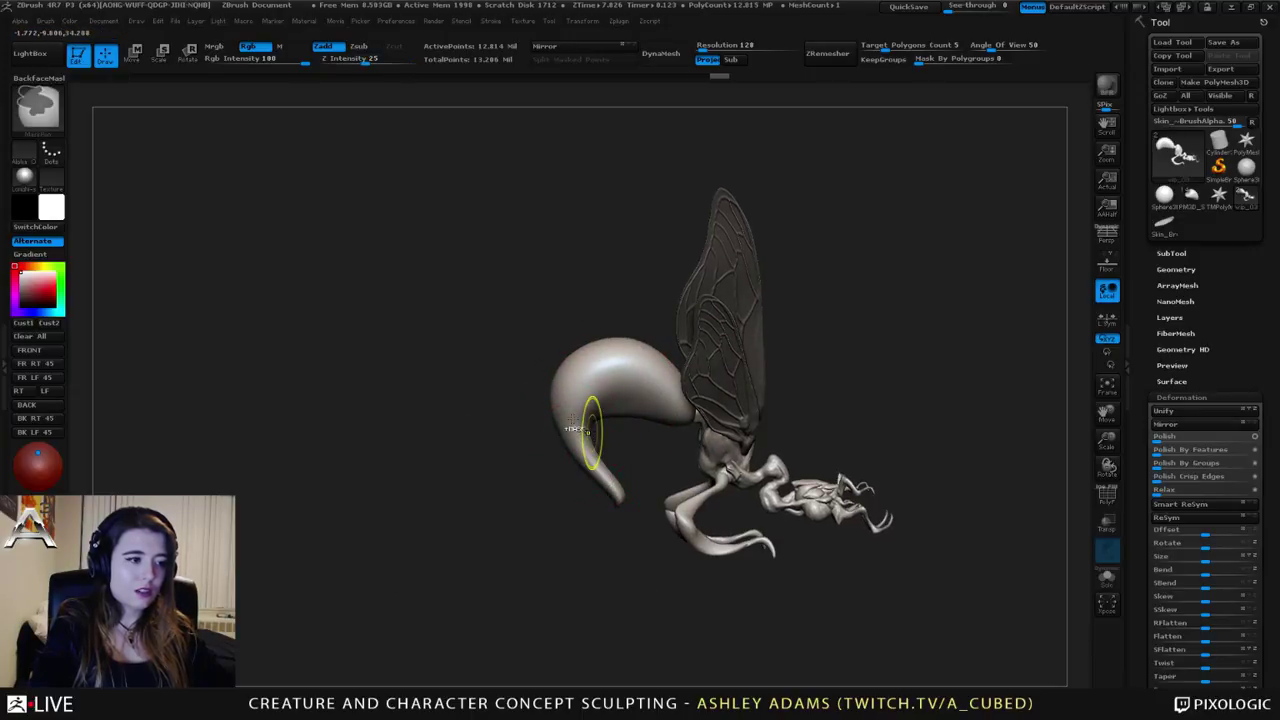
pyautogui.hotkey('ctrl', 'z')
pyautogui.hotkey('ctrl', 'z')
# Step: Thicken the abdomen's lower tip downward and start building up its surface with the ClayBuildup brush
pyautogui.rightClick(590, 429)
pyautogui.moveTo(591, 431)
pyautogui.mouseDown()
pyautogui.moveTo(570, 438)
pyautogui.moveTo(583, 459)
pyautogui.mouseUp()
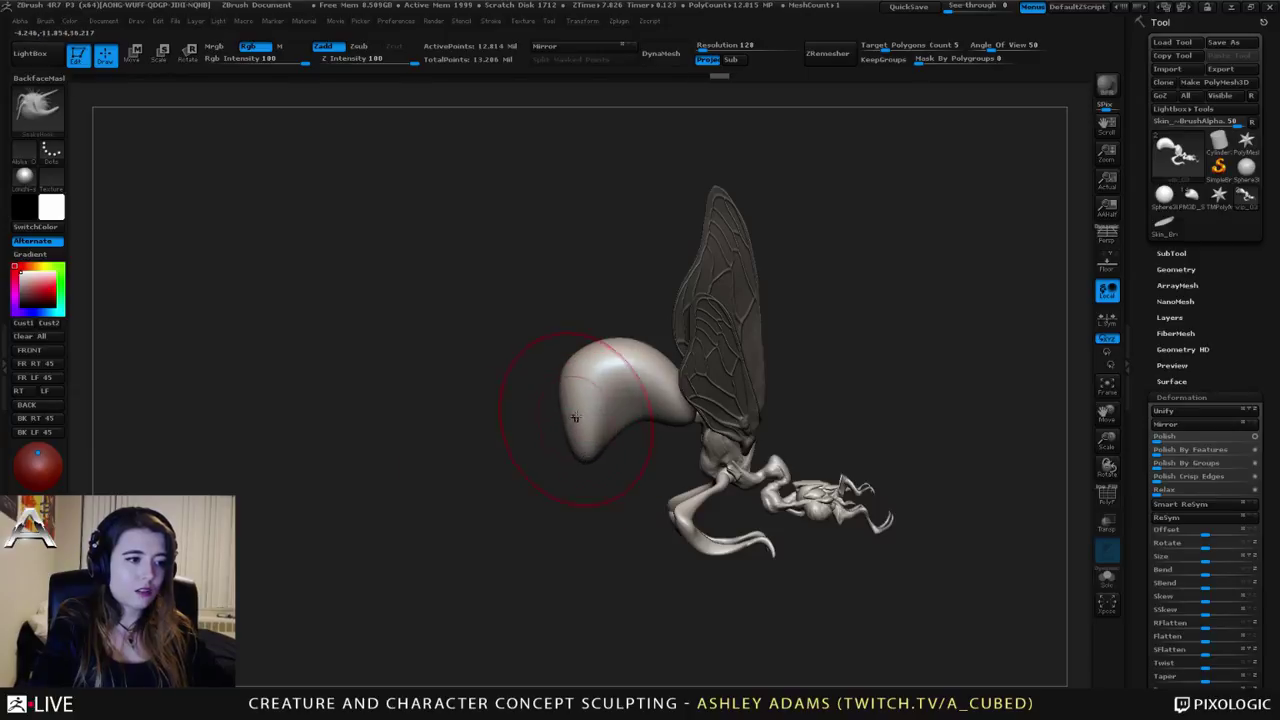
pyautogui.press('b')
pyautogui.press('c')
pyautogui.press('b')
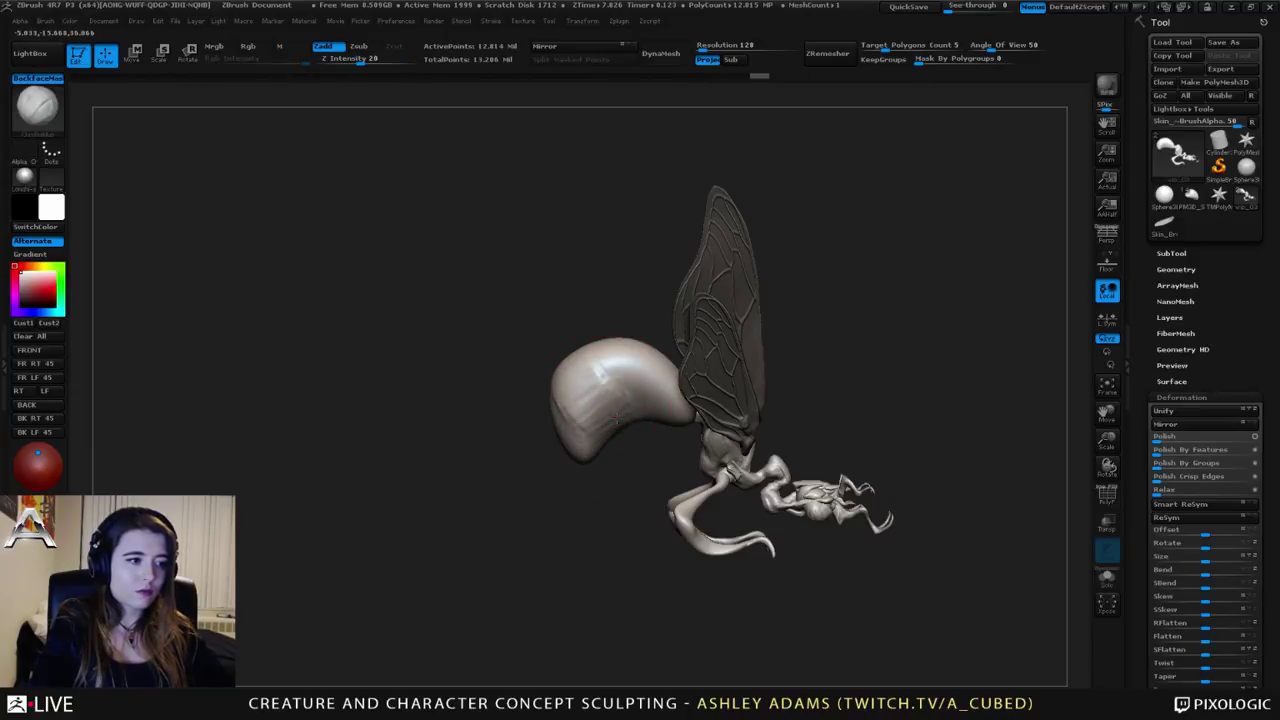
pyautogui.moveTo(629, 358); pyautogui.dragTo(620, 362)
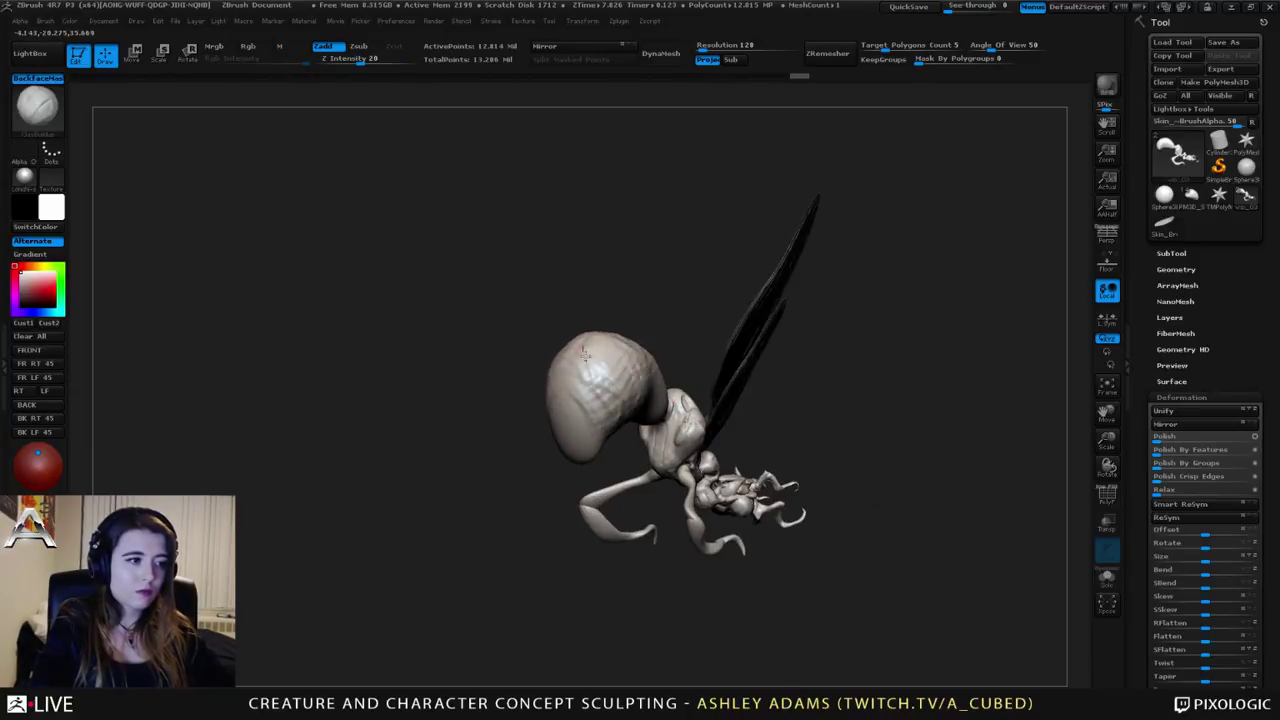
# Step: Continue the ClayBuildup strokes around the abdomen's top, back and sides to form wrinkled volume
pyautogui.moveTo(584, 412); pyautogui.dragTo(620, 366, button='right')
pyautogui.moveTo(625, 355); pyautogui.dragTo(660, 388)
pyautogui.moveTo(659, 389); pyautogui.dragTo(642, 386, button='right')
pyautogui.moveTo(670, 360); pyautogui.dragTo(608, 376)
pyautogui.moveTo(634, 428); pyautogui.dragTo(575, 426, button='right')
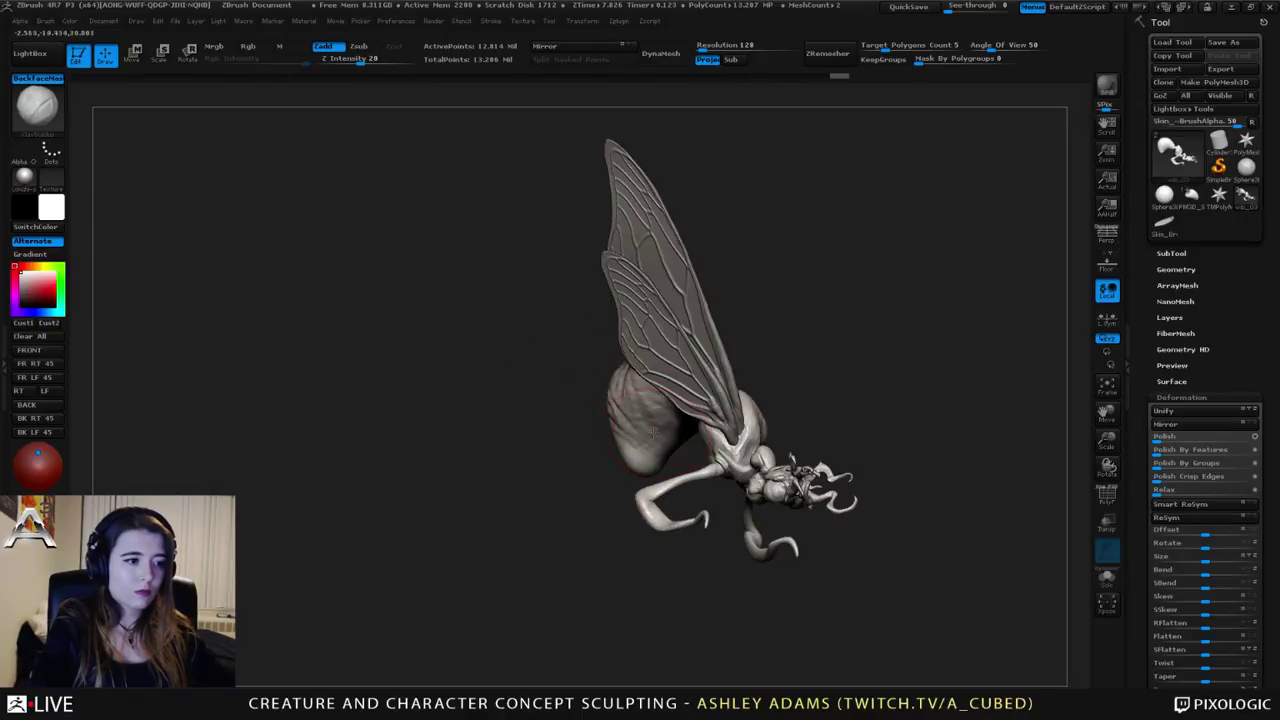
pyautogui.moveTo(688, 424)
pyautogui.mouseDown()
pyautogui.moveTo(645, 450)
pyautogui.moveTo(668, 412)
pyautogui.mouseUp()
pyautogui.moveTo(610, 450); pyautogui.dragTo(668, 414, button='right')
pyautogui.moveTo(657, 412)
pyautogui.mouseDown()
pyautogui.moveTo(618, 455)
pyautogui.moveTo(640, 392)
pyautogui.mouseUp()
# Step: Switch to the SnakeHook brush, adjust its size and try to pull a stinger from the abdomen's underside
pyautogui.press('space')
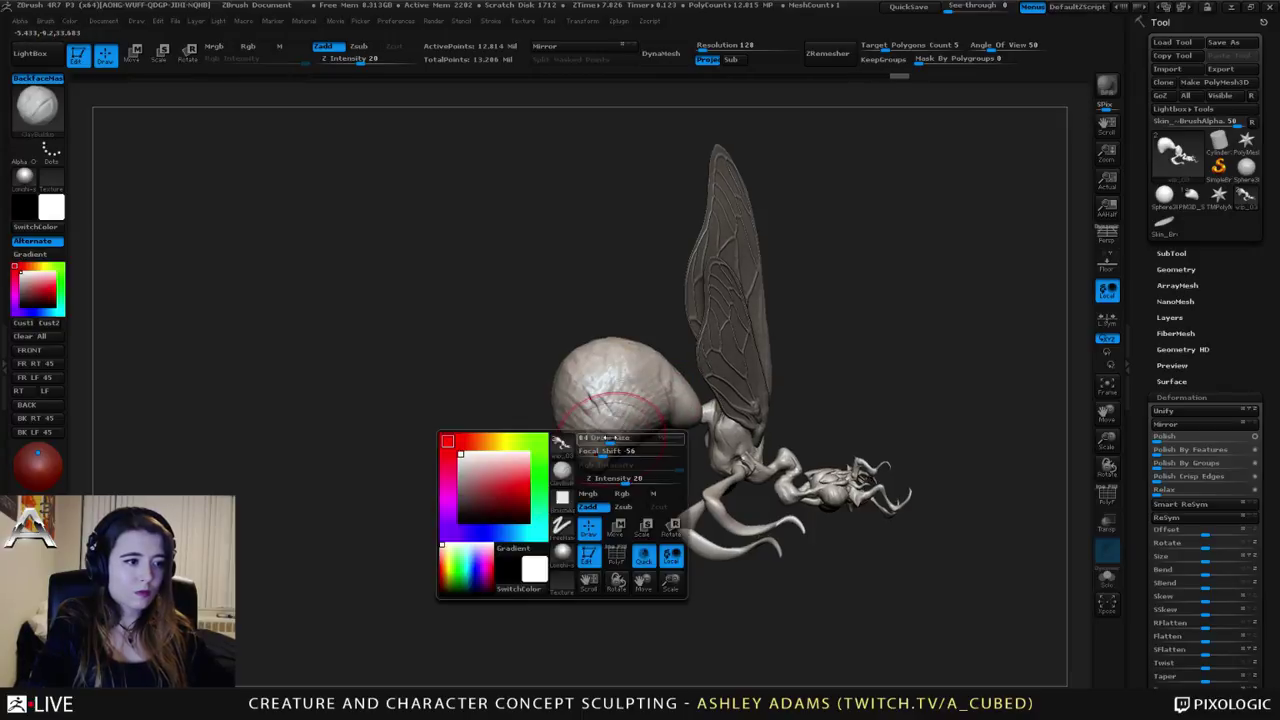
pyautogui.moveTo(600, 440); pyautogui.dragTo(612, 472, button='right')
pyautogui.press('b')
pyautogui.press('s')
pyautogui.press('h')
pyautogui.press('space')
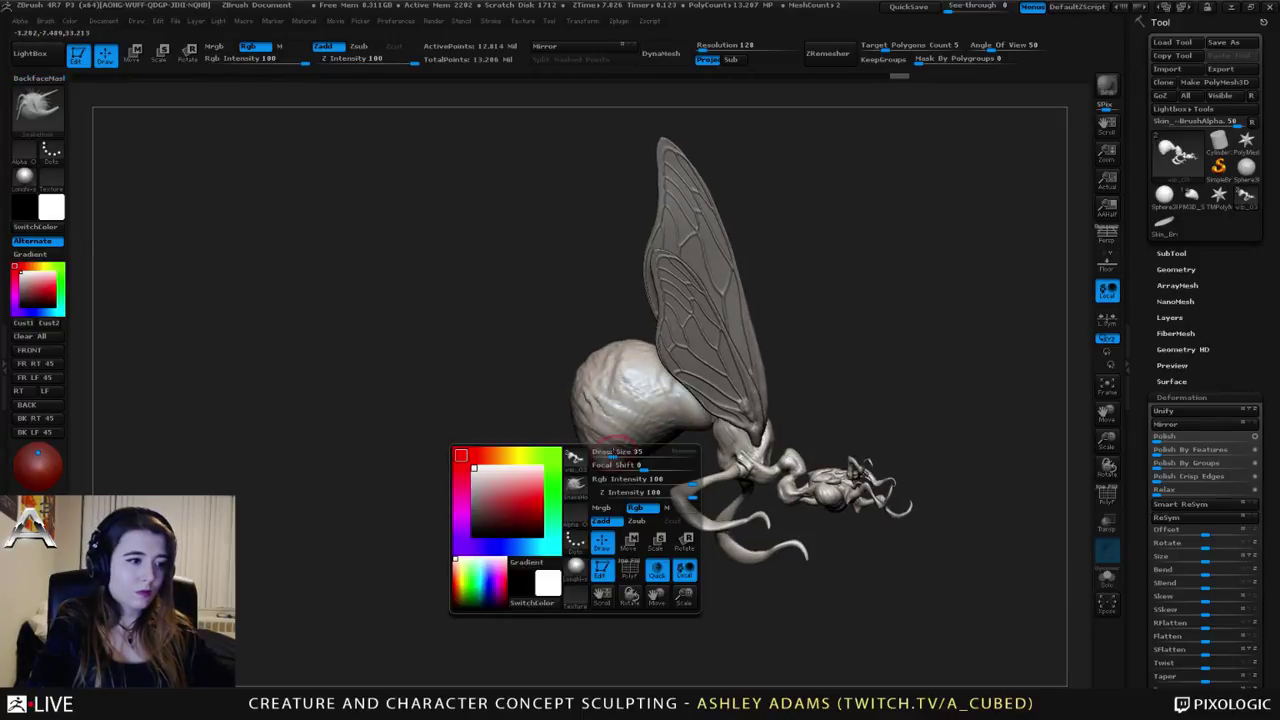
pyautogui.press('space')
pyautogui.moveTo(608, 468)
pyautogui.mouseDown()
pyautogui.moveTo(689, 525)
pyautogui.moveTo(616, 473)
pyautogui.moveTo(648, 354)
pyautogui.moveTo(654, 374)
pyautogui.mouseUp()
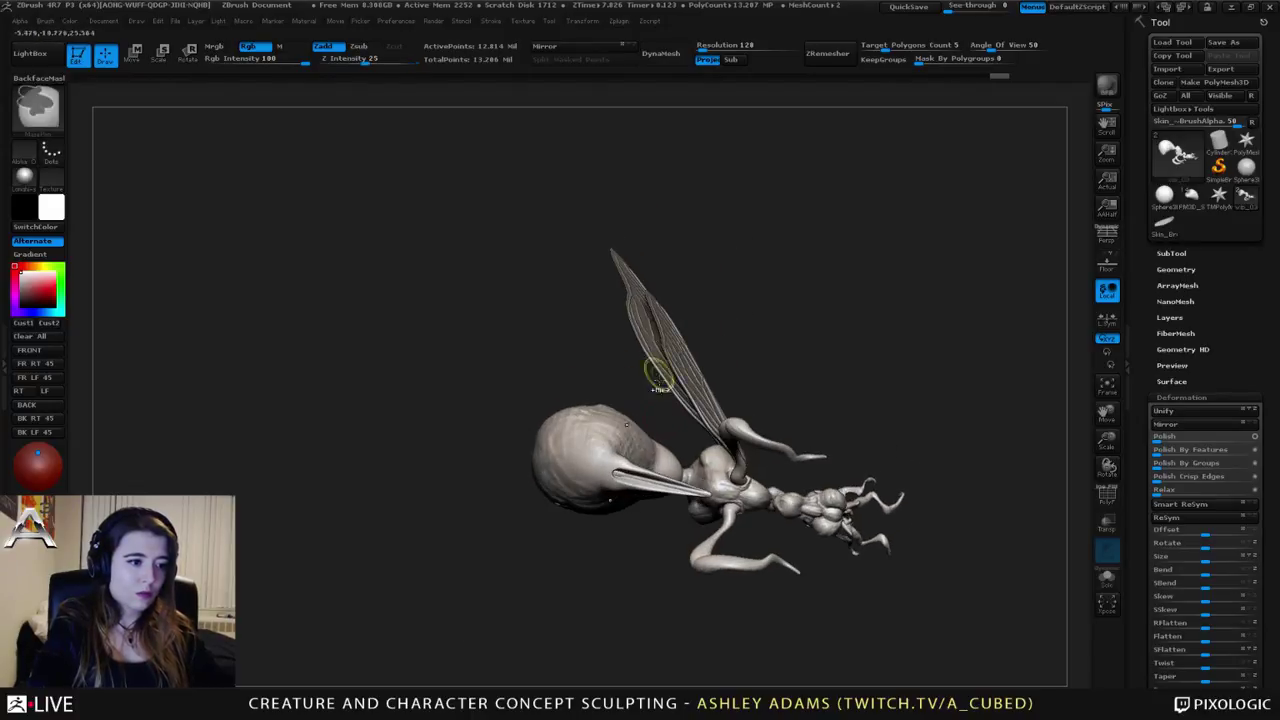
# Step: Undo the trial stinger and the strokes around its base on the abdomen
pyautogui.press('b')
pyautogui.press('c')
pyautogui.press('b')
pyautogui.moveTo(643, 484); pyautogui.dragTo(620, 472)
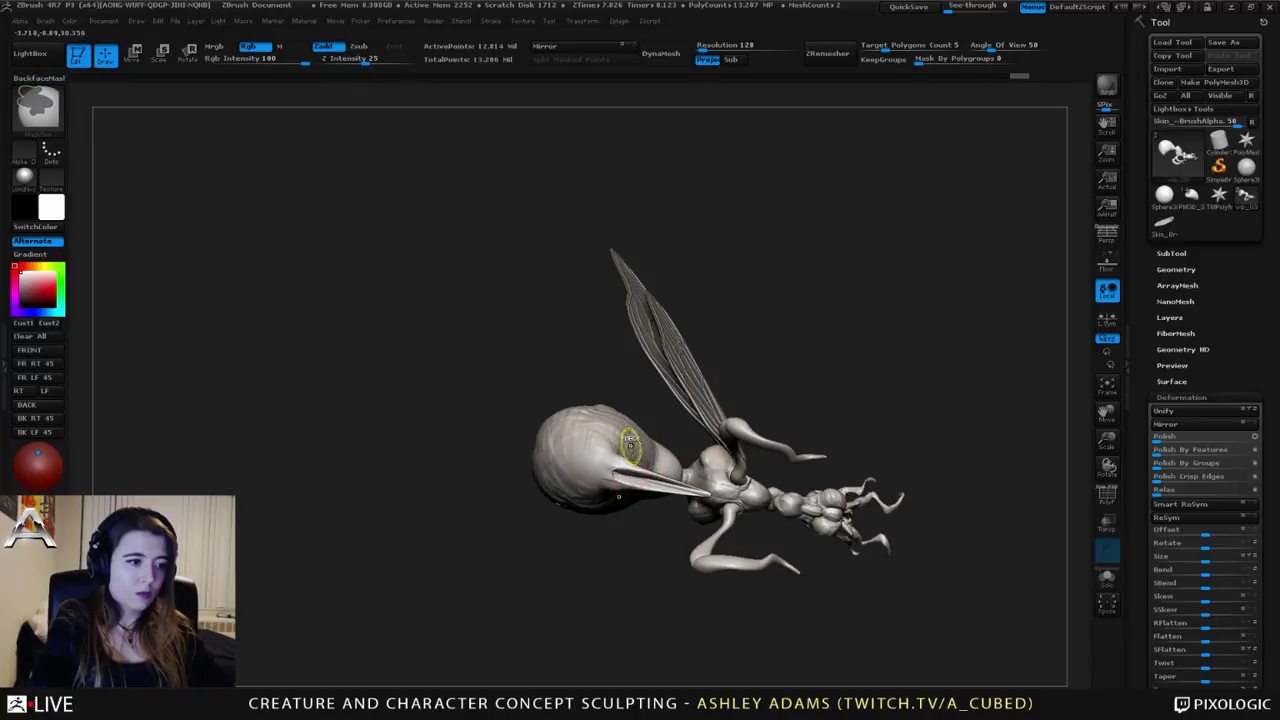
pyautogui.hotkey('ctrl', 'z')
pyautogui.hotkey('ctrl', 'z')
pyautogui.hotkey('ctrl', 'z')
pyautogui.hotkey('ctrl', 'z')
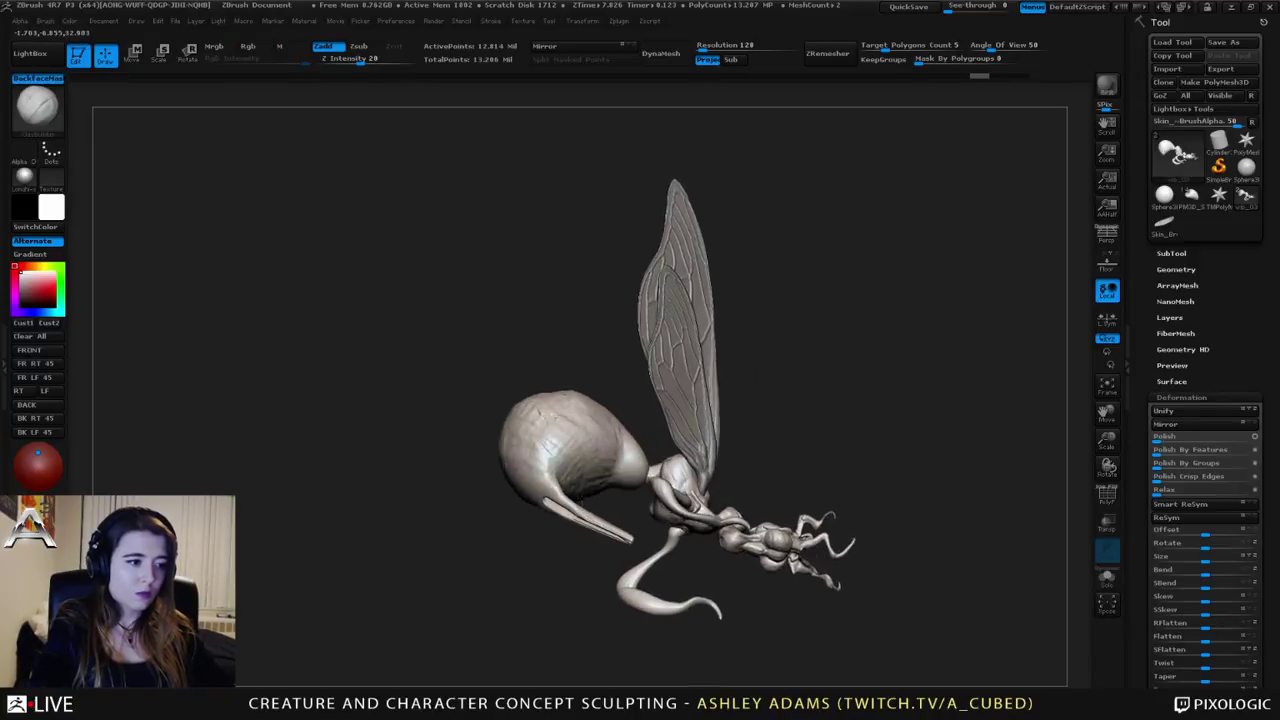
pyautogui.hotkey('ctrl', 'z')
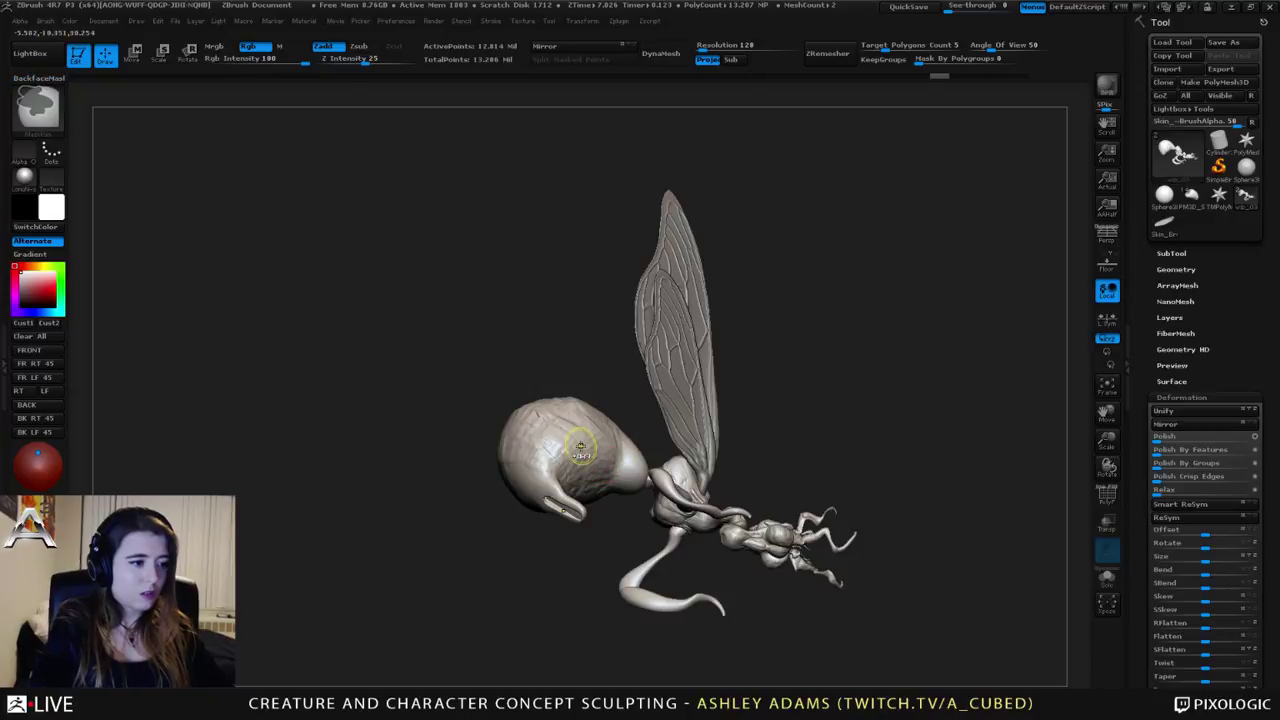
pyautogui.hotkey('ctrl', 'z')
pyautogui.hotkey('ctrl', 'z')
pyautogui.hotkey('ctrl', 'z')
pyautogui.hotkey('ctrl', 'z')
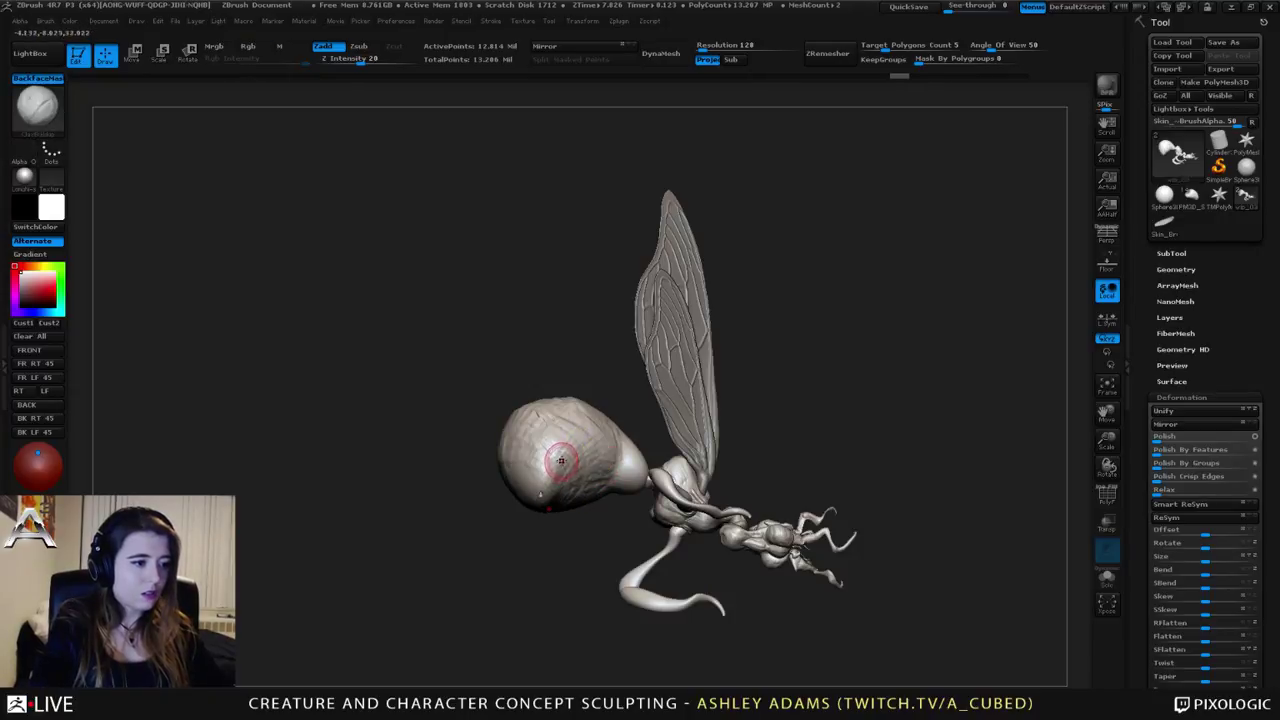
# Step: Set the DynaMesh resolution to 64 and convert the body to DynaMesh without freezing its subdivision levels
pyautogui.click(706, 45)
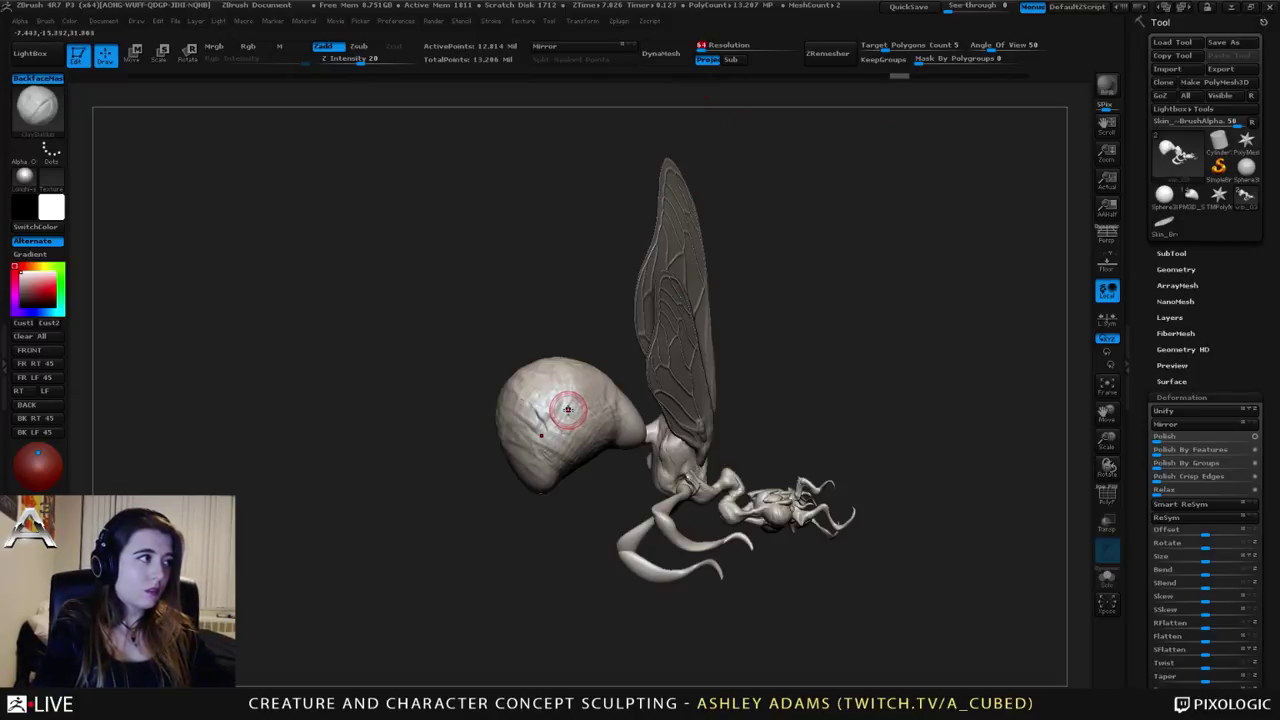
pyautogui.moveTo(568, 410)
pyautogui.mouseDown(button='right')
pyautogui.moveTo(548, 378)
pyautogui.moveTo(531, 454)
pyautogui.moveTo(546, 509)
pyautogui.moveTo(521, 463)
pyautogui.mouseUp(button='right')
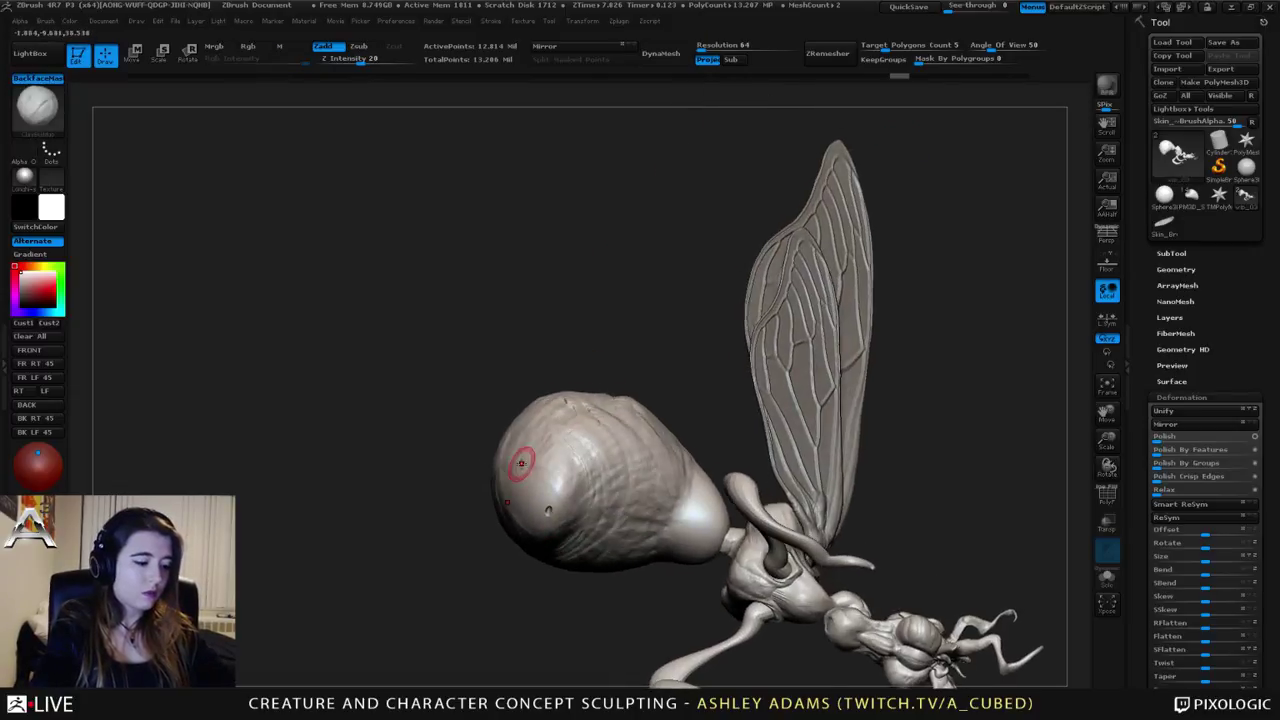
pyautogui.press('b')
pyautogui.press('p')
pyautogui.press('i')
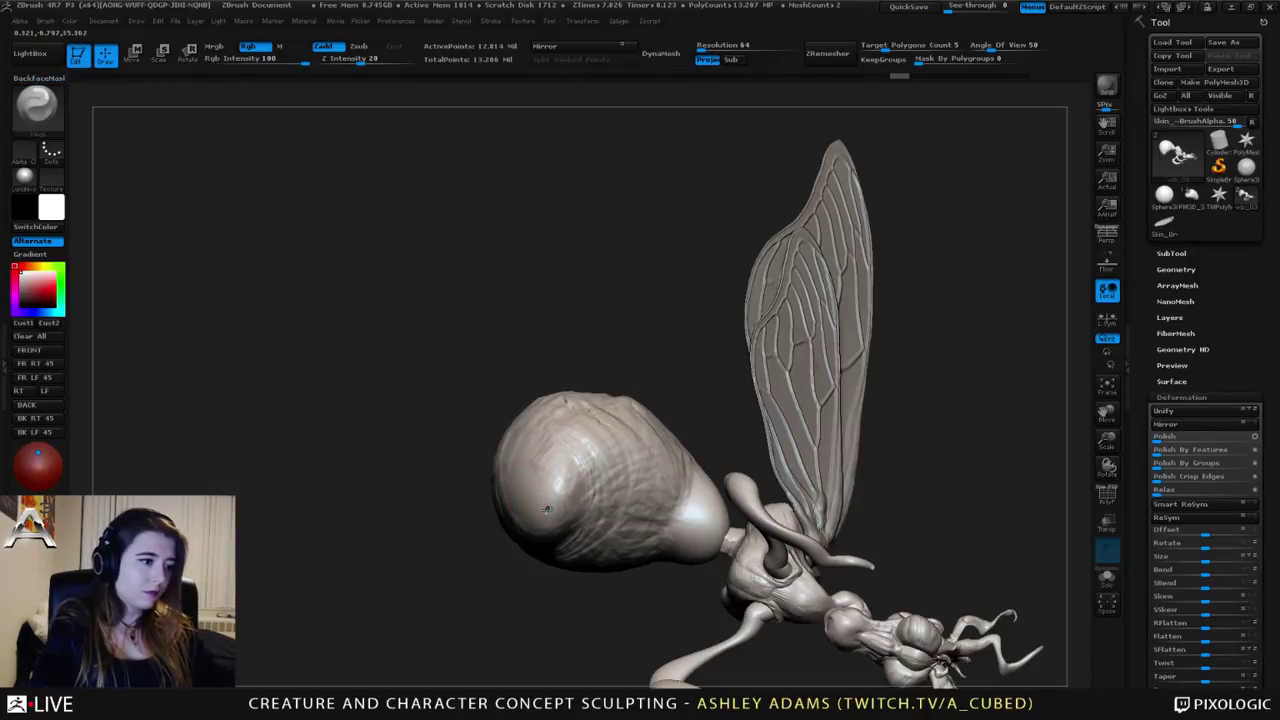
pyautogui.keyDown('ctrl'); pyautogui.moveTo(542, 513); pyautogui.dragTo(700, 300, button='right'); pyautogui.keyUp('ctrl')
pyautogui.click(677, 66)
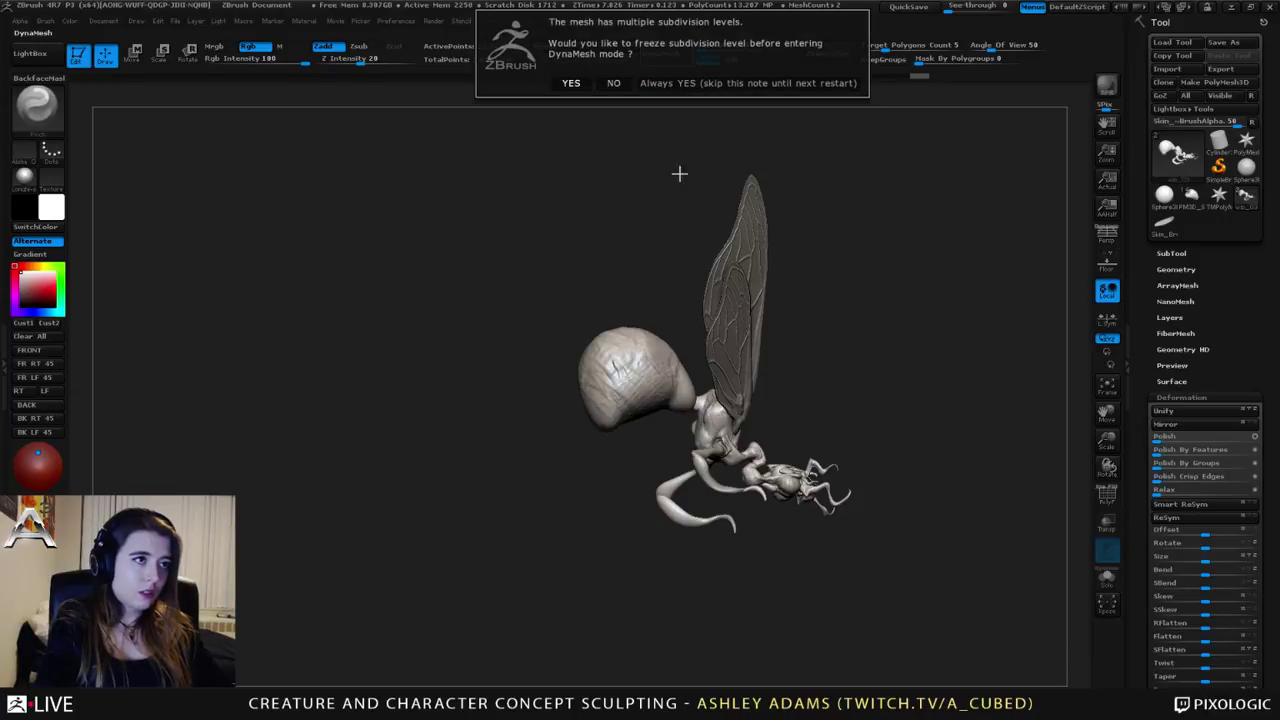
pyautogui.click(613, 84)
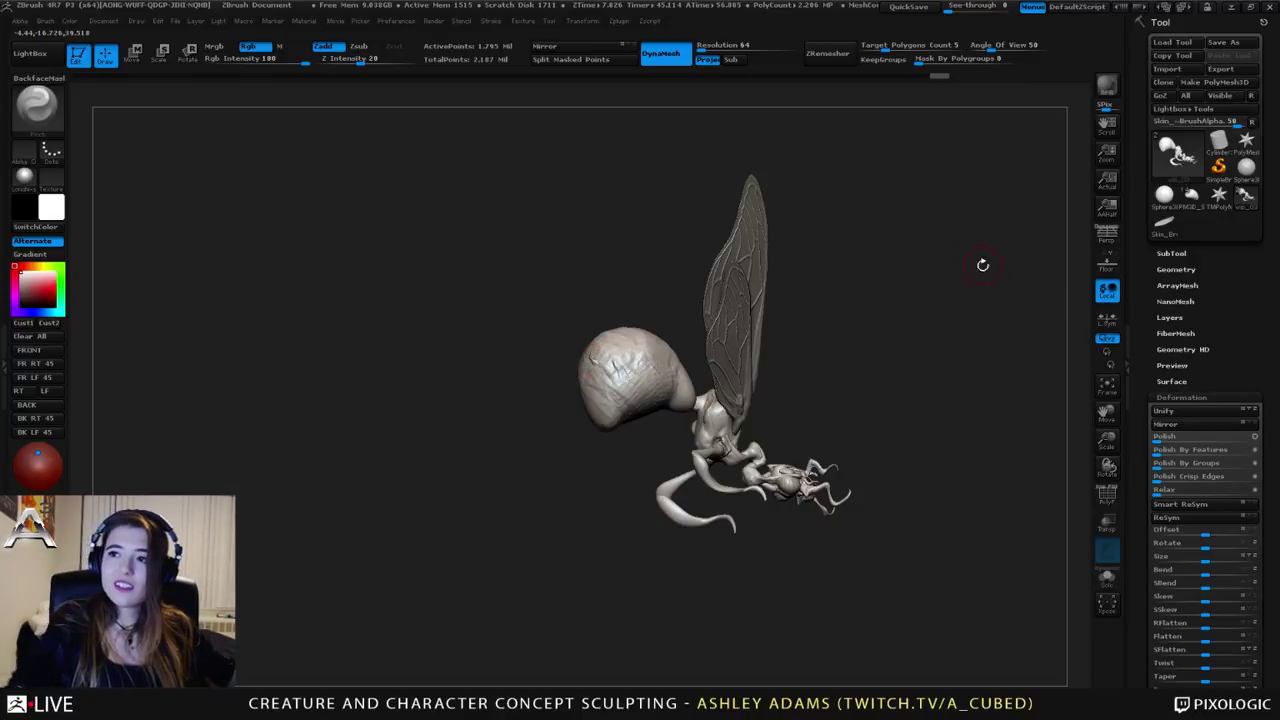
# Step: Inspect the remeshed abdomen from several sides and apply Mirror And Weld to the body
pyautogui.moveTo(900, 346)
pyautogui.mouseDown()
pyautogui.moveTo(783, 371)
pyautogui.moveTo(656, 347)
pyautogui.moveTo(622, 358)
pyautogui.mouseUp()
pyautogui.moveTo(520, 290)
pyautogui.mouseDown()
pyautogui.moveTo(777, 197)
pyautogui.moveTo(619, 388)
pyautogui.moveTo(575, 378)
pyautogui.mouseUp()
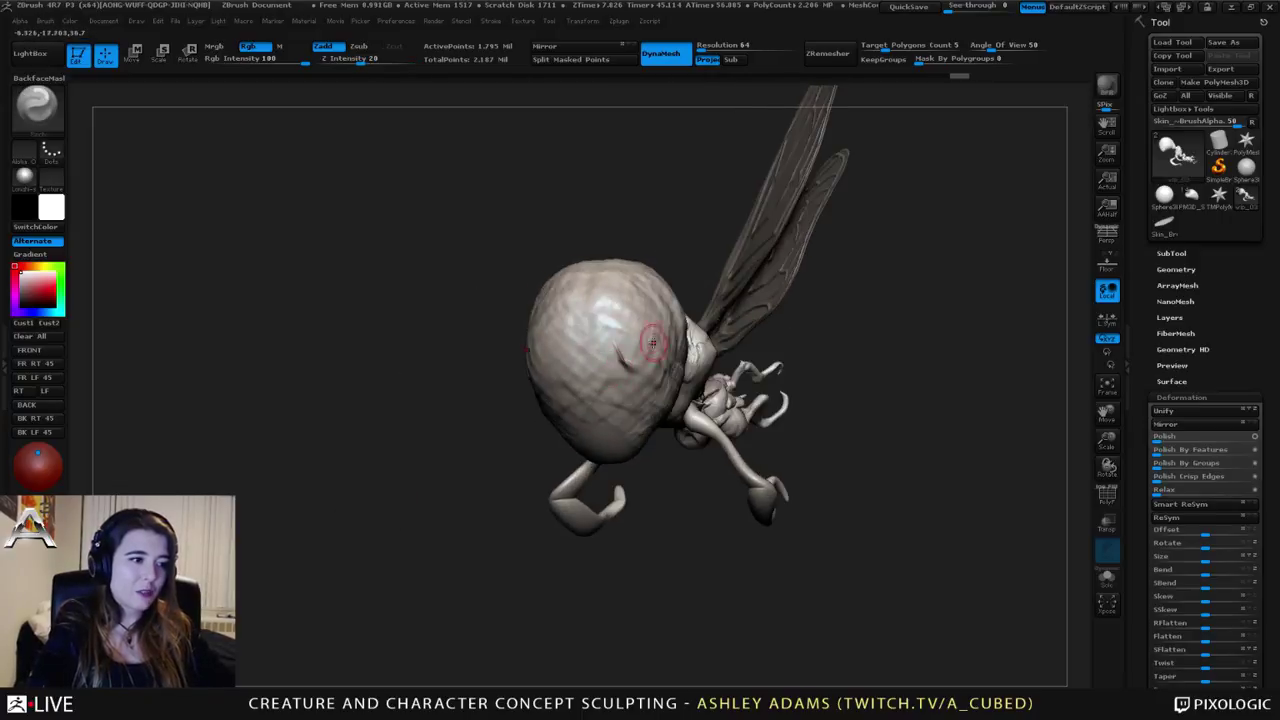
pyautogui.moveTo(830, 370); pyautogui.dragTo(700, 350)
pyautogui.moveTo(500, 365)
pyautogui.mouseDown()
pyautogui.moveTo(624, 362)
pyautogui.moveTo(613, 350)
pyautogui.moveTo(652, 360)
pyautogui.moveTo(628, 370)
pyautogui.moveTo(1000, 428)
pyautogui.mouseUp()
pyautogui.press('5')
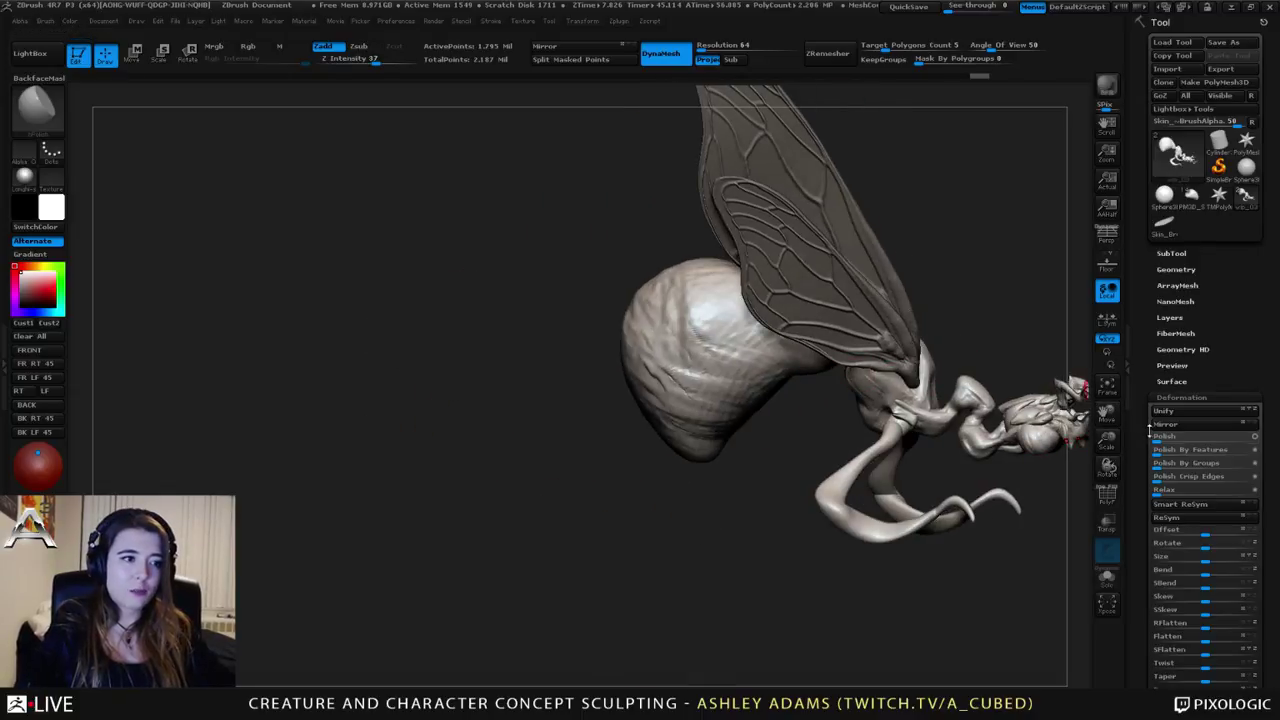
pyautogui.moveTo(909, 478); pyautogui.dragTo(945, 440)
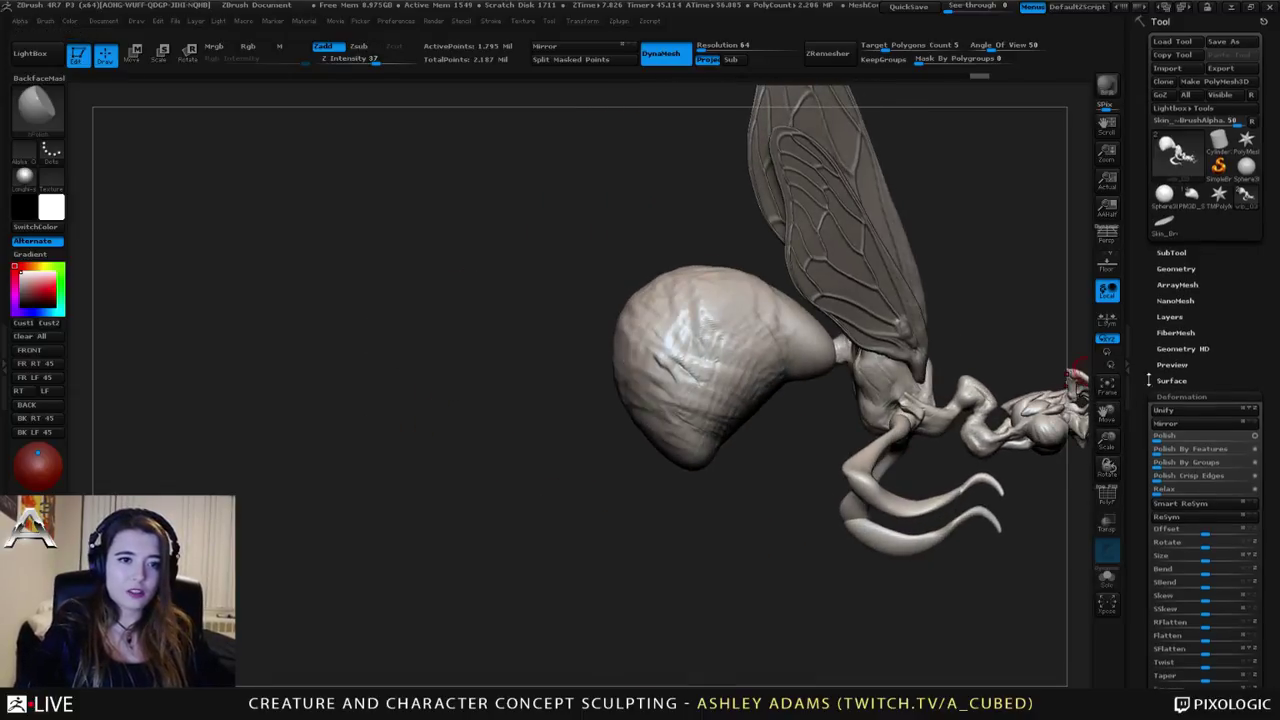
pyautogui.moveTo(1150, 379); pyautogui.dragTo(1151, 362)
pyautogui.click(1174, 380)
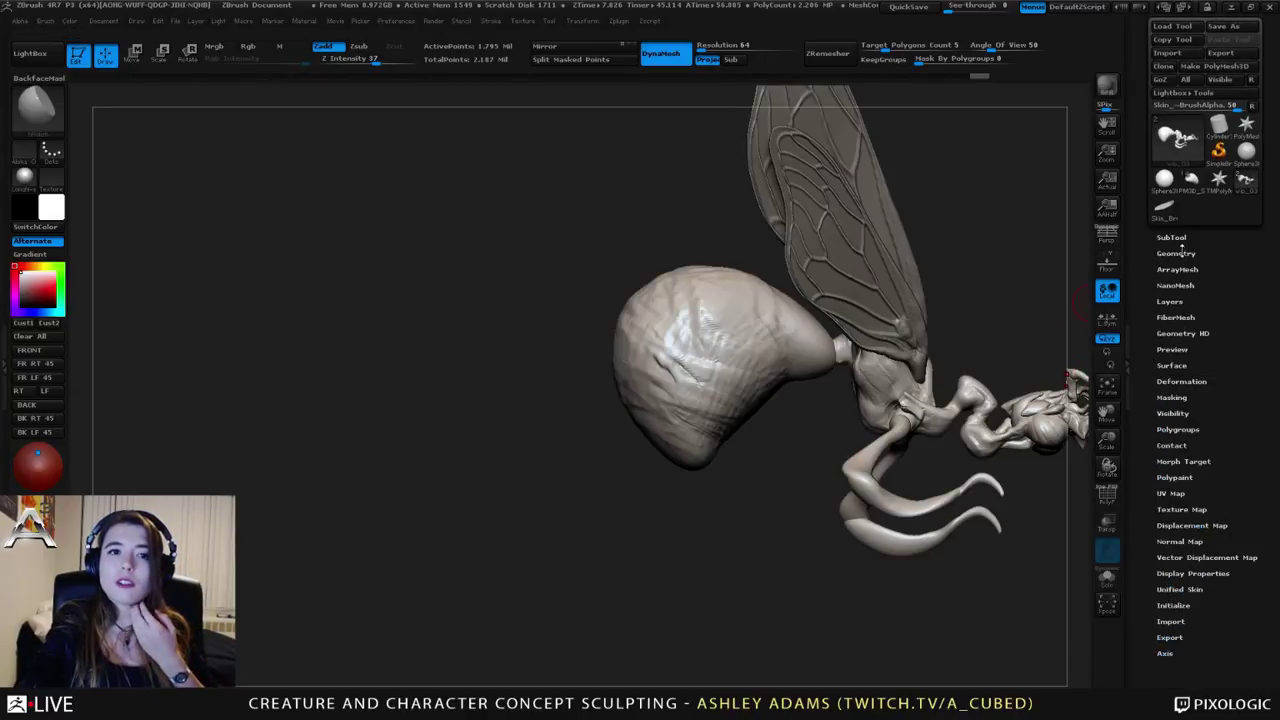
pyautogui.click(1179, 252)
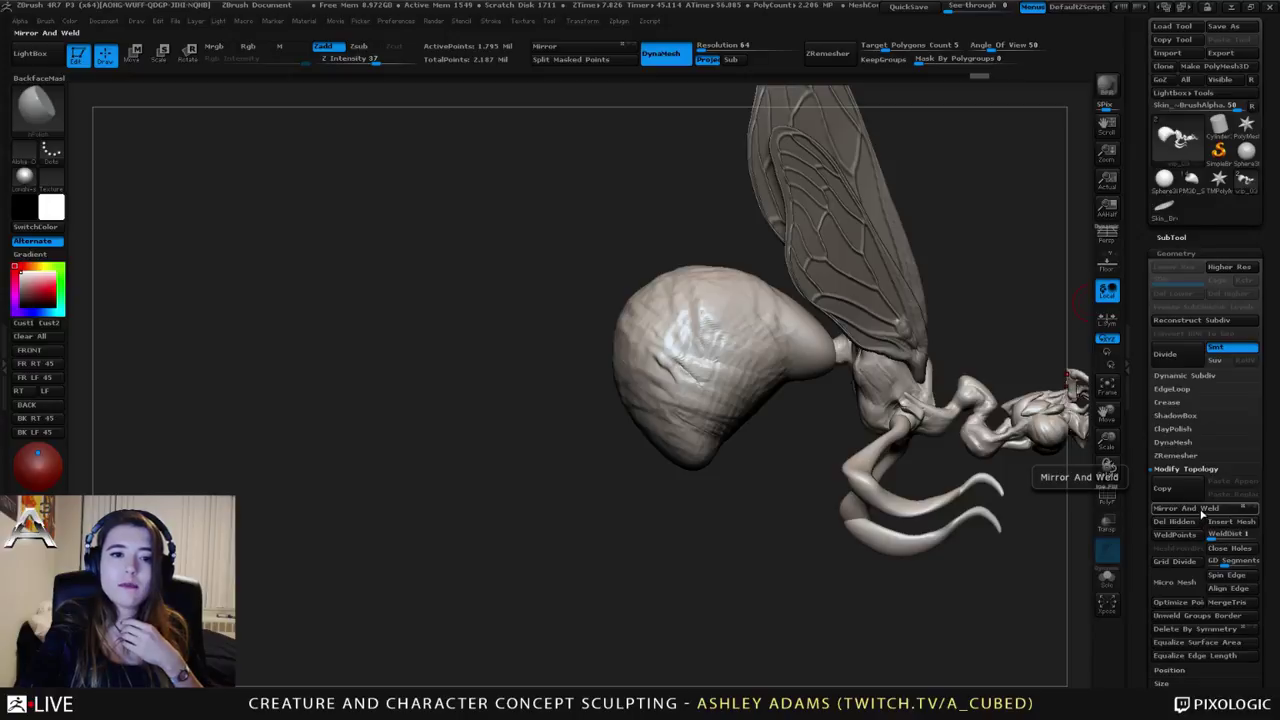
pyautogui.click(1202, 512)
# Step: Adjust the brush size and polish down the rough clay strokes on the abdomen's rear and sides
pyautogui.moveTo(717, 304); pyautogui.dragTo(668, 352, button='right')
pyautogui.press('space')
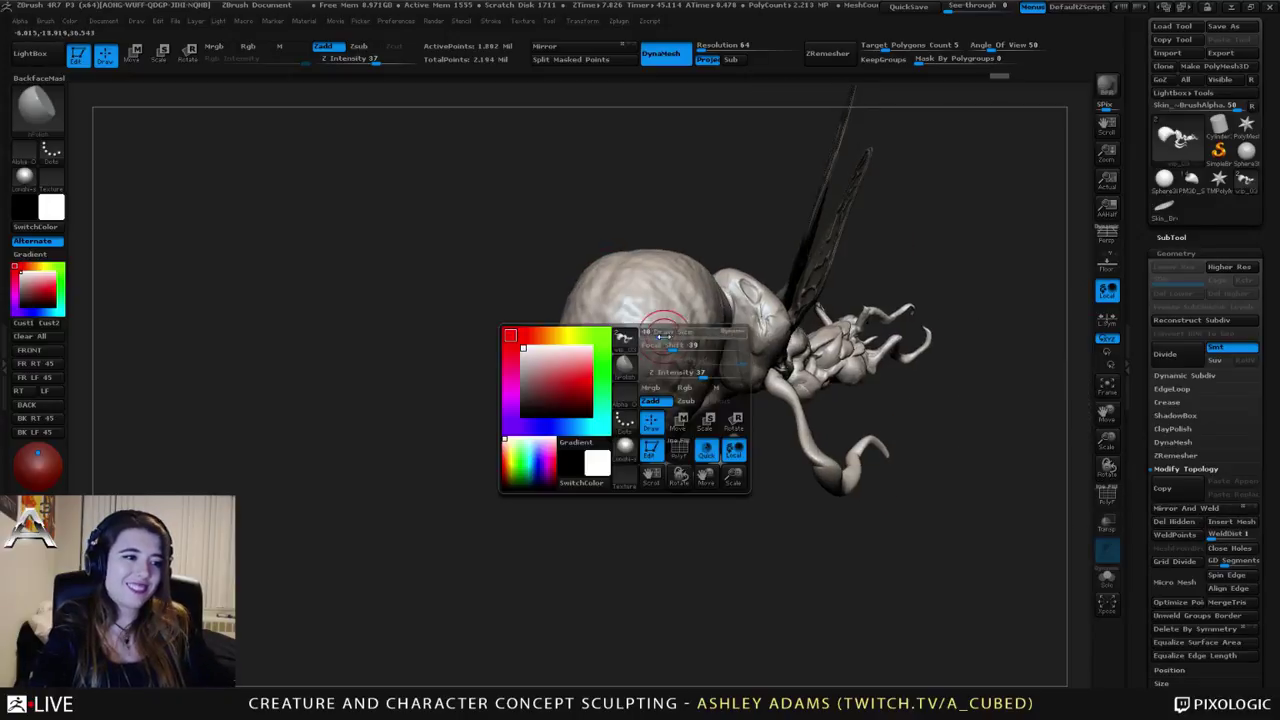
pyautogui.moveTo(663, 336); pyautogui.dragTo(677, 336)
pyautogui.moveTo(674, 285)
pyautogui.mouseDown(button='right')
pyautogui.moveTo(600, 300)
pyautogui.moveTo(612, 325)
pyautogui.mouseUp(button='right')
pyautogui.press('space')
pyautogui.moveTo(703, 384); pyautogui.dragTo(689, 384)
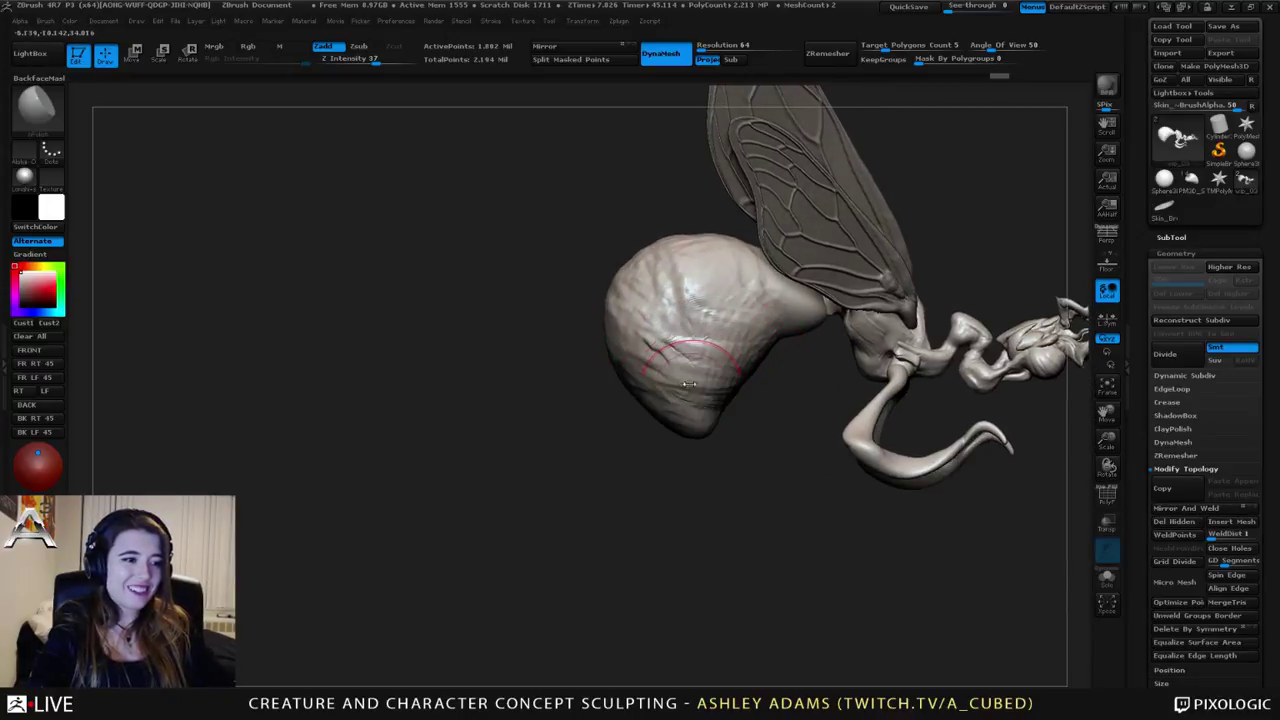
pyautogui.press('space')
pyautogui.moveTo(695, 420)
pyautogui.mouseDown(button='right')
pyautogui.moveTo(711, 410)
pyautogui.moveTo(704, 400)
pyautogui.mouseUp(button='right')
pyautogui.press('space')
pyautogui.moveTo(705, 400); pyautogui.dragTo(698, 400)
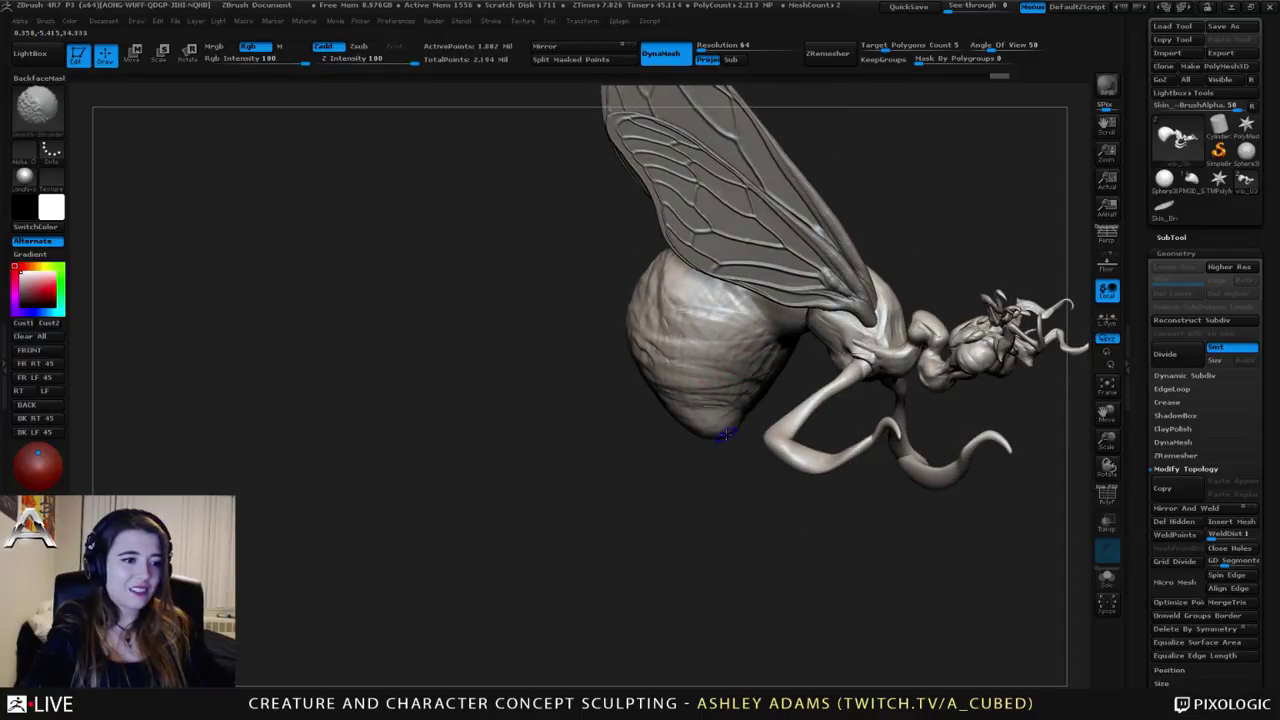
# Step: Mask everything except the abdomen's tip and pull a long, forward-pointing stinger from it with the SnakeHook brush
pyautogui.press('ctrl')
pyautogui.keyDown('ctrl'); pyautogui.moveTo(738, 440); pyautogui.dragTo(761, 461); pyautogui.keyUp('ctrl')
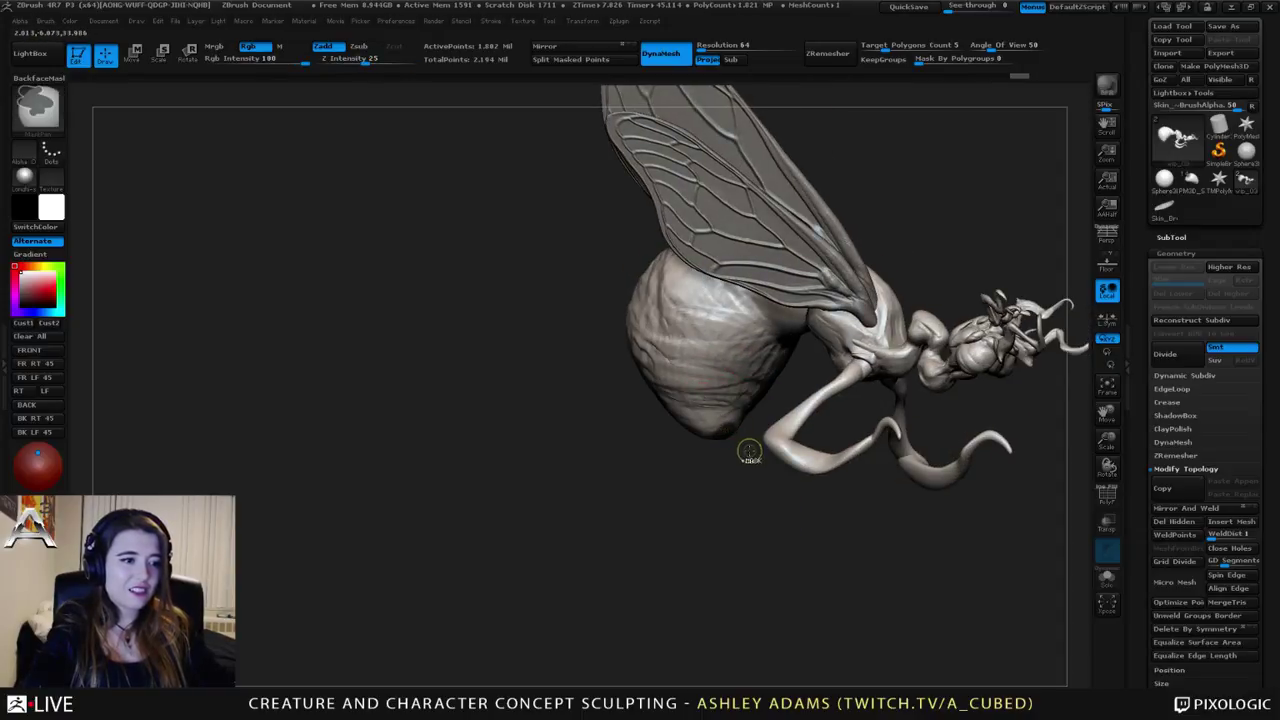
pyautogui.moveTo(761, 461); pyautogui.dragTo(737, 388, button='right')
pyautogui.press('space')
pyautogui.moveTo(737, 388)
pyautogui.mouseDown()
pyautogui.moveTo(750, 388)
pyautogui.moveTo(710, 424)
pyautogui.moveTo(727, 461)
pyautogui.moveTo(797, 492)
pyautogui.moveTo(842, 466)
pyautogui.mouseUp()
pyautogui.keyDown('ctrl'); pyautogui.click(704, 431); pyautogui.keyUp('ctrl')
pyautogui.moveTo(842, 466); pyautogui.dragTo(652, 453, button='right')
pyautogui.keyDown('shift'); pyautogui.moveTo(804, 478); pyautogui.dragTo(896, 449); pyautogui.keyUp('shift')
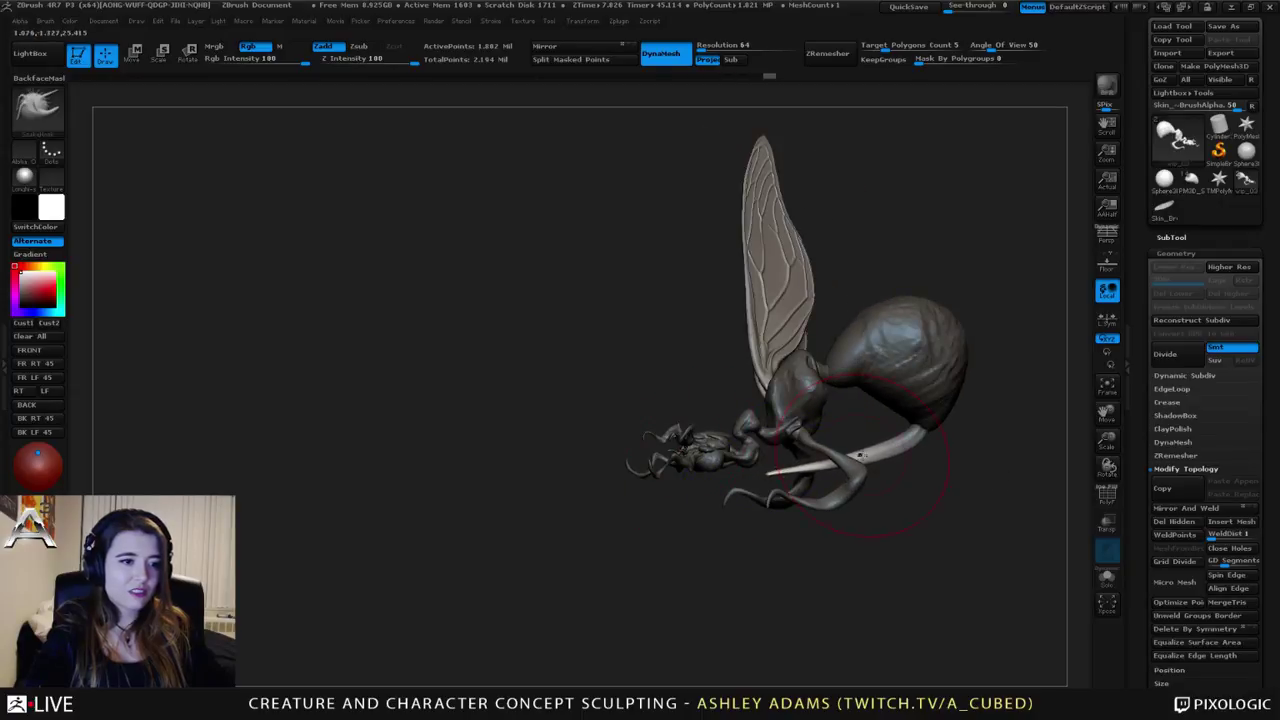
# Step: Curve the stinger's base beneath the abdomen and clear the mask from the body
pyautogui.moveTo(878, 452); pyautogui.dragTo(900, 456, button='right')
pyautogui.moveTo(894, 455); pyautogui.dragTo(910, 464)
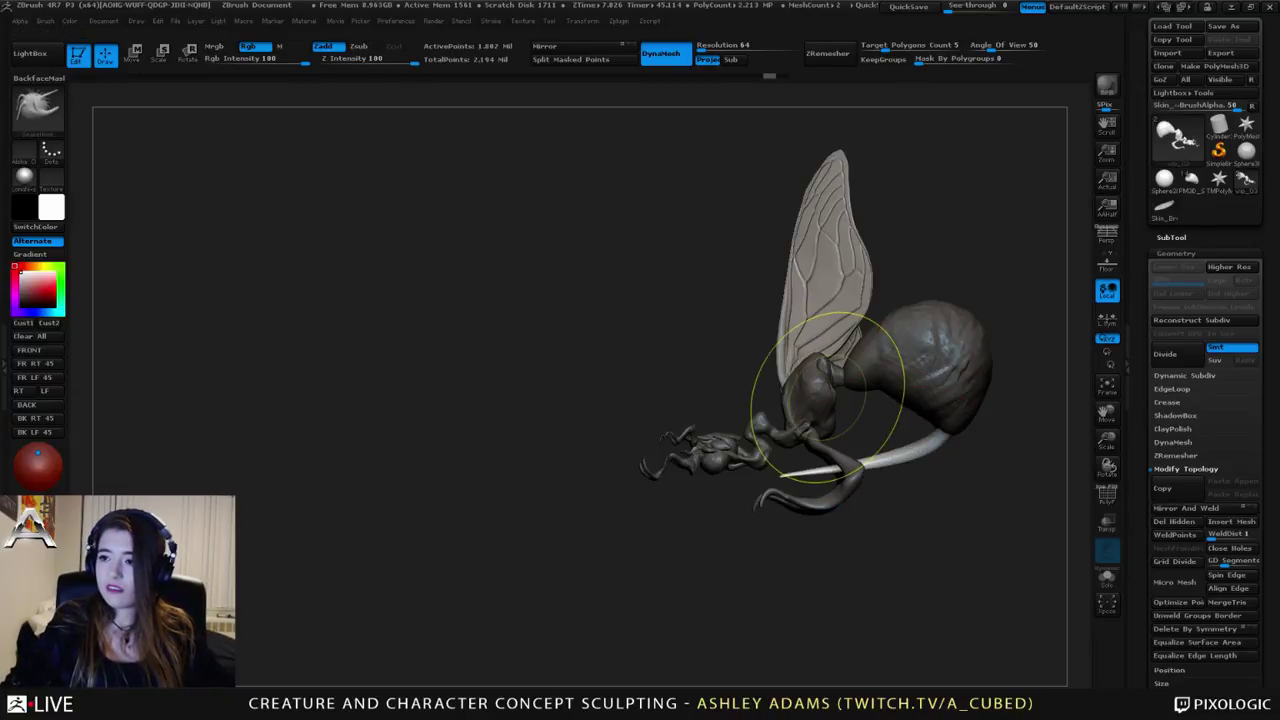
pyautogui.moveTo(828, 398)
pyautogui.mouseDown(button='right')
pyautogui.moveTo(886, 351)
pyautogui.moveTo(914, 400)
pyautogui.moveTo(826, 346)
pyautogui.moveTo(890, 360)
pyautogui.moveTo(908, 449)
pyautogui.moveTo(836, 381)
pyautogui.moveTo(846, 388)
pyautogui.mouseUp(button='right')
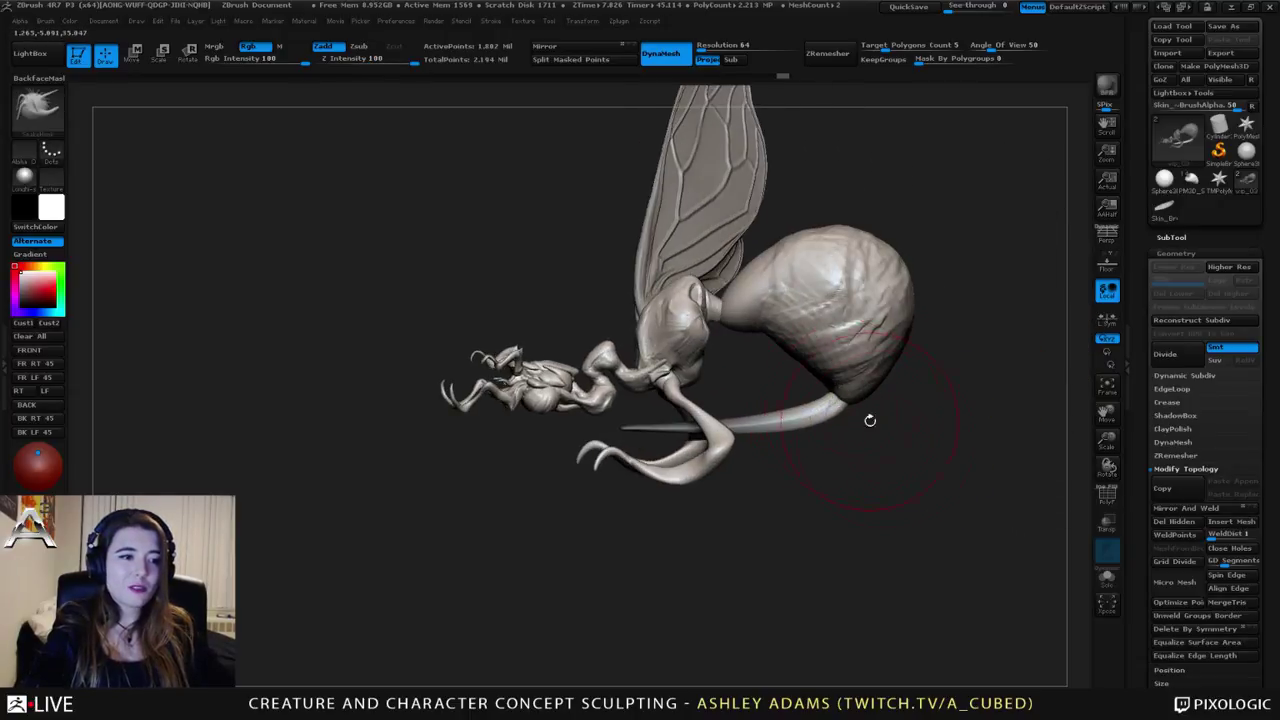
pyautogui.keyDown('ctrl'); pyautogui.moveTo(870, 424); pyautogui.dragTo(884, 440); pyautogui.keyUp('ctrl')
# Step: Pull the abdomen's tip further back, resize the brush and bow the stinger's middle downward
pyautogui.moveTo(849, 400)
pyautogui.mouseDown()
pyautogui.moveTo(882, 405)
pyautogui.moveTo(905, 372)
pyautogui.mouseUp()
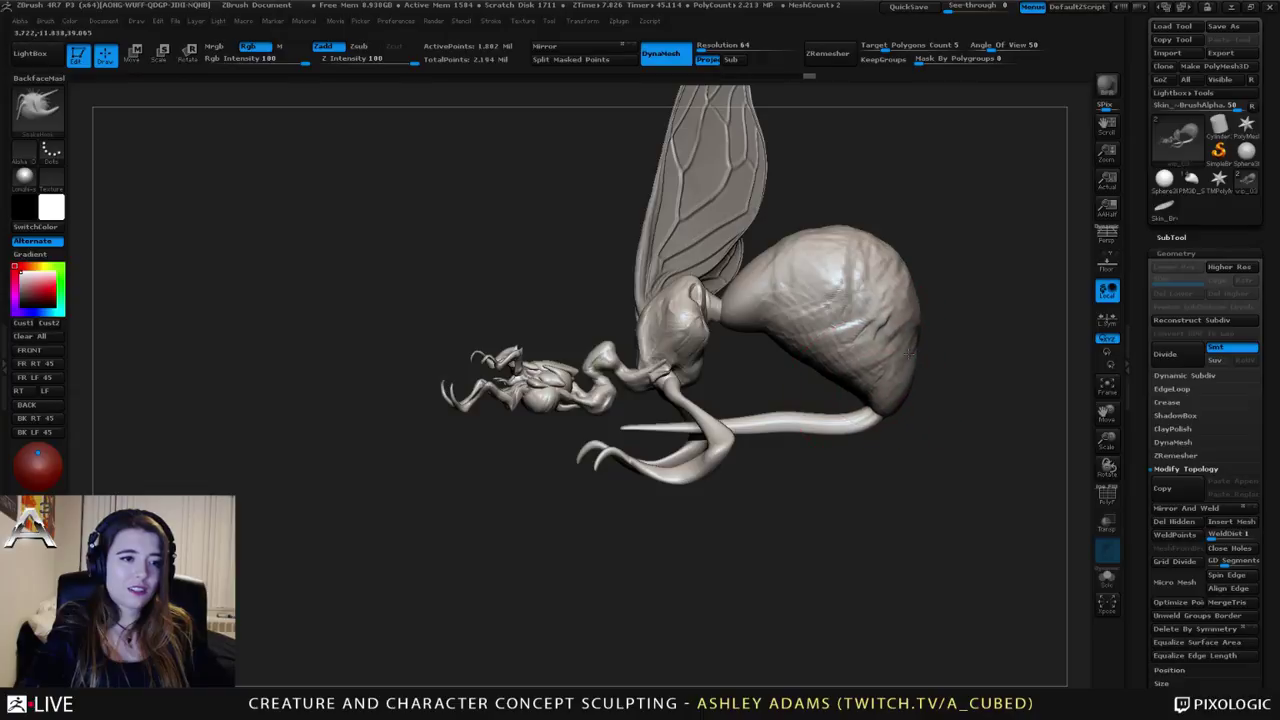
pyautogui.moveTo(886, 314); pyautogui.dragTo(905, 340)
pyautogui.press('space')
pyautogui.moveTo(789, 412)
pyautogui.mouseDown()
pyautogui.moveTo(829, 429)
pyautogui.moveTo(740, 455)
pyautogui.moveTo(750, 449)
pyautogui.mouseUp()
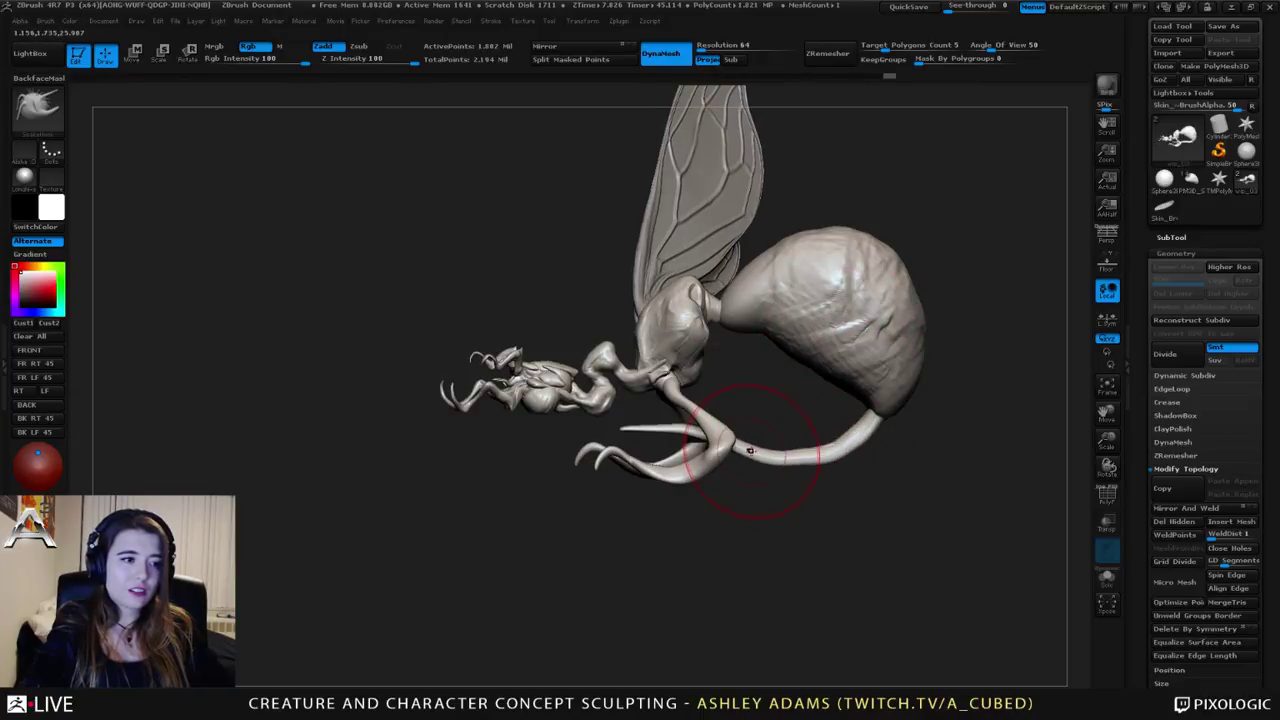
pyautogui.press('space')
pyautogui.moveTo(750, 449); pyautogui.dragTo(688, 437, button='right')
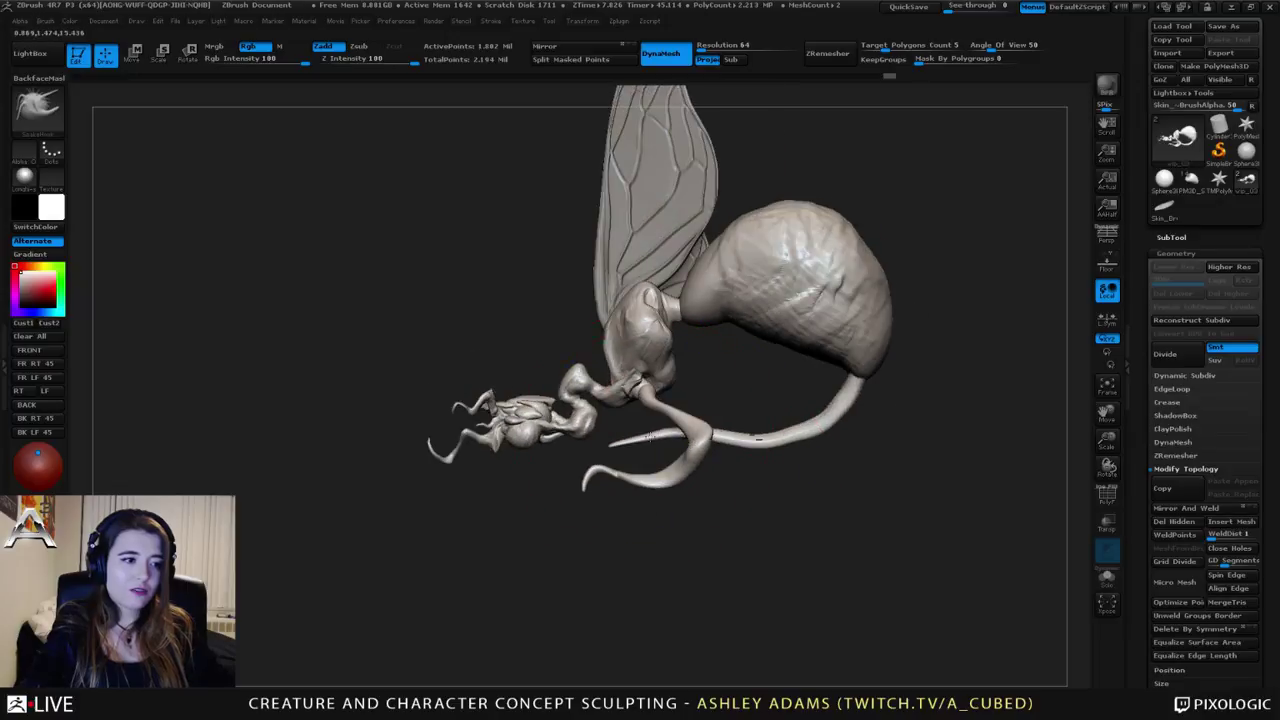
pyautogui.moveTo(688, 440)
pyautogui.mouseDown()
pyautogui.moveTo(712, 437)
pyautogui.moveTo(705, 416)
pyautogui.mouseUp()
pyautogui.hotkey('ctrl', 'z')
pyautogui.press('space')
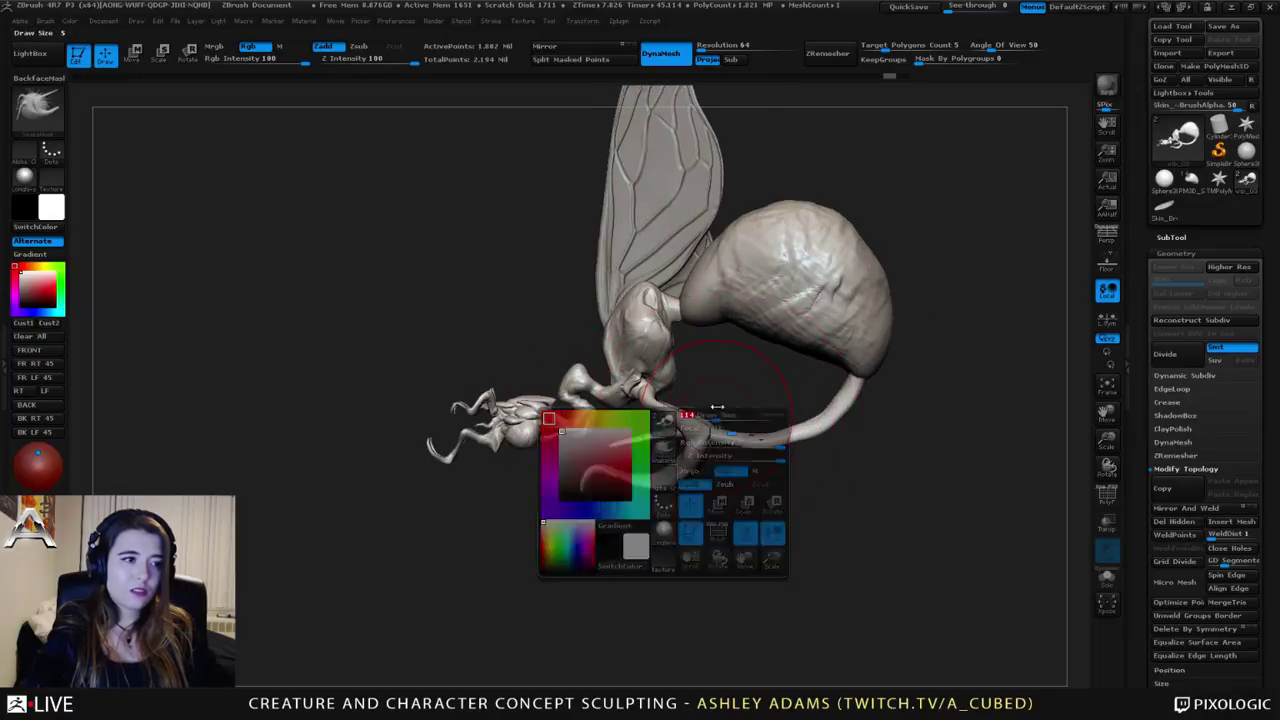
pyautogui.moveTo(829, 286); pyautogui.dragTo(800, 300, button='right')
pyautogui.moveTo(816, 384); pyautogui.dragTo(747, 431, button='right')
pyautogui.moveTo(677, 299)
pyautogui.mouseDown(button='right')
pyautogui.moveTo(688, 342)
pyautogui.moveTo(680, 302)
pyautogui.mouseUp(button='right')
# Step: Compare the merged, winged wip_03 creature with the multi-part PM3D_Sphere3D version by switching between the two tools
pyautogui.click(1172, 240)
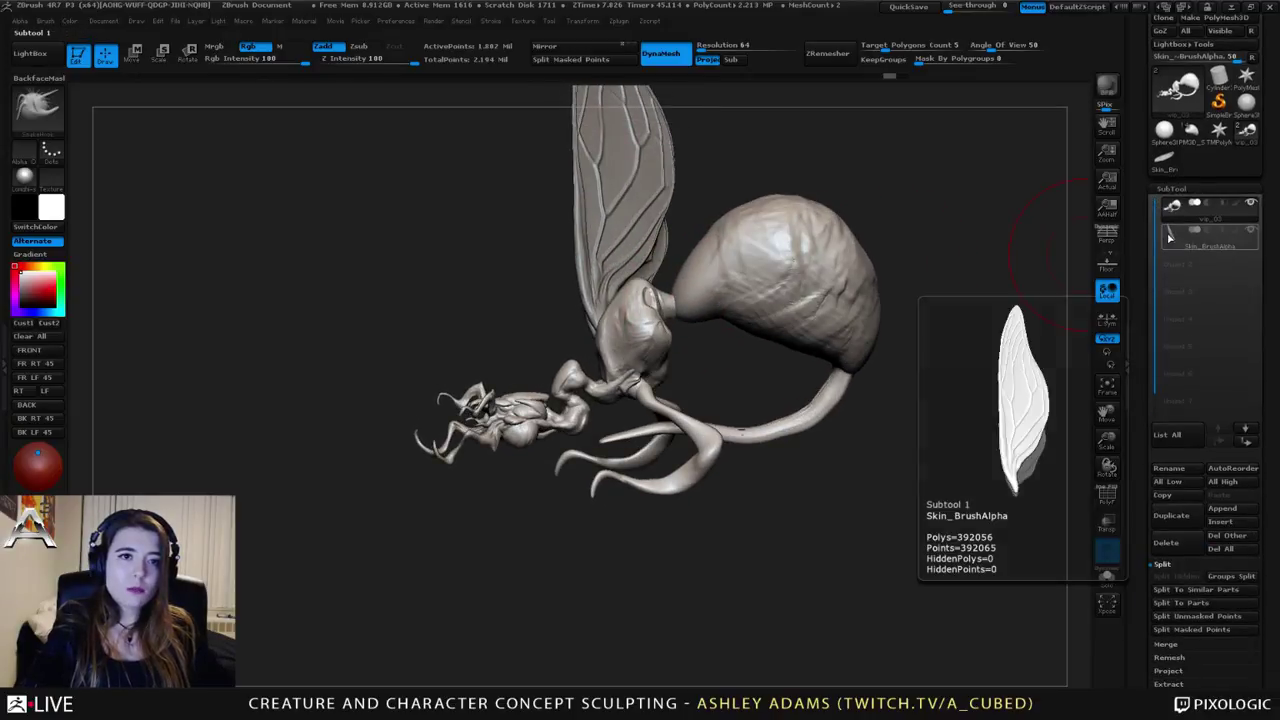
pyautogui.moveTo(1187, 133)
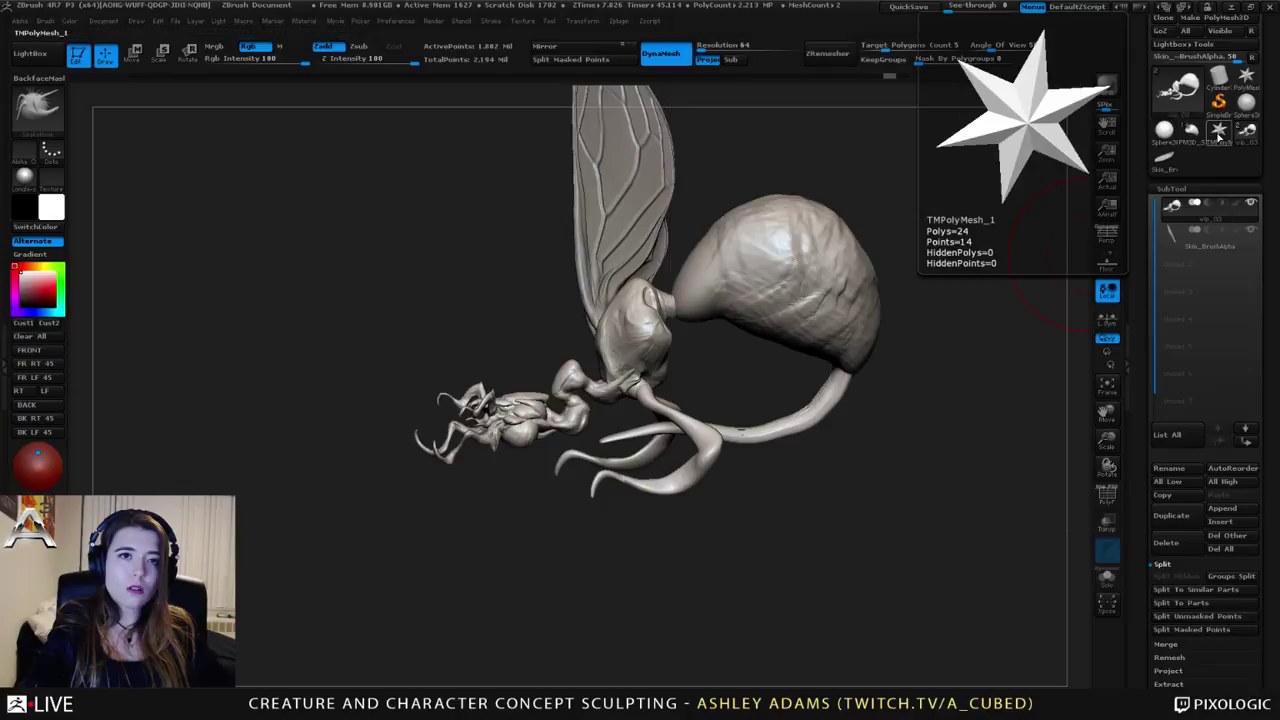
pyautogui.click(1193, 133)
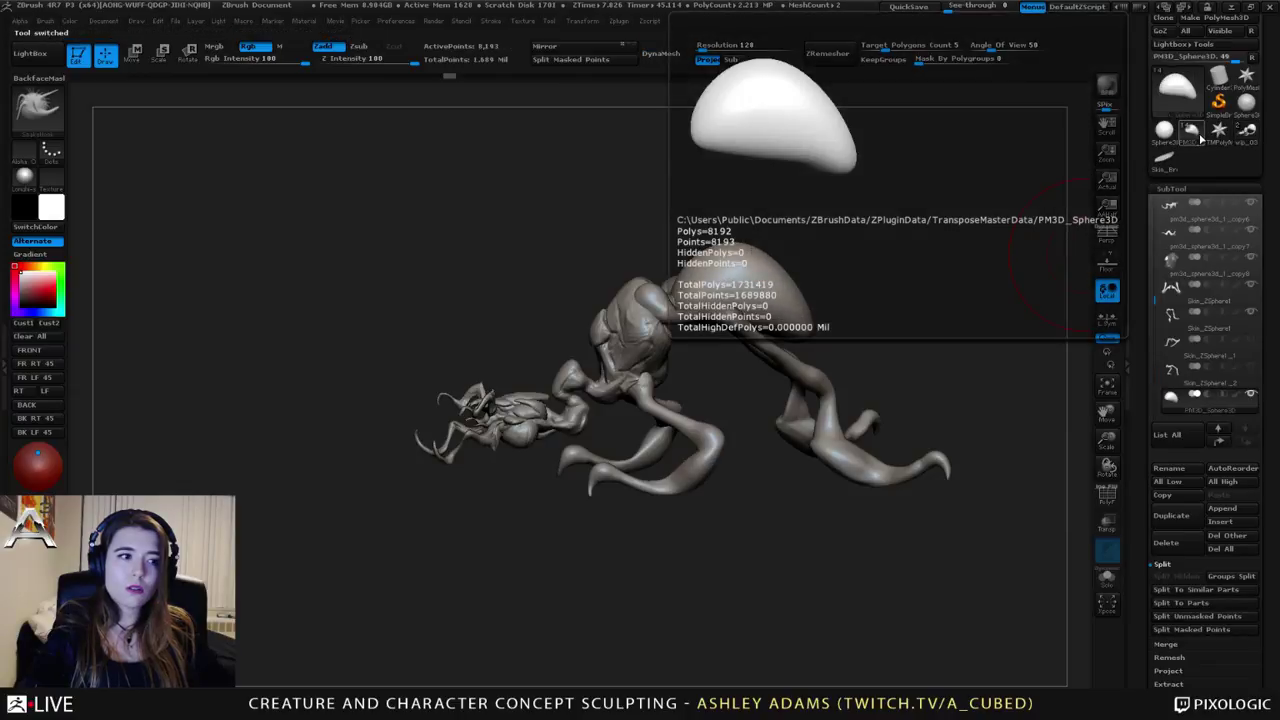
pyautogui.click(1248, 138)
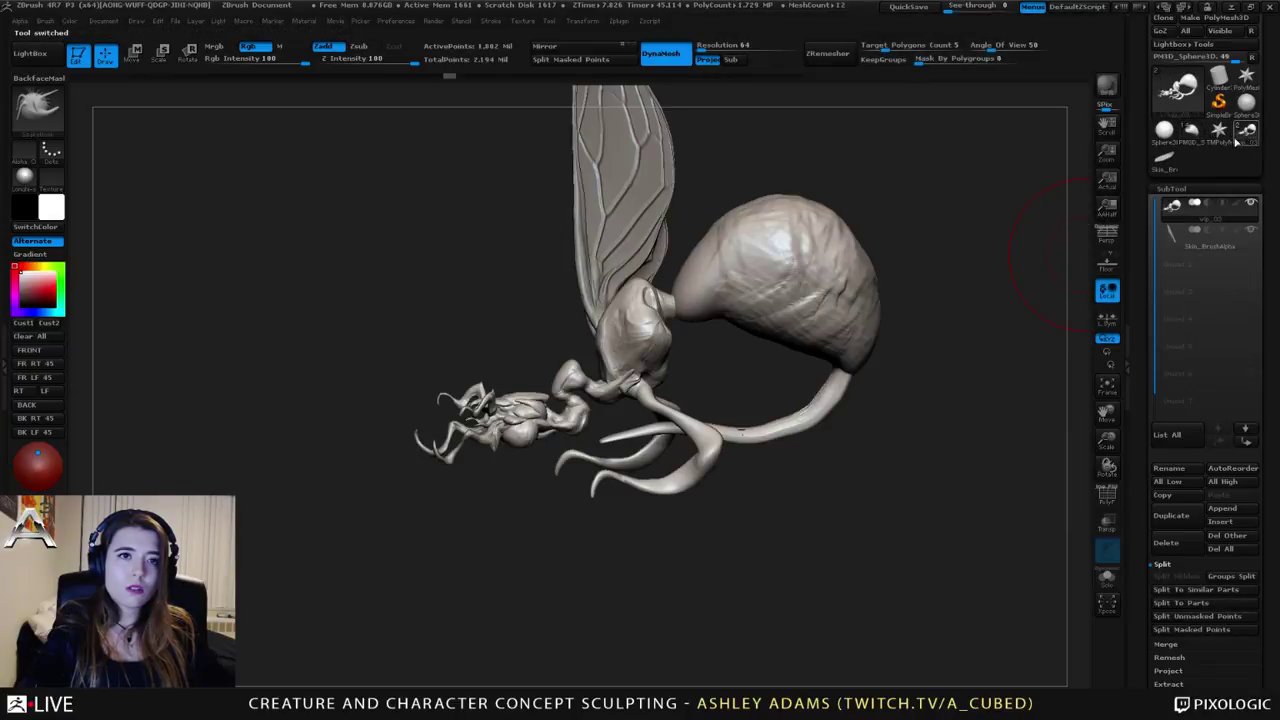
pyautogui.moveTo(1187, 145)
pyautogui.moveTo(960, 320); pyautogui.dragTo(1006, 254)
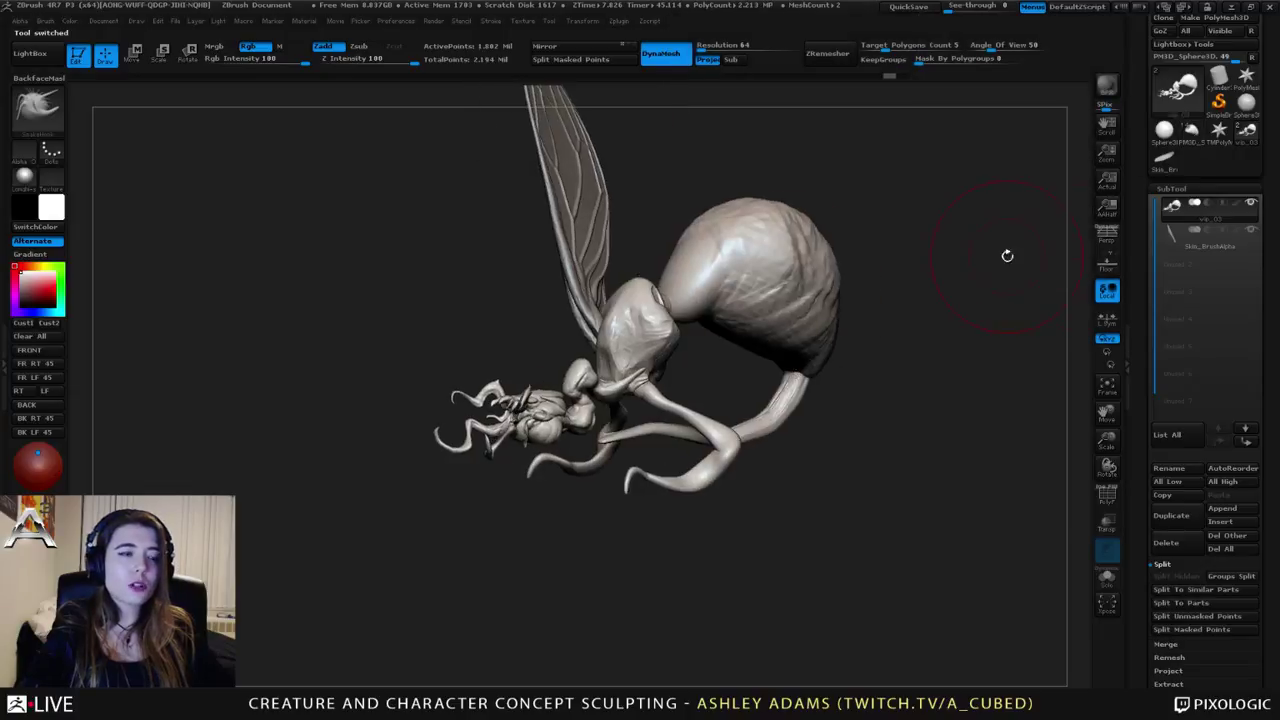
pyautogui.click(1195, 138)
pyautogui.click(1248, 138)
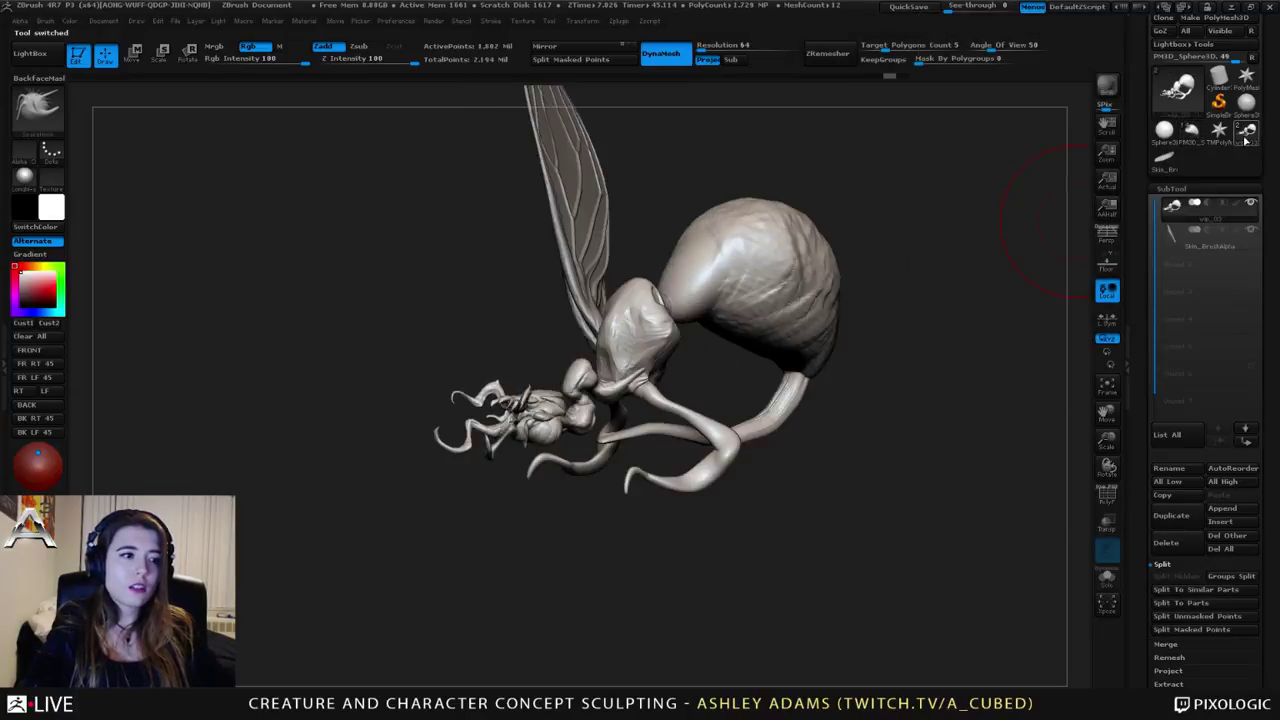
pyautogui.click(1192, 138)
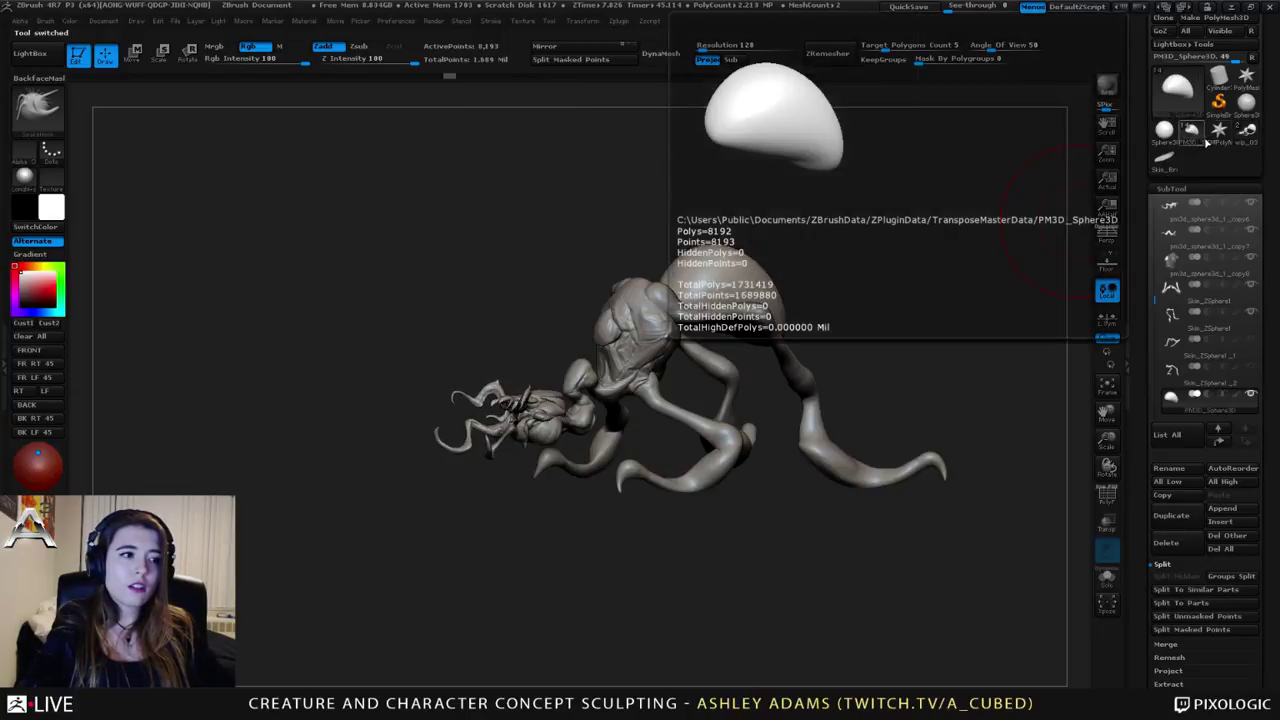
pyautogui.click(1248, 138)
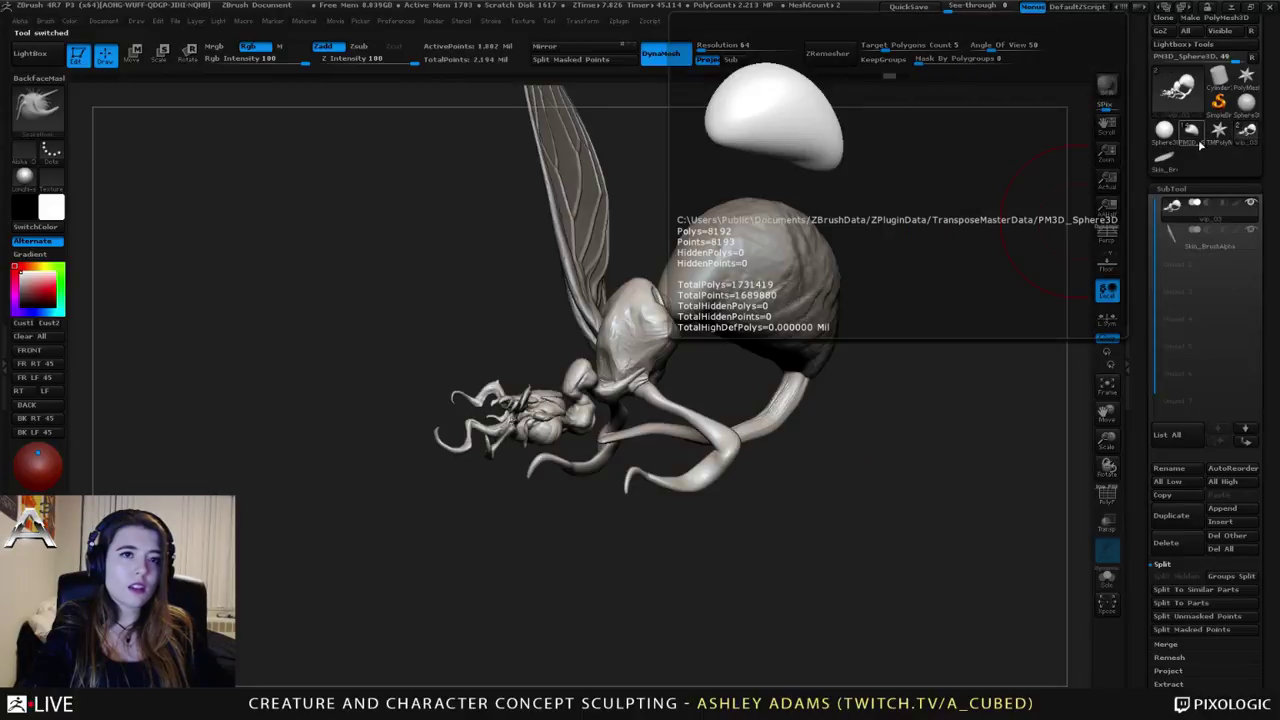
pyautogui.click(1196, 140)
# Step: Delete the merged wip_03 tool with all its subtools, confirming the irreversible operation
pyautogui.click(1248, 138)
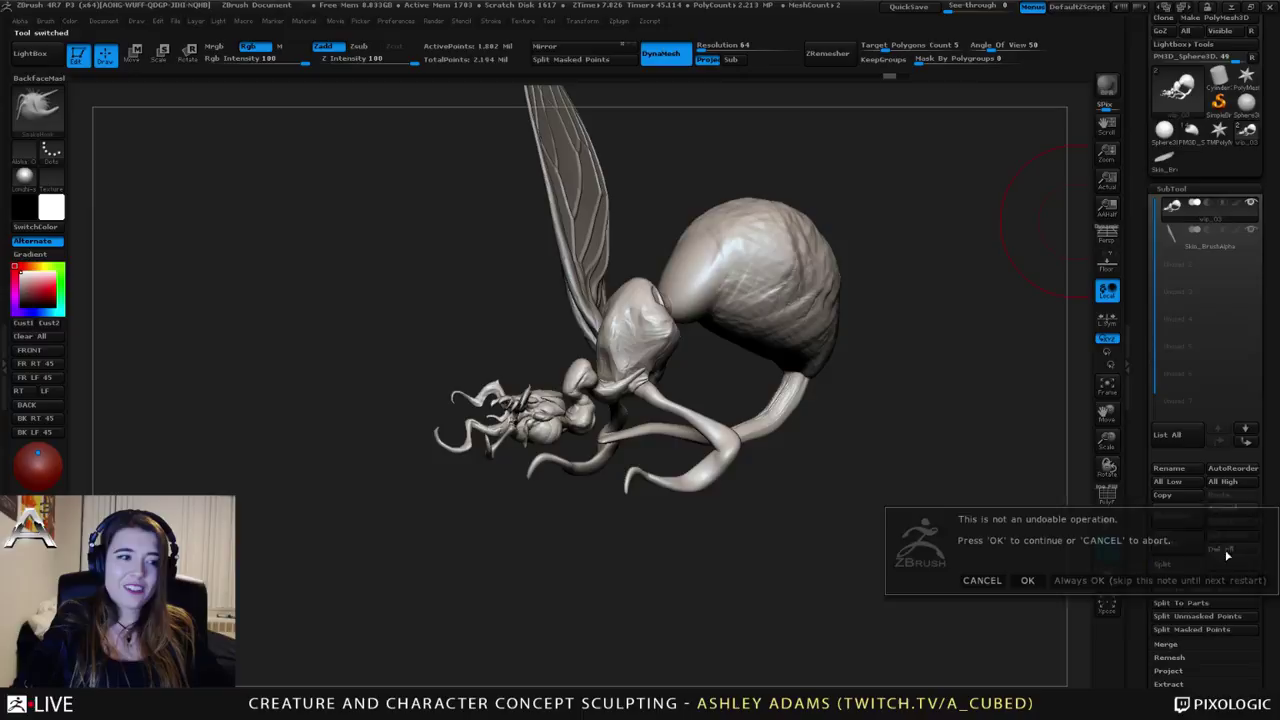
pyautogui.click(1027, 580)
pyautogui.moveTo(511, 370); pyautogui.dragTo(993, 247)
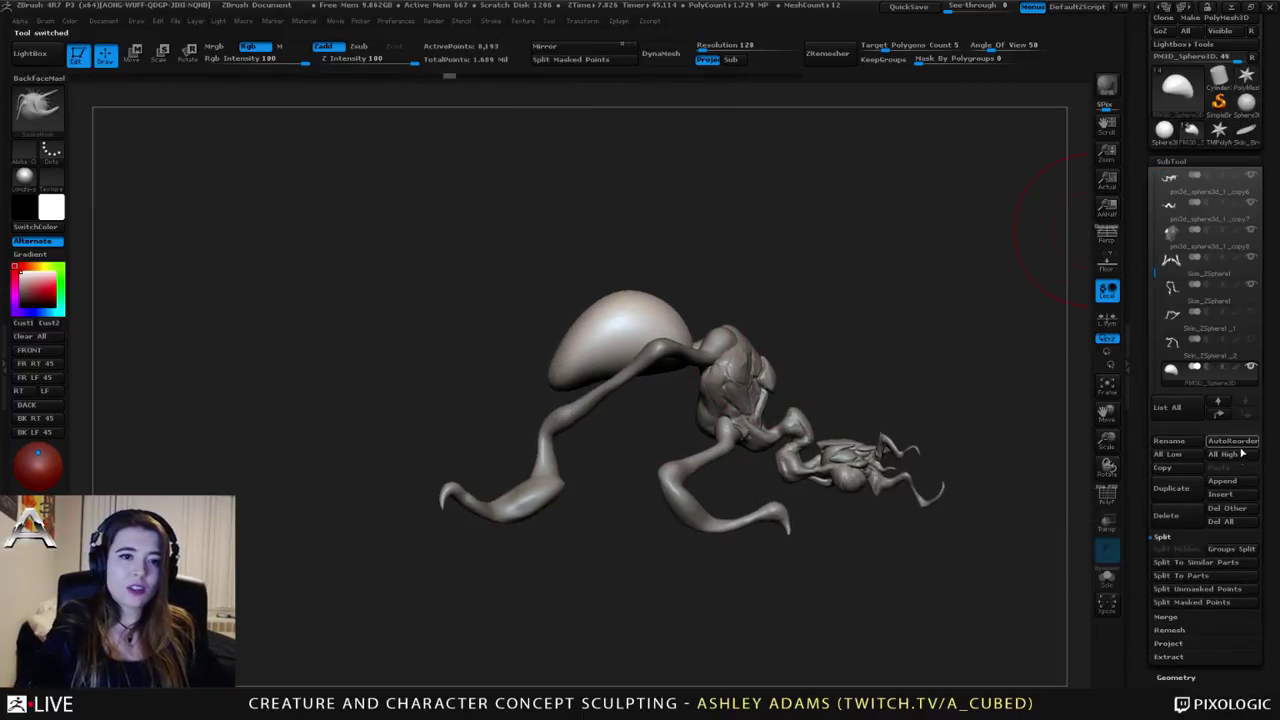
# Step: Append the Skin_BrushAlpha1 wing mesh to the multi-part creature as a subtool, select it and face the creature from the front
pyautogui.click(1240, 484)
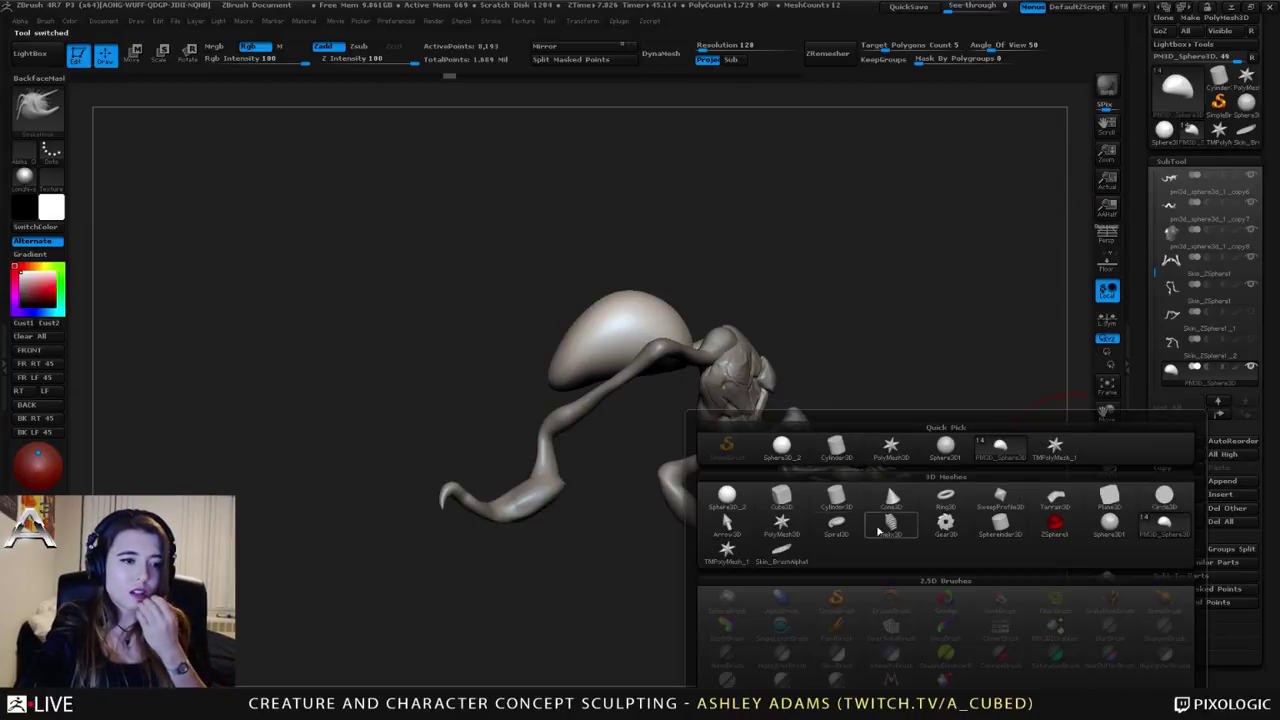
pyautogui.moveTo(787, 563)
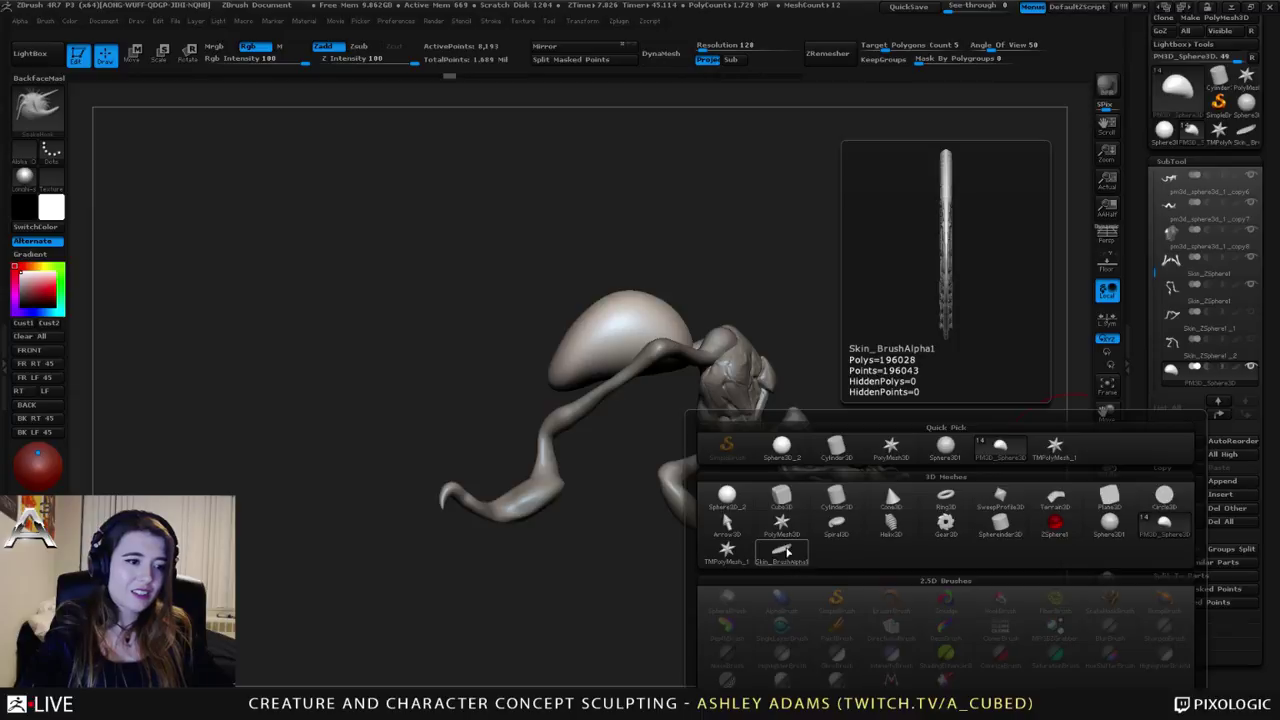
pyautogui.click(783, 555)
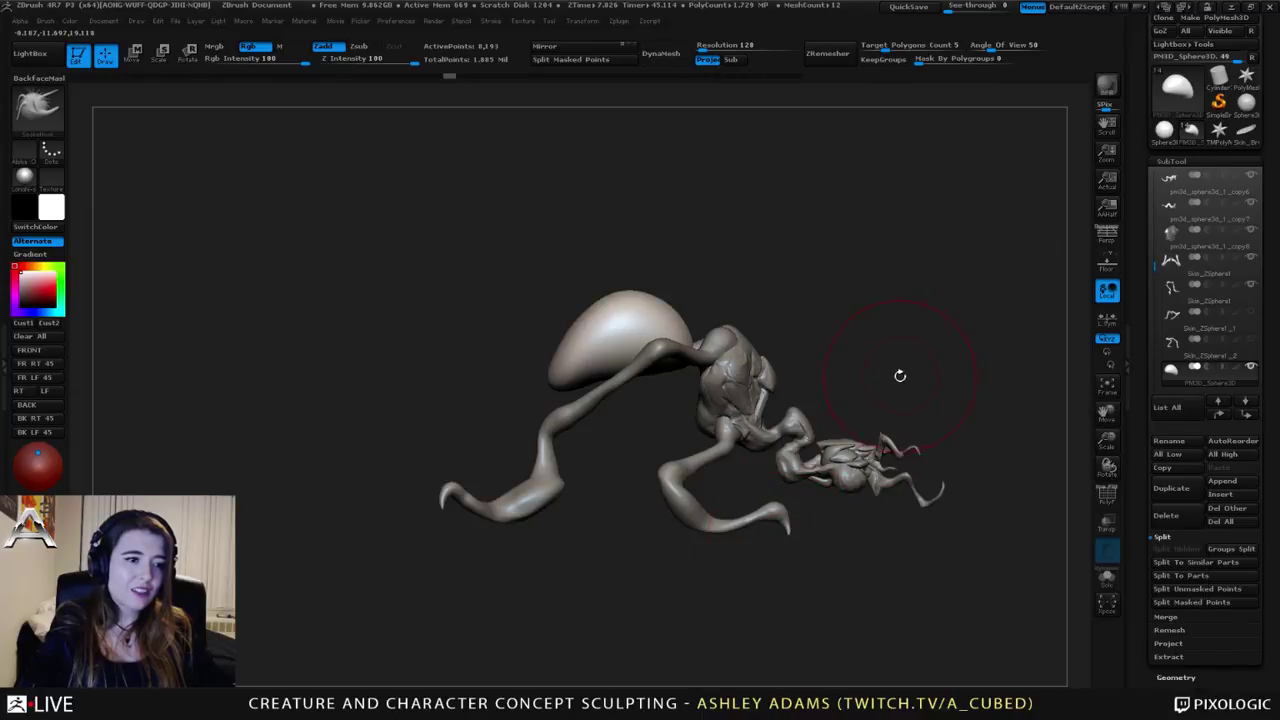
pyautogui.moveTo(900, 375)
pyautogui.mouseDown()
pyautogui.moveTo(846, 380)
pyautogui.moveTo(1054, 358)
pyautogui.mouseUp()
pyautogui.moveTo(1155, 261); pyautogui.dragTo(1156, 287)
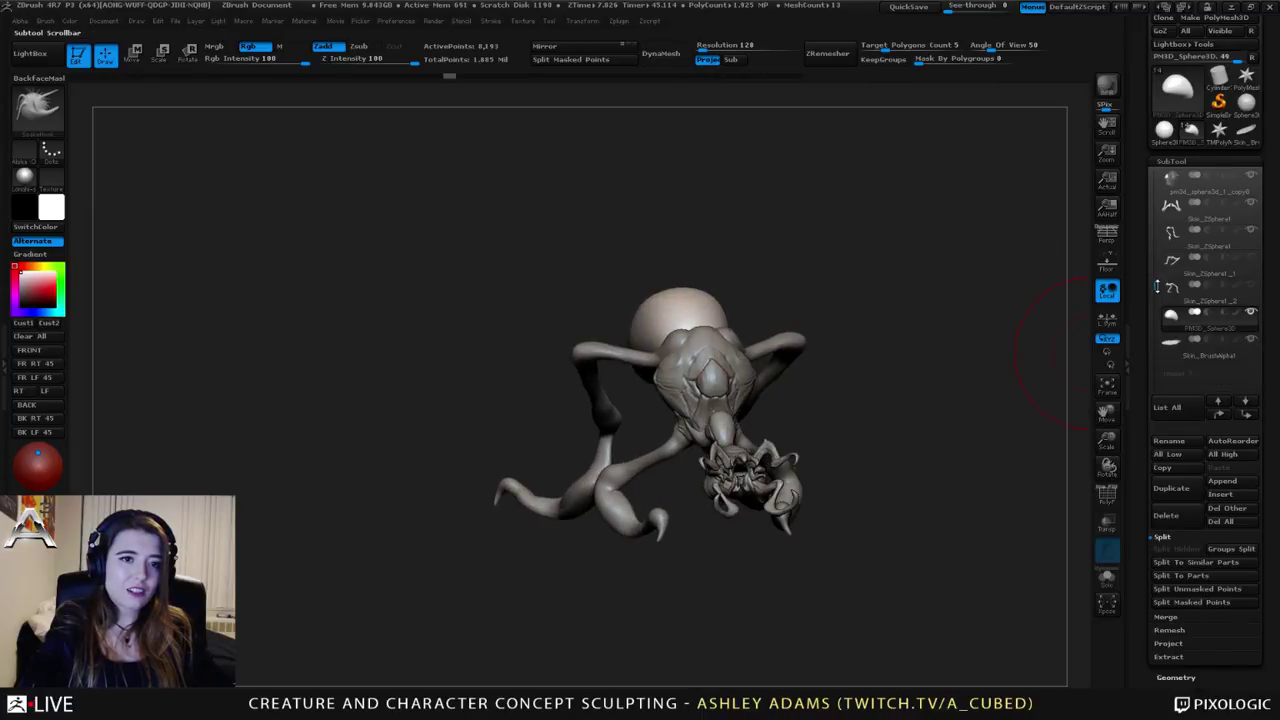
pyautogui.click(1180, 349)
pyautogui.keyDown('shift'); pyautogui.moveTo(900, 420); pyautogui.dragTo(814, 409); pyautogui.keyUp('shift')
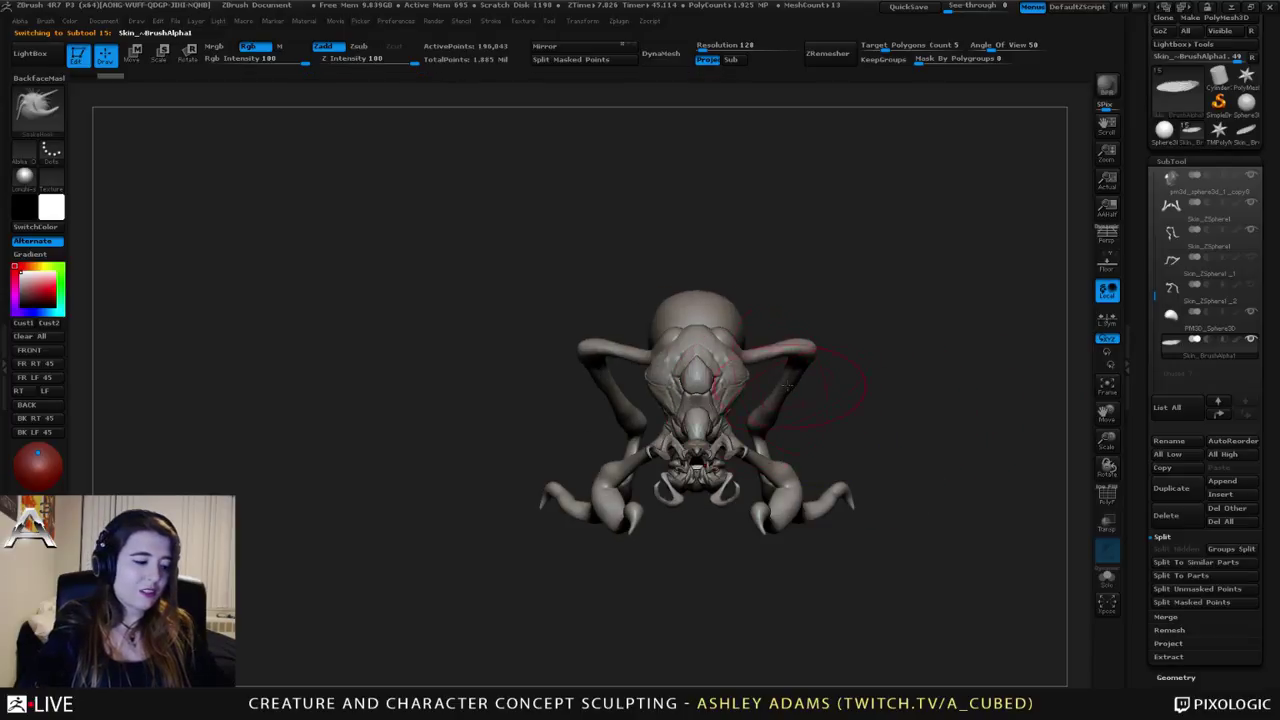
pyautogui.press('e')
pyautogui.keyDown('shift'); pyautogui.moveTo(698, 485); pyautogui.dragTo(698, 177); pyautogui.keyUp('shift')
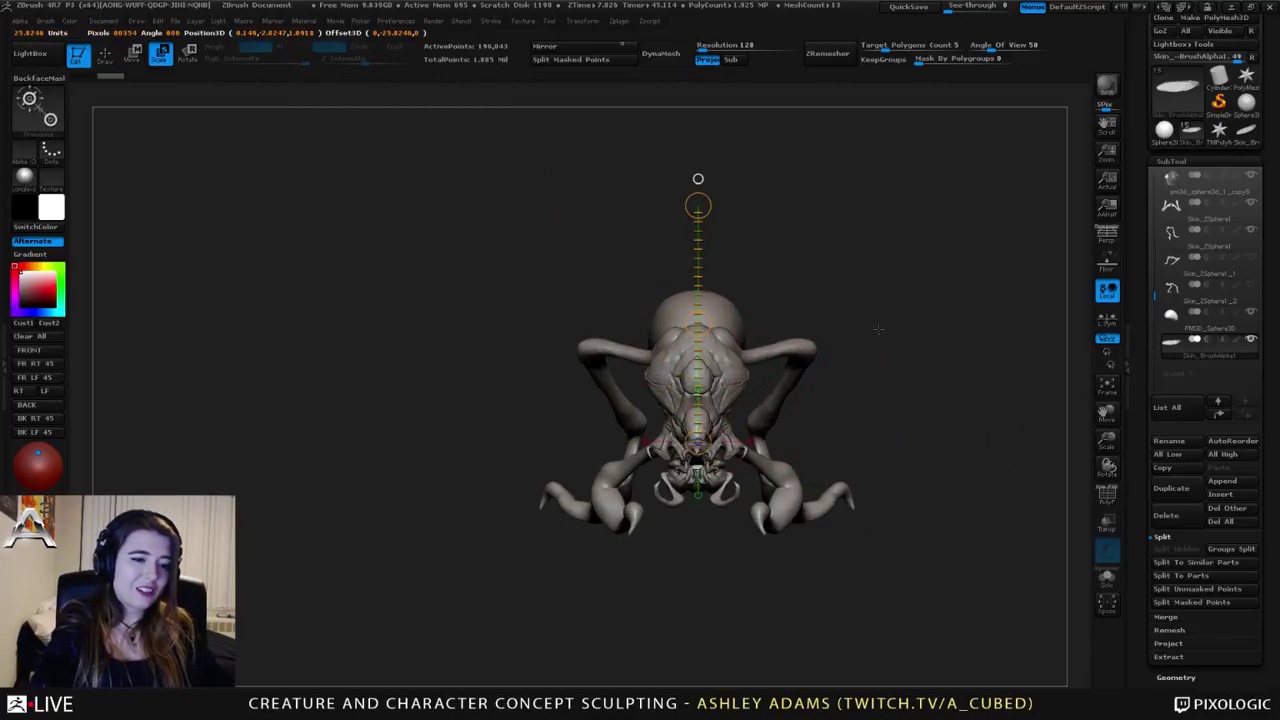
pyautogui.press('q')
# Step: Enlarge the wing subtool with the Size deformation until it spans roughly the width of the creature's front legs
pyautogui.scroll(-5, 1189, 611)
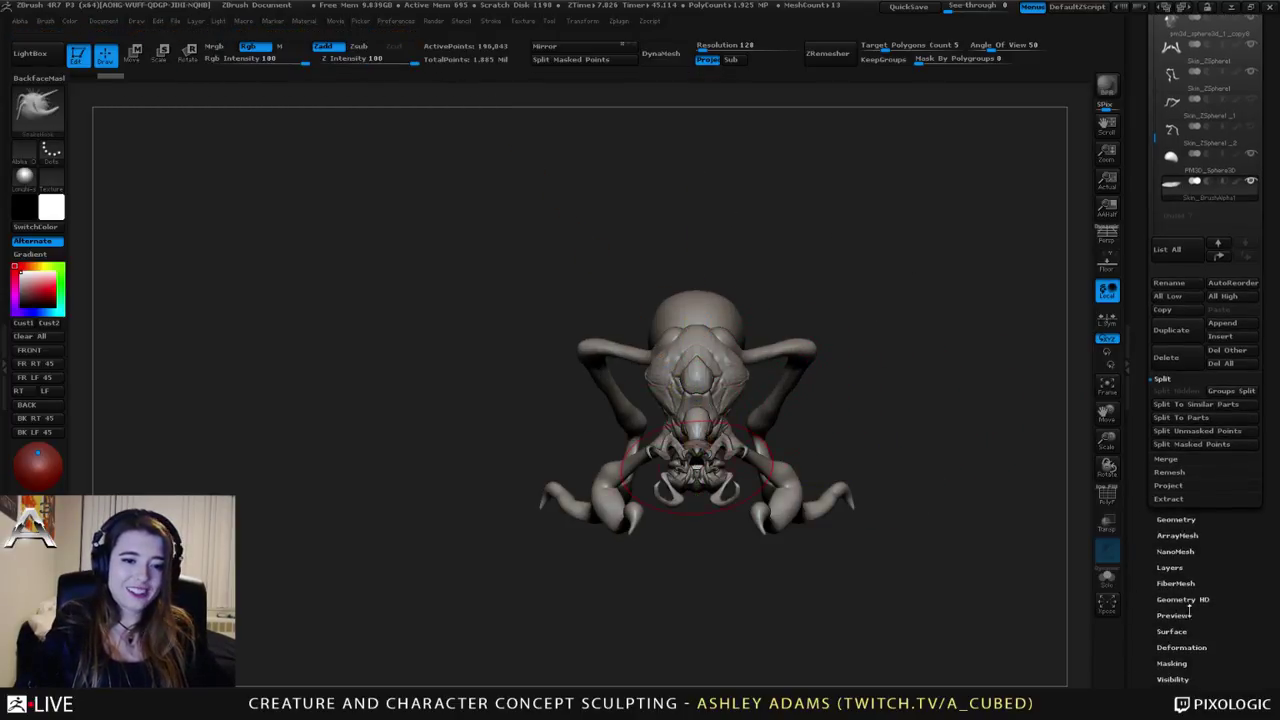
pyautogui.click(1181, 647)
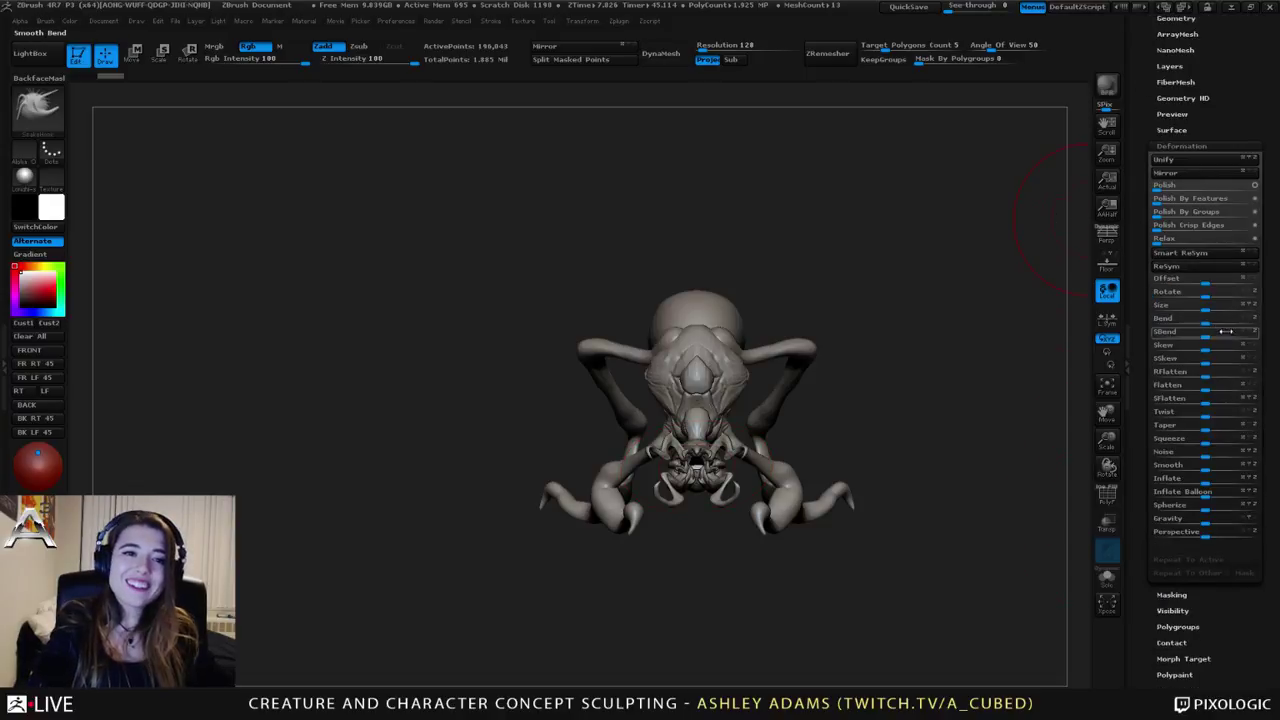
pyautogui.moveTo(1204, 305)
pyautogui.mouseDown()
pyautogui.moveTo(1262, 311)
pyautogui.moveTo(1197, 317)
pyautogui.mouseUp()
pyautogui.hotkey('ctrl', 'z')
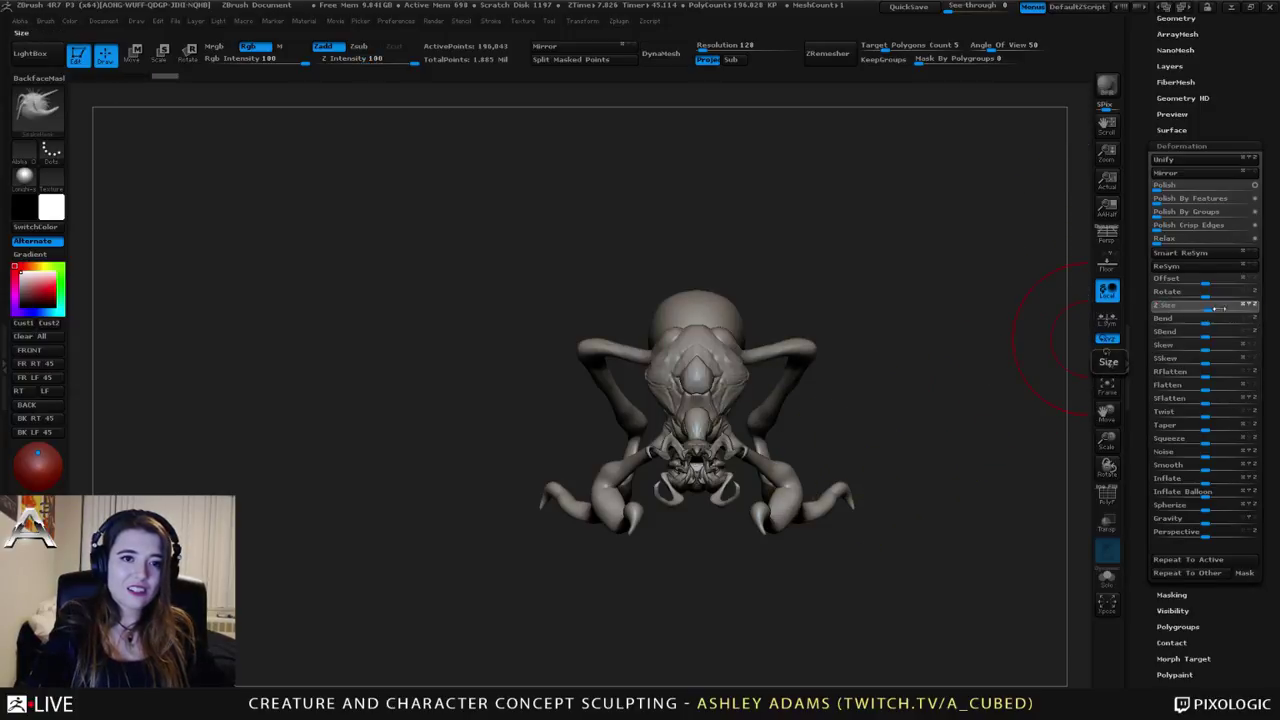
pyautogui.moveTo(1219, 308); pyautogui.dragTo(1258, 309)
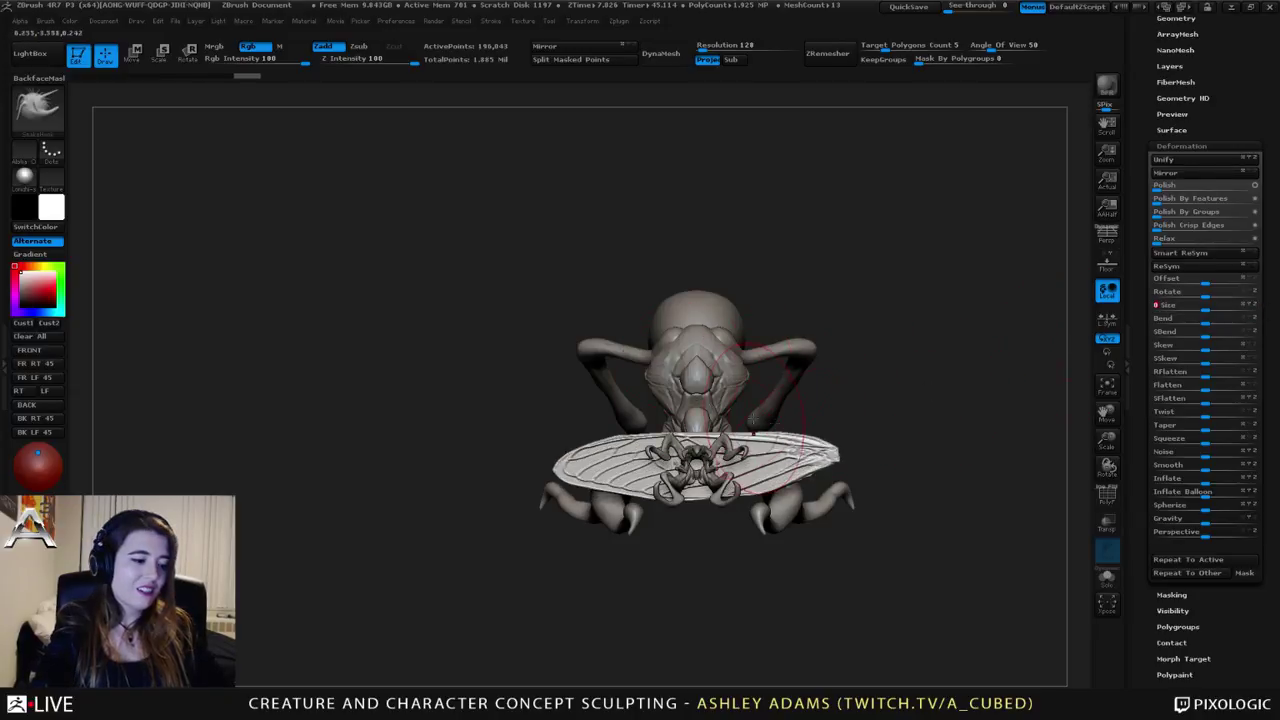
# Step: Move the wing outward to one side of the creature, with its narrow root end near the head
pyautogui.press('r')
pyautogui.moveTo(822, 453); pyautogui.dragTo(458, 453)
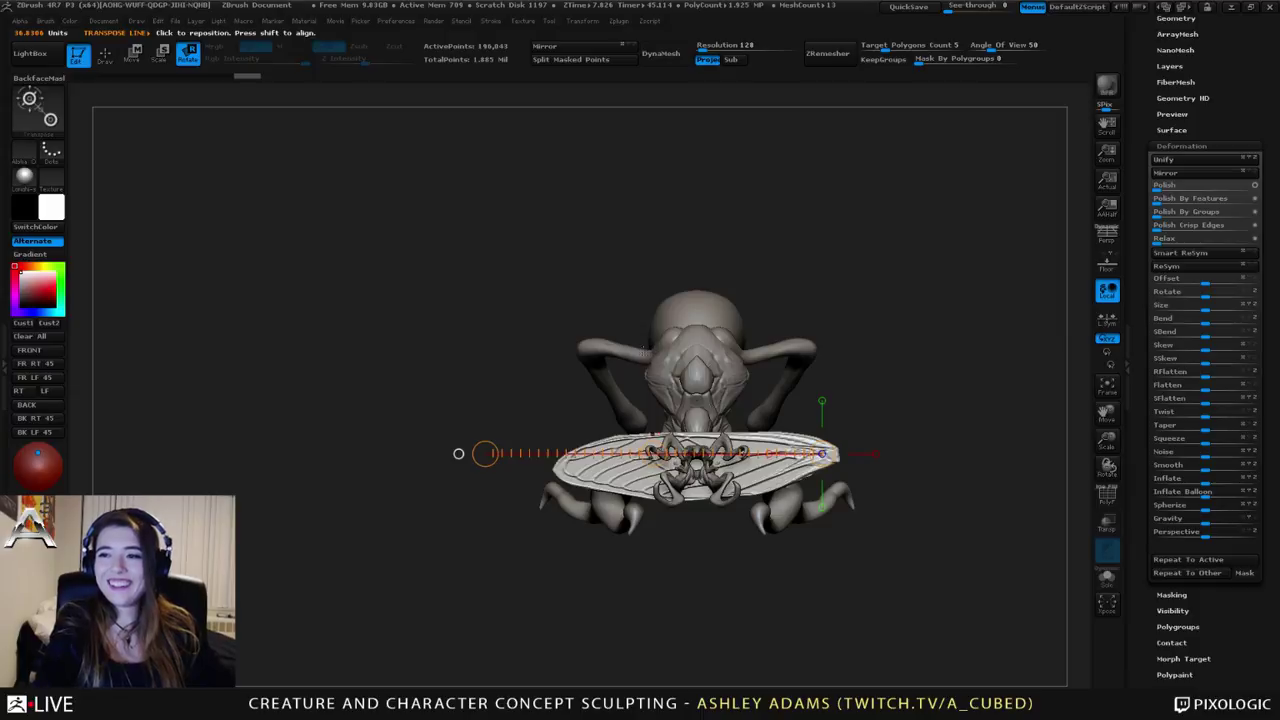
pyautogui.moveTo(611, 331); pyautogui.dragTo(495, 350)
pyautogui.press('w')
pyautogui.moveTo(568, 320); pyautogui.dragTo(651, 342)
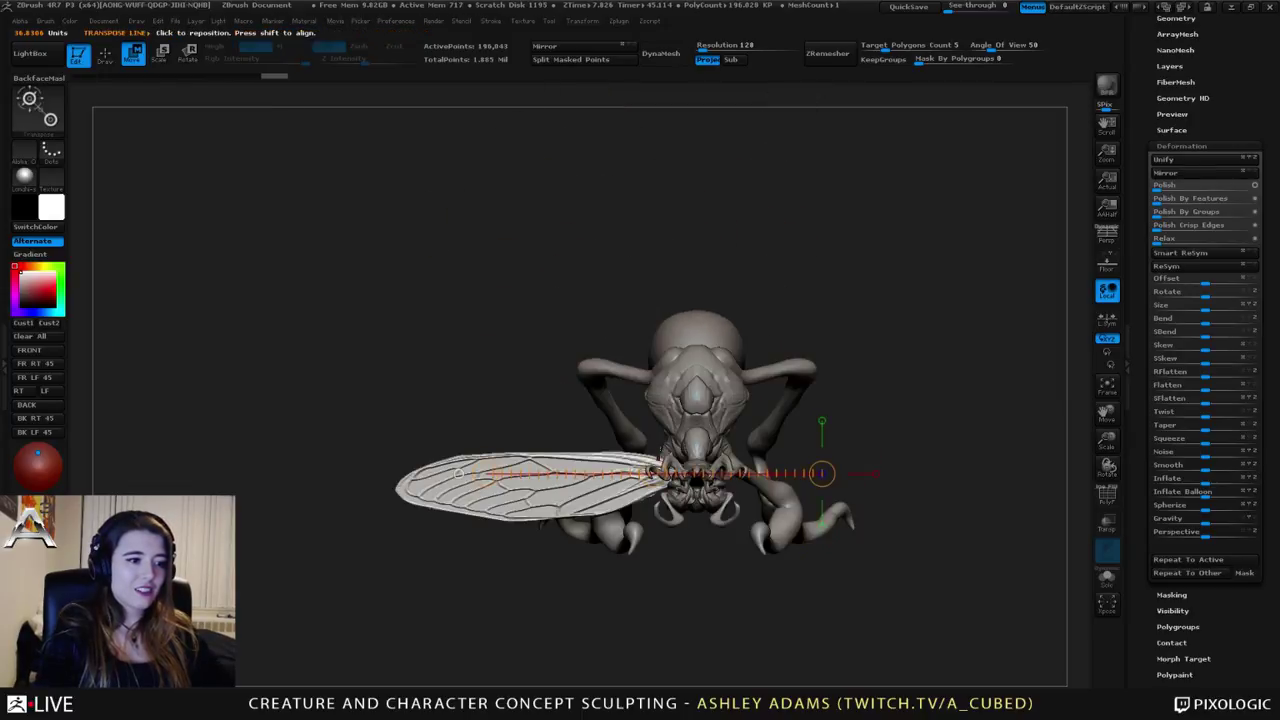
# Step: Raise the wing's root to the upper thorax and rotate the wing so it slants upward and outward from the body
pyautogui.moveTo(654, 473); pyautogui.dragTo(491, 416)
pyautogui.moveTo(466, 343); pyautogui.dragTo(513, 357)
pyautogui.moveTo(644, 418)
pyautogui.keyDown('shift'); pyautogui.mouseDown()
pyautogui.moveTo(387, 376)
pyautogui.moveTo(410, 264)
pyautogui.moveTo(448, 209)
pyautogui.mouseUp(); pyautogui.keyUp('shift')
pyautogui.press('r')
pyautogui.moveTo(679, 413); pyautogui.dragTo(525, 284)
pyautogui.moveTo(445, 206); pyautogui.dragTo(450, 208)
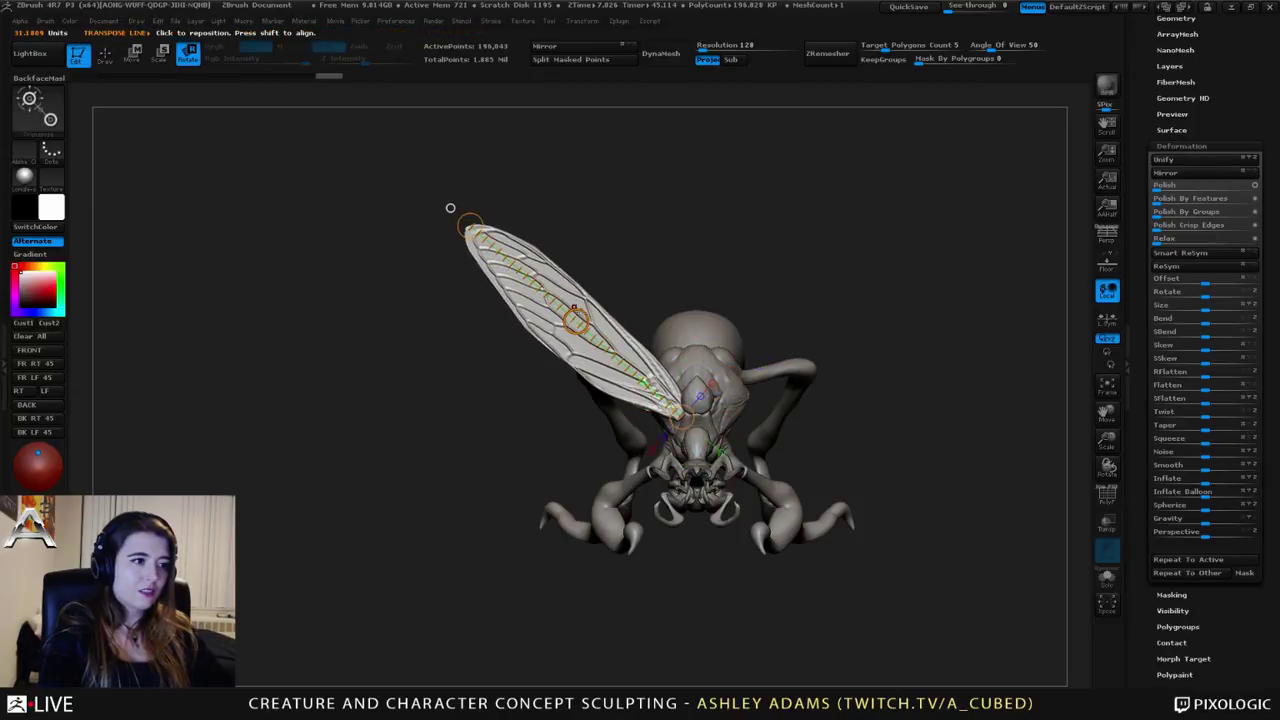
# Step: Twist the wing about its length and nudge its root against the side of the thorax
pyautogui.moveTo(580, 314); pyautogui.dragTo(545, 412)
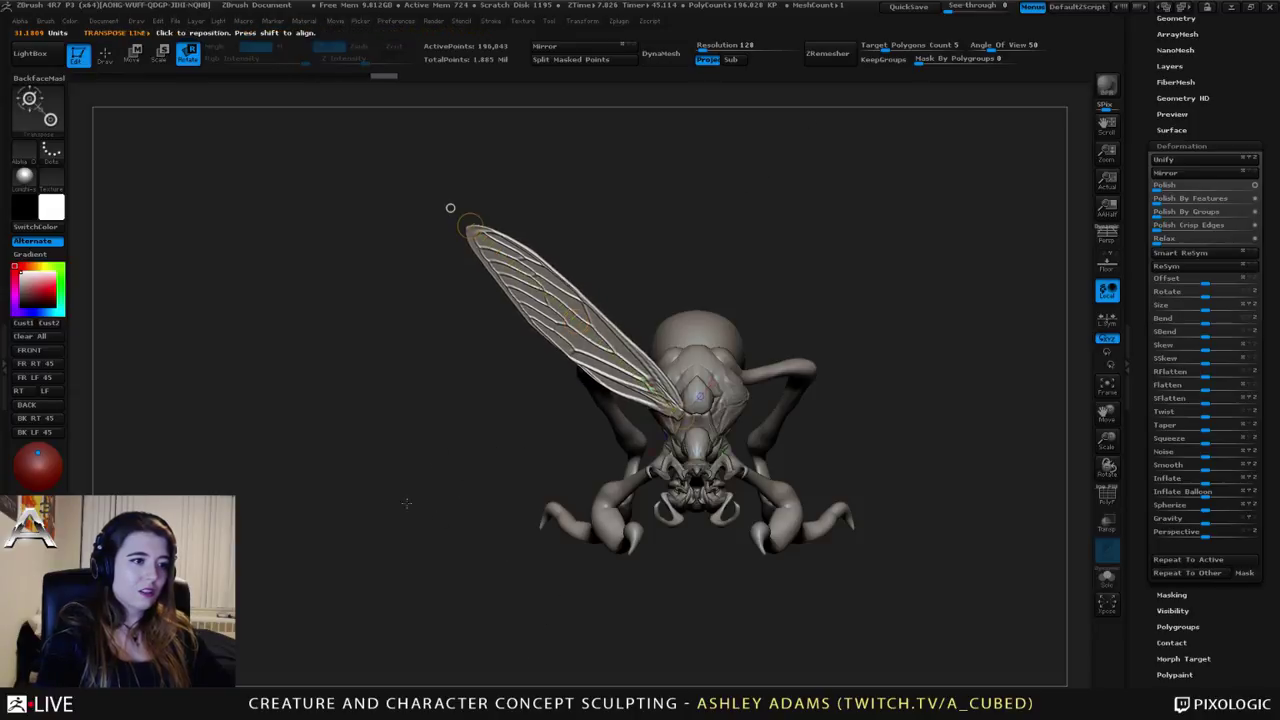
pyautogui.moveTo(450, 208); pyautogui.dragTo(652, 263)
pyautogui.moveTo(578, 227); pyautogui.dragTo(437, 206)
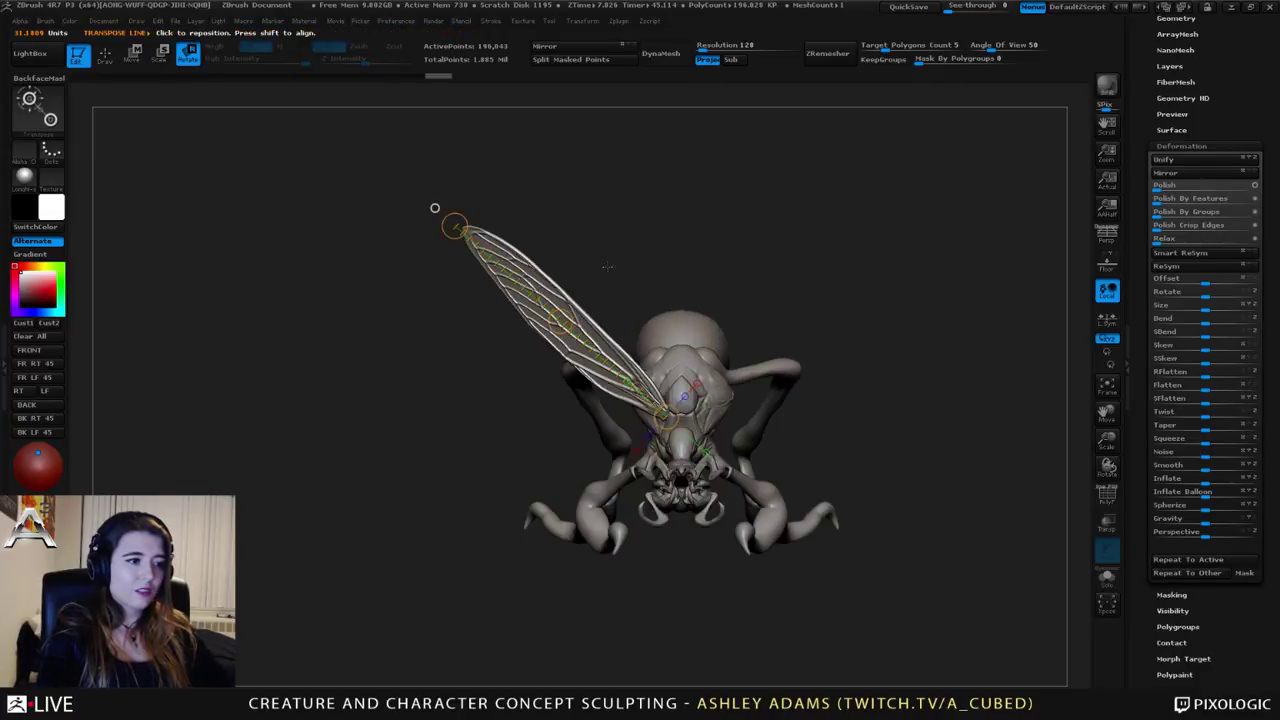
pyautogui.press('w')
pyautogui.moveTo(561, 320); pyautogui.dragTo(553, 312)
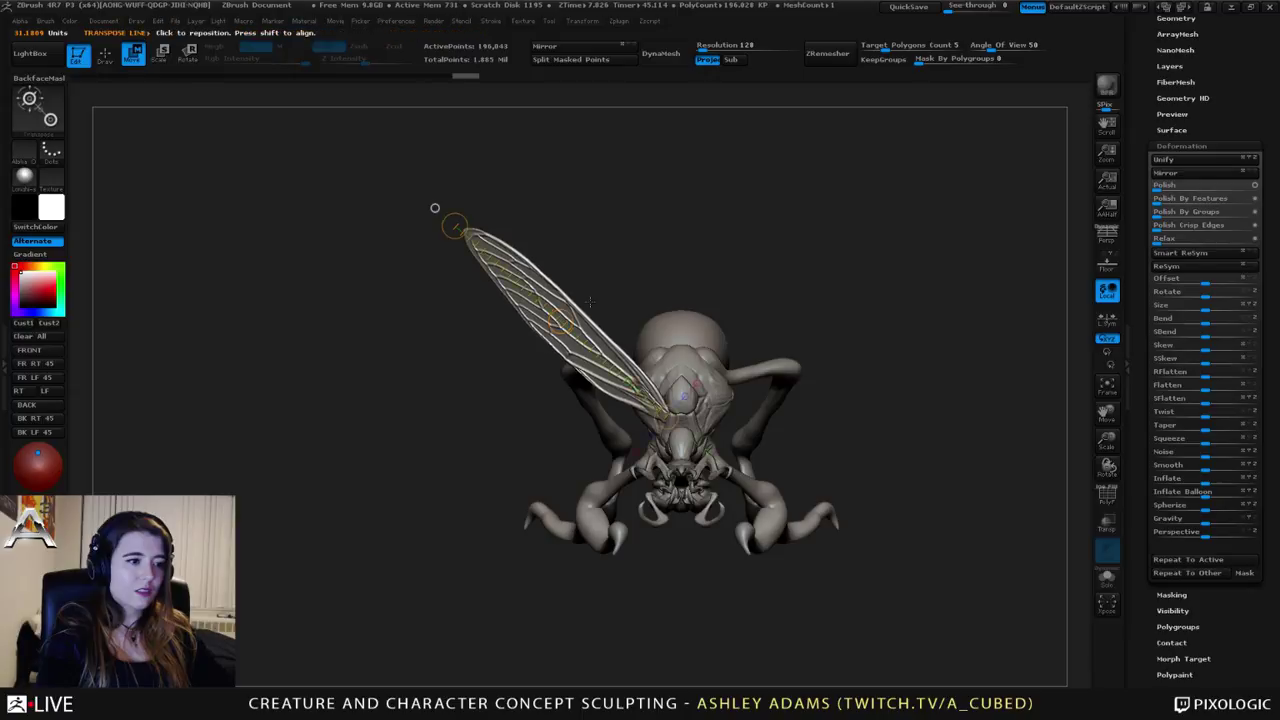
pyautogui.moveTo(434, 209); pyautogui.dragTo(632, 297)
# Step: Thicken the wing's leading edge toward its root with the Inflat brush at Z Intensity 10
pyautogui.press('q')
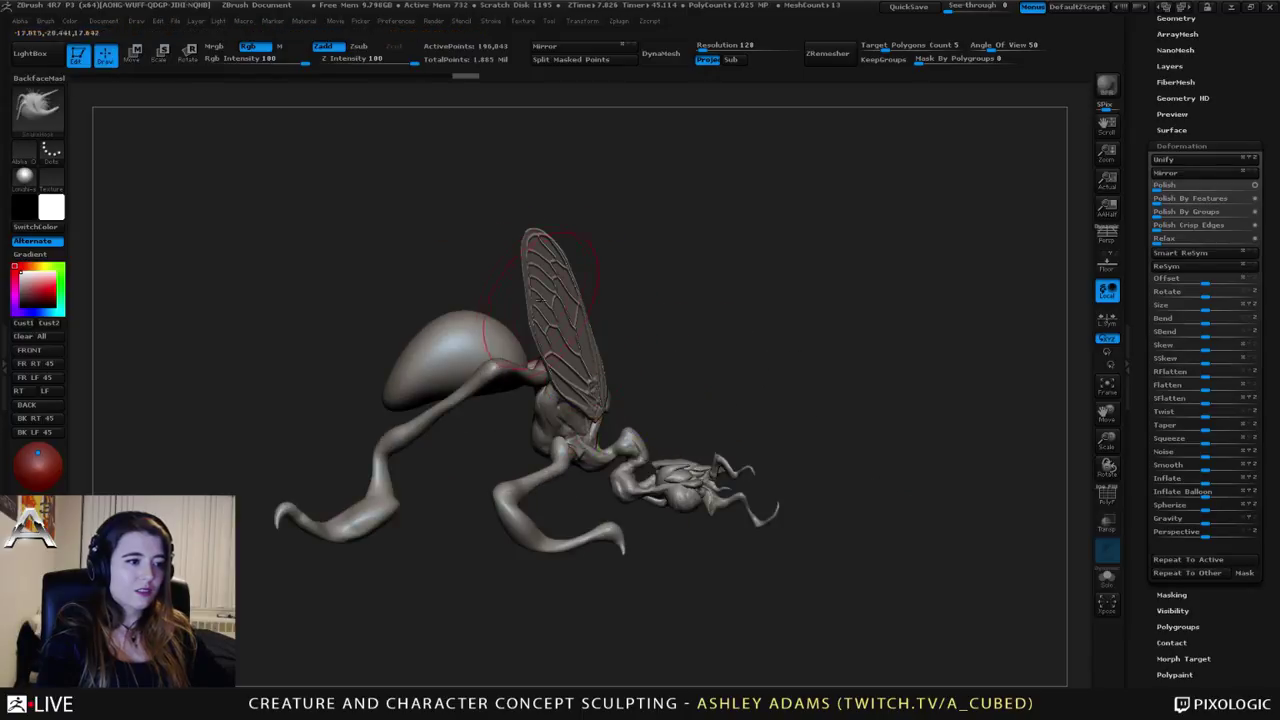
pyautogui.moveTo(613, 368); pyautogui.dragTo(490, 360)
pyautogui.keyDown('ctrl'); pyautogui.moveTo(671, 307); pyautogui.dragTo(678, 420, button='right'); pyautogui.keyUp('ctrl')
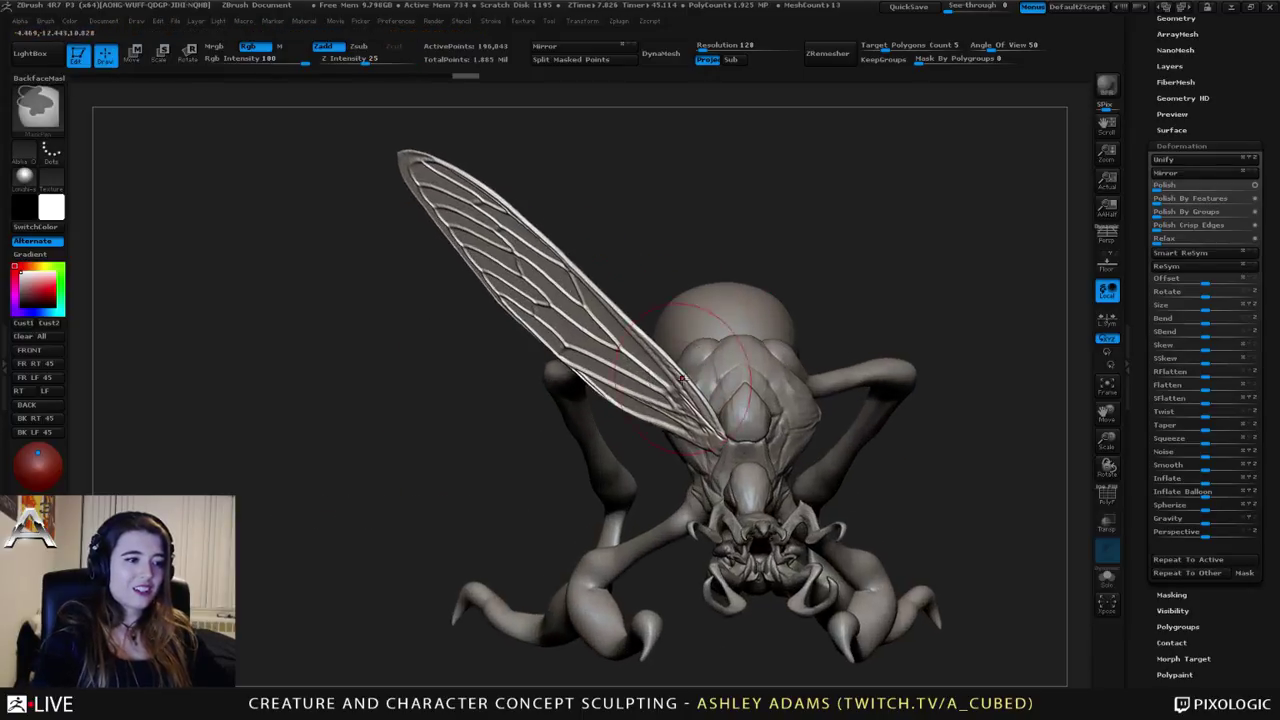
pyautogui.moveTo(580, 350); pyautogui.dragTo(694, 346, button='right')
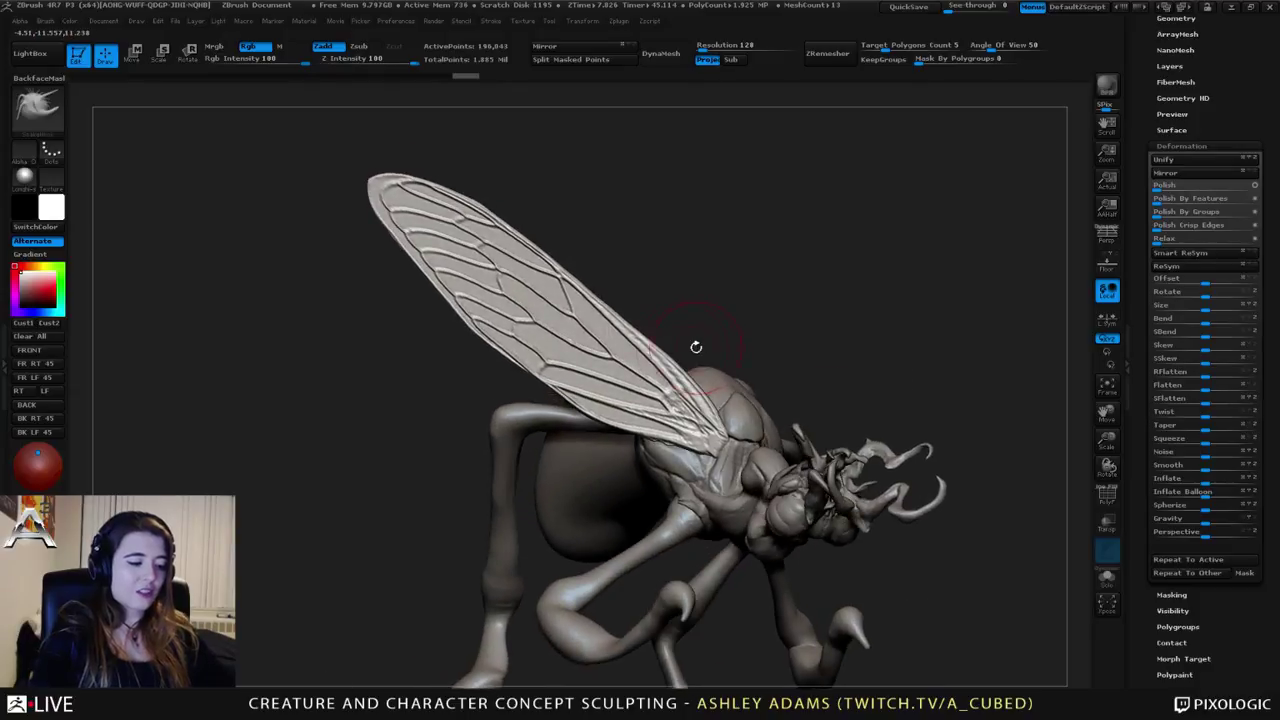
pyautogui.press('b')
pyautogui.press('i')
pyautogui.press('n')
pyautogui.press('space')
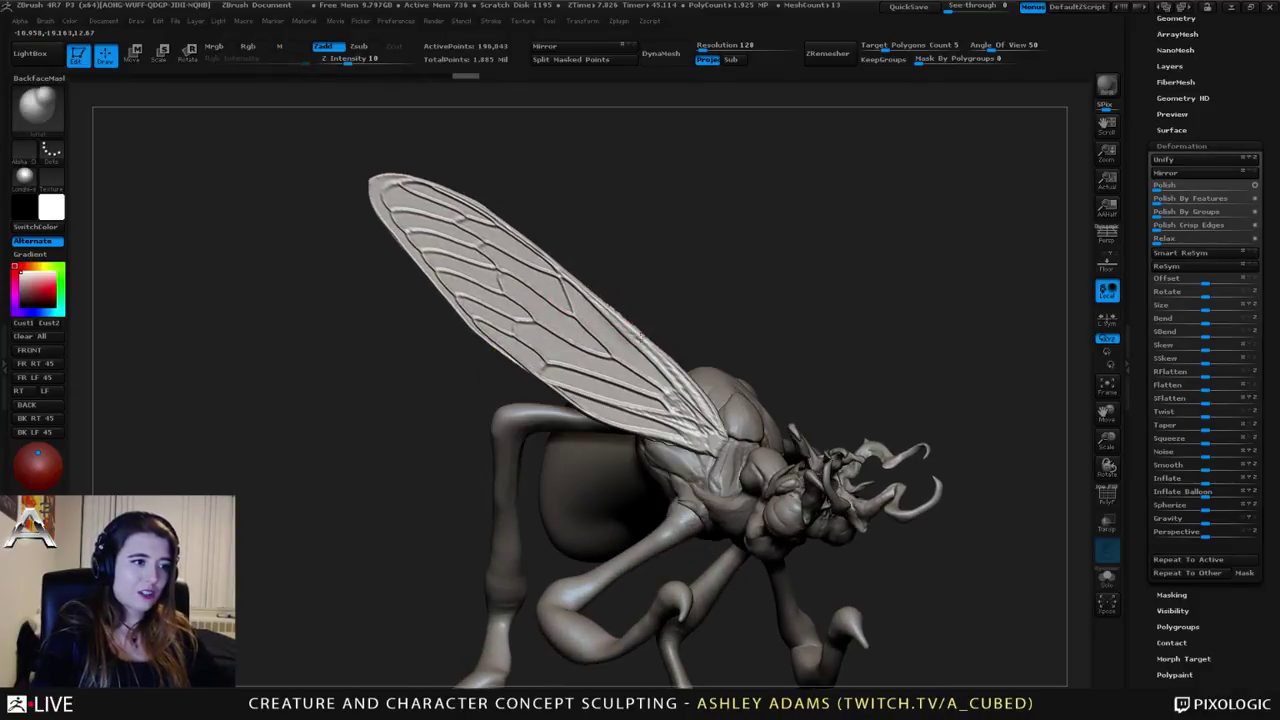
pyautogui.moveTo(640, 334); pyautogui.dragTo(698, 403)
# Step: Inflate the veins around the wing root where it meets the thorax
pyautogui.moveTo(700, 403)
pyautogui.mouseDown(button='right')
pyautogui.moveTo(618, 400)
pyautogui.moveTo(680, 400)
pyautogui.moveTo(672, 440)
pyautogui.moveTo(686, 405)
pyautogui.moveTo(545, 380)
pyautogui.moveTo(563, 387)
pyautogui.mouseUp(button='right')
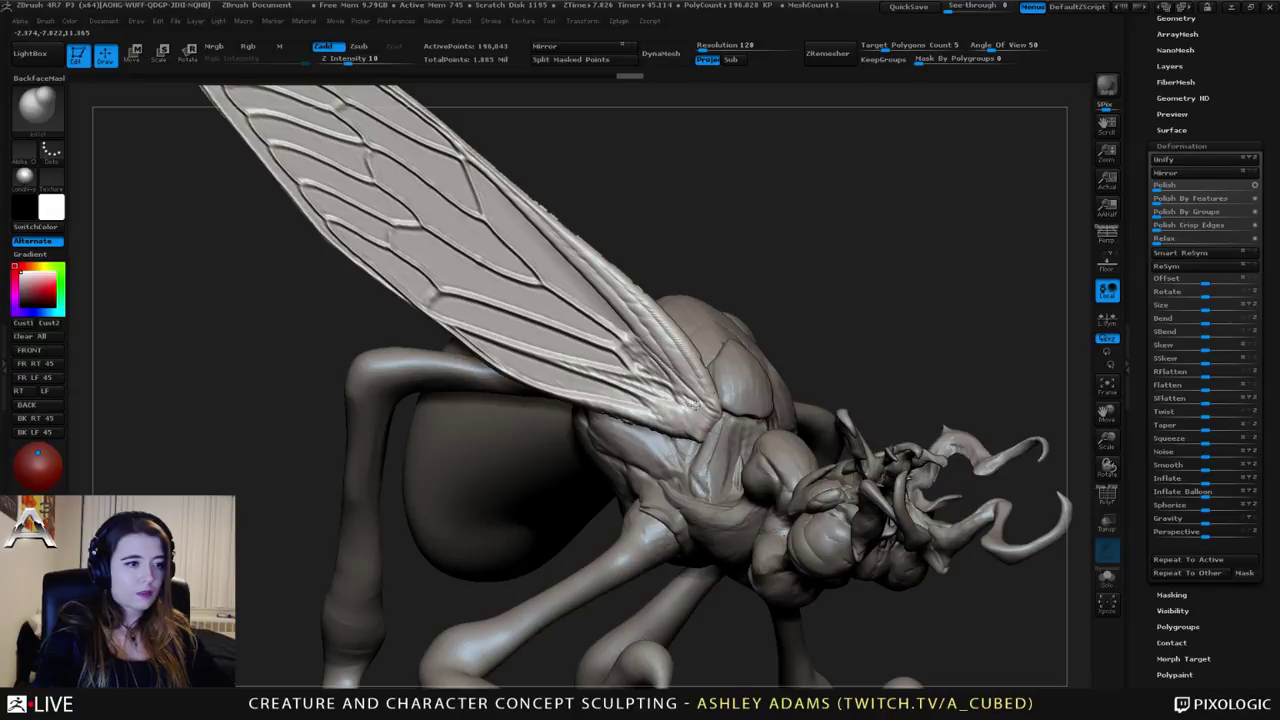
pyautogui.press('space')
pyautogui.moveTo(645, 358)
pyautogui.mouseDown()
pyautogui.moveTo(656, 396)
pyautogui.moveTo(737, 380)
pyautogui.moveTo(690, 400)
pyautogui.moveTo(700, 376)
pyautogui.mouseUp()
pyautogui.press('space')
pyautogui.press('space')
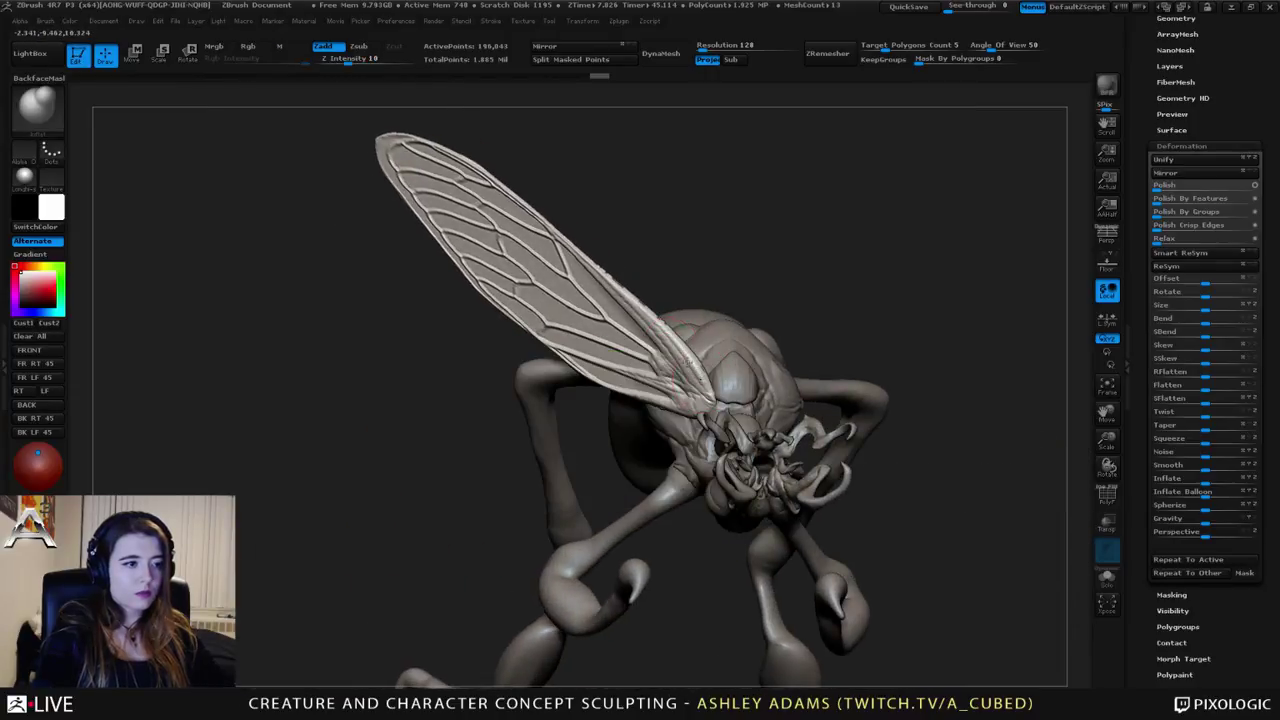
# Step: Build up more thickness along the wing's outer leading edge and smooth the inflated area near the root
pyautogui.moveTo(570, 225)
pyautogui.mouseDown()
pyautogui.moveTo(610, 320)
pyautogui.moveTo(592, 368)
pyautogui.moveTo(588, 335)
pyautogui.moveTo(605, 372)
pyautogui.mouseUp()
pyautogui.moveTo(602, 283); pyautogui.dragTo(626, 415, button='right')
pyautogui.keyDown('shift'); pyautogui.moveTo(626, 418); pyautogui.dragTo(620, 400); pyautogui.keyUp('shift')
pyautogui.moveTo(654, 369)
pyautogui.mouseDown(button='right')
pyautogui.moveTo(698, 365)
pyautogui.moveTo(562, 328)
pyautogui.mouseUp(button='right')
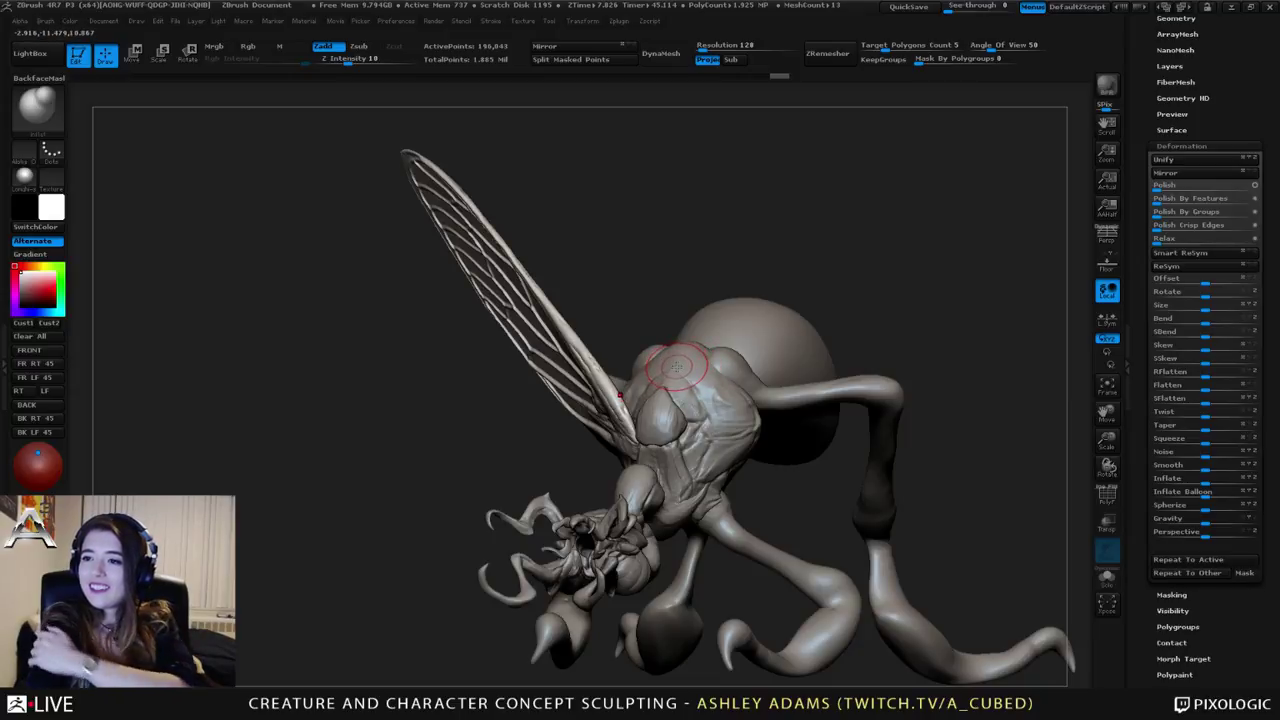
# Step: Reshape the wing's leading edge by pulling it with the SnakeHook brush at Z Intensity 100
pyautogui.moveTo(655, 351)
pyautogui.mouseDown(button='right')
pyautogui.moveTo(622, 368)
pyautogui.moveTo(633, 355)
pyautogui.mouseUp(button='right')
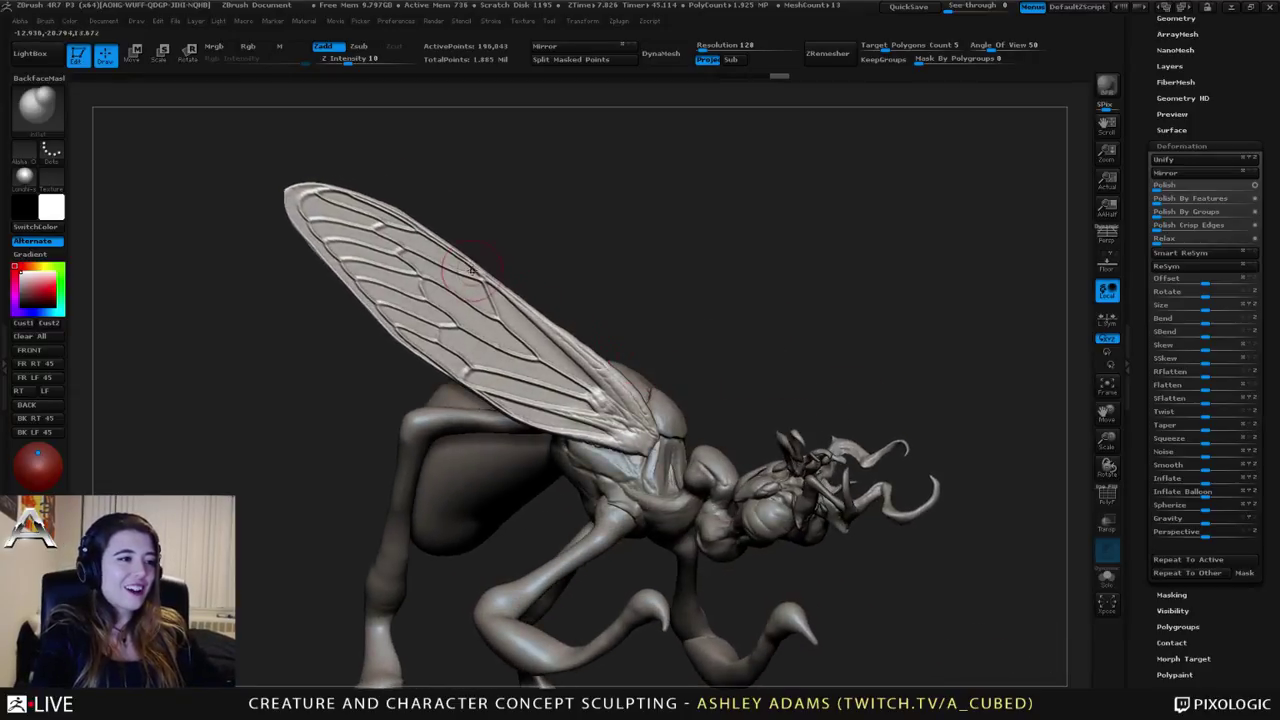
pyautogui.press('space')
pyautogui.moveTo(473, 271); pyautogui.dragTo(537, 289)
pyautogui.moveTo(540, 290)
pyautogui.mouseDown(button='right')
pyautogui.moveTo(501, 366)
pyautogui.moveTo(550, 275)
pyautogui.mouseUp(button='right')
pyautogui.press('b')
pyautogui.press('s')
pyautogui.press('h')
pyautogui.moveTo(488, 243); pyautogui.dragTo(505, 251, button='right')
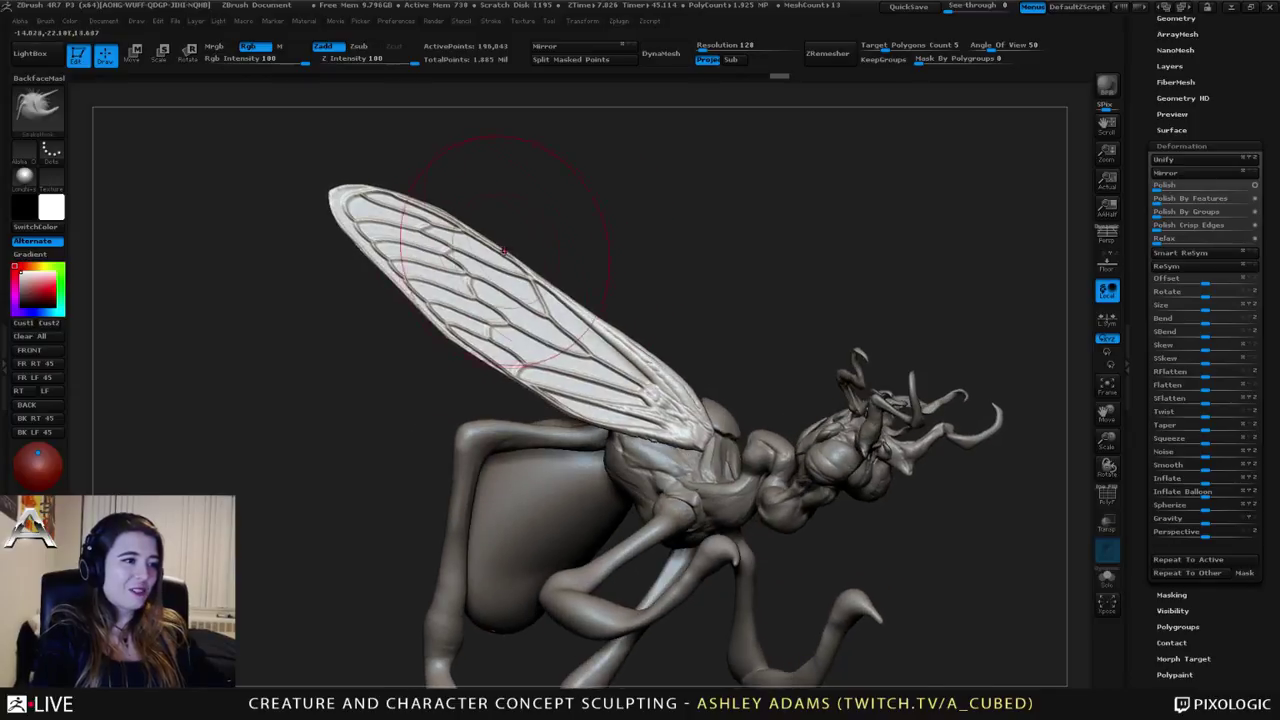
pyautogui.press('space')
pyautogui.moveTo(505, 254); pyautogui.dragTo(535, 280)
pyautogui.moveTo(548, 258); pyautogui.dragTo(522, 271, button='right')
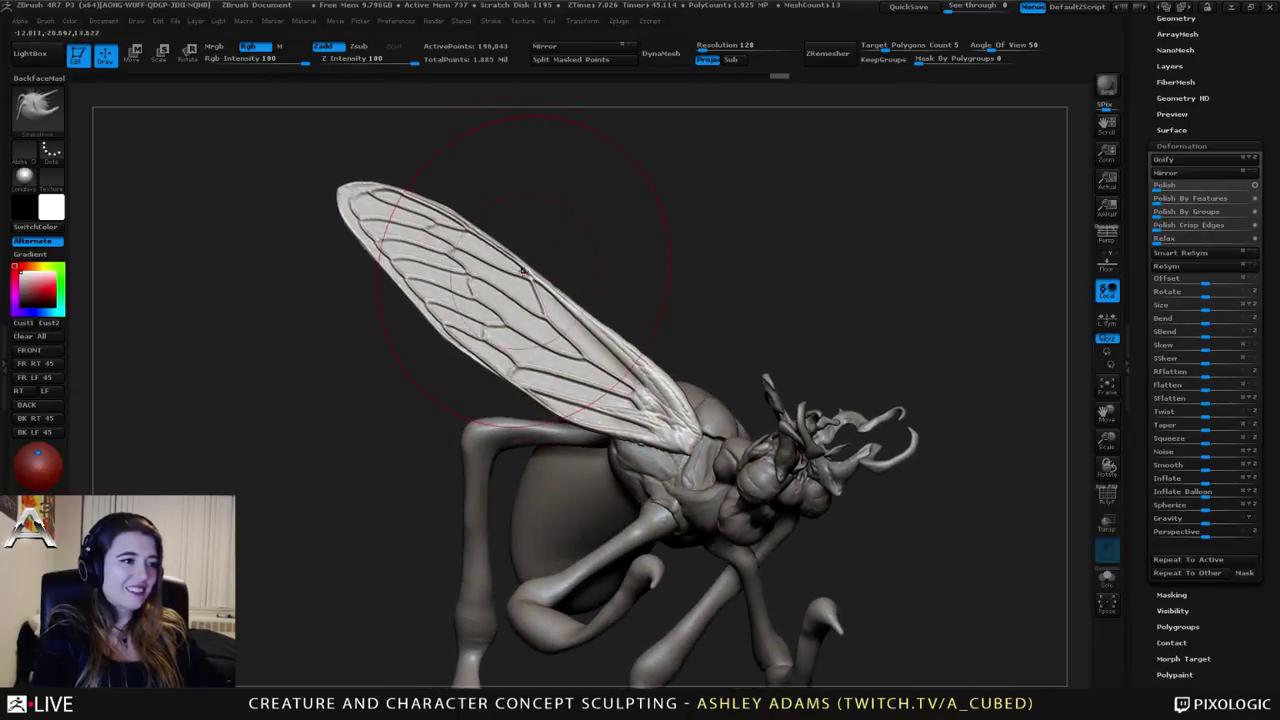
pyautogui.moveTo(522, 271); pyautogui.dragTo(512, 242)
pyautogui.moveTo(568, 304)
pyautogui.mouseDown()
pyautogui.moveTo(587, 296)
pyautogui.moveTo(586, 311)
pyautogui.mouseUp()
# Step: Shift the wing slightly with Transpose Move and adjust its root against the side of the thorax using a smaller brush
pyautogui.press('space')
pyautogui.moveTo(668, 362); pyautogui.dragTo(684, 374, button='right')
pyautogui.press('space')
pyautogui.moveTo(708, 410); pyautogui.dragTo(692, 410)
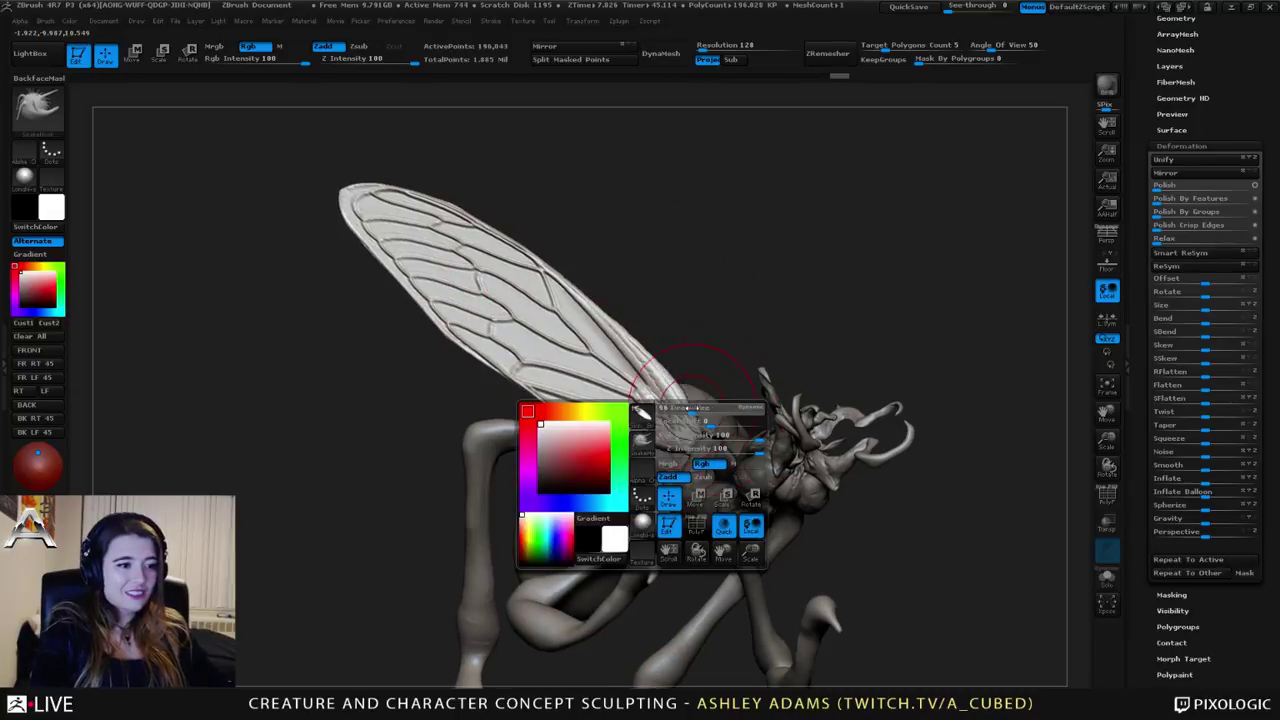
pyautogui.press('w')
pyautogui.moveTo(536, 283); pyautogui.dragTo(524, 271)
pyautogui.press('q')
pyautogui.press('space')
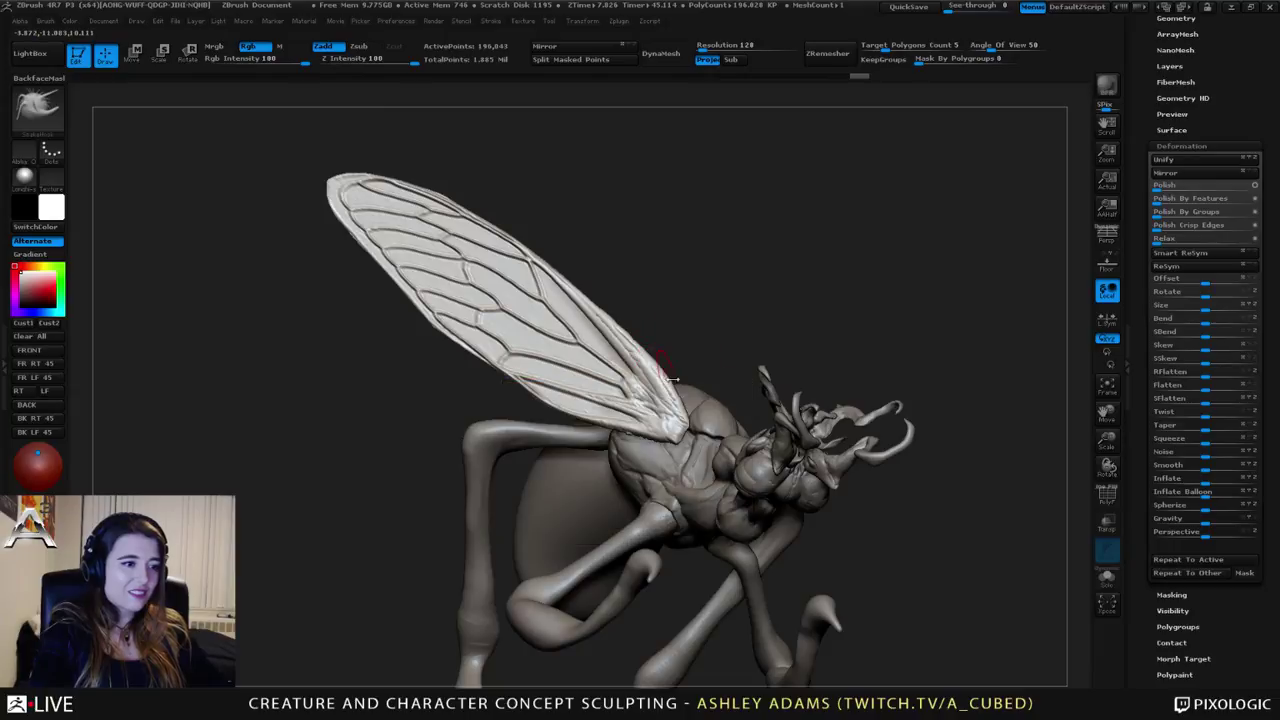
pyautogui.moveTo(651, 366)
pyautogui.mouseDown(button='right')
pyautogui.moveTo(678, 458)
pyautogui.moveTo(694, 430)
pyautogui.mouseUp(button='right')
pyautogui.press('space')
pyautogui.press('space')
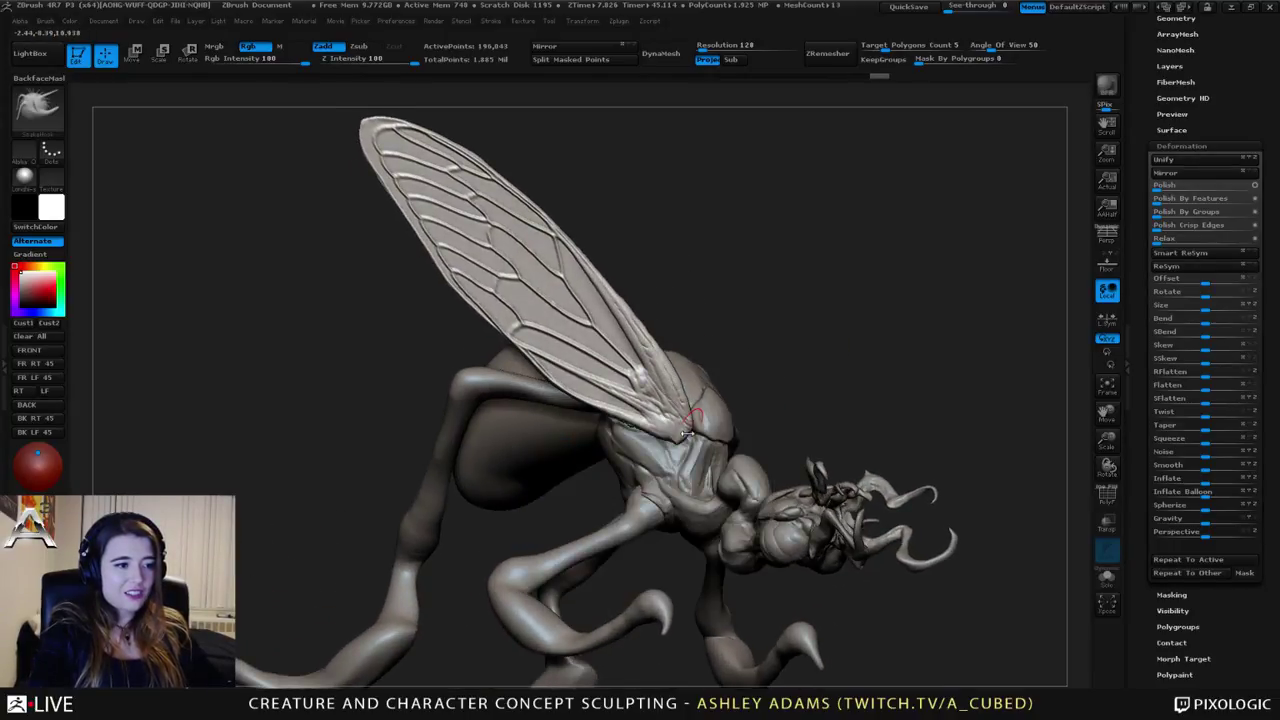
pyautogui.moveTo(694, 430)
pyautogui.mouseDown(button='right')
pyautogui.moveTo(690, 458)
pyautogui.moveTo(673, 434)
pyautogui.moveTo(700, 438)
pyautogui.mouseUp(button='right')
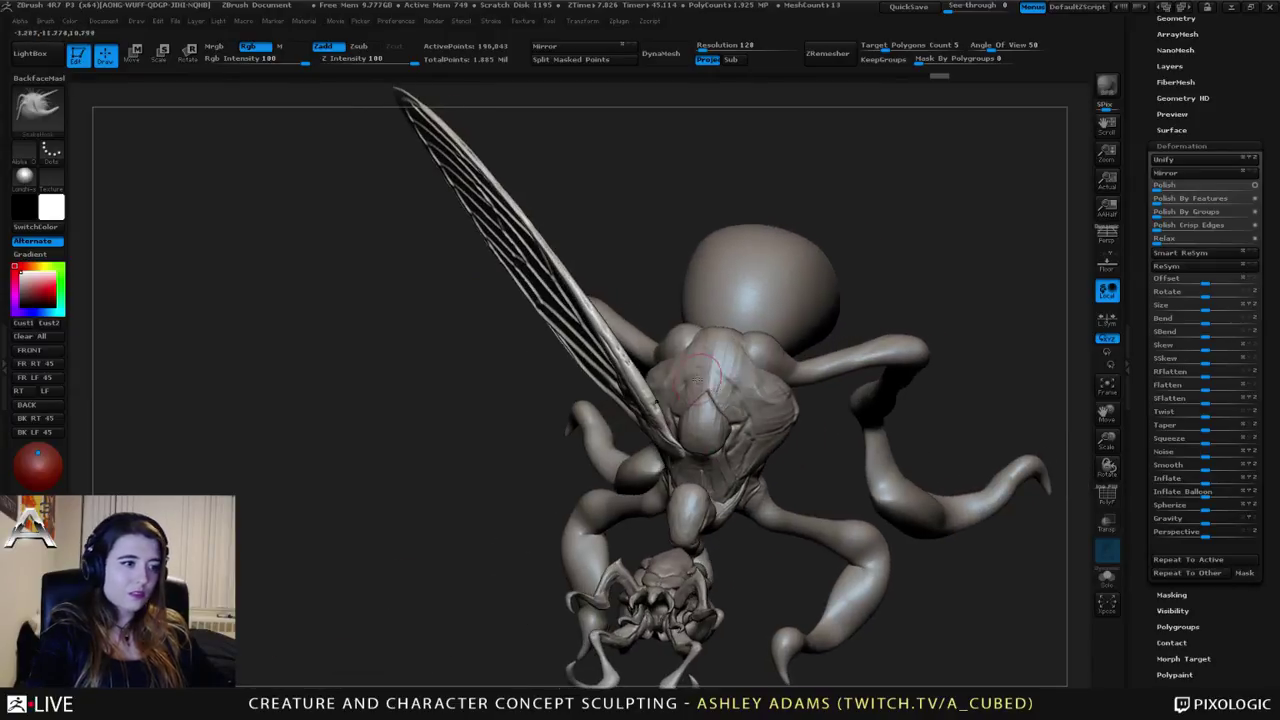
pyautogui.press('w')
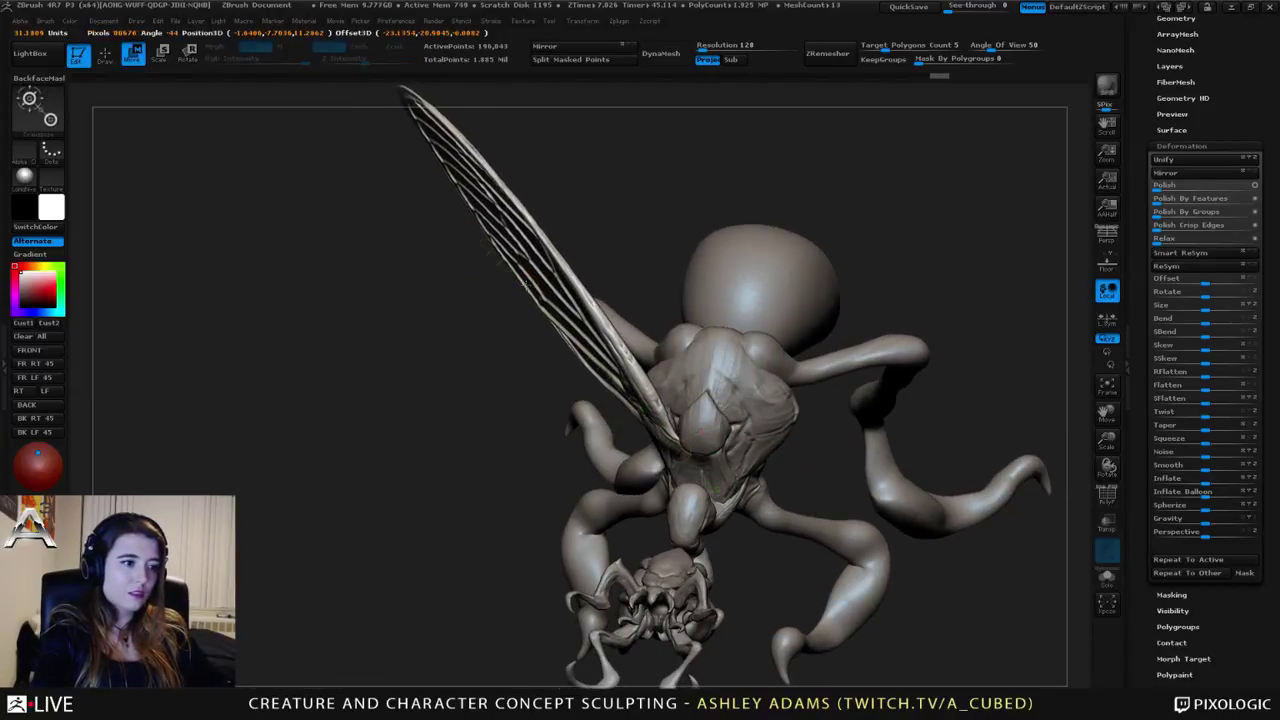
pyautogui.press('q')
# Step: Duplicate the wing subtool and mirror one copy to the opposite side of the body
pyautogui.moveTo(724, 289); pyautogui.dragTo(752, 335, button='right')
pyautogui.moveTo(752, 335); pyautogui.dragTo(627, 279, button='right')
pyautogui.press('space')
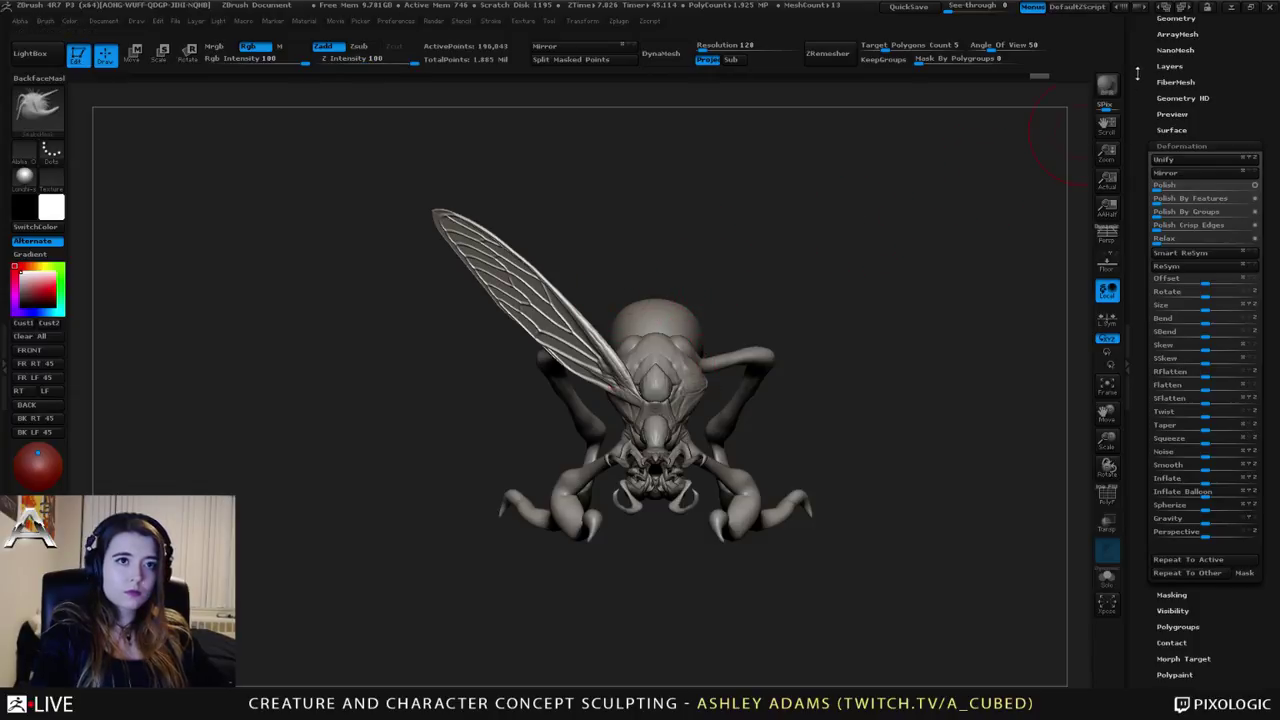
pyautogui.click(1181, 146)
pyautogui.click(1171, 104)
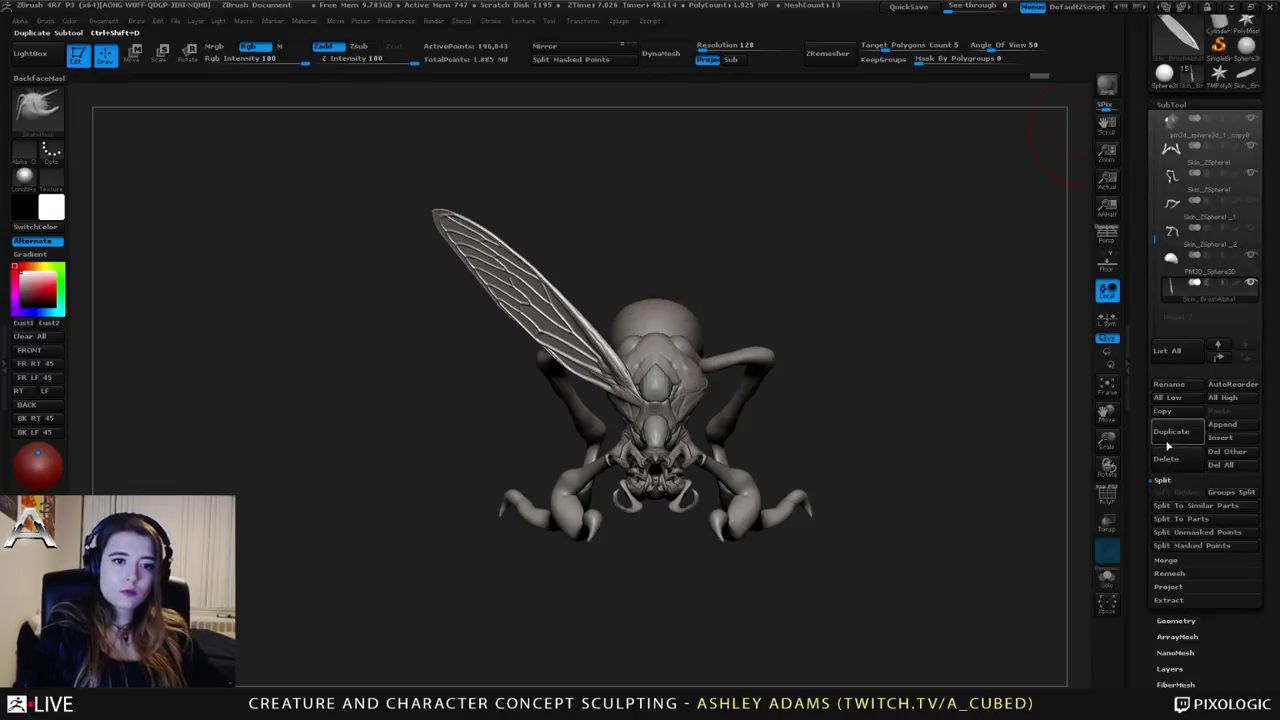
pyautogui.click(1170, 438)
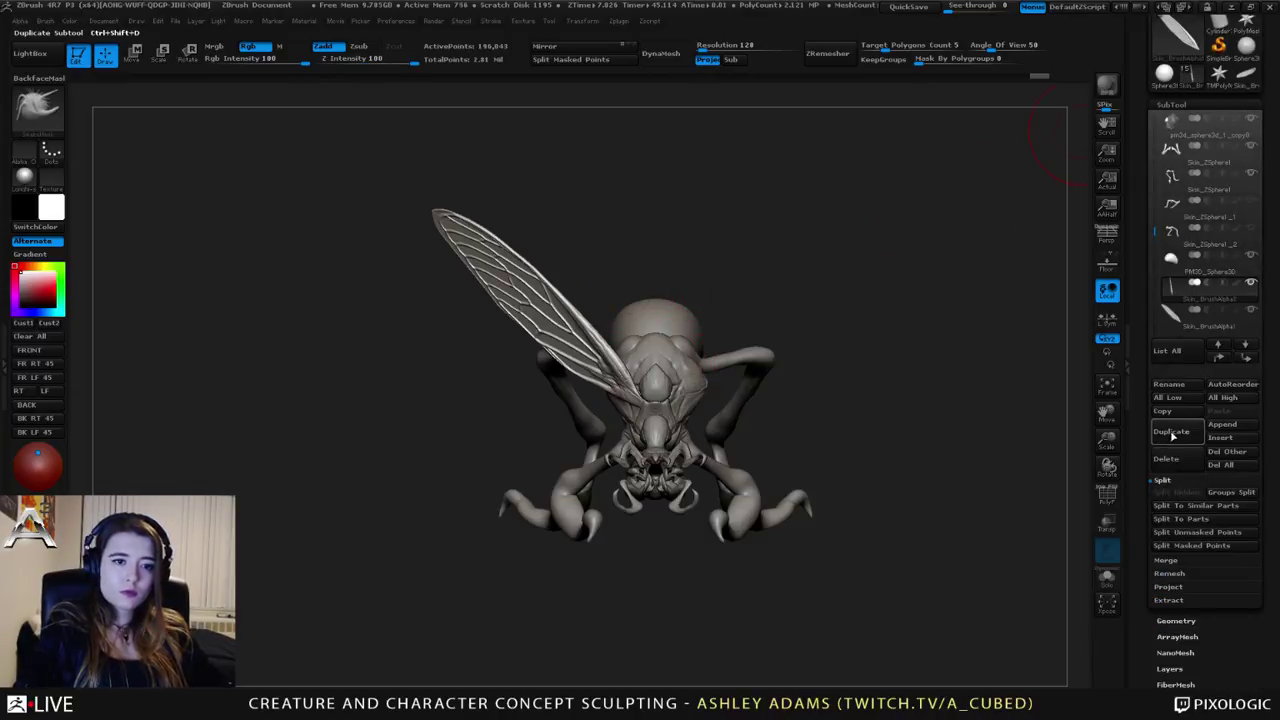
pyautogui.click(548, 47)
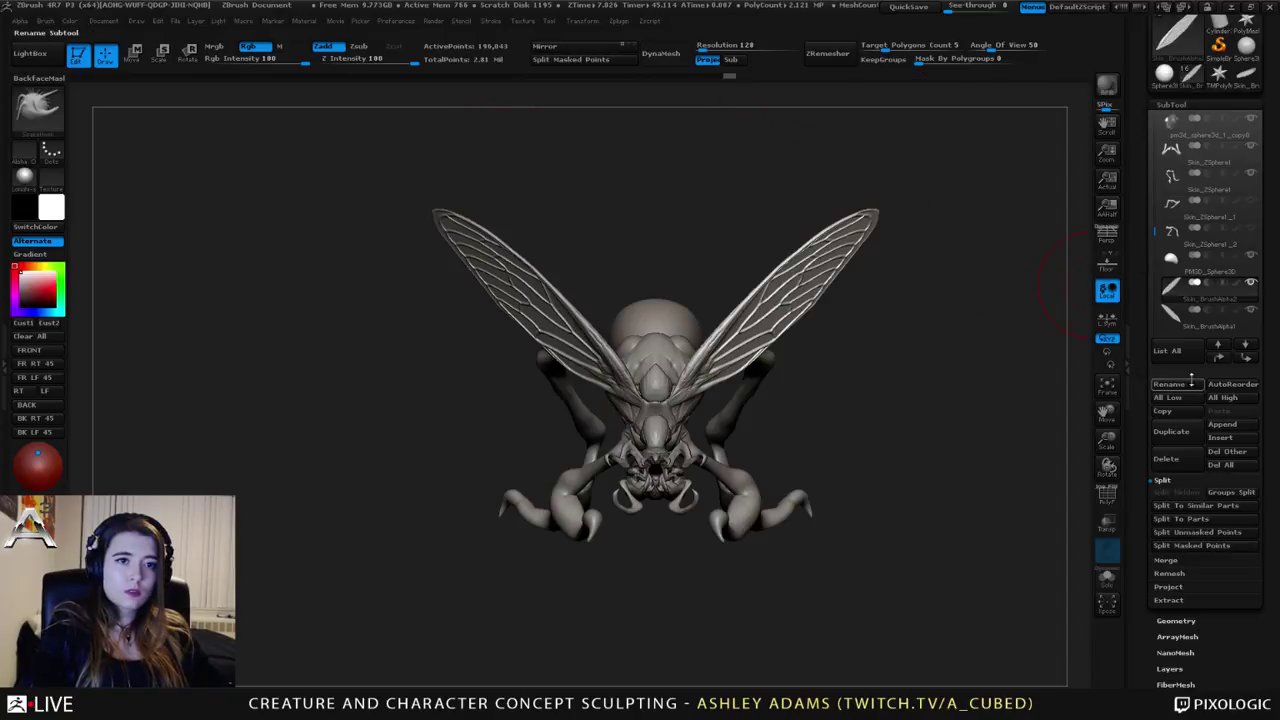
# Step: Merge the two mirrored wings down into a single subtool
pyautogui.click(1178, 561)
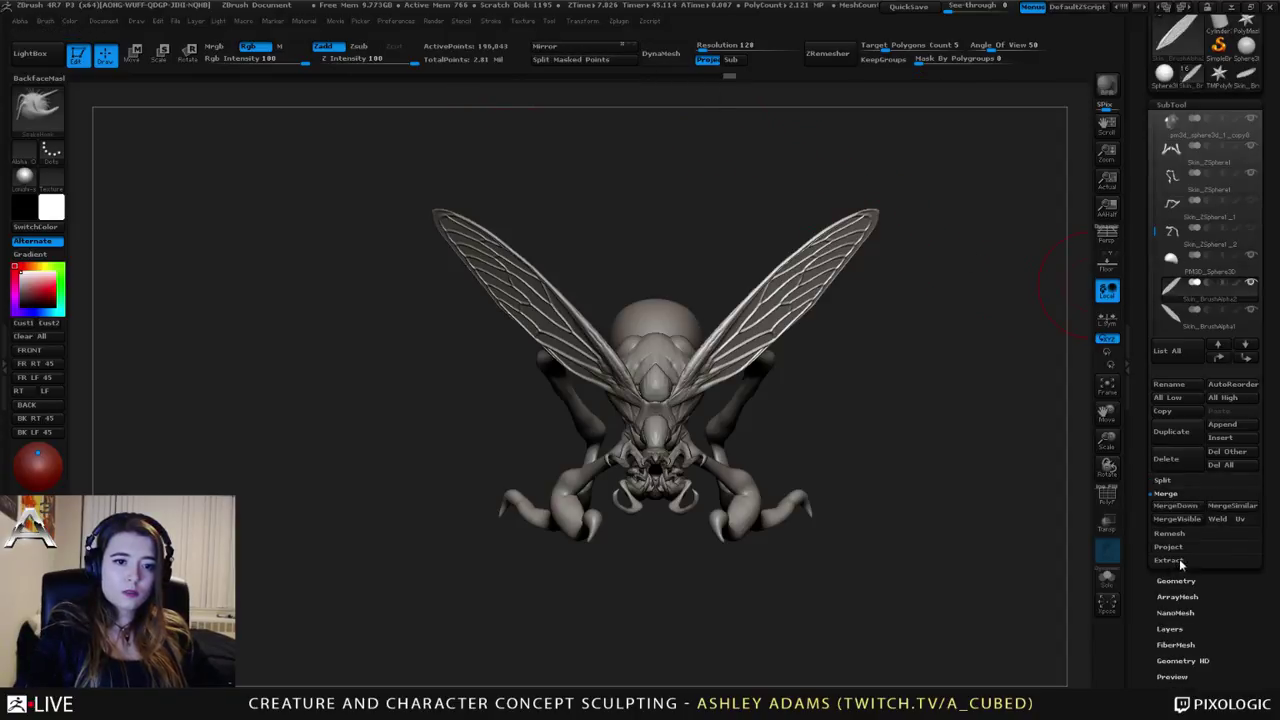
pyautogui.click(1177, 507)
pyautogui.click(1028, 536)
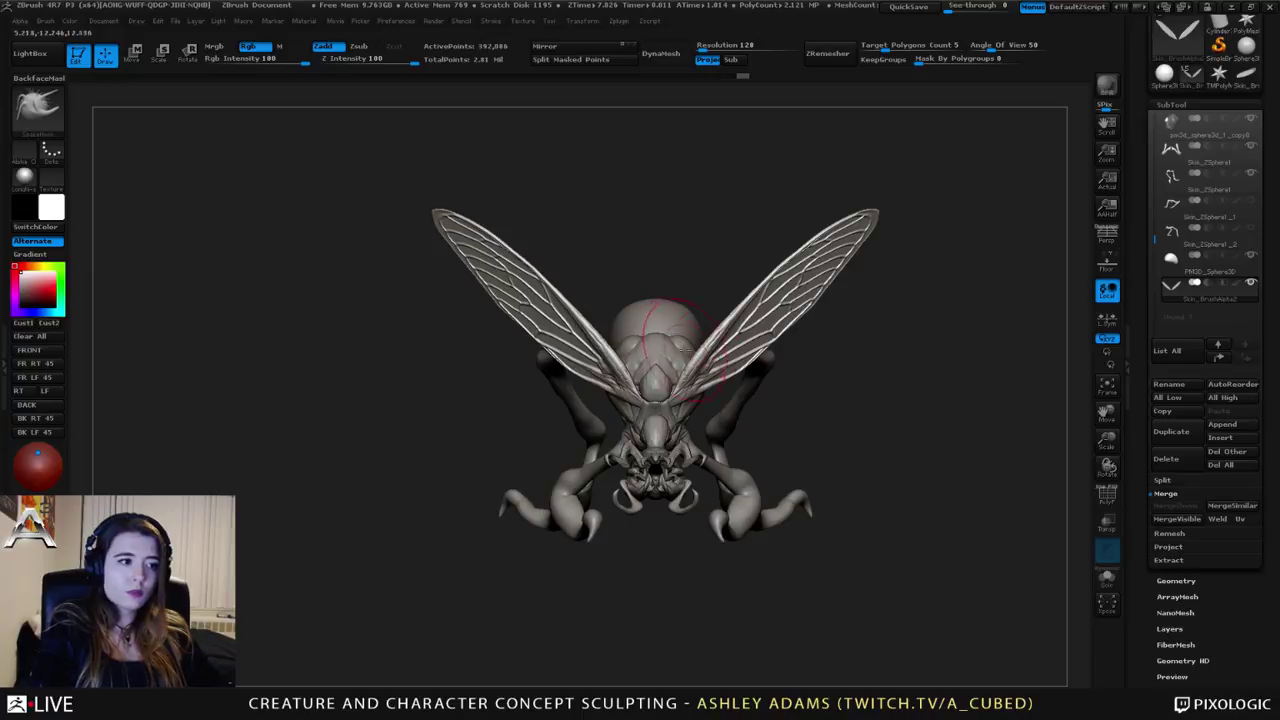
# Step: Copy the wing pair slightly higher with Transpose Move and split the masked original pair into a separate subtool
pyautogui.press('w')
pyautogui.moveTo(683, 378); pyautogui.dragTo(683, 650)
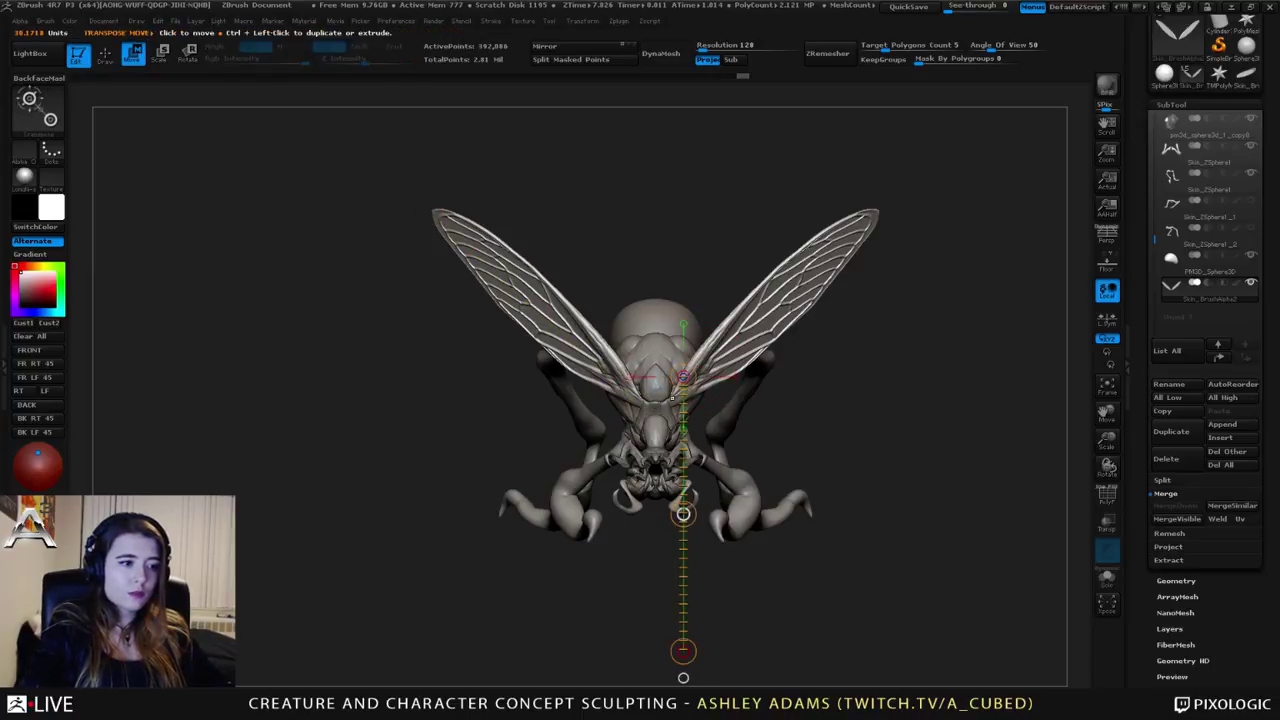
pyautogui.keyDown('ctrl'); pyautogui.moveTo(683, 514); pyautogui.dragTo(683, 489); pyautogui.keyUp('ctrl')
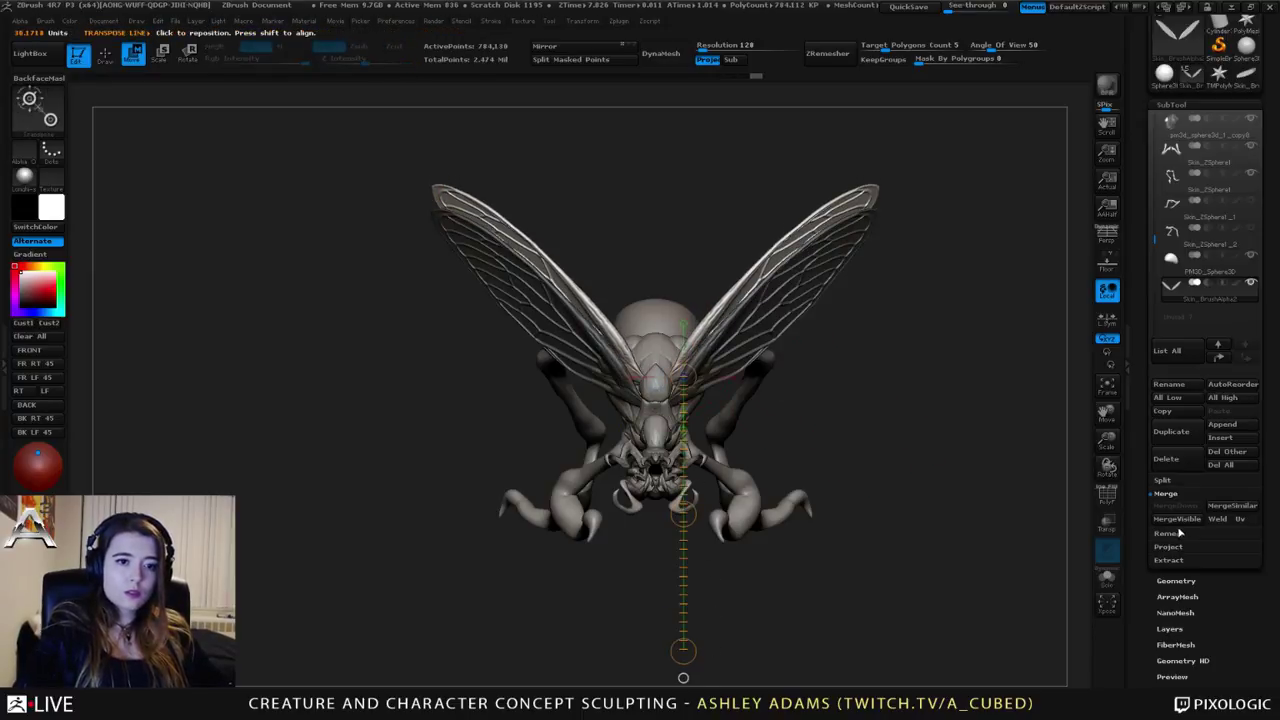
pyautogui.click(1164, 480)
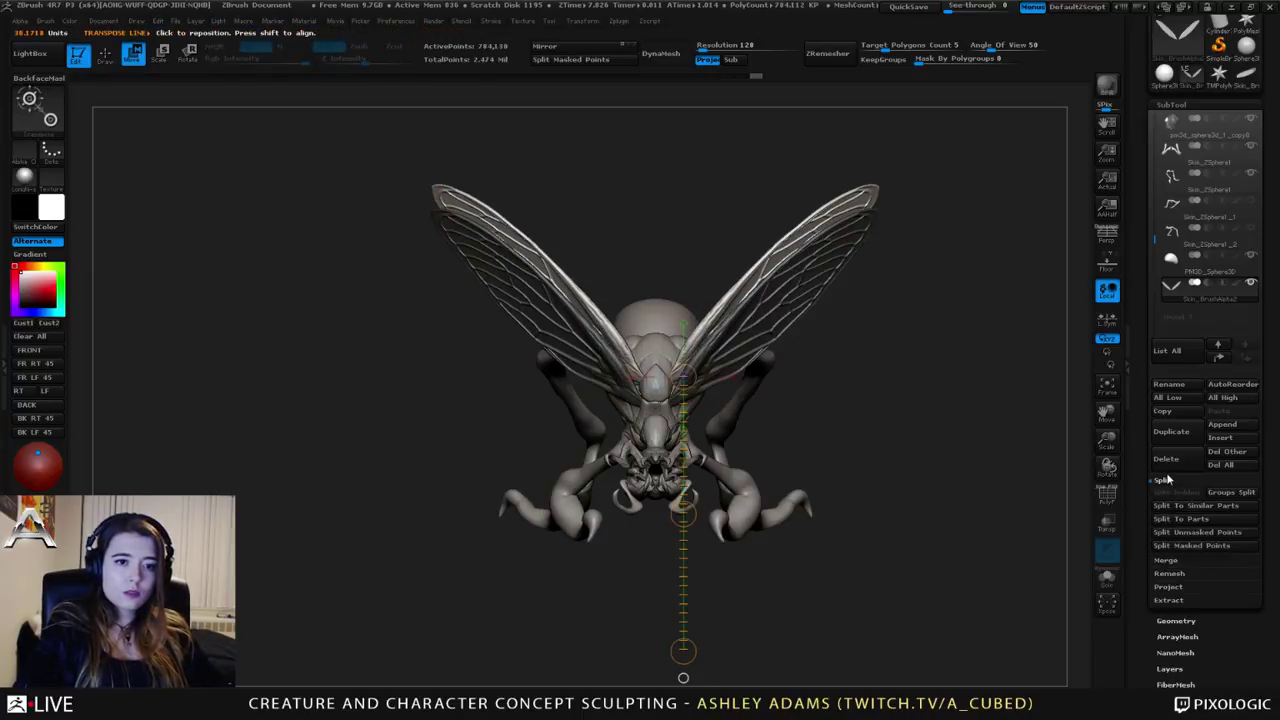
pyautogui.click(1188, 546)
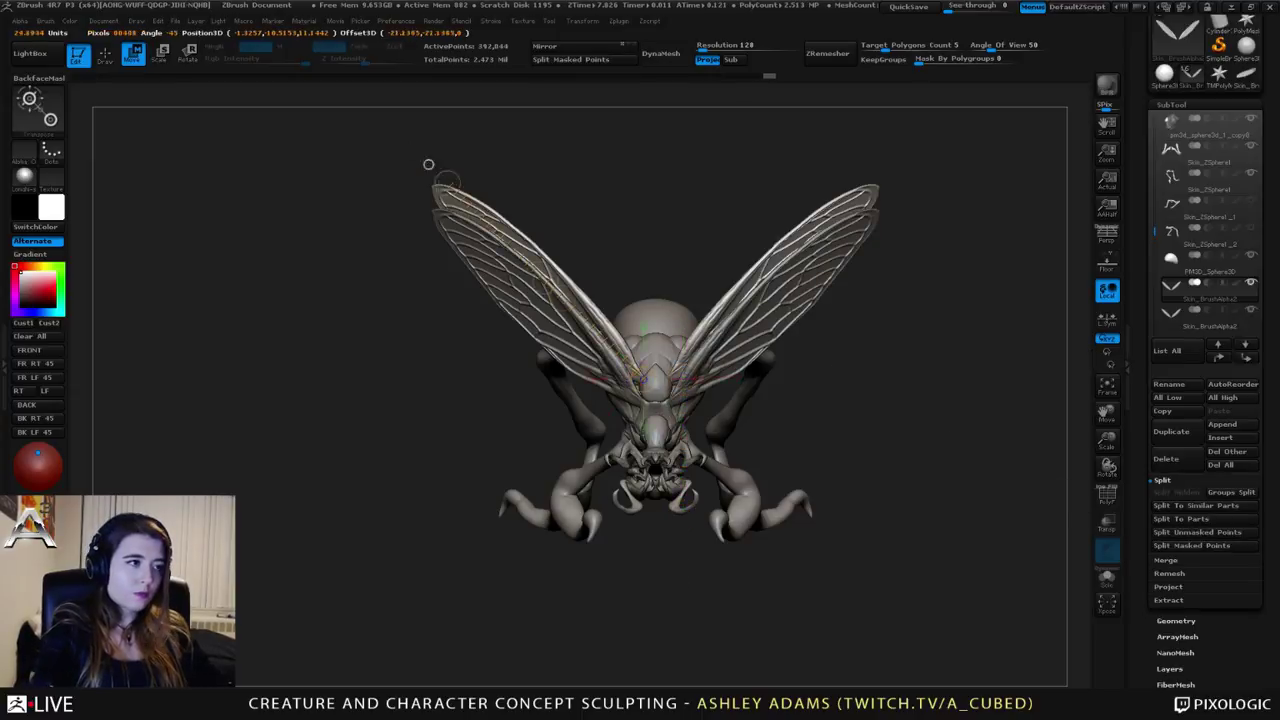
# Step: Rotate the upper wing pair to a steeper angle so it fans out above the lower pair
pyautogui.press('r')
pyautogui.moveTo(431, 165); pyautogui.dragTo(474, 101)
pyautogui.hotkey('ctrl', 'z')
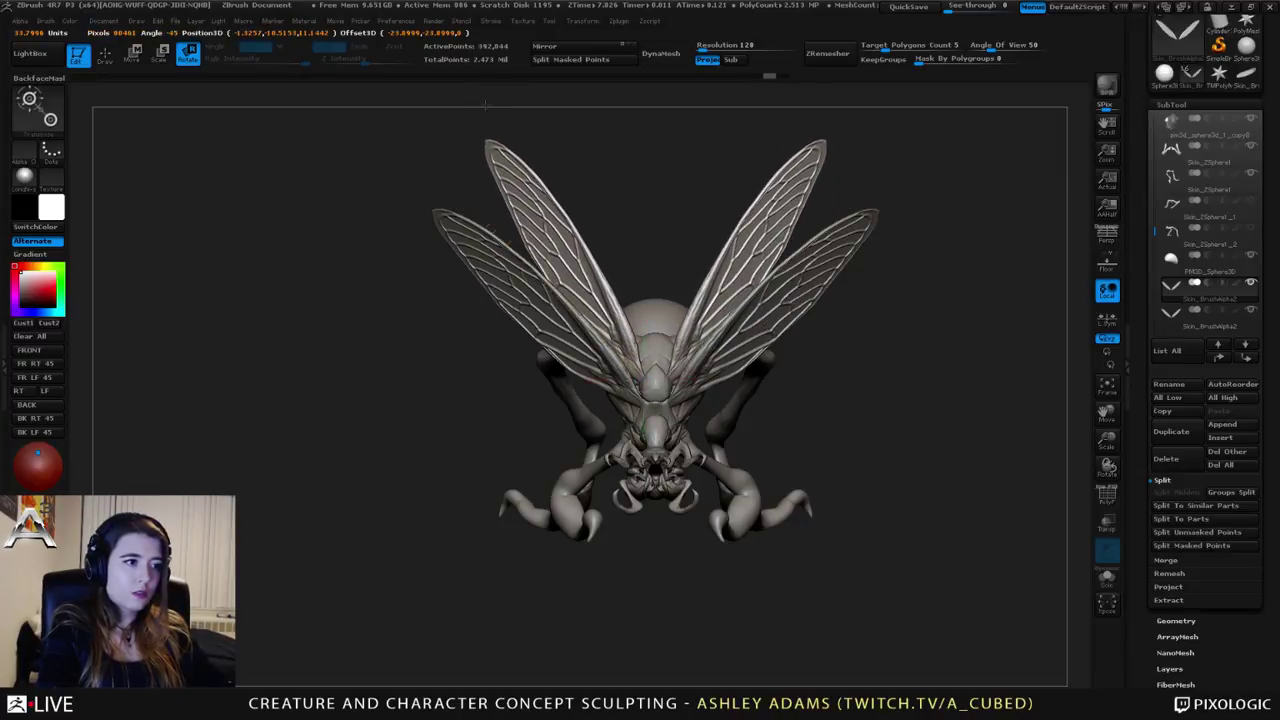
pyautogui.press('w')
pyautogui.moveTo(534, 266); pyautogui.dragTo(534, 282)
pyautogui.moveTo(407, 143); pyautogui.dragTo(320, 73)
# Step: Scale the upper wing pair up so it is longer than the lower pair
pyautogui.press('e')
pyautogui.press('ctrl')
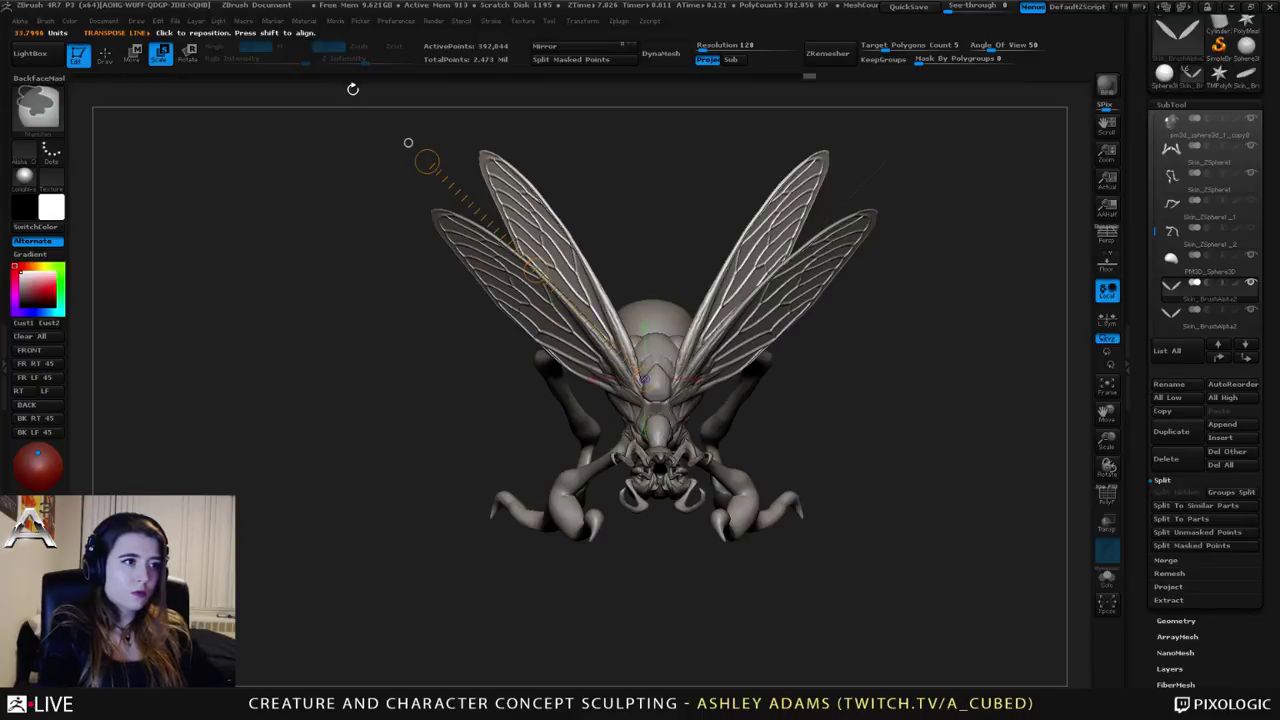
pyautogui.keyDown('alt'); pyautogui.moveTo(563, 157); pyautogui.dragTo(587, 213); pyautogui.keyUp('alt')
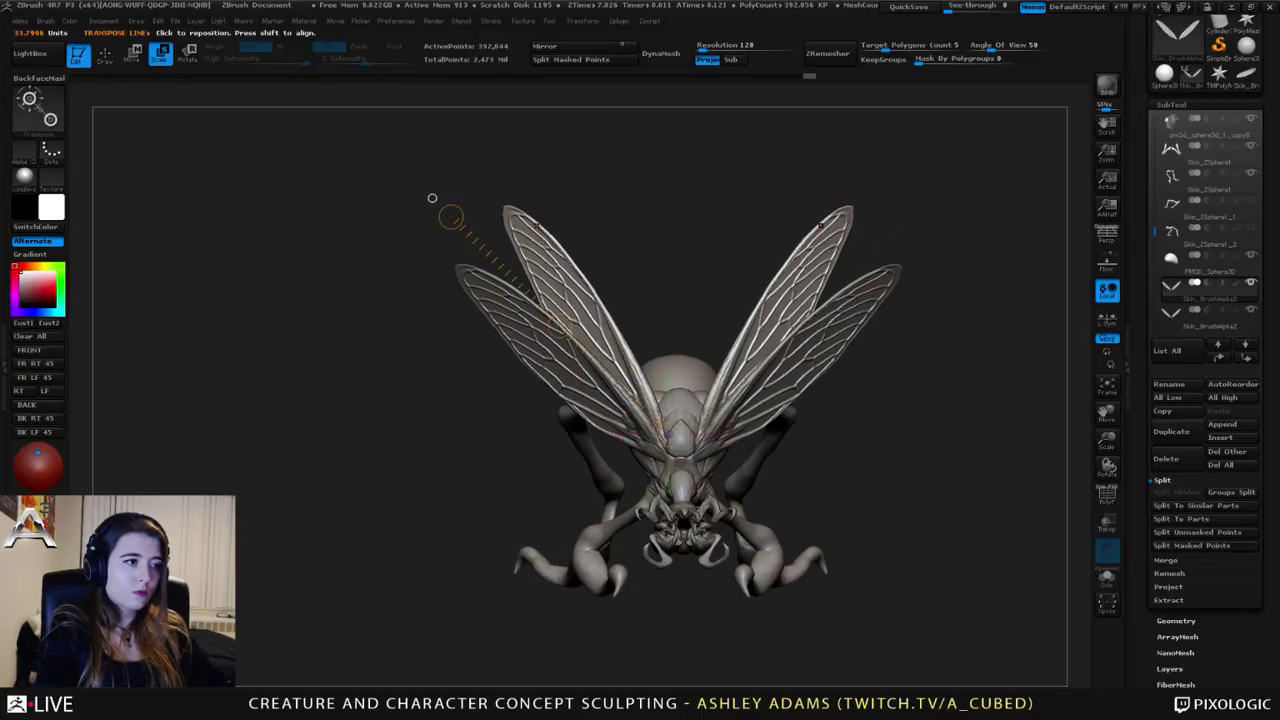
pyautogui.moveTo(451, 216)
pyautogui.mouseDown()
pyautogui.moveTo(355, 143)
pyautogui.moveTo(355, 87)
pyautogui.mouseUp()
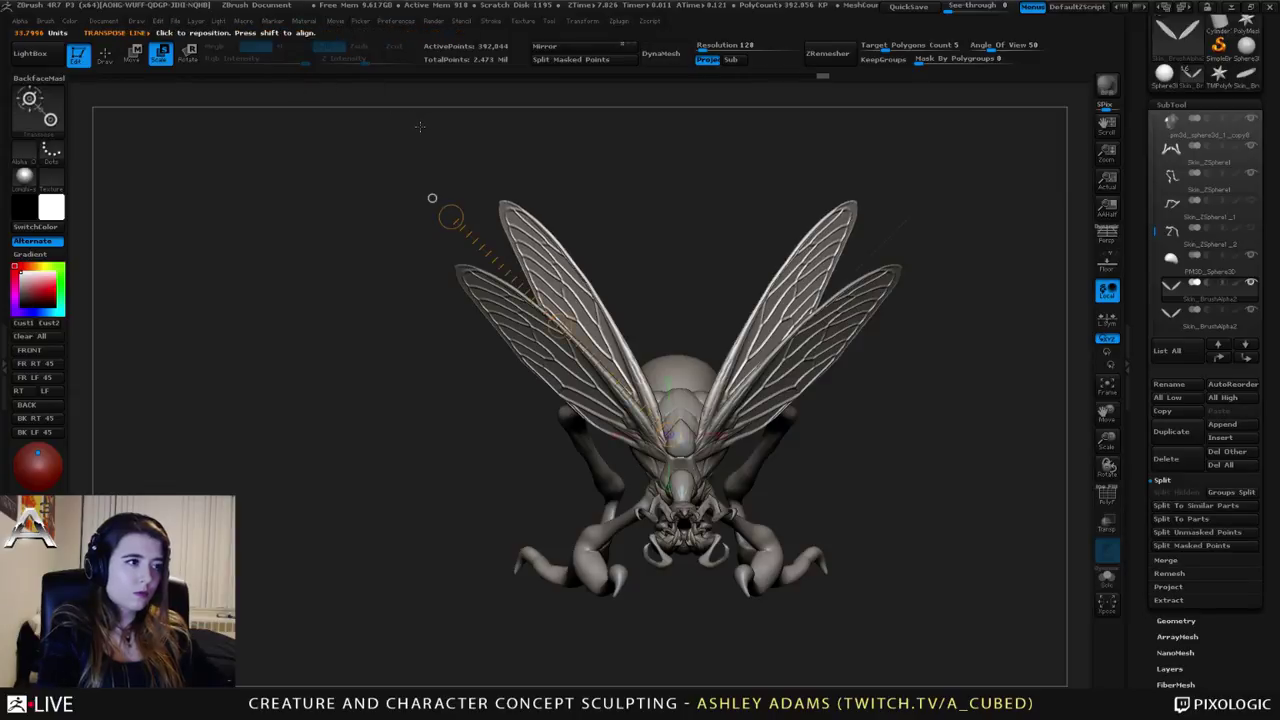
pyautogui.hotkey('ctrl', 'shift', 'z')
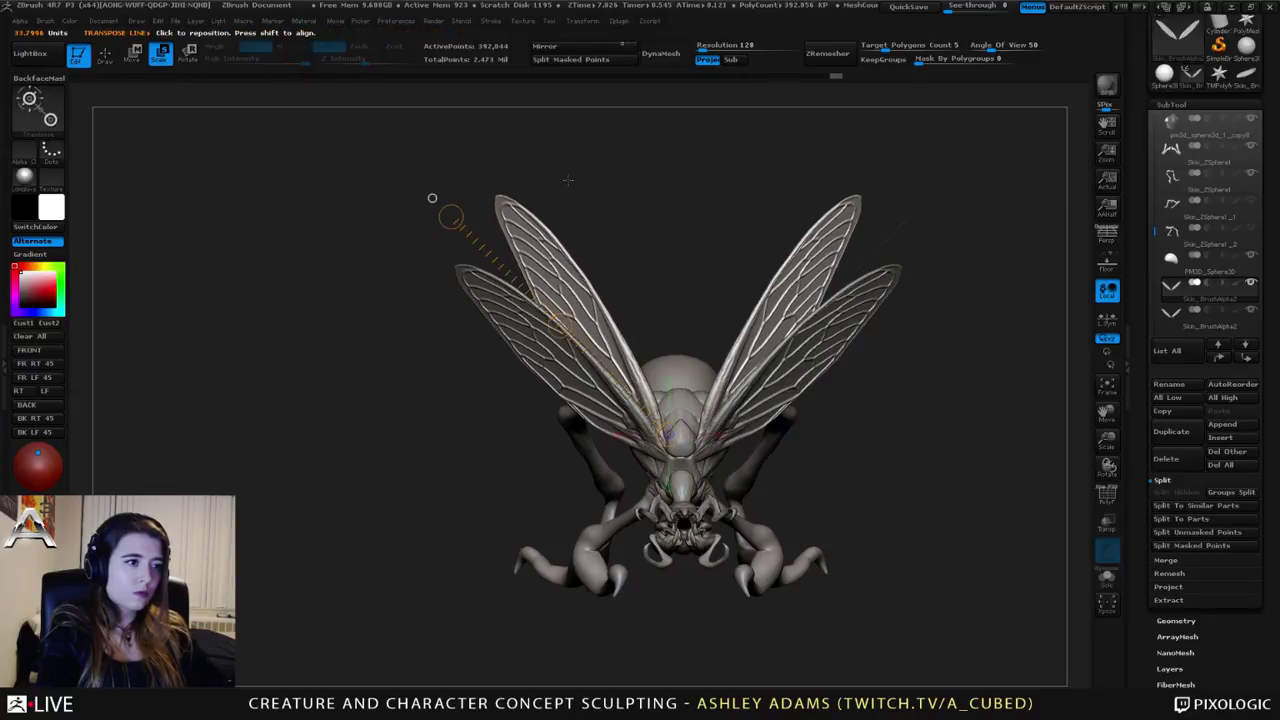
pyautogui.hotkey('ctrl', 'shift', 'z')
pyautogui.hotkey('ctrl', 'shift', 'z')
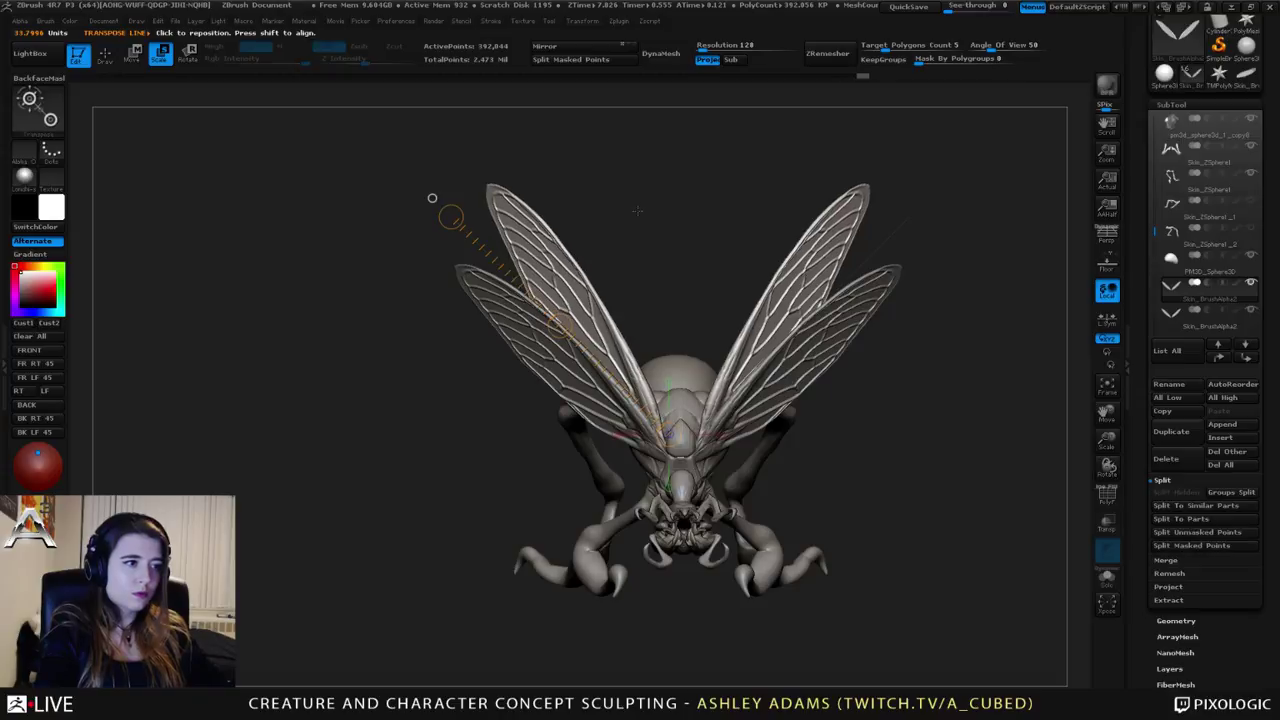
# Step: Reposition the upper wing pair with Transpose Move so its roots sit against the thorax beside the lower pair
pyautogui.moveTo(622, 208)
pyautogui.mouseDown()
pyautogui.moveTo(702, 212)
pyautogui.moveTo(638, 210)
pyautogui.moveTo(640, 269)
pyautogui.moveTo(680, 290)
pyautogui.moveTo(650, 302)
pyautogui.moveTo(674, 303)
pyautogui.mouseUp()
pyautogui.press('q')
pyautogui.press('space')
pyautogui.press('ctrl')
pyautogui.moveTo(679, 293)
pyautogui.keyDown('ctrl'); pyautogui.mouseDown(button='right')
pyautogui.moveTo(692, 340)
pyautogui.moveTo(661, 369)
pyautogui.moveTo(625, 334)
pyautogui.moveTo(614, 386)
pyautogui.moveTo(642, 372)
pyautogui.moveTo(638, 340)
pyautogui.moveTo(588, 352)
pyautogui.moveTo(606, 356)
pyautogui.mouseUp(button='right'); pyautogui.keyUp('ctrl')
pyautogui.rightClick(640, 374)
pyautogui.moveTo(664, 408)
pyautogui.mouseDown(button='right')
pyautogui.moveTo(630, 411)
pyautogui.moveTo(560, 380)
pyautogui.moveTo(612, 275)
pyautogui.mouseUp(button='right')
pyautogui.press('w')
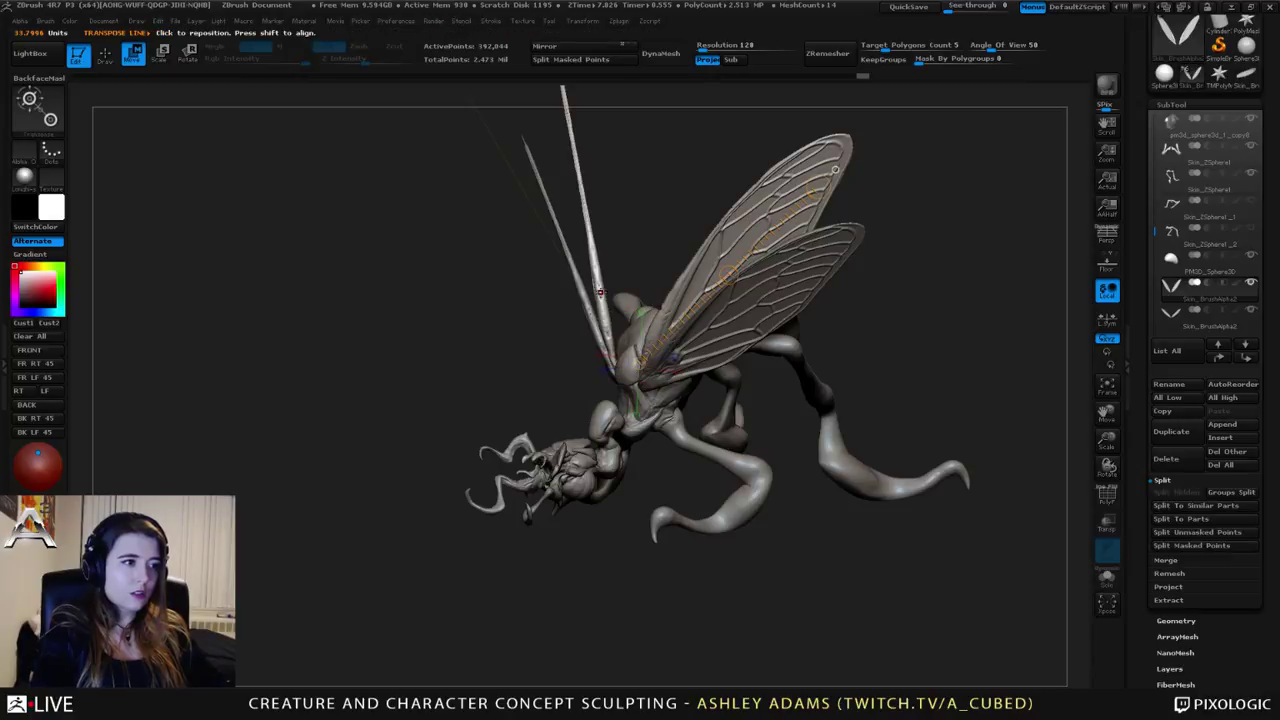
pyautogui.moveTo(602, 291); pyautogui.dragTo(454, 440)
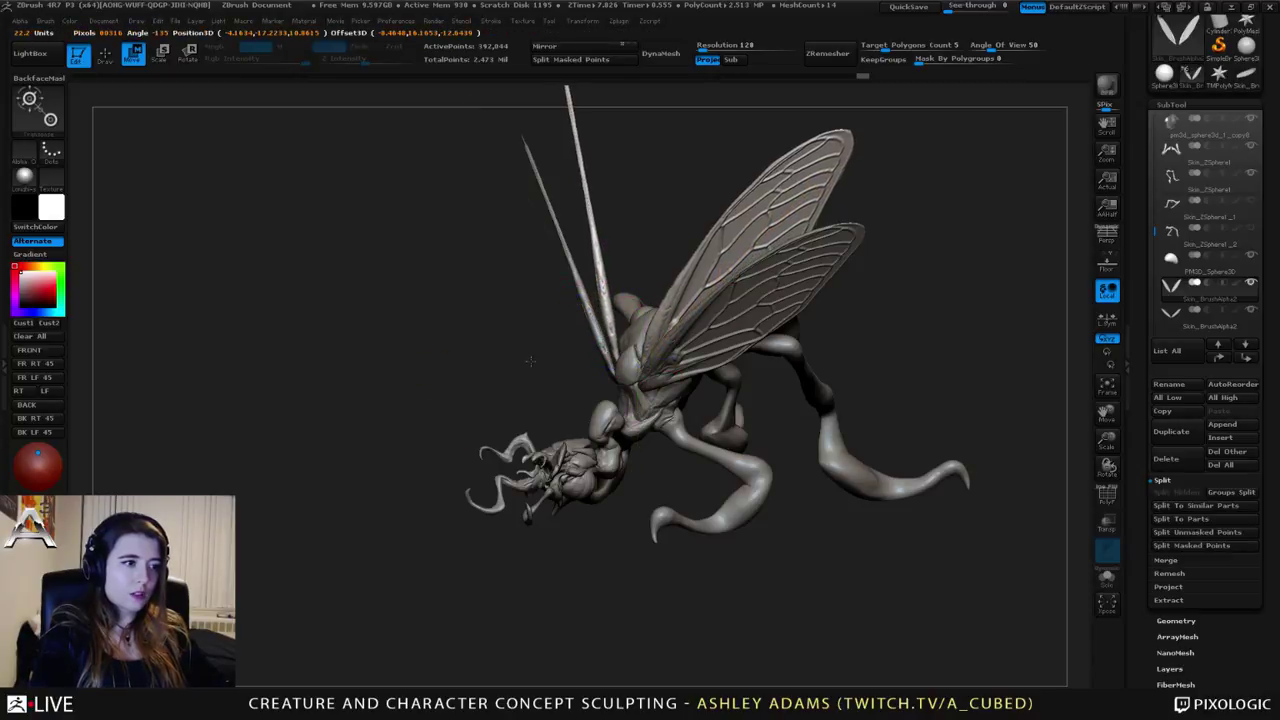
pyautogui.moveTo(600, 280)
pyautogui.mouseDown(button='right')
pyautogui.moveTo(626, 255)
pyautogui.moveTo(760, 350)
pyautogui.moveTo(808, 437)
pyautogui.moveTo(723, 380)
pyautogui.moveTo(724, 318)
pyautogui.moveTo(650, 330)
pyautogui.moveTo(730, 410)
pyautogui.moveTo(757, 357)
pyautogui.moveTo(791, 388)
pyautogui.mouseUp(button='right')
pyautogui.press('q')
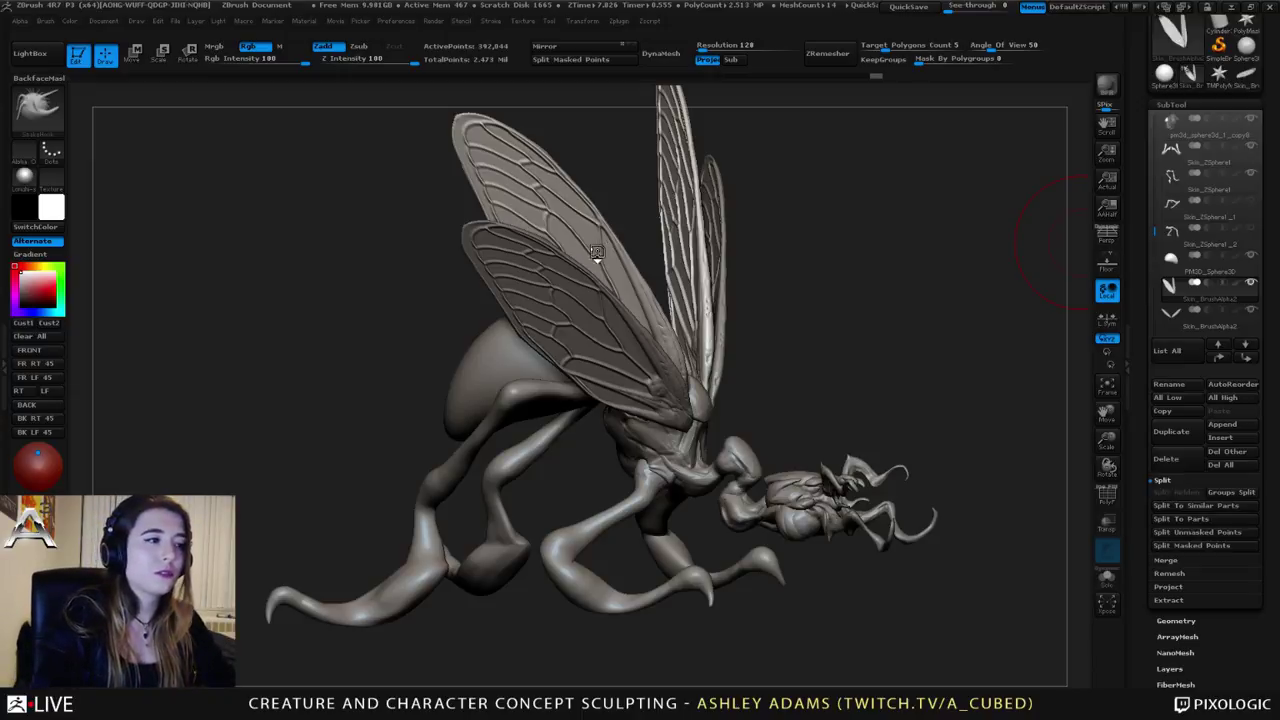
# Step: Select the thorax subtool and reduce the brush size for the unmasked plate between the wing roots
pyautogui.moveTo(597, 253); pyautogui.dragTo(527, 278, button='right')
pyautogui.press('space')
pyautogui.rightClick(552, 262)
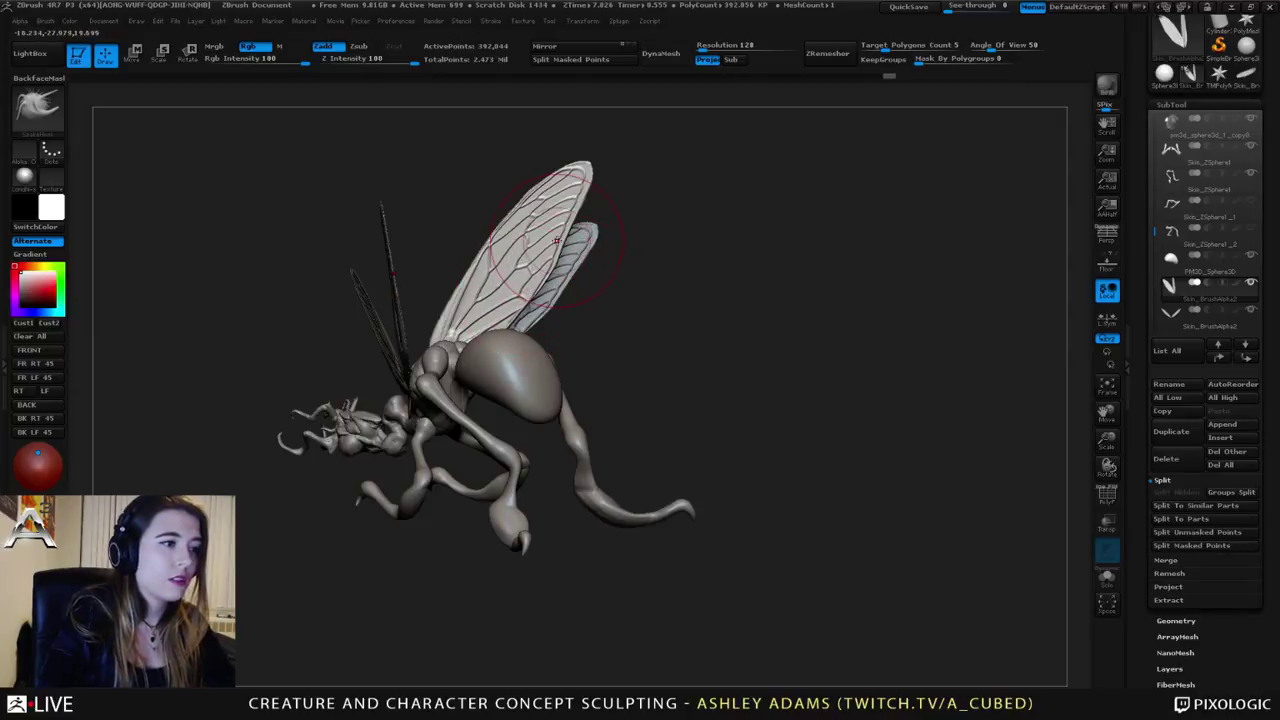
pyautogui.moveTo(563, 242)
pyautogui.mouseDown(button='right')
pyautogui.moveTo(519, 310)
pyautogui.moveTo(527, 294)
pyautogui.moveTo(472, 311)
pyautogui.moveTo(654, 281)
pyautogui.moveTo(590, 322)
pyautogui.moveTo(598, 338)
pyautogui.moveTo(642, 284)
pyautogui.moveTo(640, 328)
pyautogui.moveTo(620, 340)
pyautogui.moveTo(934, 386)
pyautogui.mouseUp(button='right')
pyautogui.press('space')
pyautogui.keyDown('alt'); pyautogui.click(610, 342); pyautogui.keyUp('alt')
pyautogui.moveTo(857, 417); pyautogui.dragTo(640, 355, button='right')
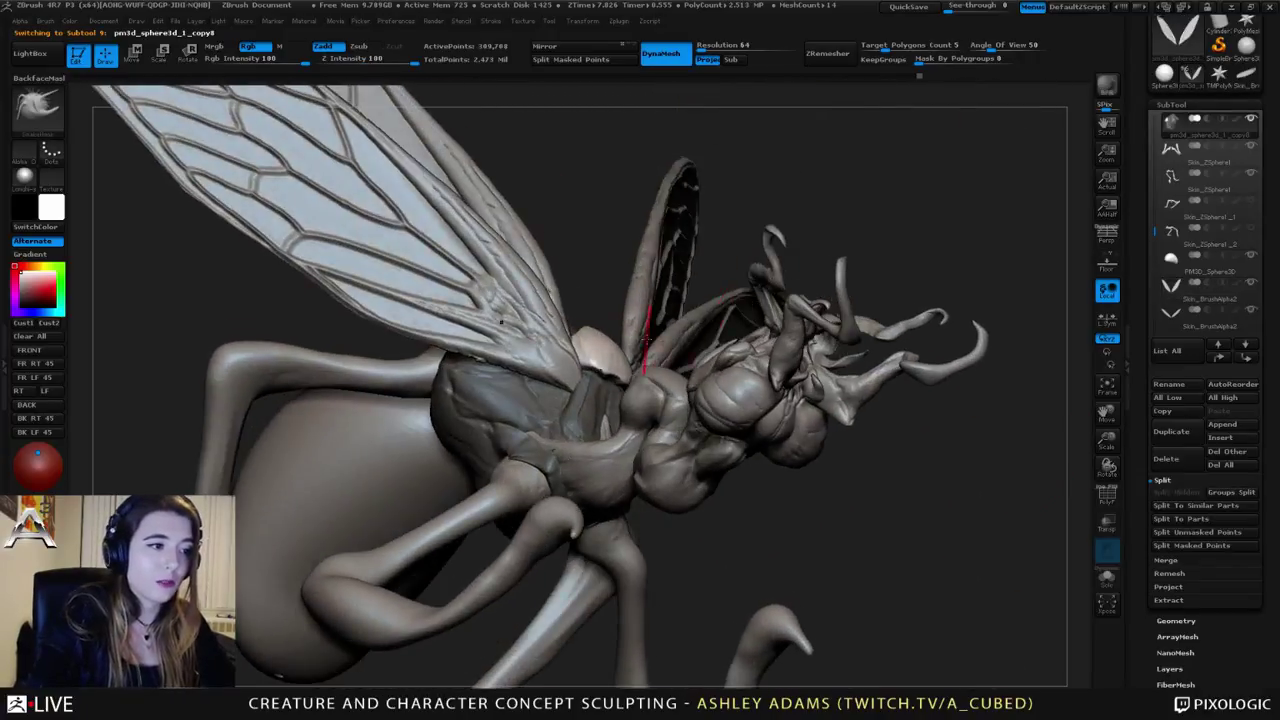
pyautogui.press('space')
pyautogui.moveTo(615, 346); pyautogui.dragTo(600, 346)
pyautogui.moveTo(600, 346)
pyautogui.keyDown('ctrl'); pyautogui.mouseDown(button='right')
pyautogui.moveTo(606, 388)
pyautogui.moveTo(594, 390)
pyautogui.moveTo(611, 394)
pyautogui.mouseUp(button='right'); pyautogui.keyUp('ctrl')
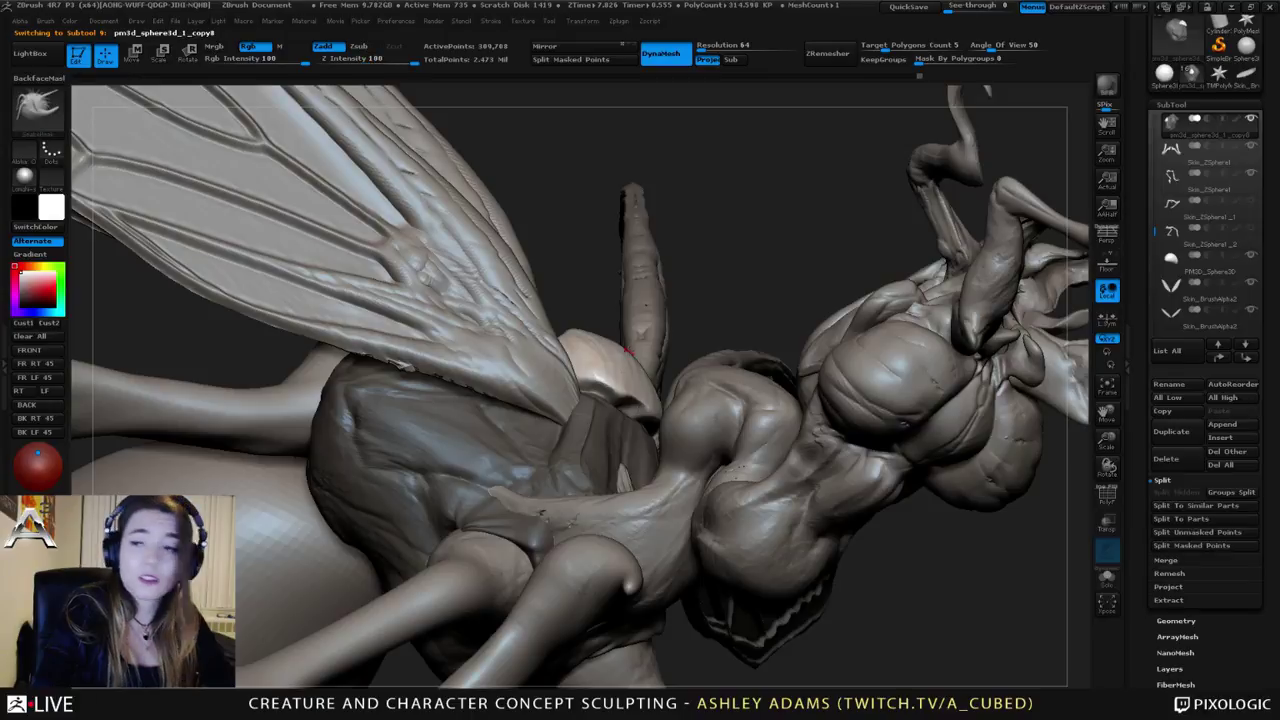
pyautogui.moveTo(628, 404); pyautogui.dragTo(564, 372, button='right')
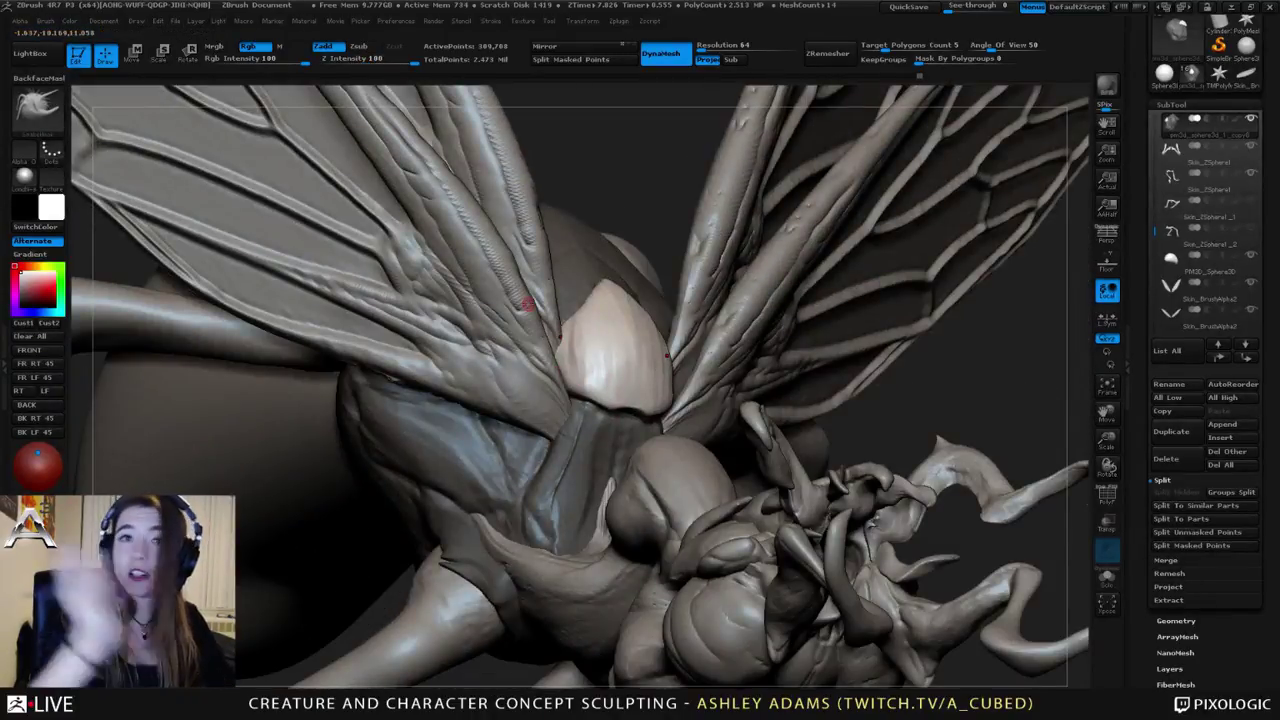
pyautogui.press('b')
pyautogui.press('c')
pyautogui.press('b')
pyautogui.moveTo(624, 400)
pyautogui.mouseDown(button='right')
pyautogui.moveTo(597, 322)
pyautogui.moveTo(550, 275)
pyautogui.mouseUp(button='right')
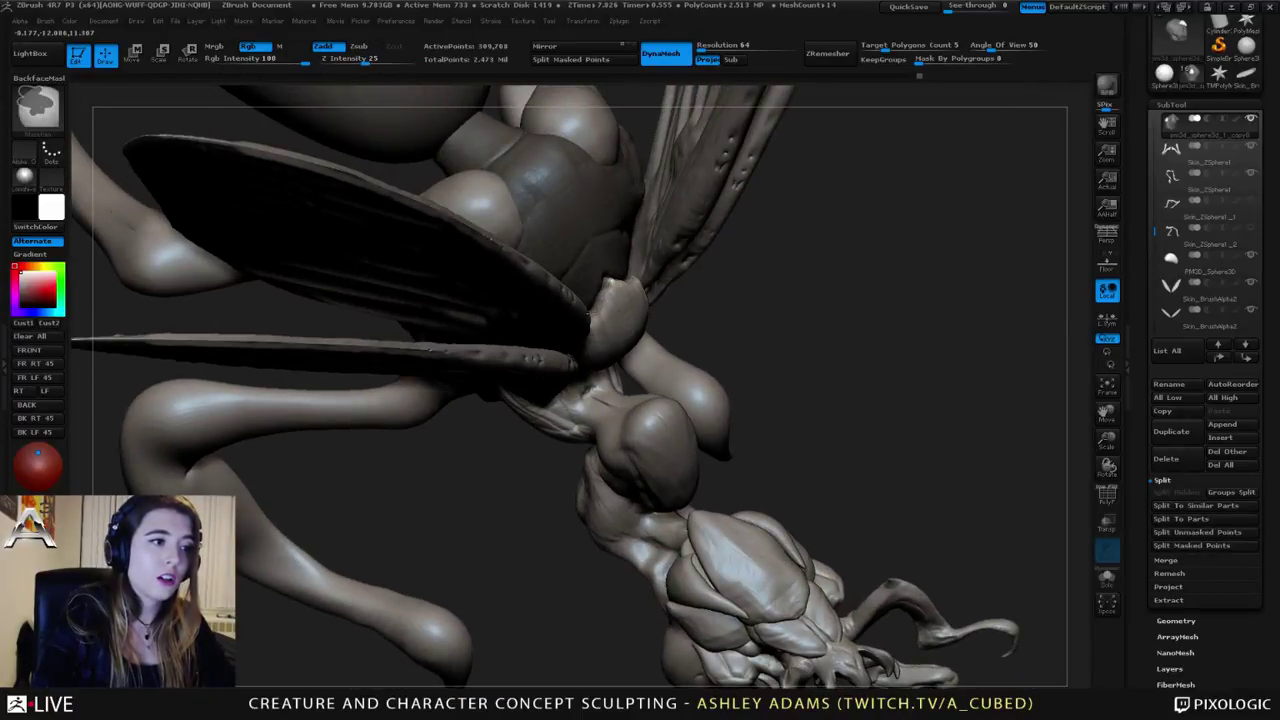
pyautogui.moveTo(592, 302)
pyautogui.mouseDown(button='right')
pyautogui.moveTo(643, 281)
pyautogui.moveTo(634, 333)
pyautogui.moveTo(692, 346)
pyautogui.moveTo(668, 342)
pyautogui.mouseUp(button='right')
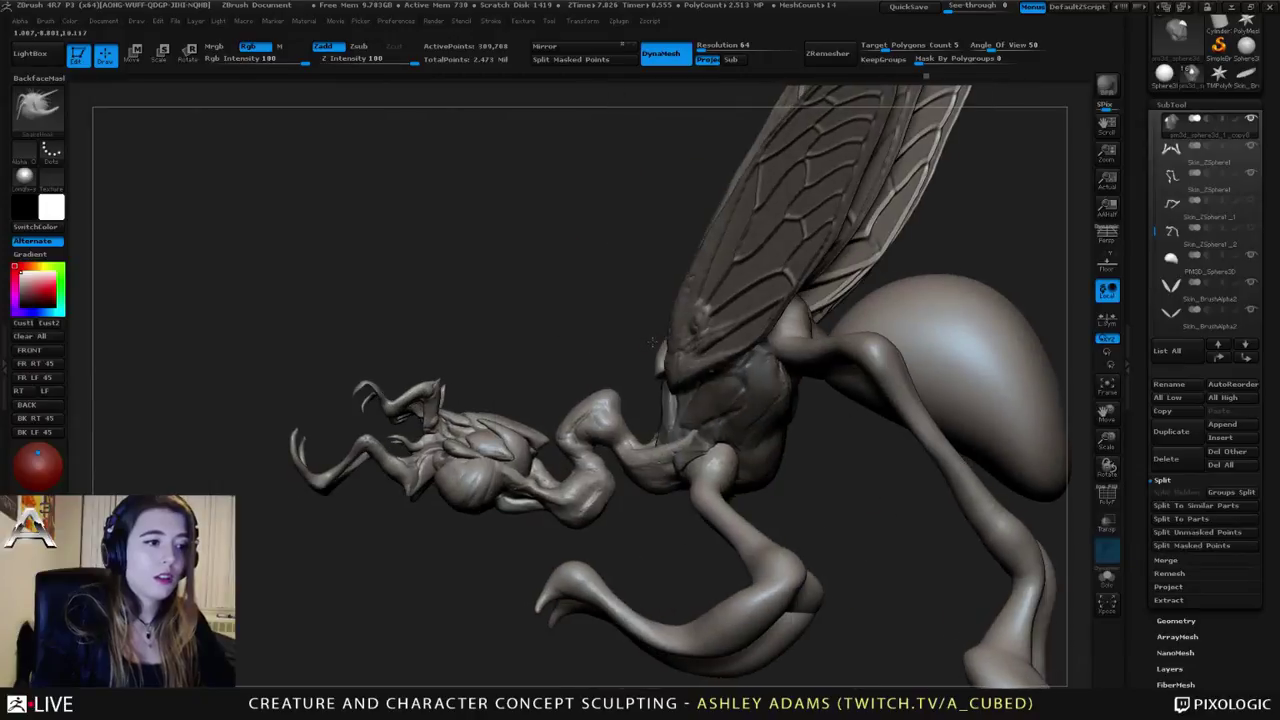
# Step: Split the masked part of the thorax from the unmasked plate between the wing roots into a separate subtool
pyautogui.press('space')
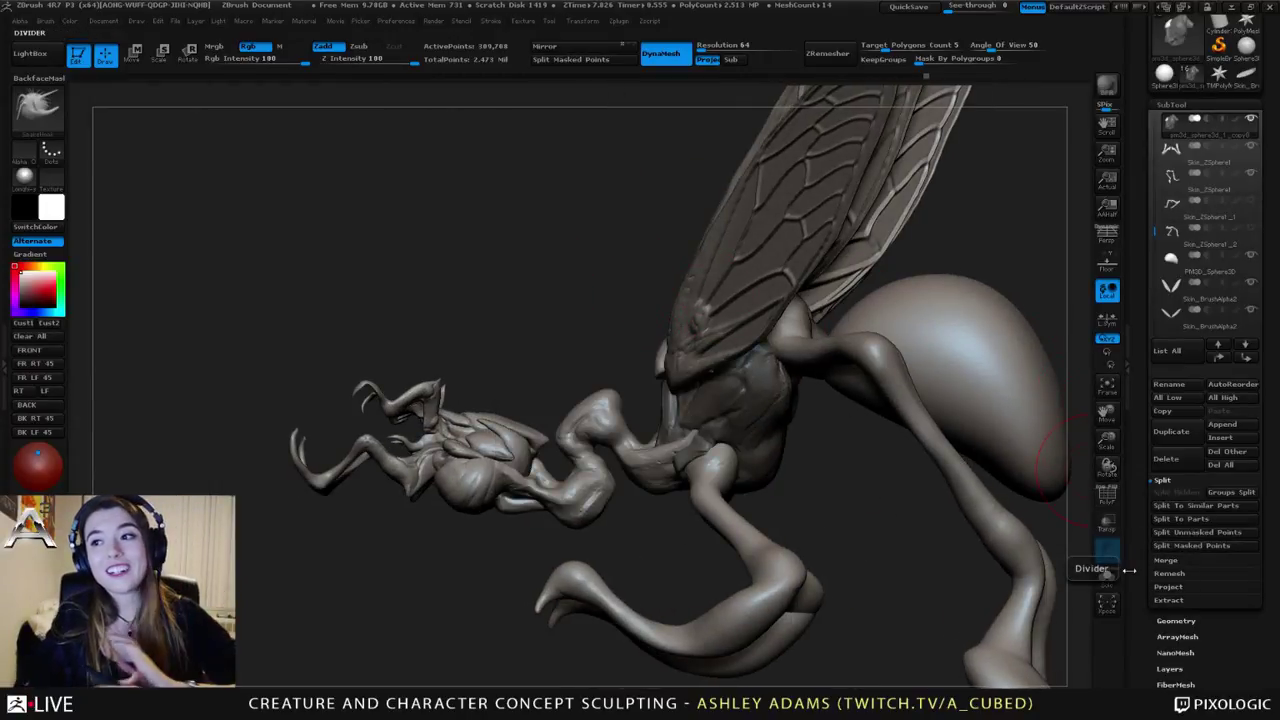
pyautogui.moveTo(745, 415); pyautogui.dragTo(893, 426, button='right')
pyautogui.click(1197, 545)
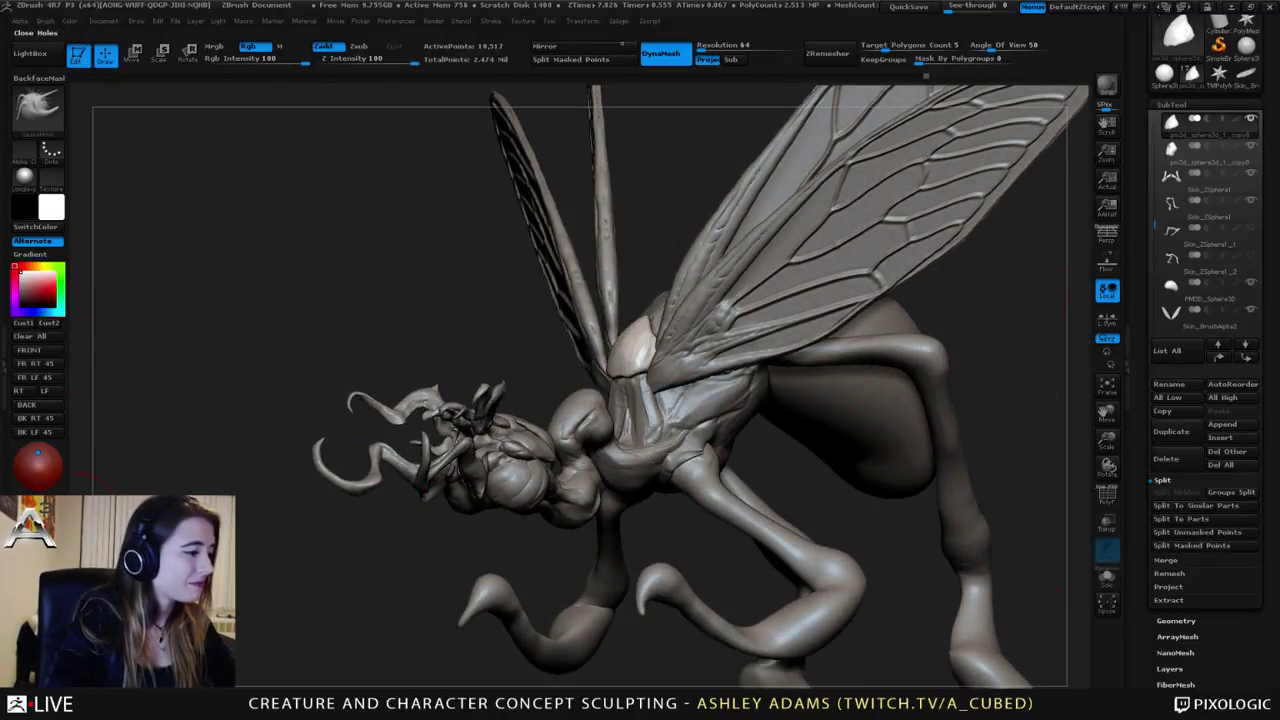
# Step: Select the split plate between the wing roots and reshape its side and front edges with a resized SnakeHook brush
pyautogui.keyDown('ctrl'); pyautogui.moveTo(578, 328); pyautogui.dragTo(657, 378, button='right'); pyautogui.keyUp('ctrl')
pyautogui.keyDown('alt'); pyautogui.click(645, 440); pyautogui.keyUp('alt')
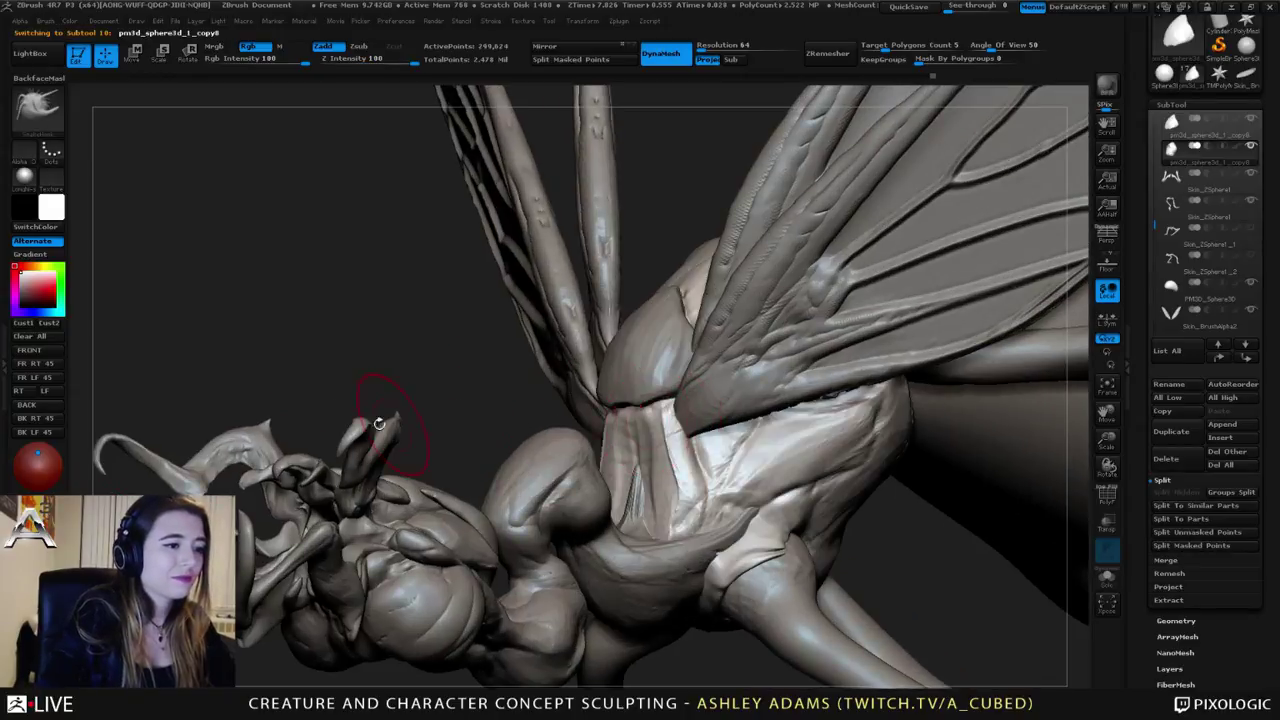
pyautogui.moveTo(543, 360)
pyautogui.mouseDown(button='right')
pyautogui.moveTo(665, 383)
pyautogui.moveTo(610, 392)
pyautogui.moveTo(530, 337)
pyautogui.mouseUp(button='right')
pyautogui.keyDown('alt'); pyautogui.click(668, 388); pyautogui.keyUp('alt')
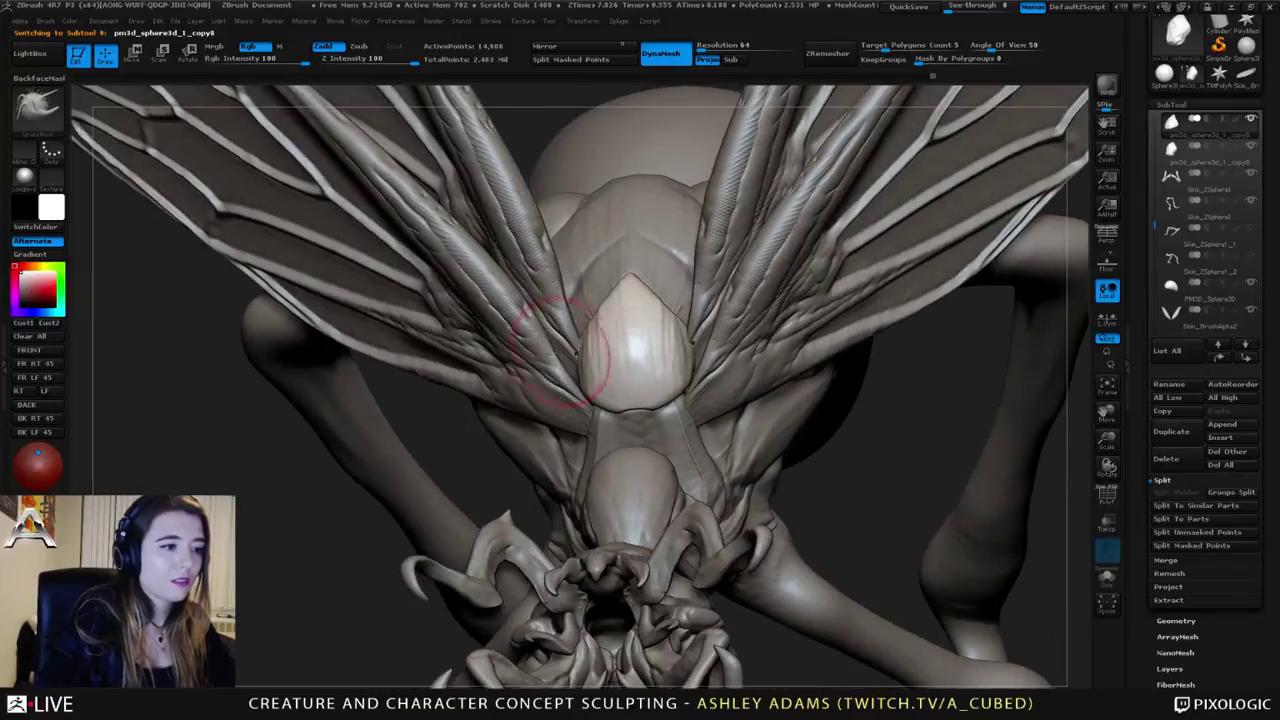
pyautogui.press('space')
pyautogui.moveTo(708, 311); pyautogui.dragTo(697, 311)
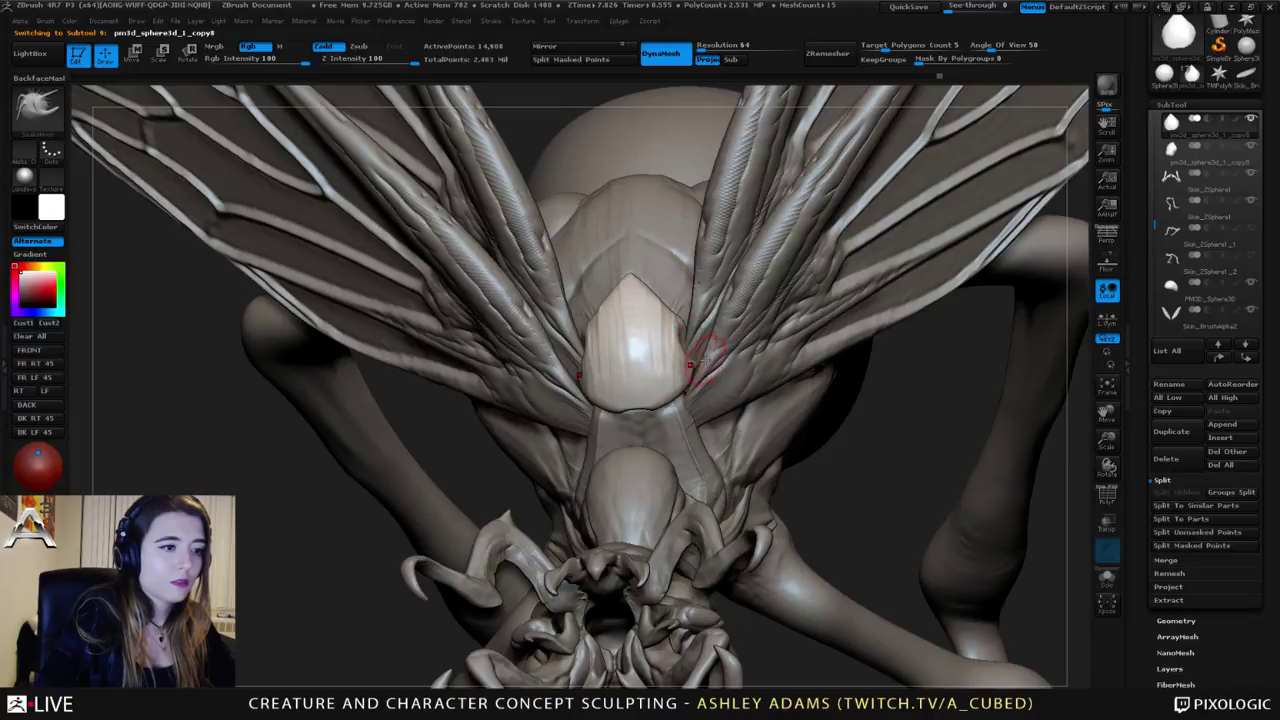
pyautogui.moveTo(687, 364); pyautogui.dragTo(697, 363)
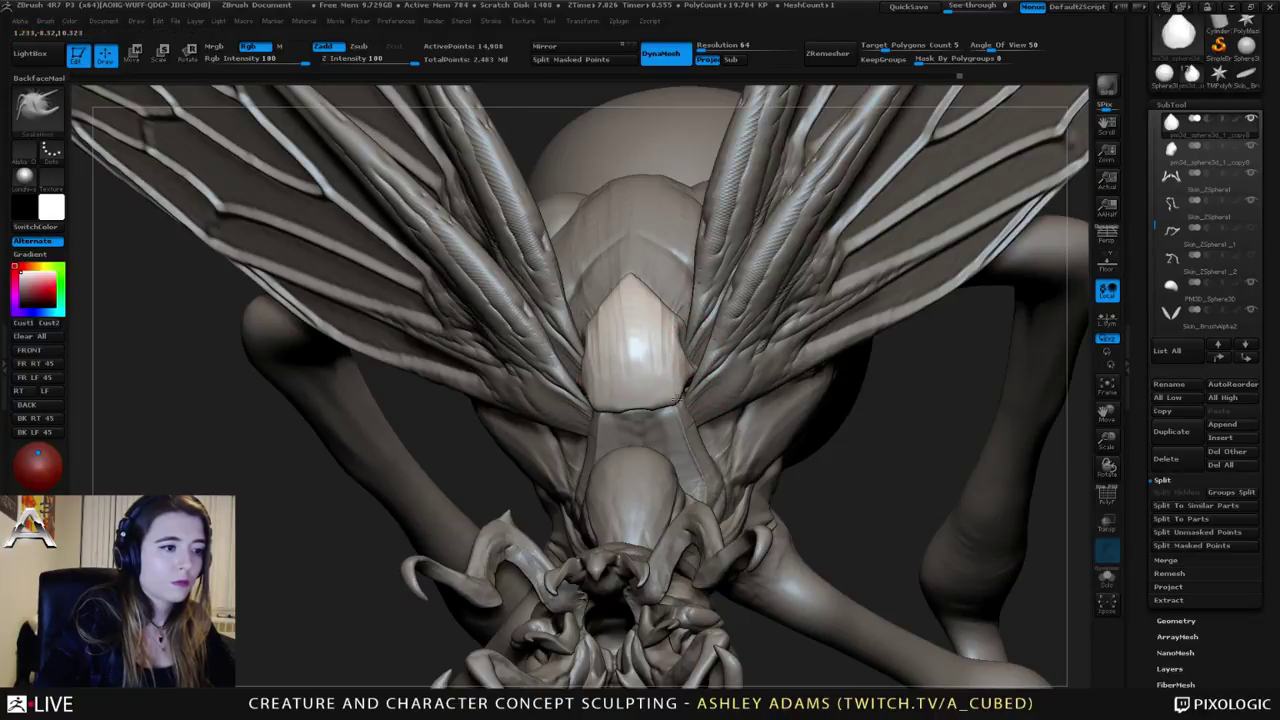
pyautogui.moveTo(638, 408); pyautogui.dragTo(640, 422)
# Step: Select the thorax subtool, mask mirrored areas below the central plate, and invert the mask so only they stay editable
pyautogui.moveTo(642, 418)
pyautogui.mouseDown(button='right')
pyautogui.moveTo(683, 405)
pyautogui.moveTo(750, 412)
pyautogui.moveTo(745, 368)
pyautogui.moveTo(592, 375)
pyautogui.moveTo(672, 410)
pyautogui.moveTo(612, 408)
pyautogui.moveTo(622, 450)
pyautogui.moveTo(668, 428)
pyautogui.moveTo(658, 424)
pyautogui.mouseUp(button='right')
pyautogui.keyDown('alt'); pyautogui.click(669, 414); pyautogui.keyUp('alt')
pyautogui.rightClick(615, 408)
pyautogui.press('1')
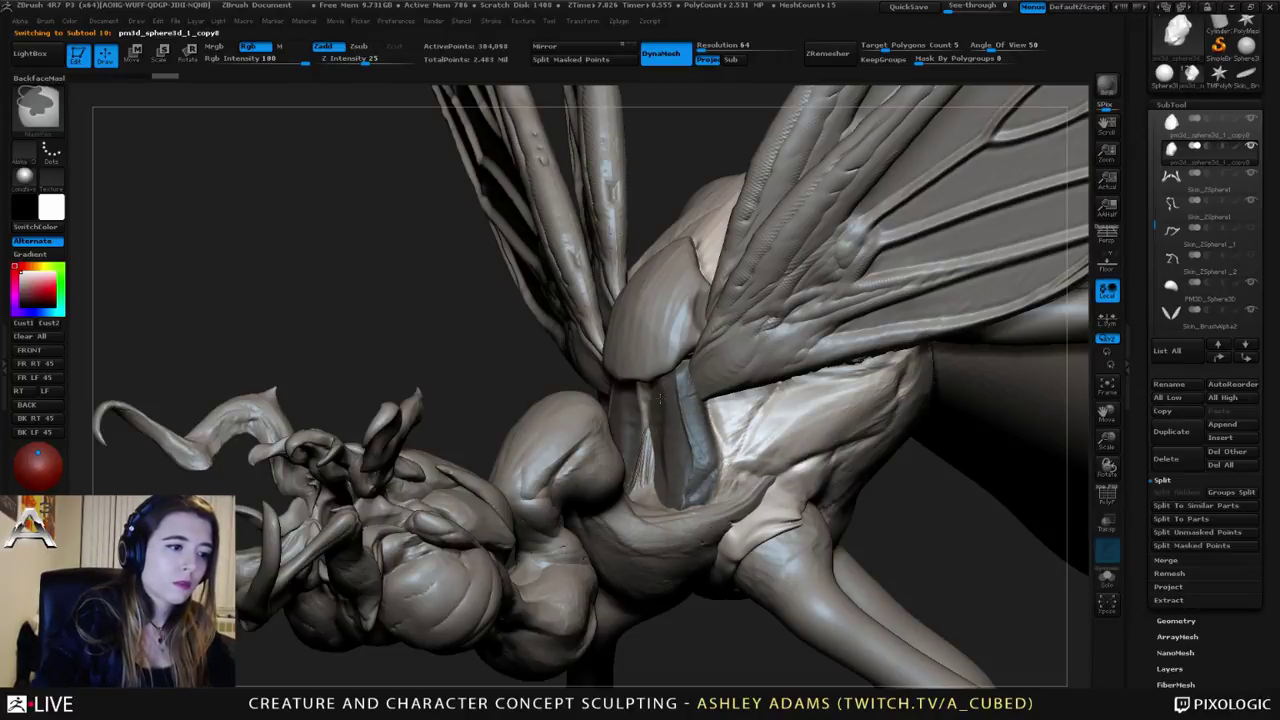
pyautogui.moveTo(585, 545)
pyautogui.mouseDown(button='right')
pyautogui.moveTo(765, 545)
pyautogui.moveTo(760, 535)
pyautogui.mouseUp(button='right')
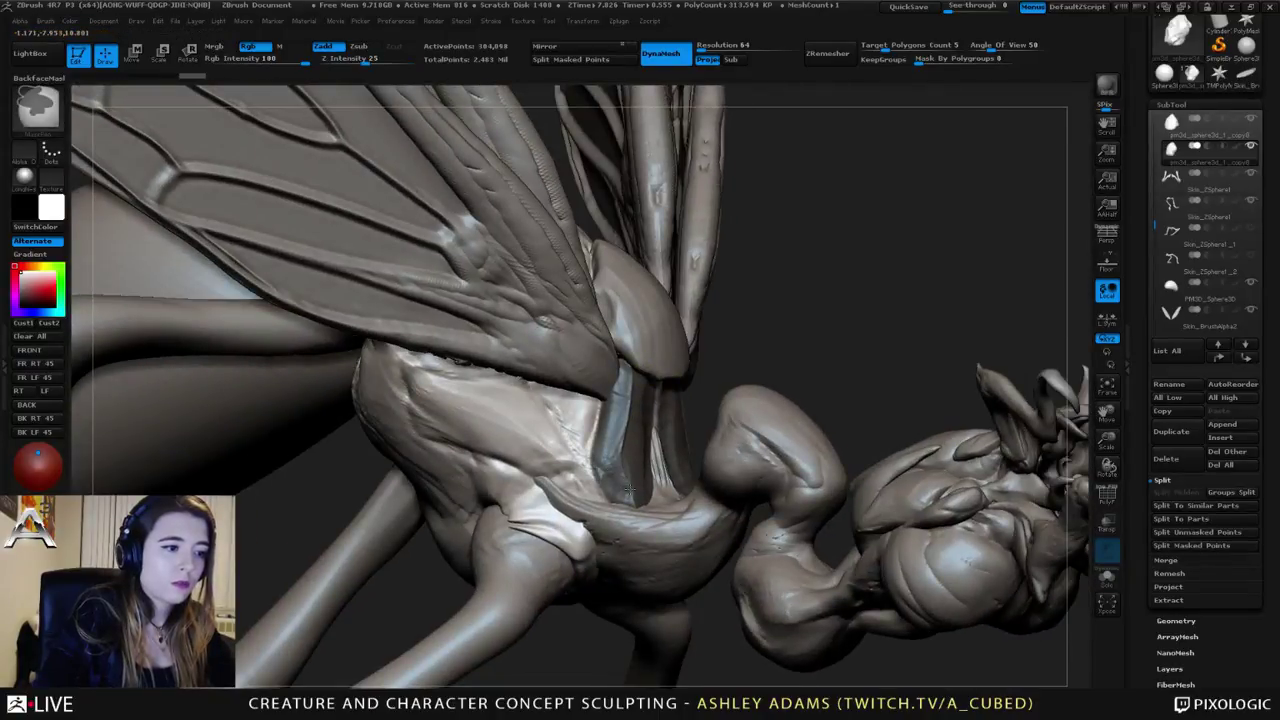
pyautogui.moveTo(628, 490); pyautogui.dragTo(751, 389, button='right')
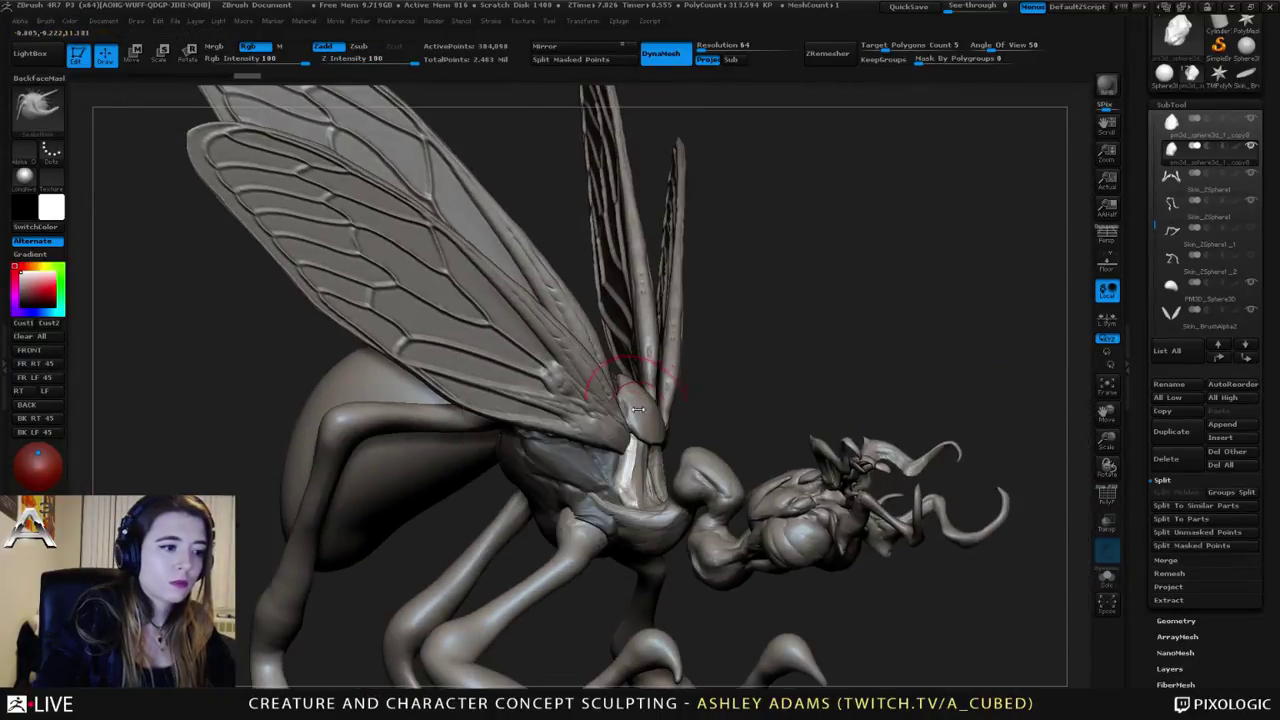
# Step: Pull the unmasked areas below the central plate outward into raised side plates with the SnakeHook brush
pyautogui.moveTo(638, 410); pyautogui.dragTo(1075, 370, button='right')
pyautogui.press('space')
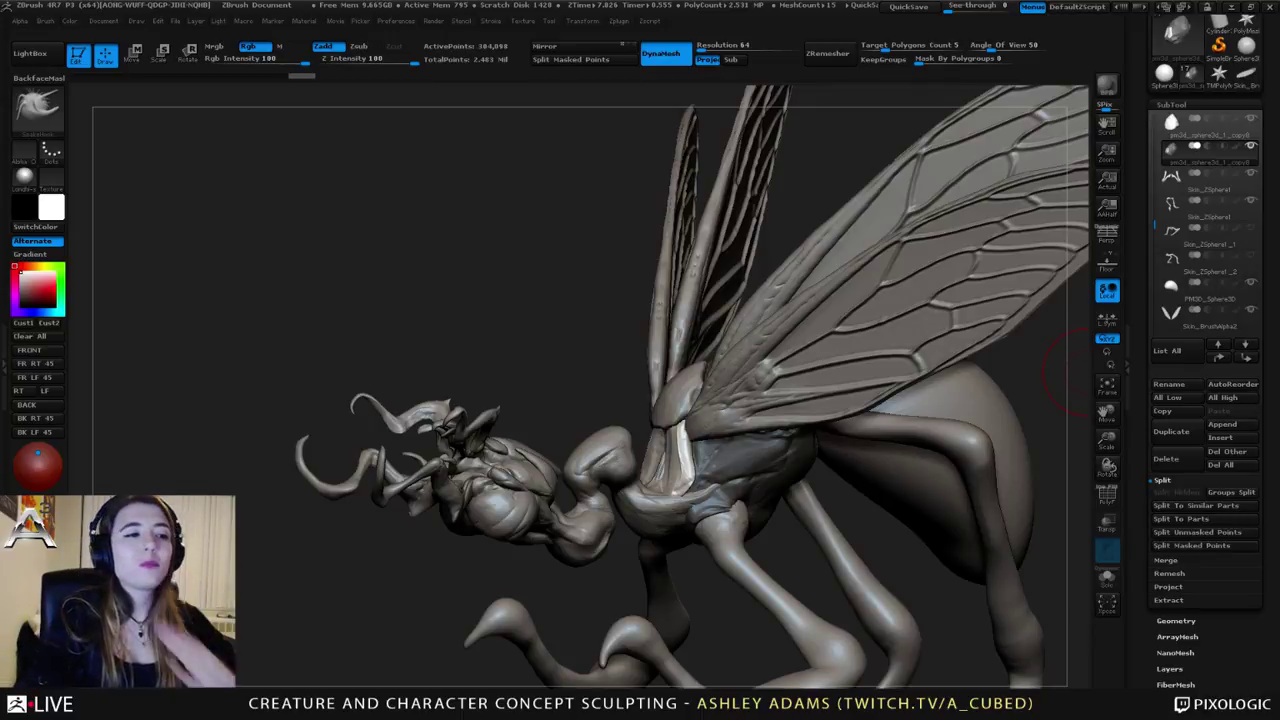
pyautogui.moveTo(560, 410)
pyautogui.mouseDown(button='right')
pyautogui.moveTo(690, 420)
pyautogui.moveTo(699, 443)
pyautogui.moveTo(676, 434)
pyautogui.mouseUp(button='right')
pyautogui.rightClick(676, 434)
pyautogui.moveTo(775, 370); pyautogui.dragTo(706, 366, button='right')
pyautogui.rightClick(706, 366)
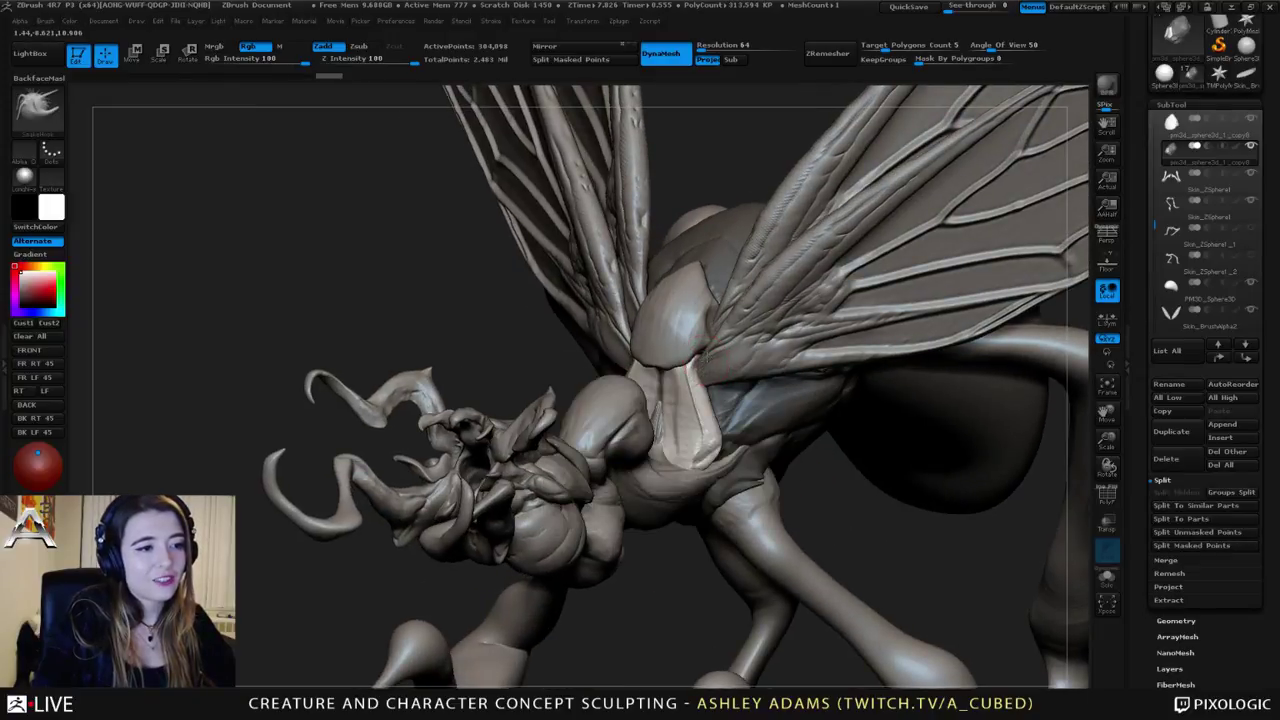
pyautogui.moveTo(765, 376)
pyautogui.mouseDown(button='right')
pyautogui.moveTo(704, 365)
pyautogui.moveTo(740, 362)
pyautogui.moveTo(692, 368)
pyautogui.moveTo(705, 365)
pyautogui.mouseUp(button='right')
pyautogui.rightClick(710, 368)
# Step: Build up volume on the unmasked side plates with the ClayBuildup brush and smooth their surface
pyautogui.press('b')
pyautogui.press('c')
pyautogui.press('b')
pyautogui.press('space')
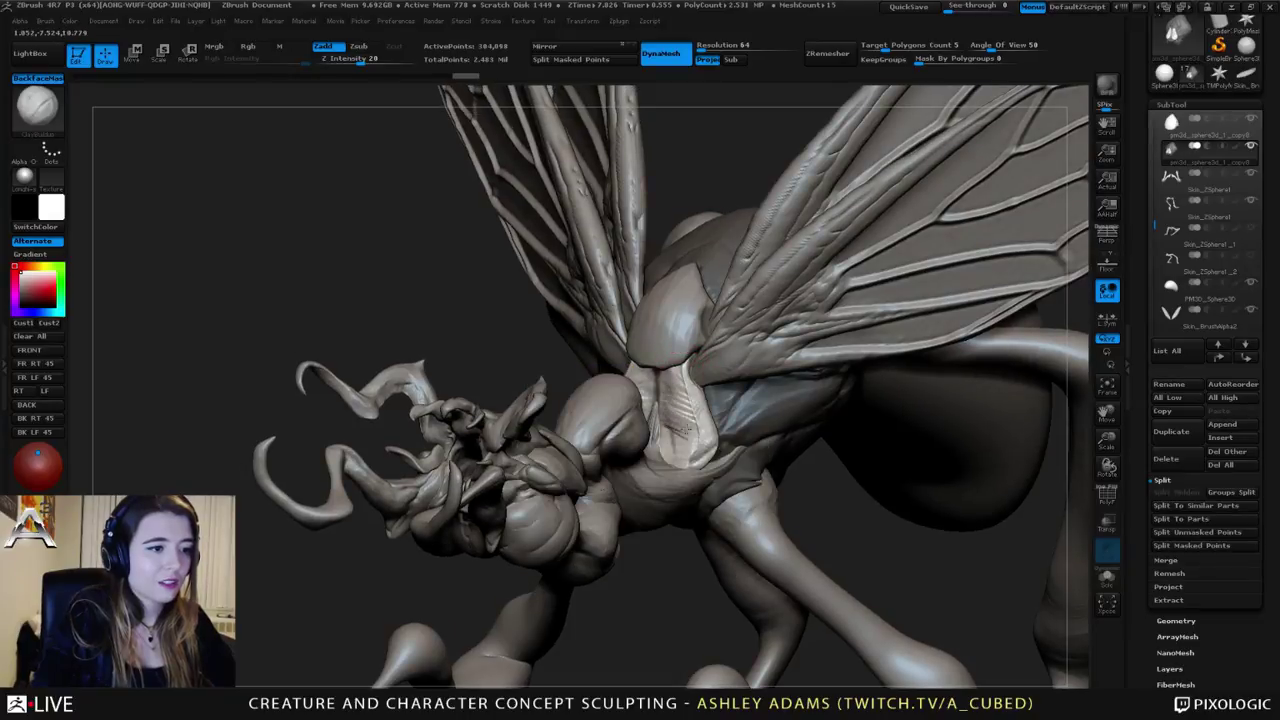
pyautogui.press('b')
pyautogui.press('s')
pyautogui.press('t')
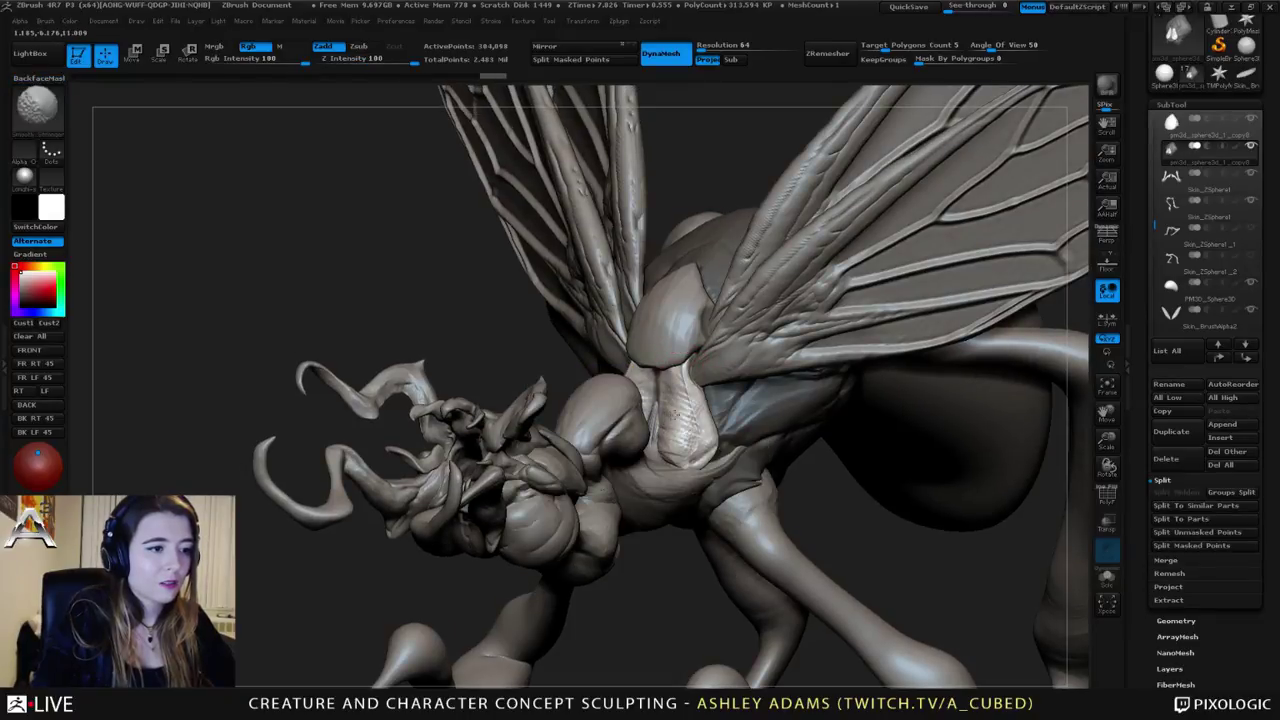
pyautogui.keyDown('shift'); pyautogui.moveTo(680, 398); pyautogui.dragTo(694, 428); pyautogui.keyUp('shift')
# Step: Split the masked thorax from the unmasked side plates into a separate subtool and select the thorax body
pyautogui.moveTo(694, 428)
pyautogui.mouseDown(button='right')
pyautogui.moveTo(880, 420)
pyautogui.moveTo(830, 432)
pyautogui.mouseUp(button='right')
pyautogui.moveTo(648, 428)
pyautogui.mouseDown(button='right')
pyautogui.moveTo(690, 365)
pyautogui.moveTo(660, 390)
pyautogui.moveTo(606, 366)
pyautogui.moveTo(629, 443)
pyautogui.mouseUp(button='right')
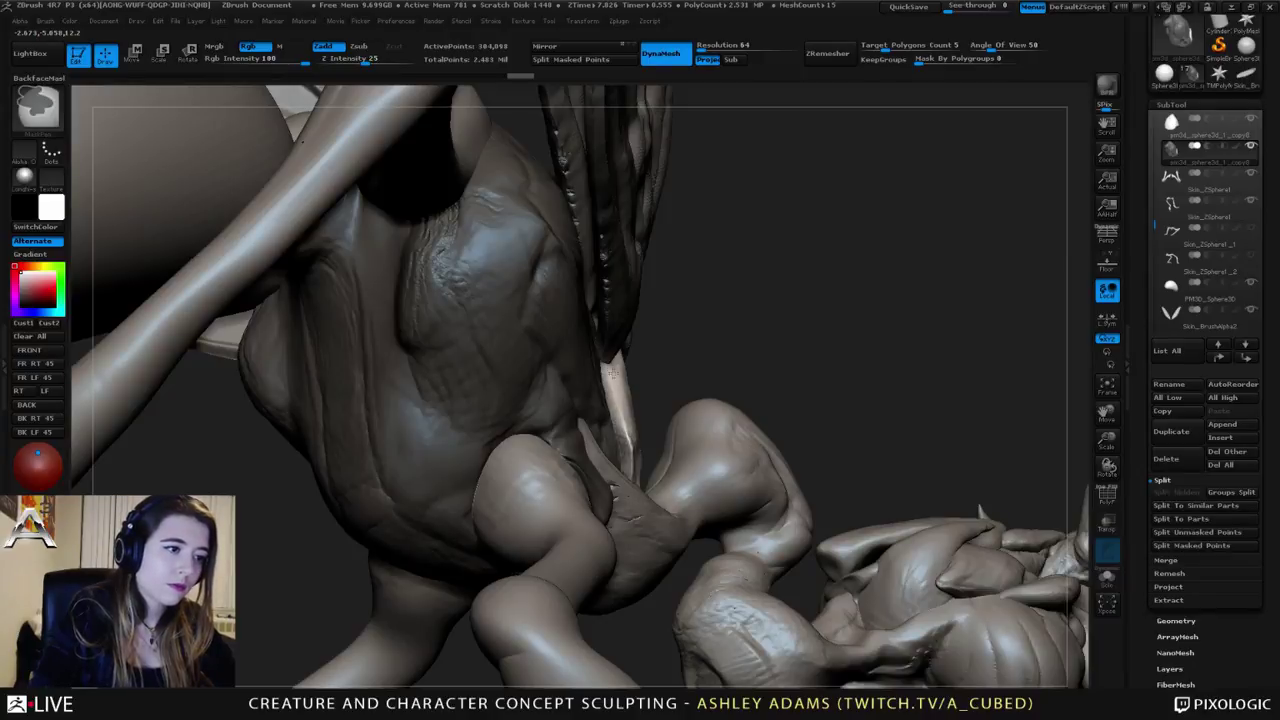
pyautogui.moveTo(612, 372); pyautogui.dragTo(690, 425, button='right')
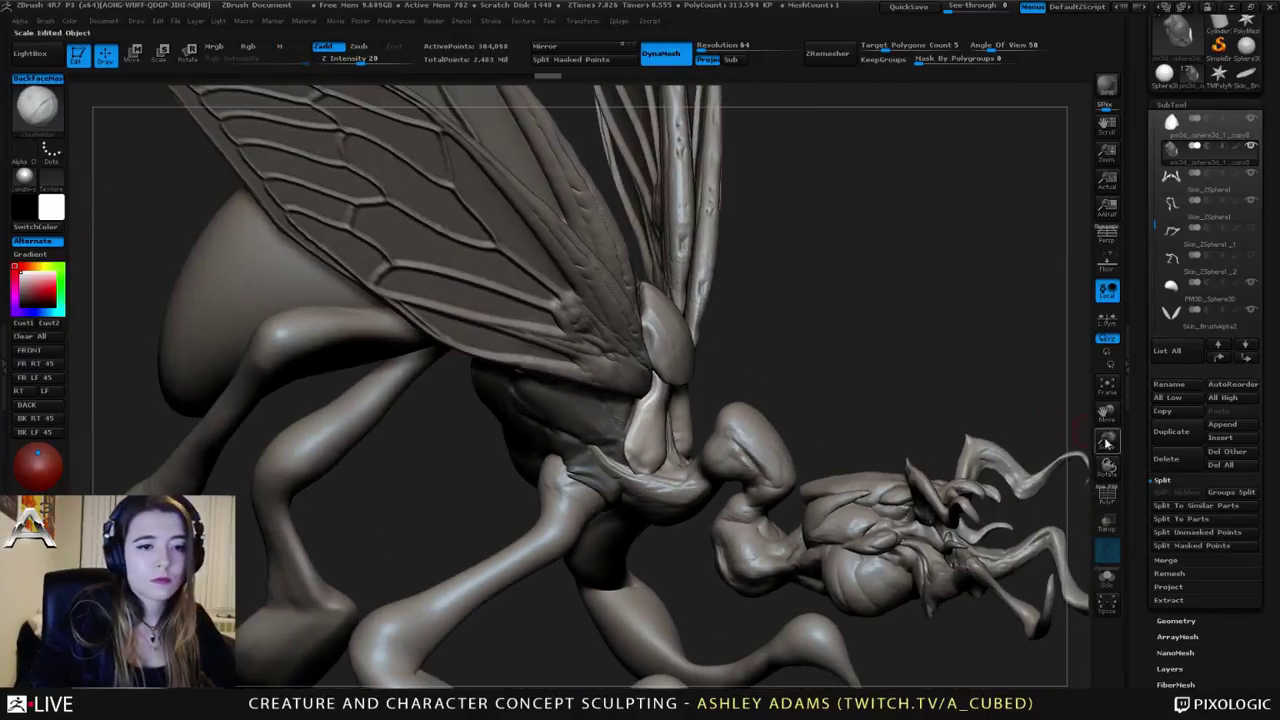
pyautogui.click(1203, 546)
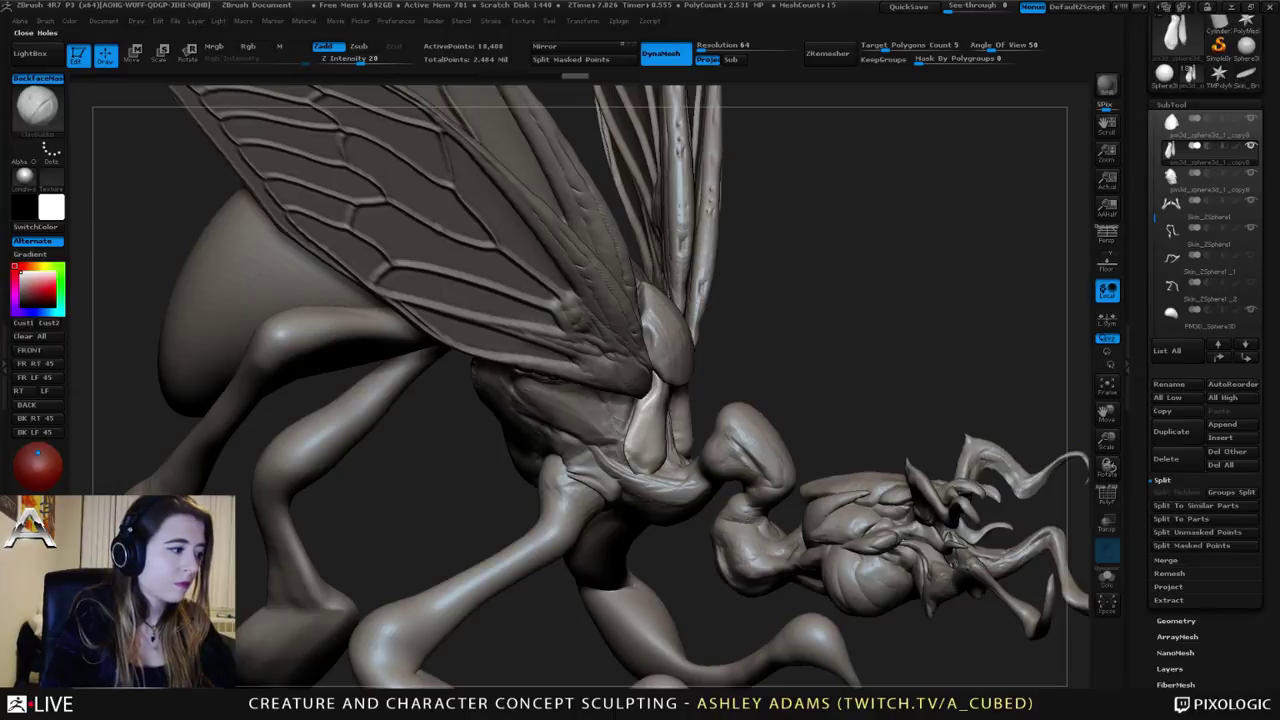
pyautogui.keyDown('alt'); pyautogui.click(618, 424); pyautogui.keyUp('alt')
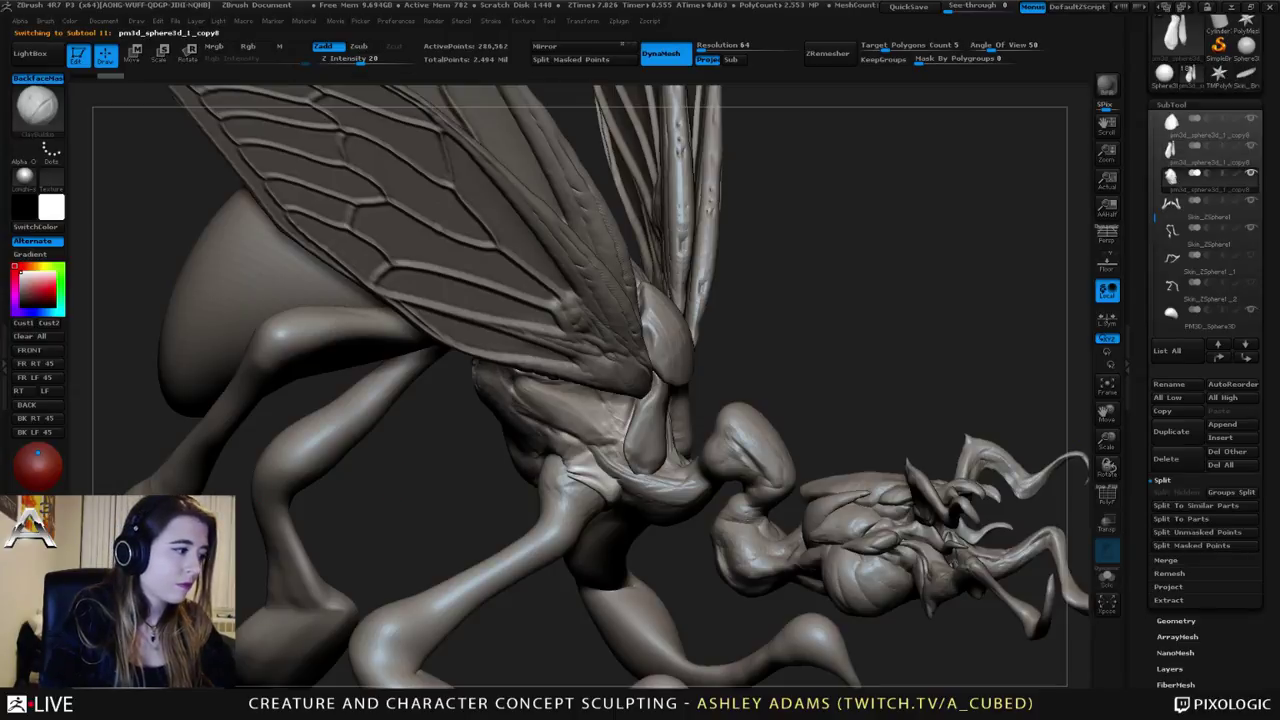
pyautogui.moveTo(749, 366); pyautogui.dragTo(729, 347, button='right')
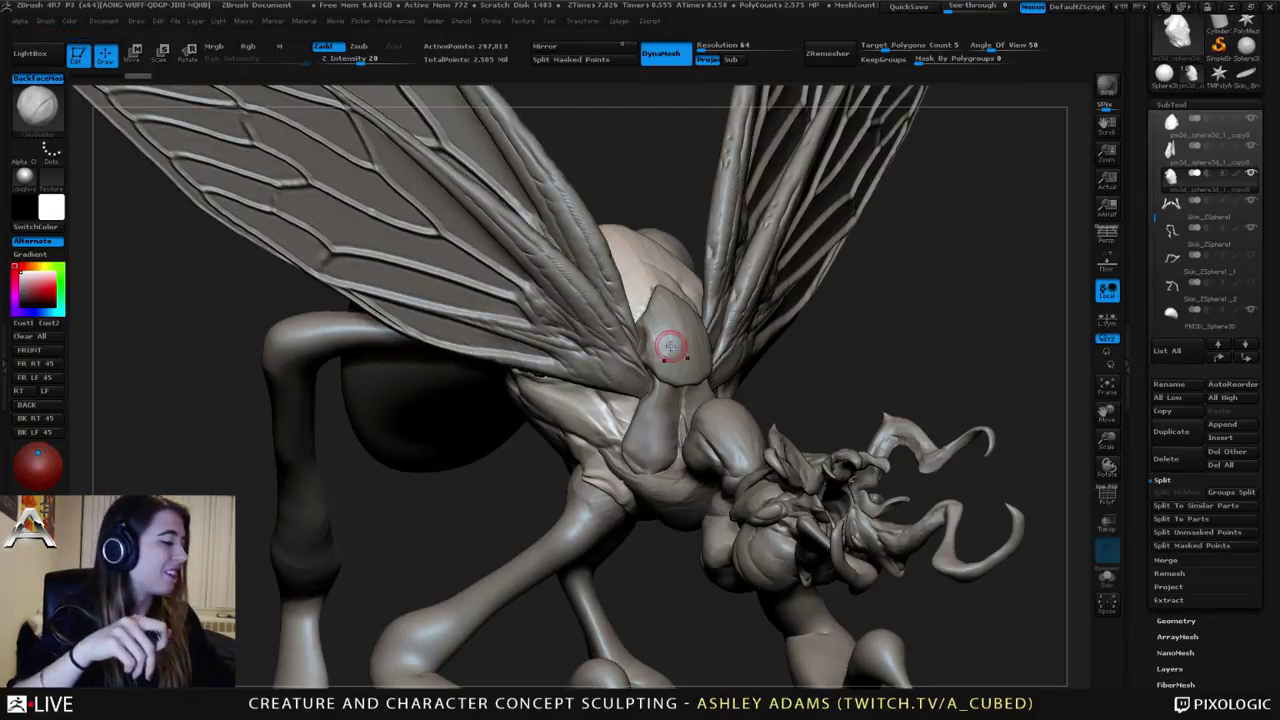
# Step: Select the side plates subtool and reshape the plates' lower ends and edges with the SnakeHook brush
pyautogui.moveTo(560, 331)
pyautogui.mouseDown(button='right')
pyautogui.moveTo(625, 375)
pyautogui.moveTo(664, 425)
pyautogui.mouseUp(button='right')
pyautogui.keyDown('alt'); pyautogui.click(654, 427); pyautogui.keyUp('alt')
pyautogui.press('space')
pyautogui.moveTo(667, 424); pyautogui.dragTo(690, 424)
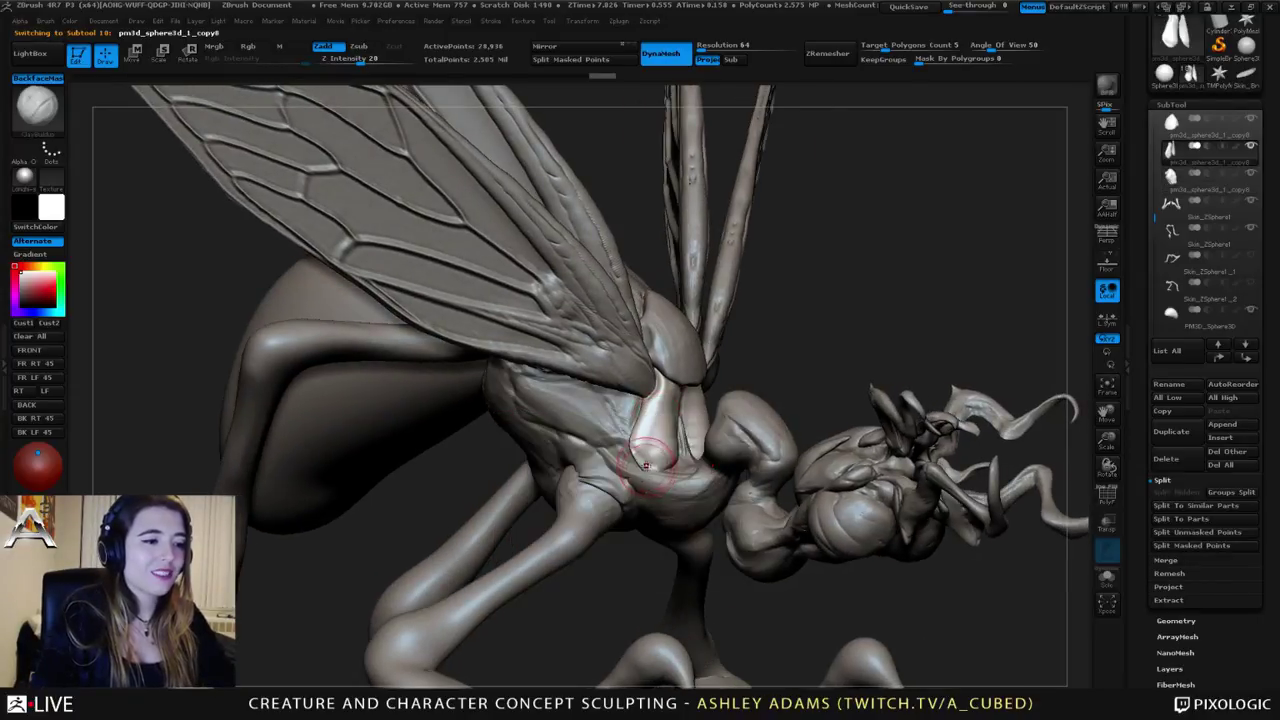
pyautogui.press('b')
pyautogui.press('s')
pyautogui.press('h')
pyautogui.press('space')
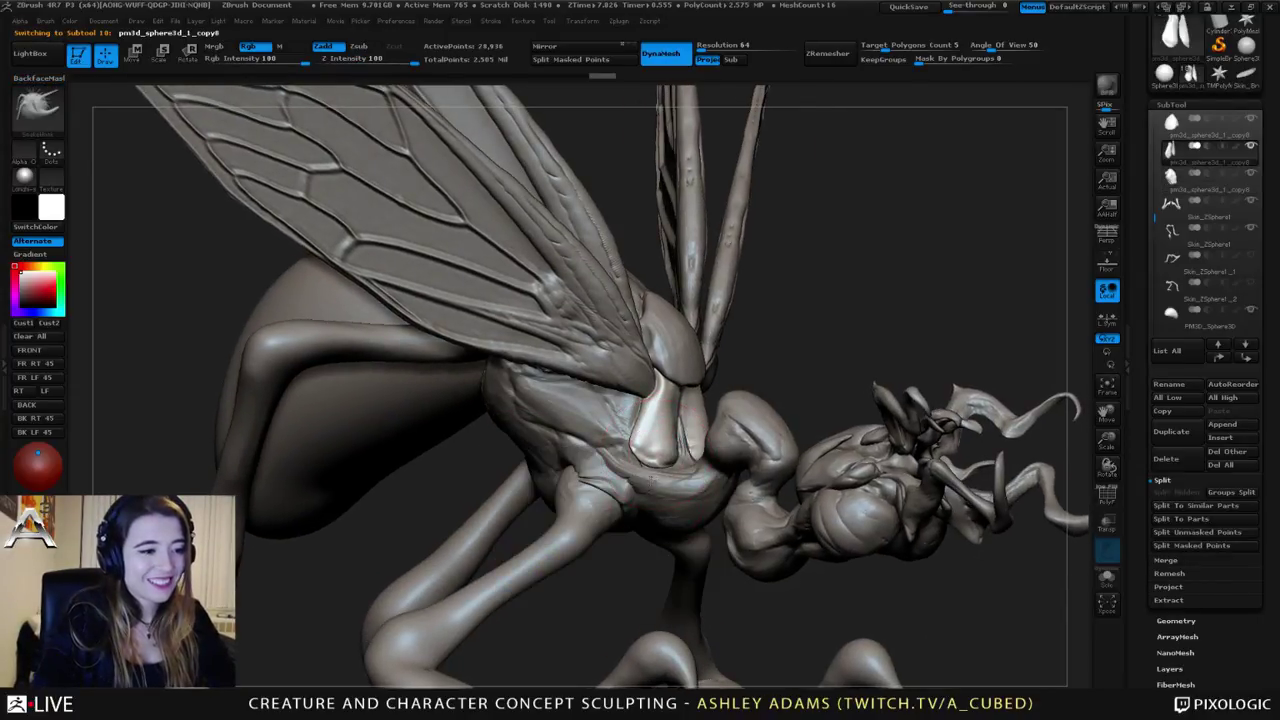
pyautogui.moveTo(652, 480); pyautogui.dragTo(560, 466, button='right')
pyautogui.moveTo(660, 446); pyautogui.dragTo(661, 424)
pyautogui.moveTo(560, 440)
pyautogui.mouseDown(button='right')
pyautogui.moveTo(638, 463)
pyautogui.moveTo(600, 455)
pyautogui.moveTo(614, 443)
pyautogui.mouseUp(button='right')
pyautogui.press('space')
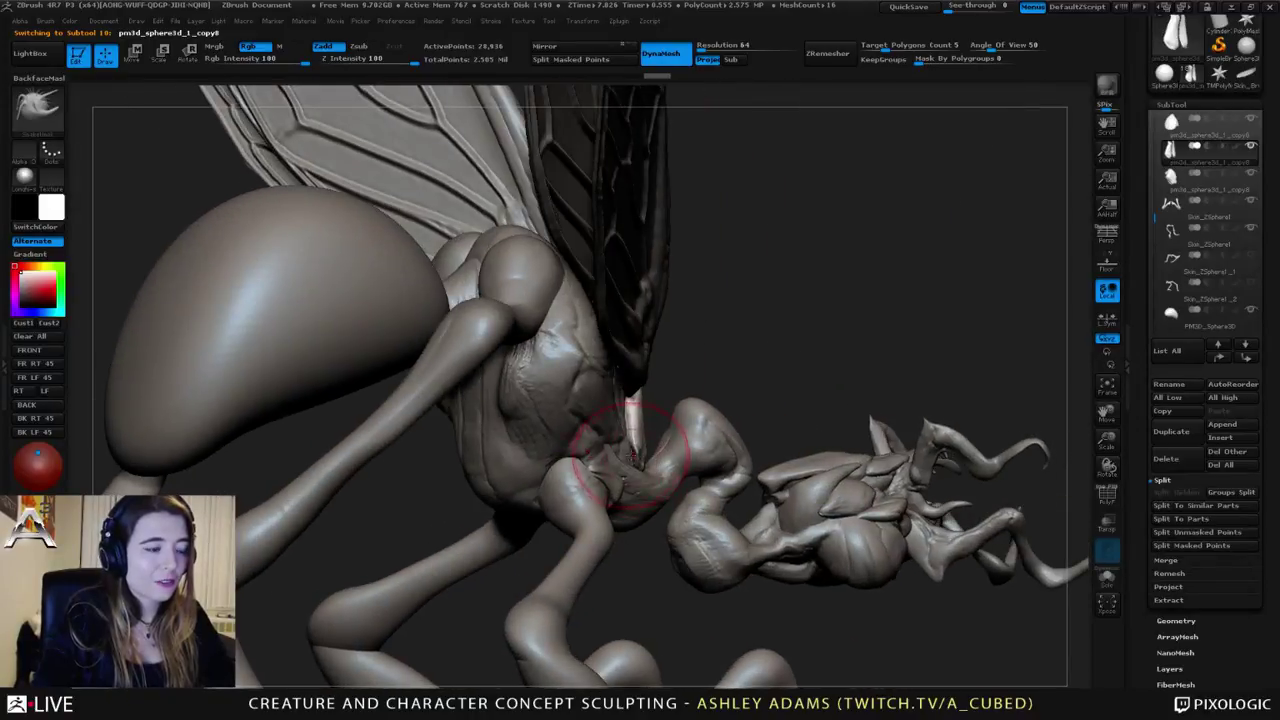
pyautogui.press('b')
pyautogui.press('i')
pyautogui.press('n')
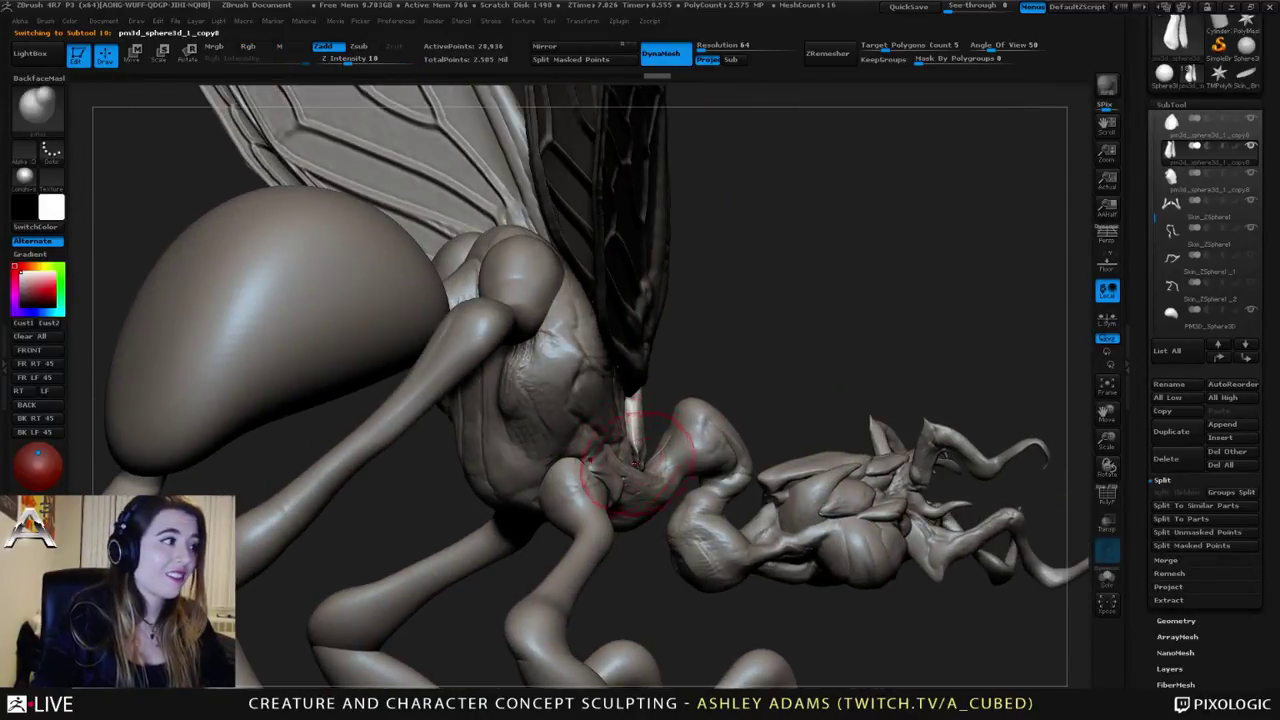
pyautogui.moveTo(632, 462); pyautogui.dragTo(560, 430, button='right')
pyautogui.press('b')
pyautogui.press('s')
pyautogui.press('h')
# Step: Refine the side plates' outline from the front and side with the SnakeHook brush and smooth their surface
pyautogui.moveTo(680, 455); pyautogui.dragTo(660, 464, button='right')
pyautogui.rightClick(660, 464)
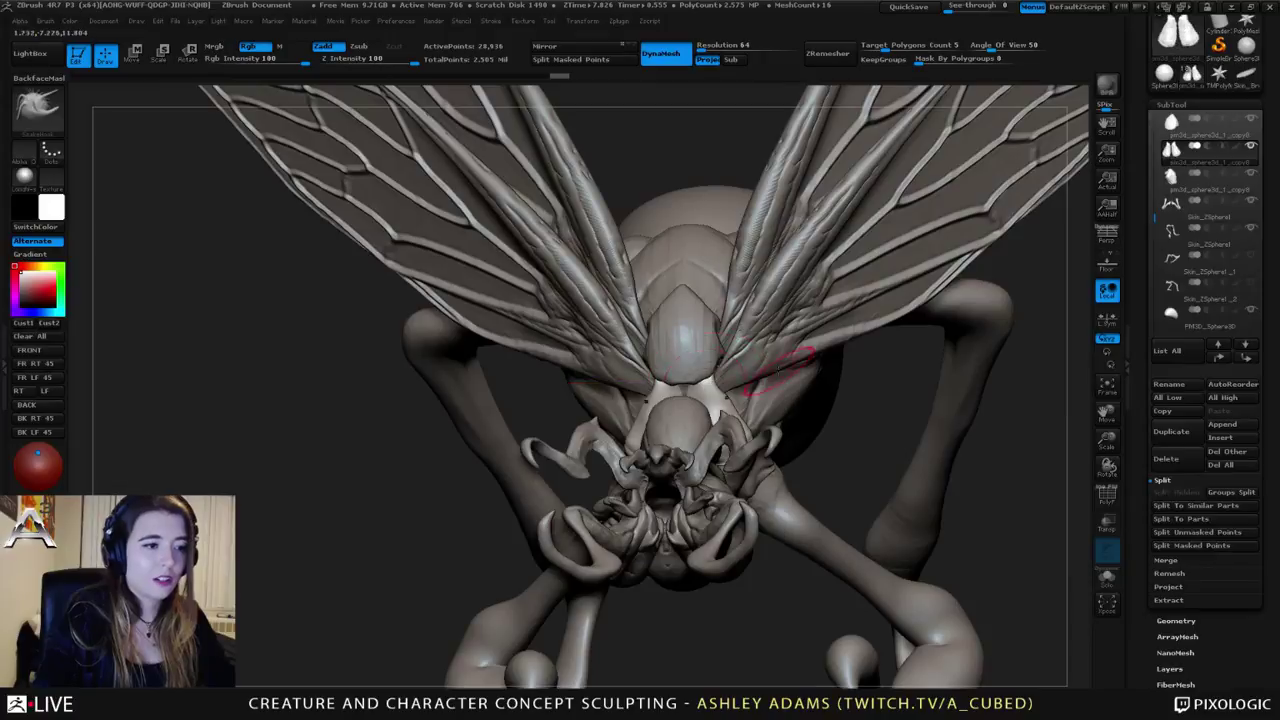
pyautogui.moveTo(780, 370); pyautogui.dragTo(732, 420, button='right')
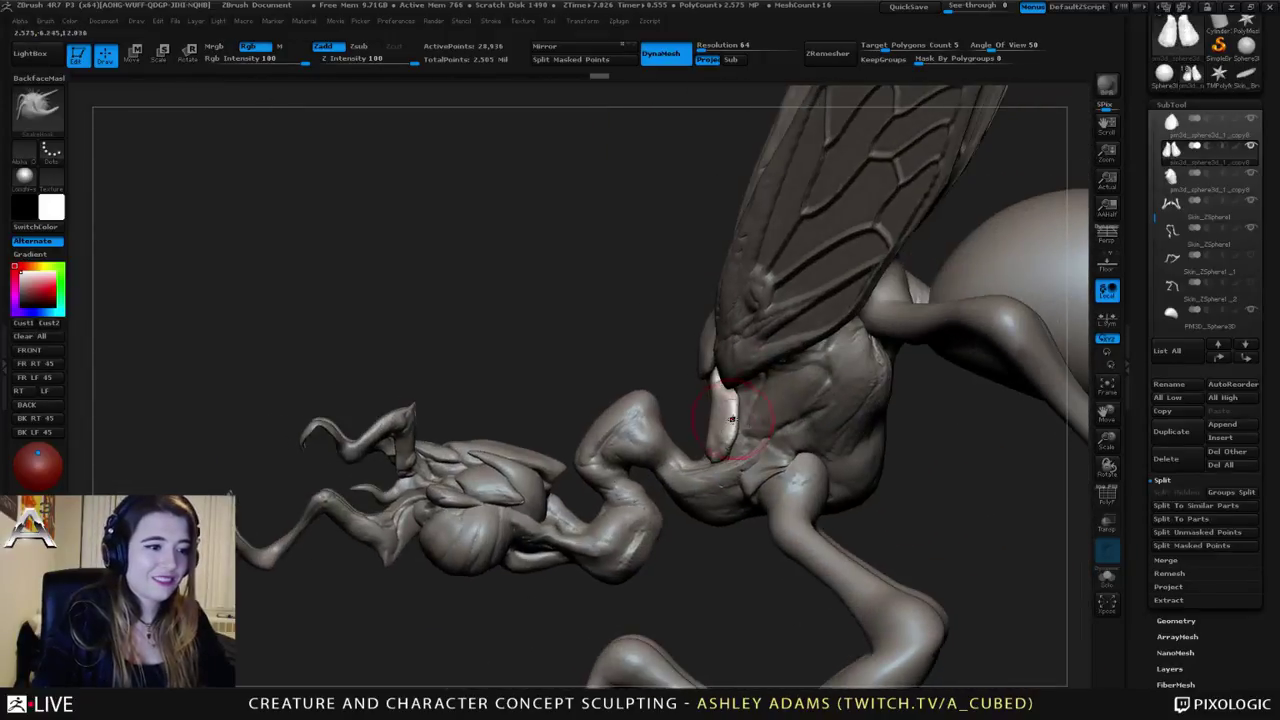
pyautogui.moveTo(736, 410)
pyautogui.mouseDown()
pyautogui.moveTo(707, 402)
pyautogui.moveTo(706, 434)
pyautogui.mouseUp()
pyautogui.rightClick(674, 490)
pyautogui.moveTo(702, 430); pyautogui.dragTo(717, 424, button='right')
pyautogui.keyDown('shift'); pyautogui.moveTo(714, 404); pyautogui.dragTo(714, 418); pyautogui.keyUp('shift')
pyautogui.moveTo(714, 418)
pyautogui.mouseDown(button='right')
pyautogui.moveTo(759, 413)
pyautogui.moveTo(752, 388)
pyautogui.moveTo(692, 392)
pyautogui.moveTo(652, 426)
pyautogui.moveTo(695, 392)
pyautogui.mouseUp(button='right')
# Step: Select the head and neck subtool and pull the upper edge of the neck base toward the side plates with SnakeHook
pyautogui.keyDown('alt'); pyautogui.click(649, 438); pyautogui.keyUp('alt')
pyautogui.press('b')
pyautogui.press('c')
pyautogui.press('b')
pyautogui.press('b')
pyautogui.press('s')
pyautogui.press('h')
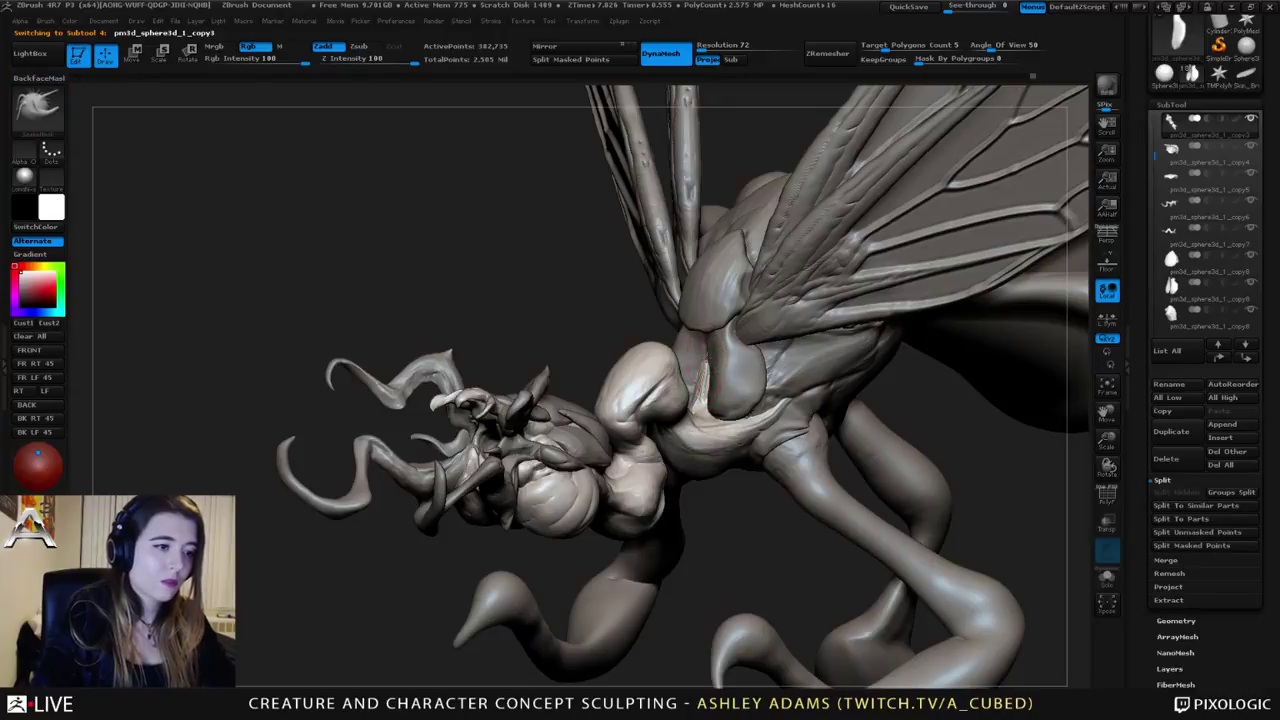
pyautogui.moveTo(704, 317); pyautogui.dragTo(670, 326, button='right')
pyautogui.moveTo(702, 410)
pyautogui.keyDown('ctrl'); pyautogui.mouseDown(button='right')
pyautogui.moveTo(704, 384)
pyautogui.moveTo(687, 419)
pyautogui.mouseUp(button='right'); pyautogui.keyUp('ctrl')
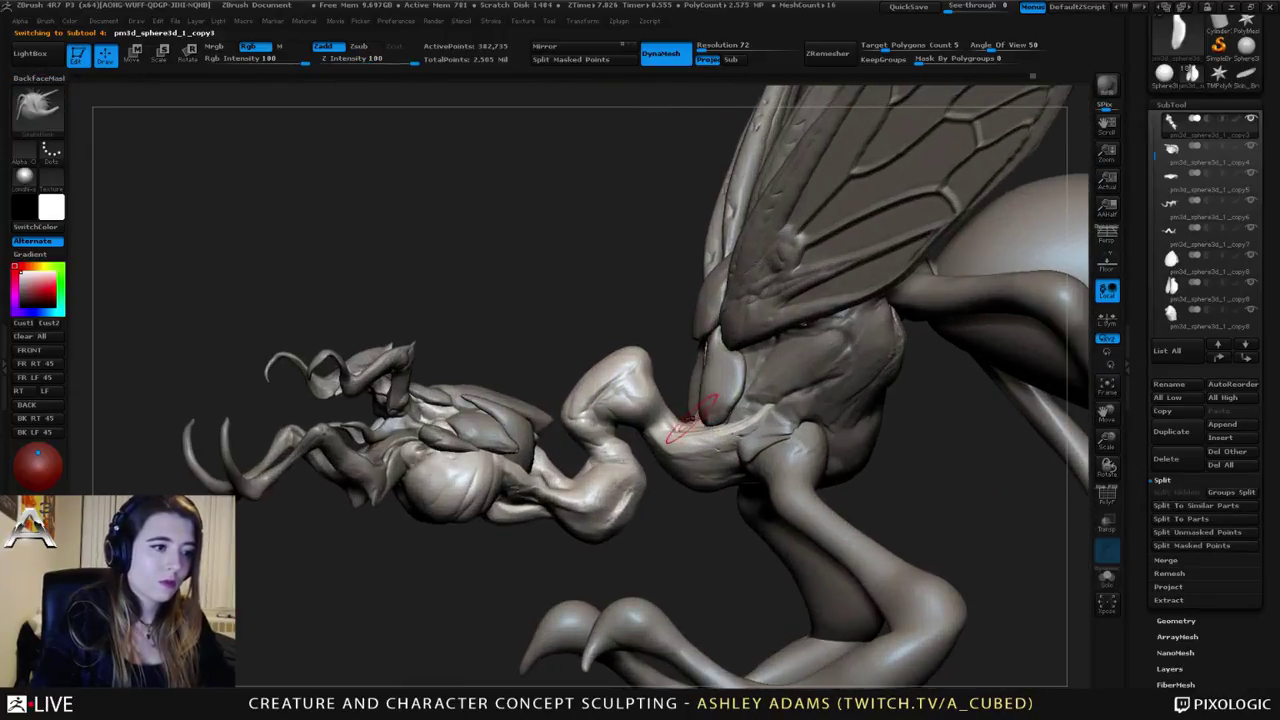
pyautogui.moveTo(687, 424); pyautogui.dragTo(685, 413)
pyautogui.moveTo(685, 411); pyautogui.dragTo(685, 412, button='right')
pyautogui.press('space')
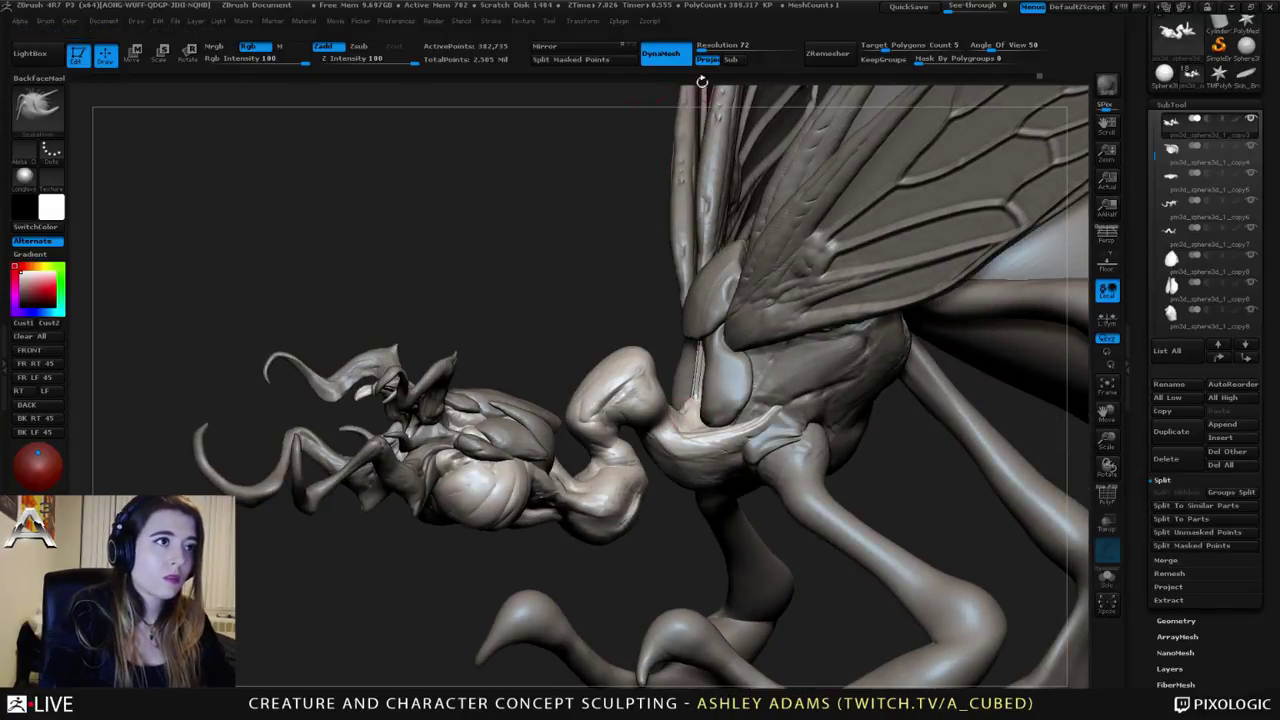
# Step: Remesh the head and neck subtool with DynaMesh at resolution 72 and smooth the strip rising between the side plates
pyautogui.keyDown('ctrl'); pyautogui.click(632, 245); pyautogui.keyUp('ctrl')
pyautogui.keyDown('ctrl'); pyautogui.click(628, 320); pyautogui.keyUp('ctrl')
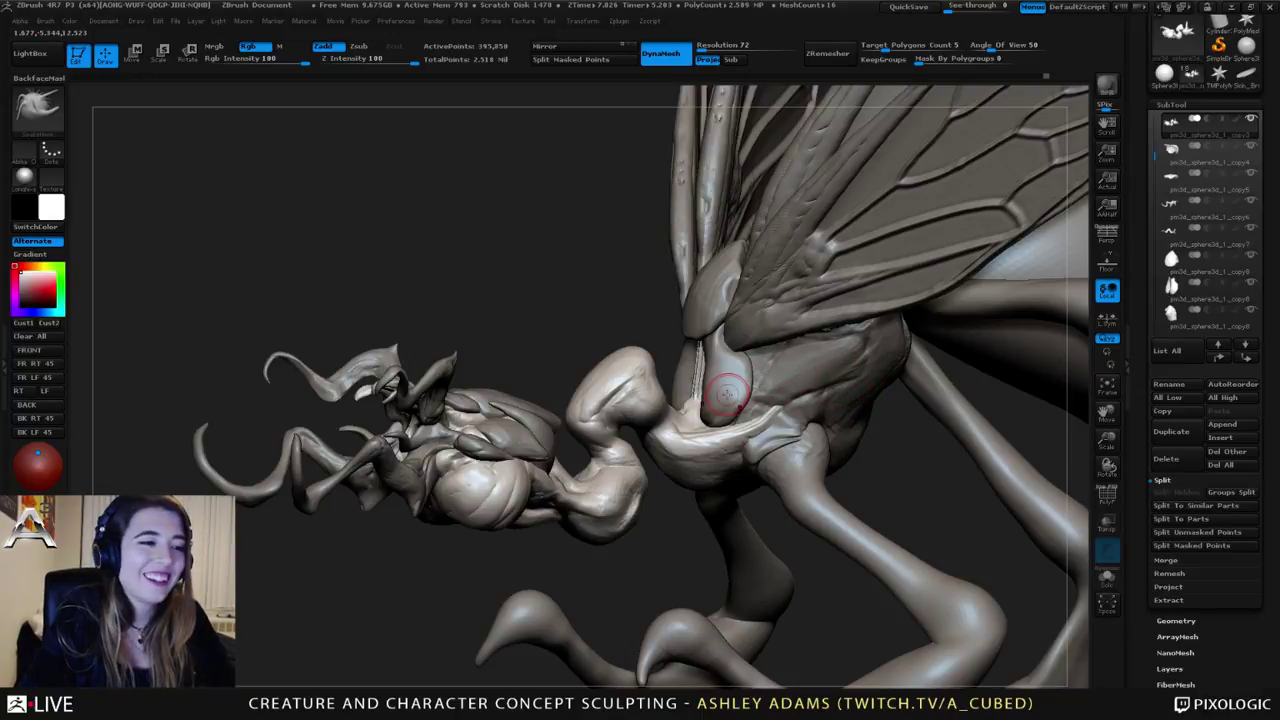
pyautogui.moveTo(728, 394); pyautogui.dragTo(820, 390, button='right')
pyautogui.keyDown('shift'); pyautogui.moveTo(701, 385); pyautogui.dragTo(696, 356); pyautogui.keyUp('shift')
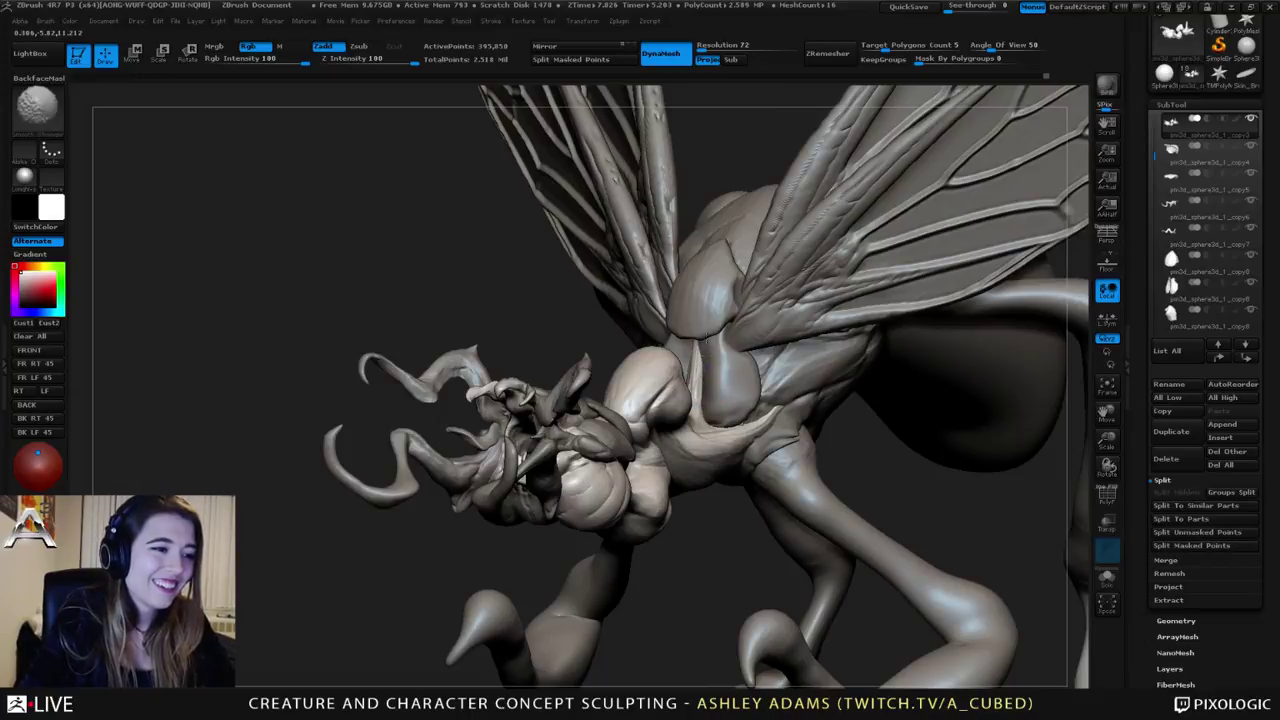
# Step: Pull the underside of the neck base downward with the SnakeHook brush to make it fuller in front of the forelegs
pyautogui.moveTo(766, 350); pyautogui.dragTo(706, 339, button='right')
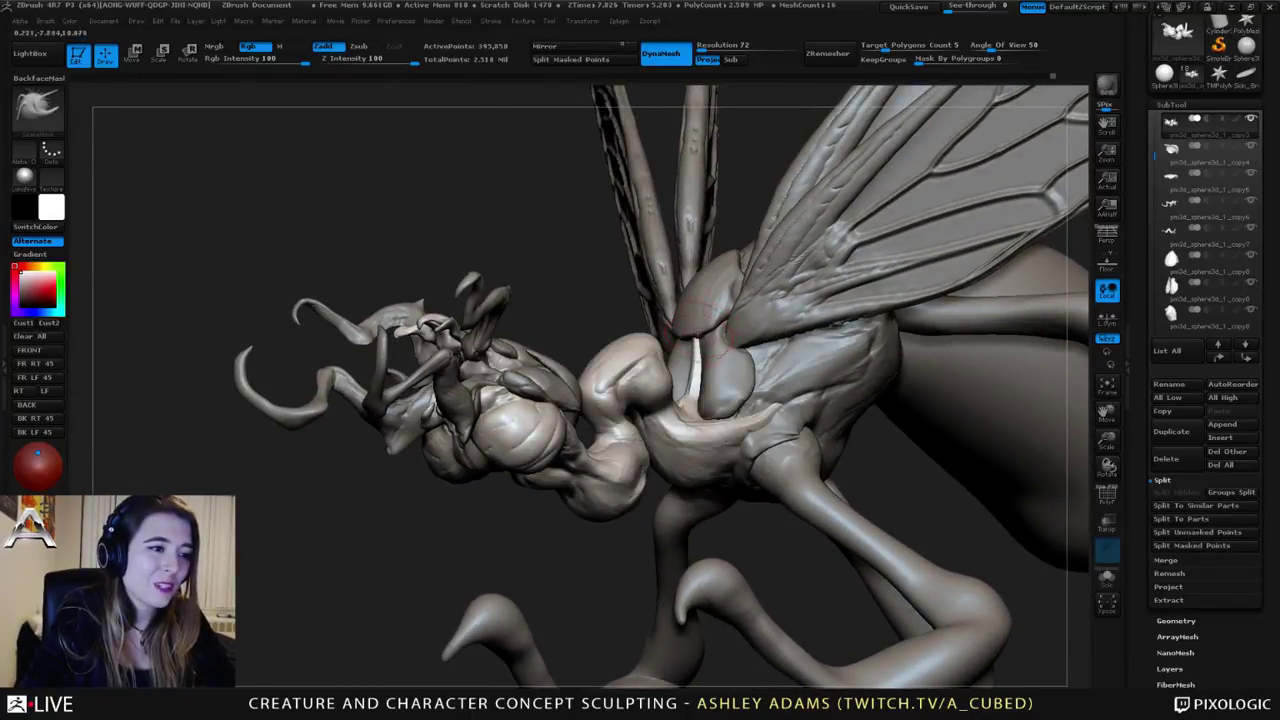
pyautogui.moveTo(702, 335); pyautogui.dragTo(662, 350, button='right')
pyautogui.moveTo(677, 406)
pyautogui.mouseDown(button='right')
pyautogui.moveTo(641, 393)
pyautogui.moveTo(627, 428)
pyautogui.mouseUp(button='right')
pyautogui.press('space')
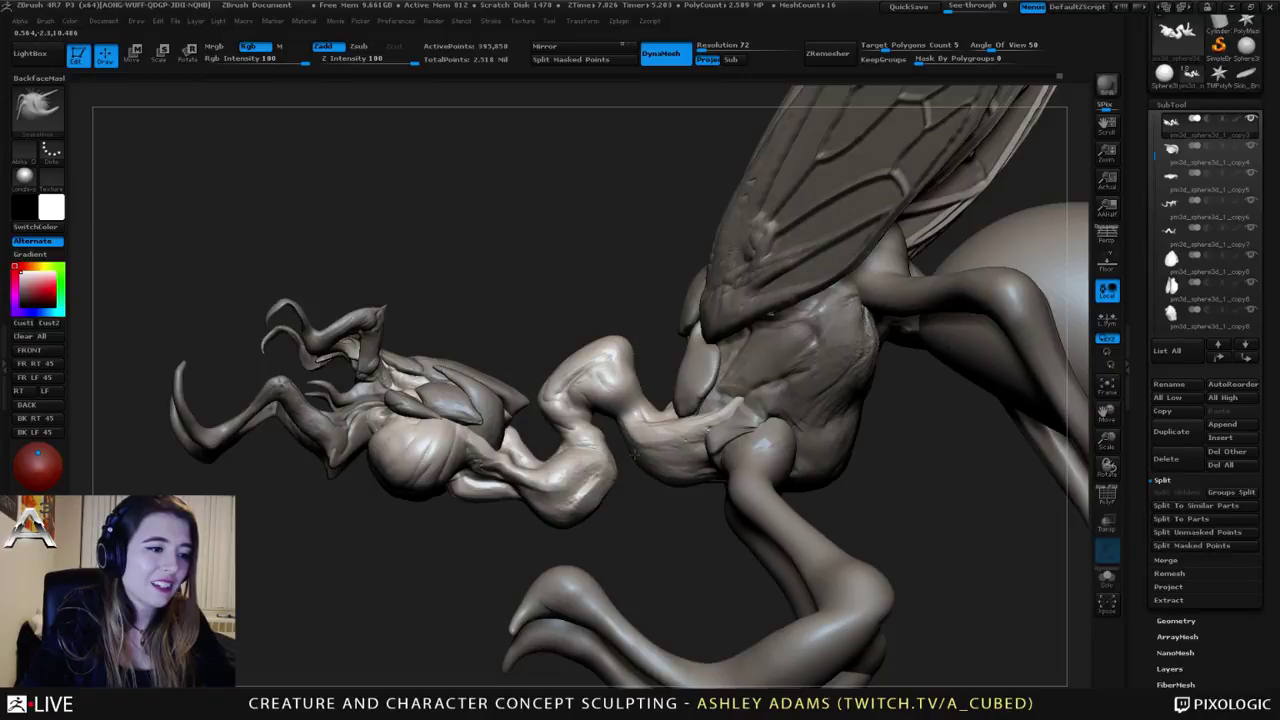
pyautogui.moveTo(664, 480); pyautogui.dragTo(730, 488)
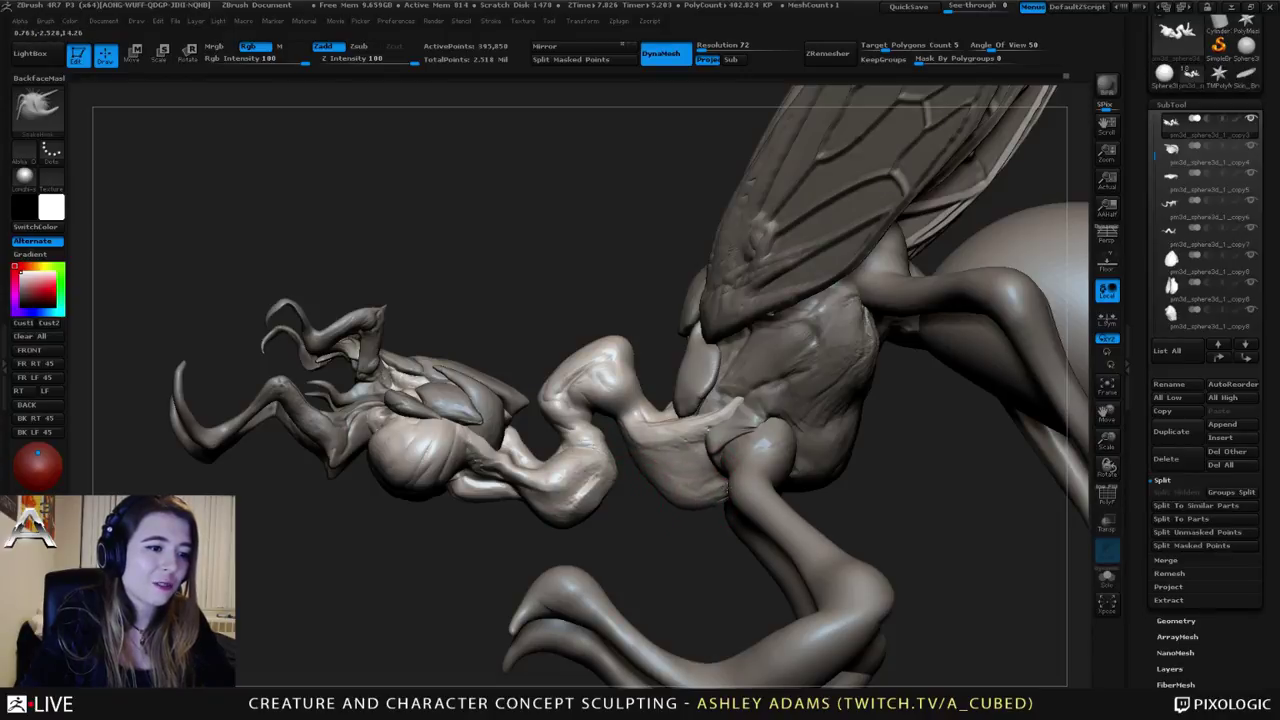
pyautogui.moveTo(736, 508)
pyautogui.keyDown('ctrl'); pyautogui.mouseDown(button='right')
pyautogui.moveTo(721, 476)
pyautogui.moveTo(672, 500)
pyautogui.mouseUp(button='right'); pyautogui.keyUp('ctrl')
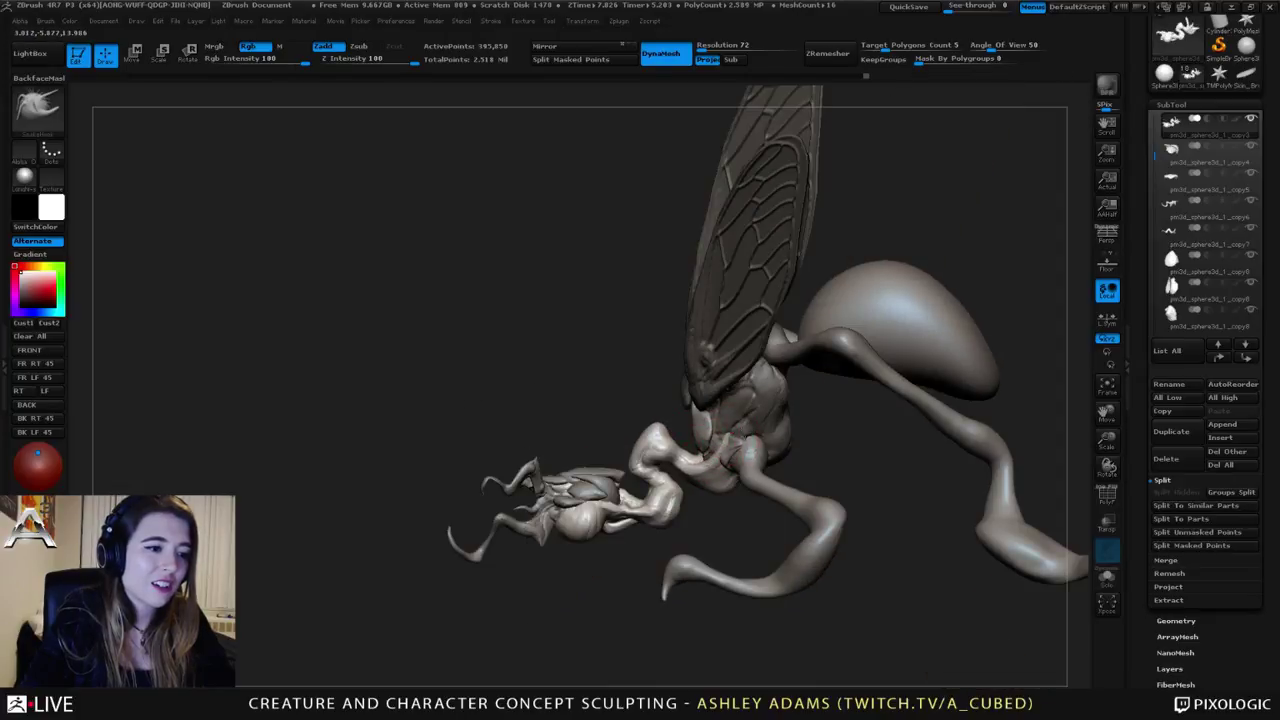
# Step: Select the side plates subtool again and adjust the SnakeHook brush size for fitting the plates against the neck base
pyautogui.moveTo(722, 460)
pyautogui.mouseDown(button='right')
pyautogui.moveTo(748, 460)
pyautogui.moveTo(738, 476)
pyautogui.moveTo(698, 464)
pyautogui.mouseUp(button='right')
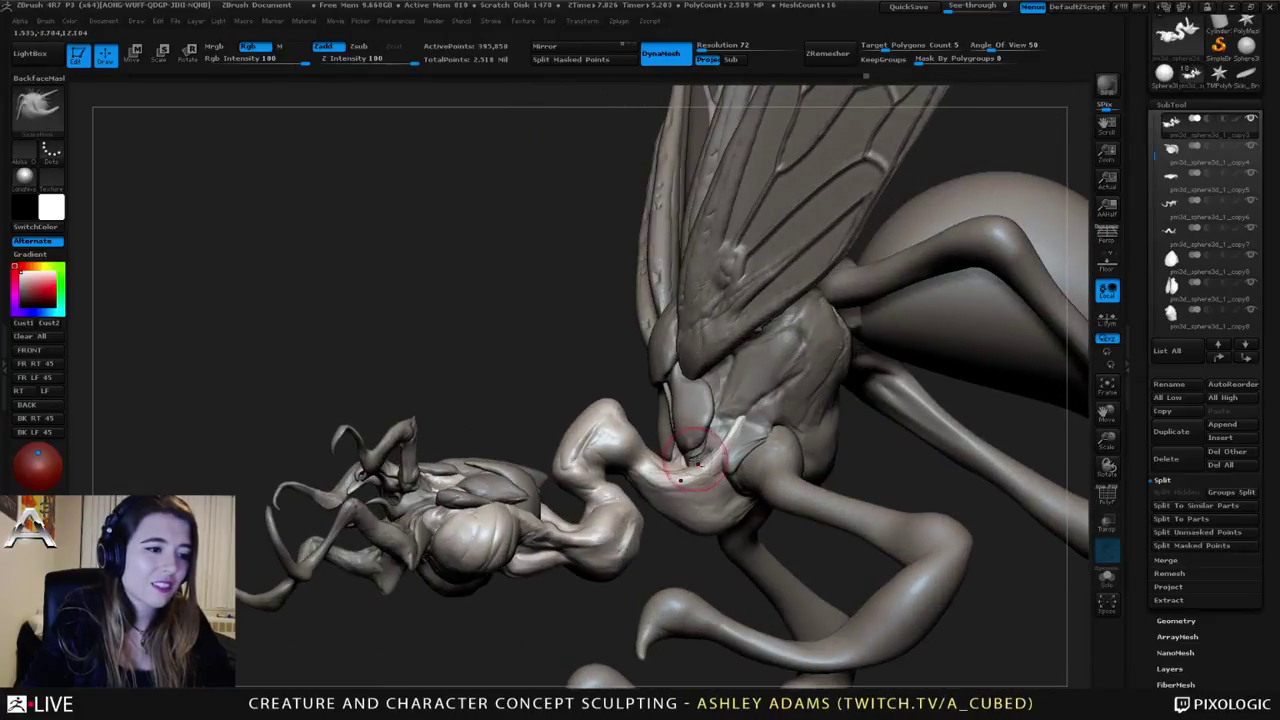
pyautogui.keyDown('alt'); pyautogui.click(697, 462); pyautogui.keyUp('alt')
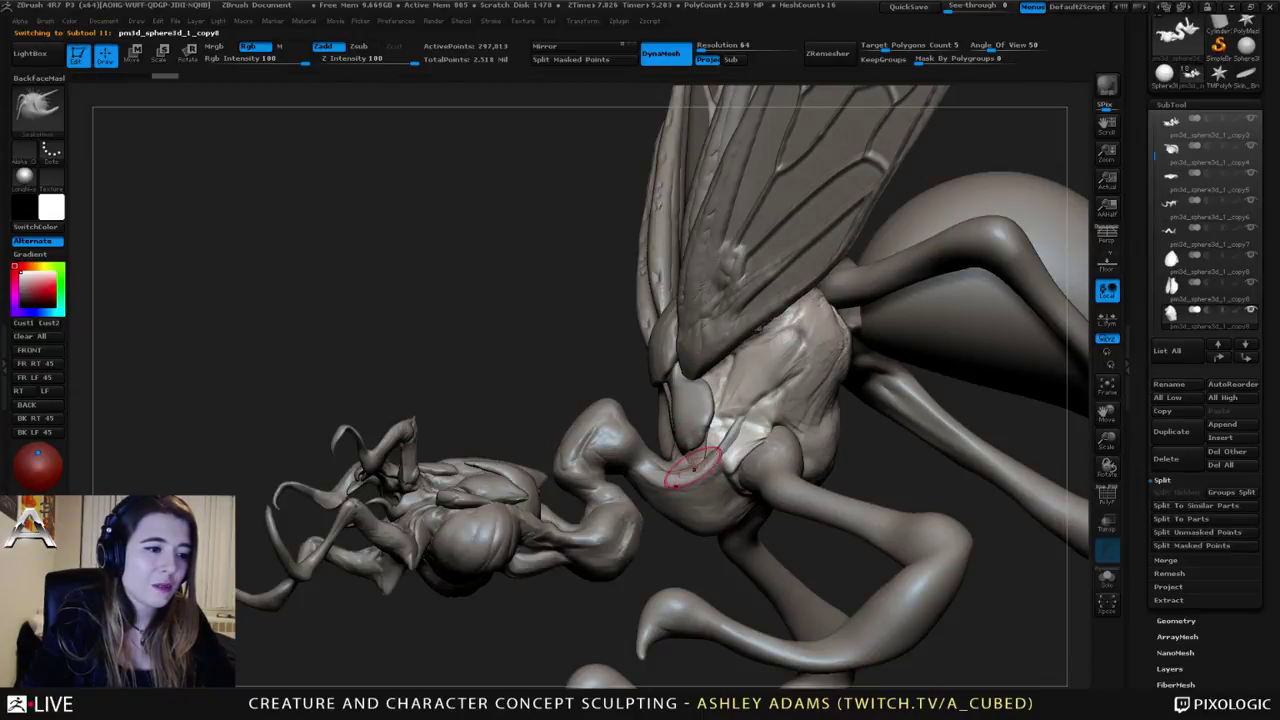
pyautogui.keyDown('alt'); pyautogui.click(689, 440); pyautogui.keyUp('alt')
pyautogui.moveTo(700, 447)
pyautogui.mouseDown(button='right')
pyautogui.moveTo(682, 453)
pyautogui.moveTo(707, 460)
pyautogui.moveTo(716, 448)
pyautogui.moveTo(706, 477)
pyautogui.moveTo(738, 431)
pyautogui.moveTo(740, 462)
pyautogui.mouseUp(button='right')
pyautogui.press('space')
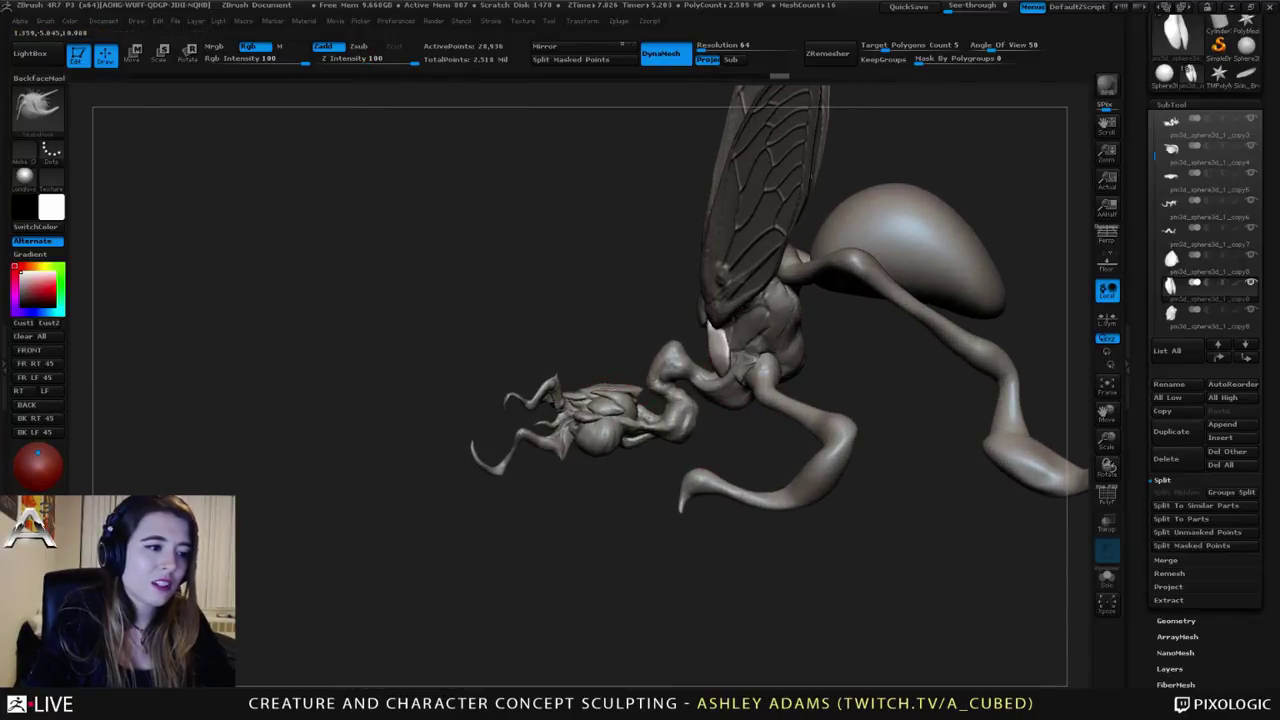
# Step: Select the large plate on top of the head and reshape its outline with the SnakeHook brush
pyautogui.keyDown('alt'); pyautogui.click(593, 388); pyautogui.keyUp('alt')
pyautogui.press('space')
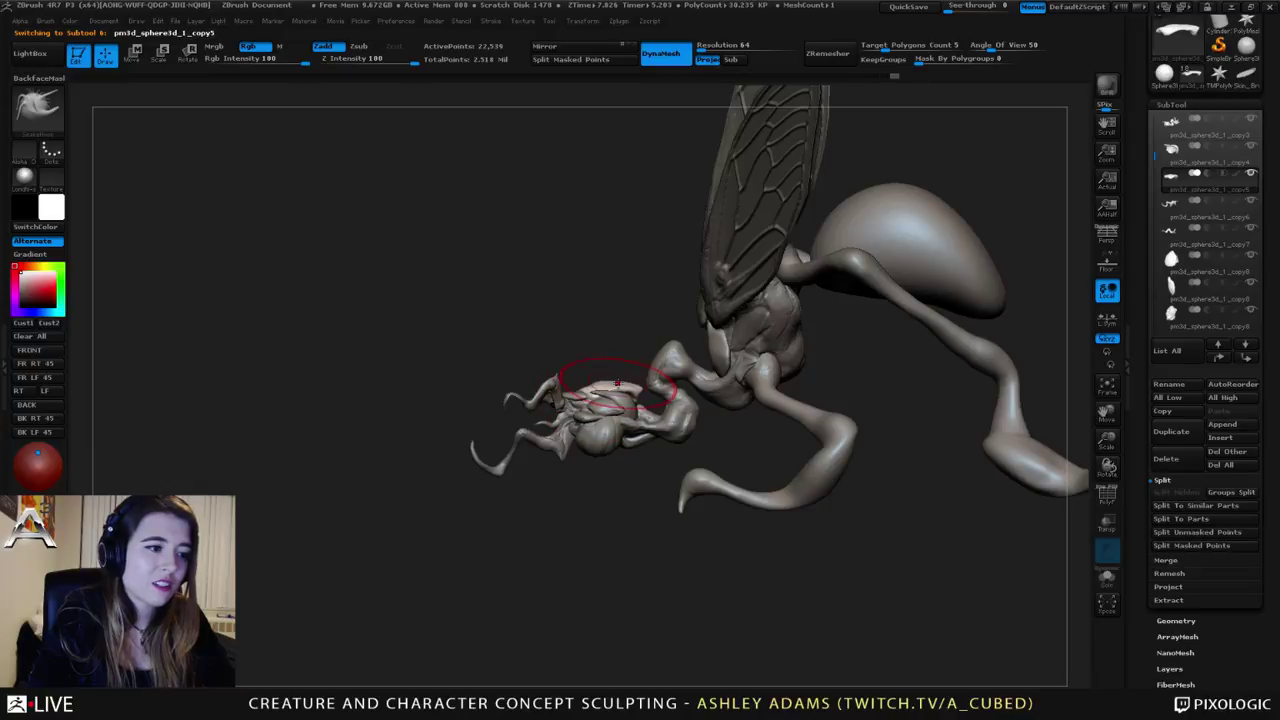
pyautogui.press('b')
pyautogui.press('m')
pyautogui.press('v')
pyautogui.press('b')
pyautogui.press('s')
pyautogui.press('h')
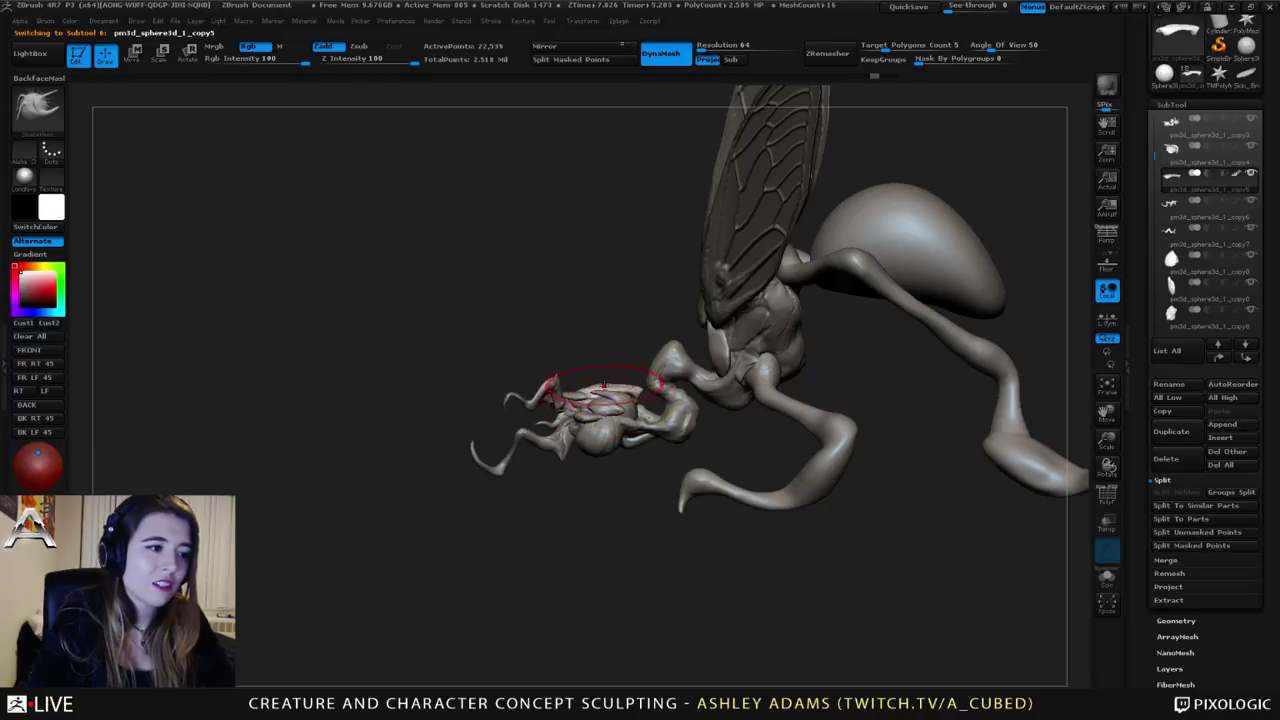
pyautogui.rightClick(608, 443)
# Step: Select the smaller plates at the front of the head and pull their top surface upward with SnakeHook
pyautogui.keyDown('alt'); pyautogui.click(573, 385); pyautogui.keyUp('alt')
pyautogui.keyDown('ctrl'); pyautogui.moveTo(572, 383); pyautogui.dragTo(580, 363, button='right'); pyautogui.keyUp('ctrl')
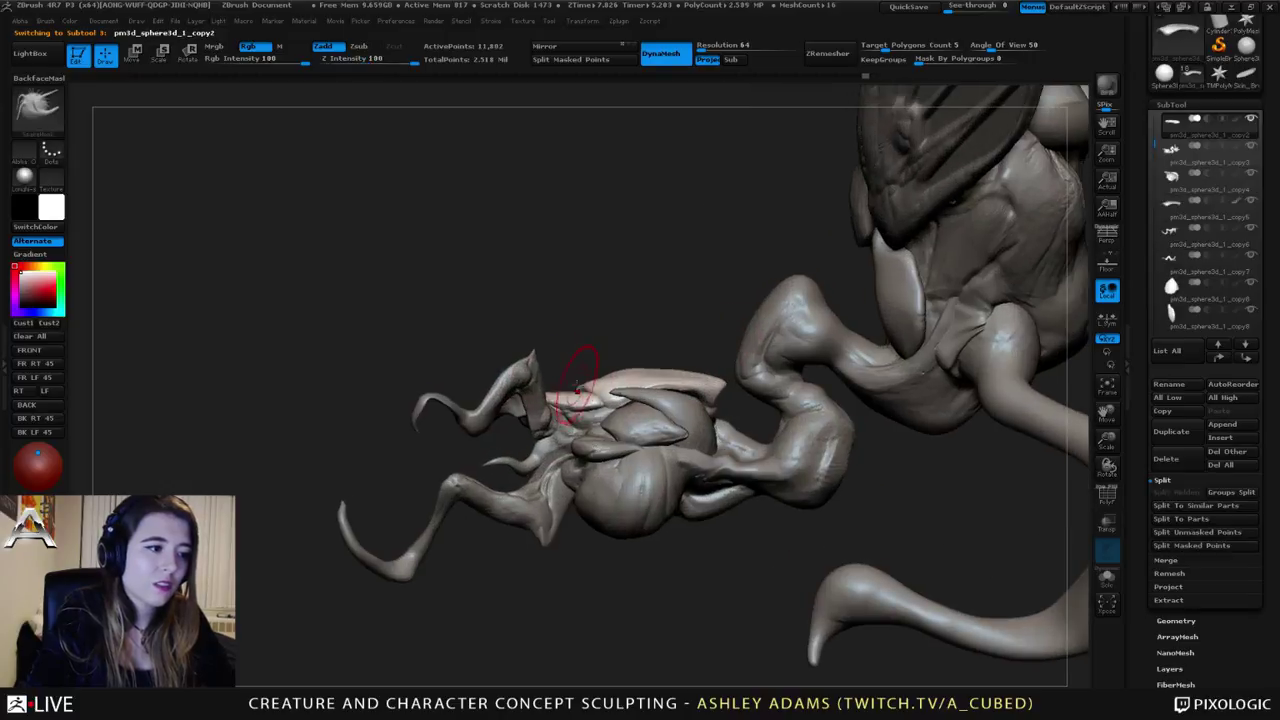
pyautogui.rightClick(578, 372)
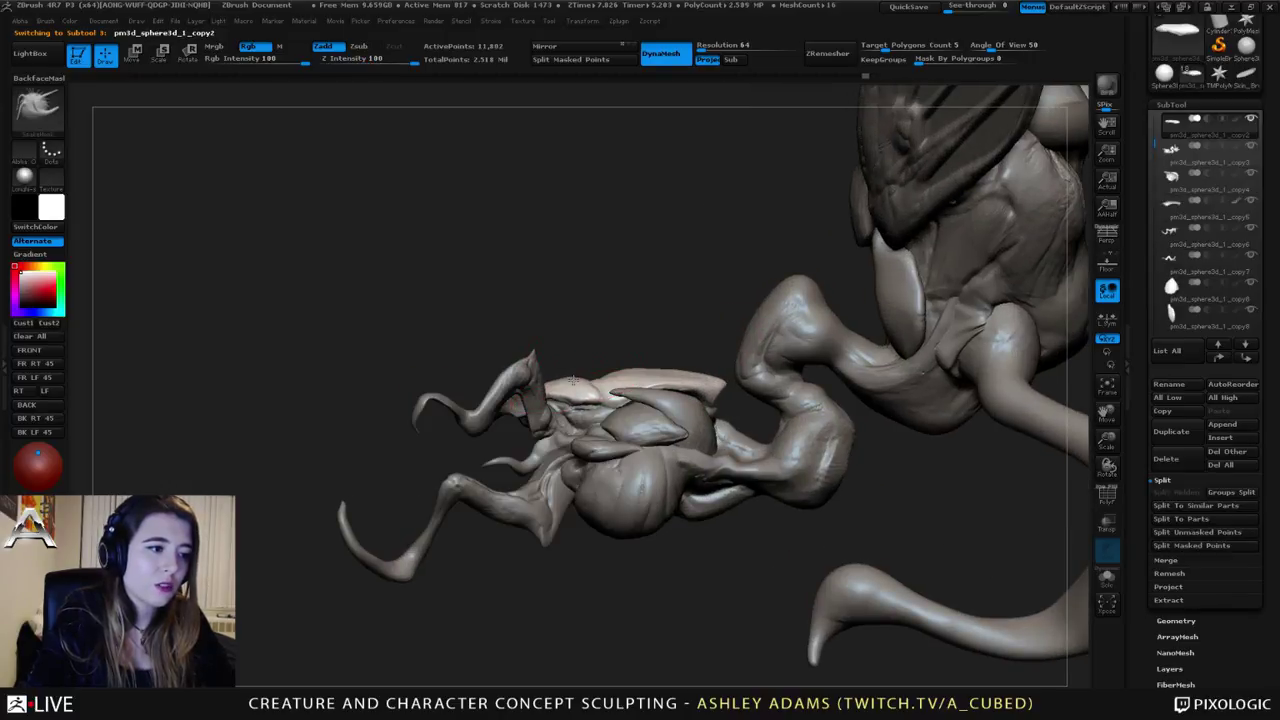
pyautogui.moveTo(573, 374)
pyautogui.mouseDown()
pyautogui.moveTo(589, 394)
pyautogui.moveTo(602, 378)
pyautogui.mouseUp()
# Step: Select the large top head plate again and pull out its crown and rear edge with a resized SnakeHook brush
pyautogui.keyDown('alt'); pyautogui.click(615, 375); pyautogui.keyUp('alt')
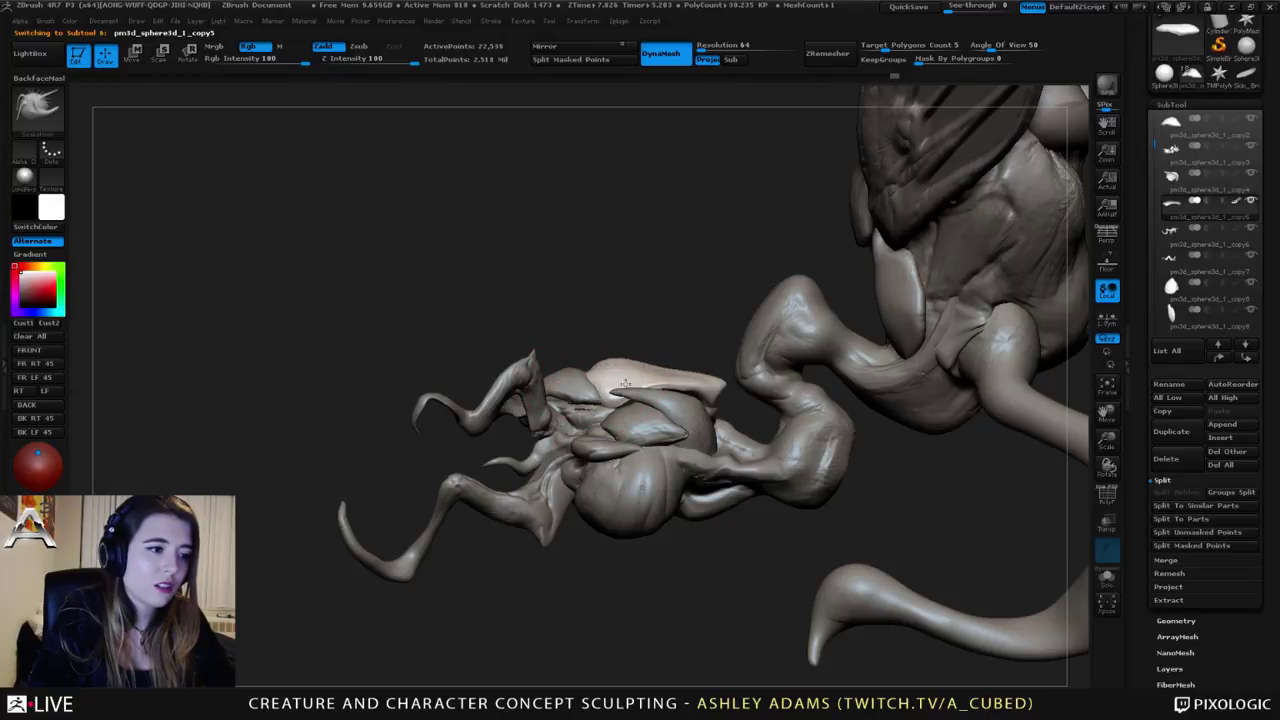
pyautogui.moveTo(602, 378)
pyautogui.mouseDown(button='right')
pyautogui.moveTo(690, 385)
pyautogui.moveTo(550, 362)
pyautogui.mouseUp(button='right')
pyautogui.press('space')
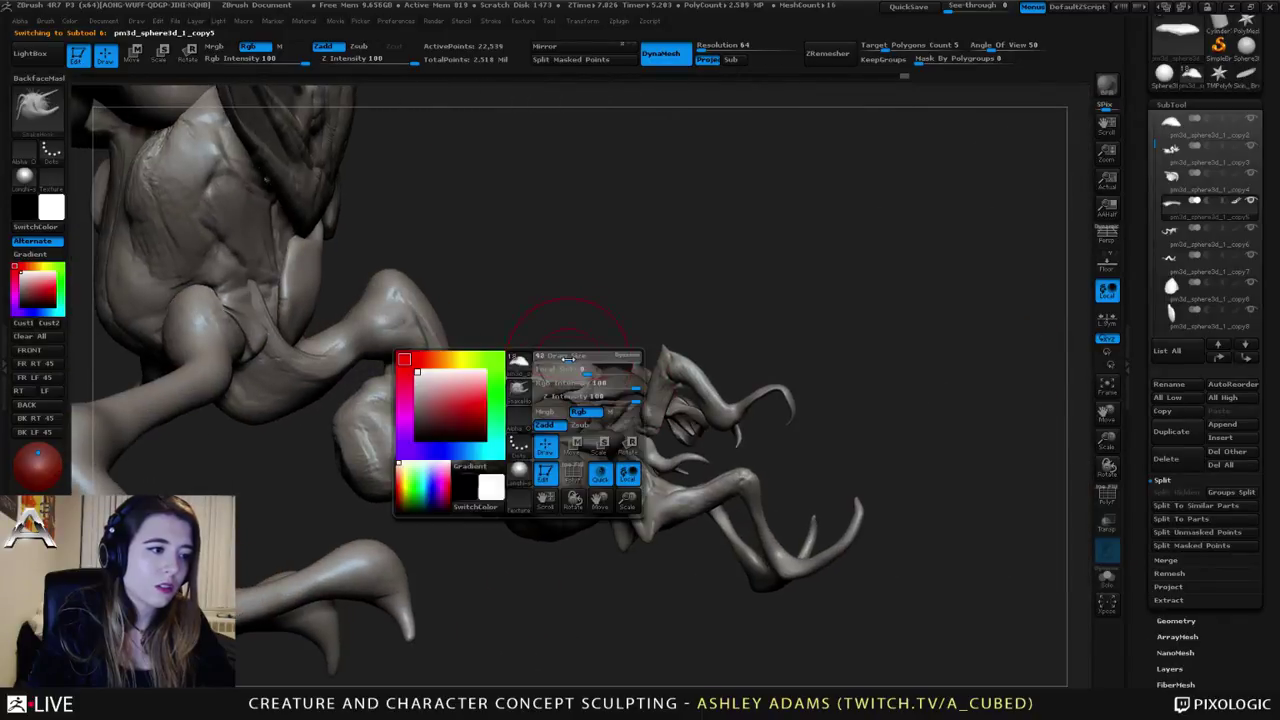
pyautogui.moveTo(530, 356); pyautogui.dragTo(463, 379)
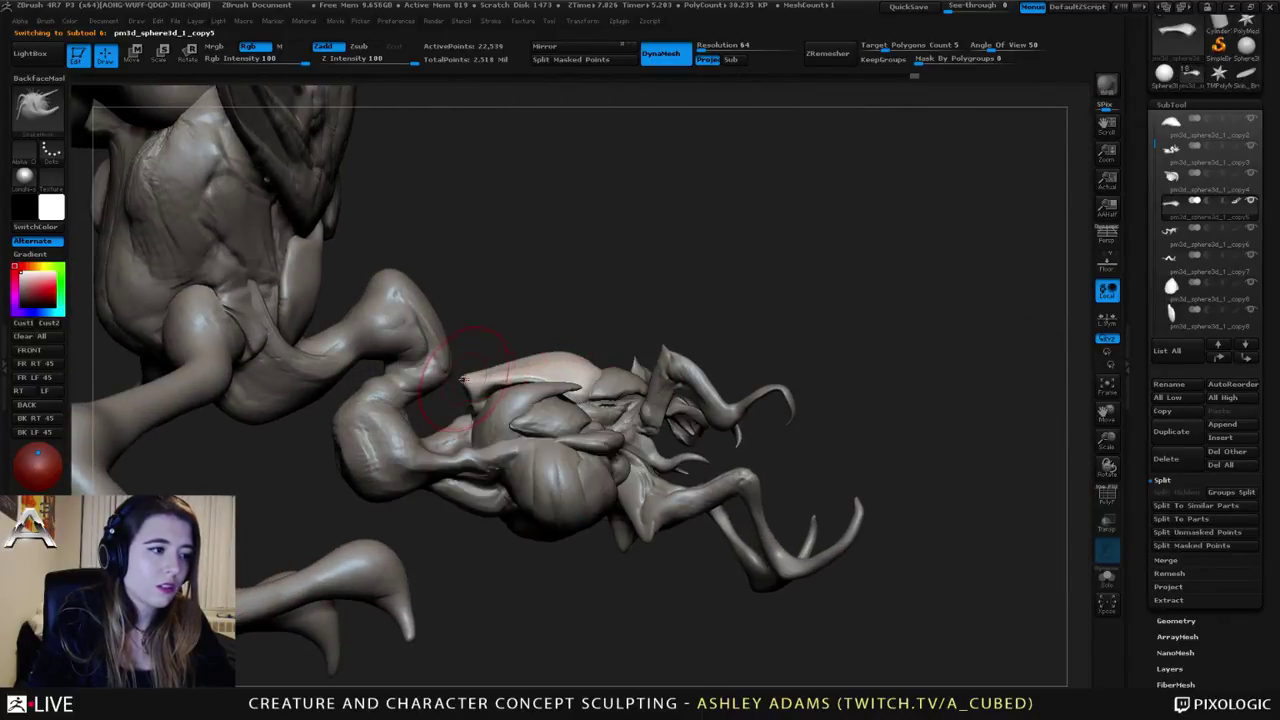
# Step: Select the plates on the side of the head and fit them under the raised top plate with SnakeHook
pyautogui.moveTo(462, 389)
pyautogui.mouseDown(button='right')
pyautogui.moveTo(550, 405)
pyautogui.moveTo(492, 415)
pyautogui.moveTo(518, 405)
pyautogui.moveTo(517, 368)
pyautogui.moveTo(478, 391)
pyautogui.moveTo(497, 362)
pyautogui.moveTo(570, 323)
pyautogui.moveTo(545, 385)
pyautogui.mouseUp(button='right')
pyautogui.keyDown('alt'); pyautogui.click(520, 421); pyautogui.keyUp('alt')
pyautogui.keyDown('alt'); pyautogui.click(481, 391); pyautogui.keyUp('alt')
pyautogui.rightClick(485, 400)
pyautogui.keyDown('alt'); pyautogui.click(545, 385); pyautogui.keyUp('alt')
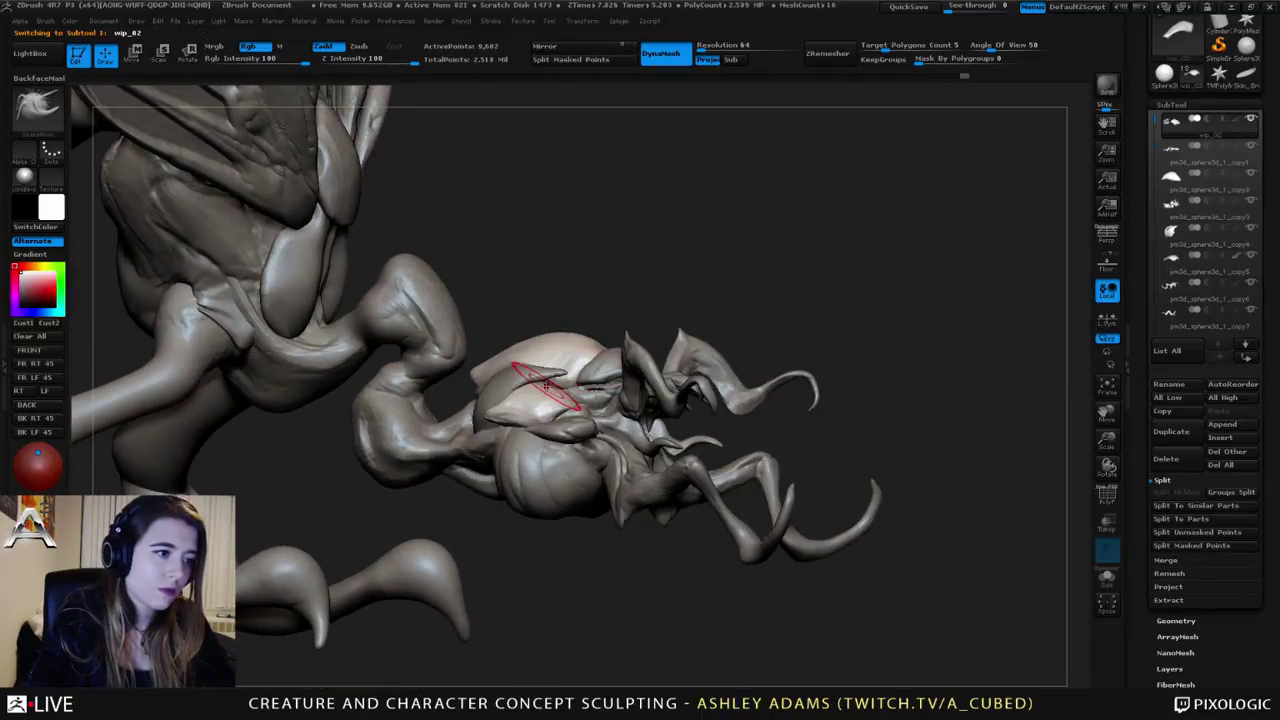
pyautogui.moveTo(570, 389)
pyautogui.mouseDown(button='right')
pyautogui.moveTo(598, 388)
pyautogui.moveTo(598, 360)
pyautogui.mouseUp(button='right')
# Step: Swell the two front head plates with the Inflate brush and refine their outline with SnakeHook
pyautogui.keyDown('alt'); pyautogui.click(598, 388); pyautogui.keyUp('alt')
pyautogui.press('b')
pyautogui.press('i')
pyautogui.press('n')
pyautogui.moveTo(700, 358); pyautogui.dragTo(525, 402, button='right')
pyautogui.press('b')
pyautogui.press('s')
pyautogui.press('h')
pyautogui.moveTo(640, 408); pyautogui.dragTo(609, 430, button='right')
pyautogui.press('space')
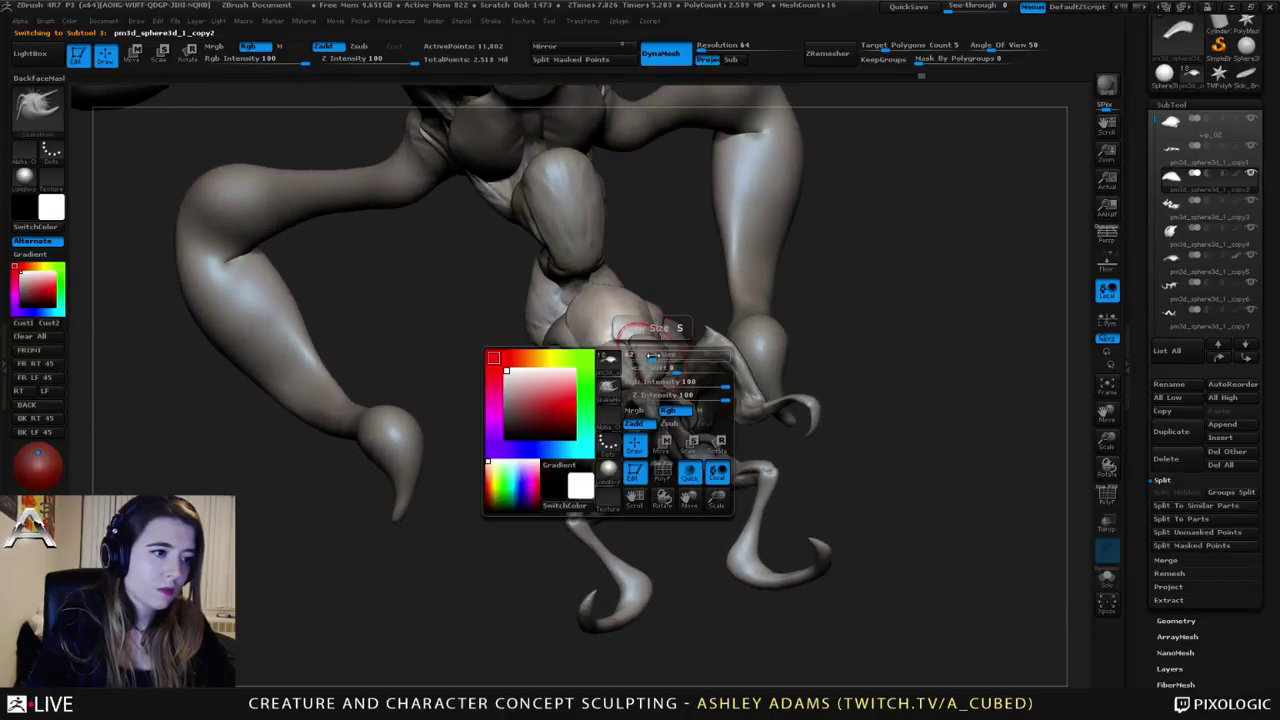
# Step: Select the head and neck subtool and fill the area between the front head plates with the Inflate brush, smoothing it
pyautogui.press('b')
pyautogui.press('i')
pyautogui.press('n')
pyautogui.keyDown('alt'); pyautogui.click(666, 386); pyautogui.keyUp('alt')
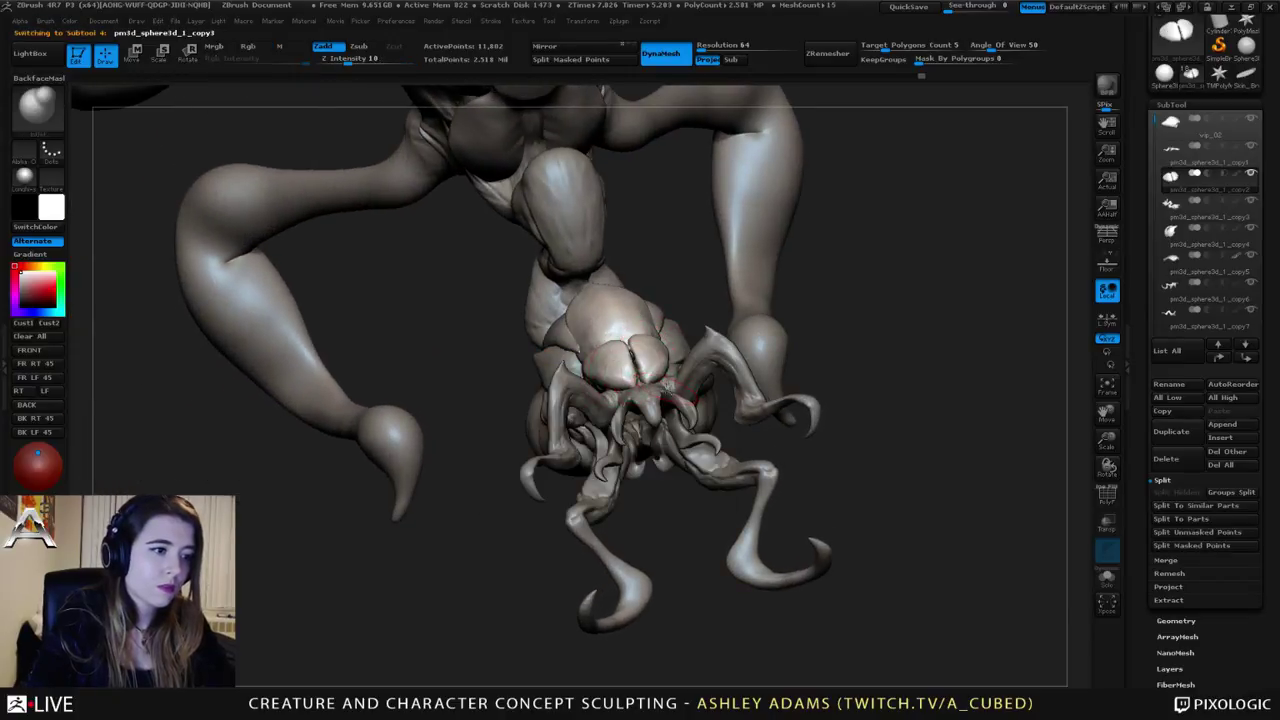
pyautogui.keyDown('ctrl'); pyautogui.moveTo(666, 386); pyautogui.dragTo(630, 376, button='right'); pyautogui.keyUp('ctrl')
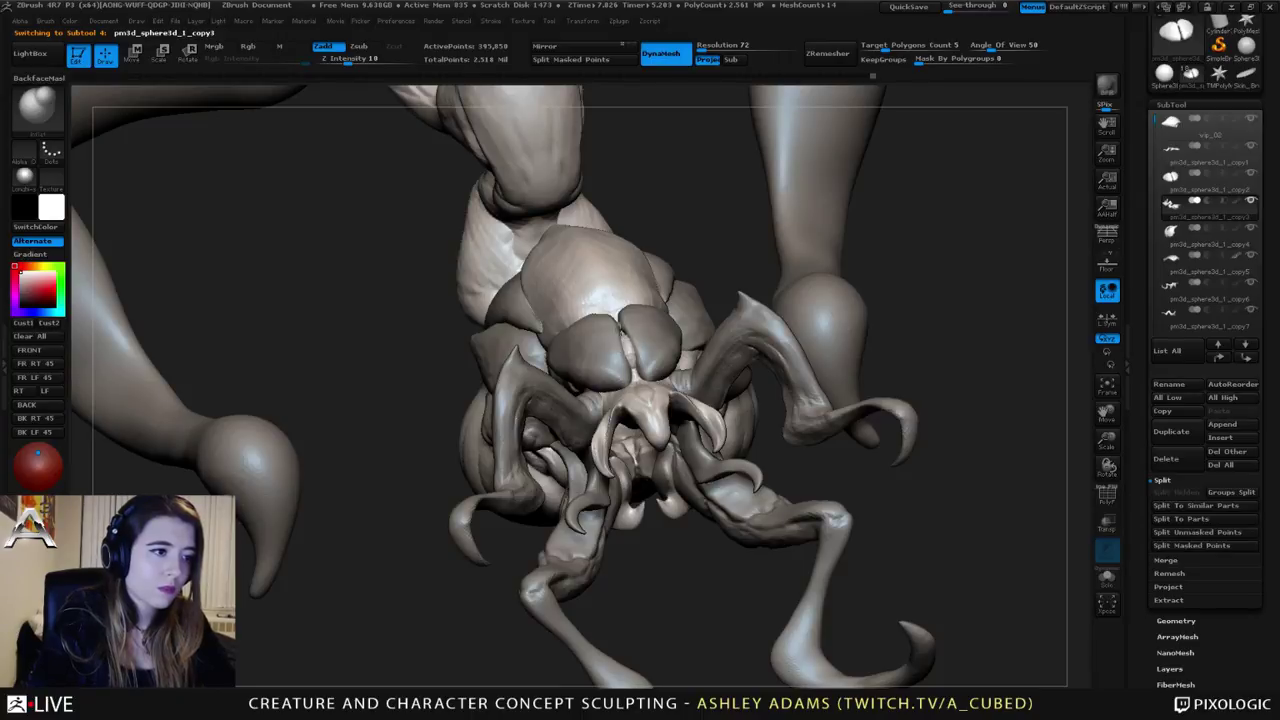
pyautogui.moveTo(618, 318); pyautogui.dragTo(664, 320, button='right')
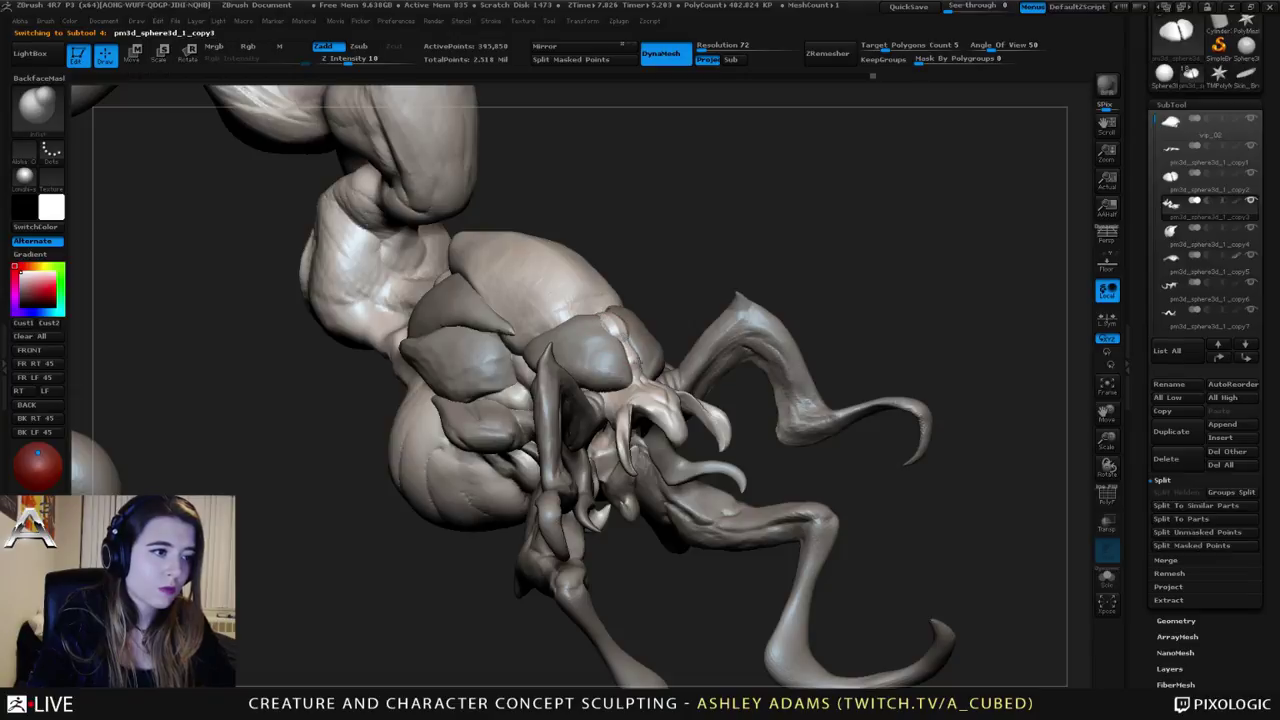
pyautogui.press('shift')
pyautogui.moveTo(820, 200)
pyautogui.mouseDown()
pyautogui.moveTo(665, 372)
pyautogui.moveTo(757, 316)
pyautogui.moveTo(755, 280)
pyautogui.moveTo(712, 302)
pyautogui.mouseUp()
# Step: Select the abdomen subtool and move it up and back with a horizontal Transpose line, separating it from the thorax
pyautogui.keyDown('ctrl'); pyautogui.moveTo(575, 405); pyautogui.dragTo(520, 354, button='right'); pyautogui.keyUp('ctrl')
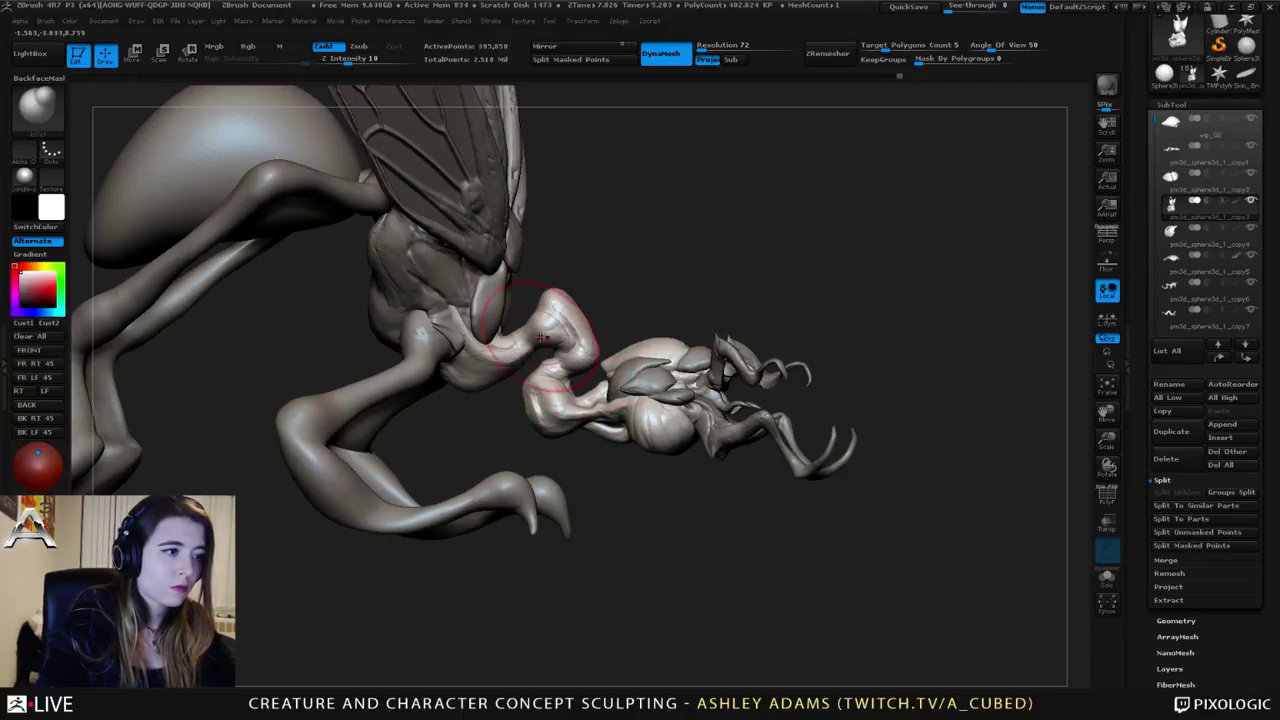
pyautogui.moveTo(622, 444)
pyautogui.mouseDown(button='right')
pyautogui.moveTo(600, 446)
pyautogui.moveTo(626, 448)
pyautogui.mouseUp(button='right')
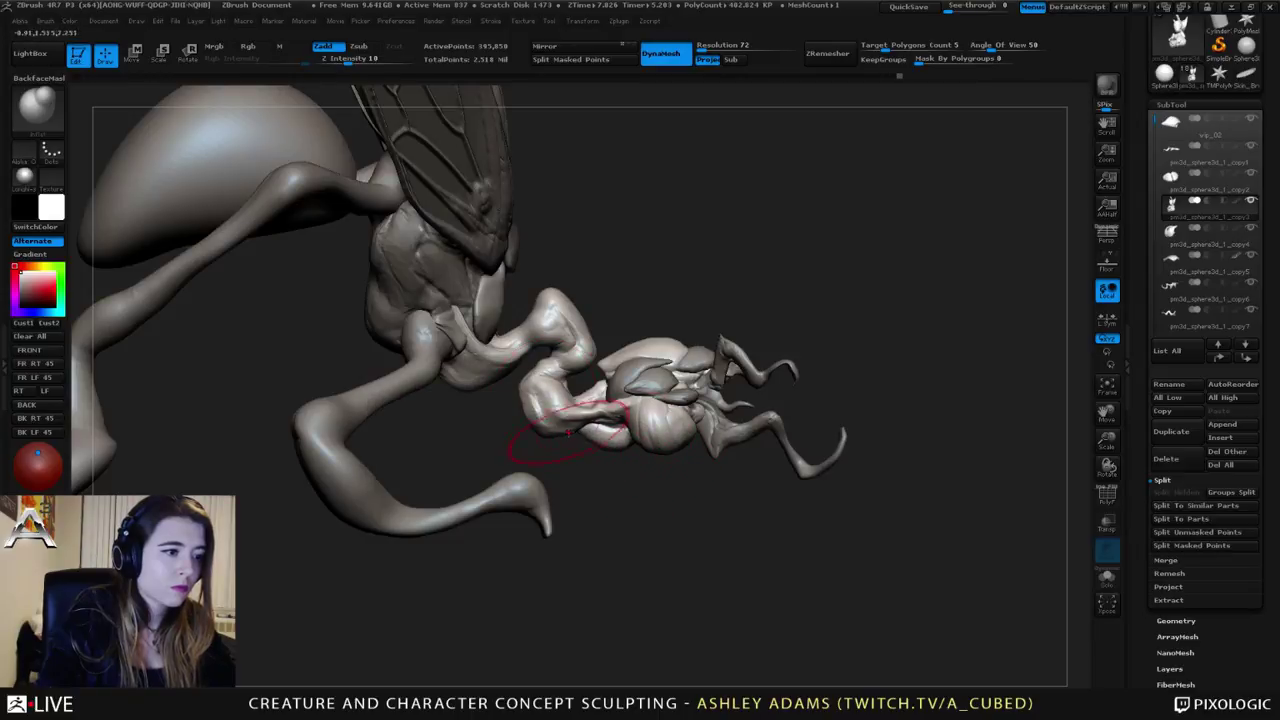
pyautogui.moveTo(527, 398); pyautogui.dragTo(556, 372, button='right')
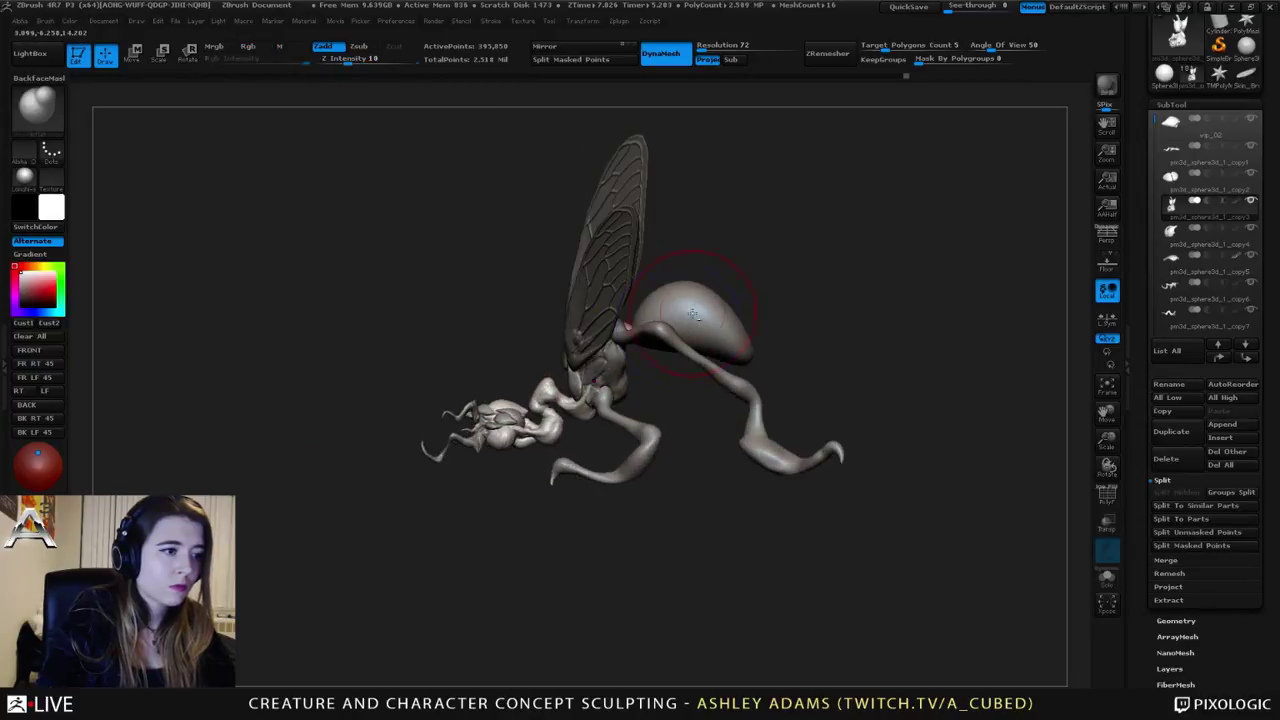
pyautogui.keyDown('alt'); pyautogui.click(692, 312); pyautogui.keyUp('alt')
pyautogui.keyDown('alt'); pyautogui.moveTo(692, 312); pyautogui.dragTo(642, 320, button='right'); pyautogui.keyUp('alt')
pyautogui.press('w')
pyautogui.keyDown('shift'); pyautogui.moveTo(592, 331); pyautogui.dragTo(836, 359); pyautogui.keyUp('shift')
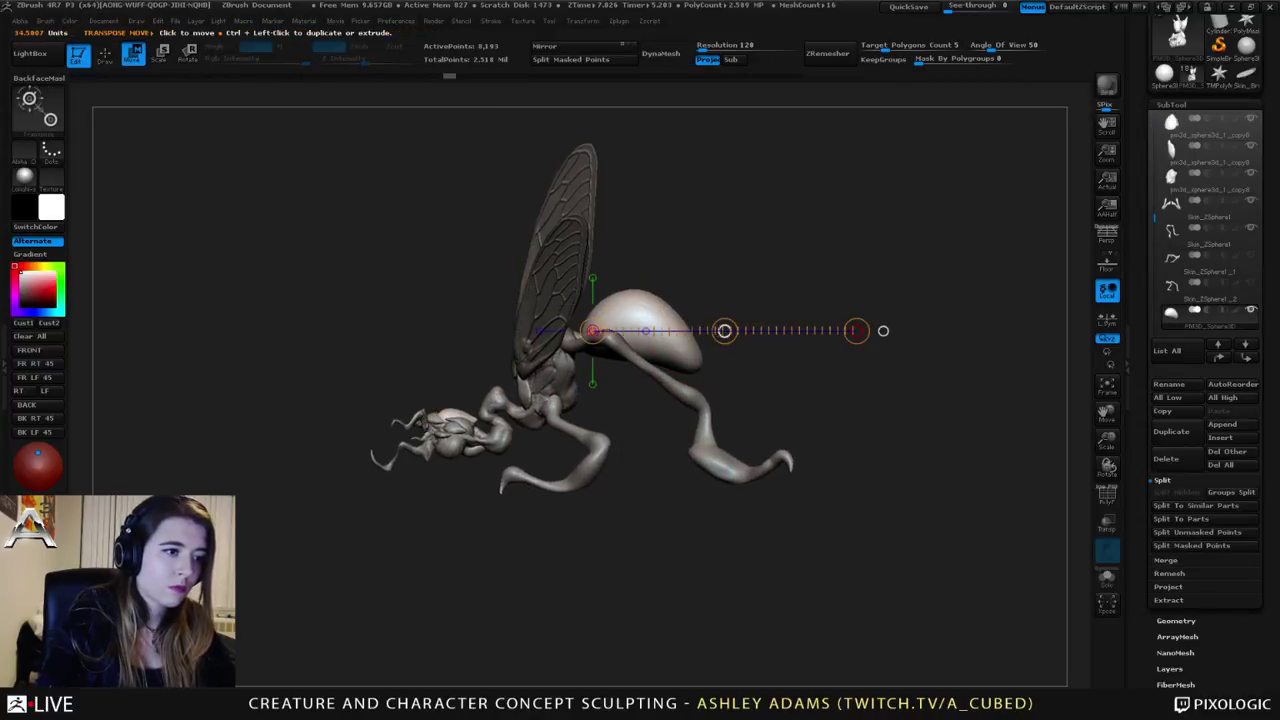
pyautogui.moveTo(724, 330); pyautogui.dragTo(752, 306)
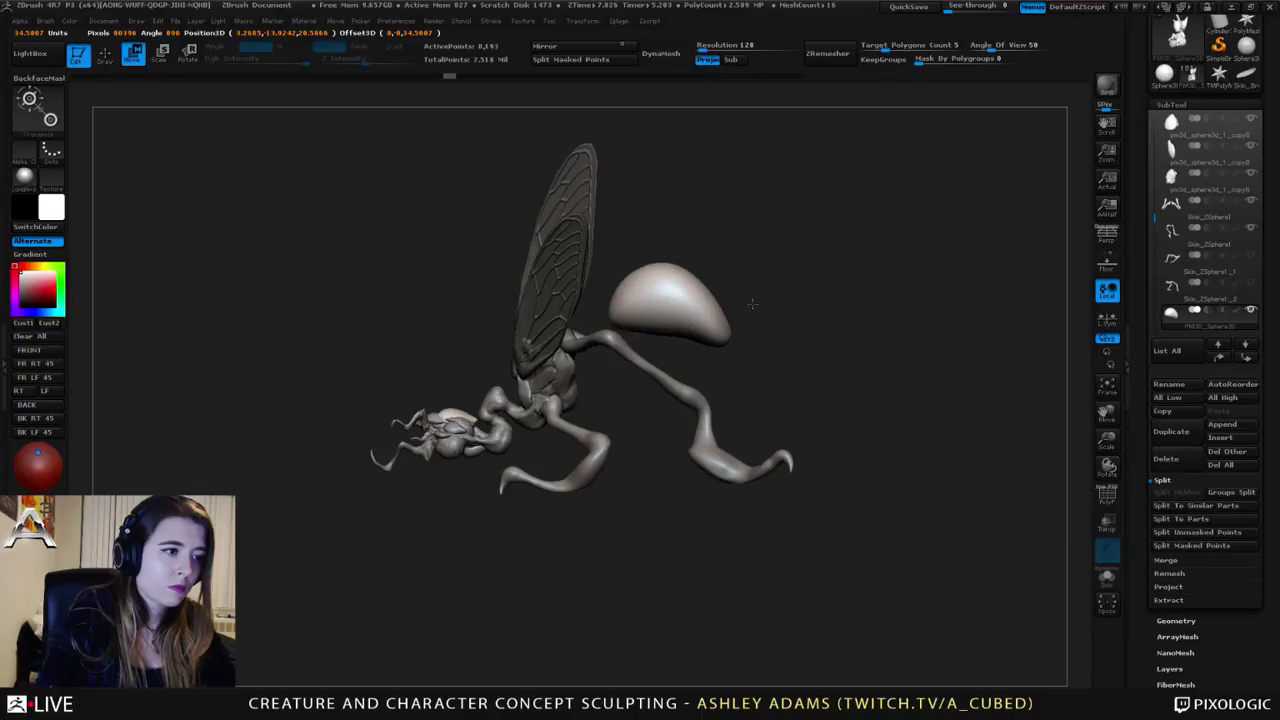
pyautogui.click(758, 341)
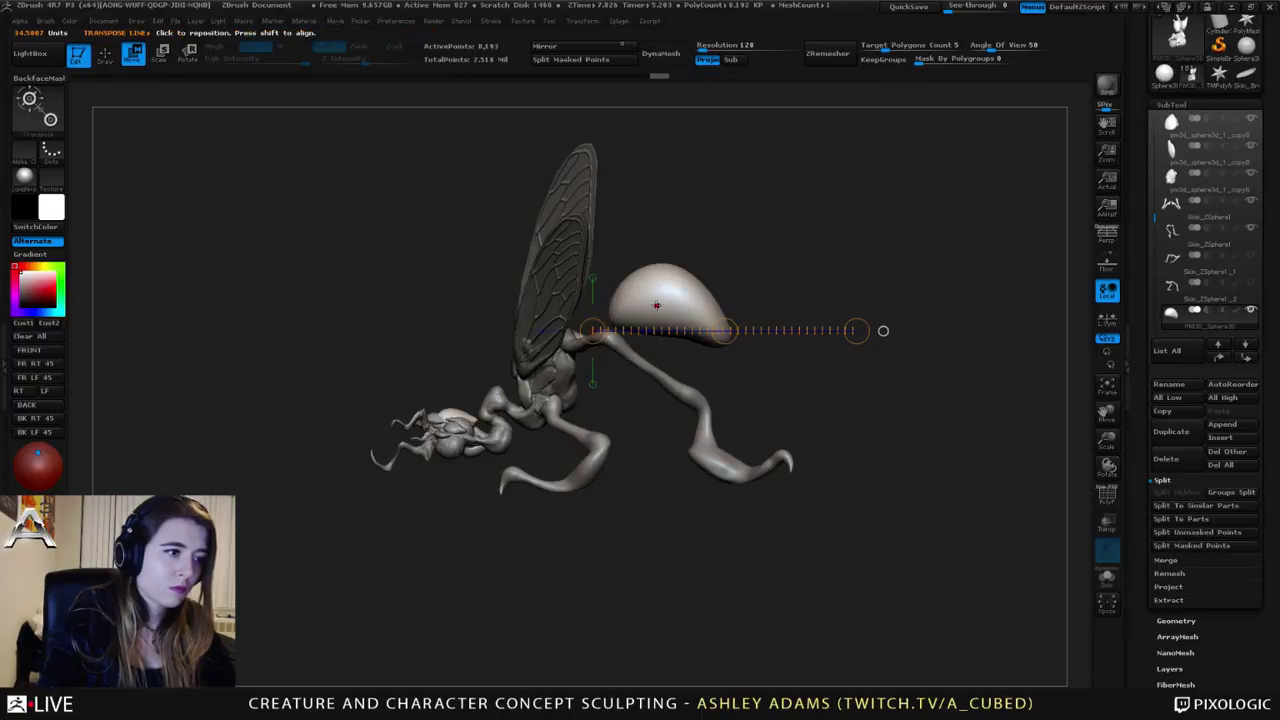
# Step: Rotate the abdomen so its rear tip points downward and adjust its position behind the thorax with Transpose Move
pyautogui.press('r')
pyautogui.moveTo(859, 334); pyautogui.dragTo(811, 453)
pyautogui.press('w')
pyautogui.moveTo(724, 330); pyautogui.dragTo(722, 311)
pyautogui.press('q')
# Step: Select the thorax subtool and start pulling a narrow stalk from its rear end with the SnakeHook brush
pyautogui.keyDown('alt'); pyautogui.click(566, 362); pyautogui.keyUp('alt')
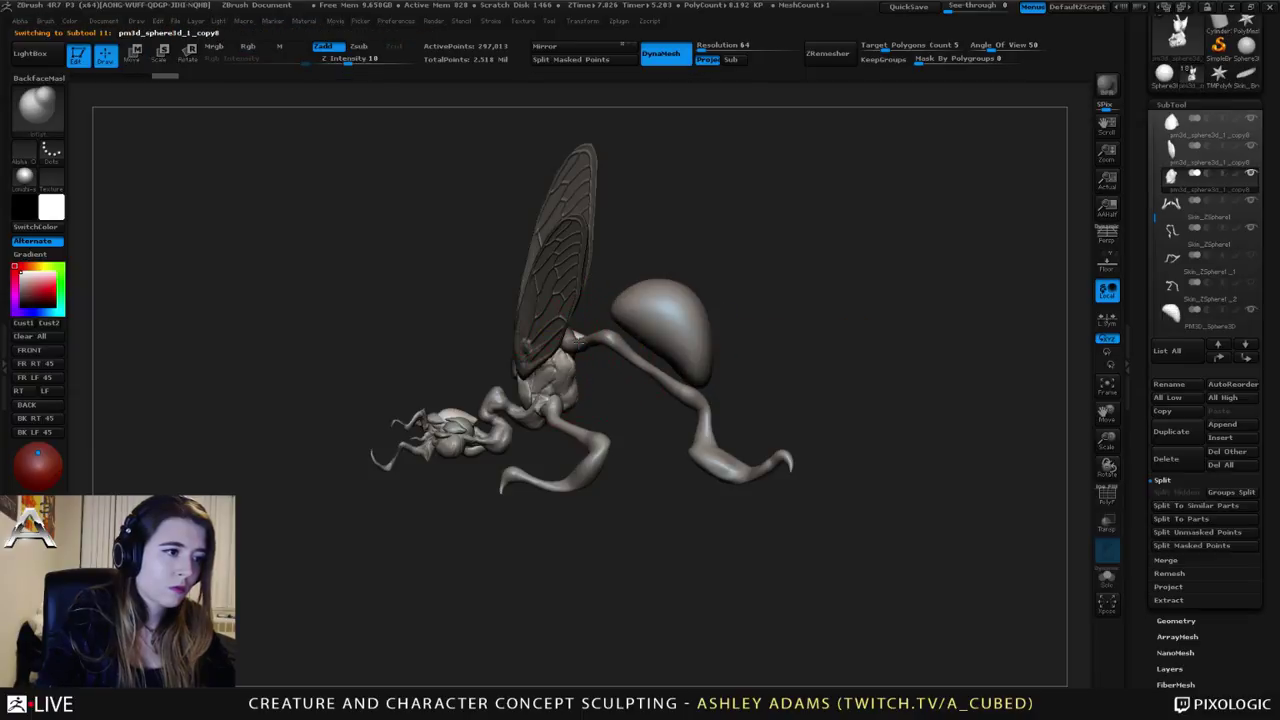
pyautogui.press('space')
pyautogui.press('1')
pyautogui.press('space')
pyautogui.moveTo(589, 330); pyautogui.dragTo(593, 337)
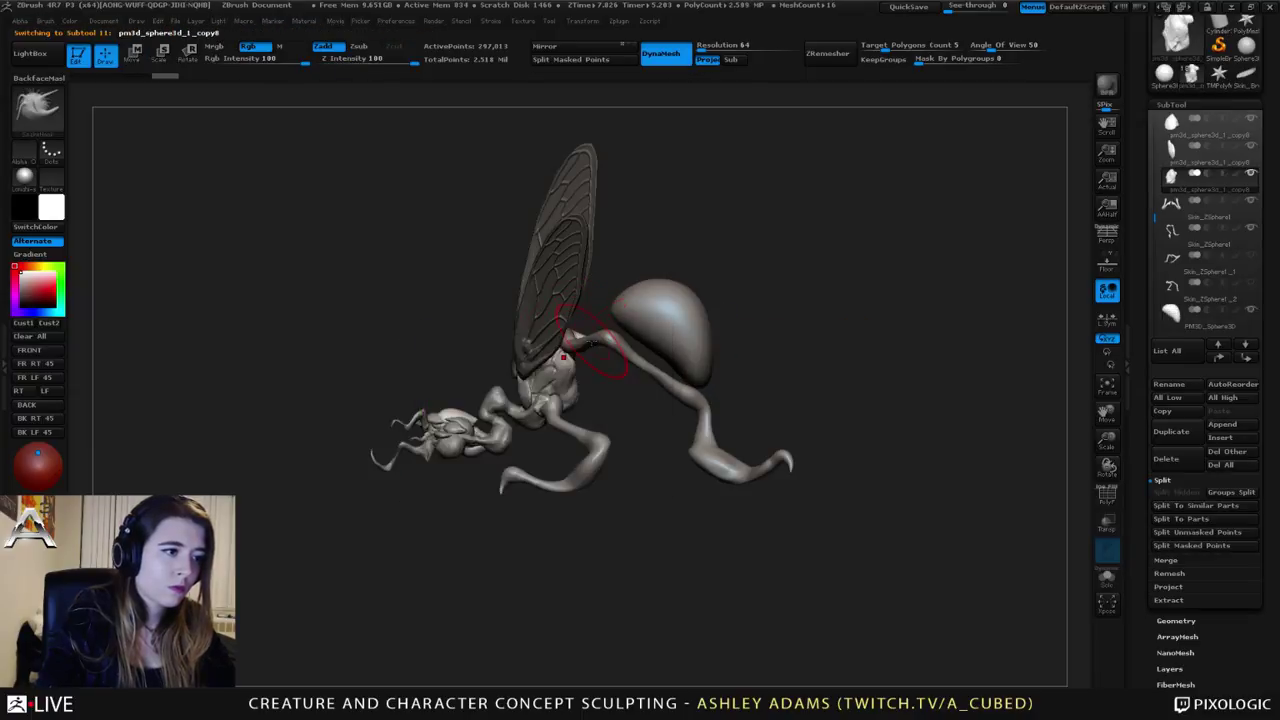
pyautogui.moveTo(585, 295); pyautogui.dragTo(563, 355, button='right')
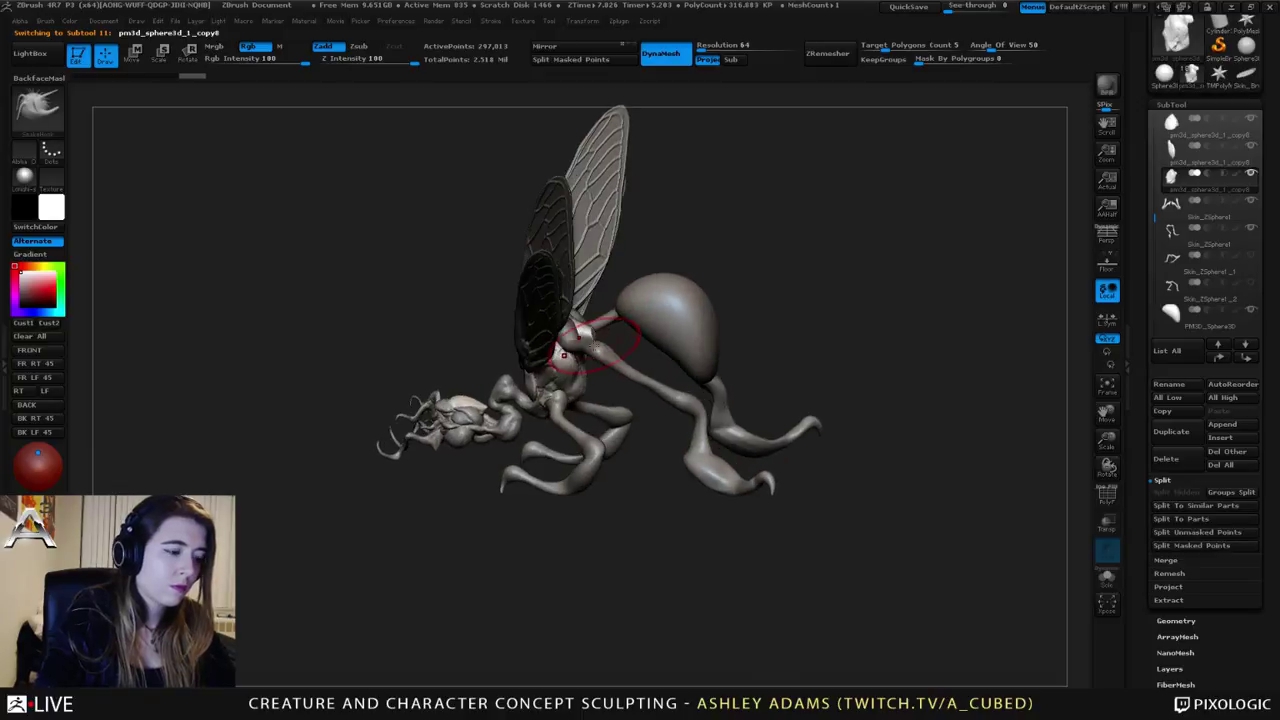
pyautogui.press('space')
pyautogui.moveTo(593, 325); pyautogui.dragTo(588, 326)
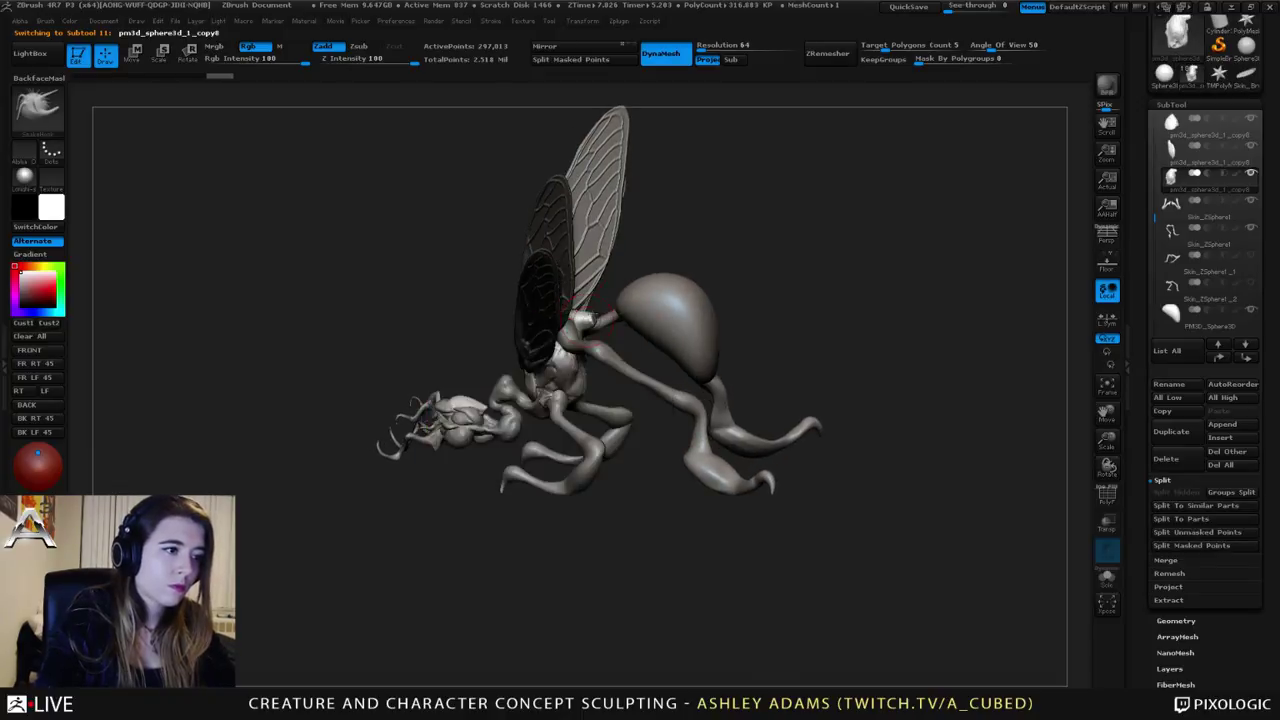
# Step: Extend the thorax stalk in an upward arc to the front of the abdomen with SnakeHook and smooth it
pyautogui.moveTo(584, 360); pyautogui.dragTo(588, 319, button='right')
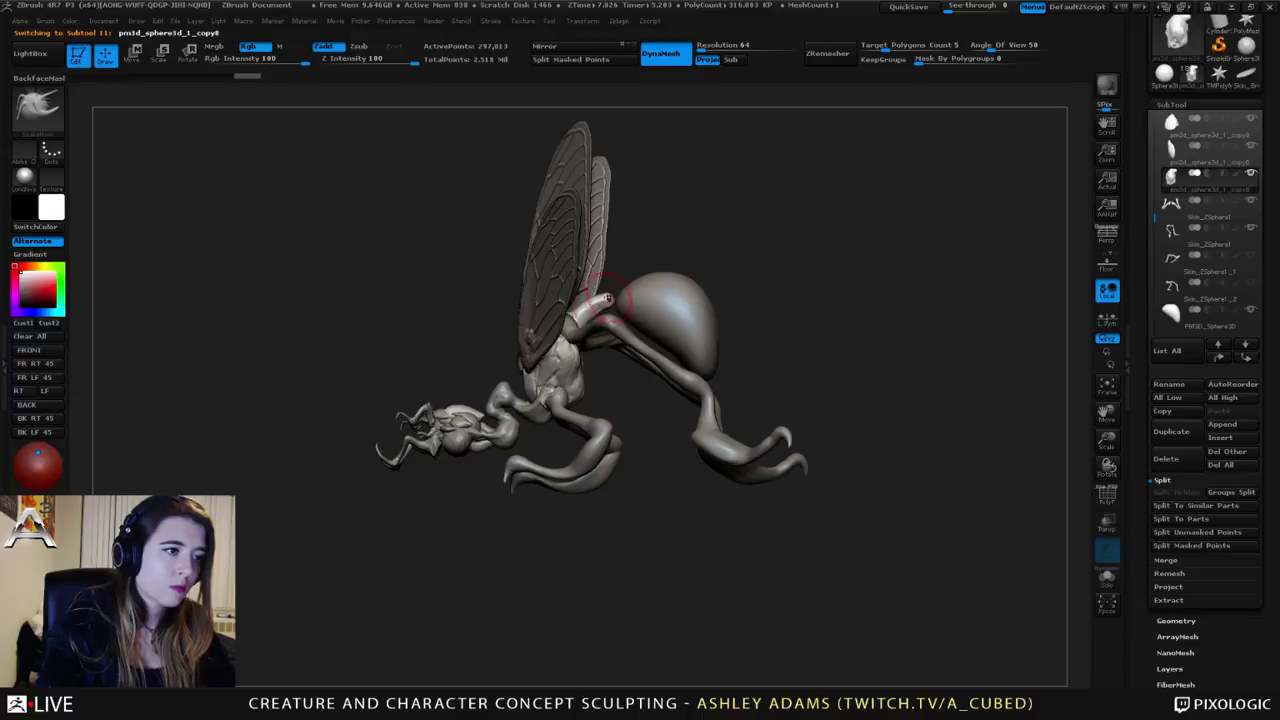
pyautogui.moveTo(613, 297); pyautogui.dragTo(600, 299, button='right')
pyautogui.press('space')
pyautogui.moveTo(611, 302); pyautogui.dragTo(620, 301)
pyautogui.moveTo(645, 301); pyautogui.dragTo(600, 286, button='right')
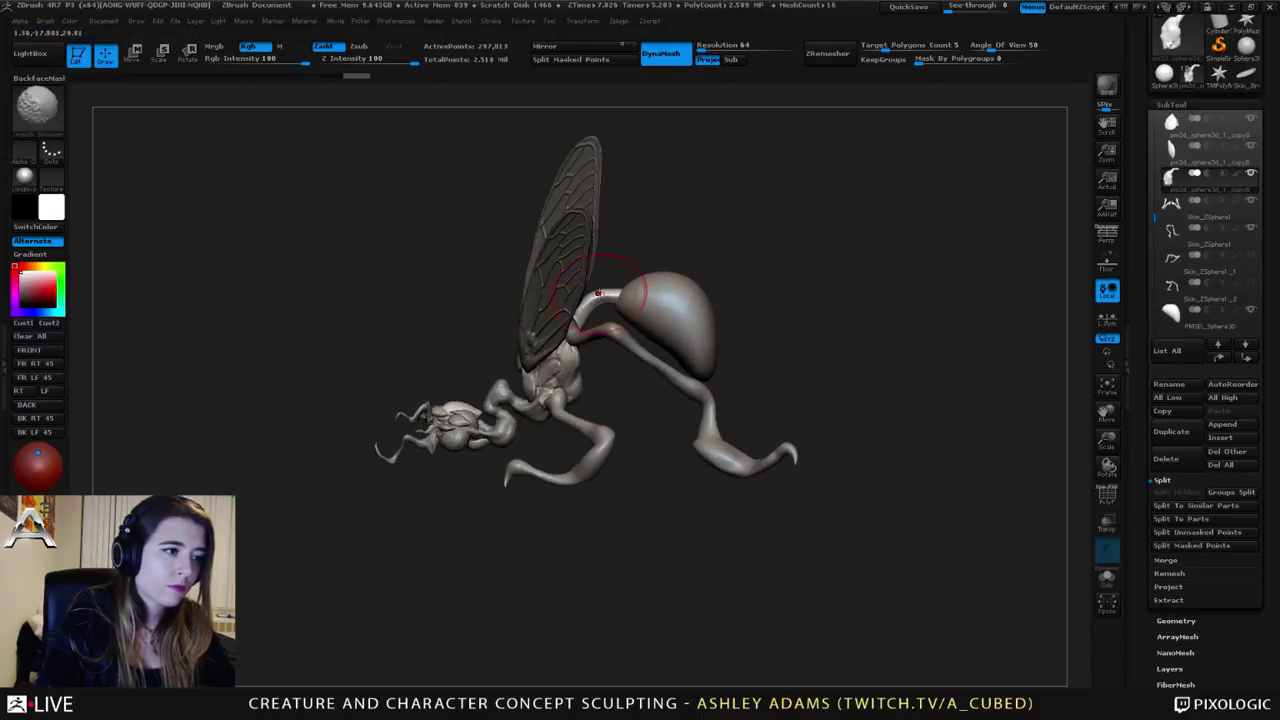
pyautogui.press('space')
# Step: Select the abdomen subtool and pull it with a large SnakeHook brush into a fuller form curving downward
pyautogui.keyDown('alt'); pyautogui.click(647, 293); pyautogui.keyUp('alt')
pyautogui.press('space')
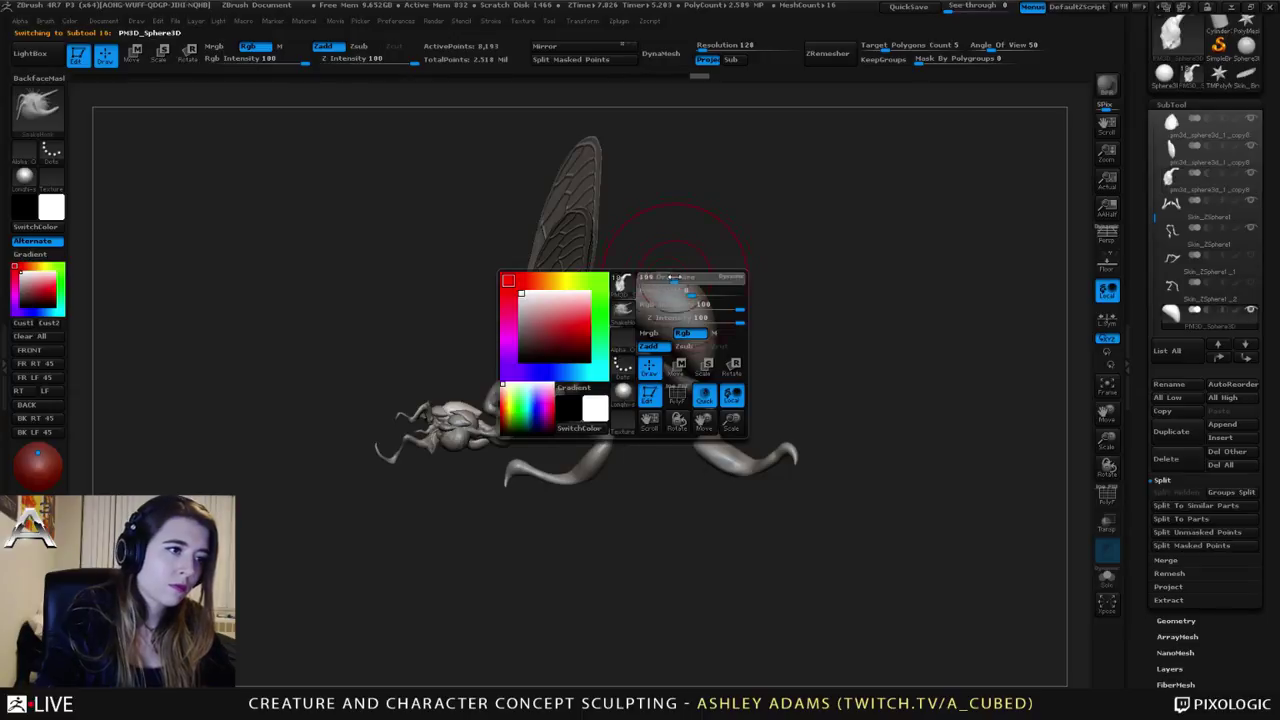
pyautogui.moveTo(686, 290)
pyautogui.mouseDown()
pyautogui.moveTo(726, 319)
pyautogui.moveTo(716, 390)
pyautogui.moveTo(692, 407)
pyautogui.mouseUp()
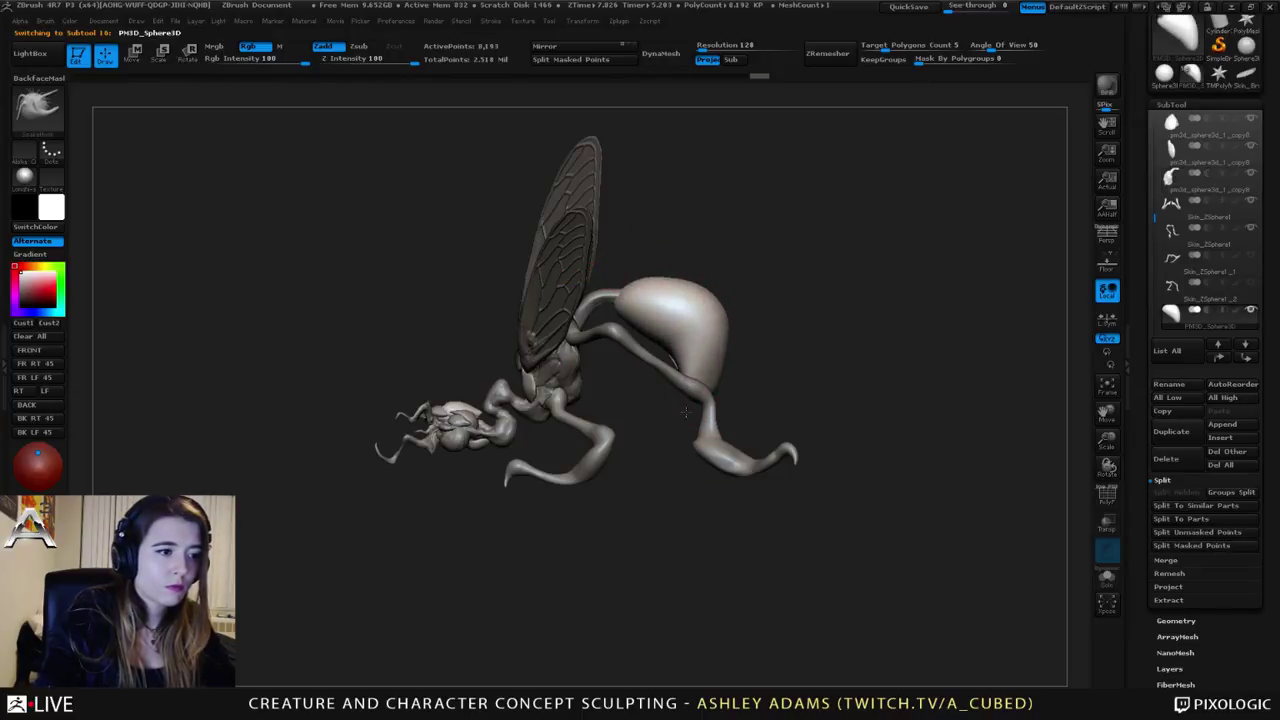
pyautogui.moveTo(729, 300); pyautogui.dragTo(750, 314, button='right')
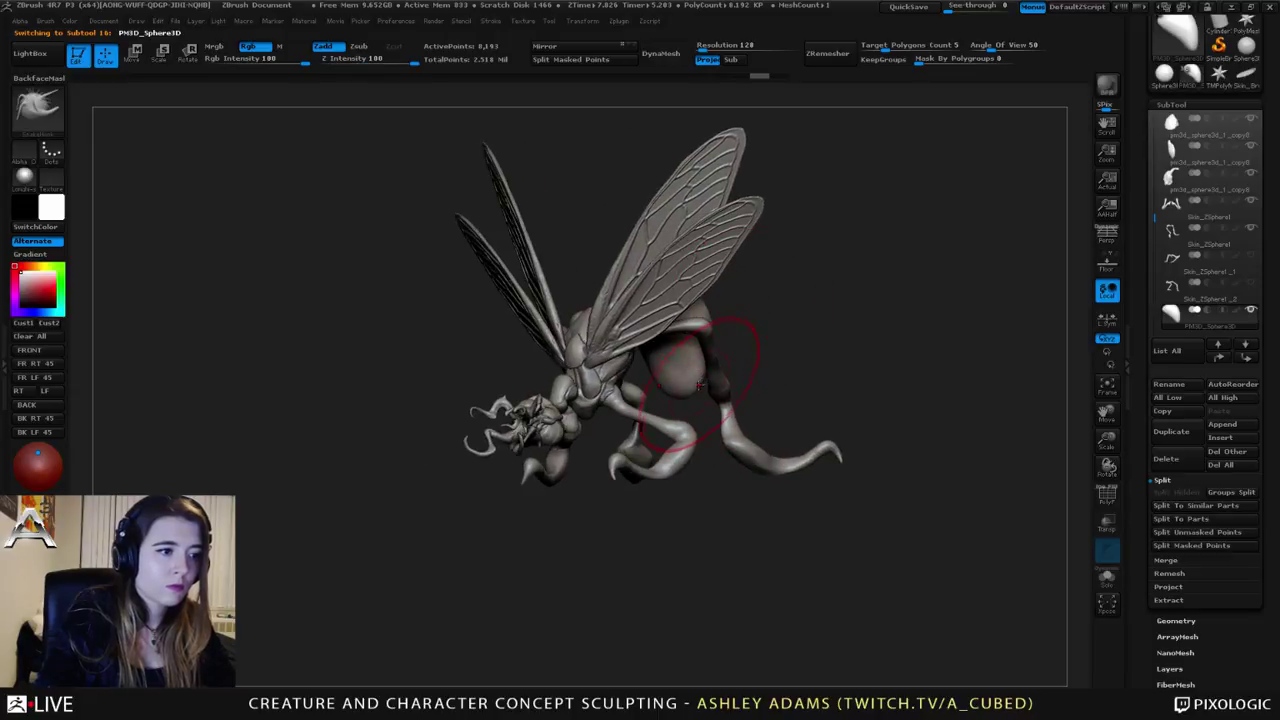
pyautogui.moveTo(699, 386)
pyautogui.mouseDown(button='right')
pyautogui.moveTo(712, 382)
pyautogui.moveTo(706, 362)
pyautogui.mouseUp(button='right')
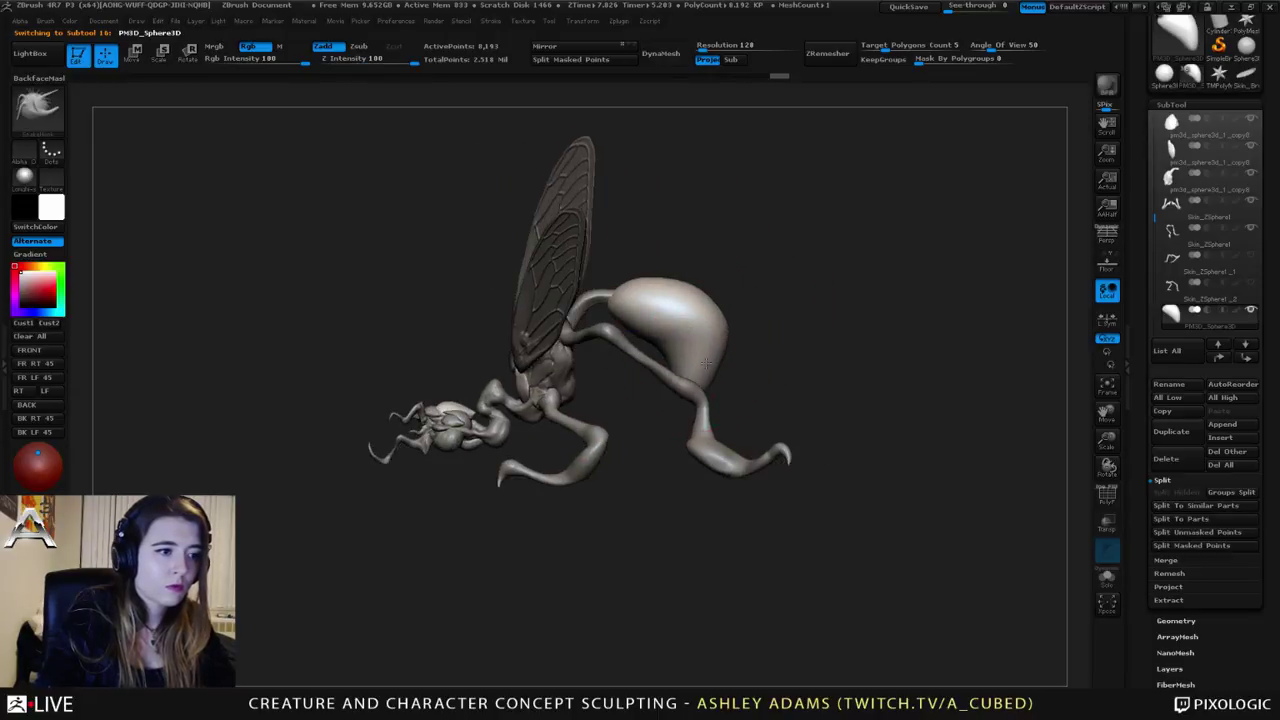
pyautogui.press('space')
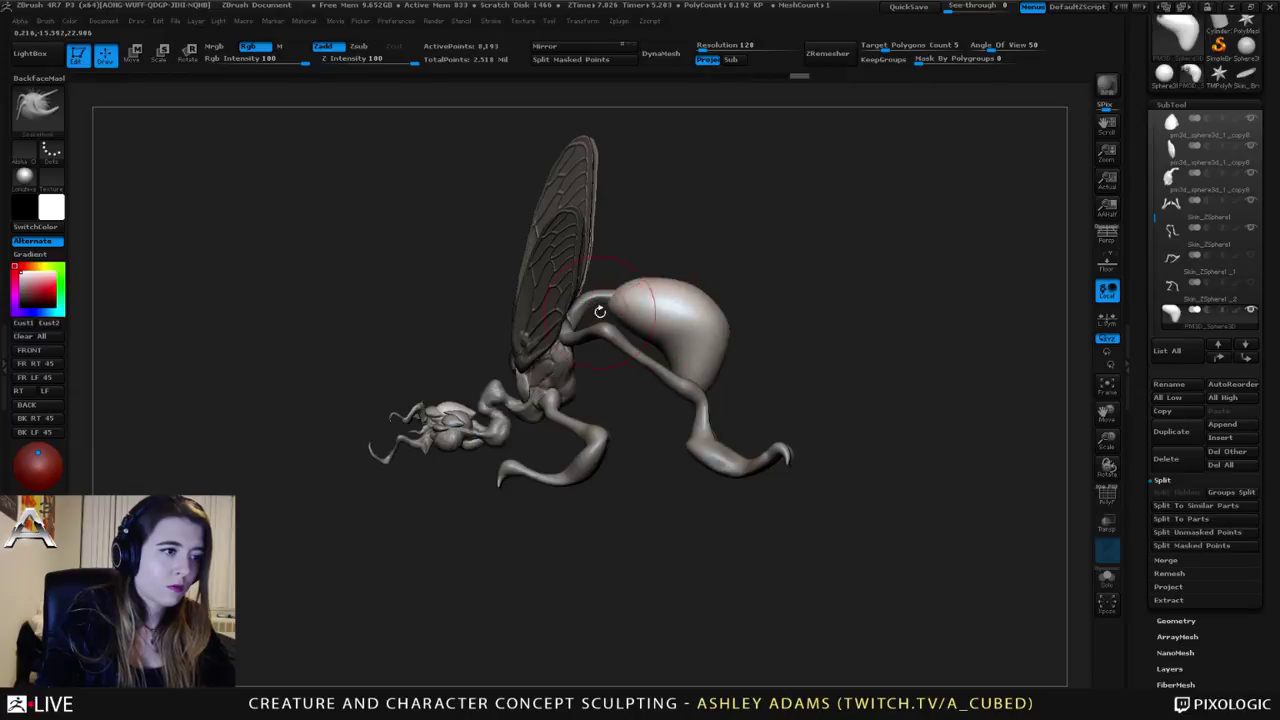
# Step: Select the thorax subtool again and reshape its lower rear contour below the stalk with SnakeHook
pyautogui.keyDown('alt'); pyautogui.click(573, 372); pyautogui.keyUp('alt')
pyautogui.press('space')
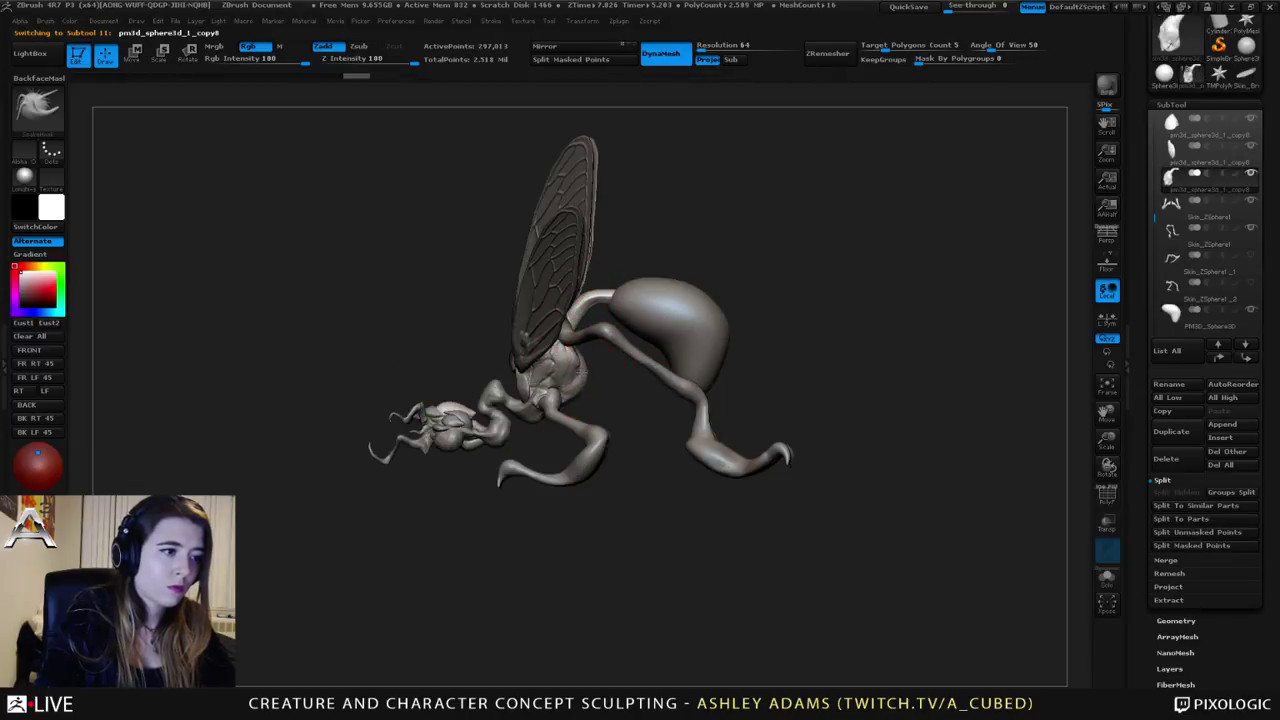
pyautogui.moveTo(581, 372); pyautogui.dragTo(576, 354)
# Step: Reshape the abdomen with a larger SnakeHook brush, drawing its tip down and forward beneath the rounded upper part
pyautogui.keyDown('alt'); pyautogui.click(562, 335); pyautogui.keyUp('alt')
pyautogui.moveTo(566, 332)
pyautogui.mouseDown(button='right')
pyautogui.moveTo(629, 294)
pyautogui.moveTo(691, 279)
pyautogui.moveTo(649, 337)
pyautogui.moveTo(649, 300)
pyautogui.mouseUp(button='right')
pyautogui.keyDown('ctrl'); pyautogui.moveTo(730, 470); pyautogui.dragTo(470, 290); pyautogui.keyUp('ctrl')
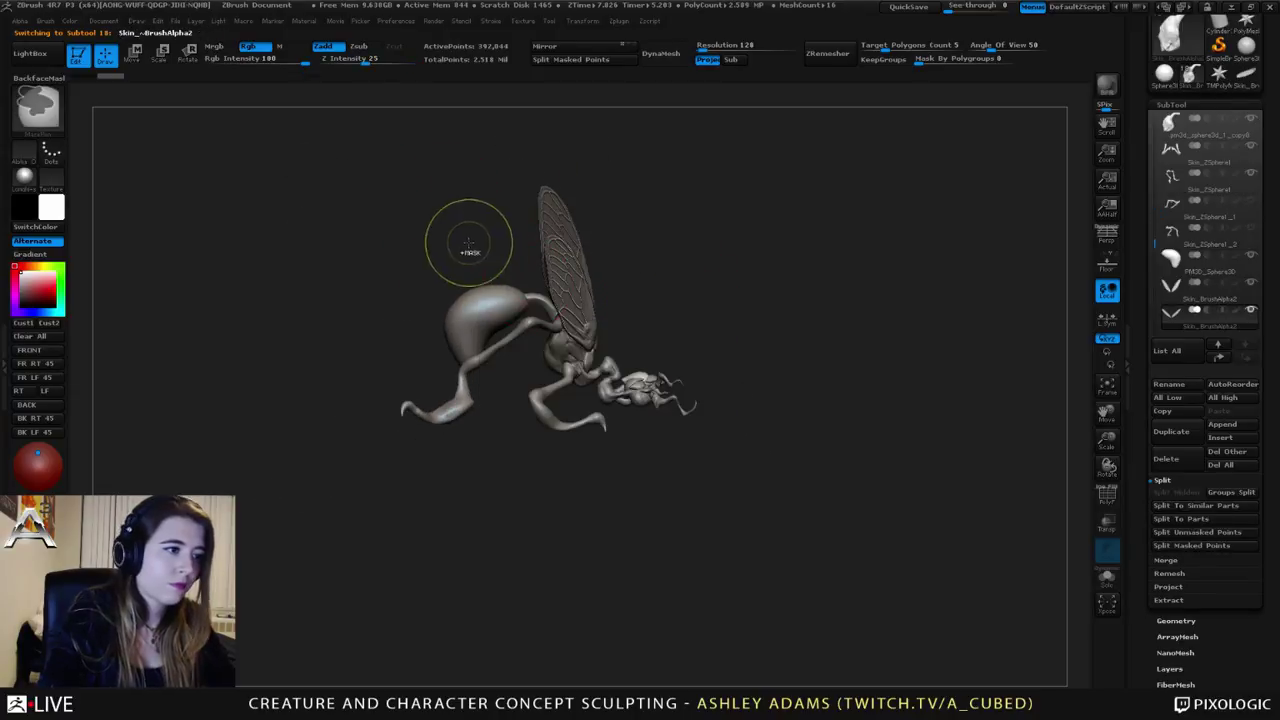
pyautogui.keyDown('alt'); pyautogui.click(482, 308); pyautogui.keyUp('alt')
pyautogui.press('space')
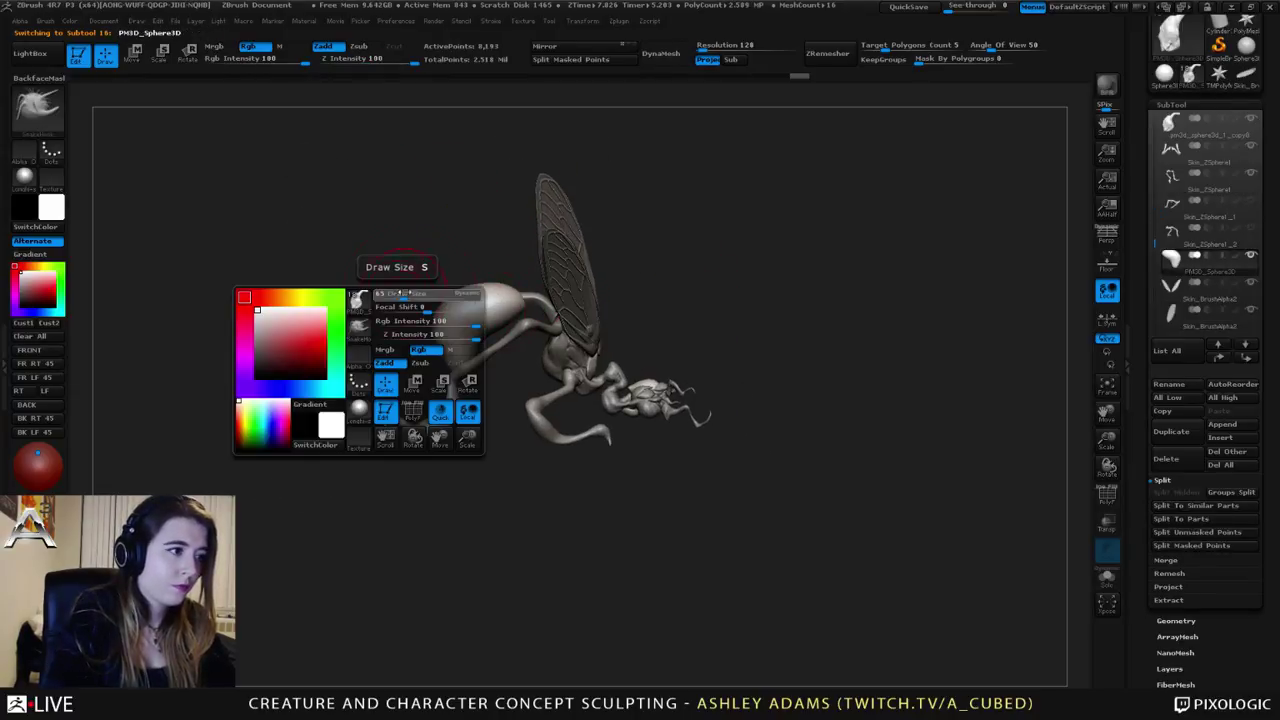
pyautogui.moveTo(403, 293); pyautogui.dragTo(428, 293)
pyautogui.moveTo(463, 350)
pyautogui.mouseDown()
pyautogui.moveTo(444, 335)
pyautogui.moveTo(474, 377)
pyautogui.mouseUp()
pyautogui.press('space')
pyautogui.moveTo(474, 300); pyautogui.dragTo(449, 290)
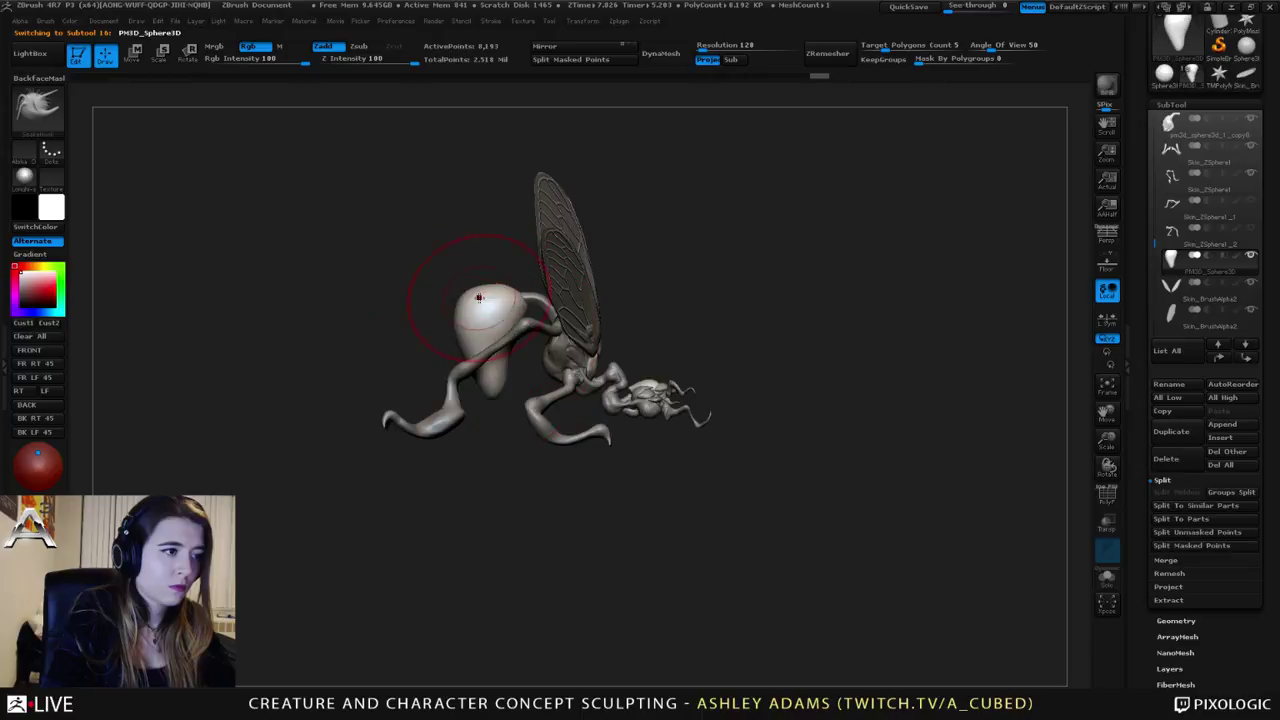
# Step: Select the thorax subtool and adjust the stalk where it meets the abdomen with a resized SnakeHook brush
pyautogui.keyDown('alt'); pyautogui.click(538, 298); pyautogui.keyUp('alt')
pyautogui.press('space')
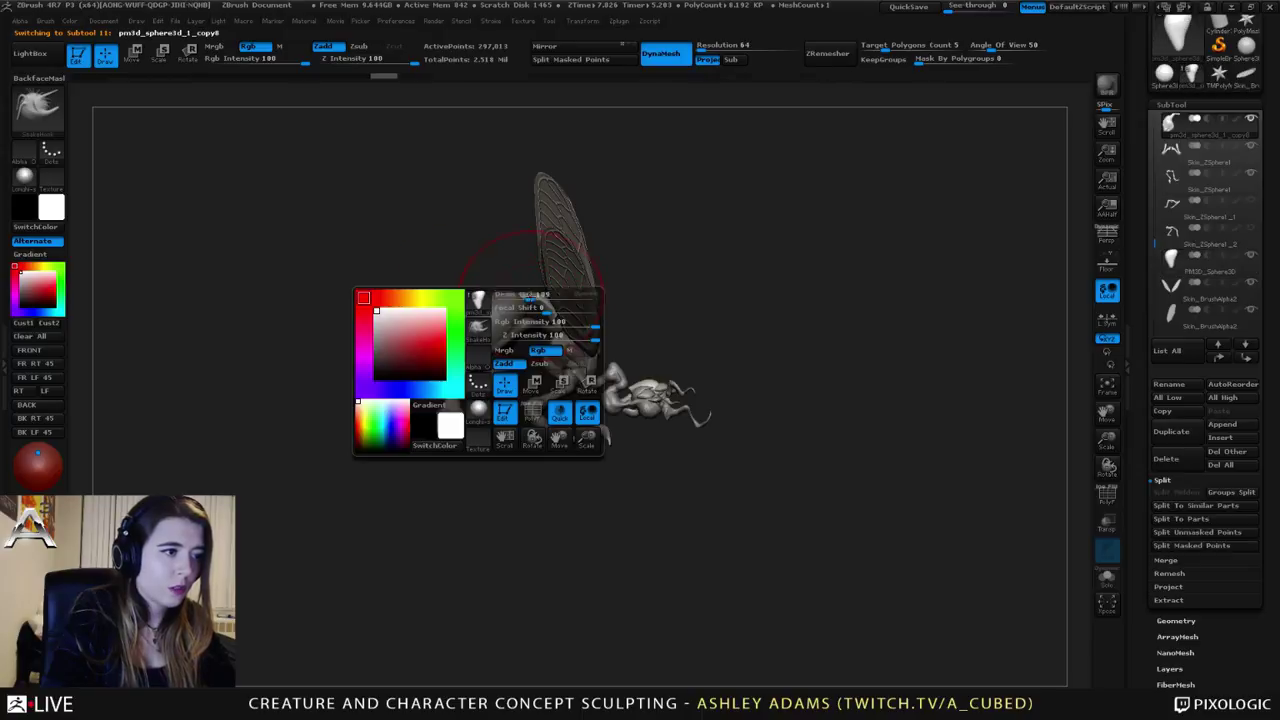
pyautogui.moveTo(538, 298); pyautogui.dragTo(506, 296)
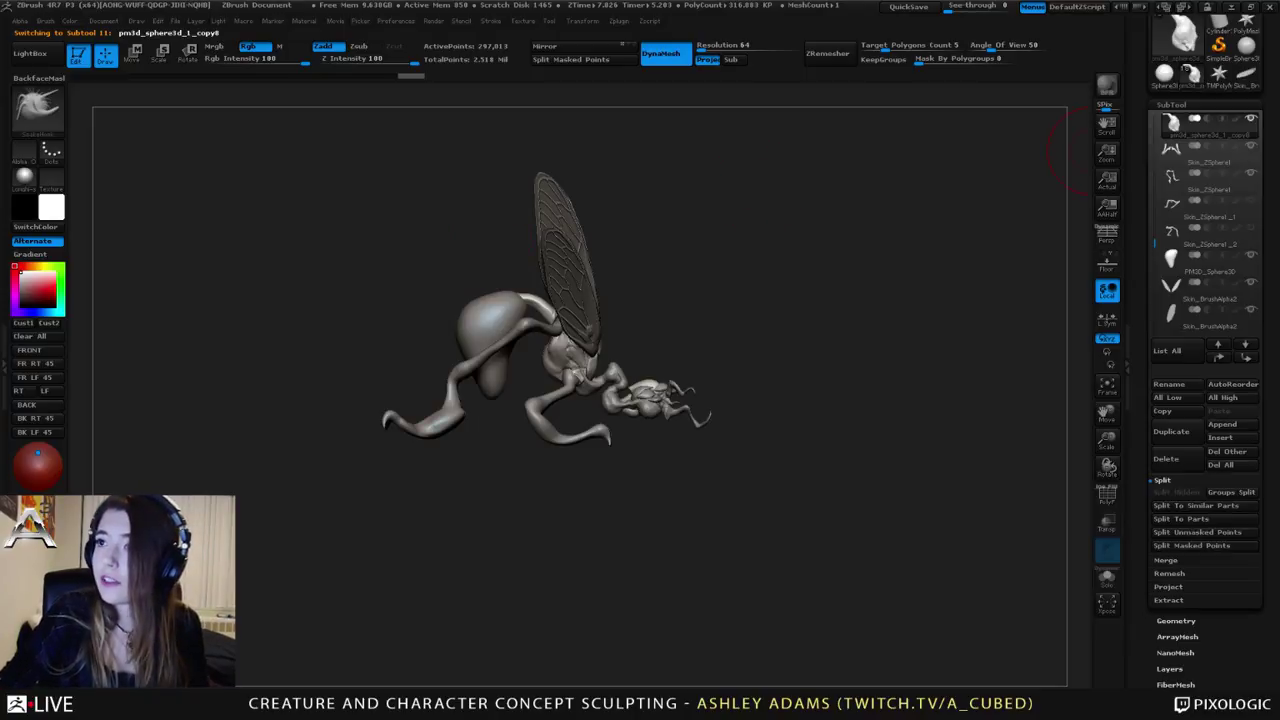
# Step: Adjust the stalk's upper edge beside the abdomen with a short SnakeHook stroke on the thorax subtool
pyautogui.moveTo(1143, 50); pyautogui.dragTo(1146, 190)
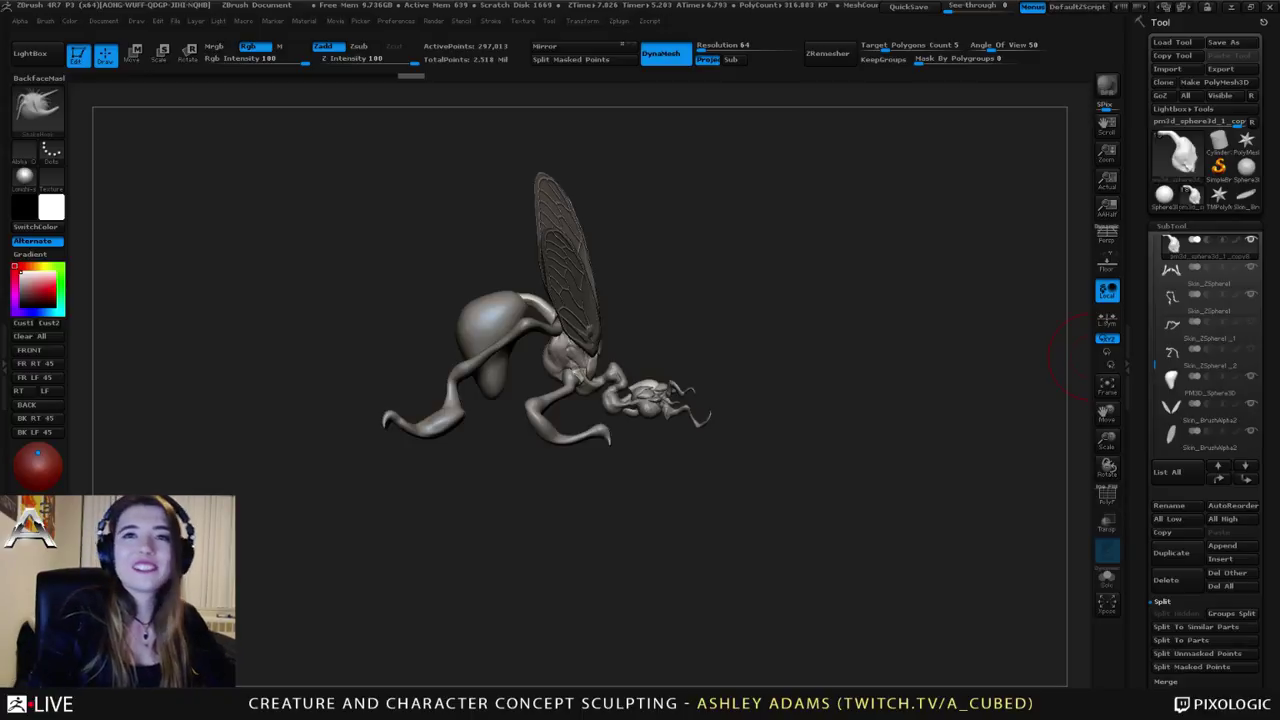
pyautogui.moveTo(586, 414); pyautogui.dragTo(410, 390, button='right')
pyautogui.keyDown('ctrl'); pyautogui.moveTo(589, 316); pyautogui.dragTo(688, 375, button='right'); pyautogui.keyUp('ctrl')
pyautogui.rightClick(655, 350)
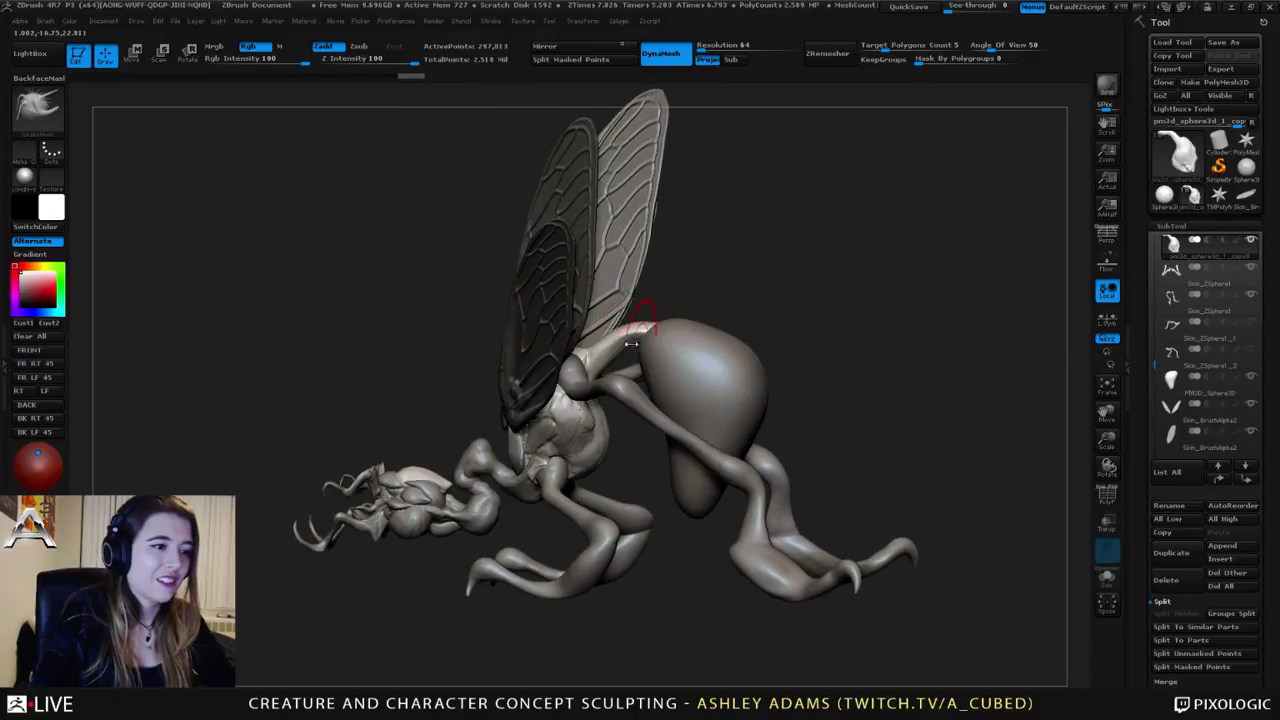
pyautogui.moveTo(600, 337); pyautogui.dragTo(625, 333, button='right')
pyautogui.moveTo(642, 329); pyautogui.dragTo(645, 336)
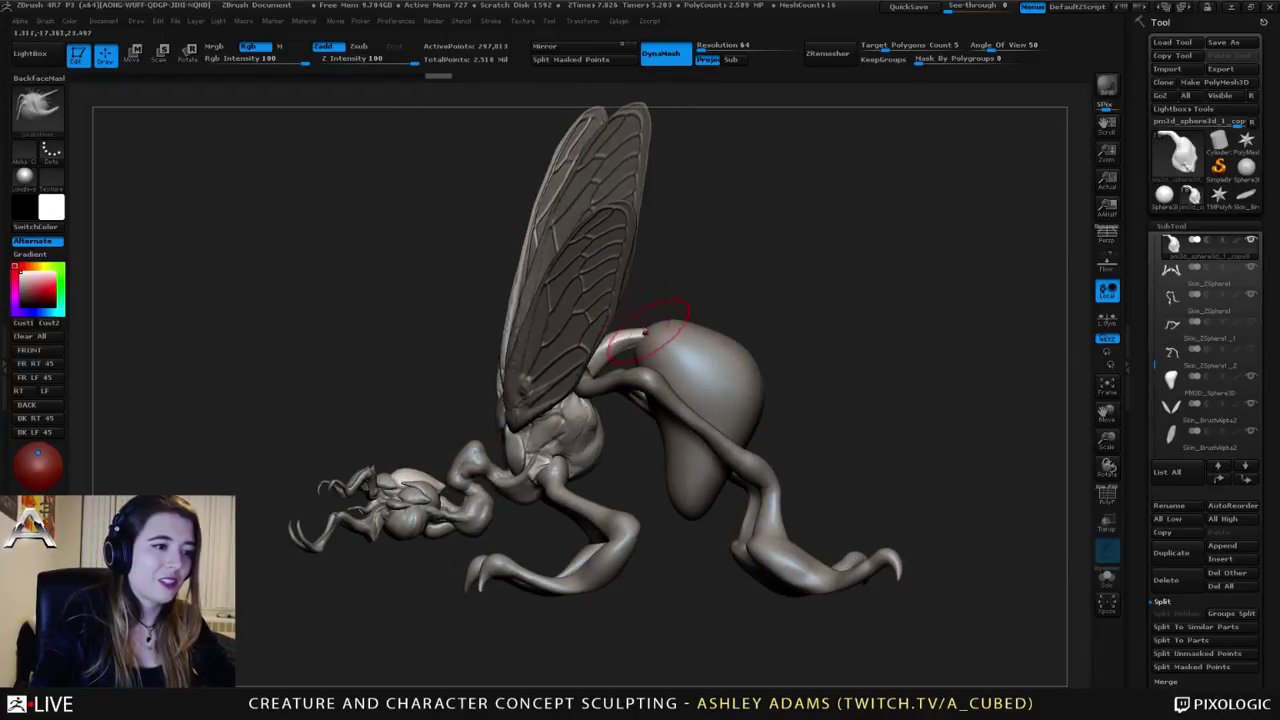
# Step: Select the front leg subtool and duplicate the leg pair with the Move transpose line, shifting the copy back toward the abdomen
pyautogui.keyDown('alt'); pyautogui.click(681, 363); pyautogui.keyUp('alt')
pyautogui.keyDown('alt'); pyautogui.moveTo(681, 363); pyautogui.dragTo(715, 341, button='right'); pyautogui.keyUp('alt')
pyautogui.keyDown('alt'); pyautogui.click(698, 372); pyautogui.keyUp('alt')
pyautogui.keyDown('alt'); pyautogui.click(608, 457); pyautogui.keyUp('alt')
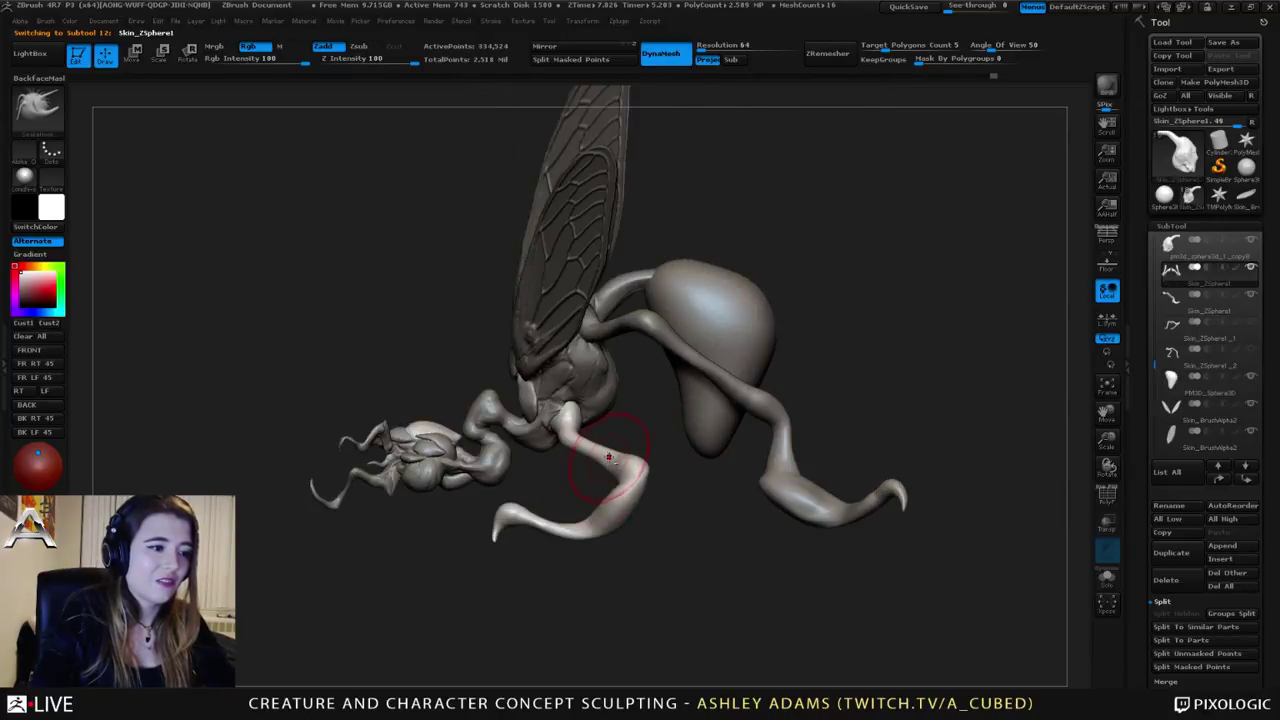
pyautogui.press('w')
pyautogui.keyDown('shift'); pyautogui.moveTo(637, 465); pyautogui.dragTo(373, 466); pyautogui.keyUp('shift')
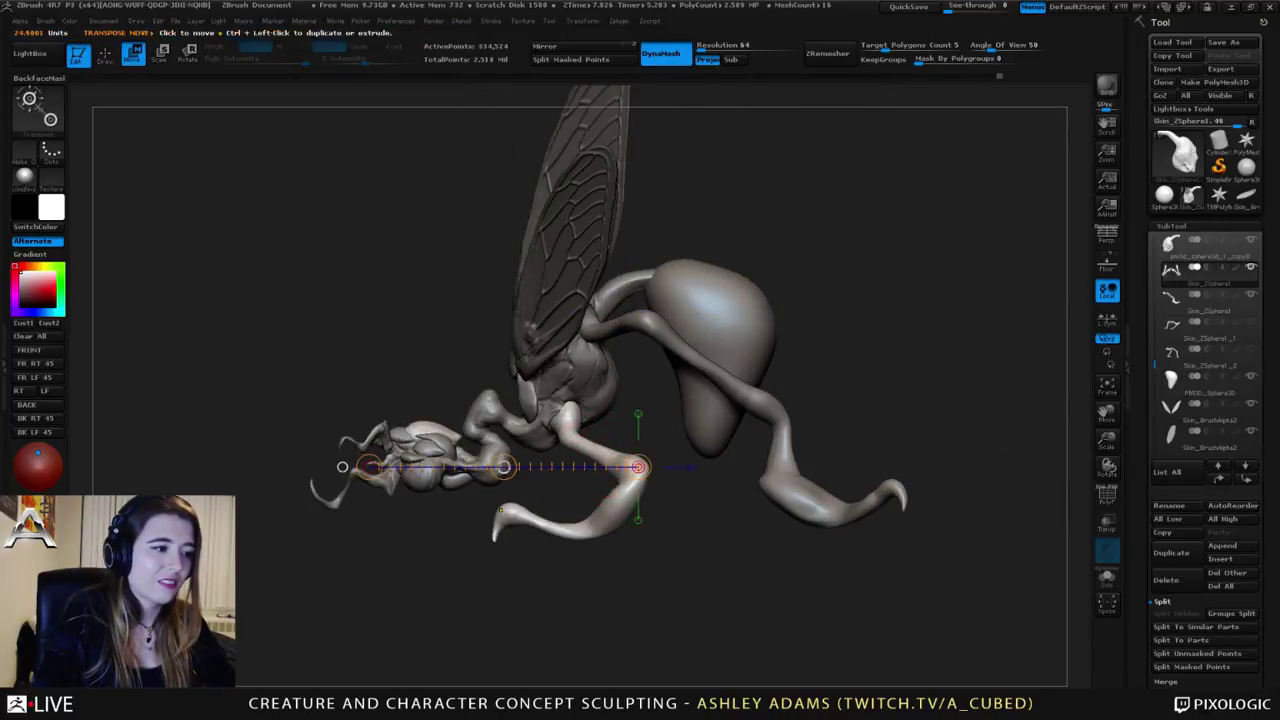
pyautogui.moveTo(507, 467); pyautogui.dragTo(596, 470)
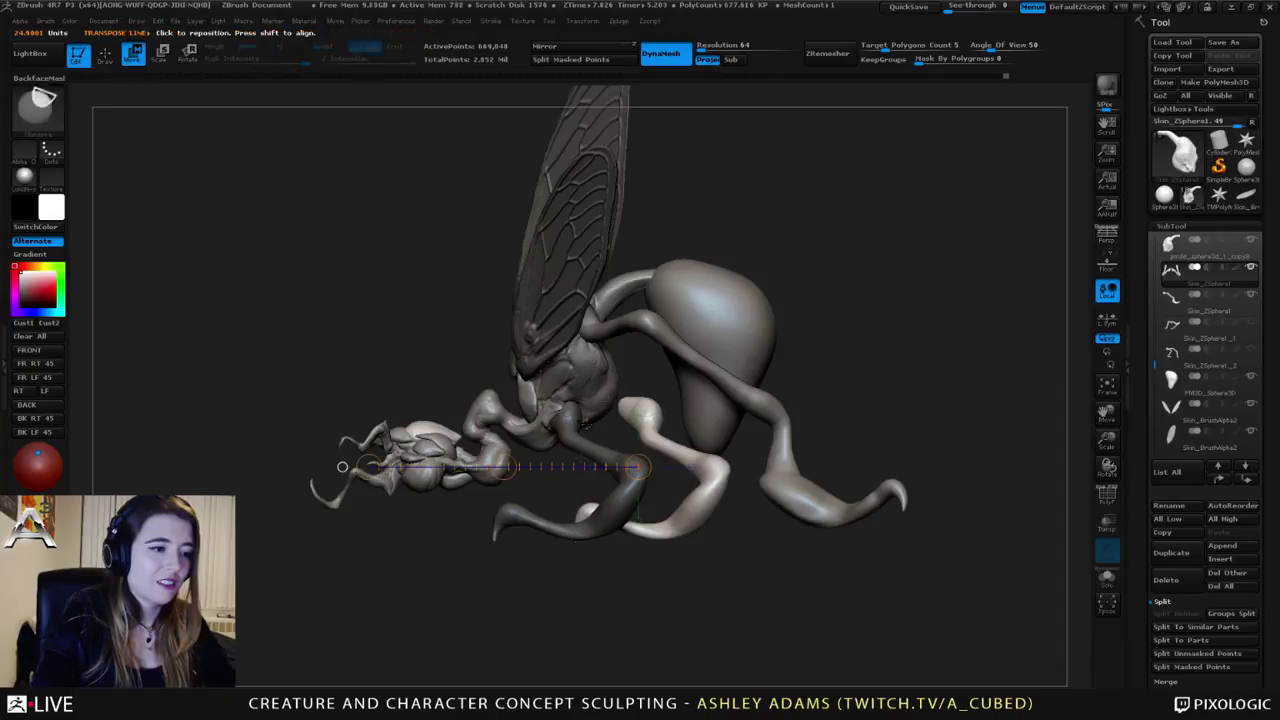
# Step: Move the copied leg pair outward and forward so its upper ends sit beneath the sides of the thorax
pyautogui.moveTo(600, 390); pyautogui.dragTo(805, 205, button='right')
pyautogui.keyDown('shift'); pyautogui.moveTo(552, 518); pyautogui.dragTo(657, 602); pyautogui.keyUp('shift')
pyautogui.press('r')
pyautogui.press('w')
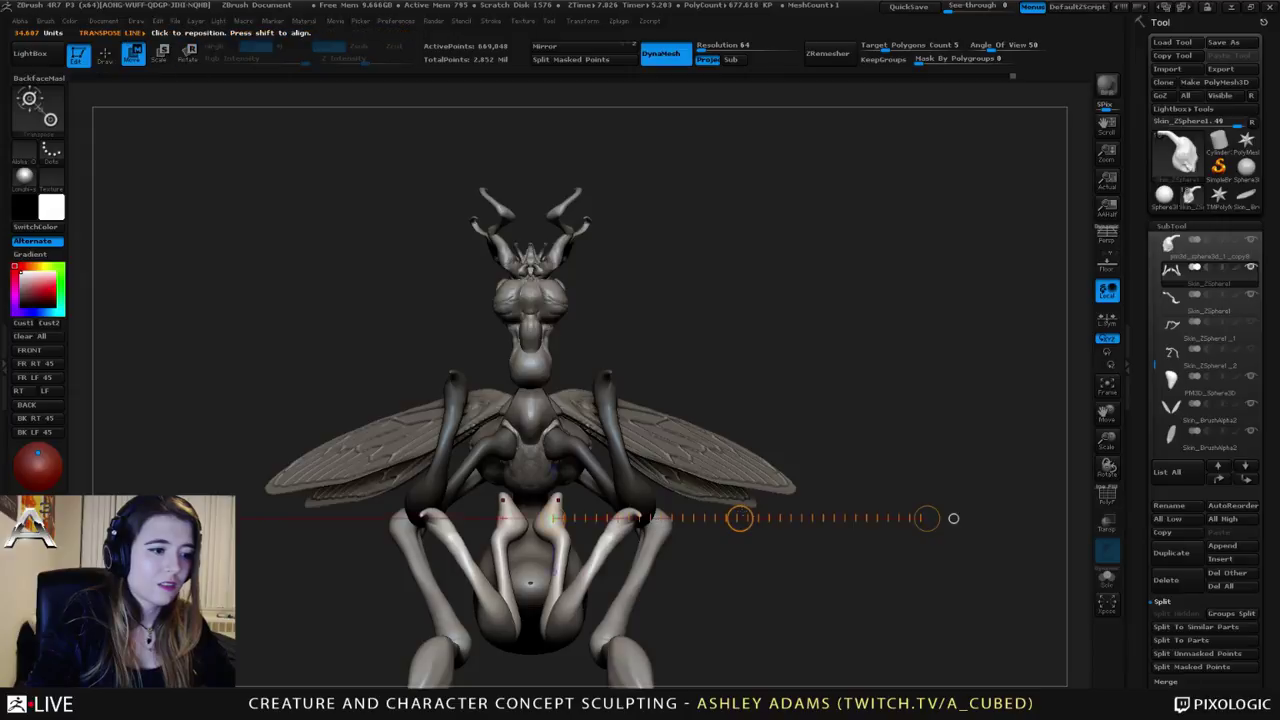
pyautogui.moveTo(740, 518); pyautogui.dragTo(781, 486)
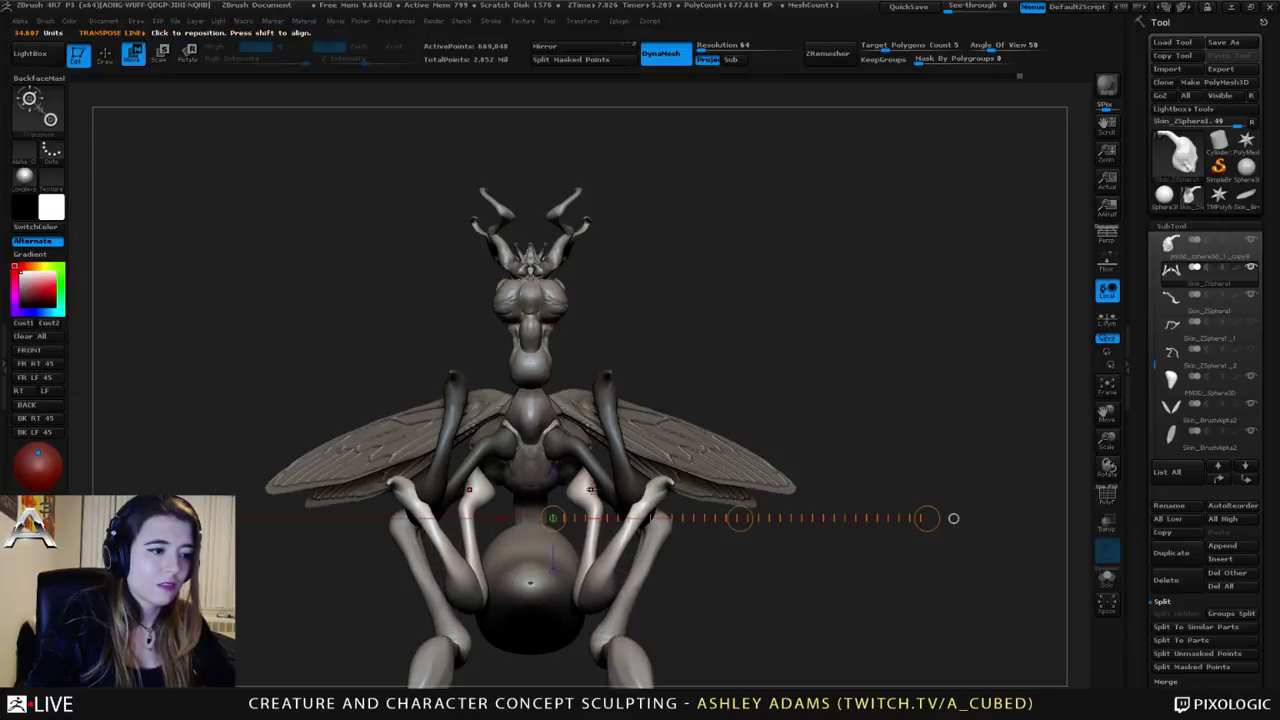
# Step: Rotate the copied leg pair about its upper ends and move it slightly farther outward
pyautogui.moveTo(585, 486)
pyautogui.keyDown('shift'); pyautogui.mouseDown()
pyautogui.moveTo(940, 485)
pyautogui.moveTo(874, 580)
pyautogui.mouseUp(); pyautogui.keyUp('shift')
pyautogui.press('r')
pyautogui.press('w')
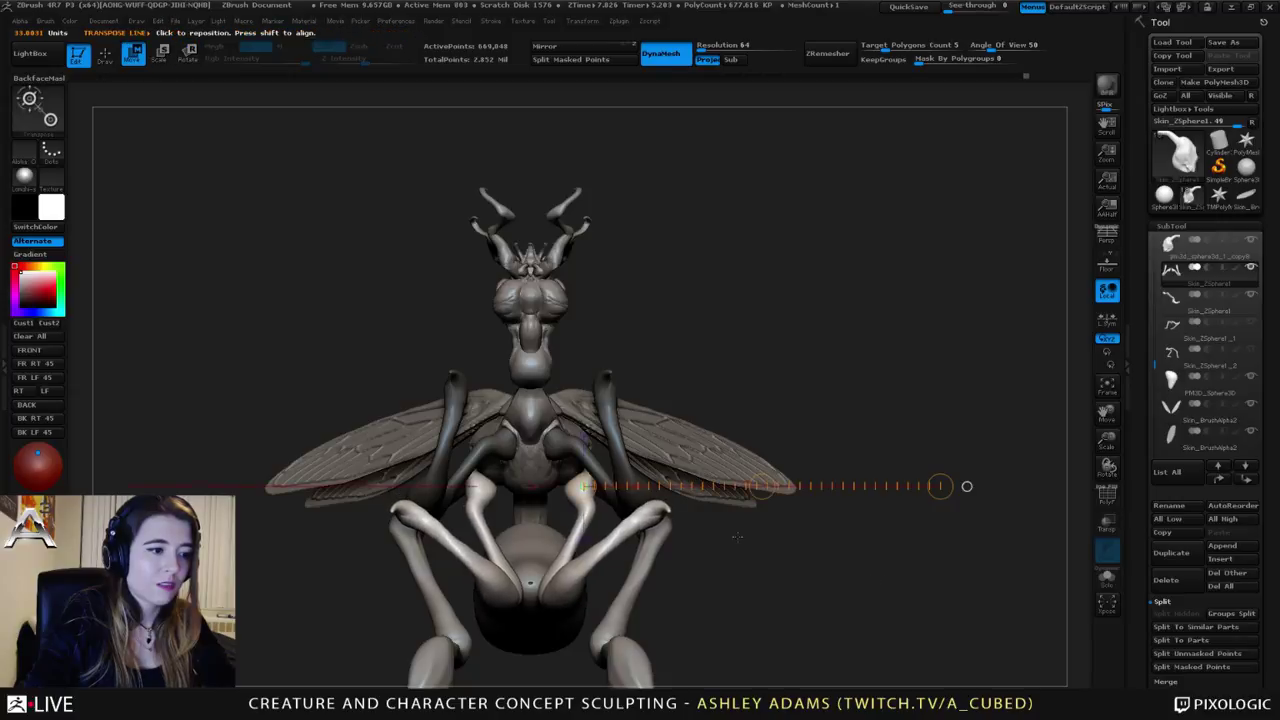
pyautogui.moveTo(762, 486); pyautogui.dragTo(806, 478)
pyautogui.moveTo(800, 440); pyautogui.dragTo(678, 418)
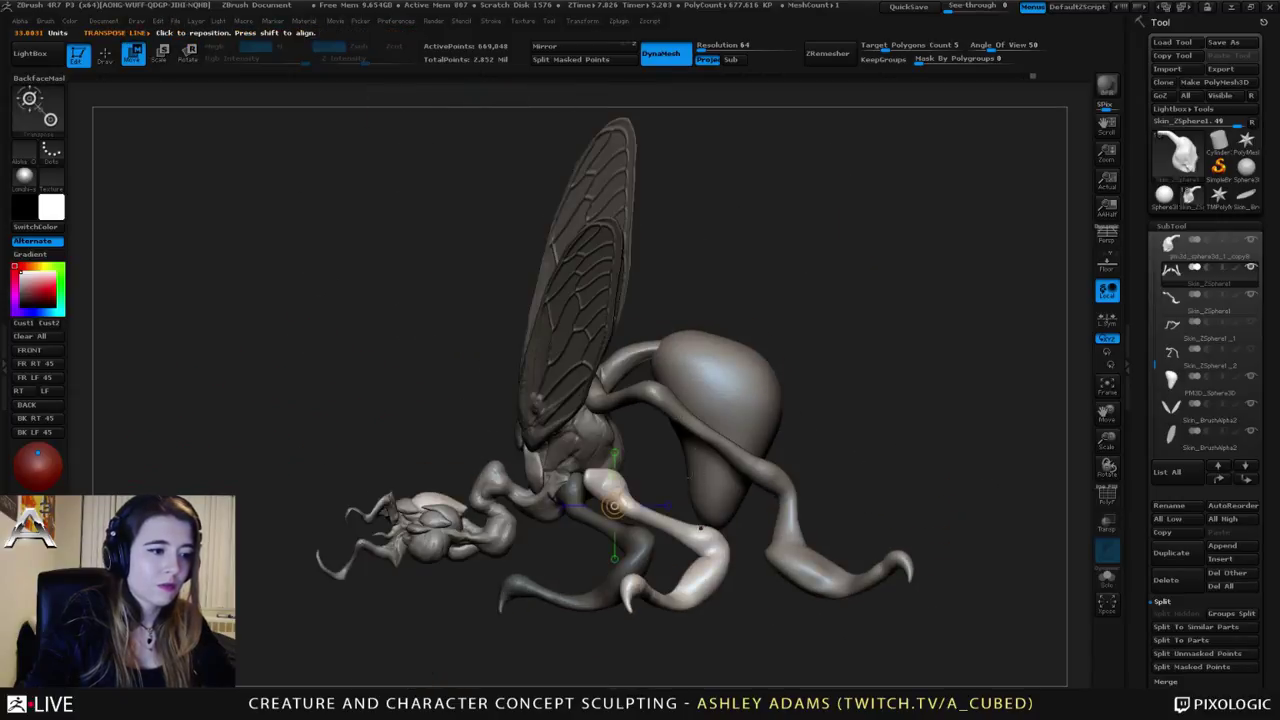
# Step: Reshape the upper segments of the copied legs toward the thorax with a resized SnakeHook brush
pyautogui.press('q')
pyautogui.press('space')
pyautogui.moveTo(600, 471); pyautogui.dragTo(622, 471)
pyautogui.moveTo(612, 482)
pyautogui.mouseDown()
pyautogui.moveTo(603, 492)
pyautogui.moveTo(665, 483)
pyautogui.moveTo(632, 488)
pyautogui.moveTo(536, 441)
pyautogui.moveTo(478, 475)
pyautogui.moveTo(484, 446)
pyautogui.moveTo(536, 470)
pyautogui.moveTo(514, 441)
pyautogui.mouseUp()
pyautogui.press('space')
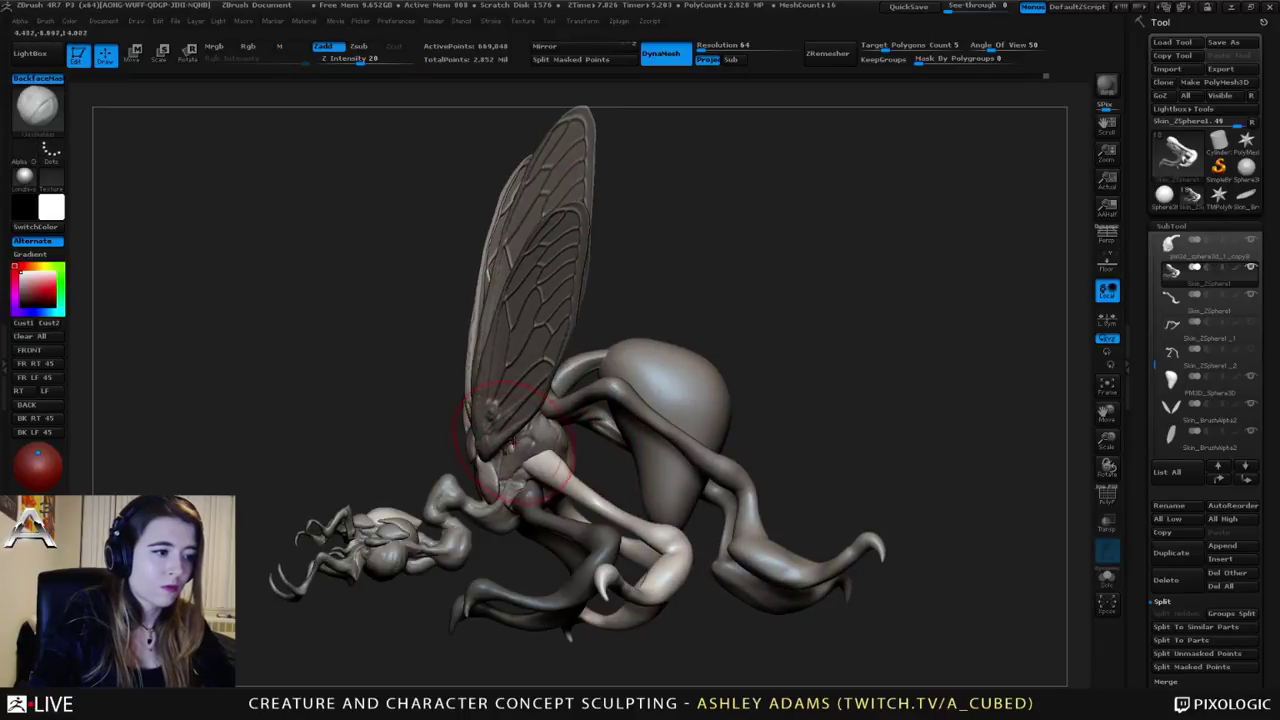
pyautogui.press('space')
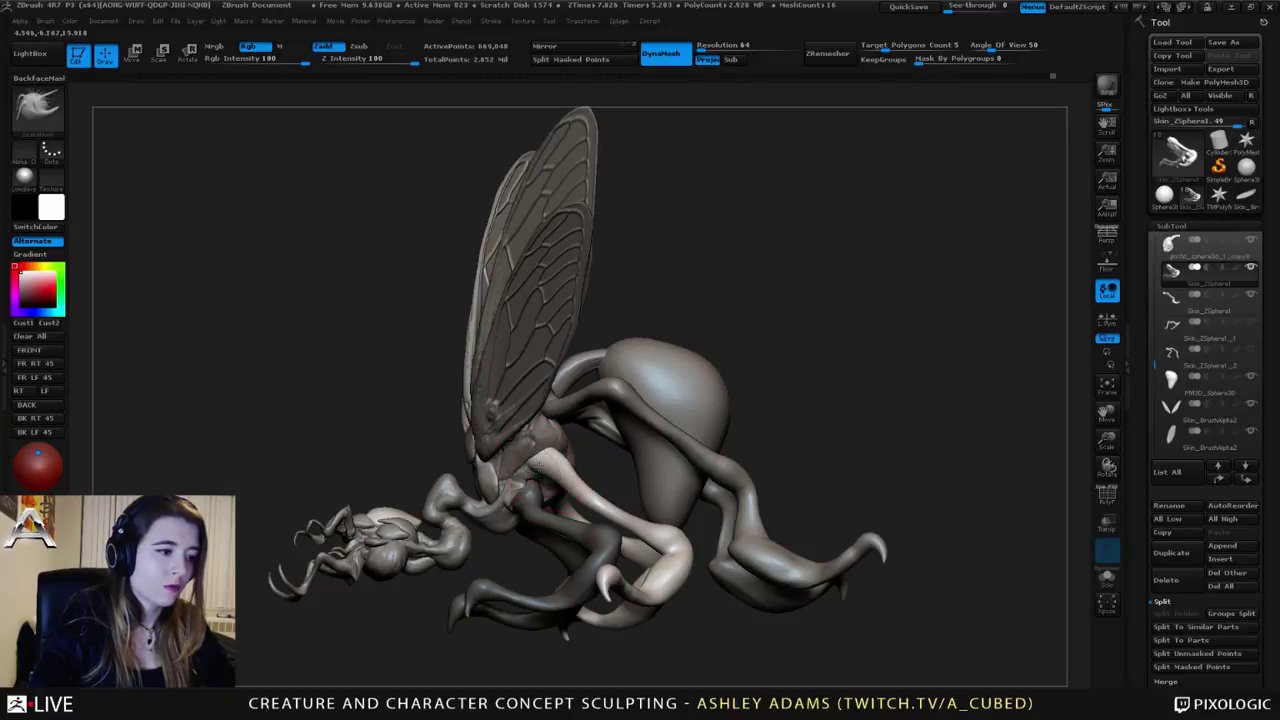
pyautogui.moveTo(630, 515)
pyautogui.keyDown('shift'); pyautogui.mouseDown()
pyautogui.moveTo(560, 475)
pyautogui.moveTo(585, 493)
pyautogui.mouseUp(); pyautogui.keyUp('shift')
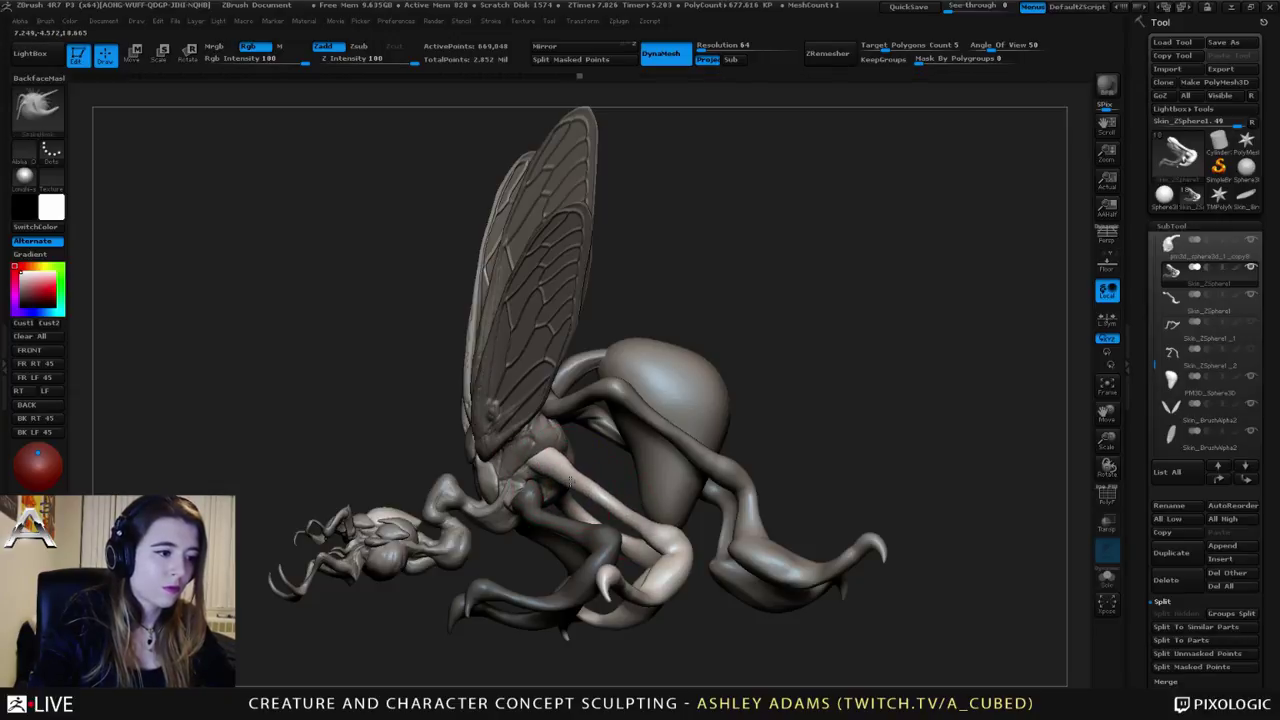
pyautogui.moveTo(627, 516)
pyautogui.mouseDown()
pyautogui.moveTo(800, 500)
pyautogui.moveTo(600, 505)
pyautogui.moveTo(660, 515)
pyautogui.moveTo(682, 537)
pyautogui.moveTo(720, 535)
pyautogui.moveTo(610, 518)
pyautogui.mouseUp()
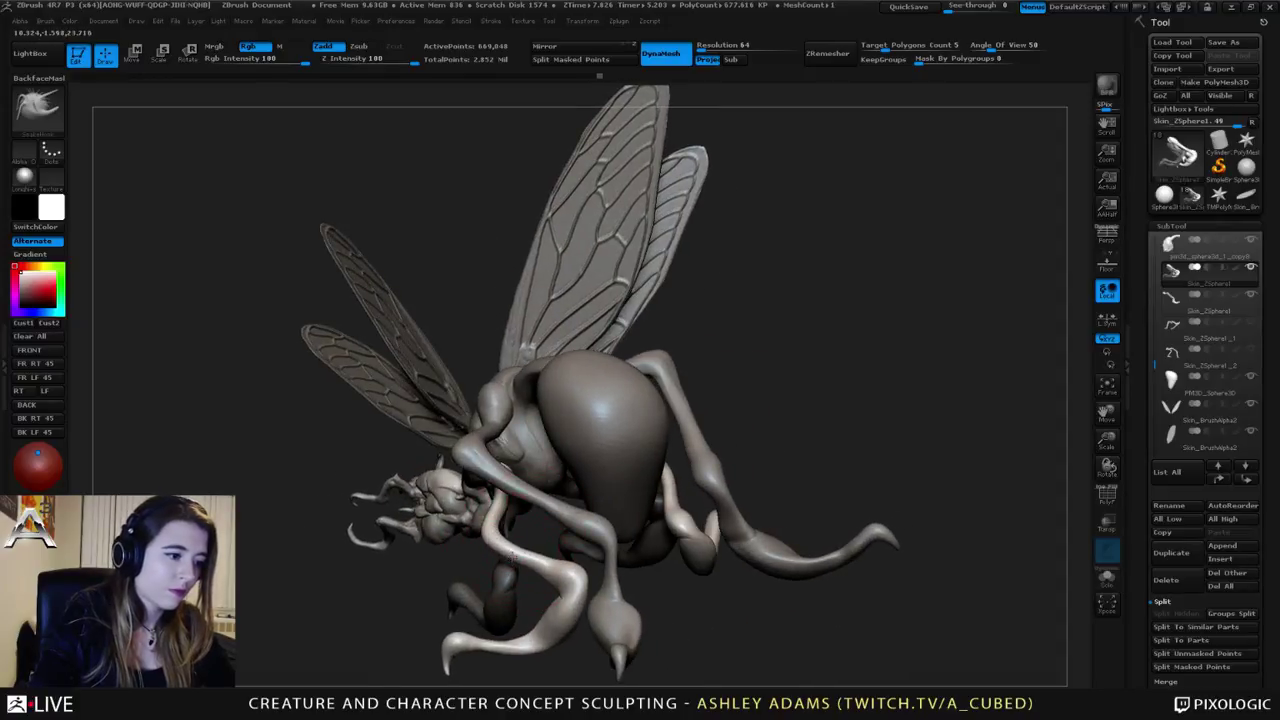
# Step: Refine the copied legs from several angles with SnakeHook, extending their upper ends into the thorax
pyautogui.moveTo(523, 563); pyautogui.dragTo(625, 462)
pyautogui.keyDown('ctrl'); pyautogui.moveTo(625, 460); pyautogui.dragTo(633, 470, button='right'); pyautogui.keyUp('ctrl')
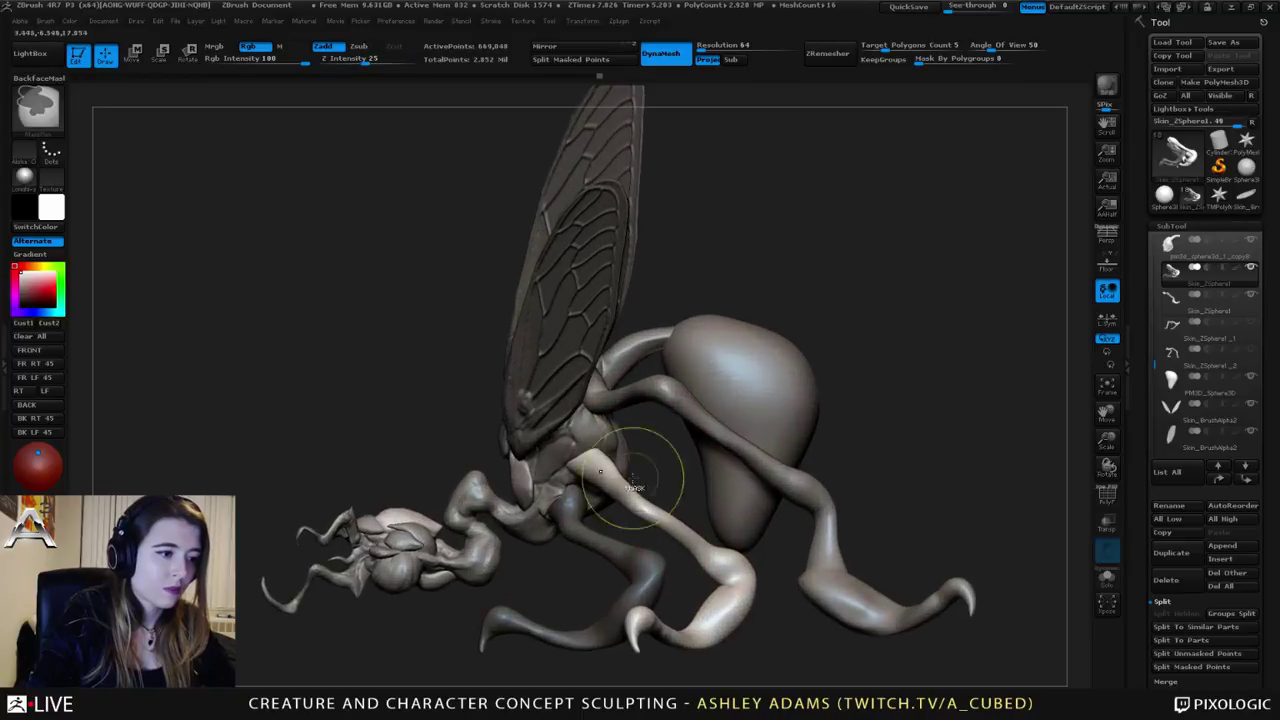
pyautogui.press('space')
pyautogui.moveTo(593, 436); pyautogui.dragTo(622, 440)
pyautogui.keyDown('alt'); pyautogui.moveTo(724, 408); pyautogui.dragTo(706, 352, button='right'); pyautogui.keyUp('alt')
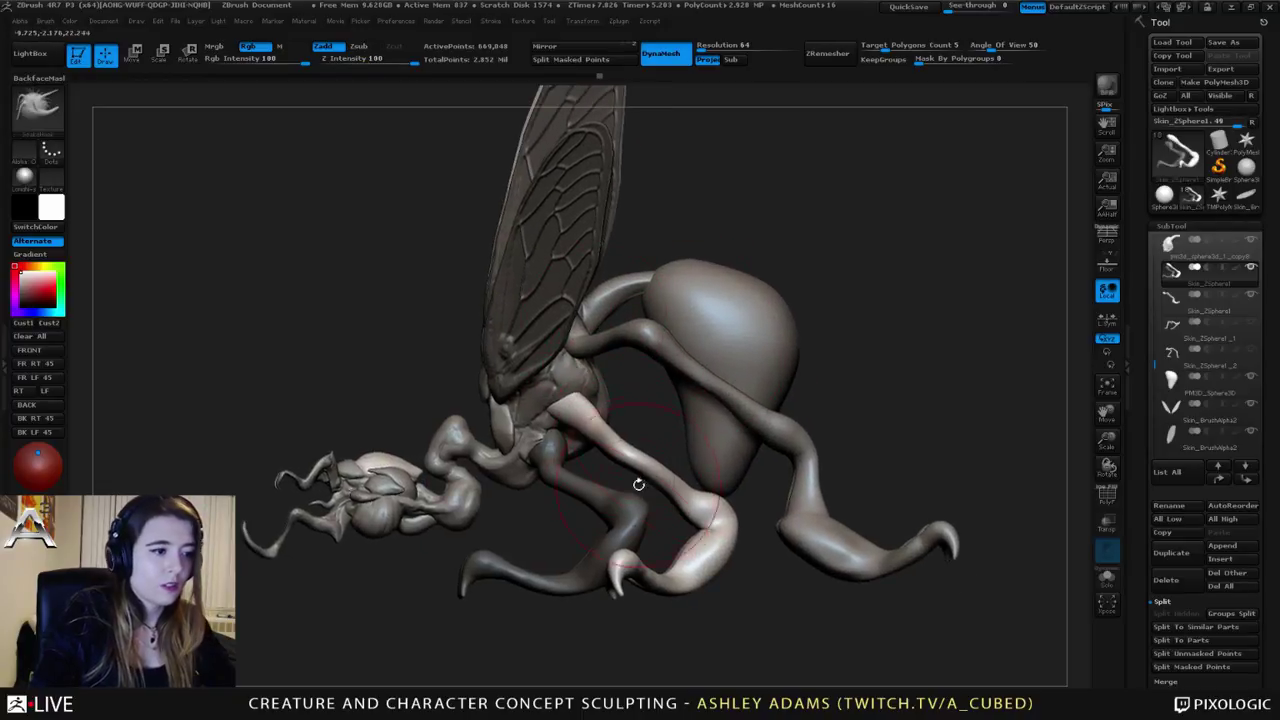
pyautogui.keyDown('ctrl'); pyautogui.moveTo(632, 510); pyautogui.dragTo(777, 422, button='right'); pyautogui.keyUp('ctrl')
pyautogui.moveTo(645, 424); pyautogui.dragTo(700, 421, button='right')
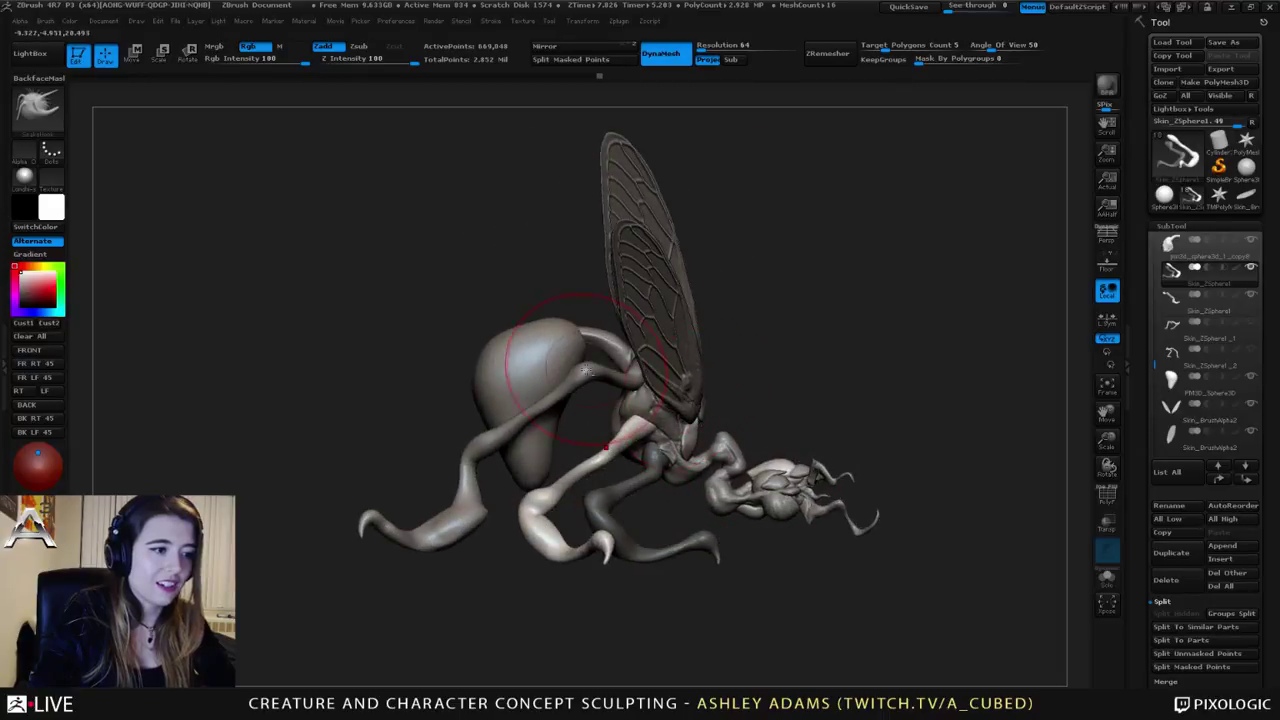
# Step: Select the abdomen subtool, restore an earlier shape from its undo history, and lift its rear with a large SnakeHook brush
pyautogui.press('space')
pyautogui.keyDown('alt'); pyautogui.click(520, 365); pyautogui.keyUp('alt')
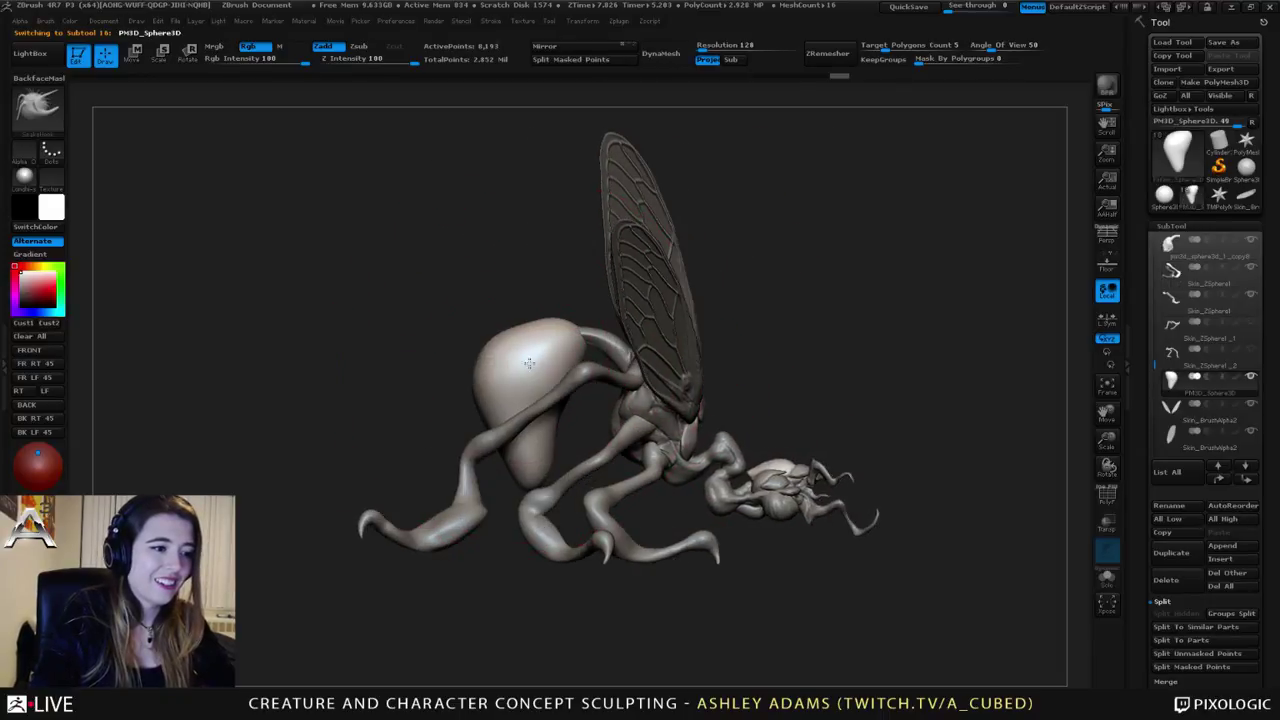
pyautogui.moveTo(493, 412)
pyautogui.mouseDown()
pyautogui.moveTo(445, 345)
pyautogui.moveTo(465, 390)
pyautogui.moveTo(505, 413)
pyautogui.mouseUp()
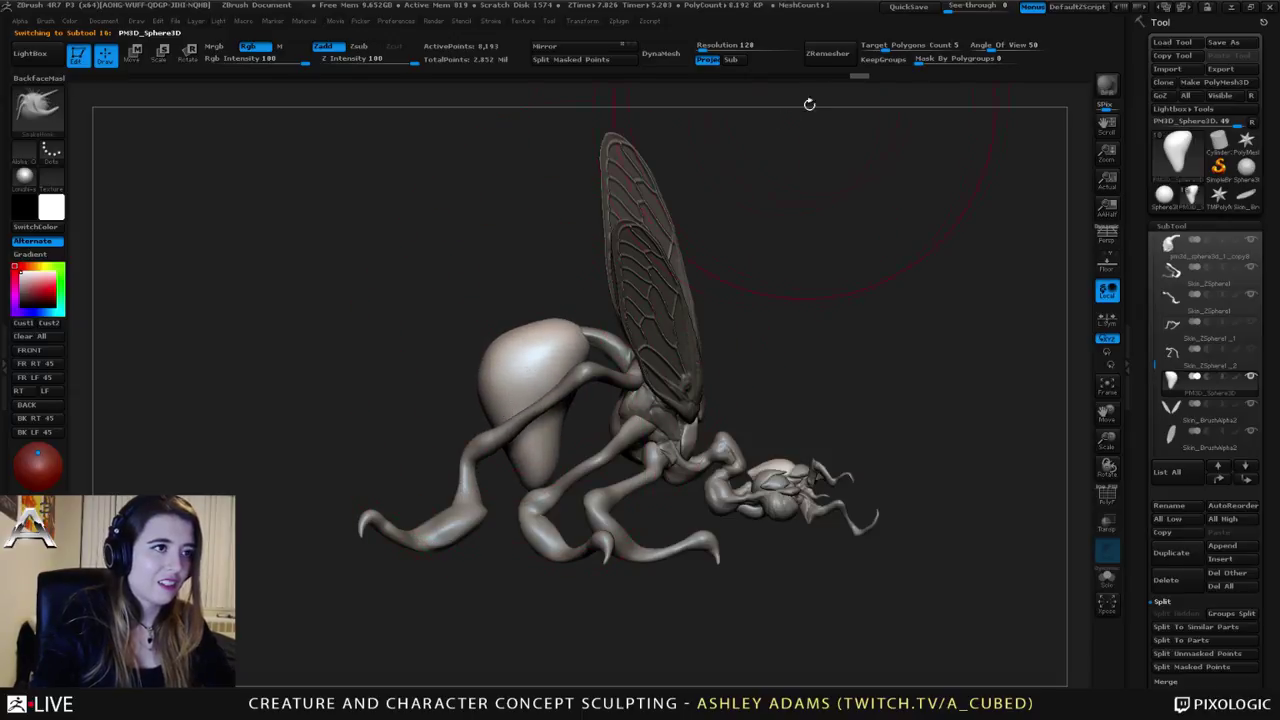
pyautogui.moveTo(833, 79); pyautogui.dragTo(699, 78)
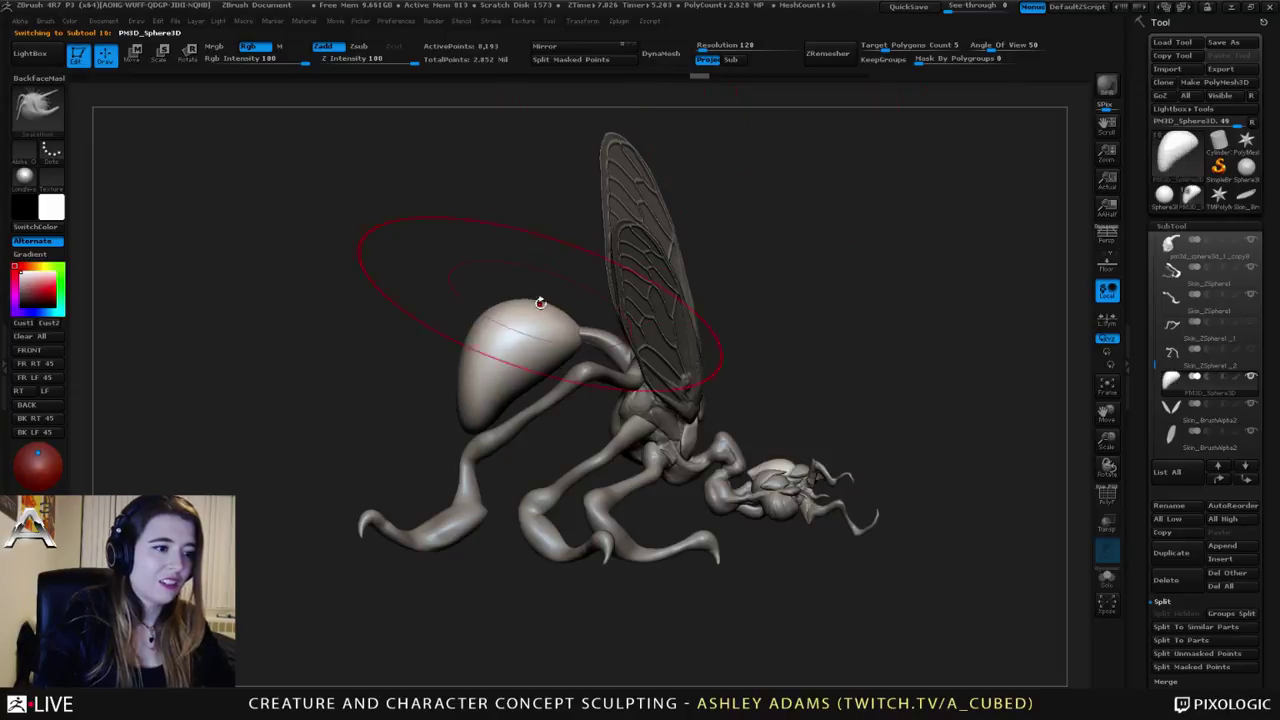
pyautogui.moveTo(476, 392); pyautogui.dragTo(464, 373)
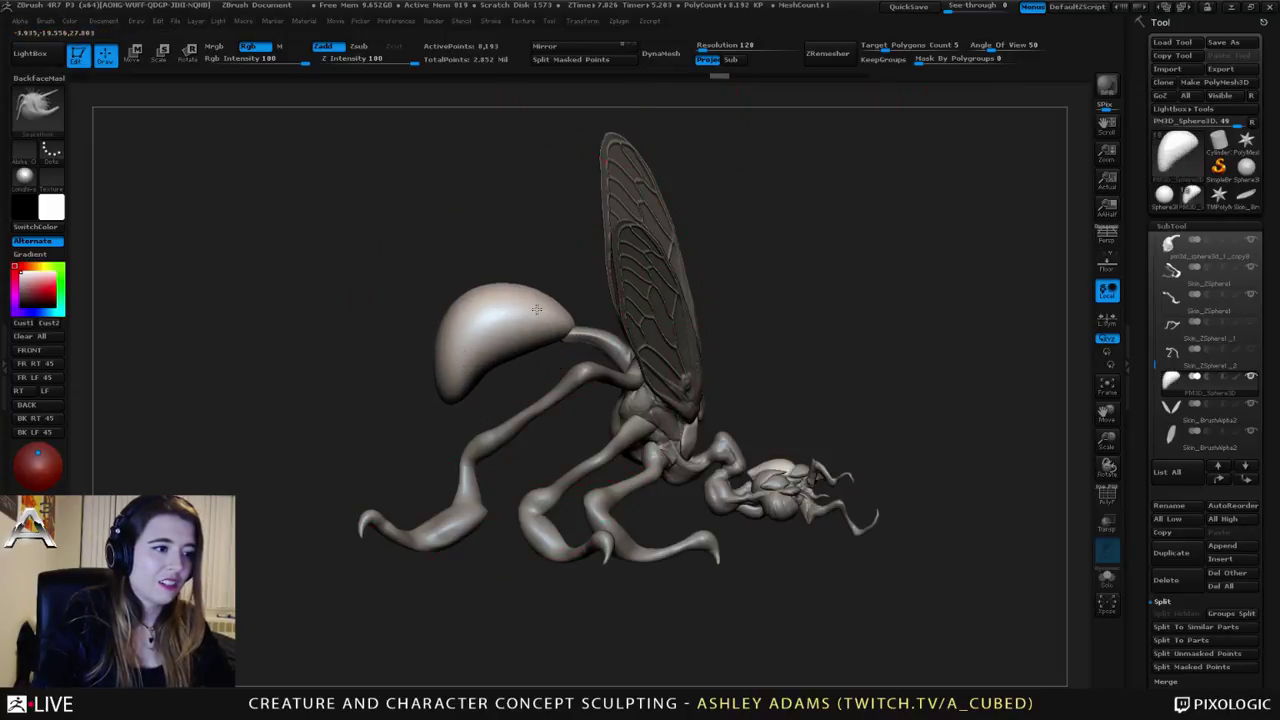
# Step: Stretch the abdomen's front end toward the stalk with SnakeHook and DynaMesh the abdomen at resolution 64
pyautogui.press('space')
pyautogui.moveTo(537, 309)
pyautogui.mouseDown()
pyautogui.moveTo(514, 309)
pyautogui.moveTo(586, 319)
pyautogui.mouseUp()
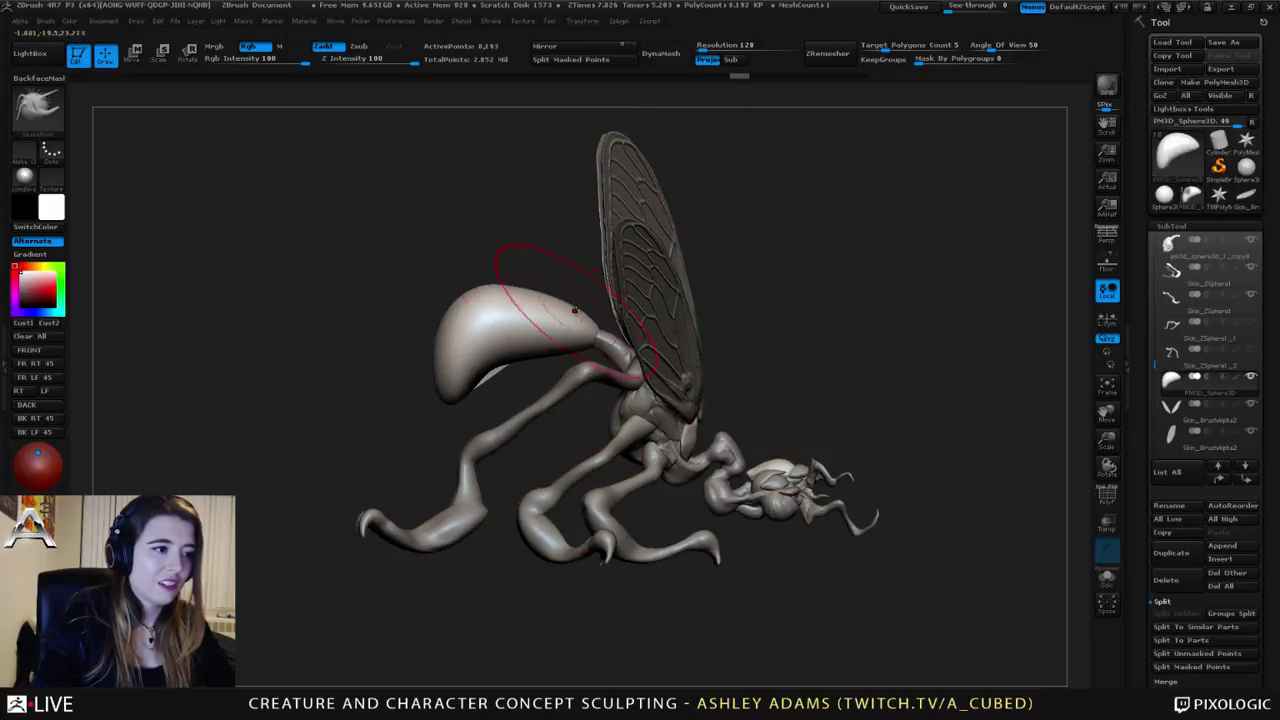
pyautogui.moveTo(575, 309); pyautogui.dragTo(565, 310, button='right')
pyautogui.click(716, 46)
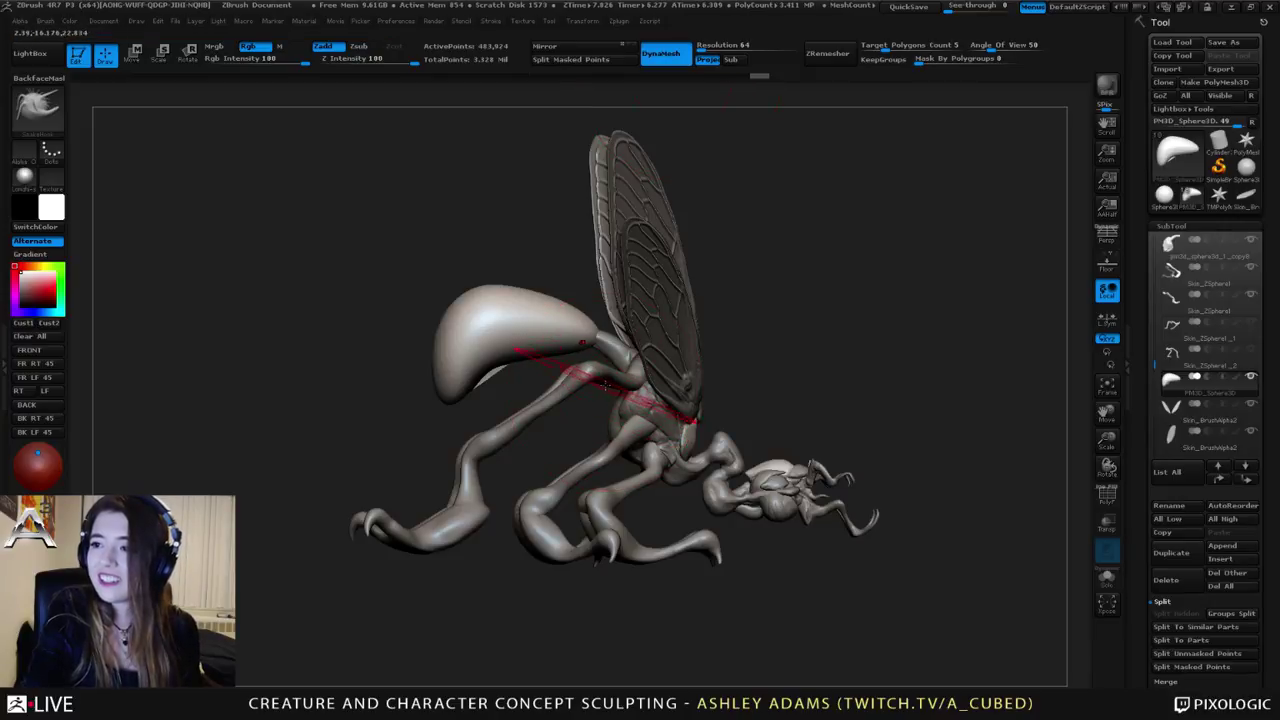
# Step: Pull the abdomen's upper contour up and outward with SnakeHook to make a fuller, rounder form
pyautogui.moveTo(571, 400)
pyautogui.mouseDown()
pyautogui.moveTo(480, 365)
pyautogui.moveTo(470, 385)
pyautogui.moveTo(504, 374)
pyautogui.mouseUp()
pyautogui.moveTo(516, 288); pyautogui.dragTo(514, 268)
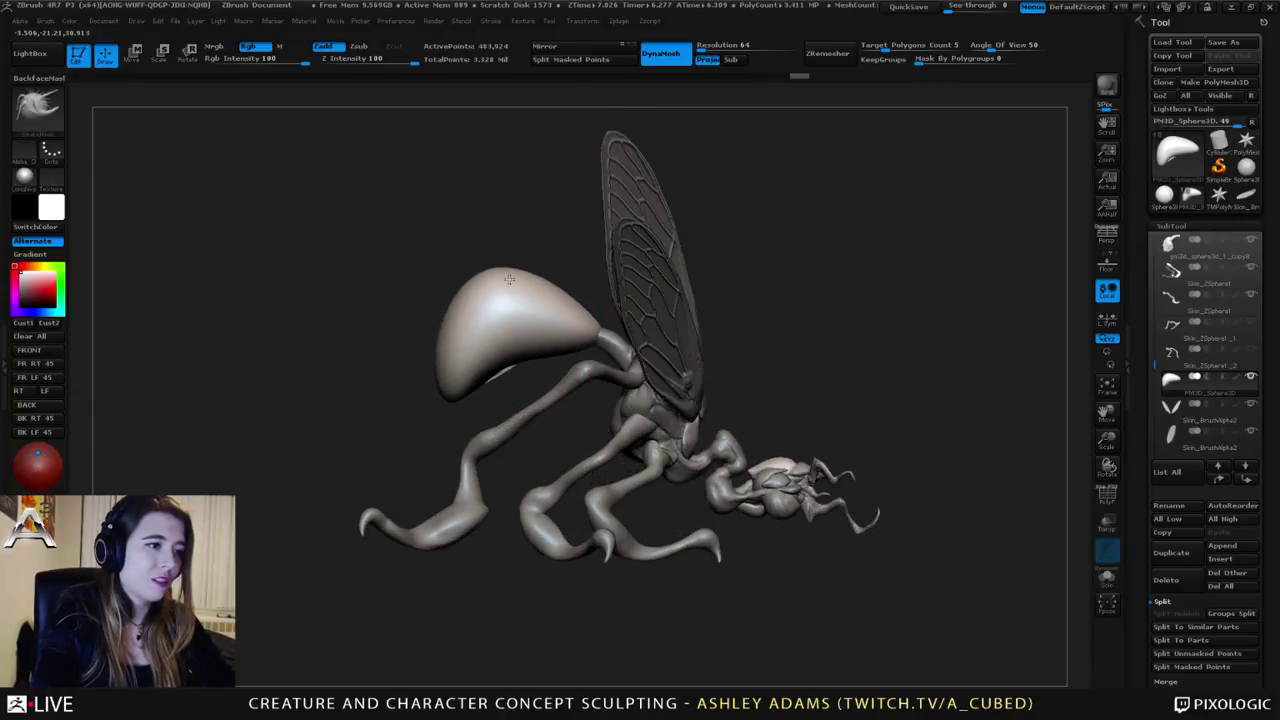
pyautogui.moveTo(474, 314)
pyautogui.mouseDown()
pyautogui.moveTo(460, 314)
pyautogui.moveTo(497, 295)
pyautogui.mouseUp()
pyautogui.press('space')
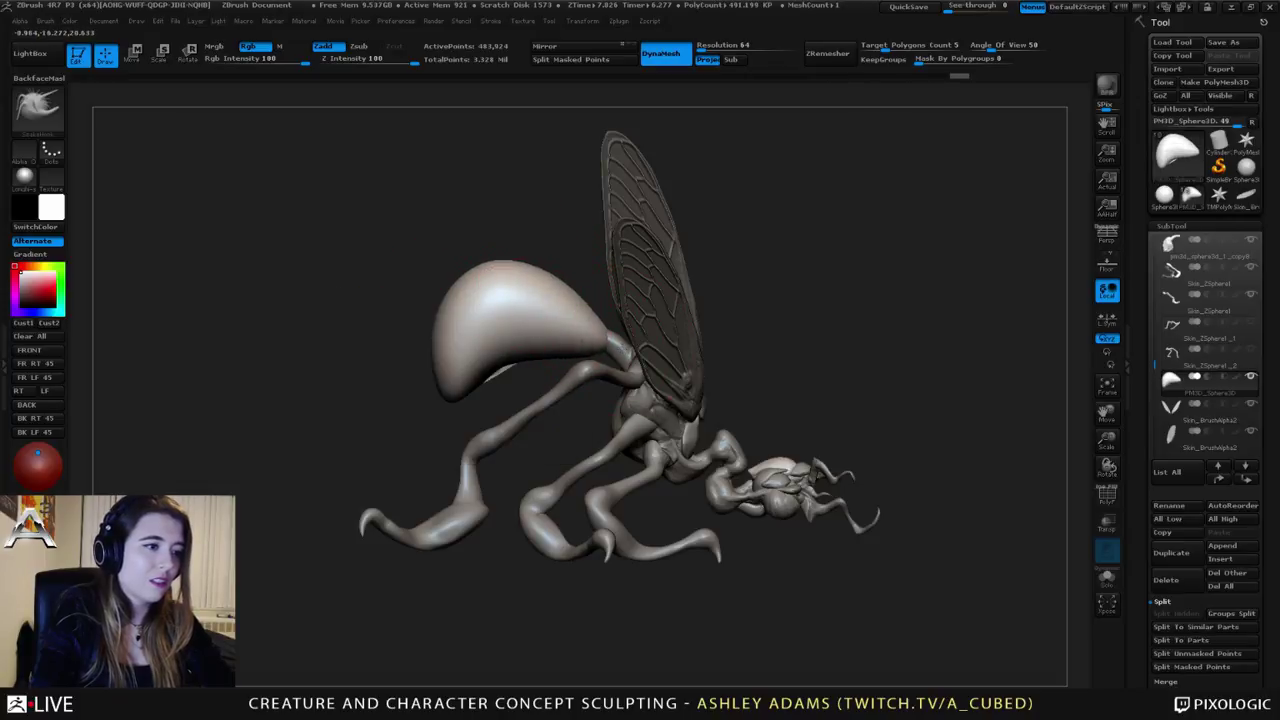
# Step: Flatten and even out the abdomen's underside with the TrimDynamic brush
pyautogui.moveTo(573, 343); pyautogui.dragTo(503, 432, button='right')
pyautogui.press('space')
pyautogui.press('b')
pyautogui.press('c')
pyautogui.press('b')
pyautogui.press('b')
pyautogui.press('t')
pyautogui.press('d')
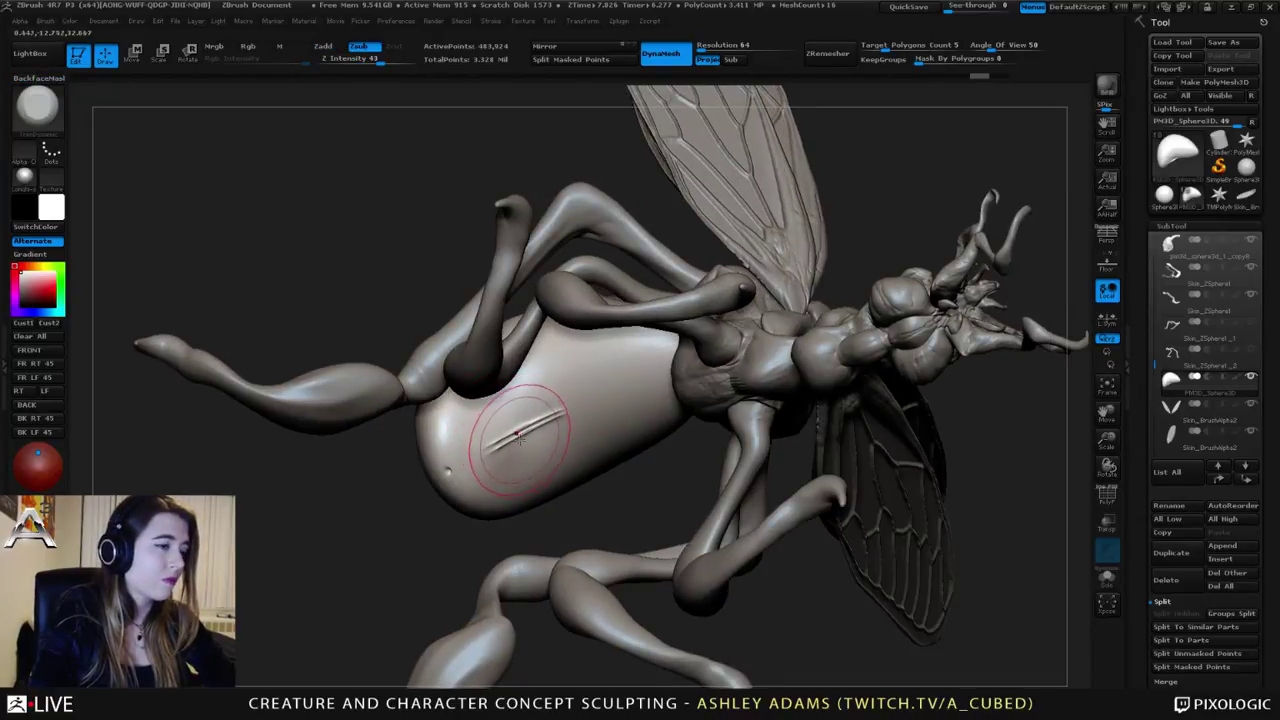
pyautogui.moveTo(516, 437); pyautogui.dragTo(547, 423)
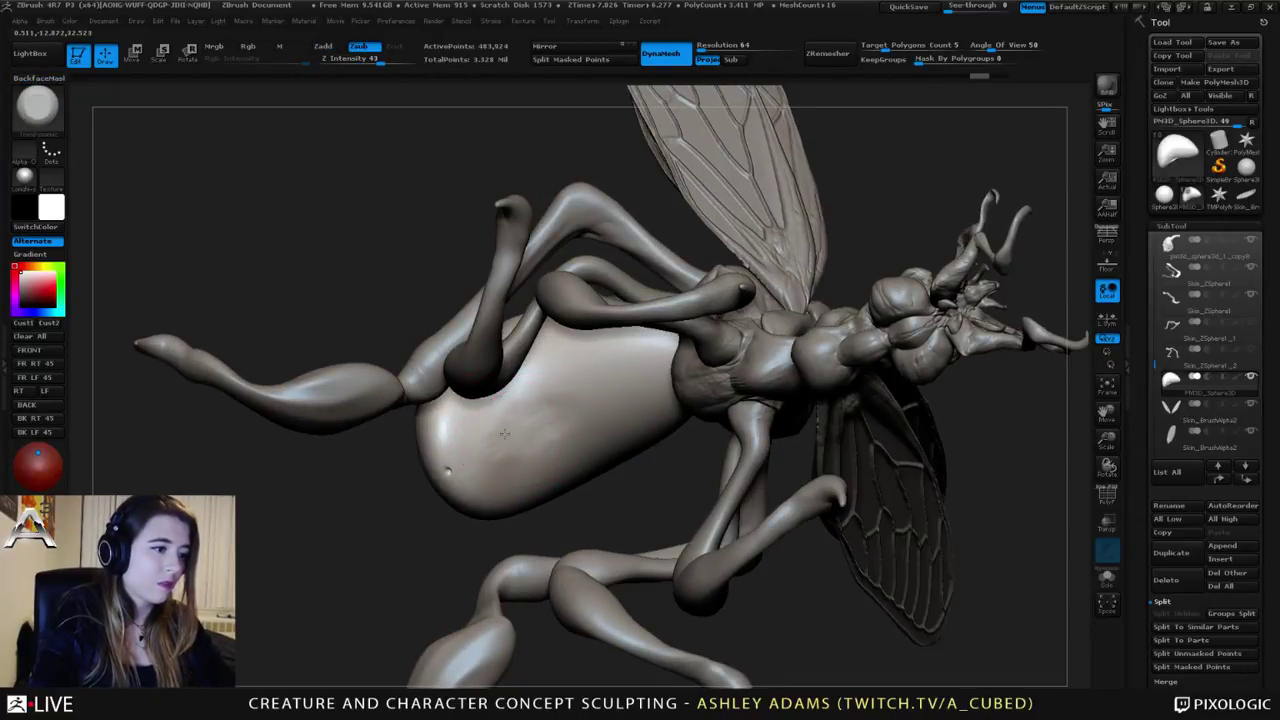
pyautogui.moveTo(504, 433); pyautogui.dragTo(533, 428, button='right')
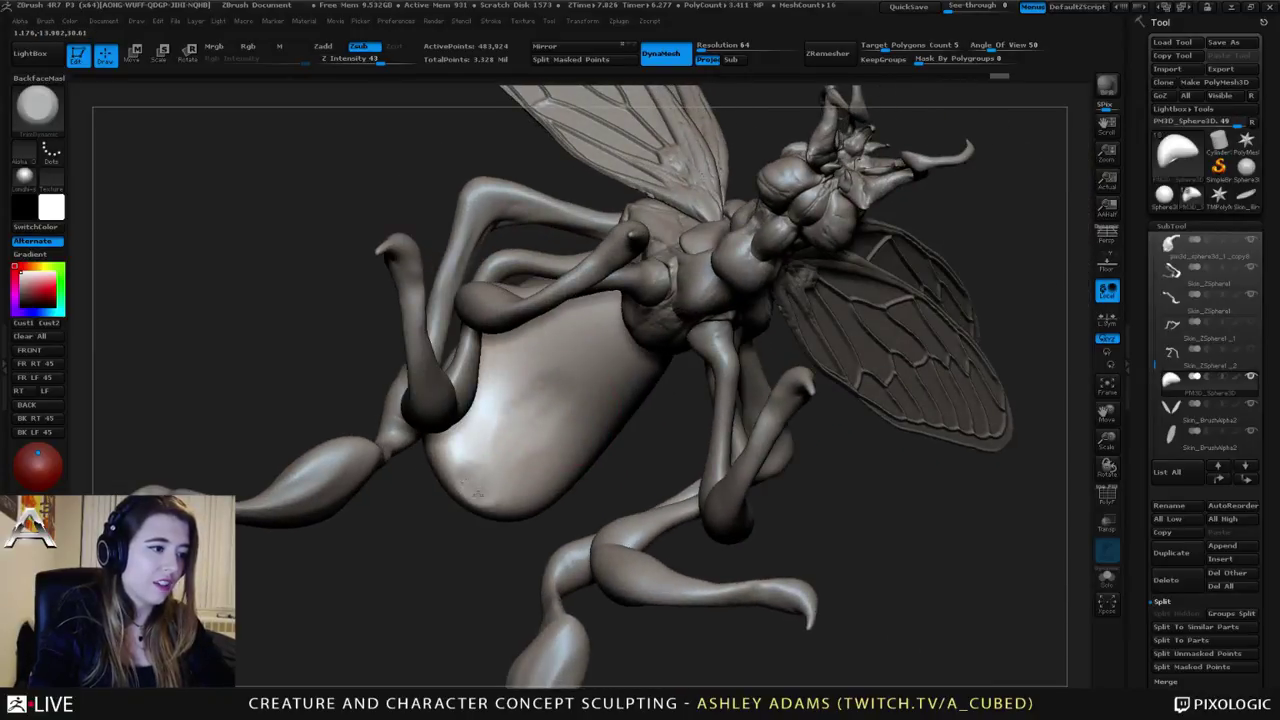
# Step: Switch back to SnakeHook and reshape the abdomen's curve toward its lower tip
pyautogui.press('f')
pyautogui.moveTo(567, 451); pyautogui.dragTo(506, 397, button='right')
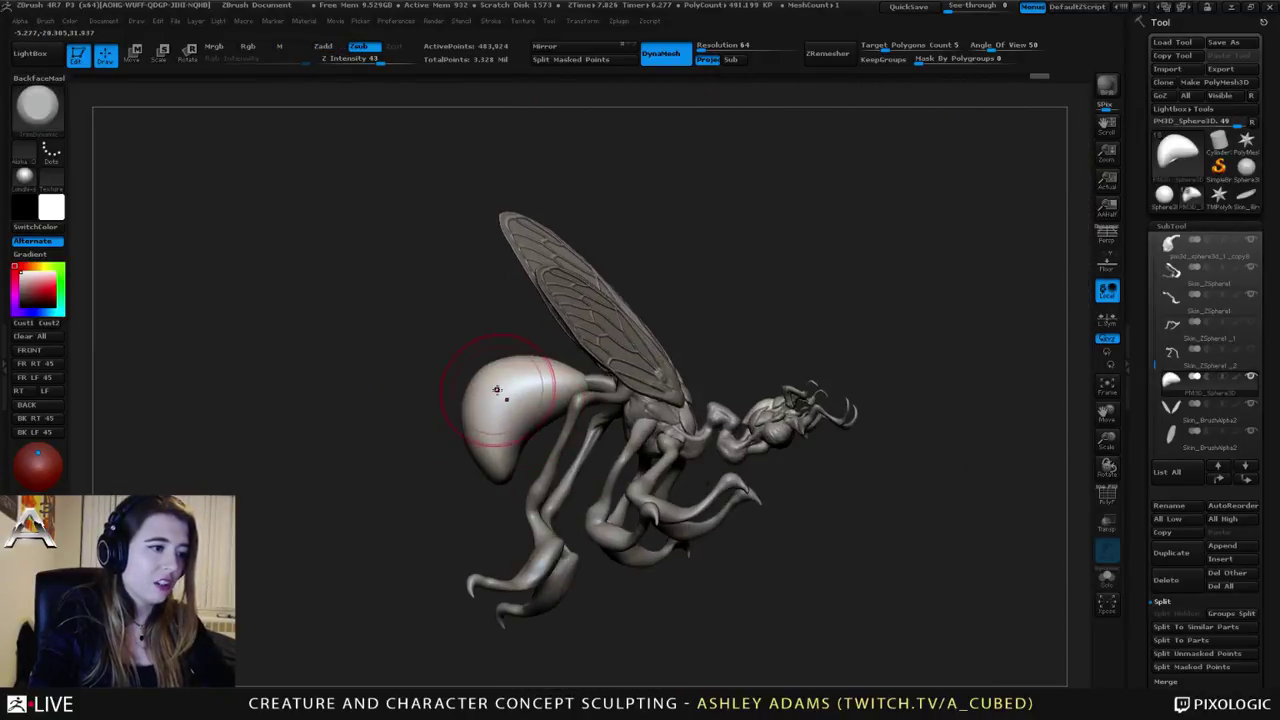
pyautogui.press('b')
pyautogui.press('s')
pyautogui.press('h')
pyautogui.press('space')
pyautogui.moveTo(476, 418); pyautogui.dragTo(492, 440)
# Step: Widen the abdomen symmetrically from behind with a resized SnakeHook brush, keeping its lower tip narrower
pyautogui.moveTo(492, 440)
pyautogui.mouseDown(button='right')
pyautogui.moveTo(468, 470)
pyautogui.moveTo(456, 393)
pyautogui.mouseUp(button='right')
pyautogui.press('space')
pyautogui.moveTo(456, 393); pyautogui.dragTo(495, 394)
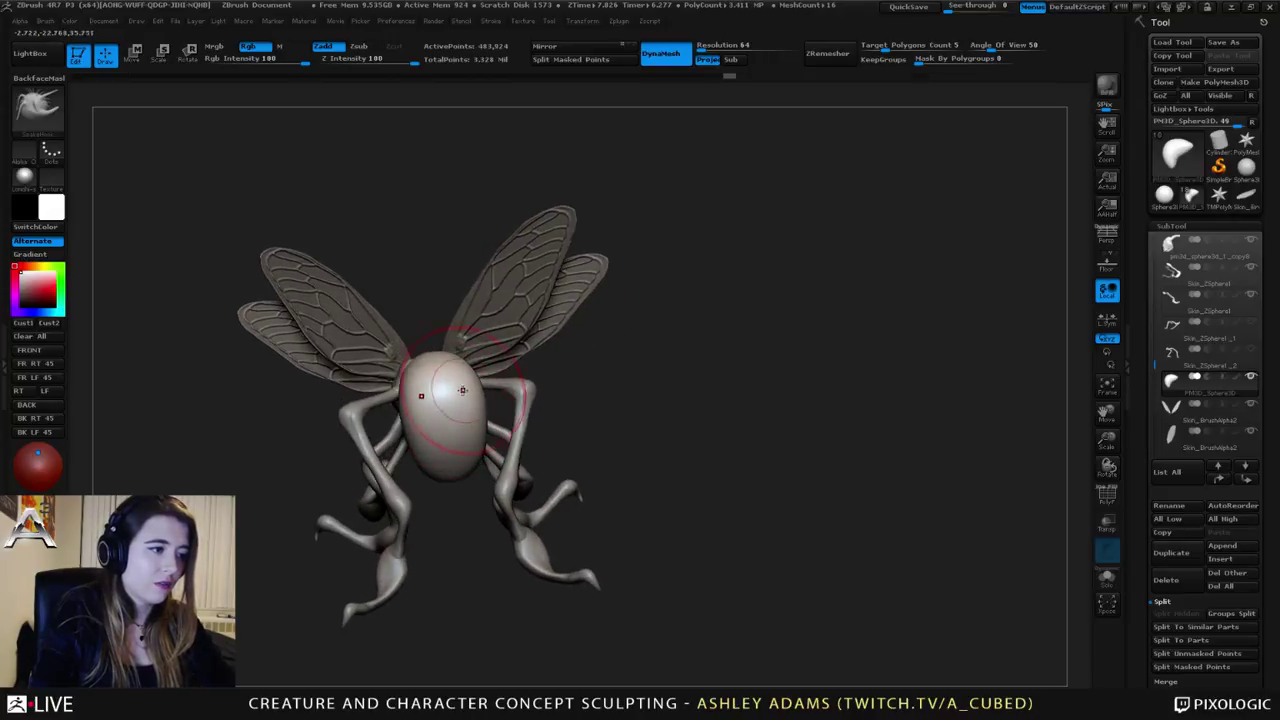
pyautogui.press('space')
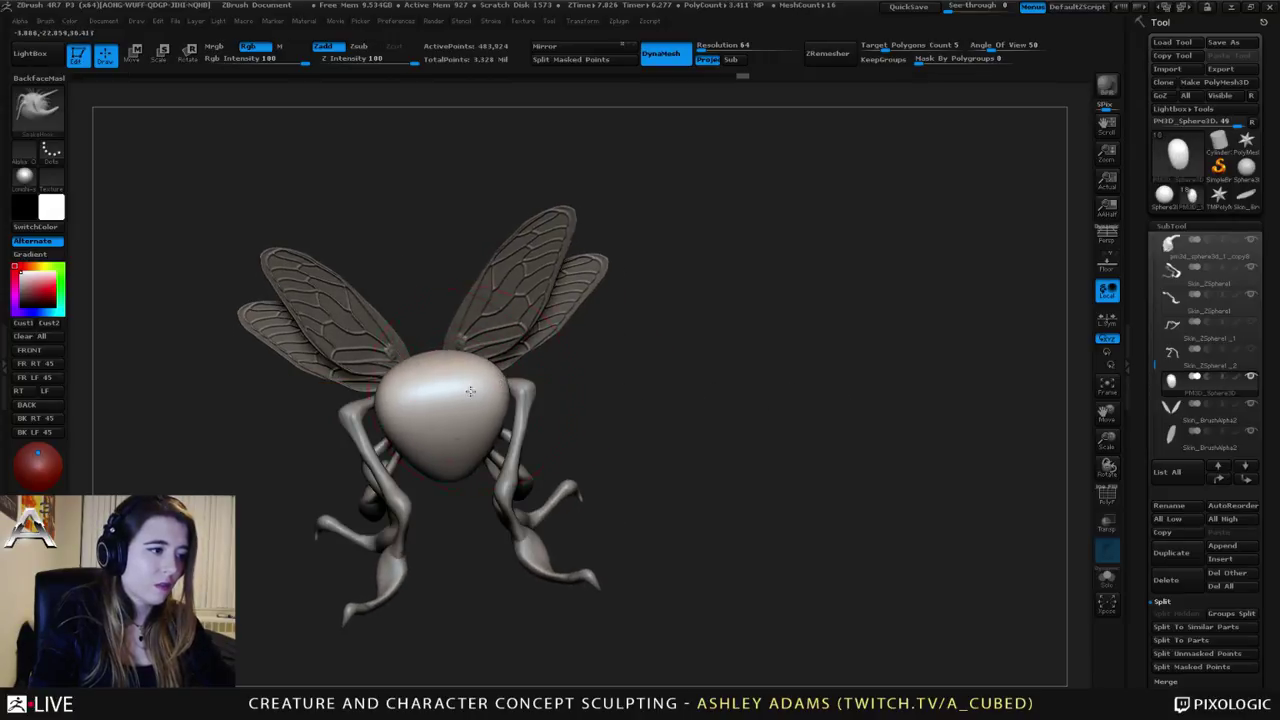
pyautogui.moveTo(470, 391); pyautogui.dragTo(449, 388, button='right')
pyautogui.press('space')
pyautogui.moveTo(449, 398); pyautogui.dragTo(432, 370)
# Step: Build up the abdomen's sides with the ClayBuildup brush and smooth the added volume
pyautogui.press('b')
pyautogui.press('c')
pyautogui.press('b')
pyautogui.moveTo(432, 370)
pyautogui.mouseDown(button='right')
pyautogui.moveTo(404, 337)
pyautogui.moveTo(416, 418)
pyautogui.moveTo(395, 392)
pyautogui.moveTo(361, 391)
pyautogui.moveTo(386, 400)
pyautogui.moveTo(495, 372)
pyautogui.mouseUp(button='right')
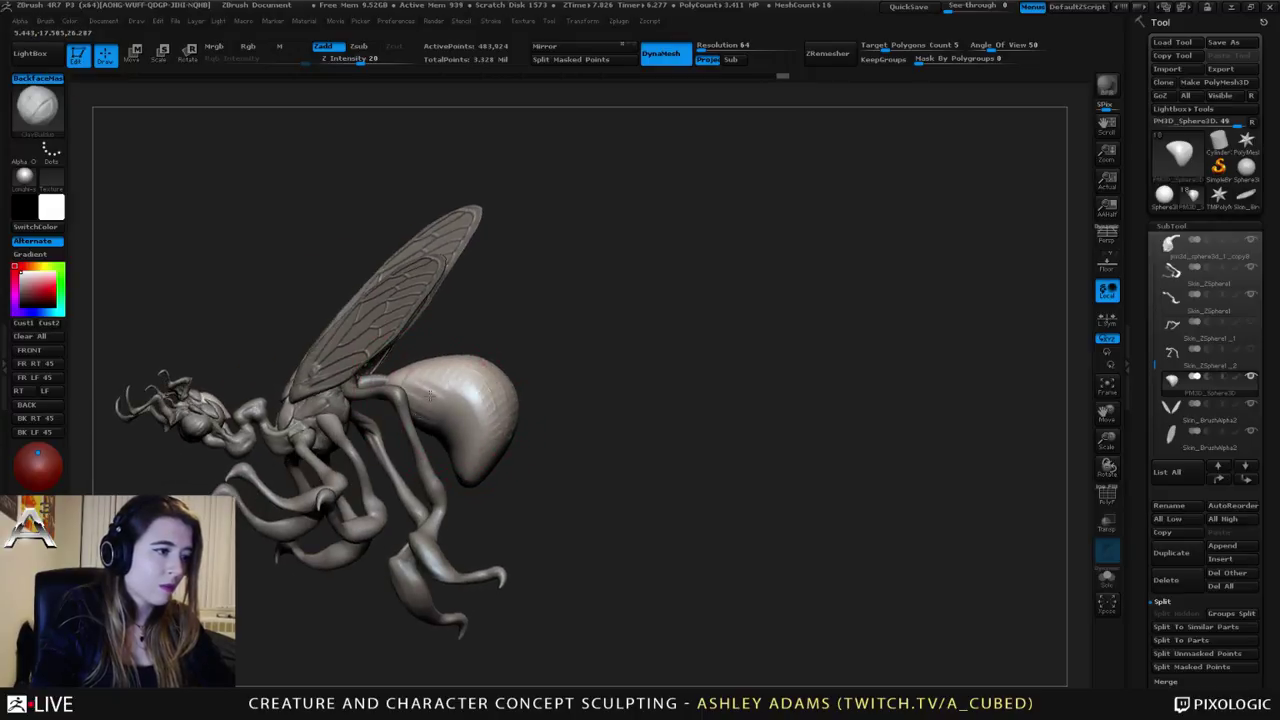
pyautogui.moveTo(478, 422)
pyautogui.mouseDown(button='right')
pyautogui.moveTo(432, 440)
pyautogui.moveTo(452, 402)
pyautogui.mouseUp(button='right')
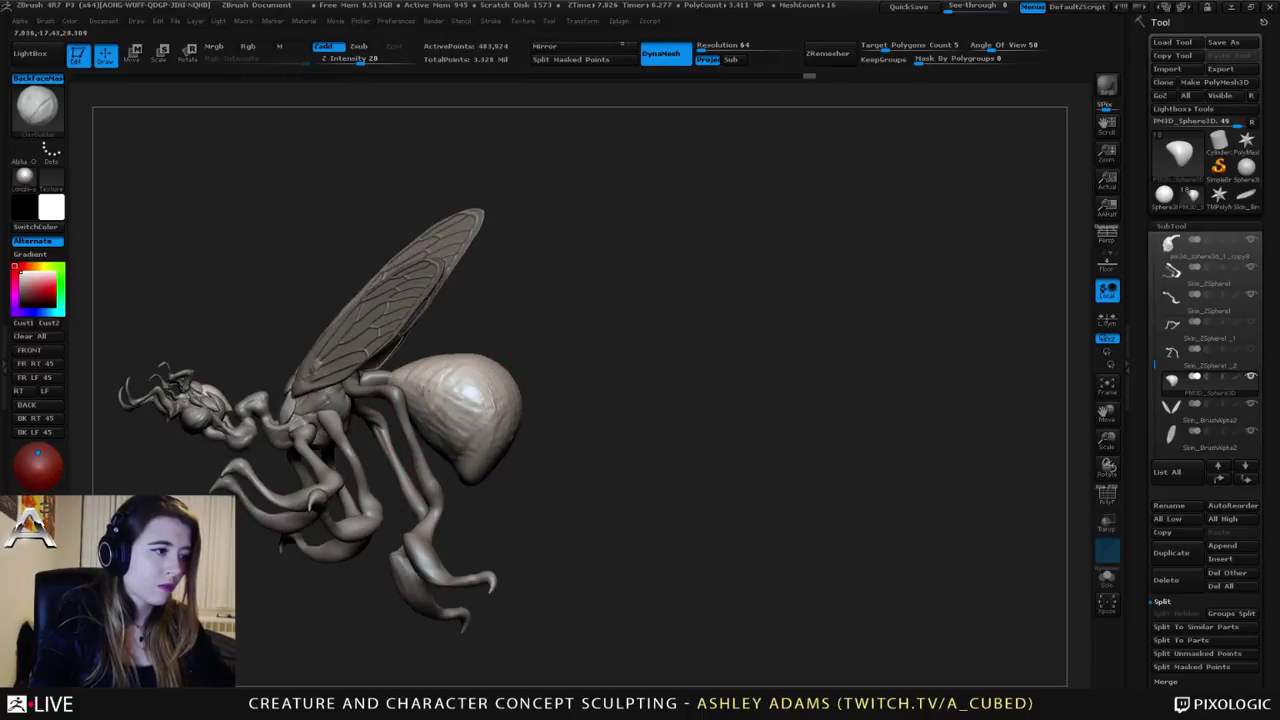
pyautogui.press('shift')
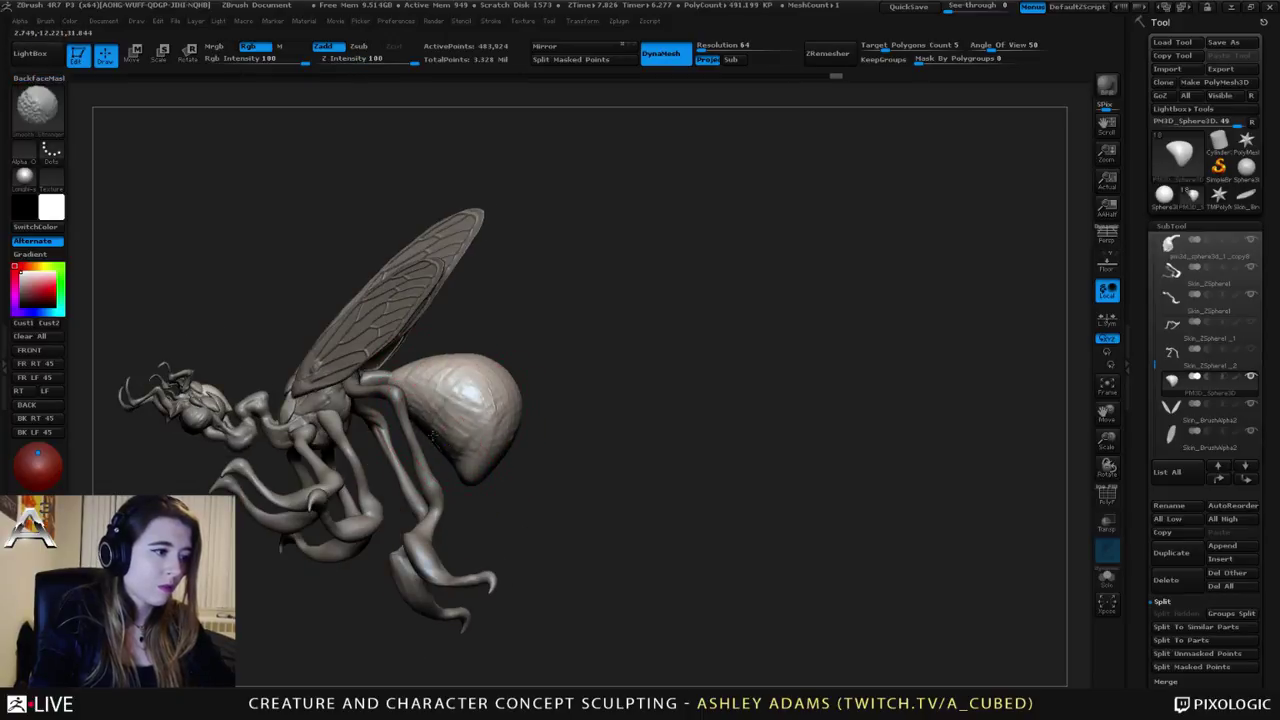
# Step: Add clay to the abdomen's underside with a resized ClayBuildup brush and smooth it into a rounded surface
pyautogui.moveTo(430, 461)
pyautogui.mouseDown(button='right')
pyautogui.moveTo(418, 440)
pyautogui.moveTo(430, 460)
pyautogui.mouseUp(button='right')
pyautogui.press('space')
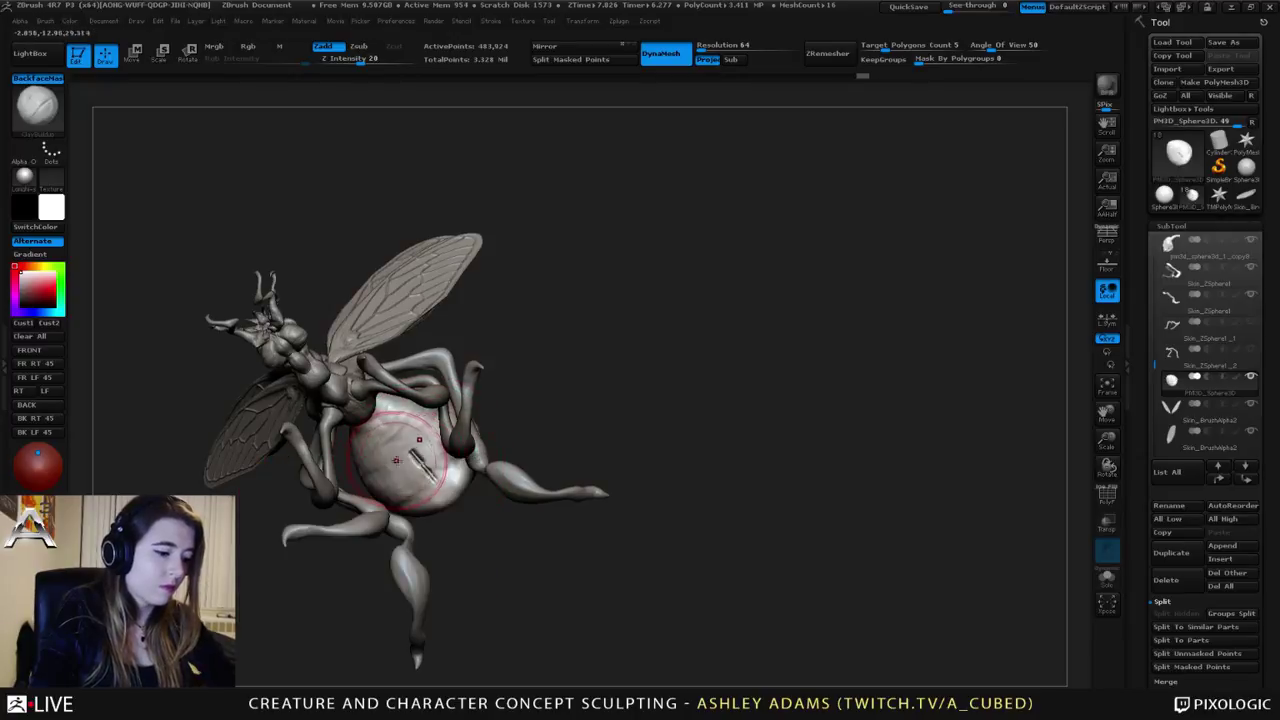
pyautogui.press('shift')
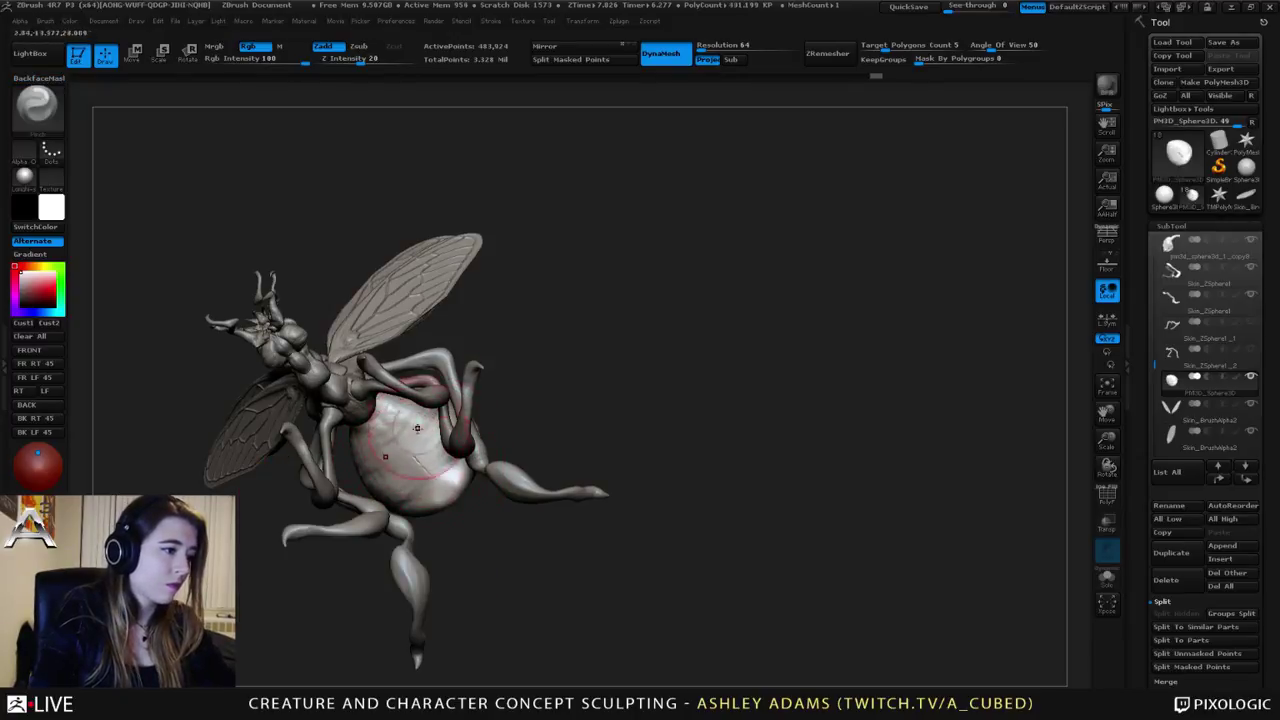
pyautogui.moveTo(428, 457); pyautogui.dragTo(520, 427, button='right')
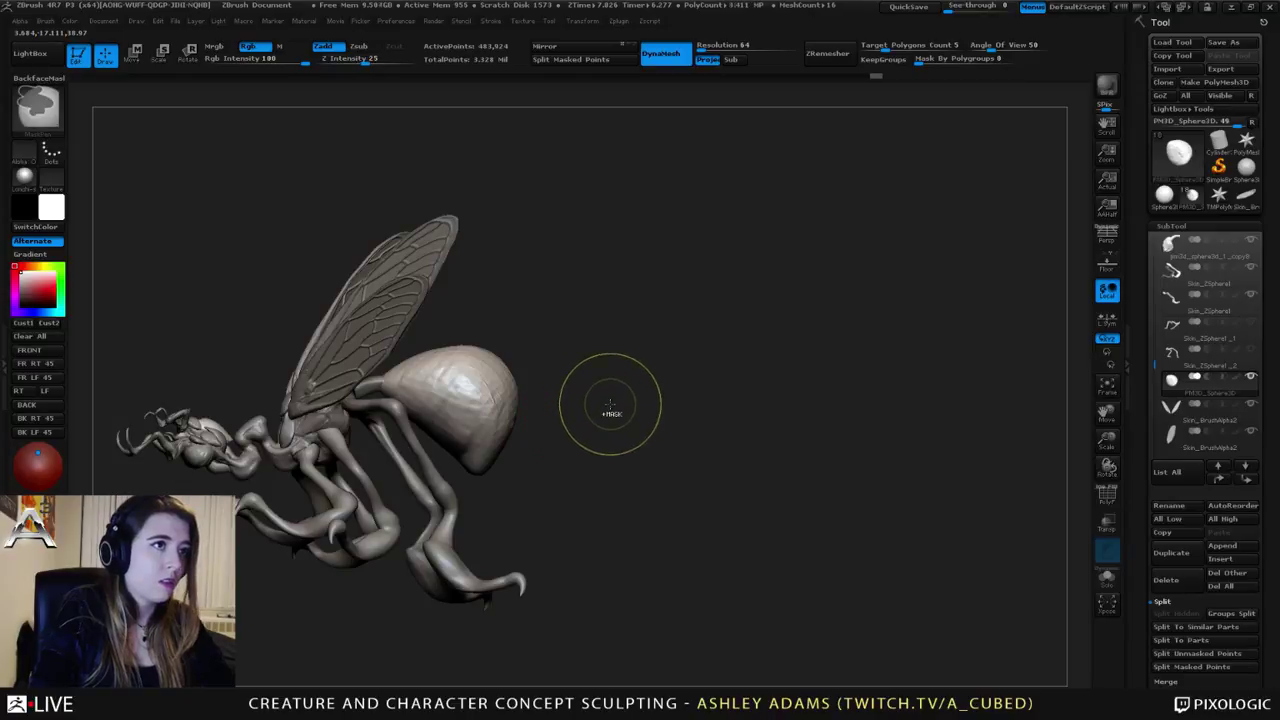
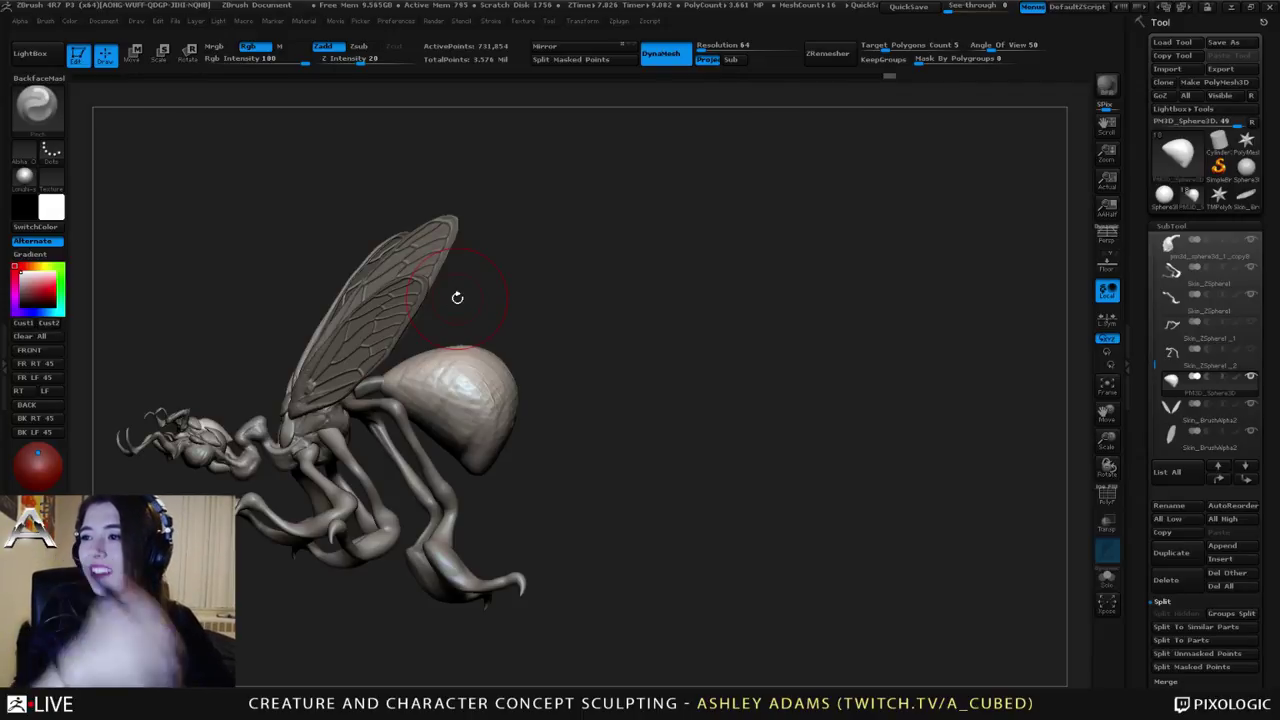
# Step: Push the abdomen's underside inward and refine its lower tip with the SnakeHook brush for a stronger curve
pyautogui.keyDown('alt'); pyautogui.moveTo(220, 238); pyautogui.dragTo(328, 193); pyautogui.keyUp('alt')
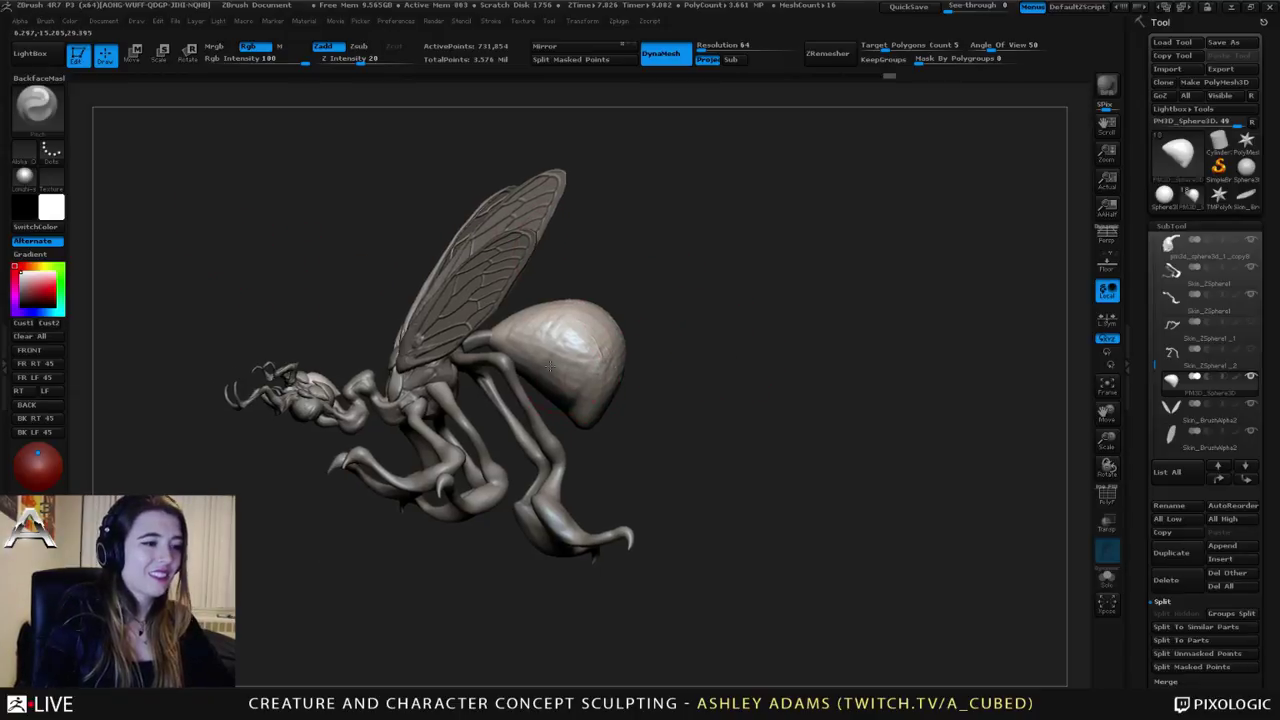
pyautogui.press('space')
pyautogui.press('b')
pyautogui.press('s')
pyautogui.press('h')
pyautogui.moveTo(540, 384); pyautogui.dragTo(562, 354)
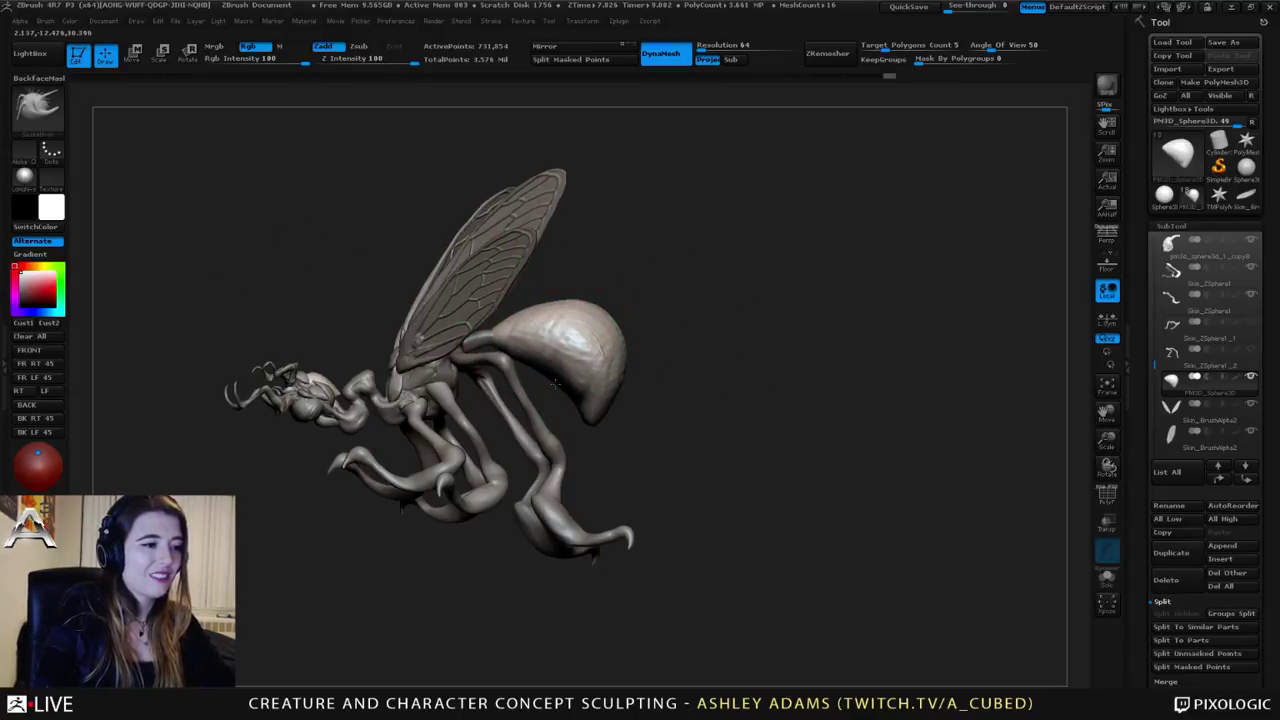
pyautogui.moveTo(630, 425)
pyautogui.mouseDown()
pyautogui.moveTo(558, 405)
pyautogui.moveTo(615, 443)
pyautogui.moveTo(592, 437)
pyautogui.mouseUp()
# Step: Select the upper pair of curved appendages on the head and scale it up from its base
pyautogui.keyDown('alt'); pyautogui.click(652, 463); pyautogui.keyUp('alt')
pyautogui.press('space')
pyautogui.moveTo(528, 391)
pyautogui.keyDown('alt'); pyautogui.mouseDown(button='right')
pyautogui.moveTo(598, 365)
pyautogui.moveTo(600, 440)
pyautogui.moveTo(562, 347)
pyautogui.mouseUp(button='right'); pyautogui.keyUp('alt')
pyautogui.moveTo(575, 435); pyautogui.dragTo(608, 400, button='right')
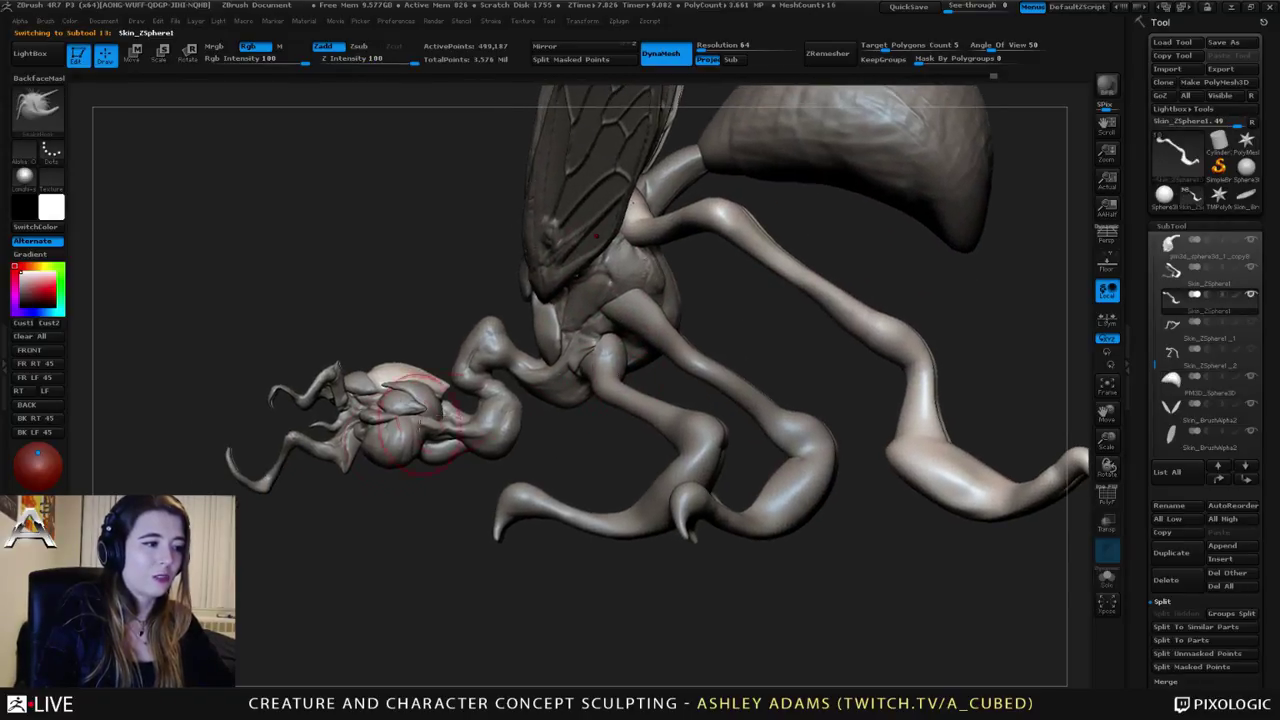
pyautogui.keyDown('alt'); pyautogui.click(410, 455); pyautogui.keyUp('alt')
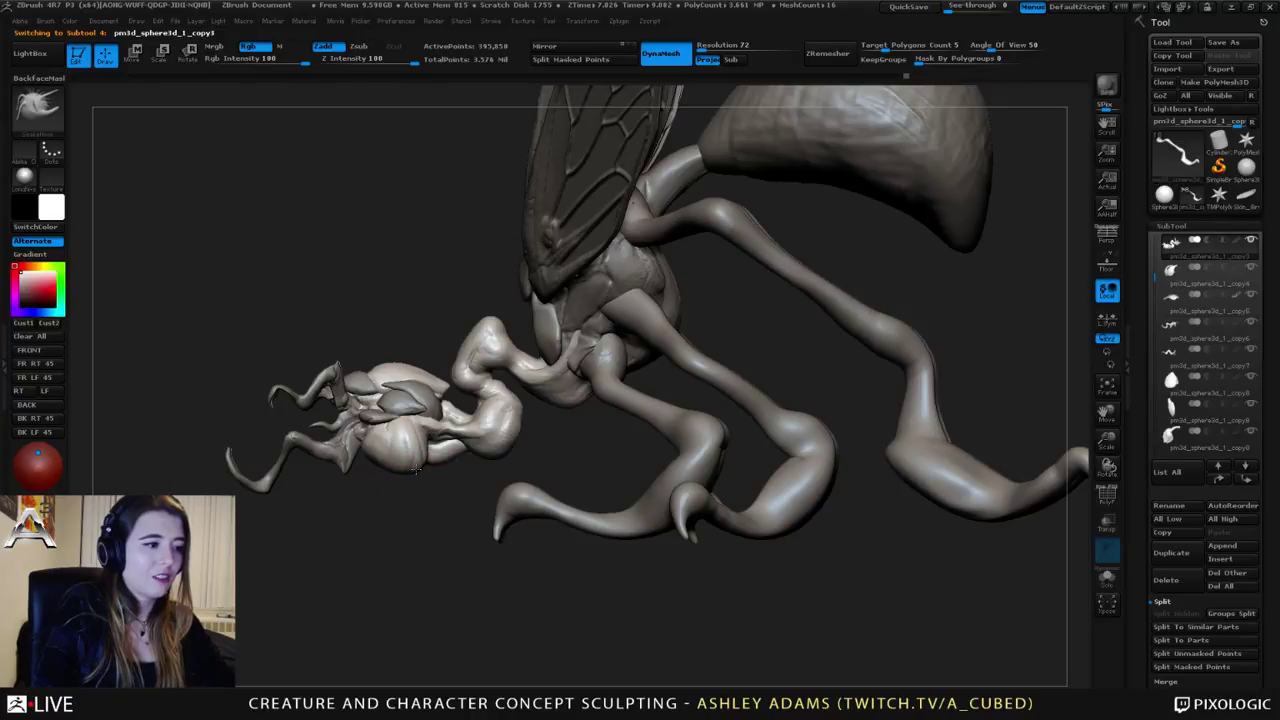
pyautogui.keyDown('alt'); pyautogui.moveTo(395, 425); pyautogui.dragTo(455, 427, button='right'); pyautogui.keyUp('alt')
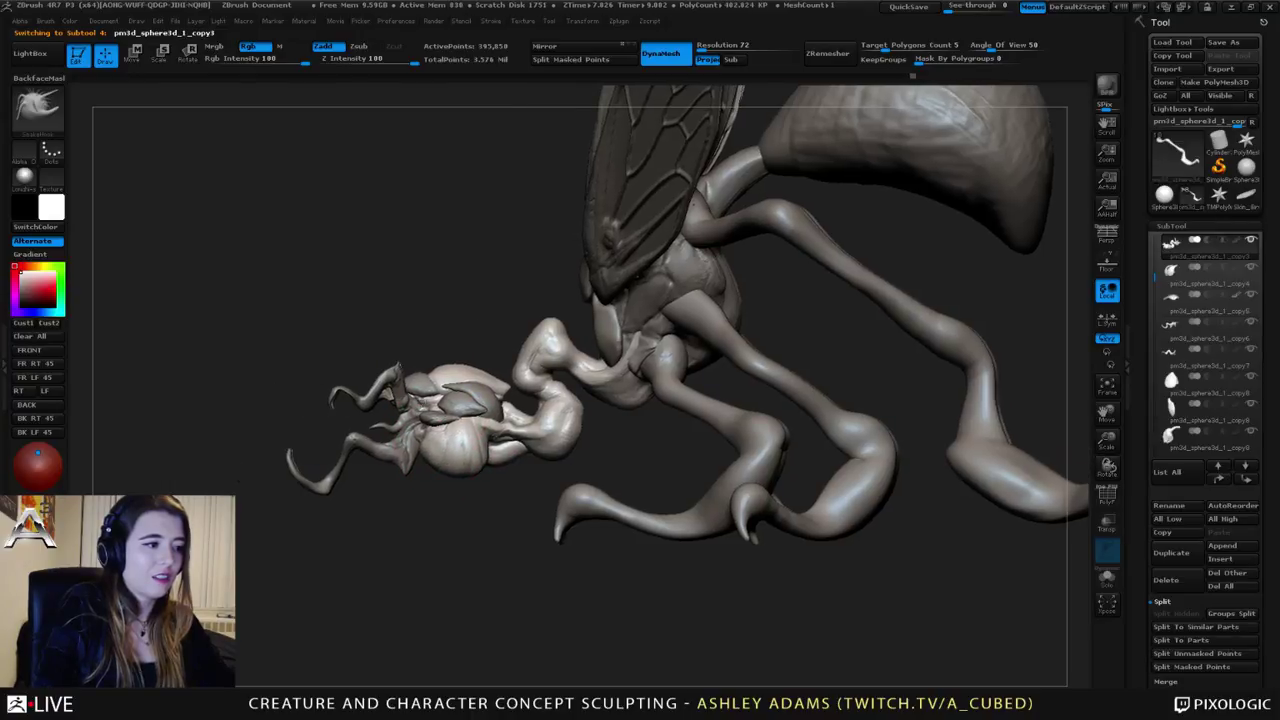
pyautogui.keyDown('alt'); pyautogui.moveTo(391, 386); pyautogui.dragTo(485, 408, button='right'); pyautogui.keyUp('alt')
pyautogui.press('r')
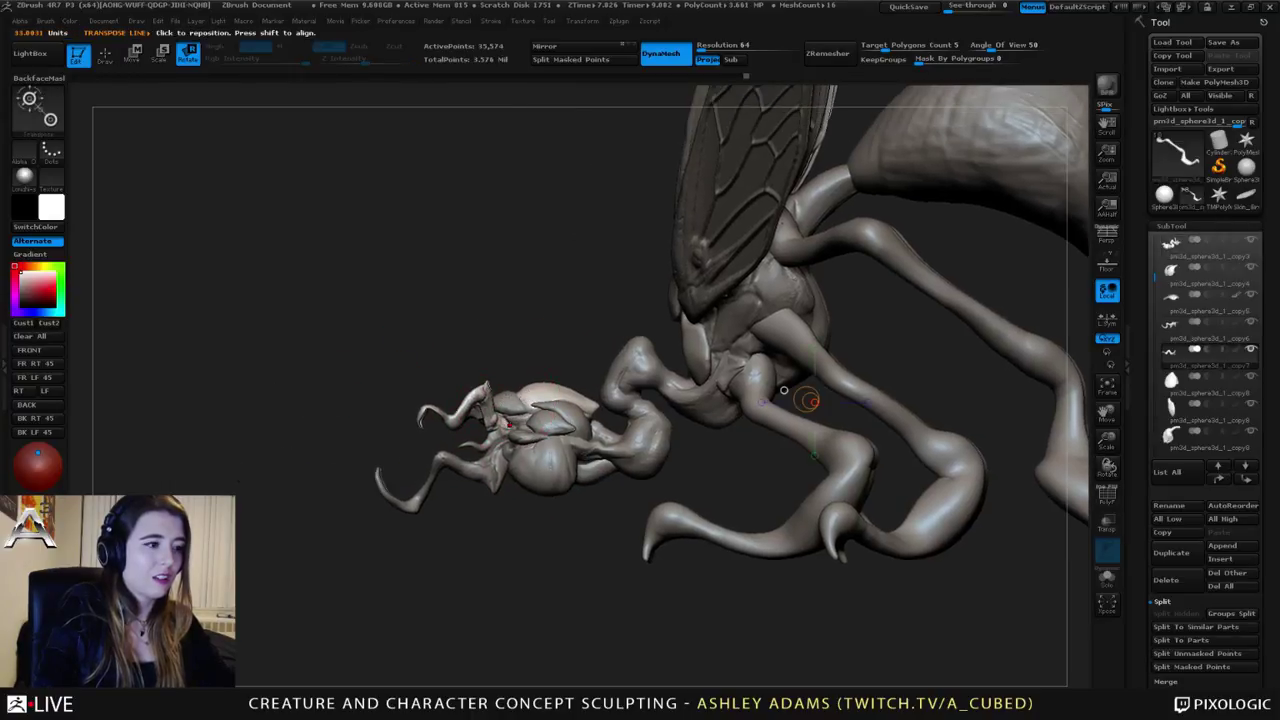
pyautogui.moveTo(391, 374); pyautogui.dragTo(262, 321)
pyautogui.press('e')
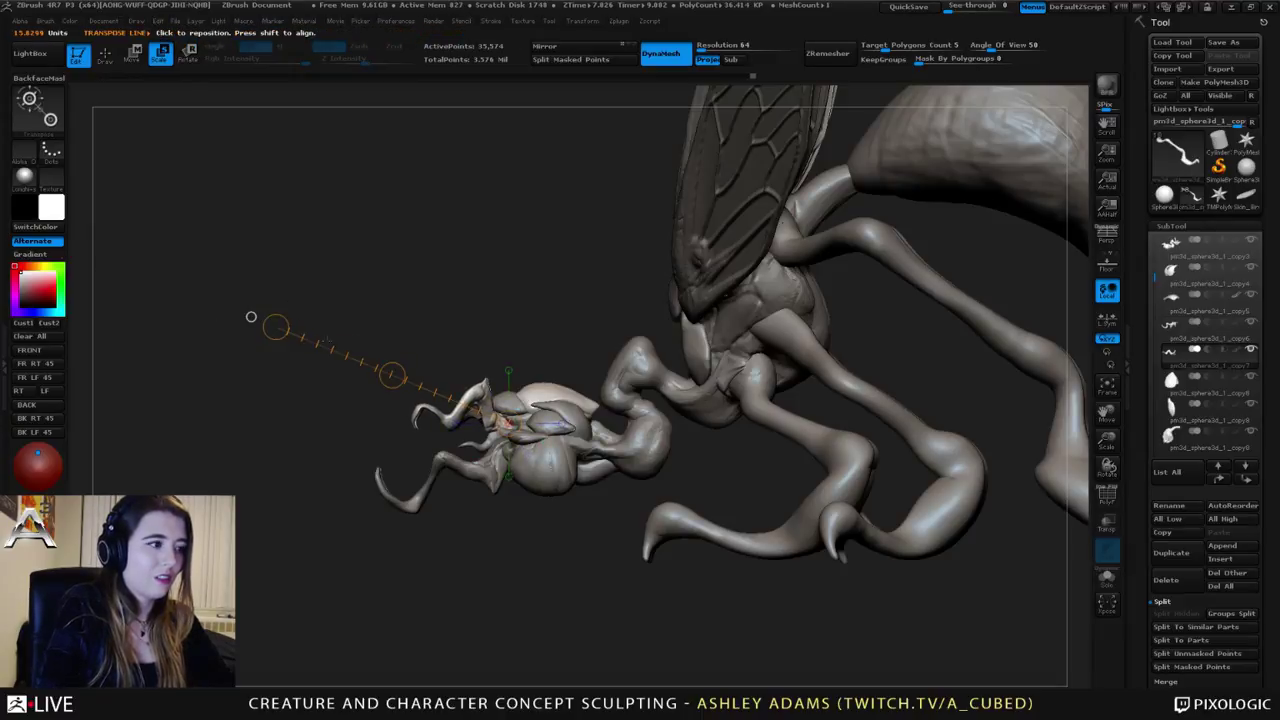
pyautogui.moveTo(276, 327)
pyautogui.mouseDown()
pyautogui.moveTo(143, 242)
pyautogui.moveTo(182, 257)
pyautogui.mouseUp()
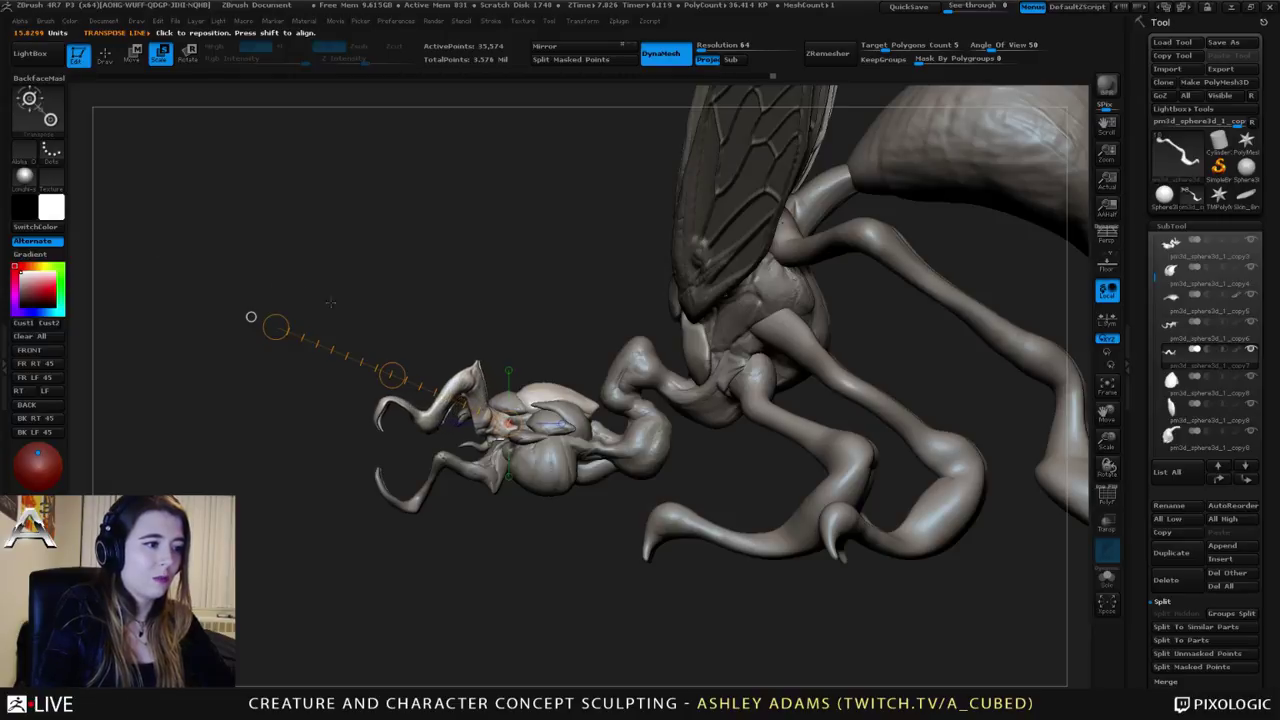
pyautogui.hotkey('ctrl', 'shift', 'z')
pyautogui.press('q')
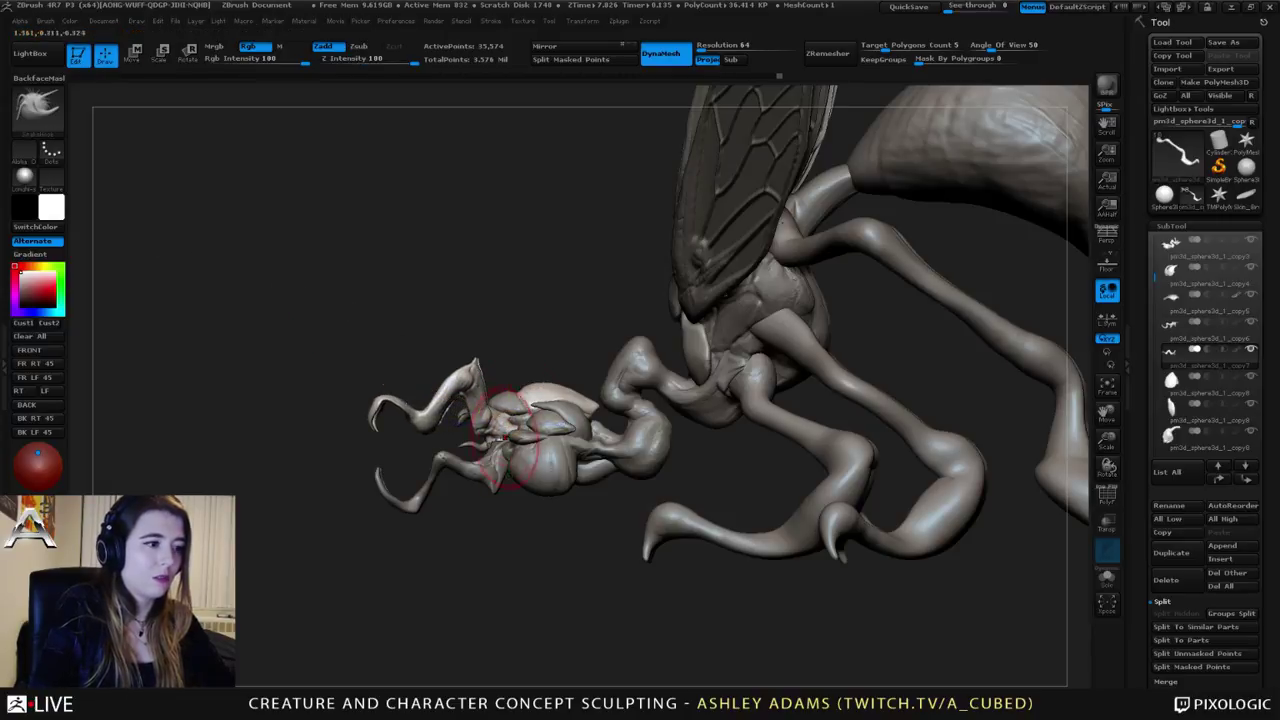
# Step: Scale up the lower pair of curved head appendages and rotate it downward from its base
pyautogui.moveTo(539, 440)
pyautogui.mouseDown(button='right')
pyautogui.moveTo(495, 443)
pyautogui.moveTo(601, 424)
pyautogui.moveTo(443, 429)
pyautogui.mouseUp(button='right')
pyautogui.press('r')
pyautogui.moveTo(525, 447)
pyautogui.mouseDown()
pyautogui.moveTo(297, 537)
pyautogui.moveTo(264, 447)
pyautogui.moveTo(112, 402)
pyautogui.mouseUp()
pyautogui.press('e')
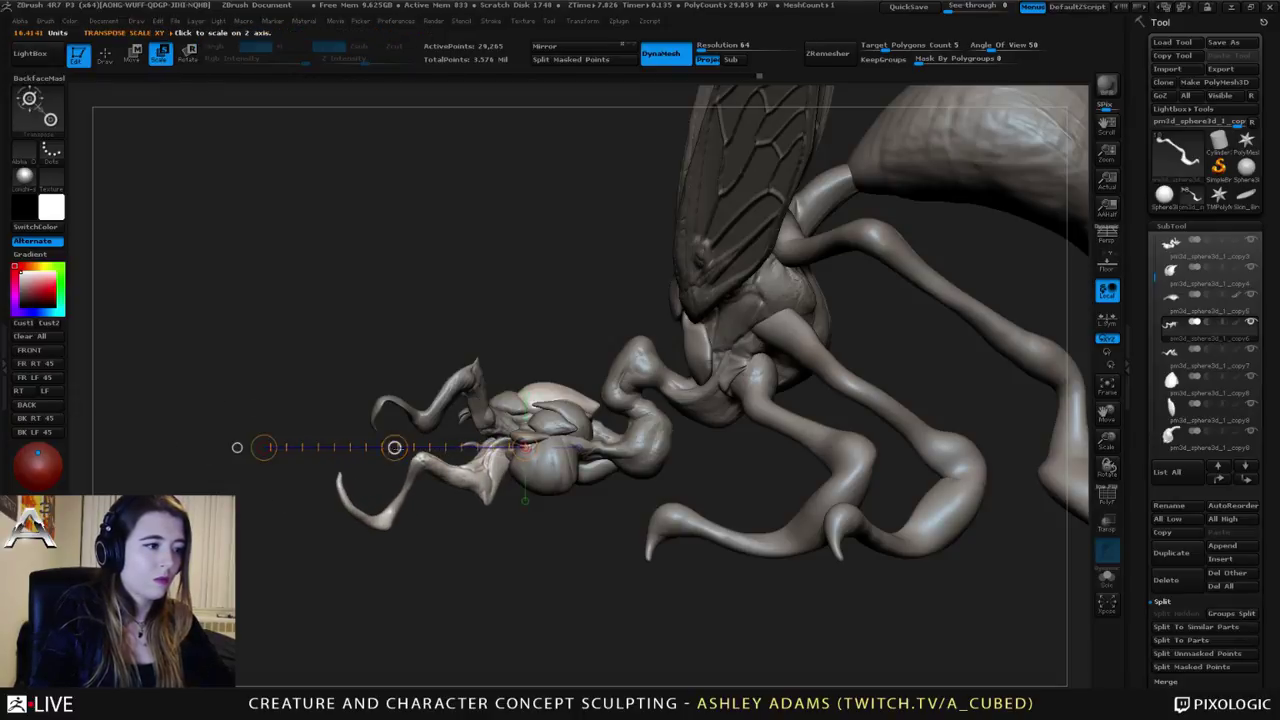
pyautogui.press('r')
pyautogui.moveTo(264, 447); pyautogui.dragTo(260, 476)
pyautogui.press('q')
# Step: Rotate the upper pair of head appendages upward so it spreads away from the lower pair
pyautogui.keyDown('alt'); pyautogui.click(462, 392); pyautogui.keyUp('alt')
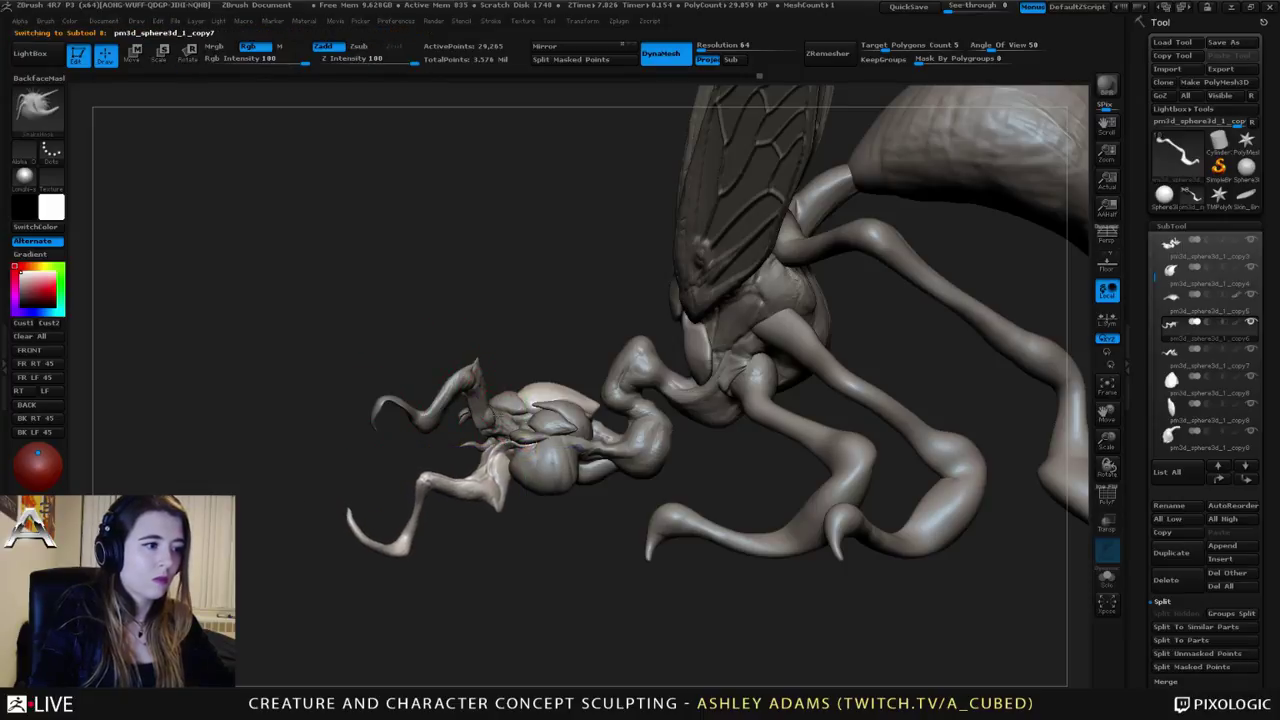
pyautogui.press('r')
pyautogui.moveTo(515, 424)
pyautogui.mouseDown()
pyautogui.moveTo(350, 355)
pyautogui.moveTo(367, 315)
pyautogui.moveTo(374, 323)
pyautogui.mouseUp()
pyautogui.press('q')
pyautogui.press('space')
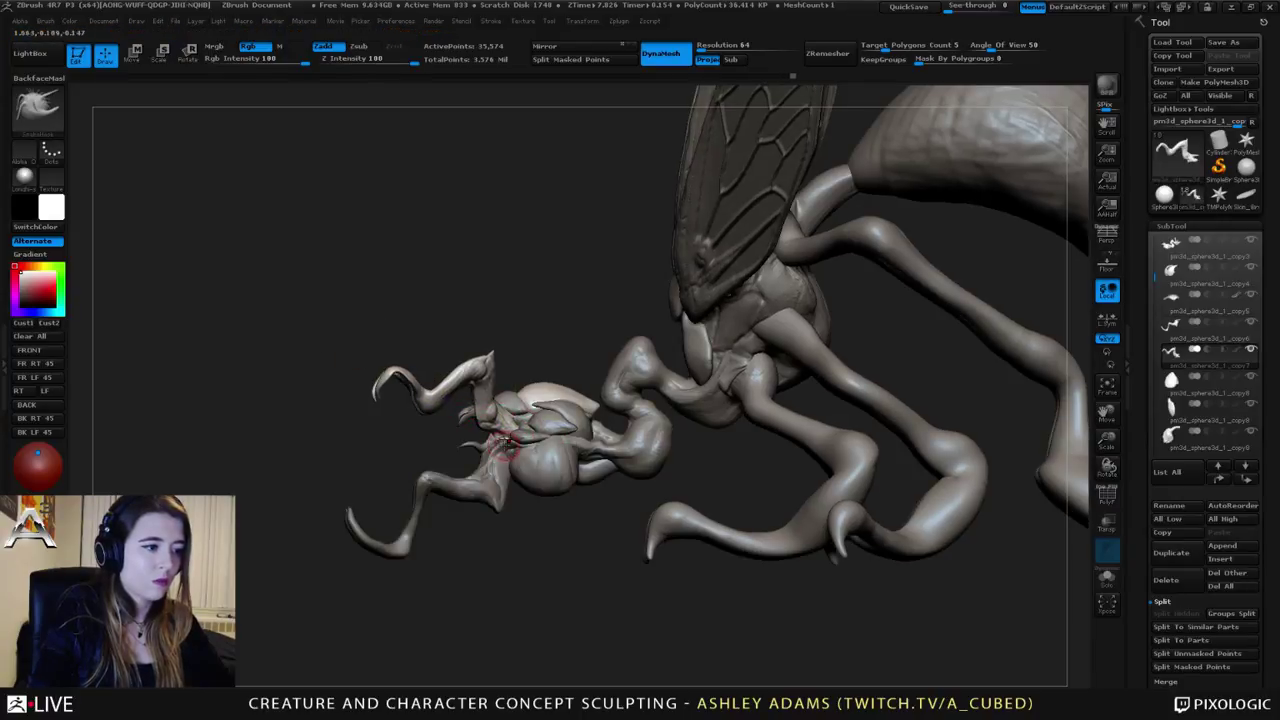
# Step: Rotate the wing pairs around their bases, tilting them back toward the abdomen
pyautogui.moveTo(507, 440); pyautogui.dragTo(662, 460, button='right')
pyautogui.moveTo(509, 440); pyautogui.dragTo(268, 374, button='right')
pyautogui.press('space')
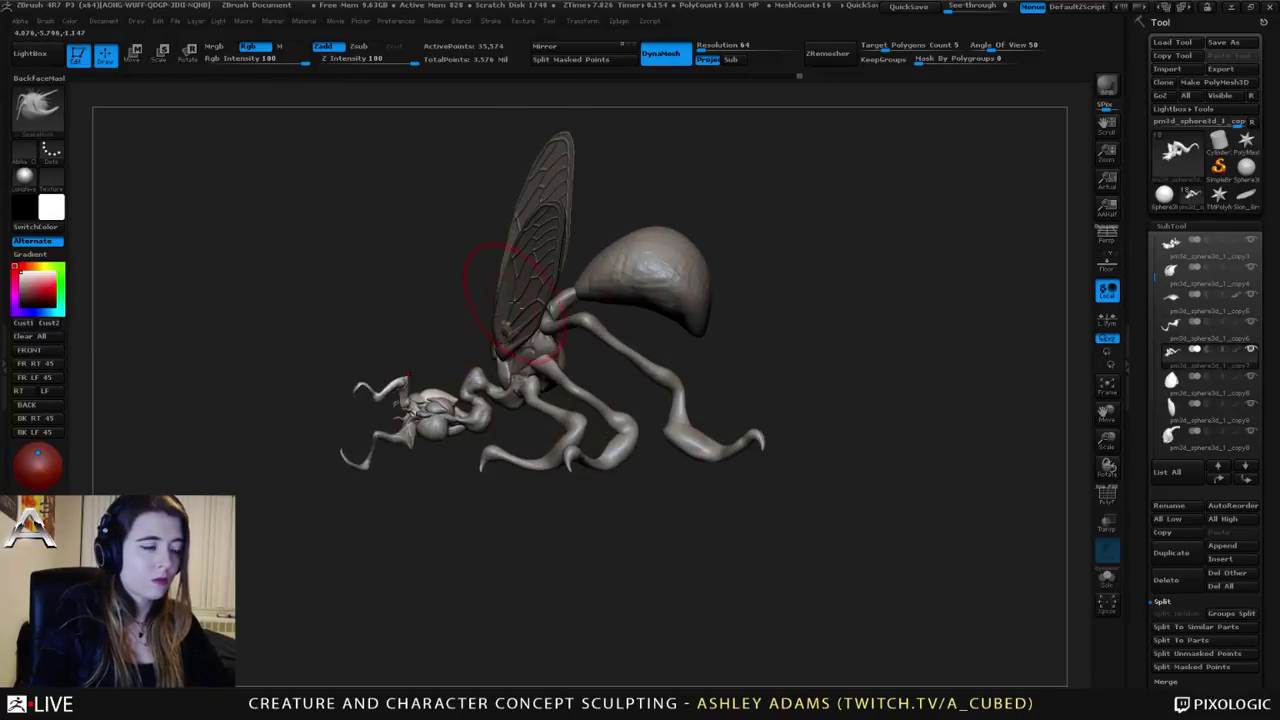
pyautogui.keyDown('alt'); pyautogui.click(510, 295); pyautogui.keyUp('alt')
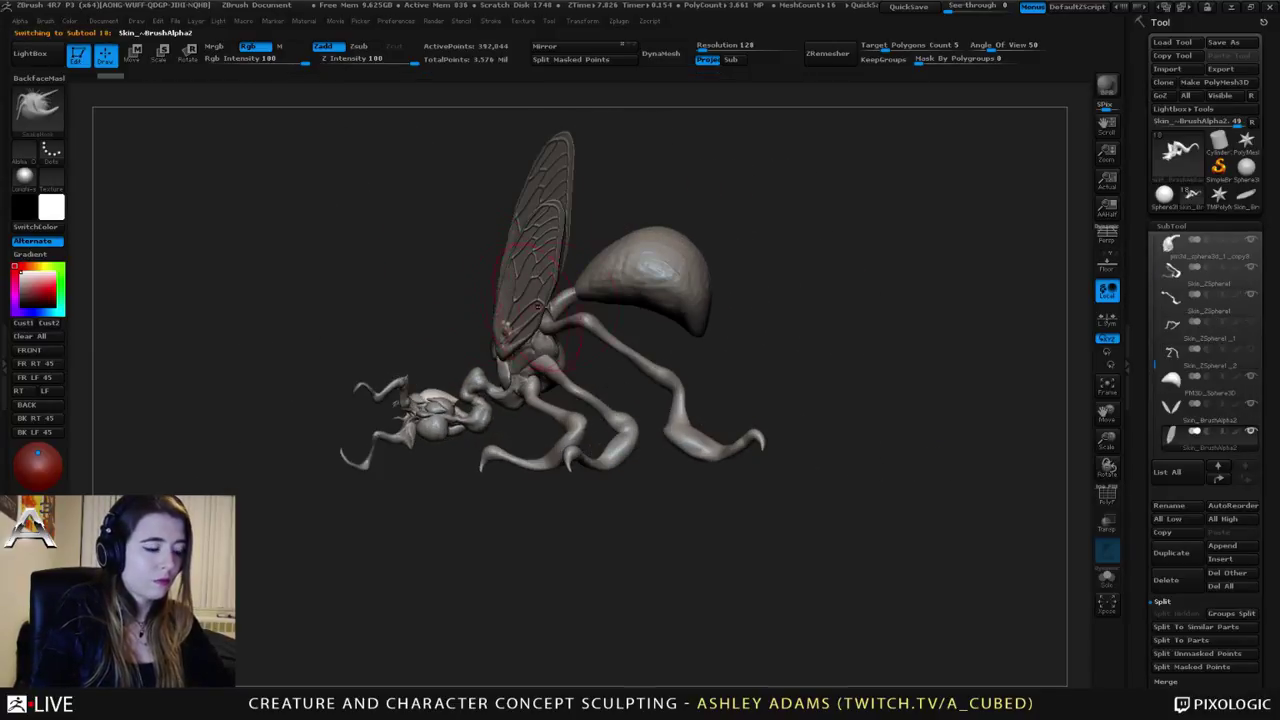
pyautogui.press('r')
pyautogui.moveTo(504, 353)
pyautogui.mouseDown()
pyautogui.moveTo(526, 144)
pyautogui.moveTo(403, 177)
pyautogui.moveTo(475, 158)
pyautogui.moveTo(561, 160)
pyautogui.moveTo(590, 140)
pyautogui.moveTo(620, 164)
pyautogui.moveTo(583, 244)
pyautogui.moveTo(586, 300)
pyautogui.mouseUp()
pyautogui.keyDown('alt'); pyautogui.click(540, 195); pyautogui.keyUp('alt')
pyautogui.press('q')
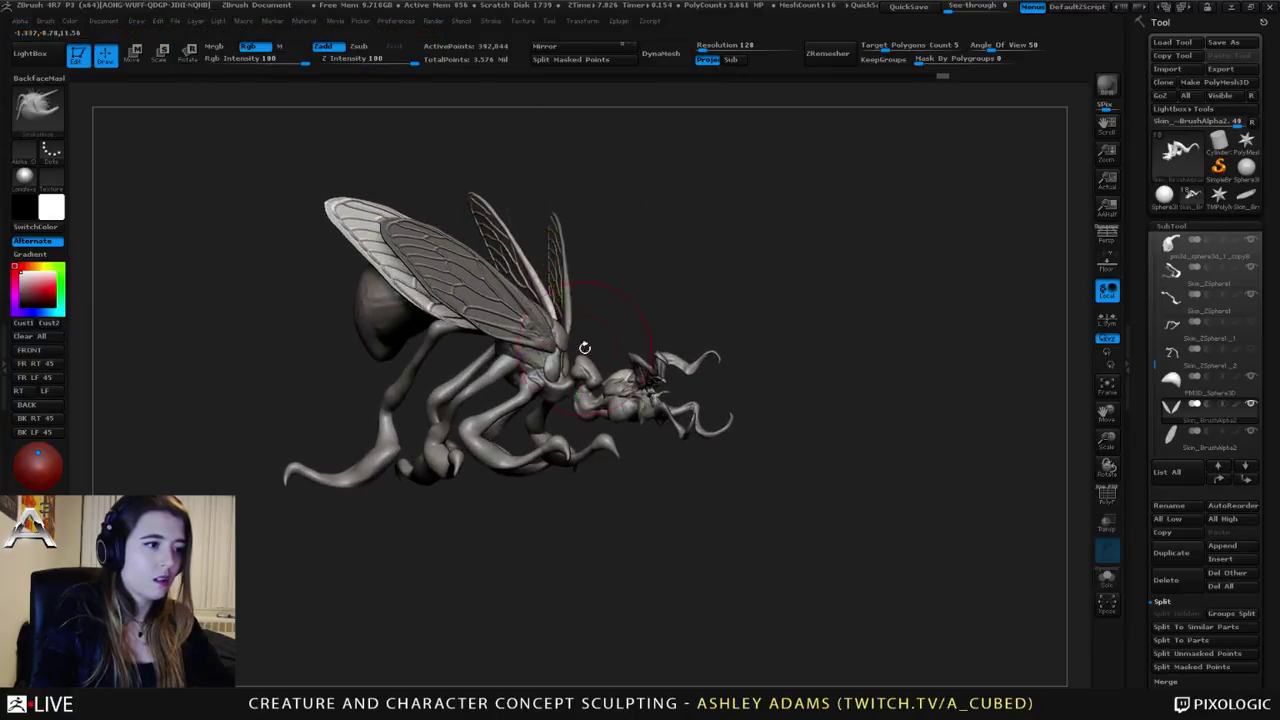
# Step: Mask the front legs and split the masked points so the front and middle legs become separate SubTools
pyautogui.moveTo(533, 417)
pyautogui.mouseDown()
pyautogui.moveTo(485, 404)
pyautogui.moveTo(505, 372)
pyautogui.mouseUp()
pyautogui.keyDown('alt'); pyautogui.click(485, 404); pyautogui.keyUp('alt')
pyautogui.press('space')
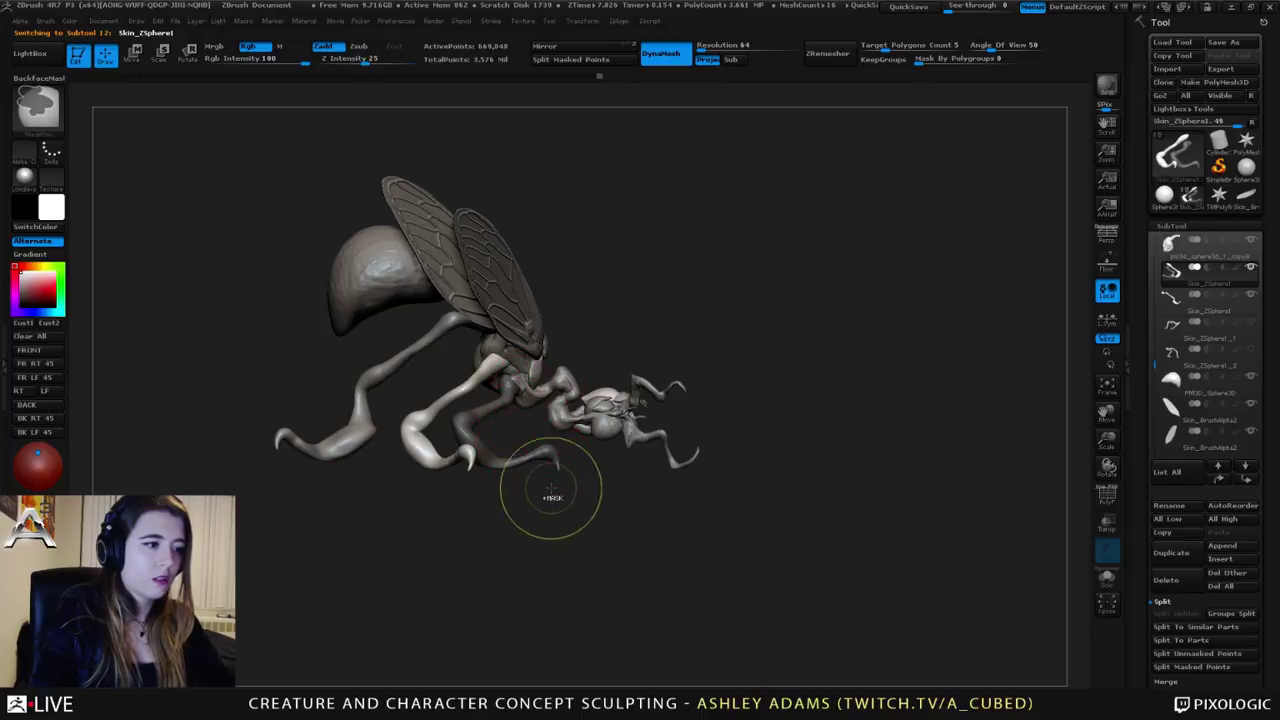
pyautogui.click(1190, 666)
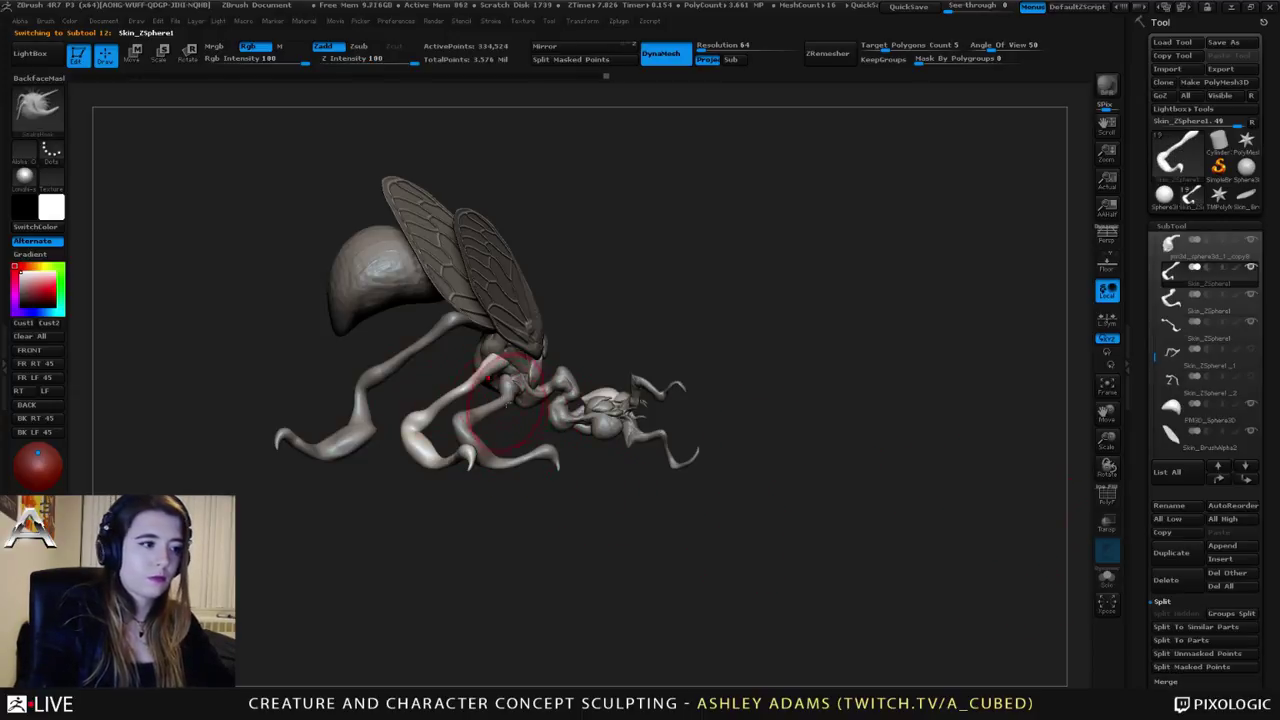
pyautogui.press('w')
pyautogui.moveTo(514, 350)
pyautogui.mouseDown()
pyautogui.moveTo(508, 120)
pyautogui.moveTo(512, 562)
pyautogui.mouseUp()
pyautogui.keyDown('alt'); pyautogui.click(508, 465); pyautogui.keyUp('alt')
pyautogui.keyDown('alt'); pyautogui.click(430, 436); pyautogui.keyUp('alt')
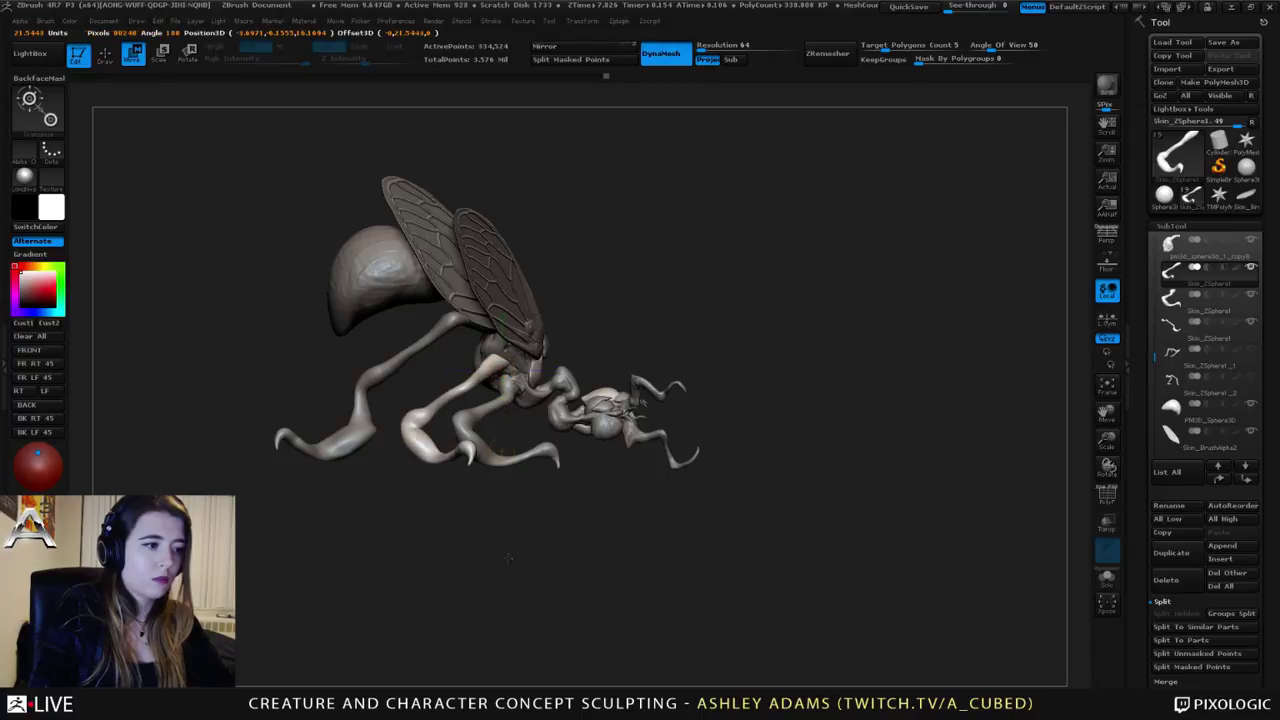
pyautogui.press('q')
# Step: Select the hind legs and thicken their segments and joints with the Inflate brush, smoothing the transitions
pyautogui.keyDown('alt'); pyautogui.click(362, 424); pyautogui.keyUp('alt')
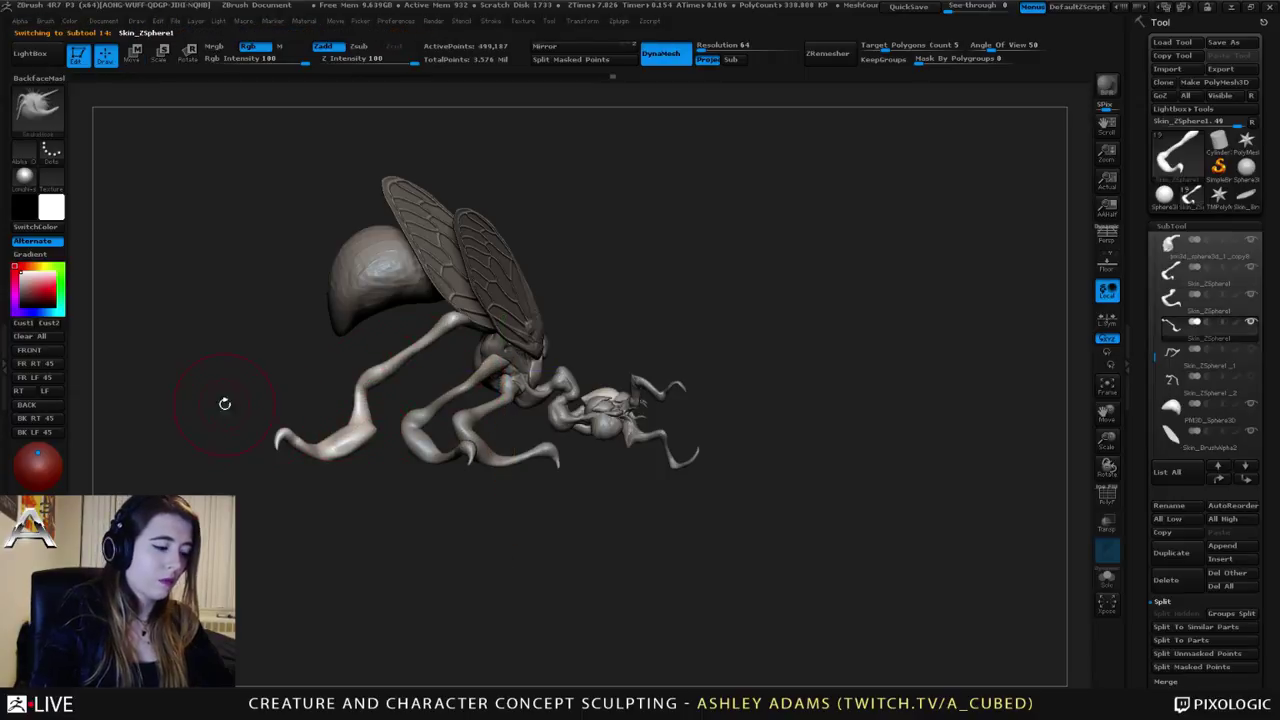
pyautogui.press('b')
pyautogui.press('i')
pyautogui.press('n')
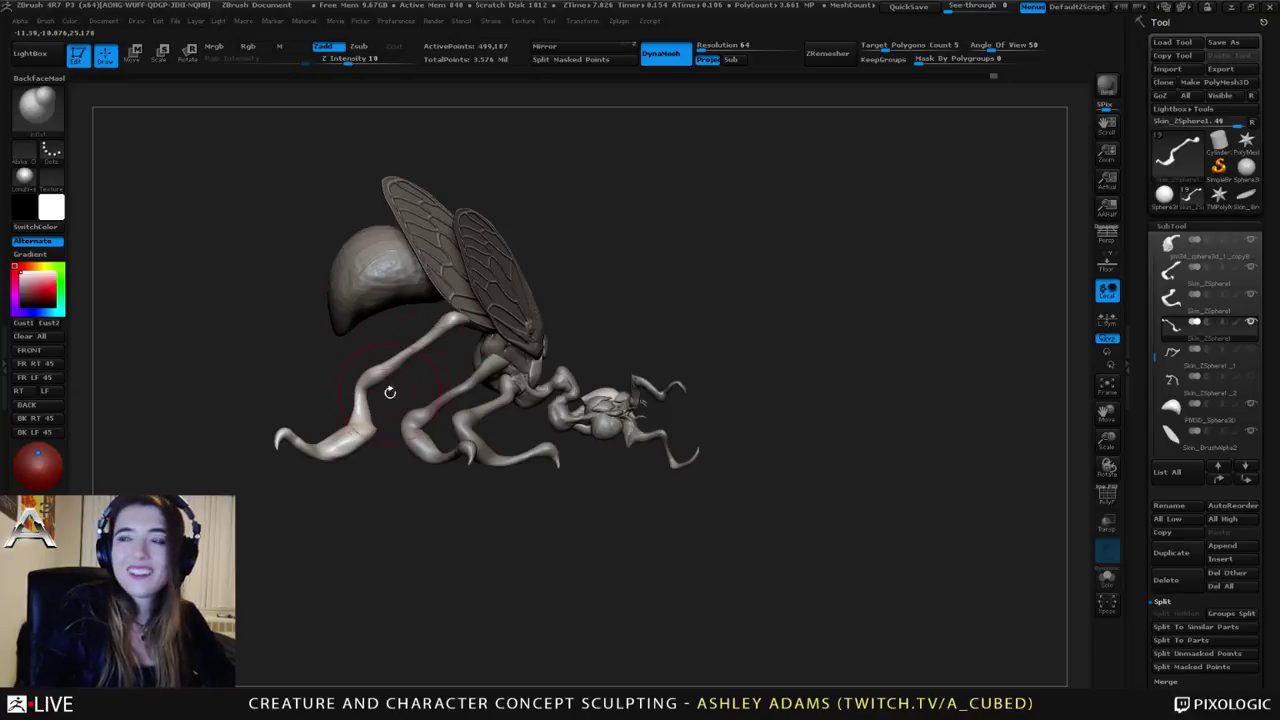
pyautogui.keyDown('alt'); pyautogui.moveTo(390, 391); pyautogui.dragTo(474, 406); pyautogui.keyUp('alt')
pyautogui.moveTo(442, 417)
pyautogui.mouseDown(button='right')
pyautogui.moveTo(411, 454)
pyautogui.moveTo(462, 430)
pyautogui.moveTo(447, 417)
pyautogui.moveTo(471, 352)
pyautogui.mouseUp(button='right')
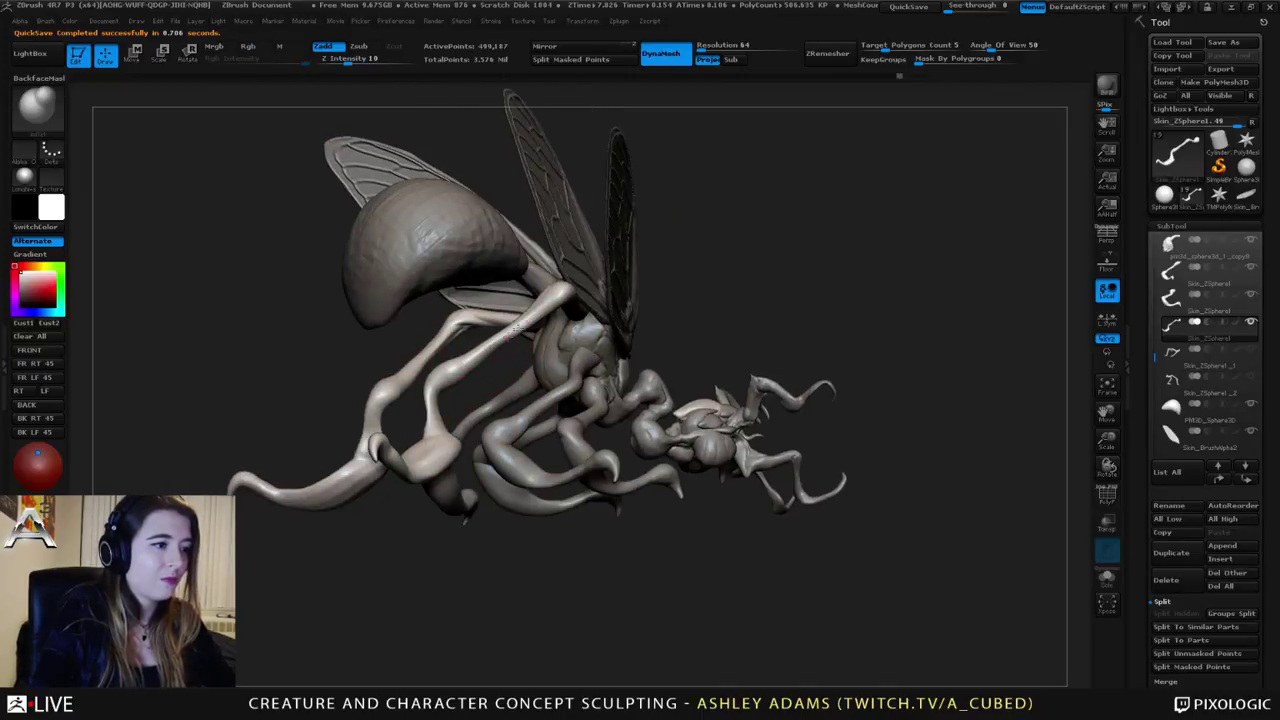
pyautogui.moveTo(530, 314); pyautogui.dragTo(540, 350, button='right')
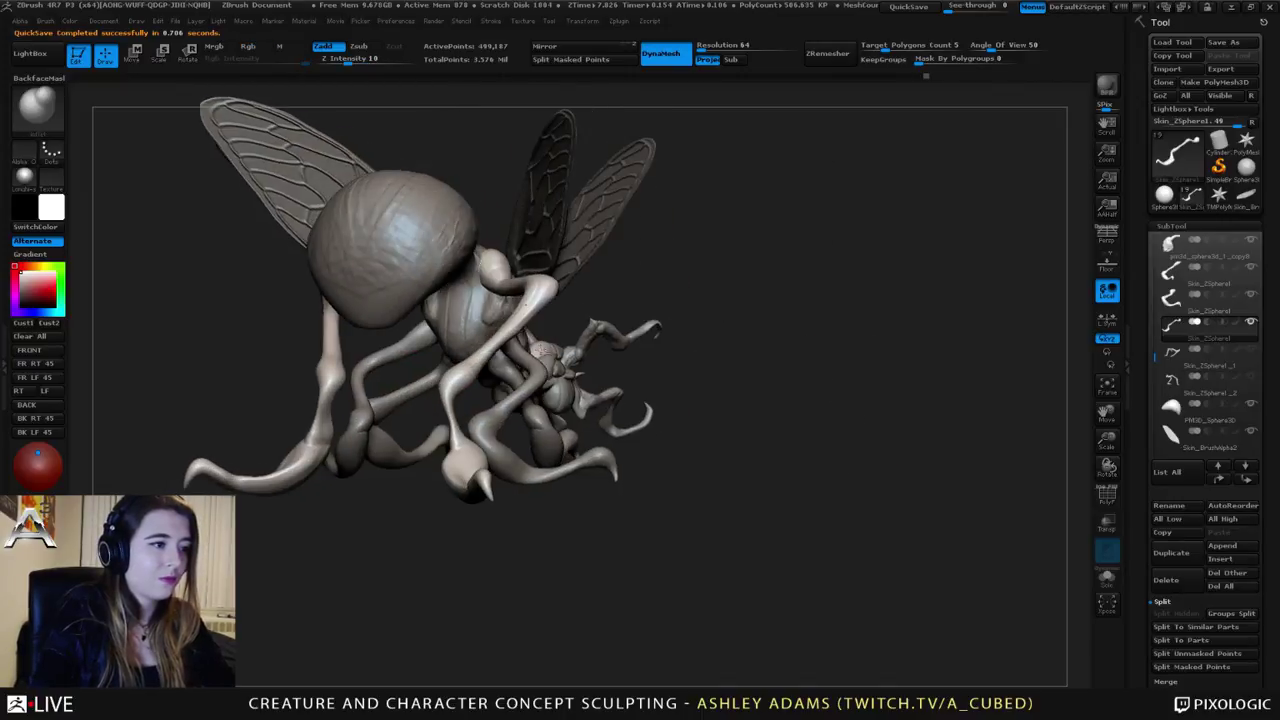
pyautogui.press('shift')
pyautogui.moveTo(517, 320)
pyautogui.mouseDown(button='right')
pyautogui.moveTo(560, 268)
pyautogui.moveTo(540, 285)
pyautogui.moveTo(517, 277)
pyautogui.moveTo(540, 298)
pyautogui.moveTo(524, 297)
pyautogui.moveTo(600, 290)
pyautogui.moveTo(850, 330)
pyautogui.moveTo(553, 297)
pyautogui.moveTo(578, 330)
pyautogui.moveTo(500, 360)
pyautogui.moveTo(457, 435)
pyautogui.mouseUp(button='right')
pyautogui.press('shift')
# Step: Continue inflating the hind legs' upper segments and lower joints from several angles with a resized brush
pyautogui.press('space')
pyautogui.click(491, 363)
pyautogui.moveTo(491, 363)
pyautogui.mouseDown(button='right')
pyautogui.moveTo(518, 398)
pyautogui.moveTo(552, 365)
pyautogui.moveTo(520, 340)
pyautogui.mouseUp(button='right')
pyautogui.press('space')
pyautogui.press('b')
pyautogui.press('i')
pyautogui.press('n')
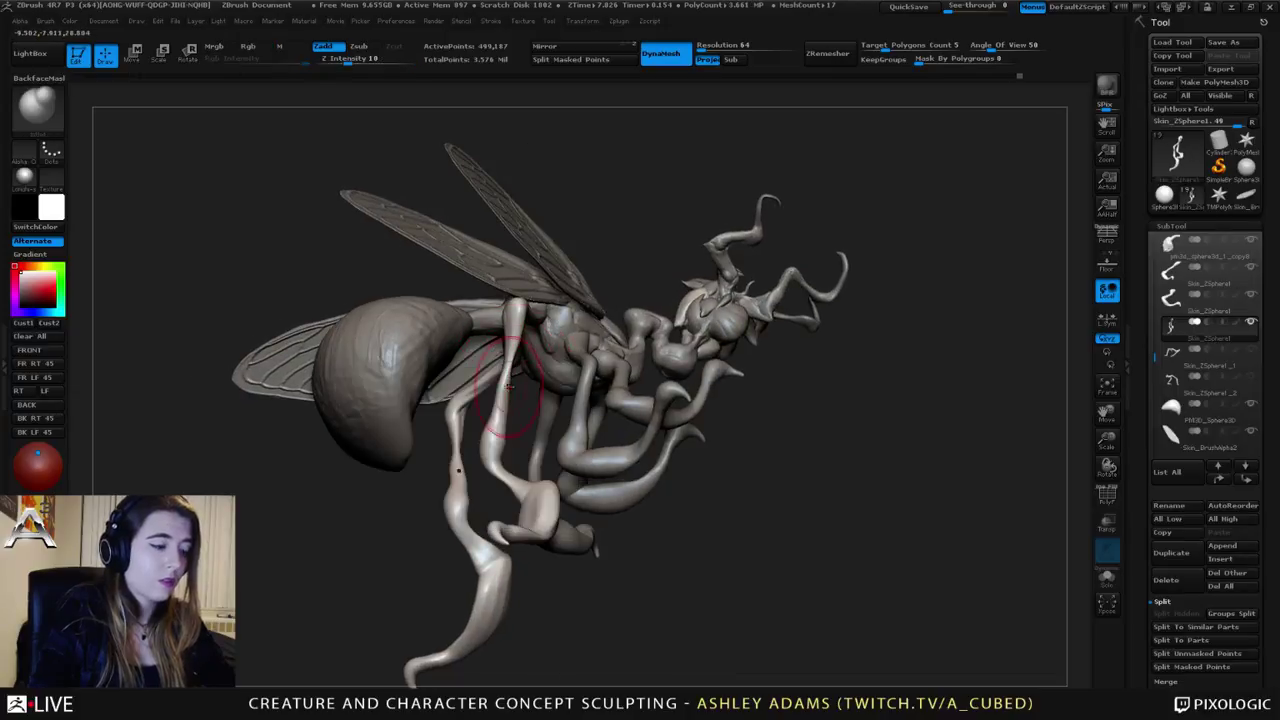
pyautogui.keyDown('ctrl'); pyautogui.moveTo(512, 415); pyautogui.dragTo(508, 365, button='right'); pyautogui.keyUp('ctrl')
pyautogui.moveTo(508, 365)
pyautogui.mouseDown(button='right')
pyautogui.moveTo(640, 450)
pyautogui.moveTo(635, 480)
pyautogui.mouseUp(button='right')
pyautogui.moveTo(568, 541)
pyautogui.mouseDown(button='right')
pyautogui.moveTo(580, 372)
pyautogui.moveTo(590, 411)
pyautogui.mouseUp(button='right')
pyautogui.moveTo(506, 448)
pyautogui.mouseDown(button='right')
pyautogui.moveTo(495, 449)
pyautogui.moveTo(551, 428)
pyautogui.moveTo(587, 434)
pyautogui.moveTo(536, 432)
pyautogui.mouseUp(button='right')
# Step: Select the middle legs and pull their upper segments into a raised bend near the body with SnakeHook
pyautogui.keyDown('alt'); pyautogui.click(551, 428); pyautogui.keyUp('alt')
pyautogui.rightClick(502, 404)
pyautogui.press('b')
pyautogui.press('m')
pyautogui.press('v')
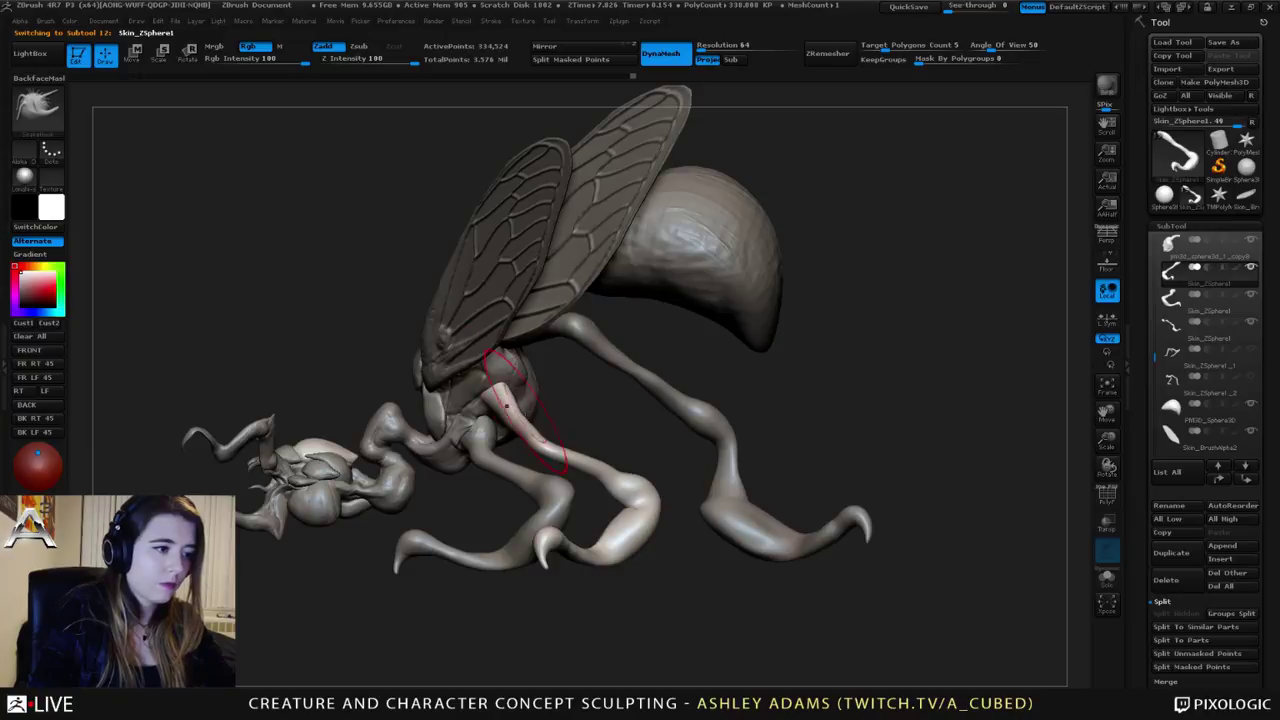
pyautogui.rightClick(545, 449)
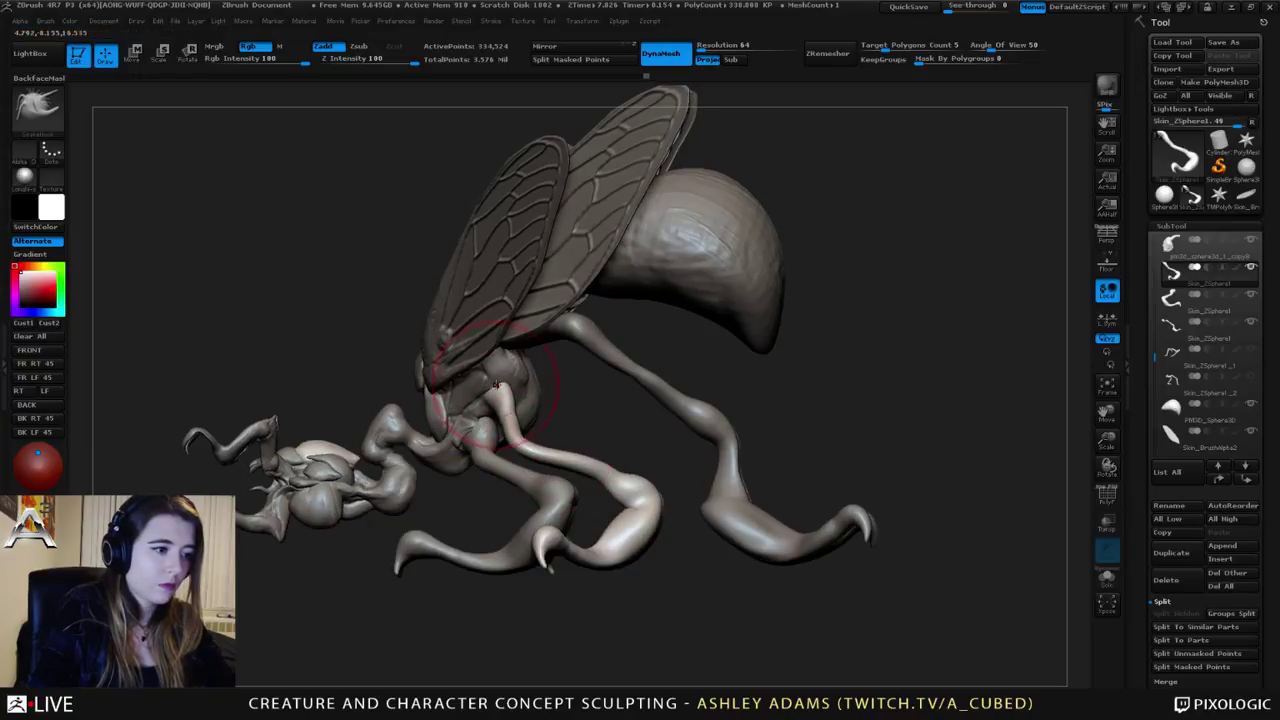
pyautogui.moveTo(563, 391)
pyautogui.mouseDown()
pyautogui.moveTo(530, 420)
pyautogui.moveTo(580, 456)
pyautogui.mouseUp()
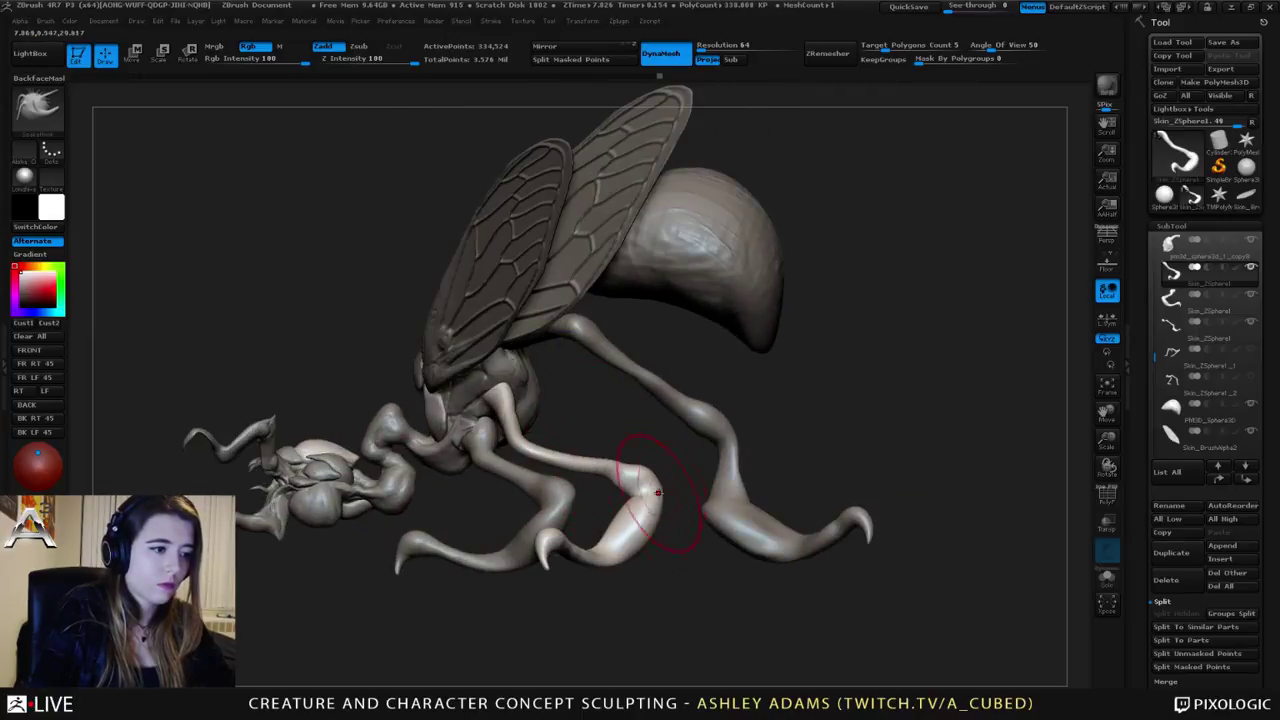
# Step: Reshape the middle legs' knees and lower segments into a more angular bend with a resized SnakeHook brush
pyautogui.moveTo(655, 528)
pyautogui.mouseDown()
pyautogui.moveTo(614, 518)
pyautogui.moveTo(606, 532)
pyautogui.moveTo(554, 537)
pyautogui.mouseUp()
pyautogui.press('space')
pyautogui.moveTo(655, 464); pyautogui.dragTo(632, 472)
# Step: Thicken and smooth the middle legs with the Inflate brush, and remesh them with DynaMesh
pyautogui.press('b')
pyautogui.press('m')
pyautogui.press('v')
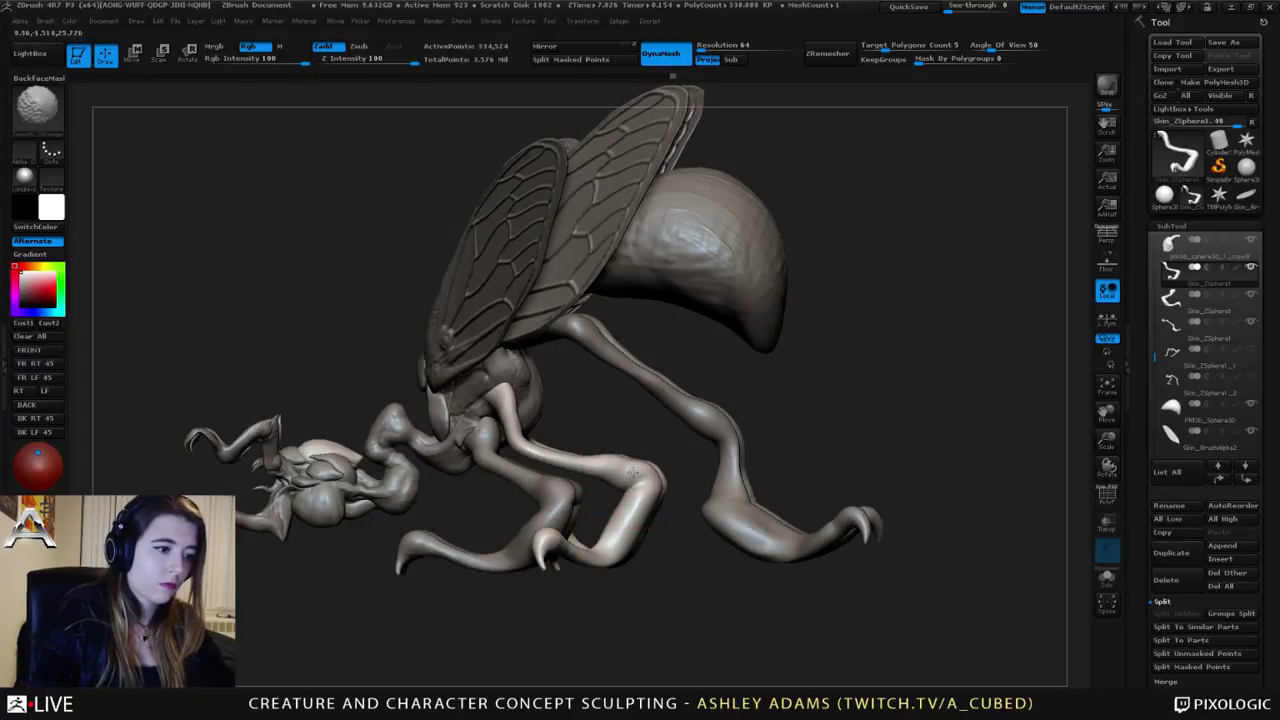
pyautogui.moveTo(603, 467)
pyautogui.mouseDown(button='right')
pyautogui.moveTo(560, 488)
pyautogui.moveTo(632, 450)
pyautogui.moveTo(606, 444)
pyautogui.moveTo(560, 512)
pyautogui.mouseUp(button='right')
pyautogui.moveTo(648, 420)
pyautogui.mouseDown(button='right')
pyautogui.moveTo(608, 456)
pyautogui.moveTo(659, 248)
pyautogui.mouseUp(button='right')
pyautogui.keyDown('ctrl'); pyautogui.moveTo(701, 485); pyautogui.dragTo(694, 494); pyautogui.keyUp('ctrl')
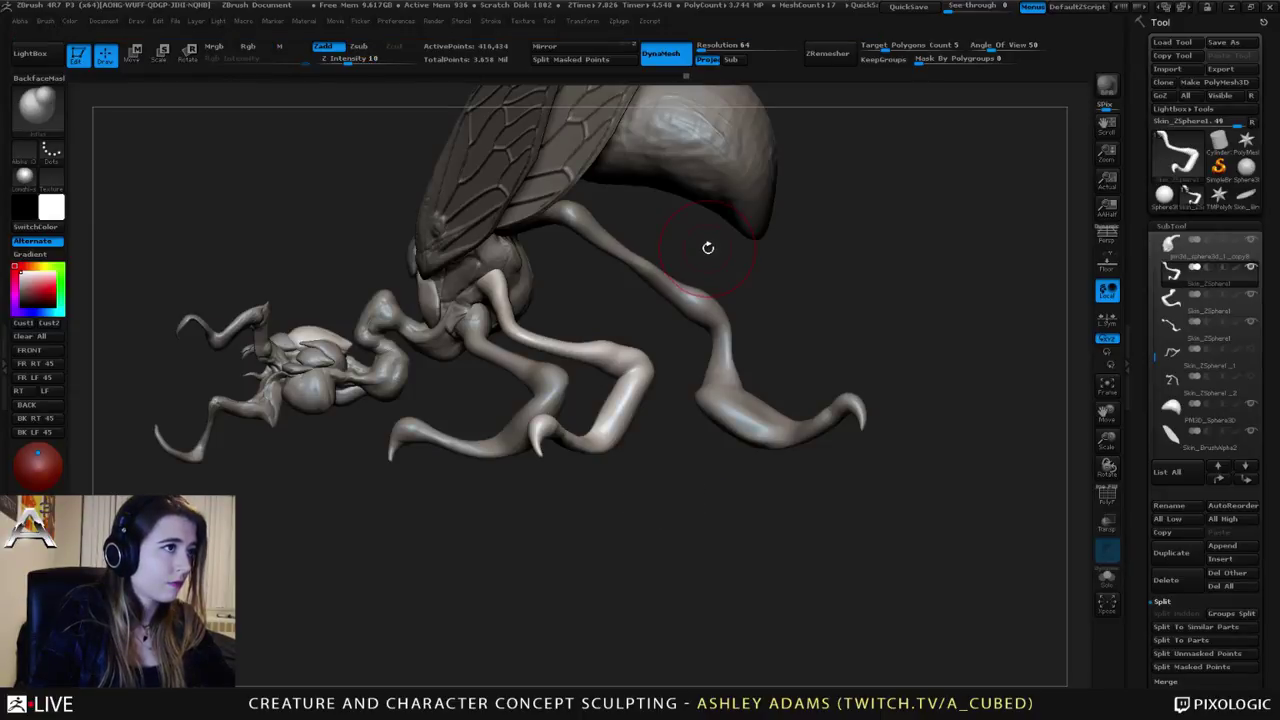
# Step: Lower the middle legs' DynaMesh resolution to 16 and remesh them
pyautogui.hotkey('ctrl', 's')
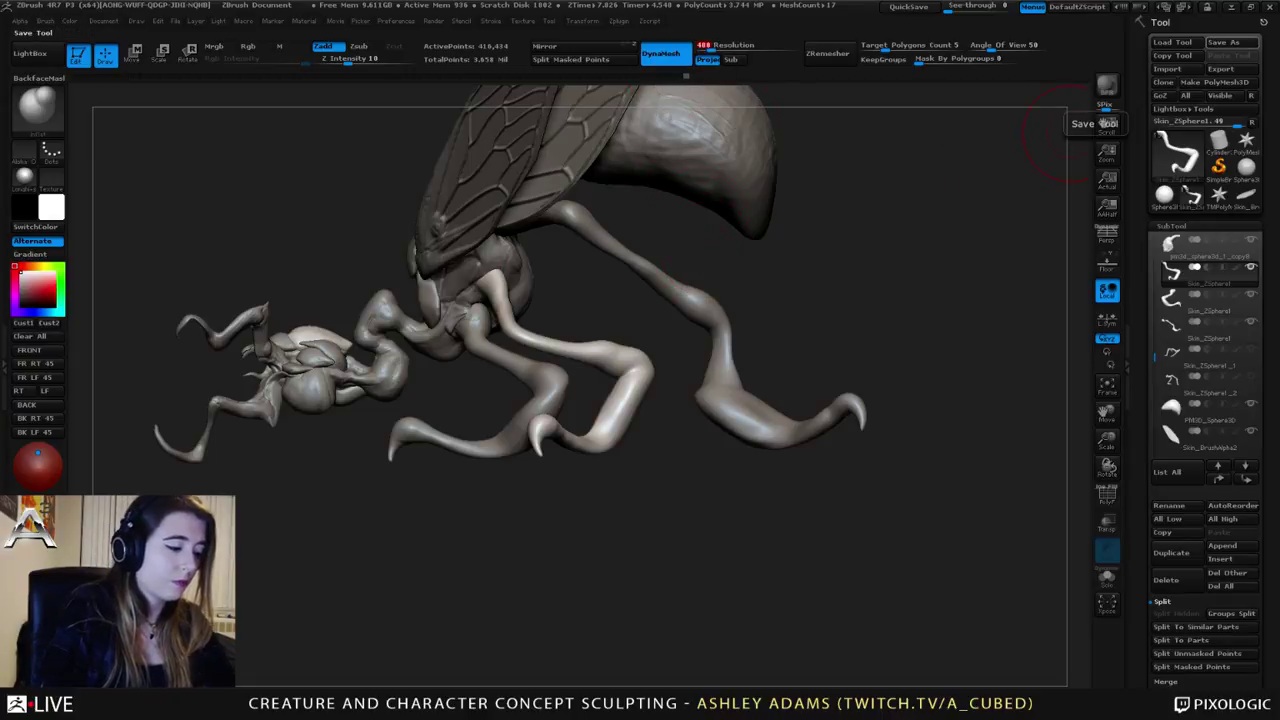
pyautogui.keyDown('ctrl'); pyautogui.moveTo(752, 482); pyautogui.dragTo(740, 488); pyautogui.keyUp('ctrl')
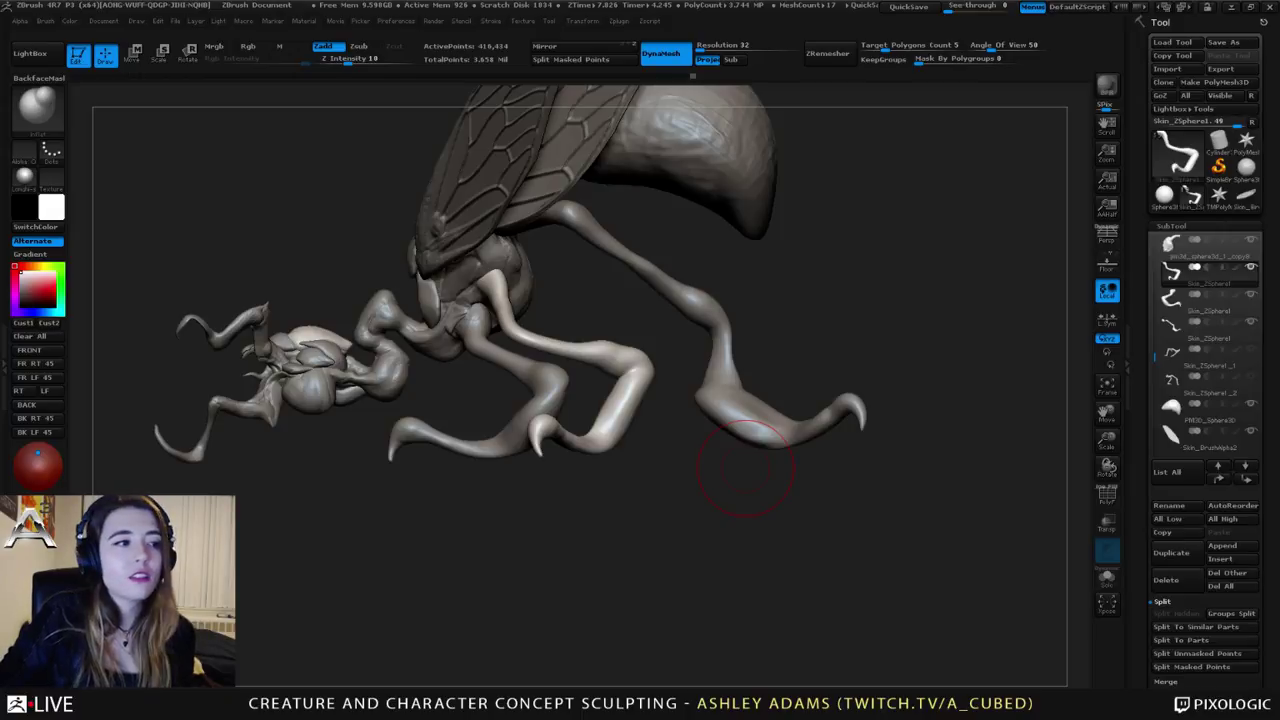
pyautogui.moveTo(745, 467); pyautogui.dragTo(622, 359)
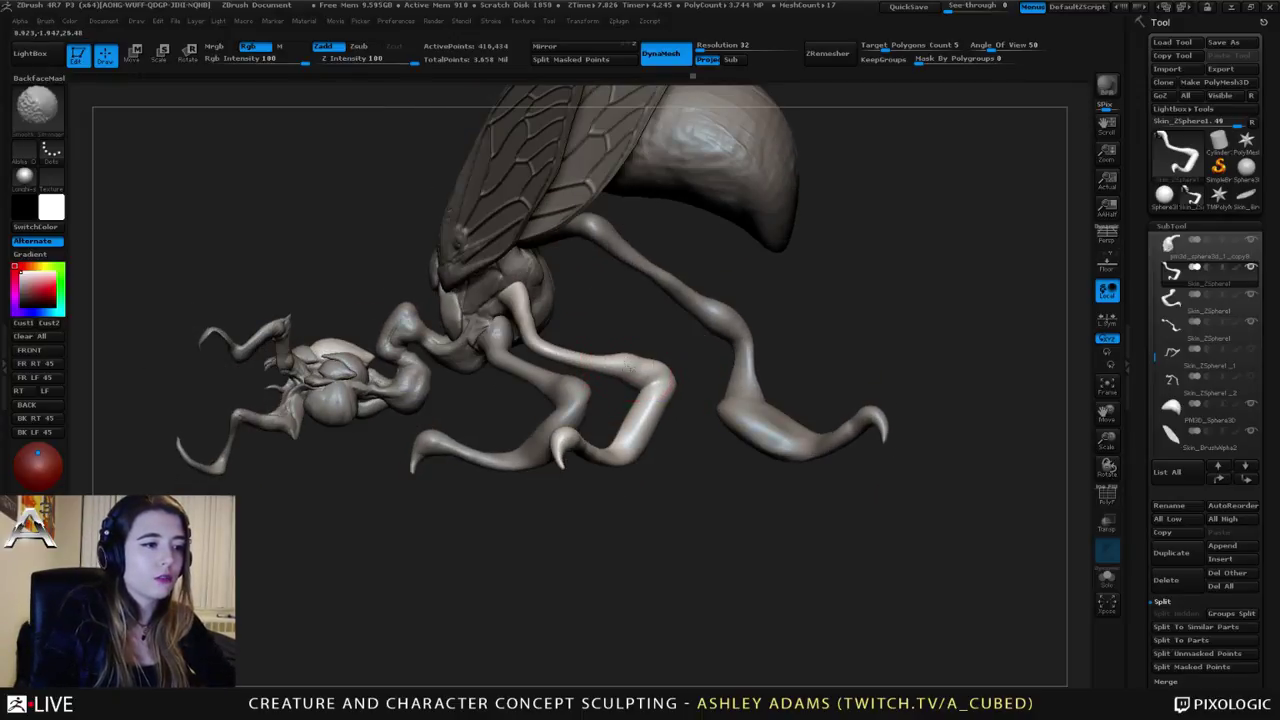
pyautogui.moveTo(671, 214)
pyautogui.mouseDown()
pyautogui.moveTo(705, 228)
pyautogui.moveTo(596, 340)
pyautogui.mouseUp()
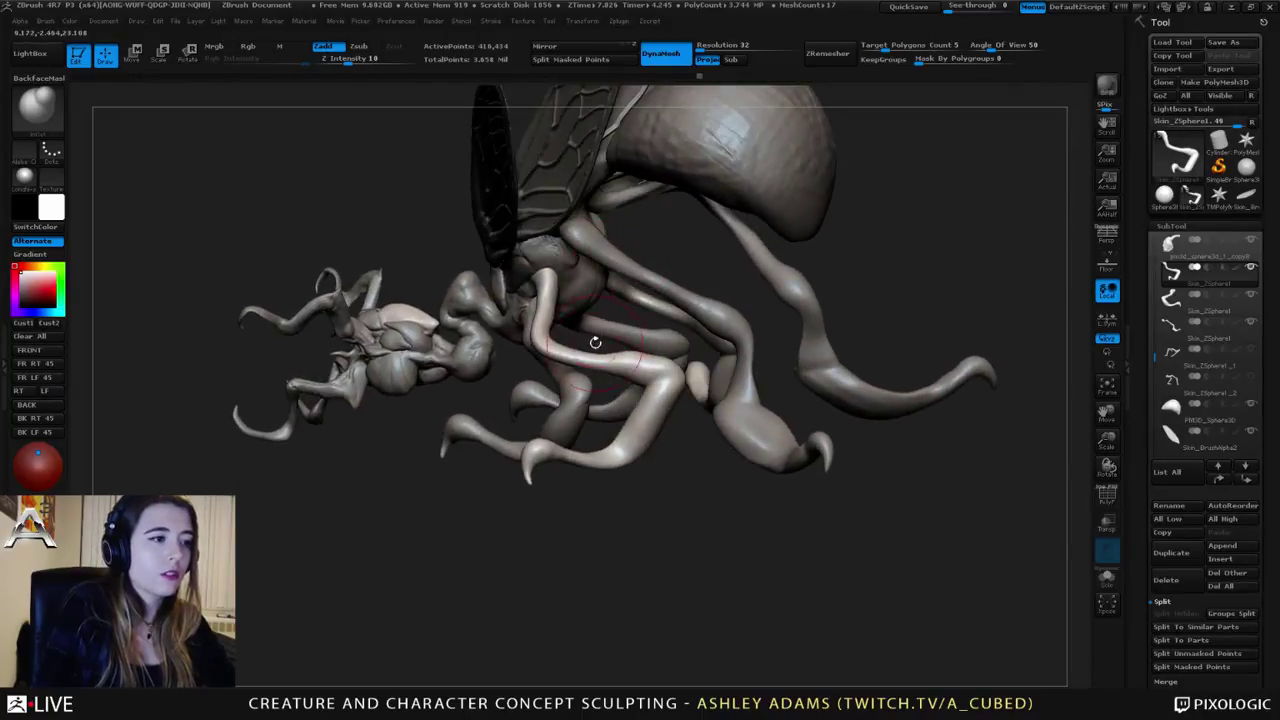
pyautogui.rightClick(651, 368)
pyautogui.moveTo(690, 245)
pyautogui.mouseDown()
pyautogui.moveTo(640, 345)
pyautogui.moveTo(672, 360)
pyautogui.mouseUp()
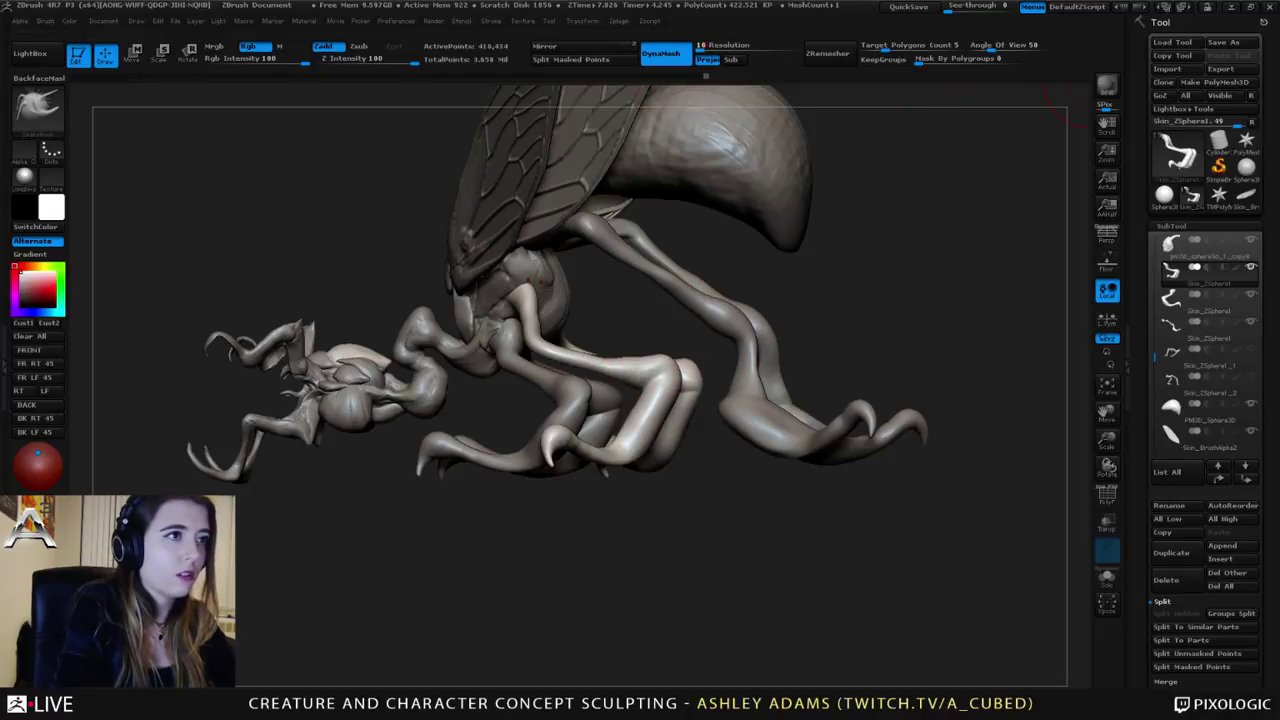
pyautogui.keyDown('ctrl'); pyautogui.moveTo(728, 500); pyautogui.dragTo(722, 520); pyautogui.keyUp('ctrl')
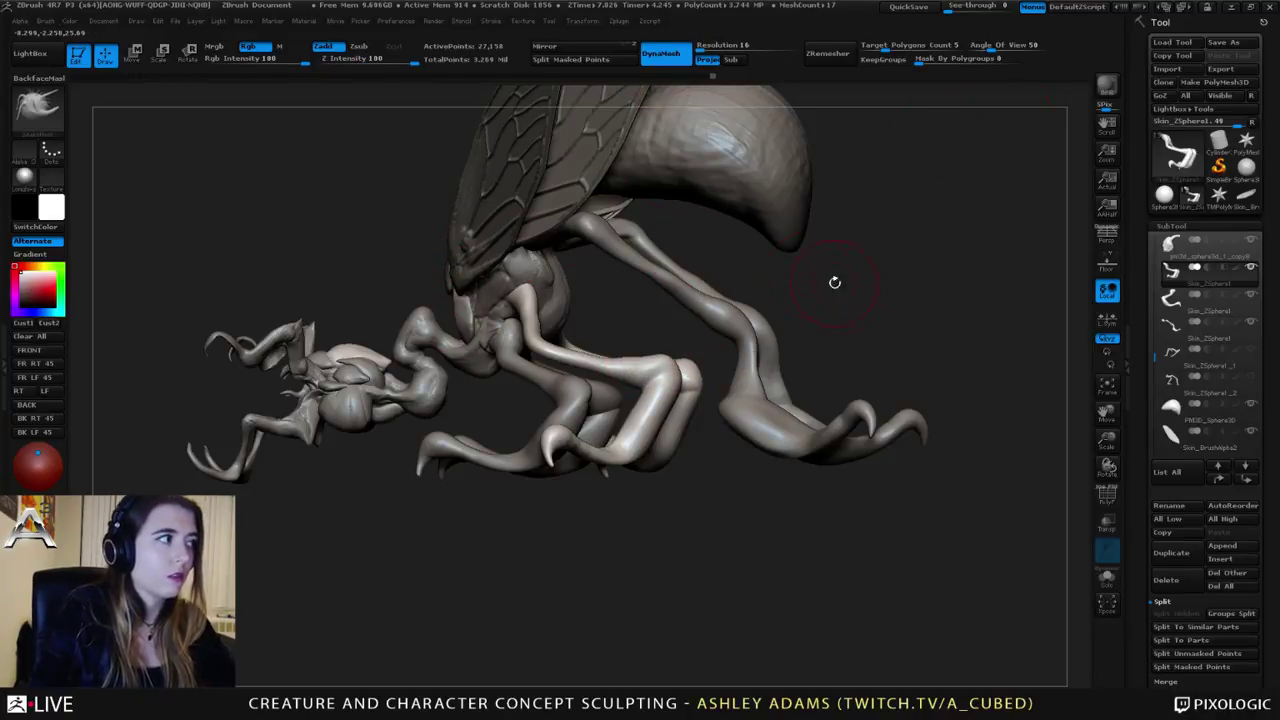
# Step: Select the front legs, set their DynaMesh resolution to 16 and remesh them
pyautogui.moveTo(698, 326); pyautogui.dragTo(592, 384)
pyautogui.keyDown('alt'); pyautogui.click(590, 385); pyautogui.keyUp('alt')
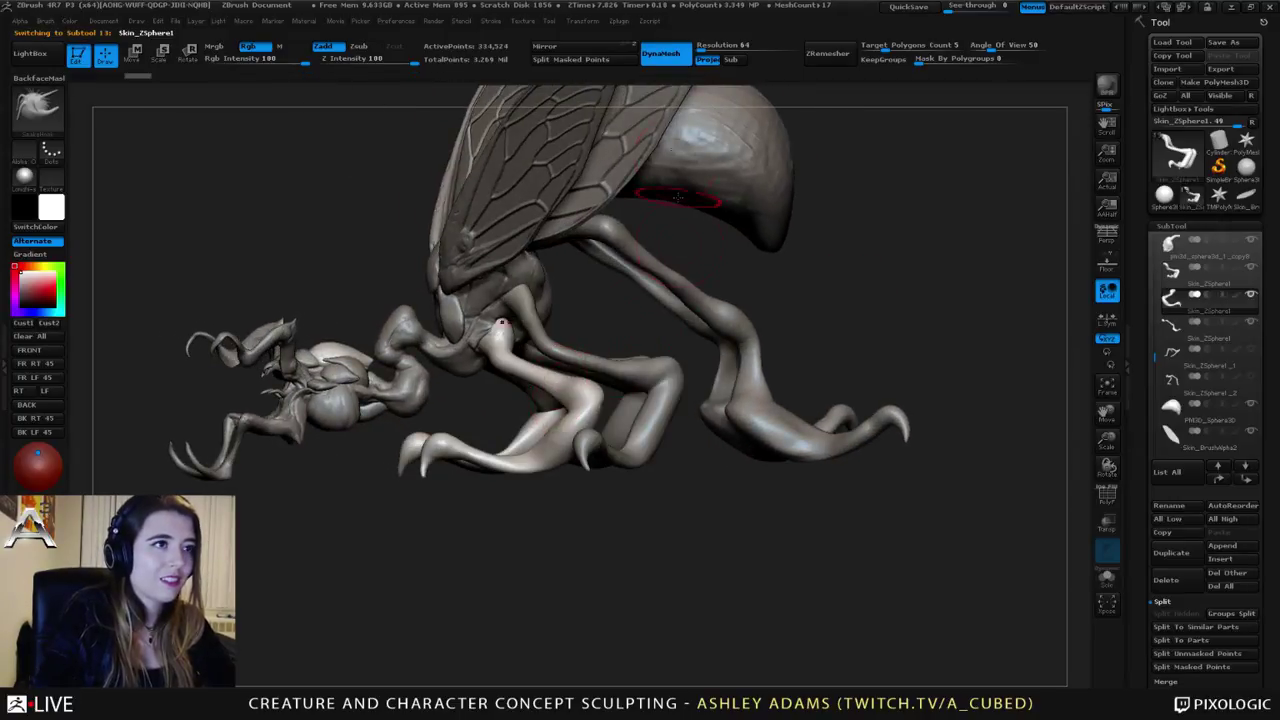
pyautogui.click(714, 44)
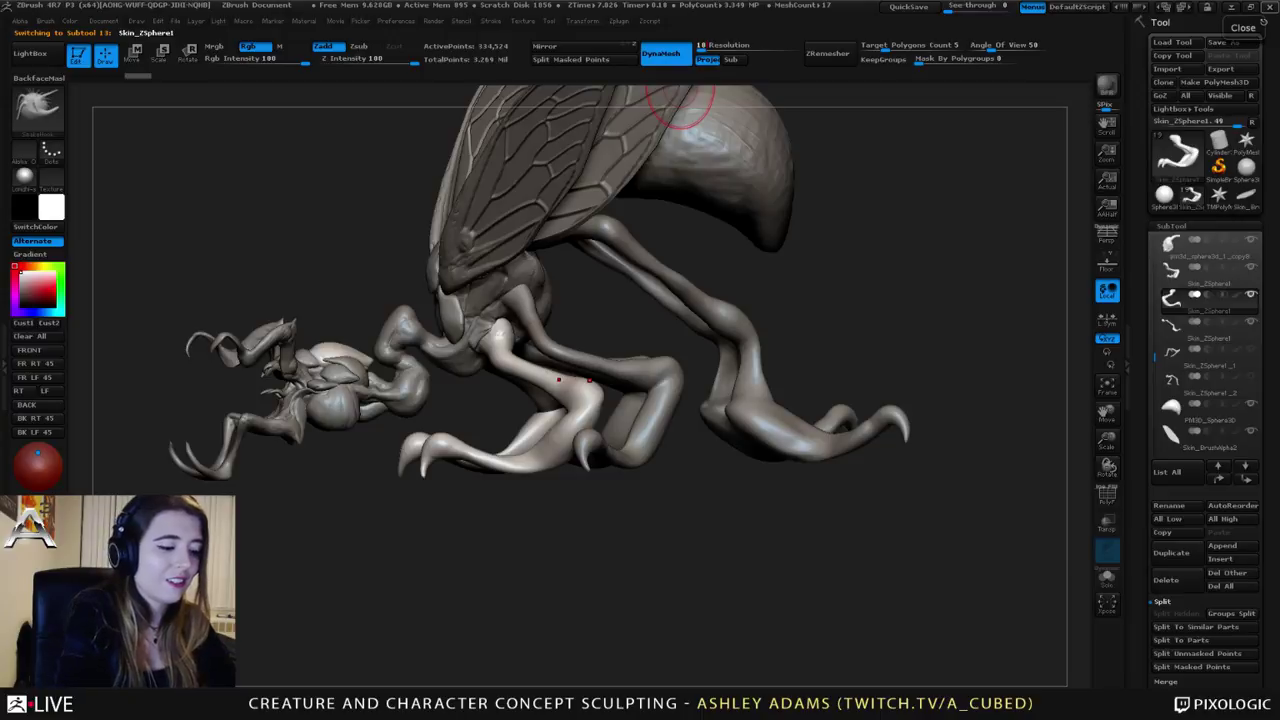
pyautogui.keyDown('ctrl'); pyautogui.moveTo(688, 524); pyautogui.dragTo(729, 551); pyautogui.keyUp('ctrl')
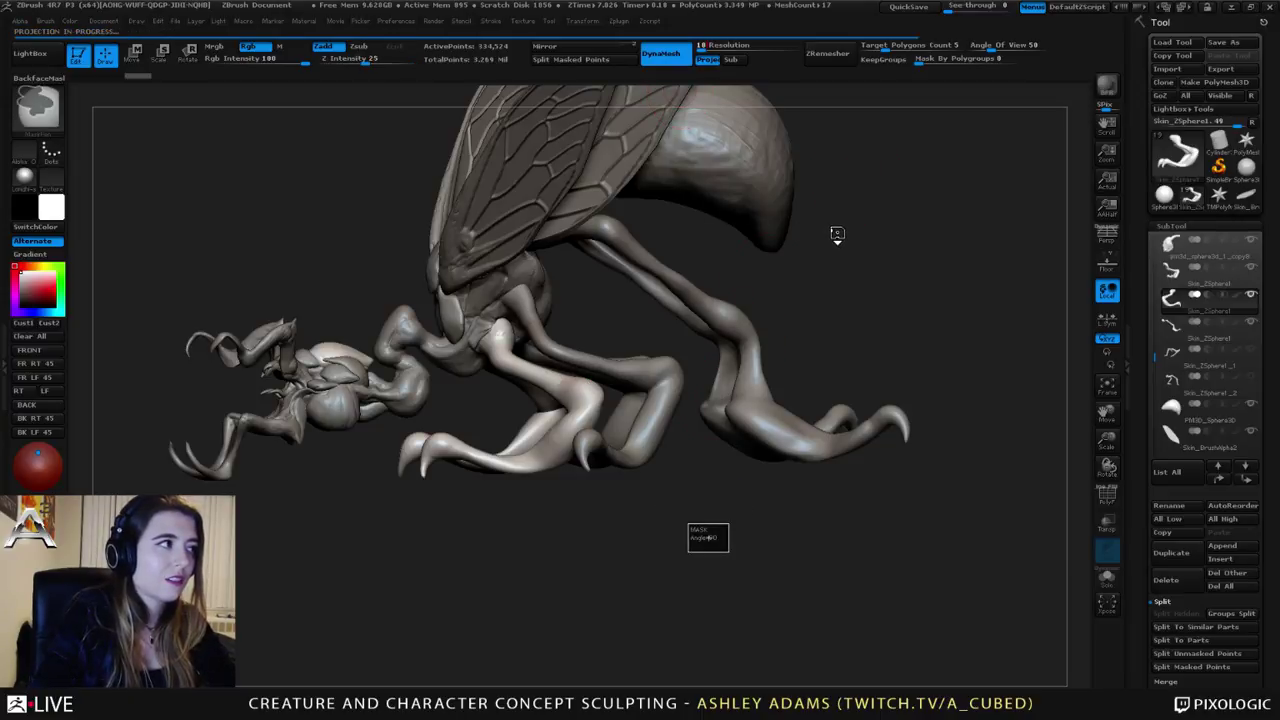
pyautogui.moveTo(790, 250); pyautogui.dragTo(645, 390)
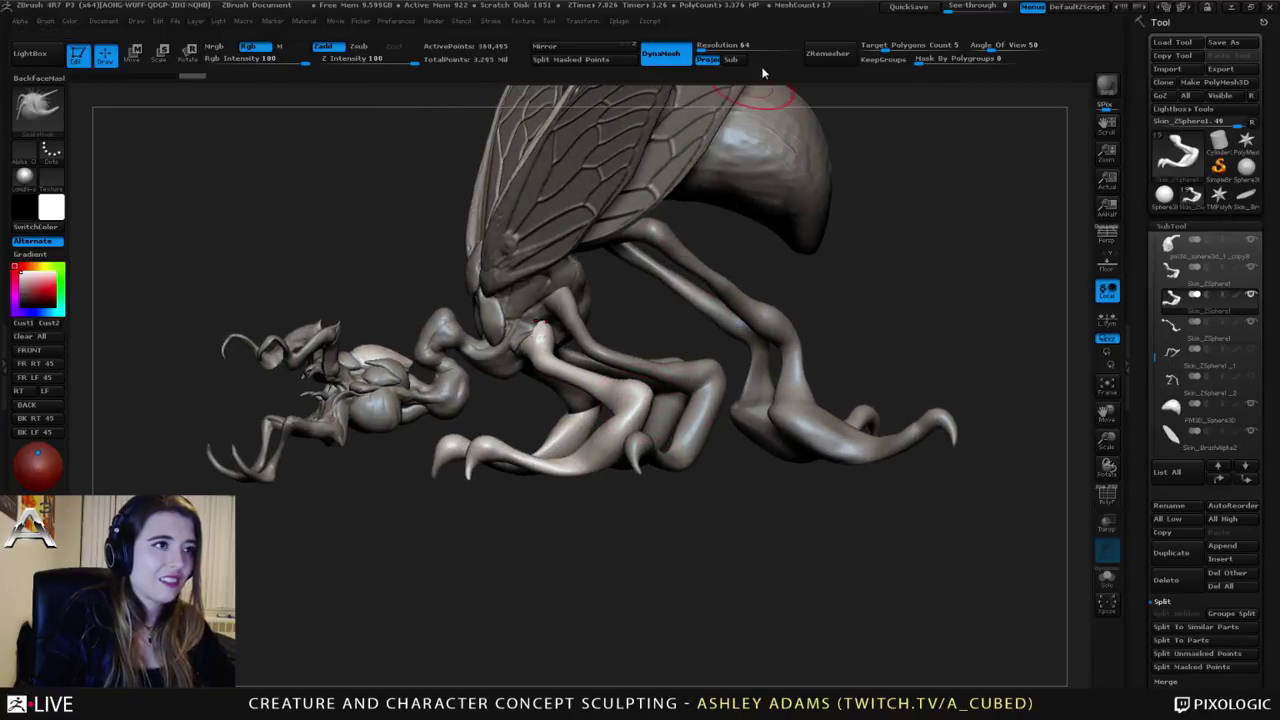
pyautogui.write('16')
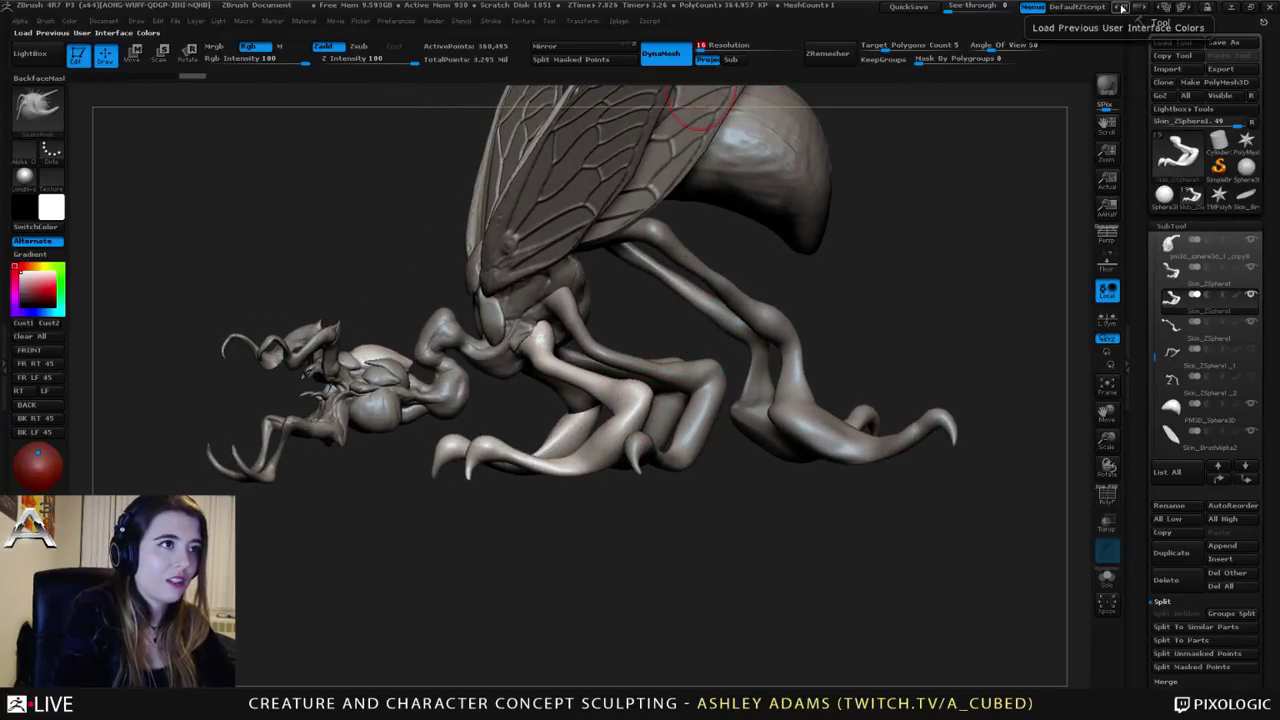
pyautogui.keyDown('ctrl'); pyautogui.moveTo(729, 542); pyautogui.dragTo(769, 492); pyautogui.keyUp('ctrl')
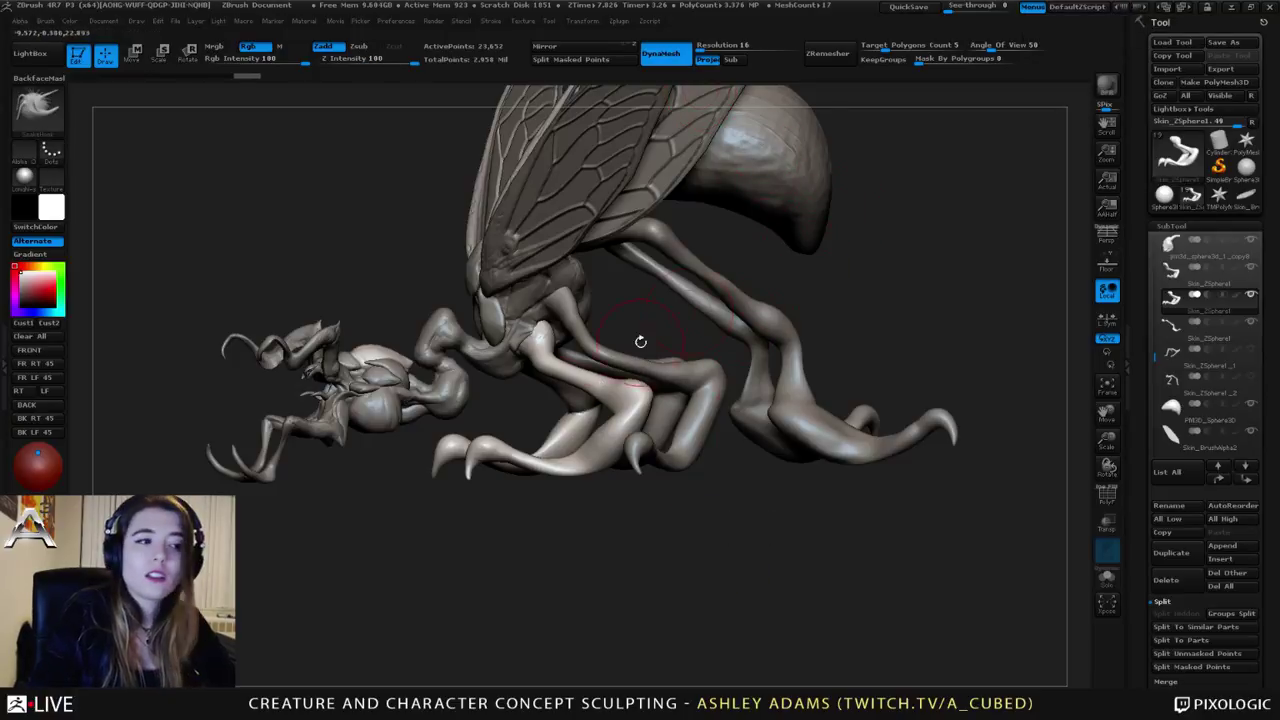
# Step: Select the hind legs and remesh them with DynaMesh at resolution 16
pyautogui.moveTo(640, 343); pyautogui.dragTo(722, 426)
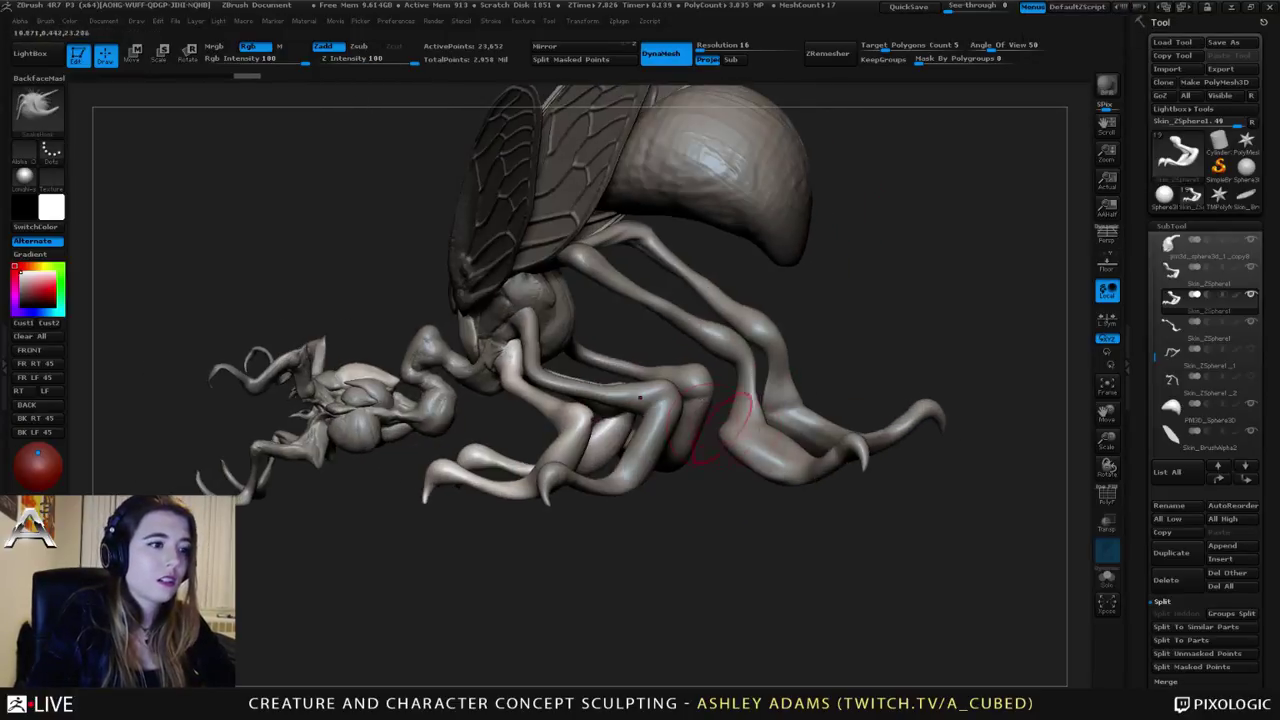
pyautogui.keyDown('alt'); pyautogui.click(734, 331); pyautogui.keyUp('alt')
pyautogui.click(712, 45)
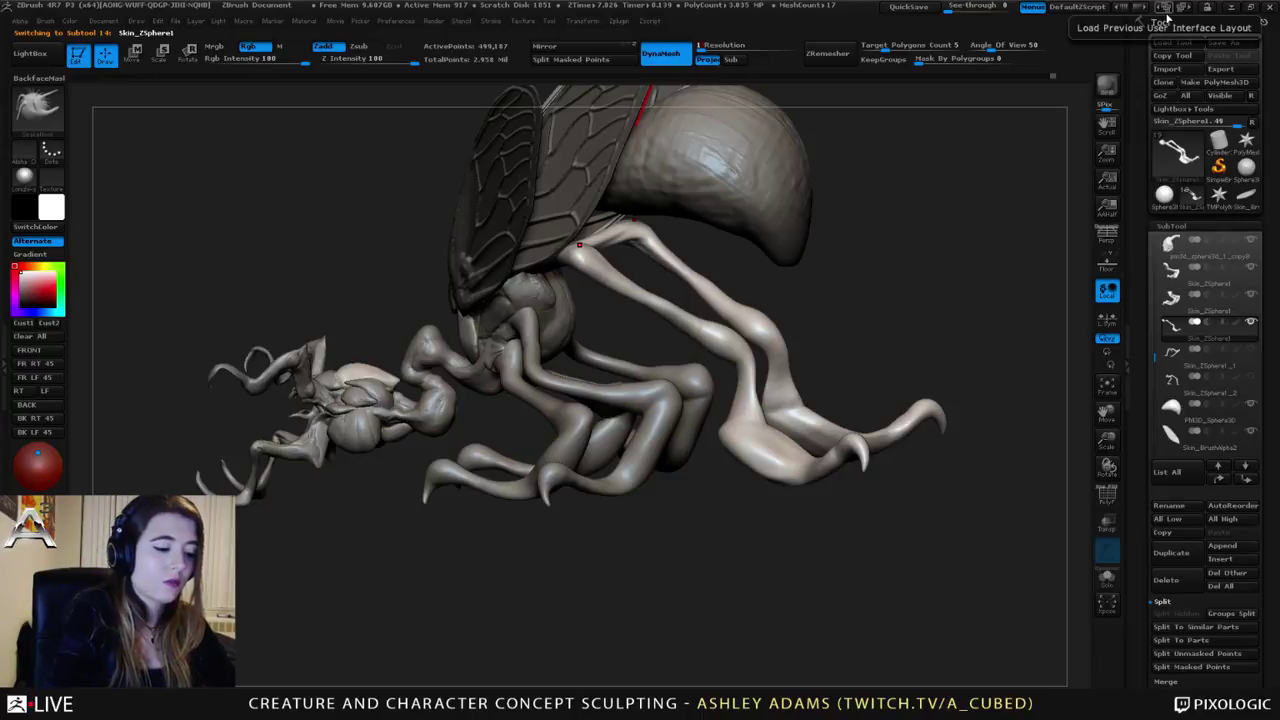
pyautogui.press('Return')
pyautogui.moveTo(683, 344); pyautogui.dragTo(728, 327)
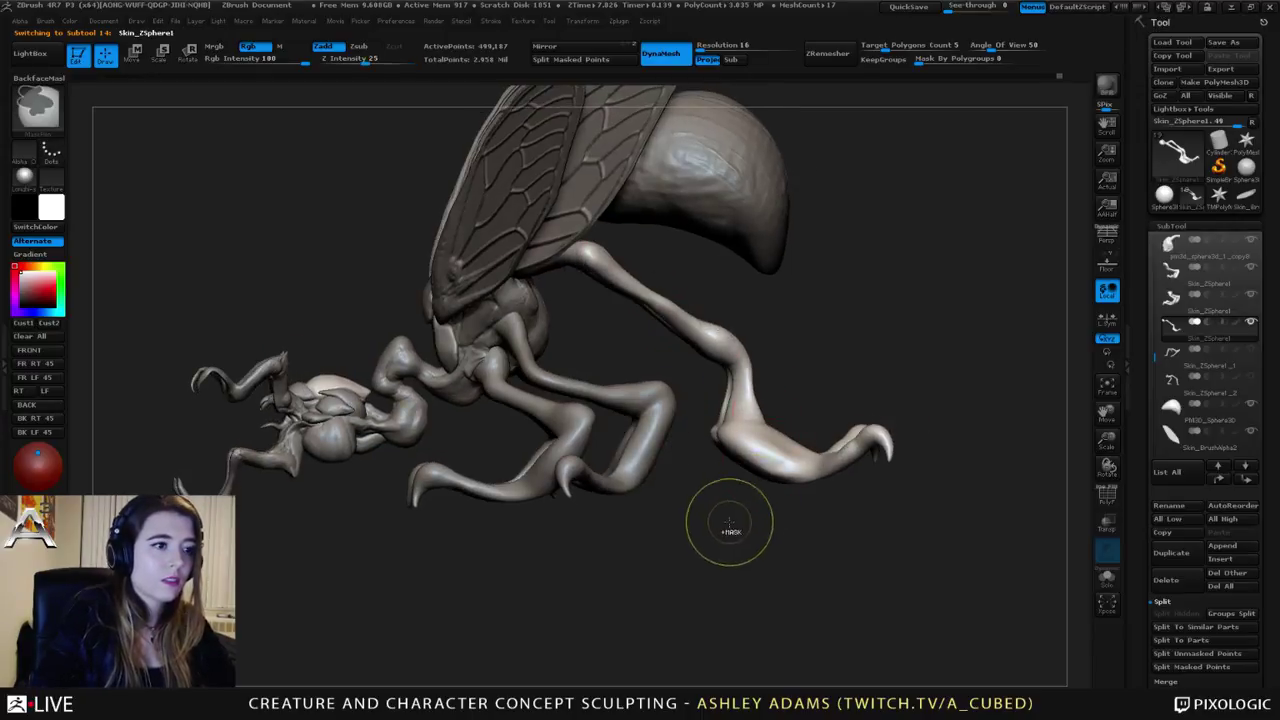
pyautogui.keyDown('ctrl'); pyautogui.moveTo(729, 523); pyautogui.dragTo(757, 506); pyautogui.keyUp('ctrl')
# Step: Select the middle legs, adjust their upper segments with a resized SnakeHook brush and smooth the area around the knees
pyautogui.moveTo(892, 298); pyautogui.dragTo(585, 315)
pyautogui.keyDown('alt'); pyautogui.click(588, 315); pyautogui.keyUp('alt')
pyautogui.moveTo(588, 315); pyautogui.dragTo(615, 320, button='right')
pyautogui.press('space')
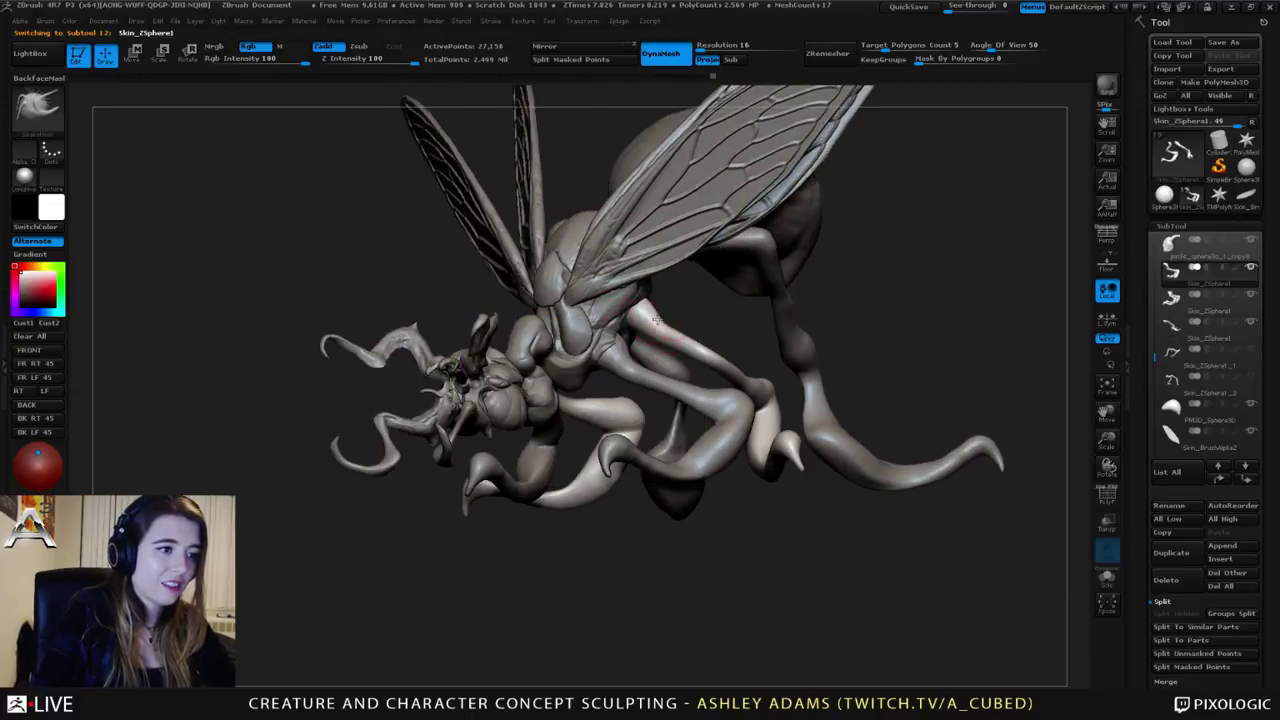
pyautogui.moveTo(688, 348)
pyautogui.mouseDown(button='right')
pyautogui.moveTo(732, 345)
pyautogui.moveTo(668, 324)
pyautogui.moveTo(765, 384)
pyautogui.mouseUp(button='right')
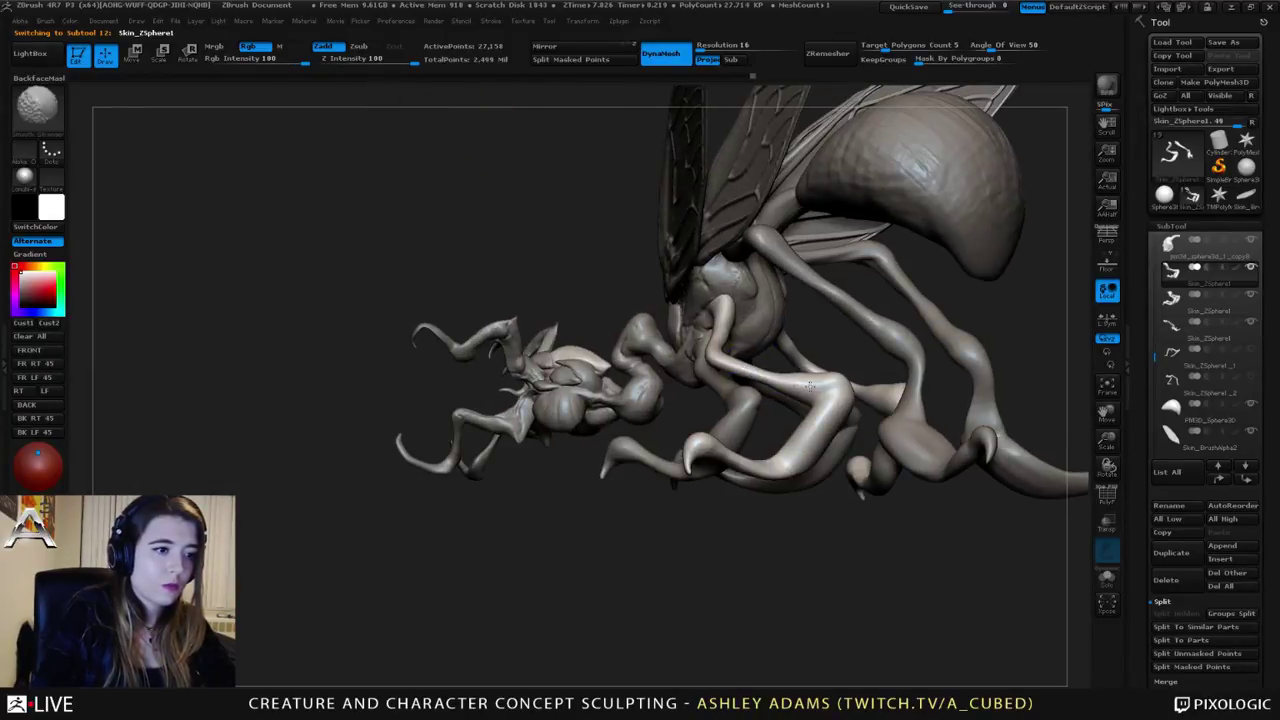
pyautogui.moveTo(829, 384)
pyautogui.keyDown('shift'); pyautogui.mouseDown()
pyautogui.moveTo(812, 386)
pyautogui.moveTo(822, 392)
pyautogui.mouseUp(); pyautogui.keyUp('shift')
pyautogui.moveTo(822, 392)
pyautogui.mouseDown(button='right')
pyautogui.moveTo(668, 433)
pyautogui.moveTo(458, 416)
pyautogui.mouseUp(button='right')
# Step: Select the front legs, then smooth and refine their upper segments and knees with the SnakeHook brush
pyautogui.keyDown('alt'); pyautogui.click(643, 401); pyautogui.keyUp('alt')
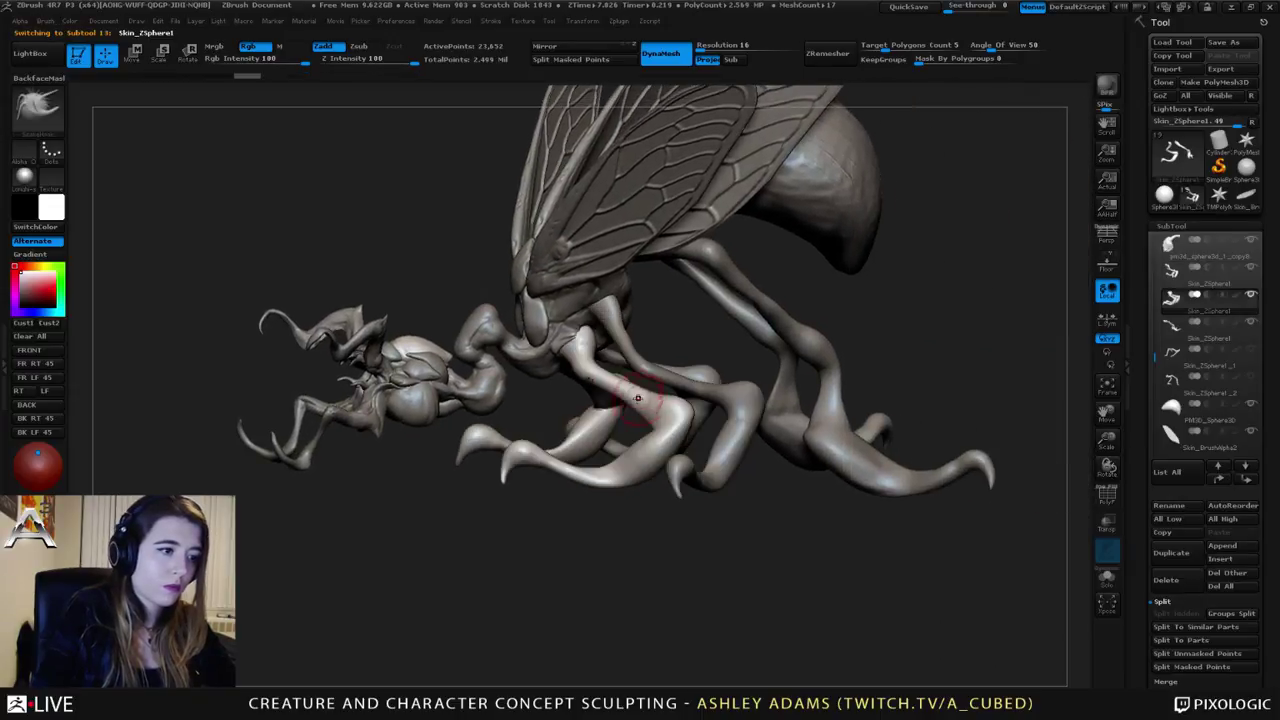
pyautogui.moveTo(643, 401); pyautogui.dragTo(632, 384, button='right')
pyautogui.moveTo(632, 384)
pyautogui.keyDown('shift'); pyautogui.mouseDown()
pyautogui.moveTo(596, 377)
pyautogui.moveTo(640, 394)
pyautogui.moveTo(572, 346)
pyautogui.mouseUp(); pyautogui.keyUp('shift')
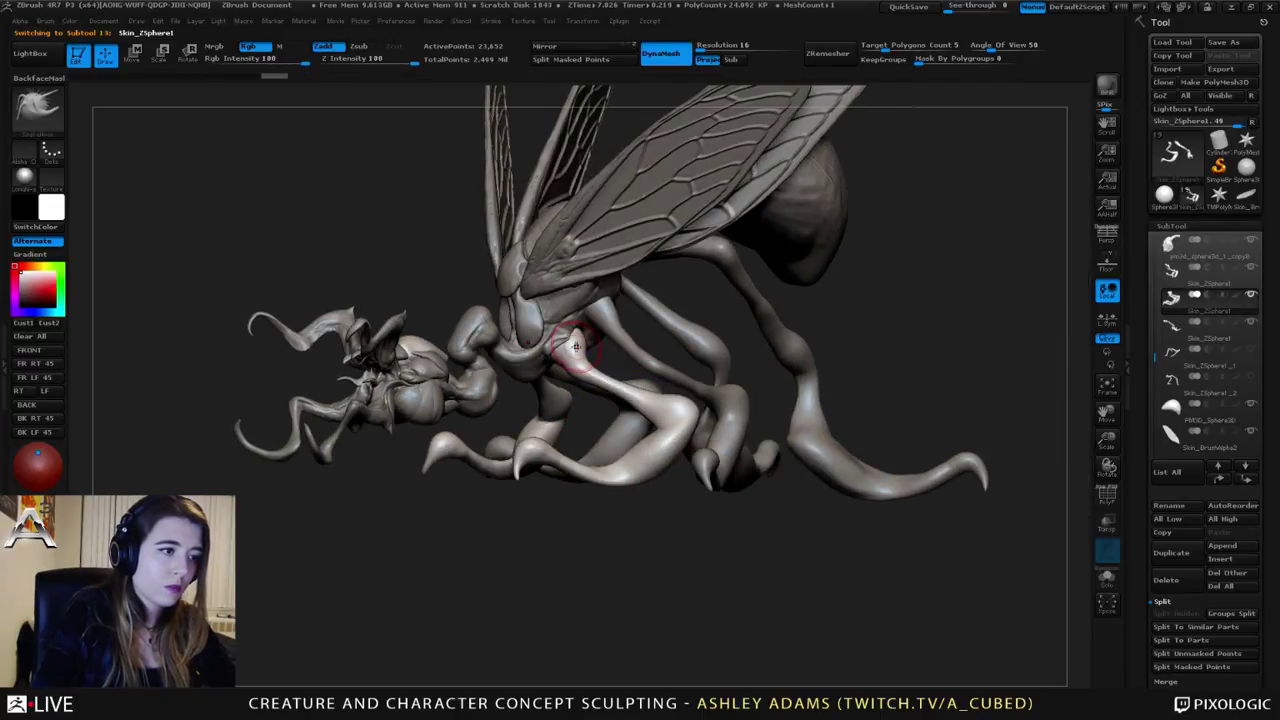
pyautogui.moveTo(572, 348)
pyautogui.mouseDown(button='right')
pyautogui.moveTo(645, 368)
pyautogui.moveTo(686, 406)
pyautogui.mouseUp(button='right')
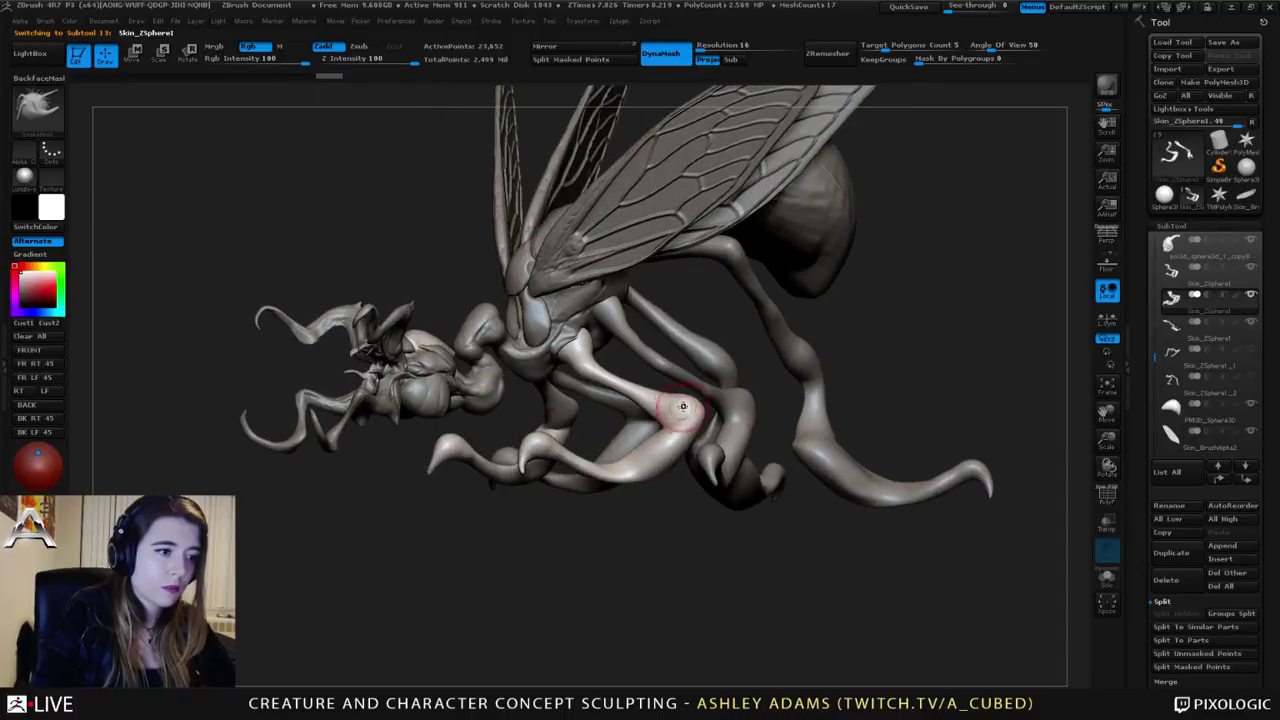
pyautogui.rightClick(635, 481)
pyautogui.moveTo(635, 481); pyautogui.dragTo(640, 467, button='right')
# Step: Broaden the front legs' lower segments into wide, blade-like shapes with ClayBuildup and SnakeHook, and smooth the added volume
pyautogui.press('b')
pyautogui.press('c')
pyautogui.press('b')
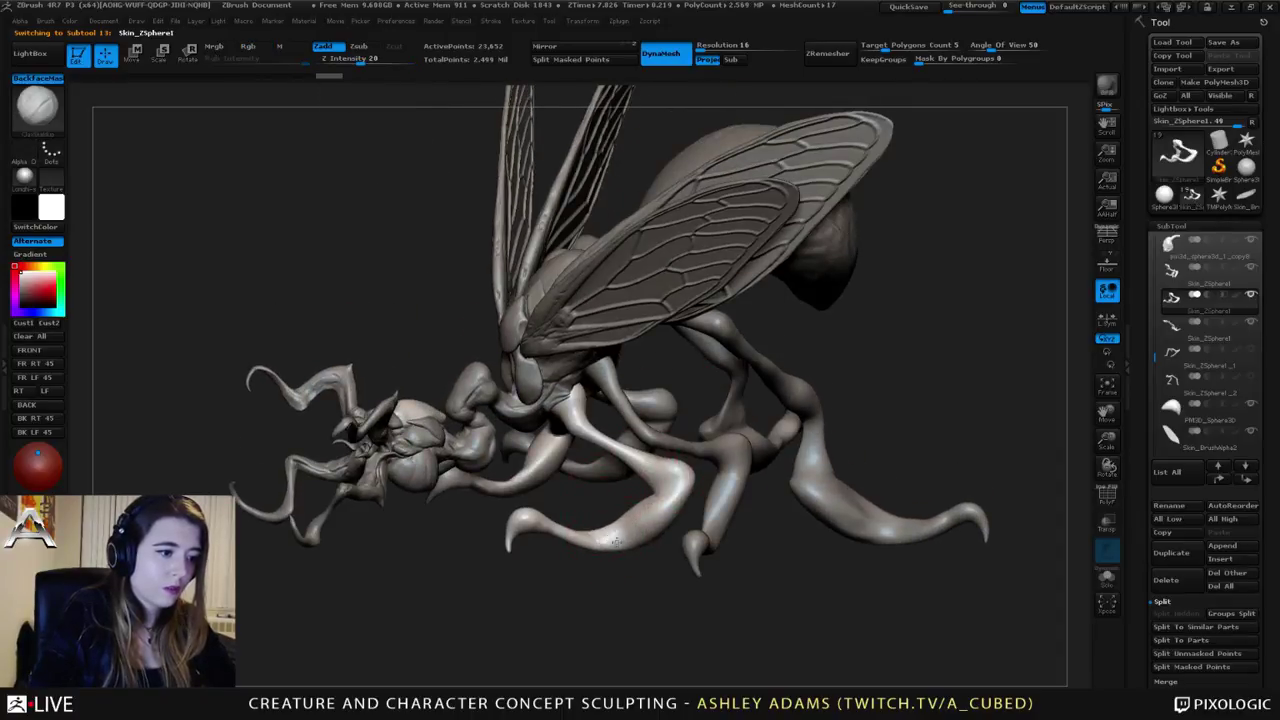
pyautogui.moveTo(640, 507)
pyautogui.mouseDown(button='right')
pyautogui.moveTo(657, 513)
pyautogui.moveTo(672, 490)
pyautogui.moveTo(631, 490)
pyautogui.moveTo(657, 447)
pyautogui.moveTo(618, 457)
pyautogui.mouseUp(button='right')
pyautogui.press('b')
pyautogui.press('s')
pyautogui.press('h')
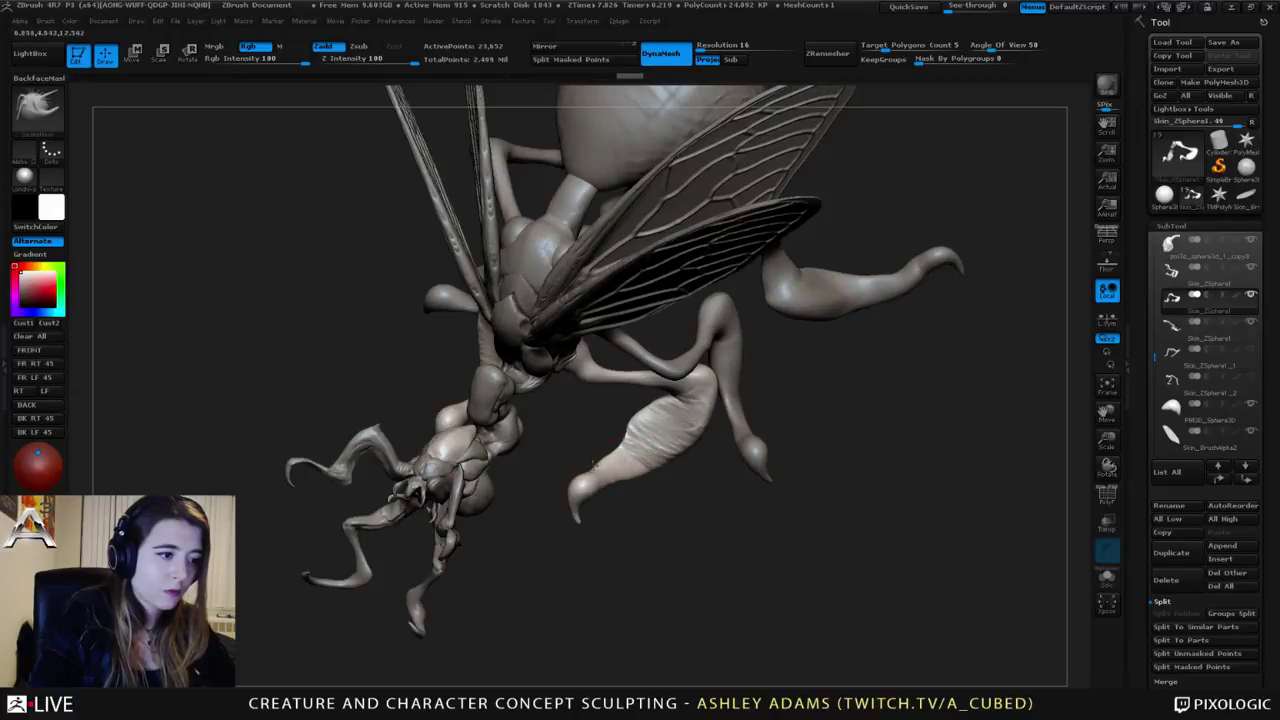
pyautogui.moveTo(649, 408); pyautogui.dragTo(625, 426, button='right')
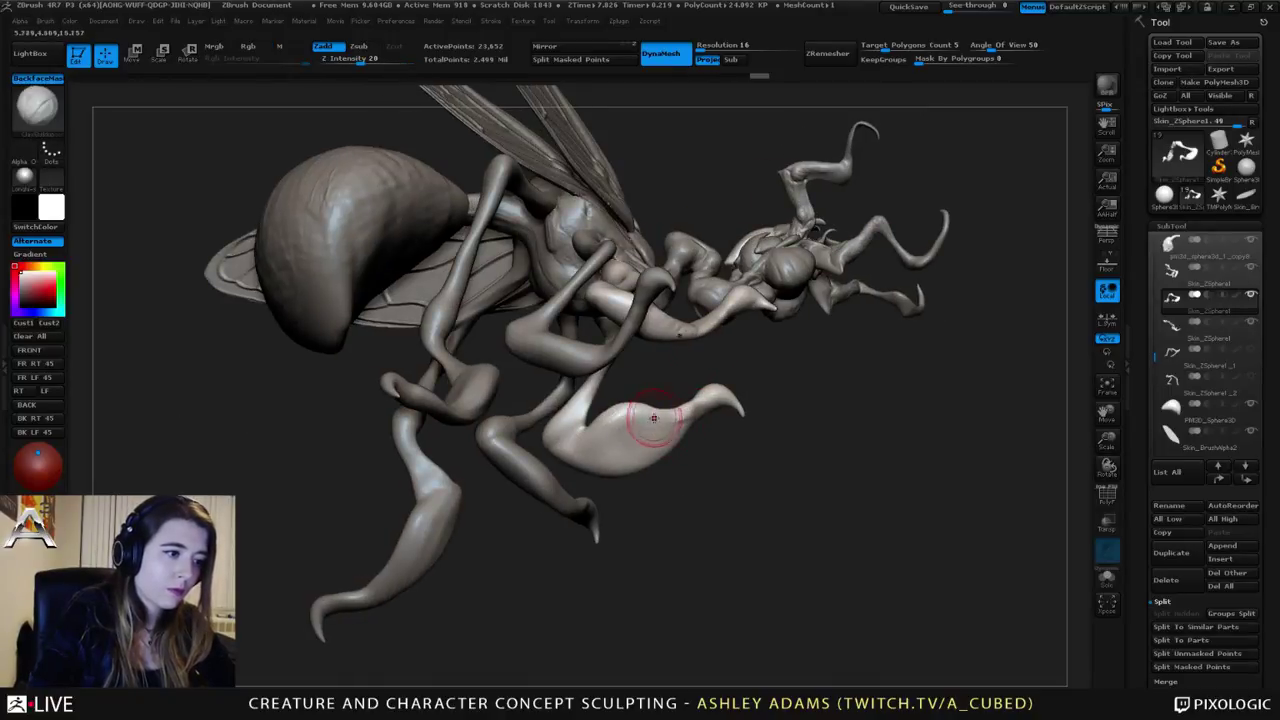
pyautogui.moveTo(657, 428)
pyautogui.mouseDown(button='right')
pyautogui.moveTo(597, 432)
pyautogui.moveTo(600, 413)
pyautogui.moveTo(649, 436)
pyautogui.moveTo(686, 423)
pyautogui.moveTo(660, 420)
pyautogui.moveTo(638, 381)
pyautogui.moveTo(675, 346)
pyautogui.mouseUp(button='right')
pyautogui.press('shift')
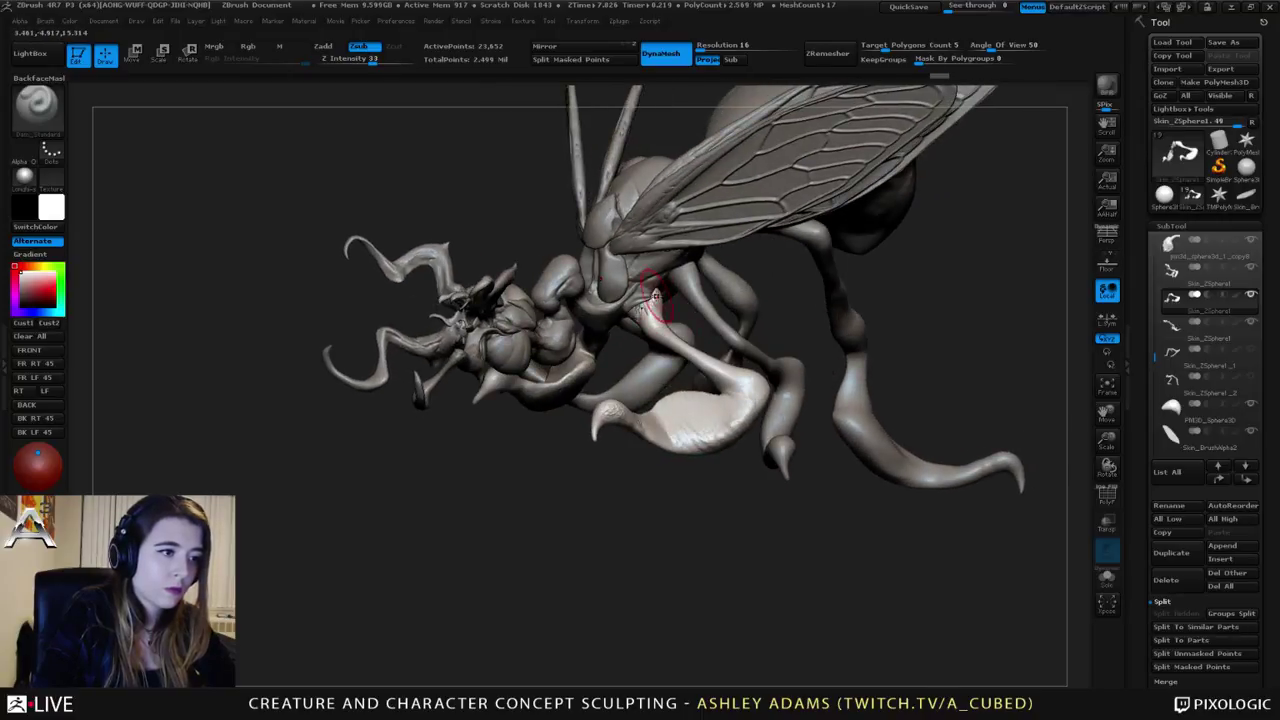
# Step: Select the front thorax and carve creases toward the front leg joints using the Dam_Standard brush with Alpha 51, undoing the last stroke
pyautogui.moveTo(632, 298); pyautogui.dragTo(560, 305, button='right')
pyautogui.keyDown('alt'); pyautogui.click(624, 329); pyautogui.keyUp('alt')
pyautogui.moveTo(612, 316); pyautogui.dragTo(606, 310)
pyautogui.moveTo(606, 310); pyautogui.dragTo(659, 327, button='right')
pyautogui.press('b')
pyautogui.press('d')
pyautogui.press('s')
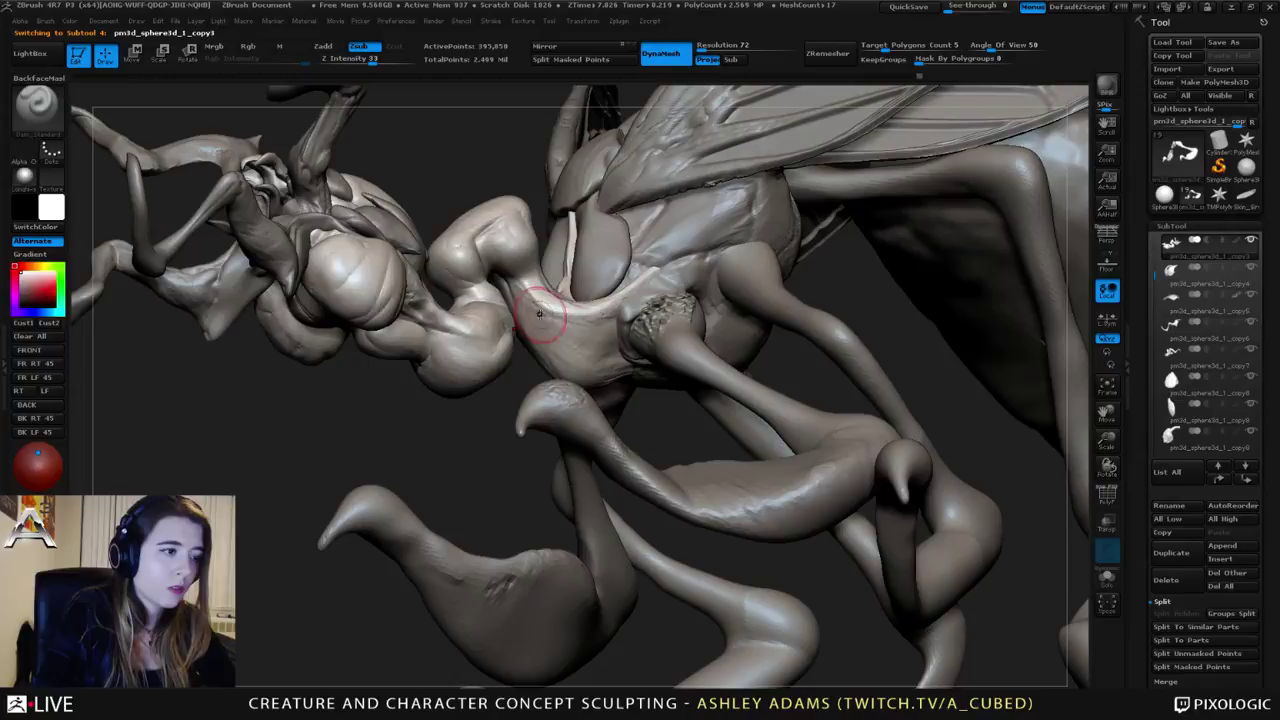
pyautogui.click(46, 158)
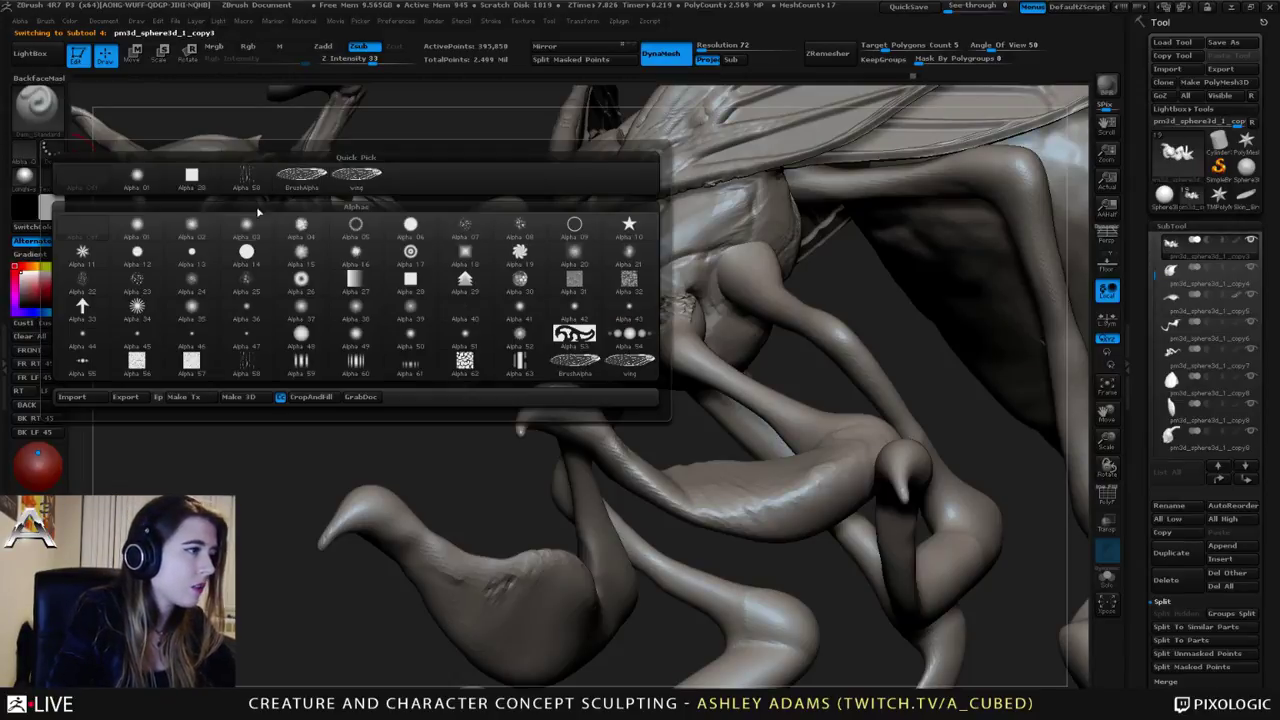
pyautogui.moveTo(172, 320)
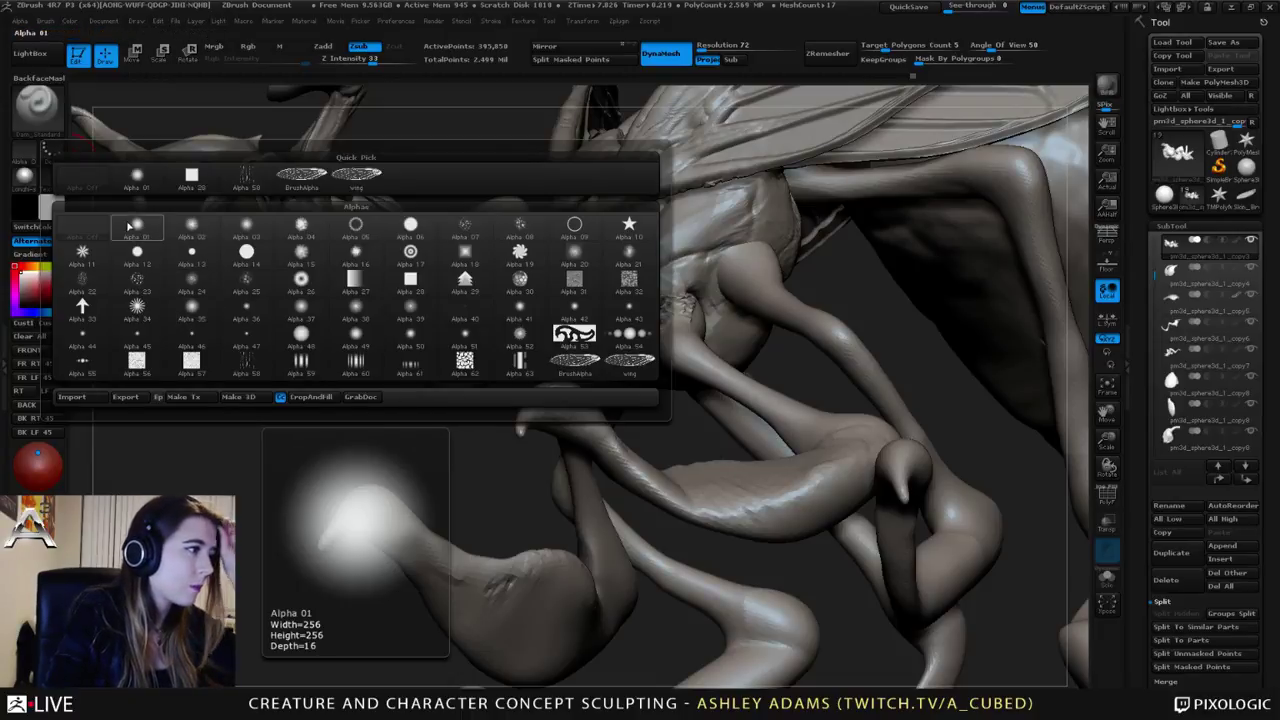
pyautogui.click(467, 341)
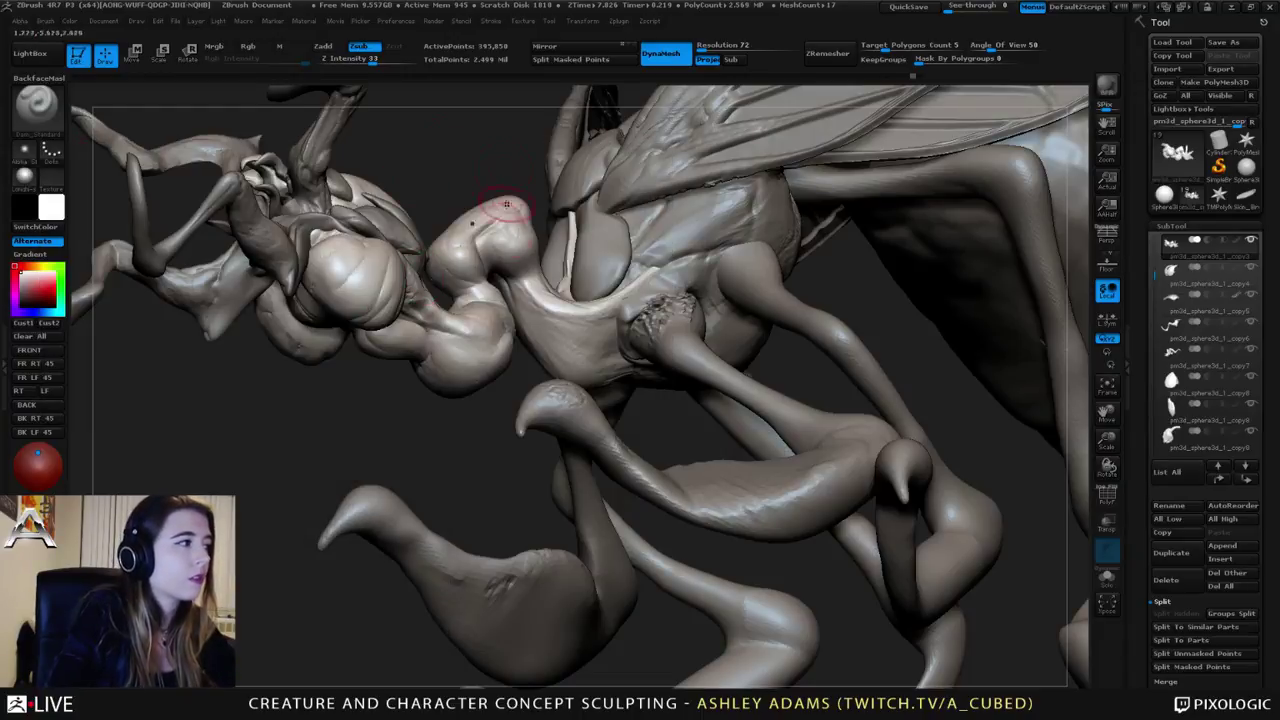
pyautogui.moveTo(505, 213); pyautogui.dragTo(476, 330, button='right')
pyautogui.moveTo(546, 290); pyautogui.dragTo(660, 283)
pyautogui.hotkey('ctrl', 'z')
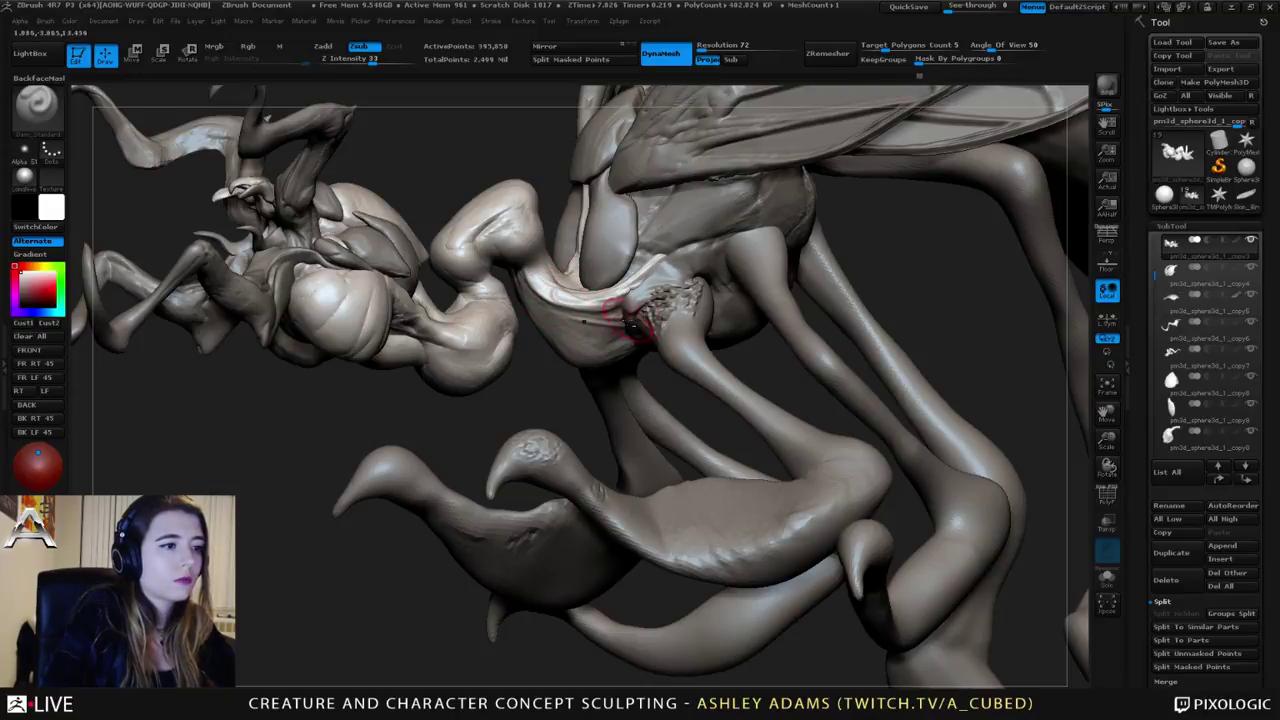
# Step: Select the middle legs and pull their knees farther back toward the hind legs with a resized SnakeHook brush
pyautogui.keyDown('ctrl'); pyautogui.moveTo(623, 337); pyautogui.dragTo(500, 330, button='right'); pyautogui.keyUp('ctrl')
pyautogui.moveTo(420, 335); pyautogui.dragTo(536, 377, button='right')
pyautogui.keyDown('alt'); pyautogui.click(536, 377); pyautogui.keyUp('alt')
pyautogui.press('space')
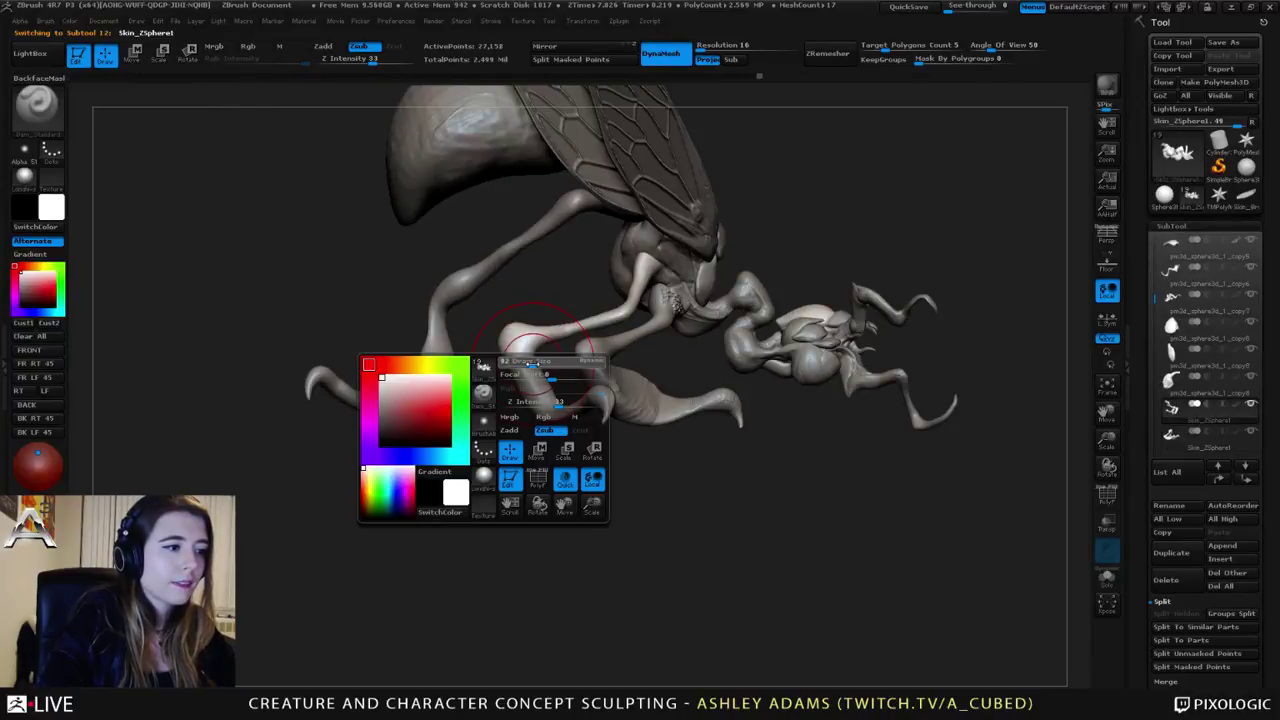
pyautogui.press('ctrl')
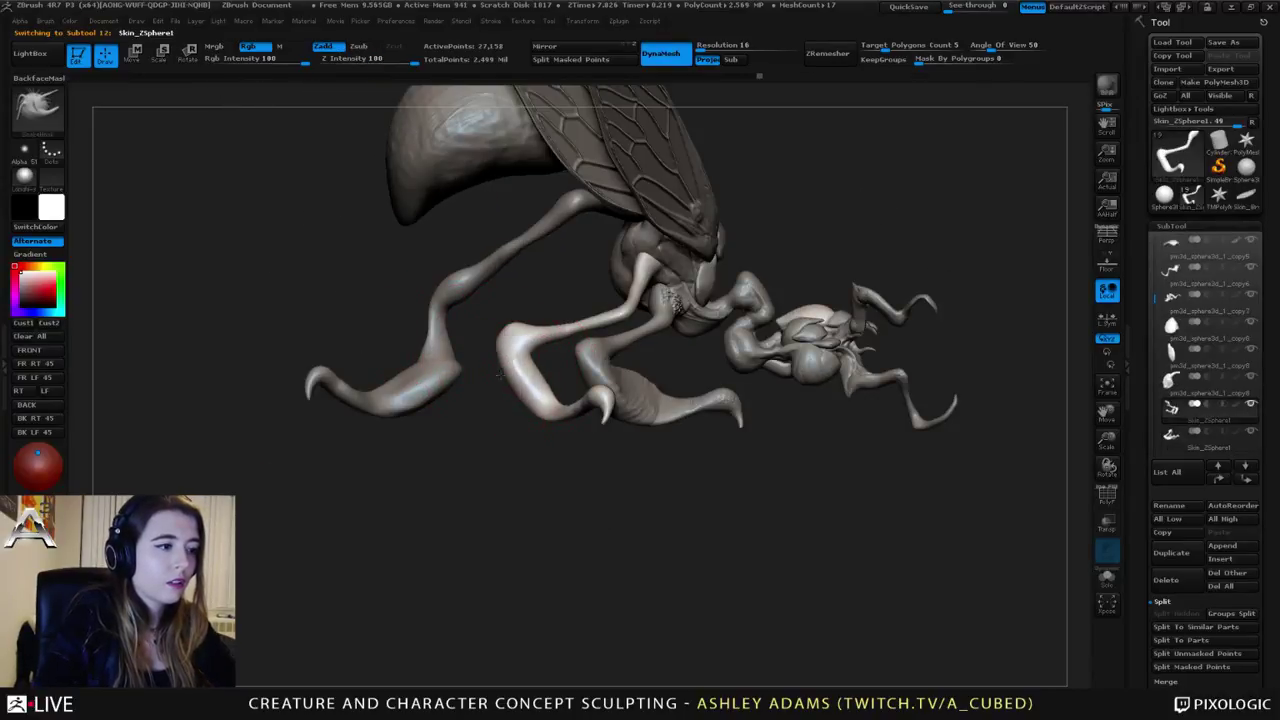
pyautogui.press('space')
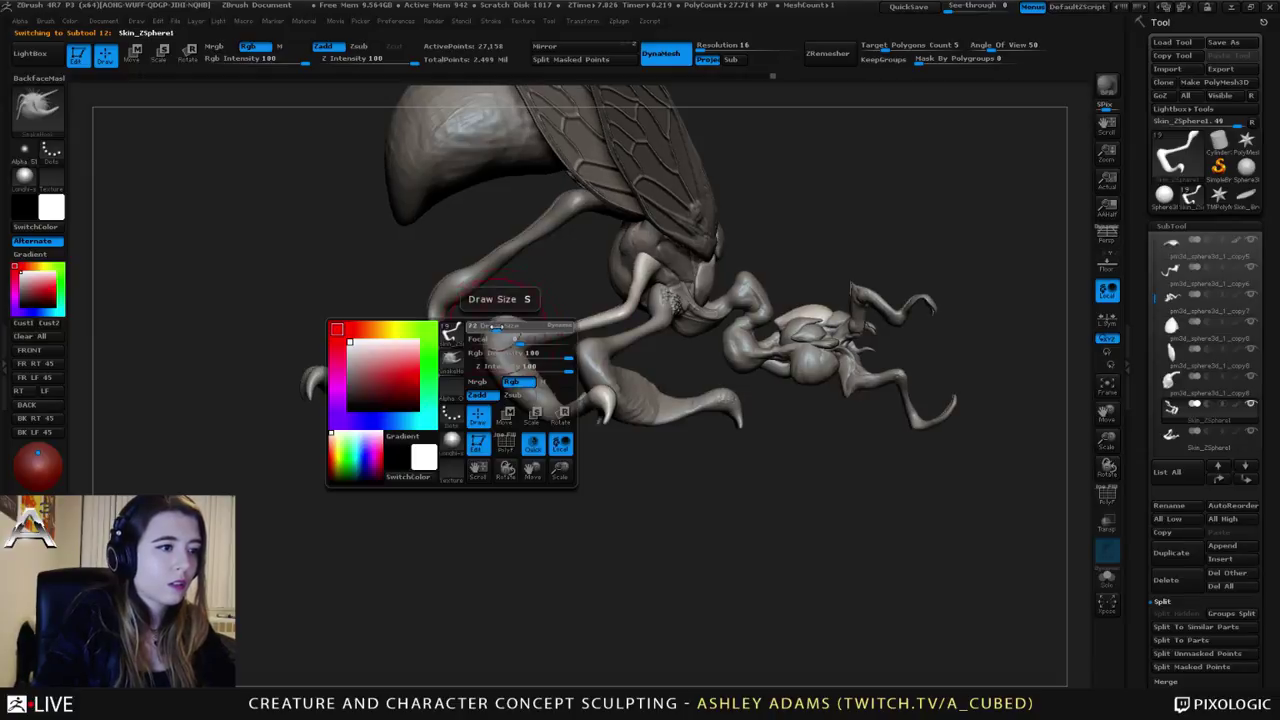
pyautogui.moveTo(500, 297); pyautogui.dragTo(470, 297)
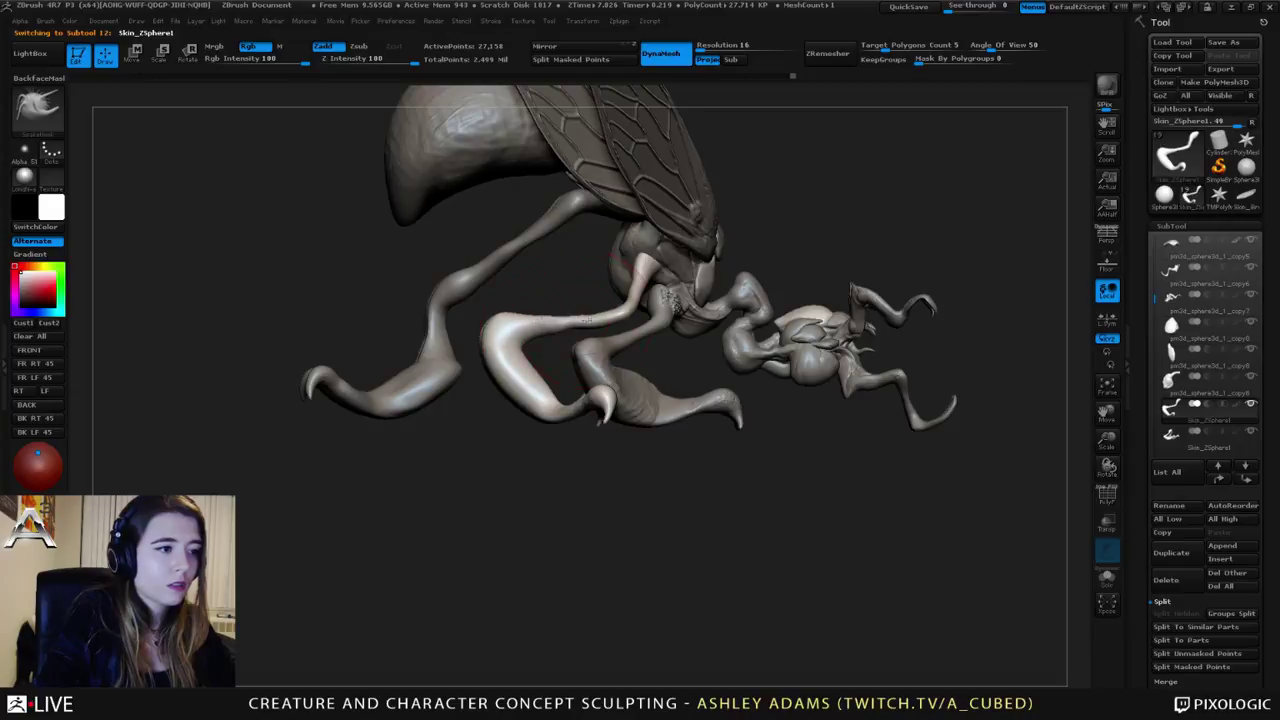
pyautogui.moveTo(598, 313)
pyautogui.mouseDown()
pyautogui.moveTo(560, 300)
pyautogui.moveTo(597, 318)
pyautogui.mouseUp()
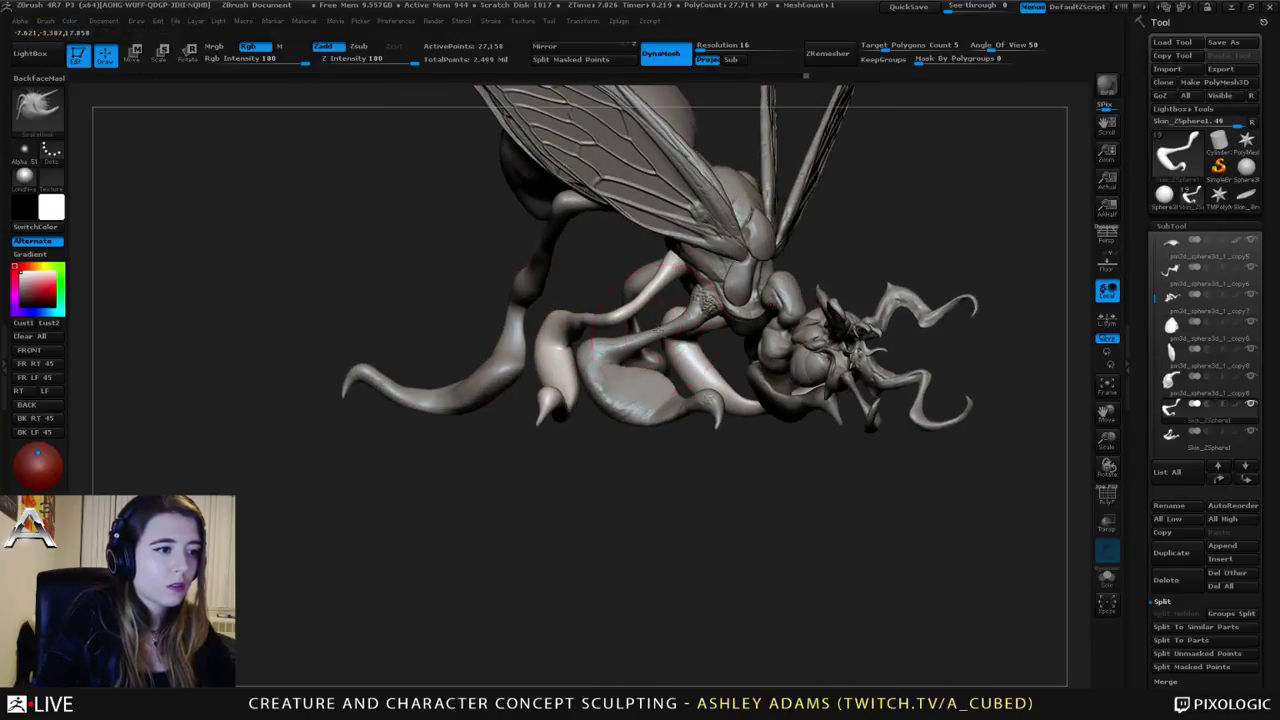
# Step: Select the hind legs and adjust the outward spread of their upper segments from the front
pyautogui.moveTo(600, 335); pyautogui.dragTo(663, 281)
pyautogui.keyDown('alt'); pyautogui.click(602, 342); pyautogui.keyUp('alt')
pyautogui.keyDown('alt'); pyautogui.click(640, 275); pyautogui.keyUp('alt')
pyautogui.moveTo(612, 402)
pyautogui.mouseDown(button='right')
pyautogui.moveTo(592, 353)
pyautogui.moveTo(545, 328)
pyautogui.moveTo(580, 250)
pyautogui.mouseUp(button='right')
pyautogui.rightClick(592, 353)
pyautogui.moveTo(640, 282); pyautogui.dragTo(664, 277)
pyautogui.moveTo(668, 282)
pyautogui.mouseDown(button='right')
pyautogui.moveTo(634, 318)
pyautogui.moveTo(637, 306)
pyautogui.mouseUp(button='right')
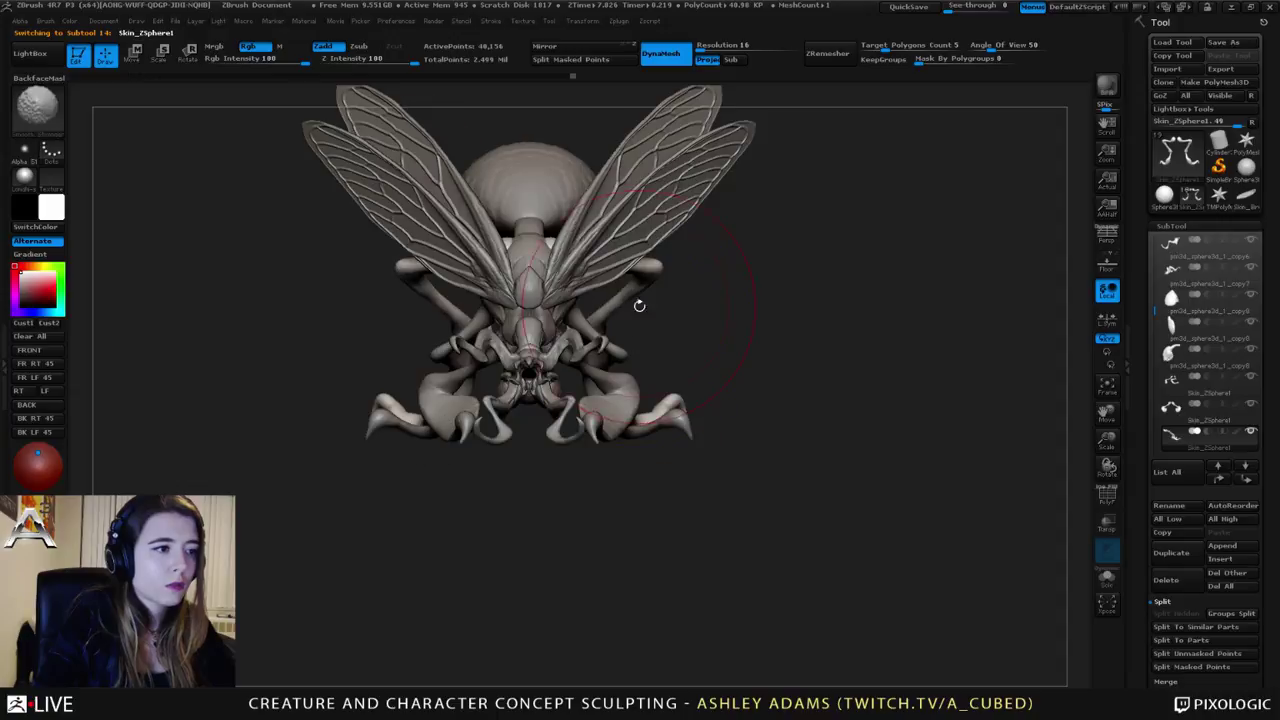
# Step: Reshape the hind legs' upper segments and knees from several angles with the SnakeHook brush, adjusting the brush size
pyautogui.moveTo(648, 268); pyautogui.dragTo(654, 282)
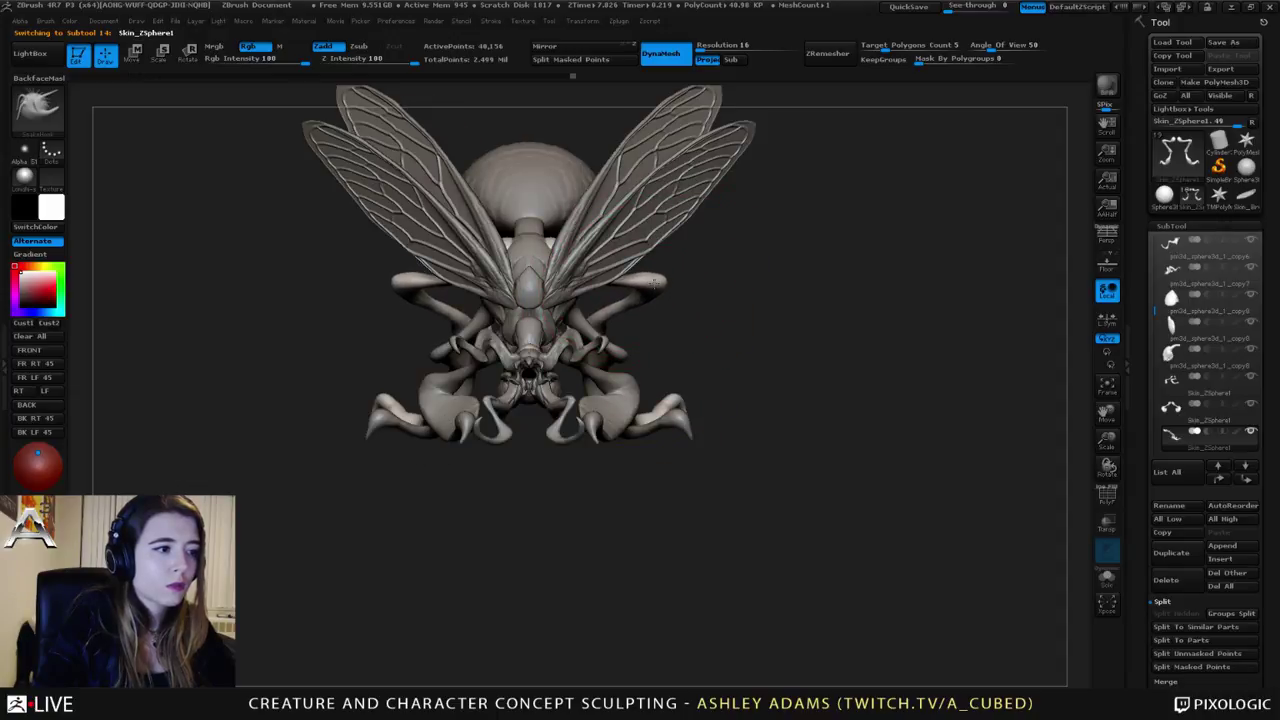
pyautogui.moveTo(830, 298); pyautogui.dragTo(745, 288, button='right')
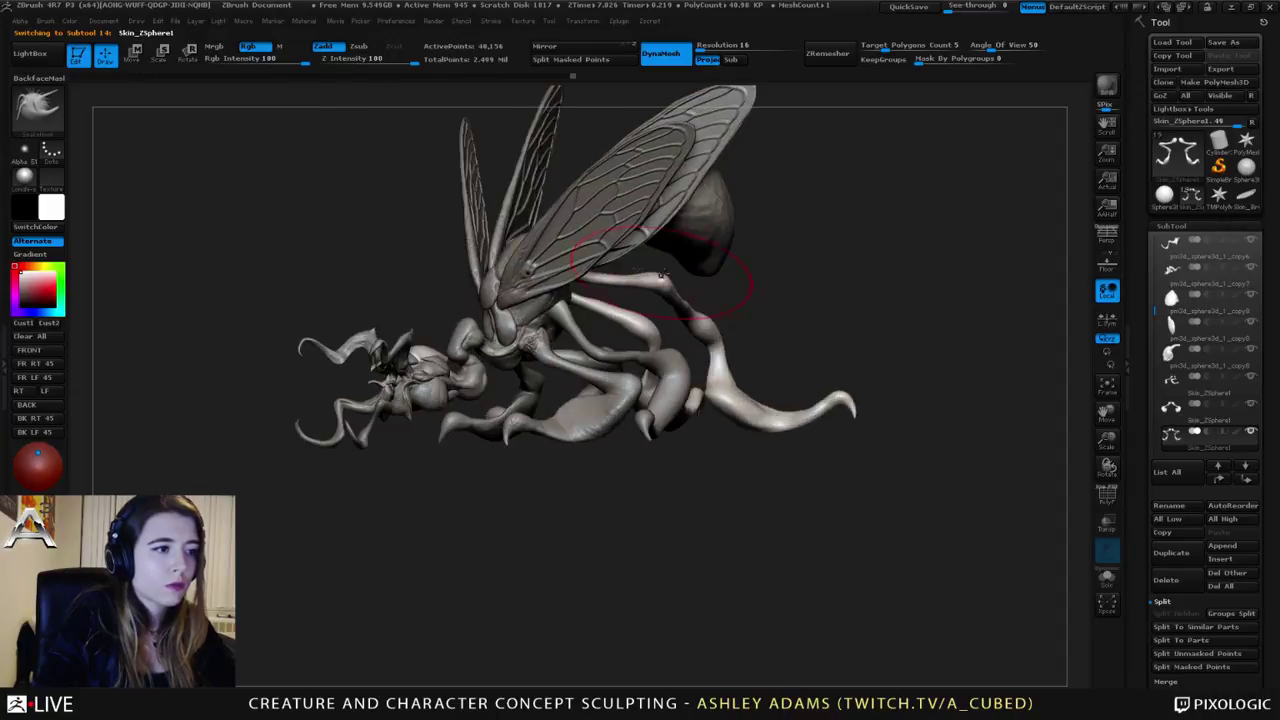
pyautogui.moveTo(652, 283); pyautogui.dragTo(661, 290)
pyautogui.moveTo(768, 284)
pyautogui.mouseDown(button='right')
pyautogui.moveTo(681, 277)
pyautogui.moveTo(706, 305)
pyautogui.mouseUp(button='right')
pyautogui.press('space')
pyautogui.moveTo(718, 311); pyautogui.dragTo(768, 336)
pyautogui.moveTo(768, 336)
pyautogui.mouseDown(button='right')
pyautogui.moveTo(718, 304)
pyautogui.moveTo(726, 380)
pyautogui.mouseUp(button='right')
pyautogui.moveTo(735, 304)
pyautogui.mouseDown()
pyautogui.moveTo(690, 287)
pyautogui.moveTo(730, 322)
pyautogui.mouseUp()
pyautogui.rightClick(653, 351)
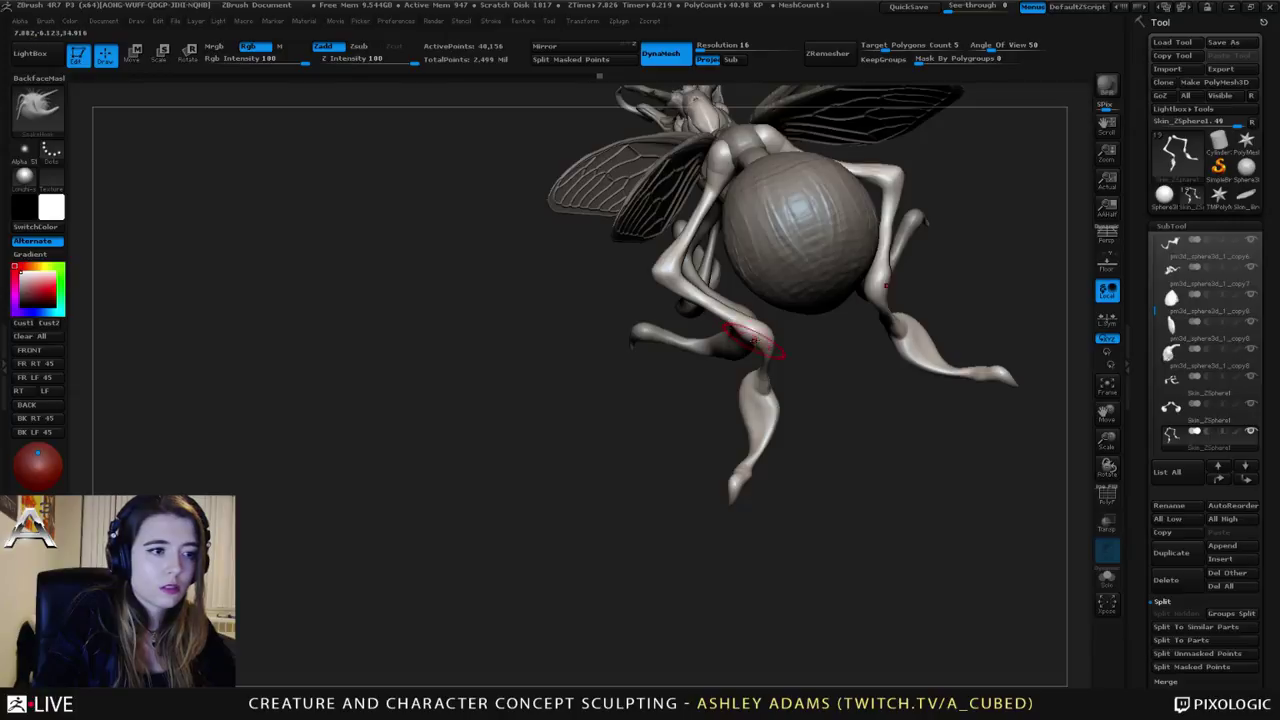
pyautogui.moveTo(755, 340); pyautogui.dragTo(774, 314, button='right')
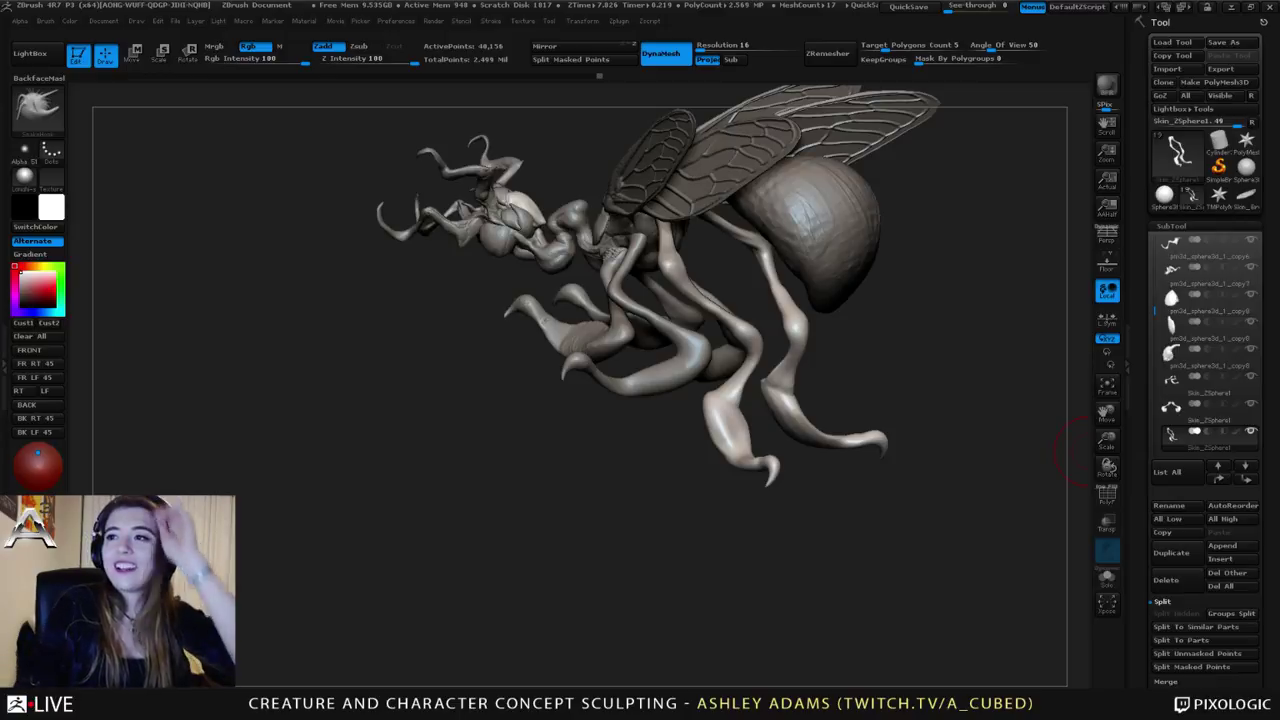
# Step: Build up the hind legs' lower segments with ClayBuildup and widen them into blade-like shapes with SnakeHook
pyautogui.moveTo(1050, 452)
pyautogui.mouseDown()
pyautogui.moveTo(1010, 475)
pyautogui.moveTo(760, 310)
pyautogui.moveTo(690, 303)
pyautogui.moveTo(655, 385)
pyautogui.moveTo(699, 408)
pyautogui.mouseUp()
pyautogui.press('b')
pyautogui.press('c')
pyautogui.press('b')
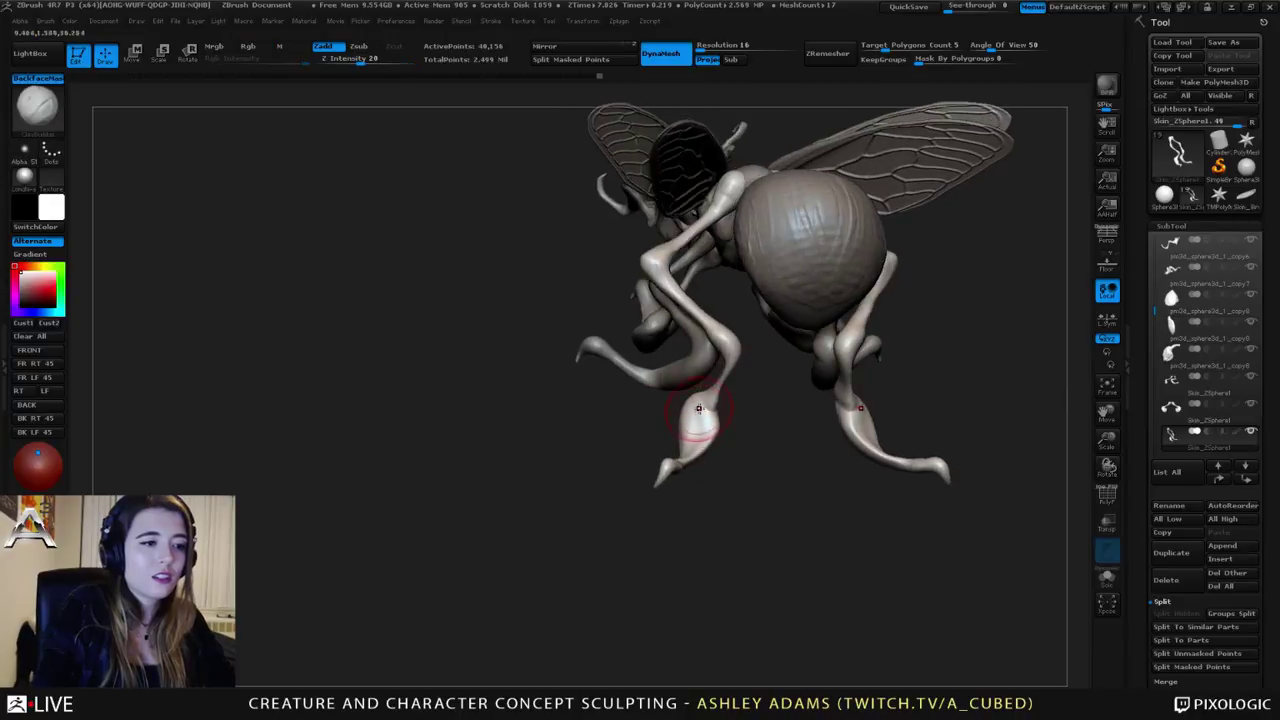
pyautogui.moveTo(600, 460)
pyautogui.mouseDown()
pyautogui.moveTo(760, 440)
pyautogui.moveTo(690, 415)
pyautogui.moveTo(700, 385)
pyautogui.moveTo(672, 394)
pyautogui.moveTo(664, 438)
pyautogui.moveTo(675, 404)
pyautogui.moveTo(634, 471)
pyautogui.moveTo(640, 480)
pyautogui.moveTo(668, 456)
pyautogui.mouseUp()
pyautogui.press('b')
pyautogui.press('s')
pyautogui.press('h')
pyautogui.press('space')
pyautogui.press('space')
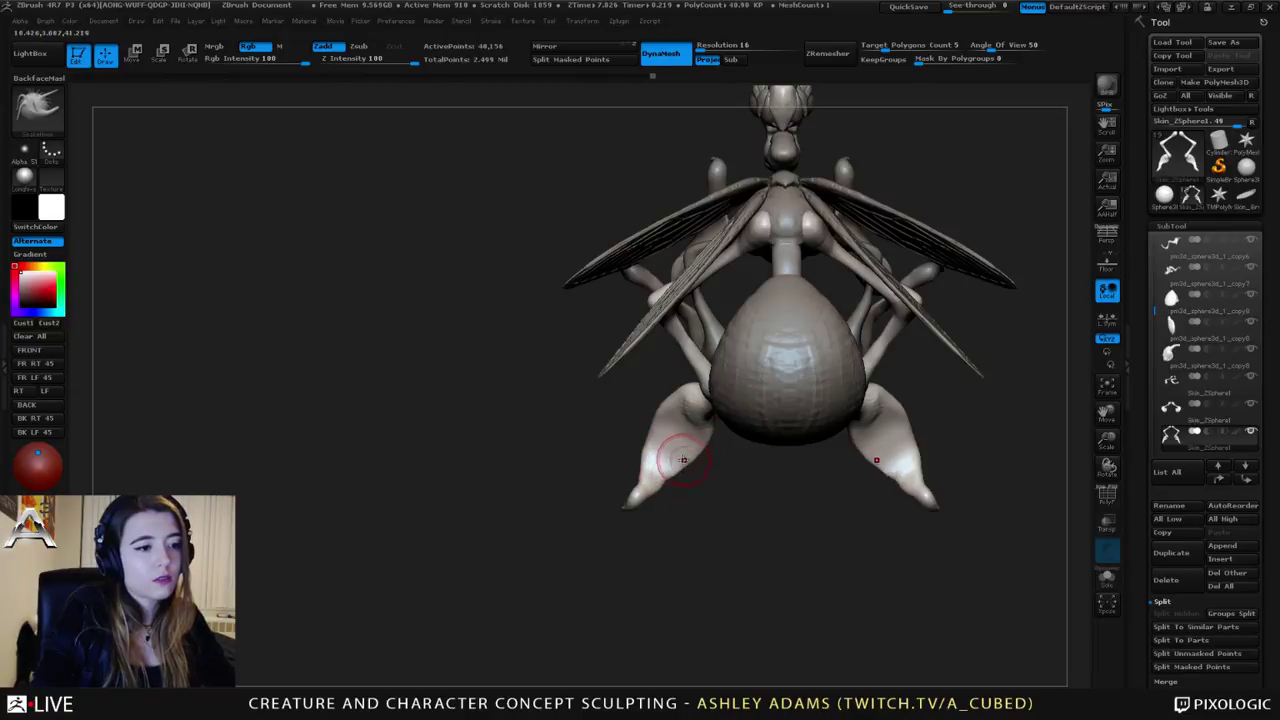
# Step: Pull the hind legs' knees outward into broad, flattened paddle shapes with SnakeHook
pyautogui.moveTo(697, 453)
pyautogui.mouseDown(button='right')
pyautogui.moveTo(737, 374)
pyautogui.moveTo(697, 389)
pyautogui.moveTo(688, 432)
pyautogui.moveTo(711, 428)
pyautogui.mouseUp(button='right')
pyautogui.moveTo(714, 371); pyautogui.dragTo(746, 349, button='right')
pyautogui.press('shift')
pyautogui.moveTo(745, 410); pyautogui.dragTo(757, 347, button='right')
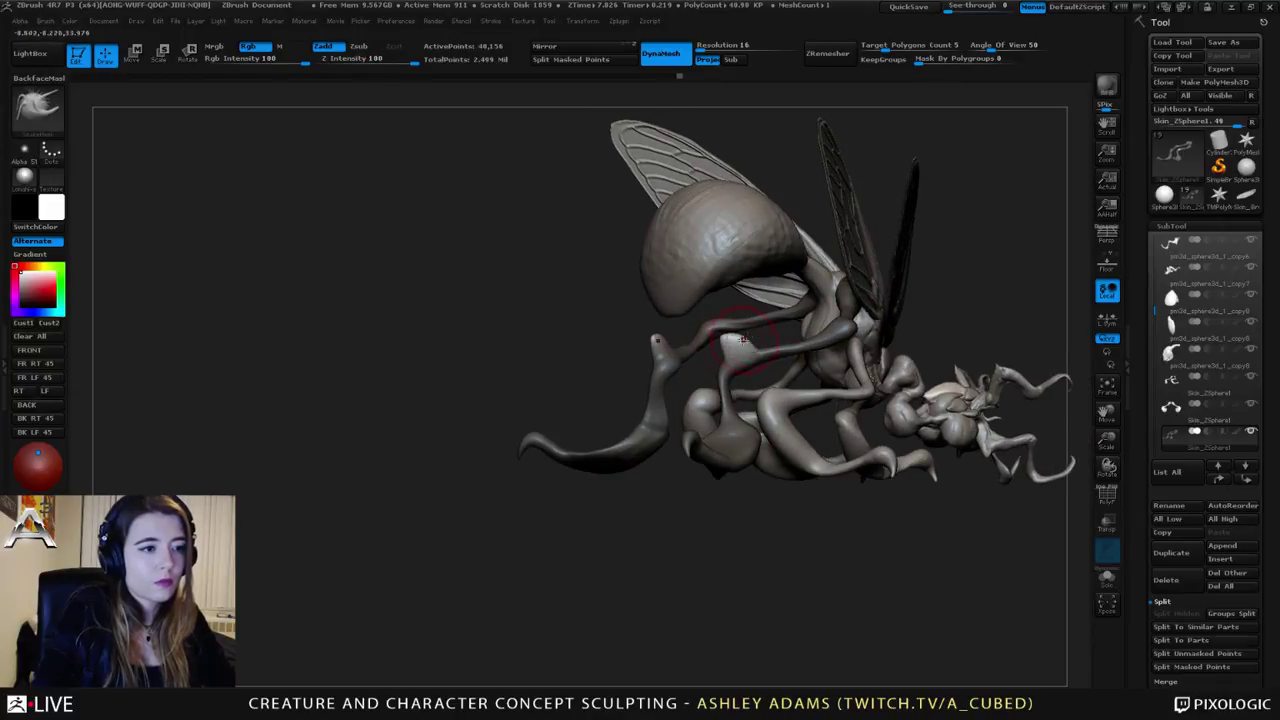
pyautogui.moveTo(718, 352)
pyautogui.mouseDown(button='right')
pyautogui.moveTo(700, 345)
pyautogui.moveTo(765, 340)
pyautogui.mouseUp(button='right')
pyautogui.moveTo(722, 345); pyautogui.dragTo(708, 343)
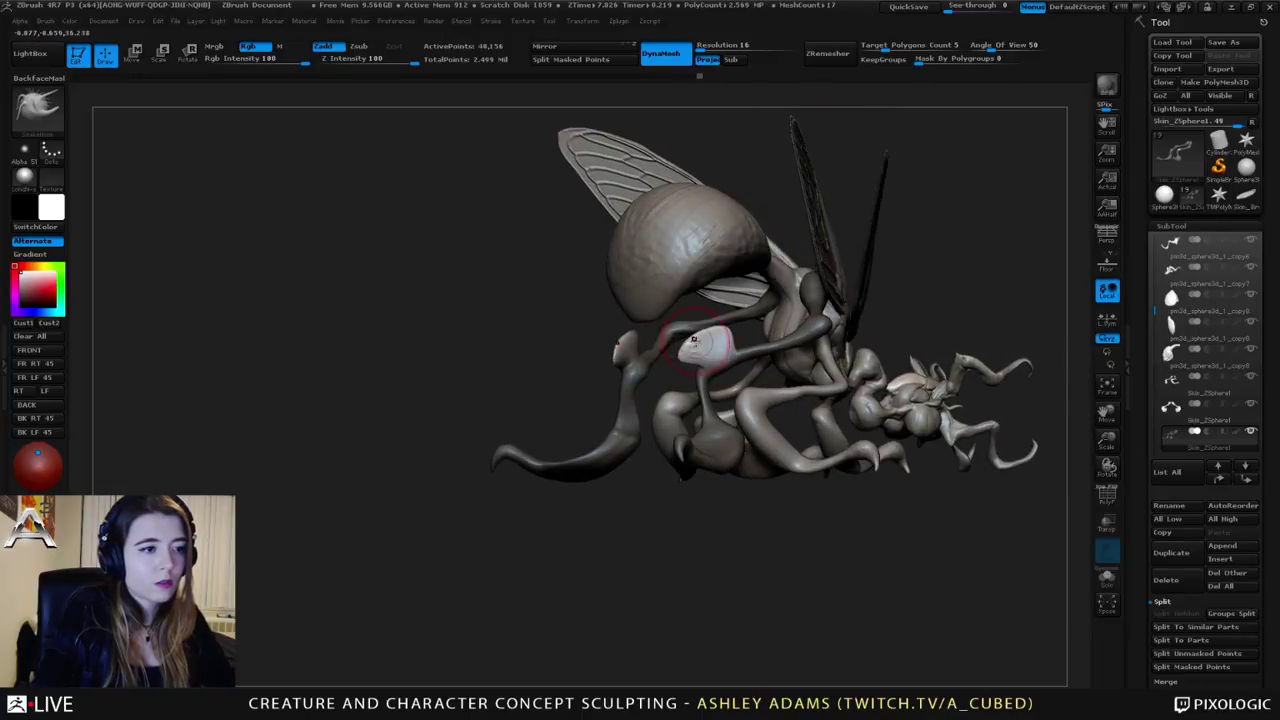
pyautogui.moveTo(708, 343); pyautogui.dragTo(762, 349, button='right')
pyautogui.moveTo(702, 336); pyautogui.dragTo(690, 348)
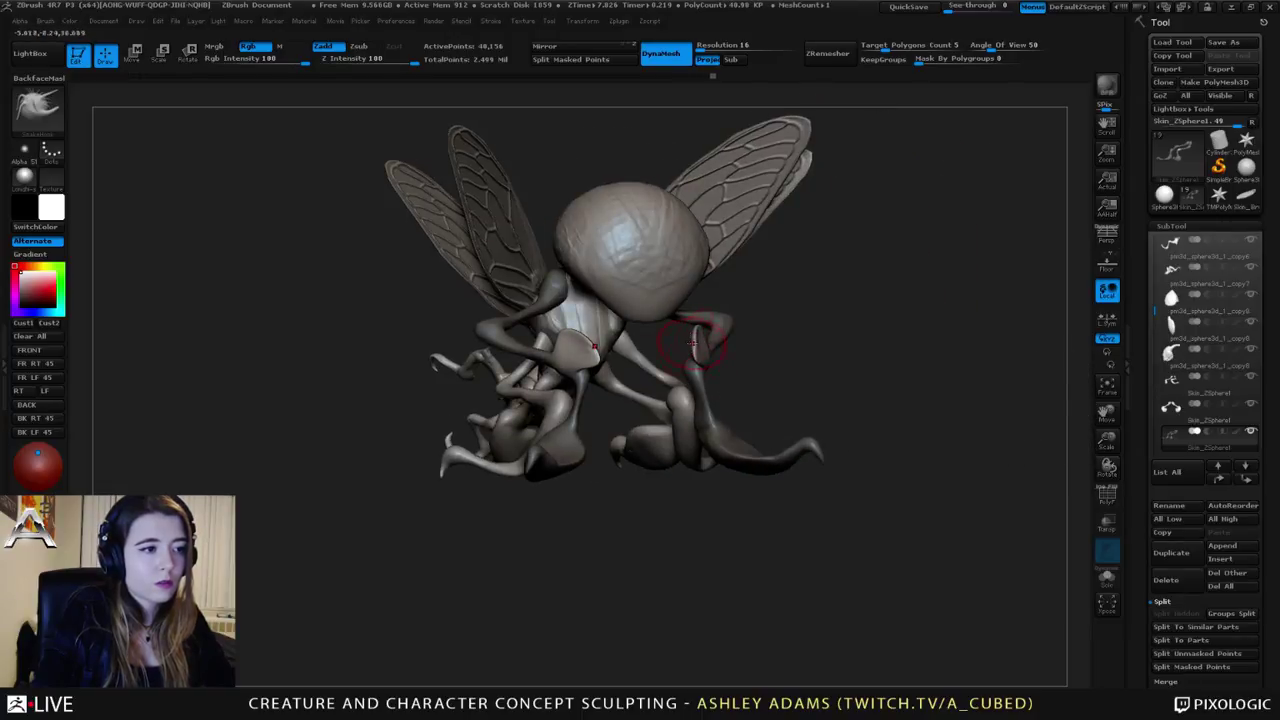
# Step: Add volume around the flared hind knees with ClayBuildup and pull the lower segments' heels into sharper corners with SnakeHook
pyautogui.moveTo(722, 345); pyautogui.dragTo(774, 349, button='right')
pyautogui.press('b')
pyautogui.press('c')
pyautogui.press('b')
pyautogui.moveTo(637, 346); pyautogui.dragTo(642, 347)
pyautogui.moveTo(684, 358); pyautogui.dragTo(706, 358, button='right')
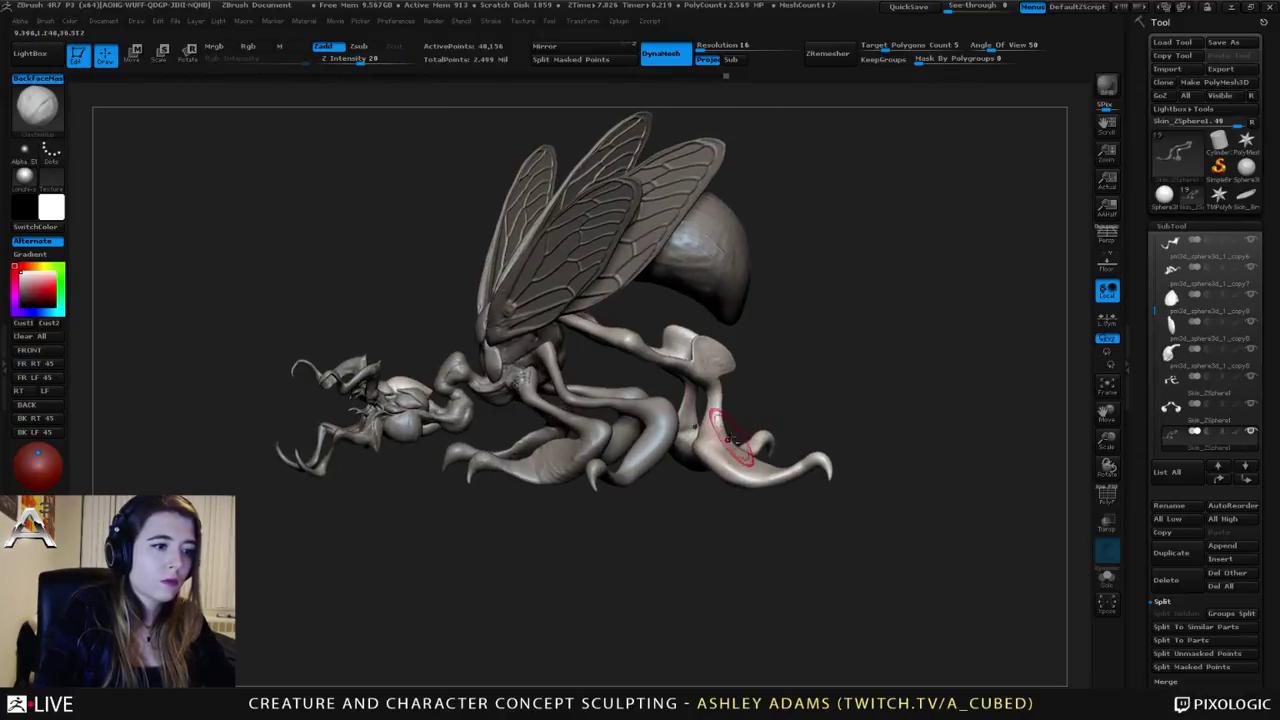
pyautogui.moveTo(735, 432)
pyautogui.mouseDown(button='right')
pyautogui.moveTo(768, 460)
pyautogui.moveTo(590, 450)
pyautogui.mouseUp(button='right')
pyautogui.press('b')
pyautogui.press('s')
pyautogui.press('h')
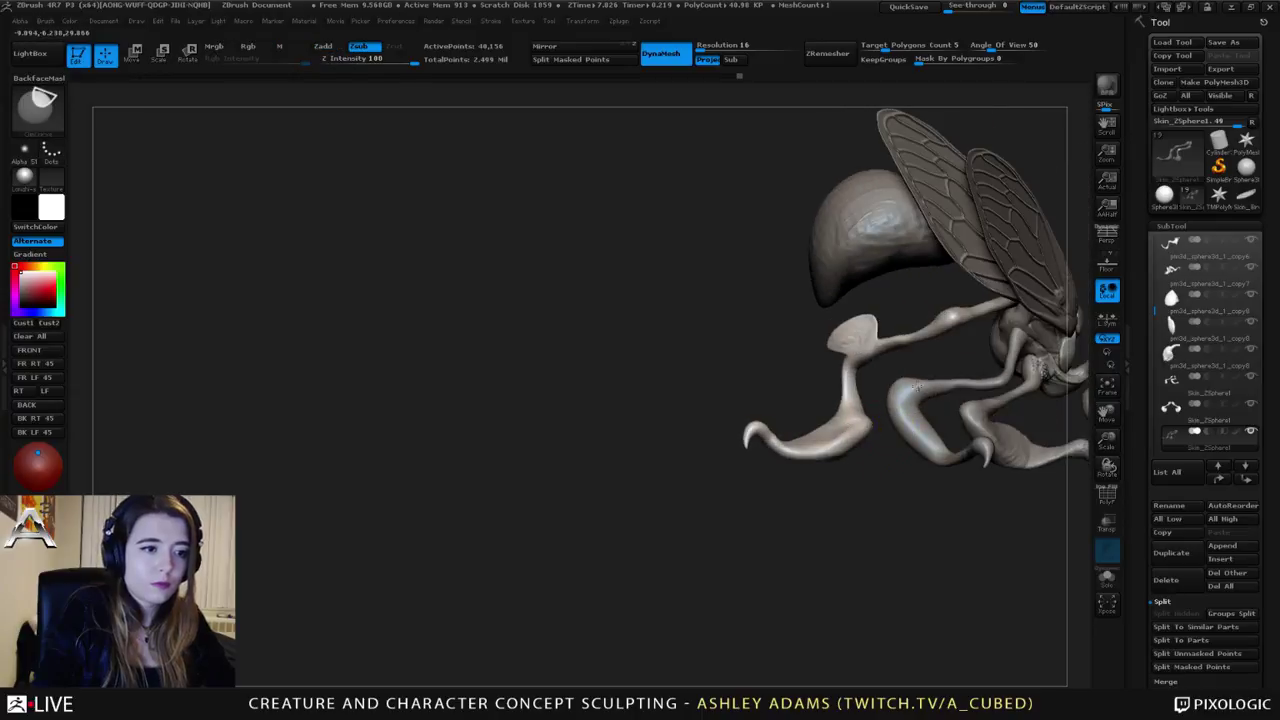
# Step: Clip the edges of the hind legs' lower segments with a clipping curve, undoing the misplaced cuts
pyautogui.moveTo(915, 384)
pyautogui.keyDown('ctrl'); pyautogui.keyDown('shift'); pyautogui.mouseDown()
pyautogui.moveTo(788, 523)
pyautogui.moveTo(780, 514)
pyautogui.mouseUp(); pyautogui.keyUp('shift'); pyautogui.keyUp('ctrl')
pyautogui.moveTo(894, 380); pyautogui.dragTo(814, 400, button='right')
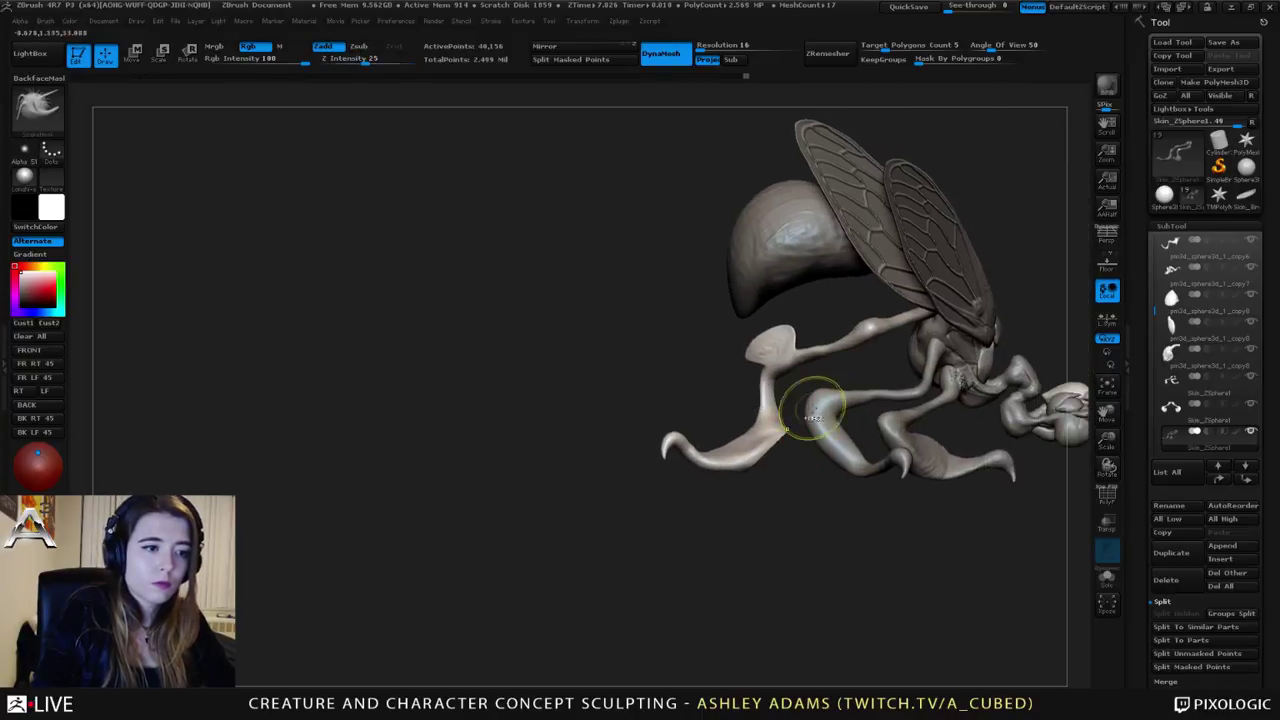
pyautogui.keyDown('ctrl'); pyautogui.keyDown('shift'); pyautogui.moveTo(820, 410); pyautogui.dragTo(706, 512); pyautogui.keyUp('shift'); pyautogui.keyUp('ctrl')
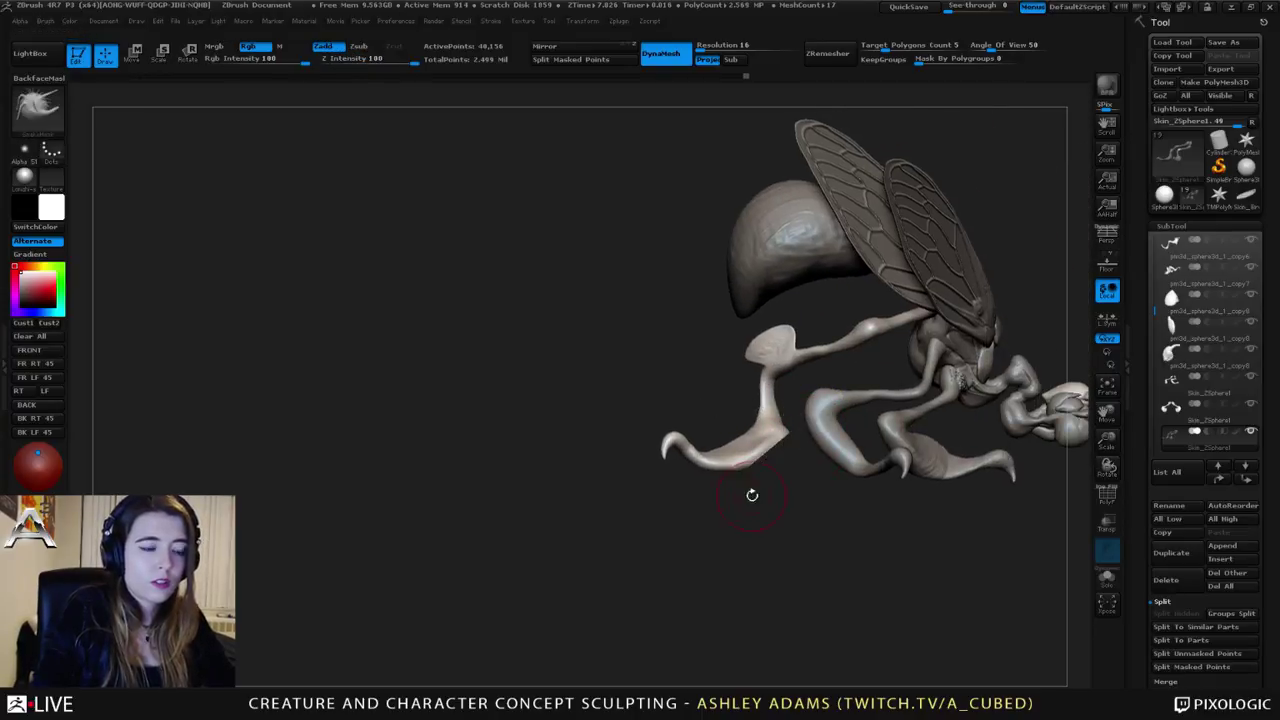
pyautogui.hotkey('ctrl', 'z')
pyautogui.keyDown('ctrl'); pyautogui.keyDown('shift'); pyautogui.moveTo(852, 407); pyautogui.dragTo(743, 491); pyautogui.keyUp('shift'); pyautogui.keyUp('ctrl')
pyautogui.hotkey('ctrl', 'z')
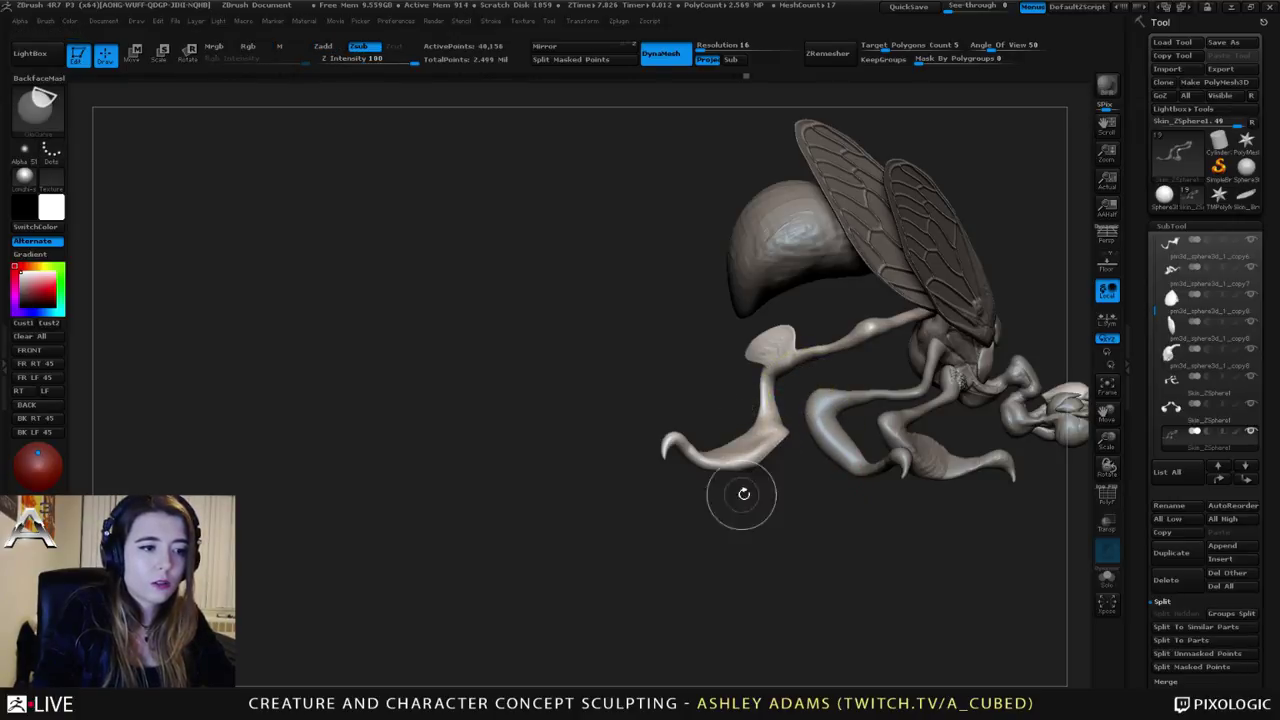
pyautogui.moveTo(845, 478)
pyautogui.keyDown('ctrl'); pyautogui.keyDown('shift'); pyautogui.mouseDown()
pyautogui.moveTo(634, 477)
pyautogui.moveTo(683, 478)
pyautogui.moveTo(657, 426)
pyautogui.mouseUp(); pyautogui.keyUp('shift'); pyautogui.keyUp('ctrl')
# Step: Clip the middle legs' knees and rear edges into a crisper angle with a clipping curve, and smooth the cuts
pyautogui.keyDown('ctrl'); pyautogui.keyDown('shift'); pyautogui.moveTo(730, 512); pyautogui.dragTo(588, 370); pyautogui.keyUp('shift'); pyautogui.keyUp('ctrl')
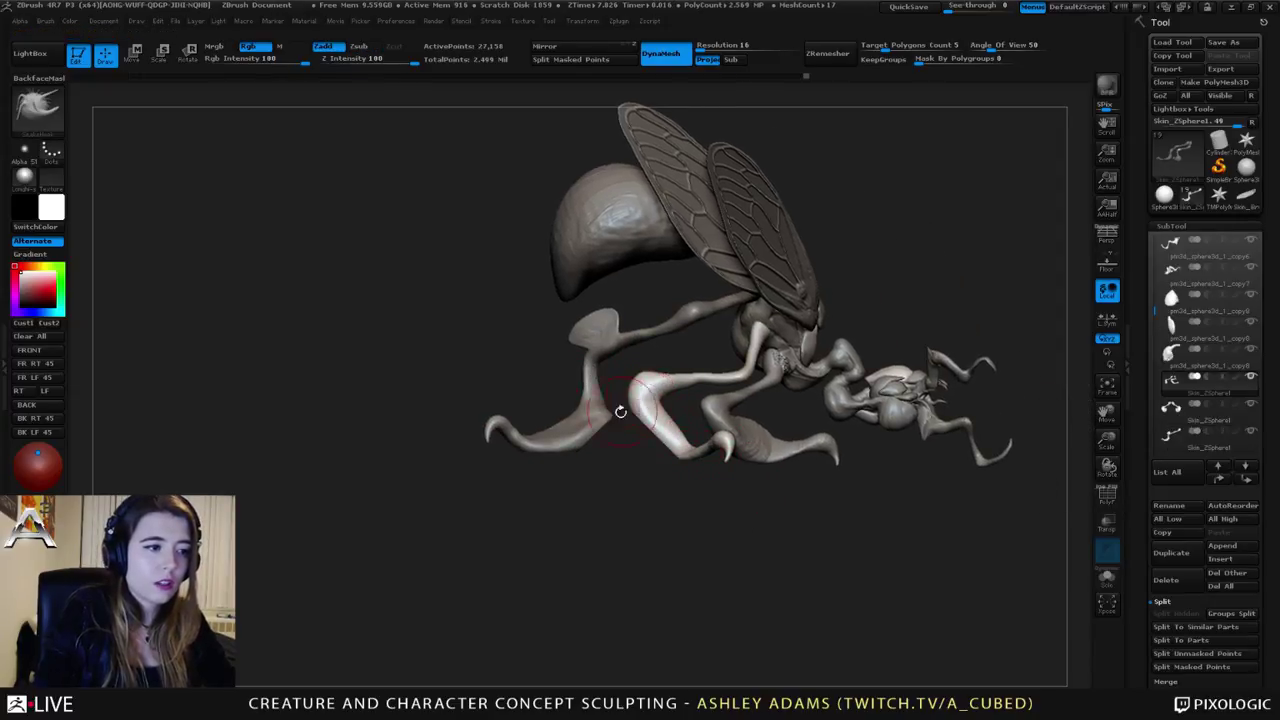
pyautogui.moveTo(600, 500)
pyautogui.keyDown('ctrl'); pyautogui.keyDown('shift'); pyautogui.mouseDown()
pyautogui.moveTo(620, 376)
pyautogui.moveTo(655, 306)
pyautogui.mouseUp(); pyautogui.keyUp('shift'); pyautogui.keyUp('ctrl')
pyautogui.keyDown('ctrl'); pyautogui.keyDown('shift'); pyautogui.moveTo(552, 412); pyautogui.dragTo(700, 346); pyautogui.keyUp('shift'); pyautogui.keyUp('ctrl')
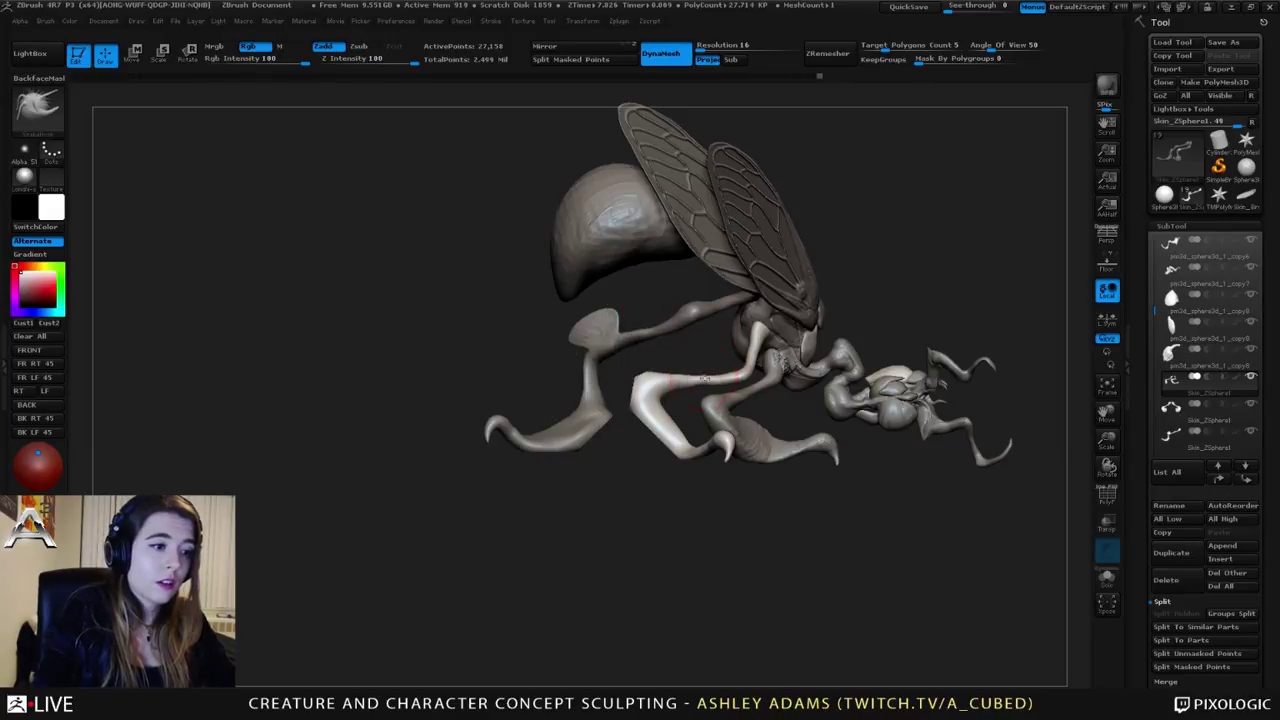
pyautogui.press('space')
pyautogui.moveTo(643, 406)
pyautogui.keyDown('shift'); pyautogui.mouseDown()
pyautogui.moveTo(645, 384)
pyautogui.moveTo(668, 446)
pyautogui.mouseUp(); pyautogui.keyUp('shift')
pyautogui.moveTo(625, 500); pyautogui.dragTo(740, 498)
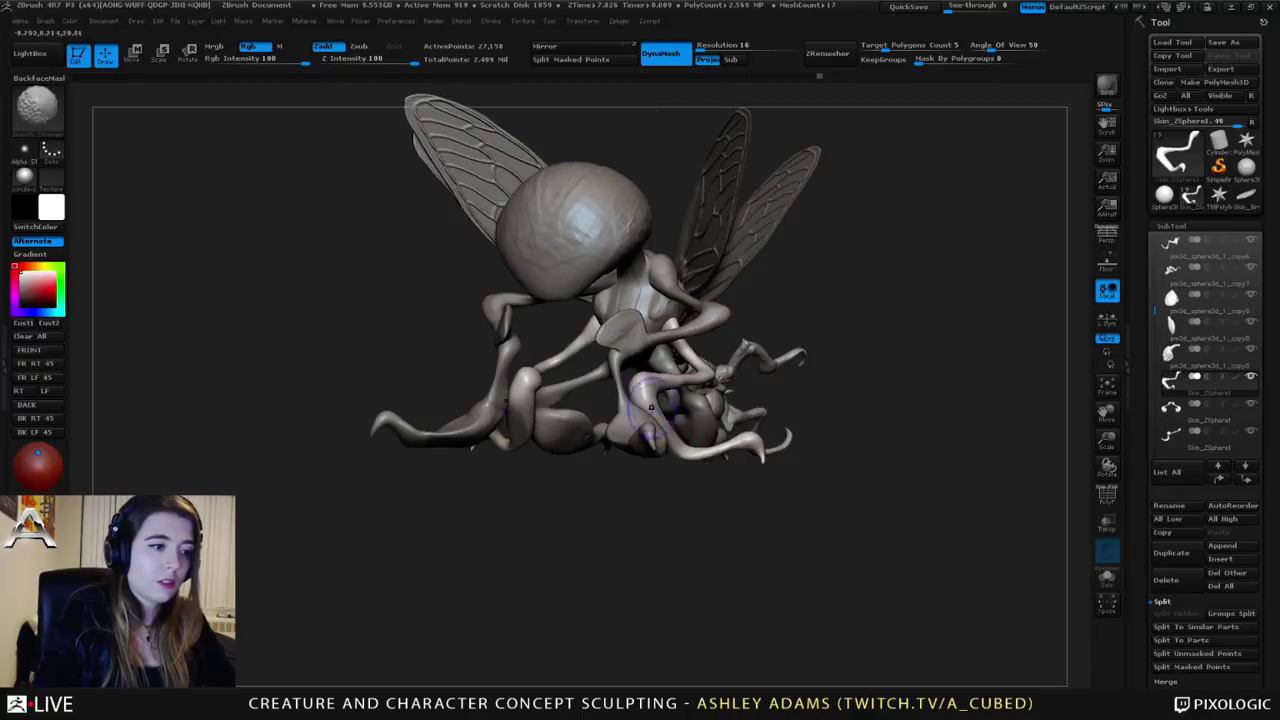
pyautogui.keyDown('shift'); pyautogui.moveTo(651, 407); pyautogui.dragTo(648, 376); pyautogui.keyUp('shift')
# Step: Select the hind legs and smooth the surfaces and edges of their lower segments from both sides
pyautogui.keyDown('alt'); pyautogui.click(620, 436); pyautogui.keyUp('alt')
pyautogui.moveTo(600, 495); pyautogui.dragTo(760, 493)
pyautogui.keyDown('shift'); pyautogui.moveTo(648, 446); pyautogui.dragTo(612, 430); pyautogui.keyUp('shift')
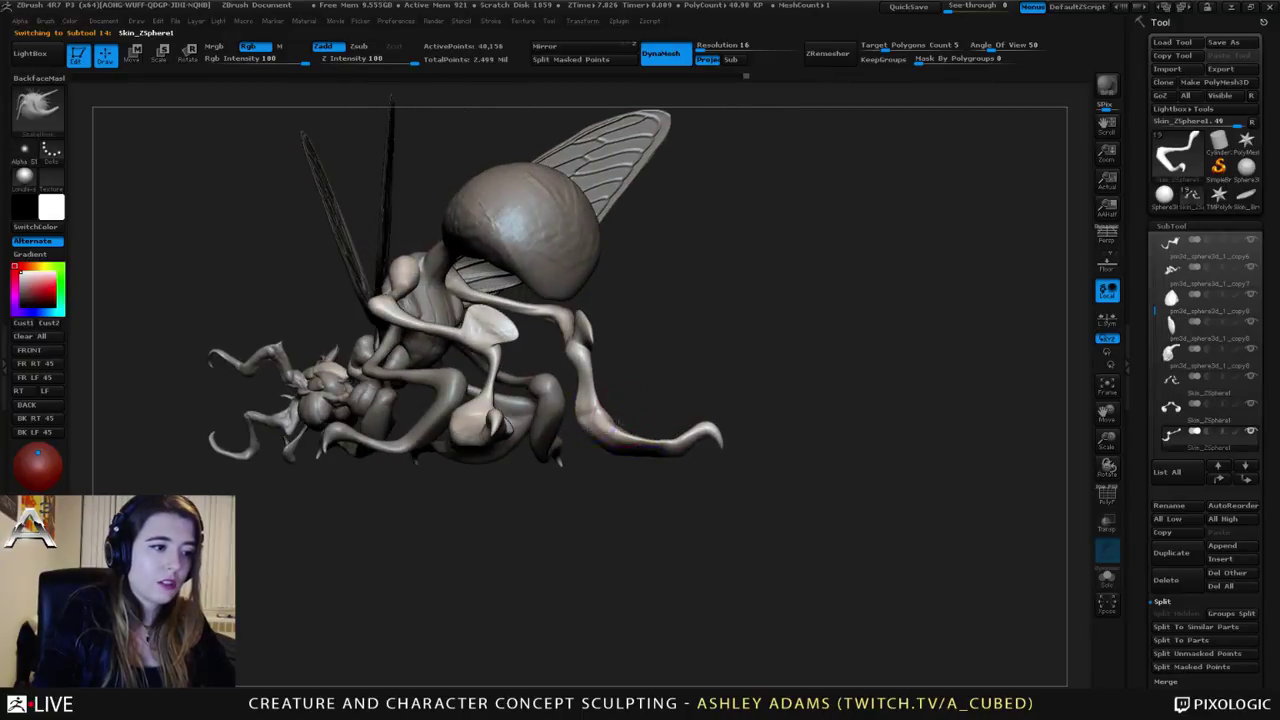
pyautogui.moveTo(740, 500)
pyautogui.mouseDown()
pyautogui.moveTo(510, 500)
pyautogui.moveTo(500, 520)
pyautogui.moveTo(480, 500)
pyautogui.mouseUp()
pyautogui.keyDown('shift'); pyautogui.moveTo(606, 420); pyautogui.dragTo(592, 440); pyautogui.keyUp('shift')
pyautogui.moveTo(560, 495); pyautogui.dragTo(660, 490)
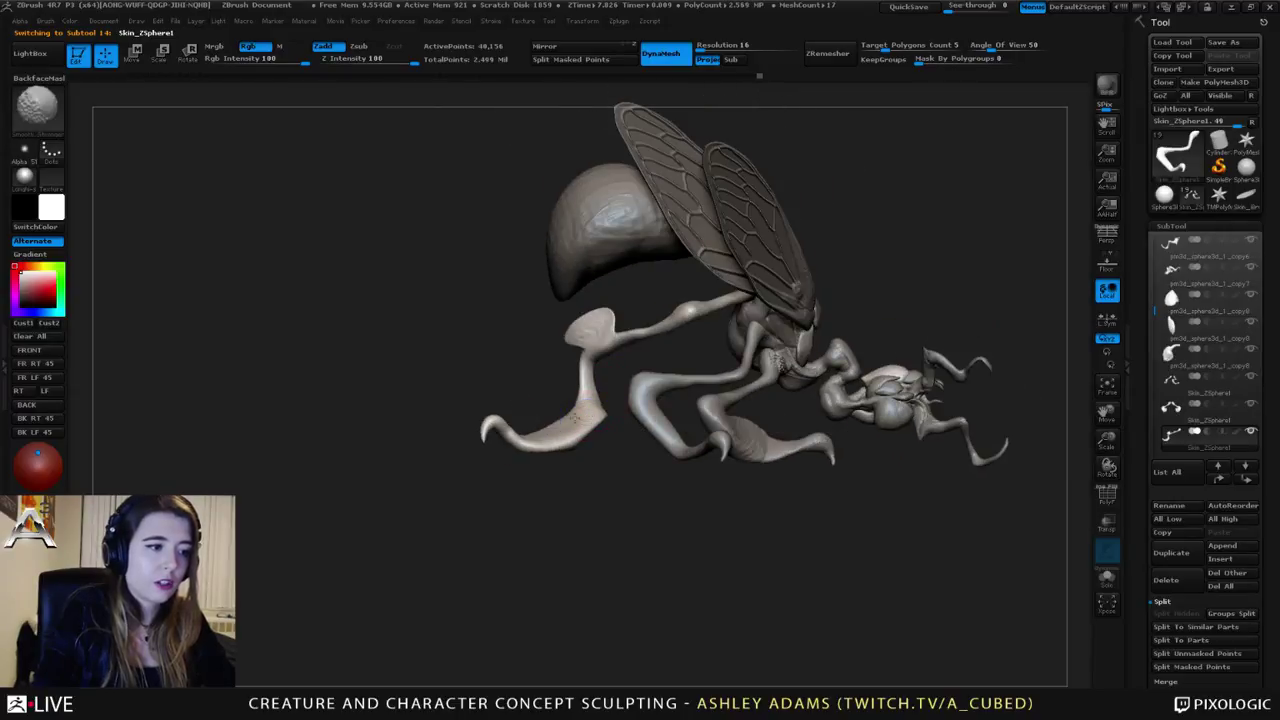
# Step: Select the middle legs, push their knees into a more angular bend with a resized SnakeHook brush, and smooth them
pyautogui.keyDown('alt'); pyautogui.moveTo(632, 405); pyautogui.dragTo(548, 441); pyautogui.keyUp('alt')
pyautogui.keyDown('alt'); pyautogui.click(543, 429); pyautogui.keyUp('alt')
pyautogui.rightClick(530, 440)
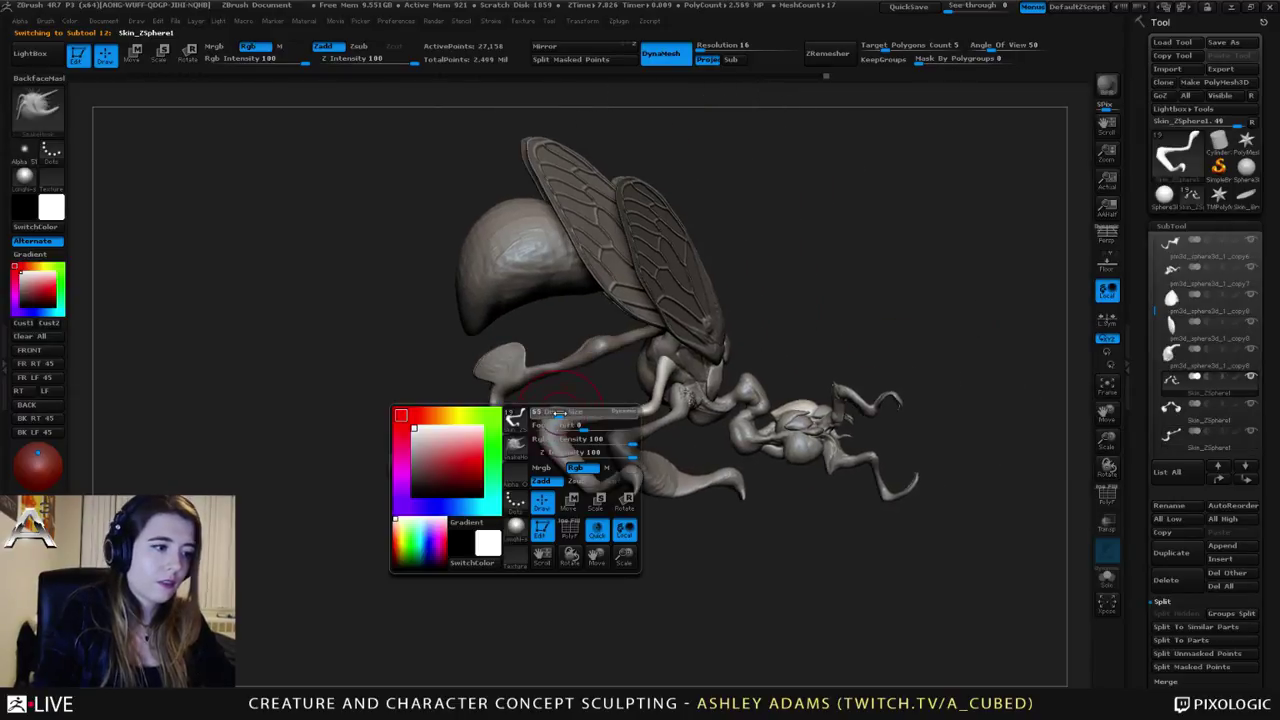
pyautogui.press('shift')
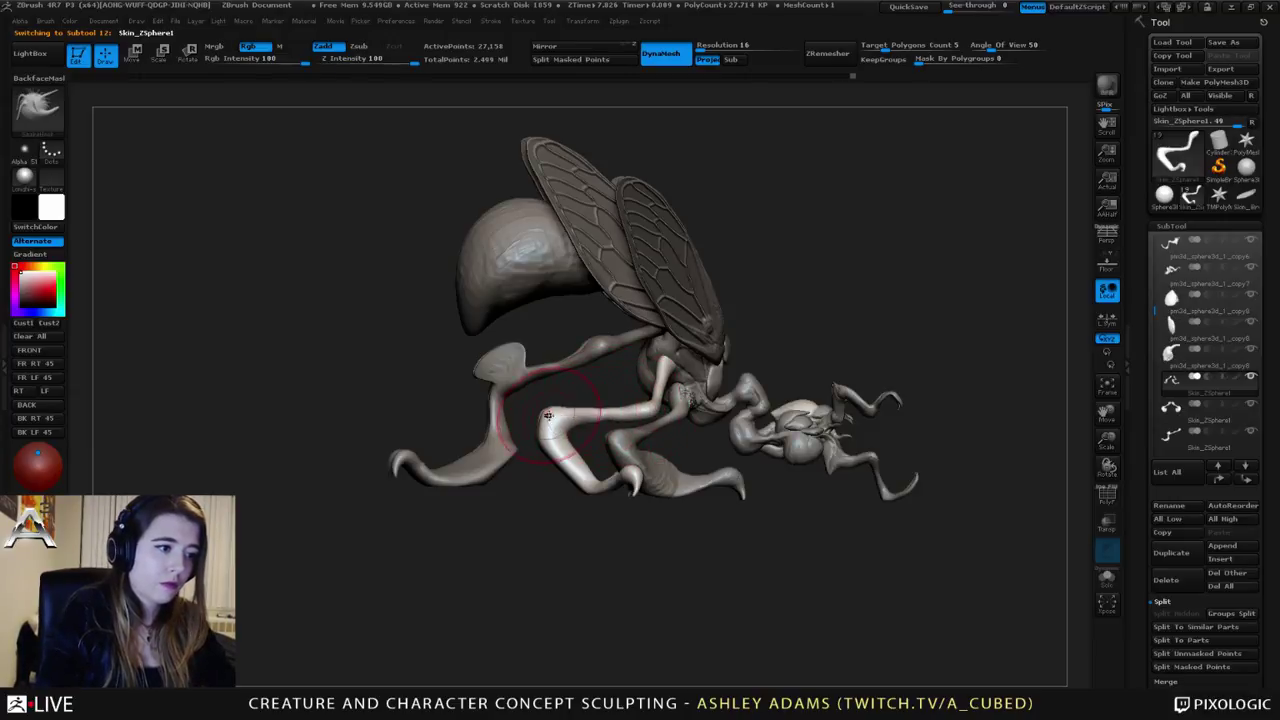
pyautogui.rightClick(593, 410)
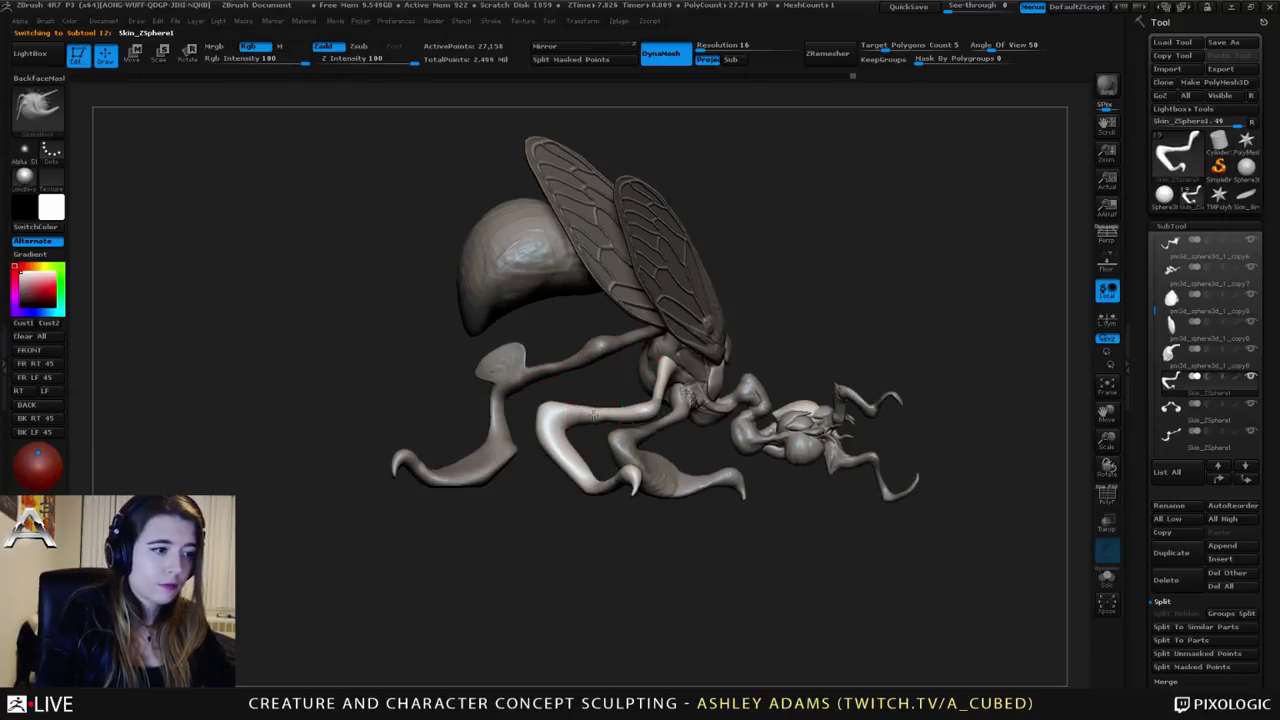
pyautogui.press('shift')
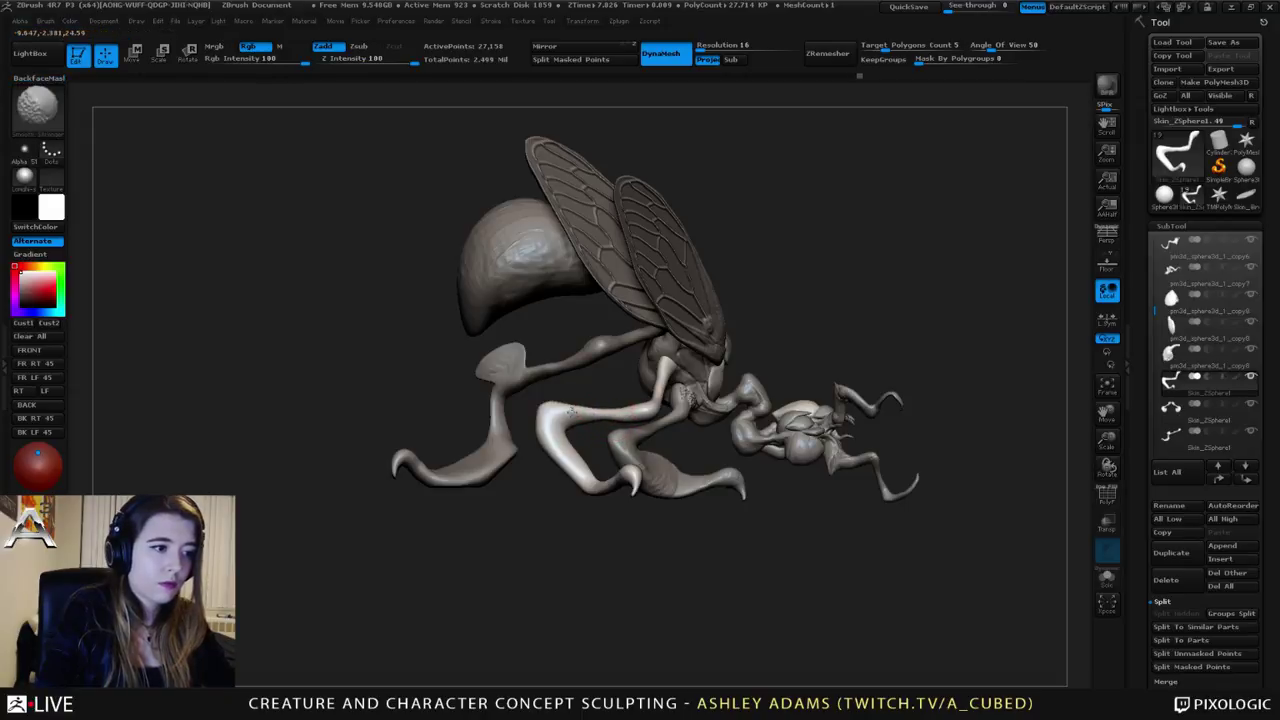
pyautogui.press('shift')
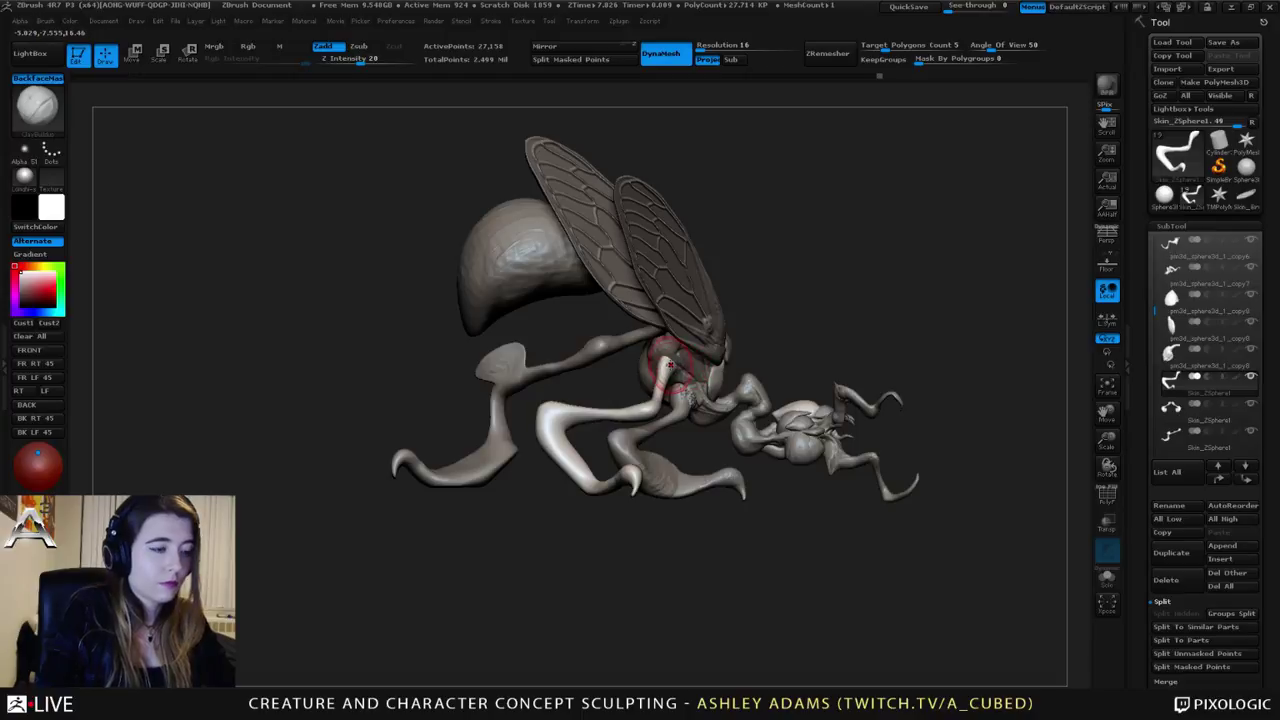
# Step: Shape the middle legs' base joints where they meet the thorax with ClayBuildup and a resized SnakeHook brush
pyautogui.moveTo(682, 380); pyautogui.dragTo(645, 405, button='right')
pyautogui.rightClick(651, 430)
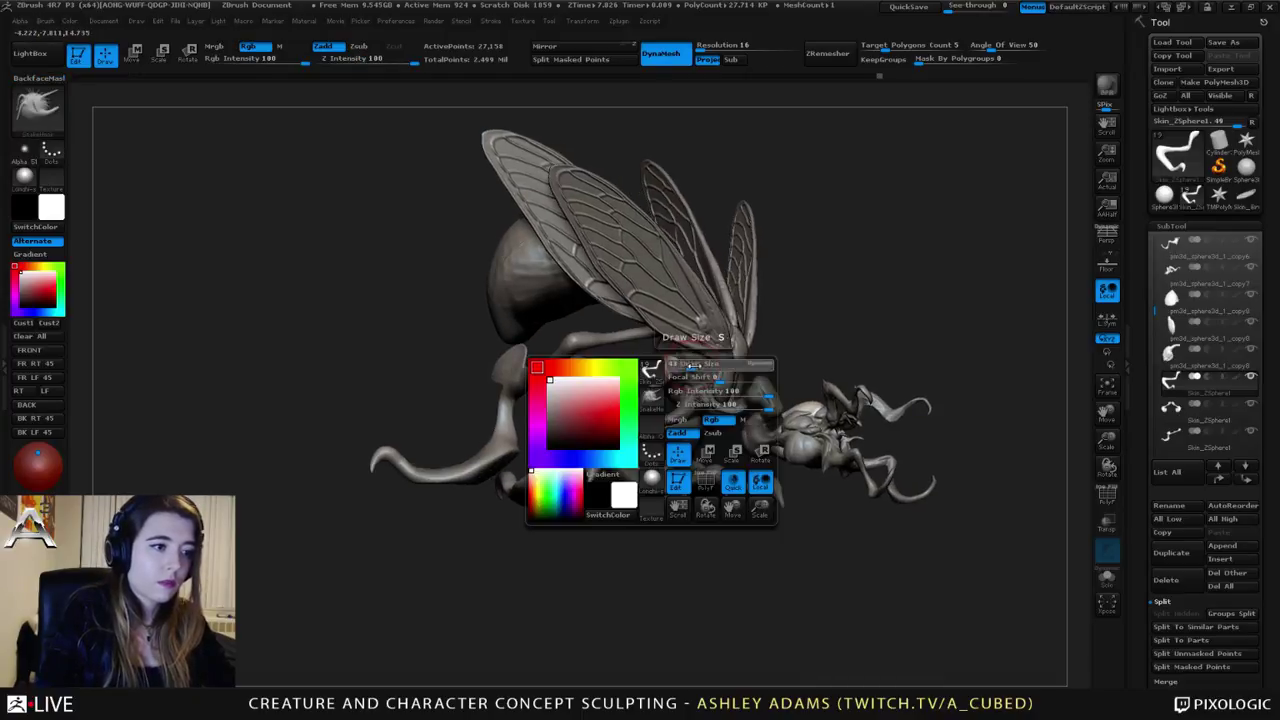
pyautogui.moveTo(705, 372)
pyautogui.mouseDown(button='right')
pyautogui.moveTo(689, 373)
pyautogui.moveTo(727, 385)
pyautogui.mouseUp(button='right')
pyautogui.keyDown('shift'); pyautogui.moveTo(717, 384); pyautogui.dragTo(703, 392); pyautogui.keyUp('shift')
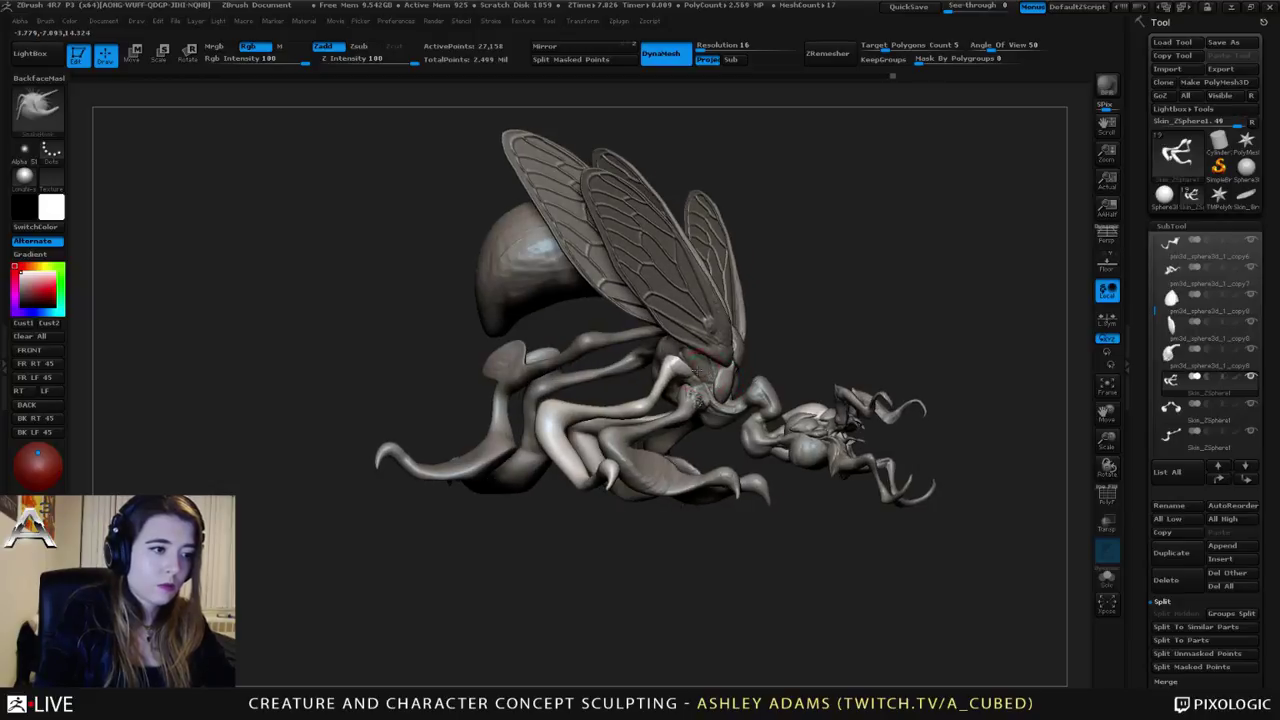
pyautogui.moveTo(712, 392)
pyautogui.mouseDown(button='right')
pyautogui.moveTo(720, 384)
pyautogui.moveTo(668, 348)
pyautogui.mouseUp(button='right')
pyautogui.rightClick(668, 348)
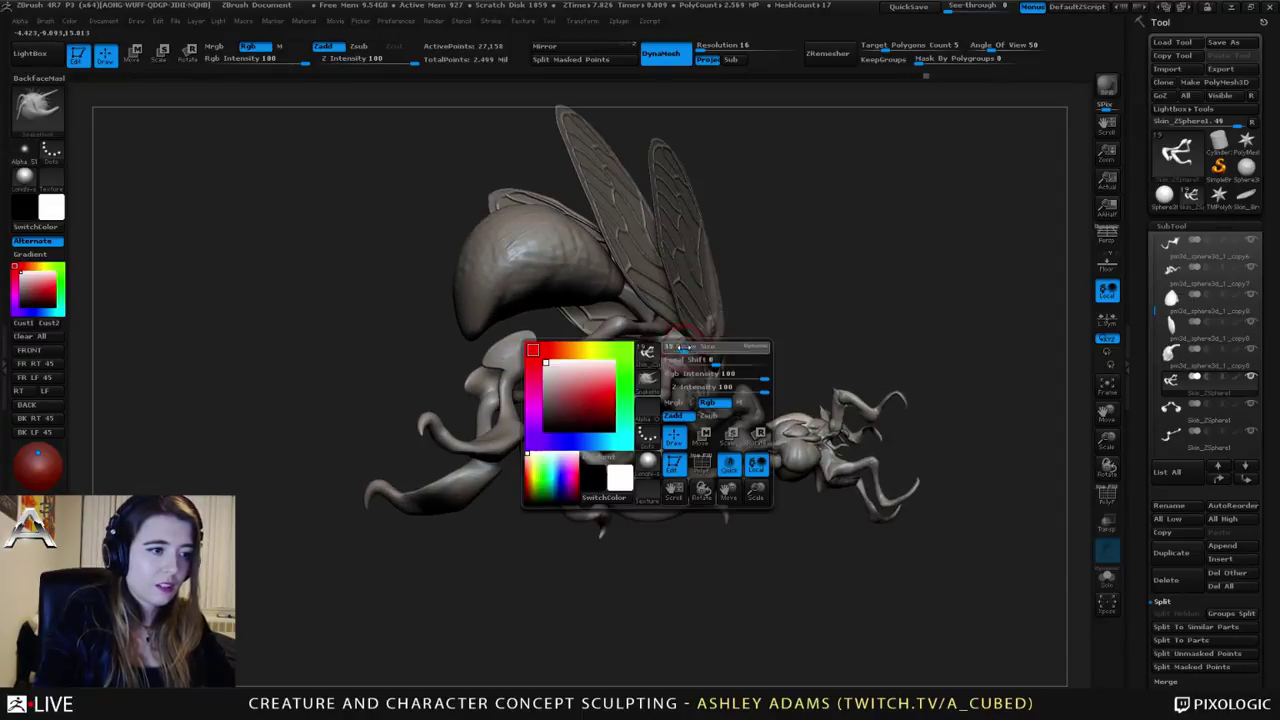
pyautogui.moveTo(675, 352); pyautogui.dragTo(670, 341)
# Step: Select the abdomen and adjust its curved silhouette with a resized SnakeHook brush
pyautogui.moveTo(668, 340)
pyautogui.mouseDown(button='right')
pyautogui.moveTo(643, 329)
pyautogui.moveTo(716, 352)
pyautogui.moveTo(652, 362)
pyautogui.moveTo(603, 336)
pyautogui.moveTo(575, 356)
pyautogui.moveTo(579, 367)
pyautogui.moveTo(625, 354)
pyautogui.moveTo(588, 349)
pyautogui.moveTo(706, 346)
pyautogui.moveTo(654, 387)
pyautogui.moveTo(713, 382)
pyautogui.mouseUp(button='right')
pyautogui.keyDown('alt'); pyautogui.click(704, 380); pyautogui.keyUp('alt')
pyautogui.keyDown('alt'); pyautogui.click(721, 311); pyautogui.keyUp('alt')
pyautogui.press('space')
pyautogui.moveTo(712, 305)
pyautogui.mouseDown()
pyautogui.moveTo(728, 305)
pyautogui.moveTo(700, 279)
pyautogui.mouseUp()
pyautogui.press('b')
pyautogui.press('s')
pyautogui.press('h')
pyautogui.press('space')
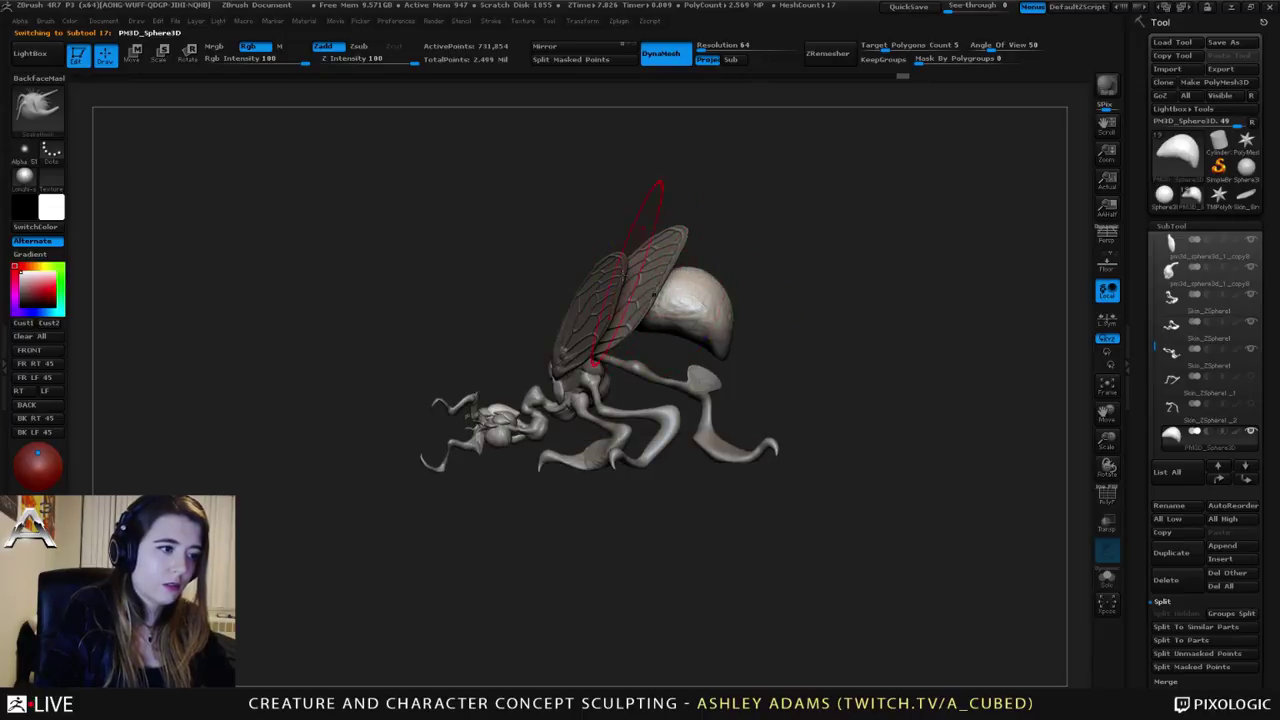
# Step: Select the front thorax segment and move it forward toward the neck with a side-view transpose line
pyautogui.keyDown('alt'); pyautogui.click(546, 365); pyautogui.keyUp('alt')
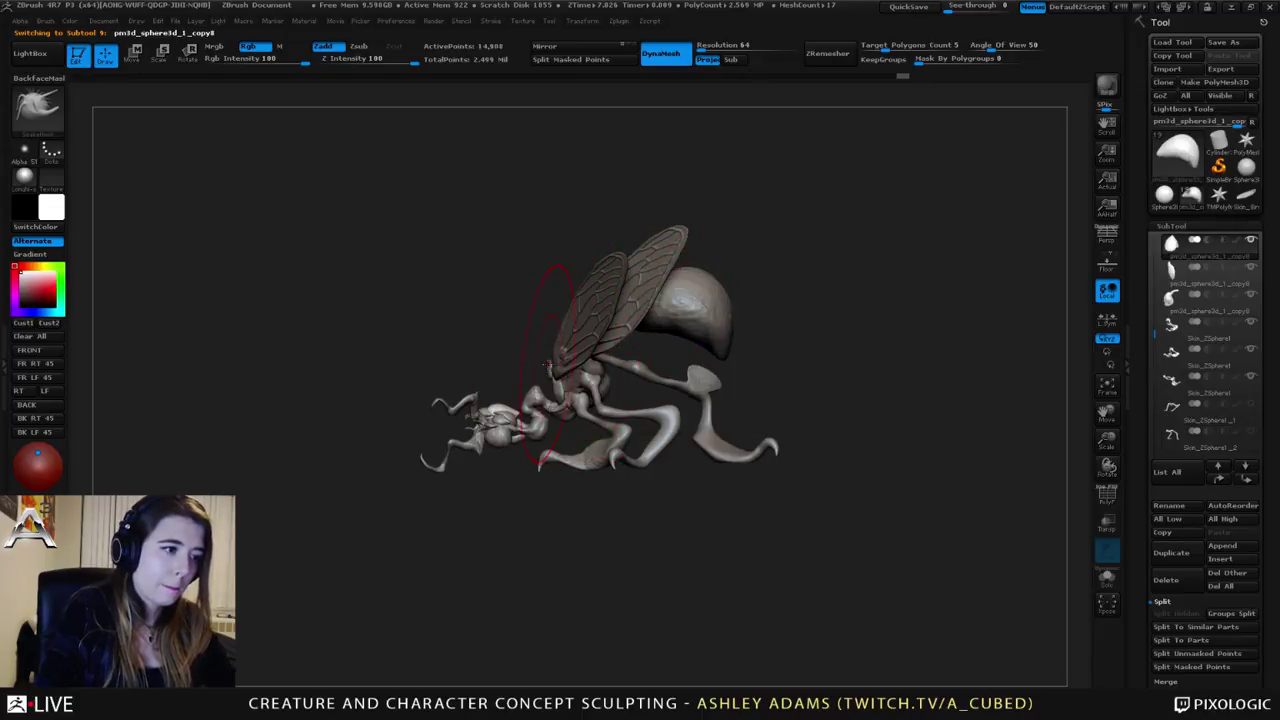
pyautogui.keyDown('ctrl'); pyautogui.moveTo(534, 352); pyautogui.dragTo(608, 365, button='right'); pyautogui.keyUp('ctrl')
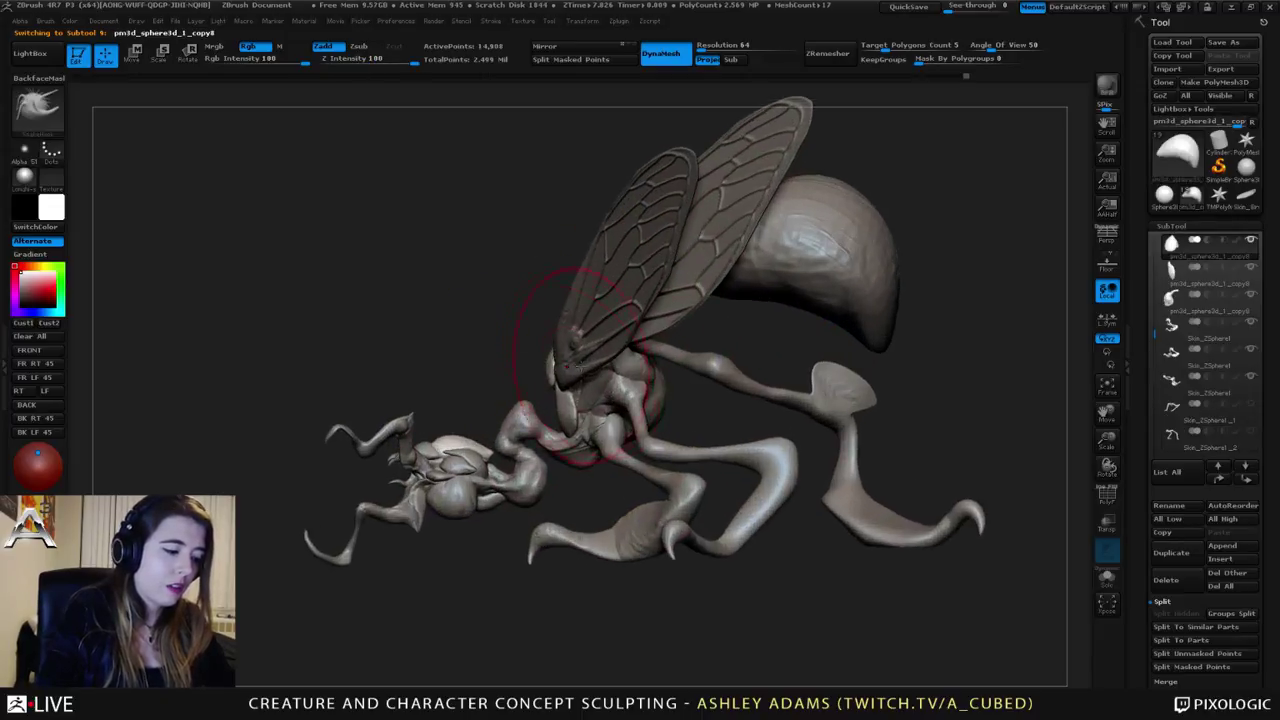
pyautogui.press('w')
pyautogui.keyDown('shift'); pyautogui.moveTo(566, 368); pyautogui.dragTo(331, 361); pyautogui.keyUp('shift')
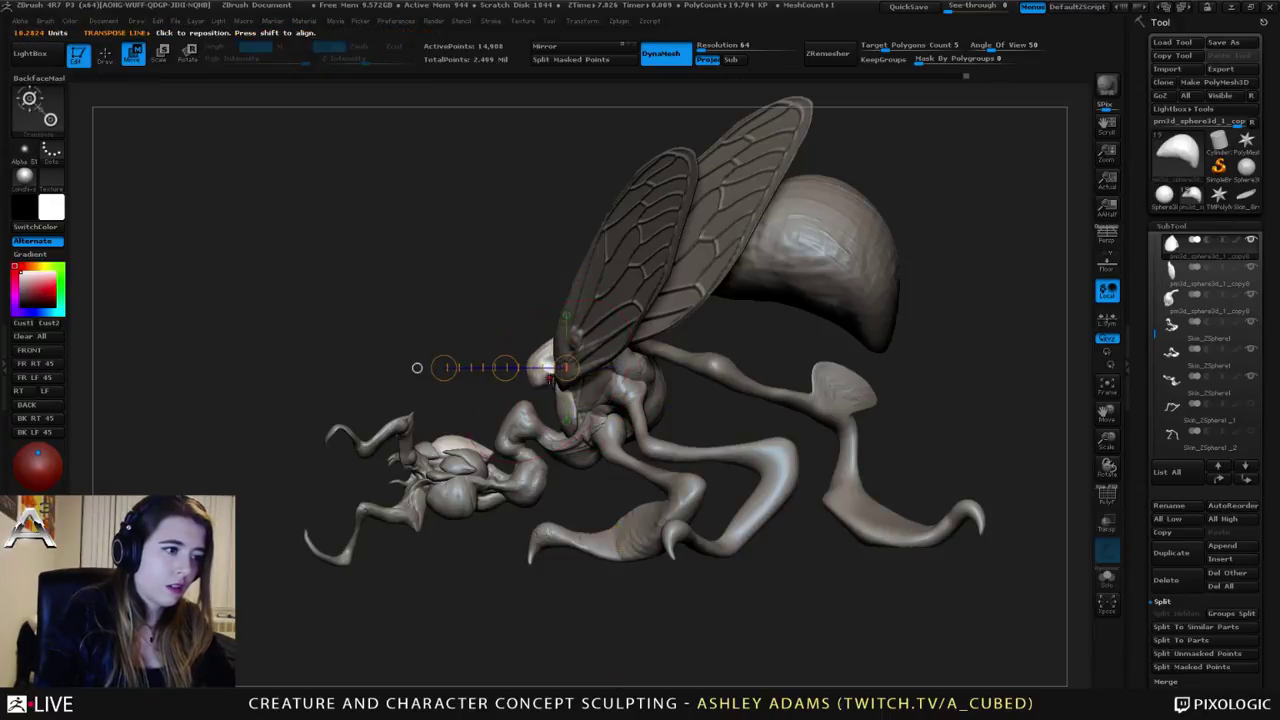
pyautogui.press('q')
# Step: Refine the front thorax segment's shape with SnakeHook and select the adjoining thorax part to fit it
pyautogui.moveTo(474, 462); pyautogui.dragTo(486, 462, button='right')
pyautogui.moveTo(532, 398); pyautogui.dragTo(542, 393, button='right')
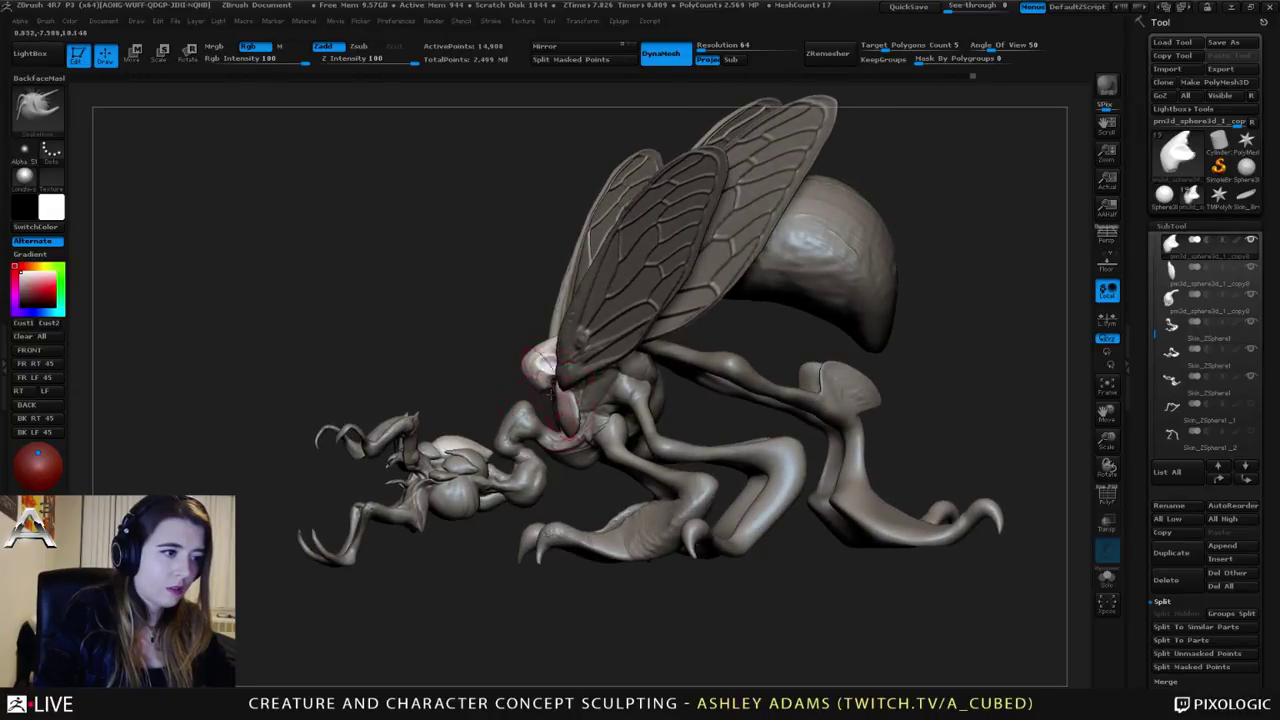
pyautogui.keyDown('alt'); pyautogui.click(552, 392); pyautogui.keyUp('alt')
pyautogui.moveTo(551, 388)
pyautogui.mouseDown(button='right')
pyautogui.moveTo(594, 406)
pyautogui.moveTo(552, 392)
pyautogui.mouseUp(button='right')
pyautogui.keyDown('alt'); pyautogui.click(534, 407); pyautogui.keyUp('alt')
pyautogui.moveTo(950, 300)
pyautogui.mouseDown()
pyautogui.moveTo(460, 300)
pyautogui.moveTo(528, 343)
pyautogui.mouseUp()
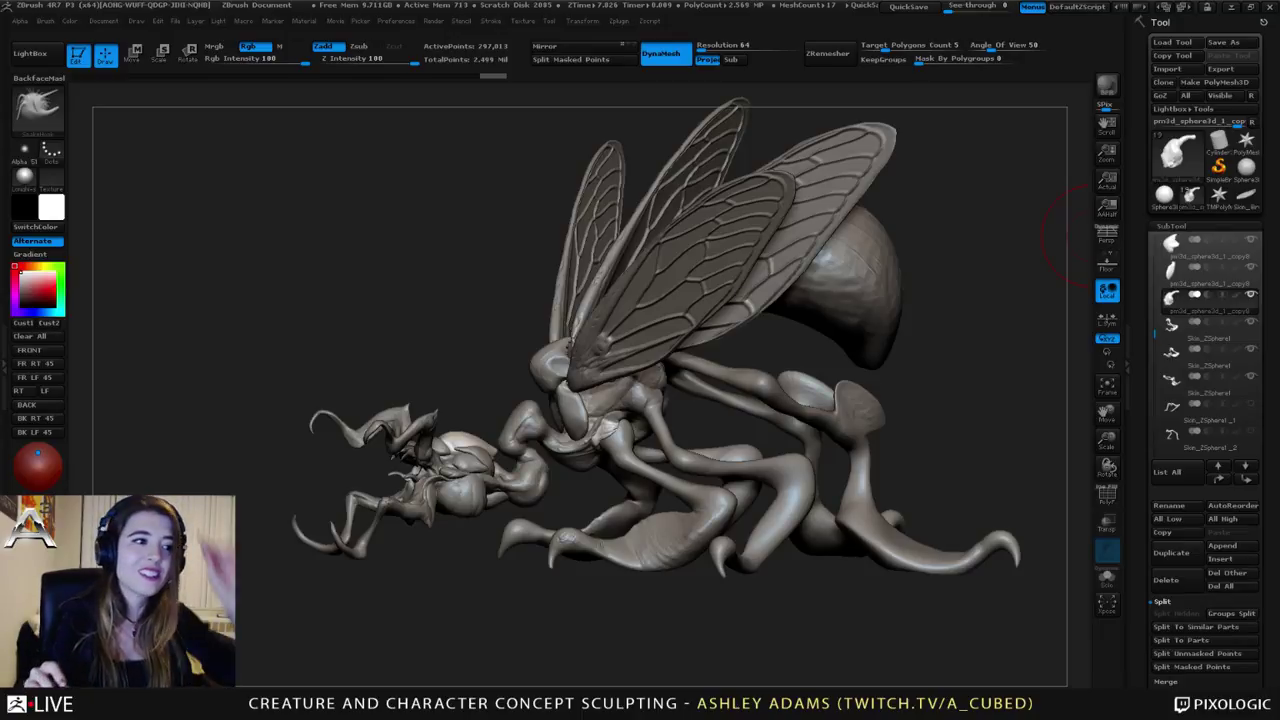
# Step: Select the front thorax segment and adjust its upper outline with a resized SnakeHook brush
pyautogui.moveTo(1092, 237); pyautogui.dragTo(1010, 335)
pyautogui.keyDown('alt'); pyautogui.click(562, 338); pyautogui.keyUp('alt')
pyautogui.moveTo(450, 285); pyautogui.dragTo(465, 345)
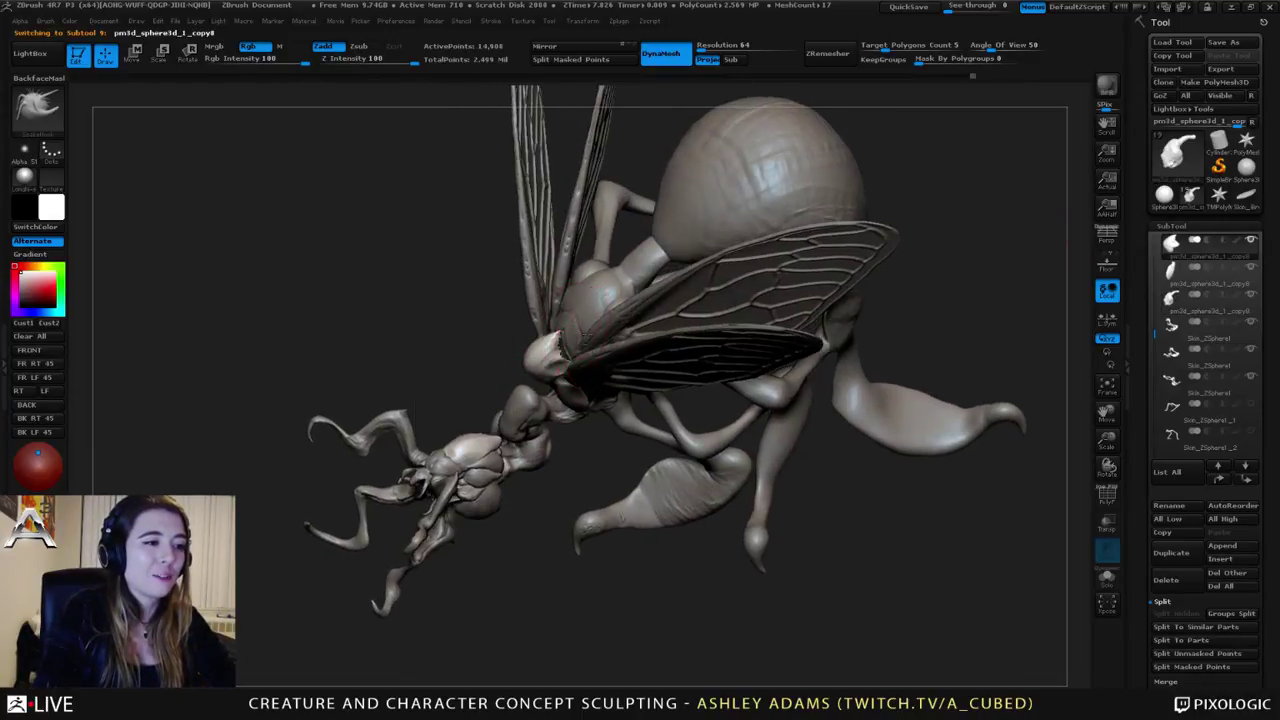
pyautogui.press('space')
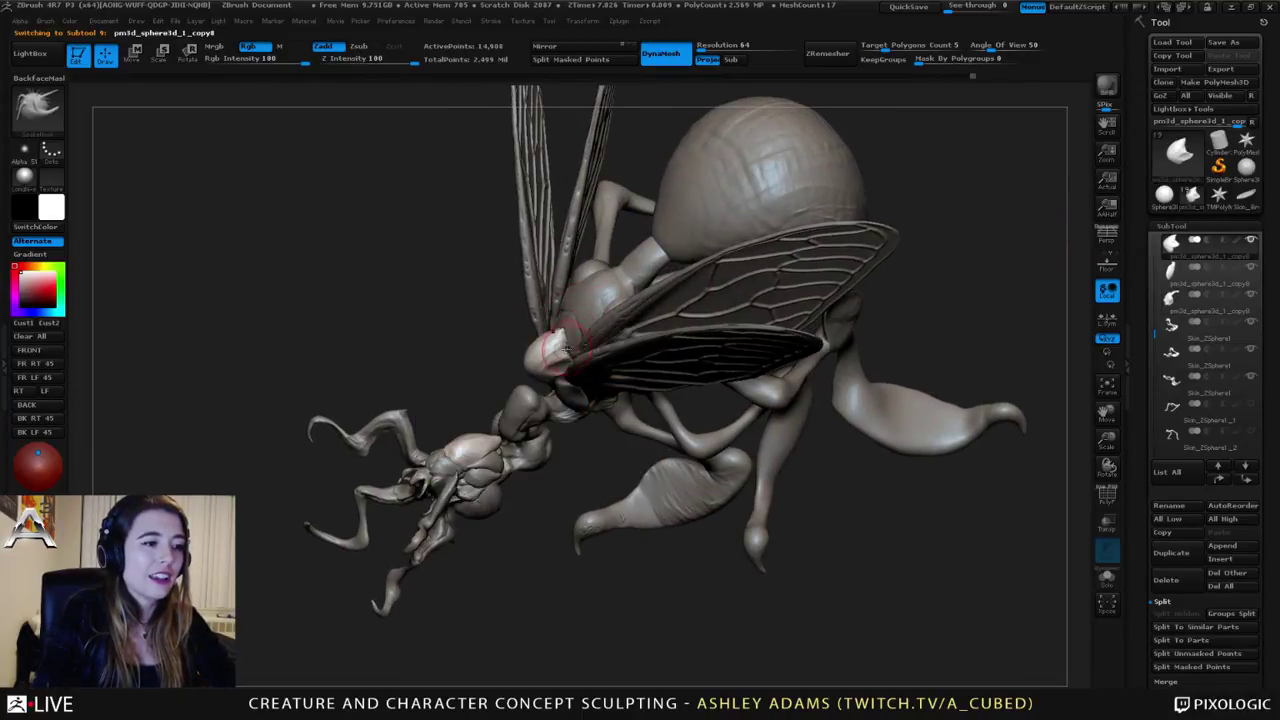
pyautogui.moveTo(566, 348)
pyautogui.mouseDown(button='right')
pyautogui.moveTo(574, 362)
pyautogui.moveTo(560, 335)
pyautogui.mouseUp(button='right')
pyautogui.moveTo(655, 519); pyautogui.dragTo(570, 337, button='right')
pyautogui.rightClick(570, 337)
# Step: Reshape the front thorax segment into a fuller, rounder block in side view with SnakeHook
pyautogui.moveTo(450, 345)
pyautogui.mouseDown(button='right')
pyautogui.moveTo(555, 350)
pyautogui.moveTo(560, 335)
pyautogui.moveTo(577, 356)
pyautogui.moveTo(573, 342)
pyautogui.moveTo(543, 347)
pyautogui.moveTo(591, 347)
pyautogui.moveTo(575, 378)
pyautogui.moveTo(545, 393)
pyautogui.moveTo(541, 378)
pyautogui.moveTo(552, 390)
pyautogui.moveTo(588, 378)
pyautogui.moveTo(546, 408)
pyautogui.moveTo(610, 345)
pyautogui.moveTo(560, 348)
pyautogui.moveTo(548, 328)
pyautogui.moveTo(575, 377)
pyautogui.mouseUp(button='right')
pyautogui.press('s')
pyautogui.keyDown('alt'); pyautogui.click(545, 393); pyautogui.keyUp('alt')
pyautogui.keyDown('alt'); pyautogui.click(563, 362); pyautogui.keyUp('alt')
pyautogui.moveTo(575, 377); pyautogui.dragTo(576, 371)
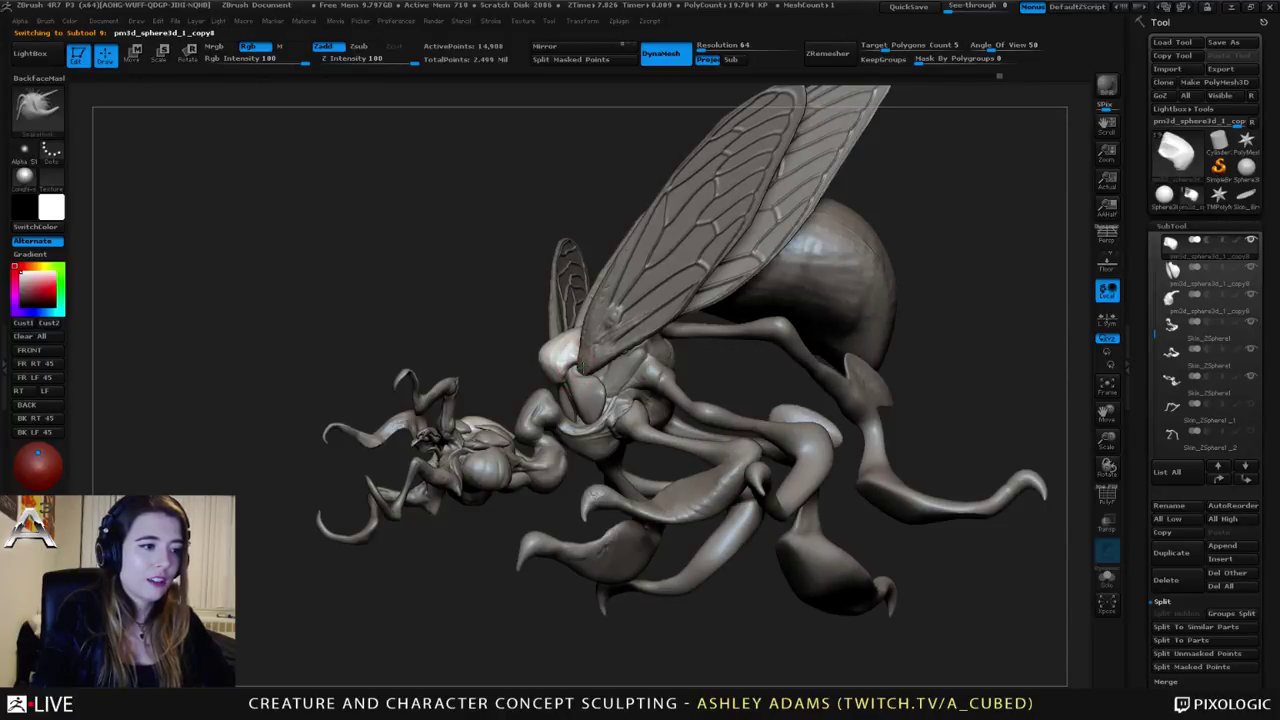
pyautogui.moveTo(576, 371)
pyautogui.mouseDown(button='right')
pyautogui.moveTo(560, 388)
pyautogui.moveTo(573, 368)
pyautogui.mouseUp(button='right')
pyautogui.keyDown('alt'); pyautogui.click(566, 372); pyautogui.keyUp('alt')
pyautogui.moveTo(573, 368); pyautogui.dragTo(571, 364)
pyautogui.moveTo(571, 364)
pyautogui.mouseDown(button='right')
pyautogui.moveTo(705, 400)
pyautogui.moveTo(775, 395)
pyautogui.moveTo(805, 375)
pyautogui.mouseUp(button='right')
# Step: Select the main thorax and mask it so that an elongated plate below the wing base stays isolated
pyautogui.keyDown('alt'); pyautogui.click(520, 398); pyautogui.keyUp('alt')
pyautogui.moveTo(520, 398); pyautogui.dragTo(562, 364, button='right')
pyautogui.press('ctrl')
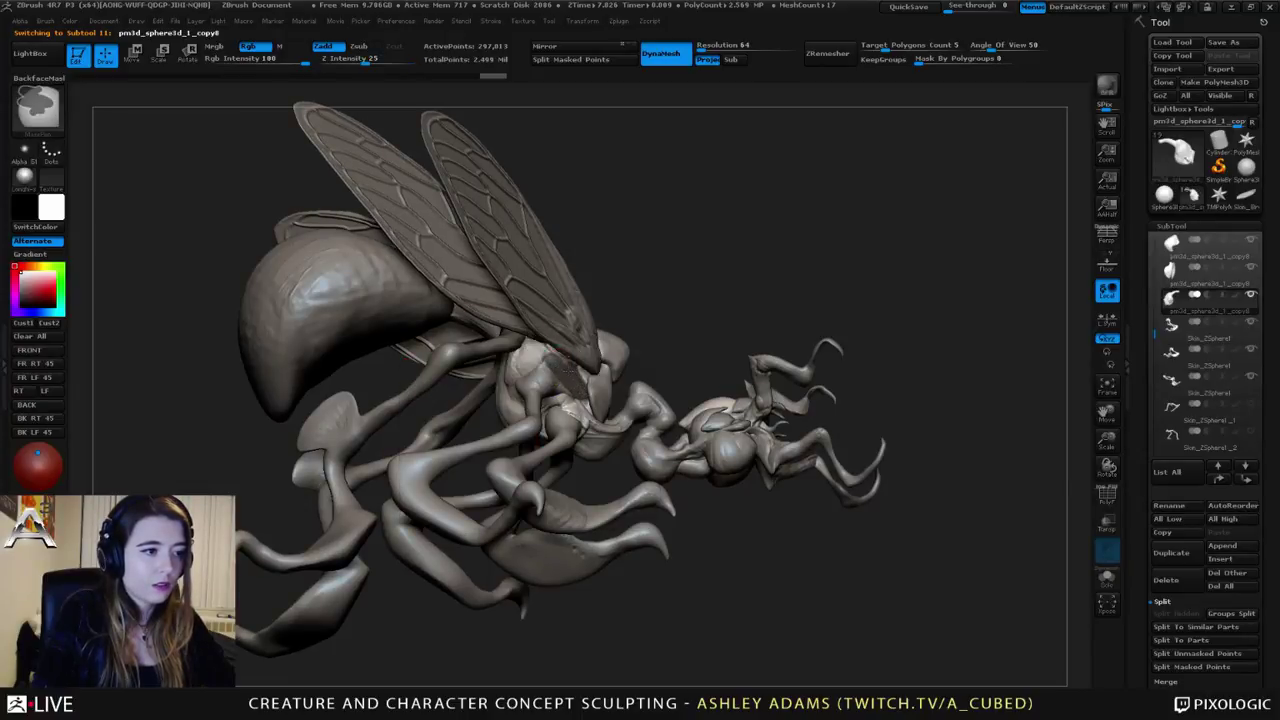
pyautogui.moveTo(584, 366); pyautogui.dragTo(588, 362, button='right')
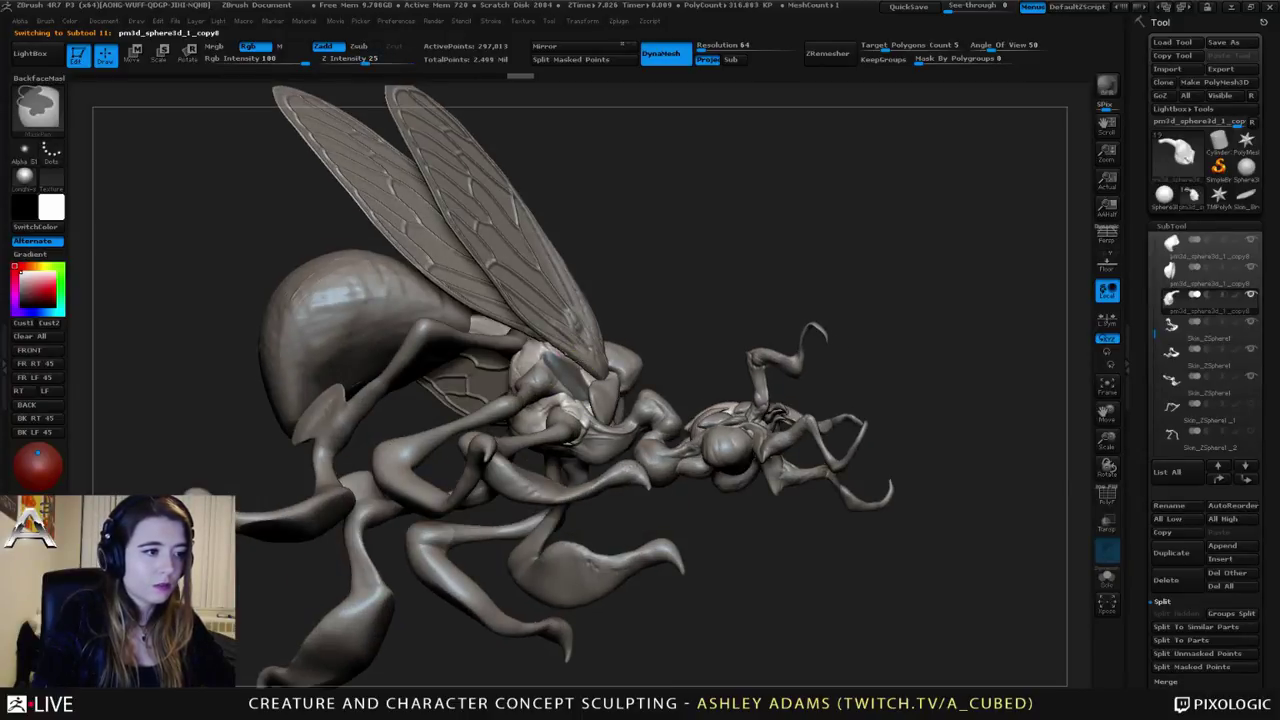
pyautogui.keyDown('ctrl'); pyautogui.moveTo(562, 372); pyautogui.dragTo(572, 357); pyautogui.keyUp('ctrl')
pyautogui.moveTo(568, 369)
pyautogui.mouseDown(button='right')
pyautogui.moveTo(574, 414)
pyautogui.moveTo(513, 311)
pyautogui.mouseUp(button='right')
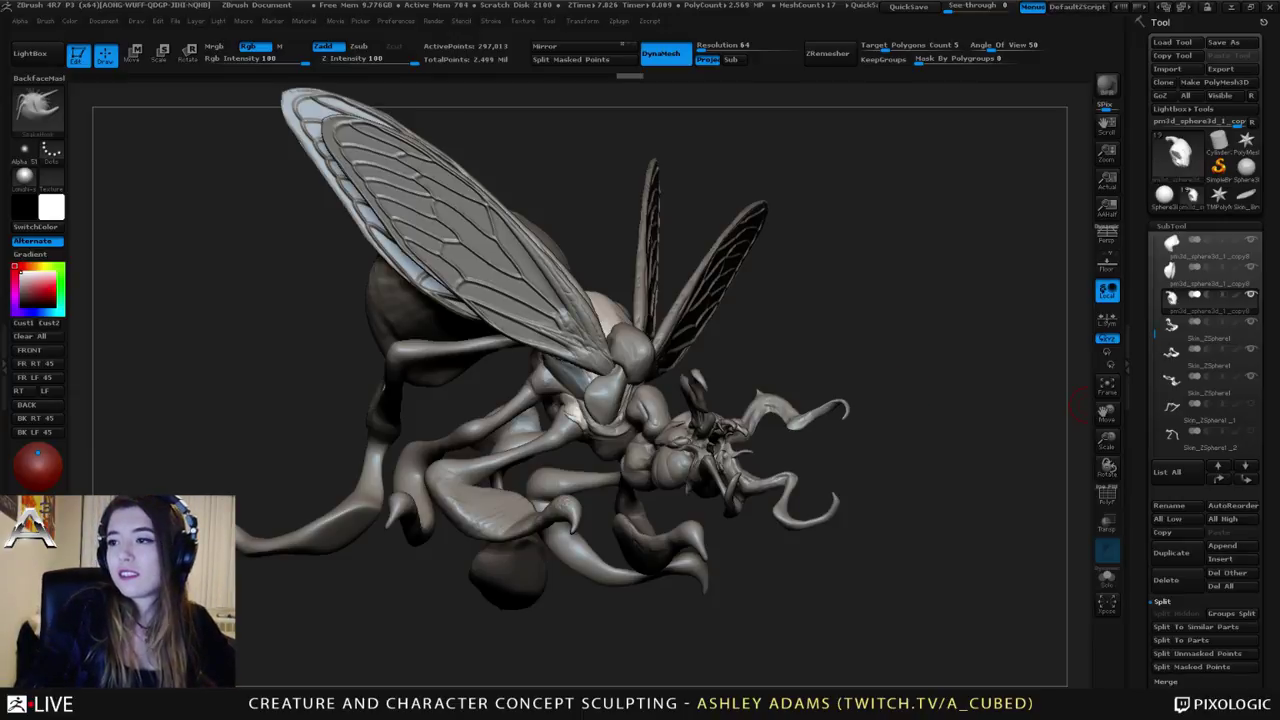
# Step: Pull the isolated side plate out from the masked thorax with a resized SnakeHook brush
pyautogui.moveTo(1080, 405); pyautogui.dragTo(1180, 435)
pyautogui.rightClick(655, 342)
pyautogui.moveTo(672, 318); pyautogui.dragTo(592, 306, button='right')
pyautogui.moveTo(598, 358); pyautogui.dragTo(636, 342, button='right')
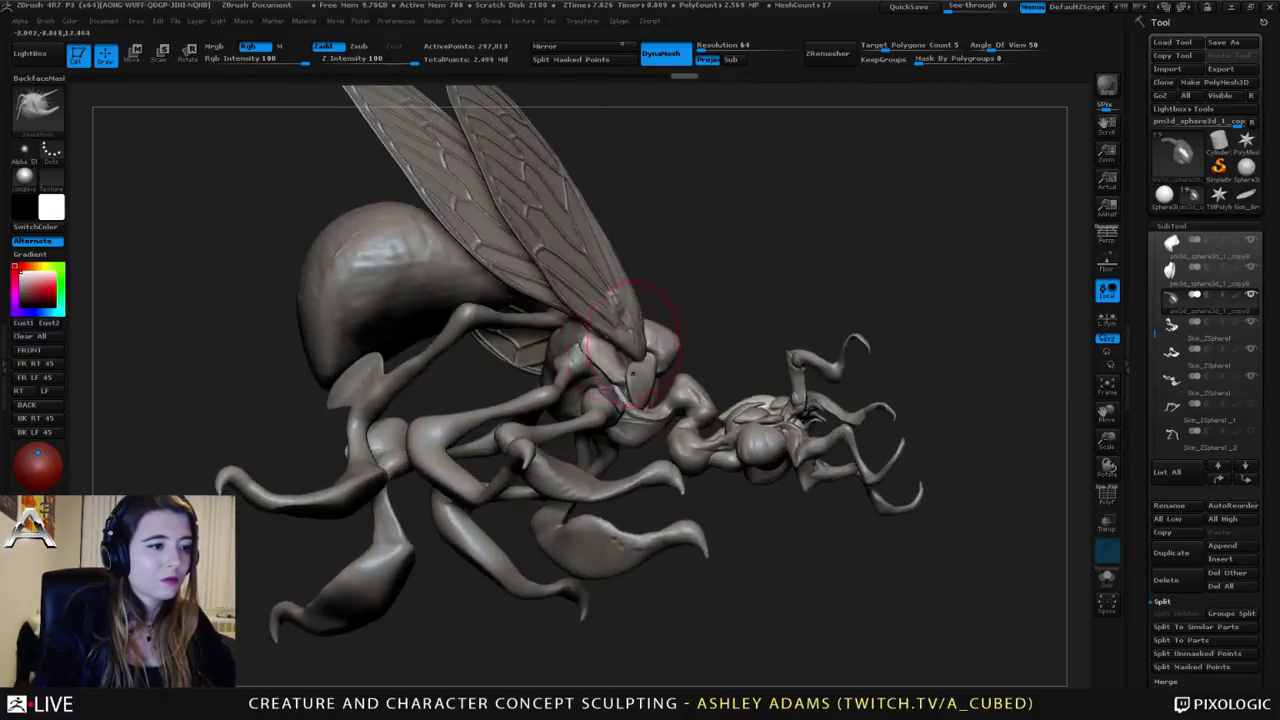
pyautogui.rightClick(634, 342)
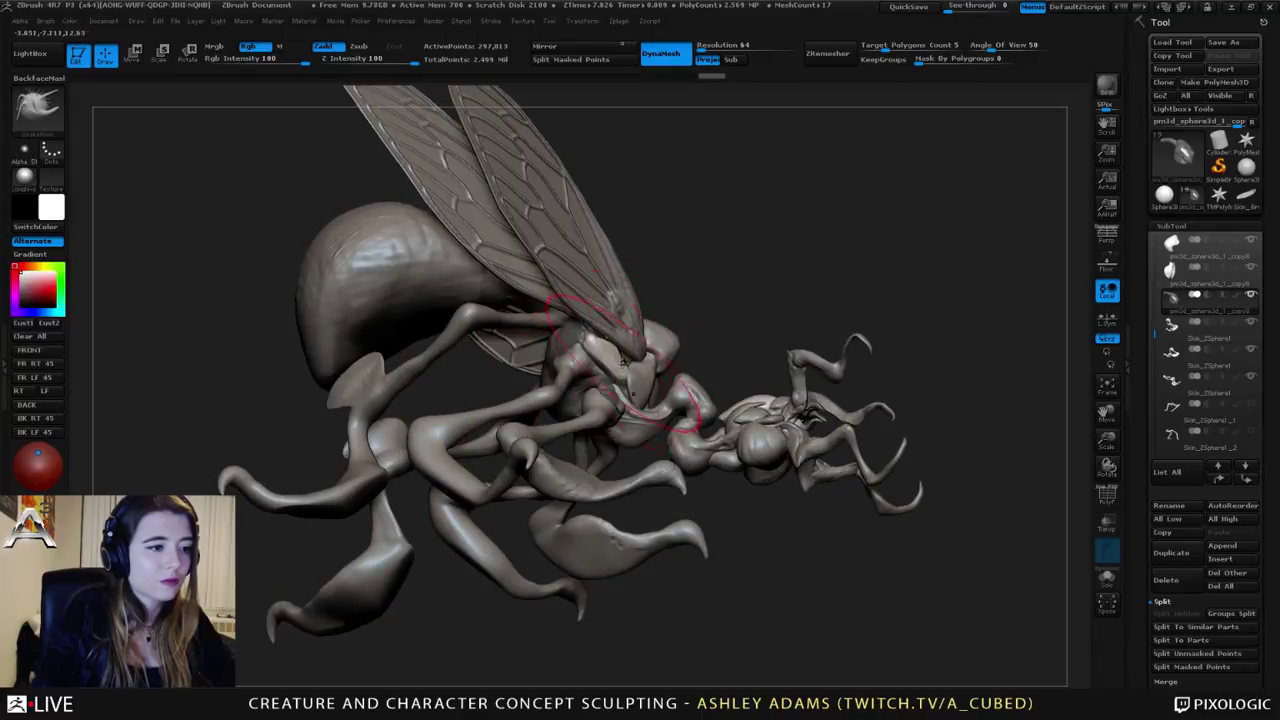
pyautogui.moveTo(628, 370)
pyautogui.mouseDown(button='right')
pyautogui.moveTo(598, 340)
pyautogui.moveTo(622, 379)
pyautogui.moveTo(607, 366)
pyautogui.mouseUp(button='right')
pyautogui.moveTo(603, 369); pyautogui.dragTo(612, 362)
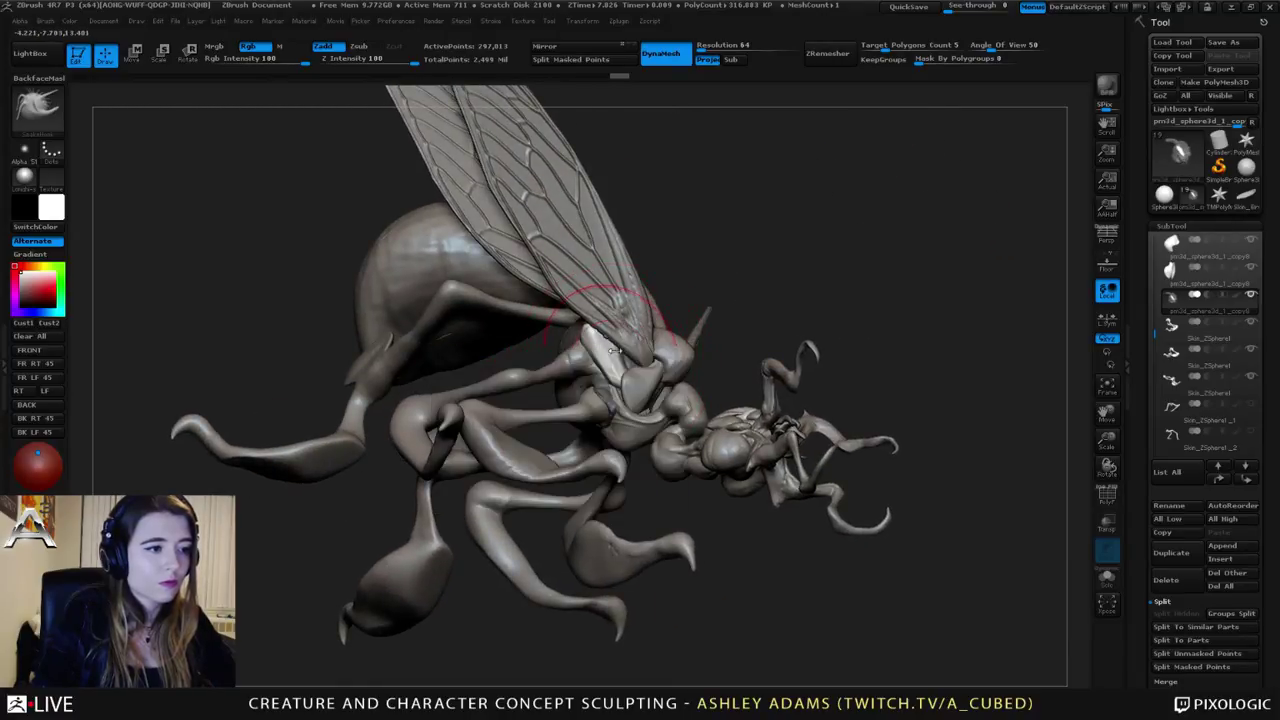
# Step: Refine the edges of the isolated side plate up close with a smaller SnakeHook brush
pyautogui.moveTo(608, 362); pyautogui.dragTo(622, 456, button='right')
pyautogui.rightClick(566, 428)
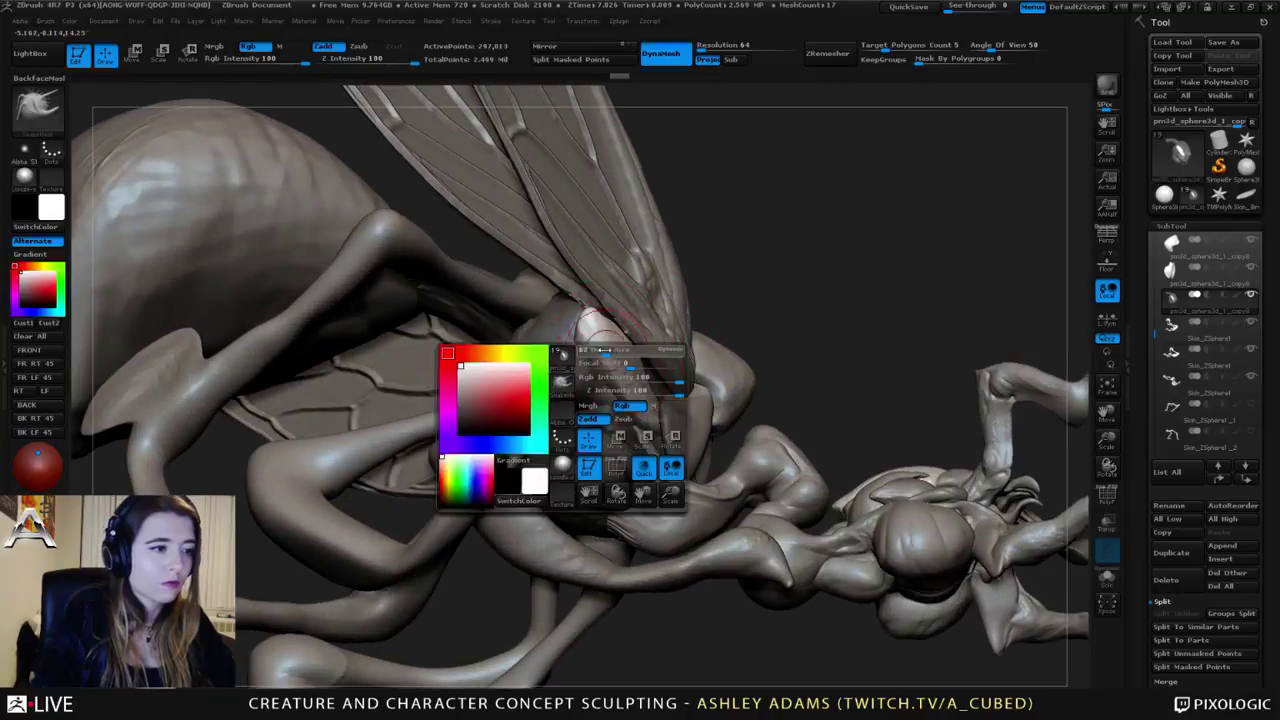
pyautogui.moveTo(638, 400); pyautogui.dragTo(631, 408)
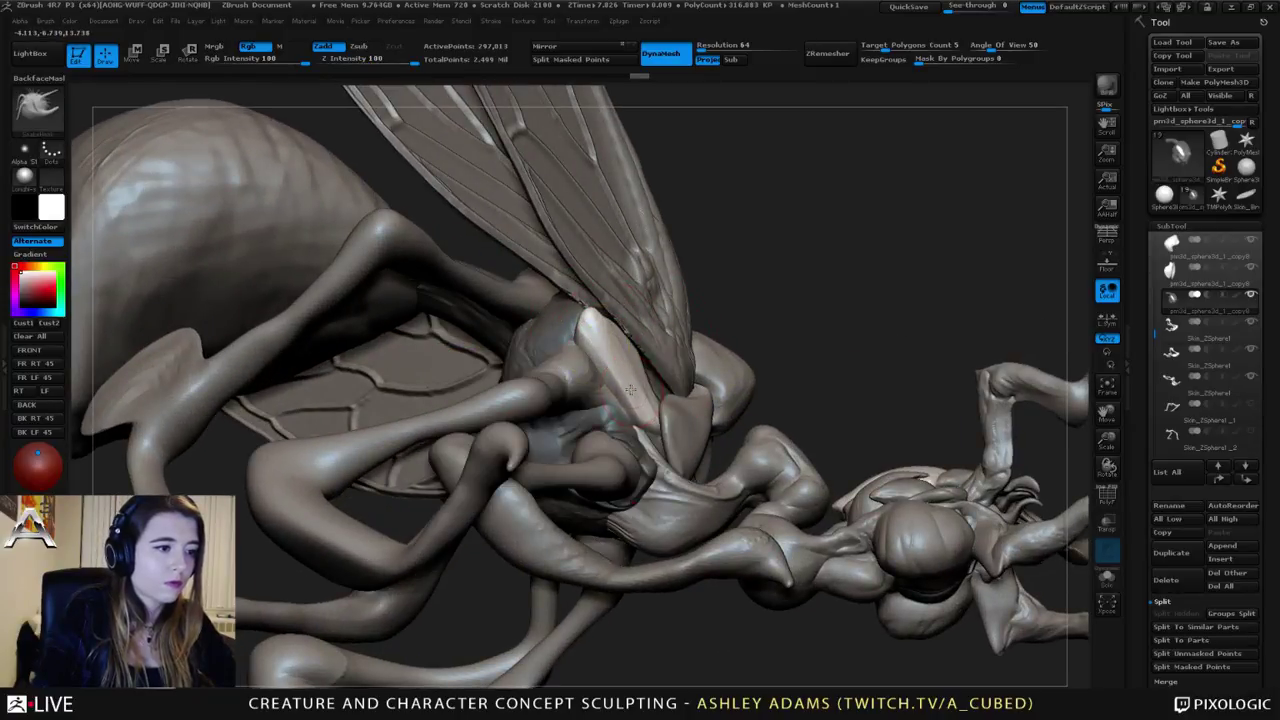
pyautogui.rightClick(621, 415)
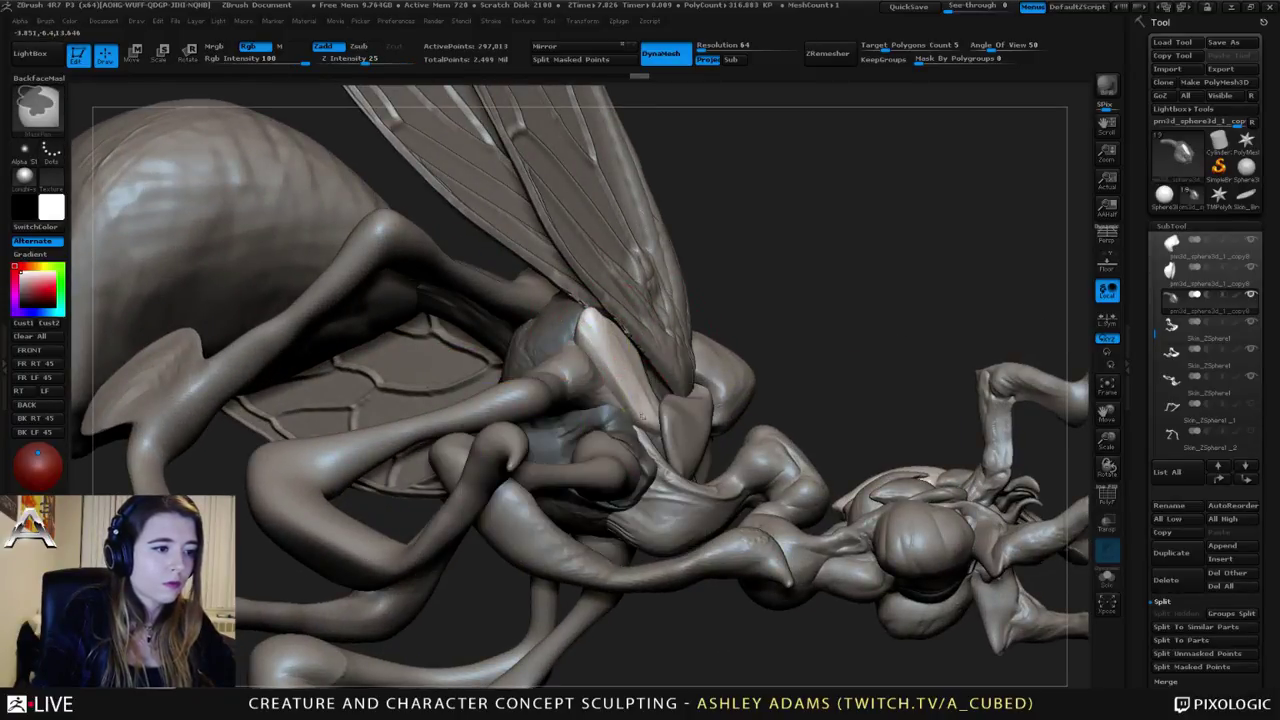
pyautogui.moveTo(640, 382); pyautogui.dragTo(629, 363)
pyautogui.moveTo(629, 363)
pyautogui.mouseDown(button='right')
pyautogui.moveTo(611, 326)
pyautogui.moveTo(626, 368)
pyautogui.moveTo(616, 352)
pyautogui.mouseUp(button='right')
pyautogui.moveTo(616, 352); pyautogui.dragTo(610, 332)
# Step: Touch up the thorax mask, split the masked points into a separate subtool and DynaMesh the side plate
pyautogui.moveTo(612, 340); pyautogui.dragTo(685, 350, button='right')
pyautogui.moveTo(688, 338)
pyautogui.keyDown('ctrl'); pyautogui.mouseDown()
pyautogui.moveTo(700, 332)
pyautogui.moveTo(702, 350)
pyautogui.moveTo(692, 330)
pyautogui.mouseUp(); pyautogui.keyUp('ctrl')
pyautogui.moveTo(690, 324); pyautogui.dragTo(728, 362, button='right')
pyautogui.click(1155, 658)
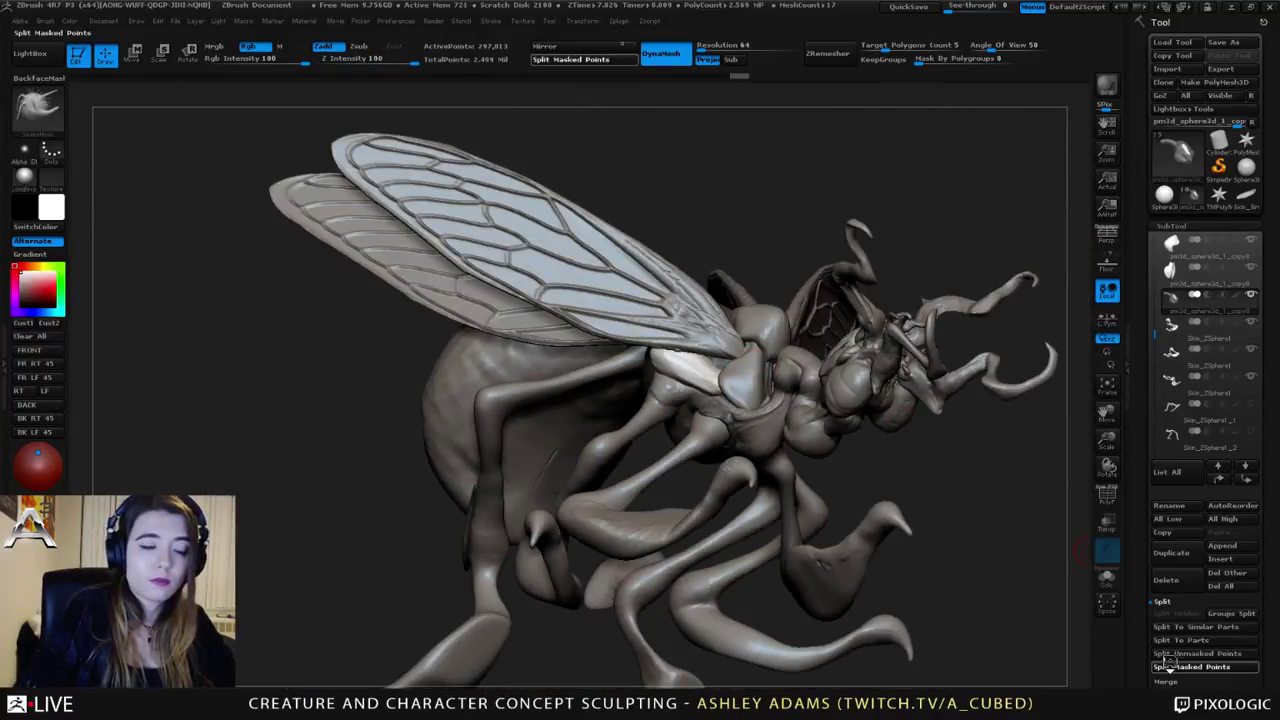
pyautogui.press('space')
pyautogui.keyDown('ctrl'); pyautogui.moveTo(280, 498); pyautogui.dragTo(297, 514); pyautogui.keyUp('ctrl')
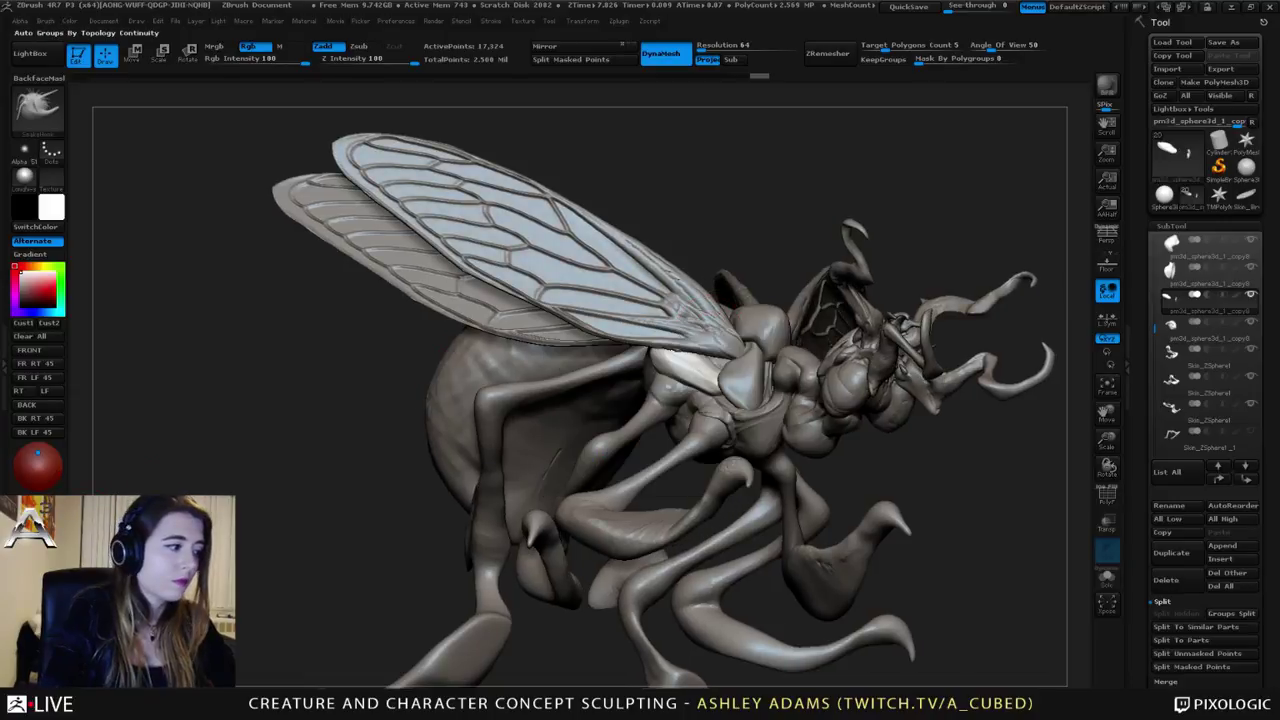
# Step: Select the separated side plate and reshape it below the wing base with a resized SnakeHook brush
pyautogui.keyDown('alt'); pyautogui.click(700, 405); pyautogui.keyUp('alt')
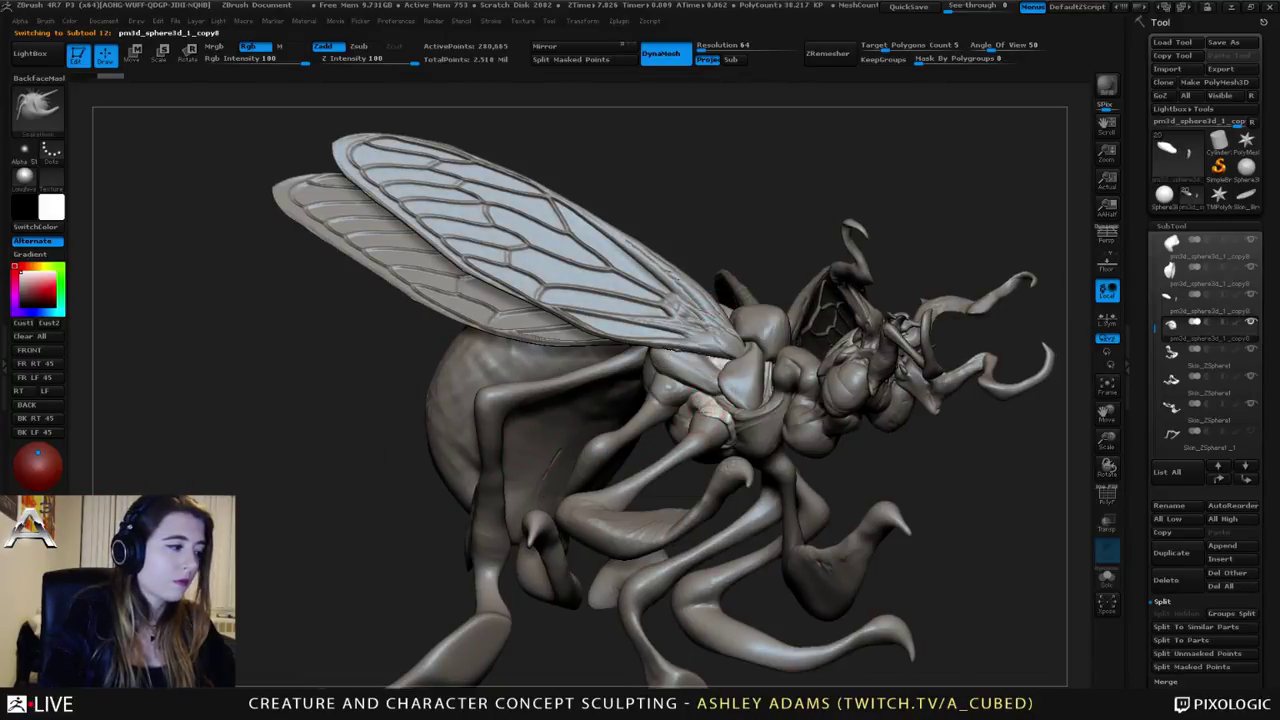
pyautogui.keyDown('alt'); pyautogui.click(698, 362); pyautogui.keyUp('alt')
pyautogui.press('space')
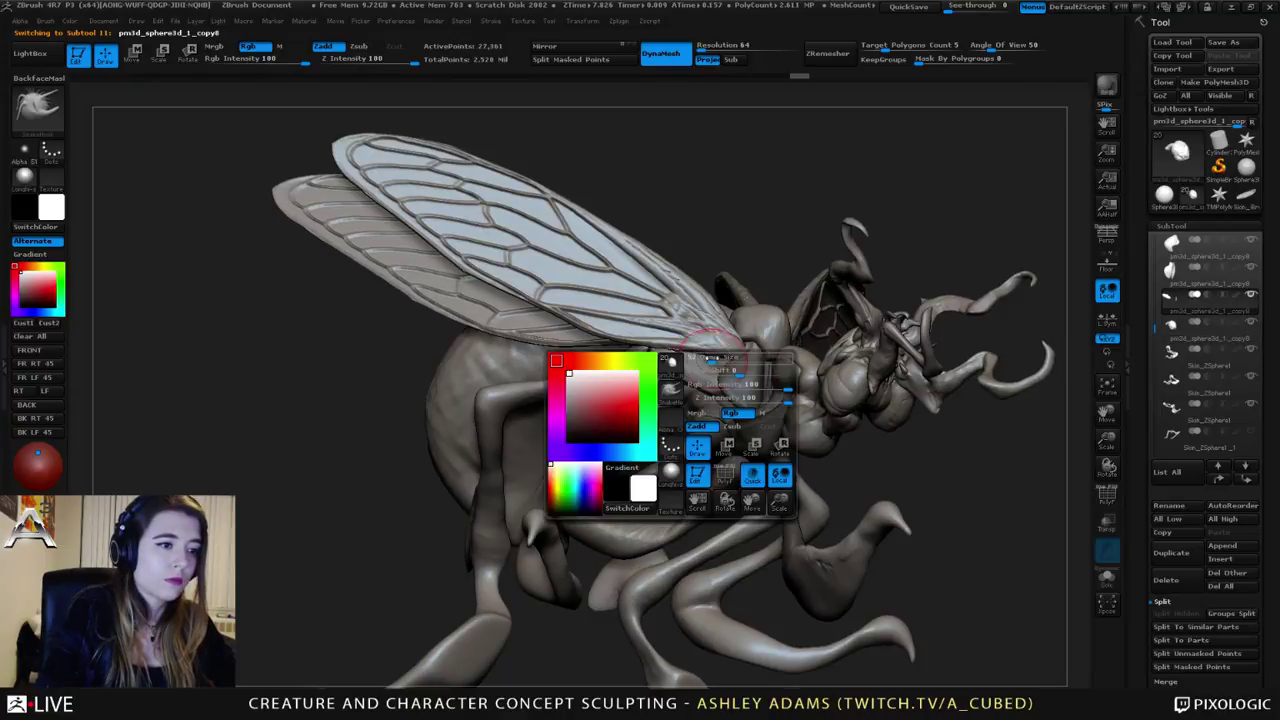
pyautogui.moveTo(698, 355); pyautogui.dragTo(706, 357)
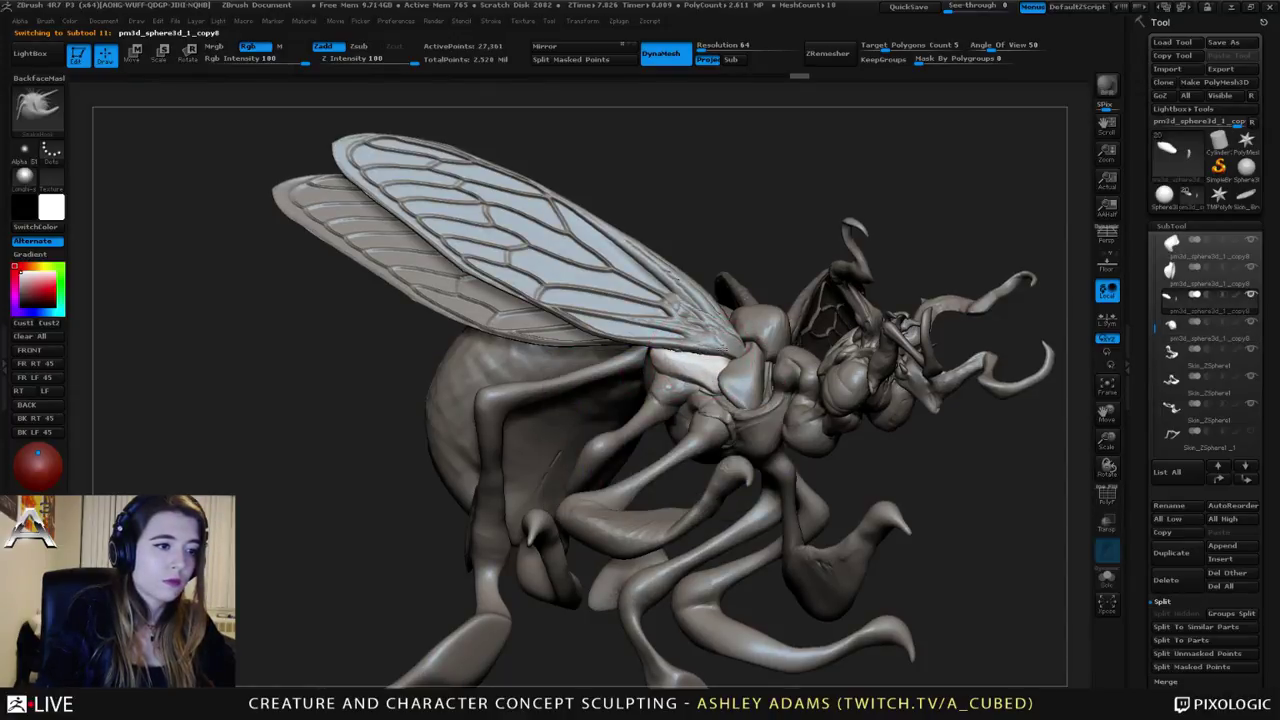
pyautogui.moveTo(723, 346)
pyautogui.mouseDown(button='right')
pyautogui.moveTo(748, 374)
pyautogui.moveTo(674, 383)
pyautogui.mouseUp(button='right')
pyautogui.press('space')
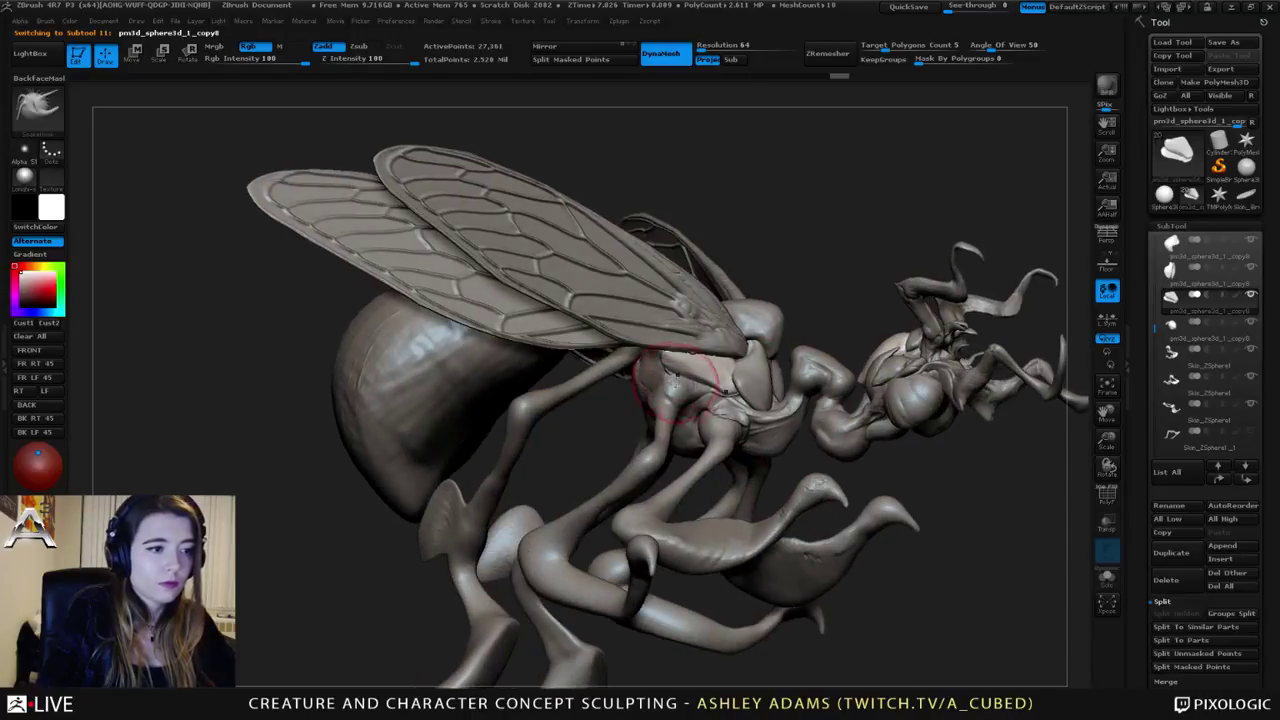
pyautogui.moveTo(689, 387); pyautogui.dragTo(673, 385)
# Step: Check how the side plate meets the thorax, reselect the plate and switch to SnakeHook for further shaping
pyautogui.moveTo(666, 366)
pyautogui.mouseDown(button='right')
pyautogui.moveTo(680, 348)
pyautogui.moveTo(672, 360)
pyautogui.mouseUp(button='right')
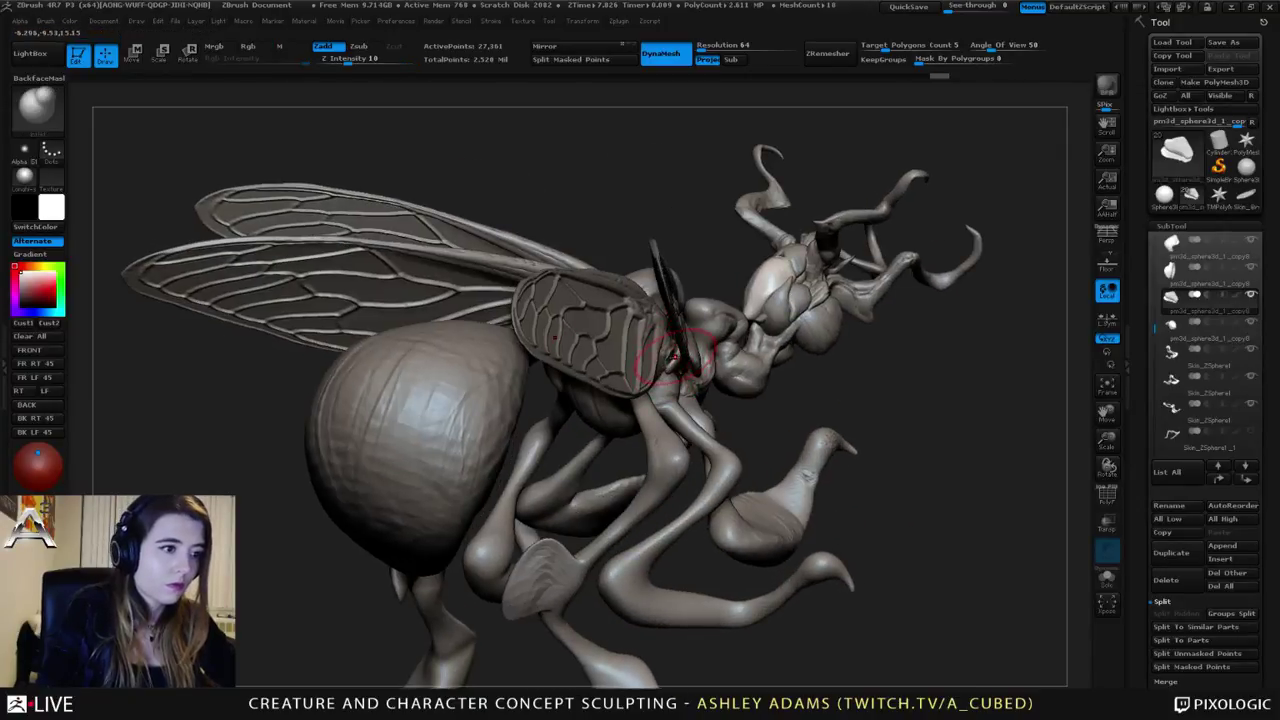
pyautogui.keyDown('alt'); pyautogui.click(665, 357); pyautogui.keyUp('alt')
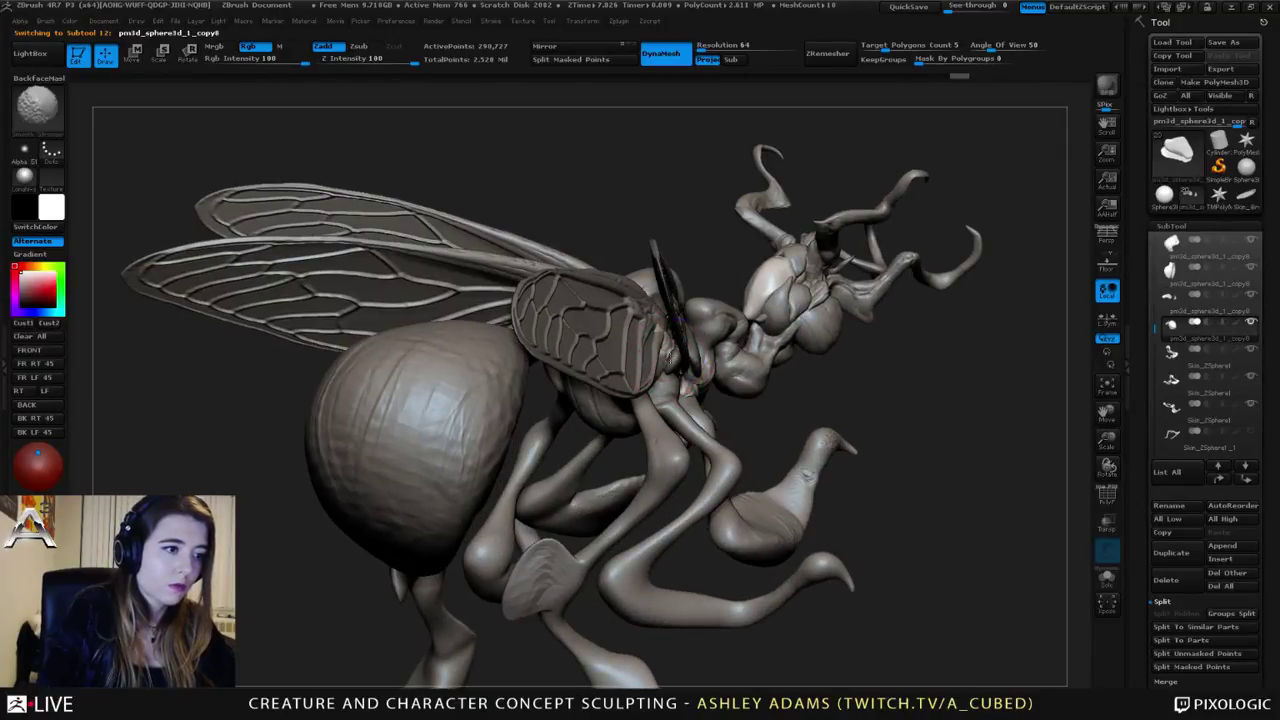
pyautogui.moveTo(665, 357); pyautogui.dragTo(735, 384, button='right')
pyautogui.keyDown('alt'); pyautogui.click(673, 354); pyautogui.keyUp('alt')
pyautogui.press('b')
pyautogui.press('s')
pyautogui.press('h')
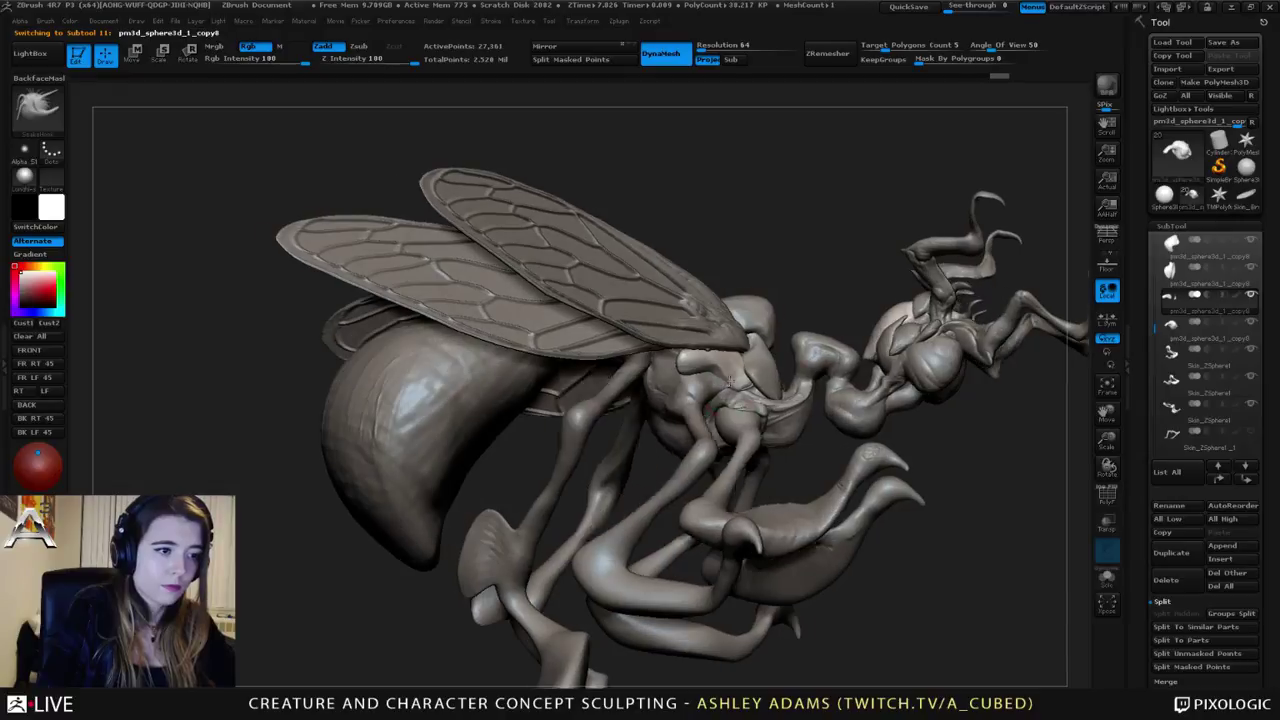
# Step: Swell the side plate with the Inflate brush and adjust its lower lobe with a resized SnakeHook brush
pyautogui.rightClick(735, 384)
pyautogui.press('b')
pyautogui.press('i')
pyautogui.press('n')
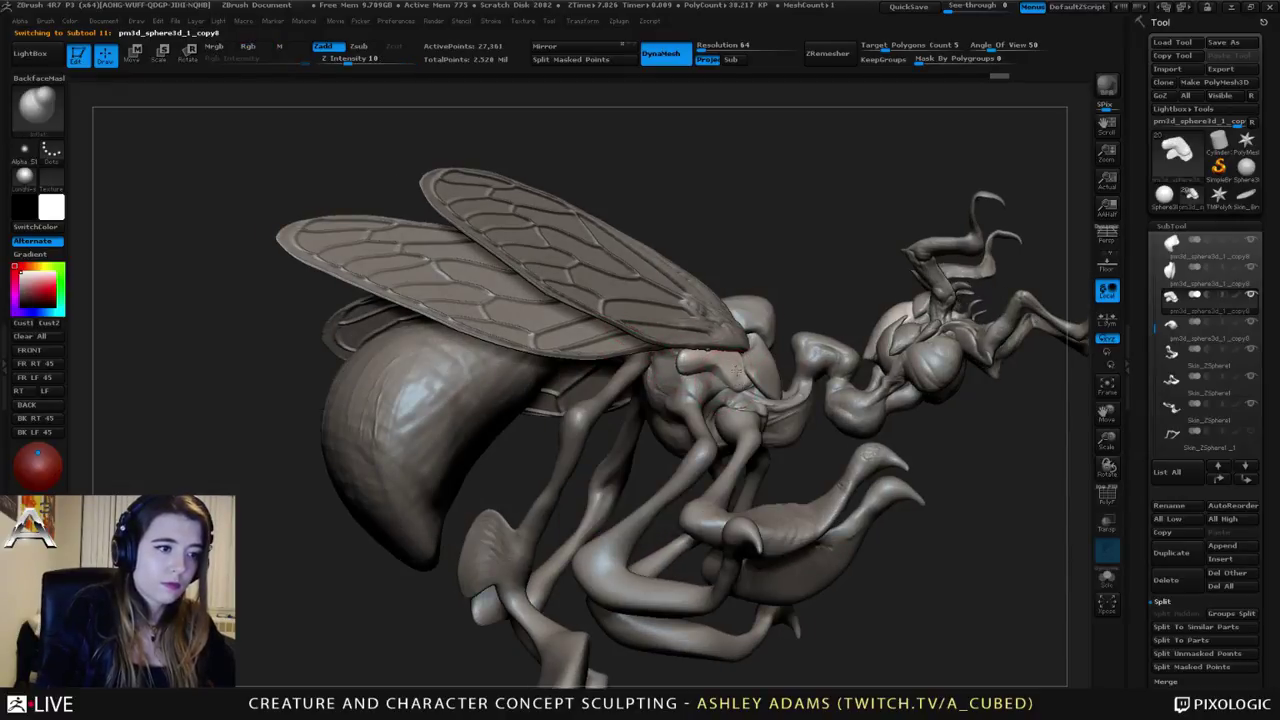
pyautogui.moveTo(735, 384); pyautogui.dragTo(757, 370, button='right')
pyautogui.press('b')
pyautogui.press('s')
pyautogui.press('h')
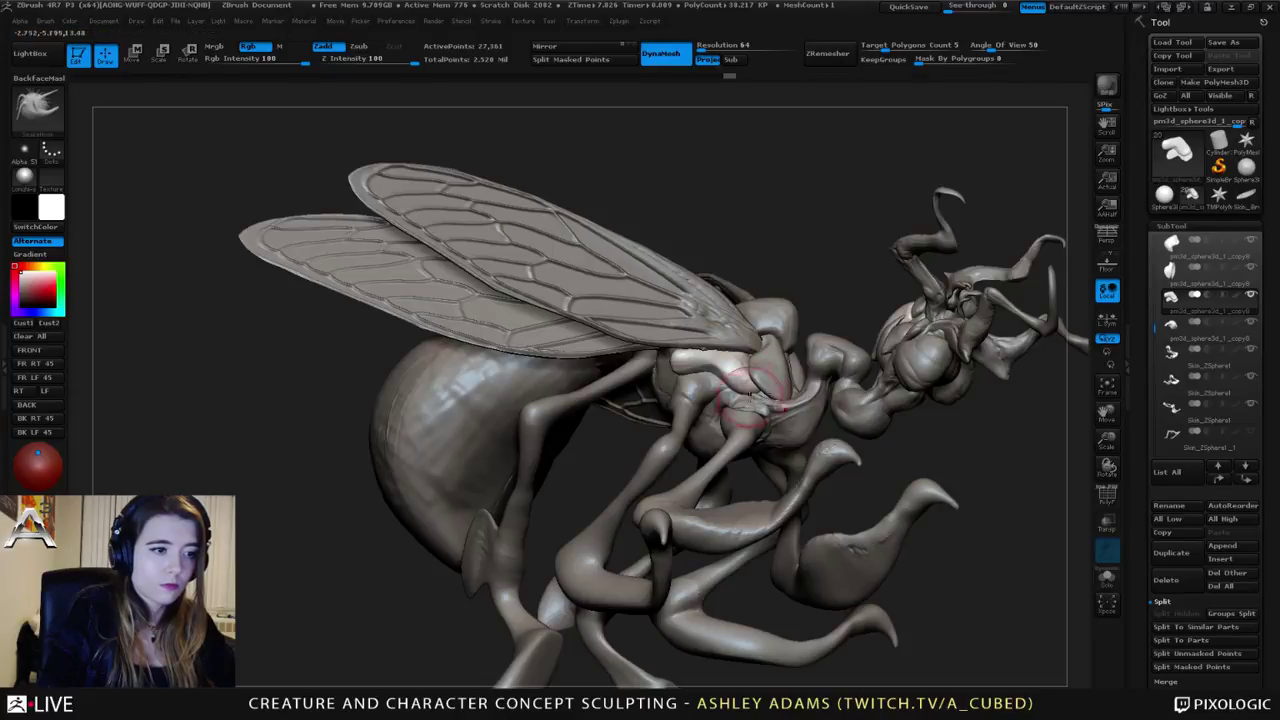
pyautogui.moveTo(740, 398)
pyautogui.mouseDown(button='right')
pyautogui.moveTo(760, 392)
pyautogui.moveTo(737, 380)
pyautogui.moveTo(740, 410)
pyautogui.mouseUp(button='right')
pyautogui.press('space')
# Step: Select the main thorax and build up clay around the leg joint under the side plate with ClayBuildup
pyautogui.keyDown('alt'); pyautogui.click(738, 388); pyautogui.keyUp('alt')
pyautogui.press('b')
pyautogui.press('c')
pyautogui.press('b')
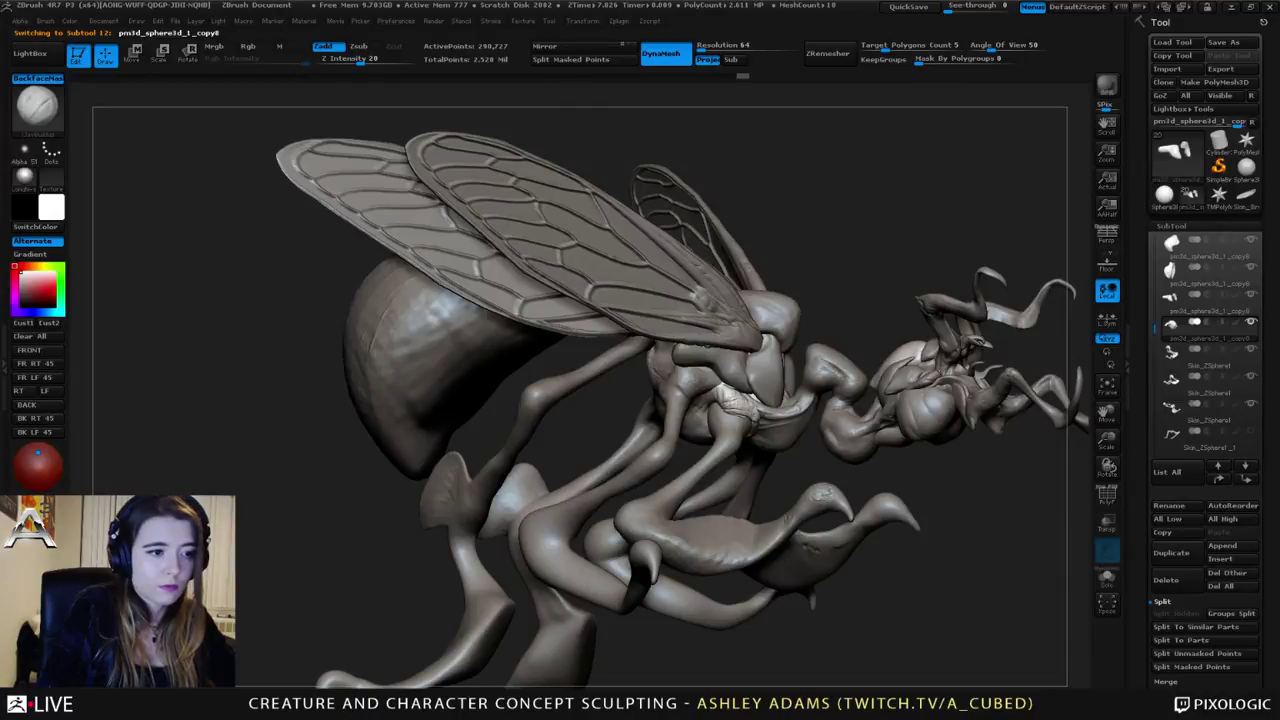
pyautogui.moveTo(732, 398); pyautogui.dragTo(749, 408)
pyautogui.moveTo(749, 408); pyautogui.dragTo(705, 402, button='right')
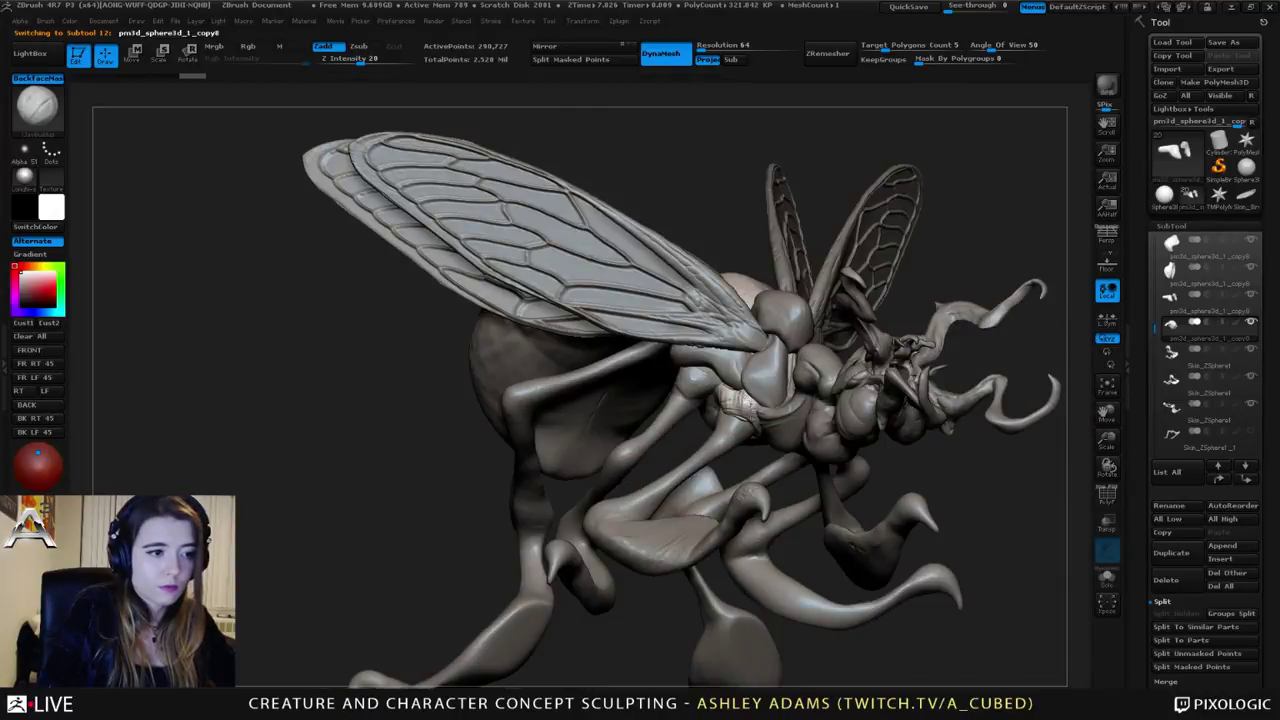
# Step: Sharpen the thorax forms around the leg joint with the Dam Standard and Pinch brushes
pyautogui.moveTo(740, 398)
pyautogui.mouseDown(button='right')
pyautogui.moveTo(700, 376)
pyautogui.moveTo(654, 386)
pyautogui.moveTo(678, 382)
pyautogui.moveTo(684, 400)
pyautogui.moveTo(688, 372)
pyautogui.mouseUp(button='right')
pyautogui.press('b')
pyautogui.press('d')
pyautogui.press('s')
pyautogui.press('b')
pyautogui.press('p')
pyautogui.press('i')
pyautogui.rightClick(678, 386)
pyautogui.rightClick(686, 396)
# Step: Pull the thorax form over the leg joint into a bulkier knob with an enlarged SnakeHook brush
pyautogui.press(']')
pyautogui.press('b')
pyautogui.press('s')
pyautogui.press('h')
pyautogui.press(']')
pyautogui.moveTo(688, 376); pyautogui.dragTo(682, 370)
pyautogui.keyDown('ctrl'); pyautogui.moveTo(688, 384); pyautogui.dragTo(686, 346, button='right'); pyautogui.keyUp('ctrl')
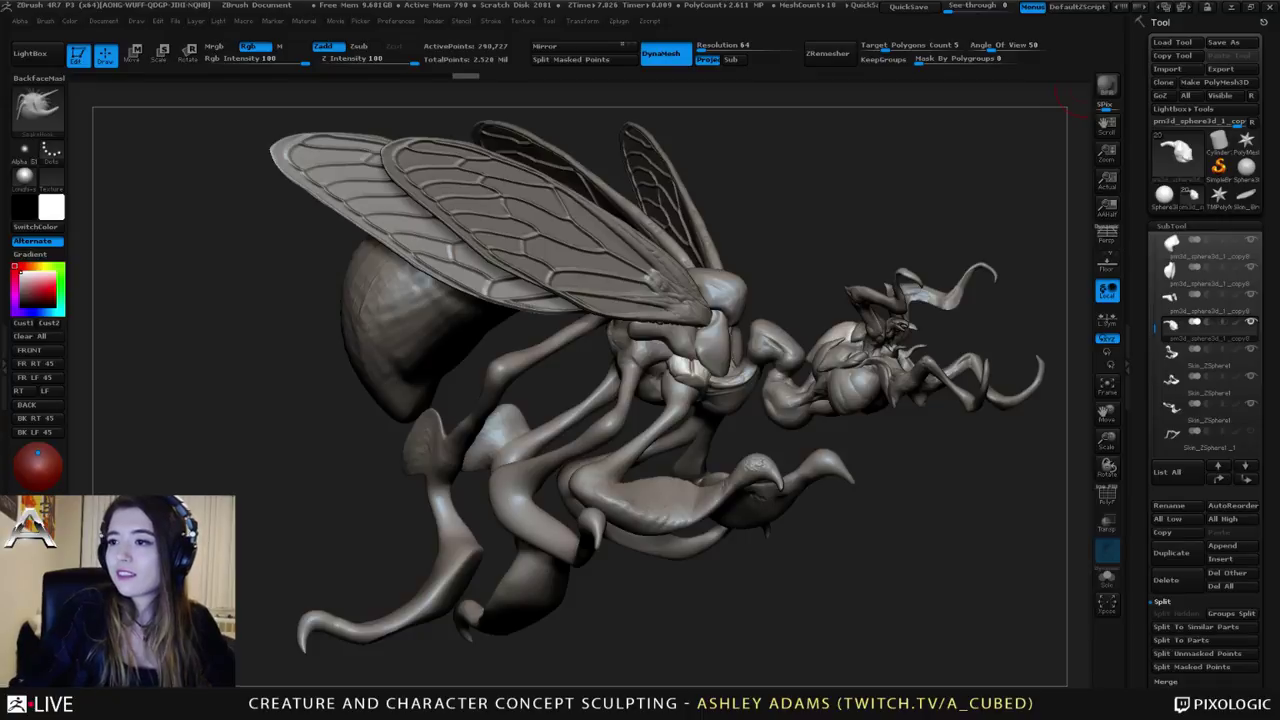
# Step: Add clay to the lower thorax behind the leg joint and carve creases along its underside with Dam Standard
pyautogui.moveTo(1068, 104)
pyautogui.mouseDown()
pyautogui.moveTo(660, 370)
pyautogui.moveTo(679, 371)
pyautogui.moveTo(679, 384)
pyautogui.mouseUp()
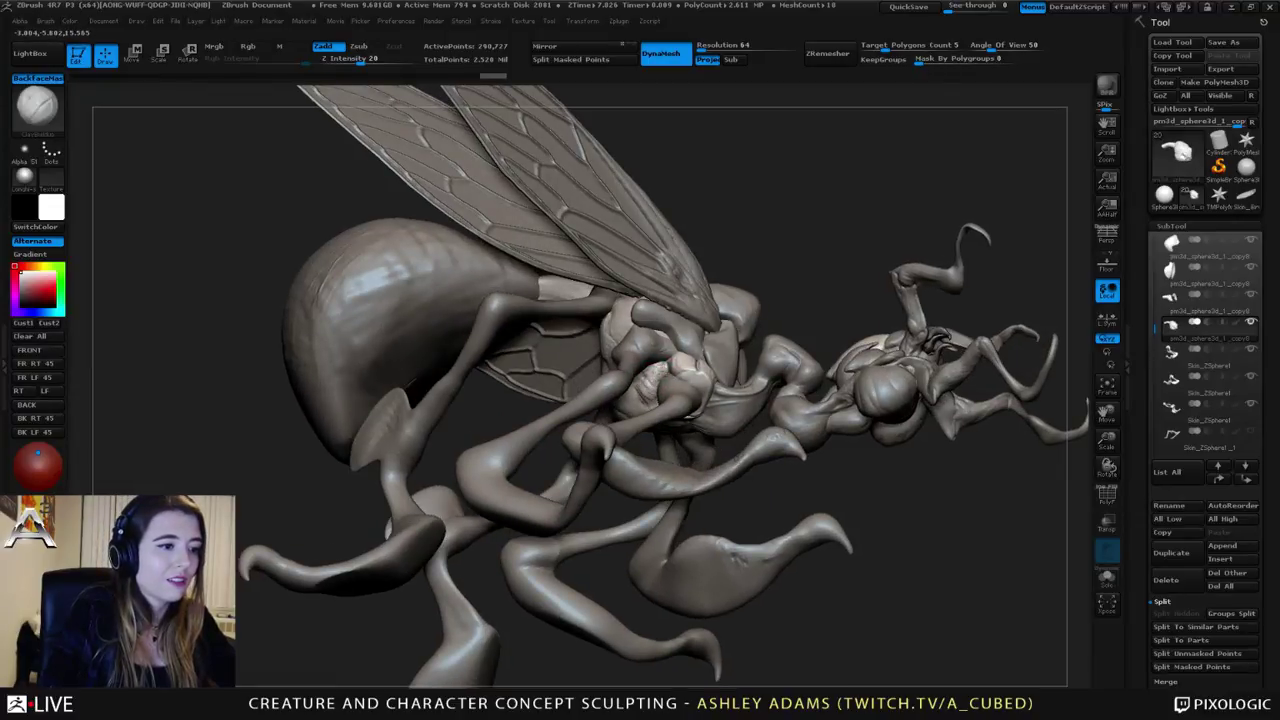
pyautogui.moveTo(665, 385); pyautogui.dragTo(648, 400)
pyautogui.press('b')
pyautogui.press('d')
pyautogui.press('s')
pyautogui.moveTo(648, 400)
pyautogui.mouseDown(button='right')
pyautogui.moveTo(655, 362)
pyautogui.moveTo(634, 415)
pyautogui.mouseUp(button='right')
pyautogui.moveTo(635, 412); pyautogui.dragTo(636, 400)
pyautogui.moveTo(636, 400); pyautogui.dragTo(638, 432, button='right')
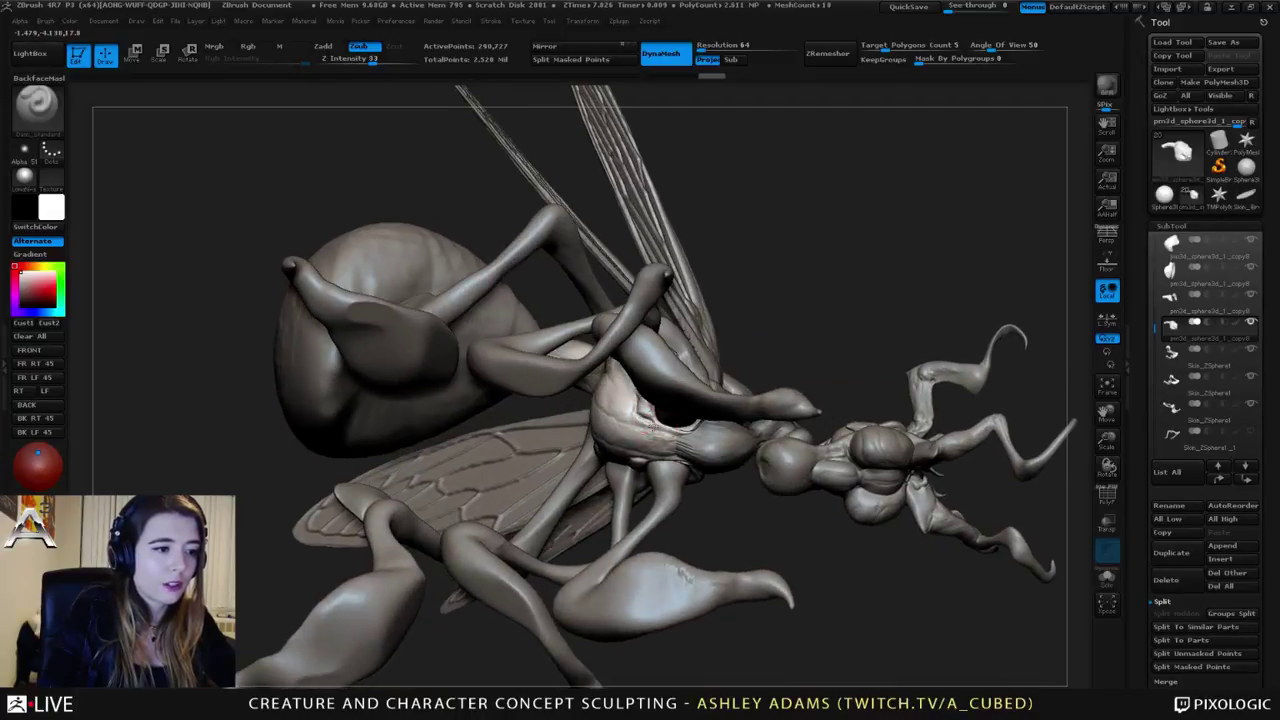
pyautogui.moveTo(672, 436); pyautogui.dragTo(688, 432)
# Step: Build up the rim around the leg socket on the thorax underside with ClayBuildup
pyautogui.moveTo(688, 432); pyautogui.dragTo(676, 408, button='right')
pyautogui.press('b')
pyautogui.press('c')
pyautogui.press('b')
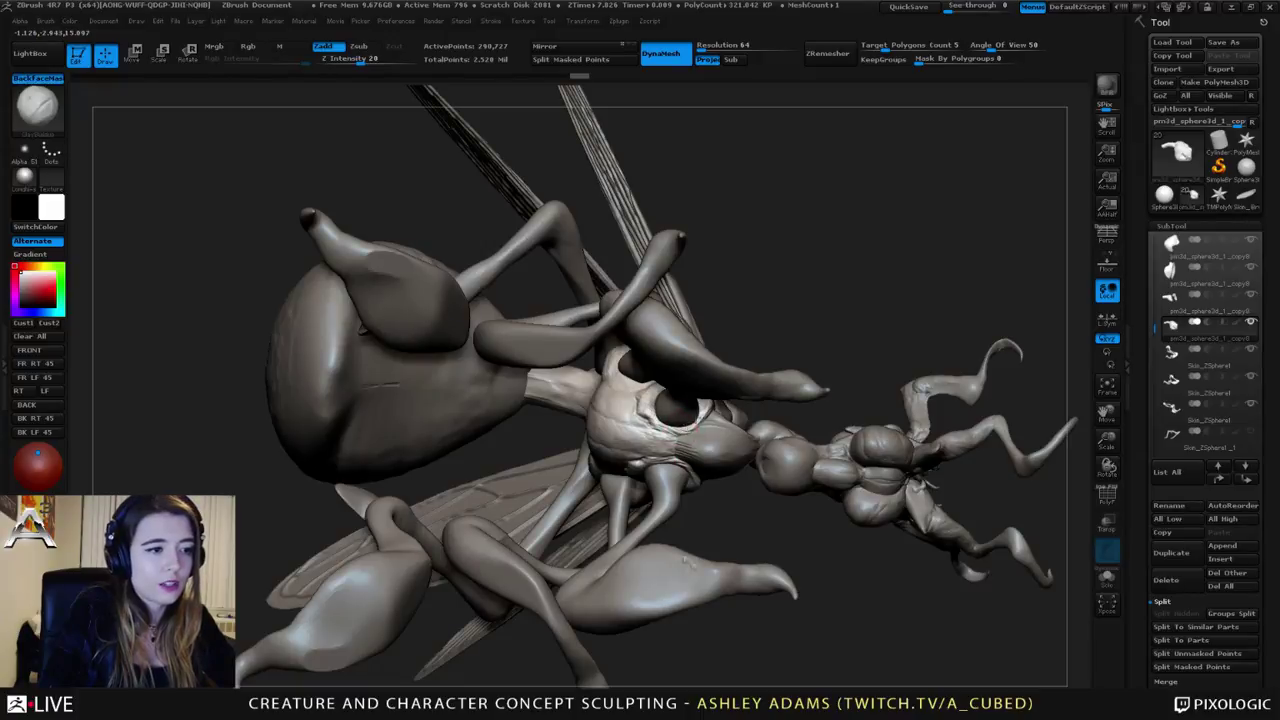
pyautogui.moveTo(695, 422); pyautogui.dragTo(690, 426)
pyautogui.moveTo(690, 426)
pyautogui.mouseDown(button='right')
pyautogui.moveTo(672, 424)
pyautogui.moveTo(690, 428)
pyautogui.moveTo(680, 470)
pyautogui.mouseUp(button='right')
# Step: Carve long plate lines from the waist along the thorax underside toward the leg sockets with Dam Standard
pyautogui.press('b')
pyautogui.press('d')
pyautogui.press('s')
pyautogui.moveTo(532, 402); pyautogui.dragTo(558, 440)
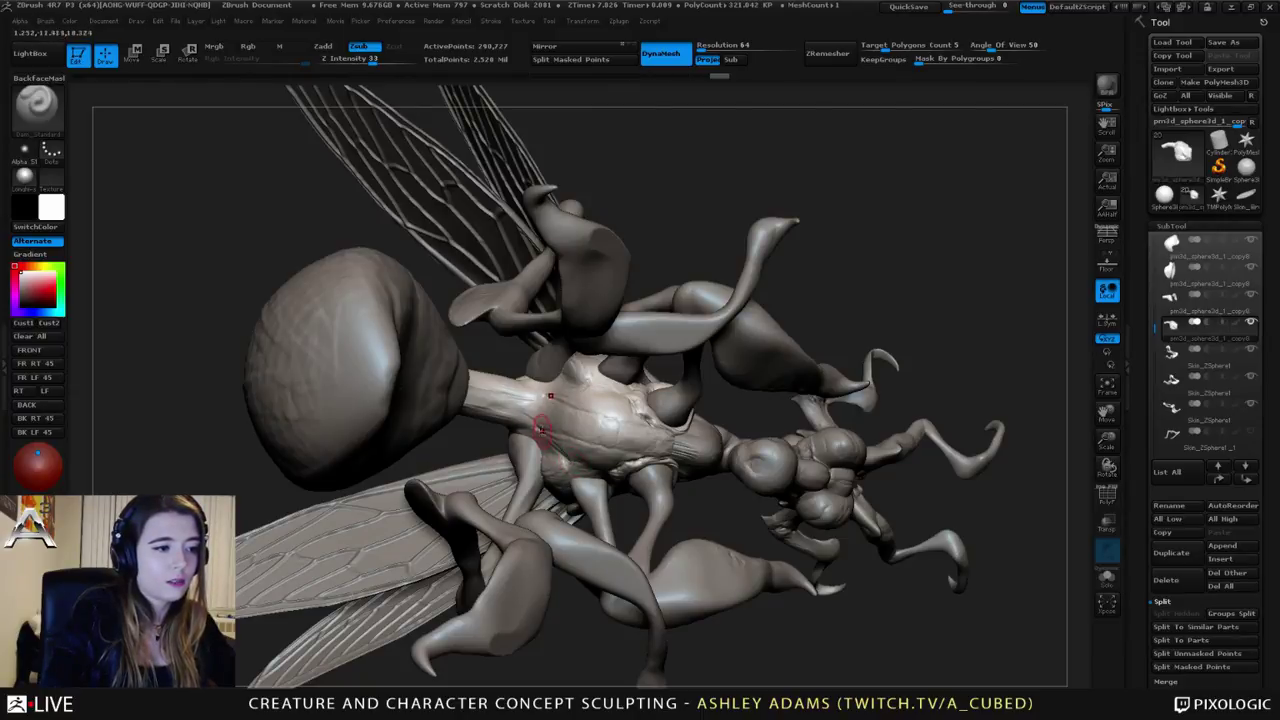
pyautogui.moveTo(540, 428)
pyautogui.mouseDown()
pyautogui.moveTo(530, 412)
pyautogui.moveTo(590, 425)
pyautogui.moveTo(553, 411)
pyautogui.moveTo(659, 454)
pyautogui.mouseUp()
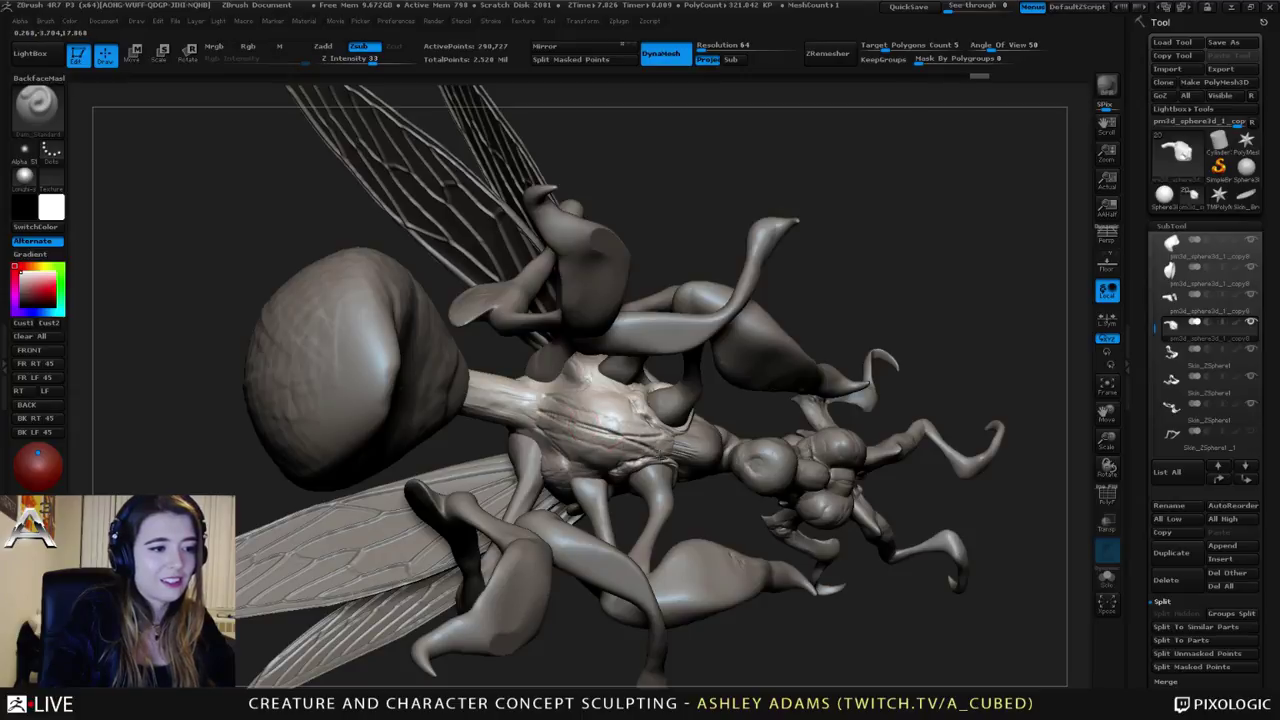
pyautogui.moveTo(660, 442); pyautogui.dragTo(712, 440, button='right')
pyautogui.moveTo(664, 426); pyautogui.dragTo(680, 440)
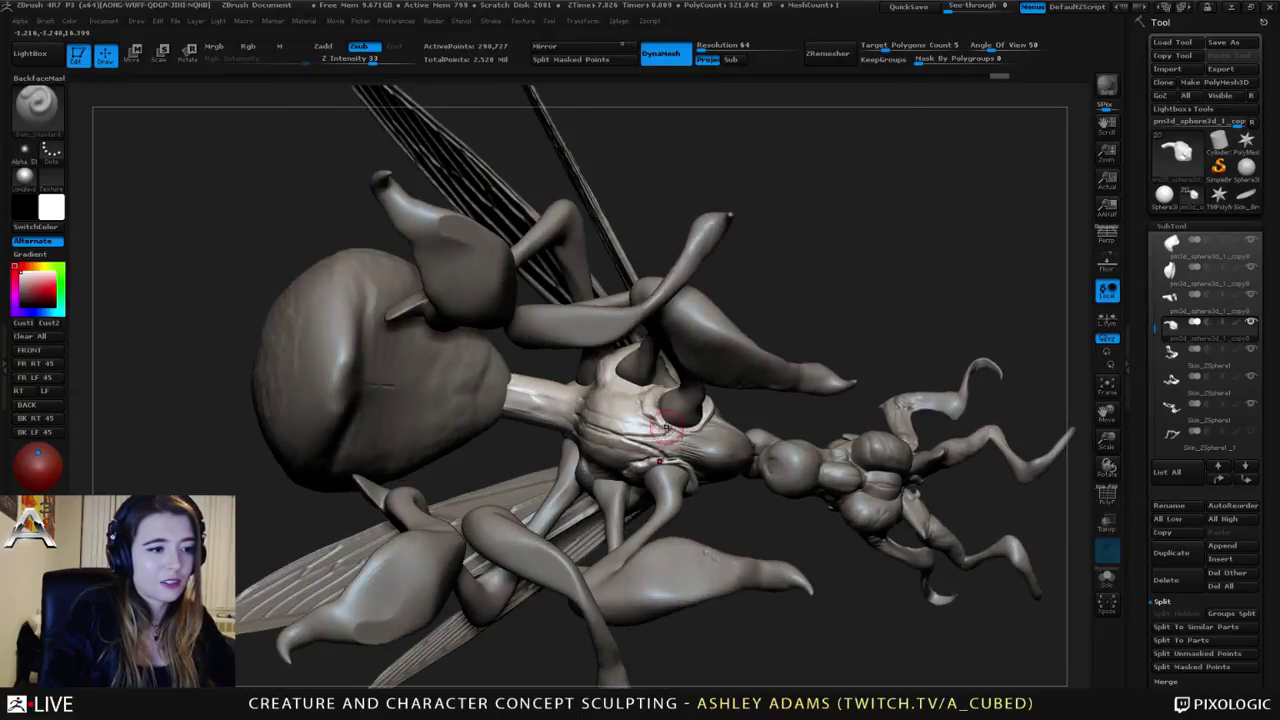
# Step: Carve additional creases between the leg sockets and along the rear side of the thorax with Dam Standard
pyautogui.moveTo(664, 428); pyautogui.dragTo(620, 400, button='right')
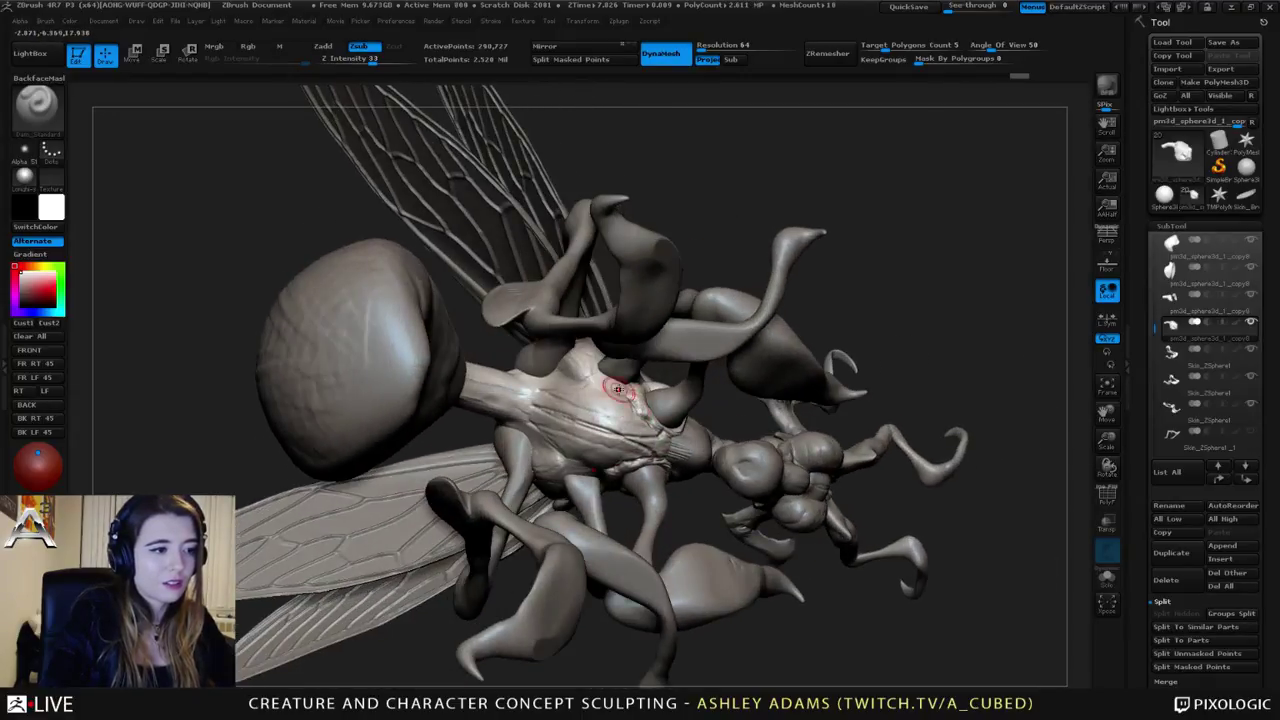
pyautogui.moveTo(618, 389)
pyautogui.mouseDown()
pyautogui.moveTo(582, 382)
pyautogui.moveTo(538, 401)
pyautogui.moveTo(558, 391)
pyautogui.mouseUp()
pyautogui.moveTo(559, 390)
pyautogui.mouseDown(button='right')
pyautogui.moveTo(602, 484)
pyautogui.moveTo(648, 525)
pyautogui.moveTo(551, 343)
pyautogui.mouseUp(button='right')
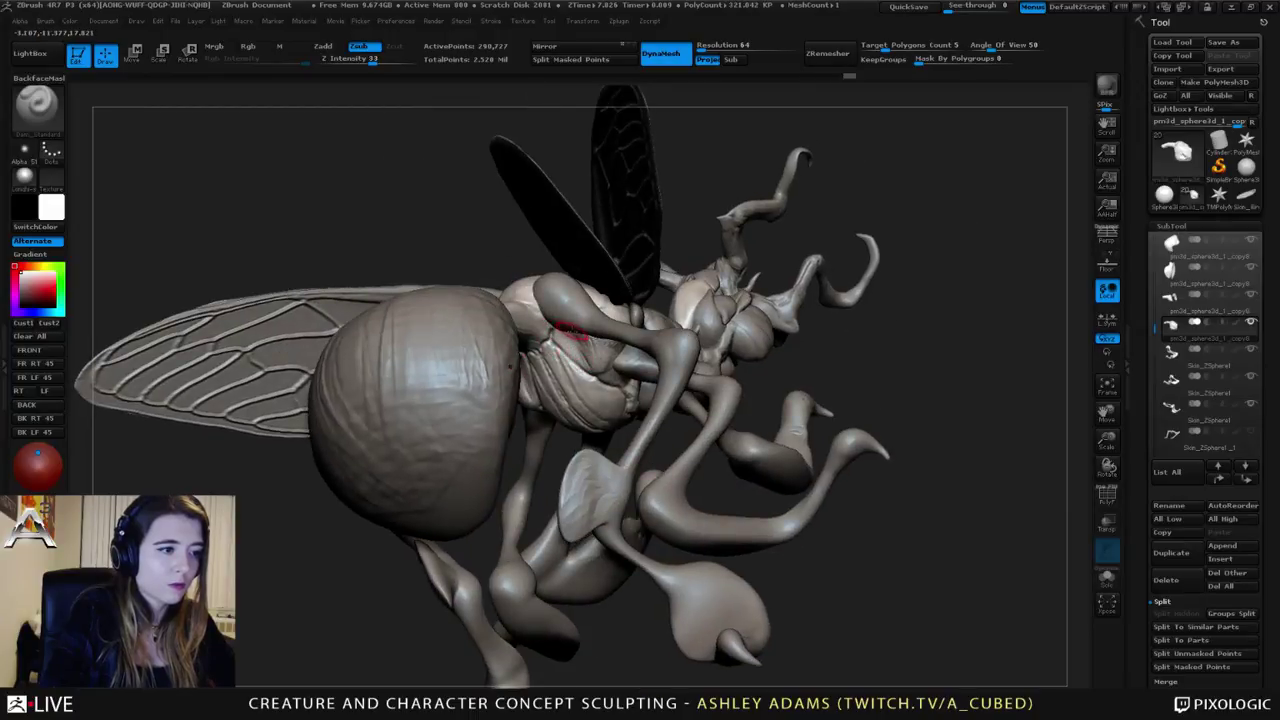
pyautogui.moveTo(572, 333); pyautogui.dragTo(598, 380)
pyautogui.keyDown('ctrl'); pyautogui.moveTo(597, 372); pyautogui.dragTo(465, 285, button='right'); pyautogui.keyUp('ctrl')
pyautogui.moveTo(643, 374); pyautogui.dragTo(500, 325, button='right')
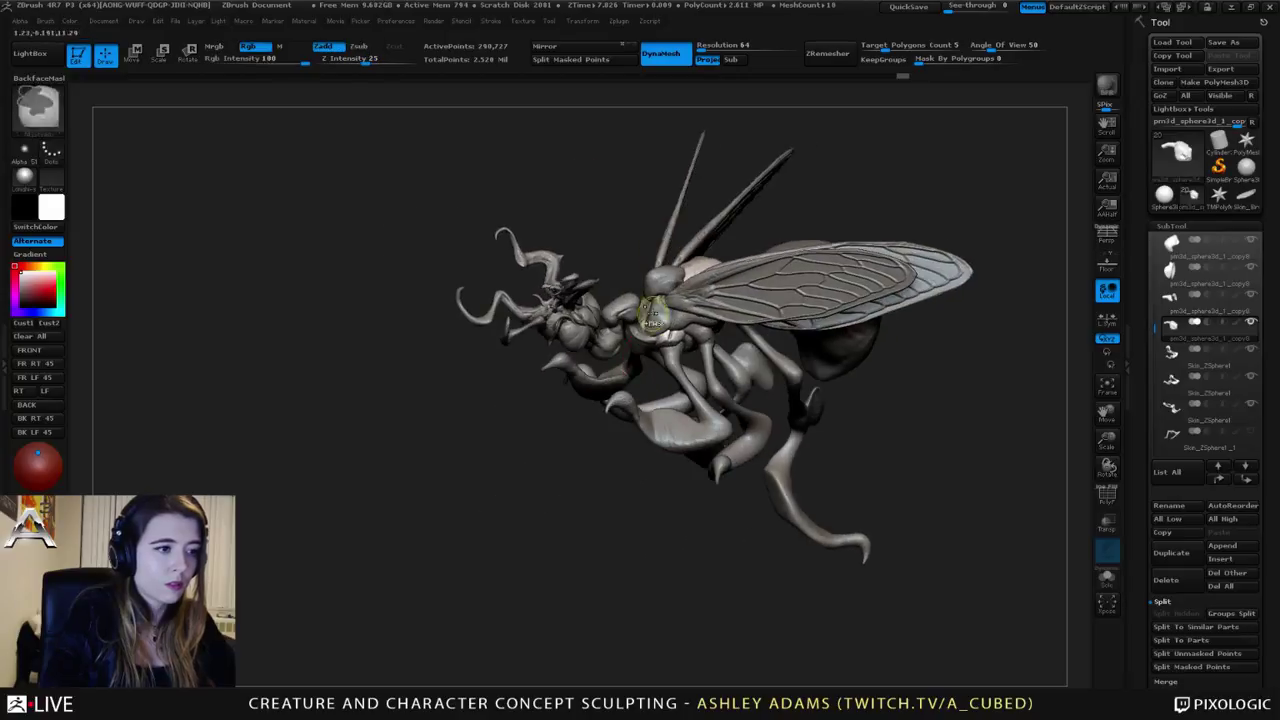
# Step: Reshape the rounded plate in front of the wing base on the upper thorax
pyautogui.keyDown('ctrl'); pyautogui.moveTo(663, 314); pyautogui.dragTo(686, 337, button='right'); pyautogui.keyUp('ctrl')
pyautogui.keyDown('alt'); pyautogui.click(687, 335); pyautogui.keyUp('alt')
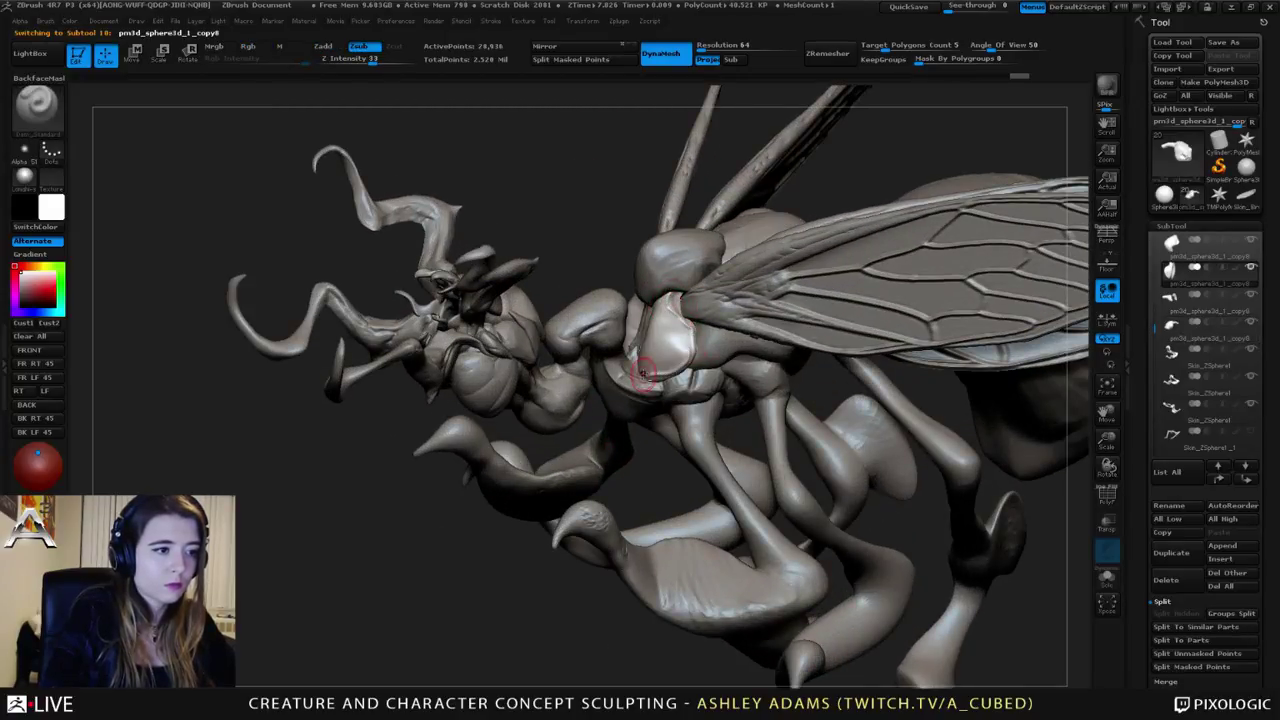
pyautogui.moveTo(657, 361); pyautogui.dragTo(650, 303, button='right')
pyautogui.keyDown('alt'); pyautogui.click(652, 292); pyautogui.keyUp('alt')
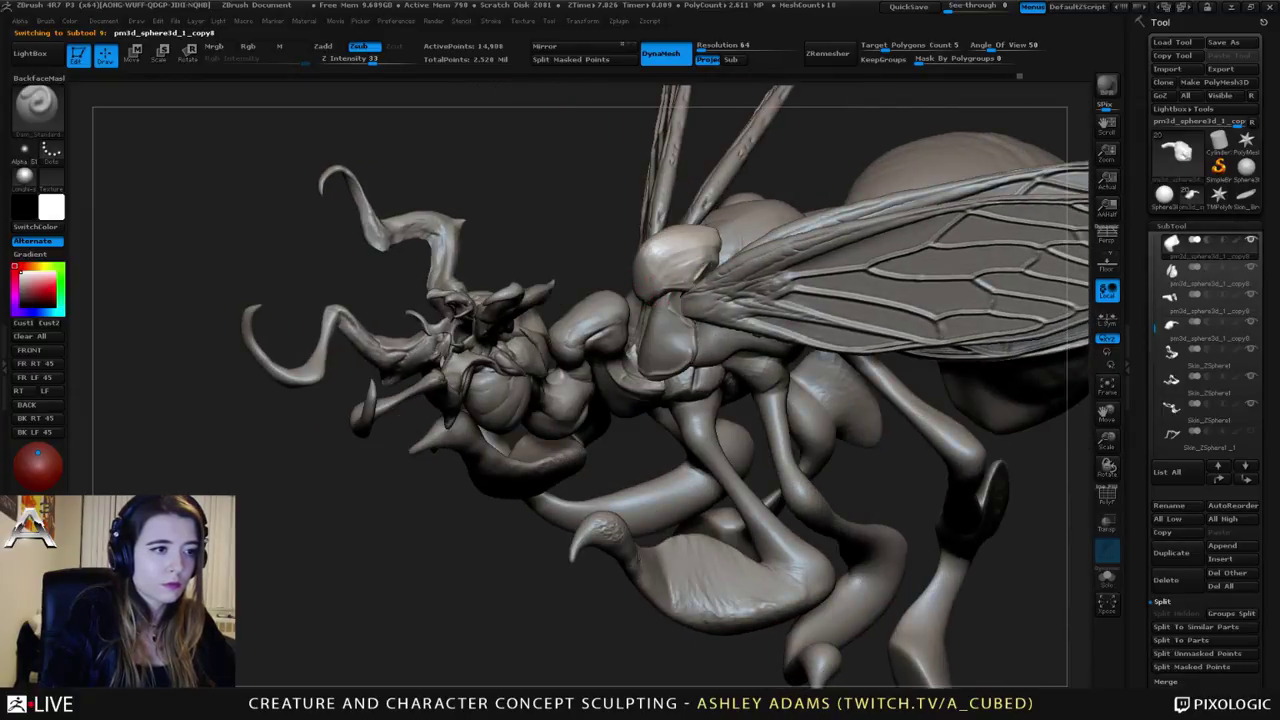
pyautogui.press('b')
pyautogui.press('m')
pyautogui.press('v')
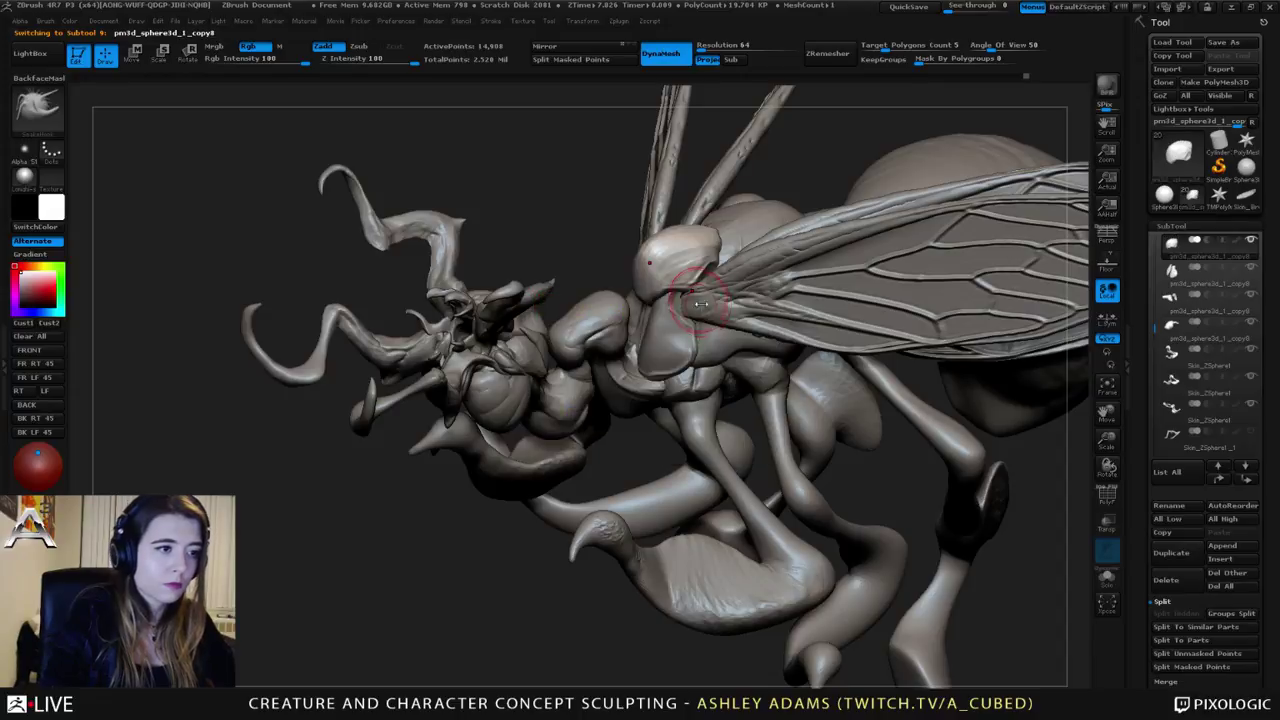
pyautogui.moveTo(675, 318)
pyautogui.mouseDown(button='right')
pyautogui.moveTo(668, 305)
pyautogui.moveTo(660, 316)
pyautogui.moveTo(662, 285)
pyautogui.moveTo(692, 288)
pyautogui.moveTo(682, 318)
pyautogui.mouseUp(button='right')
pyautogui.rightClick(682, 318)
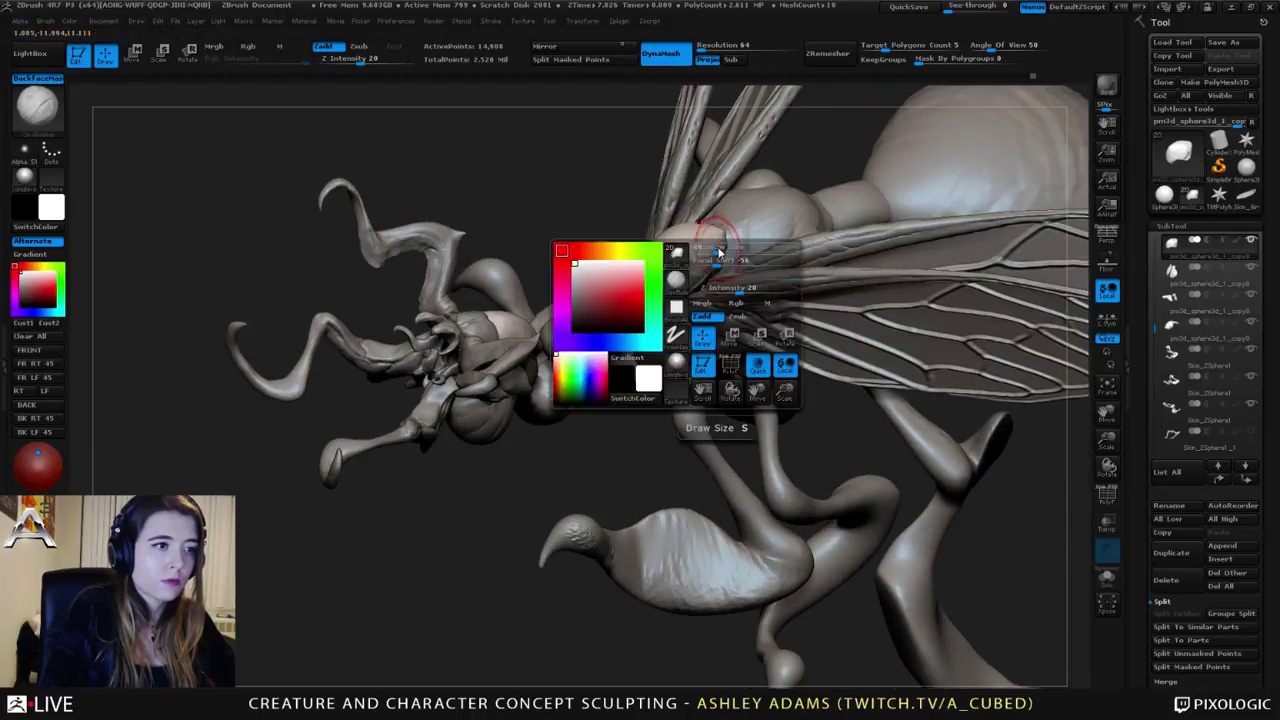
pyautogui.moveTo(720, 249); pyautogui.dragTo(730, 268, button='right')
# Step: Carve creases across the upper thorax behind the front plates and around the waist with Dam Standard
pyautogui.press('b')
pyautogui.press('d')
pyautogui.press('s')
pyautogui.moveTo(715, 265); pyautogui.dragTo(720, 245)
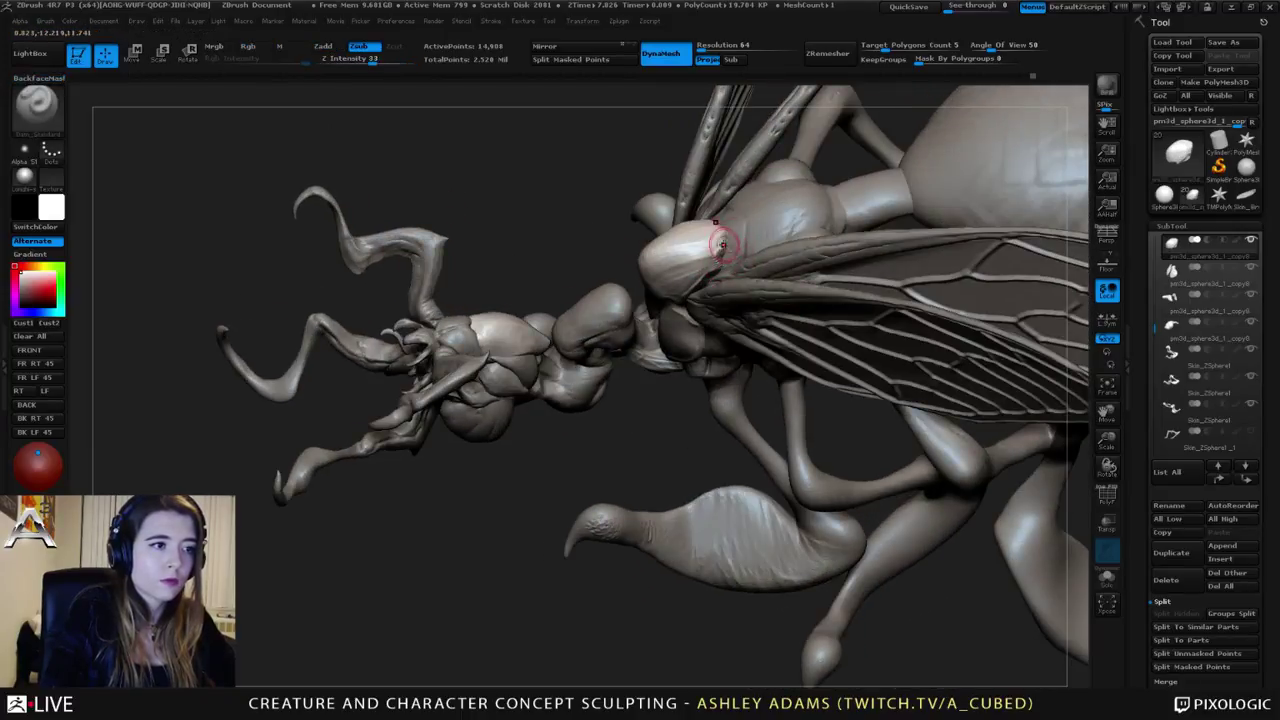
pyautogui.moveTo(721, 225)
pyautogui.keyDown('ctrl'); pyautogui.mouseDown(button='right')
pyautogui.moveTo(721, 190)
pyautogui.moveTo(735, 240)
pyautogui.mouseUp(button='right'); pyautogui.keyUp('ctrl')
pyautogui.keyDown('alt'); pyautogui.click(735, 240); pyautogui.keyUp('alt')
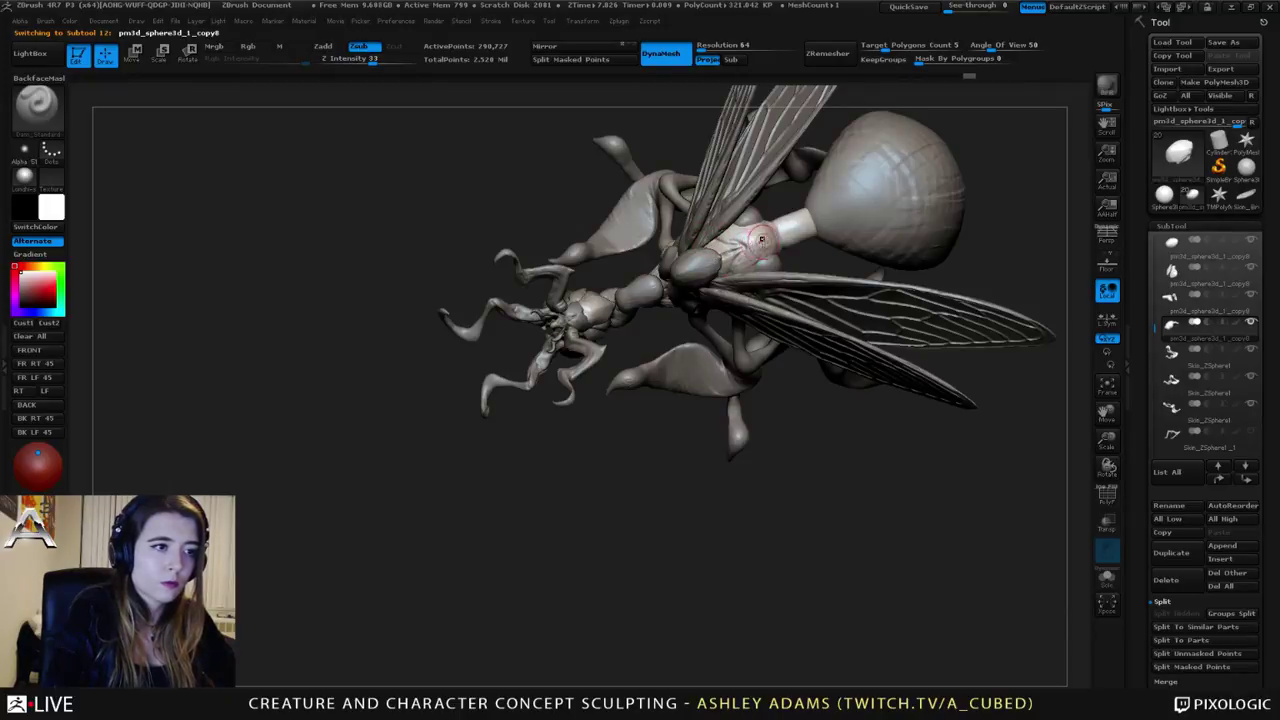
pyautogui.moveTo(761, 238); pyautogui.dragTo(790, 240, button='right')
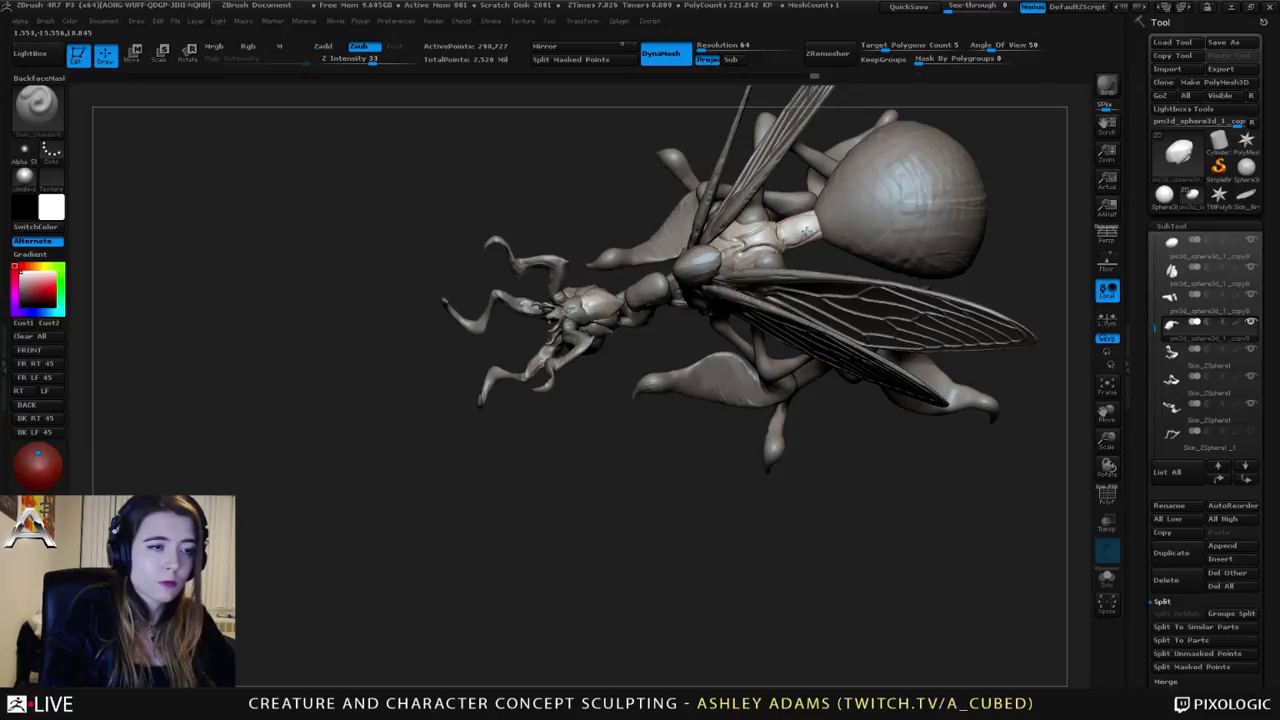
pyautogui.moveTo(806, 230); pyautogui.dragTo(812, 255, button='right')
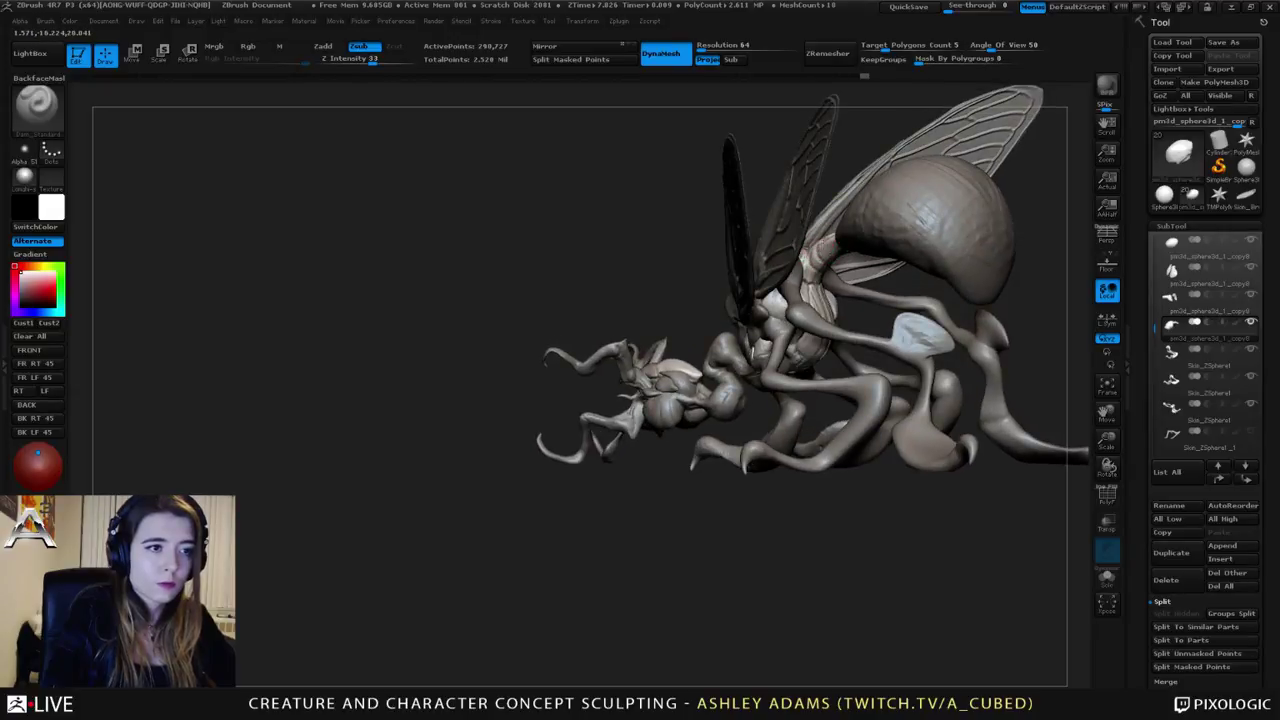
# Step: Adjust the shape of the abdomen around its lower tip with the Snake Hook brush
pyautogui.keyDown('ctrl'); pyautogui.moveTo(812, 250); pyautogui.dragTo(814, 256, button='right'); pyautogui.keyUp('ctrl')
pyautogui.moveTo(814, 256)
pyautogui.mouseDown(button='right')
pyautogui.moveTo(822, 264)
pyautogui.moveTo(716, 284)
pyautogui.moveTo(718, 348)
pyautogui.moveTo(691, 280)
pyautogui.moveTo(664, 342)
pyautogui.mouseUp(button='right')
pyautogui.keyDown('alt'); pyautogui.click(716, 345); pyautogui.keyUp('alt')
pyautogui.rightClick(664, 342)
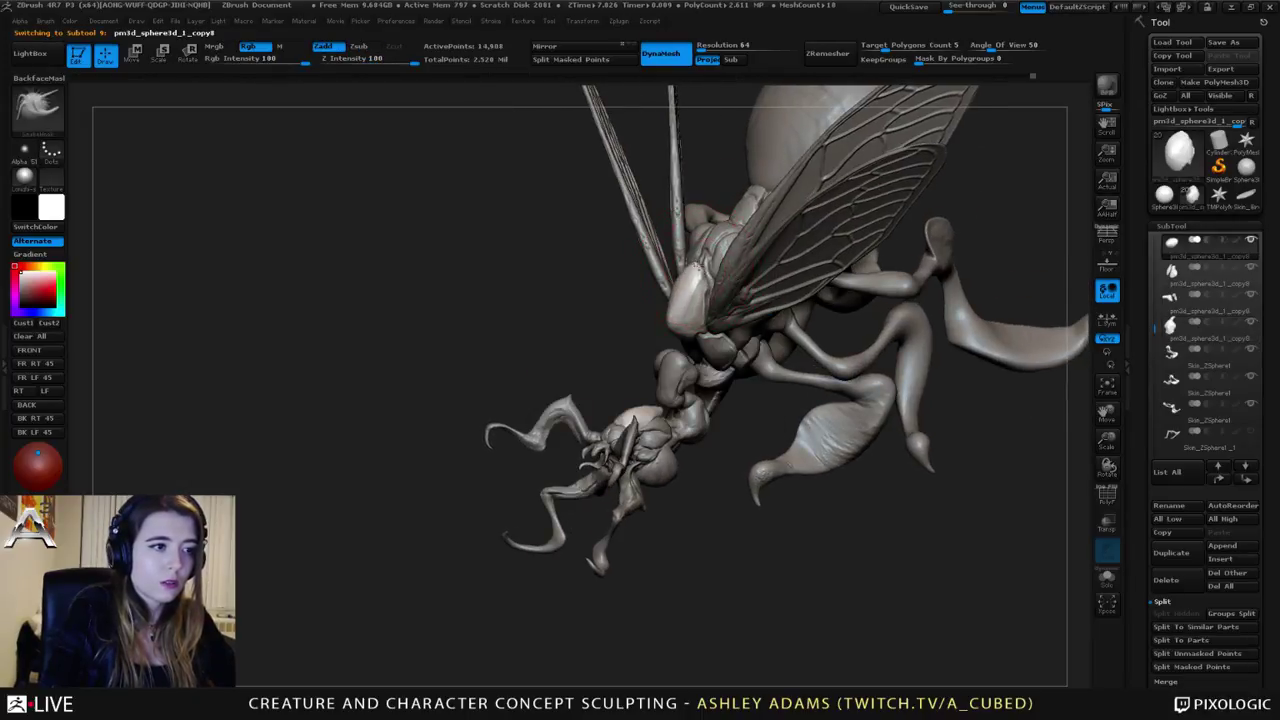
pyautogui.moveTo(706, 253); pyautogui.dragTo(603, 210, button='right')
pyautogui.keyDown('alt'); pyautogui.click(610, 255); pyautogui.keyUp('alt')
pyautogui.press('space')
pyautogui.moveTo(580, 249); pyautogui.dragTo(560, 249)
pyautogui.moveTo(560, 249)
pyautogui.mouseDown(button='right')
pyautogui.moveTo(543, 292)
pyautogui.moveTo(546, 271)
pyautogui.moveTo(557, 290)
pyautogui.mouseUp(button='right')
pyautogui.press('space')
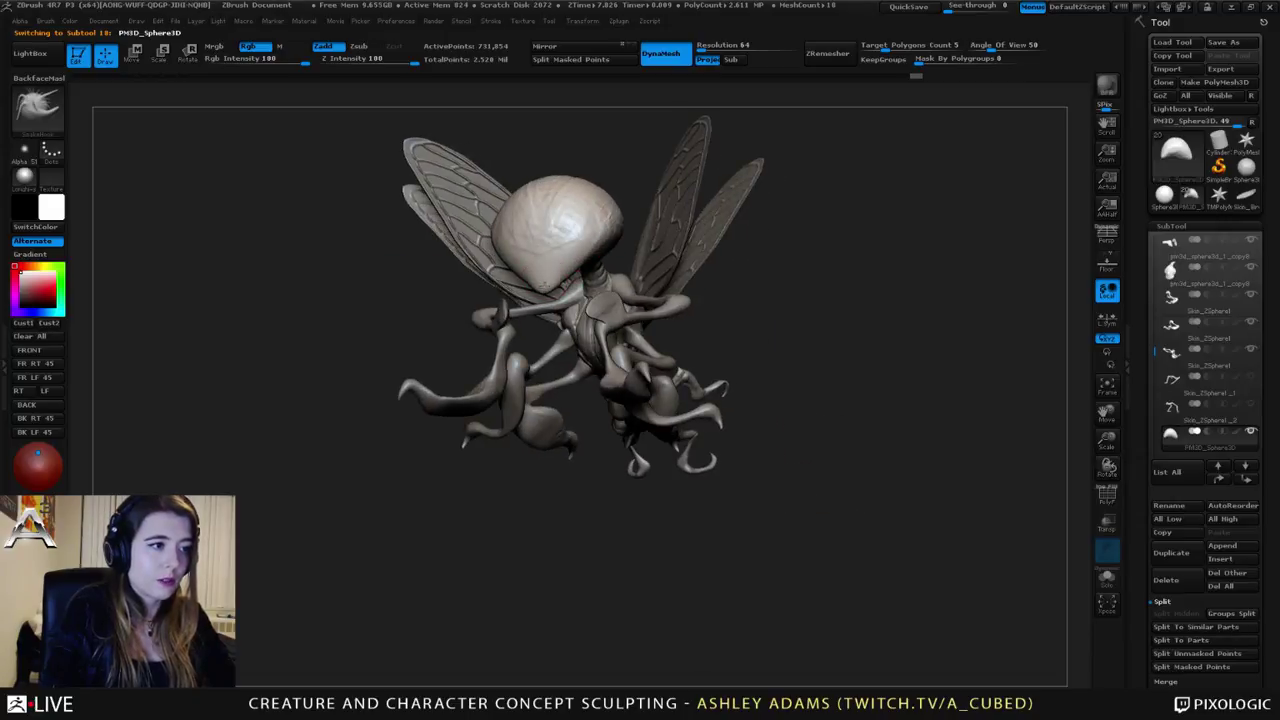
pyautogui.moveTo(561, 246); pyautogui.dragTo(709, 266, button='right')
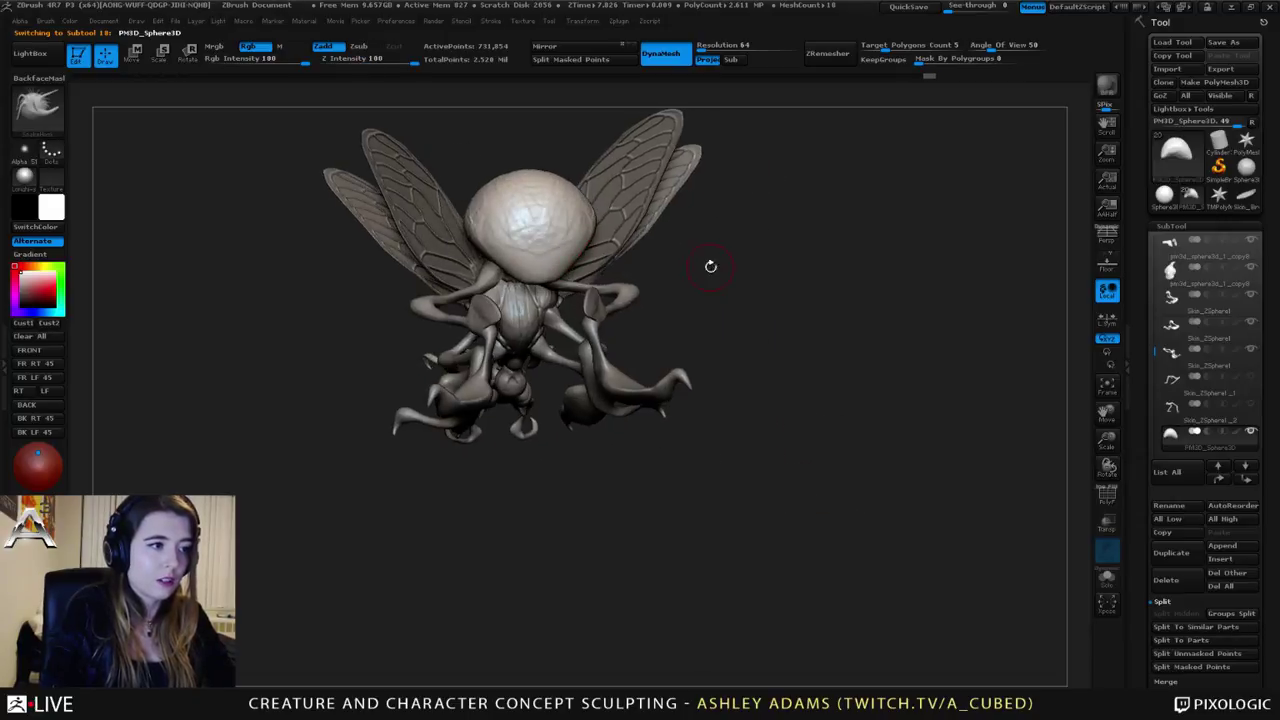
# Step: Append a Sphere3D_2 mesh as a new subtool and make it the active one
pyautogui.click(1222, 545)
pyautogui.click(1236, 549)
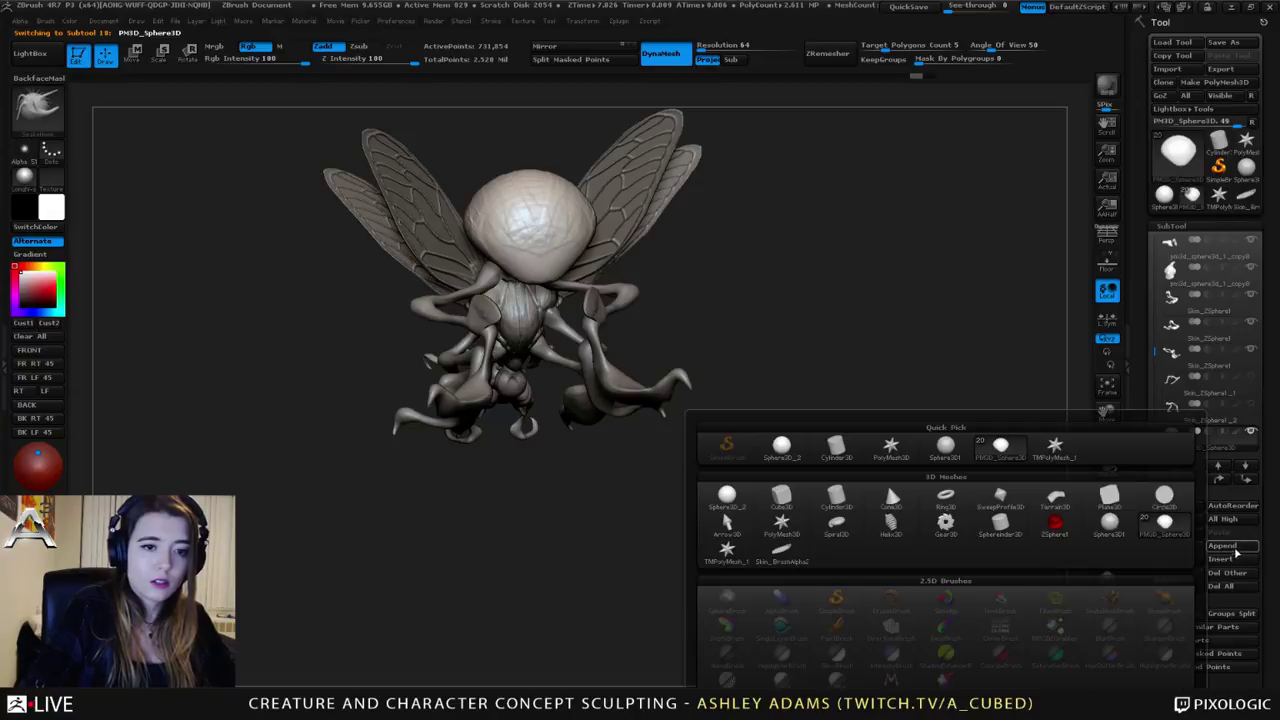
pyautogui.click(731, 495)
pyautogui.moveTo(728, 325); pyautogui.dragTo(706, 352, button='right')
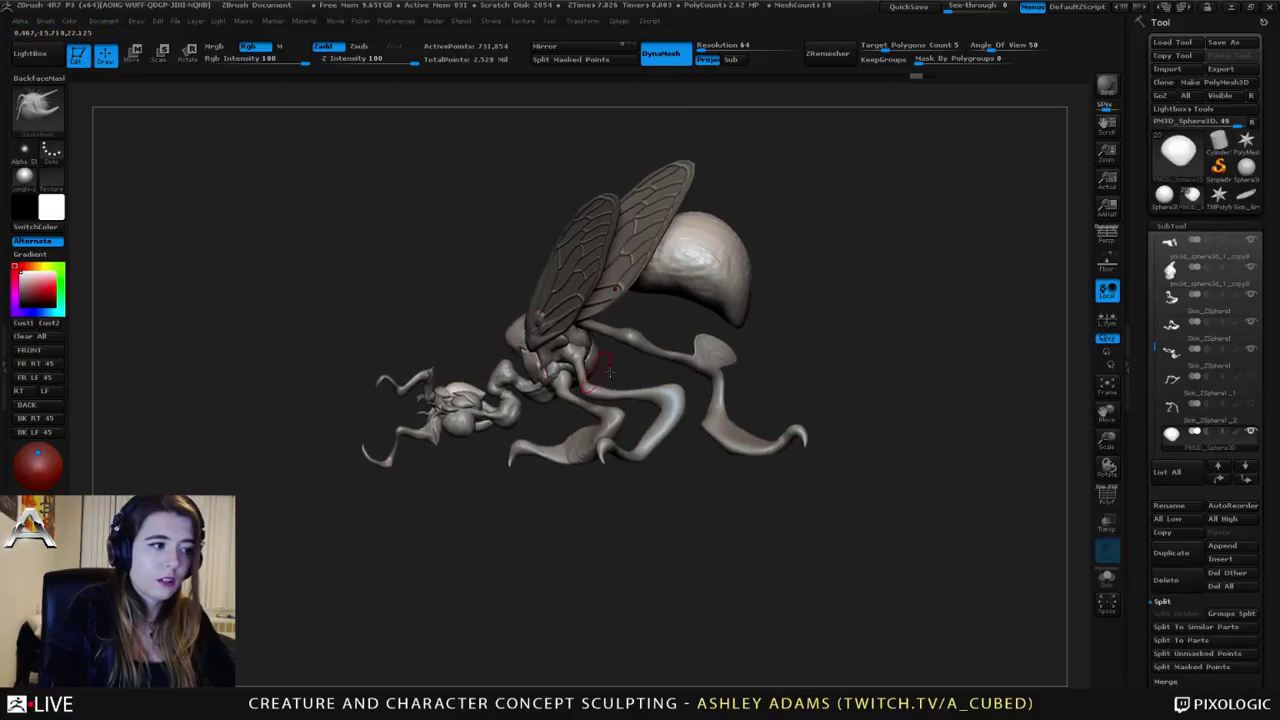
pyautogui.moveTo(1156, 349); pyautogui.dragTo(1158, 398)
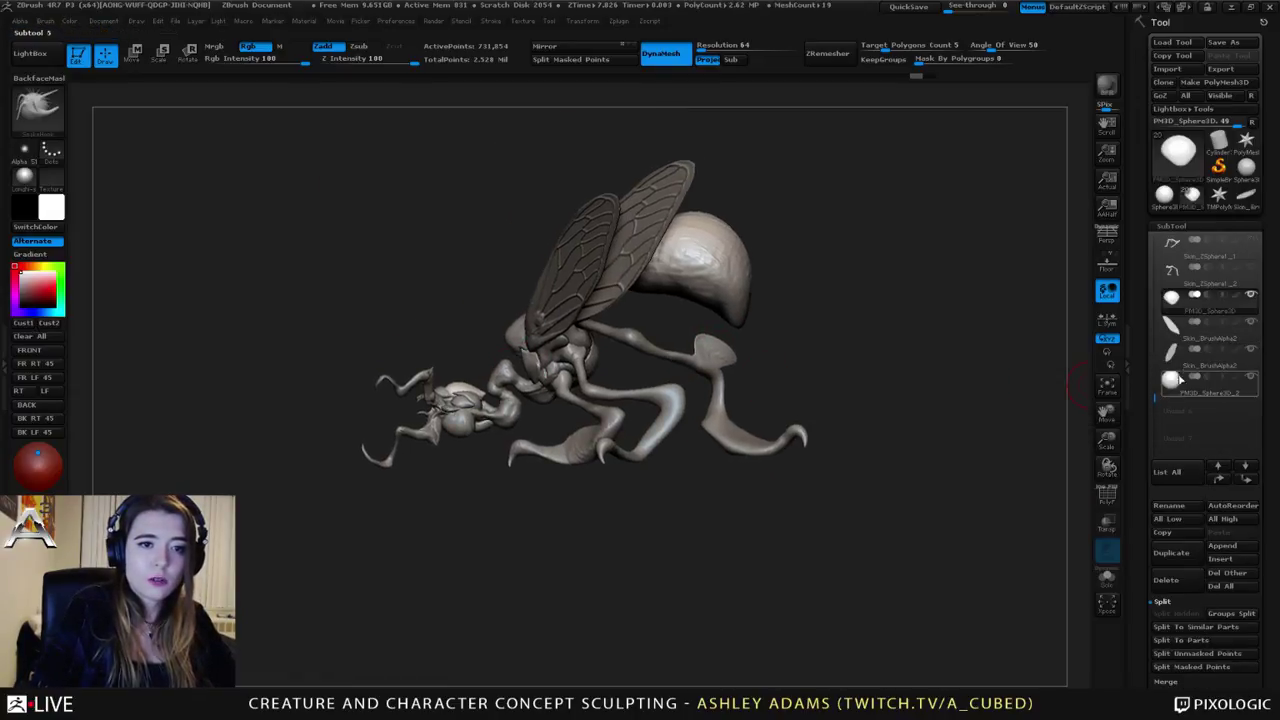
pyautogui.click(1173, 379)
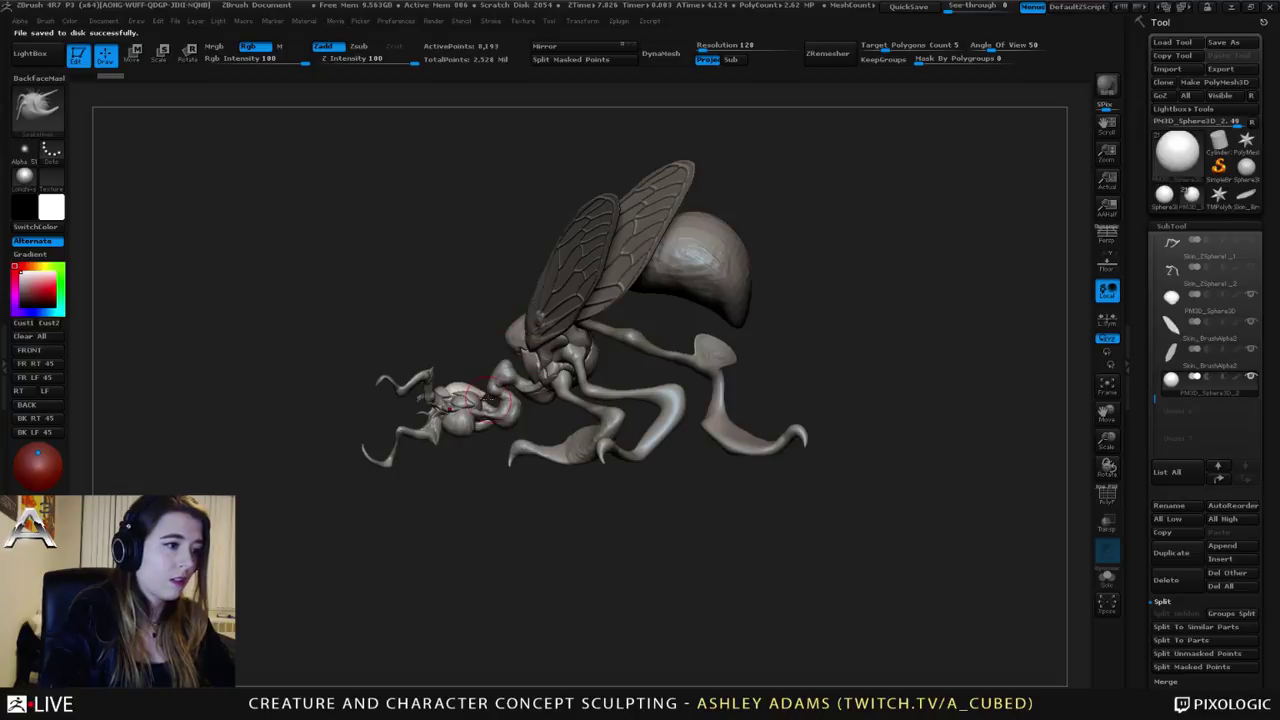
# Step: Move the new sphere to the abdomen's tip and enlarge it with the Inflat brush
pyautogui.press('w')
pyautogui.moveTo(443, 410); pyautogui.dragTo(677, 410)
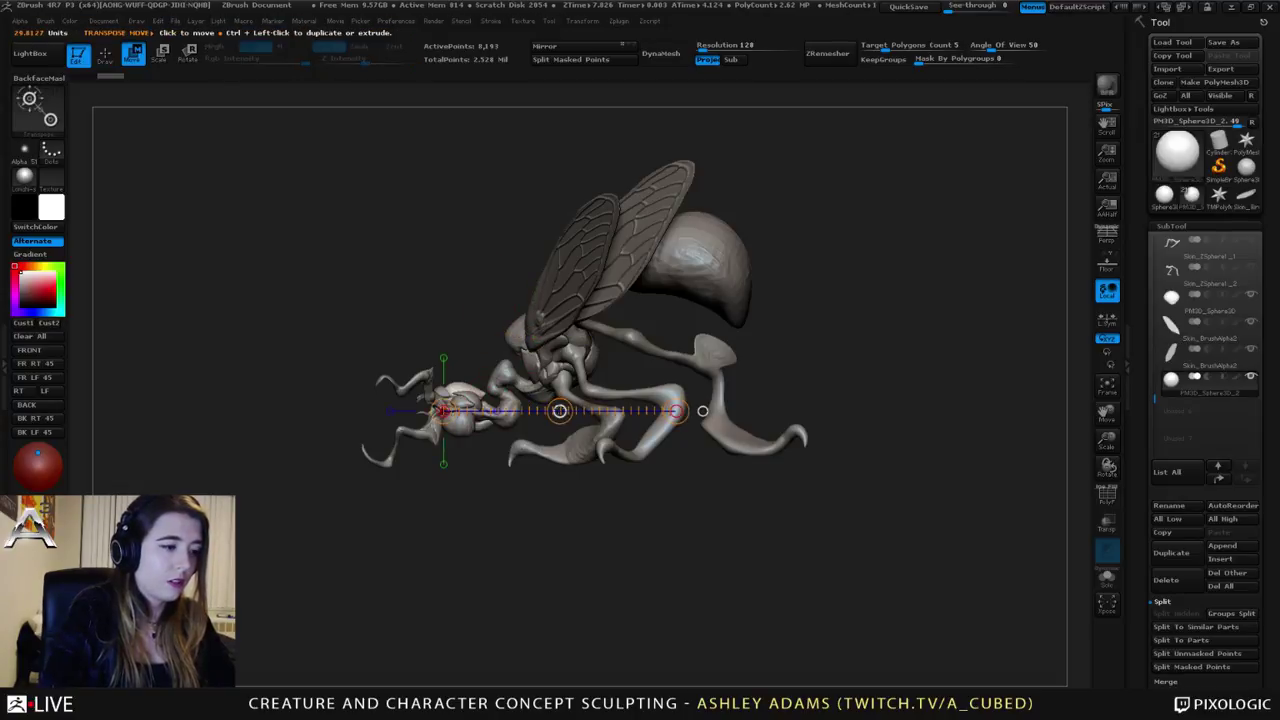
pyautogui.moveTo(559, 410); pyautogui.dragTo(562, 412)
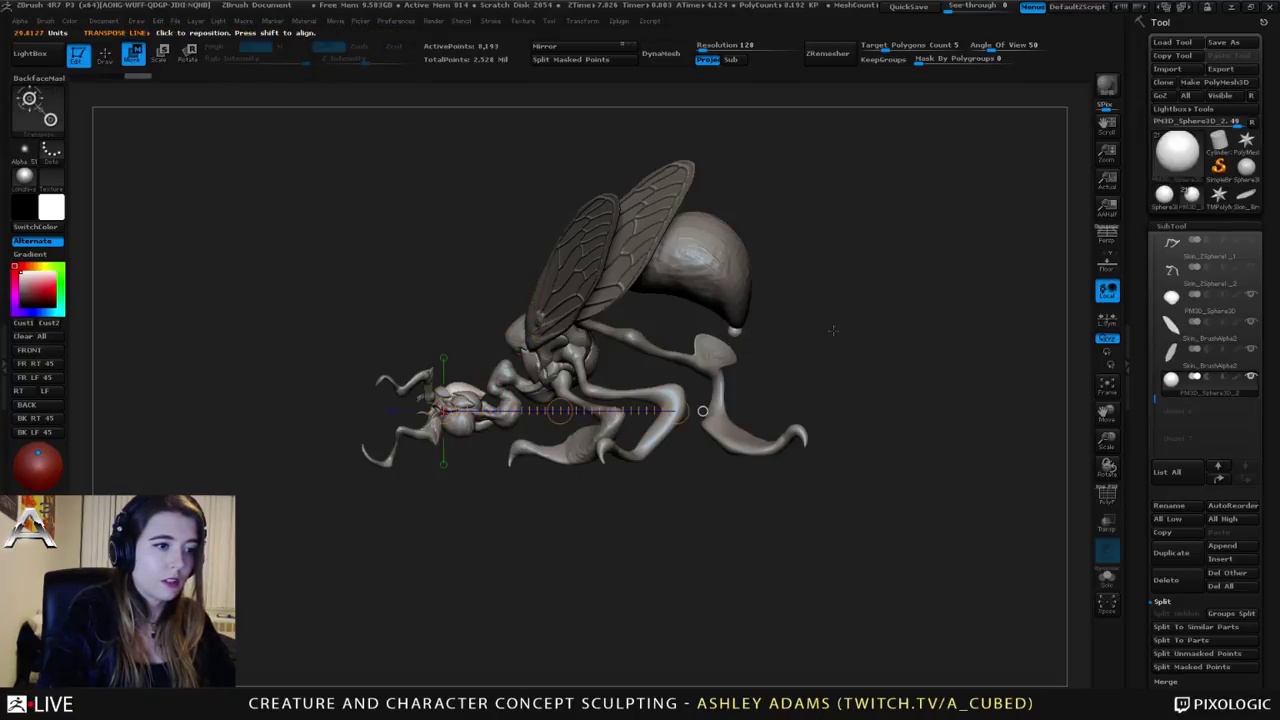
pyautogui.press('q')
pyautogui.press('space')
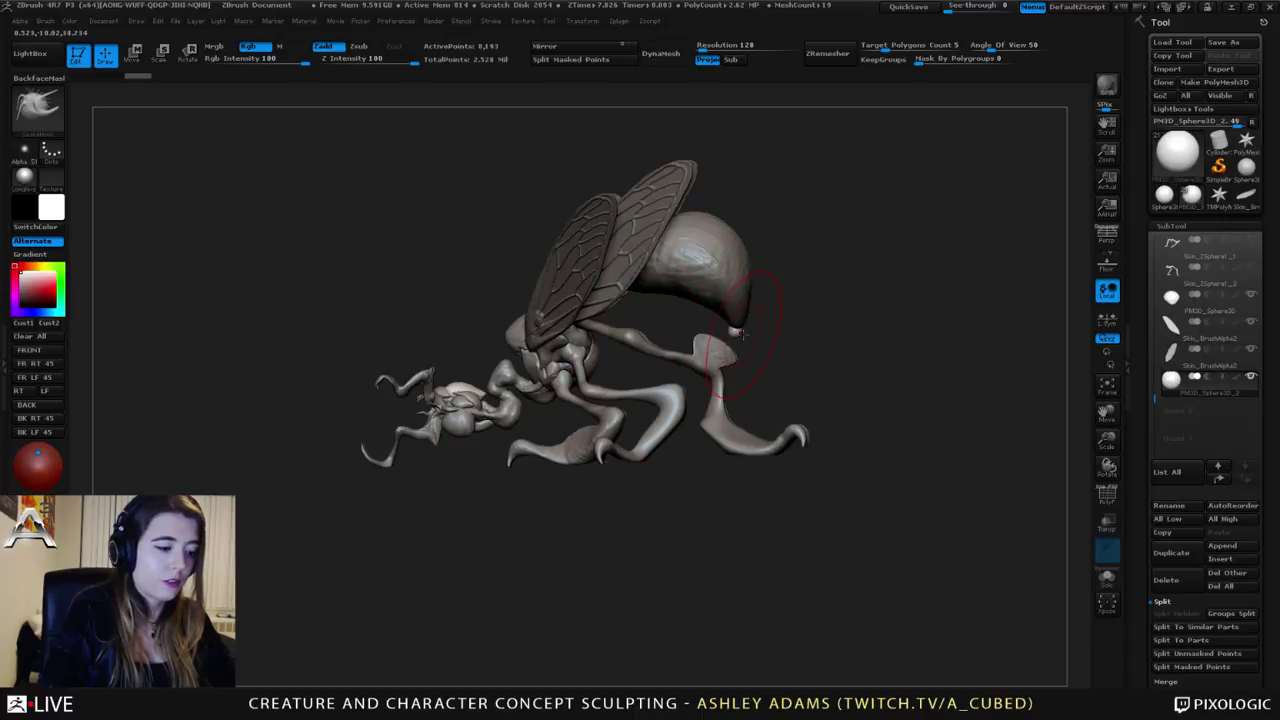
pyautogui.press('b')
pyautogui.press('i')
pyautogui.press('n')
pyautogui.moveTo(736, 329); pyautogui.dragTo(740, 330)
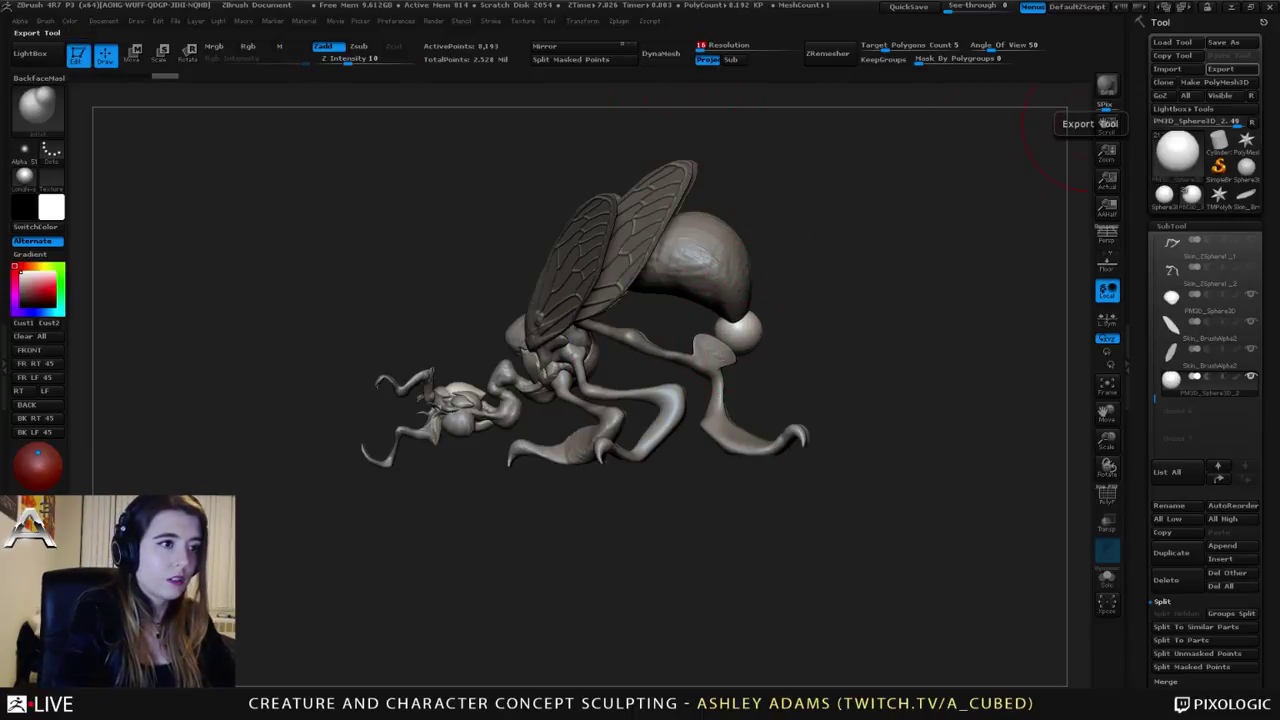
# Step: Clear the mask on the sphere and convert it to DynaMesh at resolution 16
pyautogui.press('Return')
pyautogui.keyDown('ctrl'); pyautogui.click(838, 355); pyautogui.keyUp('ctrl')
pyautogui.click(668, 60)
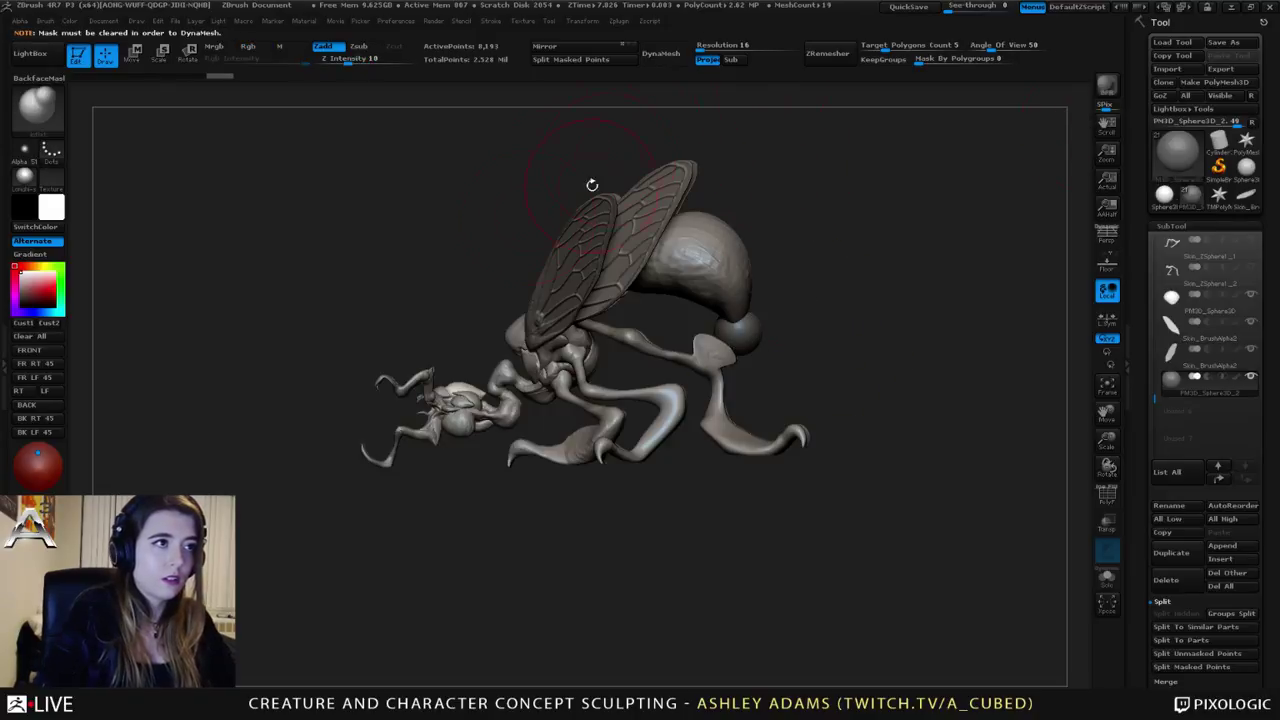
pyautogui.keyDown('ctrl'); pyautogui.moveTo(814, 283); pyautogui.dragTo(838, 308); pyautogui.keyUp('ctrl')
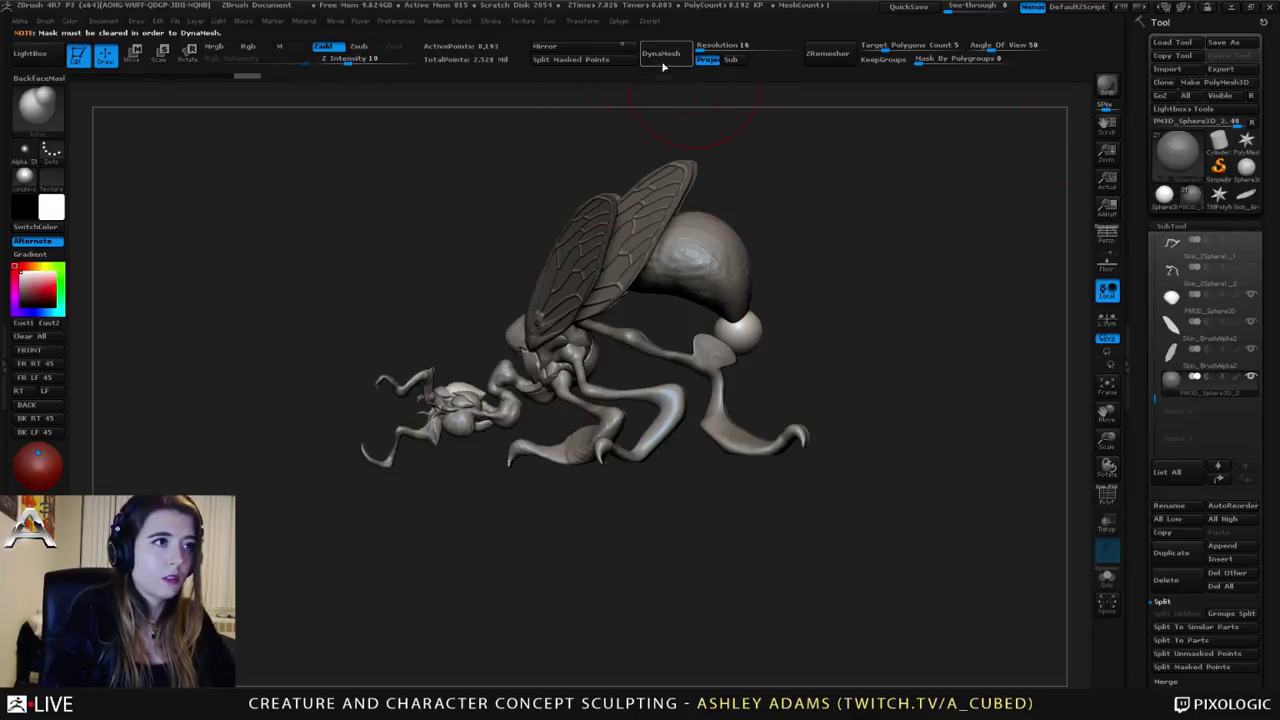
pyautogui.click(665, 62)
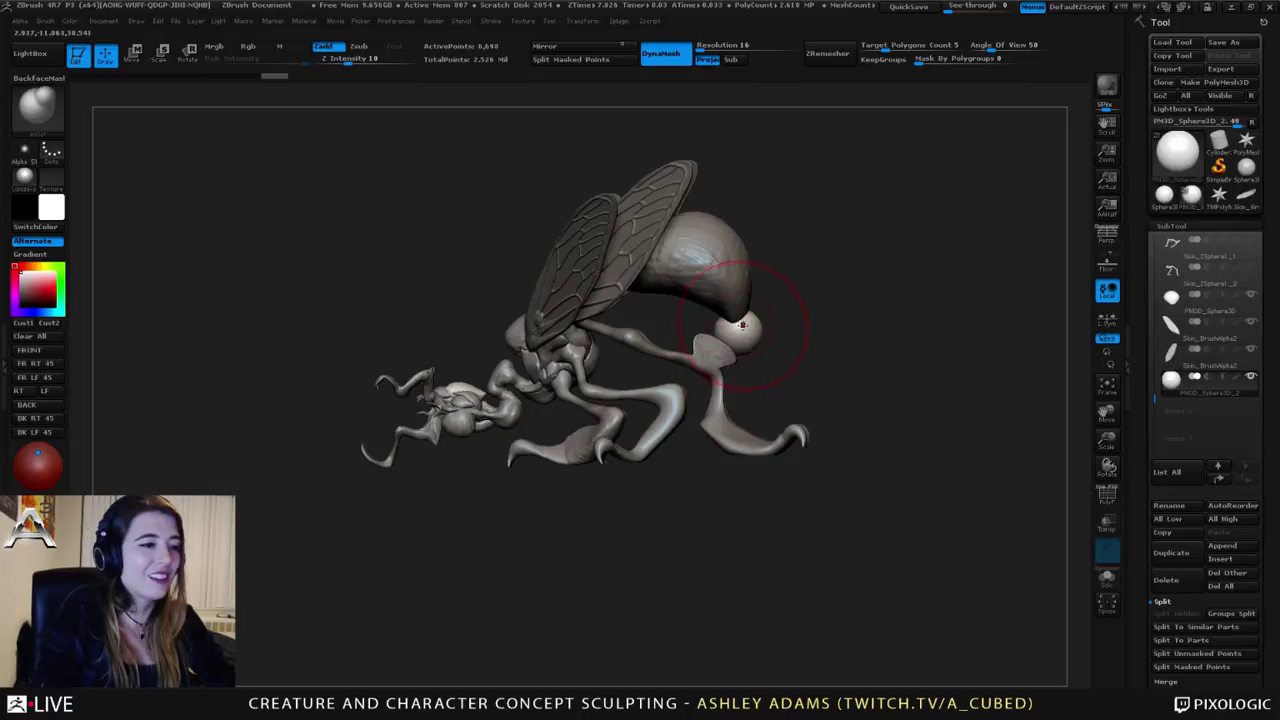
# Step: Stretch the sphere downward into an elongated rod below the abdomen with the Snake Hook brush
pyautogui.press('b')
pyautogui.press('s')
pyautogui.press('h')
pyautogui.moveTo(783, 292); pyautogui.dragTo(640, 298)
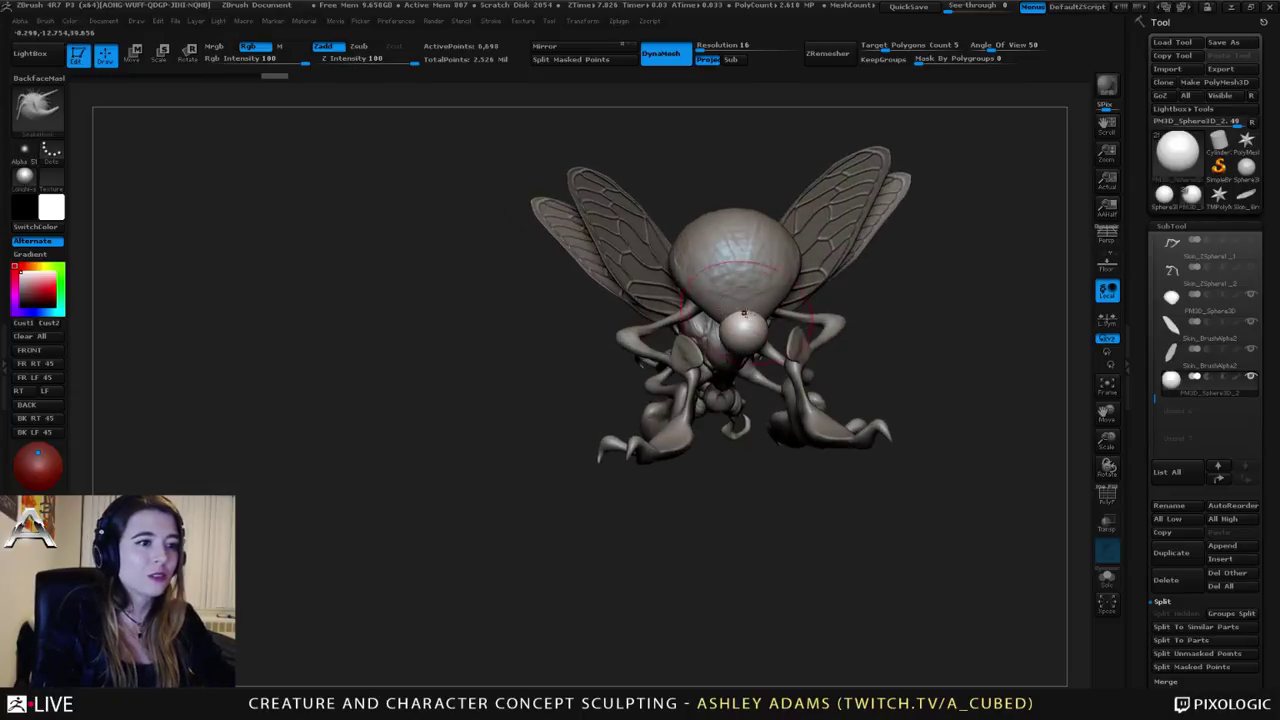
pyautogui.press('space')
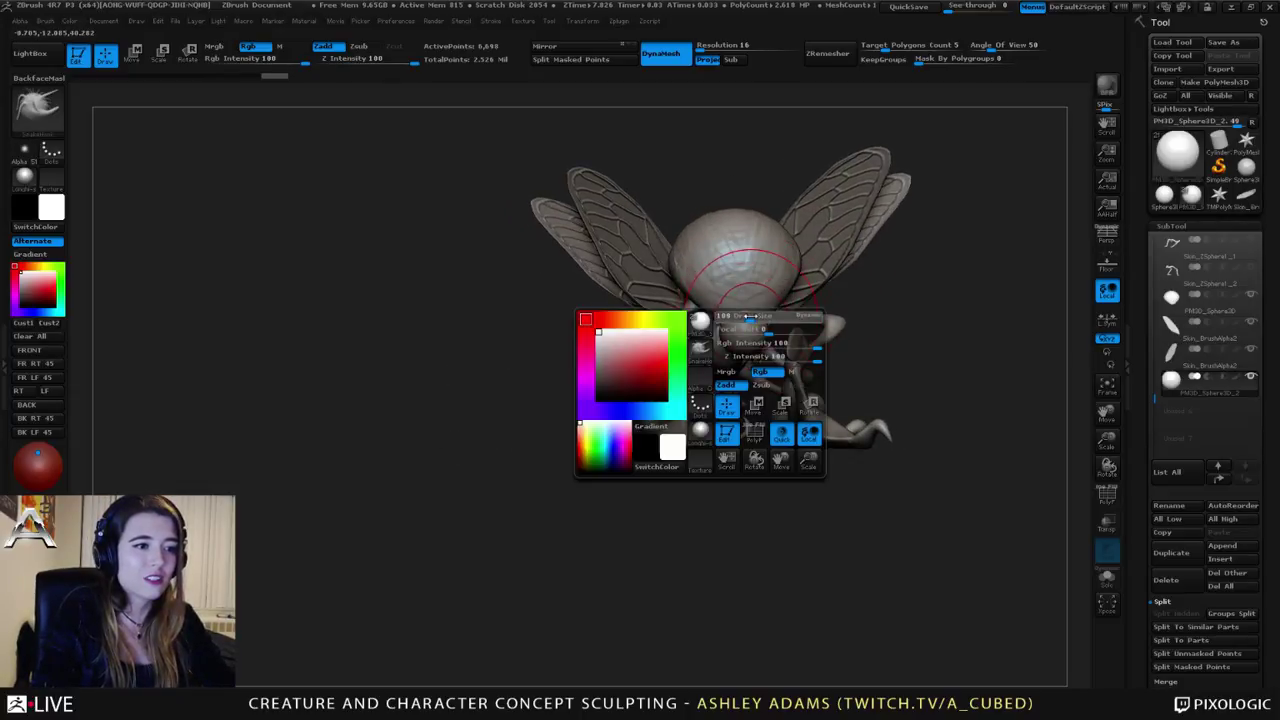
pyautogui.moveTo(745, 325)
pyautogui.mouseDown()
pyautogui.moveTo(742, 397)
pyautogui.moveTo(743, 320)
pyautogui.mouseUp()
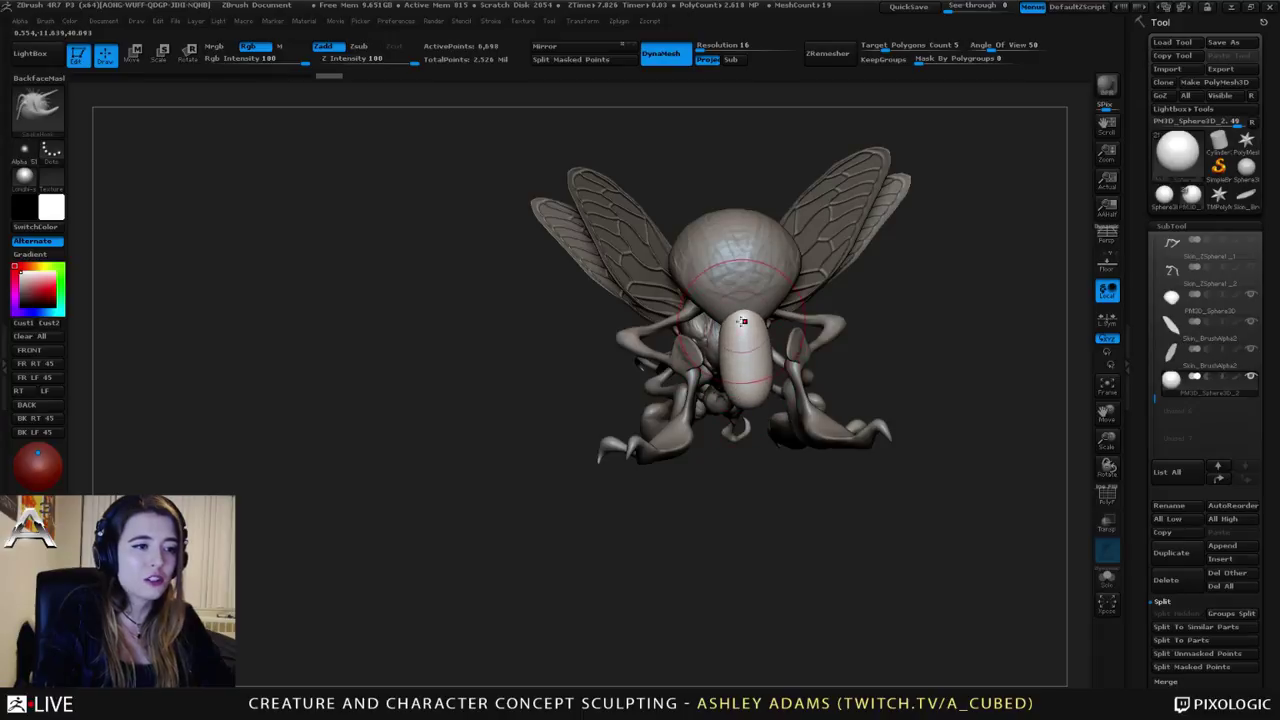
# Step: Smooth the rod thinner and bend it into a curved stinger with a pointed end
pyautogui.moveTo(743, 320); pyautogui.dragTo(825, 322, button='right')
pyautogui.moveTo(736, 318)
pyautogui.keyDown('shift'); pyautogui.mouseDown()
pyautogui.moveTo(741, 381)
pyautogui.moveTo(741, 338)
pyautogui.mouseUp(); pyautogui.keyUp('shift')
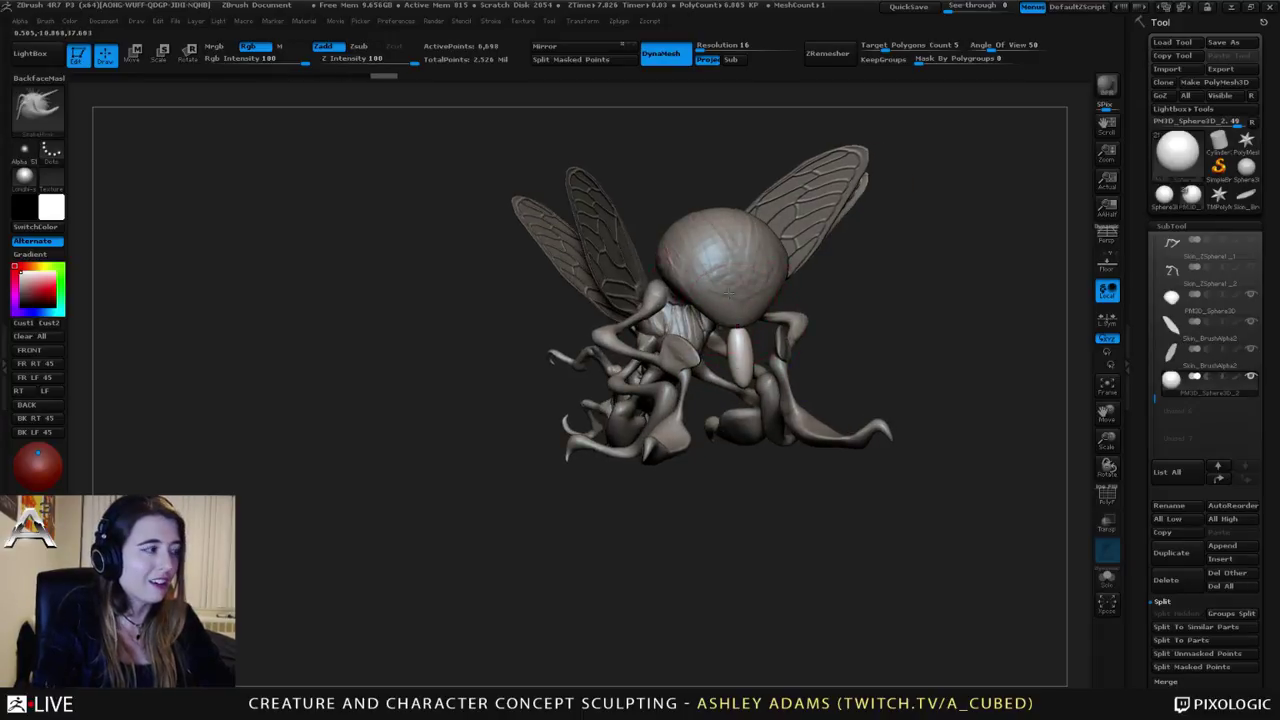
pyautogui.moveTo(741, 338); pyautogui.dragTo(778, 303, button='right')
pyautogui.moveTo(735, 350)
pyautogui.mouseDown()
pyautogui.moveTo(757, 381)
pyautogui.moveTo(772, 335)
pyautogui.moveTo(767, 352)
pyautogui.moveTo(784, 344)
pyautogui.mouseUp()
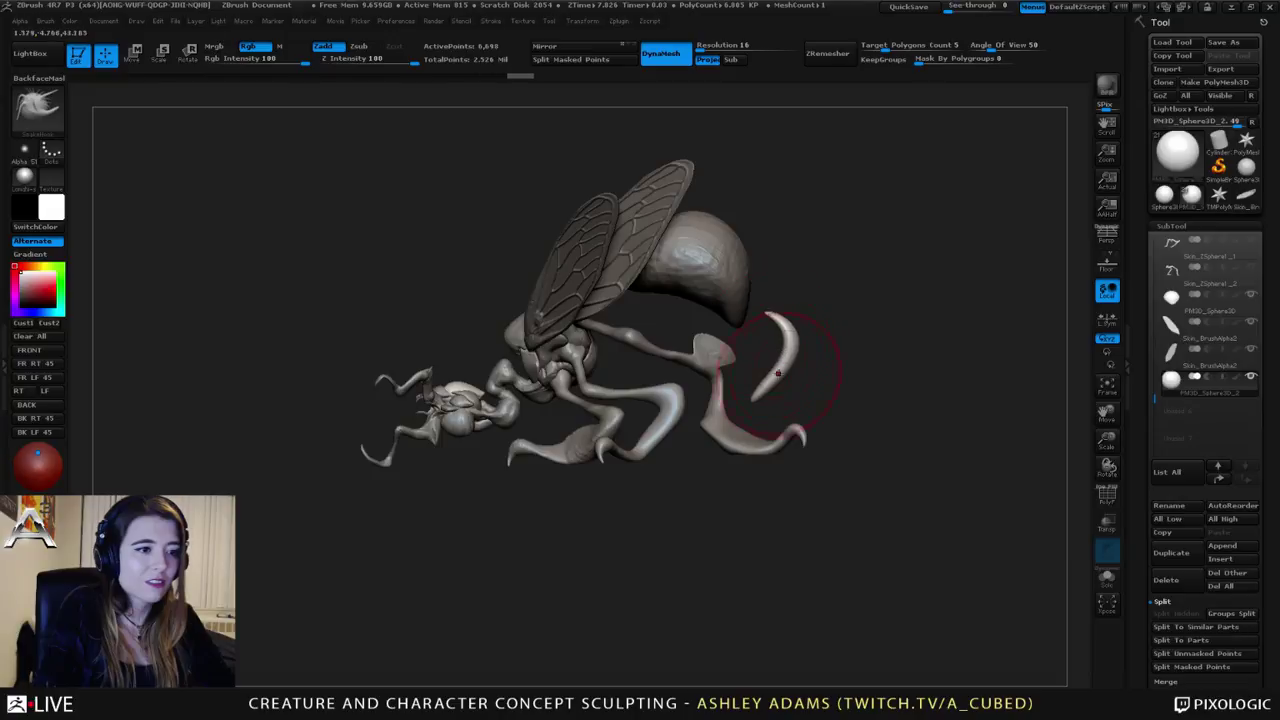
pyautogui.moveTo(770, 390)
pyautogui.keyDown('shift'); pyautogui.mouseDown()
pyautogui.moveTo(772, 378)
pyautogui.moveTo(753, 401)
pyautogui.mouseUp(); pyautogui.keyUp('shift')
# Step: Reshape the abdomen into a longer curved form between the waist and the stinger with Snake Hook
pyautogui.keyDown('alt'); pyautogui.click(735, 265); pyautogui.keyUp('alt')
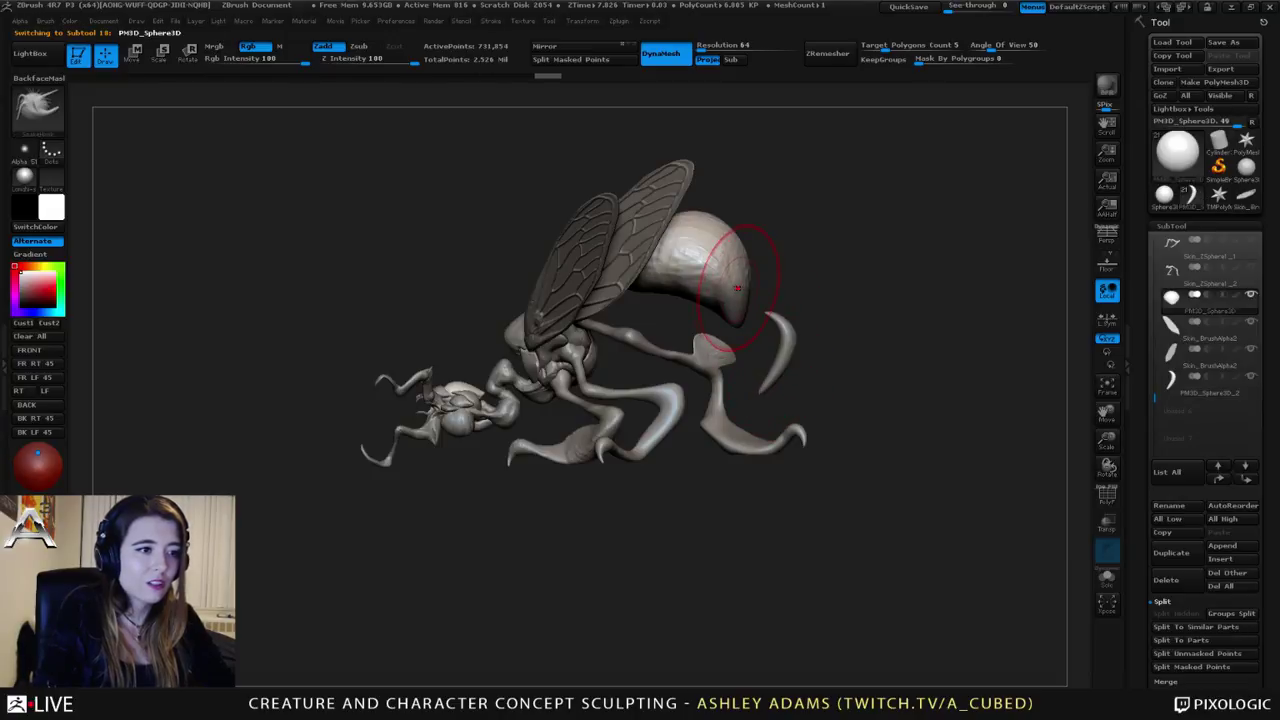
pyautogui.press('space')
pyautogui.moveTo(736, 284); pyautogui.dragTo(769, 320)
pyautogui.press('space')
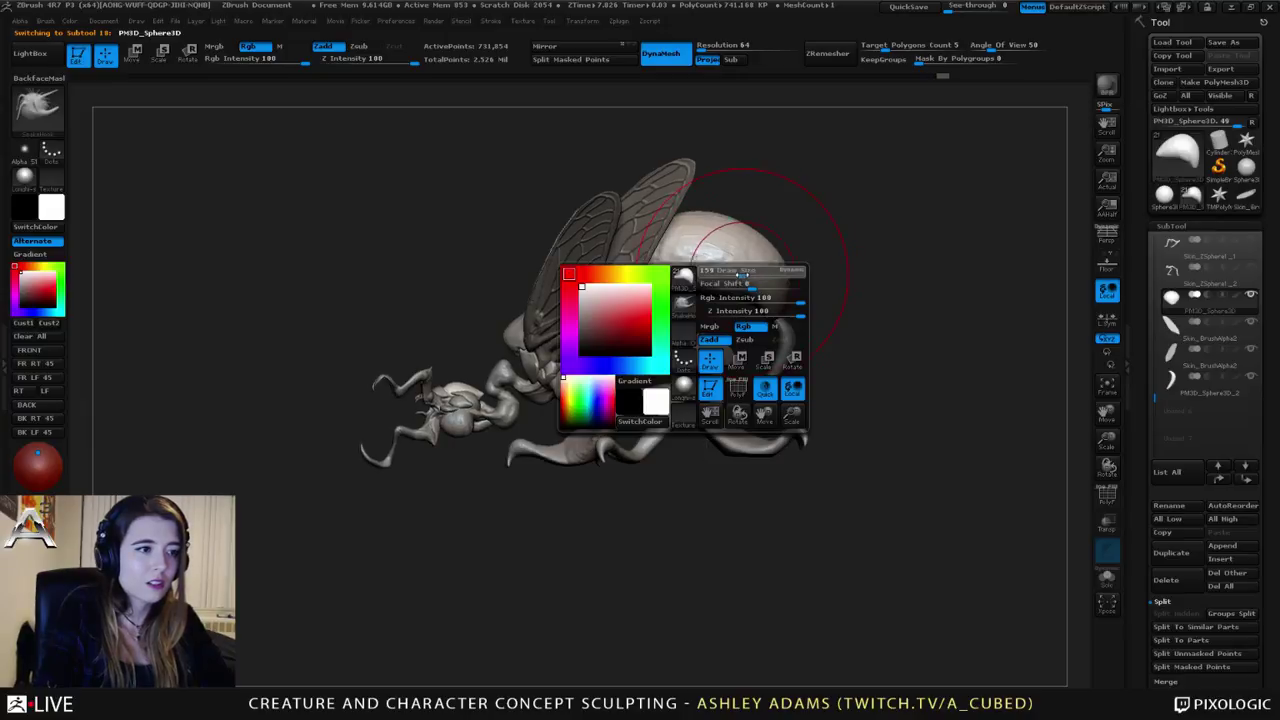
pyautogui.moveTo(700, 240)
pyautogui.mouseDown()
pyautogui.moveTo(720, 207)
pyautogui.moveTo(734, 214)
pyautogui.mouseUp()
pyautogui.keyDown('alt'); pyautogui.moveTo(744, 219); pyautogui.dragTo(712, 256, button='right'); pyautogui.keyUp('alt')
pyautogui.moveTo(650, 306); pyautogui.dragTo(636, 319)
pyautogui.moveTo(640, 319)
pyautogui.mouseDown(button='right')
pyautogui.moveTo(860, 325)
pyautogui.moveTo(640, 300)
pyautogui.moveTo(673, 281)
pyautogui.moveTo(753, 301)
pyautogui.mouseUp(button='right')
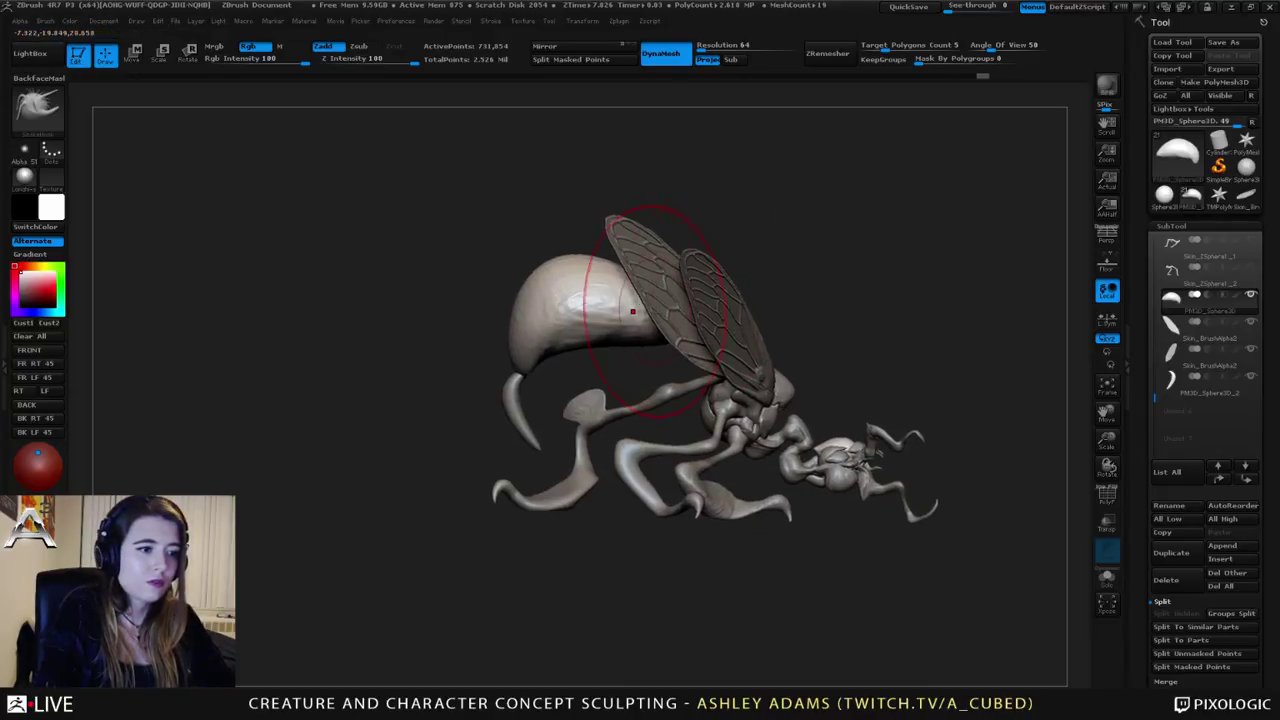
# Step: Rotate the abdomen upward and reposition it against the waist with the transpose line
pyautogui.press('r')
pyautogui.moveTo(729, 343)
pyautogui.mouseDown()
pyautogui.moveTo(486, 243)
pyautogui.moveTo(537, 205)
pyautogui.mouseUp()
pyautogui.press('w')
pyautogui.moveTo(622, 301); pyautogui.dragTo(597, 313)
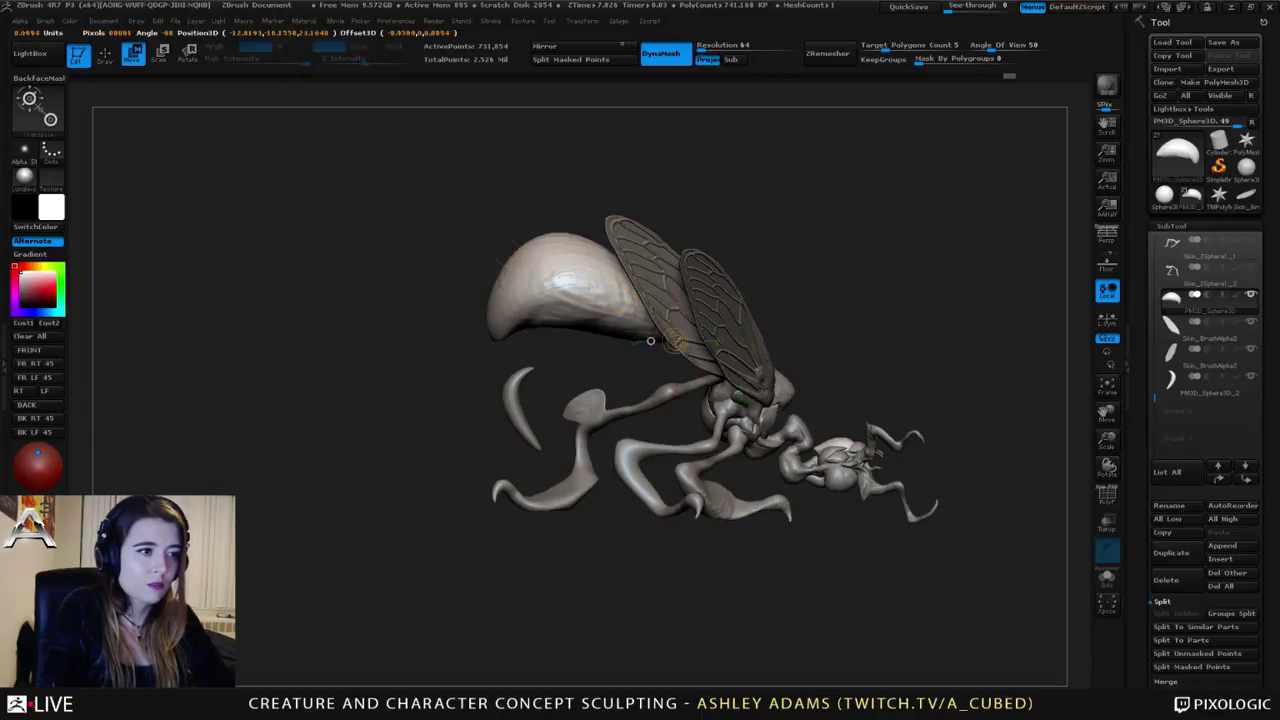
pyautogui.press('r')
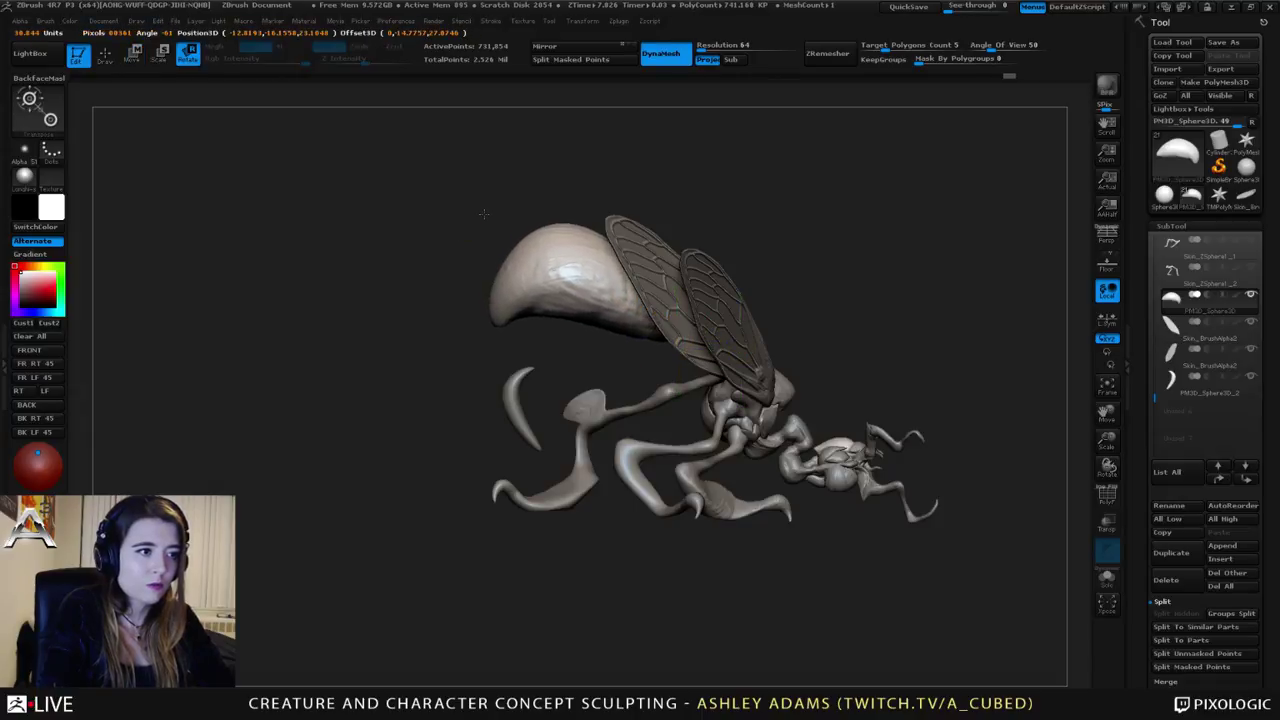
# Step: Lower the abdomen's top contour and pull its rear tip downward with Snake Hook
pyautogui.press('q')
pyautogui.moveTo(562, 237); pyautogui.dragTo(557, 231)
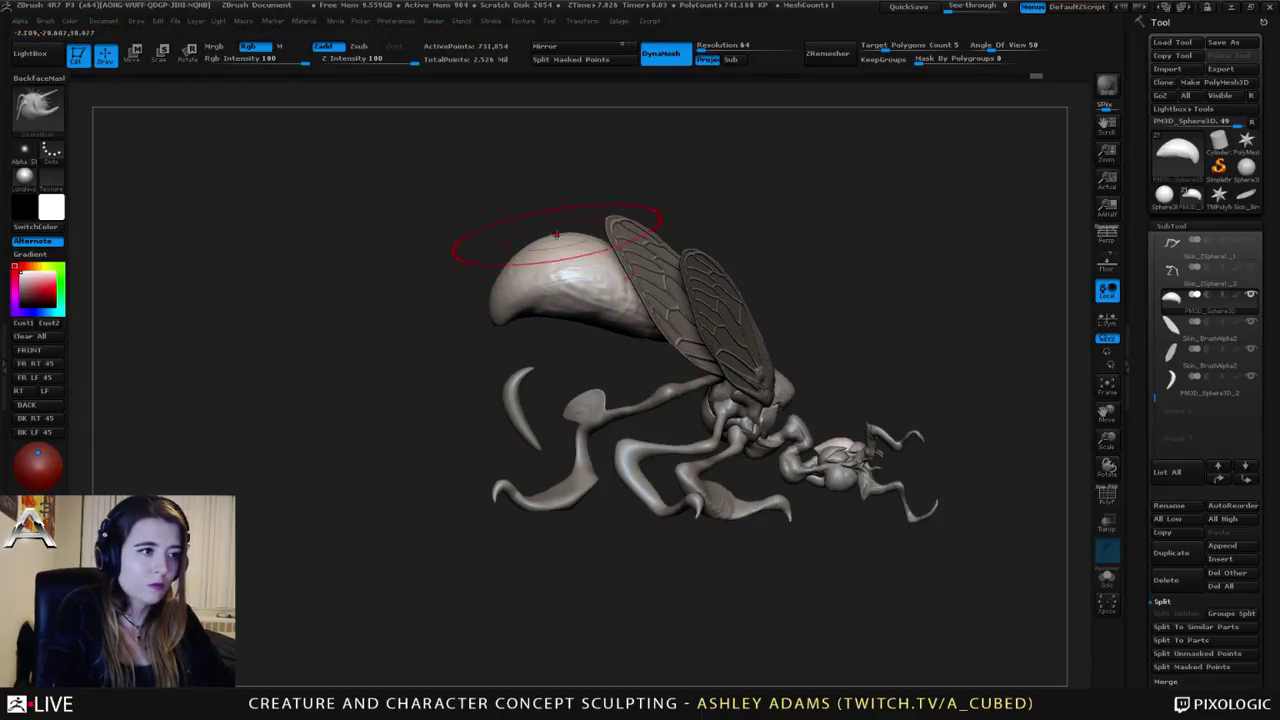
pyautogui.moveTo(503, 321)
pyautogui.mouseDown()
pyautogui.moveTo(514, 343)
pyautogui.moveTo(514, 308)
pyautogui.moveTo(502, 316)
pyautogui.moveTo(546, 334)
pyautogui.moveTo(513, 330)
pyautogui.mouseUp()
# Step: Rotate the stinger and move it up against the abdomen's downward tip
pyautogui.keyDown('alt'); pyautogui.click(532, 382); pyautogui.keyUp('alt')
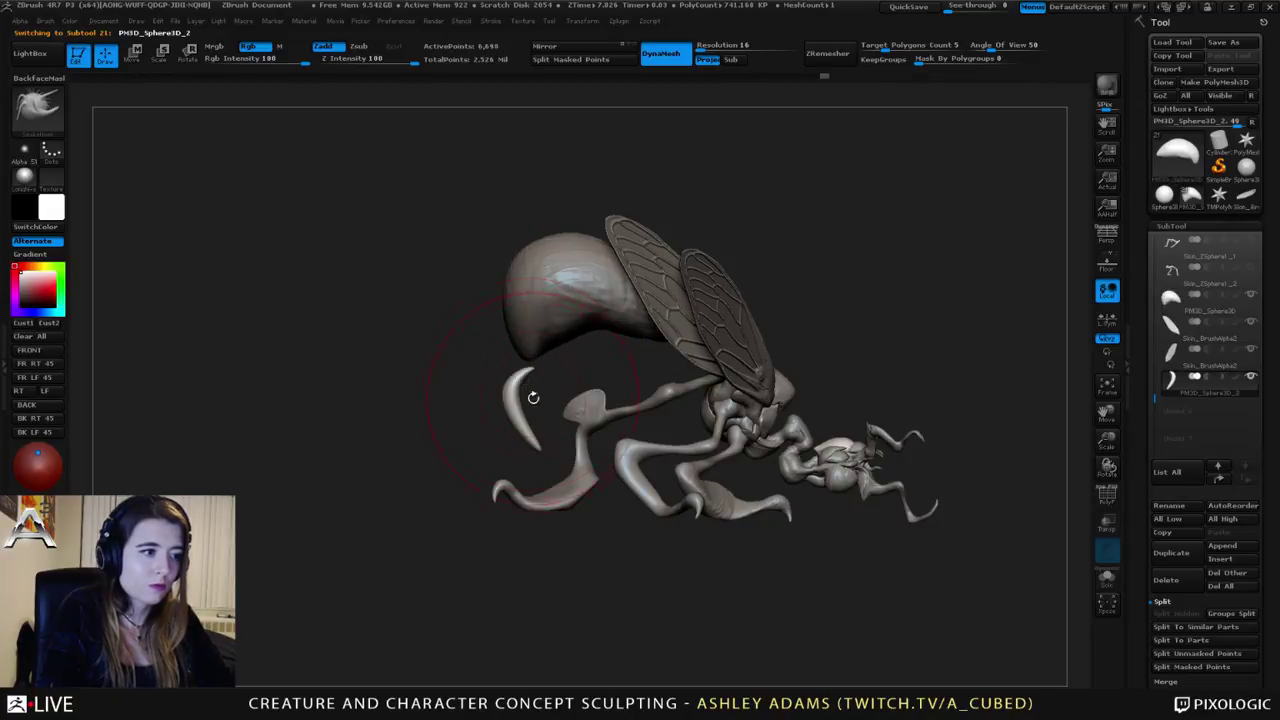
pyautogui.press('r')
pyautogui.moveTo(507, 390); pyautogui.dragTo(580, 510)
pyautogui.moveTo(543, 450); pyautogui.dragTo(521, 431)
pyautogui.press('w')
pyautogui.hotkey('ctrl', 'z')
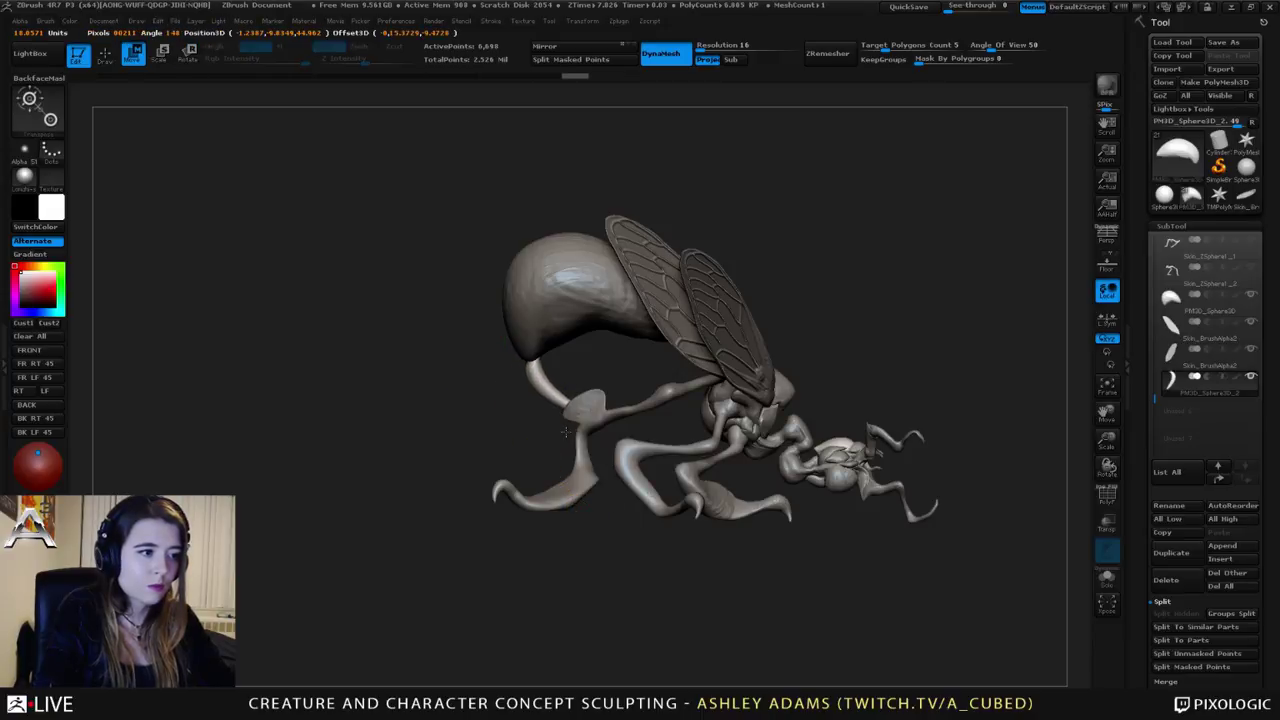
# Step: Pull the stinger longer so its tip curves forward with Snake Hook, and smooth its surface
pyautogui.press('q')
pyautogui.press('space')
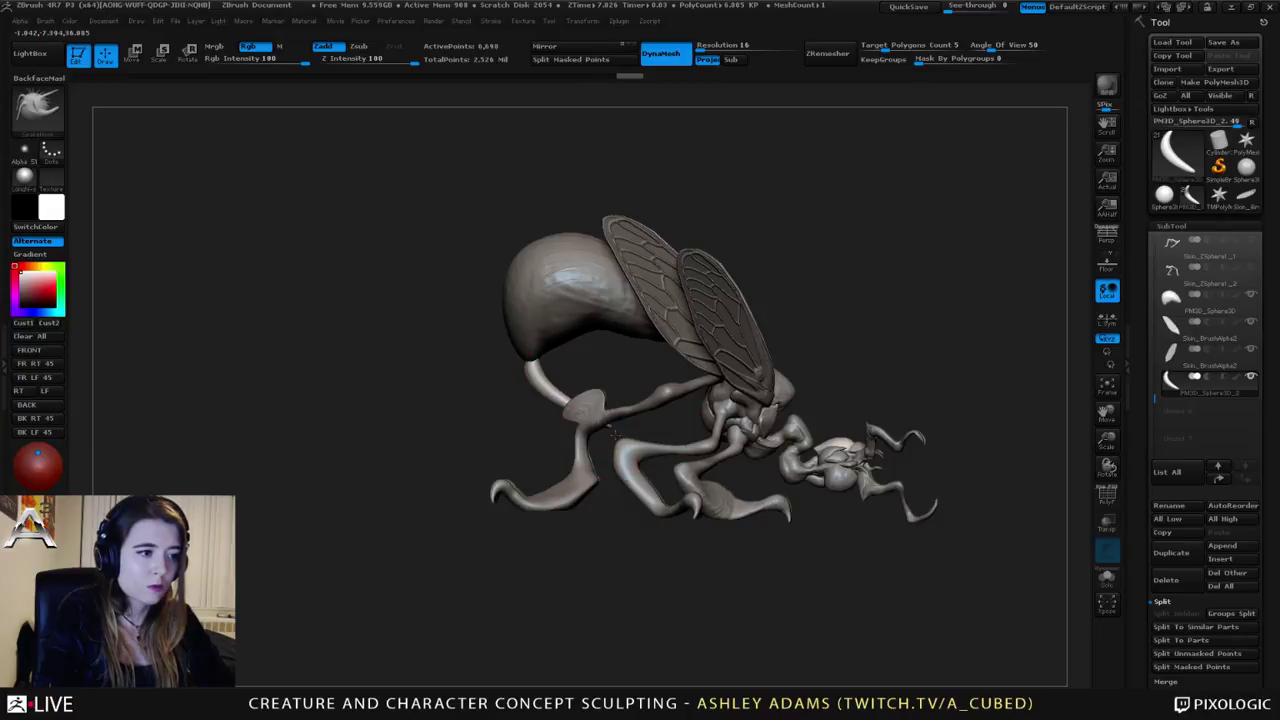
pyautogui.moveTo(614, 432)
pyautogui.mouseDown()
pyautogui.moveTo(604, 446)
pyautogui.moveTo(576, 444)
pyautogui.moveTo(599, 379)
pyautogui.moveTo(505, 292)
pyautogui.moveTo(514, 334)
pyautogui.moveTo(534, 351)
pyautogui.moveTo(471, 357)
pyautogui.mouseUp()
pyautogui.keyDown('alt'); pyautogui.click(510, 317); pyautogui.keyUp('alt')
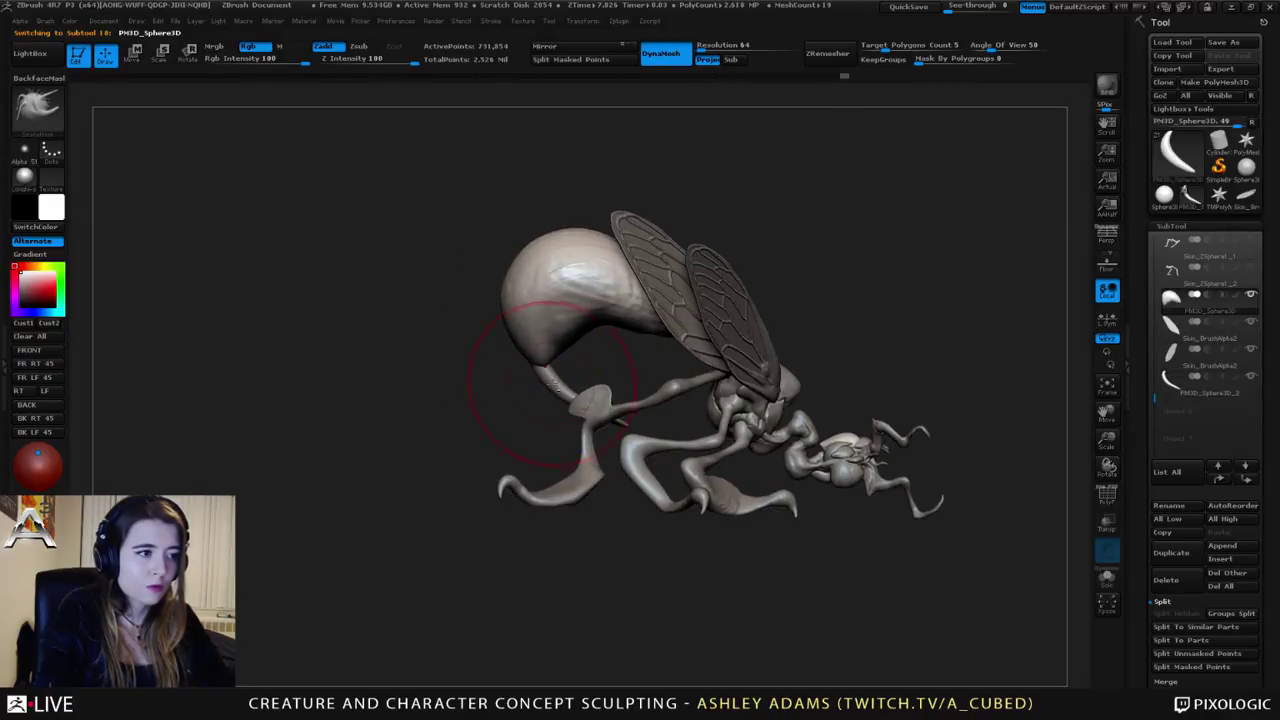
pyautogui.keyDown('alt'); pyautogui.click(551, 374); pyautogui.keyUp('alt')
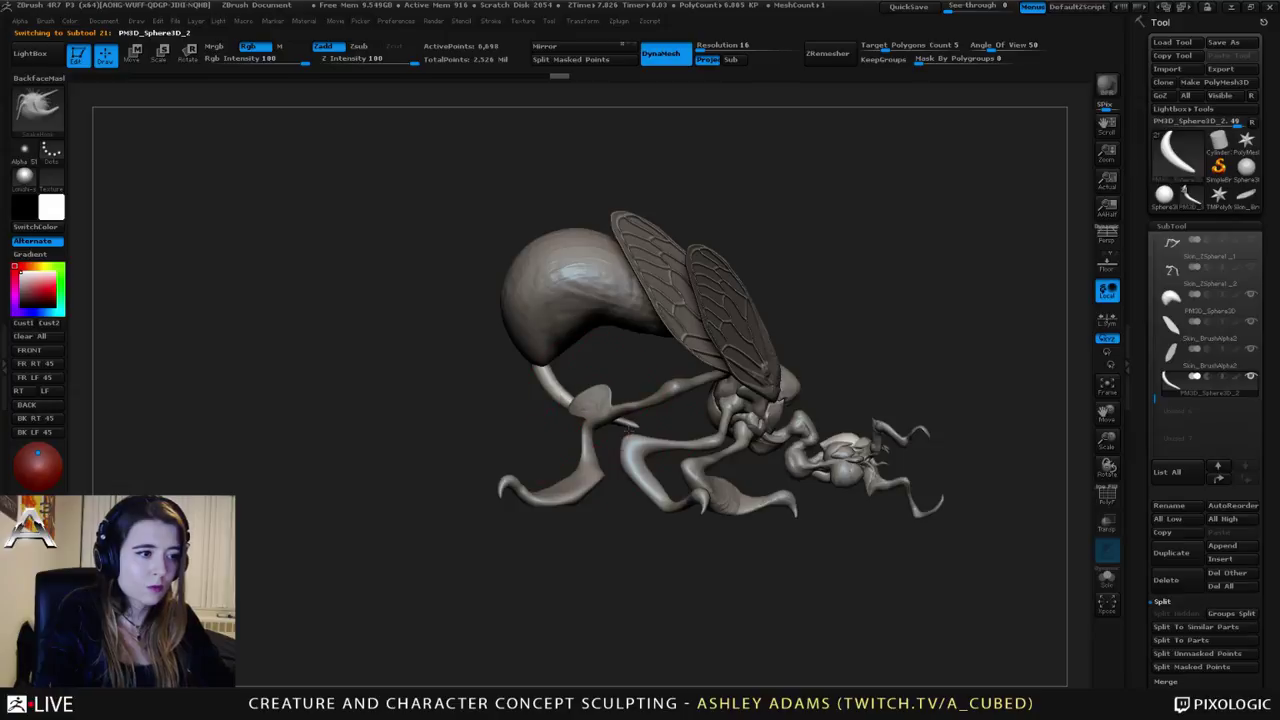
pyautogui.moveTo(629, 428)
pyautogui.mouseDown()
pyautogui.moveTo(645, 425)
pyautogui.moveTo(606, 410)
pyautogui.mouseUp()
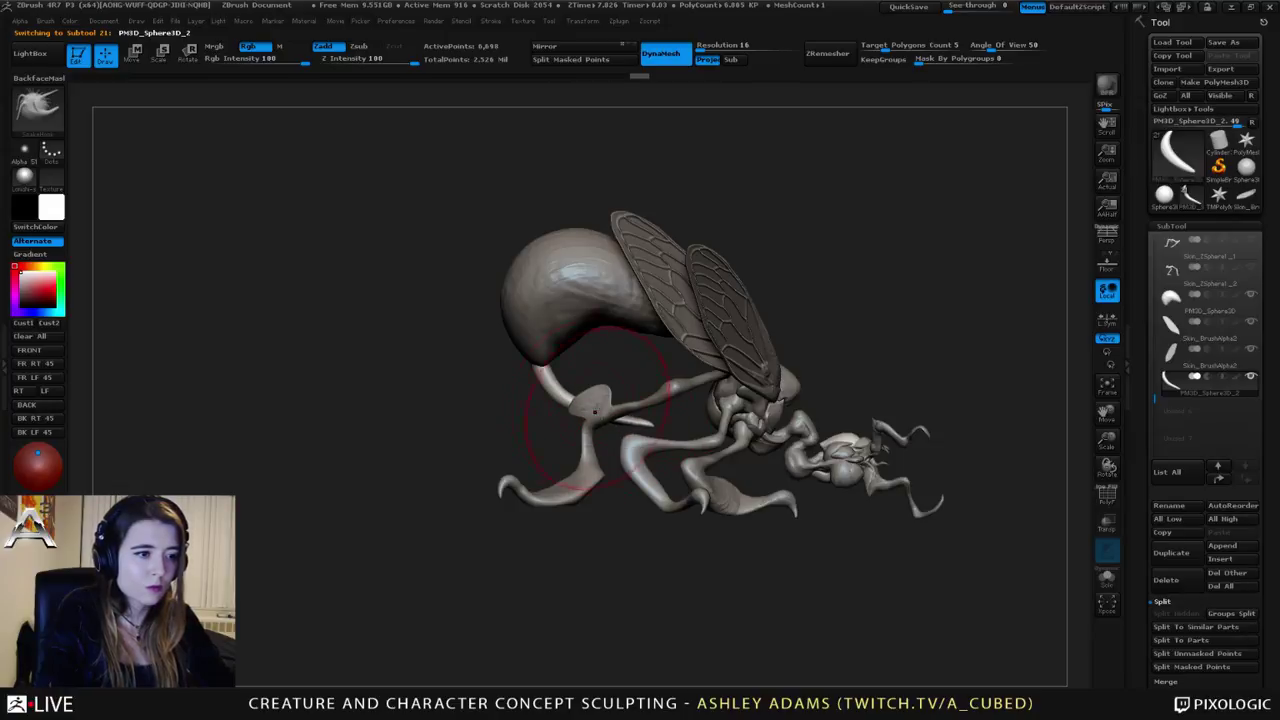
pyautogui.moveTo(640, 545); pyautogui.dragTo(430, 530)
pyautogui.moveTo(557, 412); pyautogui.dragTo(566, 419)
pyautogui.press('shift')
pyautogui.moveTo(615, 430)
pyautogui.keyDown('shift'); pyautogui.mouseDown()
pyautogui.moveTo(545, 425)
pyautogui.moveTo(622, 408)
pyautogui.mouseUp(); pyautogui.keyUp('shift')
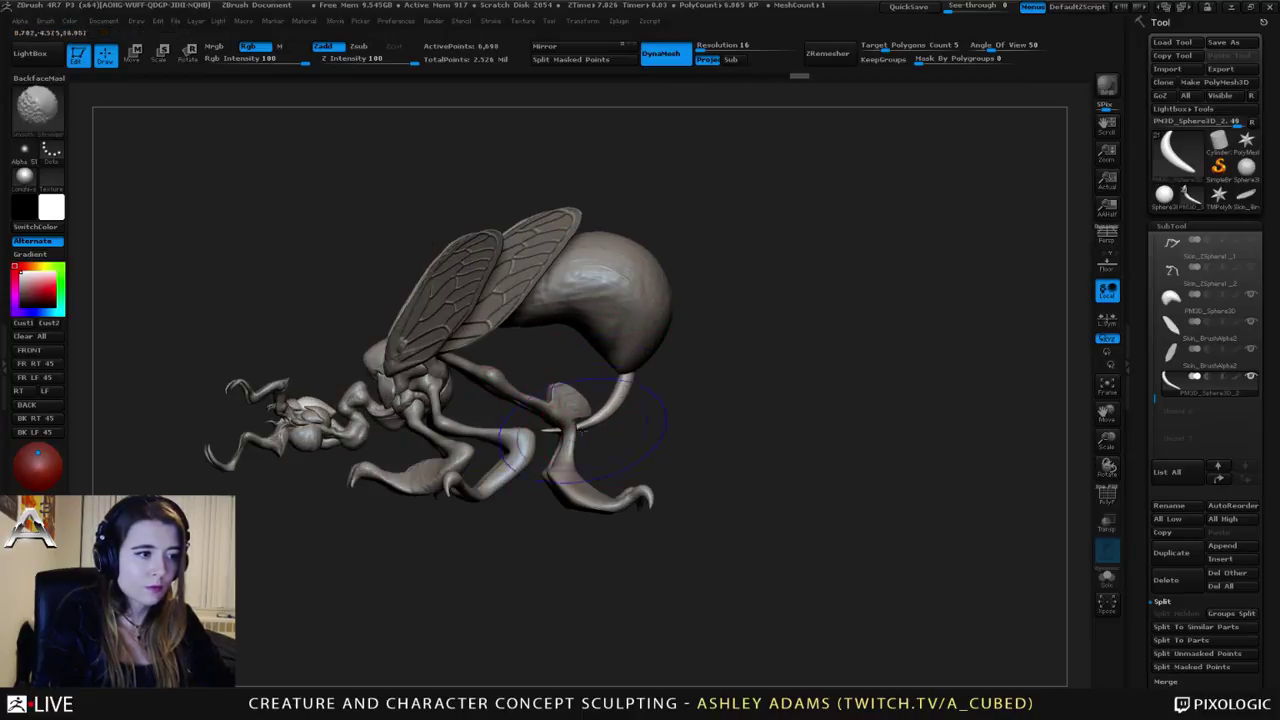
# Step: Build up the abdomen's surface with Clay Buildup and smooth its side and top
pyautogui.keyDown('alt'); pyautogui.click(618, 338); pyautogui.keyUp('alt')
pyautogui.moveTo(612, 338)
pyautogui.mouseDown(button='right')
pyautogui.moveTo(535, 342)
pyautogui.moveTo(606, 275)
pyautogui.mouseUp(button='right')
pyautogui.press('b')
pyautogui.press('c')
pyautogui.press('b')
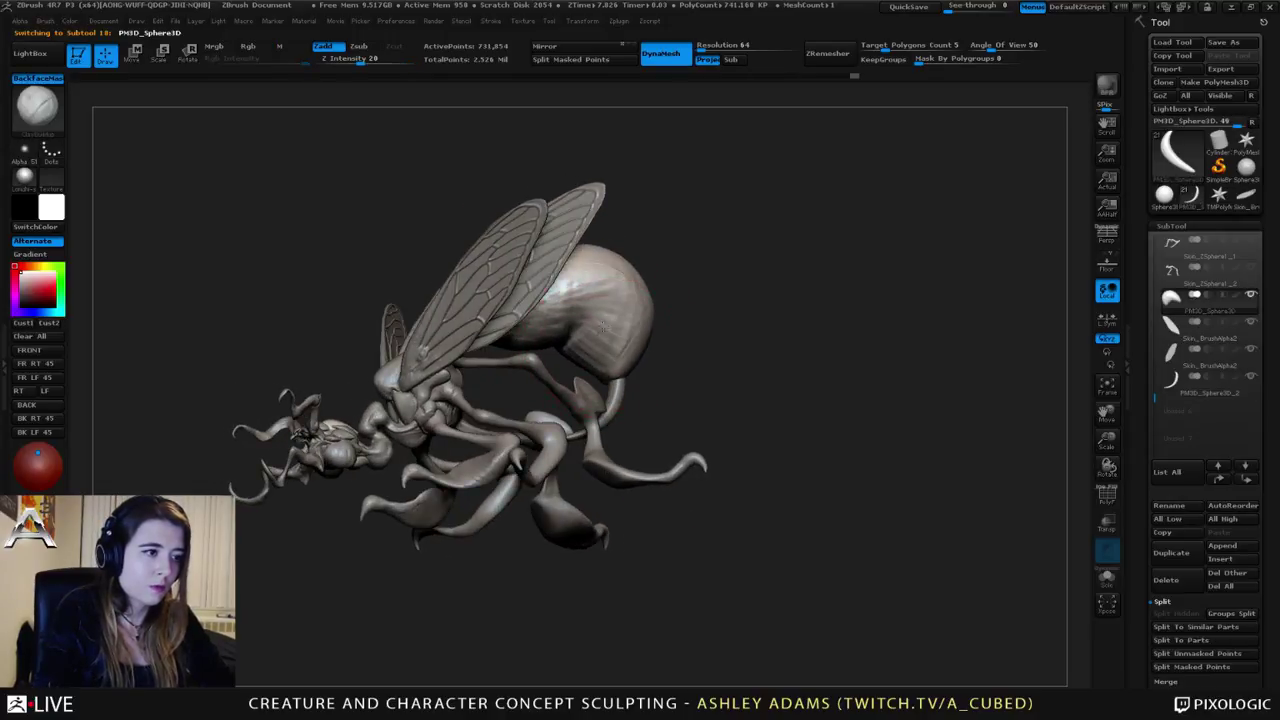
pyautogui.moveTo(603, 326); pyautogui.dragTo(626, 308, button='right')
pyautogui.keyDown('shift'); pyautogui.moveTo(626, 300); pyautogui.dragTo(628, 272); pyautogui.keyUp('shift')
pyautogui.moveTo(610, 320); pyautogui.dragTo(565, 381, button='right')
pyautogui.press('space')
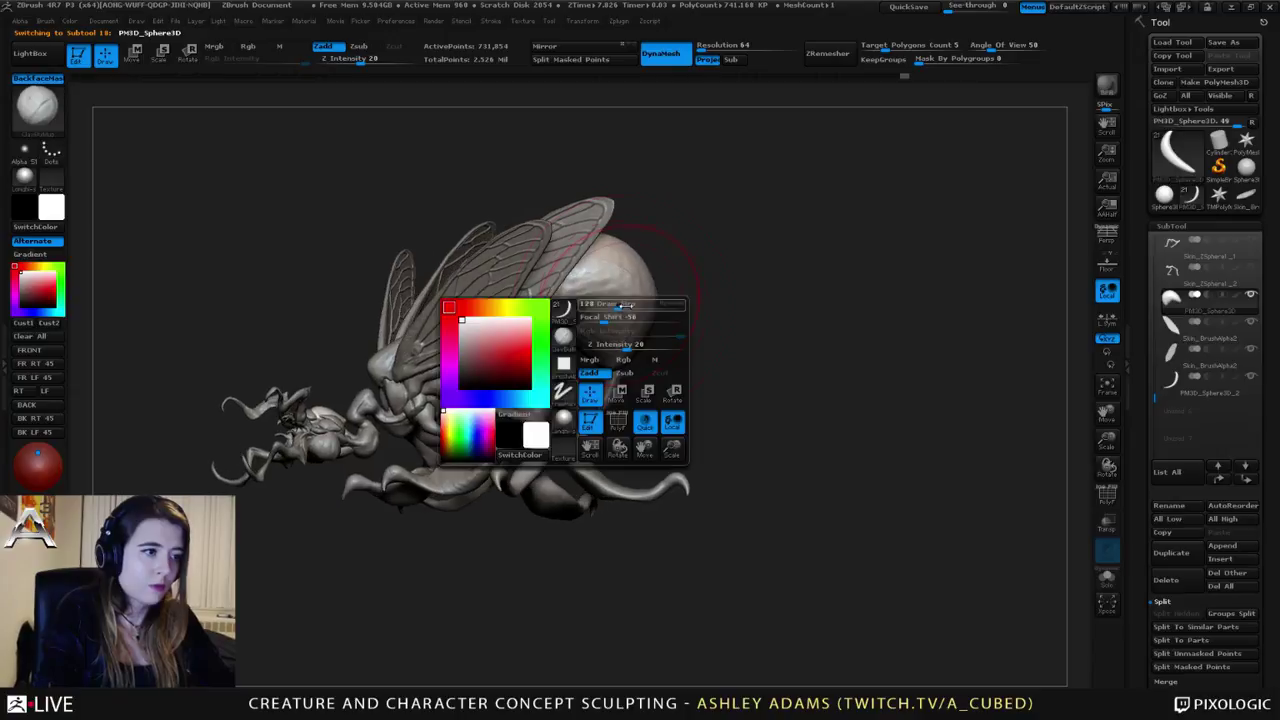
pyautogui.moveTo(627, 305); pyautogui.dragTo(622, 305)
pyautogui.keyDown('shift'); pyautogui.moveTo(618, 255); pyautogui.dragTo(604, 292); pyautogui.keyUp('shift')
pyautogui.moveTo(600, 300)
pyautogui.mouseDown(button='right')
pyautogui.moveTo(500, 340)
pyautogui.moveTo(524, 321)
pyautogui.mouseUp(button='right')
# Step: Build up wrinkled bands across the lower rear of the abdomen with Clay Buildup
pyautogui.keyDown('alt'); pyautogui.click(524, 321); pyautogui.keyUp('alt')
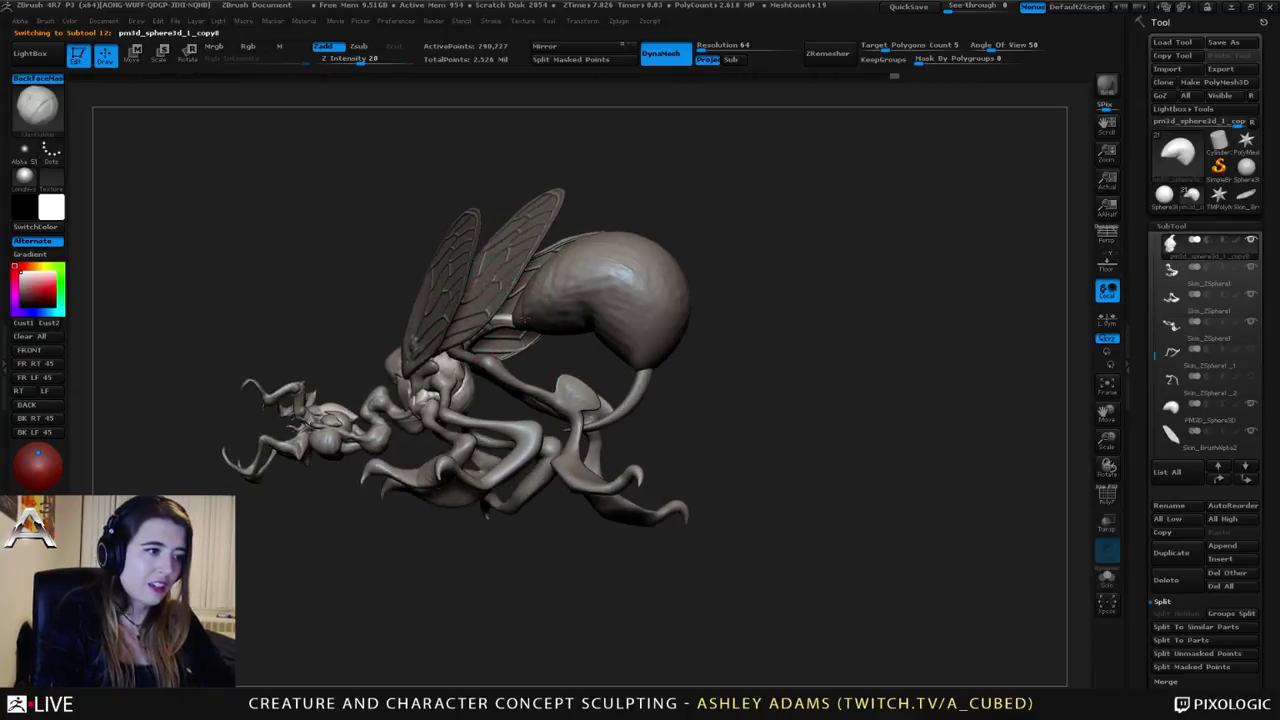
pyautogui.moveTo(505, 330)
pyautogui.mouseDown(button='right')
pyautogui.moveTo(596, 334)
pyautogui.moveTo(475, 309)
pyautogui.moveTo(495, 315)
pyautogui.moveTo(465, 328)
pyautogui.moveTo(495, 388)
pyautogui.moveTo(478, 355)
pyautogui.moveTo(513, 348)
pyautogui.moveTo(403, 372)
pyautogui.mouseUp(button='right')
pyautogui.keyDown('alt'); pyautogui.click(475, 309); pyautogui.keyUp('alt')
pyautogui.rightClick(465, 328)
pyautogui.press('1')
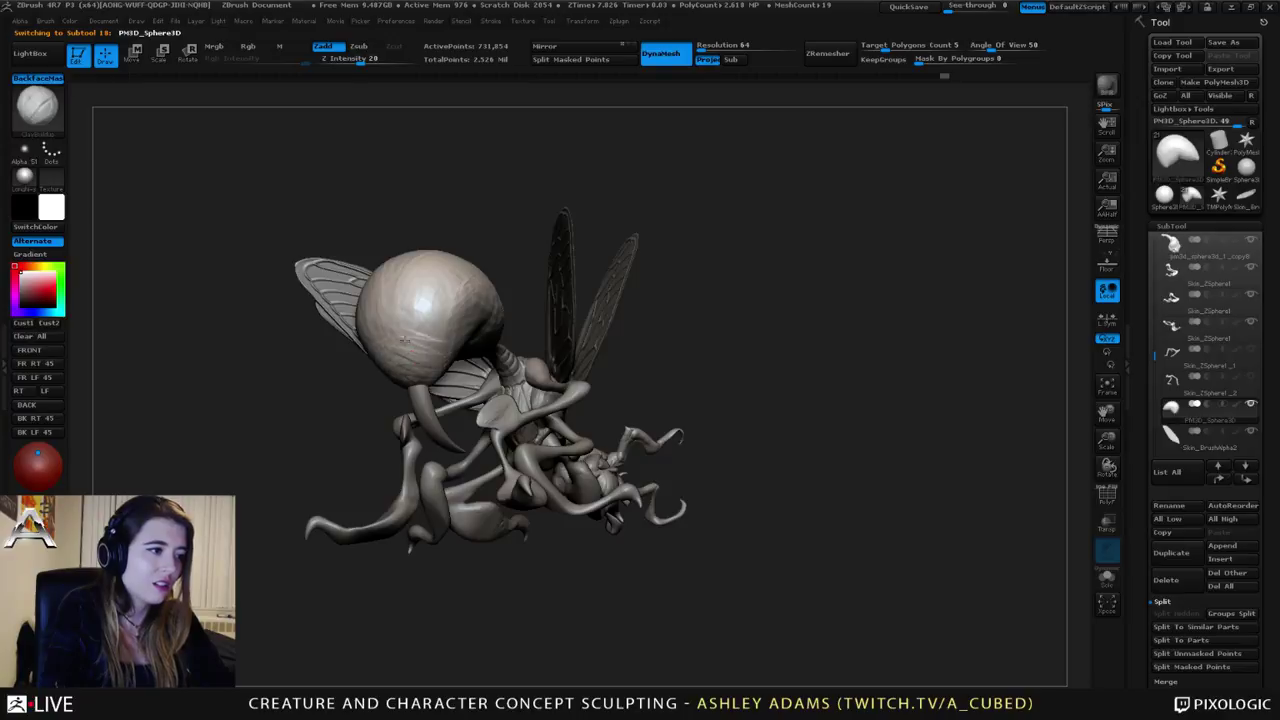
pyautogui.moveTo(444, 316)
pyautogui.mouseDown(button='right')
pyautogui.moveTo(412, 289)
pyautogui.moveTo(352, 285)
pyautogui.moveTo(384, 312)
pyautogui.moveTo(376, 325)
pyautogui.mouseUp(button='right')
# Step: Reshape the abdomen's underside between the waist and the inner bend with Snake Hook
pyautogui.press('b')
pyautogui.press('s')
pyautogui.press('h')
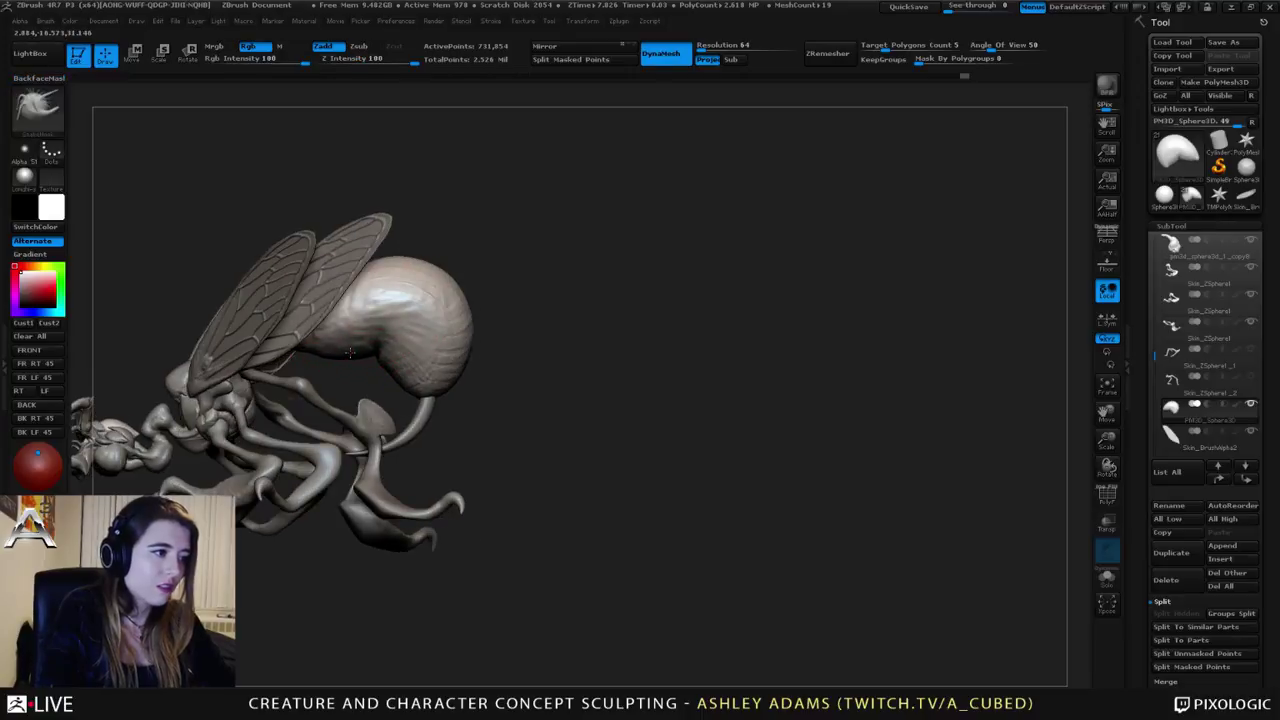
pyautogui.moveTo(350, 352); pyautogui.dragTo(352, 343)
pyautogui.moveTo(380, 349)
pyautogui.mouseDown(button='right')
pyautogui.moveTo(415, 348)
pyautogui.moveTo(357, 338)
pyautogui.mouseUp(button='right')
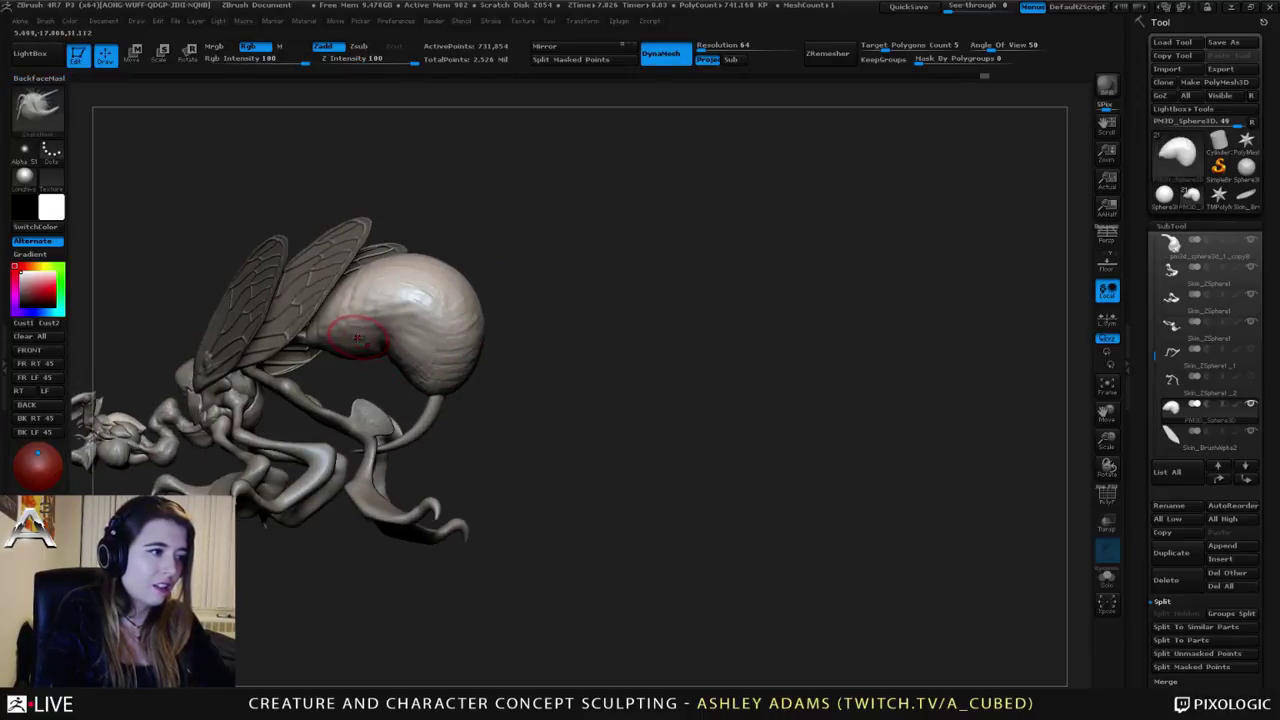
pyautogui.moveTo(358, 338); pyautogui.dragTo(358, 329)
pyautogui.keyDown('alt'); pyautogui.moveTo(389, 329); pyautogui.dragTo(538, 340, button='right'); pyautogui.keyUp('alt')
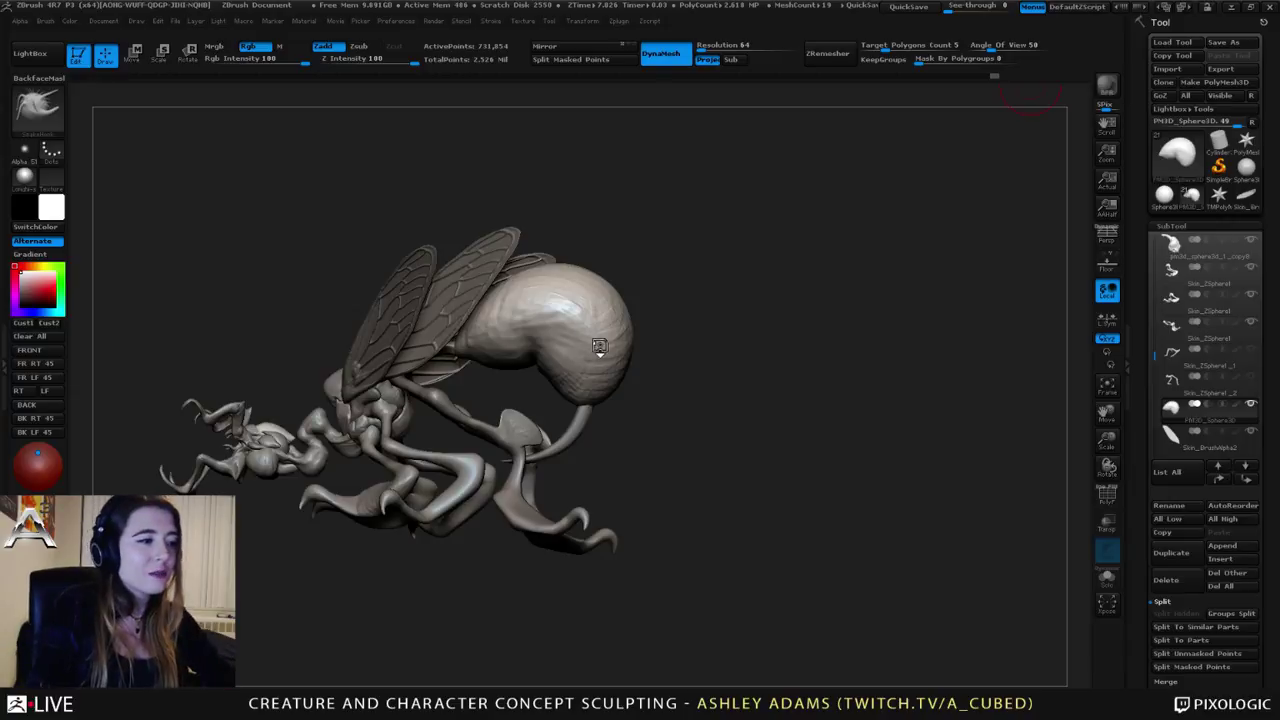
pyautogui.moveTo(600, 346); pyautogui.dragTo(588, 311, button='right')
pyautogui.rightClick(574, 313)
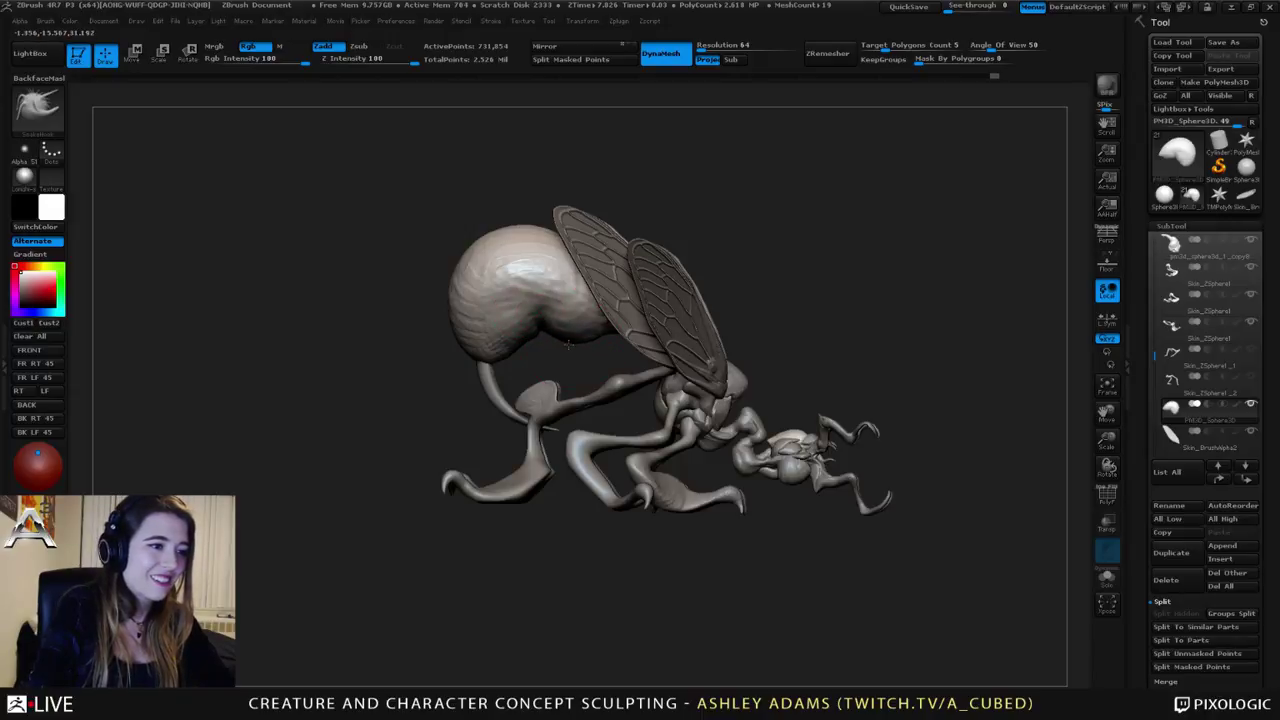
pyautogui.moveTo(568, 343); pyautogui.dragTo(416, 372)
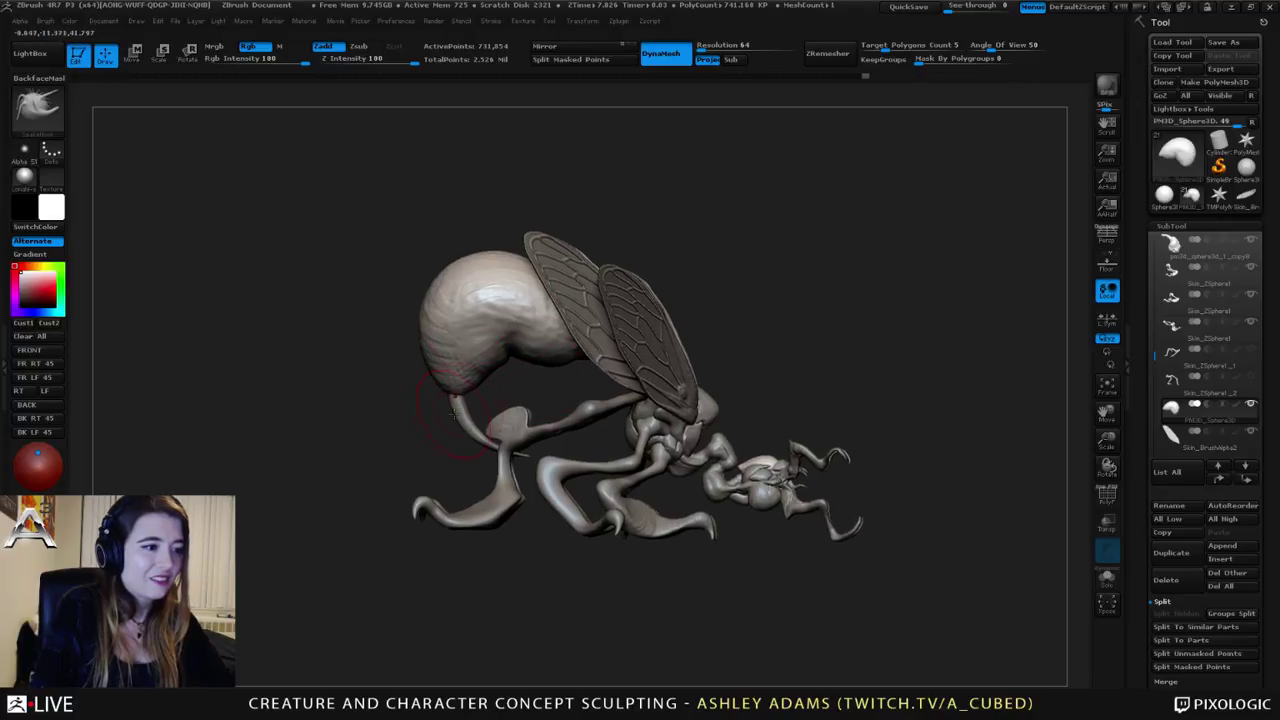
# Step: Adjust the abdomen's top contour and extend its front end toward the waist with Snake Hook
pyautogui.keyDown('alt'); pyautogui.click(497, 322); pyautogui.keyUp('alt')
pyautogui.press('space')
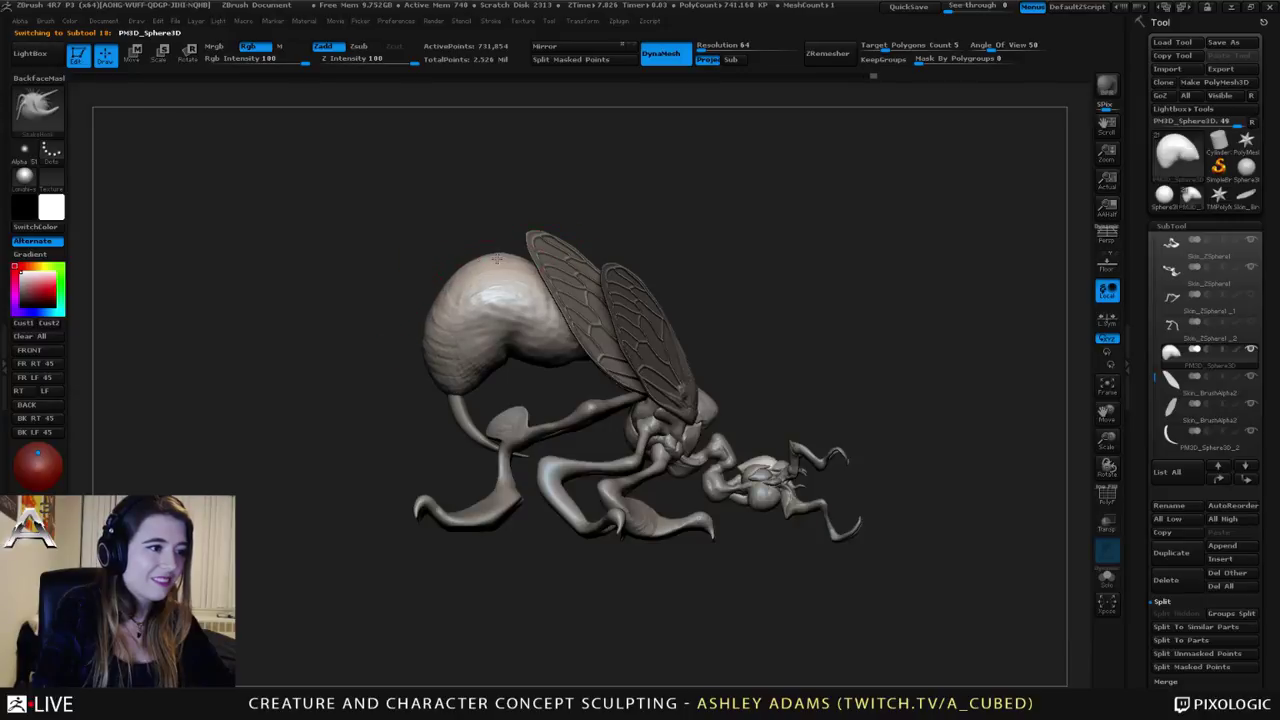
pyautogui.moveTo(496, 259); pyautogui.dragTo(494, 263)
pyautogui.moveTo(494, 265)
pyautogui.mouseDown(button='right')
pyautogui.moveTo(425, 265)
pyautogui.moveTo(580, 267)
pyautogui.moveTo(492, 267)
pyautogui.moveTo(641, 464)
pyautogui.moveTo(635, 405)
pyautogui.mouseUp(button='right')
pyautogui.keyDown('alt'); pyautogui.moveTo(648, 270); pyautogui.dragTo(609, 374, button='right'); pyautogui.keyUp('alt')
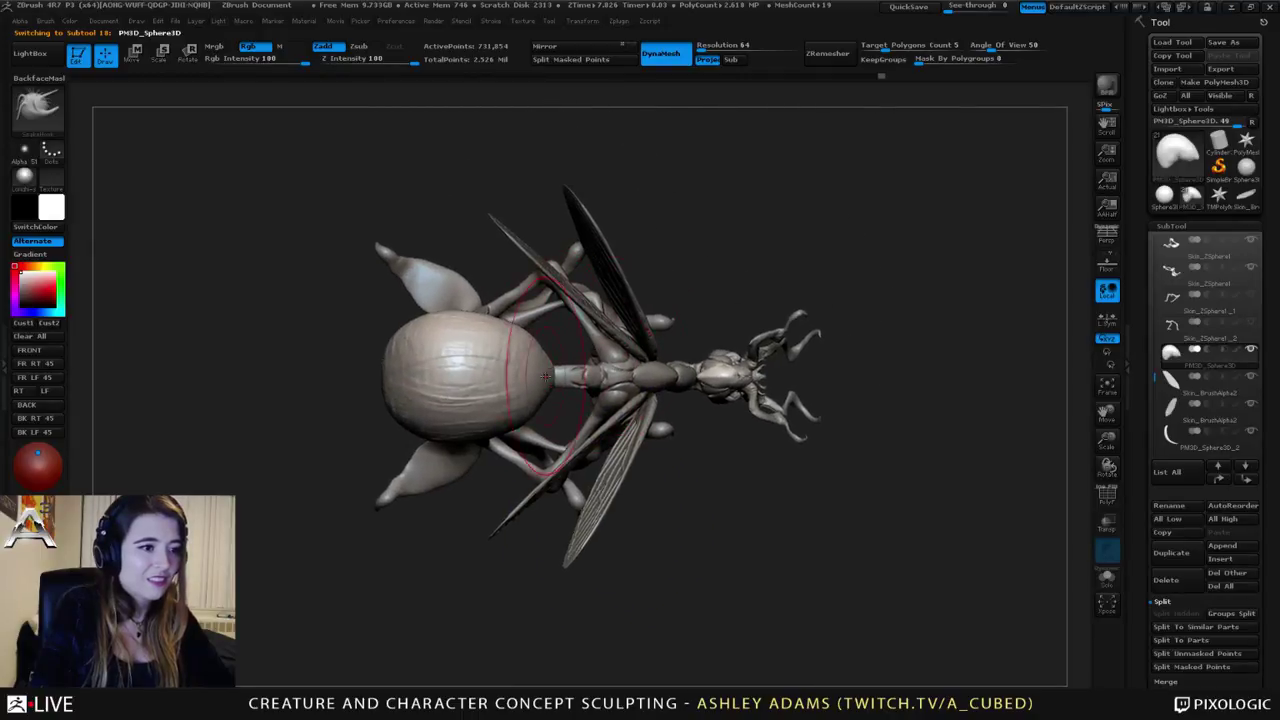
pyautogui.moveTo(546, 358); pyautogui.dragTo(537, 350)
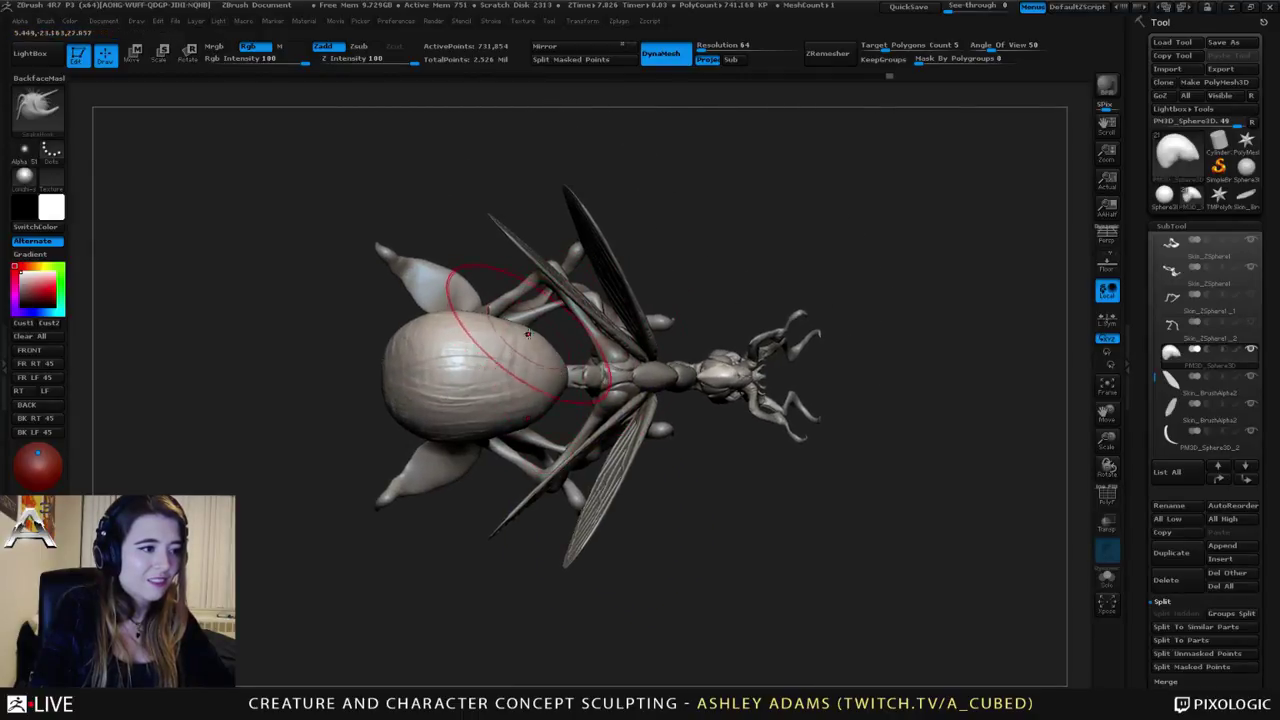
# Step: Adjust the brush size and round the abdomen's sides, as seen from above, with Snake Hook
pyautogui.press('space')
pyautogui.click(538, 335)
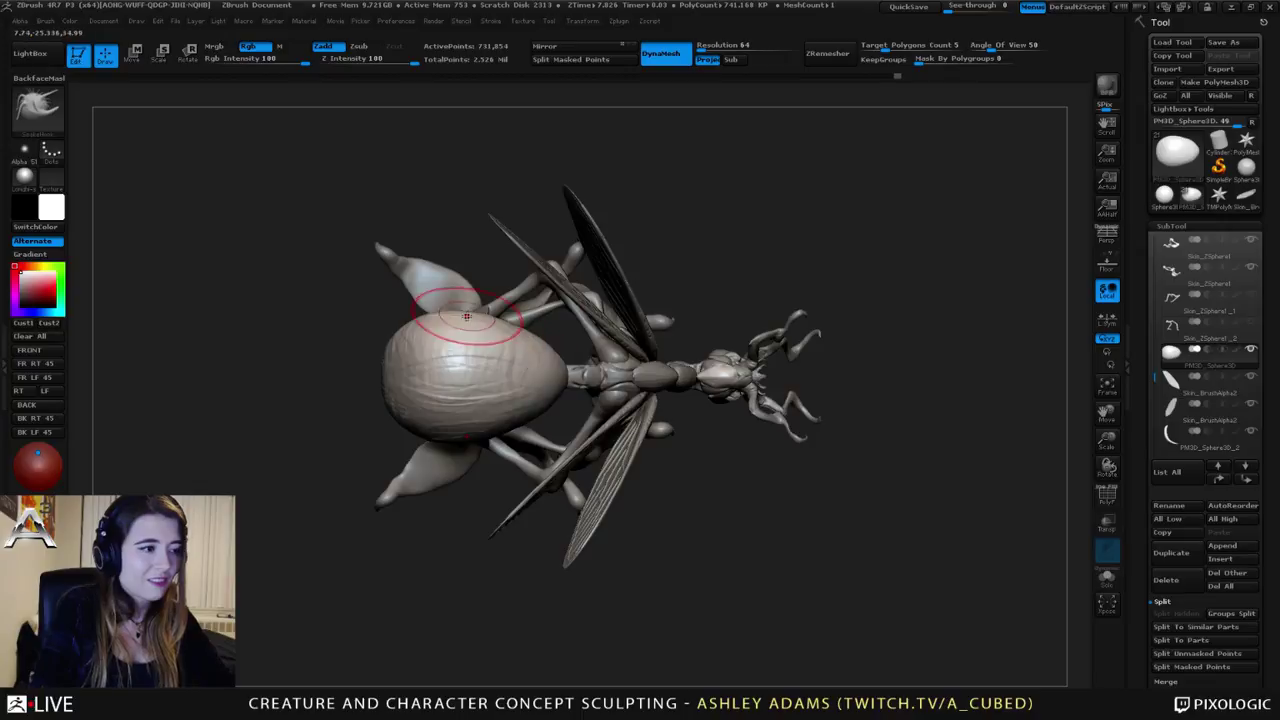
pyautogui.press('space')
pyautogui.click(474, 350)
pyautogui.moveTo(480, 340); pyautogui.dragTo(510, 430, button='right')
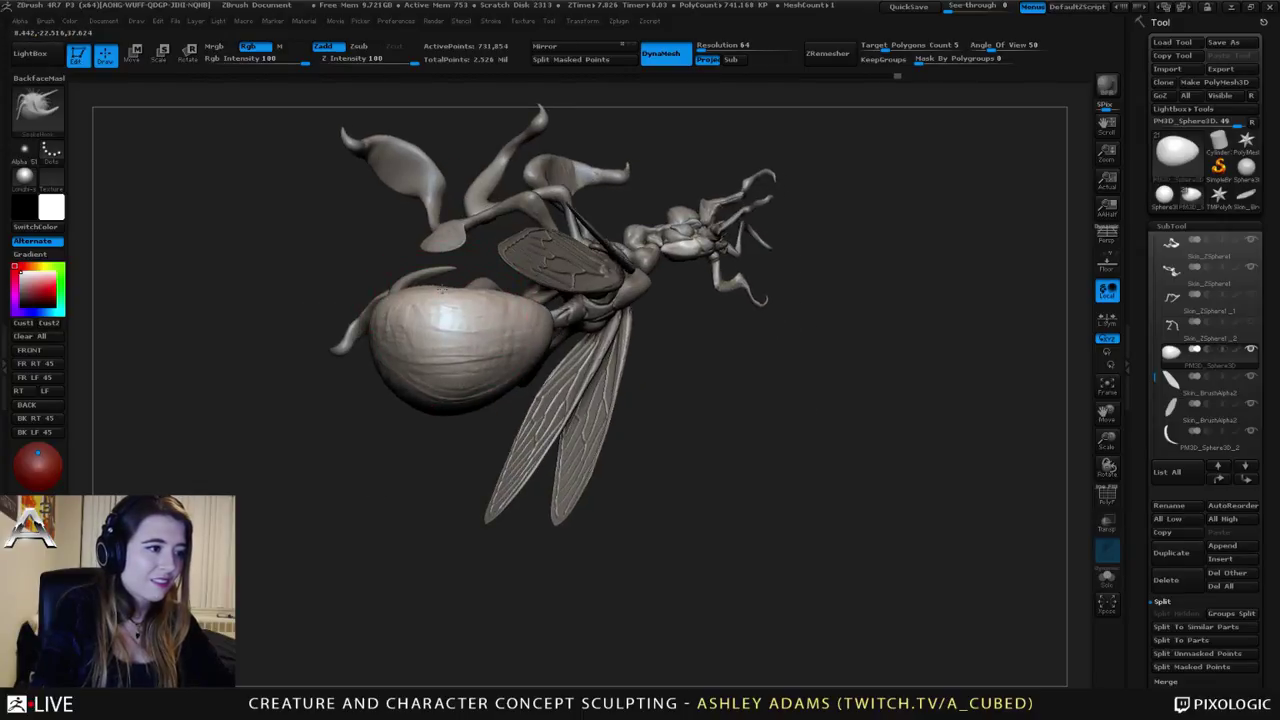
pyautogui.moveTo(442, 284)
pyautogui.mouseDown(button='right')
pyautogui.moveTo(463, 291)
pyautogui.moveTo(470, 358)
pyautogui.moveTo(424, 352)
pyautogui.moveTo(451, 379)
pyautogui.mouseUp(button='right')
# Step: Refine the abdomen's lower rear and taper it toward the stinger with Snake Hook
pyautogui.press('space')
pyautogui.click(484, 352)
pyautogui.moveTo(424, 401); pyautogui.dragTo(410, 412)
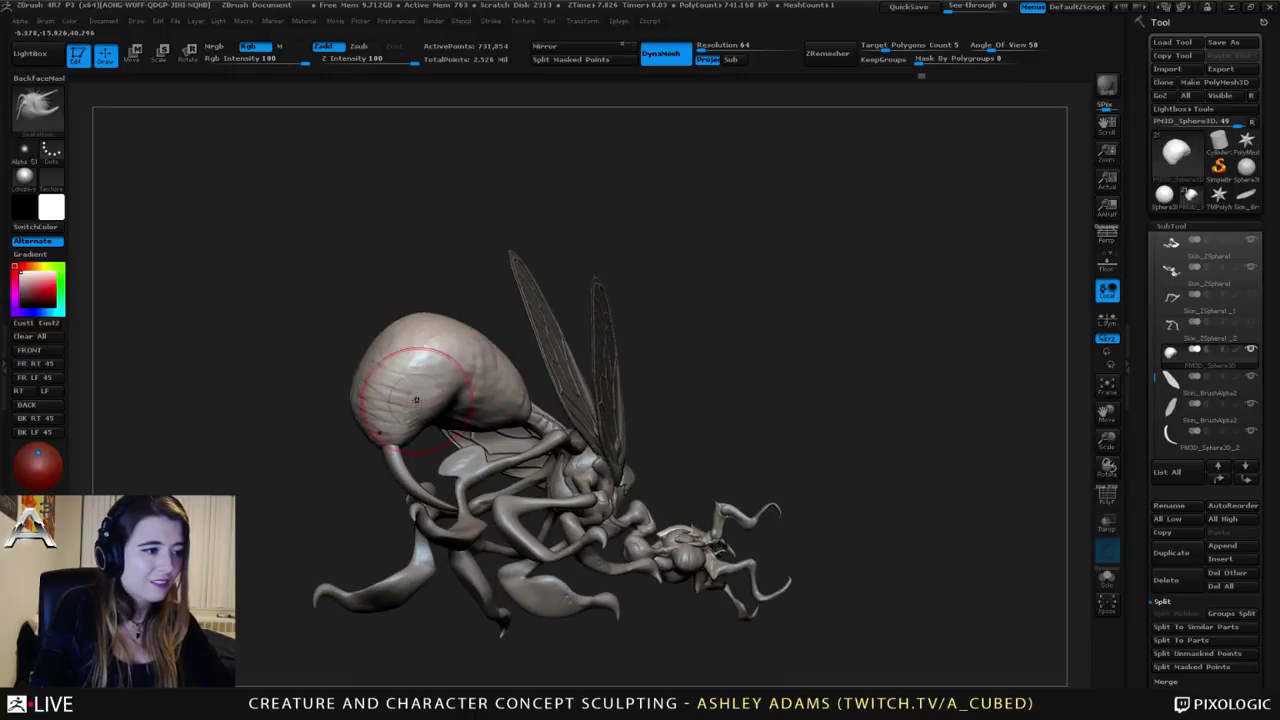
pyautogui.moveTo(408, 412)
pyautogui.mouseDown(button='right')
pyautogui.moveTo(463, 416)
pyautogui.moveTo(372, 380)
pyautogui.mouseUp(button='right')
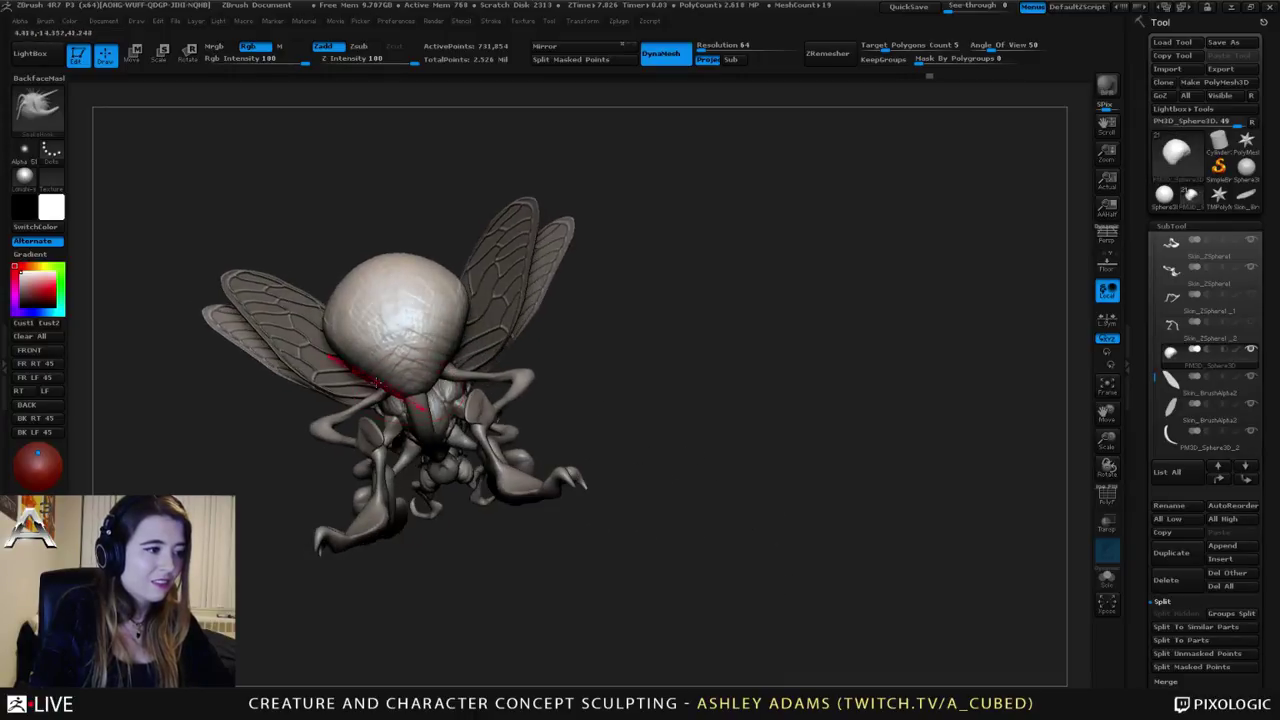
pyautogui.moveTo(371, 376); pyautogui.dragTo(383, 362)
pyautogui.moveTo(376, 366)
pyautogui.mouseDown(button='right')
pyautogui.moveTo(409, 371)
pyautogui.moveTo(444, 334)
pyautogui.moveTo(423, 286)
pyautogui.mouseUp(button='right')
# Step: Carve lengthwise creases along the abdomen's sides and rear with Dam Standard
pyautogui.press('b')
pyautogui.press('d')
pyautogui.press('s')
pyautogui.press('space')
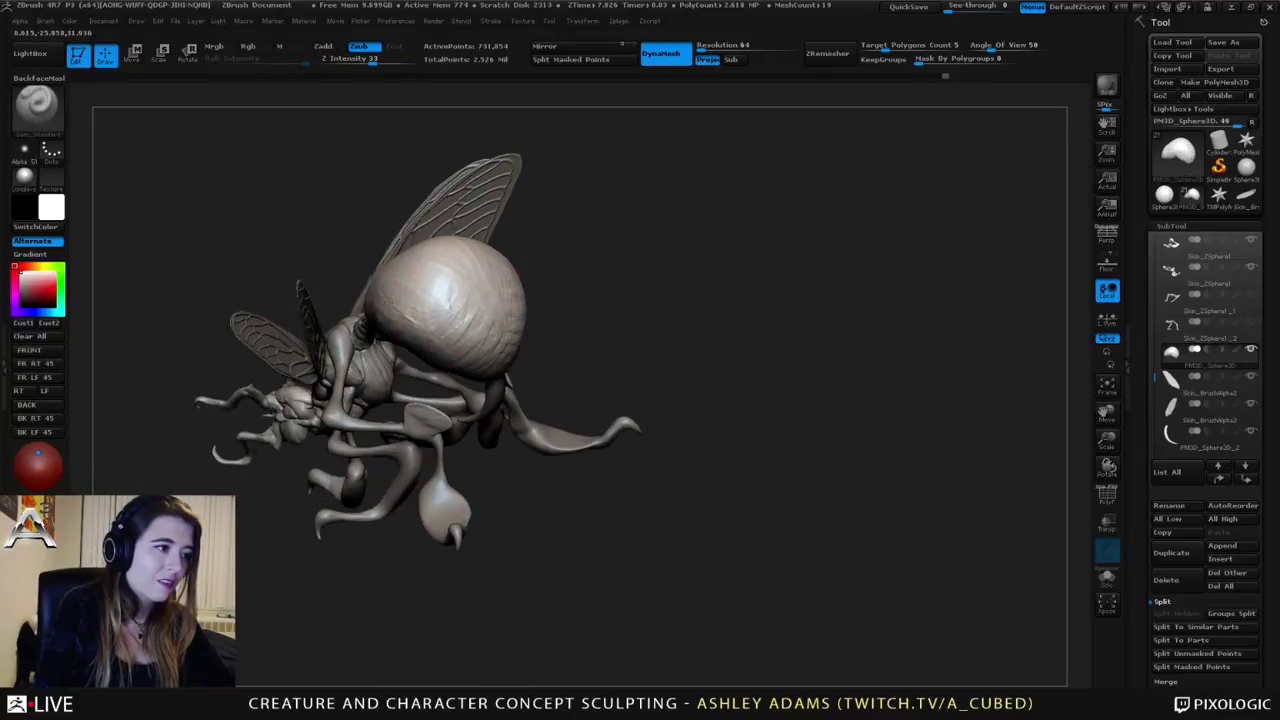
pyautogui.moveTo(480, 366); pyautogui.dragTo(547, 341, button='right')
pyautogui.moveTo(588, 276); pyautogui.dragTo(629, 286, button='right')
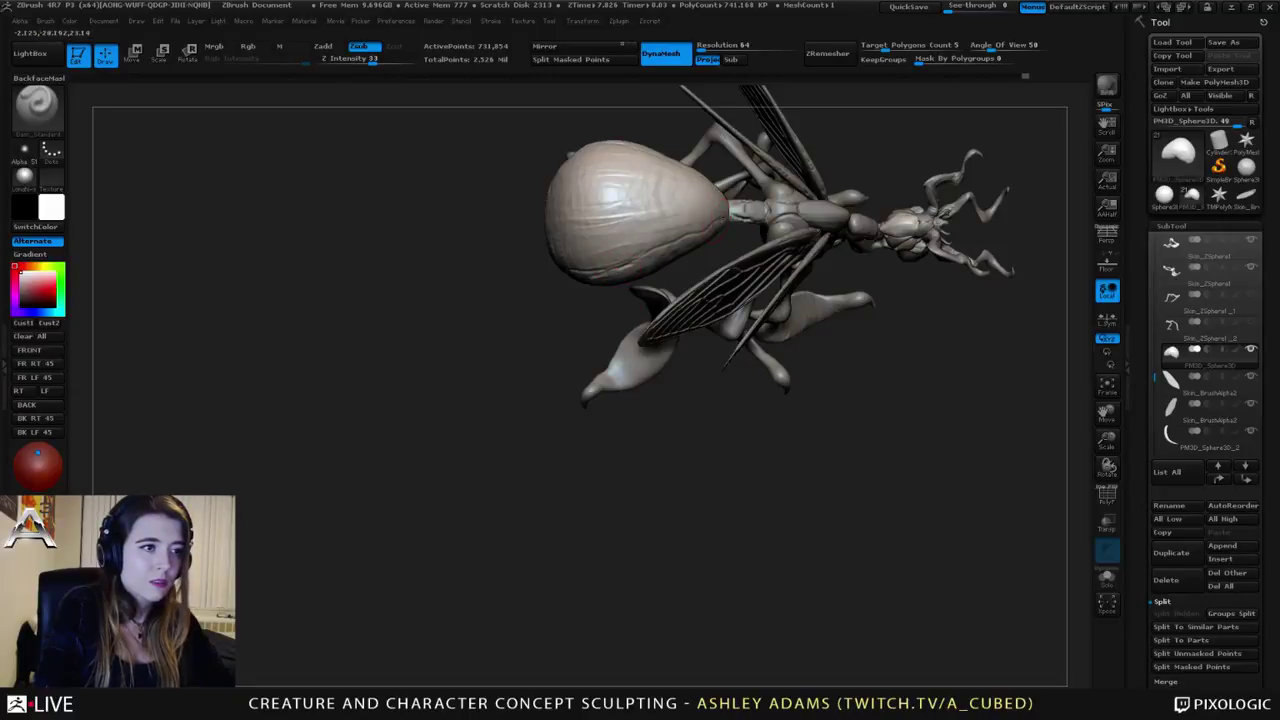
pyautogui.moveTo(741, 208); pyautogui.dragTo(733, 212, button='right')
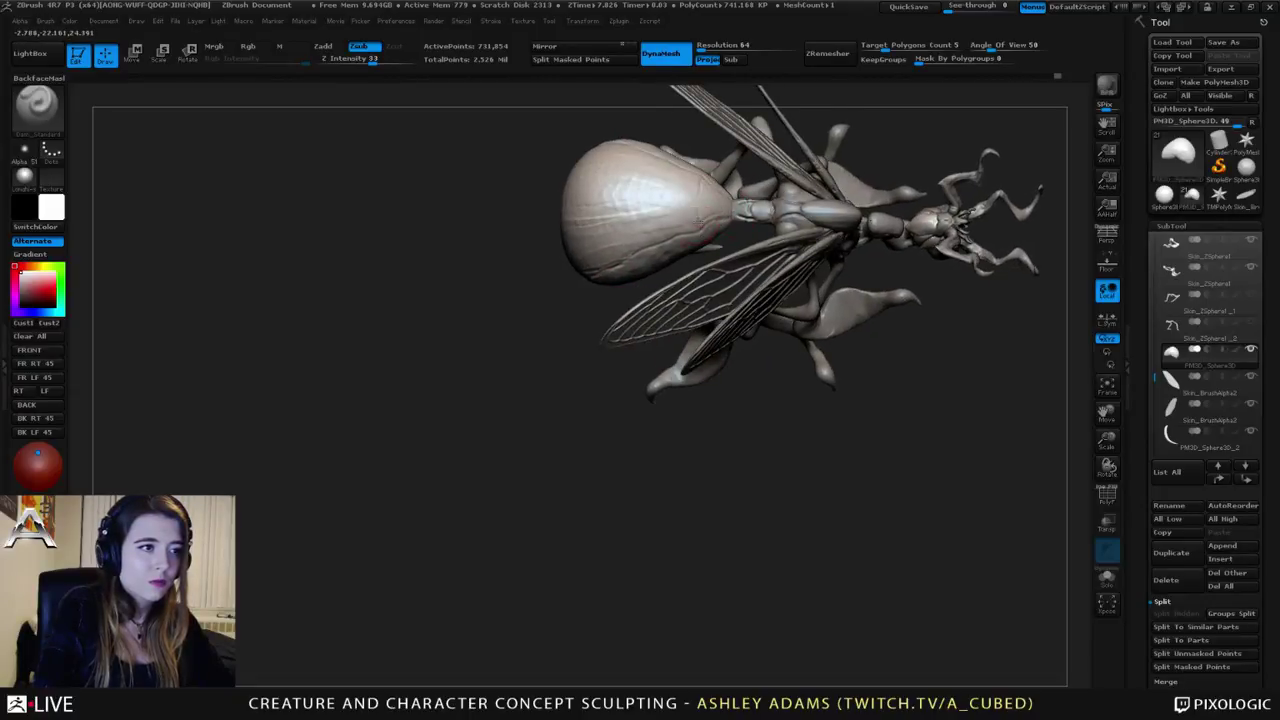
pyautogui.moveTo(674, 217)
pyautogui.mouseDown(button='right')
pyautogui.moveTo(648, 330)
pyautogui.moveTo(685, 358)
pyautogui.moveTo(650, 335)
pyautogui.mouseUp(button='right')
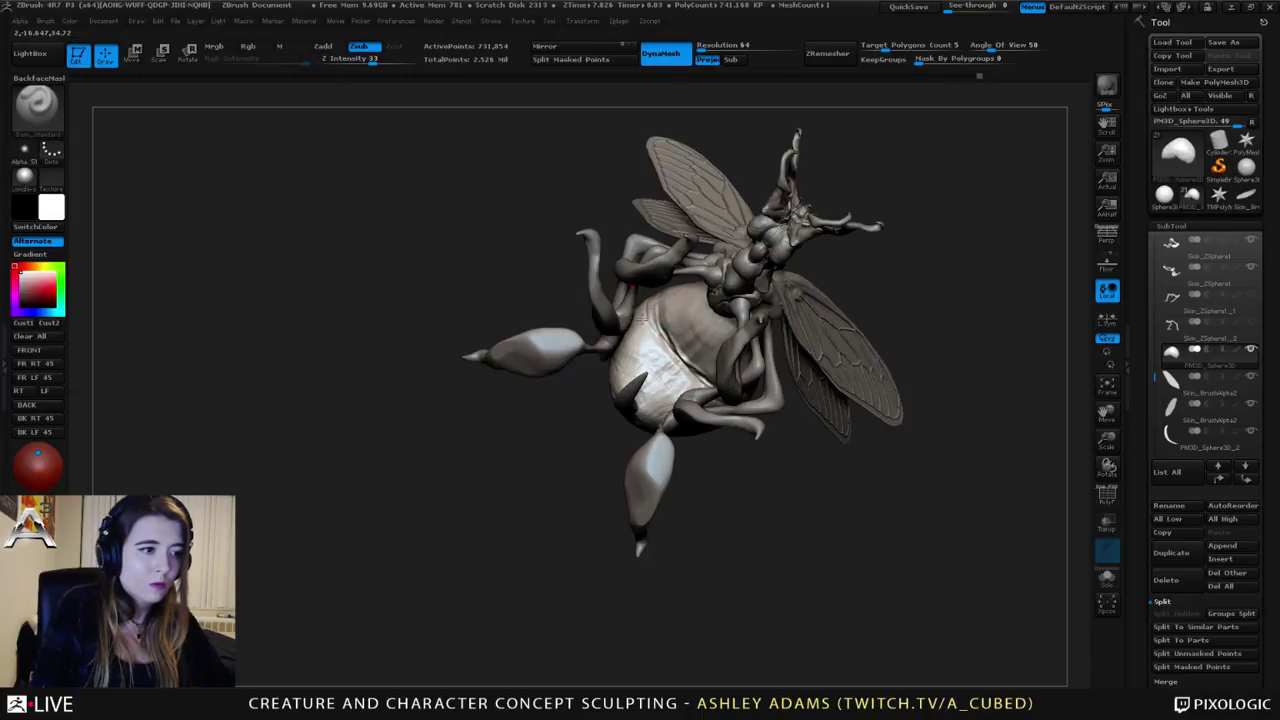
pyautogui.moveTo(651, 337); pyautogui.dragTo(611, 313, button='right')
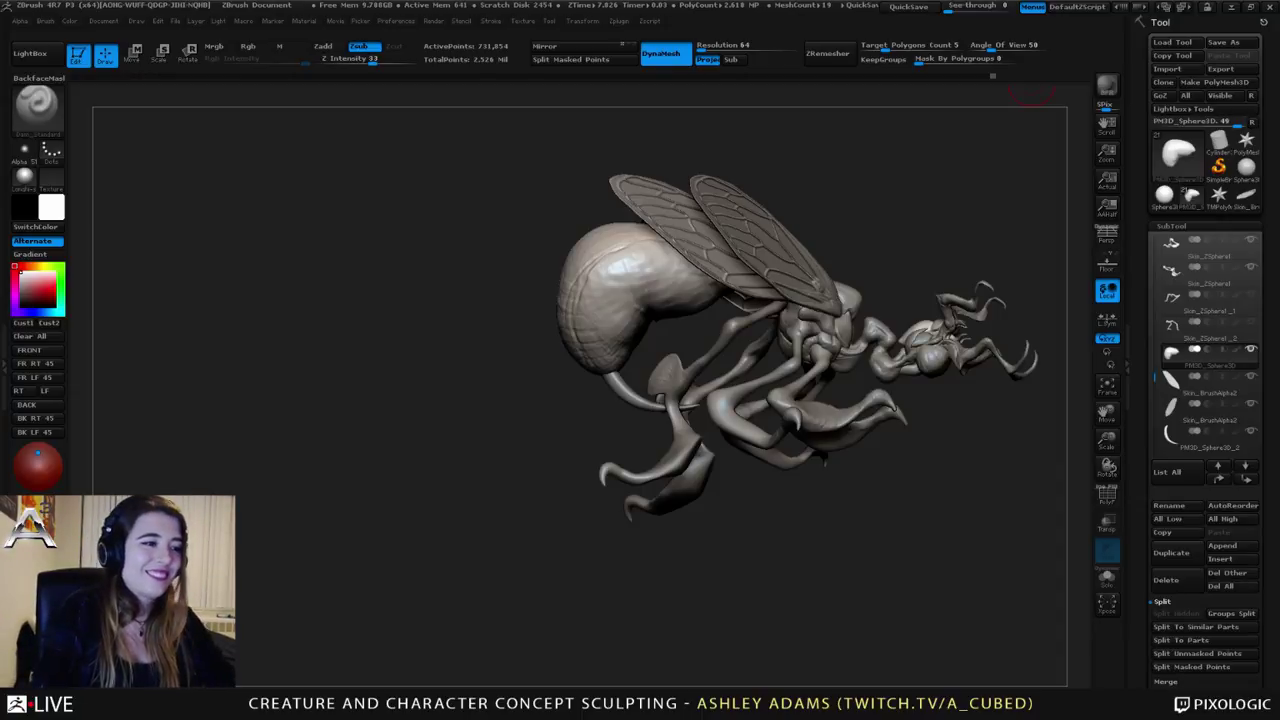
# Step: Add more creases over the abdomen's top and toward its waist end with Dam Standard
pyautogui.moveTo(680, 325); pyautogui.dragTo(620, 282, button='right')
pyautogui.rightClick(600, 300)
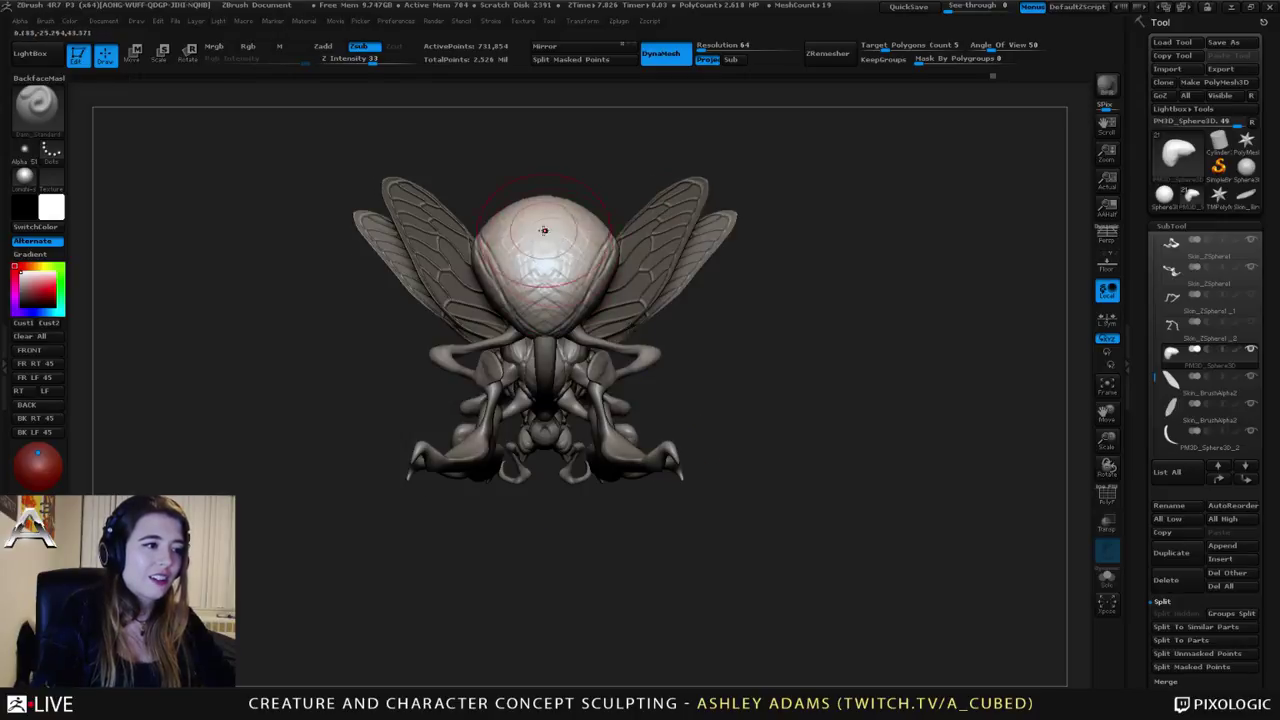
pyautogui.moveTo(545, 229); pyautogui.dragTo(540, 325, button='right')
pyautogui.rightClick(522, 342)
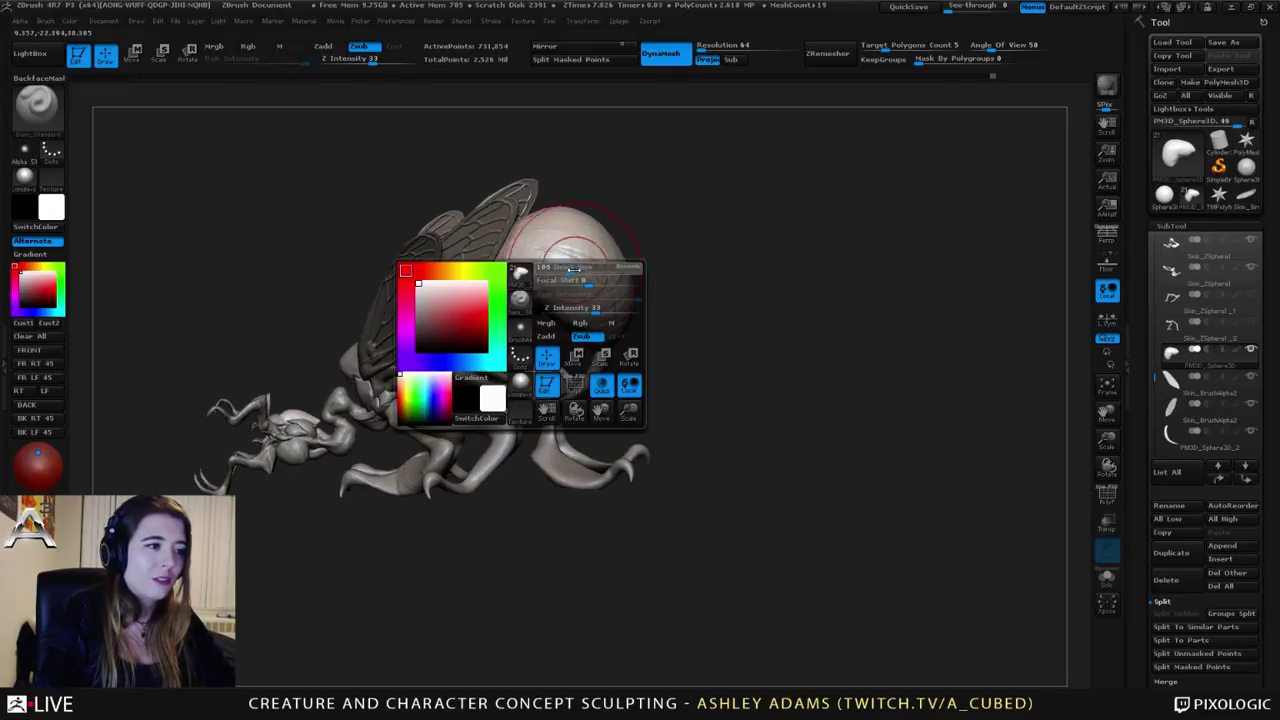
pyautogui.moveTo(560, 258); pyautogui.dragTo(436, 210, button='right')
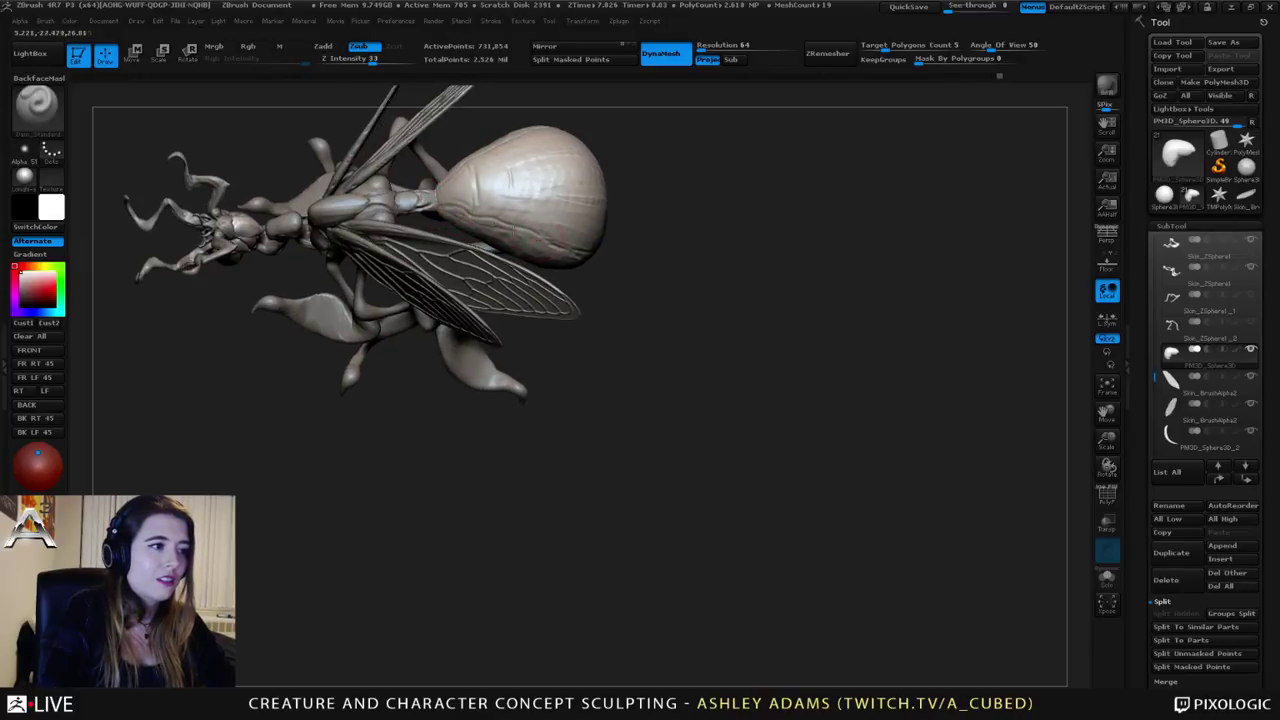
pyautogui.moveTo(512, 230)
pyautogui.mouseDown(button='right')
pyautogui.moveTo(486, 223)
pyautogui.moveTo(518, 140)
pyautogui.moveTo(538, 162)
pyautogui.moveTo(523, 256)
pyautogui.moveTo(508, 232)
pyautogui.moveTo(430, 275)
pyautogui.mouseUp(button='right')
# Step: Build up the abdomen's surface beside the carved creases with Clay Buildup
pyautogui.press('space')
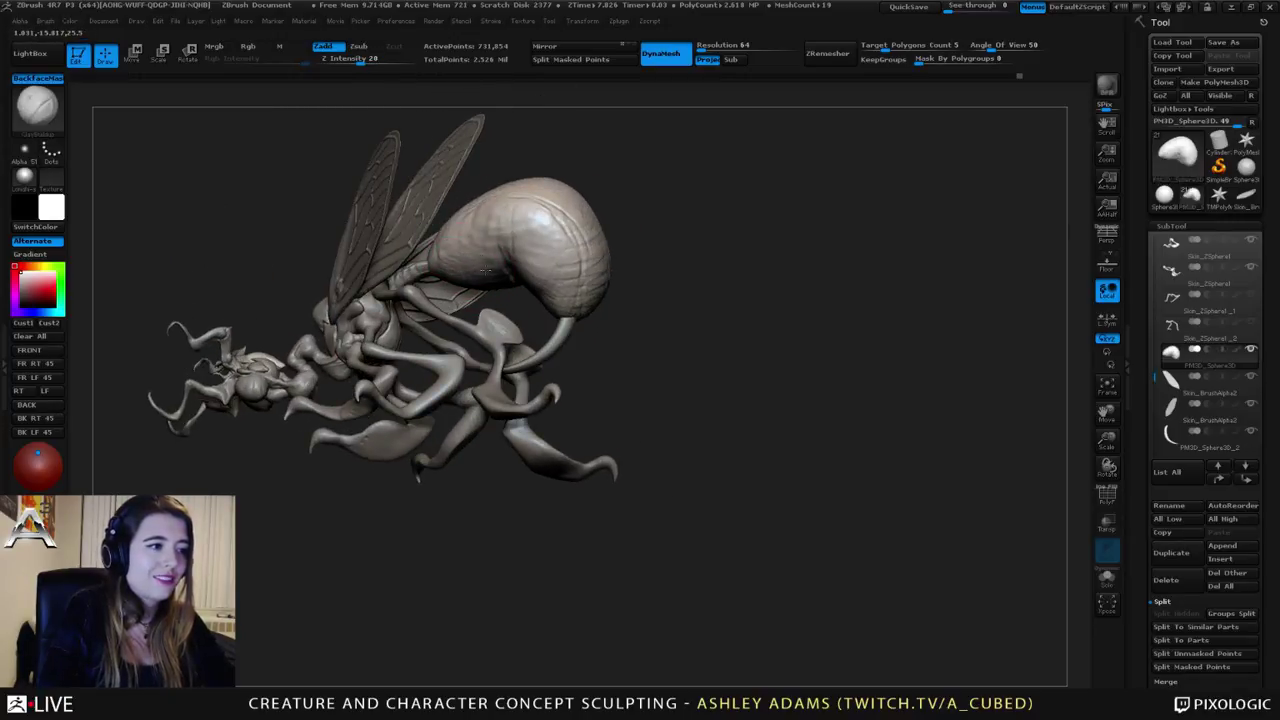
pyautogui.moveTo(484, 270)
pyautogui.mouseDown(button='right')
pyautogui.moveTo(500, 262)
pyautogui.moveTo(487, 268)
pyautogui.mouseUp(button='right')
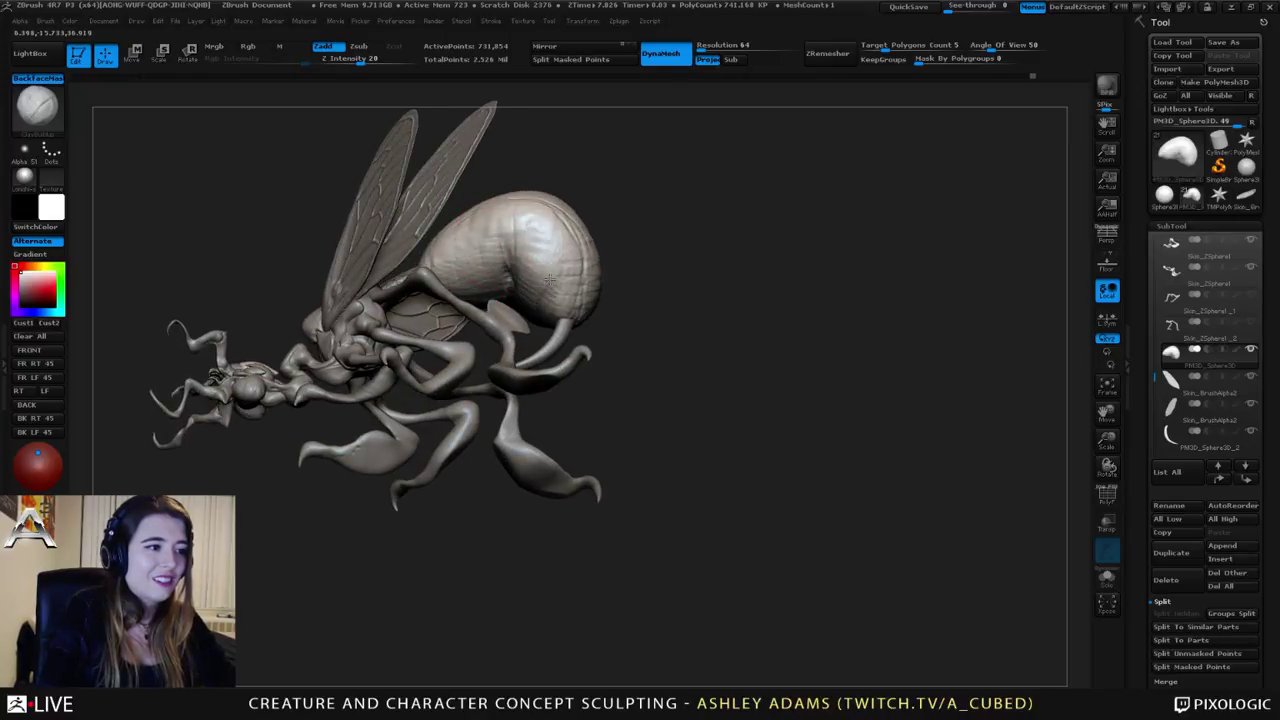
pyautogui.moveTo(565, 271)
pyautogui.mouseDown(button='right')
pyautogui.moveTo(734, 248)
pyautogui.moveTo(588, 245)
pyautogui.mouseUp(button='right')
pyautogui.moveTo(577, 313); pyautogui.dragTo(586, 366, button='right')
# Step: Select the thorax, then swell its side plates with Inflate and deepen their creases with Dam Standard
pyautogui.keyDown('alt'); pyautogui.click(526, 310); pyautogui.keyUp('alt')
pyautogui.press('space')
pyautogui.moveTo(556, 322)
pyautogui.mouseDown(button='right')
pyautogui.moveTo(470, 278)
pyautogui.moveTo(412, 277)
pyautogui.moveTo(452, 270)
pyautogui.mouseUp(button='right')
pyautogui.rightClick(438, 346)
pyautogui.press('b')
pyautogui.press('i')
pyautogui.press('n')
pyautogui.press('b')
pyautogui.press('d')
pyautogui.press('s')
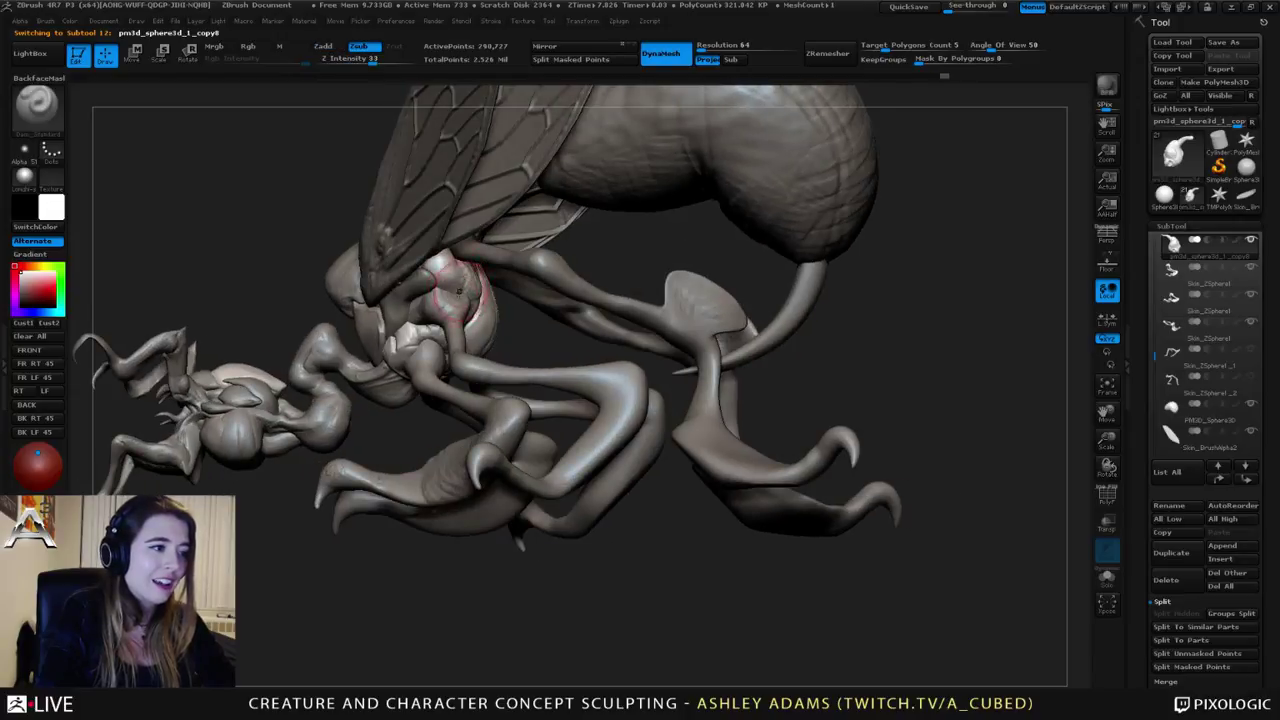
# Step: Sculpt the rear thorax plates near the wing bases with the Standard brush
pyautogui.moveTo(438, 250); pyautogui.dragTo(502, 256, button='right')
pyautogui.press('b')
pyautogui.press('s')
pyautogui.press('t')
pyautogui.rightClick(506, 256)
pyautogui.moveTo(600, 260); pyautogui.dragTo(760, 268, button='right')
pyautogui.moveTo(440, 210)
pyautogui.mouseDown(button='right')
pyautogui.moveTo(428, 214)
pyautogui.moveTo(467, 197)
pyautogui.mouseUp(button='right')
# Step: Swell the upper thorax plates between the wings and the waist with Inflate
pyautogui.press('b')
pyautogui.press('i')
pyautogui.press('n')
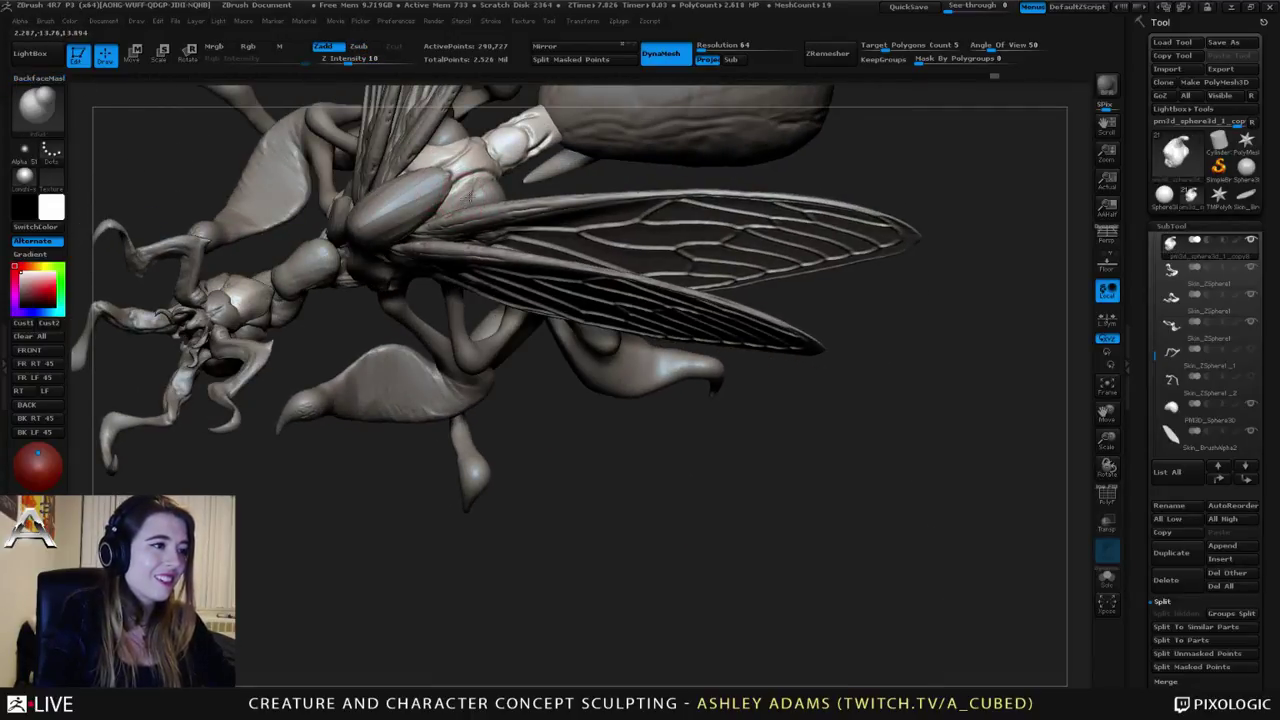
pyautogui.moveTo(458, 214); pyautogui.dragTo(440, 236, button='right')
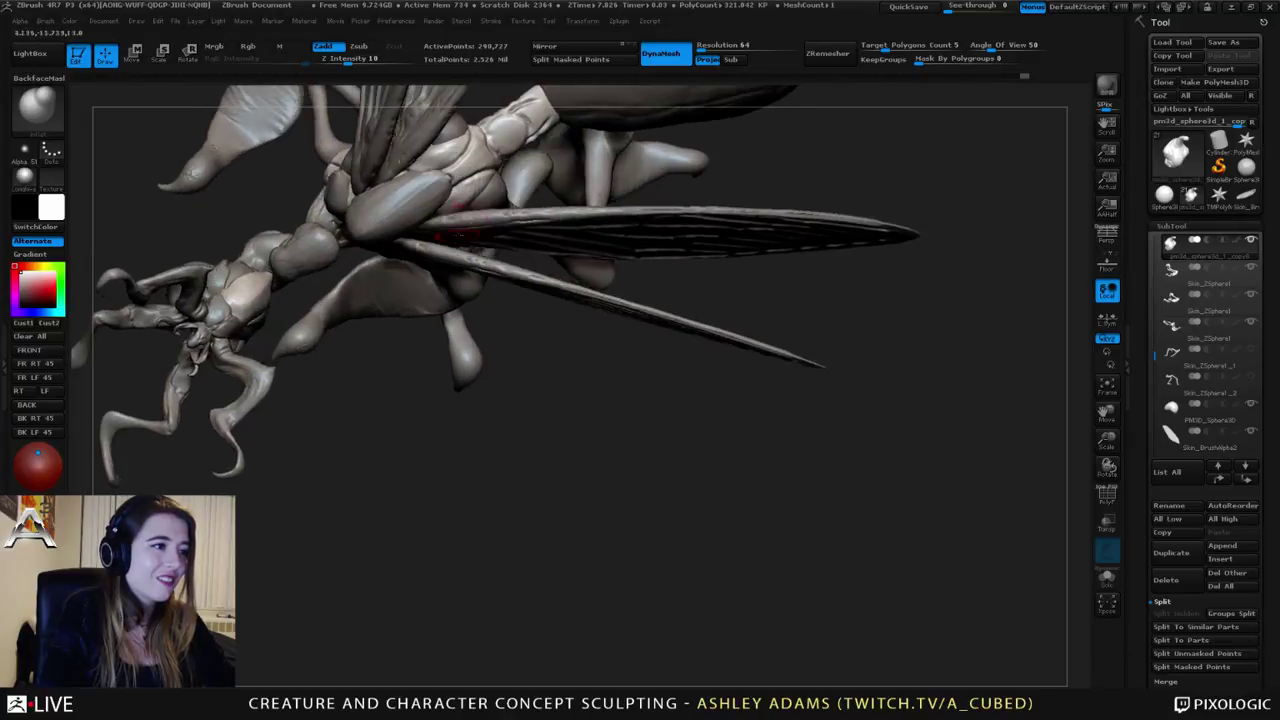
pyautogui.moveTo(502, 181); pyautogui.dragTo(477, 156, button='right')
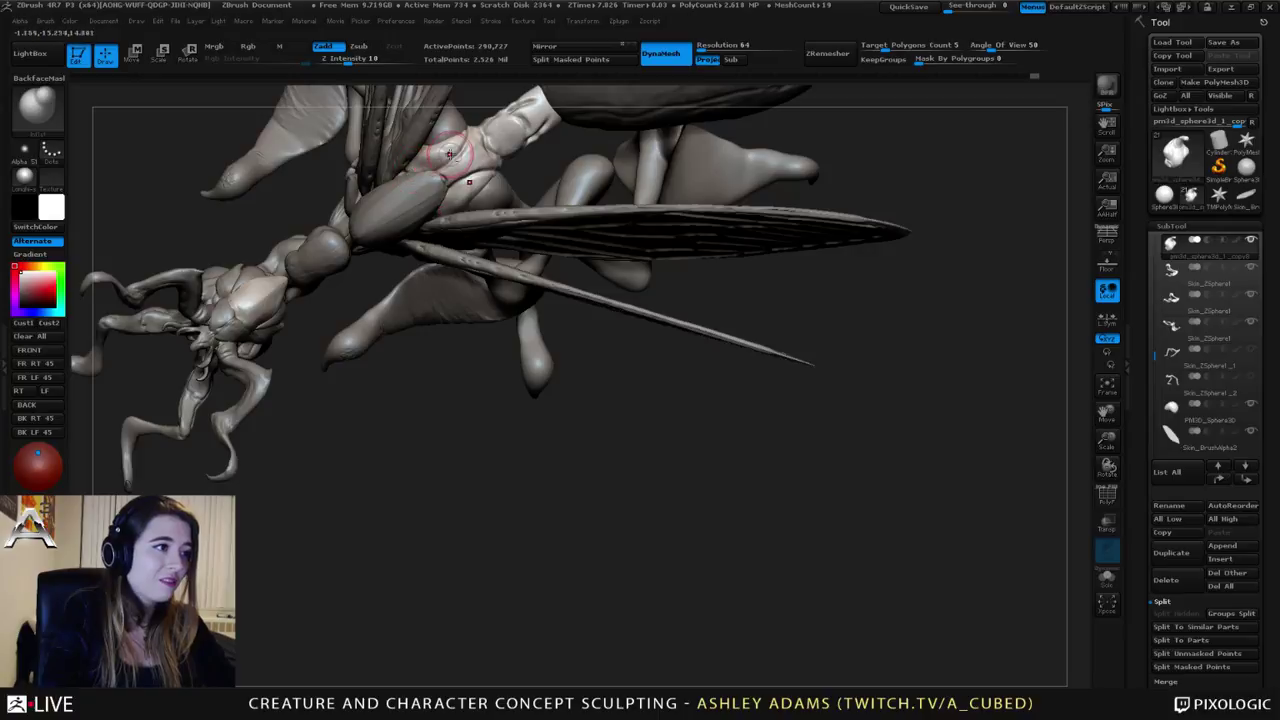
# Step: Sharpen the creases between the upper thorax plates with Dam Standard
pyautogui.press('b')
pyautogui.press('d')
pyautogui.press('s')
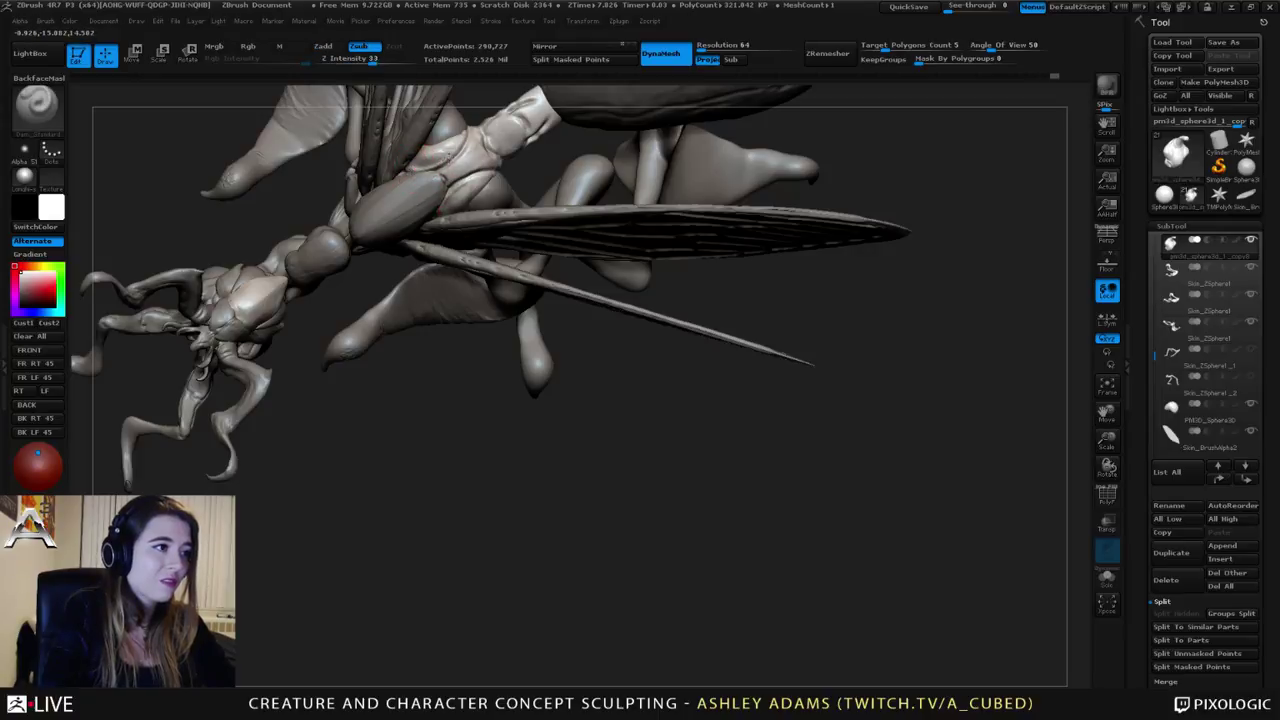
pyautogui.moveTo(477, 160)
pyautogui.mouseDown(button='right')
pyautogui.moveTo(468, 114)
pyautogui.moveTo(468, 166)
pyautogui.mouseUp(button='right')
# Step: Adjust the upper thorax plates behind the wing bases with Snake Hook
pyautogui.press('b')
pyautogui.press('s')
pyautogui.press('h')
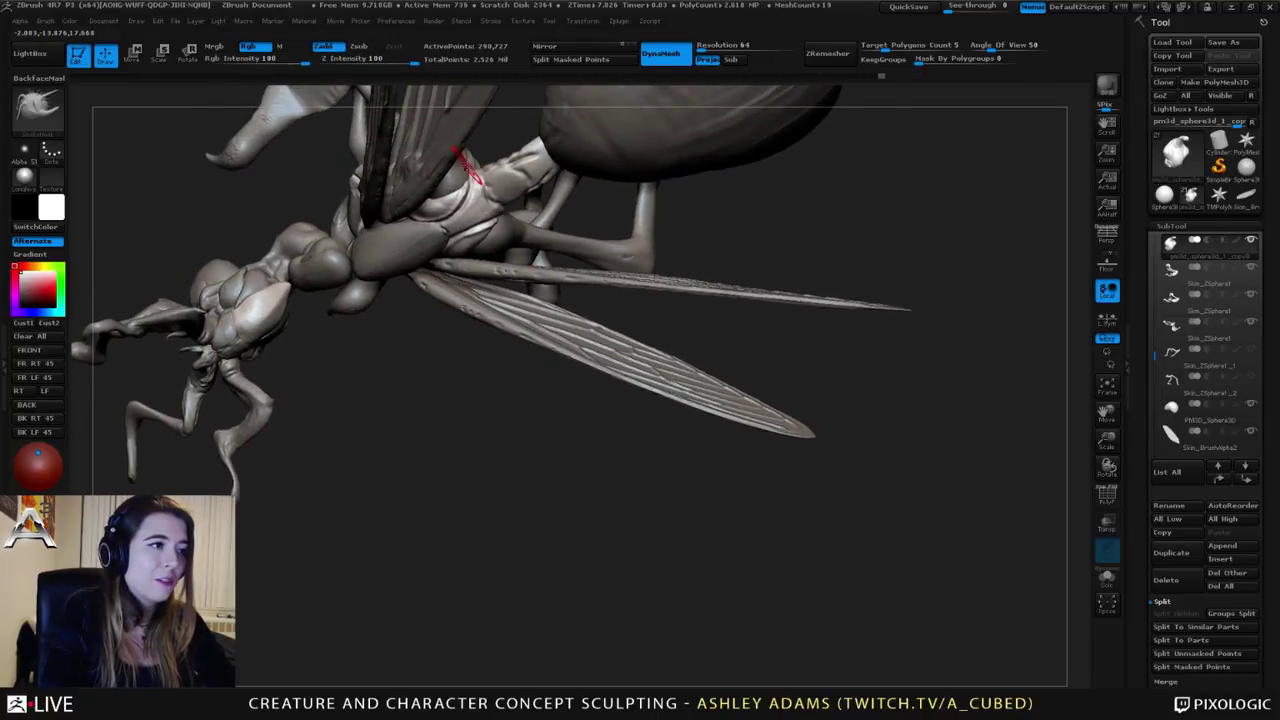
# Step: Undo the last Snake Hook stroke and pull the small thorax plate beneath the wing base again
pyautogui.hotkey('ctrl', 'z')
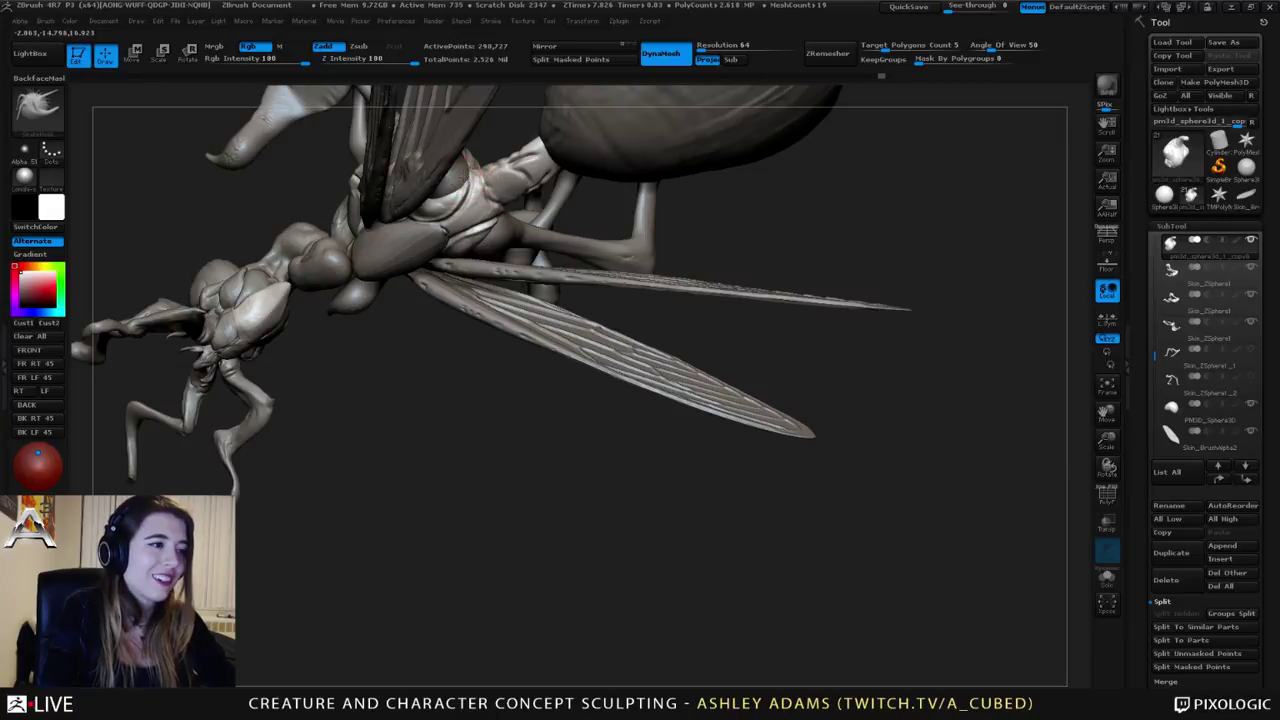
pyautogui.rightClick(471, 176)
pyautogui.moveTo(468, 178); pyautogui.dragTo(476, 178)
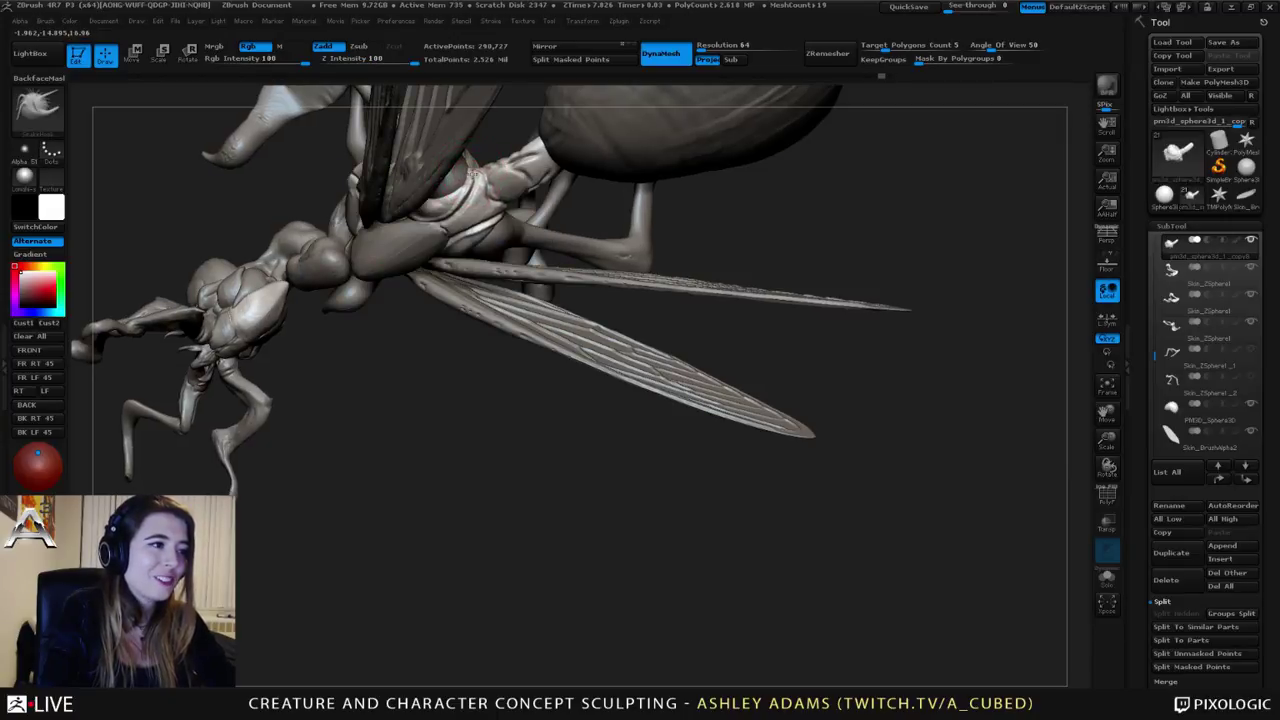
# Step: Select the middle leg subtool and build up its upper joint at the thorax with the ClayBuildup brush
pyautogui.moveTo(443, 186)
pyautogui.mouseDown(button='right')
pyautogui.moveTo(443, 143)
pyautogui.moveTo(473, 166)
pyautogui.moveTo(485, 209)
pyautogui.moveTo(523, 178)
pyautogui.moveTo(450, 290)
pyautogui.moveTo(476, 302)
pyautogui.moveTo(323, 375)
pyautogui.moveTo(369, 362)
pyautogui.mouseUp(button='right')
pyautogui.rightClick(485, 209)
pyautogui.rightClick(450, 290)
pyautogui.keyDown('alt'); pyautogui.click(460, 292); pyautogui.keyUp('alt')
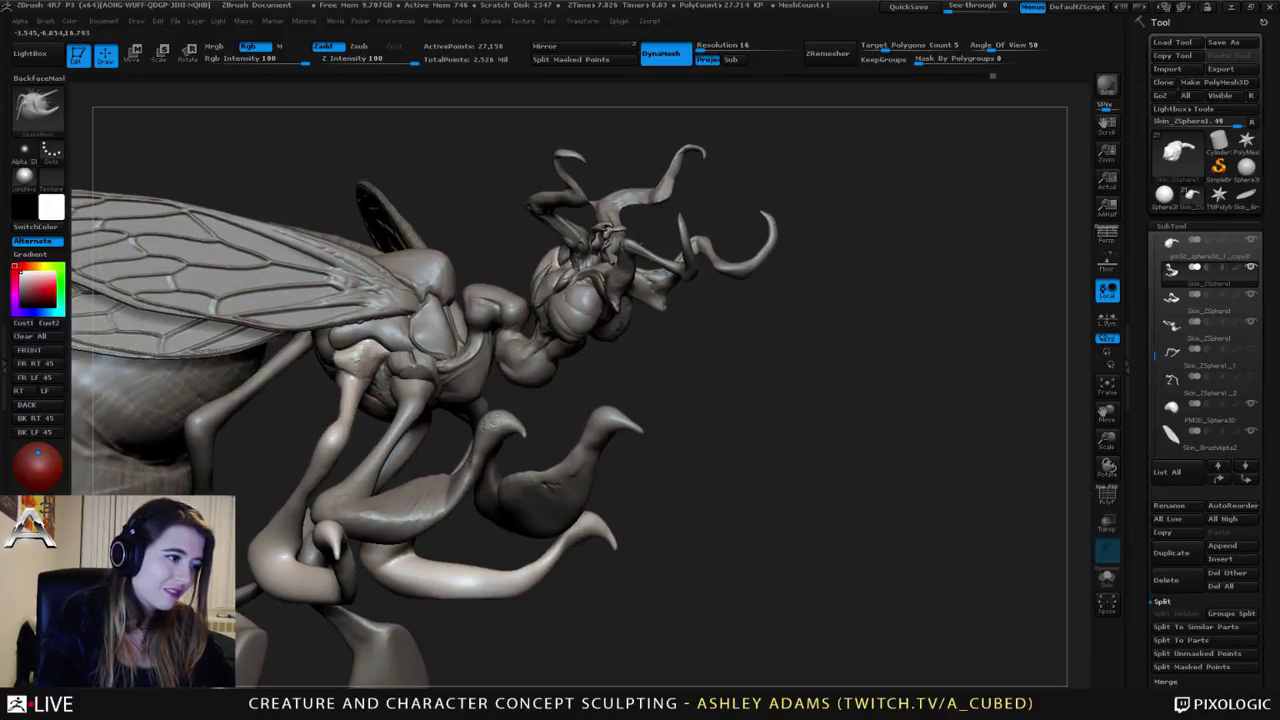
pyautogui.moveTo(352, 368)
pyautogui.mouseDown(button='right')
pyautogui.moveTo(353, 383)
pyautogui.moveTo(364, 364)
pyautogui.moveTo(326, 358)
pyautogui.moveTo(379, 384)
pyautogui.mouseUp(button='right')
pyautogui.press('b')
pyautogui.press('c')
pyautogui.press('b')
# Step: Crease the middle leg's upper joint with Dam Standard and add more volume to it with ClayBuildup
pyautogui.press('b')
pyautogui.press('d')
pyautogui.press('s')
pyautogui.press('b')
pyautogui.press('c')
pyautogui.press('b')
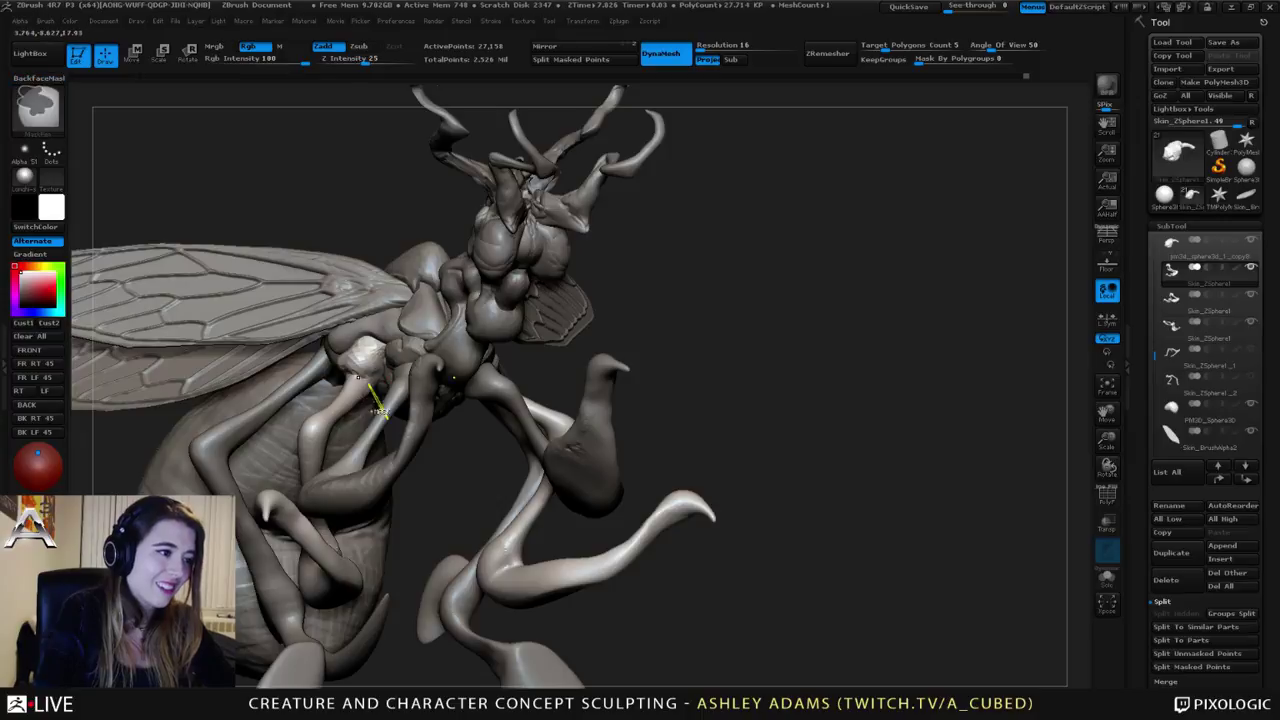
pyautogui.moveTo(368, 368)
pyautogui.mouseDown(button='right')
pyautogui.moveTo(422, 342)
pyautogui.moveTo(392, 368)
pyautogui.mouseUp(button='right')
# Step: Select the pointed plate on the side of the thorax and build up its surface with ClayBuildup
pyautogui.keyDown('alt'); pyautogui.click(422, 342); pyautogui.keyUp('alt')
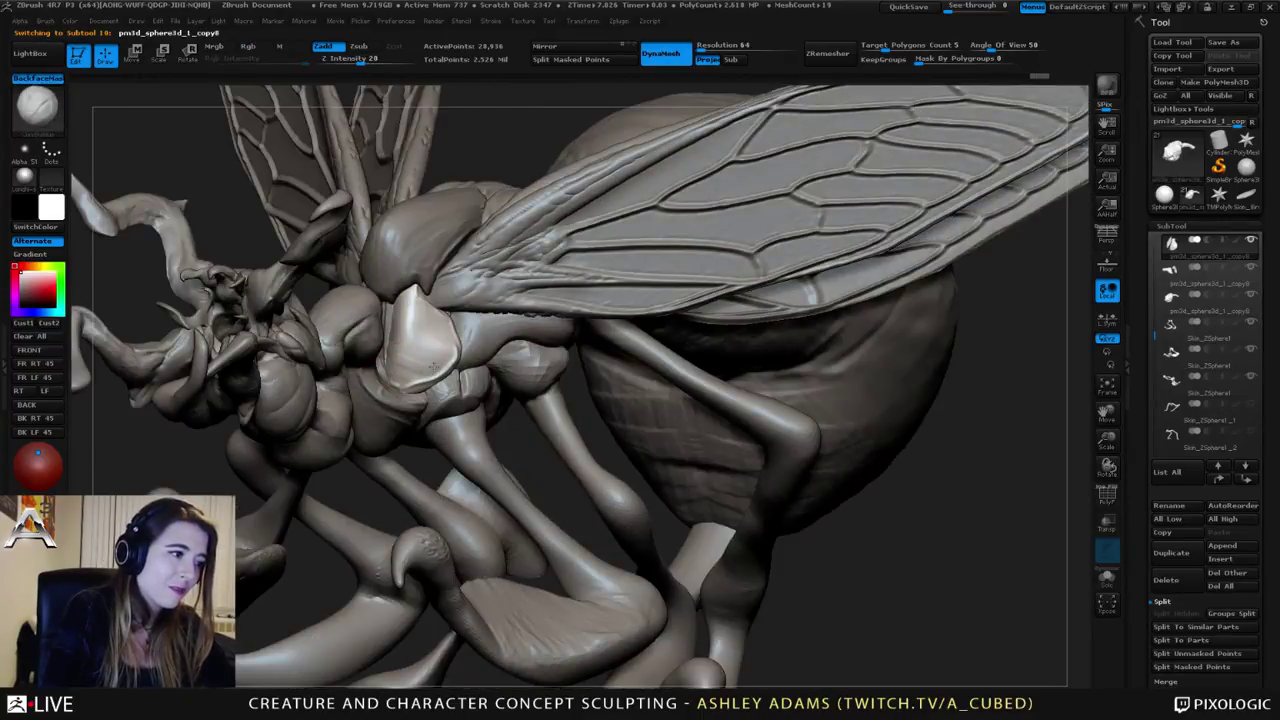
pyautogui.moveTo(434, 367)
pyautogui.mouseDown()
pyautogui.moveTo(404, 342)
pyautogui.moveTo(443, 346)
pyautogui.moveTo(412, 298)
pyautogui.moveTo(419, 344)
pyautogui.moveTo(432, 335)
pyautogui.mouseUp()
pyautogui.keyDown('ctrl'); pyautogui.moveTo(464, 353); pyautogui.dragTo(392, 314, button='right'); pyautogui.keyUp('ctrl')
pyautogui.moveTo(392, 314); pyautogui.dragTo(526, 333, button='right')
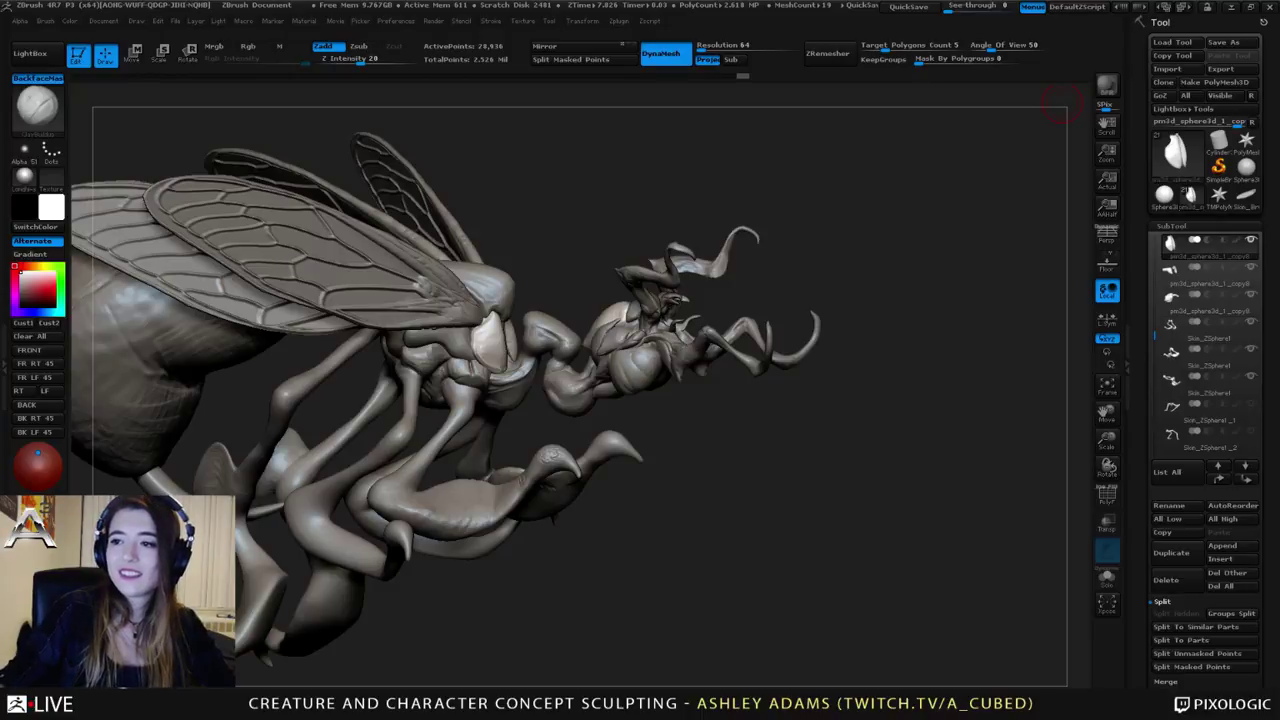
# Step: Select the front leg subtool, adjust the Draw Size, and add ClayBuildup strokes along the leg's upper segment
pyautogui.moveTo(791, 352); pyautogui.dragTo(846, 410, button='right')
pyautogui.keyDown('alt'); pyautogui.click(502, 415); pyautogui.keyUp('alt')
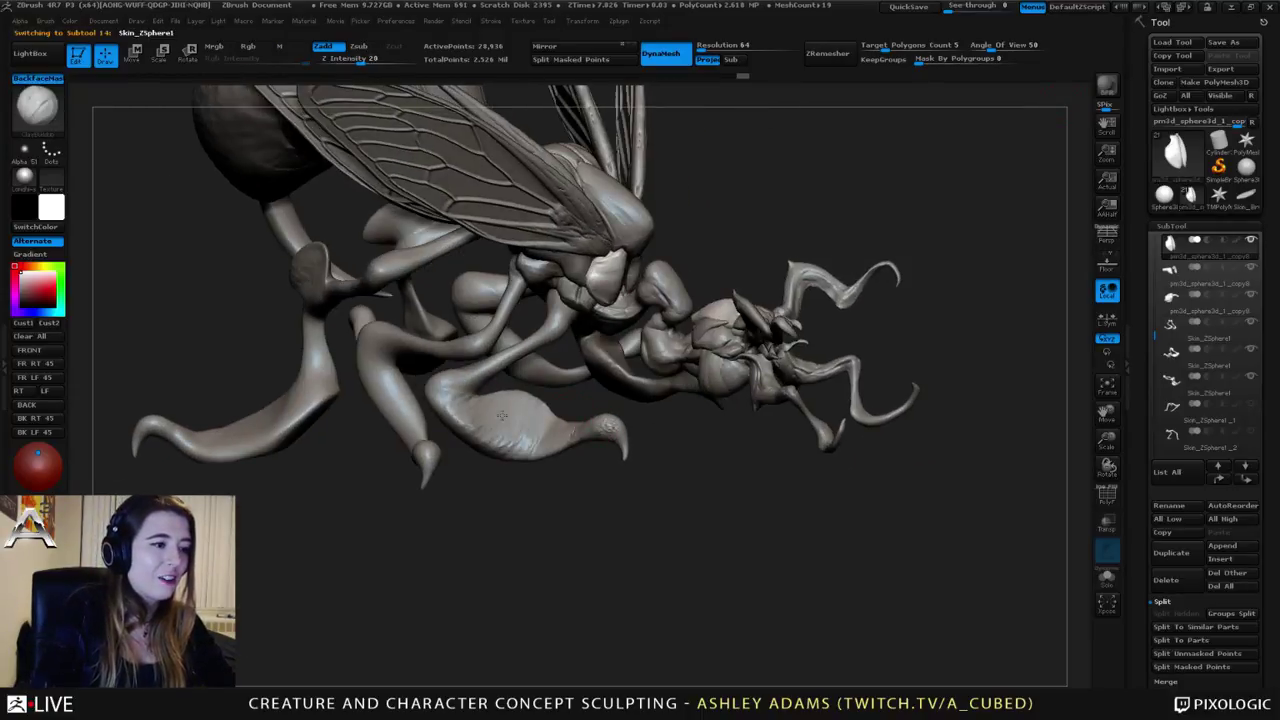
pyautogui.moveTo(502, 415)
pyautogui.keyDown('alt'); pyautogui.mouseDown(button='right')
pyautogui.moveTo(564, 427)
pyautogui.moveTo(598, 342)
pyautogui.mouseUp(button='right'); pyautogui.keyUp('alt')
pyautogui.press('space')
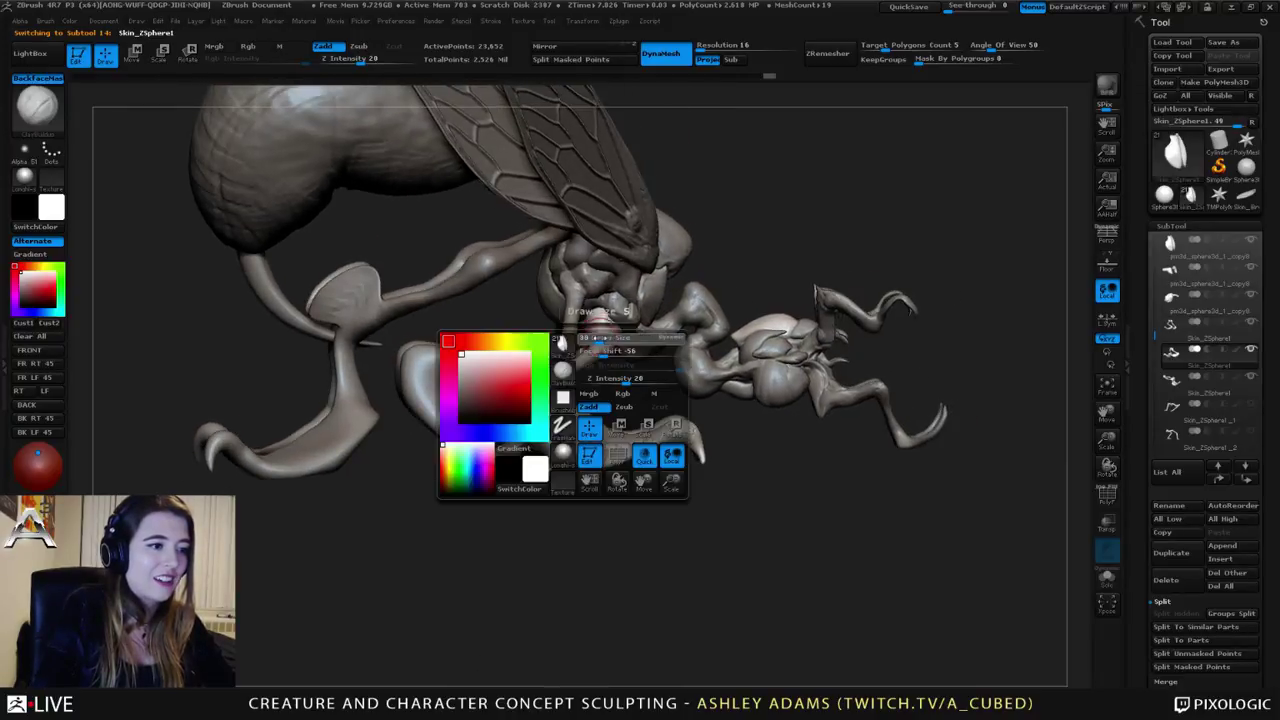
pyautogui.moveTo(601, 338); pyautogui.dragTo(600, 340)
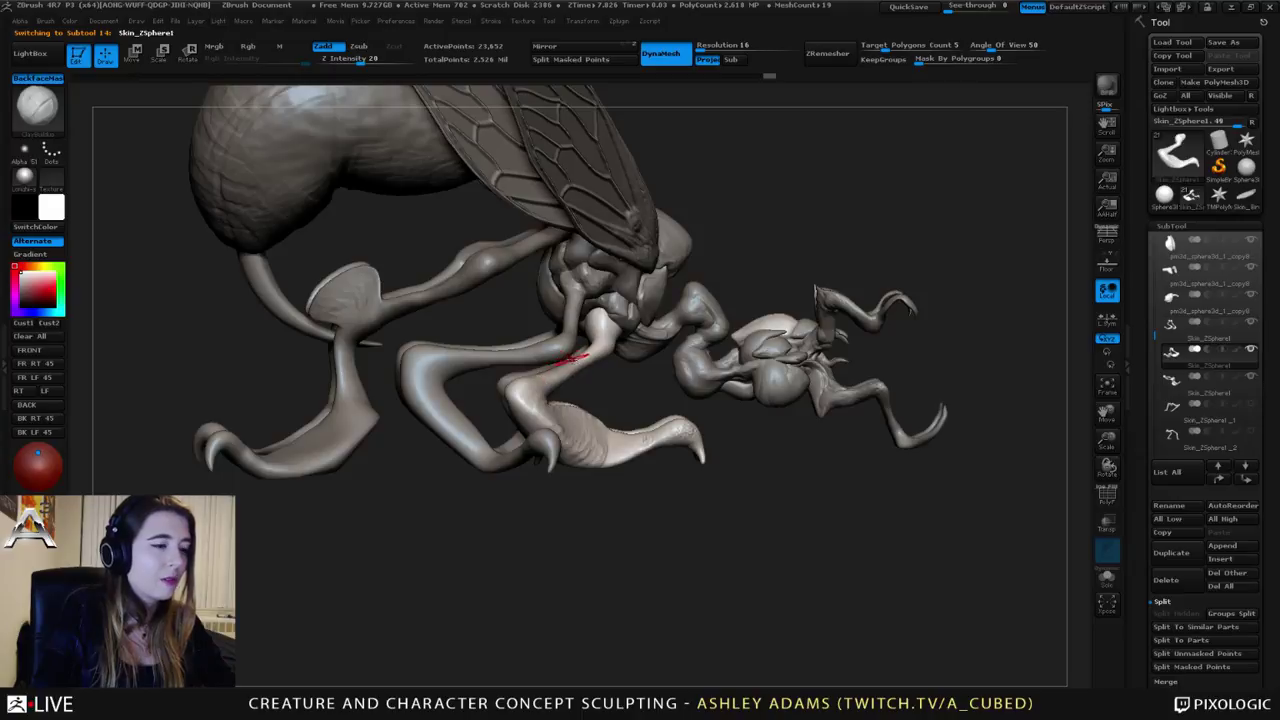
pyautogui.moveTo(567, 372); pyautogui.dragTo(540, 385, button='right')
pyautogui.press('space')
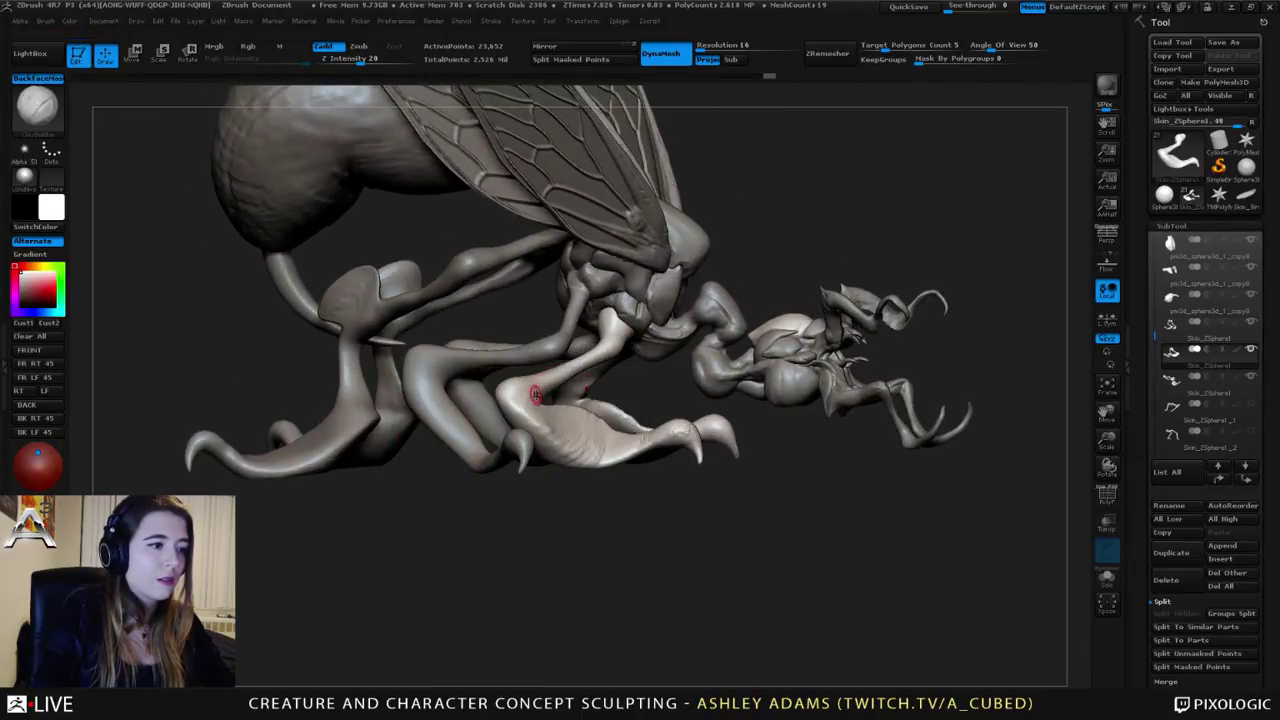
# Step: Carve crease lines along the front leg's upper segment and knee with the Dam Standard brush
pyautogui.press('b')
pyautogui.press('d')
pyautogui.press('s')
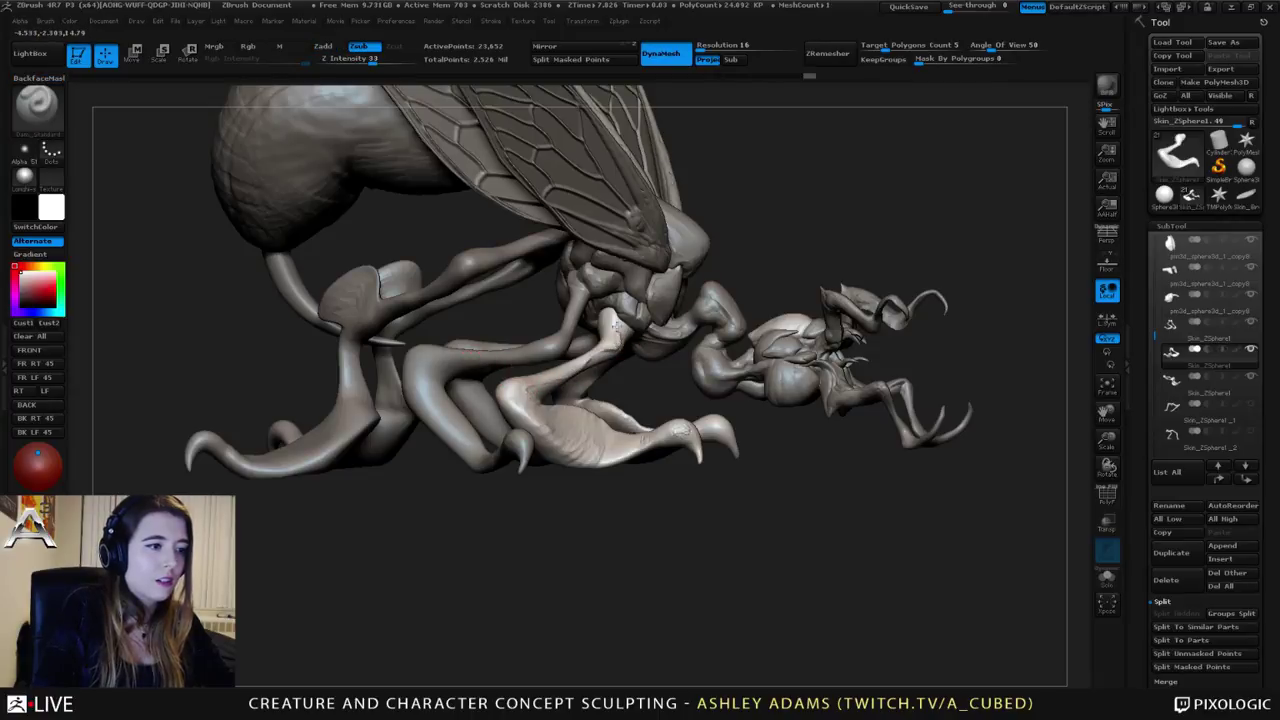
pyautogui.moveTo(545, 383); pyautogui.dragTo(487, 385, button='right')
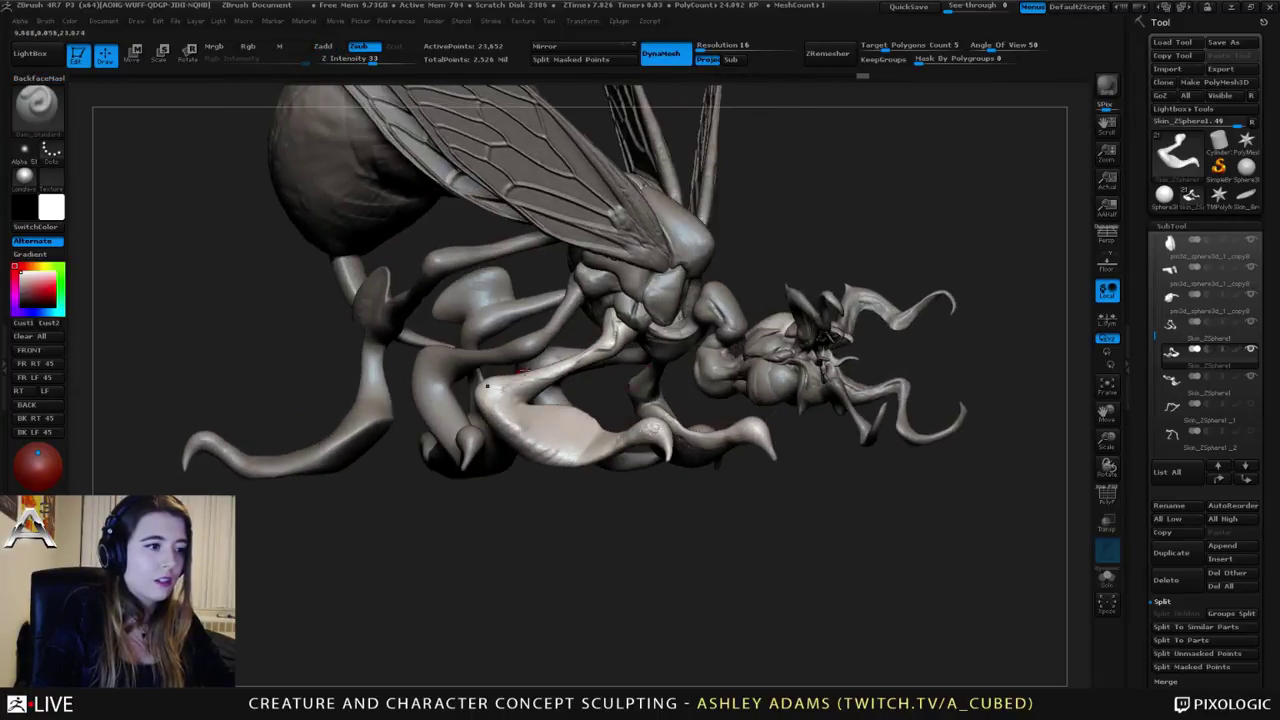
pyautogui.moveTo(850, 384); pyautogui.dragTo(463, 343, button='right')
pyautogui.moveTo(539, 380)
pyautogui.mouseDown(button='right')
pyautogui.moveTo(566, 411)
pyautogui.moveTo(735, 400)
pyautogui.moveTo(715, 345)
pyautogui.moveTo(530, 358)
pyautogui.moveTo(555, 397)
pyautogui.moveTo(625, 385)
pyautogui.moveTo(553, 350)
pyautogui.moveTo(665, 348)
pyautogui.moveTo(552, 346)
pyautogui.moveTo(560, 355)
pyautogui.moveTo(543, 362)
pyautogui.mouseUp(button='right')
pyautogui.moveTo(605, 418)
pyautogui.mouseDown(button='right')
pyautogui.moveTo(531, 369)
pyautogui.moveTo(553, 372)
pyautogui.moveTo(551, 346)
pyautogui.mouseUp(button='right')
# Step: Build up the front leg's upper joint at the thorax with ClayBuildup and define its folds with Dam Standard
pyautogui.press('b')
pyautogui.press('c')
pyautogui.press('b')
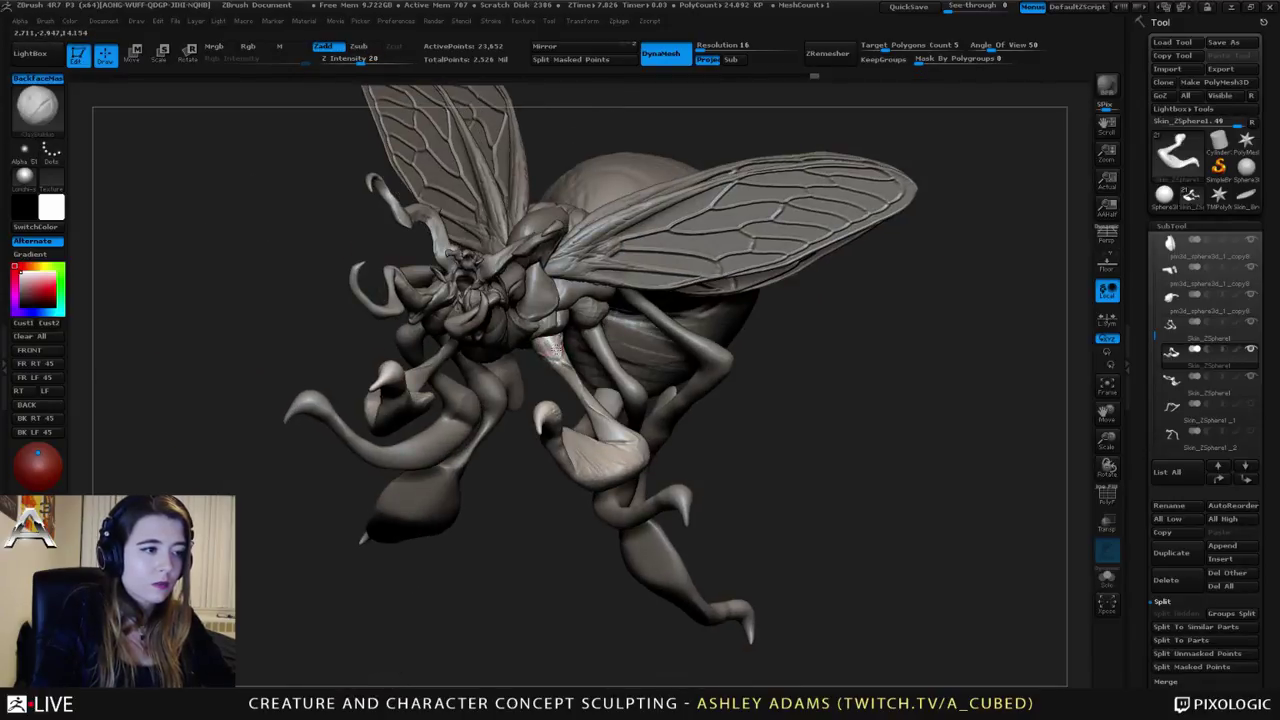
pyautogui.moveTo(545, 348); pyautogui.dragTo(548, 356, button='right')
pyautogui.press('b')
pyautogui.press('d')
pyautogui.press('s')
pyautogui.moveTo(950, 480)
pyautogui.mouseDown()
pyautogui.moveTo(536, 368)
pyautogui.moveTo(553, 343)
pyautogui.mouseUp()
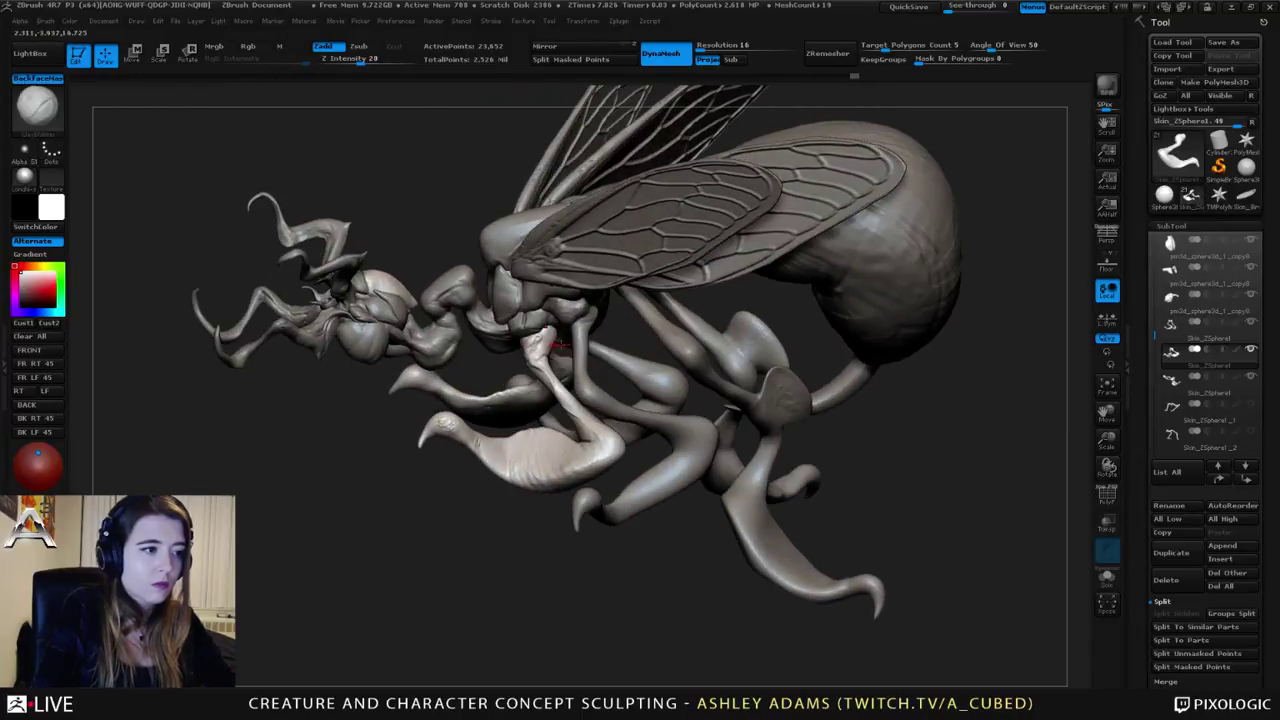
# Step: Refine the rear and underside of the front leg's upper joint with clay strokes and Dam Standard creases
pyautogui.moveTo(930, 480)
pyautogui.mouseDown()
pyautogui.moveTo(660, 440)
pyautogui.moveTo(563, 348)
pyautogui.mouseUp()
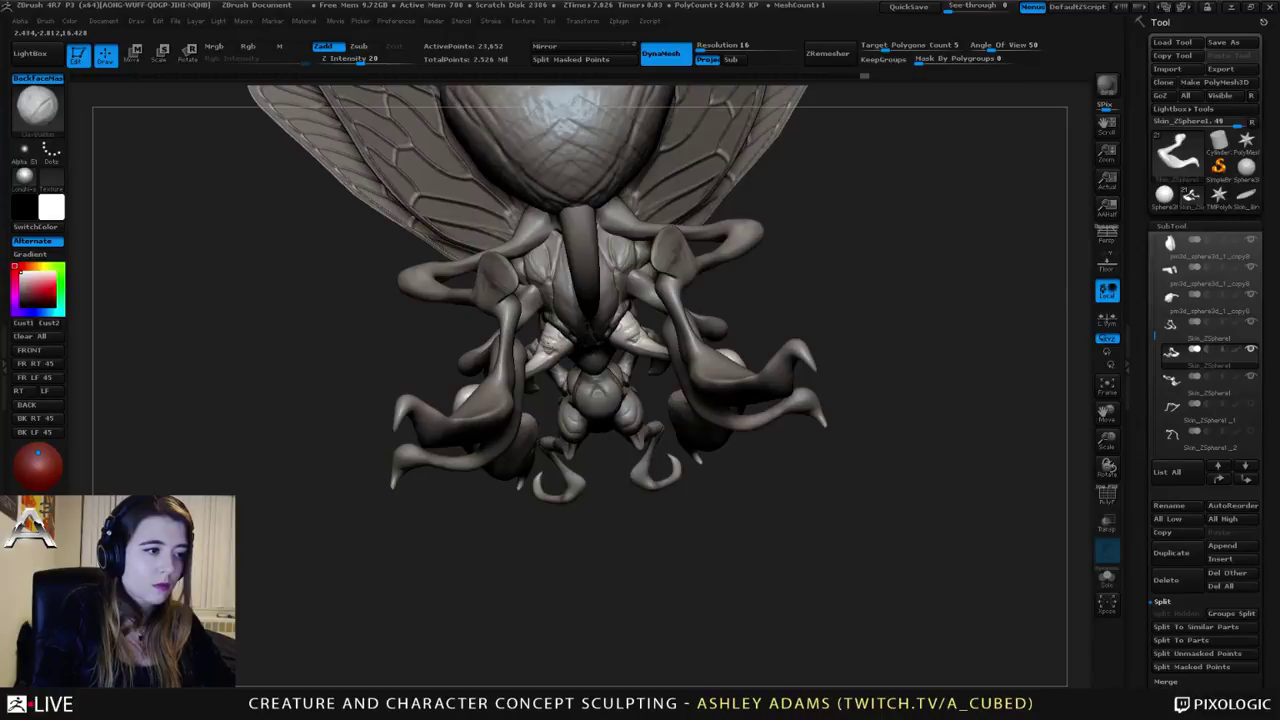
pyautogui.moveTo(480, 540); pyautogui.dragTo(765, 520)
pyautogui.moveTo(560, 340)
pyautogui.mouseDown()
pyautogui.moveTo(545, 330)
pyautogui.moveTo(566, 367)
pyautogui.moveTo(543, 418)
pyautogui.moveTo(594, 400)
pyautogui.moveTo(531, 414)
pyautogui.moveTo(572, 413)
pyautogui.mouseUp()
pyautogui.press('b')
pyautogui.press('d')
pyautogui.press('s')
# Step: Add ClayBuildup strokes to the front leg's upper segment and wrinkled lower segment, enlarging the Draw Size
pyautogui.press('b')
pyautogui.press('c')
pyautogui.press('b')
pyautogui.moveTo(572, 392)
pyautogui.mouseDown()
pyautogui.moveTo(598, 407)
pyautogui.moveTo(610, 397)
pyautogui.mouseUp()
pyautogui.moveTo(598, 380)
pyautogui.mouseDown()
pyautogui.moveTo(616, 389)
pyautogui.moveTo(605, 375)
pyautogui.mouseUp()
pyautogui.moveTo(527, 424)
pyautogui.mouseDown()
pyautogui.moveTo(543, 434)
pyautogui.moveTo(557, 411)
pyautogui.moveTo(566, 439)
pyautogui.mouseUp()
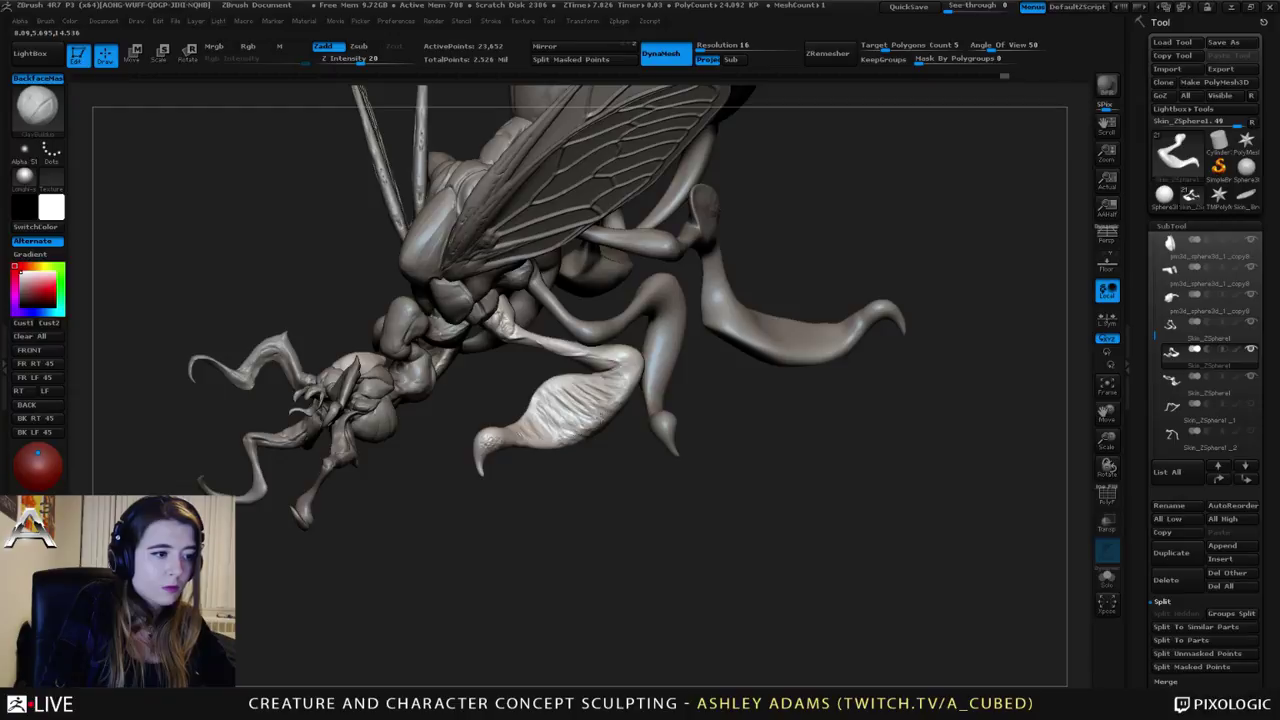
pyautogui.moveTo(632, 375)
pyautogui.mouseDown()
pyautogui.moveTo(588, 379)
pyautogui.moveTo(520, 417)
pyautogui.mouseUp()
pyautogui.moveTo(530, 540); pyautogui.dragTo(452, 517)
pyautogui.press('space')
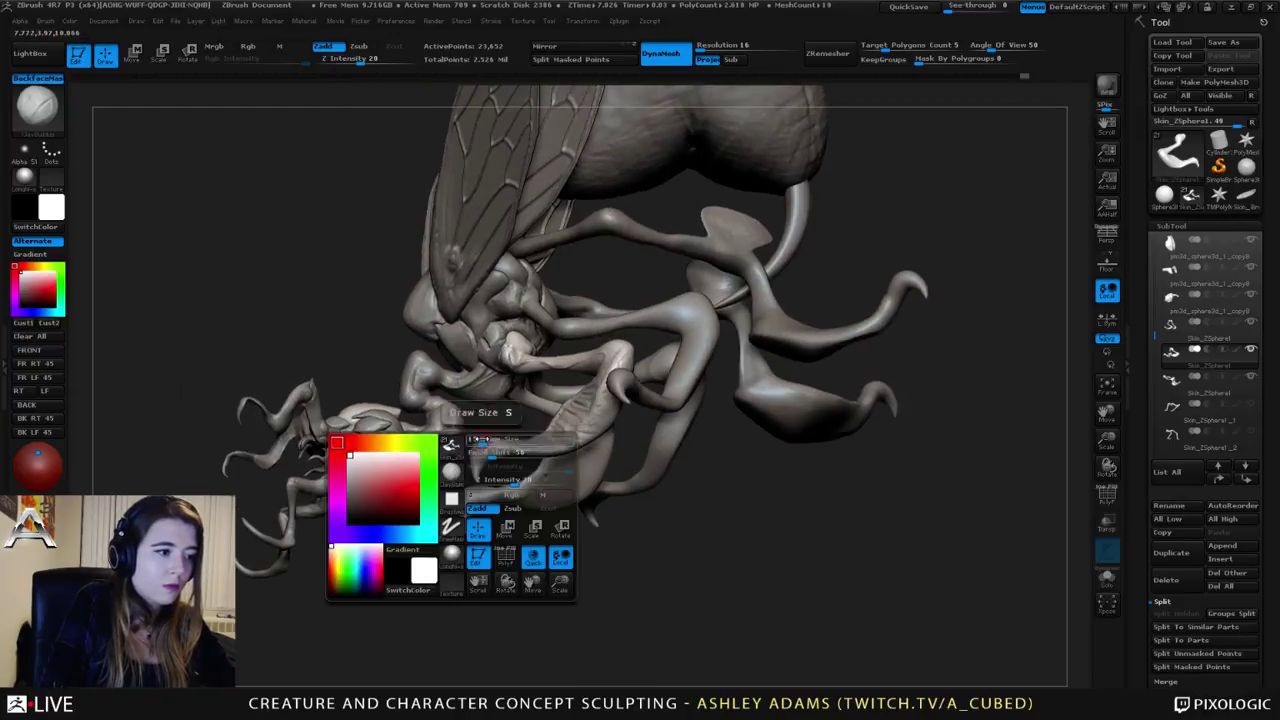
pyautogui.moveTo(482, 438); pyautogui.dragTo(490, 438)
pyautogui.moveTo(440, 500)
pyautogui.keyDown('shift'); pyautogui.mouseDown()
pyautogui.moveTo(483, 460)
pyautogui.moveTo(466, 443)
pyautogui.mouseUp(); pyautogui.keyUp('shift')
# Step: Reshape the hooked claw at the end of the front leg with Snake Hook, adjusting the Draw Size between strokes
pyautogui.press('b')
pyautogui.press('s')
pyautogui.press('h')
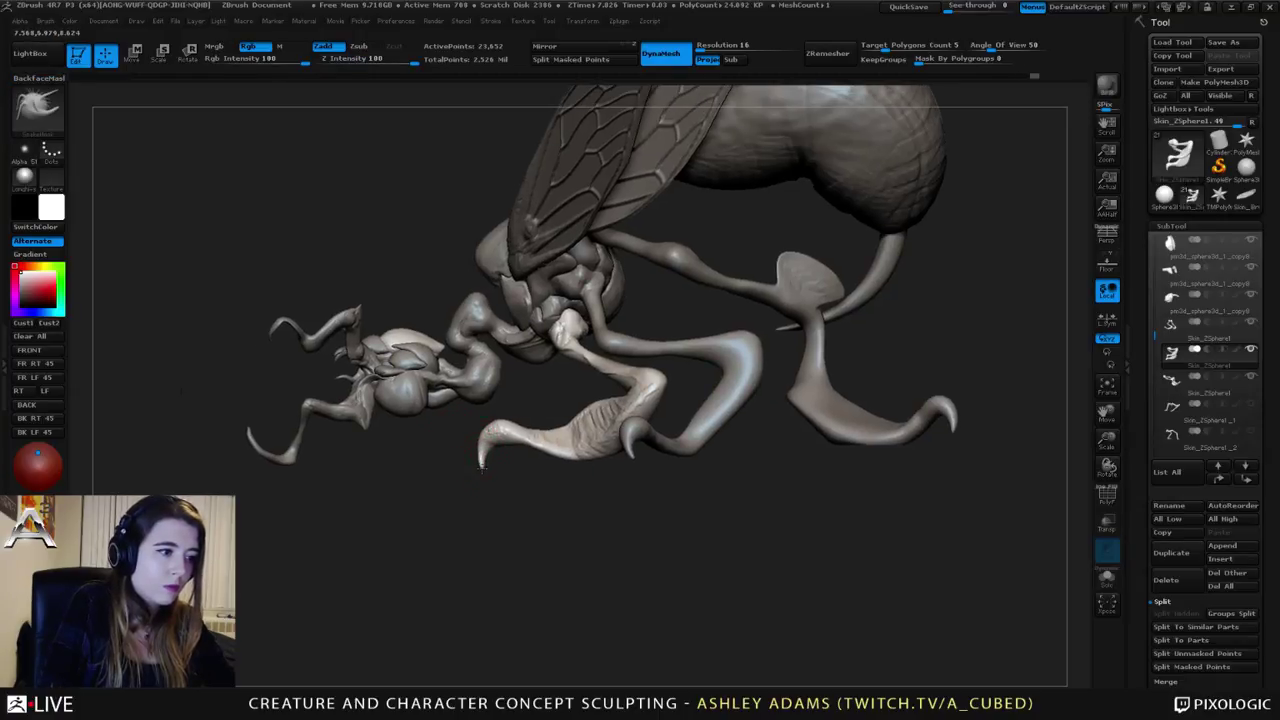
pyautogui.press('space')
pyautogui.moveTo(482, 458); pyautogui.dragTo(490, 458)
pyautogui.keyDown('shift'); pyautogui.moveTo(430, 505); pyautogui.dragTo(520, 505); pyautogui.keyUp('shift')
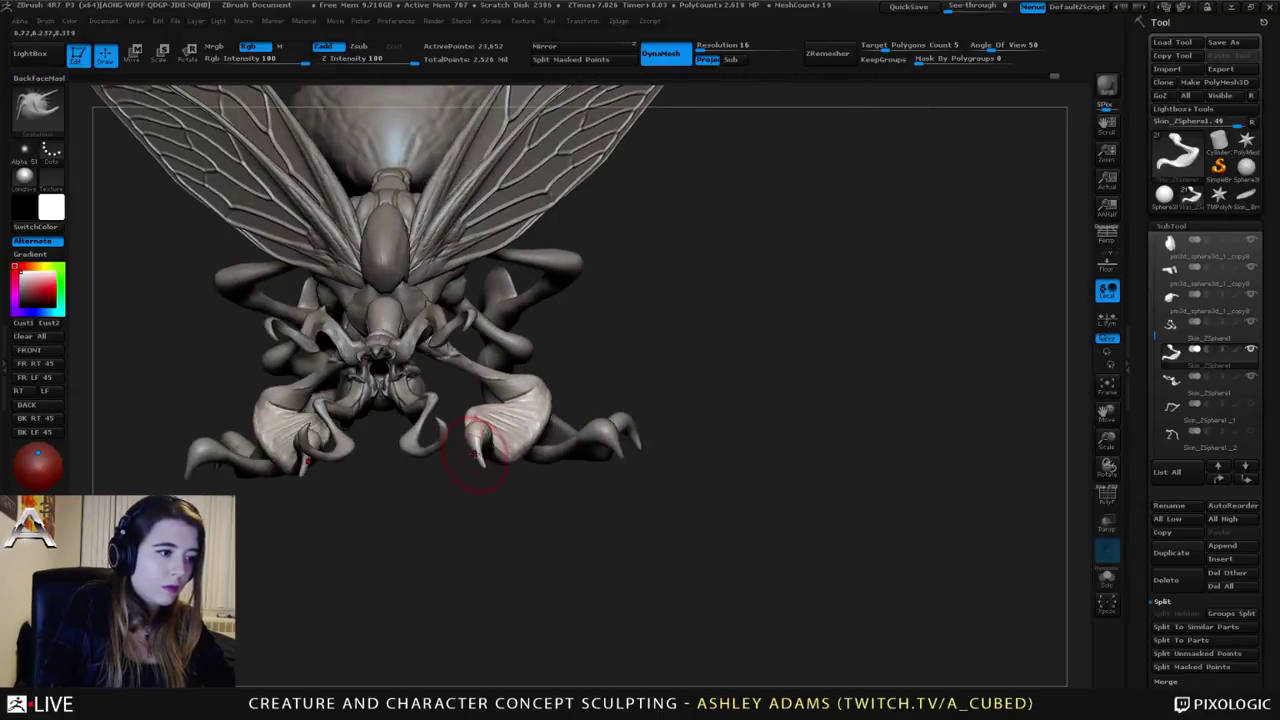
pyautogui.moveTo(475, 455); pyautogui.dragTo(480, 434)
pyautogui.moveTo(428, 504); pyautogui.dragTo(441, 502)
pyautogui.press('space')
pyautogui.moveTo(485, 440); pyautogui.dragTo(477, 440)
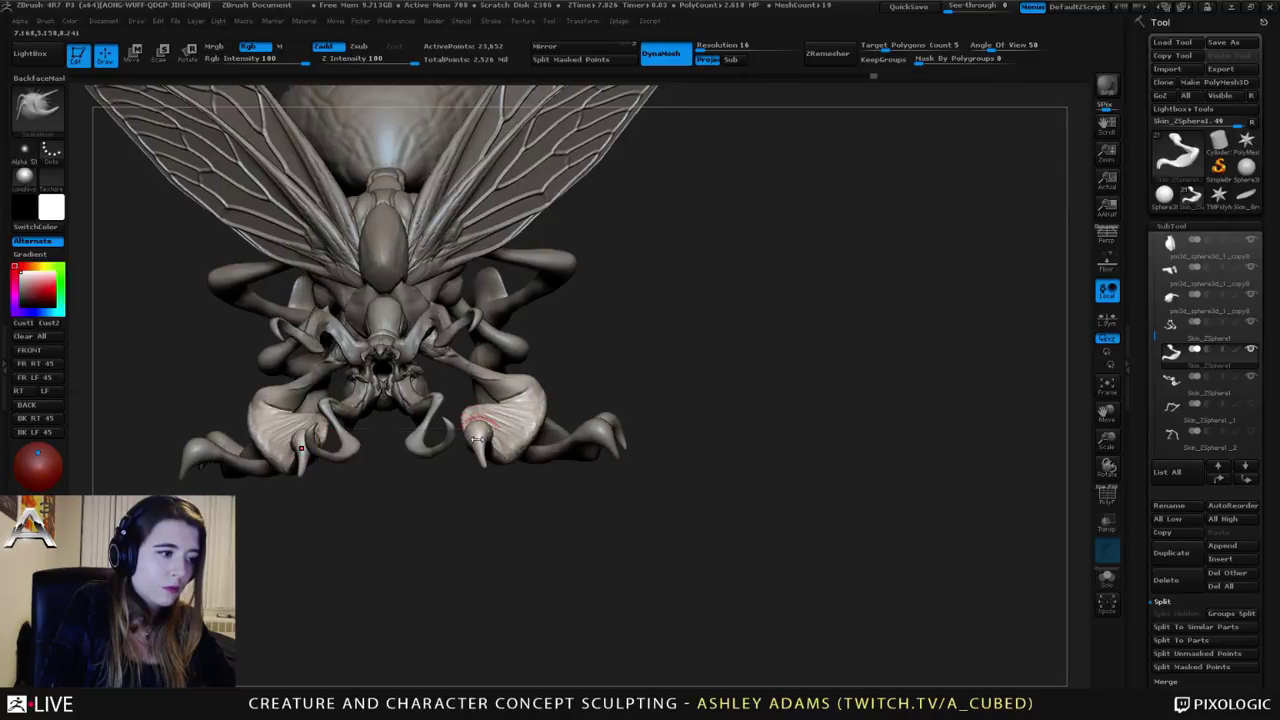
# Step: Build up the underside of the front leg's broad lower segment with ClayBuildup
pyautogui.moveTo(477, 500)
pyautogui.mouseDown()
pyautogui.moveTo(469, 426)
pyautogui.moveTo(510, 506)
pyautogui.moveTo(574, 509)
pyautogui.moveTo(543, 509)
pyautogui.moveTo(496, 309)
pyautogui.moveTo(558, 464)
pyautogui.mouseUp()
pyautogui.press('1')
pyautogui.press('space')
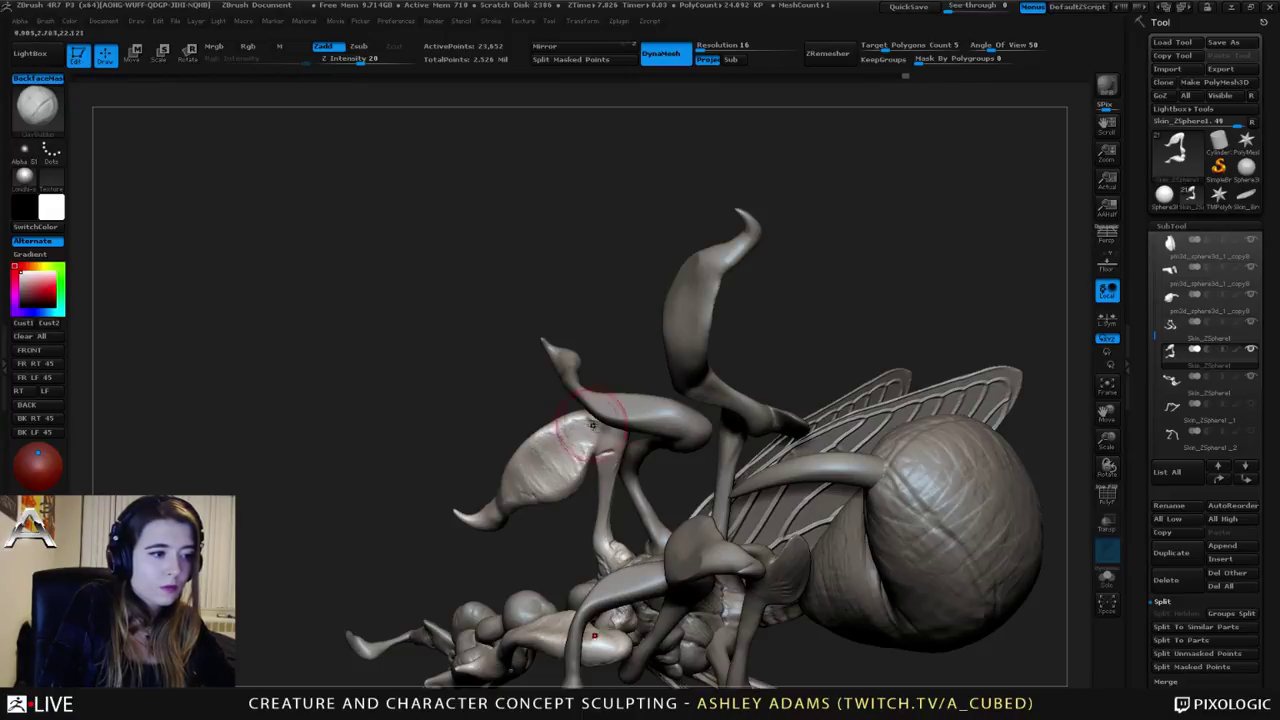
pyautogui.moveTo(593, 426); pyautogui.dragTo(596, 436, button='right')
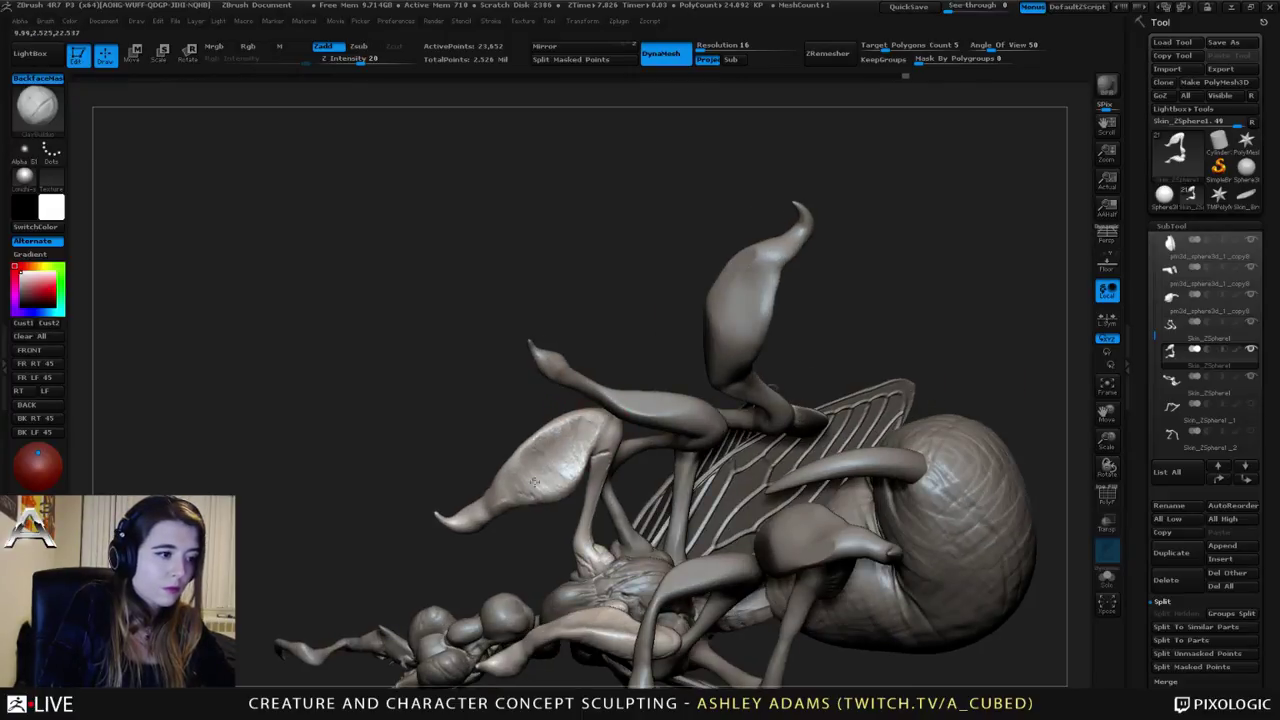
pyautogui.moveTo(546, 474)
pyautogui.mouseDown(button='right')
pyautogui.moveTo(576, 434)
pyautogui.moveTo(530, 450)
pyautogui.moveTo(520, 415)
pyautogui.moveTo(544, 433)
pyautogui.moveTo(580, 398)
pyautogui.moveTo(570, 468)
pyautogui.mouseUp(button='right')
pyautogui.keyDown('alt'); pyautogui.moveTo(570, 468); pyautogui.dragTo(712, 486, button='right'); pyautogui.keyUp('alt')
# Step: Select the middle leg subtool and widen its lower segment with Snake Hook
pyautogui.keyDown('alt'); pyautogui.click(563, 426); pyautogui.keyUp('alt')
pyautogui.moveTo(563, 426); pyautogui.dragTo(522, 470, button='right')
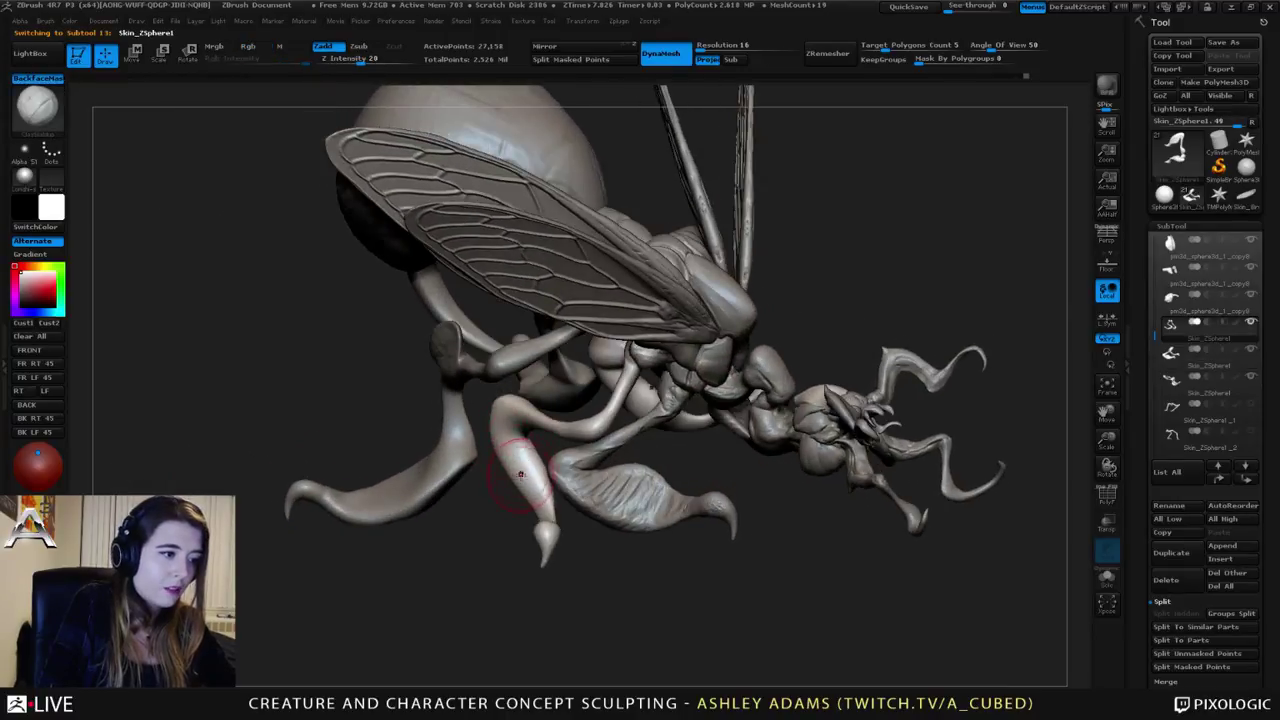
pyautogui.press('ctrl')
pyautogui.moveTo(500, 460); pyautogui.dragTo(484, 449)
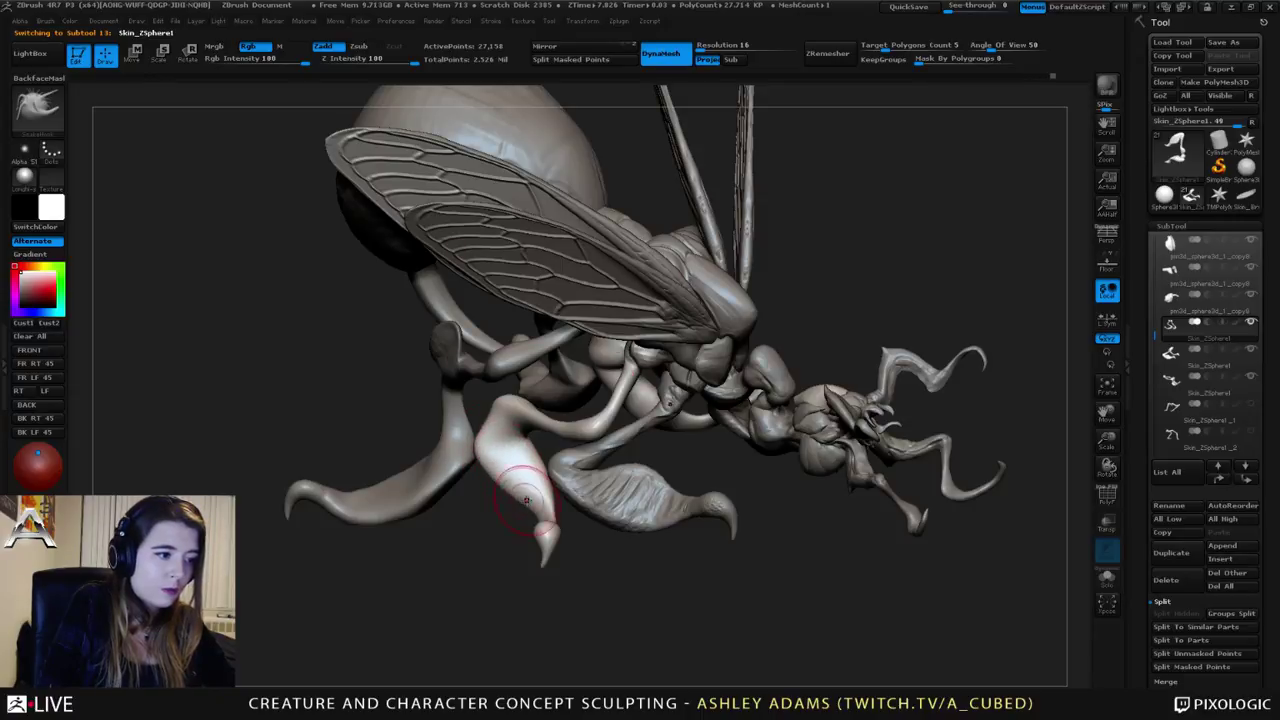
pyautogui.moveTo(900, 392); pyautogui.dragTo(437, 374, button='right')
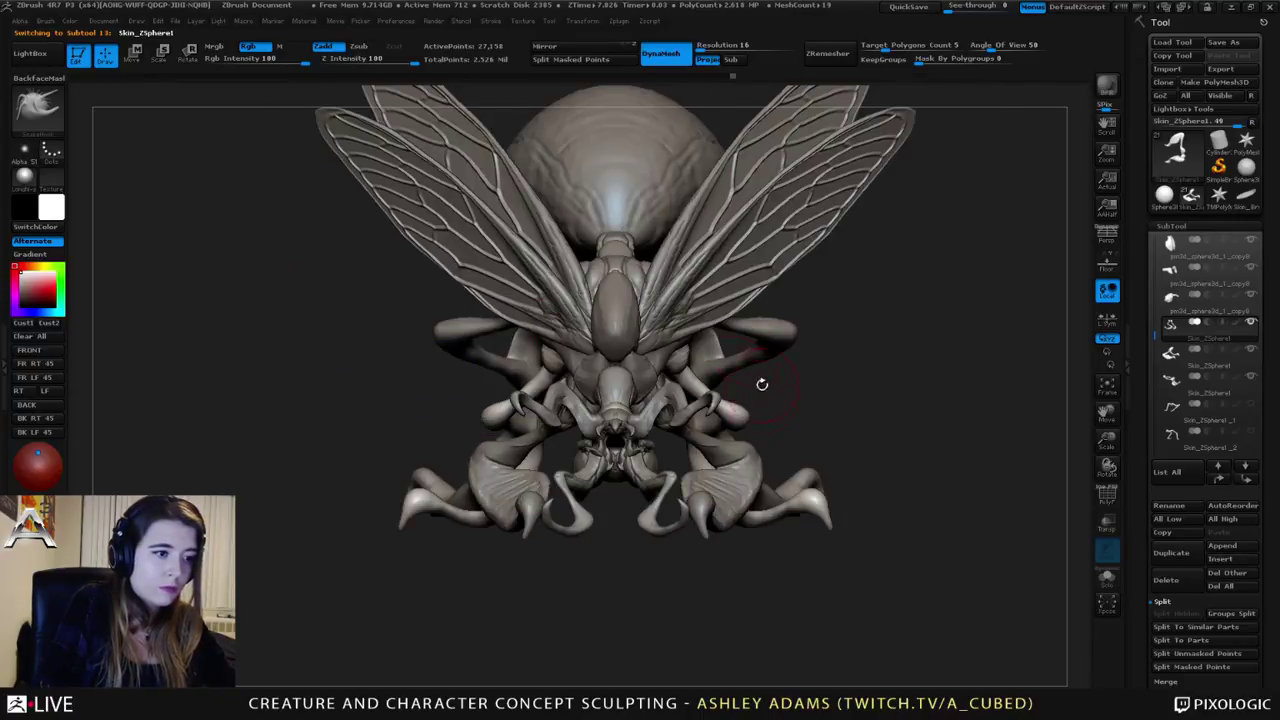
pyautogui.moveTo(940, 400); pyautogui.dragTo(570, 500, button='right')
# Step: Pull the middle leg's lower segment and claw into a broader curved shape with Snake Hook
pyautogui.press('space')
pyautogui.press('space')
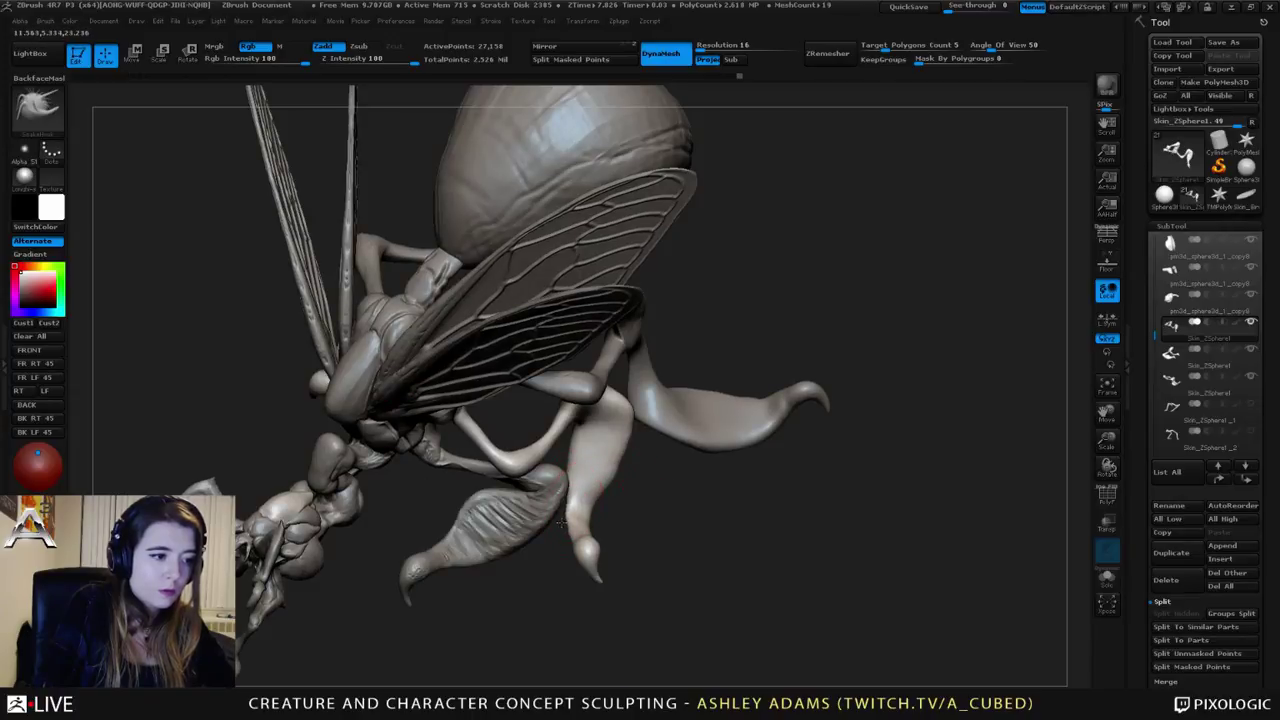
pyautogui.moveTo(586, 514); pyautogui.dragTo(622, 363, button='right')
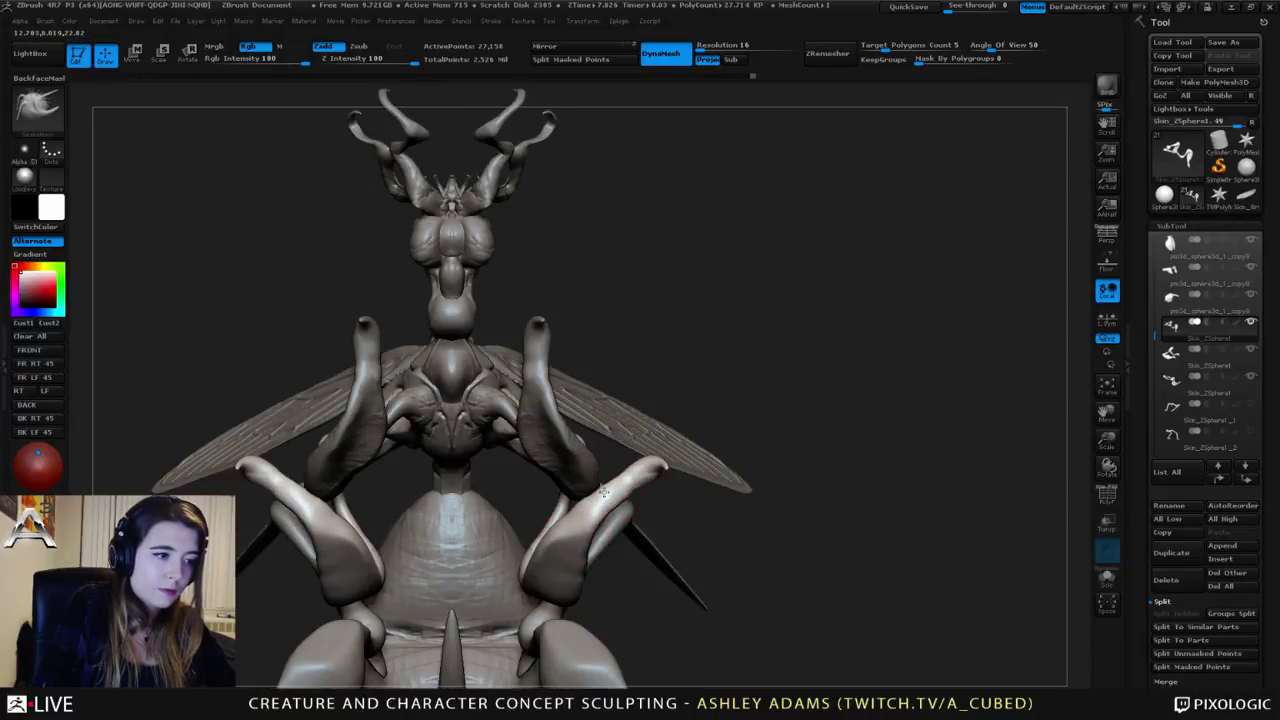
pyautogui.keyDown('ctrl'); pyautogui.moveTo(650, 549); pyautogui.dragTo(480, 545, button='right'); pyautogui.keyUp('ctrl')
pyautogui.moveTo(606, 527)
pyautogui.mouseDown(button='right')
pyautogui.moveTo(577, 521)
pyautogui.moveTo(652, 456)
pyautogui.mouseUp(button='right')
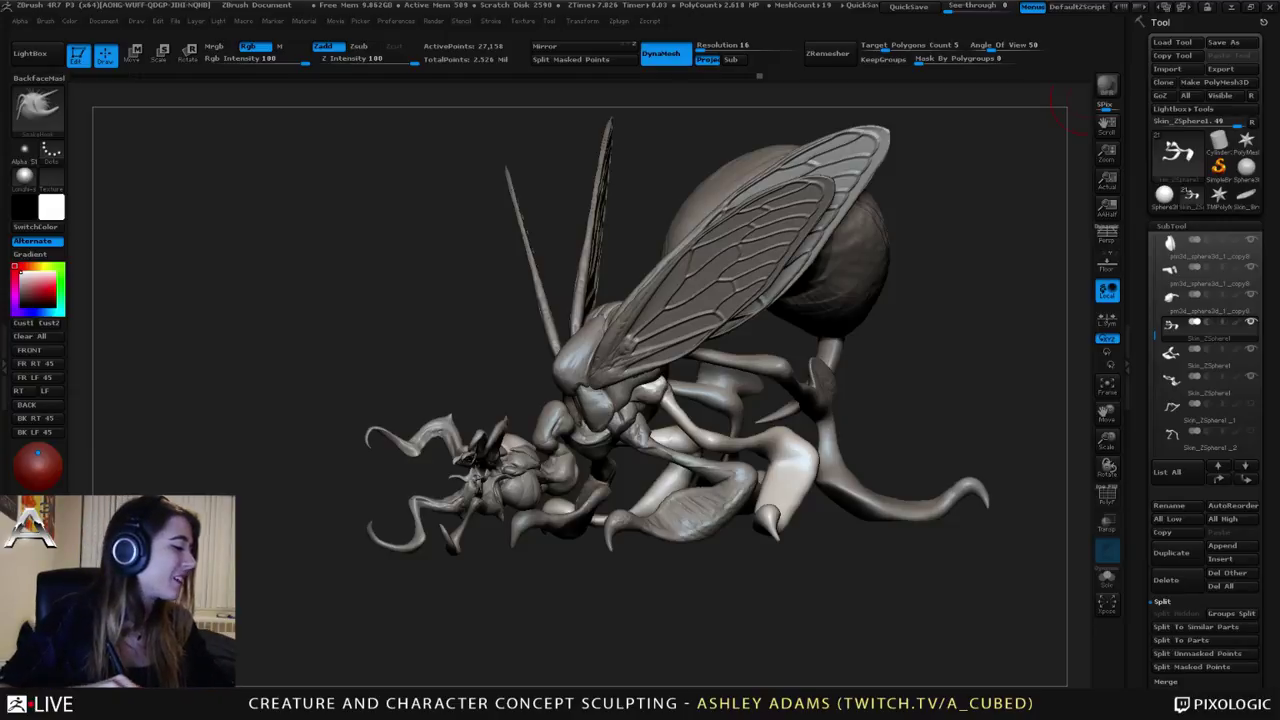
# Step: Adjust the bend of the middle leg's upper segment beside the front leg with Snake Hook
pyautogui.moveTo(777, 498); pyautogui.dragTo(662, 428, button='right')
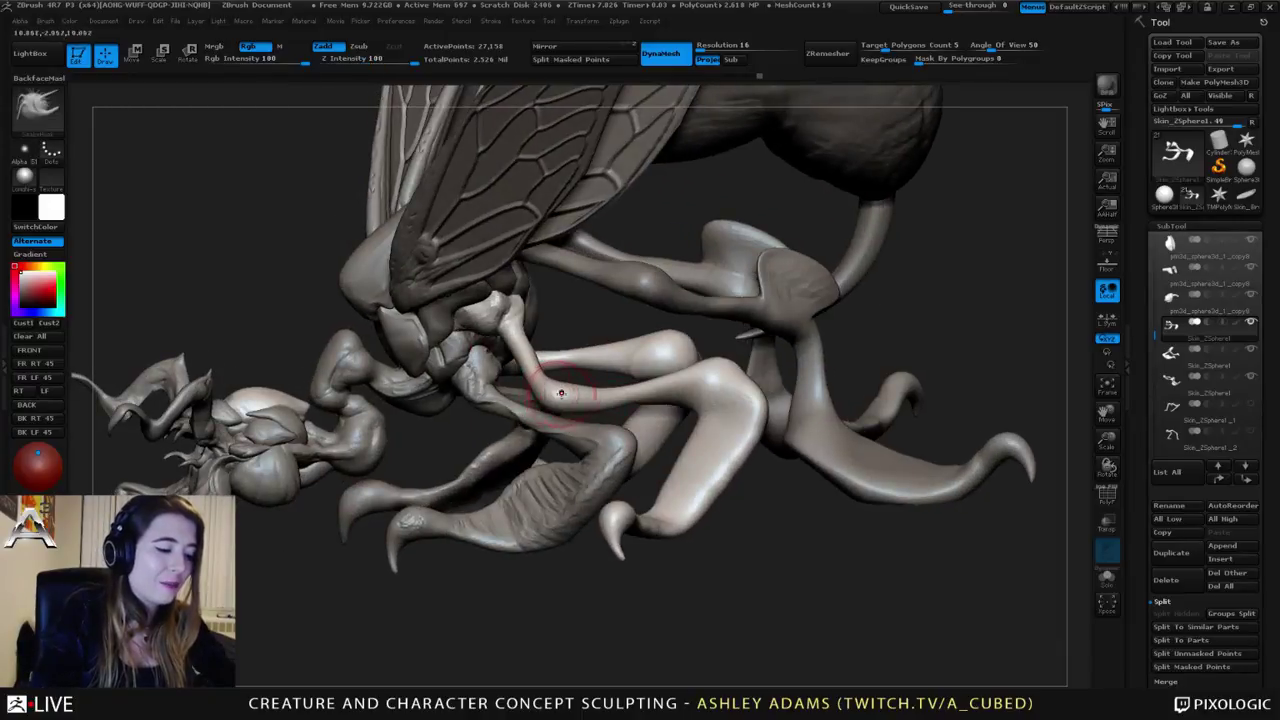
pyautogui.moveTo(560, 392); pyautogui.dragTo(598, 470, button='right')
pyautogui.press('space')
pyautogui.keyDown('alt'); pyautogui.click(557, 480); pyautogui.keyUp('alt')
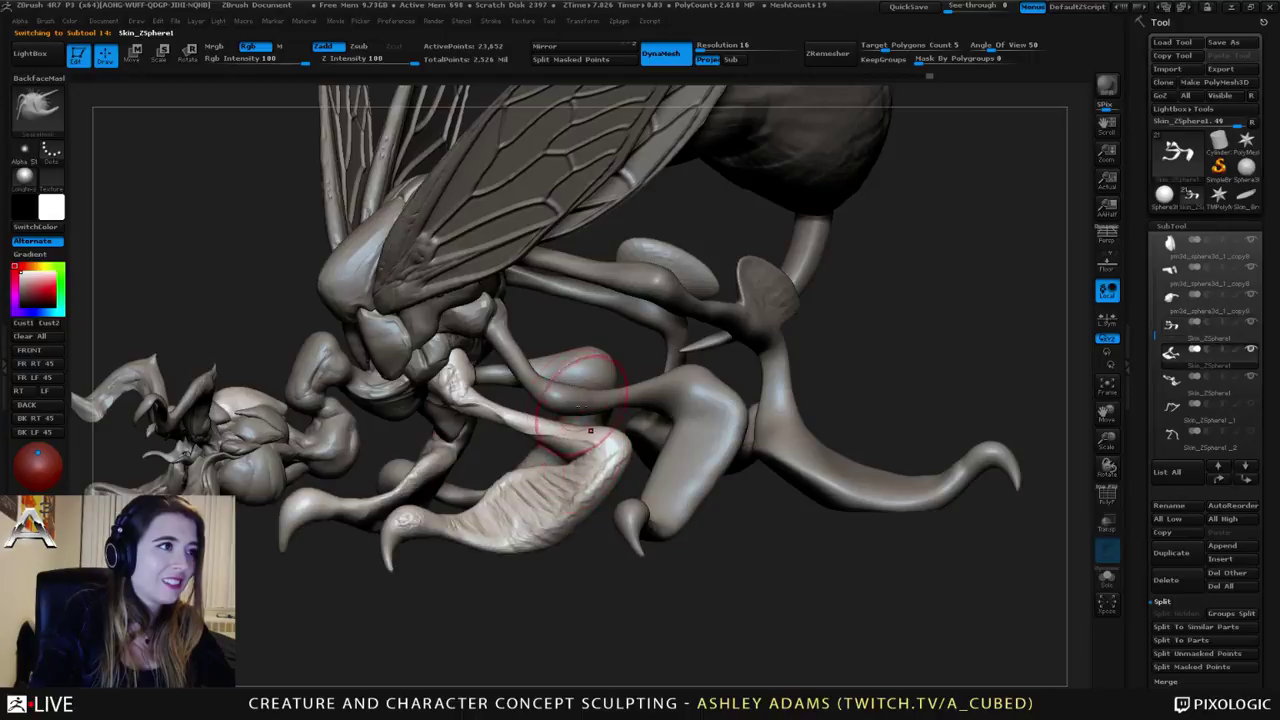
pyautogui.keyDown('alt'); pyautogui.click(590, 396); pyautogui.keyUp('alt')
pyautogui.moveTo(570, 390); pyautogui.dragTo(530, 380, button='right')
# Step: Carve creases into the middle leg's upper segment, knee and thorax joint with Dam Standard
pyautogui.press('b')
pyautogui.press('d')
pyautogui.press('s')
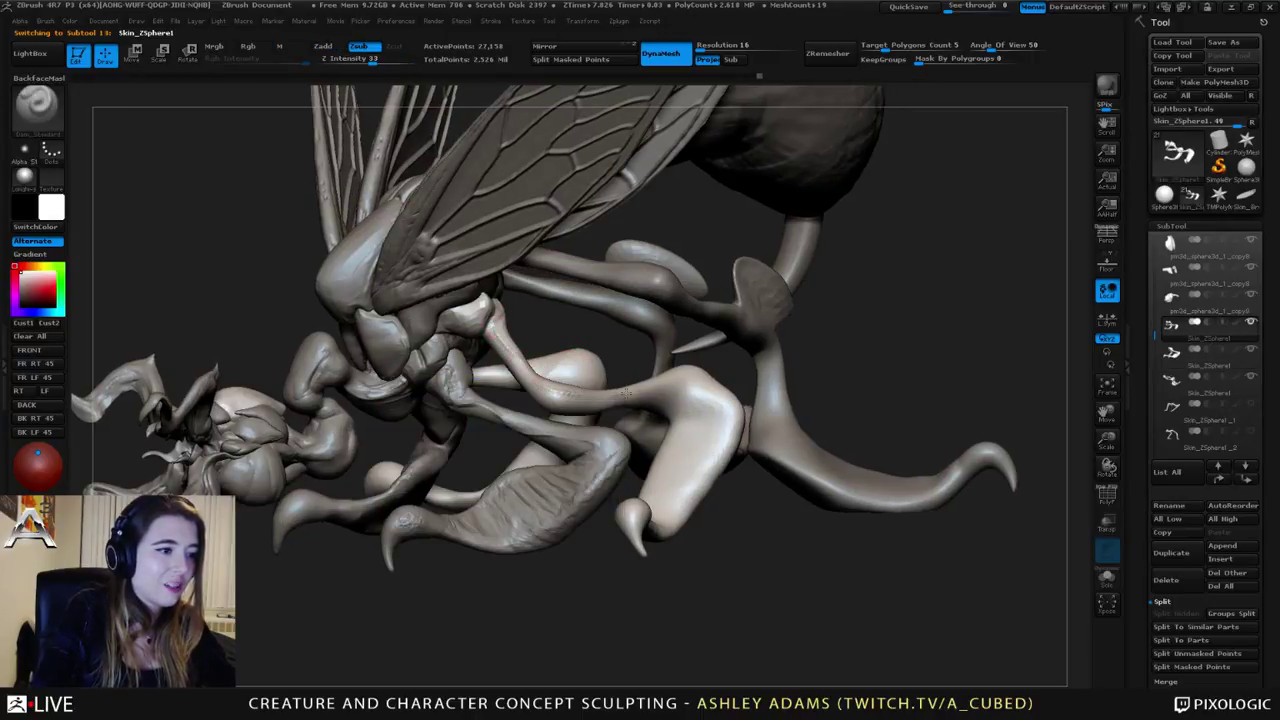
pyautogui.moveTo(686, 378); pyautogui.dragTo(590, 328, button='right')
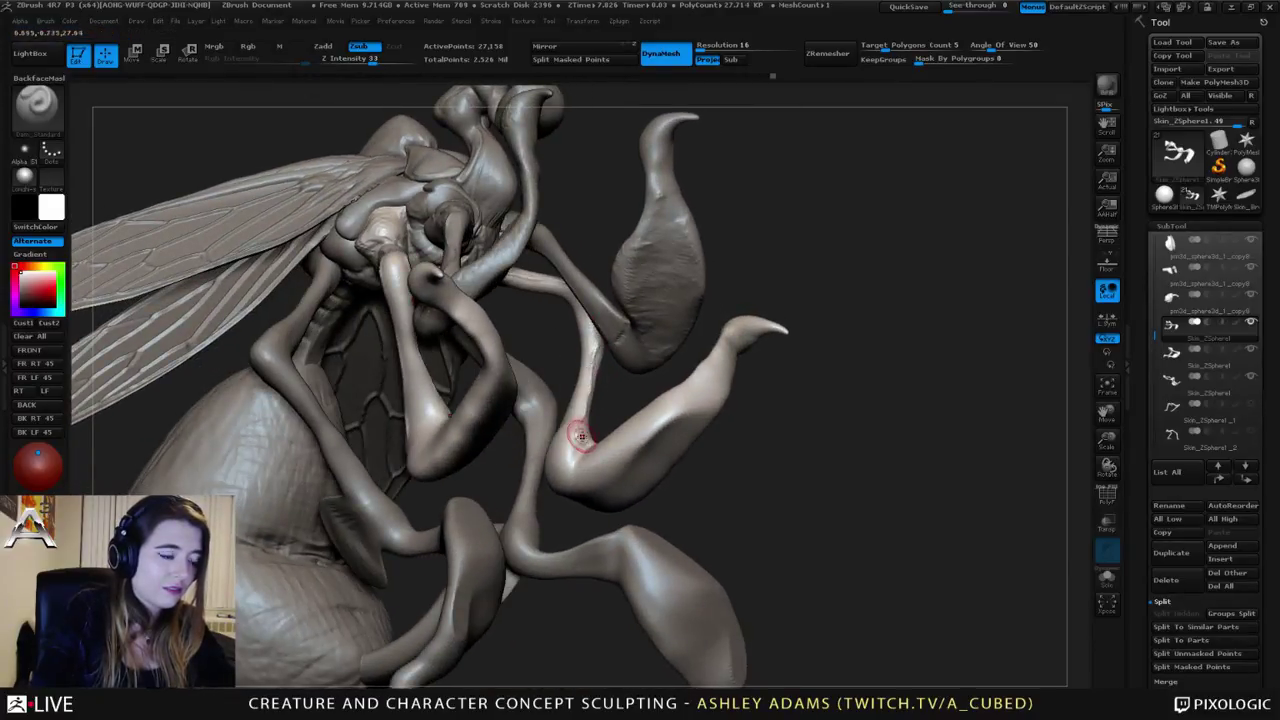
pyautogui.moveTo(577, 428); pyautogui.dragTo(466, 487, button='right')
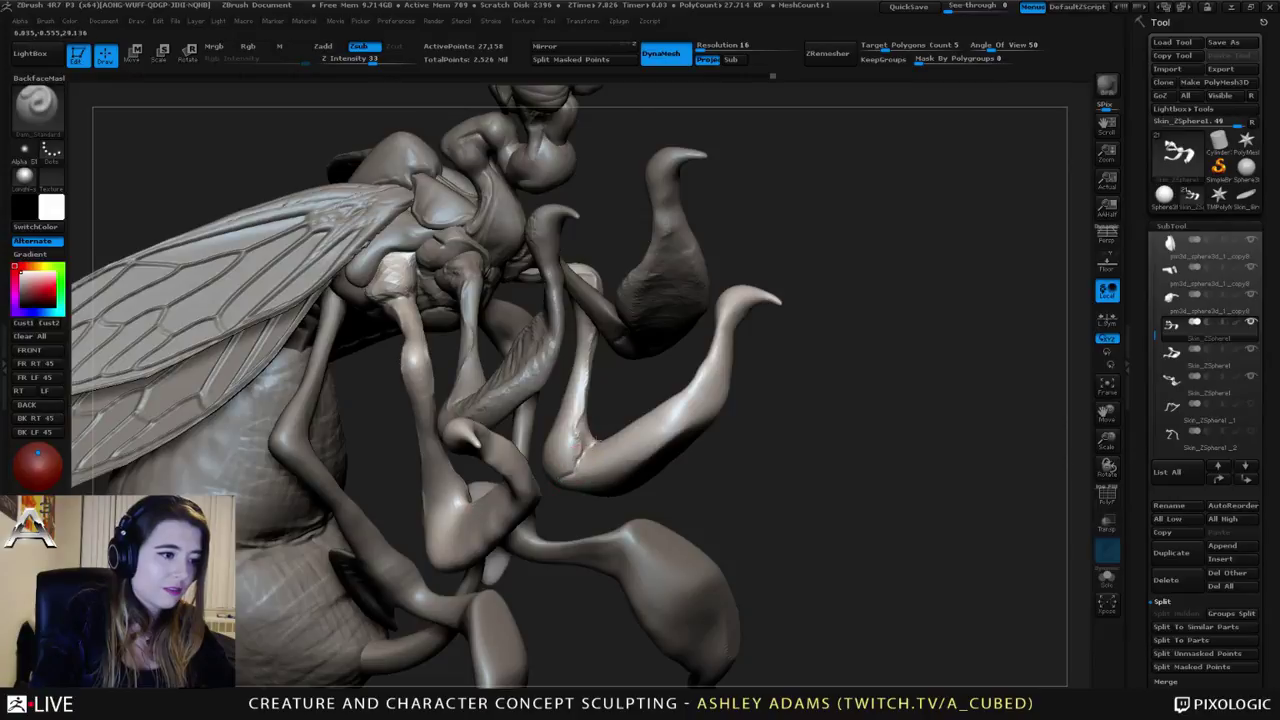
pyautogui.moveTo(554, 484); pyautogui.dragTo(565, 288, button='right')
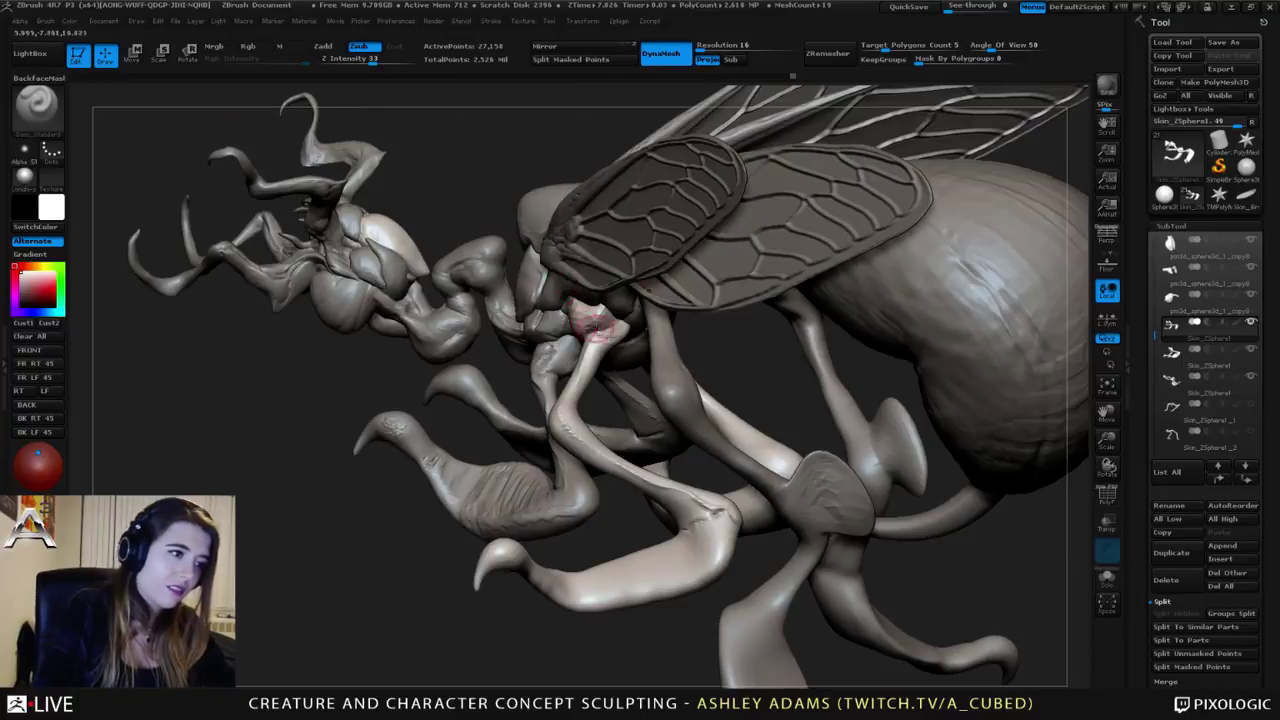
pyautogui.moveTo(600, 334); pyautogui.dragTo(640, 296, button='right')
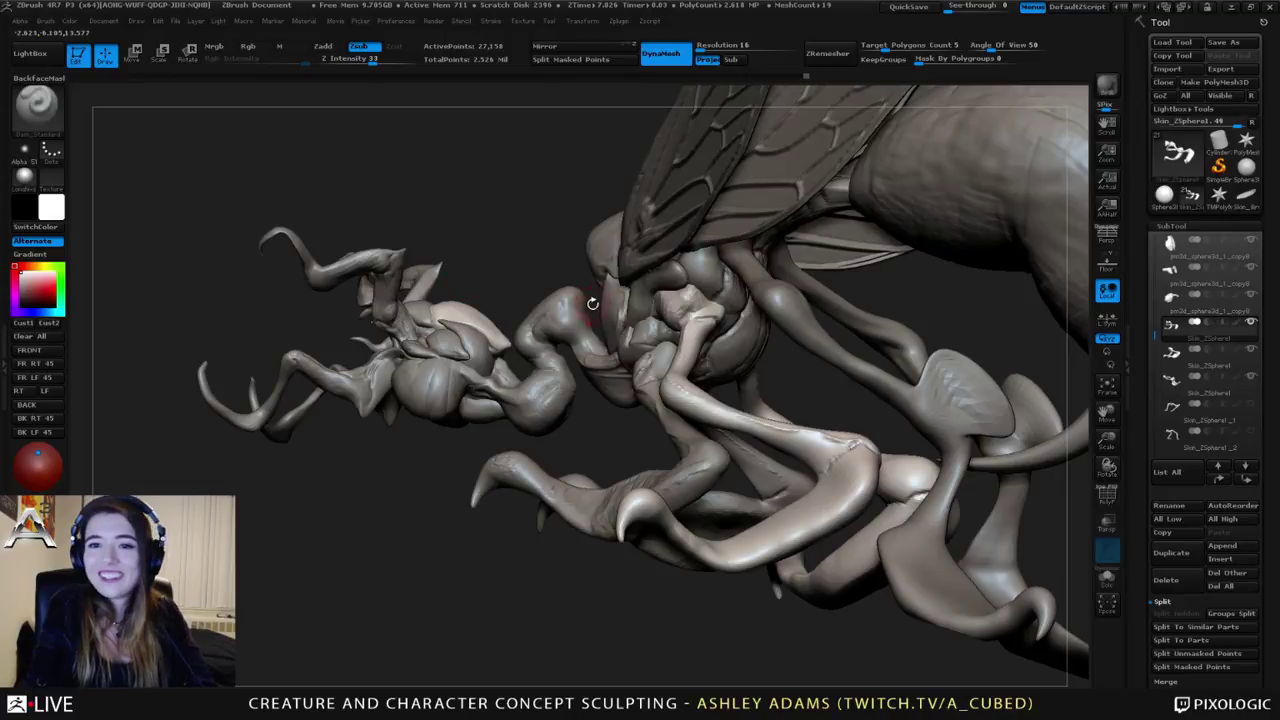
# Step: Refine the outline of the middle leg's broad lower segment with Snake Hook, rounding its rear edge
pyautogui.moveTo(603, 330); pyautogui.dragTo(697, 446, button='right')
pyautogui.rightClick(719, 392)
pyautogui.rightClick(697, 446)
pyautogui.moveTo(697, 446); pyautogui.dragTo(712, 453)
pyautogui.press('b')
pyautogui.press('s')
pyautogui.press('h')
pyautogui.rightClick(673, 437)
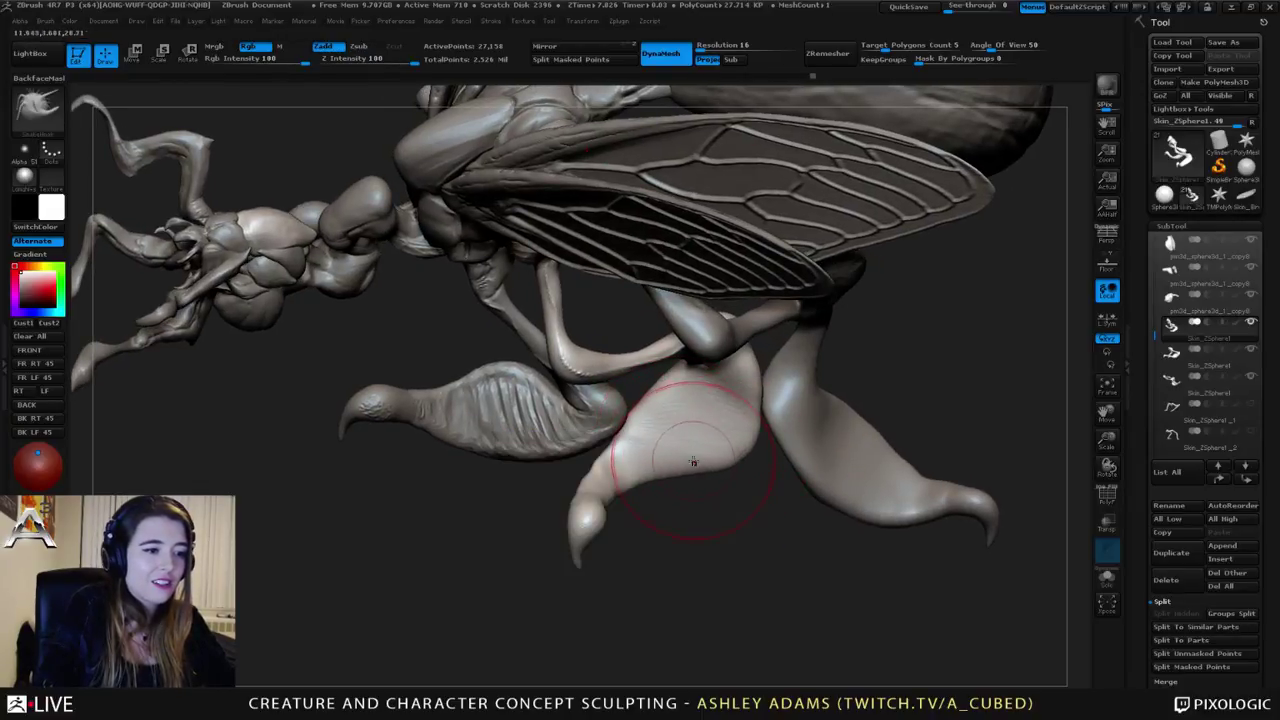
pyautogui.keyDown('alt'); pyautogui.moveTo(718, 453); pyautogui.dragTo(740, 428, button='right'); pyautogui.keyUp('alt')
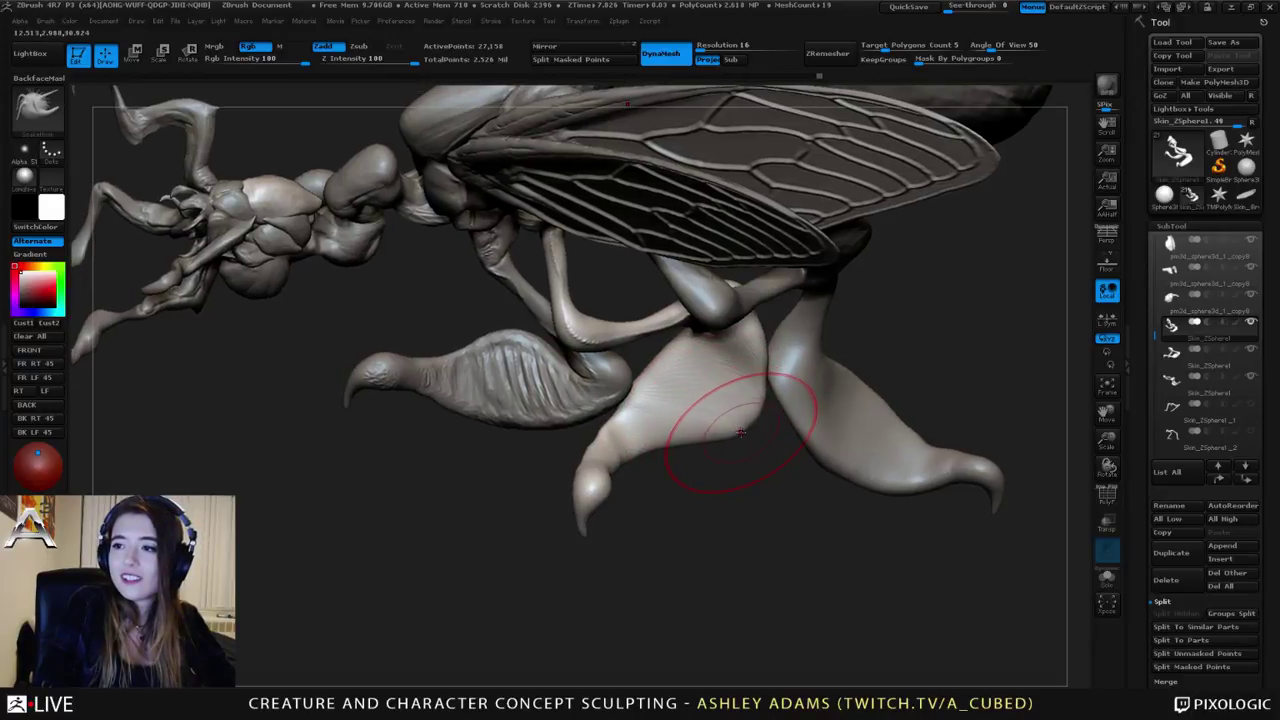
pyautogui.rightClick(731, 421)
pyautogui.moveTo(752, 404); pyautogui.dragTo(741, 402)
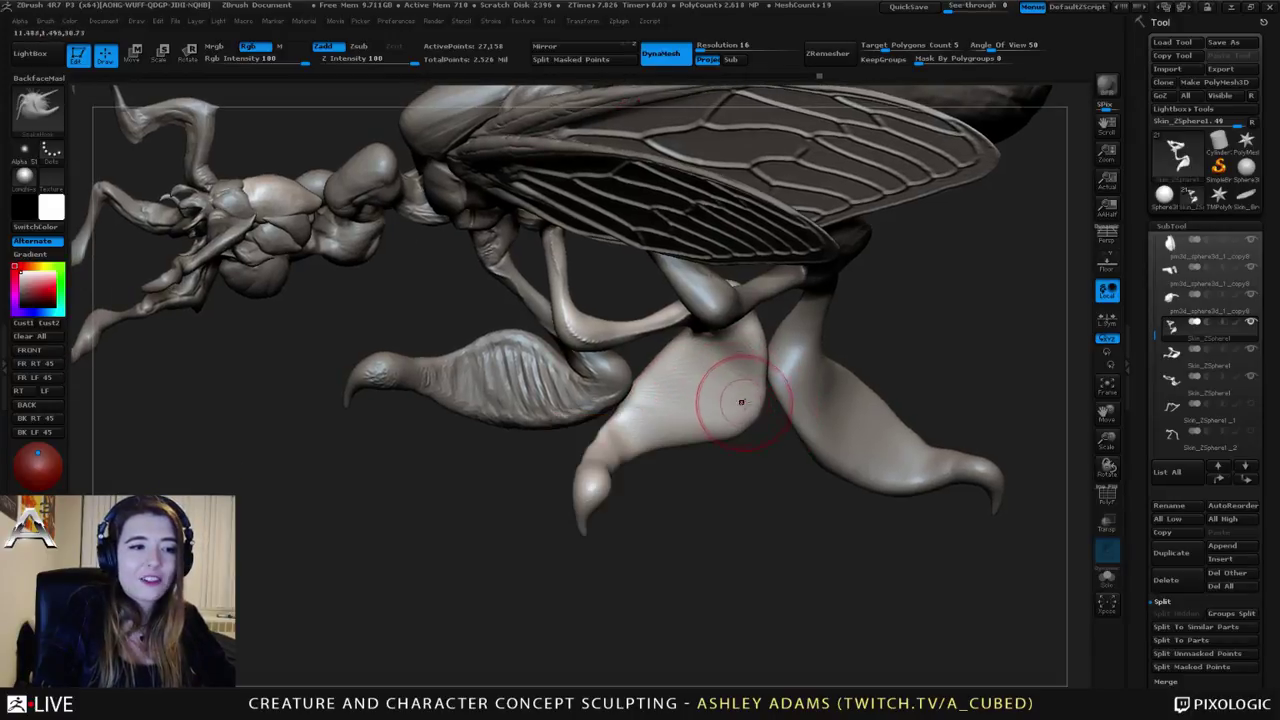
# Step: Widen the middle leg's lower segment with Snake Hook from beneath the body
pyautogui.moveTo(737, 387); pyautogui.dragTo(691, 322, button='right')
pyautogui.press('space')
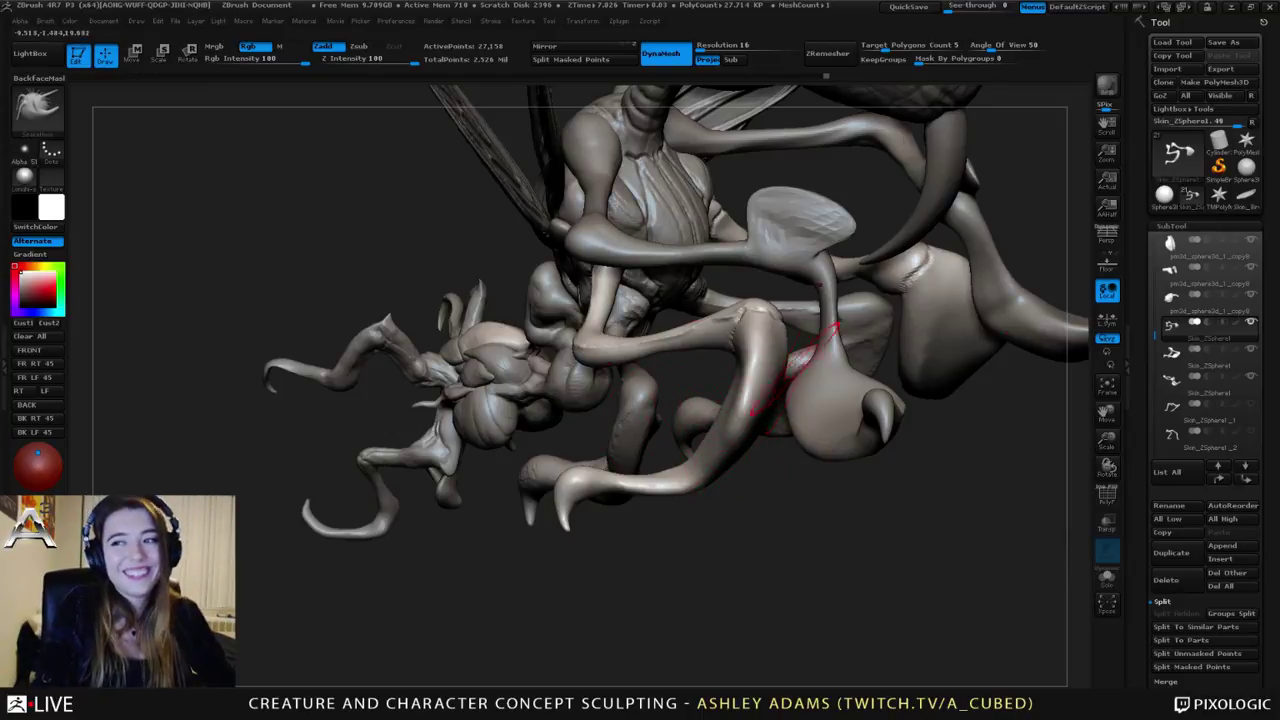
pyautogui.keyDown('alt'); pyautogui.moveTo(829, 345); pyautogui.dragTo(858, 333); pyautogui.keyUp('alt')
pyautogui.keyDown('alt'); pyautogui.moveTo(800, 360); pyautogui.dragTo(814, 333, button='right'); pyautogui.keyUp('alt')
pyautogui.rightClick(815, 331)
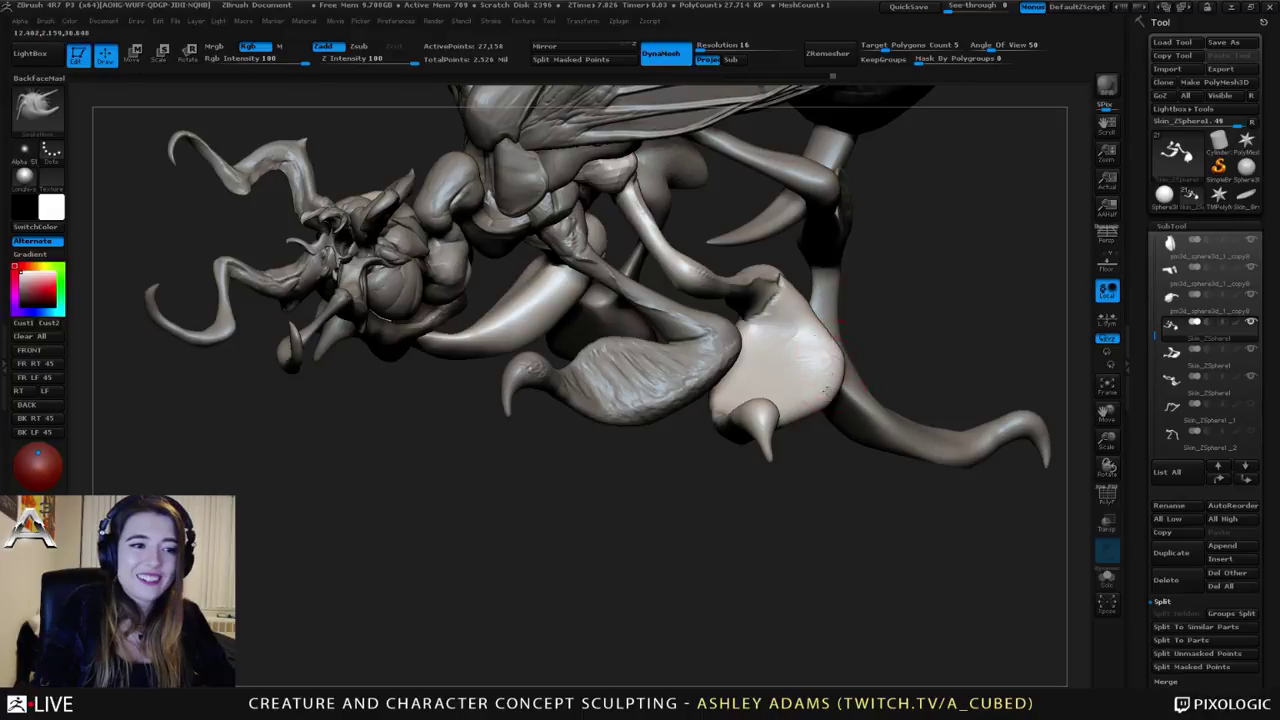
# Step: Build up ridged striations across the middle leg's broad lower segment with Clay Buildup and smooth them
pyautogui.moveTo(826, 390)
pyautogui.mouseDown(button='right')
pyautogui.moveTo(806, 418)
pyautogui.moveTo(794, 380)
pyautogui.moveTo(829, 373)
pyautogui.moveTo(790, 412)
pyautogui.moveTo(890, 408)
pyautogui.mouseUp(button='right')
pyautogui.press('b')
pyautogui.press('c')
pyautogui.press('b')
pyautogui.moveTo(690, 425)
pyautogui.mouseDown(button='right')
pyautogui.moveTo(771, 430)
pyautogui.moveTo(729, 422)
pyautogui.mouseUp(button='right')
pyautogui.moveTo(490, 325)
pyautogui.mouseDown(button='right')
pyautogui.moveTo(757, 396)
pyautogui.moveTo(766, 423)
pyautogui.mouseUp(button='right')
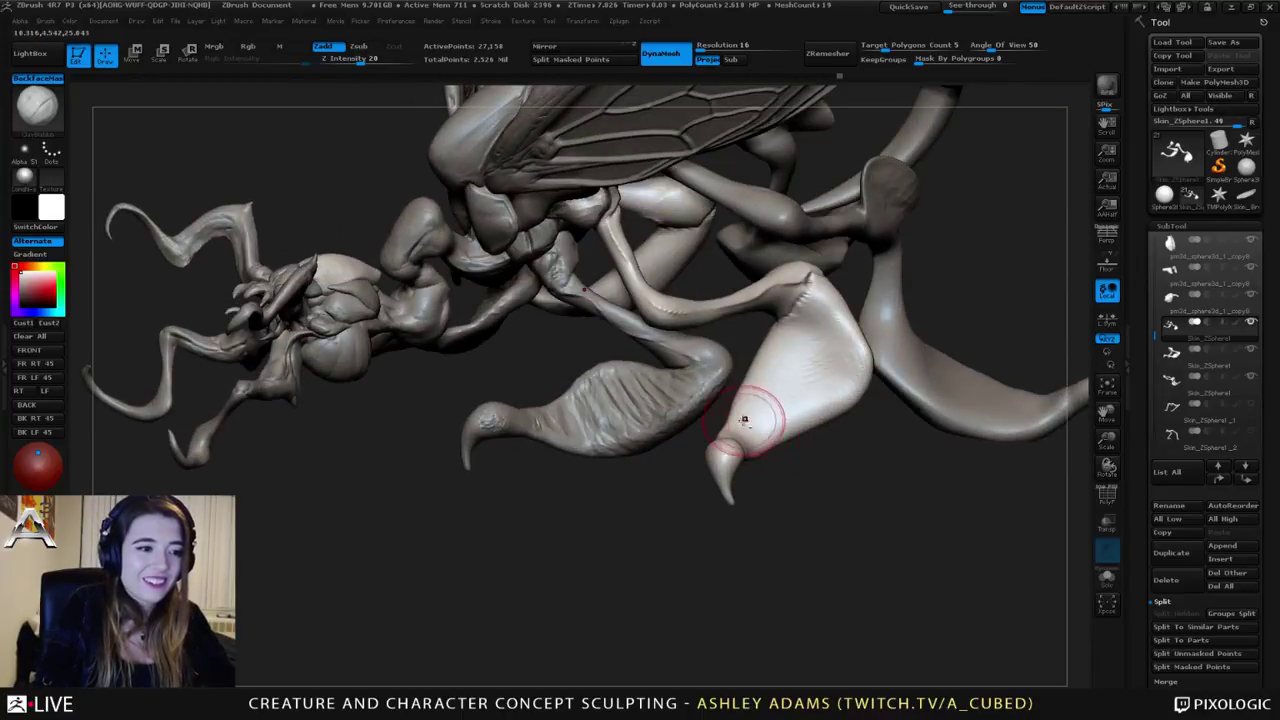
pyautogui.moveTo(778, 368)
pyautogui.mouseDown()
pyautogui.moveTo(790, 342)
pyautogui.moveTo(845, 330)
pyautogui.moveTo(806, 300)
pyautogui.moveTo(790, 388)
pyautogui.mouseUp()
pyautogui.moveTo(820, 355)
pyautogui.mouseDown(button='right')
pyautogui.moveTo(808, 366)
pyautogui.moveTo(845, 382)
pyautogui.moveTo(873, 340)
pyautogui.moveTo(838, 352)
pyautogui.mouseUp(button='right')
pyautogui.moveTo(812, 390)
pyautogui.keyDown('shift'); pyautogui.mouseDown()
pyautogui.moveTo(794, 400)
pyautogui.moveTo(800, 414)
pyautogui.moveTo(829, 386)
pyautogui.moveTo(812, 392)
pyautogui.mouseUp(); pyautogui.keyUp('shift')
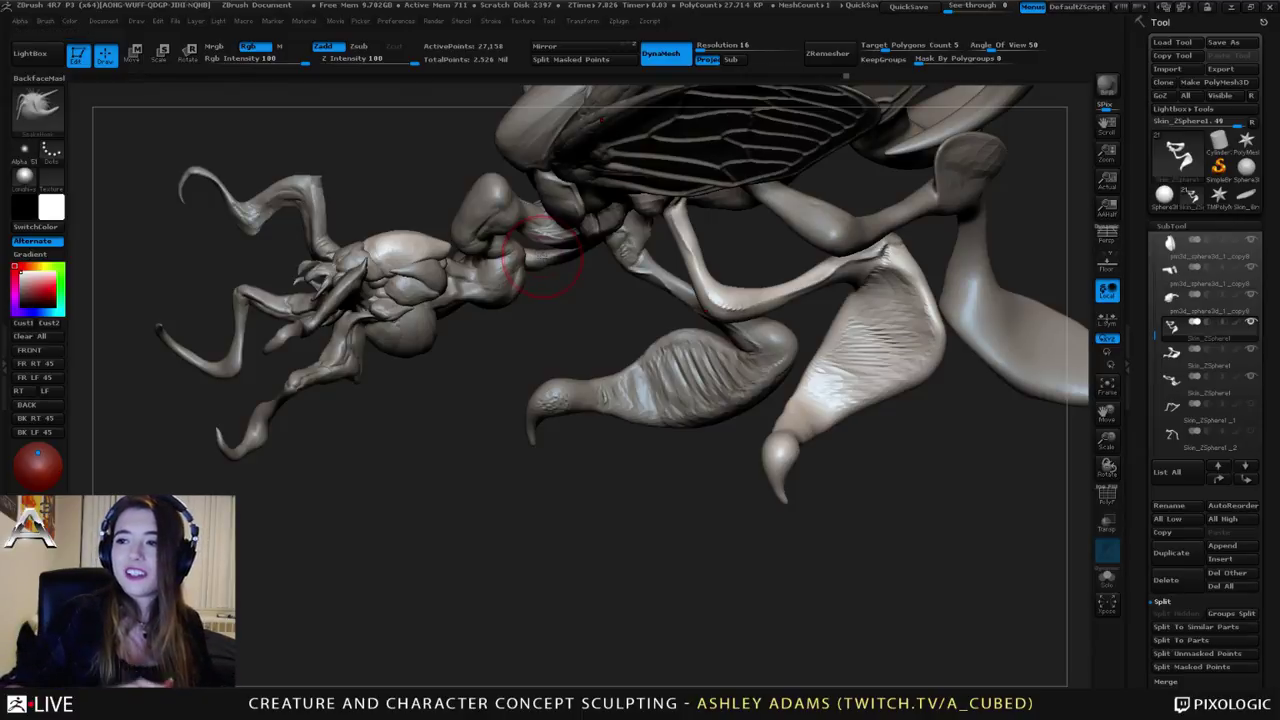
# Step: Carve creases into the striations on the middle leg's lower segment with Dam Standard
pyautogui.moveTo(766, 366)
pyautogui.mouseDown()
pyautogui.moveTo(686, 343)
pyautogui.moveTo(669, 387)
pyautogui.moveTo(569, 442)
pyautogui.mouseUp()
pyautogui.press('b')
pyautogui.press('d')
pyautogui.press('s')
pyautogui.press('space')
pyautogui.moveTo(624, 371)
pyautogui.mouseDown()
pyautogui.moveTo(572, 388)
pyautogui.moveTo(600, 376)
pyautogui.moveTo(635, 387)
pyautogui.moveTo(655, 356)
pyautogui.moveTo(614, 380)
pyautogui.moveTo(590, 418)
pyautogui.moveTo(676, 358)
pyautogui.mouseUp()
pyautogui.rightClick(675, 360)
pyautogui.moveTo(675, 358)
pyautogui.mouseDown(button='right')
pyautogui.moveTo(636, 335)
pyautogui.moveTo(584, 422)
pyautogui.moveTo(553, 349)
pyautogui.moveTo(594, 340)
pyautogui.moveTo(650, 375)
pyautogui.moveTo(596, 358)
pyautogui.mouseUp(button='right')
# Step: Adjust the shape of the middle leg around the knee with Snake Hook
pyautogui.press('b')
pyautogui.press('s')
pyautogui.press('h')
pyautogui.rightClick(571, 369)
pyautogui.press('space')
# Step: Crease the middle leg's knee with Dam Standard and add volume to the leg's segments with Clay Buildup
pyautogui.press('b')
pyautogui.press('d')
pyautogui.press('s')
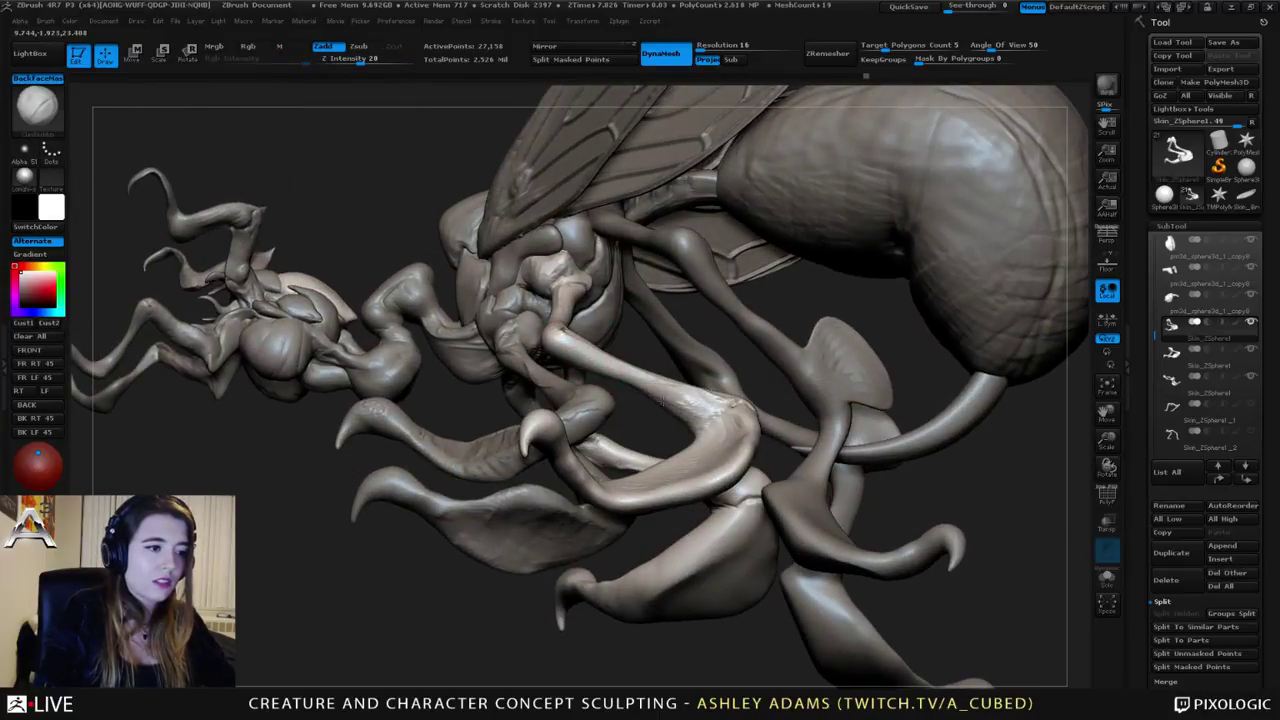
pyautogui.moveTo(804, 402); pyautogui.dragTo(712, 376, button='right')
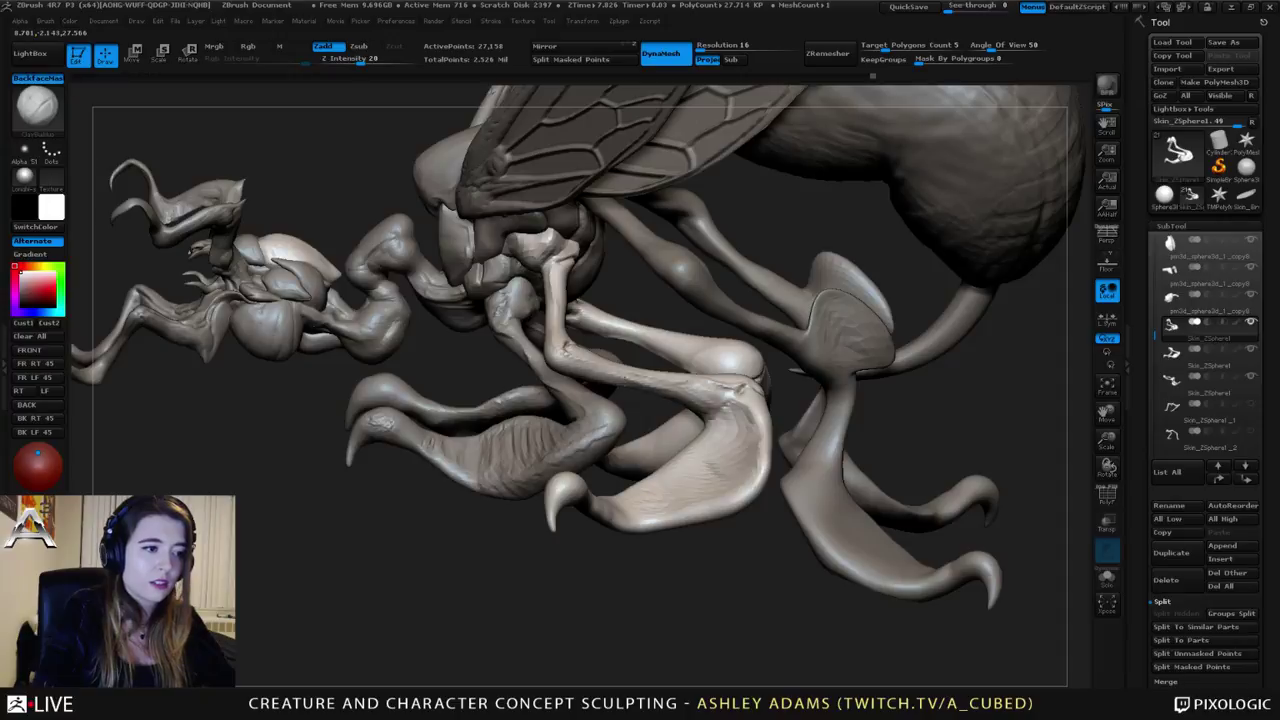
pyautogui.moveTo(666, 358); pyautogui.dragTo(740, 362, button='right')
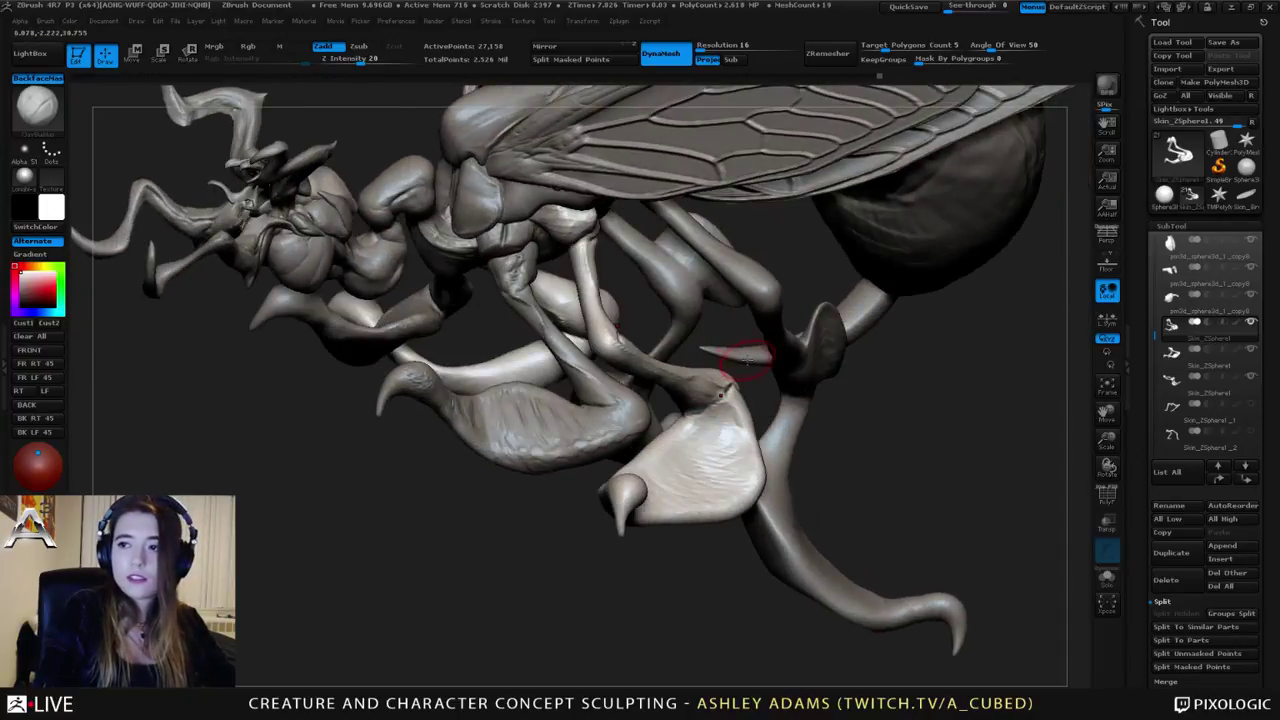
pyautogui.moveTo(610, 305); pyautogui.dragTo(658, 308, button='right')
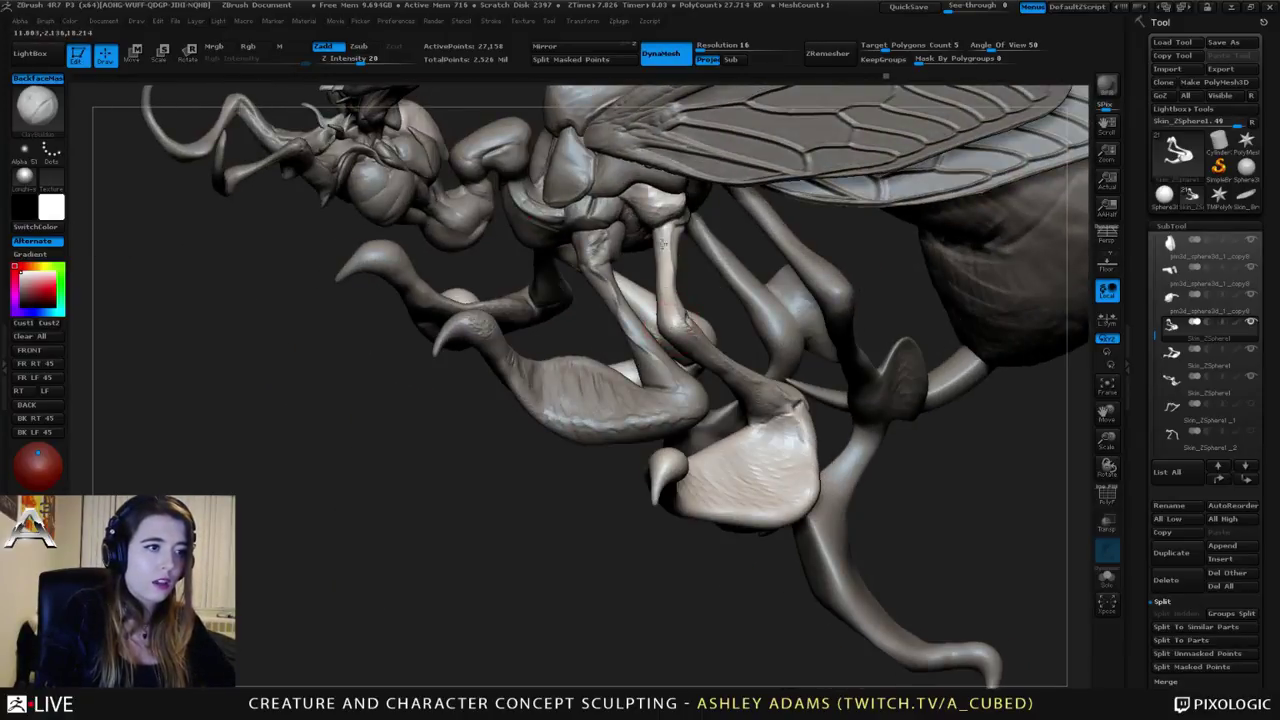
pyautogui.moveTo(662, 243); pyautogui.dragTo(696, 234, button='right')
pyautogui.rightClick(698, 232)
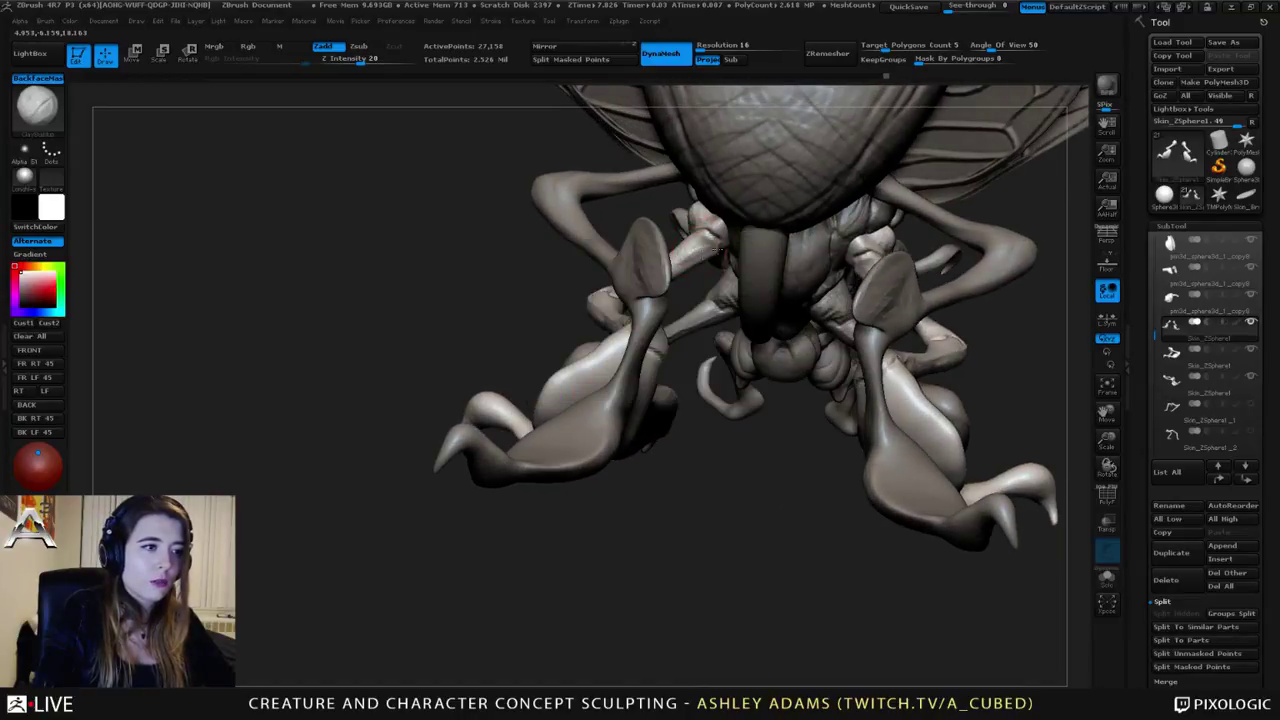
pyautogui.moveTo(688, 254); pyautogui.dragTo(738, 287, button='right')
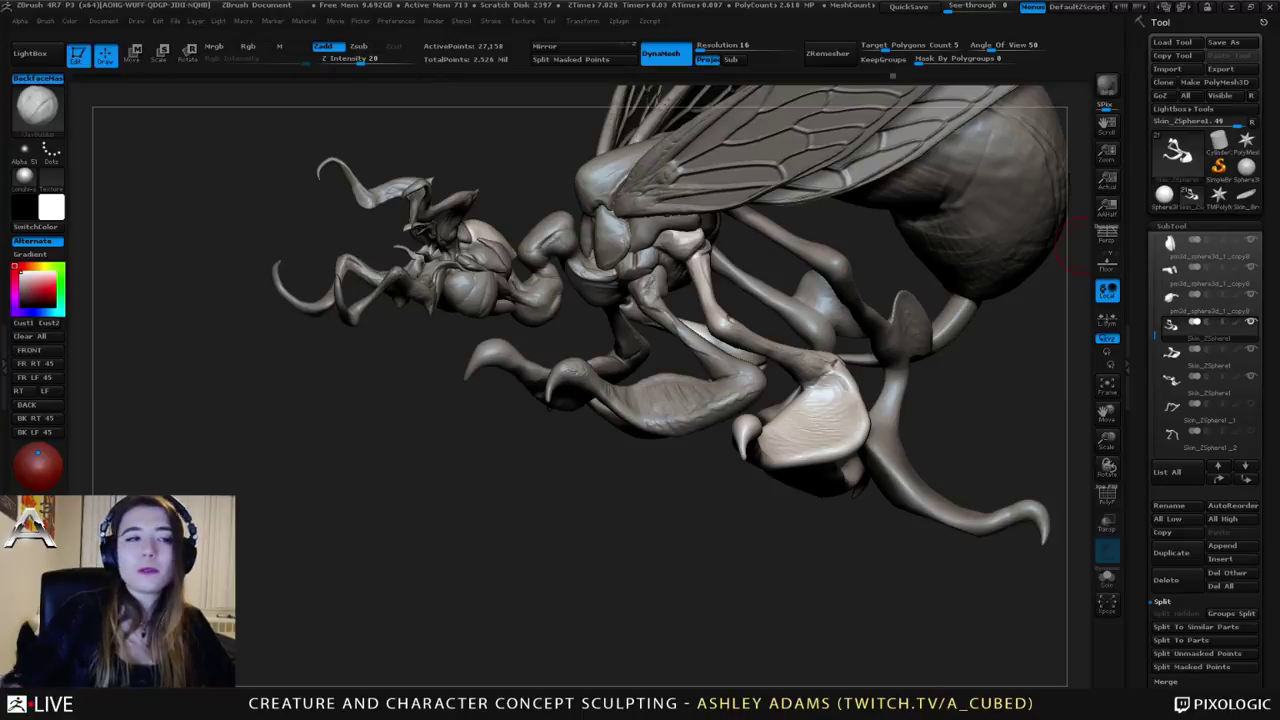
# Step: Reshape the middle leg's upper segment between the thorax joint and the knee with Snake Hook
pyautogui.moveTo(692, 296); pyautogui.dragTo(694, 337, button='right')
pyautogui.rightClick(682, 252)
pyautogui.press('b')
pyautogui.press('s')
pyautogui.press('h')
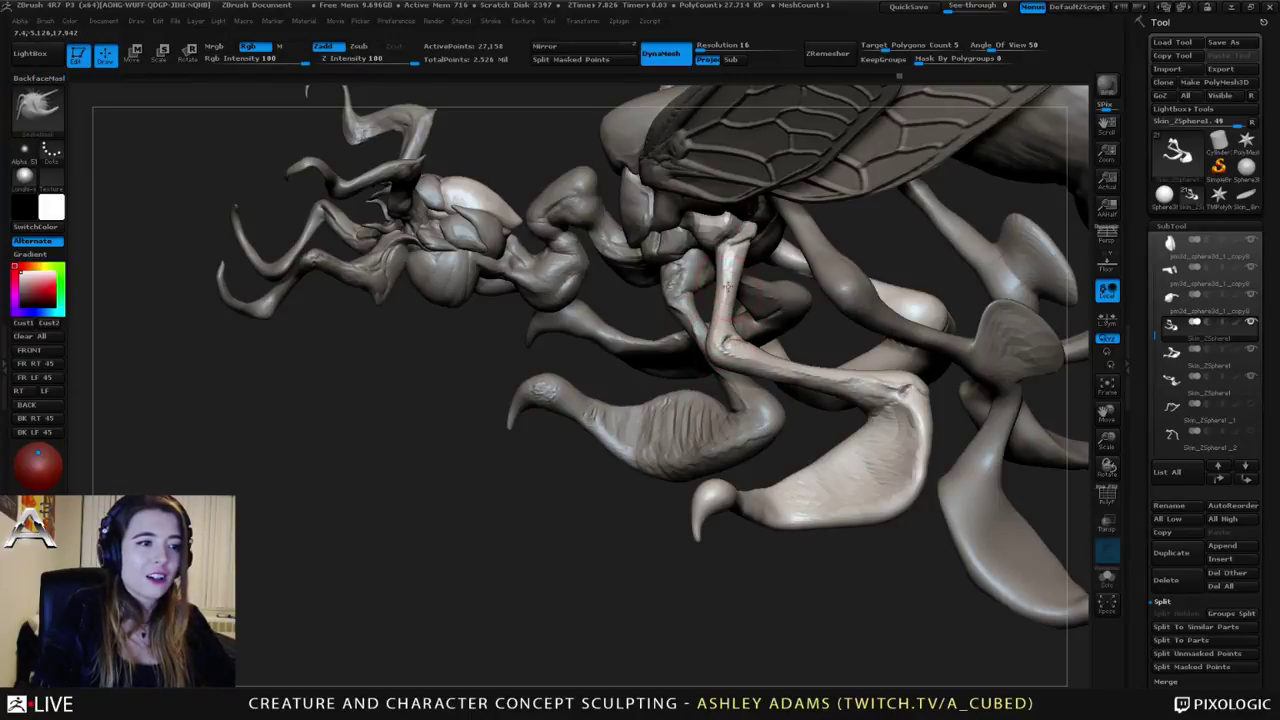
pyautogui.moveTo(730, 300)
pyautogui.mouseDown(button='right')
pyautogui.moveTo(884, 267)
pyautogui.moveTo(891, 229)
pyautogui.moveTo(880, 255)
pyautogui.moveTo(806, 314)
pyautogui.mouseUp(button='right')
pyautogui.rightClick(805, 315)
pyautogui.click(800, 323)
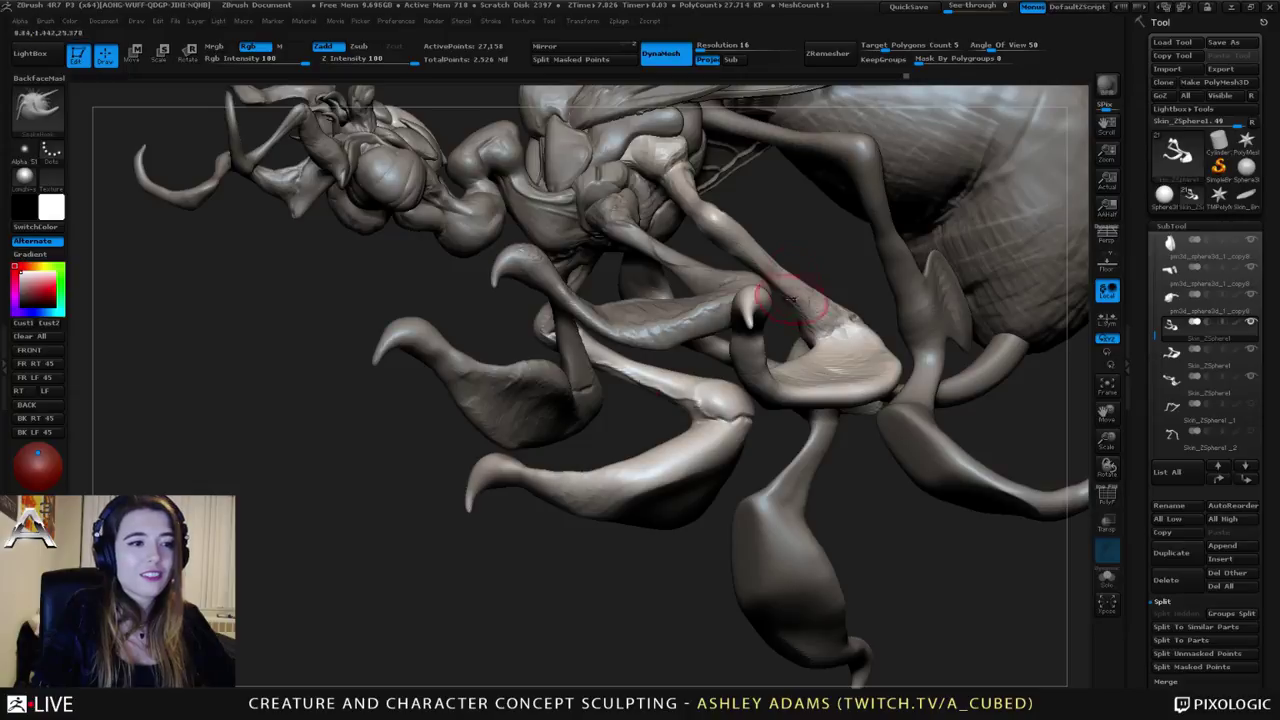
# Step: Adjust the contour of the middle leg's thigh from several angles with Snake Hook
pyautogui.moveTo(829, 294); pyautogui.dragTo(780, 287, button='right')
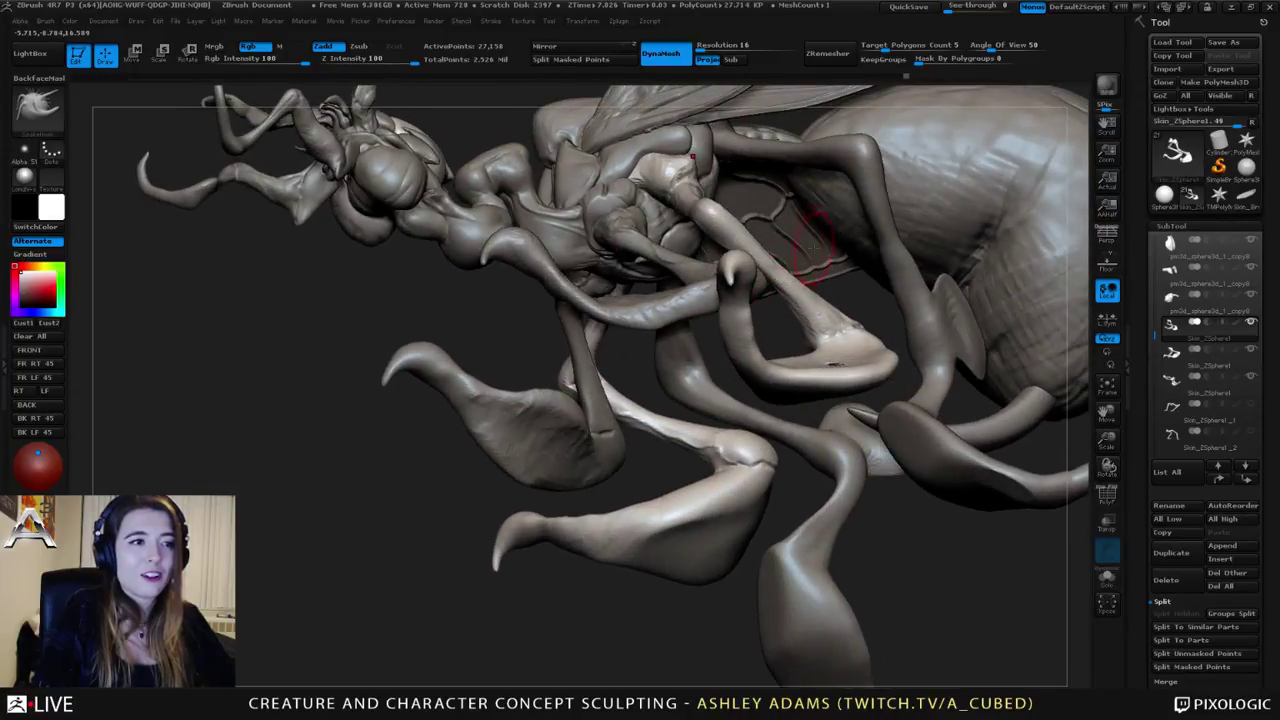
pyautogui.moveTo(812, 243); pyautogui.dragTo(751, 317, button='right')
pyautogui.rightClick(745, 315)
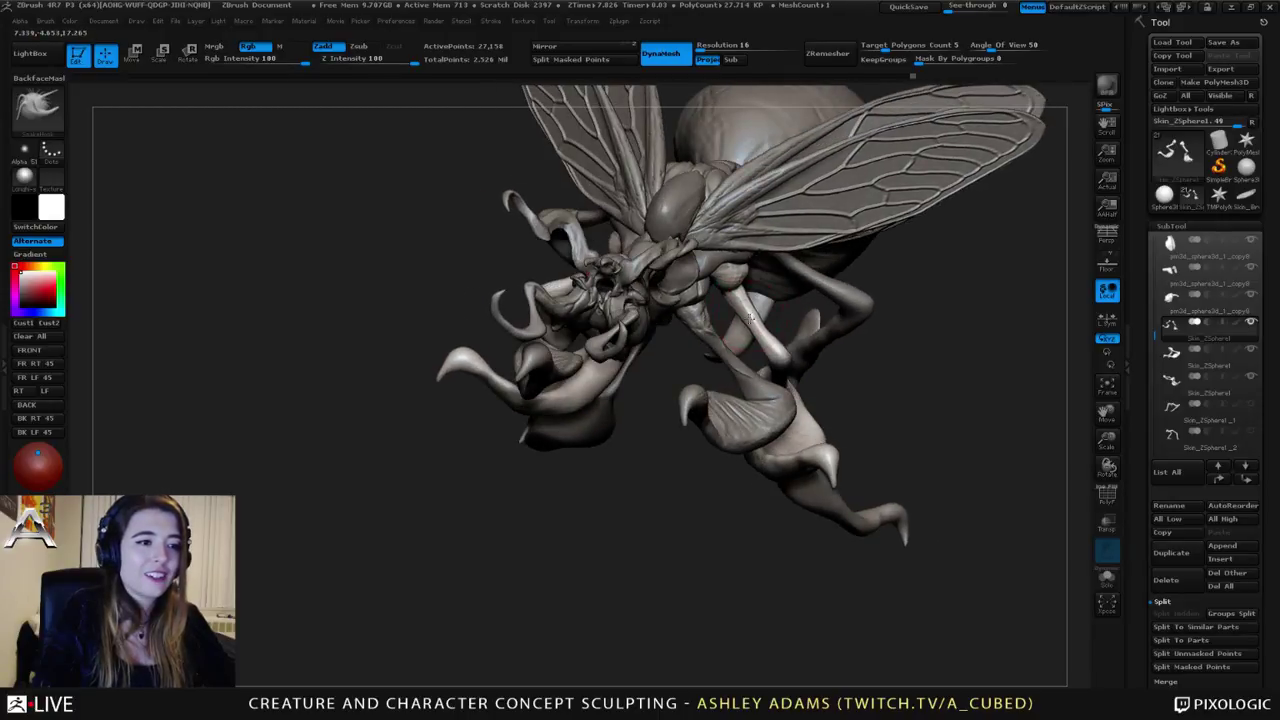
pyautogui.rightClick(749, 318)
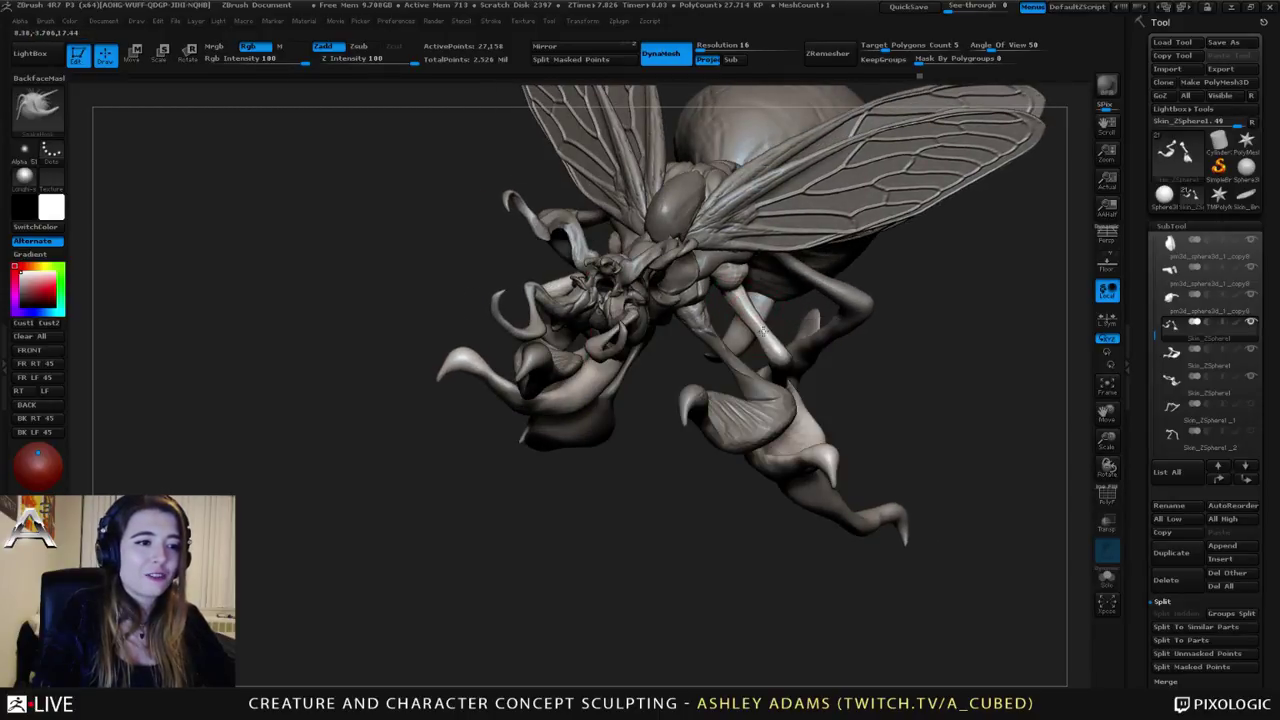
pyautogui.moveTo(762, 331); pyautogui.dragTo(728, 294)
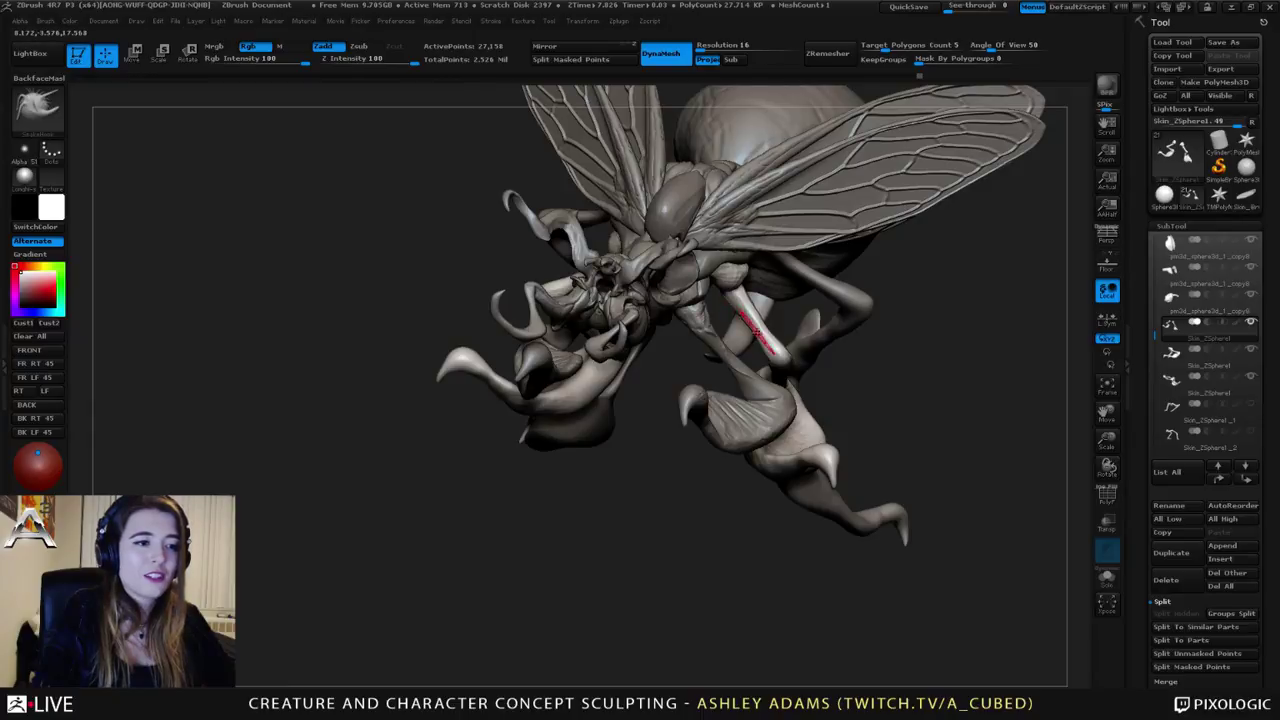
pyautogui.moveTo(757, 326); pyautogui.dragTo(769, 240, button='right')
# Step: Select the hind leg subtool and swell parts of the leg with the Inflate brush
pyautogui.keyDown('alt'); pyautogui.click(812, 289); pyautogui.keyUp('alt')
pyautogui.keyDown('alt'); pyautogui.moveTo(769, 240); pyautogui.dragTo(680, 277, button='right'); pyautogui.keyUp('alt')
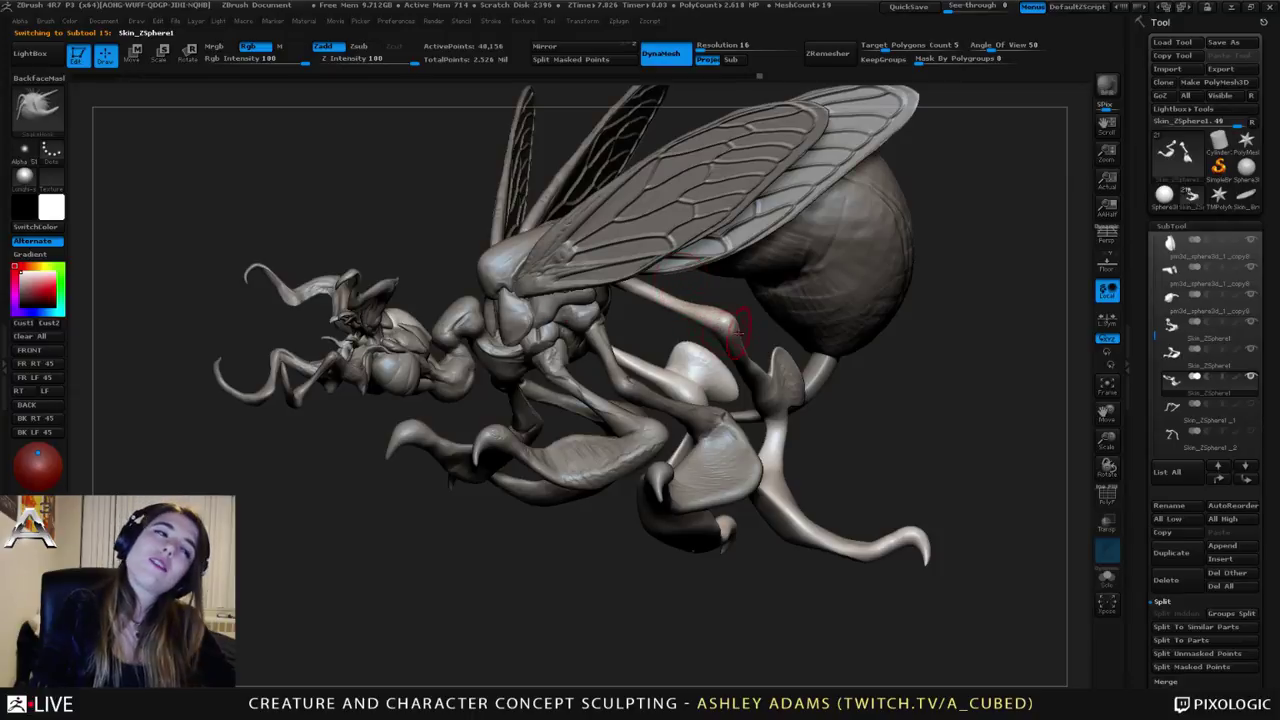
pyautogui.moveTo(692, 326)
pyautogui.mouseDown(button='right')
pyautogui.moveTo(655, 290)
pyautogui.moveTo(737, 366)
pyautogui.moveTo(622, 312)
pyautogui.mouseUp(button='right')
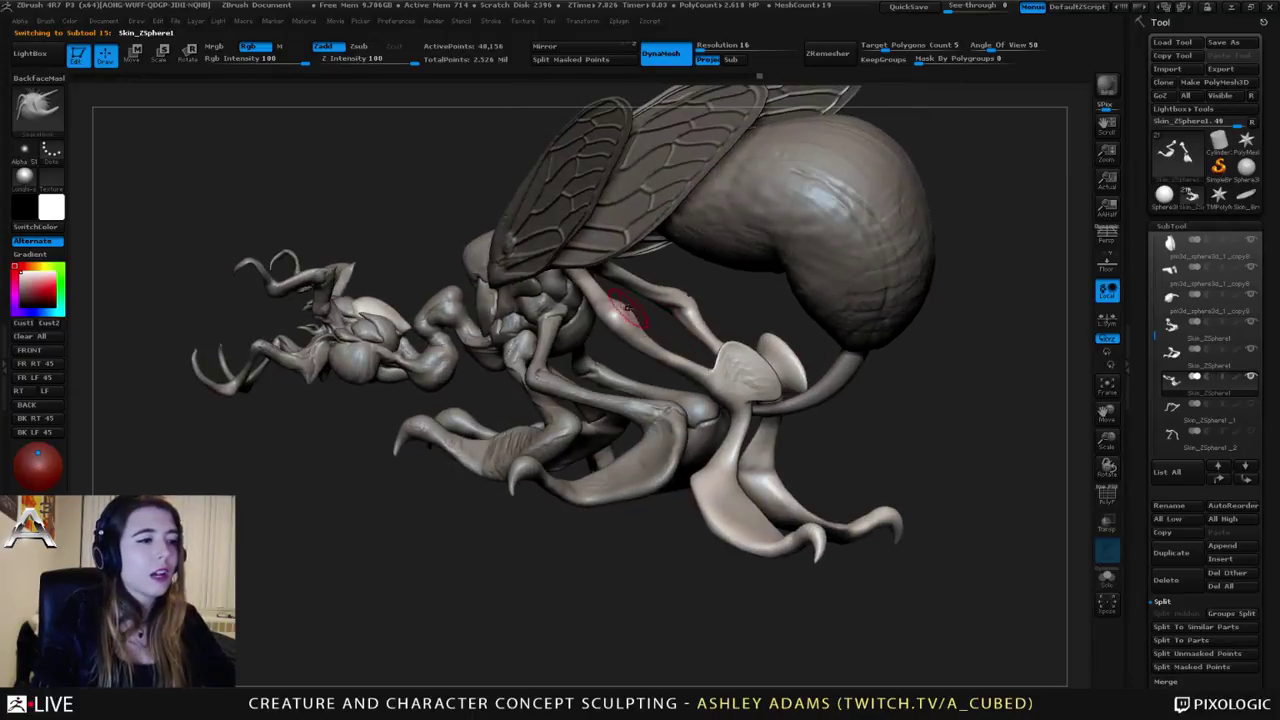
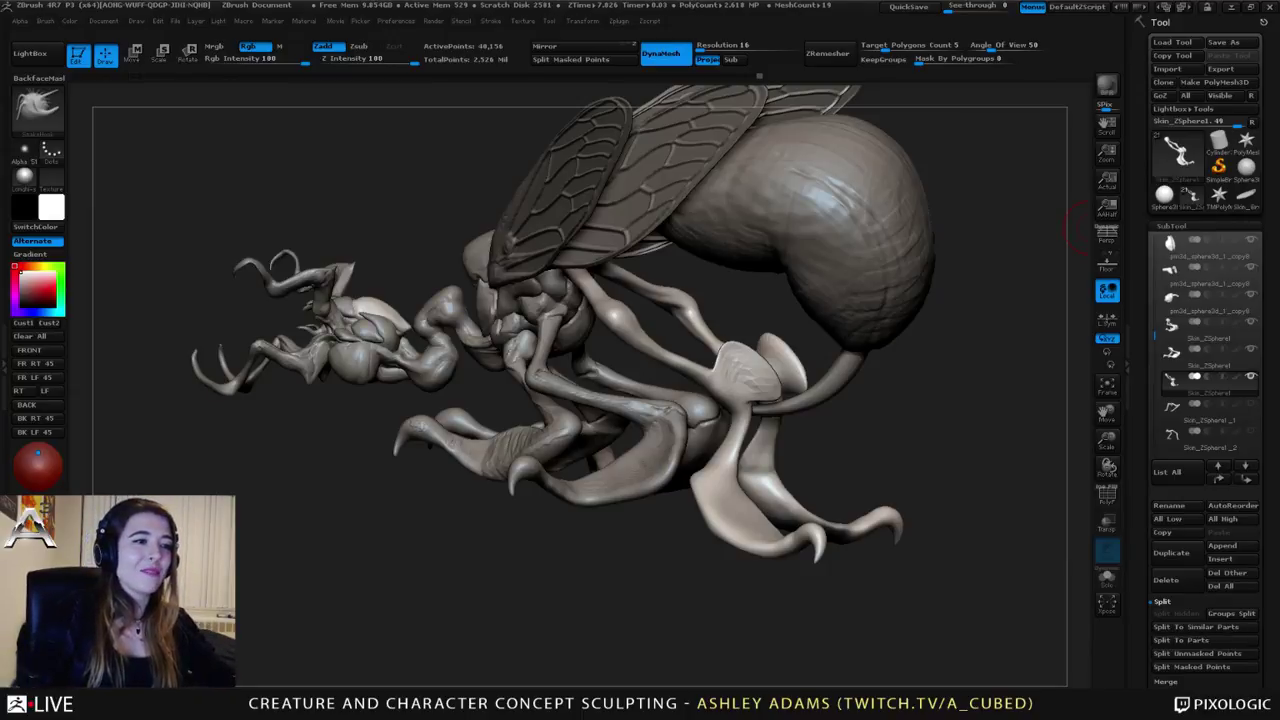
pyautogui.moveTo(777, 398); pyautogui.dragTo(766, 366, button='right')
pyautogui.press('b')
pyautogui.press('i')
pyautogui.press('n')
pyautogui.moveTo(726, 423); pyautogui.dragTo(740, 480, button='right')
# Step: Pull the hind leg's lower segment into a fuller shape with Snake Hook, working from the side and rear
pyautogui.rightClick(738, 424)
pyautogui.press('b')
pyautogui.press('s')
pyautogui.press('h')
pyautogui.moveTo(742, 478); pyautogui.dragTo(750, 502)
pyautogui.moveTo(772, 492)
pyautogui.mouseDown(button='right')
pyautogui.moveTo(797, 481)
pyautogui.moveTo(791, 457)
pyautogui.moveTo(760, 511)
pyautogui.moveTo(852, 512)
pyautogui.mouseUp(button='right')
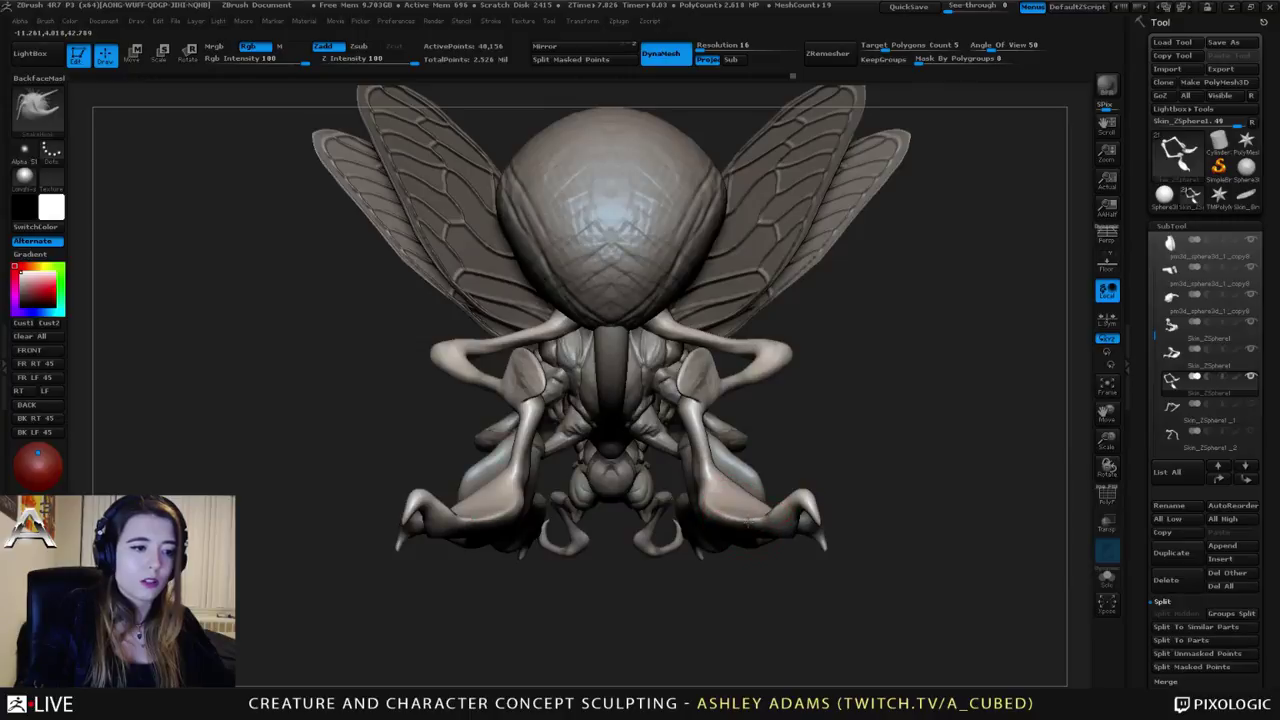
pyautogui.moveTo(702, 480); pyautogui.dragTo(707, 479, button='right')
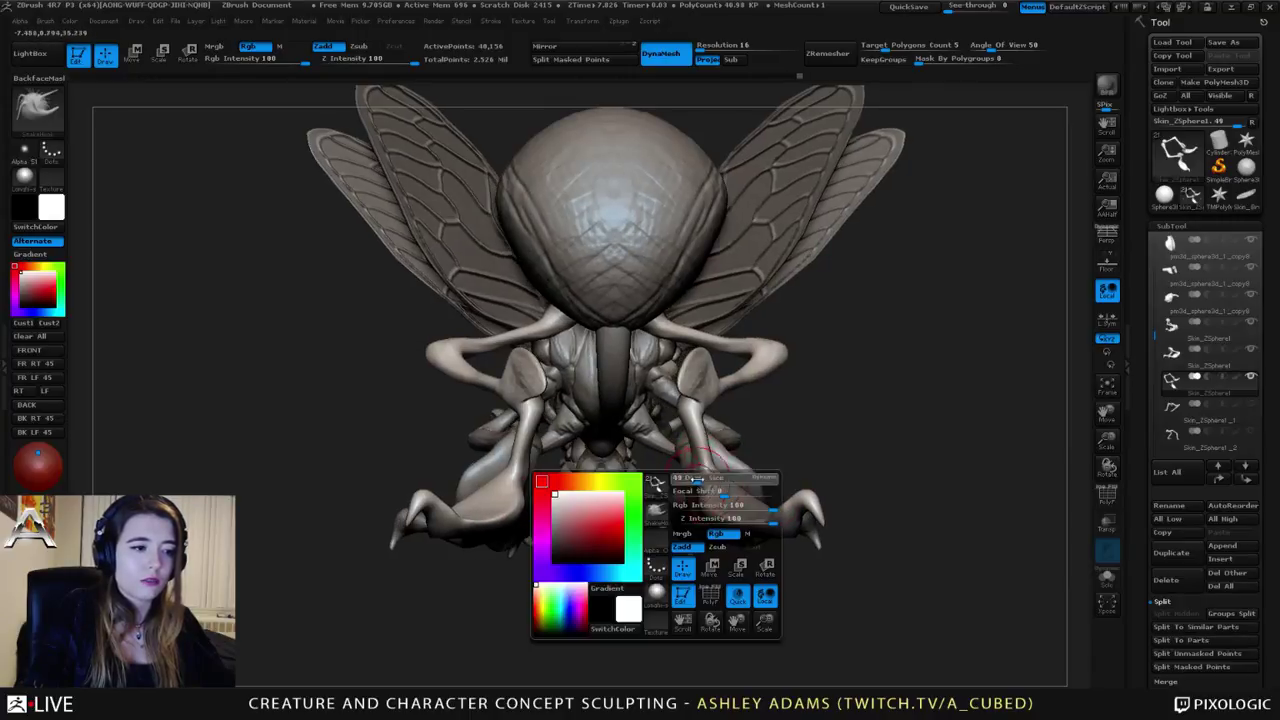
pyautogui.moveTo(697, 493); pyautogui.dragTo(704, 466)
pyautogui.moveTo(707, 445); pyautogui.dragTo(697, 430, button='right')
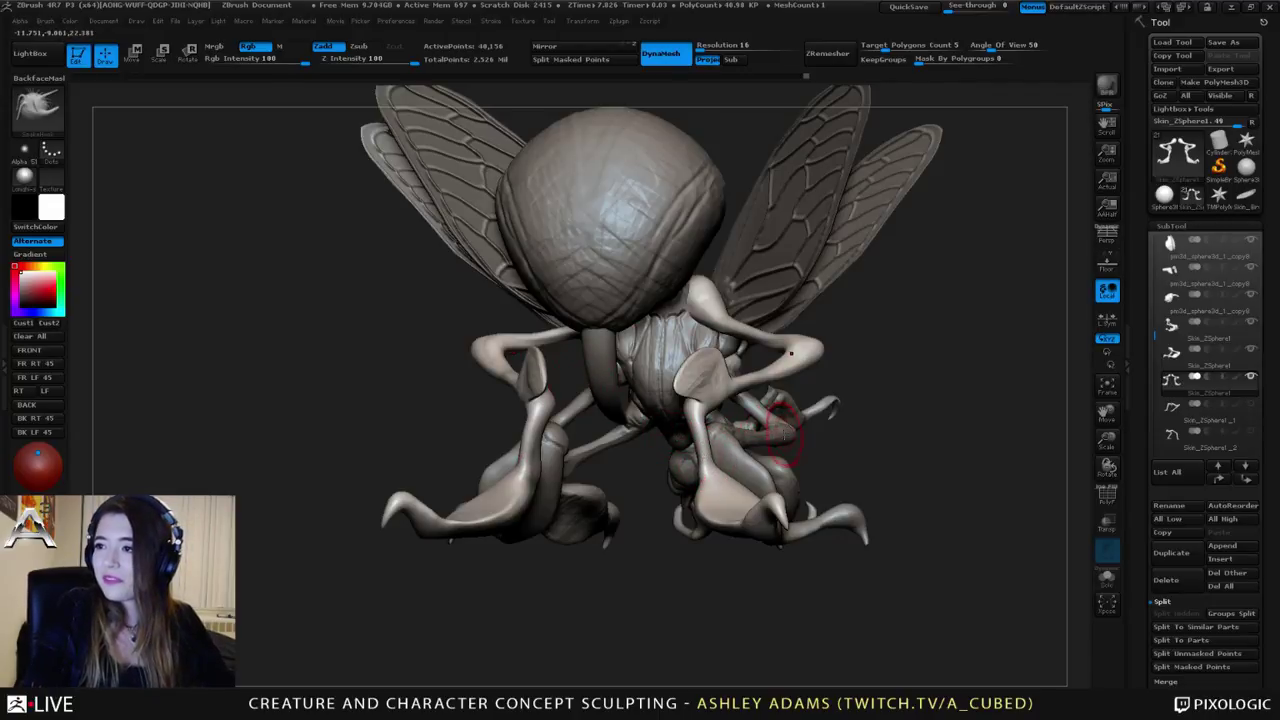
# Step: Build up the hind leg's oval knee plate and lower segment with Clay Buildup and smooth the strokes
pyautogui.moveTo(764, 431)
pyautogui.keyDown('ctrl'); pyautogui.mouseDown(button='right')
pyautogui.moveTo(741, 444)
pyautogui.moveTo(740, 420)
pyautogui.moveTo(722, 440)
pyautogui.mouseUp(button='right'); pyautogui.keyUp('ctrl')
pyautogui.press('shift')
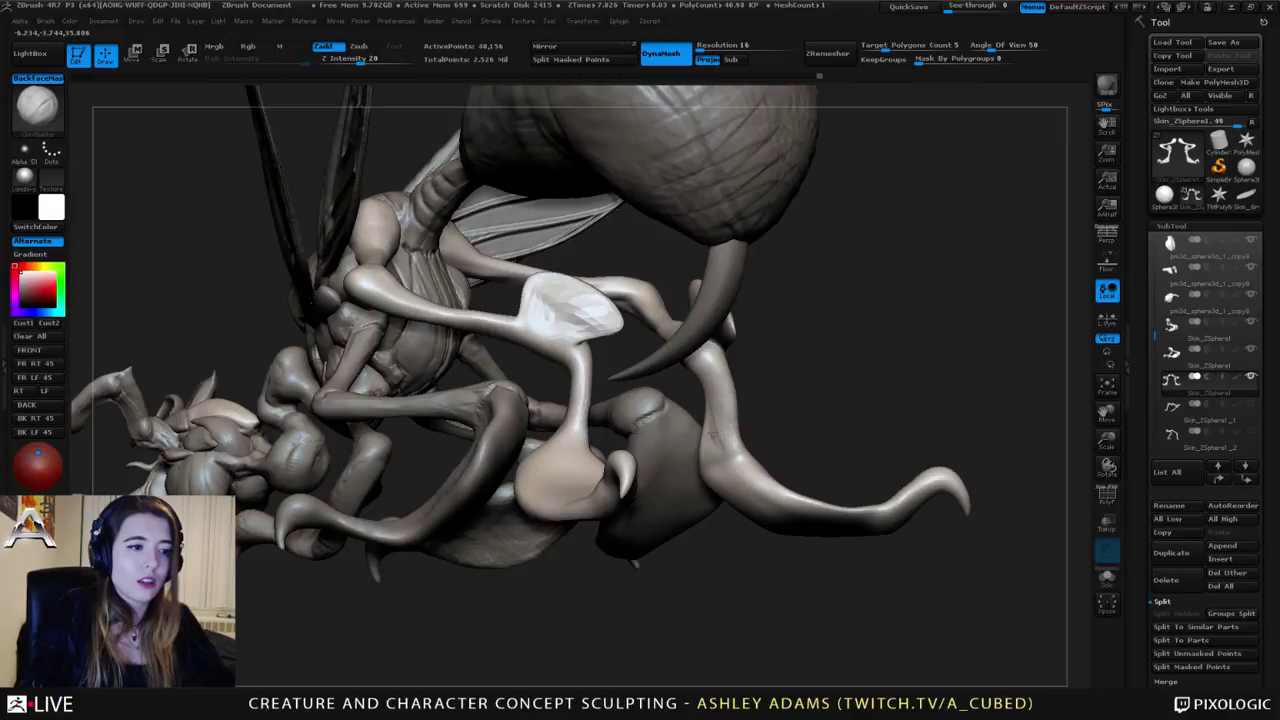
pyautogui.moveTo(710, 400)
pyautogui.mouseDown(button='right')
pyautogui.moveTo(735, 430)
pyautogui.moveTo(700, 390)
pyautogui.moveTo(723, 400)
pyautogui.moveTo(700, 395)
pyautogui.moveTo(694, 445)
pyautogui.moveTo(720, 464)
pyautogui.moveTo(749, 436)
pyautogui.moveTo(750, 405)
pyautogui.mouseUp(button='right')
pyautogui.press('shift')
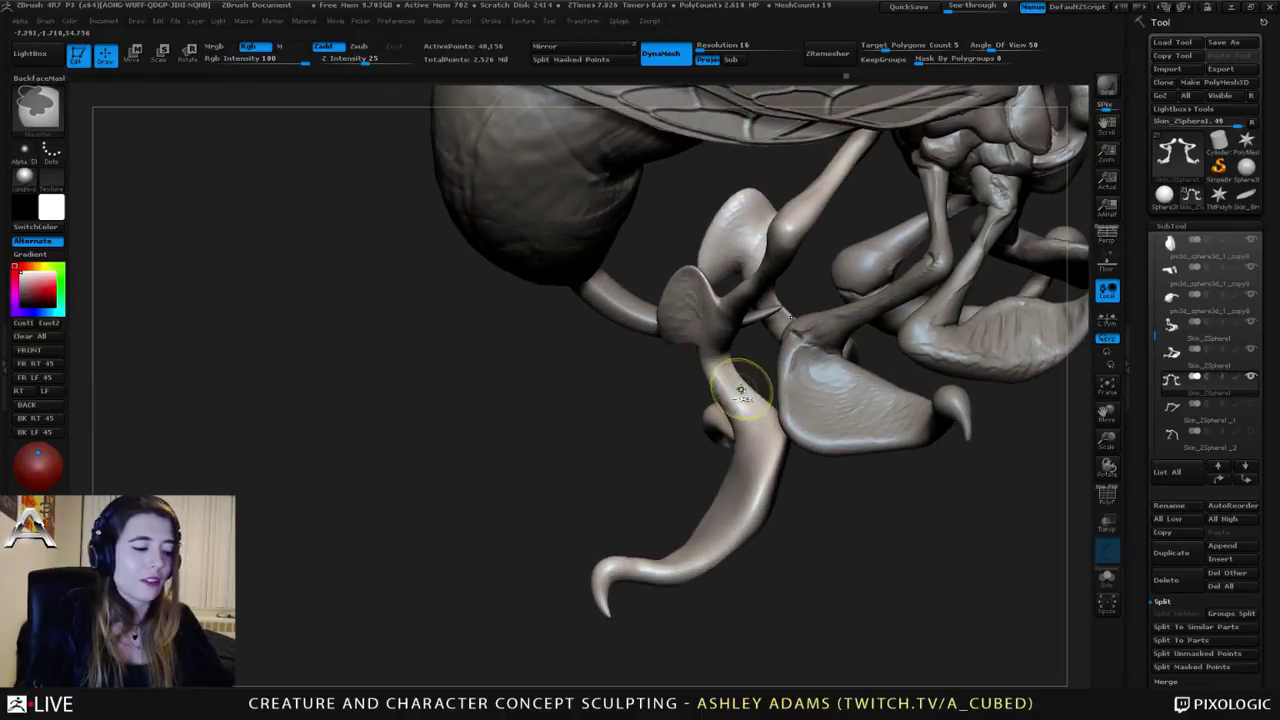
pyautogui.hotkey('ctrl', '1')
pyautogui.moveTo(748, 420); pyautogui.dragTo(756, 392, button='right')
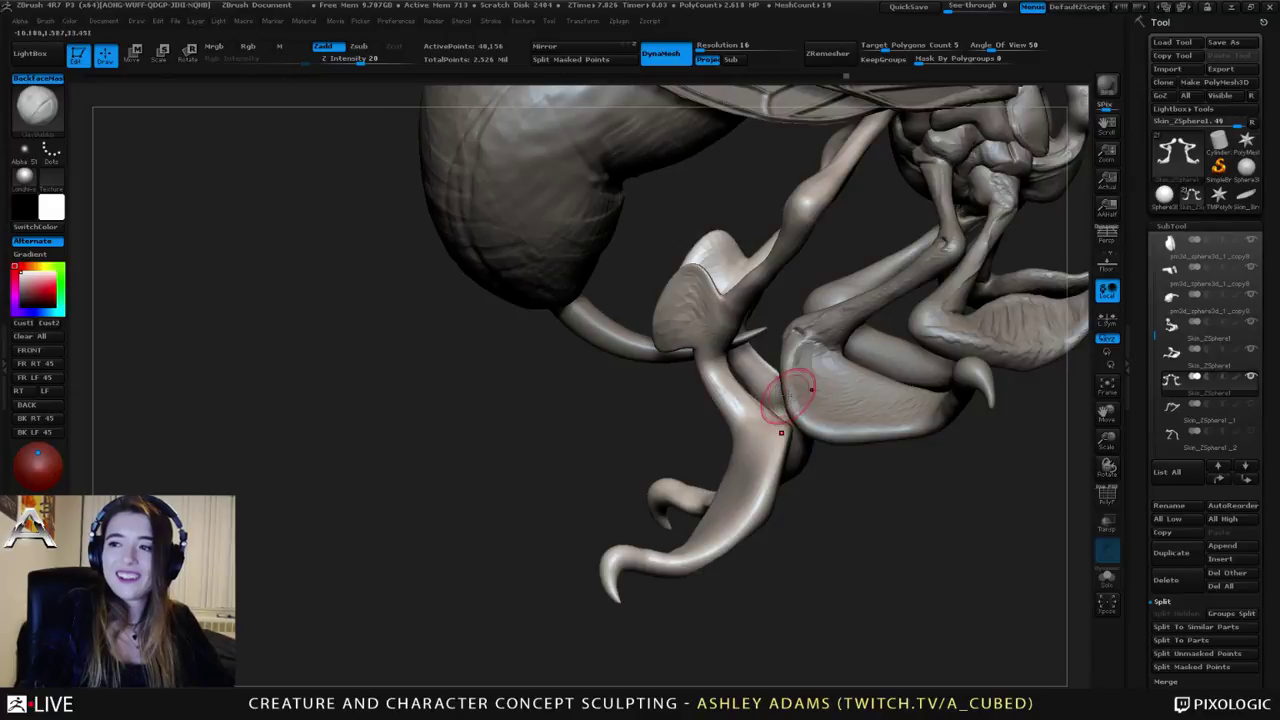
pyautogui.keyDown('shift'); pyautogui.moveTo(790, 392); pyautogui.dragTo(764, 404); pyautogui.keyUp('shift')
pyautogui.moveTo(749, 414)
pyautogui.mouseDown(button='right')
pyautogui.moveTo(925, 290)
pyautogui.moveTo(731, 384)
pyautogui.moveTo(728, 350)
pyautogui.mouseUp(button='right')
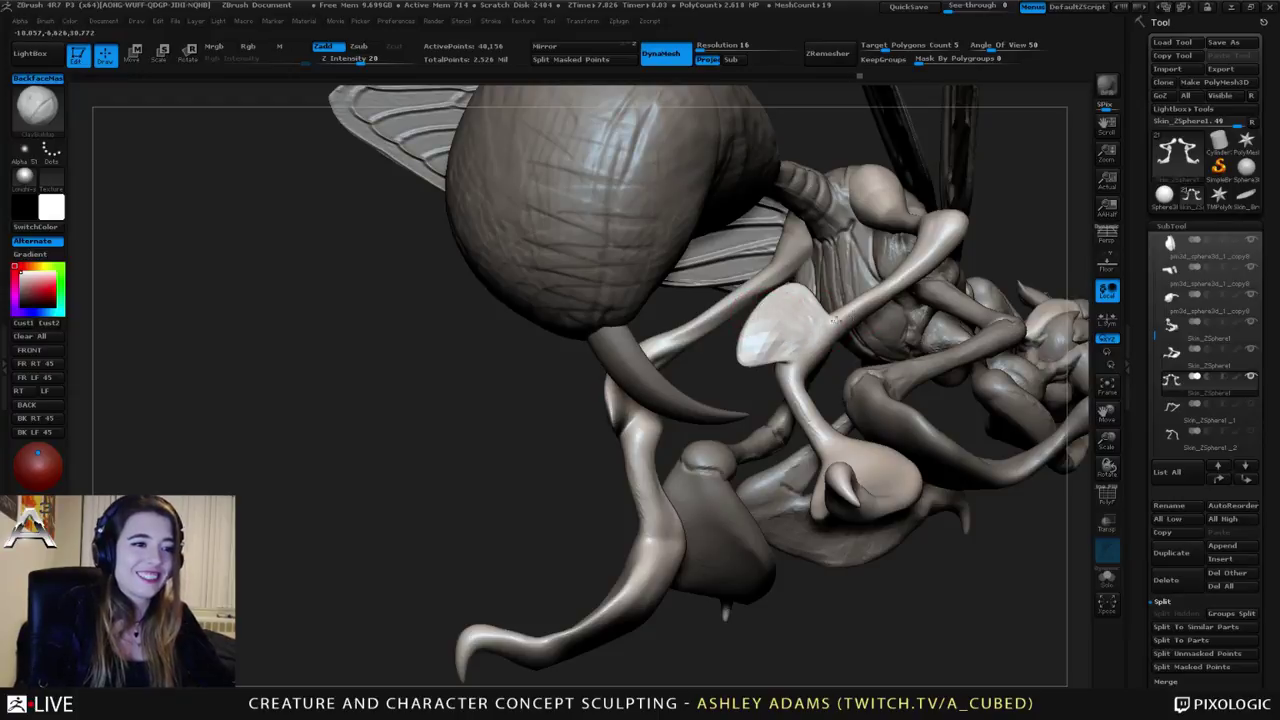
# Step: Pull the hind leg's rounded knee plate into an angular, pointed shape with Snake Hook
pyautogui.moveTo(820, 320)
pyautogui.mouseDown(button='right')
pyautogui.moveTo(775, 343)
pyautogui.moveTo(808, 318)
pyautogui.moveTo(830, 321)
pyautogui.moveTo(690, 340)
pyautogui.mouseUp(button='right')
pyautogui.press('space')
pyautogui.press('space')
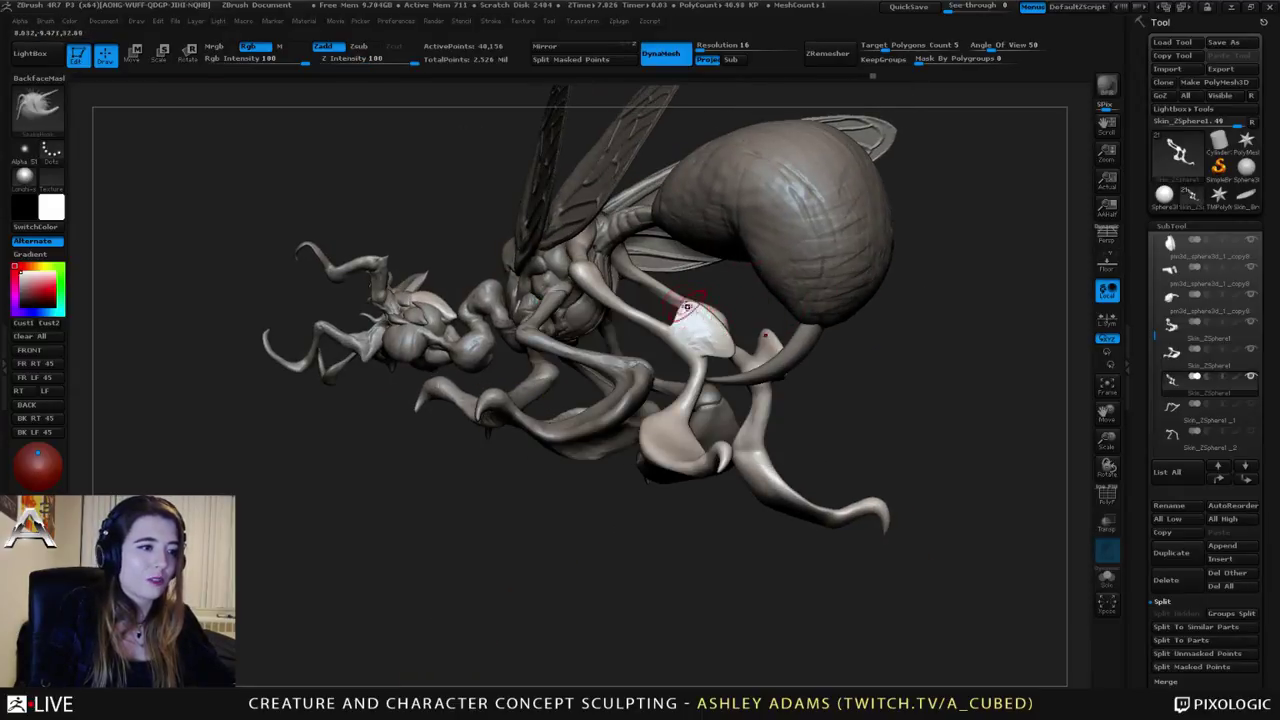
pyautogui.moveTo(694, 329); pyautogui.dragTo(710, 323, button='right')
pyautogui.moveTo(734, 352); pyautogui.dragTo(741, 346)
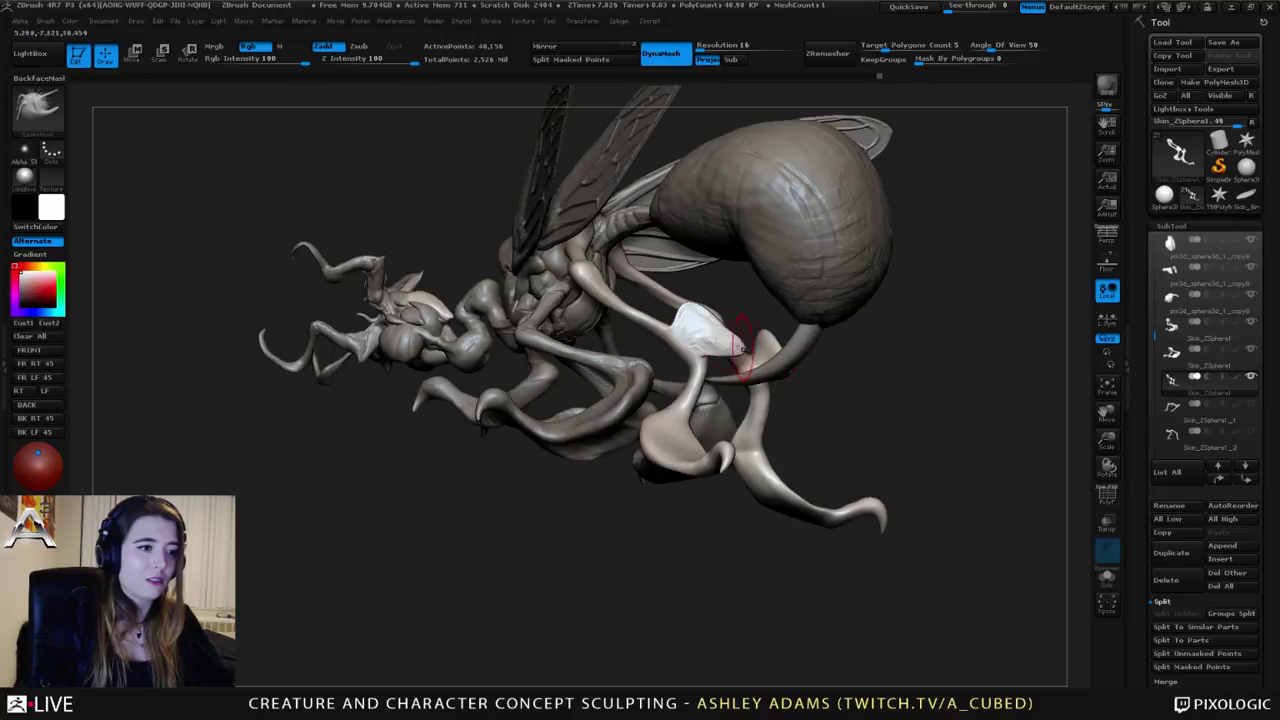
pyautogui.moveTo(718, 332); pyautogui.dragTo(727, 340, button='right')
pyautogui.press('space')
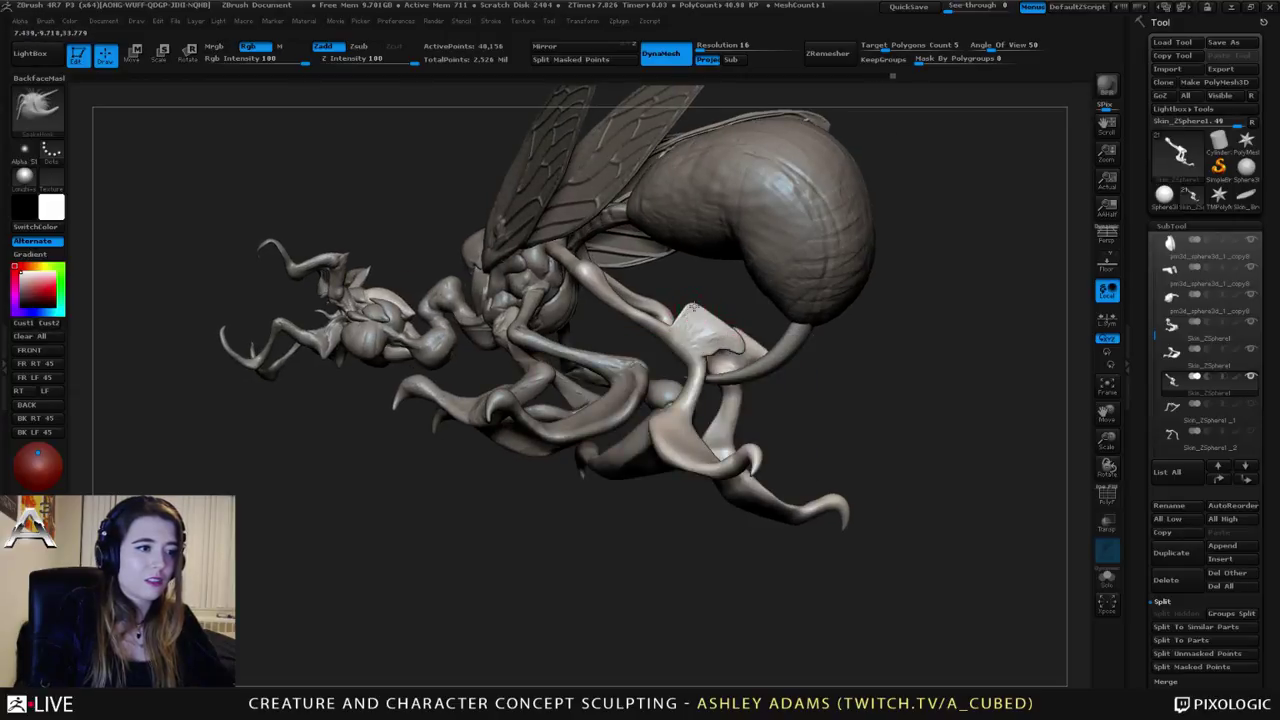
pyautogui.moveTo(689, 304); pyautogui.dragTo(692, 302)
# Step: Mask a small strip on the hind leg's upper joint and invert the mask so only that strip stays editable
pyautogui.moveTo(692, 308)
pyautogui.mouseDown(button='right')
pyautogui.moveTo(678, 402)
pyautogui.moveTo(603, 287)
pyautogui.moveTo(548, 283)
pyautogui.mouseUp(button='right')
pyautogui.rightClick(678, 402)
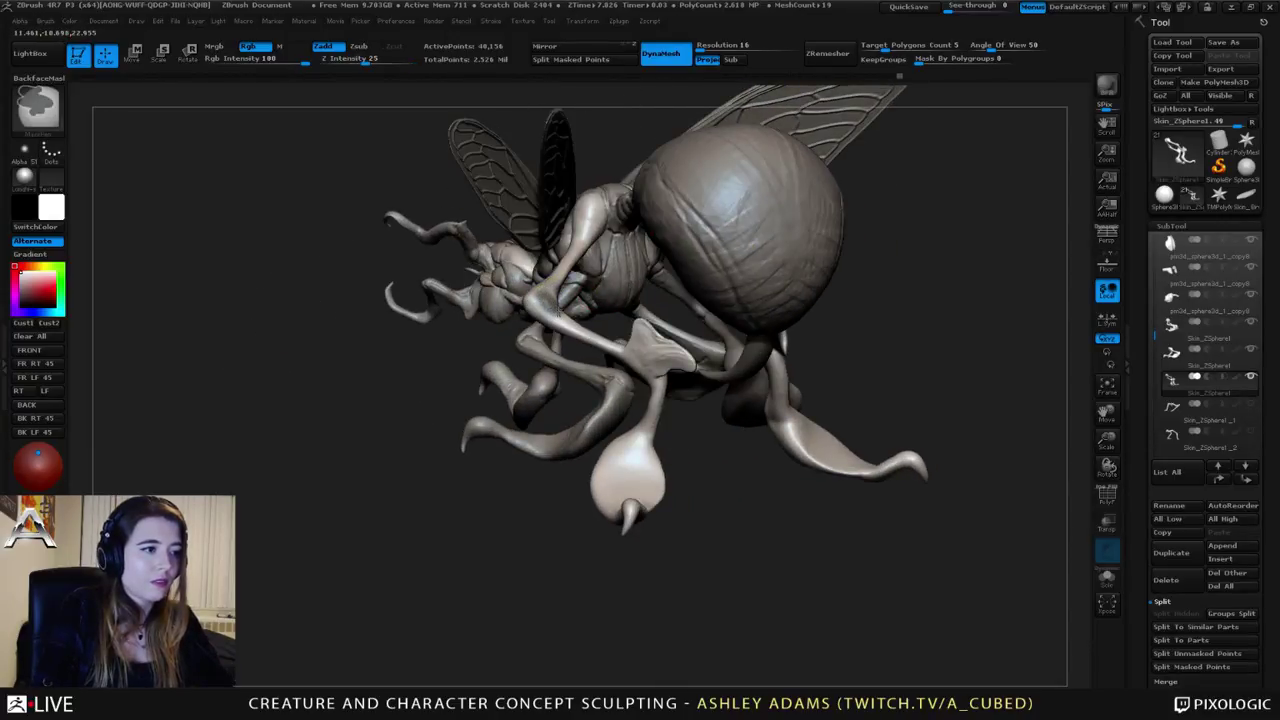
pyautogui.keyDown('ctrl'); pyautogui.moveTo(559, 312); pyautogui.dragTo(572, 325); pyautogui.keyUp('ctrl')
pyautogui.hotkey('ctrl', 'z')
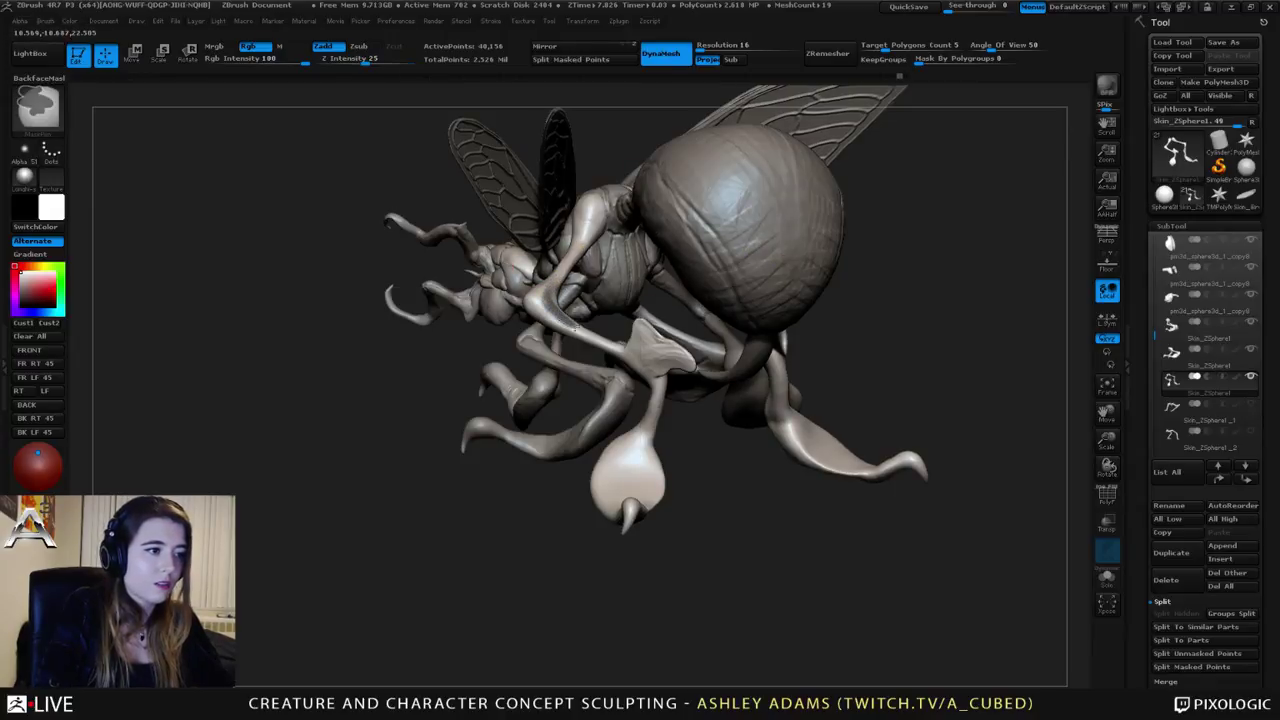
pyautogui.keyDown('ctrl'); pyautogui.moveTo(575, 327); pyautogui.dragTo(582, 329); pyautogui.keyUp('ctrl')
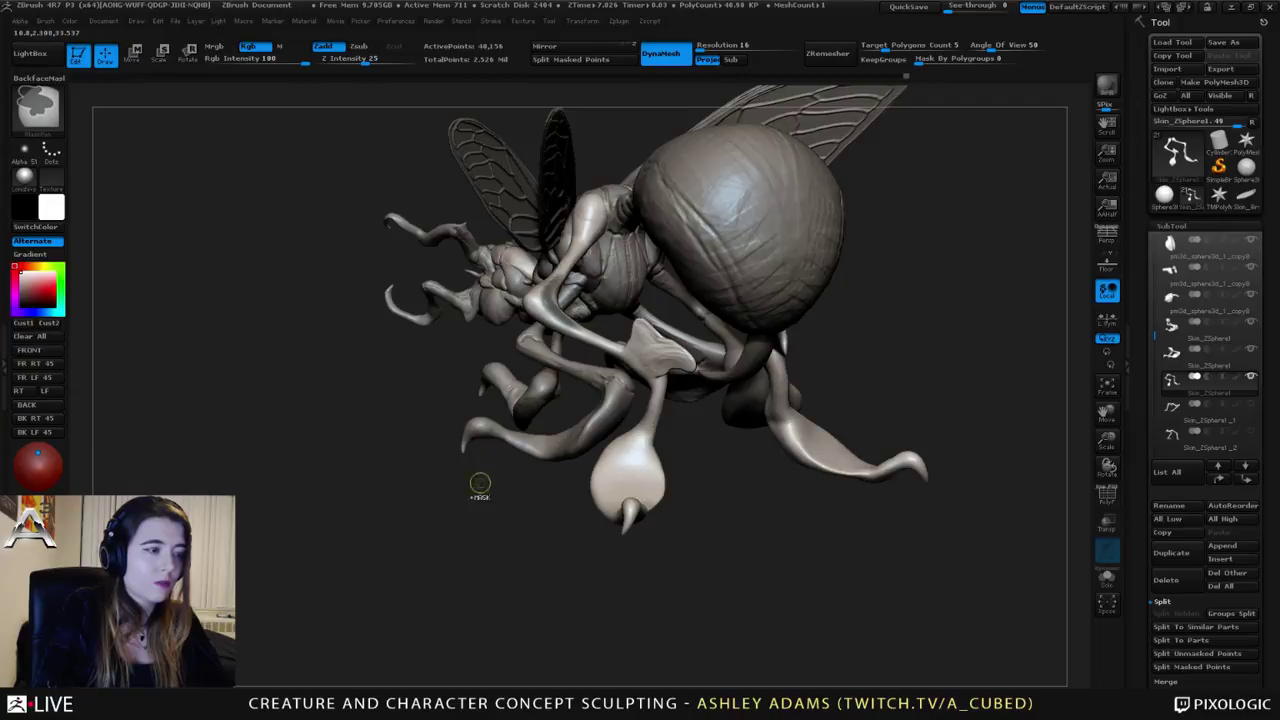
pyautogui.keyDown('ctrl'); pyautogui.click(481, 518); pyautogui.keyUp('ctrl')
# Step: Pull the unmasked strip on the hind leg's upper joint out into a broad curved flap with Snake Hook
pyautogui.moveTo(549, 286); pyautogui.dragTo(563, 289, button='right')
pyautogui.rightClick(563, 280)
pyautogui.moveTo(562, 289); pyautogui.dragTo(605, 293)
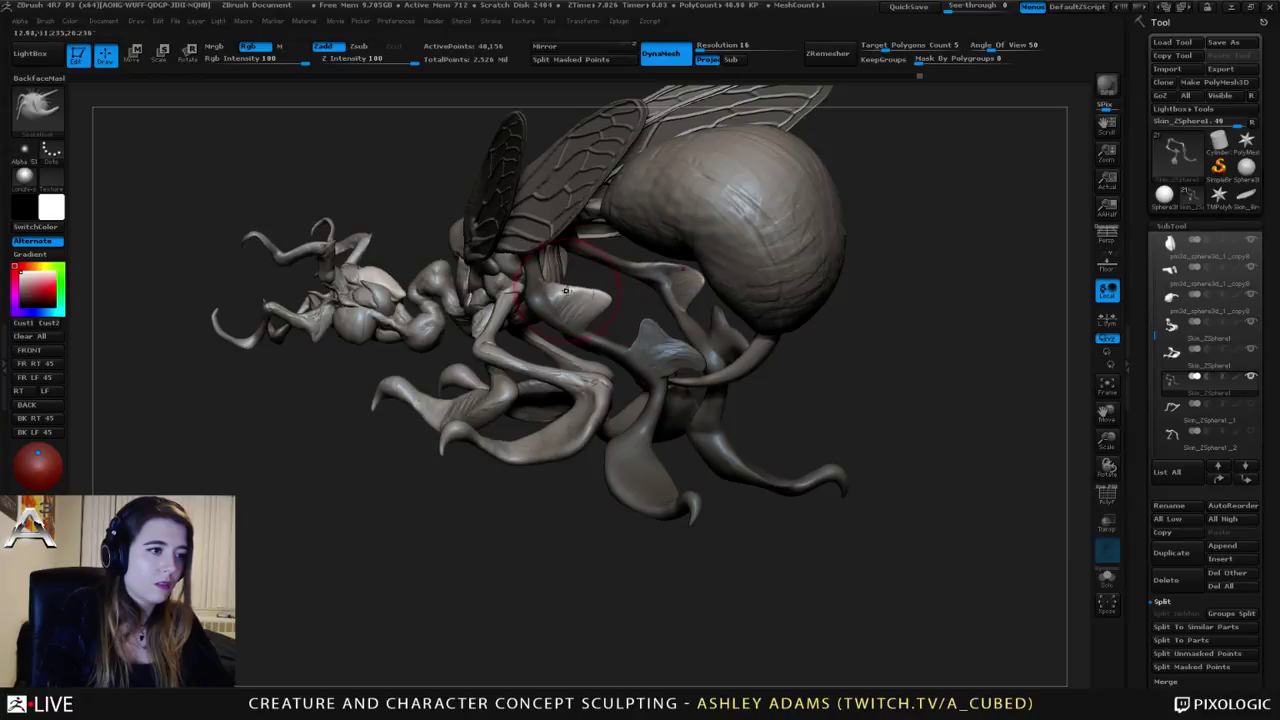
pyautogui.moveTo(565, 290); pyautogui.dragTo(543, 277, button='right')
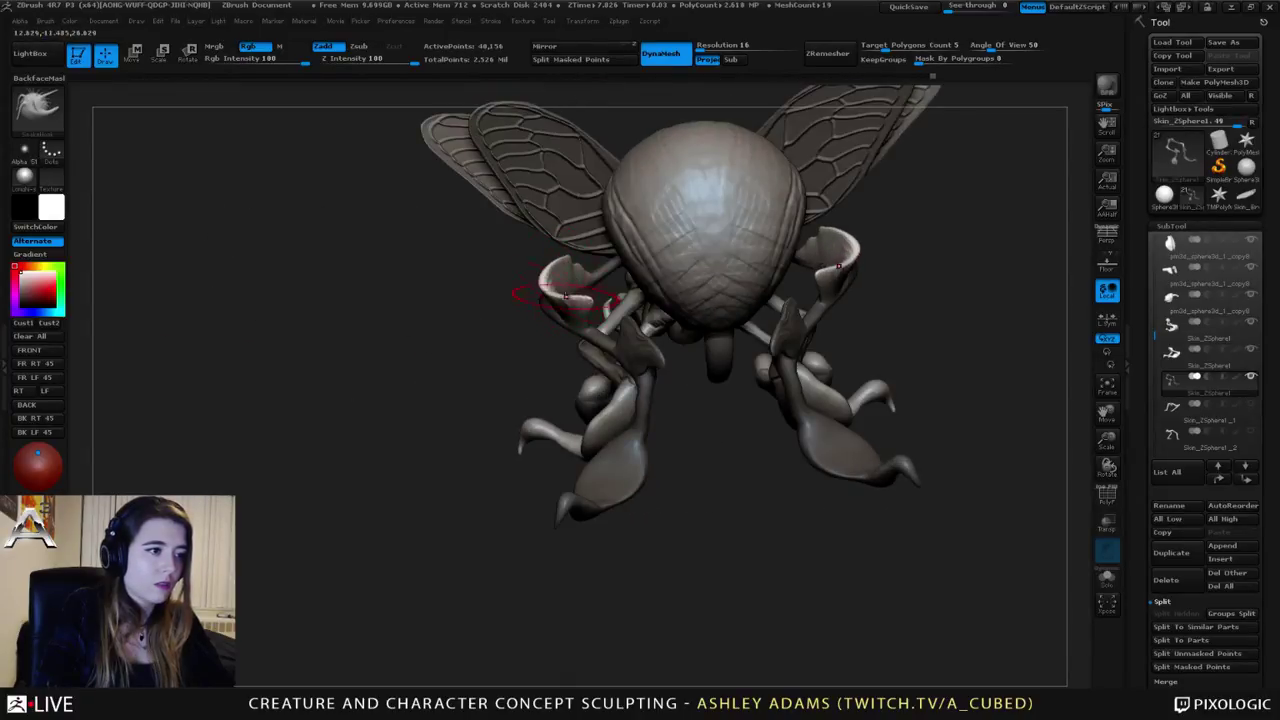
pyautogui.moveTo(537, 286); pyautogui.dragTo(636, 281, button='right')
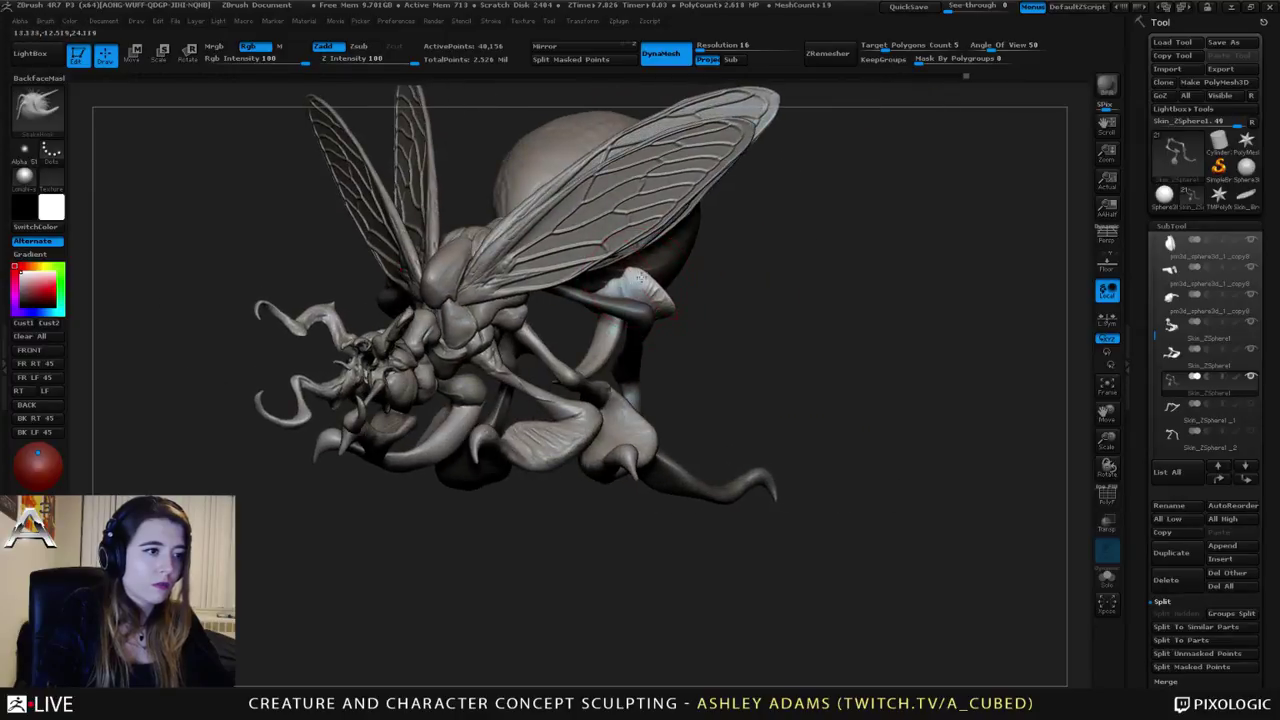
# Step: Mask a second small area on the hind leg between the joint flap and the knee plate, and invert the mask
pyautogui.moveTo(737, 363)
pyautogui.mouseDown(button='right')
pyautogui.moveTo(666, 310)
pyautogui.moveTo(660, 330)
pyautogui.moveTo(640, 320)
pyautogui.moveTo(662, 318)
pyautogui.moveTo(652, 332)
pyautogui.moveTo(660, 322)
pyautogui.mouseUp(button='right')
pyautogui.press('space')
pyautogui.press('space')
pyautogui.moveTo(662, 317); pyautogui.dragTo(654, 317)
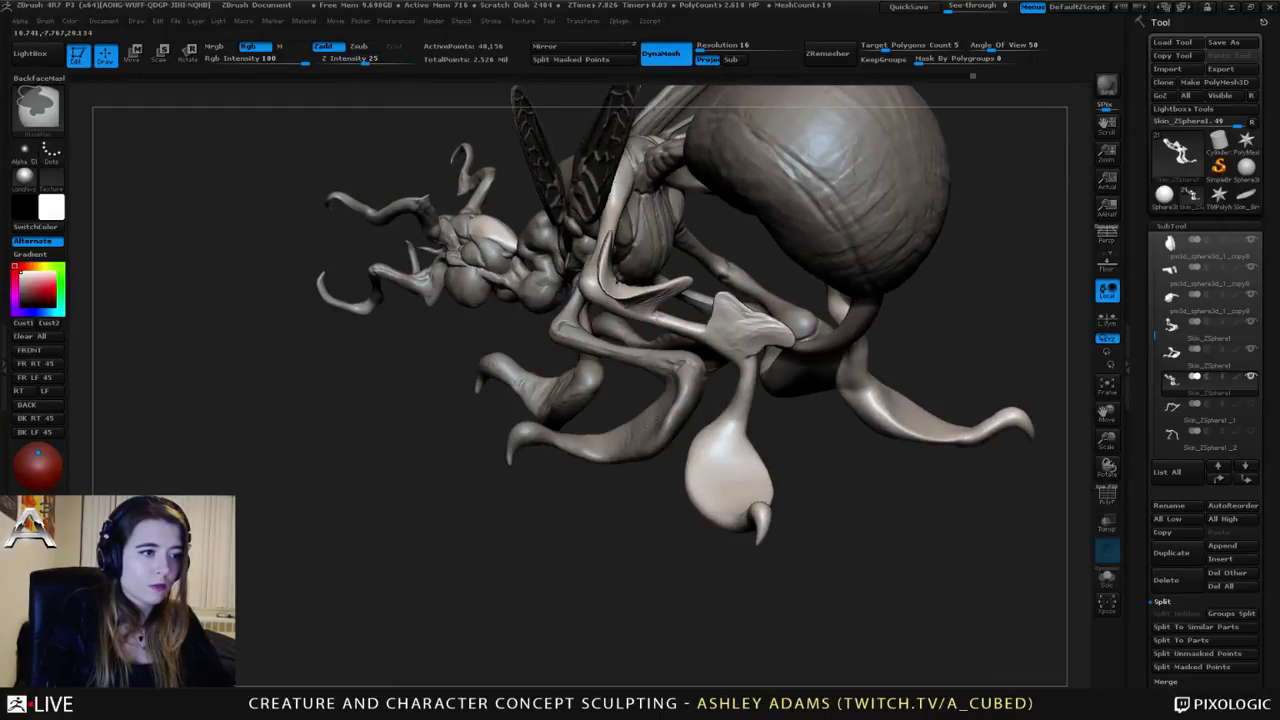
pyautogui.moveTo(675, 320); pyautogui.dragTo(660, 318, button='right')
pyautogui.press('space')
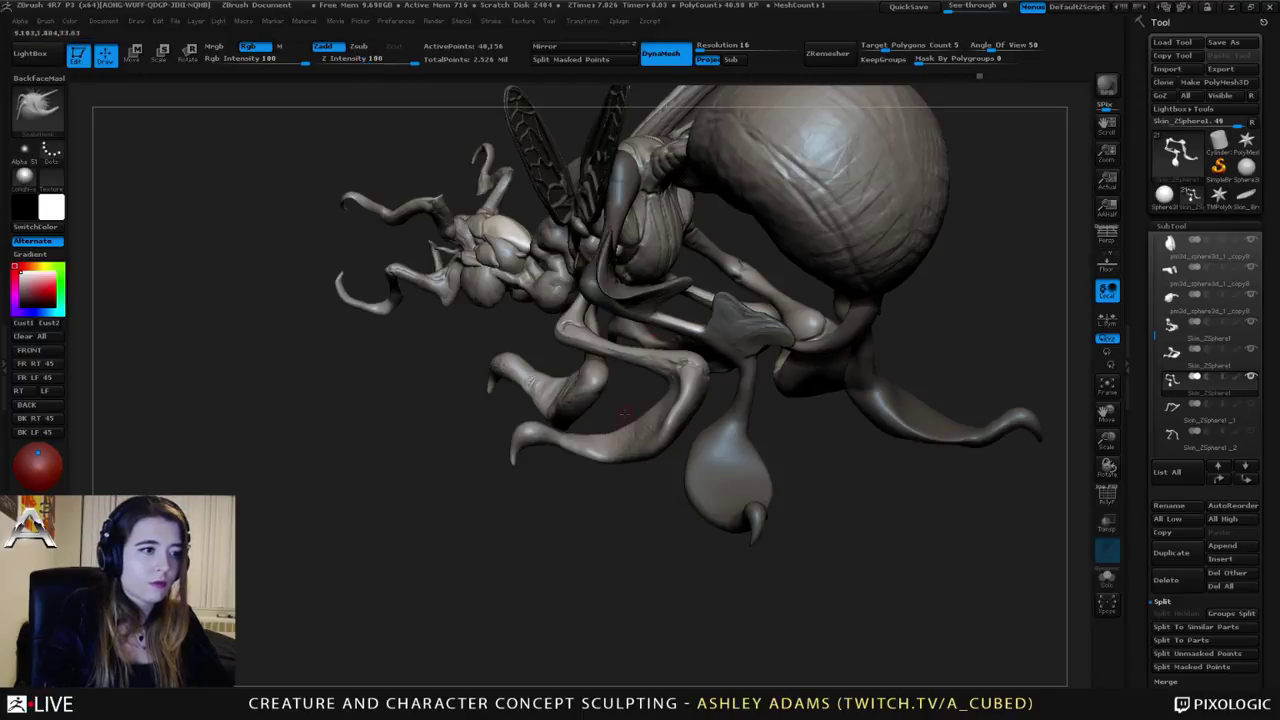
# Step: Pull the unmasked area between the joint flap and knee plate into a second flap with Snake Hook, and clear the mask
pyautogui.press('space')
pyautogui.moveTo(688, 323)
pyautogui.mouseDown(button='right')
pyautogui.moveTo(650, 340)
pyautogui.moveTo(675, 200)
pyautogui.moveTo(662, 222)
pyautogui.moveTo(680, 205)
pyautogui.mouseUp(button='right')
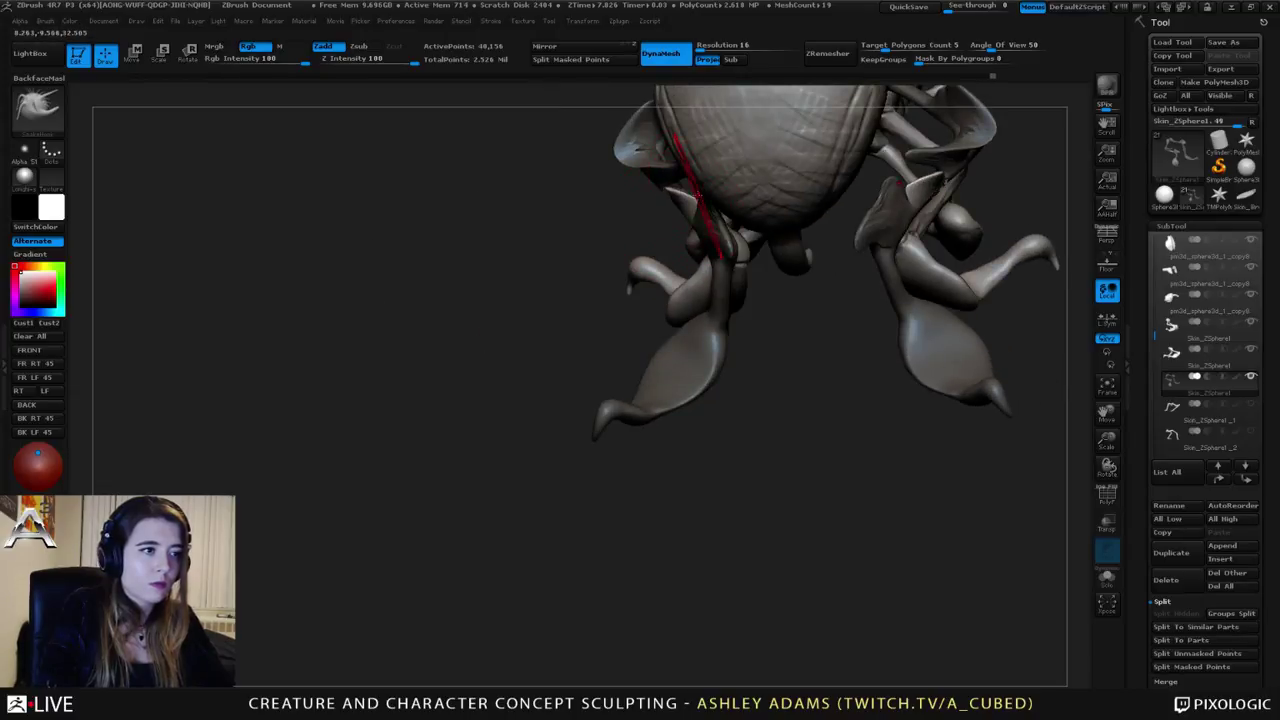
pyautogui.moveTo(688, 200); pyautogui.dragTo(778, 108, button='right')
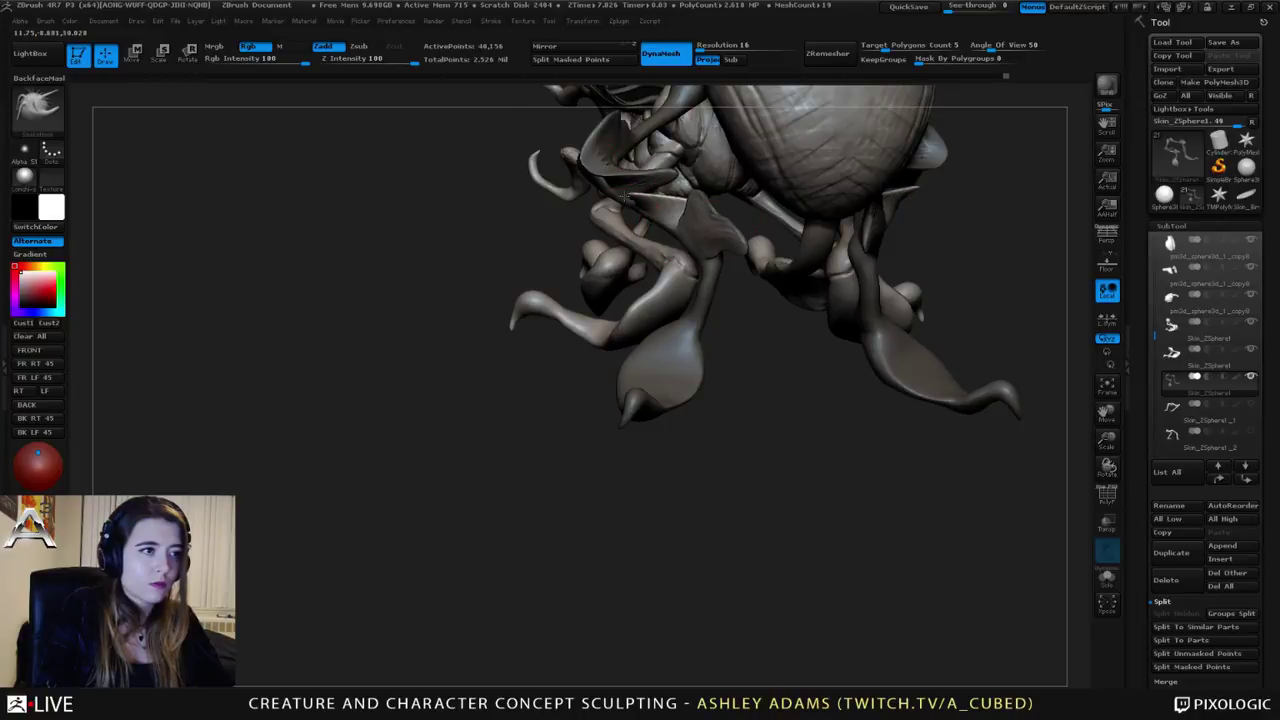
pyautogui.moveTo(660, 198)
pyautogui.mouseDown(button='right')
pyautogui.moveTo(630, 204)
pyautogui.moveTo(668, 205)
pyautogui.moveTo(655, 212)
pyautogui.mouseUp(button='right')
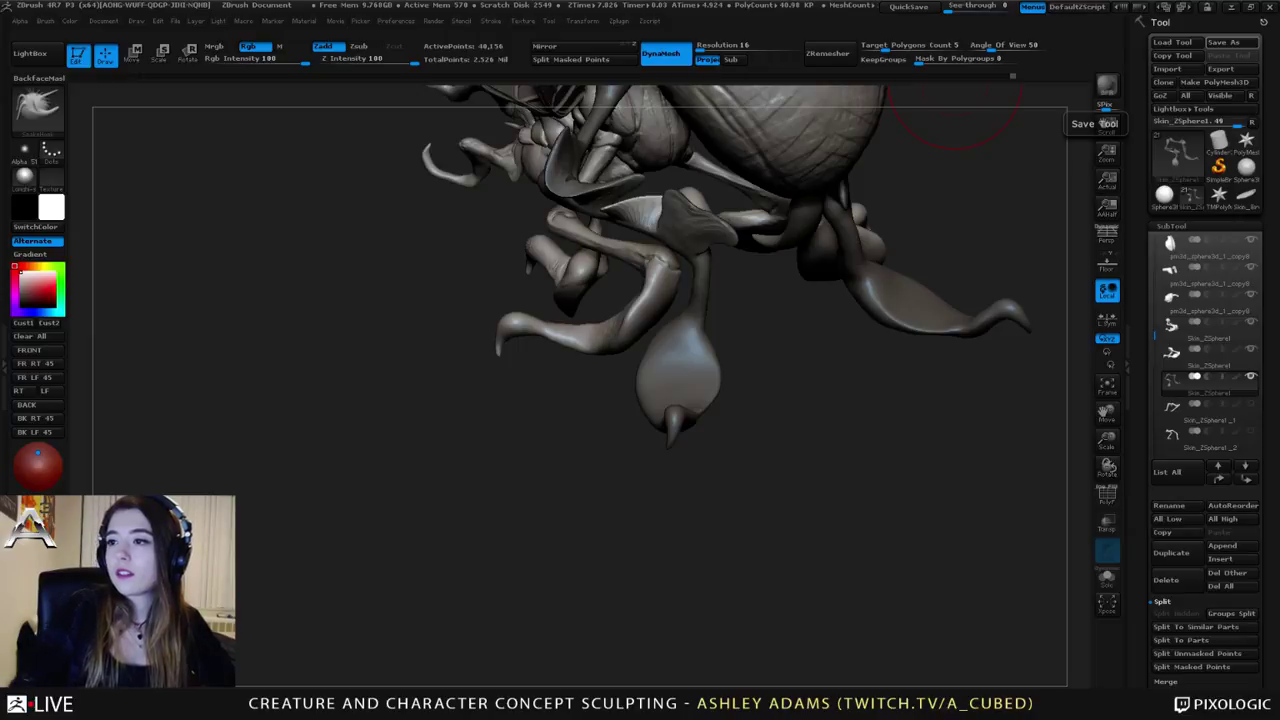
pyautogui.moveTo(866, 322); pyautogui.dragTo(645, 364)
pyautogui.press('space')
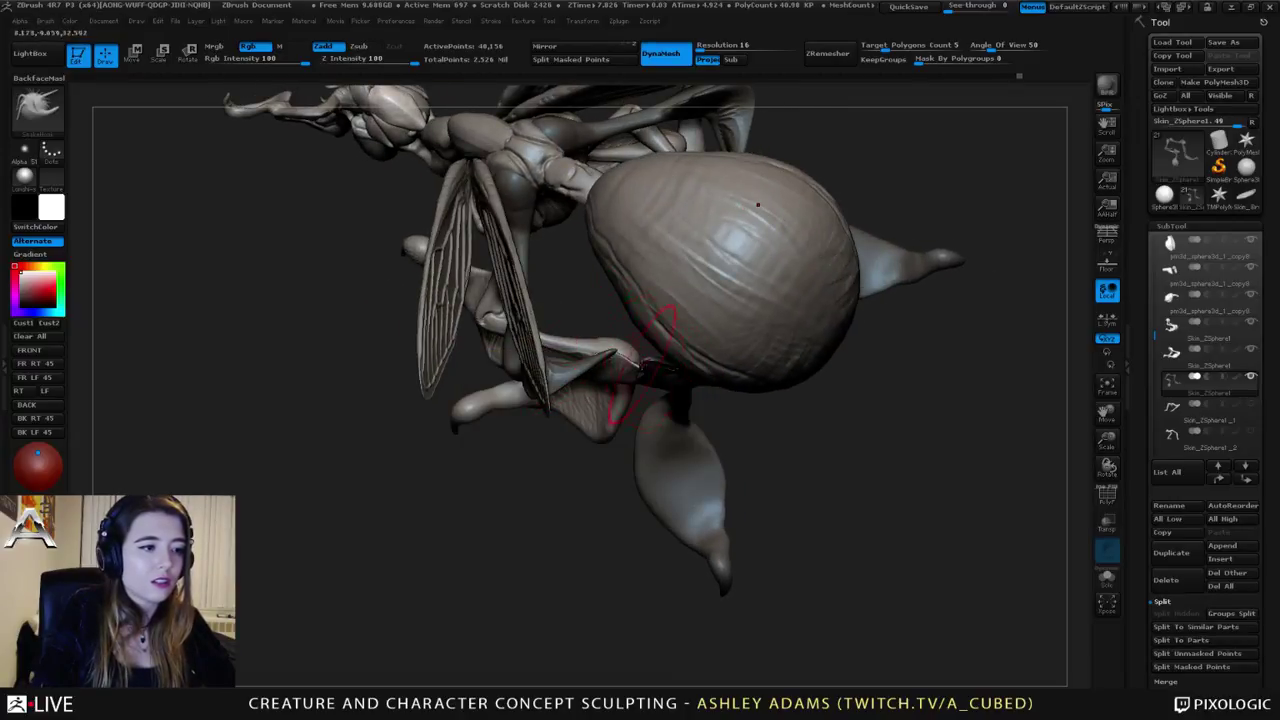
pyautogui.moveTo(645, 364); pyautogui.dragTo(610, 370)
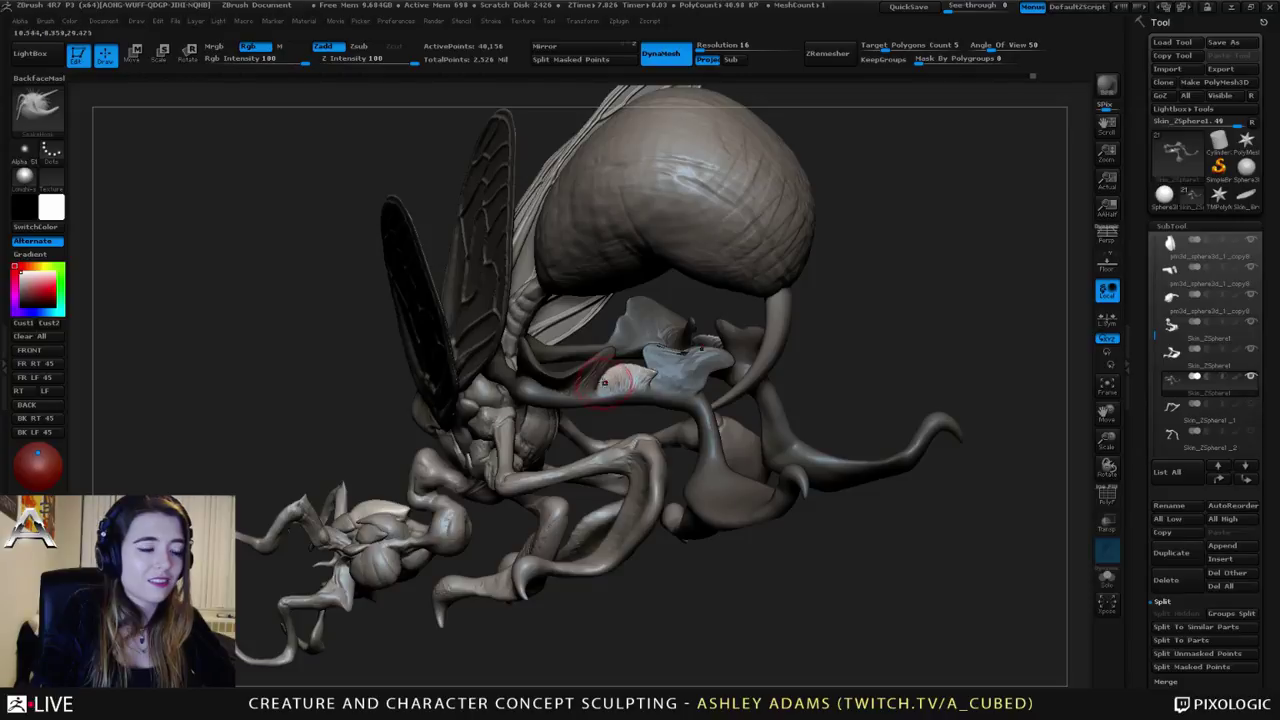
pyautogui.moveTo(655, 374)
pyautogui.keyDown('shift'); pyautogui.mouseDown()
pyautogui.moveTo(643, 375)
pyautogui.moveTo(700, 415)
pyautogui.moveTo(667, 466)
pyautogui.moveTo(505, 456)
pyautogui.mouseUp(); pyautogui.keyUp('shift')
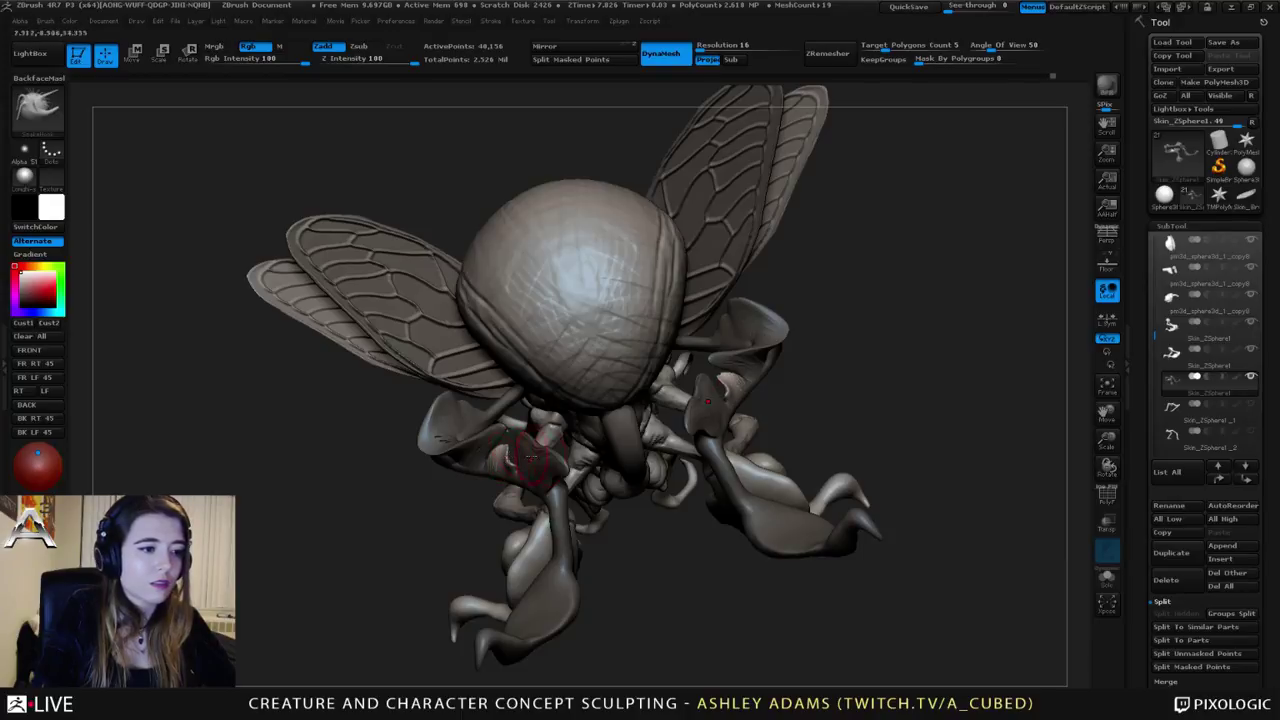
pyautogui.keyDown('ctrl'); pyautogui.moveTo(531, 457); pyautogui.dragTo(545, 410, button='right'); pyautogui.keyUp('ctrl')
pyautogui.keyDown('ctrl'); pyautogui.moveTo(680, 538); pyautogui.dragTo(703, 520); pyautogui.keyUp('ctrl')
pyautogui.moveTo(703, 520); pyautogui.dragTo(734, 449, button='right')
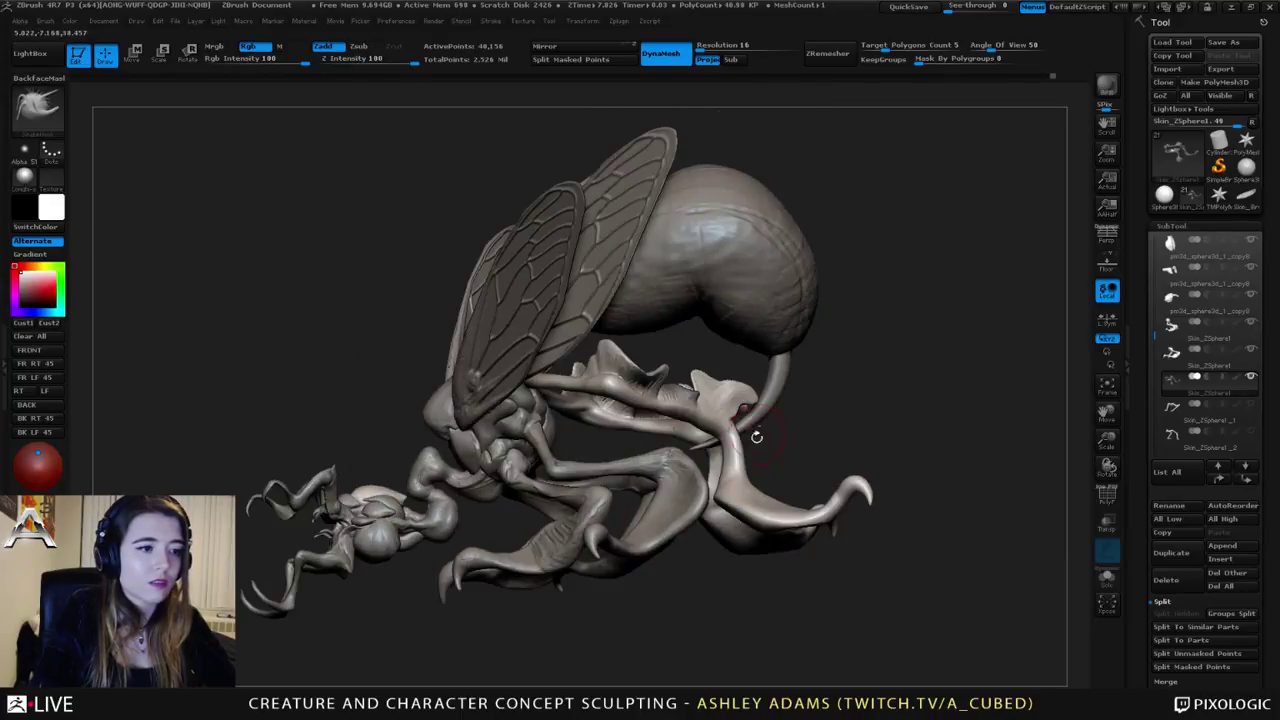
# Step: Build up ridged strokes across the face of the hind leg's lower paddle segment with Clay Buildup
pyautogui.keyDown('ctrl'); pyautogui.moveTo(829, 431); pyautogui.dragTo(848, 348, button='right'); pyautogui.keyUp('ctrl')
pyautogui.moveTo(610, 372)
pyautogui.mouseDown(button='right')
pyautogui.moveTo(785, 353)
pyautogui.moveTo(690, 345)
pyautogui.moveTo(629, 380)
pyautogui.moveTo(700, 316)
pyautogui.moveTo(690, 400)
pyautogui.mouseUp(button='right')
pyautogui.press('b')
pyautogui.press('c')
pyautogui.press('b')
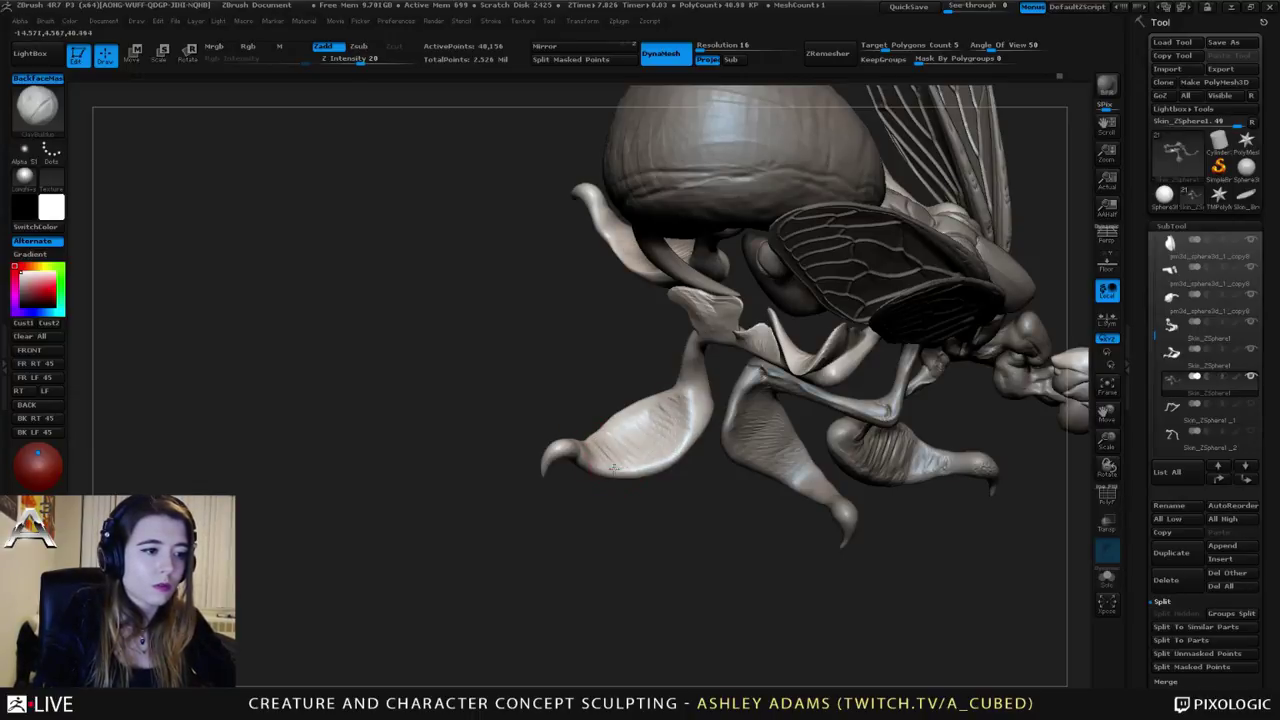
pyautogui.moveTo(671, 436); pyautogui.dragTo(667, 457, button='right')
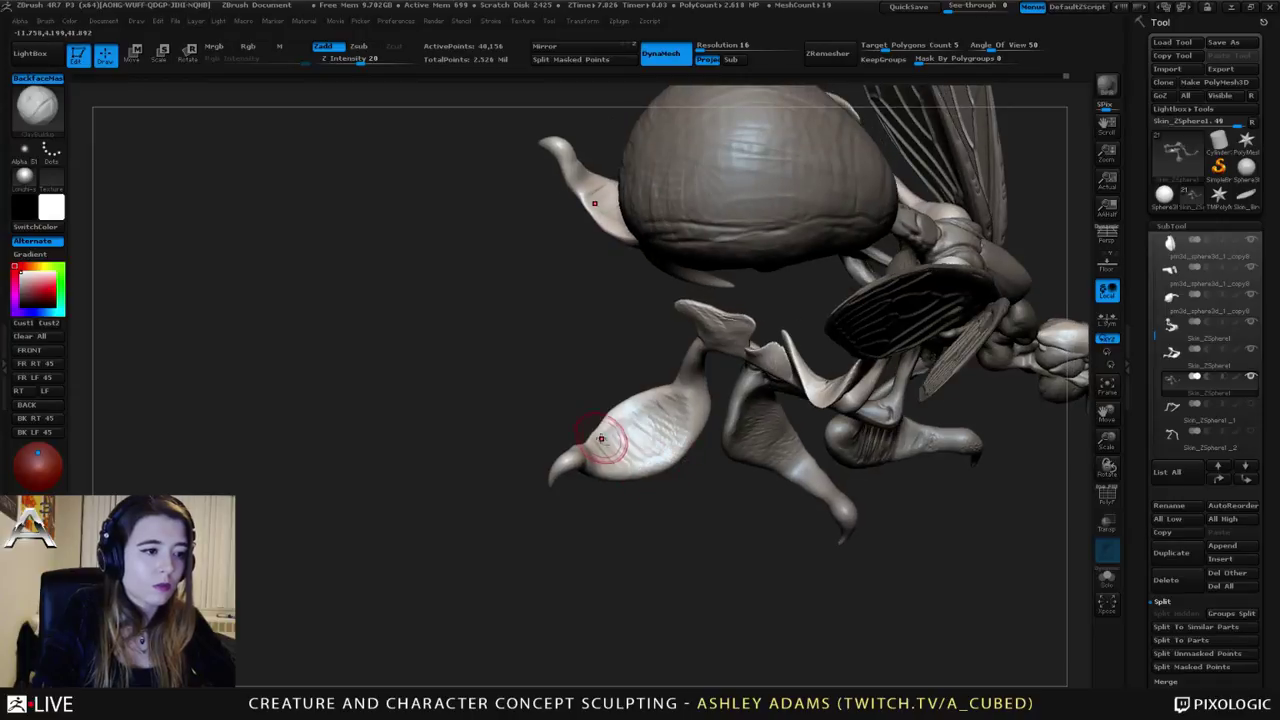
# Step: Carve a crease along the hind leg's lower paddle with the Dam Standard brush
pyautogui.press('b')
pyautogui.press('d')
pyautogui.press('s')
pyautogui.moveTo(621, 448)
pyautogui.mouseDown()
pyautogui.moveTo(604, 442)
pyautogui.moveTo(614, 429)
pyautogui.moveTo(690, 401)
pyautogui.mouseUp()
pyautogui.moveTo(690, 403); pyautogui.dragTo(682, 375, button='right')
# Step: Build up the area where the hind leg's thin shank meets the lower paddle with Clay Buildup
pyautogui.press('b')
pyautogui.press('c')
pyautogui.press('b')
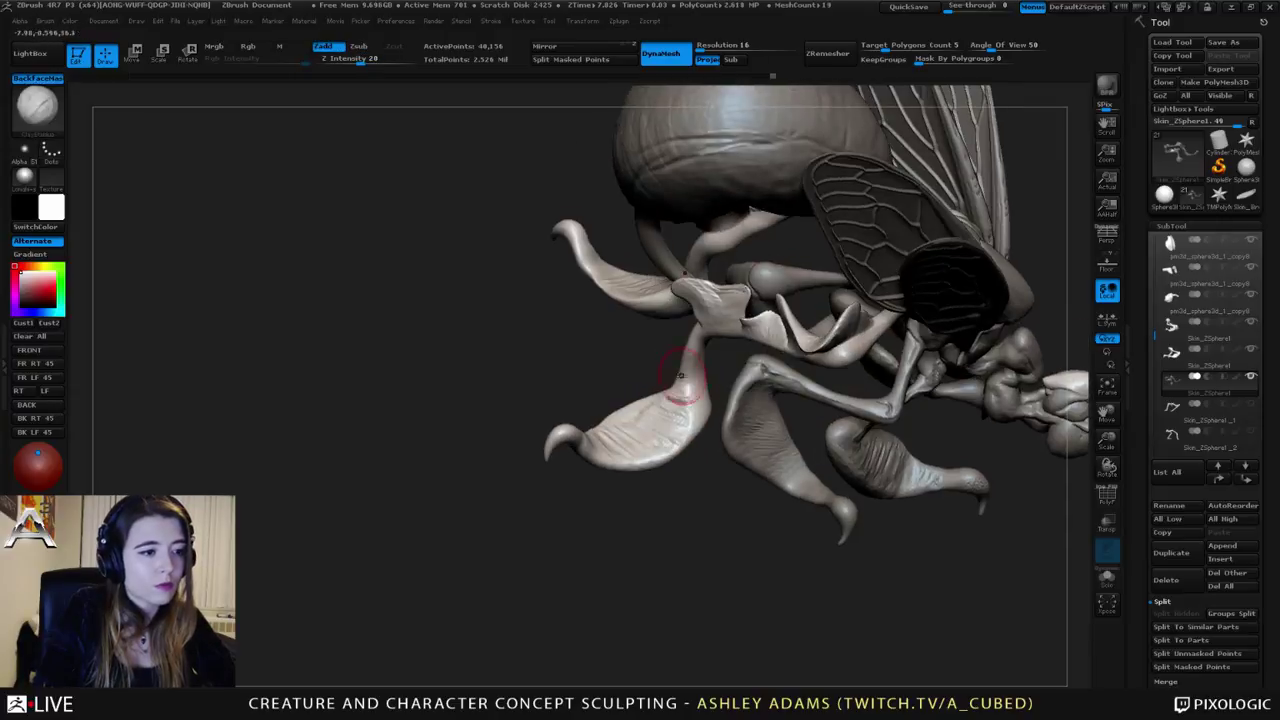
pyautogui.moveTo(688, 393)
pyautogui.mouseDown()
pyautogui.moveTo(664, 404)
pyautogui.moveTo(686, 390)
pyautogui.mouseUp()
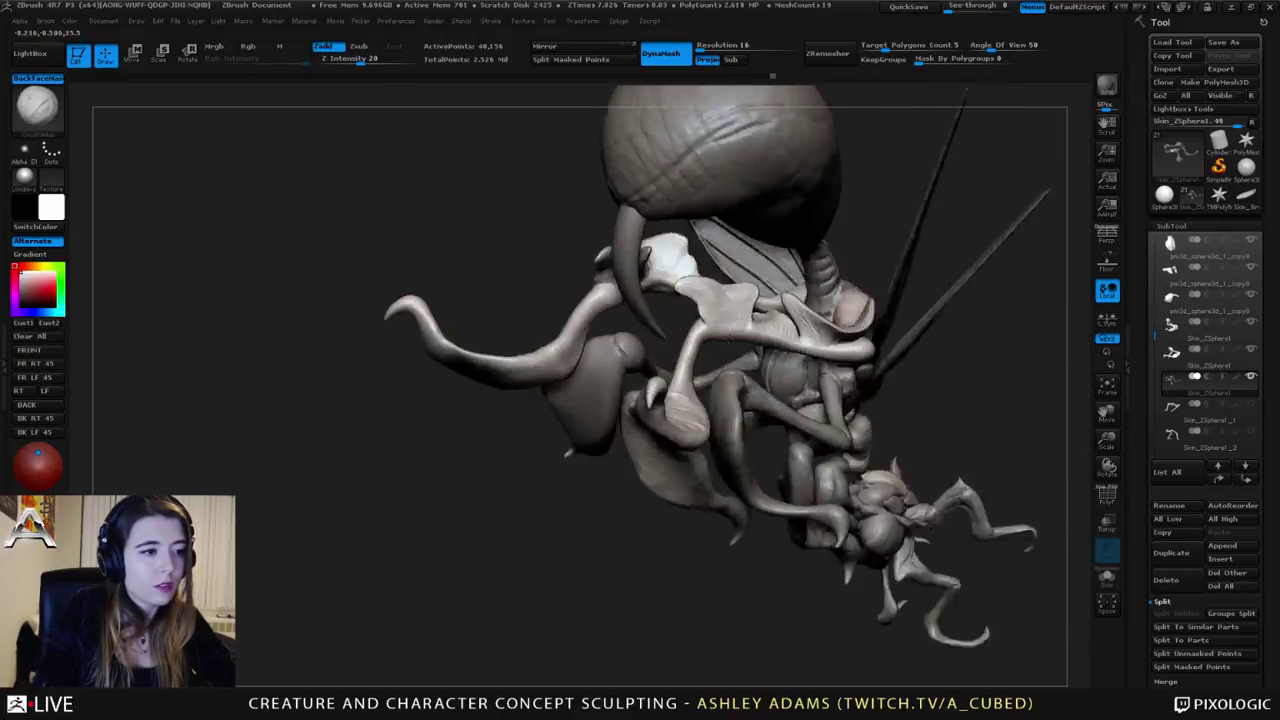
pyautogui.moveTo(686, 390)
pyautogui.mouseDown(button='right')
pyautogui.moveTo(620, 388)
pyautogui.moveTo(690, 383)
pyautogui.moveTo(708, 402)
pyautogui.mouseUp(button='right')
pyautogui.moveTo(690, 407); pyautogui.dragTo(684, 377)
pyautogui.moveTo(685, 380)
pyautogui.mouseDown(button='right')
pyautogui.moveTo(717, 355)
pyautogui.moveTo(695, 397)
pyautogui.moveTo(666, 389)
pyautogui.mouseUp(button='right')
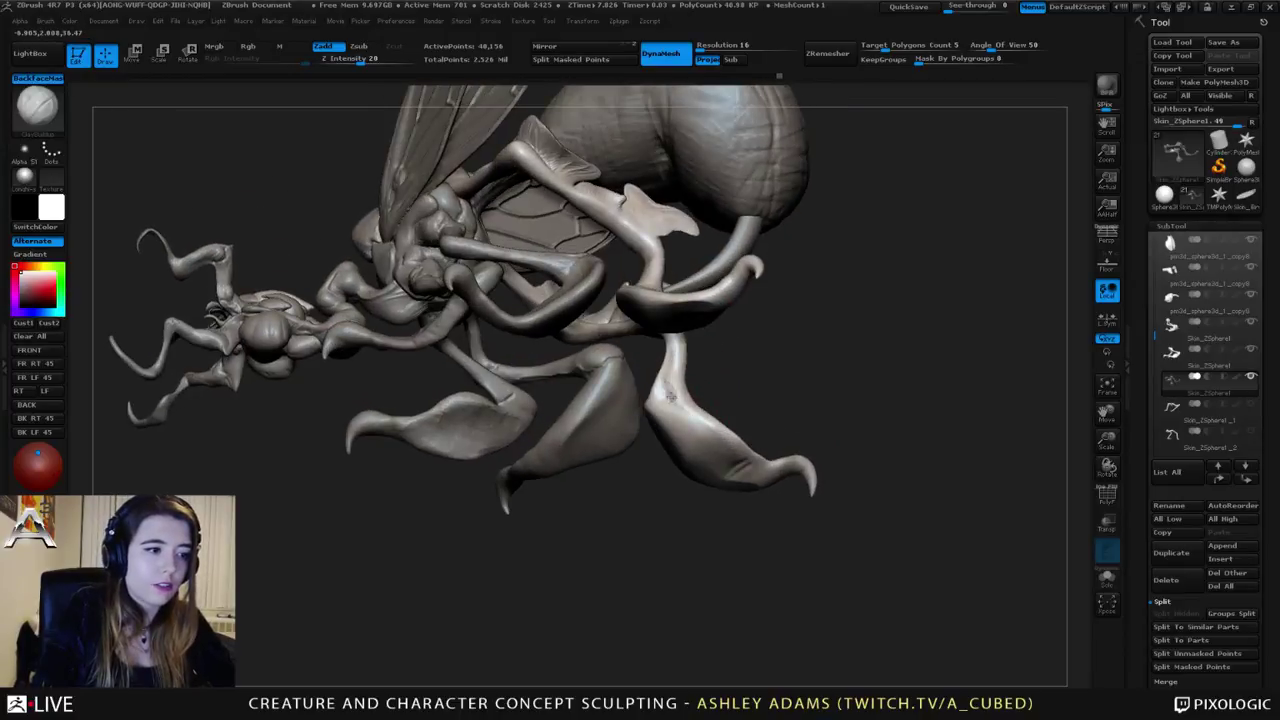
# Step: Shape the underside of the hind leg's lower paddle with repeated Clay Buildup strokes along its center and edges
pyautogui.moveTo(688, 433); pyautogui.dragTo(680, 440, button='right')
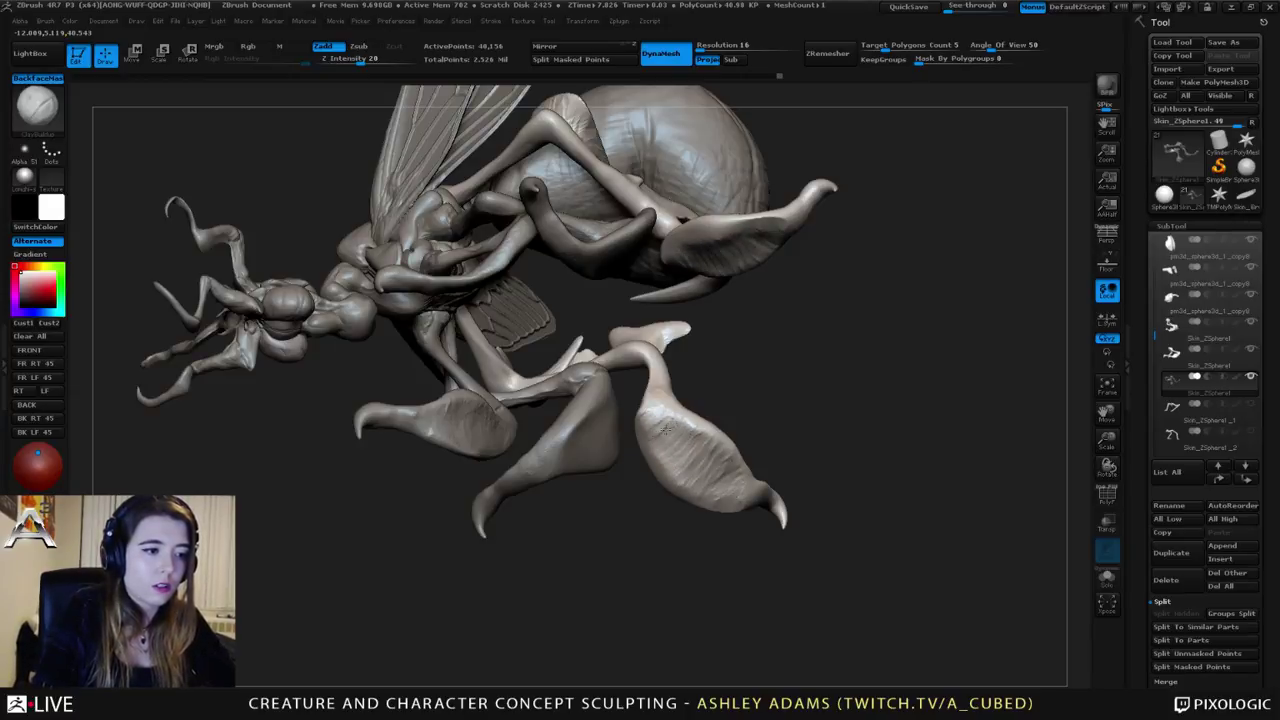
pyautogui.moveTo(695, 455); pyautogui.dragTo(712, 478)
pyautogui.moveTo(640, 405)
pyautogui.mouseDown()
pyautogui.moveTo(700, 405)
pyautogui.moveTo(634, 412)
pyautogui.moveTo(664, 421)
pyautogui.moveTo(694, 490)
pyautogui.mouseUp()
pyautogui.moveTo(736, 474)
pyautogui.mouseDown()
pyautogui.moveTo(708, 500)
pyautogui.moveTo(720, 504)
pyautogui.moveTo(706, 480)
pyautogui.moveTo(712, 450)
pyautogui.mouseUp()
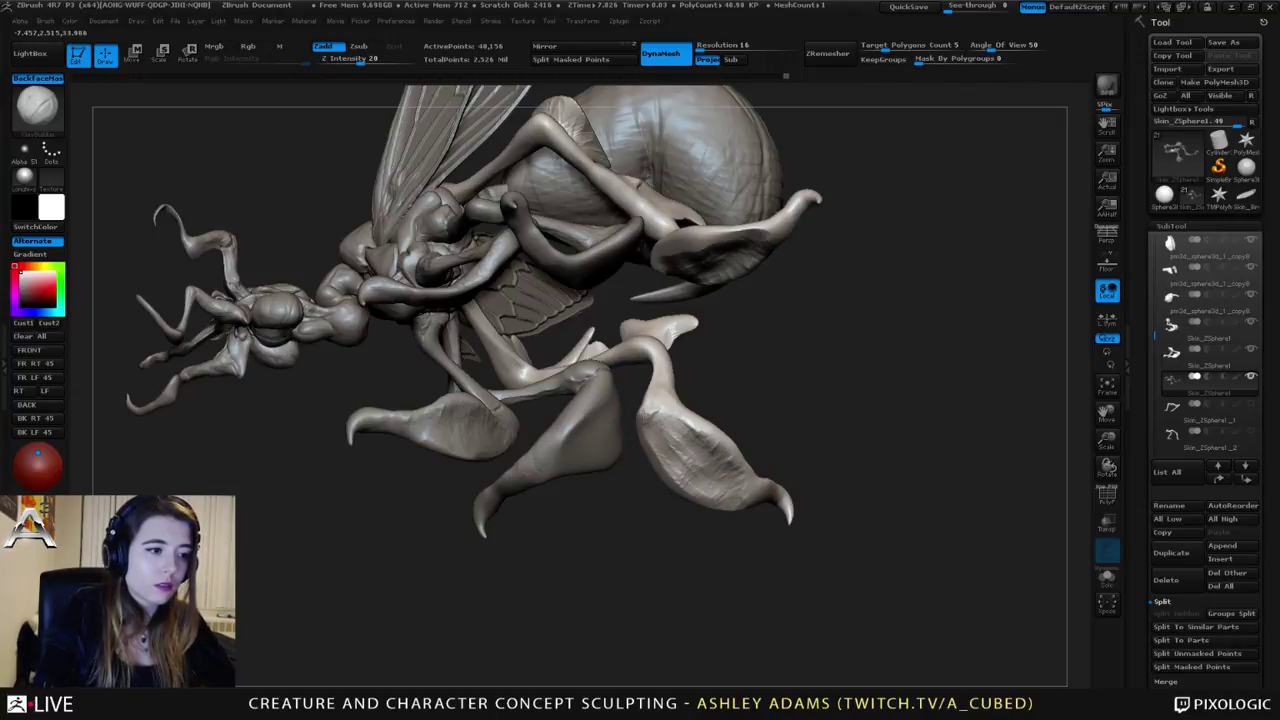
pyautogui.moveTo(708, 452)
pyautogui.mouseDown()
pyautogui.moveTo(670, 498)
pyautogui.moveTo(700, 496)
pyautogui.mouseUp()
pyautogui.moveTo(740, 430); pyautogui.dragTo(710, 468)
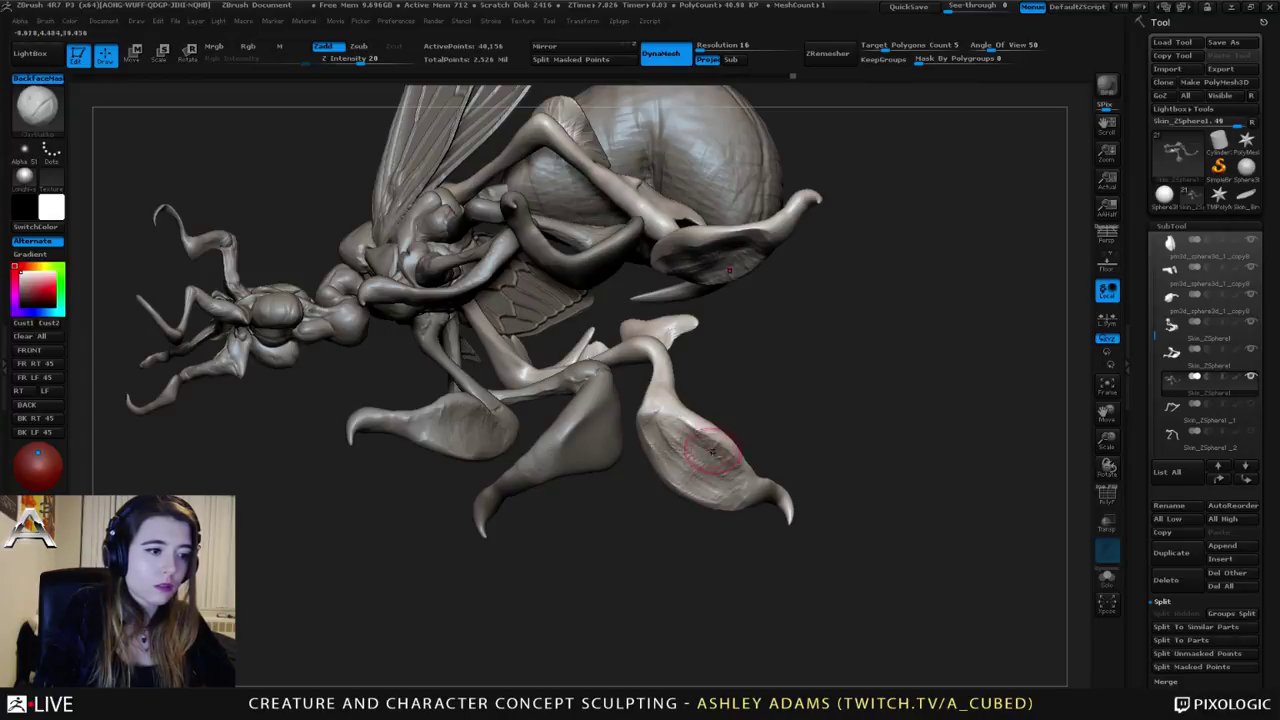
pyautogui.moveTo(700, 545)
pyautogui.mouseDown()
pyautogui.moveTo(651, 489)
pyautogui.moveTo(696, 524)
pyautogui.mouseUp()
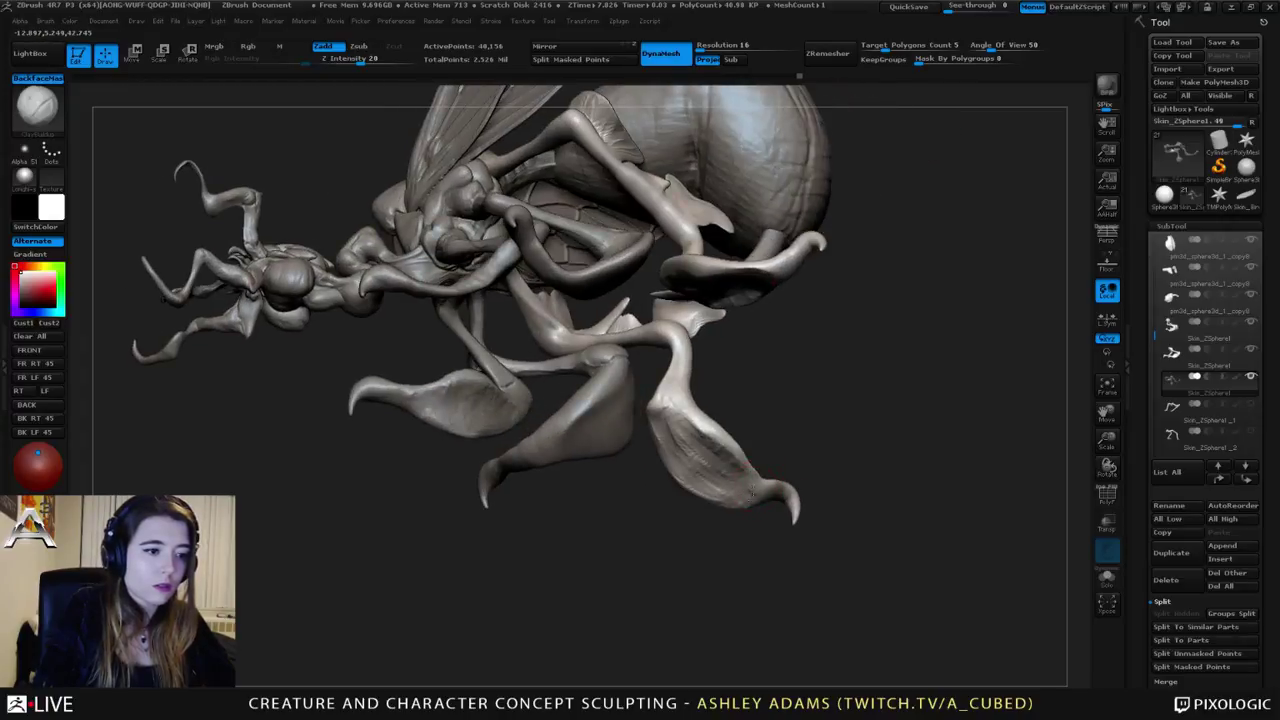
pyautogui.moveTo(681, 464); pyautogui.dragTo(672, 462)
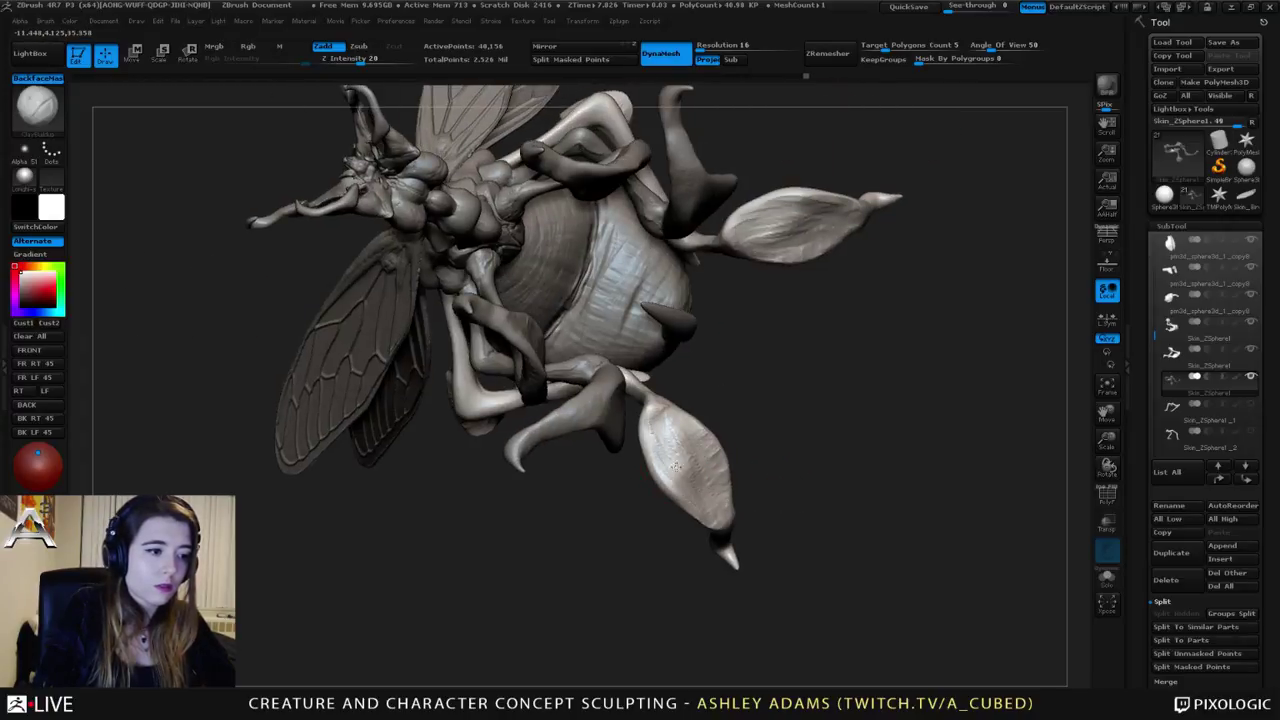
# Step: Make the abdomen the active subtool and set up the Dam Standard brush with a new draw size
pyautogui.moveTo(665, 413)
pyautogui.mouseDown(button='right')
pyautogui.moveTo(671, 428)
pyautogui.moveTo(645, 410)
pyautogui.moveTo(680, 460)
pyautogui.moveTo(675, 420)
pyautogui.mouseUp(button='right')
pyautogui.moveTo(675, 420)
pyautogui.mouseDown(button='right')
pyautogui.moveTo(557, 454)
pyautogui.moveTo(642, 446)
pyautogui.moveTo(625, 432)
pyautogui.moveTo(690, 410)
pyautogui.moveTo(652, 370)
pyautogui.moveTo(690, 350)
pyautogui.moveTo(635, 357)
pyautogui.mouseUp(button='right')
pyautogui.rightClick(728, 338)
pyautogui.moveTo(735, 350)
pyautogui.mouseDown(button='right')
pyautogui.moveTo(800, 271)
pyautogui.moveTo(780, 300)
pyautogui.moveTo(738, 268)
pyautogui.mouseUp(button='right')
pyautogui.keyDown('alt'); pyautogui.click(800, 271); pyautogui.keyUp('alt')
pyautogui.press('b')
pyautogui.press('d')
pyautogui.press('s')
pyautogui.rightClick(750, 268)
pyautogui.moveTo(755, 270); pyautogui.dragTo(733, 271)
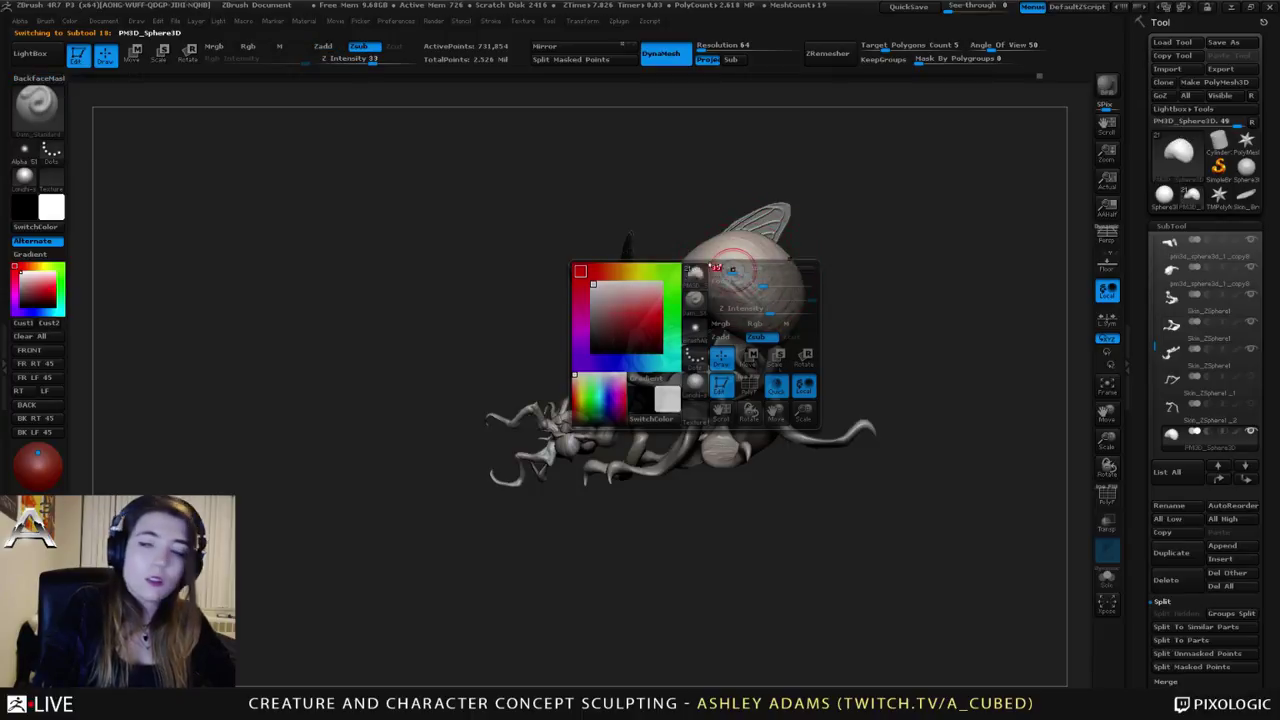
# Step: Reduce the brush size and carve a long jagged crease along the abdomen's side toward the stinger with Dam Standard
pyautogui.moveTo(815, 314); pyautogui.dragTo(895, 328, button='right')
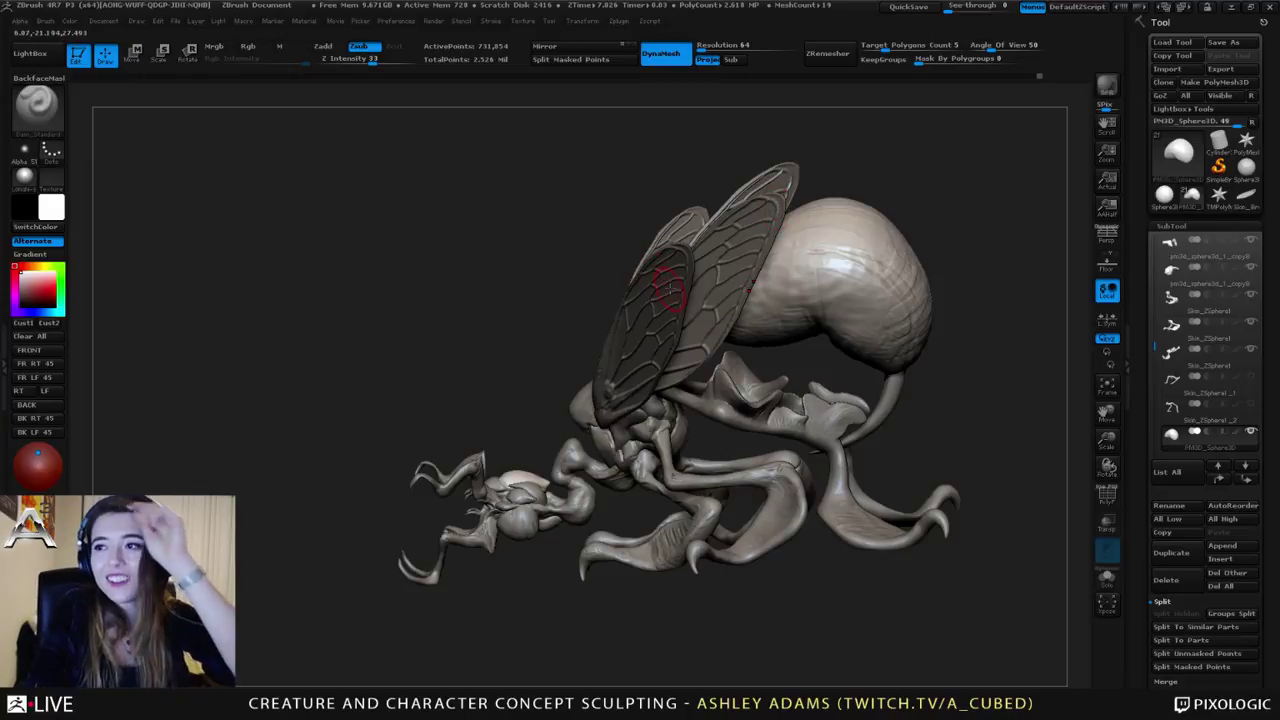
pyautogui.moveTo(763, 311)
pyautogui.mouseDown(button='right')
pyautogui.moveTo(780, 325)
pyautogui.moveTo(723, 286)
pyautogui.moveTo(801, 313)
pyautogui.moveTo(713, 303)
pyautogui.mouseUp(button='right')
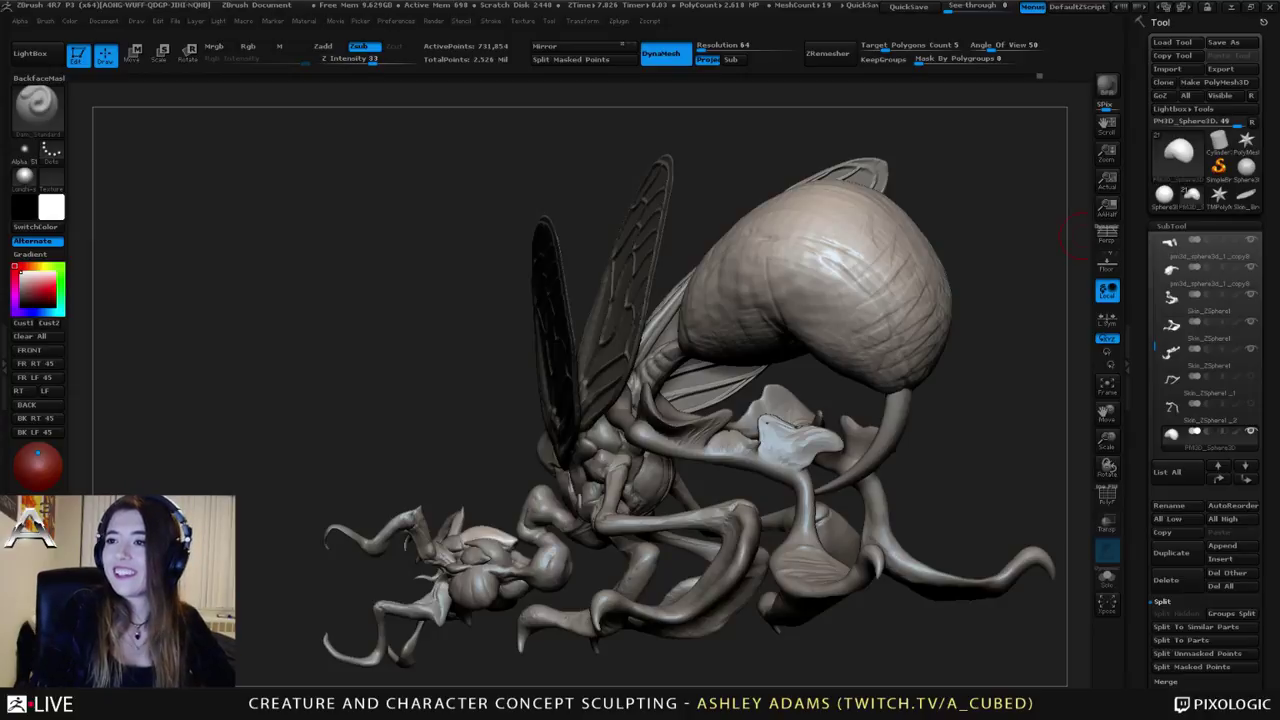
pyautogui.moveTo(838, 325)
pyautogui.mouseDown(button='right')
pyautogui.moveTo(818, 322)
pyautogui.moveTo(824, 238)
pyautogui.moveTo(836, 239)
pyautogui.moveTo(808, 251)
pyautogui.moveTo(810, 287)
pyautogui.moveTo(834, 243)
pyautogui.moveTo(766, 229)
pyautogui.moveTo(672, 277)
pyautogui.moveTo(700, 281)
pyautogui.moveTo(684, 284)
pyautogui.mouseUp(button='right')
pyautogui.press('space')
pyautogui.press('space')
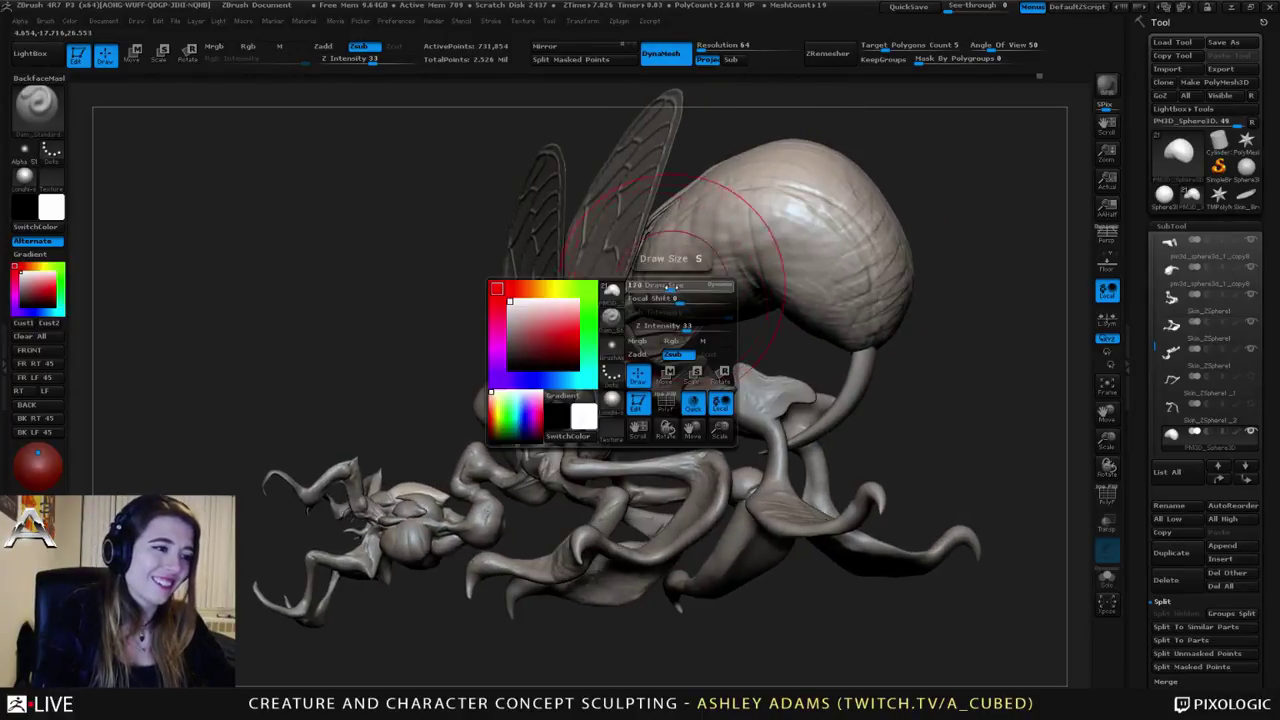
pyautogui.moveTo(682, 284); pyautogui.dragTo(650, 292)
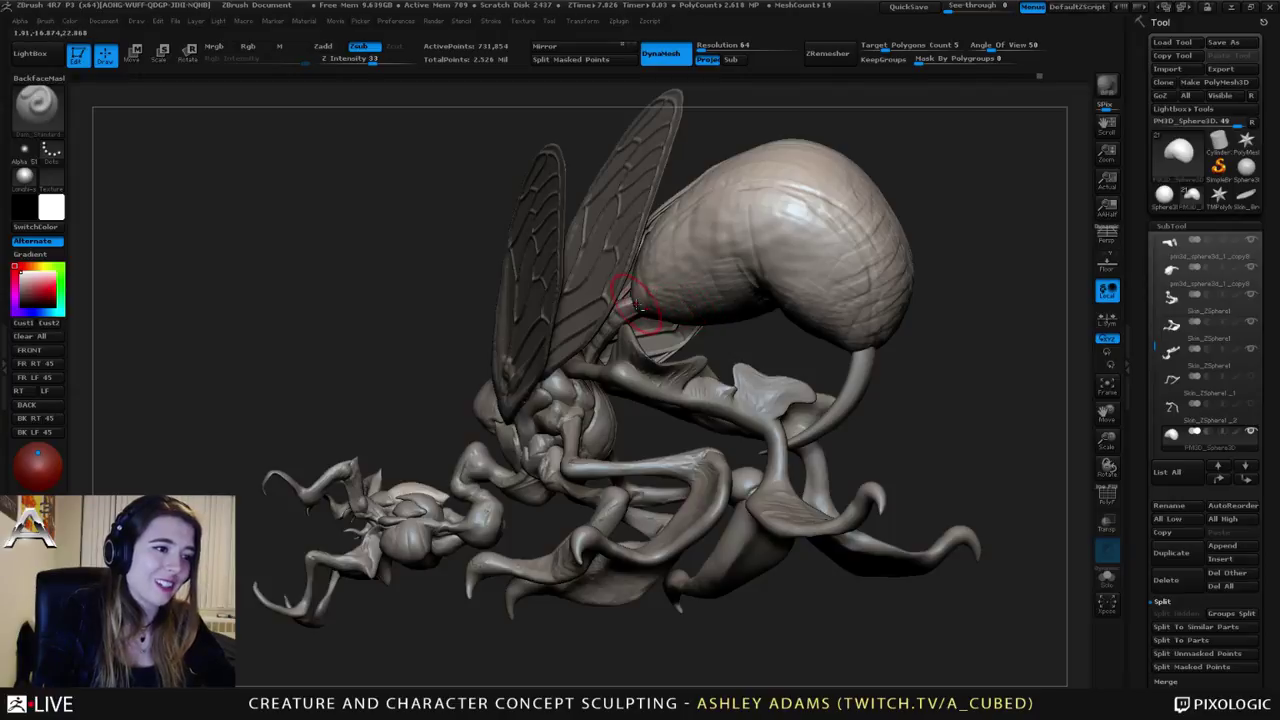
pyautogui.moveTo(748, 230)
pyautogui.mouseDown()
pyautogui.moveTo(800, 233)
pyautogui.moveTo(828, 257)
pyautogui.mouseUp()
pyautogui.moveTo(859, 331); pyautogui.dragTo(862, 353)
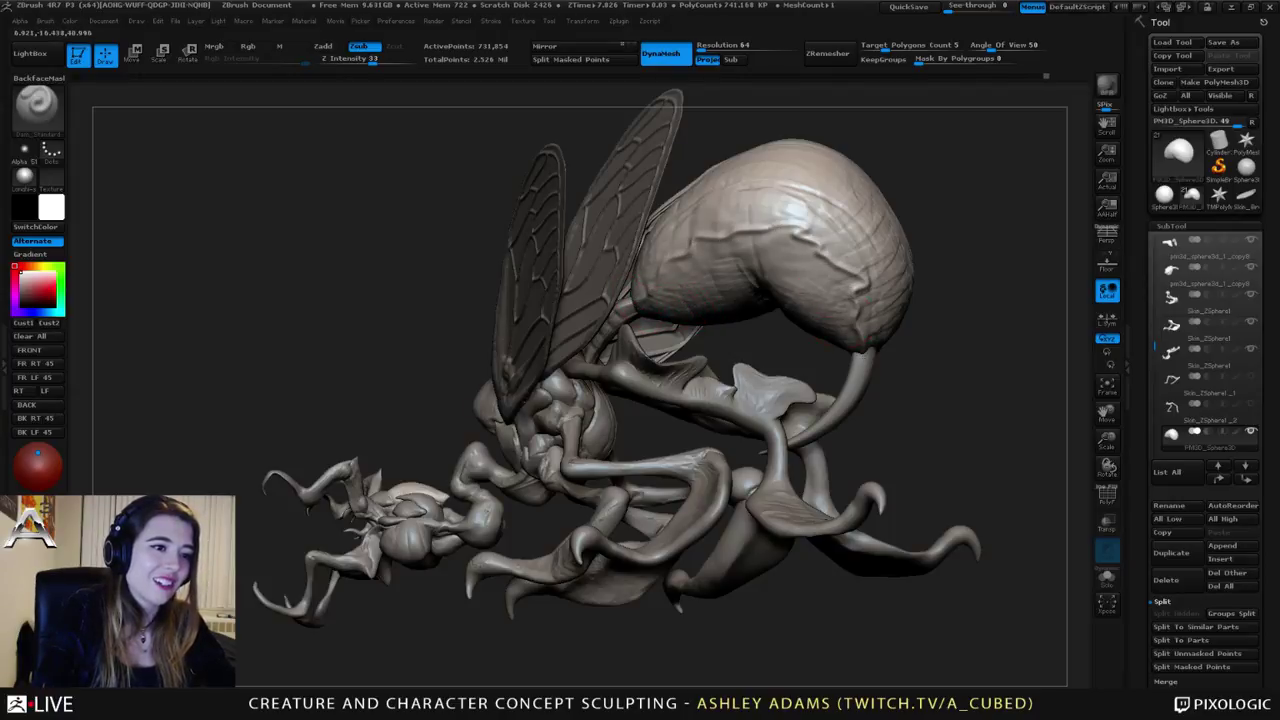
# Step: Carve parallel creases with Dam Standard across the abdomen's side, from the narrow front end to the inner bend
pyautogui.moveTo(990, 250)
pyautogui.mouseDown(button='right')
pyautogui.moveTo(906, 243)
pyautogui.moveTo(806, 271)
pyautogui.mouseUp(button='right')
pyautogui.moveTo(660, 264)
pyautogui.mouseDown(button='right')
pyautogui.moveTo(745, 260)
pyautogui.moveTo(637, 287)
pyautogui.moveTo(600, 251)
pyautogui.mouseUp(button='right')
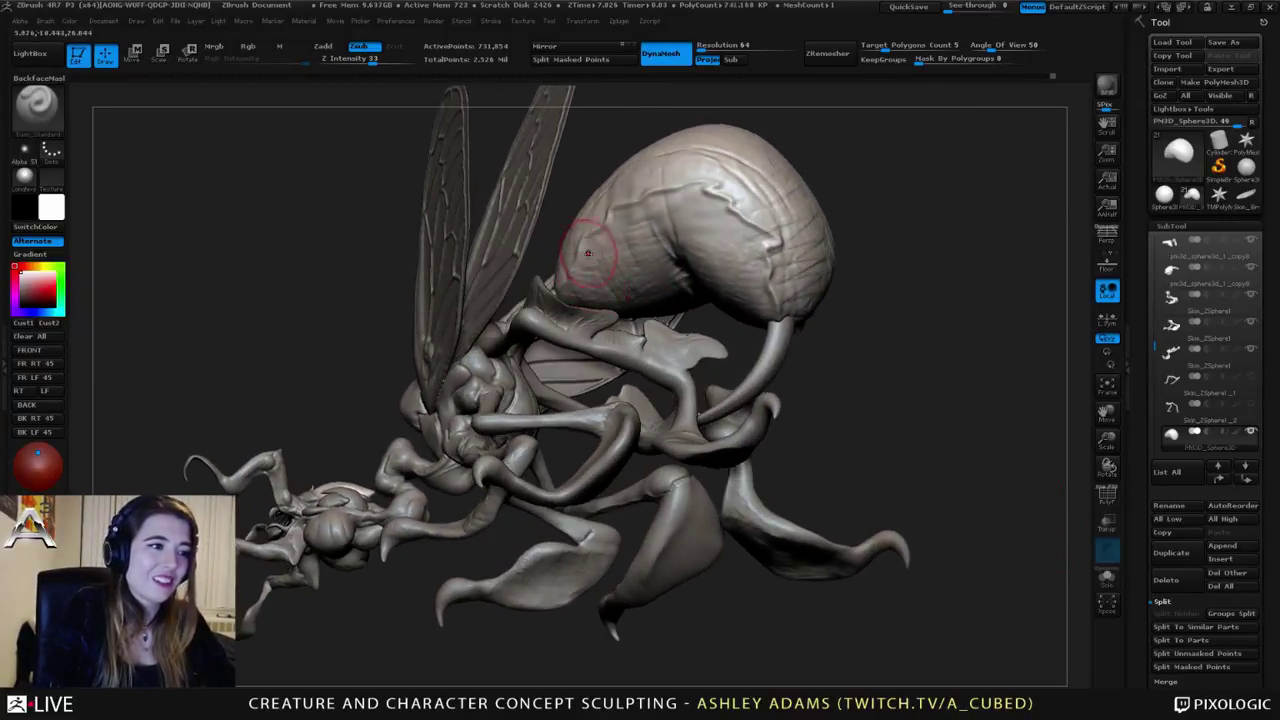
pyautogui.moveTo(594, 252)
pyautogui.mouseDown()
pyautogui.moveTo(602, 272)
pyautogui.moveTo(605, 257)
pyautogui.mouseUp()
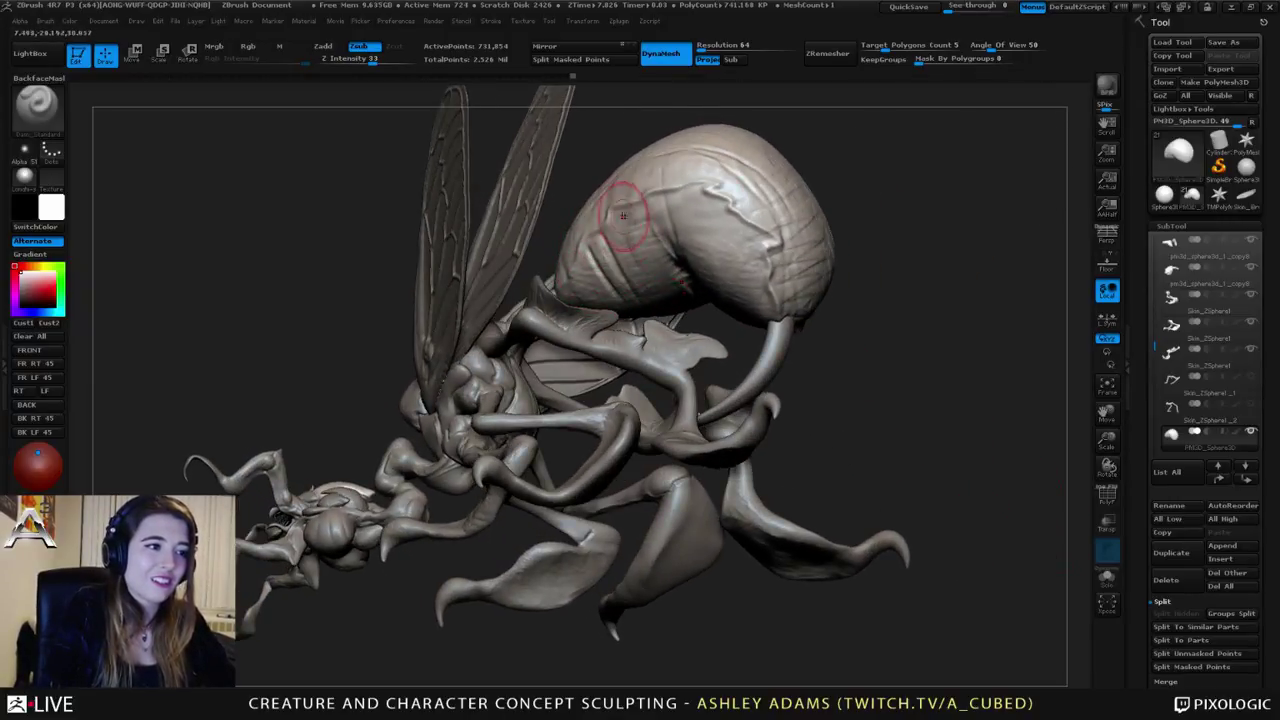
pyautogui.moveTo(625, 214)
pyautogui.mouseDown()
pyautogui.moveTo(643, 262)
pyautogui.moveTo(660, 248)
pyautogui.mouseUp()
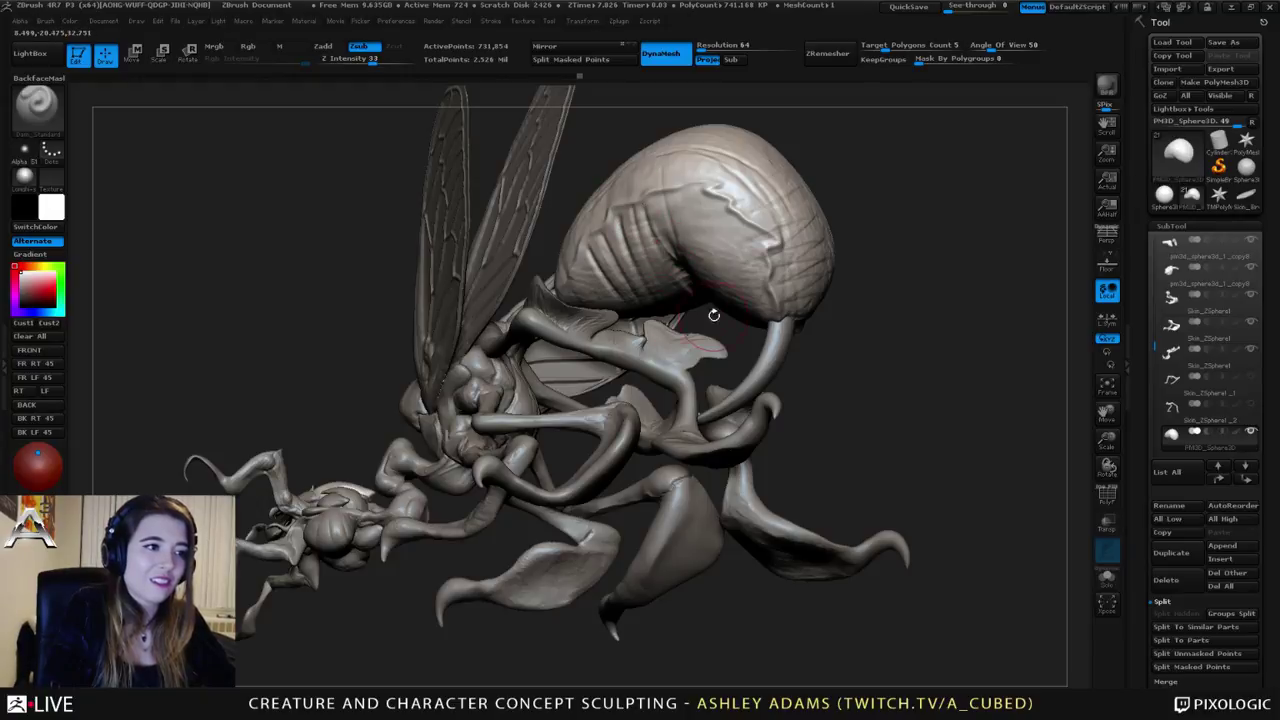
pyautogui.moveTo(662, 194); pyautogui.dragTo(672, 230)
pyautogui.moveTo(678, 182); pyautogui.dragTo(690, 218)
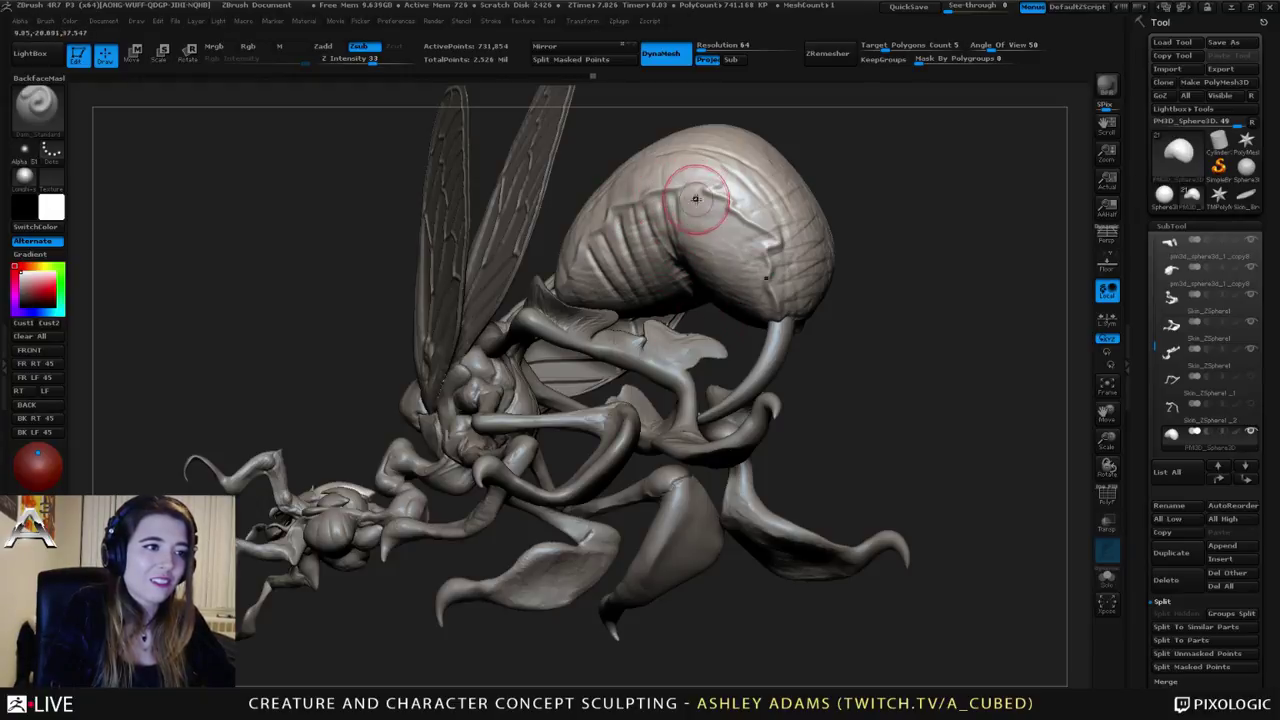
# Step: Isolate the abdomen and carve more Dam Standard creases around its narrow front end, running in from the jagged side crease
pyautogui.click(1107, 577)
pyautogui.moveTo(957, 491)
pyautogui.mouseDown()
pyautogui.moveTo(600, 290)
pyautogui.moveTo(655, 312)
pyautogui.mouseUp()
pyautogui.moveTo(525, 322)
pyautogui.mouseDown()
pyautogui.moveTo(548, 315)
pyautogui.moveTo(637, 349)
pyautogui.moveTo(601, 348)
pyautogui.moveTo(612, 360)
pyautogui.mouseUp()
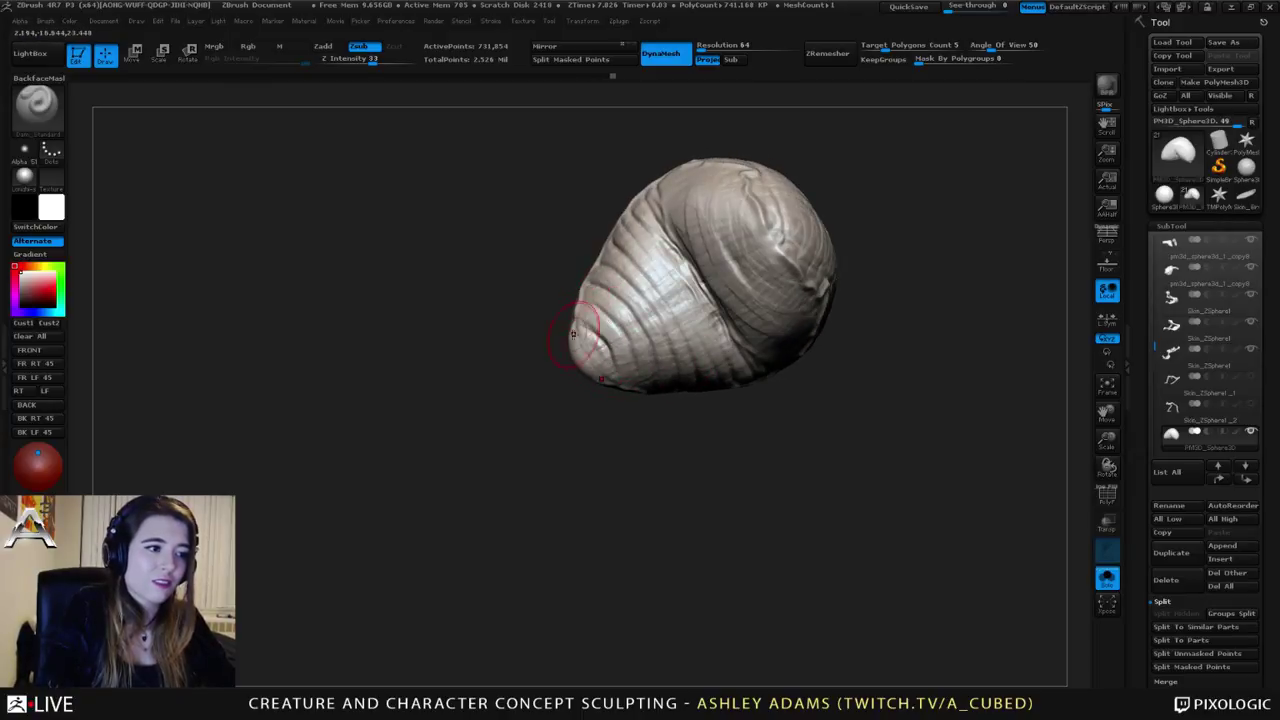
pyautogui.moveTo(555, 308); pyautogui.dragTo(640, 190)
pyautogui.moveTo(600, 285); pyautogui.dragTo(670, 205)
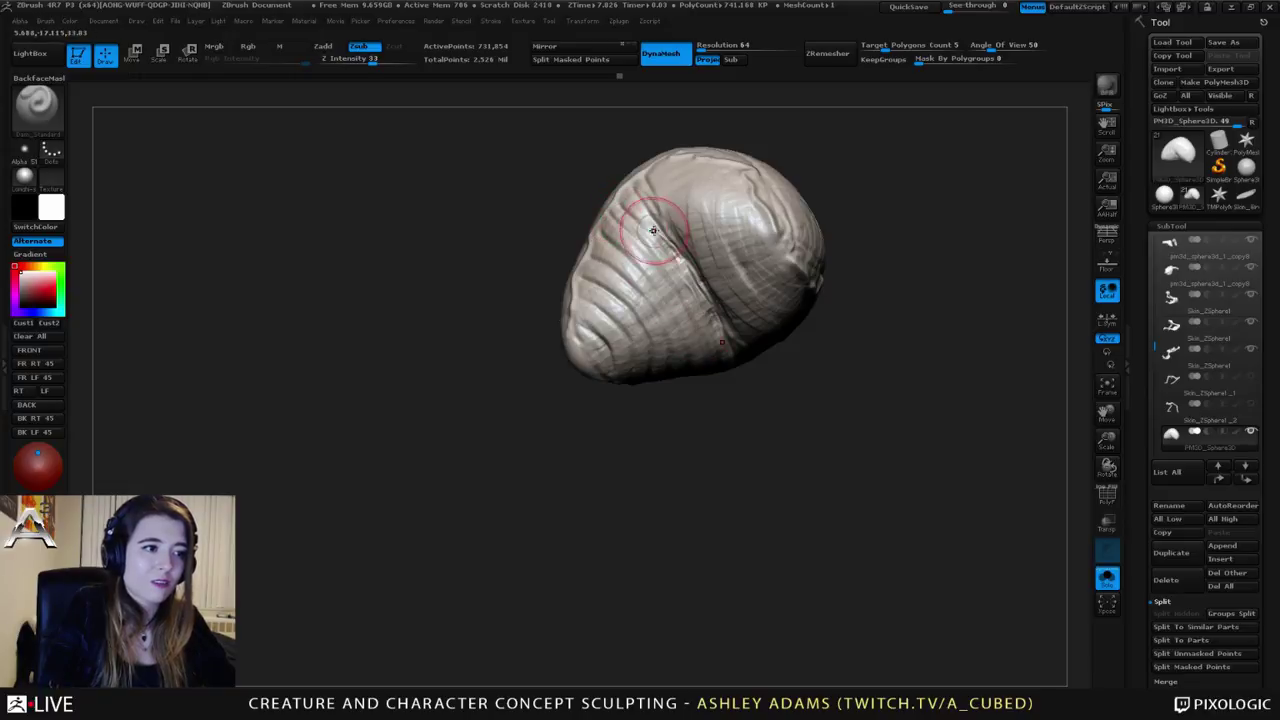
pyautogui.moveTo(640, 262)
pyautogui.mouseDown()
pyautogui.moveTo(688, 238)
pyautogui.moveTo(674, 163)
pyautogui.mouseUp()
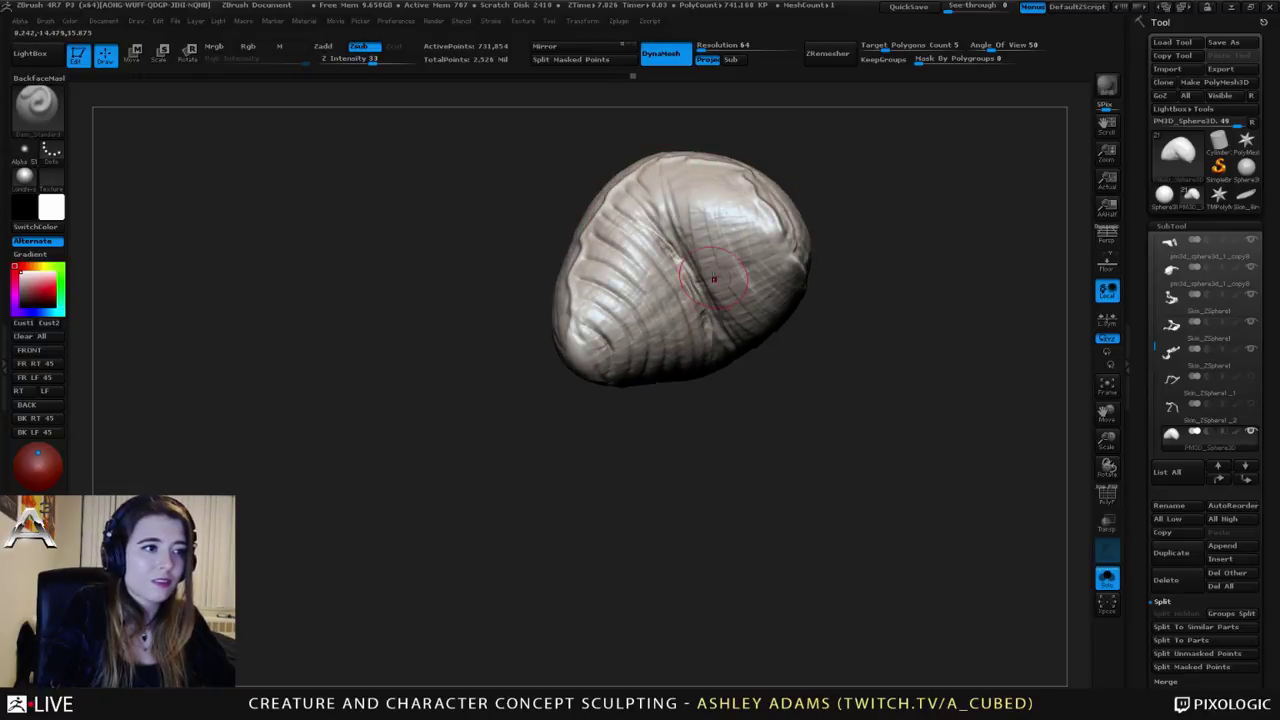
# Step: Continue the row of creases past the abdomen's inner bend toward the stinger end, below the jagged crease
pyautogui.moveTo(690, 240)
pyautogui.mouseDown()
pyautogui.moveTo(694, 166)
pyautogui.moveTo(712, 262)
pyautogui.mouseUp()
pyautogui.moveTo(735, 175)
pyautogui.mouseDown()
pyautogui.moveTo(721, 224)
pyautogui.moveTo(736, 232)
pyautogui.mouseUp()
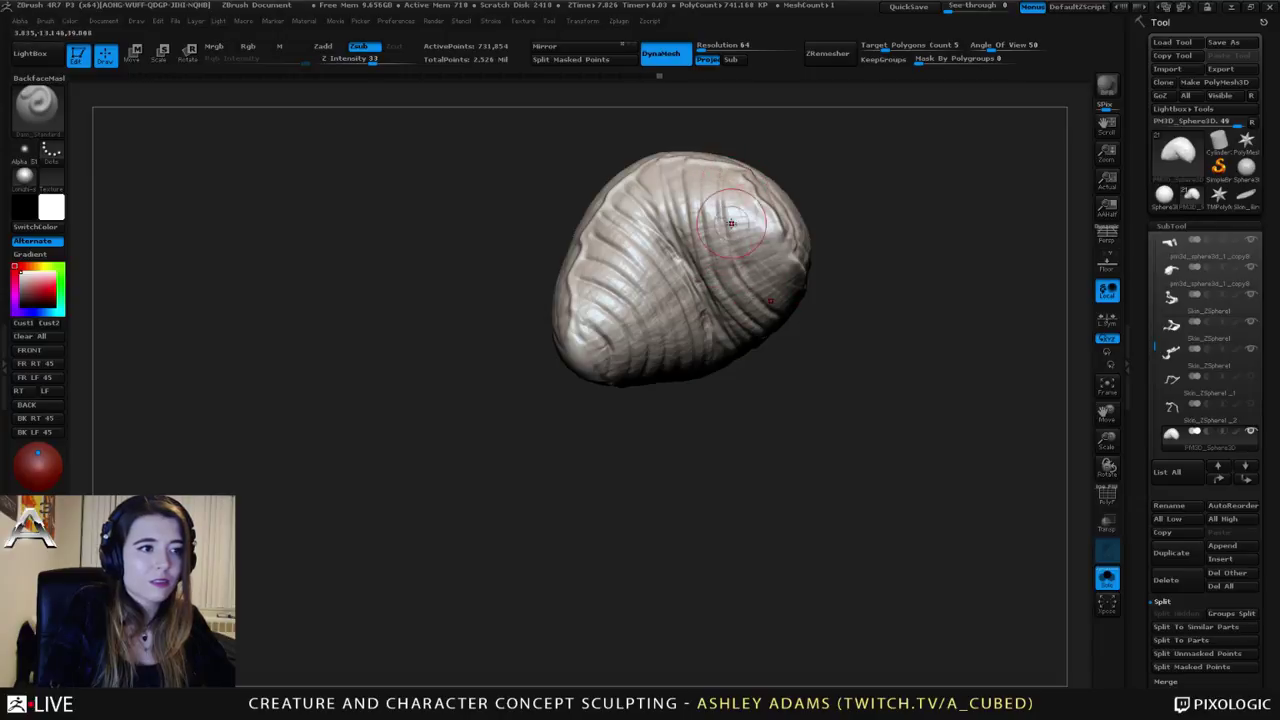
pyautogui.moveTo(744, 178); pyautogui.dragTo(766, 234)
pyautogui.moveTo(768, 232); pyautogui.dragTo(769, 305, button='right')
pyautogui.moveTo(965, 470); pyautogui.dragTo(940, 355)
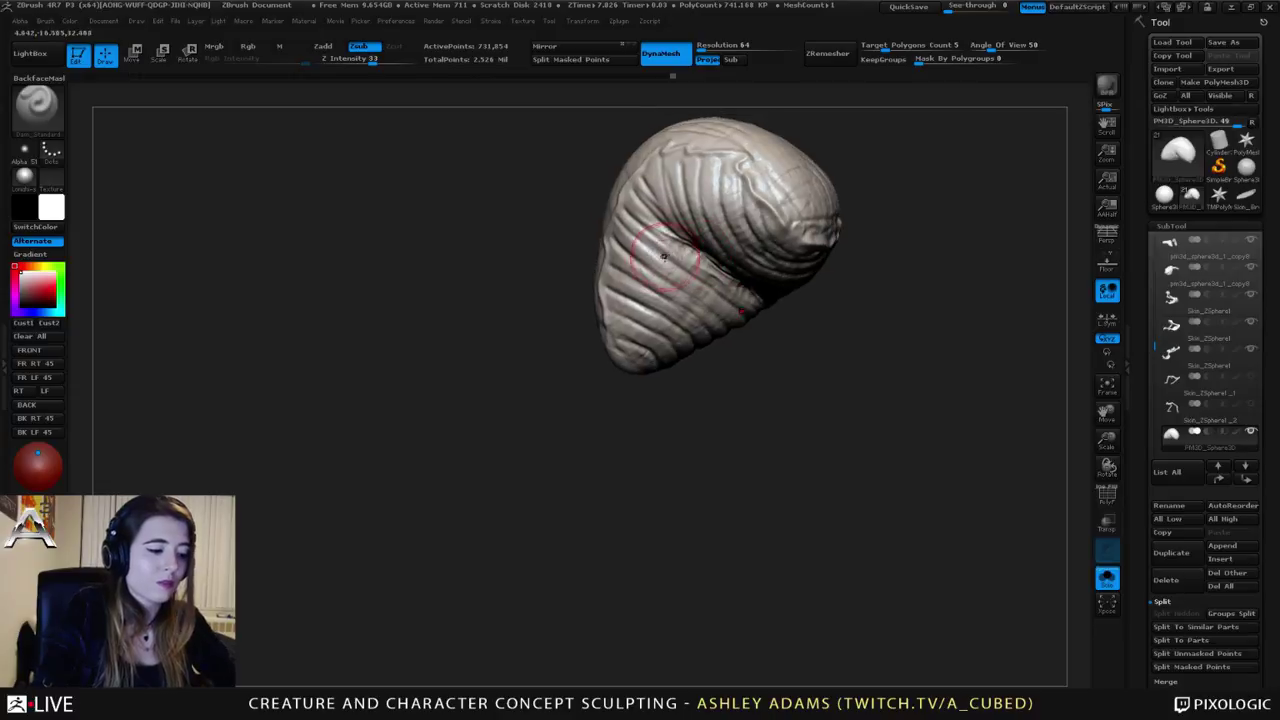
# Step: Switch to the Inflat brush, adjust its draw size, and puff up the folds between the creases along the abdomen's side
pyautogui.press('b')
pyautogui.press('s')
pyautogui.press('t')
pyautogui.press('space')
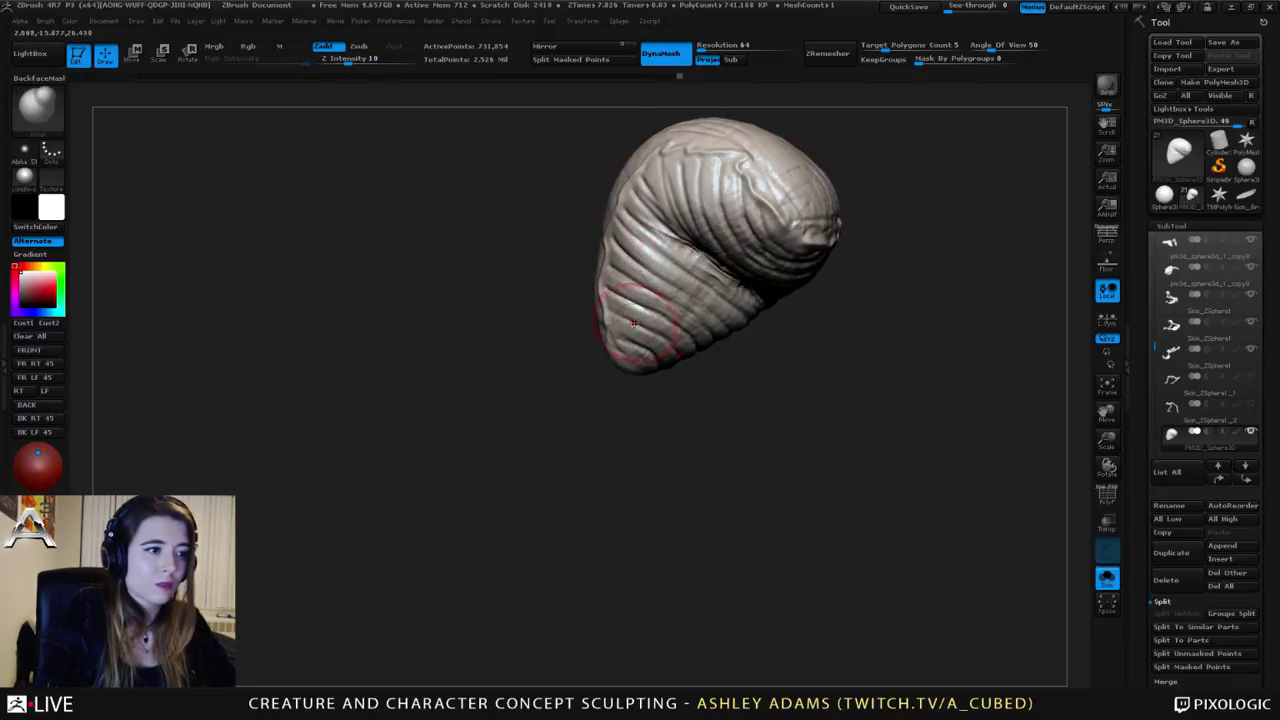
pyautogui.moveTo(645, 230); pyautogui.dragTo(703, 206, button='right')
pyautogui.rightClick(703, 206)
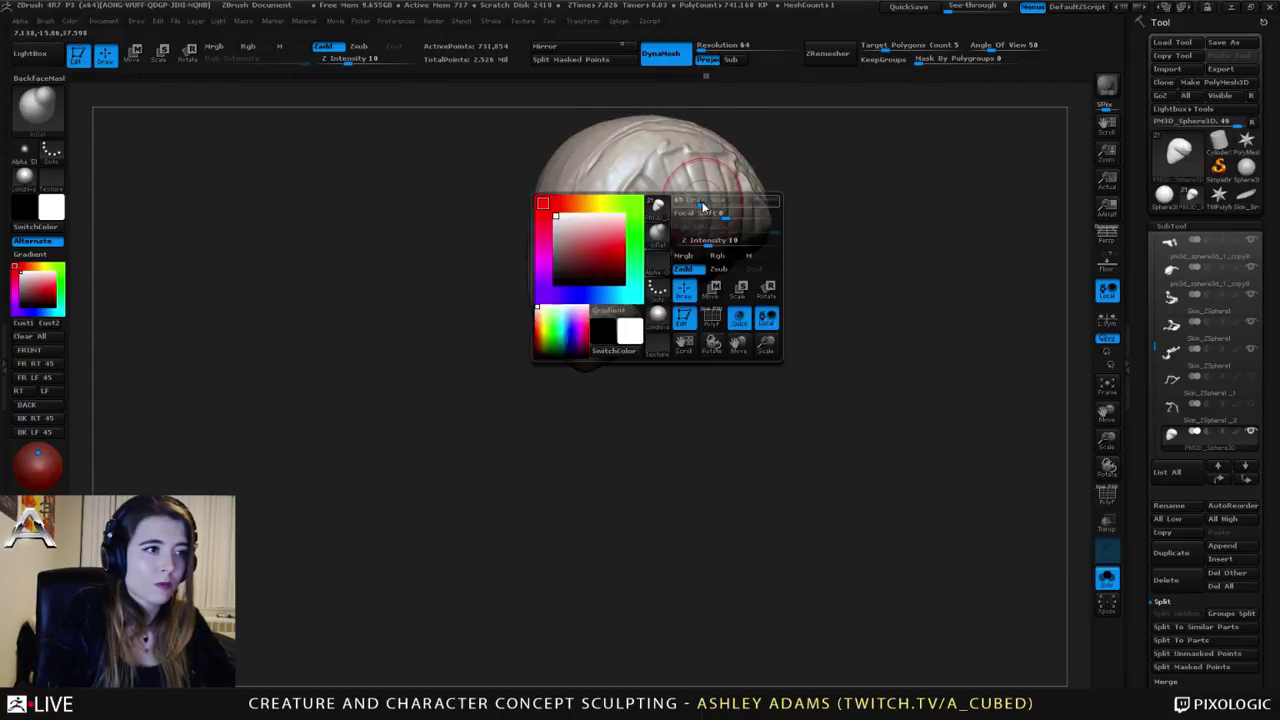
pyautogui.moveTo(604, 222); pyautogui.dragTo(631, 225, button='right')
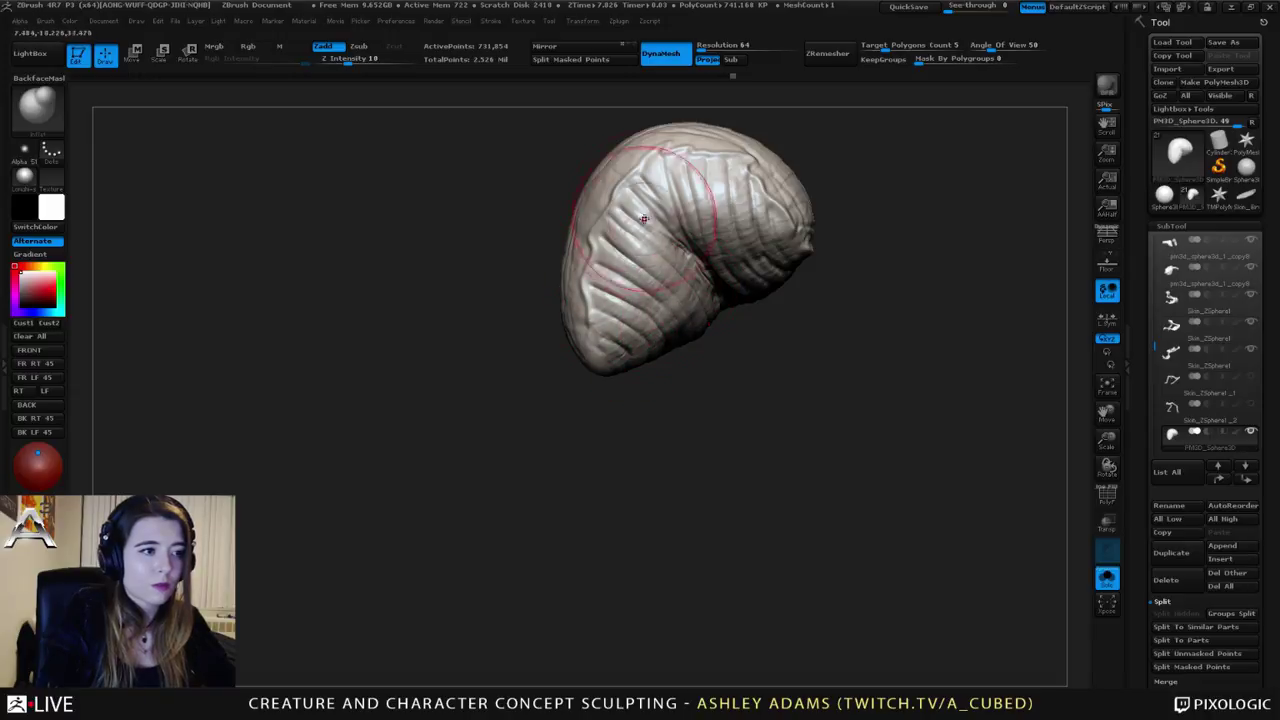
pyautogui.moveTo(774, 218)
pyautogui.mouseDown(button='right')
pyautogui.moveTo(712, 256)
pyautogui.moveTo(668, 250)
pyautogui.moveTo(711, 322)
pyautogui.moveTo(689, 272)
pyautogui.moveTo(692, 338)
pyautogui.mouseUp(button='right')
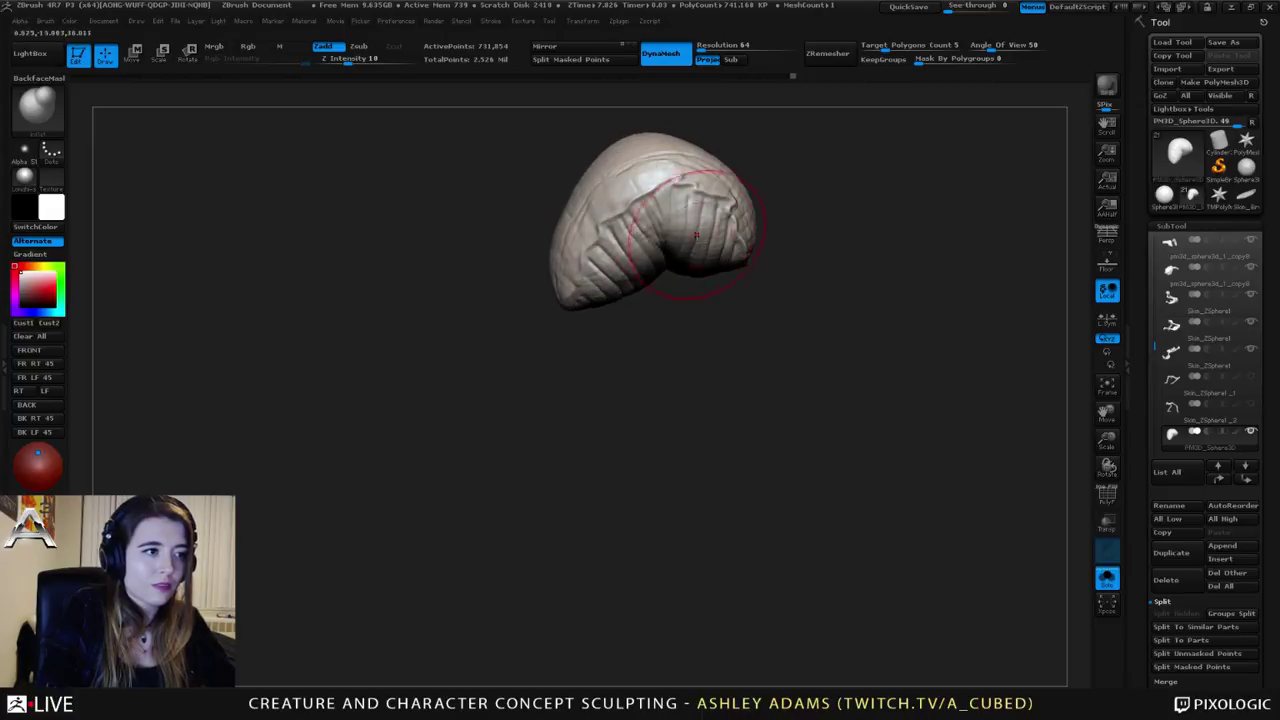
pyautogui.moveTo(672, 237); pyautogui.dragTo(656, 230, button='right')
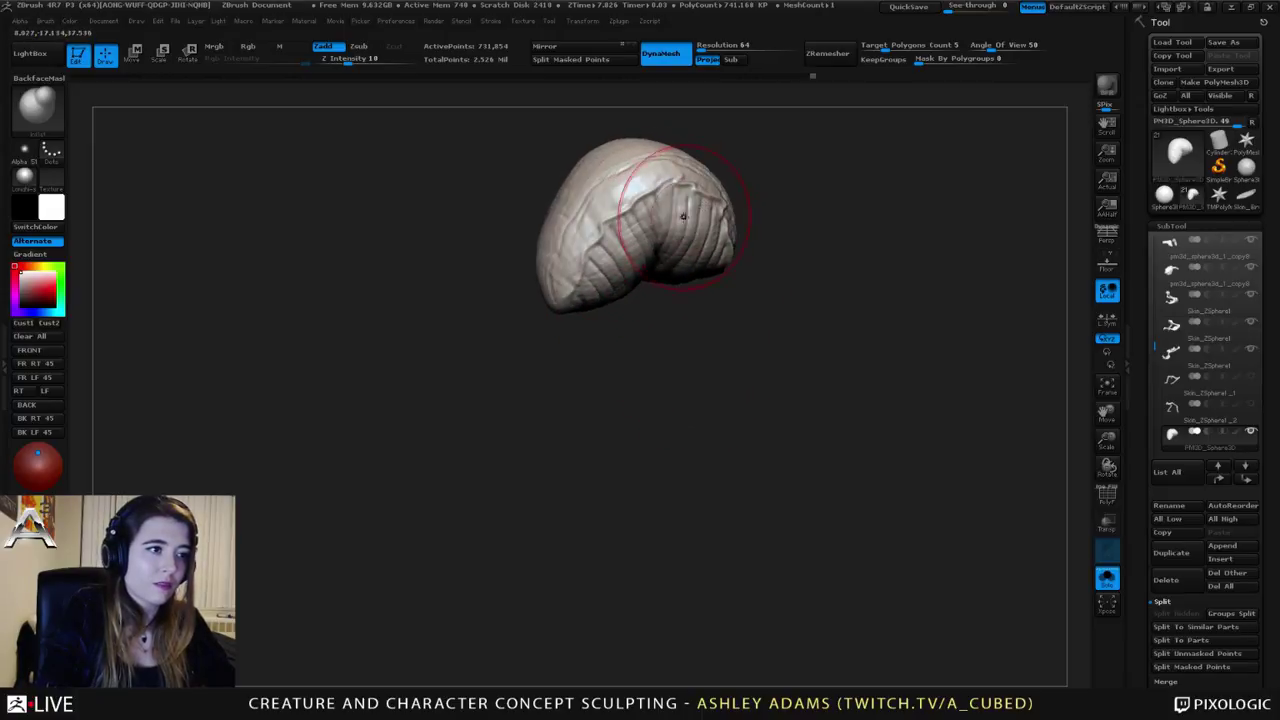
pyautogui.moveTo(690, 194); pyautogui.dragTo(692, 226)
pyautogui.rightClick(624, 270)
pyautogui.moveTo(692, 226)
pyautogui.mouseDown(button='right')
pyautogui.moveTo(716, 232)
pyautogui.moveTo(610, 244)
pyautogui.mouseUp(button='right')
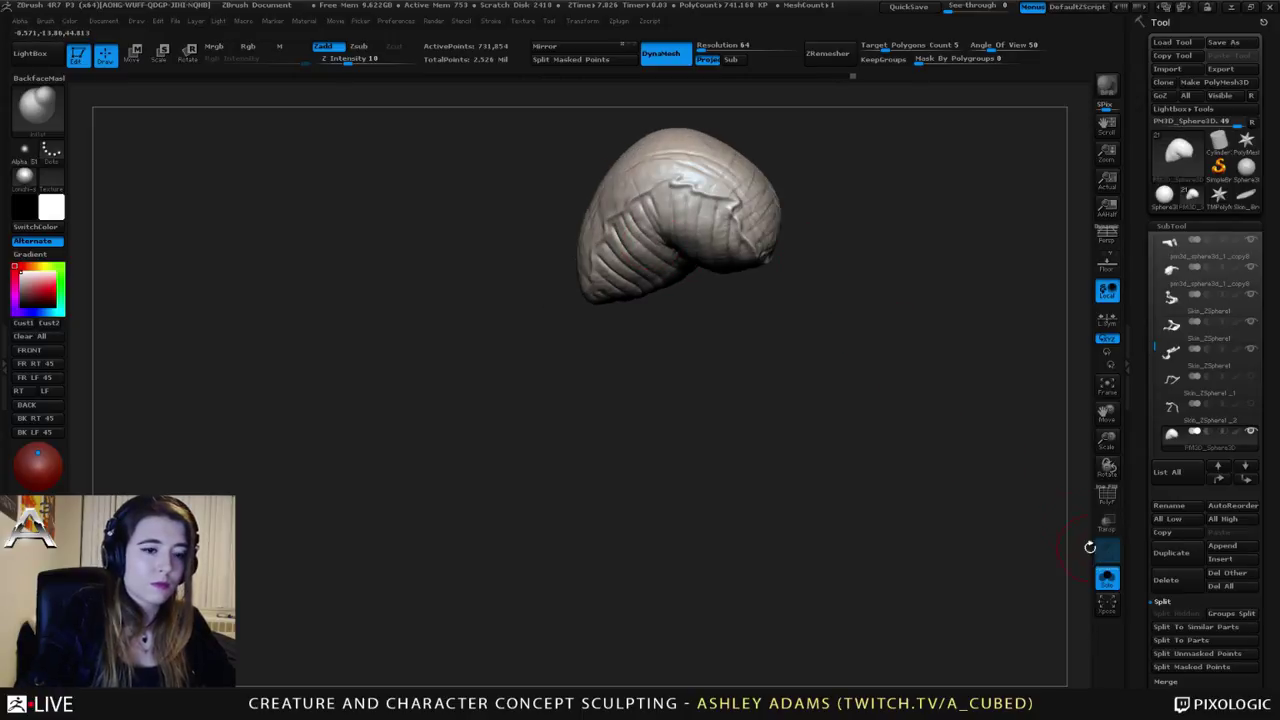
# Step: Show the whole creature again and make the hind leg the active subtool
pyautogui.click(1107, 578)
pyautogui.moveTo(730, 315); pyautogui.dragTo(695, 330, button='right')
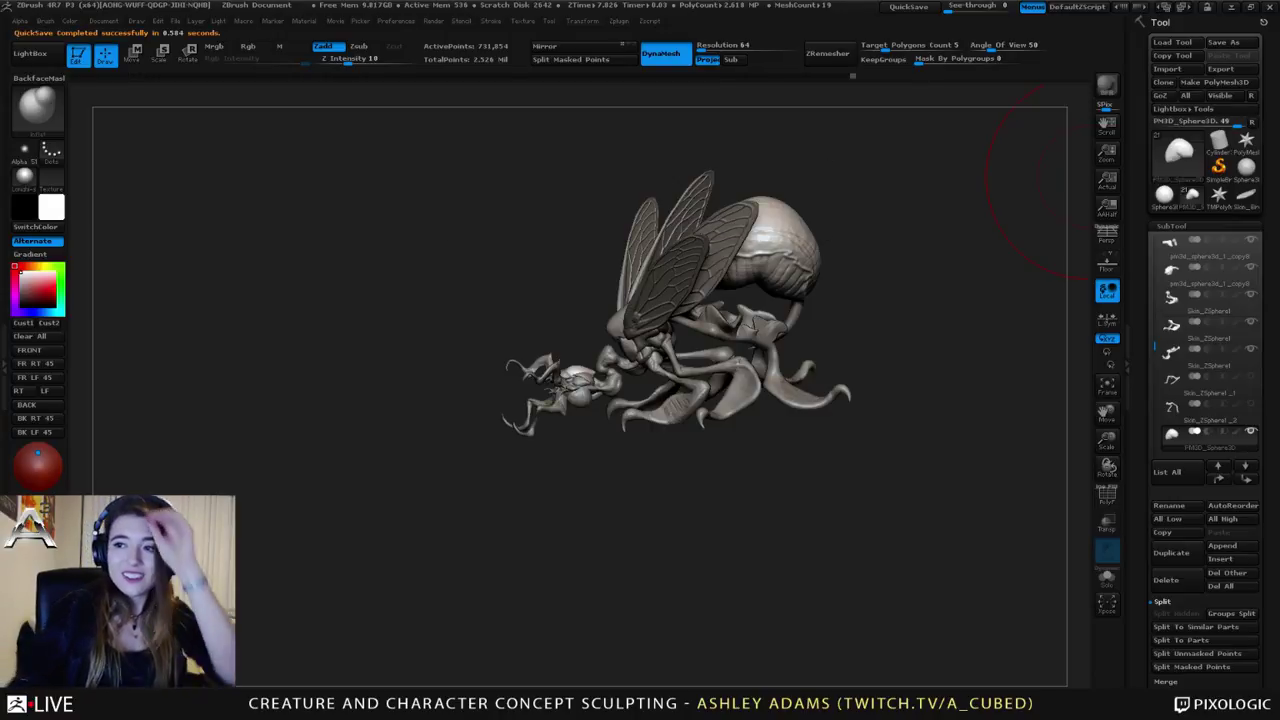
pyautogui.moveTo(723, 351); pyautogui.dragTo(800, 440, button='right')
pyautogui.keyDown('alt'); pyautogui.moveTo(800, 440); pyautogui.dragTo(742, 380, button='right'); pyautogui.keyUp('alt')
pyautogui.keyDown('alt'); pyautogui.click(755, 402); pyautogui.keyUp('alt')
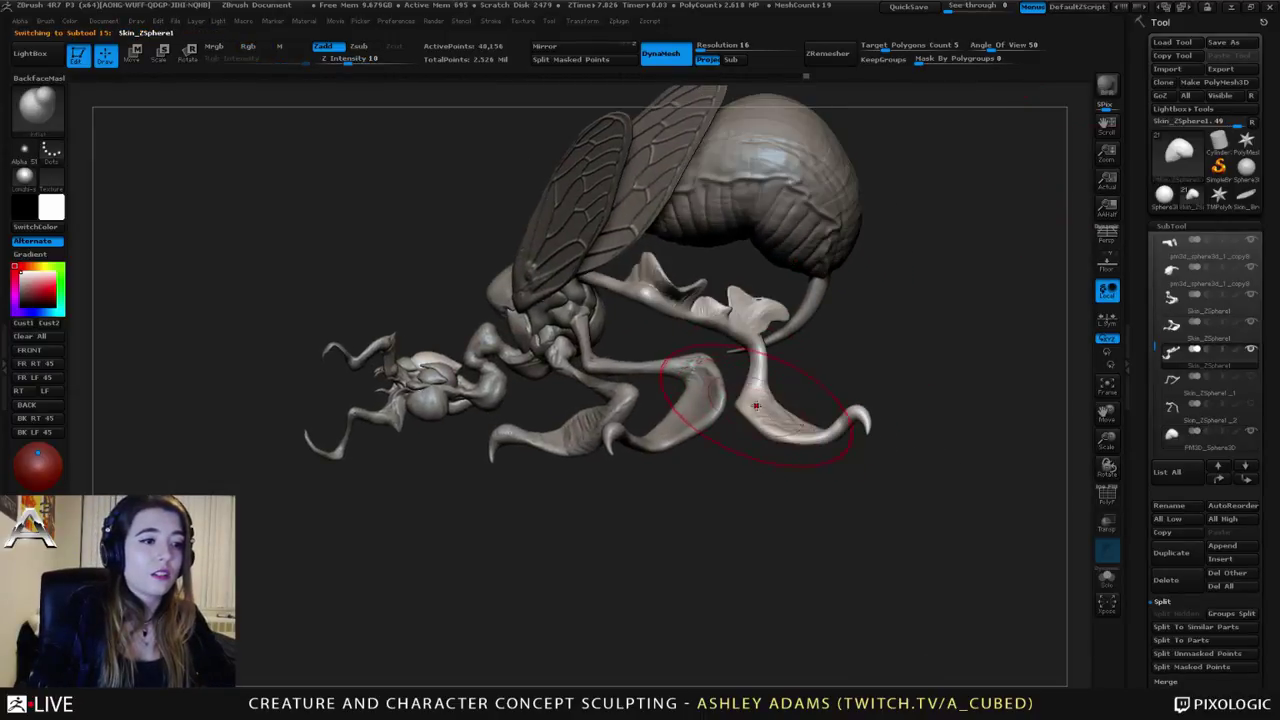
# Step: Adjust the Inflat brush's draw size and thicken the flaps on the hind leg's upper segment
pyautogui.rightClick(757, 402)
pyautogui.moveTo(650, 320)
pyautogui.mouseDown(button='right')
pyautogui.moveTo(600, 300)
pyautogui.moveTo(720, 280)
pyautogui.moveTo(686, 243)
pyautogui.moveTo(720, 240)
pyautogui.moveTo(670, 255)
pyautogui.moveTo(674, 266)
pyautogui.mouseUp(button='right')
pyautogui.rightClick(676, 240)
pyautogui.press('space')
pyautogui.moveTo(674, 266); pyautogui.dragTo(669, 264)
pyautogui.moveTo(669, 264); pyautogui.dragTo(671, 267, button='right')
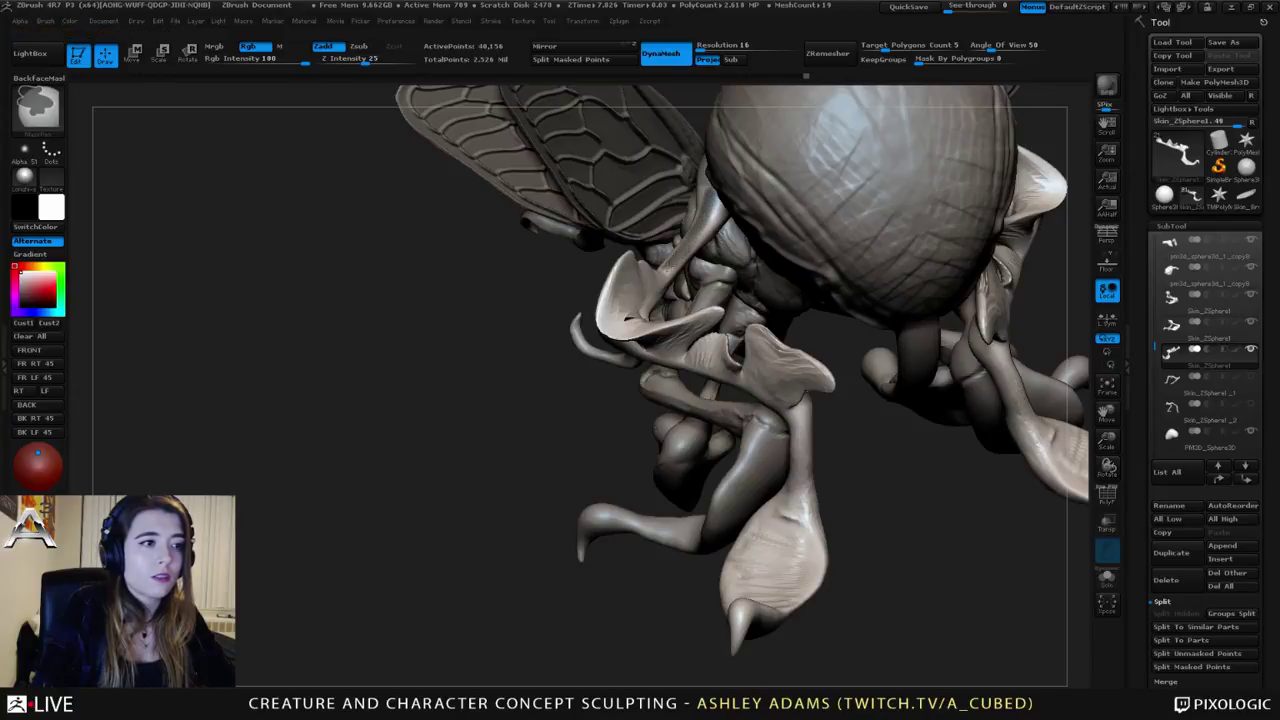
pyautogui.press('space')
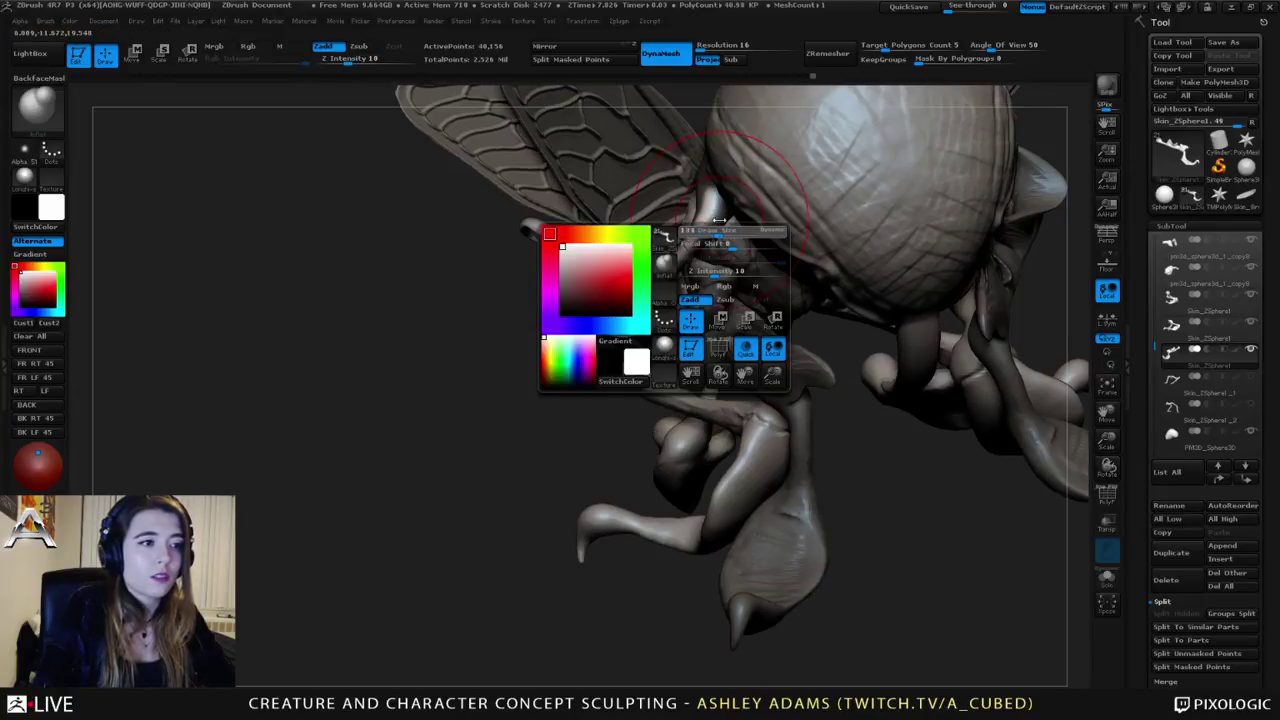
# Step: Pull the hind leg's upper flaps into shape with the Snake Hook brush
pyautogui.moveTo(719, 219)
pyautogui.mouseDown(button='right')
pyautogui.moveTo(652, 243)
pyautogui.moveTo(620, 183)
pyautogui.moveTo(805, 161)
pyautogui.mouseUp(button='right')
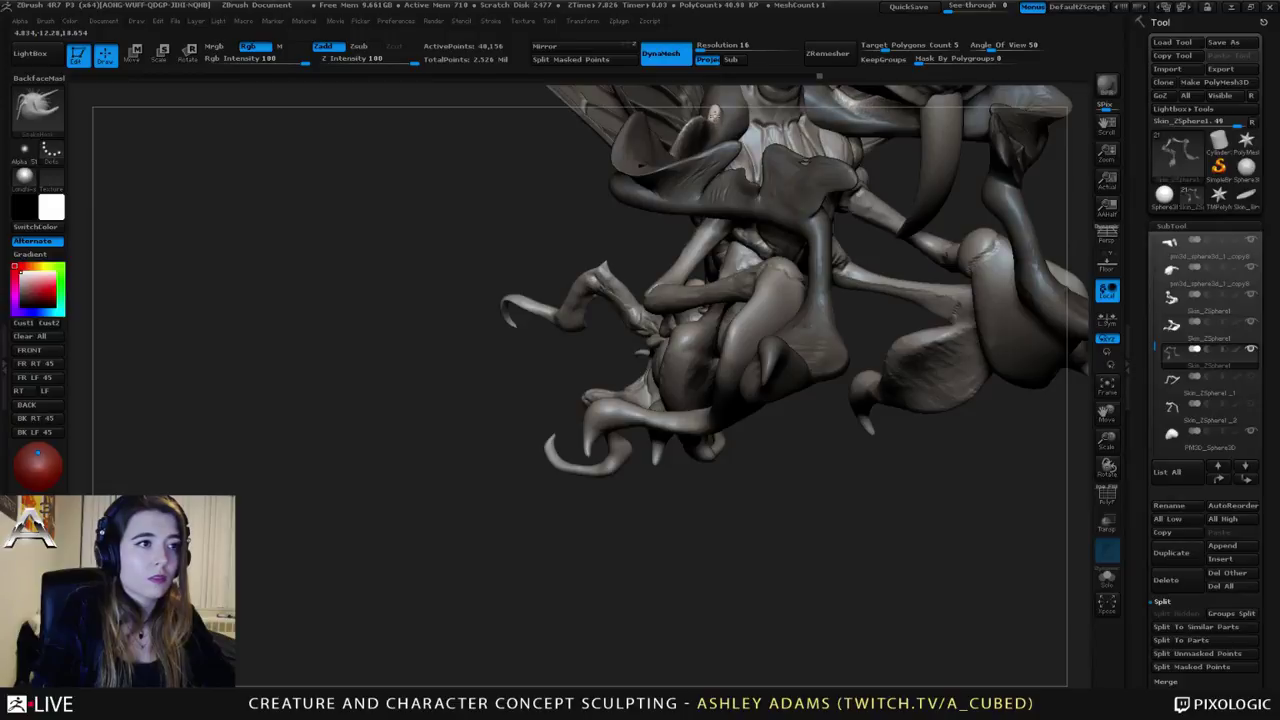
pyautogui.moveTo(849, 101); pyautogui.dragTo(790, 110, button='right')
pyautogui.moveTo(706, 104)
pyautogui.mouseDown(button='right')
pyautogui.moveTo(691, 213)
pyautogui.moveTo(650, 312)
pyautogui.moveTo(701, 199)
pyautogui.moveTo(612, 212)
pyautogui.moveTo(668, 208)
pyautogui.moveTo(478, 290)
pyautogui.moveTo(490, 360)
pyautogui.moveTo(640, 335)
pyautogui.moveTo(653, 286)
pyautogui.moveTo(601, 262)
pyautogui.moveTo(645, 262)
pyautogui.moveTo(800, 409)
pyautogui.moveTo(615, 304)
pyautogui.moveTo(745, 325)
pyautogui.moveTo(692, 287)
pyautogui.moveTo(772, 270)
pyautogui.mouseUp(button='right')
pyautogui.rightClick(648, 316)
# Step: Build up ridges on the hind leg's upper flaps with the Clay Buildup brush
pyautogui.press('b')
pyautogui.press('c')
pyautogui.press('b')
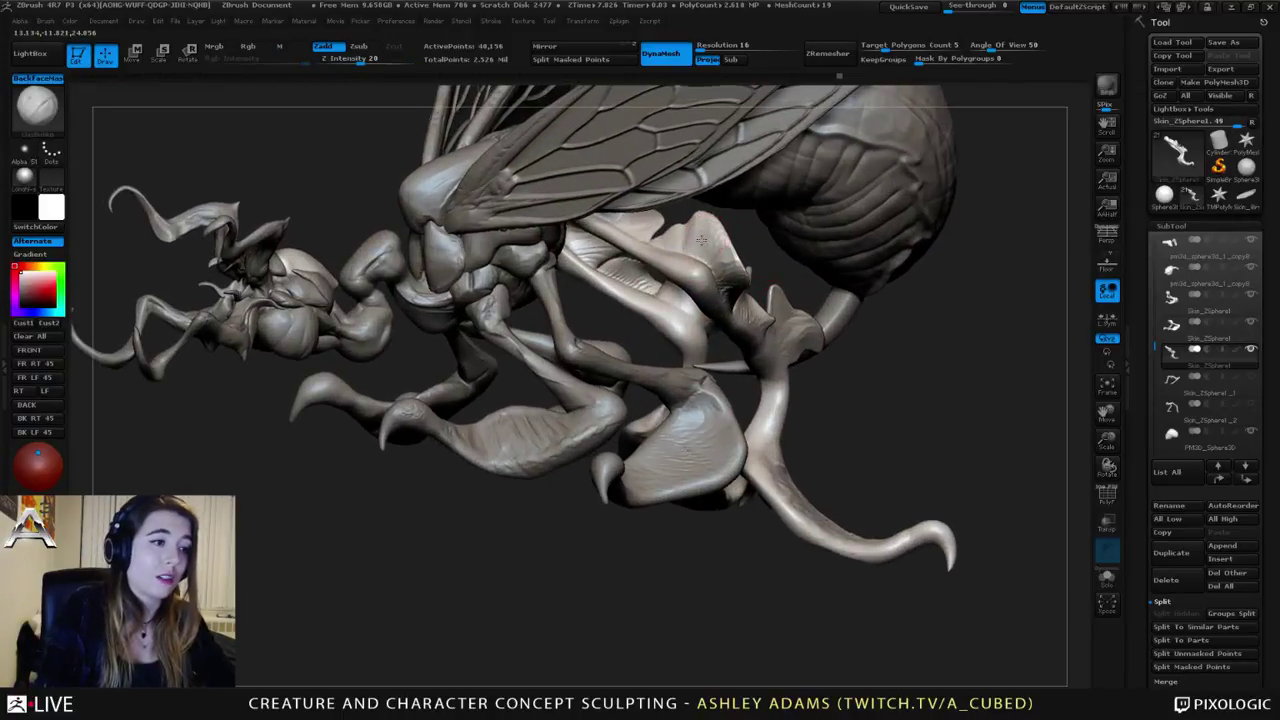
pyautogui.moveTo(712, 242); pyautogui.dragTo(655, 215, button='right')
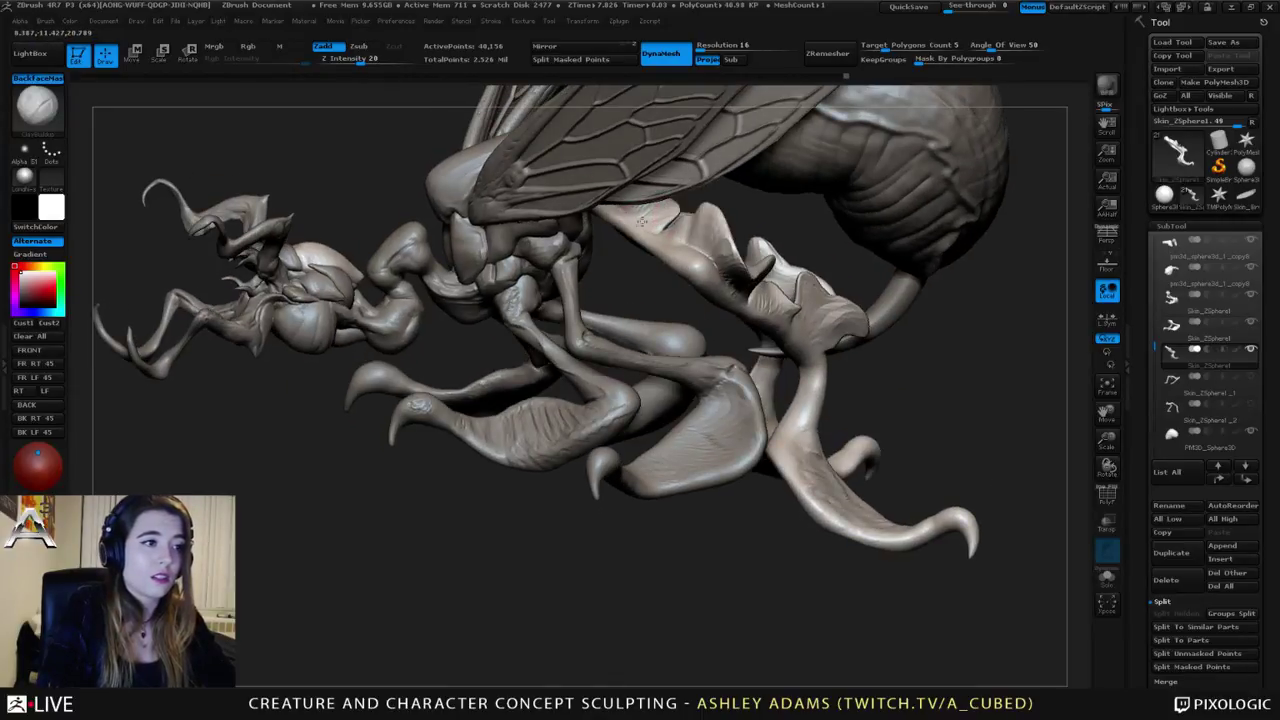
pyautogui.moveTo(716, 264); pyautogui.dragTo(748, 302, button='right')
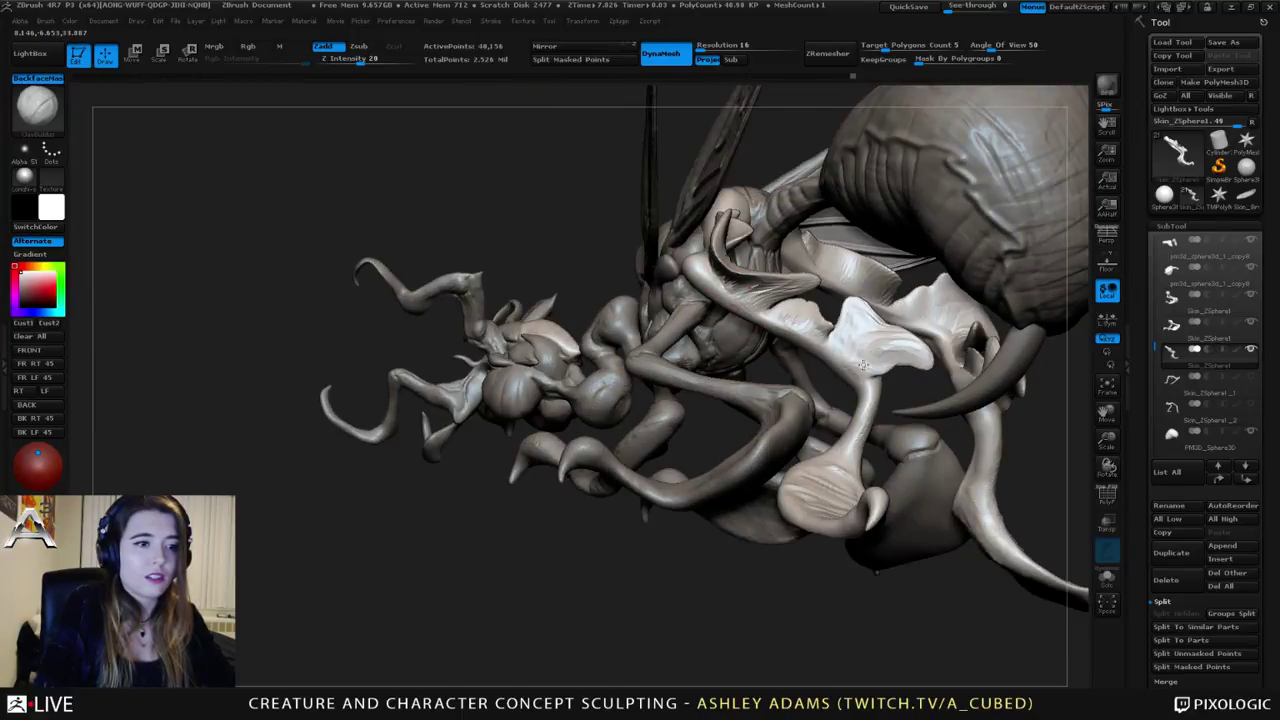
pyautogui.moveTo(883, 357); pyautogui.dragTo(757, 449, button='right')
pyautogui.moveTo(757, 449)
pyautogui.mouseDown()
pyautogui.moveTo(766, 462)
pyautogui.moveTo(803, 406)
pyautogui.moveTo(793, 367)
pyautogui.moveTo(776, 367)
pyautogui.moveTo(801, 400)
pyautogui.mouseUp()
pyautogui.moveTo(776, 362); pyautogui.dragTo(608, 318, button='right')
# Step: Make the middle leg the active subtool and build up streaks across its lower paddle with Clay Buildup
pyautogui.keyDown('alt'); pyautogui.click(672, 336); pyautogui.keyUp('alt')
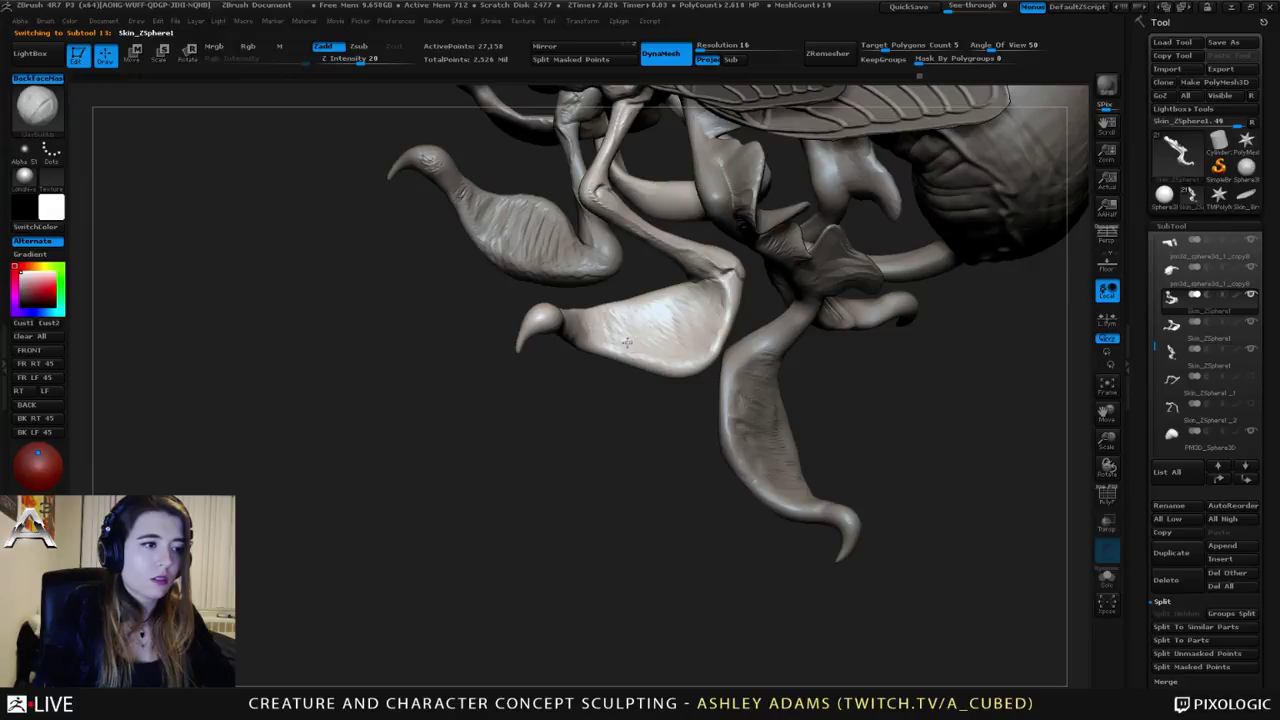
pyautogui.moveTo(627, 343); pyautogui.dragTo(720, 298)
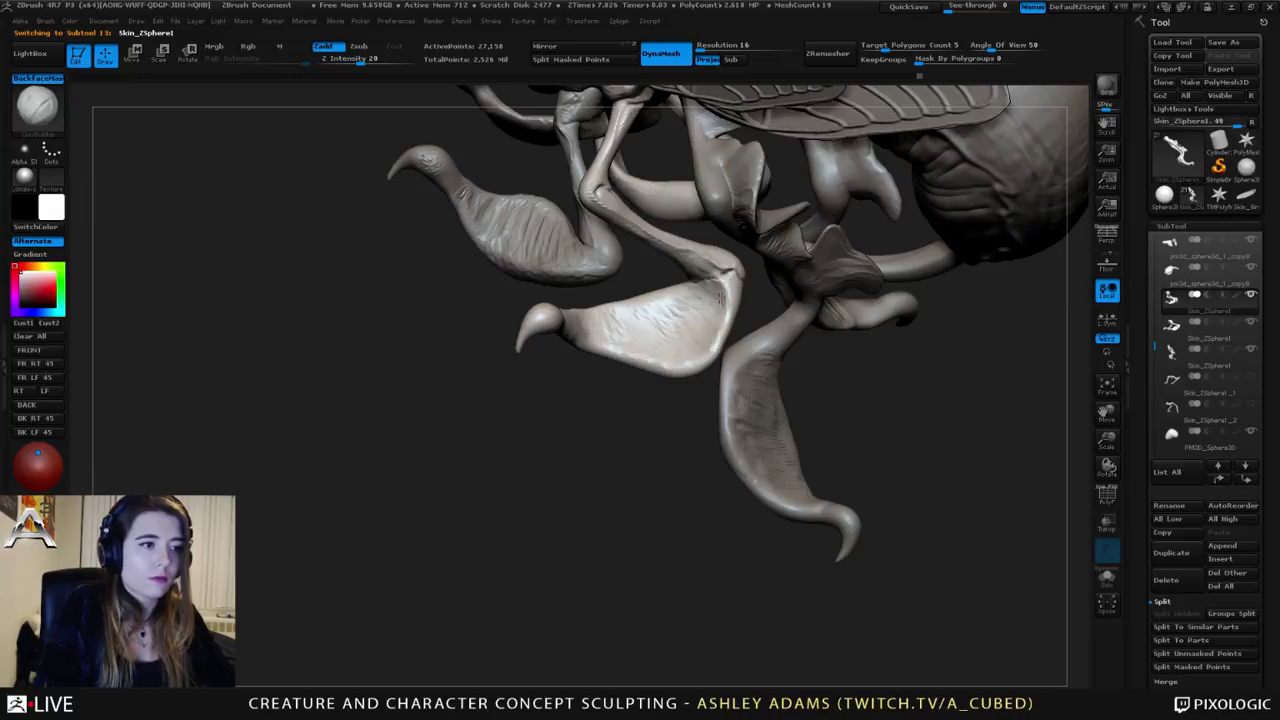
pyautogui.moveTo(670, 292); pyautogui.dragTo(670, 338, button='right')
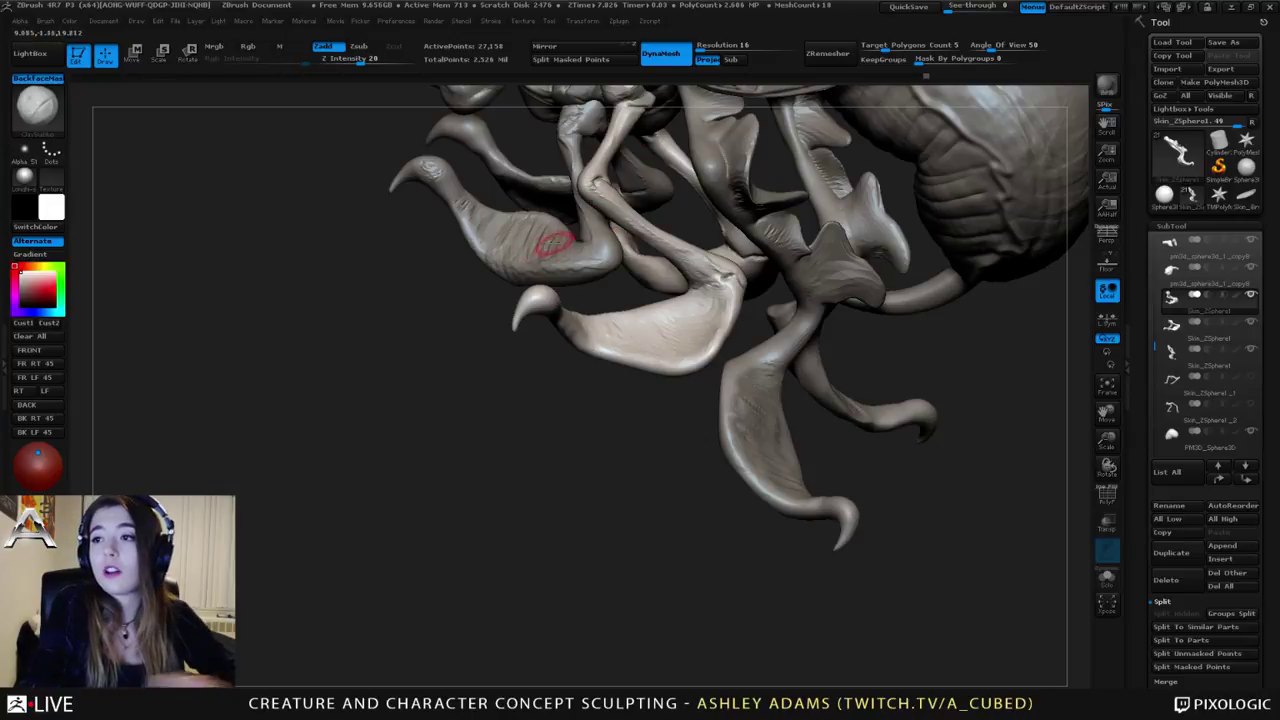
pyautogui.moveTo(684, 317)
pyautogui.mouseDown(button='right')
pyautogui.moveTo(706, 320)
pyautogui.moveTo(638, 305)
pyautogui.moveTo(620, 328)
pyautogui.moveTo(632, 326)
pyautogui.mouseUp(button='right')
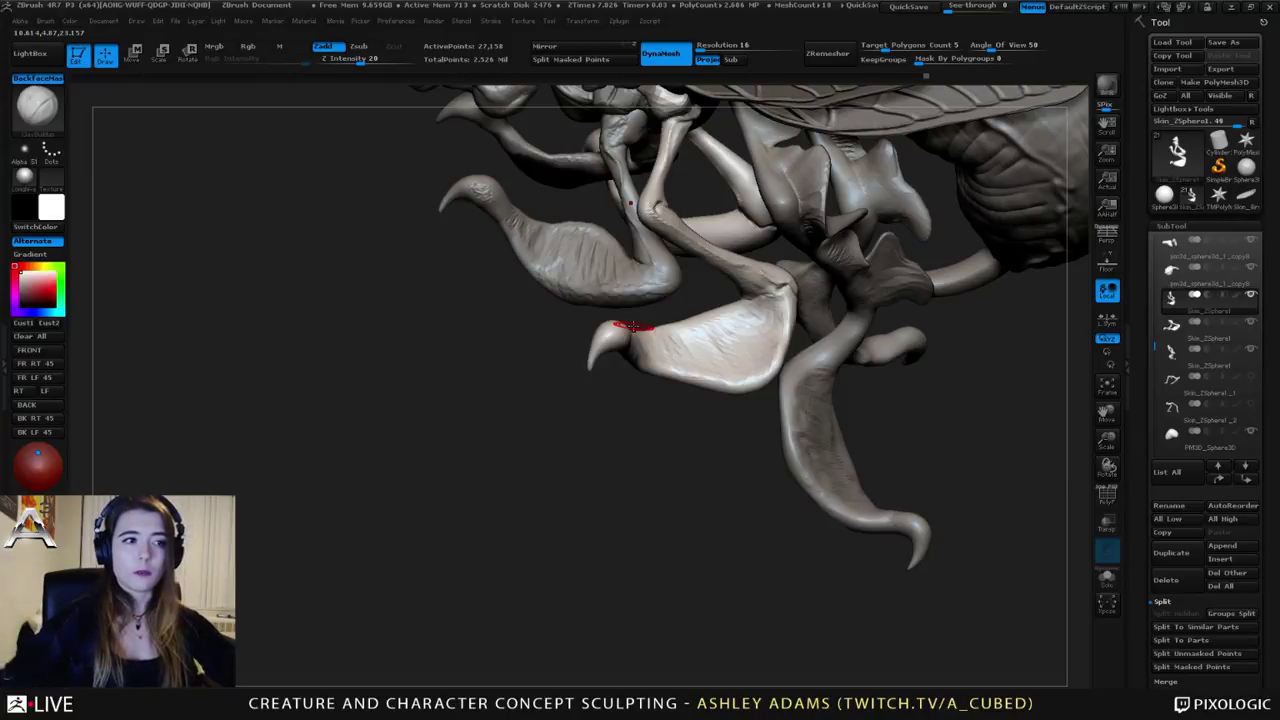
pyautogui.moveTo(632, 300); pyautogui.dragTo(611, 337, button='right')
# Step: Carve parallel diagonal grooves across the middle leg's lower paddle with Dam Standard, up to its outer rim
pyautogui.press('b')
pyautogui.press('d')
pyautogui.press('s')
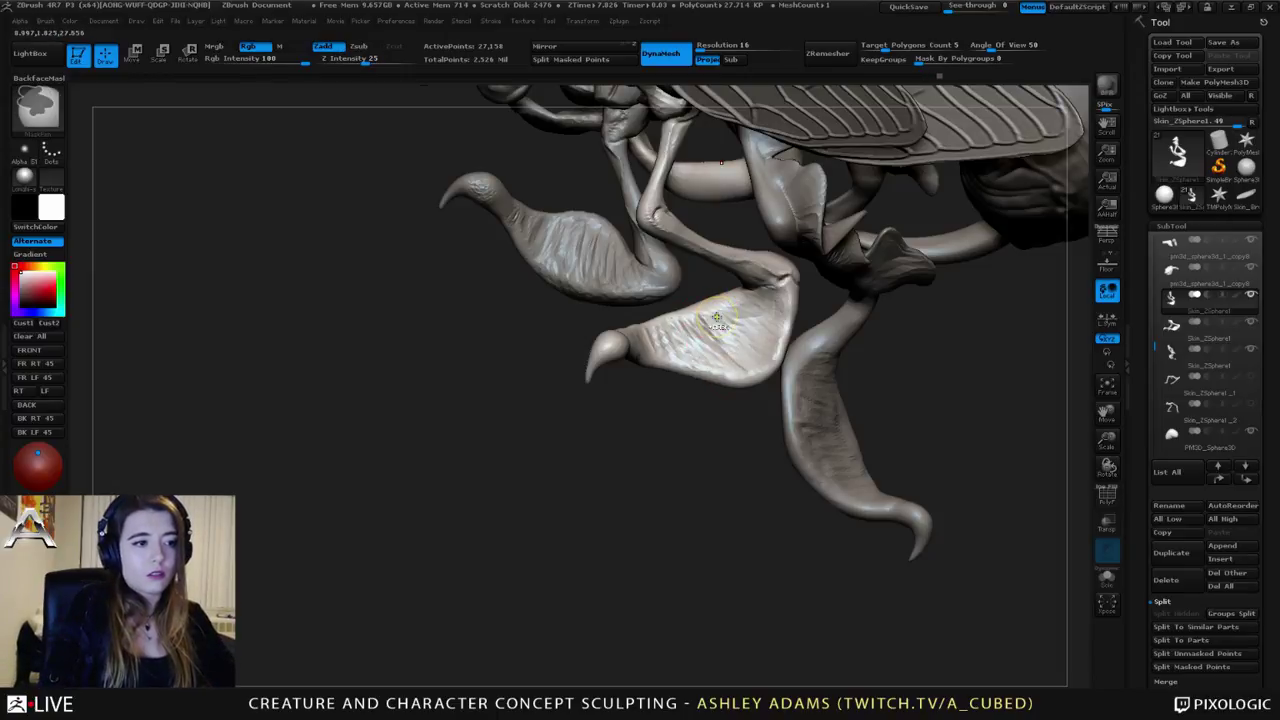
pyautogui.moveTo(746, 349); pyautogui.dragTo(764, 361)
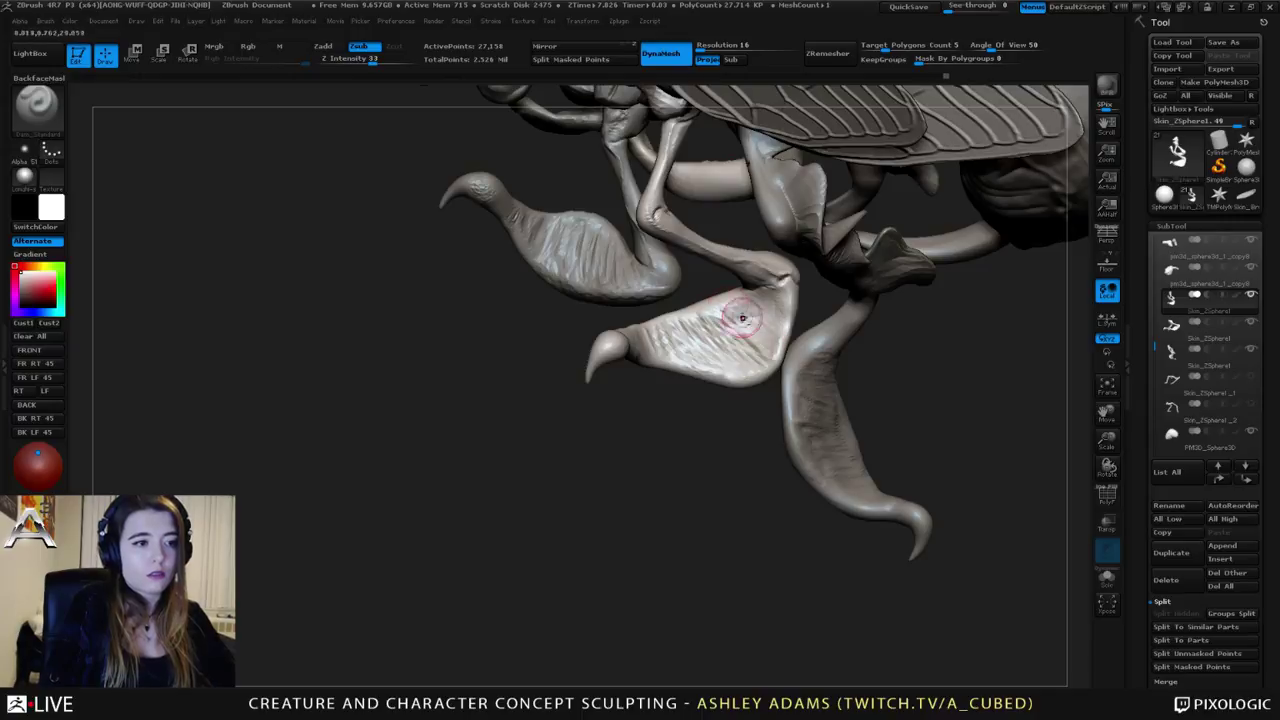
pyautogui.moveTo(743, 319)
pyautogui.mouseDown()
pyautogui.moveTo(776, 353)
pyautogui.moveTo(777, 338)
pyautogui.mouseUp()
pyautogui.moveTo(748, 297); pyautogui.dragTo(787, 321)
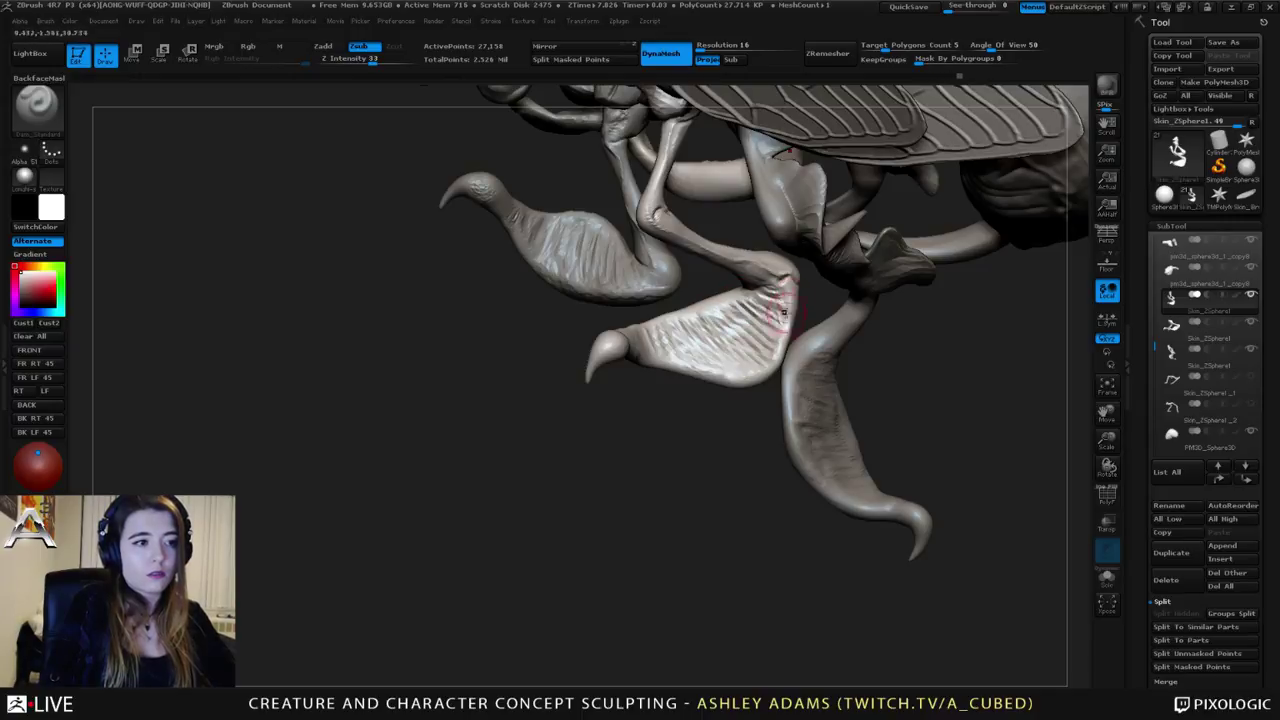
# Step: Reshape the thin section between the middle leg's paddle and its claw with the Snake Hook brush
pyautogui.moveTo(925, 440)
pyautogui.mouseDown()
pyautogui.moveTo(815, 370)
pyautogui.moveTo(829, 388)
pyautogui.moveTo(754, 437)
pyautogui.moveTo(745, 468)
pyautogui.mouseUp()
pyautogui.press('b')
pyautogui.press('s')
pyautogui.press('h')
pyautogui.moveTo(668, 425); pyautogui.dragTo(640, 326)
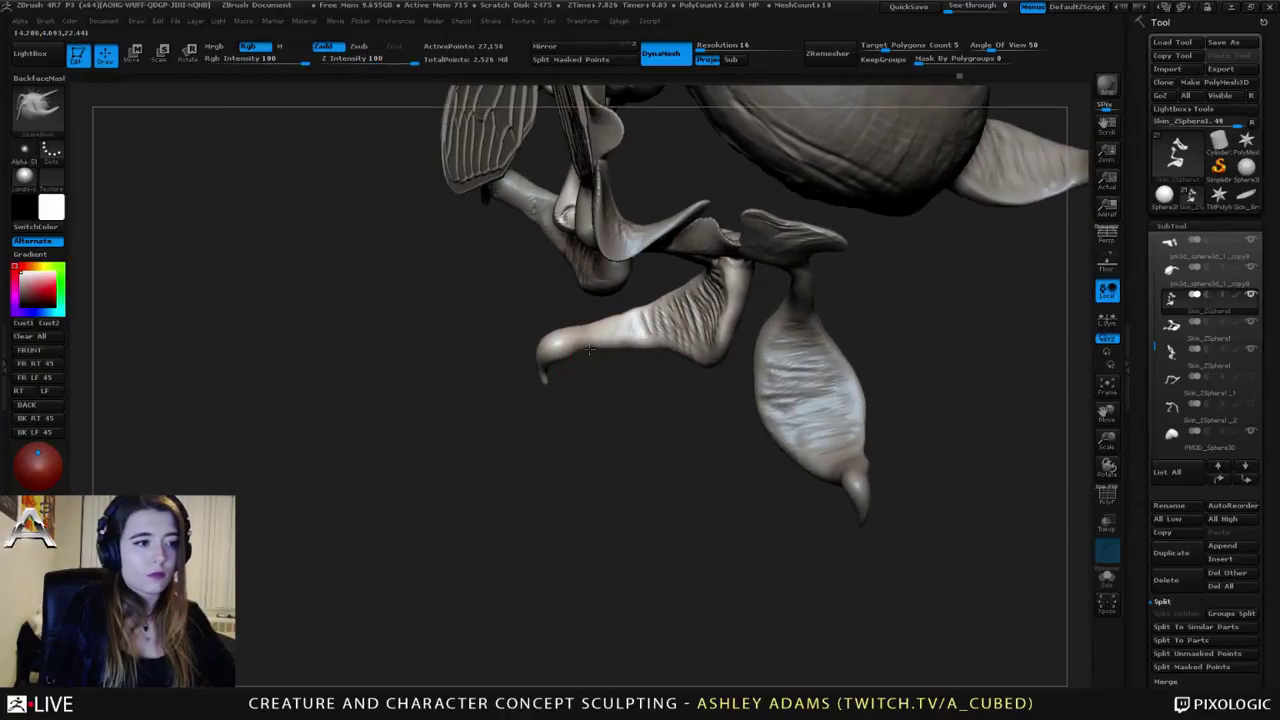
pyautogui.rightClick(547, 418)
pyautogui.moveTo(547, 418); pyautogui.dragTo(556, 448)
pyautogui.moveTo(590, 342); pyautogui.dragTo(578, 349)
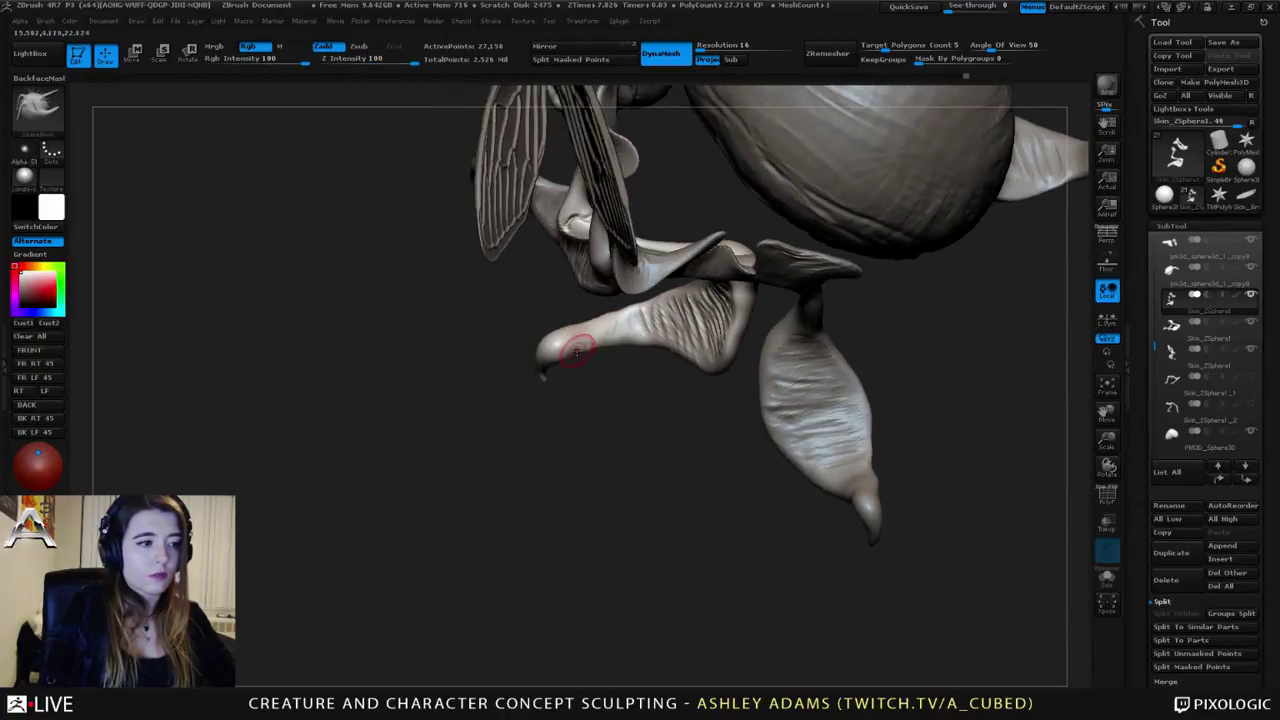
pyautogui.rightClick(589, 347)
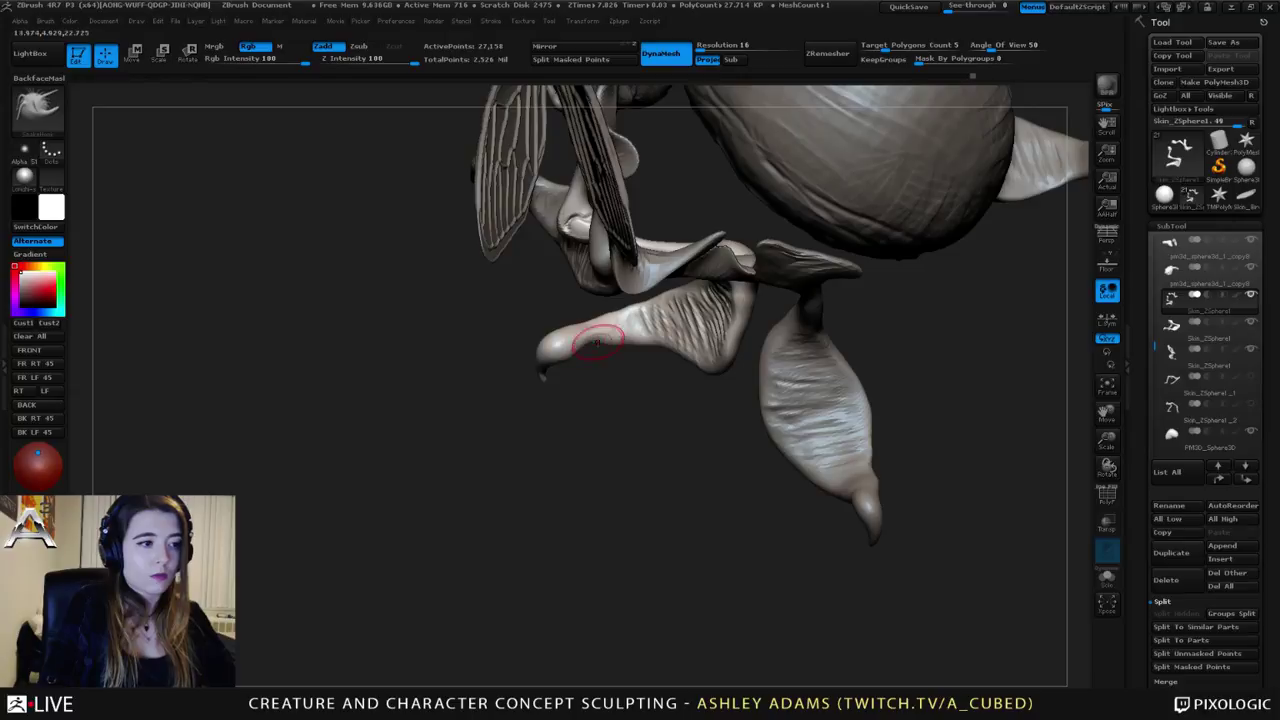
pyautogui.moveTo(613, 335)
pyautogui.mouseDown(button='right')
pyautogui.moveTo(608, 262)
pyautogui.moveTo(673, 355)
pyautogui.moveTo(704, 353)
pyautogui.mouseUp(button='right')
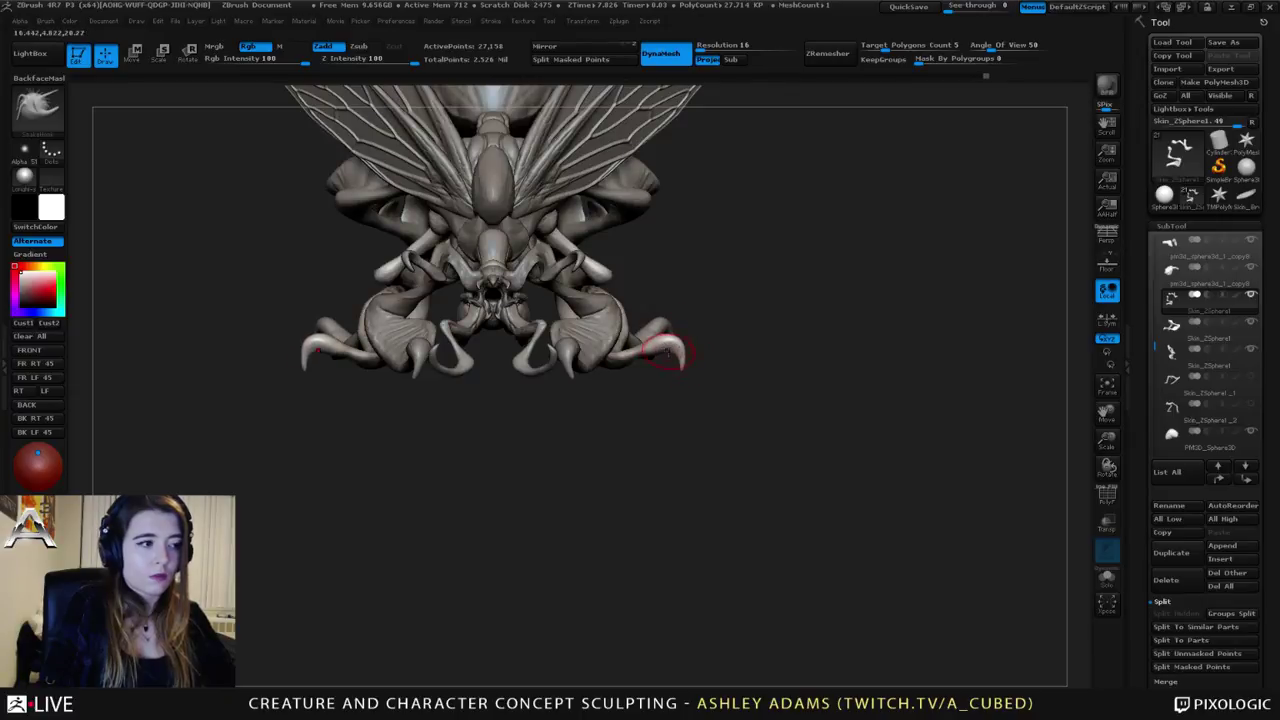
# Step: Set the viewport's angle of view to 25 and turn on perspective display
pyautogui.keyDown('alt'); pyautogui.click(540, 362); pyautogui.keyUp('alt')
pyautogui.moveTo(540, 362); pyautogui.dragTo(526, 306, button='right')
pyautogui.click(990, 45)
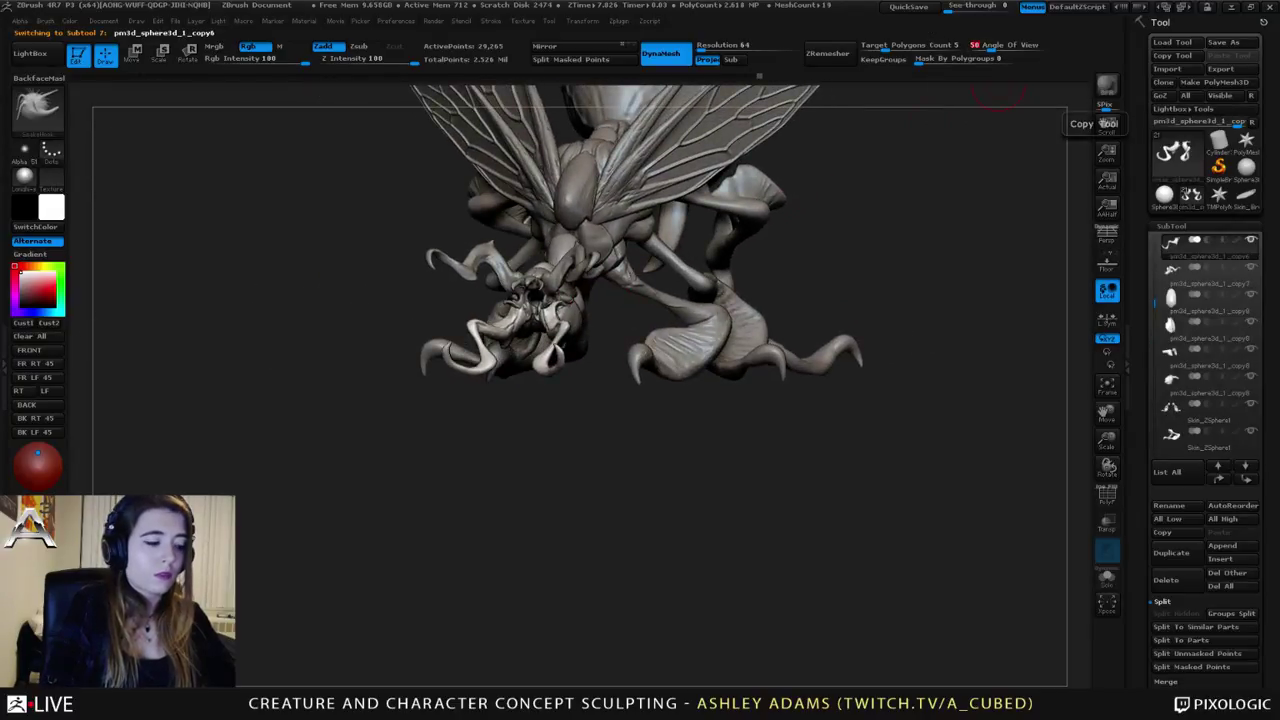
pyautogui.click(1107, 233)
pyautogui.moveTo(950, 260); pyautogui.dragTo(763, 296, button='right')
pyautogui.moveTo(650, 303); pyautogui.dragTo(500, 300, button='right')
# Step: Make the hind leg the active subtool and reshape its upper flapped section with the Snake Hook brush
pyautogui.press('space')
pyautogui.keyDown('alt'); pyautogui.click(728, 300); pyautogui.keyUp('alt')
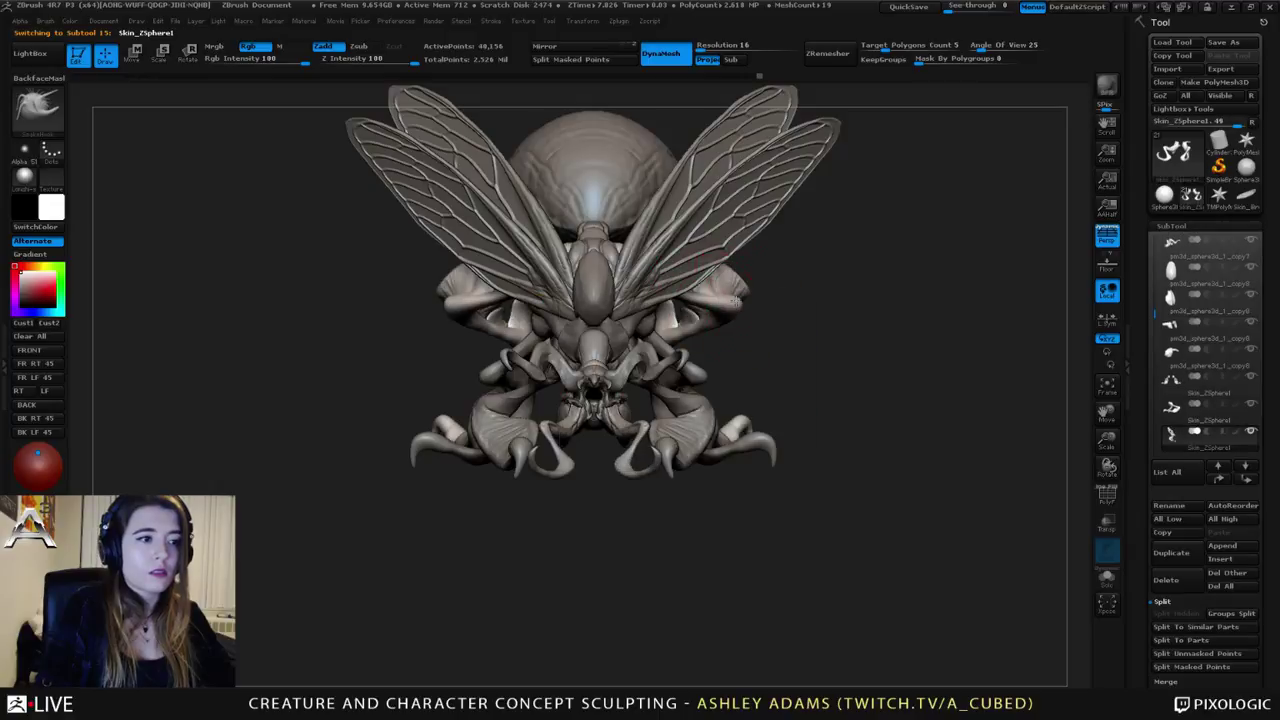
pyautogui.press('space')
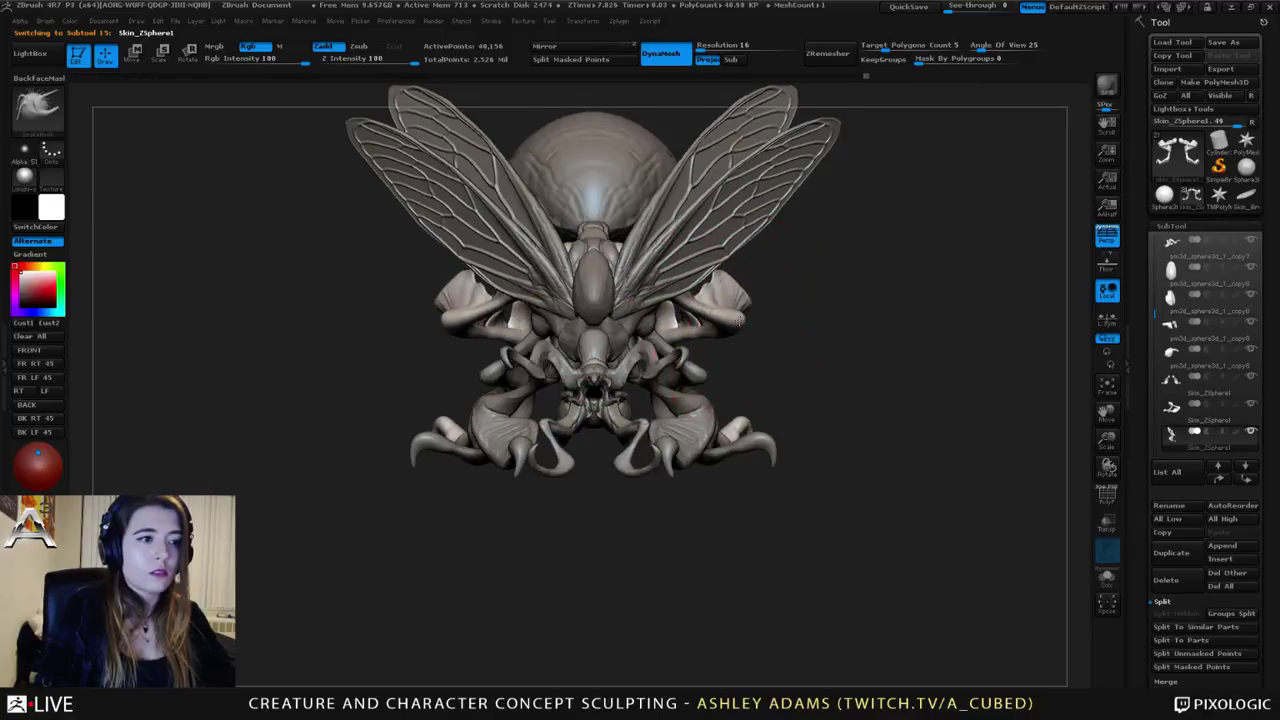
pyautogui.rightClick(677, 394)
pyautogui.moveTo(790, 340); pyautogui.dragTo(738, 315, button='right')
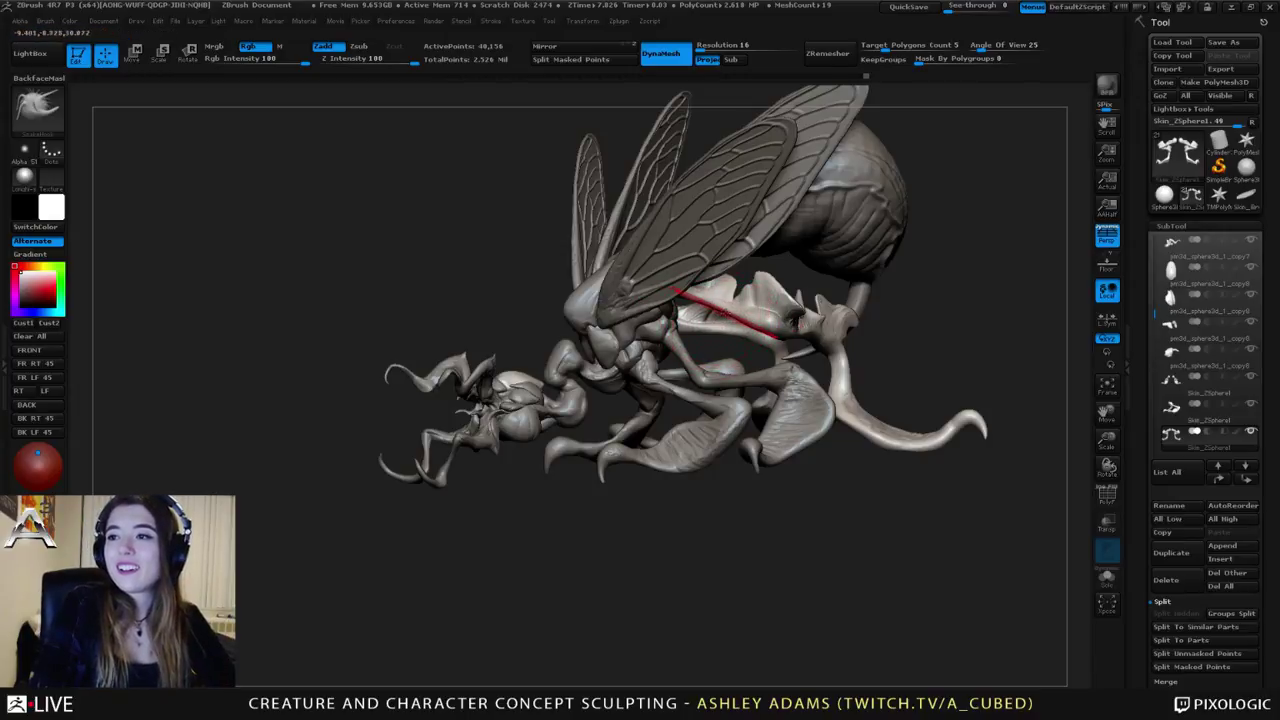
pyautogui.moveTo(727, 314)
pyautogui.mouseDown(button='right')
pyautogui.moveTo(637, 274)
pyautogui.moveTo(640, 308)
pyautogui.moveTo(690, 318)
pyautogui.moveTo(665, 300)
pyautogui.moveTo(735, 320)
pyautogui.moveTo(563, 443)
pyautogui.mouseUp(button='right')
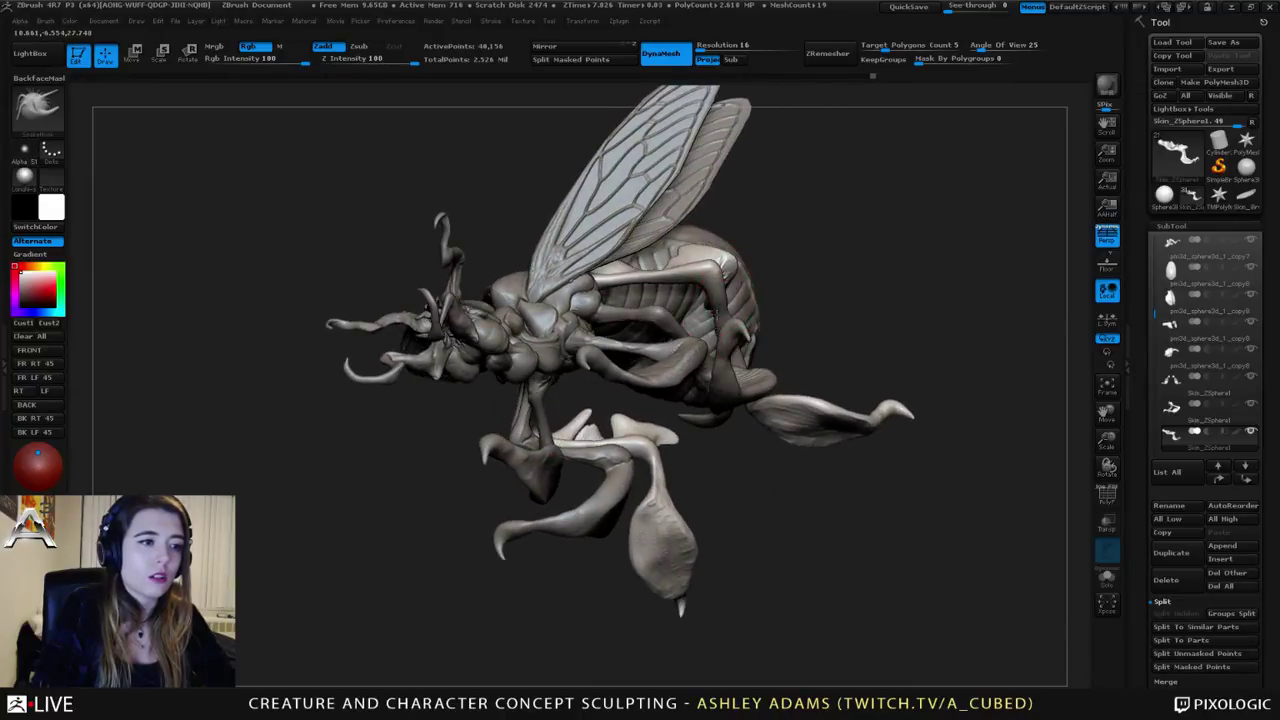
pyautogui.moveTo(717, 318); pyautogui.dragTo(724, 285, button='right')
pyautogui.rightClick(680, 362)
pyautogui.moveTo(680, 362)
pyautogui.mouseDown(button='right')
pyautogui.moveTo(690, 240)
pyautogui.moveTo(760, 358)
pyautogui.mouseUp(button='right')
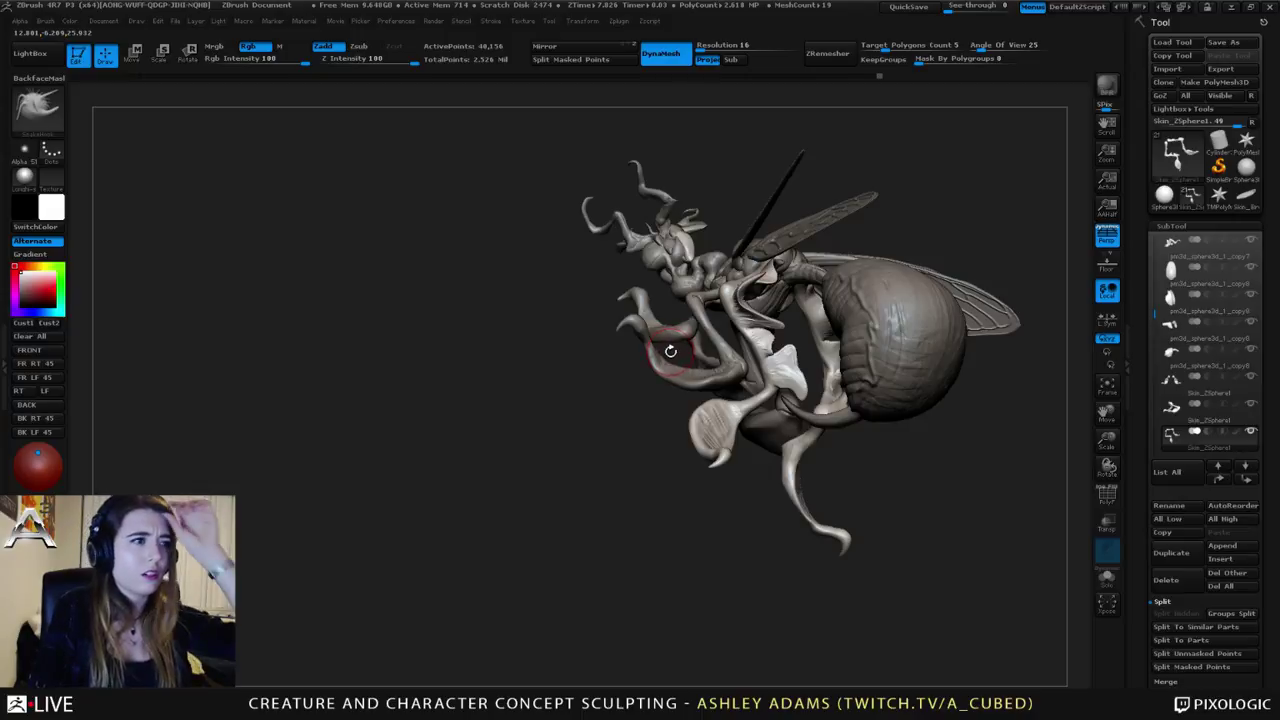
# Step: Build up the surface around the hind leg's upper joint with the Clay Buildup brush
pyautogui.moveTo(674, 326)
pyautogui.mouseDown(button='right')
pyautogui.moveTo(770, 298)
pyautogui.moveTo(712, 345)
pyautogui.moveTo(765, 346)
pyautogui.moveTo(766, 330)
pyautogui.mouseUp(button='right')
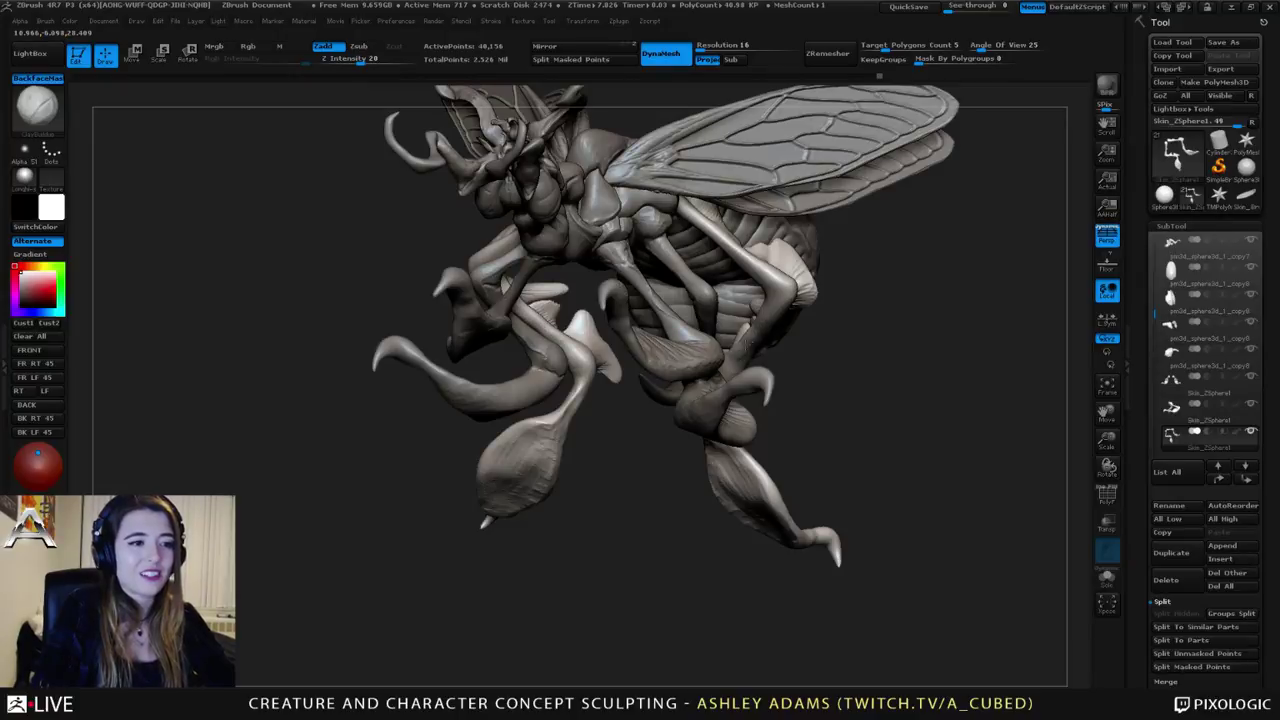
pyautogui.moveTo(750, 341); pyautogui.dragTo(734, 332, button='right')
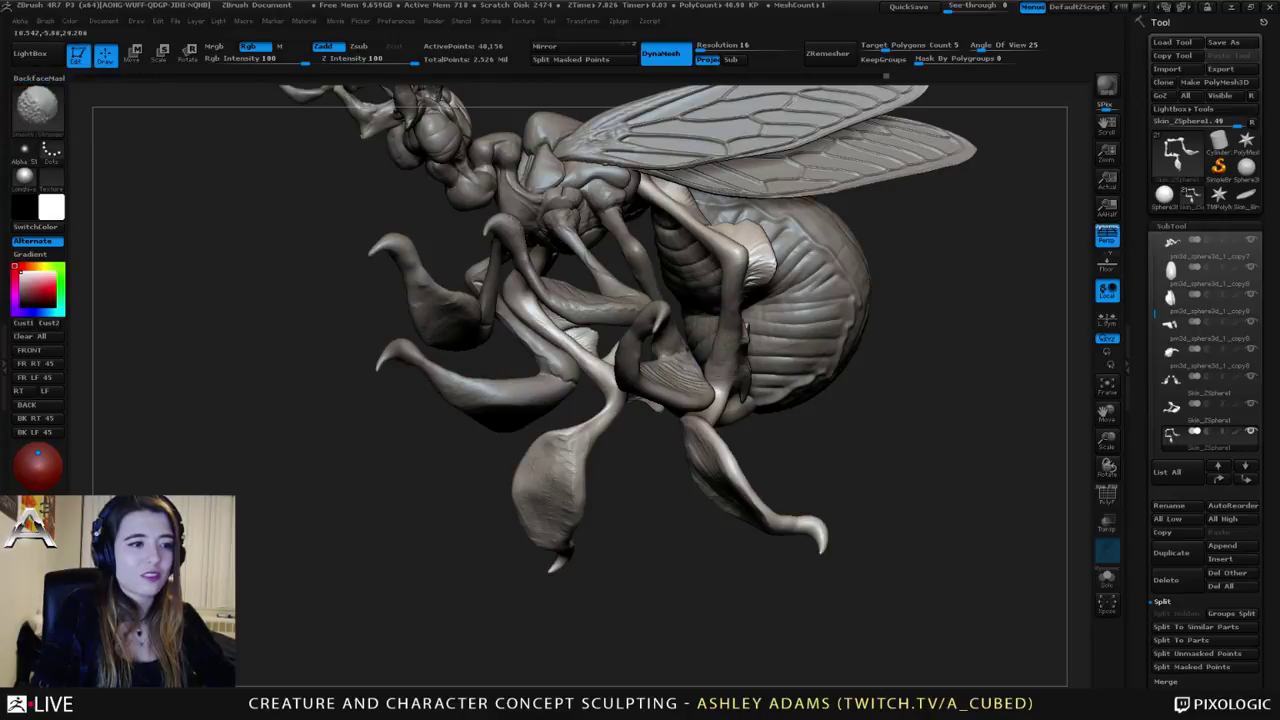
pyautogui.moveTo(722, 332)
pyautogui.mouseDown(button='right')
pyautogui.moveTo(718, 365)
pyautogui.moveTo(690, 400)
pyautogui.moveTo(738, 338)
pyautogui.moveTo(745, 350)
pyautogui.moveTo(732, 340)
pyautogui.mouseUp(button='right')
# Step: Carve creases along the hind leg's upper segments and around its joint with the Dam Standard brush
pyautogui.press('b')
pyautogui.press('d')
pyautogui.press('s')
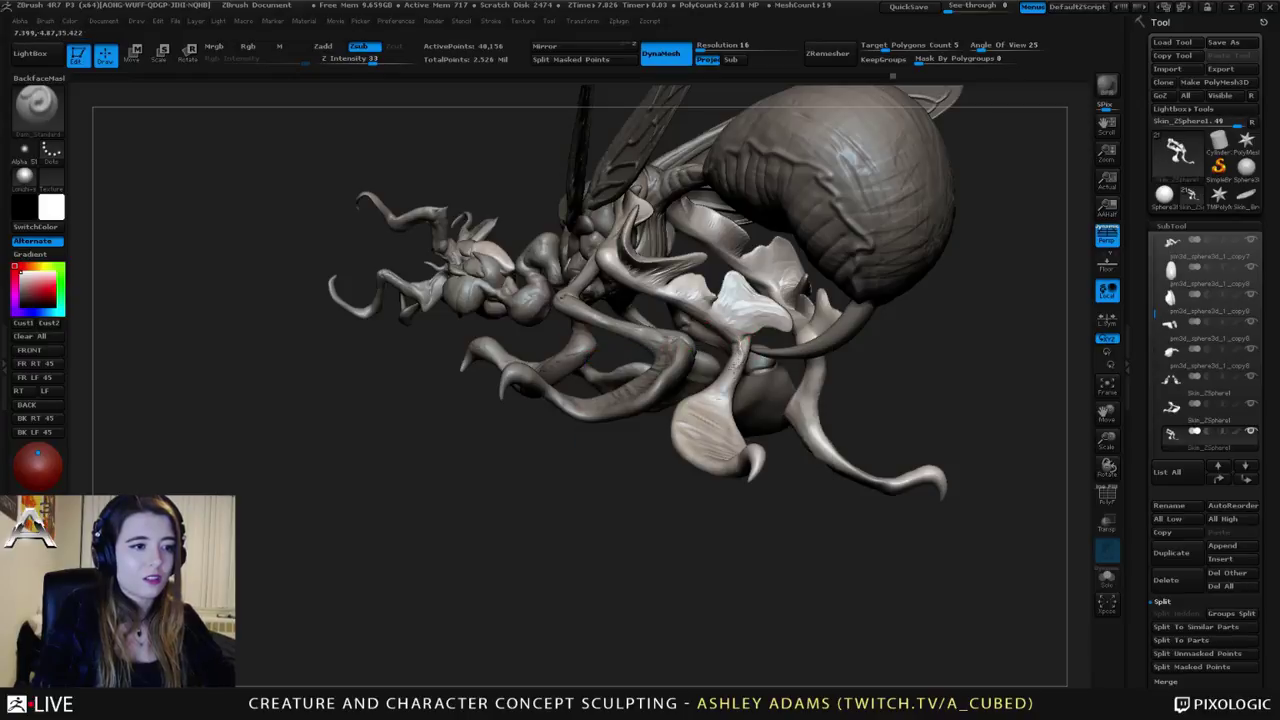
pyautogui.moveTo(813, 400); pyautogui.dragTo(620, 400, button='right')
pyautogui.press('space')
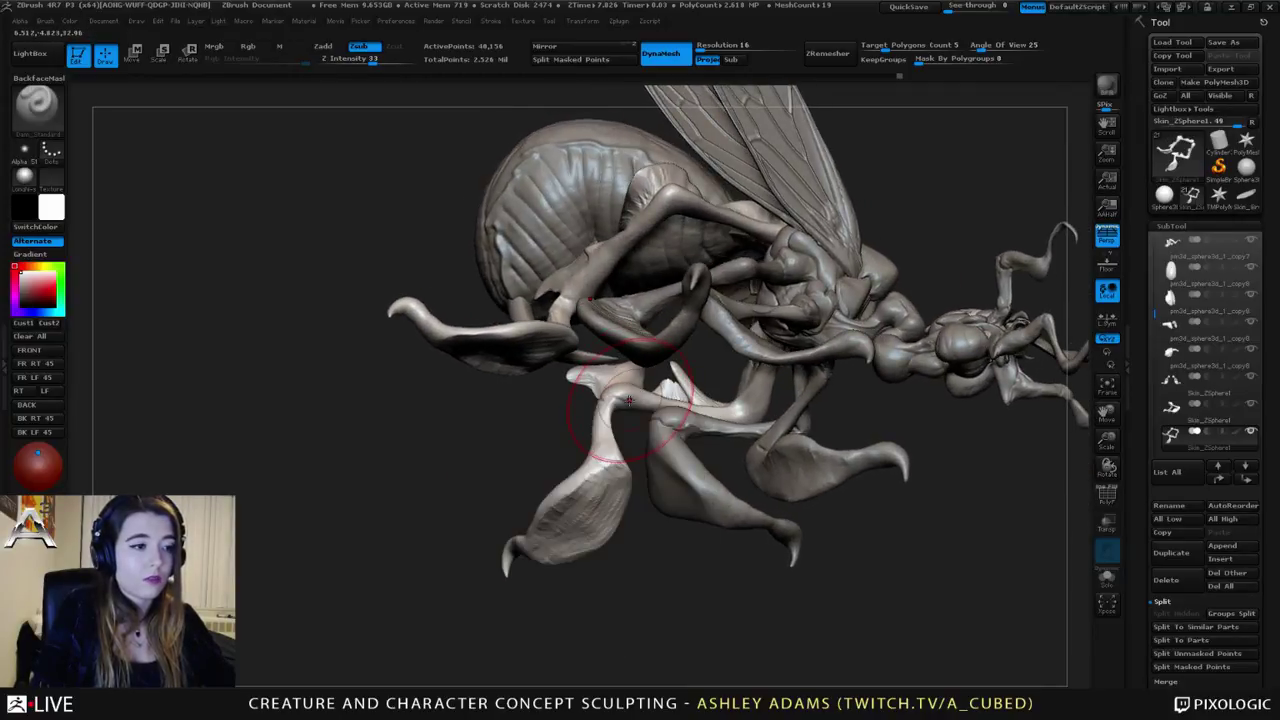
pyautogui.press('space')
pyautogui.moveTo(651, 395); pyautogui.dragTo(660, 417, button='right')
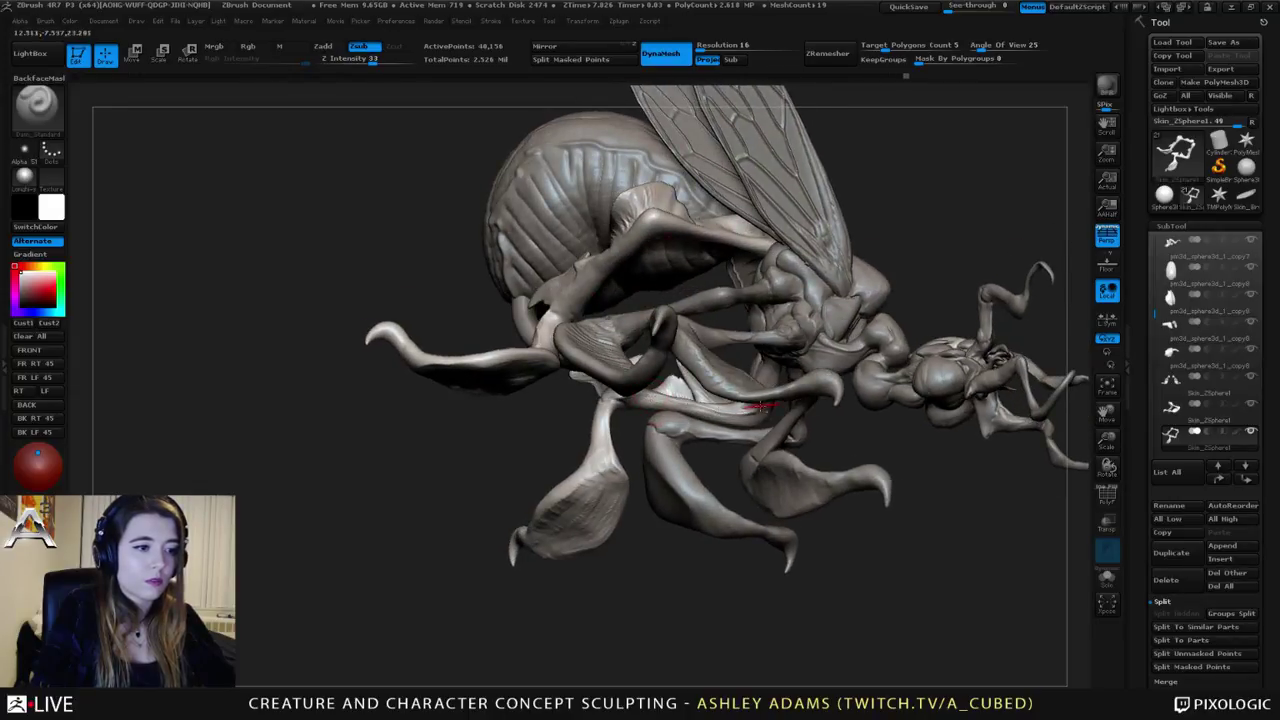
pyautogui.moveTo(760, 405); pyautogui.dragTo(685, 327, button='right')
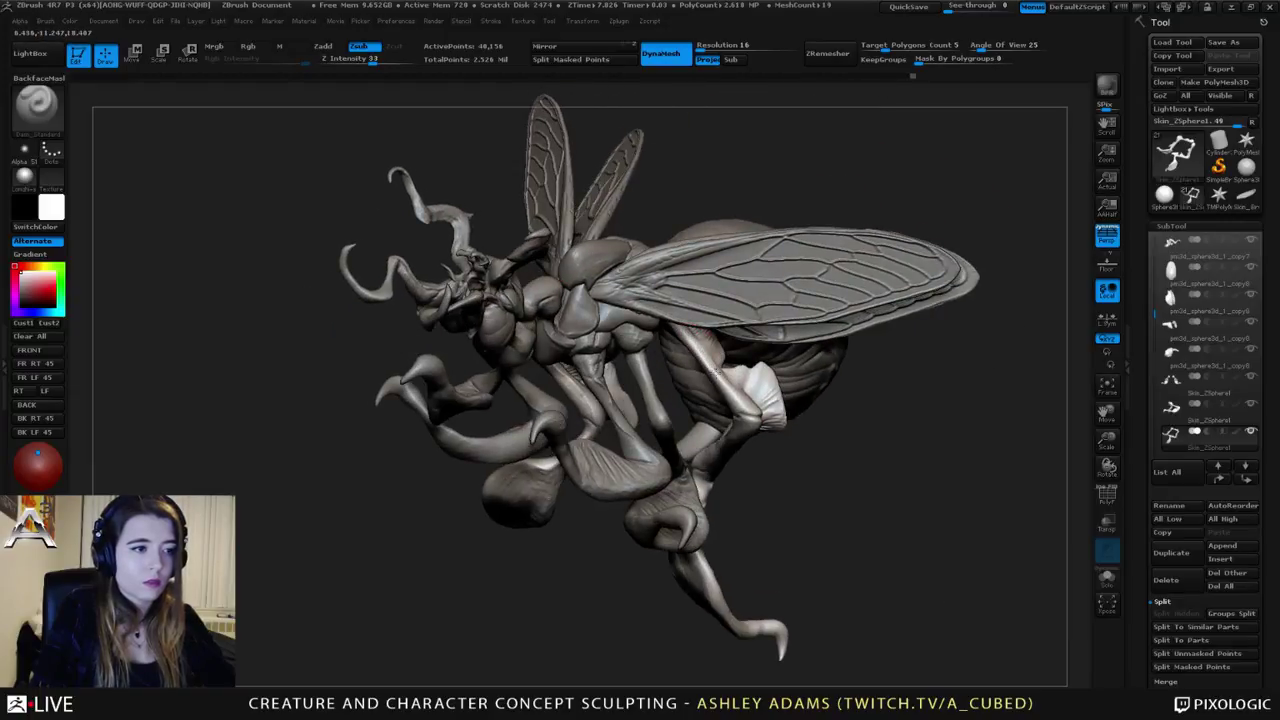
pyautogui.moveTo(735, 400)
pyautogui.mouseDown(button='right')
pyautogui.moveTo(748, 440)
pyautogui.moveTo(676, 396)
pyautogui.moveTo(635, 425)
pyautogui.moveTo(729, 366)
pyautogui.moveTo(737, 380)
pyautogui.mouseUp(button='right')
# Step: Pull the edges of the hind leg's upper flaps into a more irregular outline with the Snake Hook brush
pyautogui.press('b')
pyautogui.press('s')
pyautogui.press('h')
pyautogui.press('space')
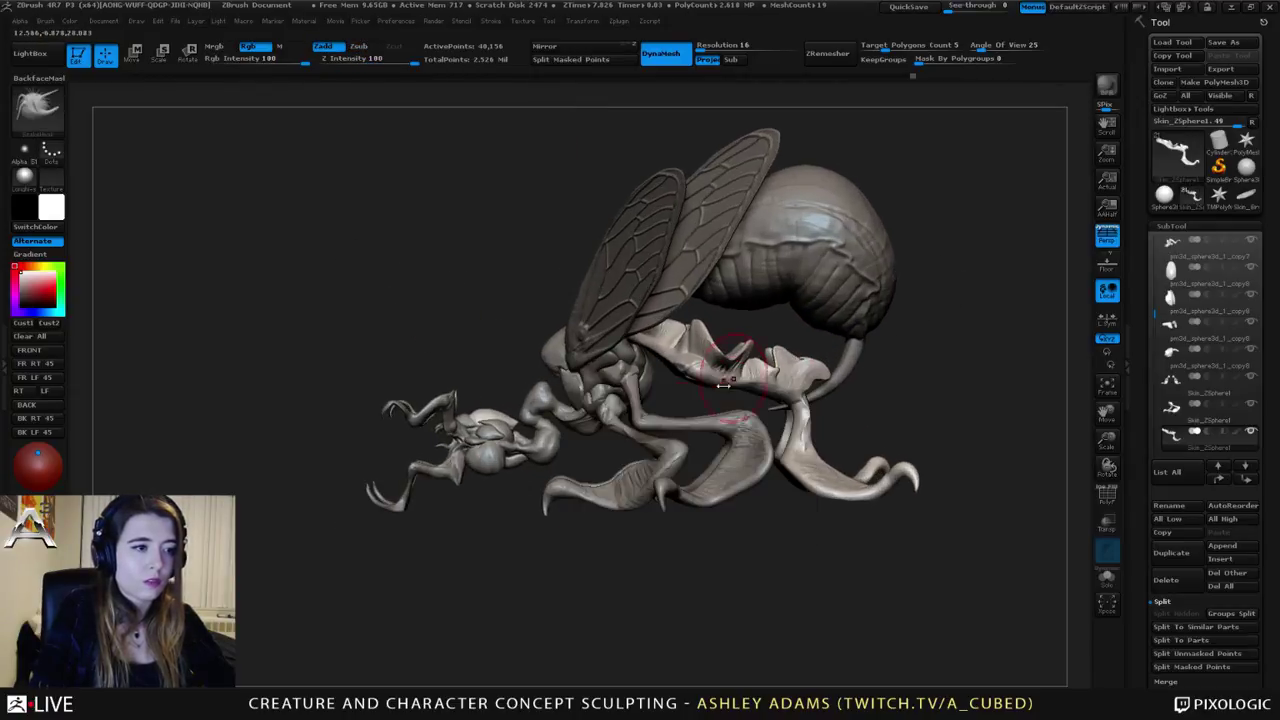
pyautogui.keyDown('alt'); pyautogui.click(721, 385); pyautogui.keyUp('alt')
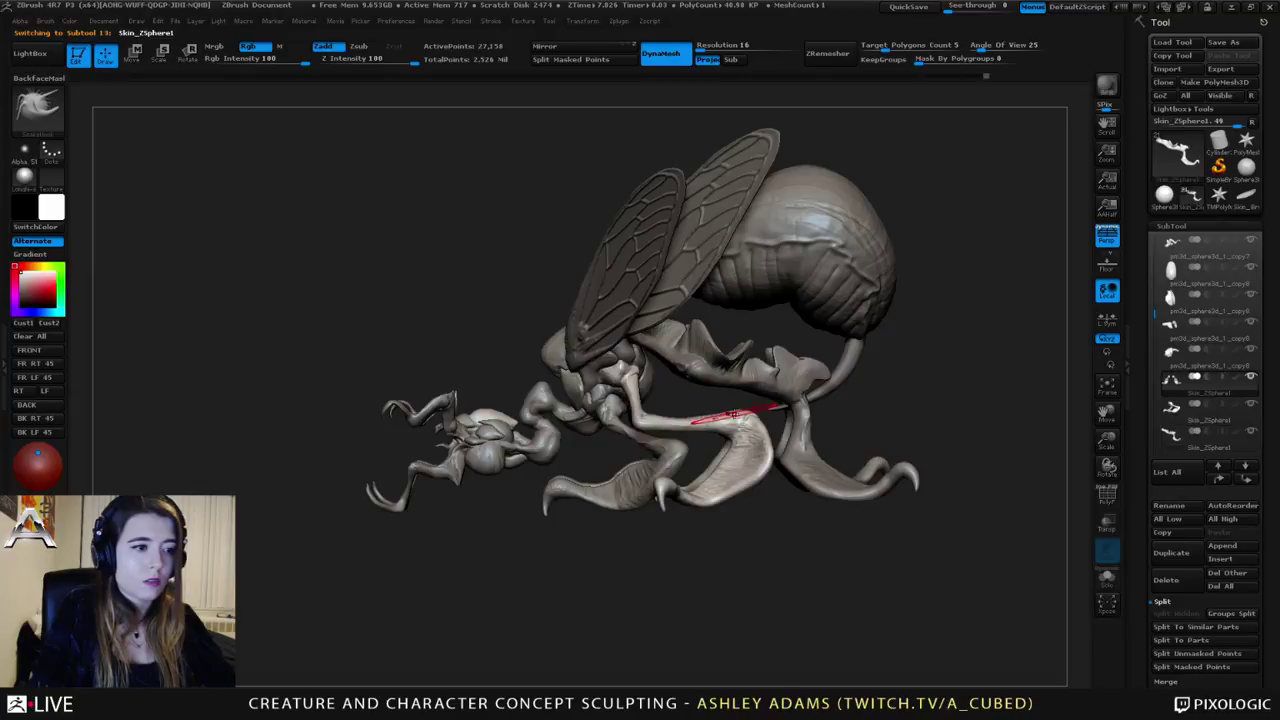
pyautogui.press('space')
pyautogui.moveTo(724, 415); pyautogui.dragTo(728, 415)
pyautogui.keyDown('alt'); pyautogui.click(762, 378); pyautogui.keyUp('alt')
pyautogui.moveTo(762, 376); pyautogui.dragTo(771, 366, button='right')
pyautogui.press('space')
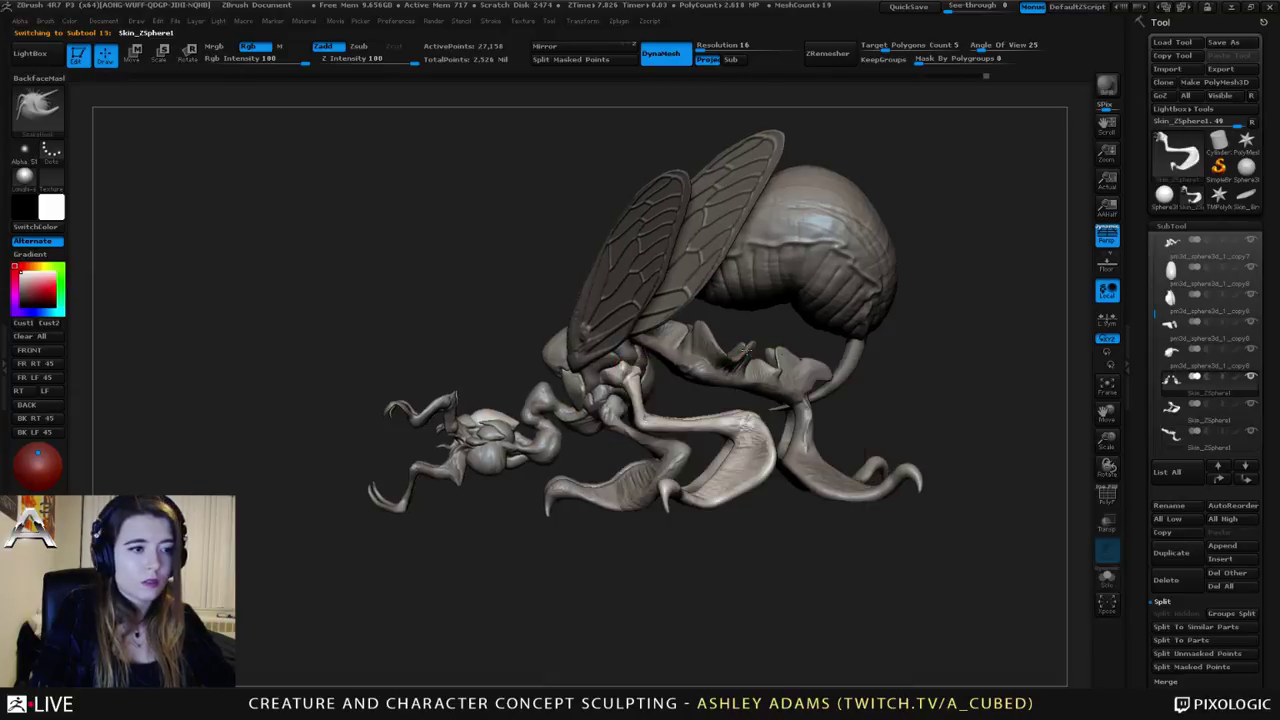
pyautogui.keyDown('alt'); pyautogui.click(756, 352); pyautogui.keyUp('alt')
pyautogui.press('space')
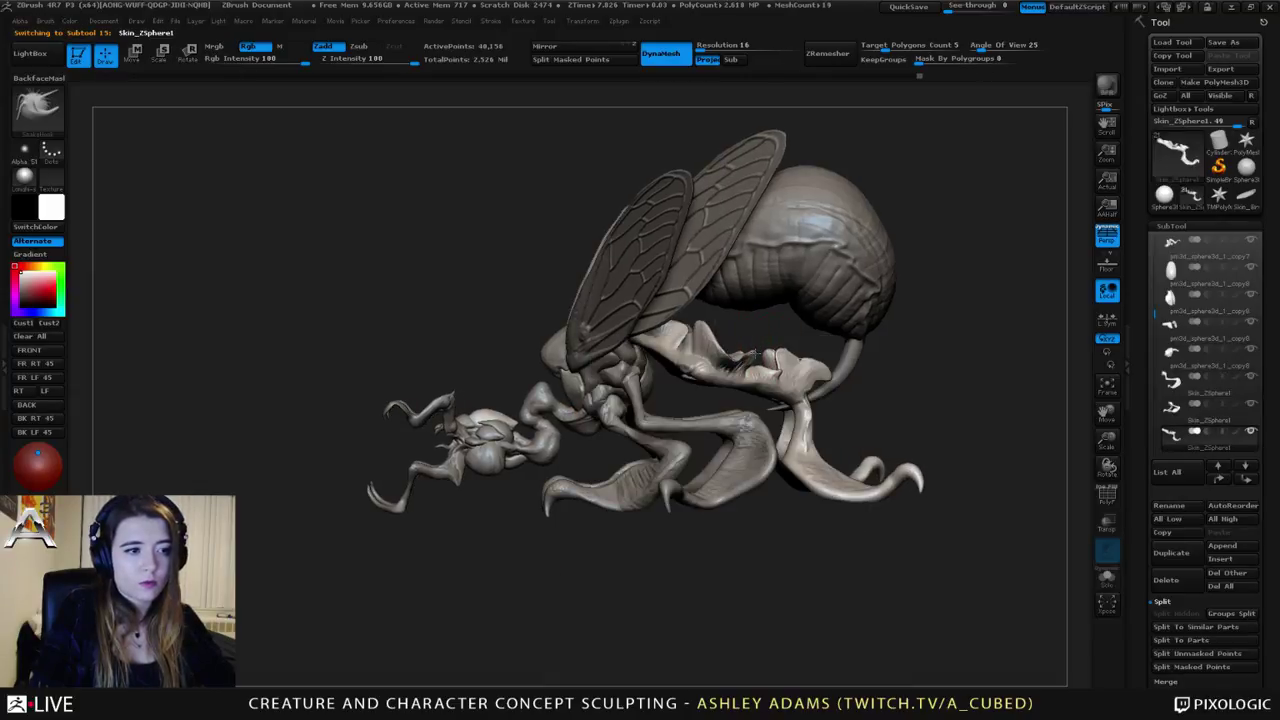
pyautogui.moveTo(755, 352); pyautogui.dragTo(785, 356, button='right')
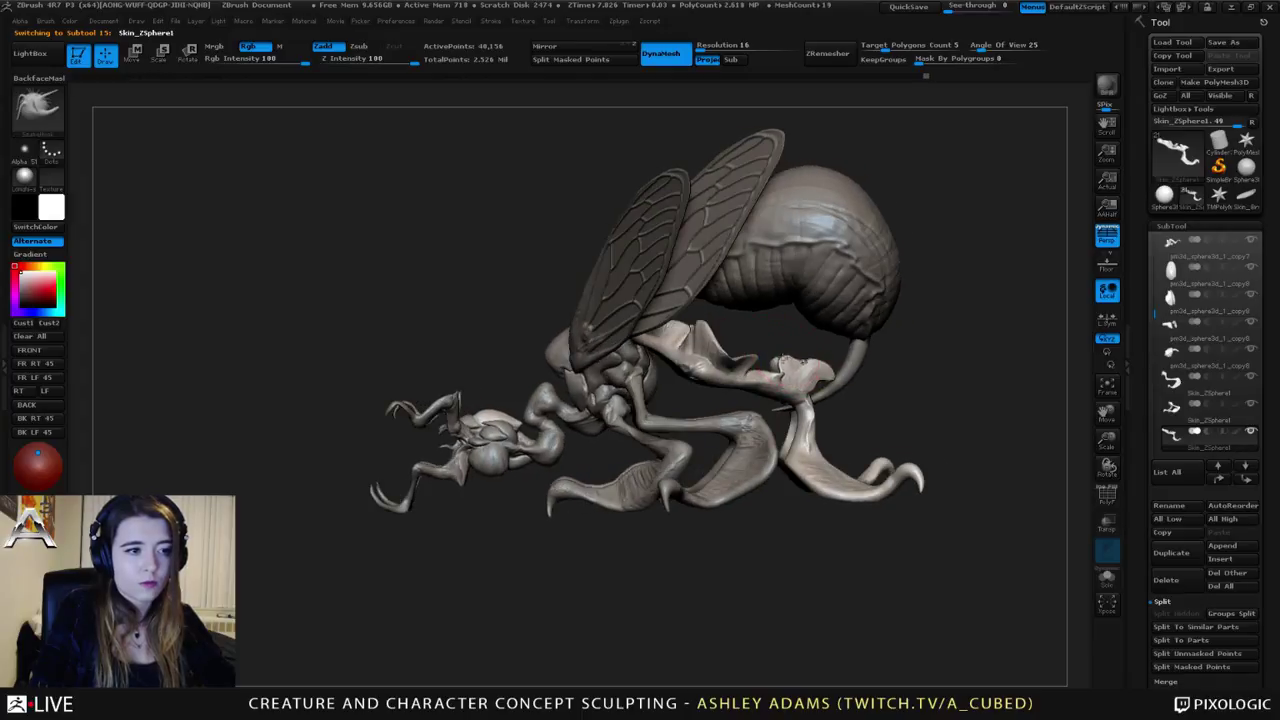
pyautogui.press('space')
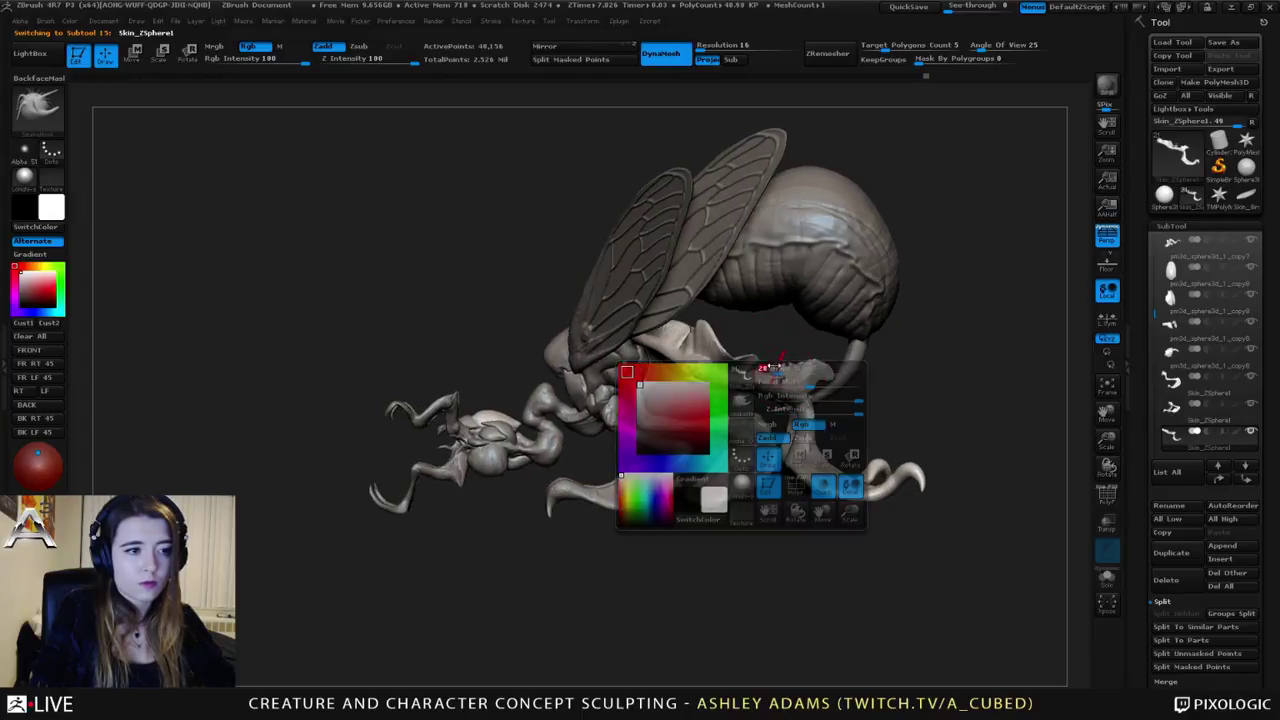
pyautogui.moveTo(767, 368)
pyautogui.mouseDown(button='right')
pyautogui.moveTo(814, 362)
pyautogui.moveTo(697, 363)
pyautogui.moveTo(806, 358)
pyautogui.mouseUp(button='right')
pyautogui.moveTo(656, 332)
pyautogui.keyDown('alt'); pyautogui.mouseDown(button='right')
pyautogui.moveTo(690, 327)
pyautogui.moveTo(678, 376)
pyautogui.mouseUp(button='right'); pyautogui.keyUp('alt')
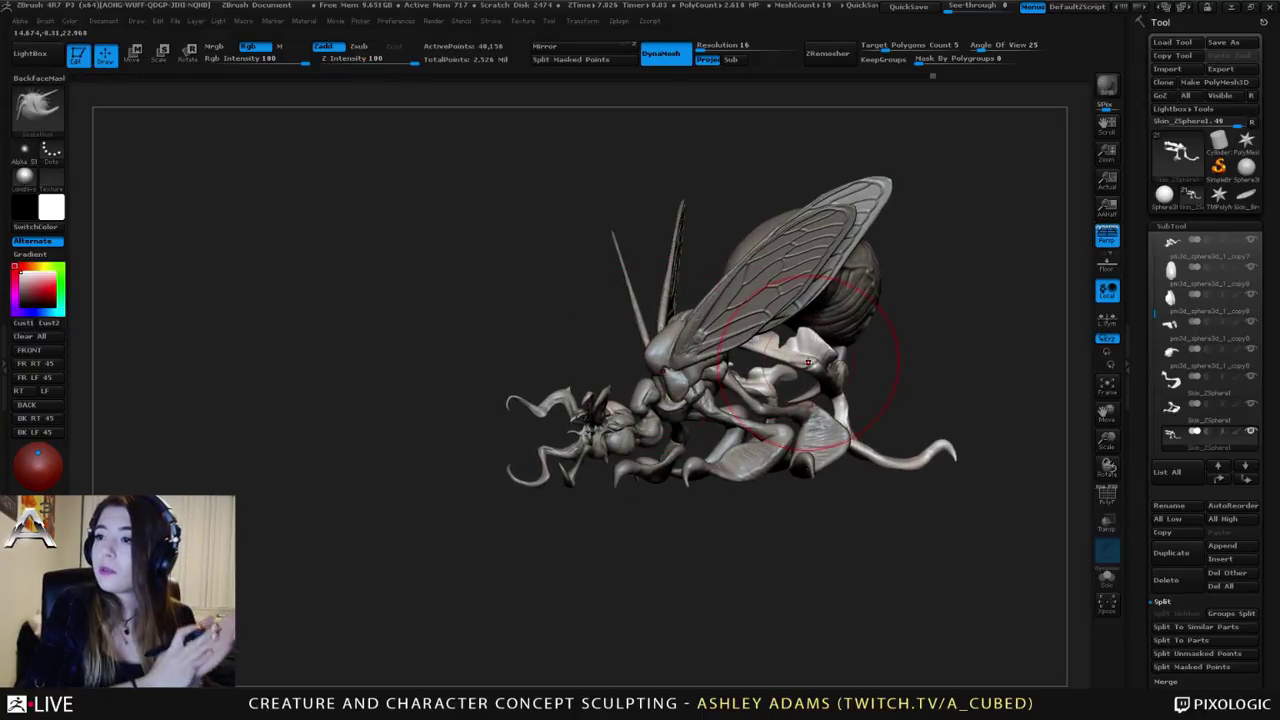
# Step: Make the head and neck piece the active subtool and swell the neck's lower bulge with the Inflate brush
pyautogui.moveTo(662, 365)
pyautogui.mouseDown(button='right')
pyautogui.moveTo(725, 370)
pyautogui.moveTo(646, 380)
pyautogui.moveTo(658, 425)
pyautogui.moveTo(697, 409)
pyautogui.mouseUp(button='right')
pyautogui.press('space')
pyautogui.keyDown('alt'); pyautogui.click(688, 406); pyautogui.keyUp('alt')
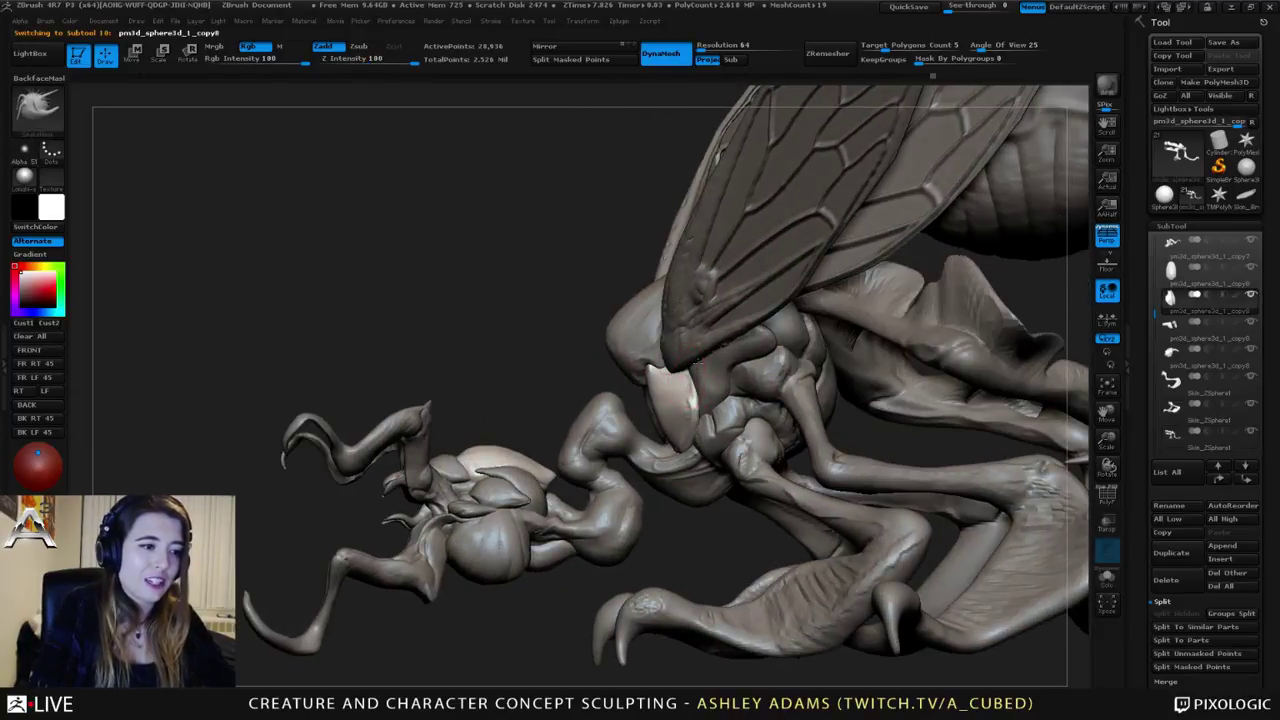
pyautogui.moveTo(700, 360); pyautogui.dragTo(640, 432, button='right')
pyautogui.press('b')
pyautogui.press('i')
pyautogui.press('n')
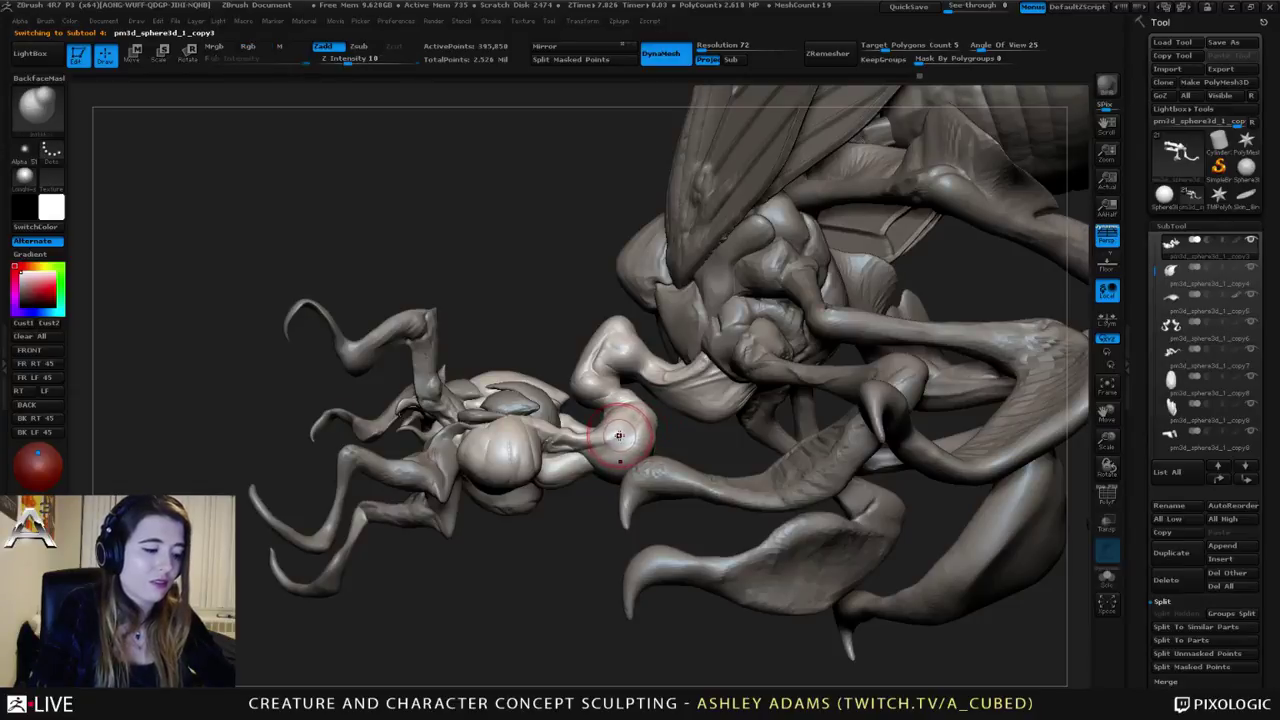
pyautogui.rightClick(618, 437)
pyautogui.moveTo(602, 477); pyautogui.dragTo(634, 457, button='right')
pyautogui.moveTo(634, 457); pyautogui.dragTo(627, 453)
pyautogui.moveTo(627, 453); pyautogui.dragTo(598, 436, button='right')
pyautogui.rightClick(660, 437)
pyautogui.rightClick(600, 440)
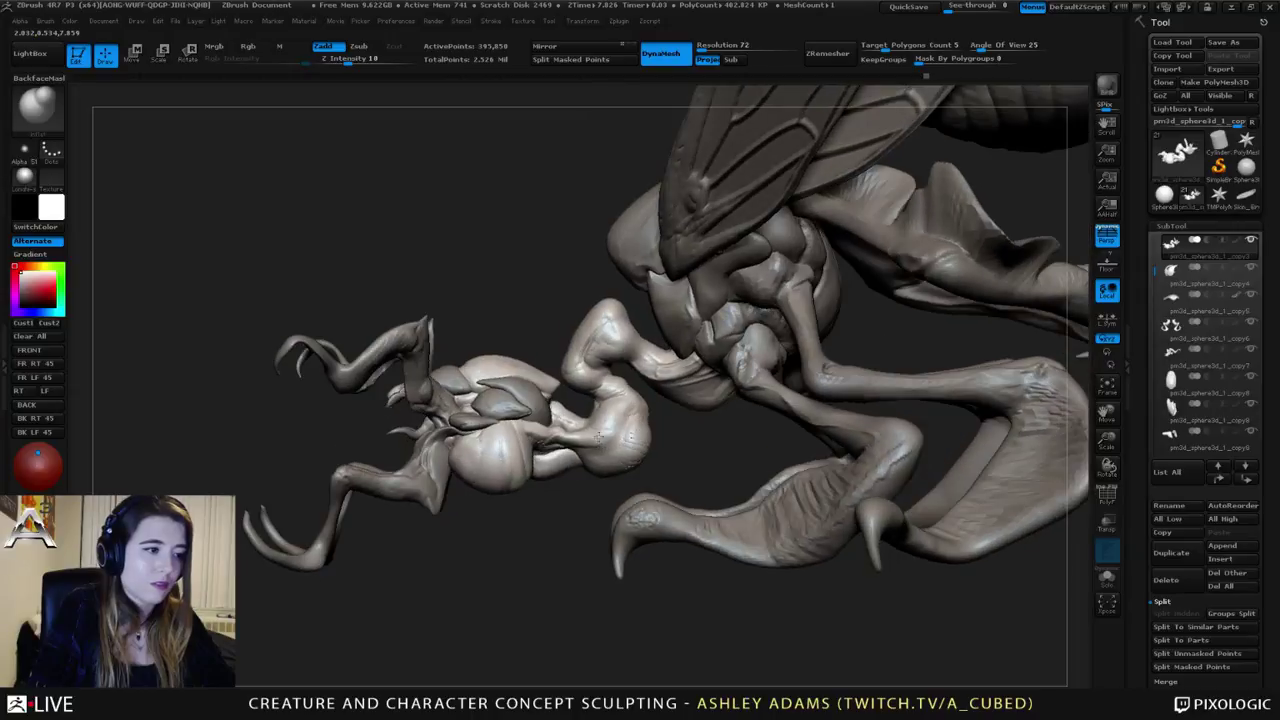
pyautogui.rightClick(598, 436)
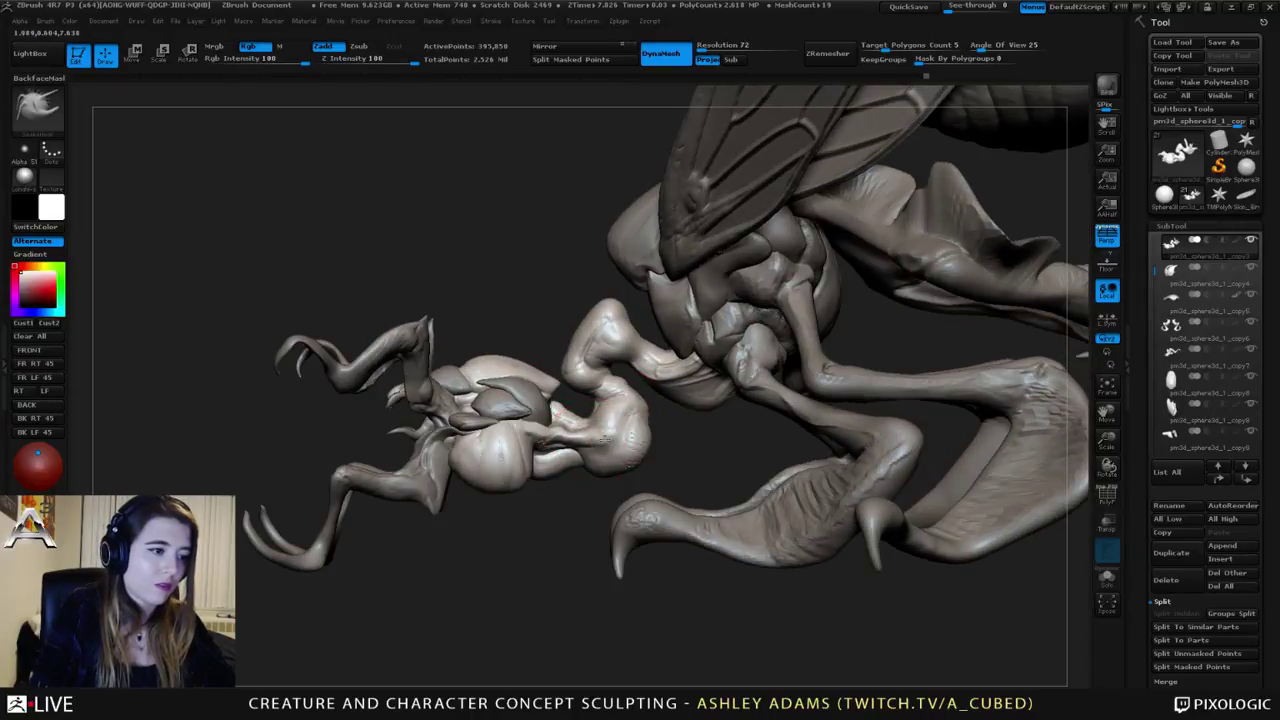
# Step: Reshape the bends and bulges of the S-shaped neck with the Snake Hook brush
pyautogui.moveTo(602, 392); pyautogui.dragTo(620, 396)
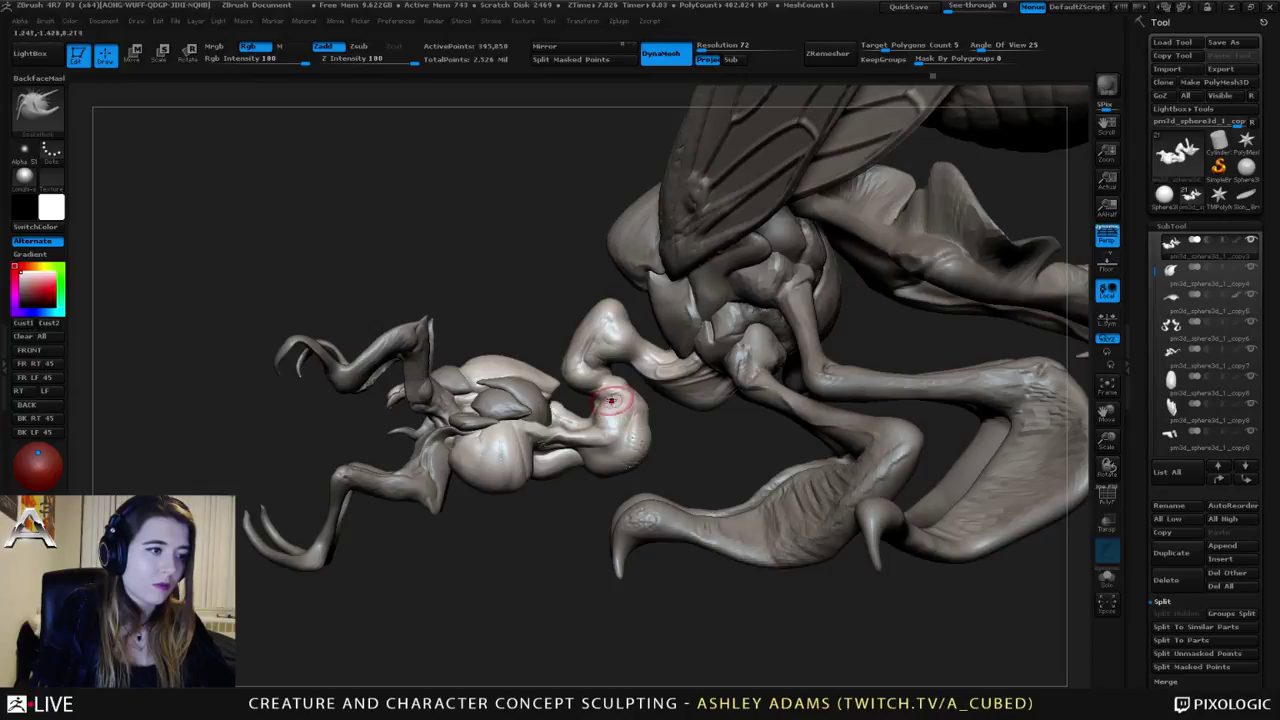
pyautogui.rightClick(610, 400)
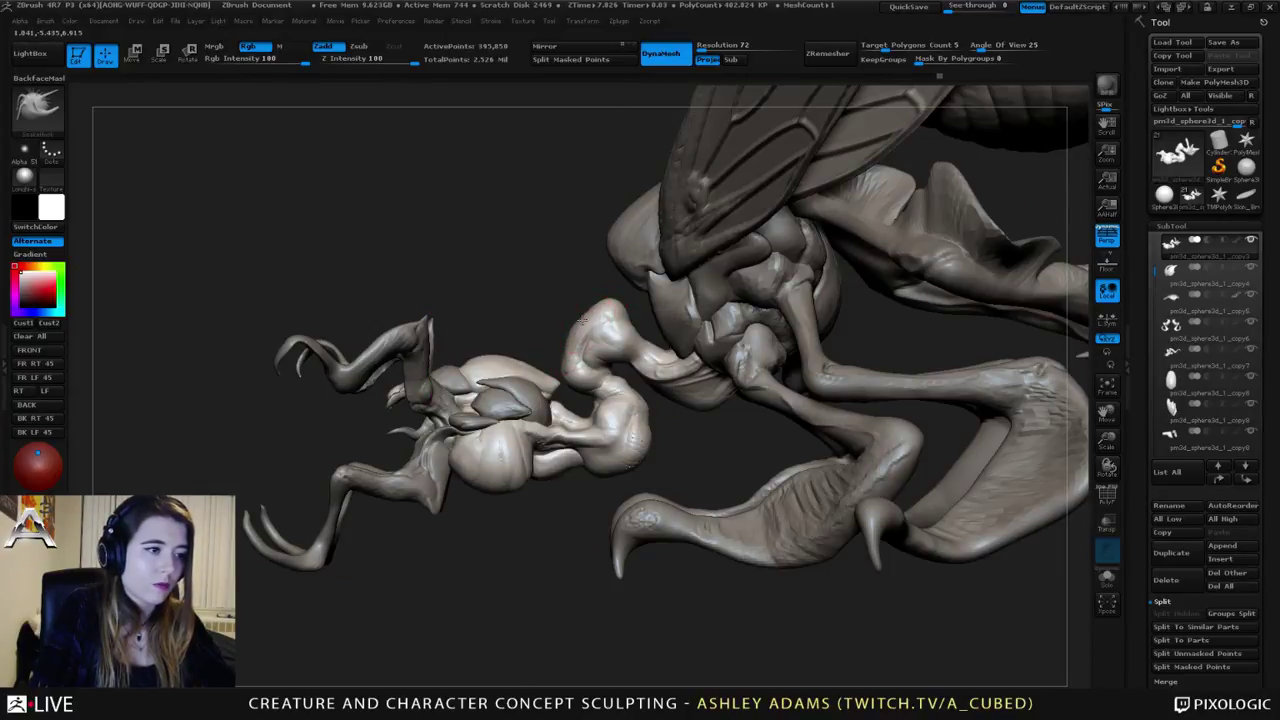
pyautogui.moveTo(643, 428)
pyautogui.keyDown('ctrl'); pyautogui.mouseDown(button='right')
pyautogui.moveTo(531, 328)
pyautogui.moveTo(706, 357)
pyautogui.moveTo(640, 401)
pyautogui.mouseUp(button='right'); pyautogui.keyUp('ctrl')
pyautogui.rightClick(656, 383)
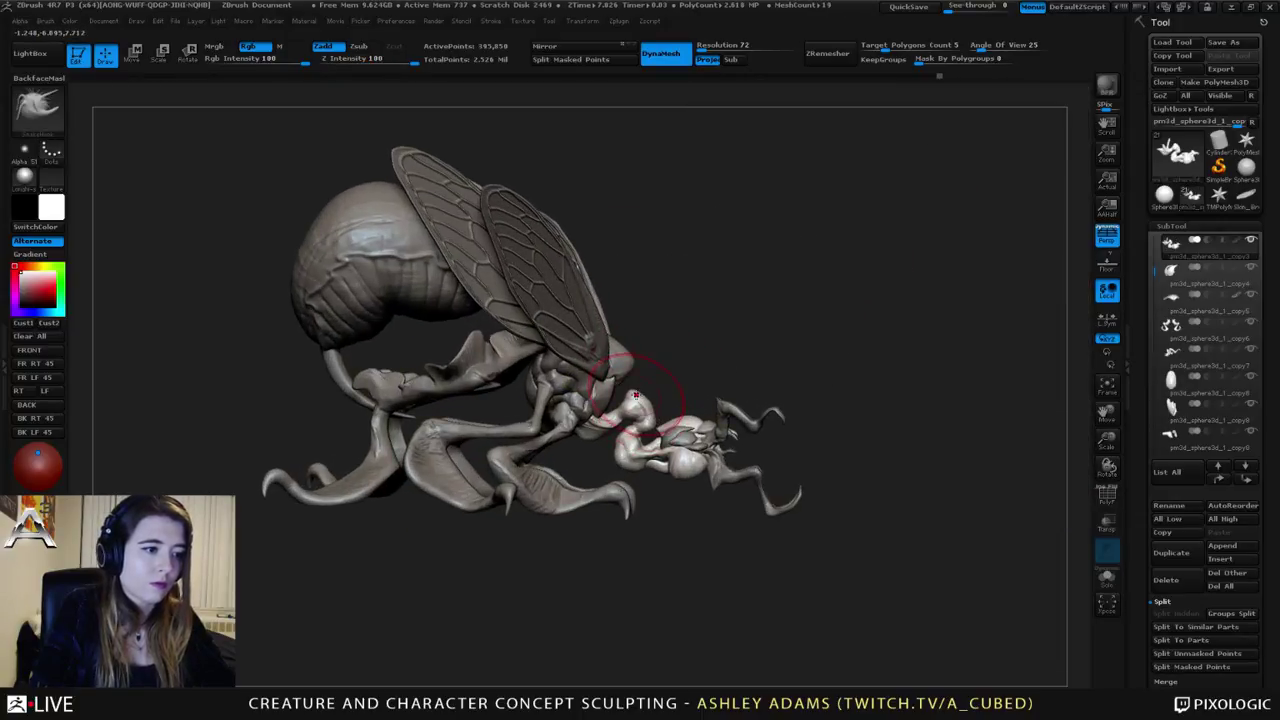
pyautogui.moveTo(645, 398); pyautogui.dragTo(650, 416)
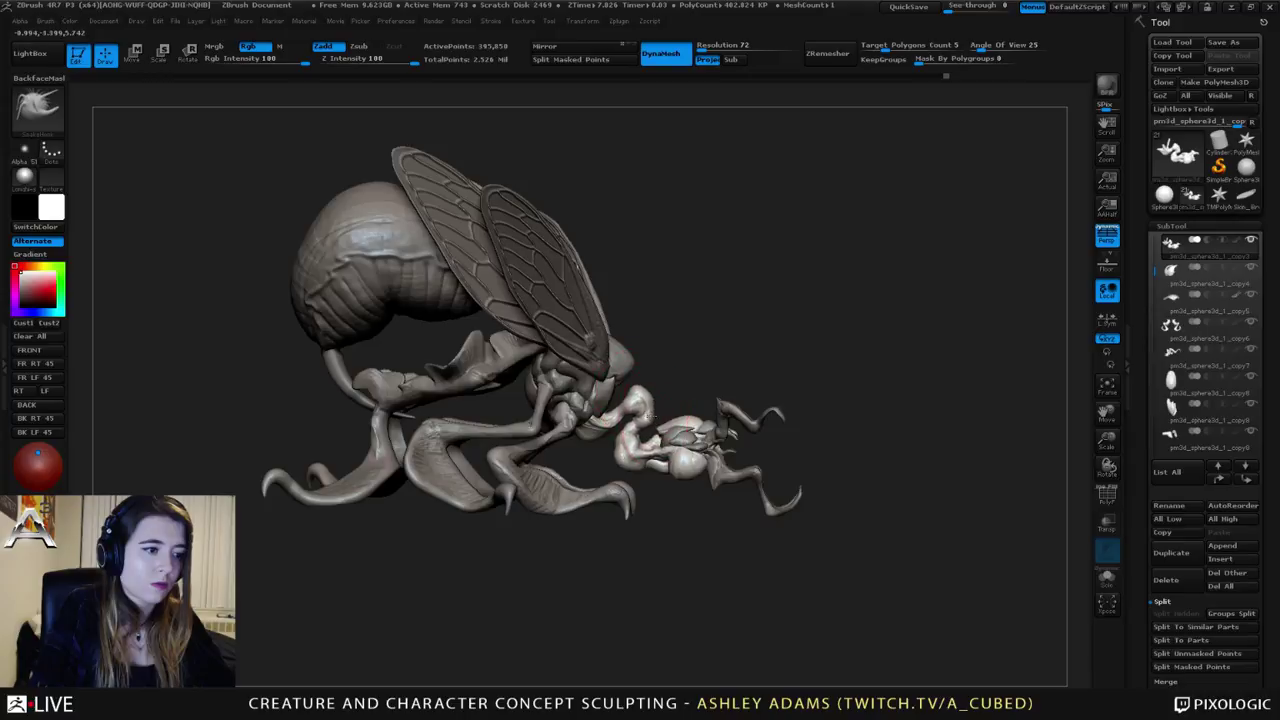
pyautogui.rightClick(653, 400)
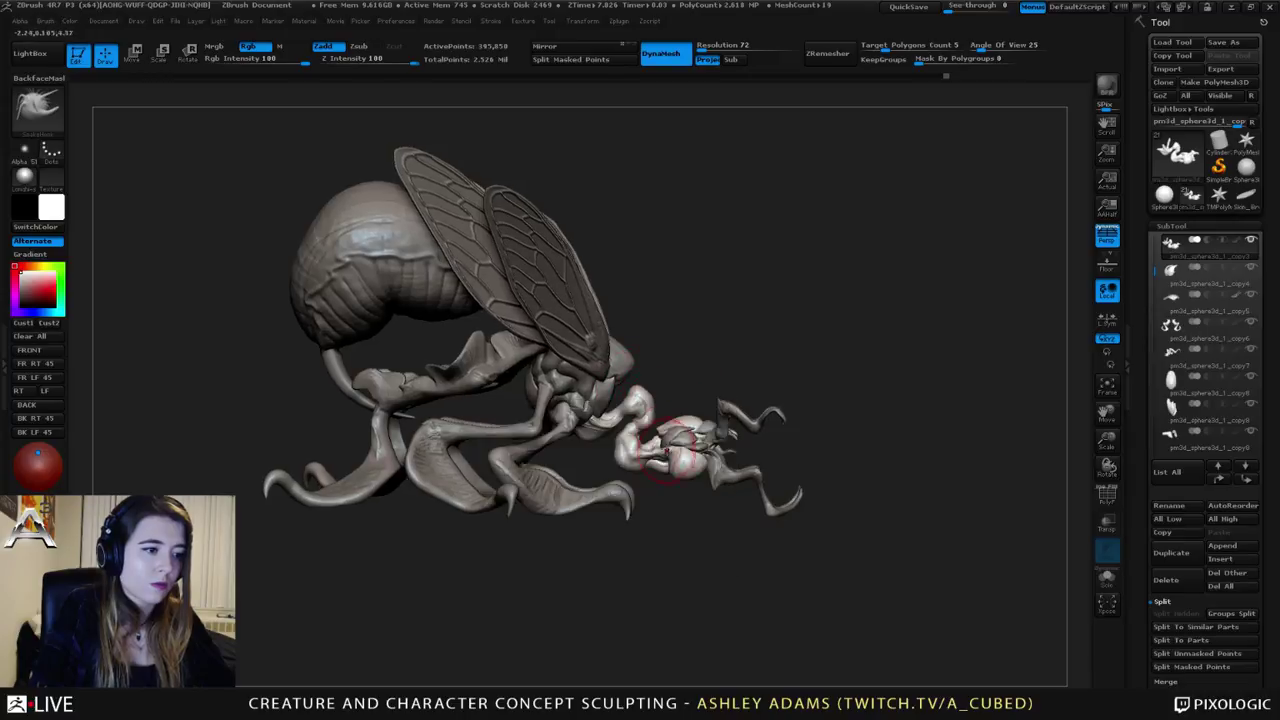
pyautogui.keyDown('ctrl'); pyautogui.moveTo(662, 448); pyautogui.dragTo(658, 510, button='right'); pyautogui.keyUp('ctrl')
pyautogui.rightClick(630, 532)
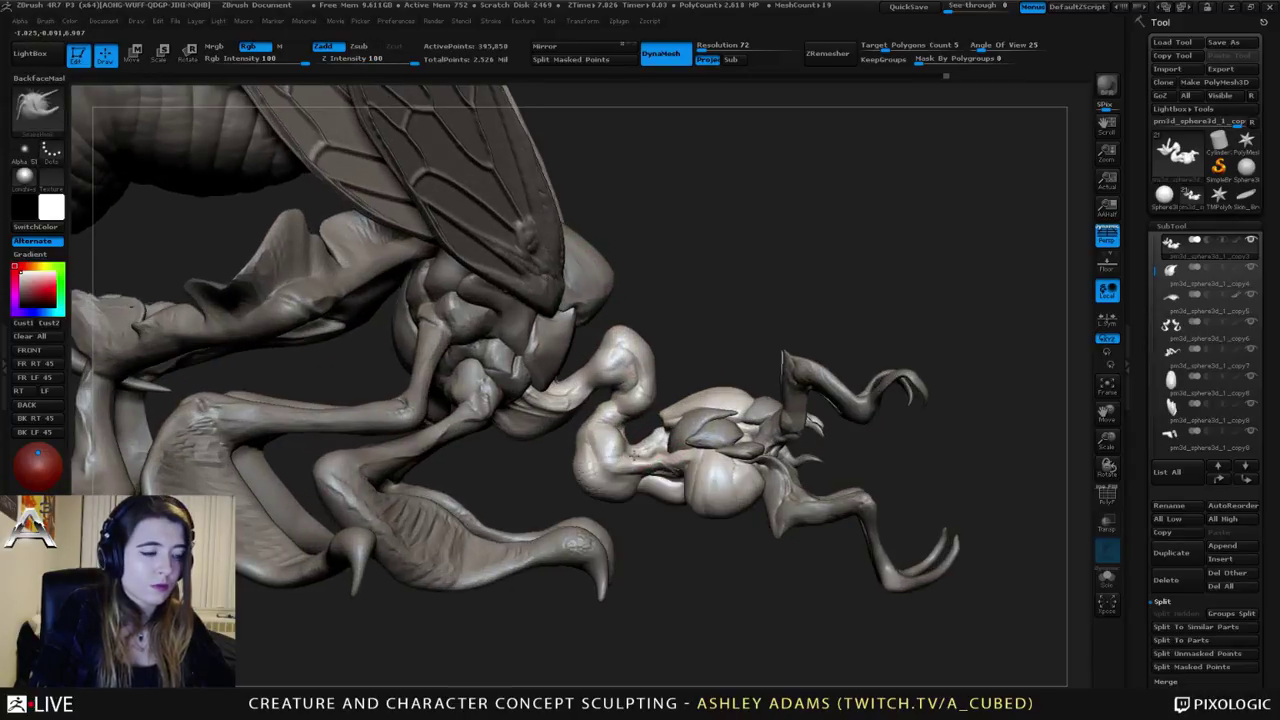
# Step: Shape the strands joining the neck to the back of the head with the Snake Hook and Clay Buildup brushes
pyautogui.rightClick(600, 532)
pyautogui.moveTo(643, 461)
pyautogui.mouseDown()
pyautogui.moveTo(660, 458)
pyautogui.moveTo(610, 462)
pyautogui.moveTo(661, 460)
pyautogui.mouseUp()
pyautogui.press('space')
pyautogui.click(657, 456)
pyautogui.press('1')
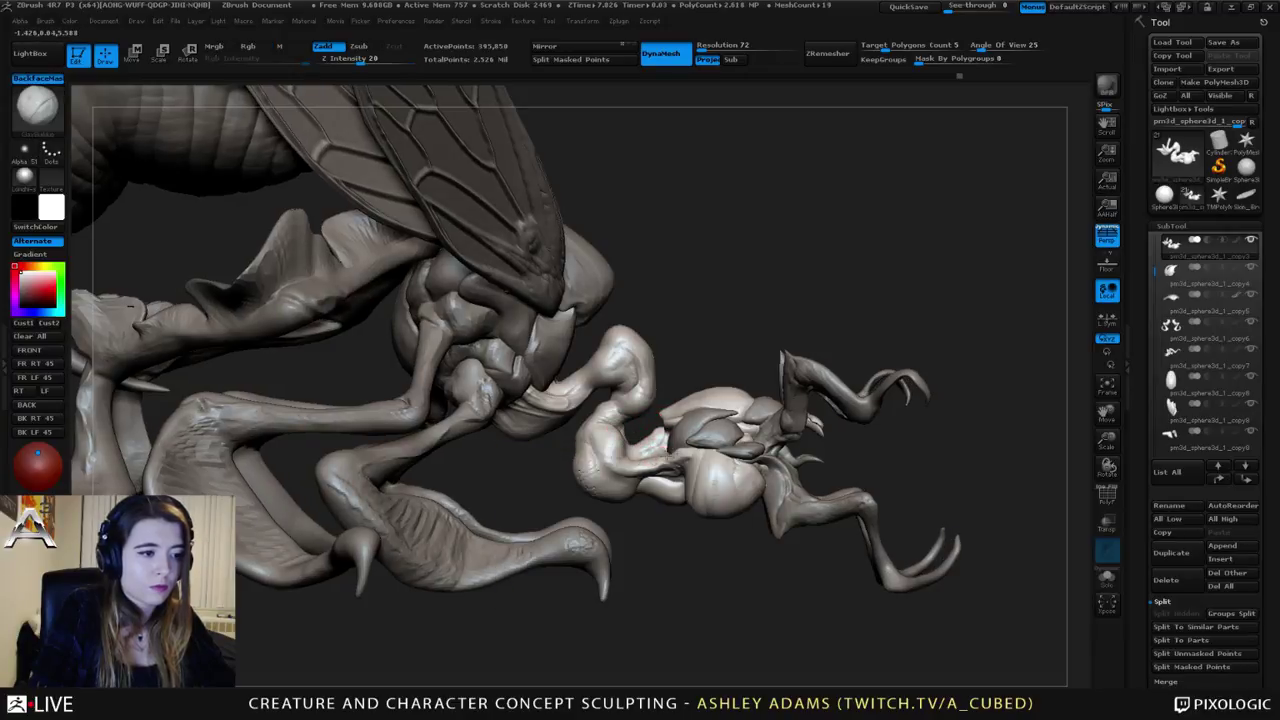
pyautogui.press('space')
pyautogui.click(649, 459)
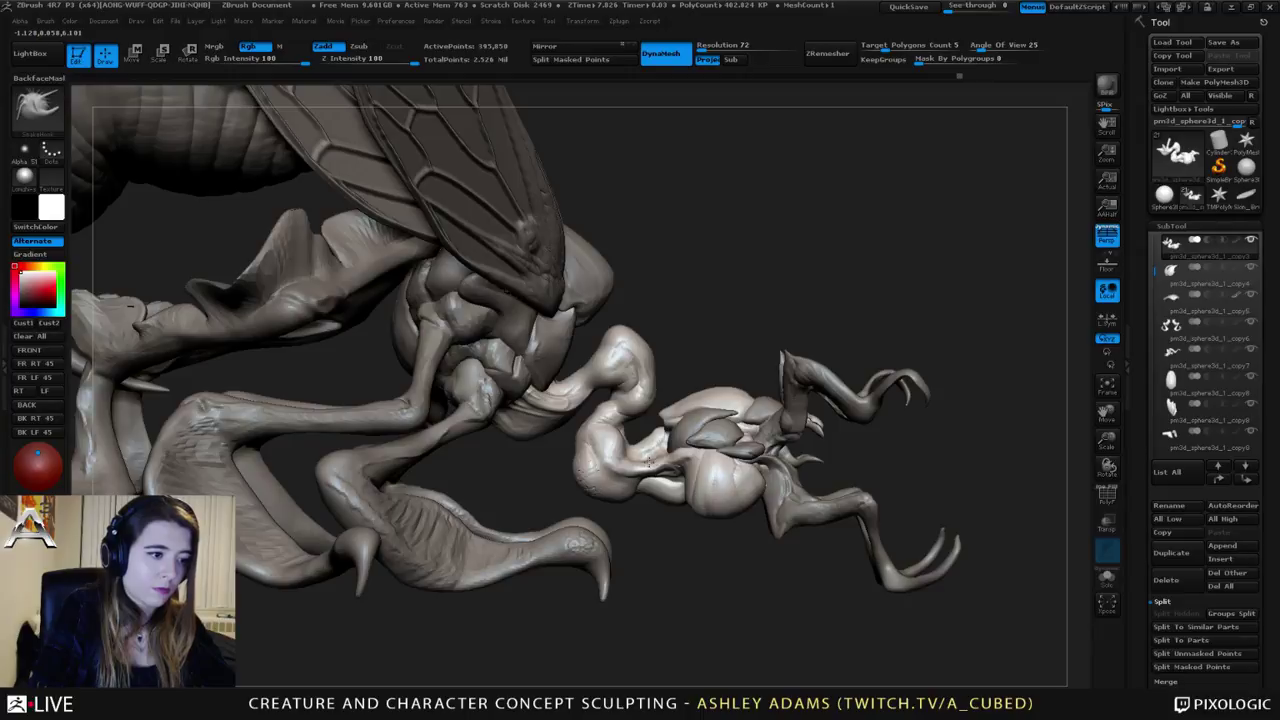
pyautogui.moveTo(642, 622); pyautogui.dragTo(656, 552)
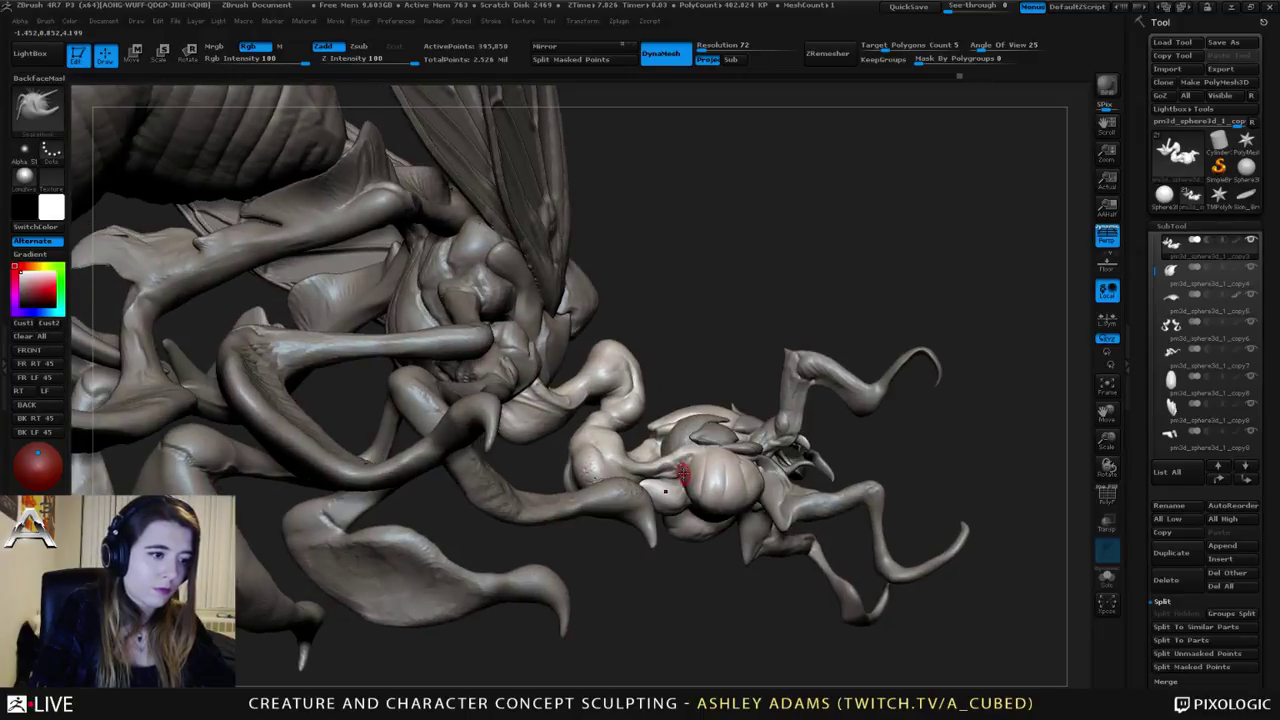
# Step: Add clay to the lower strand between the neck and the ribbed eye with the Clay Buildup brush
pyautogui.press('1')
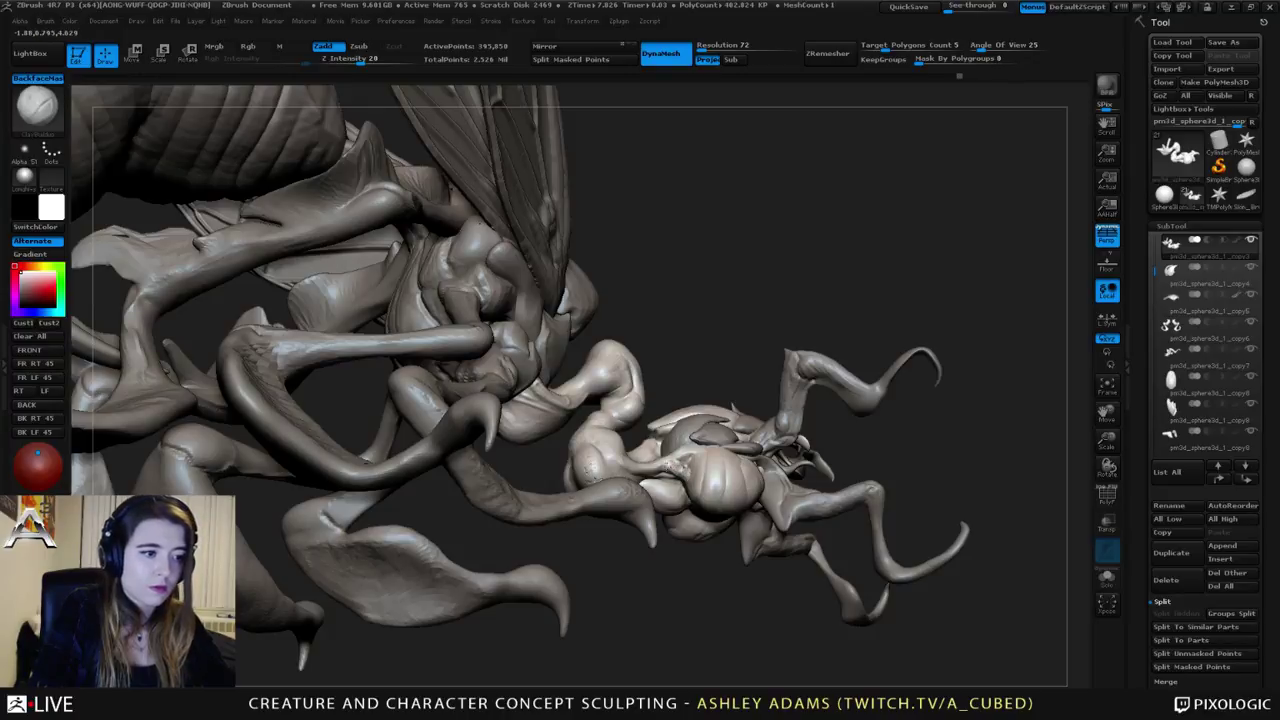
pyautogui.moveTo(674, 466); pyautogui.dragTo(688, 540, button='right')
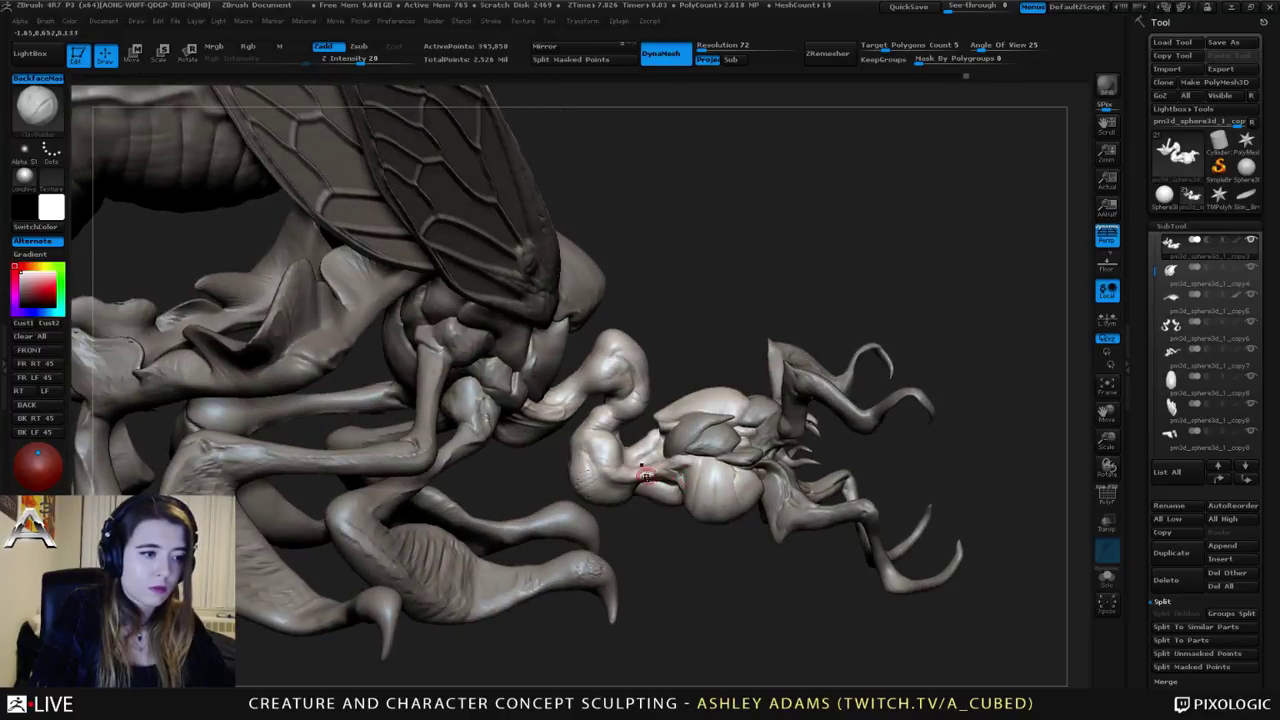
pyautogui.moveTo(646, 476); pyautogui.dragTo(630, 482, button='right')
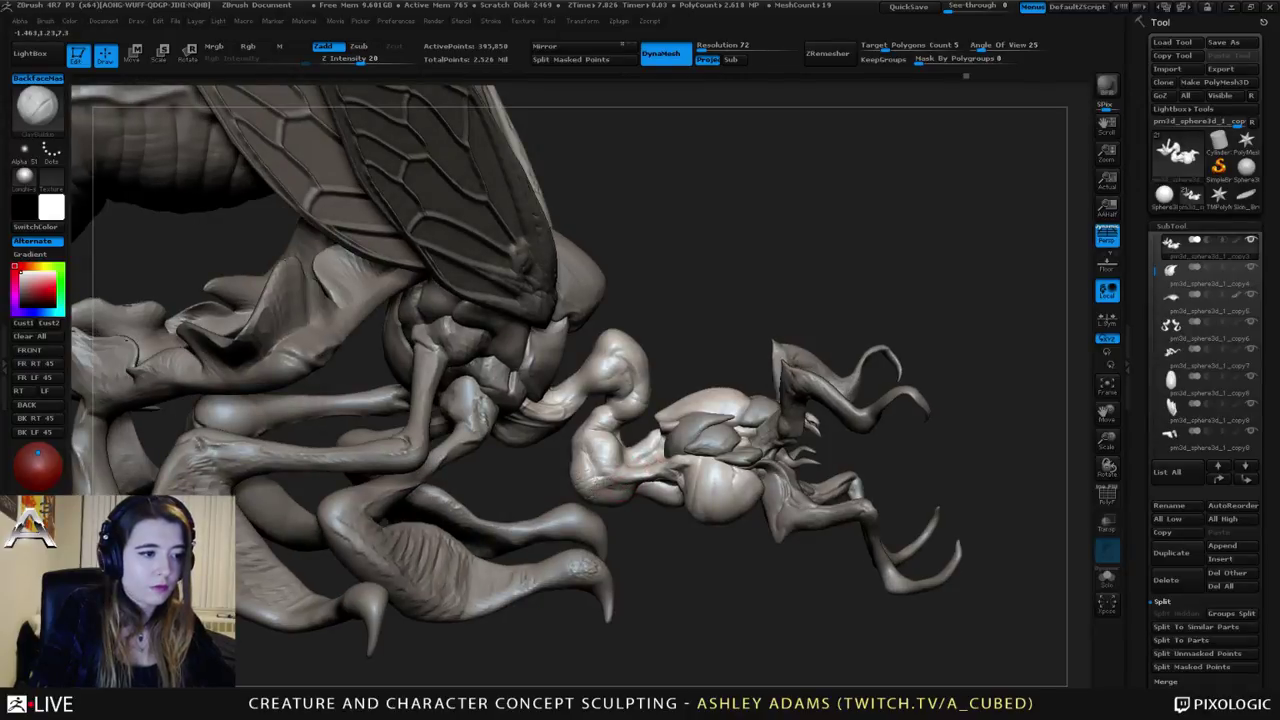
# Step: Finish the clay buildup on the strand behind the ribbed eye and review the whole creature from both sides
pyautogui.moveTo(632, 481)
pyautogui.mouseDown()
pyautogui.moveTo(646, 460)
pyautogui.moveTo(669, 463)
pyautogui.moveTo(655, 479)
pyautogui.moveTo(662, 460)
pyautogui.moveTo(668, 478)
pyautogui.moveTo(650, 475)
pyautogui.mouseUp()
pyautogui.press('f')
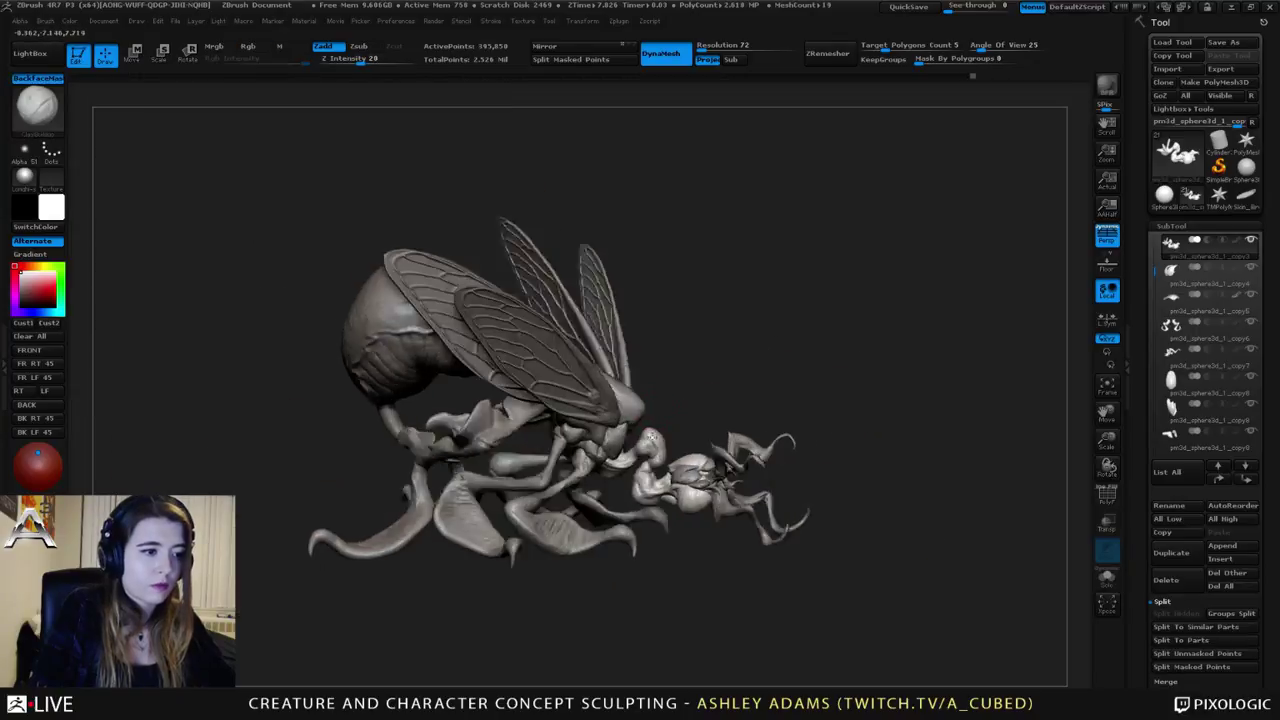
pyautogui.moveTo(680, 505); pyautogui.dragTo(598, 336, button='right')
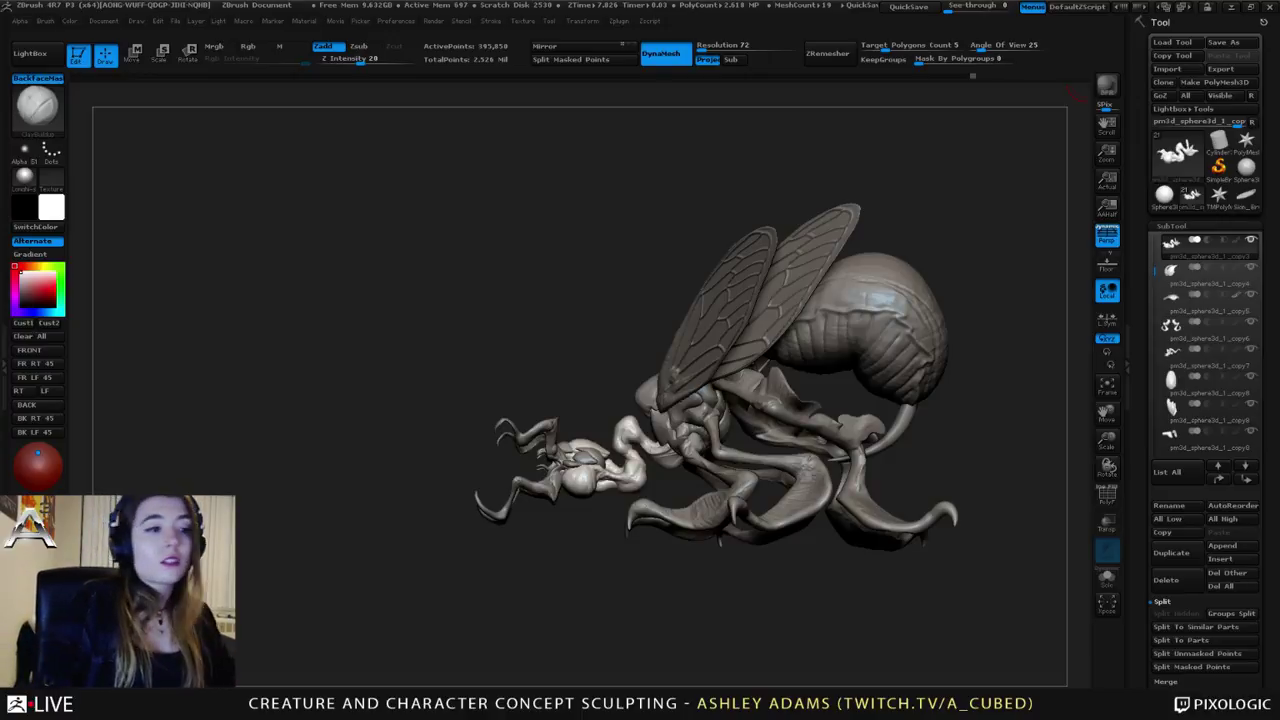
pyautogui.moveTo(662, 372)
pyautogui.mouseDown(button='right')
pyautogui.moveTo(738, 382)
pyautogui.moveTo(742, 404)
pyautogui.moveTo(630, 393)
pyautogui.mouseUp(button='right')
# Step: Make the smooth plate on top of the thorax the active subtool and set the Dam Standard stroke's Roll Dist to 0.16
pyautogui.keyDown('alt'); pyautogui.click(741, 404); pyautogui.keyUp('alt')
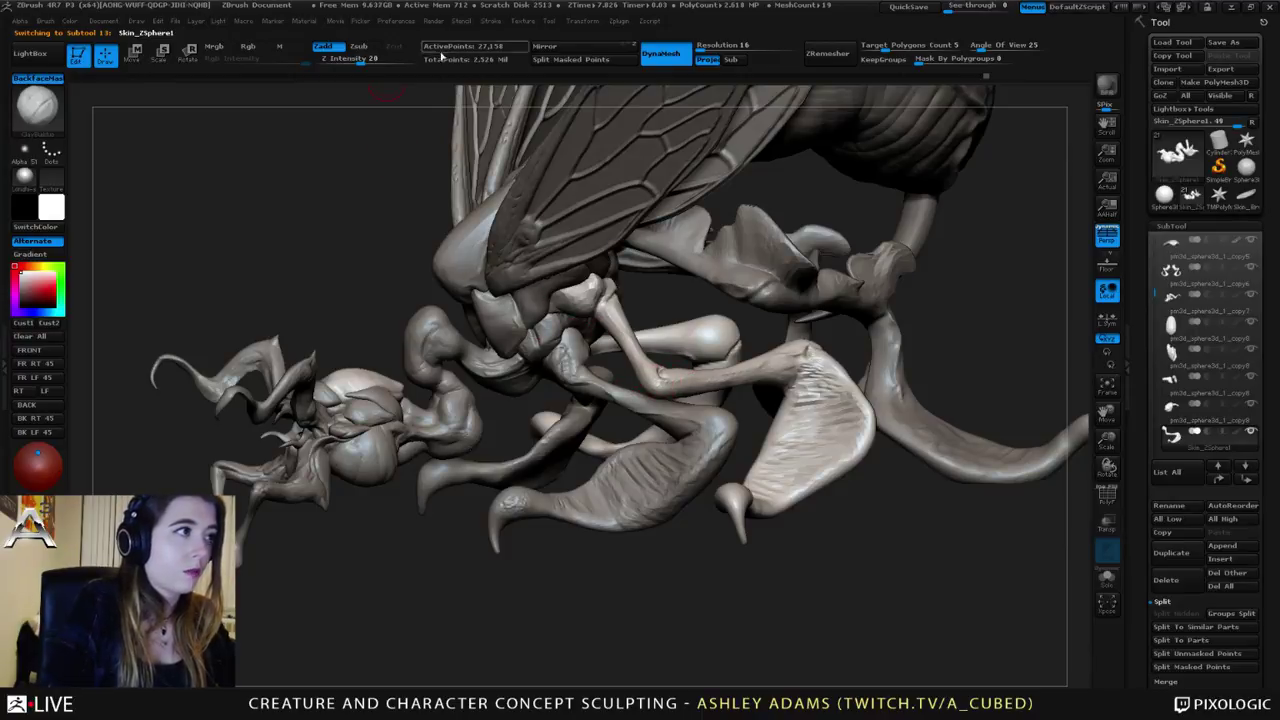
pyautogui.press('w')
pyautogui.press('q')
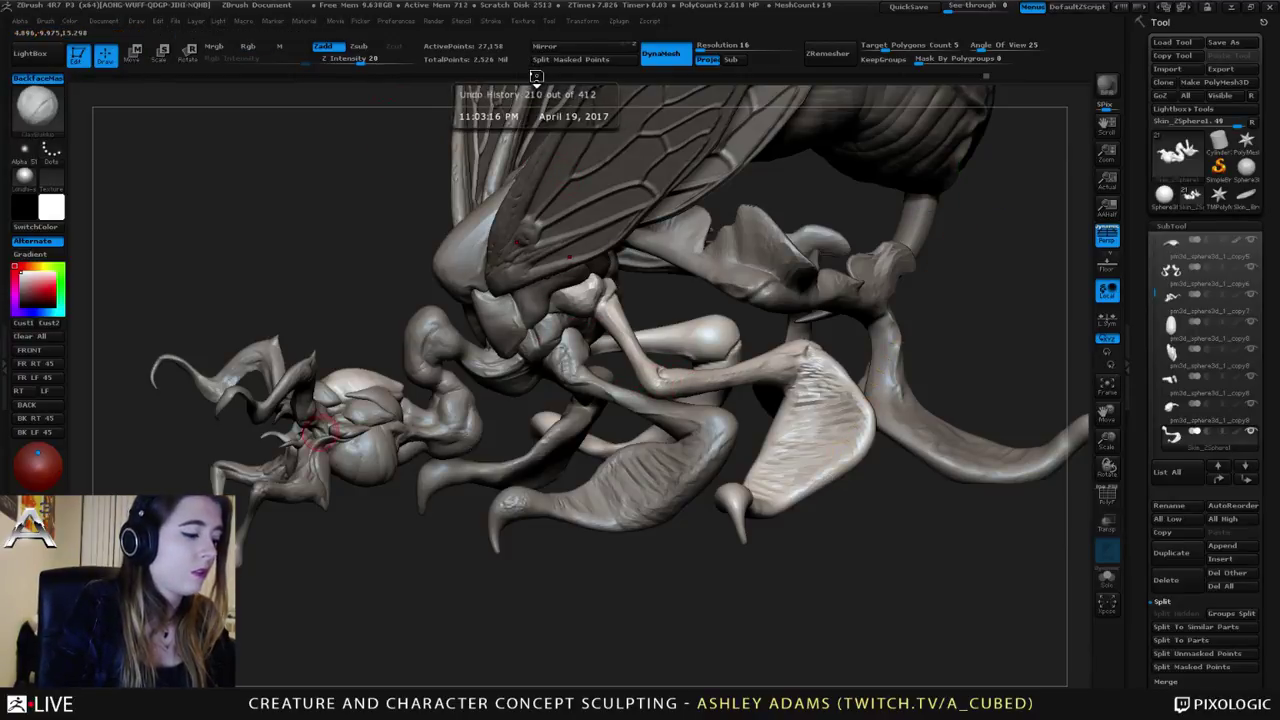
pyautogui.click(491, 20)
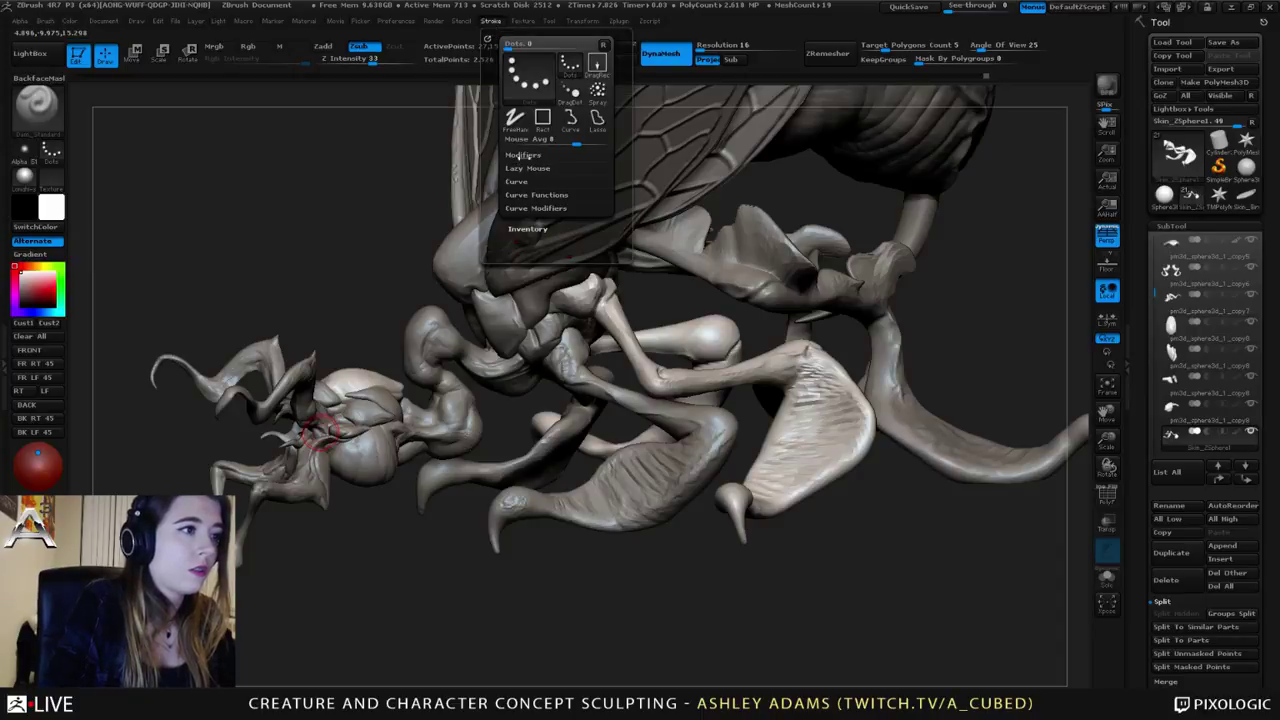
pyautogui.click(522, 155)
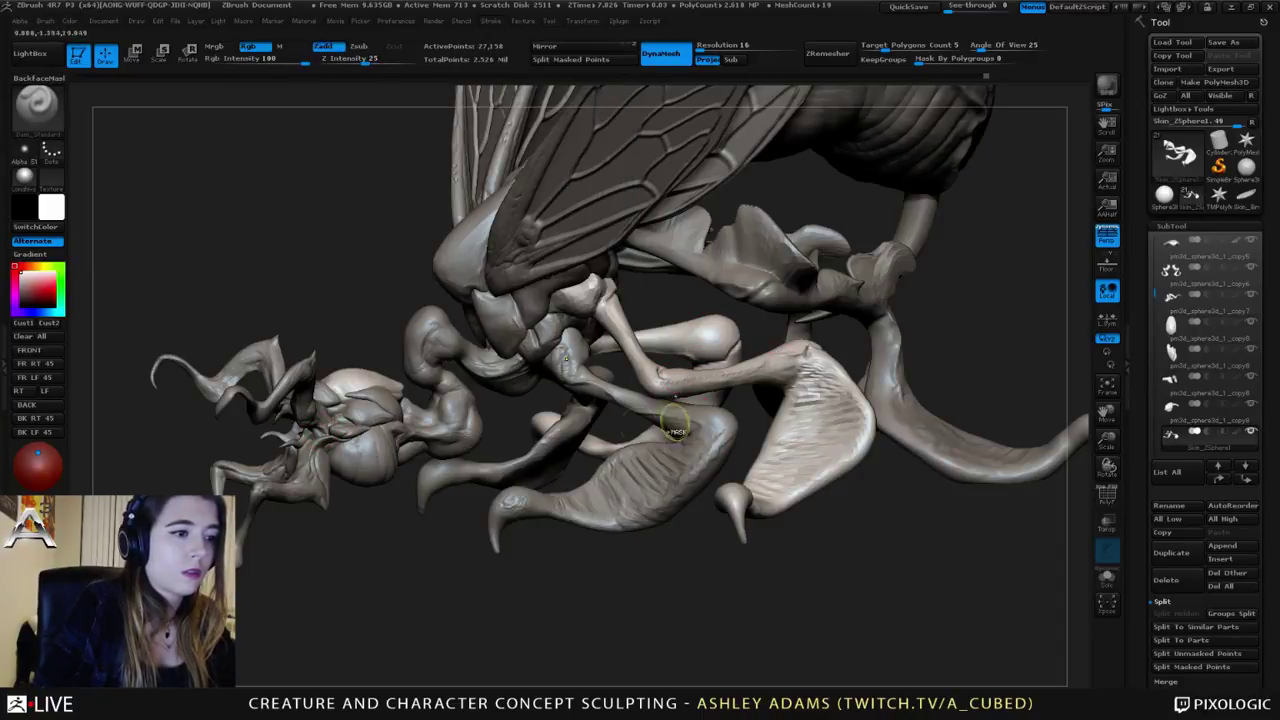
pyautogui.keyDown('alt'); pyautogui.click(466, 250); pyautogui.keyUp('alt')
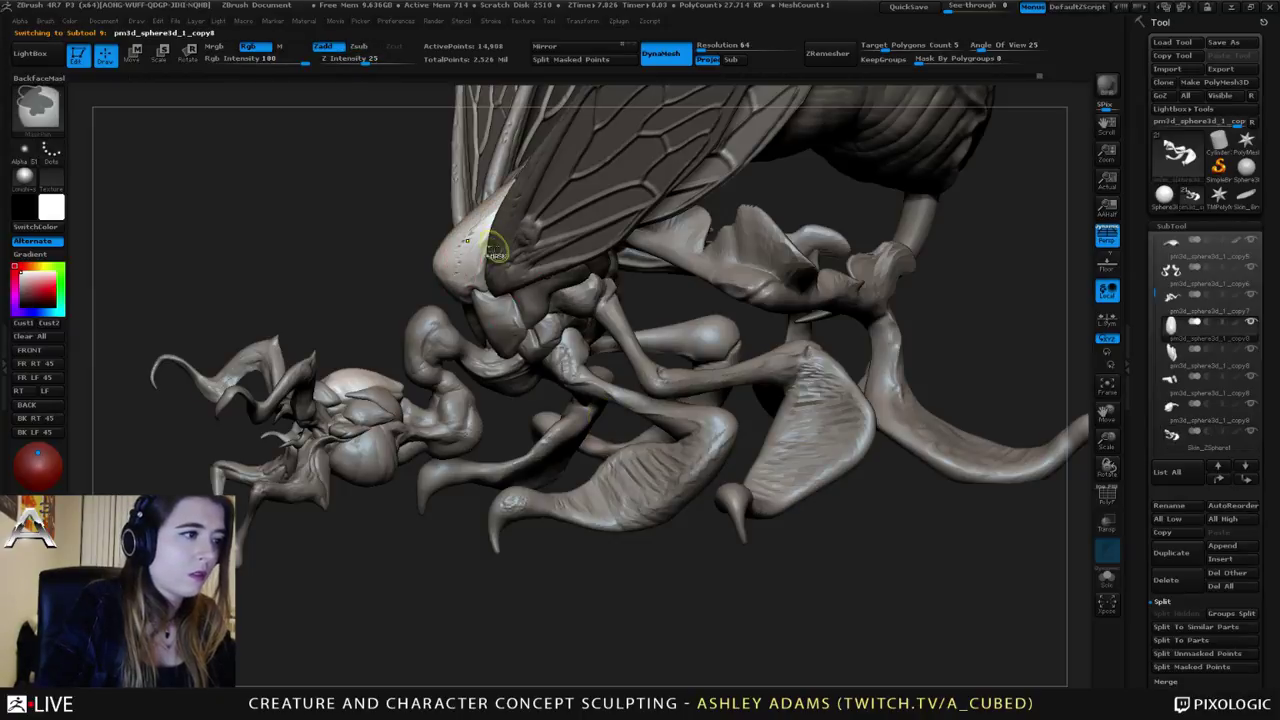
pyautogui.press('space')
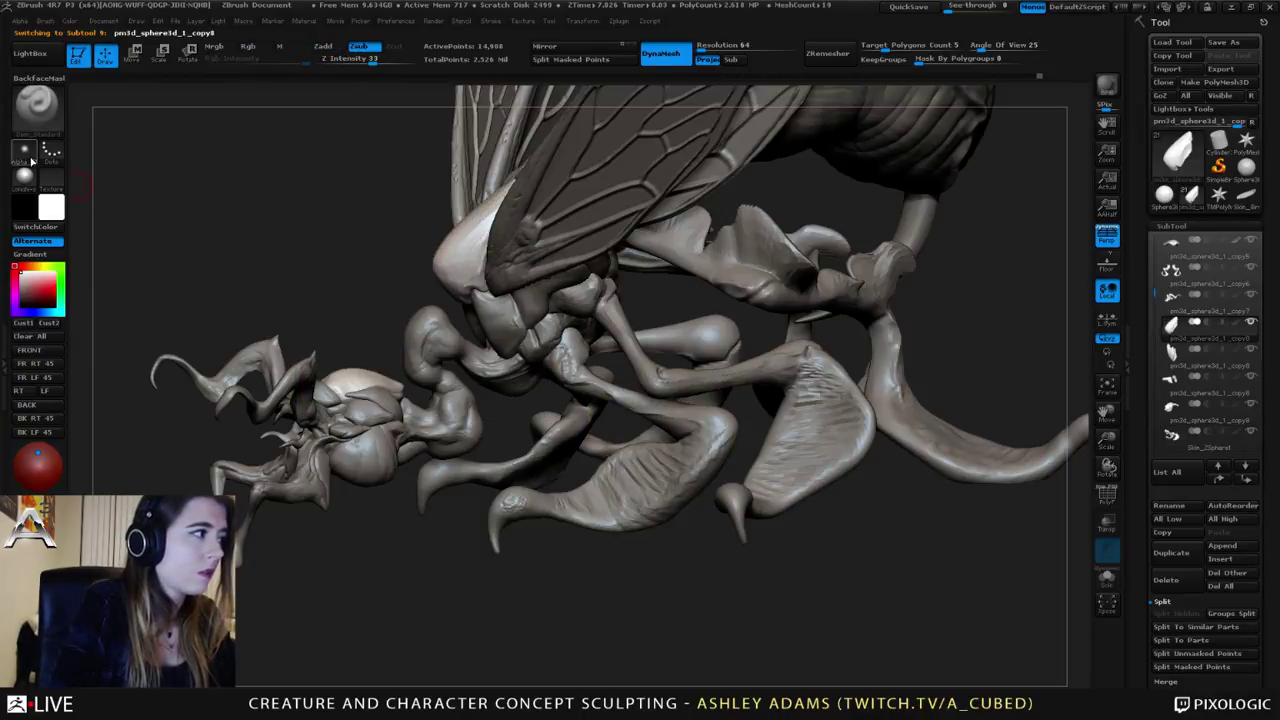
pyautogui.moveTo(493, 205); pyautogui.dragTo(463, 280, button='right')
pyautogui.click(492, 21)
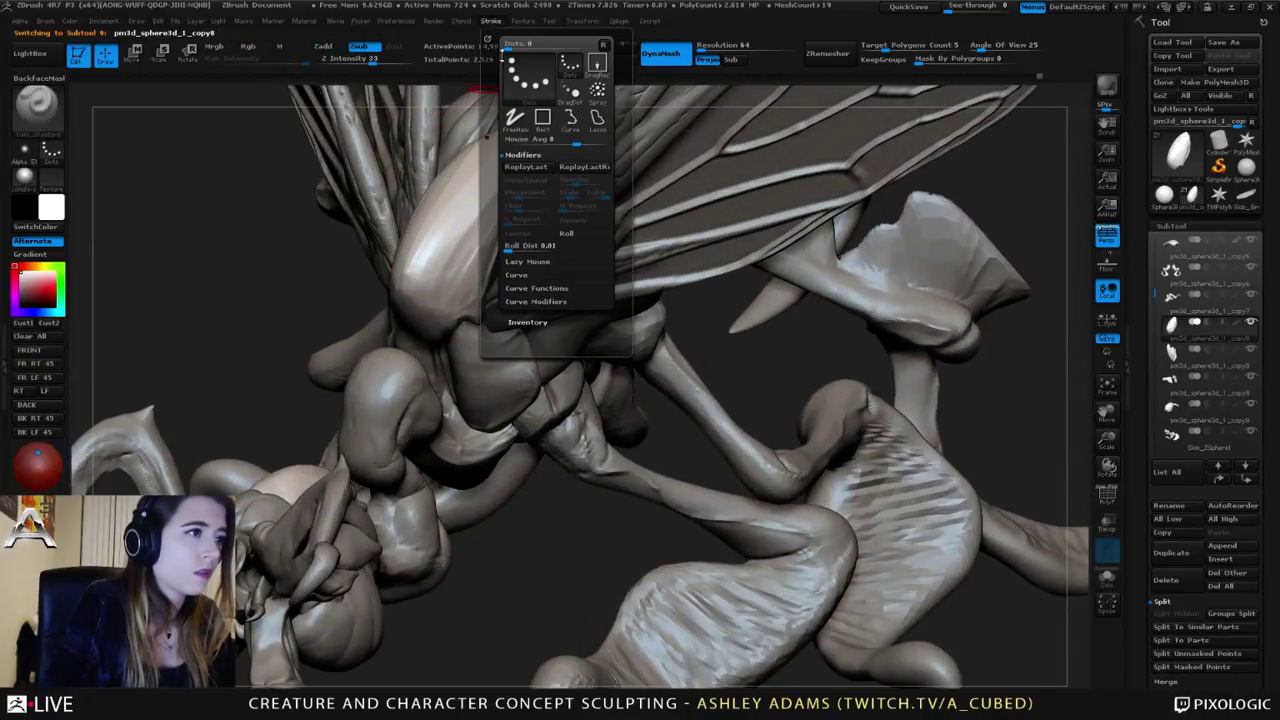
pyautogui.click(552, 246)
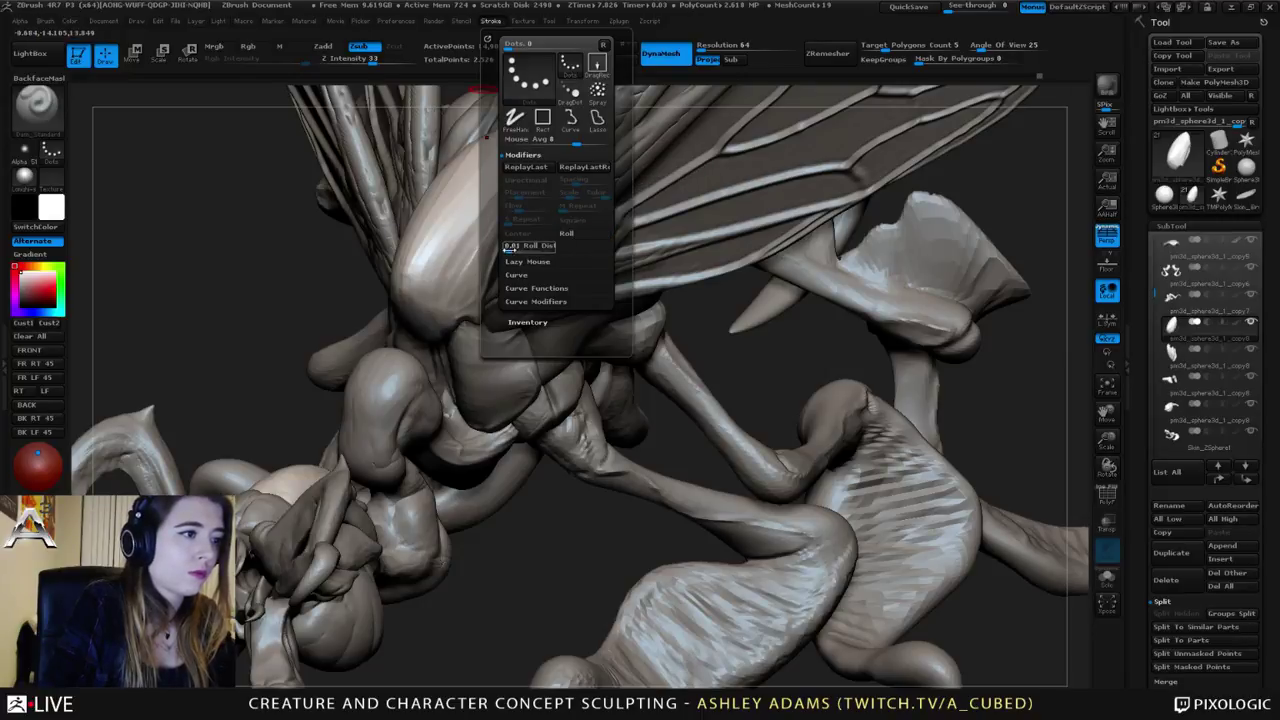
pyautogui.moveTo(510, 250); pyautogui.dragTo(512, 251)
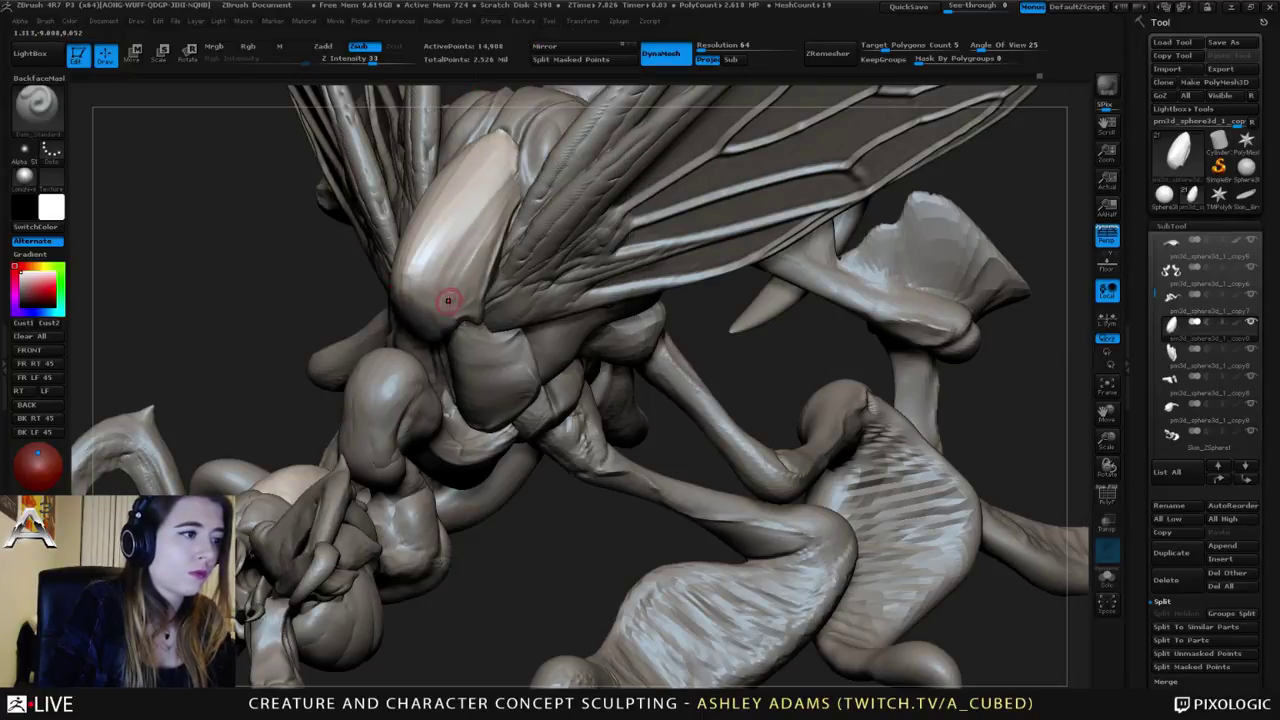
# Step: Try Dam Standard grooves on the thorax plate while adjusting Roll Dist, and check the Lazy Mouse stroke settings
pyautogui.press('ctrl')
pyautogui.click(491, 21)
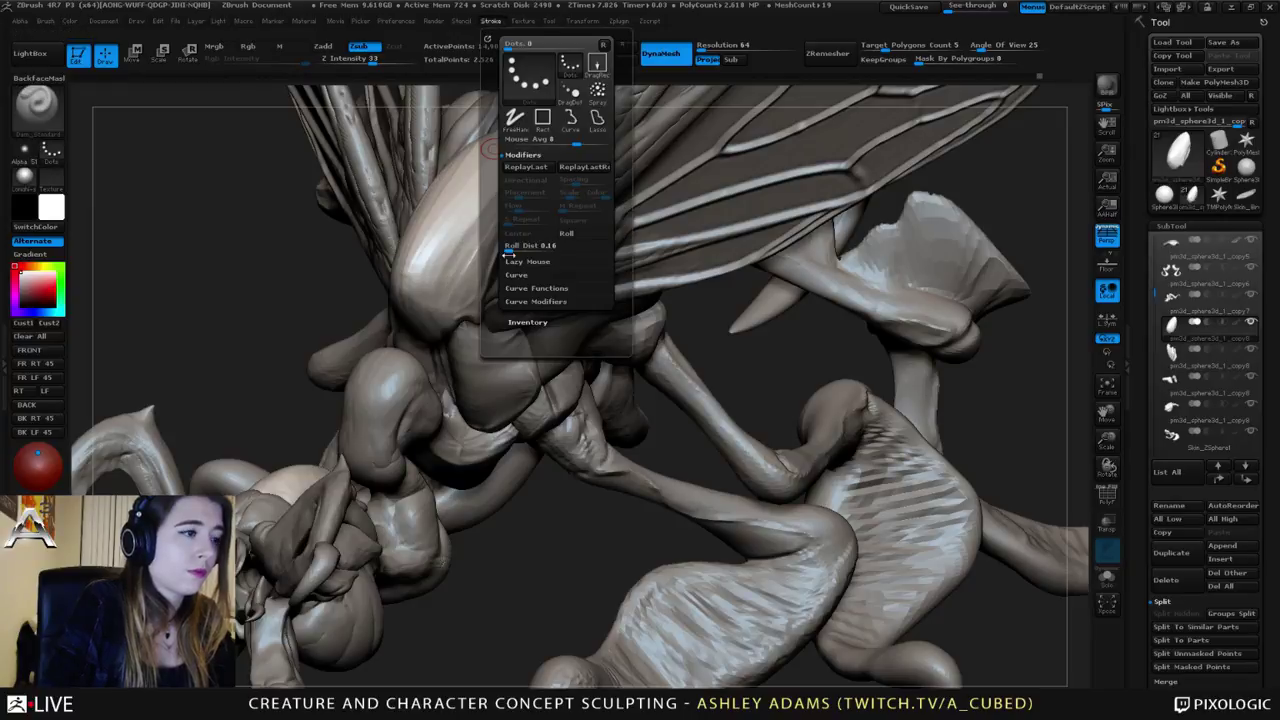
pyautogui.click(510, 250)
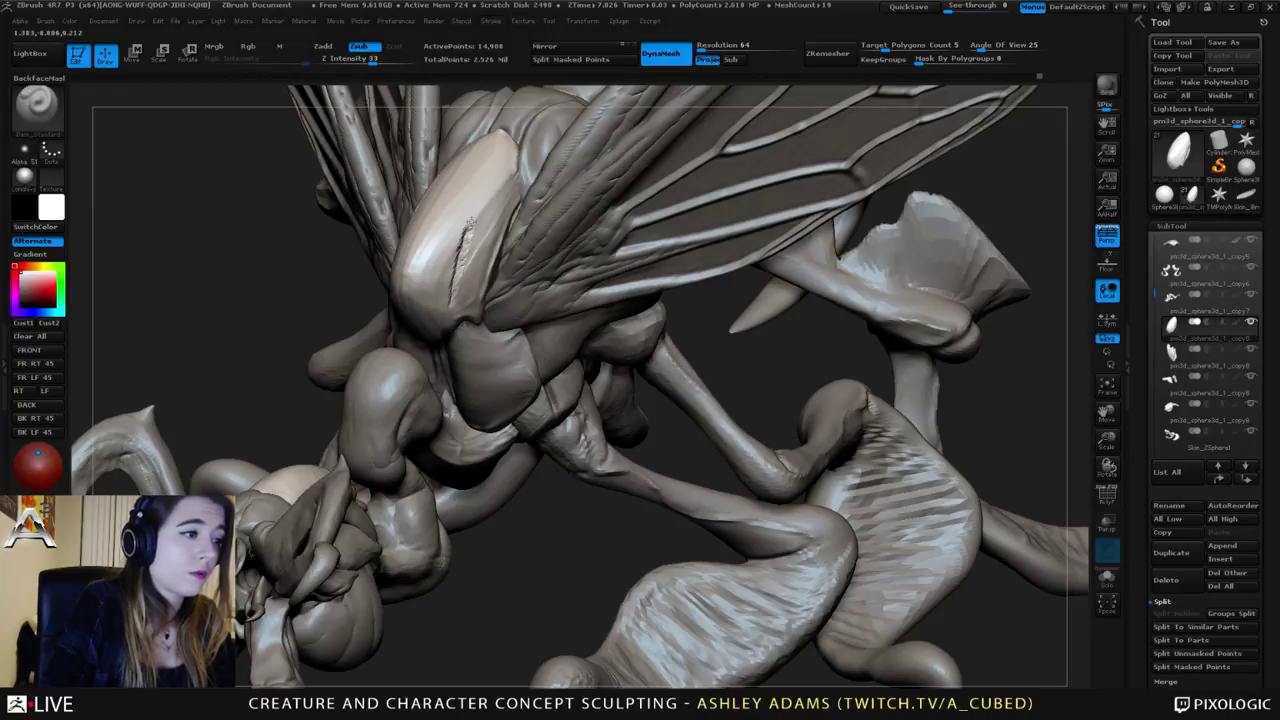
pyautogui.click(493, 21)
pyautogui.click(514, 250)
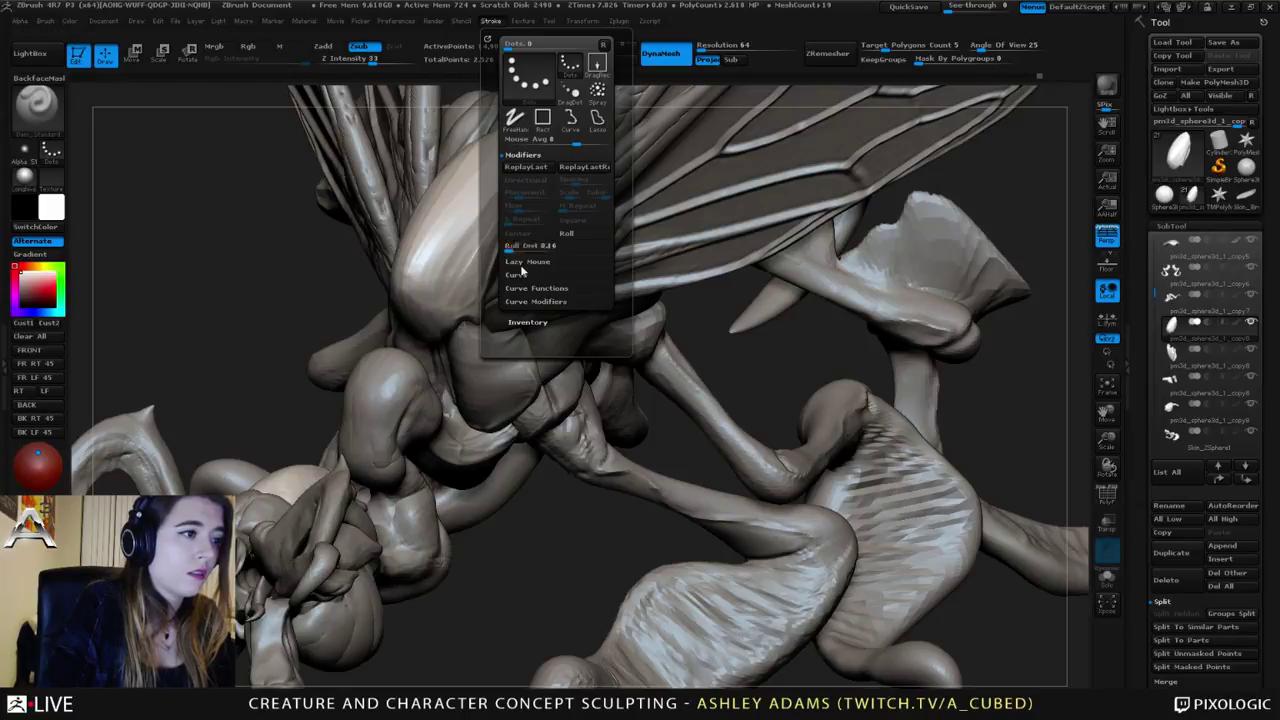
pyautogui.click(527, 261)
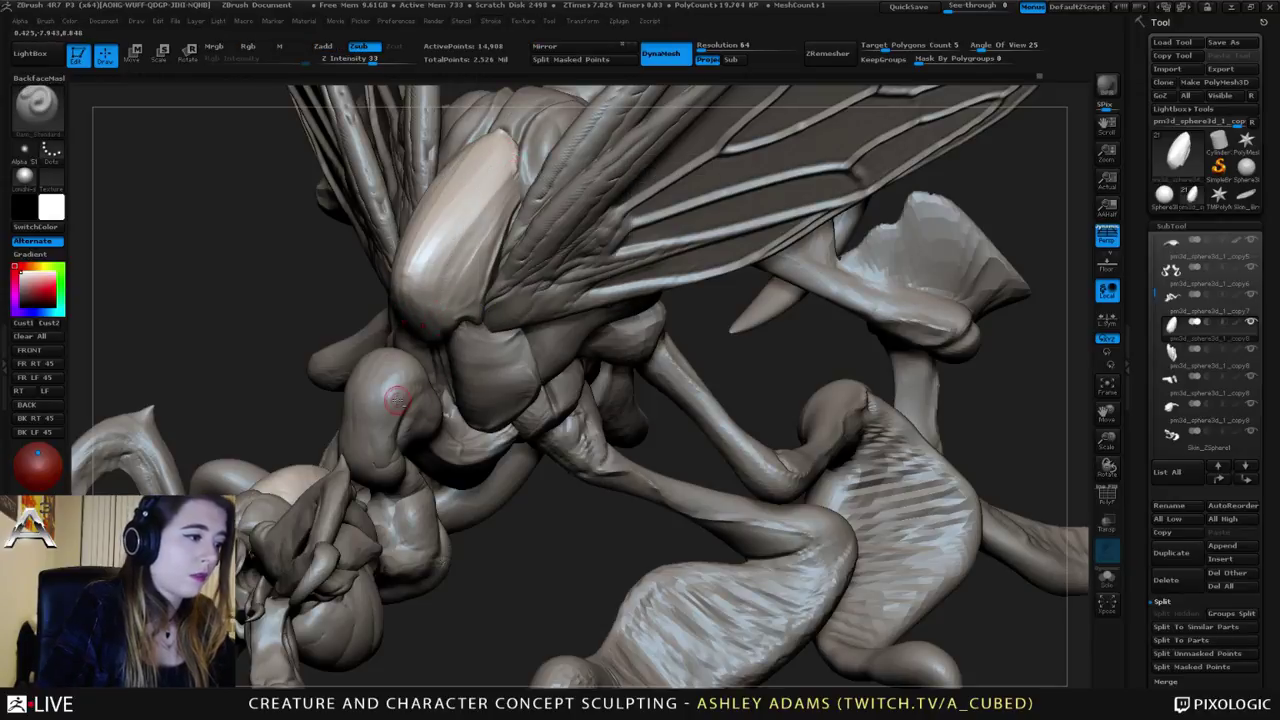
# Step: Make the head and neck piece the active subtool, try Dam Standard creases on the neck's upper bulge and undo them
pyautogui.keyDown('alt'); pyautogui.click(381, 462); pyautogui.keyUp('alt')
pyautogui.moveTo(385, 392); pyautogui.dragTo(392, 368)
pyautogui.keyDown('alt'); pyautogui.moveTo(401, 393); pyautogui.dragTo(446, 337, button='right'); pyautogui.keyUp('alt')
pyautogui.hotkey('ctrl', 'z')
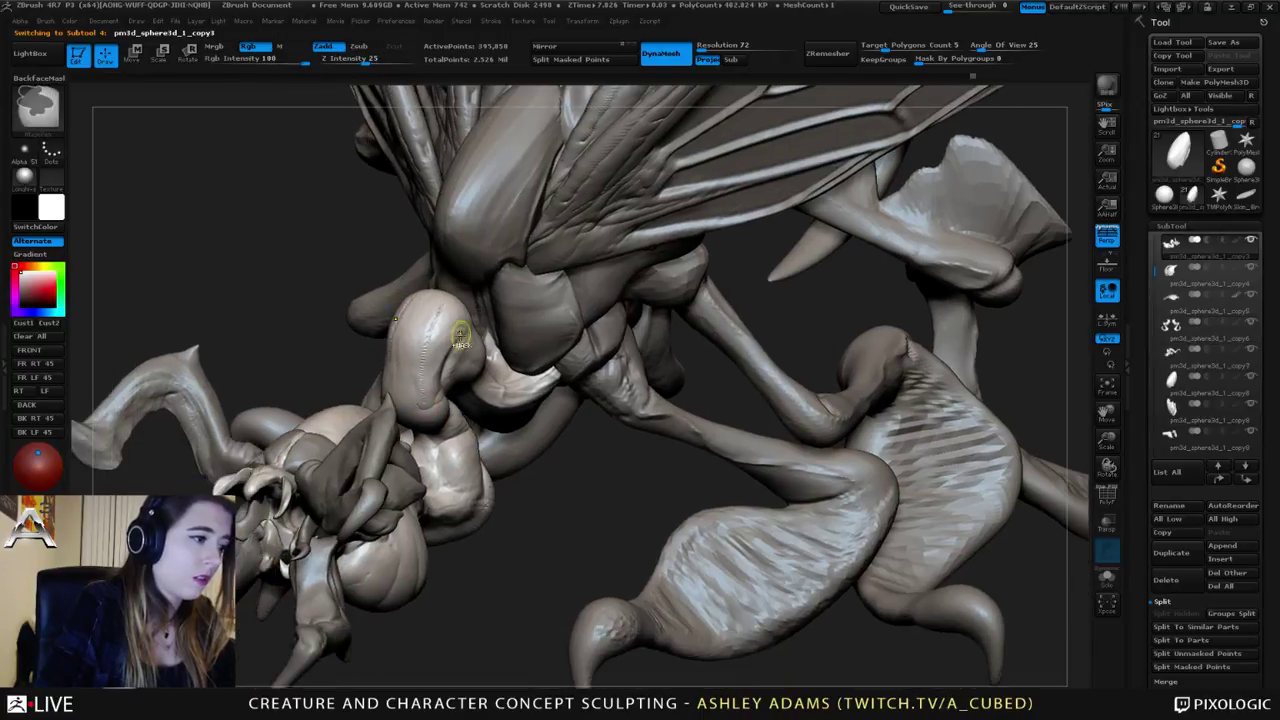
pyautogui.click(492, 22)
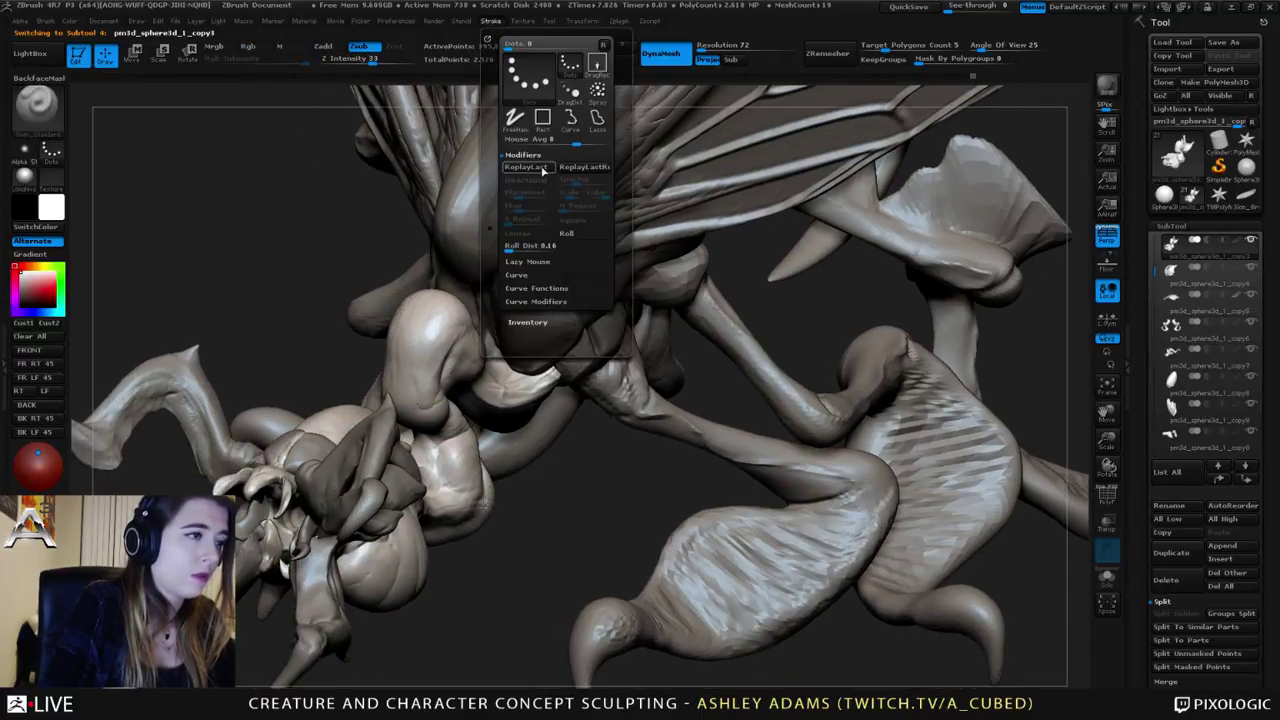
pyautogui.moveTo(509, 250); pyautogui.dragTo(510, 250)
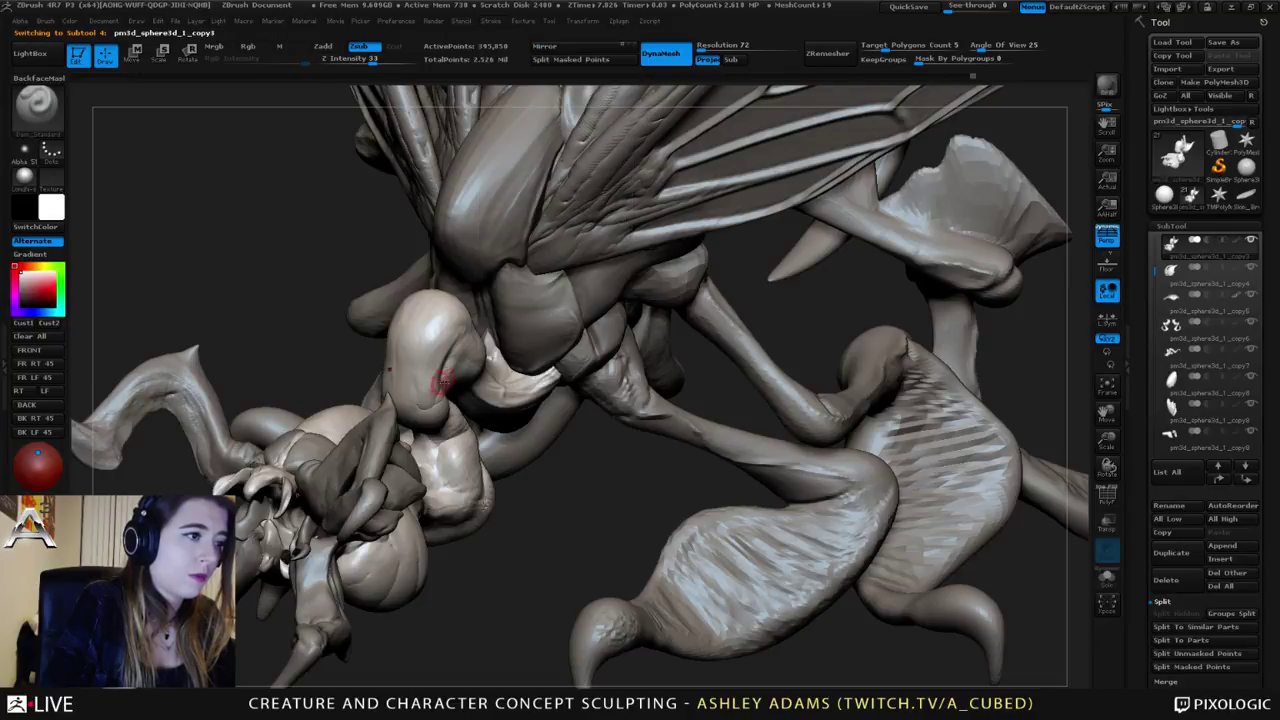
pyautogui.moveTo(449, 344)
pyautogui.mouseDown(button='right')
pyautogui.moveTo(520, 340)
pyautogui.moveTo(389, 316)
pyautogui.mouseUp(button='right')
pyautogui.hotkey('ctrl', 'z')
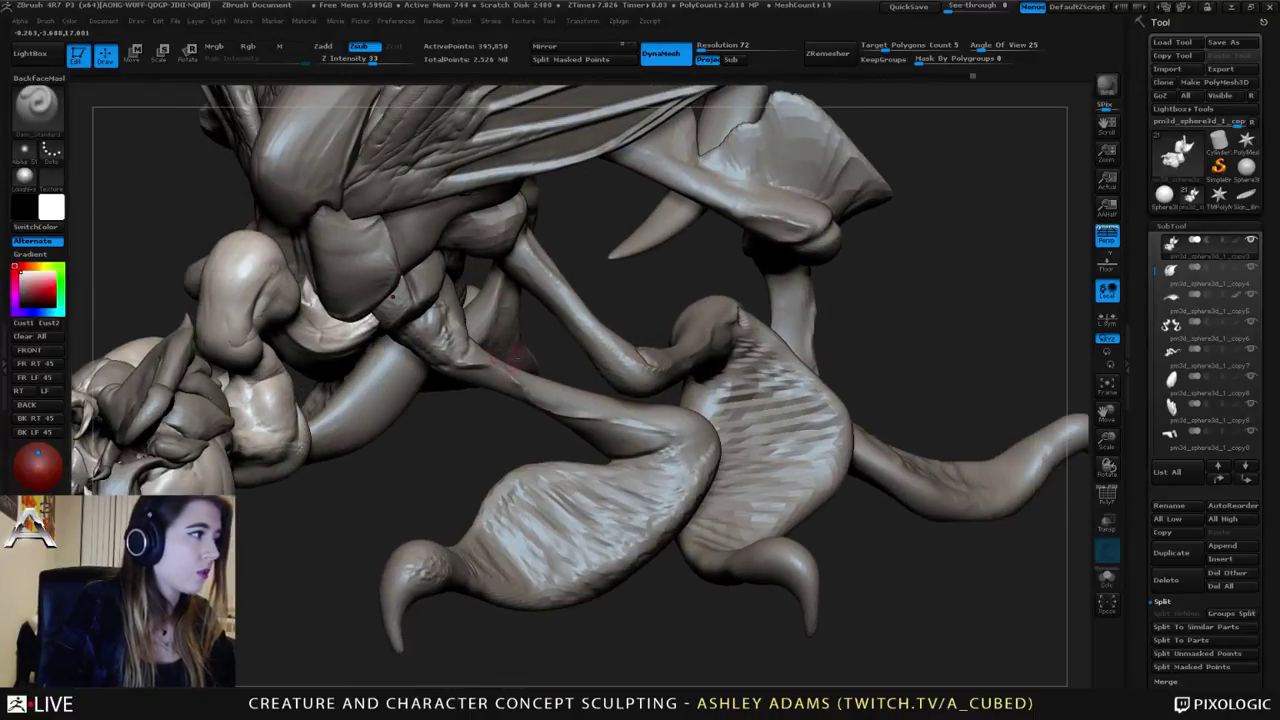
# Step: Make the front ribbed leg the active subtool, try a Dam Standard crease along its upper segment and subdivide its mesh
pyautogui.moveTo(500, 365); pyautogui.dragTo(544, 395, button='right')
pyautogui.keyDown('alt'); pyautogui.click(520, 385); pyautogui.keyUp('alt')
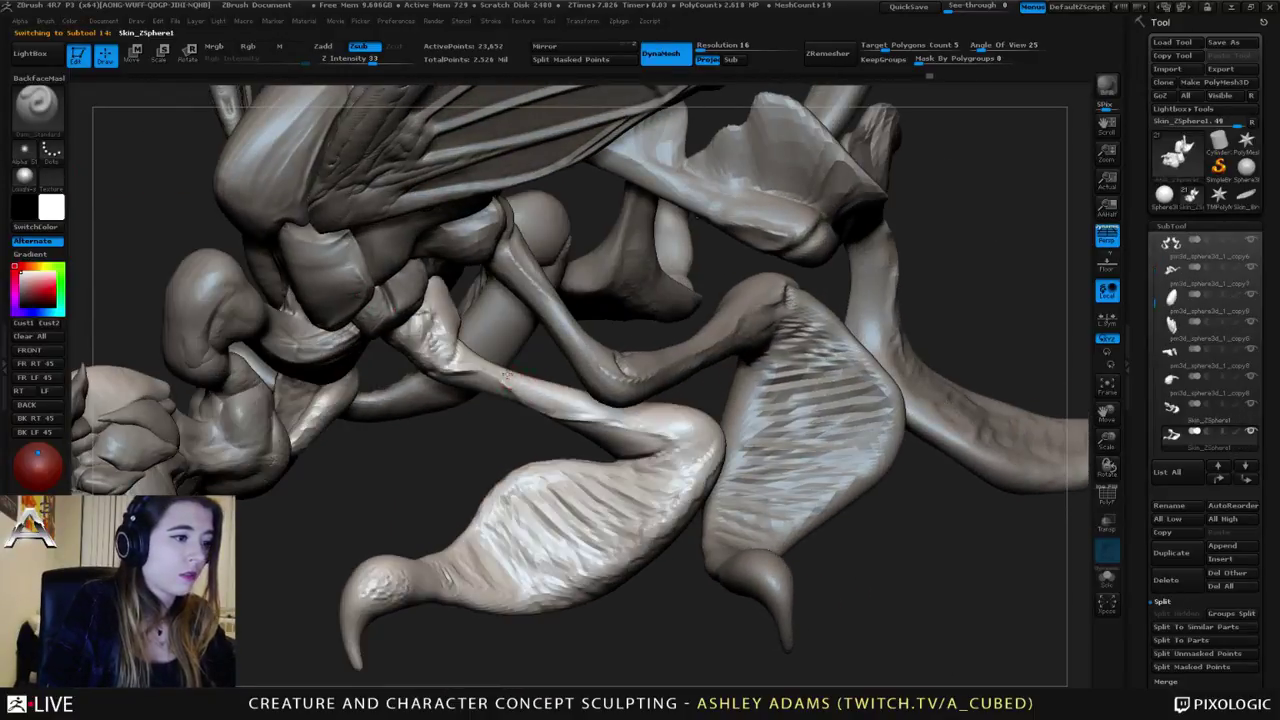
pyautogui.rightClick(500, 370)
pyautogui.moveTo(495, 370); pyautogui.dragTo(450, 342)
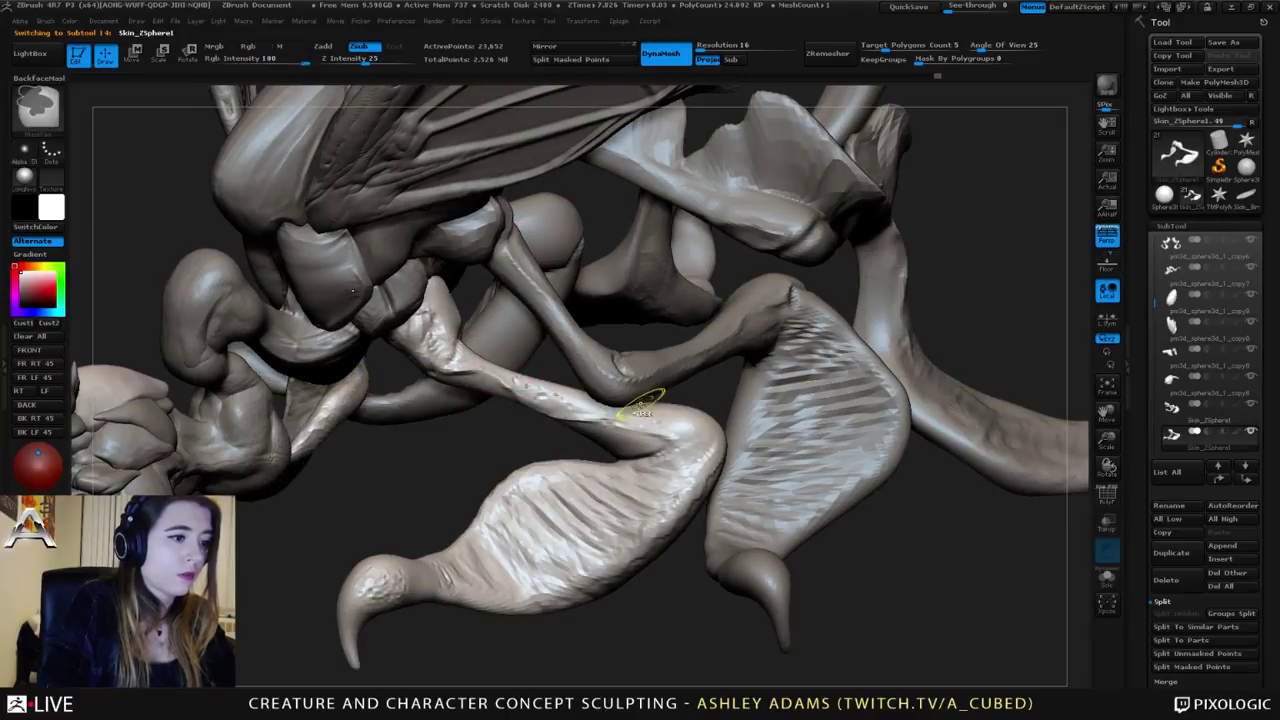
pyautogui.moveTo(643, 394); pyautogui.dragTo(478, 362, button='right')
pyautogui.hotkey('ctrl', 'd')
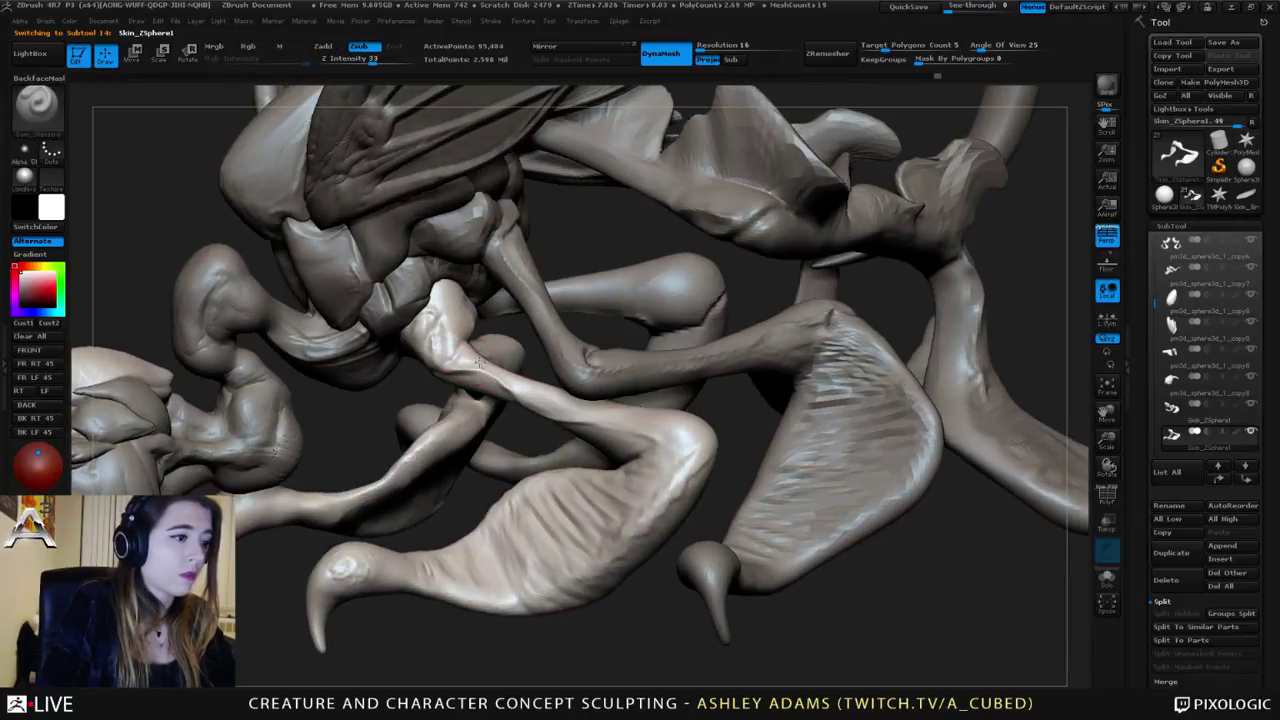
# Step: Look through the brush's alpha library, alpha Modify options, and Lazy Mouse and Curve stroke settings
pyautogui.click(25, 153)
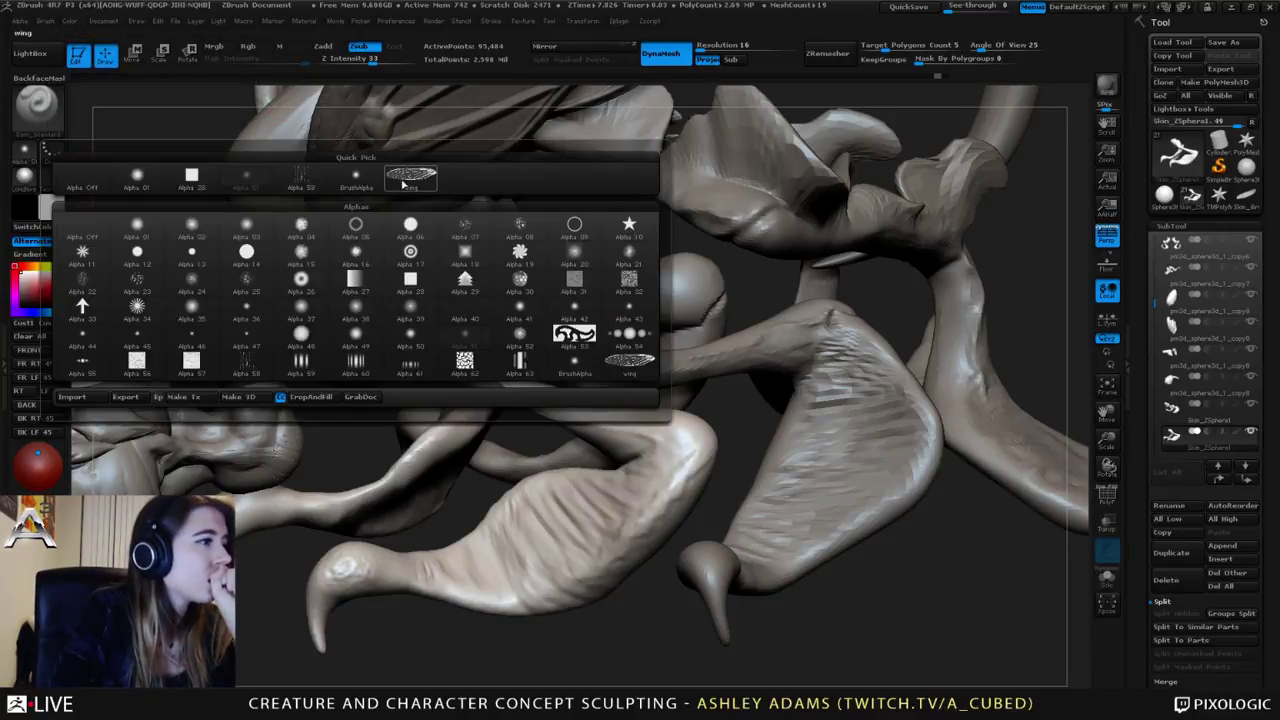
pyautogui.click(18, 21)
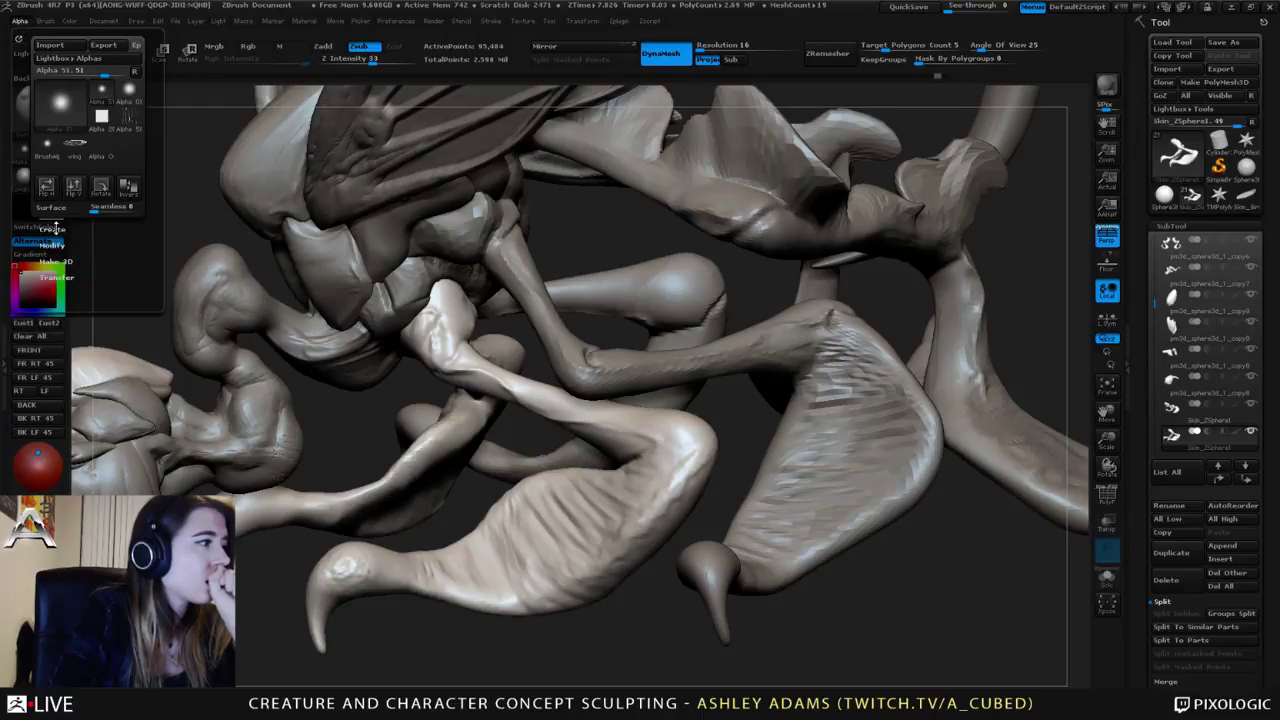
pyautogui.click(55, 245)
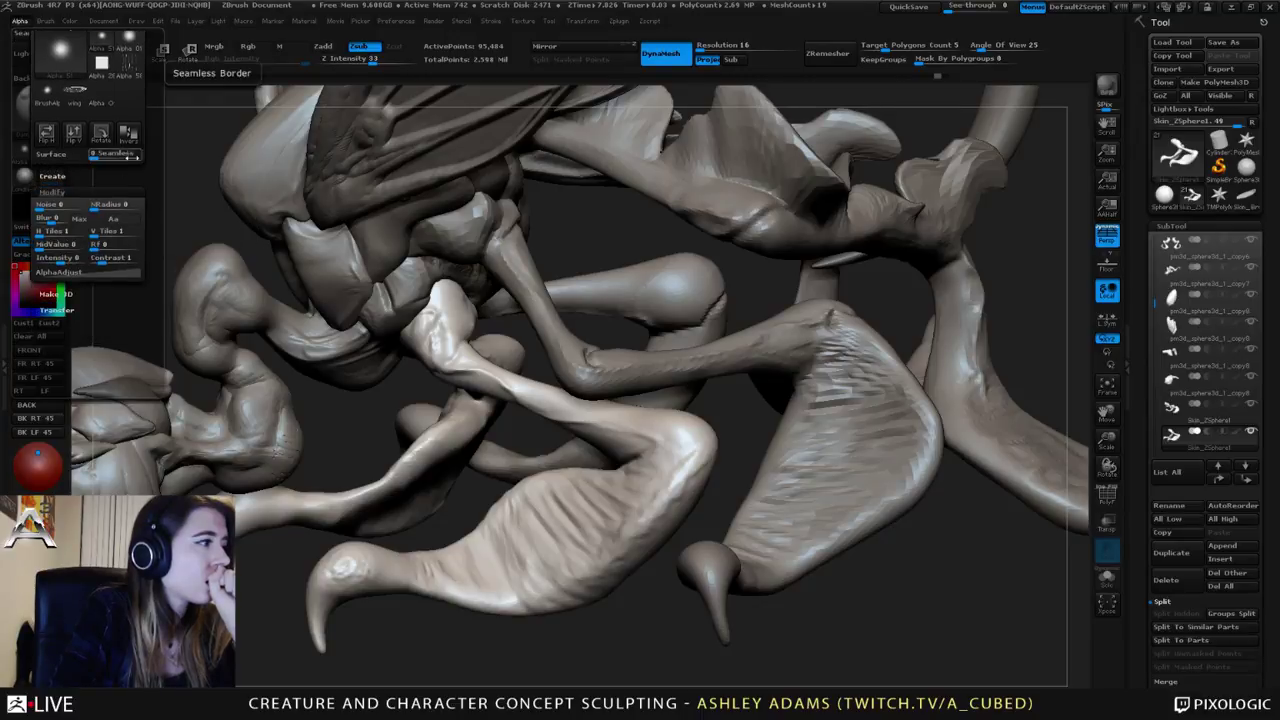
pyautogui.click(130, 143)
pyautogui.click(135, 144)
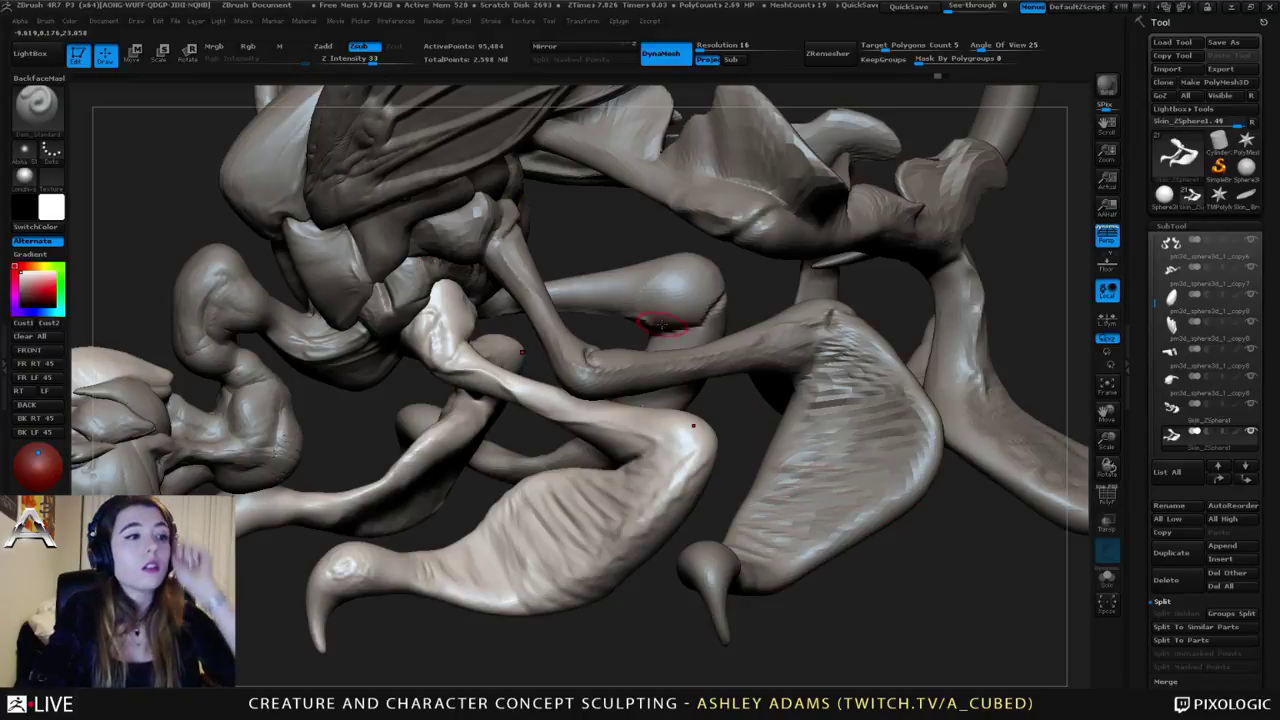
pyautogui.moveTo(687, 326)
pyautogui.mouseDown(button='right')
pyautogui.moveTo(775, 326)
pyautogui.moveTo(790, 310)
pyautogui.moveTo(705, 295)
pyautogui.moveTo(692, 318)
pyautogui.moveTo(610, 300)
pyautogui.mouseUp(button='right')
pyautogui.click(523, 21)
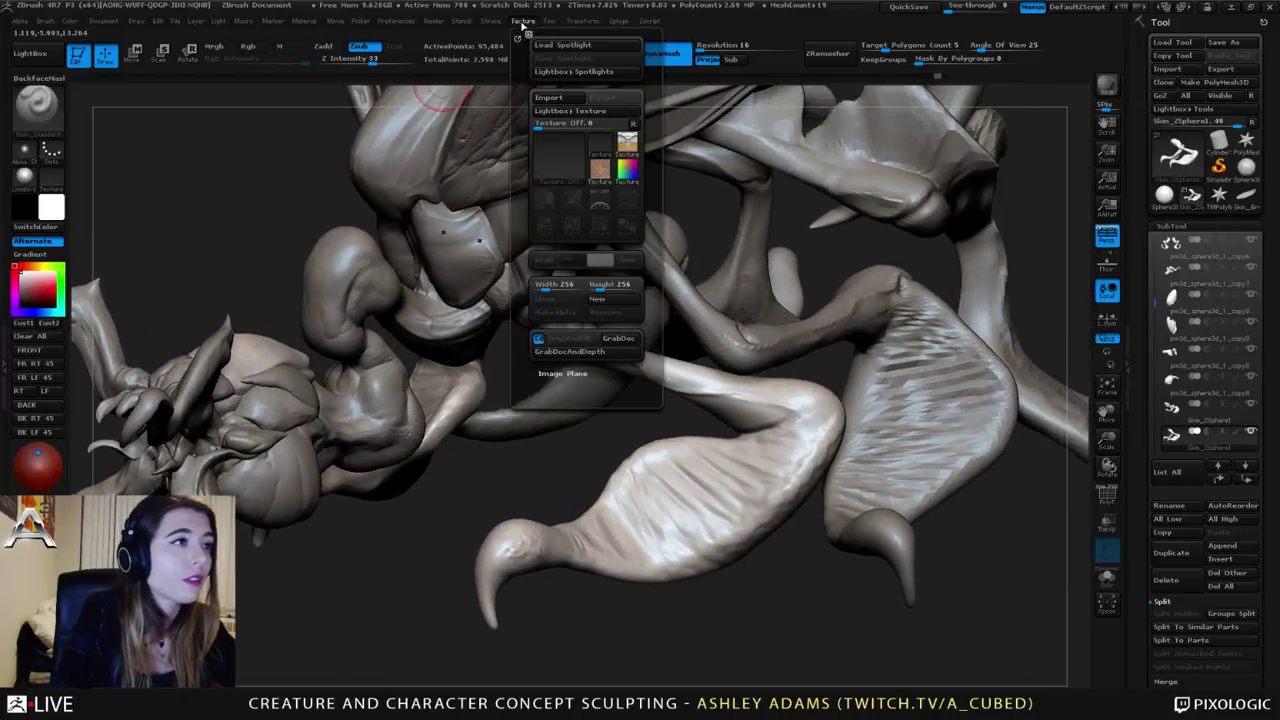
pyautogui.click(491, 21)
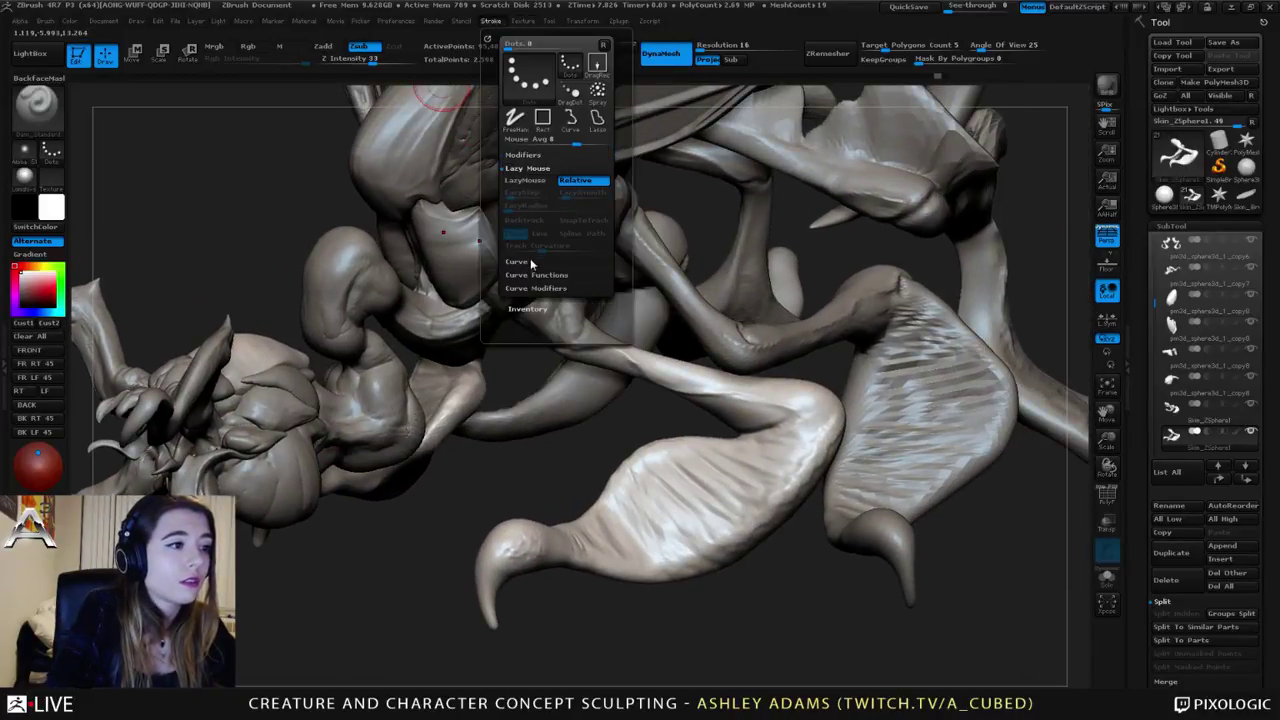
pyautogui.click(533, 170)
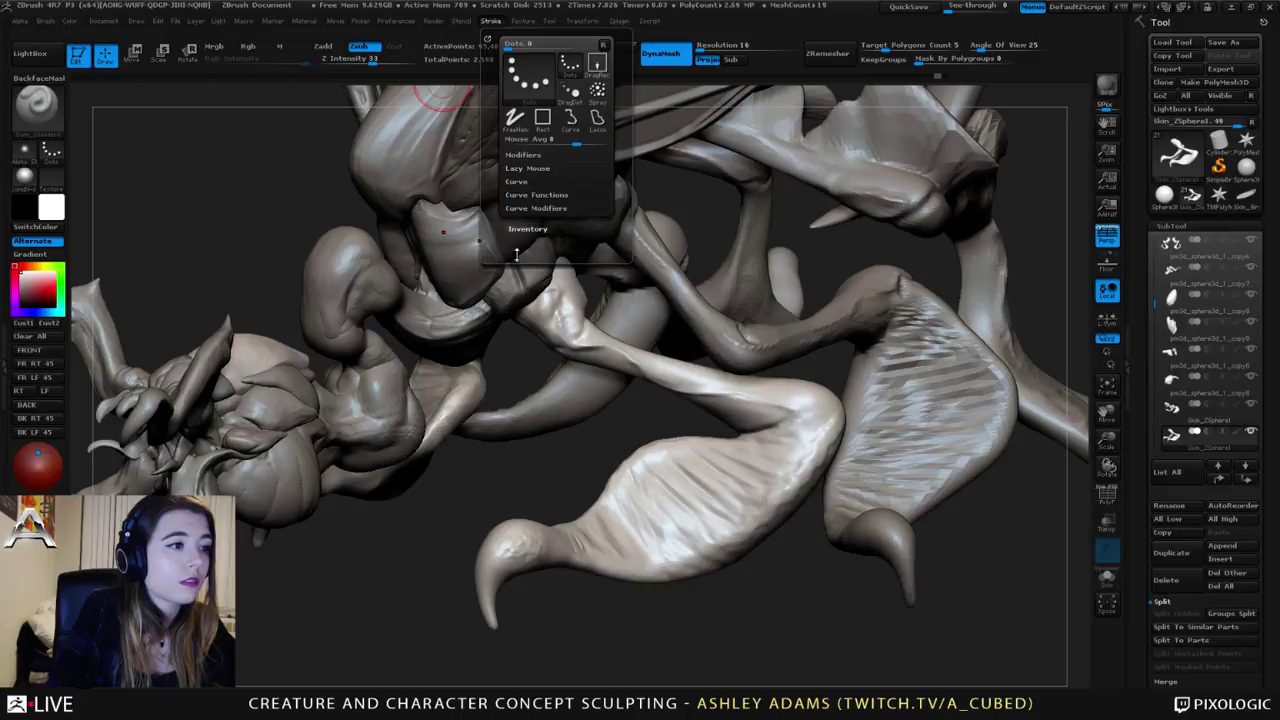
pyautogui.click(517, 181)
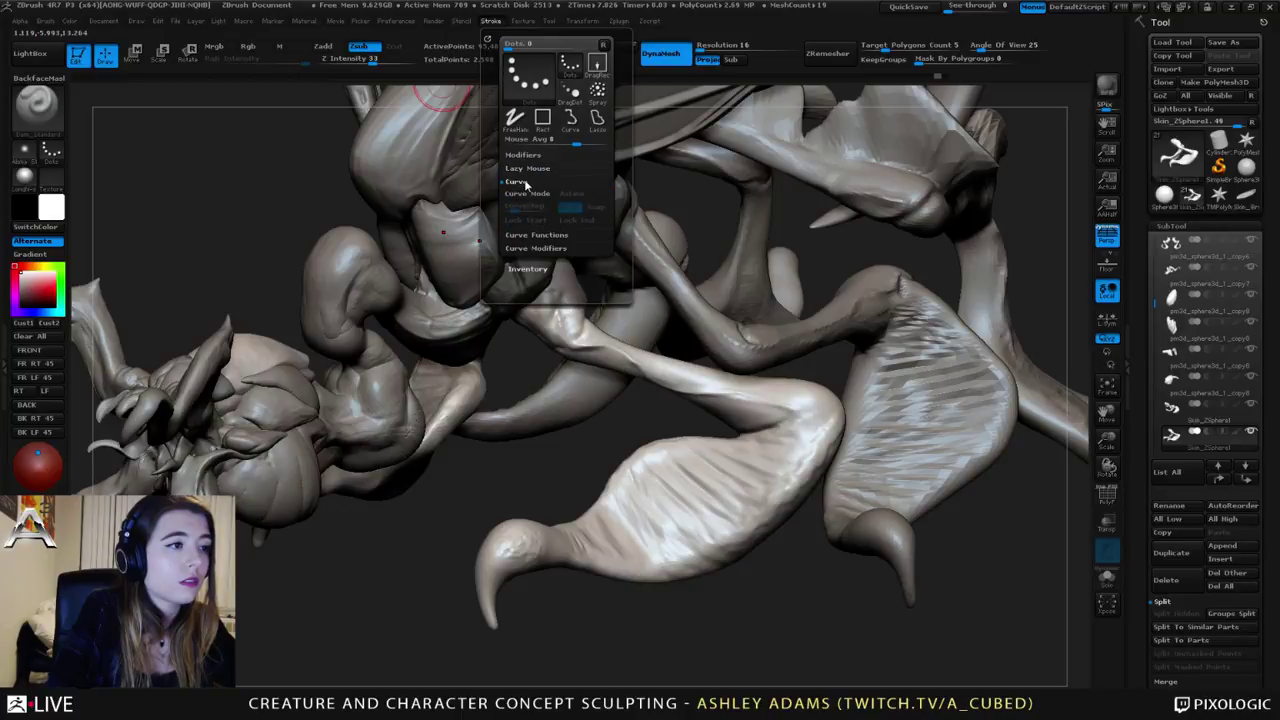
pyautogui.click(524, 182)
# Step: Try pulling long symmetrical spikes out of the front ribbed legs' bends with the Snake Hook brush, and undo them
pyautogui.moveTo(671, 356)
pyautogui.keyDown('ctrl'); pyautogui.mouseDown(button='right')
pyautogui.moveTo(706, 299)
pyautogui.moveTo(734, 357)
pyautogui.mouseUp(button='right'); pyautogui.keyUp('ctrl')
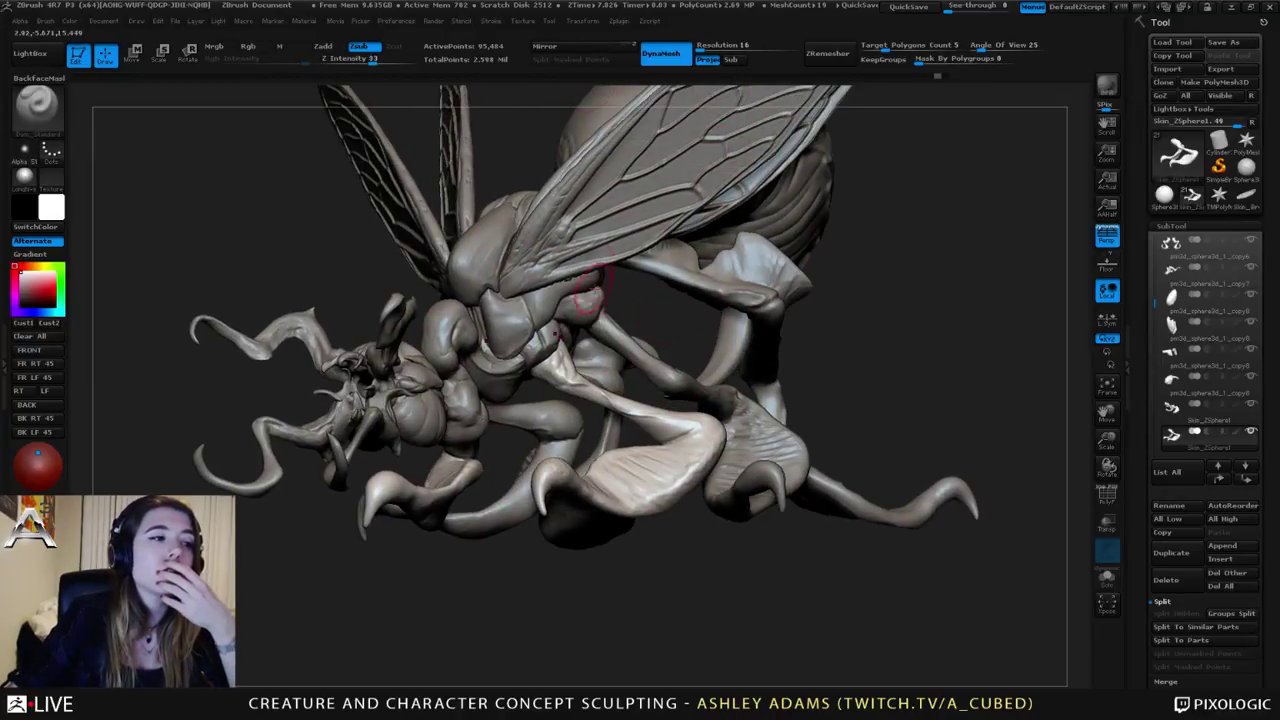
pyautogui.moveTo(864, 346)
pyautogui.mouseDown(button='right')
pyautogui.moveTo(760, 350)
pyautogui.moveTo(864, 352)
pyautogui.mouseUp(button='right')
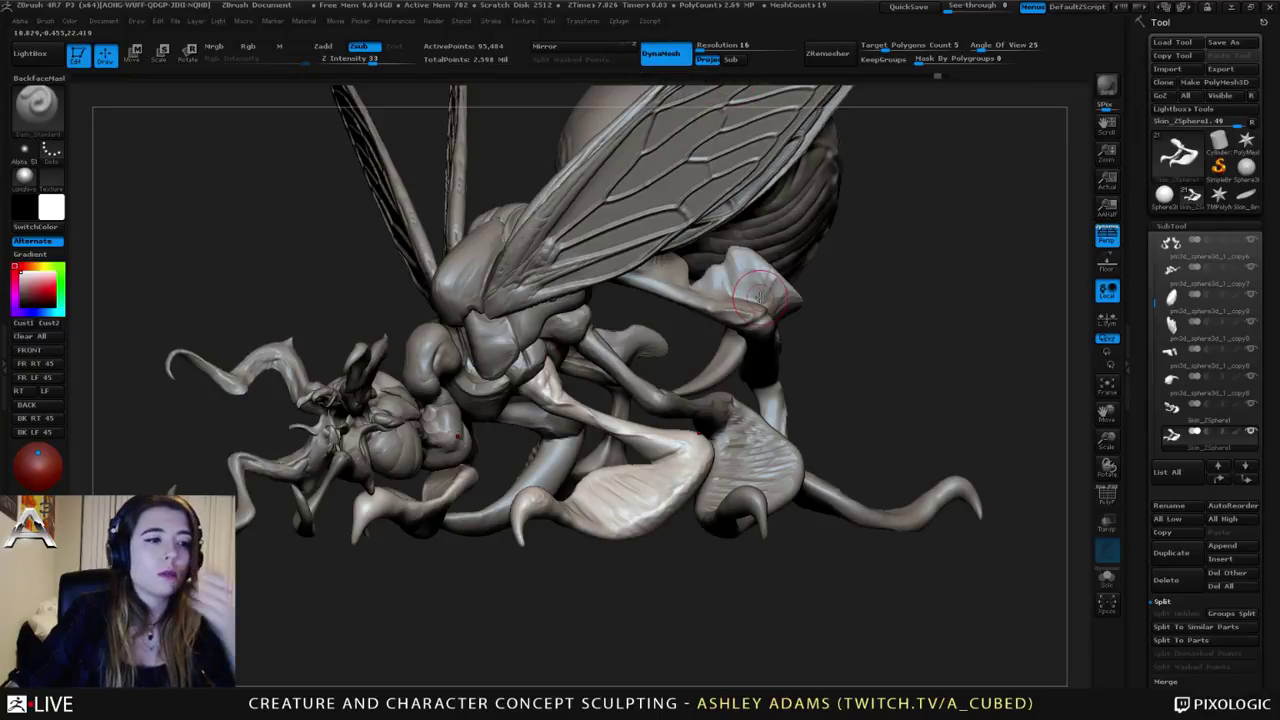
pyautogui.moveTo(600, 380); pyautogui.dragTo(543, 385, button='right')
pyautogui.moveTo(674, 454)
pyautogui.mouseDown(button='right')
pyautogui.moveTo(706, 451)
pyautogui.moveTo(645, 447)
pyautogui.mouseUp(button='right')
pyautogui.rightClick(678, 450)
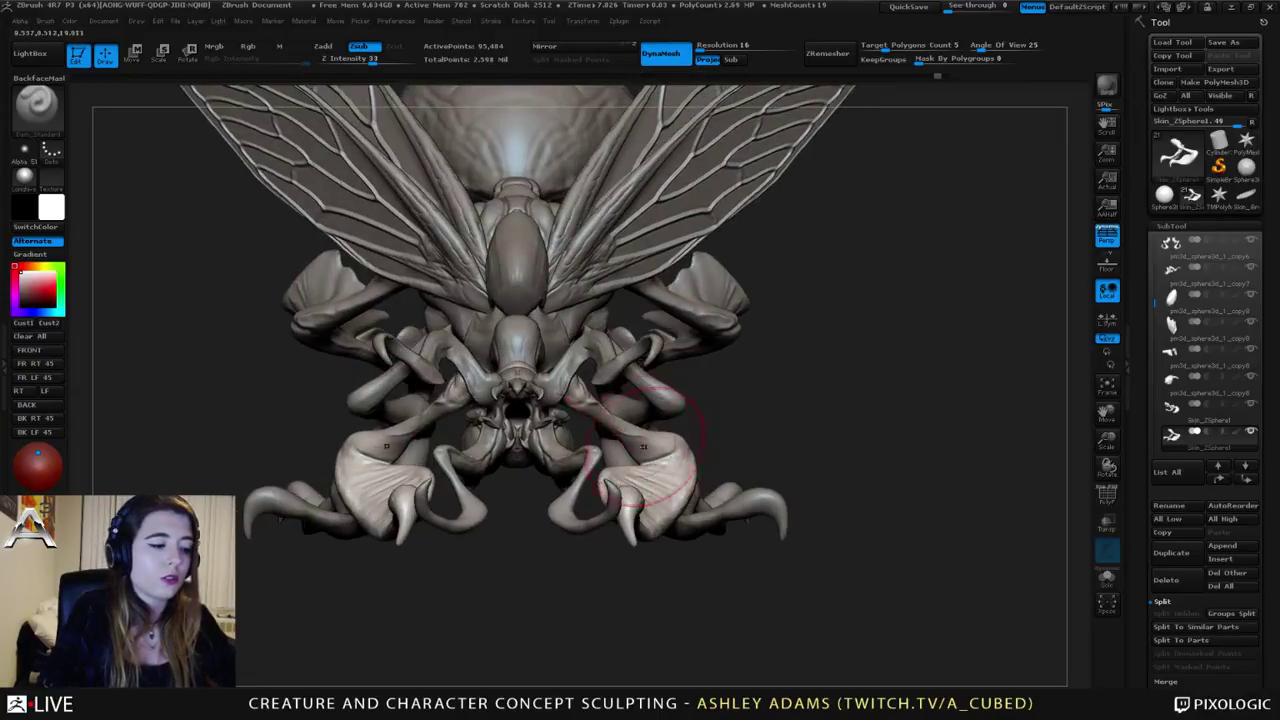
pyautogui.press('b')
pyautogui.press('s')
pyautogui.press('h')
pyautogui.moveTo(678, 456)
pyautogui.mouseDown()
pyautogui.moveTo(742, 413)
pyautogui.moveTo(883, 258)
pyautogui.moveTo(897, 224)
pyautogui.mouseUp()
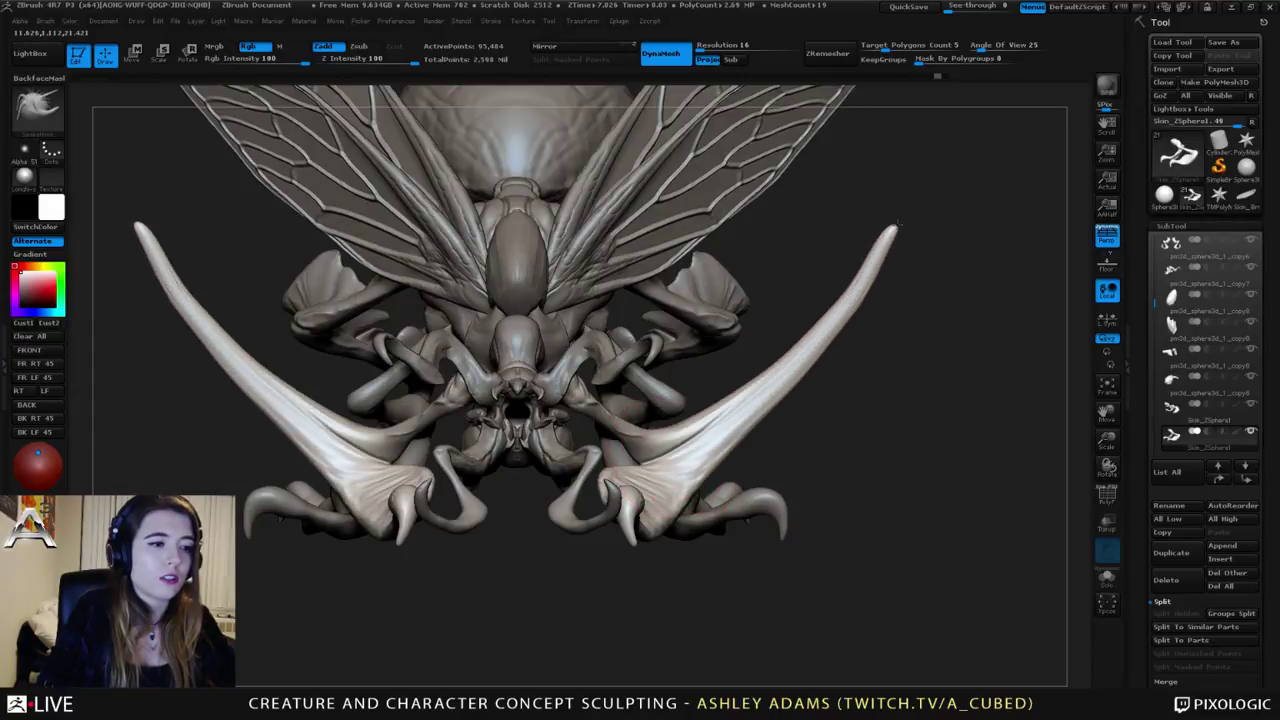
pyautogui.hotkey('ctrl', 'z')
# Step: Try pulling a long Snake Hook spike from the front ribbed leg's bend with the wireframe shown, re-DynaMesh it, and undo it
pyautogui.click(1107, 495)
pyautogui.moveTo(741, 422)
pyautogui.keyDown('alt'); pyautogui.mouseDown(button='right')
pyautogui.moveTo(686, 374)
pyautogui.moveTo(684, 420)
pyautogui.moveTo(662, 420)
pyautogui.mouseUp(button='right'); pyautogui.keyUp('alt')
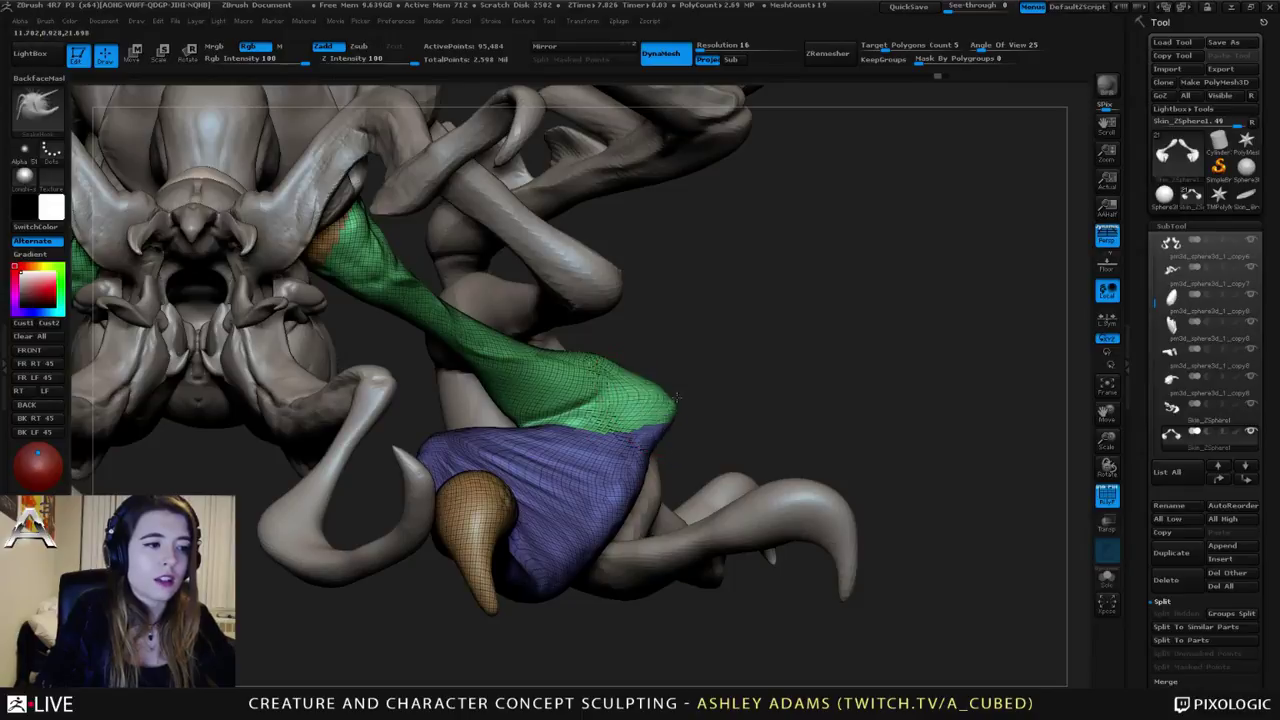
pyautogui.moveTo(677, 398)
pyautogui.mouseDown()
pyautogui.moveTo(870, 292)
pyautogui.moveTo(1000, 186)
pyautogui.mouseUp()
pyautogui.keyDown('alt'); pyautogui.moveTo(1000, 190); pyautogui.dragTo(785, 373, button='right'); pyautogui.keyUp('alt')
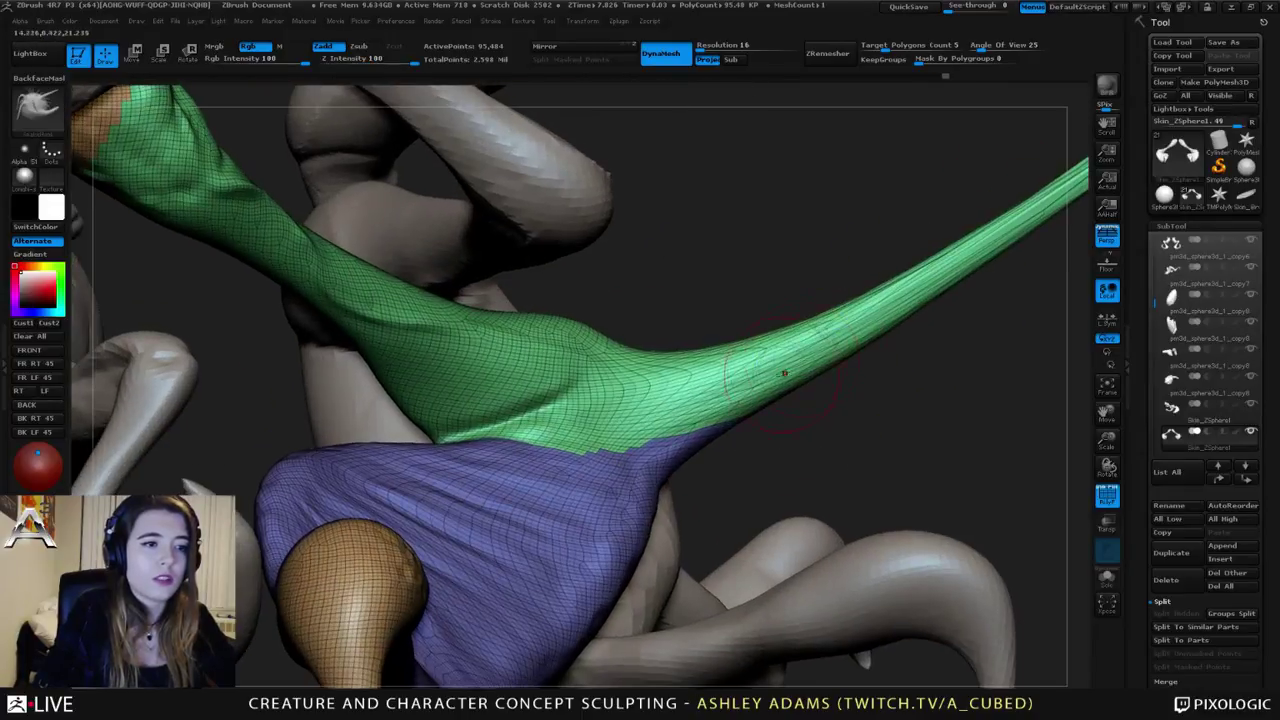
pyautogui.keyDown('ctrl'); pyautogui.moveTo(1015, 245); pyautogui.dragTo(926, 237, button='right'); pyautogui.keyUp('ctrl')
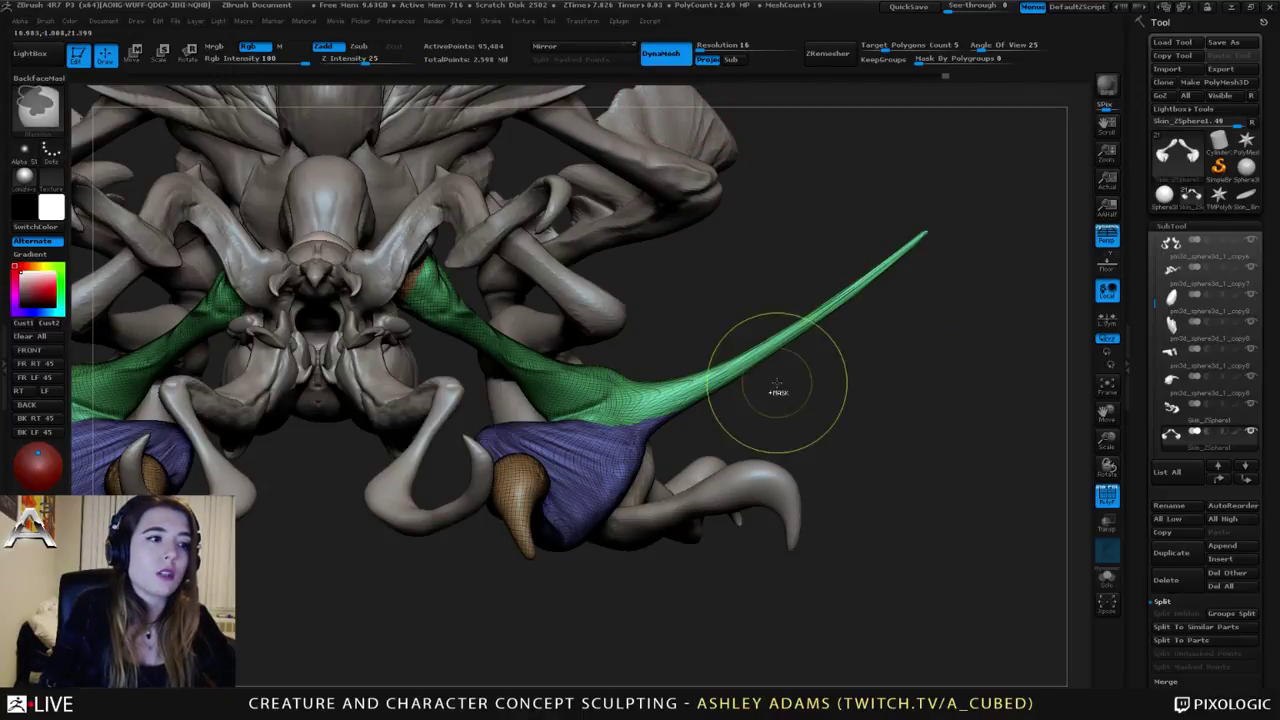
pyautogui.keyDown('ctrl'); pyautogui.moveTo(778, 386); pyautogui.dragTo(805, 380); pyautogui.keyUp('ctrl')
pyautogui.keyDown('ctrl'); pyautogui.moveTo(749, 337); pyautogui.dragTo(705, 379, button='right'); pyautogui.keyUp('ctrl')
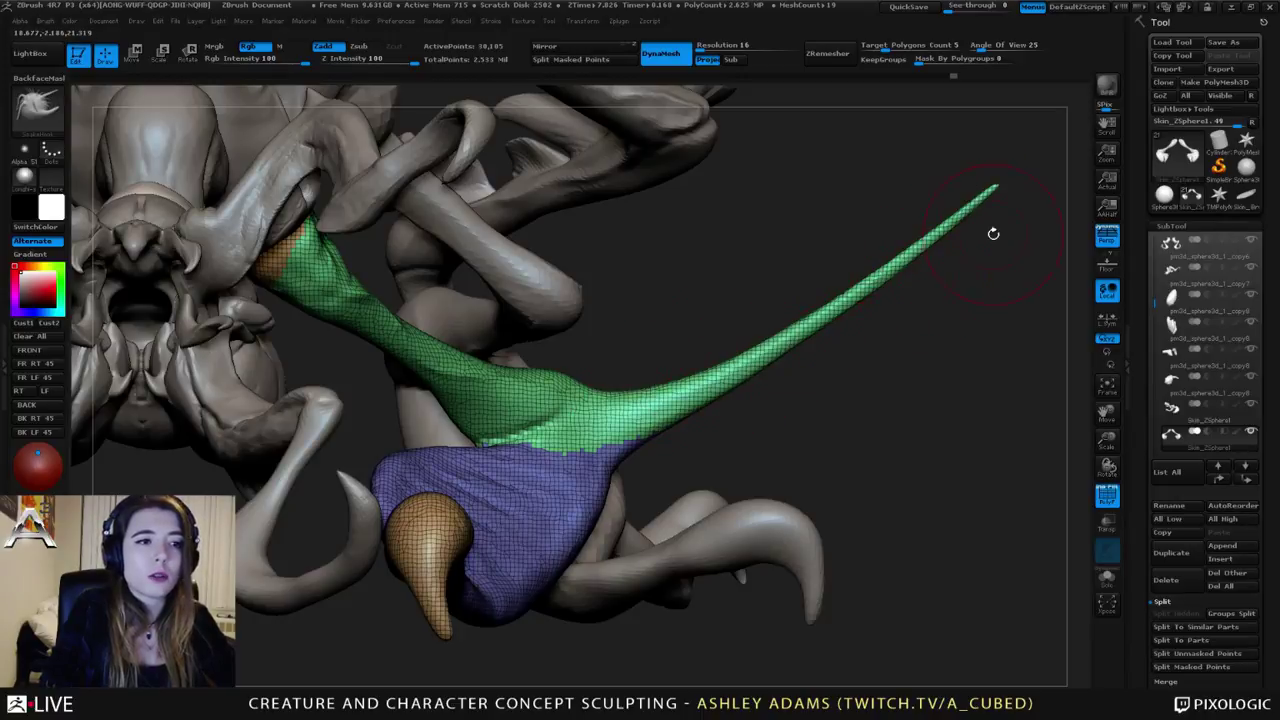
pyautogui.press('ctrl')
pyautogui.press('ctrl')
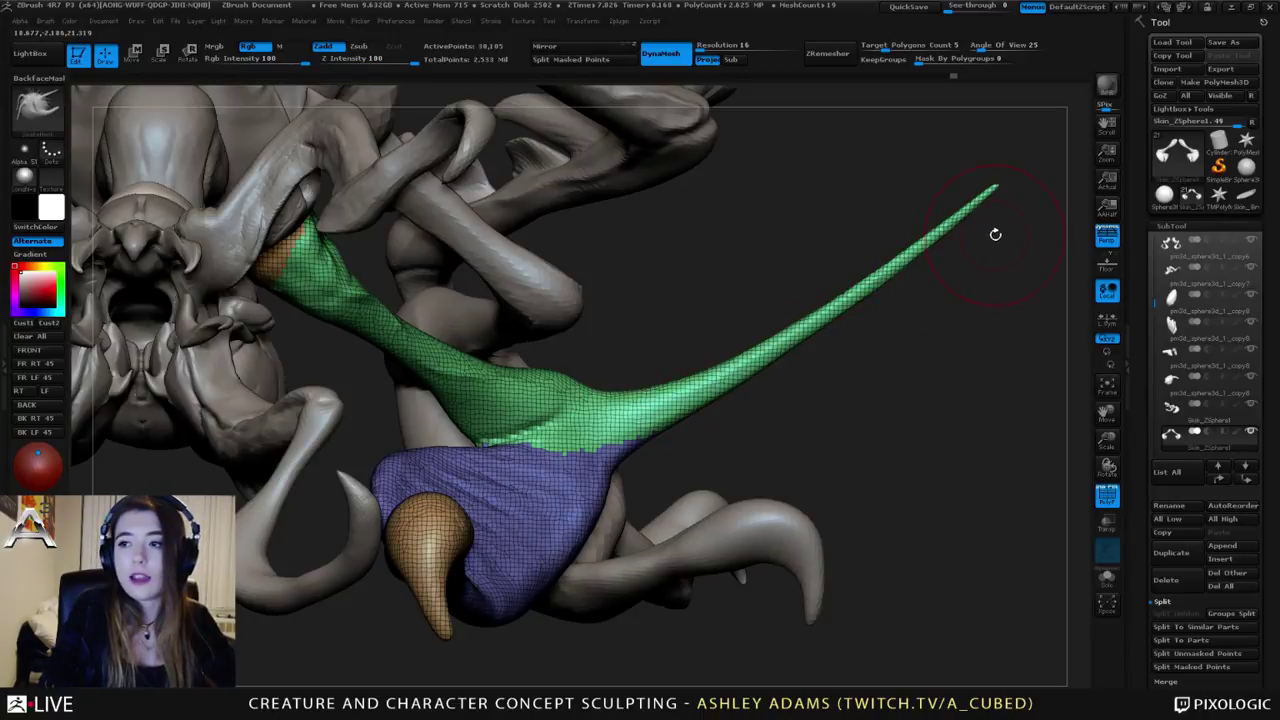
pyautogui.keyDown('ctrl'); pyautogui.moveTo(997, 248); pyautogui.dragTo(988, 249); pyautogui.keyUp('ctrl')
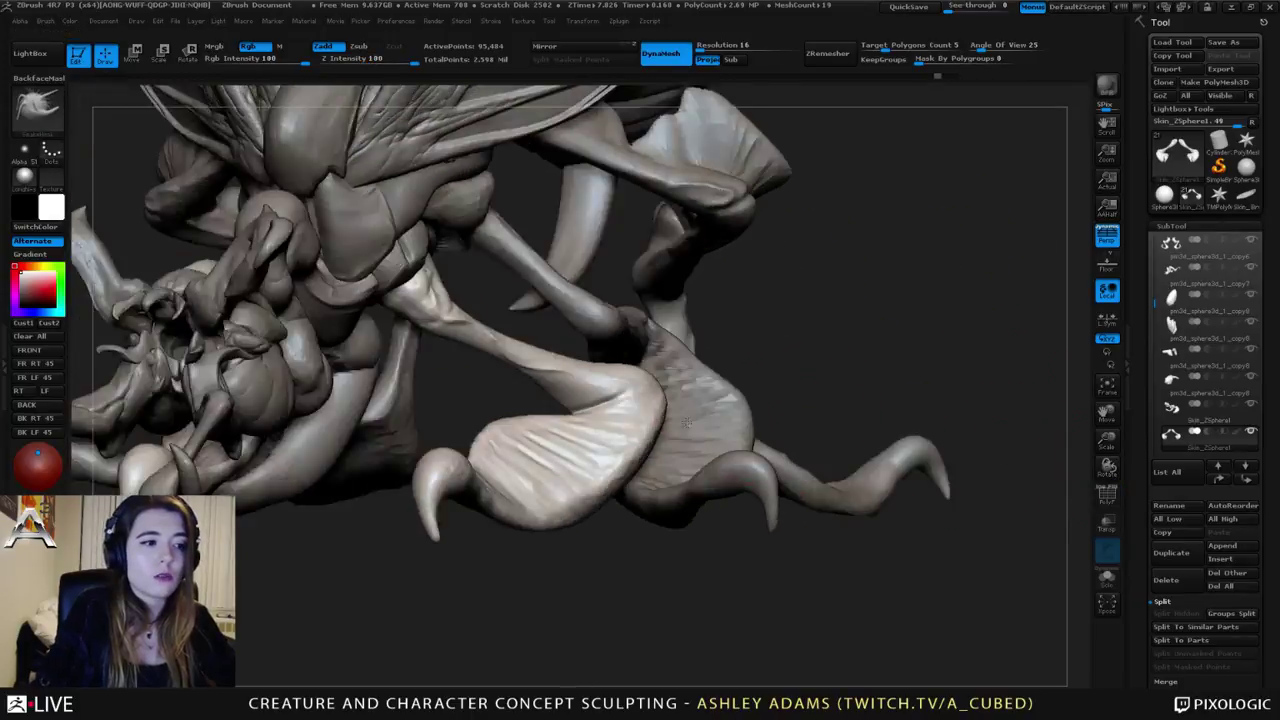
# Step: Build up volume on the front ribbed leg's inner side and along its lower segment with the Clay Buildup brush
pyautogui.moveTo(687, 424); pyautogui.dragTo(840, 331)
pyautogui.moveTo(724, 418)
pyautogui.mouseDown()
pyautogui.moveTo(712, 400)
pyautogui.moveTo(712, 500)
pyautogui.mouseUp()
pyautogui.press('space')
pyautogui.moveTo(760, 432)
pyautogui.mouseDown()
pyautogui.moveTo(691, 414)
pyautogui.moveTo(463, 420)
pyautogui.mouseUp()
pyautogui.press('b')
pyautogui.press('c')
pyautogui.press('b')
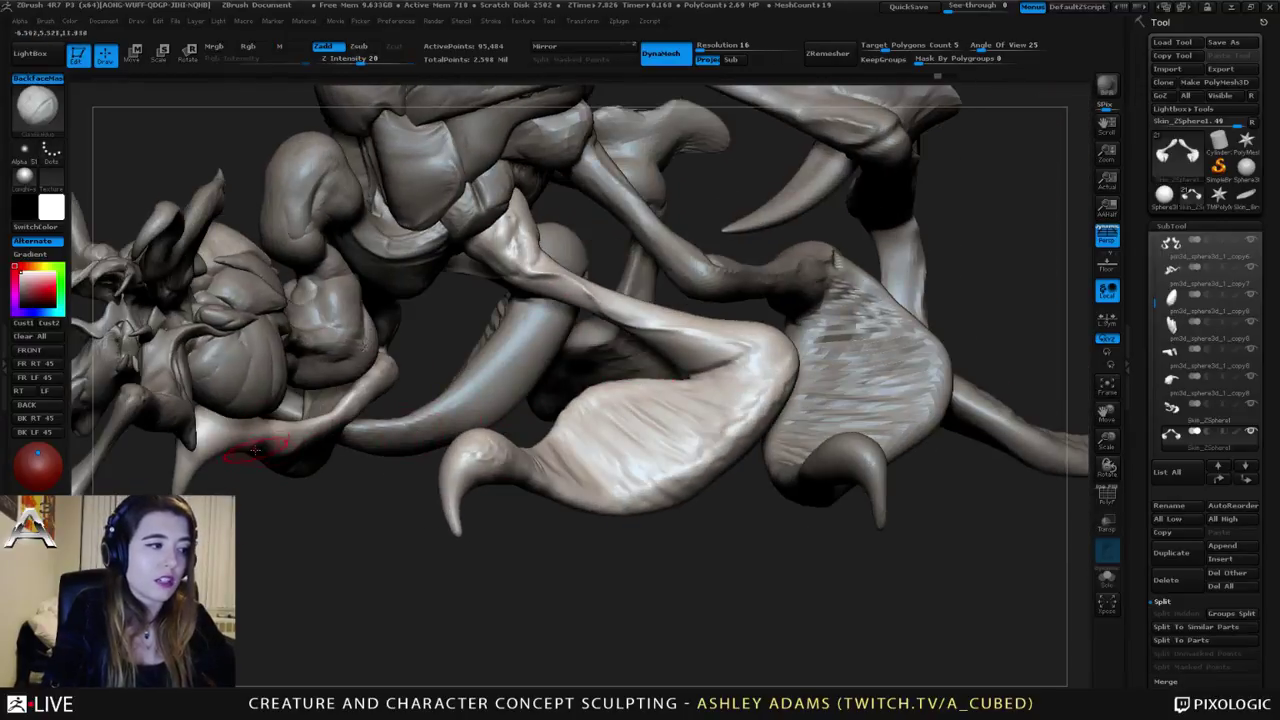
pyautogui.moveTo(260, 468); pyautogui.dragTo(178, 464)
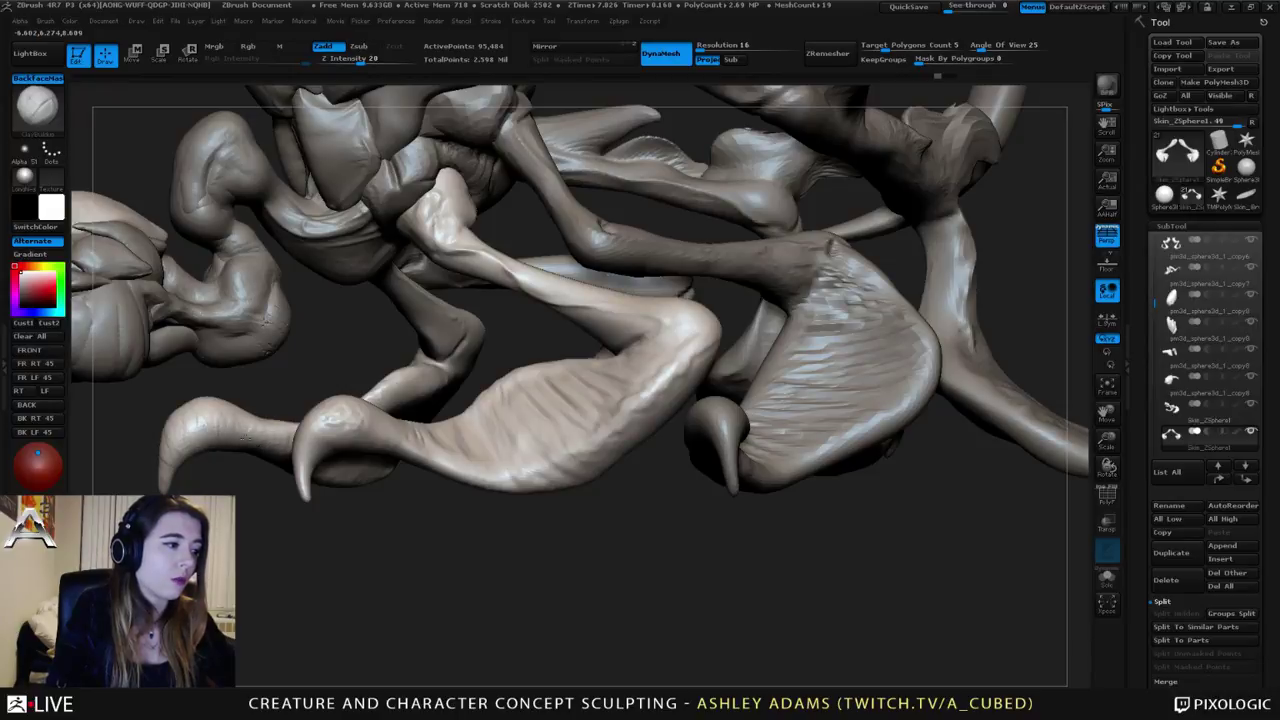
pyautogui.moveTo(238, 460); pyautogui.dragTo(284, 452)
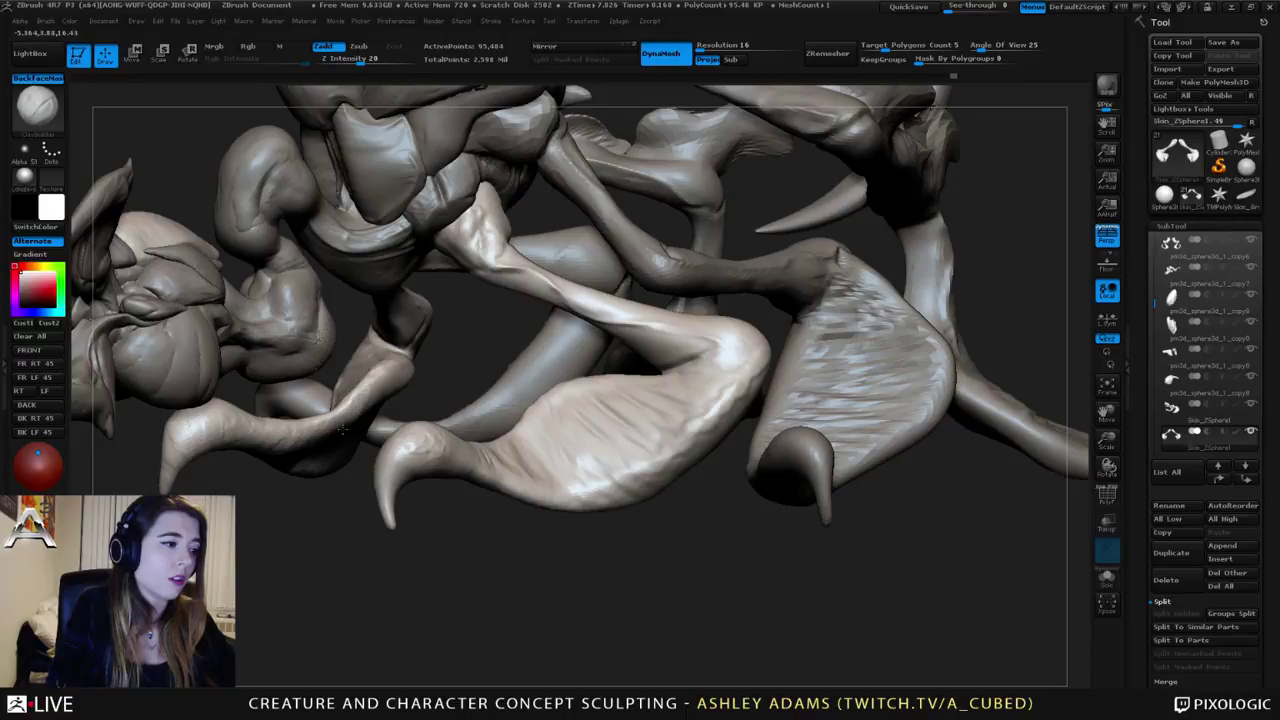
pyautogui.moveTo(358, 440)
pyautogui.mouseDown()
pyautogui.moveTo(397, 367)
pyautogui.moveTo(385, 415)
pyautogui.moveTo(410, 470)
pyautogui.moveTo(448, 433)
pyautogui.moveTo(430, 380)
pyautogui.mouseUp()
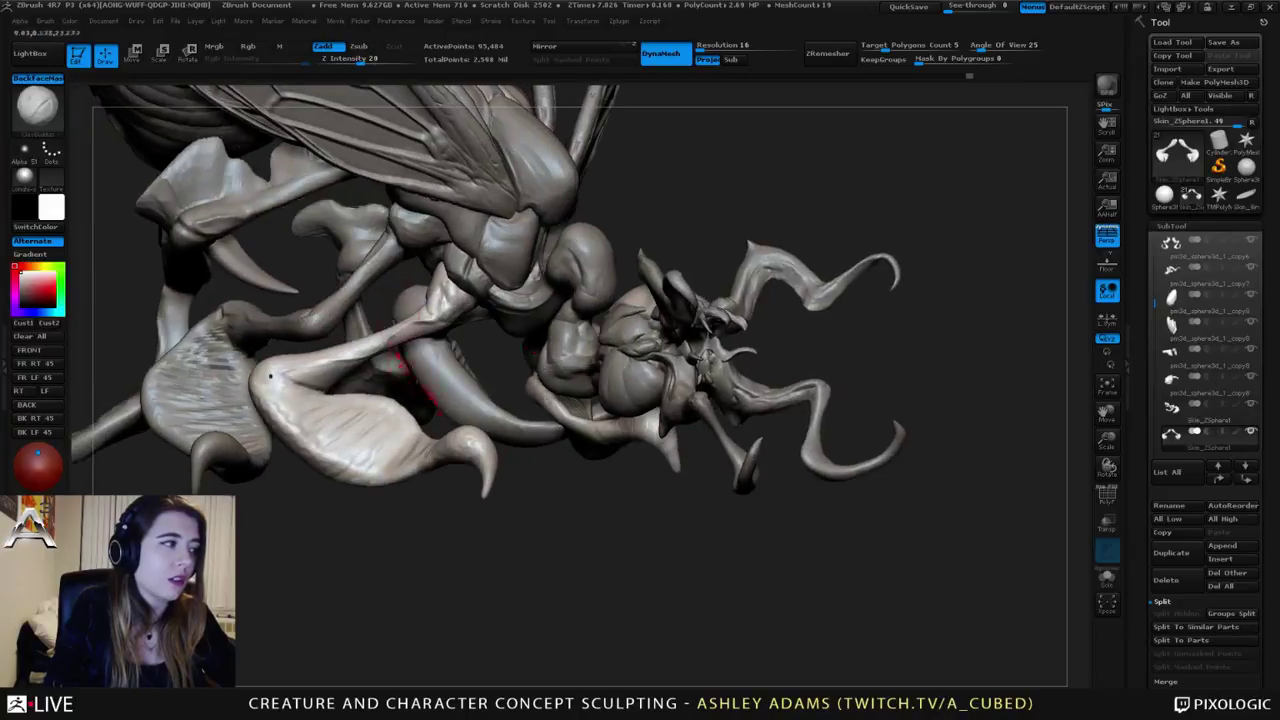
# Step: Look at the Dam Standard brush's stroke modifiers, try a stroke across the front leg's ribbed surface, and undo it
pyautogui.press('b')
pyautogui.press('d')
pyautogui.press('s')
pyautogui.moveTo(491, 21)
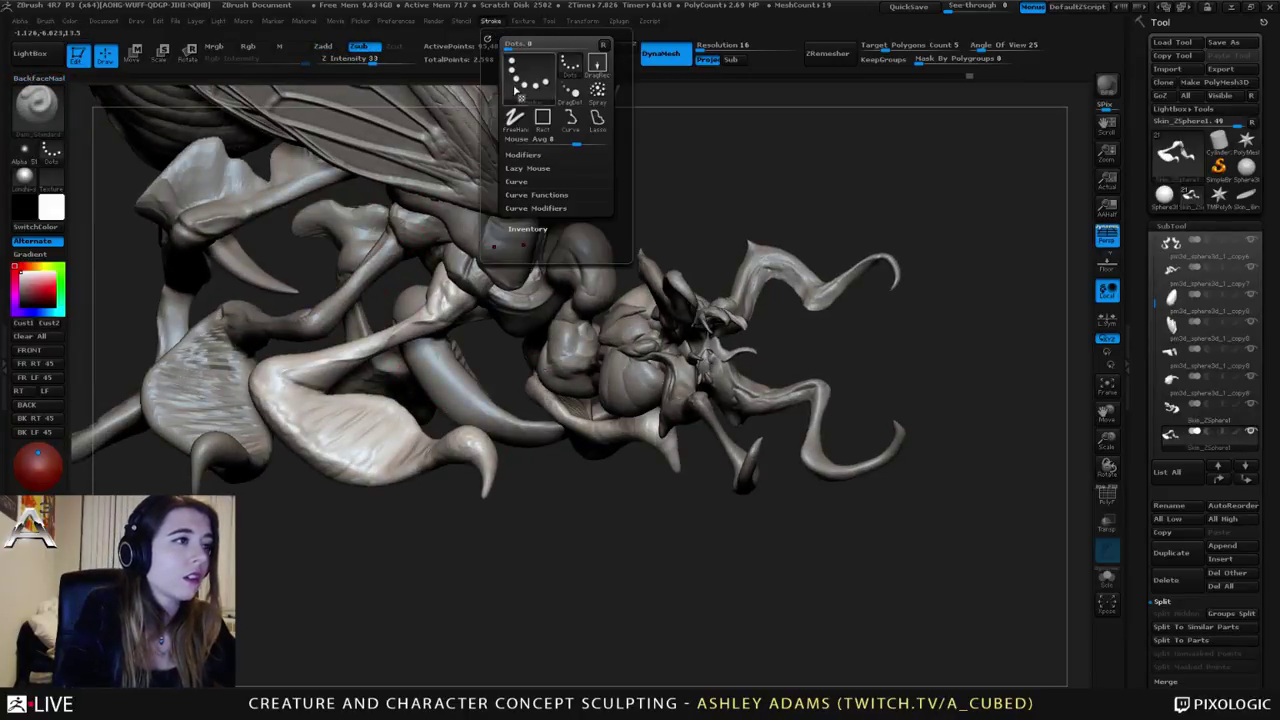
pyautogui.click(532, 156)
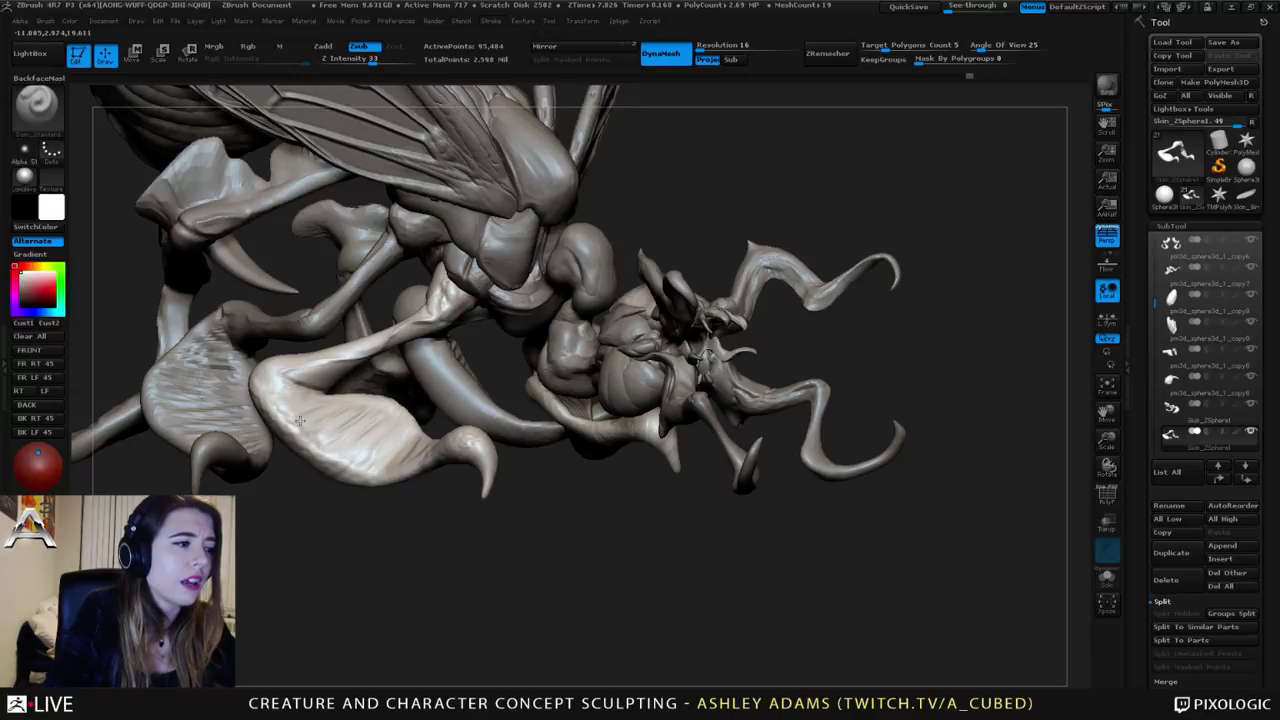
pyautogui.moveTo(480, 575); pyautogui.dragTo(660, 535)
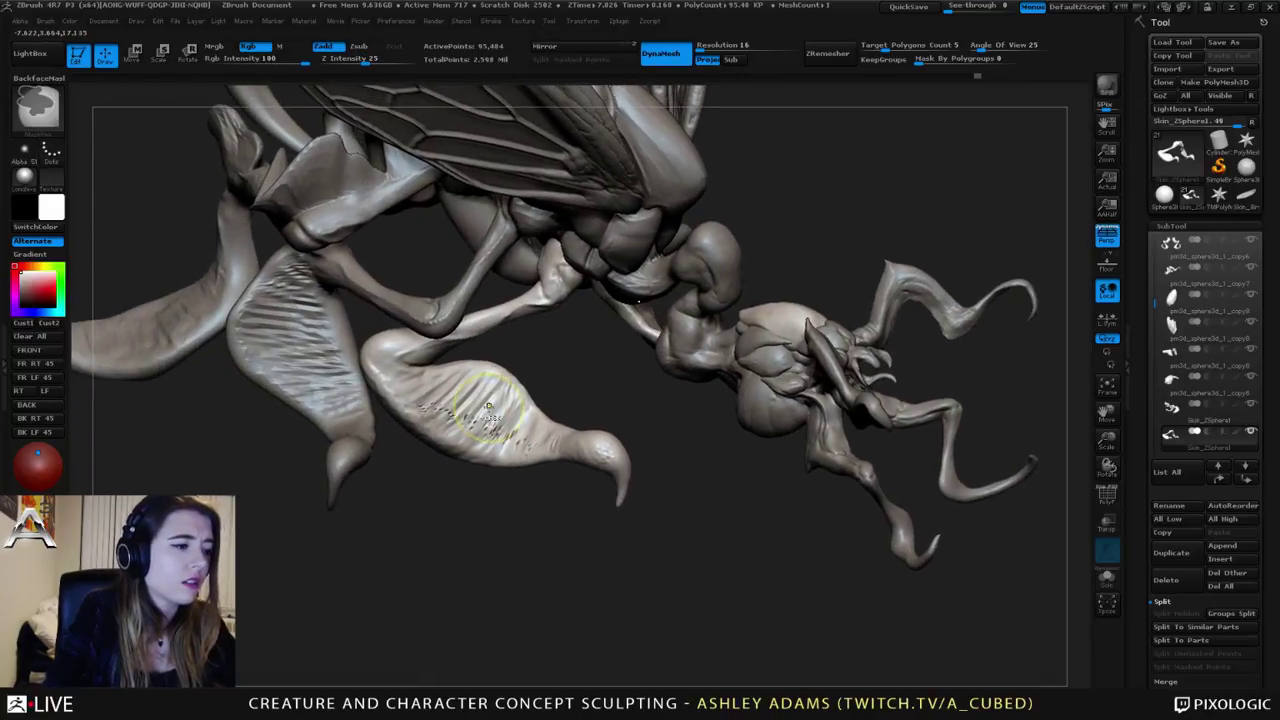
pyautogui.press('space')
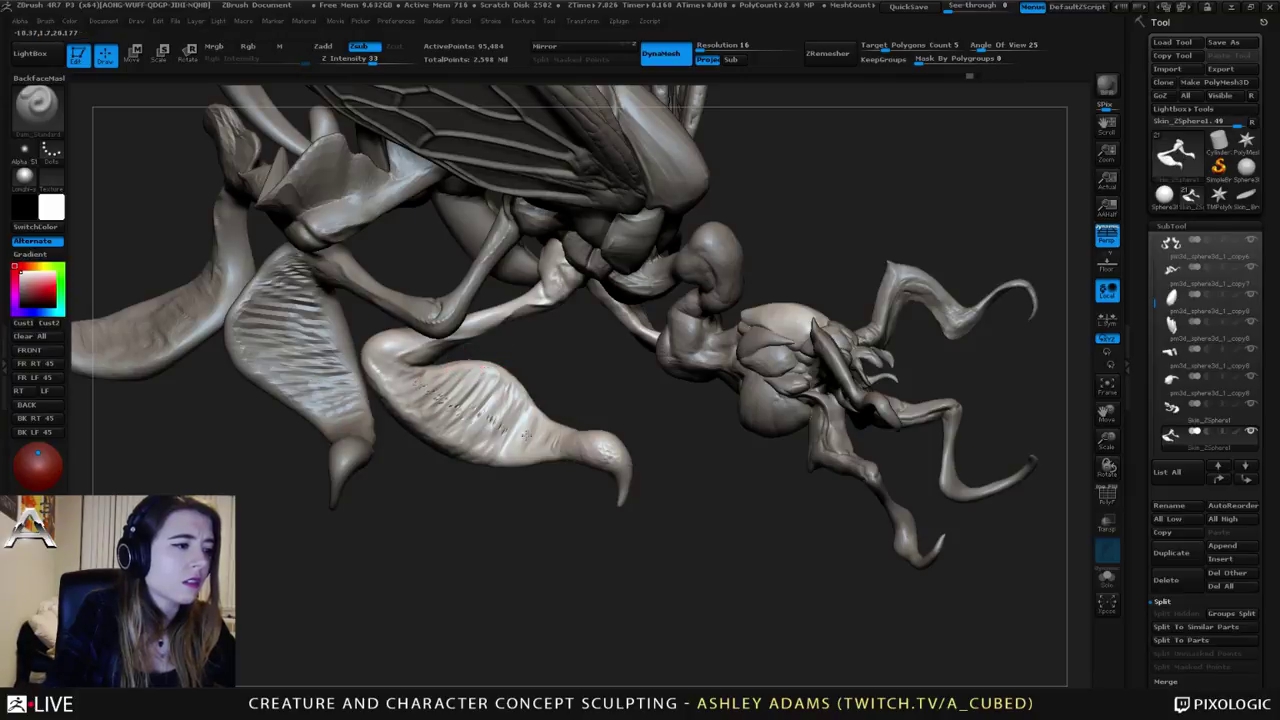
pyautogui.press('space')
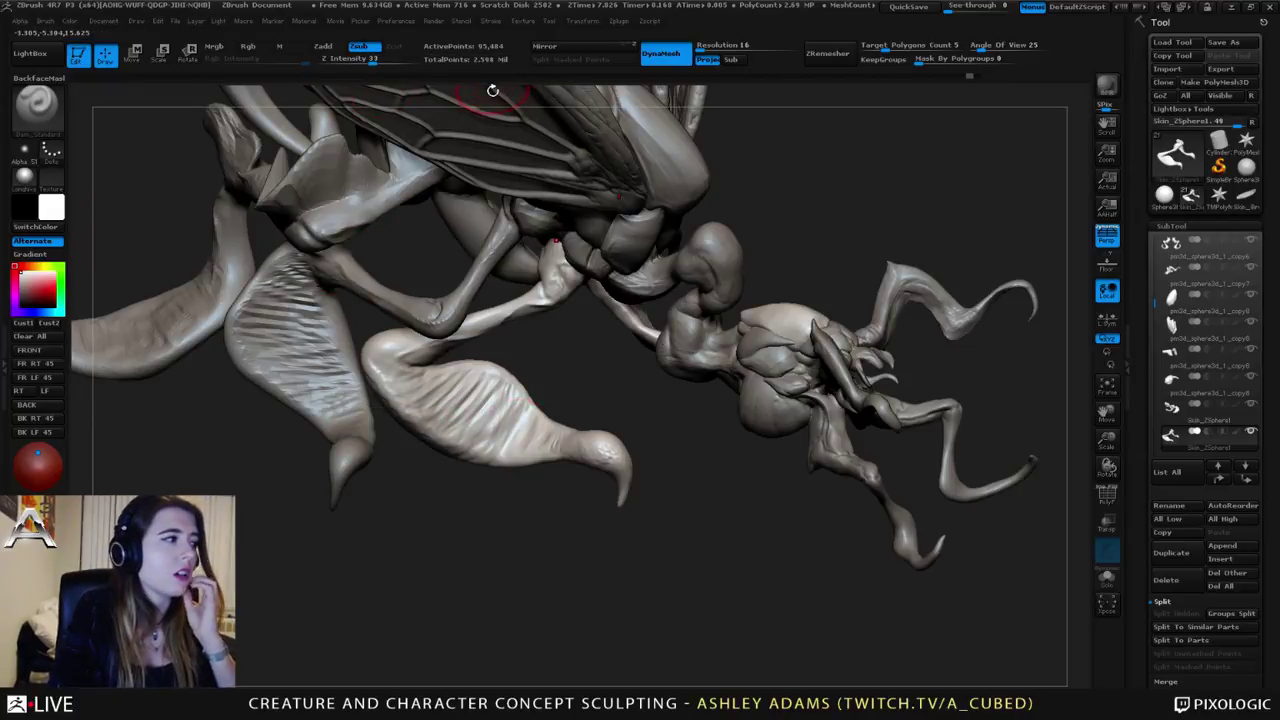
# Step: Try a MAHcut Mech A stroke across the front leg's ribs after adjusting the stroke's Roll Dist, and undo it
pyautogui.press('b')
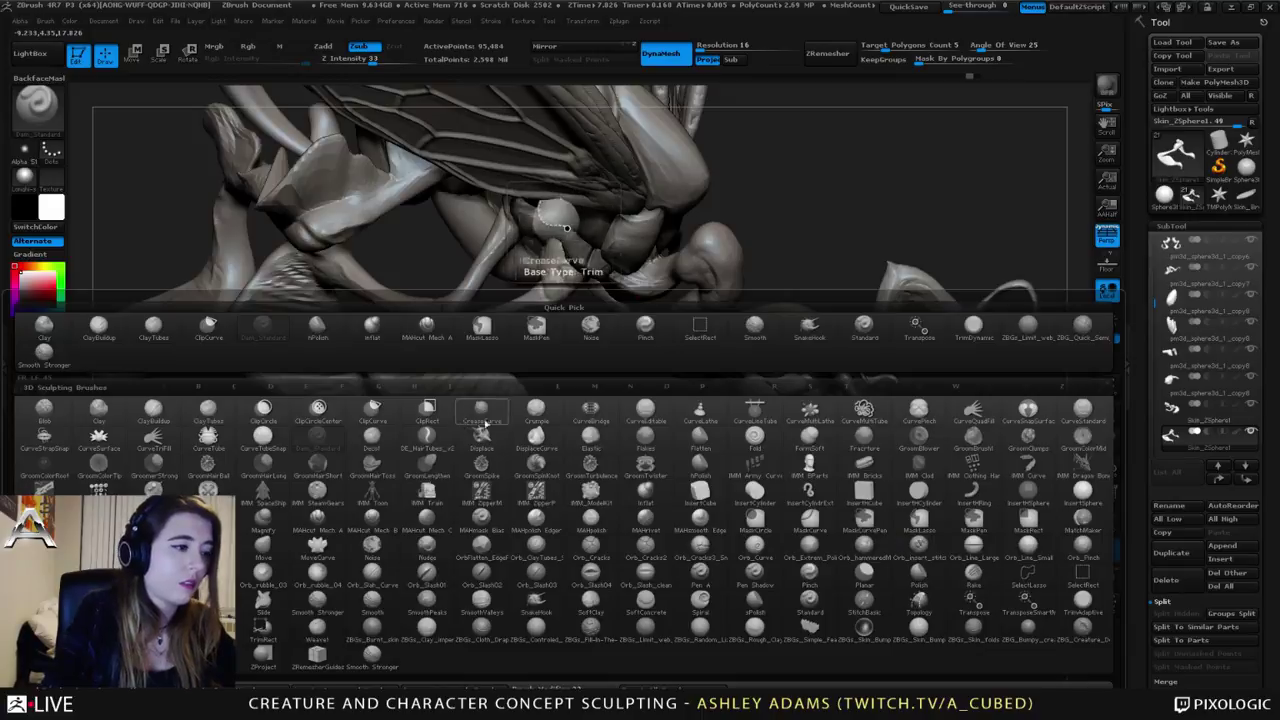
pyautogui.click(592, 435)
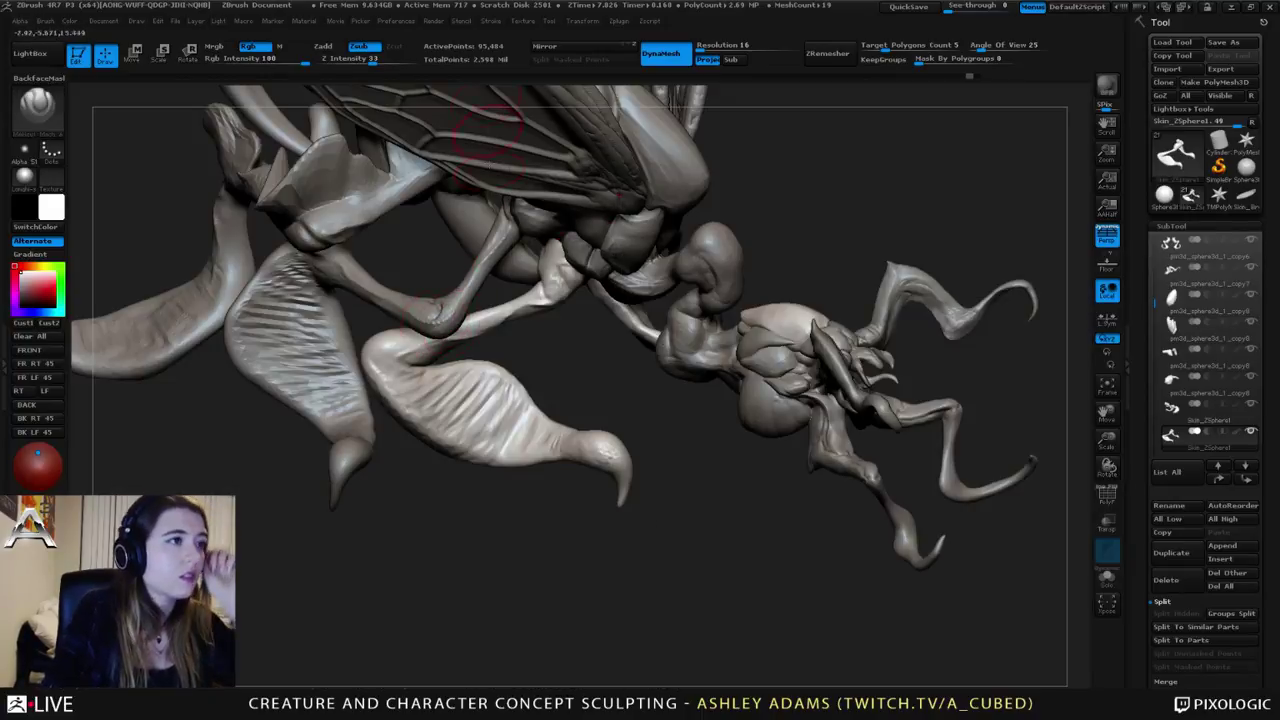
pyautogui.click(495, 22)
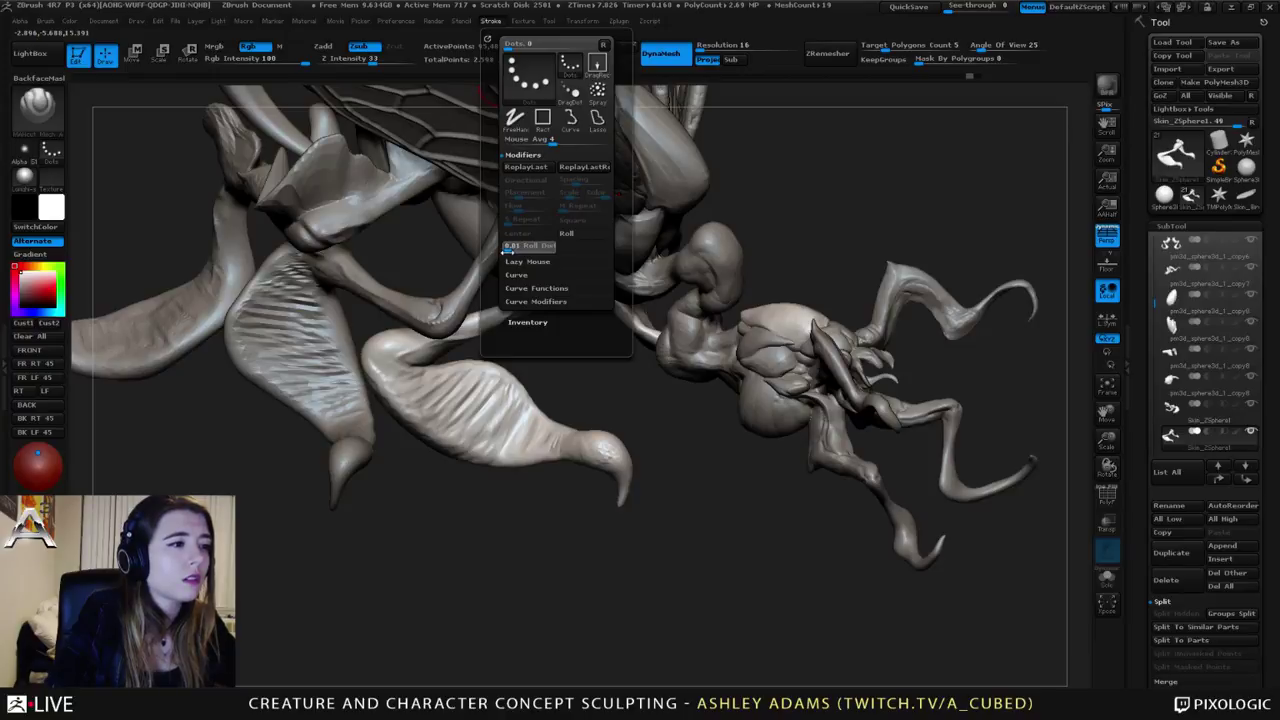
pyautogui.click(508, 251)
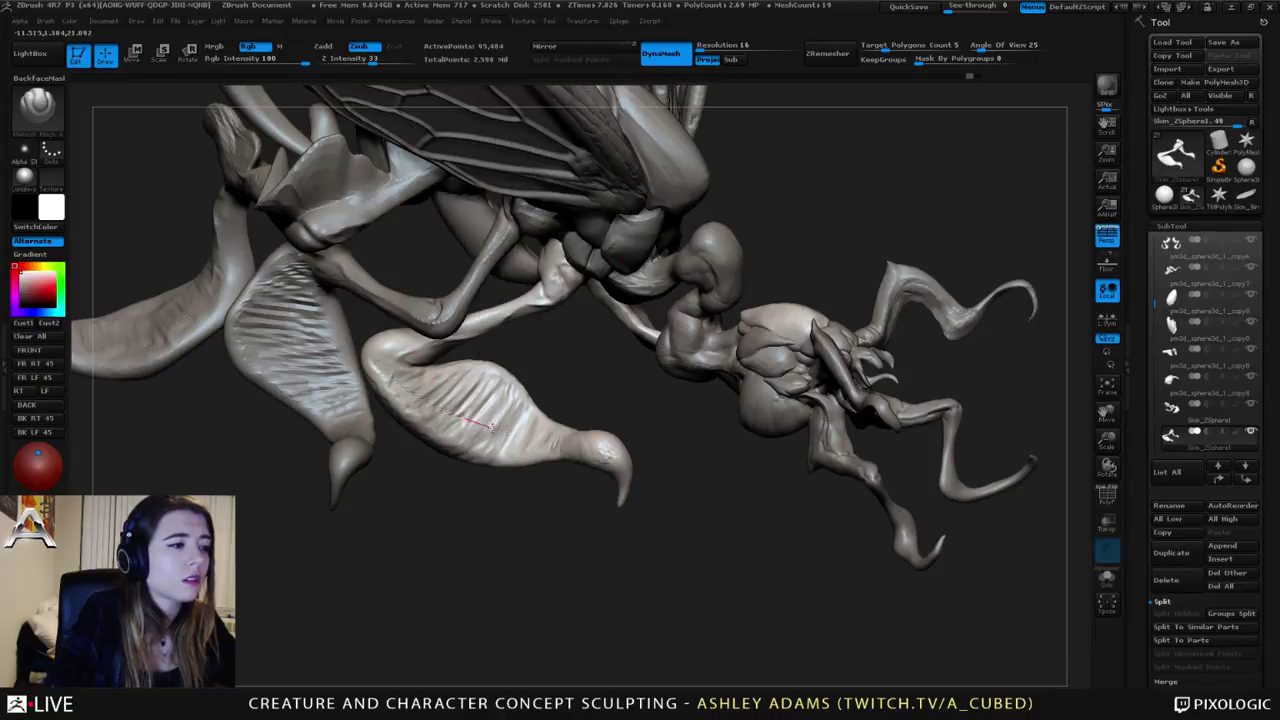
pyautogui.hotkey('ctrl', 'z')
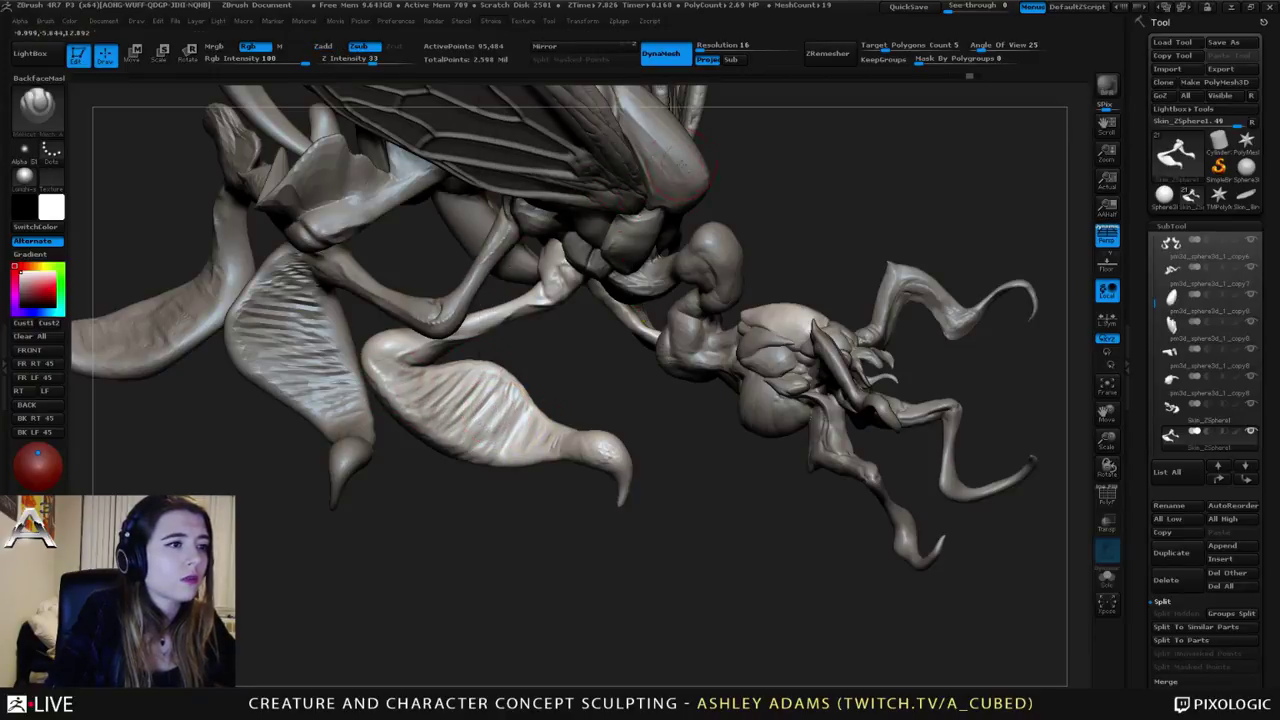
# Step: Make the smooth plate on top of the thorax active, raise the stroke's Roll Dist, try a stroke on it, and undo it
pyautogui.keyDown('alt'); pyautogui.click(683, 166); pyautogui.keyUp('alt')
pyautogui.moveTo(683, 166)
pyautogui.mouseDown(button='right')
pyautogui.moveTo(654, 118)
pyautogui.moveTo(610, 110)
pyautogui.moveTo(560, 75)
pyautogui.mouseUp(button='right')
pyautogui.click(491, 20)
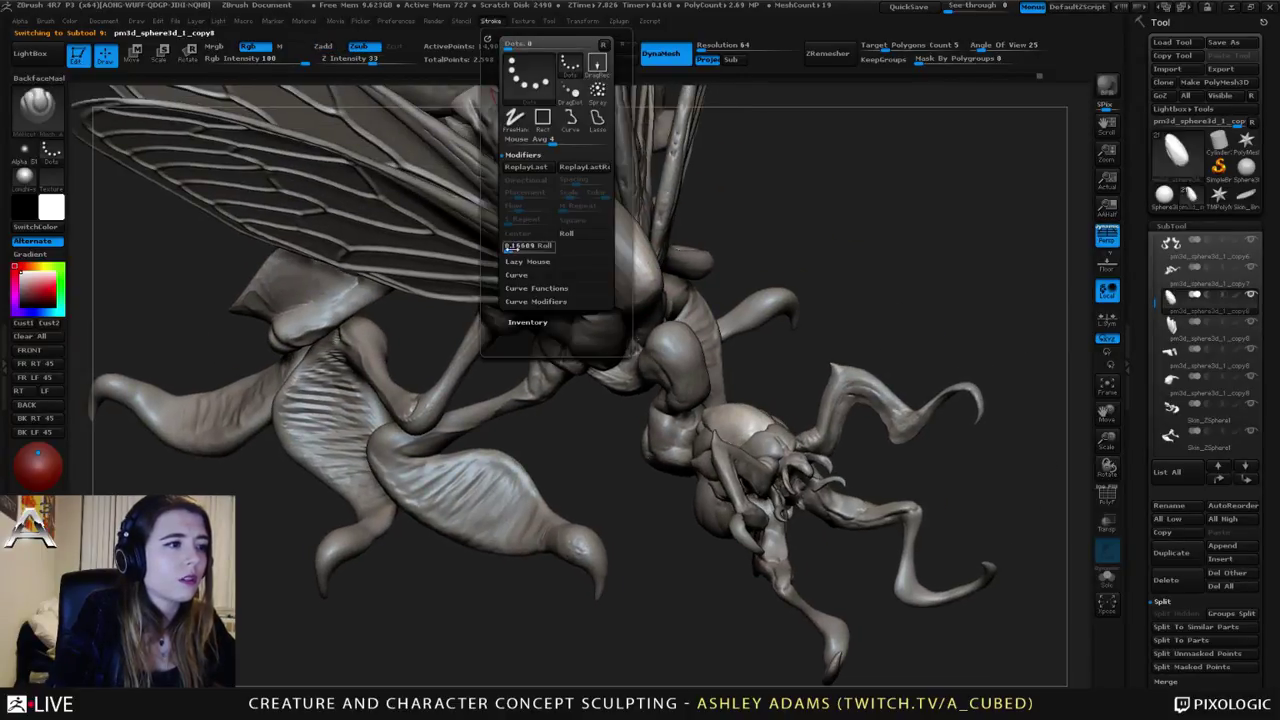
pyautogui.moveTo(510, 247); pyautogui.dragTo(526, 247)
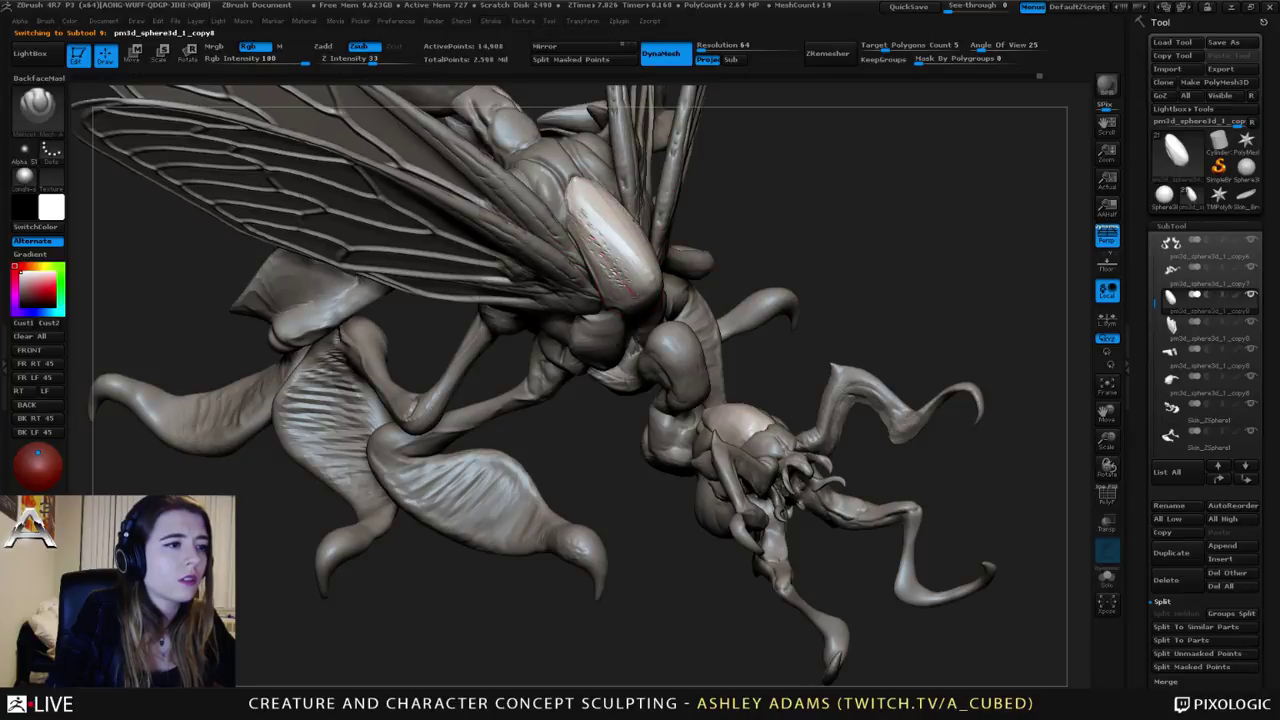
pyautogui.moveTo(618, 280); pyautogui.dragTo(624, 208, button='right')
pyautogui.hotkey('ctrl', 'z')
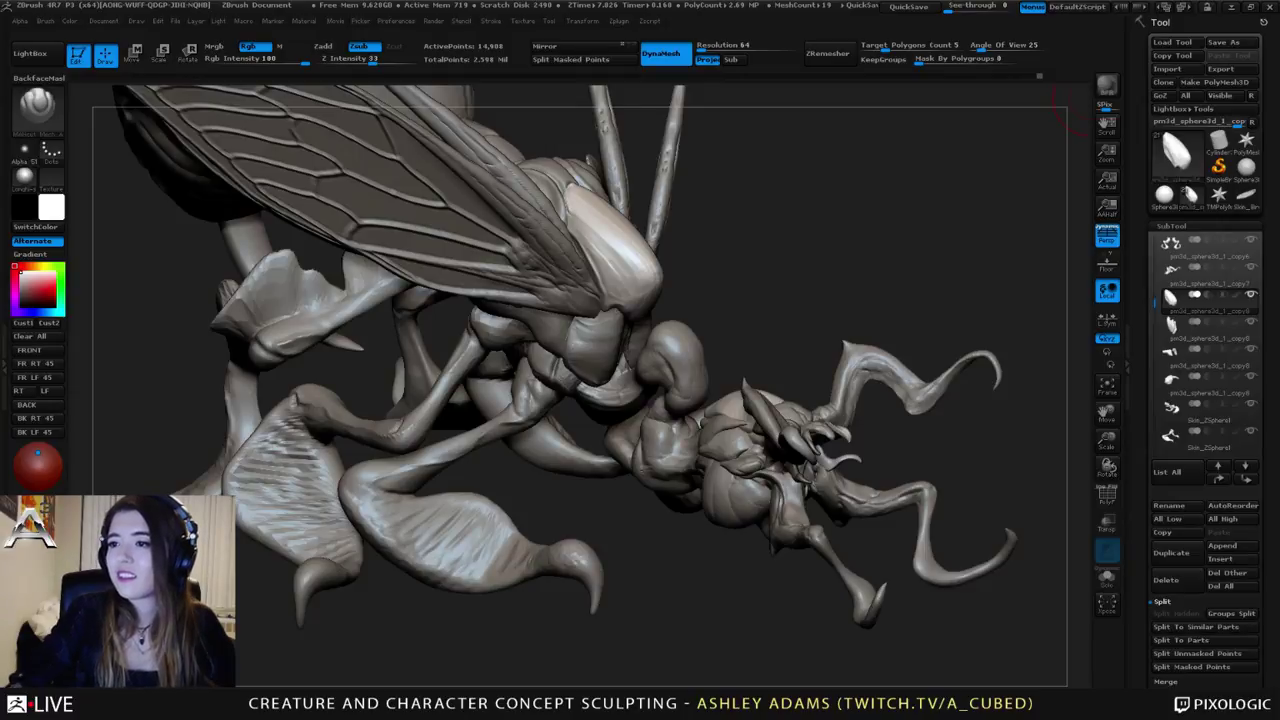
# Step: Examine the whole creature from the front and both sides, checking the thorax plate, head, wings and legs
pyautogui.moveTo(760, 310); pyautogui.dragTo(490, 397, button='right')
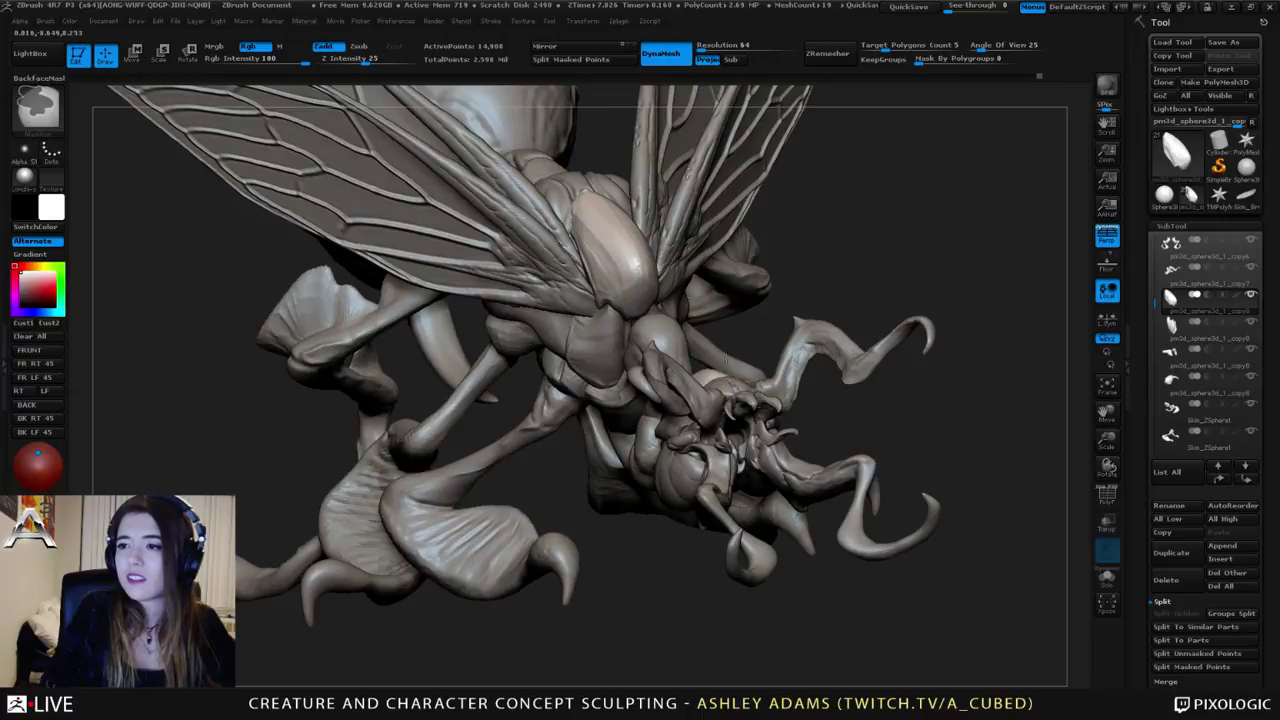
pyautogui.keyDown('ctrl'); pyautogui.moveTo(735, 392); pyautogui.dragTo(750, 355, button='right'); pyautogui.keyUp('ctrl')
pyautogui.moveTo(1000, 420); pyautogui.dragTo(768, 385, button='right')
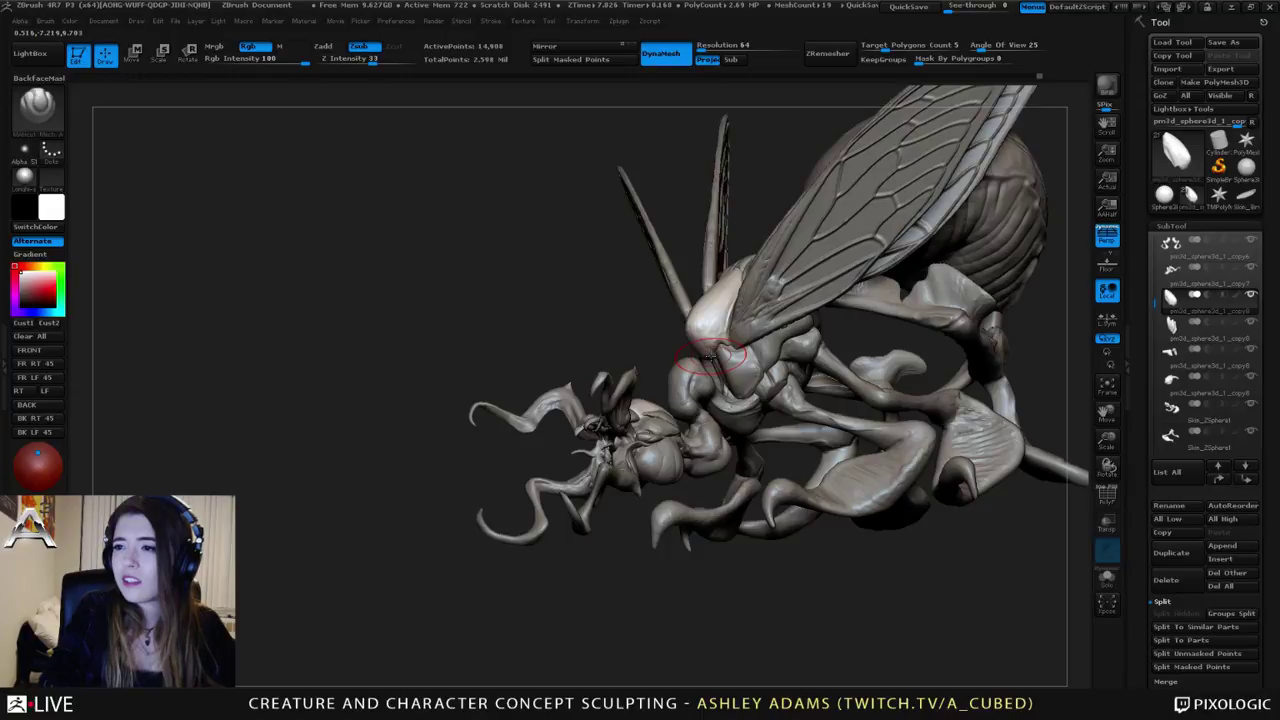
pyautogui.moveTo(440, 310); pyautogui.dragTo(691, 366, button='right')
pyautogui.press('space')
pyautogui.moveTo(726, 300); pyautogui.dragTo(600, 330, button='right')
pyautogui.press('space')
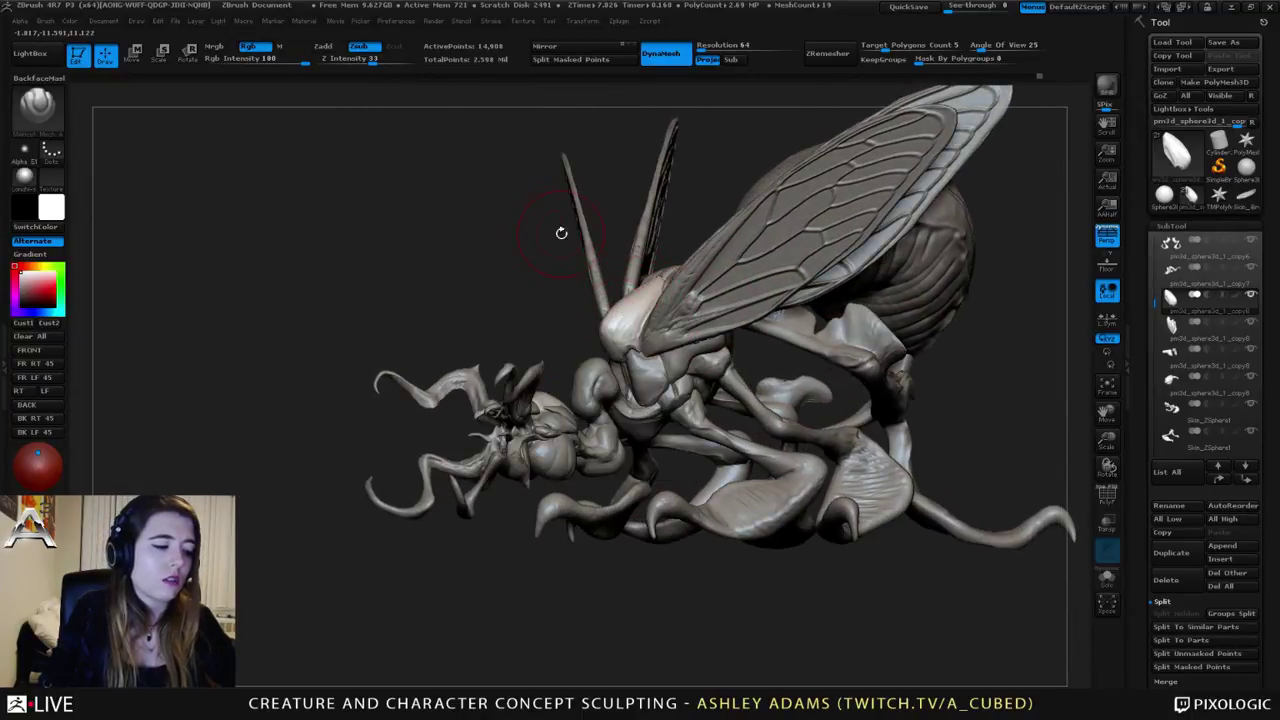
pyautogui.moveTo(561, 232); pyautogui.dragTo(640, 300, button='right')
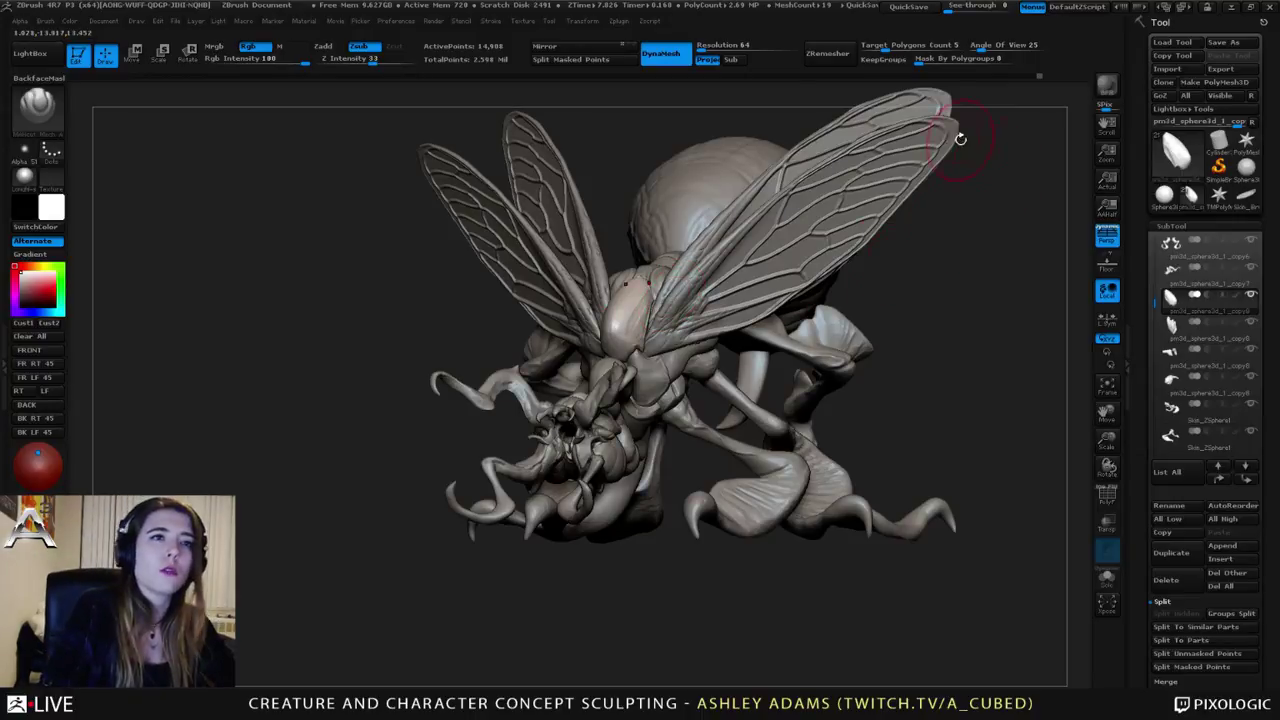
# Step: Look over the plugin list with the Transpose Master posing options and the ZScript recording commands
pyautogui.click(620, 21)
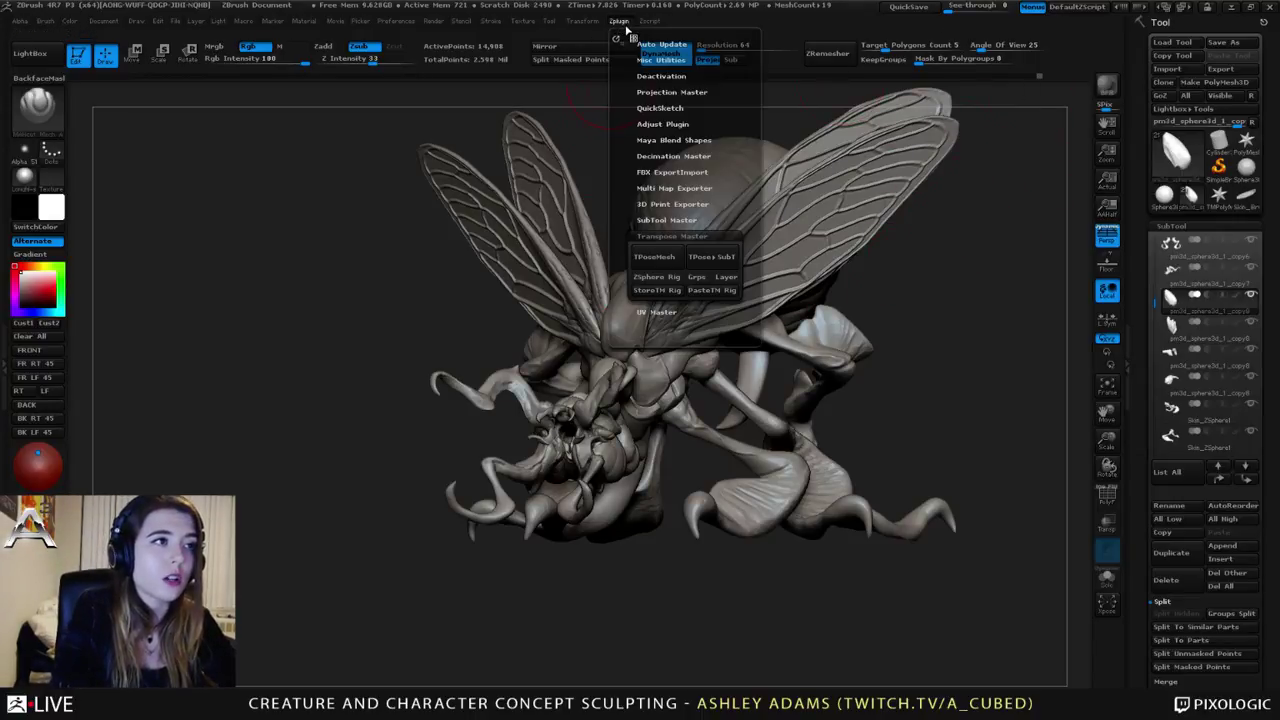
pyautogui.click(652, 21)
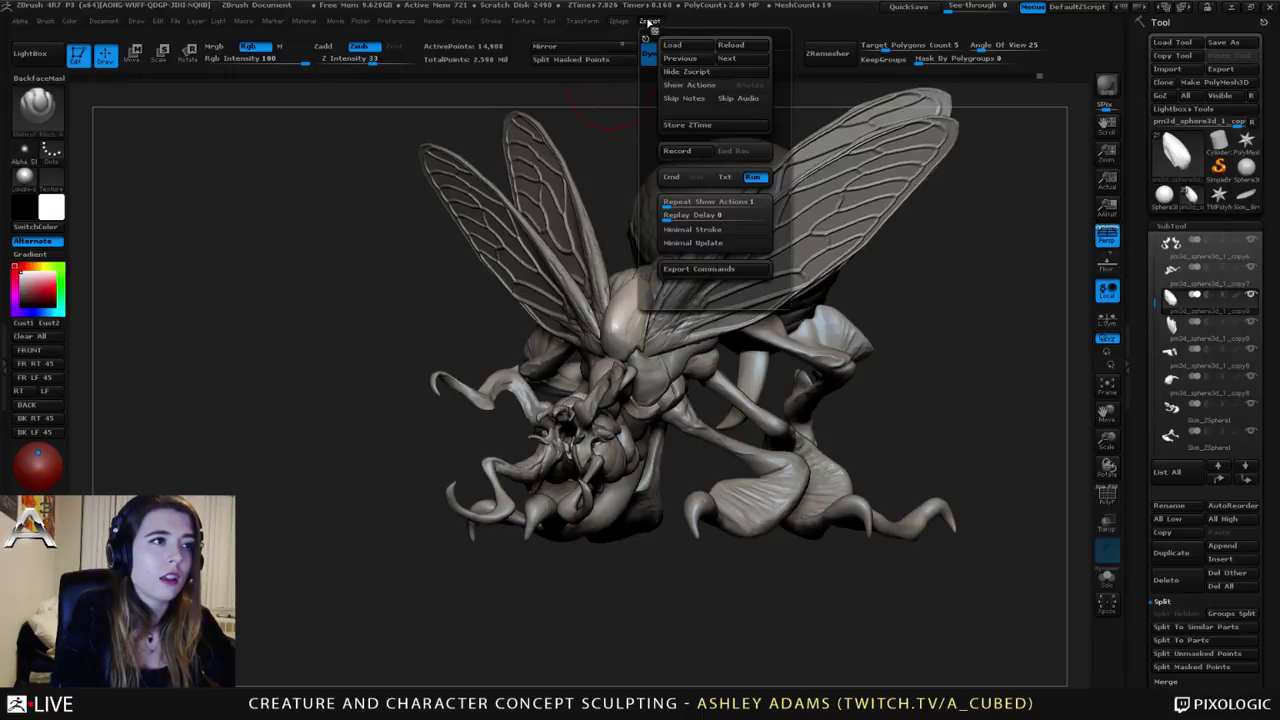
pyautogui.click(620, 21)
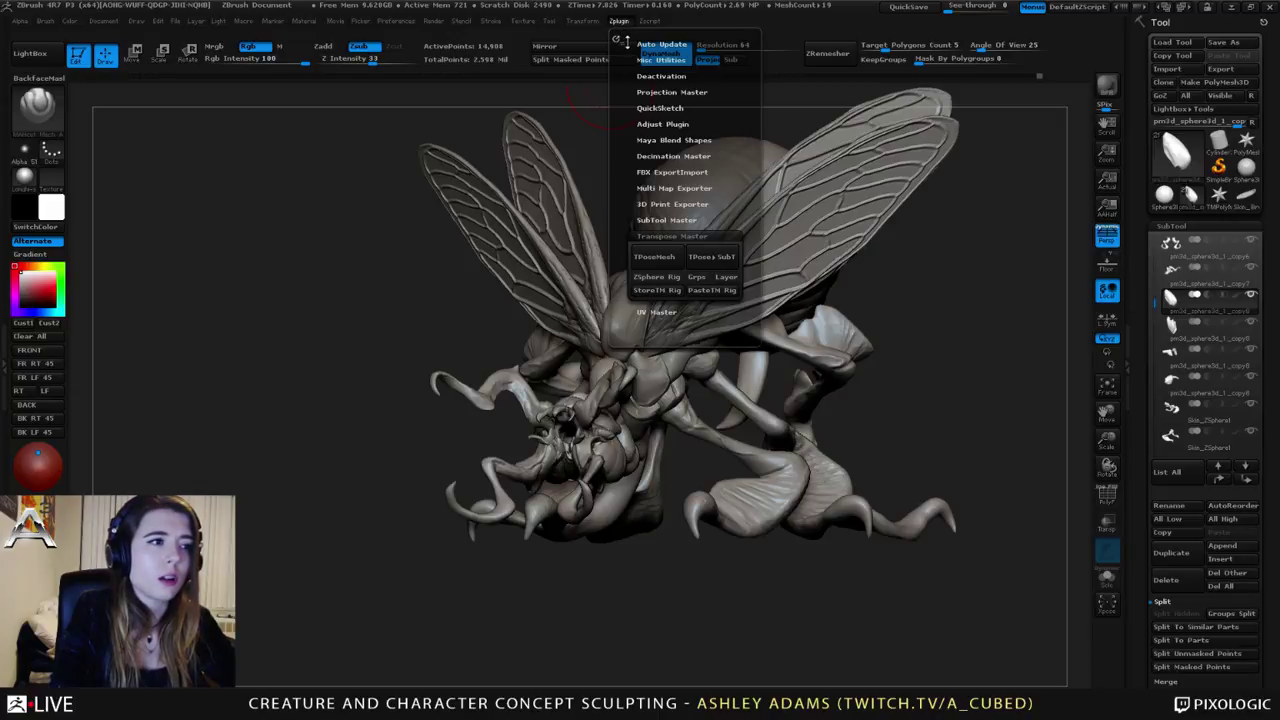
# Step: Make the large rounded abdomen the active subtool and choose the Snake Hook brush
pyautogui.moveTo(946, 168); pyautogui.dragTo(788, 230)
pyautogui.moveTo(783, 320)
pyautogui.mouseDown(button='right')
pyautogui.moveTo(842, 304)
pyautogui.moveTo(858, 285)
pyautogui.moveTo(862, 318)
pyautogui.moveTo(783, 321)
pyautogui.moveTo(752, 345)
pyautogui.mouseUp(button='right')
pyautogui.moveTo(648, 323); pyautogui.dragTo(620, 322, button='right')
pyautogui.keyDown('alt'); pyautogui.click(756, 237); pyautogui.keyUp('alt')
pyautogui.press('b')
pyautogui.press('s')
pyautogui.press('h')
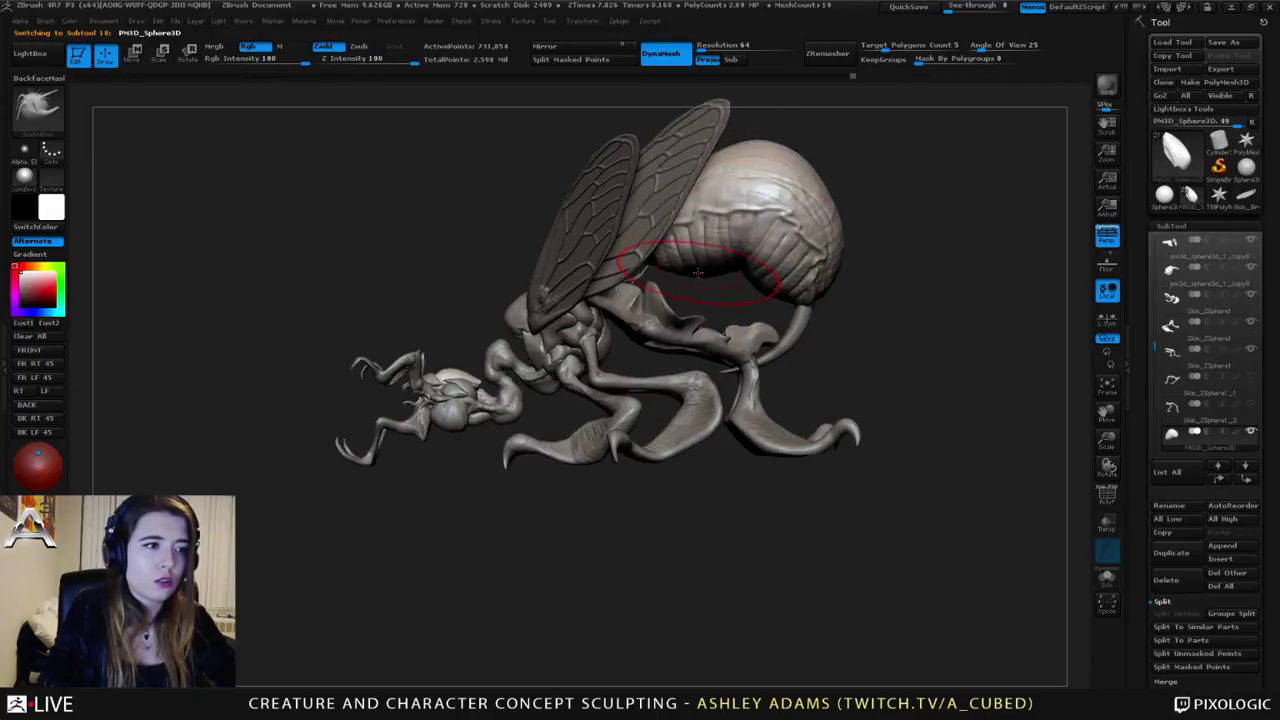
# Step: Adjust the Snake Hook brush's draw size for reshaping the abdomen
pyautogui.moveTo(701, 280)
pyautogui.mouseDown(button='right')
pyautogui.moveTo(762, 264)
pyautogui.moveTo(735, 282)
pyautogui.mouseUp(button='right')
pyautogui.press('space')
pyautogui.moveTo(746, 233); pyautogui.dragTo(770, 224)
pyautogui.moveTo(770, 240); pyautogui.dragTo(645, 300, button='right')
pyautogui.moveTo(690, 285)
pyautogui.mouseDown(button='right')
pyautogui.moveTo(732, 273)
pyautogui.moveTo(680, 220)
pyautogui.moveTo(666, 240)
pyautogui.mouseUp(button='right')
pyautogui.press('space')
pyautogui.moveTo(705, 276); pyautogui.dragTo(690, 276)
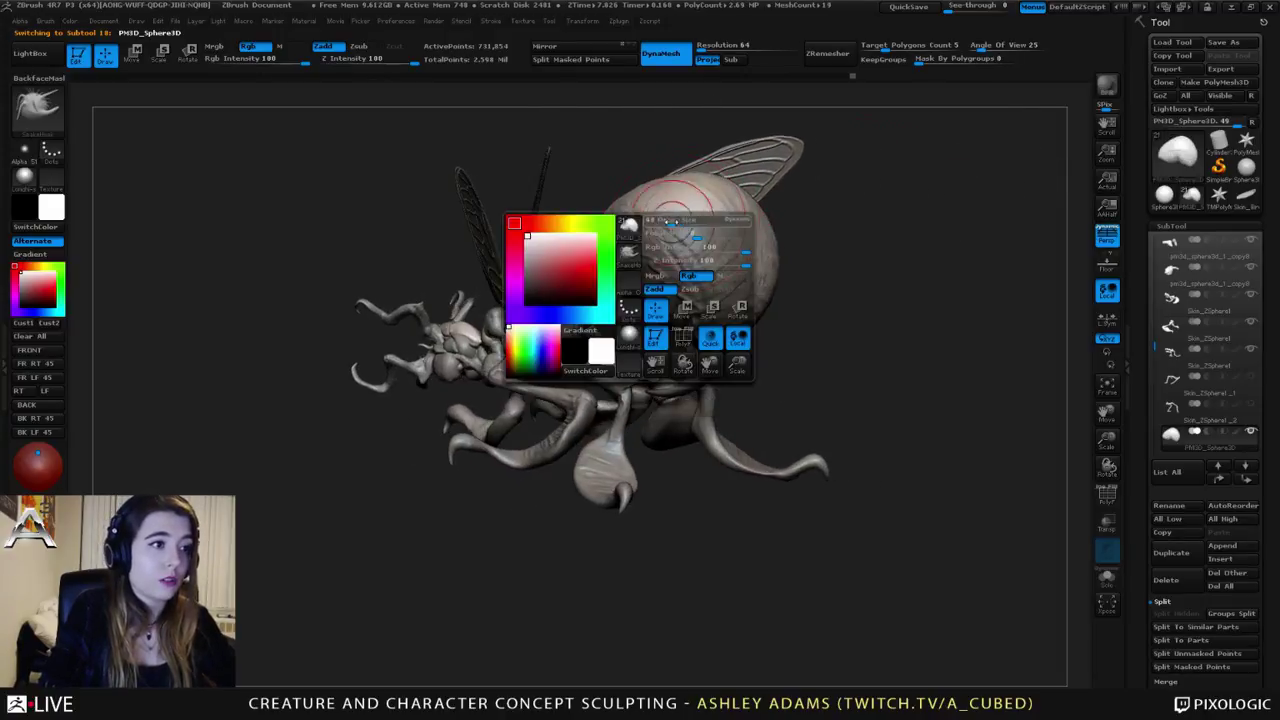
# Step: Paint a curved mask band along the abdomen's side above the ribs, down to its tip, and bring up the Snake Hook size settings
pyautogui.moveTo(690, 272); pyautogui.dragTo(612, 212, button='right')
pyautogui.moveTo(612, 213)
pyautogui.keyDown('ctrl'); pyautogui.mouseDown()
pyautogui.moveTo(600, 215)
pyautogui.moveTo(660, 240)
pyautogui.moveTo(686, 276)
pyautogui.mouseUp(); pyautogui.keyUp('ctrl')
pyautogui.moveTo(690, 272)
pyautogui.mouseDown(button='right')
pyautogui.moveTo(690, 205)
pyautogui.moveTo(676, 212)
pyautogui.mouseUp(button='right')
pyautogui.keyDown('ctrl'); pyautogui.moveTo(680, 275); pyautogui.dragTo(656, 267); pyautogui.keyUp('ctrl')
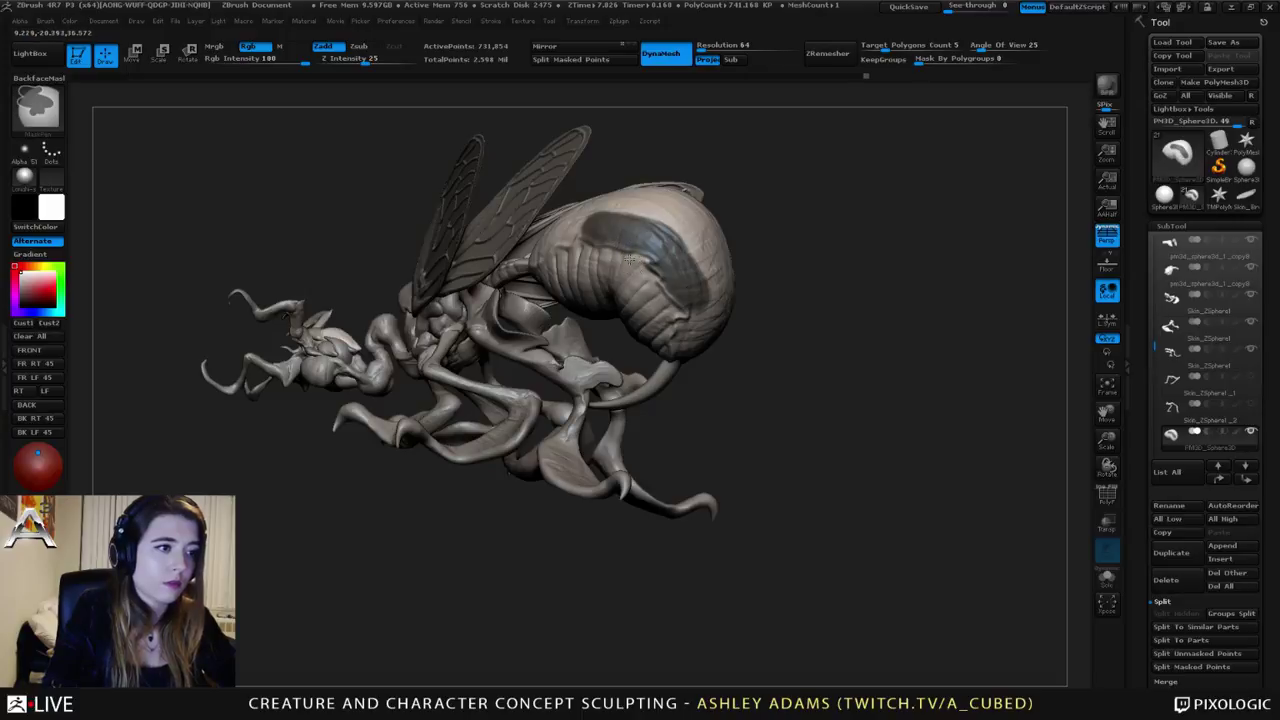
pyautogui.press('space')
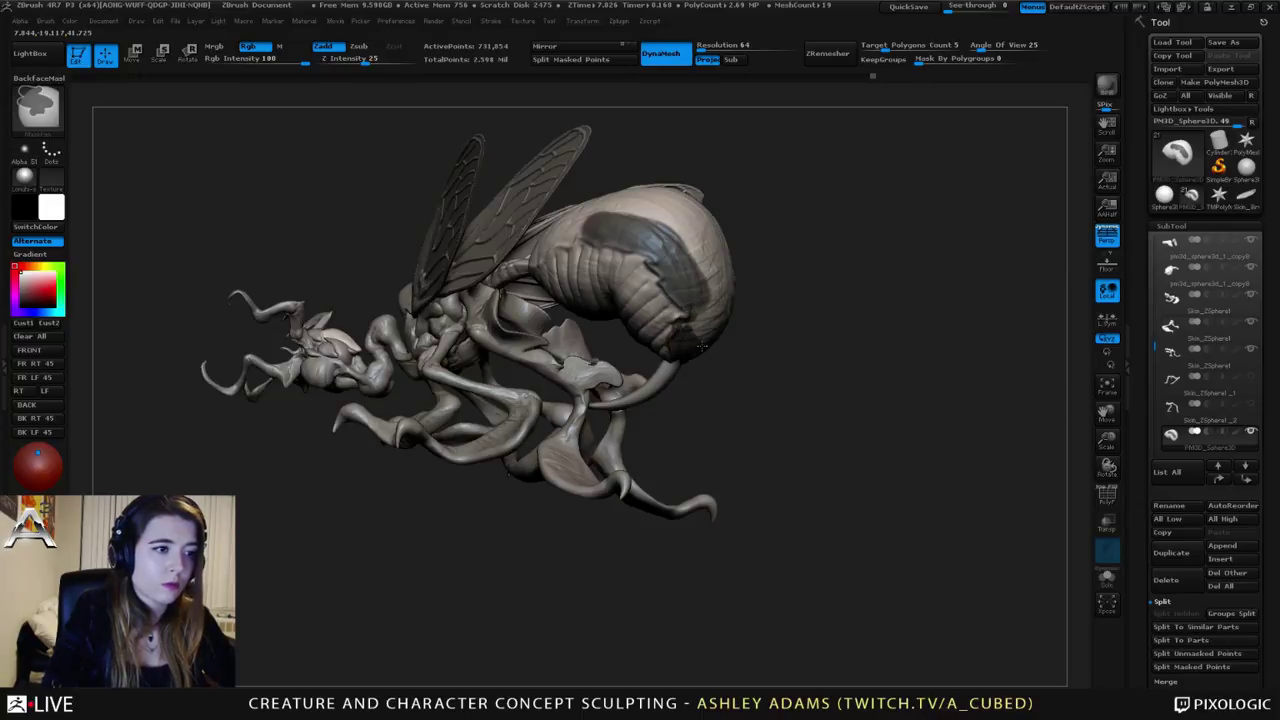
pyautogui.press('space')
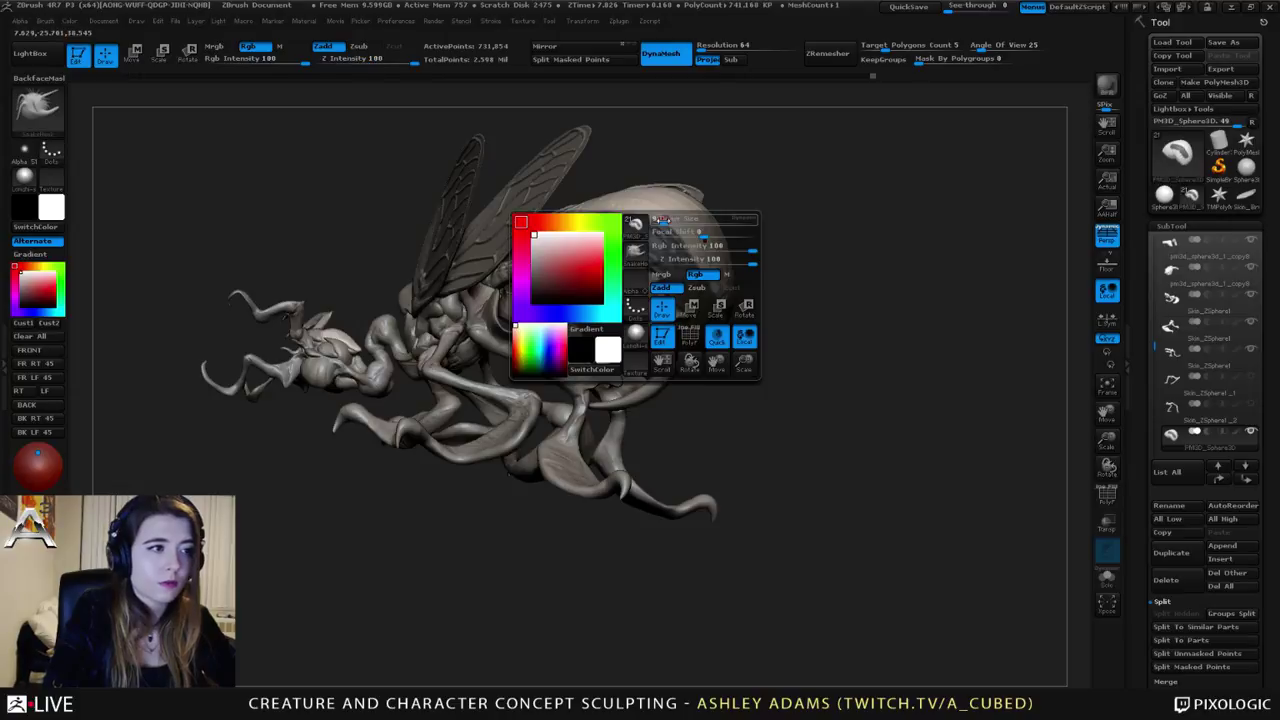
# Step: Extend the mask over the abdomen's upper shell and around its back, and invert it to protect the ribbed underside
pyautogui.moveTo(566, 234); pyautogui.dragTo(529, 257, button='right')
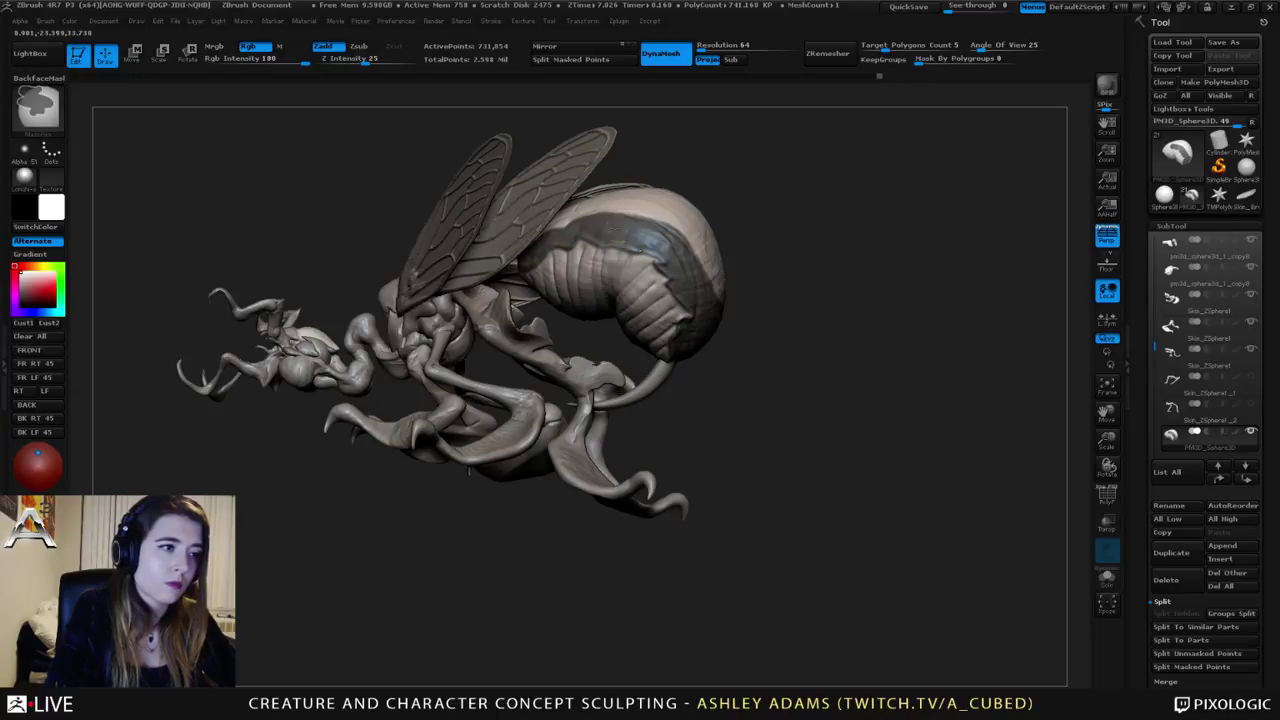
pyautogui.moveTo(606, 223); pyautogui.dragTo(622, 143, button='right')
pyautogui.moveTo(622, 143)
pyautogui.keyDown('ctrl'); pyautogui.mouseDown()
pyautogui.moveTo(596, 130)
pyautogui.moveTo(712, 200)
pyautogui.mouseUp(); pyautogui.keyUp('ctrl')
pyautogui.moveTo(682, 178); pyautogui.dragTo(722, 268, button='right')
pyautogui.keyDown('ctrl'); pyautogui.moveTo(728, 272); pyautogui.dragTo(742, 292); pyautogui.keyUp('ctrl')
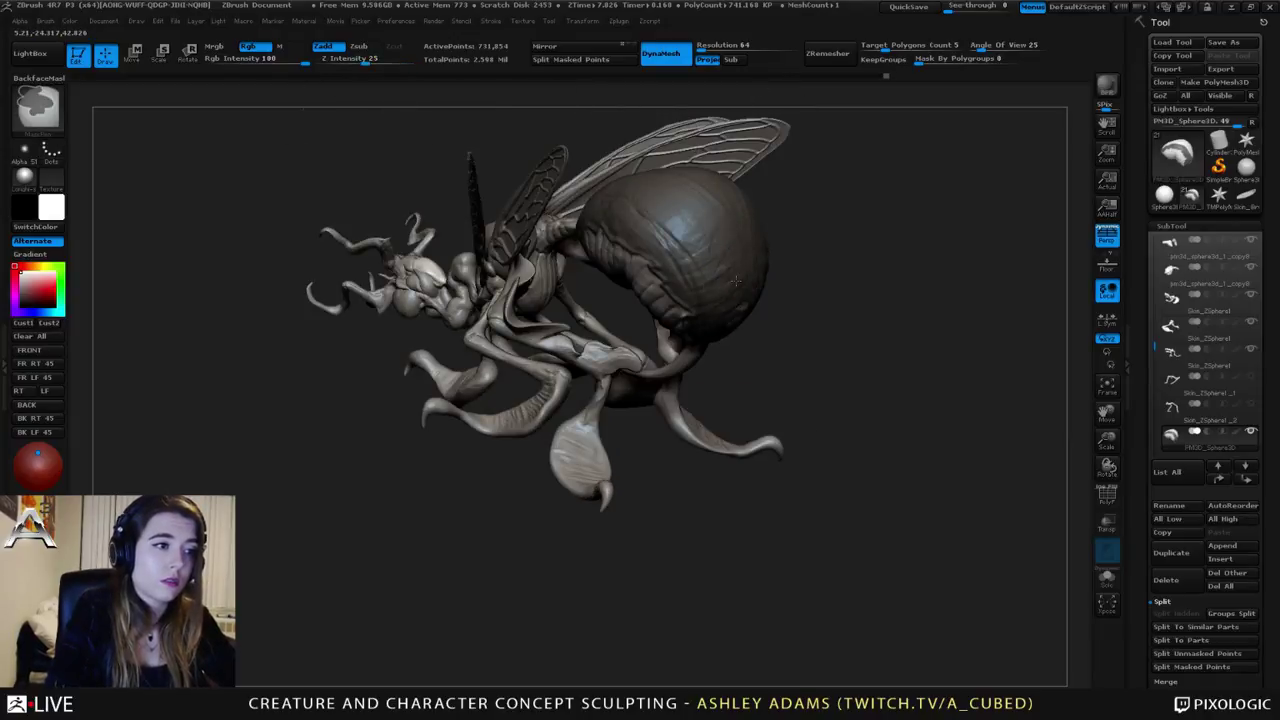
pyautogui.moveTo(742, 312)
pyautogui.keyDown('ctrl'); pyautogui.mouseDown(button='right')
pyautogui.moveTo(768, 271)
pyautogui.moveTo(678, 216)
pyautogui.mouseUp(button='right'); pyautogui.keyUp('ctrl')
pyautogui.keyDown('ctrl'); pyautogui.click(768, 271); pyautogui.keyUp('ctrl')
# Step: Pull the unmasked lower edge of the abdomen's shell outward over the ribs on both sides with the Snake Hook brush
pyautogui.rightClick(694, 241)
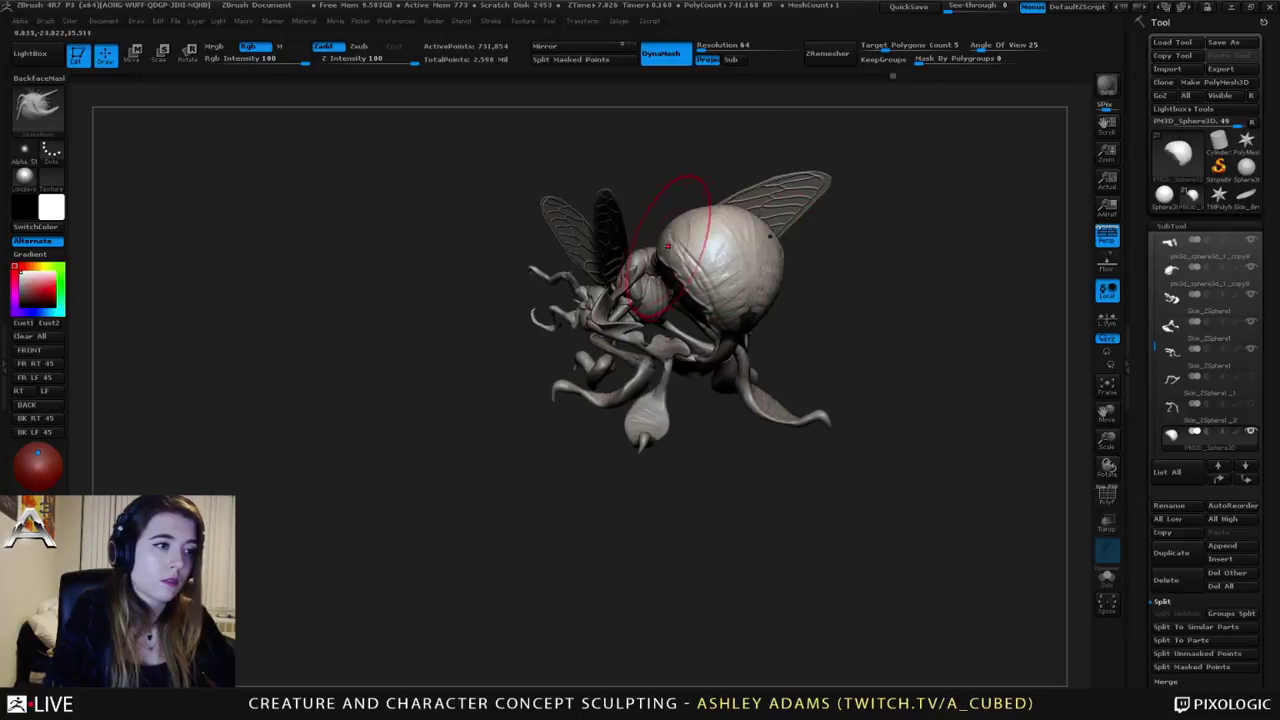
pyautogui.moveTo(685, 273)
pyautogui.mouseDown(button='right')
pyautogui.moveTo(627, 272)
pyautogui.moveTo(703, 258)
pyautogui.moveTo(763, 290)
pyautogui.moveTo(757, 312)
pyautogui.mouseUp(button='right')
pyautogui.rightClick(757, 312)
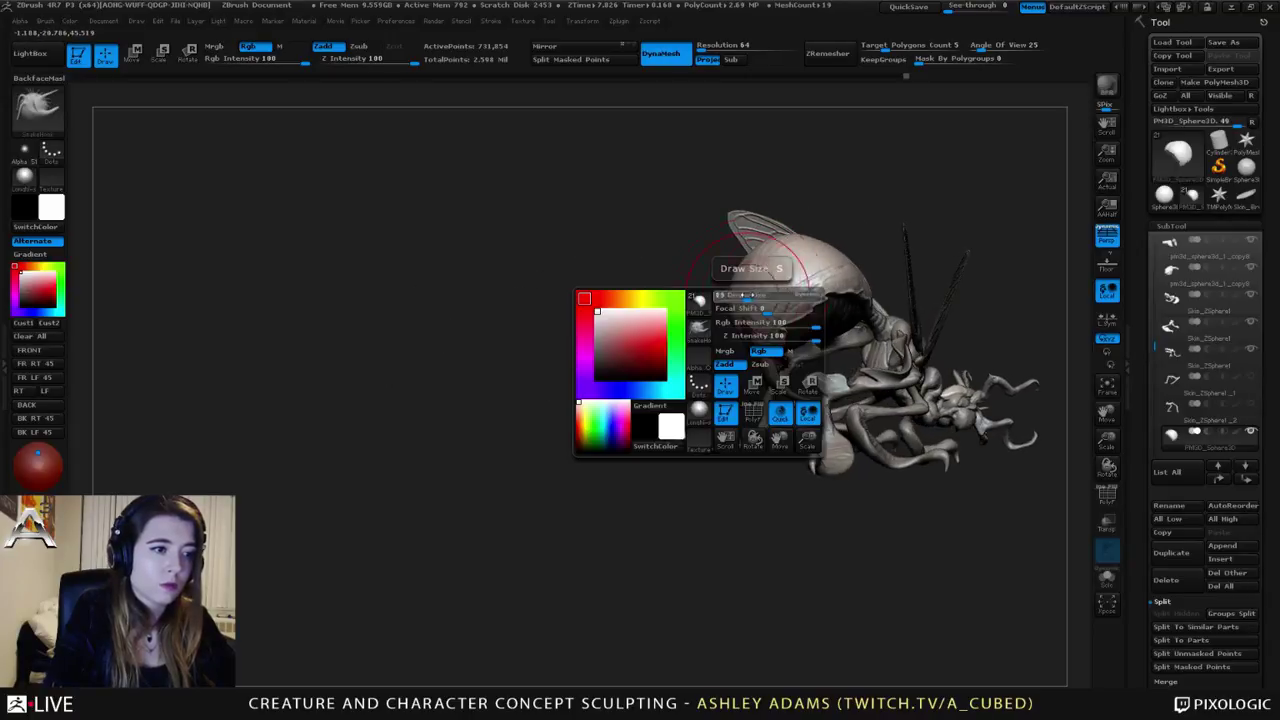
pyautogui.moveTo(585, 318); pyautogui.dragTo(720, 328, button='right')
pyautogui.moveTo(519, 312); pyautogui.dragTo(741, 280, button='right')
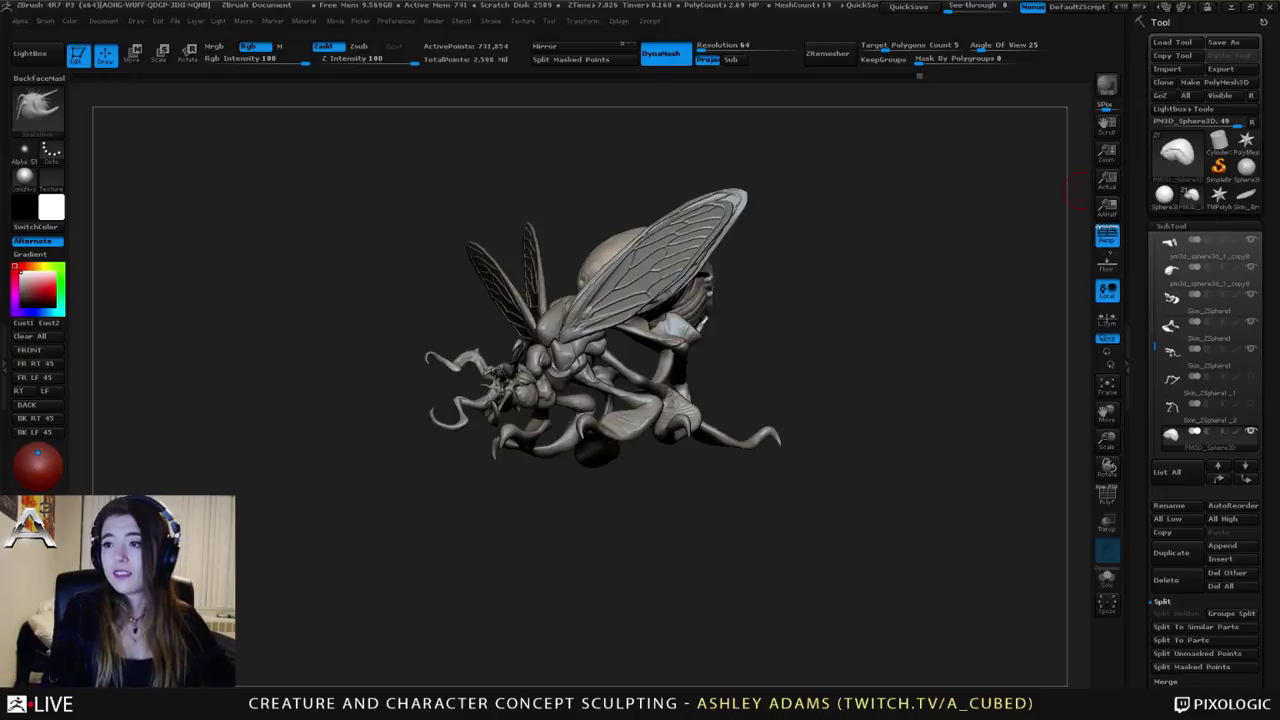
# Step: Make the broad ribbed middle leg the active subtool and subdivide it once
pyautogui.moveTo(820, 310); pyautogui.dragTo(663, 350, button='right')
pyautogui.keyDown('ctrl'); pyautogui.moveTo(680, 400); pyautogui.dragTo(680, 460, button='right'); pyautogui.keyUp('ctrl')
pyautogui.moveTo(660, 440); pyautogui.dragTo(640, 420, button='right')
pyautogui.moveTo(640, 420)
pyautogui.keyDown('ctrl'); pyautogui.mouseDown(button='right')
pyautogui.moveTo(623, 457)
pyautogui.moveTo(650, 360)
pyautogui.moveTo(626, 358)
pyautogui.moveTo(646, 394)
pyautogui.mouseUp(button='right'); pyautogui.keyUp('ctrl')
pyautogui.keyDown('alt'); pyautogui.click(716, 402); pyautogui.keyUp('alt')
pyautogui.hotkey('ctrl', 'd')
pyautogui.rightClick(646, 458)
pyautogui.moveTo(644, 411); pyautogui.dragTo(588, 390)
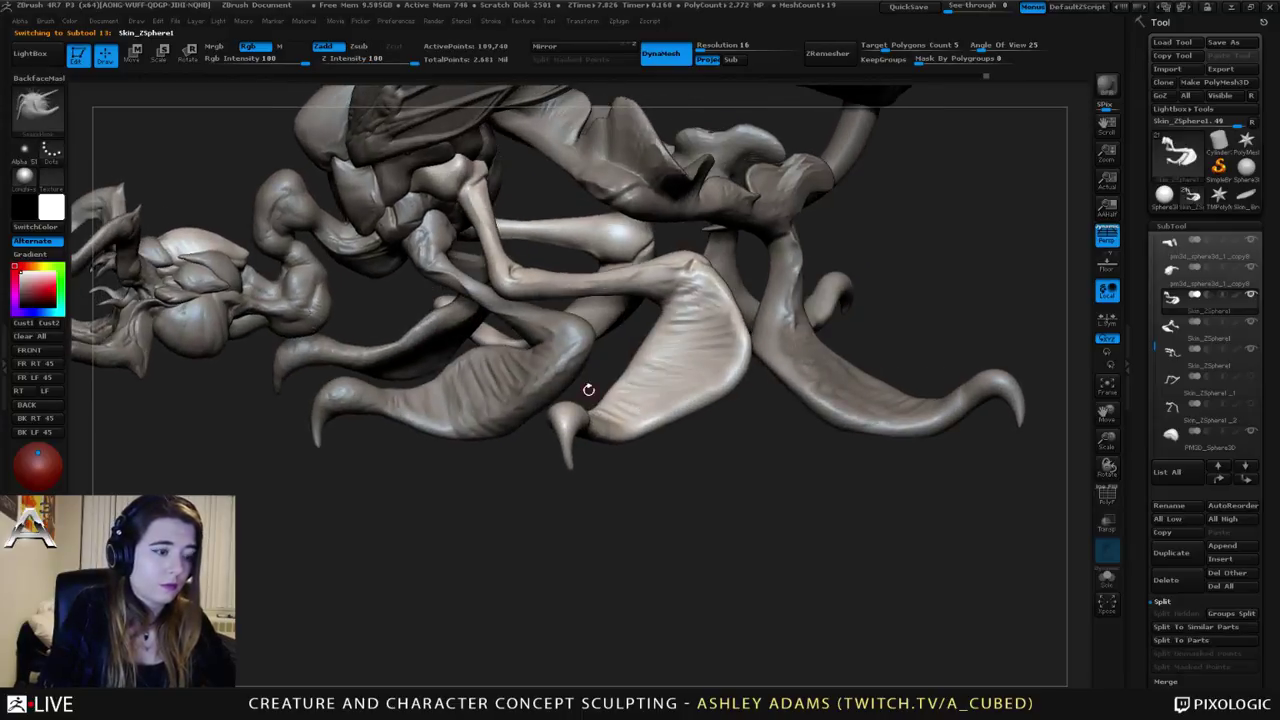
# Step: Paint a row of small mask dots along the middle leg's outer paddle edge and invert the mask
pyautogui.press('b')
pyautogui.press('c')
pyautogui.press('b')
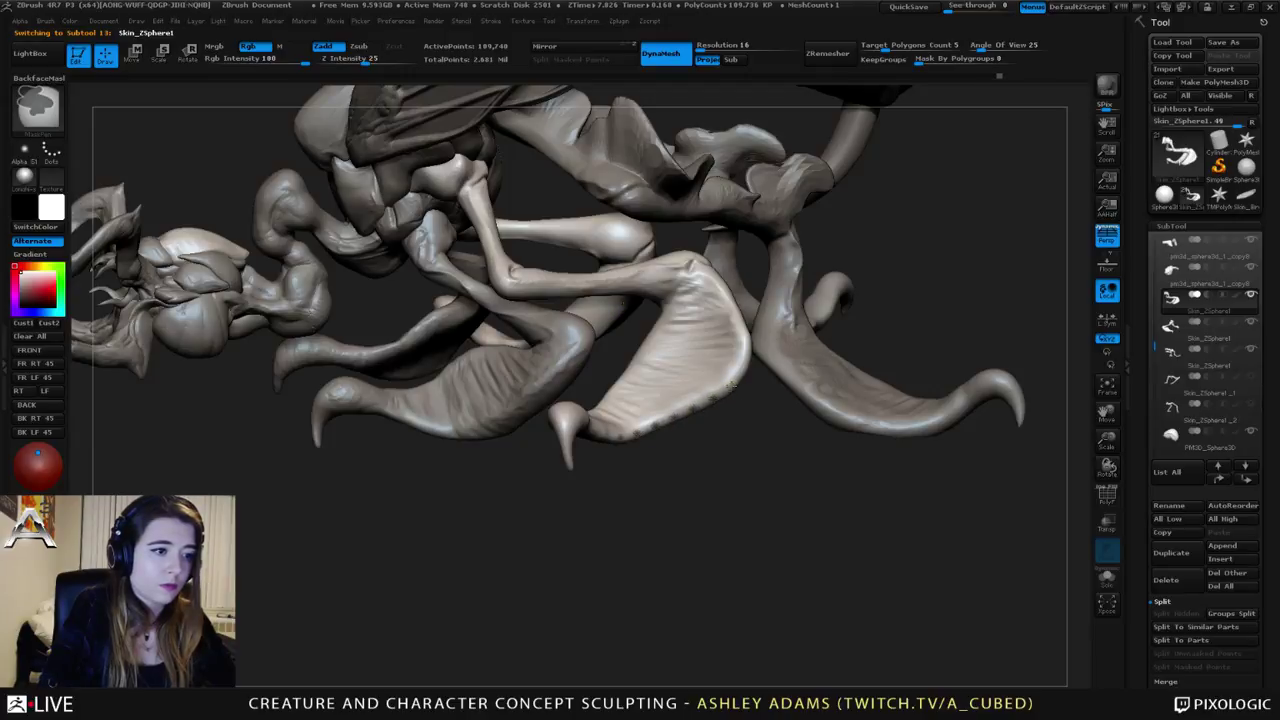
pyautogui.moveTo(750, 362)
pyautogui.mouseDown(button='right')
pyautogui.moveTo(700, 345)
pyautogui.moveTo(753, 352)
pyautogui.mouseUp(button='right')
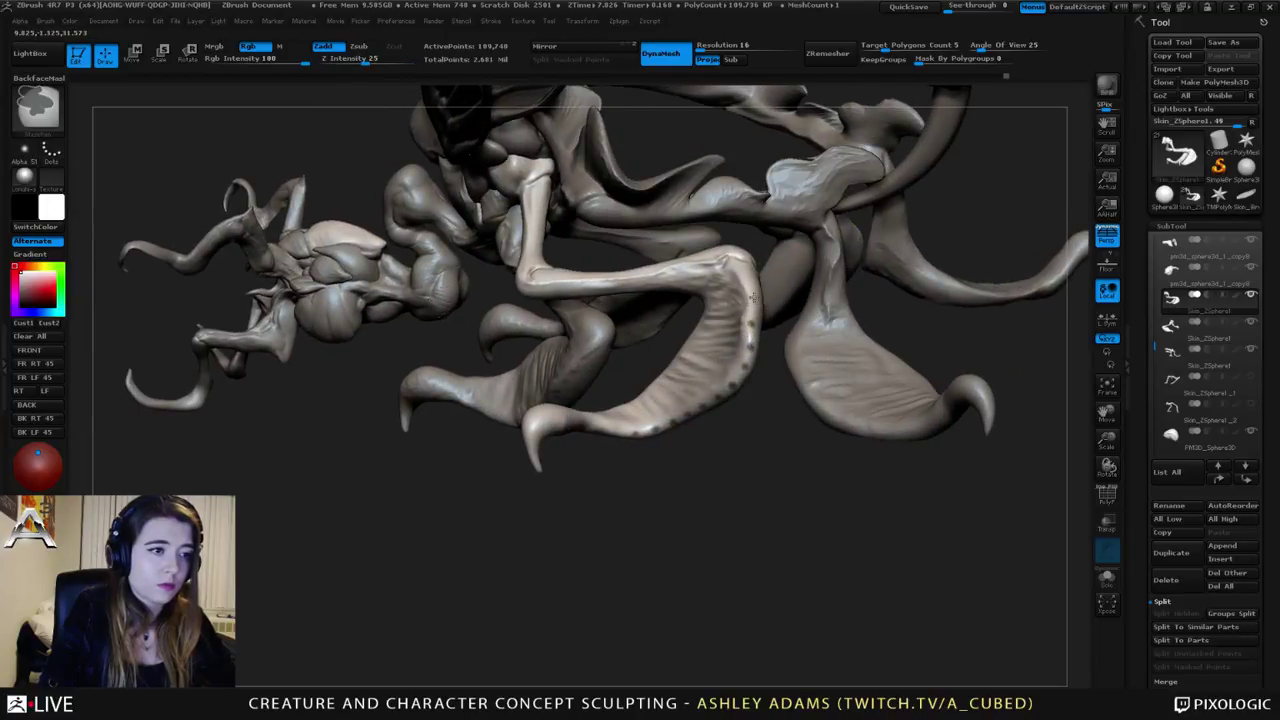
pyautogui.moveTo(740, 266); pyautogui.dragTo(771, 426, button='right')
# Step: Pull a spike from each dot on the middle leg's edge with Snake Hook and smooth the spikes into points
pyautogui.press('space')
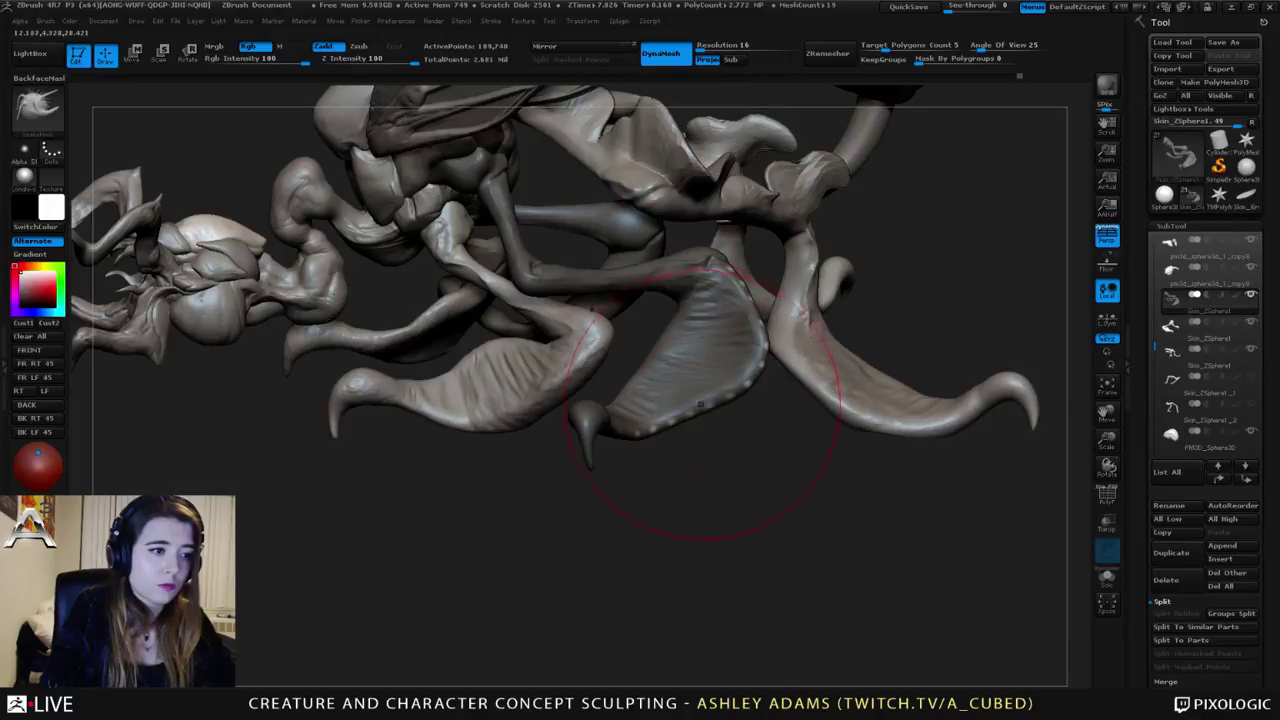
pyautogui.moveTo(714, 463)
pyautogui.mouseDown(button='right')
pyautogui.moveTo(744, 284)
pyautogui.moveTo(765, 310)
pyautogui.moveTo(737, 471)
pyautogui.moveTo(730, 400)
pyautogui.mouseUp(button='right')
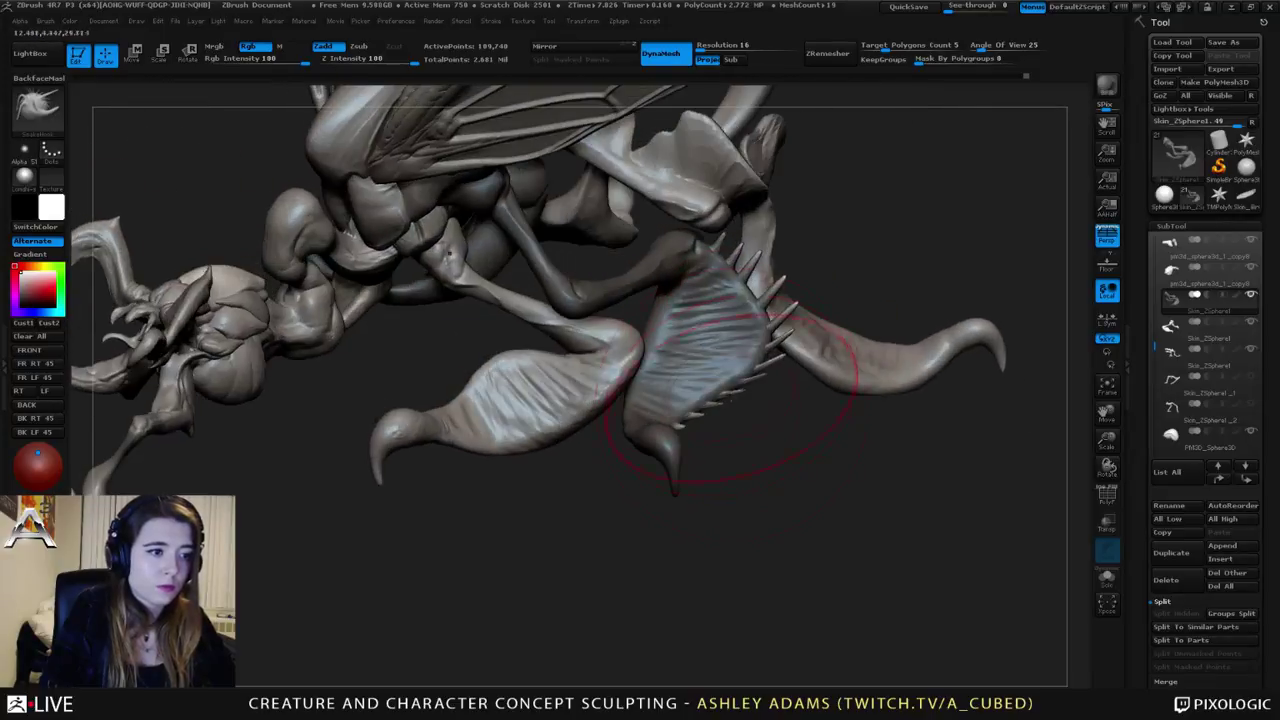
pyautogui.moveTo(730, 409)
pyautogui.keyDown('shift'); pyautogui.mouseDown()
pyautogui.moveTo(773, 360)
pyautogui.moveTo(751, 286)
pyautogui.moveTo(738, 302)
pyautogui.mouseUp(); pyautogui.keyUp('shift')
pyautogui.moveTo(731, 322)
pyautogui.mouseDown(button='right')
pyautogui.moveTo(857, 320)
pyautogui.moveTo(614, 400)
pyautogui.moveTo(688, 348)
pyautogui.moveTo(471, 377)
pyautogui.moveTo(497, 322)
pyautogui.moveTo(493, 366)
pyautogui.mouseUp(button='right')
pyautogui.press('space')
pyautogui.press('space')
# Step: Make the front ribbed leg the active subtool, paint mask dots along its lower edge and invert the mask
pyautogui.keyDown('alt'); pyautogui.click(511, 360); pyautogui.keyUp('alt')
pyautogui.press('space')
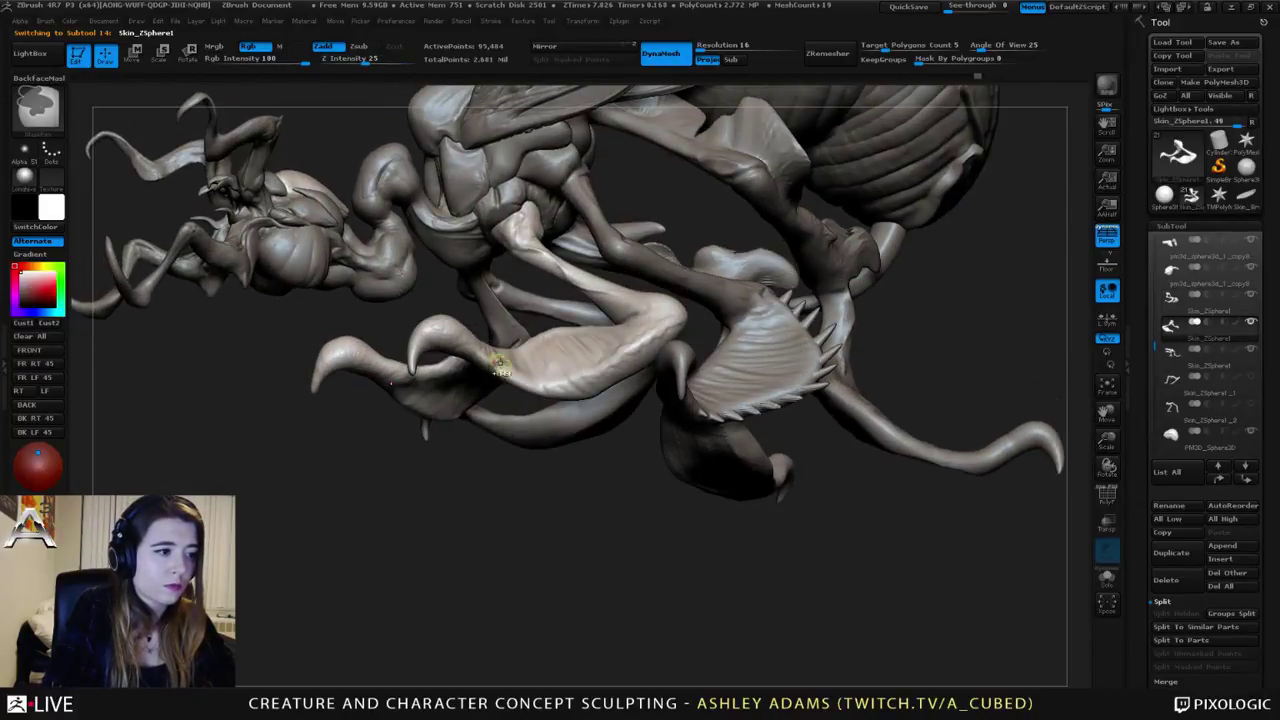
pyautogui.press('space')
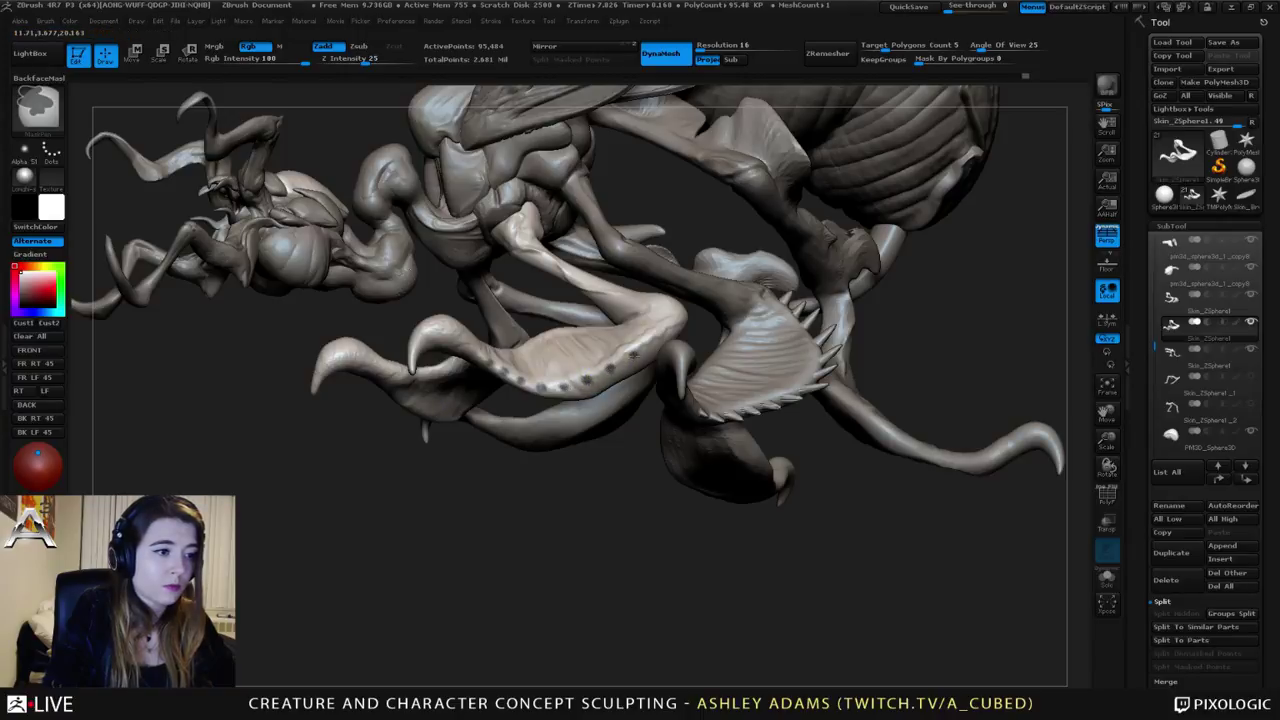
pyautogui.moveTo(675, 330); pyautogui.dragTo(688, 316)
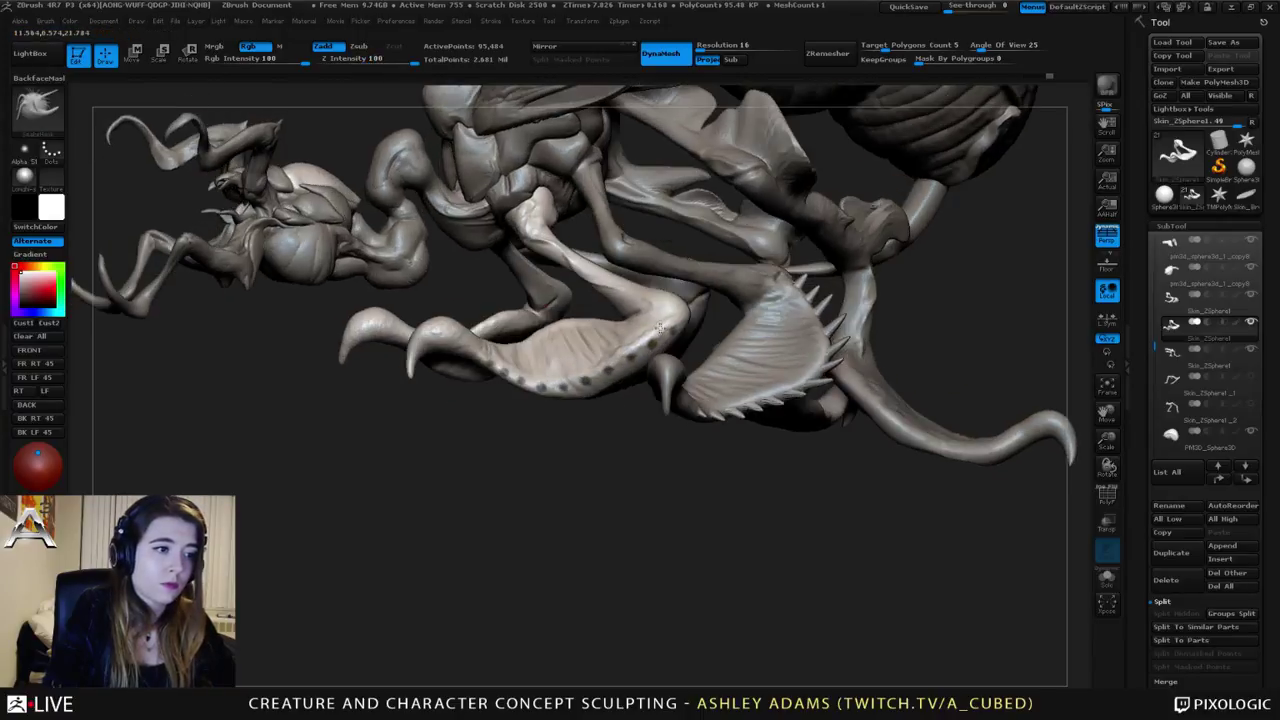
pyautogui.keyDown('ctrl'); pyautogui.click(685, 475); pyautogui.keyUp('ctrl')
# Step: Pull a row of spikes from the front leg's unmasked dots with Snake Hook and smooth them into tapered points
pyautogui.moveTo(617, 414)
pyautogui.keyDown('ctrl'); pyautogui.mouseDown(button='right')
pyautogui.moveTo(592, 372)
pyautogui.moveTo(579, 408)
pyautogui.mouseUp(button='right'); pyautogui.keyUp('ctrl')
pyautogui.press('space')
pyautogui.moveTo(608, 335); pyautogui.dragTo(636, 338)
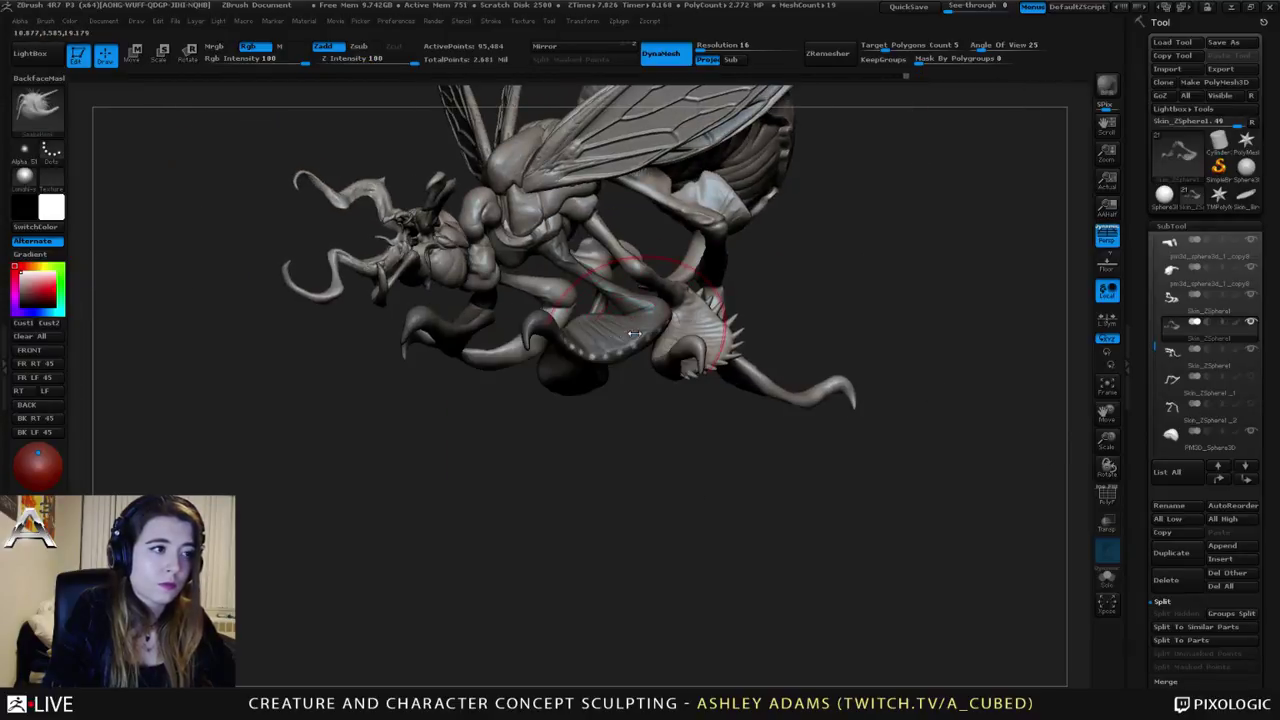
pyautogui.moveTo(638, 344)
pyautogui.mouseDown(button='right')
pyautogui.moveTo(592, 389)
pyautogui.moveTo(582, 377)
pyautogui.moveTo(653, 319)
pyautogui.moveTo(625, 355)
pyautogui.moveTo(680, 318)
pyautogui.moveTo(618, 285)
pyautogui.moveTo(630, 375)
pyautogui.mouseUp(button='right')
pyautogui.press('space')
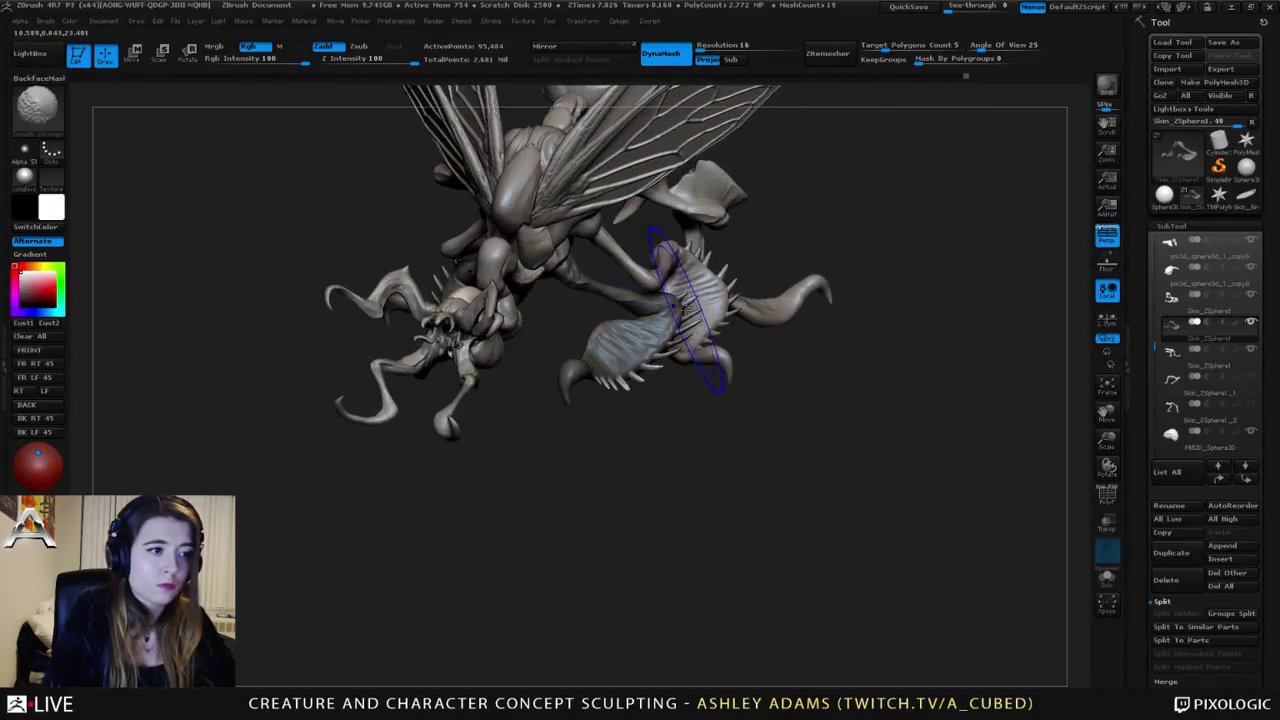
pyautogui.moveTo(685, 310); pyautogui.dragTo(655, 270, button='right')
pyautogui.moveTo(603, 340)
pyautogui.mouseDown(button='right')
pyautogui.moveTo(736, 402)
pyautogui.moveTo(600, 405)
pyautogui.moveTo(608, 420)
pyautogui.moveTo(612, 308)
pyautogui.mouseUp(button='right')
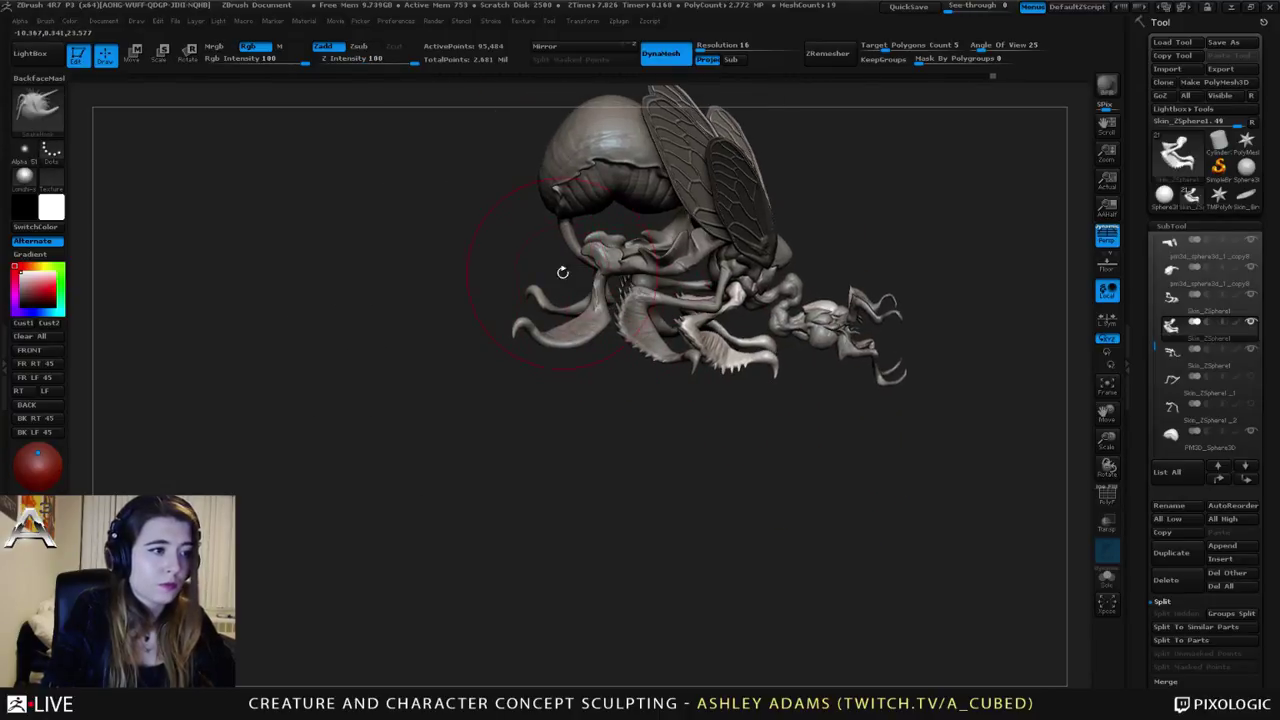
# Step: Save the current tool to disk
pyautogui.moveTo(563, 272)
pyautogui.keyDown('ctrl'); pyautogui.mouseDown(button='right')
pyautogui.moveTo(743, 272)
pyautogui.moveTo(773, 290)
pyautogui.mouseUp(button='right'); pyautogui.keyUp('ctrl')
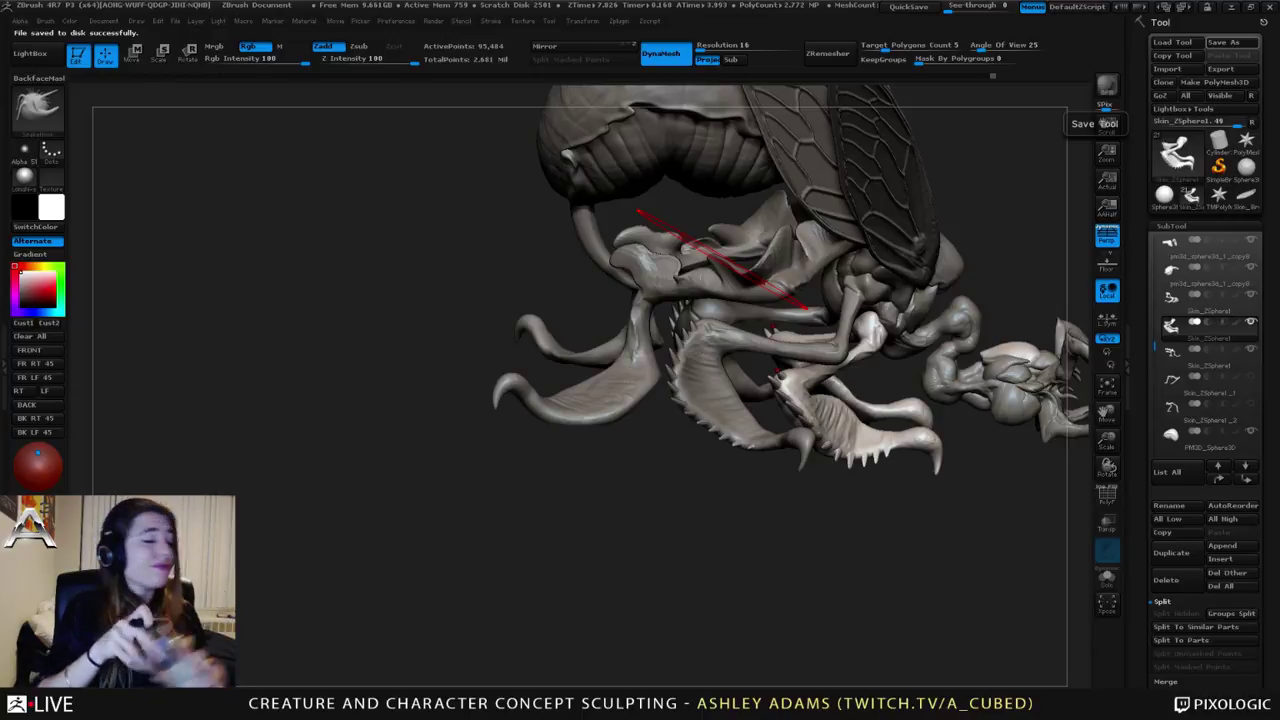
pyautogui.moveTo(977, 240)
pyautogui.mouseDown()
pyautogui.moveTo(900, 325)
pyautogui.moveTo(688, 320)
pyautogui.mouseUp()
pyautogui.press('space')
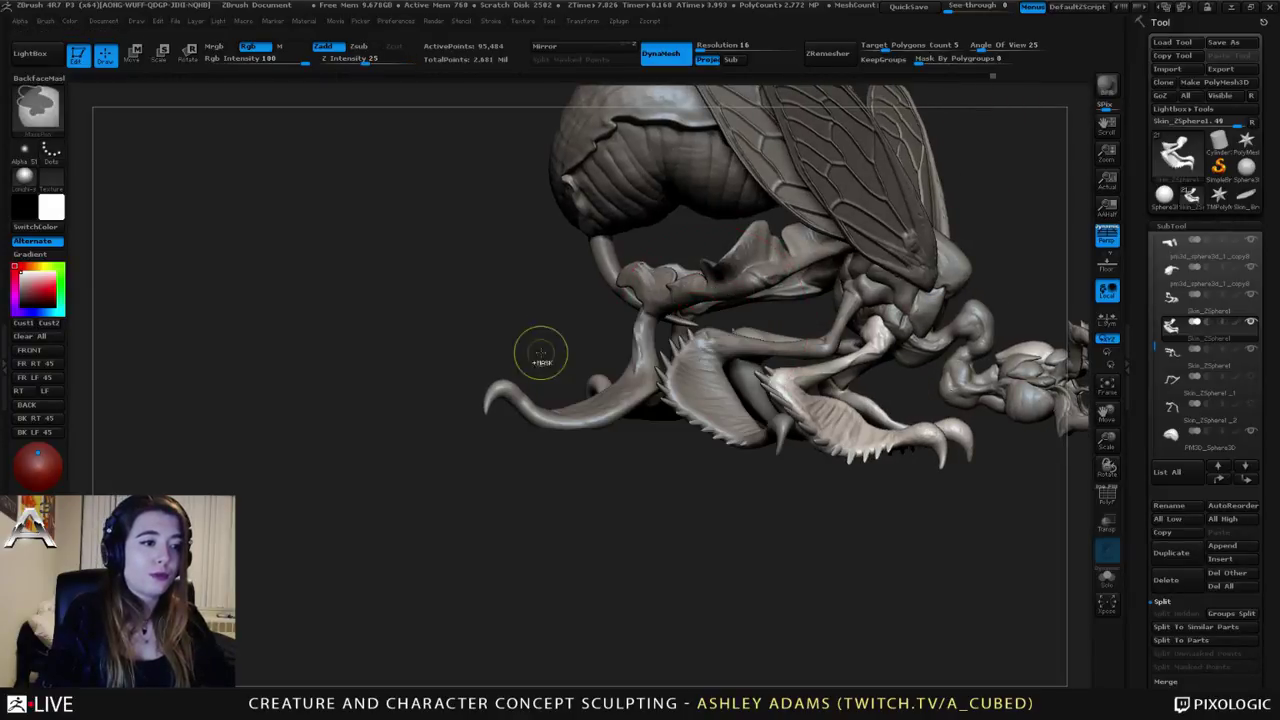
# Step: Make the hind leg the active subtool and subdivide it once
pyautogui.moveTo(543, 354)
pyautogui.keyDown('ctrl'); pyautogui.mouseDown(button='right')
pyautogui.moveTo(545, 430)
pyautogui.moveTo(660, 455)
pyautogui.moveTo(690, 445)
pyautogui.mouseUp(button='right'); pyautogui.keyUp('ctrl')
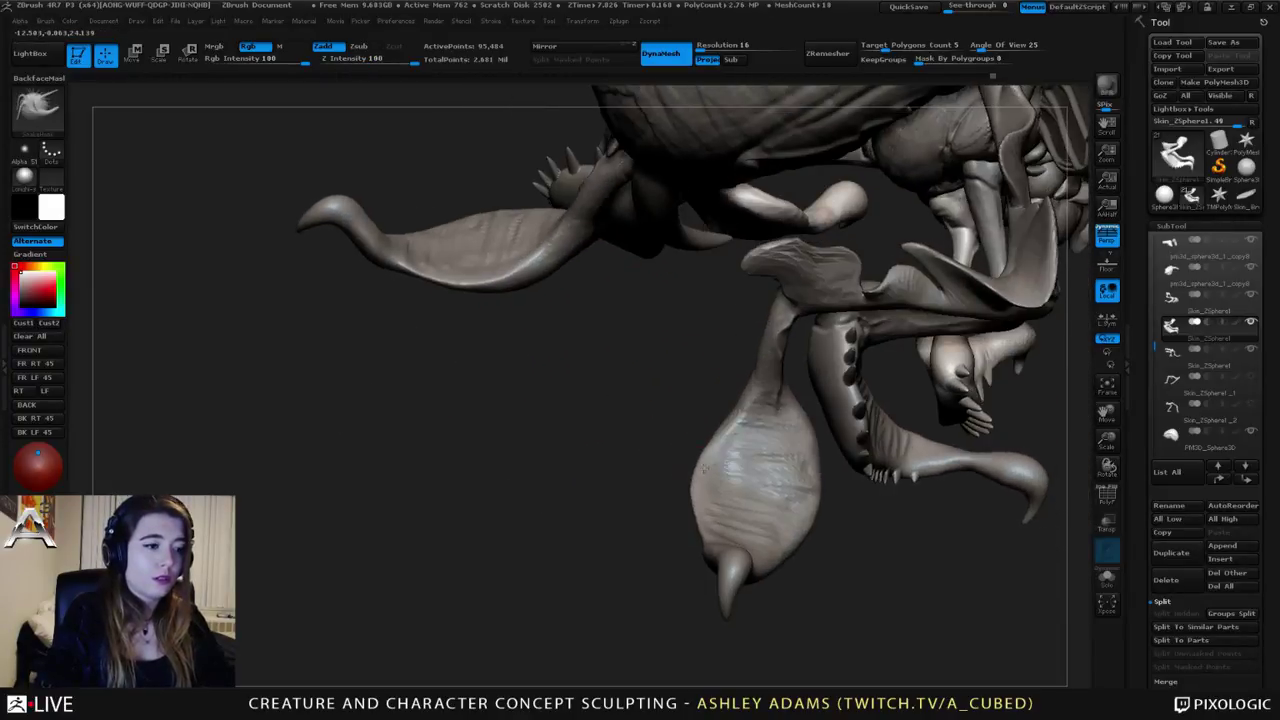
pyautogui.press('space')
pyautogui.moveTo(690, 440); pyautogui.dragTo(670, 440)
pyautogui.keyDown('alt'); pyautogui.click(740, 484); pyautogui.keyUp('alt')
pyautogui.moveTo(740, 484)
pyautogui.mouseDown(button='right')
pyautogui.moveTo(690, 430)
pyautogui.moveTo(672, 358)
pyautogui.mouseUp(button='right')
pyautogui.hotkey('ctrl', 'd')
pyautogui.press('space')
pyautogui.moveTo(672, 352); pyautogui.dragTo(660, 352)
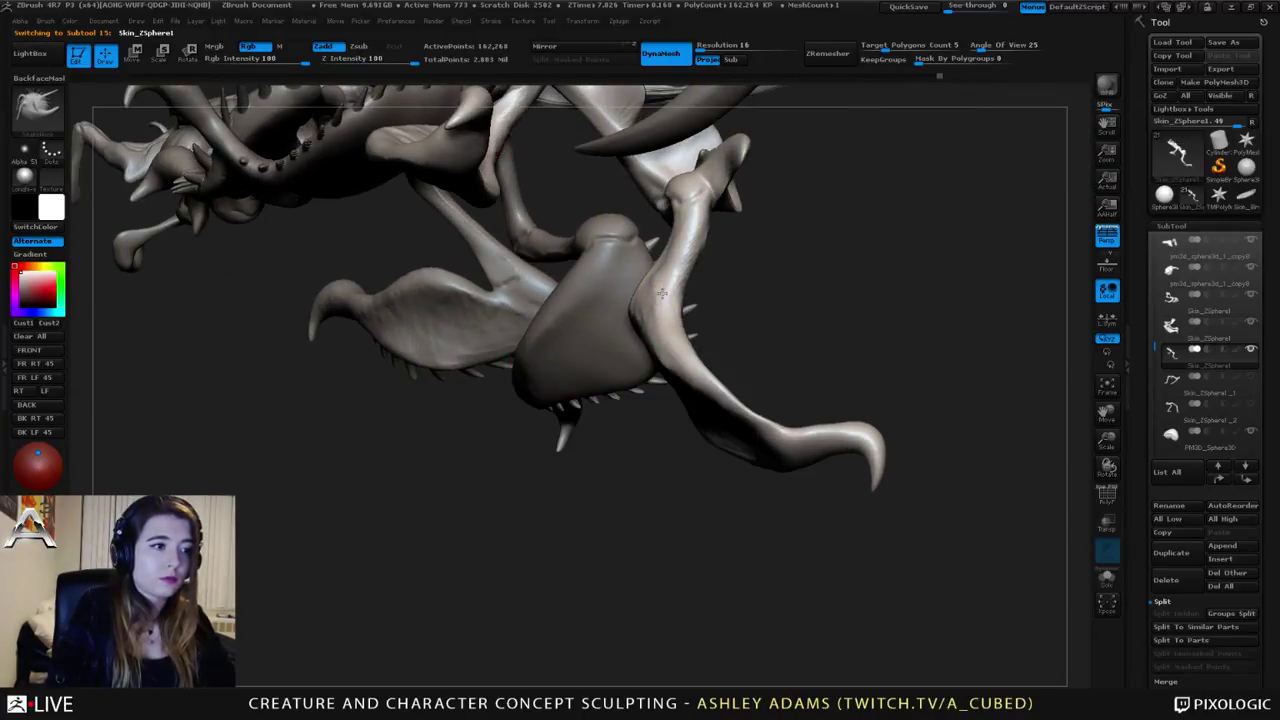
# Step: Paint a row of mask dots along the hind leg's outer edge down to the claw and invert the mask
pyautogui.moveTo(663, 296); pyautogui.dragTo(660, 292, button='right')
pyautogui.press('space')
pyautogui.moveTo(660, 292); pyautogui.dragTo(657, 289)
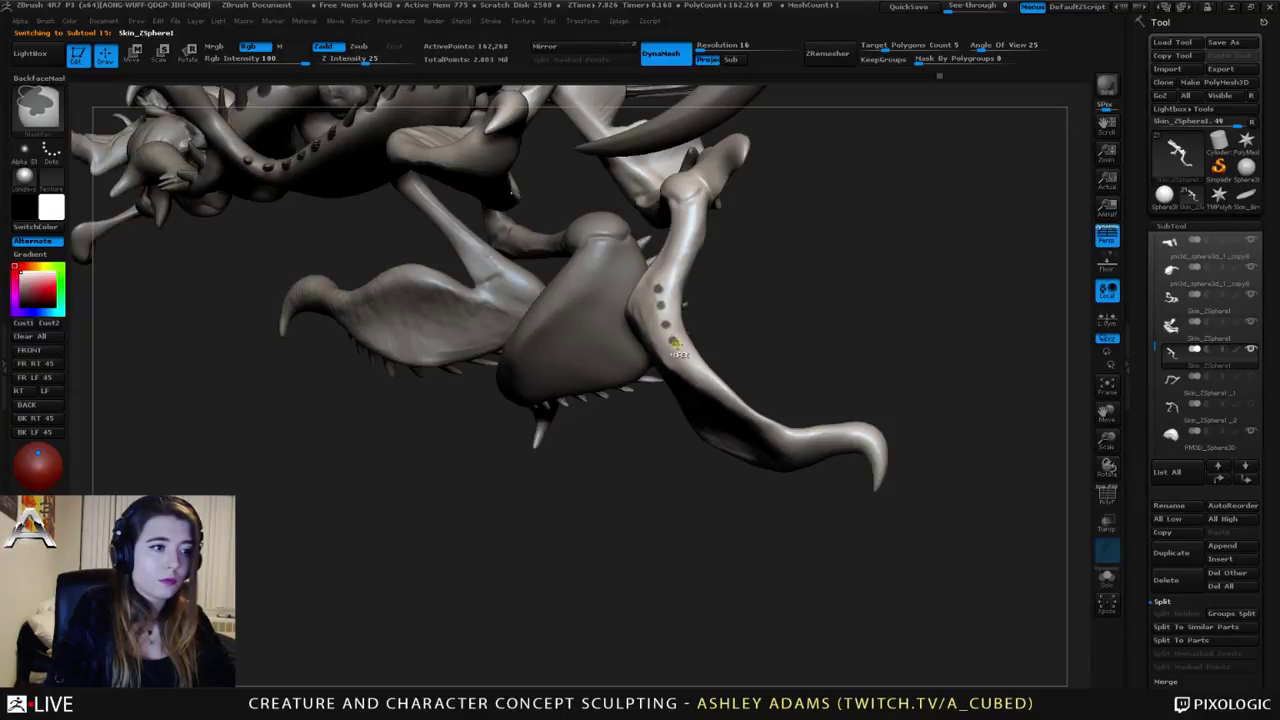
pyautogui.click(693, 370)
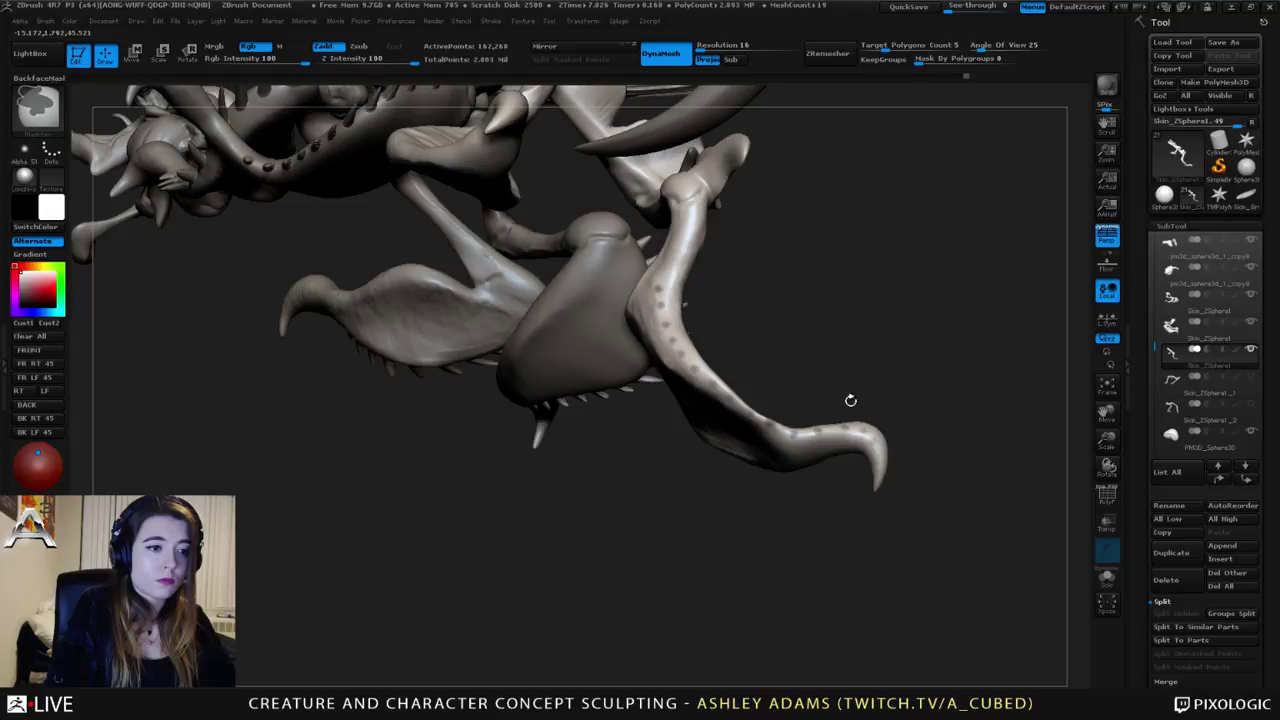
pyautogui.moveTo(851, 400); pyautogui.dragTo(817, 462)
pyautogui.keyDown('ctrl'); pyautogui.click(789, 474); pyautogui.keyUp('ctrl')
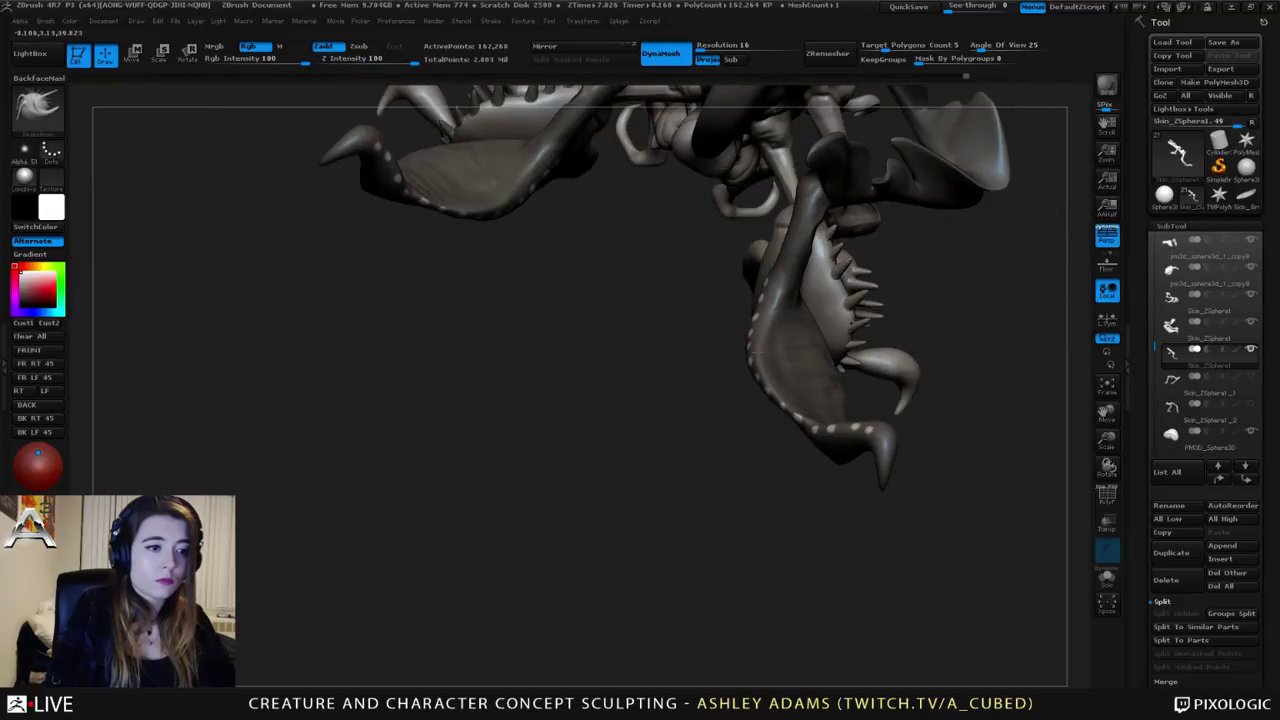
# Step: Pull a row of spikes outward from the unmasked dots on the hind leg's edge with the Snake Hook brush
pyautogui.press('space')
pyautogui.click(772, 351)
pyautogui.moveTo(930, 350)
pyautogui.mouseDown()
pyautogui.moveTo(777, 333)
pyautogui.moveTo(757, 310)
pyautogui.mouseUp()
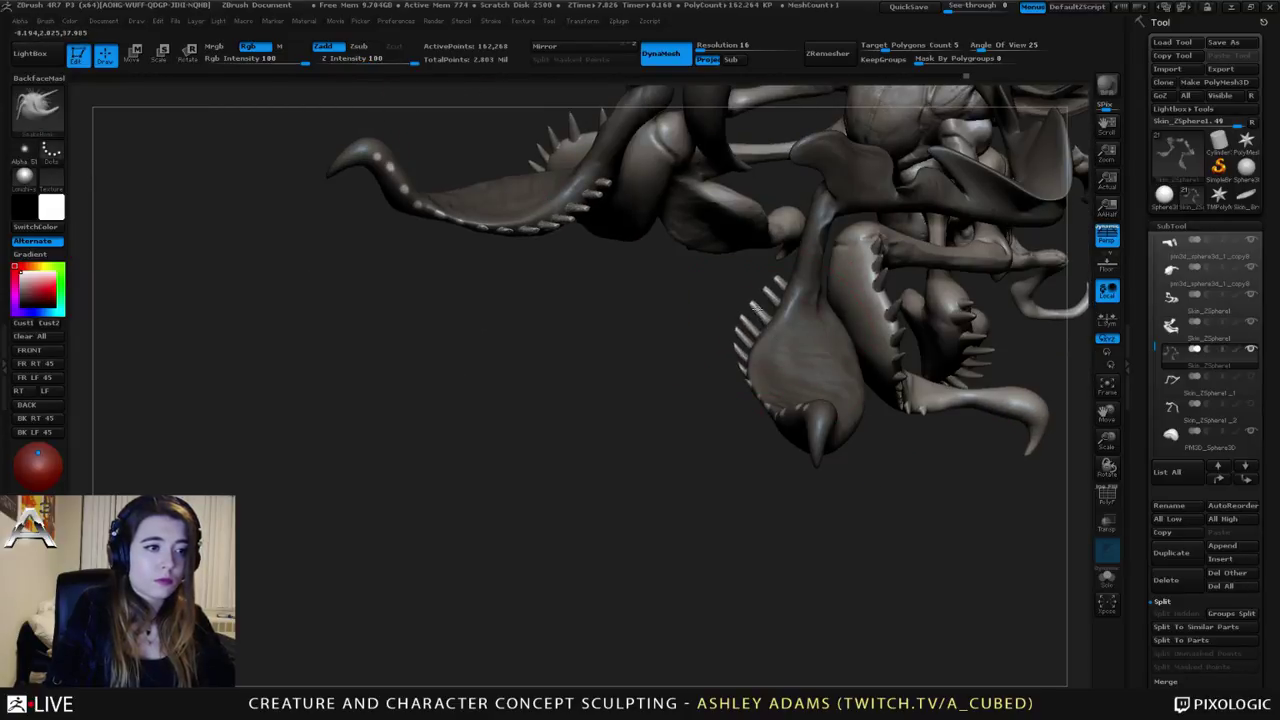
pyautogui.moveTo(780, 412)
pyautogui.mouseDown()
pyautogui.moveTo(744, 466)
pyautogui.moveTo(776, 395)
pyautogui.mouseUp()
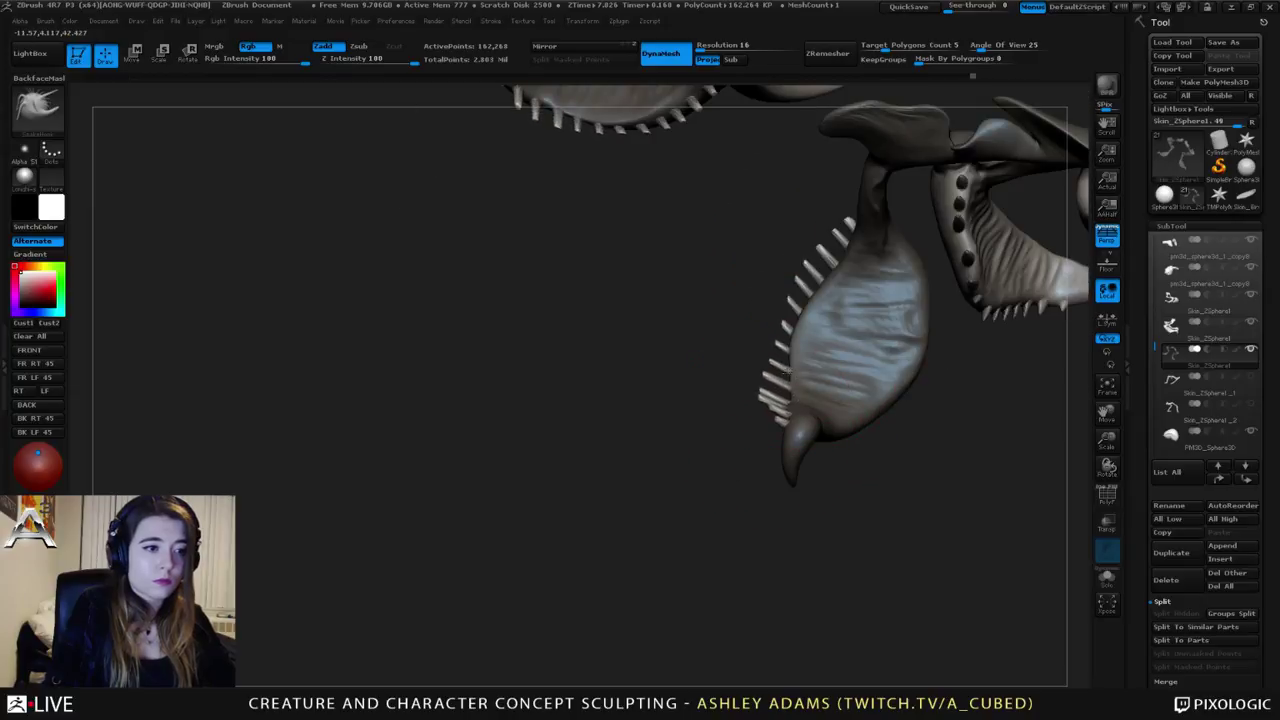
pyautogui.moveTo(824, 299)
pyautogui.mouseDown()
pyautogui.moveTo(824, 248)
pyautogui.moveTo(797, 288)
pyautogui.mouseUp()
pyautogui.moveTo(799, 357); pyautogui.dragTo(789, 349)
# Step: Undo the last few strokes on the hind leg's spikes and smooth the spikes into tapered points
pyautogui.hotkey('ctrl', 'z')
pyautogui.hotkey('ctrl', 'z')
pyautogui.hotkey('ctrl', 'z')
pyautogui.hotkey('ctrl', 'z')
pyautogui.hotkey('ctrl', 'z')
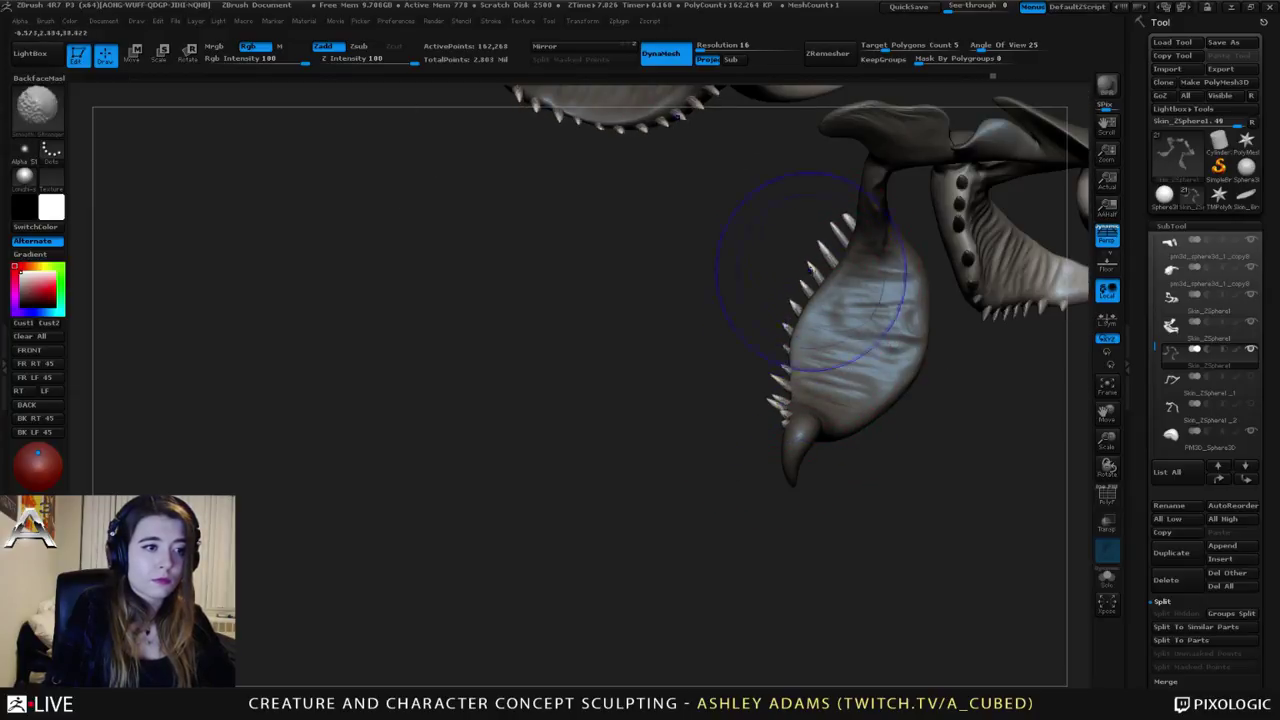
pyautogui.hotkey('ctrl', 'z')
pyautogui.keyDown('shift'); pyautogui.moveTo(797, 361); pyautogui.dragTo(794, 338); pyautogui.keyUp('shift')
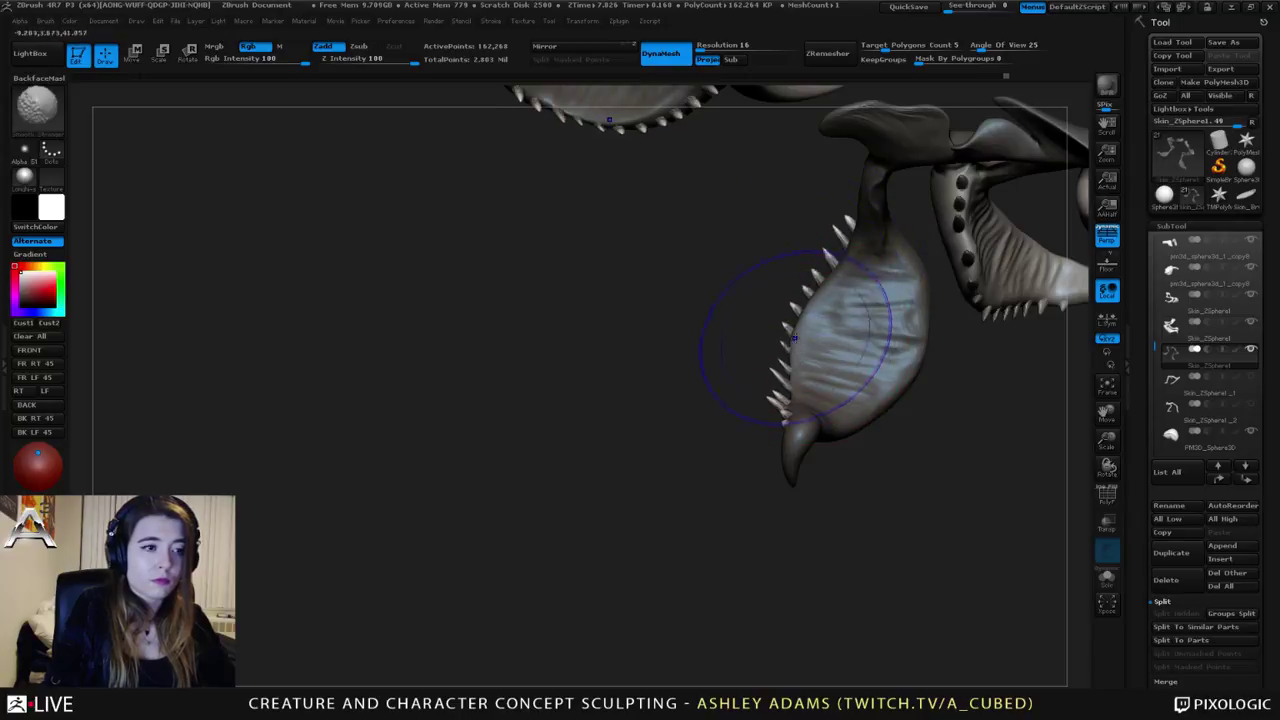
# Step: Lengthen and bend the hind leg's spikes with Snake Hook, including those near the claw, and clear the mask
pyautogui.moveTo(826, 304)
pyautogui.mouseDown(button='right')
pyautogui.moveTo(813, 339)
pyautogui.moveTo(757, 337)
pyautogui.moveTo(793, 385)
pyautogui.moveTo(780, 398)
pyautogui.moveTo(796, 366)
pyautogui.mouseUp(button='right')
pyautogui.press('space')
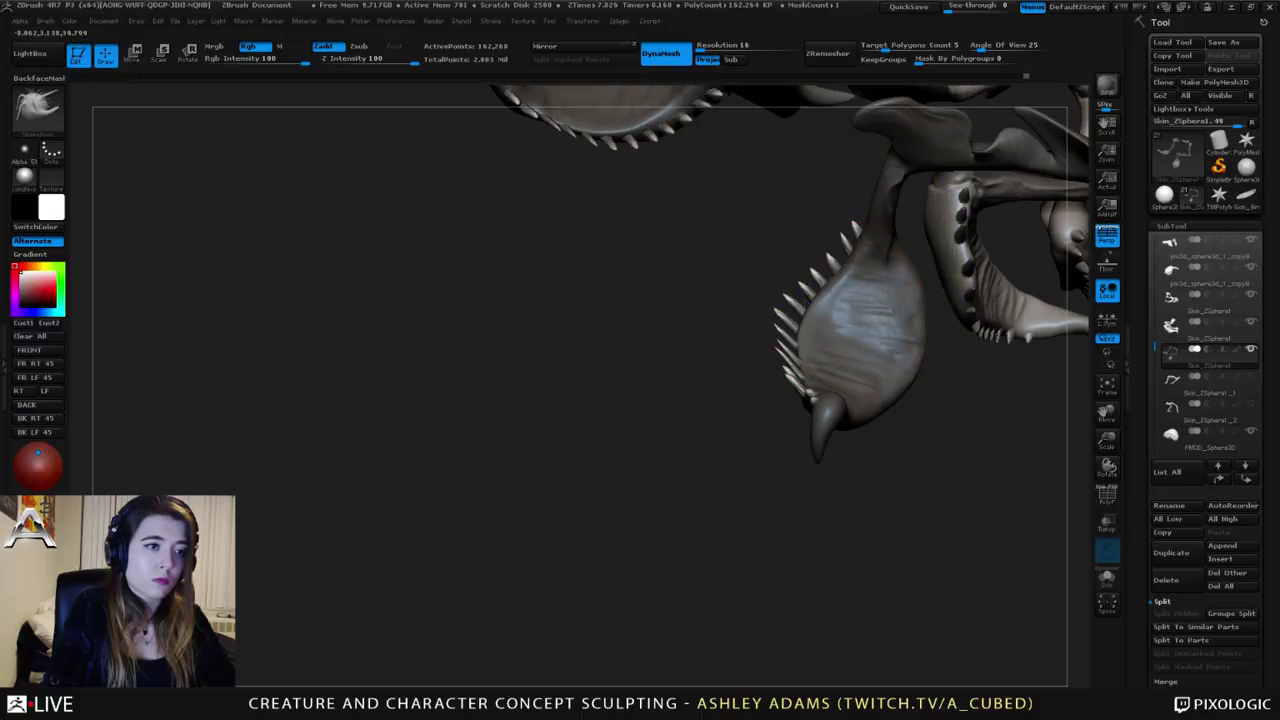
pyautogui.moveTo(786, 335)
pyautogui.mouseDown(button='right')
pyautogui.moveTo(900, 391)
pyautogui.moveTo(812, 330)
pyautogui.moveTo(876, 352)
pyautogui.moveTo(928, 322)
pyautogui.moveTo(620, 386)
pyautogui.moveTo(622, 375)
pyautogui.mouseUp(button='right')
pyautogui.moveTo(620, 378); pyautogui.dragTo(619, 371)
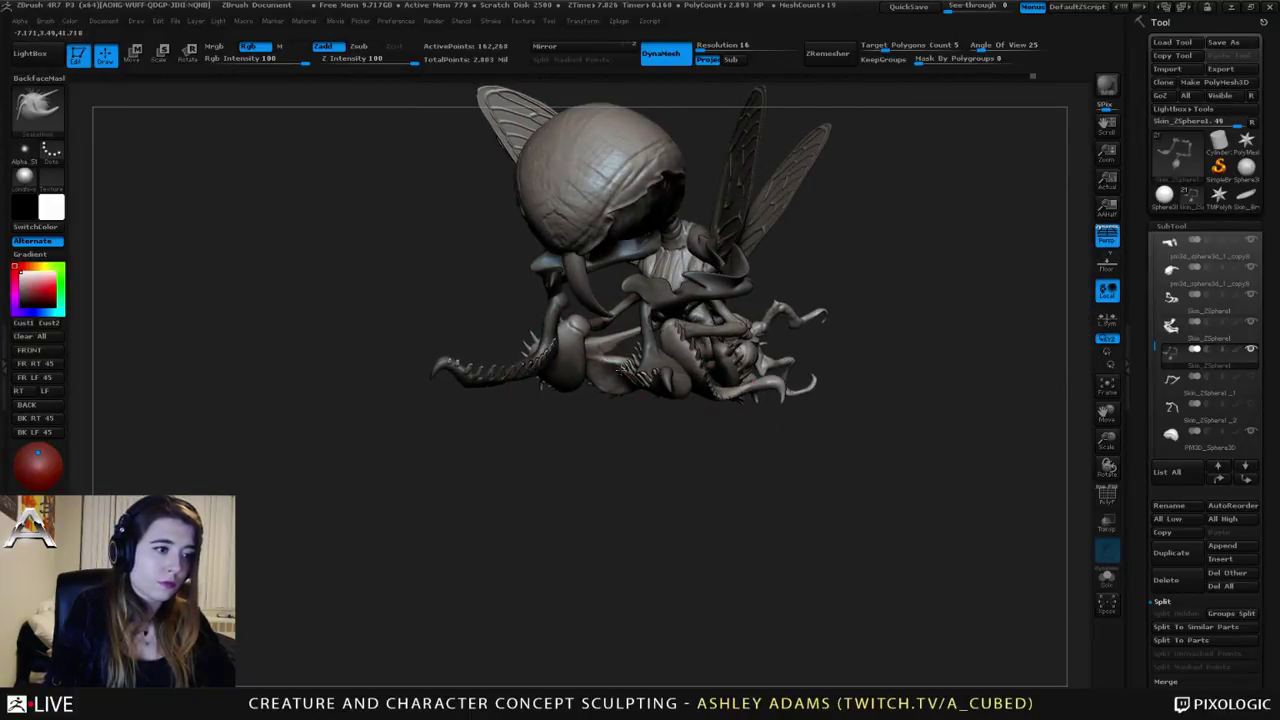
pyautogui.moveTo(543, 386)
pyautogui.mouseDown(button='right')
pyautogui.moveTo(717, 363)
pyautogui.moveTo(672, 360)
pyautogui.moveTo(803, 363)
pyautogui.mouseUp(button='right')
pyautogui.keyDown('ctrl'); pyautogui.moveTo(799, 343); pyautogui.dragTo(814, 356); pyautogui.keyUp('ctrl')
# Step: Examine the whole creature from both sides with the spiked legs in place
pyautogui.moveTo(775, 342); pyautogui.dragTo(740, 400, button='right')
pyautogui.press('space')
pyautogui.keyDown('alt'); pyautogui.moveTo(550, 349); pyautogui.dragTo(620, 357, button='right'); pyautogui.keyUp('alt')
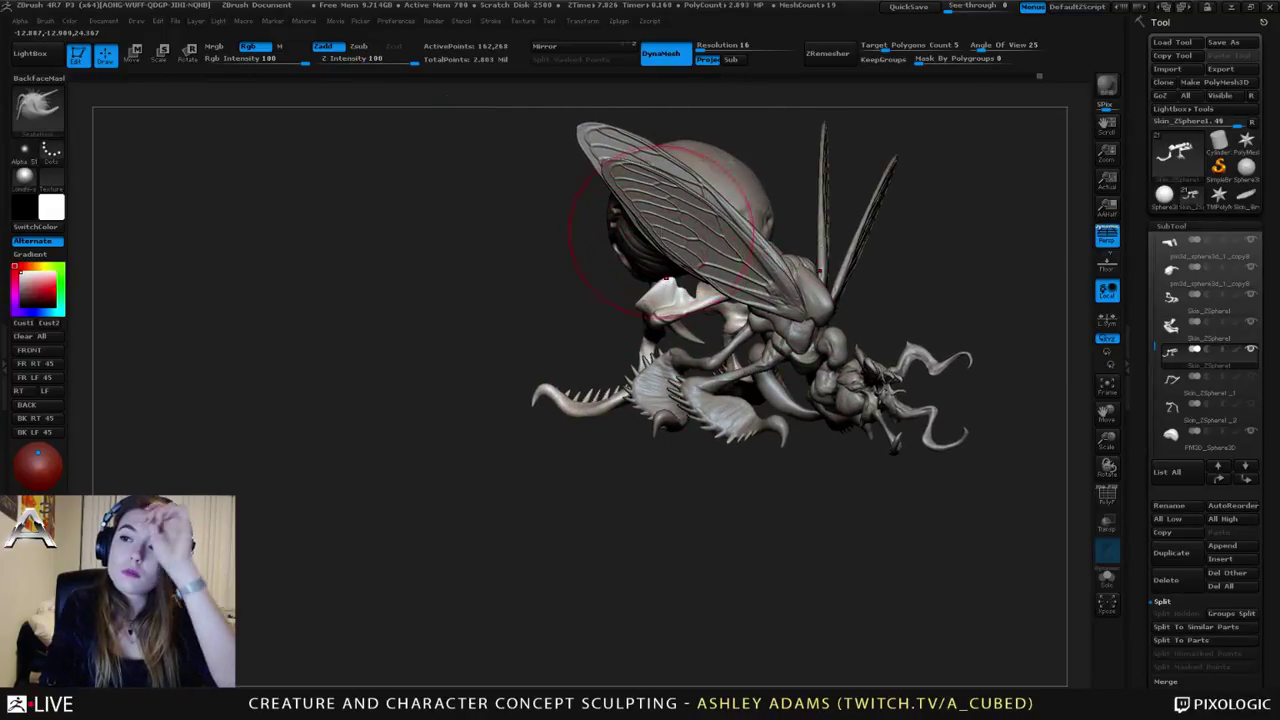
pyautogui.moveTo(738, 200); pyautogui.dragTo(820, 205, button='right')
pyautogui.moveTo(985, 285); pyautogui.dragTo(718, 284, button='right')
pyautogui.press('space')
pyautogui.moveTo(757, 214); pyautogui.dragTo(690, 330, button='right')
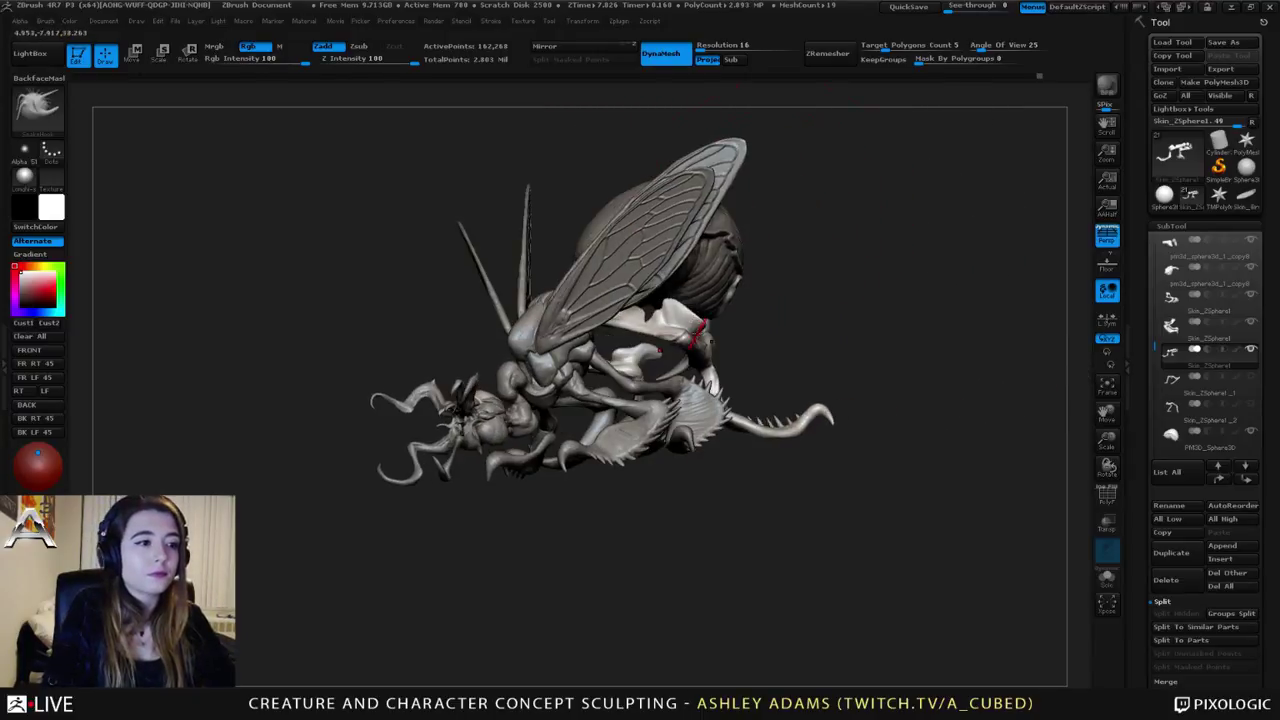
# Step: Make the spiked middle leg the active subtool and plane its upper segments with the TrimDynamic brush, with BackfaceMask enabled
pyautogui.keyDown('ctrl'); pyautogui.moveTo(620, 310); pyautogui.dragTo(587, 365, button='right'); pyautogui.keyUp('ctrl')
pyautogui.keyDown('alt'); pyautogui.click(590, 374); pyautogui.keyUp('alt')
pyautogui.press('space')
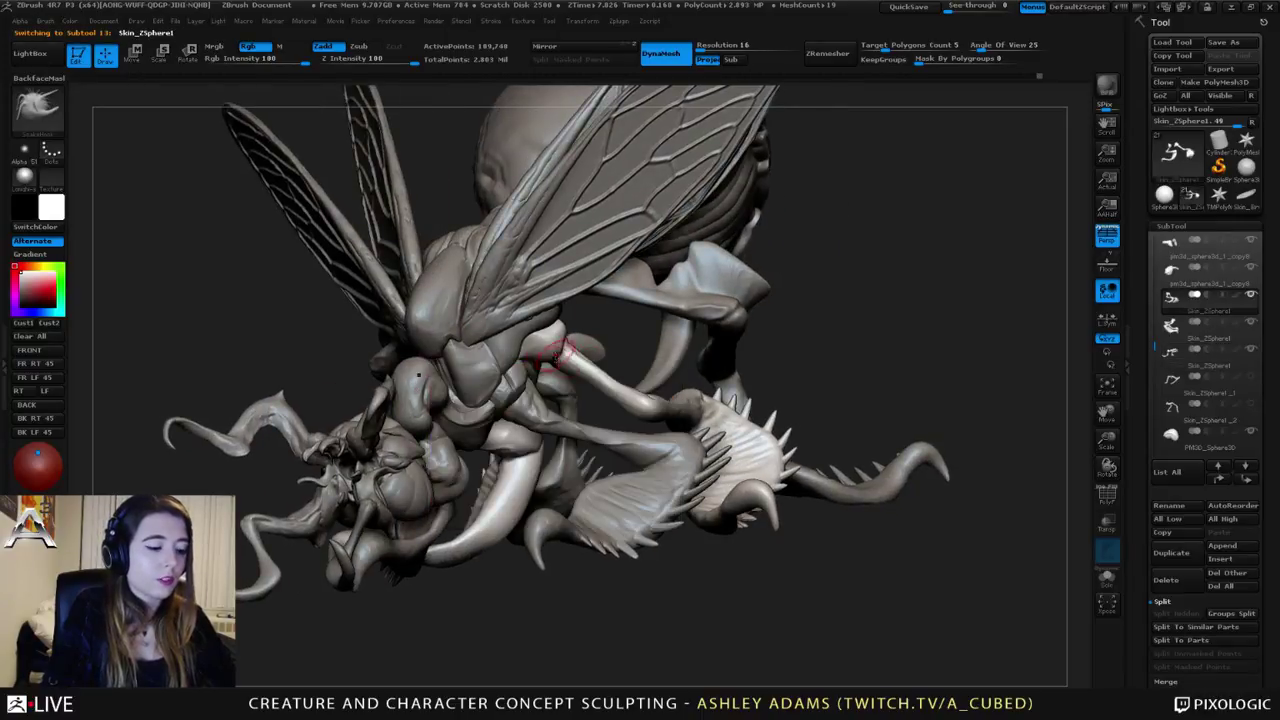
pyautogui.press('2')
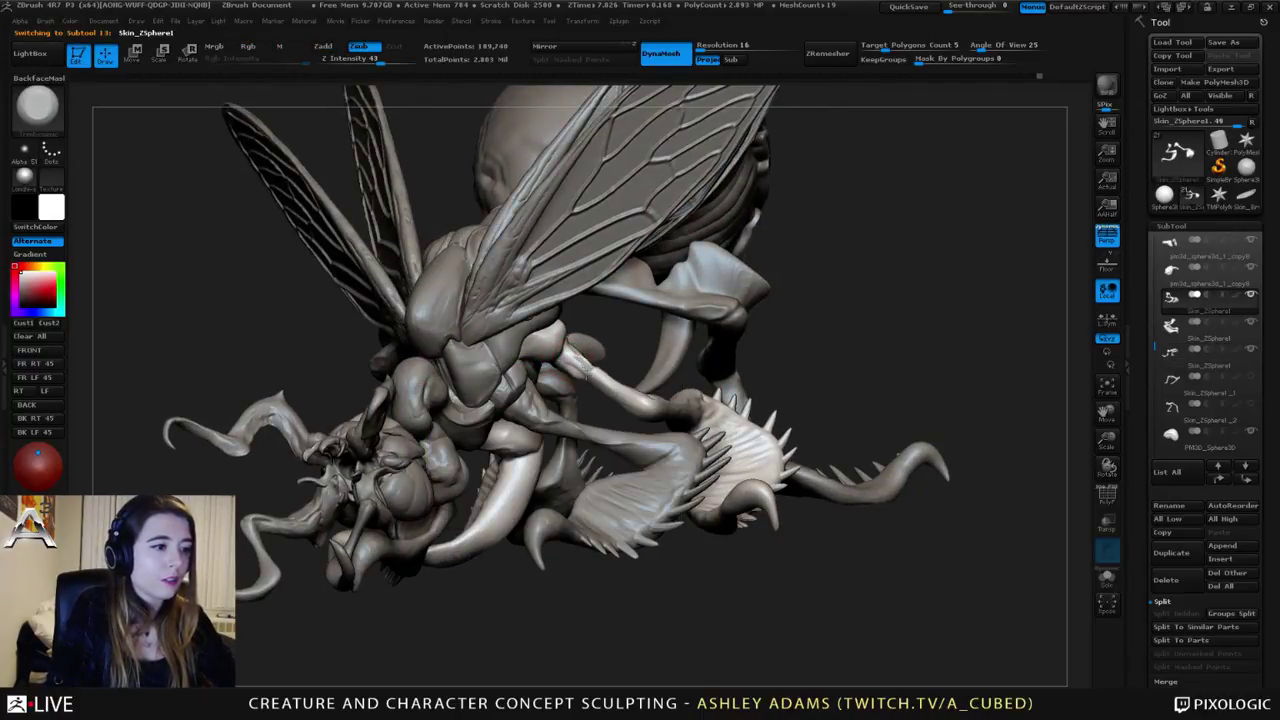
pyautogui.click(38, 78)
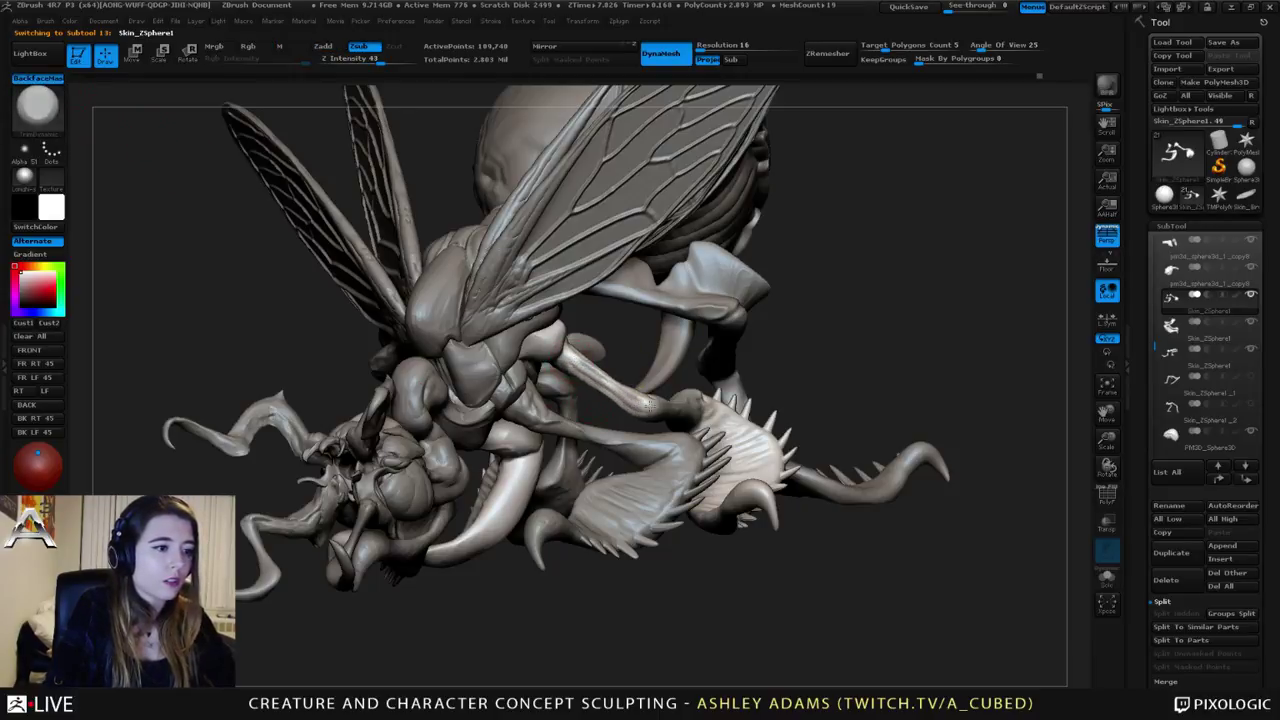
pyautogui.moveTo(650, 404)
pyautogui.mouseDown(button='right')
pyautogui.moveTo(530, 365)
pyautogui.moveTo(570, 375)
pyautogui.moveTo(578, 342)
pyautogui.moveTo(630, 356)
pyautogui.moveTo(634, 388)
pyautogui.moveTo(612, 392)
pyautogui.moveTo(585, 368)
pyautogui.mouseUp(button='right')
pyautogui.moveTo(644, 408); pyautogui.dragTo(590, 372, button='right')
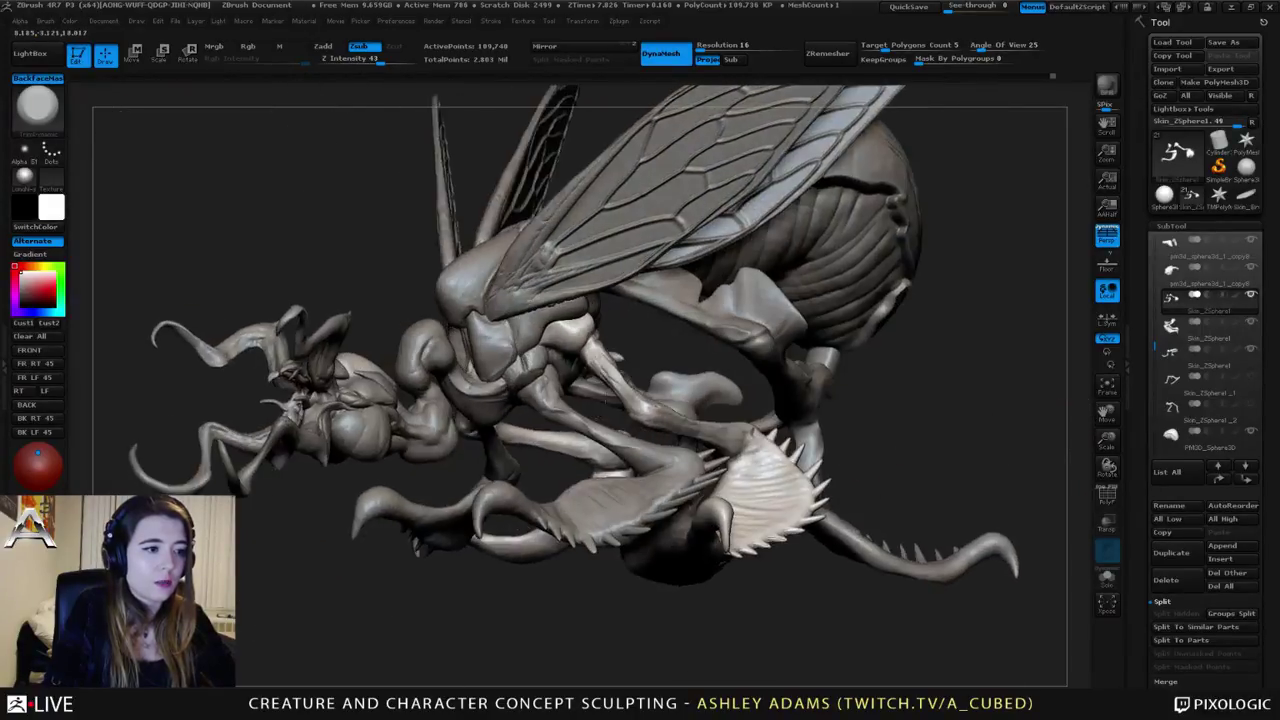
# Step: Smooth the planed upper segment of the spiked middle leg
pyautogui.keyDown('shift'); pyautogui.moveTo(603, 366); pyautogui.dragTo(632, 386); pyautogui.keyUp('shift')
pyautogui.moveTo(640, 390)
pyautogui.mouseDown(button='right')
pyautogui.moveTo(637, 345)
pyautogui.moveTo(602, 318)
pyautogui.moveTo(560, 322)
pyautogui.mouseUp(button='right')
pyautogui.moveTo(707, 259); pyautogui.dragTo(641, 254, button='right')
# Step: Make the hind leg the active subtool and plane its flared upper segment with the TrimDynamic brush
pyautogui.keyDown('alt'); pyautogui.click(685, 250); pyautogui.keyUp('alt')
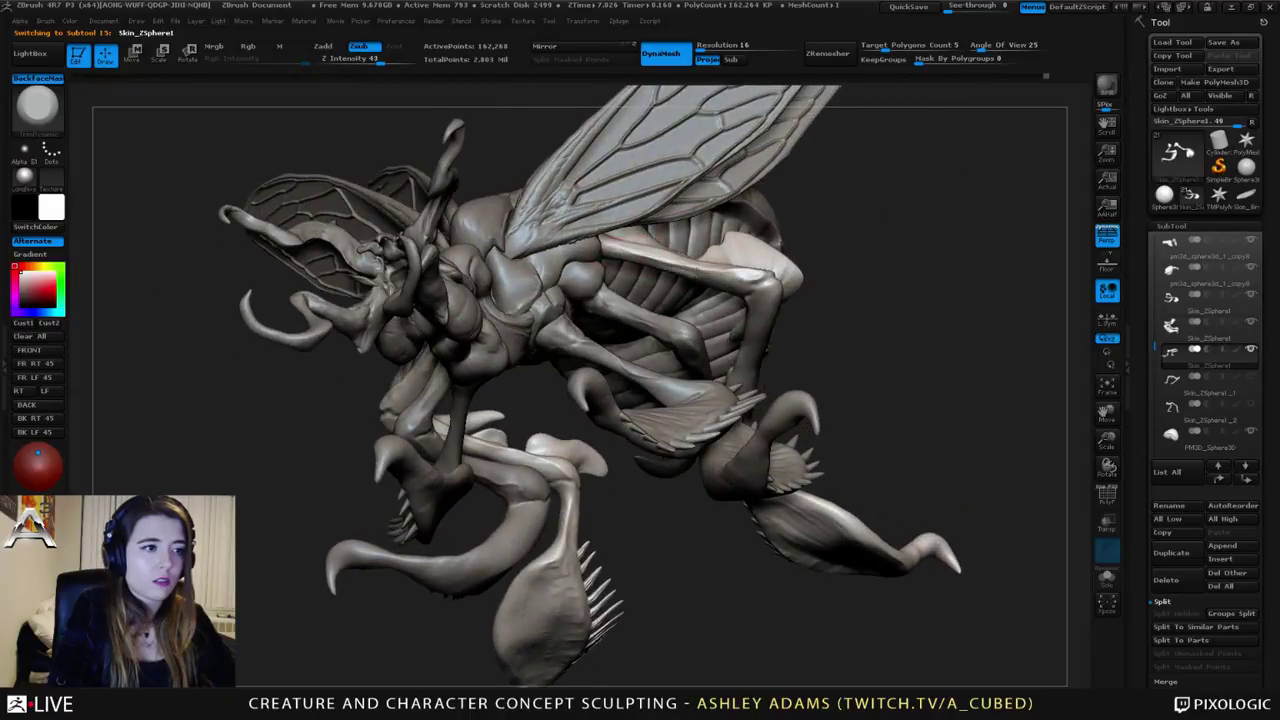
pyautogui.moveTo(734, 275); pyautogui.dragTo(669, 224, button='right')
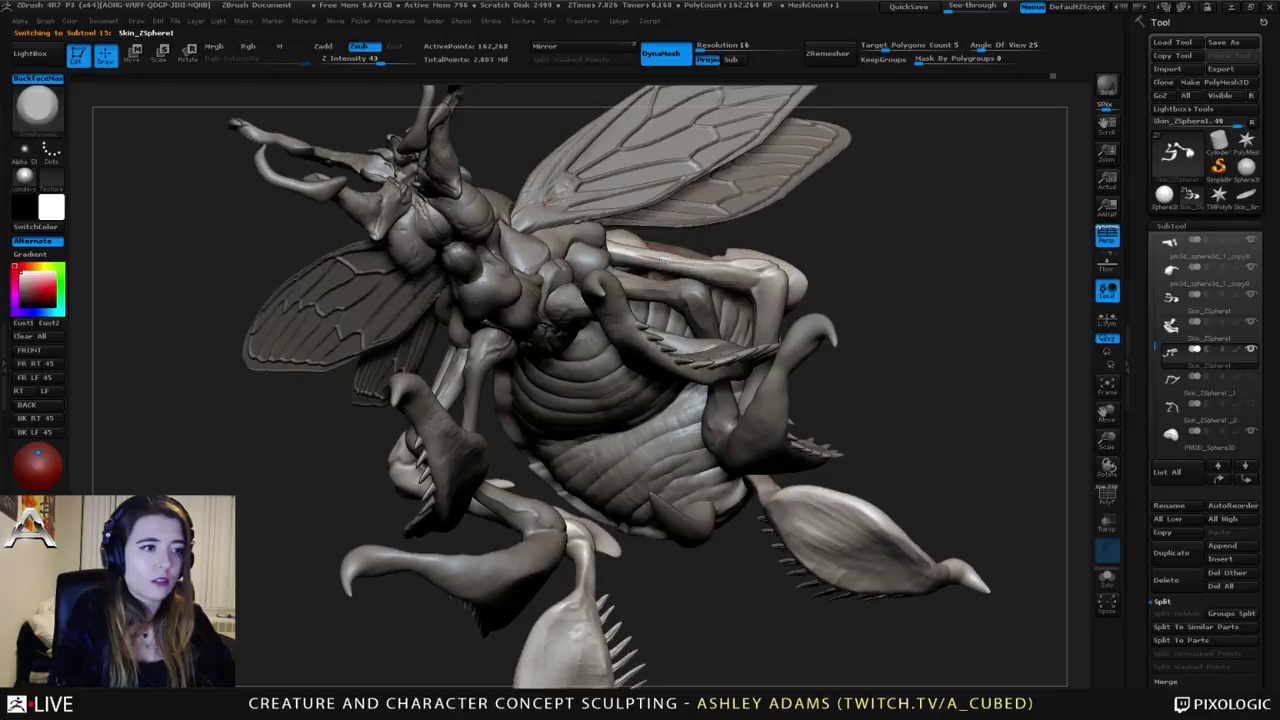
pyautogui.moveTo(730, 268); pyautogui.dragTo(773, 300, button='right')
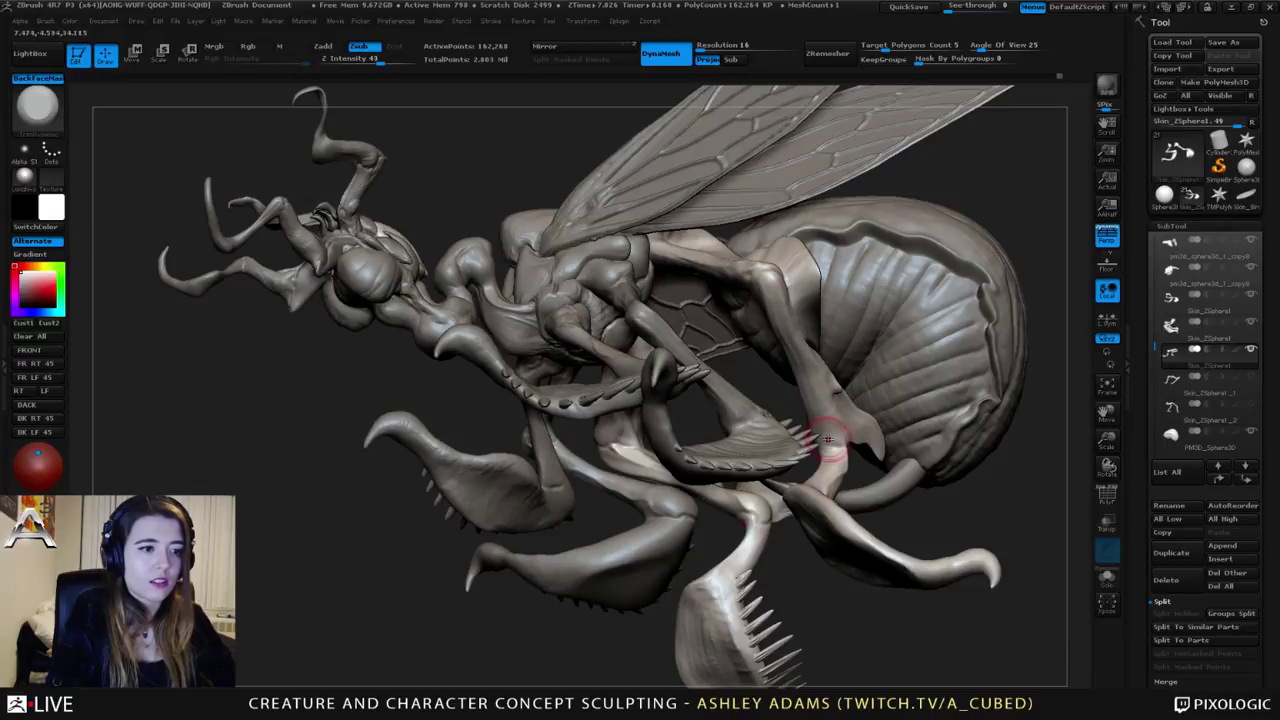
pyautogui.moveTo(781, 323); pyautogui.dragTo(787, 381, button='right')
pyautogui.moveTo(785, 322); pyautogui.dragTo(840, 374, button='right')
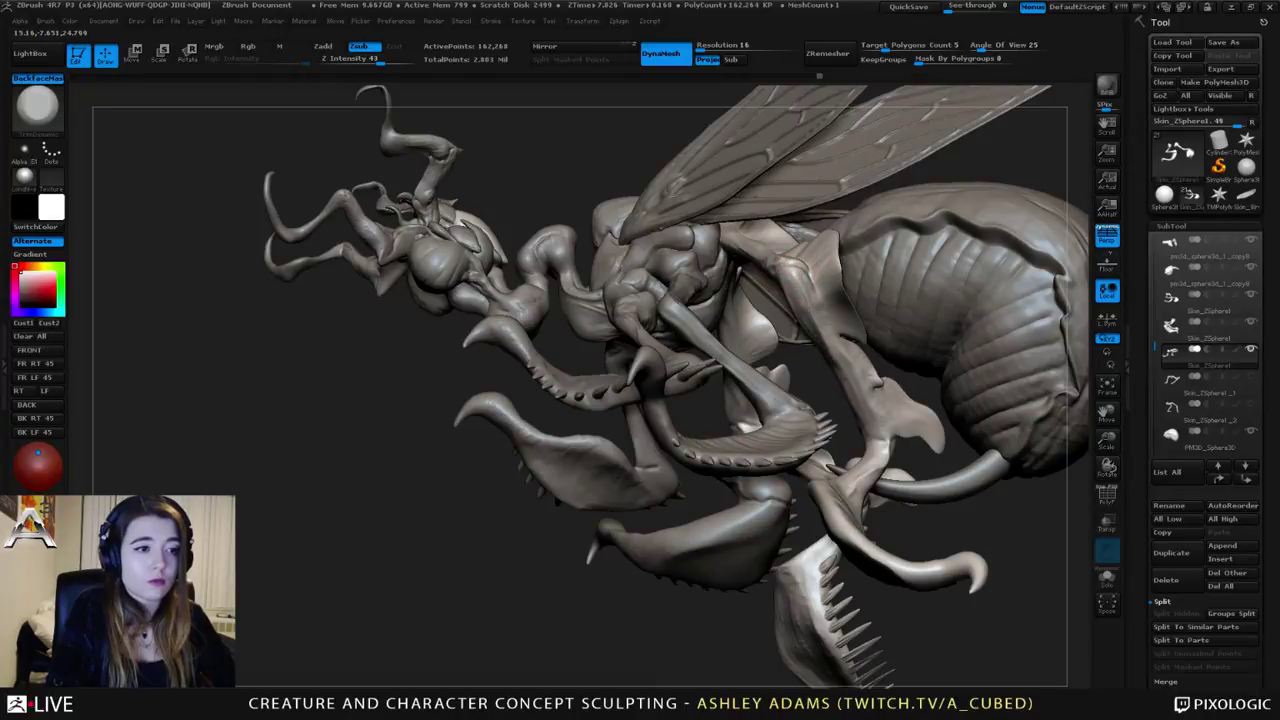
pyautogui.moveTo(830, 332); pyautogui.dragTo(822, 305, button='right')
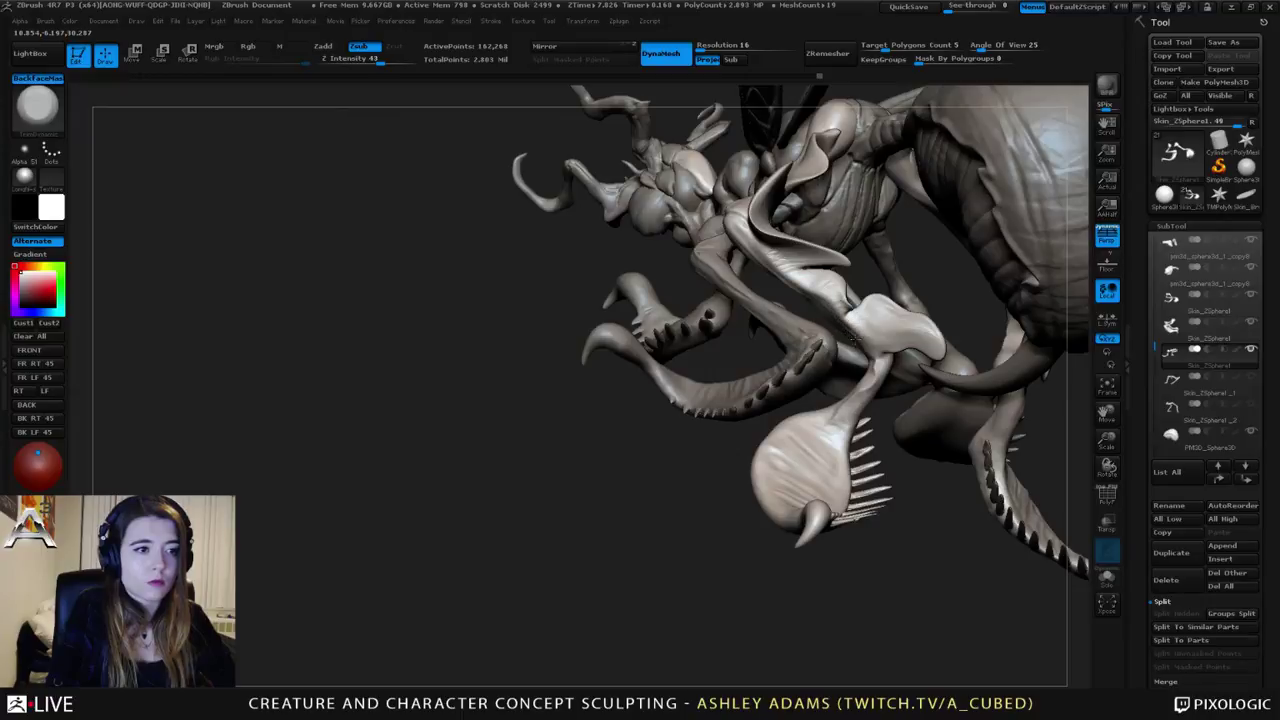
pyautogui.moveTo(853, 337)
pyautogui.mouseDown()
pyautogui.moveTo(780, 330)
pyautogui.moveTo(843, 330)
pyautogui.moveTo(846, 315)
pyautogui.mouseUp()
# Step: Make the spiked front leg the active subtool and plane its upper segment near the body with TrimDynamic
pyautogui.moveTo(640, 300)
pyautogui.mouseDown(button='right')
pyautogui.moveTo(720, 365)
pyautogui.moveTo(720, 335)
pyautogui.mouseUp(button='right')
pyautogui.moveTo(720, 335)
pyautogui.mouseDown(button='right')
pyautogui.moveTo(745, 350)
pyautogui.moveTo(694, 382)
pyautogui.moveTo(667, 382)
pyautogui.mouseUp(button='right')
pyautogui.keyDown('alt'); pyautogui.click(692, 384); pyautogui.keyUp('alt')
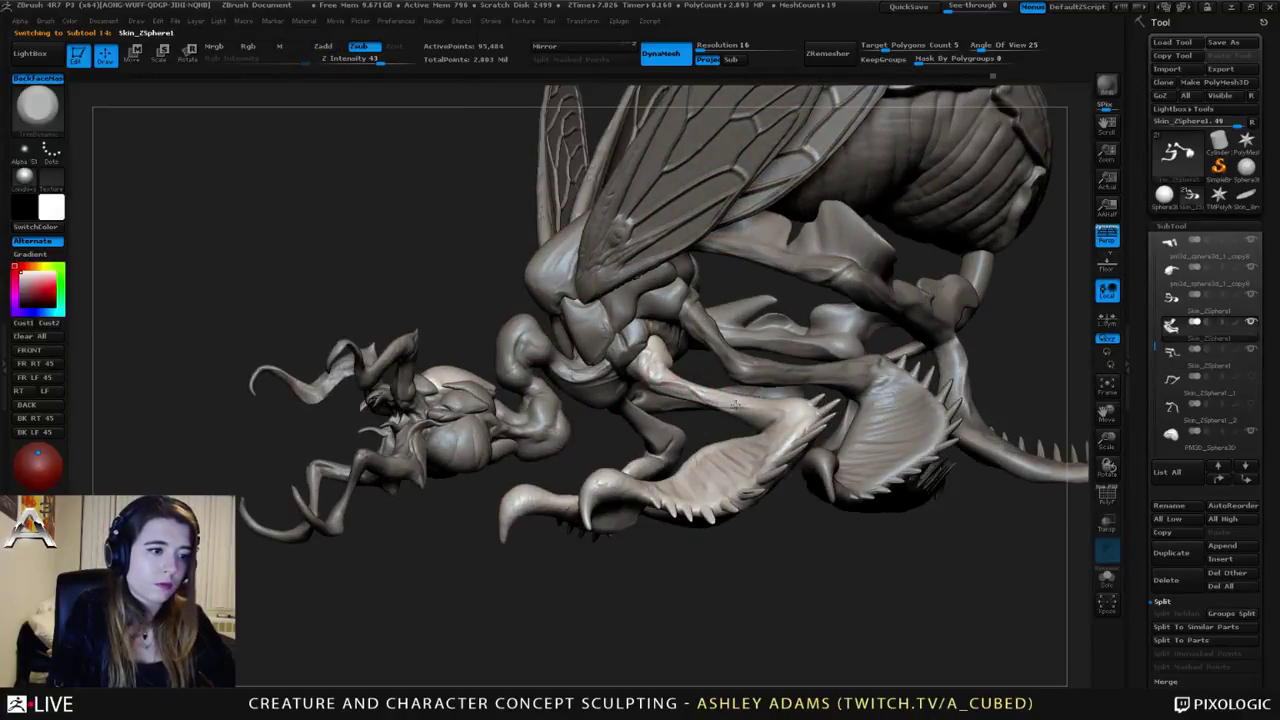
pyautogui.moveTo(763, 410)
pyautogui.mouseDown(button='right')
pyautogui.moveTo(709, 392)
pyautogui.moveTo(722, 403)
pyautogui.moveTo(667, 405)
pyautogui.moveTo(677, 380)
pyautogui.mouseUp(button='right')
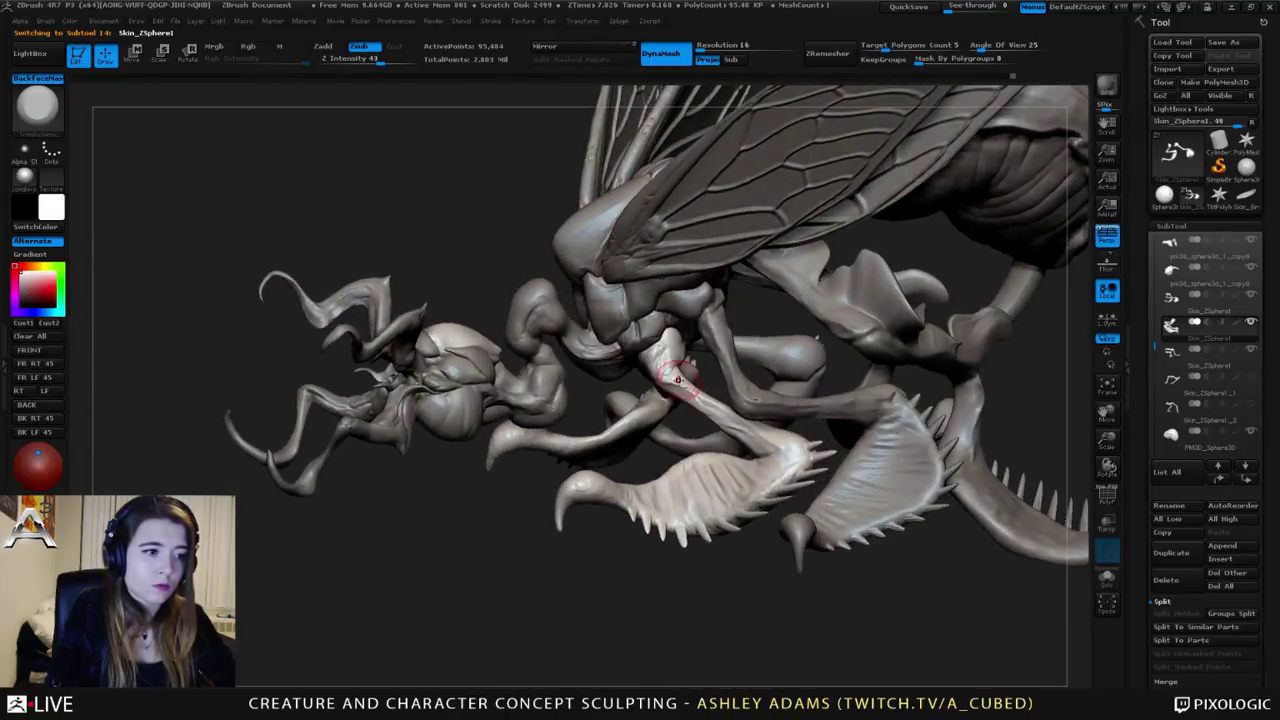
# Step: Reactivate the spiked middle leg subtool and plane the broad surface of its lower blade with TrimDynamic
pyautogui.keyDown('alt'); pyautogui.click(768, 407); pyautogui.keyUp('alt')
pyautogui.moveTo(755, 345); pyautogui.dragTo(783, 349, button='right')
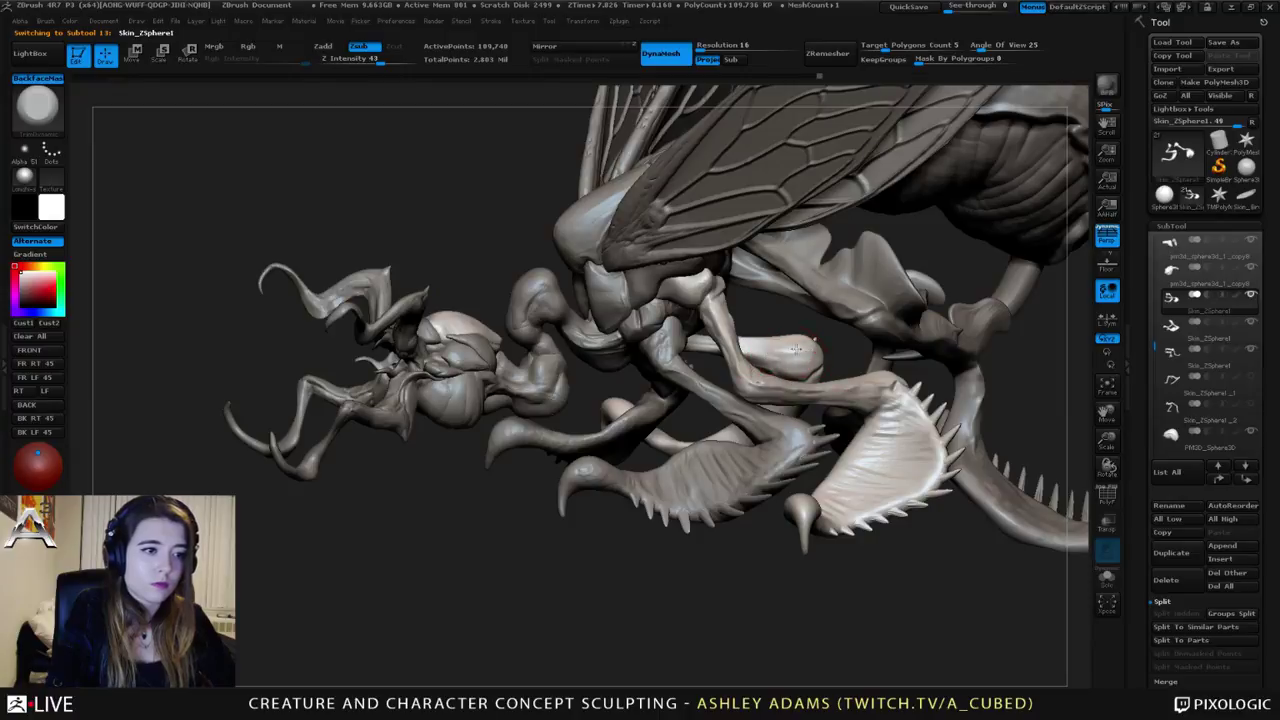
pyautogui.moveTo(797, 348); pyautogui.dragTo(760, 408, button='right')
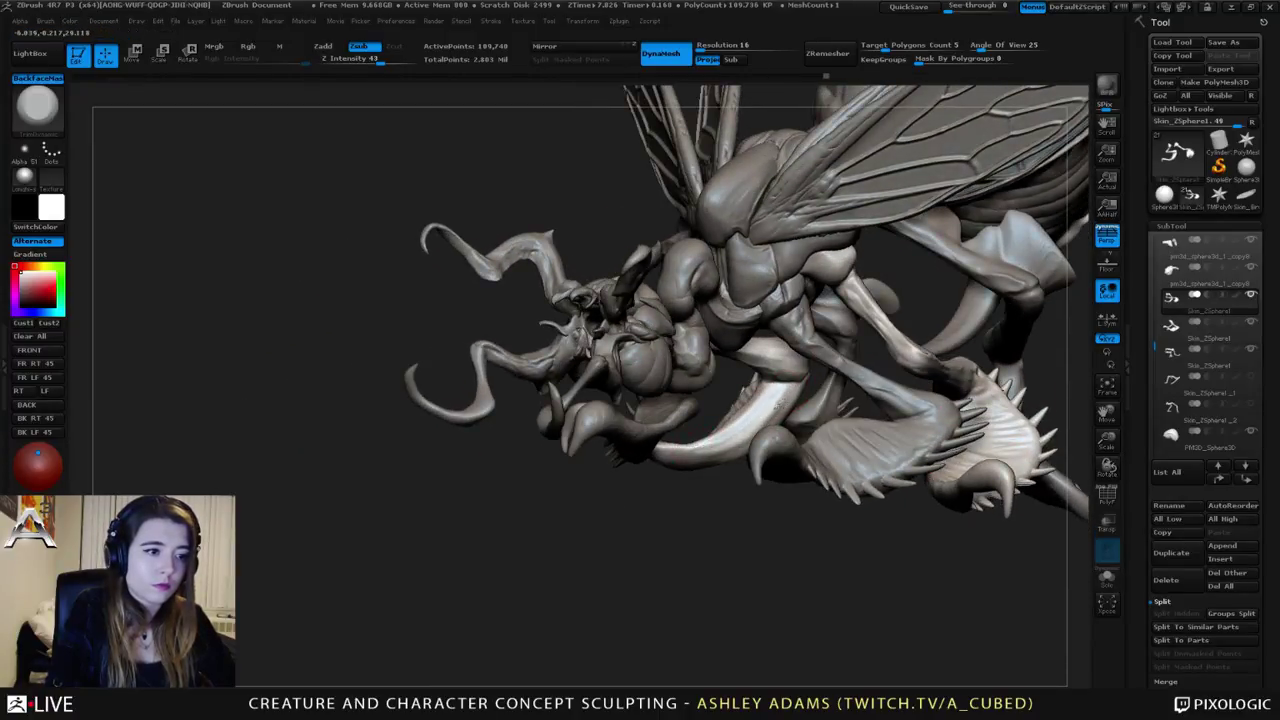
pyautogui.moveTo(730, 449); pyautogui.dragTo(744, 453, button='right')
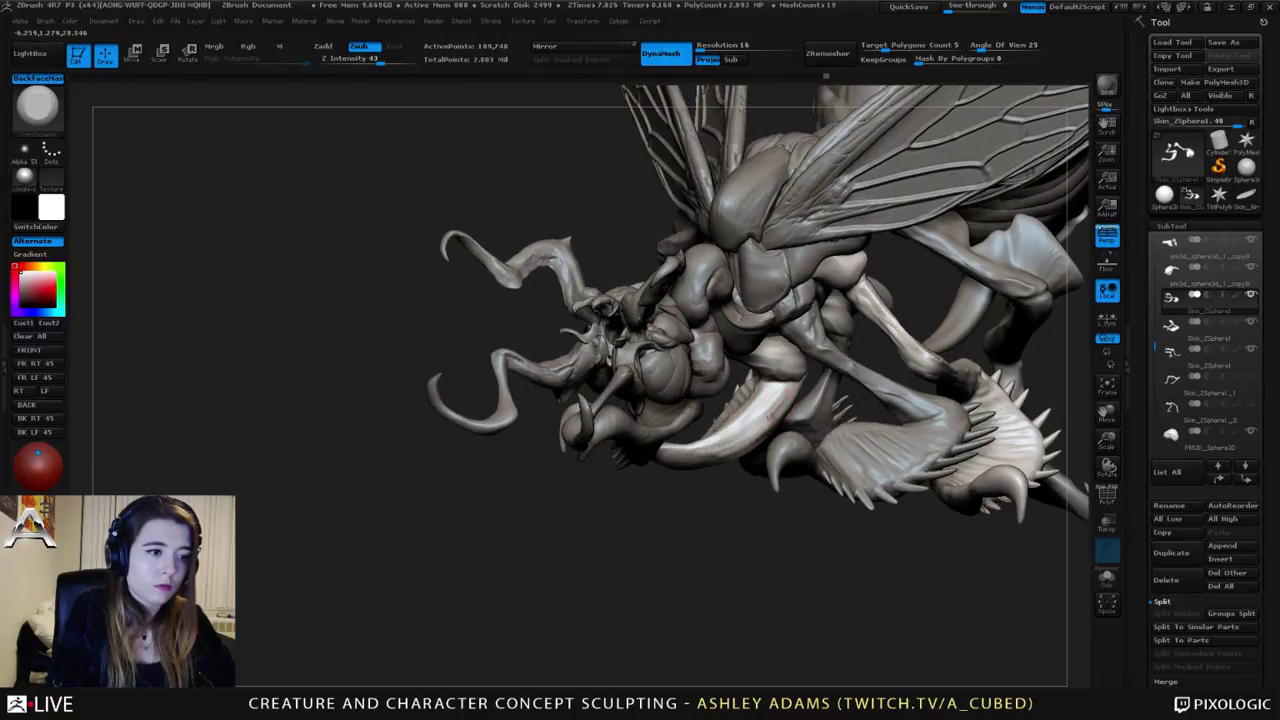
pyautogui.moveTo(757, 400)
pyautogui.mouseDown()
pyautogui.moveTo(790, 386)
pyautogui.moveTo(785, 396)
pyautogui.mouseUp()
pyautogui.keyDown('ctrl'); pyautogui.moveTo(787, 453); pyautogui.dragTo(795, 330, button='right'); pyautogui.keyUp('ctrl')
pyautogui.moveTo(650, 345)
pyautogui.mouseDown(button='right')
pyautogui.moveTo(768, 362)
pyautogui.moveTo(770, 415)
pyautogui.mouseUp(button='right')
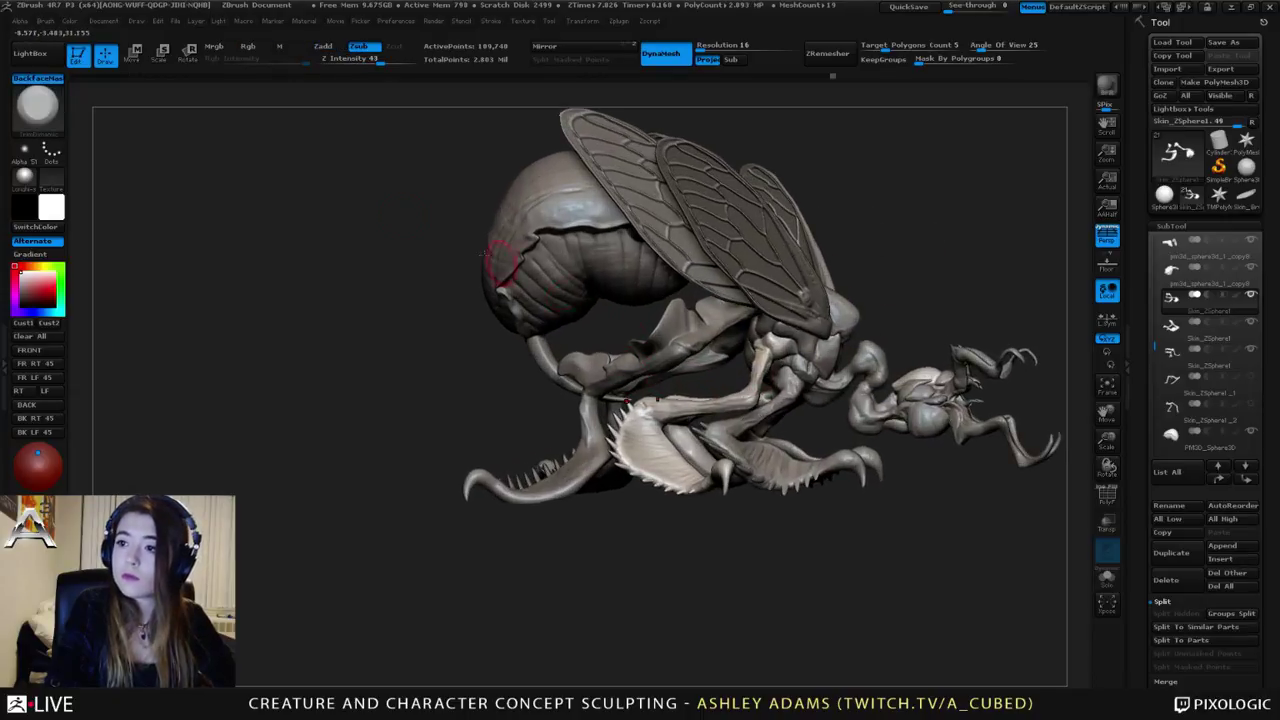
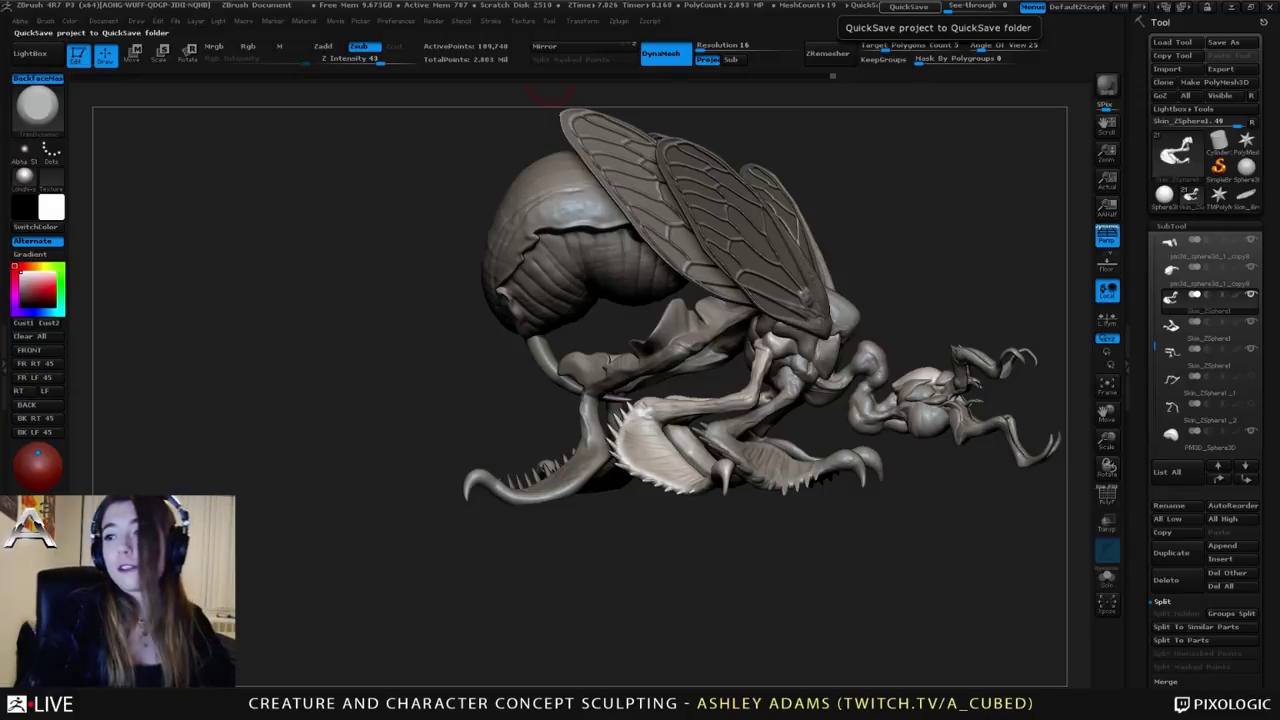
# Step: Make the side plate of the thorax the active subtool and plane its surface with TrimDynamic
pyautogui.moveTo(570, 176); pyautogui.dragTo(563, 194, button='right')
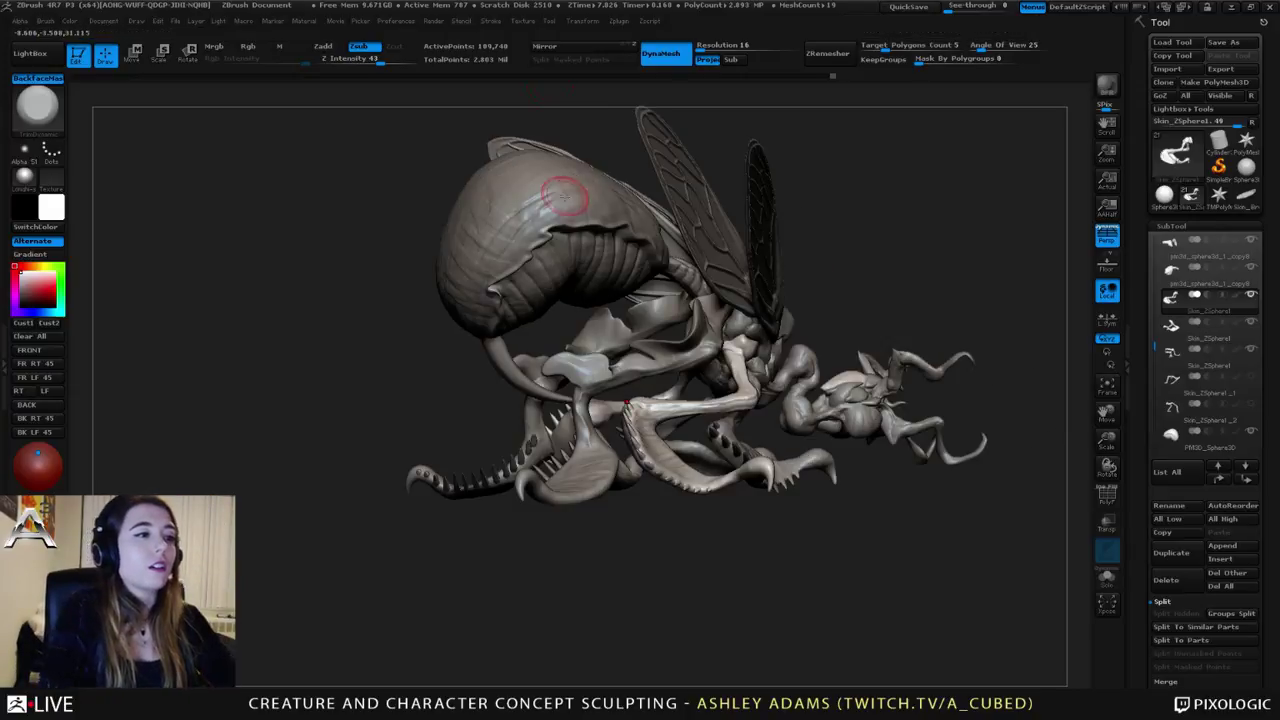
pyautogui.keyDown('alt'); pyautogui.click(531, 217); pyautogui.keyUp('alt')
pyautogui.rightClick(531, 208)
pyautogui.moveTo(360, 245)
pyautogui.mouseDown(button='right')
pyautogui.moveTo(345, 250)
pyautogui.moveTo(471, 234)
pyautogui.moveTo(560, 242)
pyautogui.moveTo(591, 286)
pyautogui.moveTo(609, 288)
pyautogui.mouseUp(button='right')
pyautogui.moveTo(609, 288); pyautogui.dragTo(740, 292, button='right')
pyautogui.moveTo(520, 293); pyautogui.dragTo(590, 392, button='right')
pyautogui.keyDown('alt'); pyautogui.click(479, 352); pyautogui.keyUp('alt')
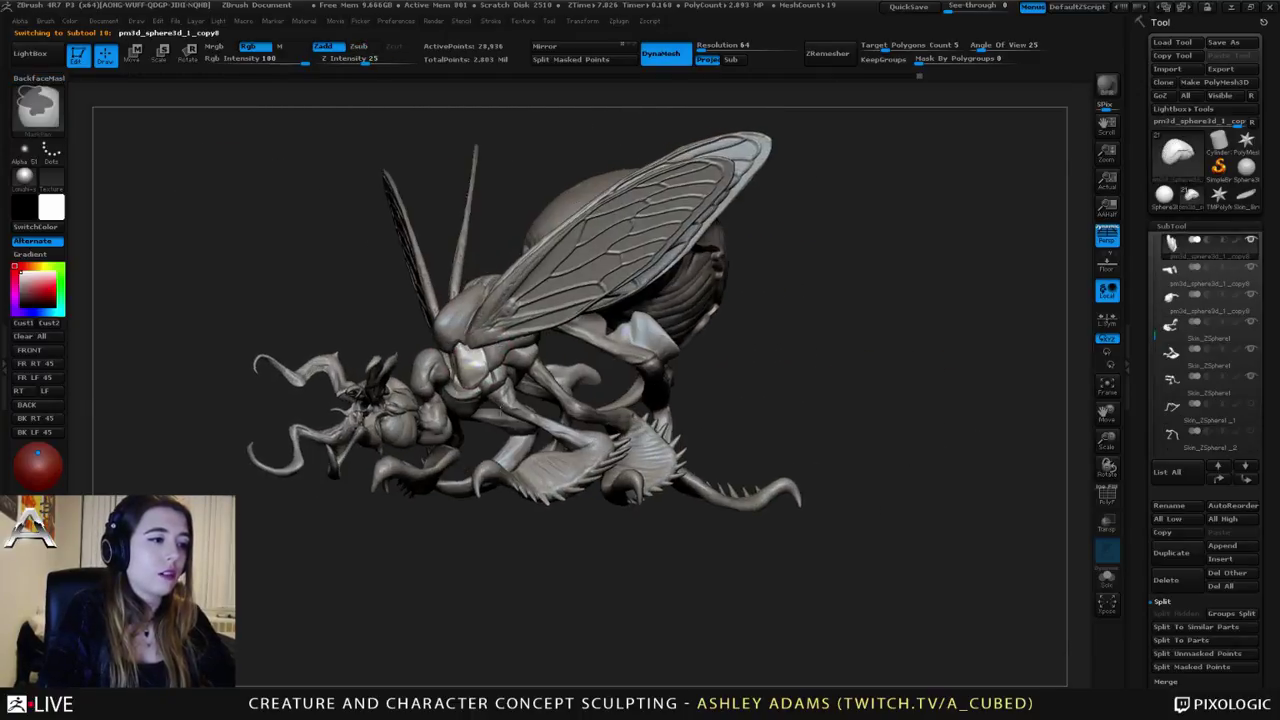
pyautogui.keyDown('ctrl'); pyautogui.moveTo(468, 360); pyautogui.dragTo(476, 345, button='right'); pyautogui.keyUp('ctrl')
pyautogui.rightClick(476, 345)
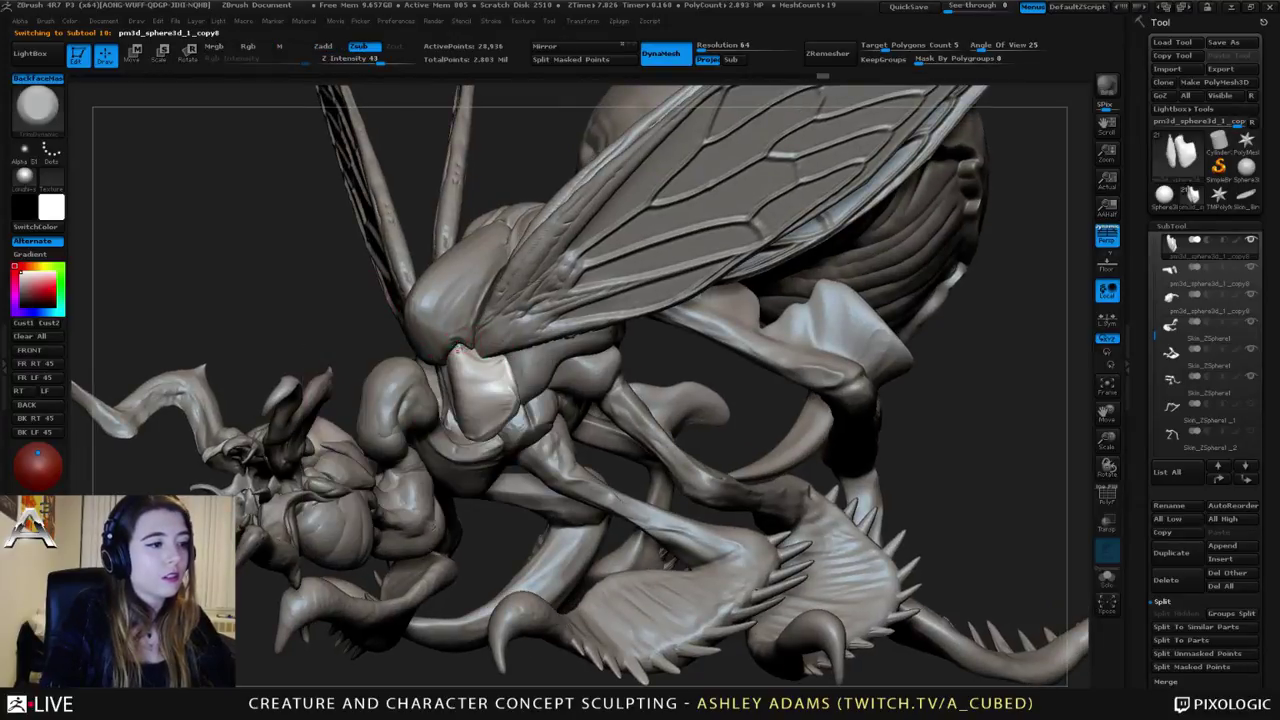
pyautogui.moveTo(560, 395)
pyautogui.mouseDown(button='right')
pyautogui.moveTo(505, 415)
pyautogui.moveTo(500, 440)
pyautogui.mouseUp(button='right')
pyautogui.rightClick(509, 420)
pyautogui.rightClick(500, 440)
# Step: Switch to the upper thorax piece below the wing base and carve its creases with the Dam_Standard brush
pyautogui.click(523, 392)
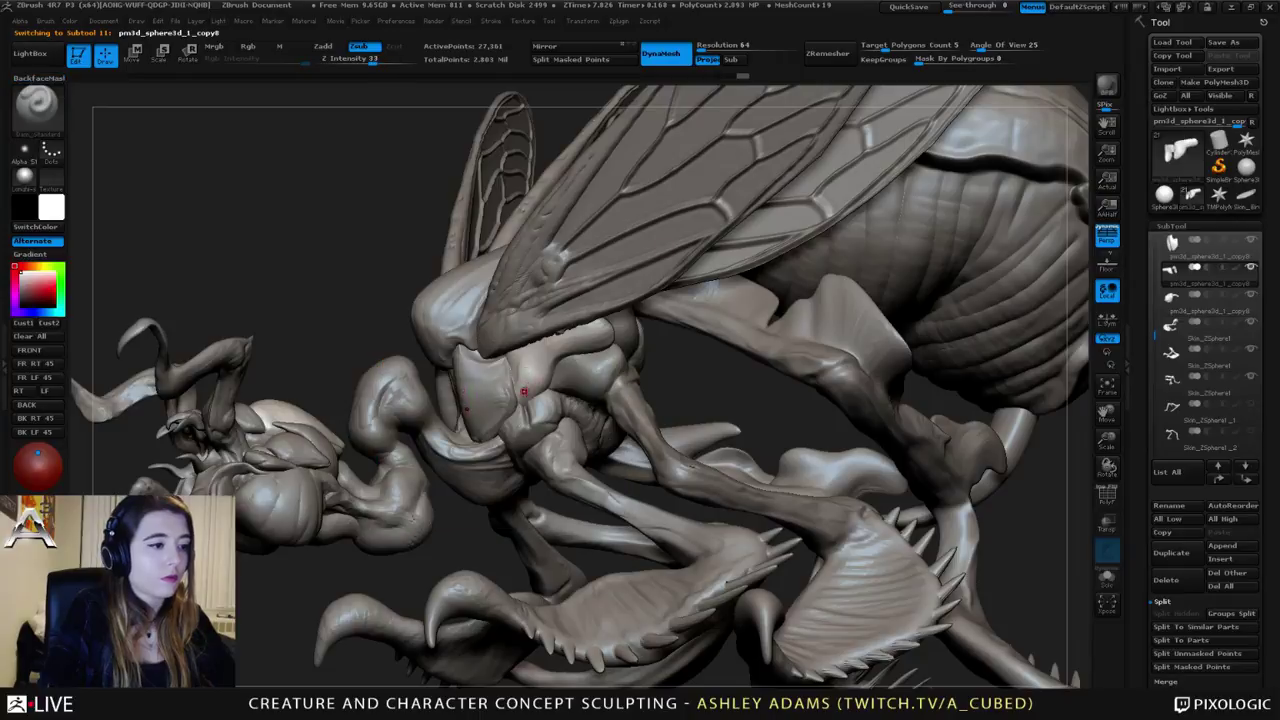
pyautogui.click(490, 21)
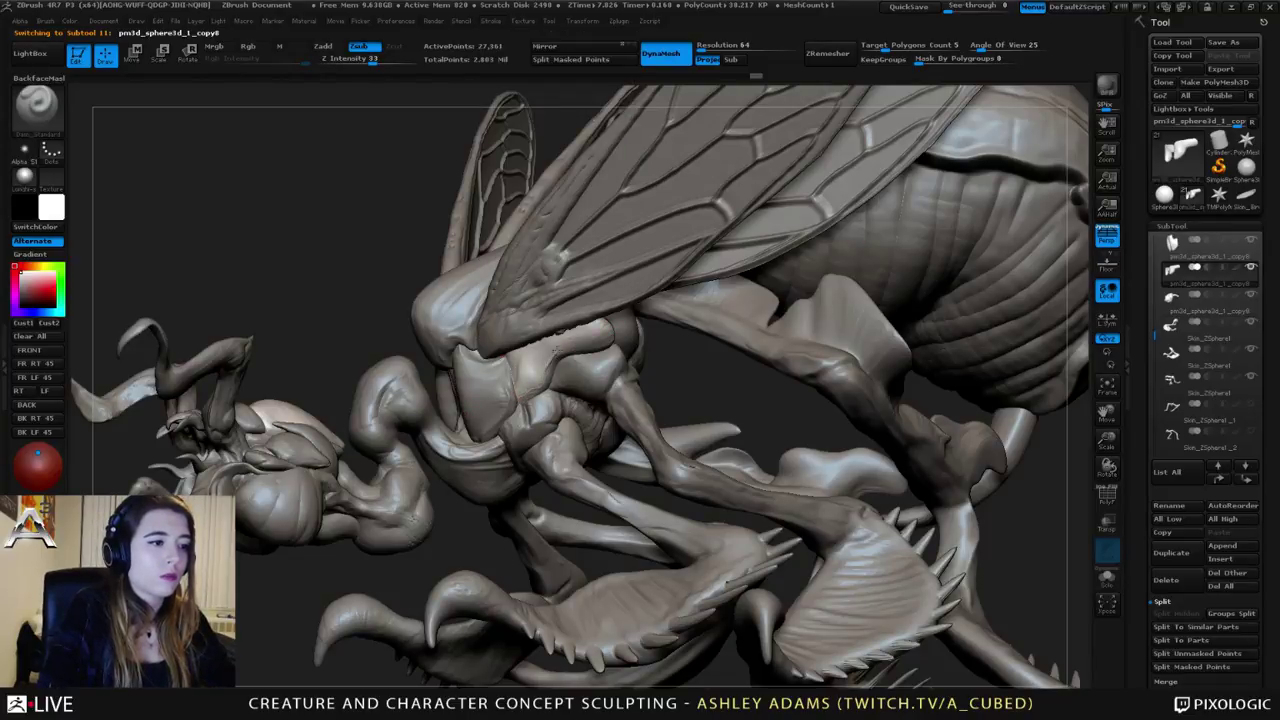
pyautogui.rightClick(545, 420)
pyautogui.moveTo(545, 420)
pyautogui.mouseDown(button='right')
pyautogui.moveTo(530, 360)
pyautogui.moveTo(536, 370)
pyautogui.moveTo(548, 344)
pyautogui.mouseUp(button='right')
pyautogui.moveTo(556, 348); pyautogui.dragTo(575, 340)
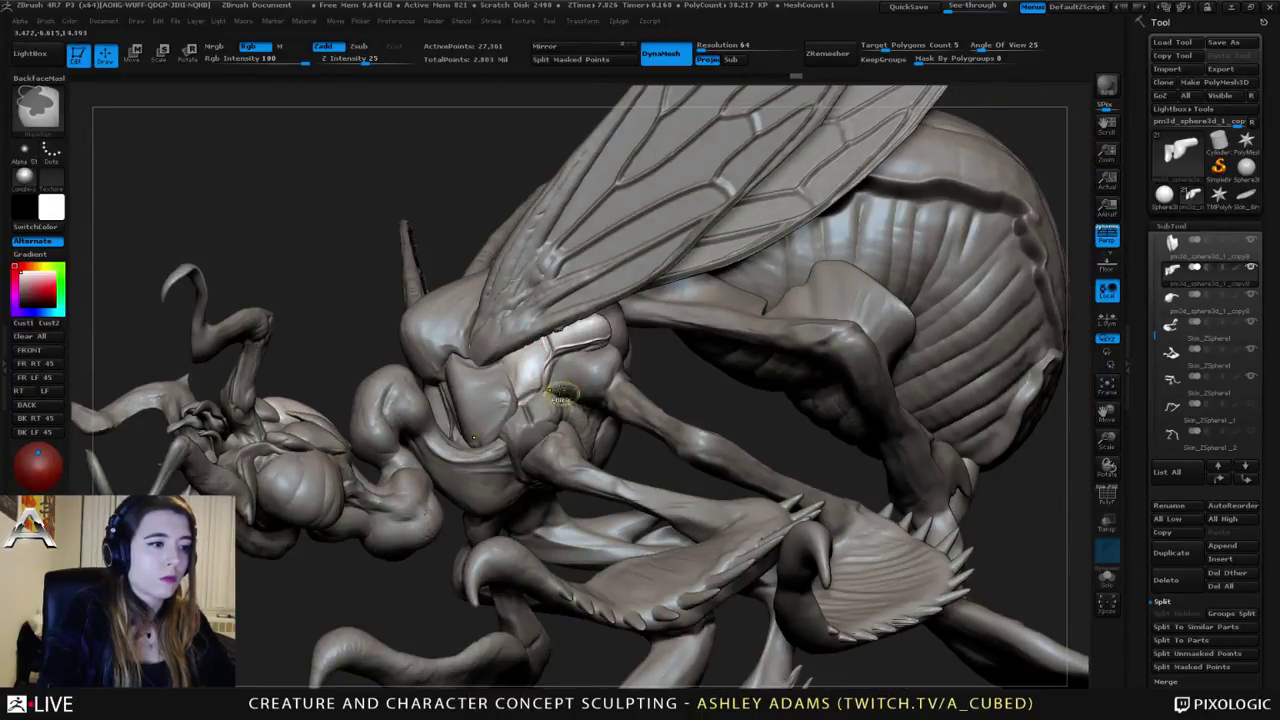
pyautogui.moveTo(564, 390)
pyautogui.keyDown('ctrl'); pyautogui.mouseDown(button='right')
pyautogui.moveTo(545, 372)
pyautogui.moveTo(571, 378)
pyautogui.moveTo(563, 370)
pyautogui.moveTo(575, 395)
pyautogui.moveTo(561, 371)
pyautogui.moveTo(596, 379)
pyautogui.moveTo(549, 340)
pyautogui.moveTo(544, 367)
pyautogui.moveTo(580, 345)
pyautogui.moveTo(530, 385)
pyautogui.mouseUp(button='right'); pyautogui.keyUp('ctrl')
pyautogui.keyDown('alt'); pyautogui.click(572, 379); pyautogui.keyUp('alt')
pyautogui.keyDown('alt'); pyautogui.click(553, 354); pyautogui.keyUp('alt')
pyautogui.rightClick(530, 385)
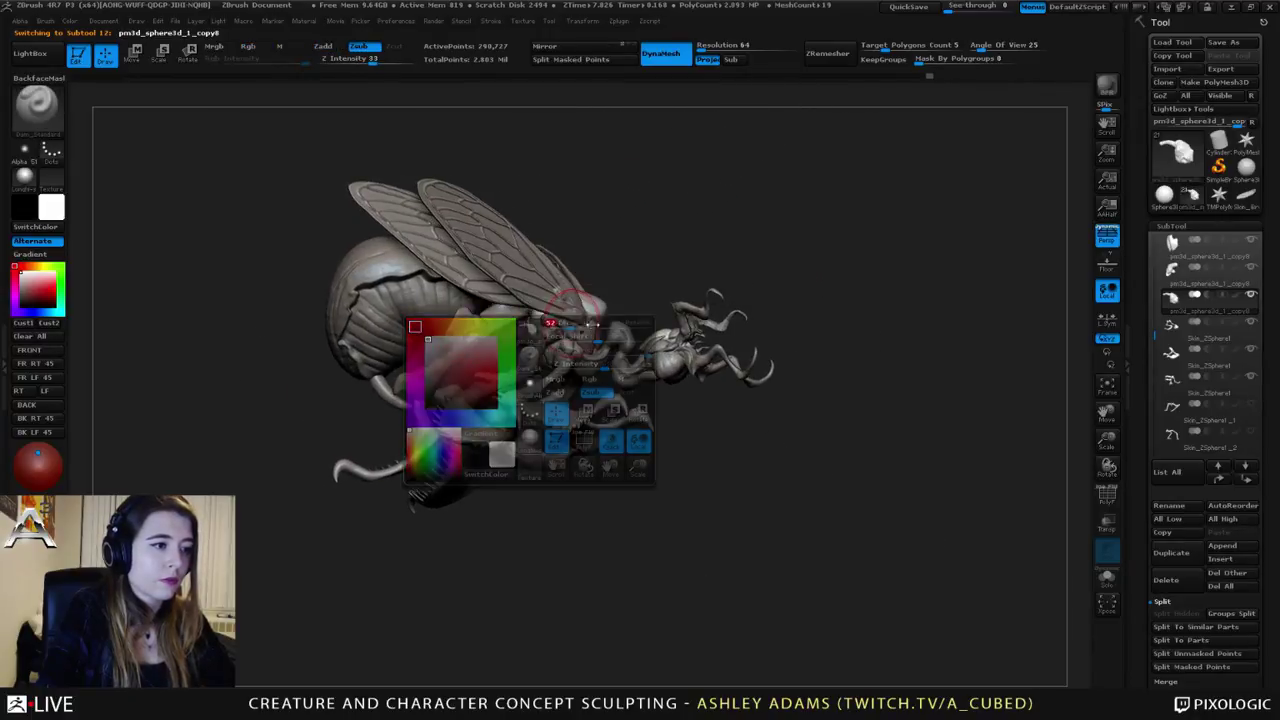
# Step: Make the lower wing pair the active subtool and spread it outward with the Transpose Move tool
pyautogui.moveTo(571, 310)
pyautogui.mouseDown(button='right')
pyautogui.moveTo(597, 408)
pyautogui.moveTo(468, 438)
pyautogui.mouseUp(button='right')
pyautogui.moveTo(785, 245)
pyautogui.mouseDown(button='right')
pyautogui.moveTo(808, 275)
pyautogui.moveTo(825, 270)
pyautogui.moveTo(790, 257)
pyautogui.mouseUp(button='right')
pyautogui.keyDown('alt'); pyautogui.click(795, 235); pyautogui.keyUp('alt')
pyautogui.keyDown('alt'); pyautogui.moveTo(790, 257); pyautogui.dragTo(712, 310, button='right'); pyautogui.keyUp('alt')
pyautogui.press('w')
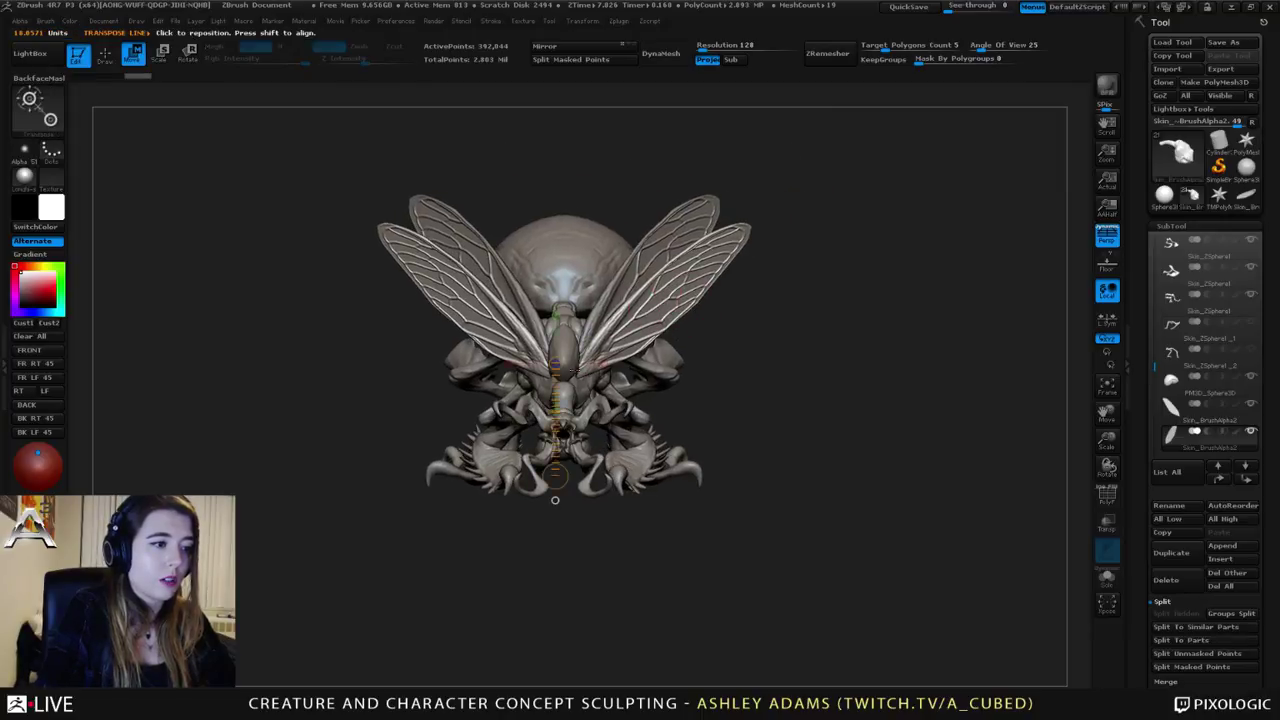
pyautogui.moveTo(578, 370)
pyautogui.mouseDown()
pyautogui.moveTo(791, 152)
pyautogui.moveTo(823, 143)
pyautogui.moveTo(775, 172)
pyautogui.moveTo(875, 142)
pyautogui.mouseUp()
pyautogui.hotkey('ctrl', 'z')
# Step: Make the upper wing pair the active subtool and spread it outward and upward from the abdomen with Transpose Move
pyautogui.keyDown('alt'); pyautogui.click(698, 218); pyautogui.keyUp('alt')
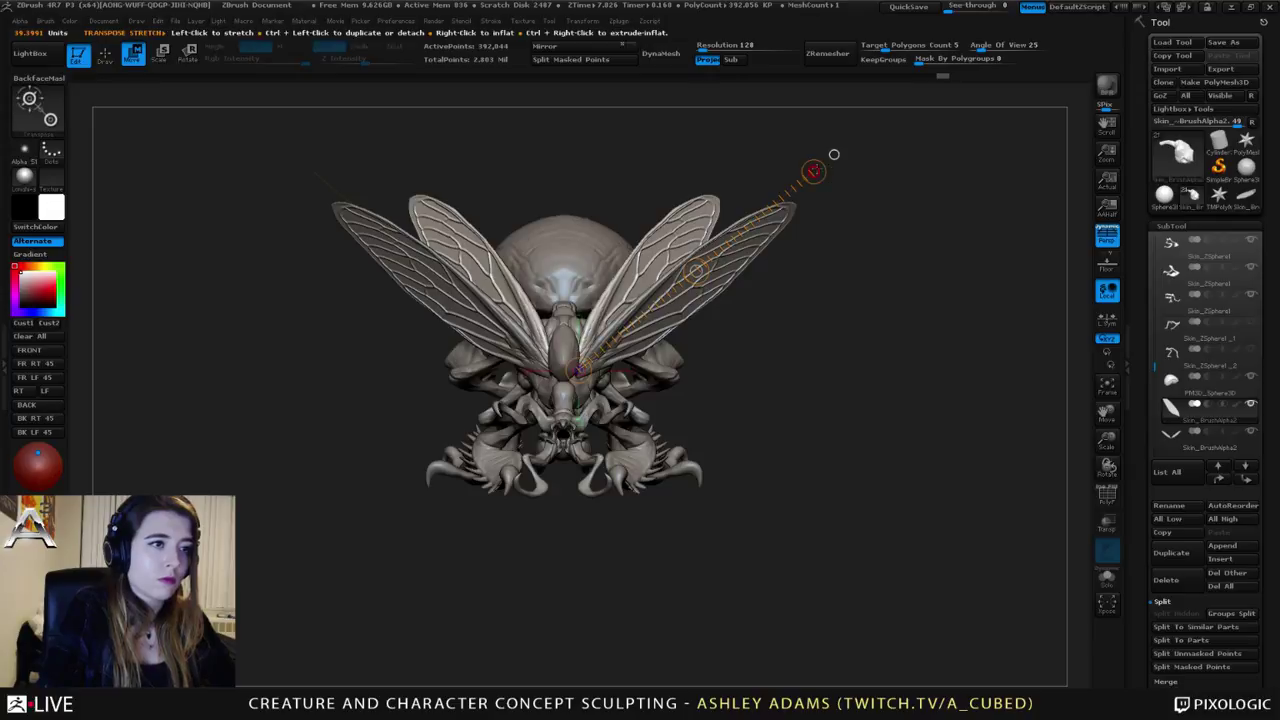
pyautogui.moveTo(812, 172); pyautogui.dragTo(540, 282)
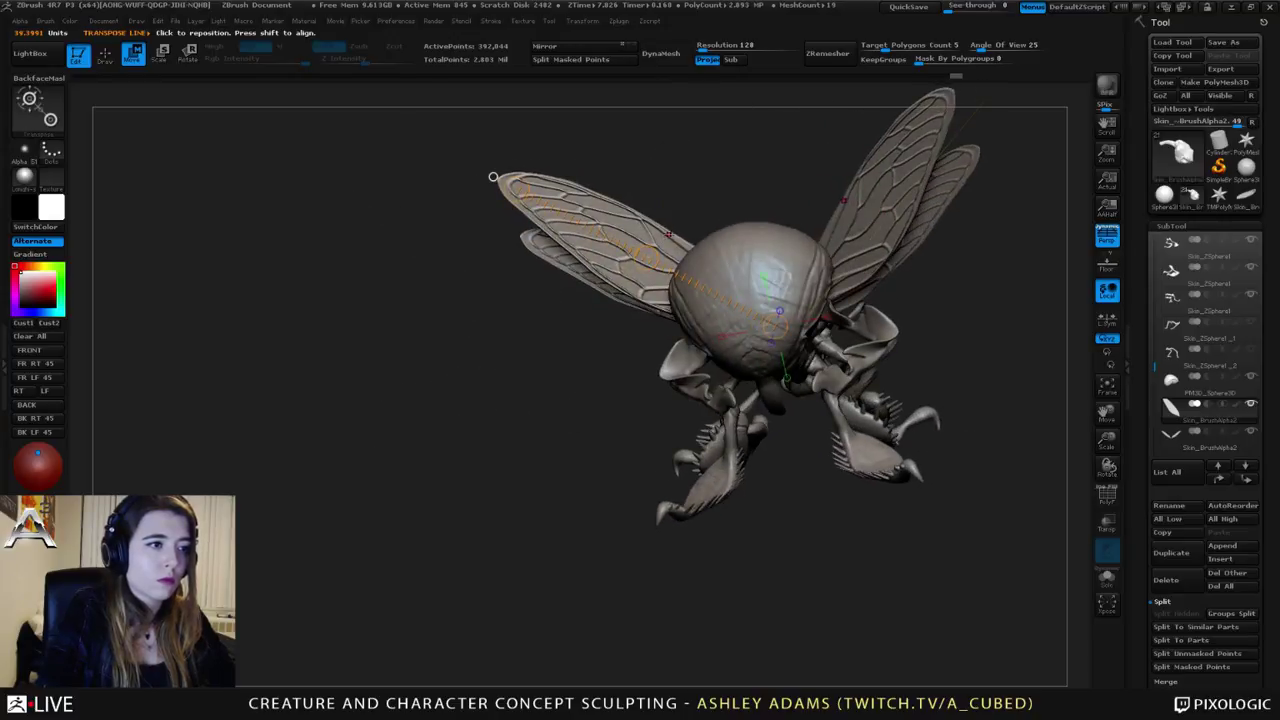
pyautogui.moveTo(691, 185)
pyautogui.mouseDown()
pyautogui.moveTo(614, 365)
pyautogui.moveTo(687, 314)
pyautogui.moveTo(738, 333)
pyautogui.moveTo(690, 304)
pyautogui.mouseUp()
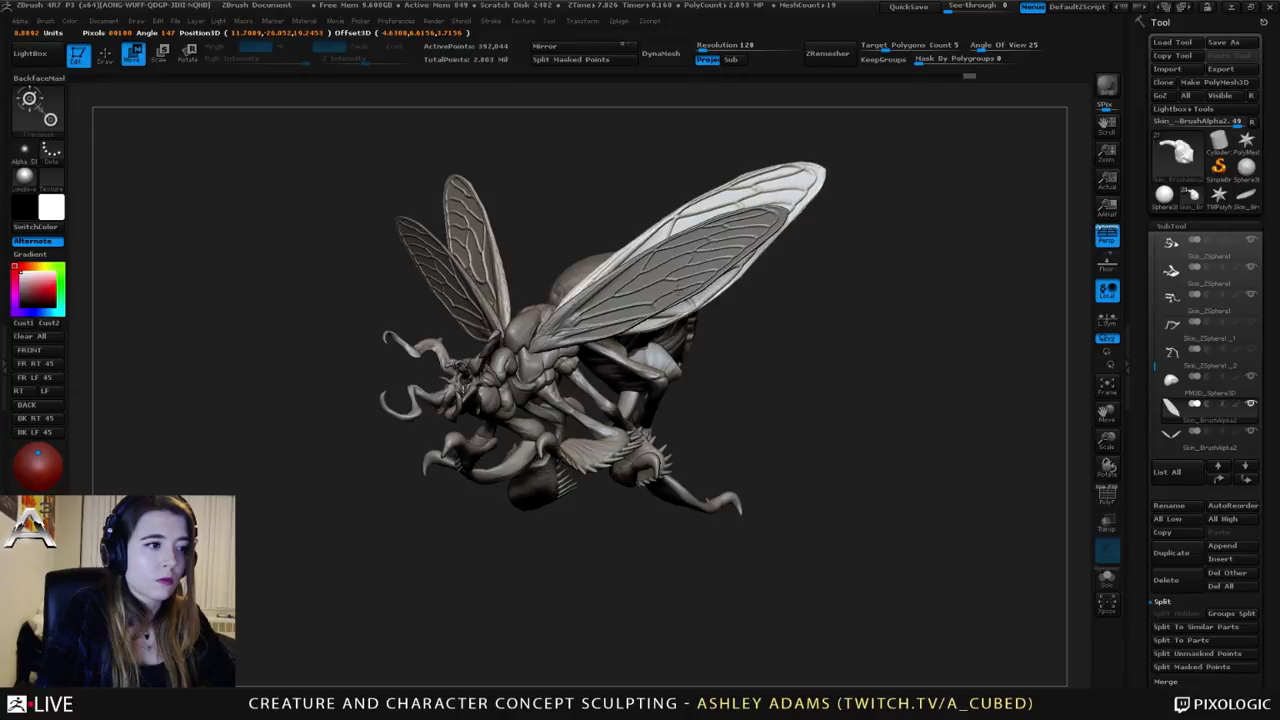
# Step: Shift the lower wing pair slightly away from the upper pair with Transpose Move and return to Draw mode
pyautogui.keyDown('alt'); pyautogui.click(696, 315); pyautogui.keyUp('alt')
pyautogui.moveTo(623, 269); pyautogui.dragTo(657, 317)
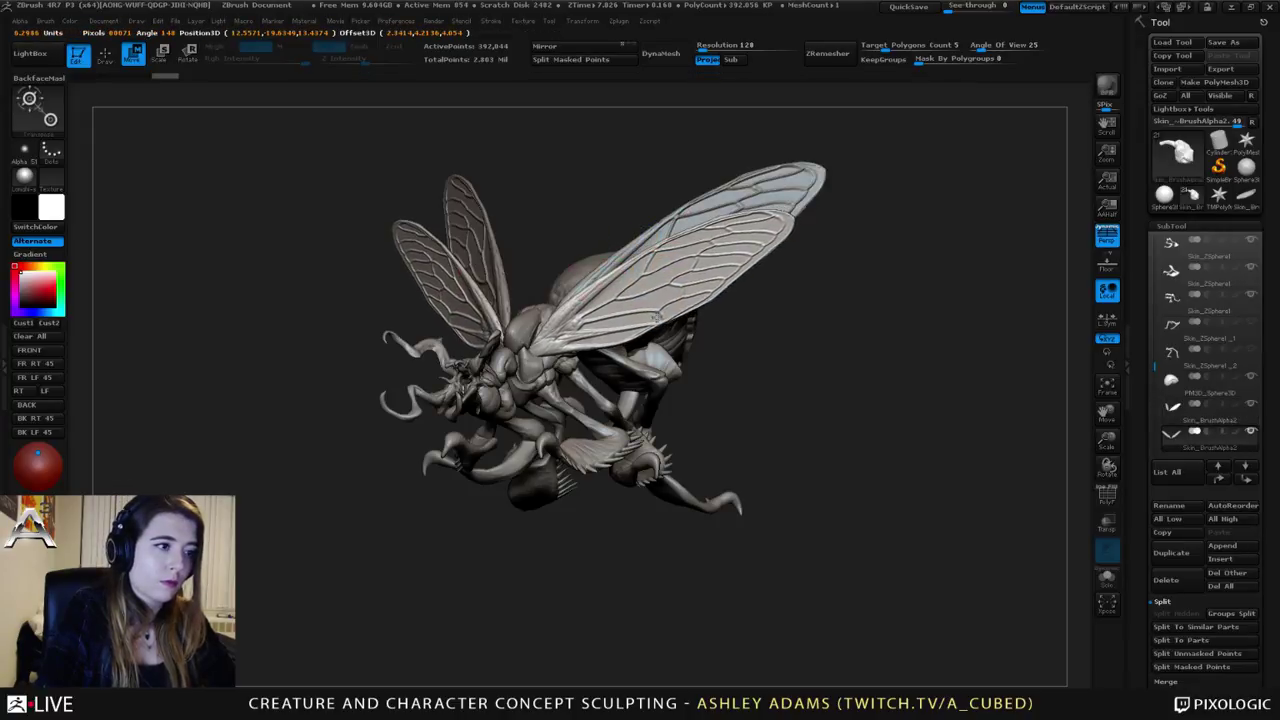
pyautogui.moveTo(735, 352)
pyautogui.mouseDown()
pyautogui.moveTo(815, 352)
pyautogui.moveTo(745, 350)
pyautogui.mouseUp()
pyautogui.moveTo(632, 278)
pyautogui.mouseDown()
pyautogui.moveTo(637, 289)
pyautogui.moveTo(632, 278)
pyautogui.mouseUp()
pyautogui.press('q')
# Step: Examine the whole creature from the side, front and above with the repositioned wings
pyautogui.moveTo(735, 354); pyautogui.dragTo(875, 362)
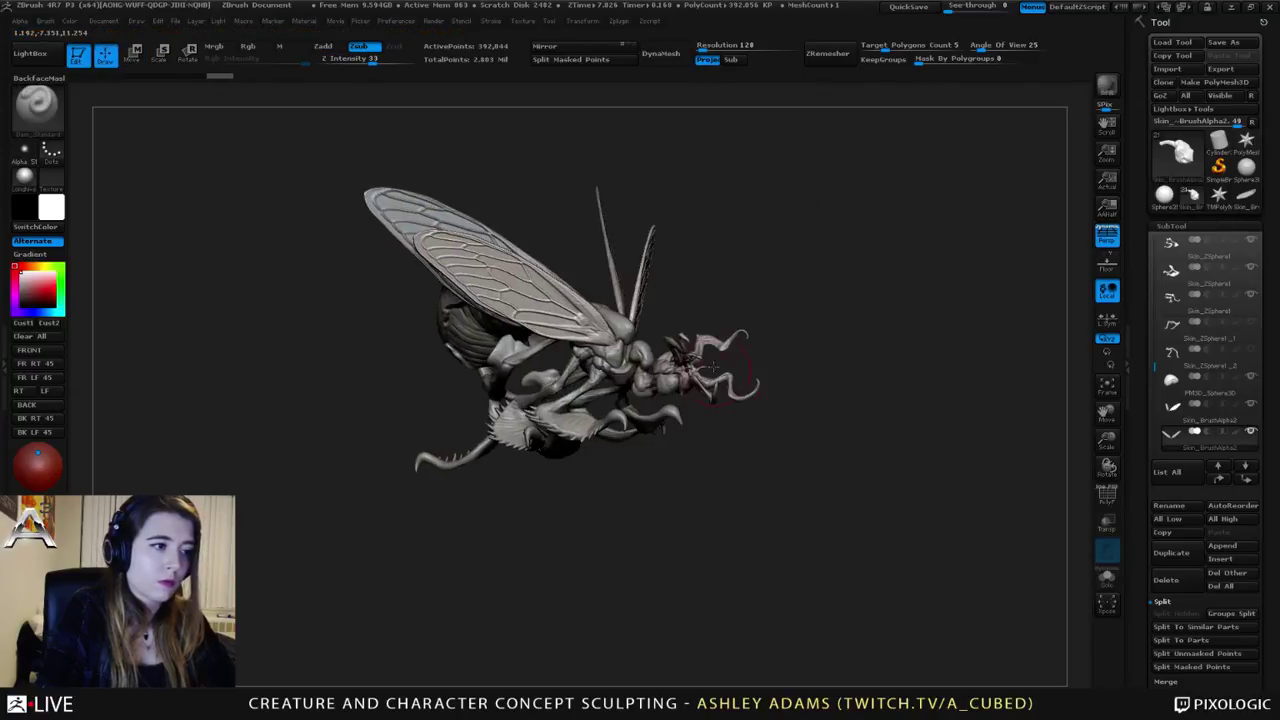
pyautogui.moveTo(713, 367)
pyautogui.mouseDown(button='right')
pyautogui.moveTo(650, 460)
pyautogui.moveTo(690, 410)
pyautogui.moveTo(695, 360)
pyautogui.moveTo(720, 338)
pyautogui.mouseUp(button='right')
pyautogui.moveTo(648, 303)
pyautogui.mouseDown(button='right')
pyautogui.moveTo(681, 277)
pyautogui.moveTo(681, 290)
pyautogui.moveTo(616, 290)
pyautogui.mouseUp(button='right')
pyautogui.rightClick(652, 275)
pyautogui.moveTo(705, 270)
pyautogui.keyDown('ctrl'); pyautogui.mouseDown(button='right')
pyautogui.moveTo(717, 307)
pyautogui.moveTo(812, 302)
pyautogui.moveTo(800, 325)
pyautogui.moveTo(752, 335)
pyautogui.moveTo(785, 338)
pyautogui.mouseUp(button='right'); pyautogui.keyUp('ctrl')
pyautogui.keyDown('ctrl'); pyautogui.moveTo(785, 338); pyautogui.dragTo(790, 378, button='right'); pyautogui.keyUp('ctrl')
pyautogui.moveTo(600, 265)
pyautogui.keyDown('alt'); pyautogui.mouseDown(button='right')
pyautogui.moveTo(745, 252)
pyautogui.moveTo(781, 264)
pyautogui.mouseUp(button='right'); pyautogui.keyUp('alt')
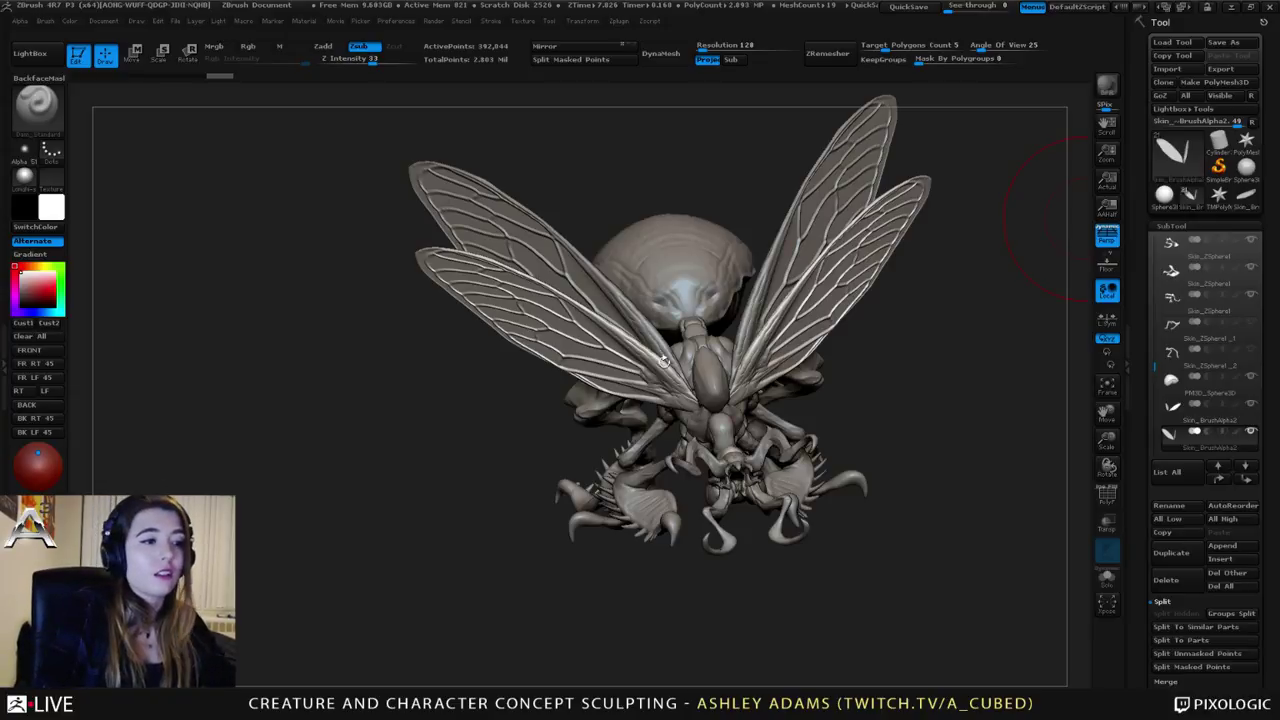
pyautogui.moveTo(663, 362)
pyautogui.mouseDown()
pyautogui.moveTo(625, 290)
pyautogui.moveTo(620, 238)
pyautogui.mouseUp()
# Step: Make the abdomen shell the active subtool, try broad Dam_Standard creases across its top, and undo them
pyautogui.keyDown('alt'); pyautogui.click(630, 237); pyautogui.keyUp('alt')
pyautogui.press('space')
pyautogui.moveTo(615, 150)
pyautogui.mouseDown()
pyautogui.moveTo(630, 235)
pyautogui.moveTo(610, 244)
pyautogui.mouseUp()
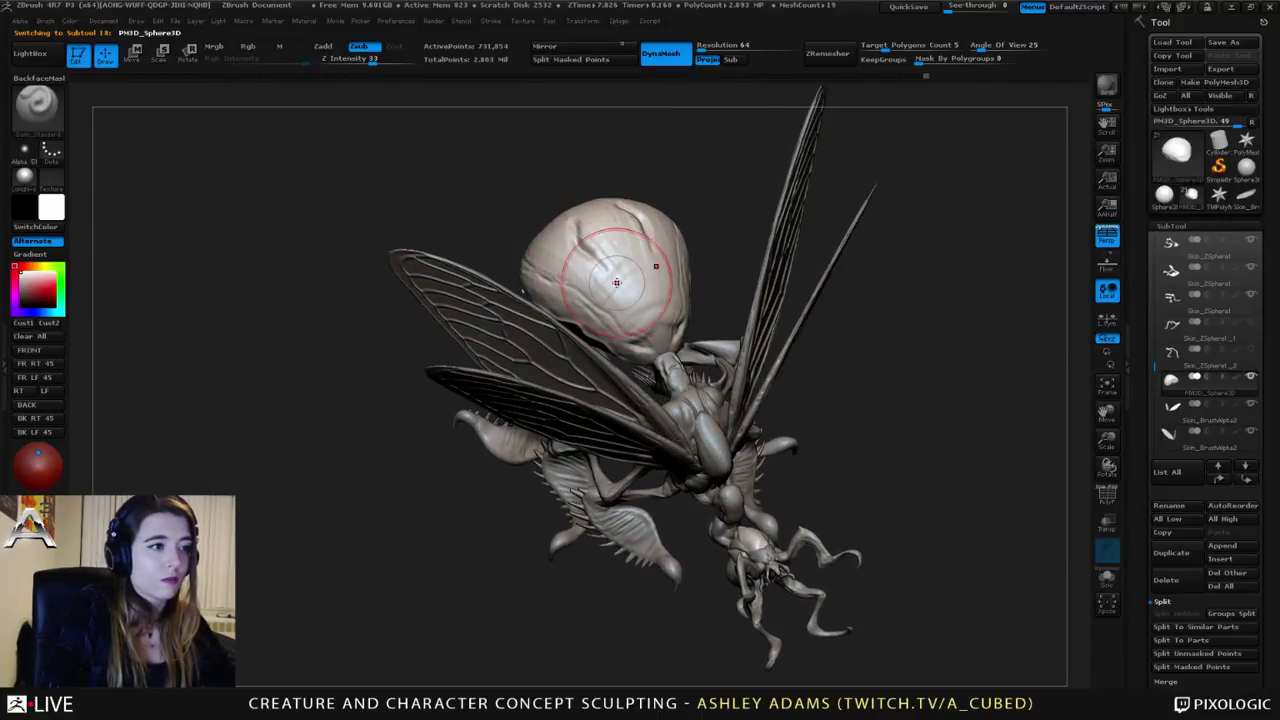
pyautogui.keyDown('shift'); pyautogui.moveTo(606, 246); pyautogui.dragTo(590, 241); pyautogui.keyUp('shift')
pyautogui.press('space')
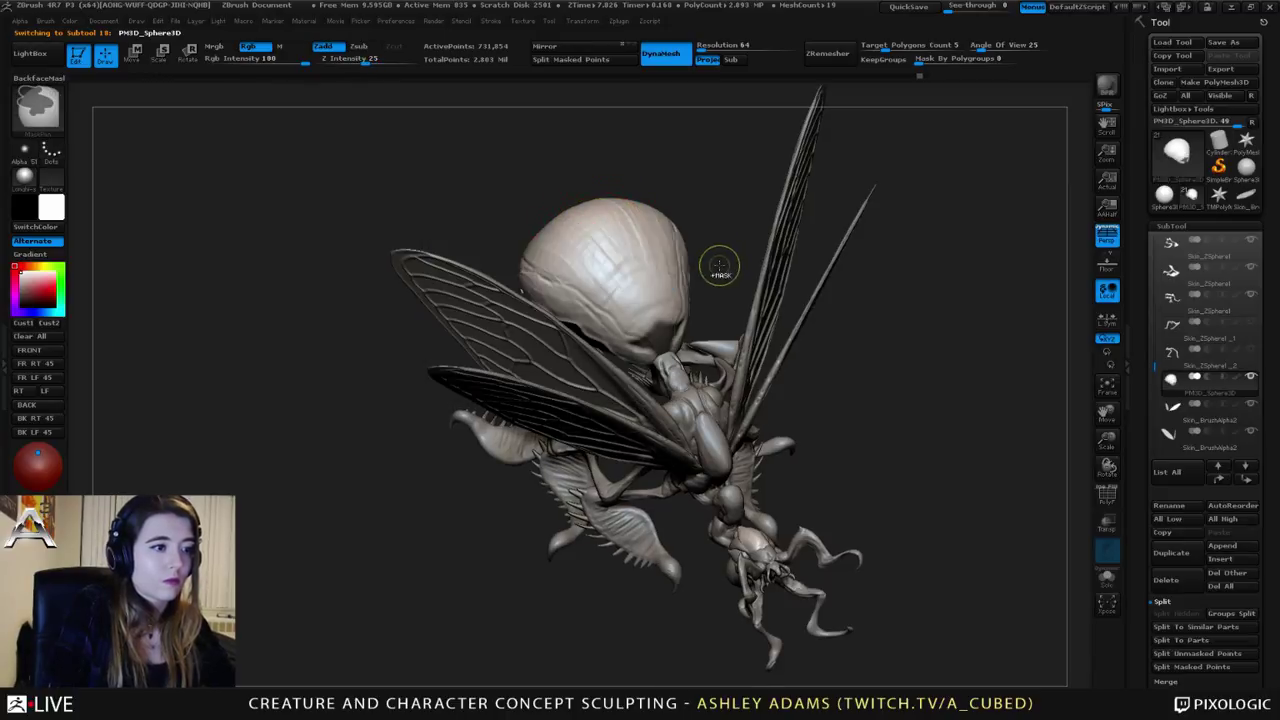
pyautogui.hotkey('ctrl', 'z')
# Step: Carve thin, jagged cracks across the top, rear and sides of the abdomen shell with Dam_Standard
pyautogui.moveTo(702, 276)
pyautogui.mouseDown()
pyautogui.moveTo(690, 266)
pyautogui.moveTo(712, 300)
pyautogui.mouseUp()
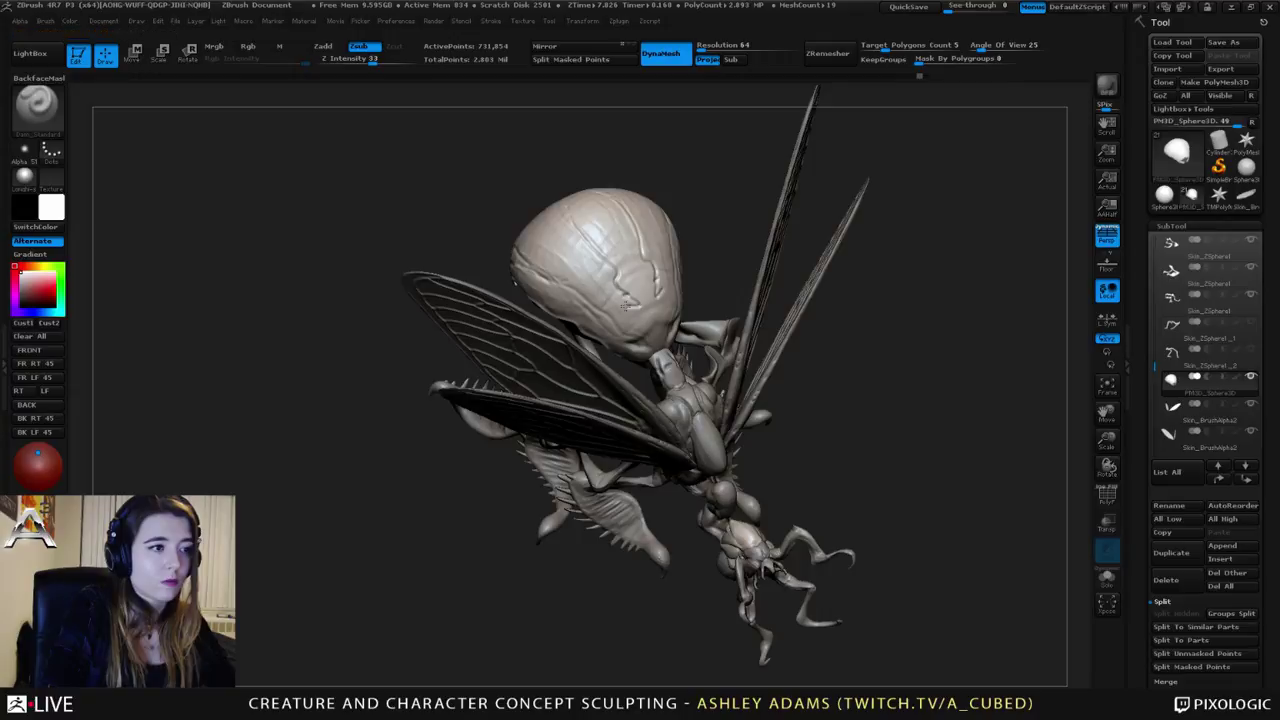
pyautogui.moveTo(652, 338); pyautogui.dragTo(676, 338)
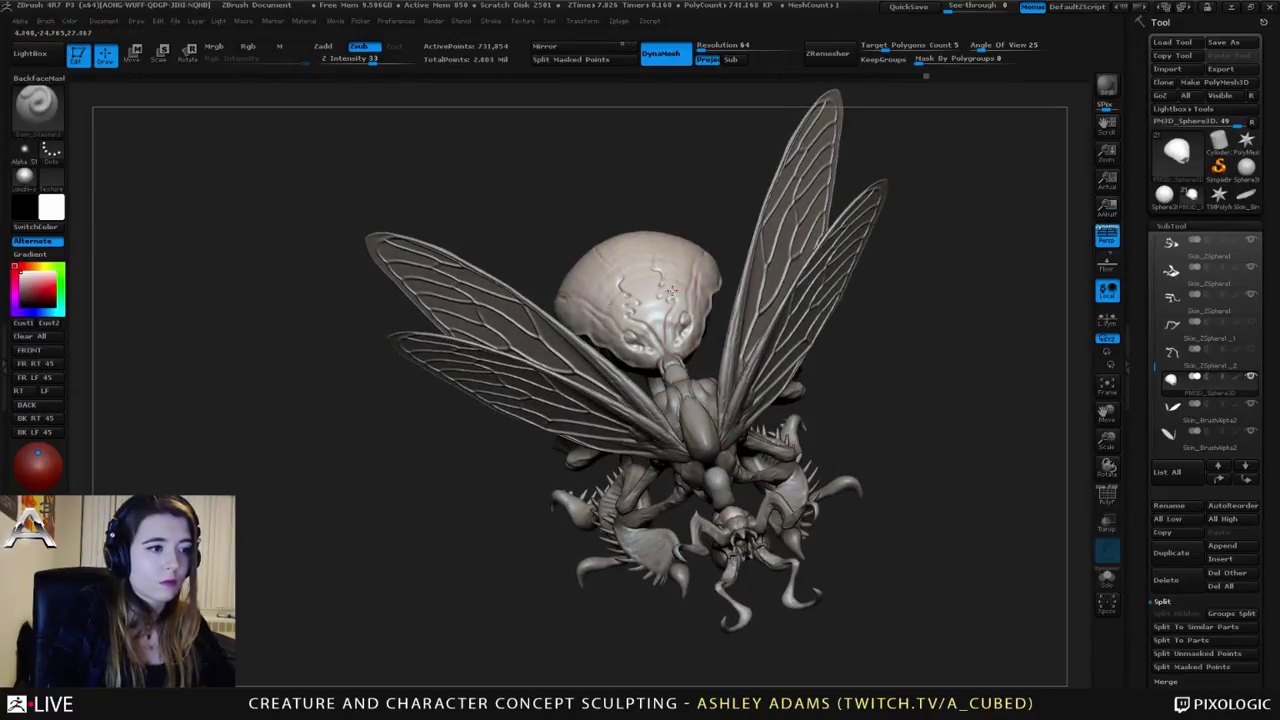
pyautogui.moveTo(671, 289)
pyautogui.mouseDown()
pyautogui.moveTo(740, 270)
pyautogui.moveTo(700, 170)
pyautogui.moveTo(551, 277)
pyautogui.moveTo(797, 374)
pyautogui.mouseUp()
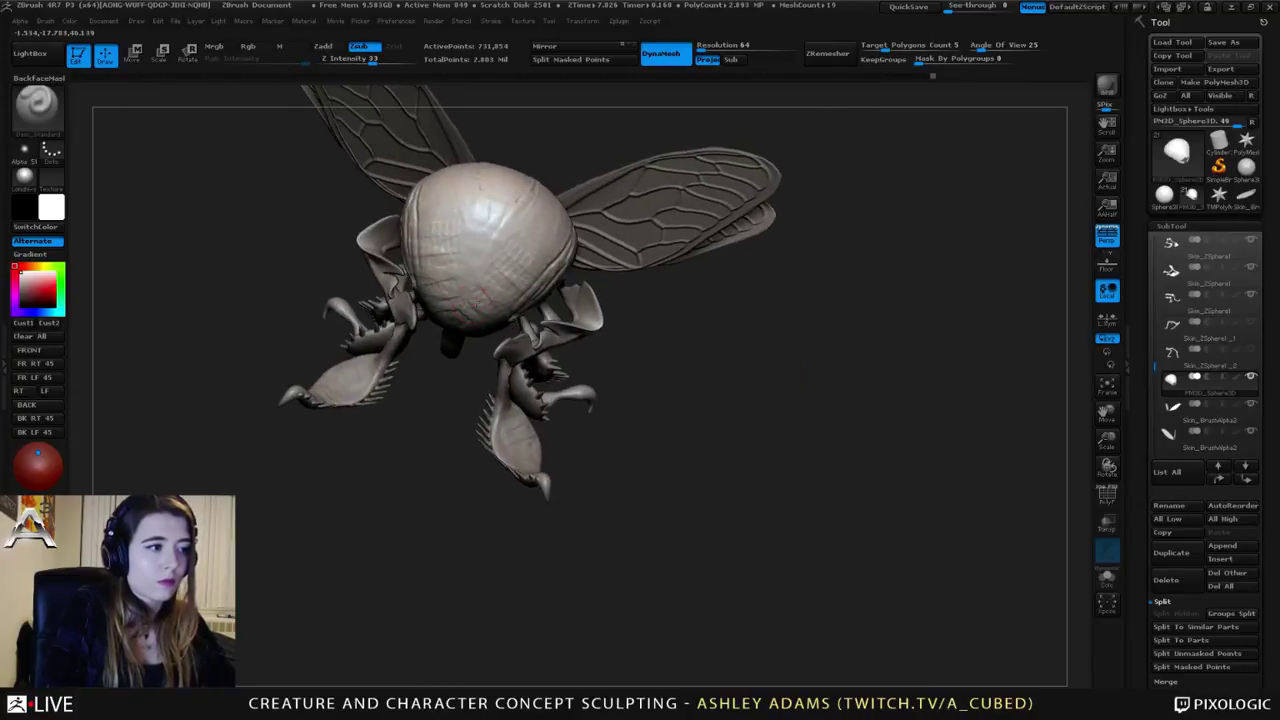
pyautogui.moveTo(521, 210); pyautogui.dragTo(523, 220)
pyautogui.moveTo(561, 153); pyautogui.dragTo(567, 180)
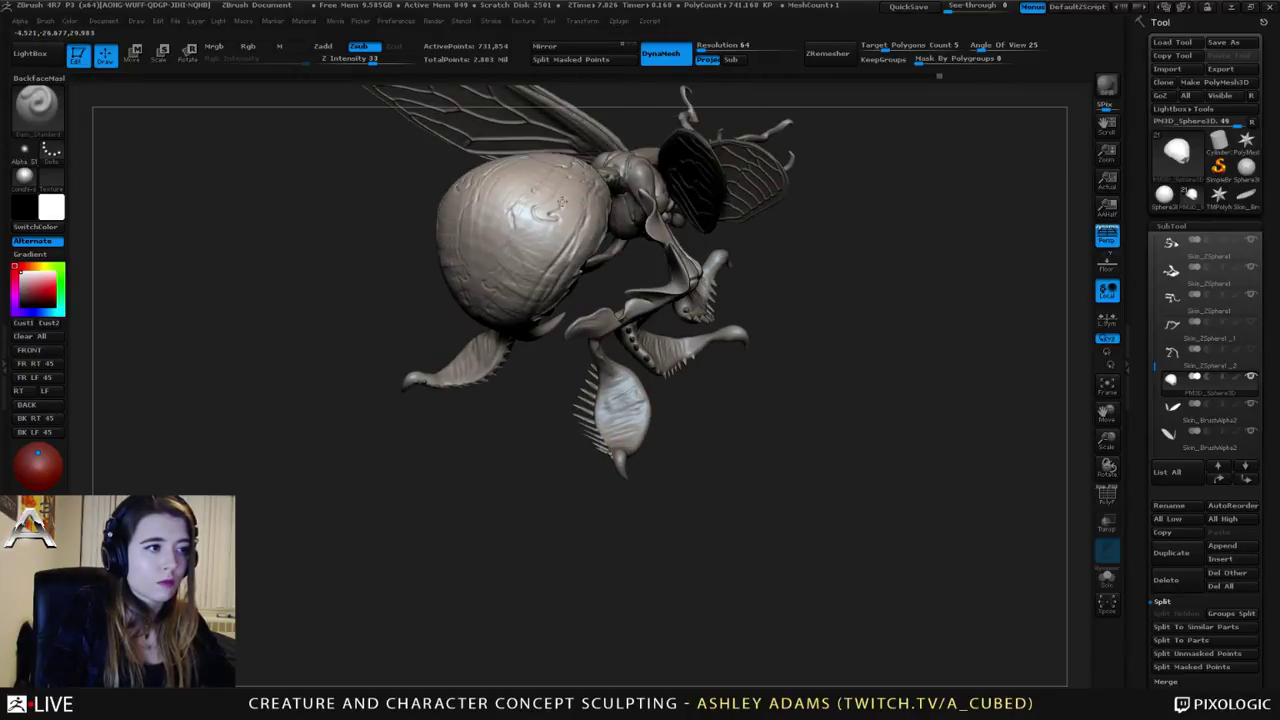
pyautogui.moveTo(571, 233); pyautogui.dragTo(529, 220)
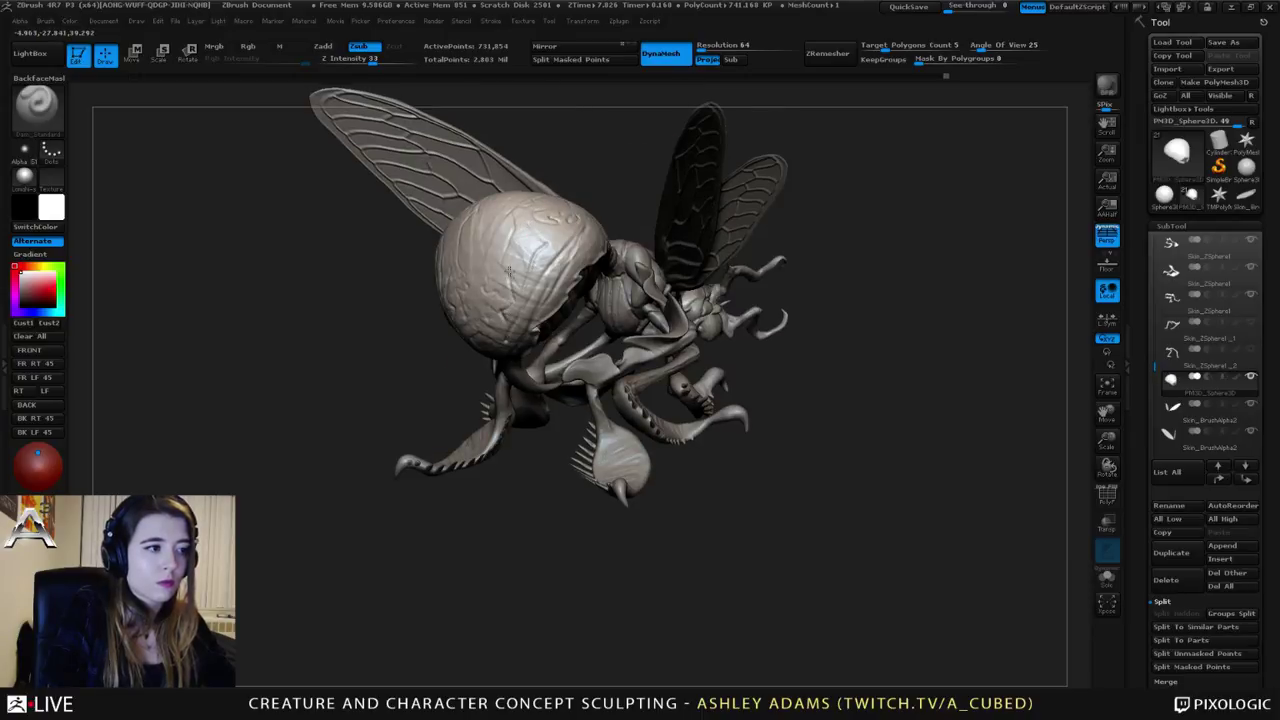
pyautogui.moveTo(530, 237); pyautogui.dragTo(385, 268, button='right')
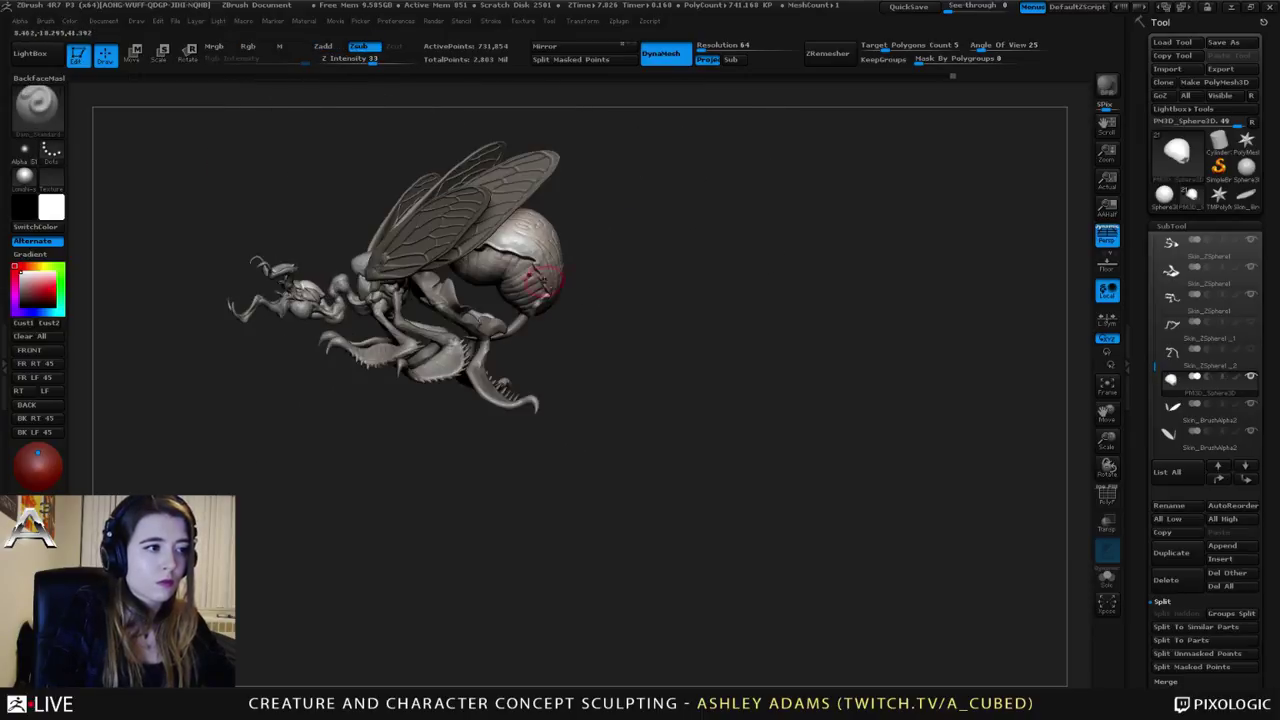
pyautogui.moveTo(540, 279)
pyautogui.keyDown('alt'); pyautogui.mouseDown(button='right')
pyautogui.moveTo(633, 295)
pyautogui.moveTo(575, 288)
pyautogui.moveTo(500, 322)
pyautogui.moveTo(540, 330)
pyautogui.mouseUp(button='right'); pyautogui.keyUp('alt')
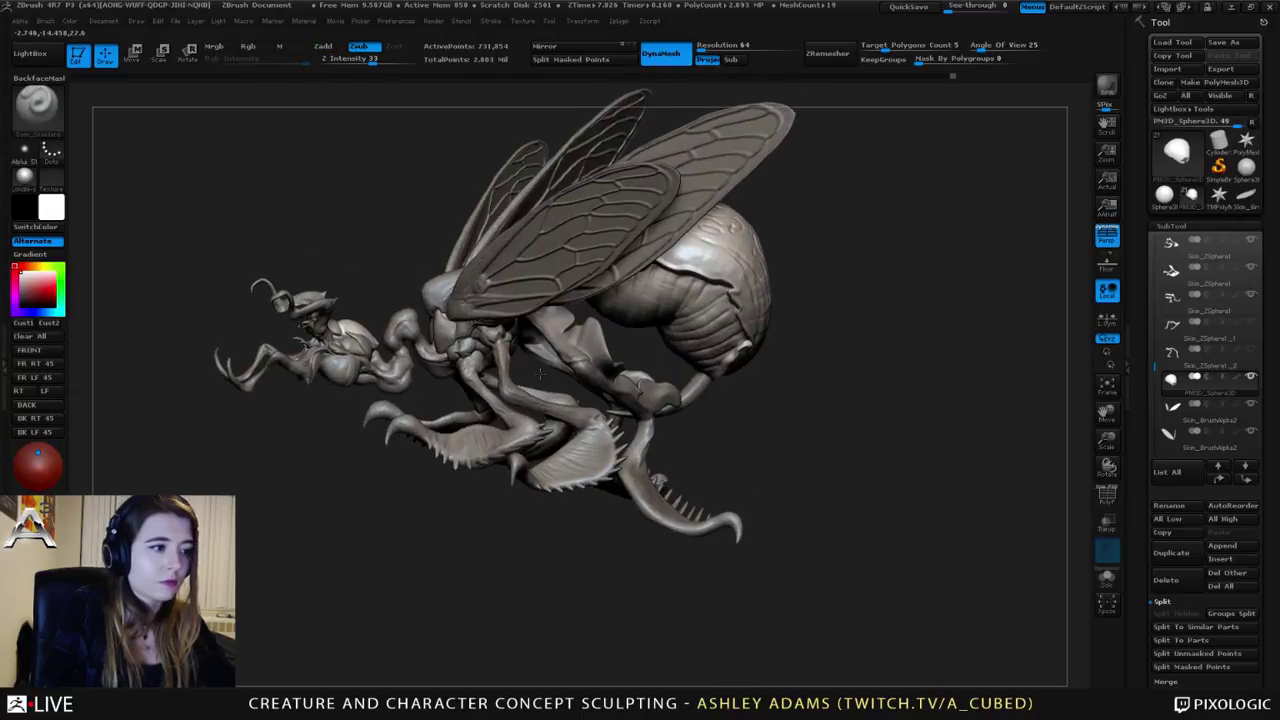
# Step: Make the middle leg pair the active subtool and restore white as the main color
pyautogui.keyDown('alt'); pyautogui.moveTo(520, 385); pyautogui.dragTo(589, 305, button='right'); pyautogui.keyUp('alt')
pyautogui.keyDown('alt'); pyautogui.click(590, 303); pyautogui.keyUp('alt')
pyautogui.press('space')
pyautogui.click(590, 351)
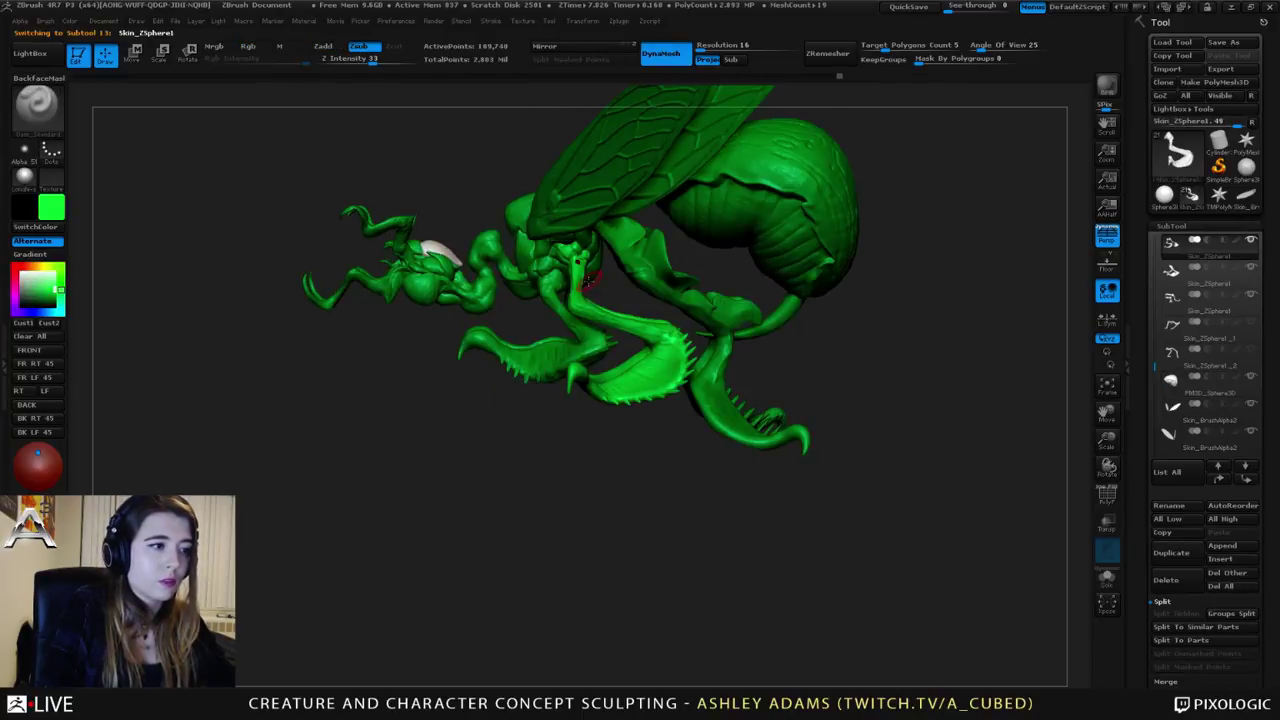
pyautogui.moveTo(470, 380); pyautogui.dragTo(360, 327)
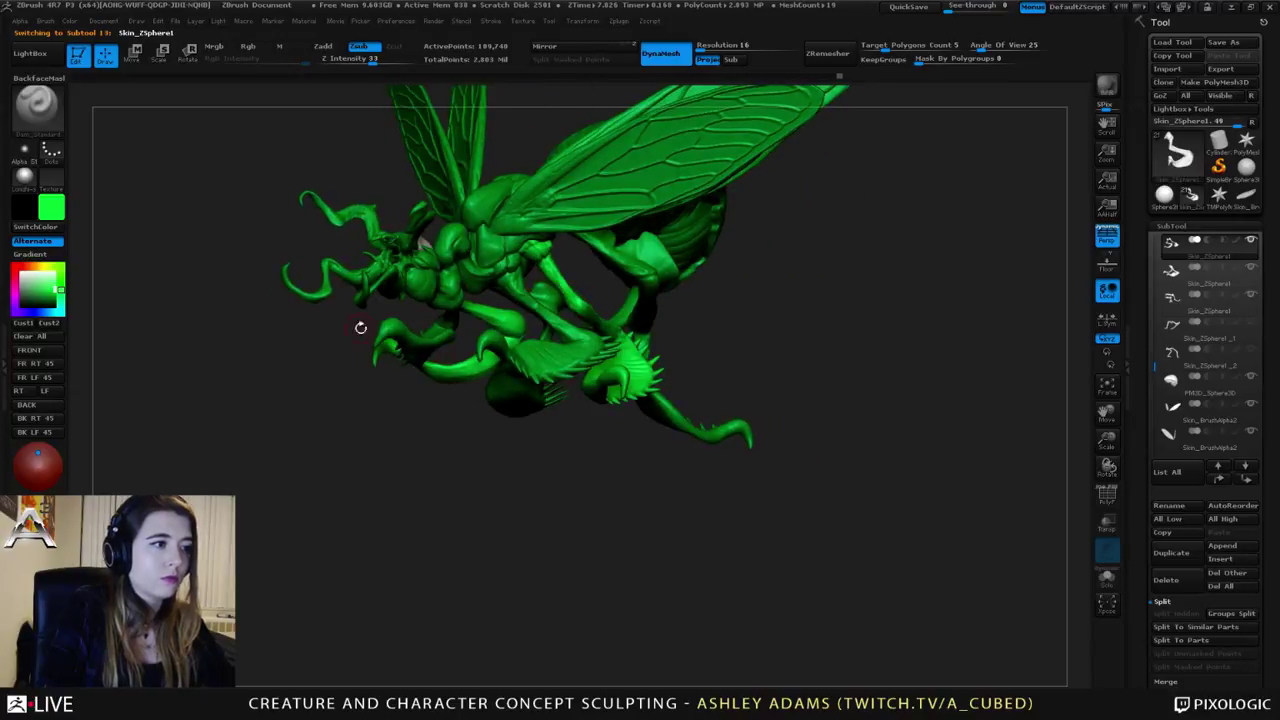
pyautogui.click(20, 272)
# Step: Mask the knee area of the middle legs and invert the mask so only the knees stay editable
pyautogui.keyDown('ctrl'); pyautogui.moveTo(554, 265); pyautogui.dragTo(497, 444, button='right'); pyautogui.keyUp('ctrl')
pyautogui.press('space')
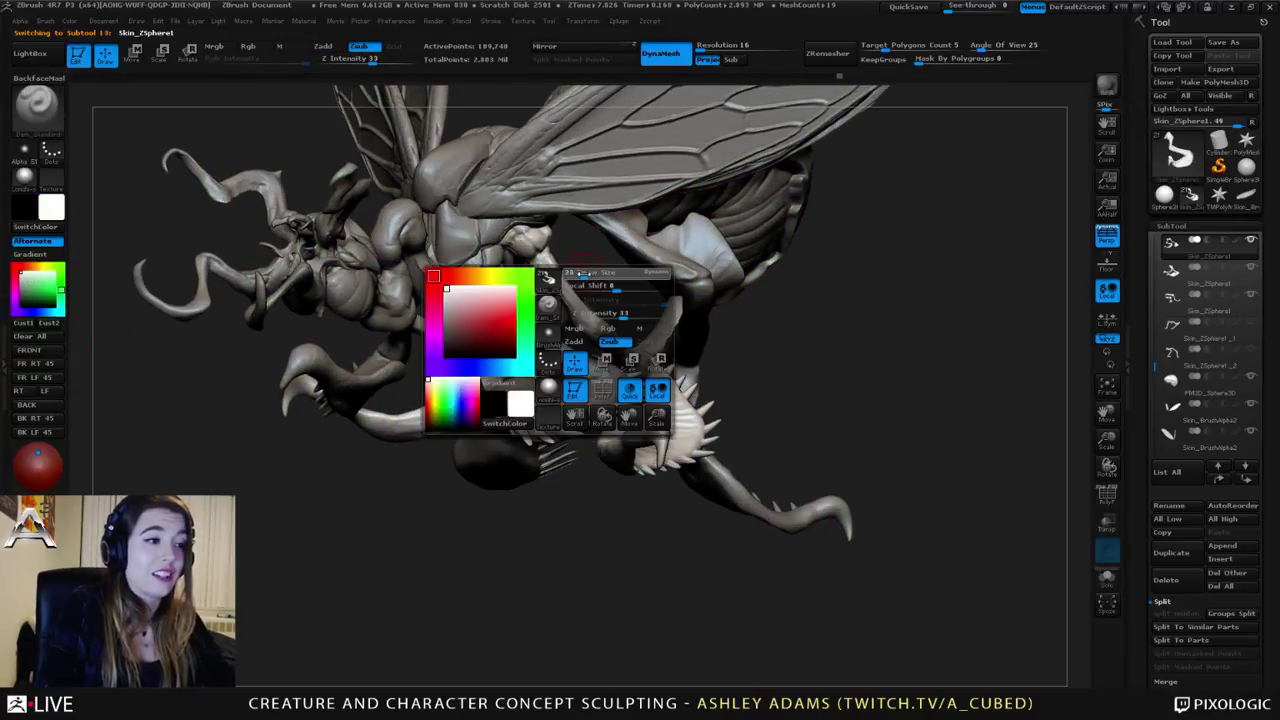
pyautogui.moveTo(580, 274)
pyautogui.mouseDown()
pyautogui.moveTo(520, 300)
pyautogui.moveTo(560, 330)
pyautogui.moveTo(568, 313)
pyautogui.mouseUp()
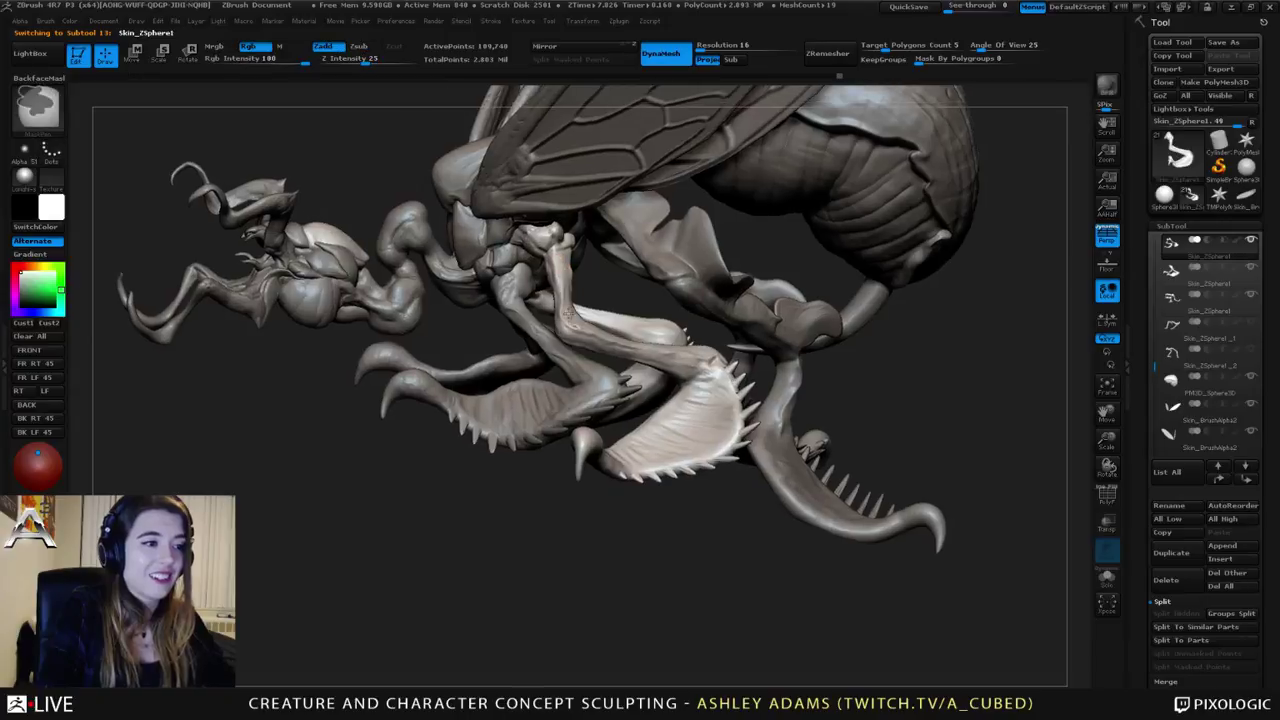
pyautogui.keyDown('alt'); pyautogui.moveTo(567, 313); pyautogui.dragTo(567, 277, button='right'); pyautogui.keyUp('alt')
pyautogui.press('b')
pyautogui.press('c')
pyautogui.press('b')
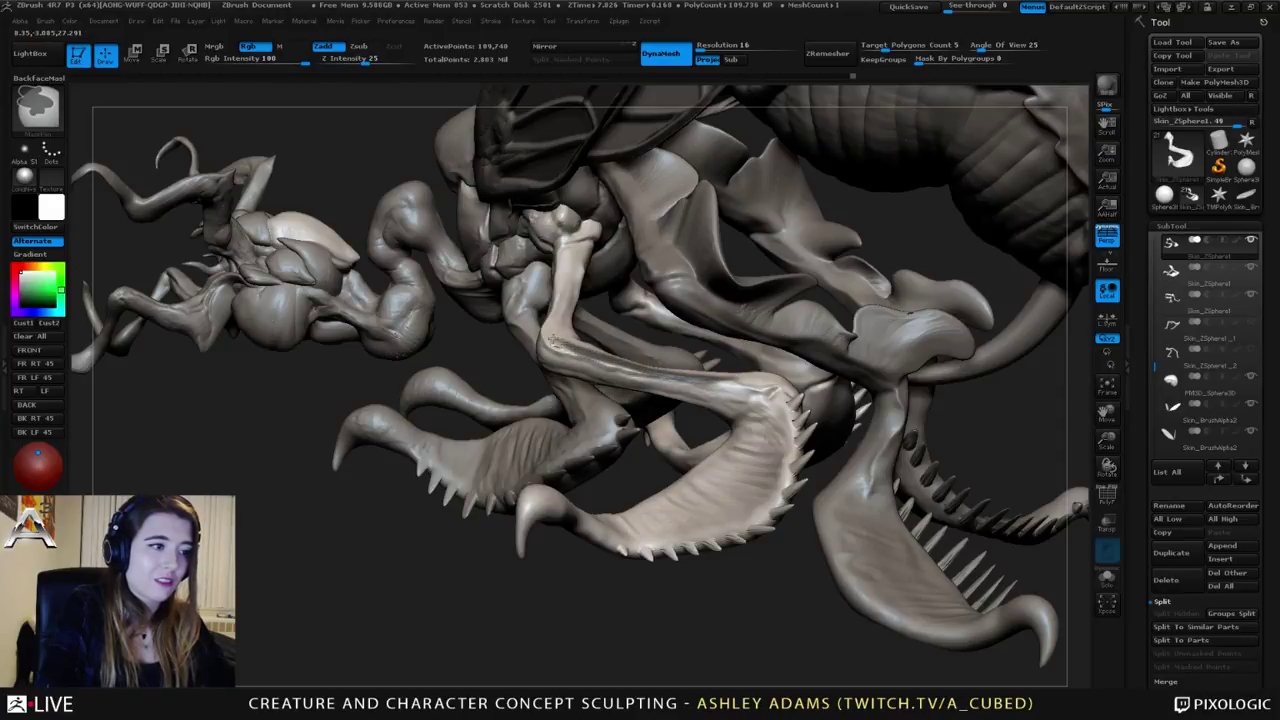
pyautogui.keyDown('ctrl'); pyautogui.click(634, 606); pyautogui.keyUp('ctrl')
pyautogui.moveTo(631, 342); pyautogui.dragTo(590, 387, button='right')
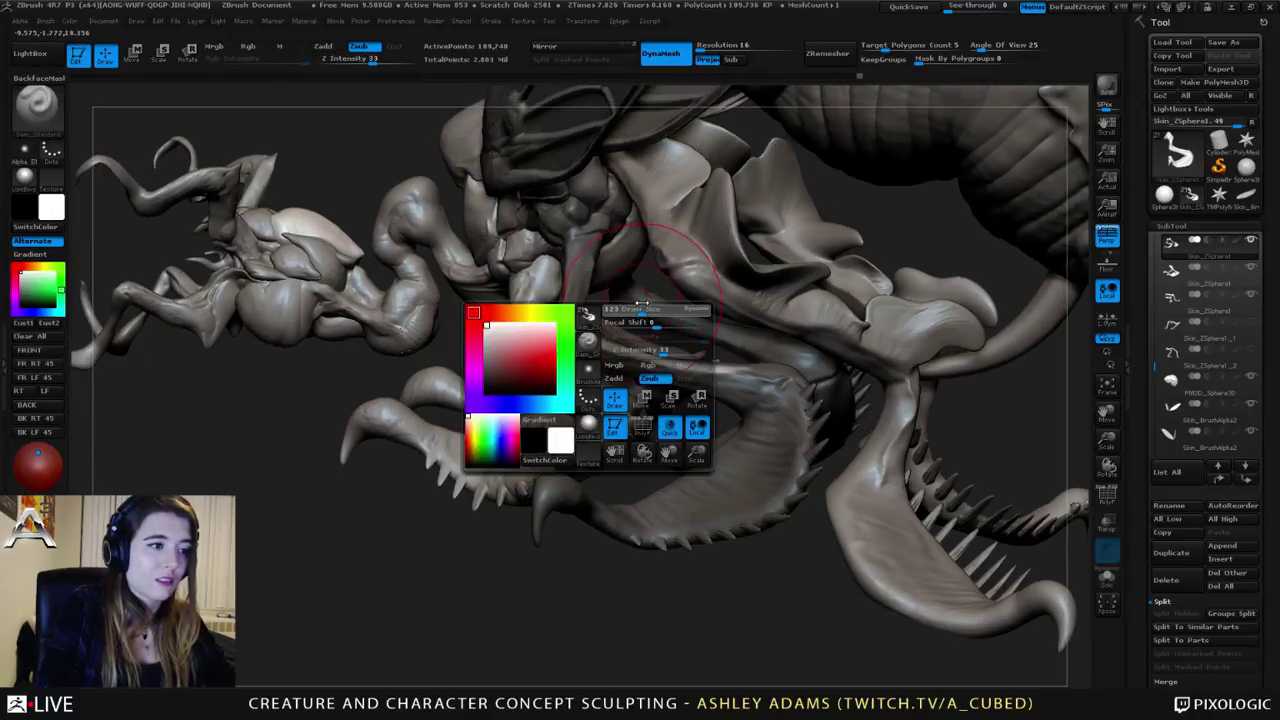
# Step: Pull curved horn-like growths out of the middle legs' knees with SnakeHook, shaping them from several angles
pyautogui.press('b')
pyautogui.press('s')
pyautogui.press('h')
pyautogui.moveTo(594, 340)
pyautogui.mouseDown(button='right')
pyautogui.moveTo(676, 377)
pyautogui.moveTo(712, 358)
pyautogui.mouseUp(button='right')
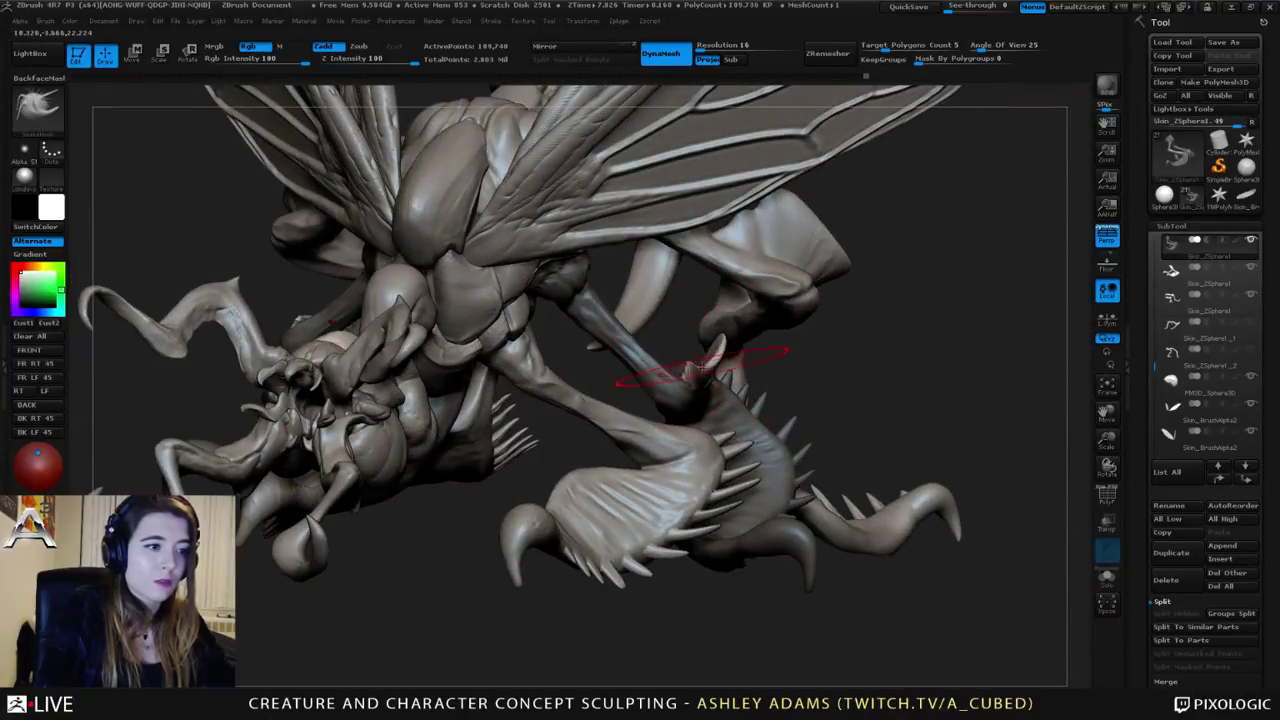
pyautogui.moveTo(715, 365); pyautogui.dragTo(600, 305, button='right')
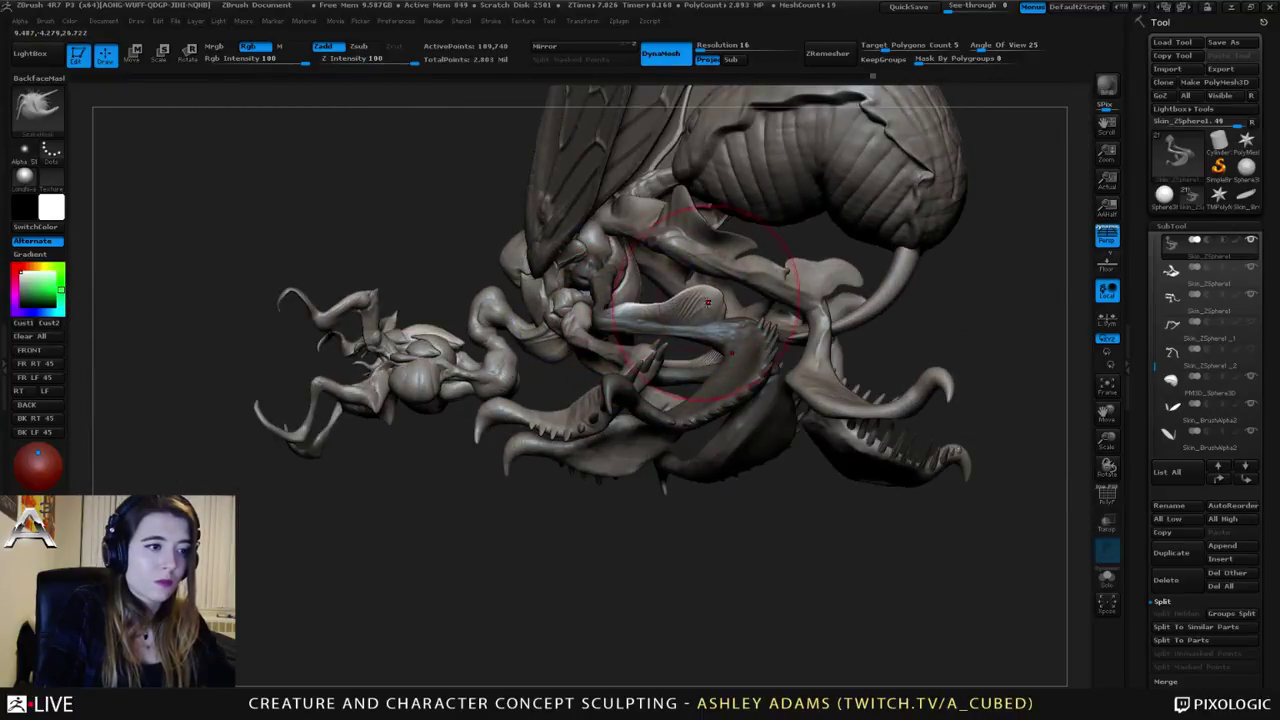
pyautogui.moveTo(828, 393)
pyautogui.mouseDown(button='right')
pyautogui.moveTo(700, 308)
pyautogui.moveTo(677, 329)
pyautogui.moveTo(690, 376)
pyautogui.moveTo(763, 428)
pyautogui.moveTo(682, 298)
pyautogui.moveTo(722, 285)
pyautogui.moveTo(683, 283)
pyautogui.moveTo(695, 309)
pyautogui.mouseUp(button='right')
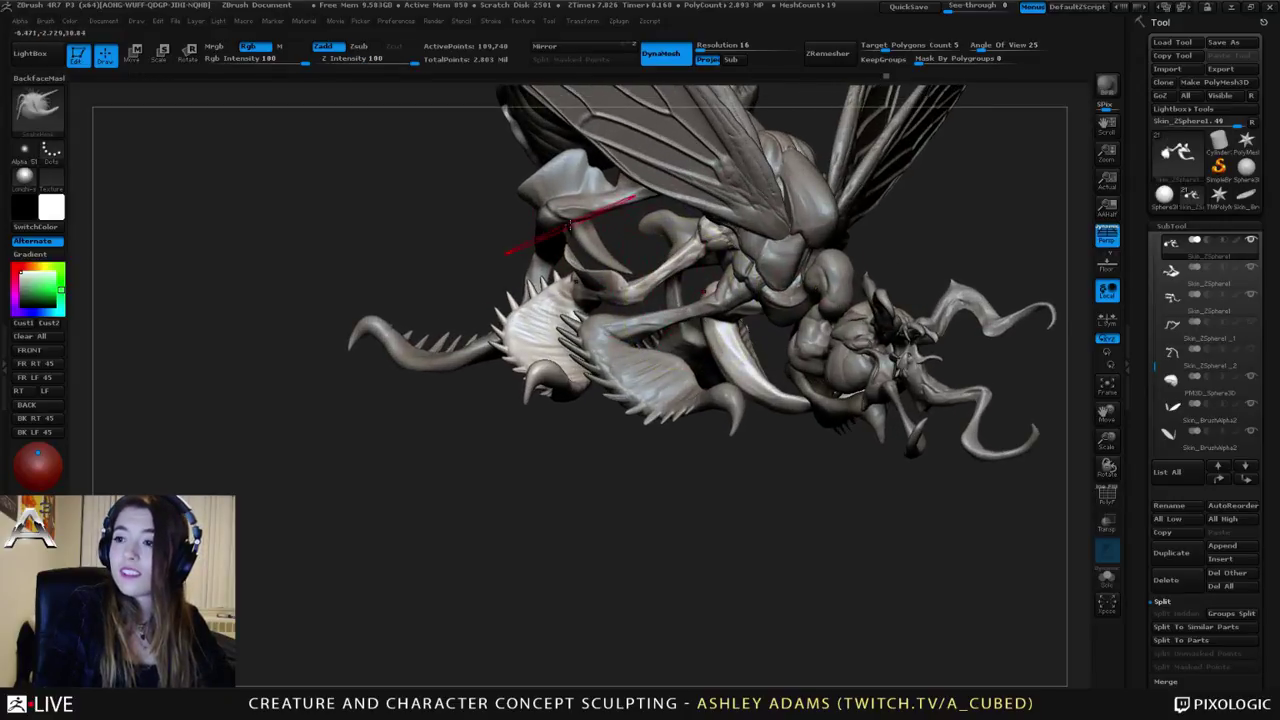
pyautogui.moveTo(655, 251); pyautogui.dragTo(705, 335, button='right')
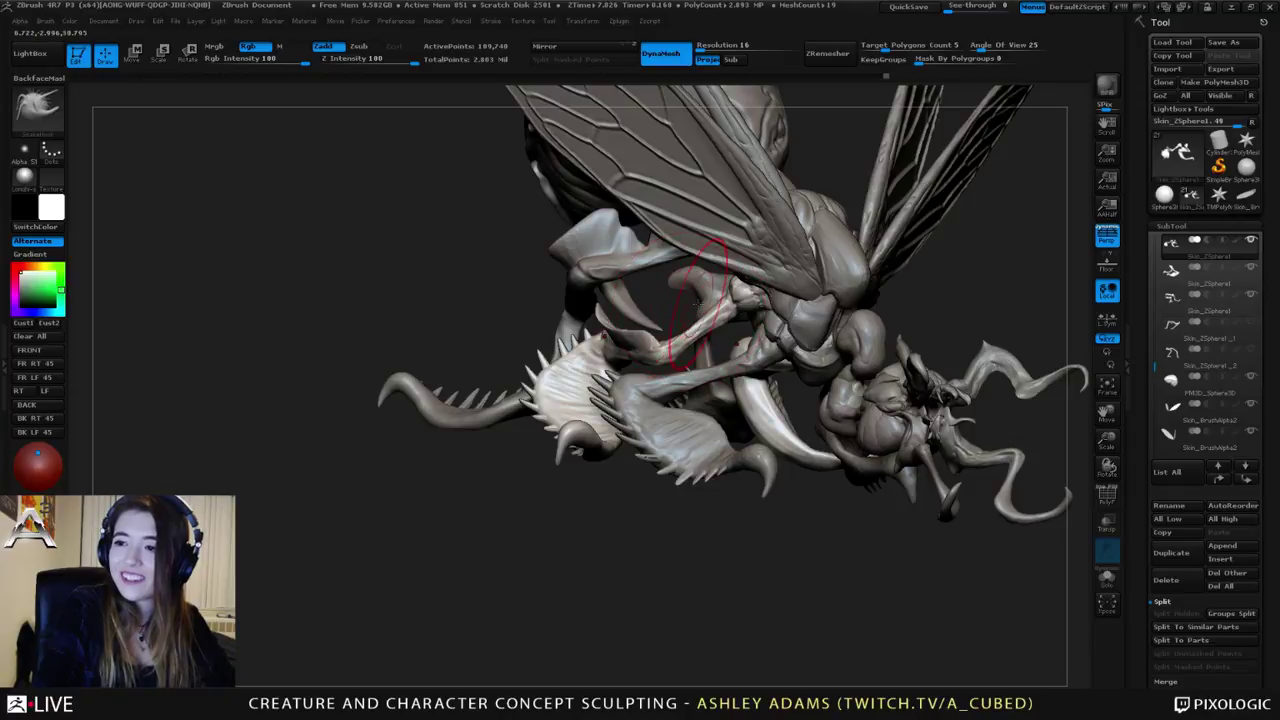
pyautogui.rightClick(661, 365)
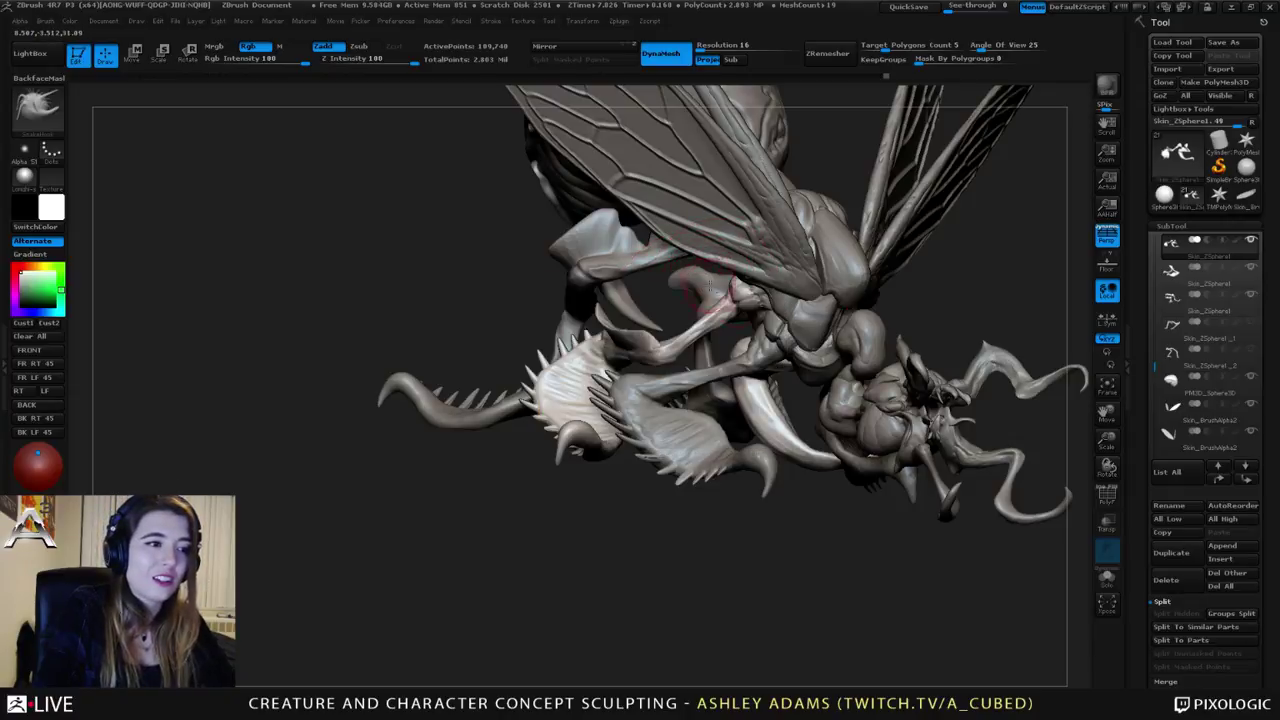
# Step: Make the front leg pair the active subtool, mask its upper joints and invert the mask
pyautogui.keyDown('alt'); pyautogui.moveTo(742, 367); pyautogui.dragTo(576, 348, button='right'); pyautogui.keyUp('alt')
pyautogui.keyDown('alt'); pyautogui.click(676, 356); pyautogui.keyUp('alt')
pyautogui.rightClick(666, 347)
pyautogui.press('ctrl')
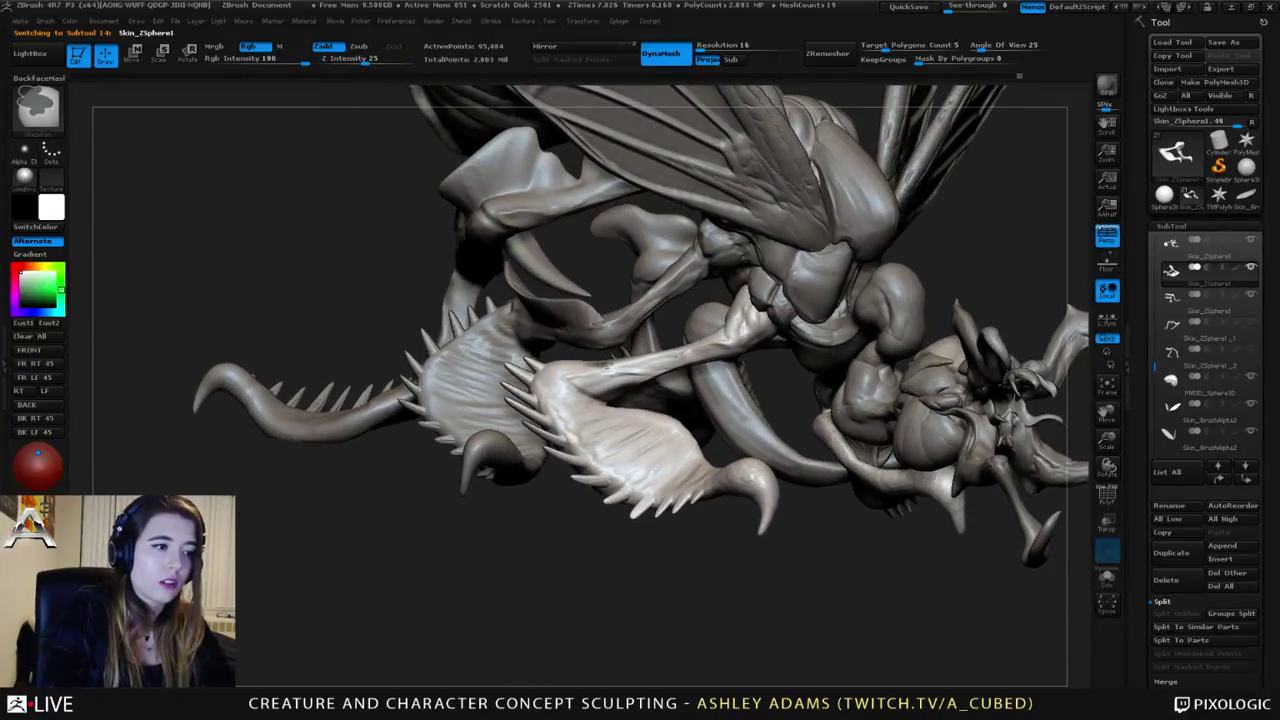
pyautogui.moveTo(654, 359)
pyautogui.mouseDown(button='right')
pyautogui.moveTo(610, 449)
pyautogui.moveTo(593, 442)
pyautogui.mouseUp(button='right')
pyautogui.press('ctrl')
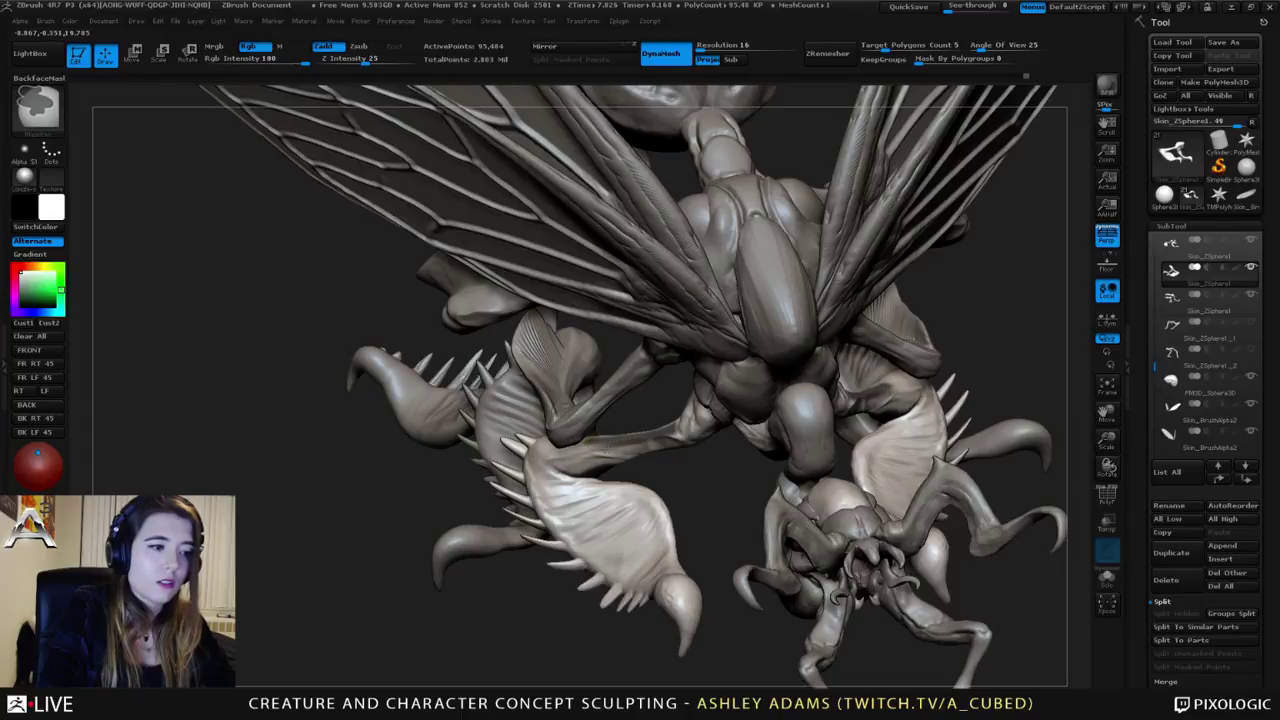
pyautogui.moveTo(664, 436); pyautogui.dragTo(754, 608, button='right')
pyautogui.keyDown('ctrl'); pyautogui.click(754, 611); pyautogui.keyUp('ctrl')
# Step: Draw pointed horns out of the front legs' upper joints with SnakeHook, adjusting them from the side and front
pyautogui.moveTo(522, 480)
pyautogui.keyDown('ctrl'); pyautogui.mouseDown(button='right')
pyautogui.moveTo(566, 452)
pyautogui.moveTo(606, 474)
pyautogui.mouseUp(button='right'); pyautogui.keyUp('ctrl')
pyautogui.rightClick(608, 478)
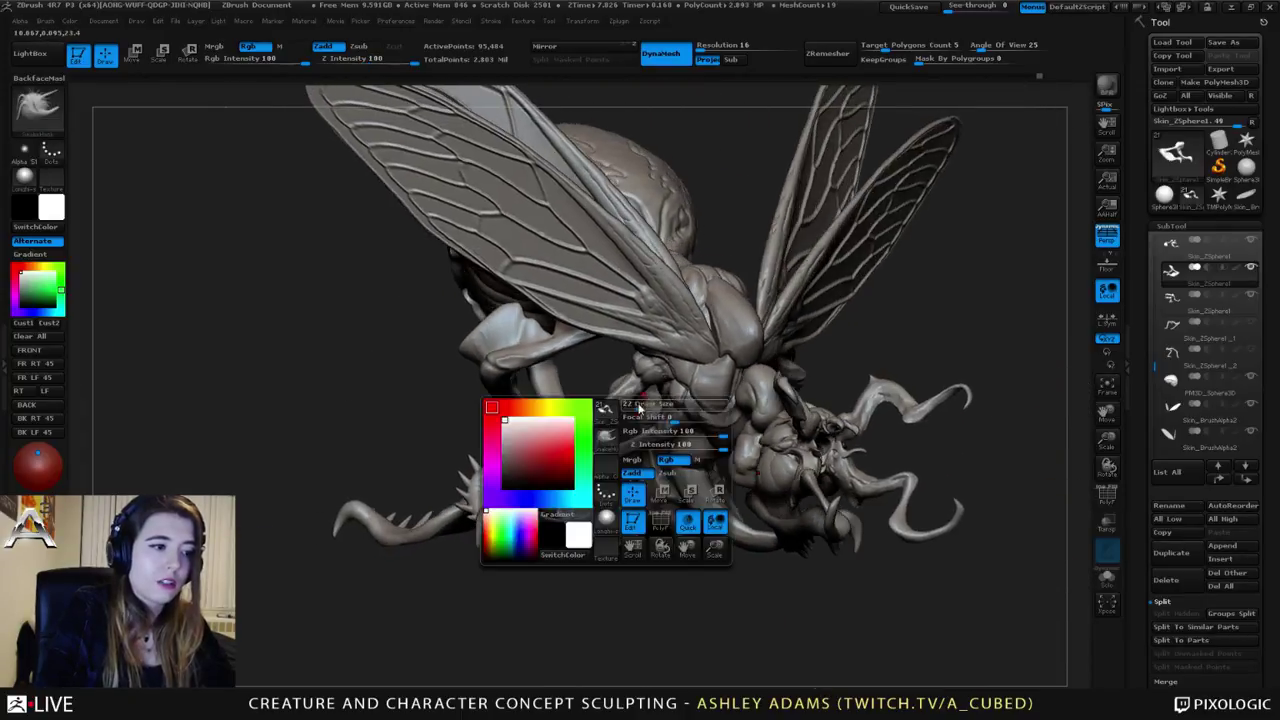
pyautogui.moveTo(650, 404)
pyautogui.keyDown('alt'); pyautogui.mouseDown(button='right')
pyautogui.moveTo(670, 386)
pyautogui.moveTo(612, 432)
pyautogui.mouseUp(button='right'); pyautogui.keyUp('alt')
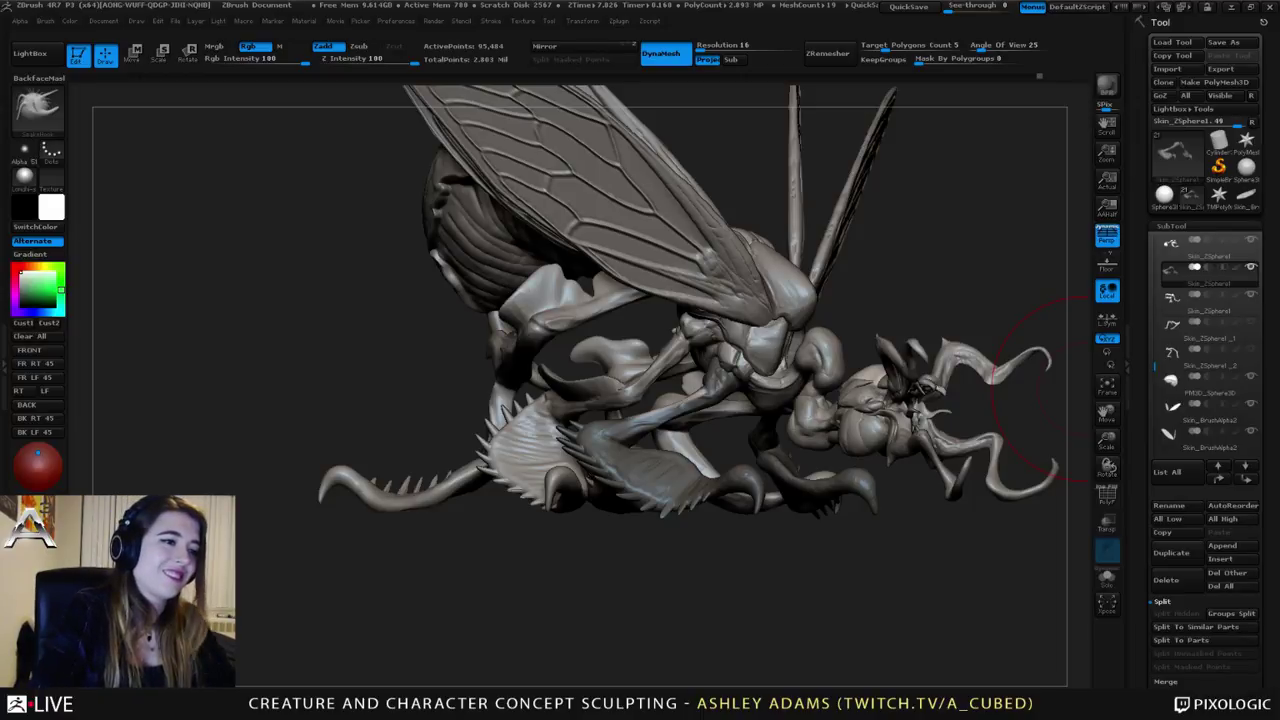
pyautogui.rightClick(628, 436)
pyautogui.moveTo(590, 408); pyautogui.dragTo(735, 392, button='right')
pyautogui.moveTo(657, 401); pyautogui.dragTo(633, 389, button='right')
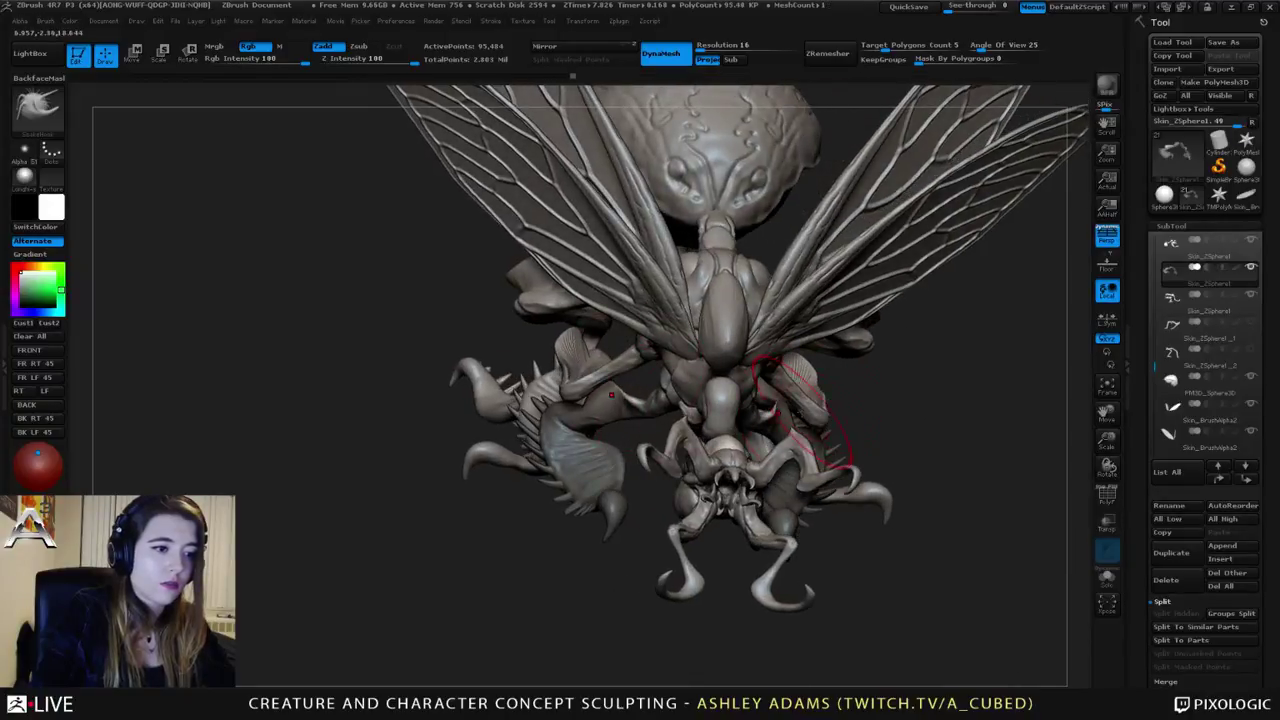
pyautogui.moveTo(792, 386); pyautogui.dragTo(848, 365, button='right')
pyautogui.moveTo(756, 312); pyautogui.dragTo(738, 322, button='right')
pyautogui.rightClick(696, 374)
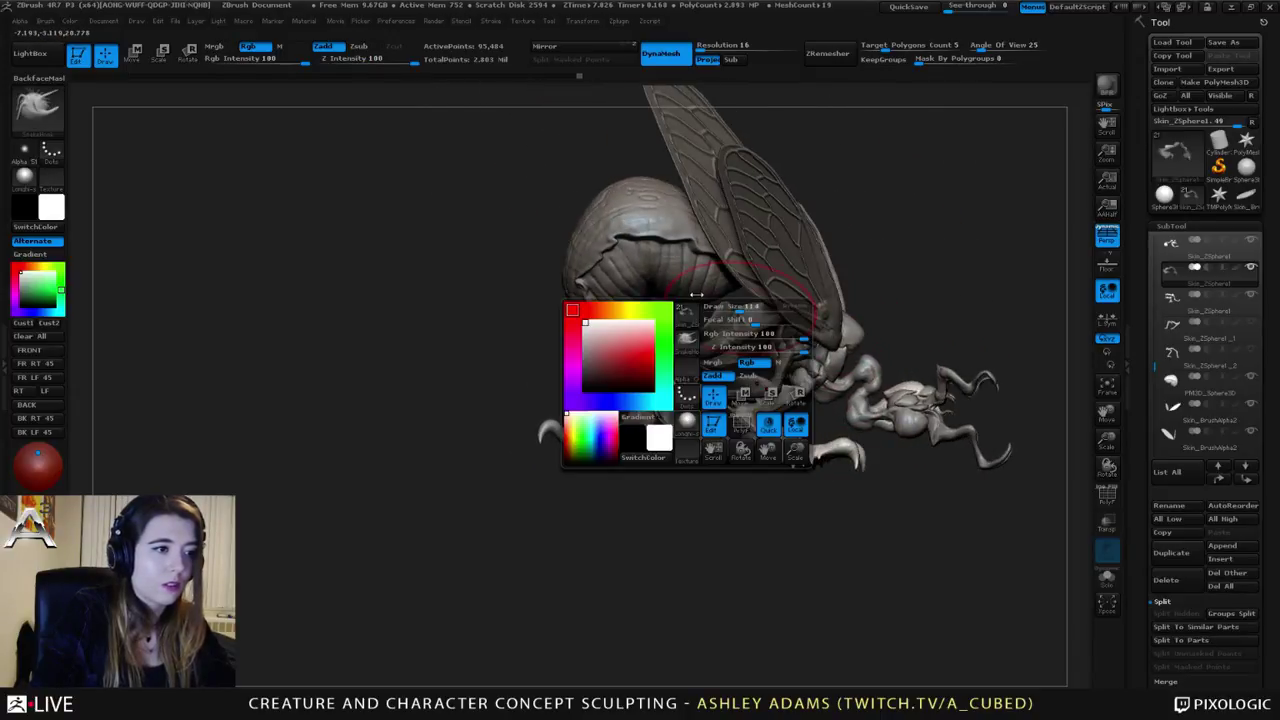
# Step: Make the upper pair of curled head appendages the active subtool and thicken them with the Inflate deformation
pyautogui.keyDown('alt'); pyautogui.click(698, 295); pyautogui.keyUp('alt')
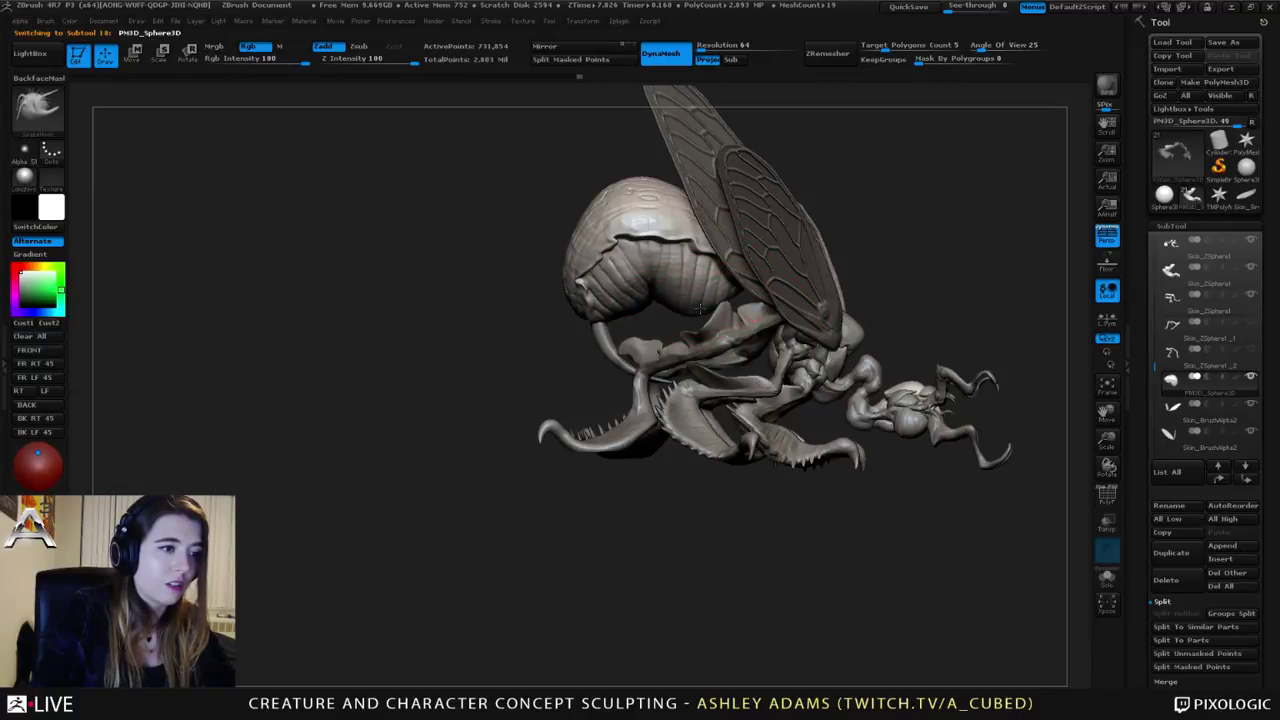
pyautogui.moveTo(697, 305); pyautogui.dragTo(650, 365, button='right')
pyautogui.moveTo(720, 320)
pyautogui.mouseDown(button='right')
pyautogui.moveTo(594, 355)
pyautogui.moveTo(620, 370)
pyautogui.mouseUp(button='right')
pyautogui.keyDown('alt'); pyautogui.click(592, 355); pyautogui.keyUp('alt')
pyautogui.moveTo(1147, 650); pyautogui.dragTo(1148, 380)
pyautogui.click(1182, 592)
pyautogui.moveTo(886, 483); pyautogui.dragTo(1045, 362)
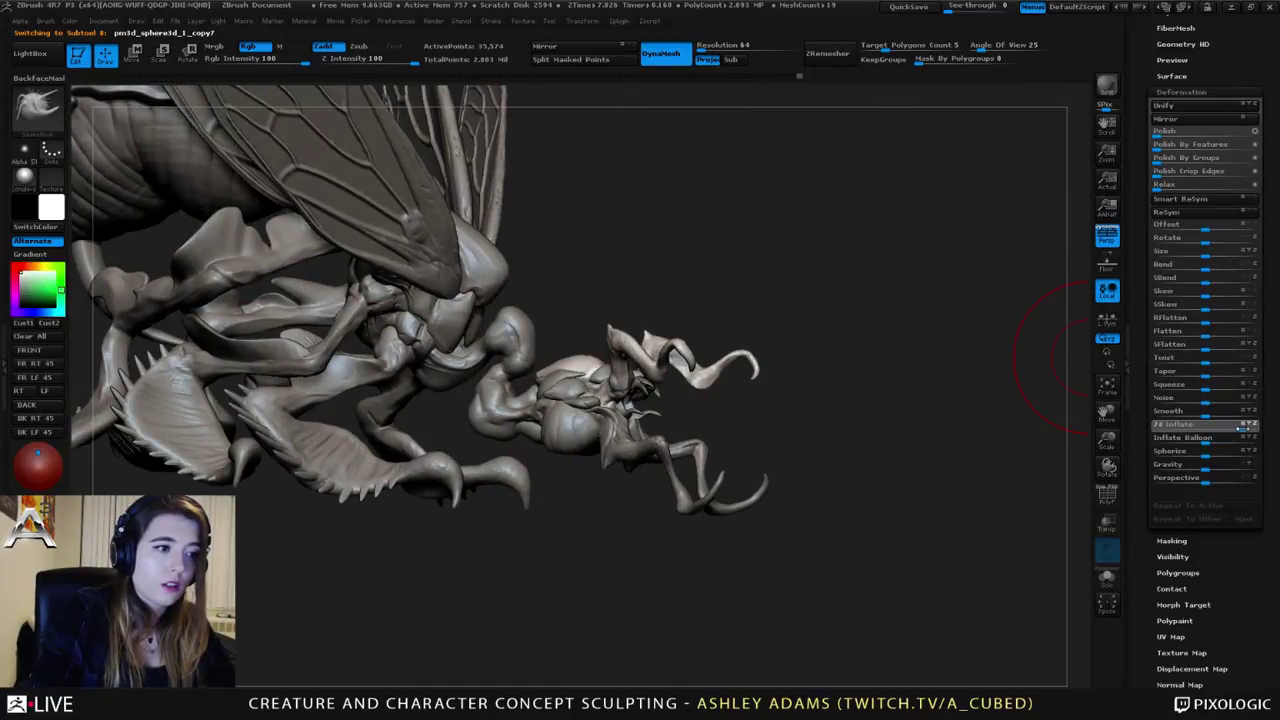
pyautogui.moveTo(1040, 410); pyautogui.dragTo(934, 405)
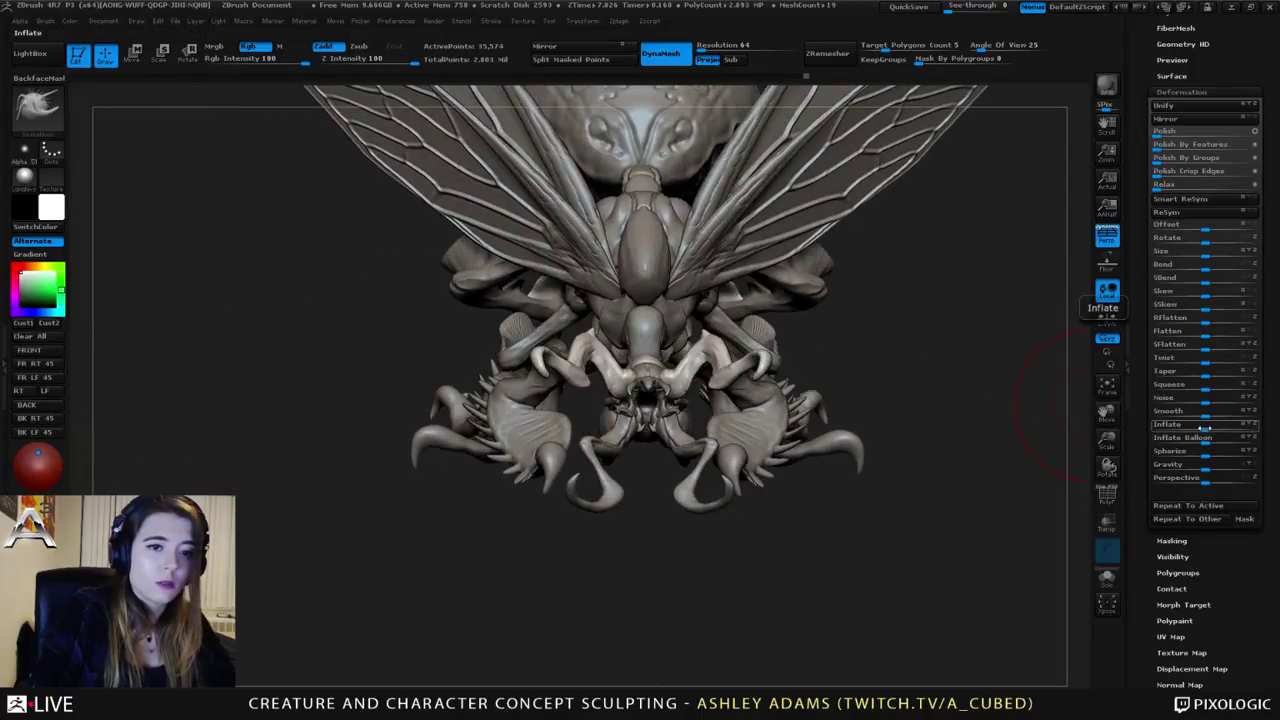
pyautogui.moveTo(1205, 427)
pyautogui.mouseDown()
pyautogui.moveTo(1263, 432)
pyautogui.moveTo(1233, 427)
pyautogui.mouseUp()
# Step: Make the lower pair of hooked head appendages the active subtool and thicken them with the Inflate deformation
pyautogui.moveTo(832, 346); pyautogui.dragTo(850, 346)
pyautogui.press('space')
pyautogui.moveTo(760, 334)
pyautogui.mouseDown()
pyautogui.moveTo(740, 334)
pyautogui.moveTo(759, 368)
pyautogui.moveTo(766, 357)
pyautogui.mouseUp()
pyautogui.moveTo(846, 352); pyautogui.dragTo(722, 354)
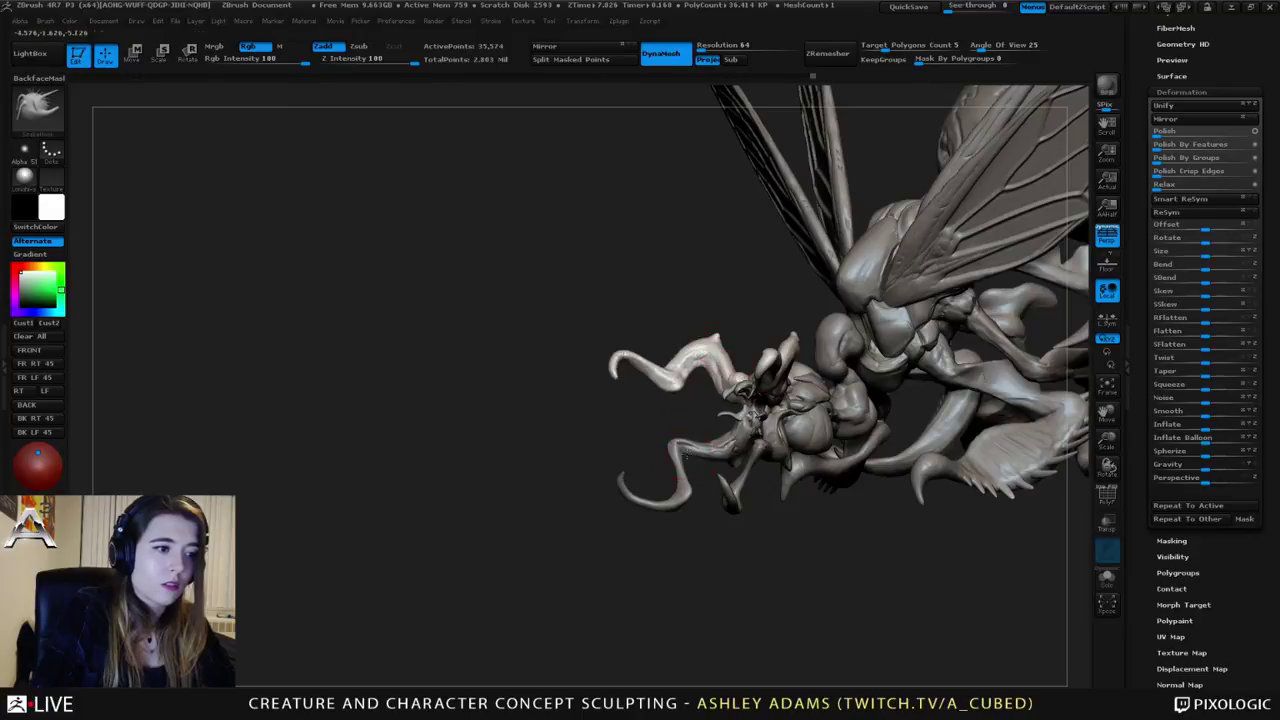
pyautogui.keyDown('alt'); pyautogui.click(693, 451); pyautogui.keyUp('alt')
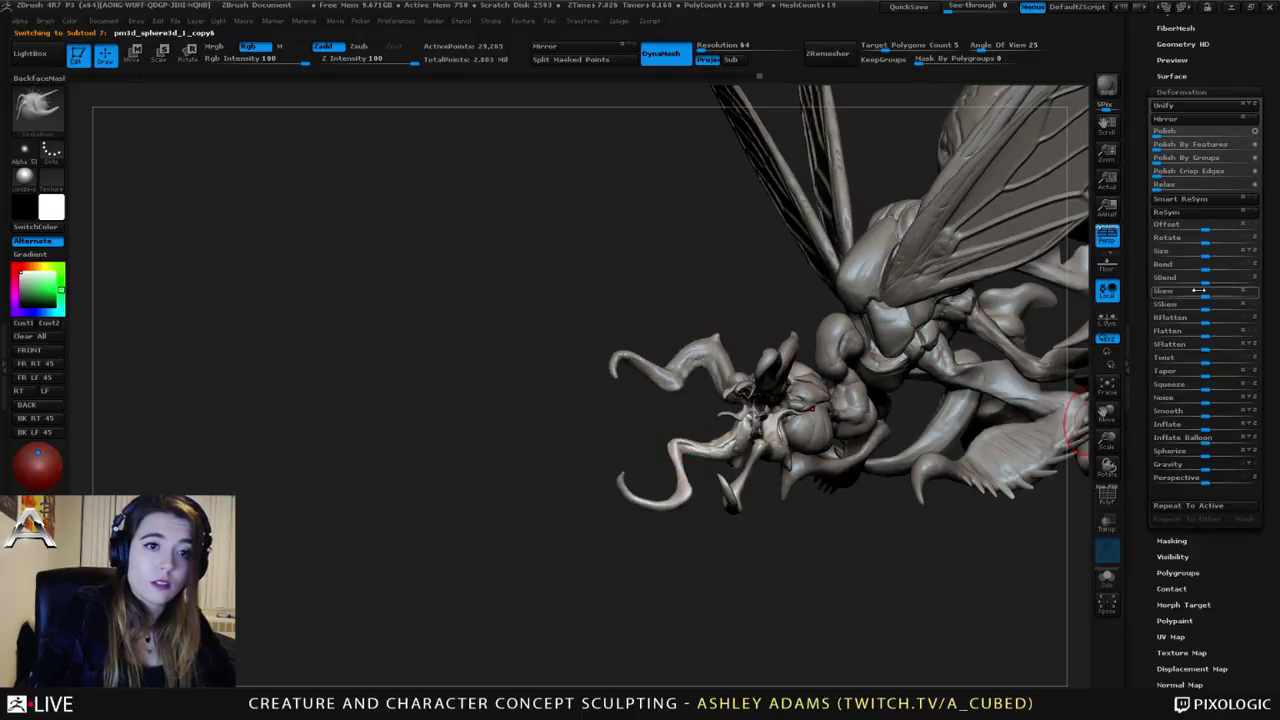
pyautogui.moveTo(1205, 425); pyautogui.dragTo(1252, 425)
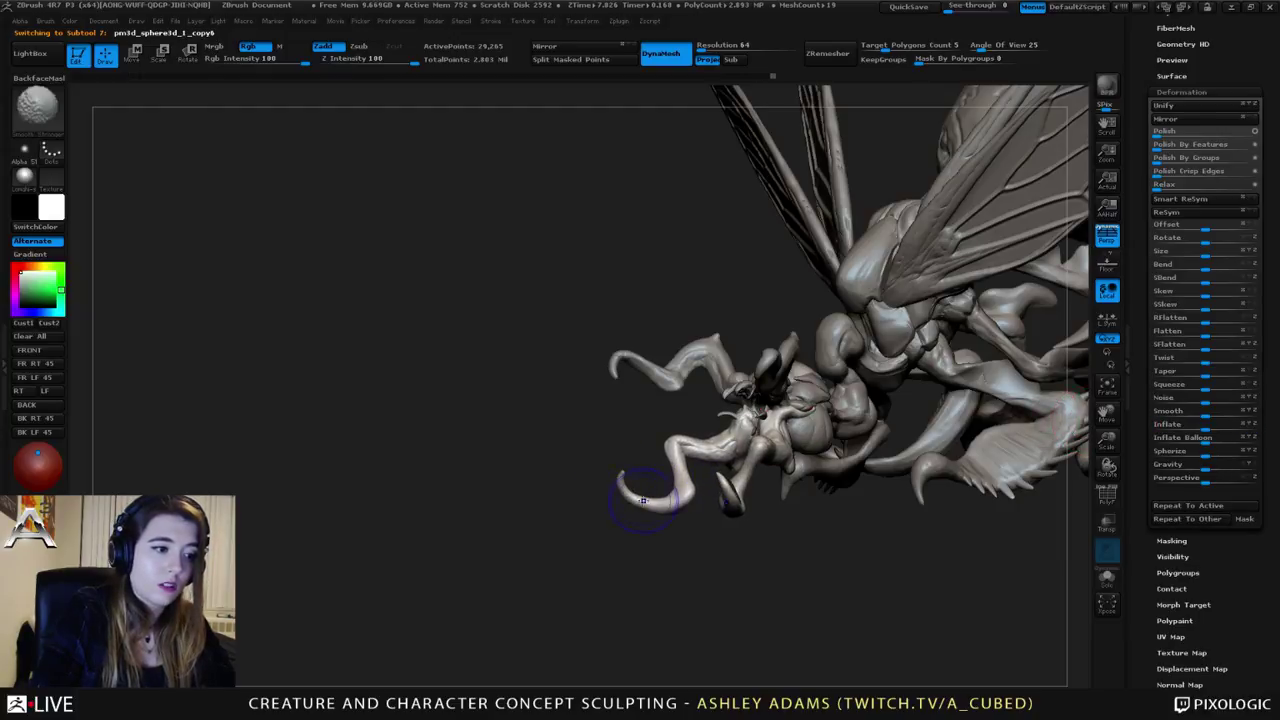
pyautogui.moveTo(575, 490)
pyautogui.mouseDown()
pyautogui.moveTo(558, 478)
pyautogui.moveTo(690, 449)
pyautogui.moveTo(636, 423)
pyautogui.mouseUp()
pyautogui.moveTo(588, 412)
pyautogui.keyDown('alt'); pyautogui.mouseDown(button='right')
pyautogui.moveTo(642, 380)
pyautogui.moveTo(570, 390)
pyautogui.moveTo(545, 378)
pyautogui.moveTo(661, 369)
pyautogui.moveTo(680, 392)
pyautogui.mouseUp(button='right'); pyautogui.keyUp('alt')
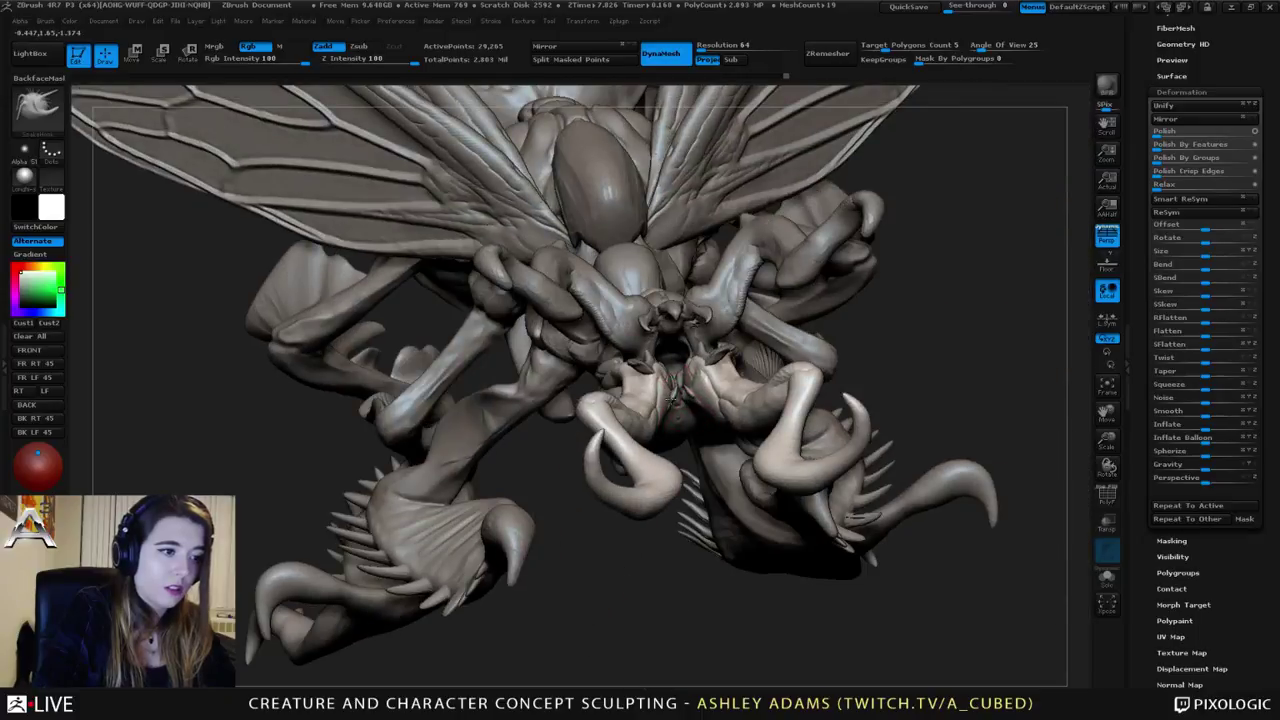
# Step: Make the small mouth mandibles the active subtool and thicken them with the Inflate deformation
pyautogui.keyDown('alt'); pyautogui.click(674, 390); pyautogui.keyUp('alt')
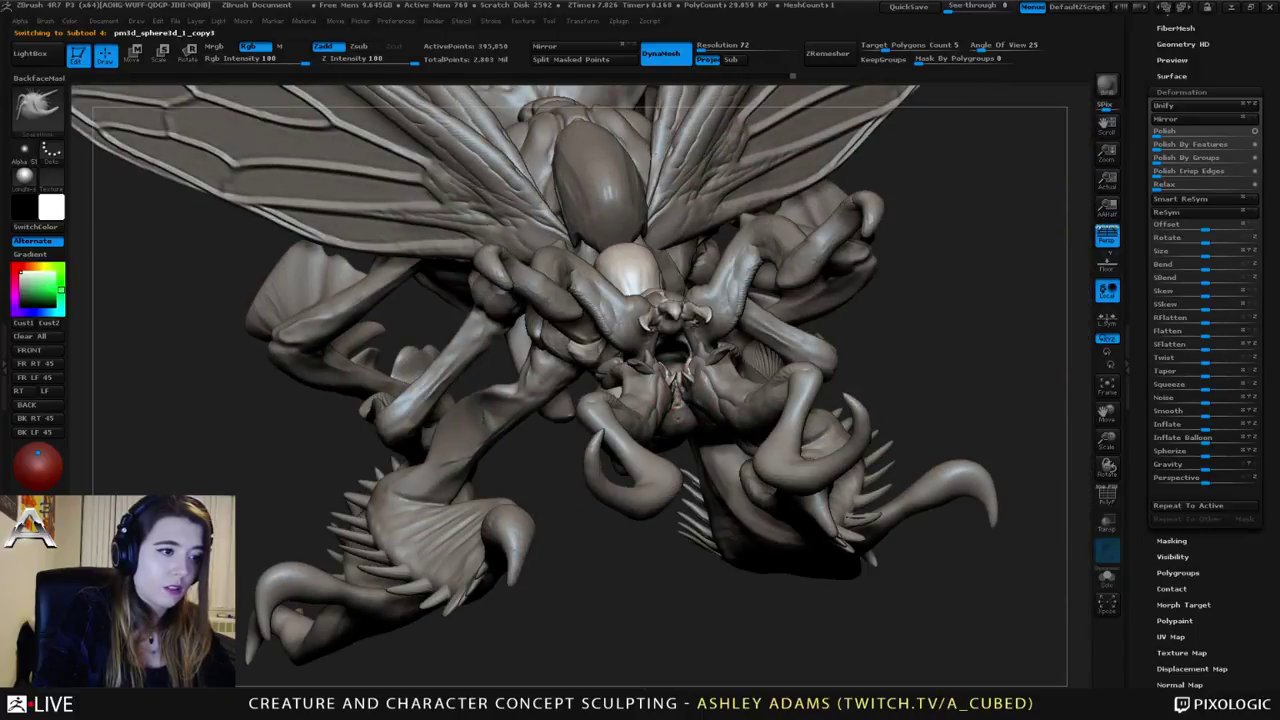
pyautogui.moveTo(676, 390); pyautogui.dragTo(774, 337, button='right')
pyautogui.moveTo(867, 388); pyautogui.dragTo(859, 358, button='right')
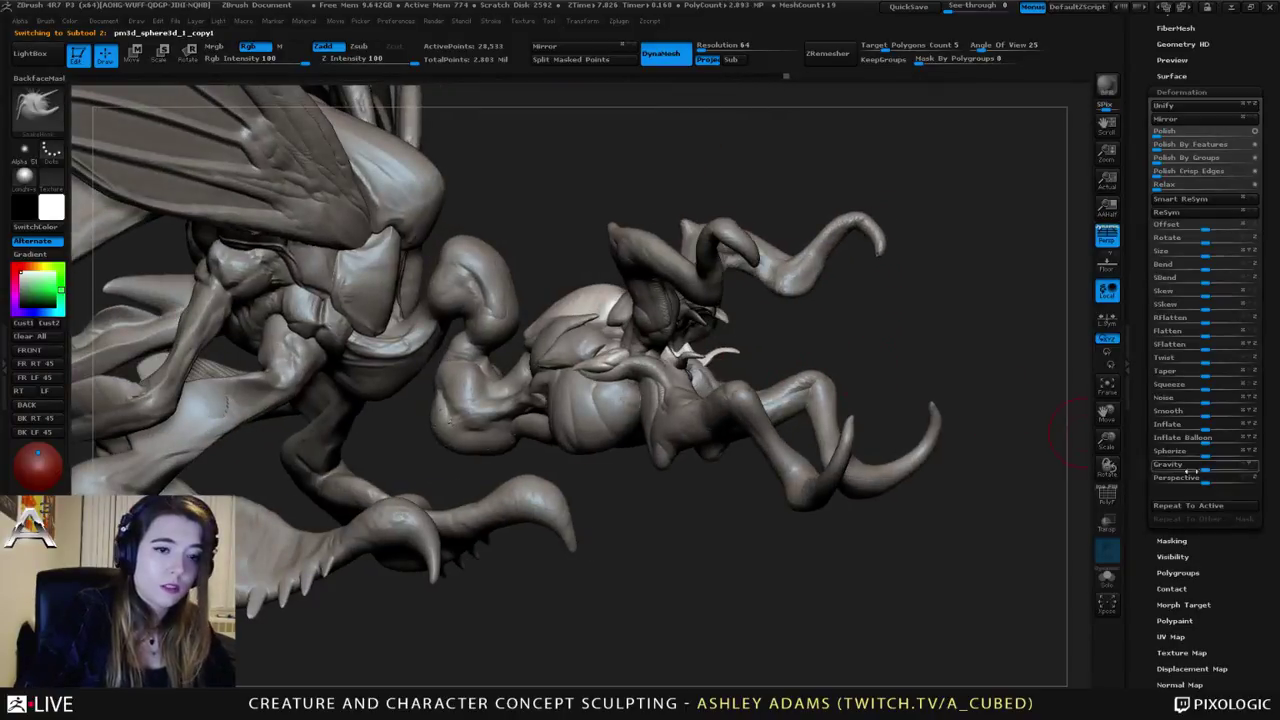
pyautogui.moveTo(1205, 424); pyautogui.dragTo(1252, 424)
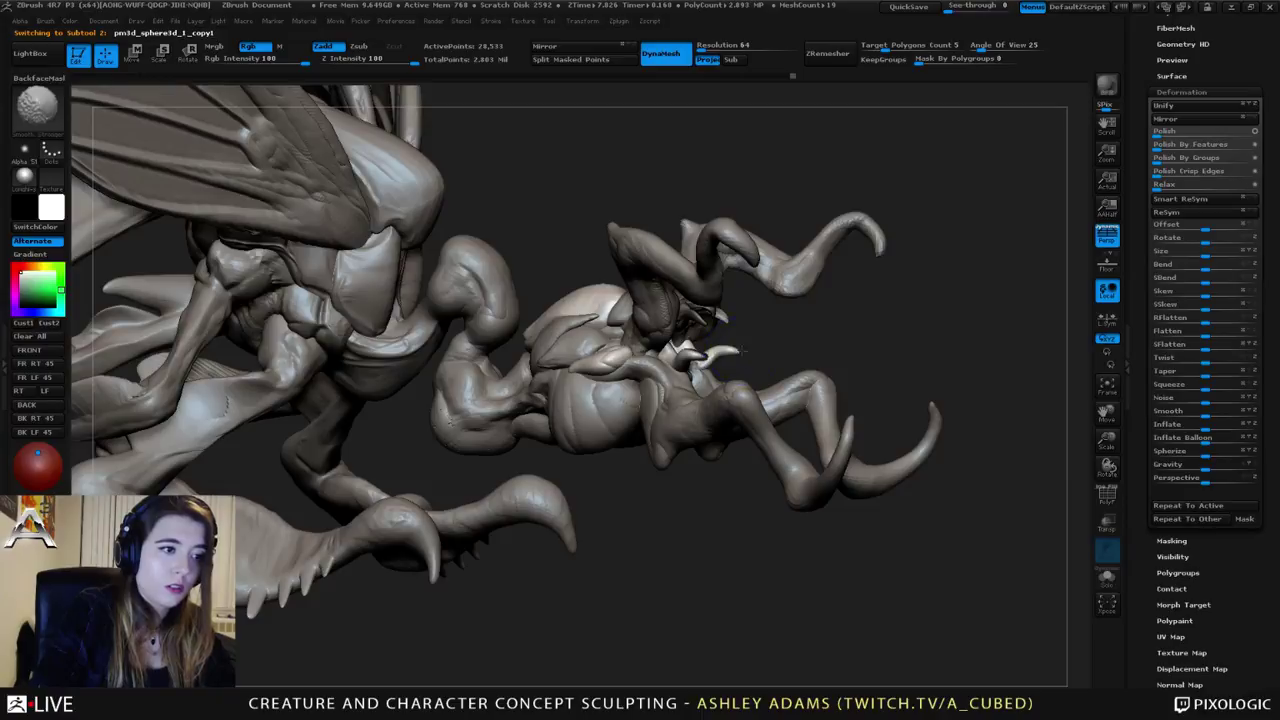
# Step: Swap the main color to black and apply the flat Outline material to display the creature as a silhouette
pyautogui.moveTo(740, 350)
pyautogui.mouseDown(button='right')
pyautogui.moveTo(615, 345)
pyautogui.moveTo(592, 380)
pyautogui.moveTo(660, 390)
pyautogui.moveTo(660, 356)
pyautogui.moveTo(734, 318)
pyautogui.moveTo(642, 277)
pyautogui.mouseUp(button='right')
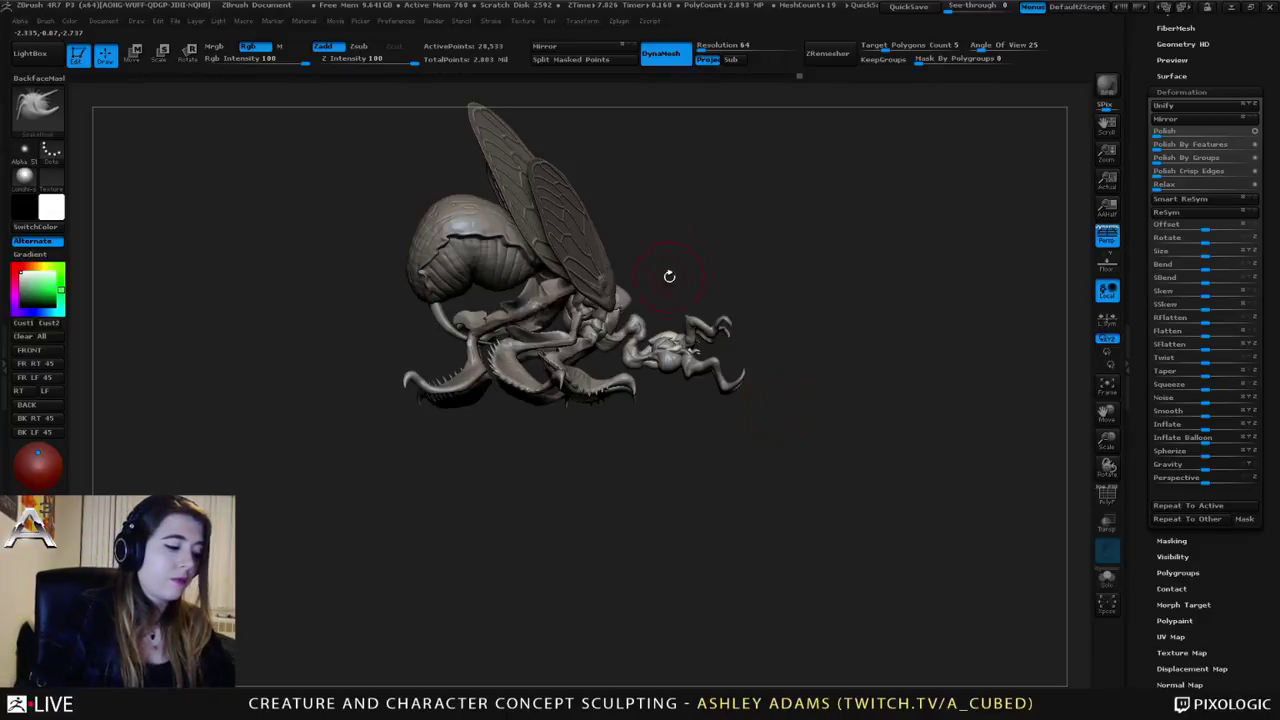
pyautogui.moveTo(723, 261); pyautogui.dragTo(736, 301)
pyautogui.press('v')
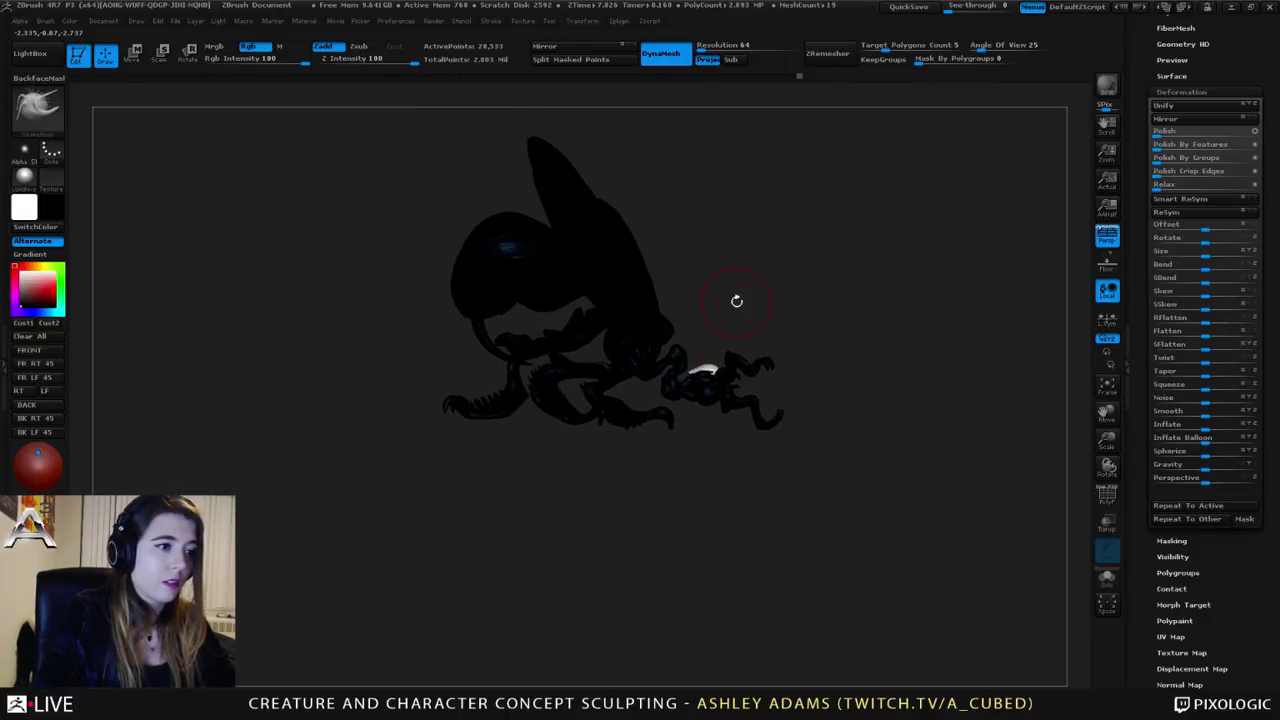
pyautogui.keyDown('alt'); pyautogui.click(706, 366); pyautogui.keyUp('alt')
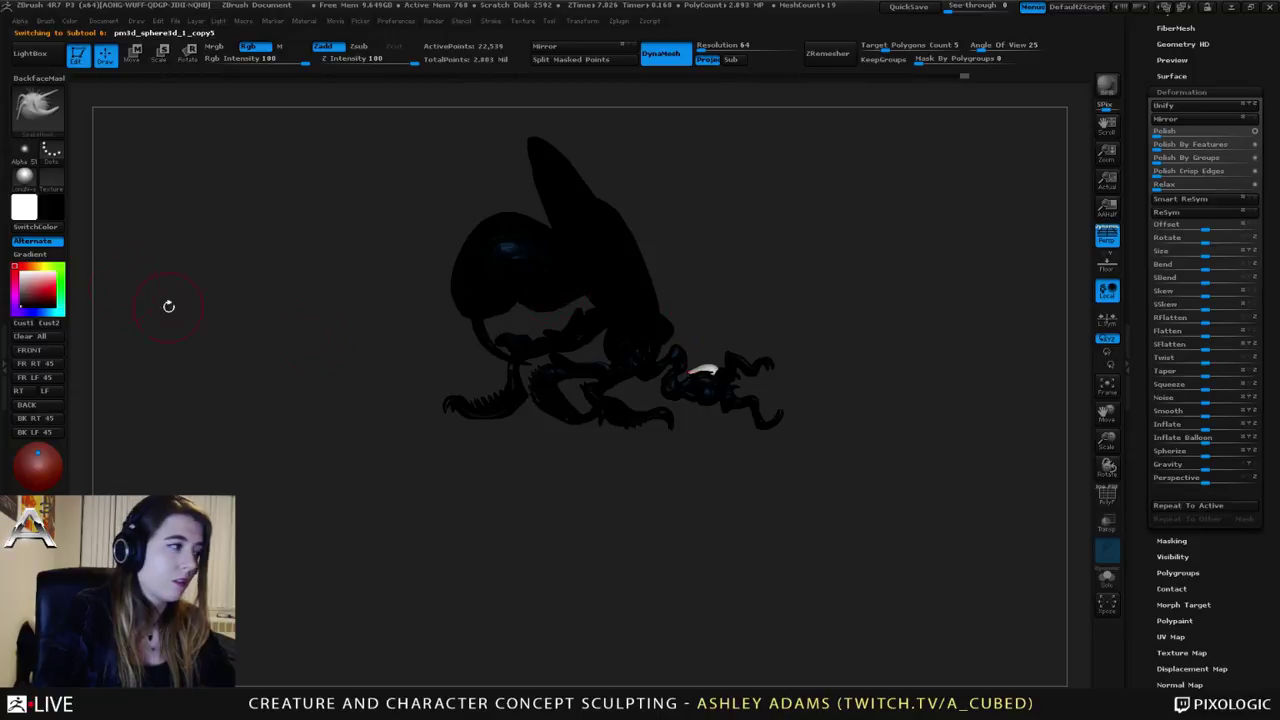
pyautogui.press('m')
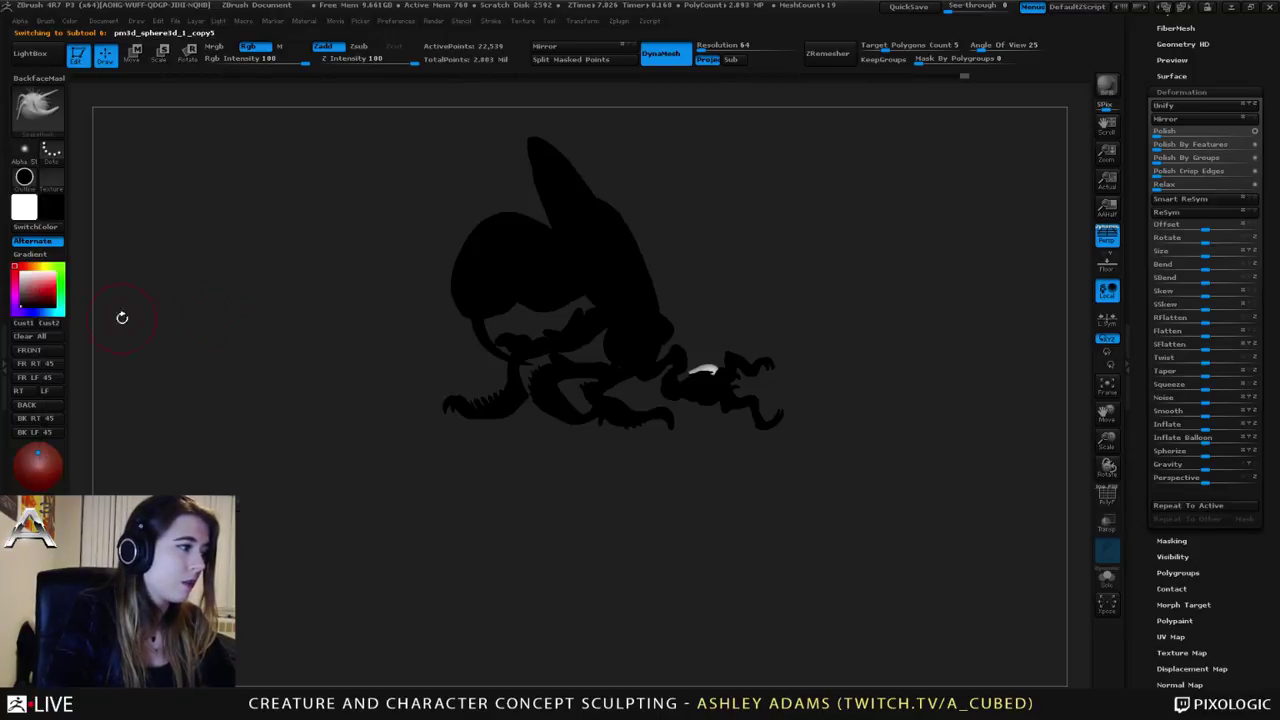
pyautogui.moveTo(663, 291); pyautogui.dragTo(705, 343)
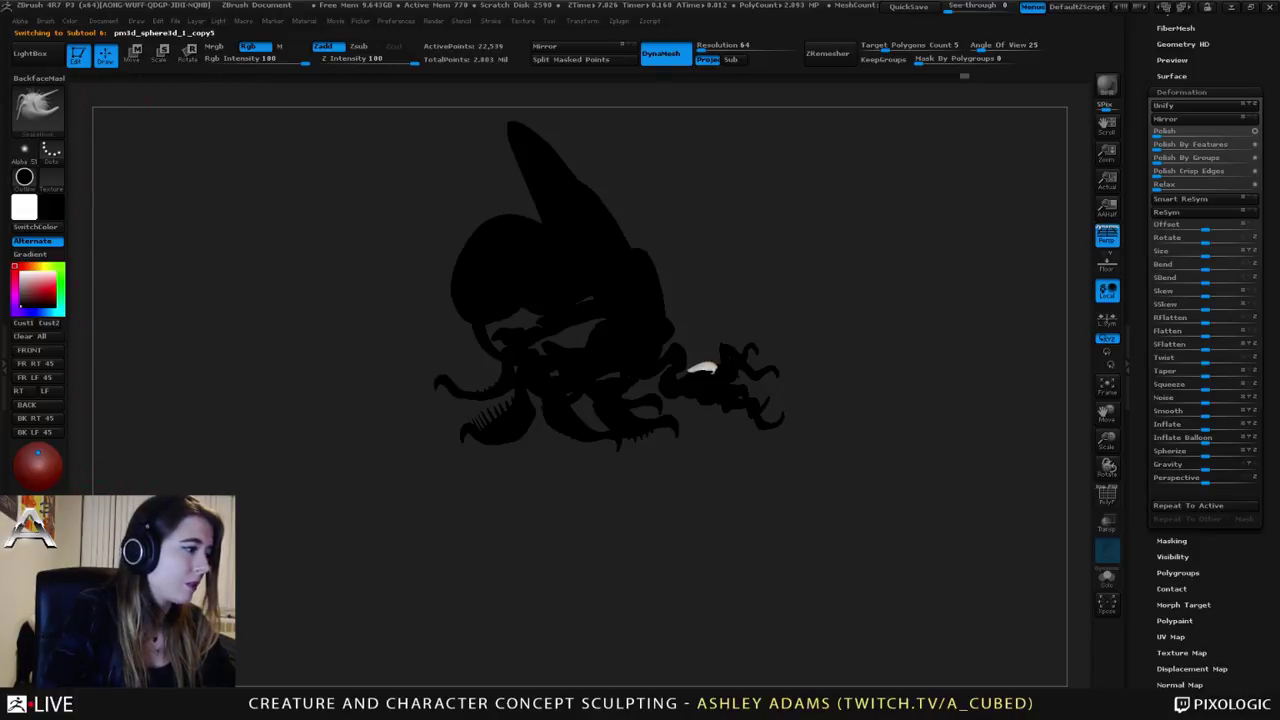
# Step: Enable Mrgb and turn off the painted color on the white head plate so it joins the black silhouette
pyautogui.click(220, 47)
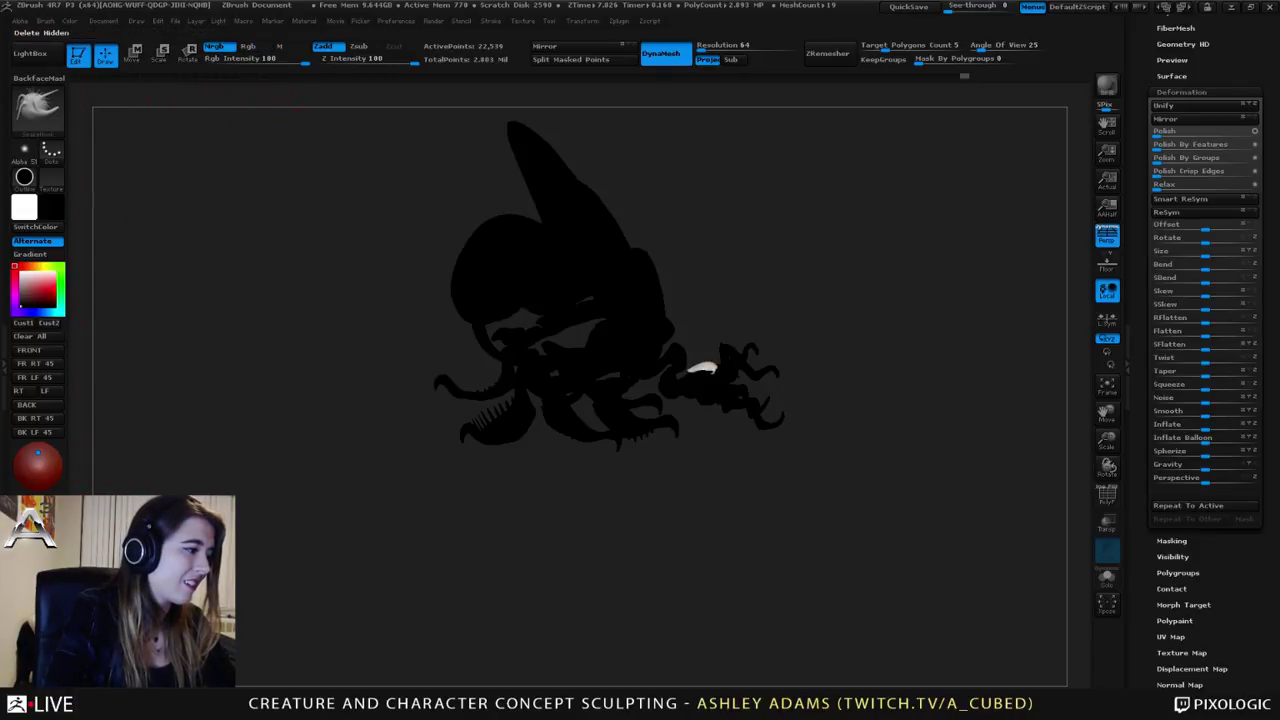
pyautogui.moveTo(1134, 33); pyautogui.dragTo(1148, 201)
pyautogui.click(1175, 116)
pyautogui.click(1238, 244)
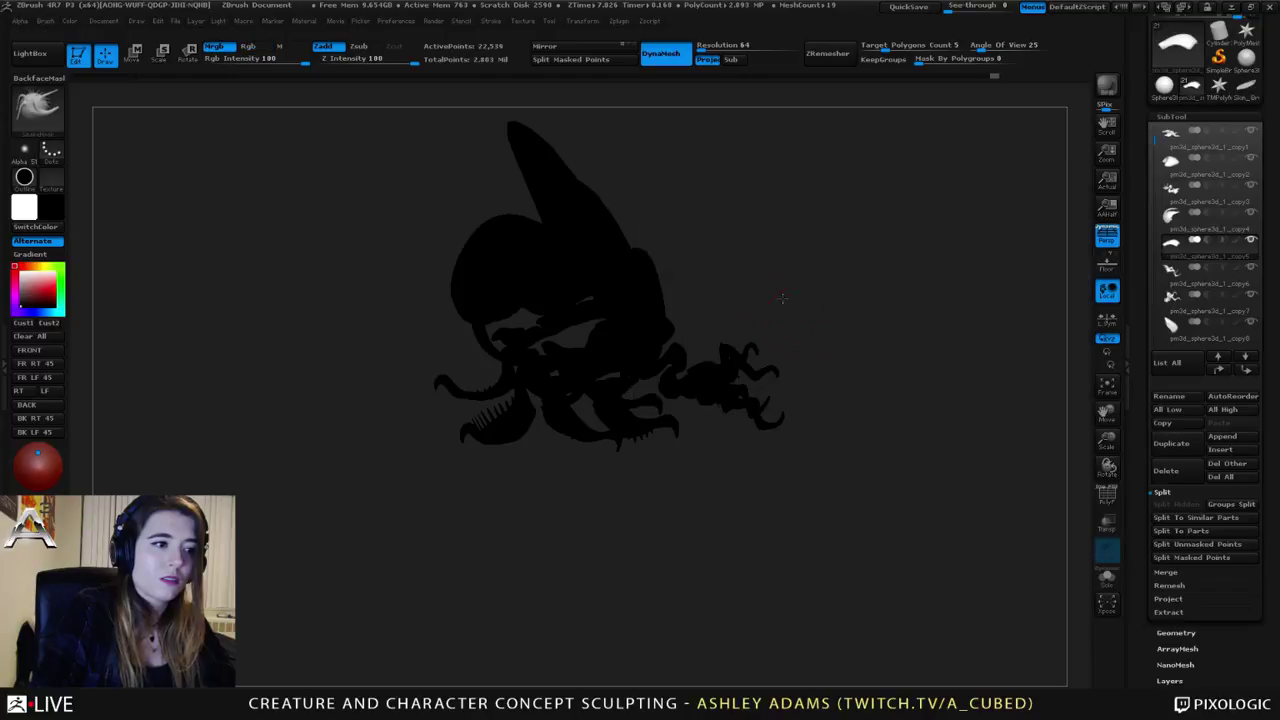
# Step: Examine the creature's black silhouette from the side, front and above
pyautogui.moveTo(780, 297)
pyautogui.mouseDown()
pyautogui.moveTo(794, 271)
pyautogui.moveTo(849, 289)
pyautogui.moveTo(818, 313)
pyautogui.moveTo(823, 266)
pyautogui.moveTo(848, 280)
pyautogui.mouseUp()
pyautogui.press('b')
pyautogui.press('c')
pyautogui.press('b')
pyautogui.moveTo(887, 323)
pyautogui.mouseDown()
pyautogui.moveTo(873, 304)
pyautogui.moveTo(843, 360)
pyautogui.moveTo(786, 371)
pyautogui.moveTo(871, 366)
pyautogui.moveTo(760, 367)
pyautogui.moveTo(814, 445)
pyautogui.moveTo(784, 449)
pyautogui.moveTo(801, 374)
pyautogui.moveTo(781, 430)
pyautogui.mouseUp()
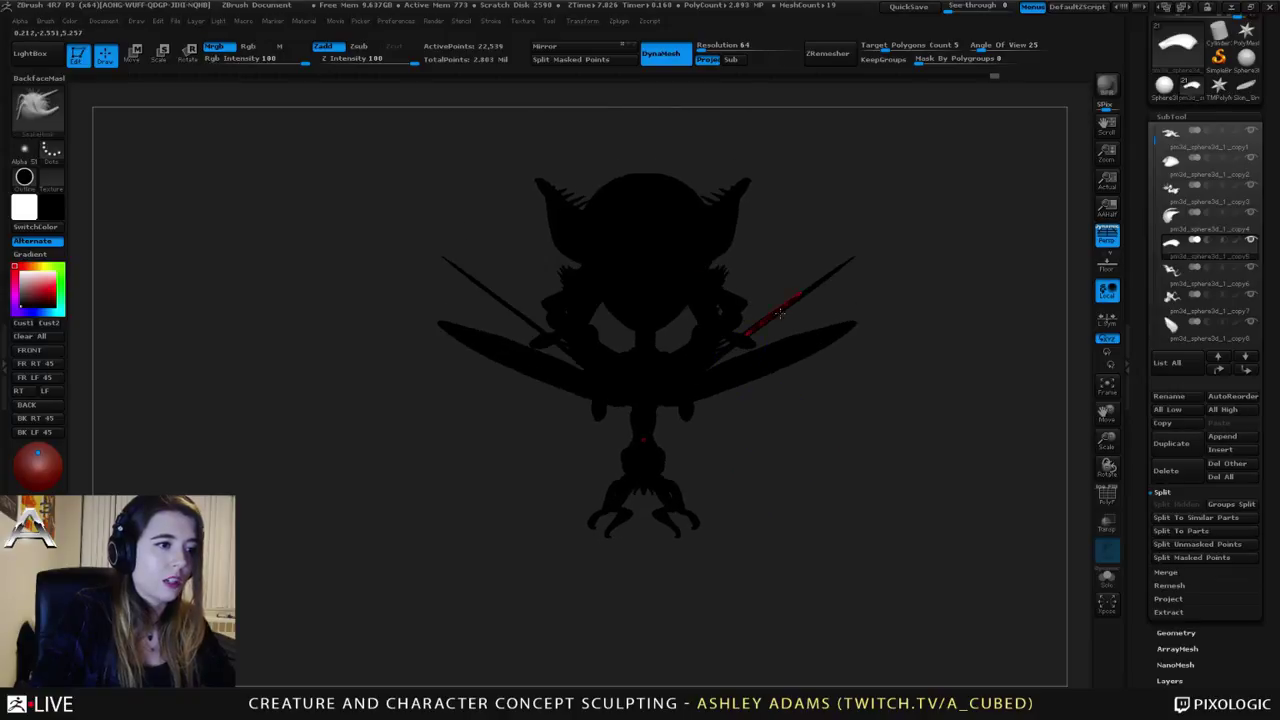
# Step: Replace the silhouette display with a shaded material and set the color back to white
pyautogui.moveTo(750, 289)
pyautogui.mouseDown()
pyautogui.moveTo(790, 420)
pyautogui.moveTo(763, 386)
pyautogui.moveTo(742, 385)
pyautogui.mouseUp()
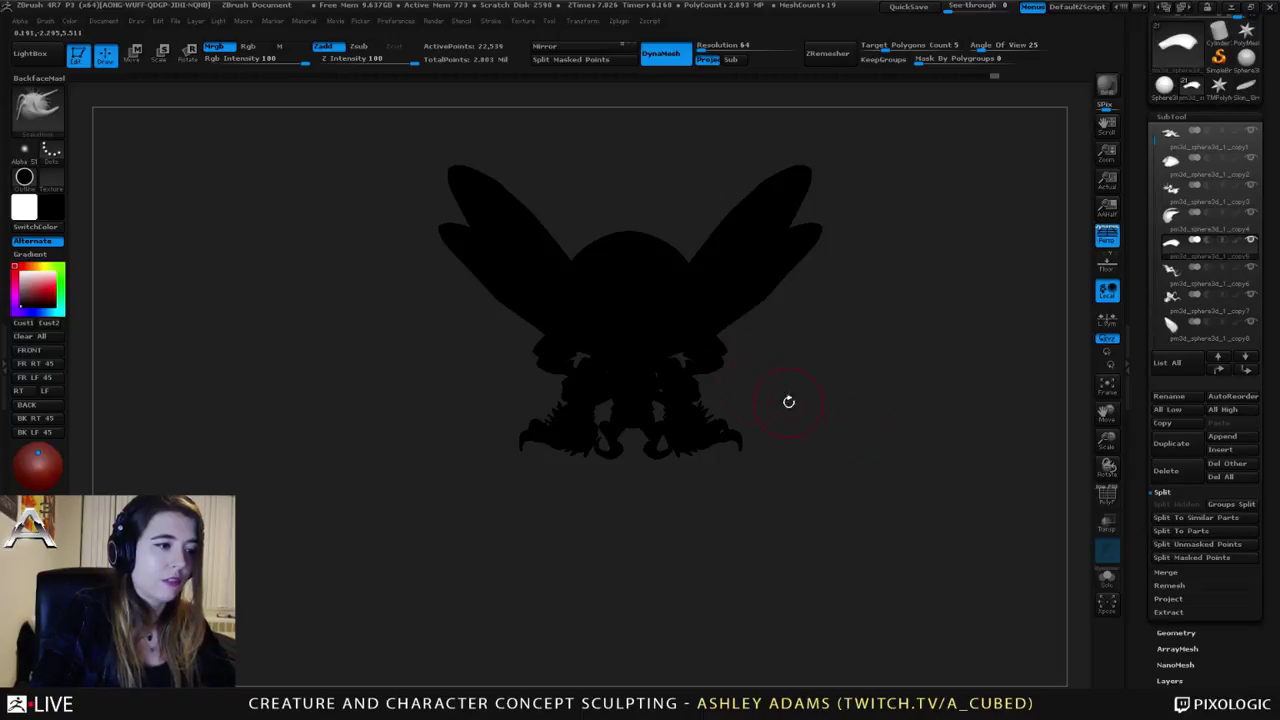
pyautogui.moveTo(713, 396)
pyautogui.mouseDown()
pyautogui.moveTo(840, 390)
pyautogui.moveTo(885, 345)
pyautogui.mouseUp()
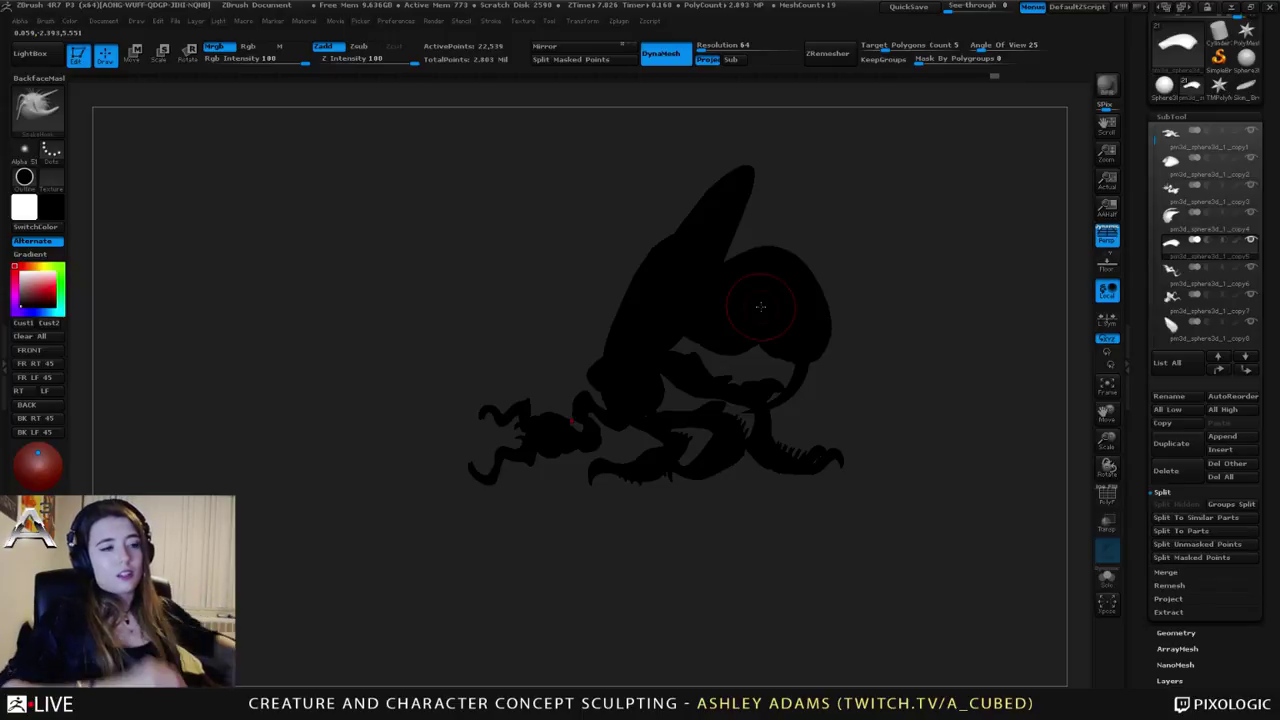
pyautogui.moveTo(494, 425); pyautogui.dragTo(245, 372)
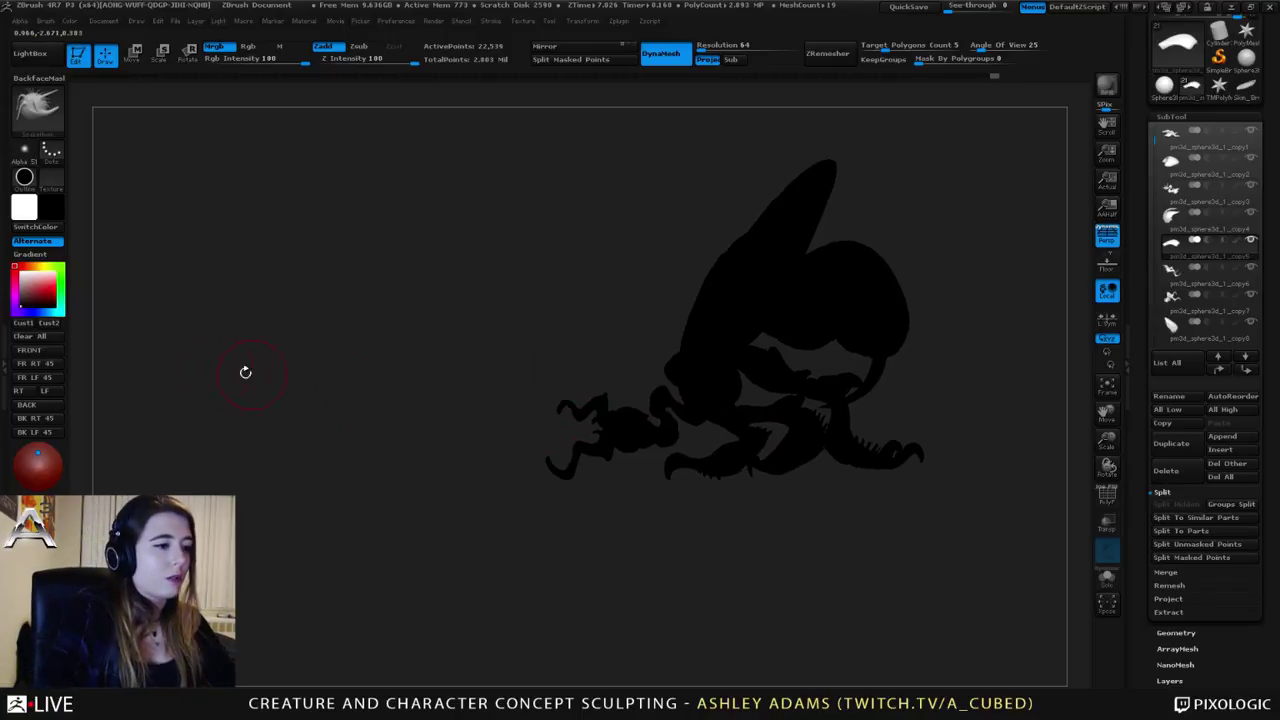
pyautogui.moveTo(565, 367); pyautogui.dragTo(320, 428)
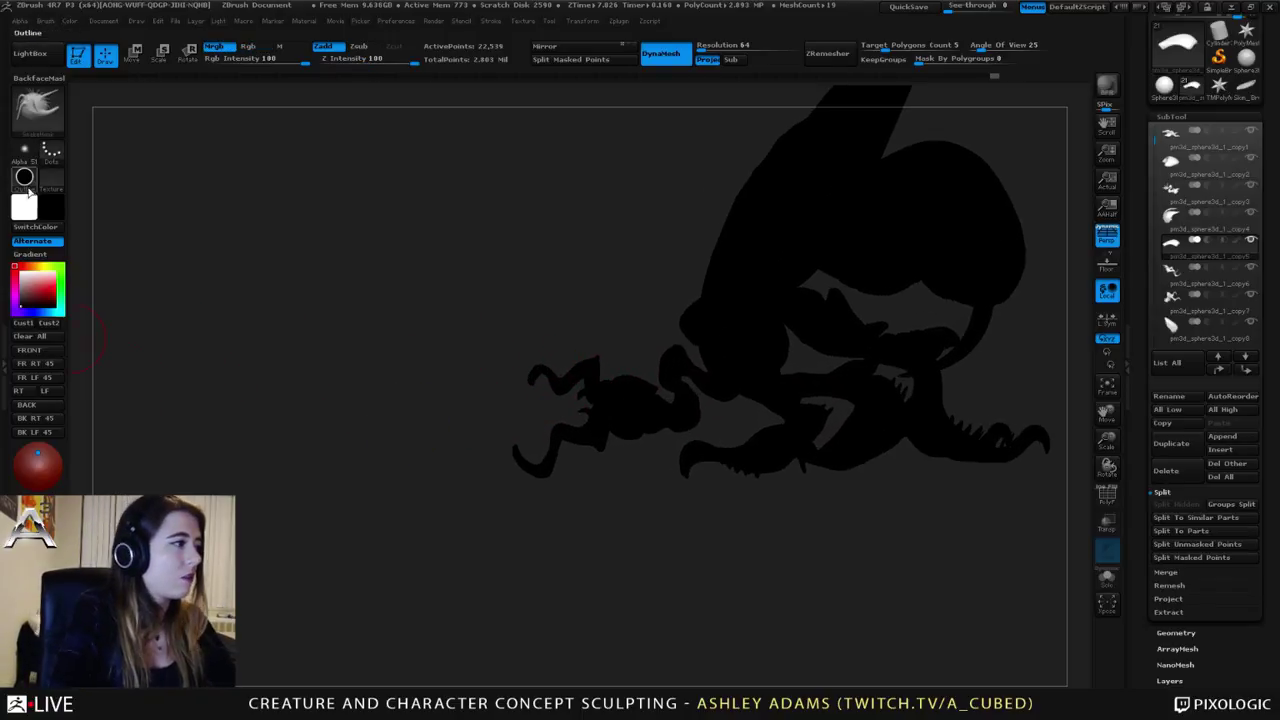
pyautogui.click(25, 178)
pyautogui.click(281, 263)
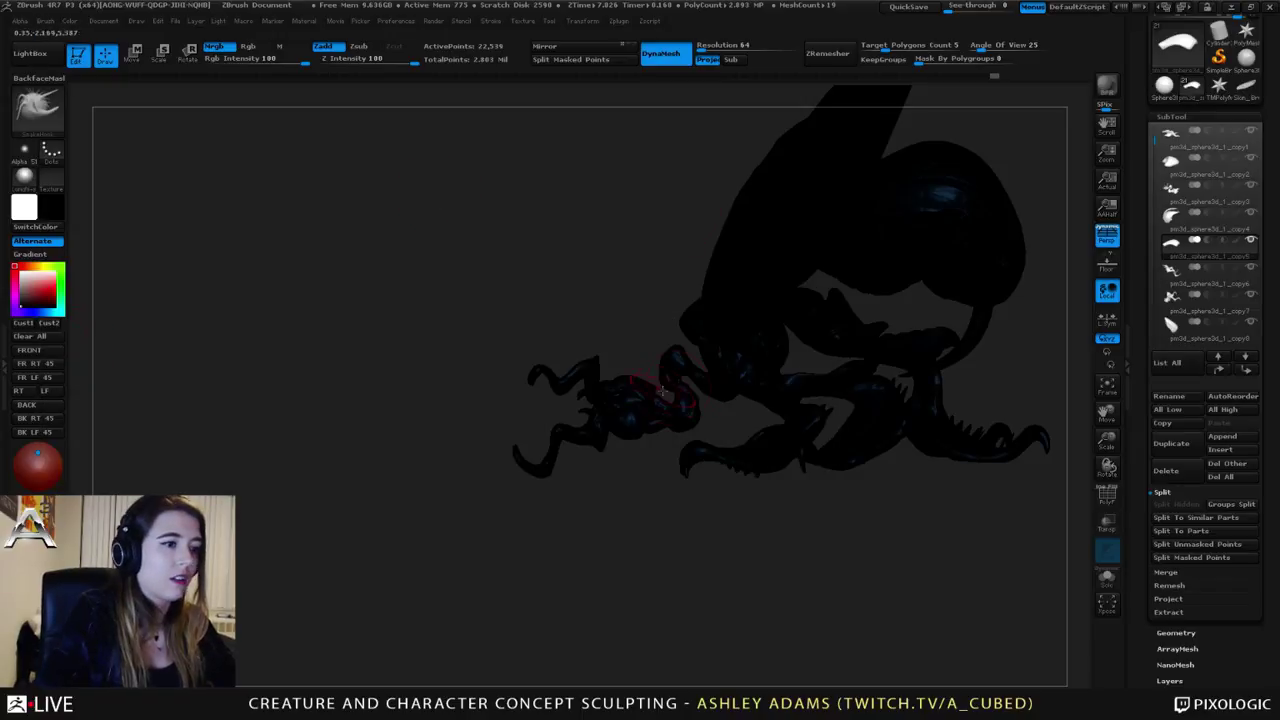
pyautogui.moveTo(23, 275); pyautogui.dragTo(17, 268)
pyautogui.keyDown('ctrl'); pyautogui.moveTo(442, 312); pyautogui.dragTo(490, 395, button='right'); pyautogui.keyUp('ctrl')
# Step: Make the curved neck subtool active and reshape its lower segments with the SnakeHook brush
pyautogui.moveTo(600, 374)
pyautogui.mouseDown(button='right')
pyautogui.moveTo(618, 393)
pyautogui.moveTo(590, 395)
pyautogui.moveTo(635, 375)
pyautogui.mouseUp(button='right')
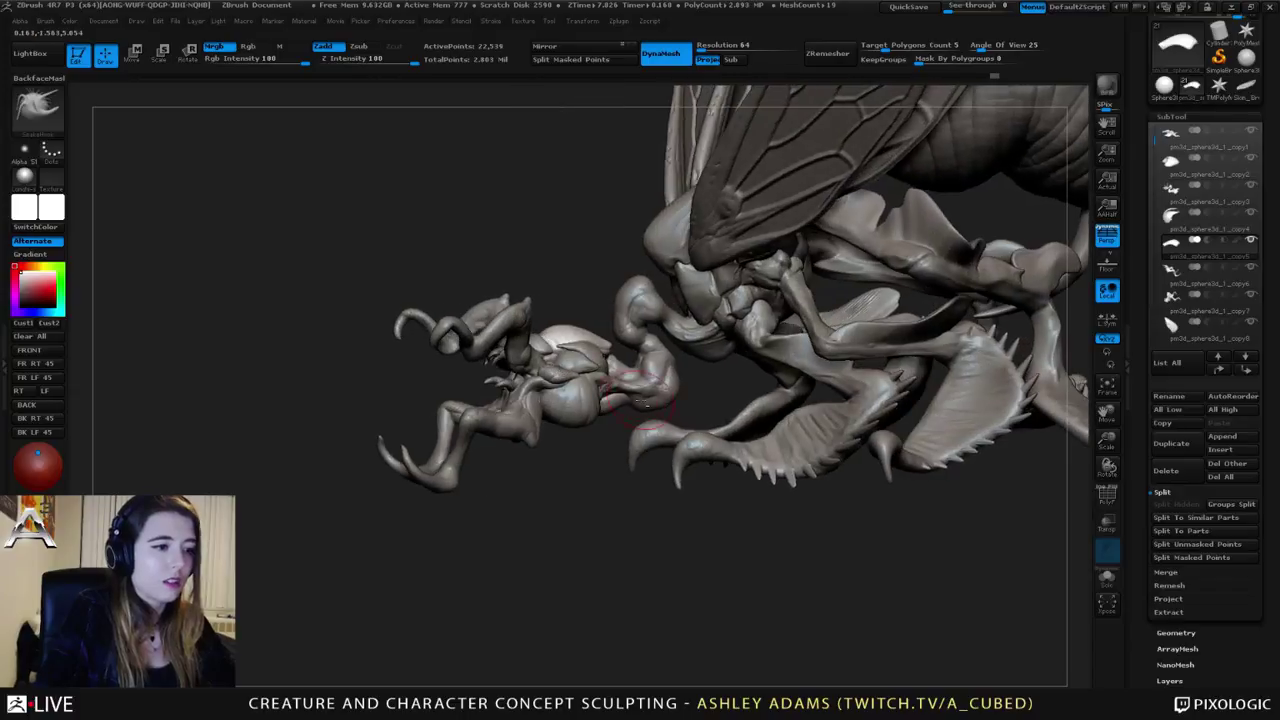
pyautogui.keyDown('alt'); pyautogui.click(636, 372); pyautogui.keyUp('alt')
pyautogui.press('space')
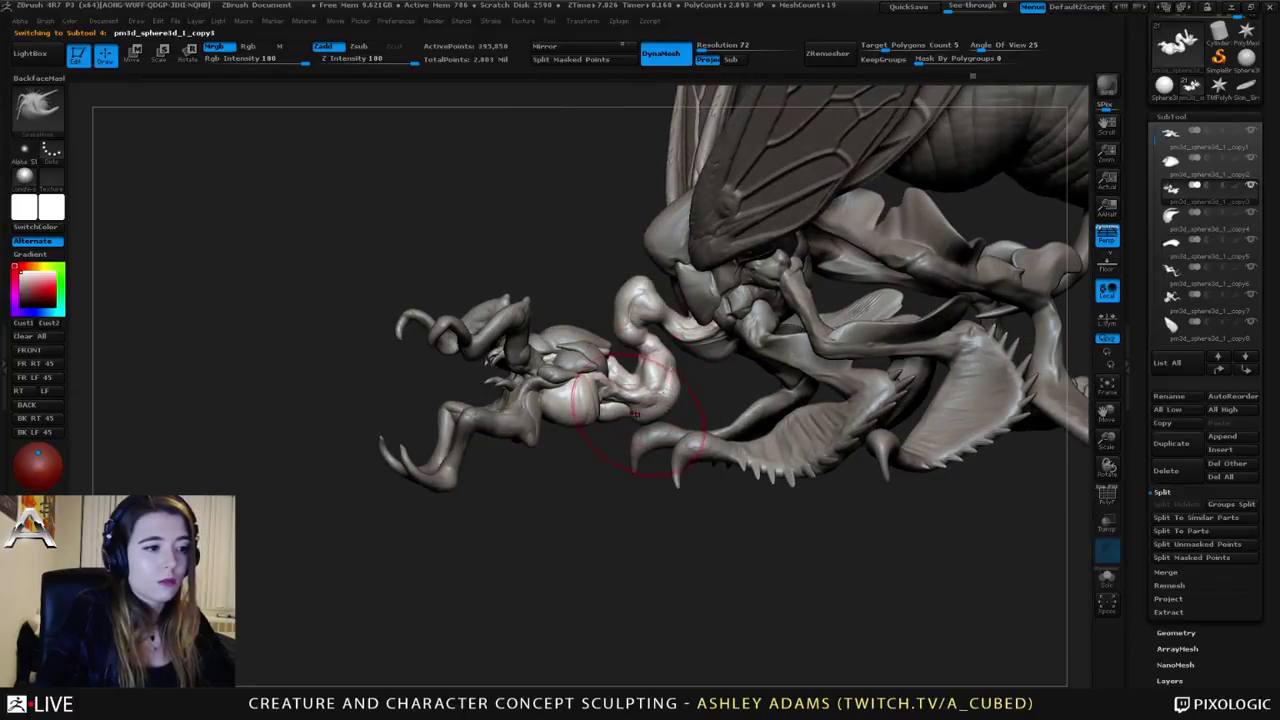
pyautogui.moveTo(633, 418); pyautogui.dragTo(615, 425, button='right')
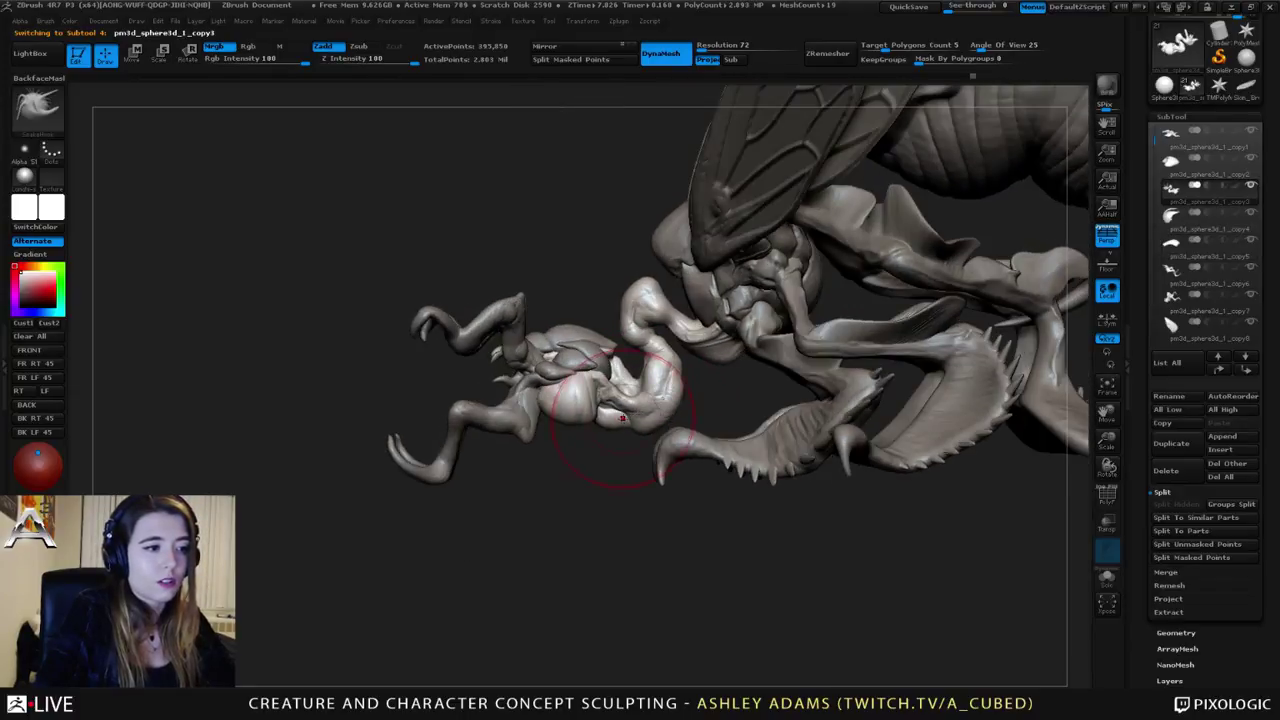
pyautogui.press('space')
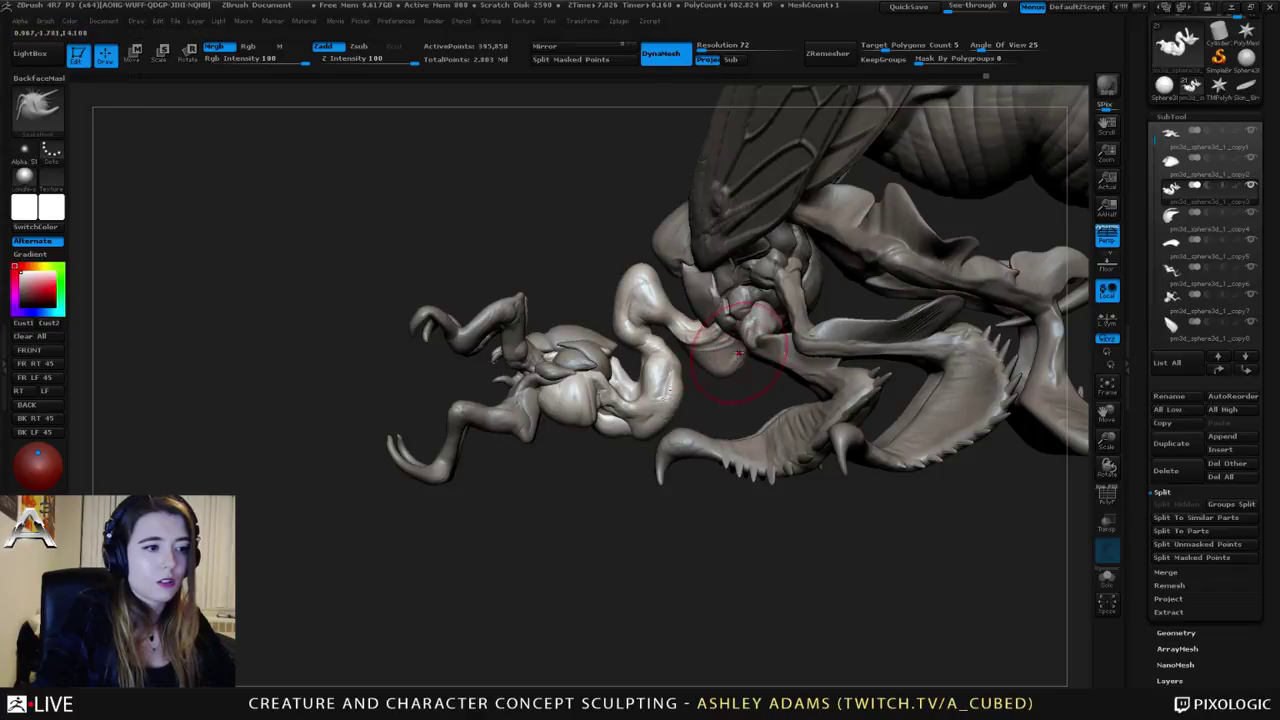
pyautogui.moveTo(738, 346)
pyautogui.mouseDown(button='right')
pyautogui.moveTo(795, 310)
pyautogui.moveTo(790, 297)
pyautogui.moveTo(806, 312)
pyautogui.moveTo(800, 290)
pyautogui.moveTo(655, 340)
pyautogui.moveTo(728, 315)
pyautogui.moveTo(668, 285)
pyautogui.moveTo(675, 370)
pyautogui.mouseUp(button='right')
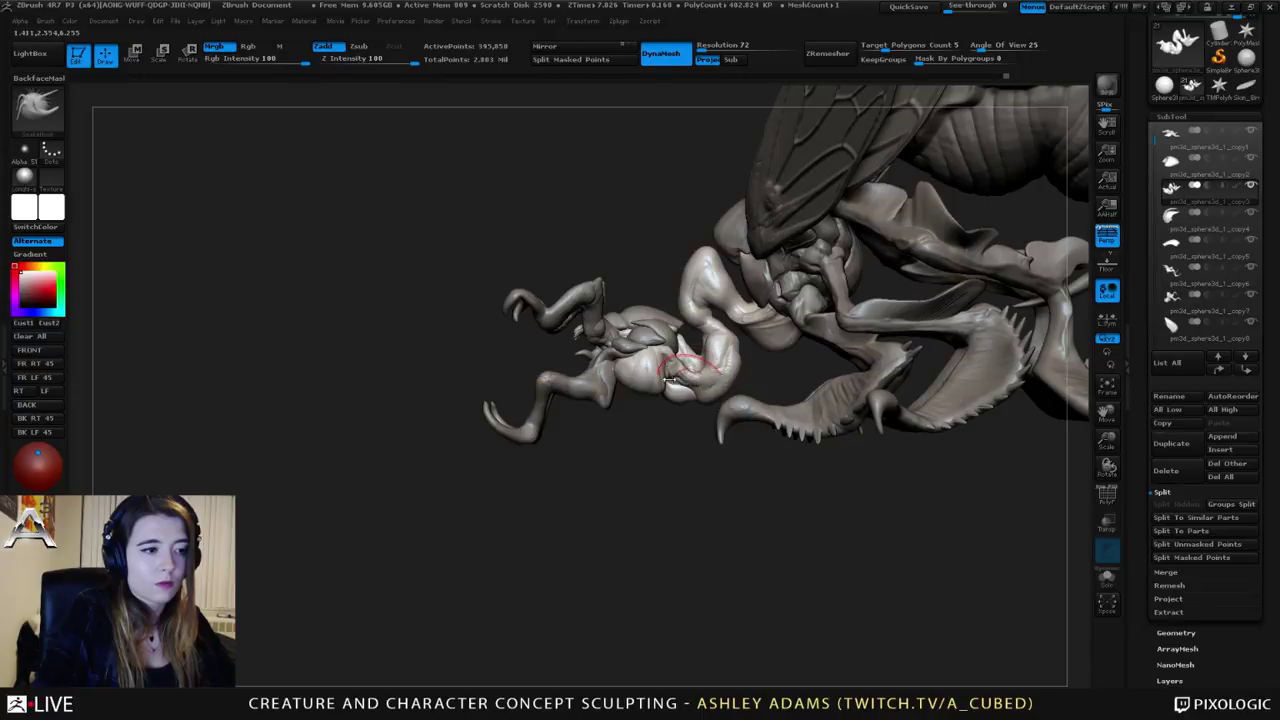
# Step: Save the creature tool to disk and review the model from the front and side
pyautogui.keyDown('ctrl'); pyautogui.moveTo(656, 424); pyautogui.dragTo(678, 329, button='right'); pyautogui.keyUp('ctrl')
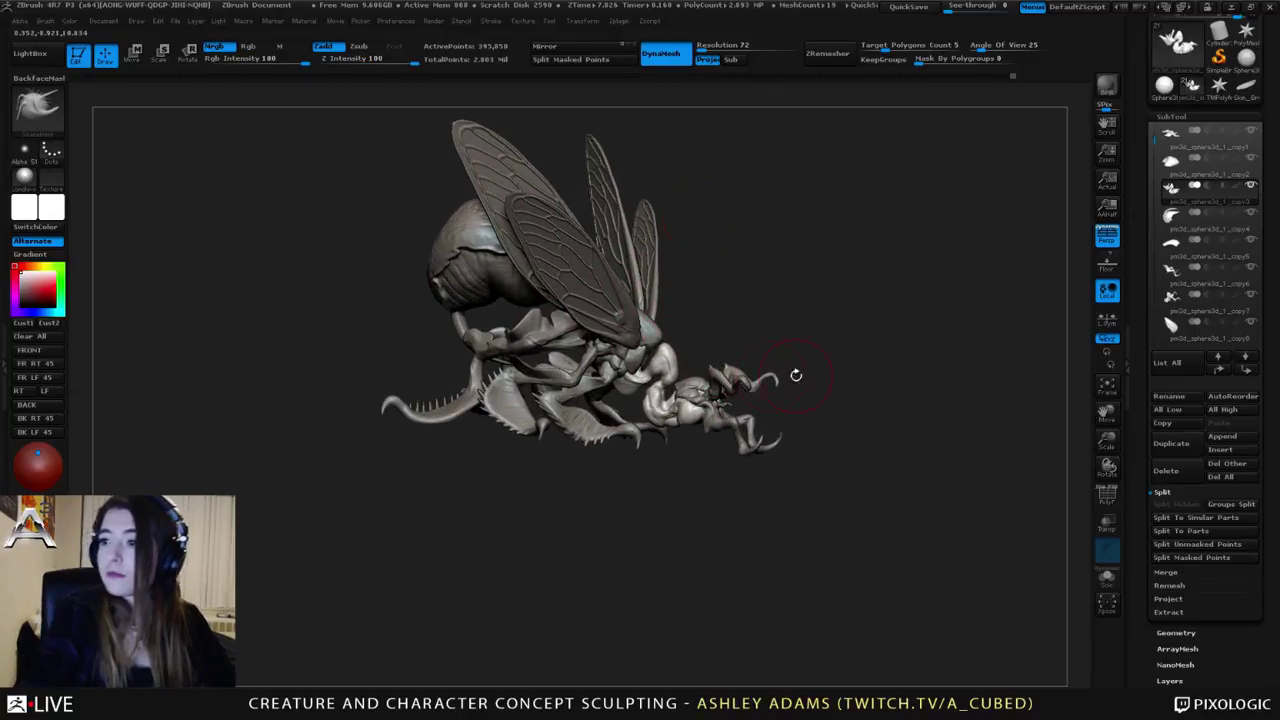
pyautogui.scroll(3, 1230, 80)
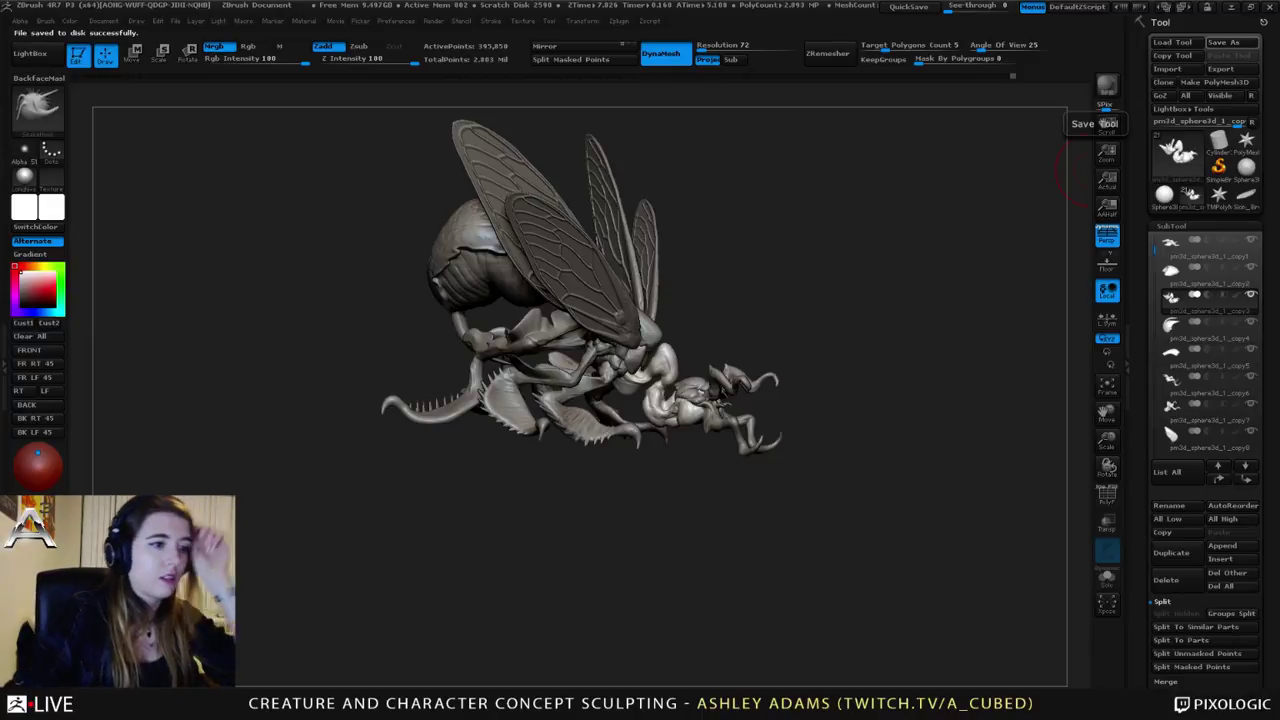
pyautogui.moveTo(723, 337); pyautogui.dragTo(820, 380)
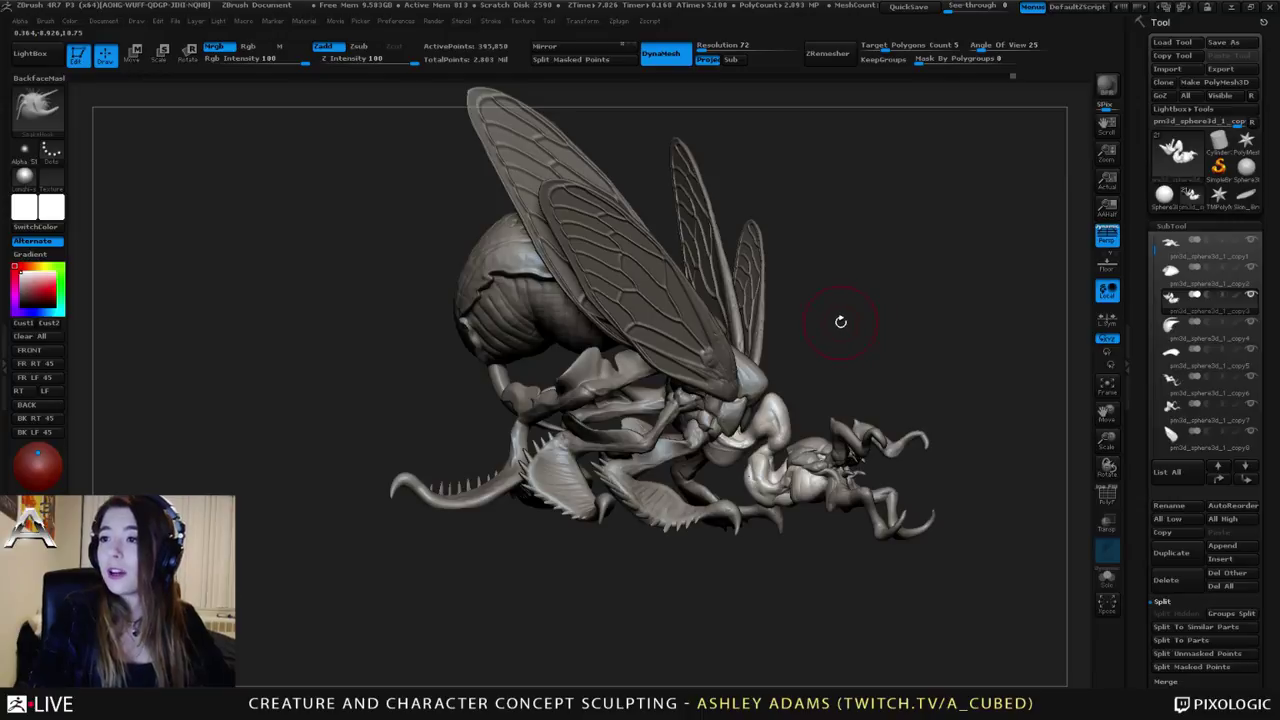
pyautogui.moveTo(815, 311); pyautogui.dragTo(725, 315)
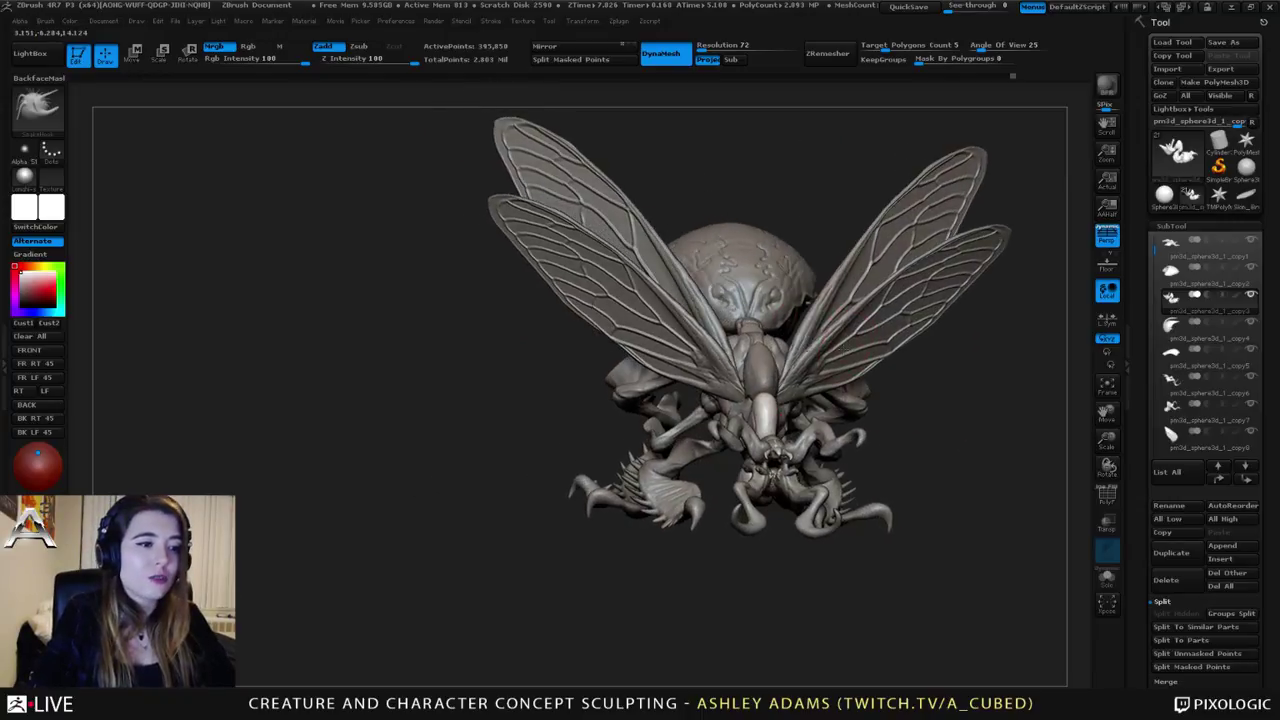
# Step: Activate the wing subtool and choose the Foot mesh of the IMM BParts insert brush
pyautogui.keyDown('alt'); pyautogui.moveTo(806, 410); pyautogui.dragTo(693, 388, button='right'); pyautogui.keyUp('alt')
pyautogui.moveTo(687, 267); pyautogui.dragTo(726, 343, button='right')
pyautogui.keyDown('alt'); pyautogui.click(743, 464); pyautogui.keyUp('alt')
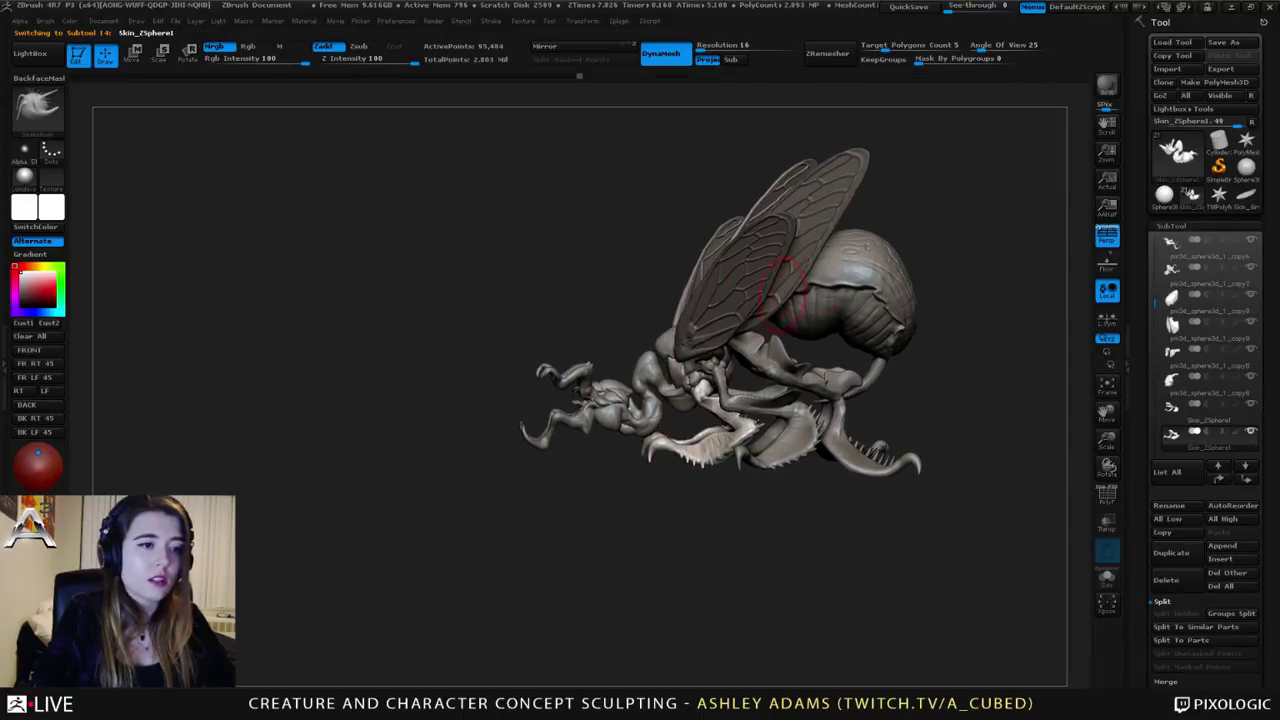
pyautogui.moveTo(783, 296); pyautogui.dragTo(743, 314, button='right')
pyautogui.keyDown('alt'); pyautogui.click(732, 316); pyautogui.keyUp('alt')
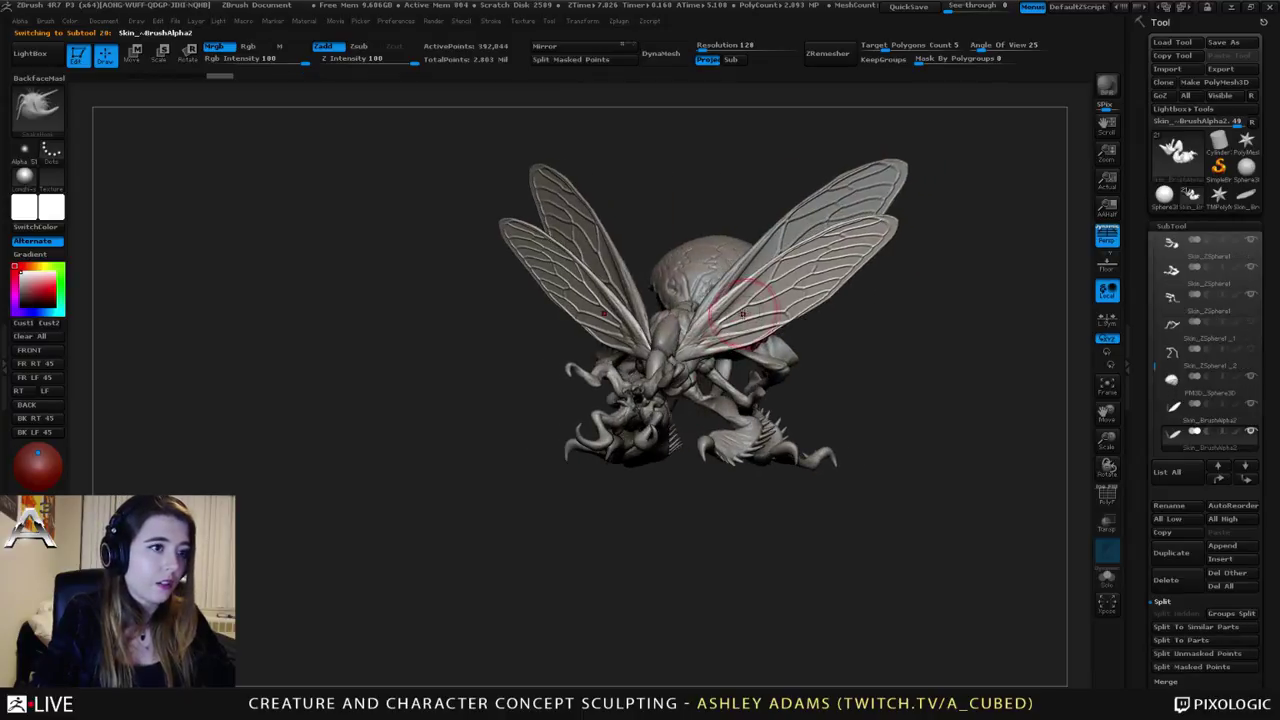
pyautogui.press('b')
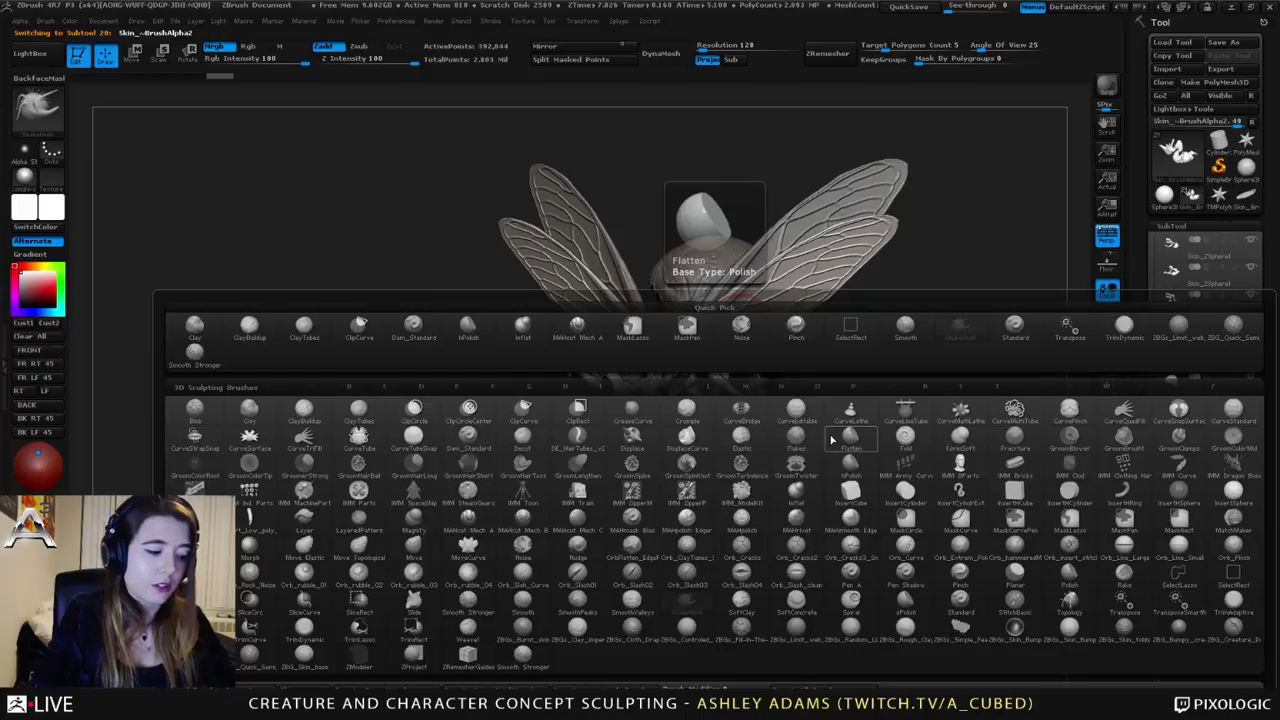
pyautogui.press('i')
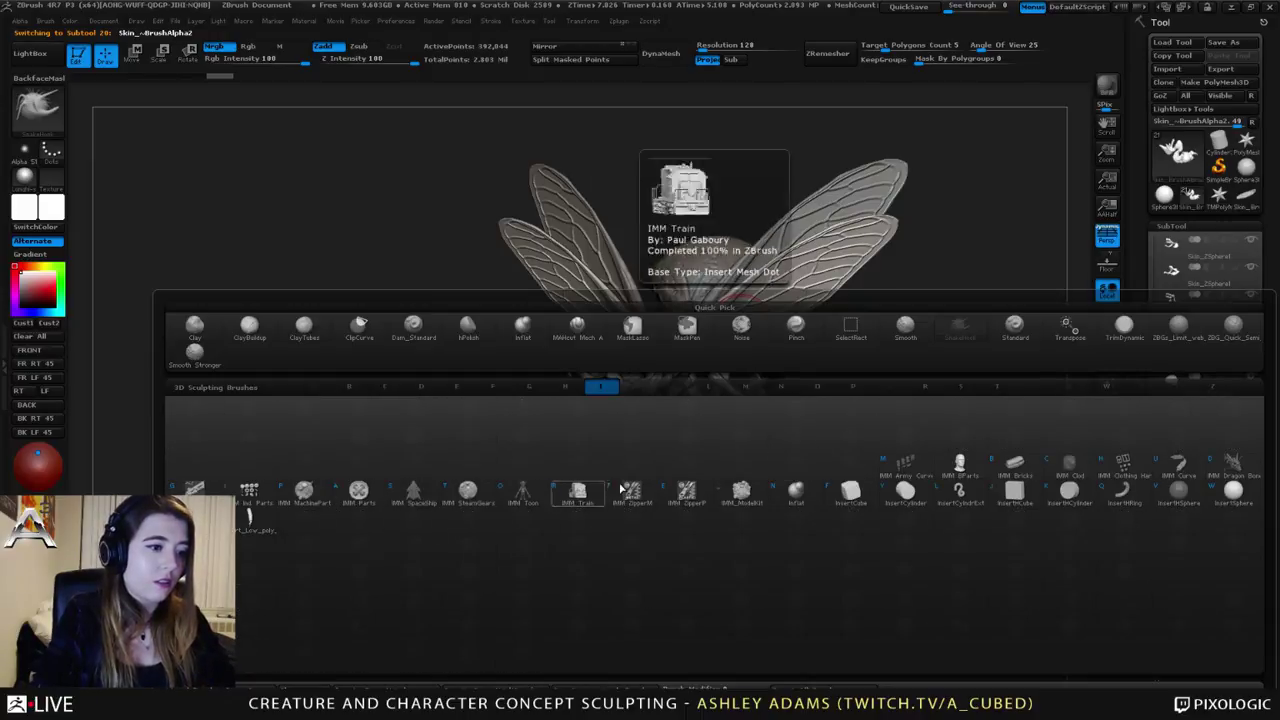
pyautogui.click(957, 467)
pyautogui.press('m')
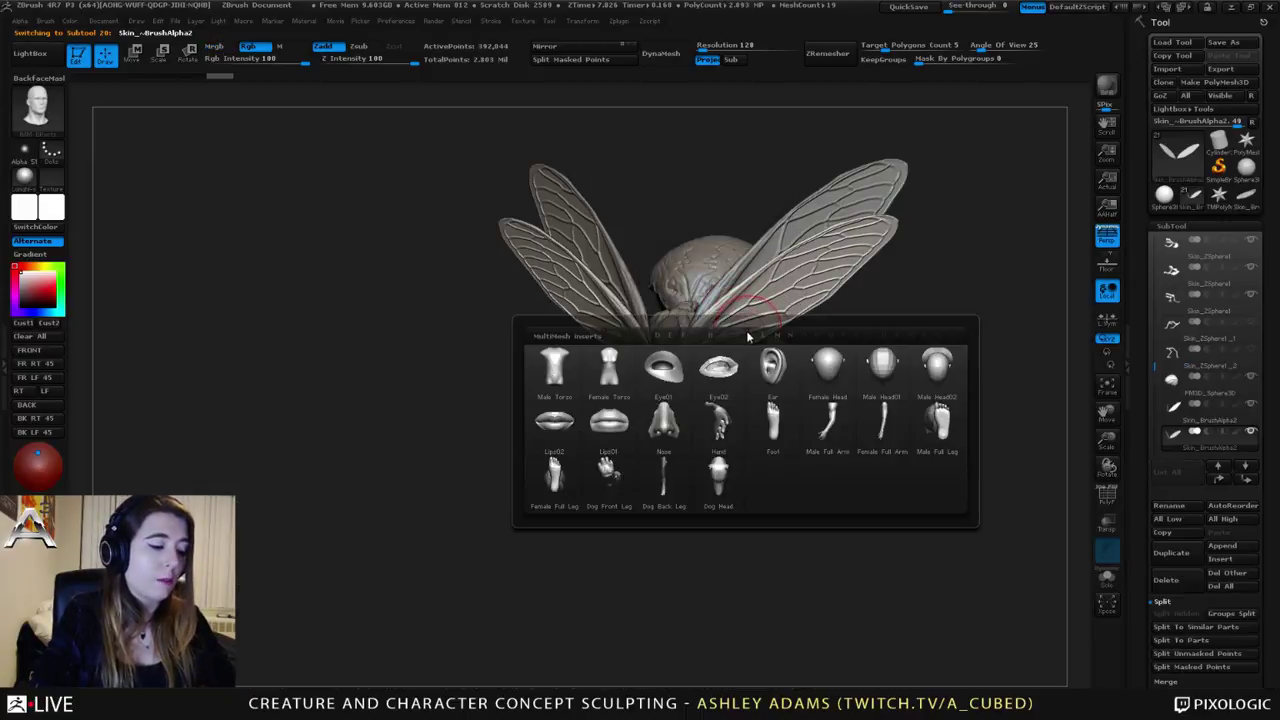
pyautogui.click(780, 436)
# Step: Make the spiked front leg subtool active and delete its lower subdivision levels
pyautogui.moveTo(806, 290); pyautogui.dragTo(815, 322, button='right')
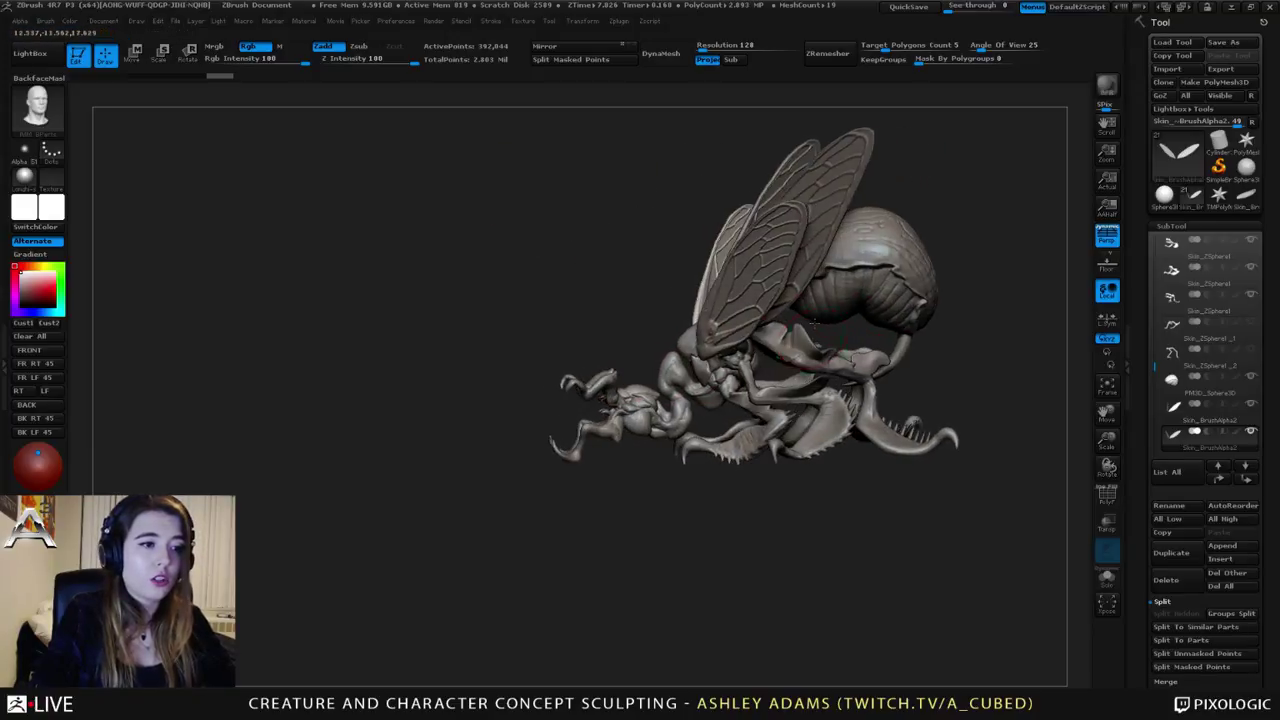
pyautogui.keyDown('alt'); pyautogui.click(775, 450); pyautogui.keyUp('alt')
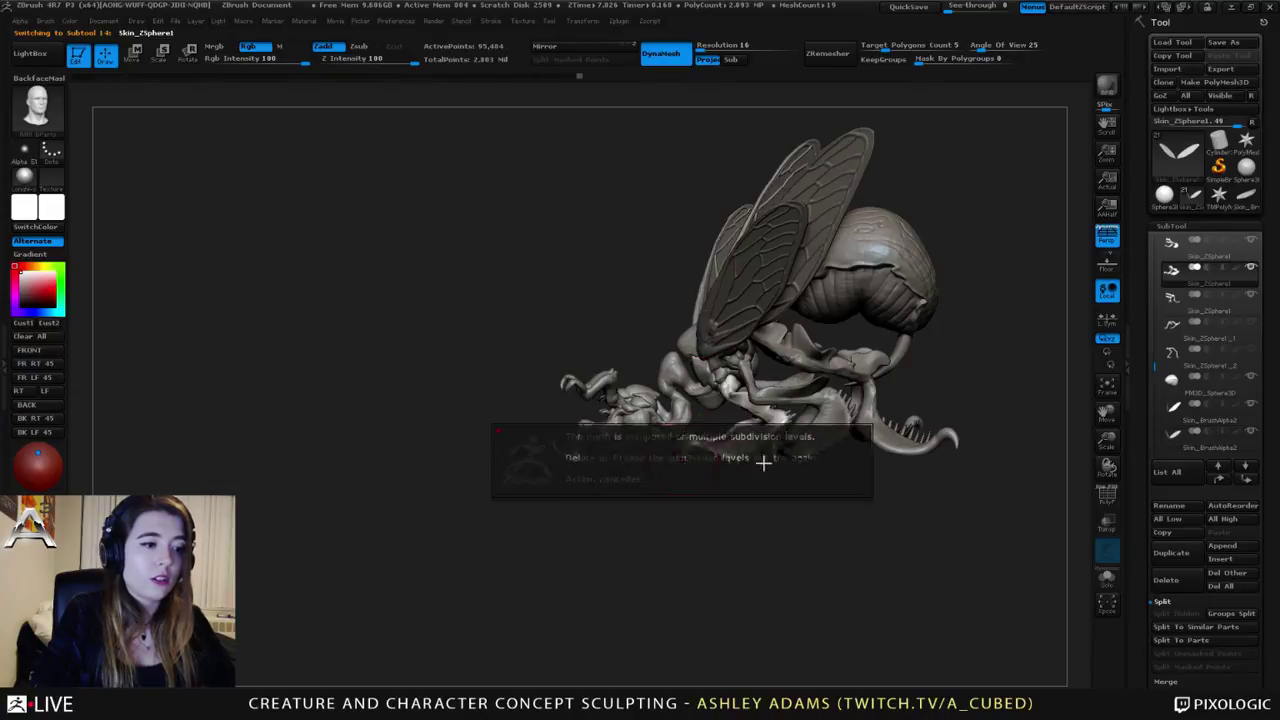
pyautogui.moveTo(1140, 671); pyautogui.dragTo(1140, 464)
pyautogui.click(1178, 536)
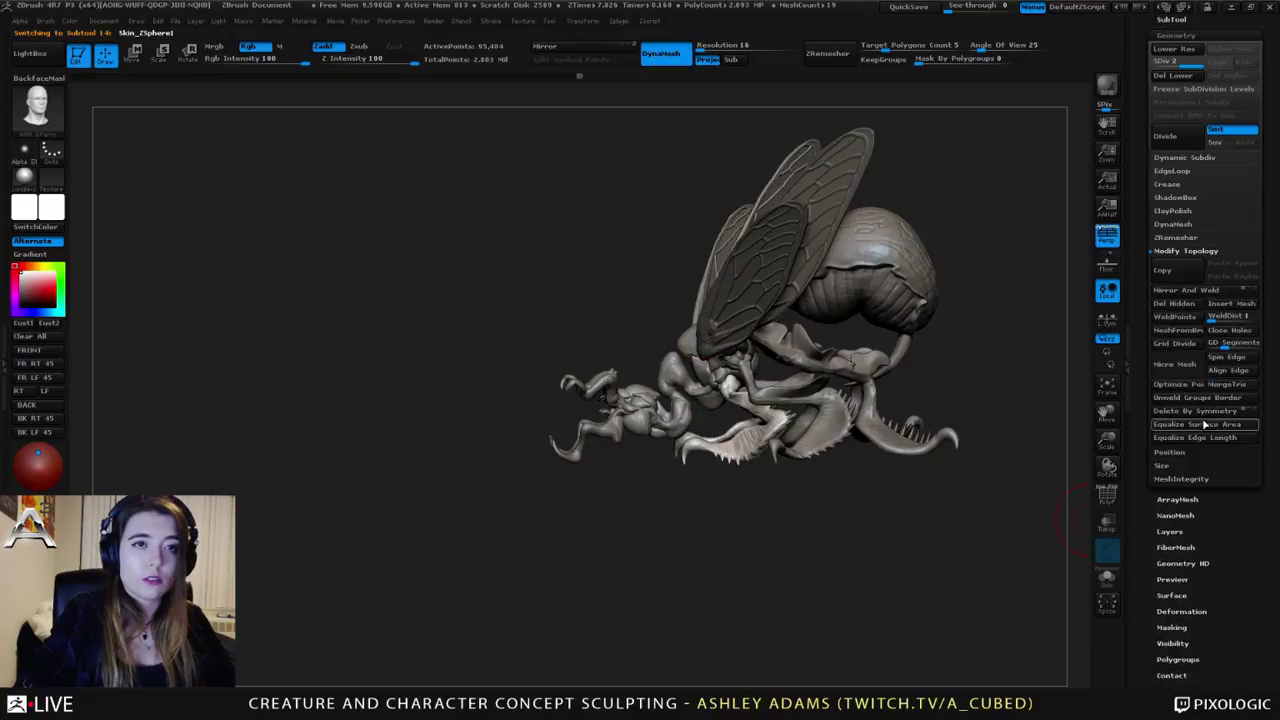
pyautogui.click(1160, 74)
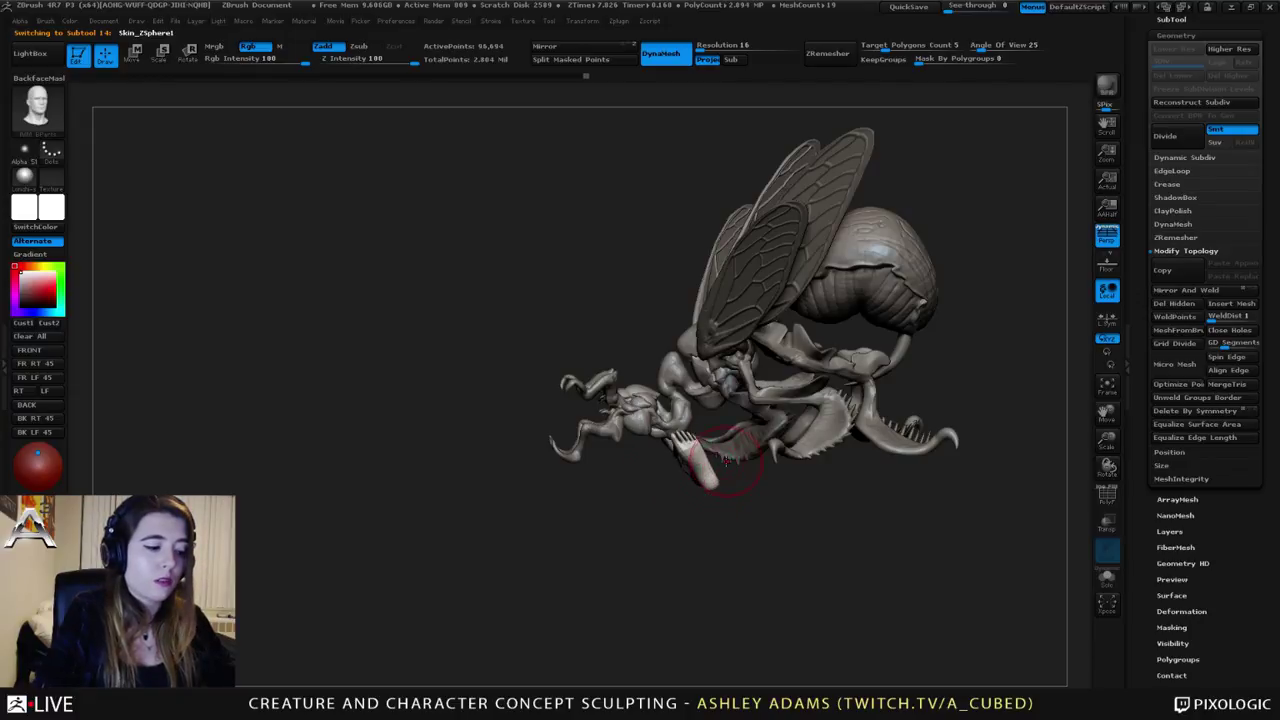
# Step: Insert a mirrored pair of human feet near the front legs, then rotate and move them with the Transpose line
pyautogui.moveTo(720, 472); pyautogui.dragTo(698, 493)
pyautogui.press('r')
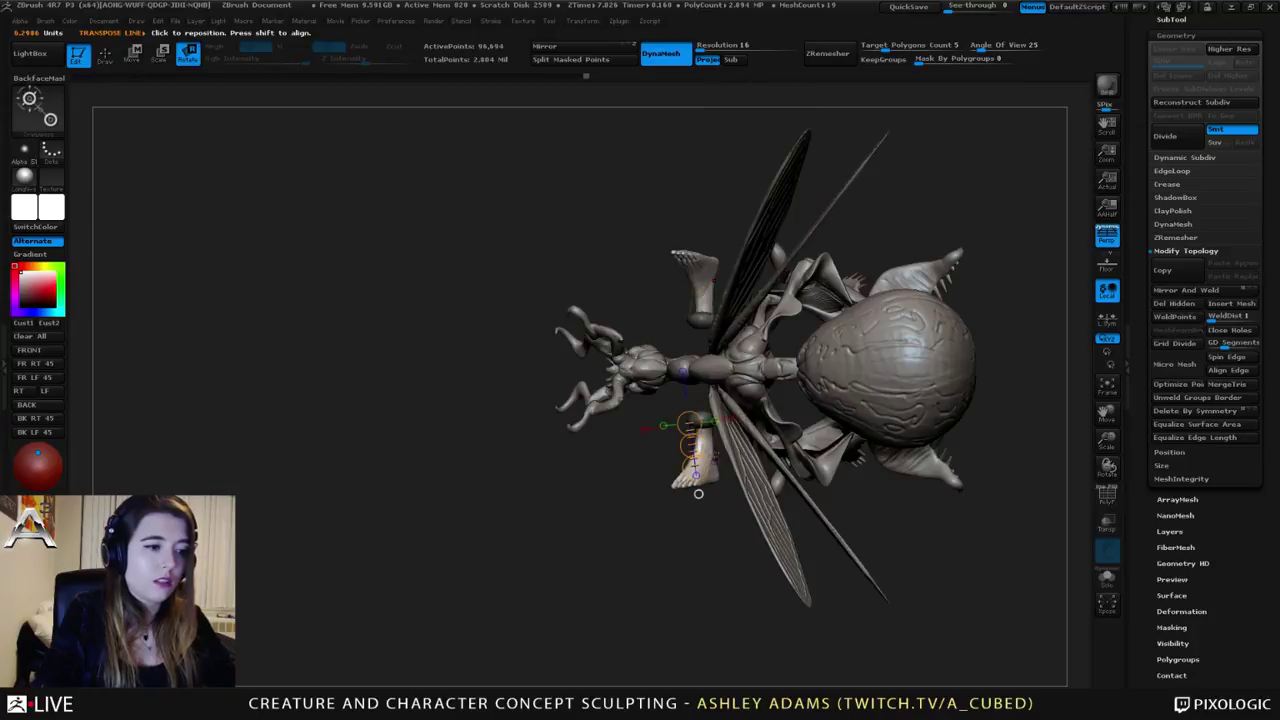
pyautogui.moveTo(705, 440)
pyautogui.keyDown('shift'); pyautogui.mouseDown()
pyautogui.moveTo(705, 617)
pyautogui.moveTo(535, 514)
pyautogui.moveTo(508, 432)
pyautogui.mouseUp(); pyautogui.keyUp('shift')
pyautogui.moveTo(580, 478)
pyautogui.mouseDown()
pyautogui.moveTo(620, 433)
pyautogui.moveTo(722, 455)
pyautogui.moveTo(923, 424)
pyautogui.mouseUp()
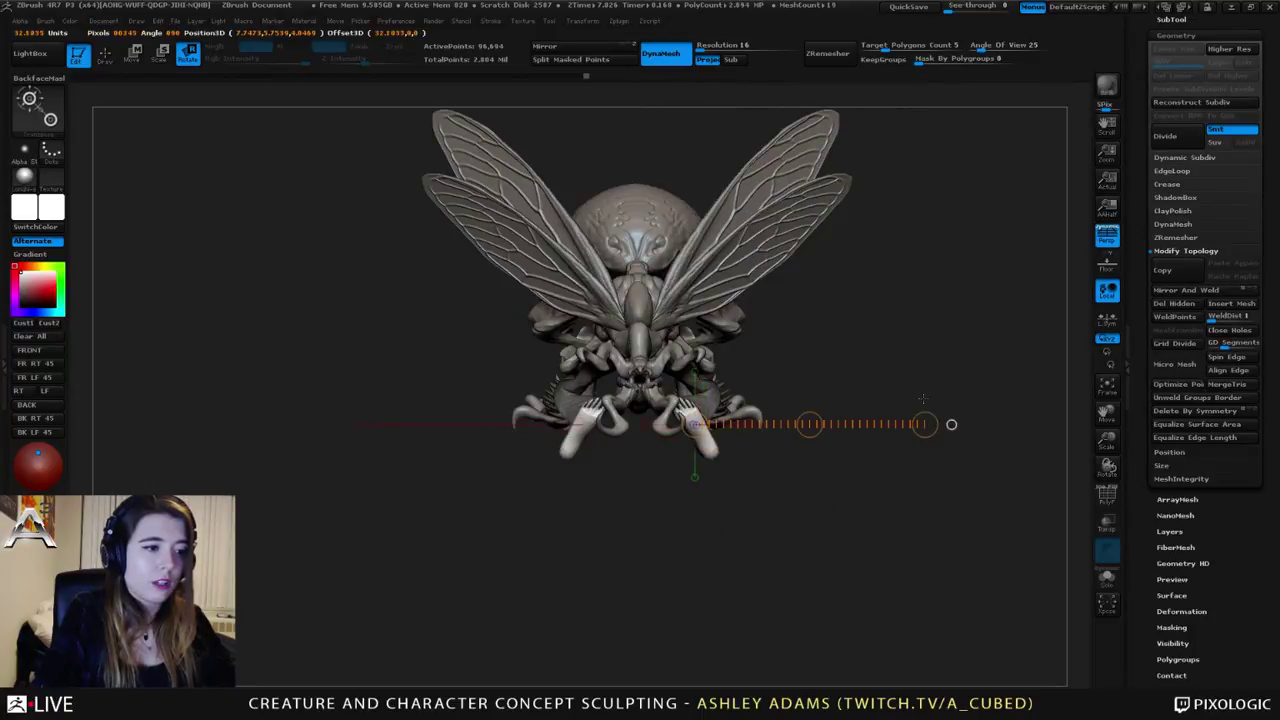
pyautogui.moveTo(836, 445); pyautogui.dragTo(828, 515)
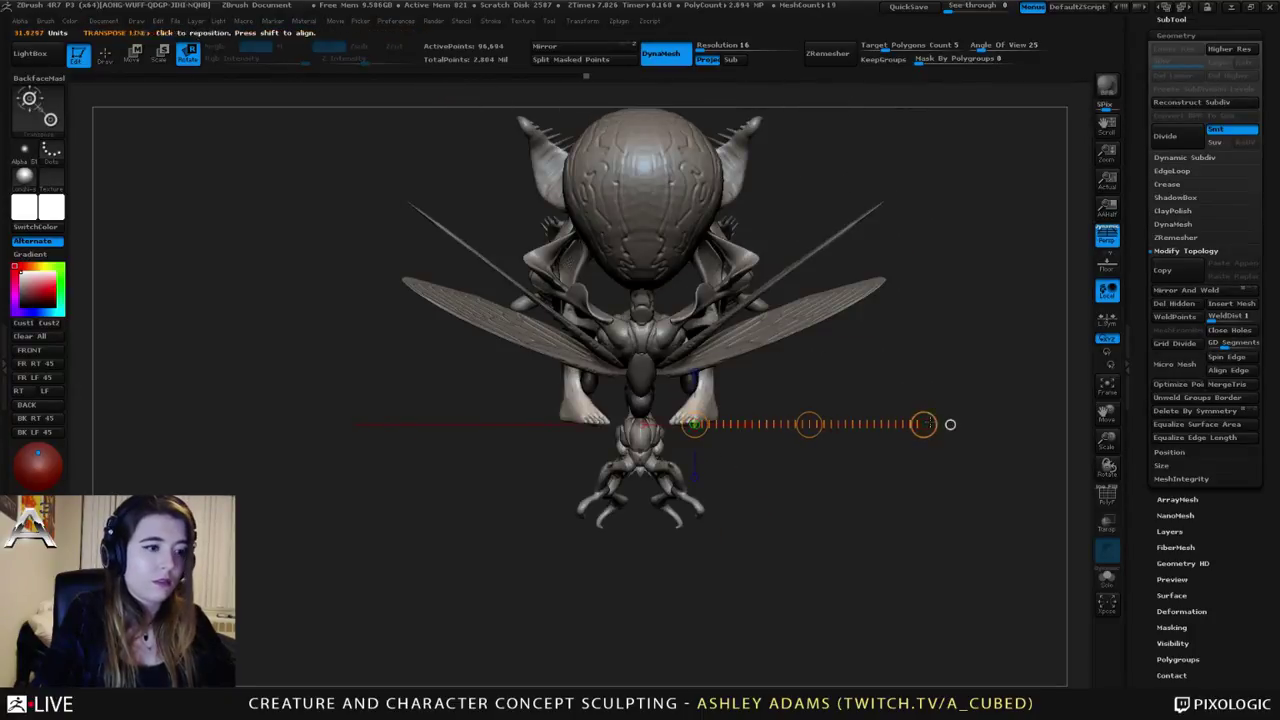
pyautogui.moveTo(950, 424); pyautogui.dragTo(789, 381)
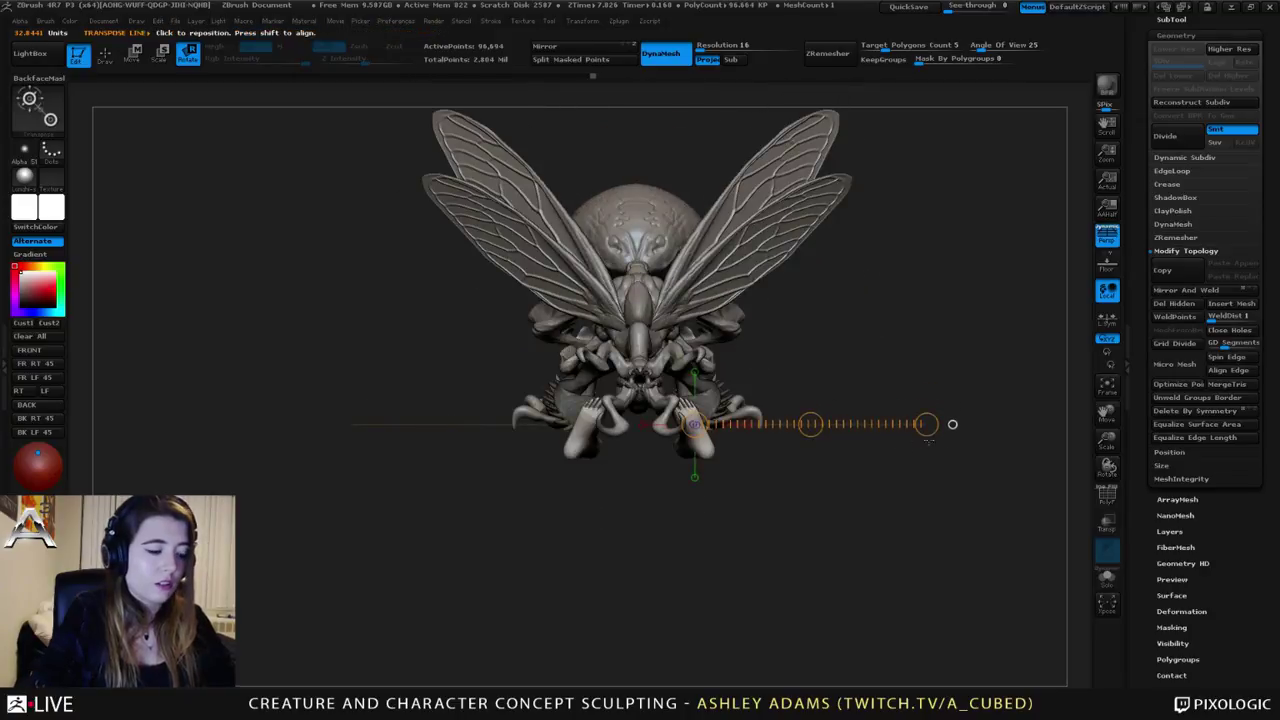
pyautogui.moveTo(926, 426); pyautogui.dragTo(779, 536)
pyautogui.press('w')
pyautogui.moveTo(811, 425); pyautogui.dragTo(765, 458)
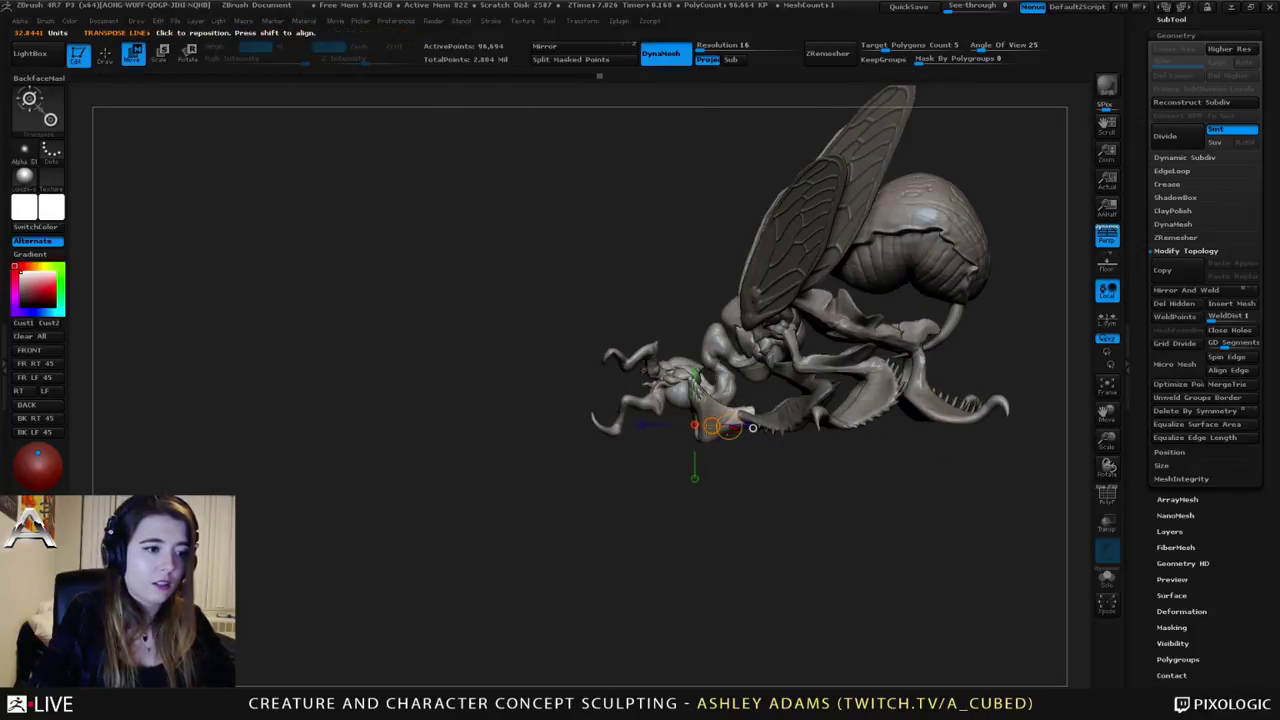
# Step: Duplicate the pair of feet with Transpose Move and place the copies farther outward beside the front legs
pyautogui.moveTo(711, 426); pyautogui.dragTo(710, 428)
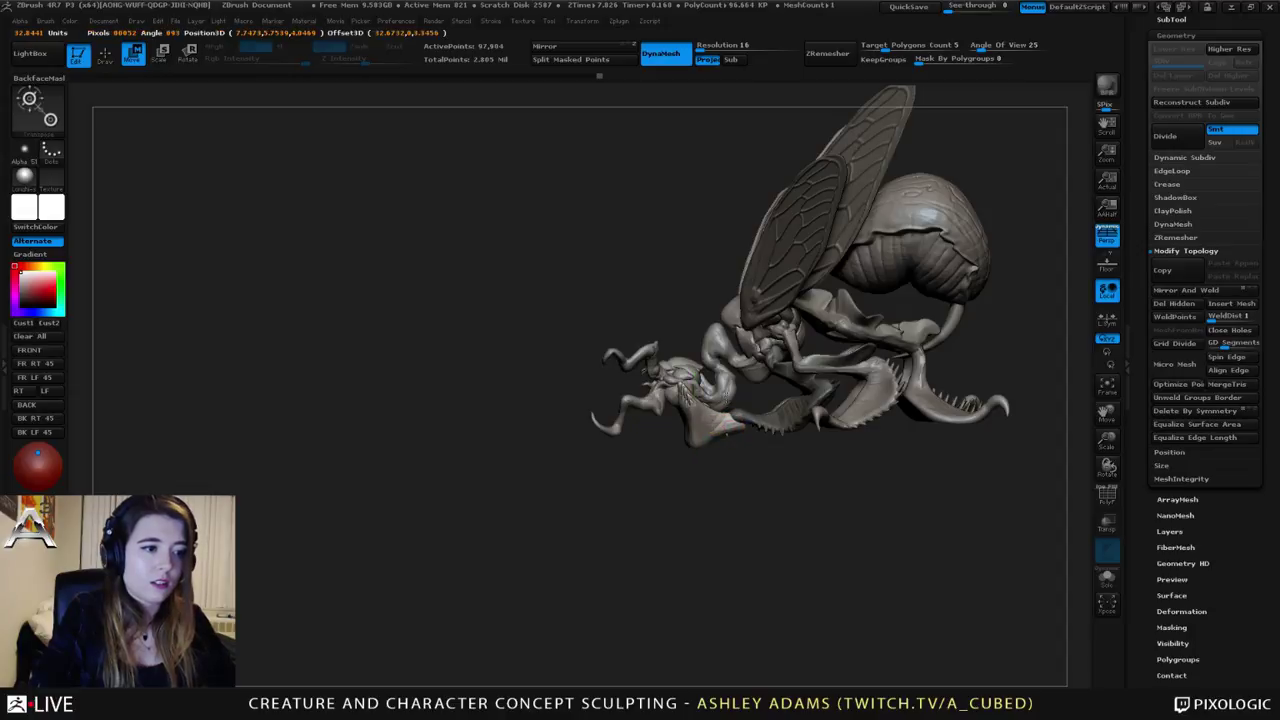
pyautogui.moveTo(727, 434); pyautogui.dragTo(927, 436)
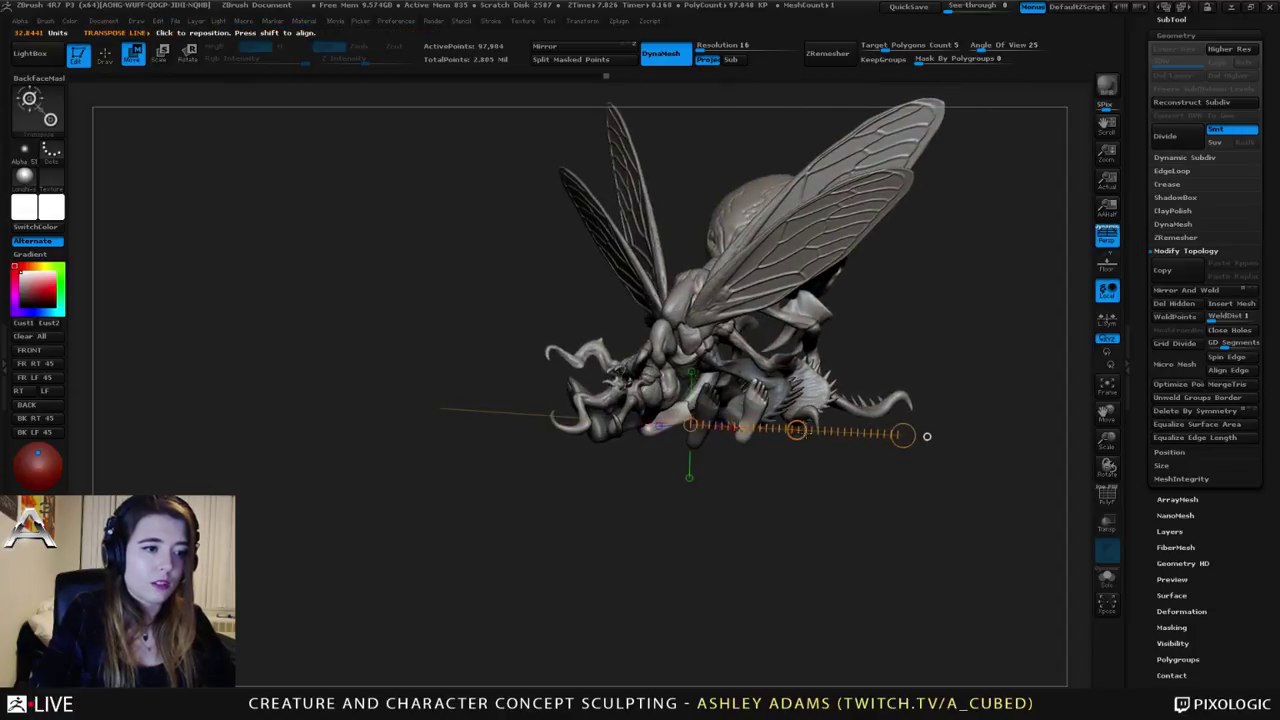
pyautogui.moveTo(796, 430); pyautogui.dragTo(938, 412)
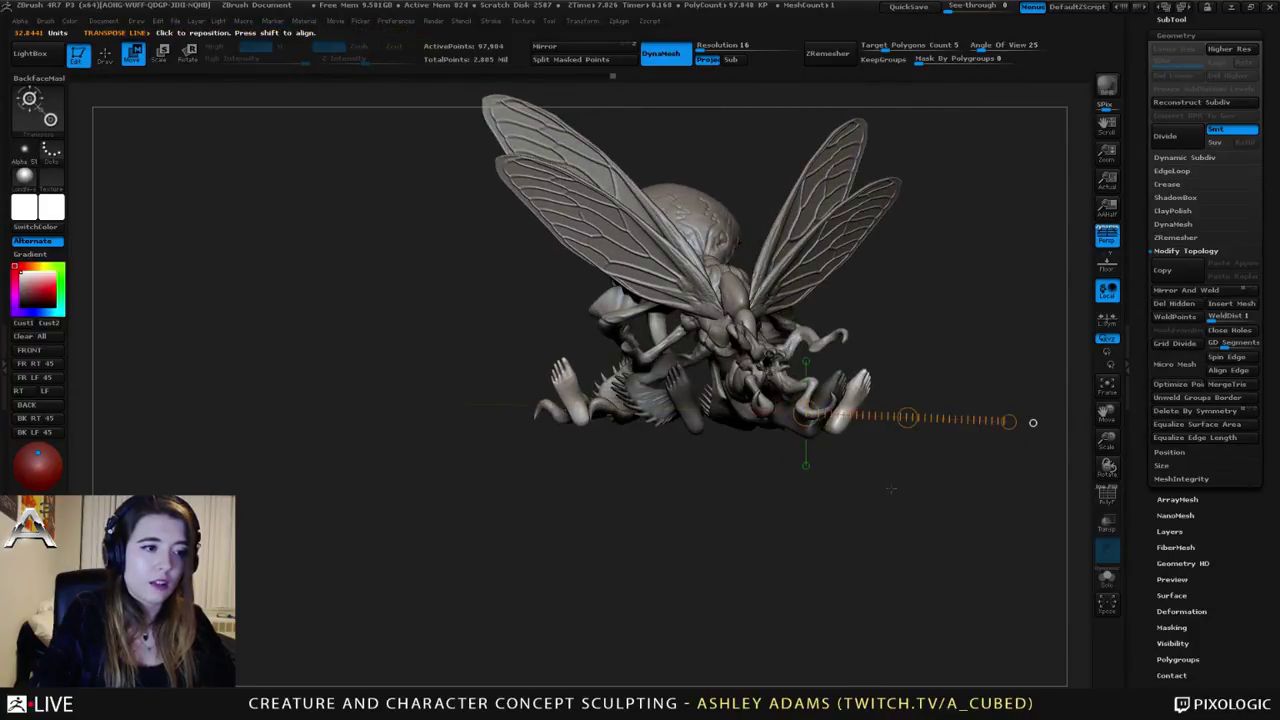
pyautogui.moveTo(1029, 423); pyautogui.dragTo(1095, 340)
pyautogui.moveTo(957, 374); pyautogui.dragTo(829, 447)
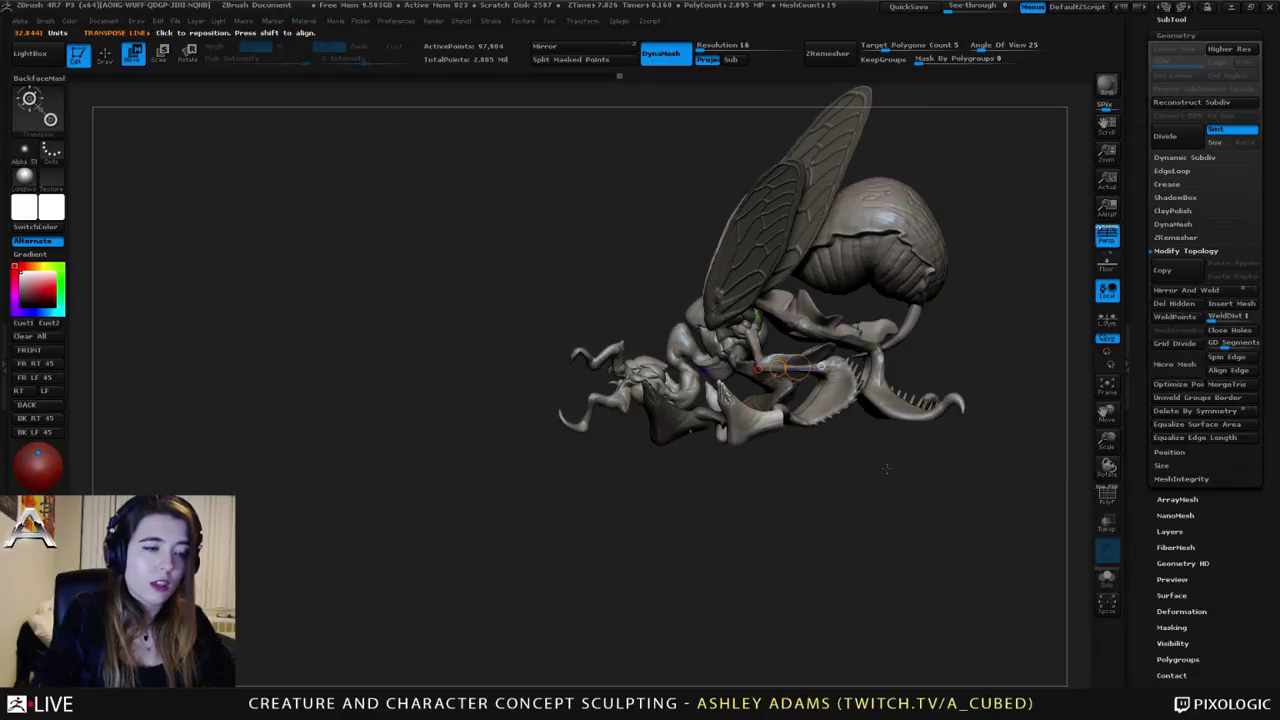
pyautogui.keyDown('shift'); pyautogui.moveTo(945, 410); pyautogui.dragTo(954, 465); pyautogui.keyUp('shift')
pyautogui.moveTo(848, 438); pyautogui.dragTo(919, 270)
pyautogui.moveTo(879, 368); pyautogui.dragTo(881, 365)
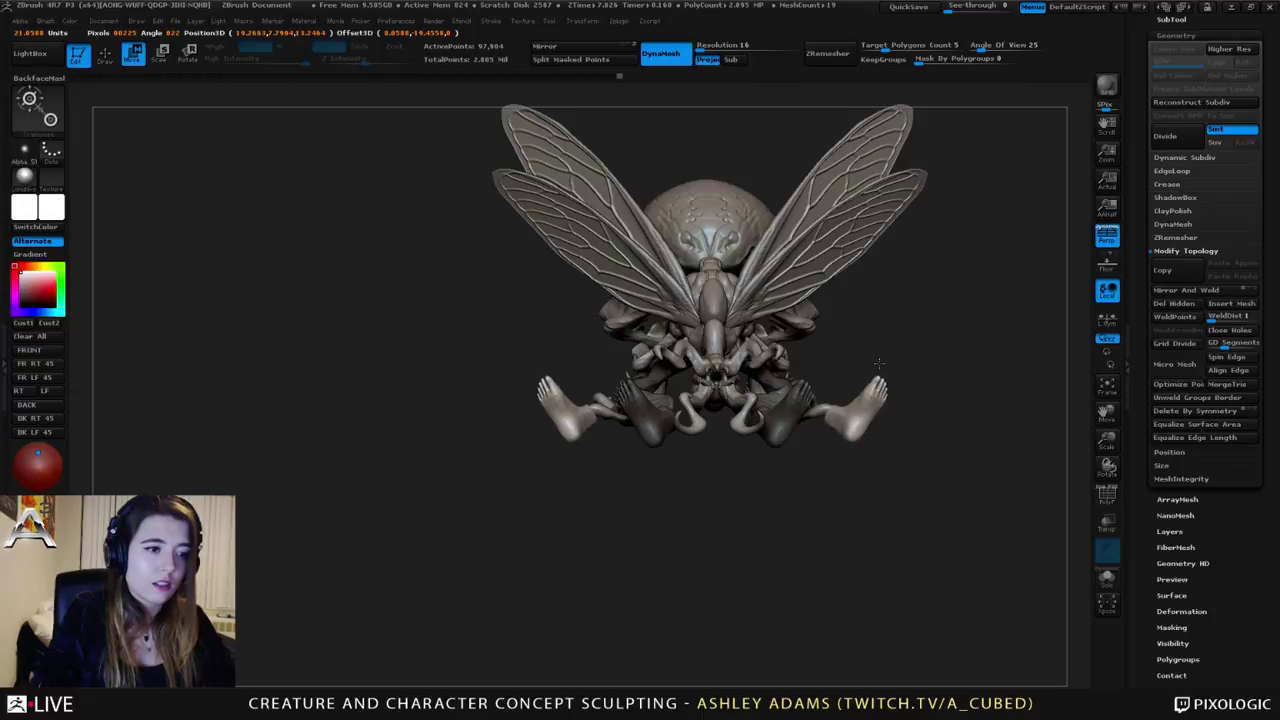
# Step: Duplicate another pair of feet, rotate them outward and attach them to the tips of the hind legs
pyautogui.moveTo(914, 426); pyautogui.dragTo(800, 433)
pyautogui.keyDown('ctrl'); pyautogui.moveTo(652, 393); pyautogui.dragTo(732, 402); pyautogui.keyUp('ctrl')
pyautogui.moveTo(830, 372)
pyautogui.keyDown('shift'); pyautogui.mouseDown()
pyautogui.moveTo(862, 490)
pyautogui.moveTo(739, 543)
pyautogui.mouseUp(); pyautogui.keyUp('shift')
pyautogui.press('r')
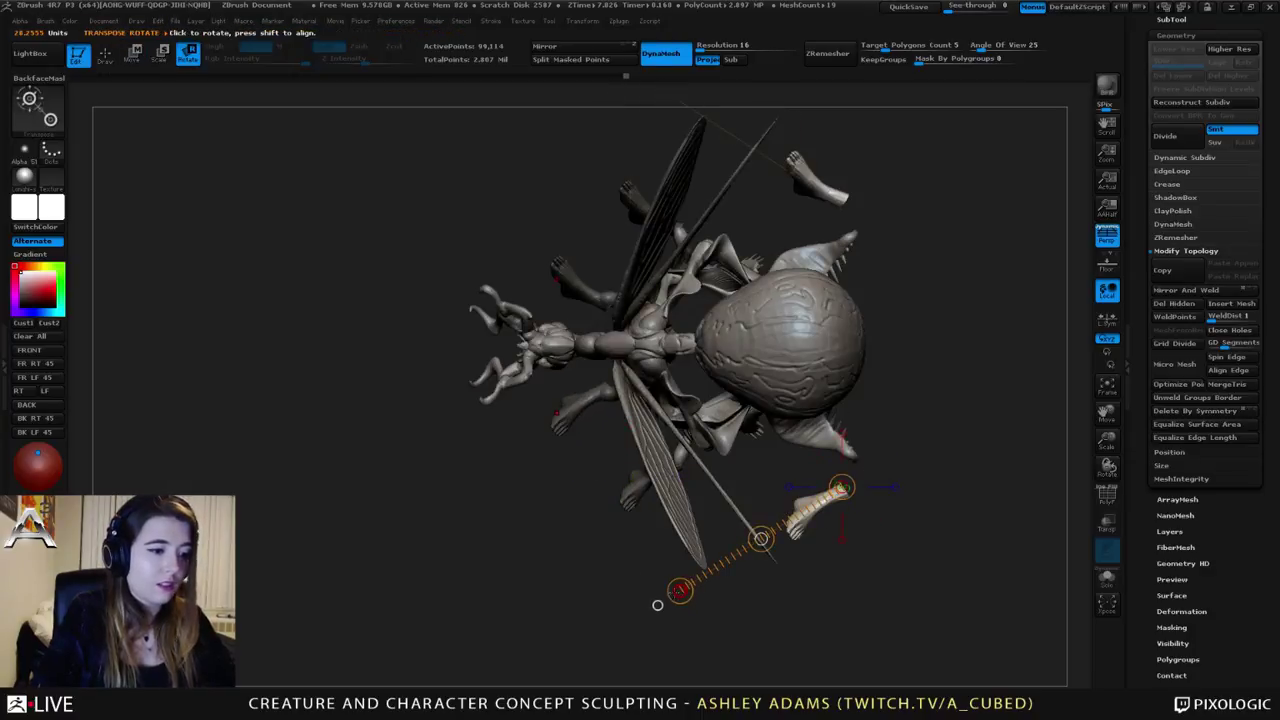
pyautogui.moveTo(680, 591); pyautogui.dragTo(878, 627)
pyautogui.press('w')
pyautogui.moveTo(761, 539); pyautogui.dragTo(765, 506)
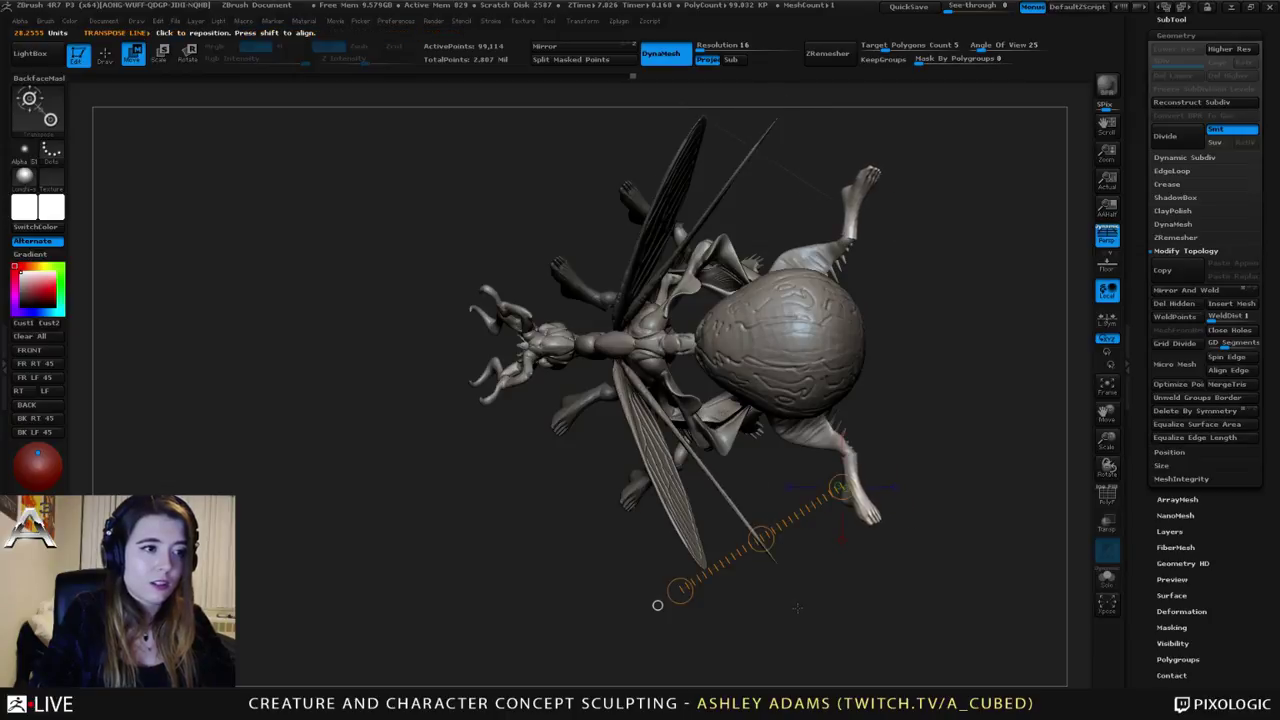
pyautogui.press('q')
# Step: Undo all of the feet added to the creature's legs
pyautogui.moveTo(880, 440)
pyautogui.mouseDown()
pyautogui.moveTo(887, 311)
pyautogui.moveTo(901, 437)
pyautogui.moveTo(820, 457)
pyautogui.moveTo(780, 495)
pyautogui.moveTo(723, 512)
pyautogui.moveTo(776, 534)
pyautogui.moveTo(770, 505)
pyautogui.moveTo(792, 490)
pyautogui.moveTo(874, 566)
pyautogui.moveTo(889, 479)
pyautogui.mouseUp()
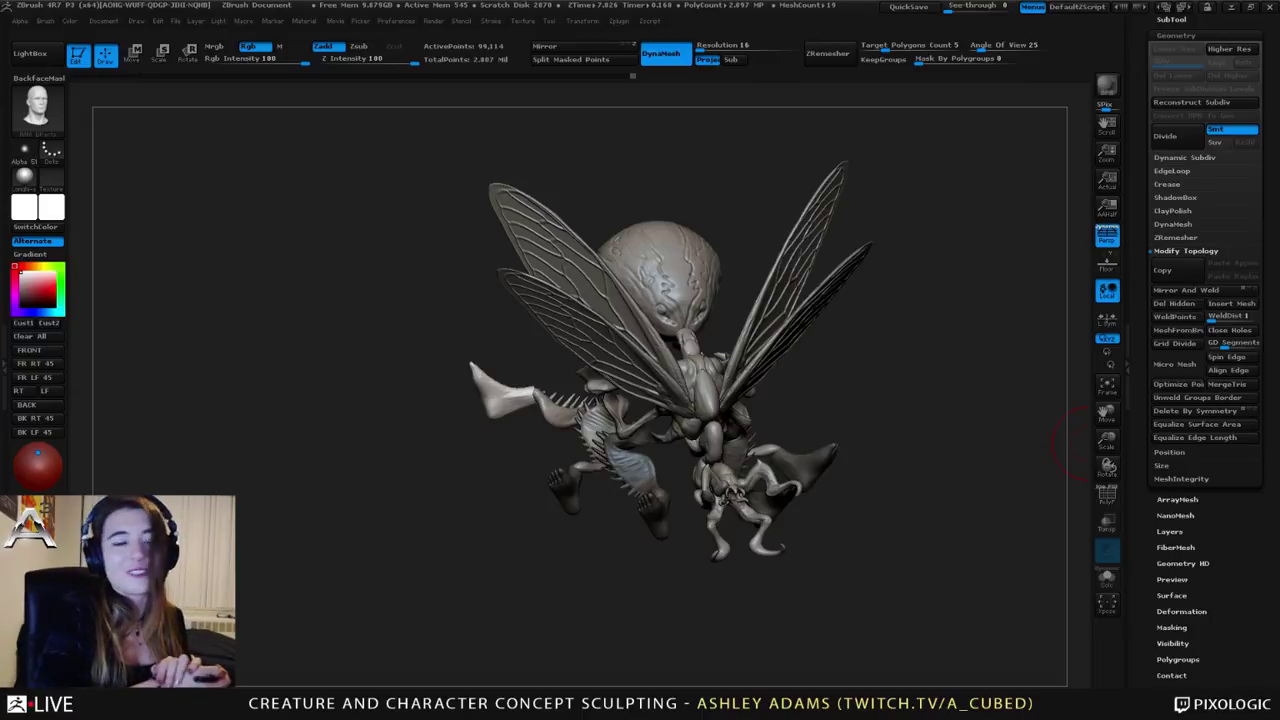
pyautogui.moveTo(790, 367)
pyautogui.mouseDown()
pyautogui.moveTo(731, 452)
pyautogui.moveTo(660, 386)
pyautogui.mouseUp()
pyautogui.press('ctrl')
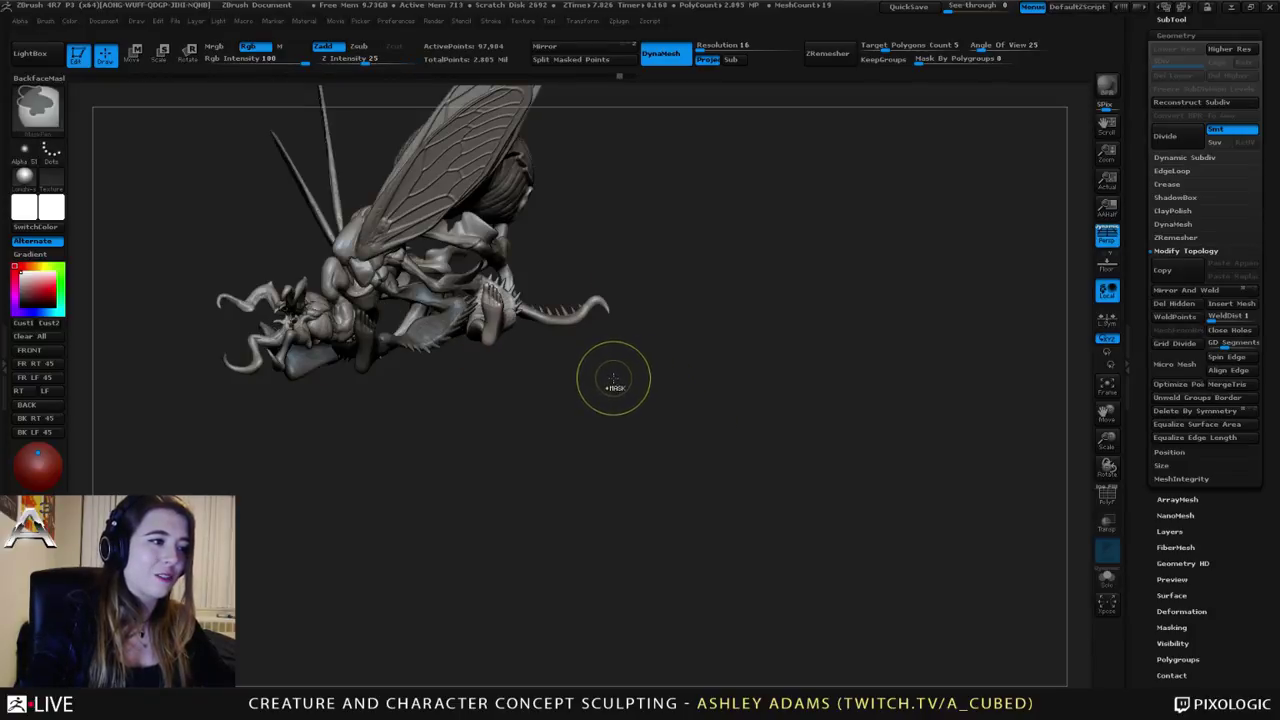
pyautogui.hotkey('ctrl', 'z')
pyautogui.hotkey('ctrl', 'z')
pyautogui.hotkey('ctrl', 'z')
pyautogui.hotkey('ctrl', 'z')
pyautogui.hotkey('ctrl', 'z')
pyautogui.hotkey('ctrl', 'z')
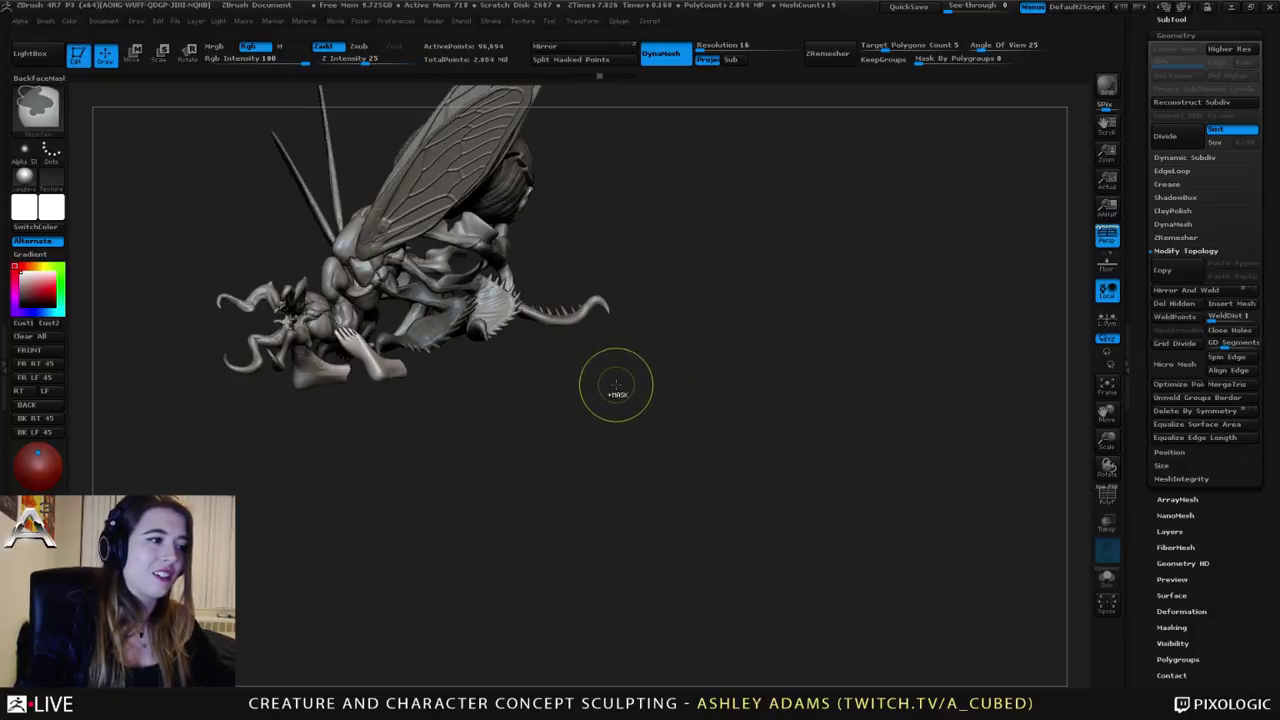
pyautogui.hotkey('ctrl', 'z')
pyautogui.hotkey('ctrl', 'z')
pyautogui.hotkey('ctrl', 'z')
pyautogui.moveTo(616, 386)
pyautogui.mouseDown()
pyautogui.moveTo(492, 369)
pyautogui.moveTo(651, 434)
pyautogui.moveTo(672, 460)
pyautogui.moveTo(858, 478)
pyautogui.moveTo(805, 495)
pyautogui.moveTo(859, 467)
pyautogui.moveTo(727, 478)
pyautogui.moveTo(841, 491)
pyautogui.moveTo(837, 477)
pyautogui.mouseUp()
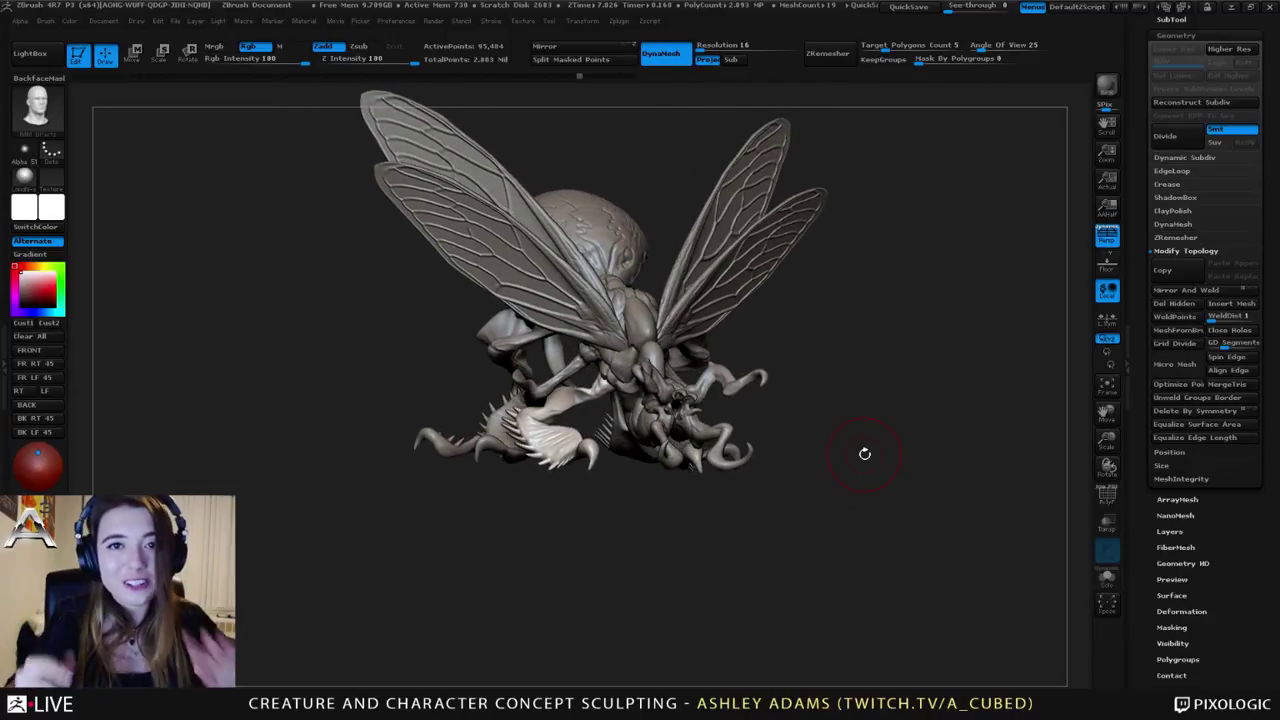